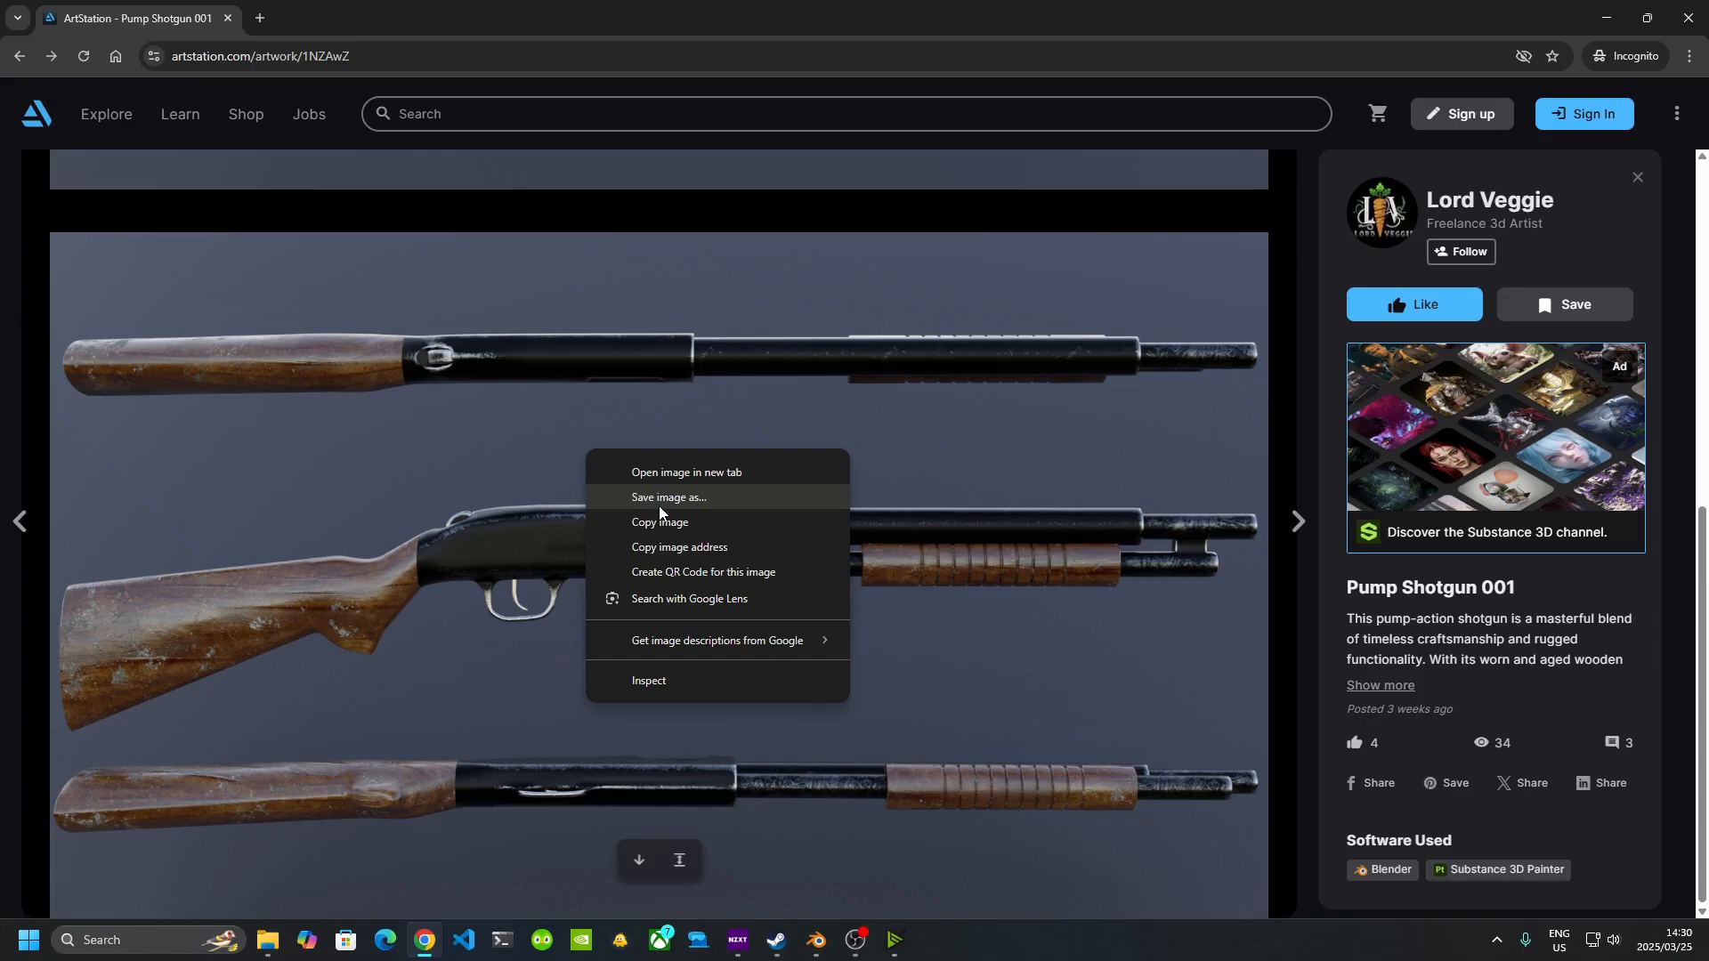
pyautogui.click(392, 463)
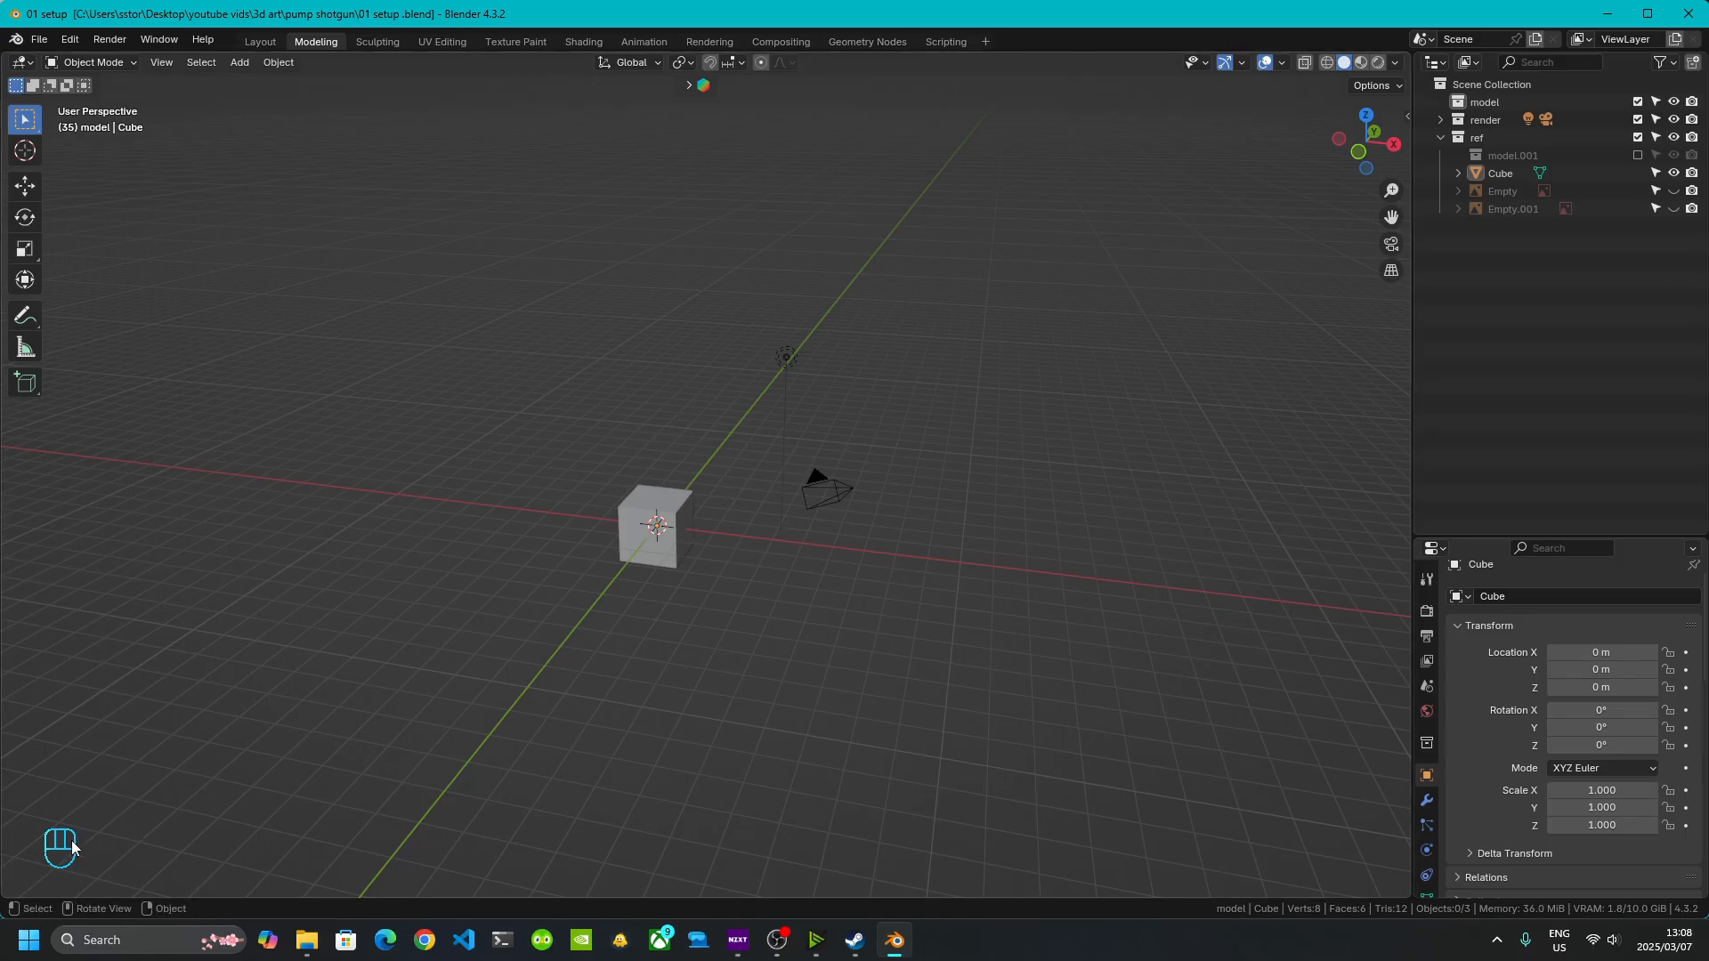
pyautogui.press('space')
pyautogui.press('space')
pyautogui.press('space')
pyautogui.press('space')
pyautogui.press('space')
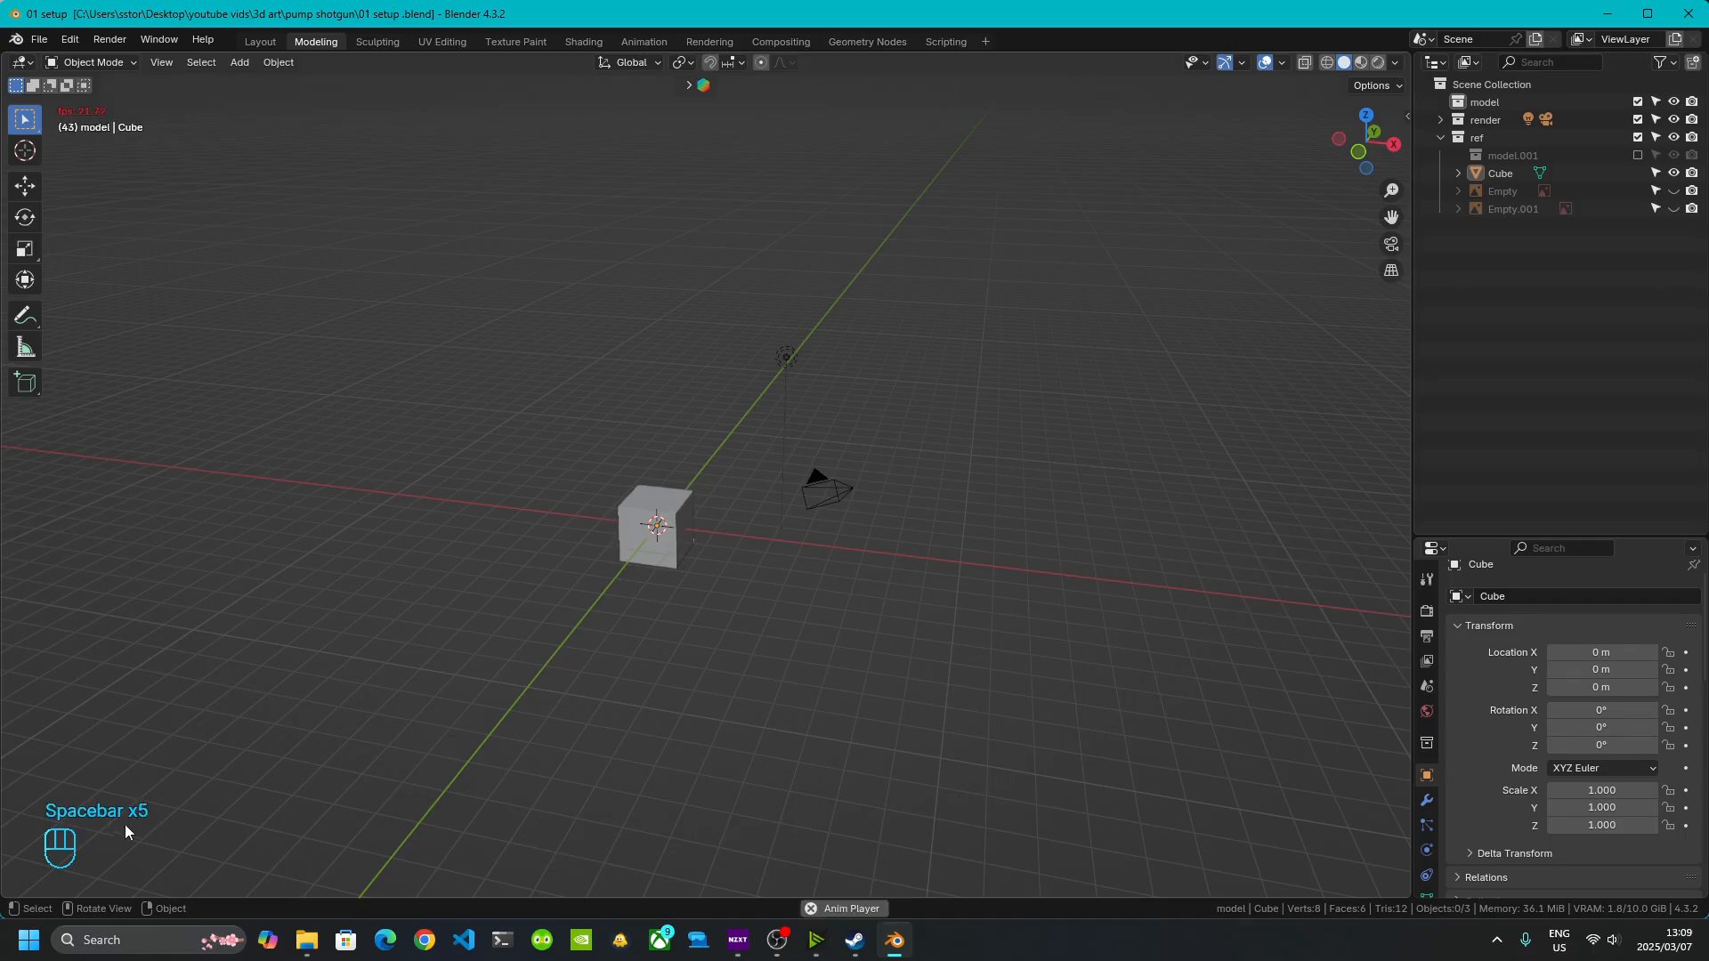
pyautogui.press('space')
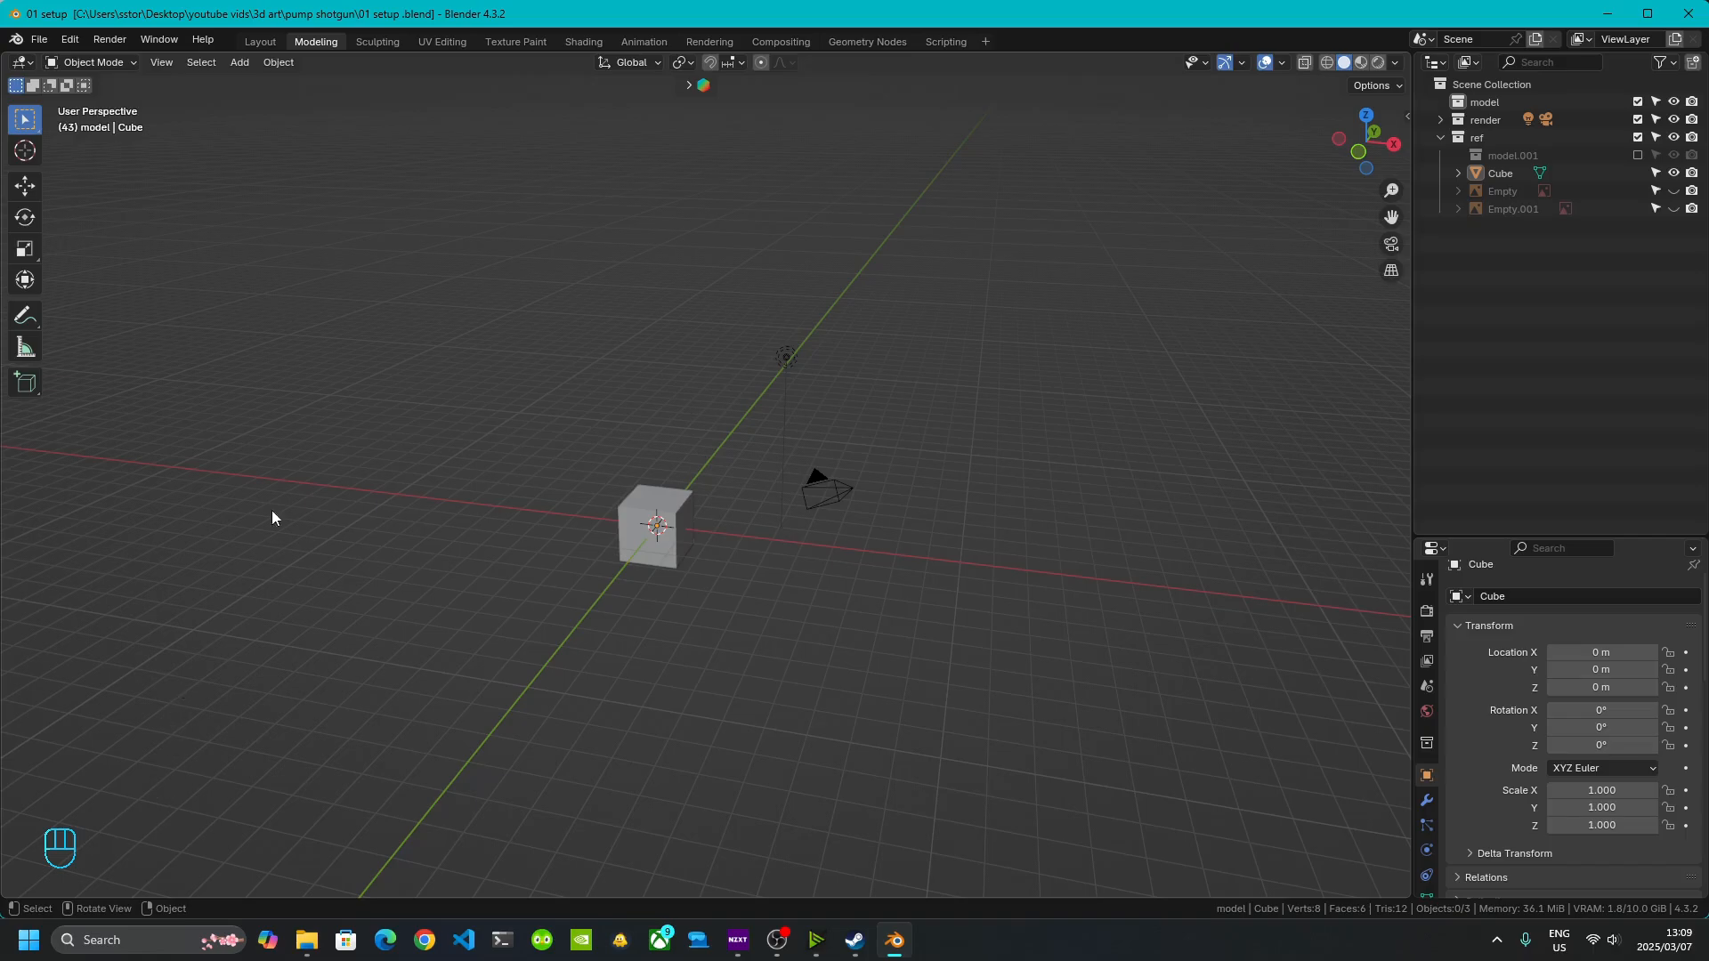
# - Open the add-on preferences and search the add-ons for "auto"
pyautogui.click(71, 40)
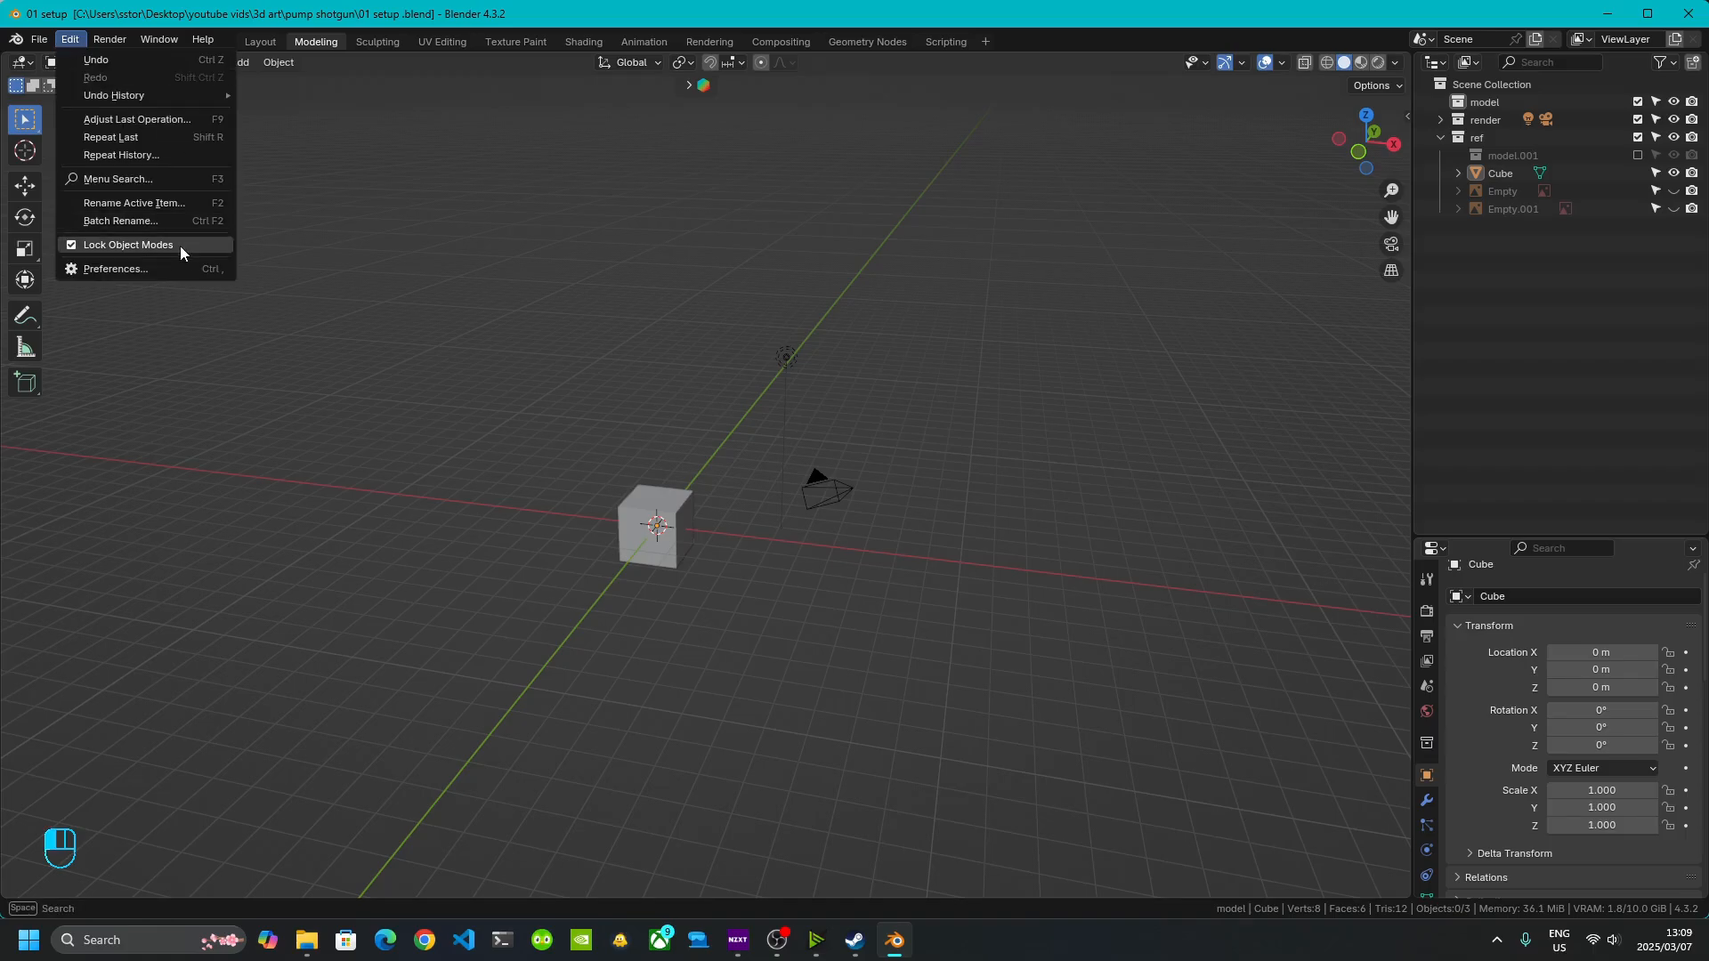
pyautogui.click(151, 269)
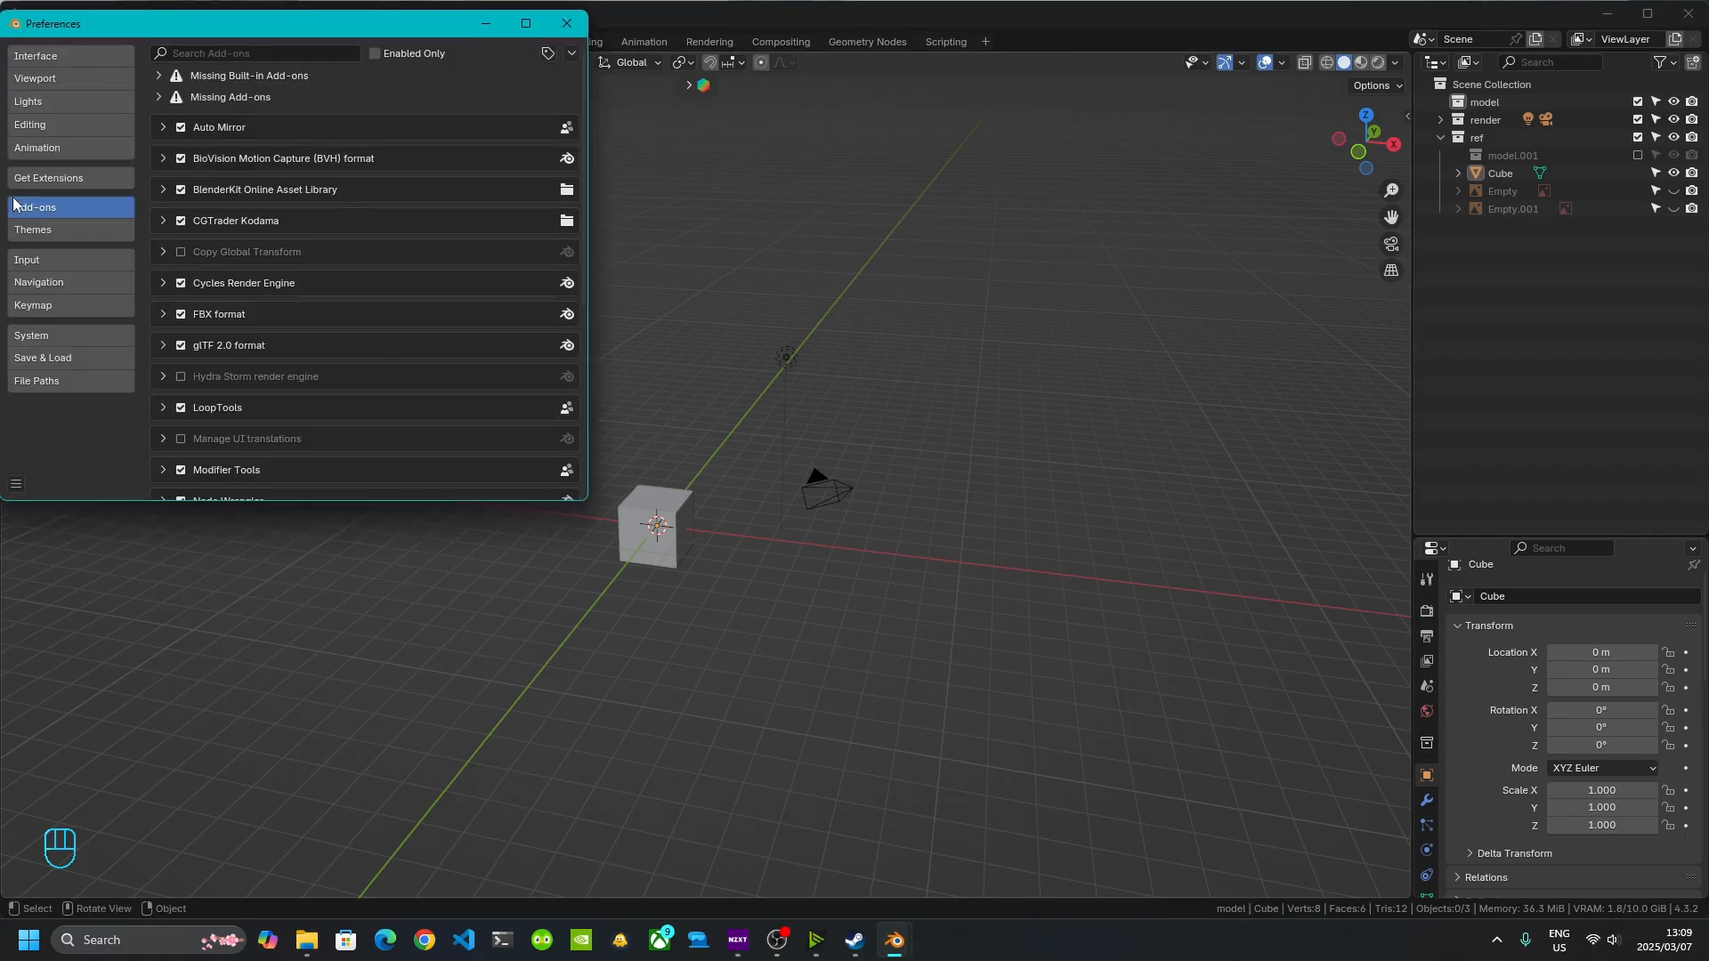
pyautogui.click(206, 55)
pyautogui.write('aut')
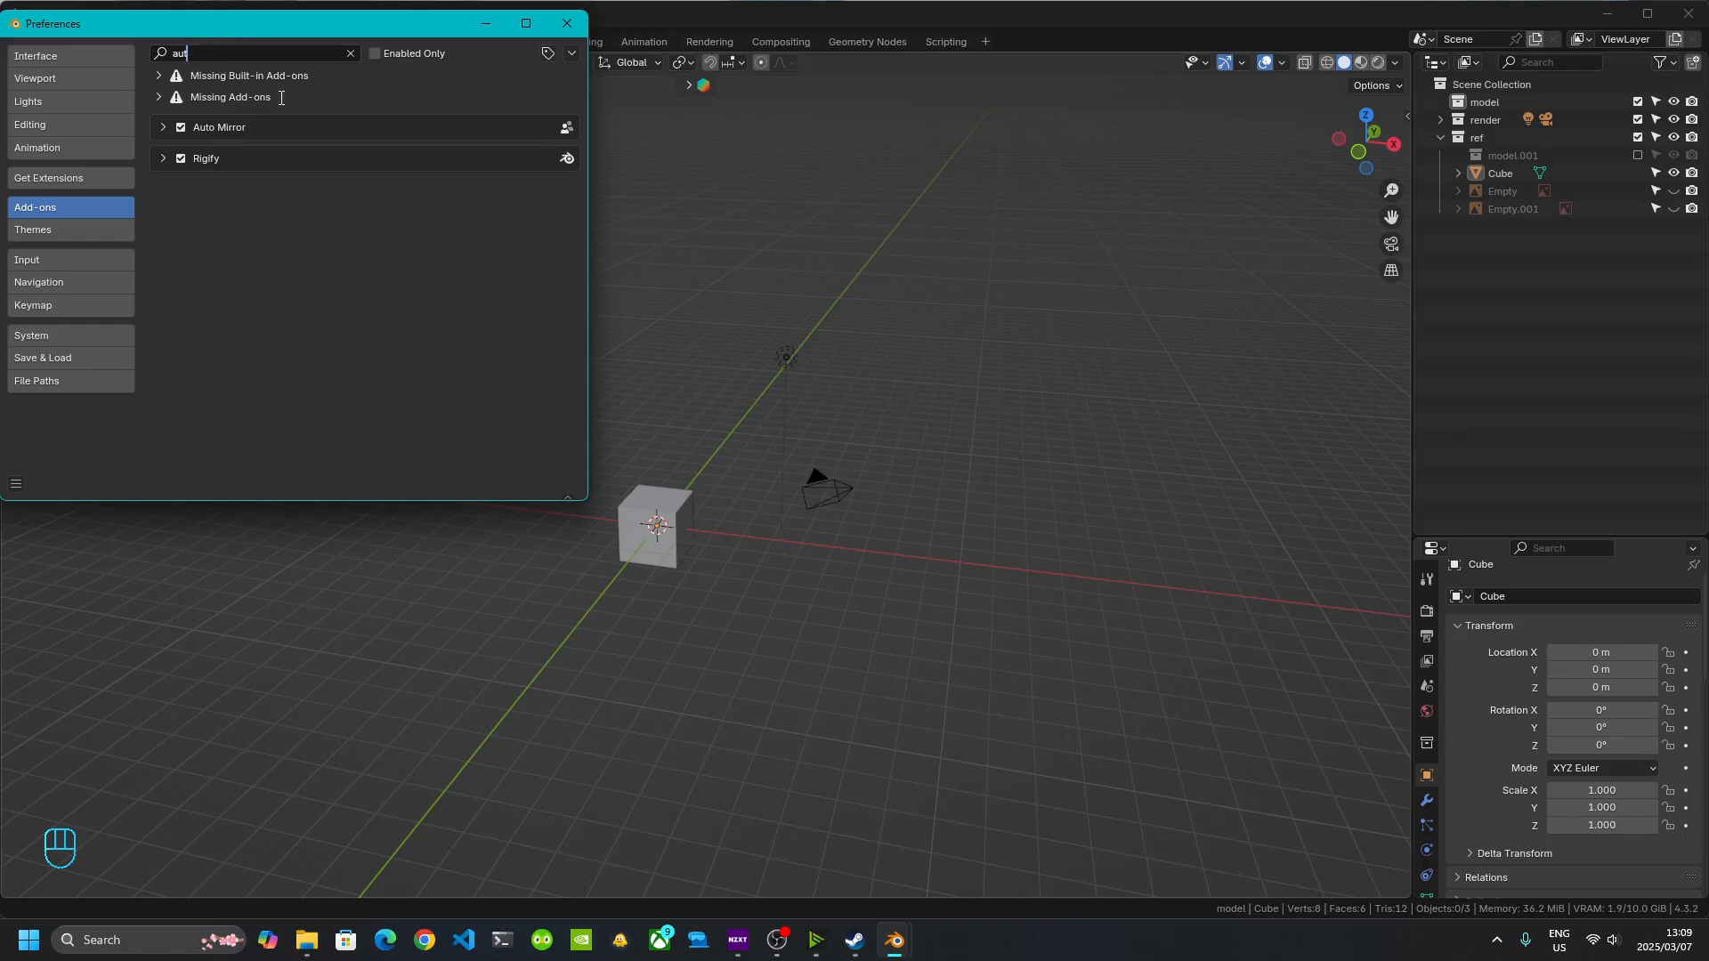
pyautogui.write('o')
# - Replace the add-on search with "node"
pyautogui.press('BackSpace')
pyautogui.press('BackSpace')
pyautogui.press('BackSpace')
pyautogui.press('BackSpace')
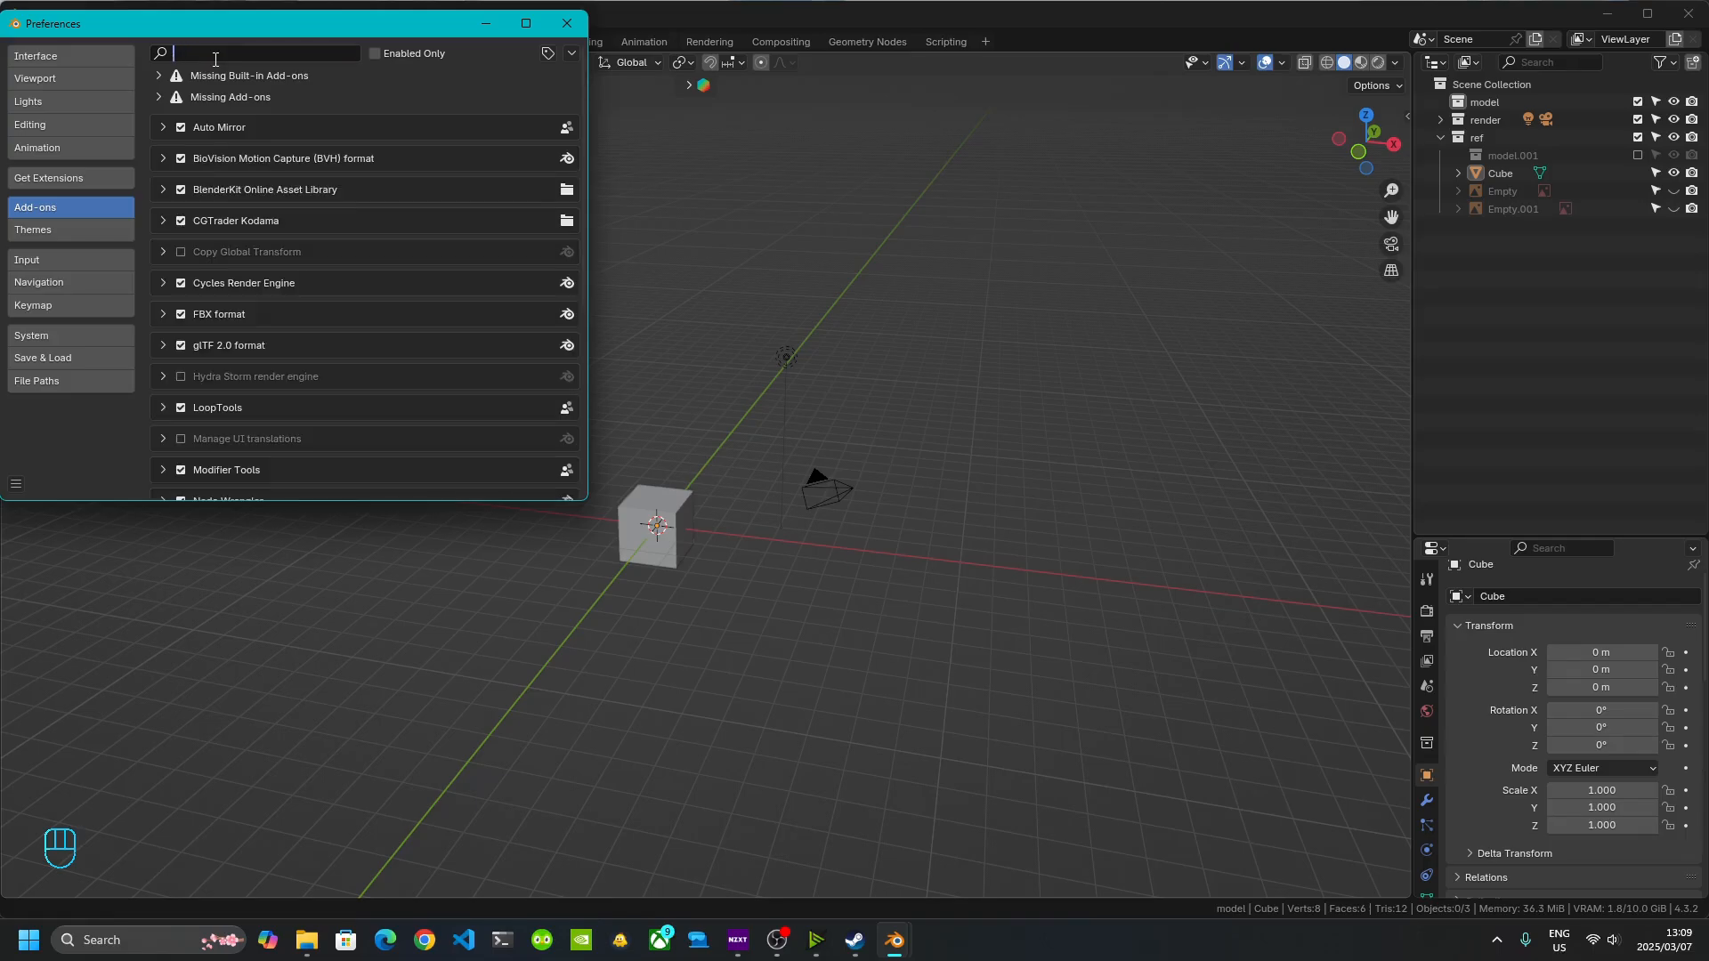
pyautogui.write('node')
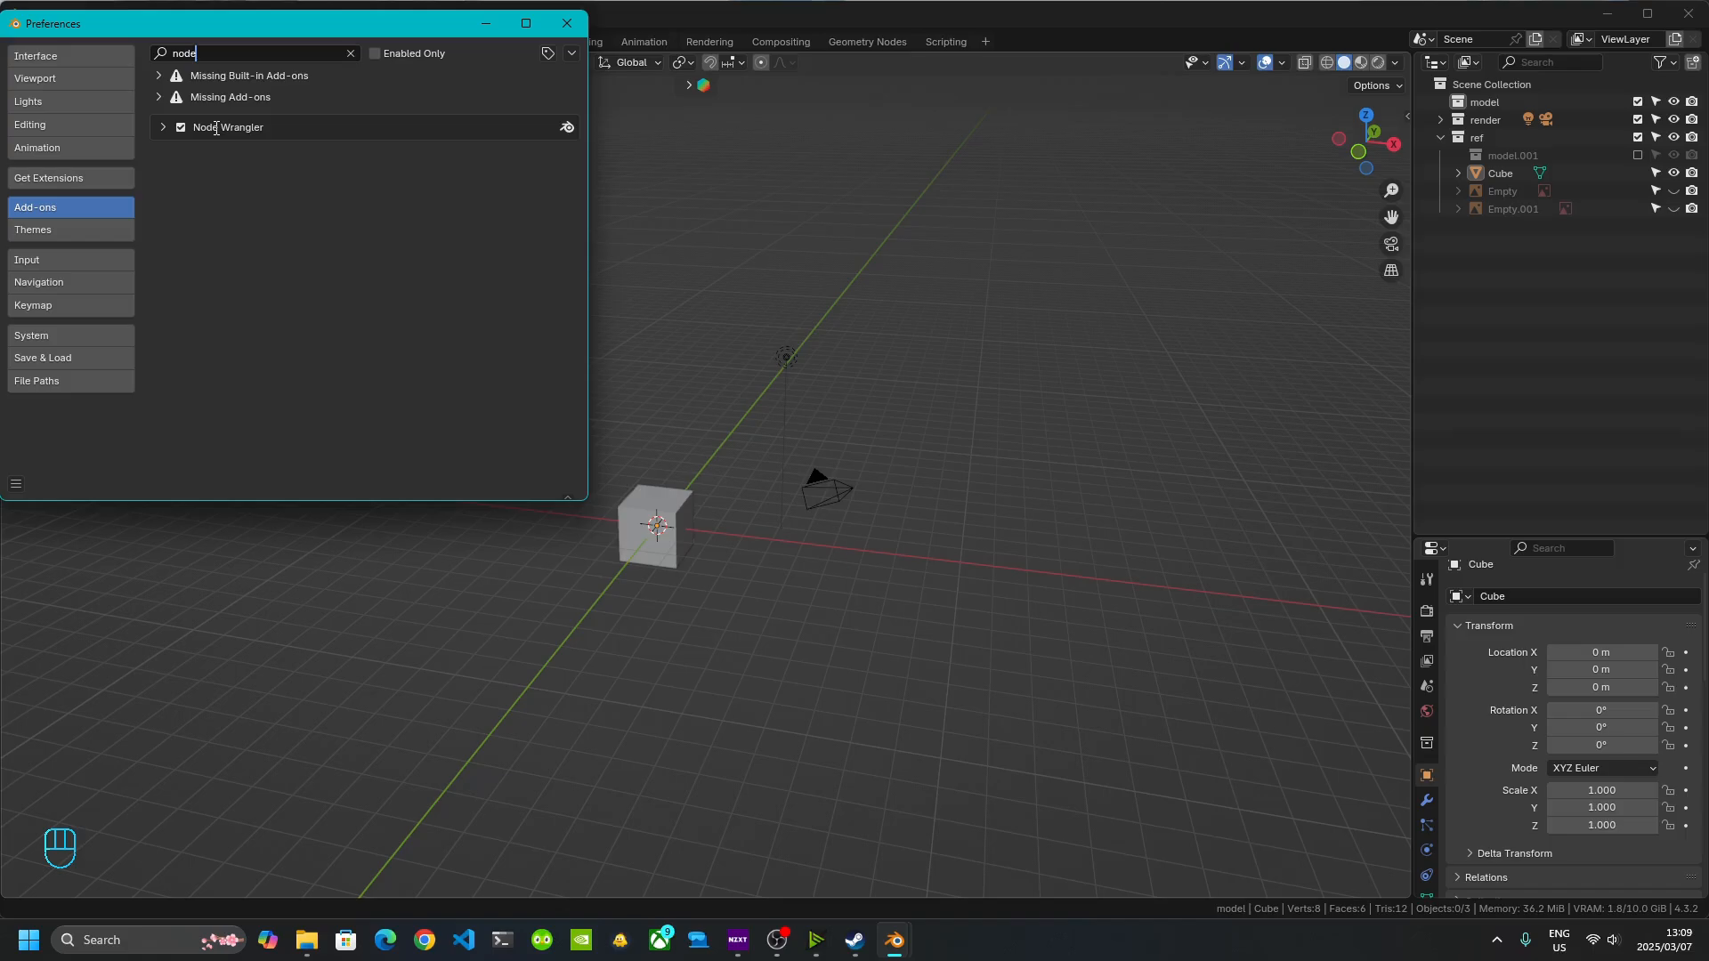
# - Replace the add-on search with "loop"
pyautogui.press('BackSpace')
pyautogui.press('BackSpace')
pyautogui.press('BackSpace')
pyautogui.press('BackSpace')
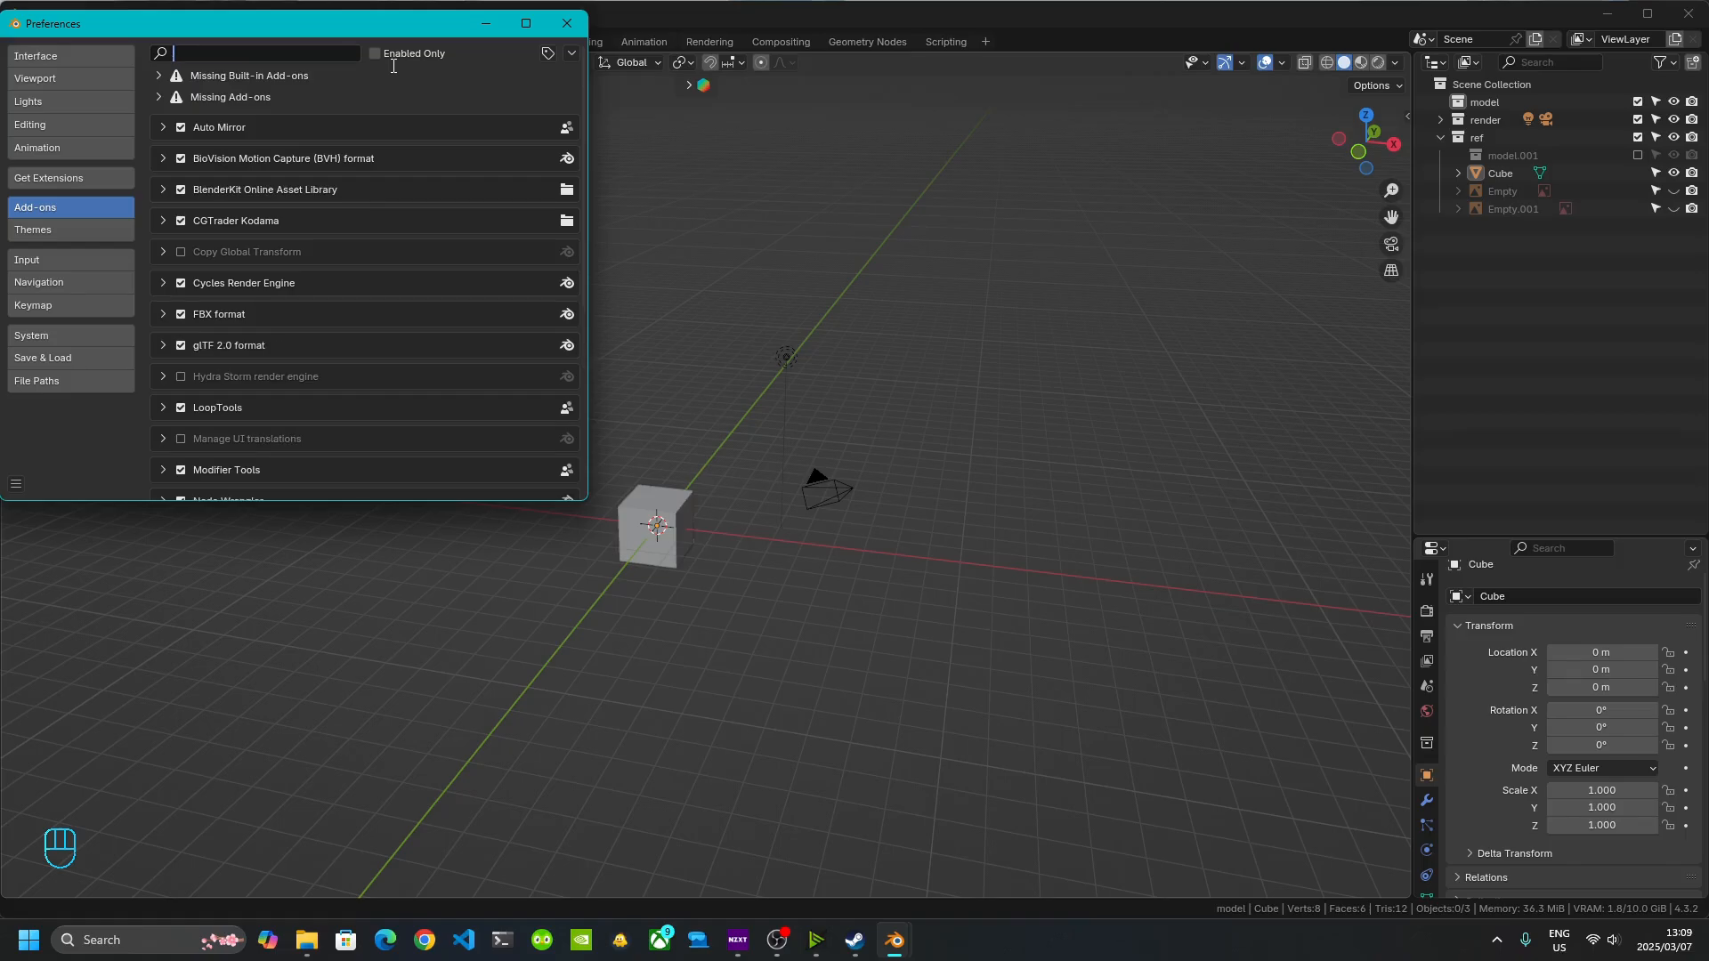
pyautogui.write('loop')
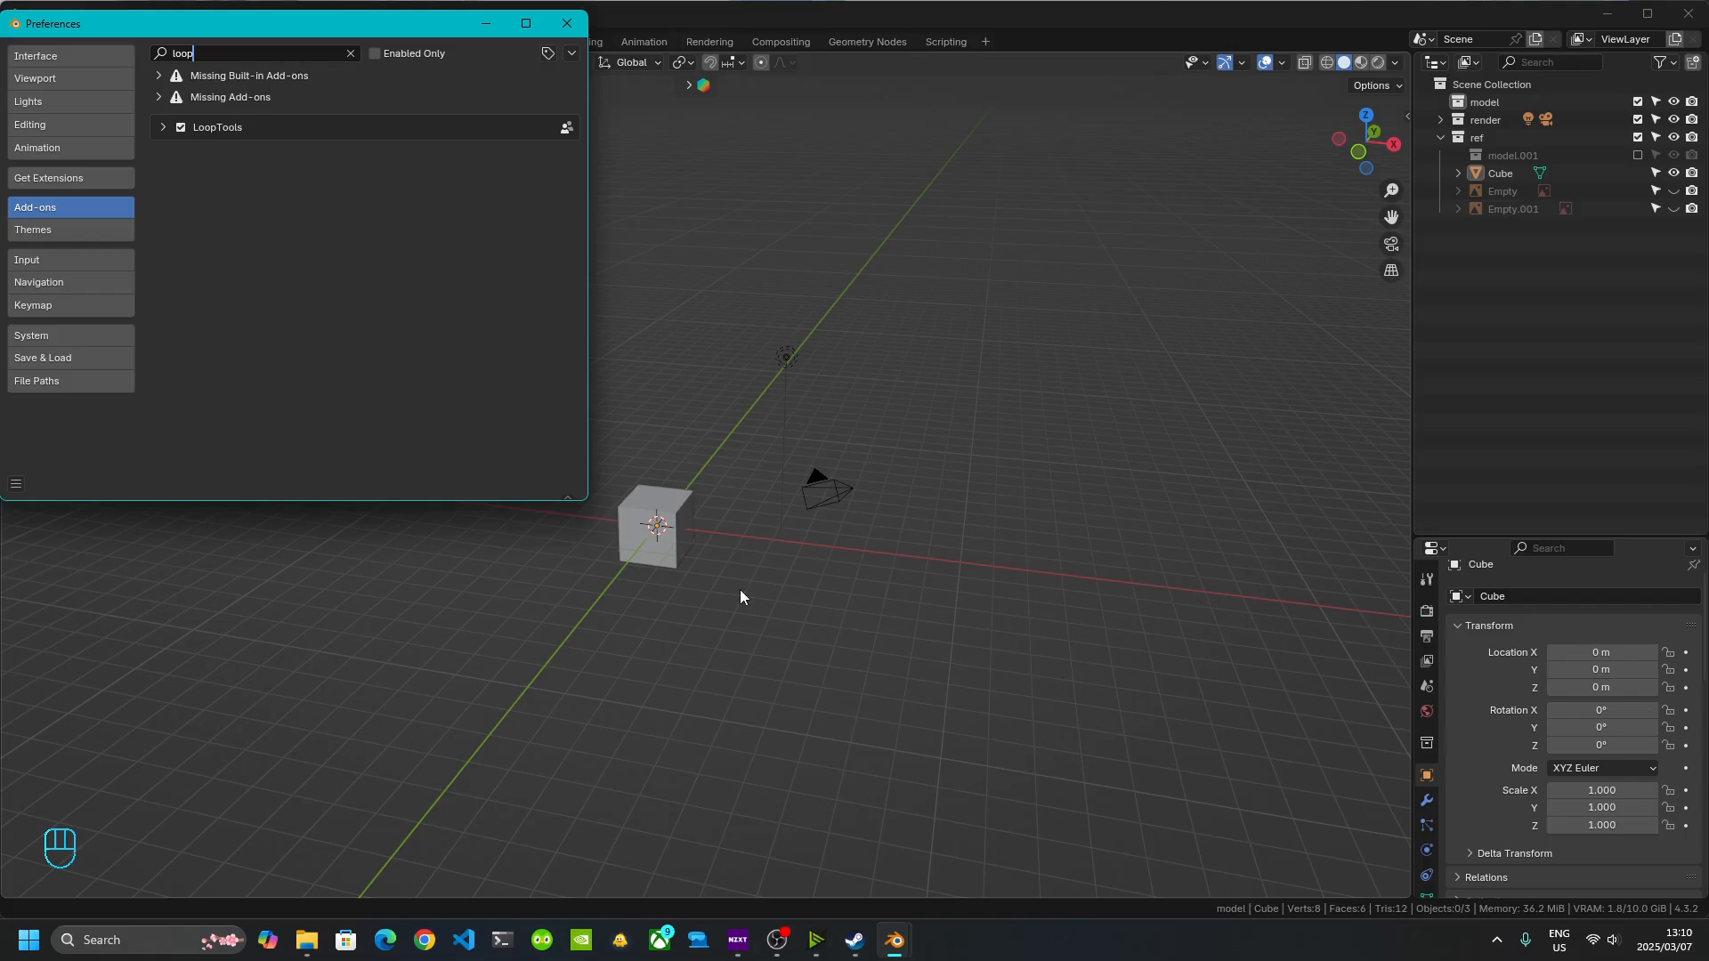
# - Search the add-ons for "tri" and close the preferences with the search cleared
pyautogui.press('BackSpace')
pyautogui.press('BackSpace')
pyautogui.press('BackSpace')
pyautogui.press('BackSpace')
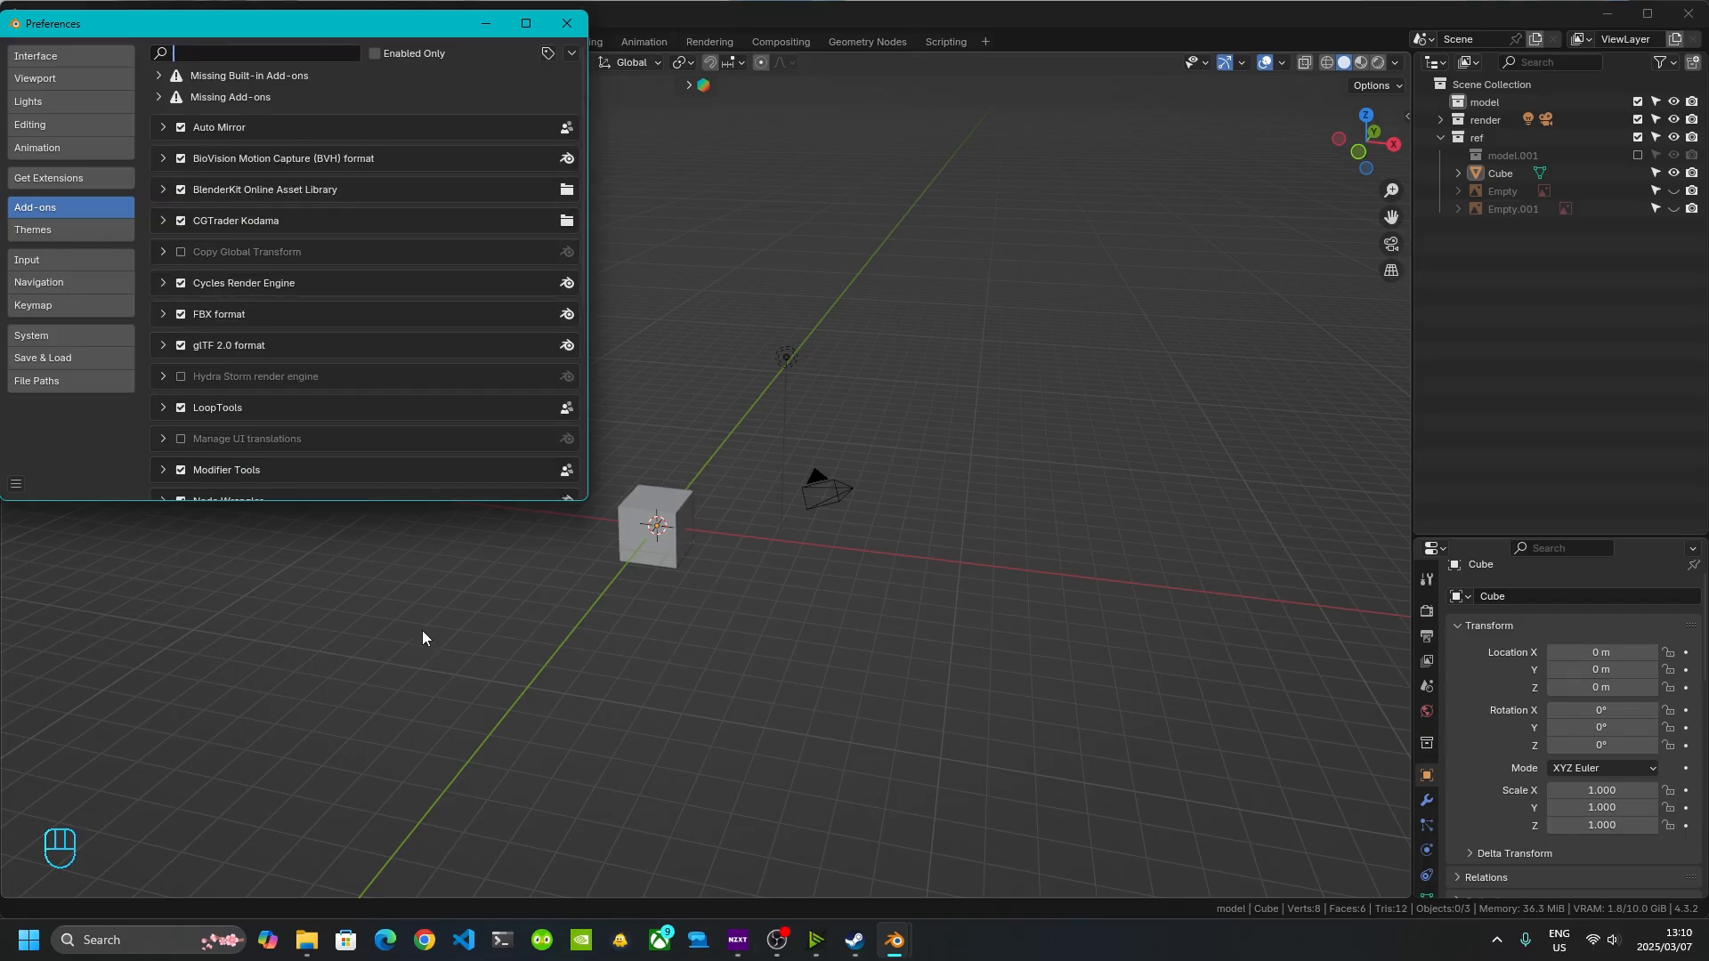
pyautogui.write('tri')
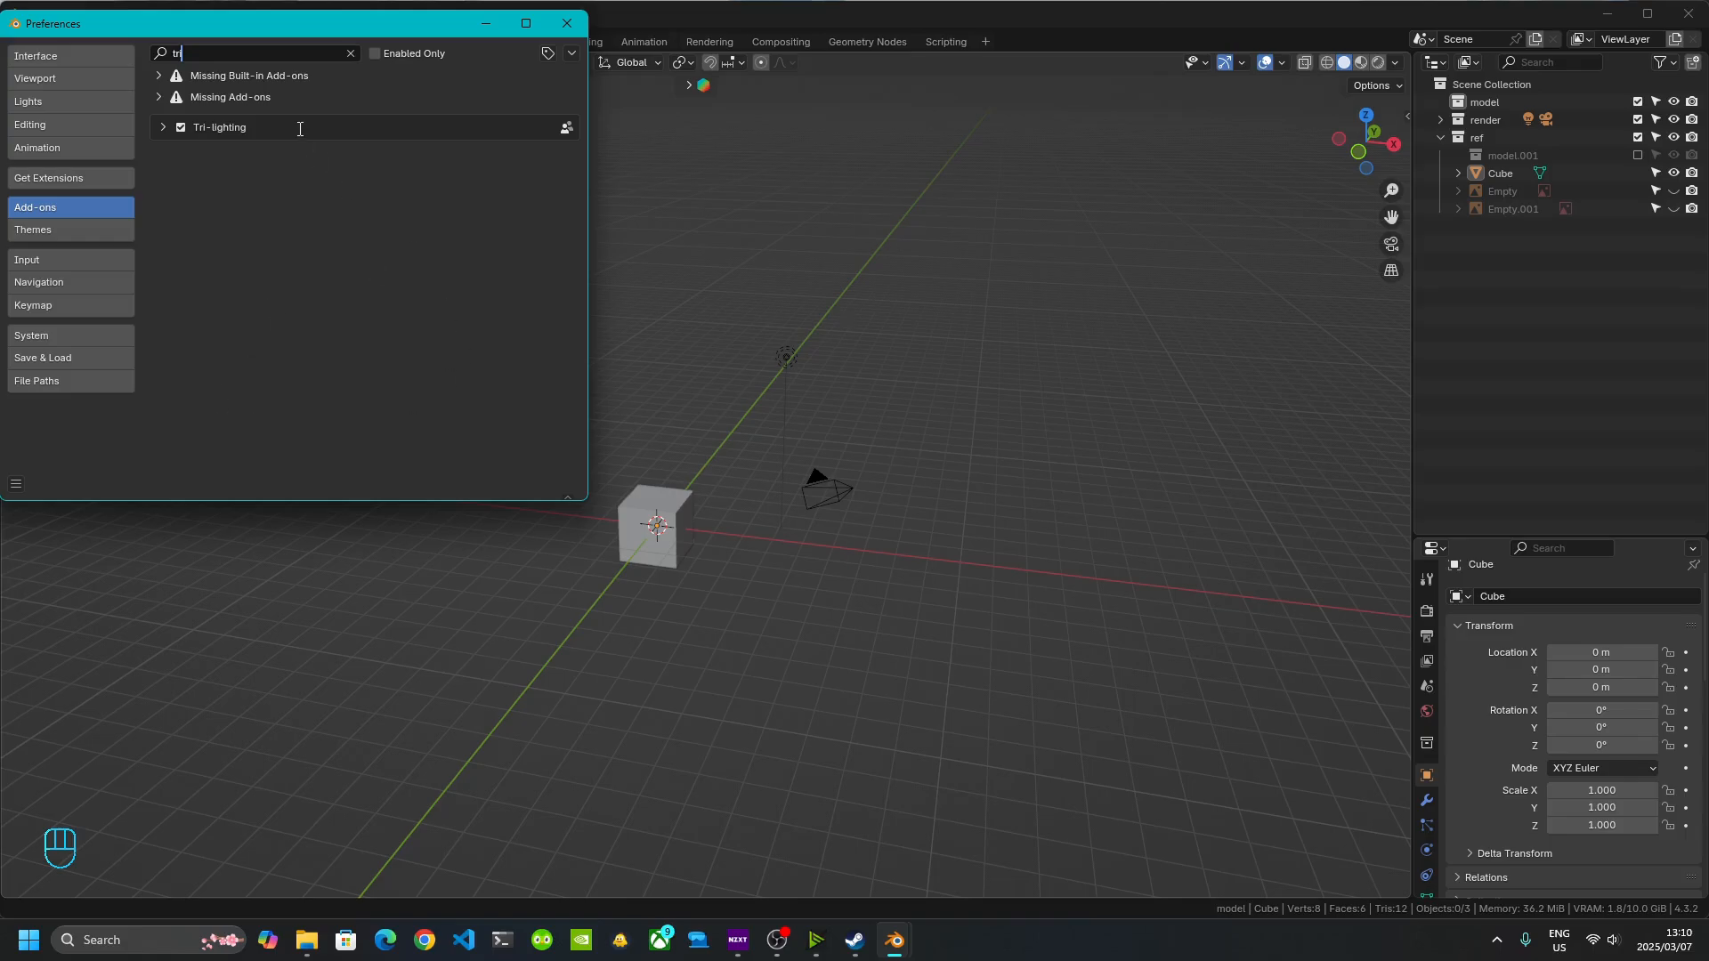
pyautogui.press('BackSpace')
pyautogui.press('BackSpace')
pyautogui.press('BackSpace')
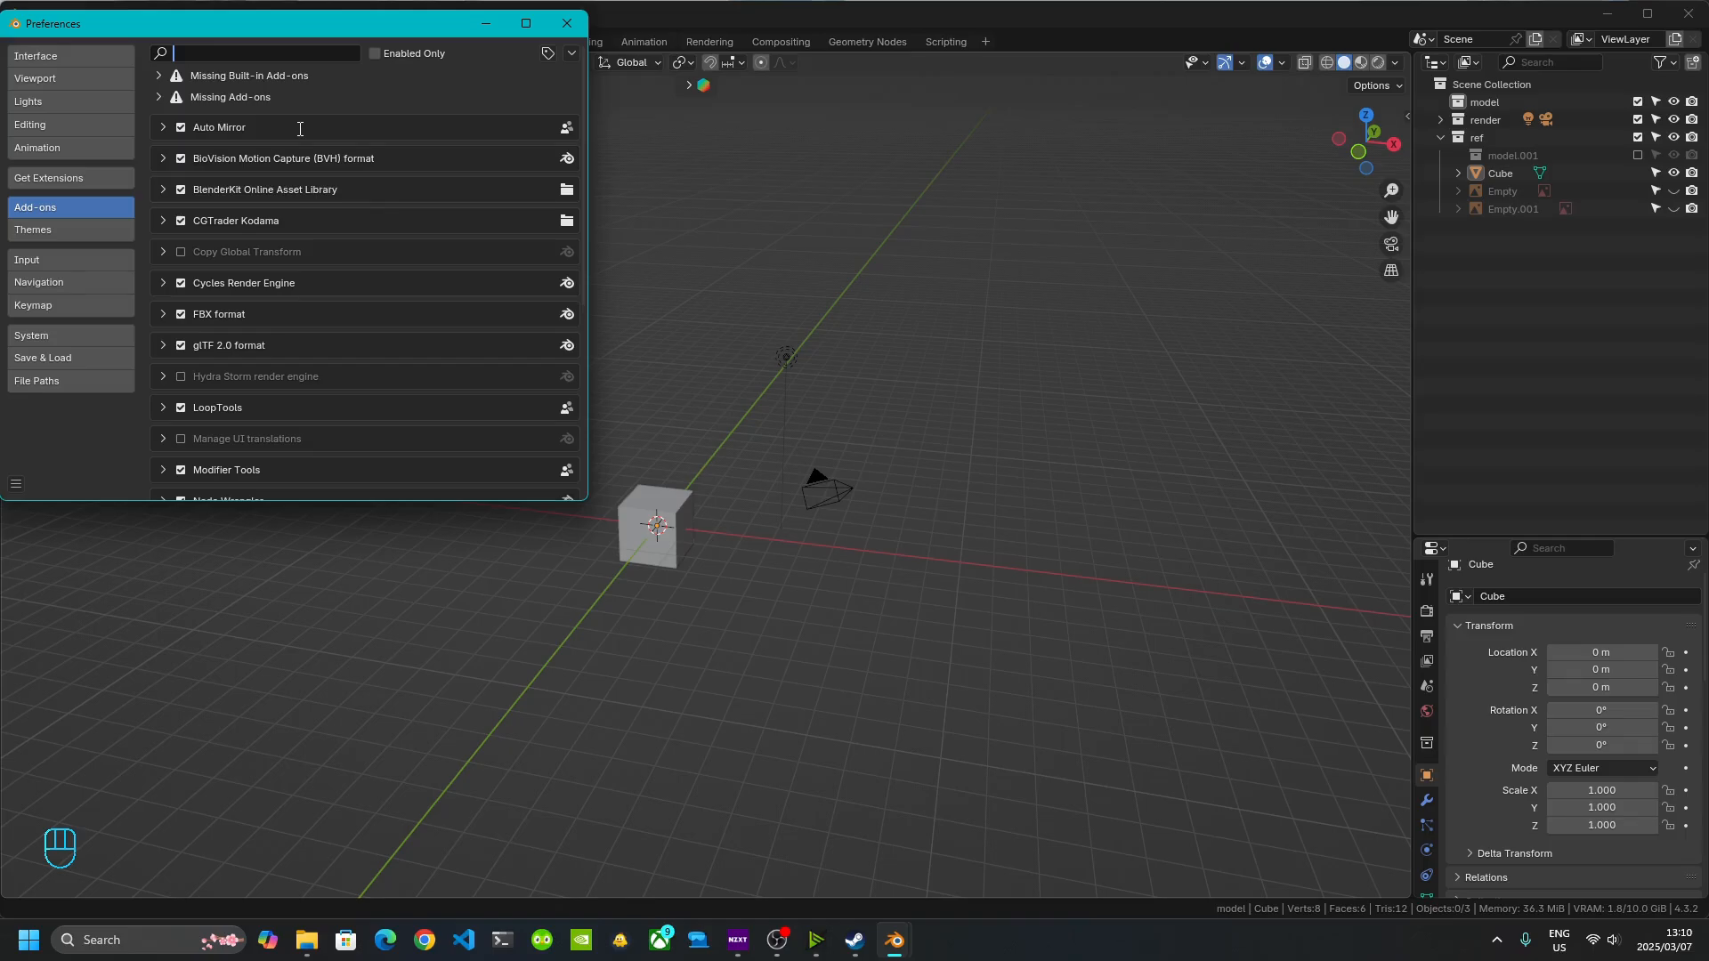
pyautogui.click(571, 26)
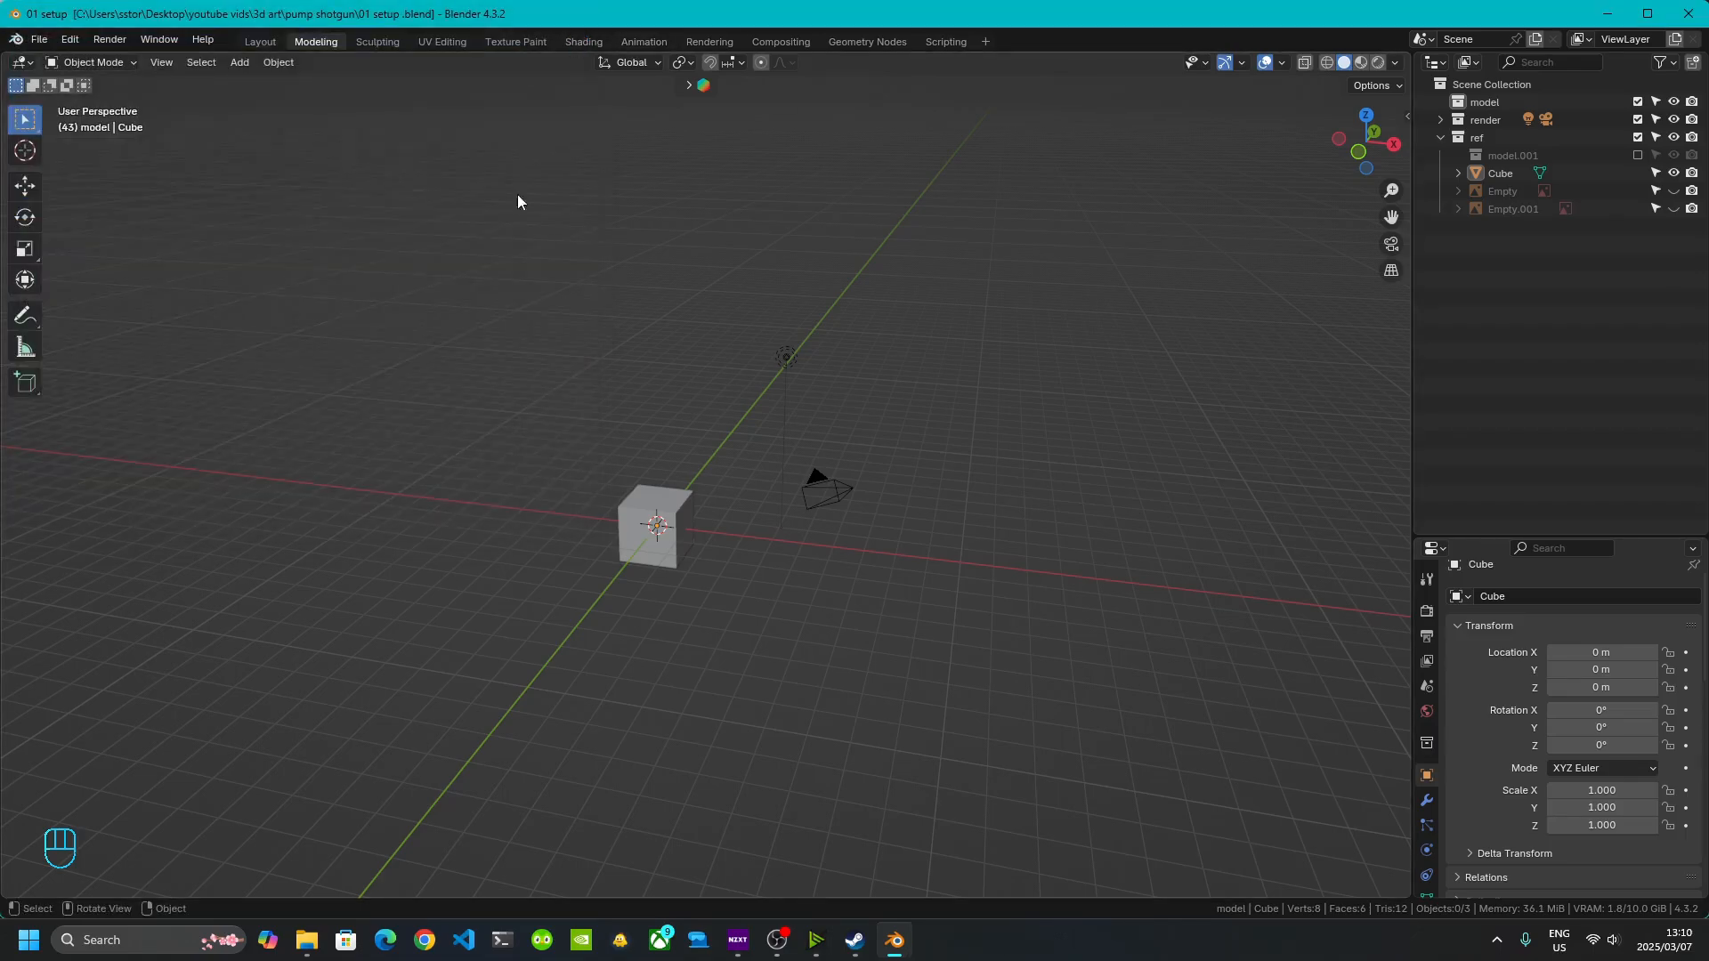
# - Collapse the ref collection in the outliner and make it the active collection
pyautogui.click(1439, 137)
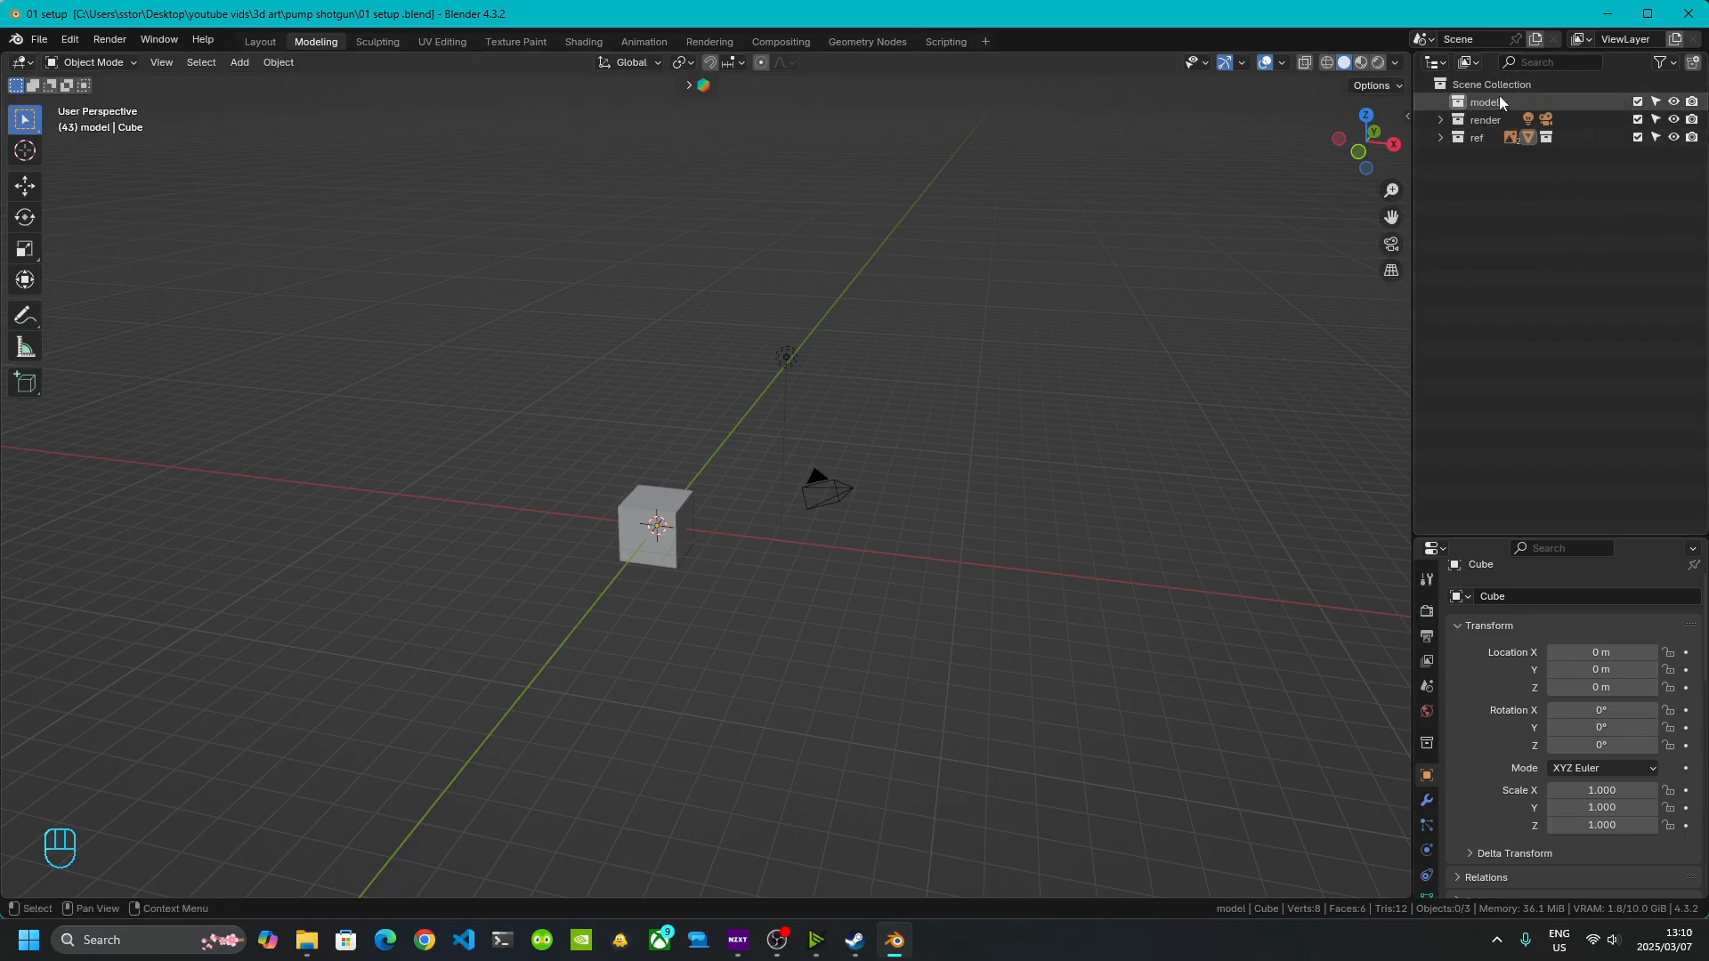
pyautogui.click(1484, 119)
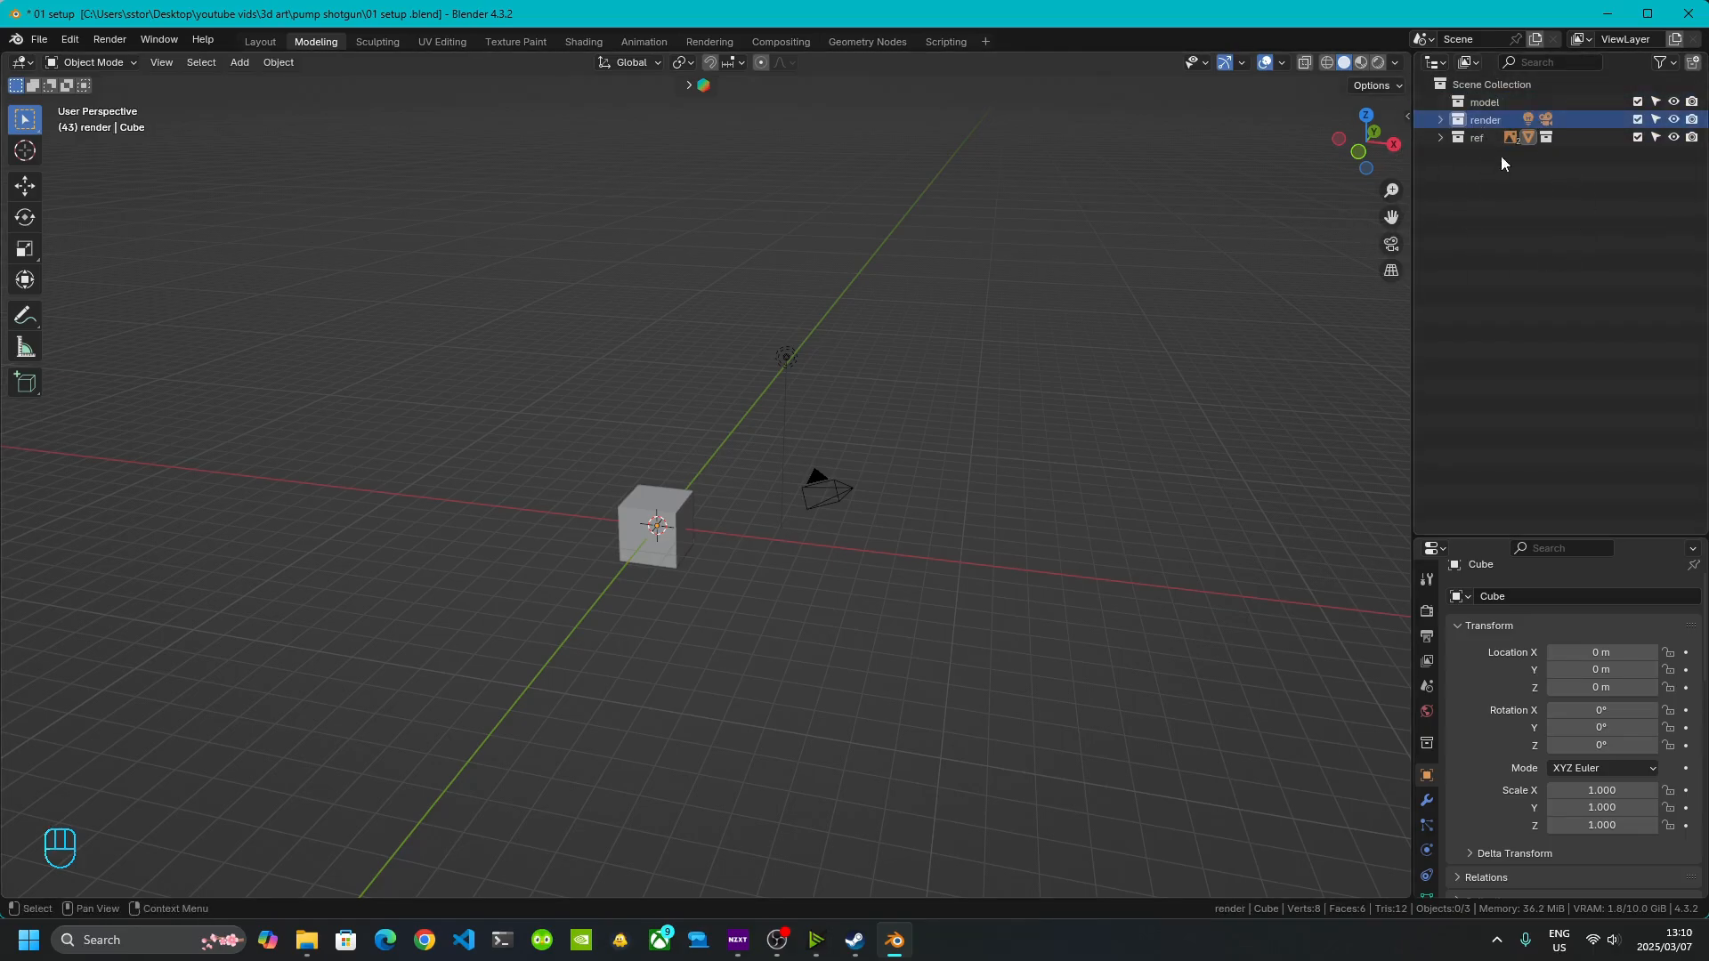
pyautogui.click(1479, 138)
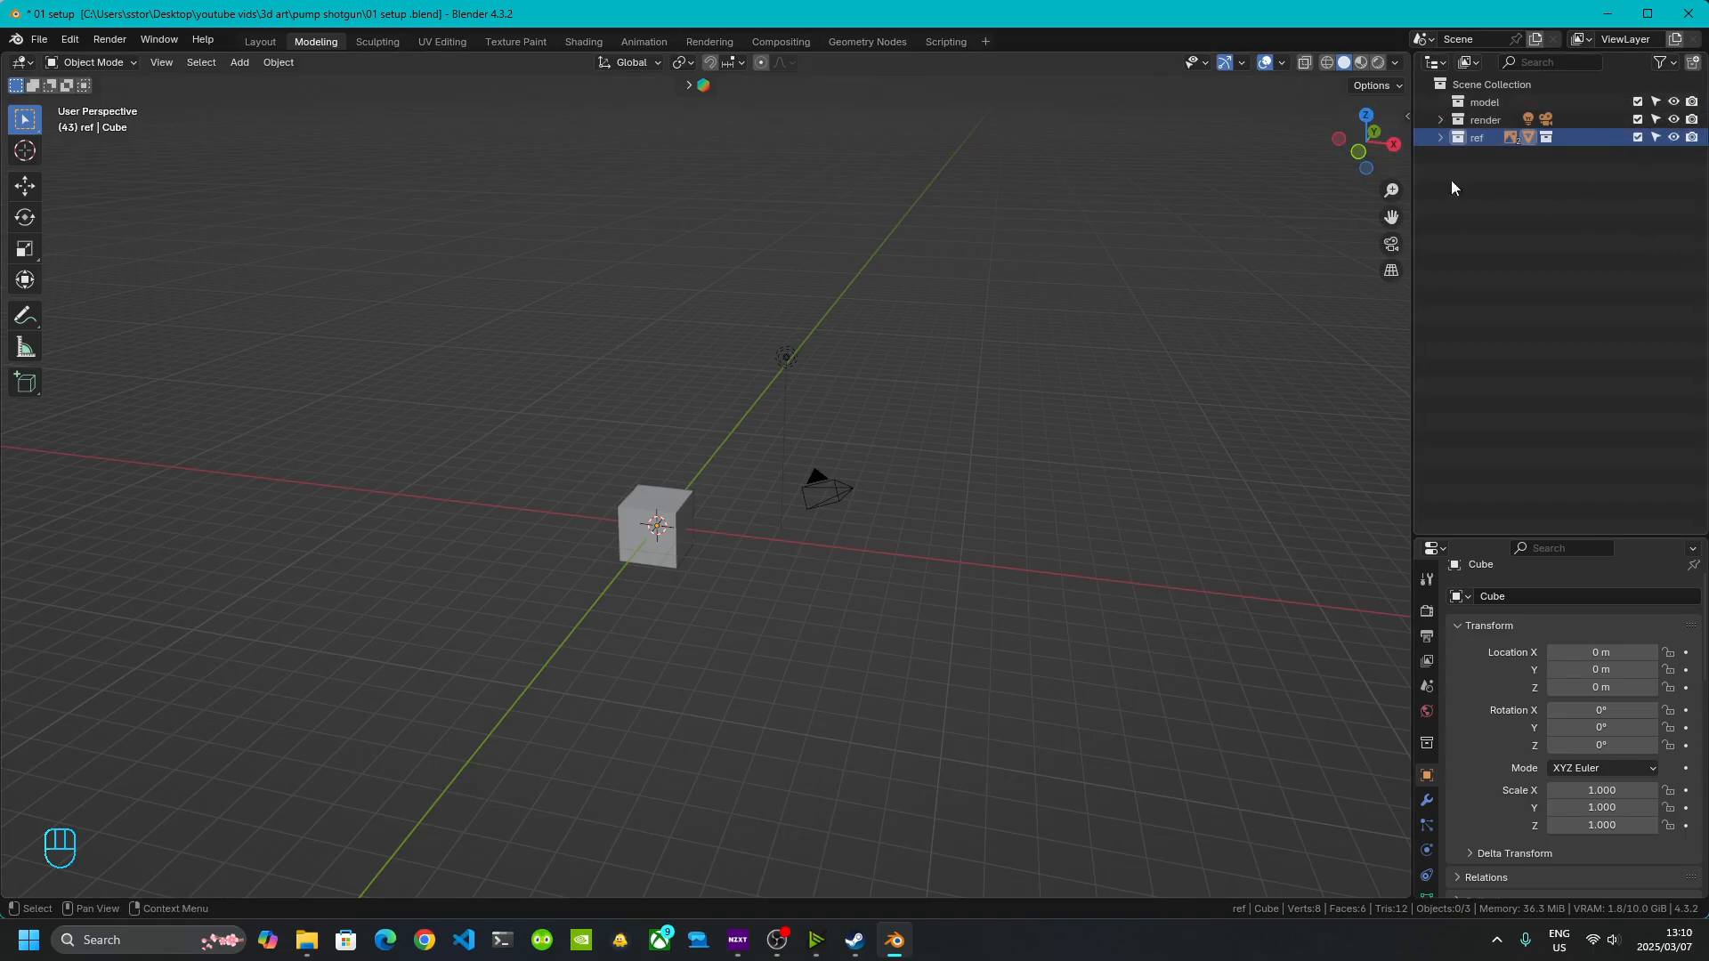
# - Select the light and the camera together and move them to the render collection
pyautogui.moveTo(732, 256); pyautogui.dragTo(956, 570)
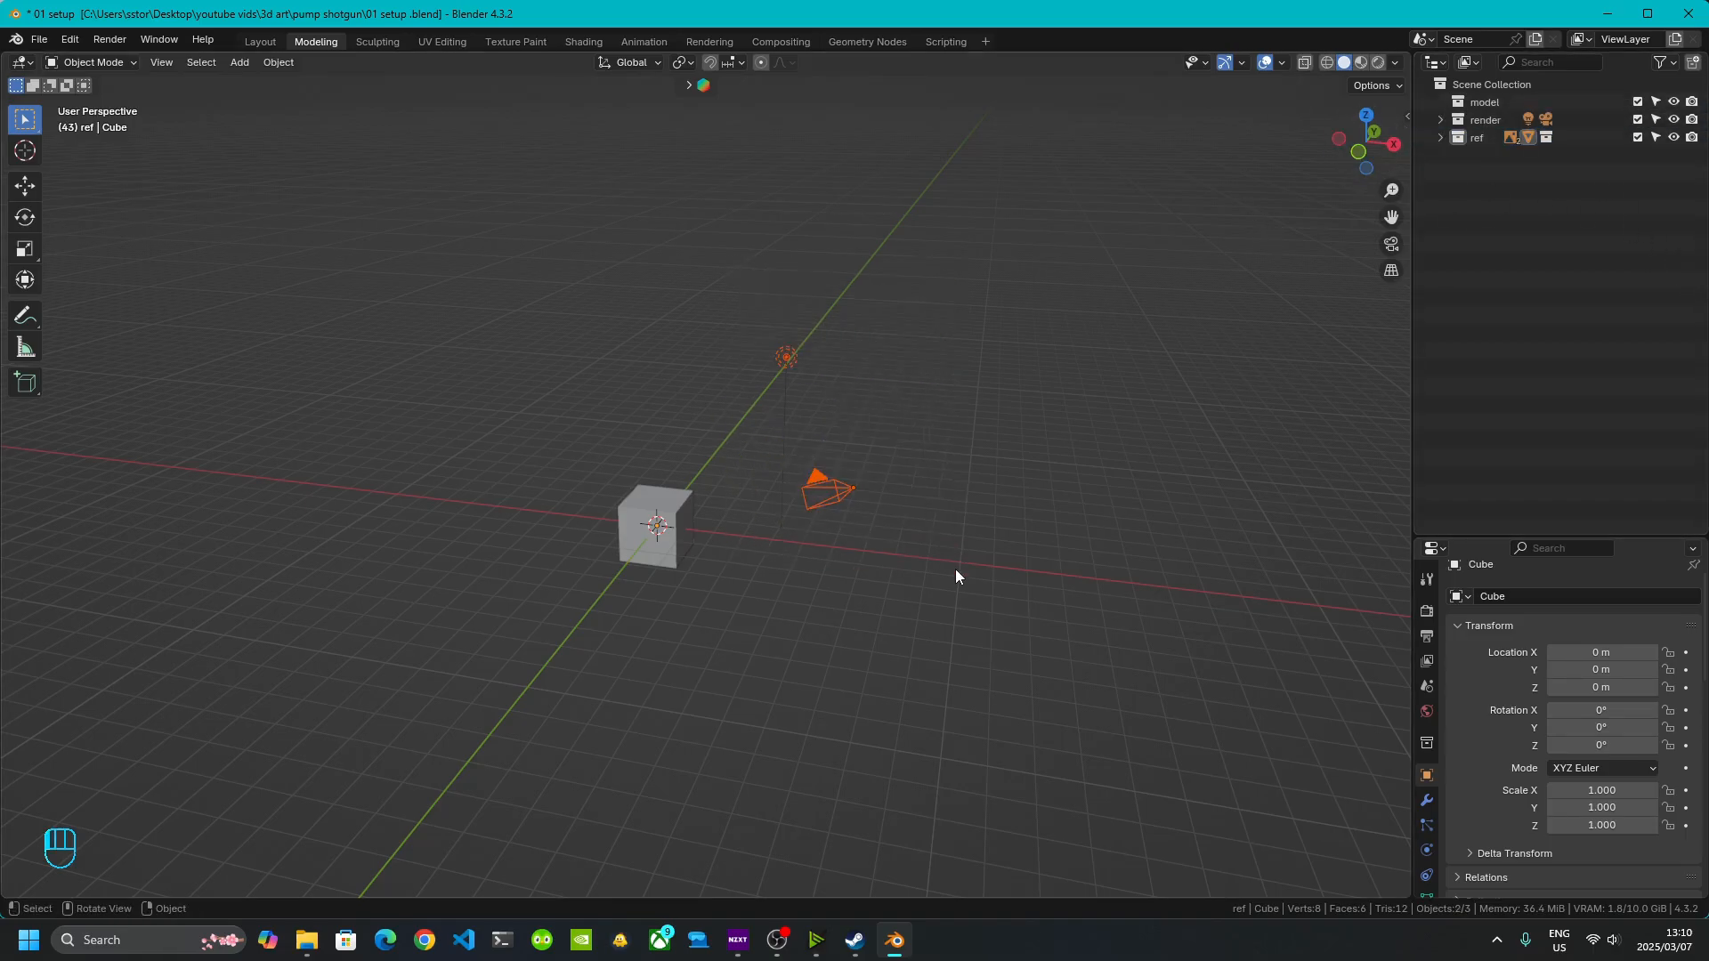
pyautogui.press('m')
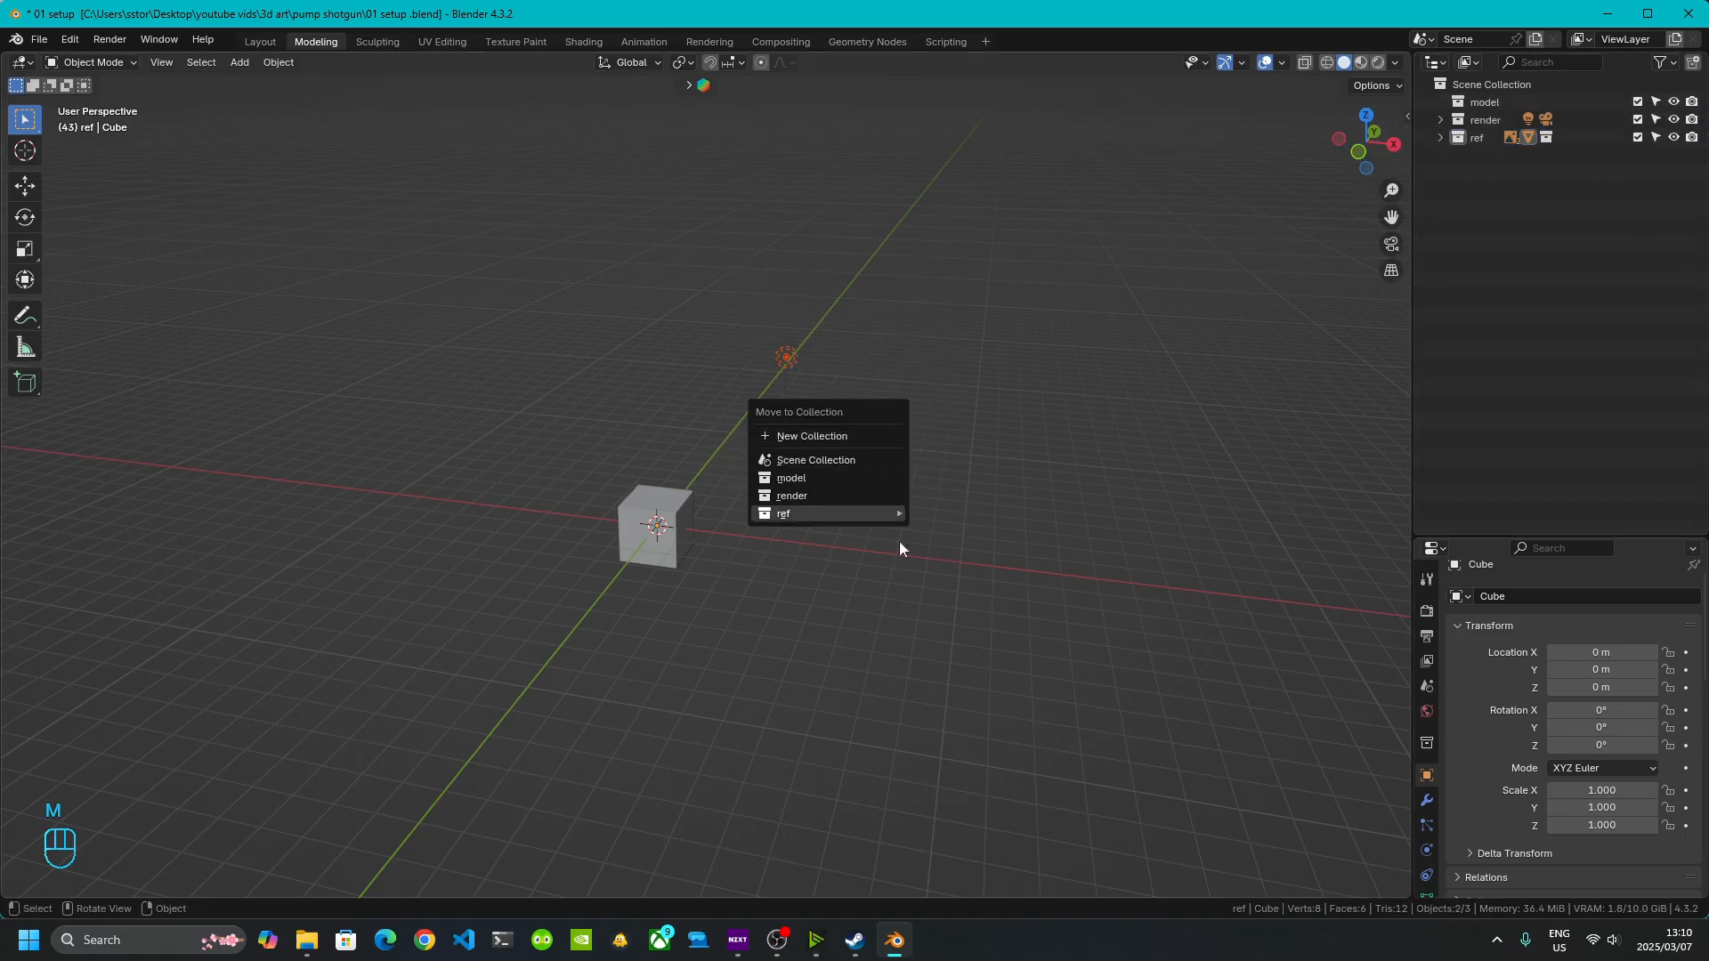
pyautogui.press('m')
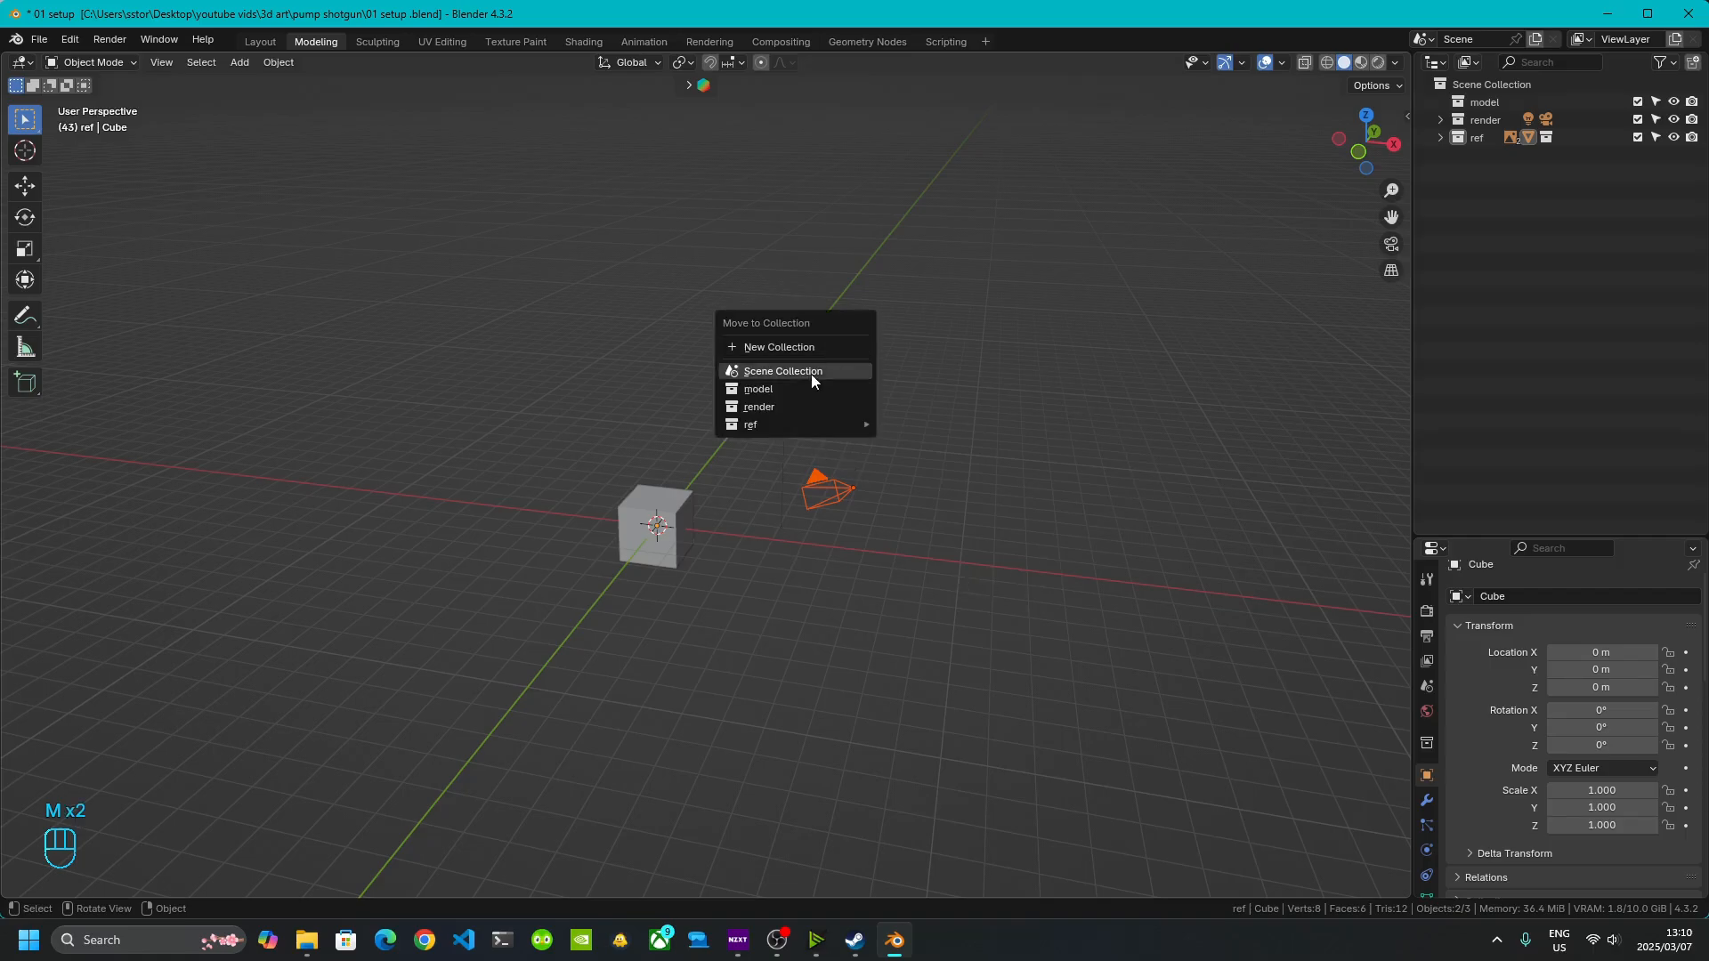
pyautogui.click(775, 406)
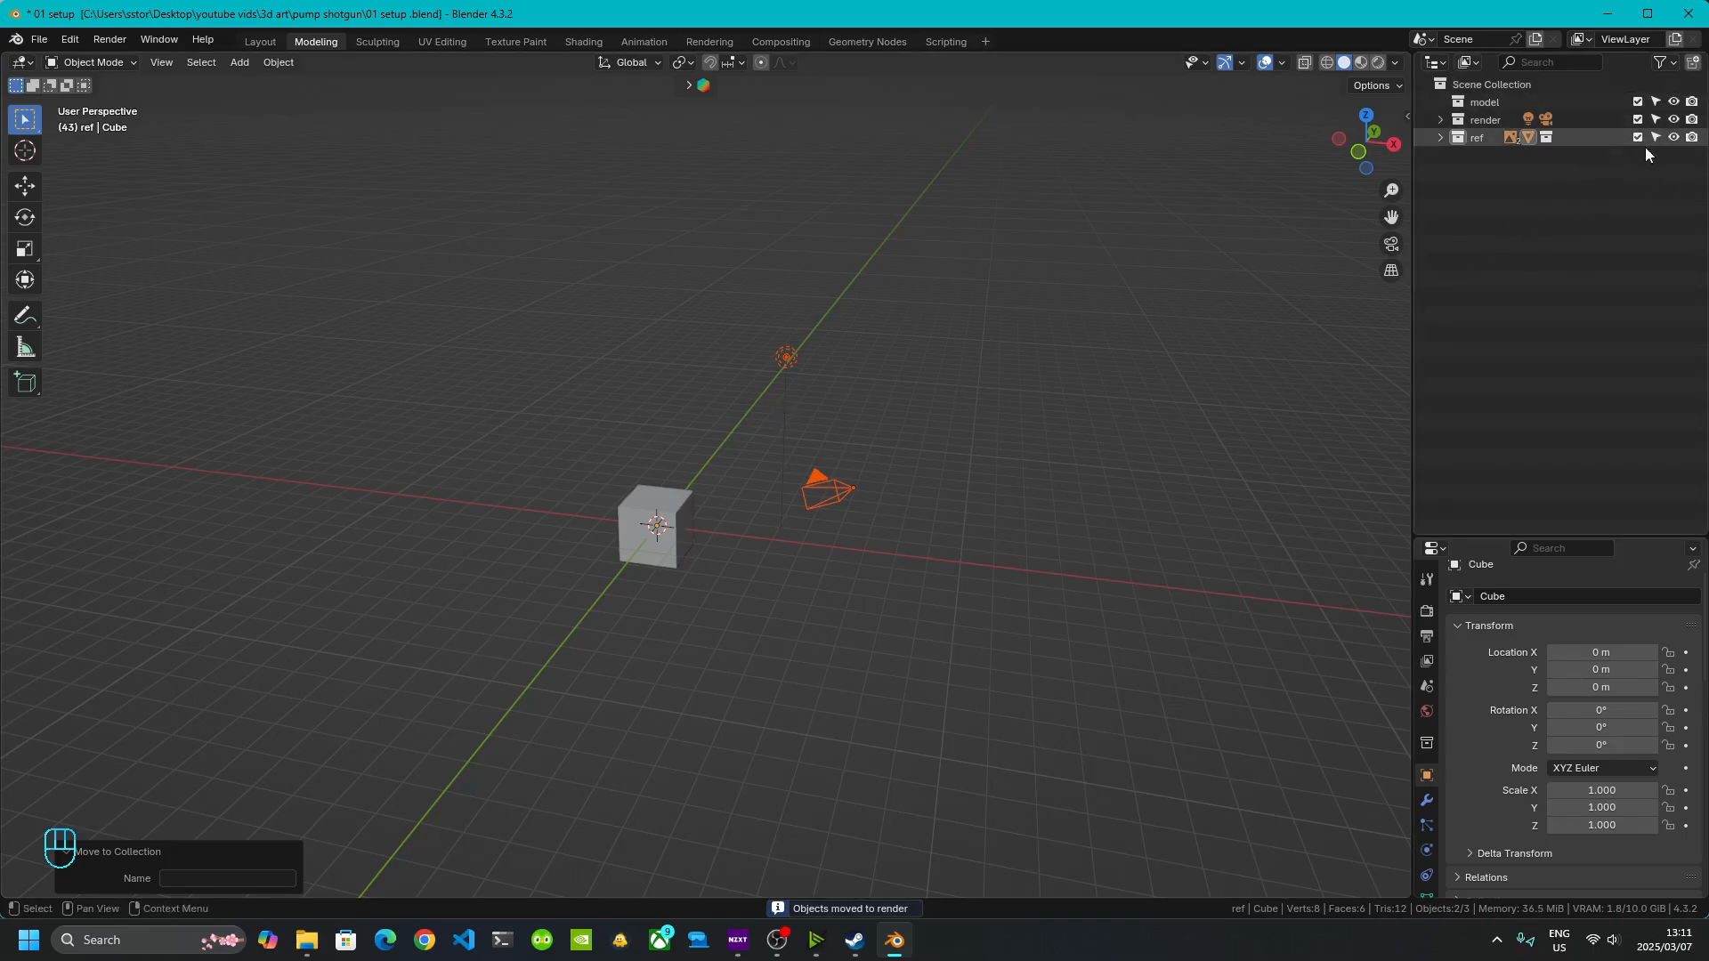
# - Make the render collection unselectable, try to box-select the light and camera, and make the collection selectable again
pyautogui.click(1666, 63)
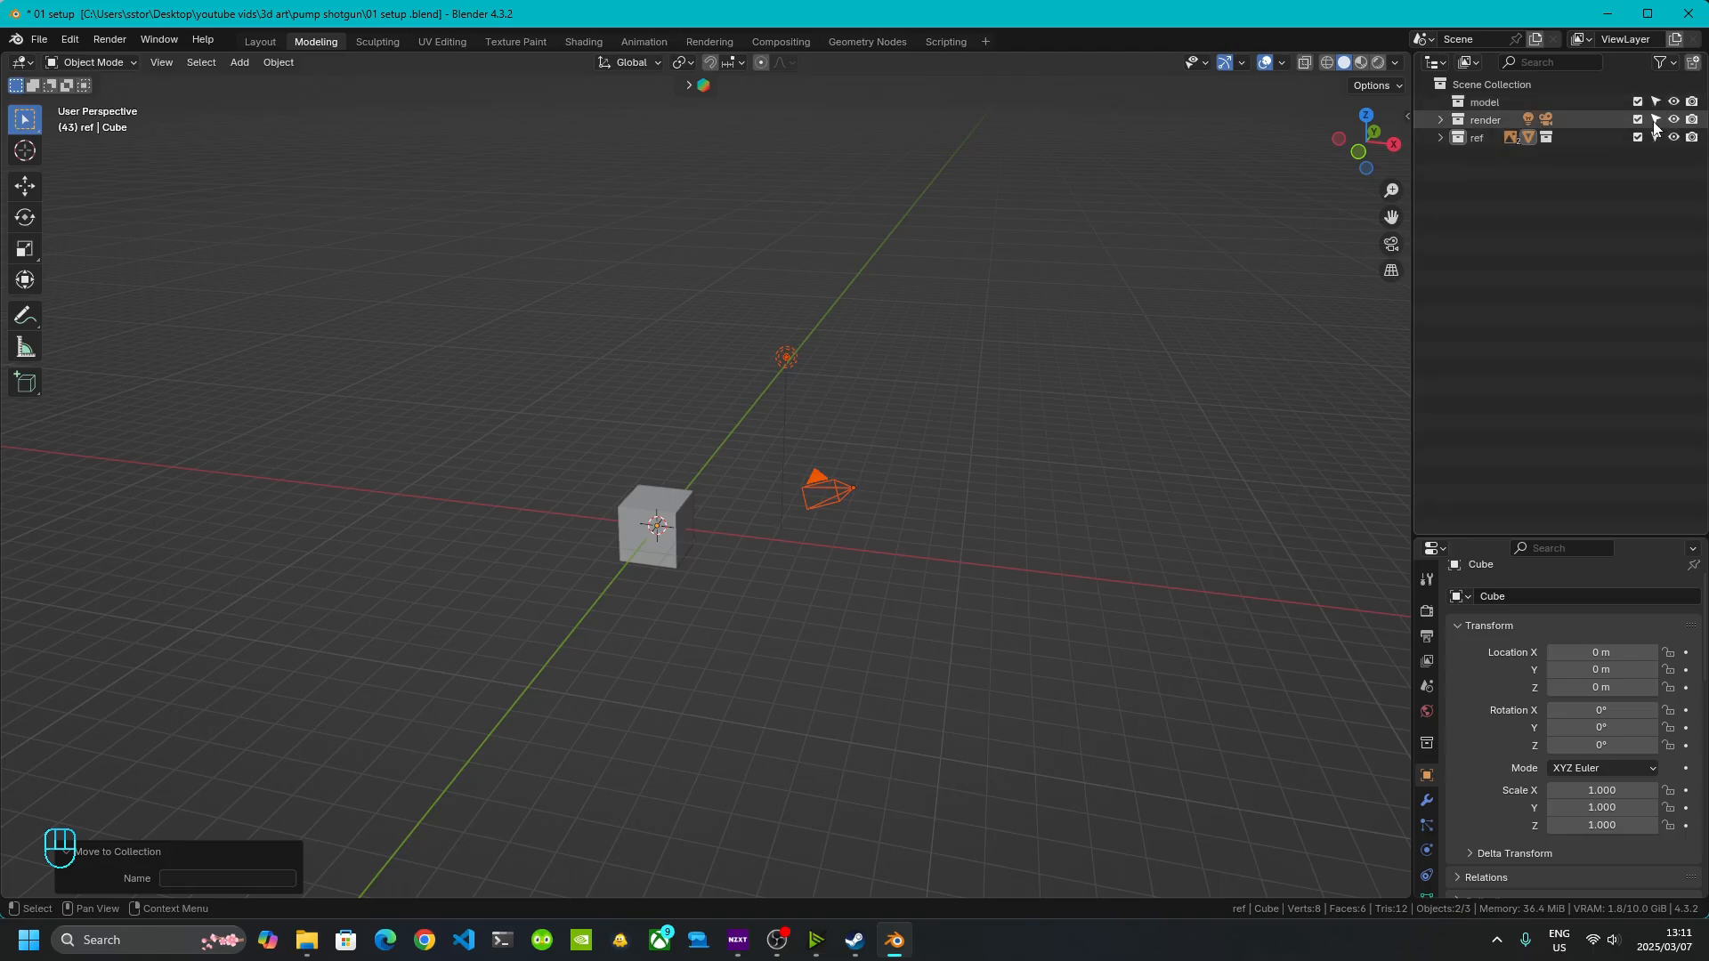
pyautogui.click(1652, 120)
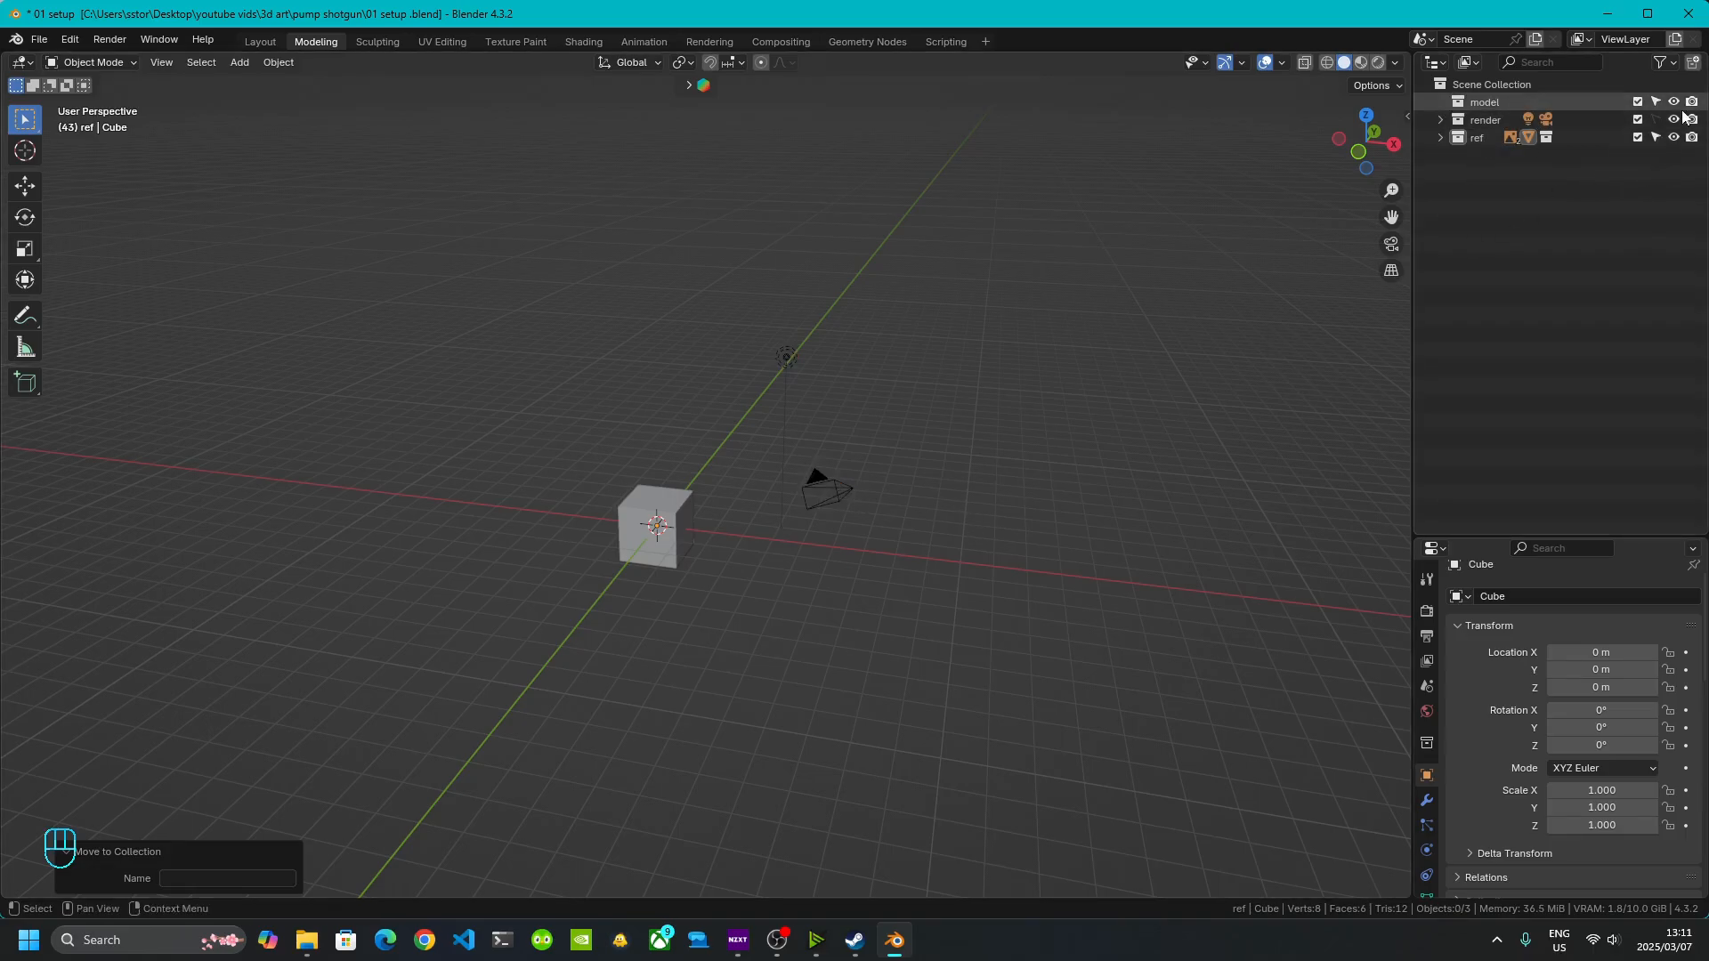
pyautogui.moveTo(740, 273); pyautogui.dragTo(960, 580)
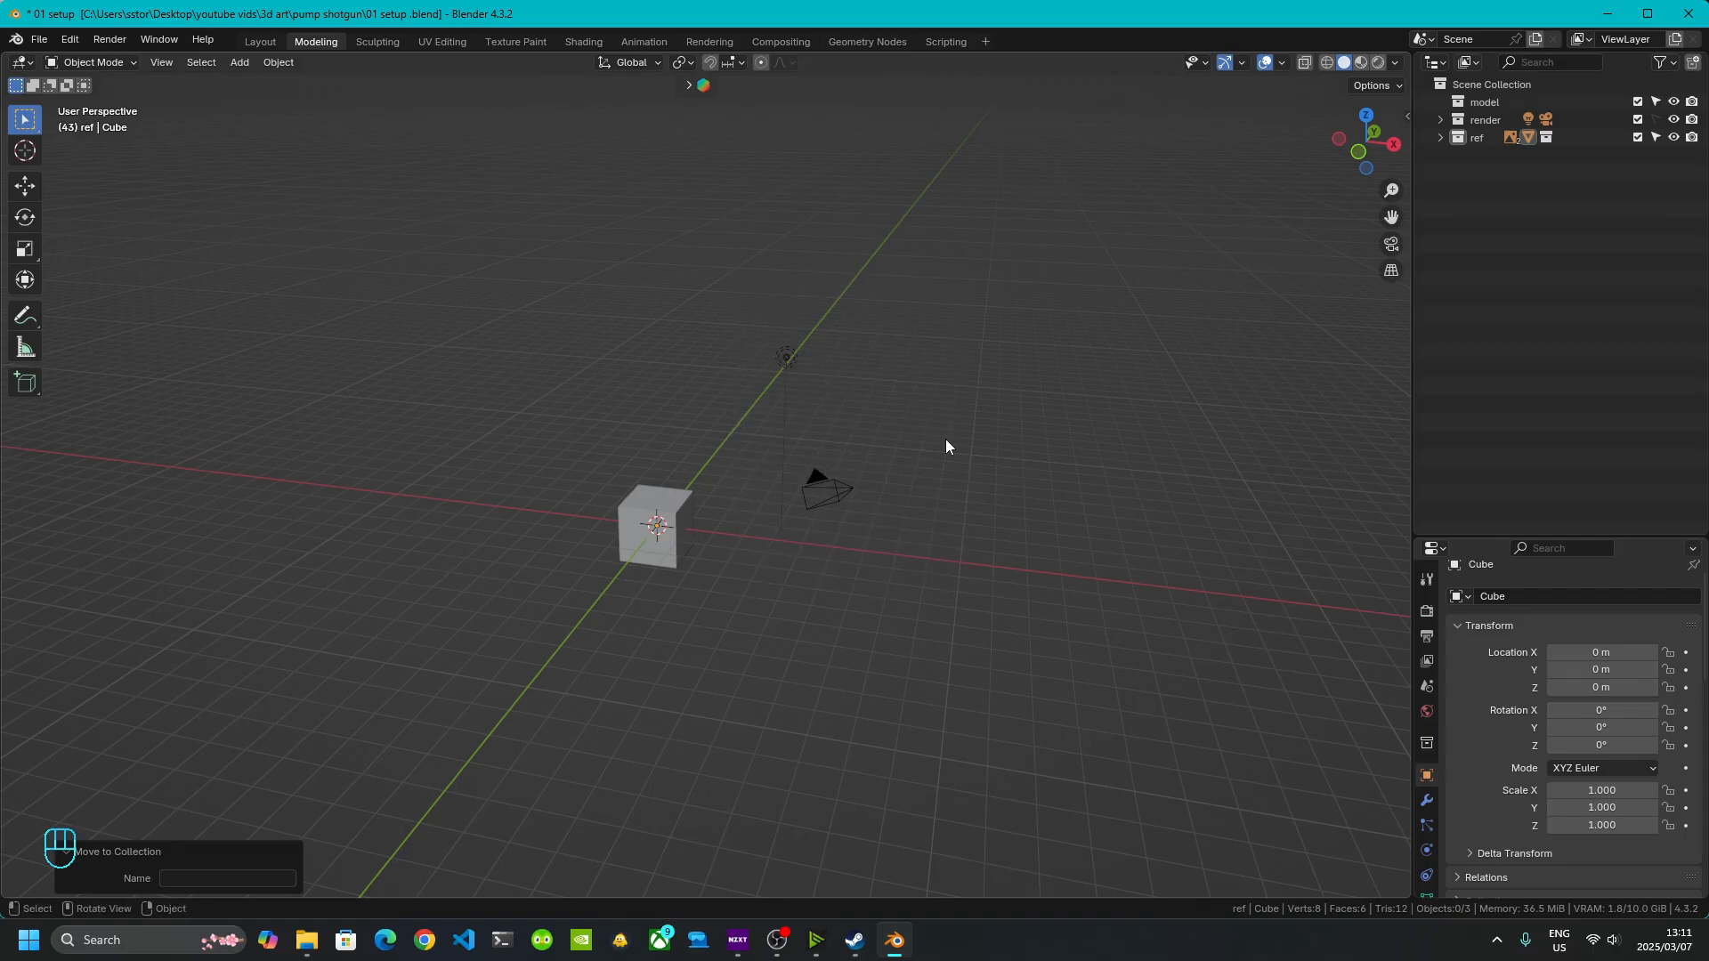
pyautogui.click(1655, 119)
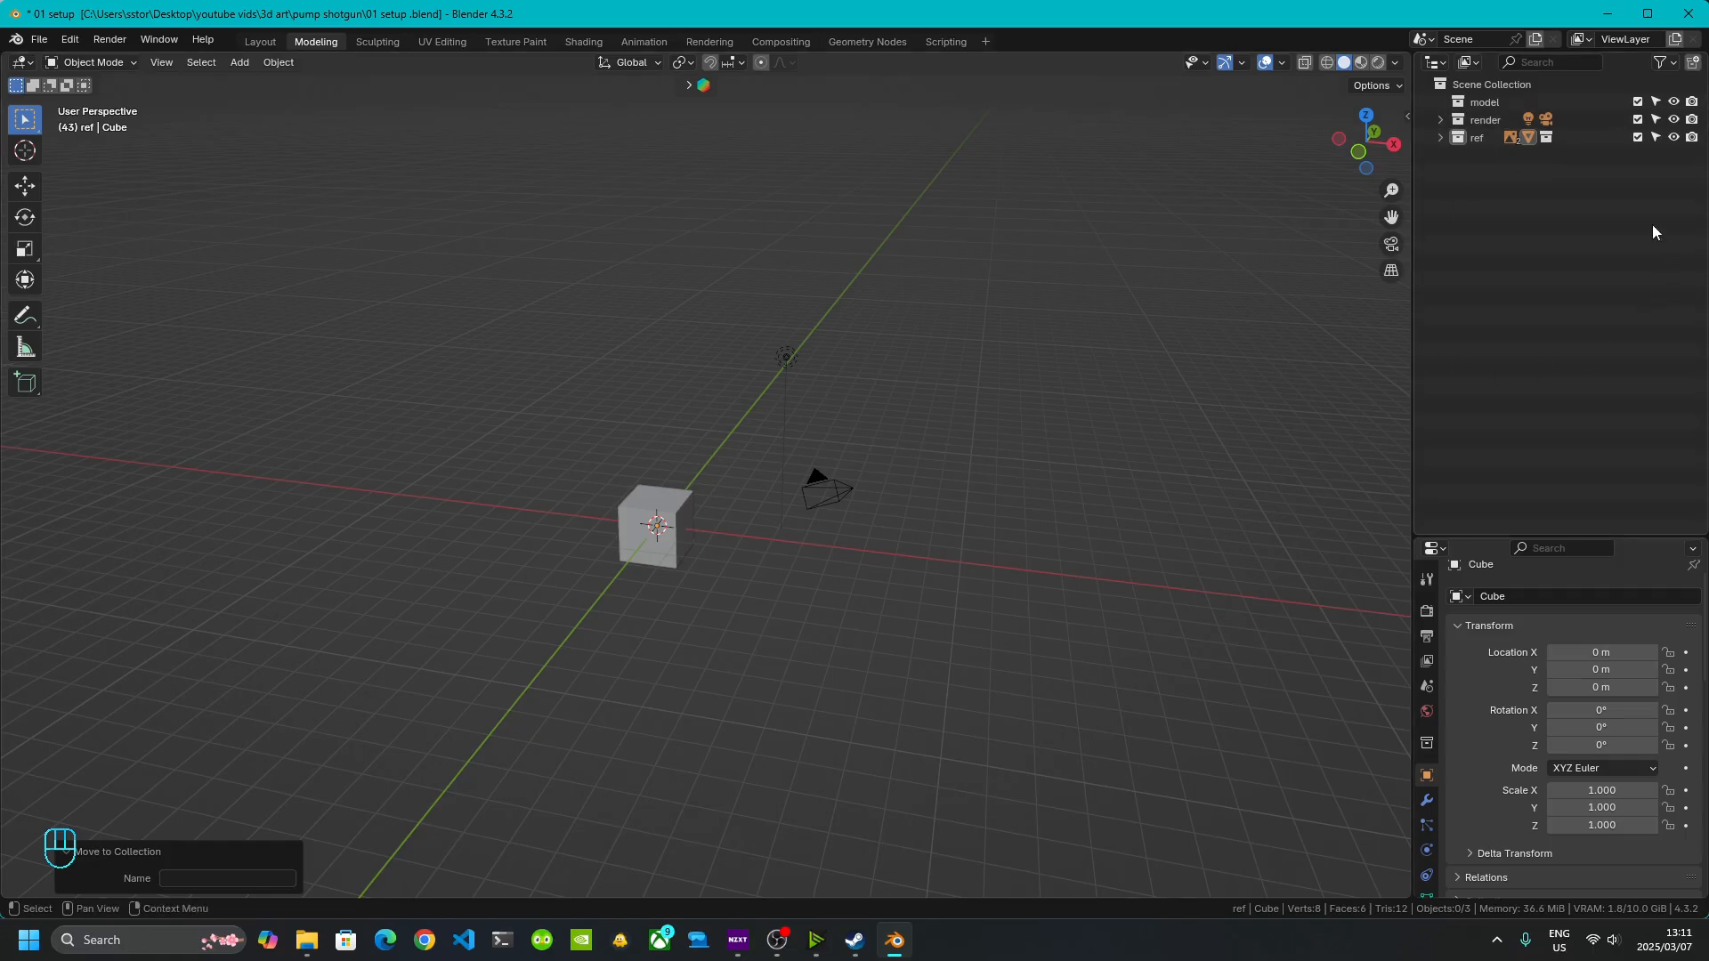
# - Toggle the render collection's viewport and render visibility off and back on, and exclude the collection from the view layer
pyautogui.click(1674, 119)
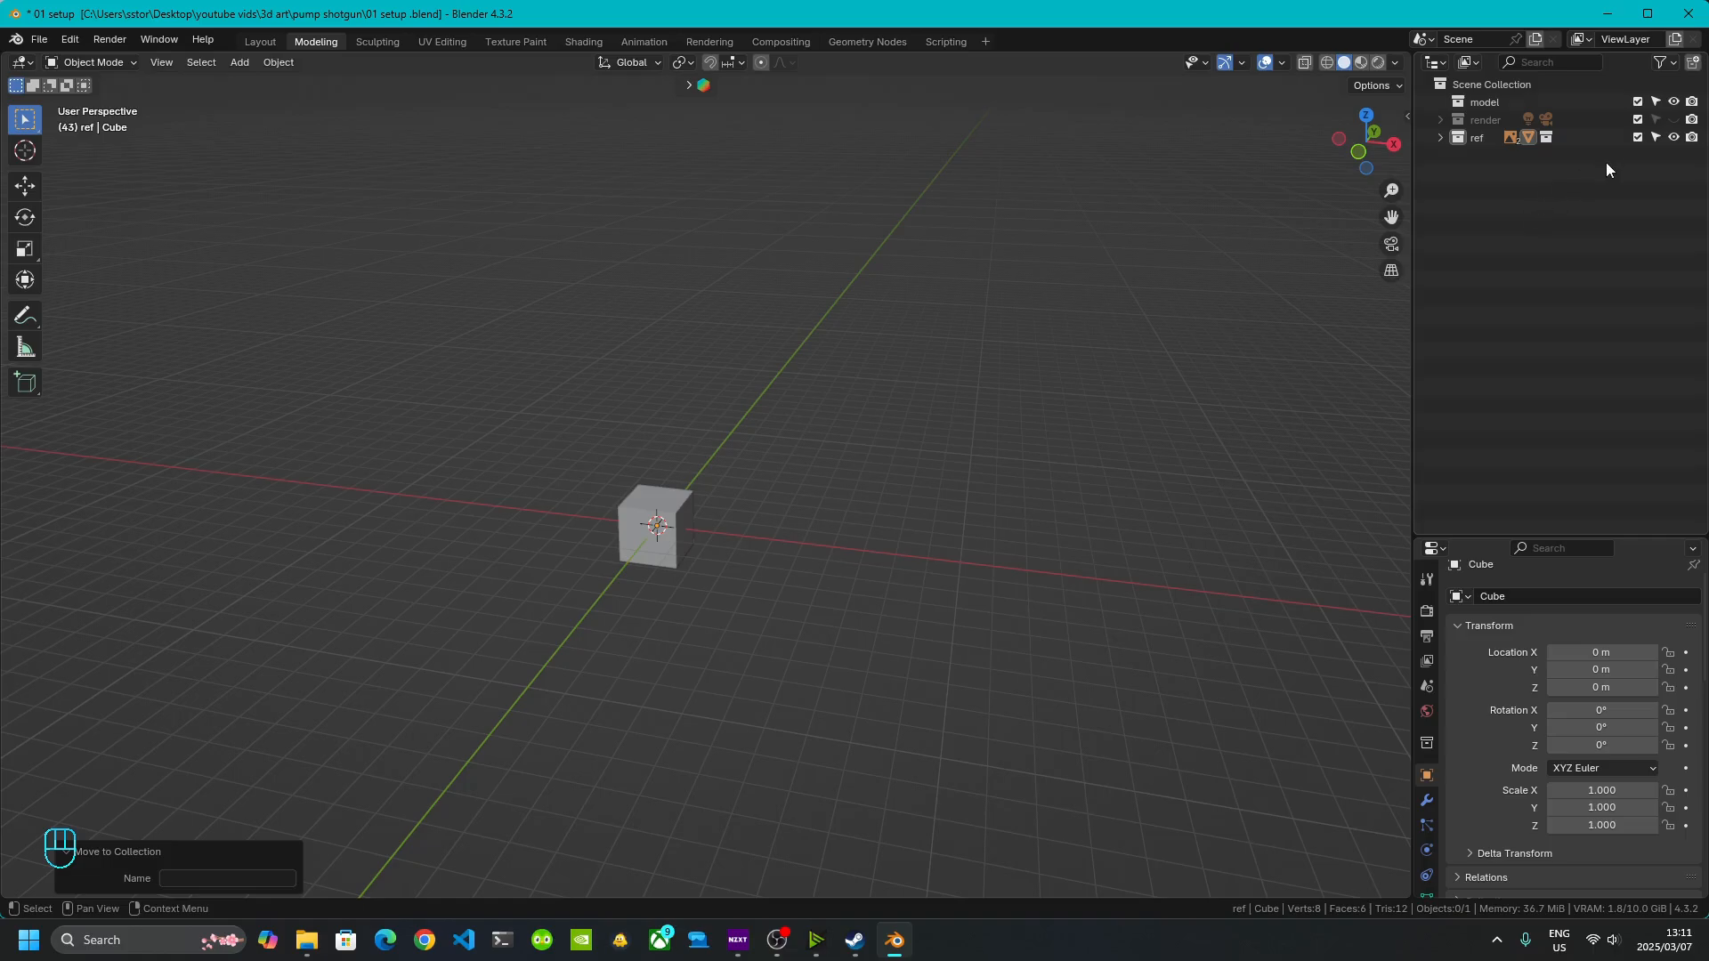
pyautogui.click(1672, 120)
pyautogui.click(1692, 120)
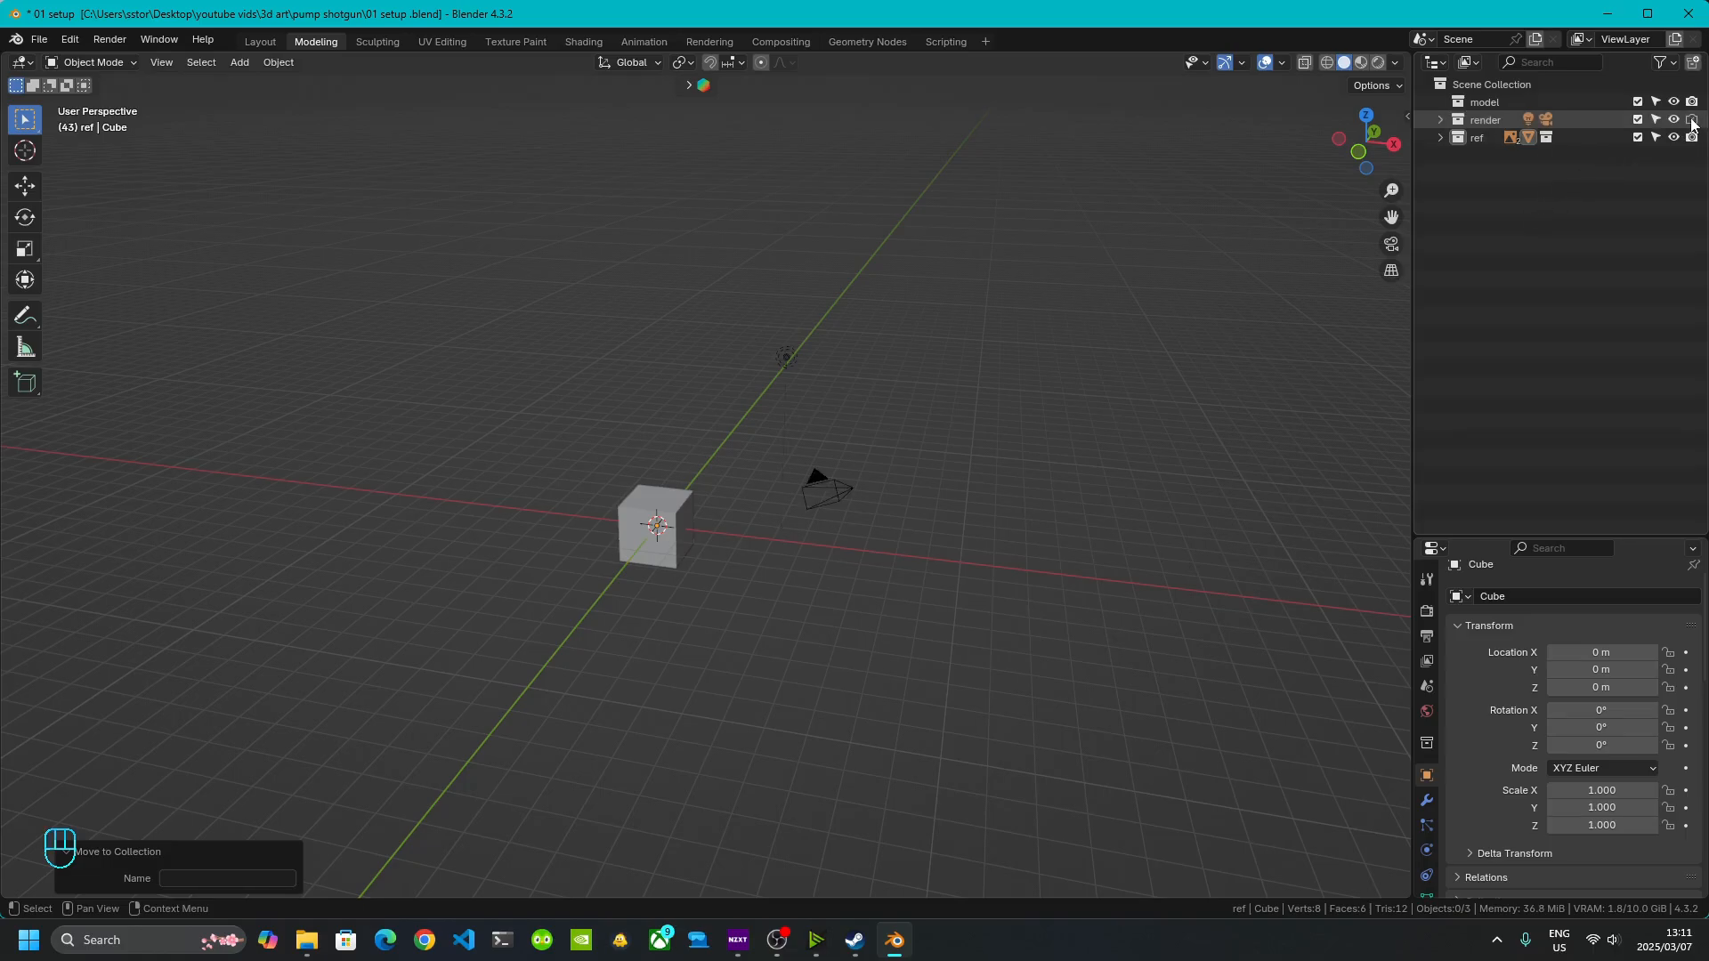
pyautogui.click(1692, 120)
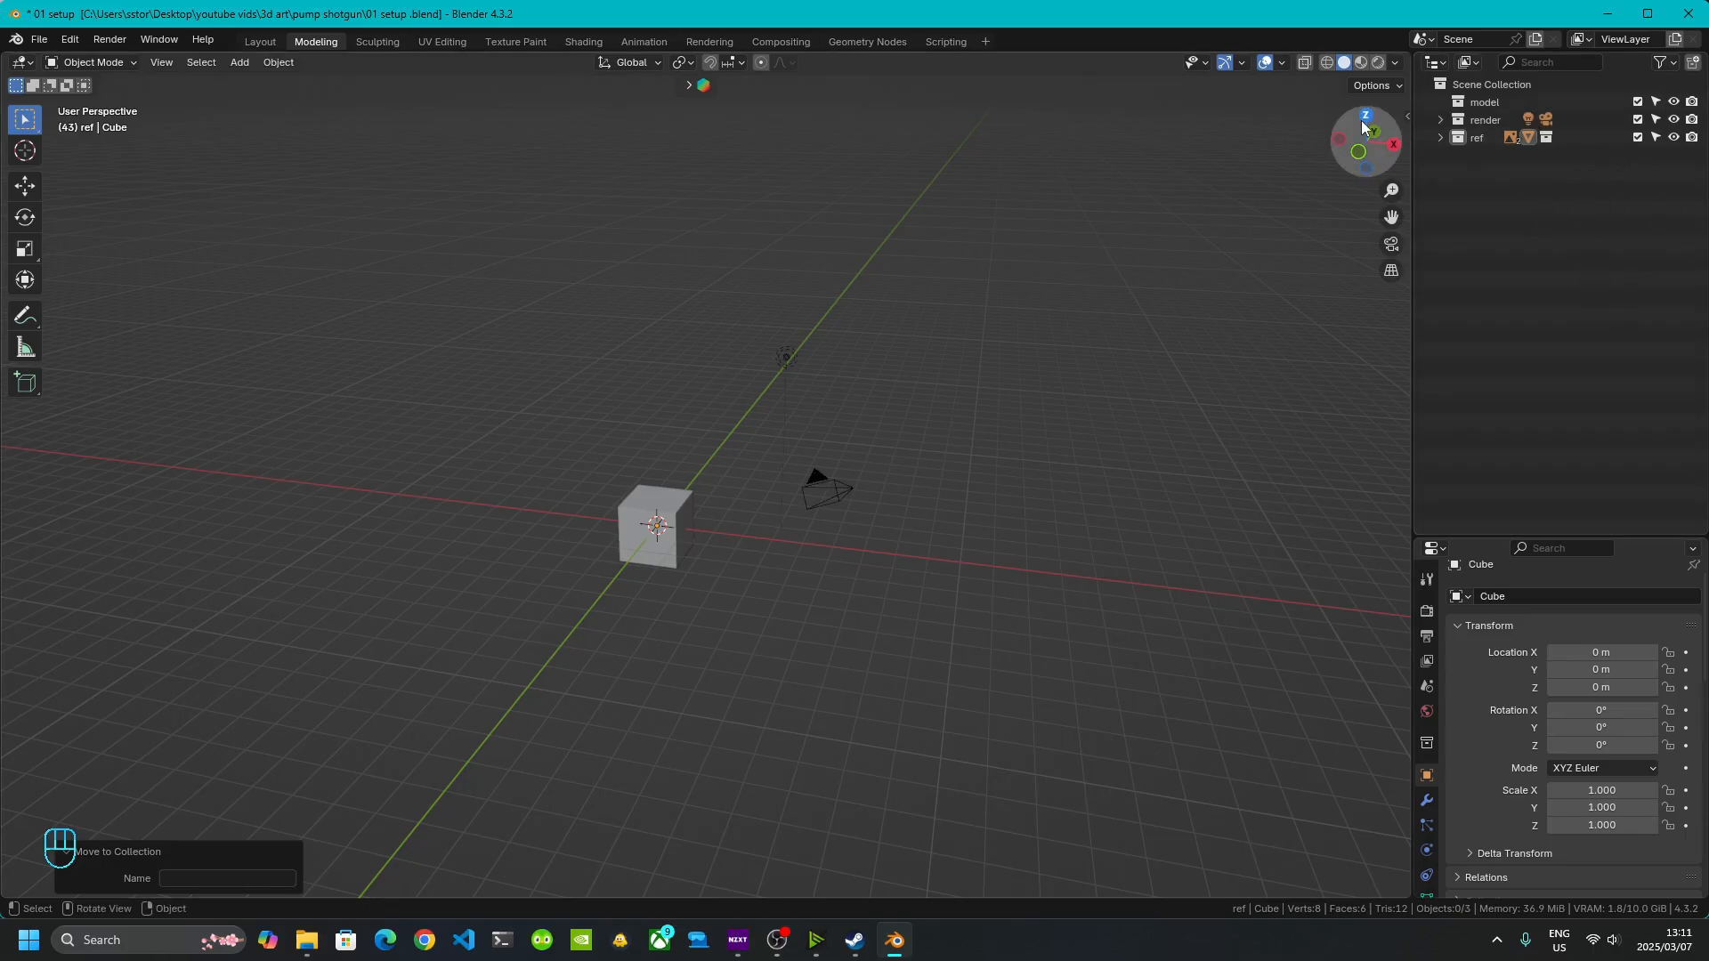
pyautogui.click(1638, 119)
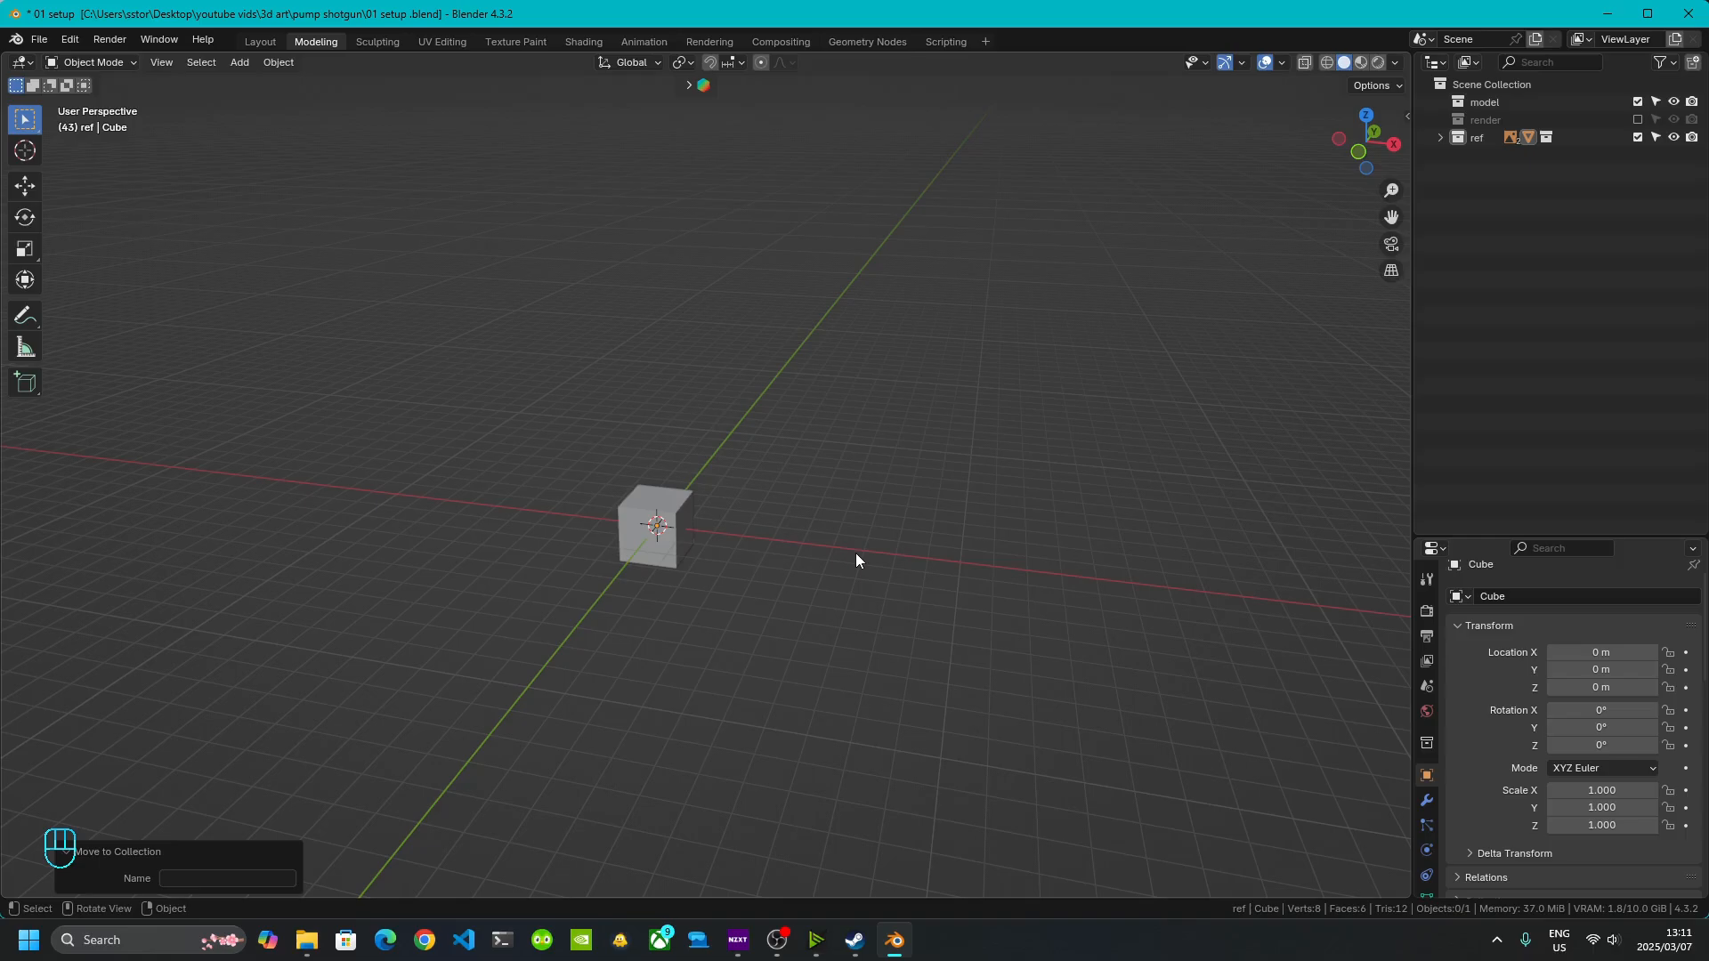
# - Move the cube to the existing ref collection and expand that collection in the outliner
pyautogui.click(678, 537)
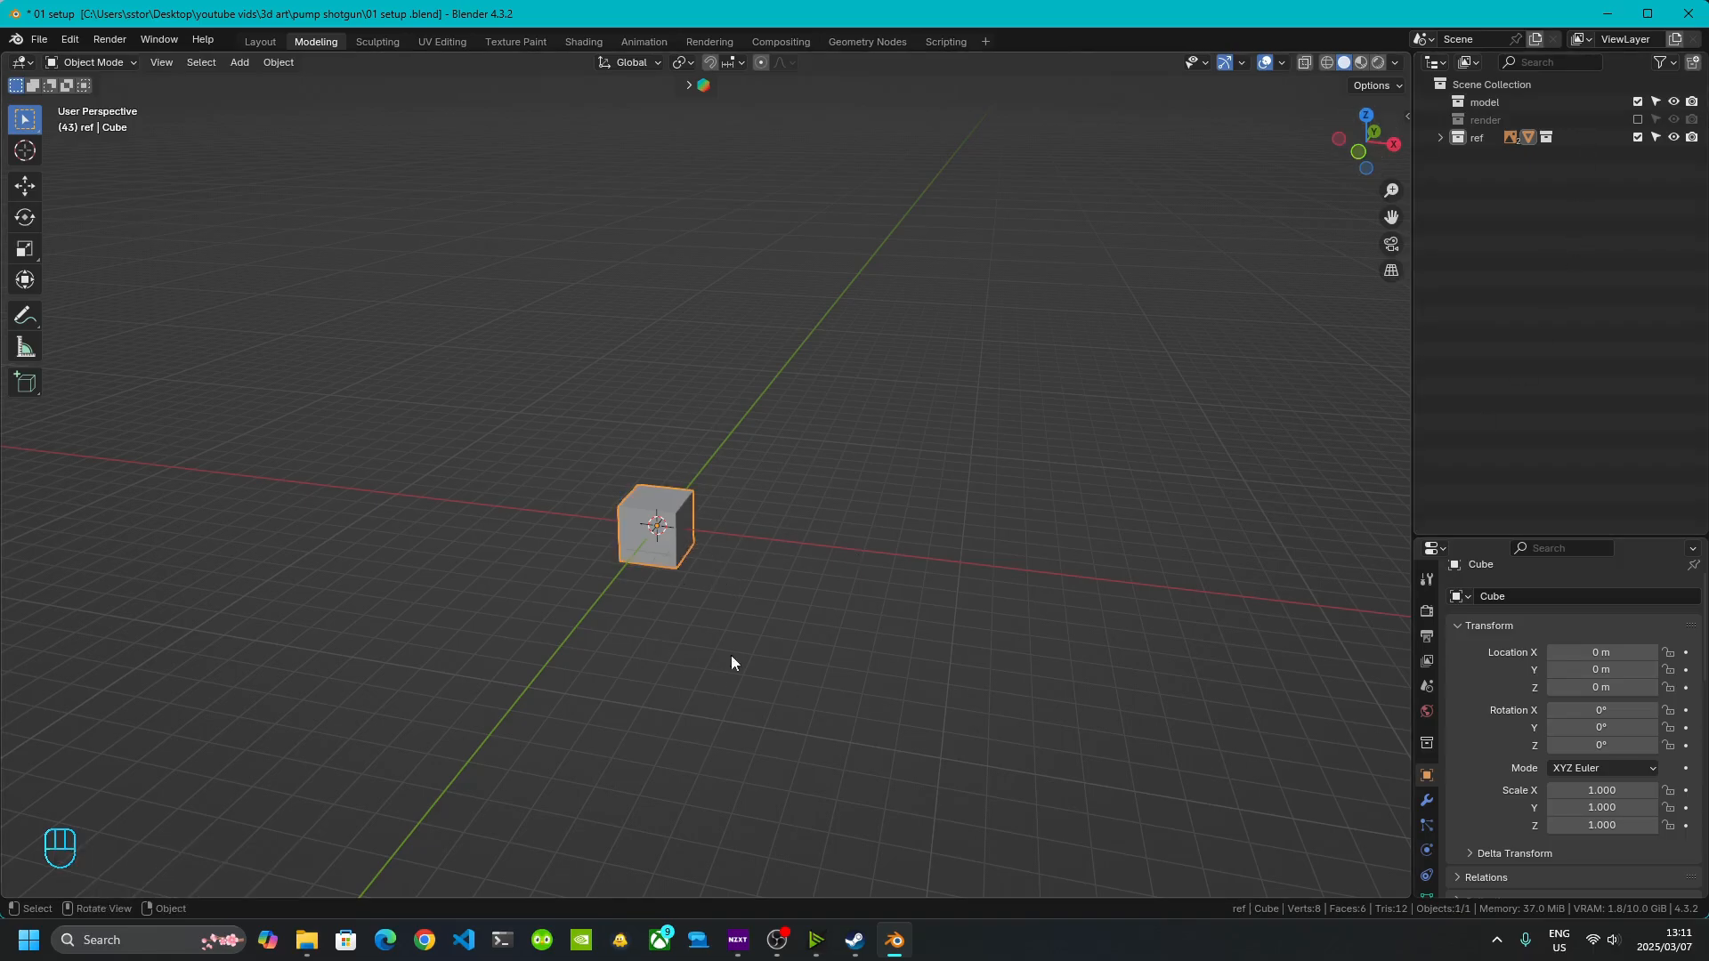
pyautogui.press('m')
pyautogui.press('m')
pyautogui.moveTo(489, 526)
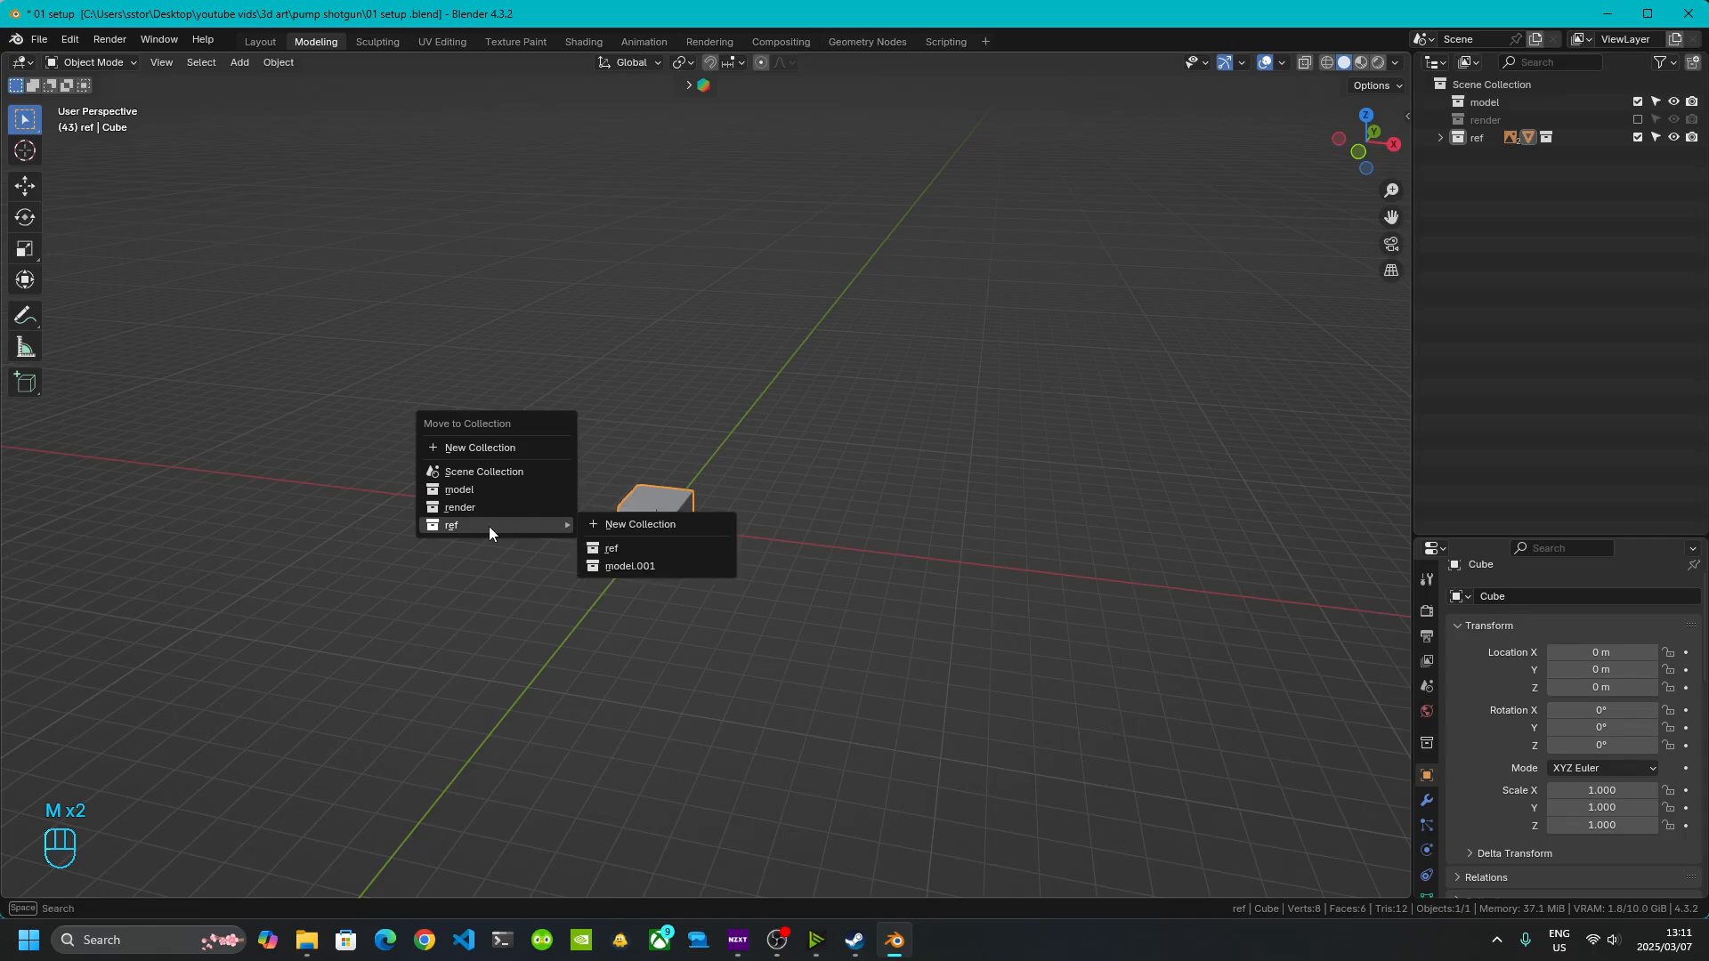
pyautogui.click(638, 523)
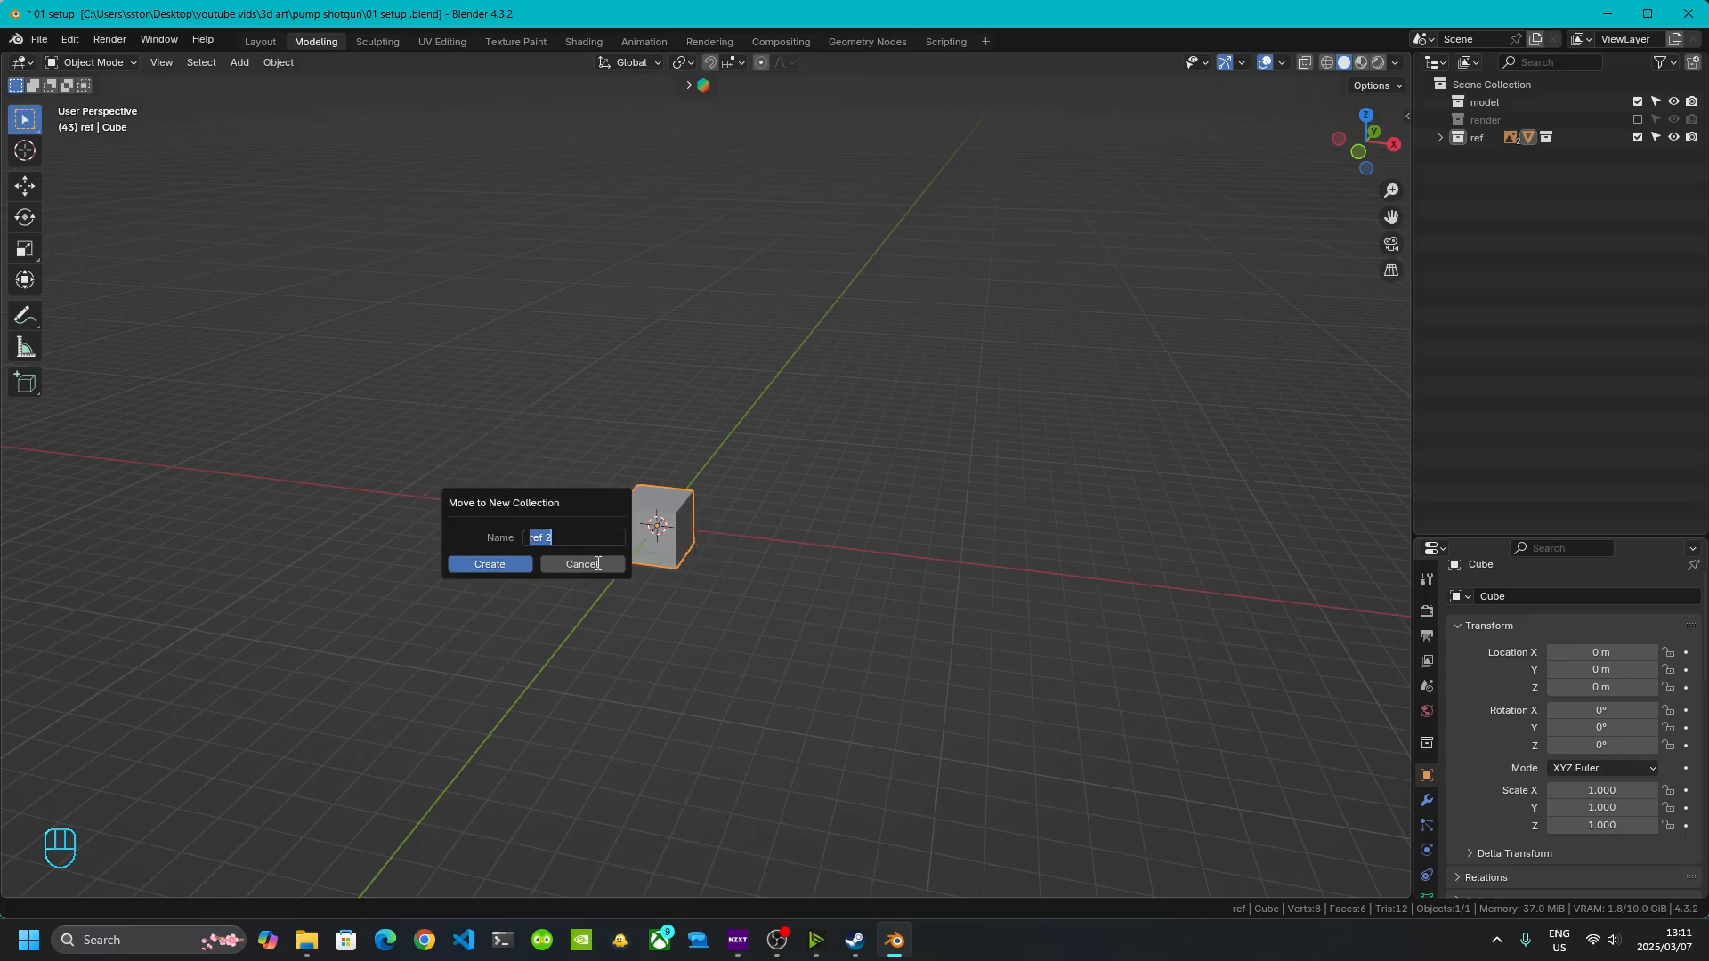
pyautogui.click(598, 563)
pyautogui.press('m')
pyautogui.moveTo(588, 561)
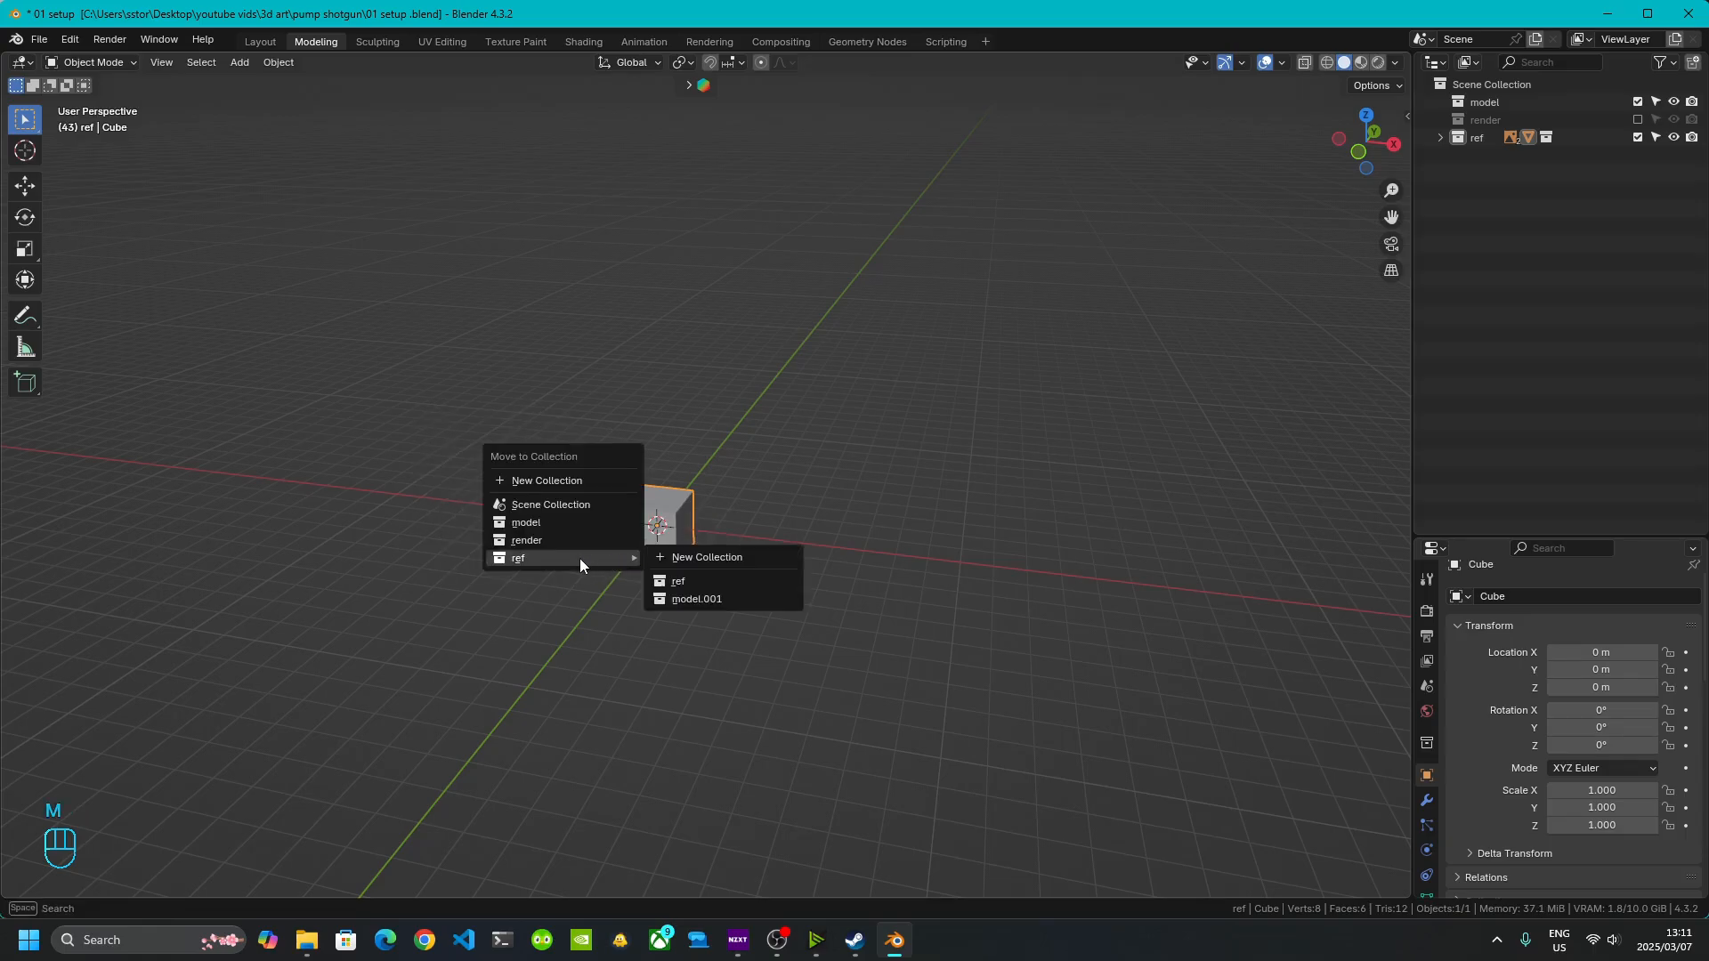
pyautogui.click(698, 578)
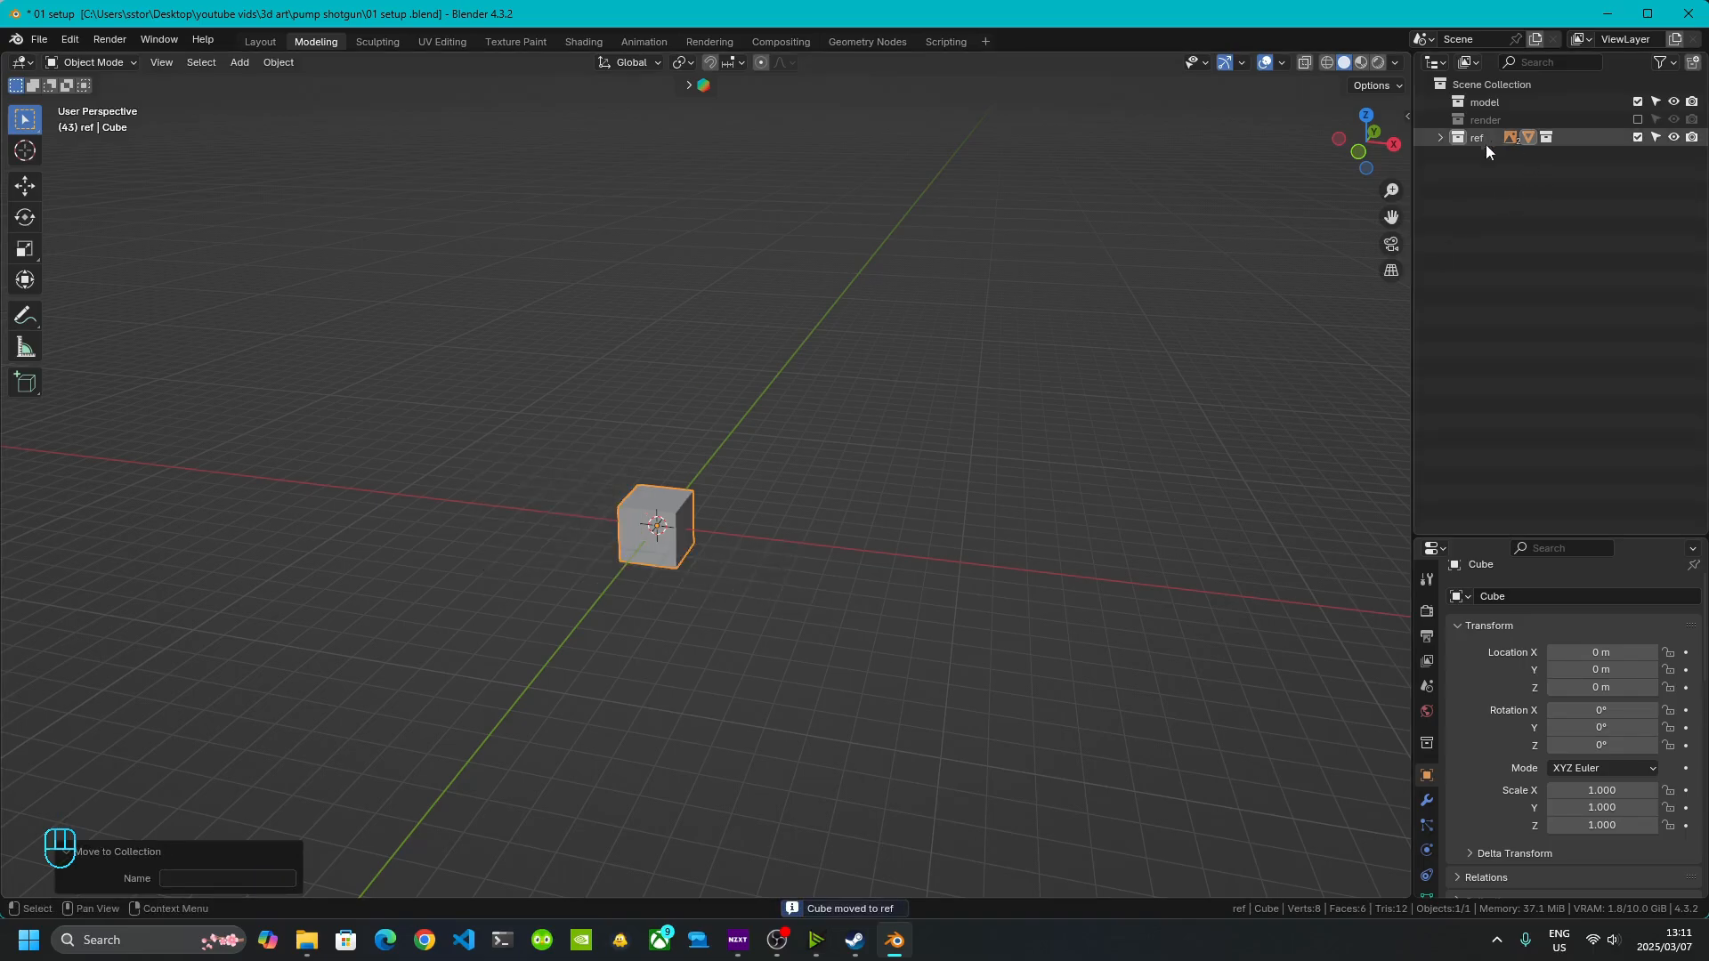
pyautogui.click(1439, 138)
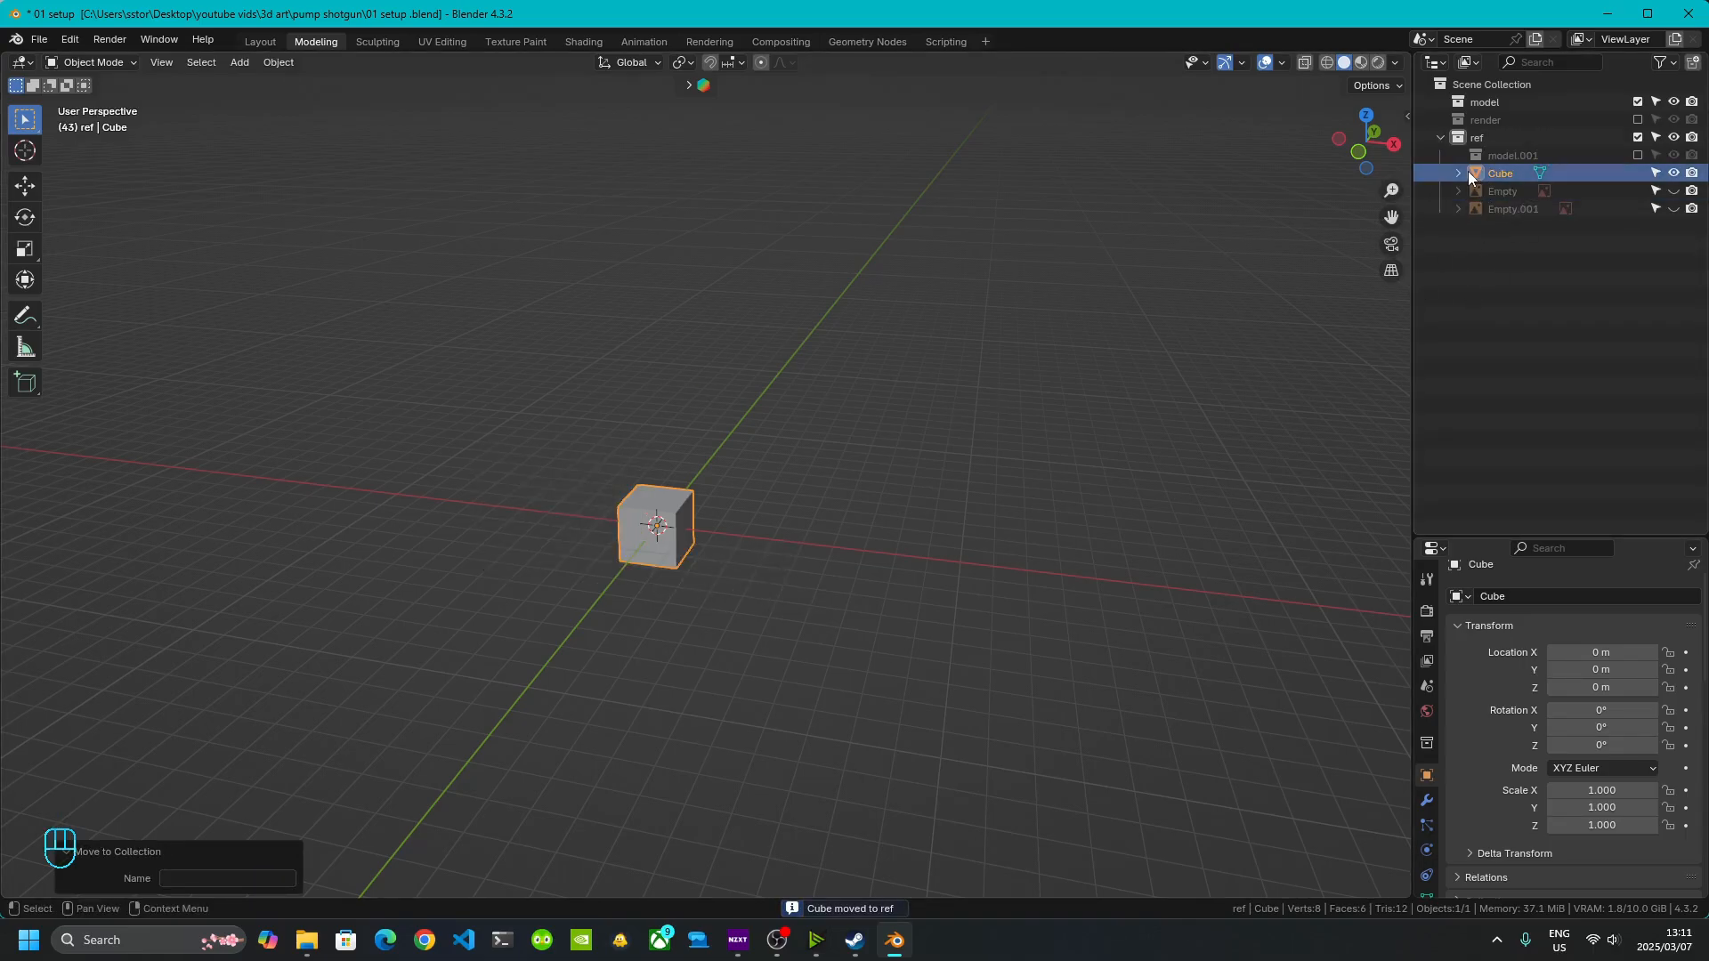
# - Set the cube's X, Y and Z dimensions to 1 m each and deselect it
pyautogui.click(1511, 173)
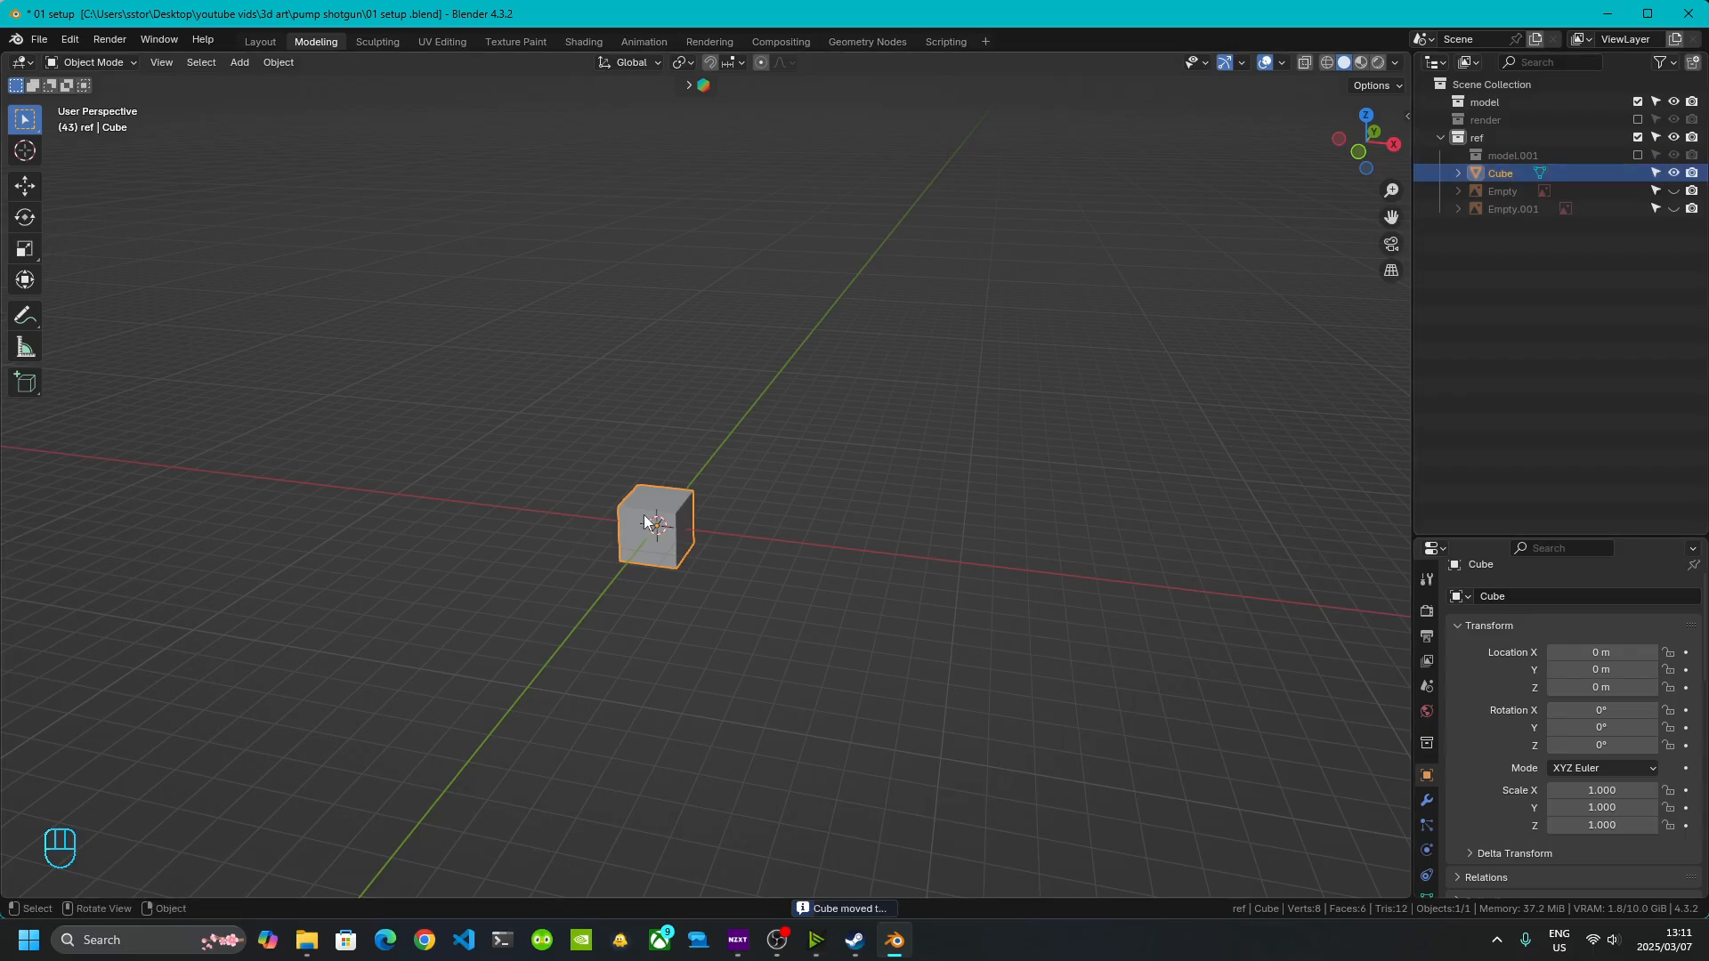
pyautogui.click(1403, 117)
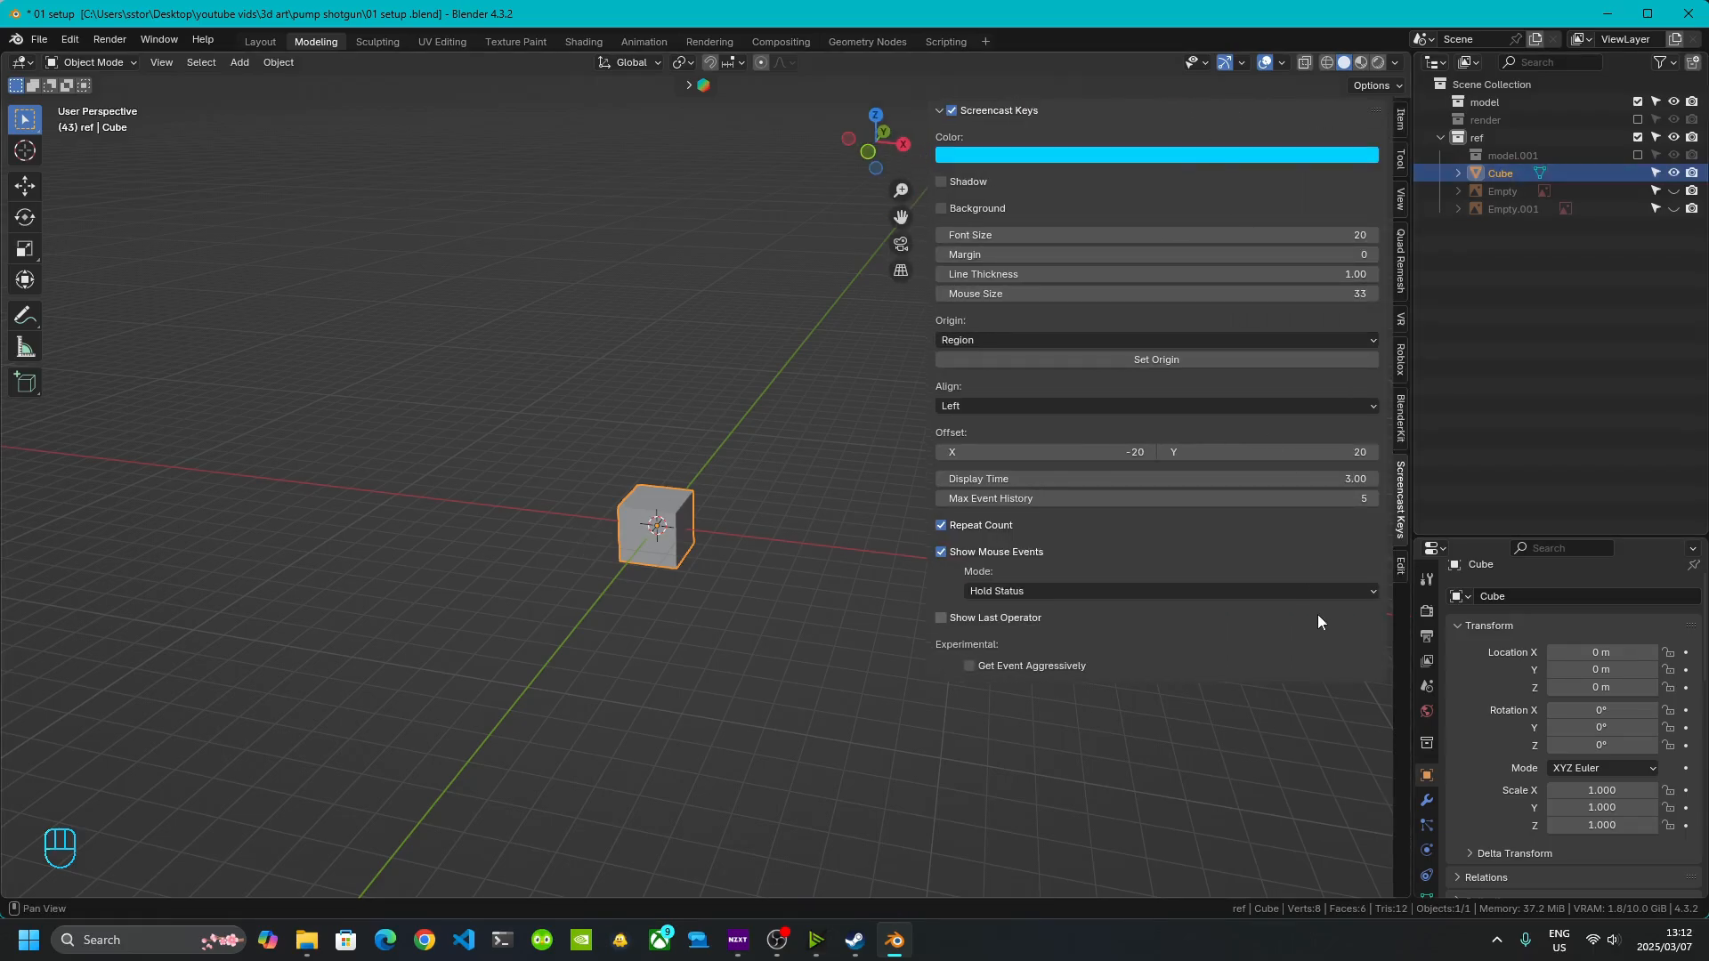
pyautogui.click(1400, 118)
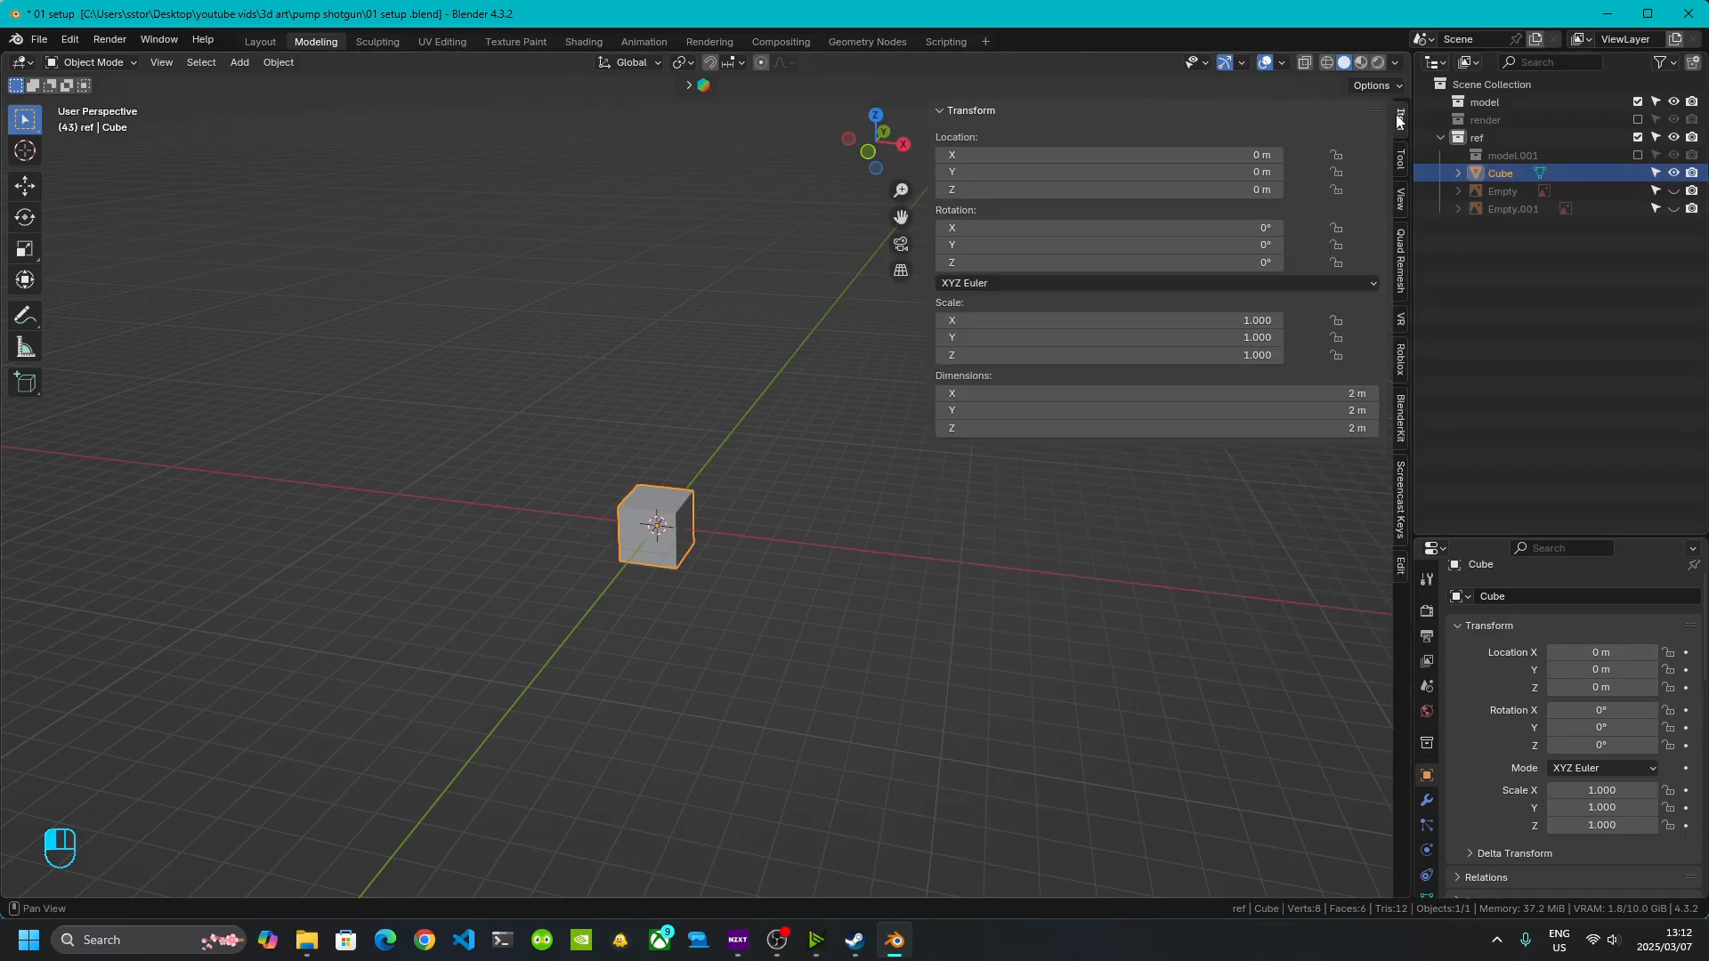
pyautogui.click(1295, 396)
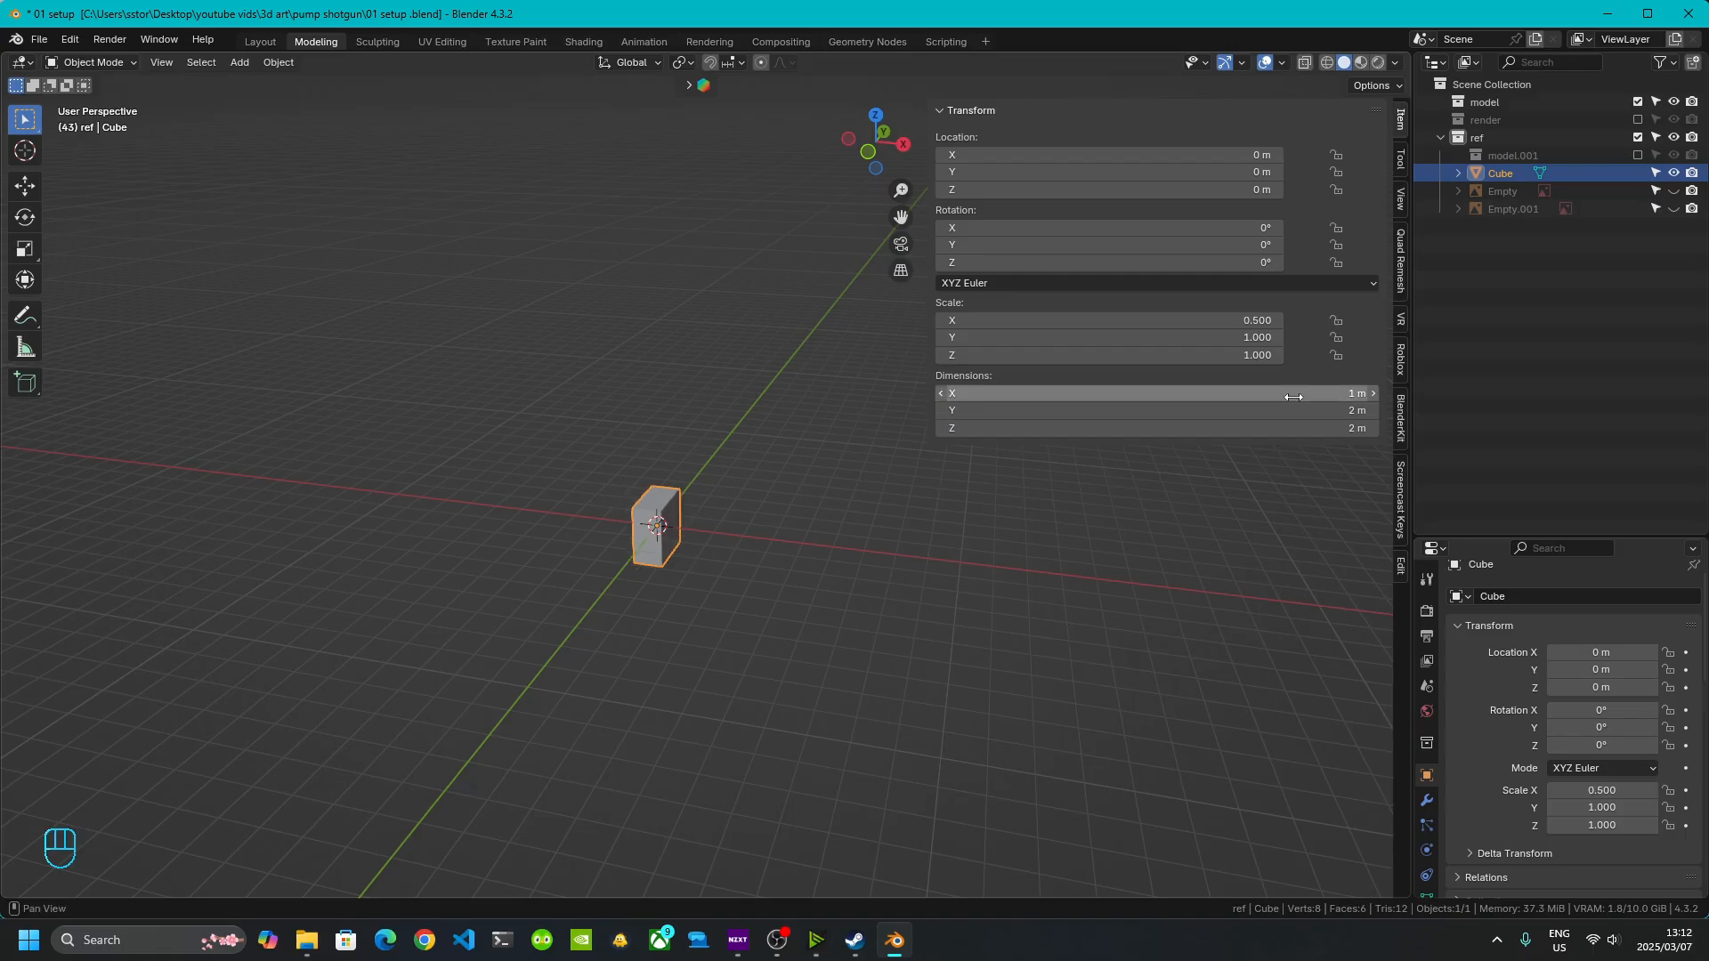
pyautogui.click(1267, 422)
pyautogui.write('1')
pyautogui.press('Return')
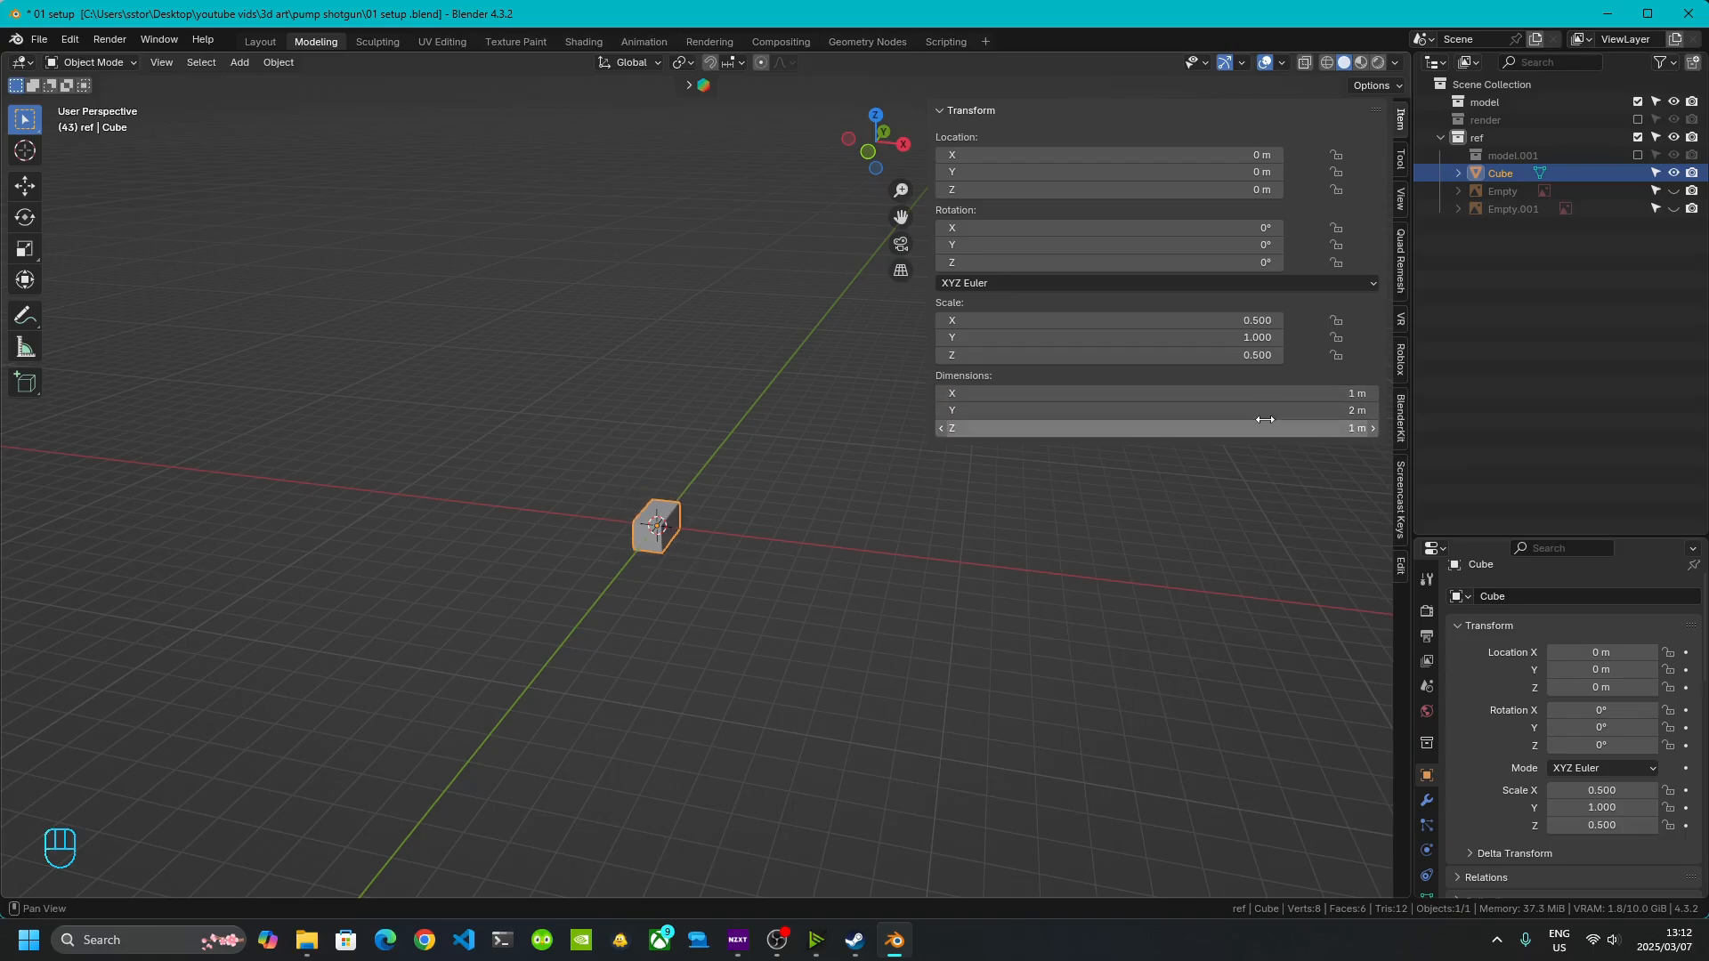
pyautogui.click(1246, 410)
pyautogui.write('1')
pyautogui.press('Return')
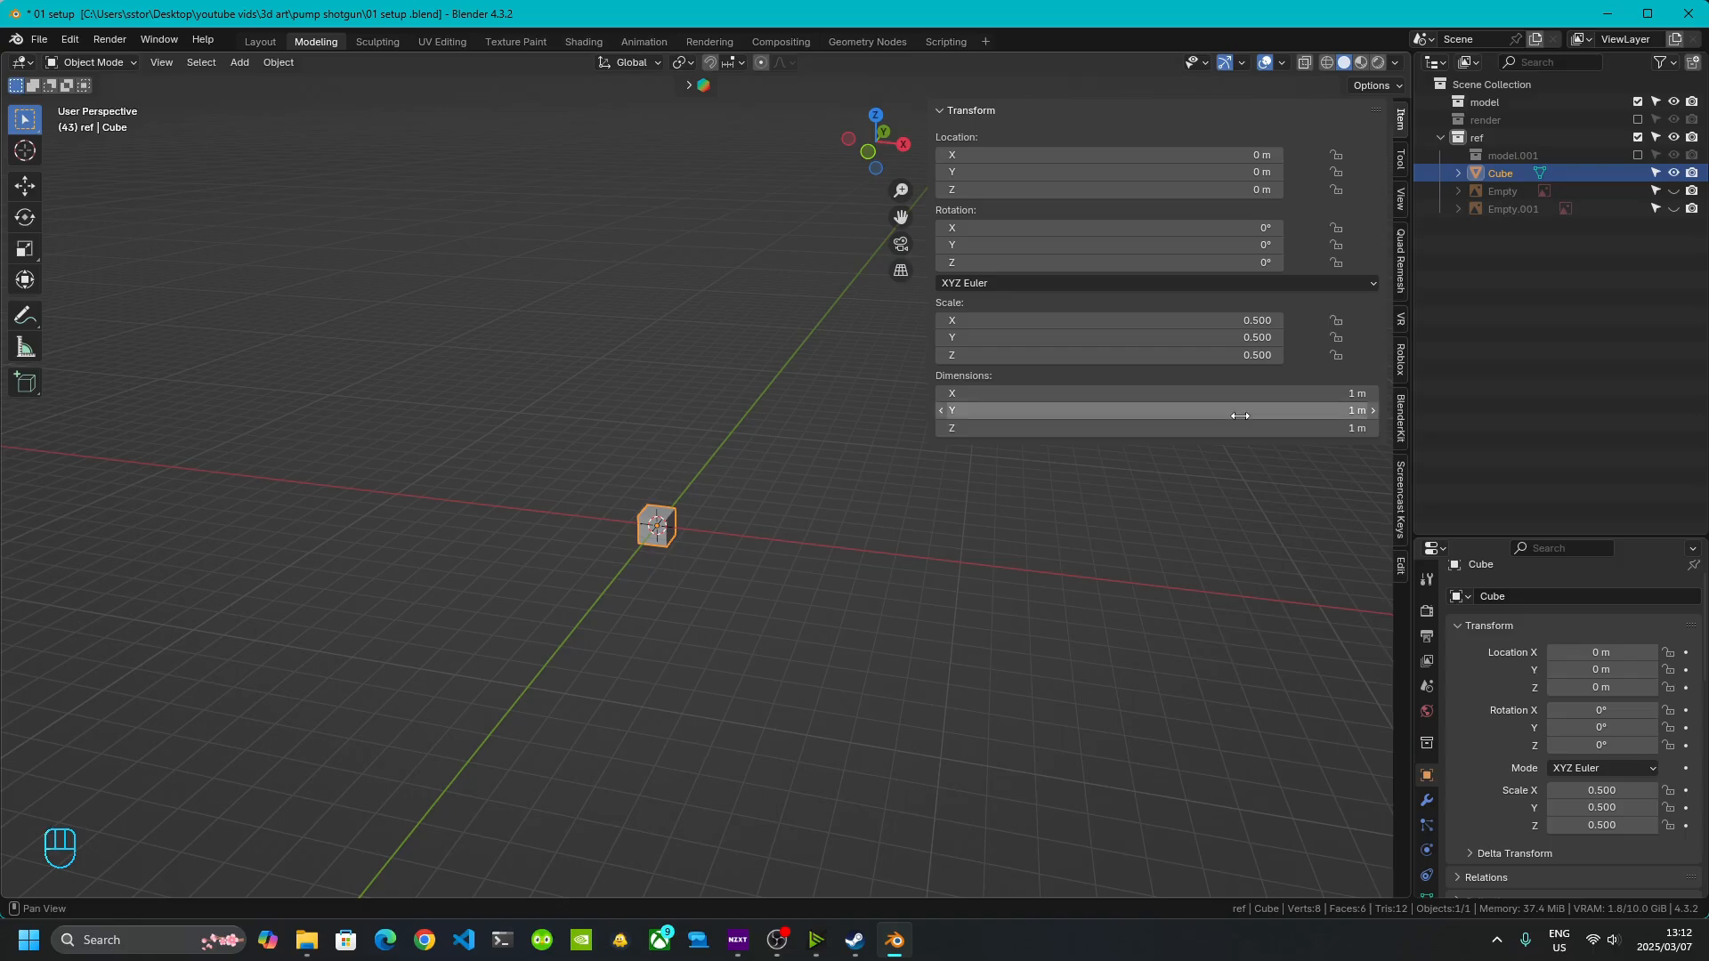
pyautogui.click(1150, 550)
pyautogui.moveTo(930, 197); pyautogui.dragTo(1495, 175)
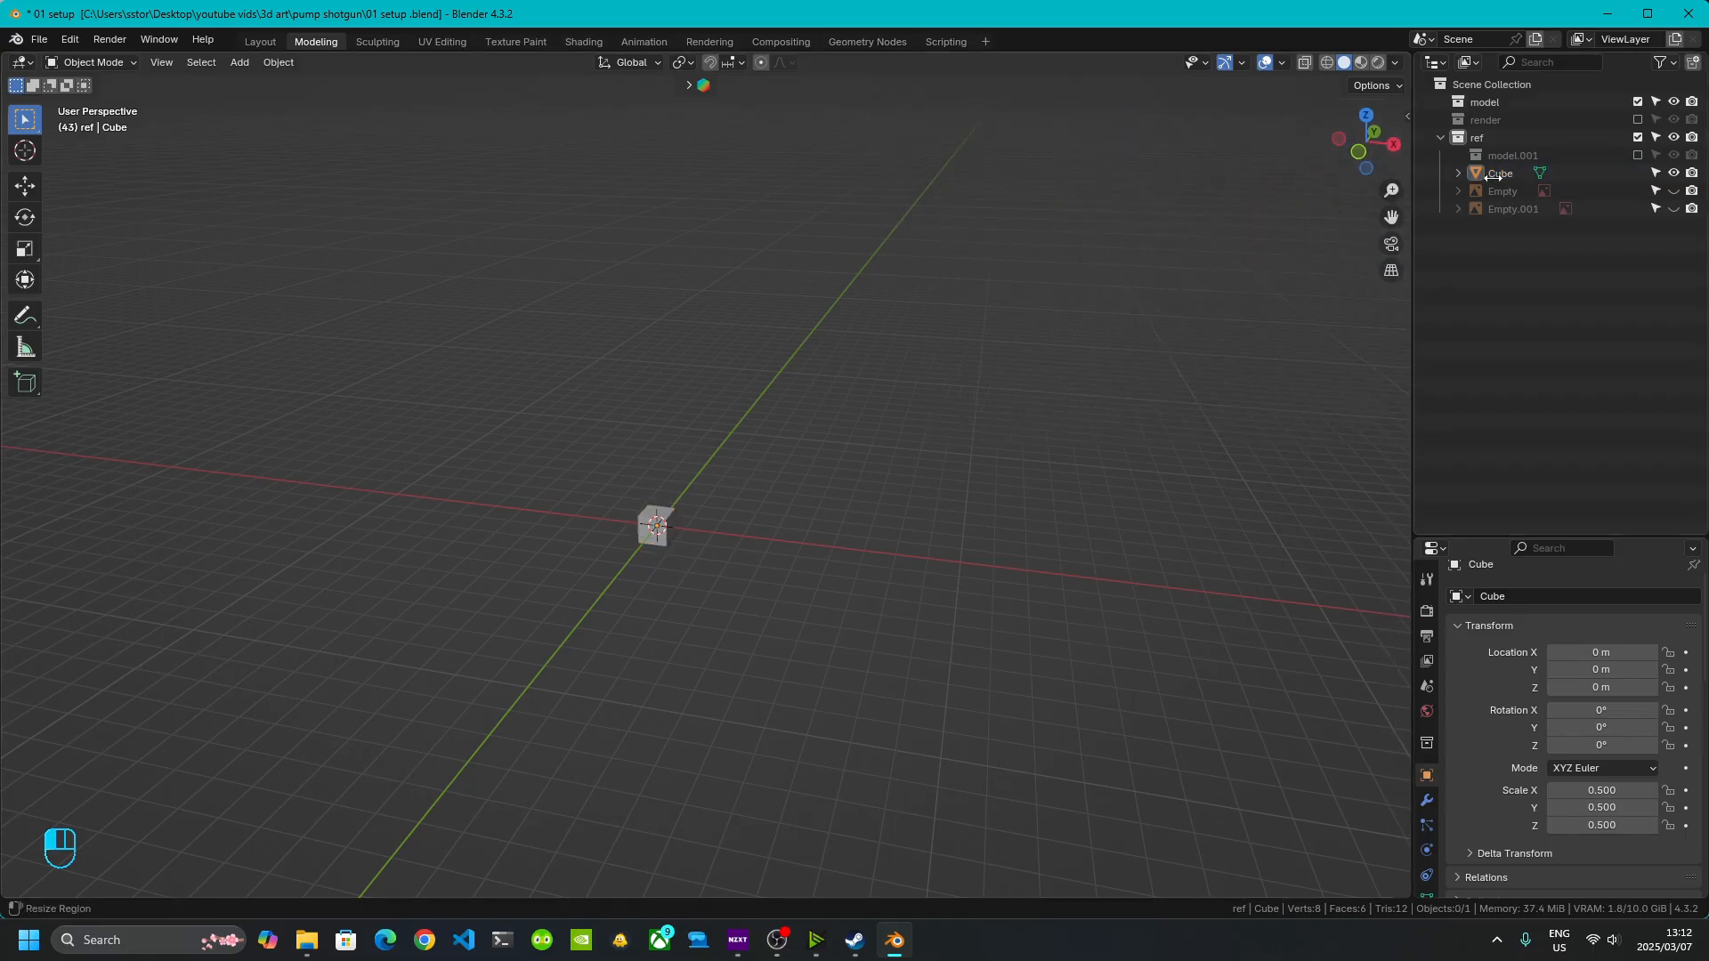
# - Place the 3D cursor in front of the cube, select the cube and disable it in renders
pyautogui.scroll(2, 678, 631)
pyautogui.scroll(2, 580, 674)
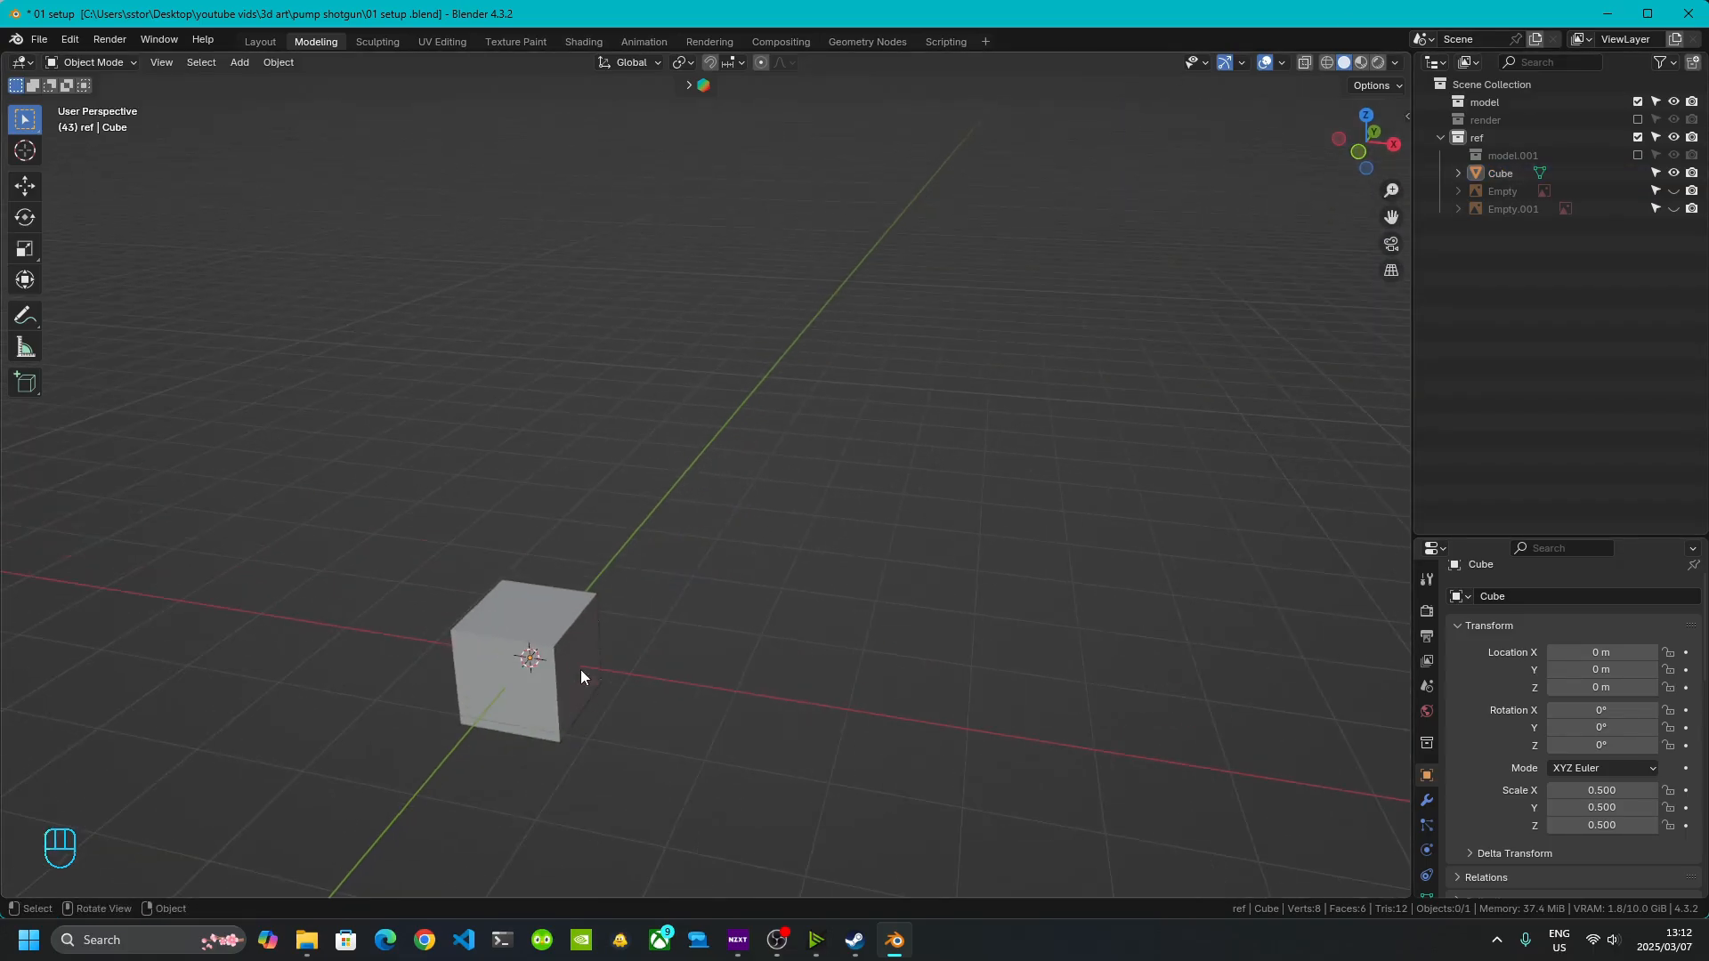
pyautogui.scroll(-4, 589, 692)
pyautogui.moveTo(594, 681); pyautogui.dragTo(881, 545, button='middle')
pyautogui.keyDown('shift'); pyautogui.rightClick(607, 622); pyautogui.keyUp('shift')
pyautogui.scroll(3, 611, 606)
pyautogui.scroll(3, 916, 617)
pyautogui.keyDown('shift'); pyautogui.moveTo(916, 618); pyautogui.dragTo(845, 625, button='middle'); pyautogui.keyUp('shift')
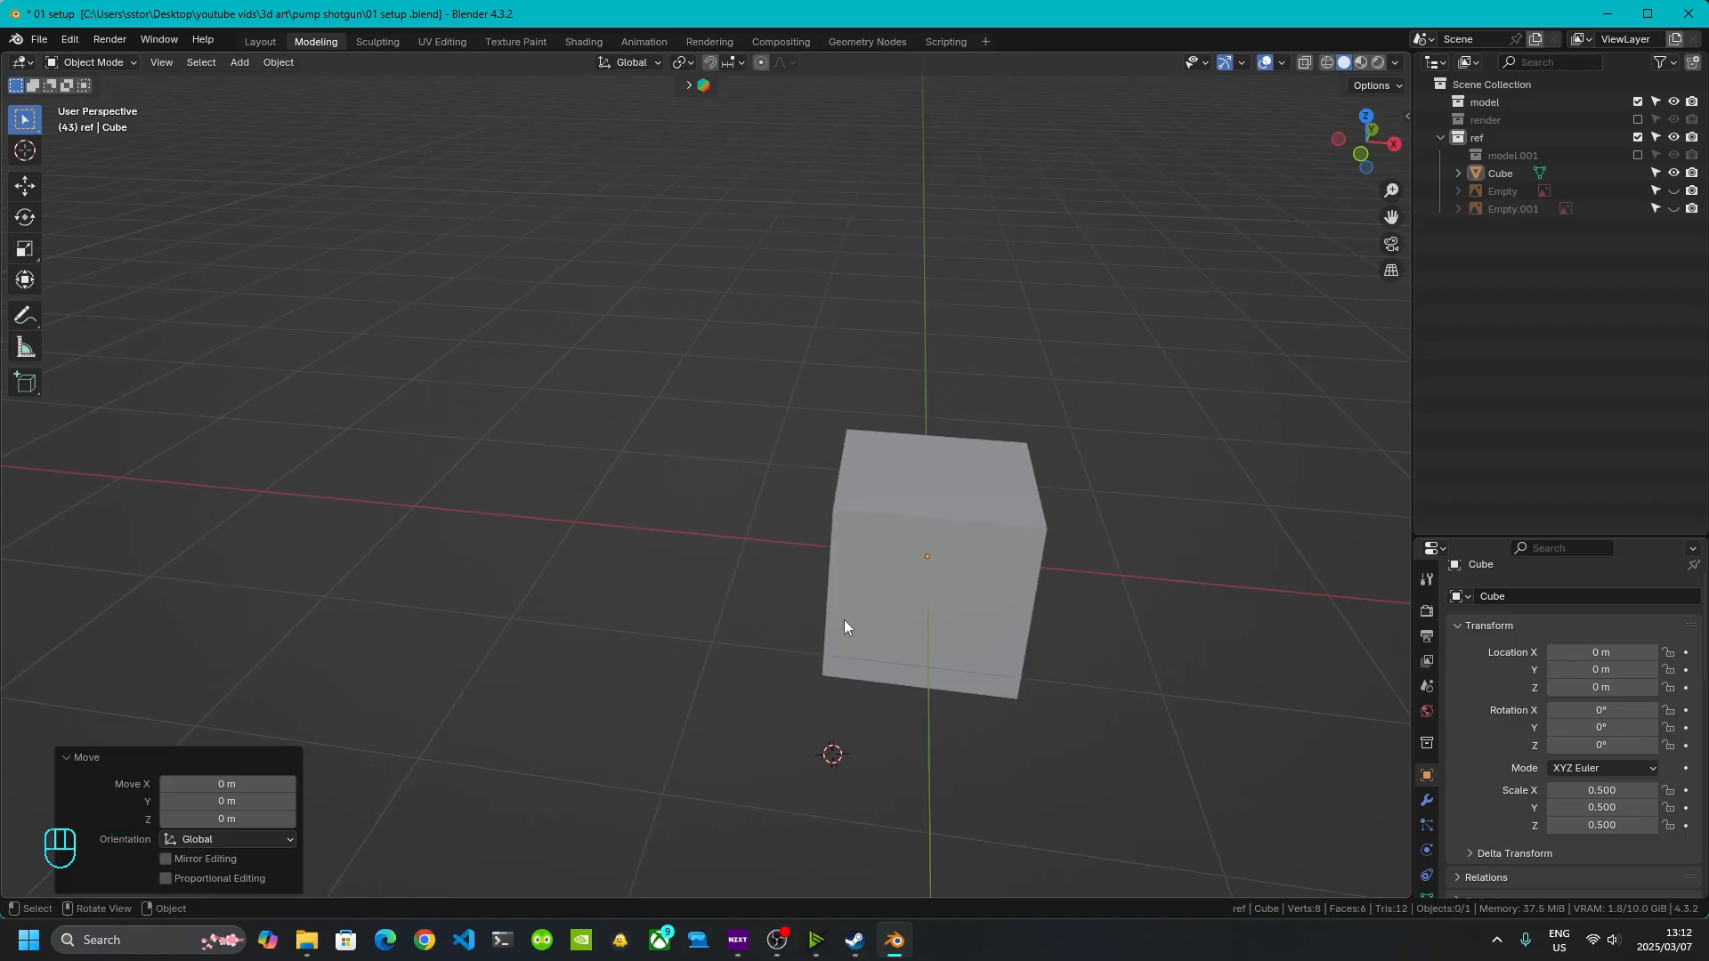
pyautogui.keyDown('shift'); pyautogui.click(846, 626); pyautogui.keyUp('shift')
pyautogui.keyDown('shift'); pyautogui.moveTo(1129, 754); pyautogui.dragTo(964, 693, button='middle'); pyautogui.keyUp('shift')
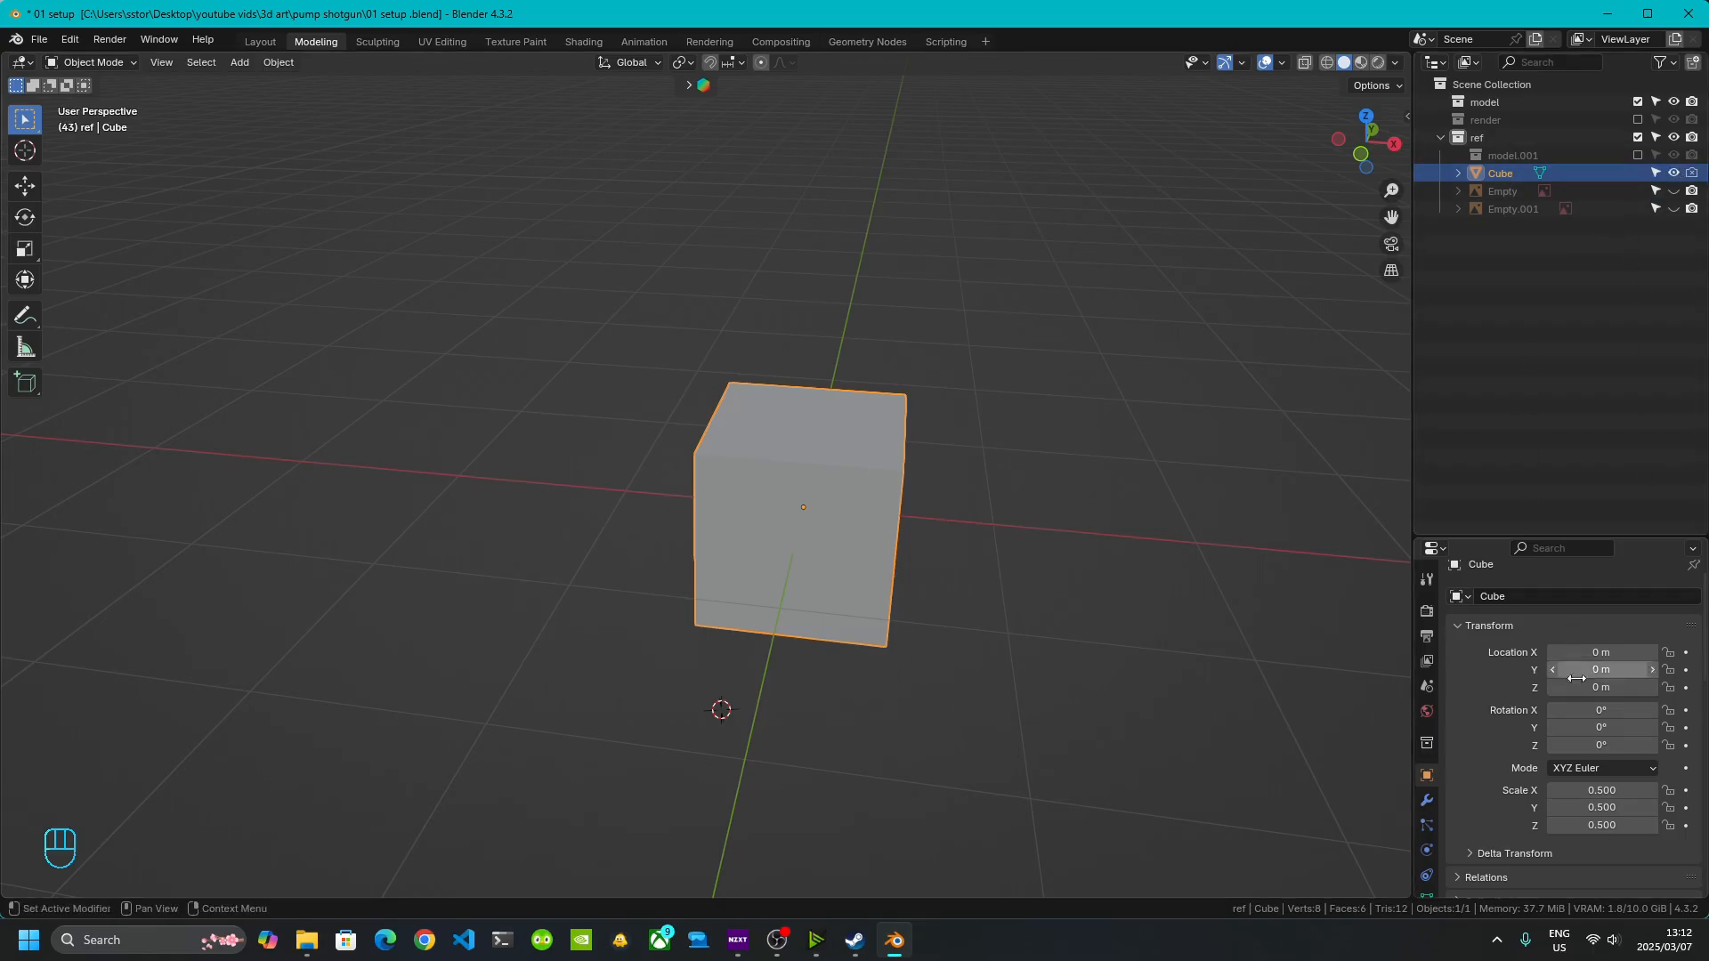
# - Set the cube's viewport display to Wire in its object properties
pyautogui.scroll(-7, 1518, 819)
pyautogui.click(1461, 677)
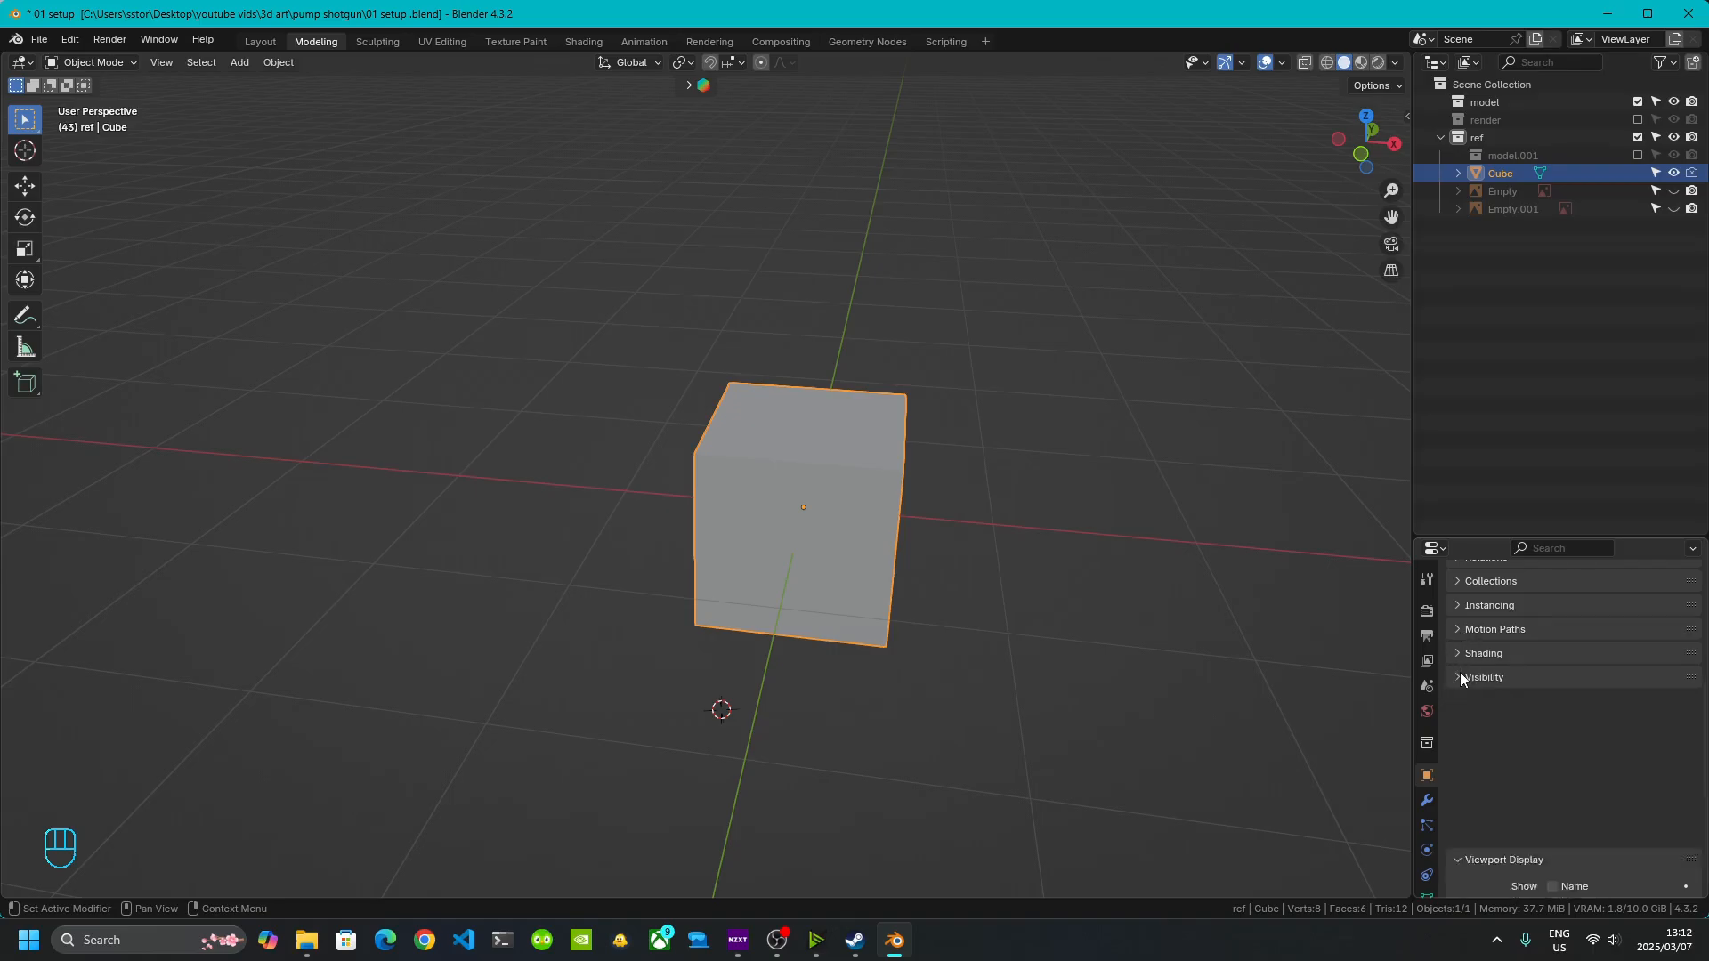
pyautogui.click(1458, 701)
pyautogui.click(1457, 700)
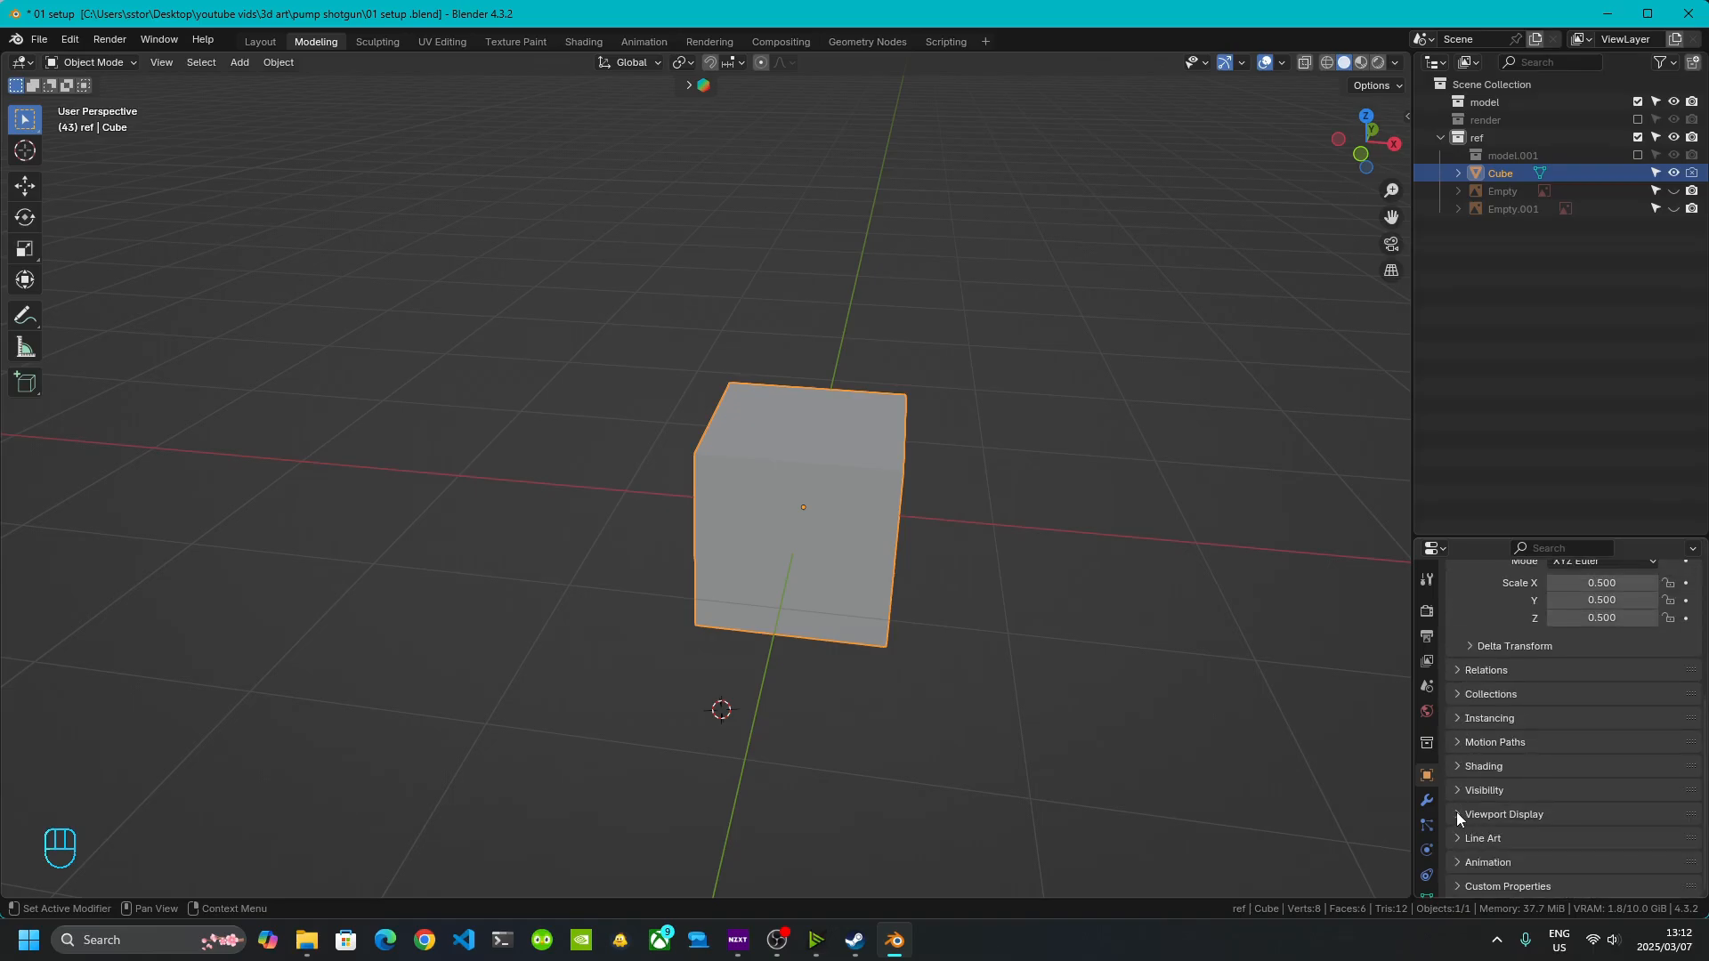
pyautogui.click(1461, 813)
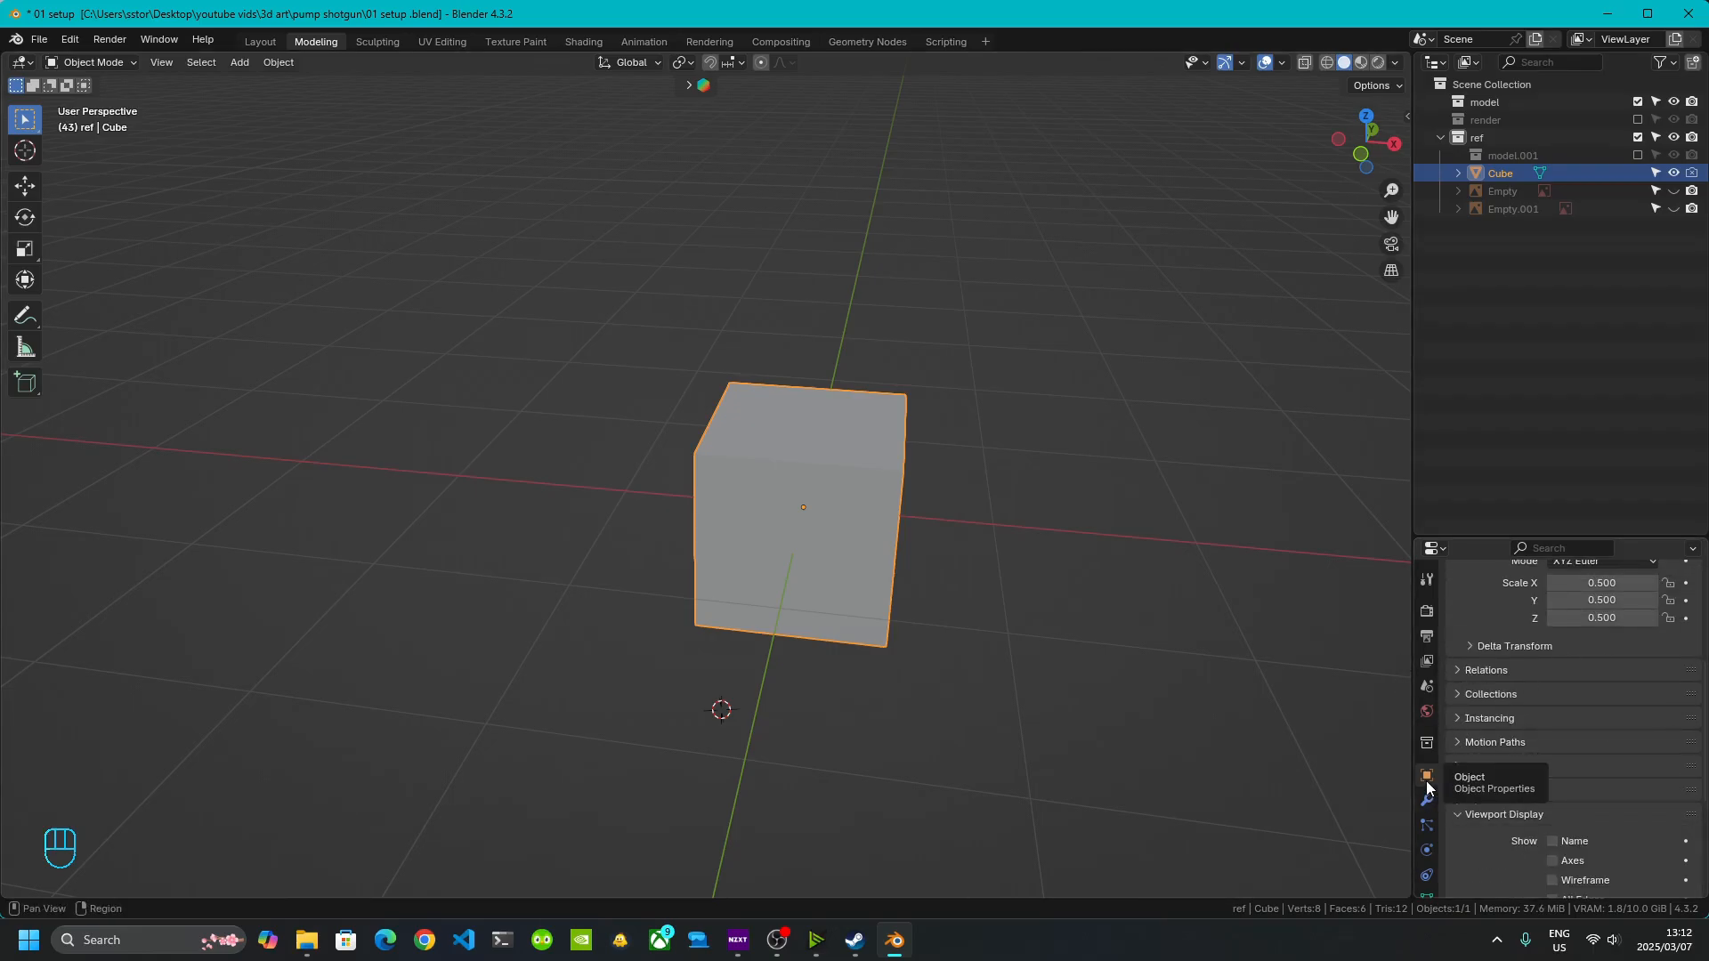
pyautogui.scroll(-3, 1512, 774)
pyautogui.scroll(-3, 1511, 767)
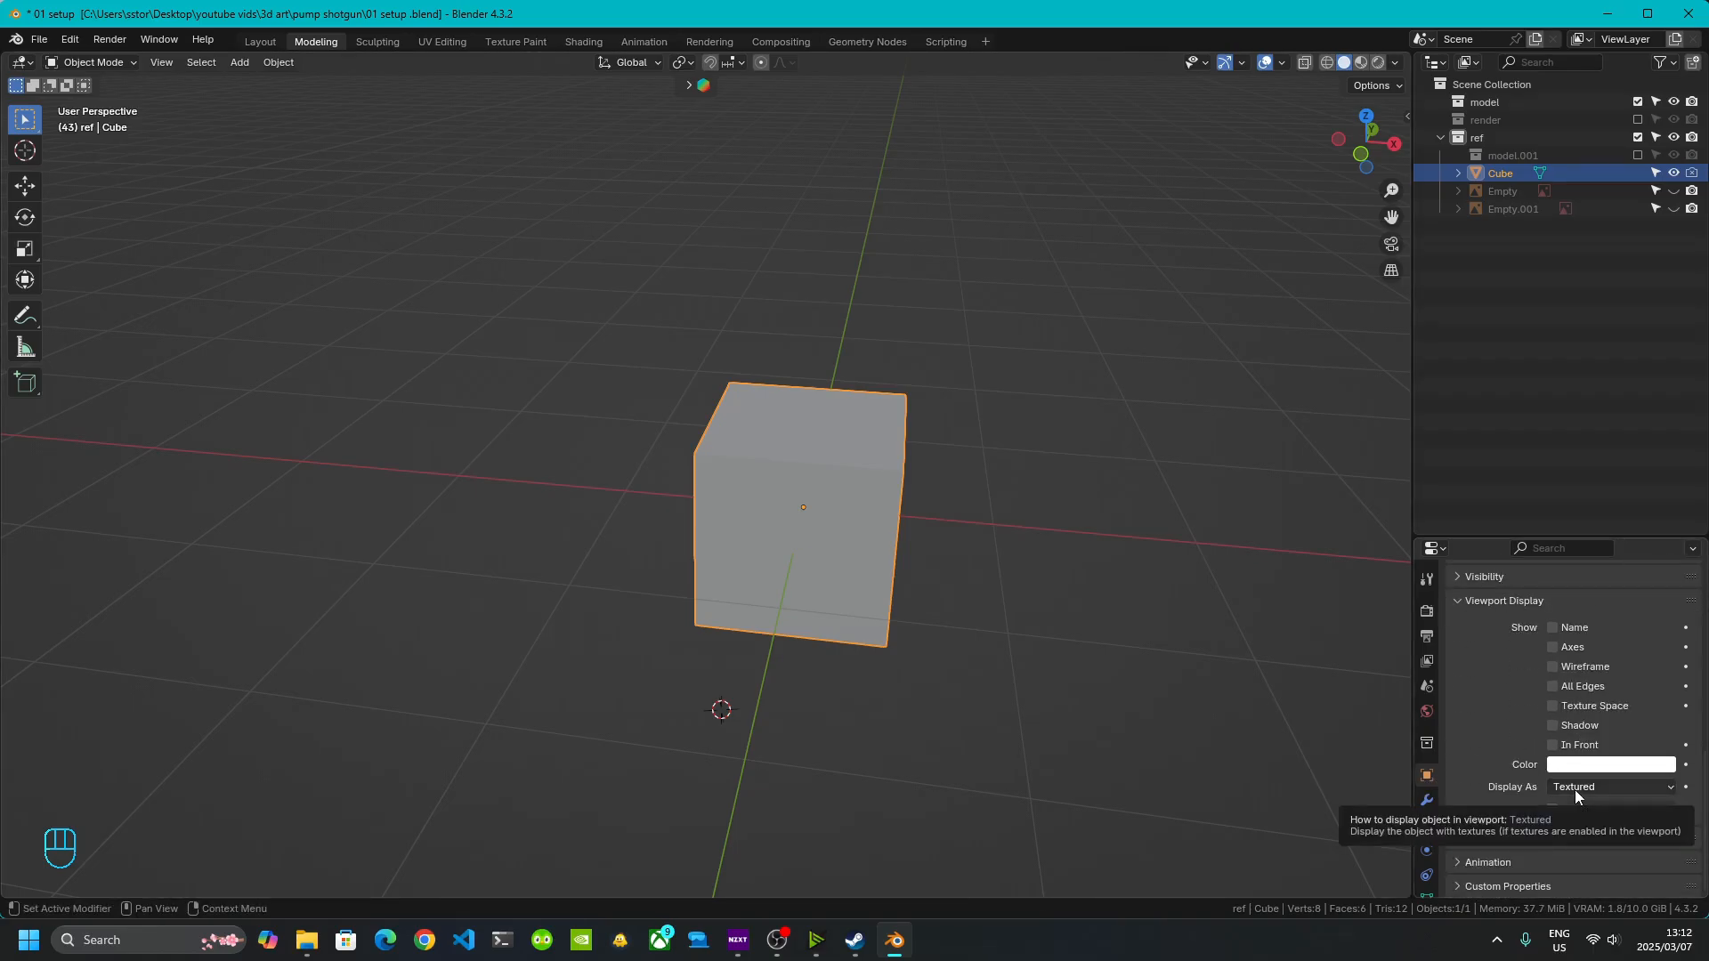
pyautogui.click(1574, 789)
pyautogui.click(1598, 829)
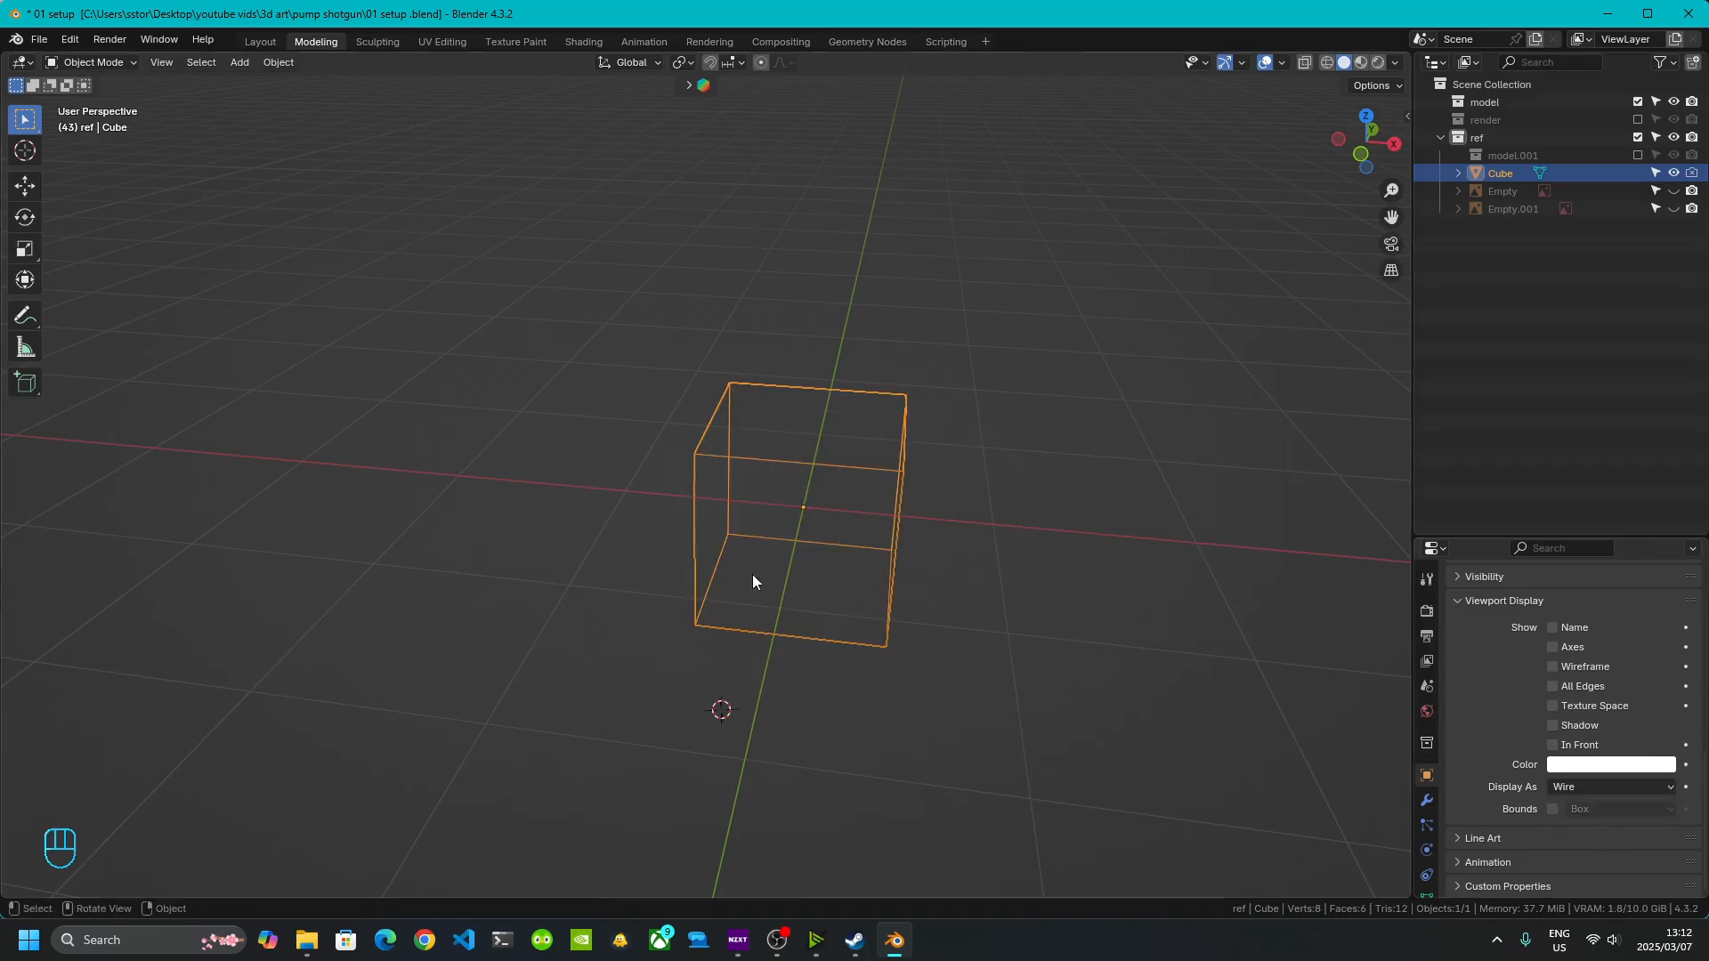
pyautogui.moveTo(751, 574); pyautogui.dragTo(1064, 573, button='middle')
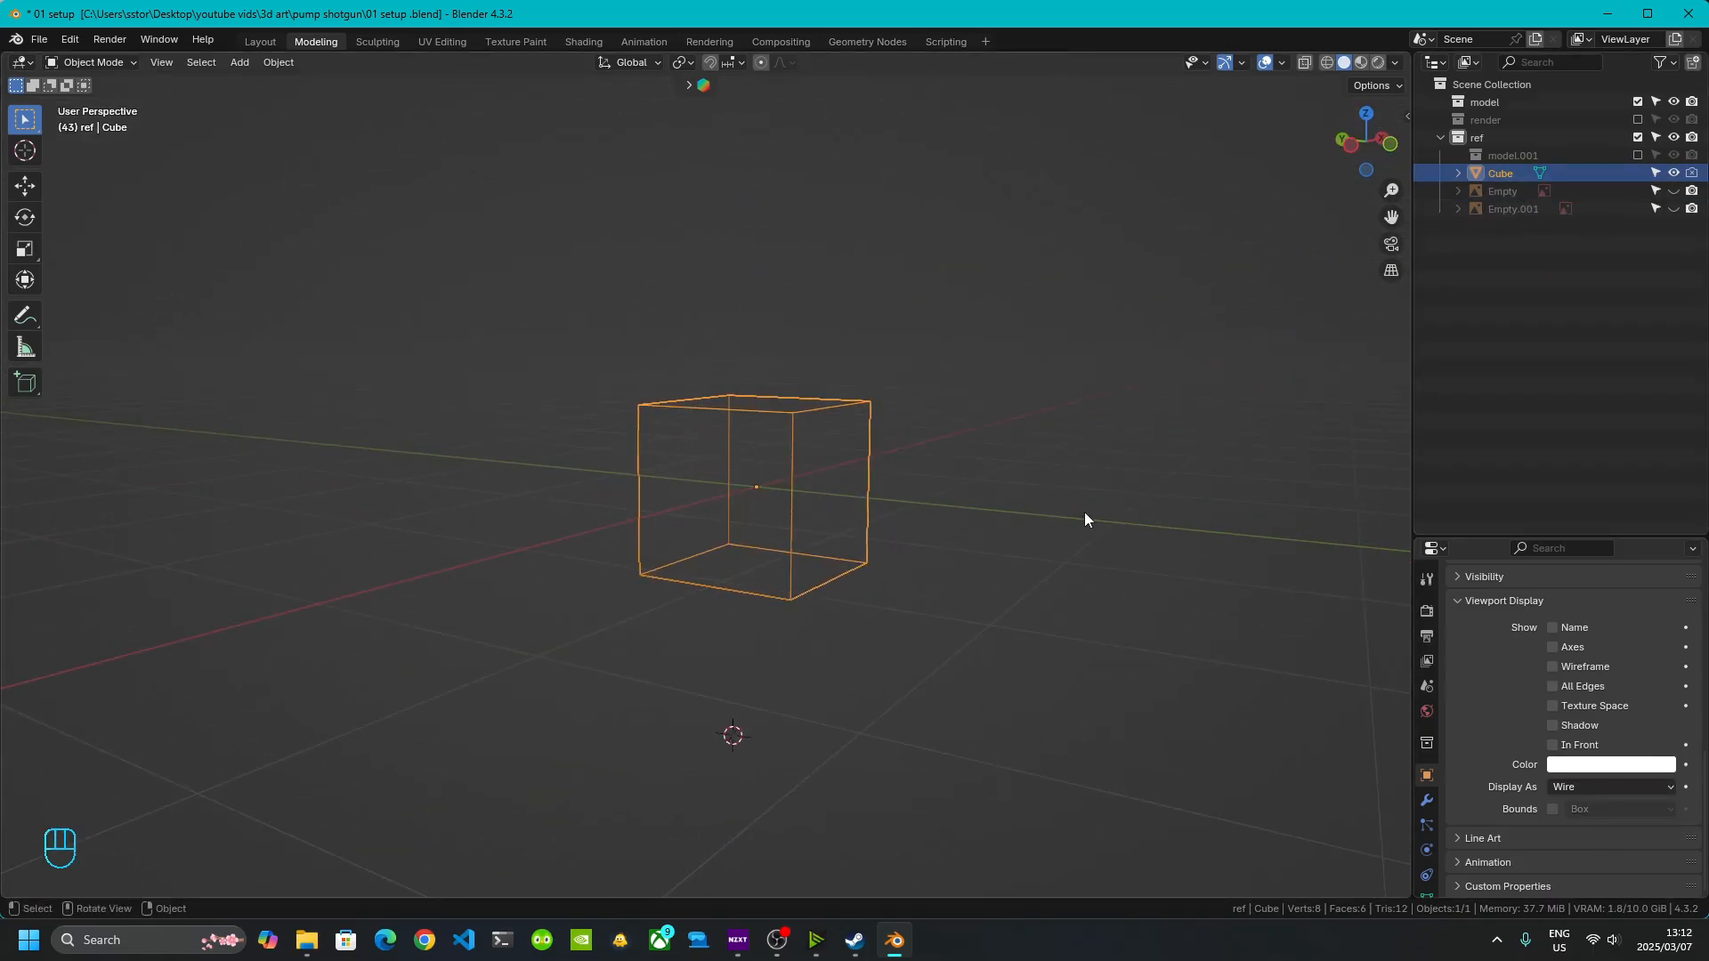
pyautogui.moveTo(1085, 514); pyautogui.dragTo(986, 526, button='middle')
pyautogui.click(1385, 146)
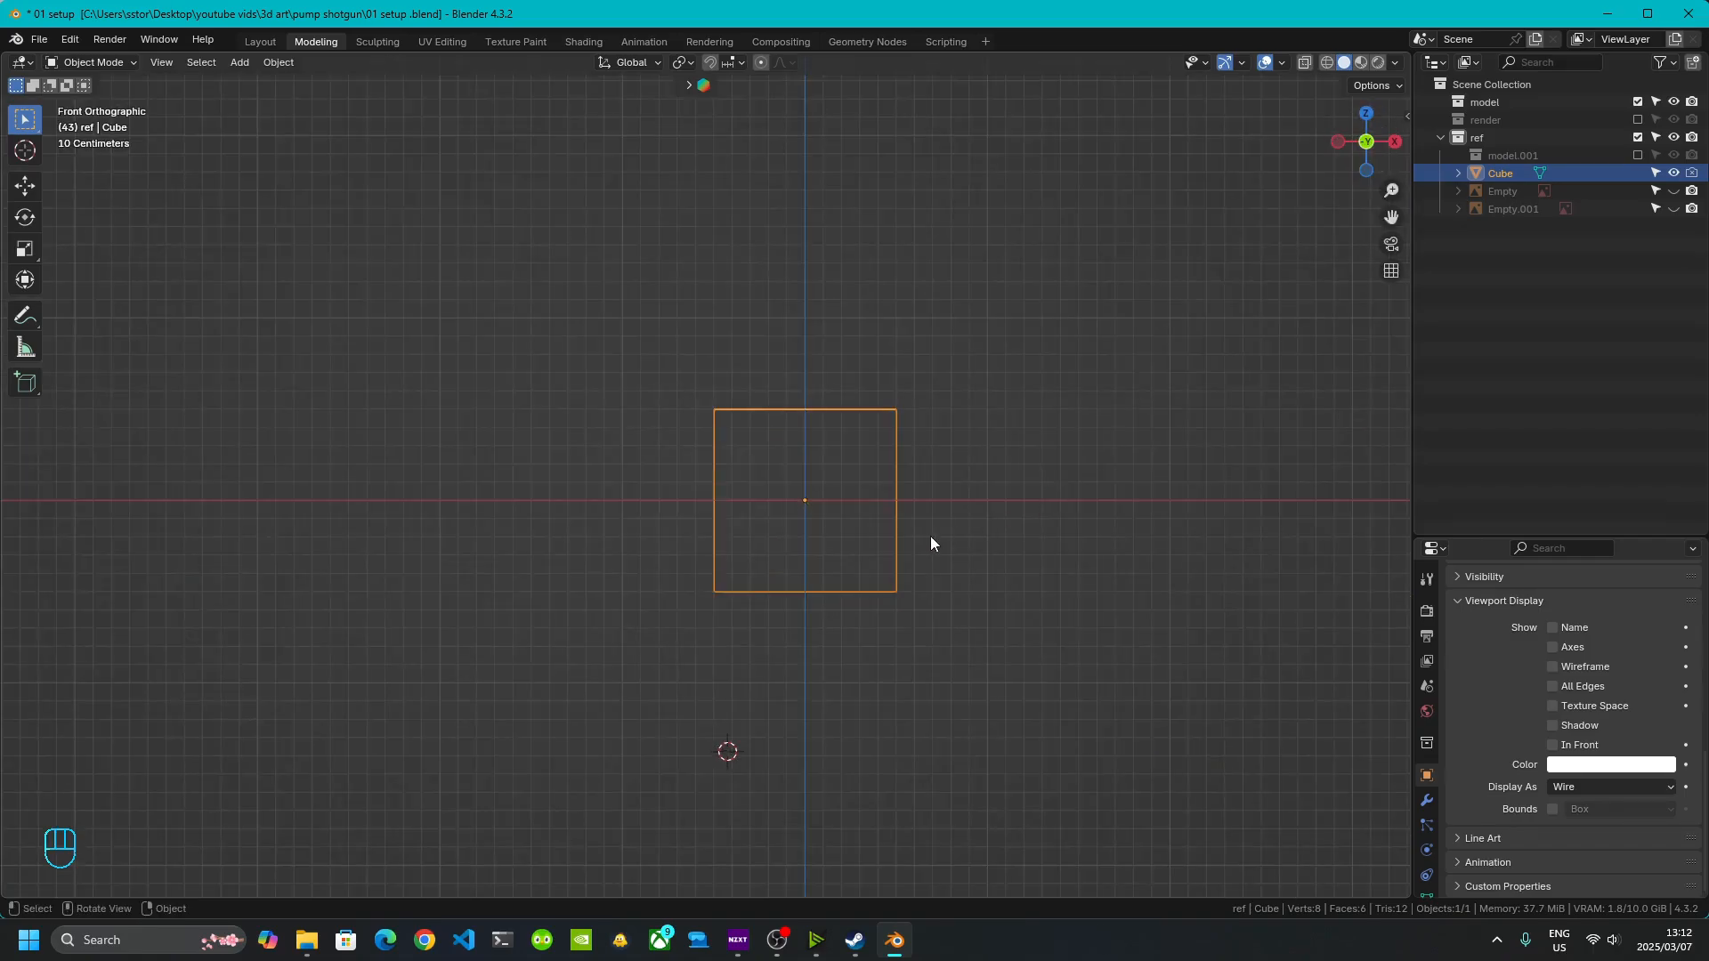
pyautogui.click(966, 468)
pyautogui.hotkey('shift', 'a')
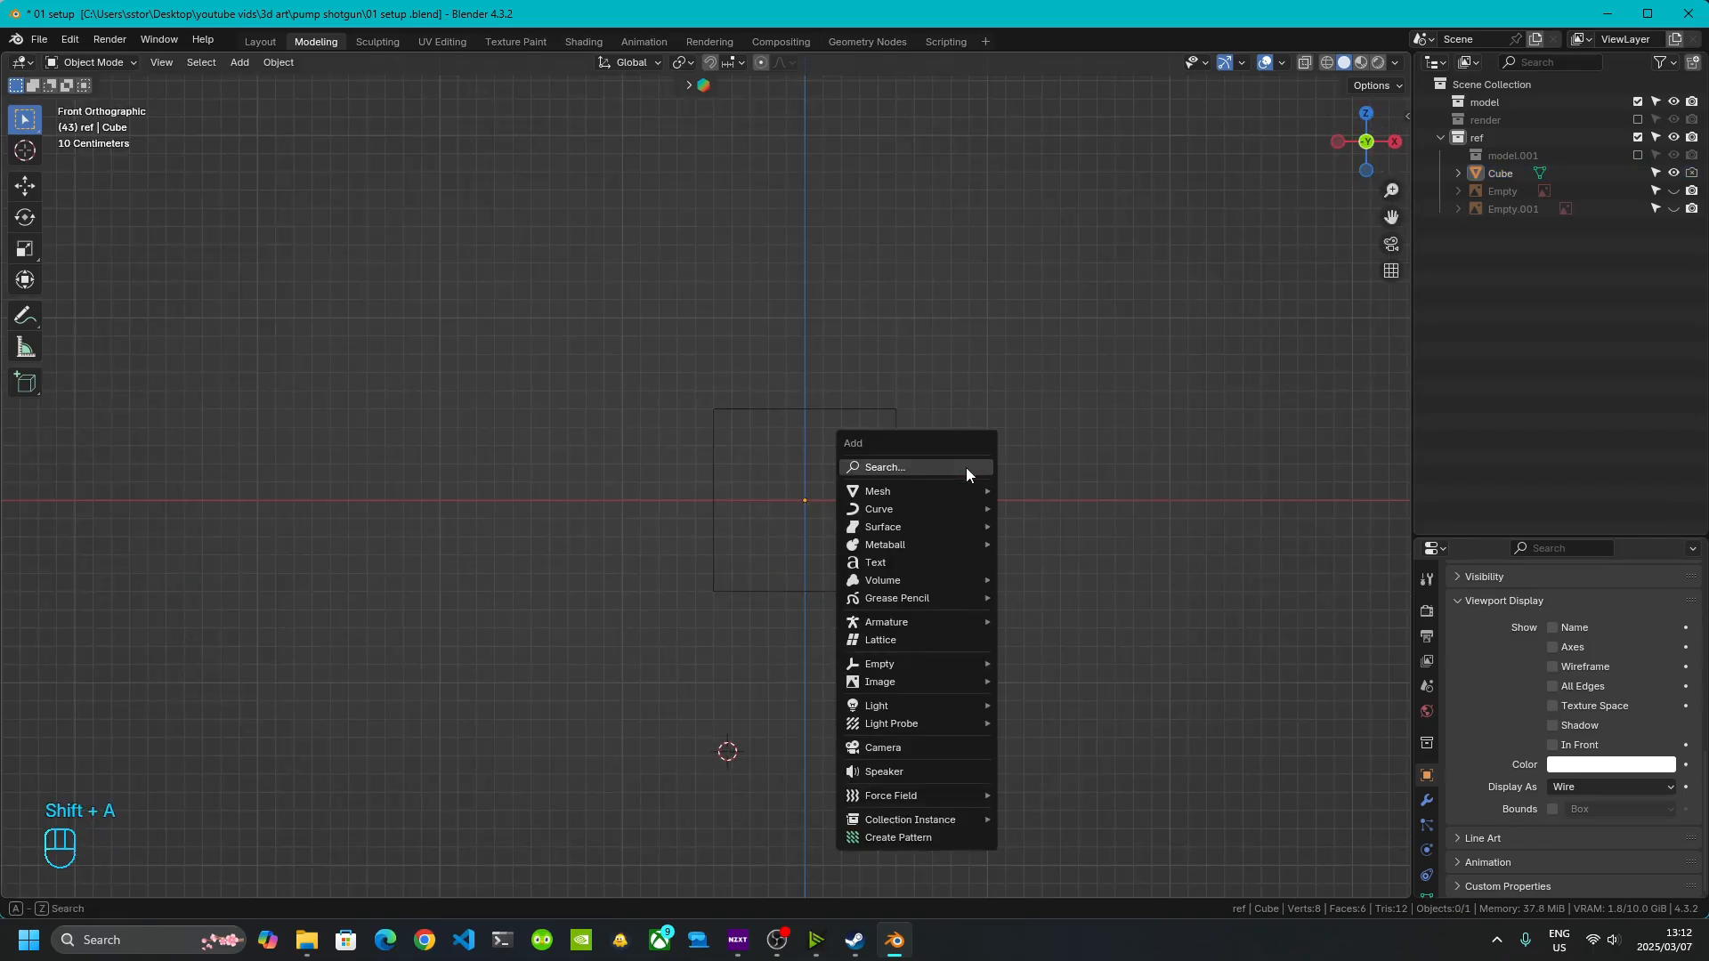
pyautogui.moveTo(927, 681)
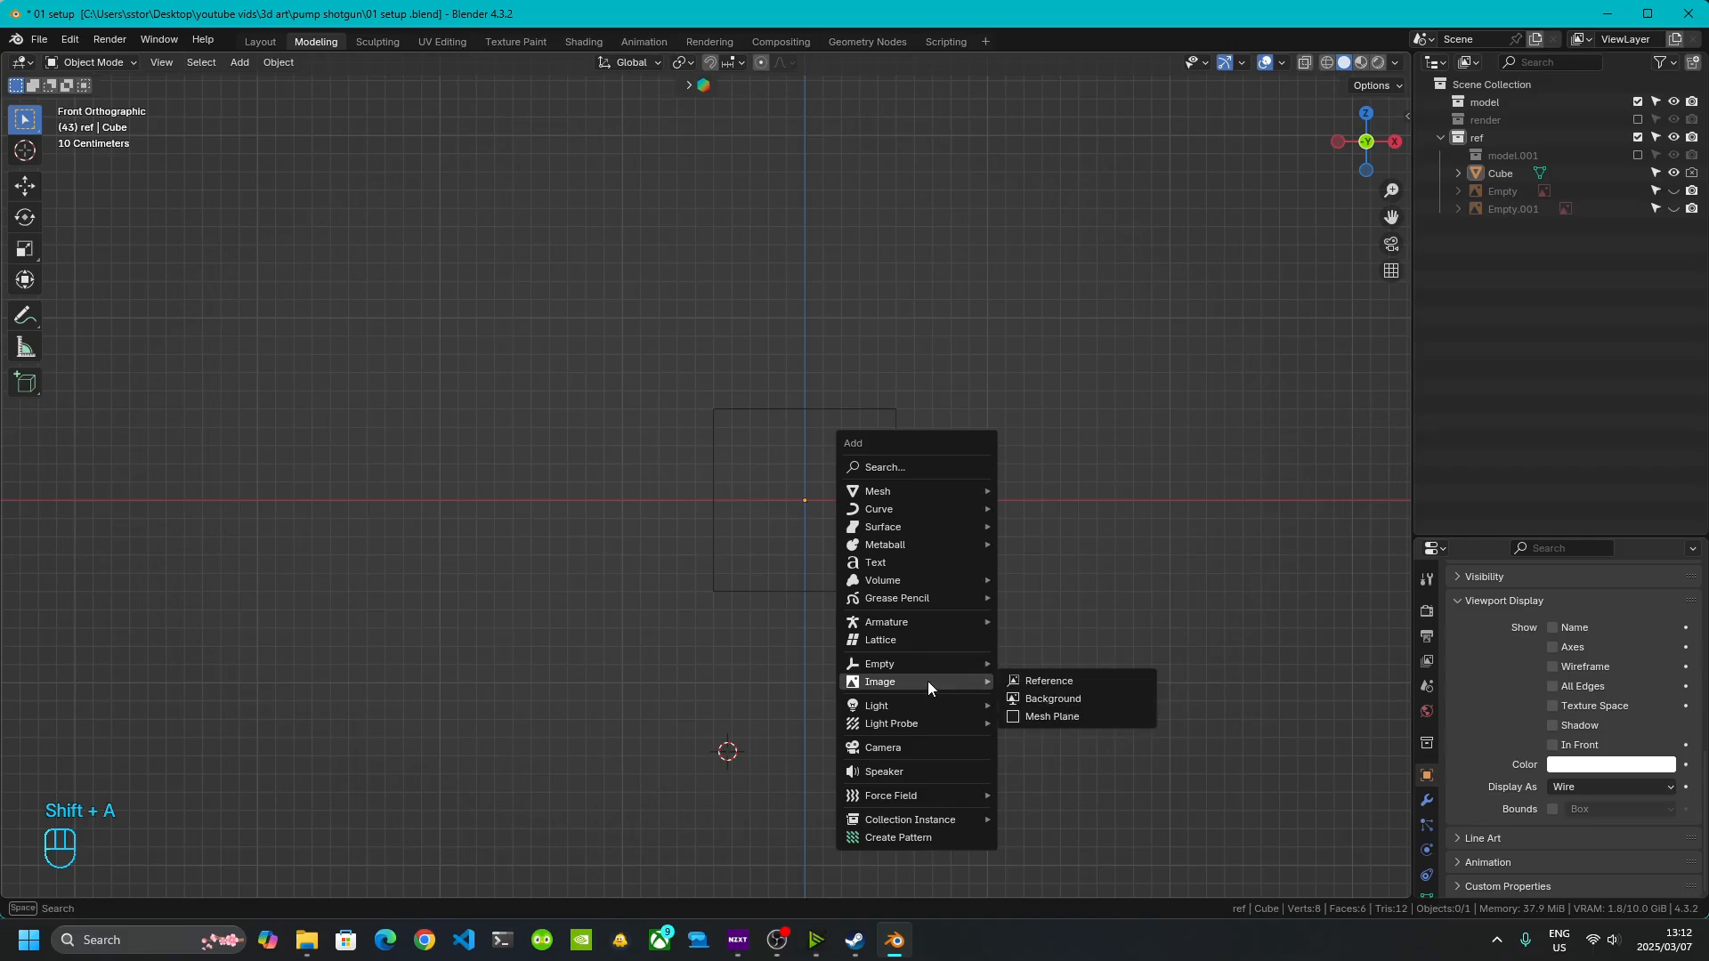
pyautogui.click(1043, 686)
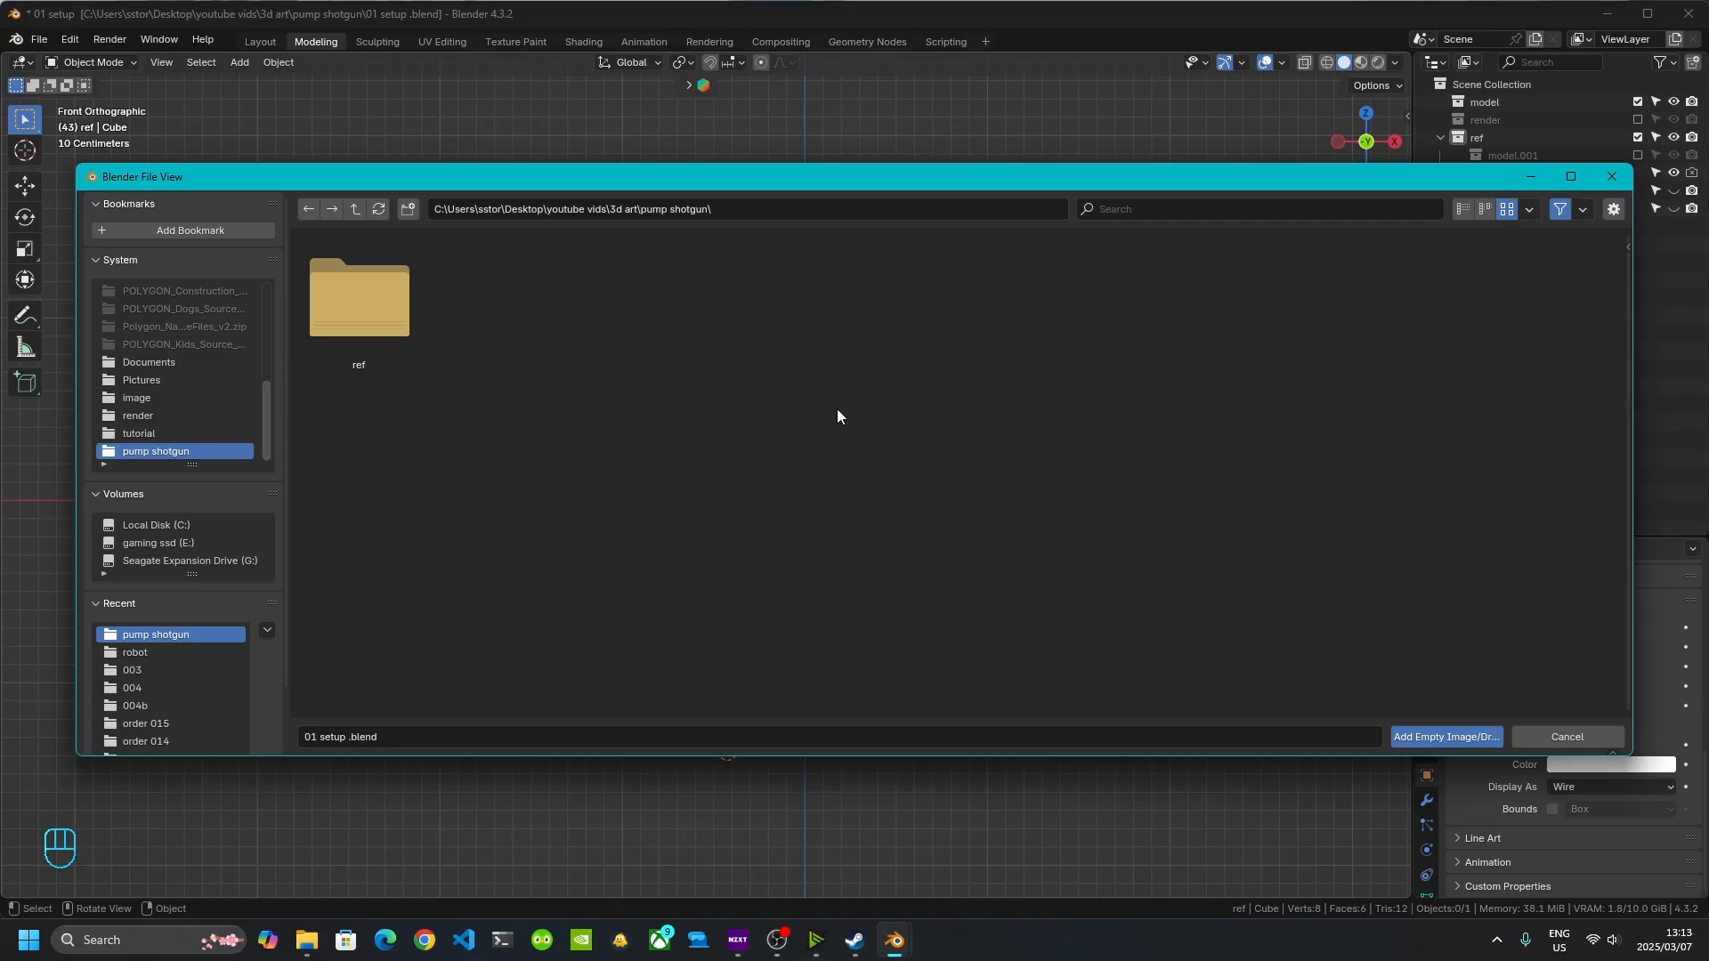
pyautogui.click(1611, 176)
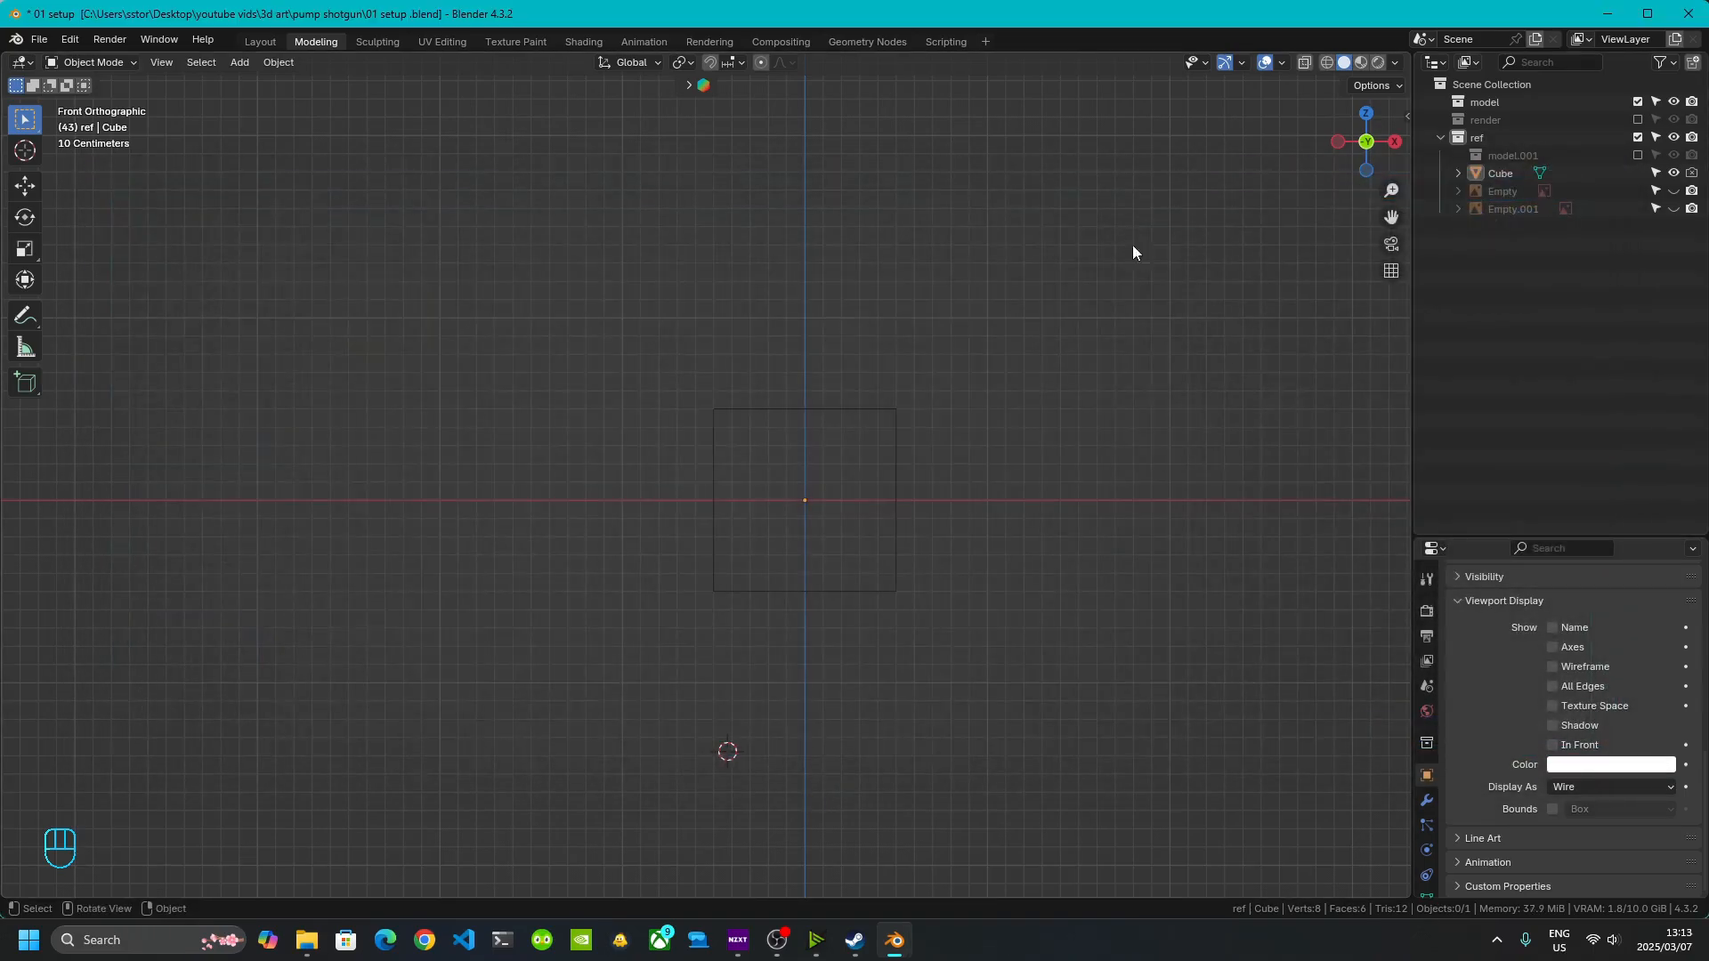
# - Unhide the first reference image in the ref collection, select it and view it from the front
pyautogui.moveTo(677, 481)
pyautogui.mouseDown(button='middle')
pyautogui.moveTo(717, 636)
pyautogui.moveTo(706, 494)
pyautogui.mouseUp(button='middle')
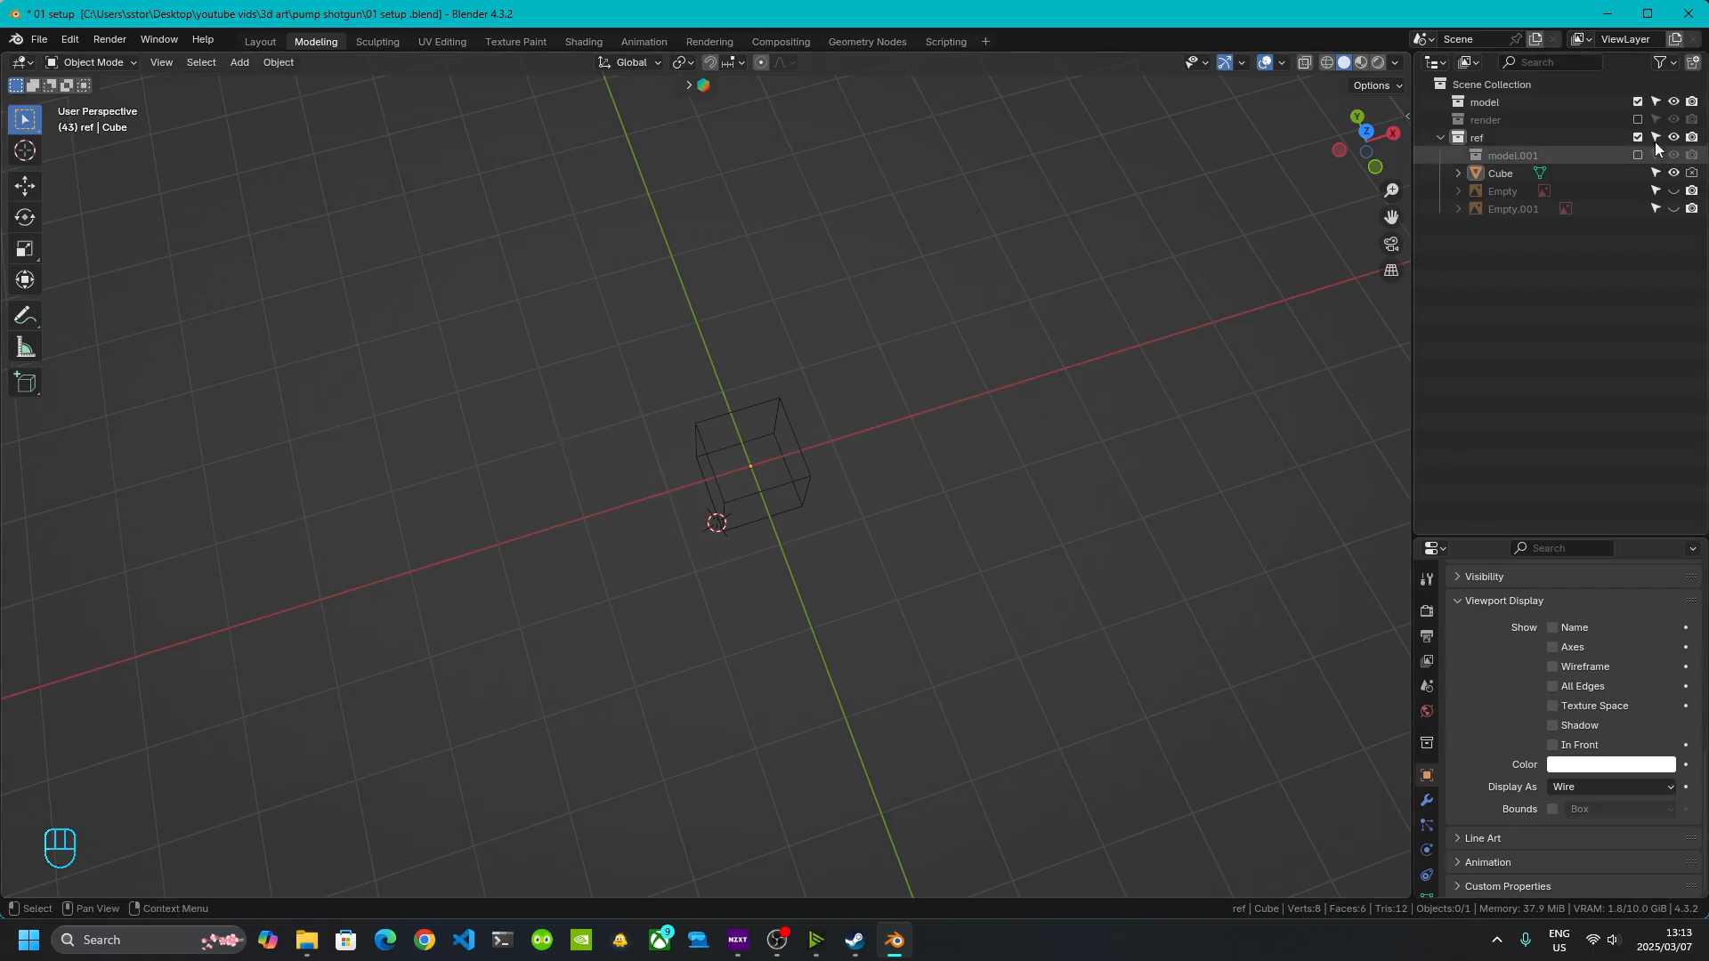
pyautogui.click(1673, 190)
pyautogui.moveTo(895, 566); pyautogui.dragTo(760, 446, button='middle')
pyautogui.click(726, 346)
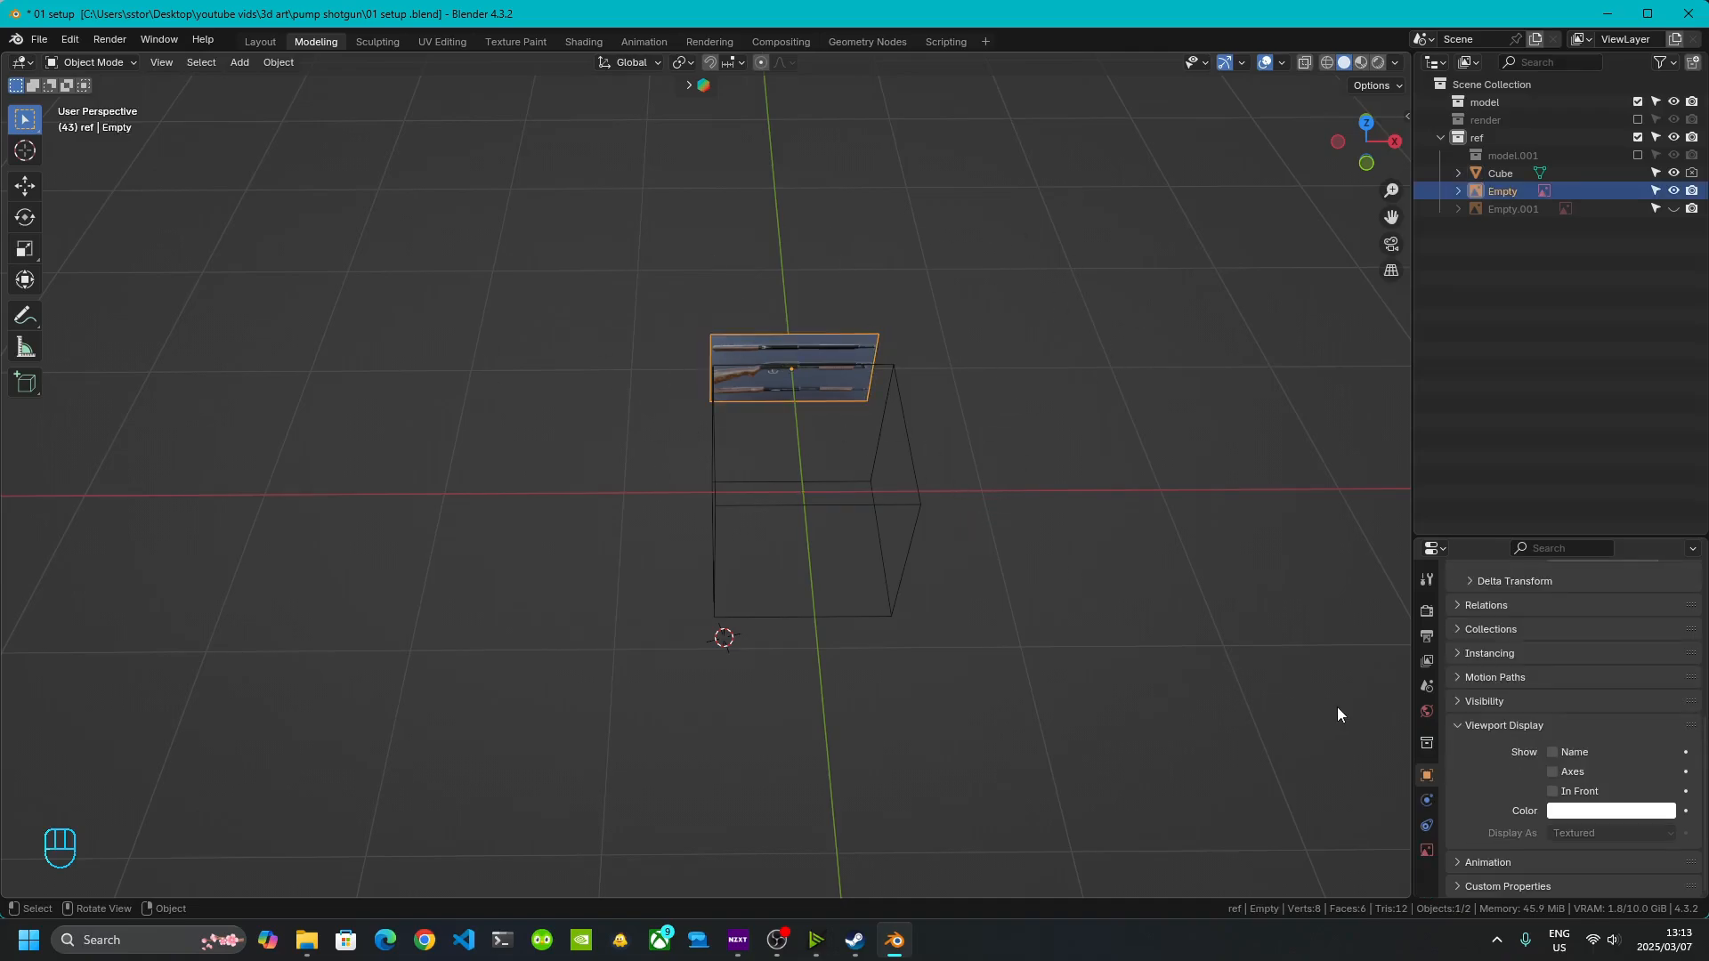
pyautogui.scroll(8, 1540, 694)
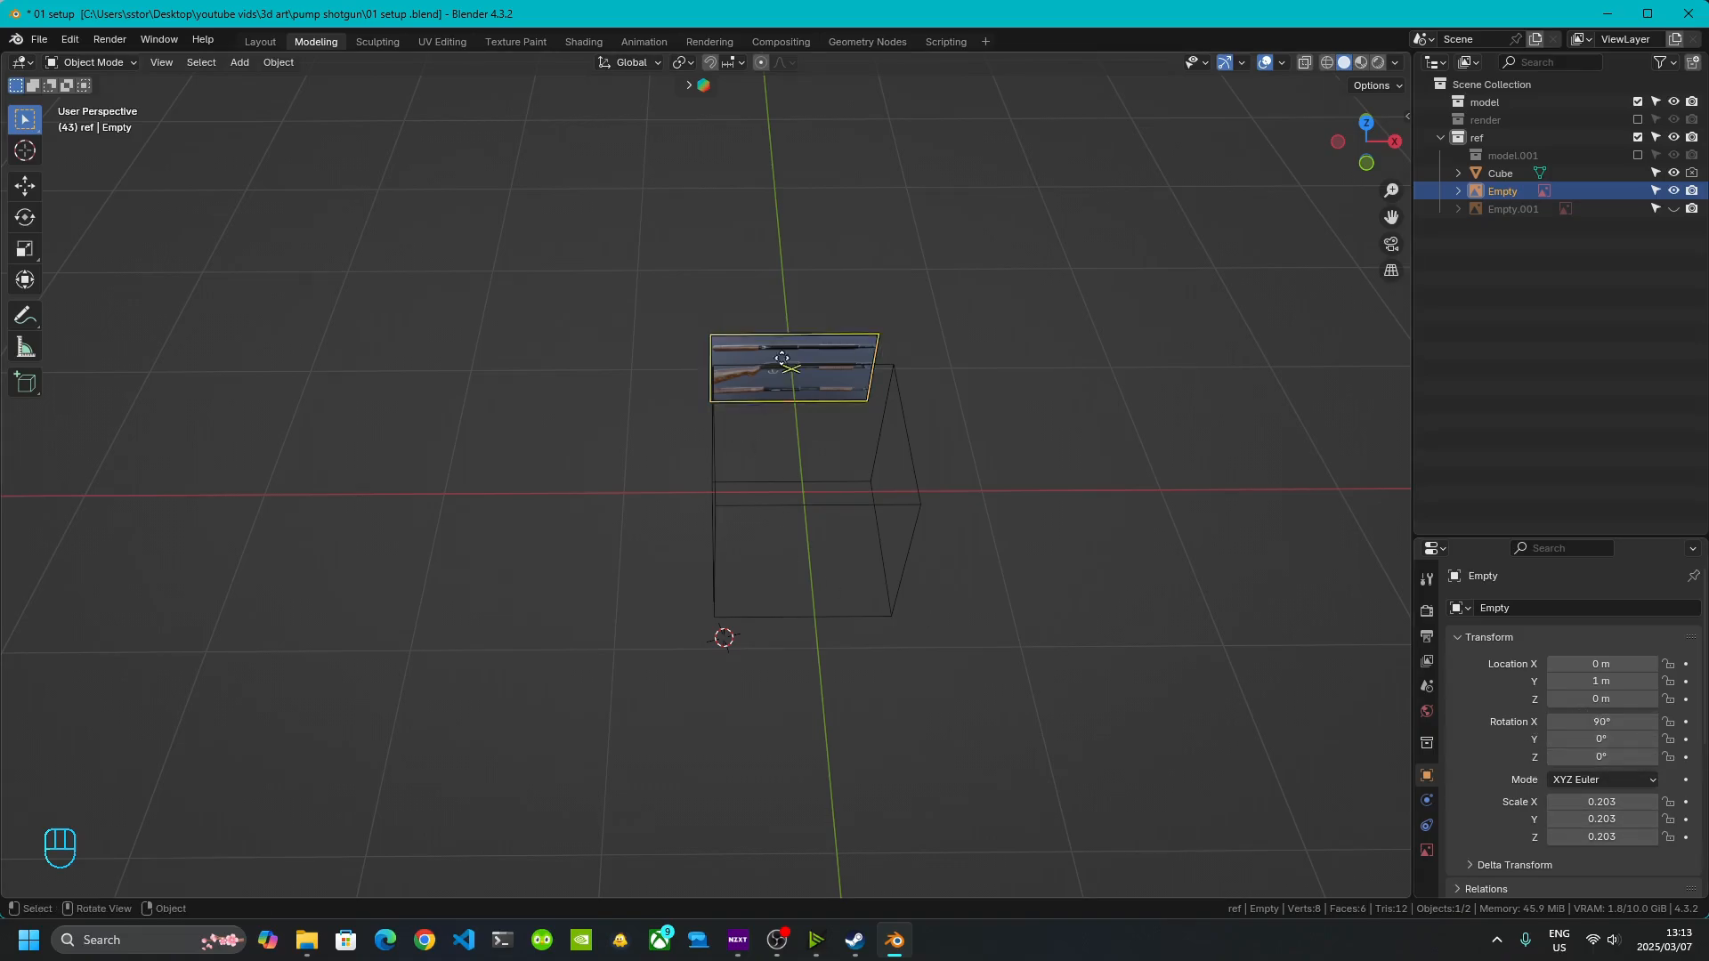
pyautogui.moveTo(872, 569); pyautogui.dragTo(1033, 541, button='middle')
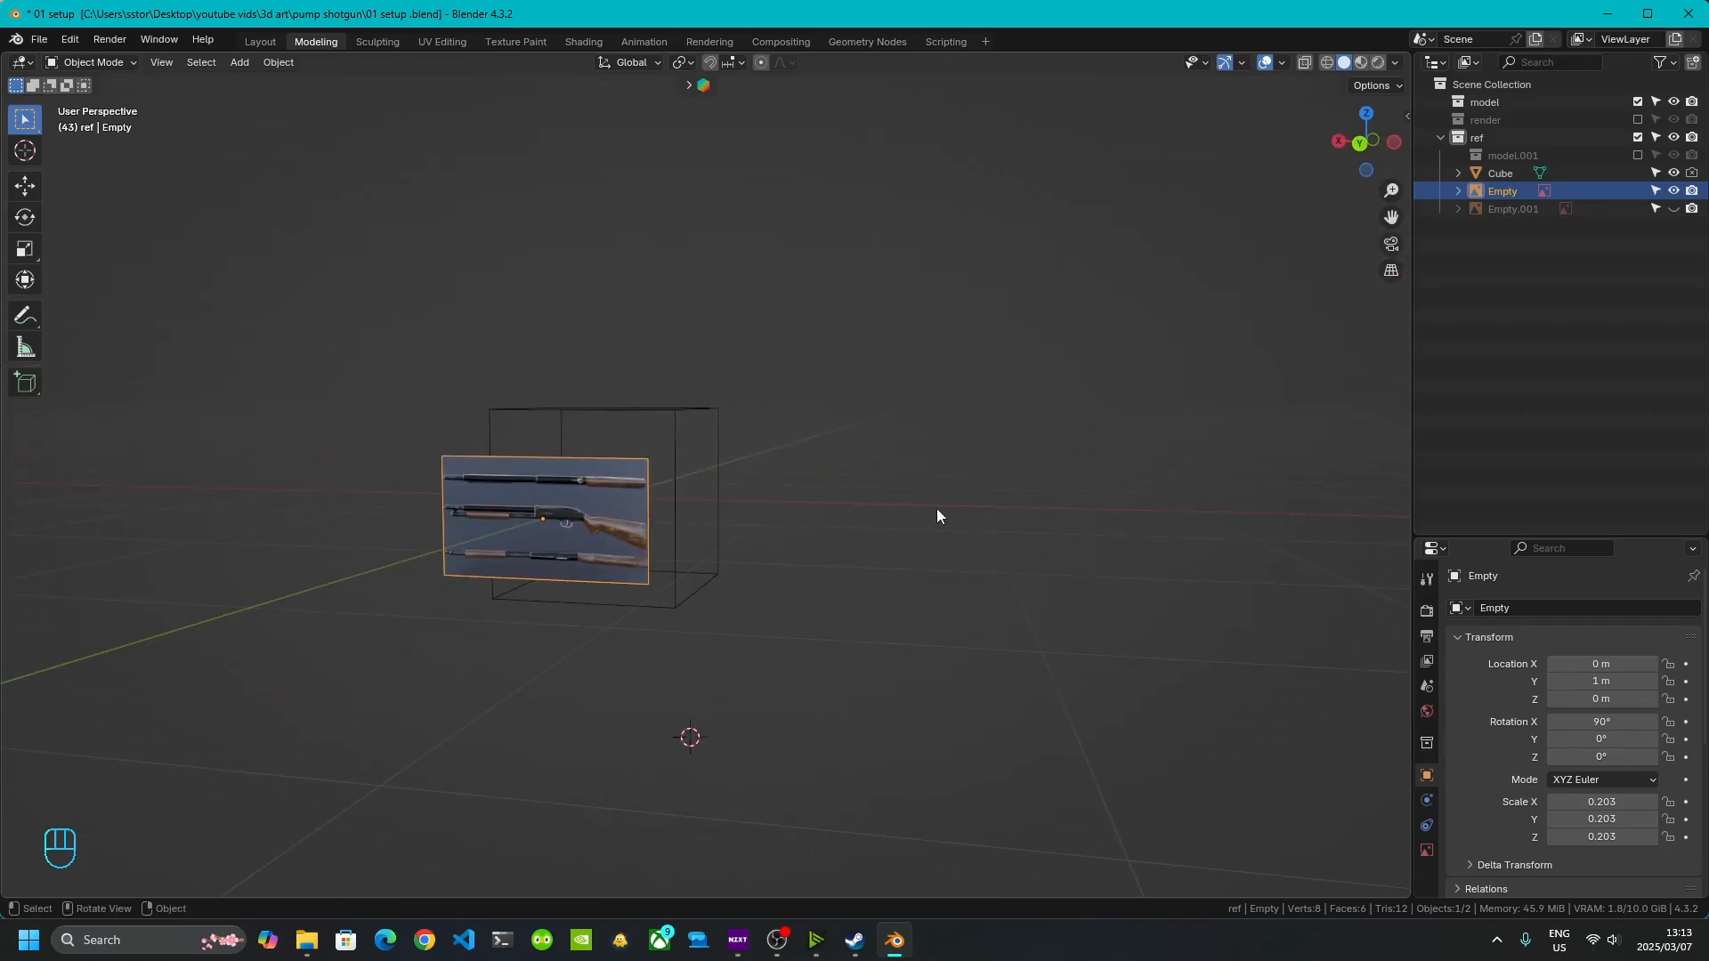
pyautogui.moveTo(936, 509); pyautogui.dragTo(569, 581, button='middle')
pyautogui.click(1376, 162)
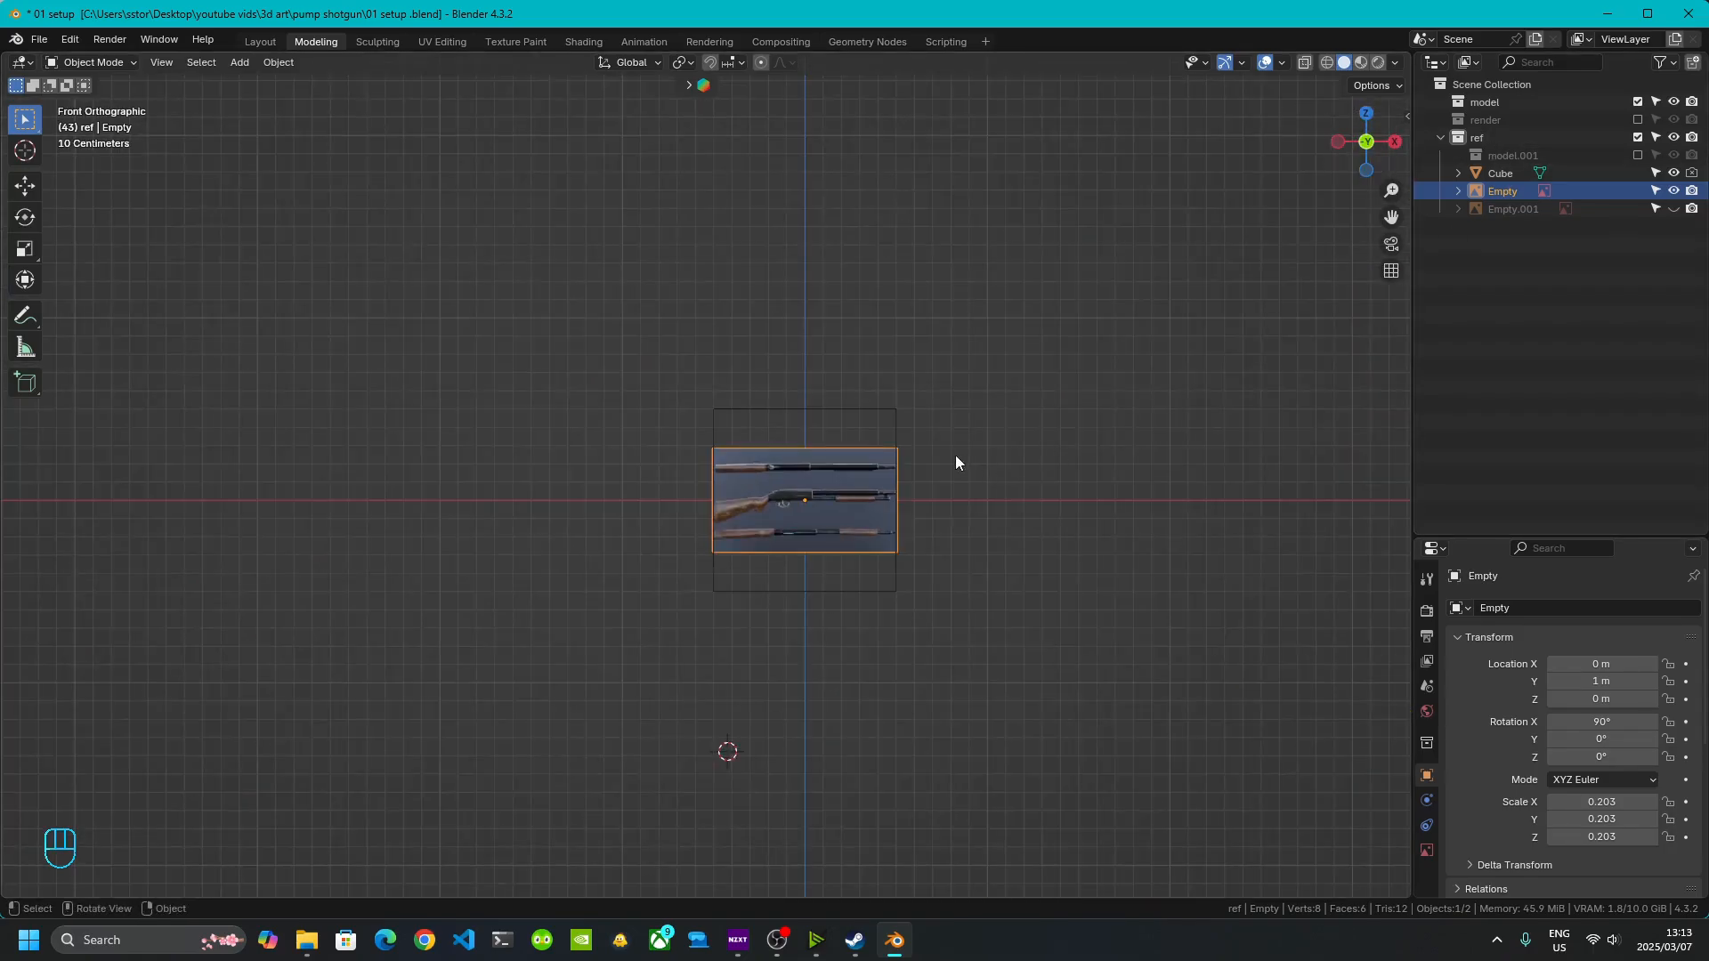
pyautogui.scroll(6, 956, 462)
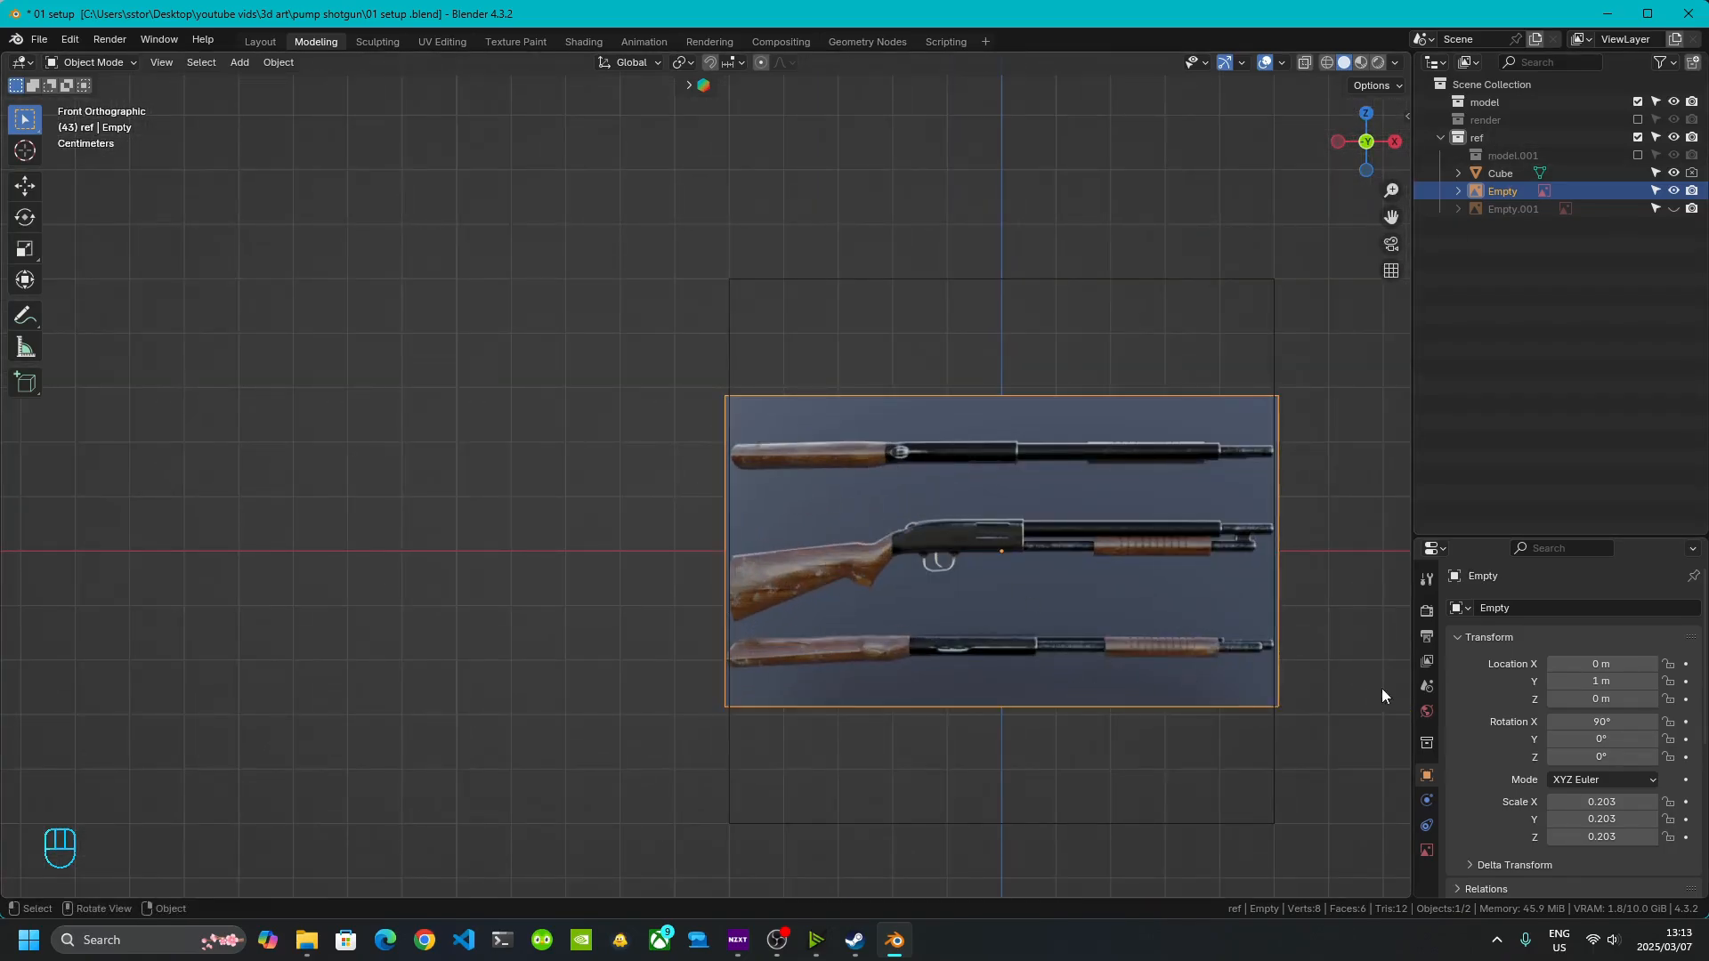
pyautogui.press('s')
pyautogui.press('s')
pyautogui.rightClick(964, 622)
# - Examine from the front how the stock and barrel ends in the reference image line up with the wire cube's sides
pyautogui.scroll(5, 832, 660)
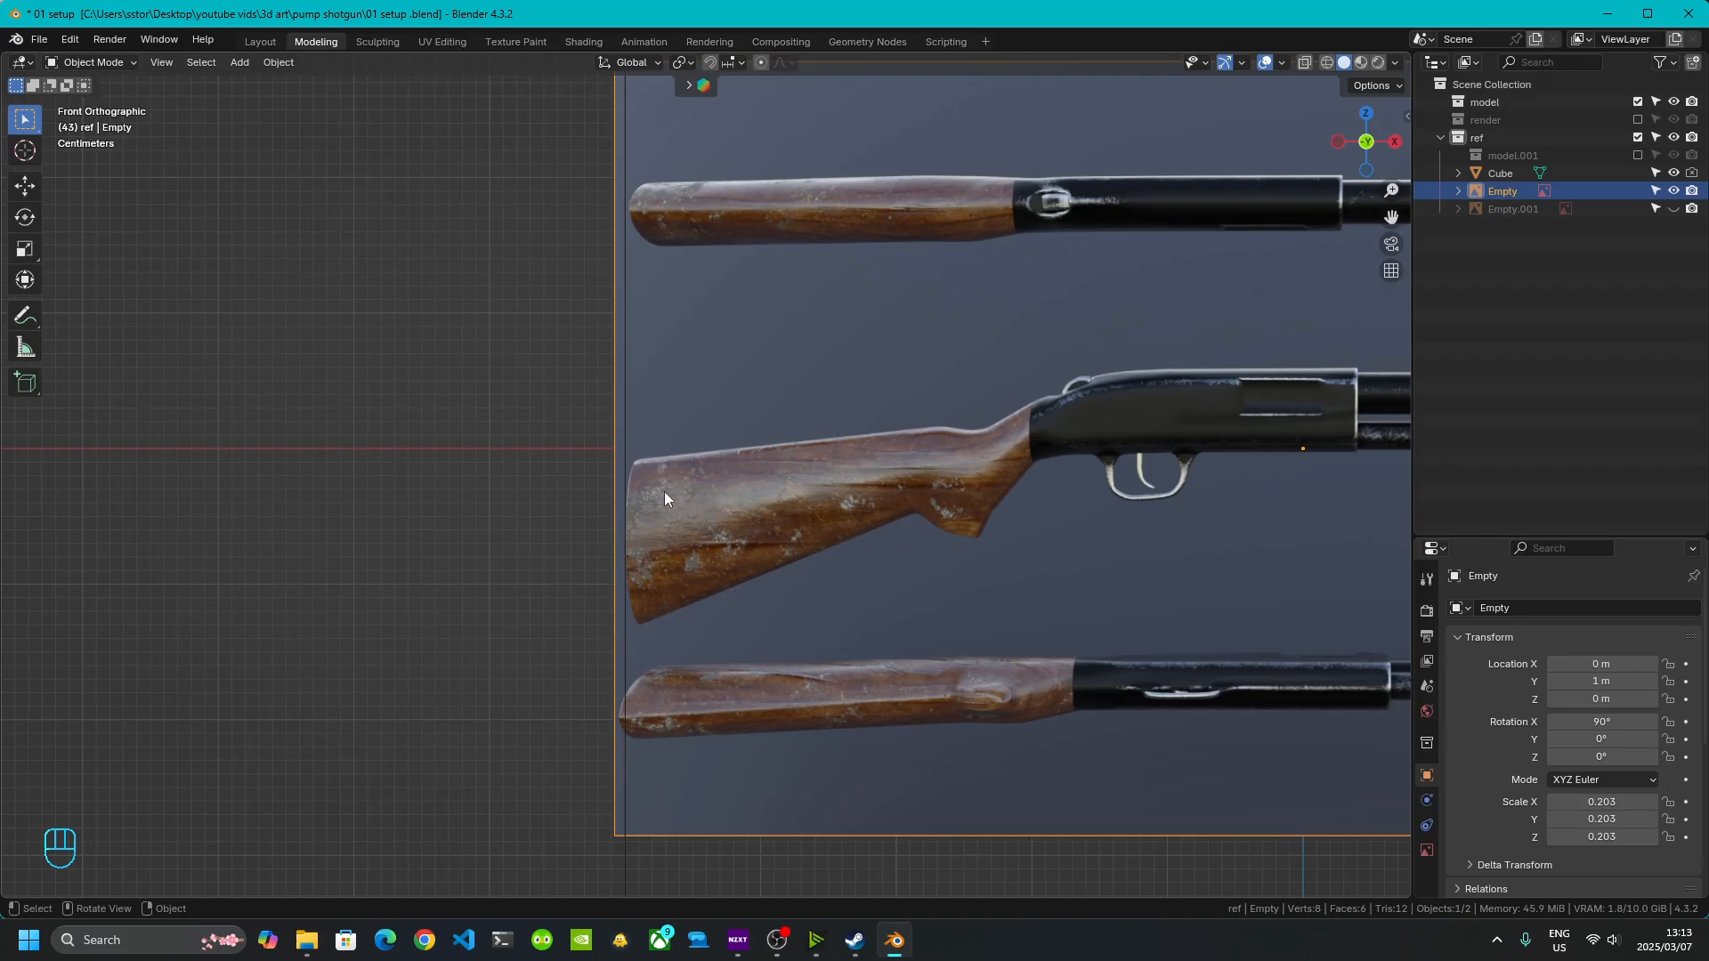
pyautogui.scroll(4, 664, 491)
pyautogui.scroll(-4, 537, 590)
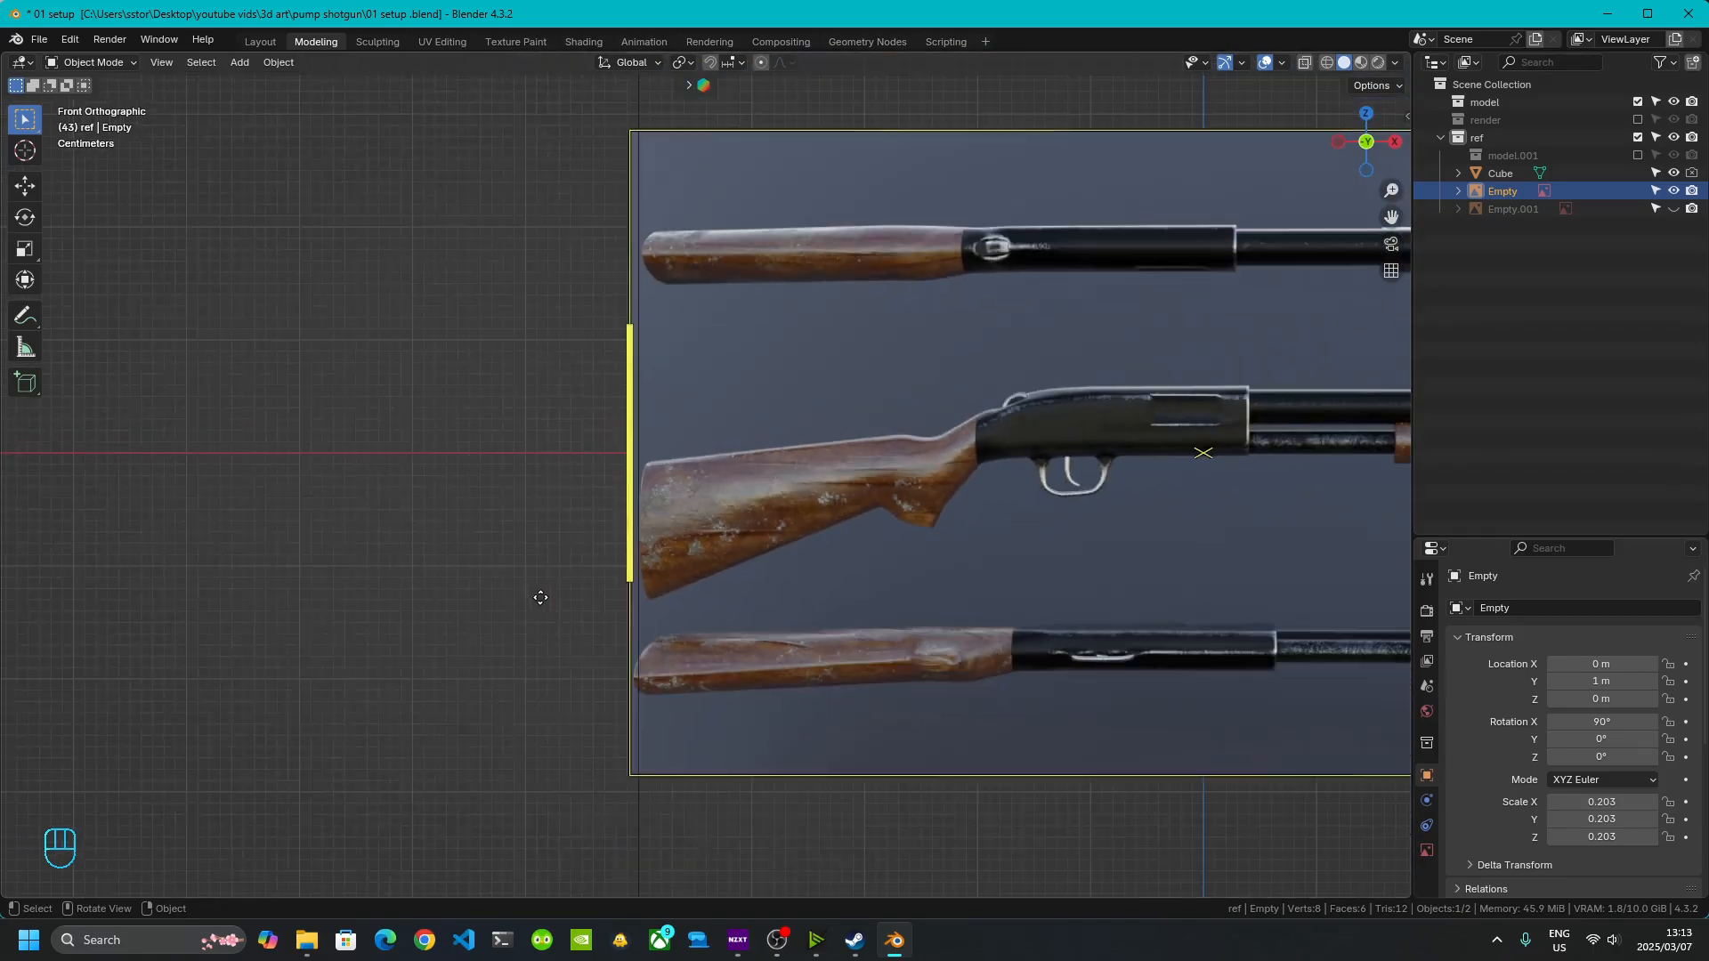
pyautogui.scroll(1, 673, 258)
pyautogui.moveTo(673, 263); pyautogui.dragTo(643, 397, button='middle')
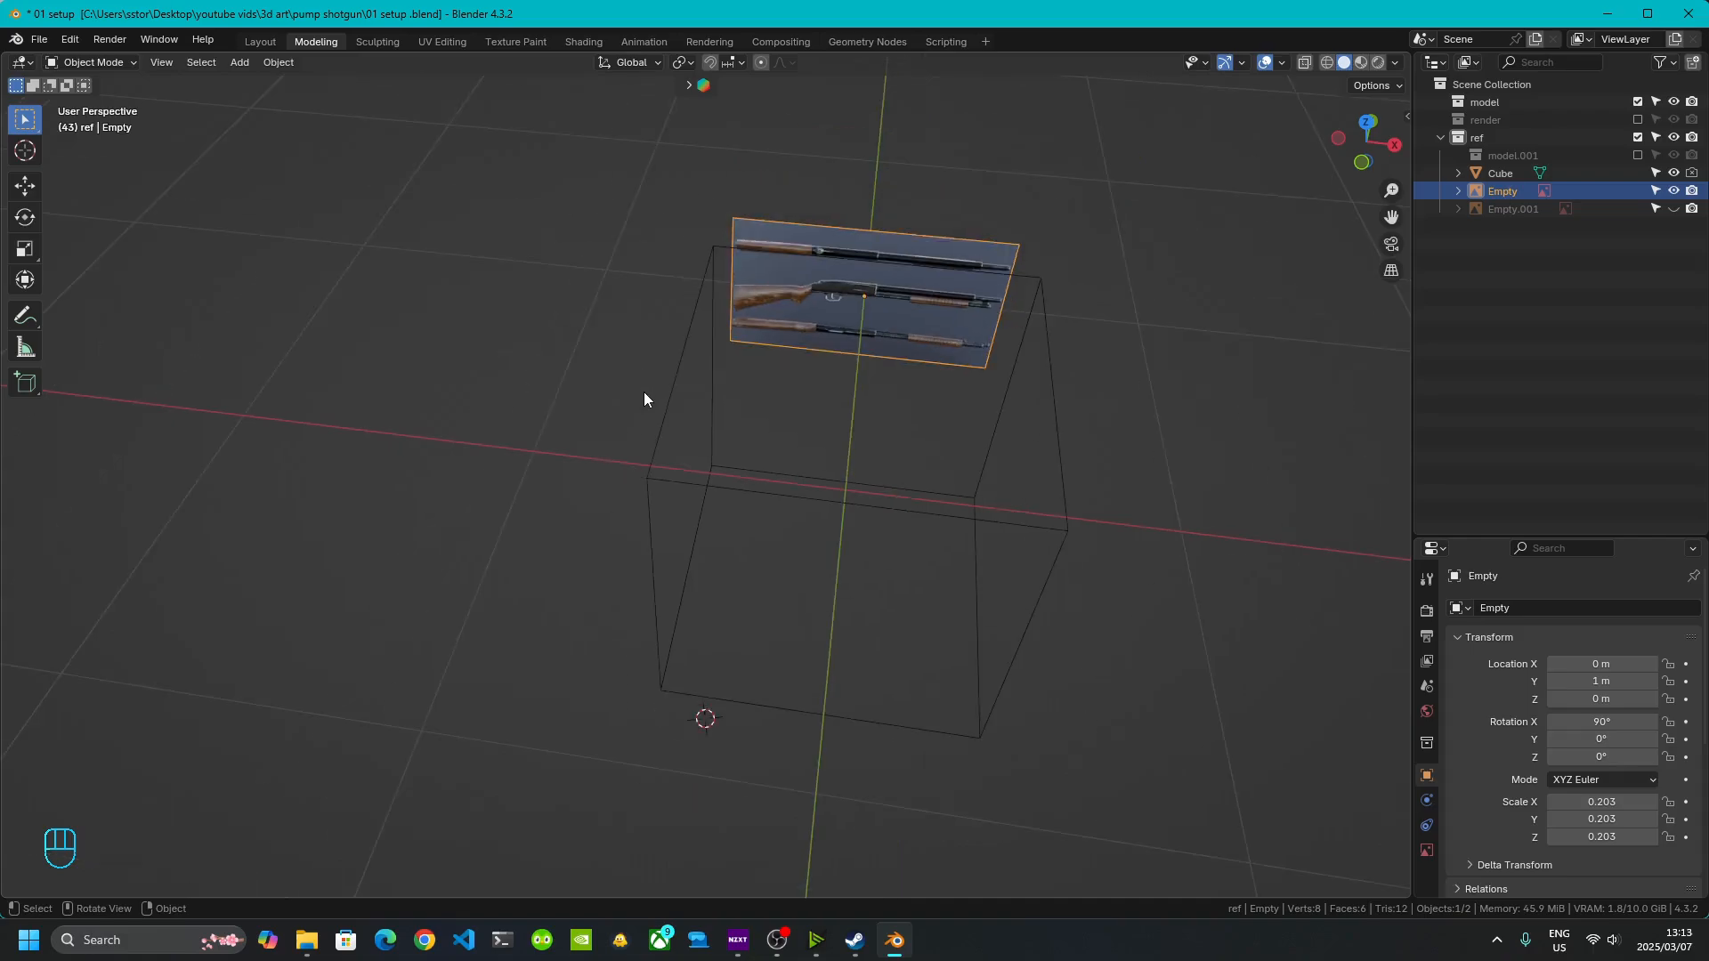
pyautogui.click(1362, 163)
pyautogui.scroll(7, 719, 460)
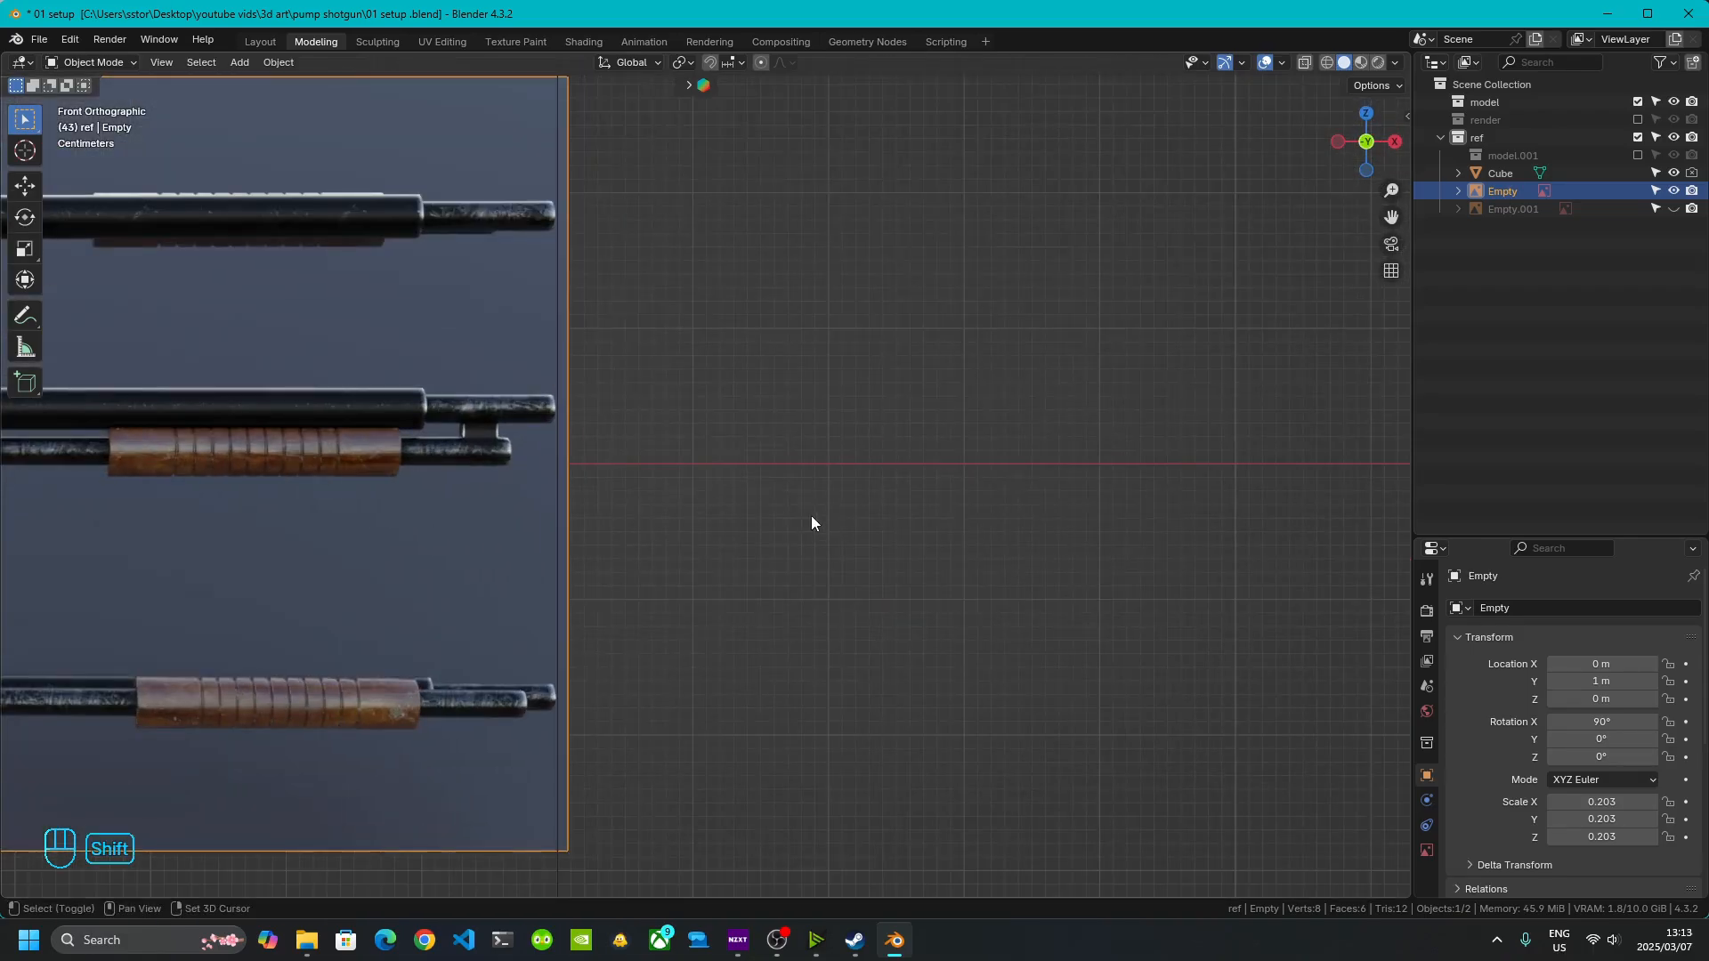
pyautogui.keyDown('shift'); pyautogui.moveTo(809, 515); pyautogui.dragTo(1102, 550, button='middle'); pyautogui.keyUp('shift')
pyautogui.scroll(4, 779, 454)
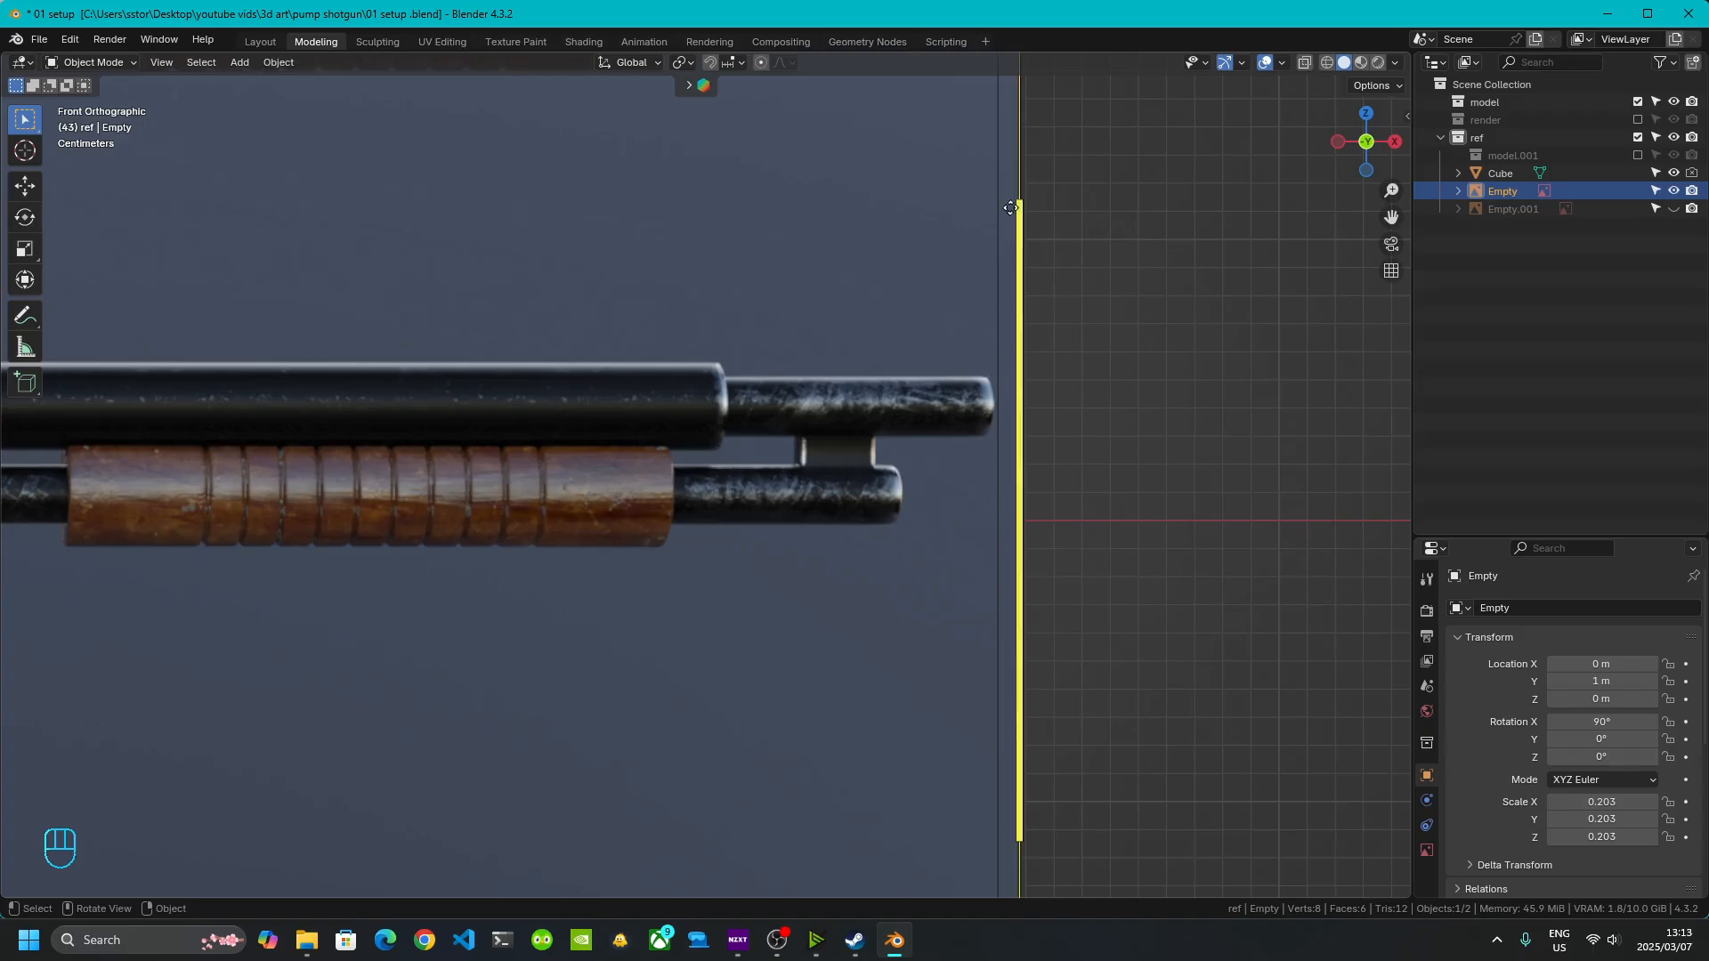
pyautogui.scroll(-6, 1057, 317)
pyautogui.keyDown('shift'); pyautogui.moveTo(856, 480); pyautogui.dragTo(1266, 429, button='middle'); pyautogui.keyUp('shift')
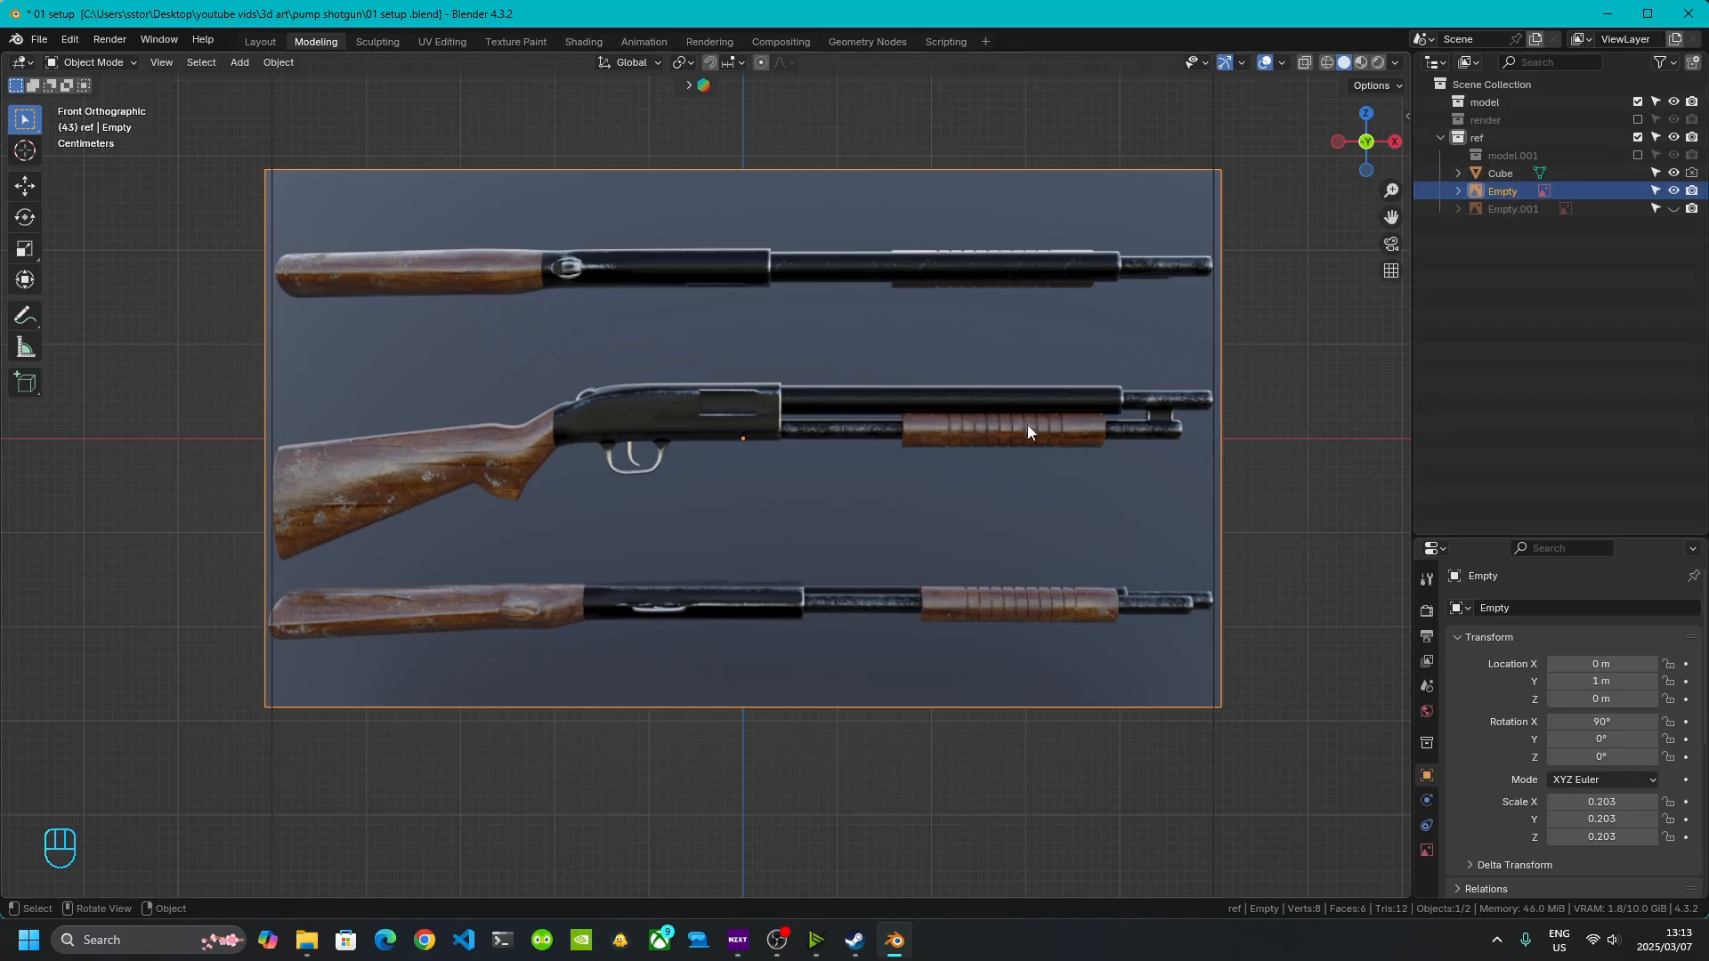
# - Duplicate the front reference image in place and rotate the copy 90° about the global X axis
pyautogui.hotkey('shift', 'd')
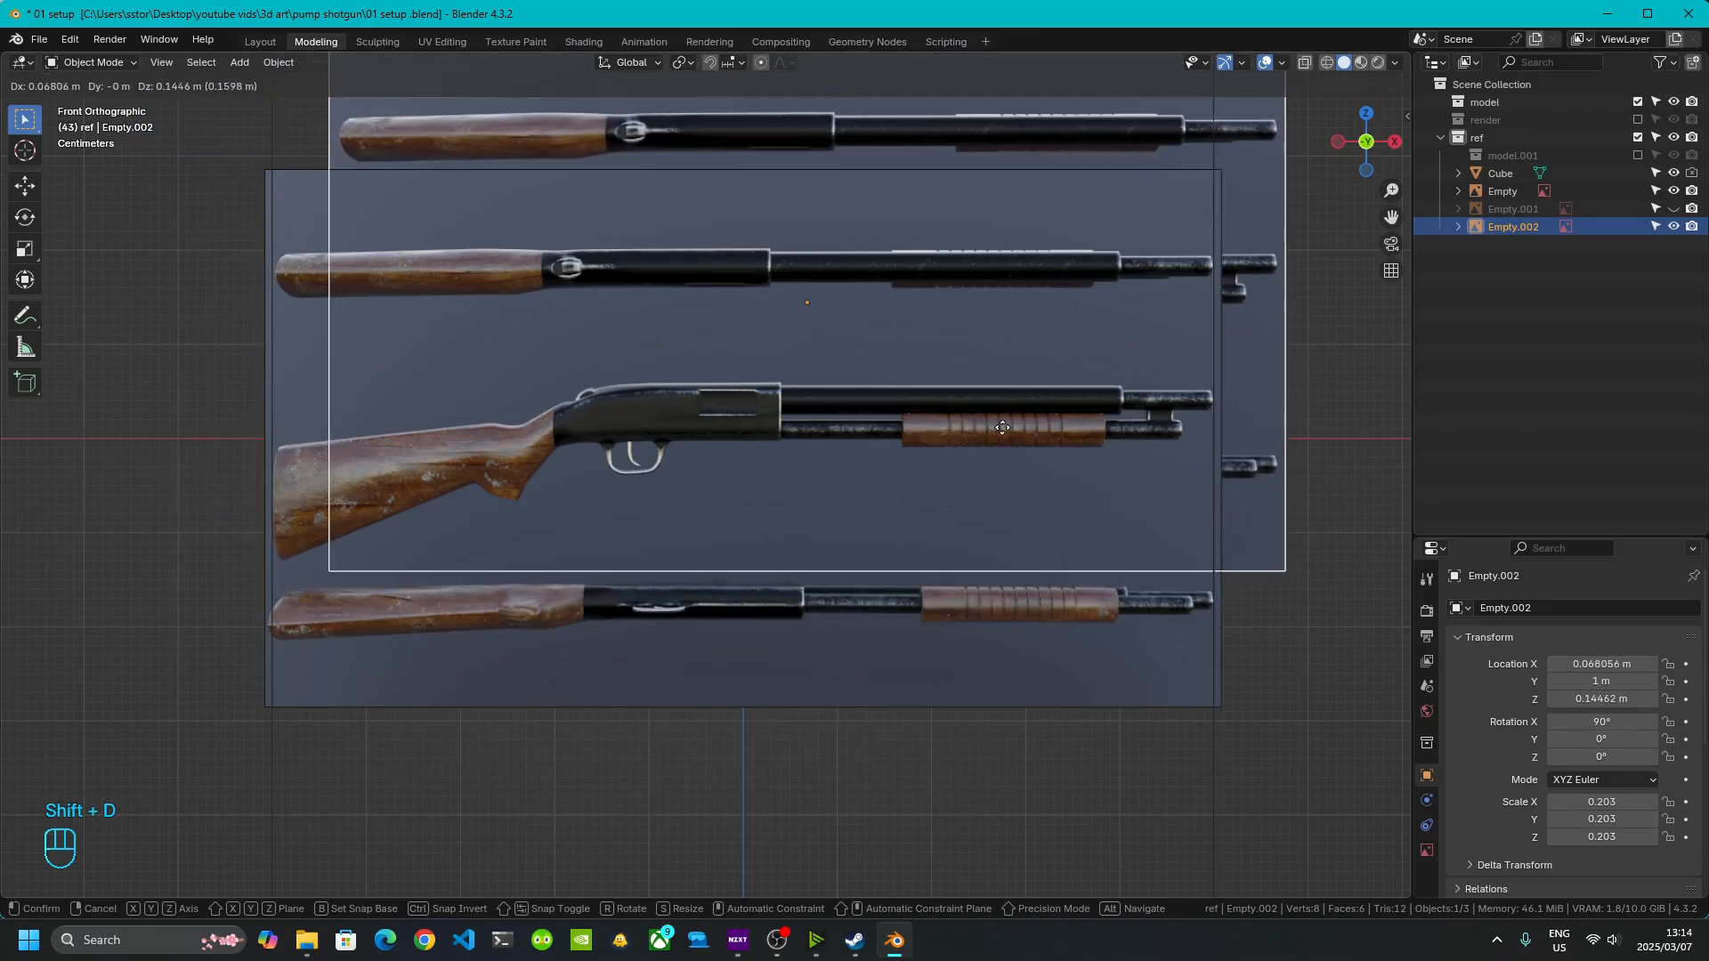
pyautogui.rightClick(1017, 578)
pyautogui.write('r')
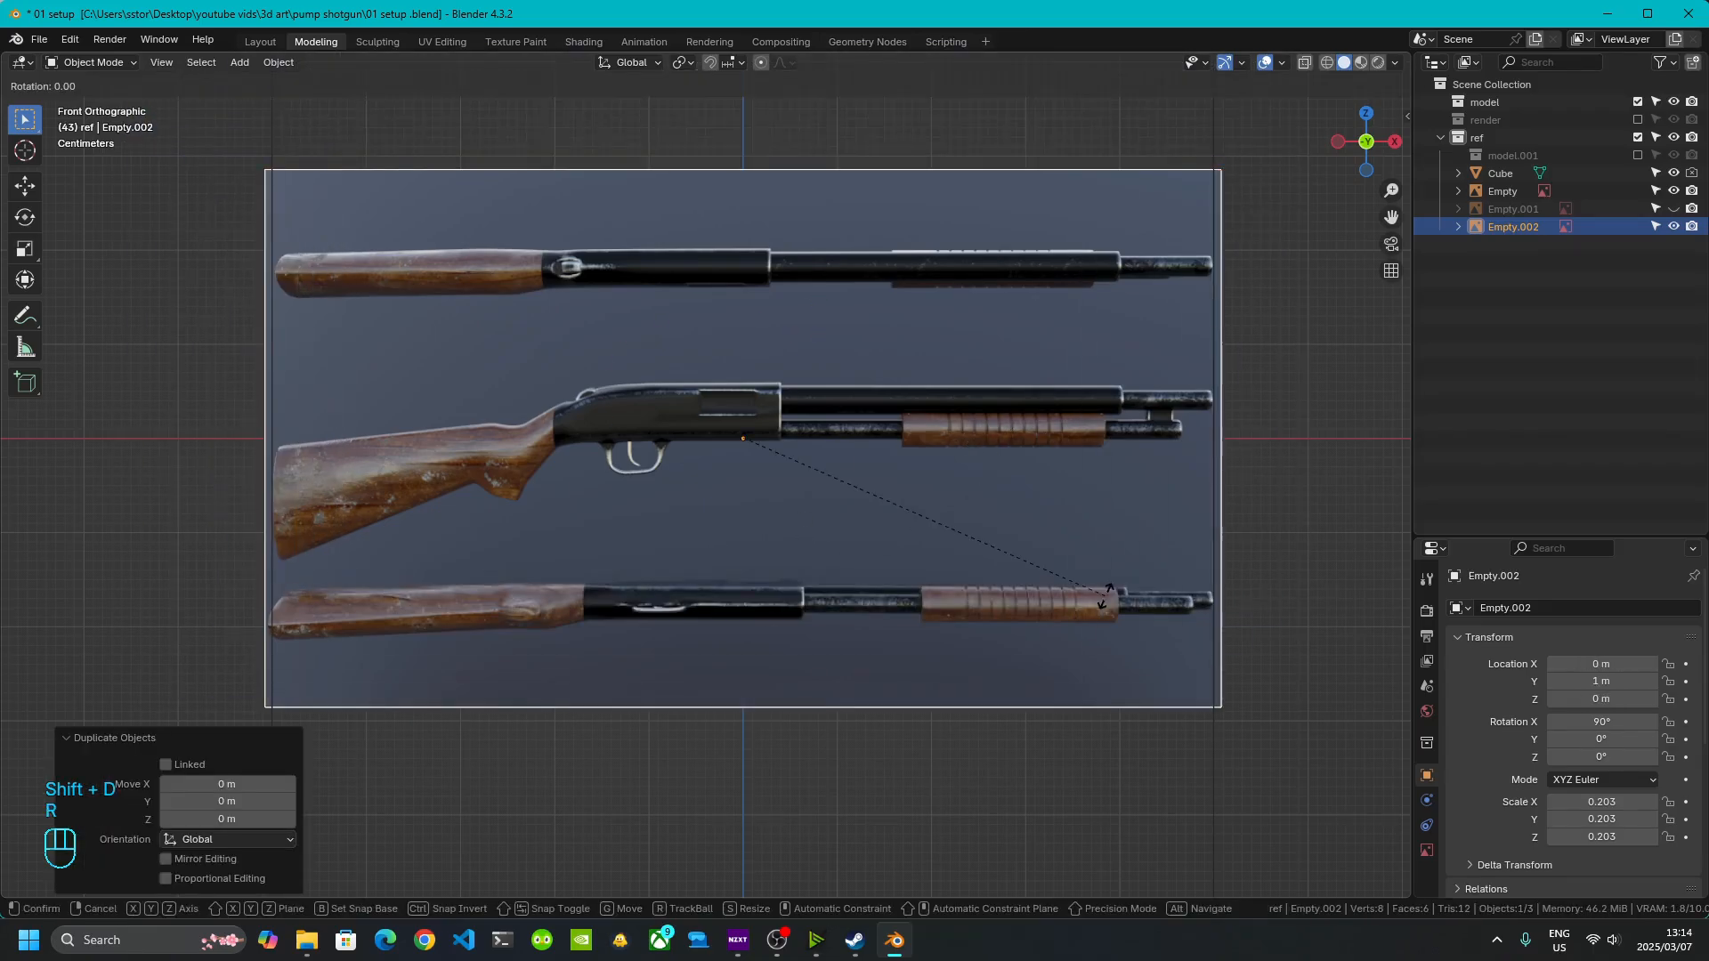
pyautogui.write('x90')
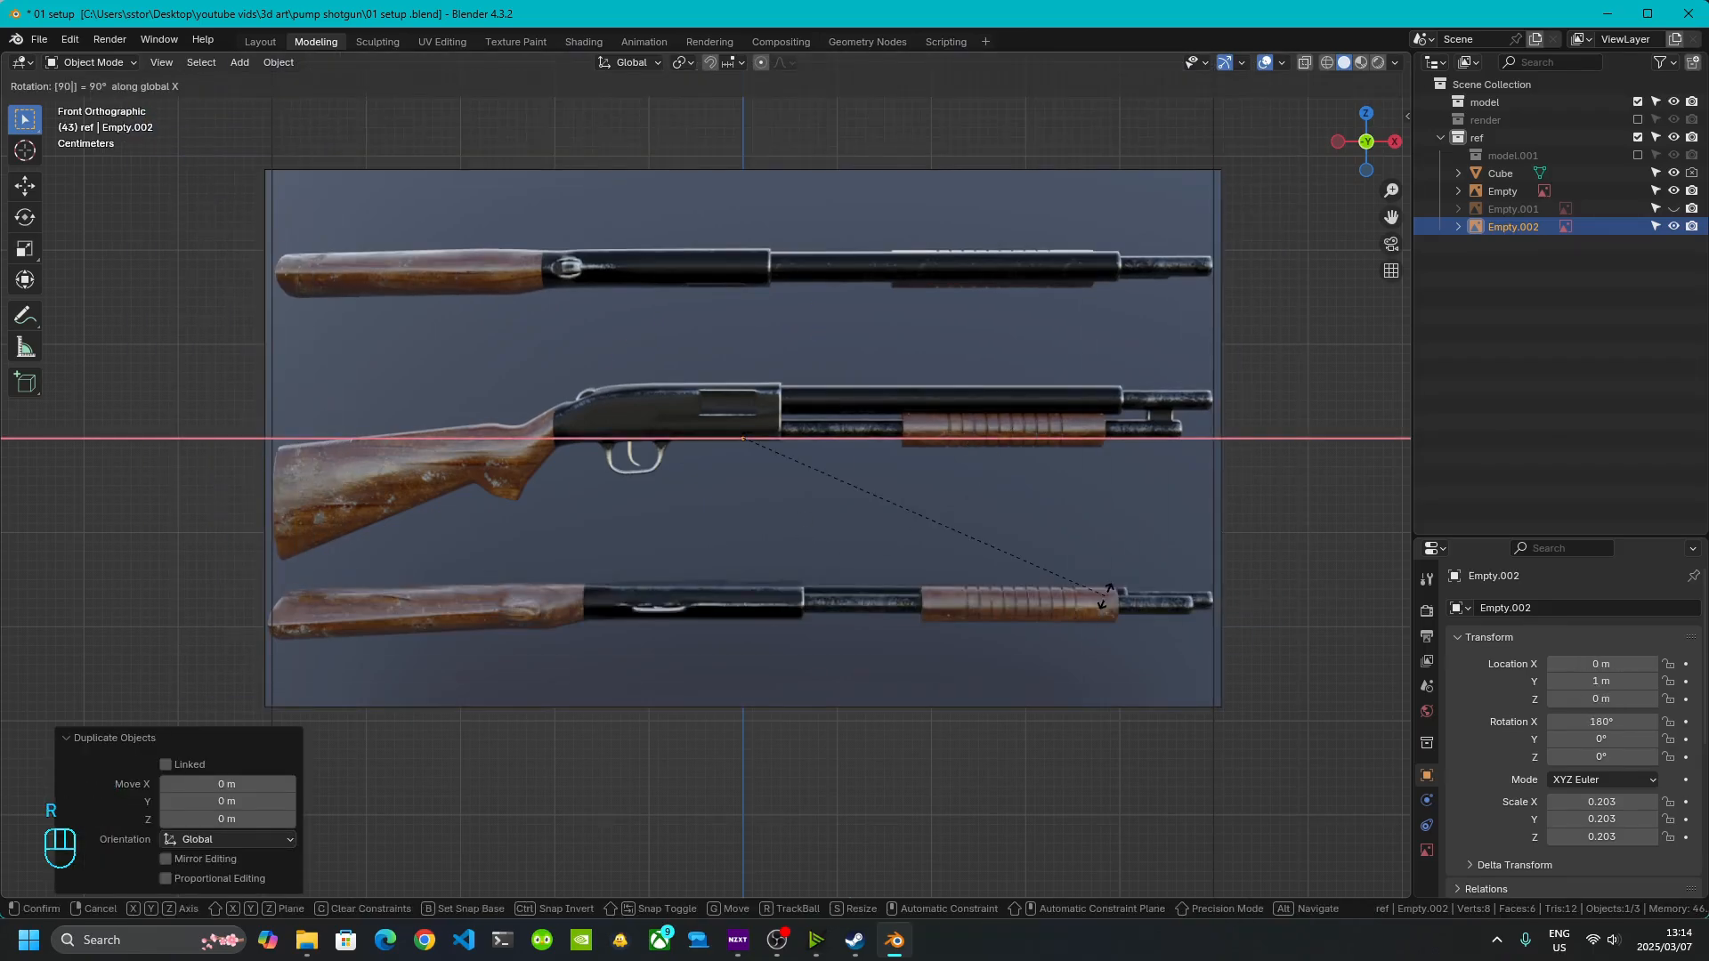
pyautogui.press('Return')
# - Try moving the rotated copy about 0.83 m along negative Y in the top view, bringing its lowest gun near the X axis, and delete the copy
pyautogui.click(1366, 113)
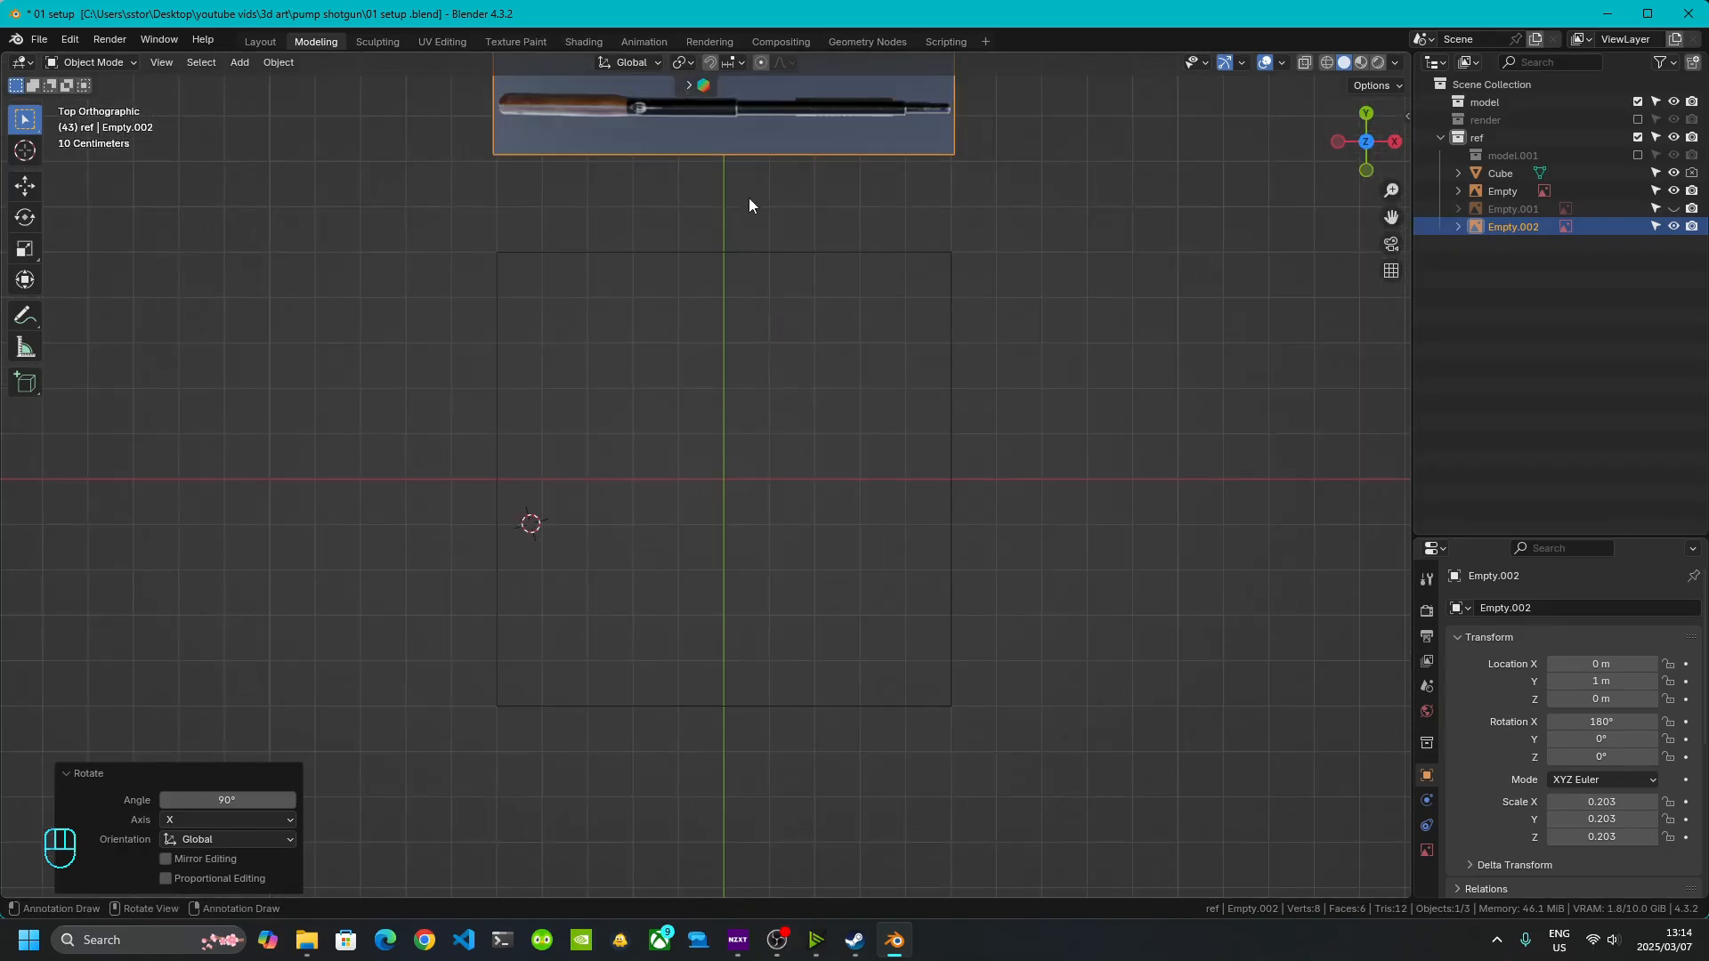
pyautogui.scroll(-2, 749, 198)
pyautogui.keyDown('shift'); pyautogui.moveTo(749, 197); pyautogui.dragTo(733, 262, button='middle'); pyautogui.keyUp('shift')
pyautogui.press('g')
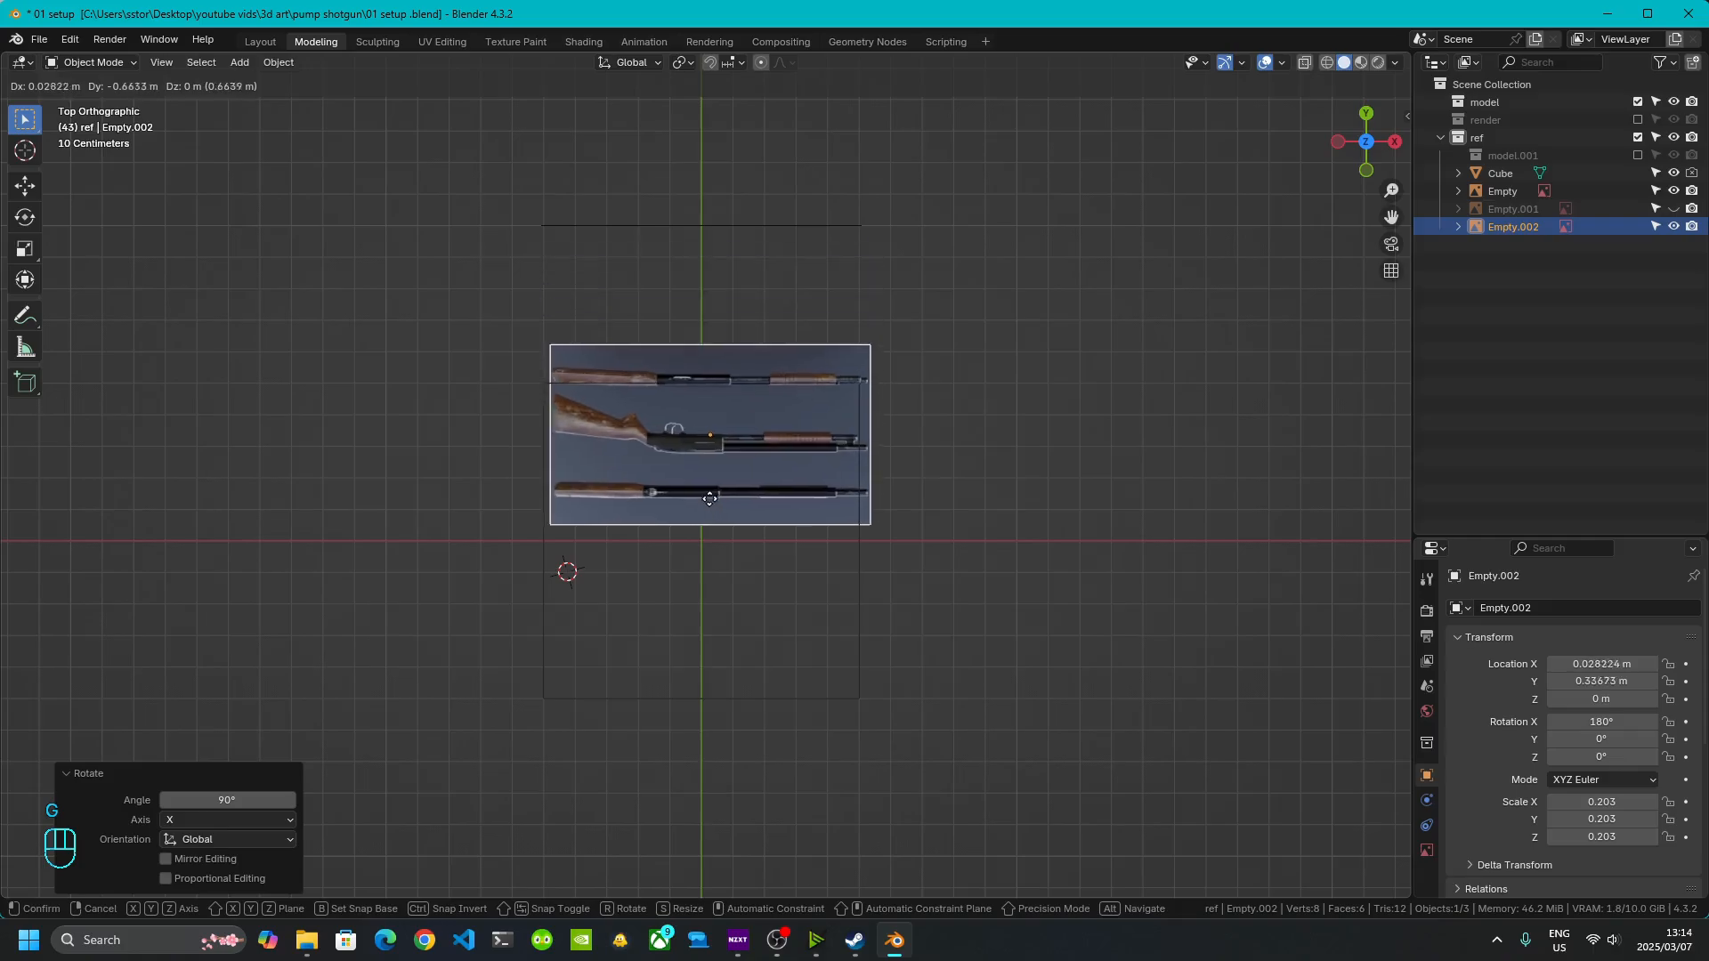
pyautogui.click(697, 550)
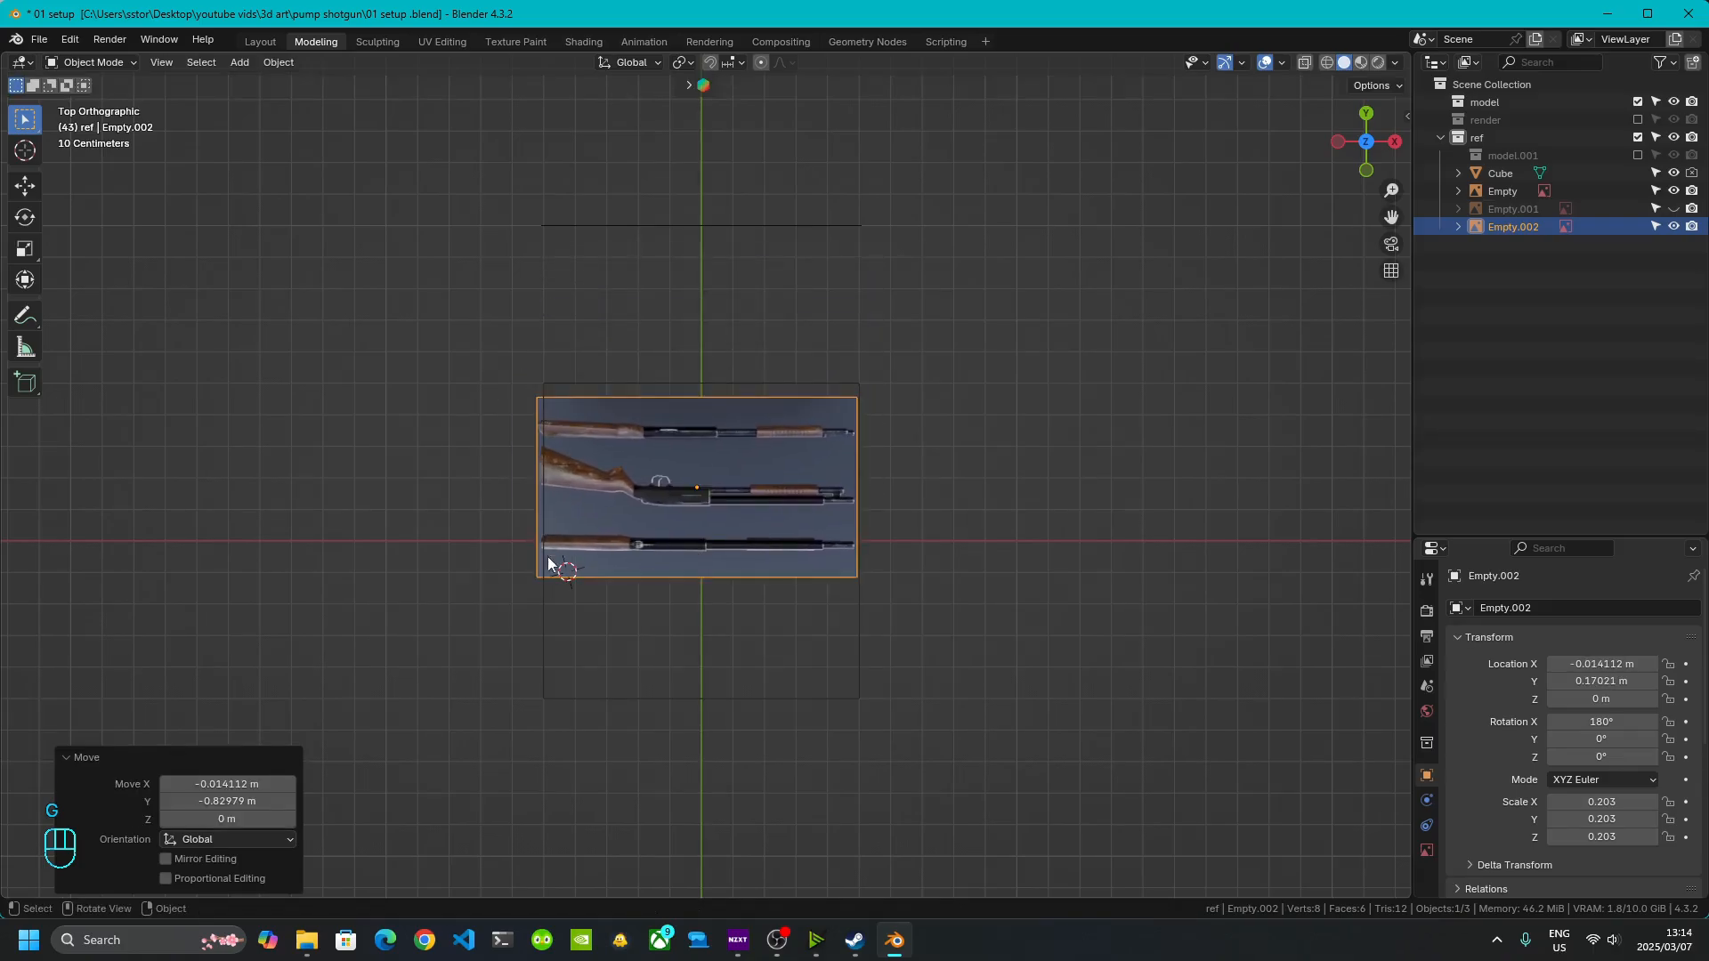
pyautogui.scroll(4, 588, 550)
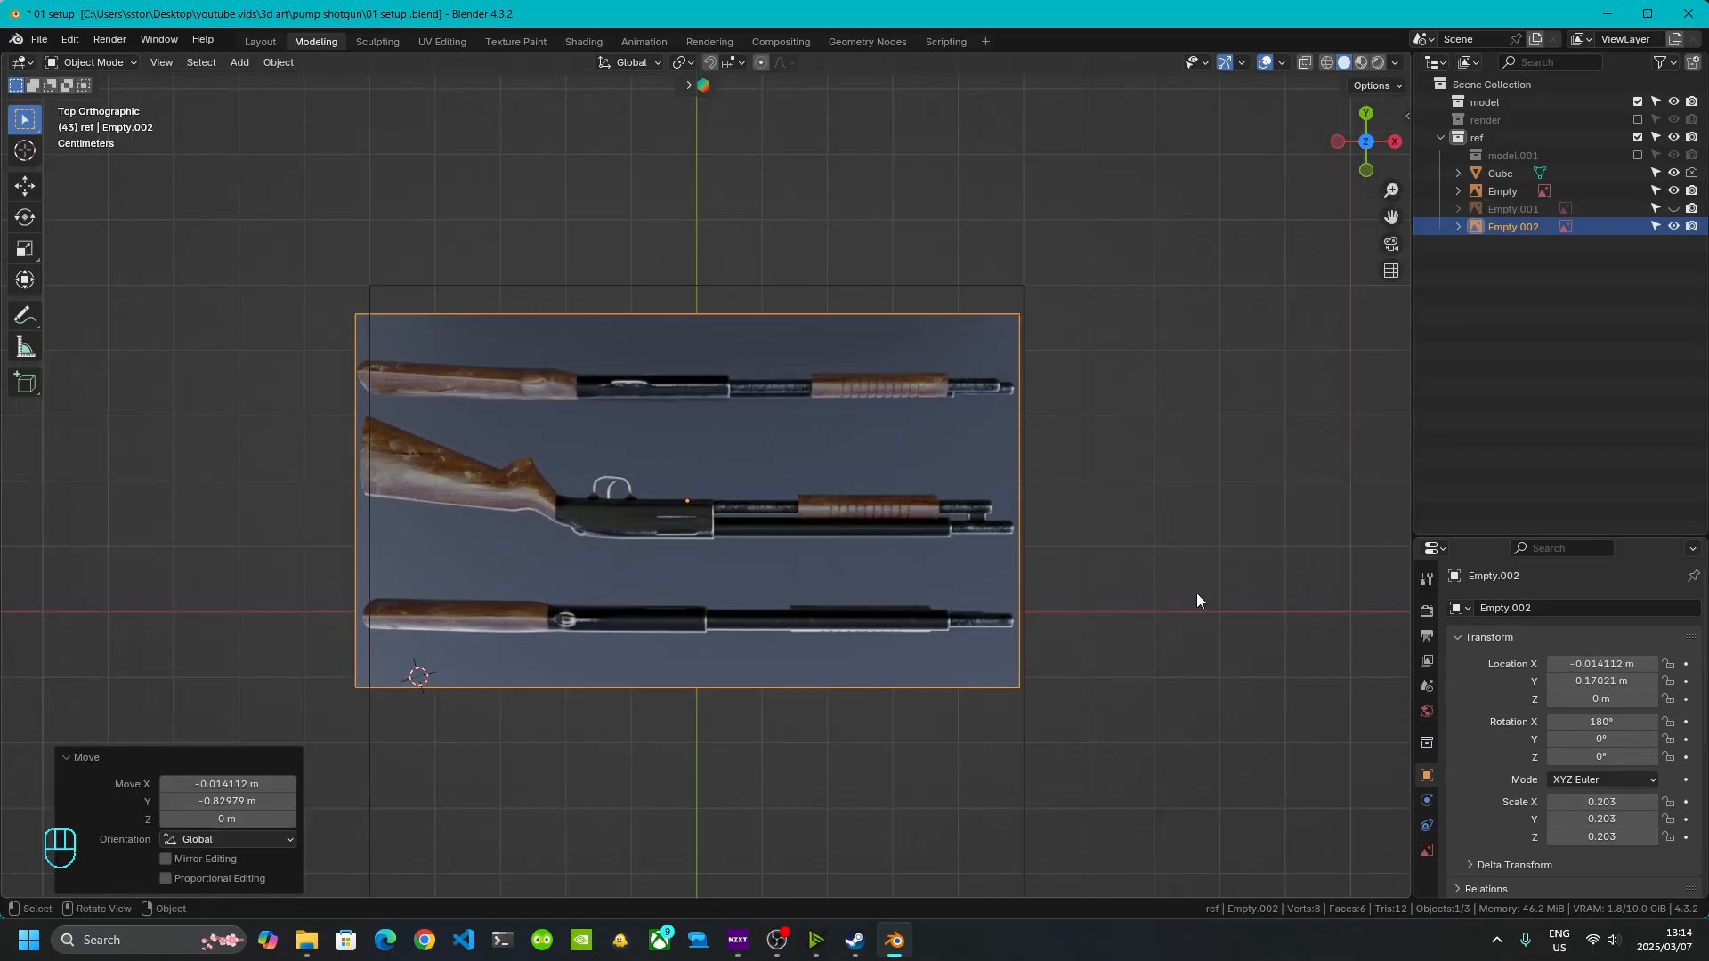
pyautogui.scroll(3, 998, 652)
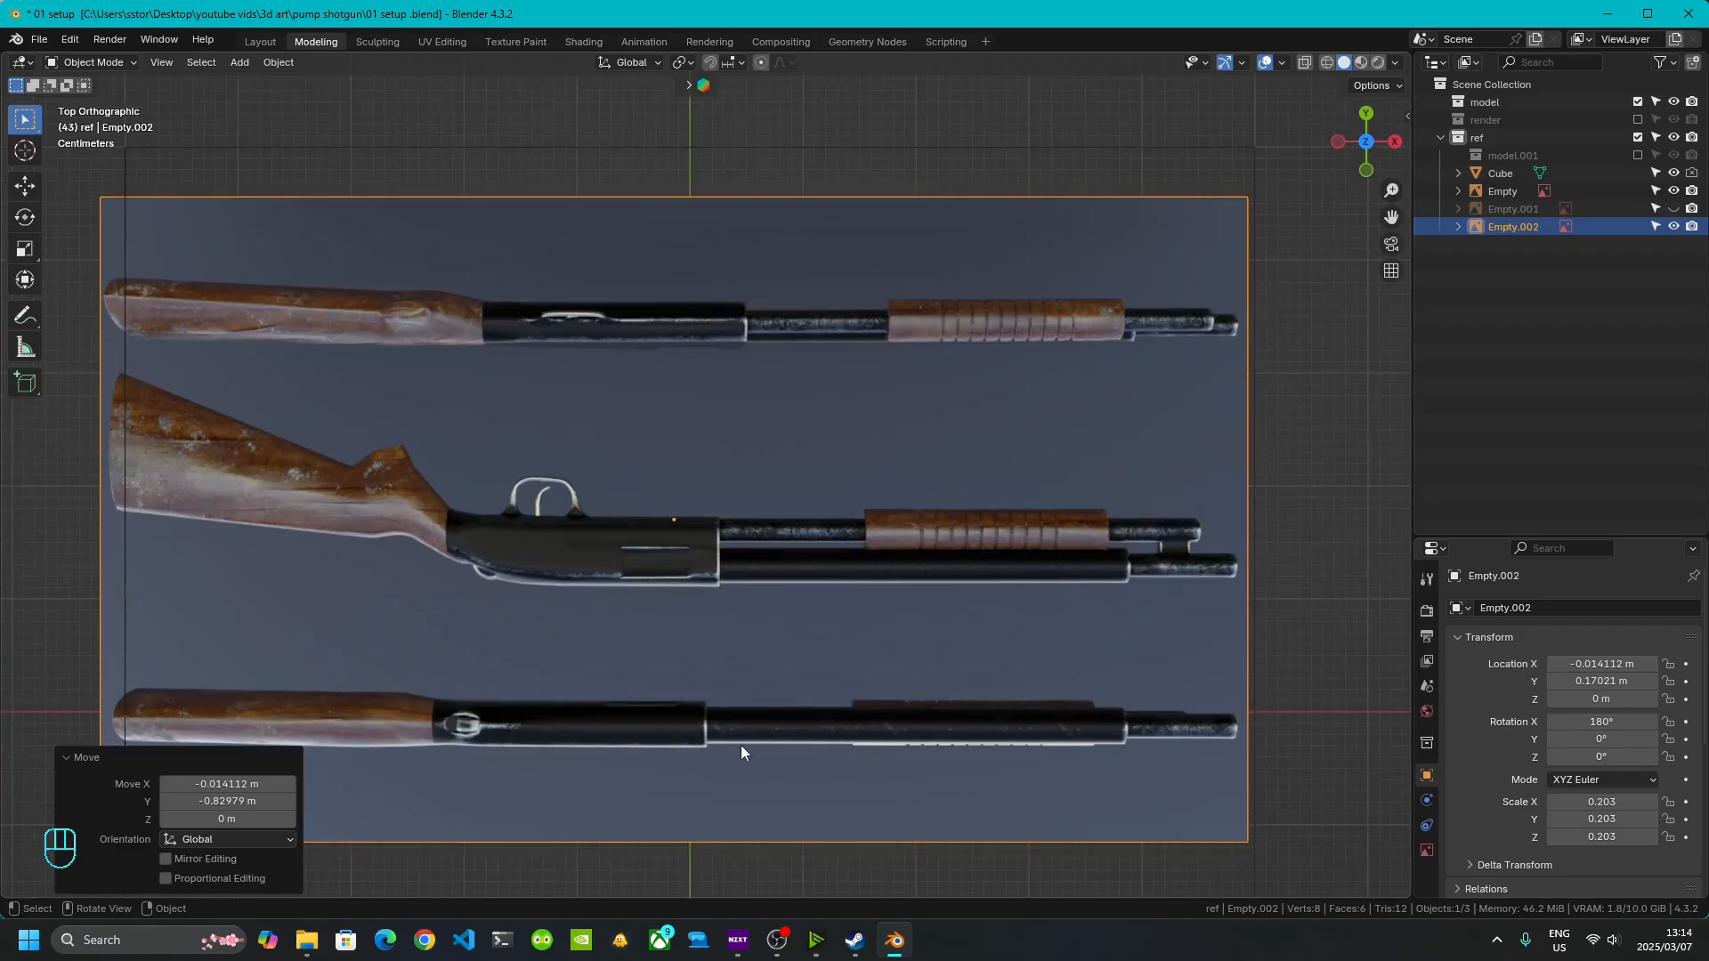
pyautogui.keyDown('shift'); pyautogui.moveTo(740, 752); pyautogui.dragTo(781, 537, button='middle'); pyautogui.keyUp('shift')
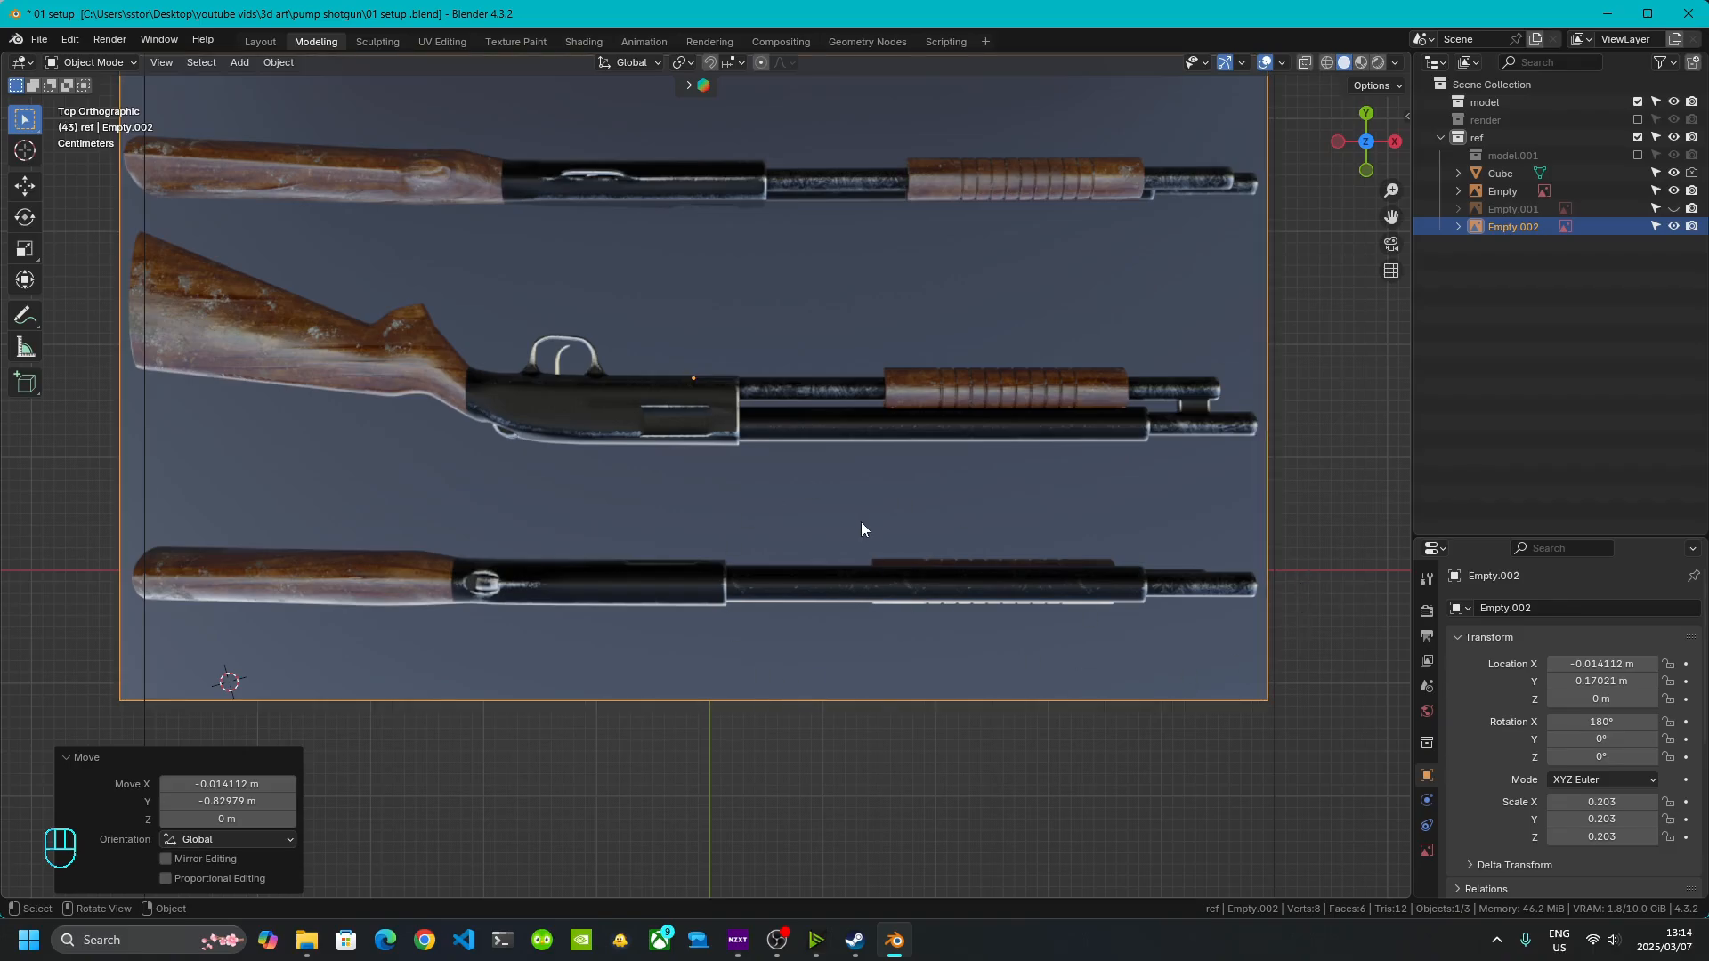
pyautogui.press('Delete')
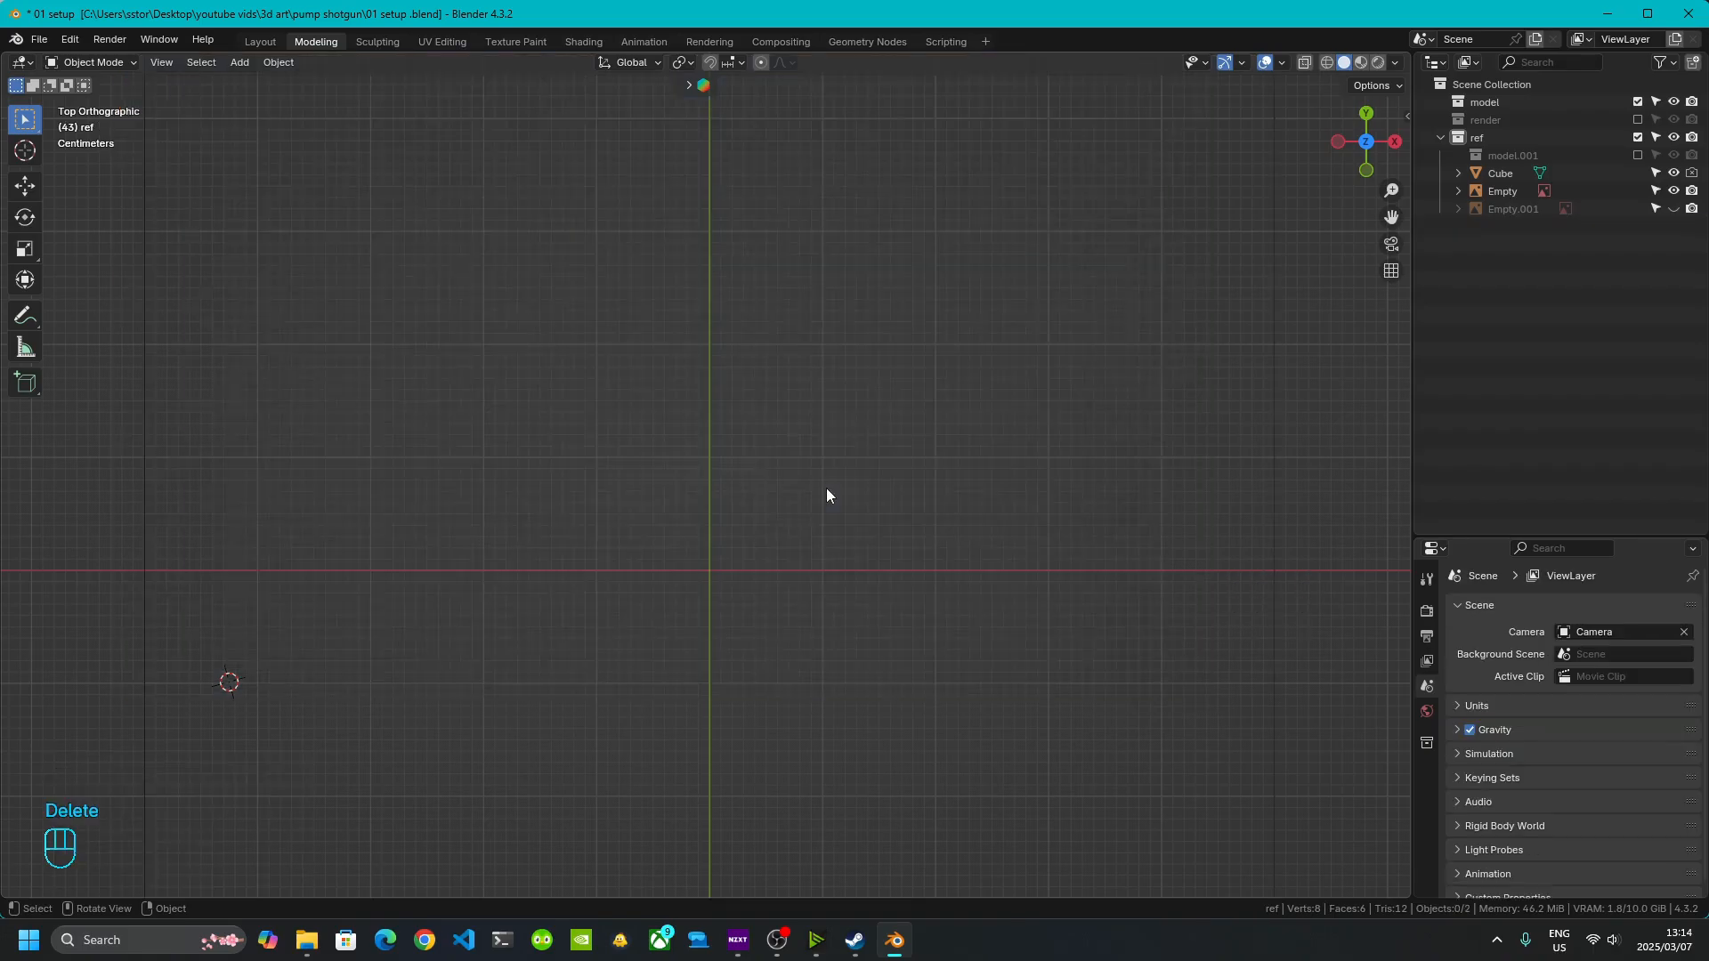
# - Unhide the second reference image, Empty.001, in the ref collection and check both images in perspective
pyautogui.click(1673, 209)
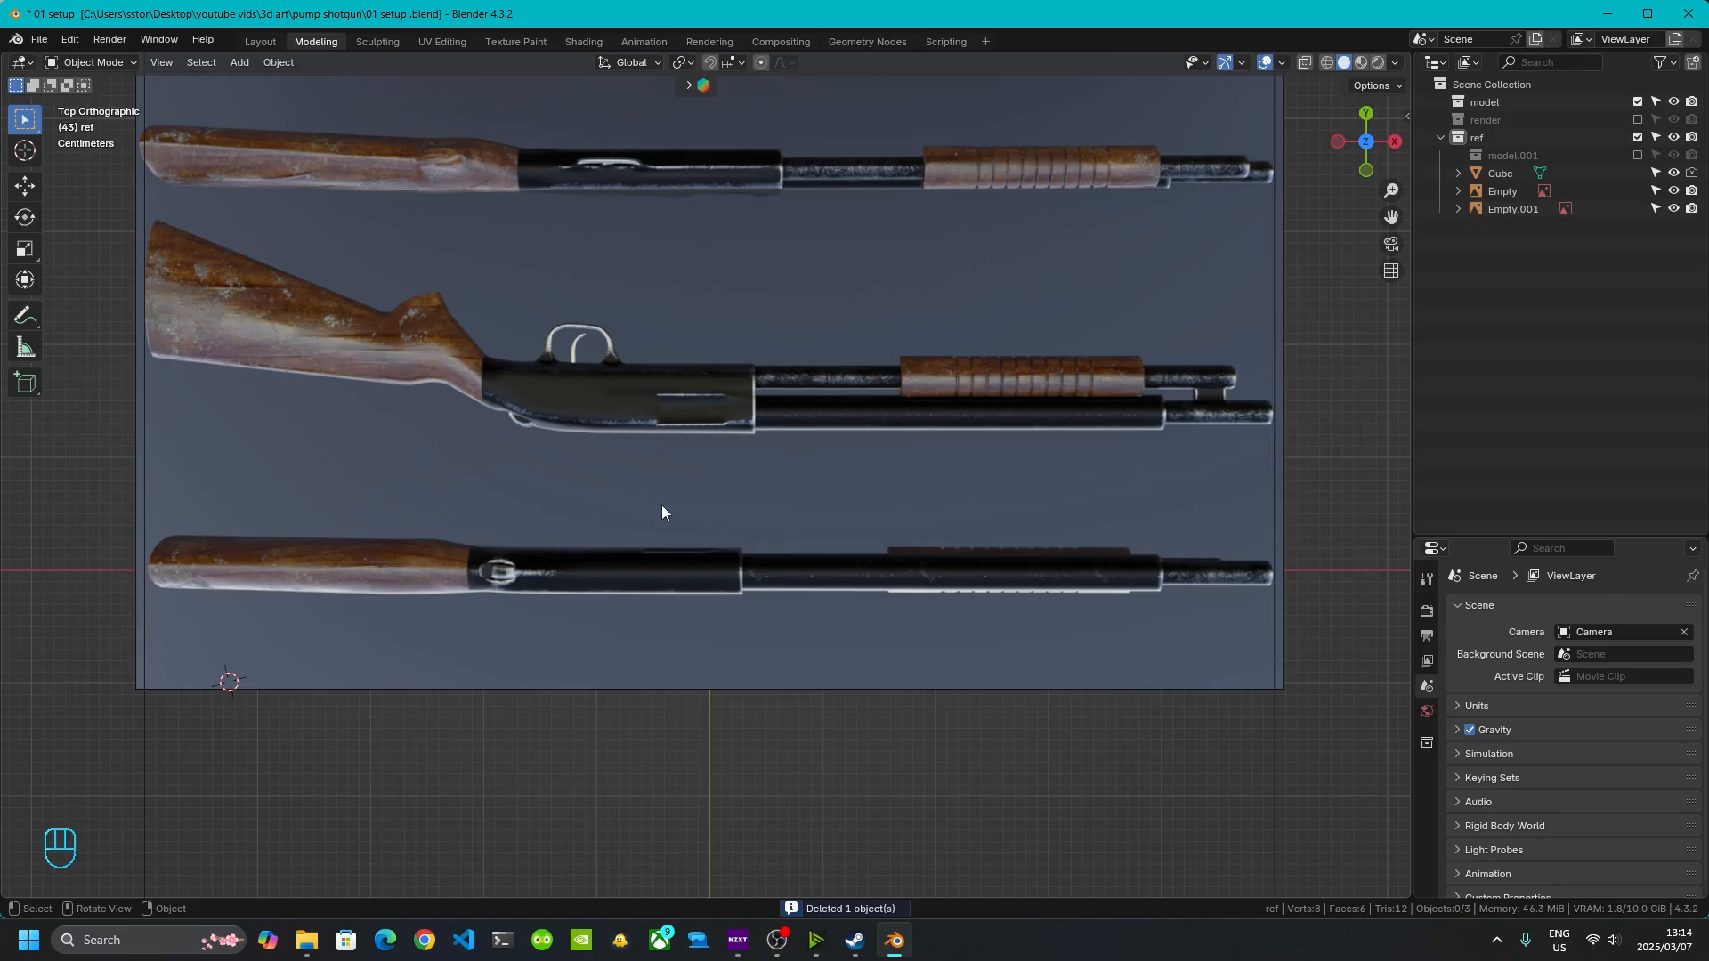
pyautogui.scroll(-6, 809, 591)
pyautogui.scroll(3, 809, 591)
pyautogui.moveTo(809, 591); pyautogui.dragTo(819, 446, button='middle')
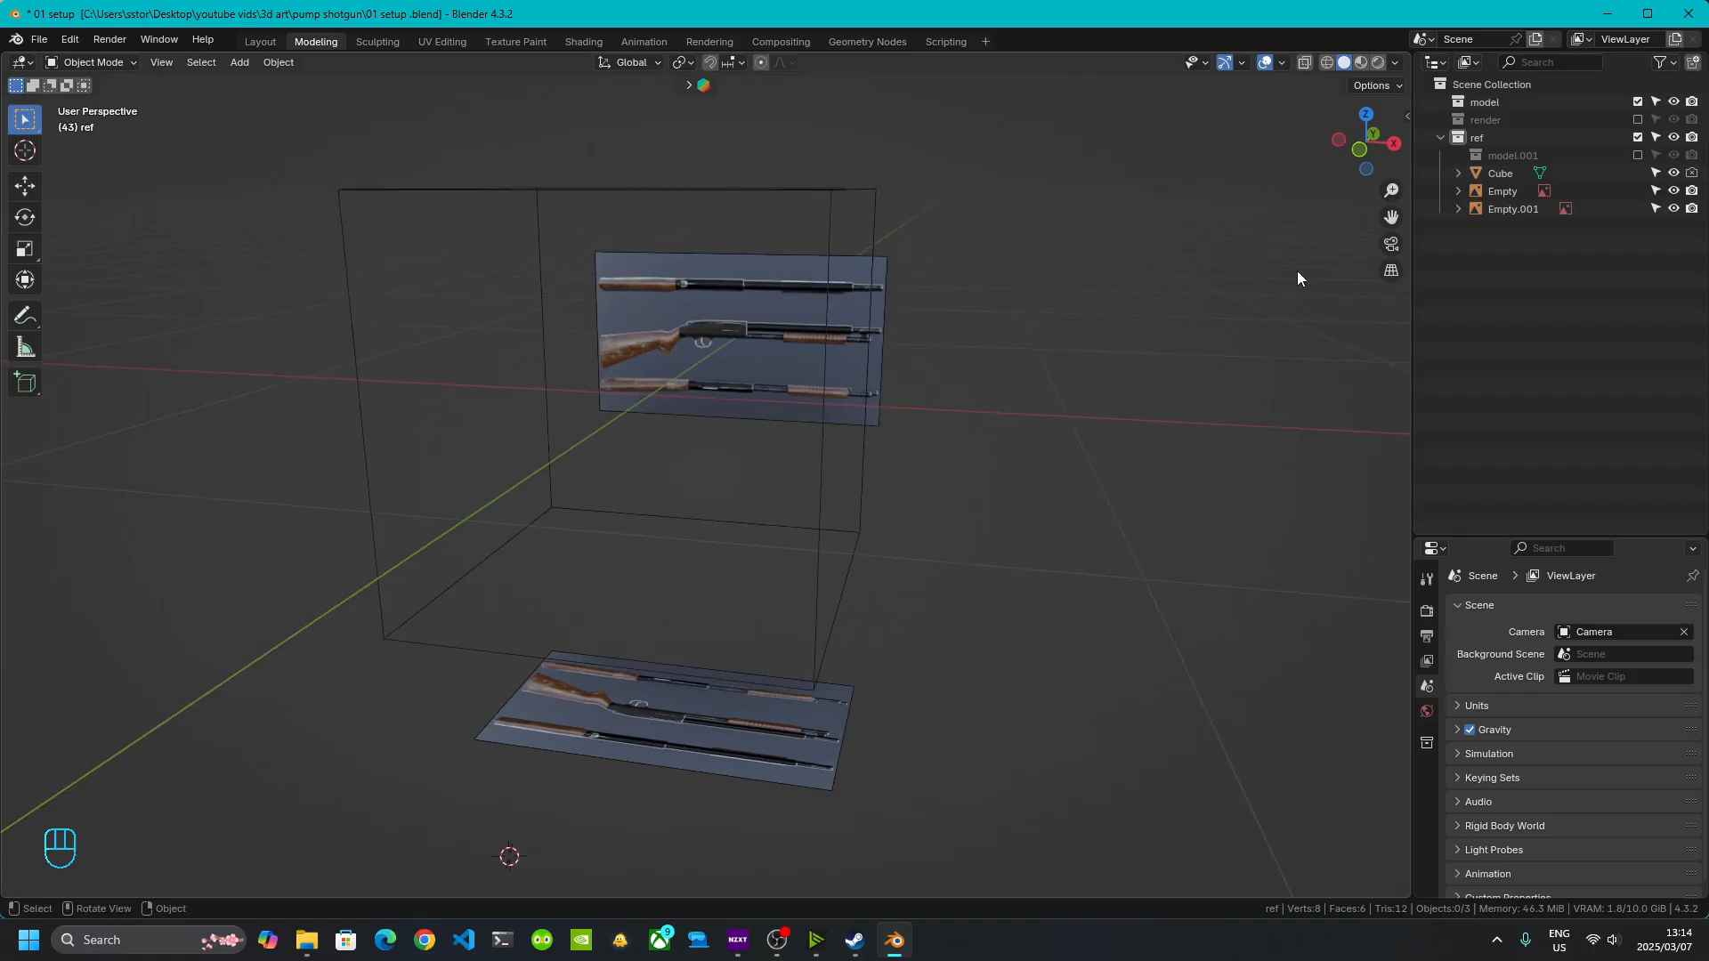
# - Make the ref collection unselectable and hide the wire cube in the viewport
pyautogui.click(1654, 137)
pyautogui.click(1674, 173)
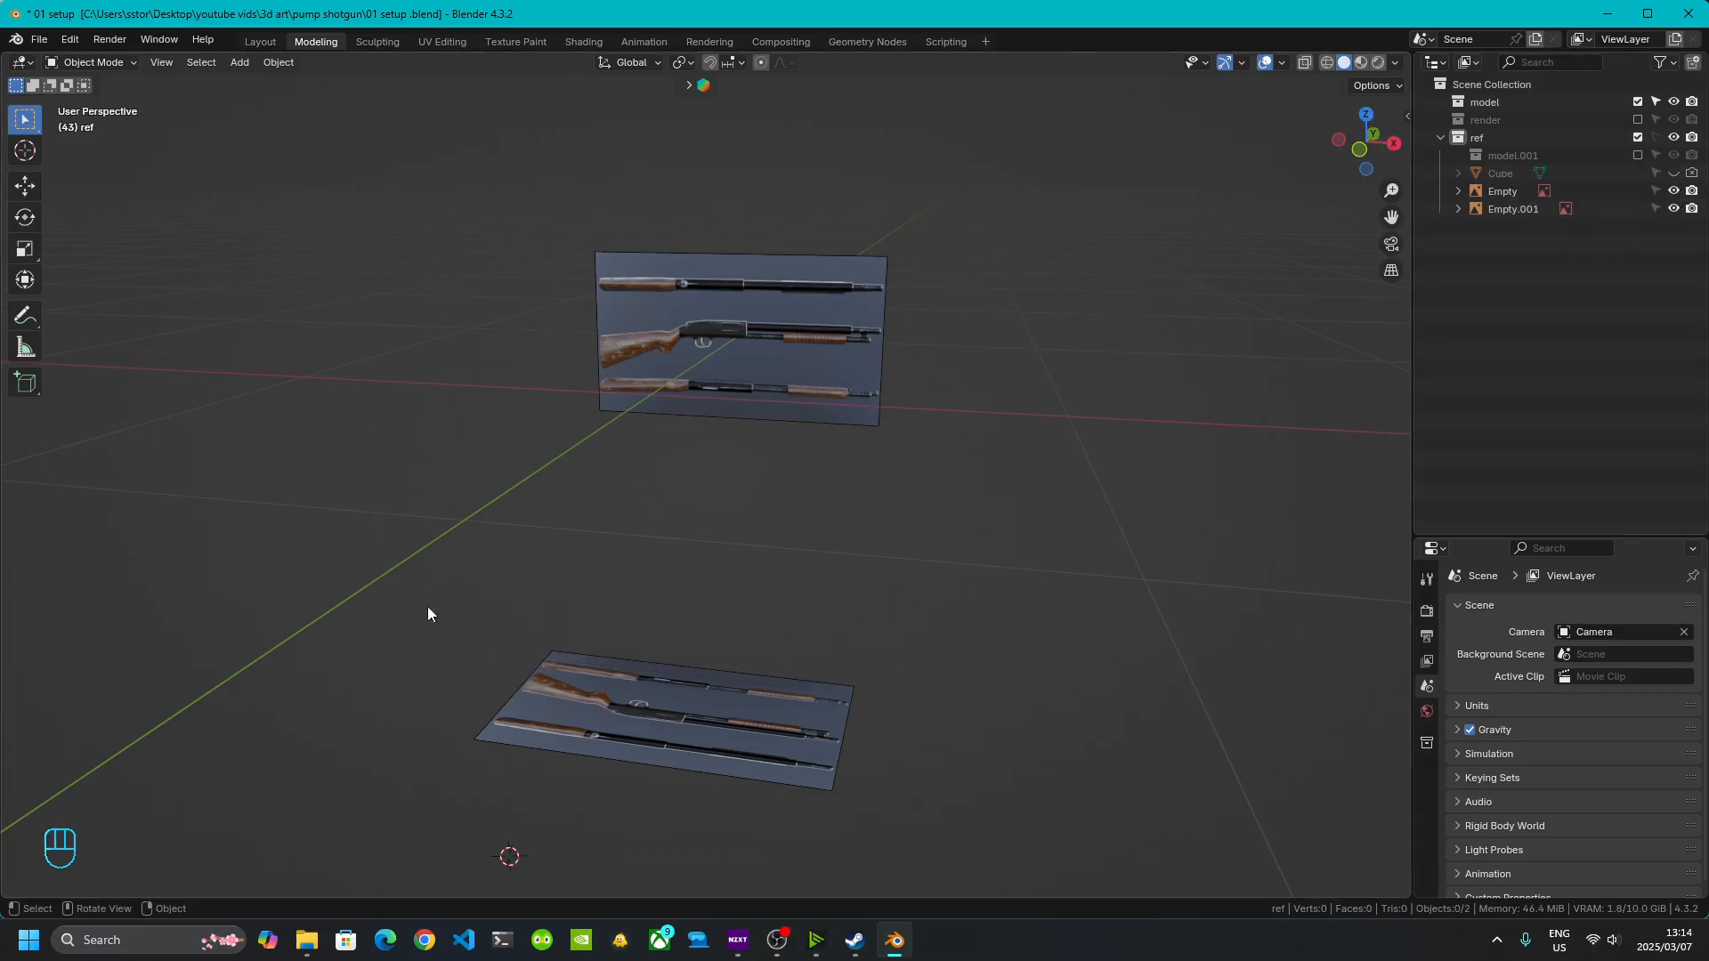
# - Examine the two reference images from the front, the top and in perspective
pyautogui.moveTo(659, 493); pyautogui.dragTo(766, 458, button='middle')
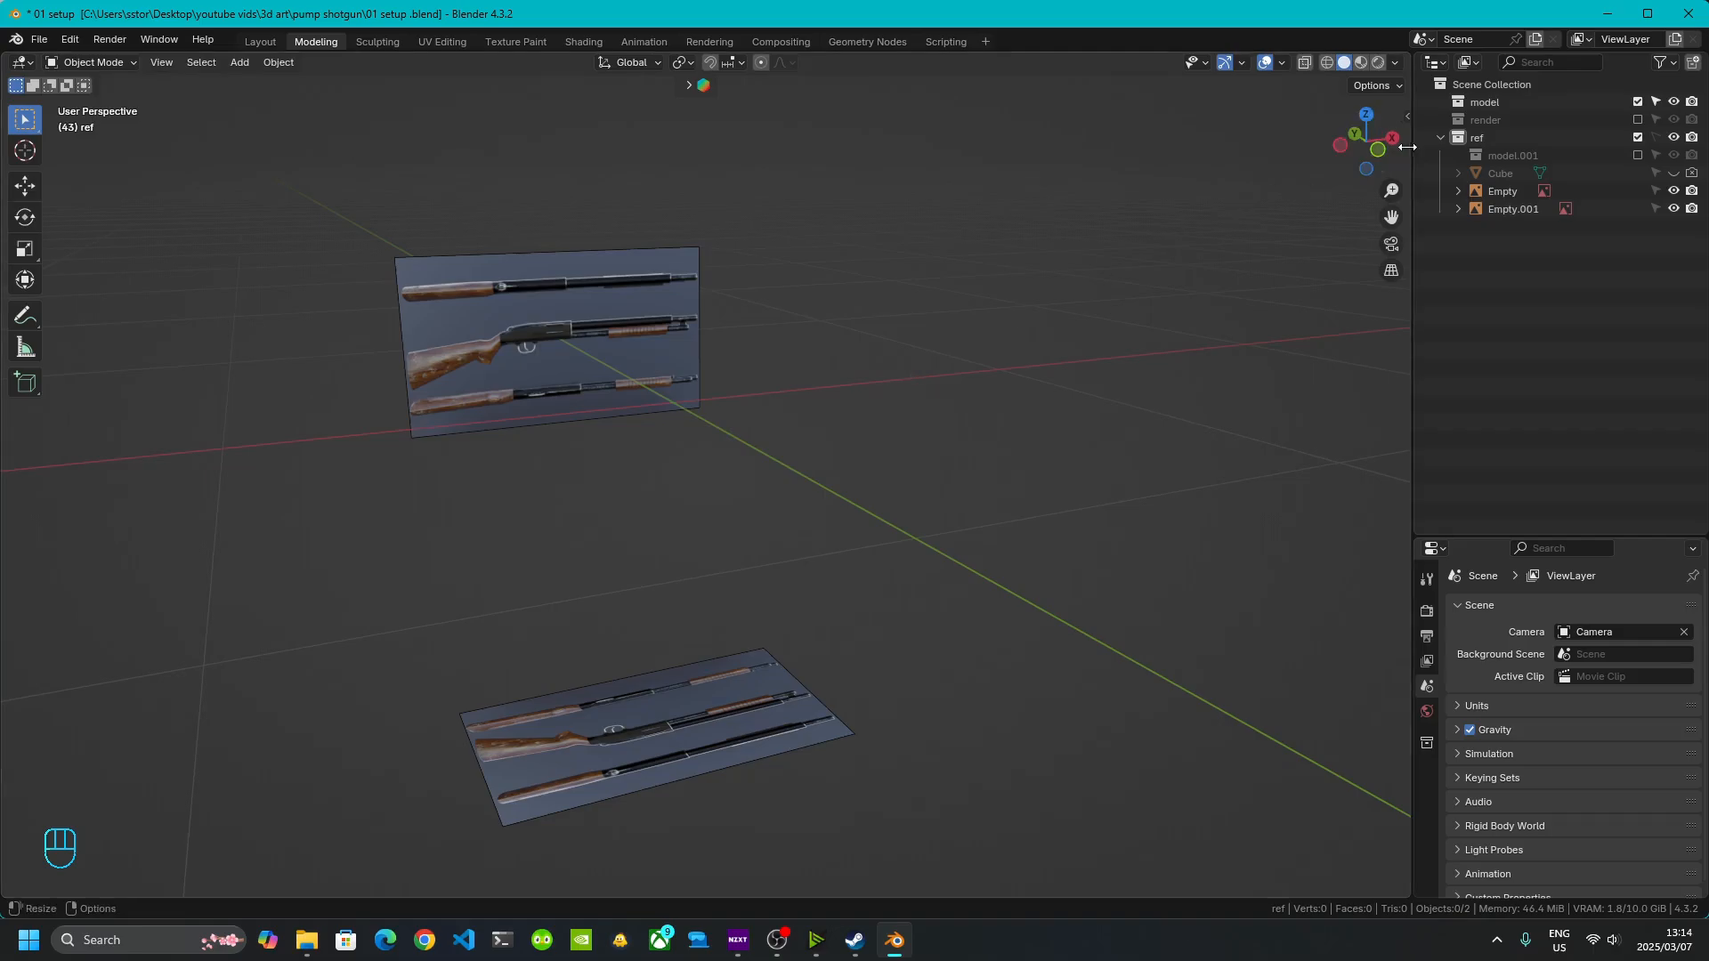
pyautogui.press('KP_1')
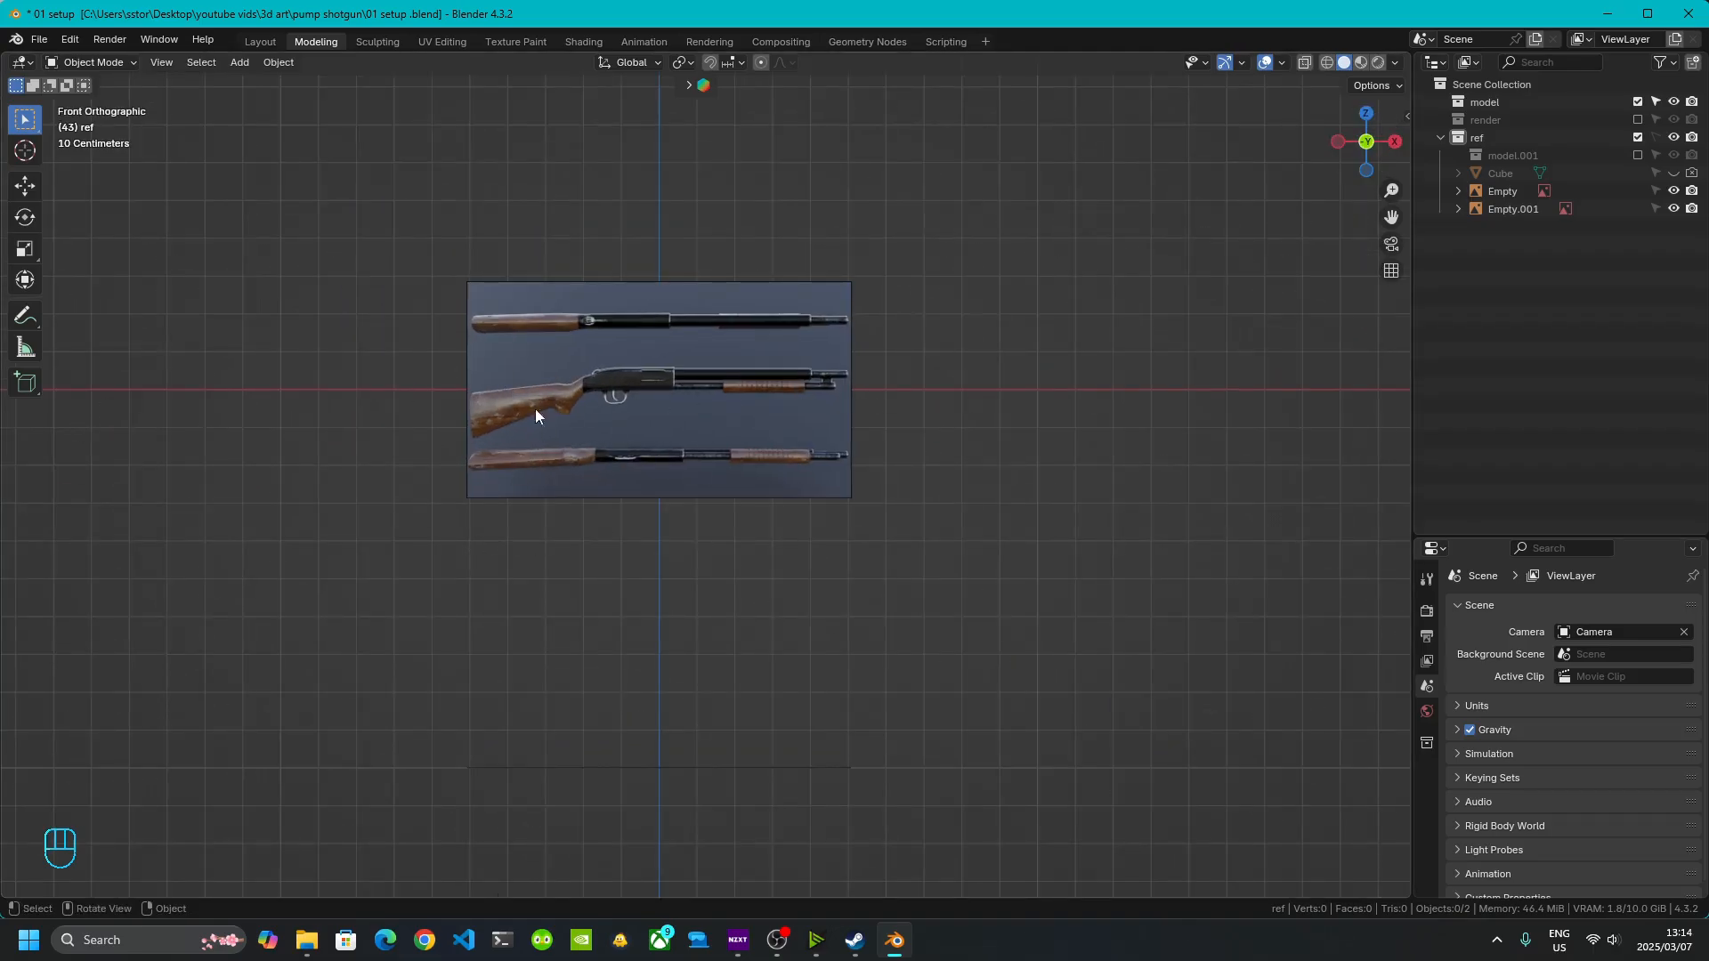
pyautogui.click(1366, 113)
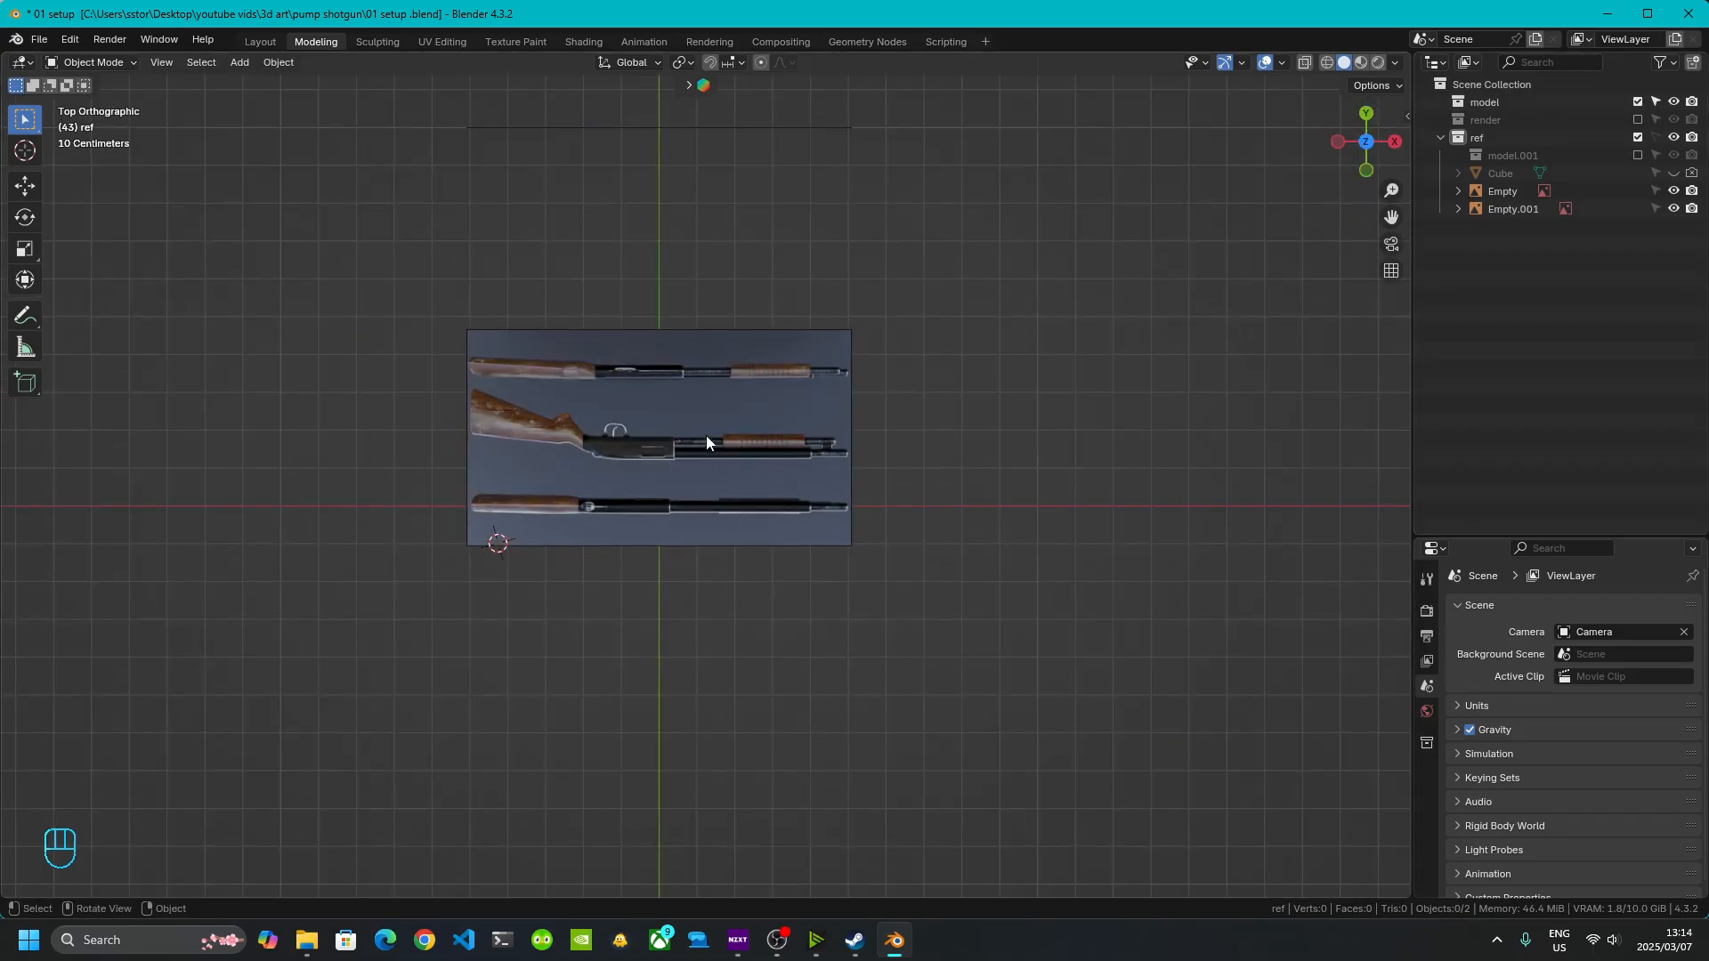
pyautogui.scroll(5, 707, 443)
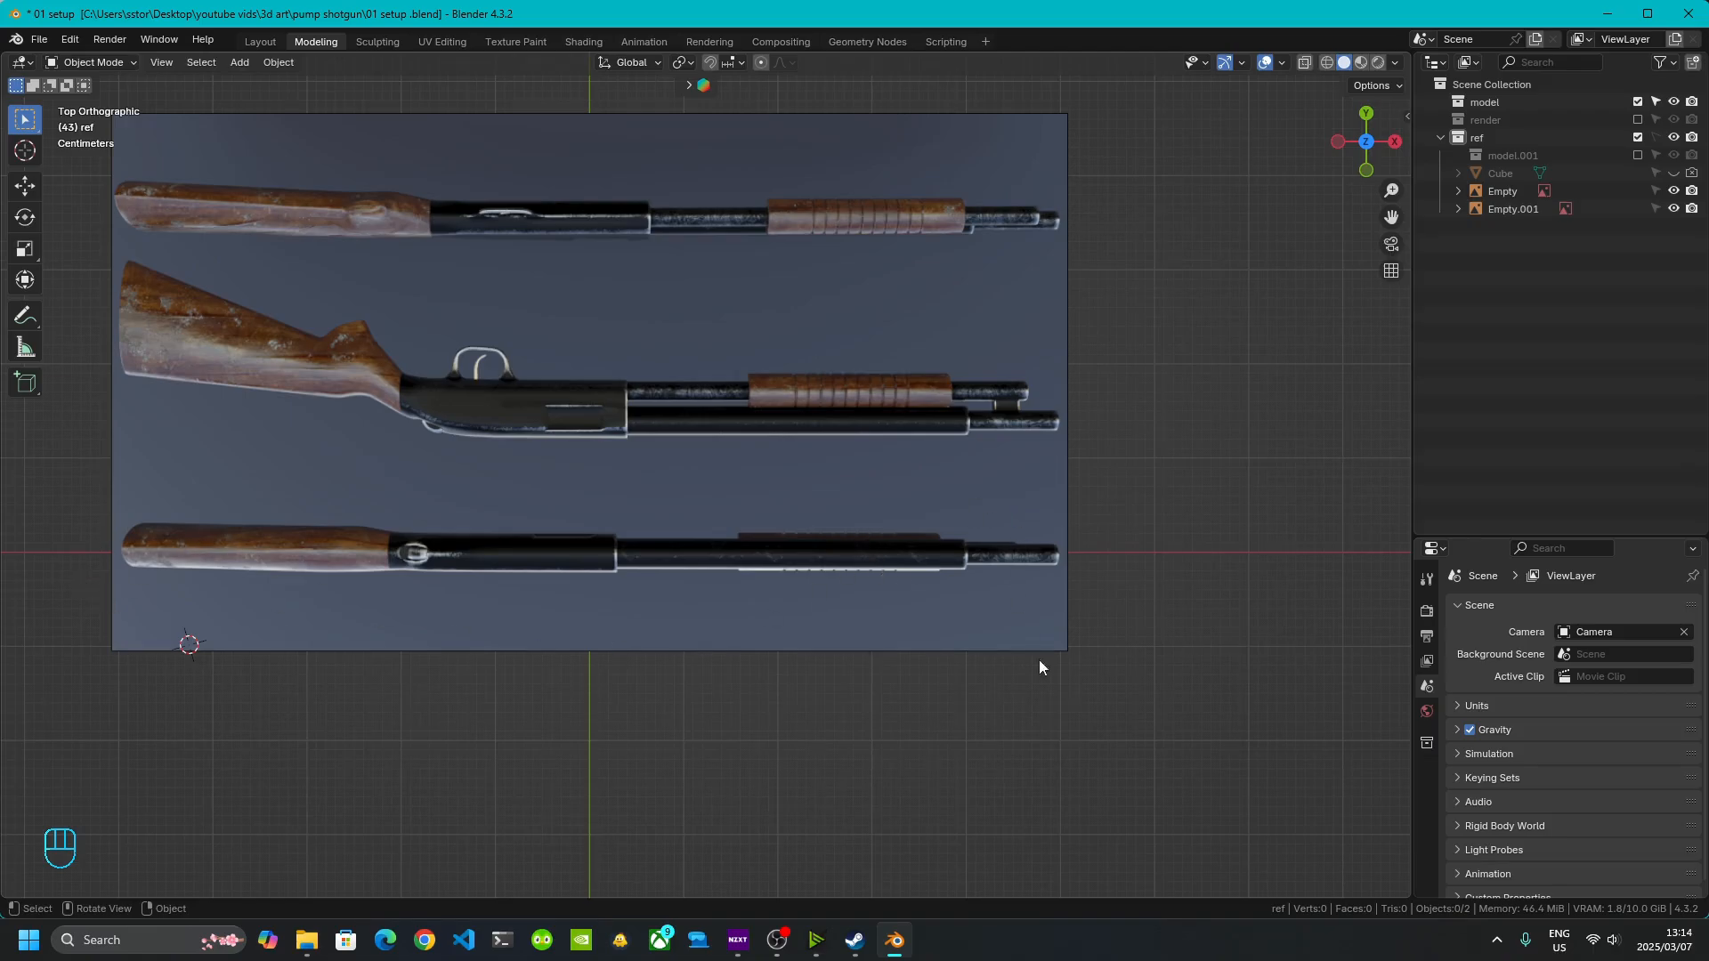
pyautogui.click(1365, 170)
pyautogui.scroll(-3, 769, 526)
pyautogui.moveTo(769, 526); pyautogui.dragTo(721, 534, button='middle')
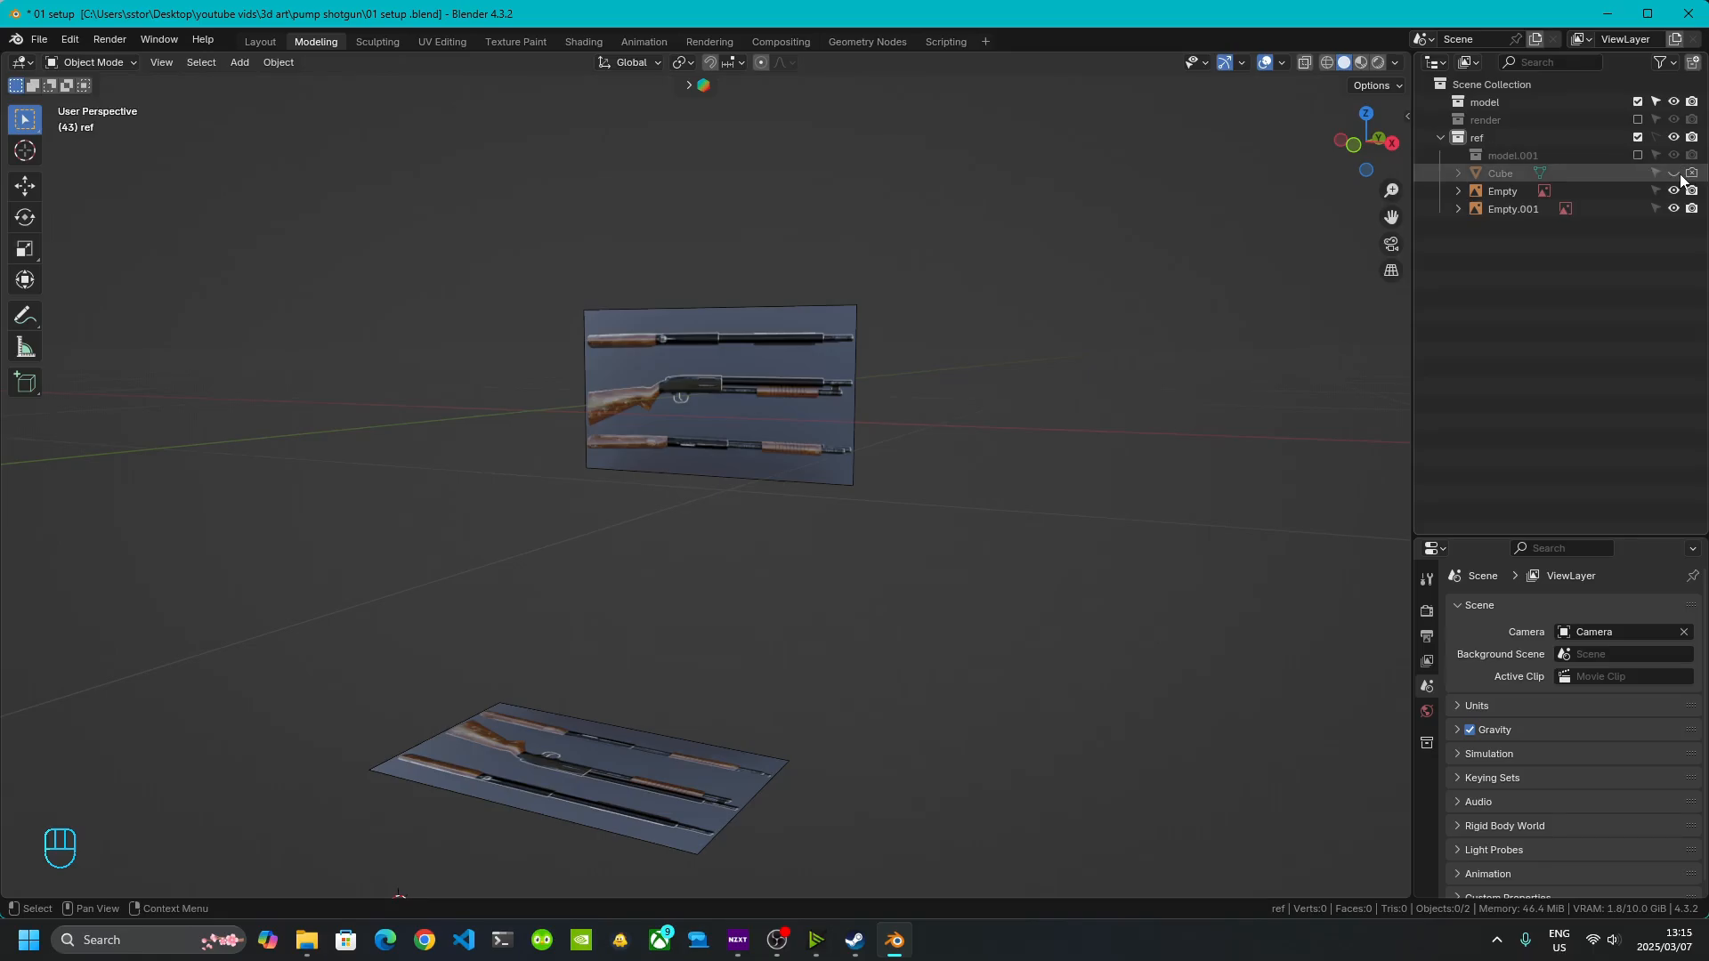
# - Enable the model.001 collection inside ref and inspect the finished shotgun's barrel, pump, receiver and stock
pyautogui.click(1637, 155)
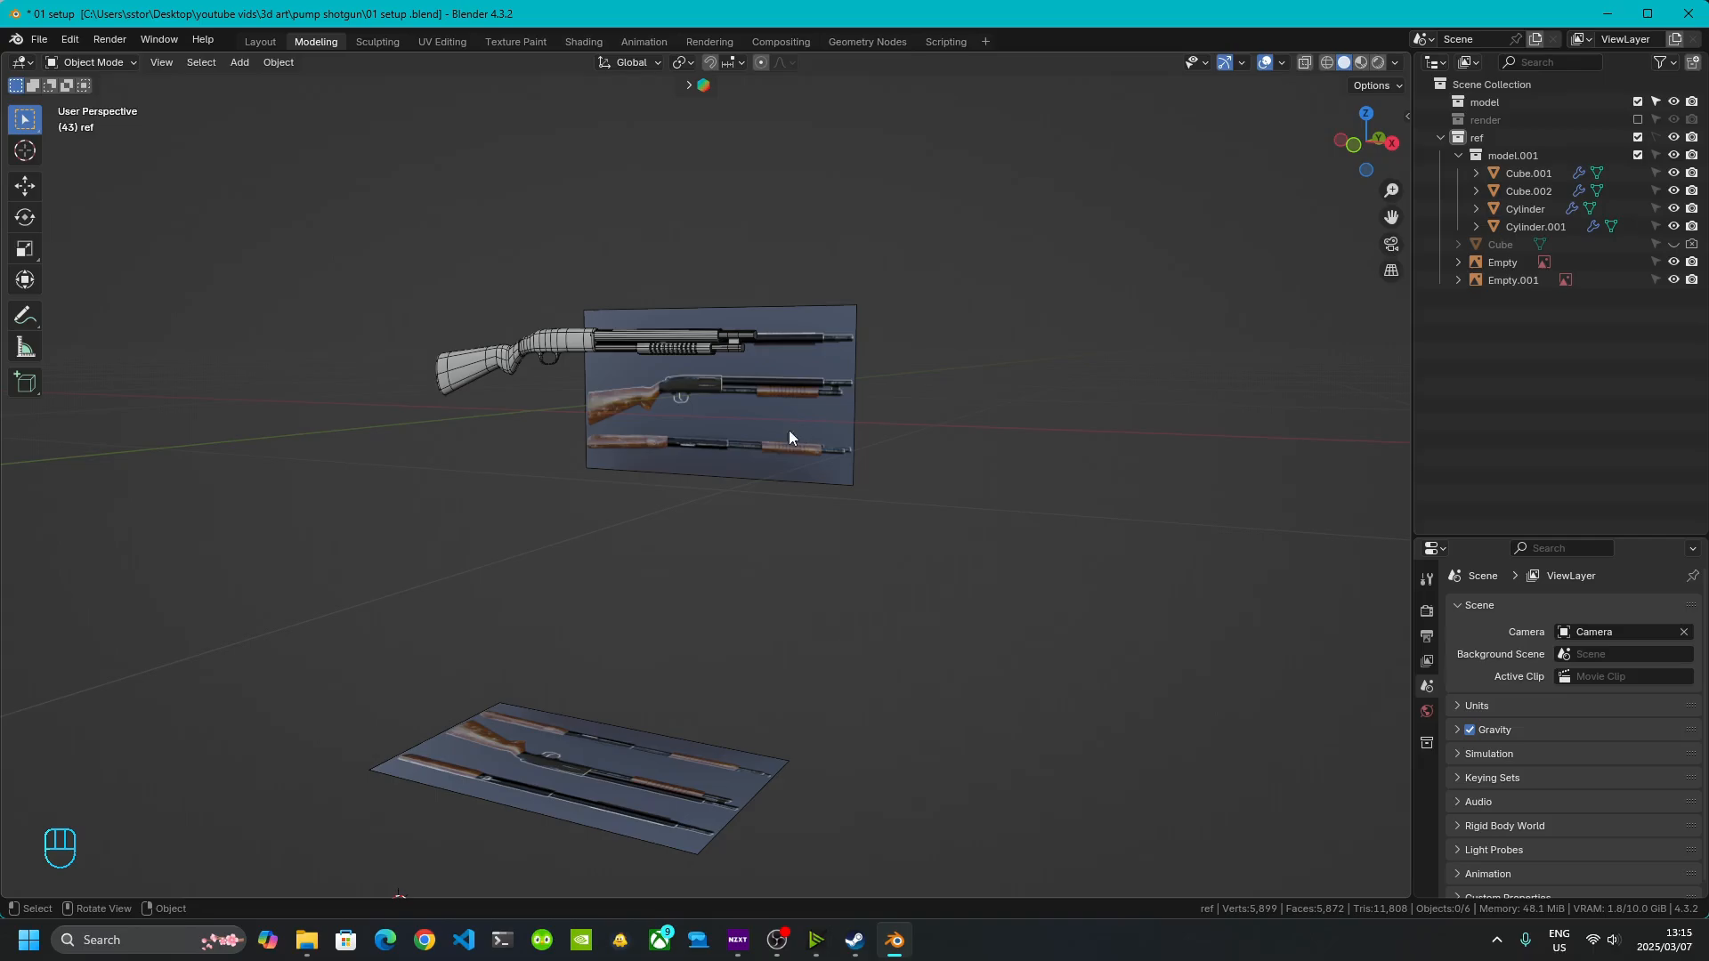
pyautogui.moveTo(788, 430); pyautogui.dragTo(819, 465, button='middle')
pyautogui.scroll(4, 830, 659)
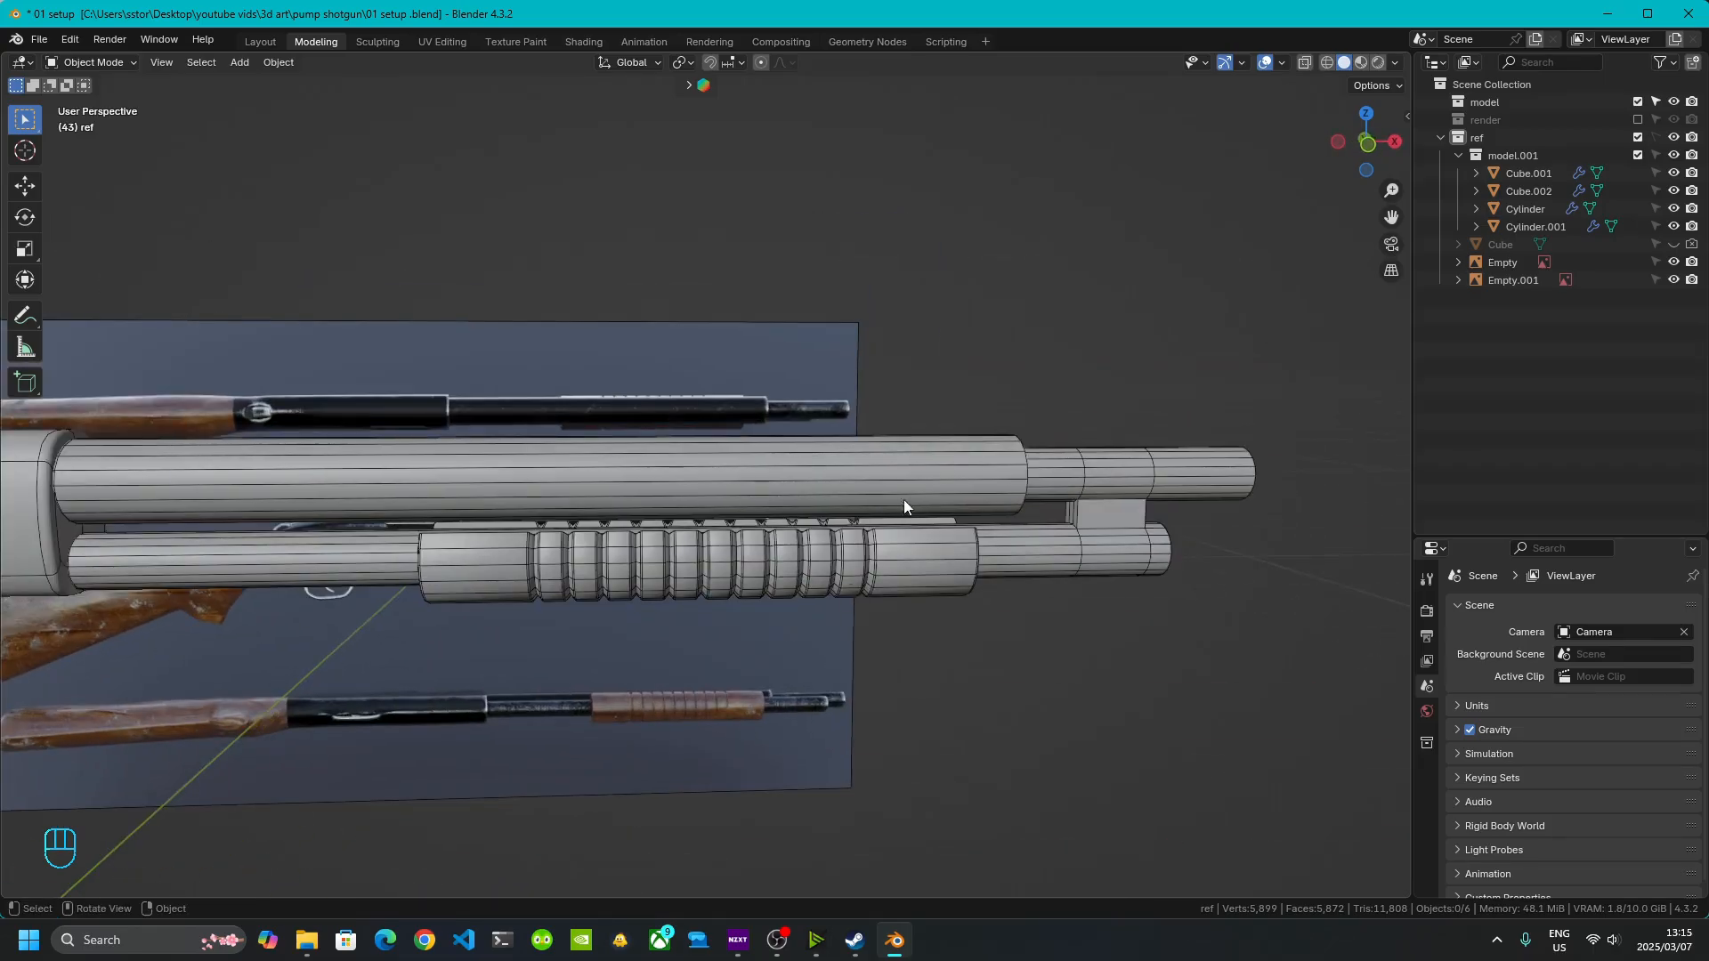
pyautogui.keyDown('shift'); pyautogui.moveTo(138, 537); pyautogui.dragTo(1017, 472, button='middle'); pyautogui.keyUp('shift')
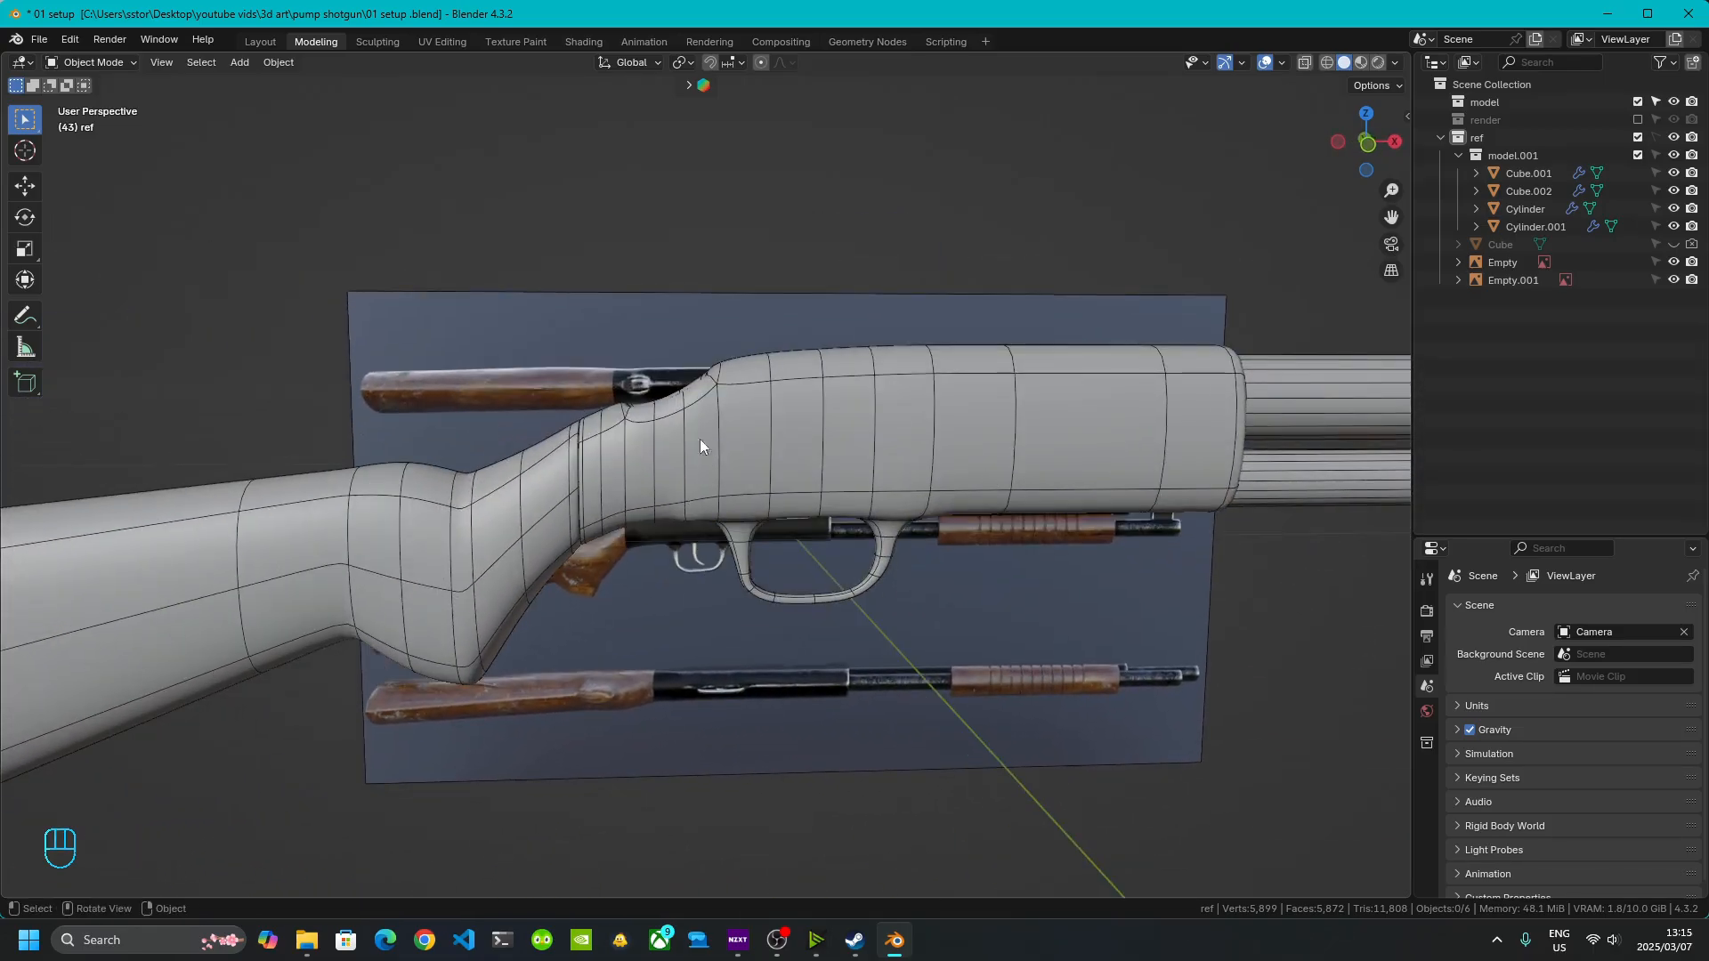
pyautogui.keyDown('shift'); pyautogui.moveTo(408, 586); pyautogui.dragTo(471, 457, button='middle'); pyautogui.keyUp('shift')
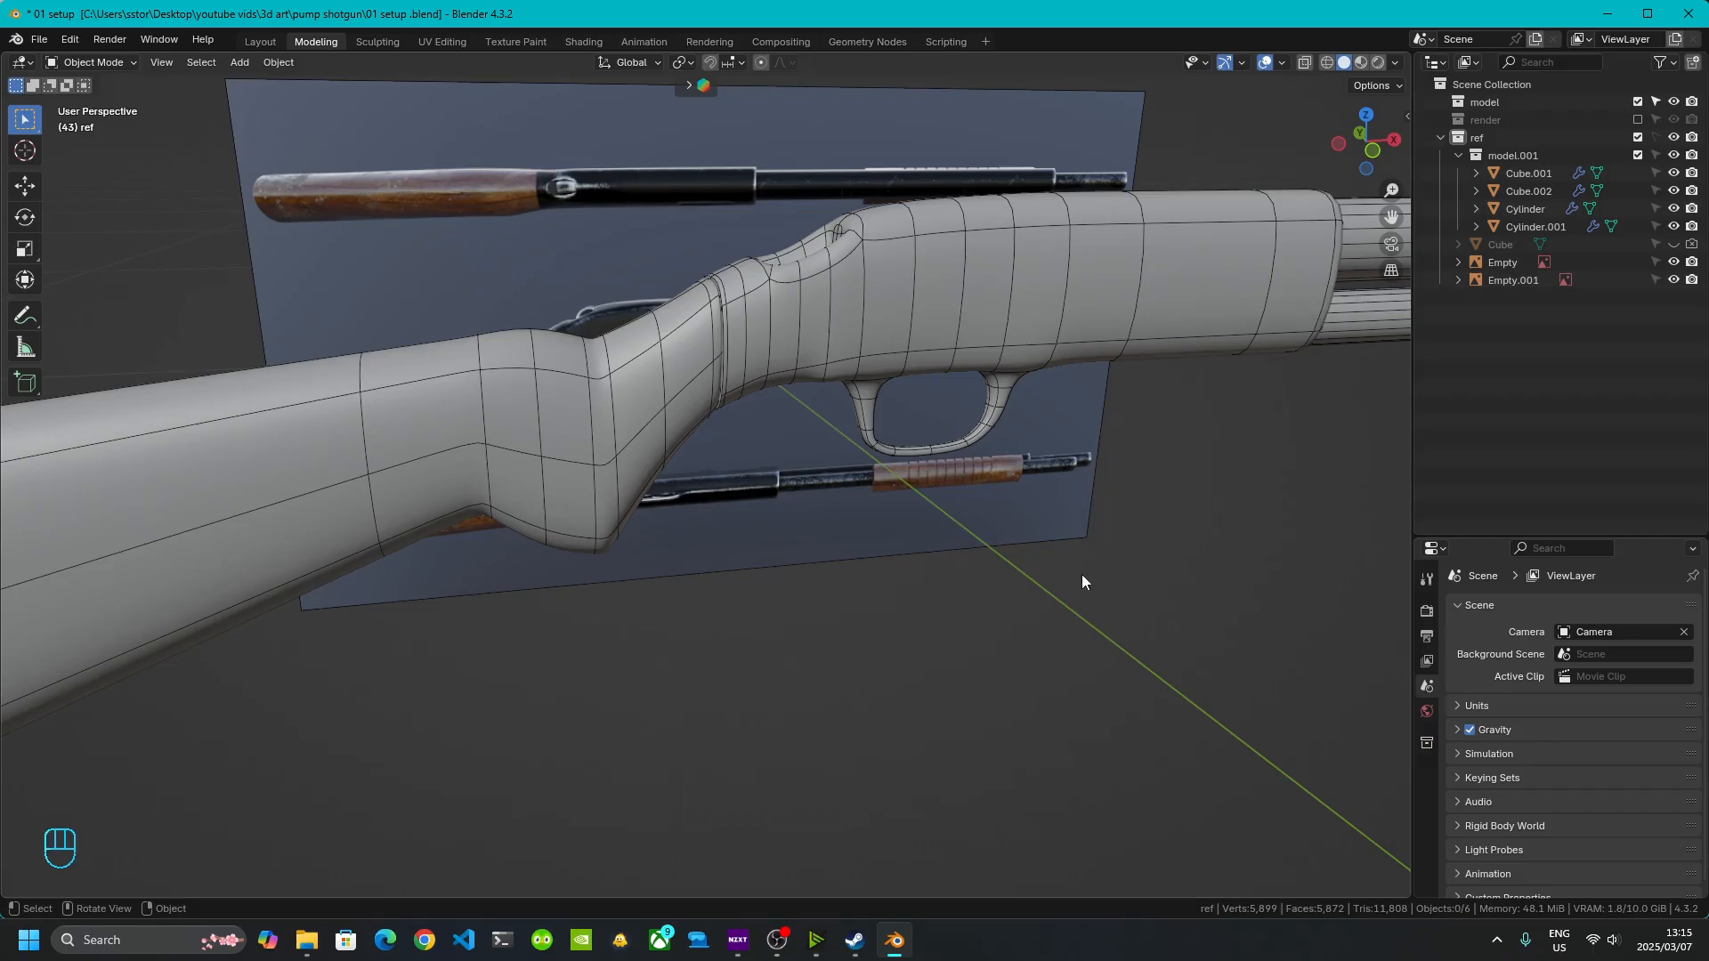
pyautogui.scroll(-5, 1082, 574)
pyautogui.moveTo(1049, 582); pyautogui.dragTo(817, 331, button='middle')
pyautogui.scroll(-3, 864, 409)
pyautogui.moveTo(915, 512); pyautogui.dragTo(888, 477, button='middle')
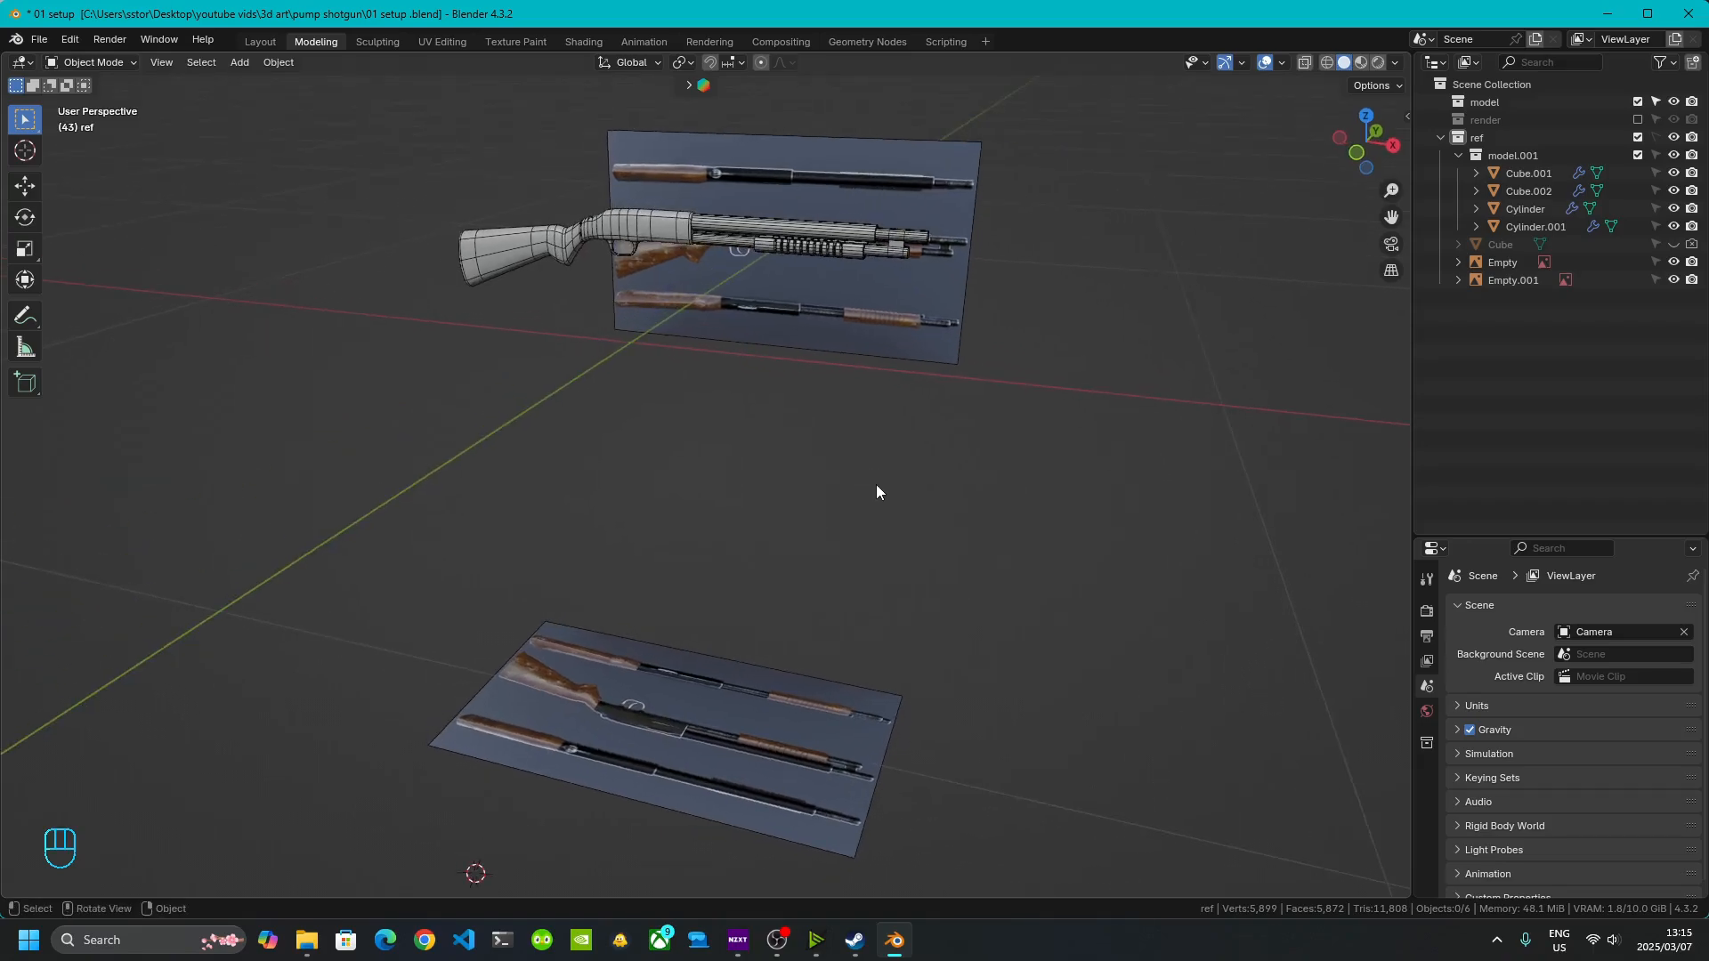
# - Save the scene as a new file named 02 model.blend
pyautogui.hotkey('shift', 'ctrl')
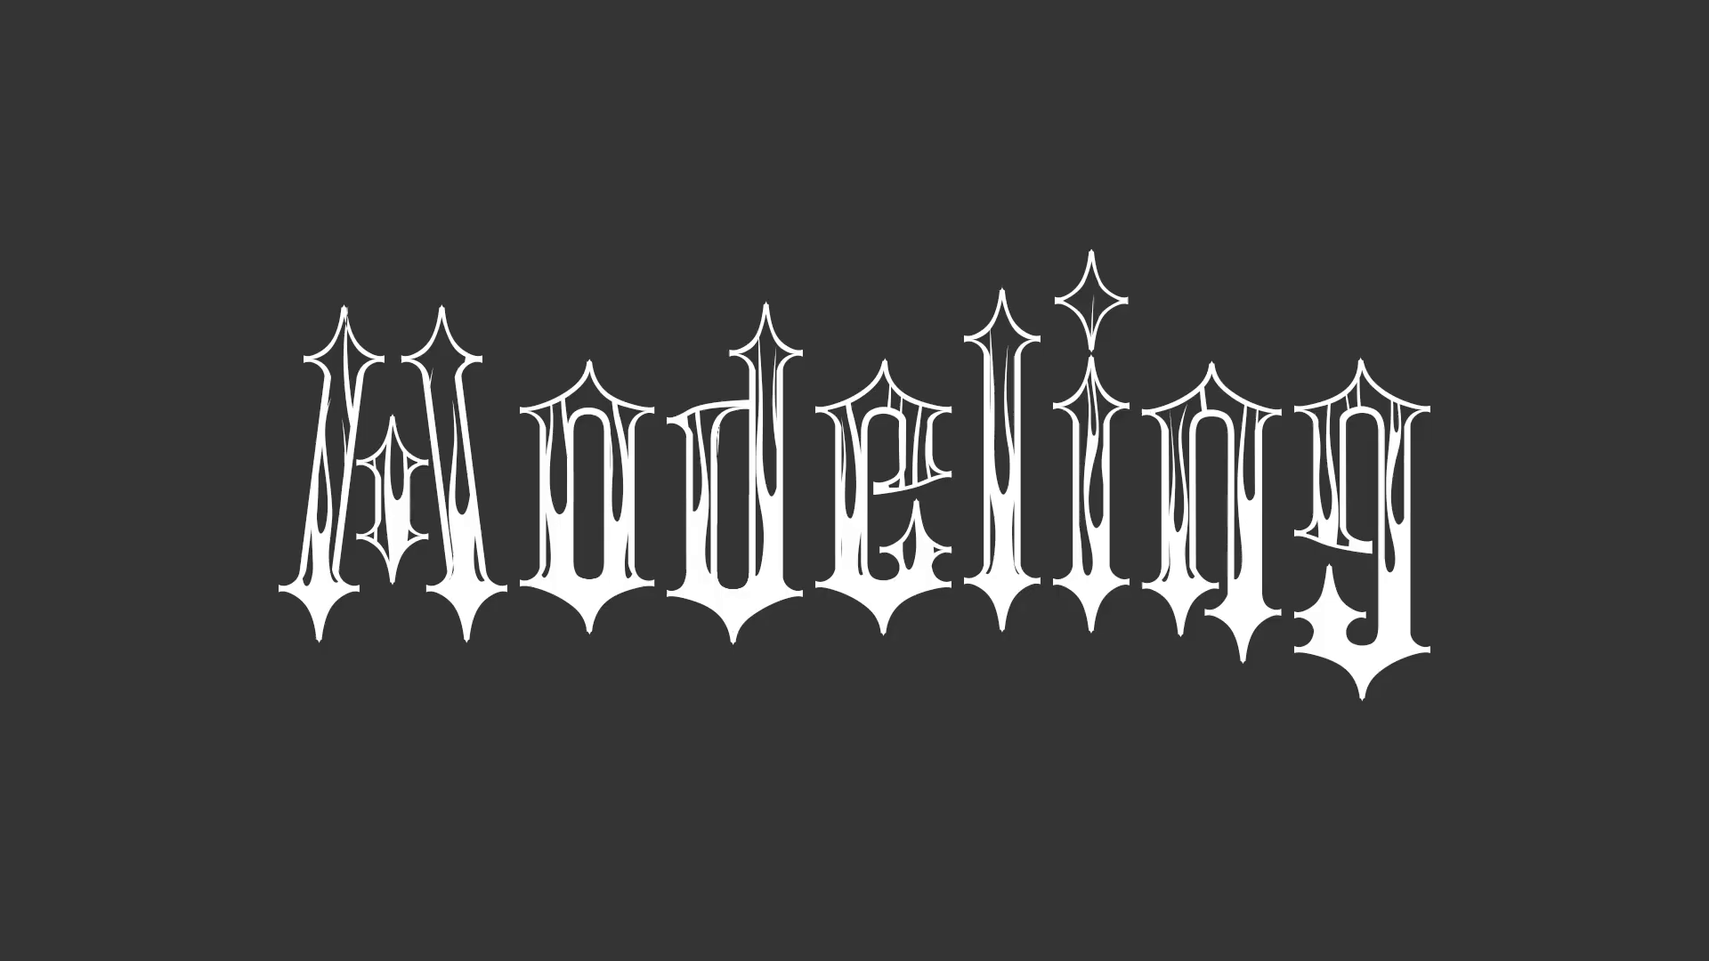
pyautogui.hotkey('shift', 'ctrl', 'Up')
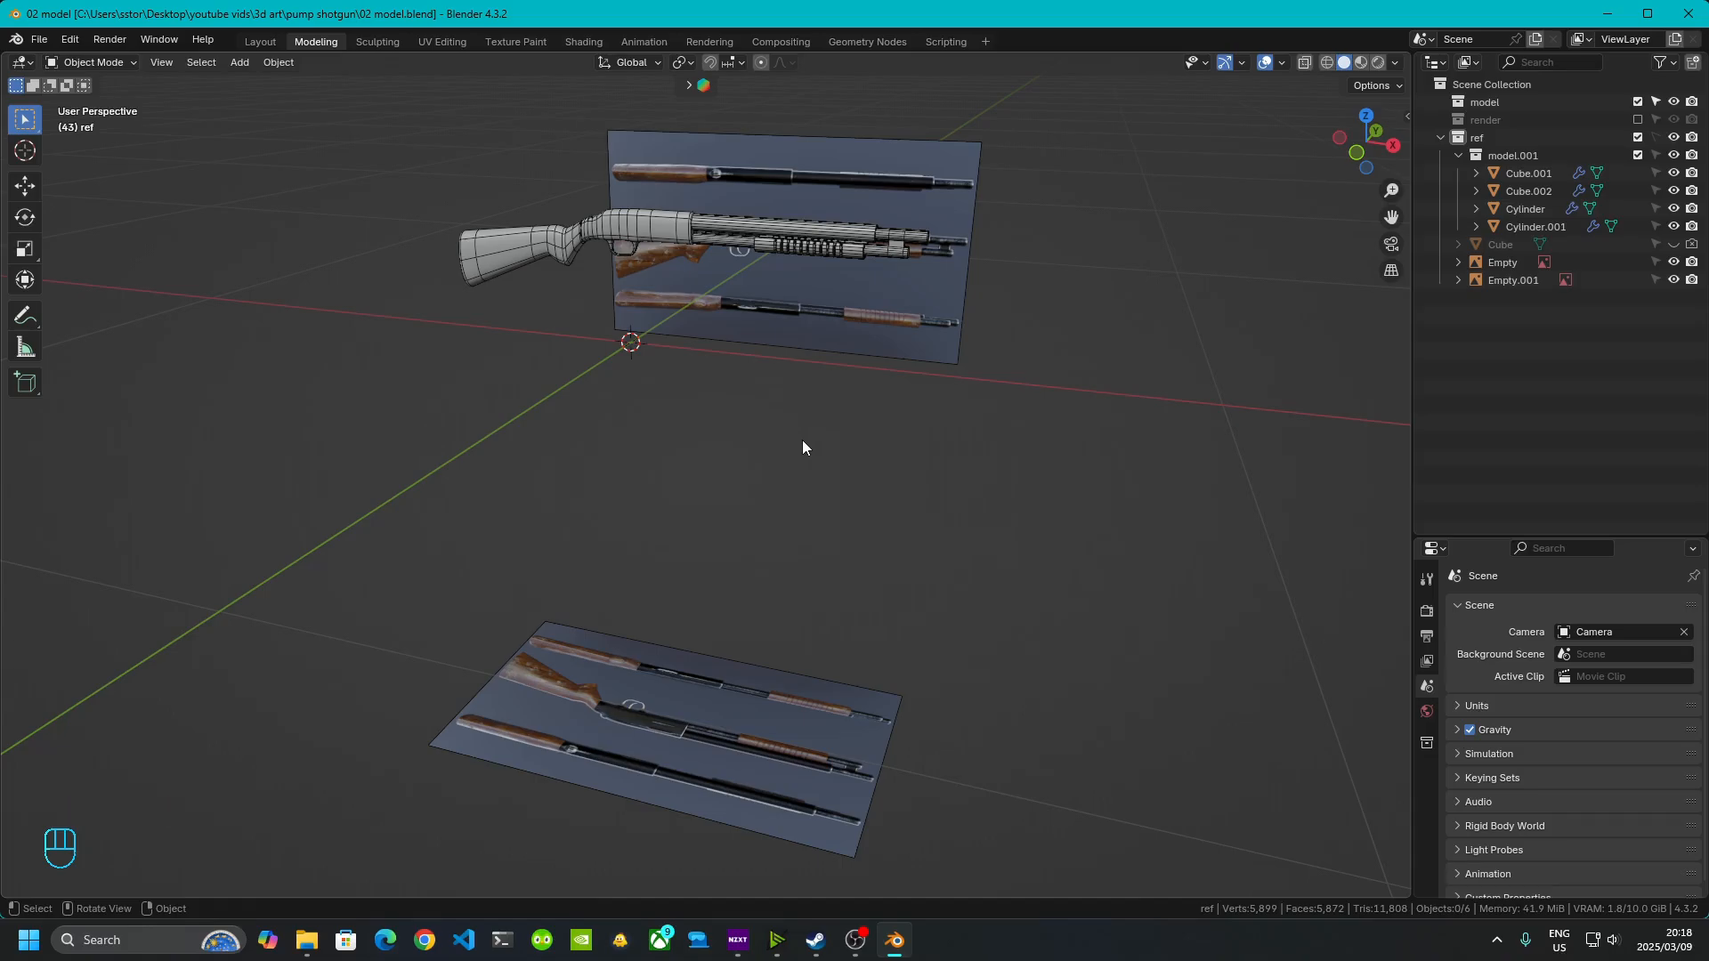
# - View the references from the front and snap the 3D cursor to the world origin
pyautogui.click(1357, 152)
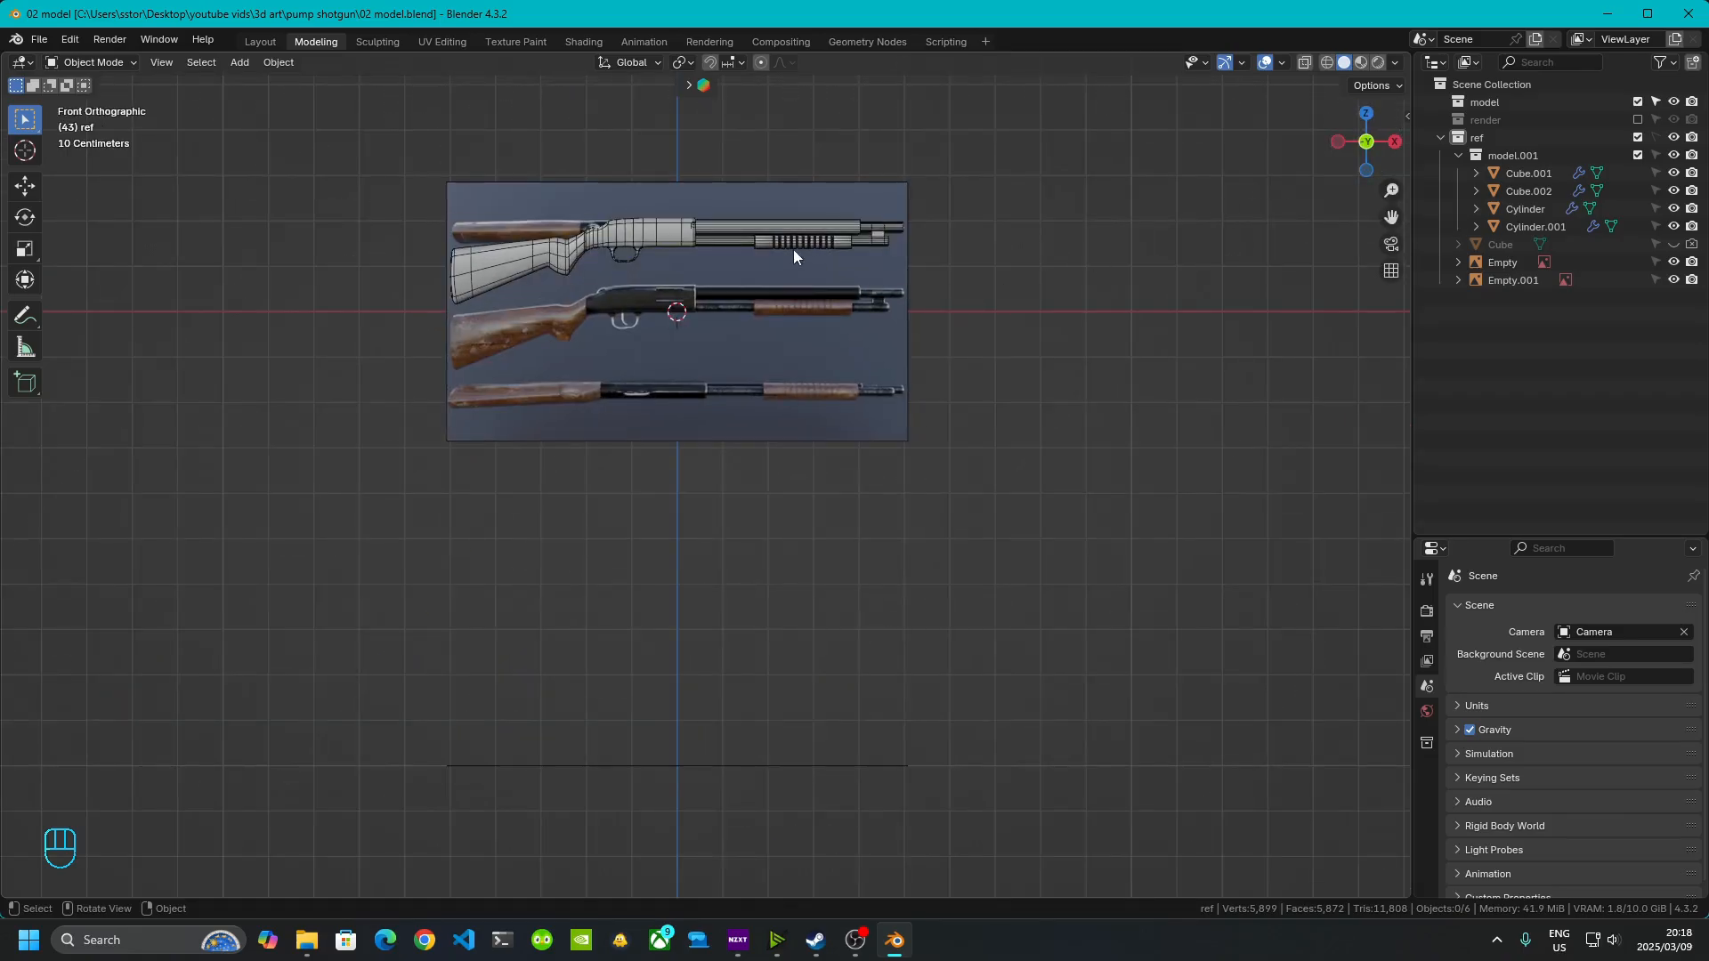
pyautogui.scroll(6, 793, 249)
pyautogui.keyDown('shift'); pyautogui.moveTo(771, 336); pyautogui.dragTo(689, 681, button='middle'); pyautogui.keyUp('shift')
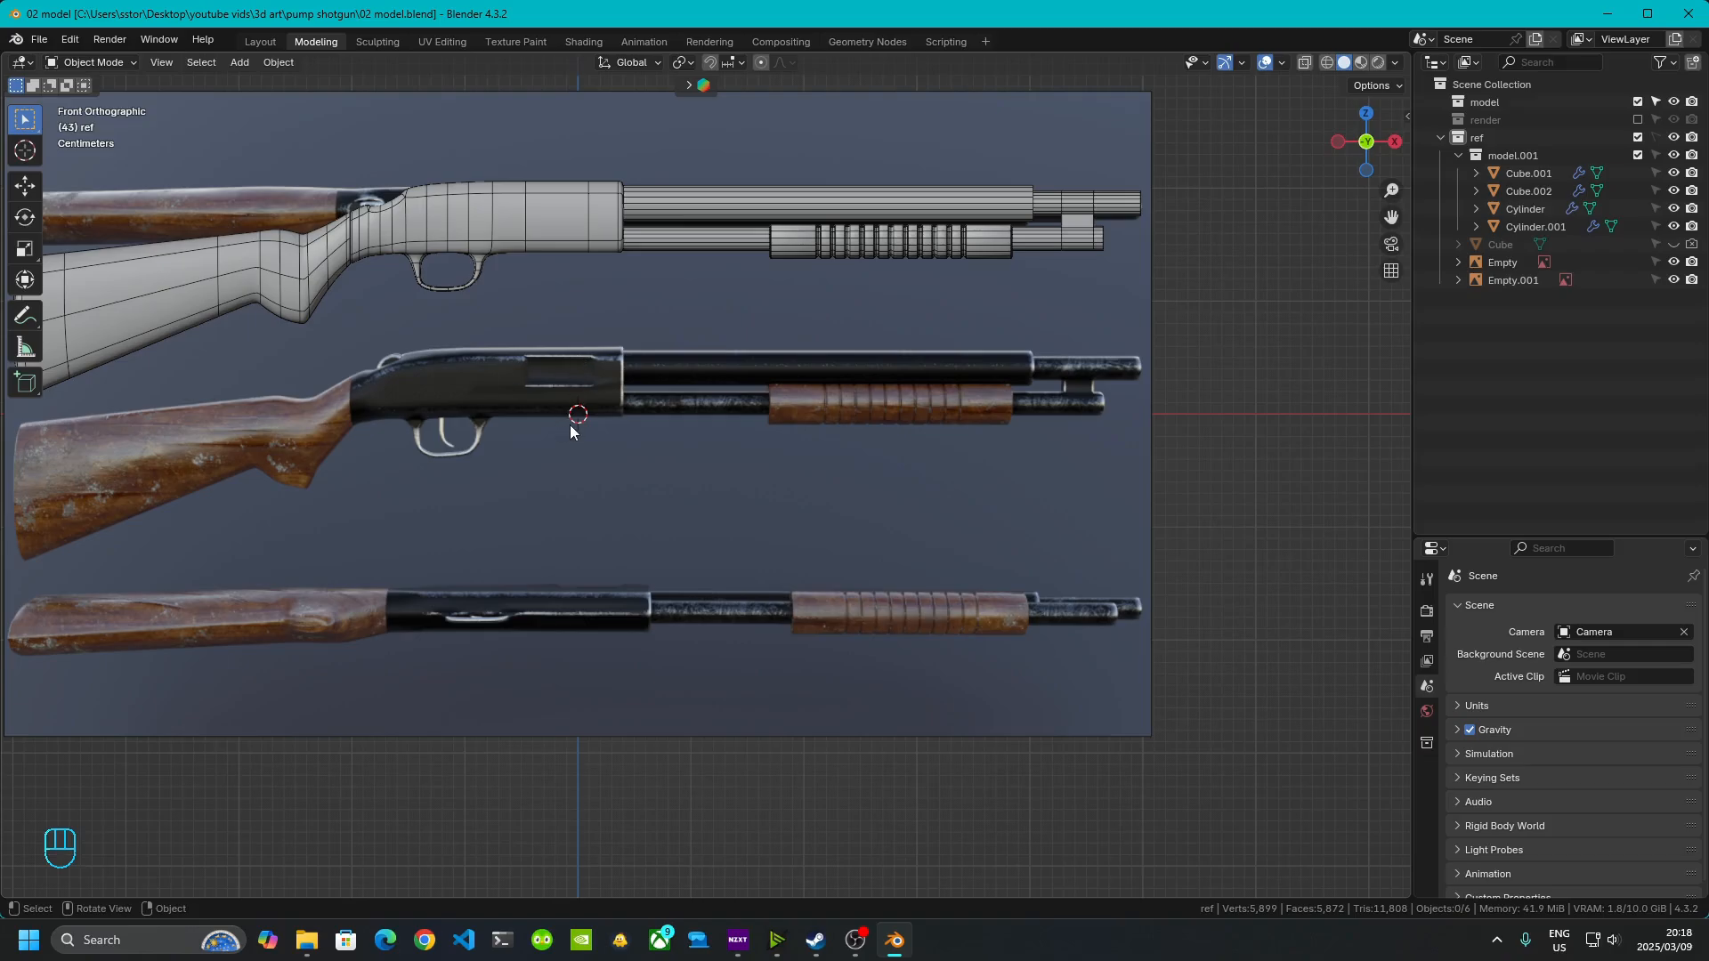
pyautogui.hotkey('shift', 's')
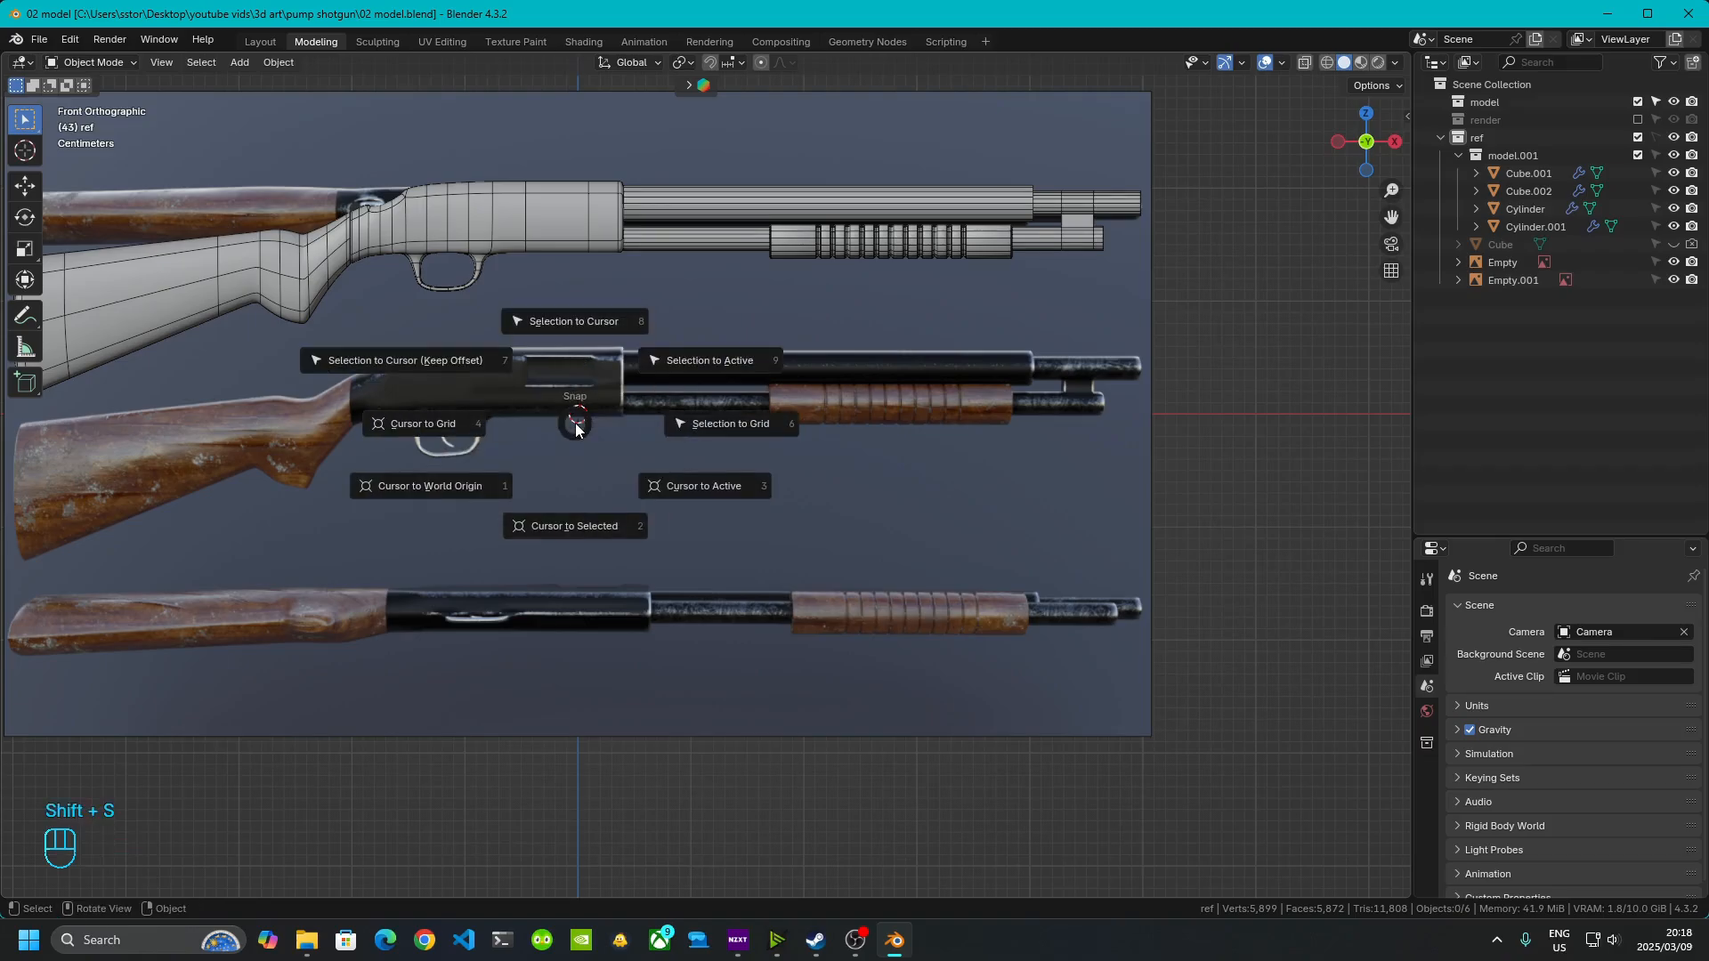
pyautogui.click(445, 489)
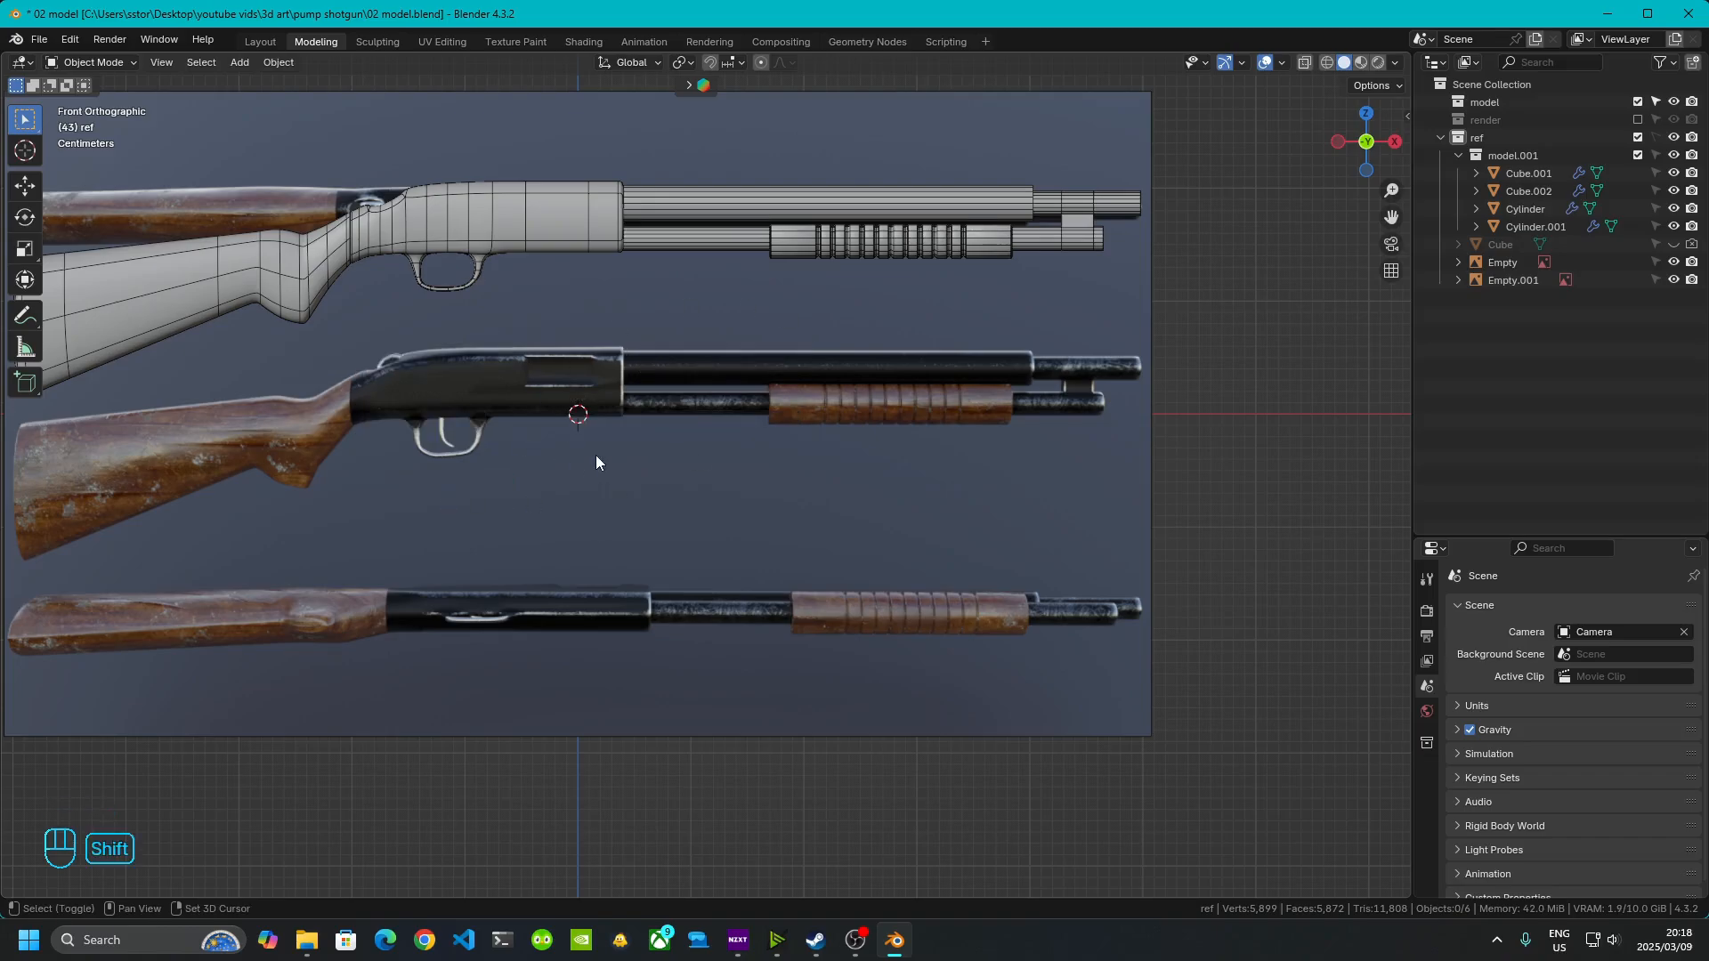
# - Add a mesh cylinder at the world origin with 18 vertices
pyautogui.hotkey('shift', 'a')
pyautogui.moveTo(579, 478)
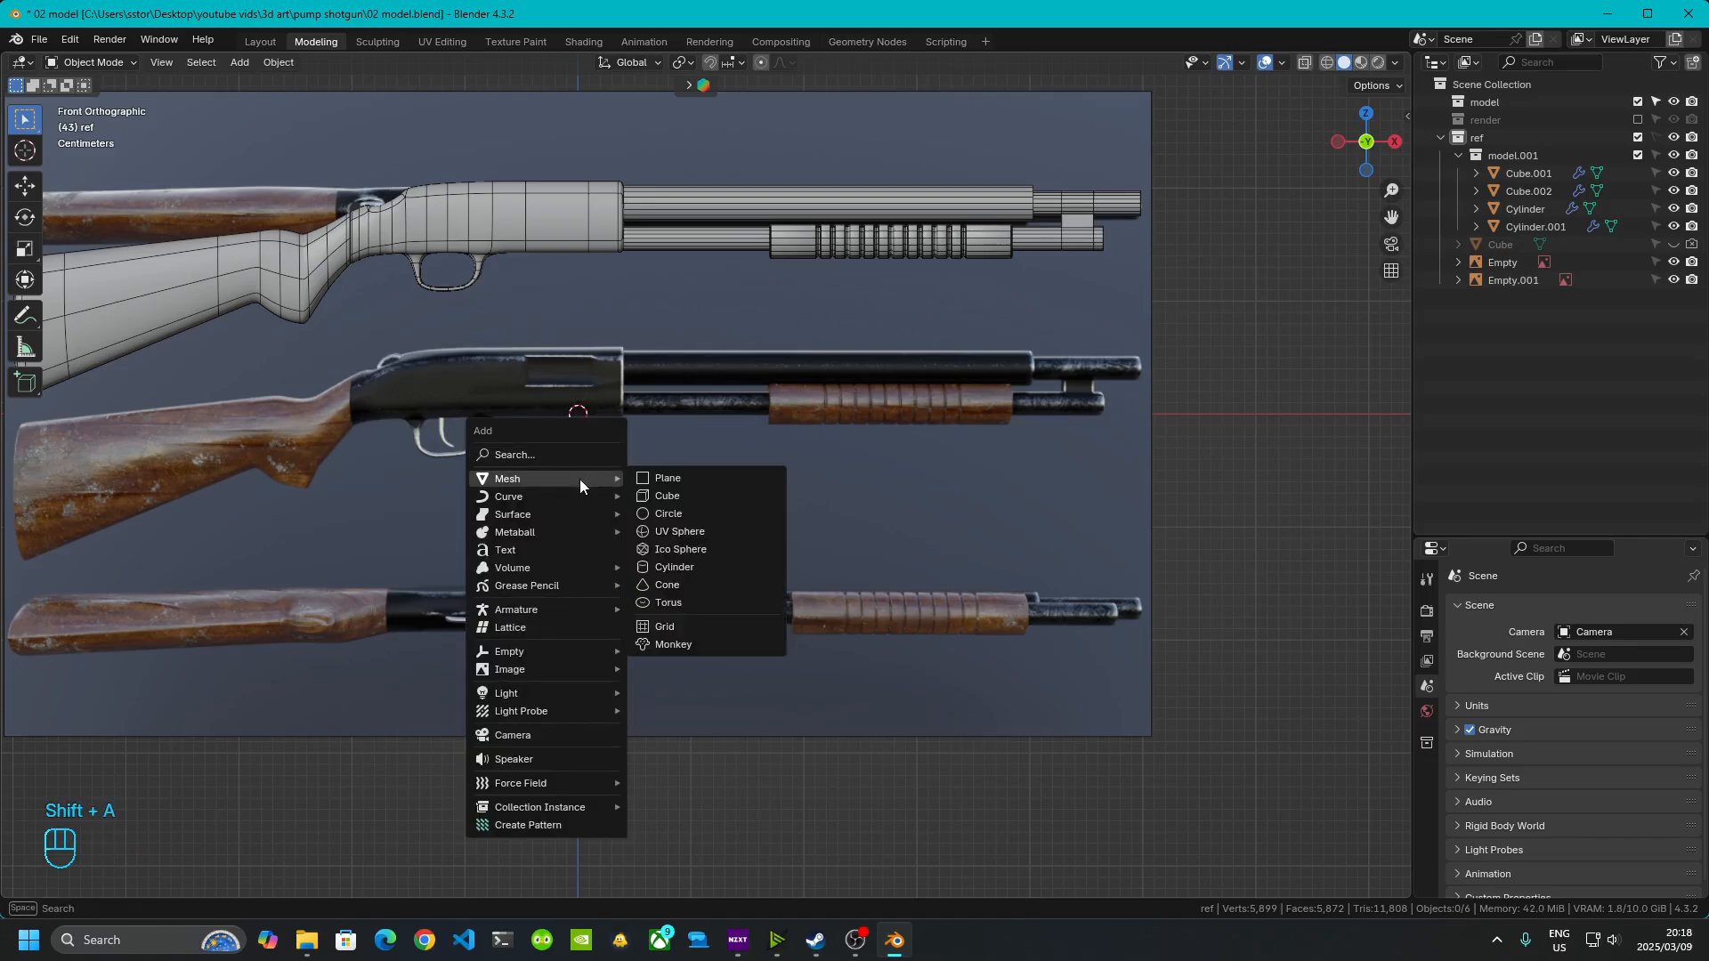
pyautogui.click(692, 567)
pyautogui.click(194, 674)
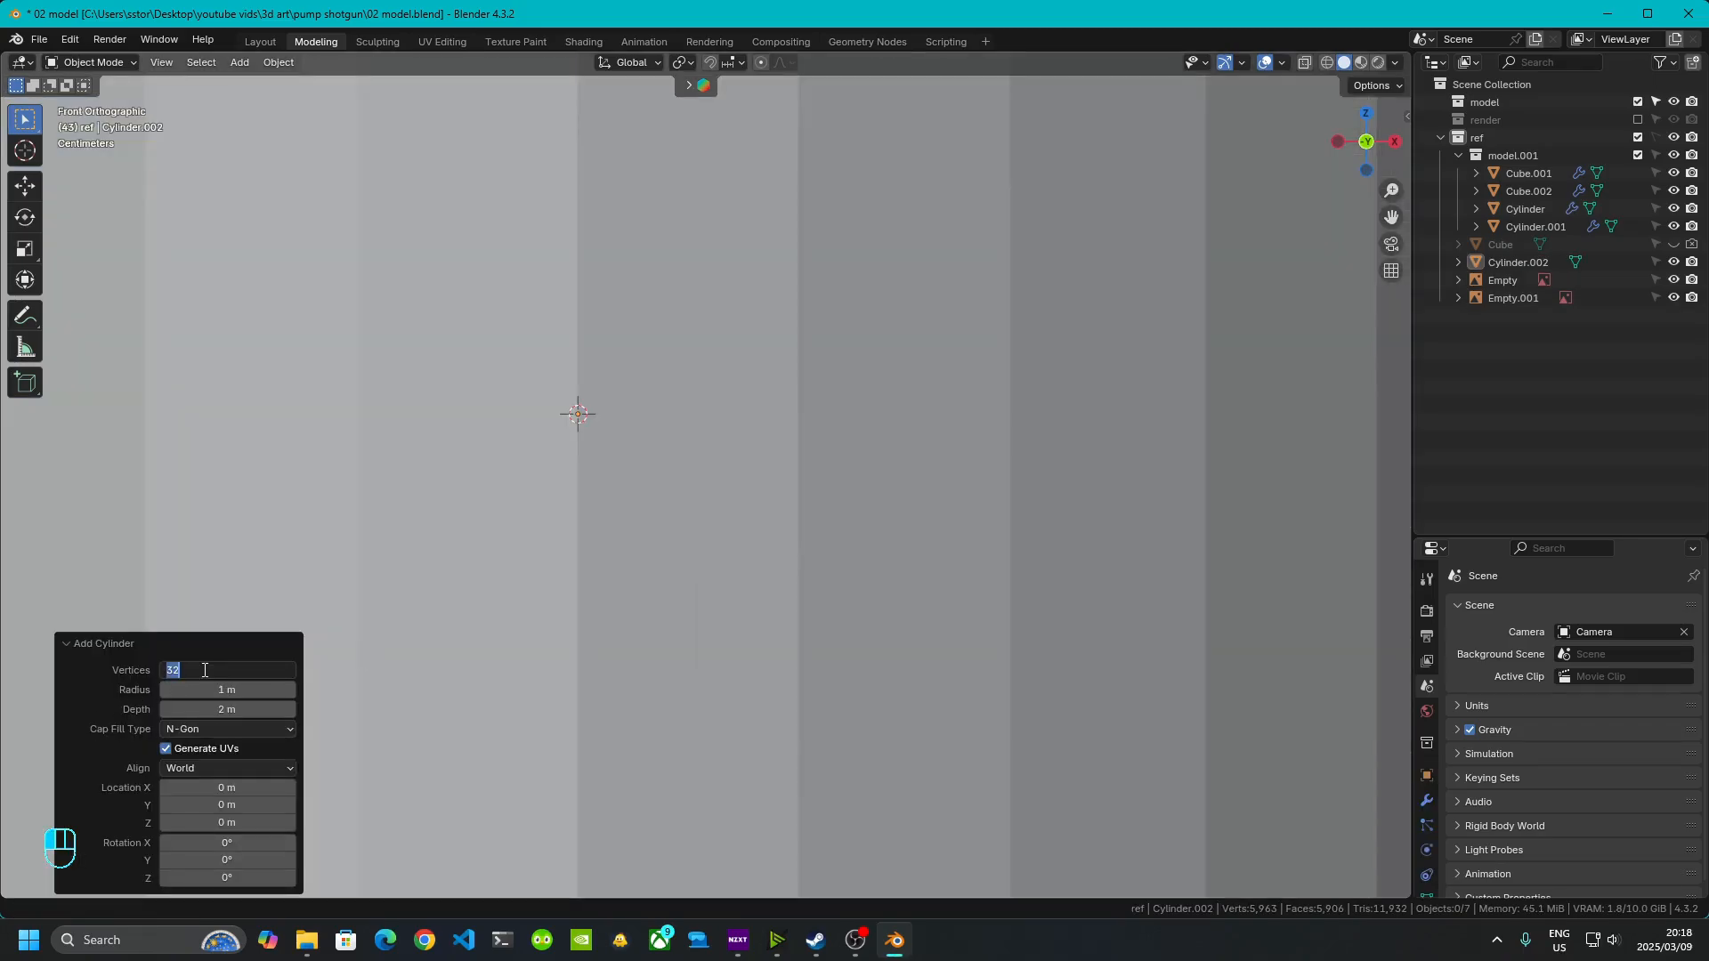
pyautogui.press('Return')
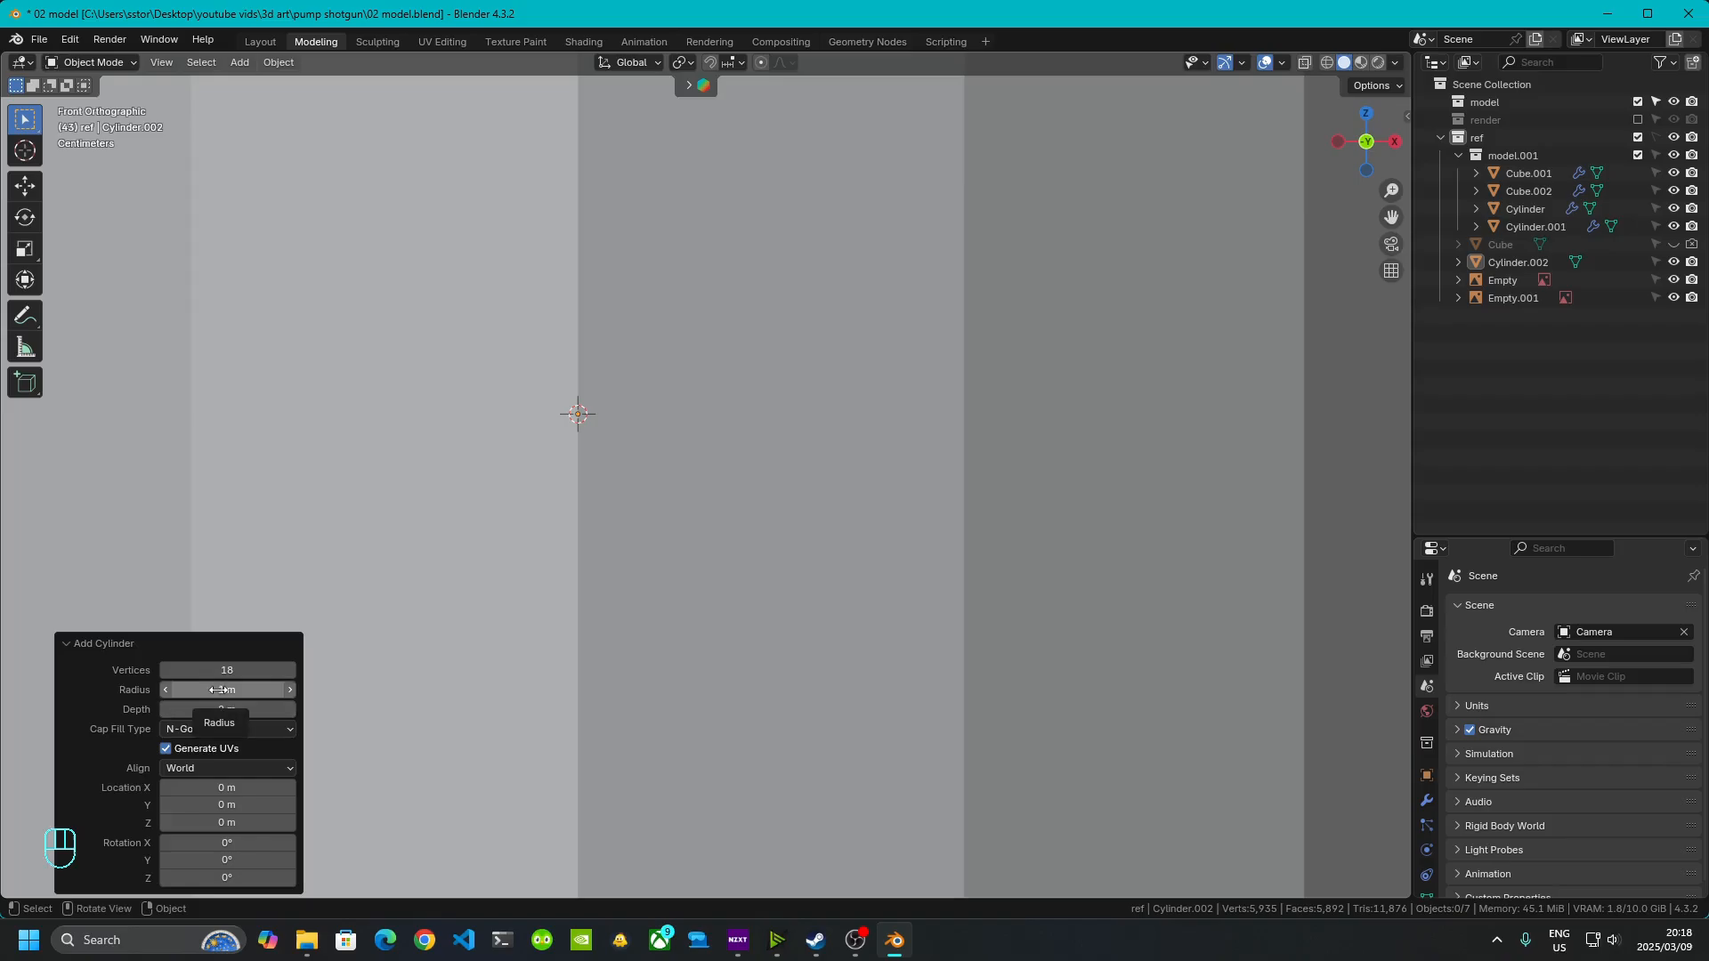
# - Set the new cylinder's radius to 0.015 m and its depth to 0.36 m
pyautogui.click(220, 691)
pyautogui.press('BackSpace')
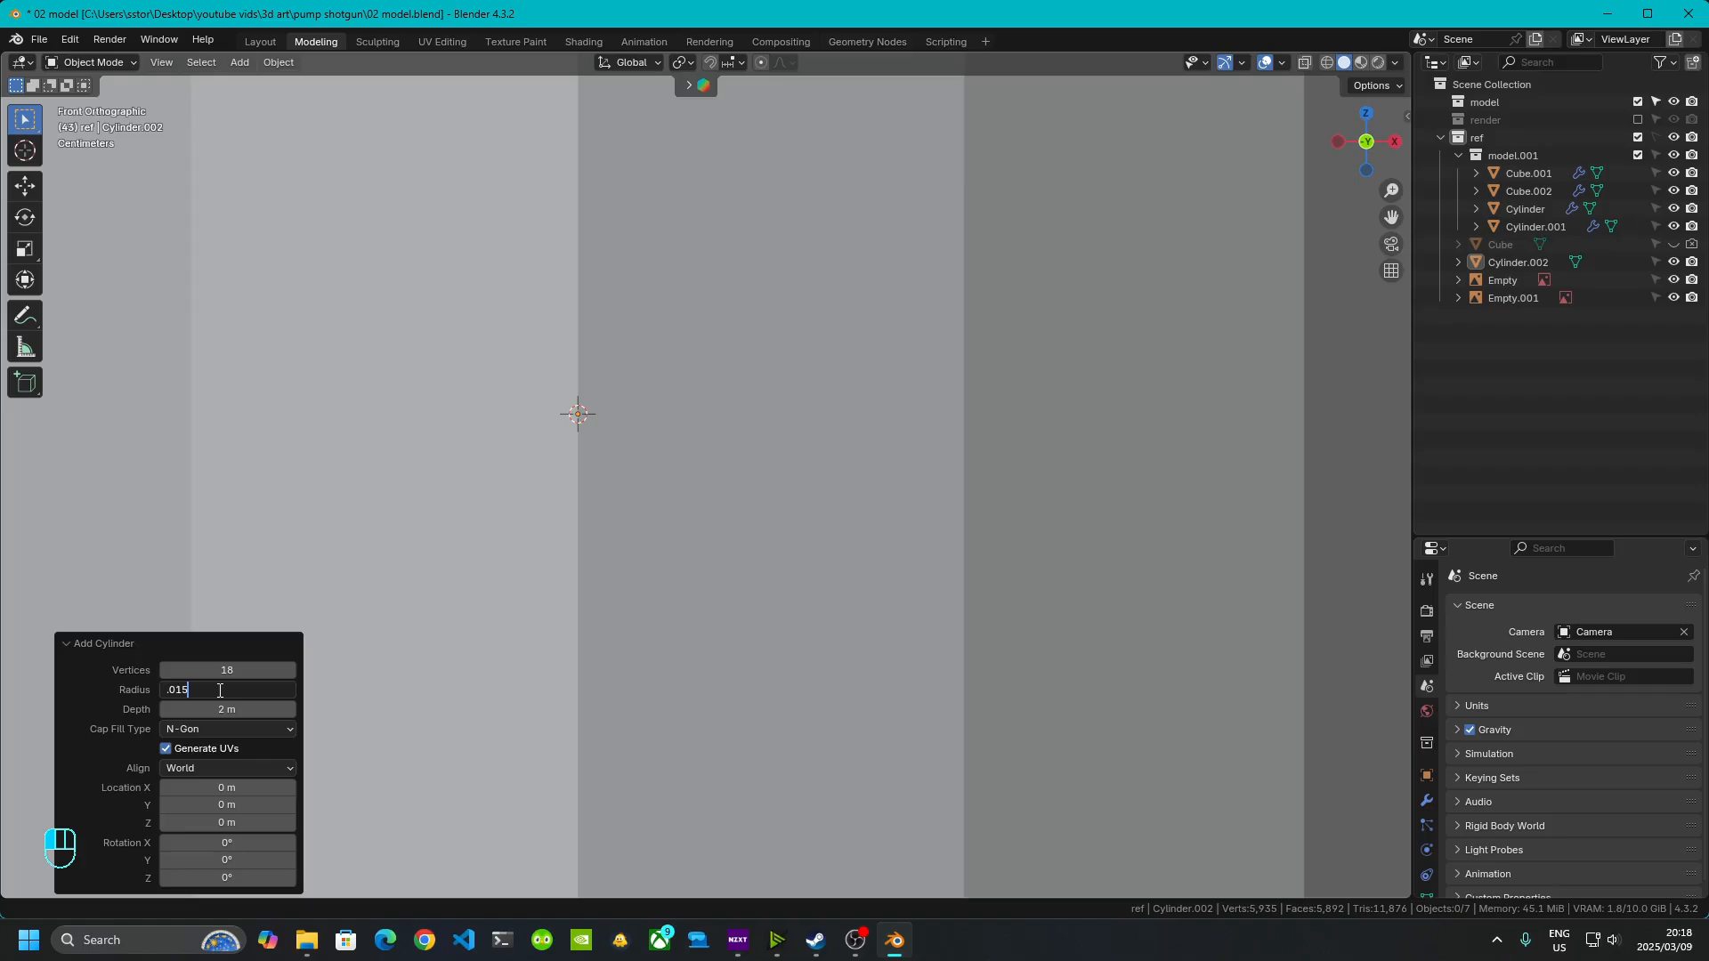
pyautogui.press('Return')
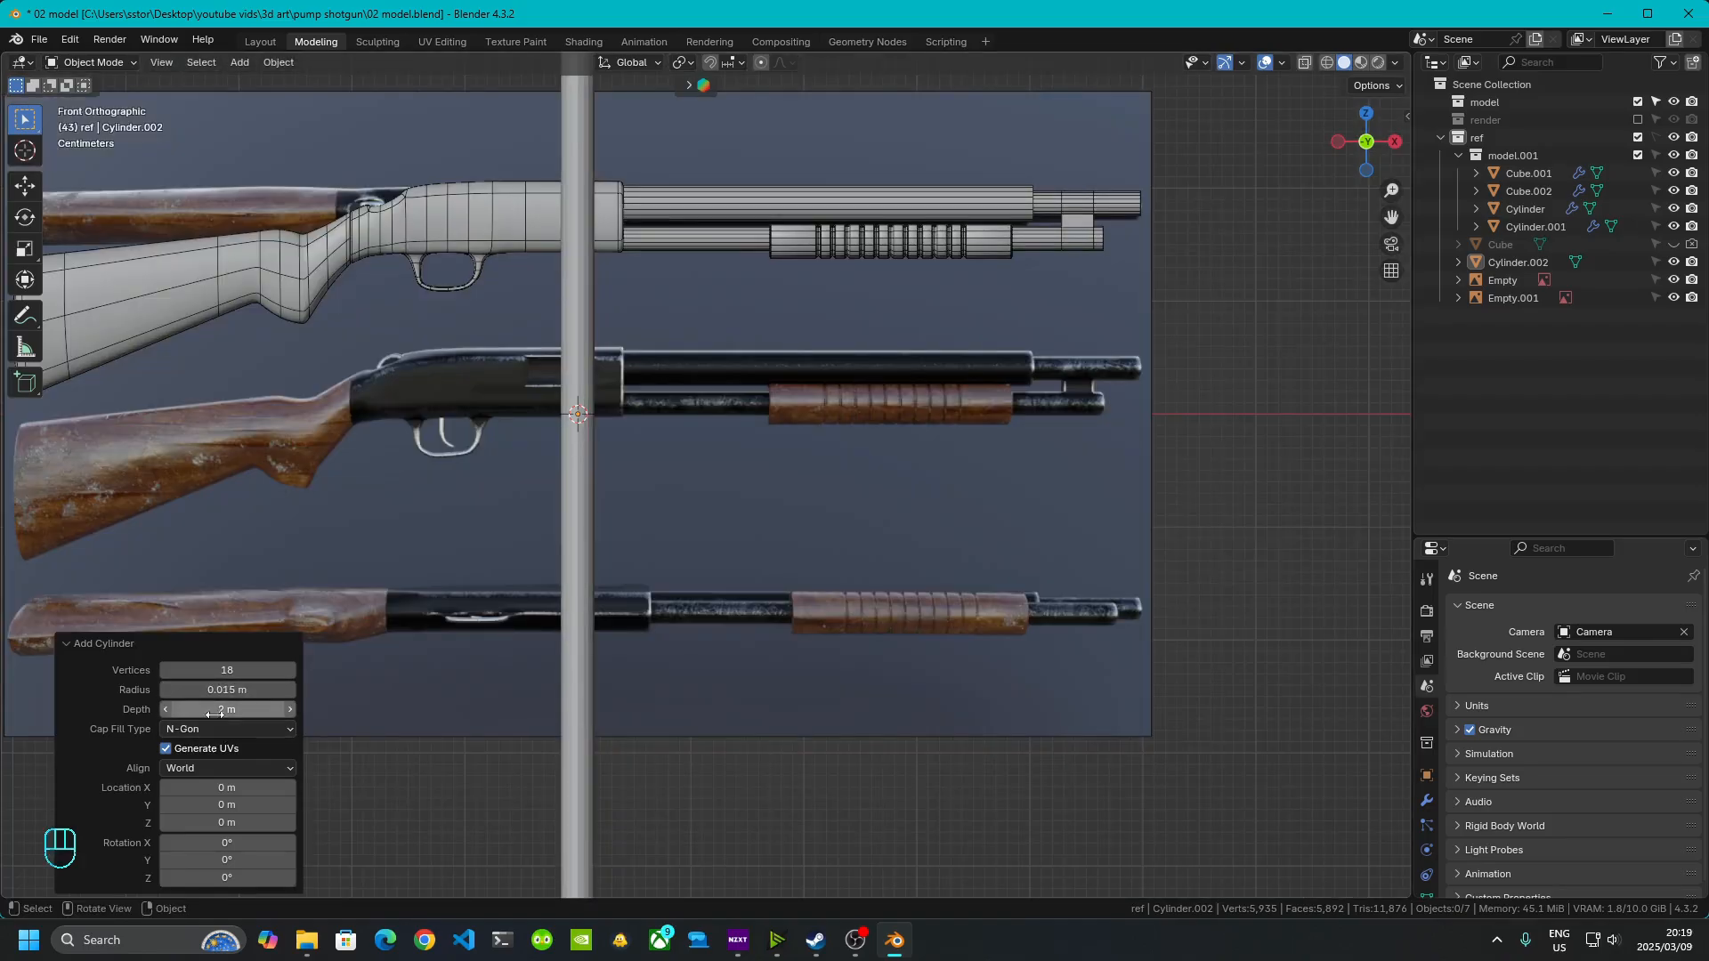
pyautogui.click(212, 709)
pyautogui.press('BackSpace')
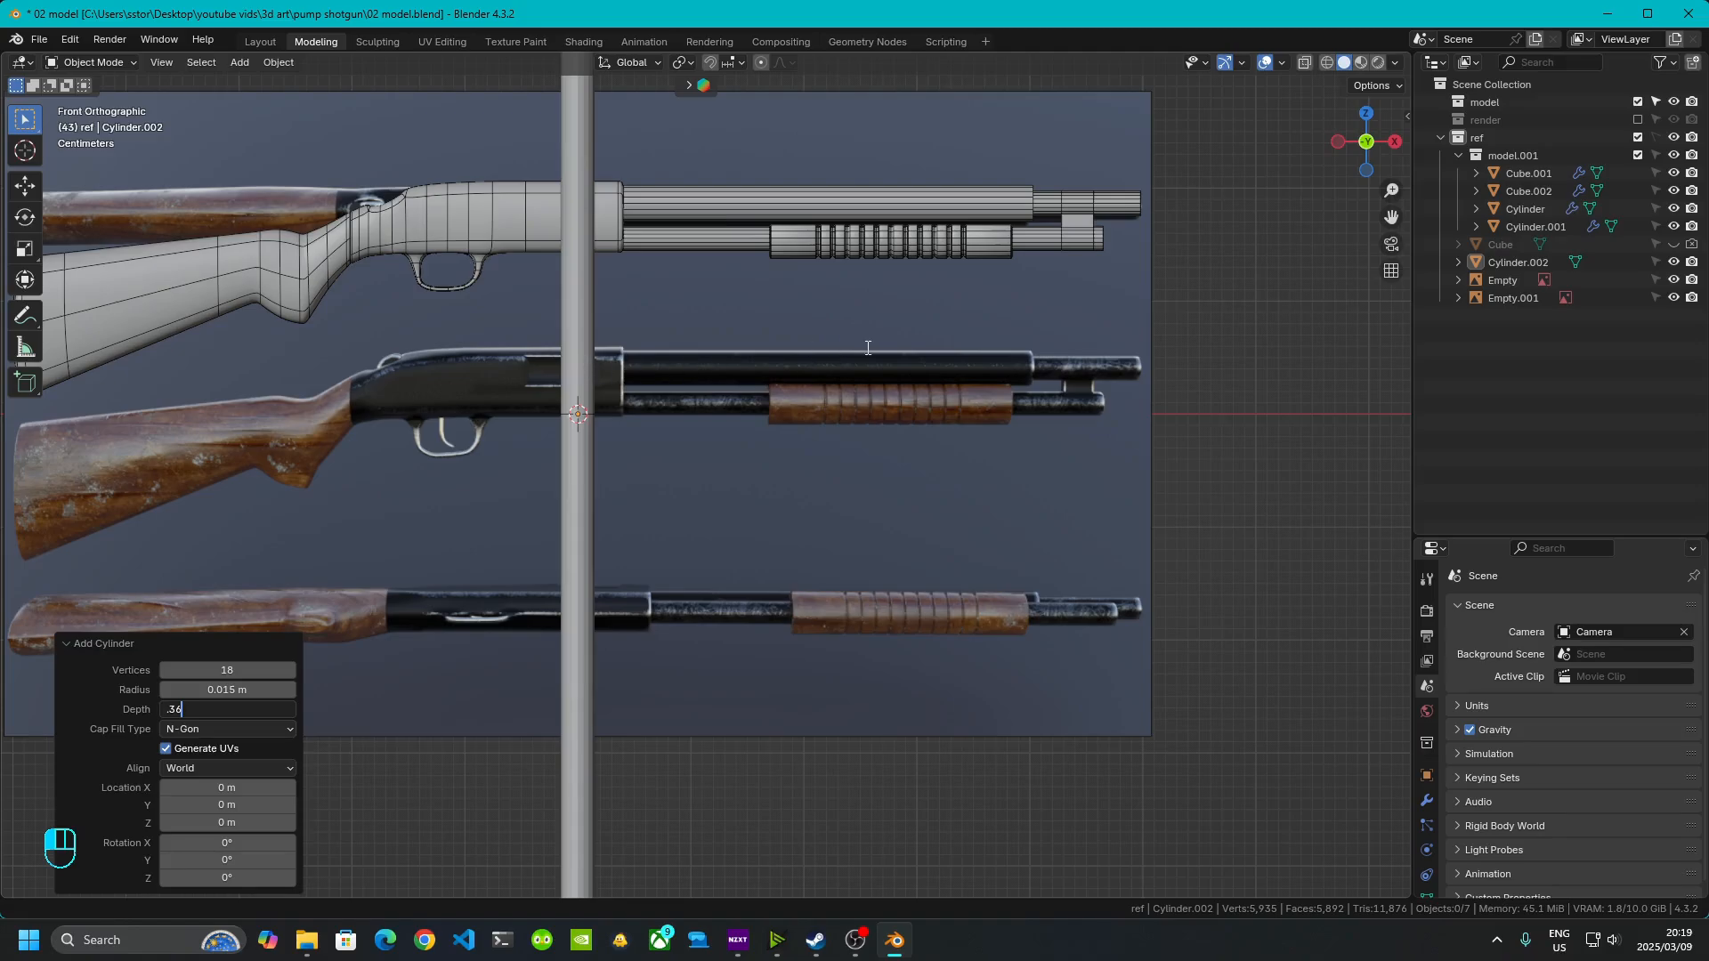
pyautogui.write('.36')
pyautogui.press('Return')
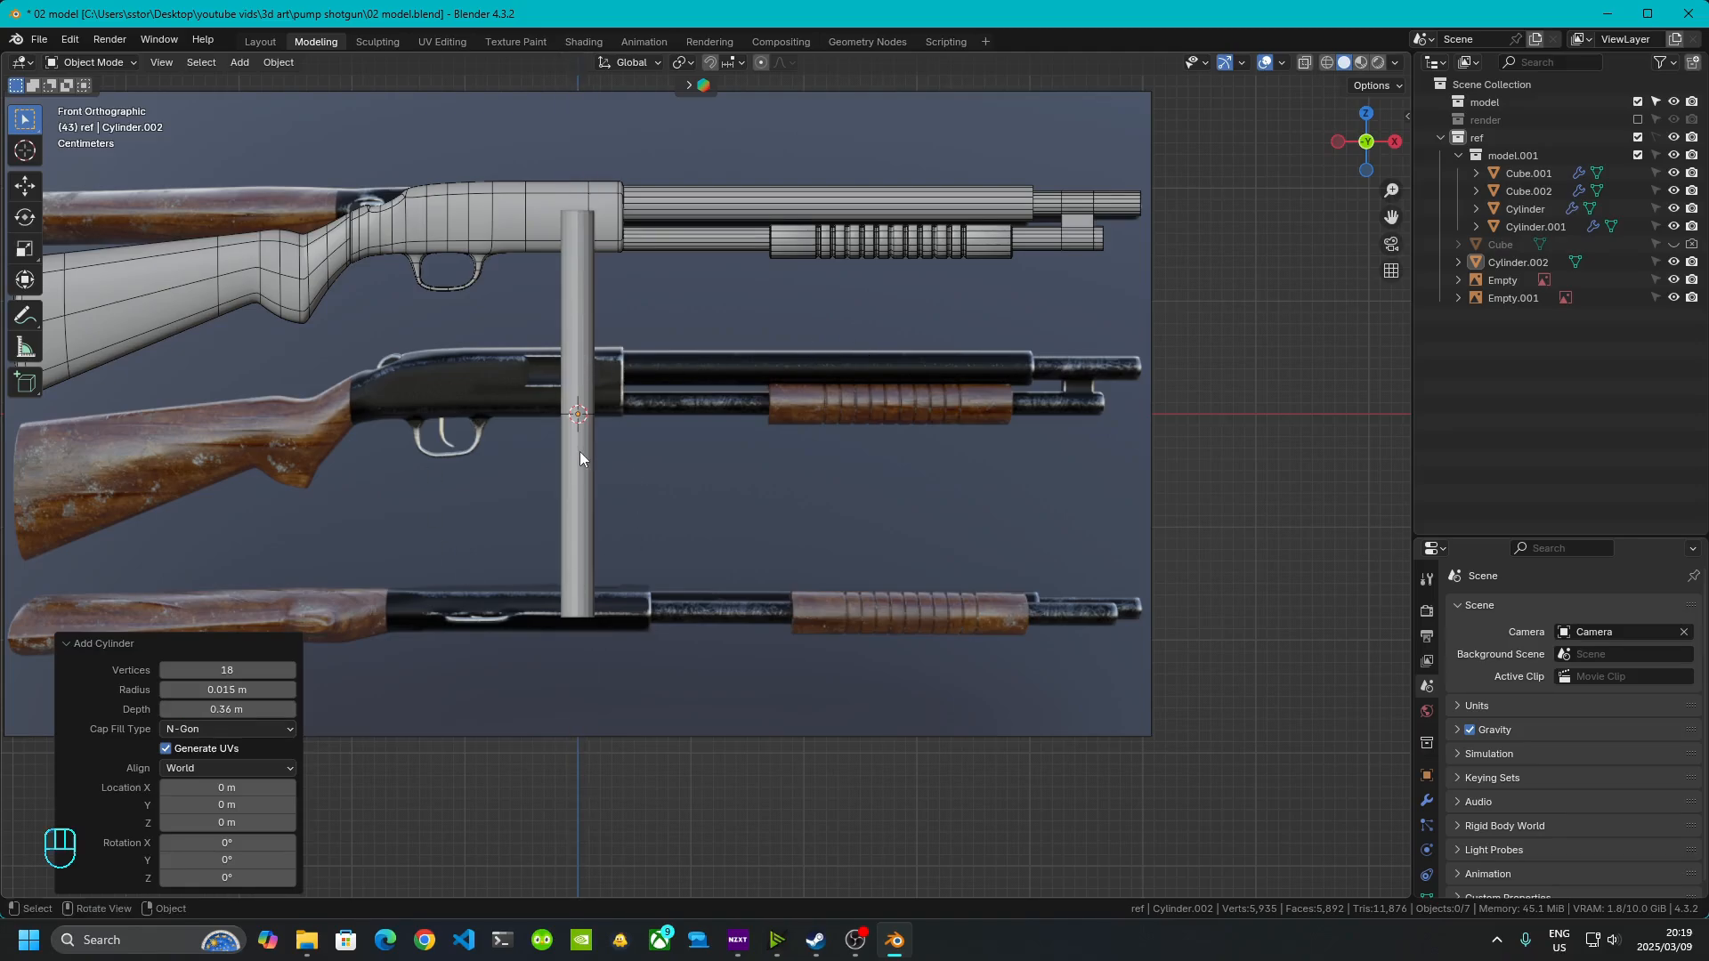
# - Turn on see-through display while editing the cylinder's mesh and rotate it 90° in the front view so it lies horizontally
pyautogui.press('Tab')
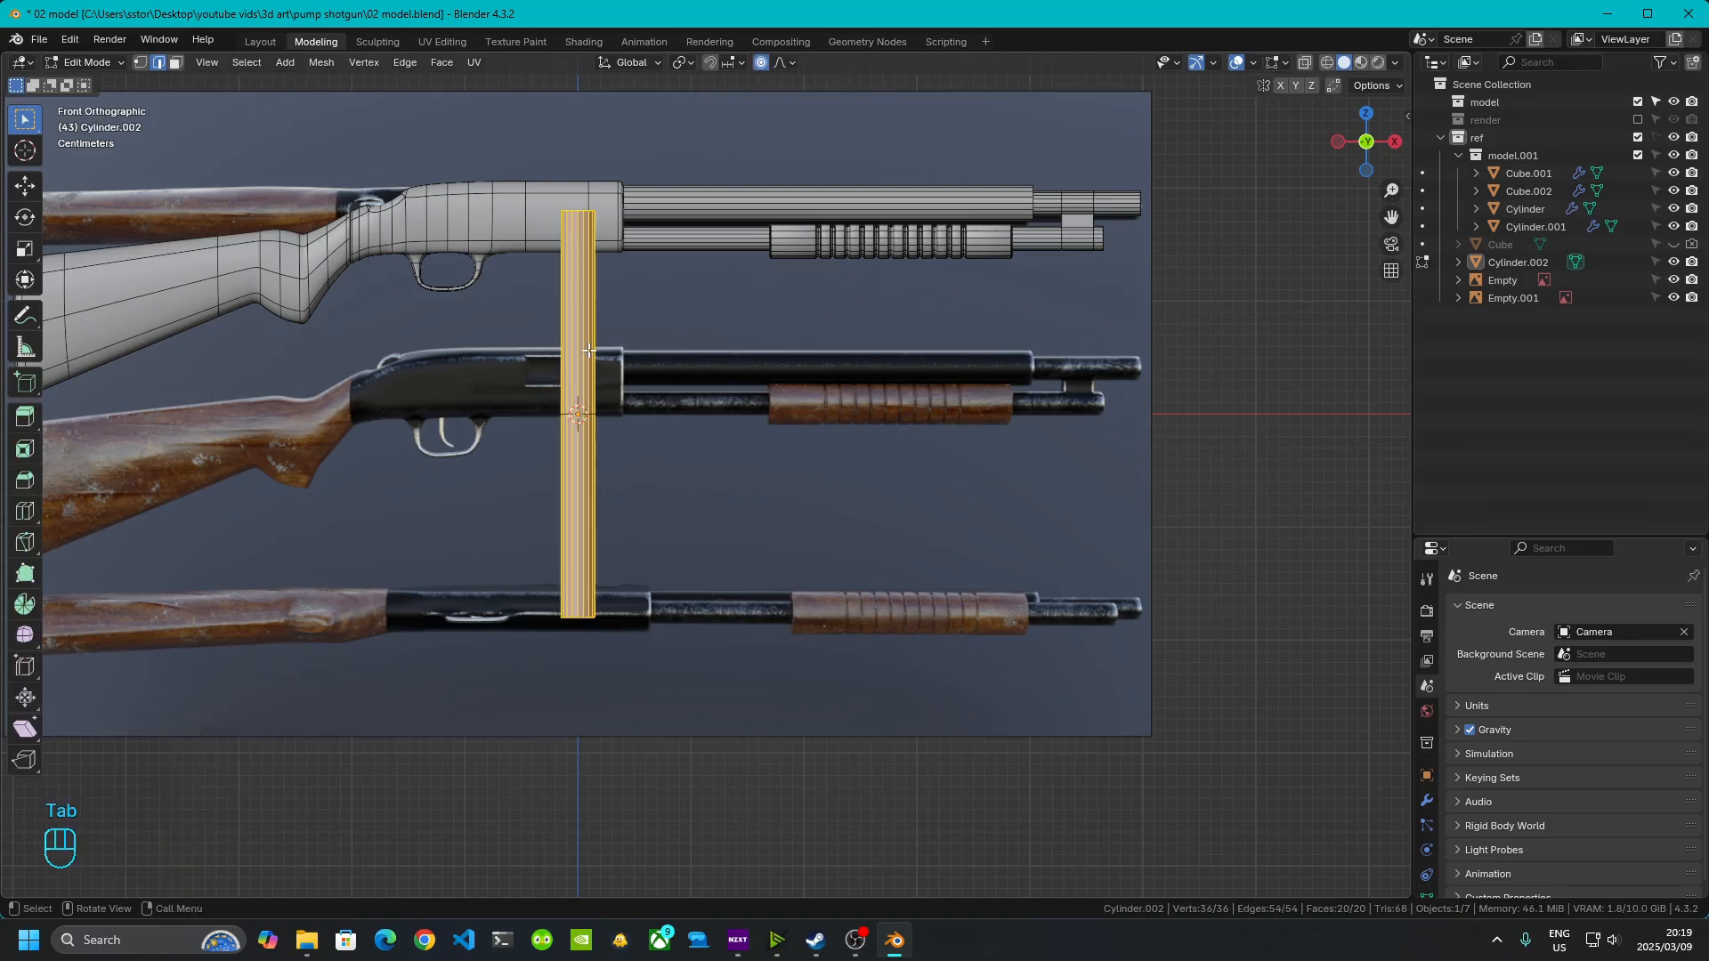
pyautogui.click(1305, 61)
pyautogui.scroll(4, 663, 365)
pyautogui.write('r')
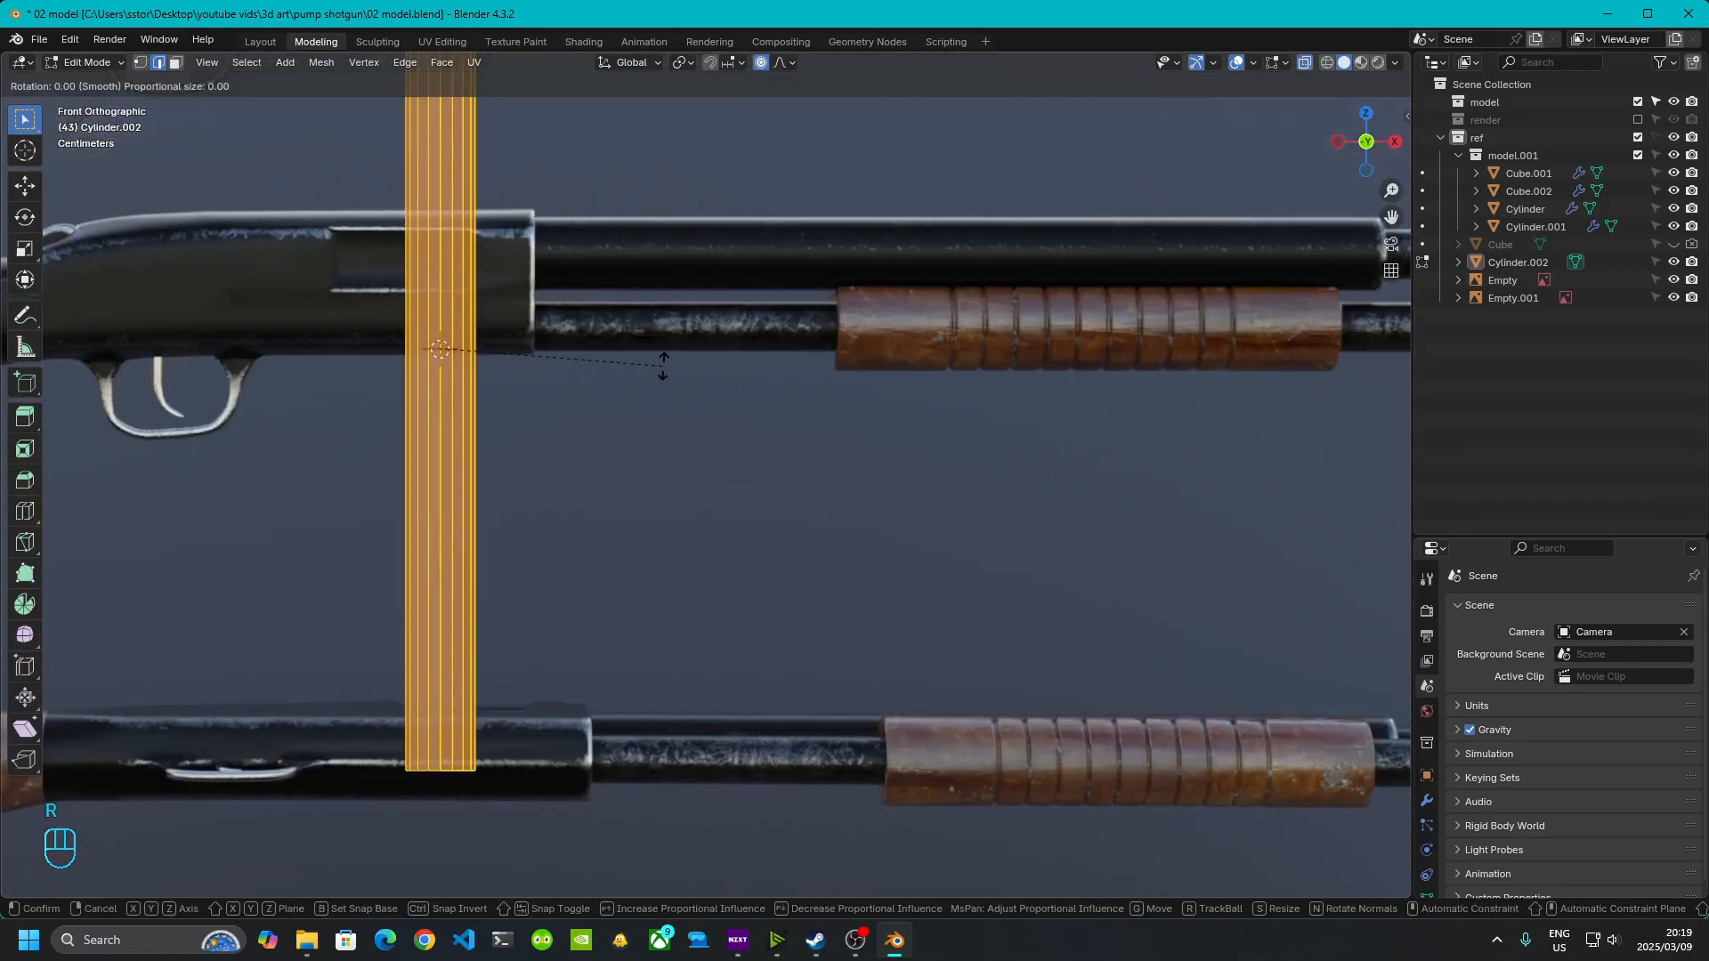
pyautogui.write('90')
pyautogui.press('Return')
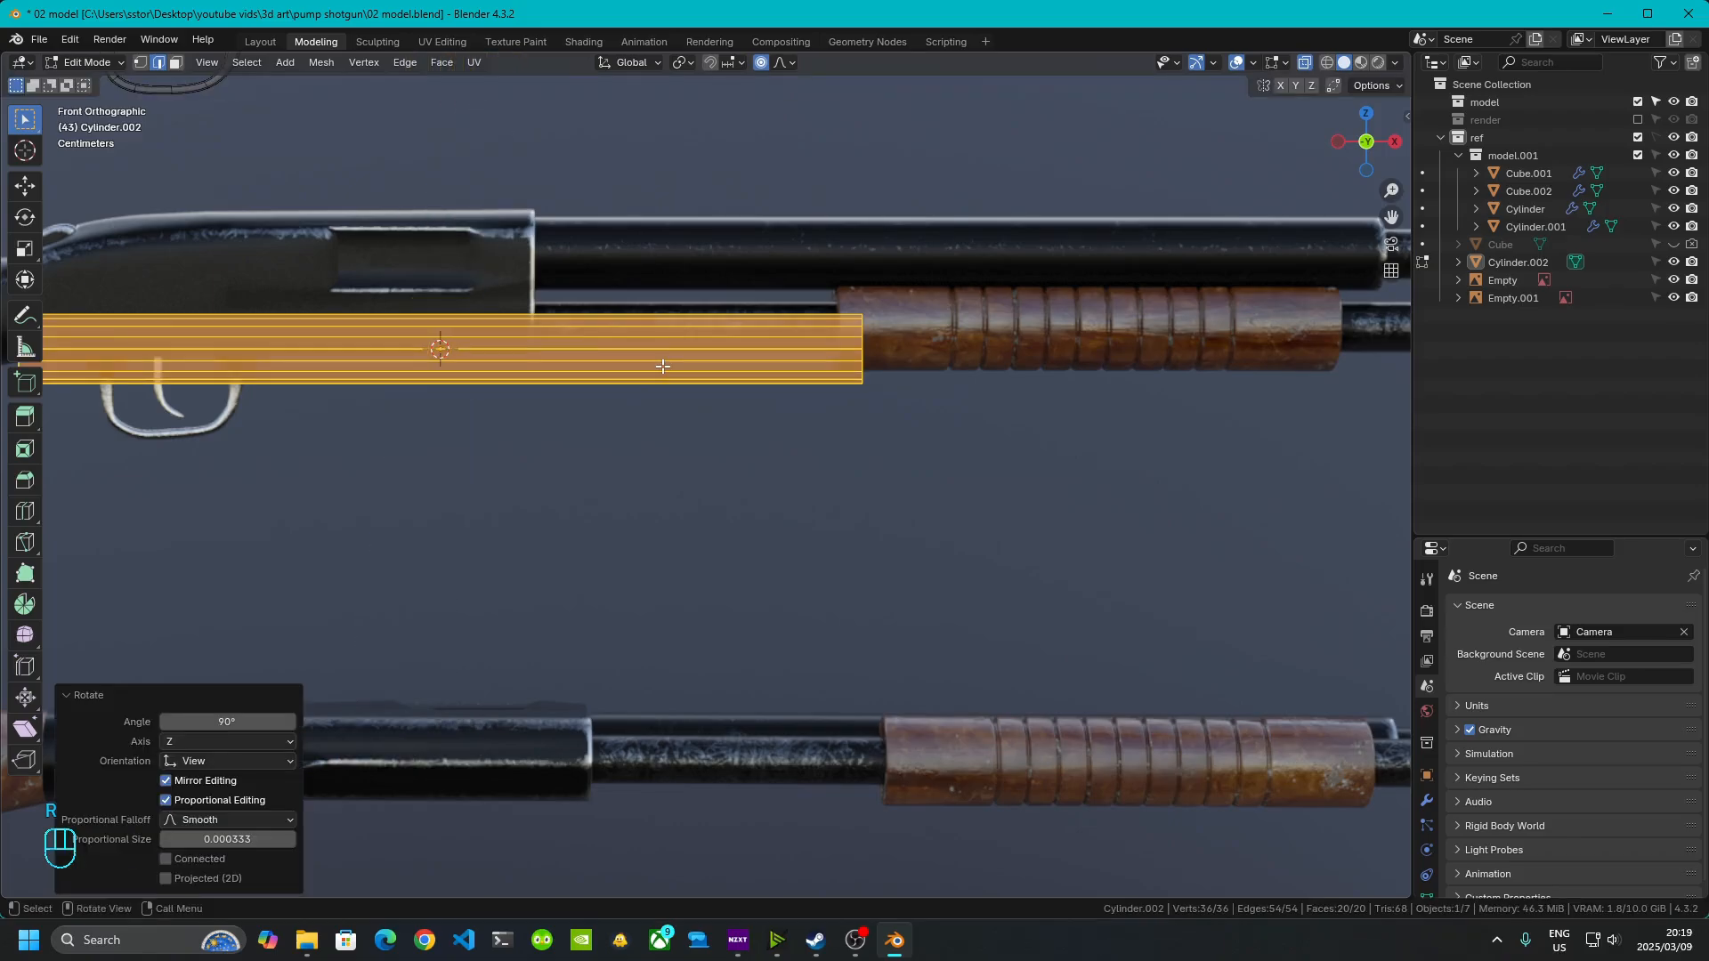
# - Move the cylinder over the upper barrel in the front reference and align its rear end with the receiver's front edge along X
pyautogui.keyDown('shift'); pyautogui.moveTo(560, 278); pyautogui.dragTo(619, 470, button='middle'); pyautogui.keyUp('shift')
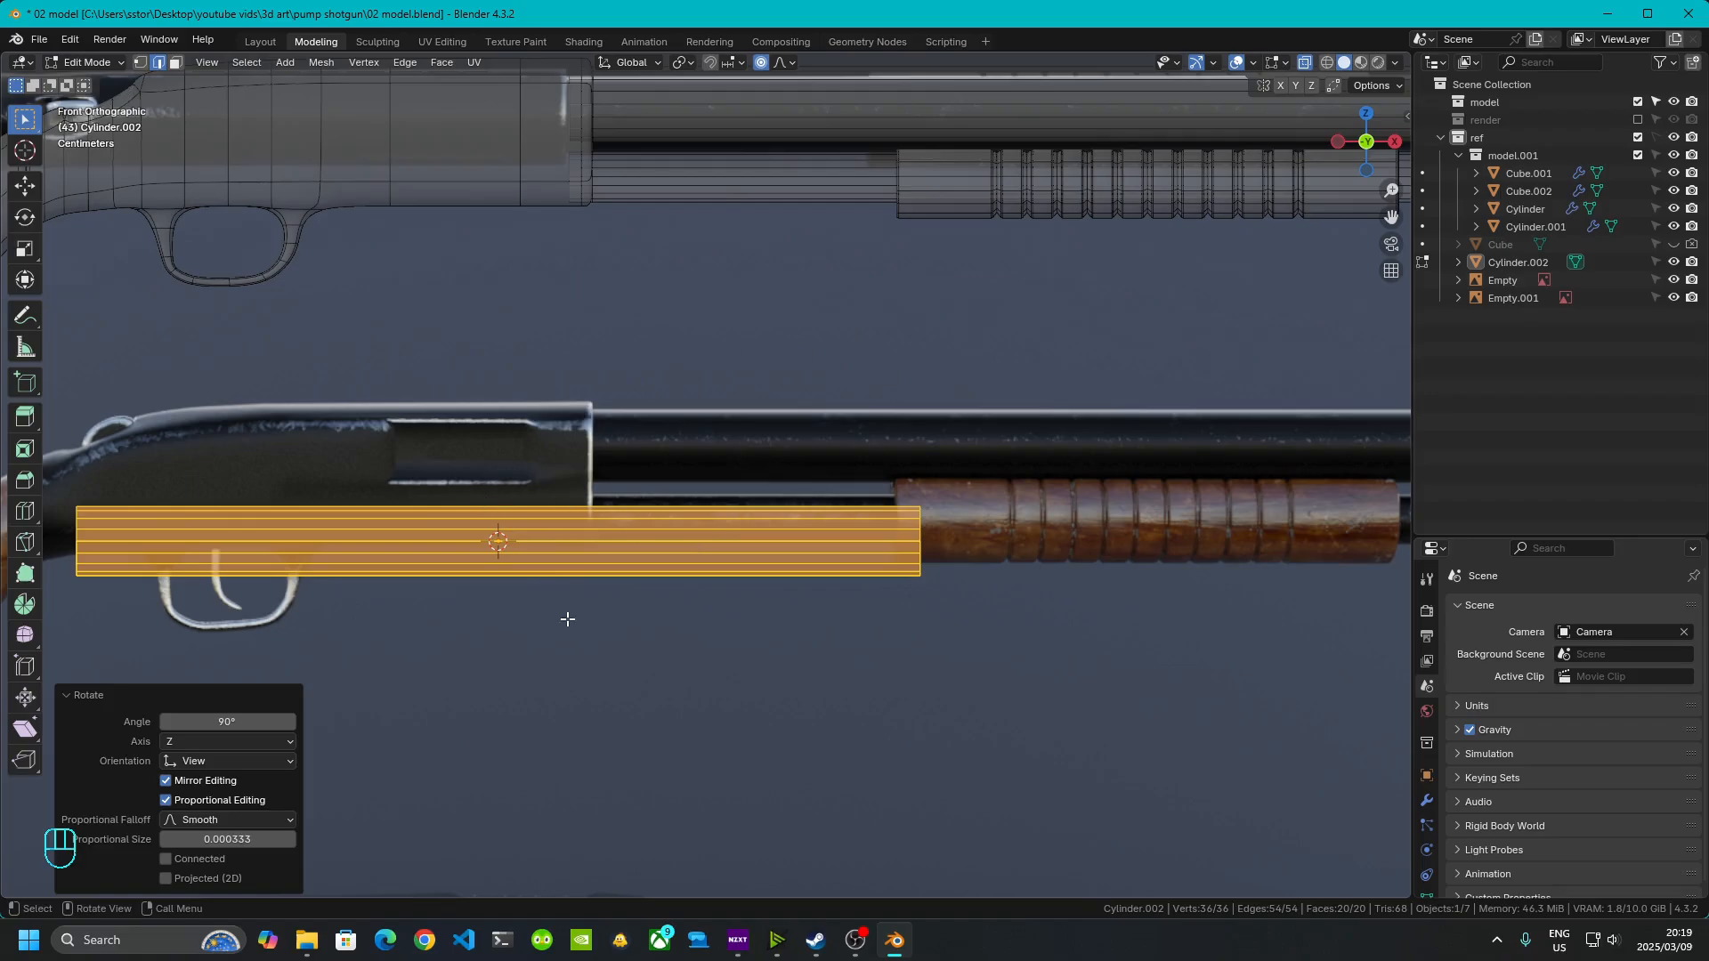
pyautogui.press('g')
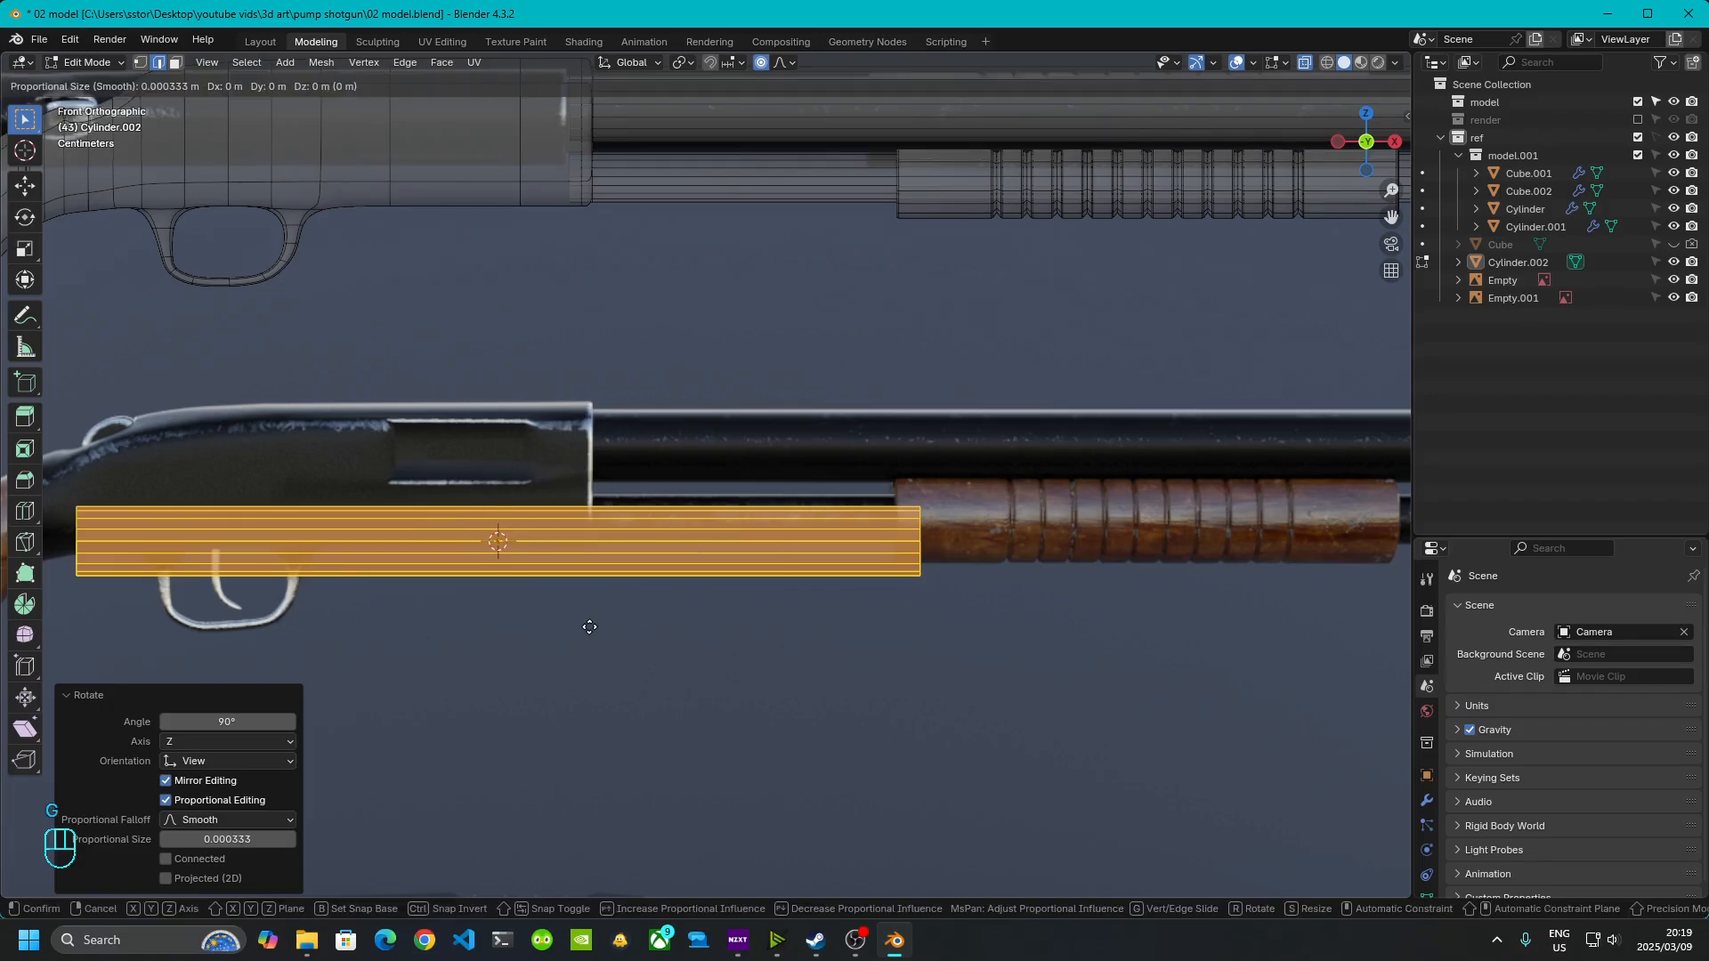
pyautogui.click(1106, 527)
pyautogui.scroll(6, 629, 528)
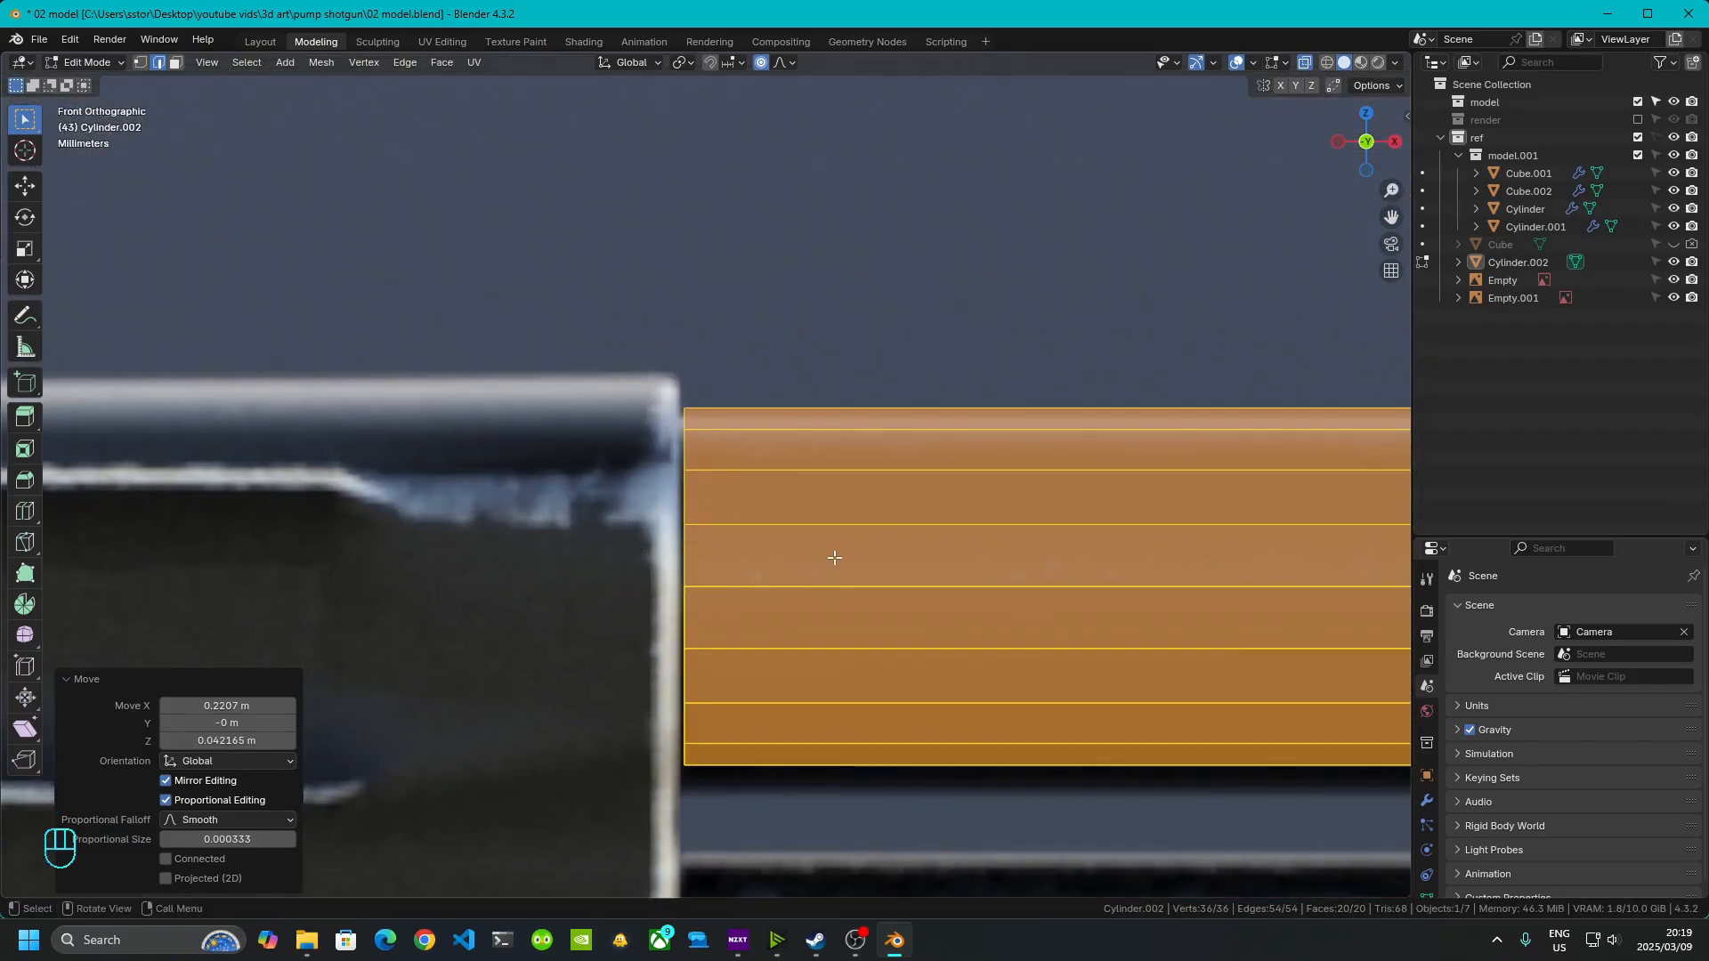
pyautogui.press('g')
pyautogui.press('x')
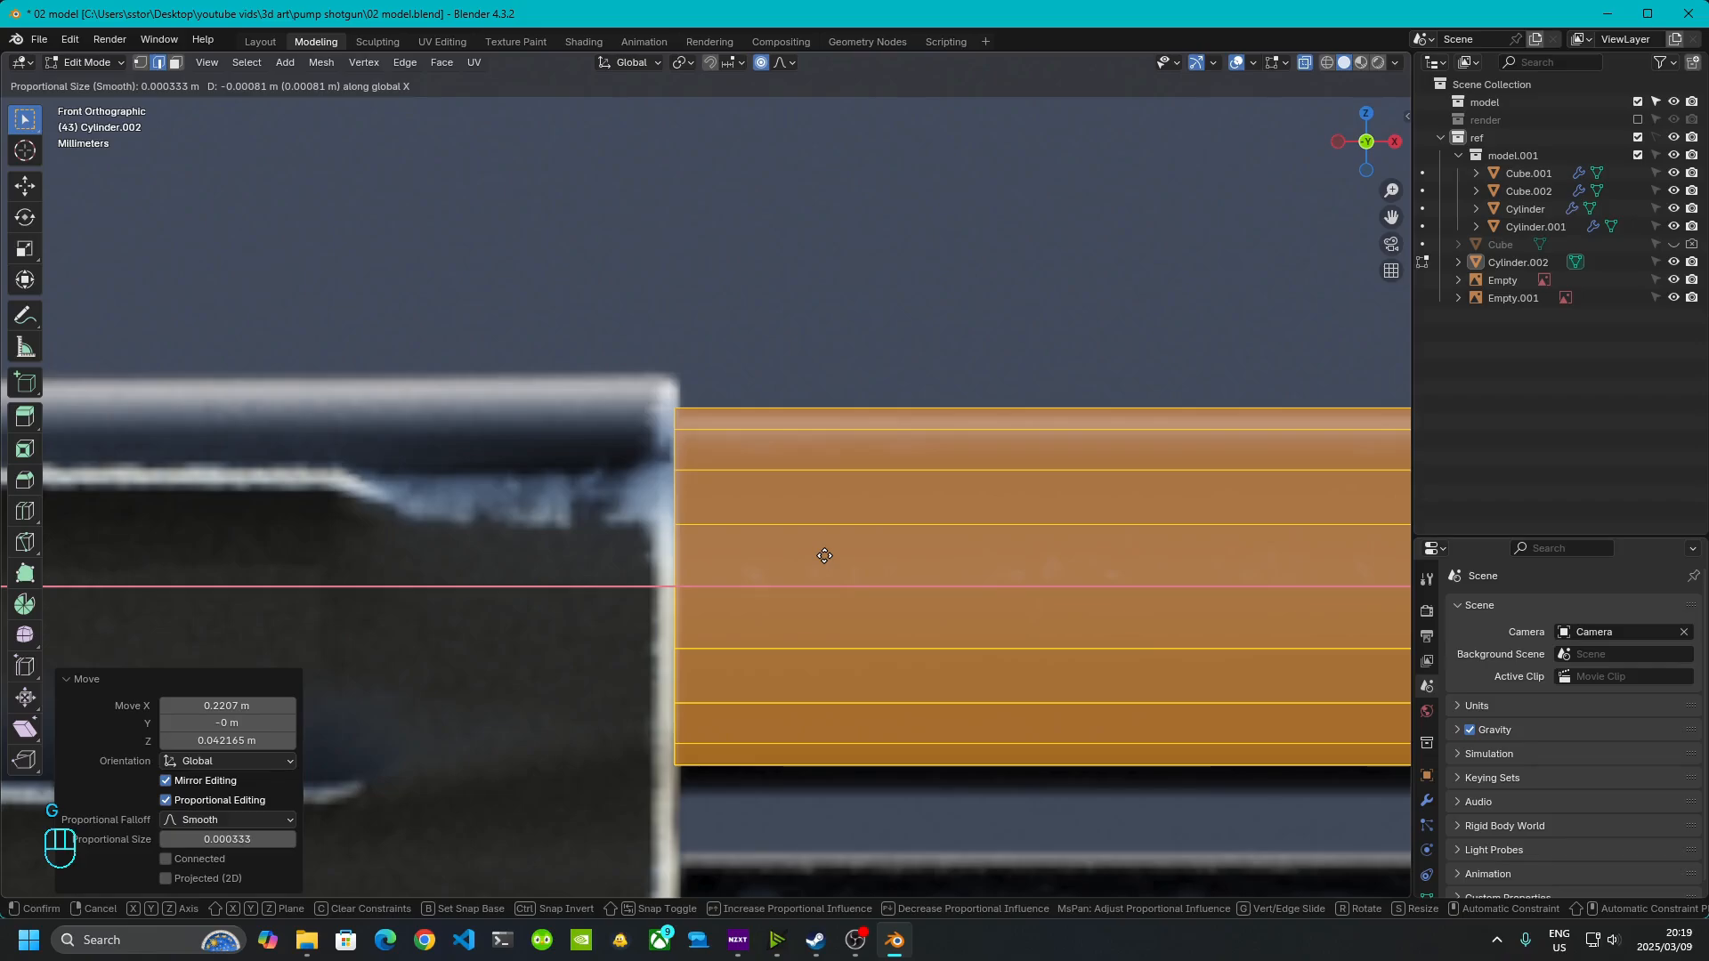
pyautogui.click(824, 555)
pyautogui.click(88, 679)
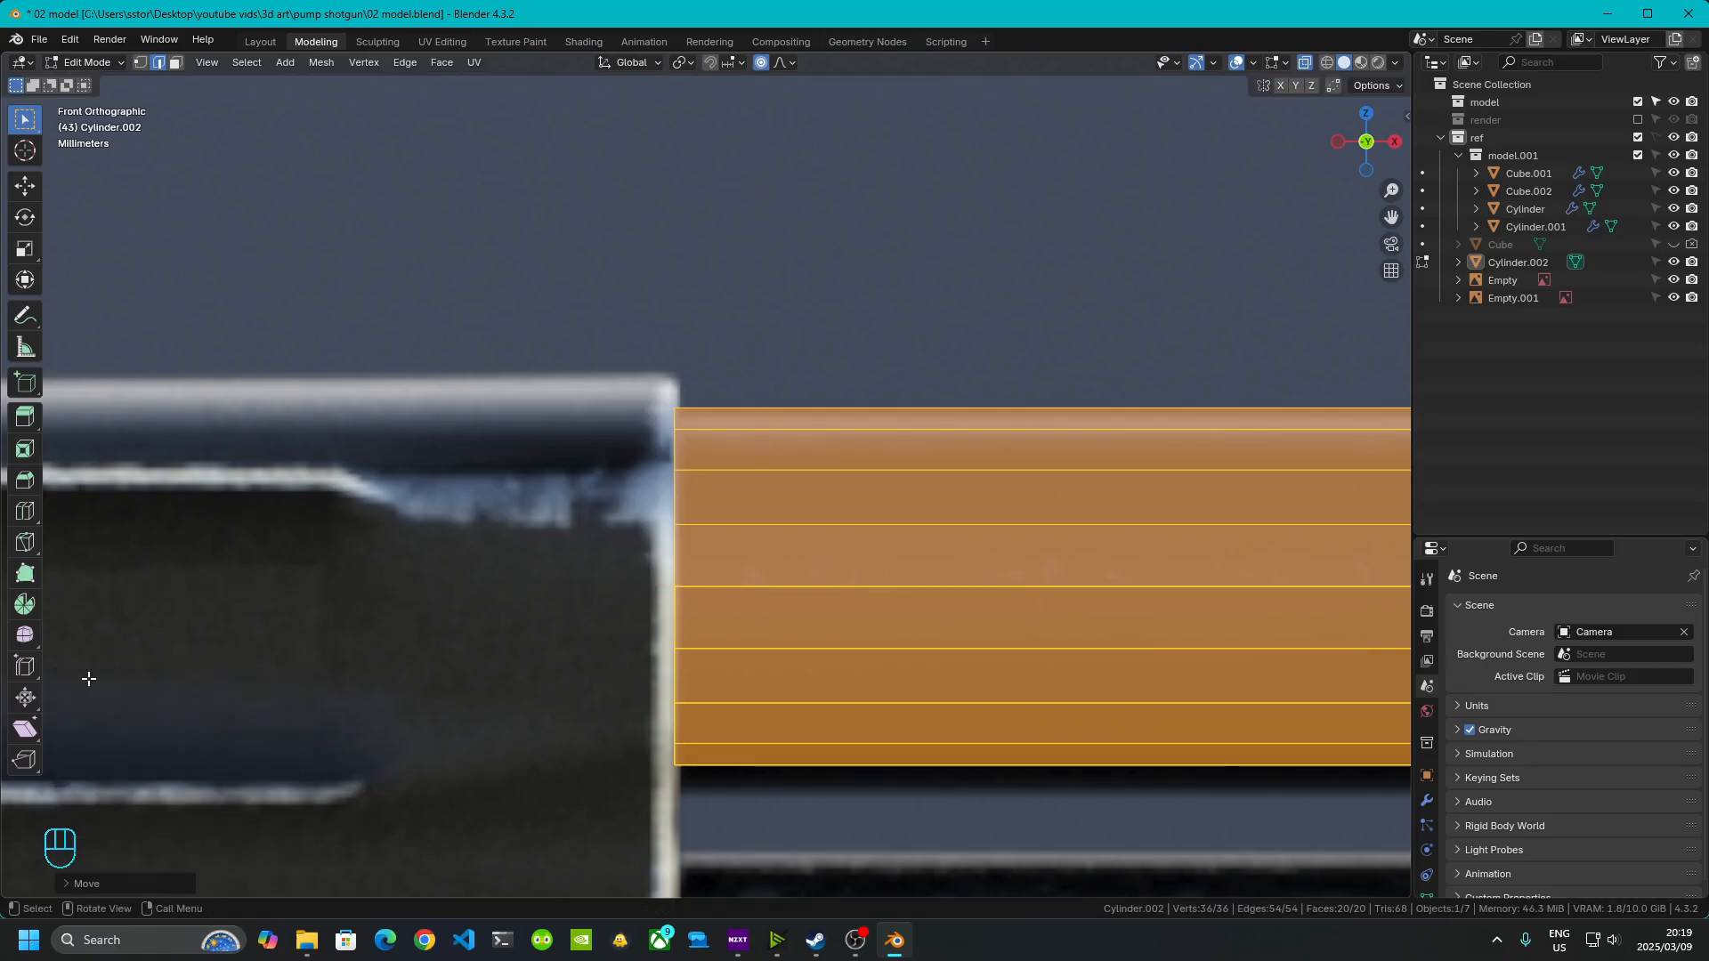
# - Lower the cylinder about 0.0015 m along Z to match the reference barrel's height at its front end
pyautogui.scroll(-4, 865, 703)
pyautogui.keyDown('shift'); pyautogui.moveTo(1222, 716); pyautogui.dragTo(406, 619, button='middle'); pyautogui.keyUp('shift')
pyautogui.keyDown('shift'); pyautogui.moveTo(1066, 565); pyautogui.dragTo(408, 583, button='middle'); pyautogui.keyUp('shift')
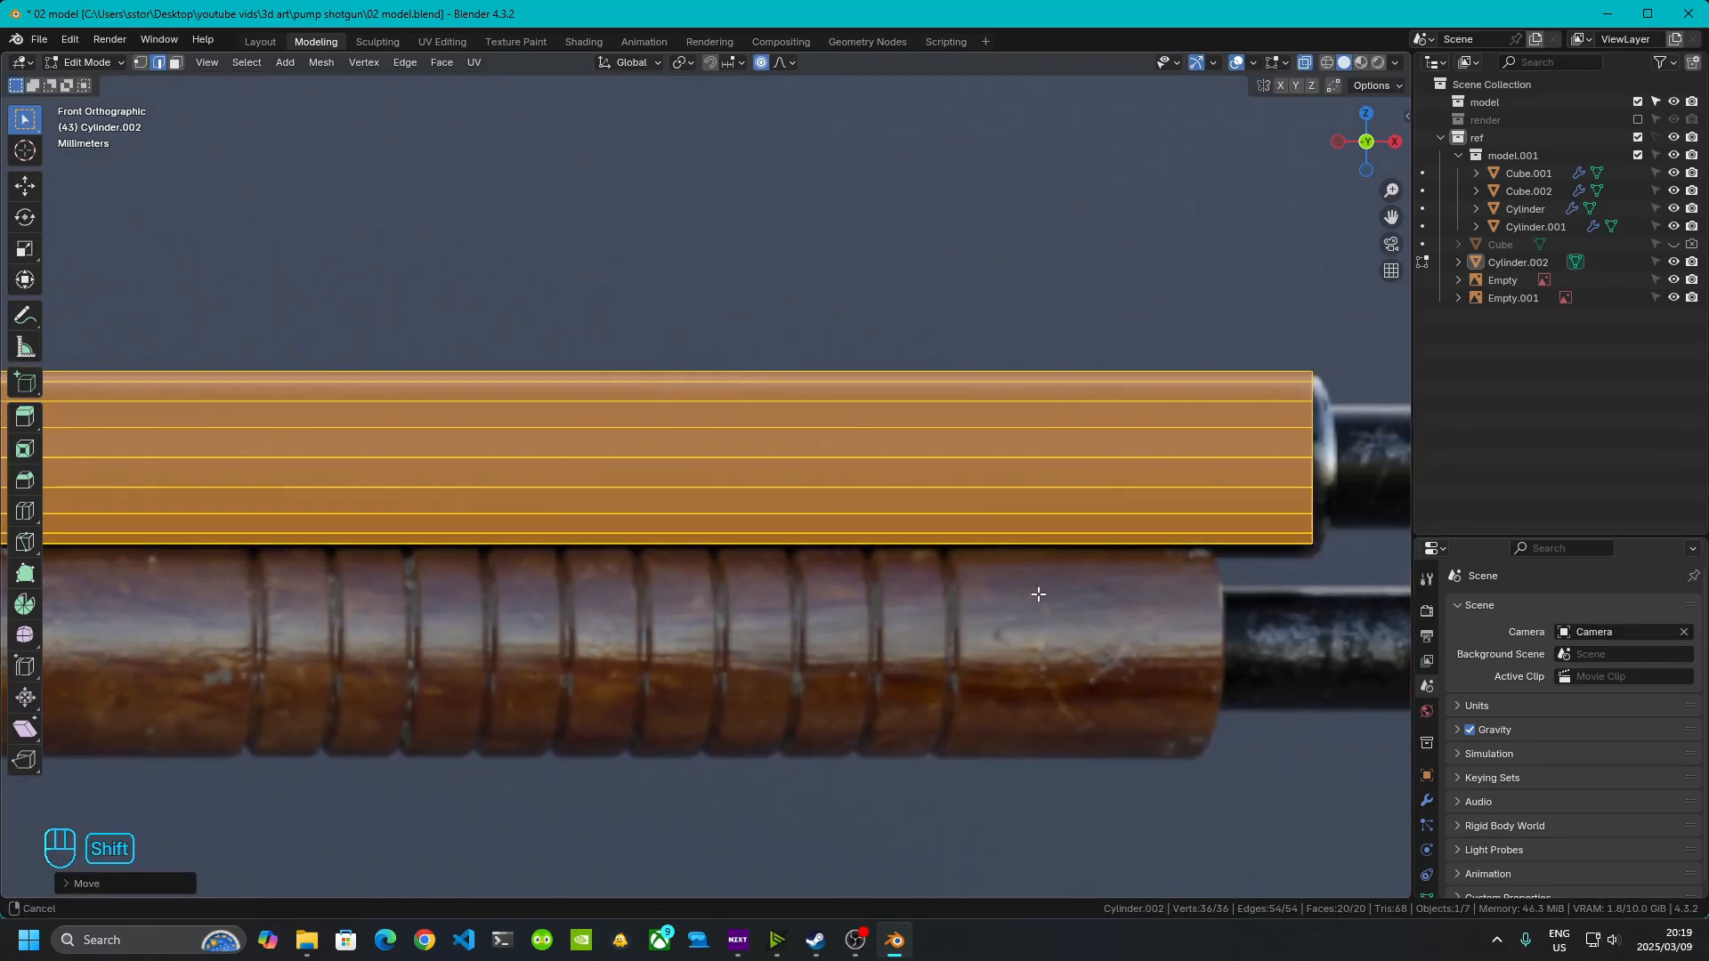
pyautogui.keyDown('shift'); pyautogui.moveTo(1039, 594); pyautogui.dragTo(581, 605, button='middle'); pyautogui.keyUp('shift')
pyautogui.keyDown('shift'); pyautogui.moveTo(946, 491); pyautogui.dragTo(839, 519, button='middle'); pyautogui.keyUp('shift')
pyautogui.scroll(2, 748, 524)
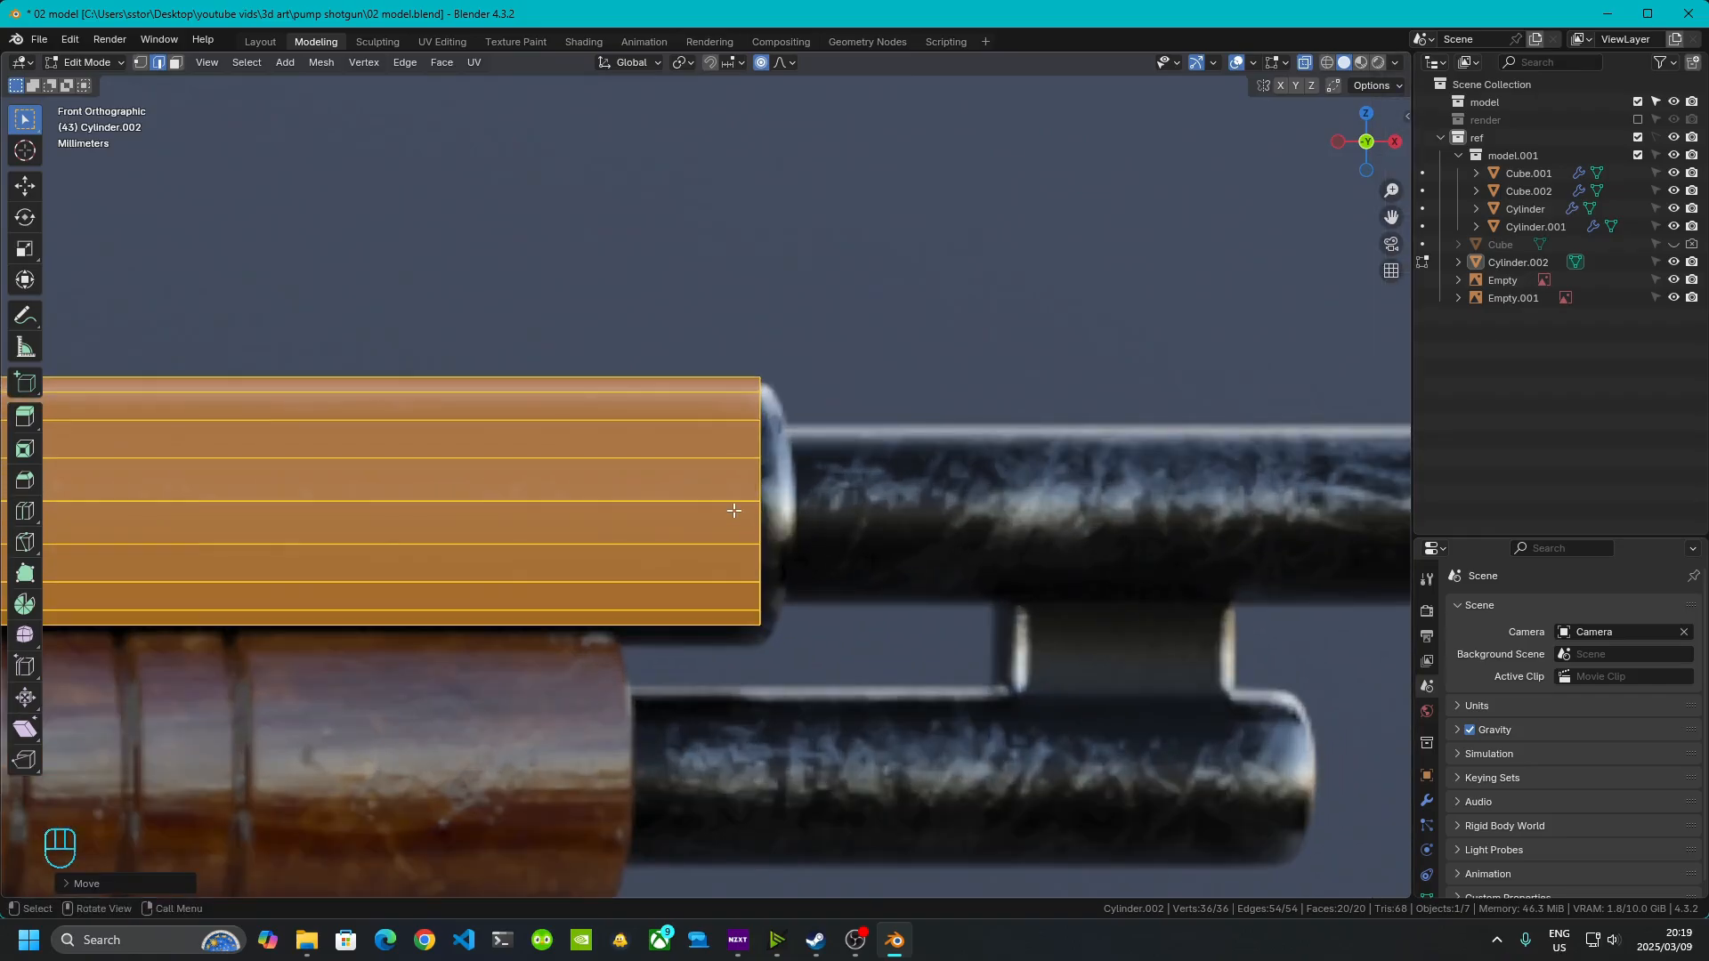
pyautogui.press('g')
pyautogui.press('z')
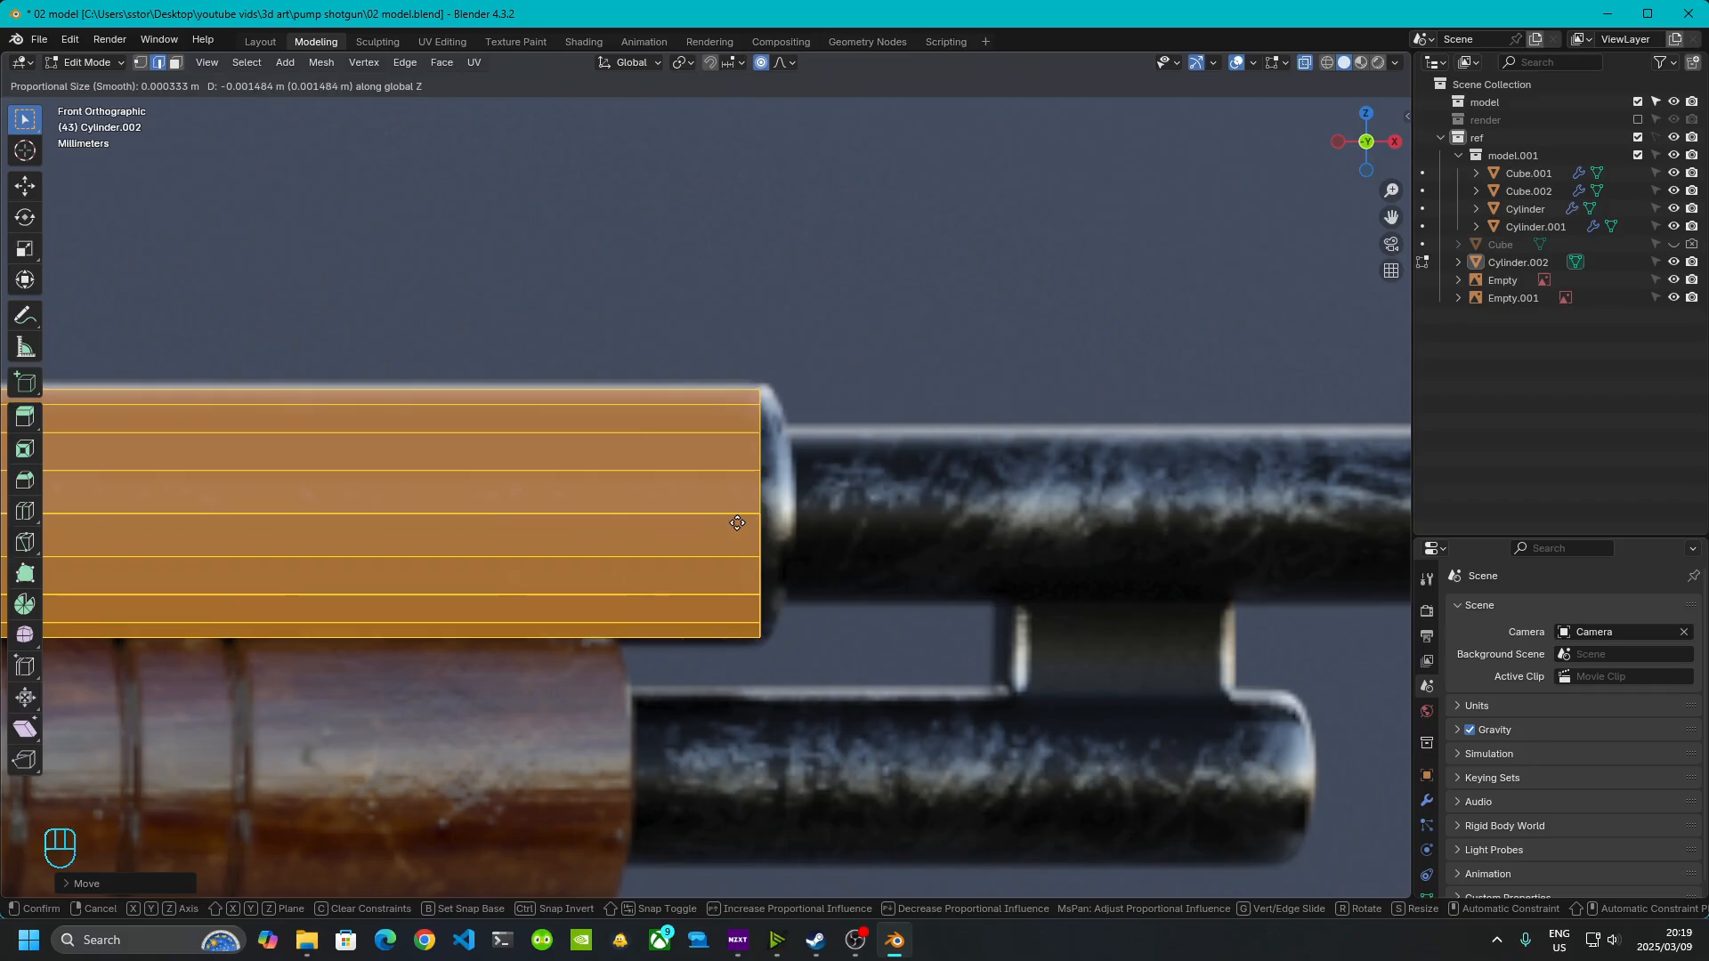
pyautogui.click(736, 522)
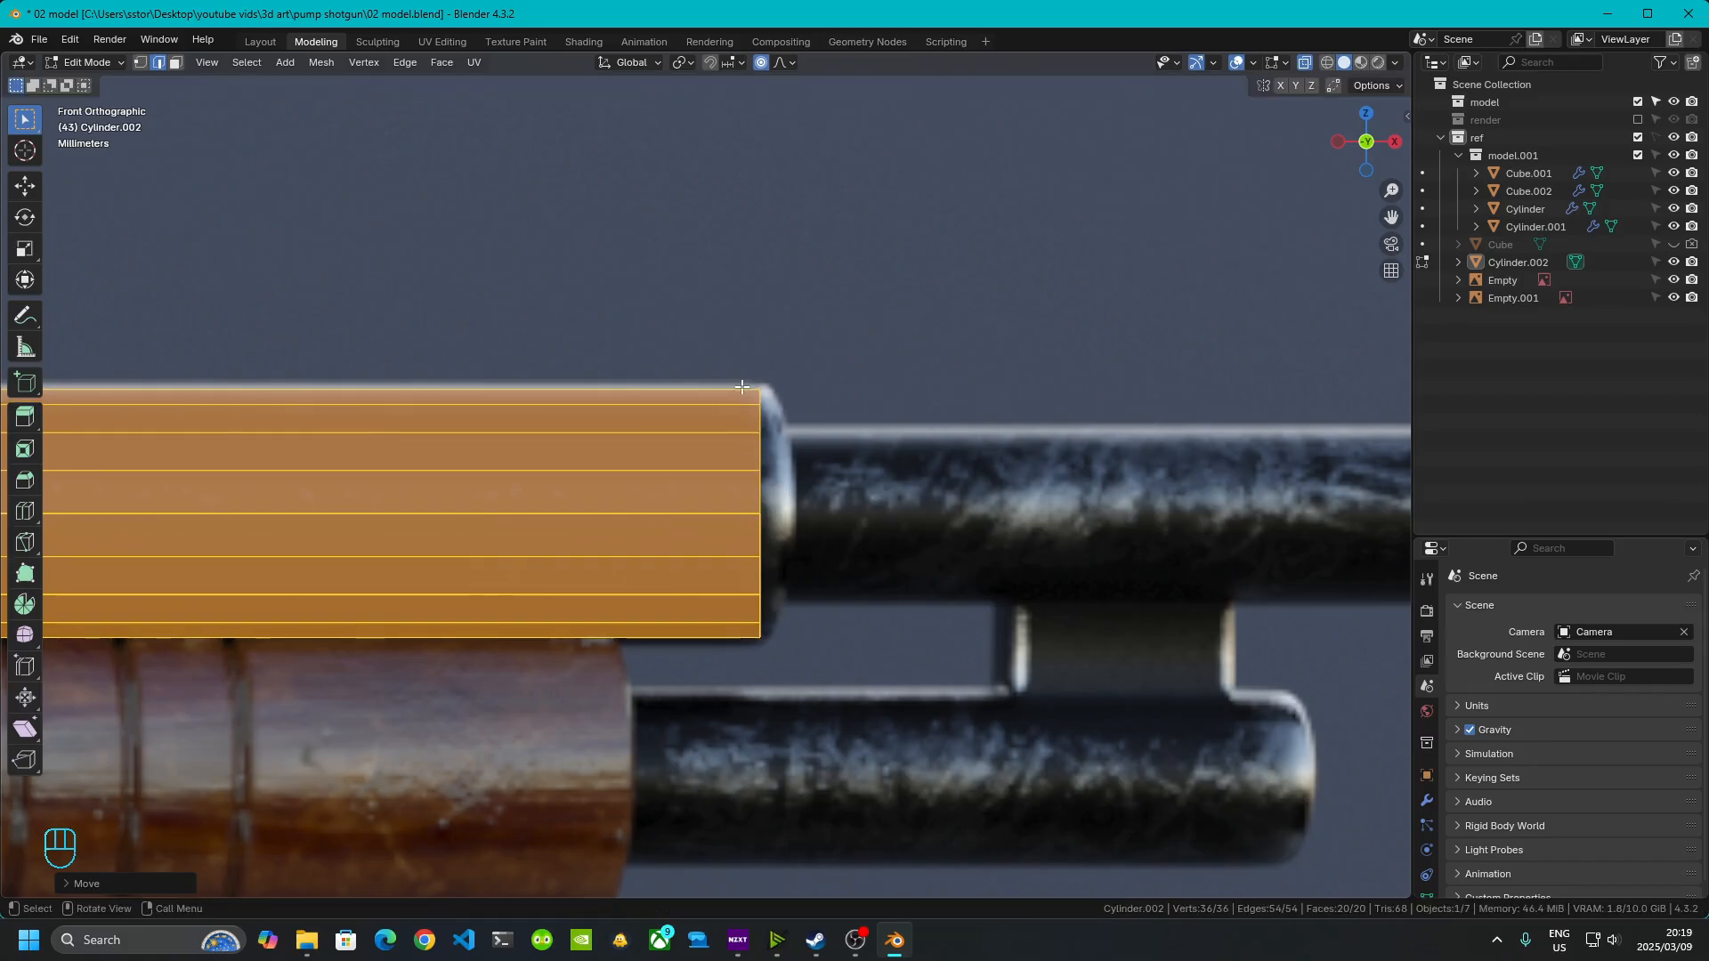
# - Select the end face at the thick barrel section's front and inset it by about 0.002 m
pyautogui.moveTo(657, 257); pyautogui.dragTo(939, 706)
pyautogui.moveTo(870, 576); pyautogui.dragTo(749, 602, button='middle')
pyautogui.scroll(-1, 804, 578)
pyautogui.scroll(-2, 630, 606)
pyautogui.scroll(2, 750, 602)
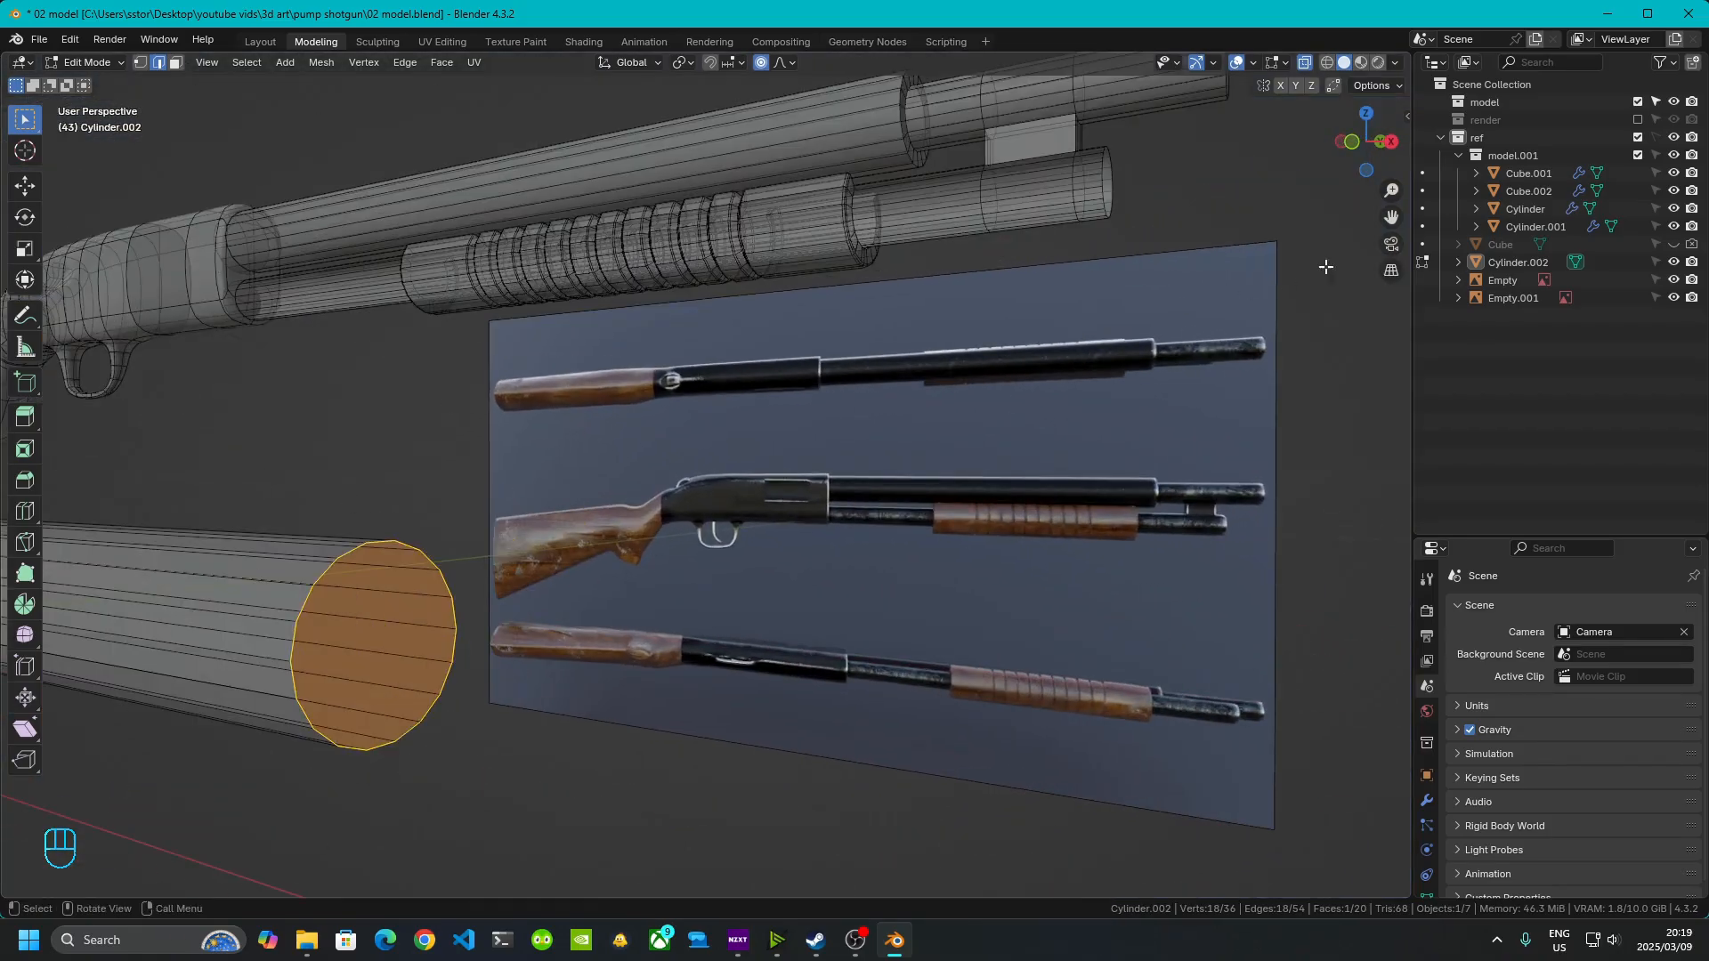
pyautogui.click(1352, 144)
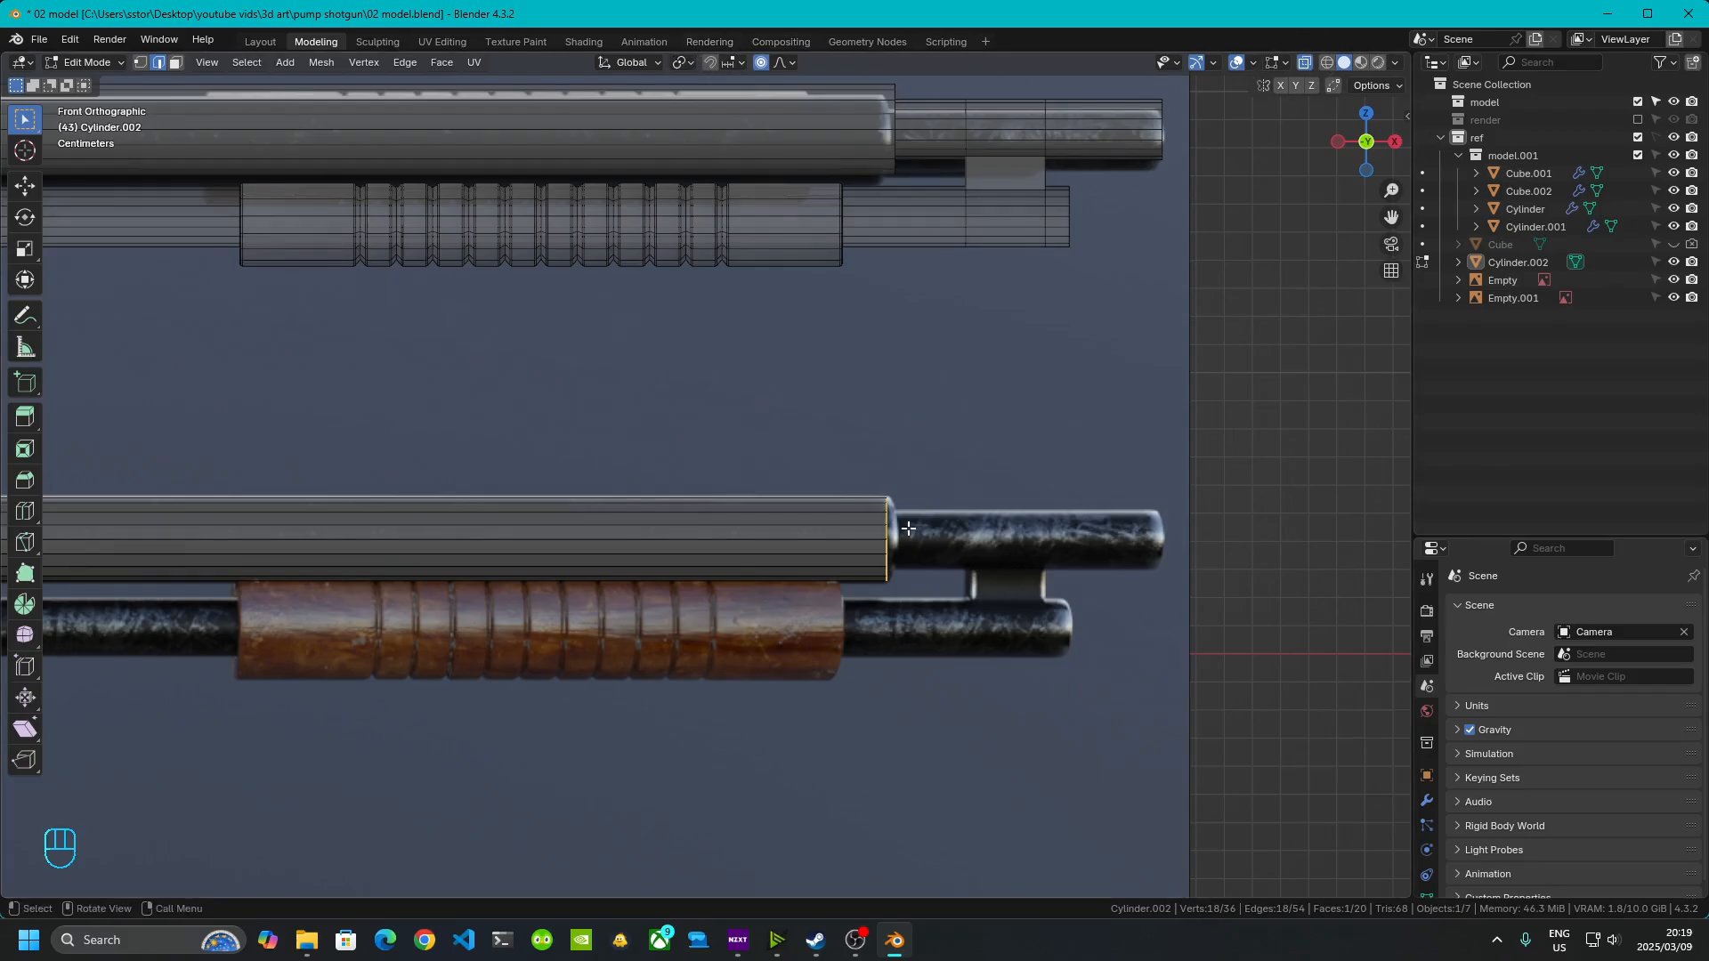
pyautogui.moveTo(1004, 598); pyautogui.dragTo(504, 446, button='middle')
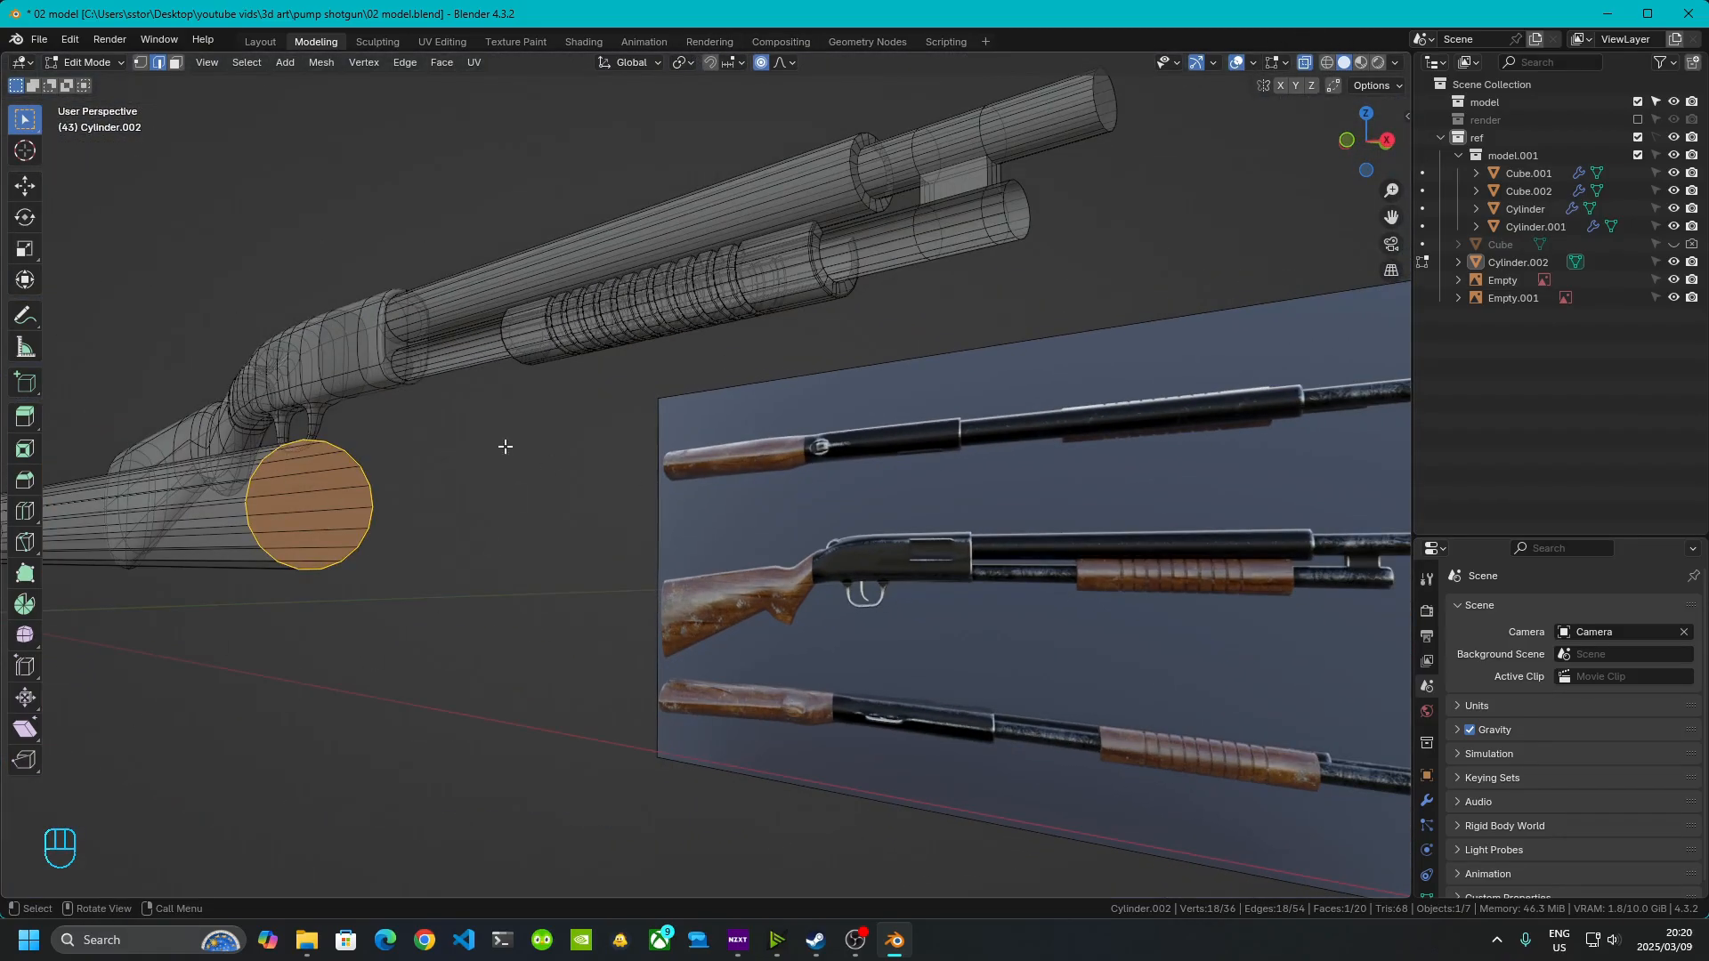
pyautogui.click(1349, 141)
pyautogui.scroll(4, 1000, 465)
pyautogui.keyDown('shift'); pyautogui.moveTo(999, 466); pyautogui.dragTo(542, 386, button='middle'); pyautogui.keyUp('shift')
pyautogui.scroll(3, 459, 448)
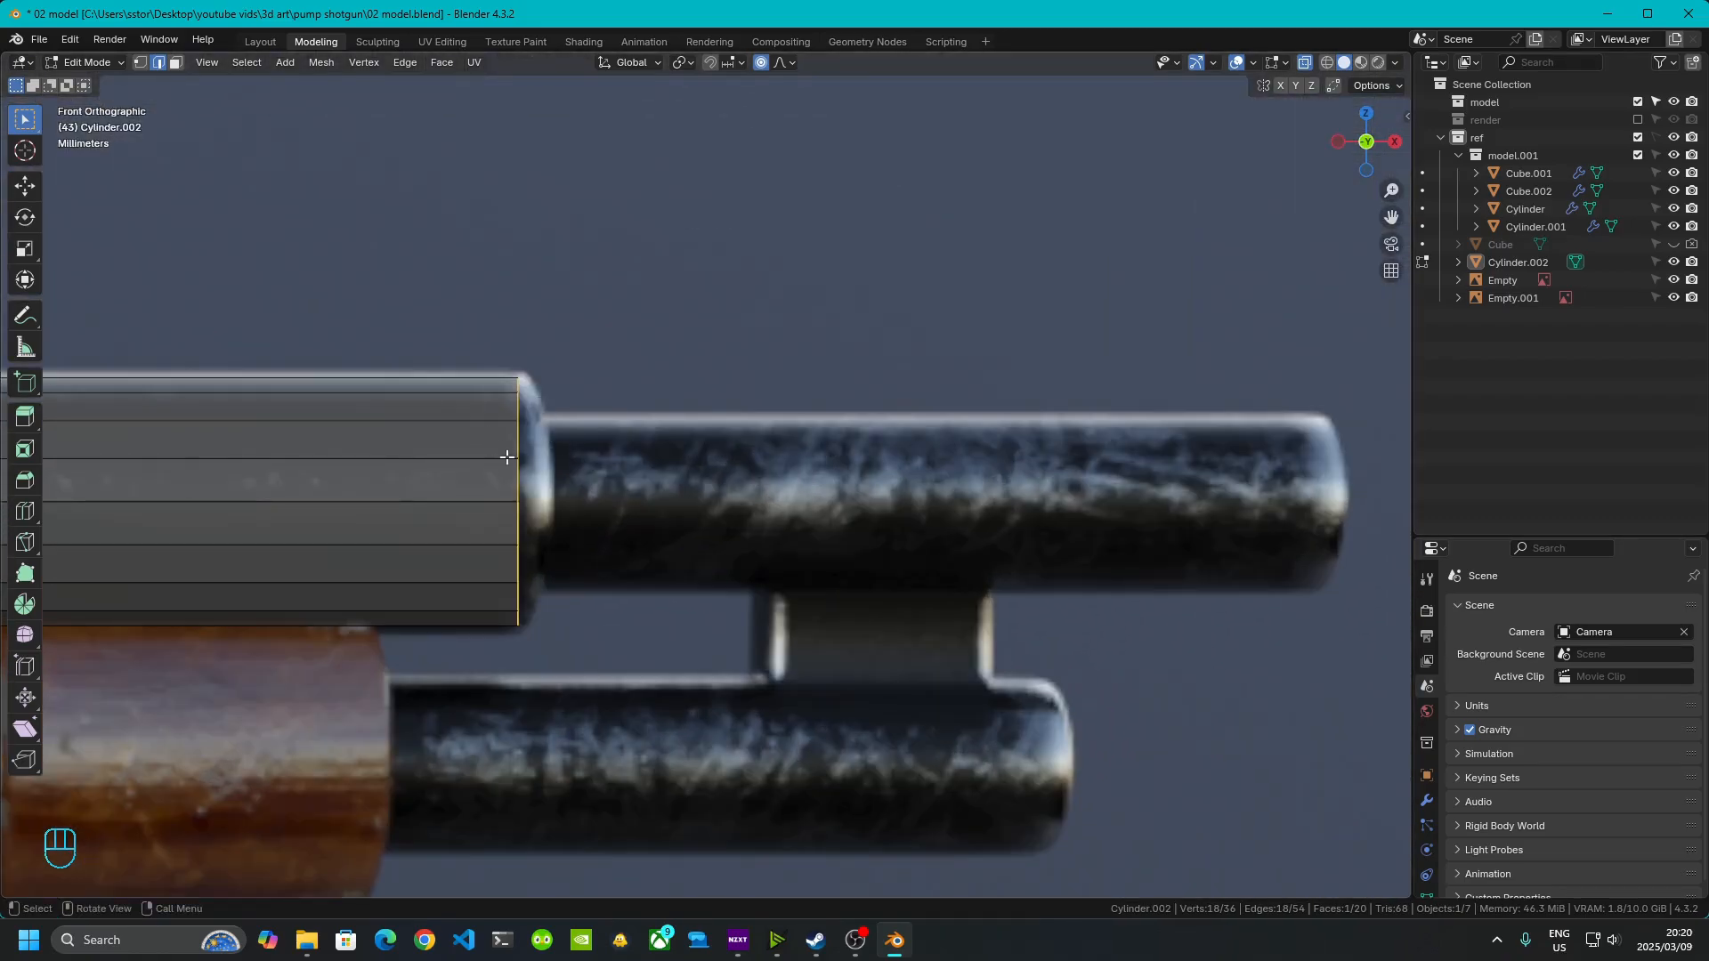
pyautogui.press('i')
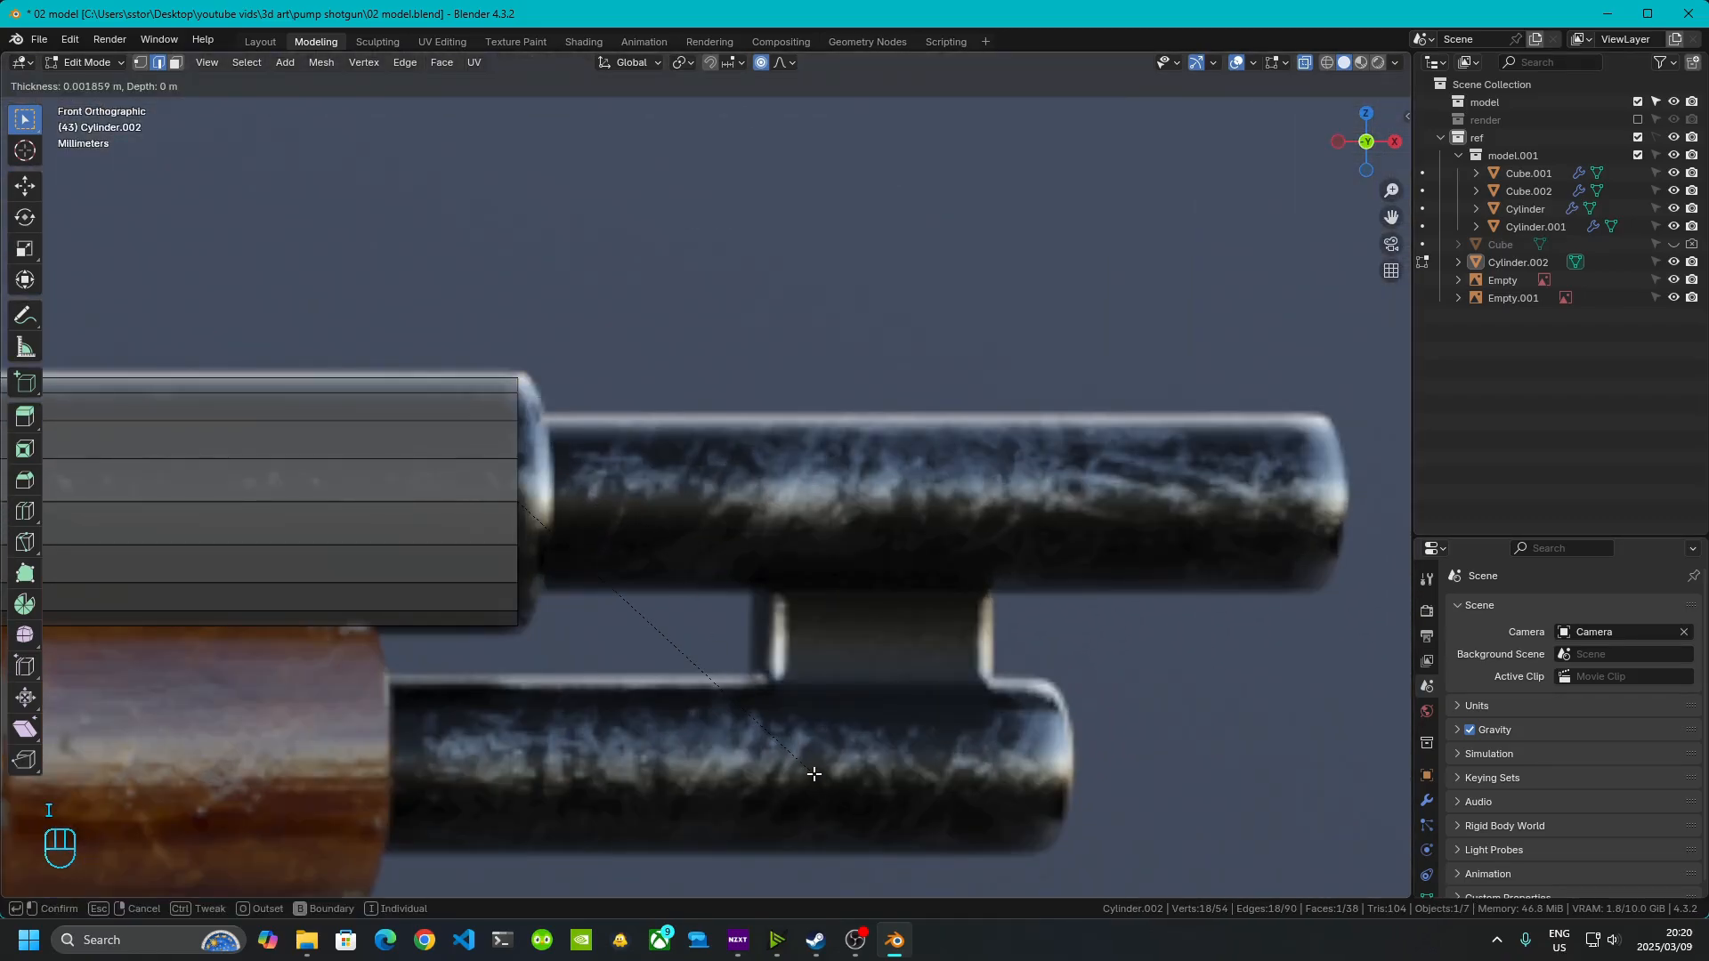
pyautogui.click(814, 773)
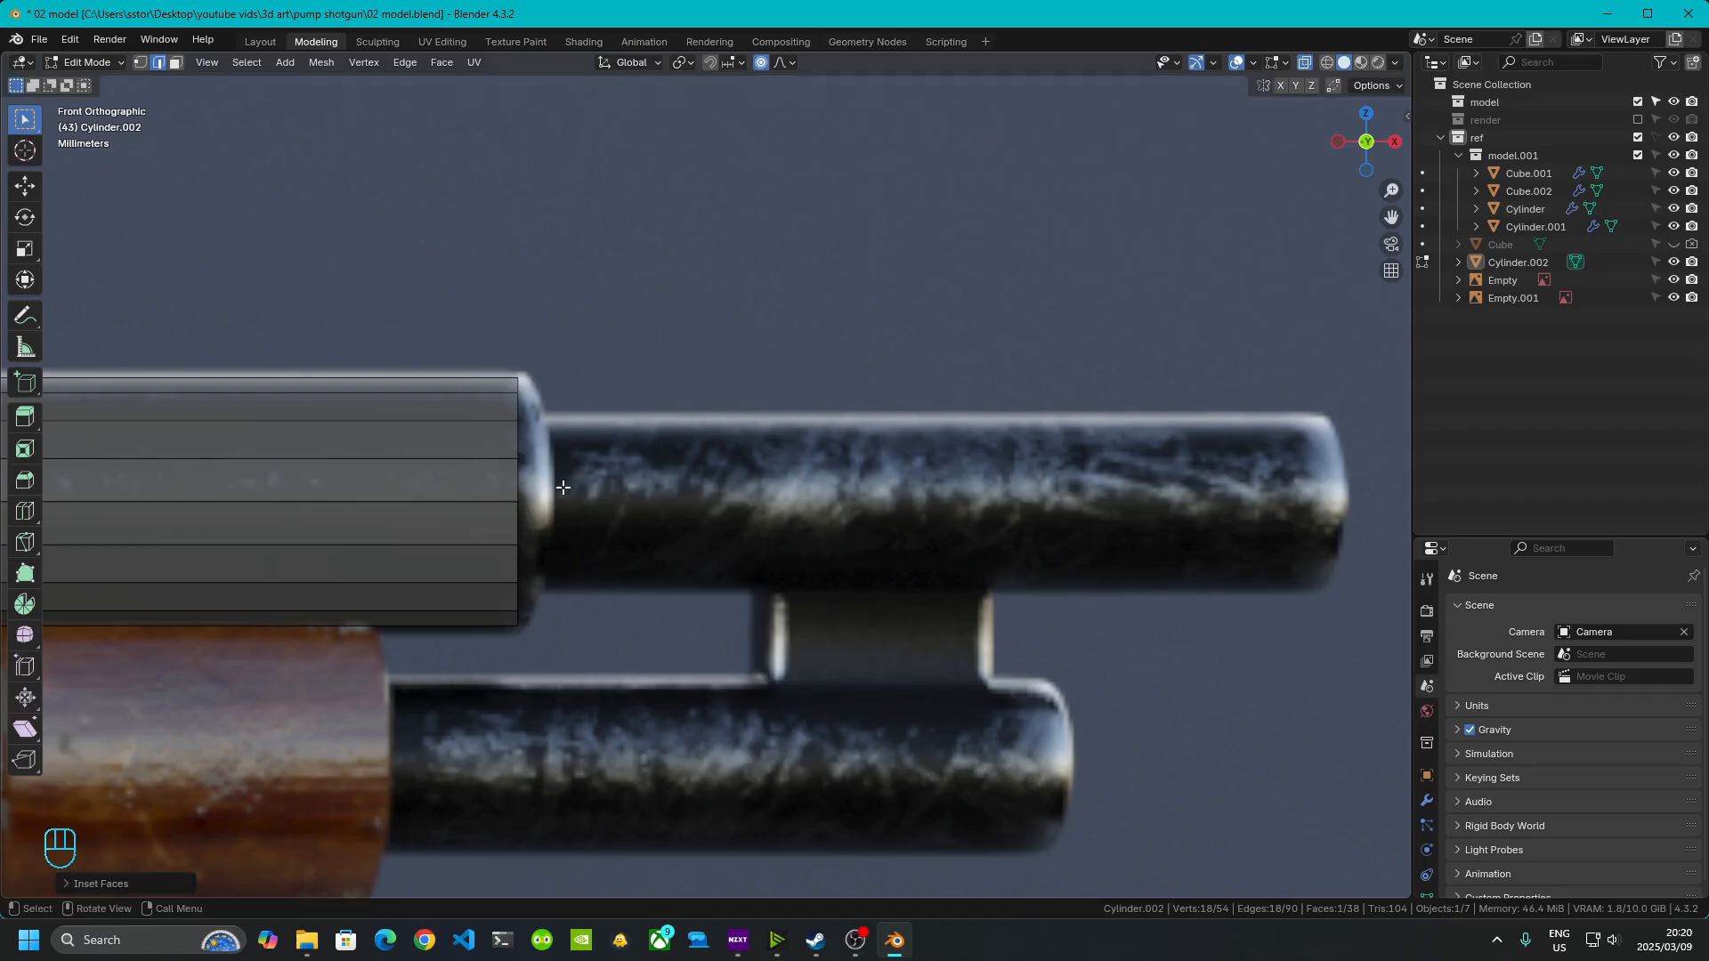
# - Extrude the inset face about 0.1 m to the reference muzzle and scale the new section, excluding X, to the thinner barrel's diameter
pyautogui.press('e')
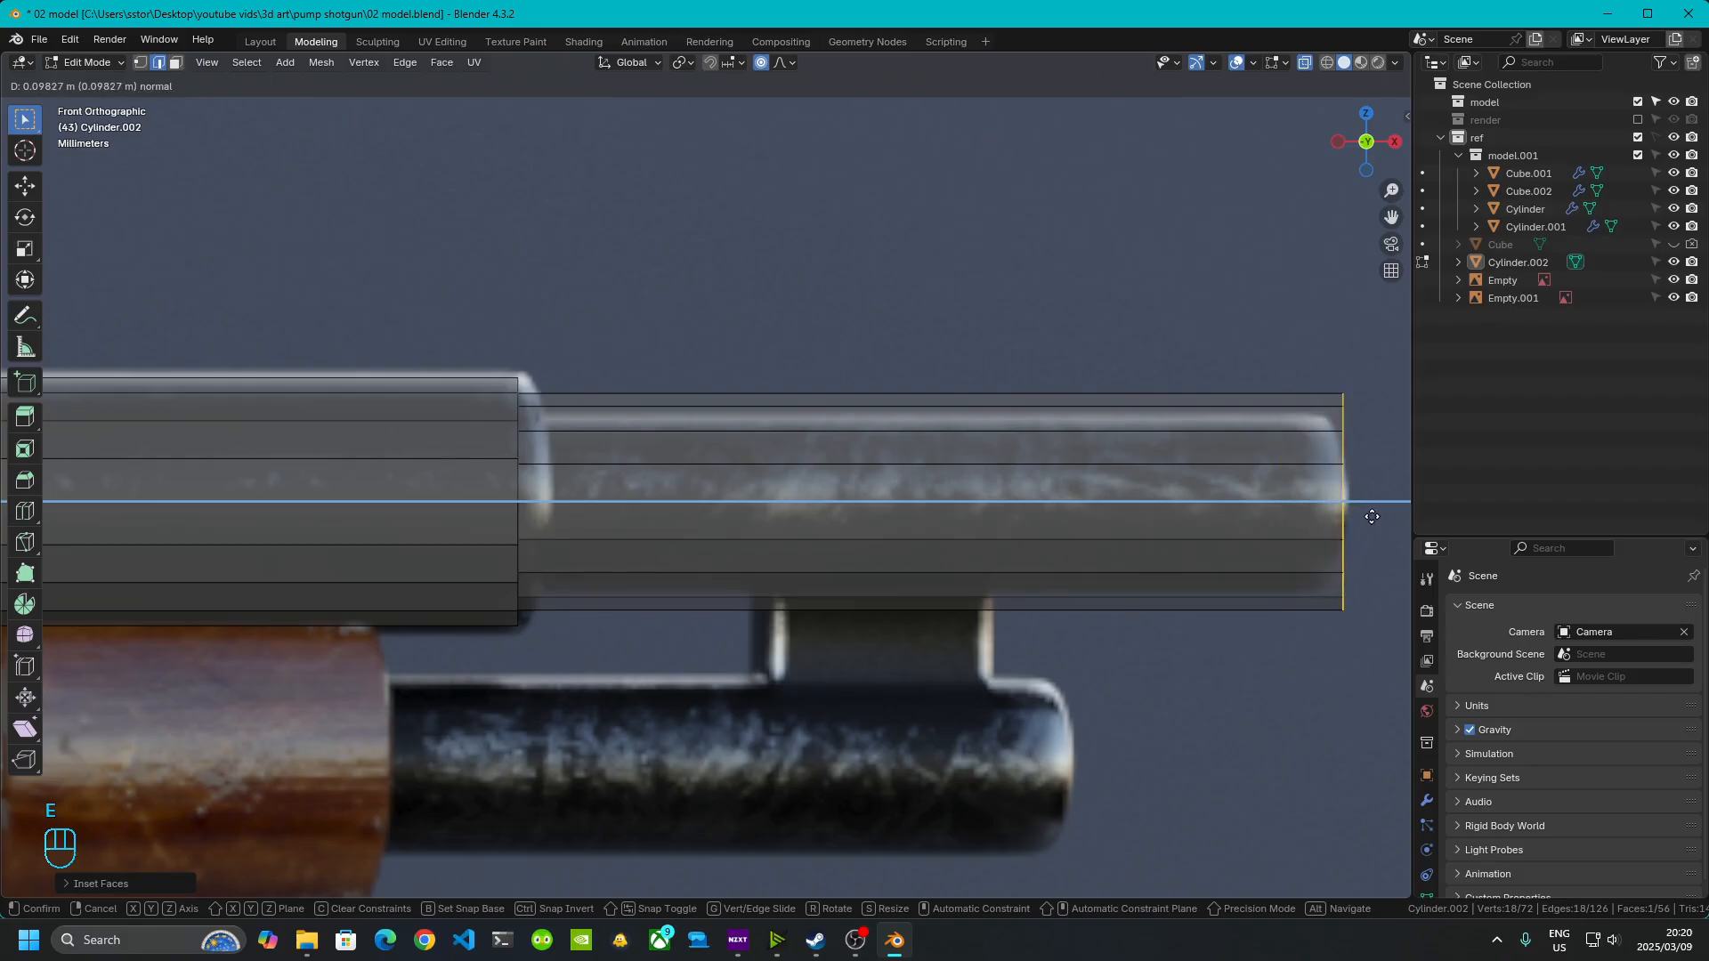
pyautogui.click(1375, 518)
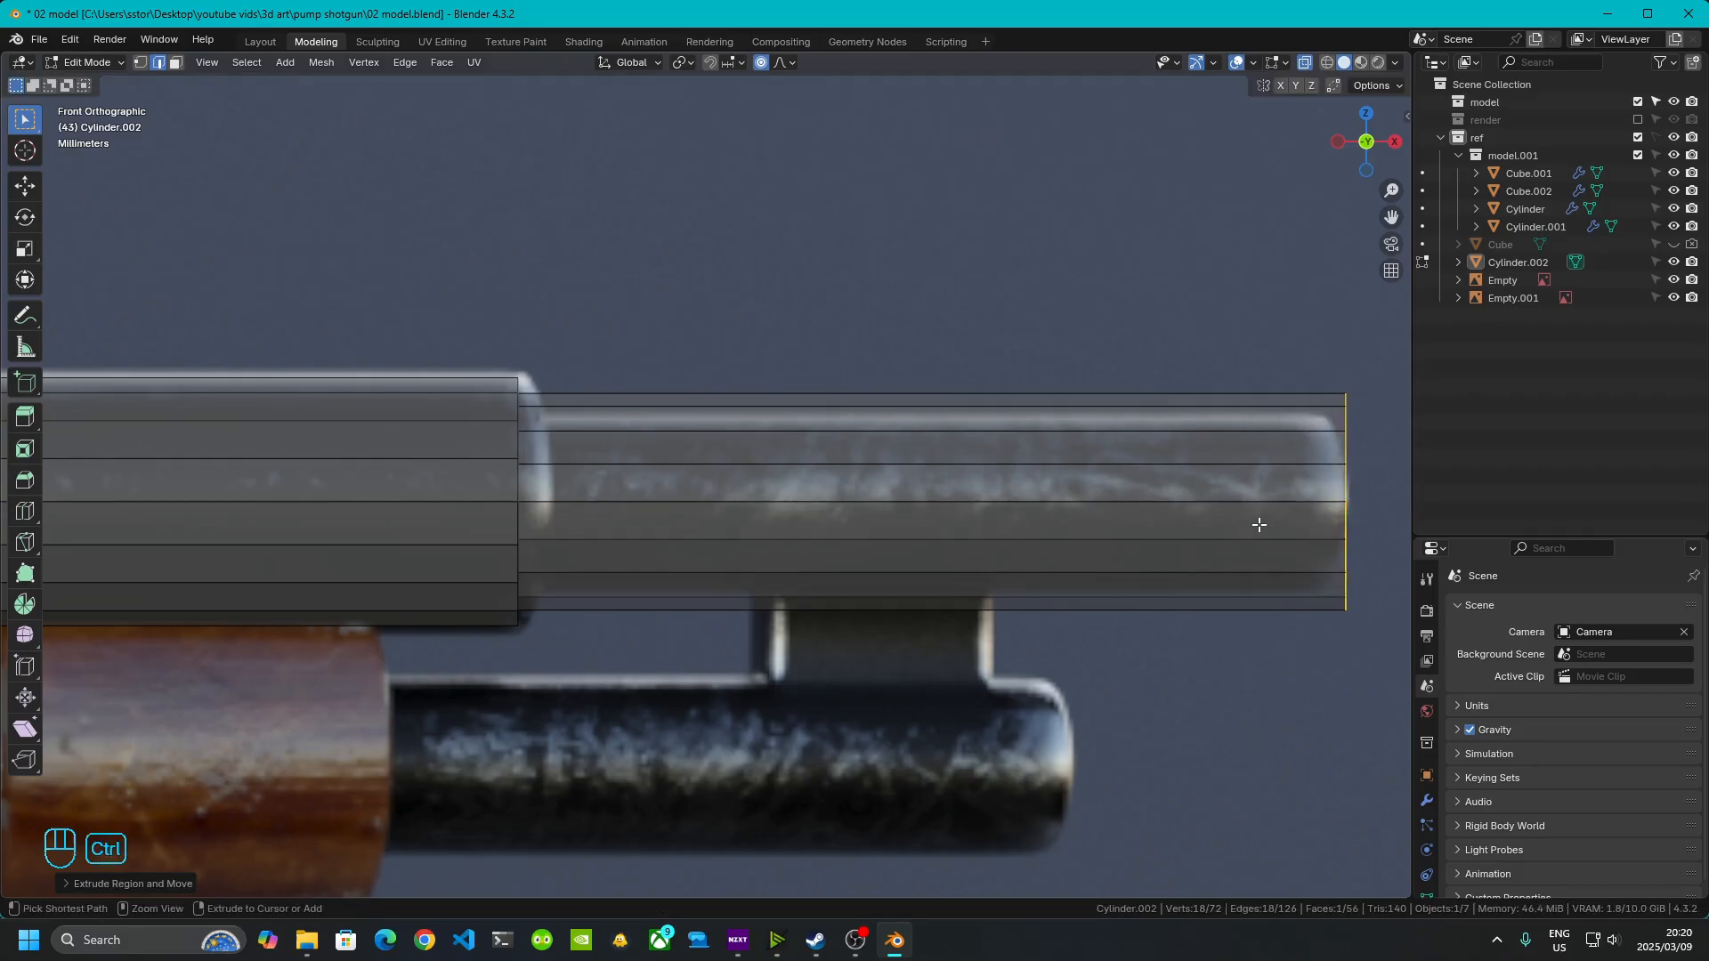
pyautogui.press('ctrl+KP_Add')
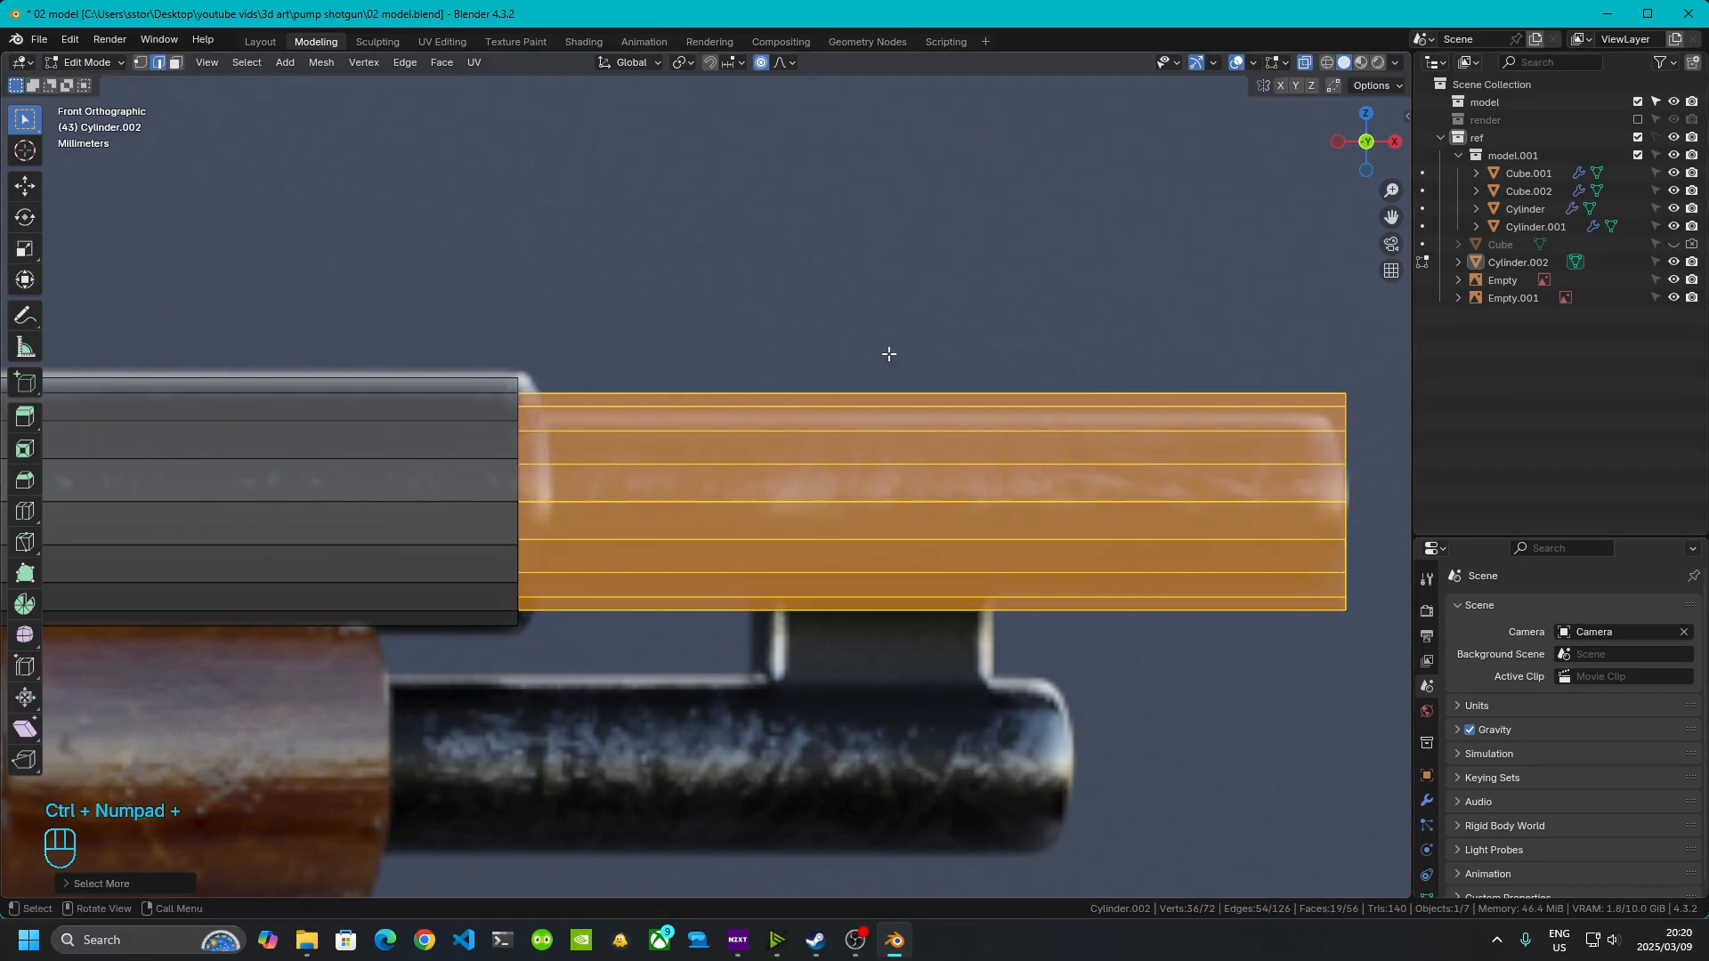
pyautogui.press('s')
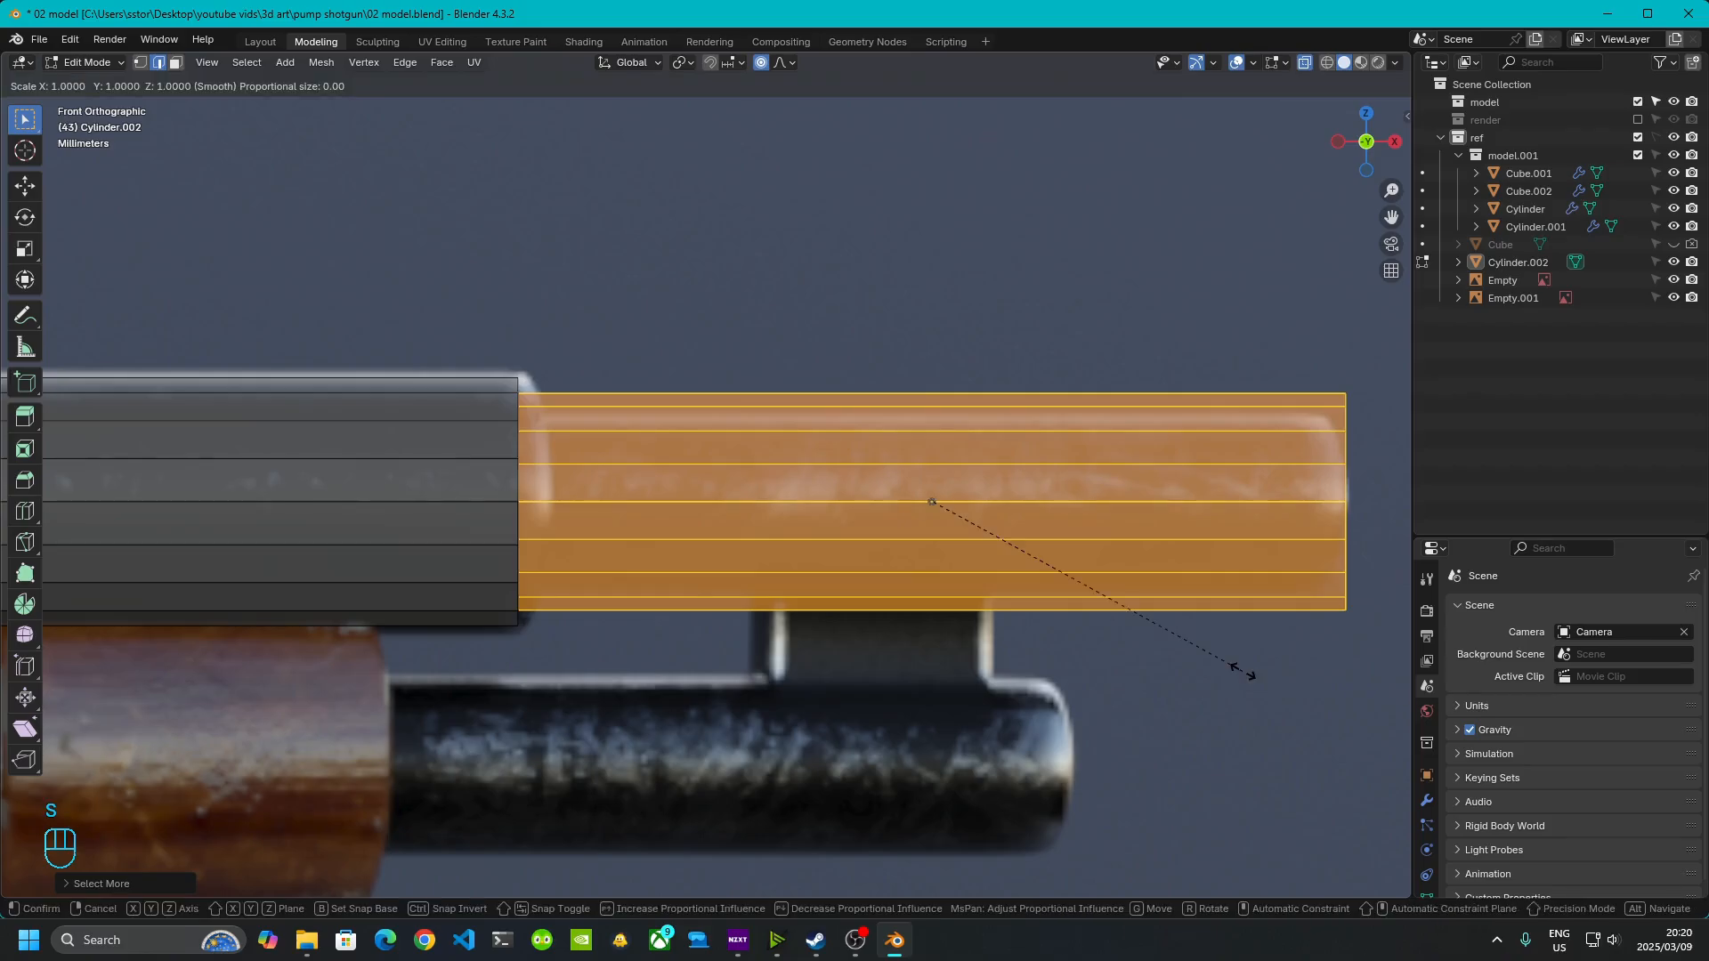
pyautogui.press('shift')
pyautogui.hotkey('shift', 'x')
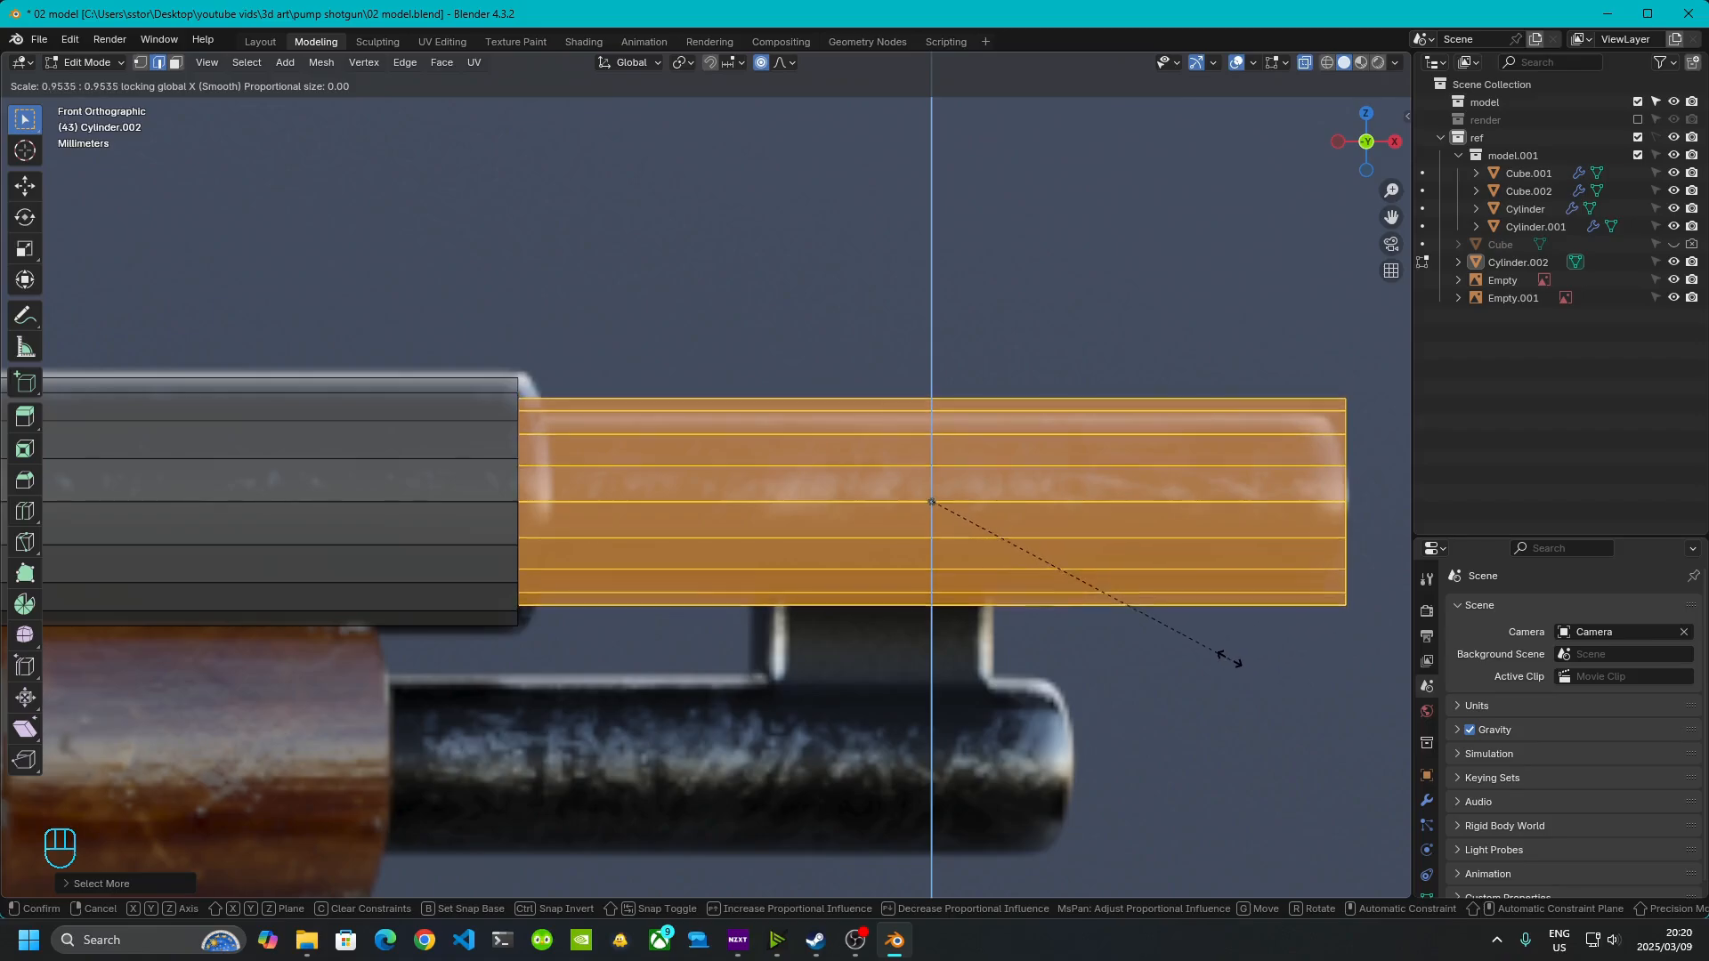
pyautogui.click(1200, 623)
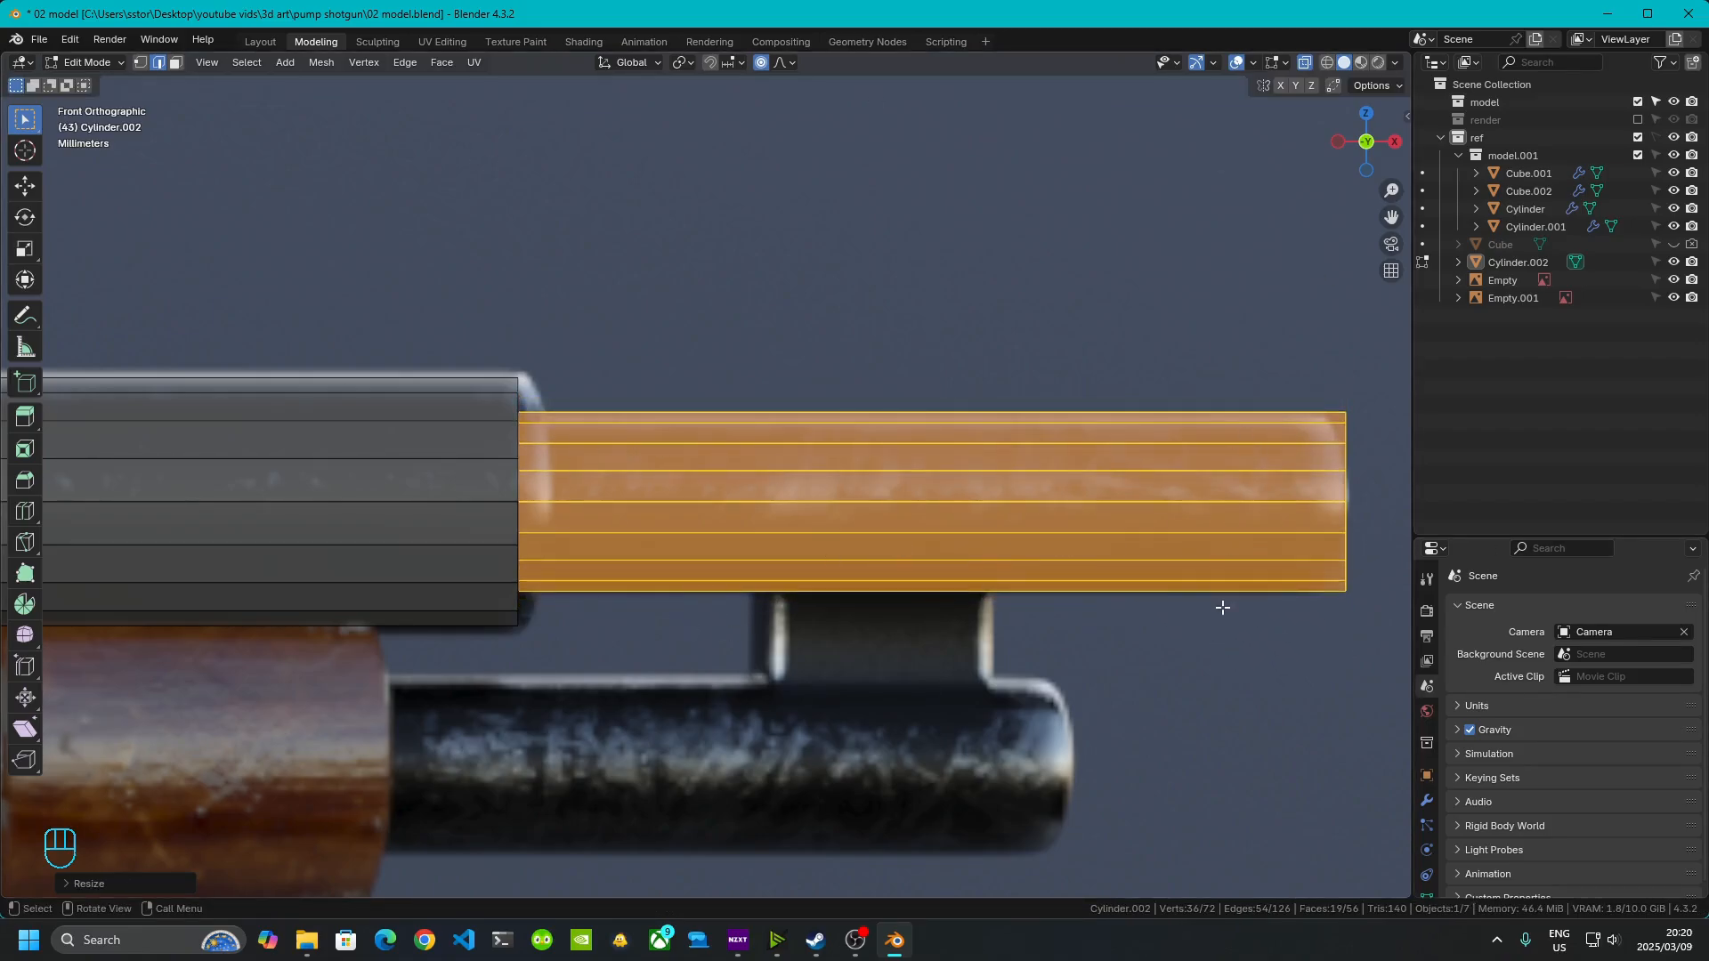
# - Duplicate the muzzle's end face and place the copy at the front end of the magazine tube below the barrel
pyautogui.keyDown('shift'); pyautogui.moveTo(1335, 633); pyautogui.dragTo(1101, 566, button='middle'); pyautogui.keyUp('shift')
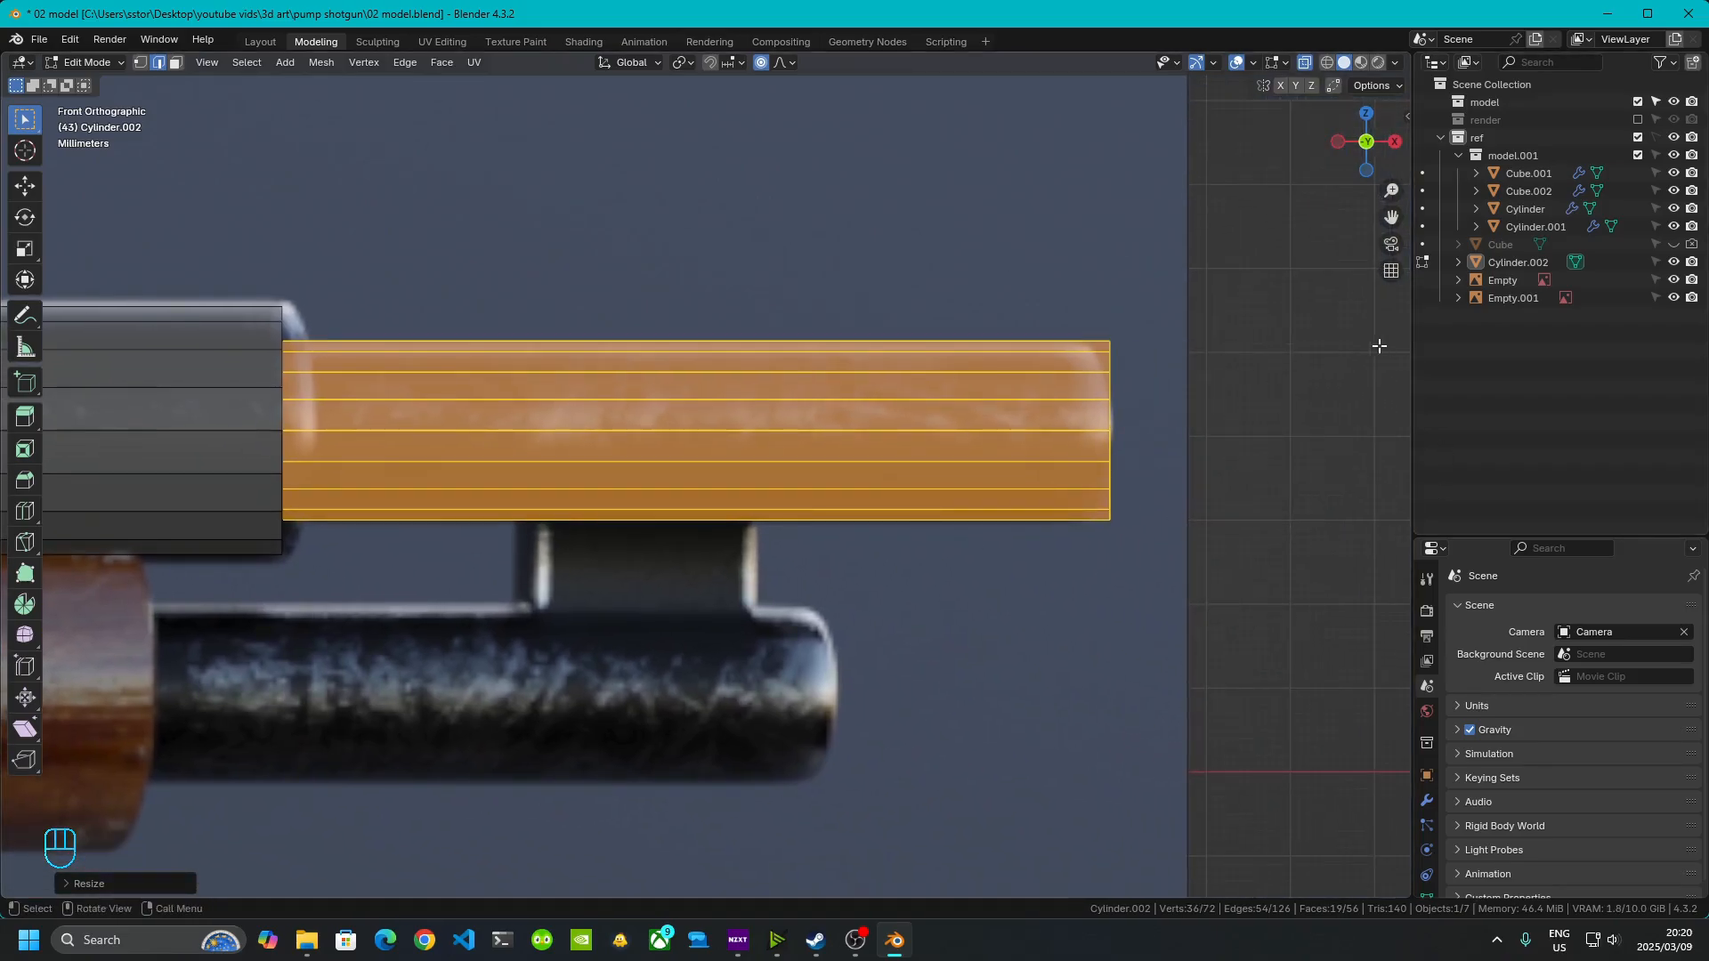
pyautogui.click(1282, 468)
pyautogui.moveTo(1060, 324); pyautogui.dragTo(1301, 766)
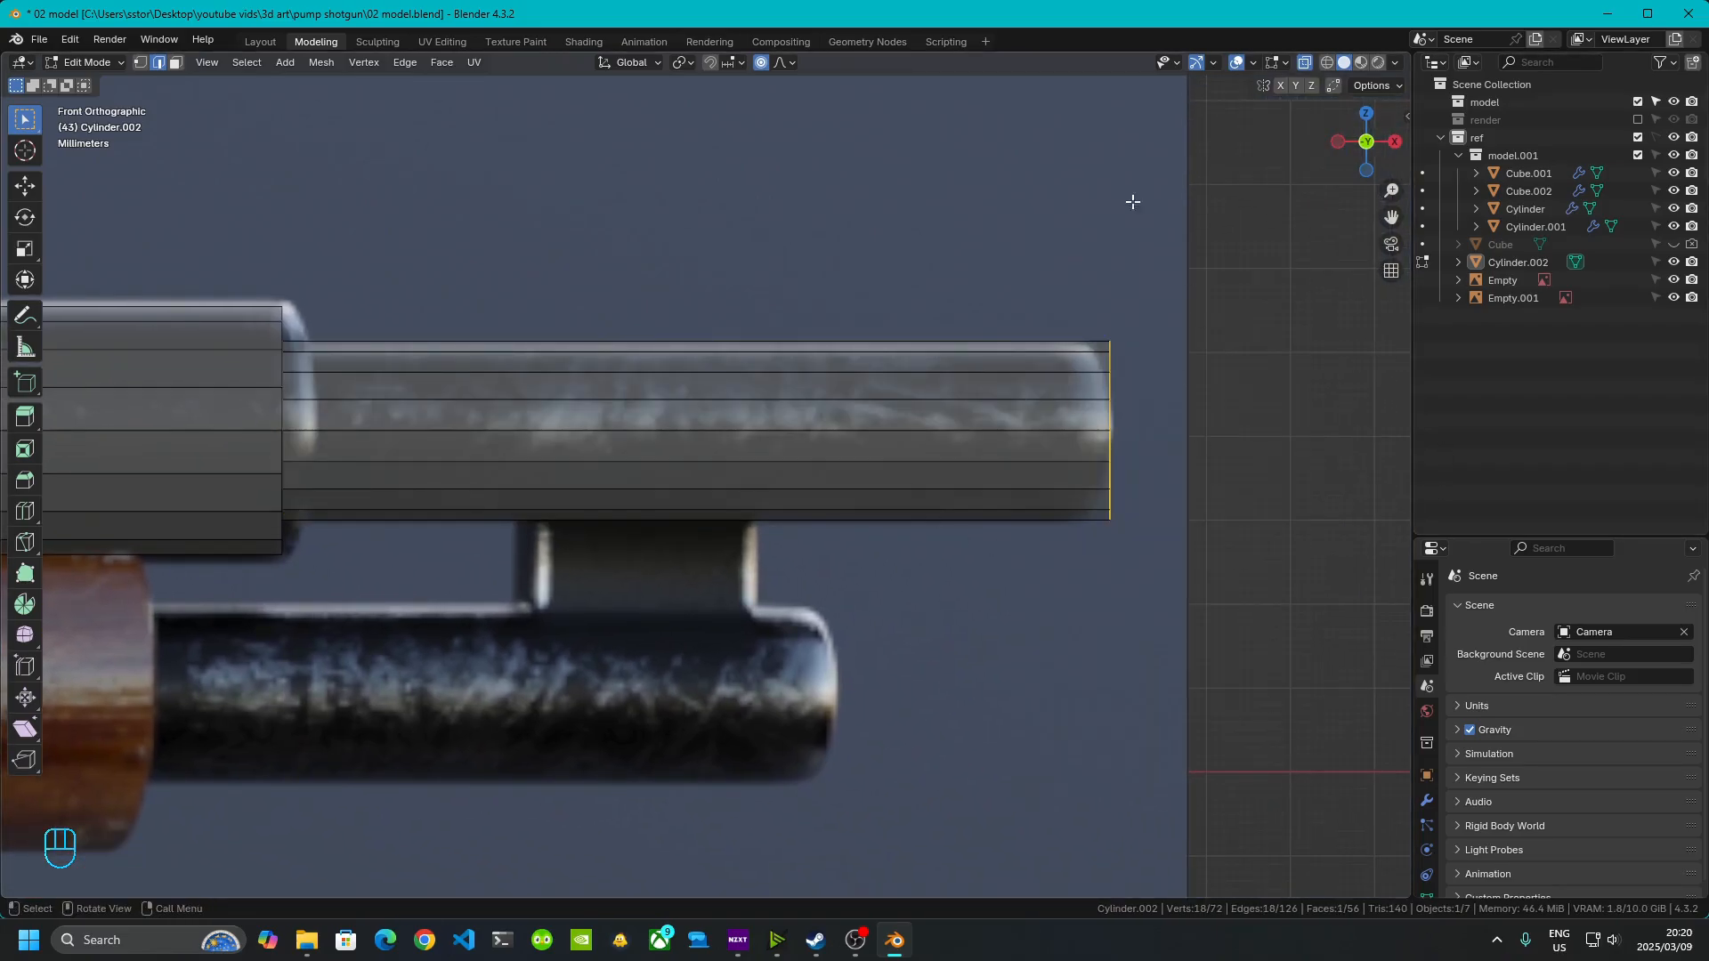
pyautogui.keyDown('shift'); pyautogui.moveTo(1133, 516); pyautogui.dragTo(1256, 486, button='middle'); pyautogui.keyUp('shift')
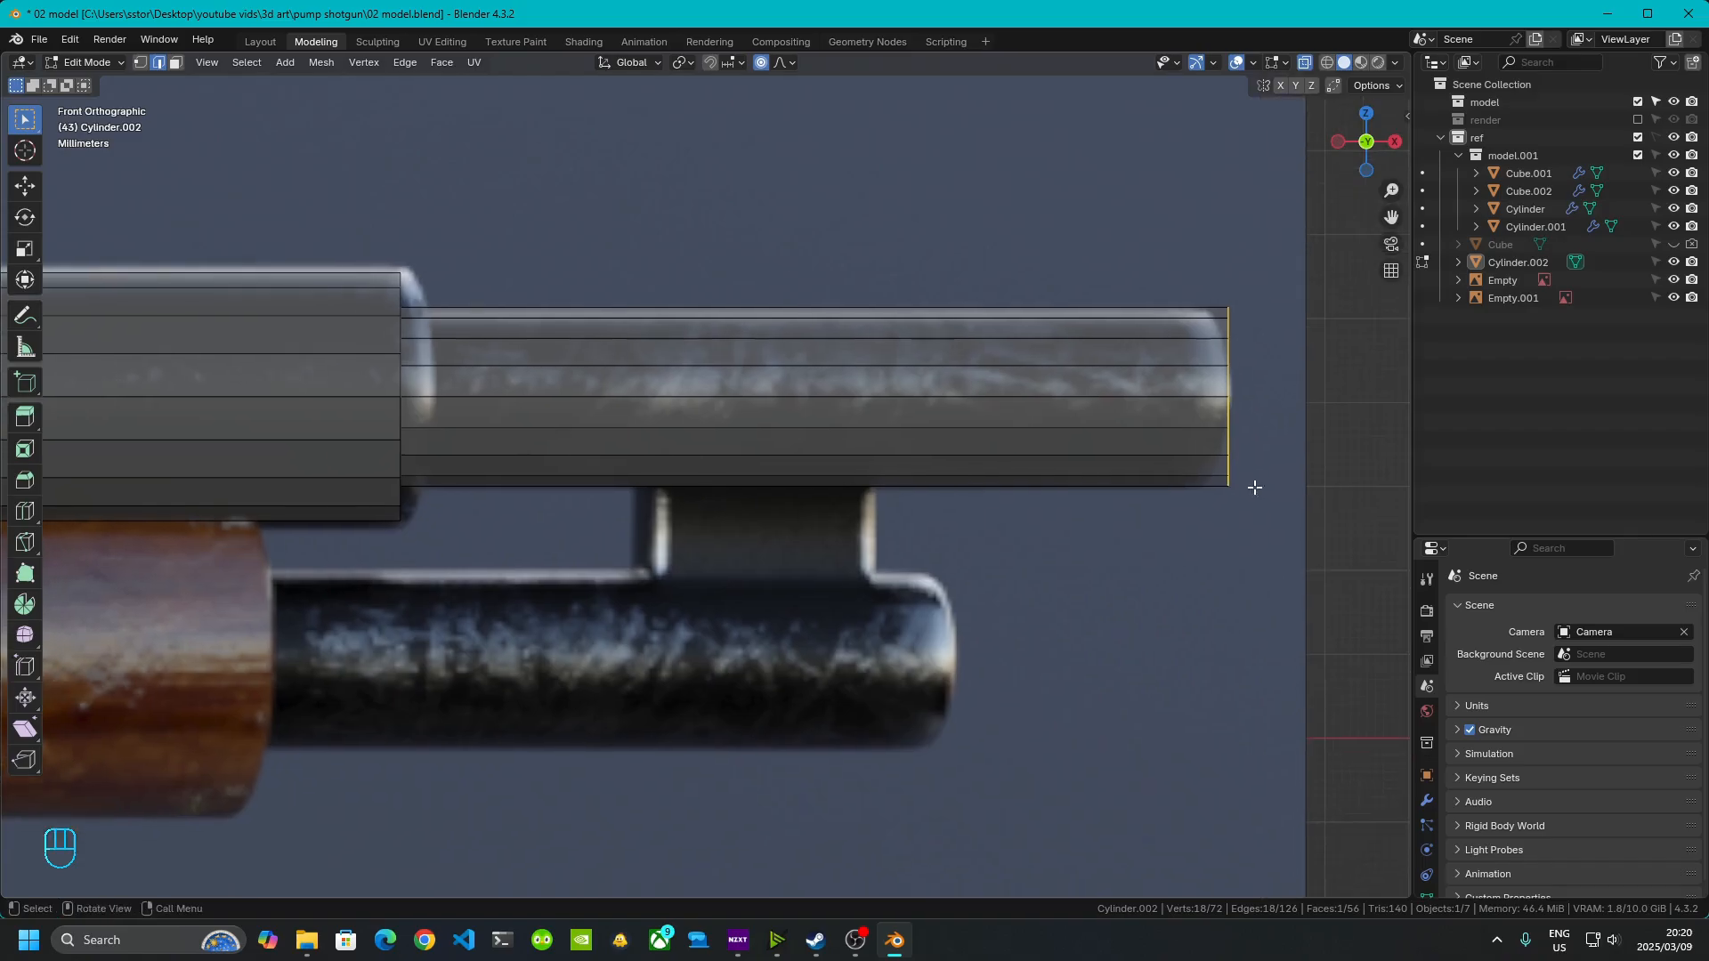
pyautogui.hotkey('shift', 'd')
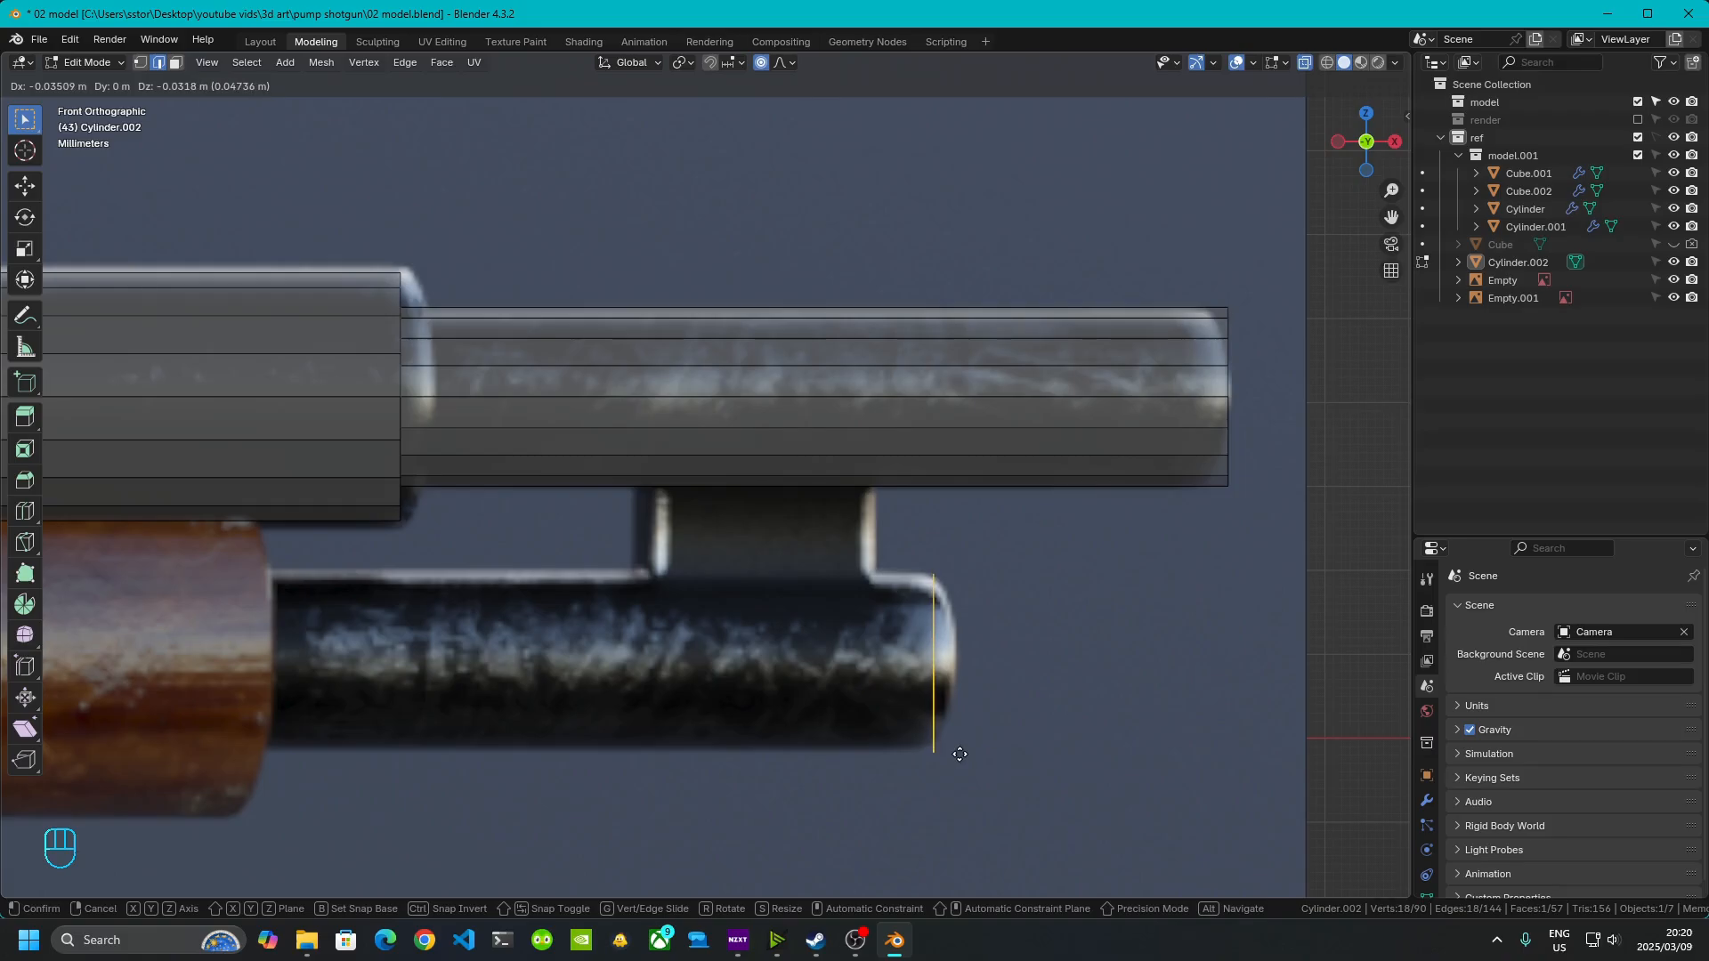
pyautogui.click(952, 747)
# - Extrude the duplicated face about 0.42 m backward to the receiver's front edge to form the magazine tube
pyautogui.scroll(-4, 1190, 729)
pyautogui.scroll(-6, 1170, 677)
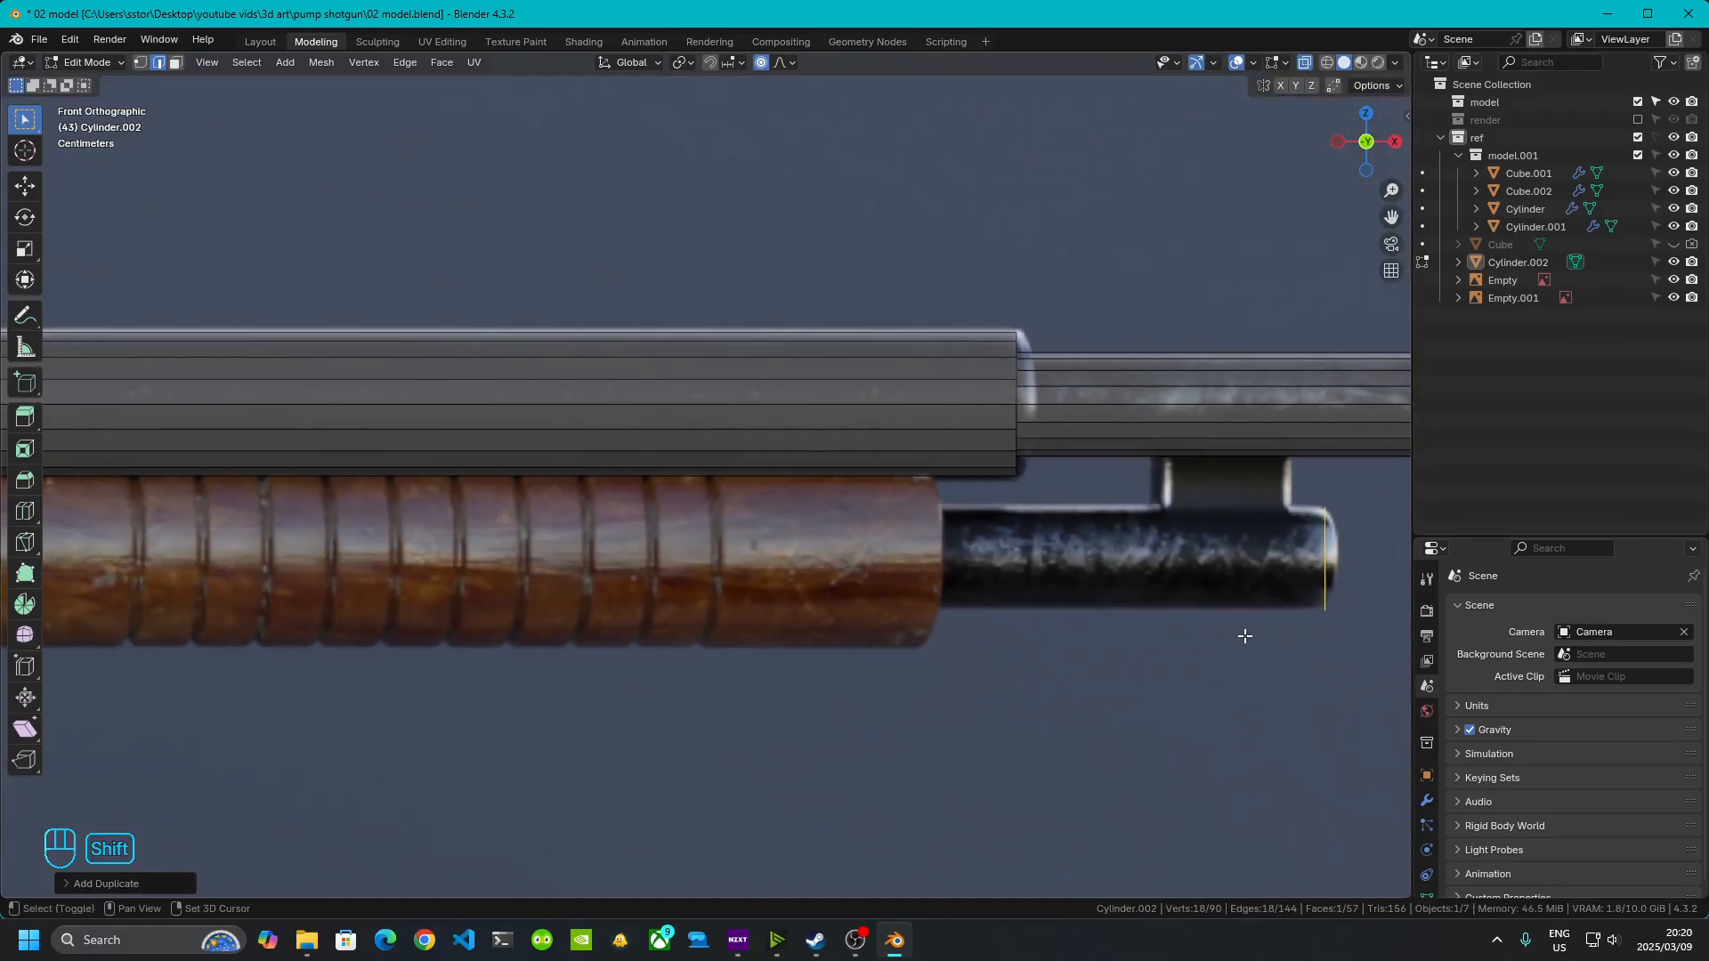
pyautogui.press('e')
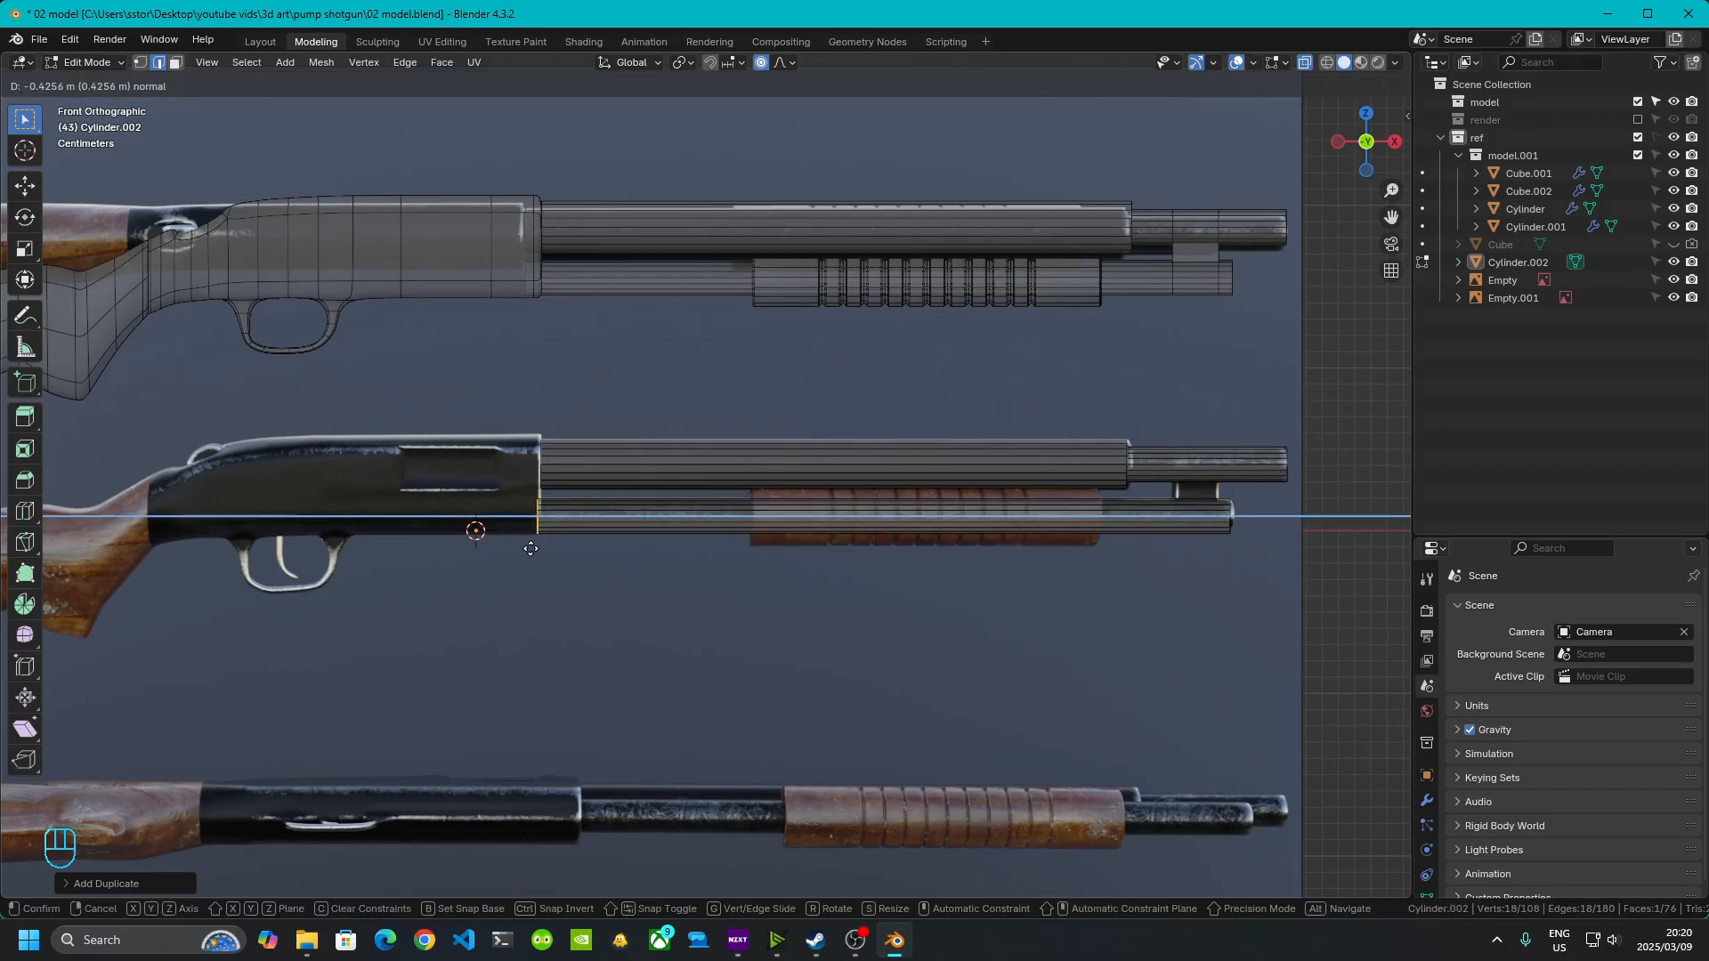
pyautogui.click(534, 544)
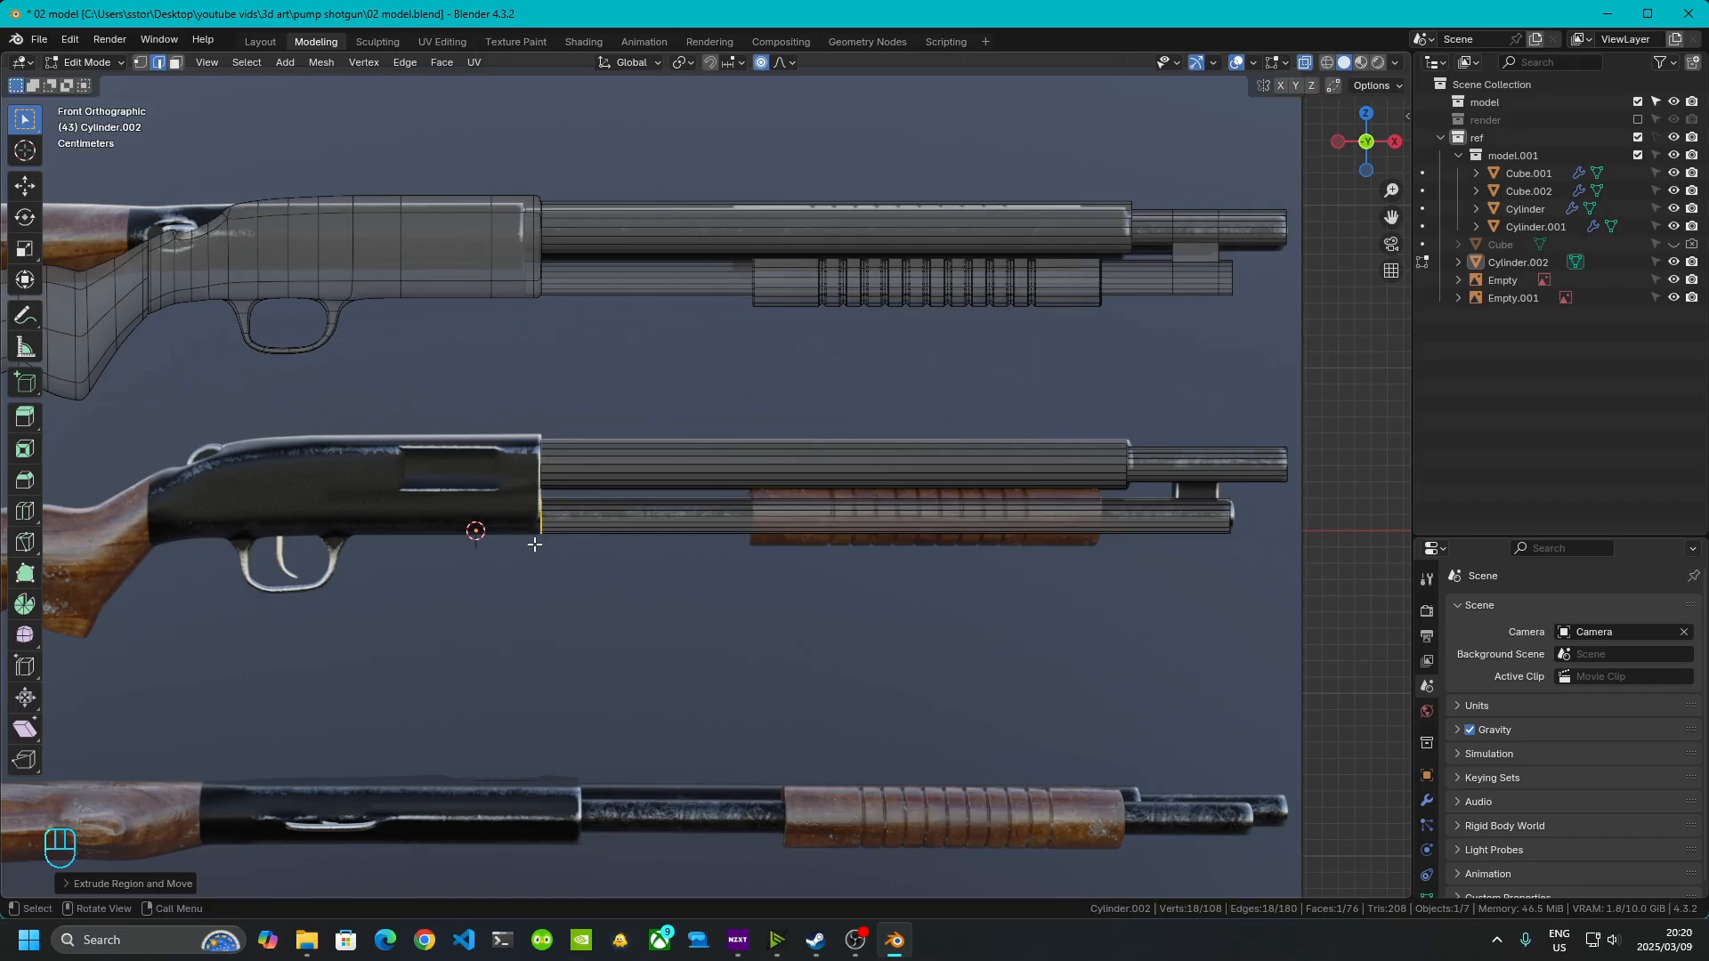
# - Move the magazine tube's front end forward along X to match the tube's tip in the reference image
pyautogui.scroll(4, 629, 557)
pyautogui.keyDown('shift'); pyautogui.moveTo(398, 601); pyautogui.dragTo(686, 591, button='middle'); pyautogui.keyUp('shift')
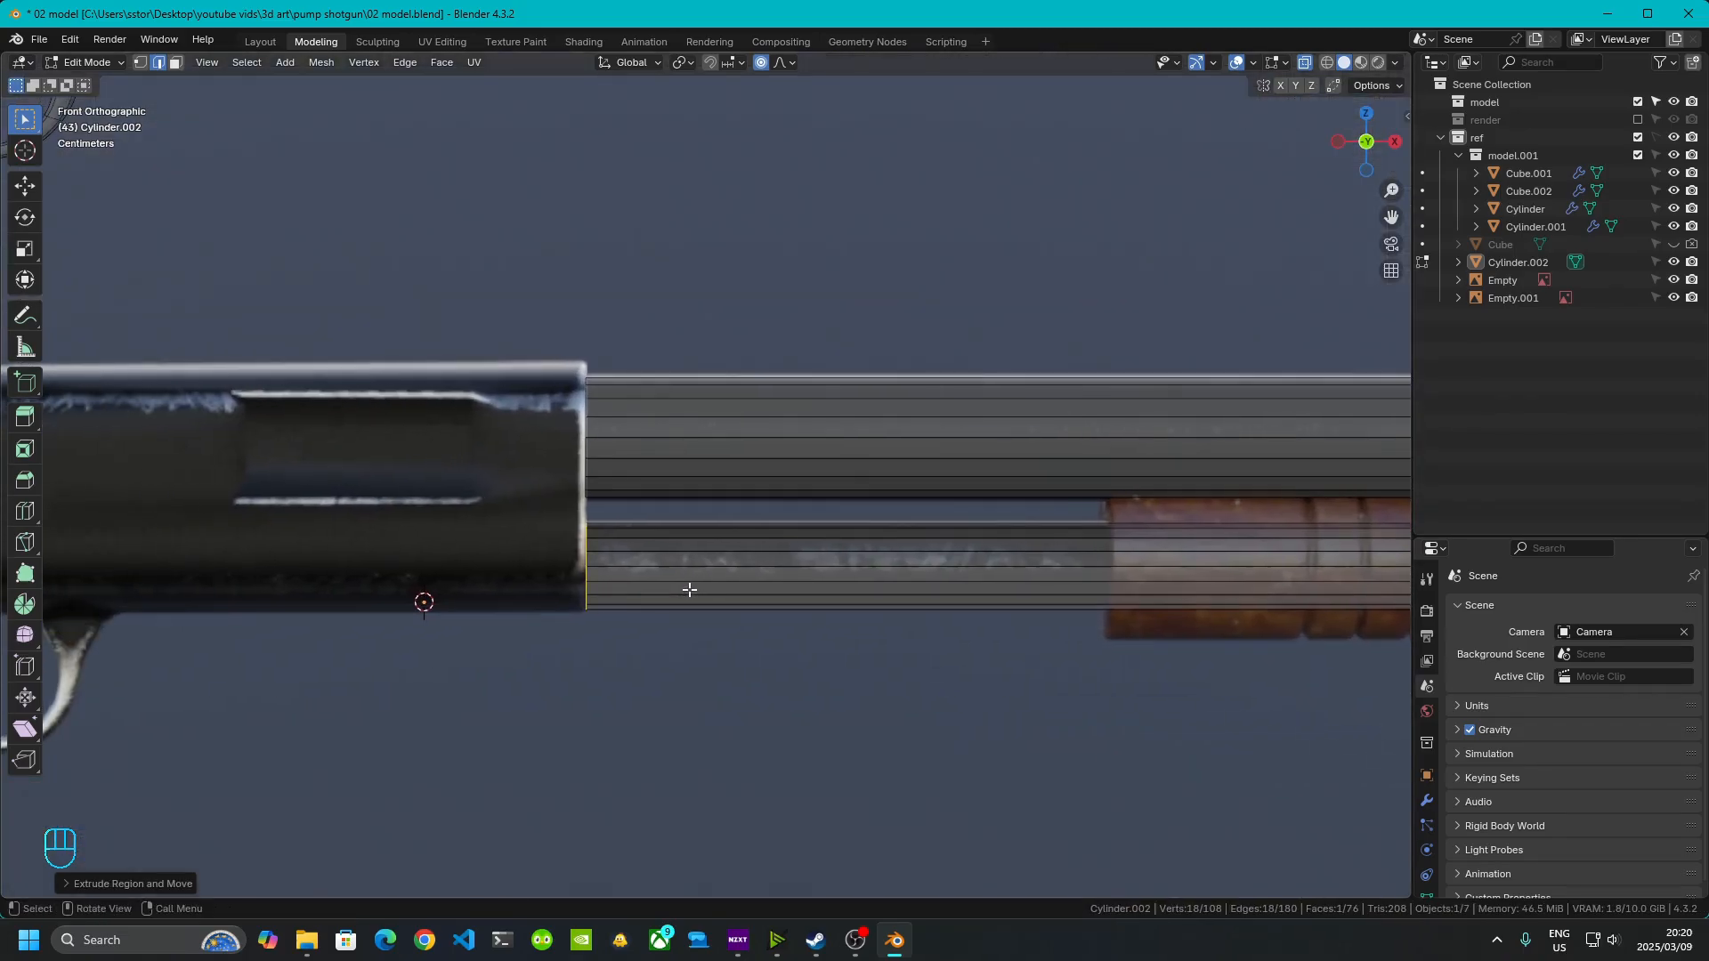
pyautogui.keyDown('shift'); pyautogui.moveTo(1003, 641); pyautogui.dragTo(210, 469, button='middle'); pyautogui.keyUp('shift')
pyautogui.keyDown('shift'); pyautogui.moveTo(1160, 535); pyautogui.dragTo(697, 525, button='middle'); pyautogui.keyUp('shift')
pyautogui.keyDown('shift'); pyautogui.moveTo(915, 509); pyautogui.dragTo(595, 554, button='middle'); pyautogui.keyUp('shift')
pyautogui.scroll(3, 836, 440)
pyautogui.keyDown('shift'); pyautogui.moveTo(848, 430); pyautogui.dragTo(808, 568, button='middle'); pyautogui.keyUp('shift')
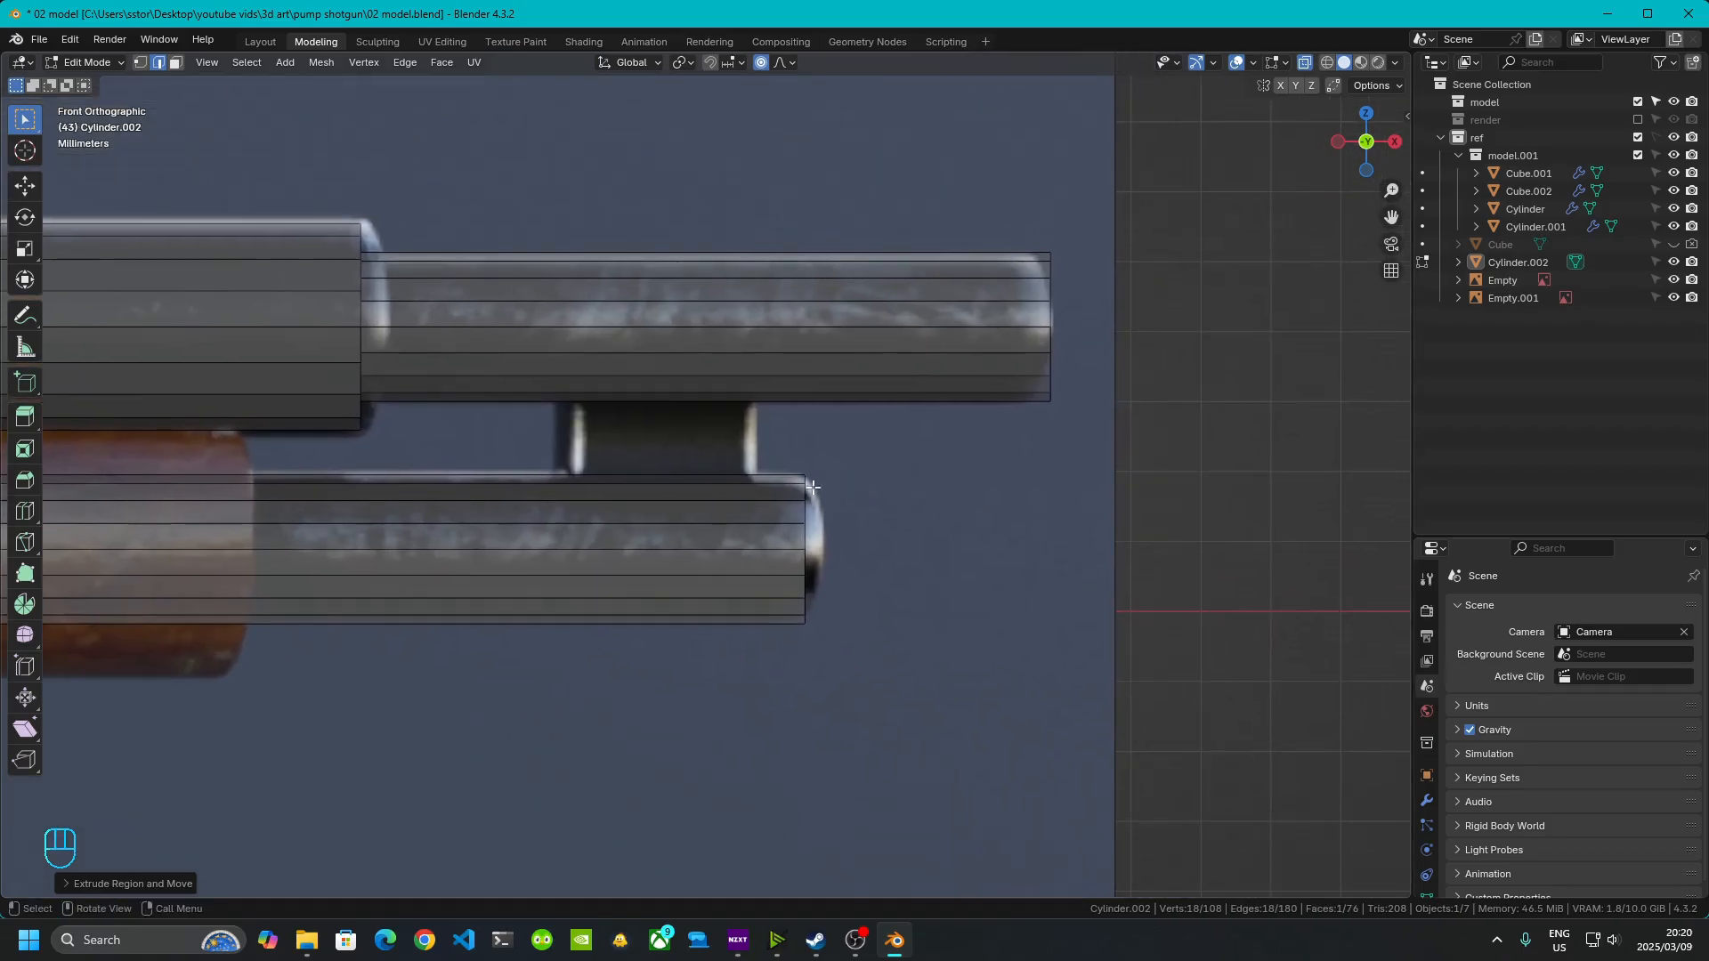
pyautogui.moveTo(748, 430); pyautogui.dragTo(926, 717)
pyautogui.press('g')
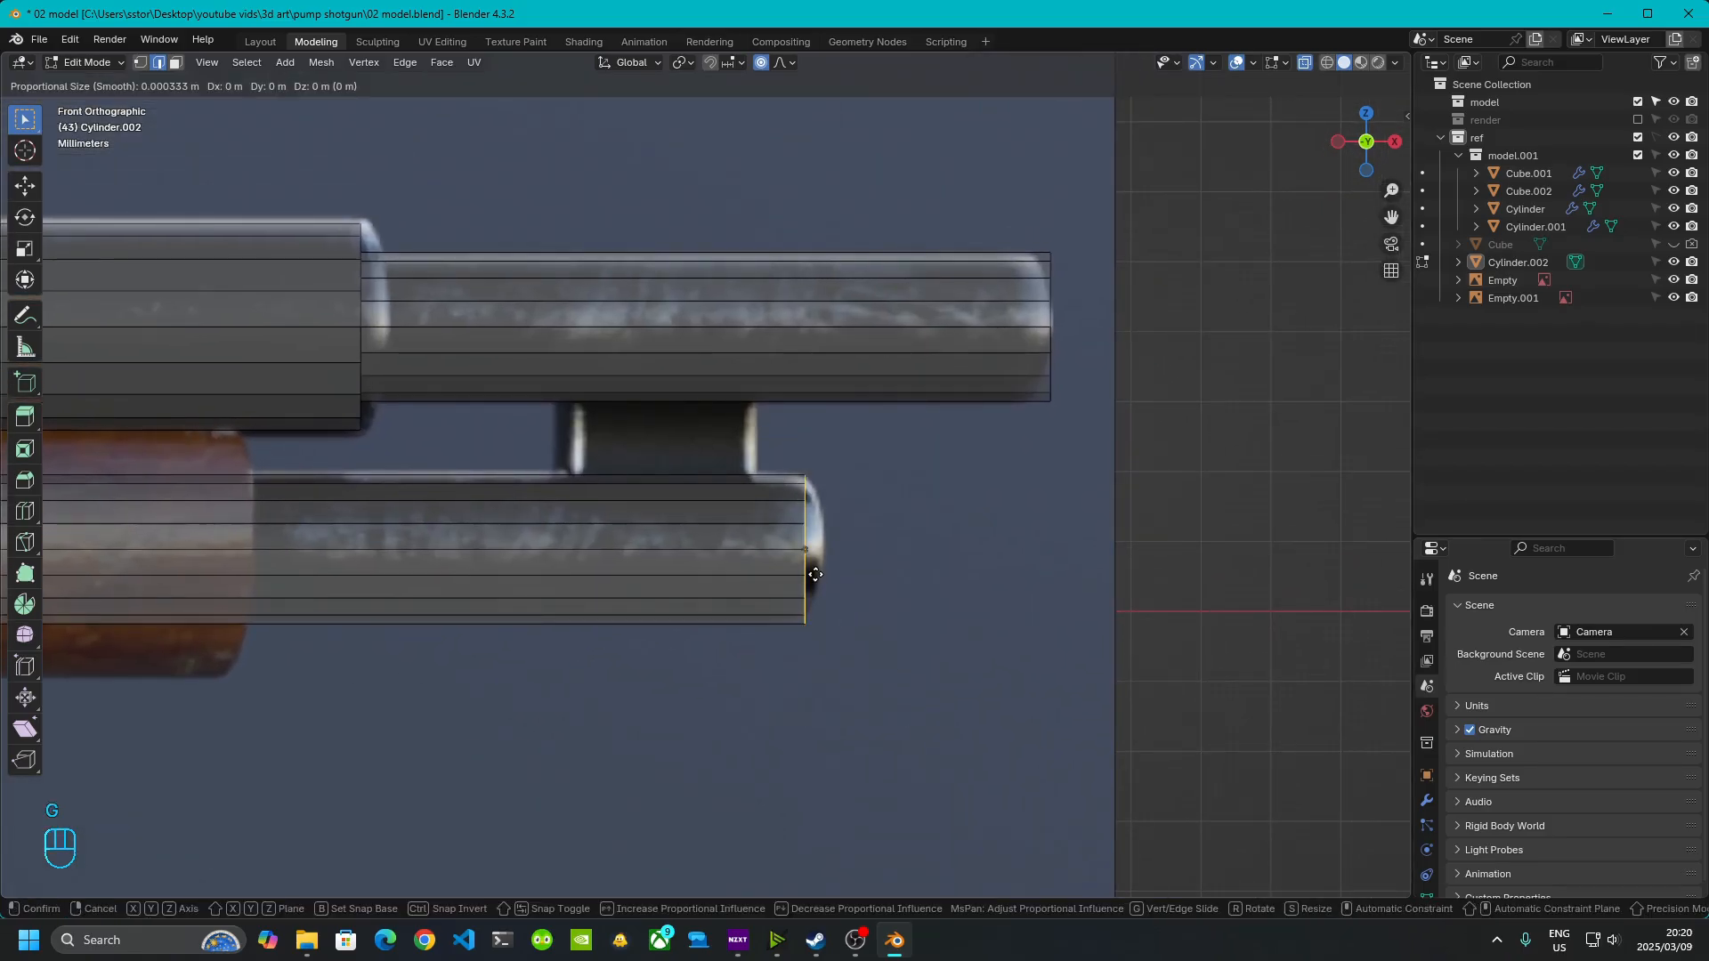
pyautogui.press('x')
pyautogui.click(829, 563)
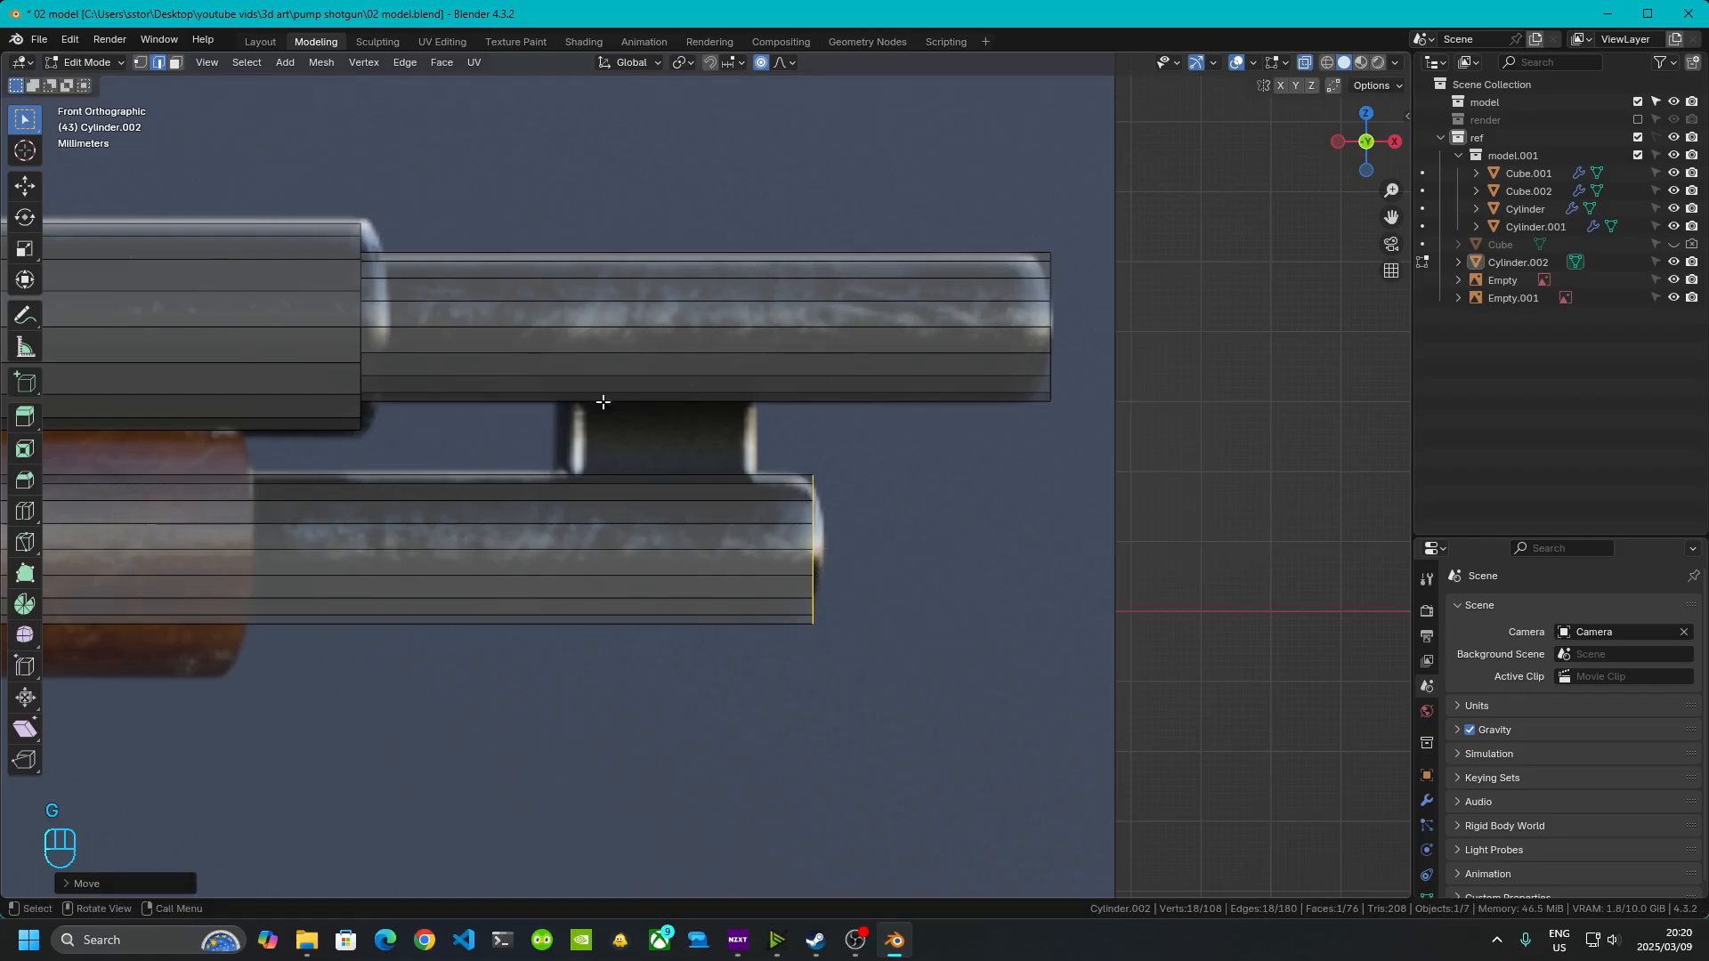
# - Add two evenly spaced loop cuts around the thin front section of the barrel
pyautogui.scroll(-3, 614, 487)
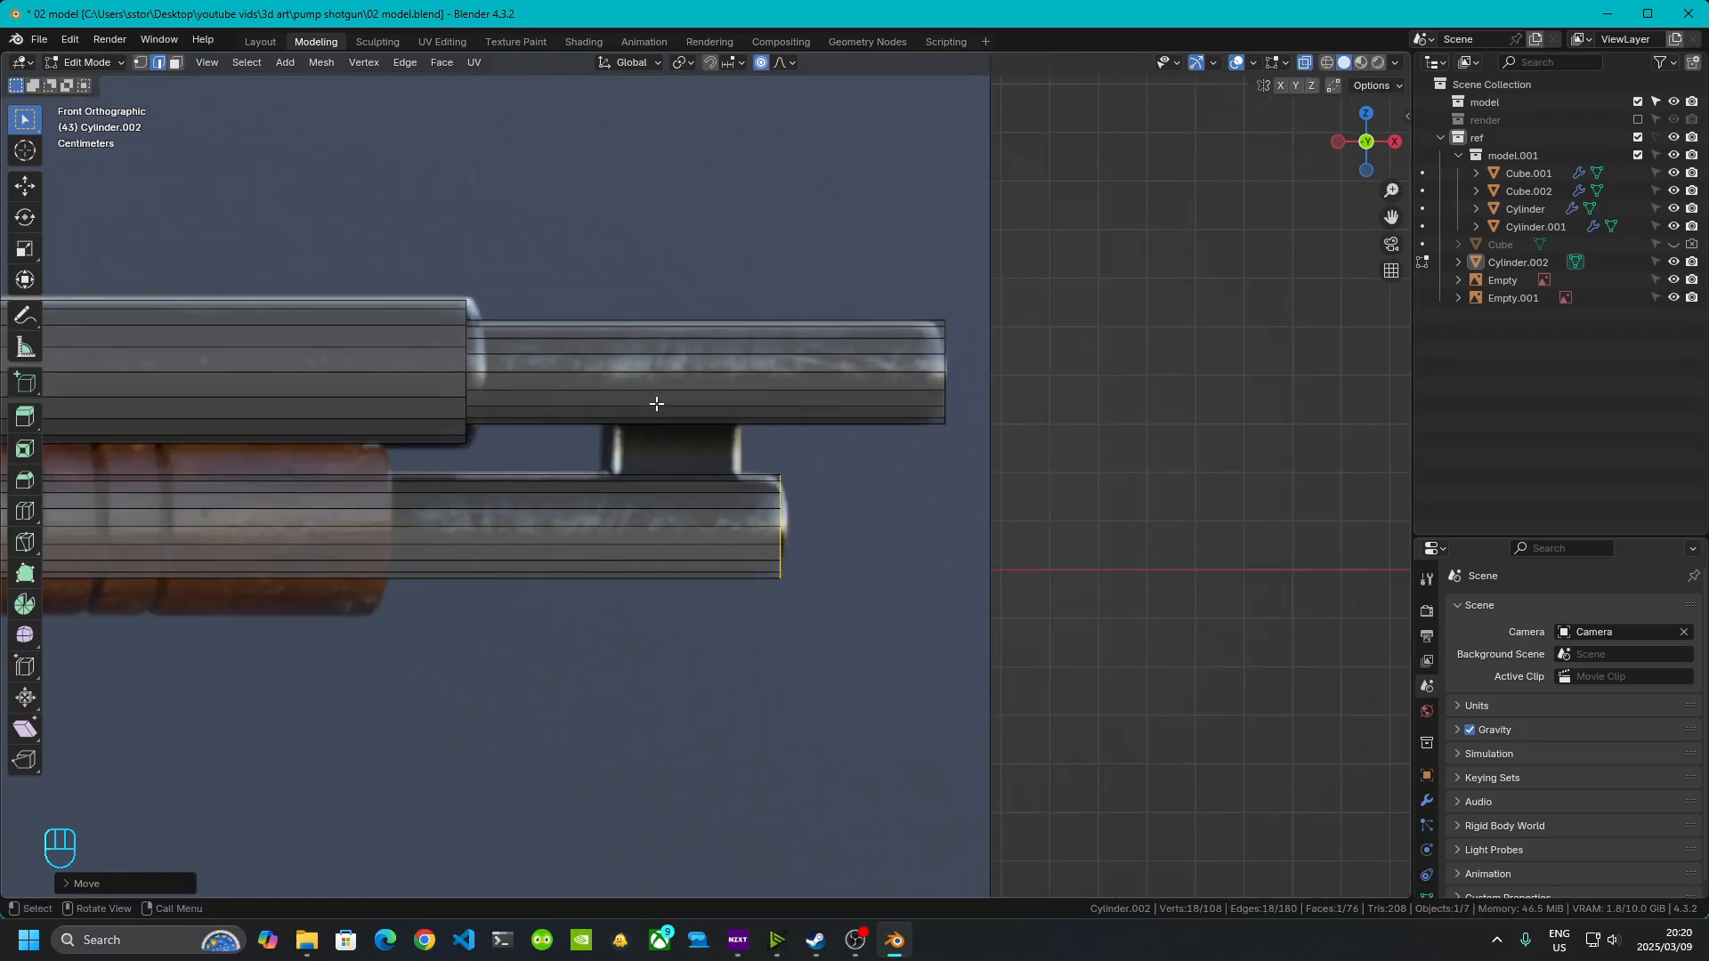
pyautogui.scroll(3, 656, 397)
pyautogui.hotkey('ctrl', 'r')
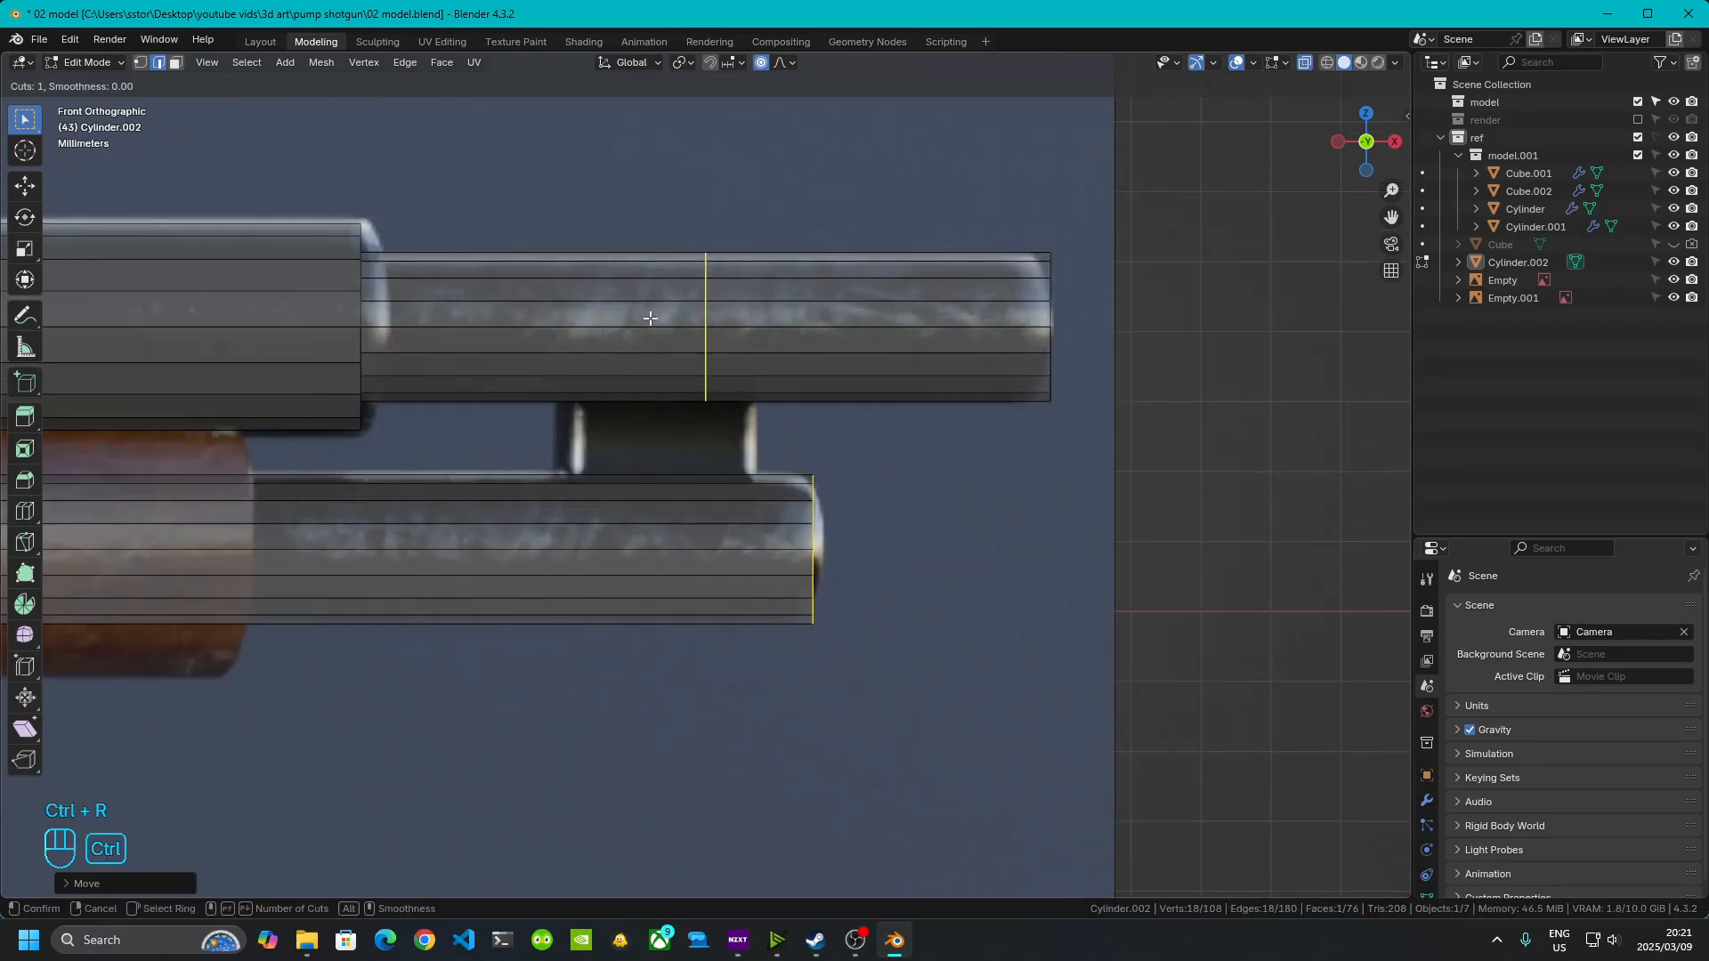
pyautogui.scroll(1, 650, 318)
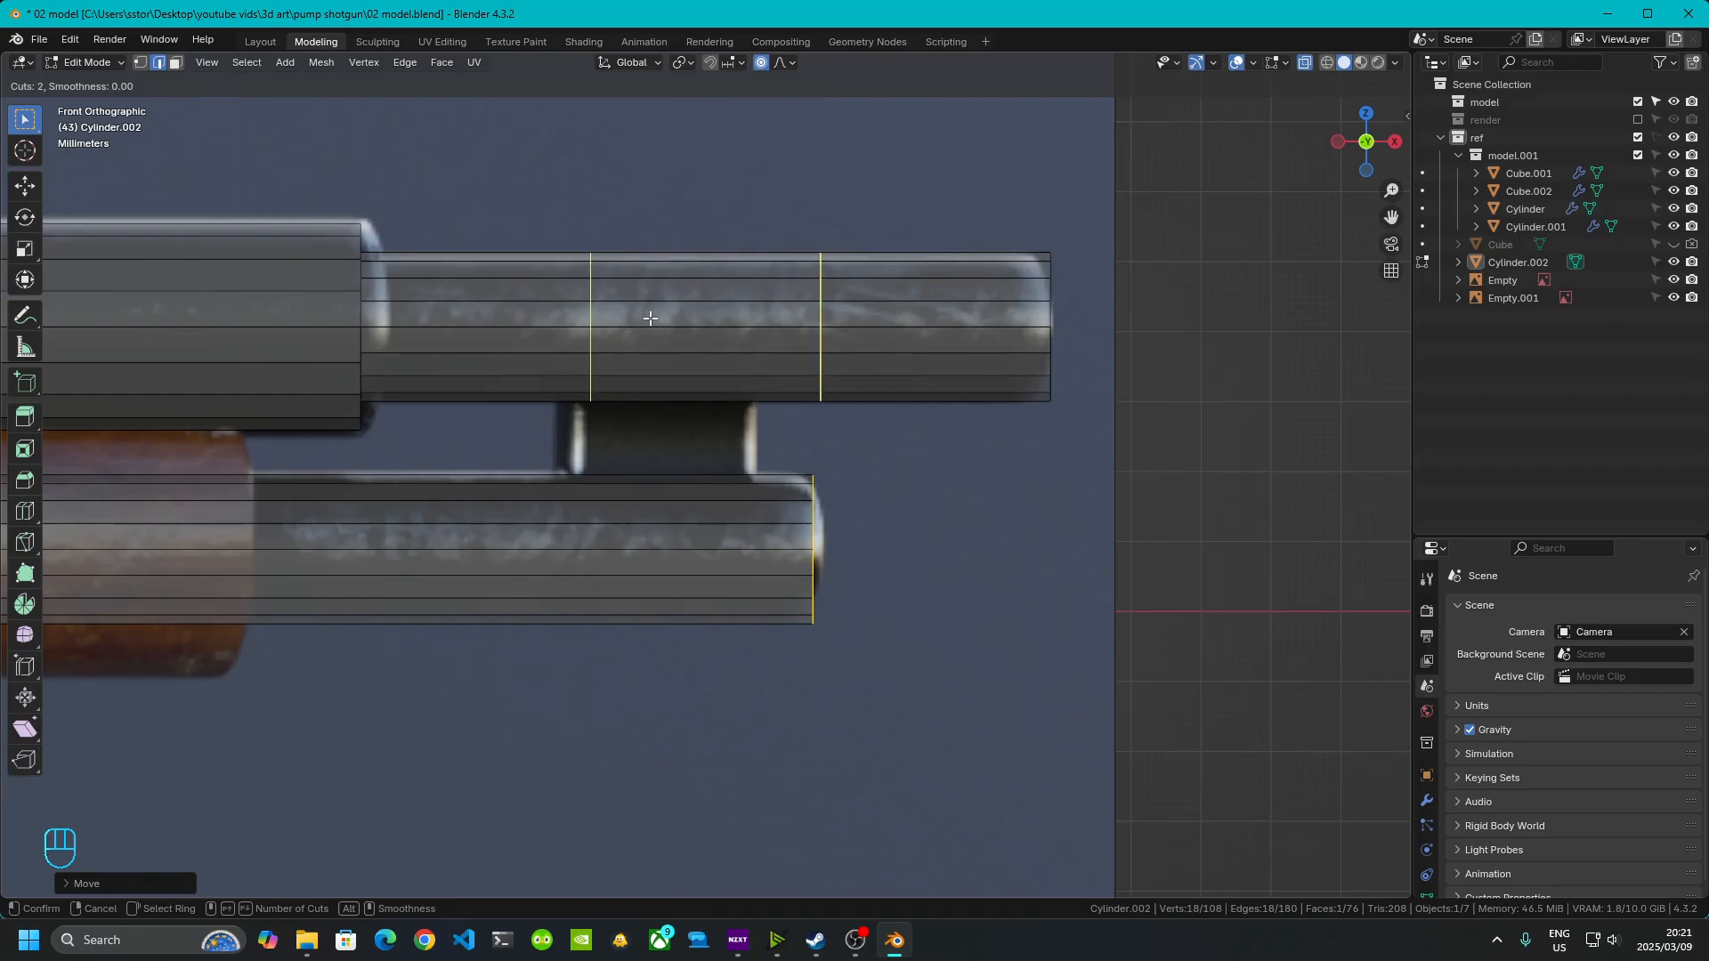
pyautogui.click(649, 318)
pyautogui.rightClick(650, 318)
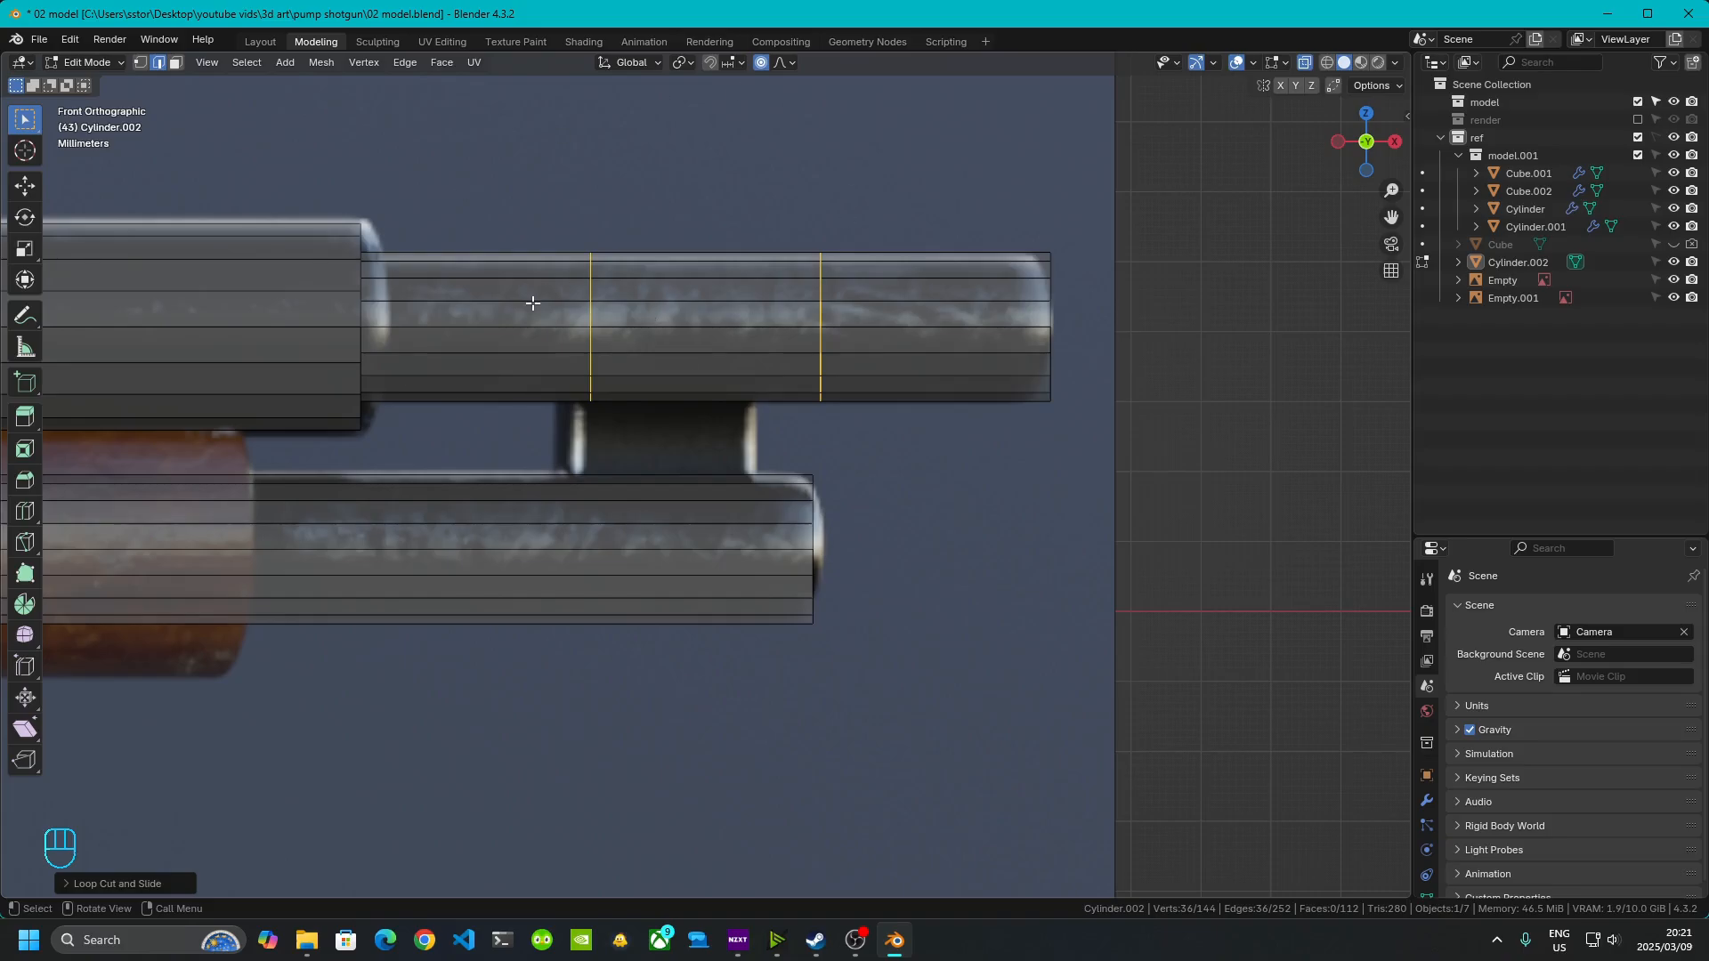
# - Slide the barrel's two new edge loops to the rear and front edges of the reference bracket joining it to the magazine tube
pyautogui.scroll(2, 532, 303)
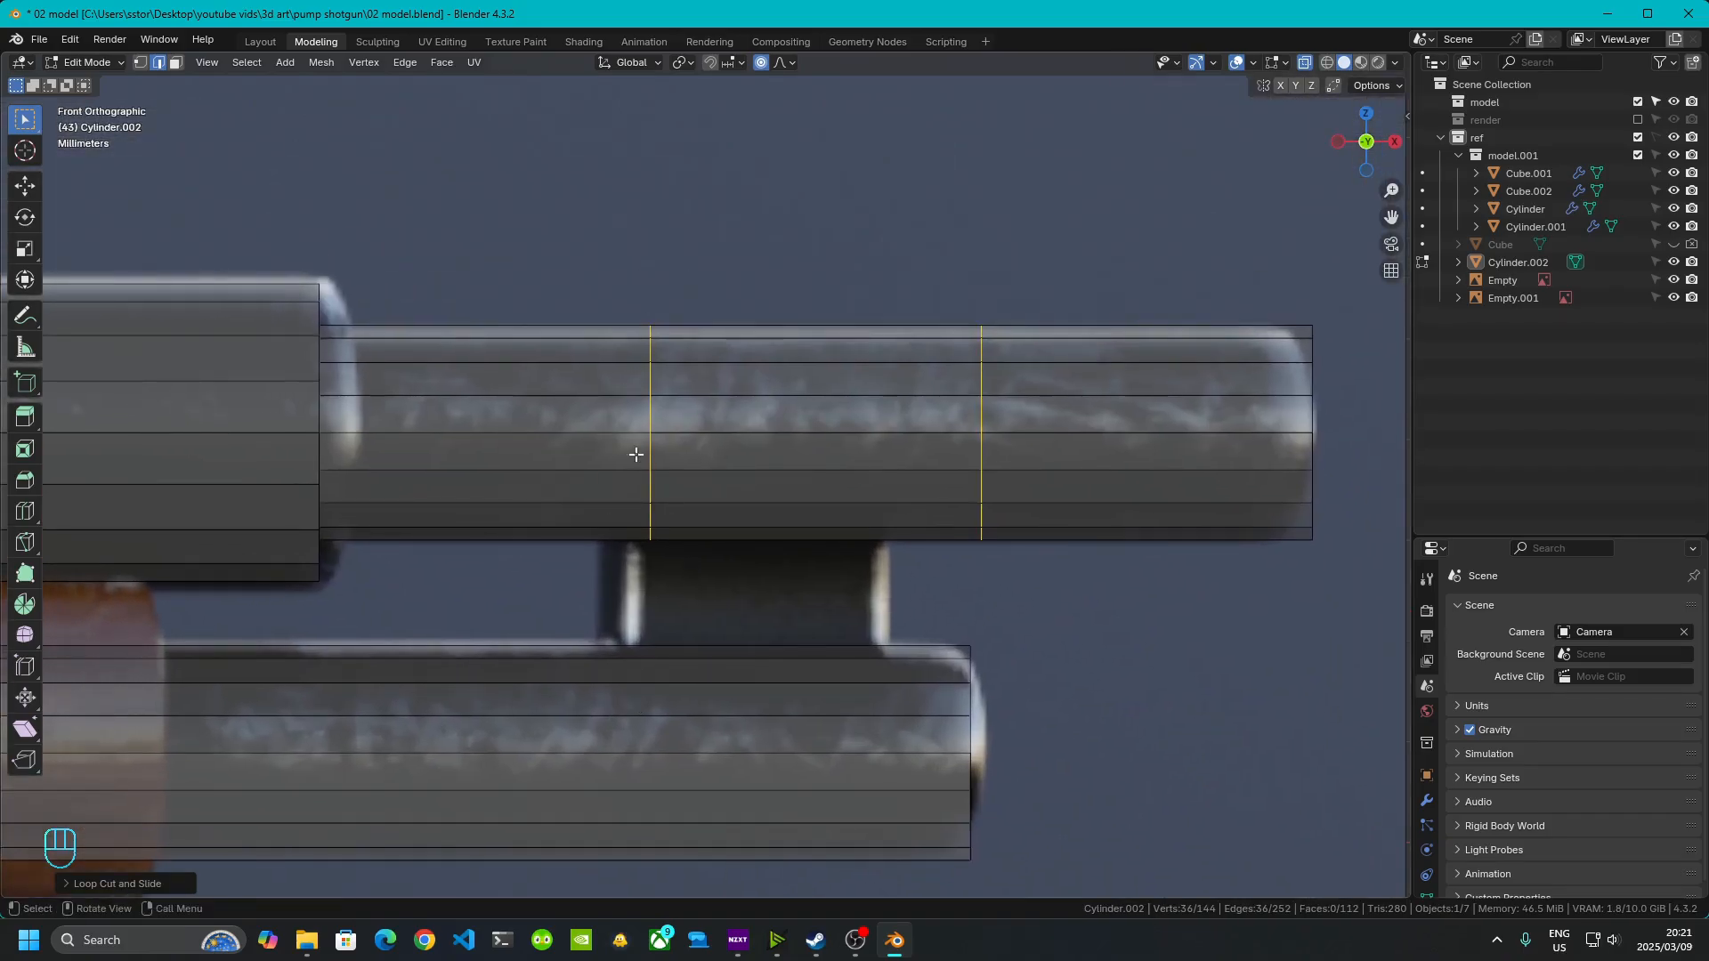
pyautogui.moveTo(591, 237); pyautogui.dragTo(756, 639)
pyautogui.press('g')
pyautogui.press('g')
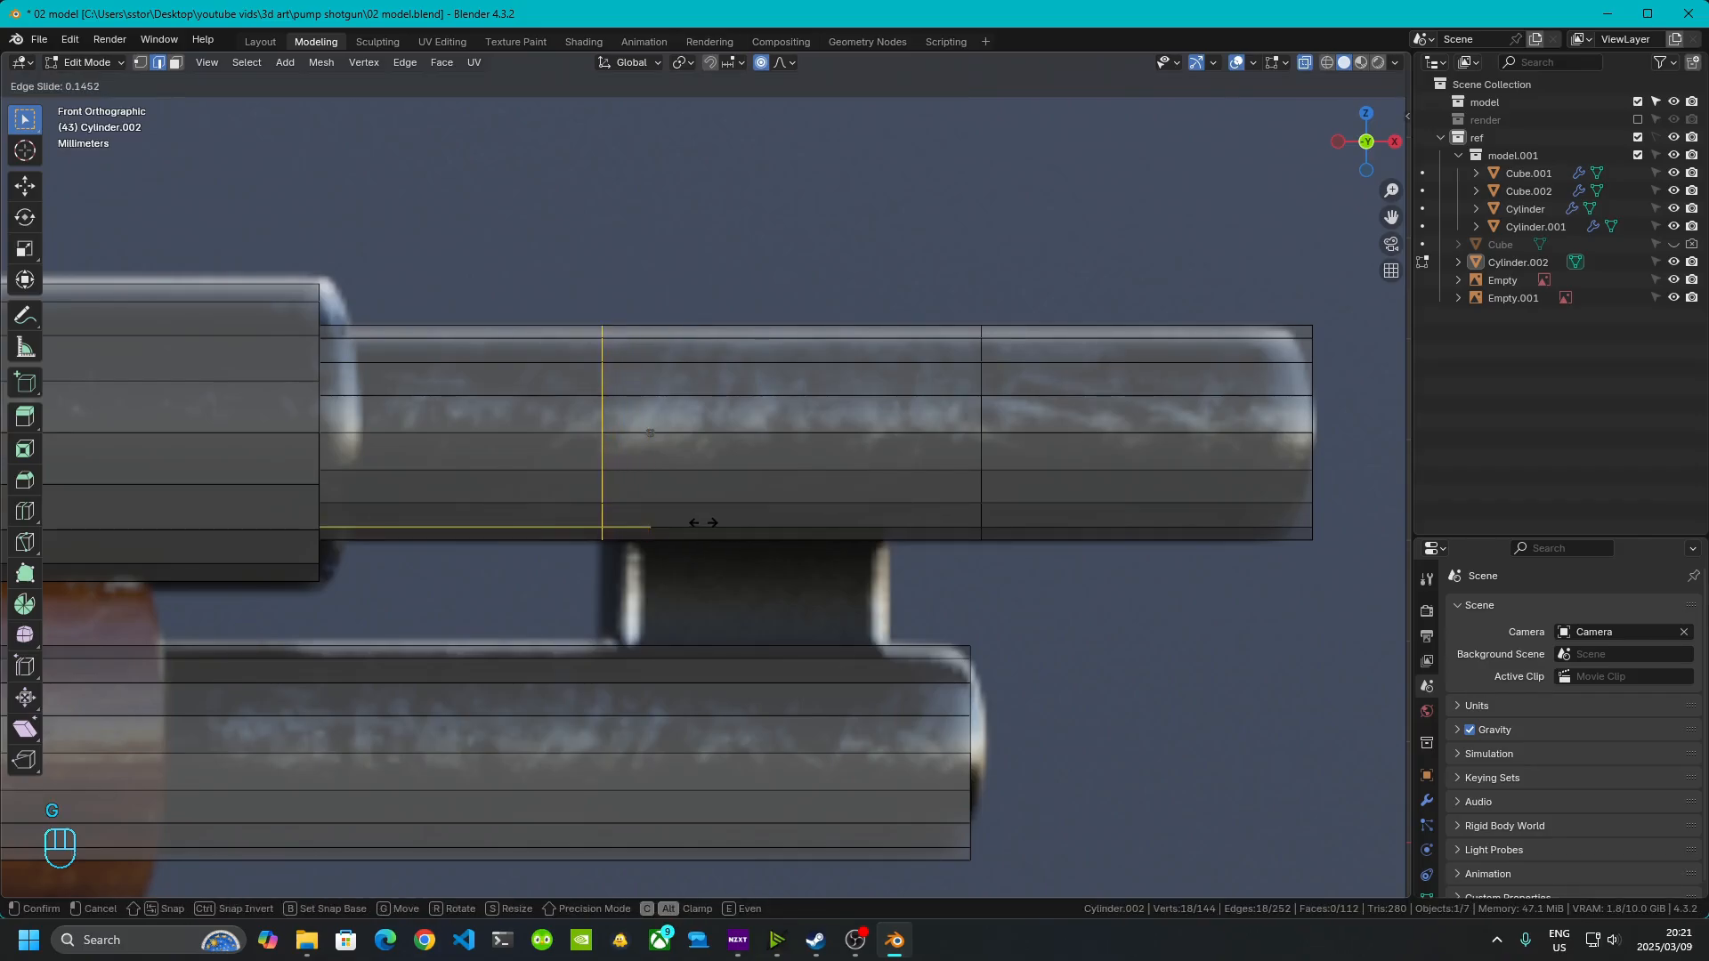
pyautogui.click(722, 522)
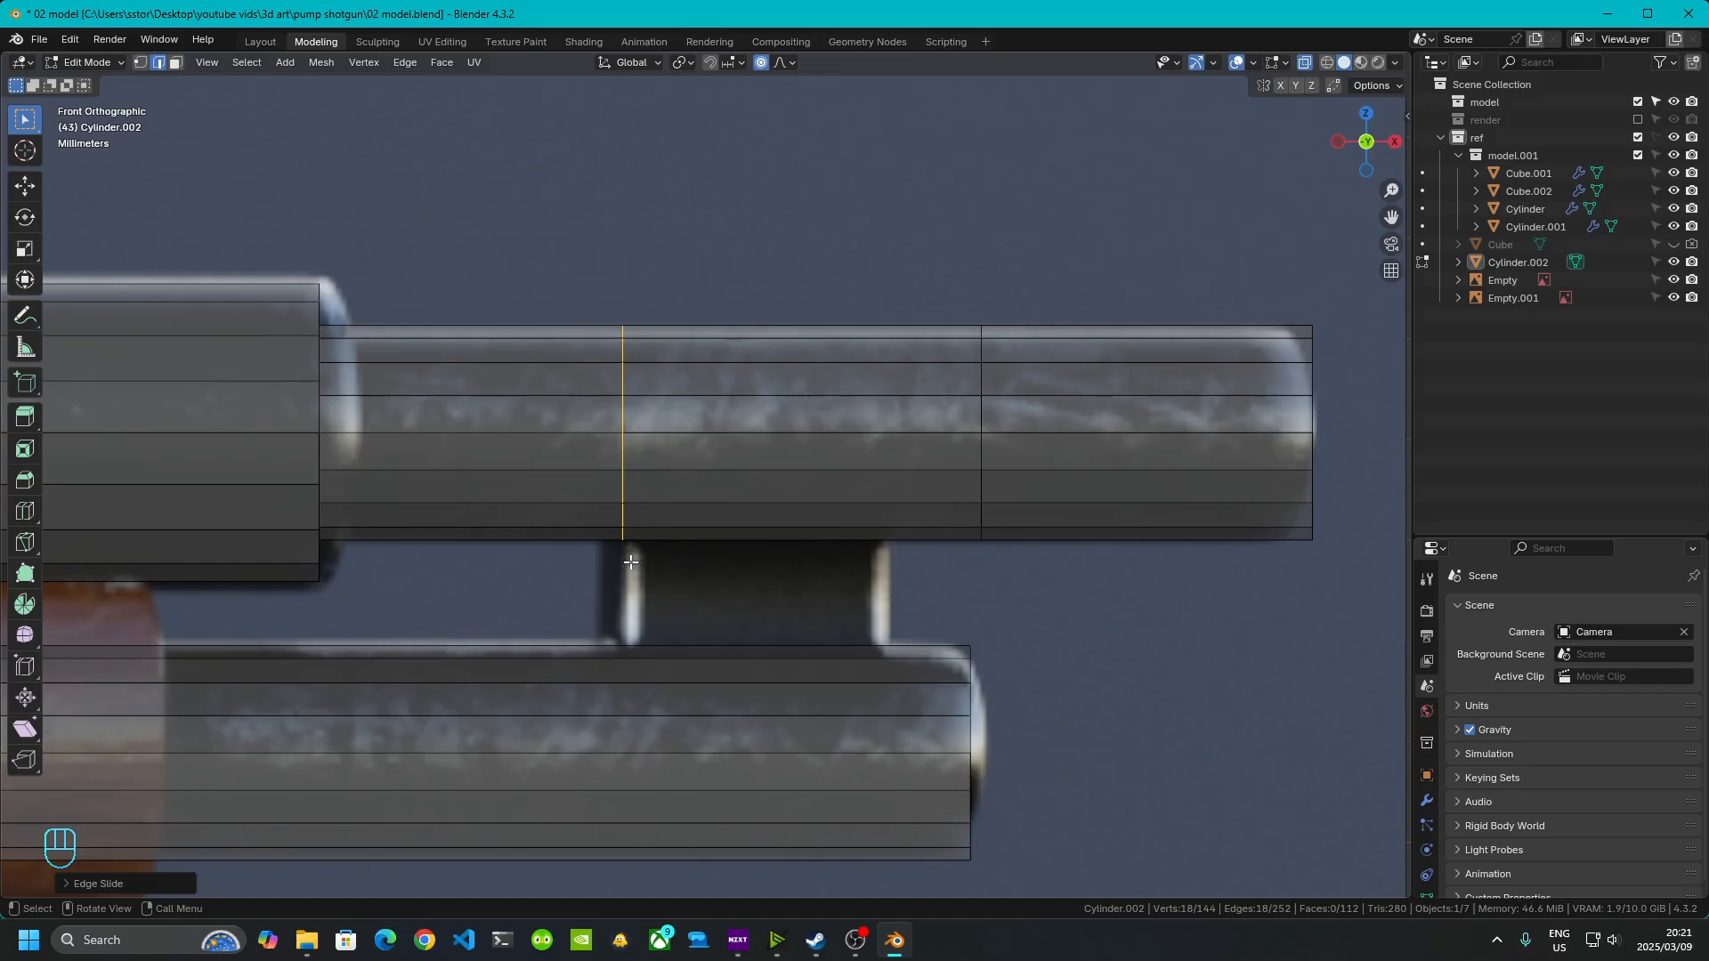
pyautogui.keyDown('alt'); pyautogui.click(981, 428); pyautogui.keyUp('alt')
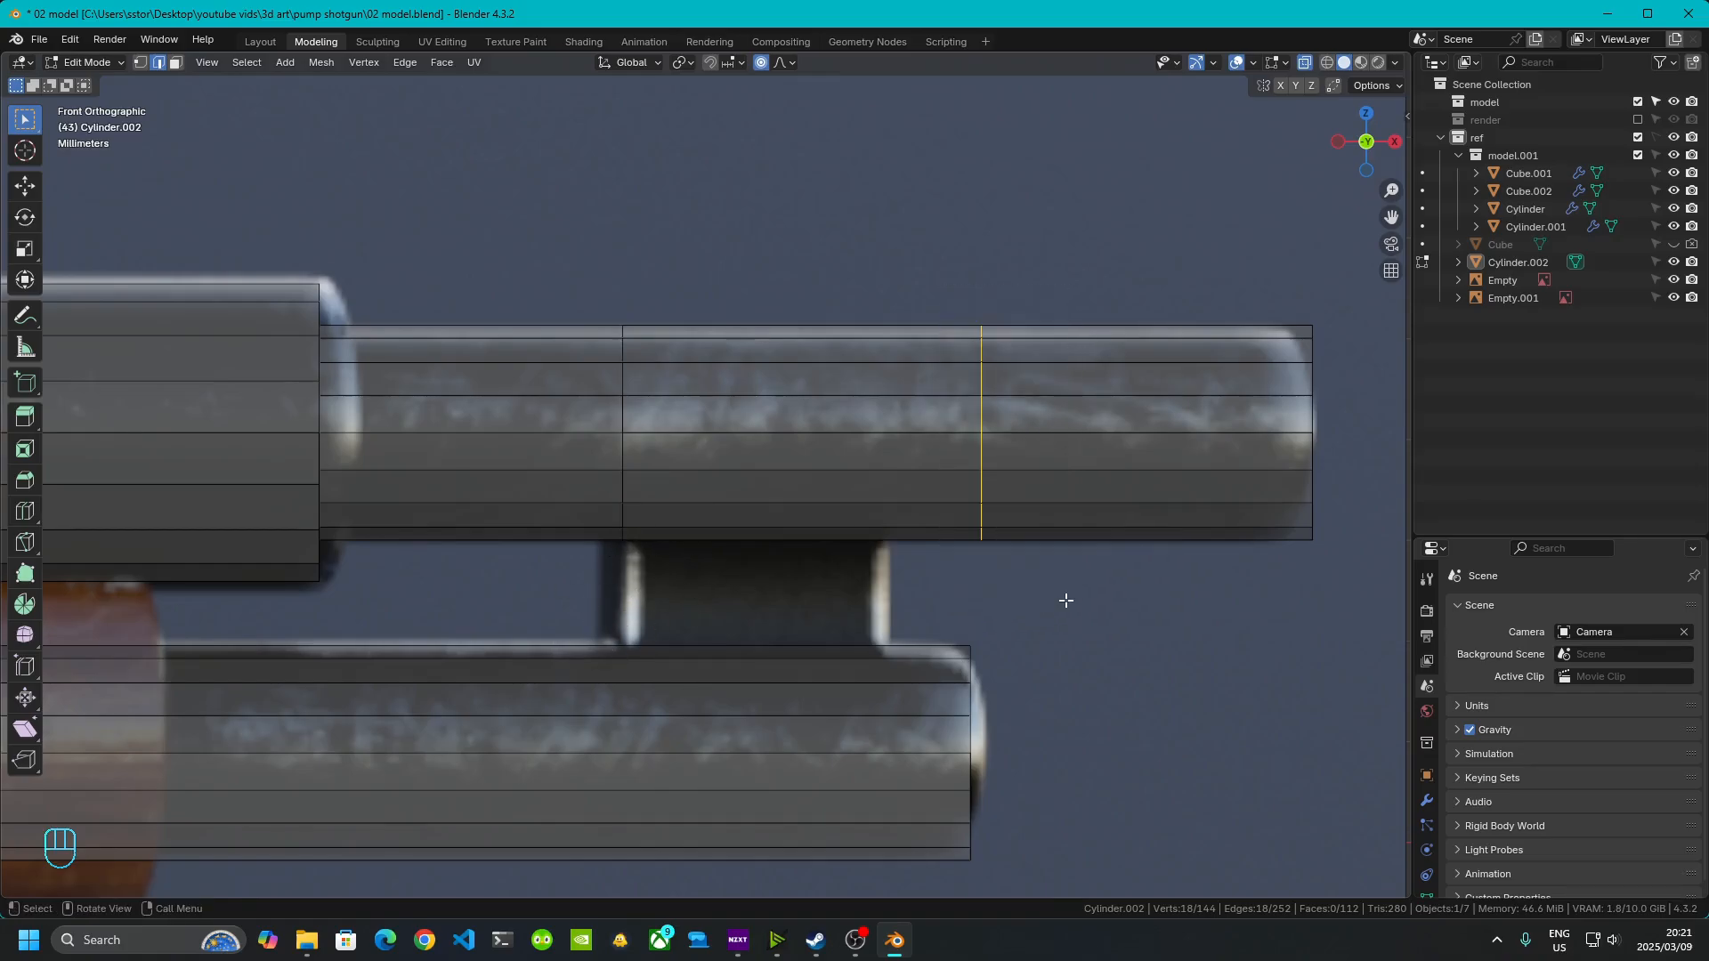
pyautogui.press('g')
pyautogui.press('g')
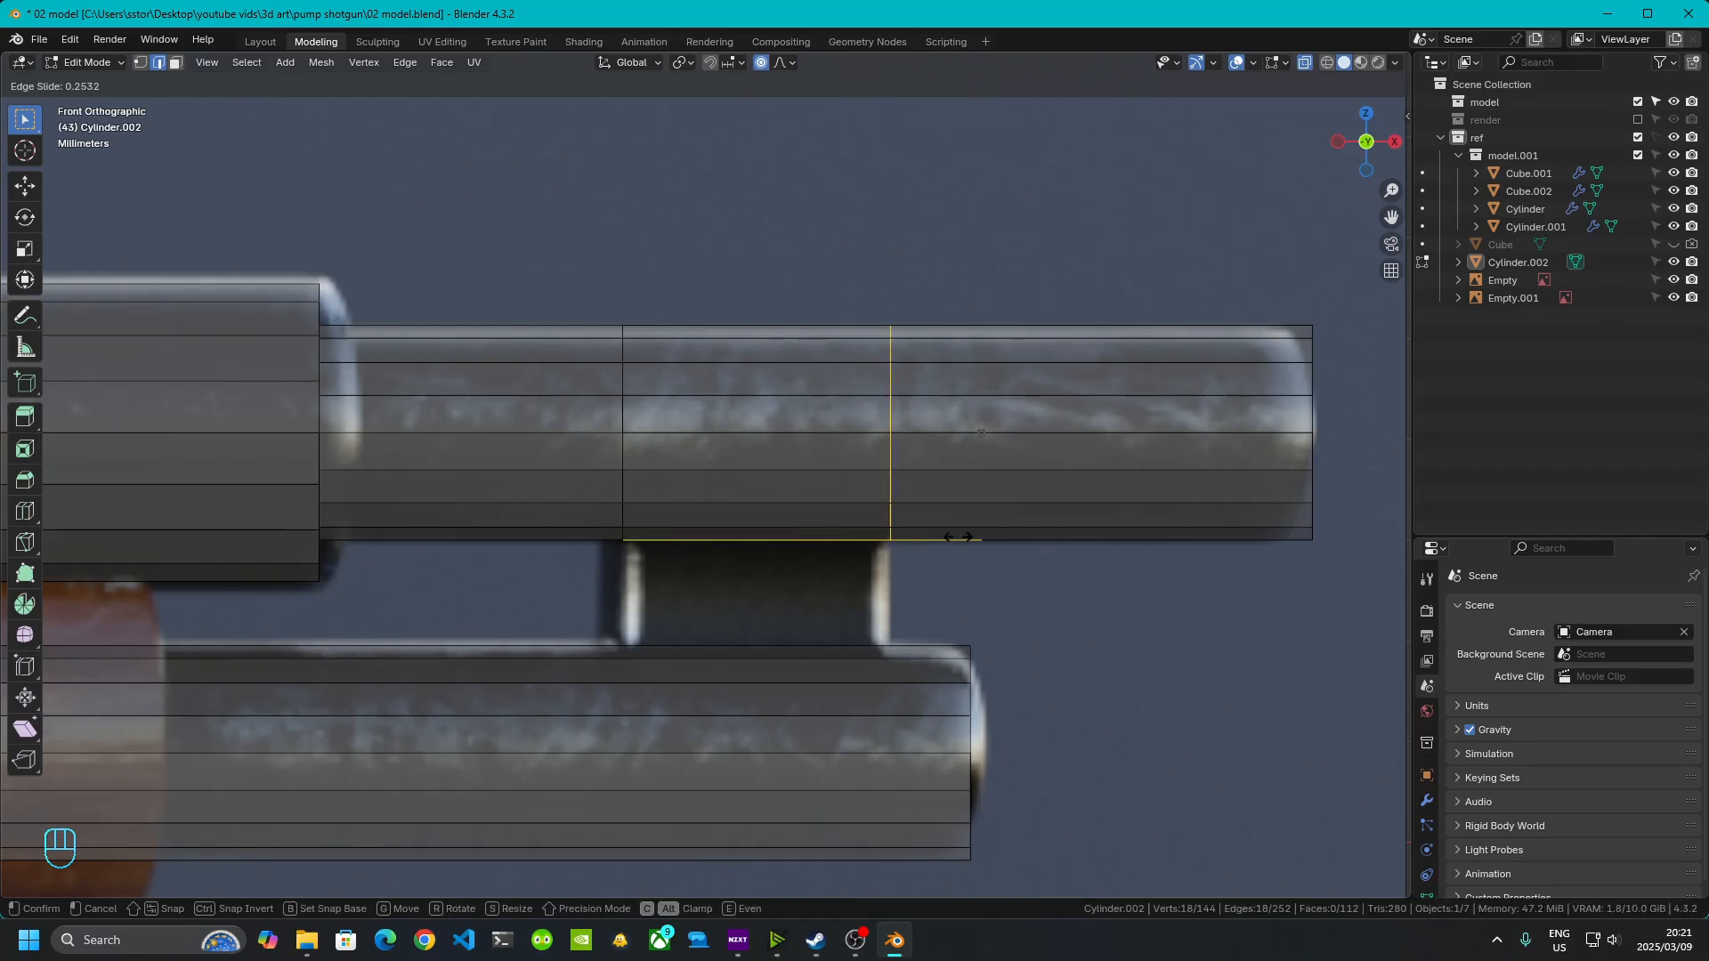
pyautogui.click(953, 531)
# - Add one loop cut around the magazine tube and slide it forward to near the reference bracket's rear edge
pyautogui.scroll(-4, 649, 717)
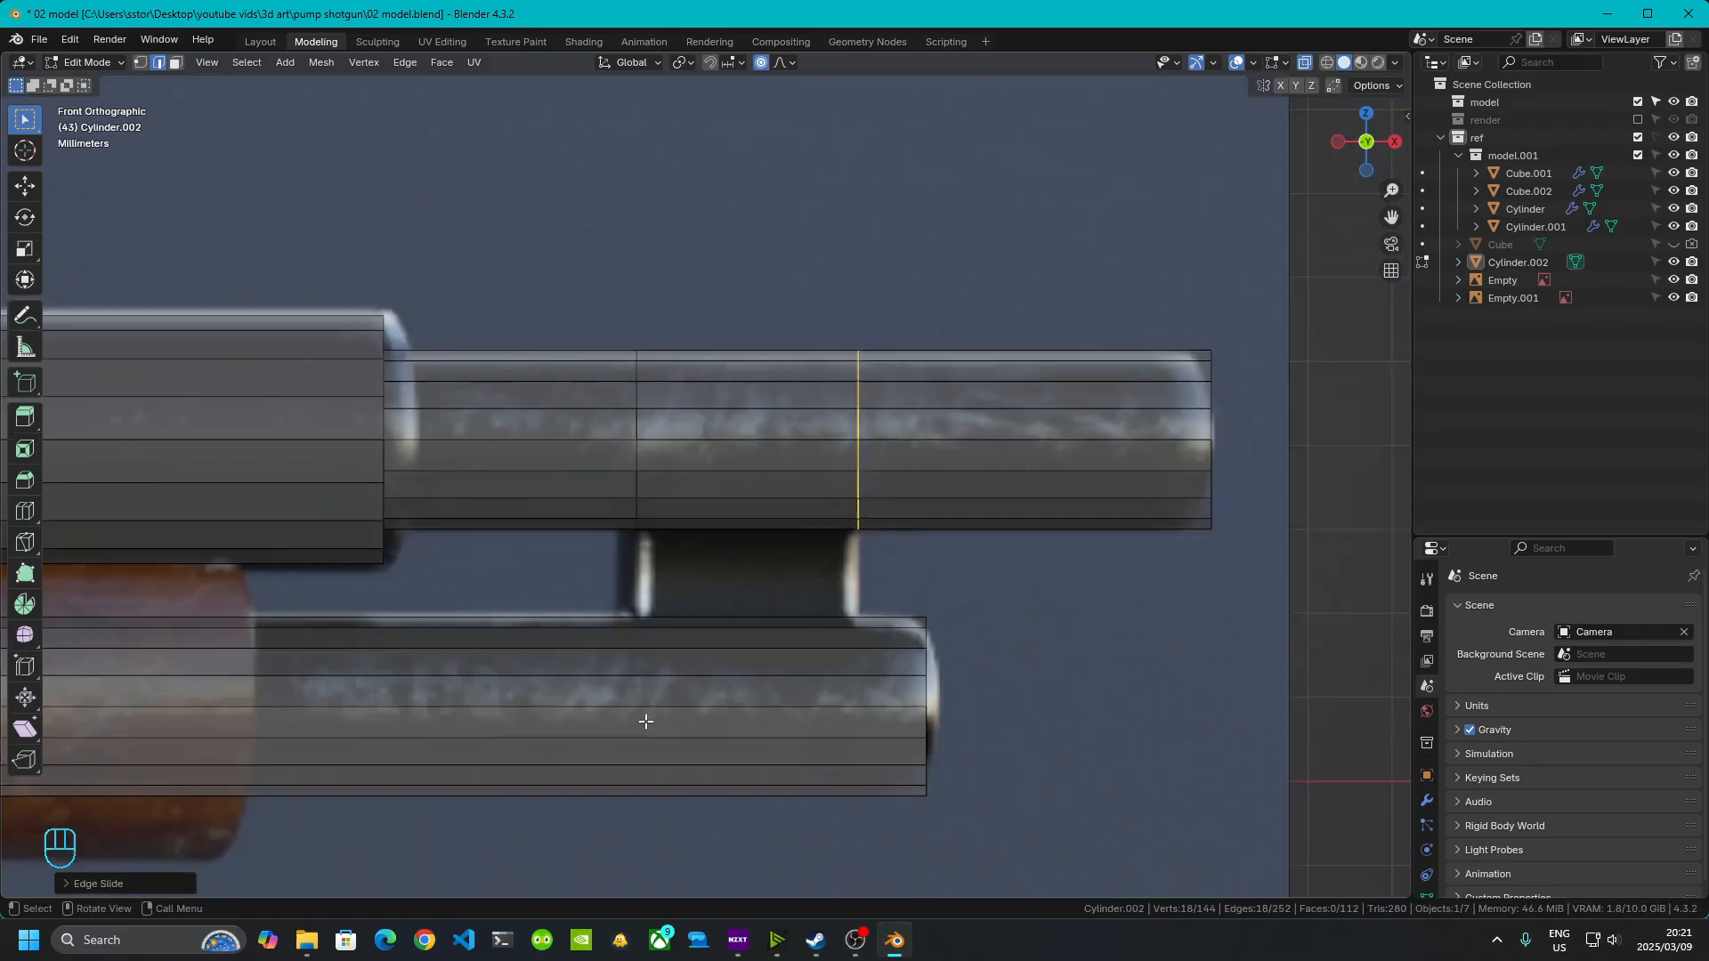
pyautogui.hotkey('ctrl', 'r')
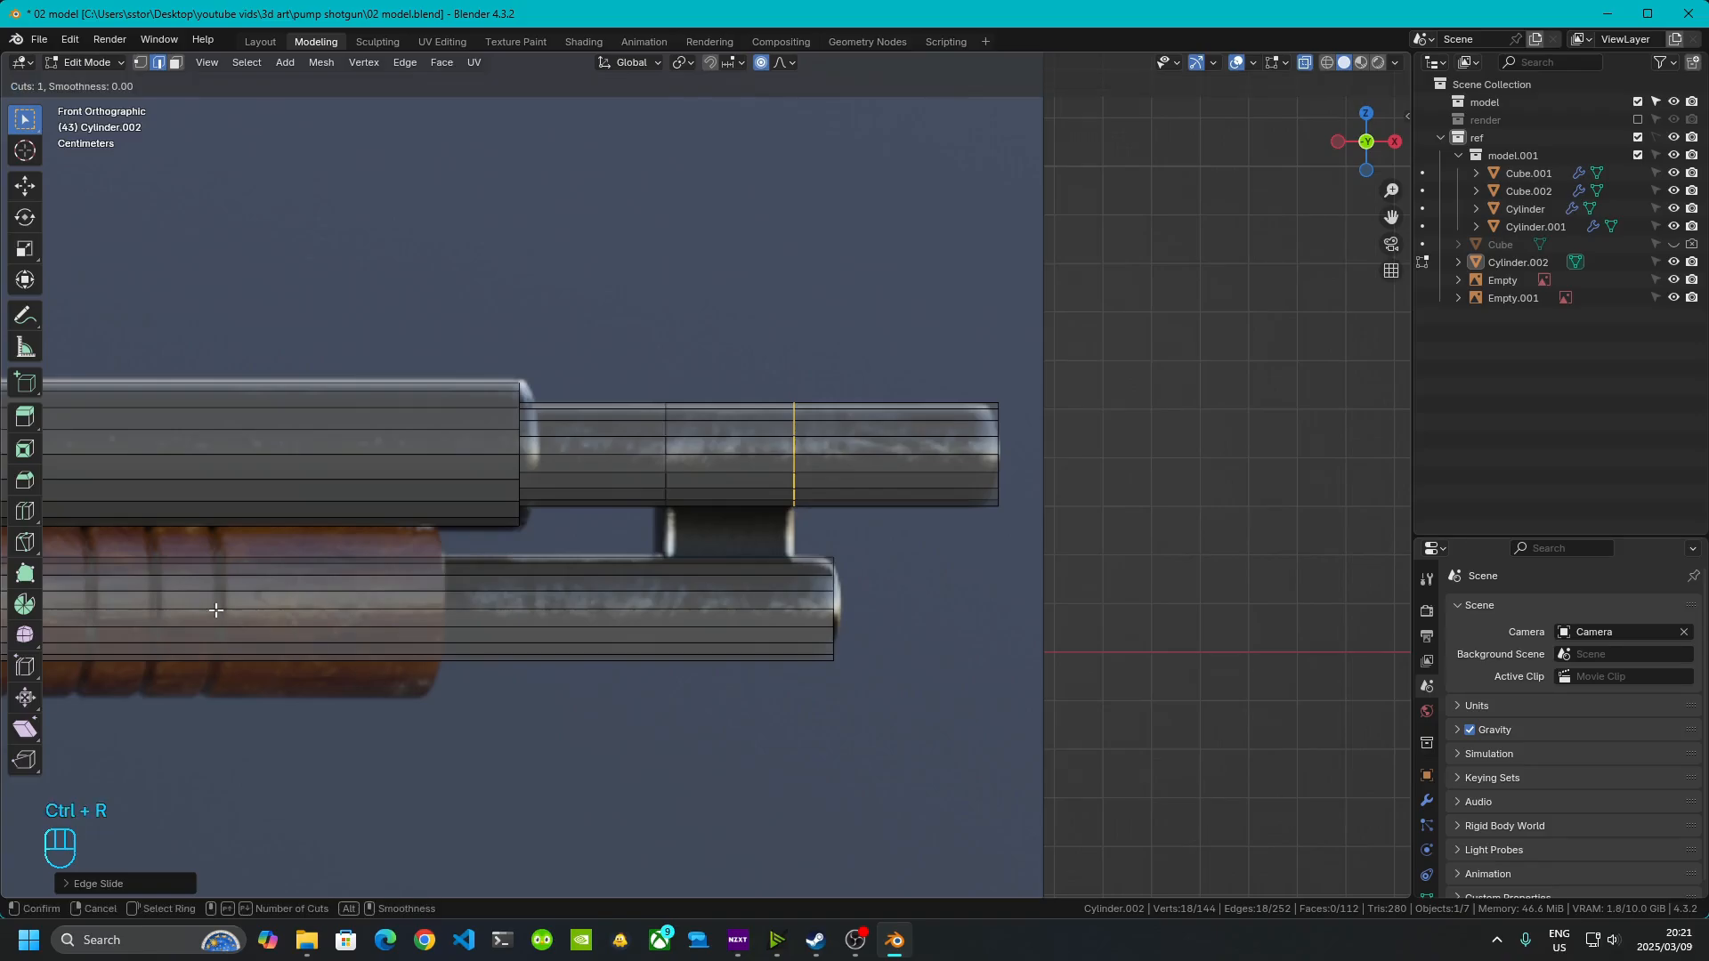
pyautogui.click(188, 605)
pyautogui.click(189, 605)
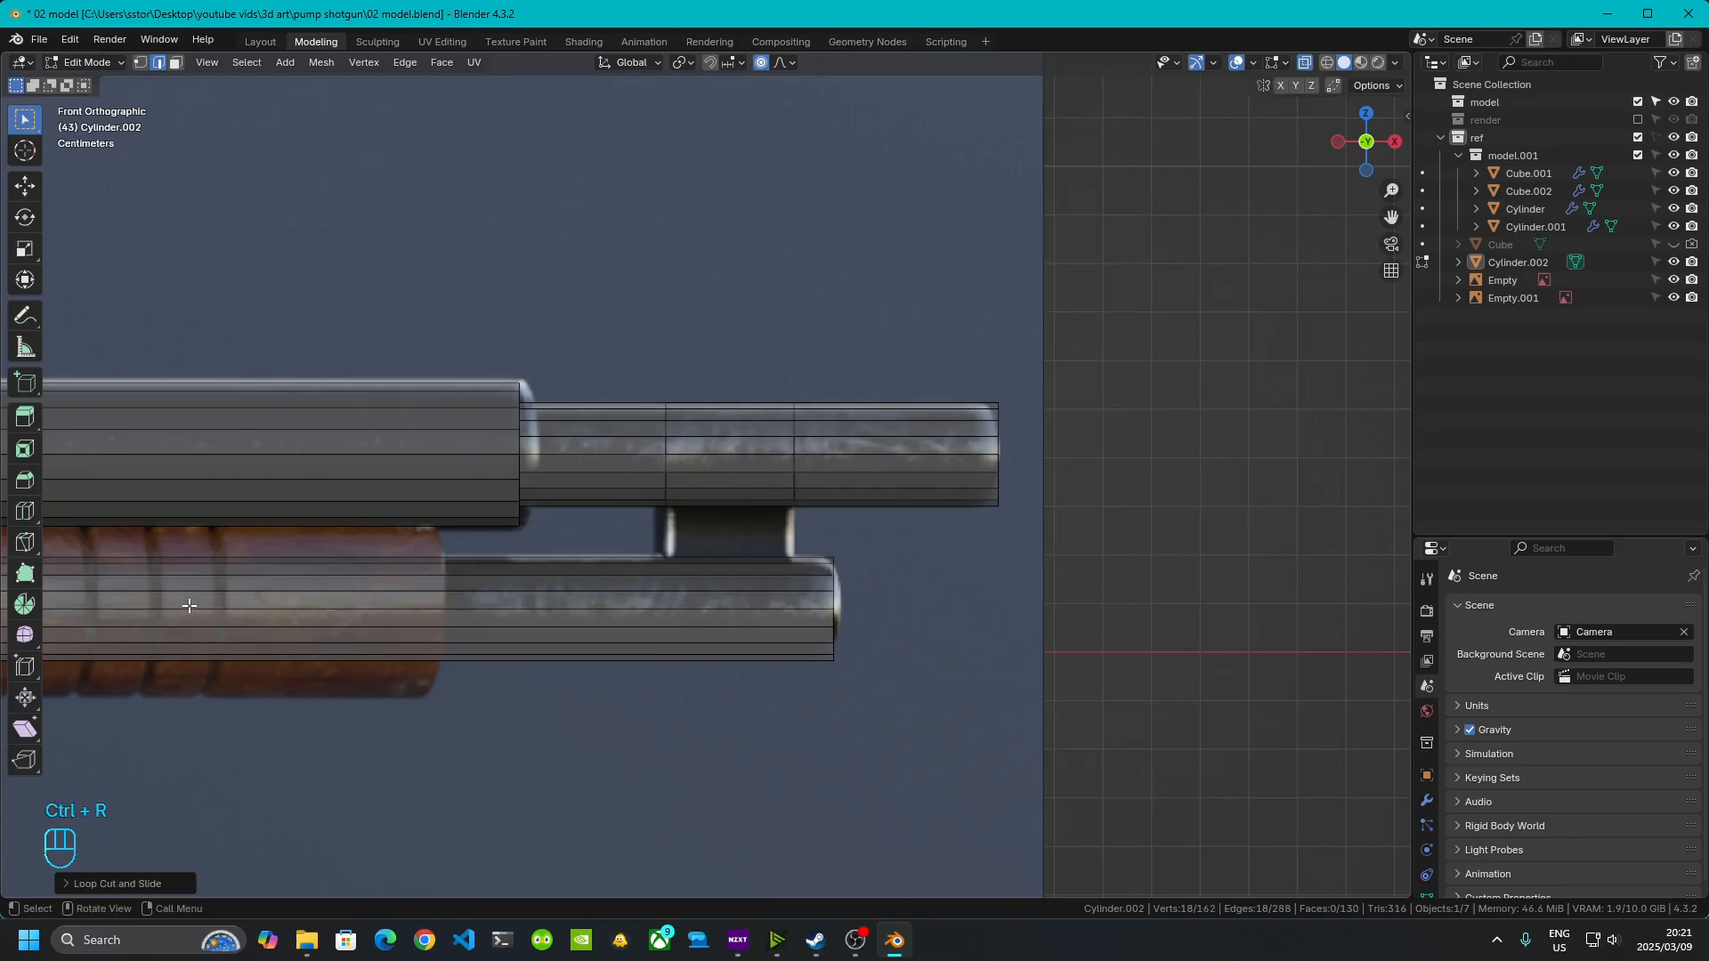
pyautogui.press('g')
pyautogui.press('g')
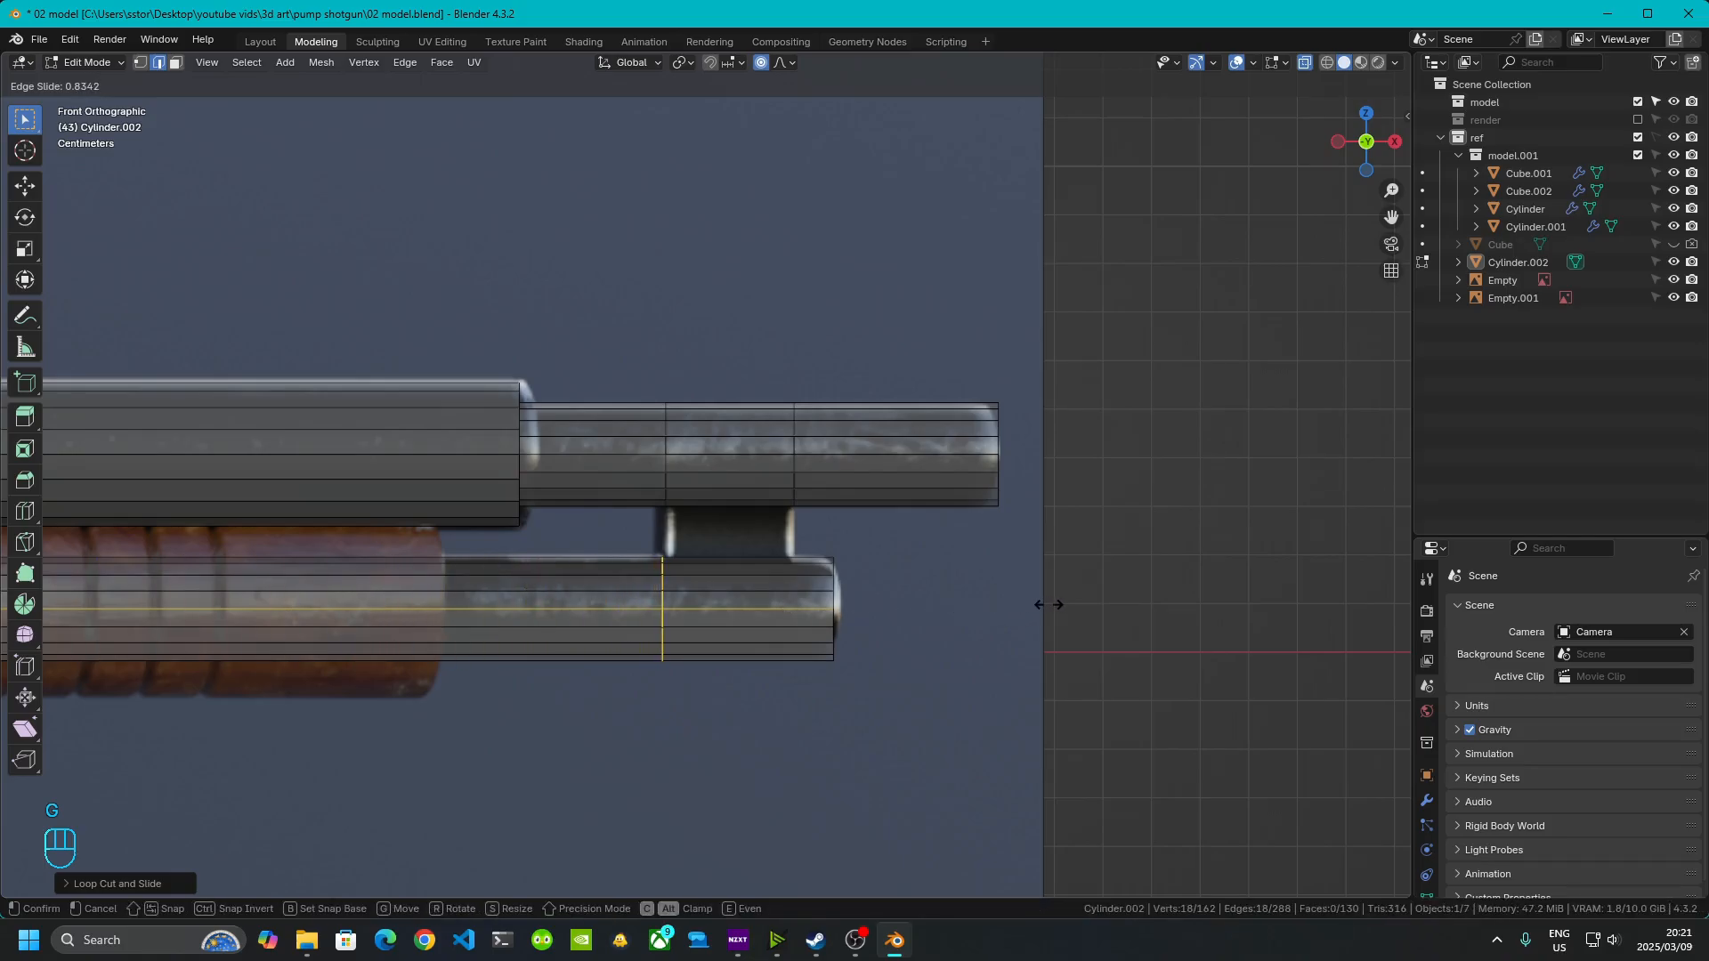
pyautogui.click(1037, 604)
# - Set the transform pivot point to Active Element
pyautogui.scroll(4, 599, 623)
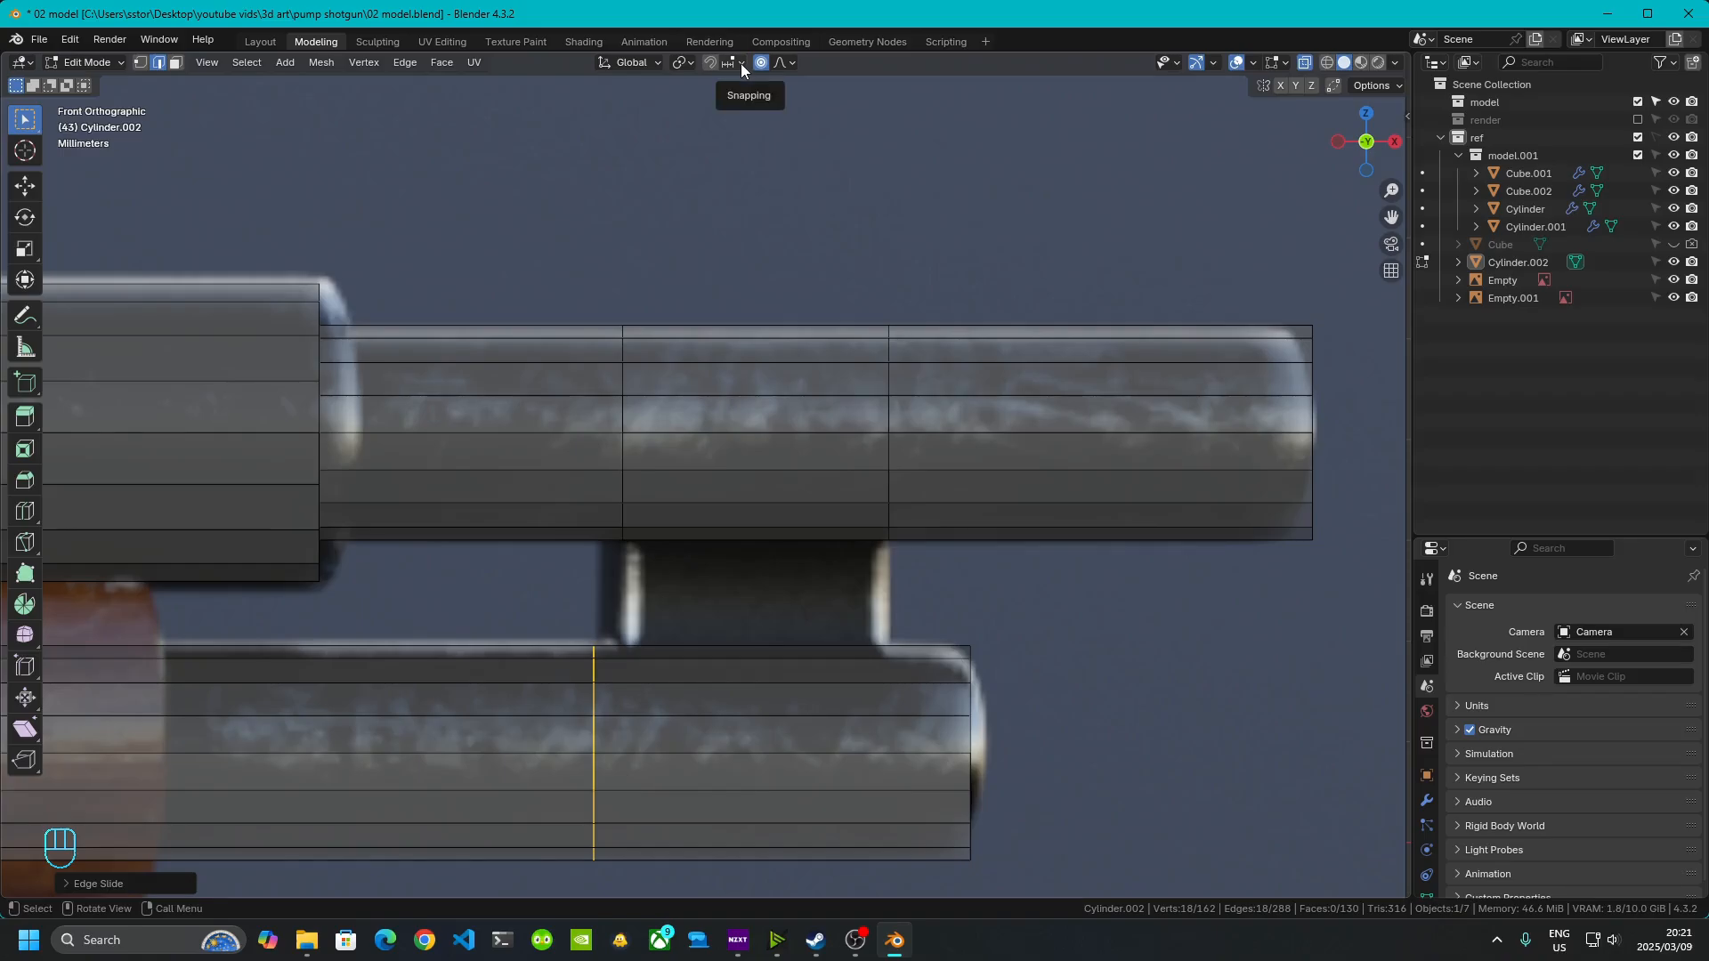
pyautogui.click(679, 63)
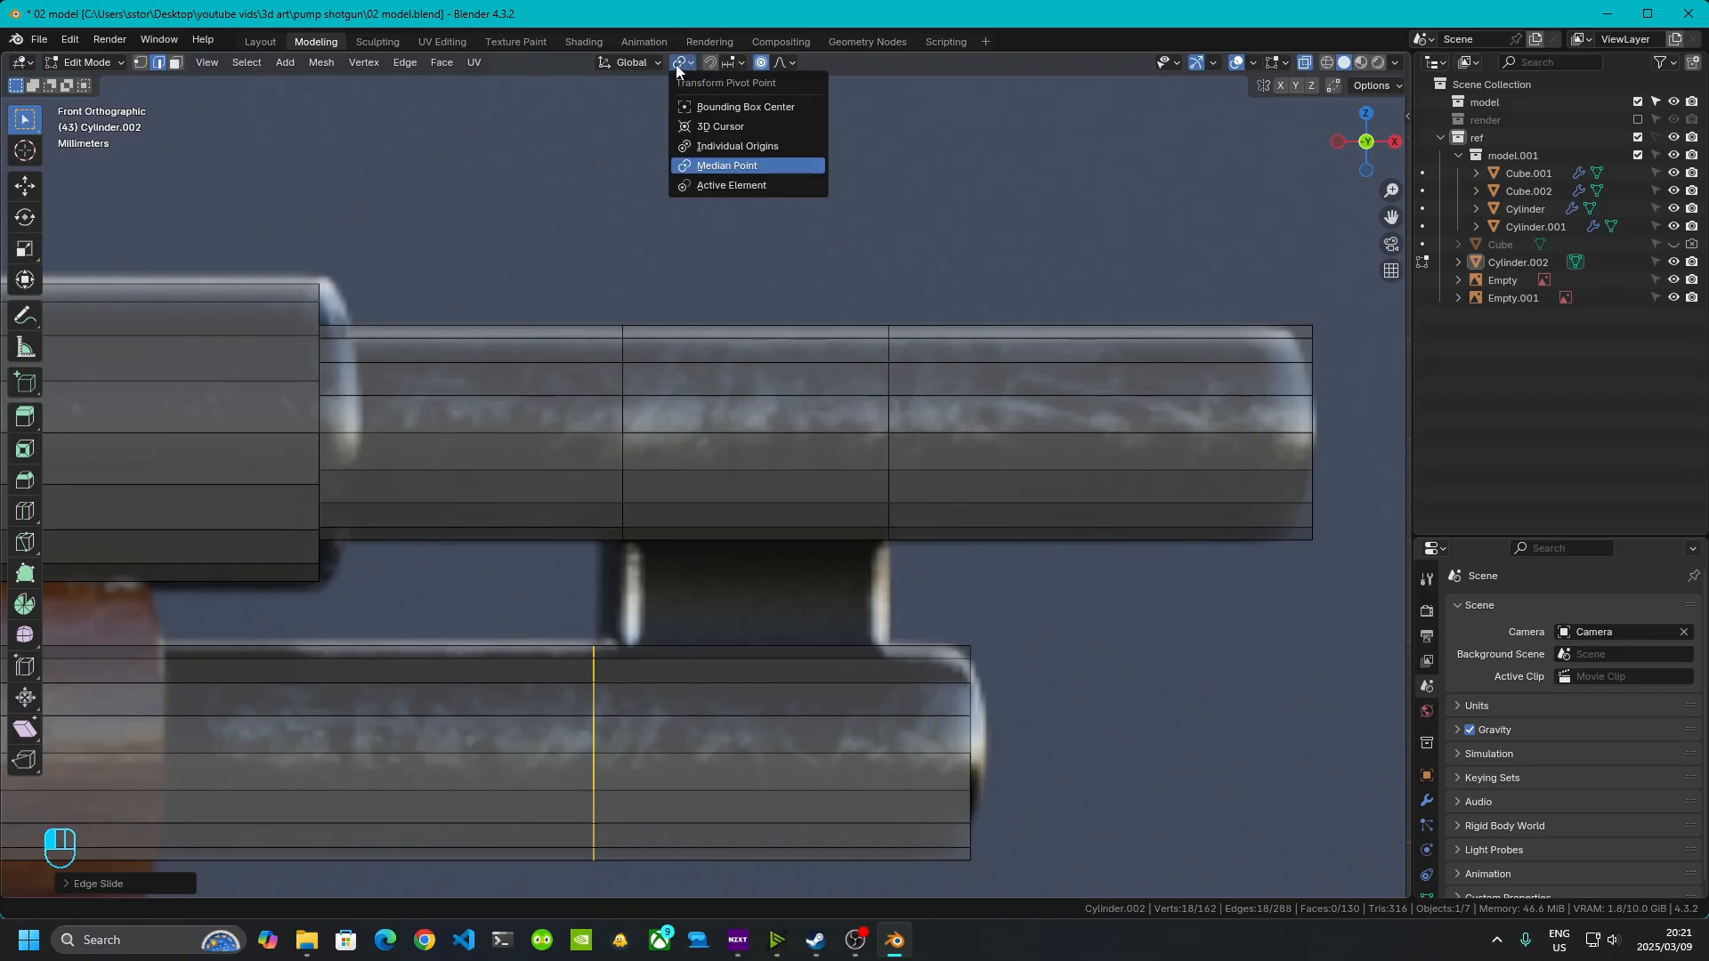
pyautogui.click(721, 184)
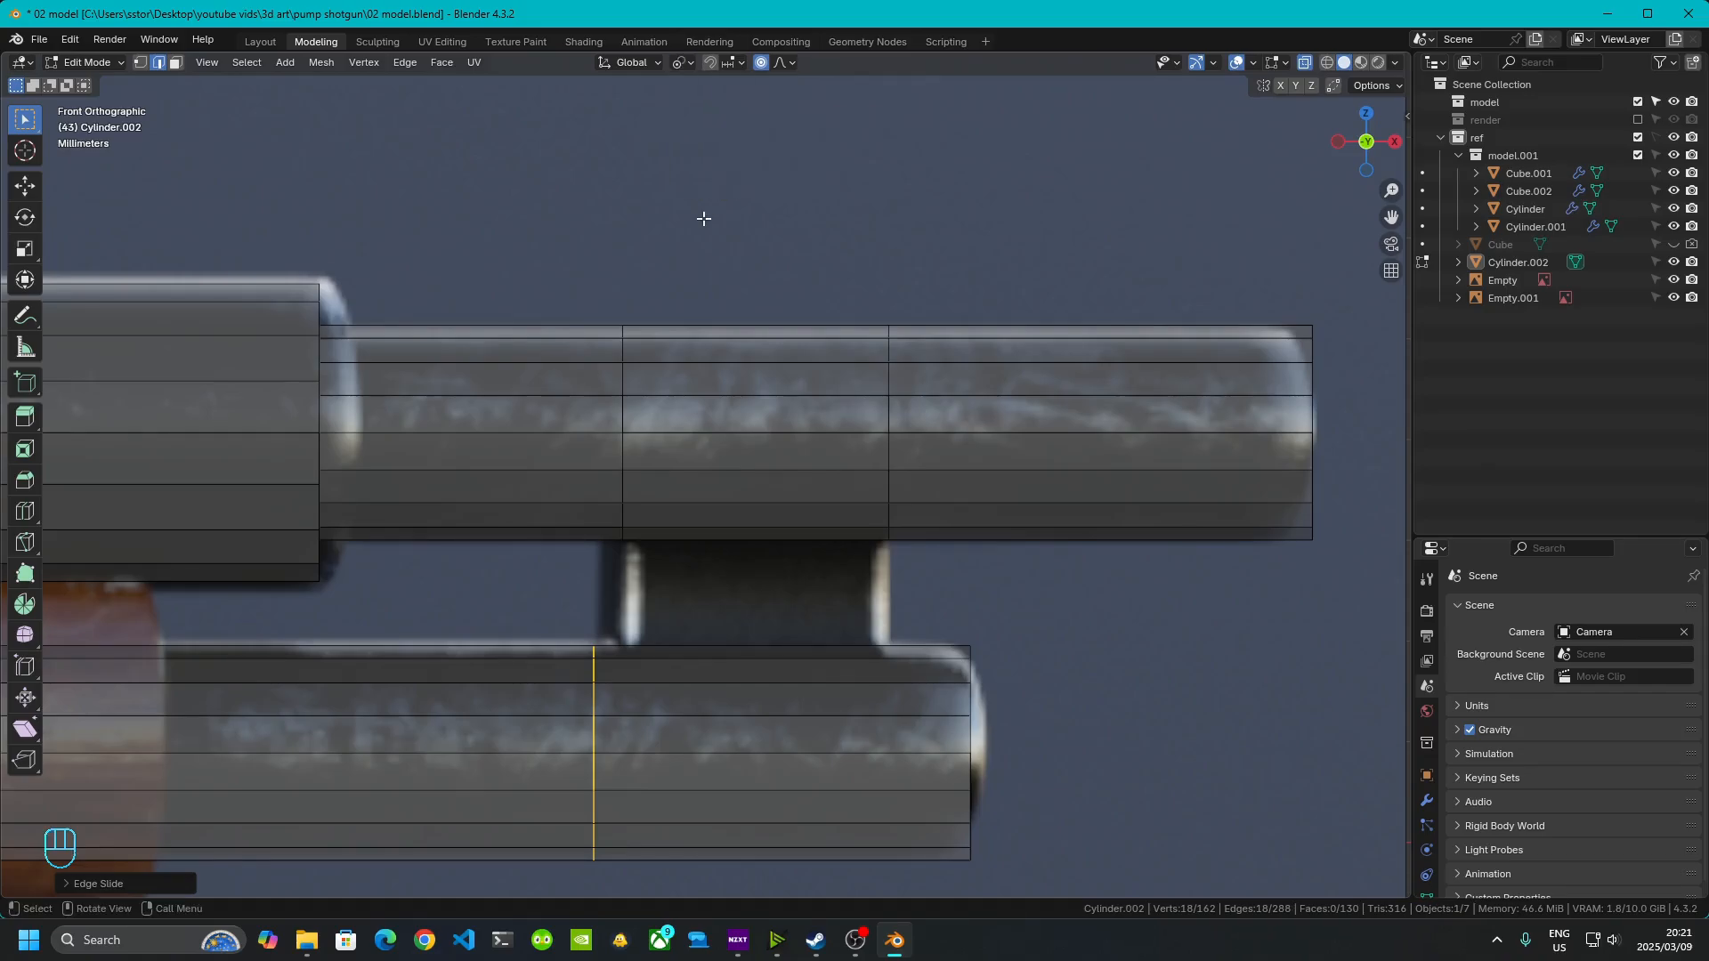
# - Align the magazine tube's loop with the barrel's rear bracket loop by scaling to 0 along X, with a barrel loop edge active
pyautogui.press('shift')
pyautogui.keyDown('shift'); pyautogui.click(626, 454); pyautogui.keyUp('shift')
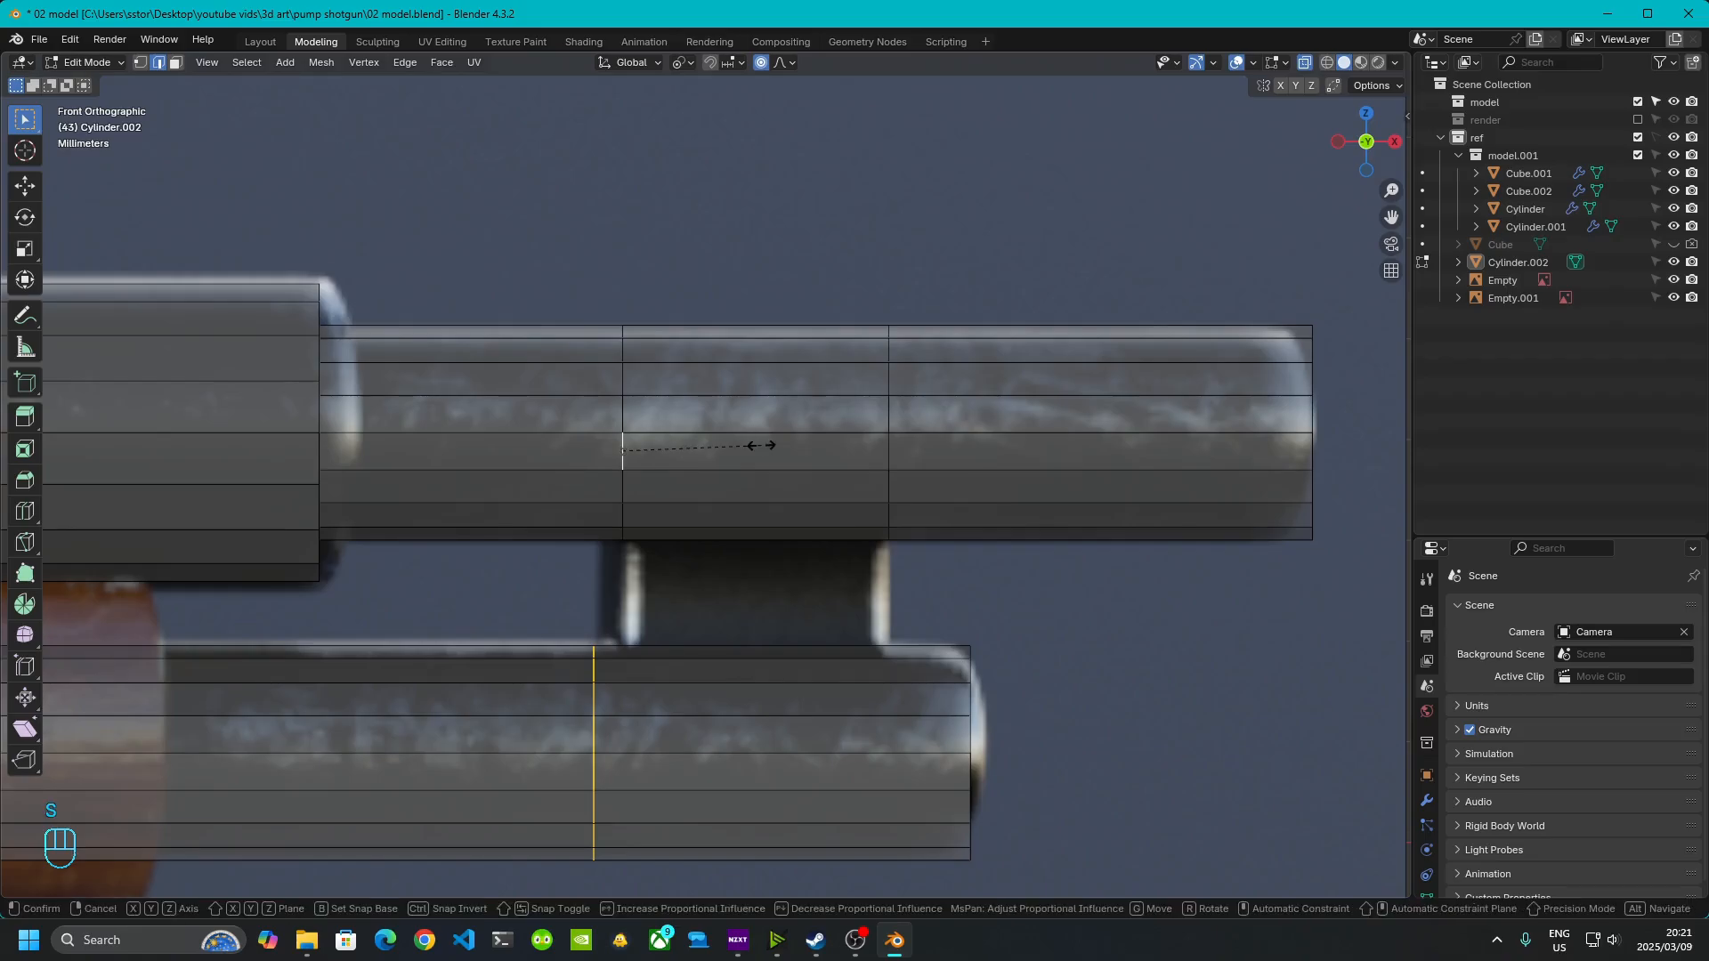
pyautogui.press('s')
pyautogui.press('z')
pyautogui.press('x')
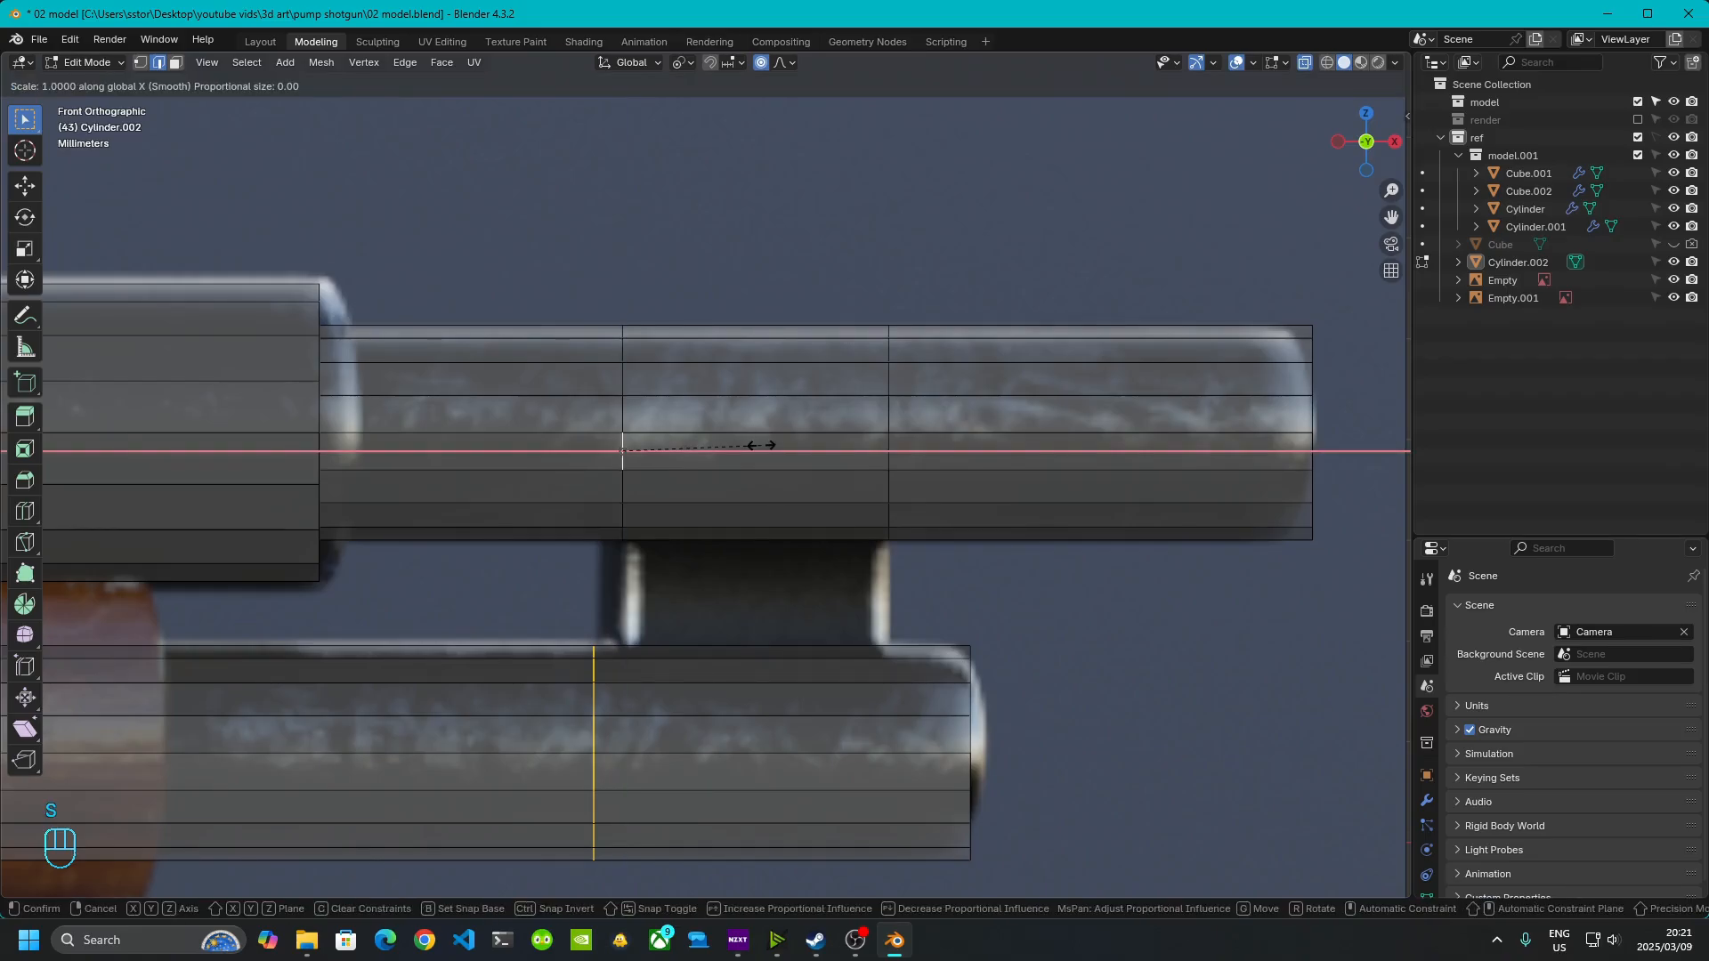
pyautogui.press('0')
pyautogui.press('Return')
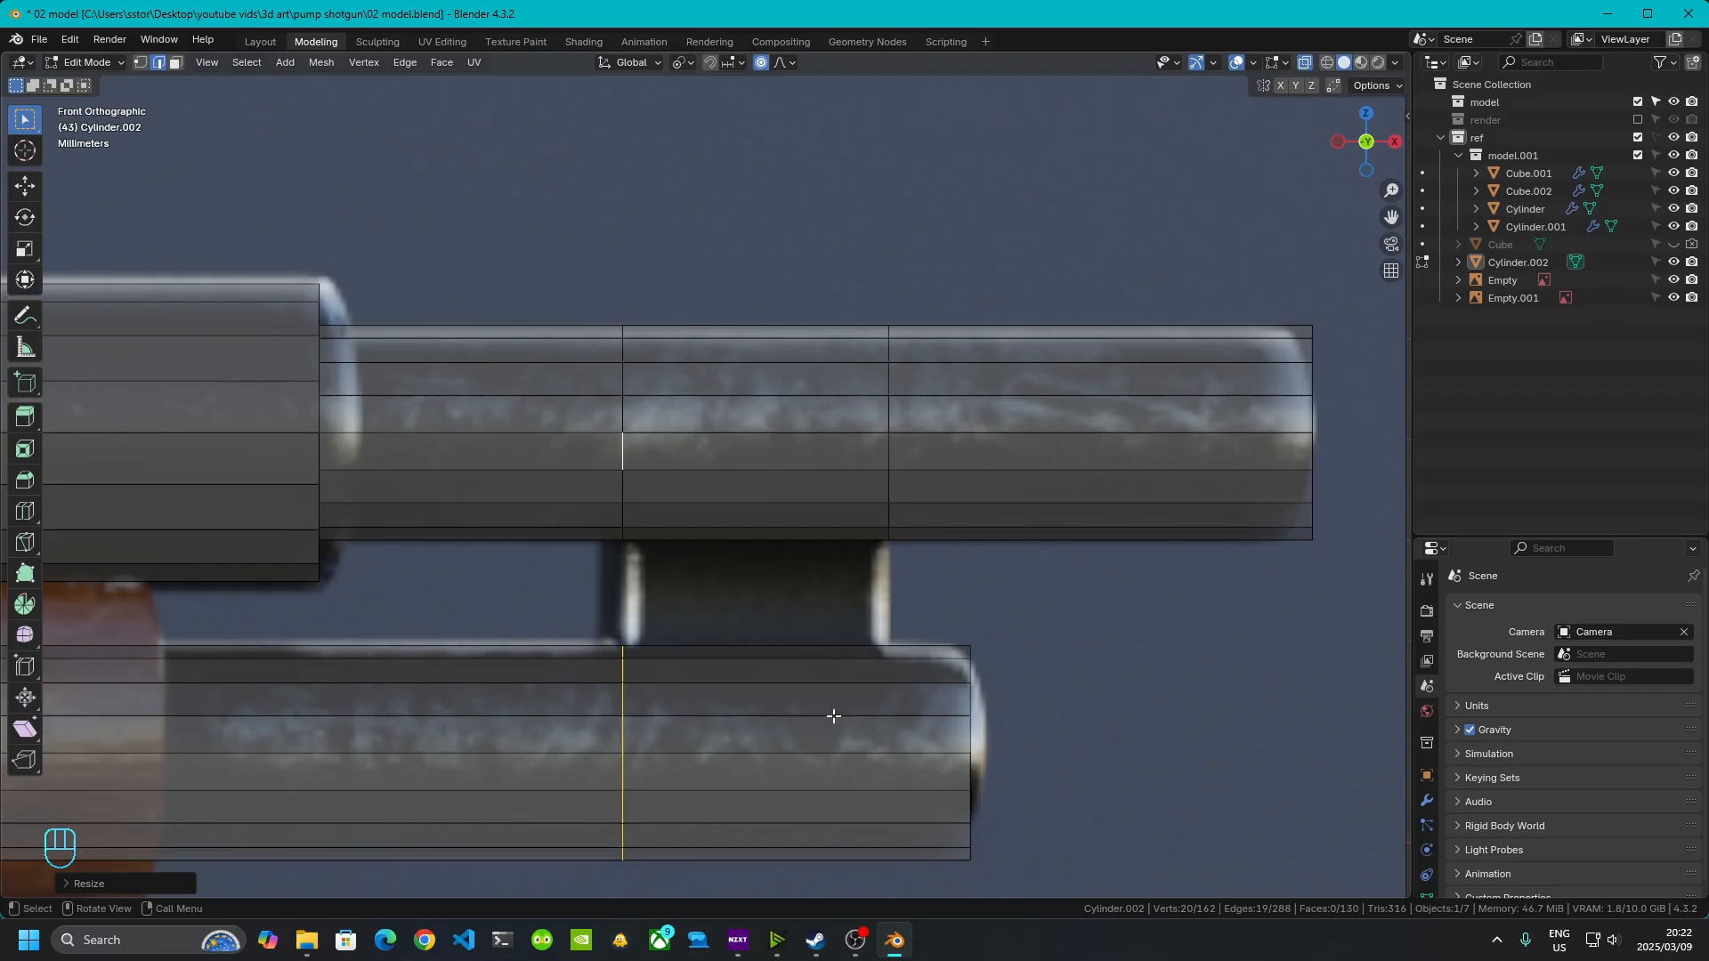
# - Add a loop cut near the magazine tube's front and align it with the barrel's front bracket loop by scaling to 0 along X
pyautogui.hotkey('ctrl', 'r')
pyautogui.click(855, 732)
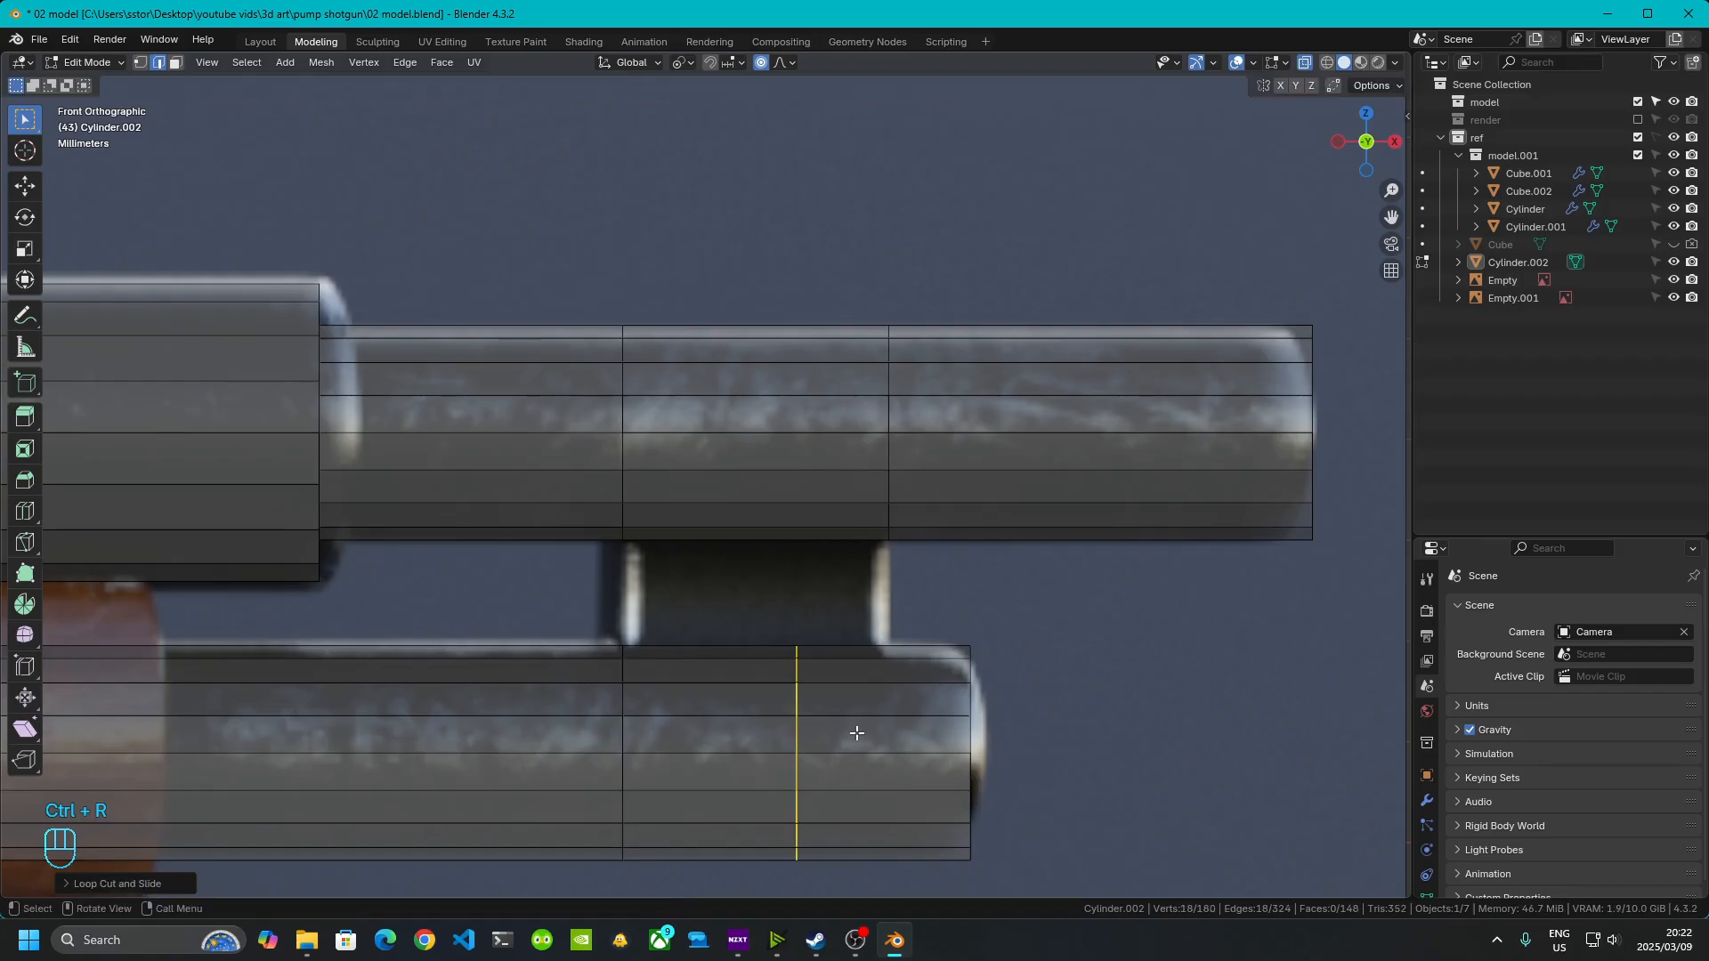
pyautogui.keyDown('shift'); pyautogui.click(888, 485); pyautogui.keyUp('shift')
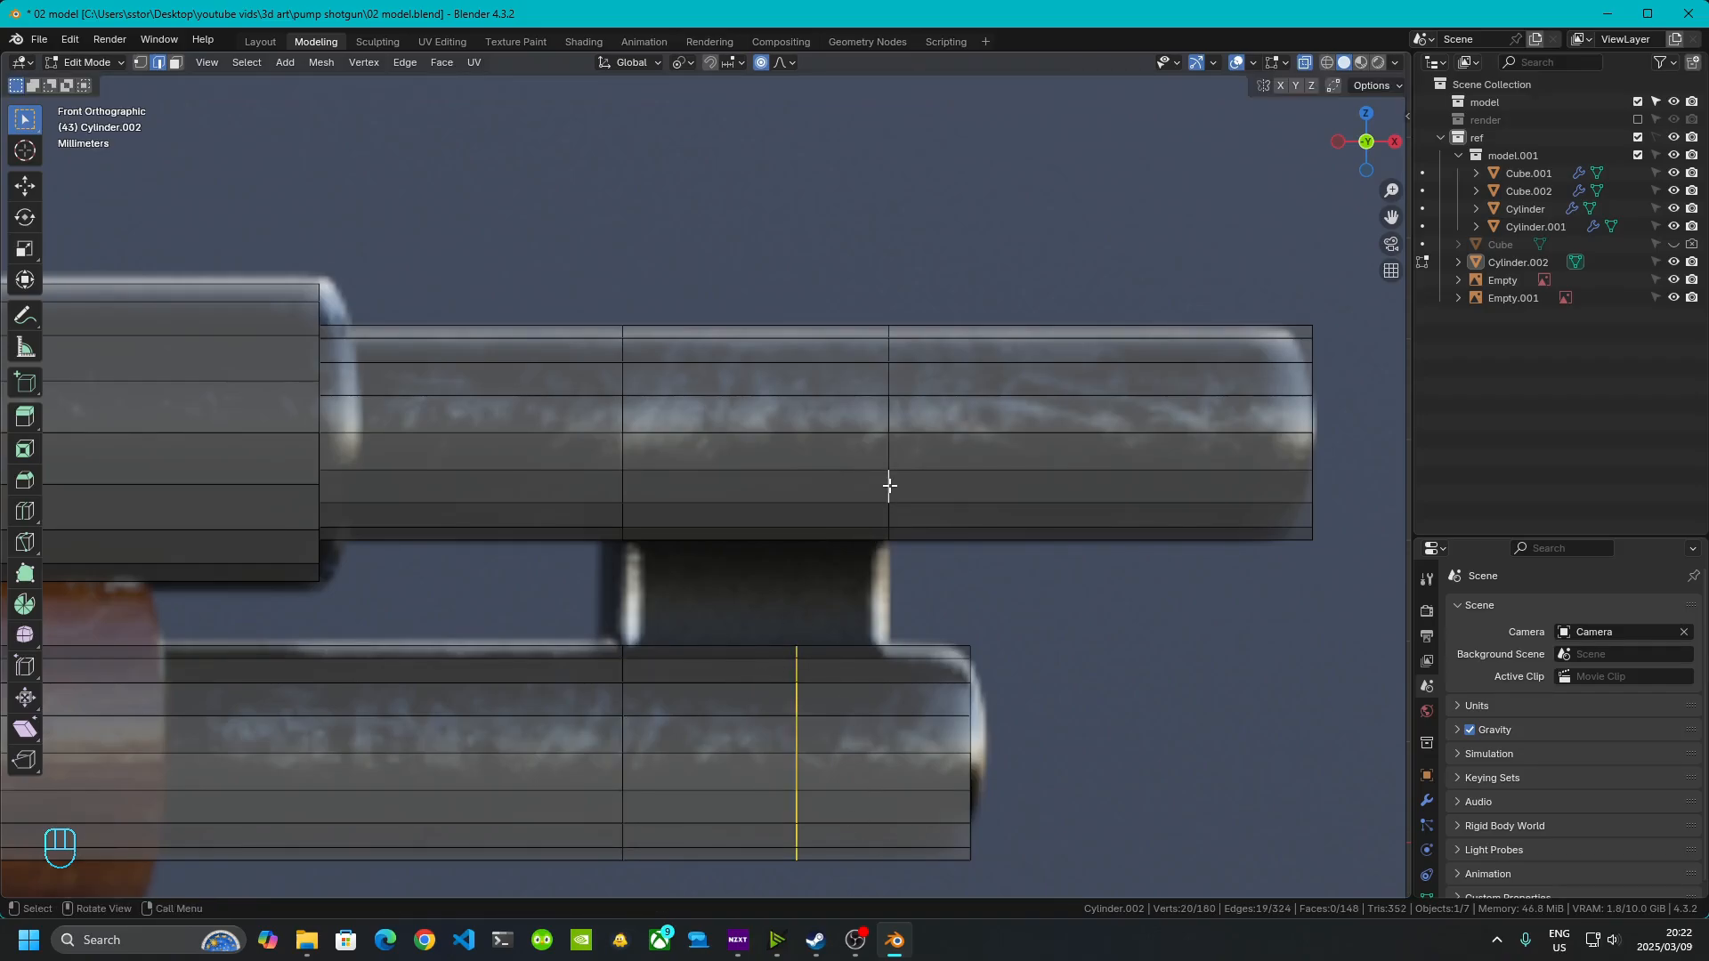
pyautogui.write('s')
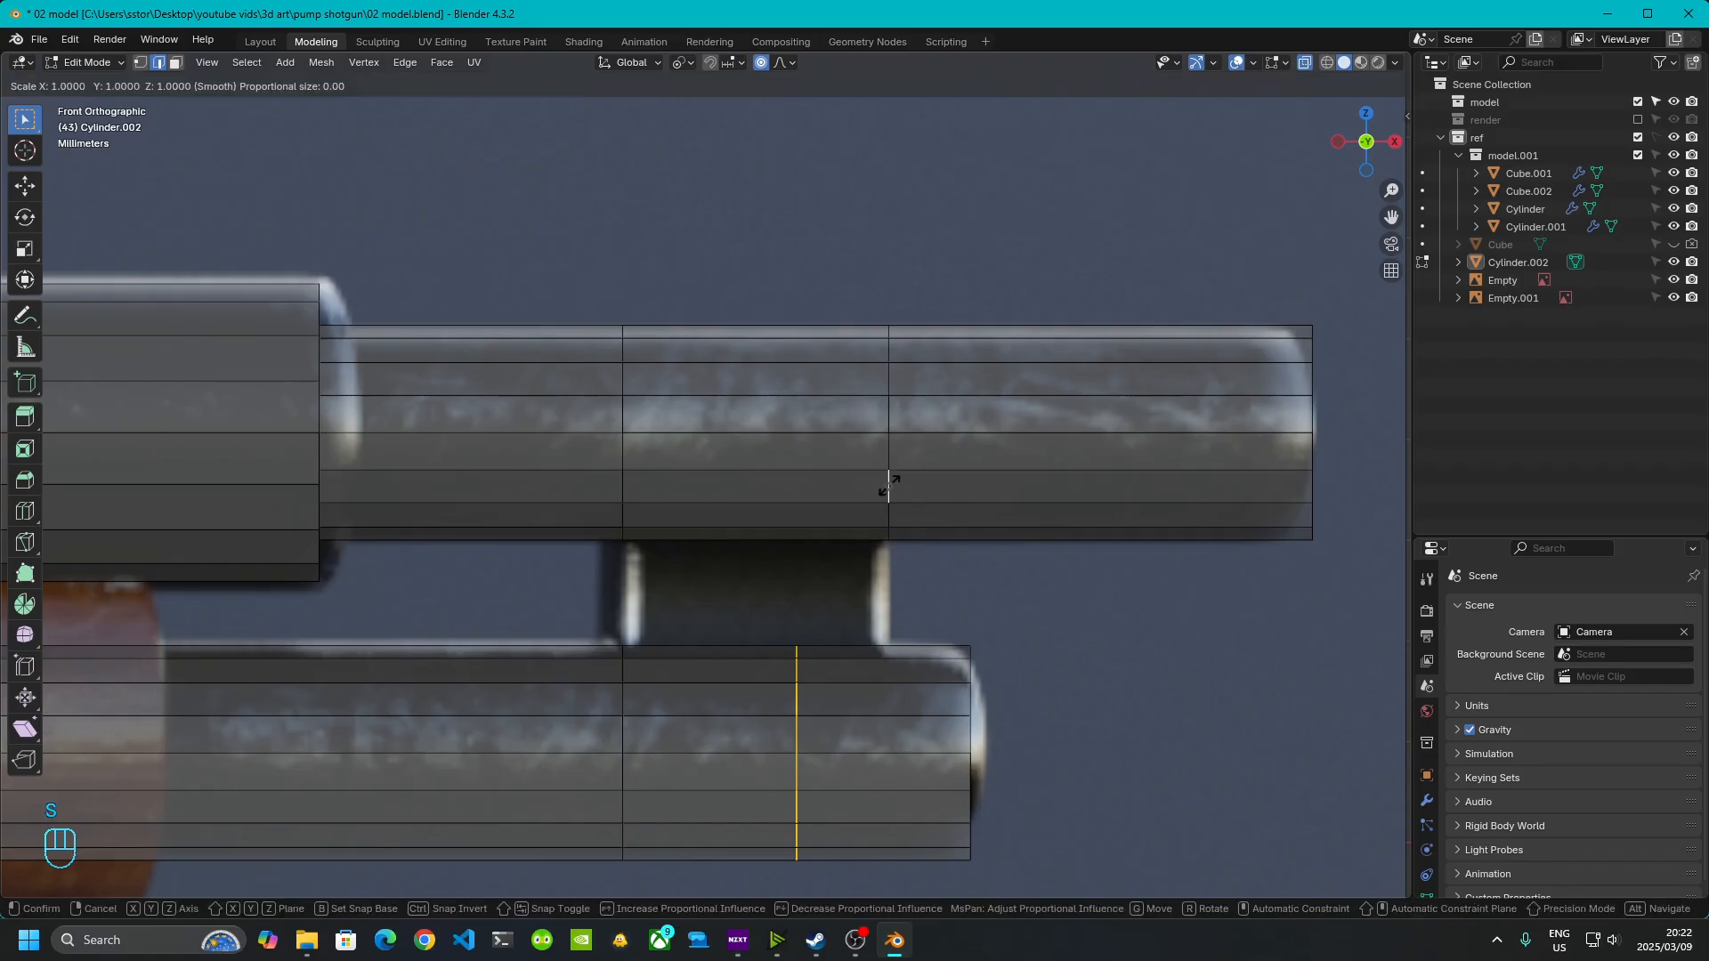
pyautogui.write('x0')
pyautogui.click(888, 485)
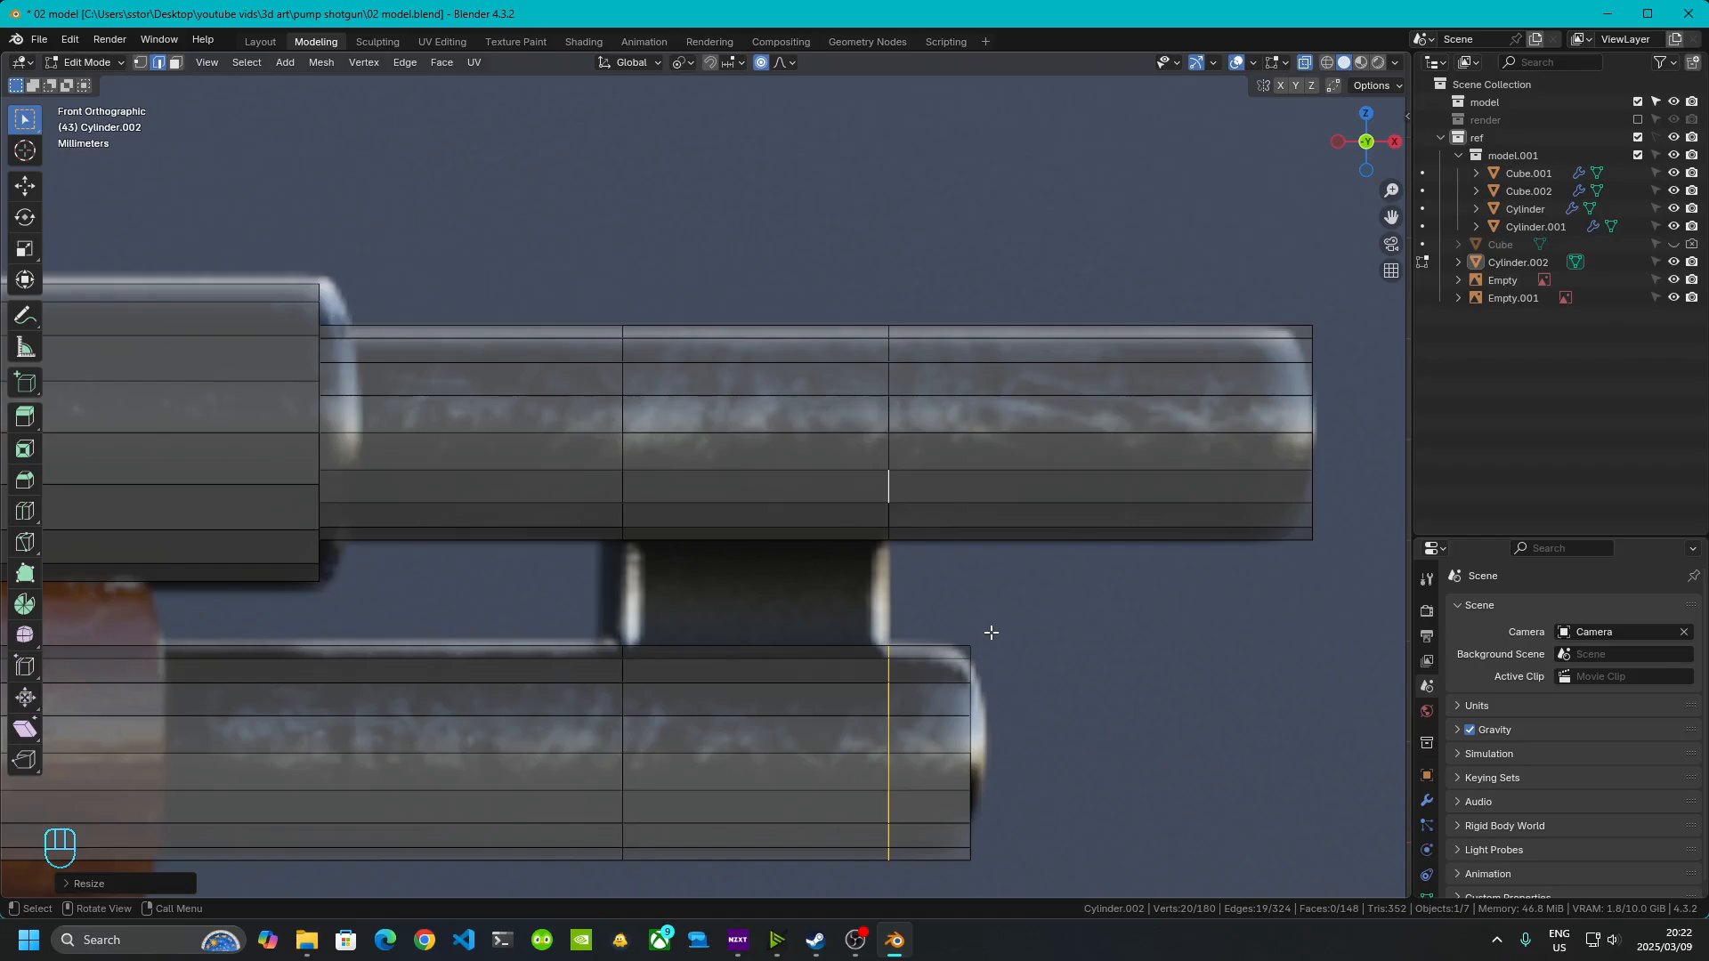
# - Turn off X-ray and, in face select mode, select the three top faces of the magazine tube between its two loops
pyautogui.scroll(-8, 1052, 676)
pyautogui.moveTo(1045, 679); pyautogui.dragTo(792, 542, button='middle')
pyautogui.scroll(4, 992, 681)
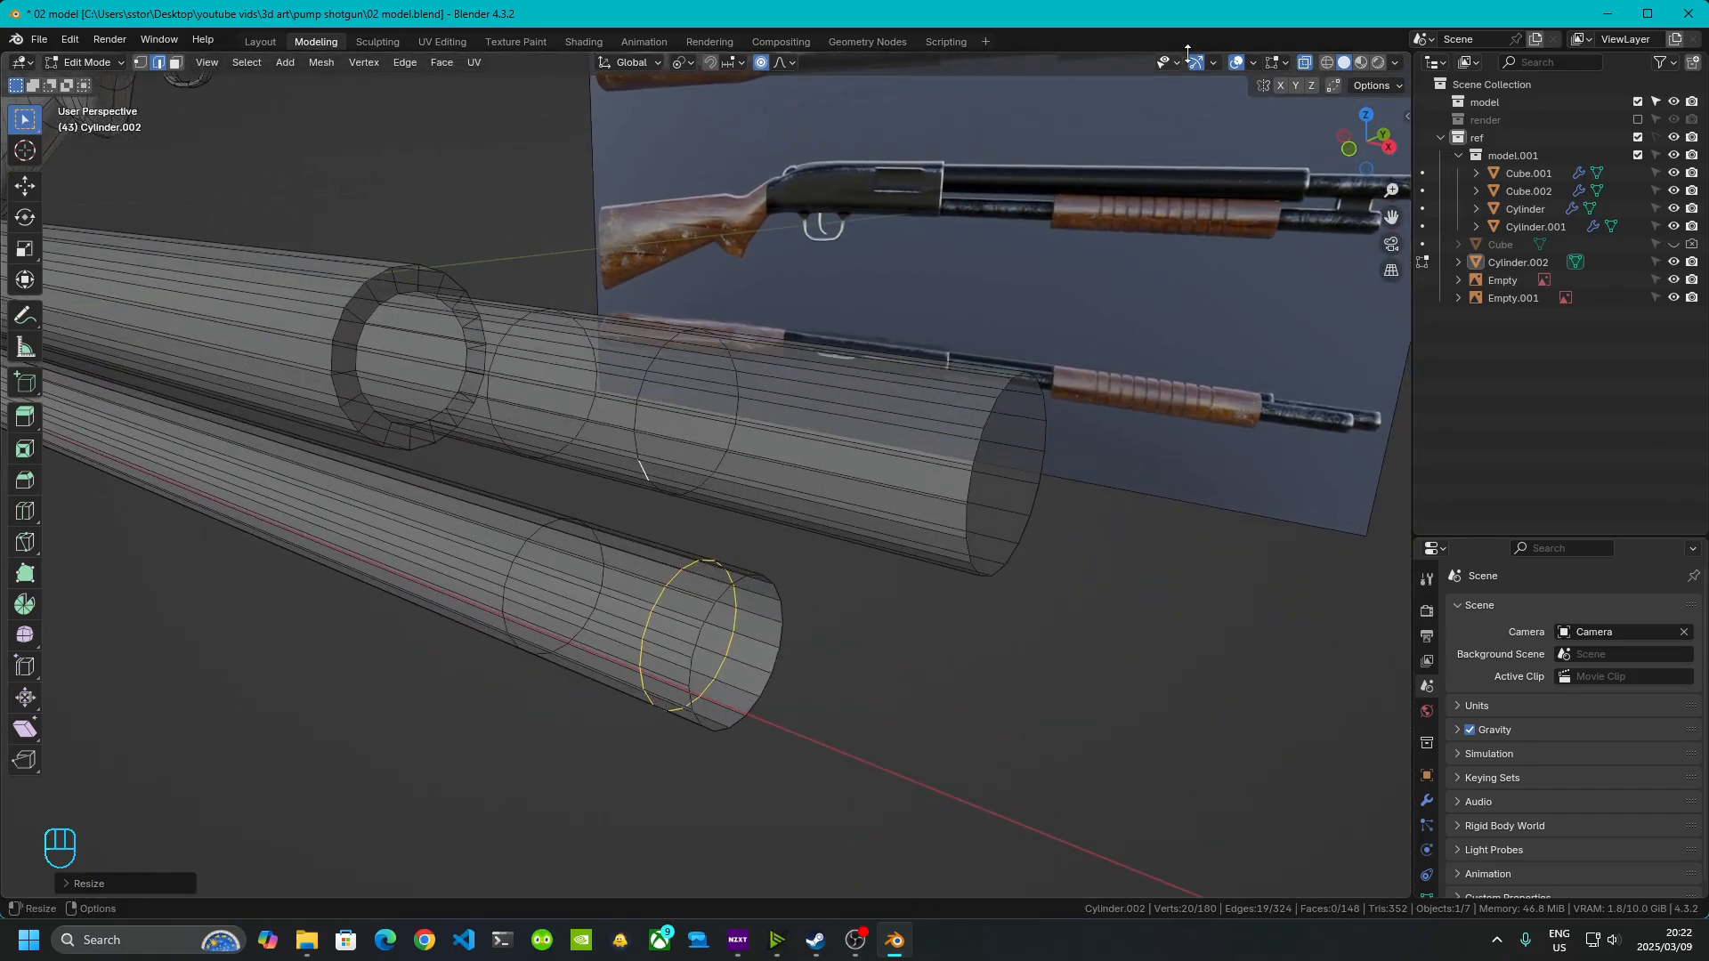
pyautogui.click(1304, 64)
pyautogui.scroll(3, 765, 650)
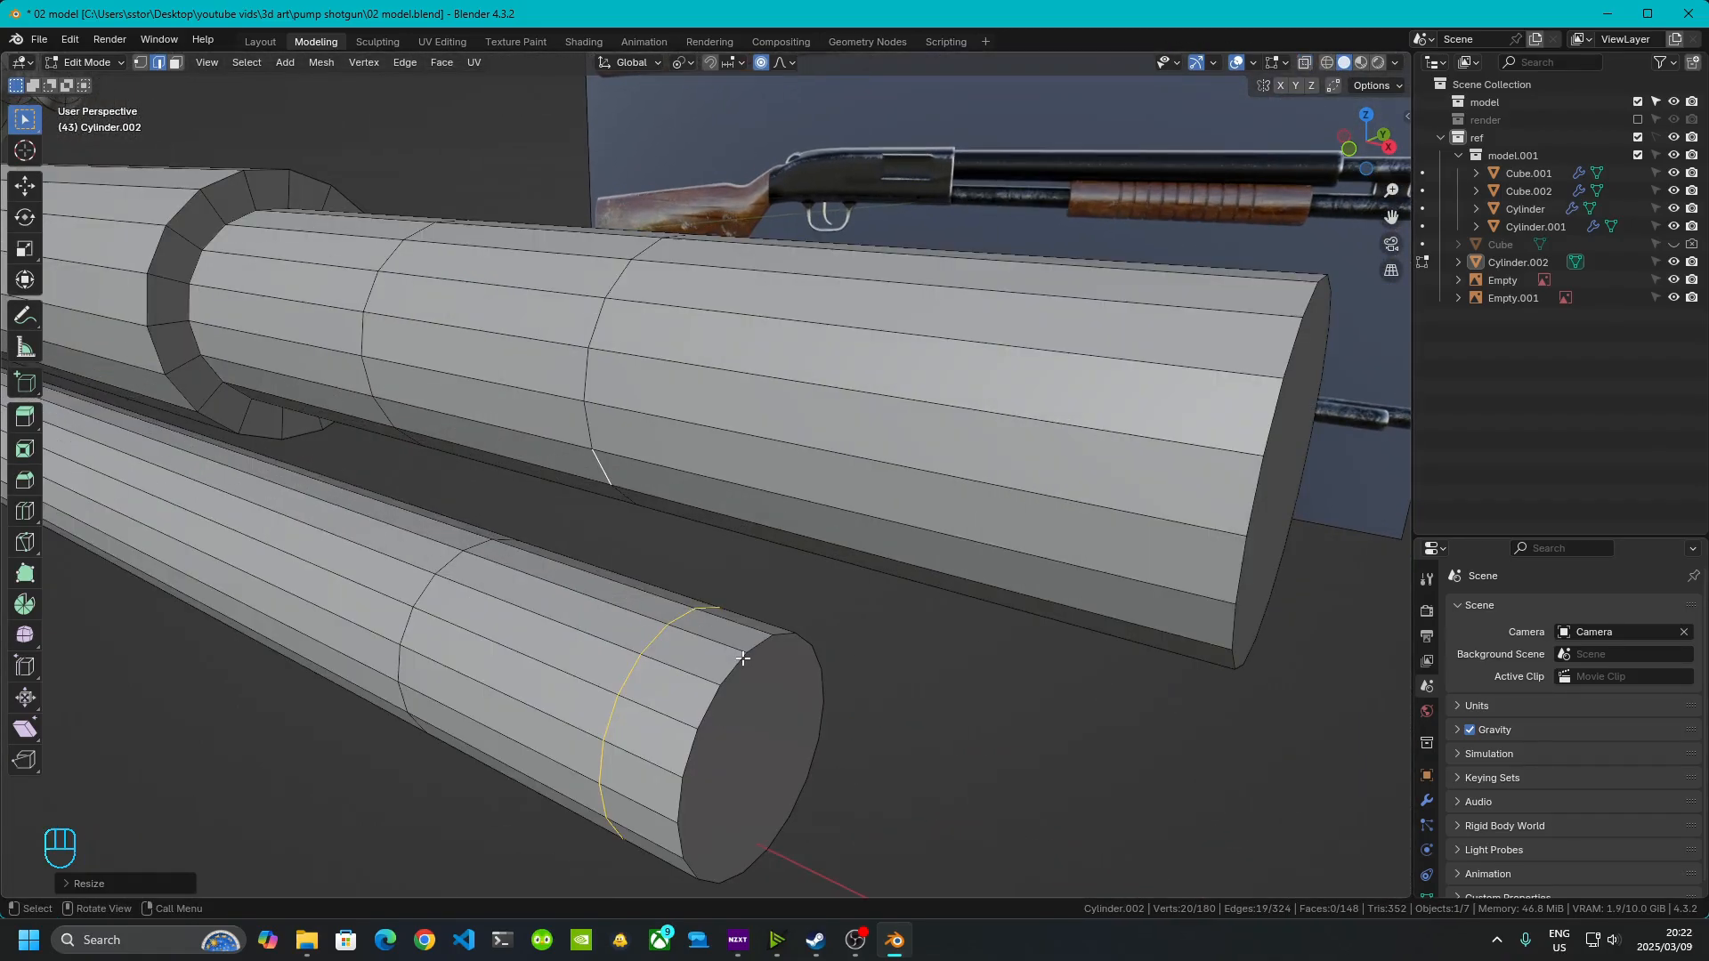
pyautogui.moveTo(749, 666); pyautogui.dragTo(718, 568, button='middle')
pyautogui.click(174, 64)
pyautogui.click(715, 583)
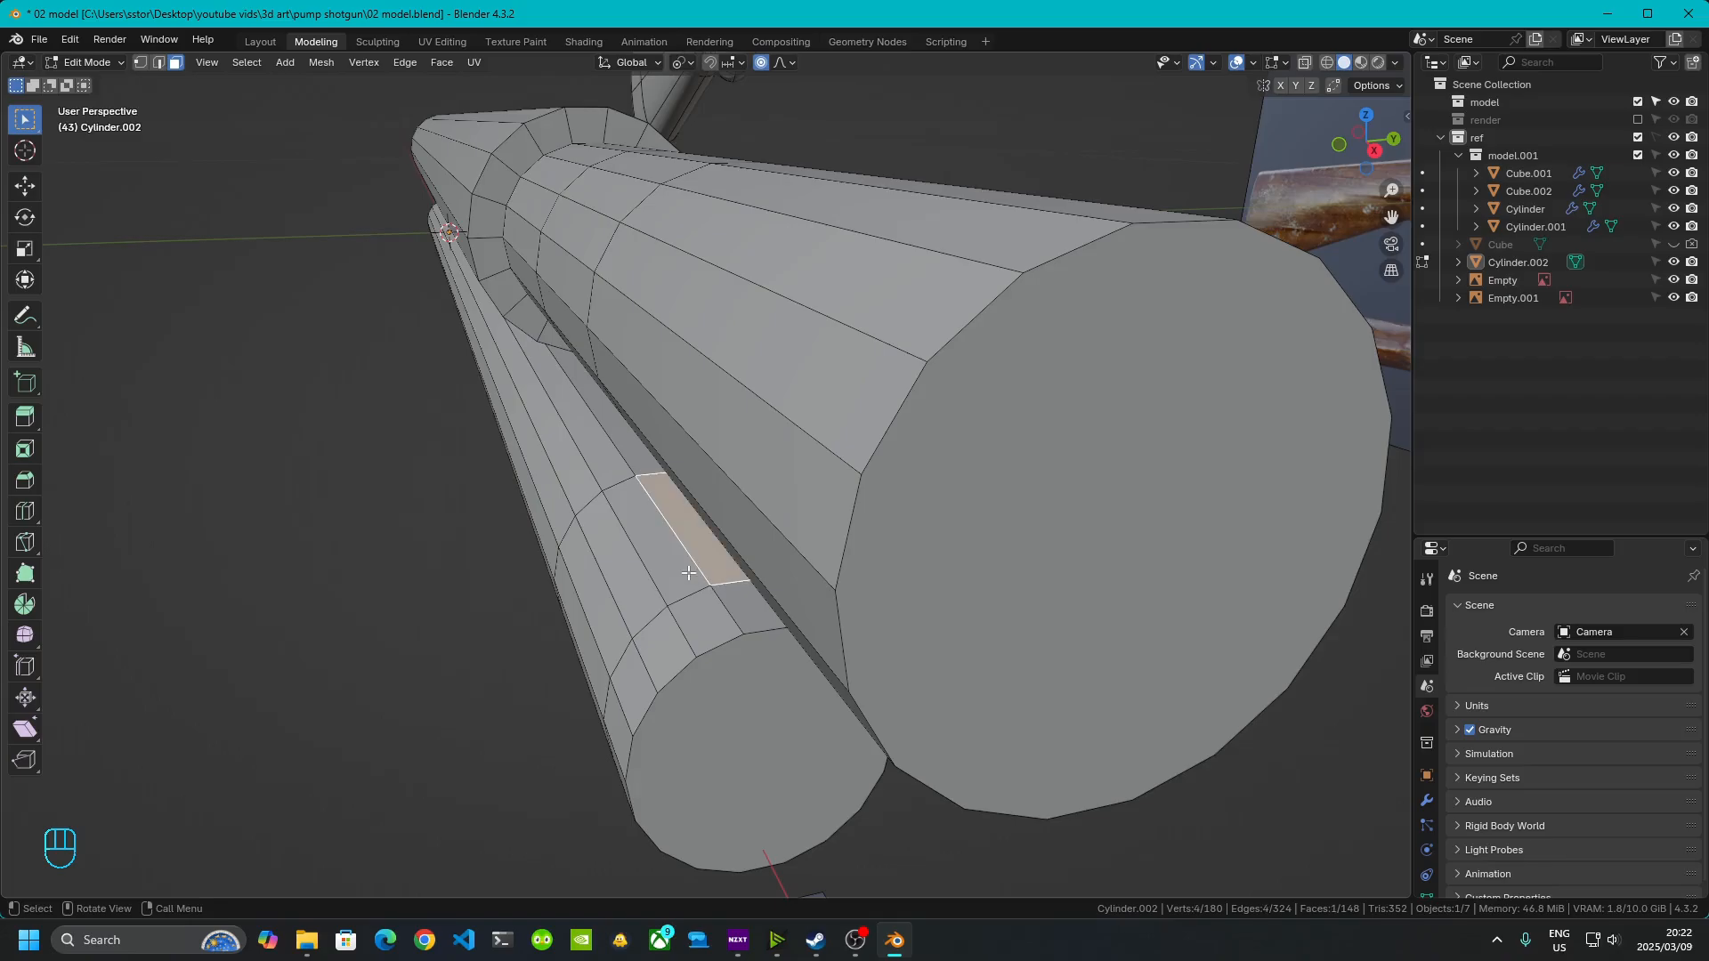
pyautogui.keyDown('shift'); pyautogui.click(688, 573); pyautogui.keyUp('shift')
pyautogui.moveTo(796, 607); pyautogui.dragTo(371, 454, button='middle')
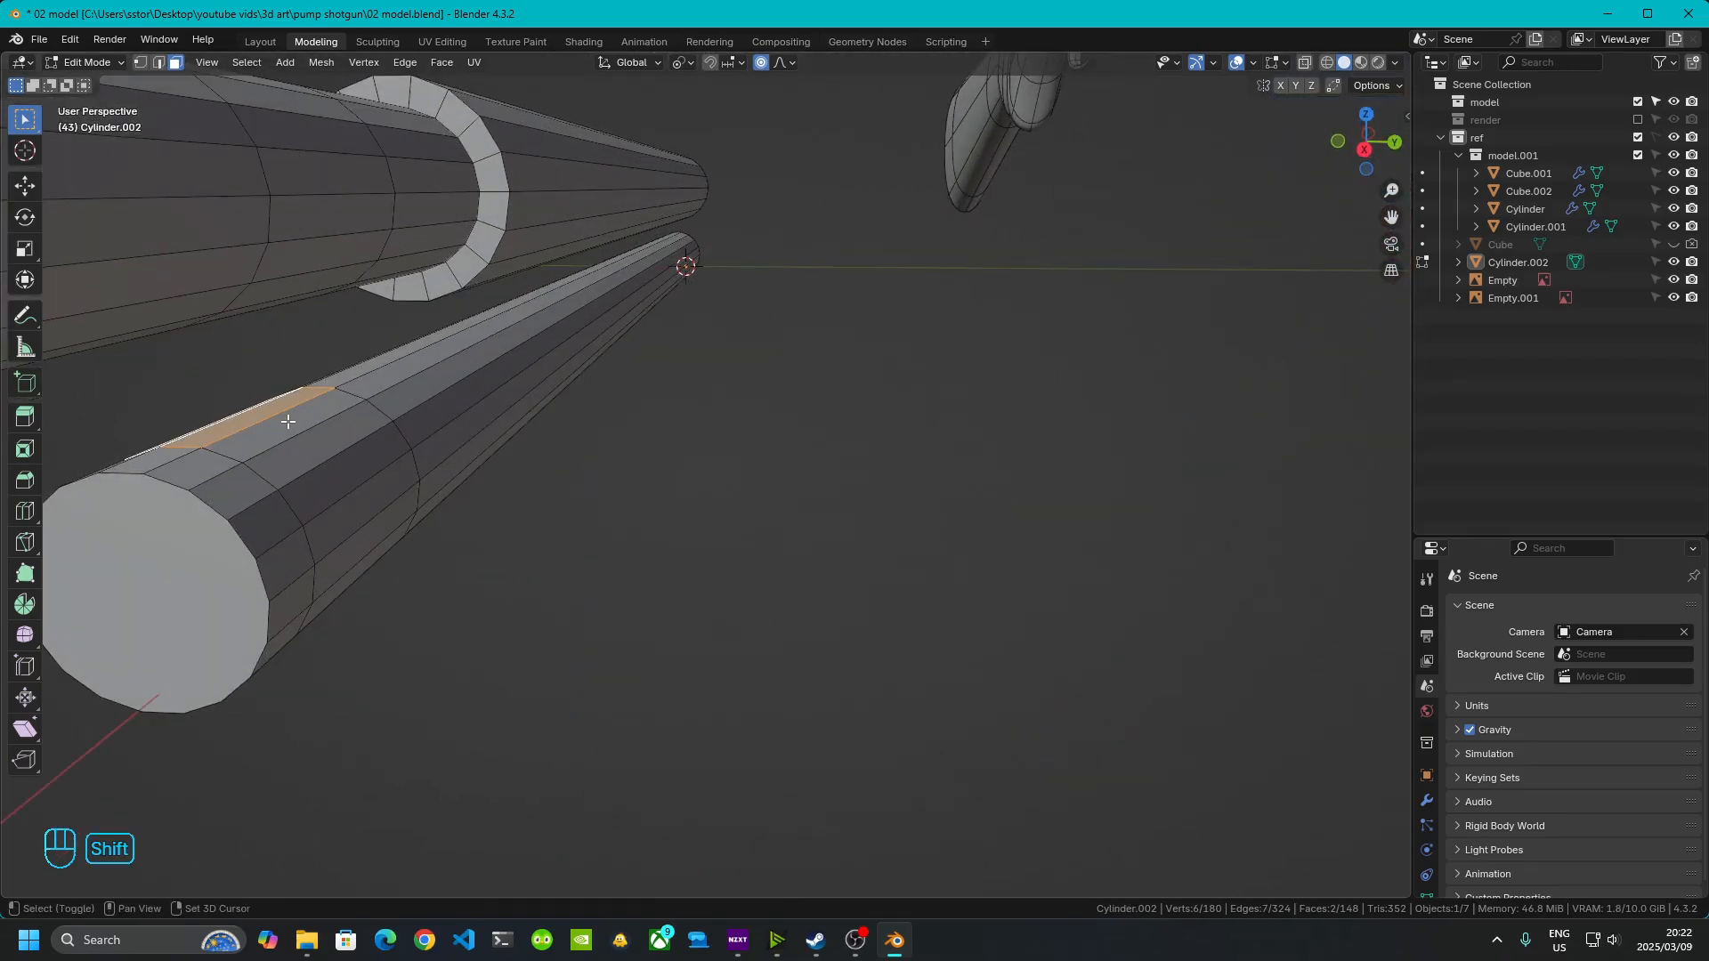
pyautogui.keyDown('shift'); pyautogui.click(319, 424); pyautogui.keyUp('shift')
# - Add the barrel's three bottom faces between the bracket loops to the selection and delete the facing faces of both tubes
pyautogui.moveTo(635, 425); pyautogui.dragTo(1245, 144, button='middle')
pyautogui.click(1366, 153)
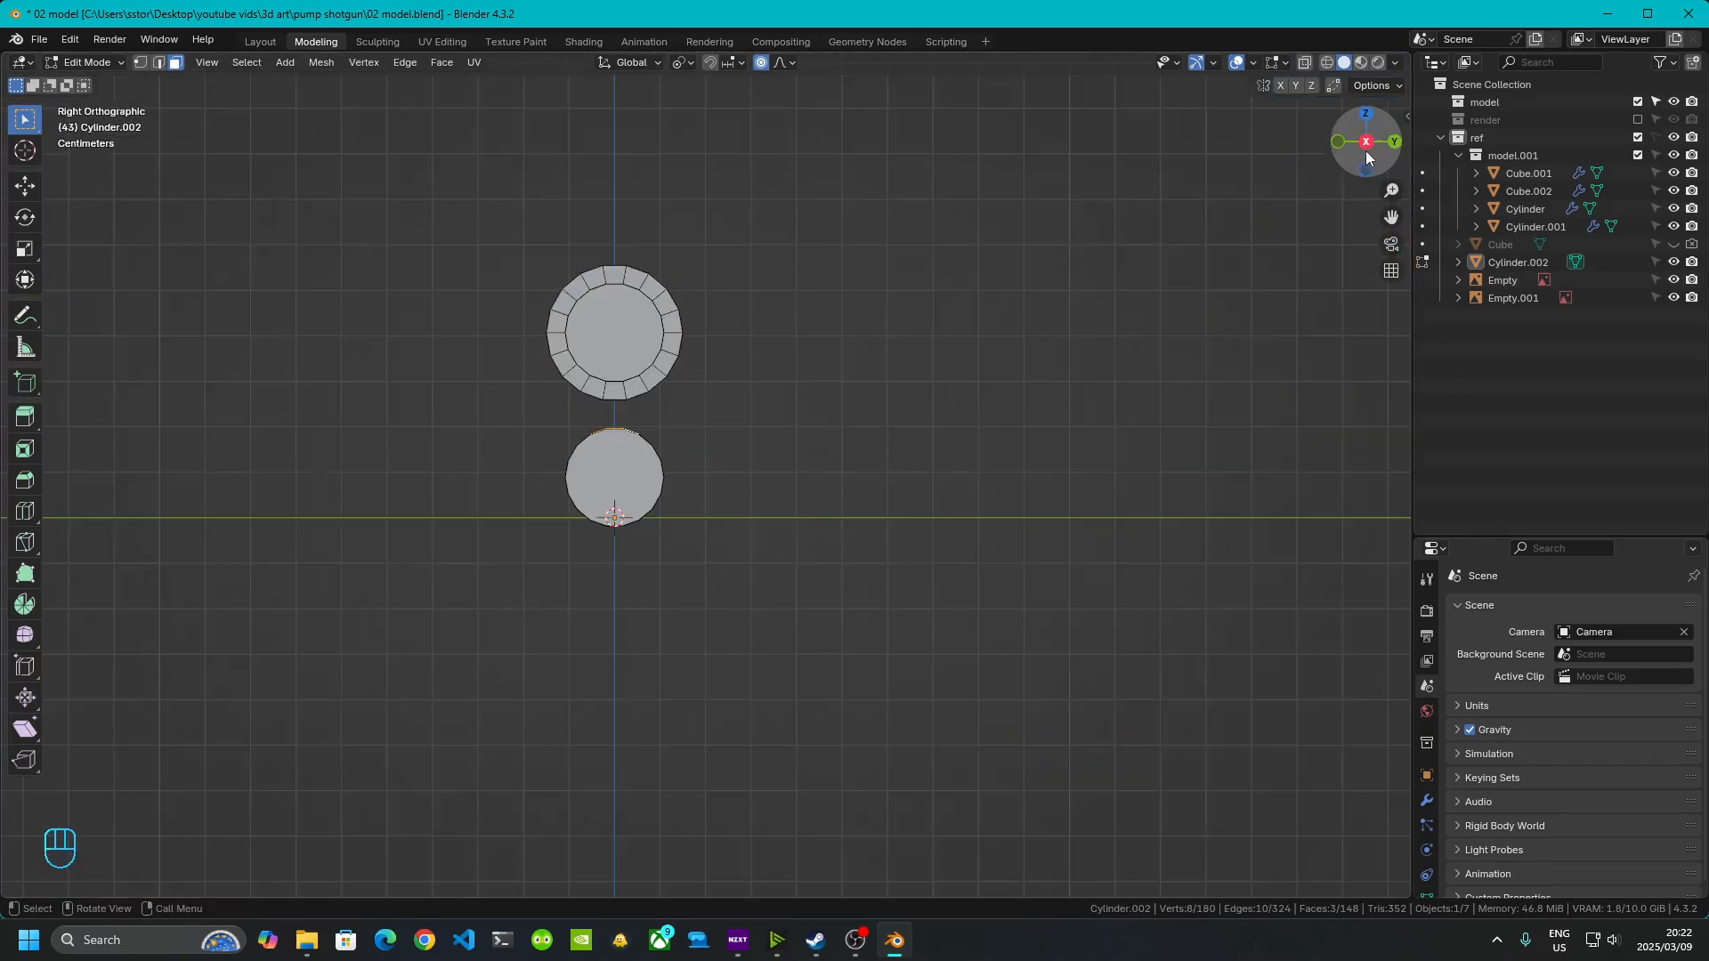
pyautogui.keyDown('shift'); pyautogui.moveTo(876, 342); pyautogui.dragTo(935, 519, button='middle'); pyautogui.keyUp('shift')
pyautogui.scroll(4, 810, 617)
pyautogui.moveTo(695, 714); pyautogui.dragTo(837, 614, button='middle')
pyautogui.scroll(-3, 837, 614)
pyautogui.keyDown('shift'); pyautogui.moveTo(961, 543); pyautogui.dragTo(737, 755, button='middle'); pyautogui.keyUp('shift')
pyautogui.moveTo(828, 701); pyautogui.dragTo(738, 489, button='middle')
pyautogui.keyDown('shift'); pyautogui.click(806, 440); pyautogui.keyUp('shift')
pyautogui.keyDown('shift'); pyautogui.click(762, 430); pyautogui.keyUp('shift')
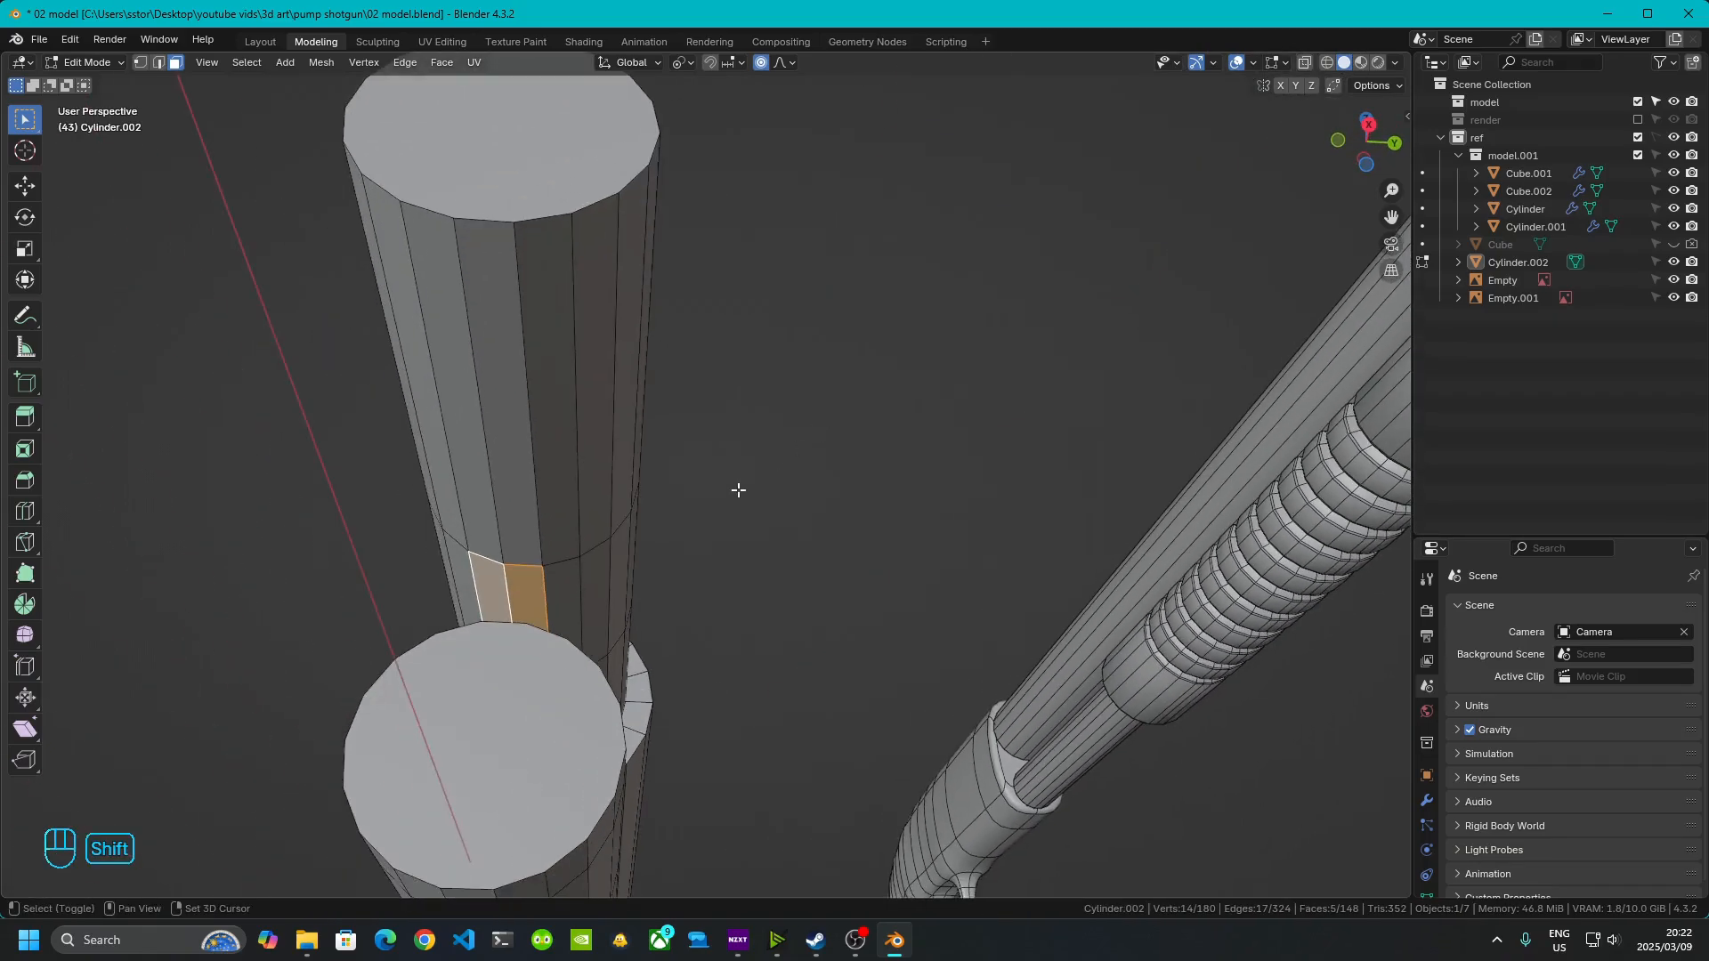
pyautogui.keyDown('shift'); pyautogui.click(564, 600); pyautogui.keyUp('shift')
pyautogui.moveTo(565, 600); pyautogui.dragTo(663, 614, button='middle')
pyautogui.keyDown('shift'); pyautogui.moveTo(663, 614); pyautogui.dragTo(578, 552, button='middle'); pyautogui.keyUp('shift')
pyautogui.scroll(4, 851, 579)
pyautogui.moveTo(851, 579); pyautogui.dragTo(865, 554, button='middle')
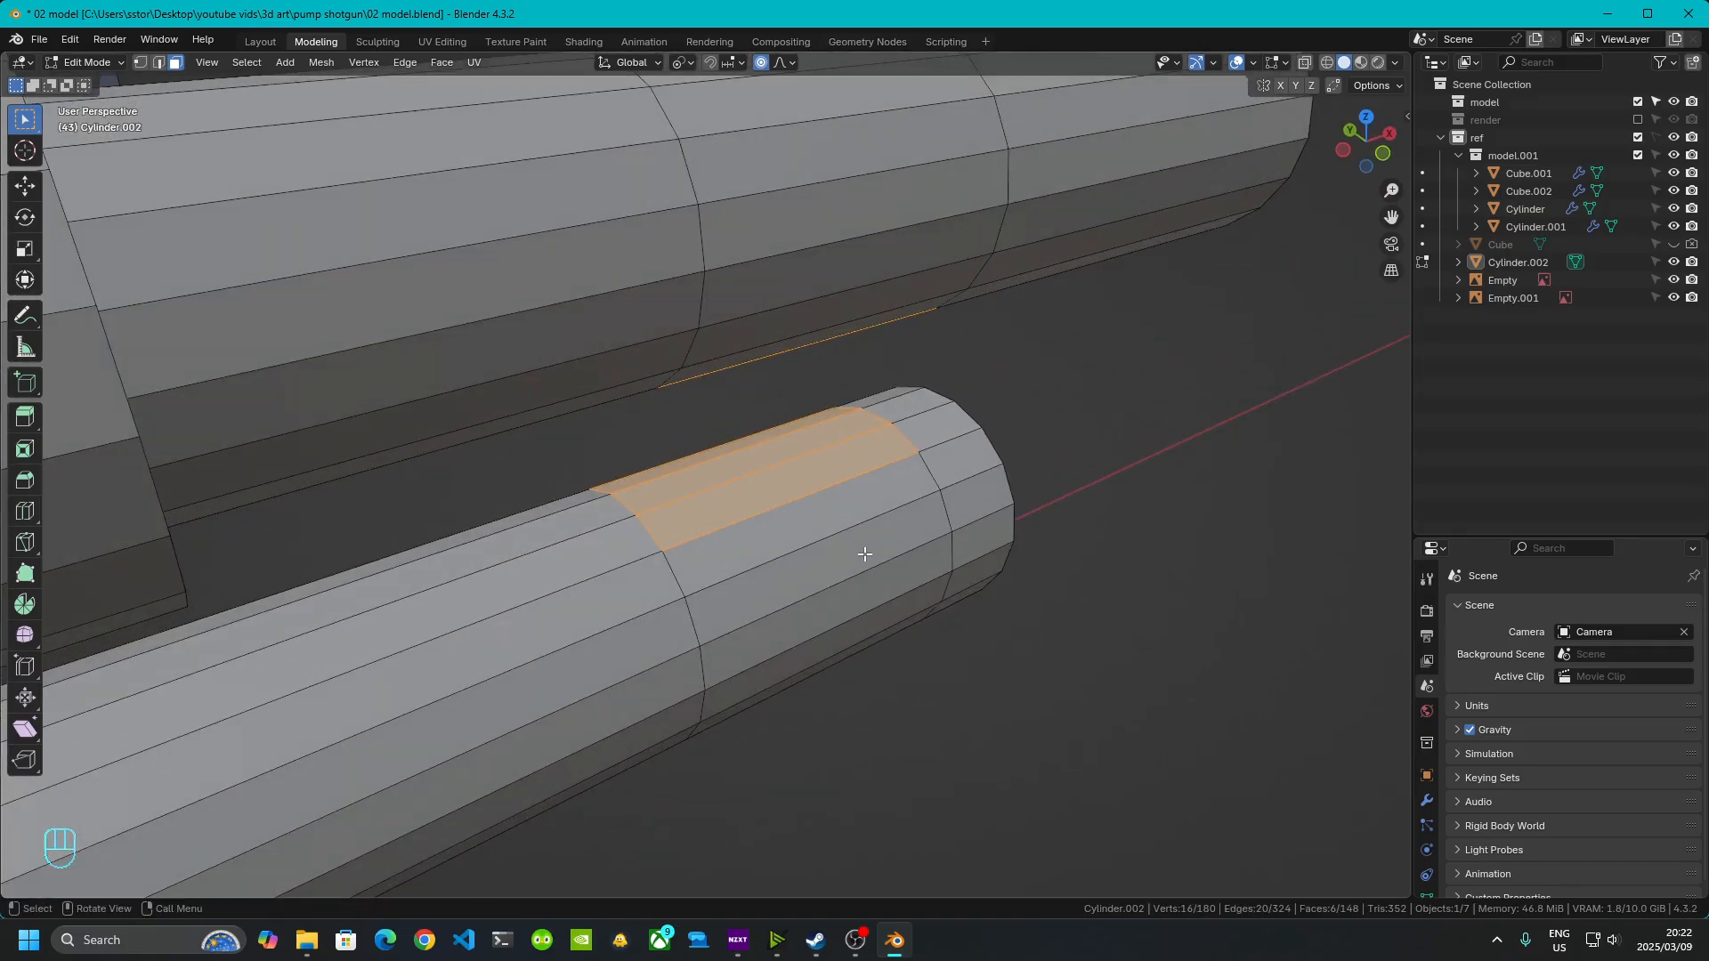
pyautogui.press('x')
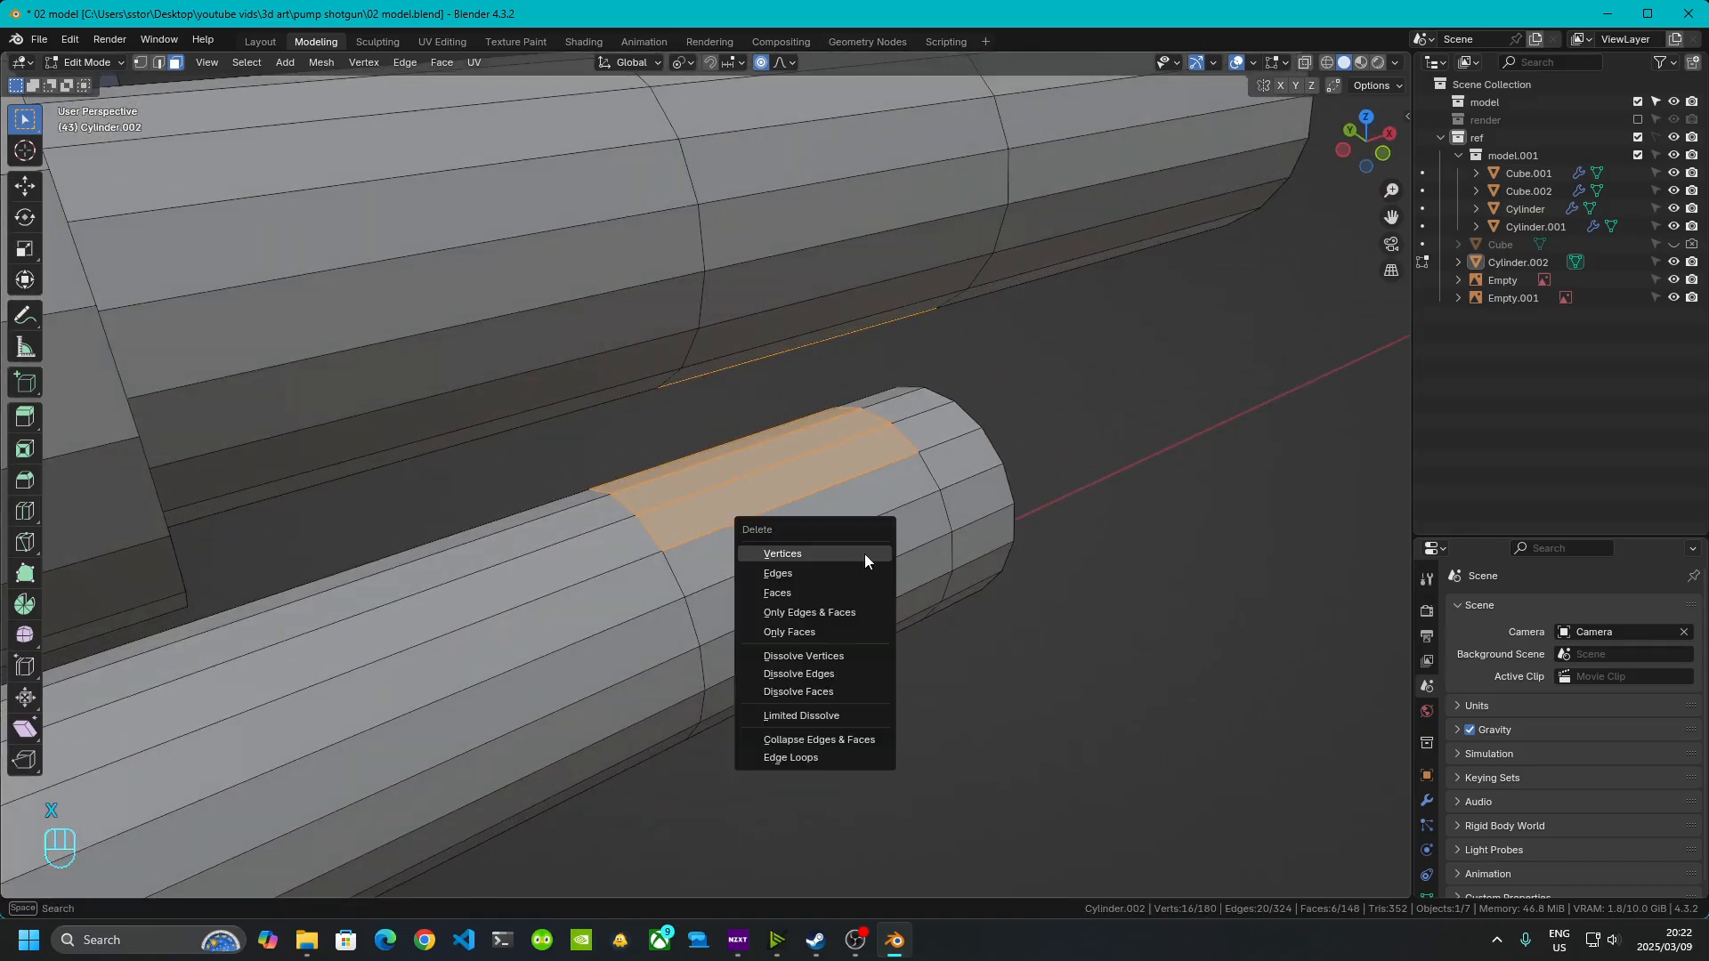
pyautogui.click(816, 593)
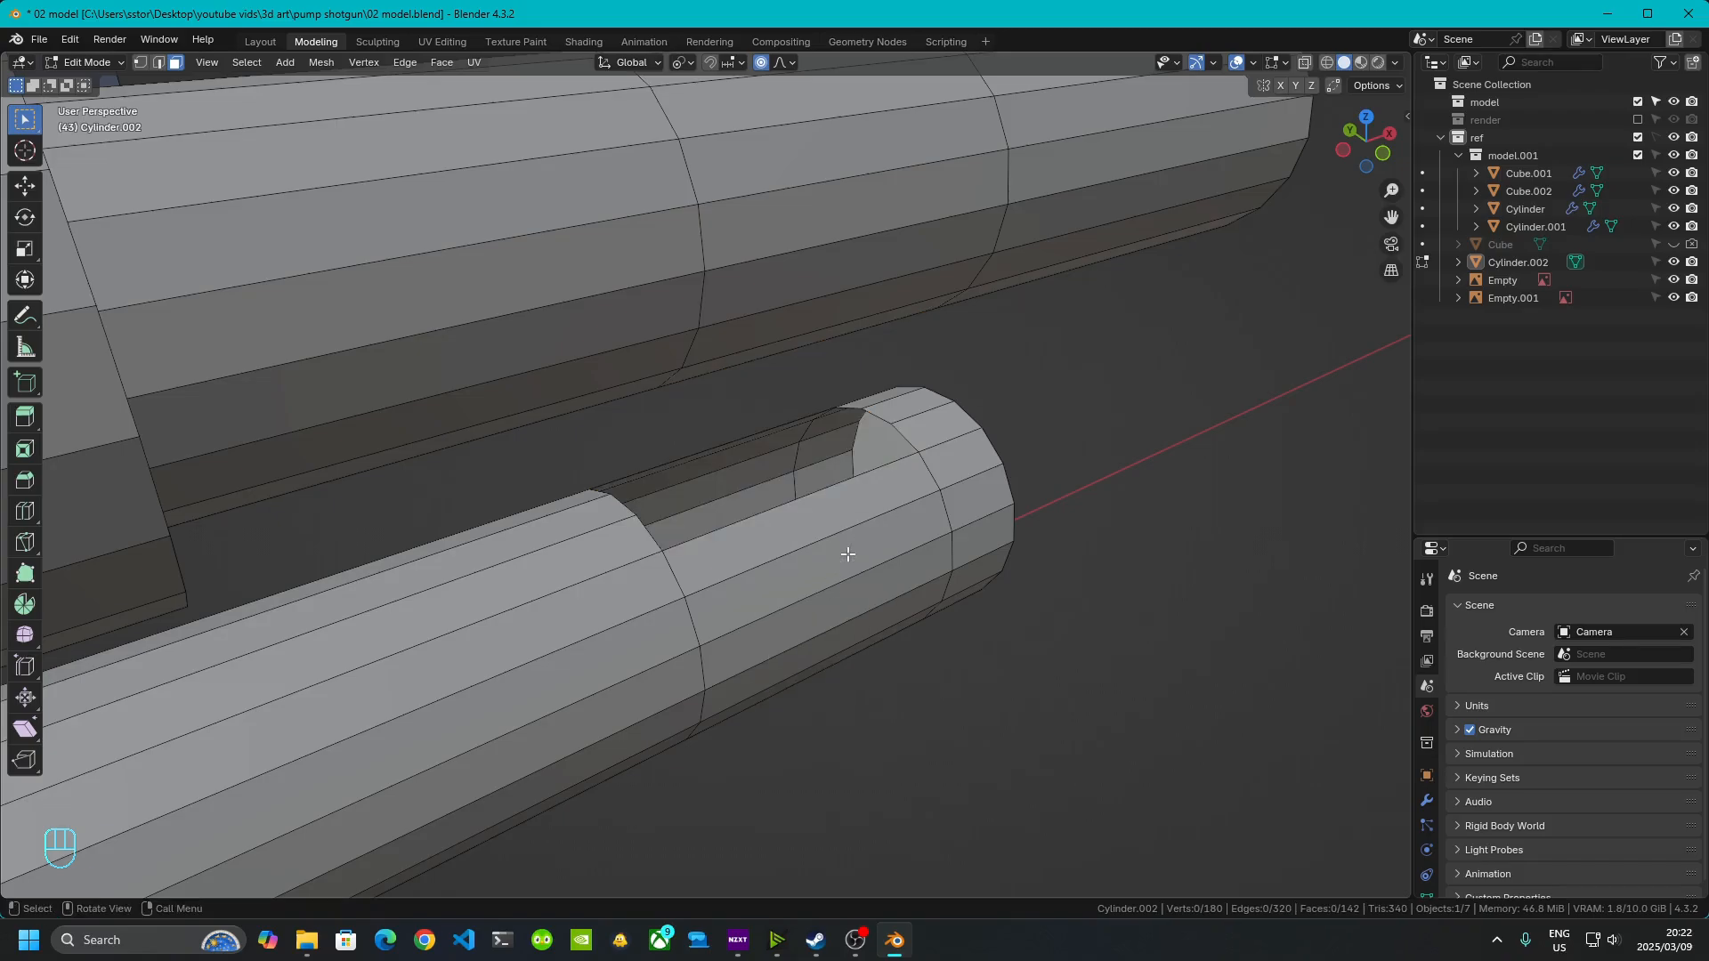
# - Switch to edge select mode and set the transform pivot point to Median Point
pyautogui.moveTo(816, 594); pyautogui.dragTo(194, 82, button='middle')
pyautogui.click(159, 62)
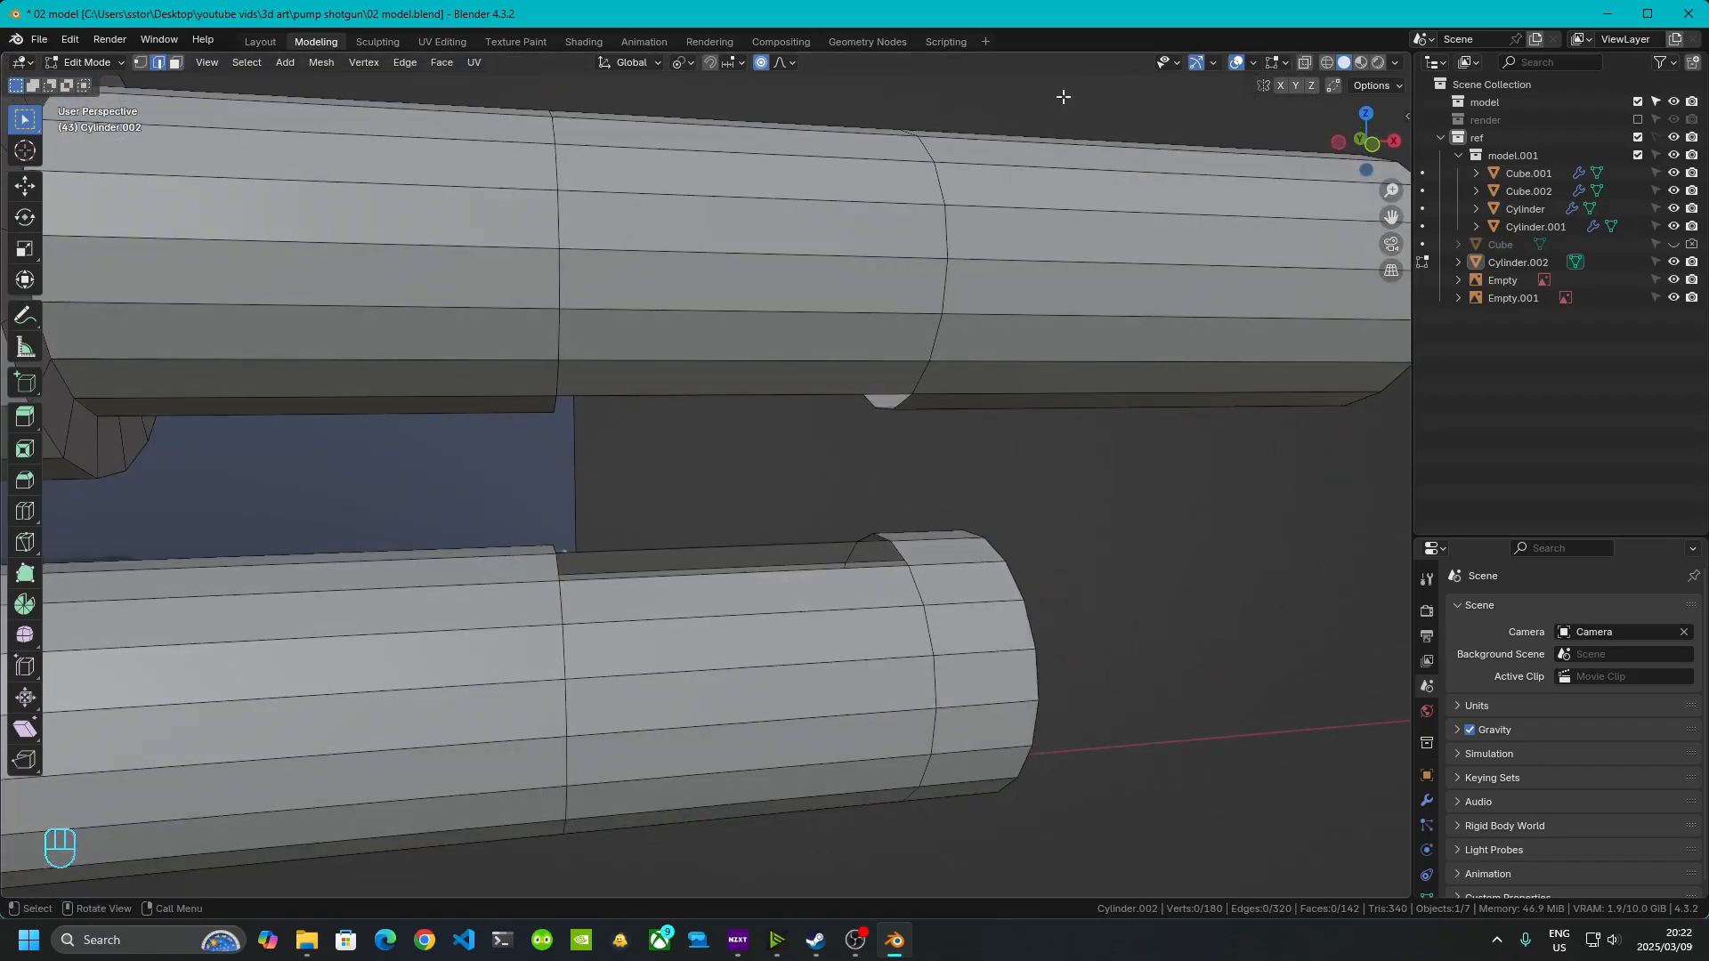
pyautogui.click(692, 61)
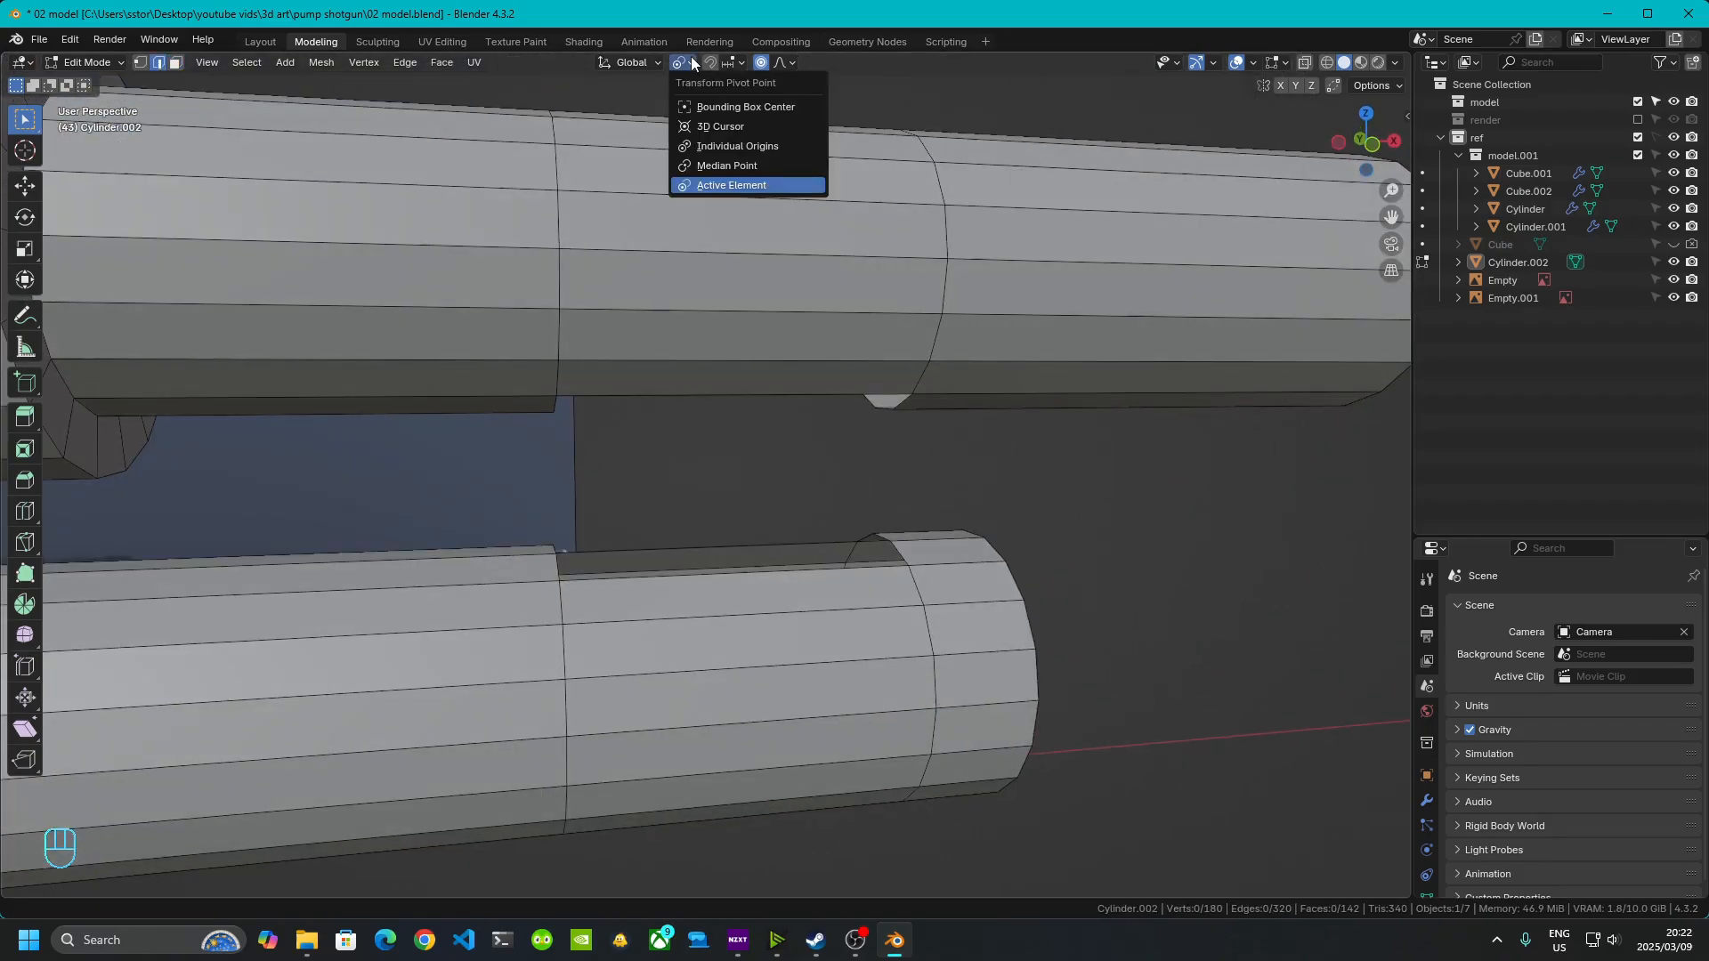
pyautogui.click(734, 167)
# - Select the open boundary loops on the magazine tube and barrel and join them with LoopTools Bridge
pyautogui.moveTo(1035, 549); pyautogui.dragTo(972, 601, button='middle')
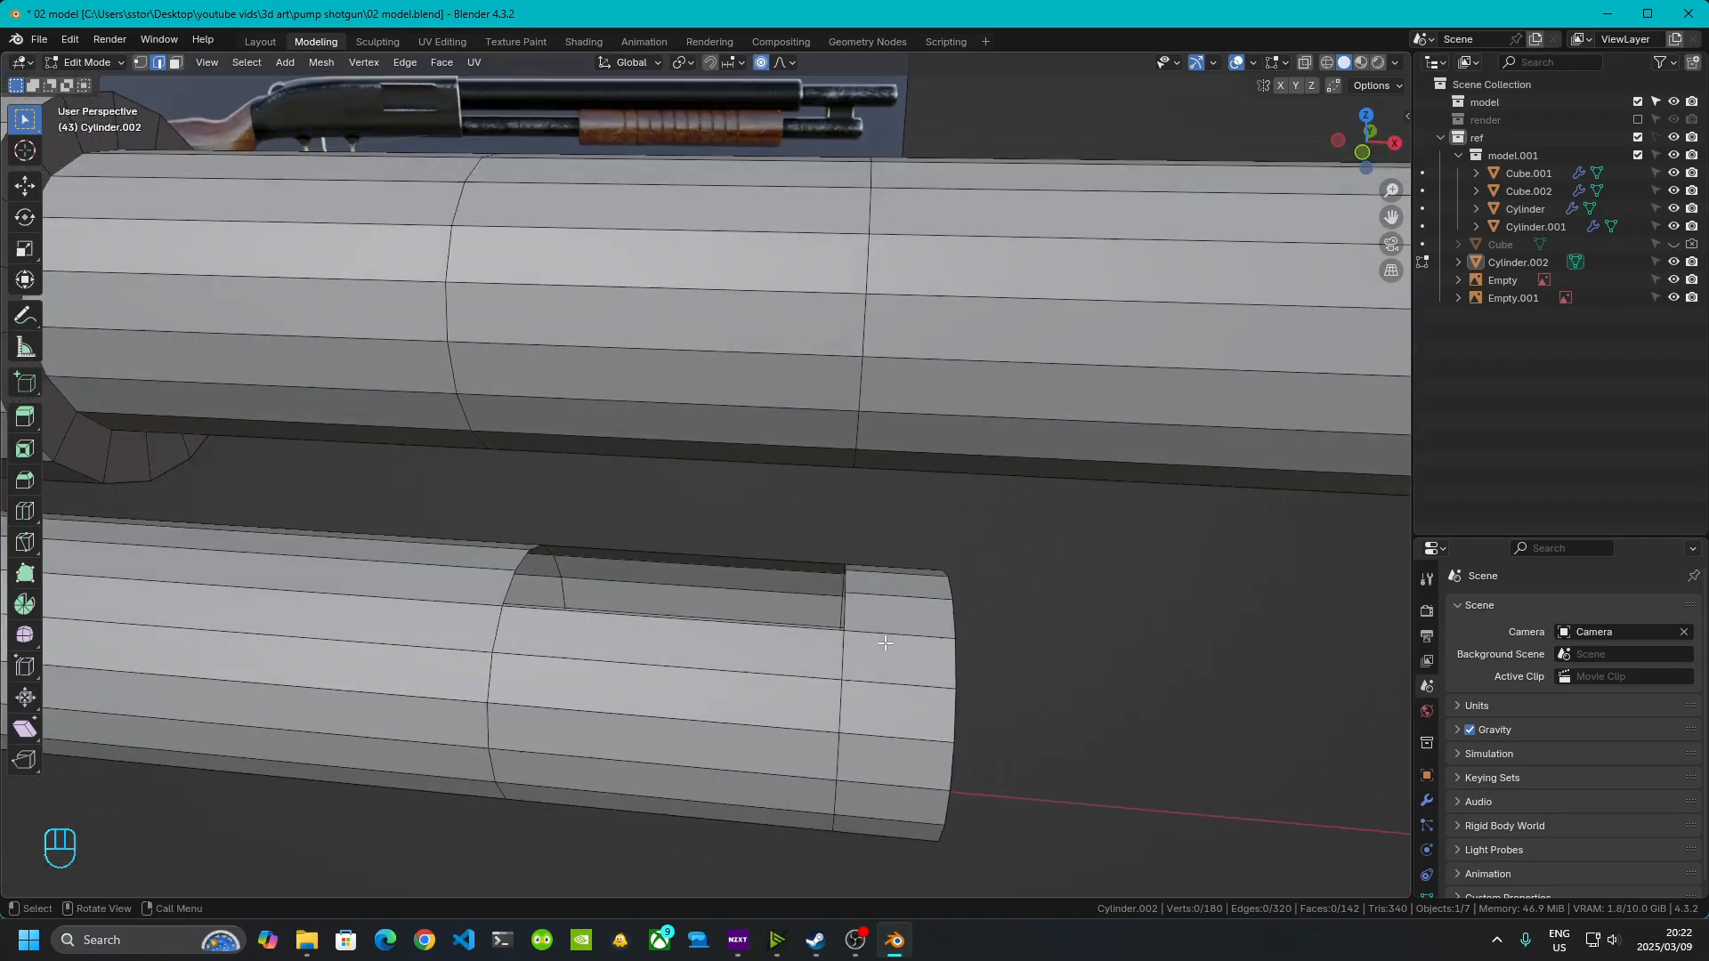
pyautogui.scroll(1, 886, 642)
pyautogui.moveTo(886, 641); pyautogui.dragTo(943, 599, button='middle')
pyautogui.scroll(3, 934, 638)
pyautogui.scroll(-1, 920, 691)
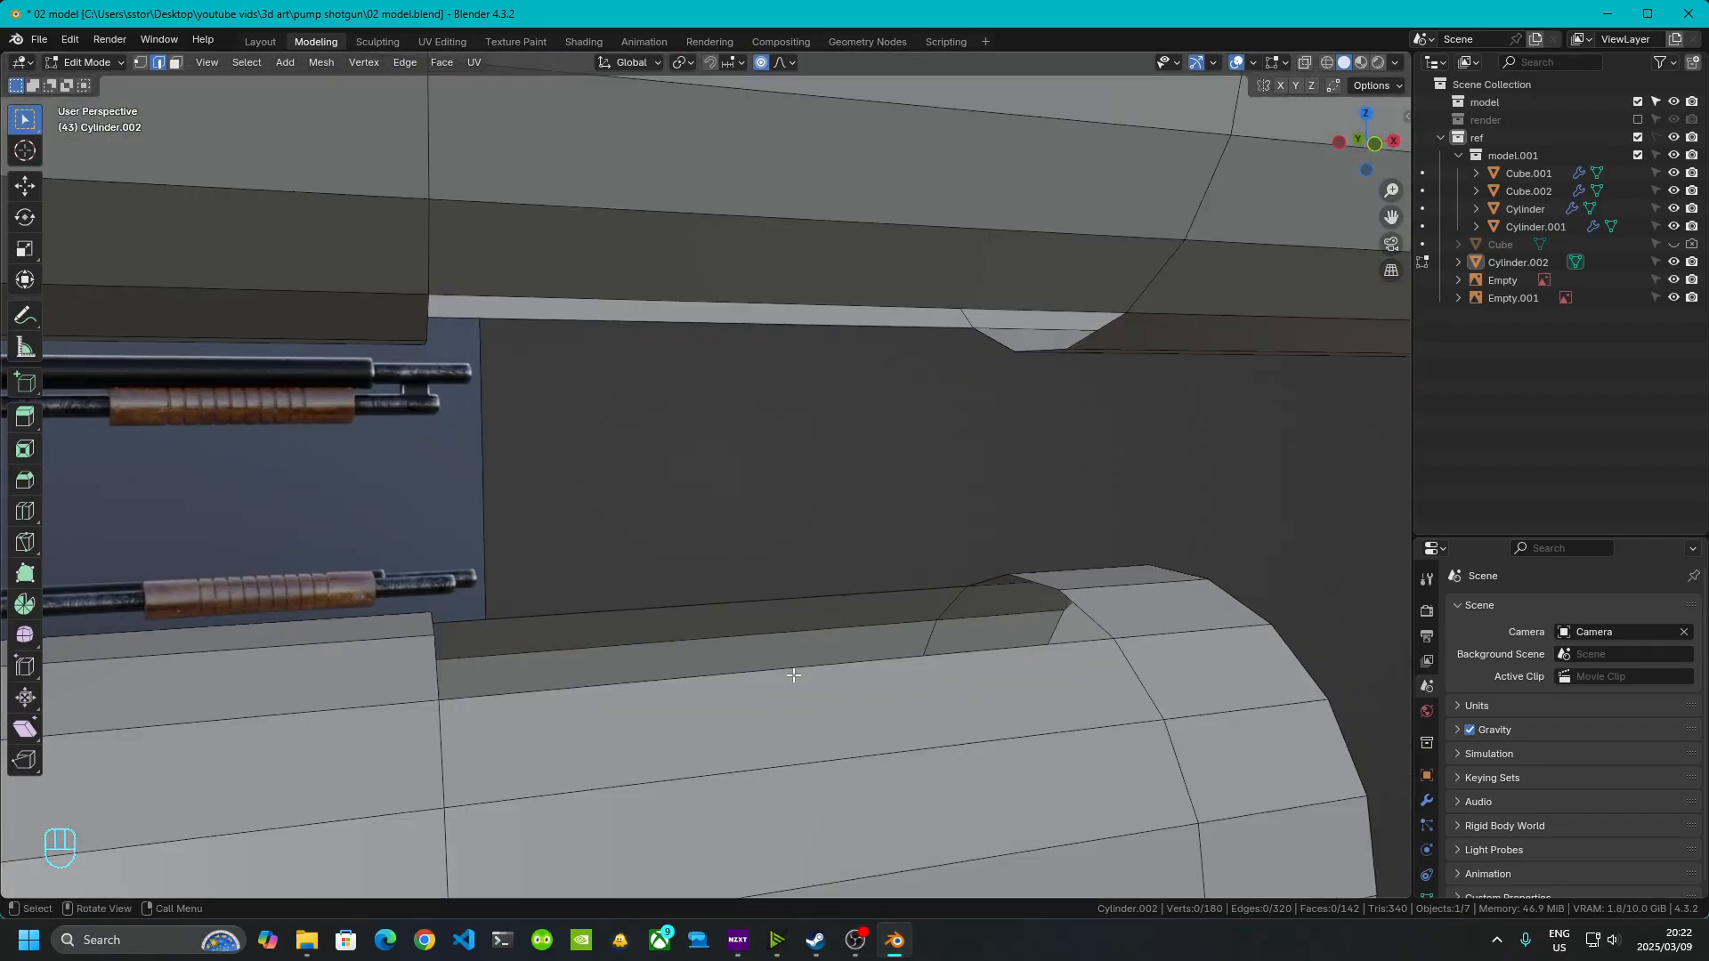
pyautogui.keyDown('alt'); pyautogui.keyDown('shift'); pyautogui.click(793, 675); pyautogui.keyUp('shift'); pyautogui.keyUp('alt')
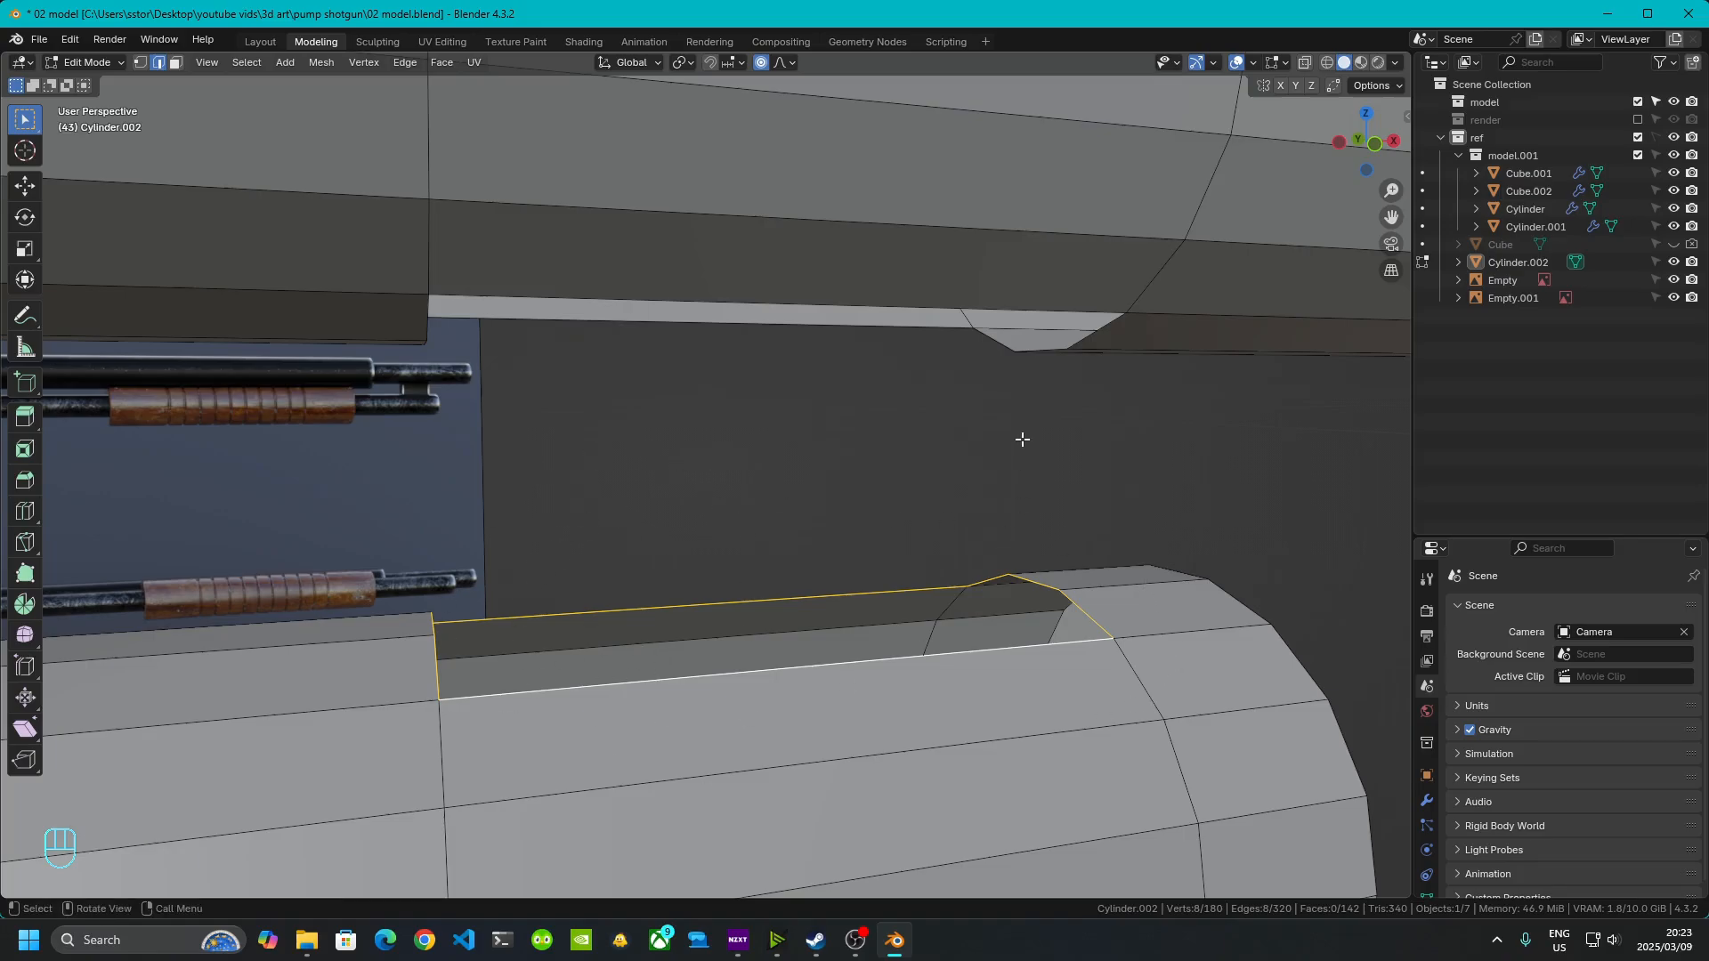
pyautogui.keyDown('alt'); pyautogui.keyDown('shift'); pyautogui.click(983, 296); pyautogui.keyUp('shift'); pyautogui.keyUp('alt')
pyautogui.moveTo(1125, 407); pyautogui.dragTo(897, 401, button='middle')
pyautogui.hotkey('ctrl', 'e')
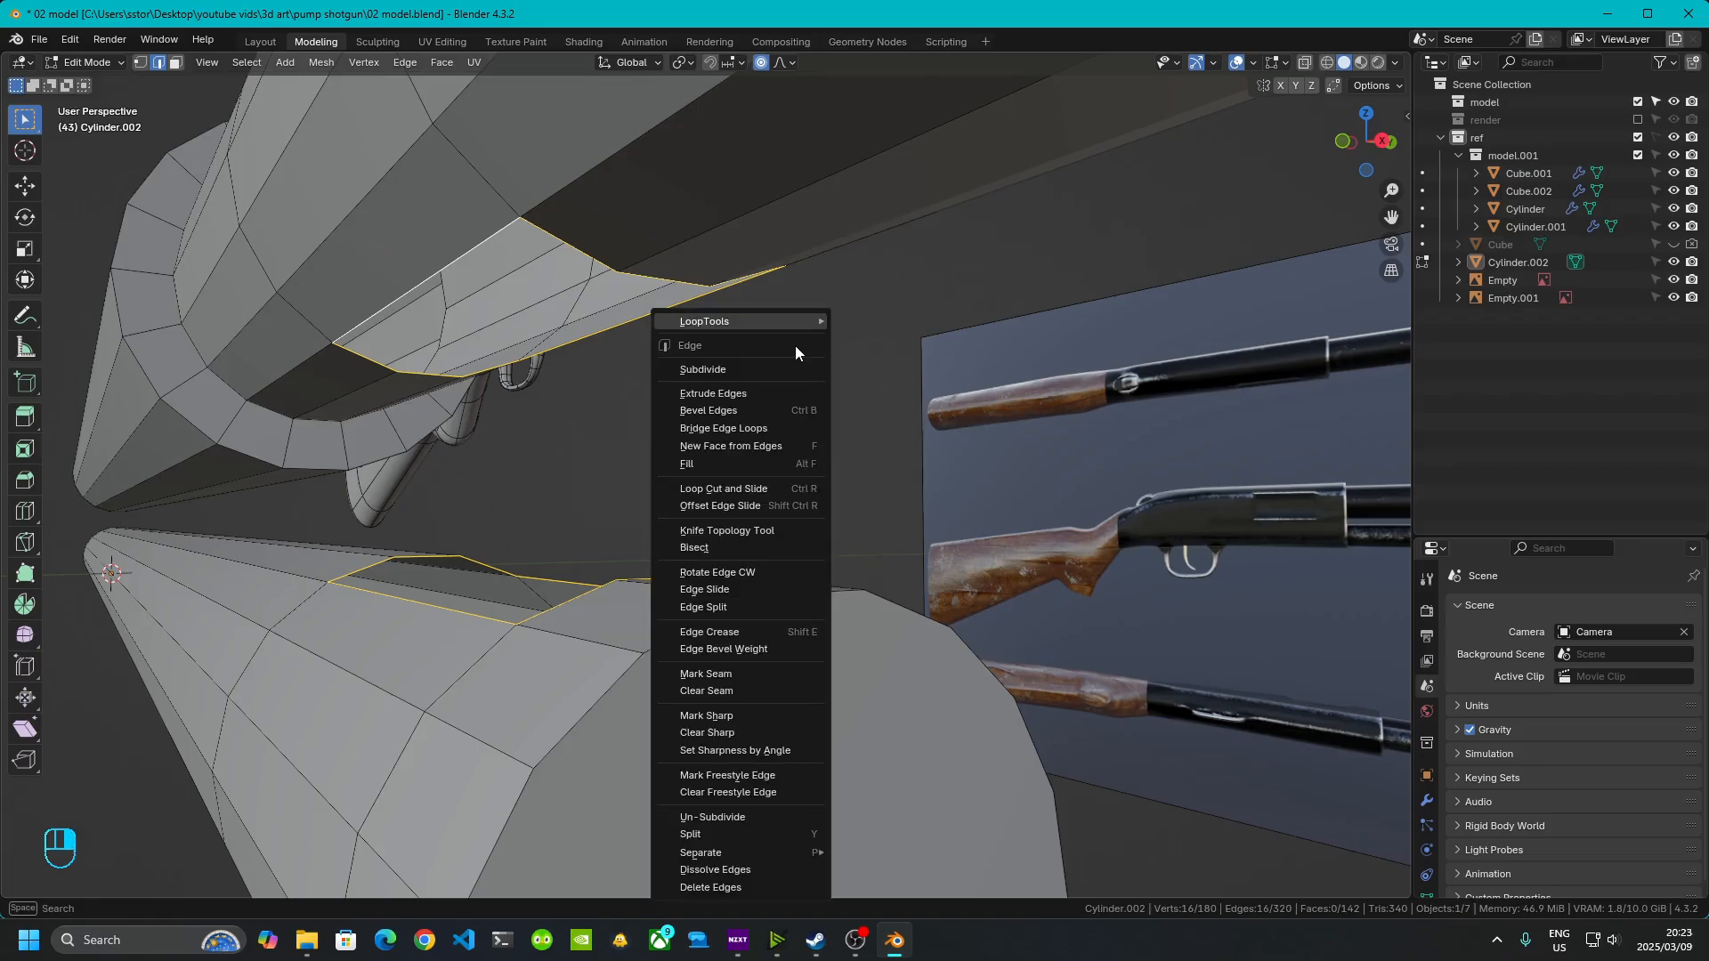
pyautogui.moveTo(788, 319)
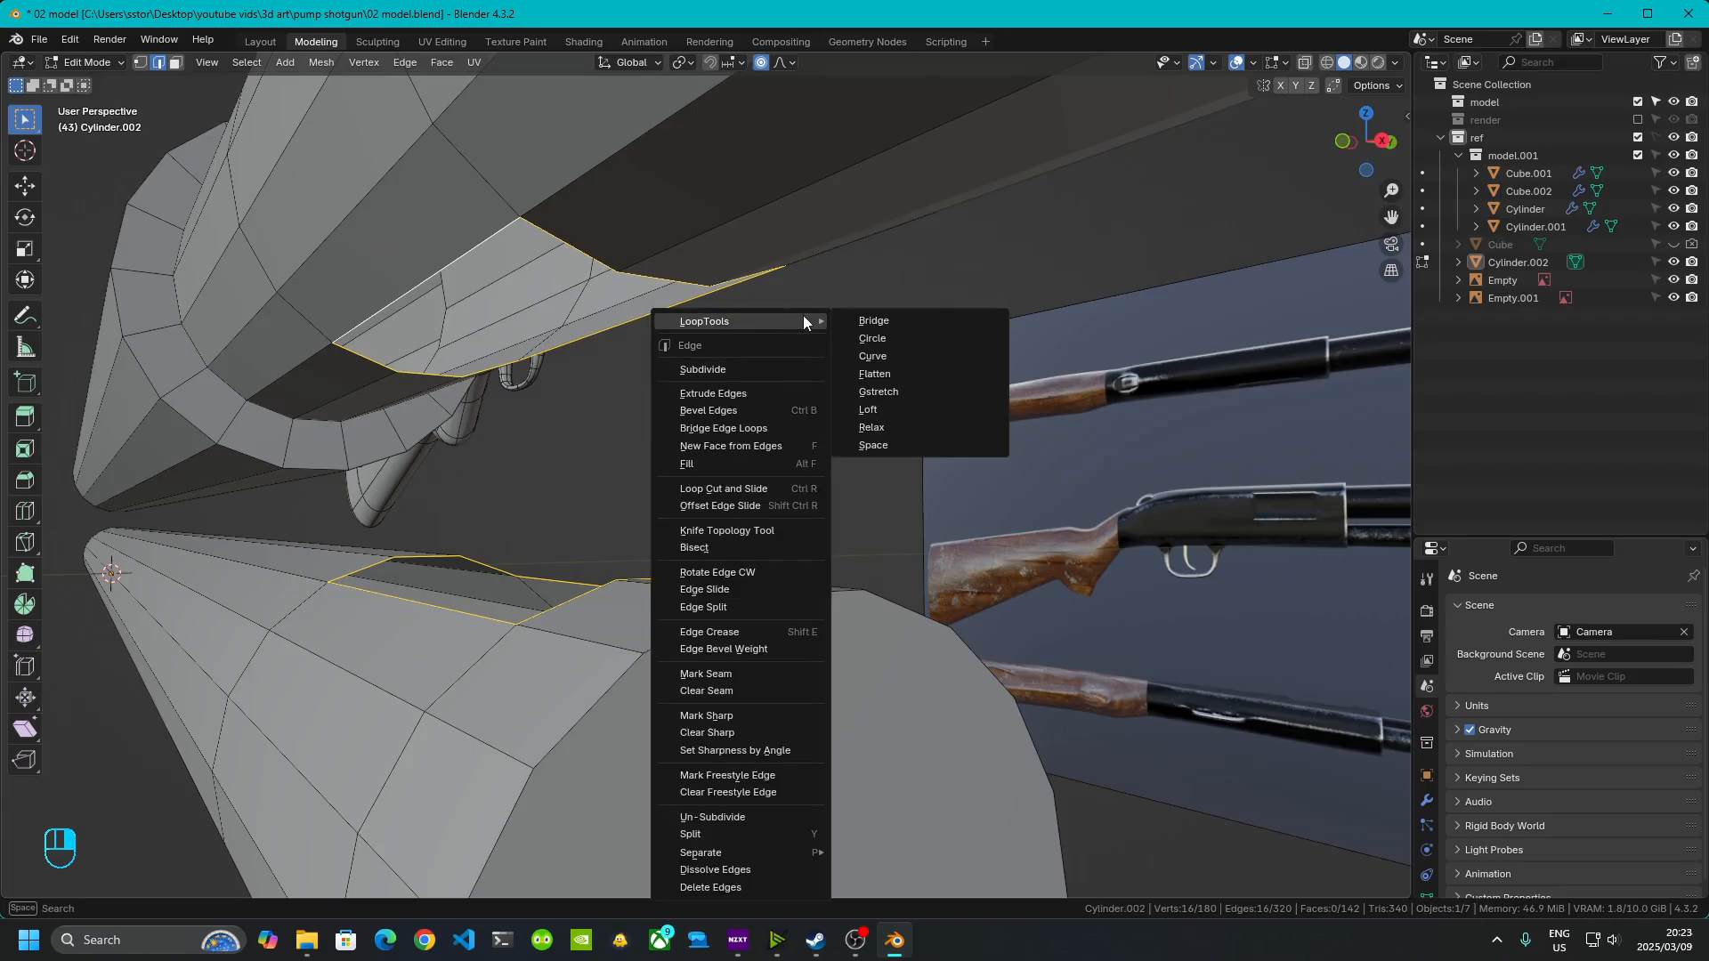
pyautogui.click(896, 319)
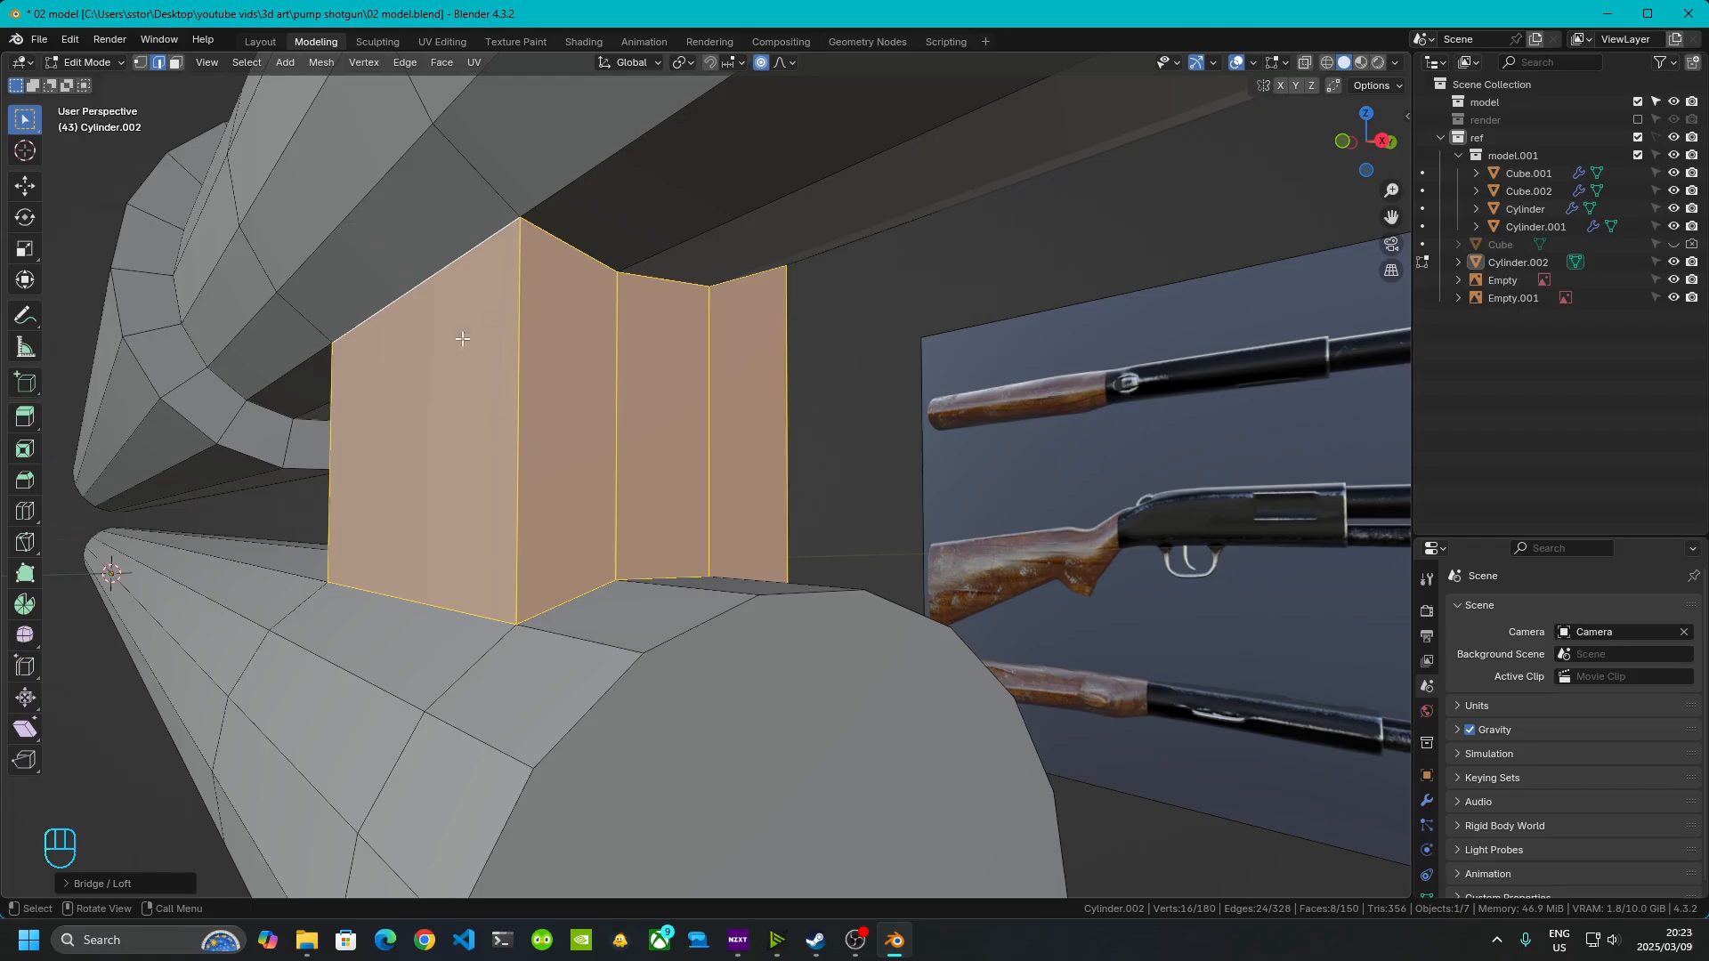
pyautogui.moveTo(463, 338); pyautogui.dragTo(707, 368, button='middle')
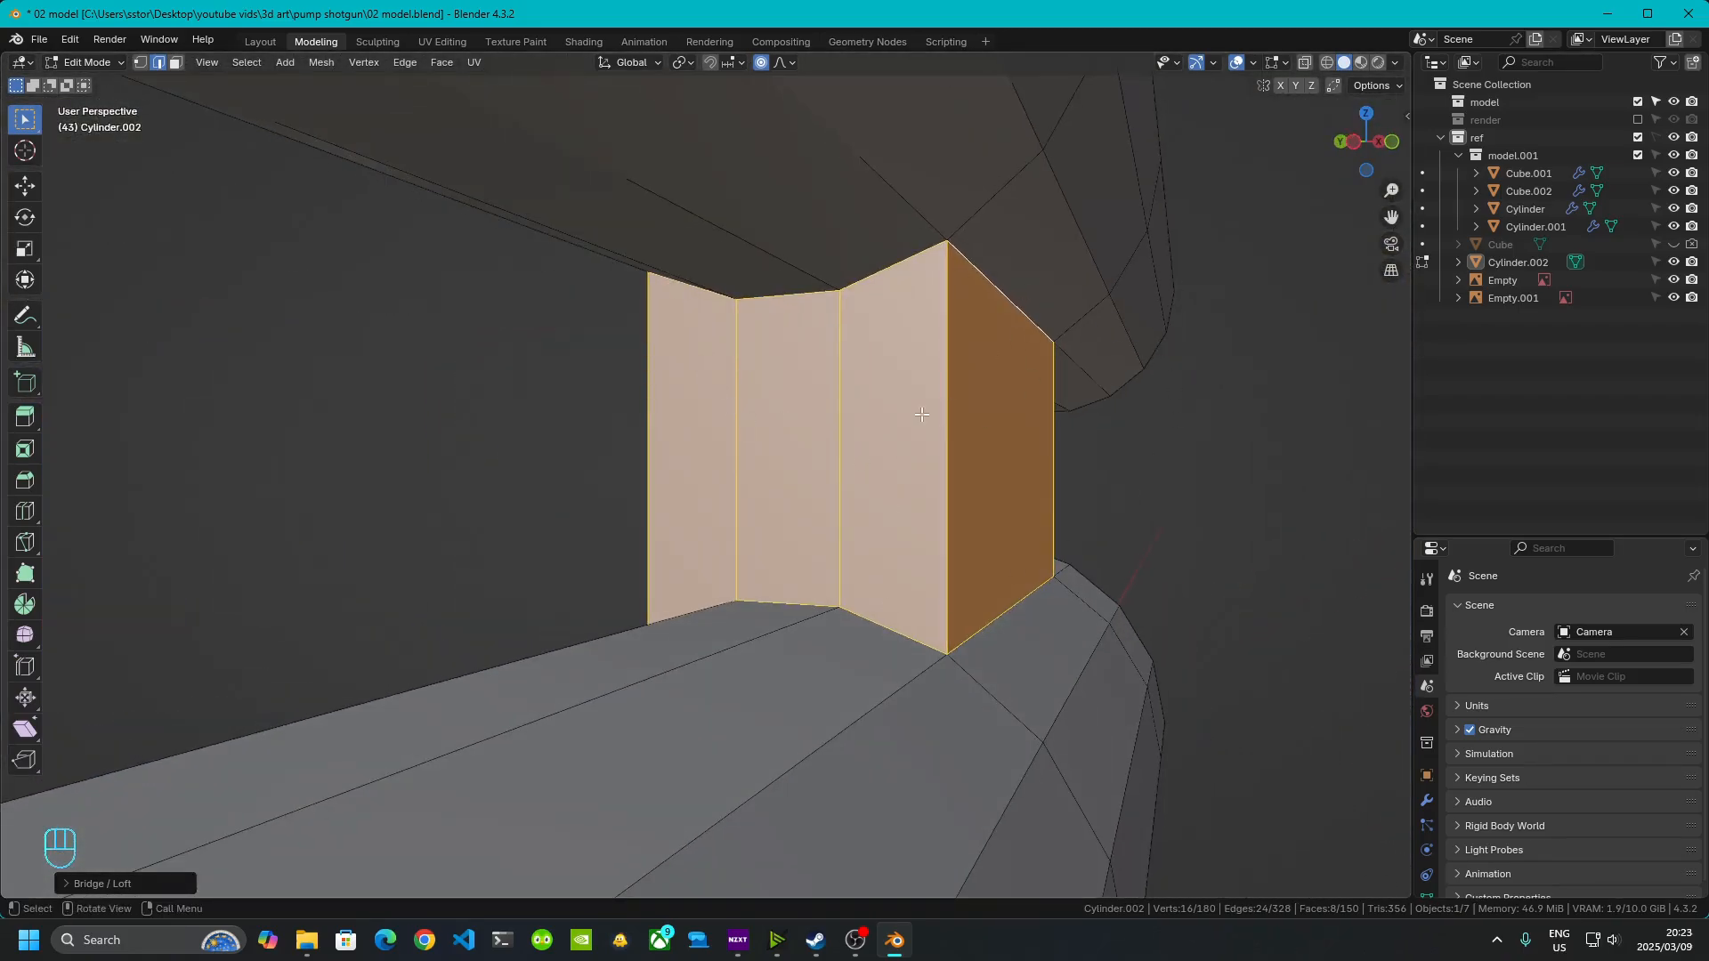
pyautogui.moveTo(916, 409); pyautogui.dragTo(869, 530, button='middle')
pyautogui.moveTo(689, 340); pyautogui.dragTo(854, 481, button='middle')
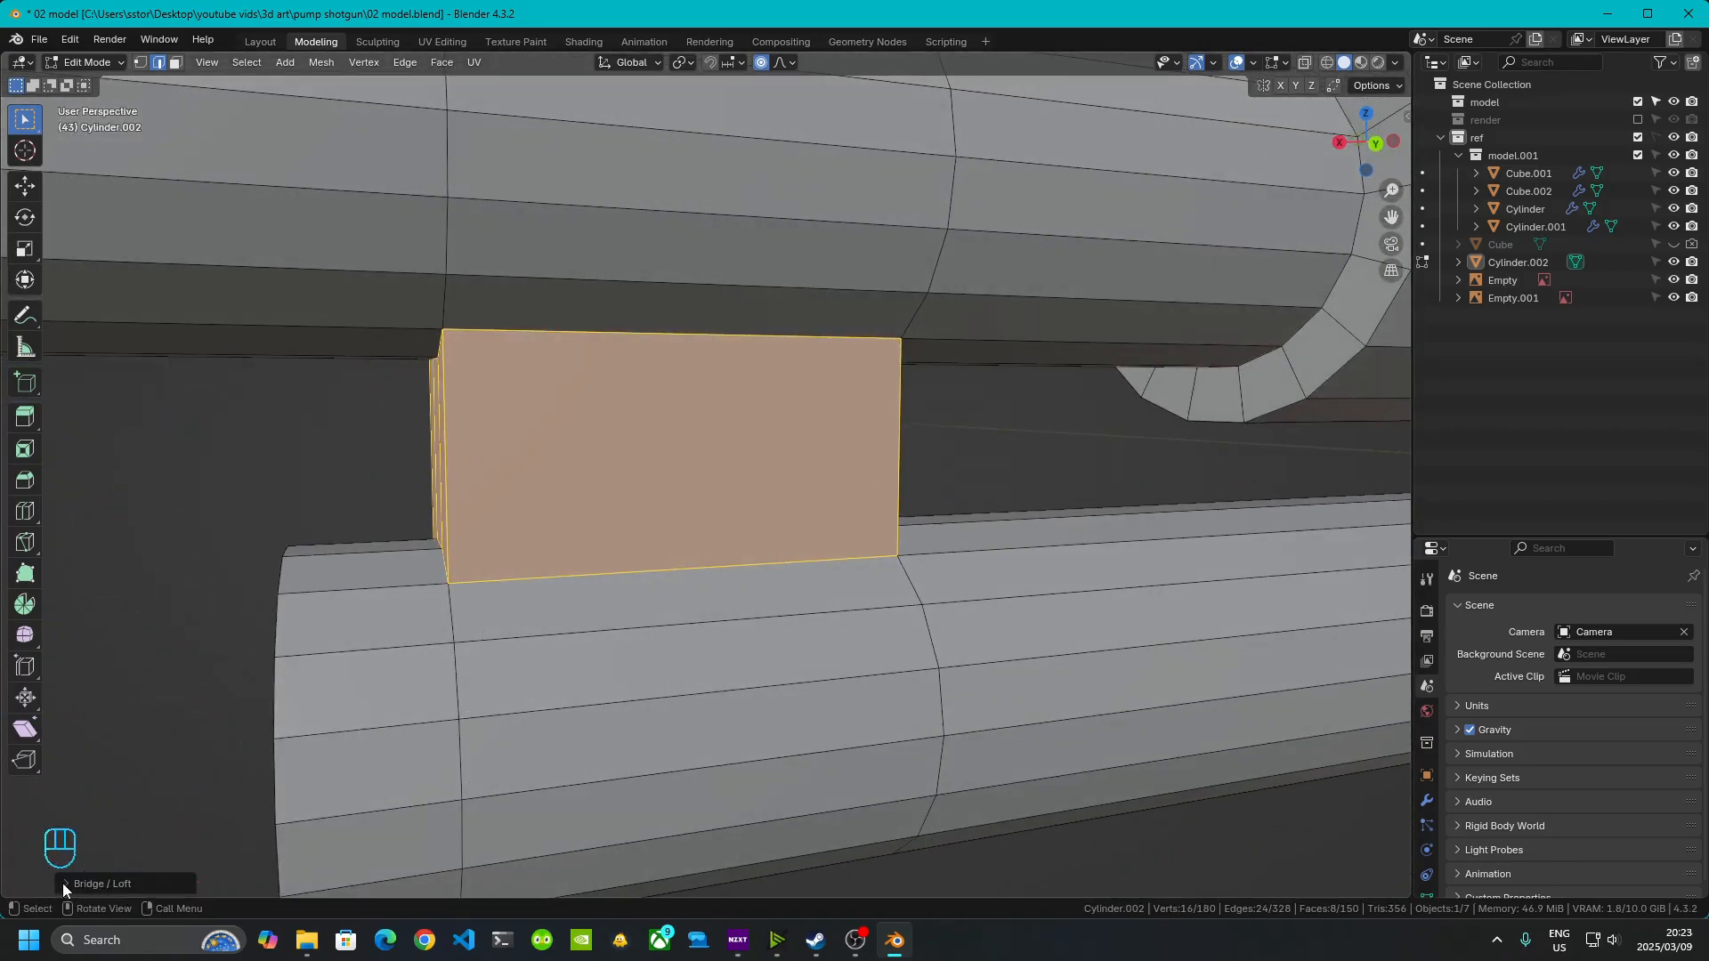
# - Try twist values up to 8 on the bracket's bridge and set the twist back to 0
pyautogui.click(64, 883)
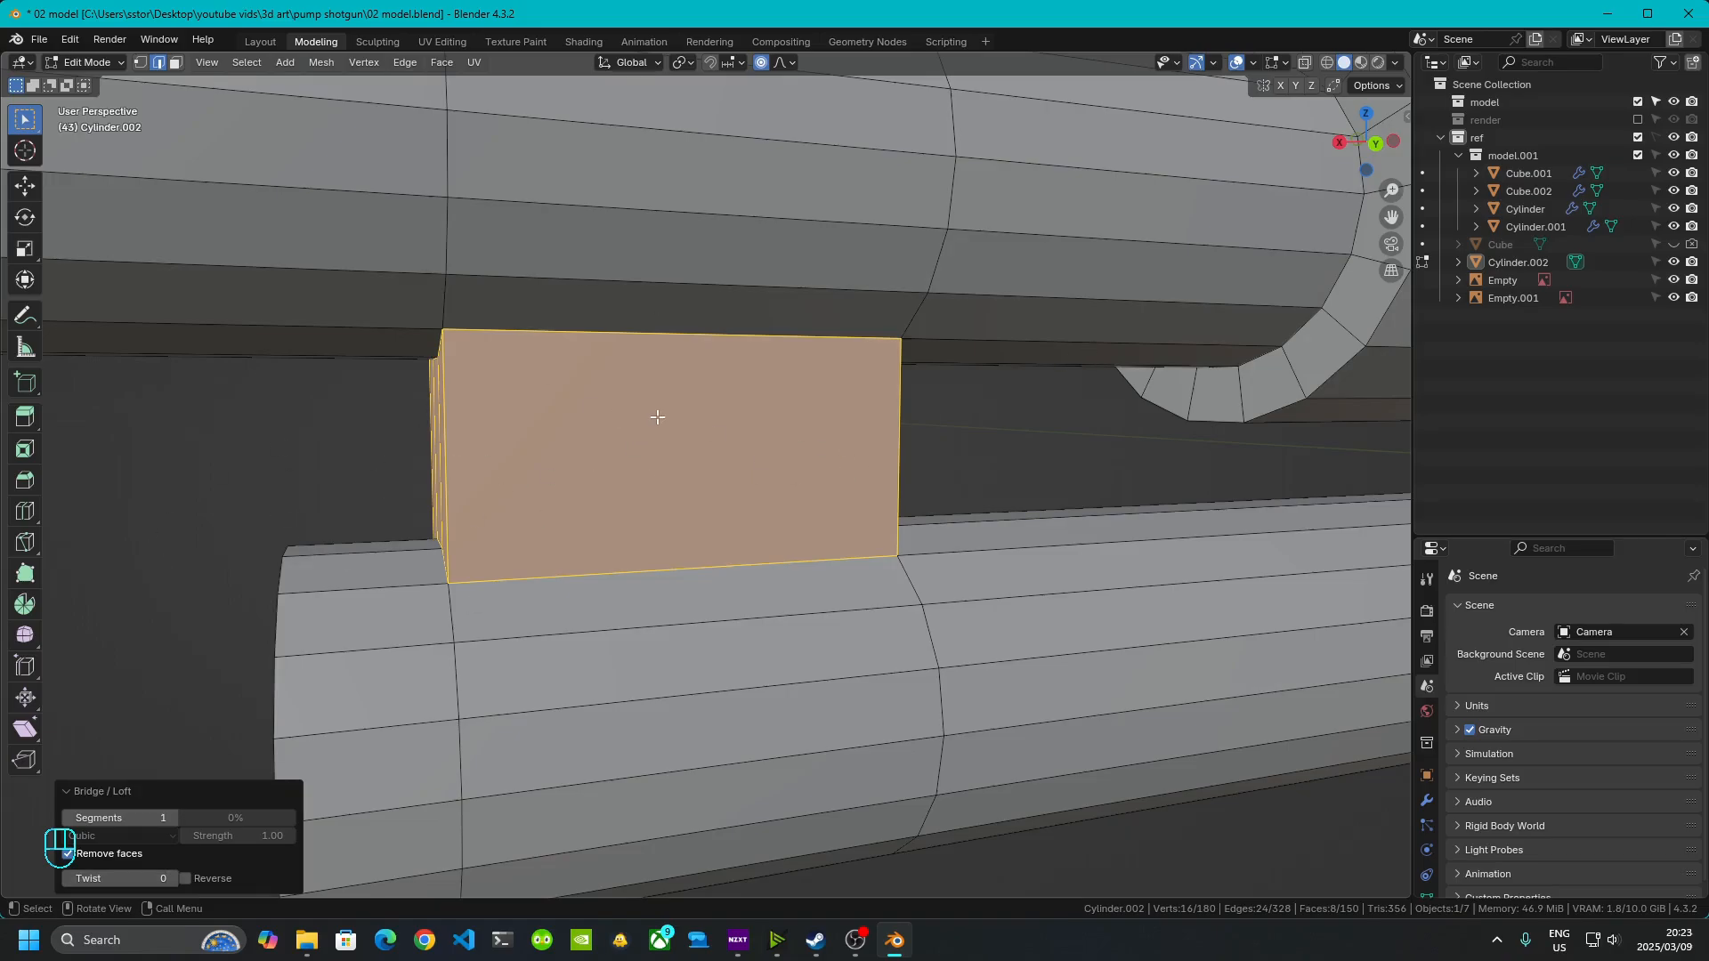
pyautogui.click(173, 882)
pyautogui.moveTo(614, 524); pyautogui.dragTo(861, 464, button='middle')
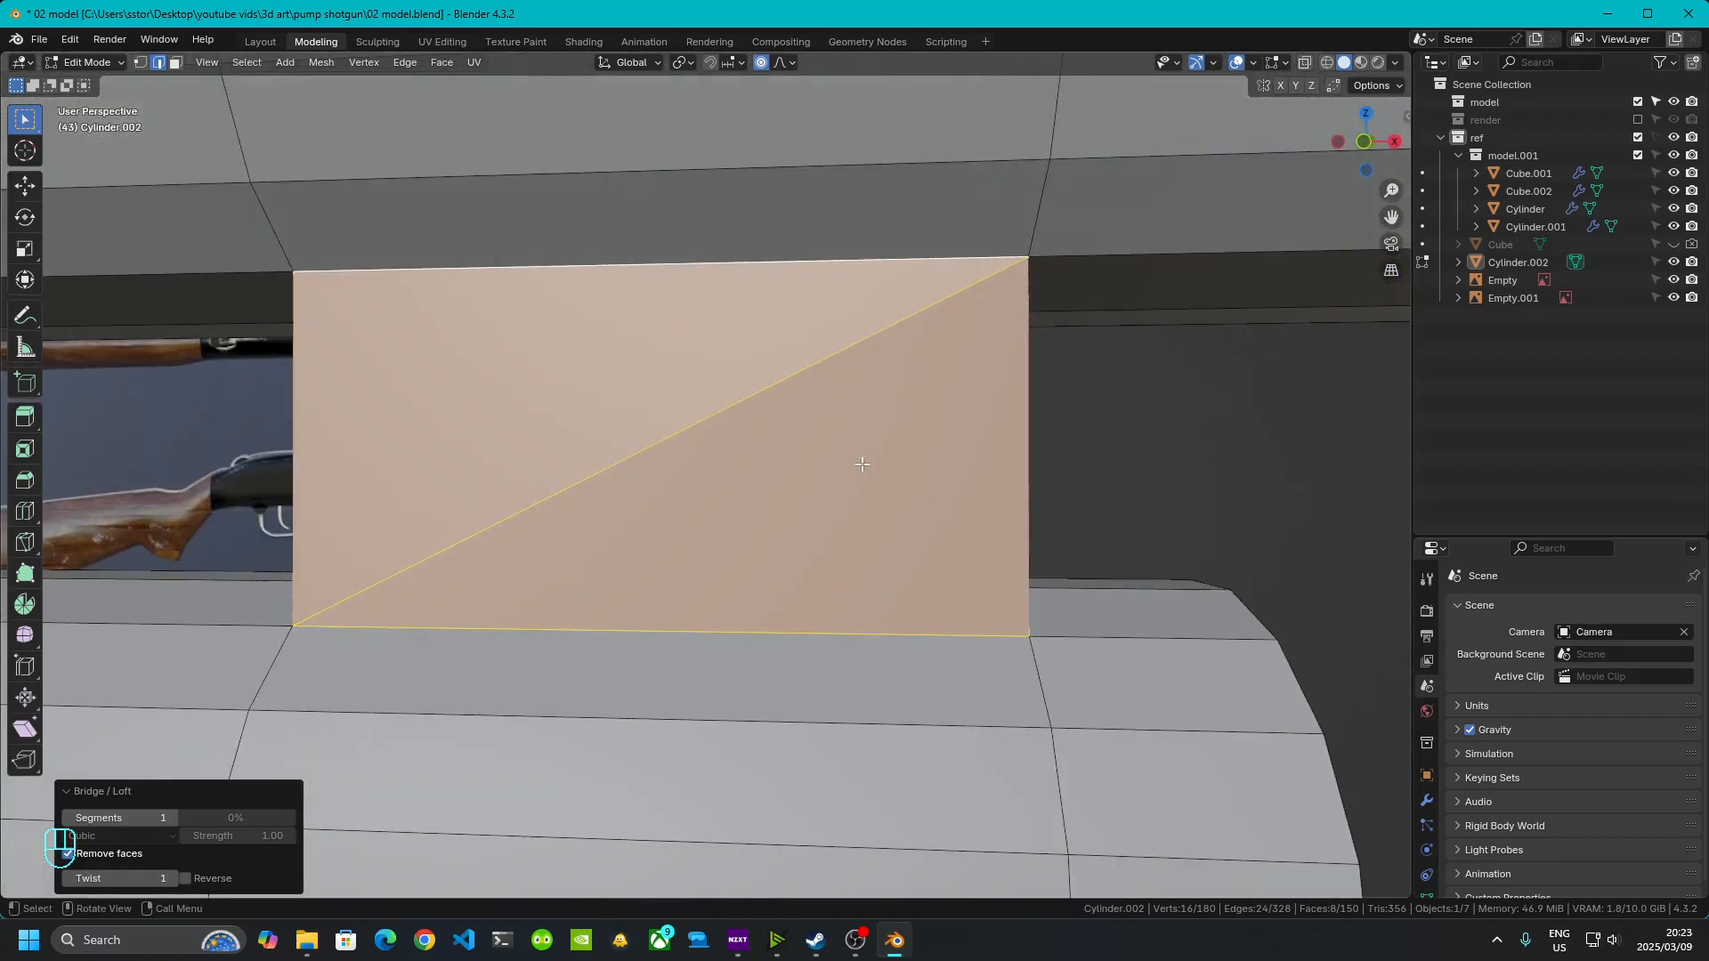
pyautogui.click(173, 883)
pyautogui.click(173, 883)
pyautogui.click(173, 883)
pyautogui.click(173, 883)
pyautogui.click(173, 883)
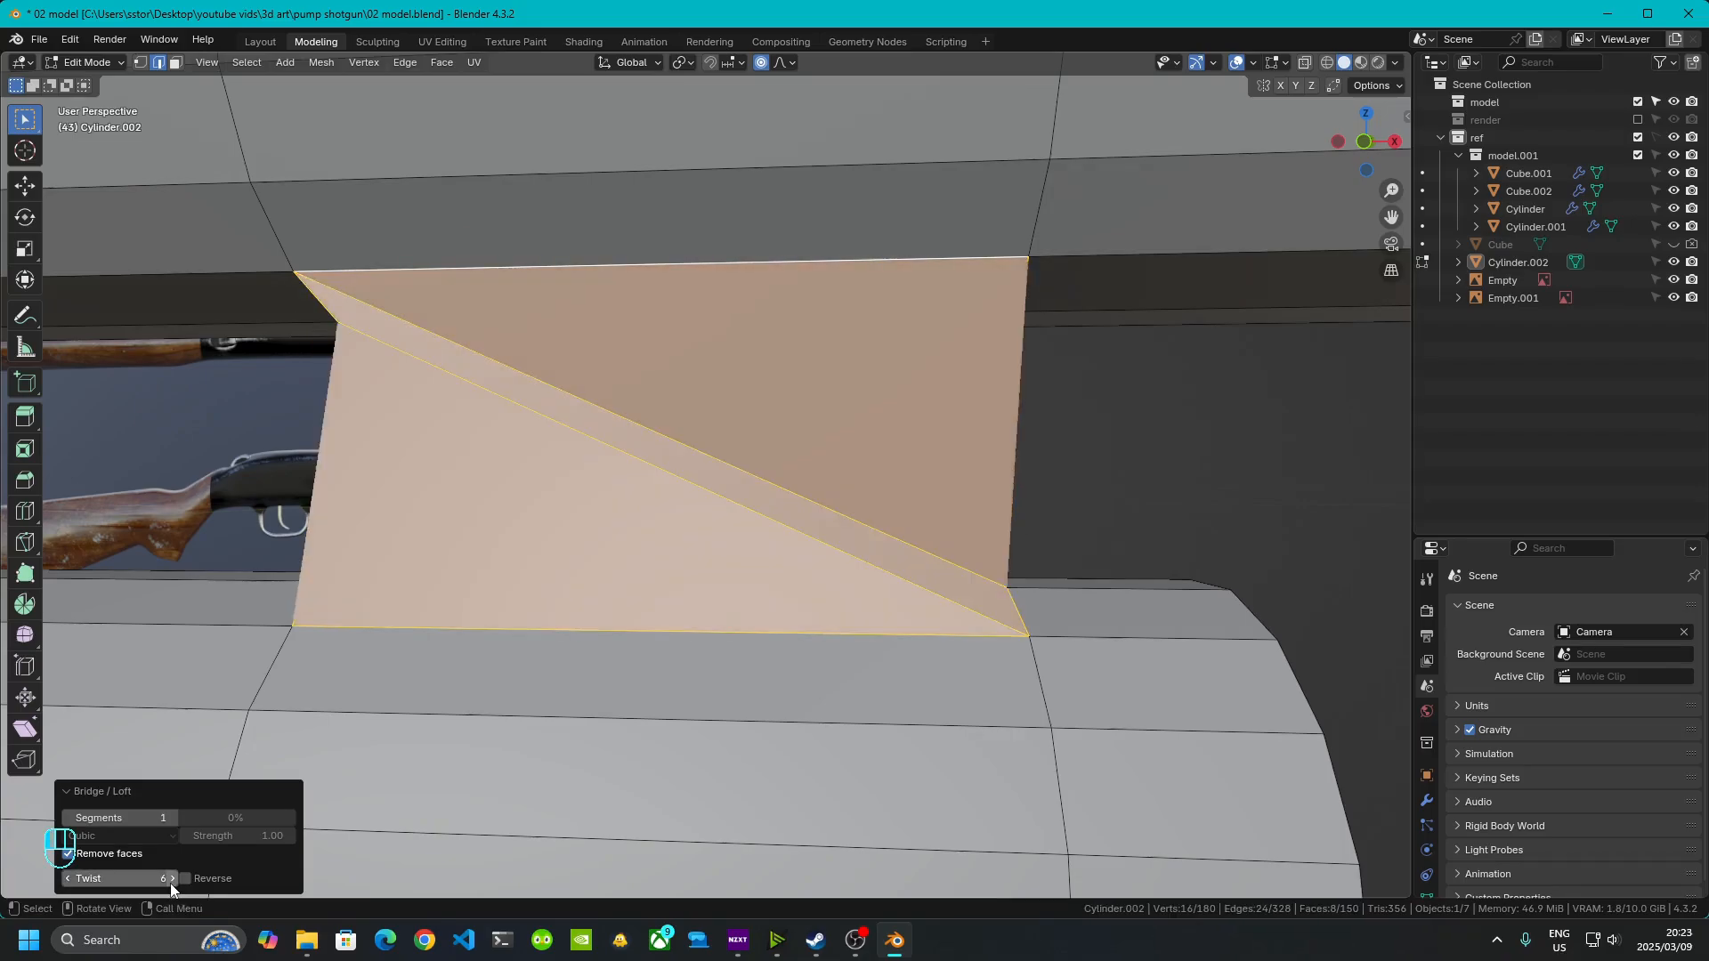
pyautogui.click(172, 883)
pyautogui.click(173, 883)
pyautogui.moveTo(466, 206); pyautogui.dragTo(912, 570, button='middle')
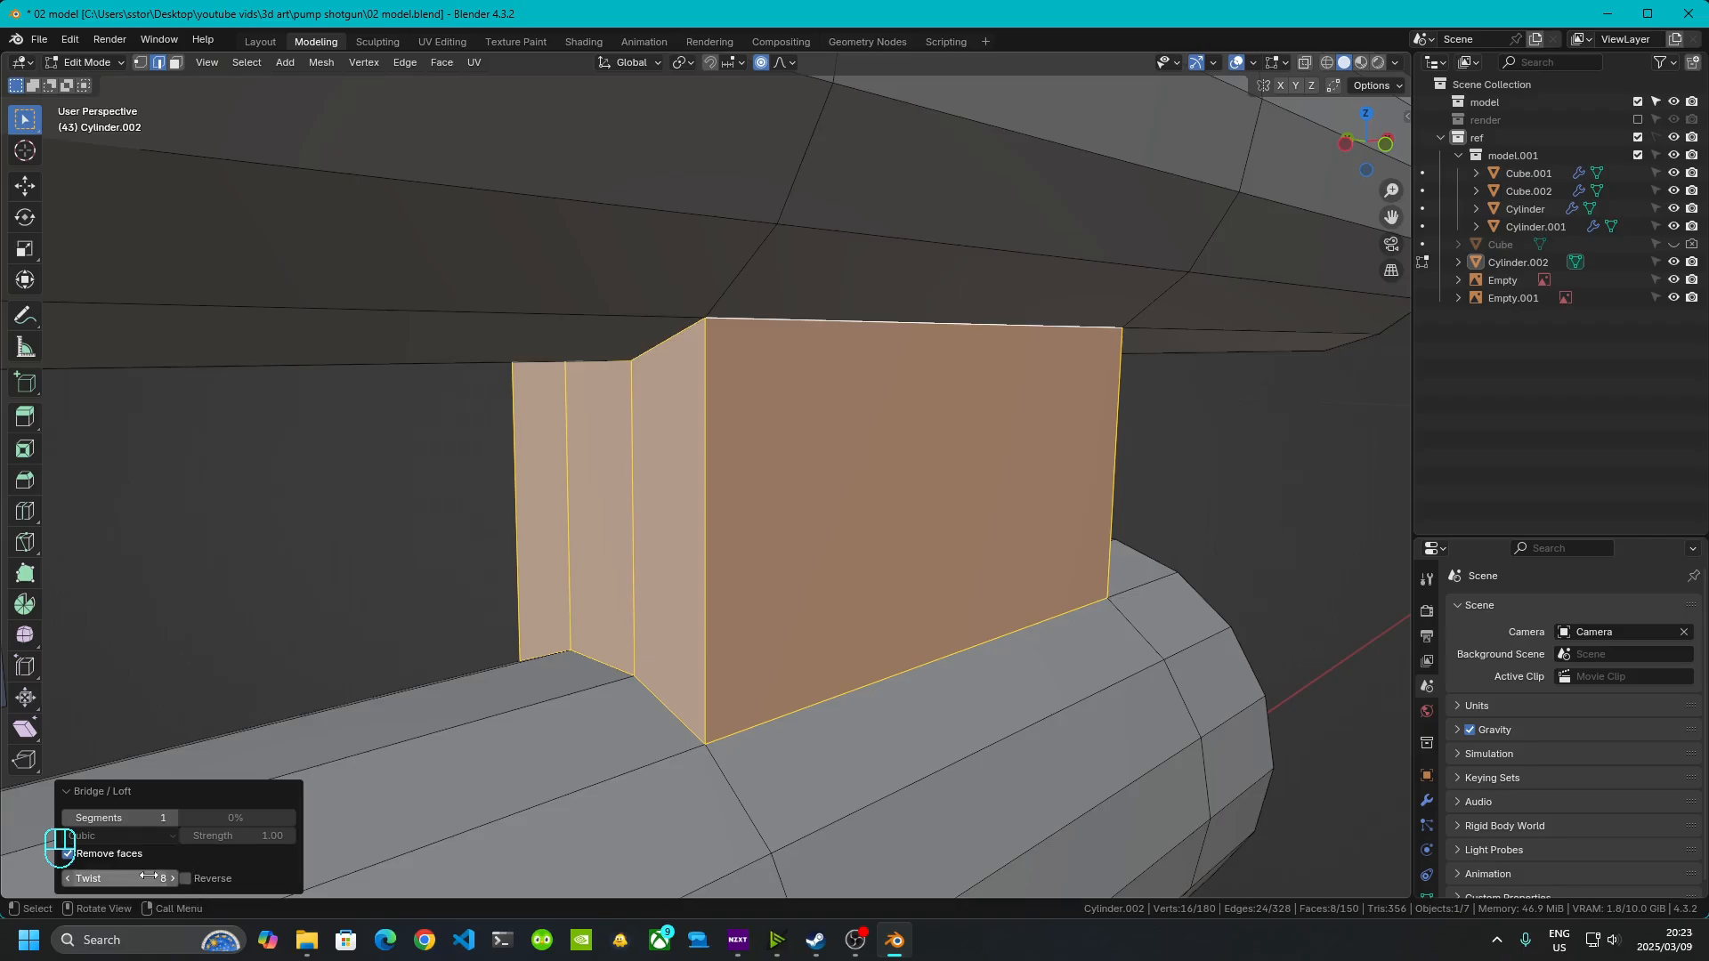
pyautogui.click(66, 882)
pyautogui.click(66, 882)
pyautogui.click(66, 882)
pyautogui.click(66, 882)
pyautogui.click(66, 882)
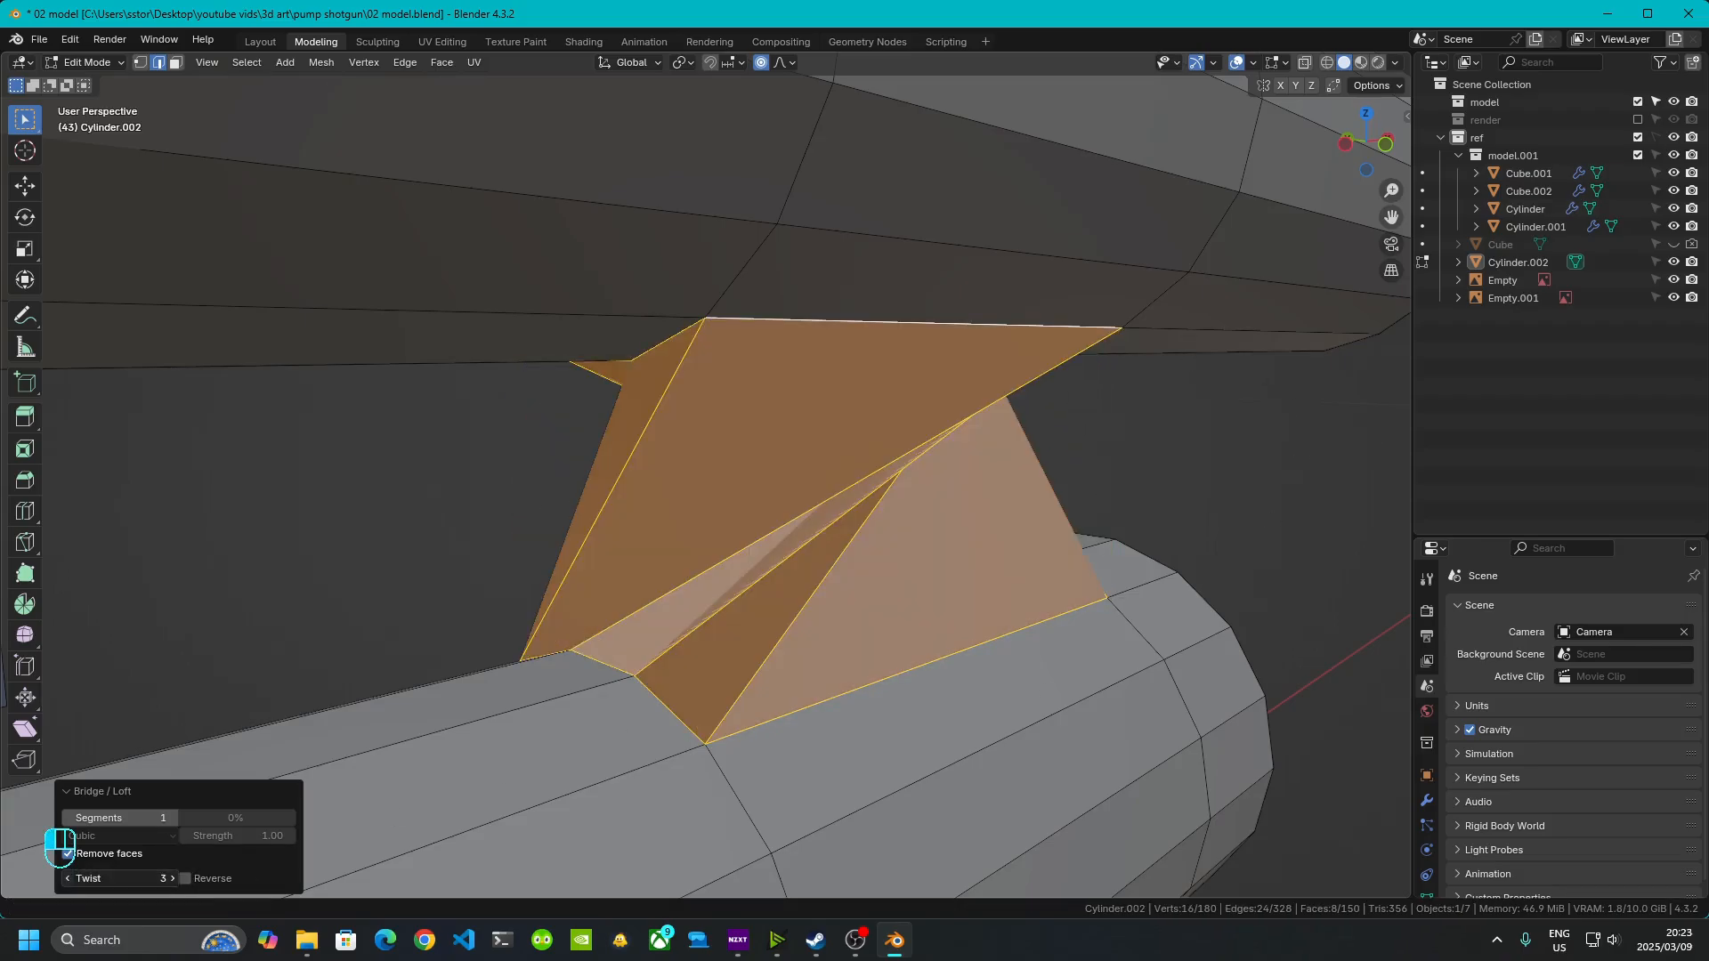
pyautogui.click(66, 882)
pyautogui.click(66, 882)
pyautogui.click(66, 882)
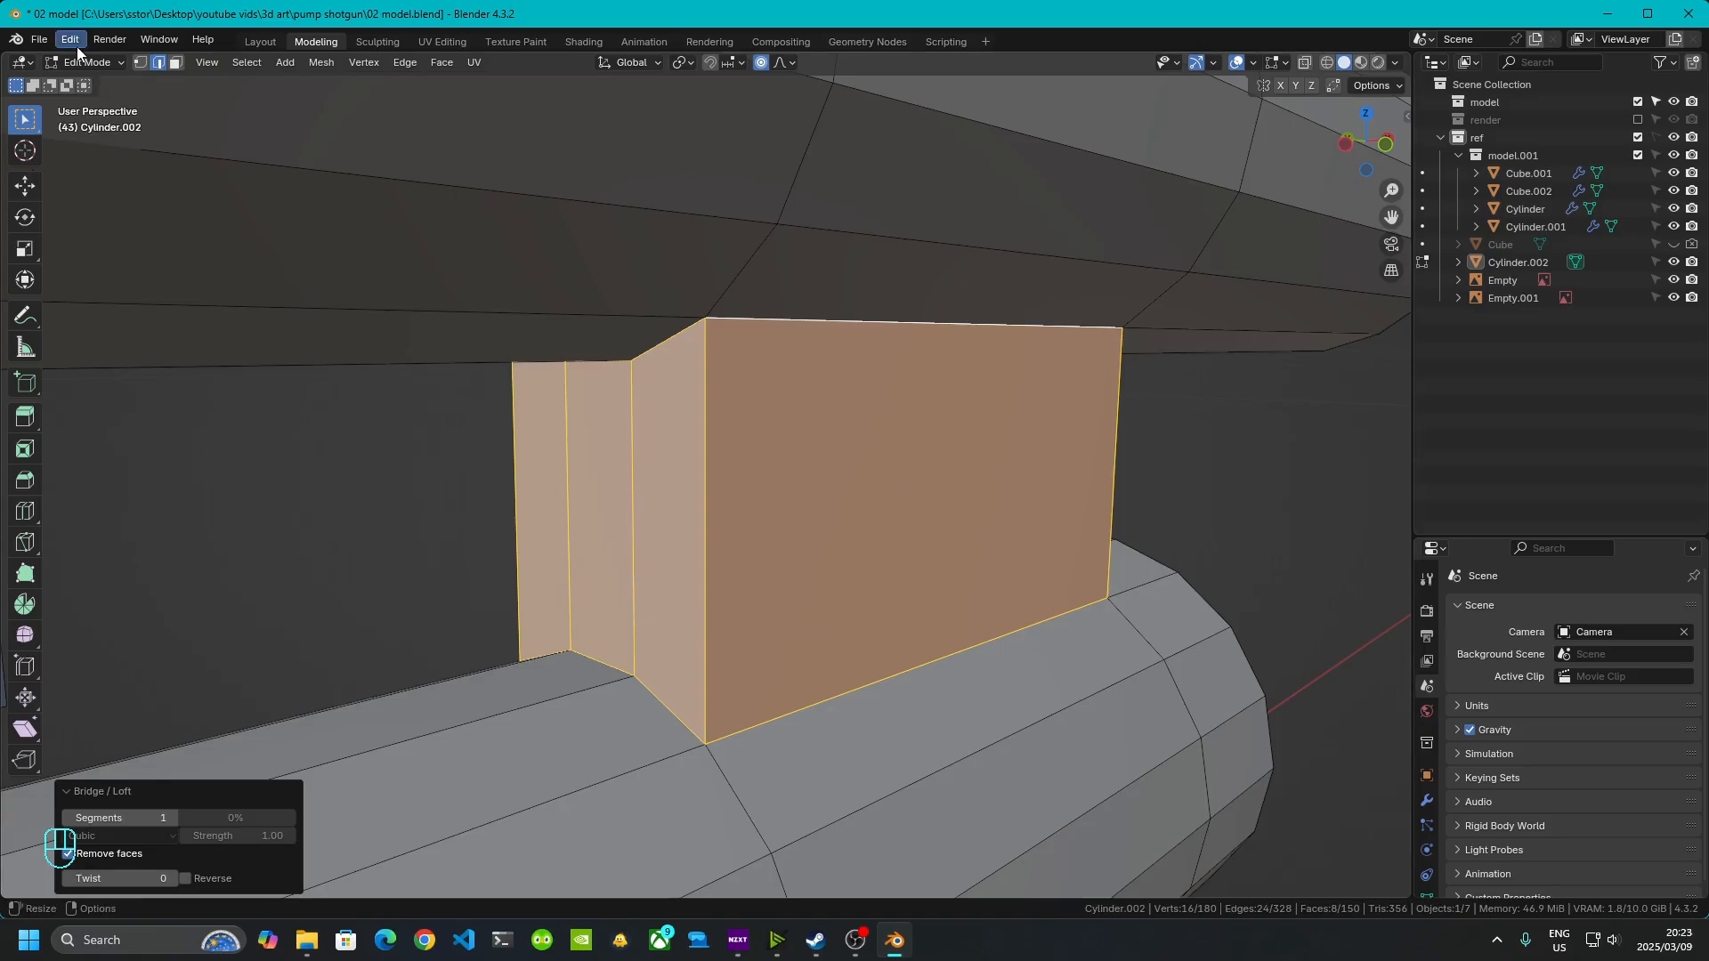
# - In face select mode, select the barrel's muzzle end face and inset it by 0.002 m
pyautogui.scroll(-7, 487, 290)
pyautogui.moveTo(843, 572); pyautogui.dragTo(579, 534, button='middle')
pyautogui.keyDown('shift'); pyautogui.moveTo(579, 534); pyautogui.dragTo(757, 401, button='middle'); pyautogui.keyUp('shift')
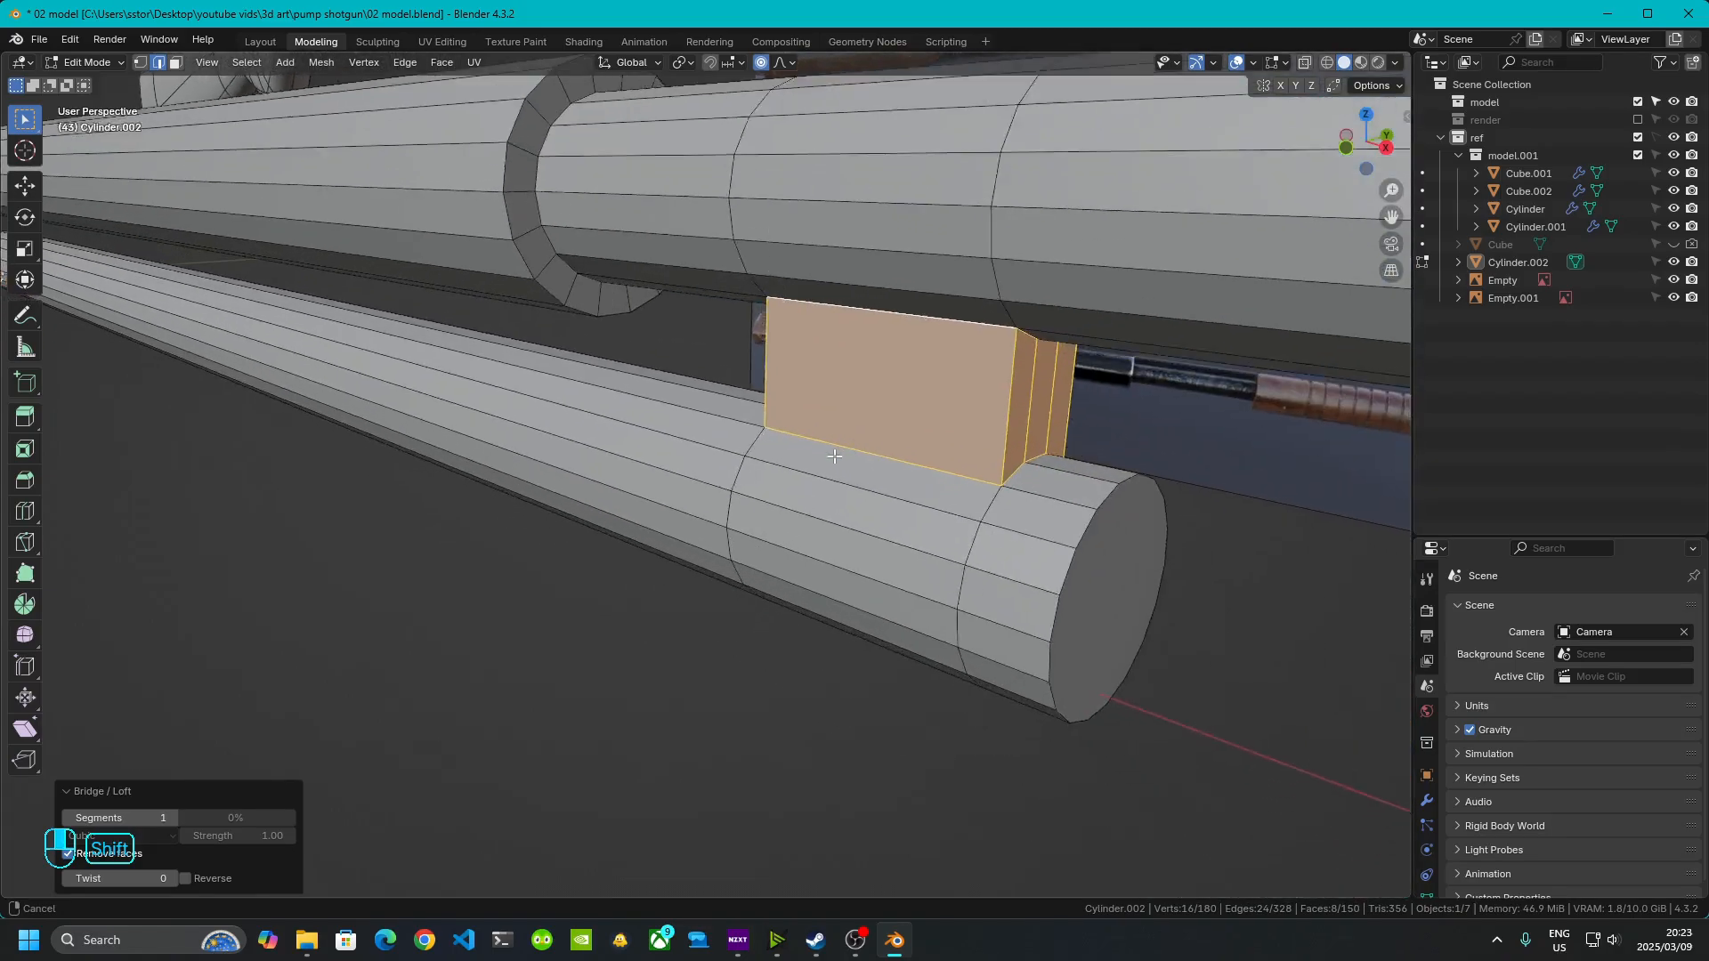
pyautogui.keyDown('shift'); pyautogui.moveTo(1068, 505); pyautogui.dragTo(876, 493, button='middle'); pyautogui.keyUp('shift')
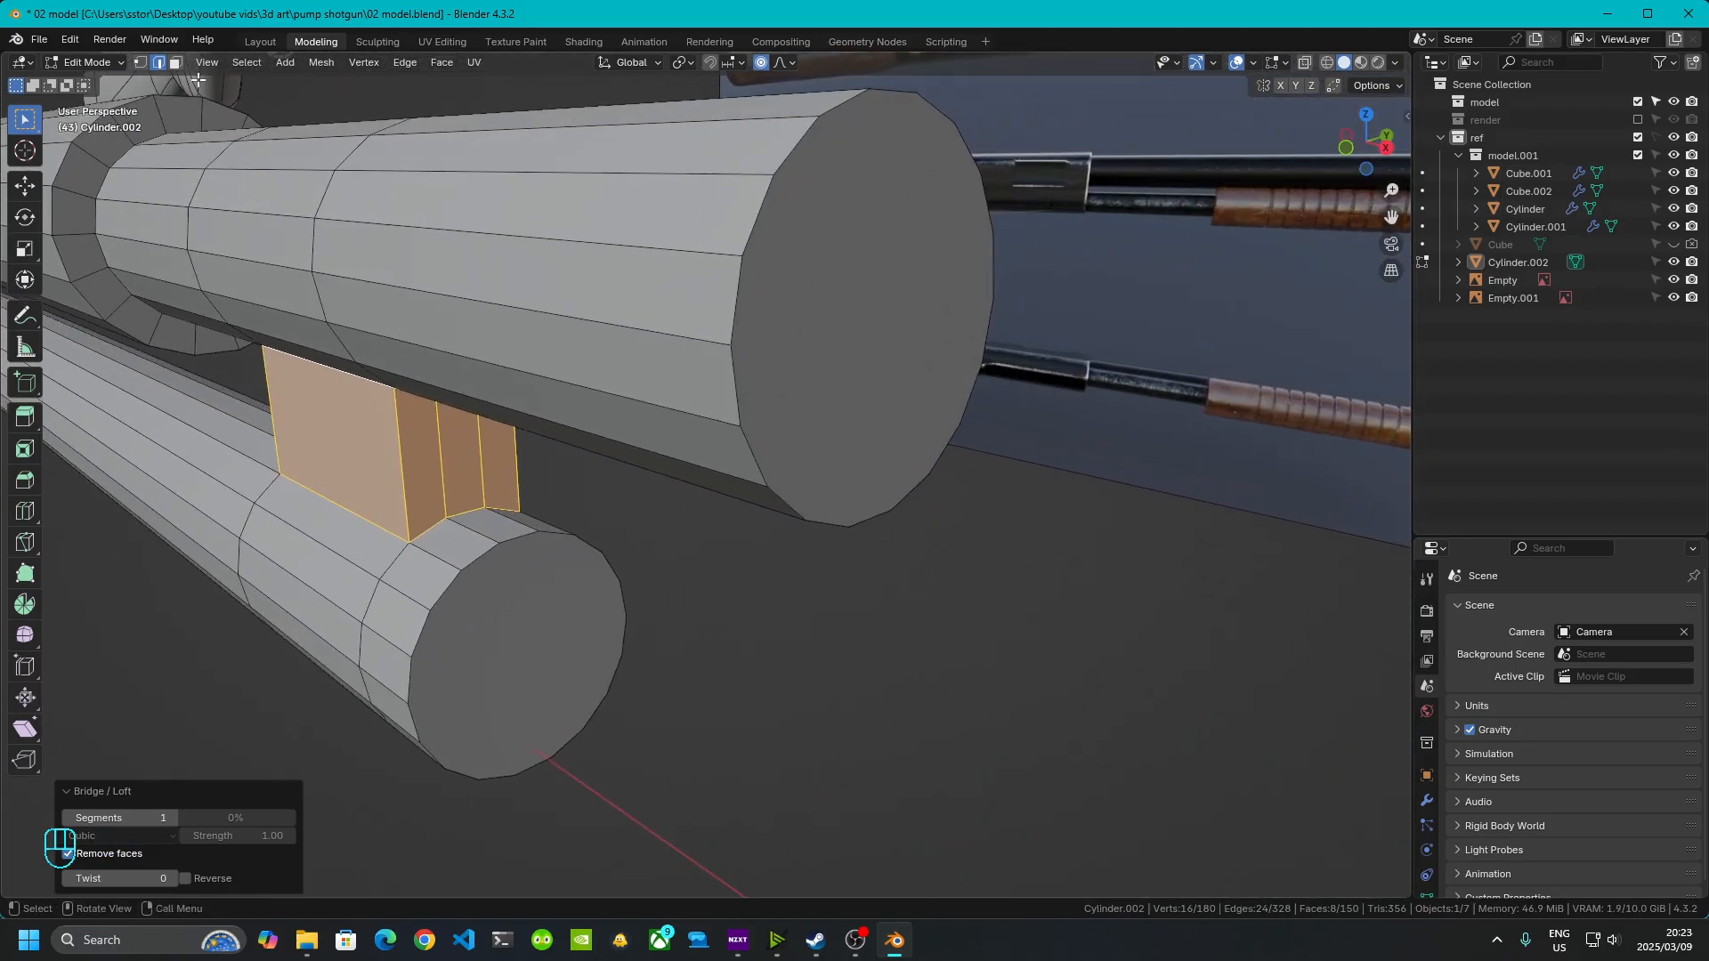
pyautogui.click(175, 62)
pyautogui.click(876, 386)
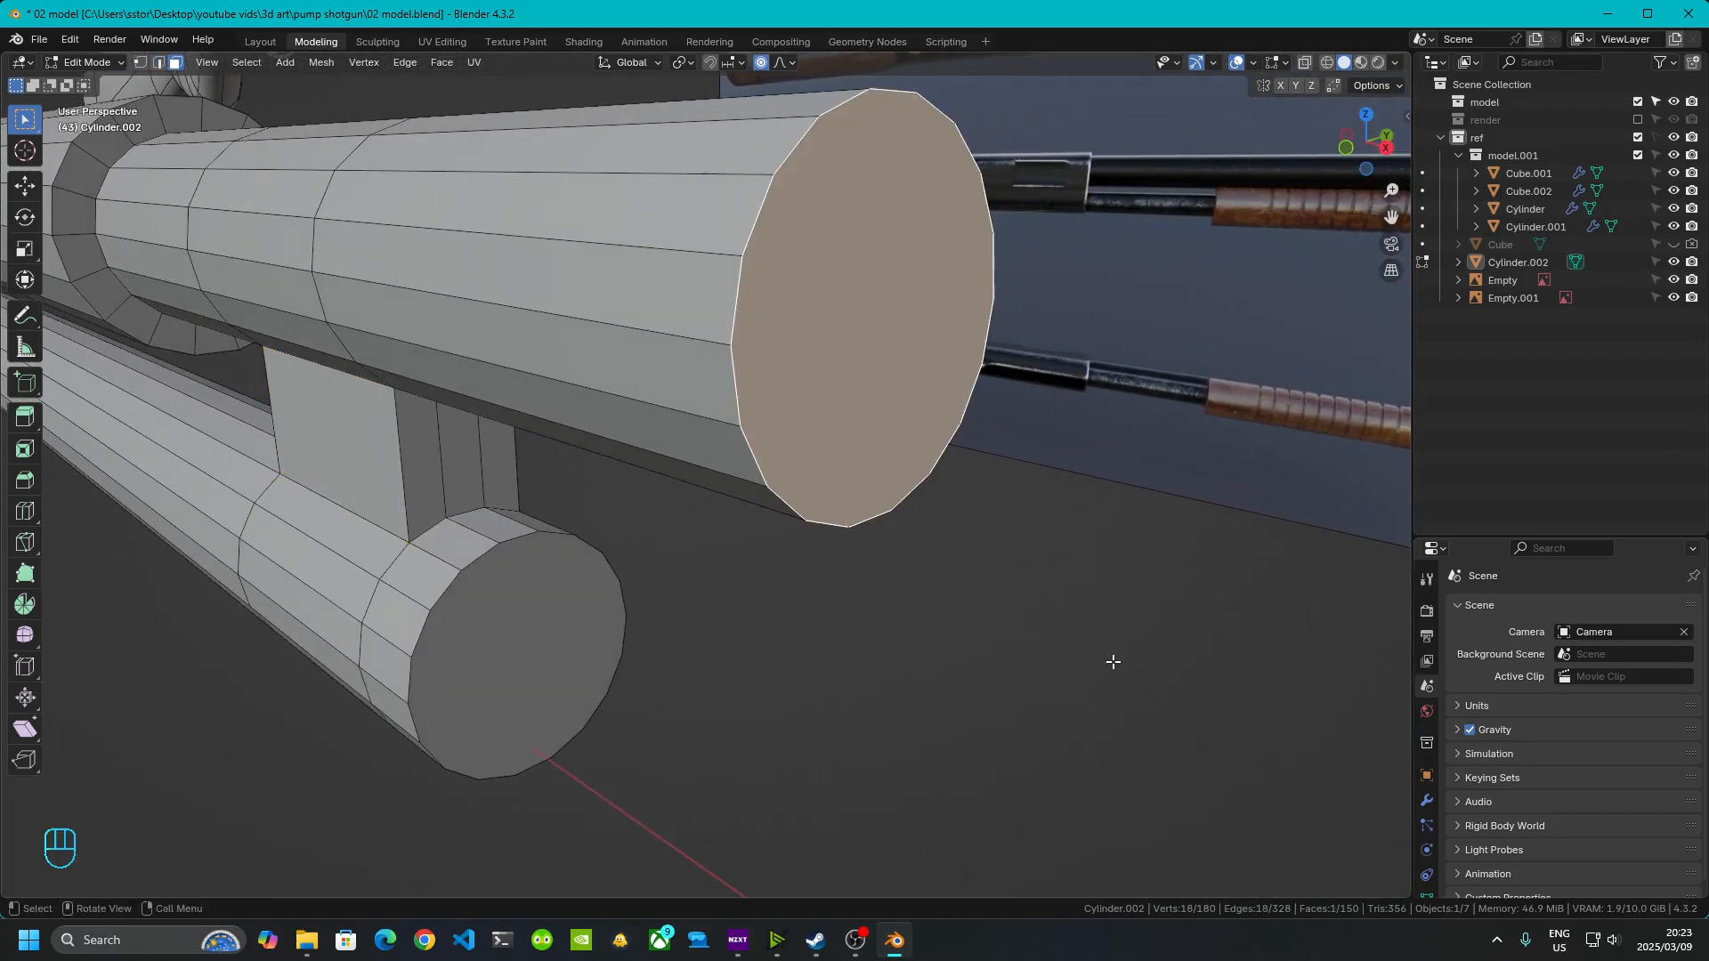
pyautogui.write('i')
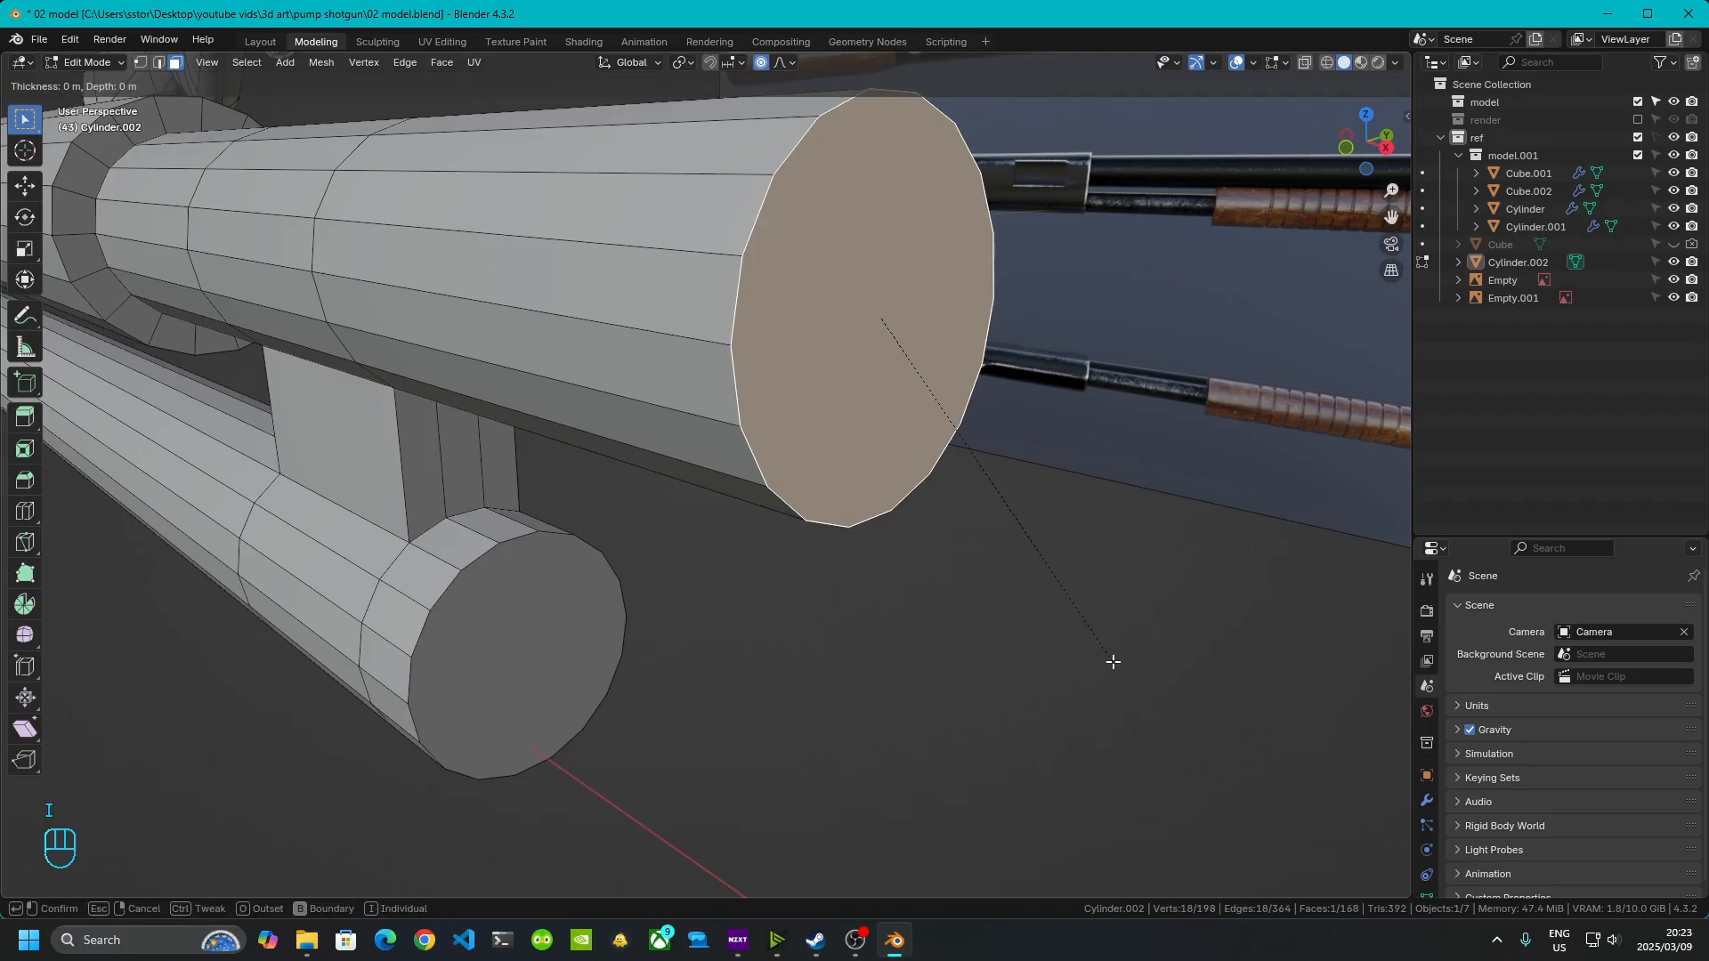
pyautogui.write('.002')
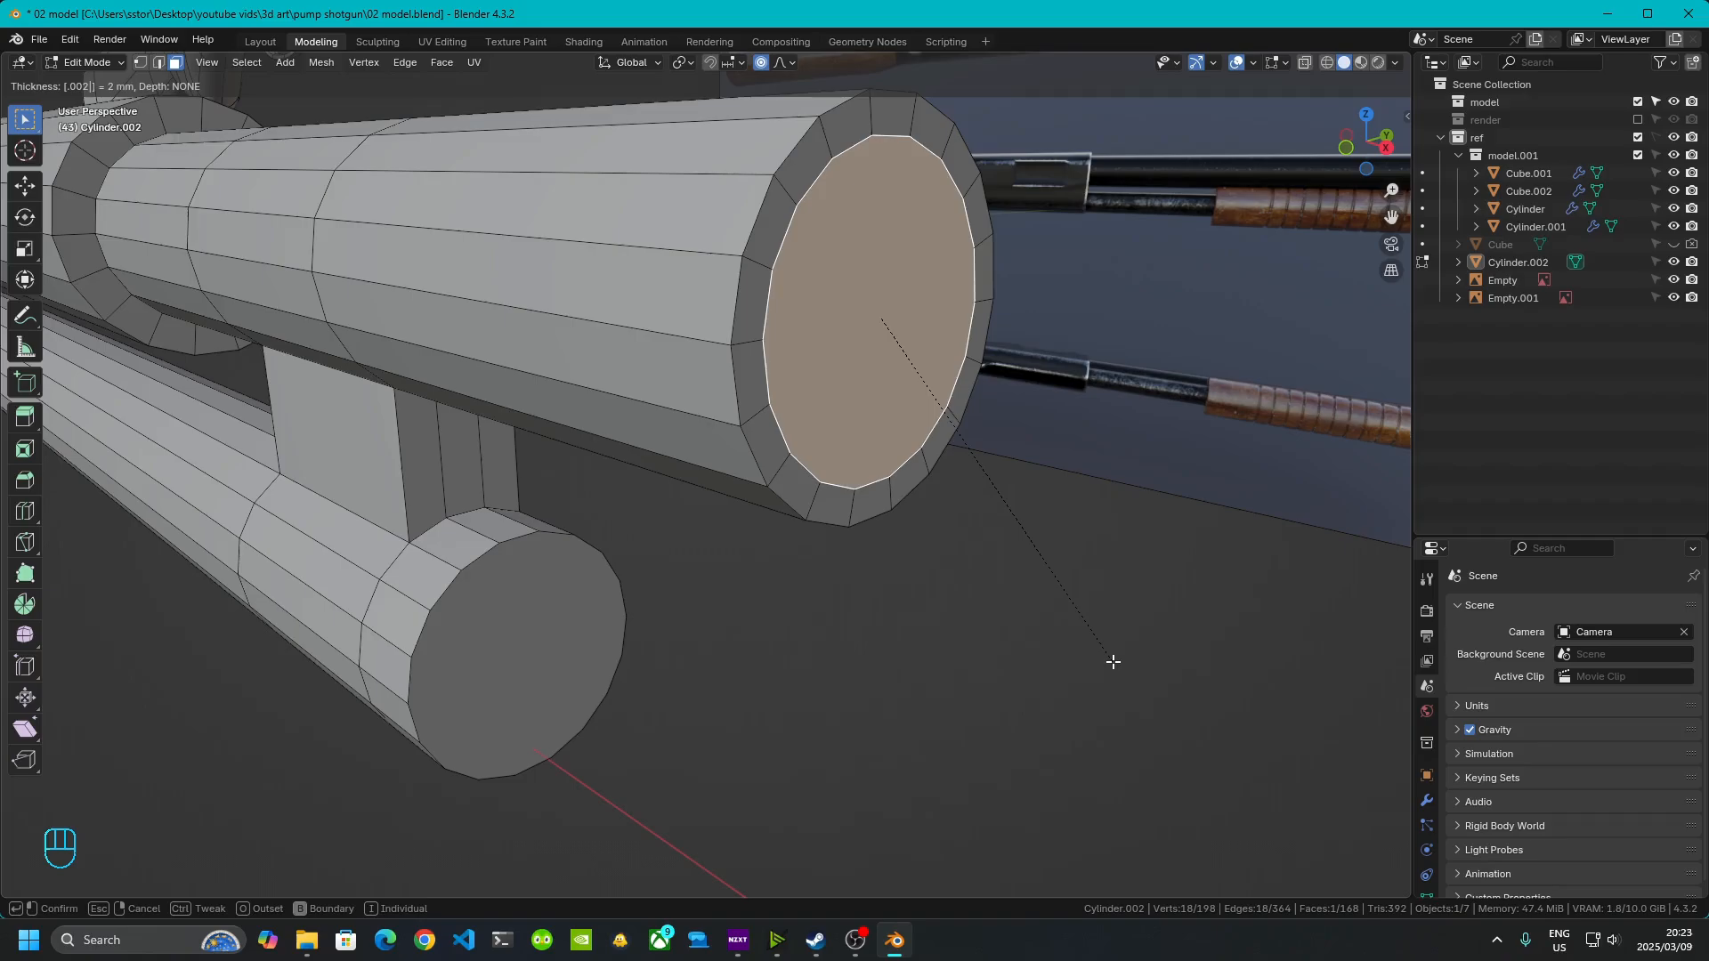
pyautogui.press('Return')
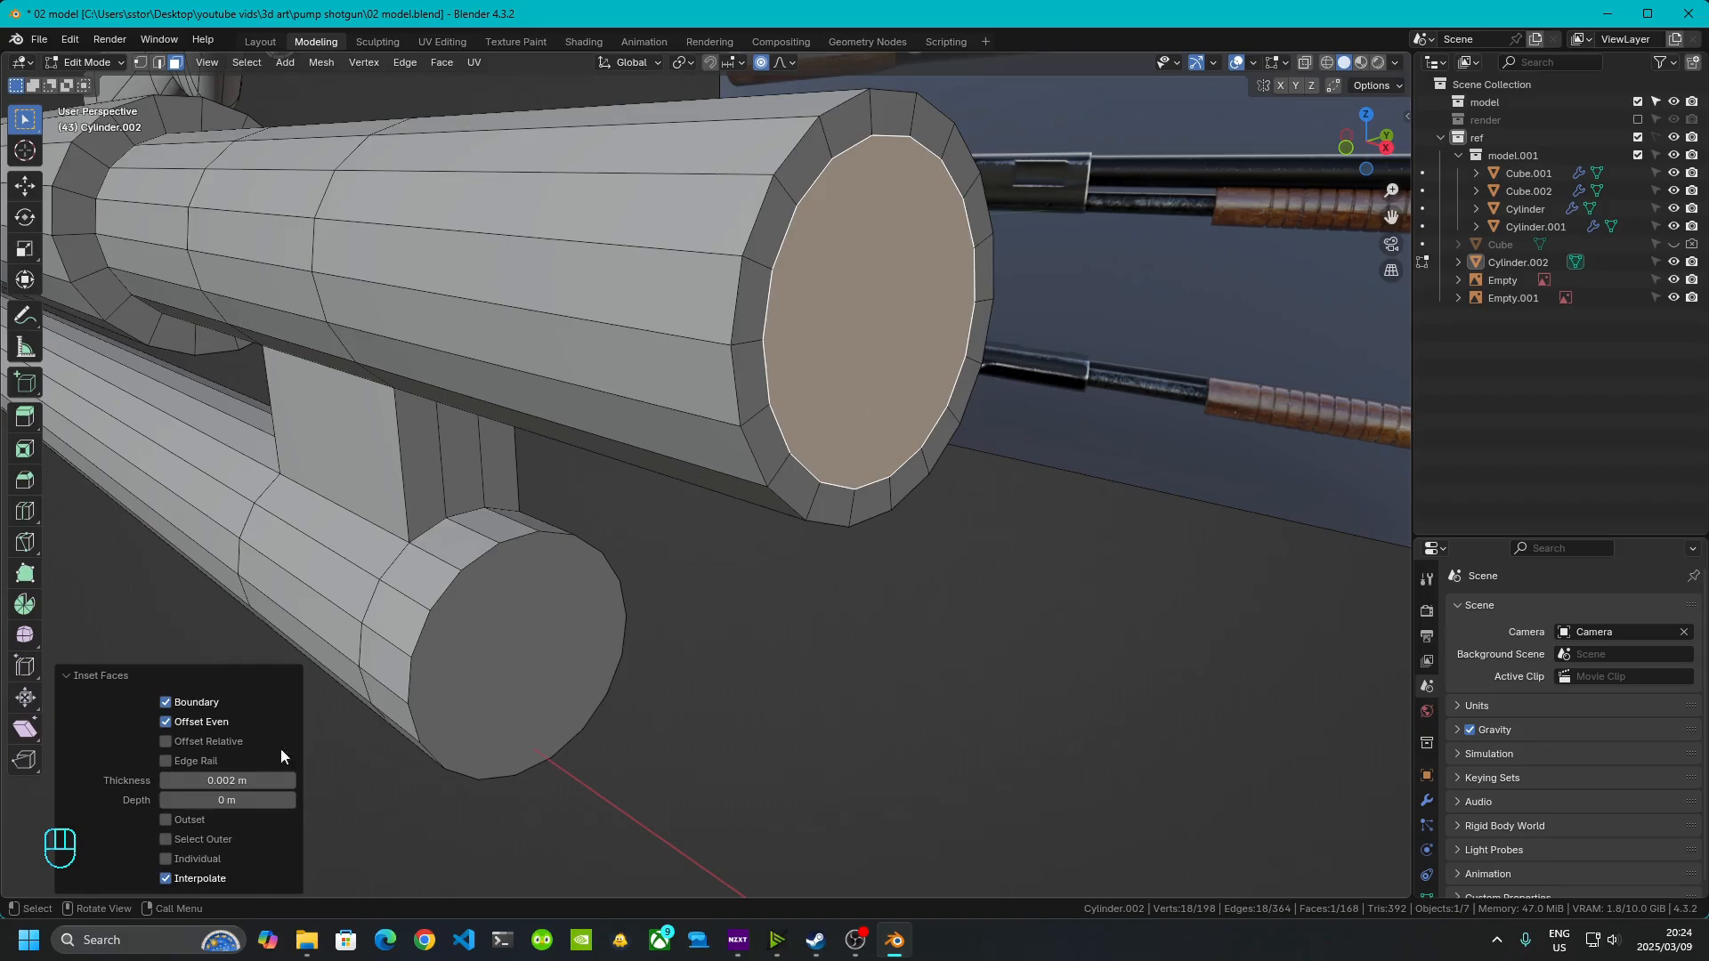
# - With X-ray on in front view, extrude the inset muzzle face back through the barrel by about 0.449 m
pyautogui.scroll(-4, 907, 398)
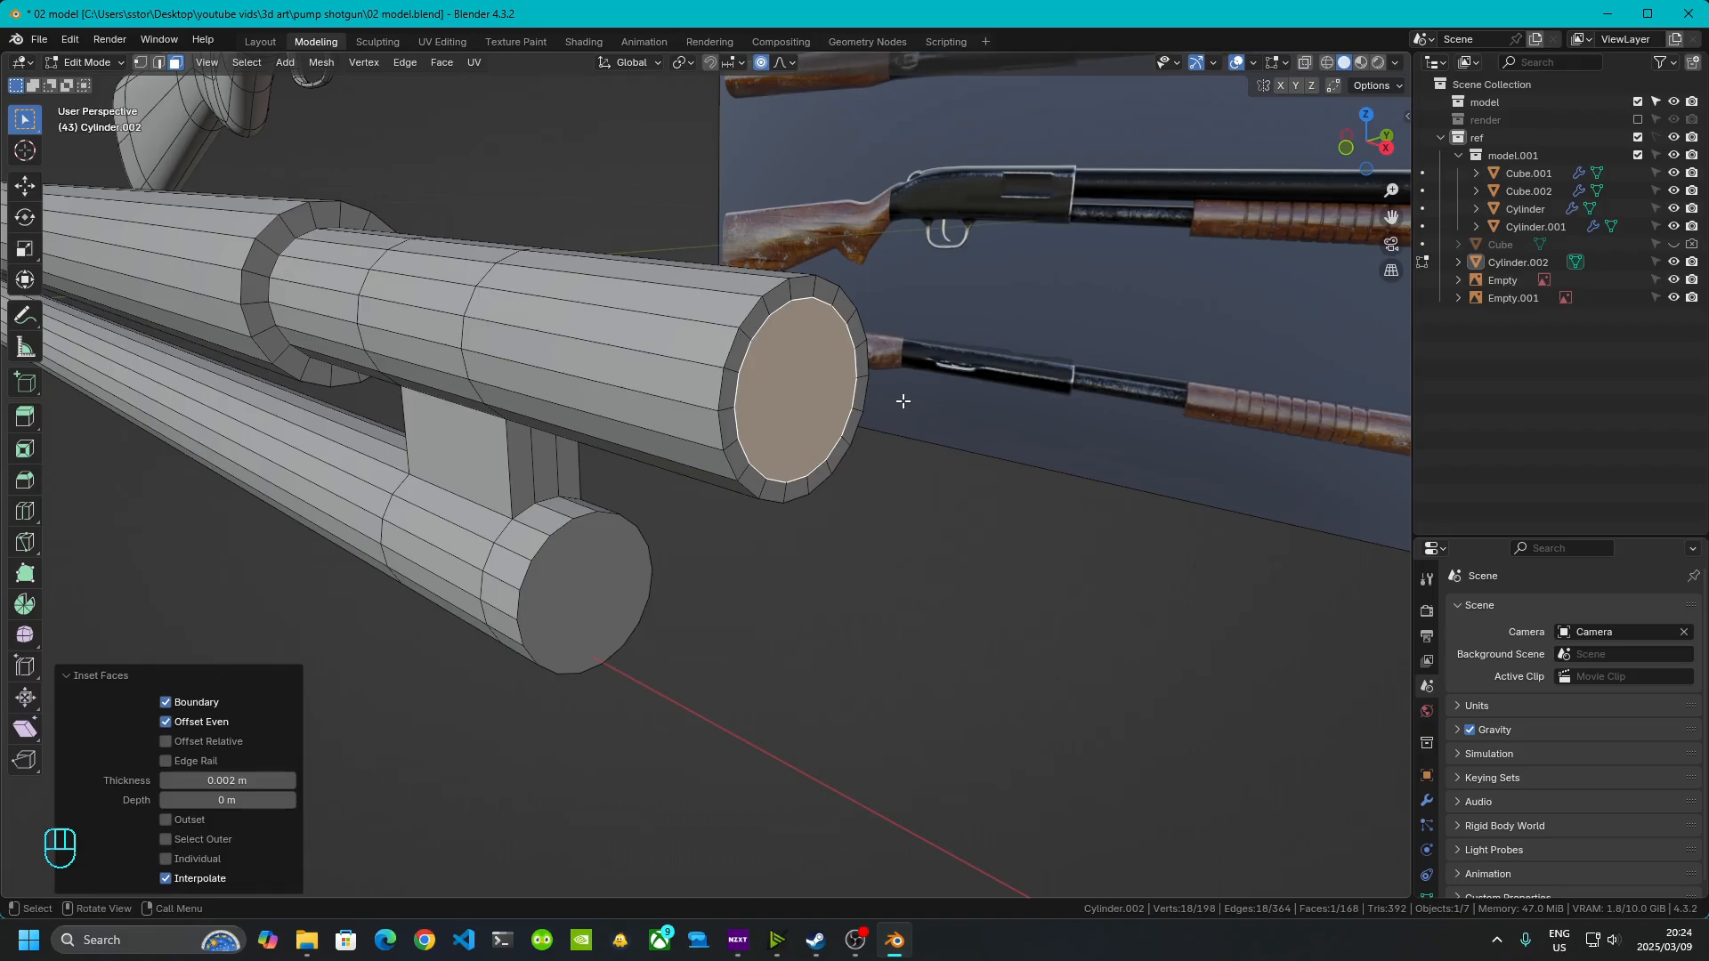
pyautogui.moveTo(904, 401); pyautogui.dragTo(972, 401, button='middle')
pyautogui.scroll(-4, 972, 400)
pyautogui.click(1359, 149)
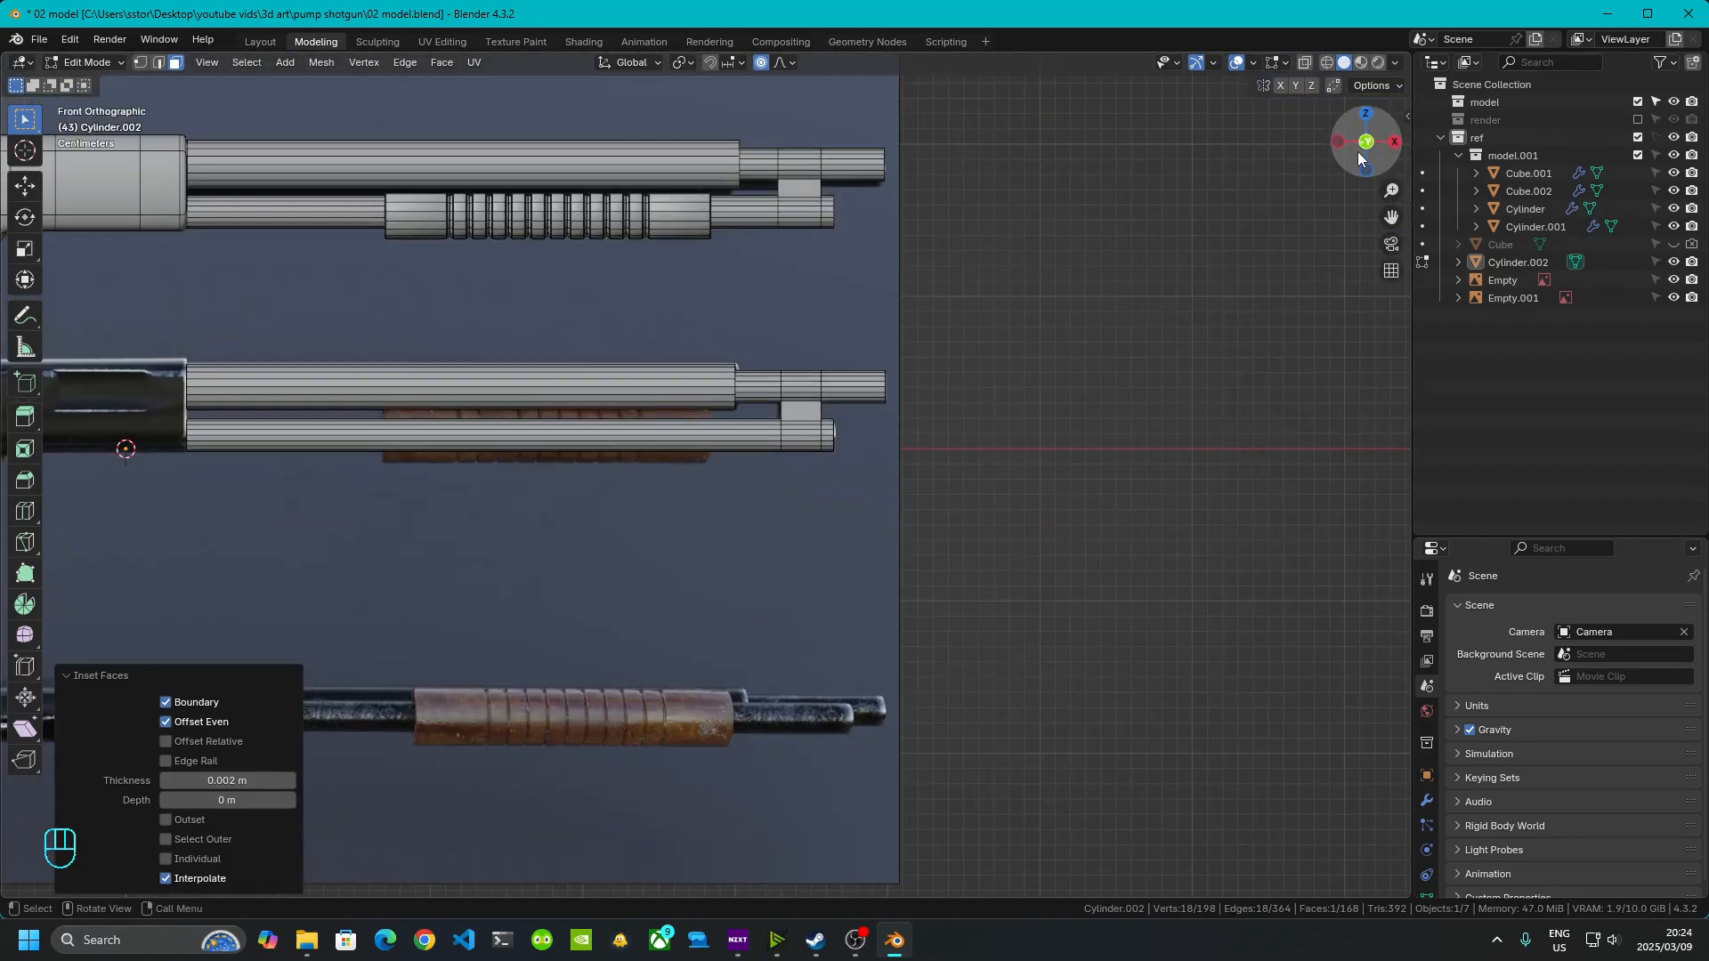
pyautogui.keyDown('shift'); pyautogui.moveTo(1034, 320); pyautogui.dragTo(1058, 416, button='middle'); pyautogui.keyUp('shift')
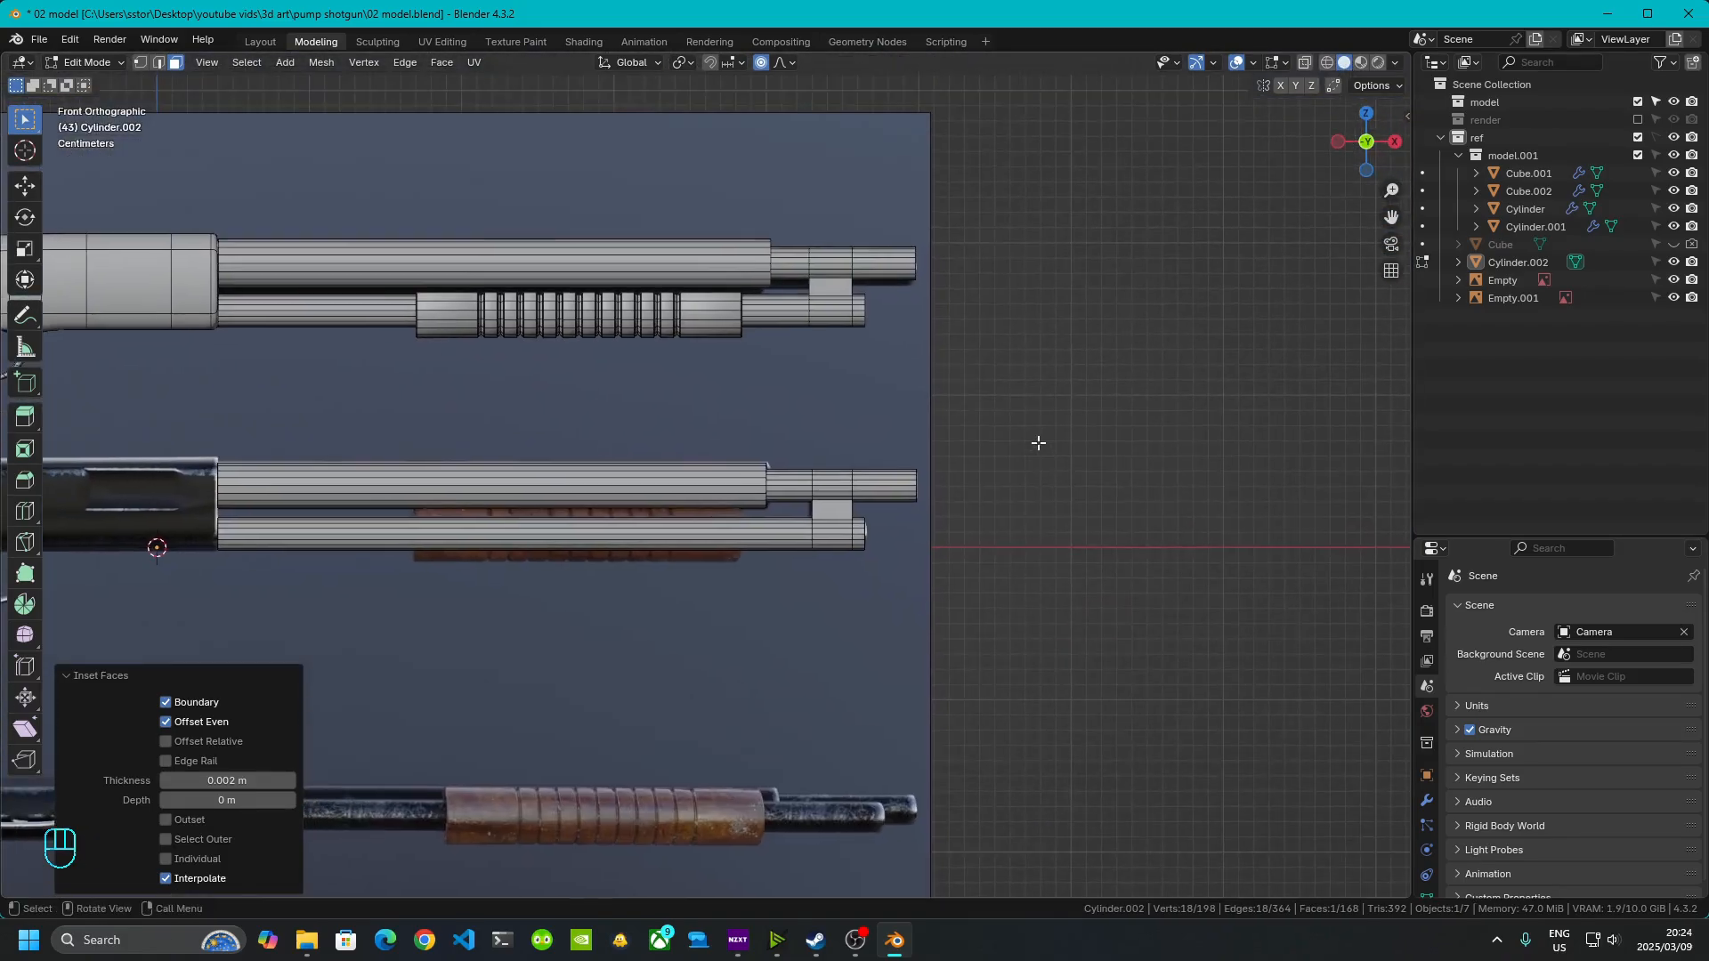
pyautogui.scroll(5, 945, 560)
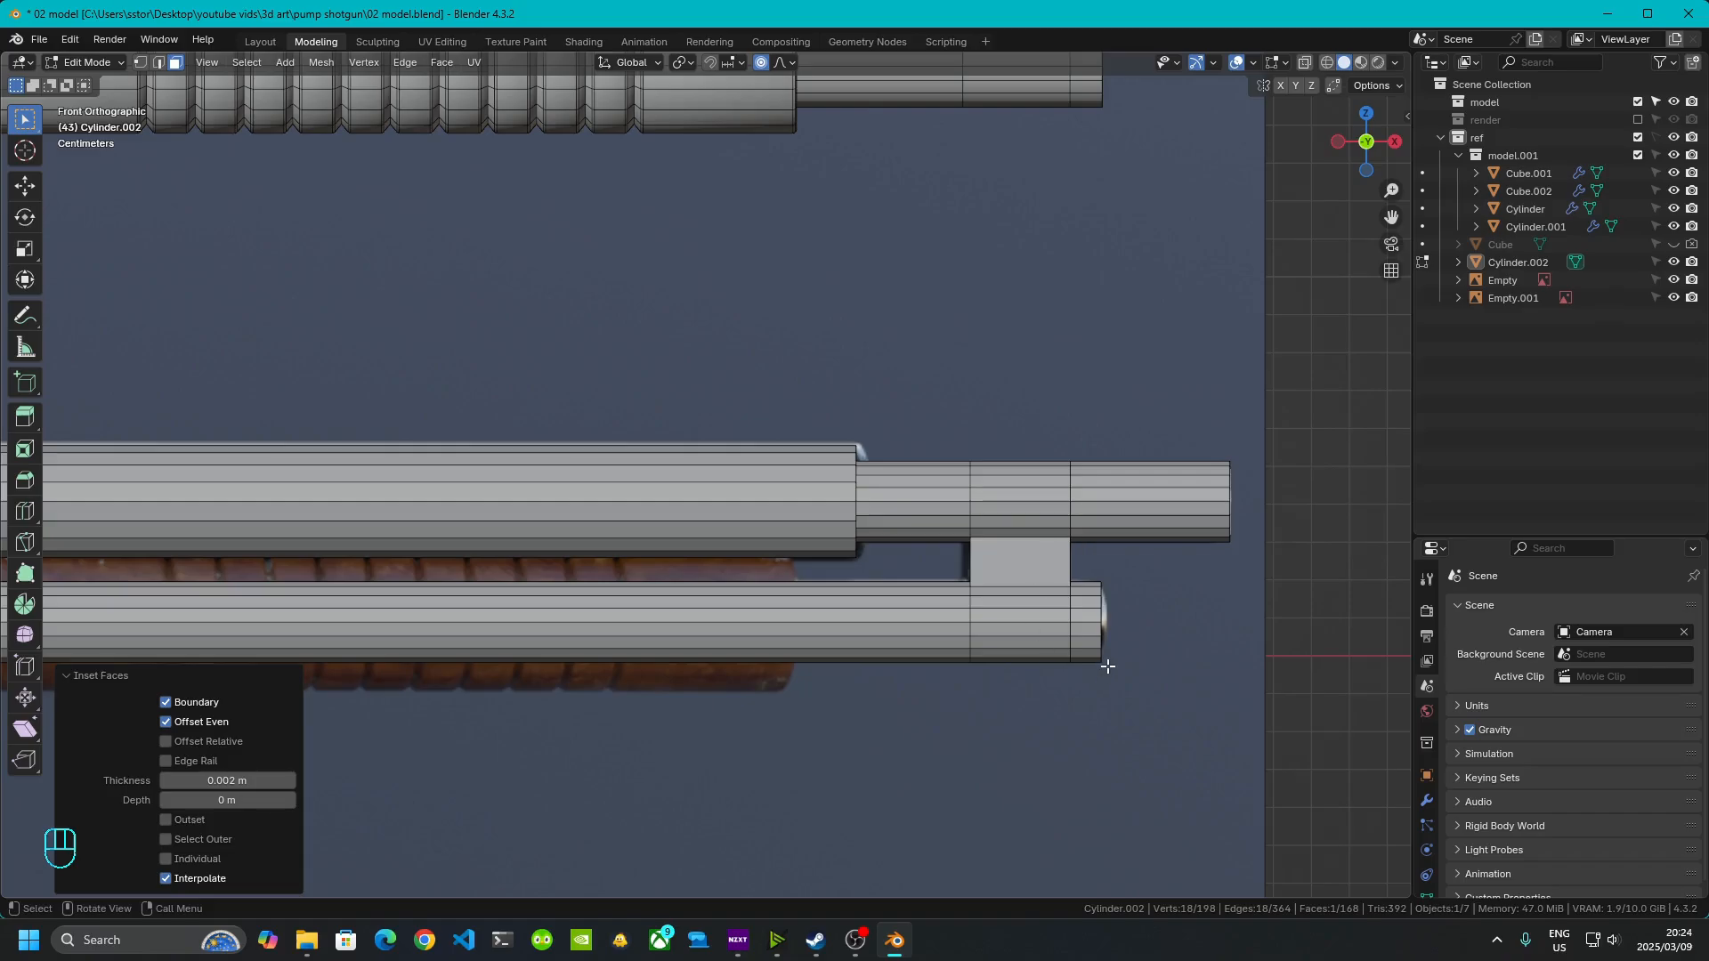
pyautogui.click(1305, 61)
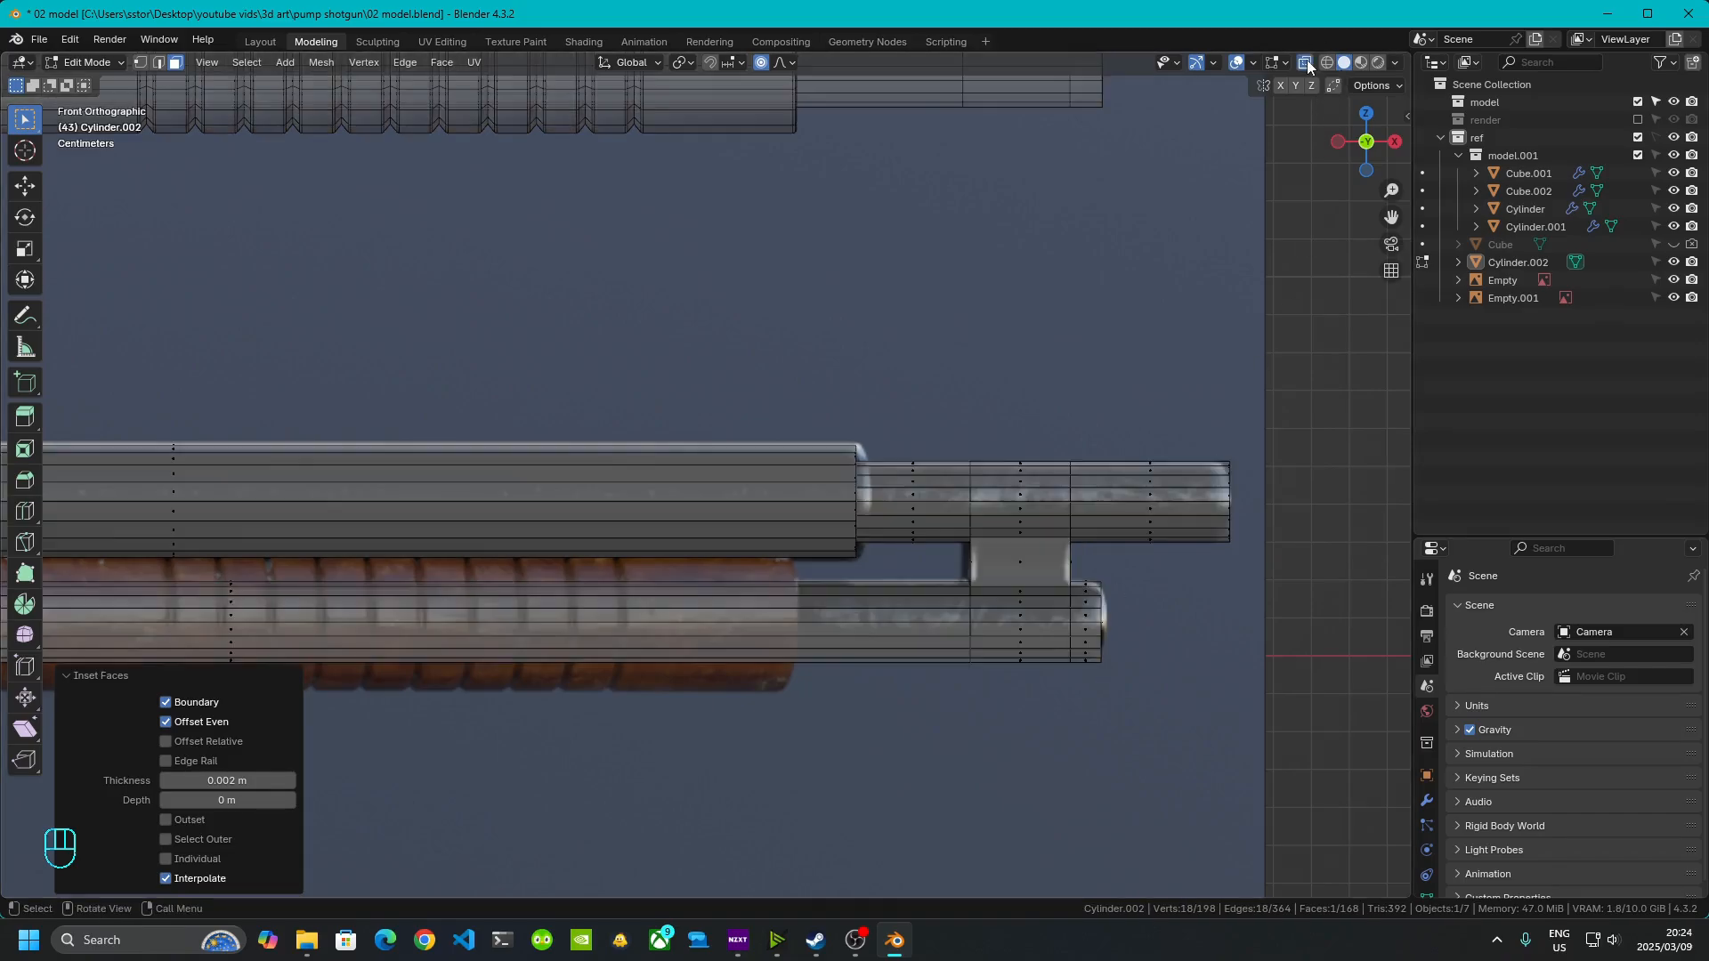
pyautogui.scroll(-3, 1335, 507)
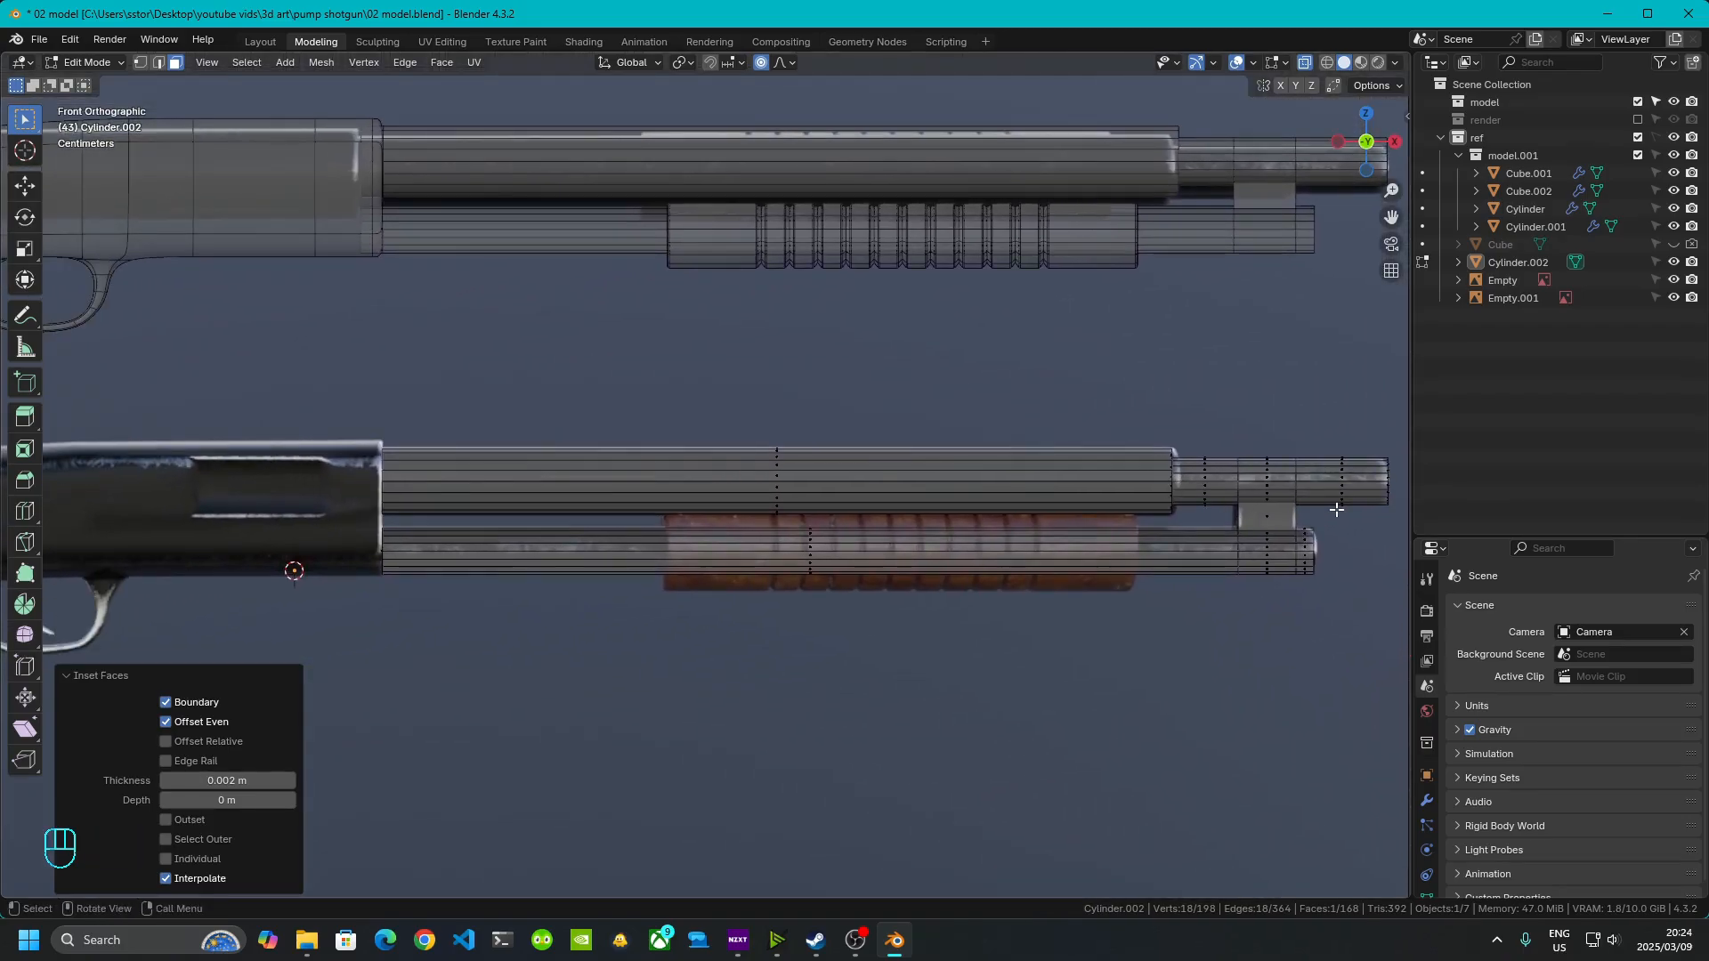
pyautogui.moveTo(1336, 509); pyautogui.dragTo(1293, 505, button='middle')
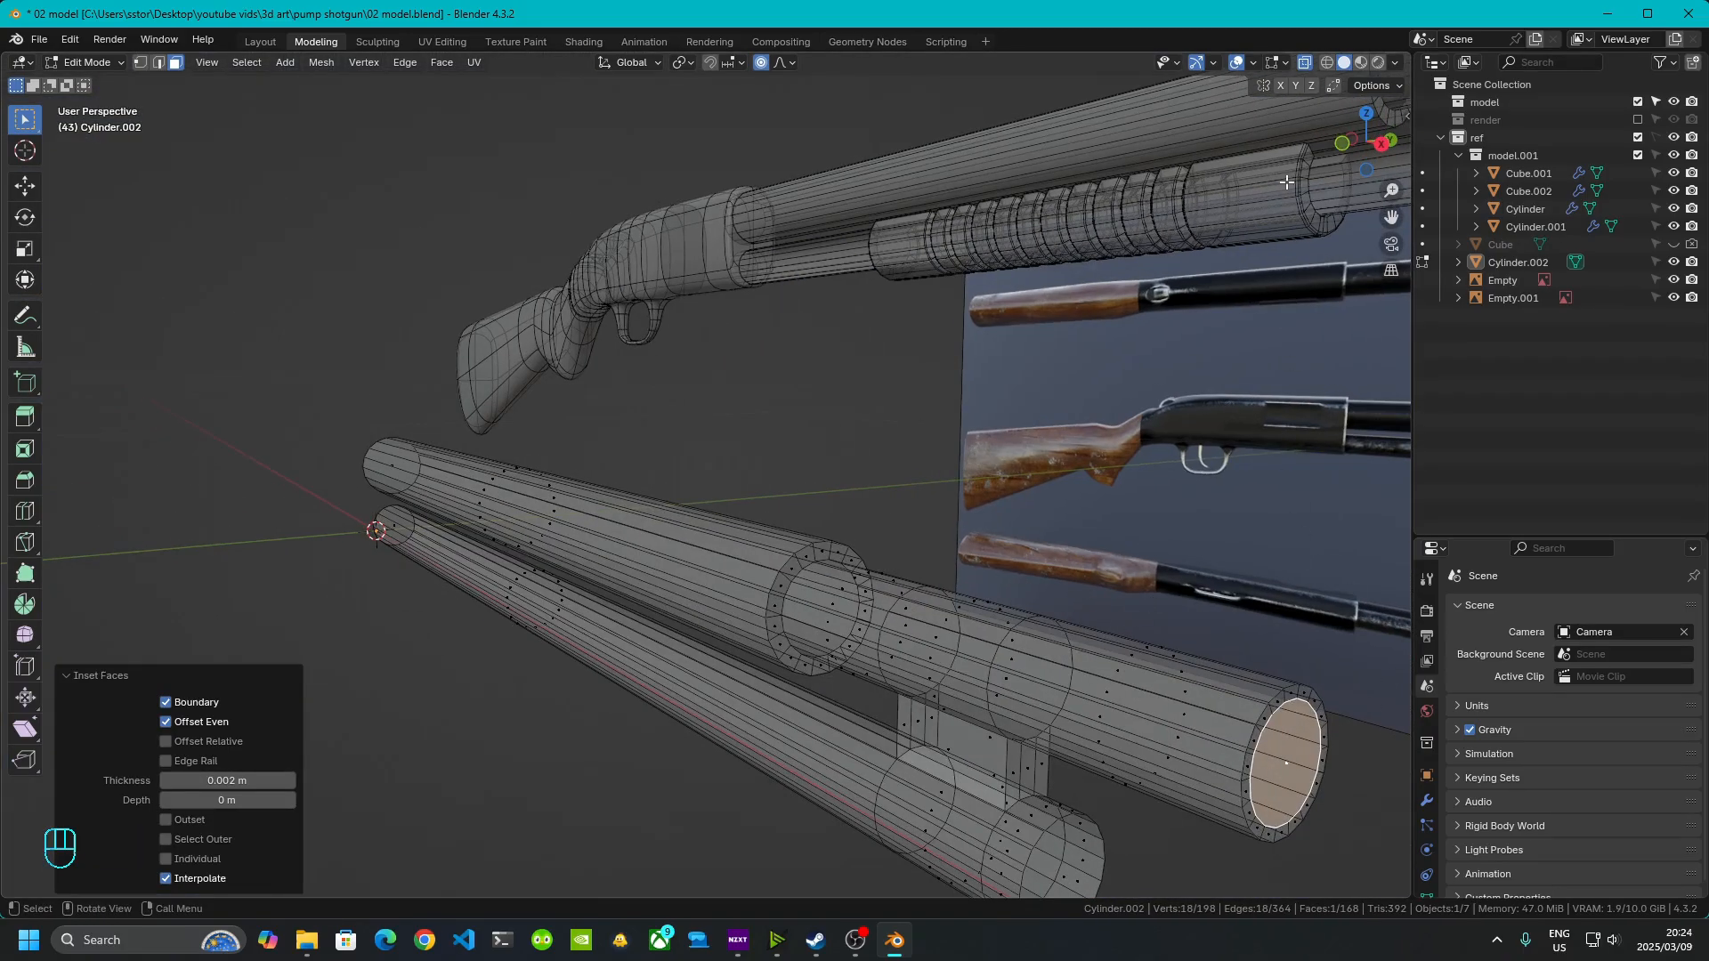
pyautogui.click(1350, 142)
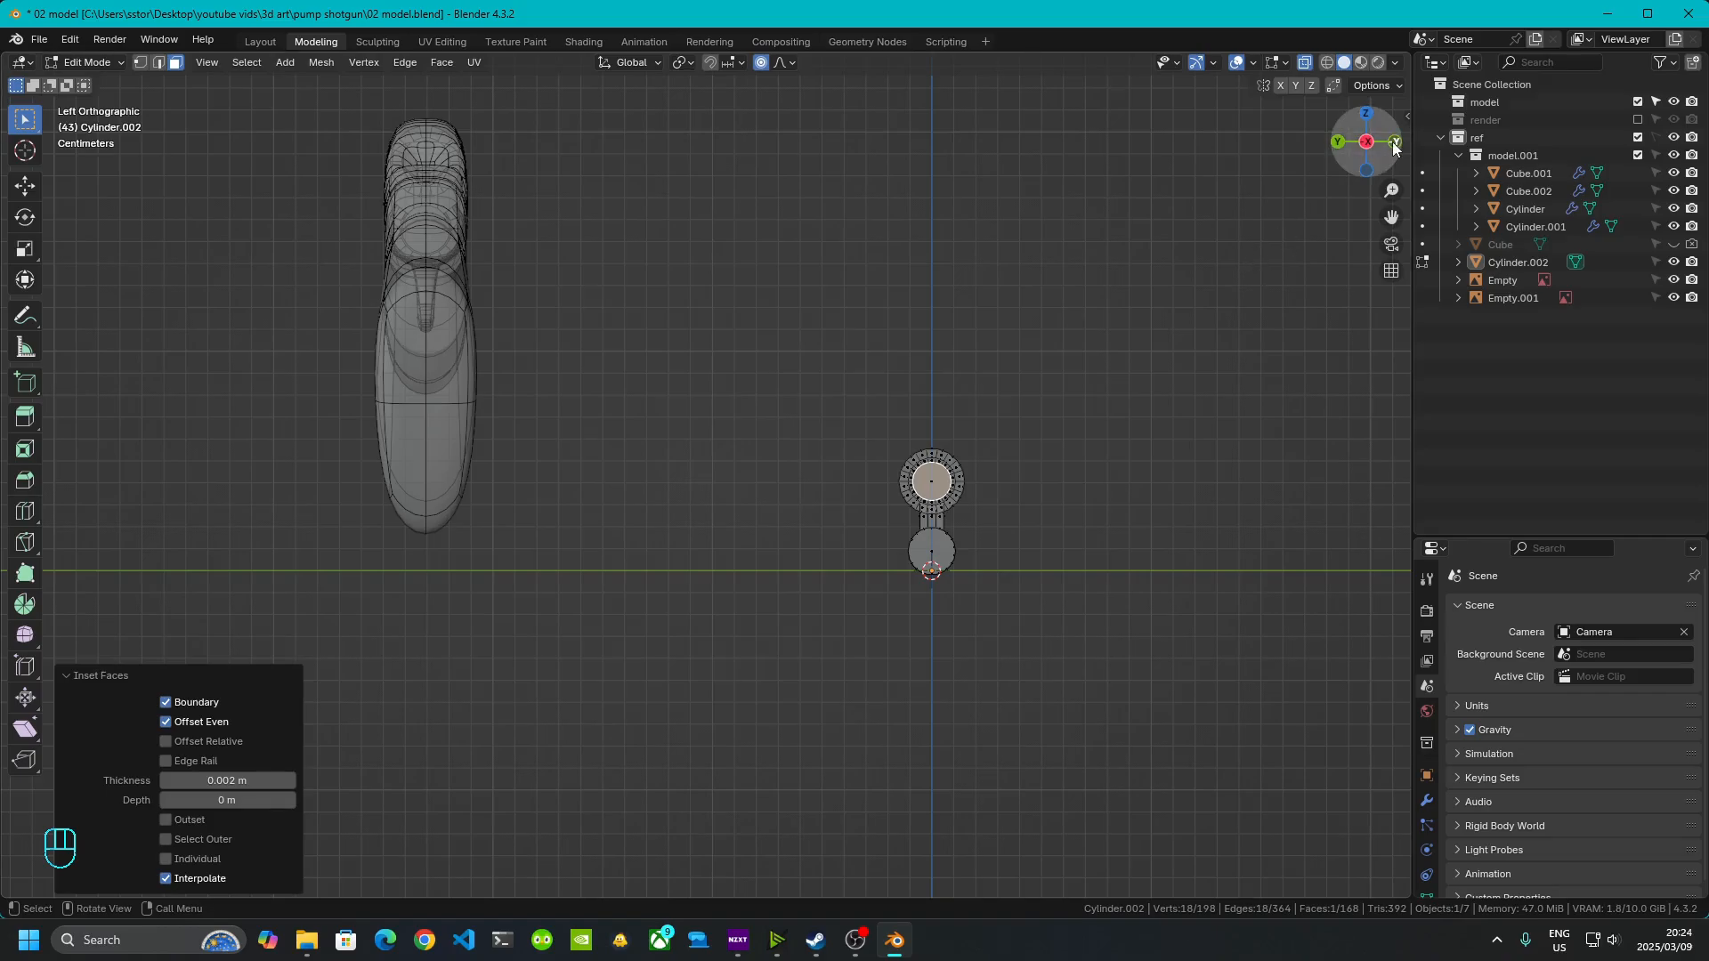
pyautogui.click(1396, 143)
pyautogui.scroll(-3, 1068, 534)
pyautogui.scroll(2, 1204, 481)
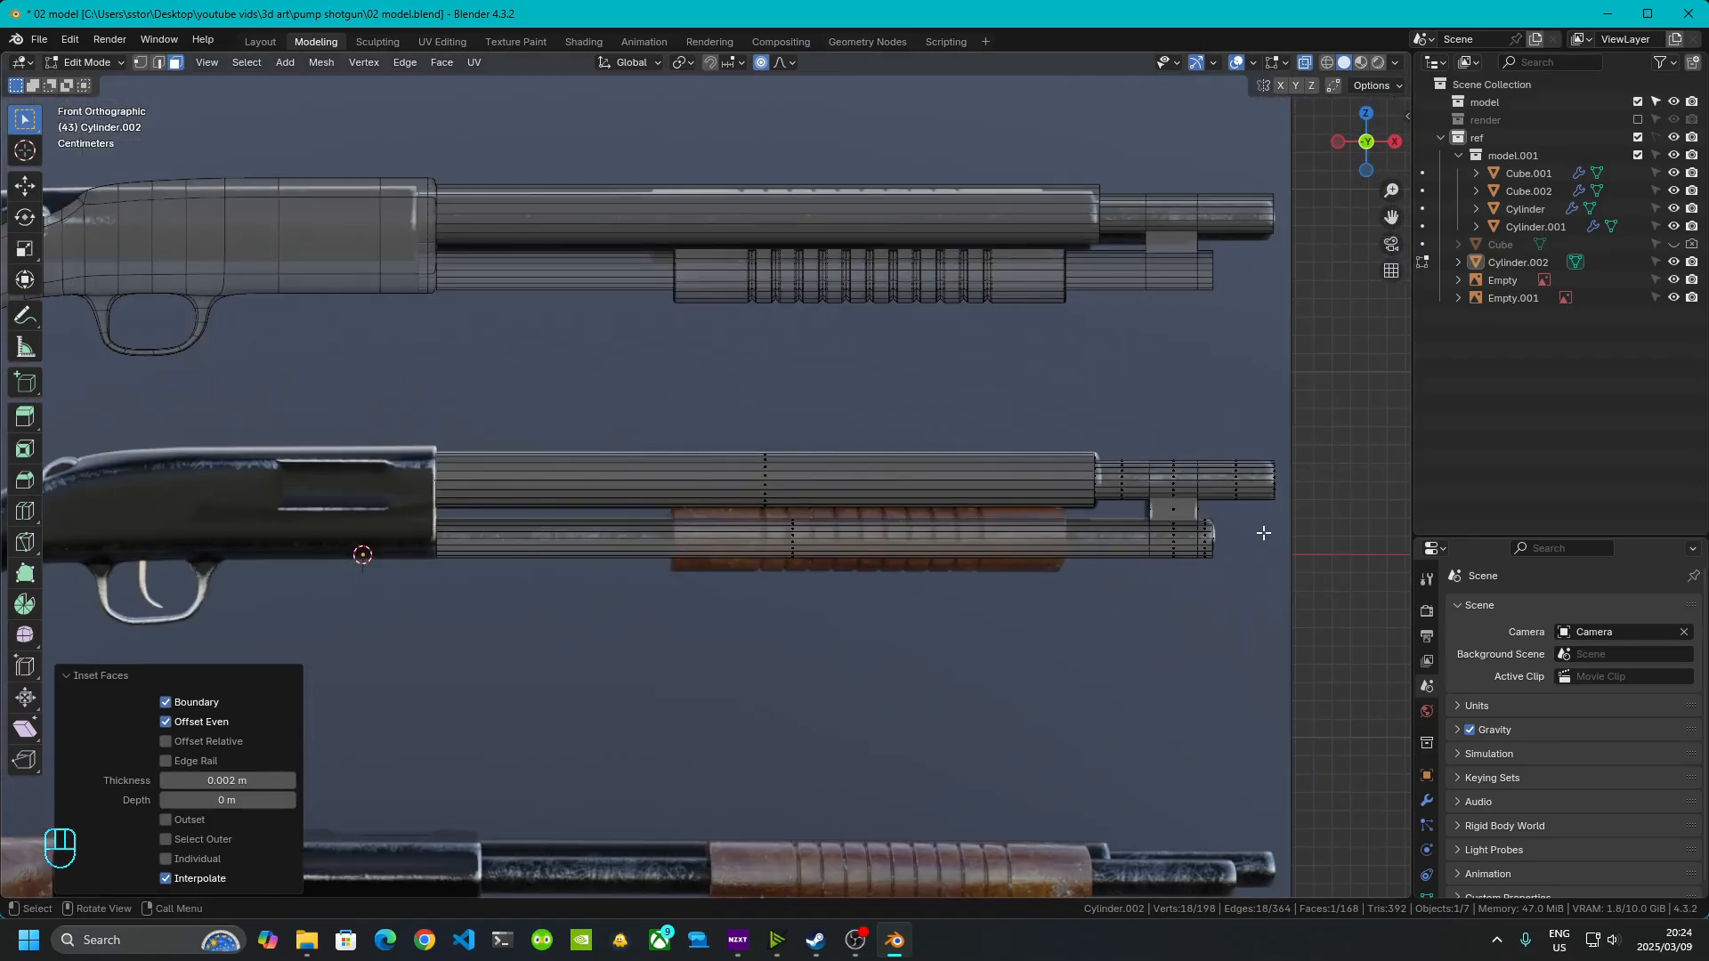
pyautogui.press('e')
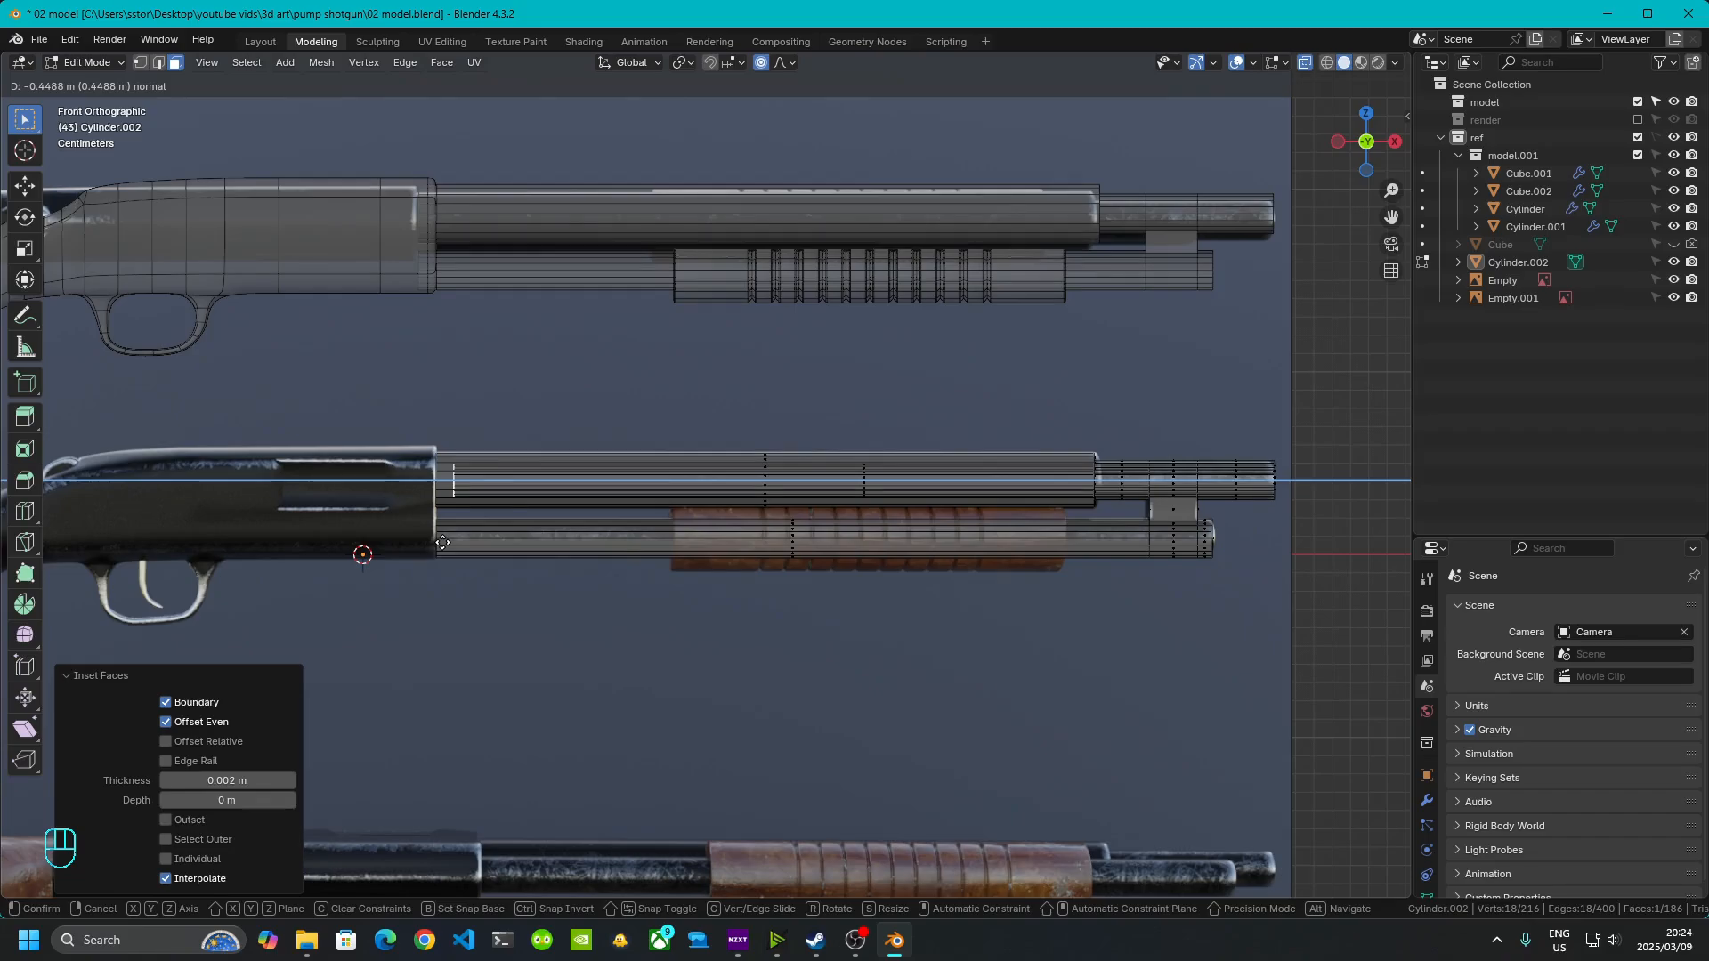
pyautogui.click(442, 542)
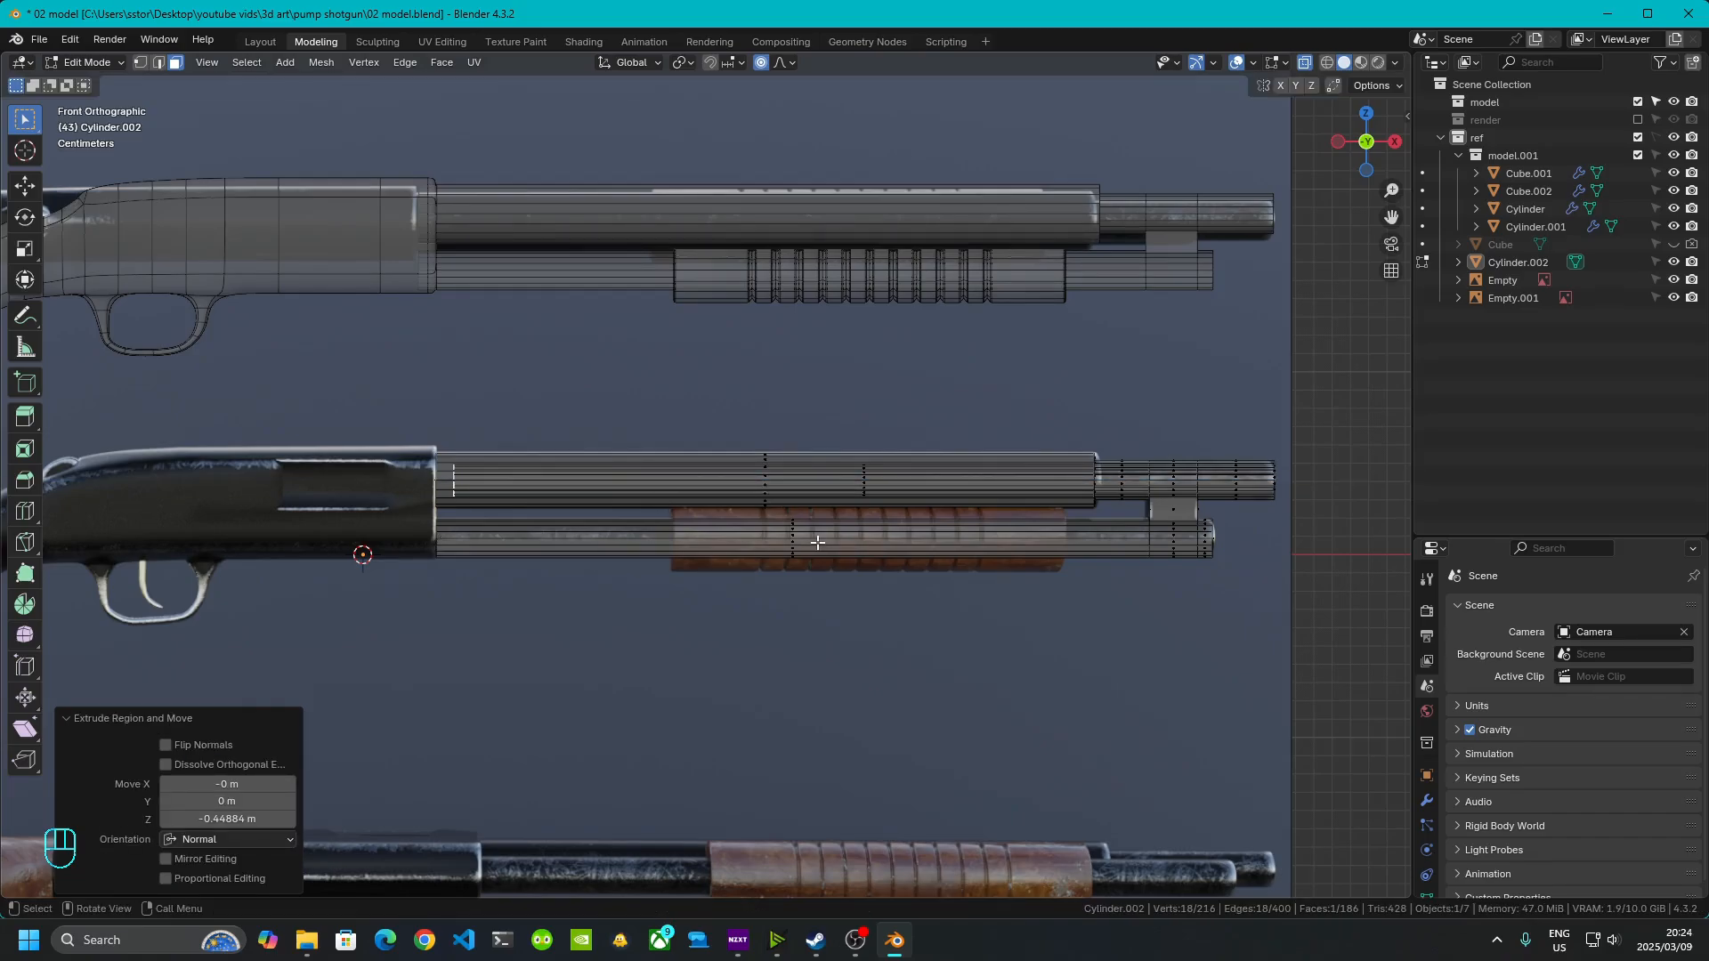
# - In Object Mode, inspect the hollowed barrel in Material Preview without X-ray, and save the file as 03 mode chamber.blend
pyautogui.press('Tab')
pyautogui.moveTo(1220, 584); pyautogui.dragTo(1079, 580, button='middle')
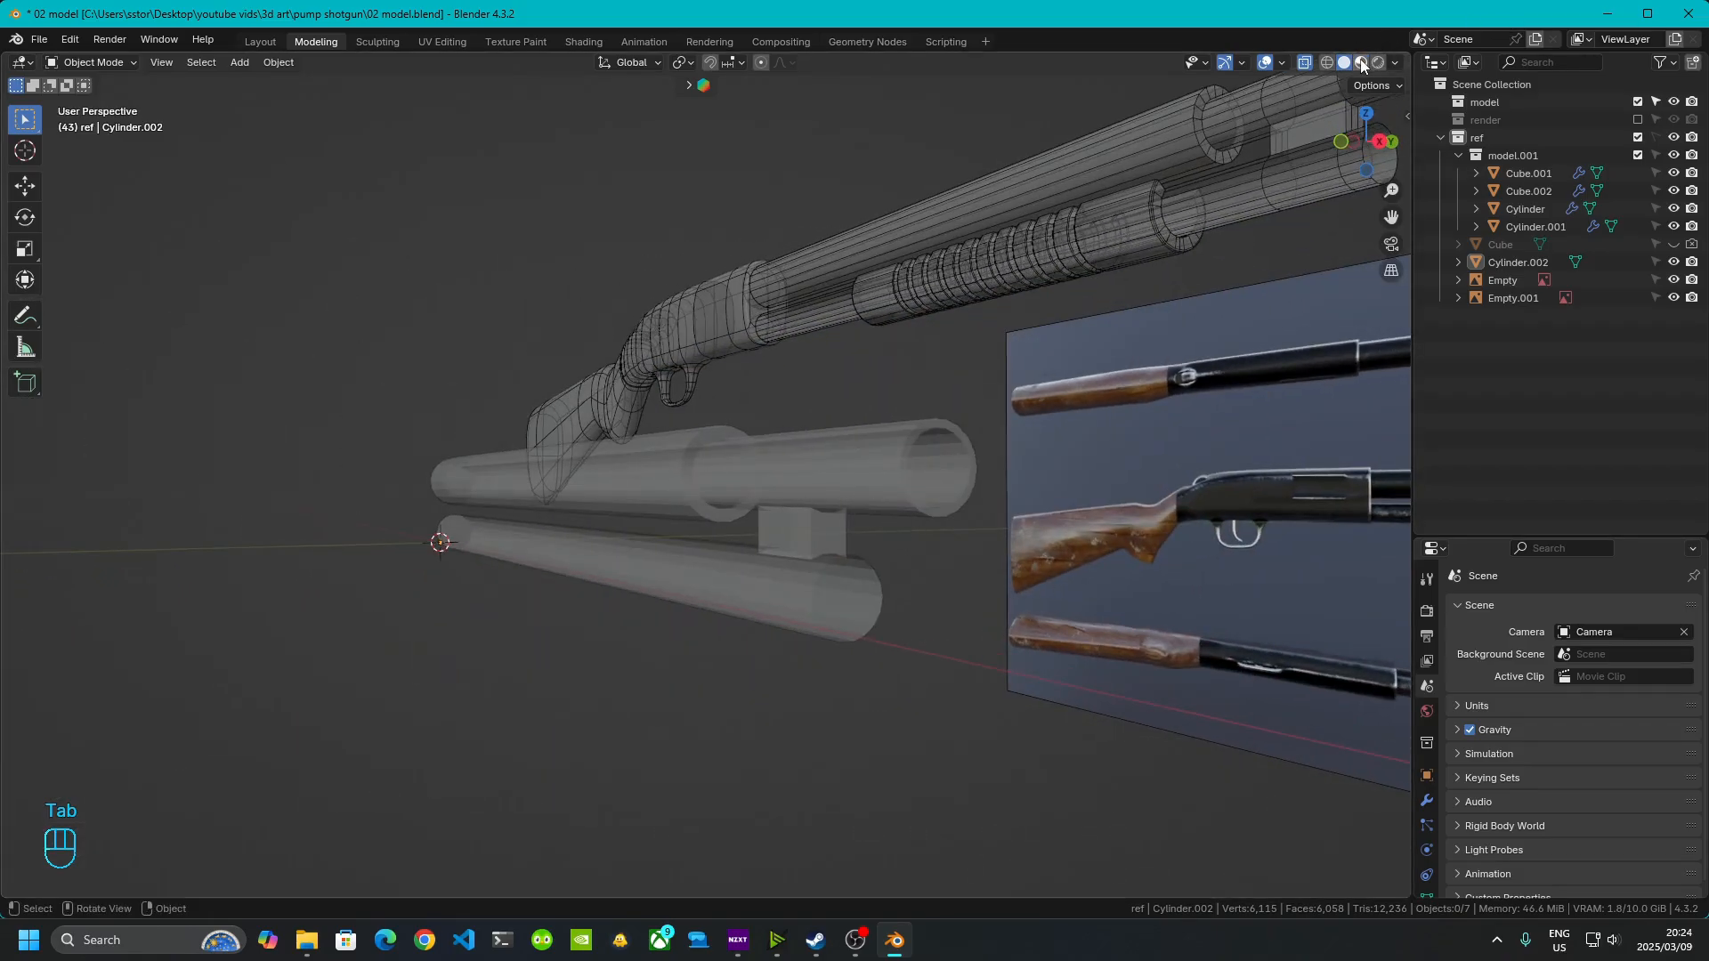
pyautogui.moveTo(631, 614); pyautogui.dragTo(836, 617, button='middle')
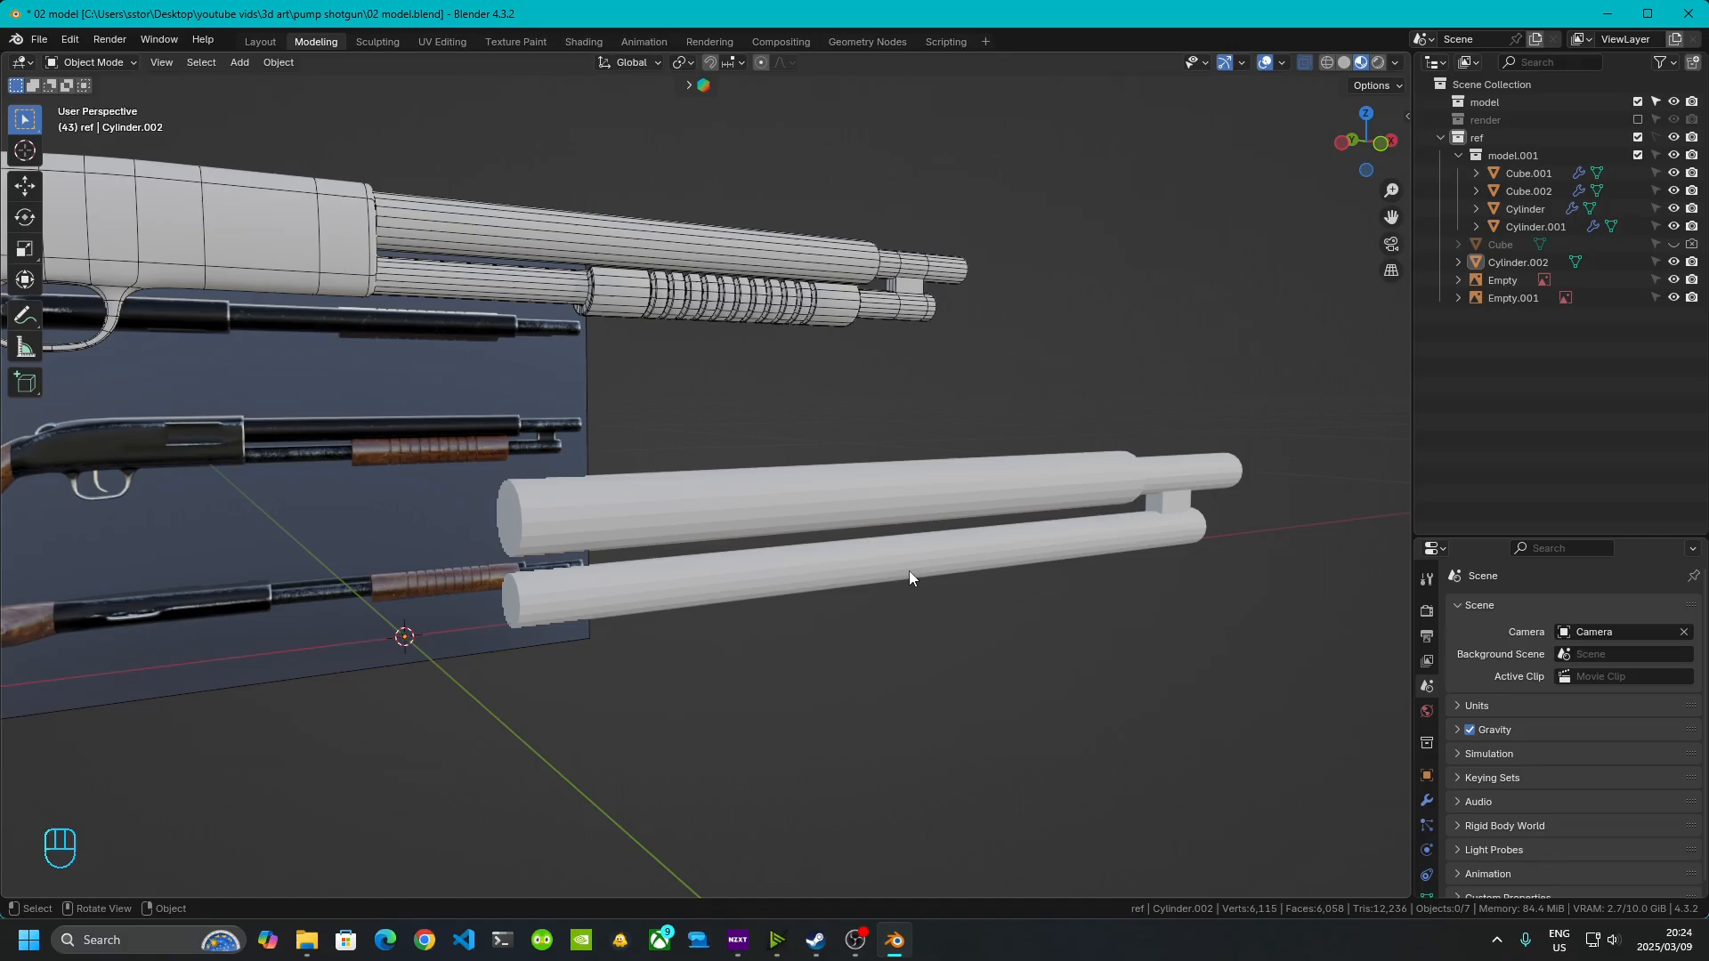
pyautogui.hotkey('ctrl', 'shift', 'Up')
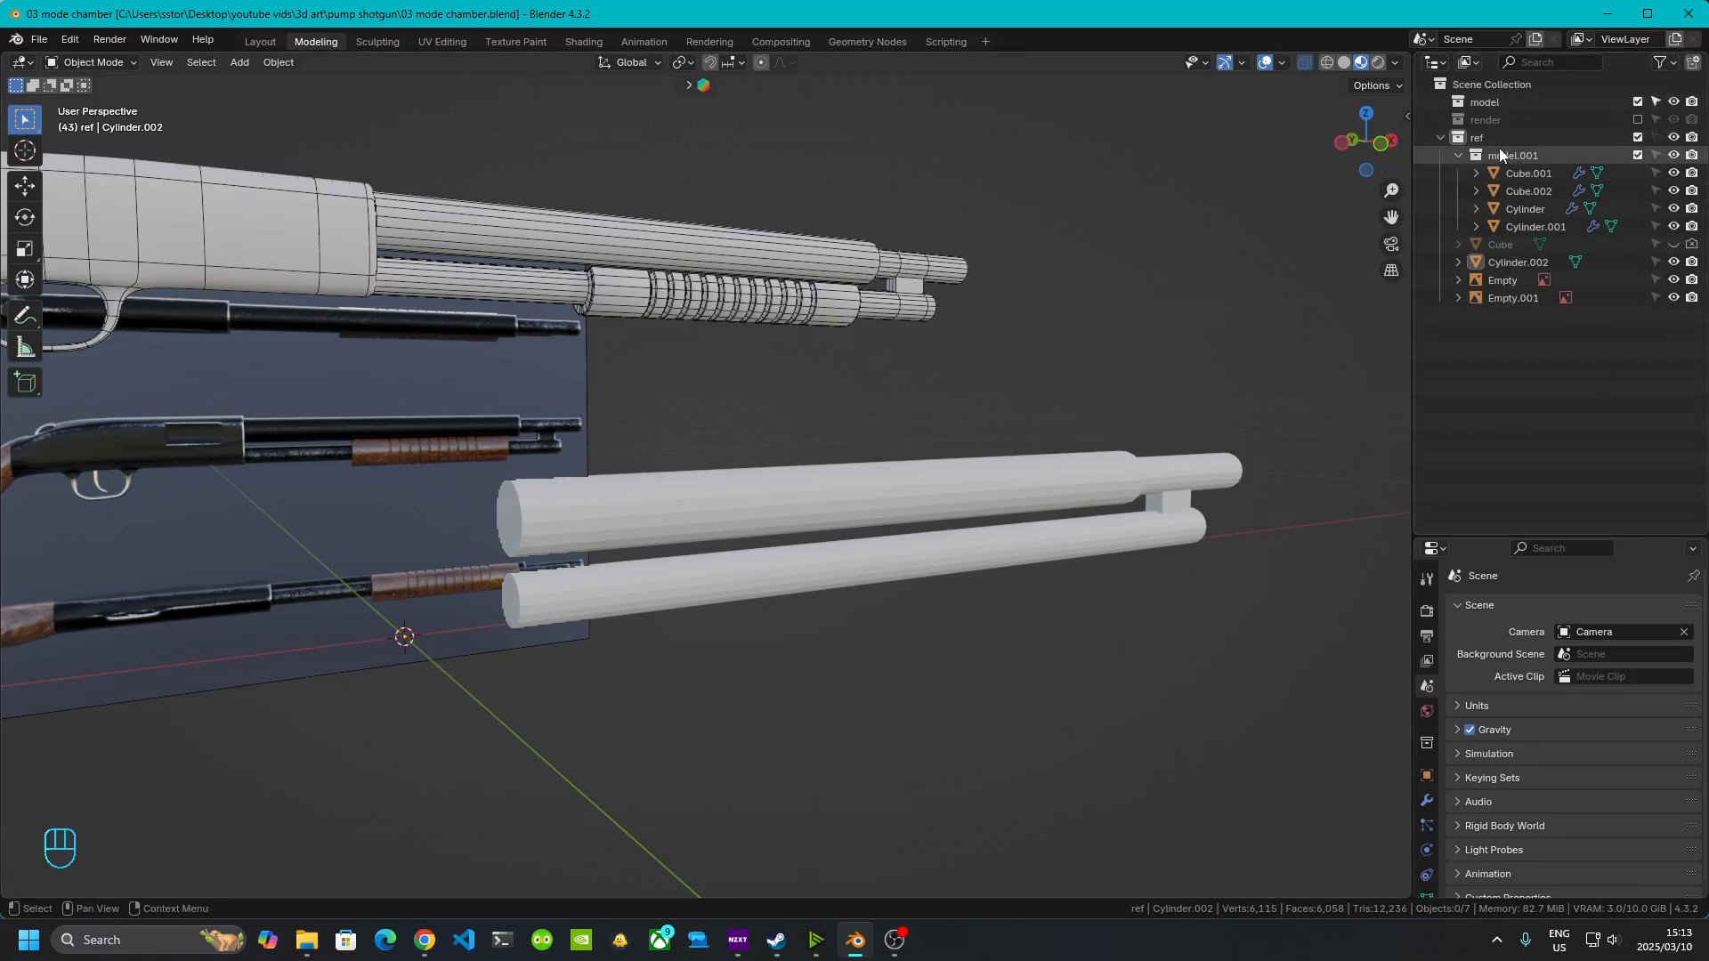
# - Make the ref collection selectable, move the barrel object into the model collection and collapse ref
pyautogui.click(1655, 138)
pyautogui.click(977, 491)
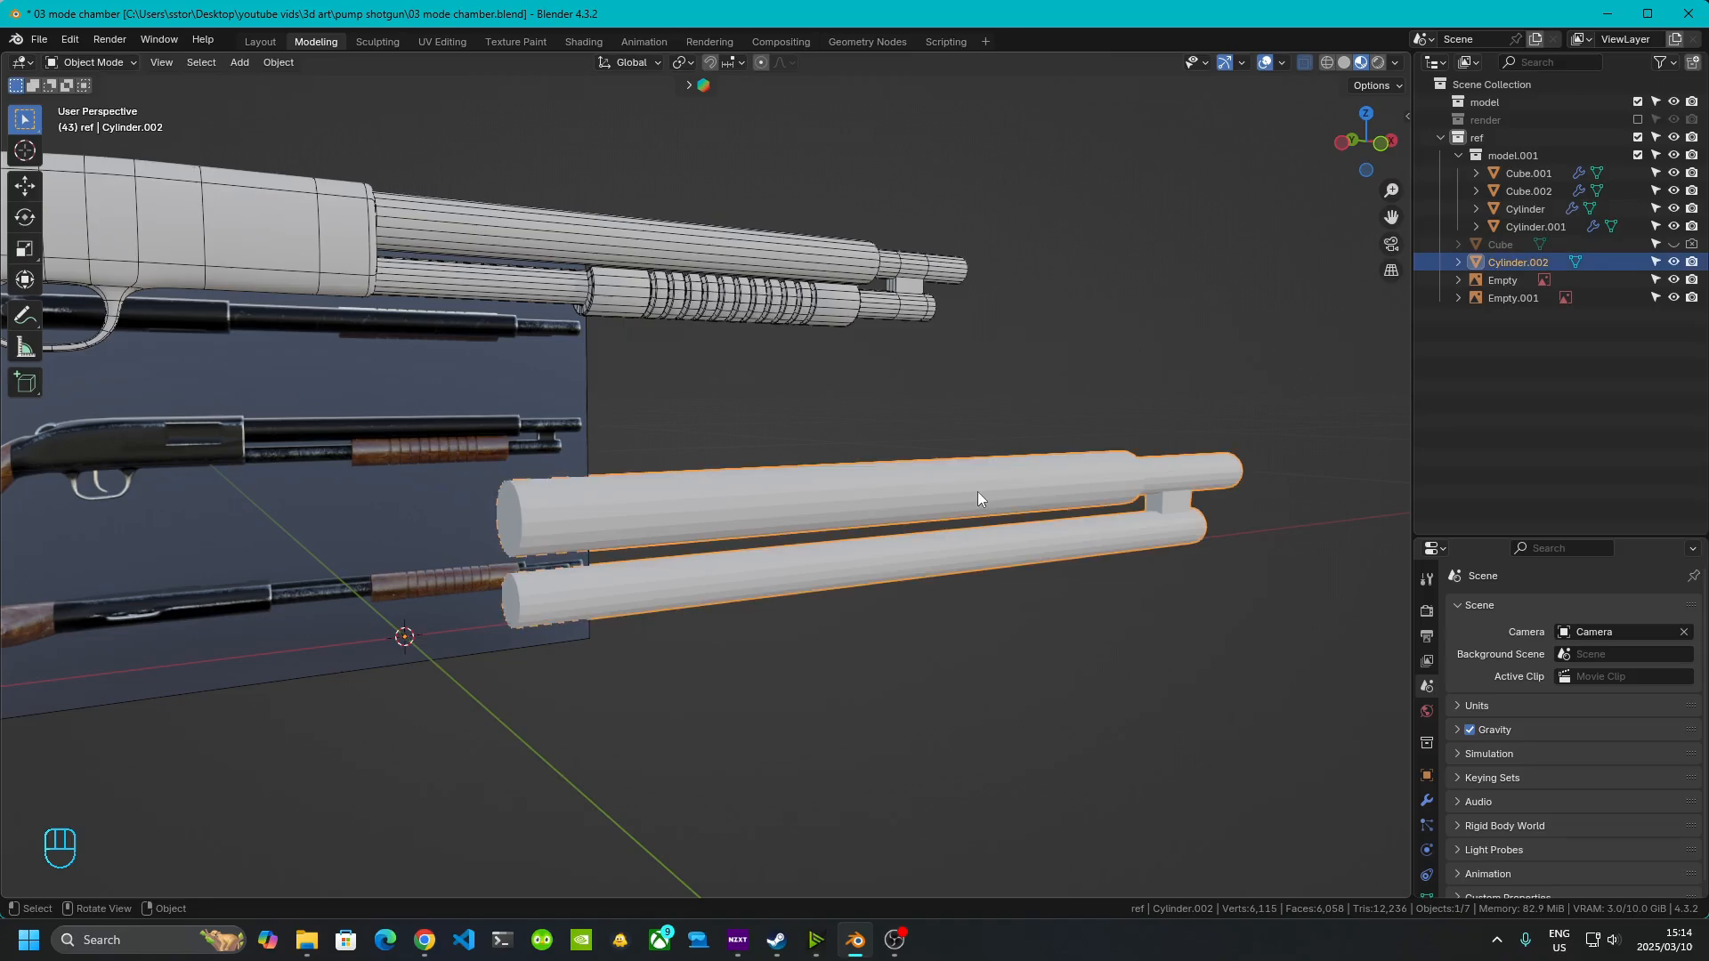
pyautogui.moveTo(1524, 261); pyautogui.dragTo(1530, 94)
pyautogui.click(1477, 101)
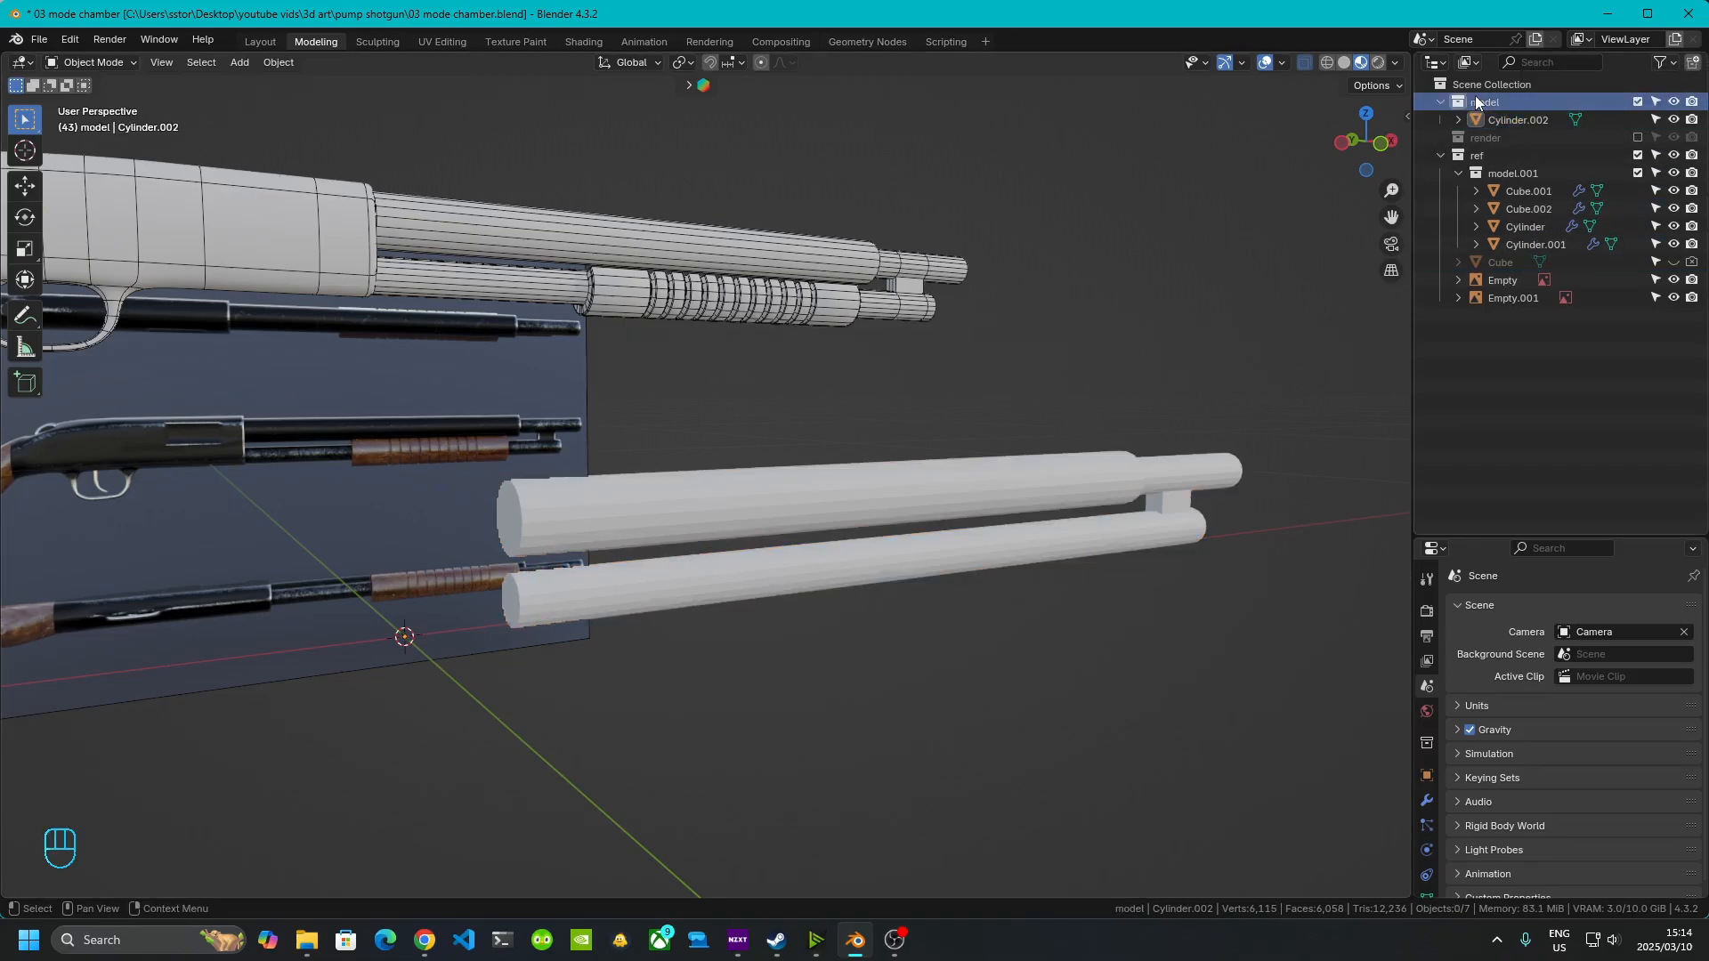
pyautogui.click(1439, 155)
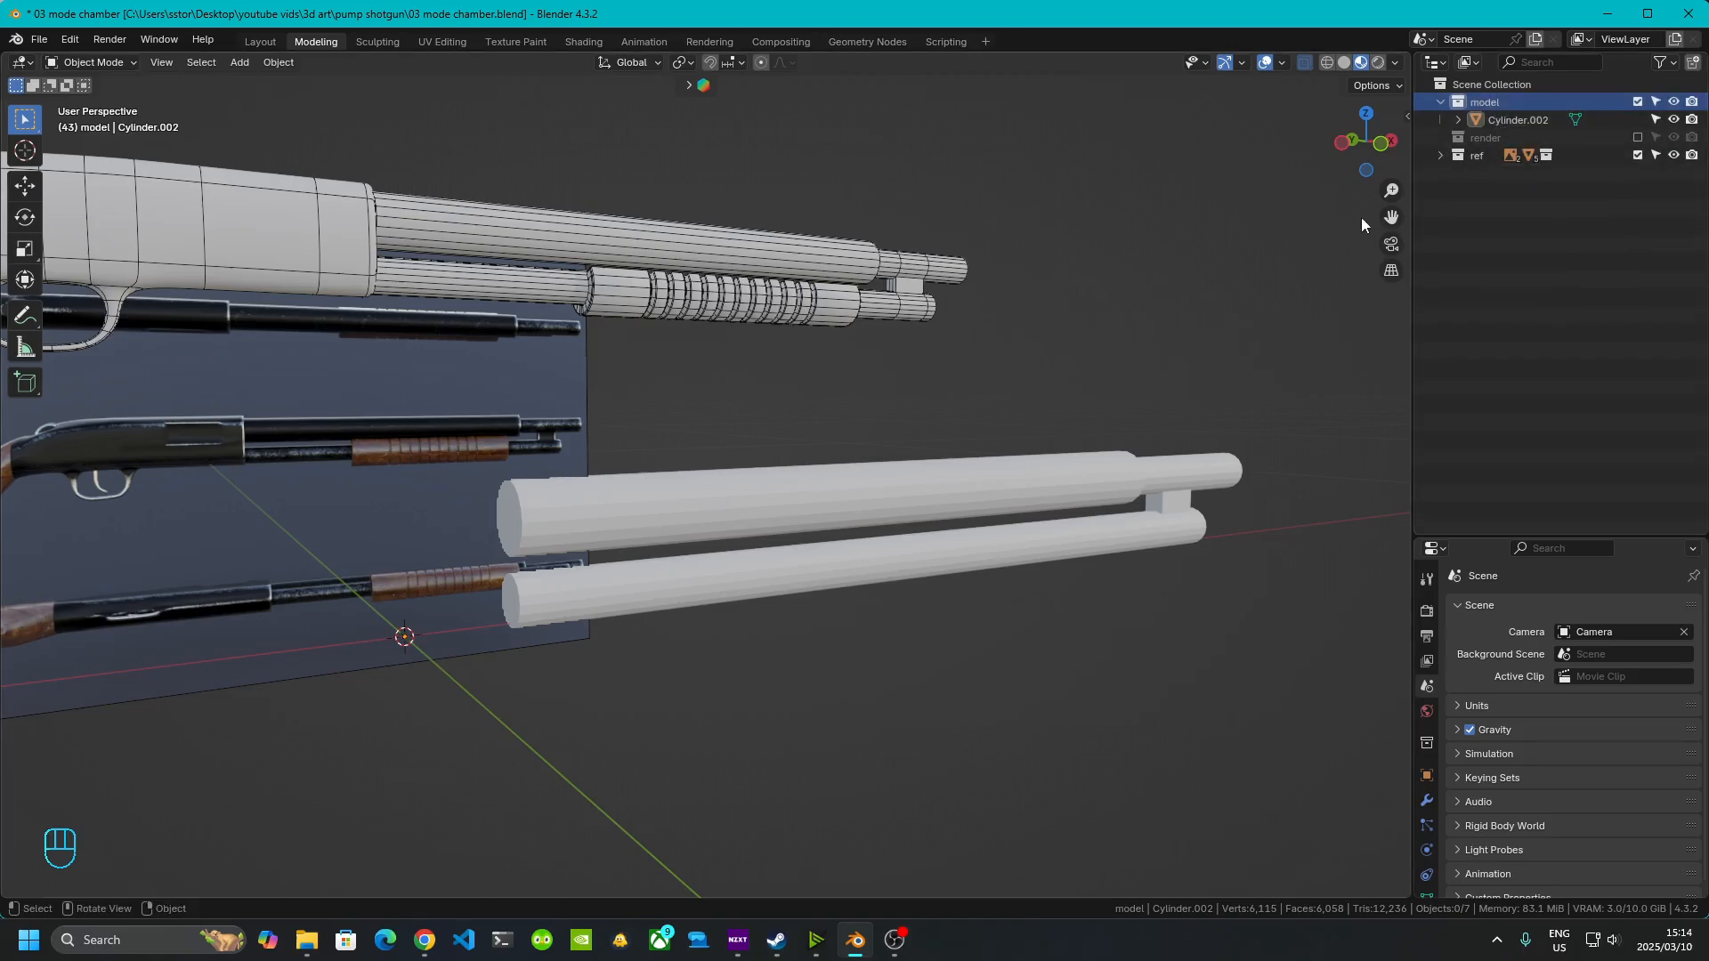
# - Add a cube with a size of 0.1 m to the model collection
pyautogui.click(1518, 120)
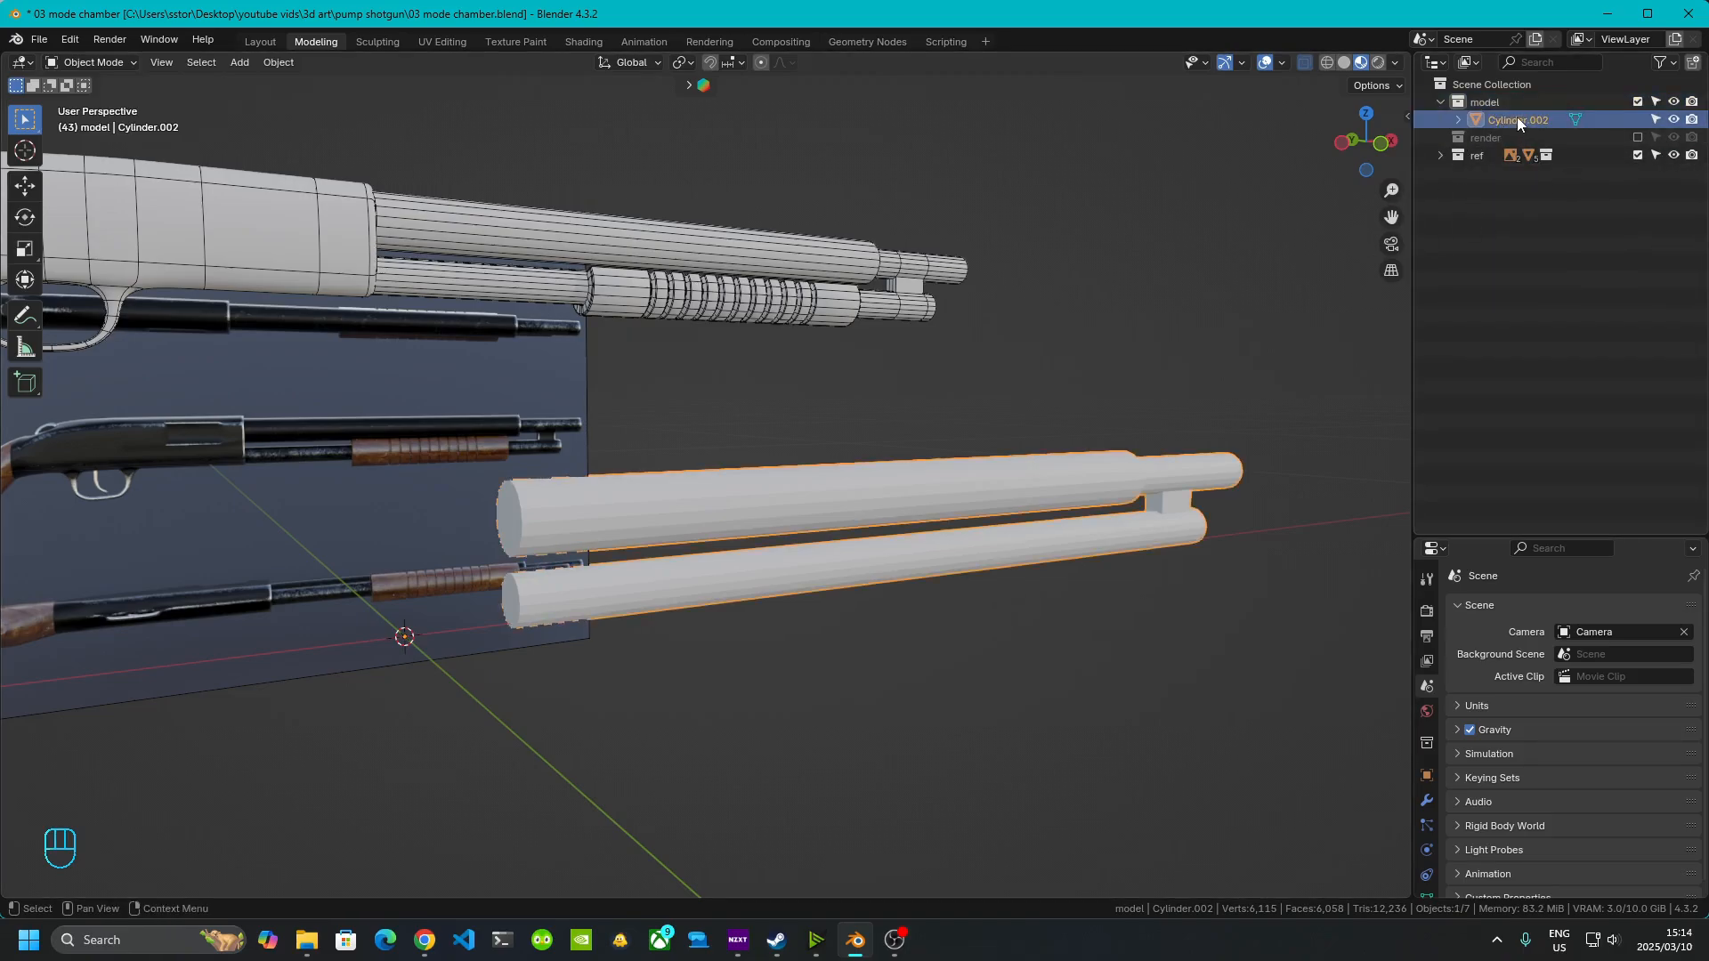
pyautogui.click(1508, 101)
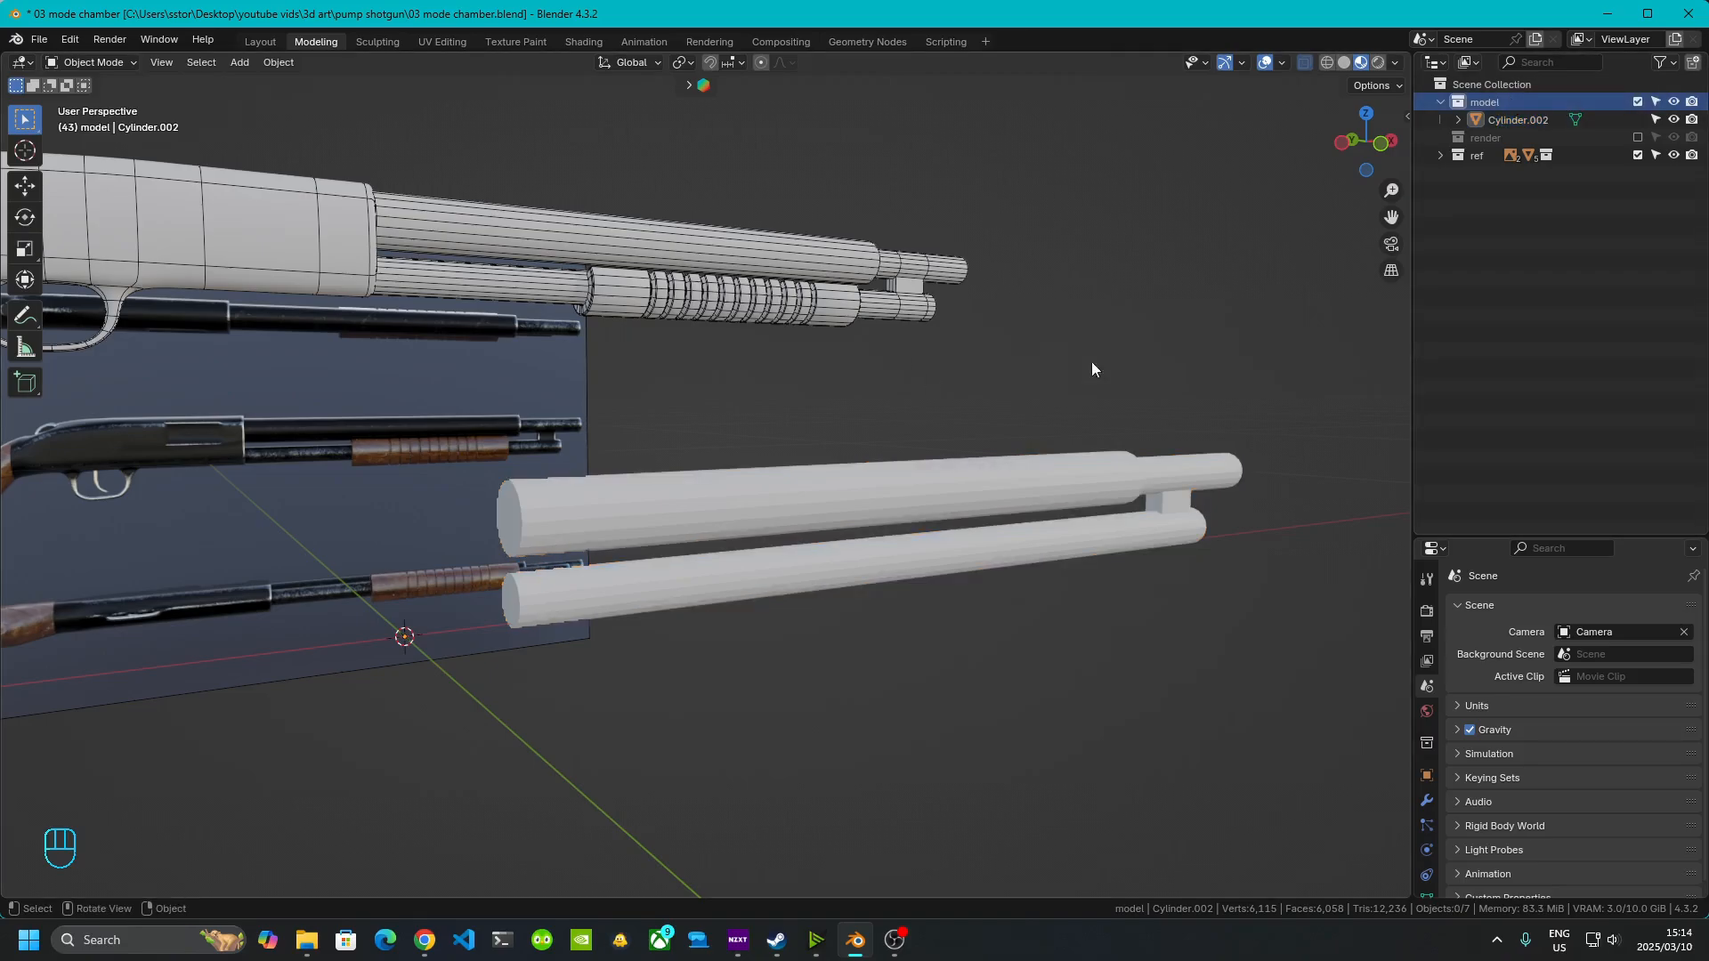
pyautogui.press('shift')
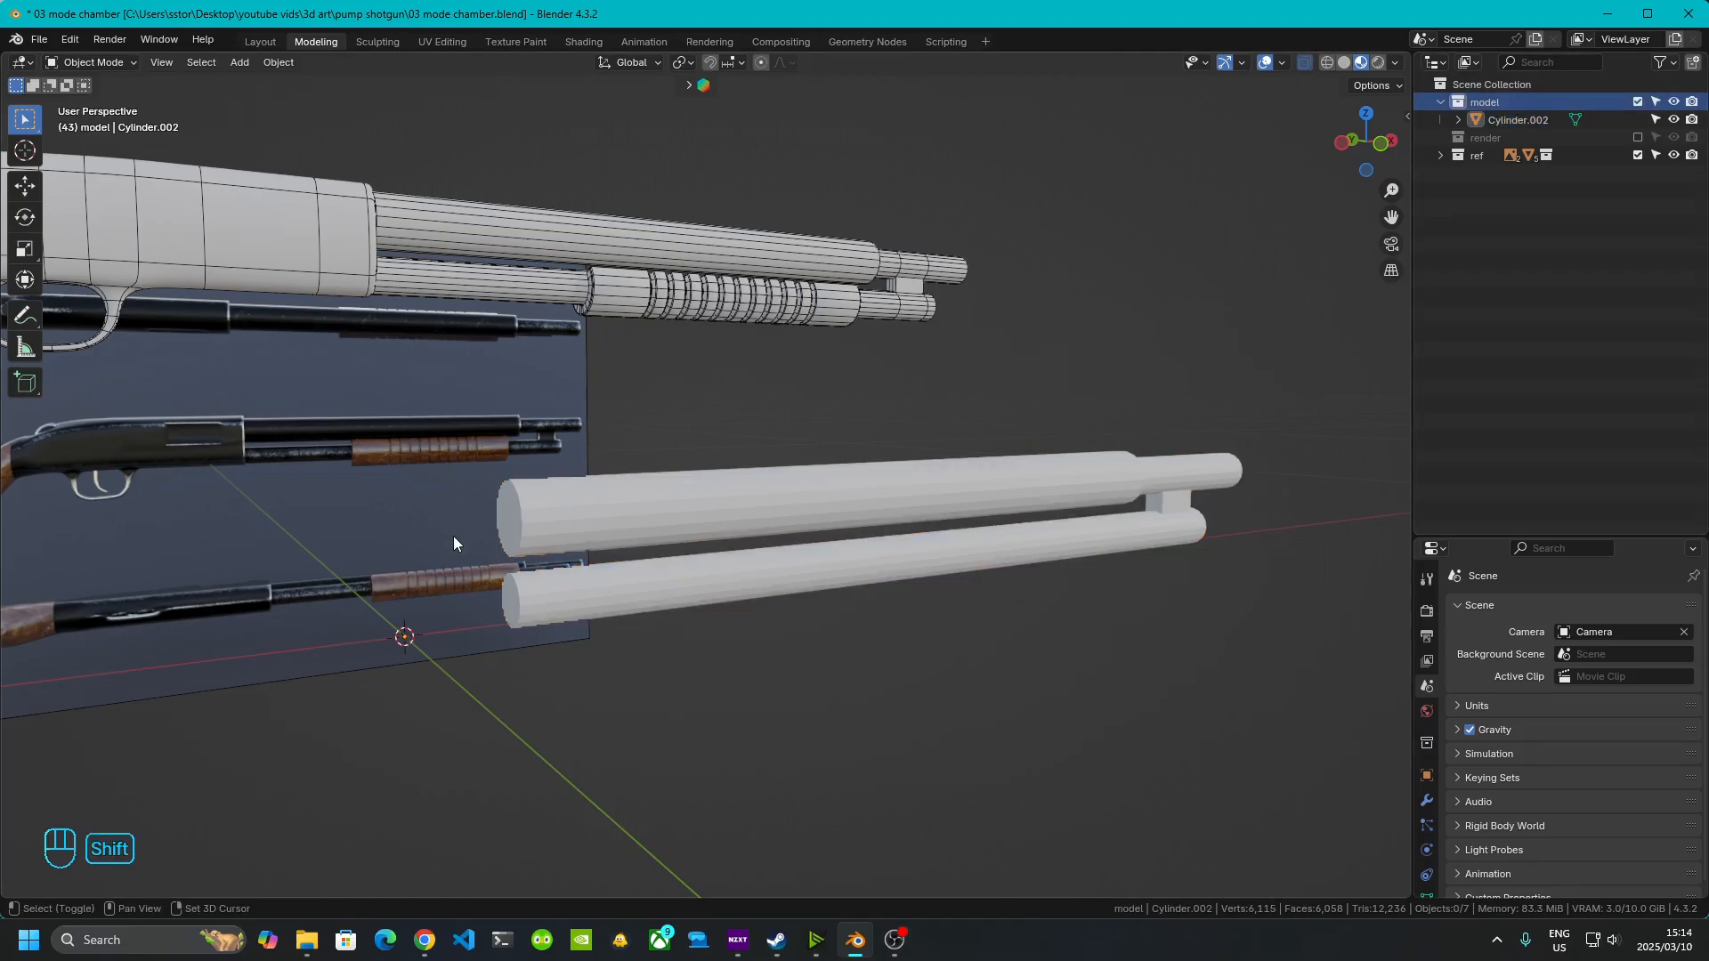
pyautogui.hotkey('shift', 'a')
pyautogui.moveTo(531, 546)
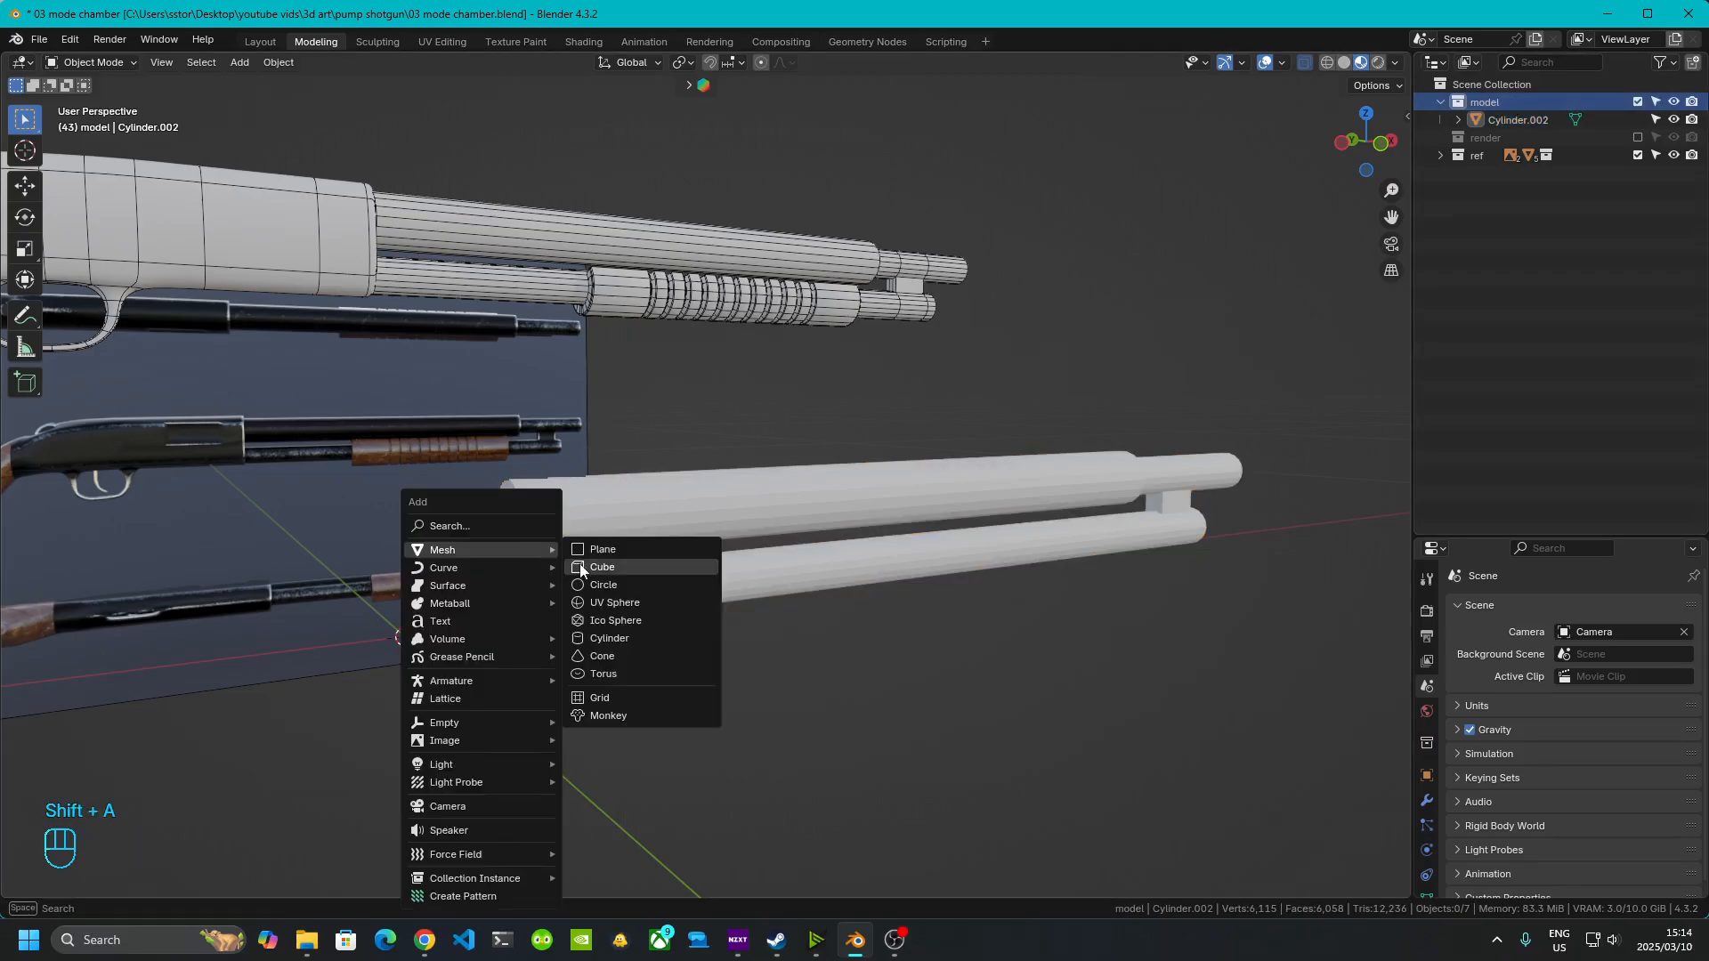
pyautogui.click(604, 567)
pyautogui.click(219, 728)
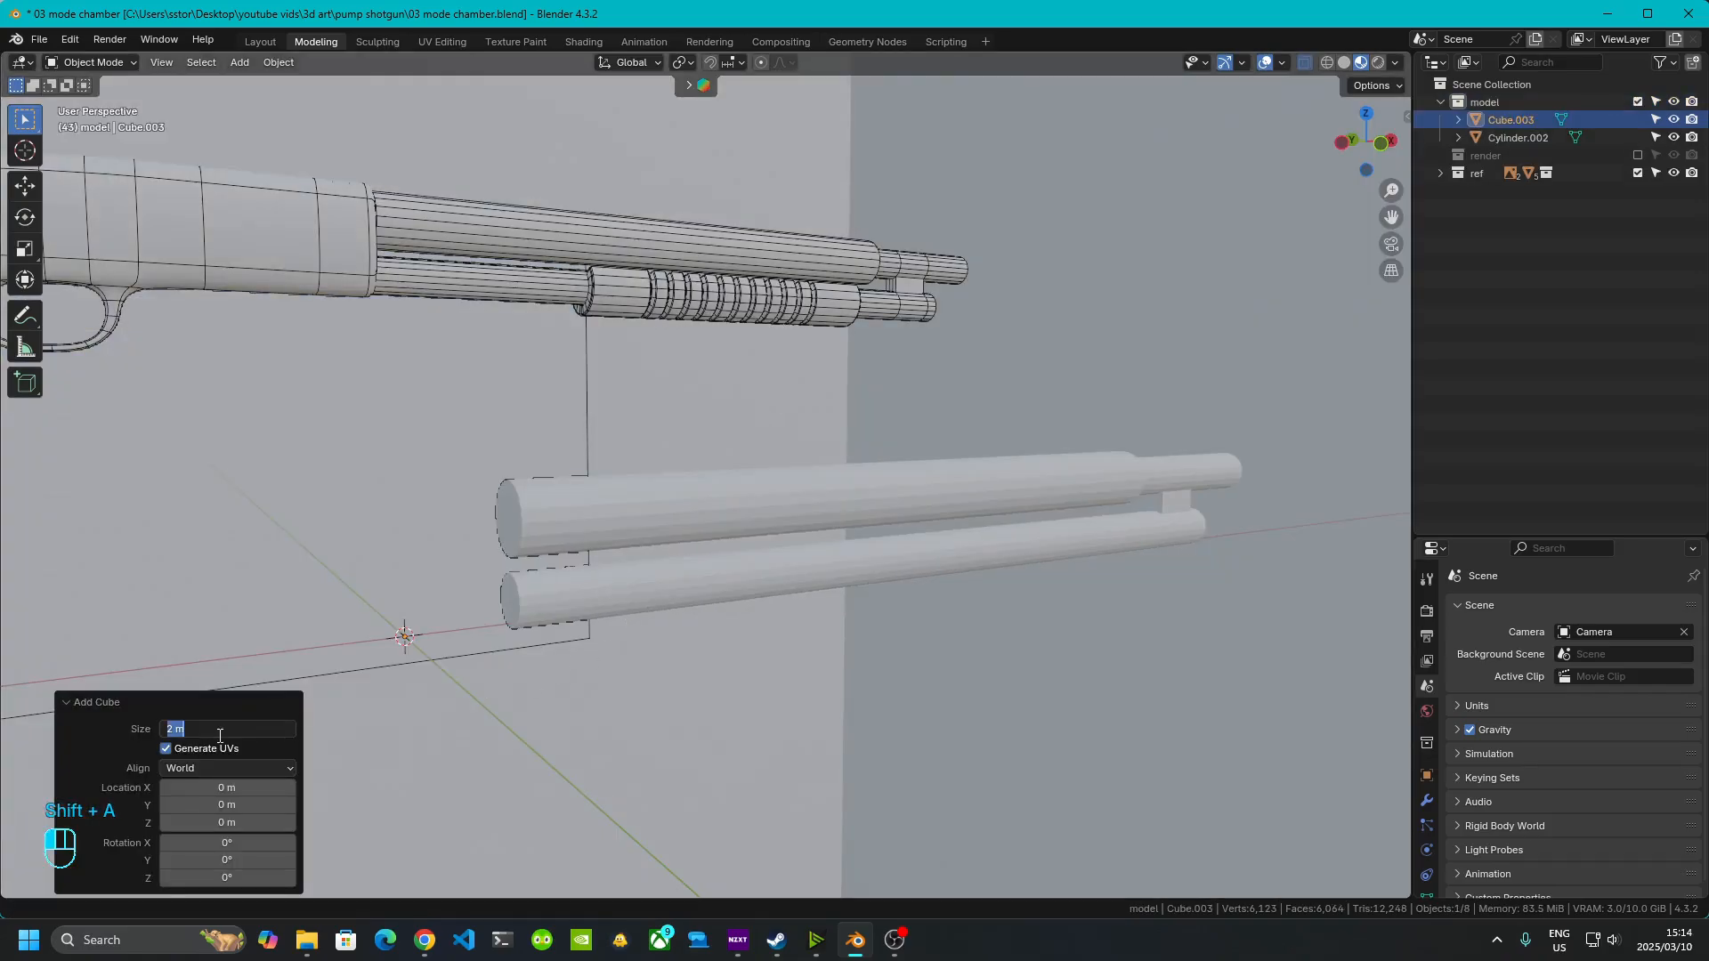
pyautogui.press('BackSpace')
pyautogui.write('.1')
pyautogui.press('Return')
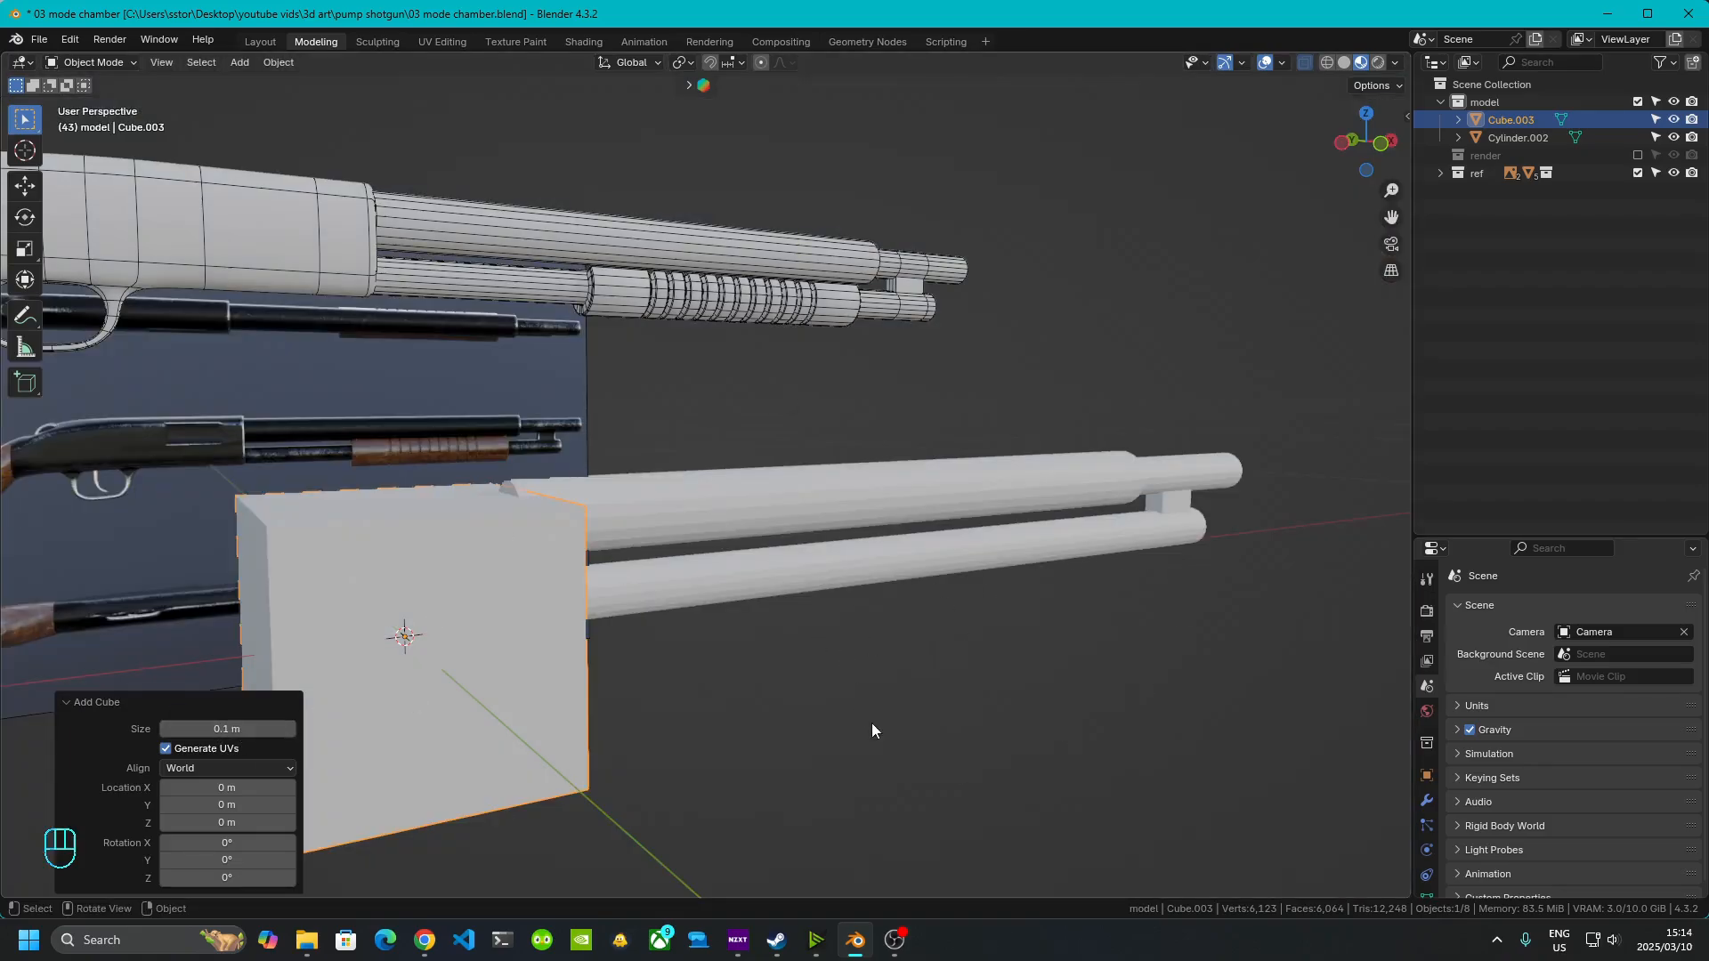
# - Place the 3D cursor away from the cube, save the file, and snap the cursor to the world origin
pyautogui.moveTo(872, 730); pyautogui.dragTo(599, 480, button='middle')
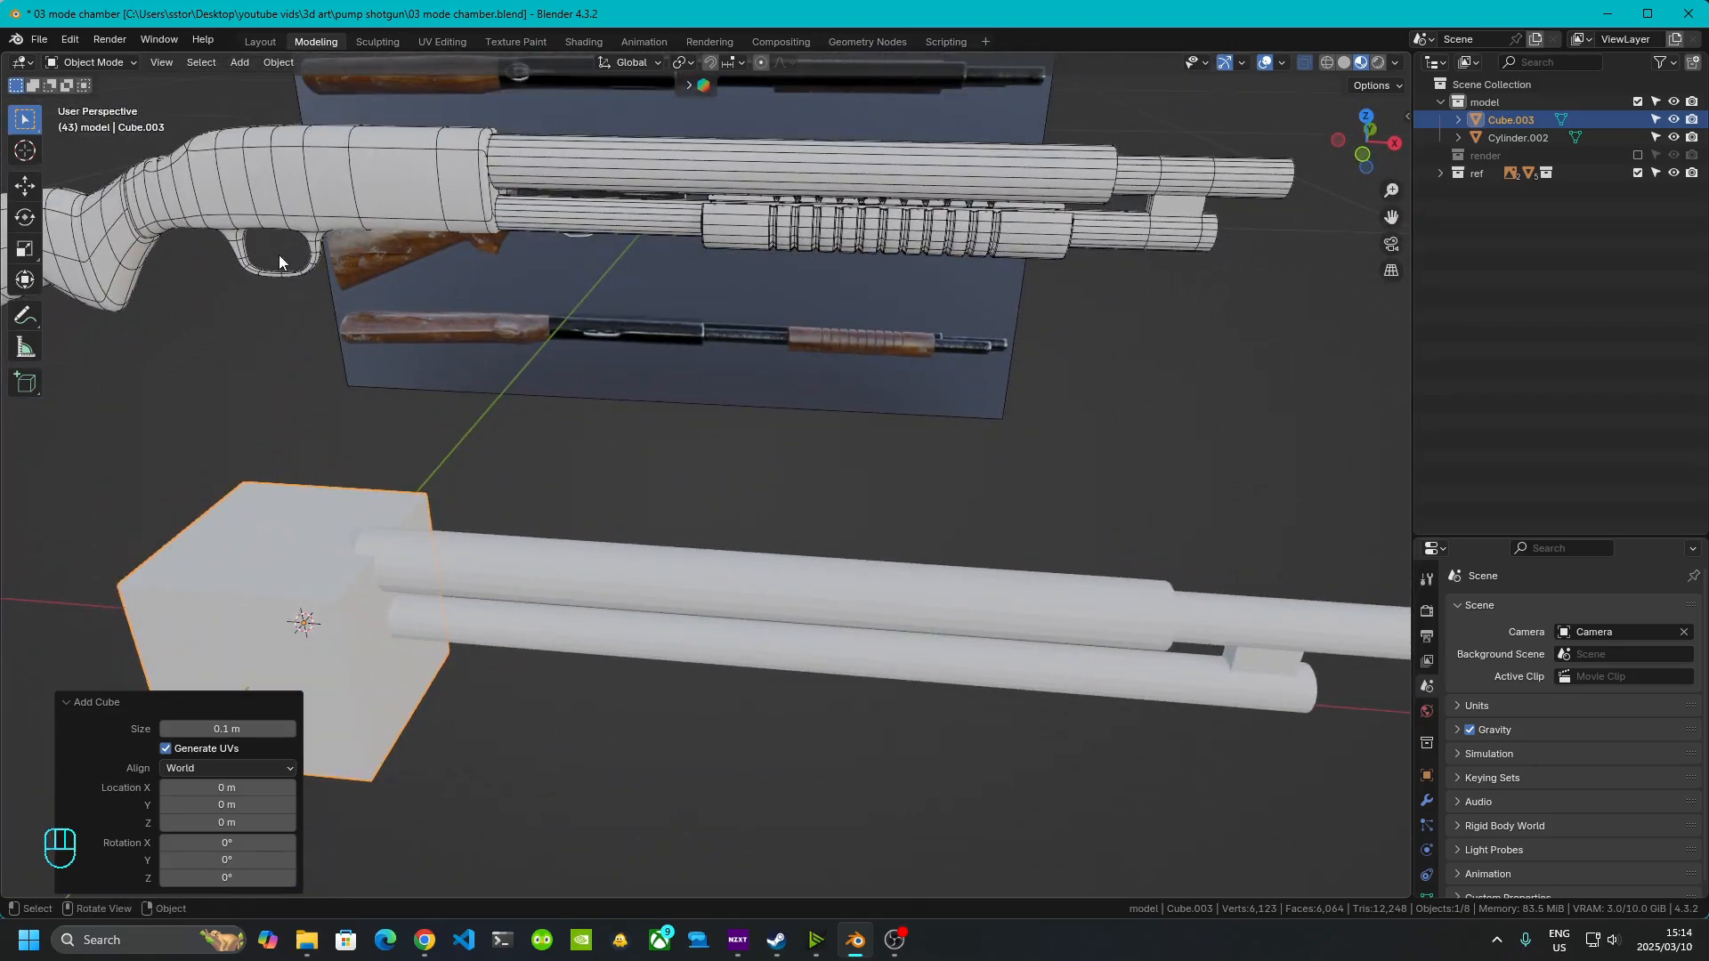
pyautogui.keyDown('shift'); pyautogui.moveTo(280, 254); pyautogui.dragTo(649, 418, button='right'); pyautogui.keyUp('shift')
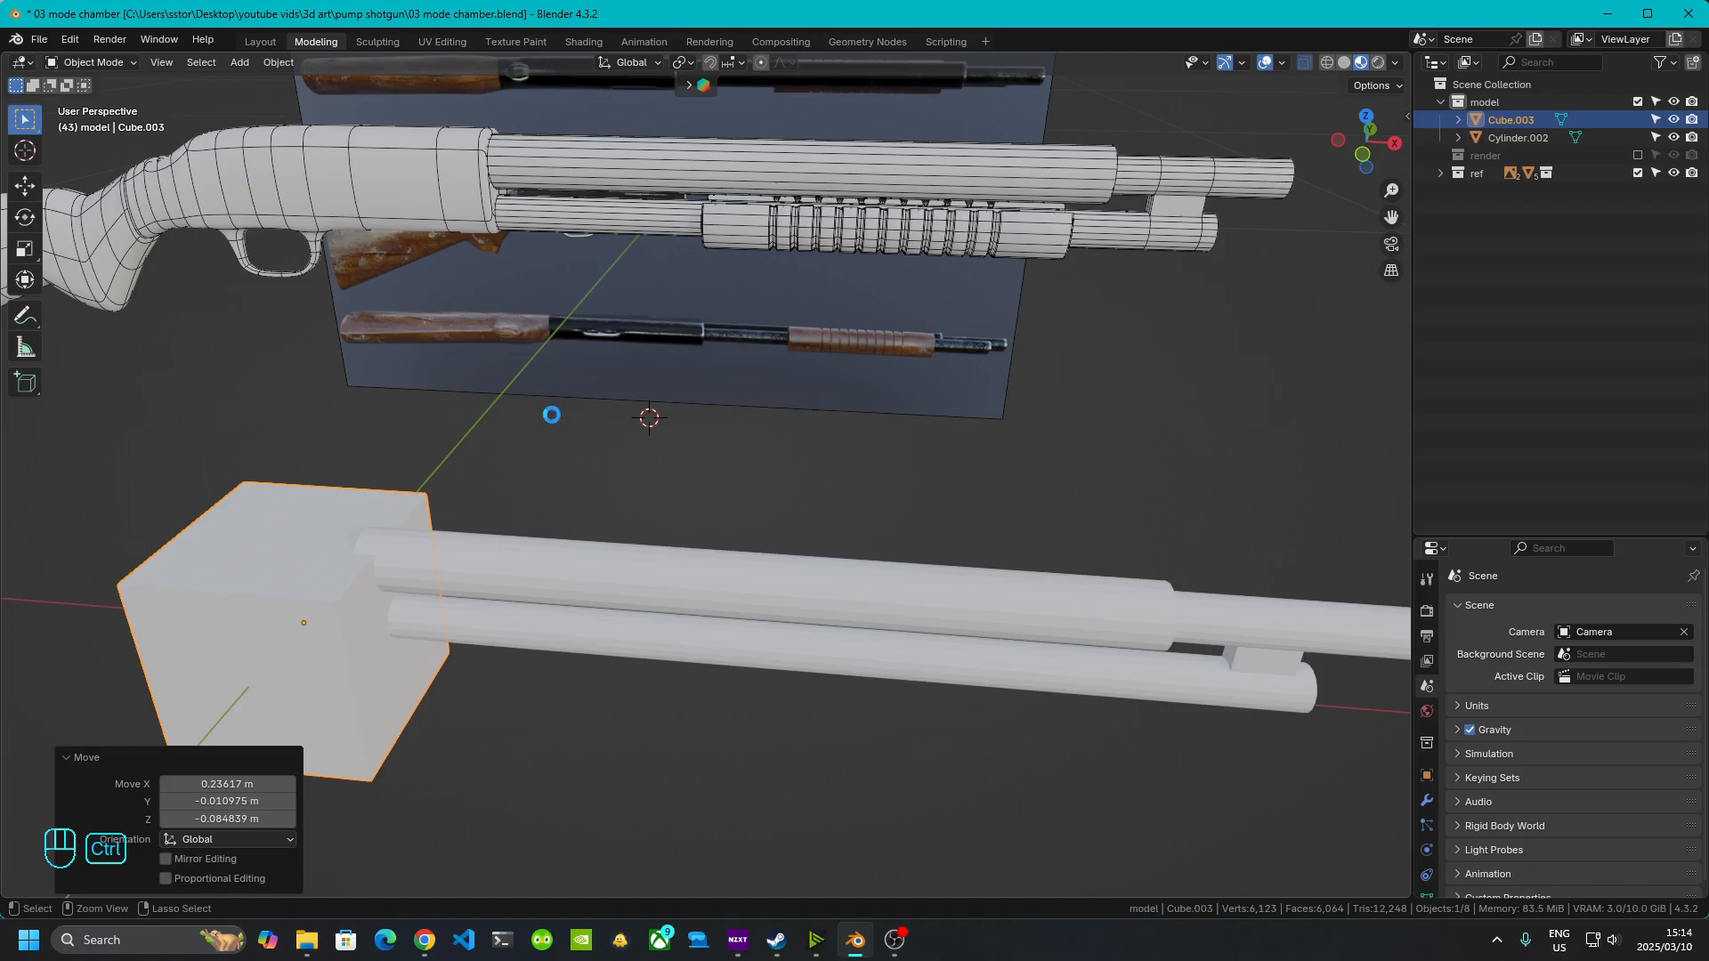
pyautogui.hotkey('ctrl', 's')
pyautogui.hotkey('ctrl', 'z')
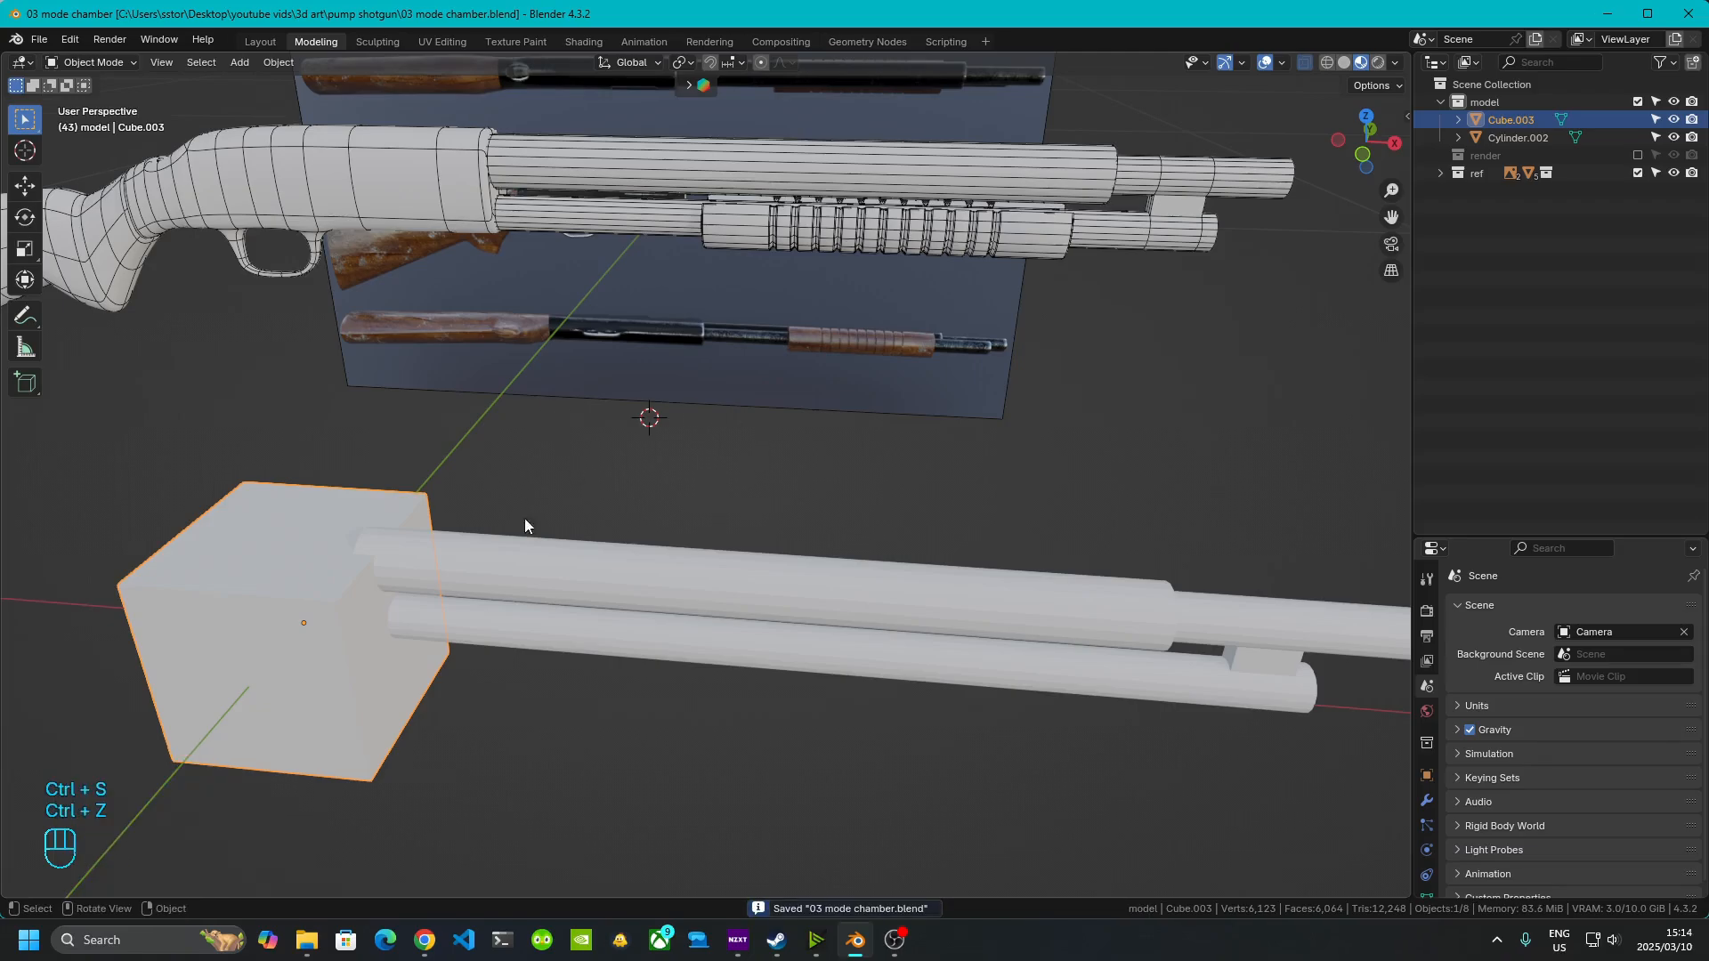
pyautogui.hotkey('shift', 'z')
pyautogui.hotkey('shift', 'z')
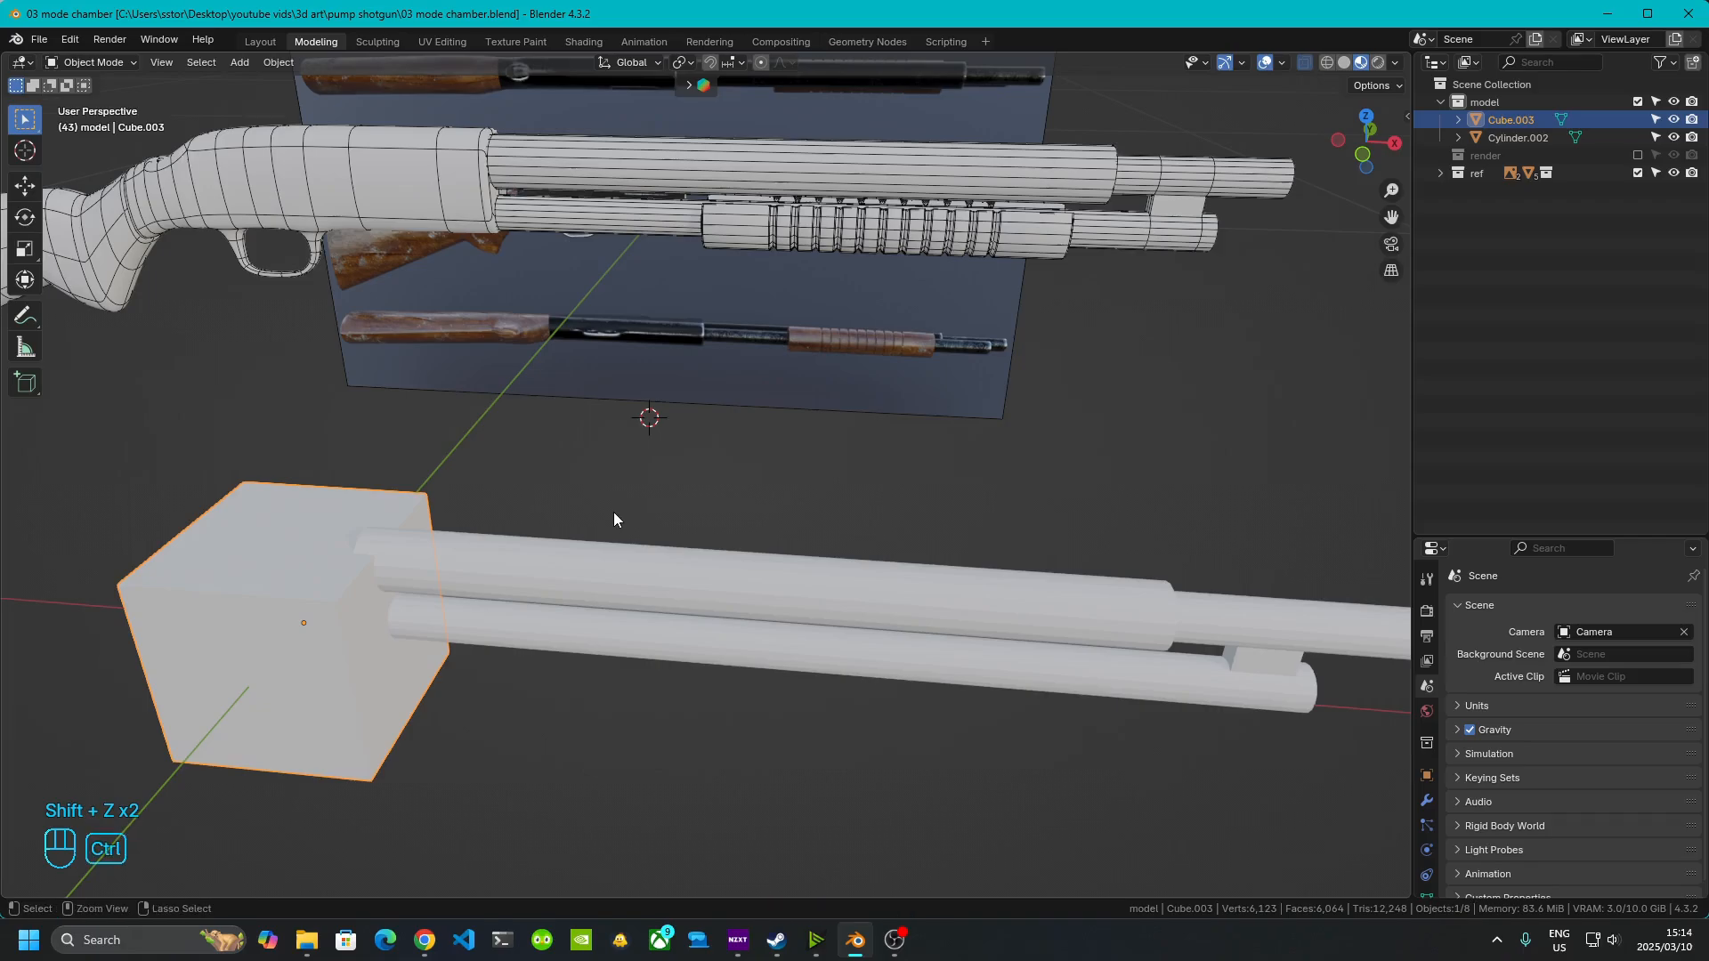
pyautogui.hotkey('ctrl', 's')
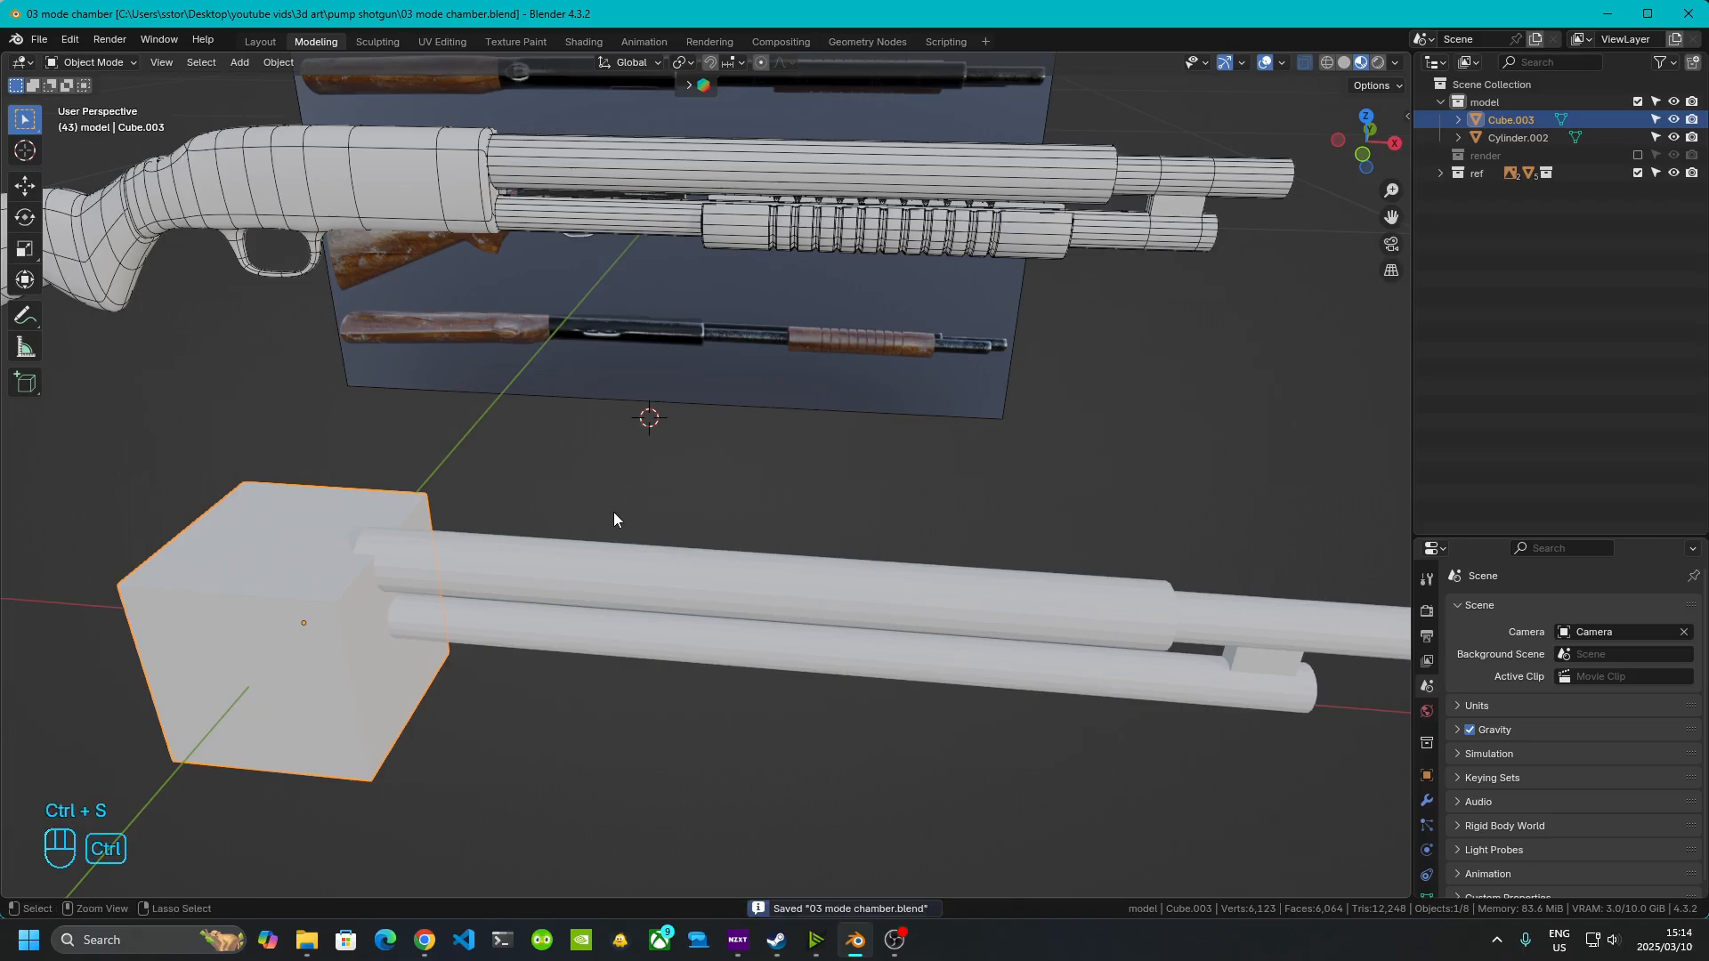
pyautogui.hotkey('ctrl', 's')
pyautogui.hotkey('shift', 's')
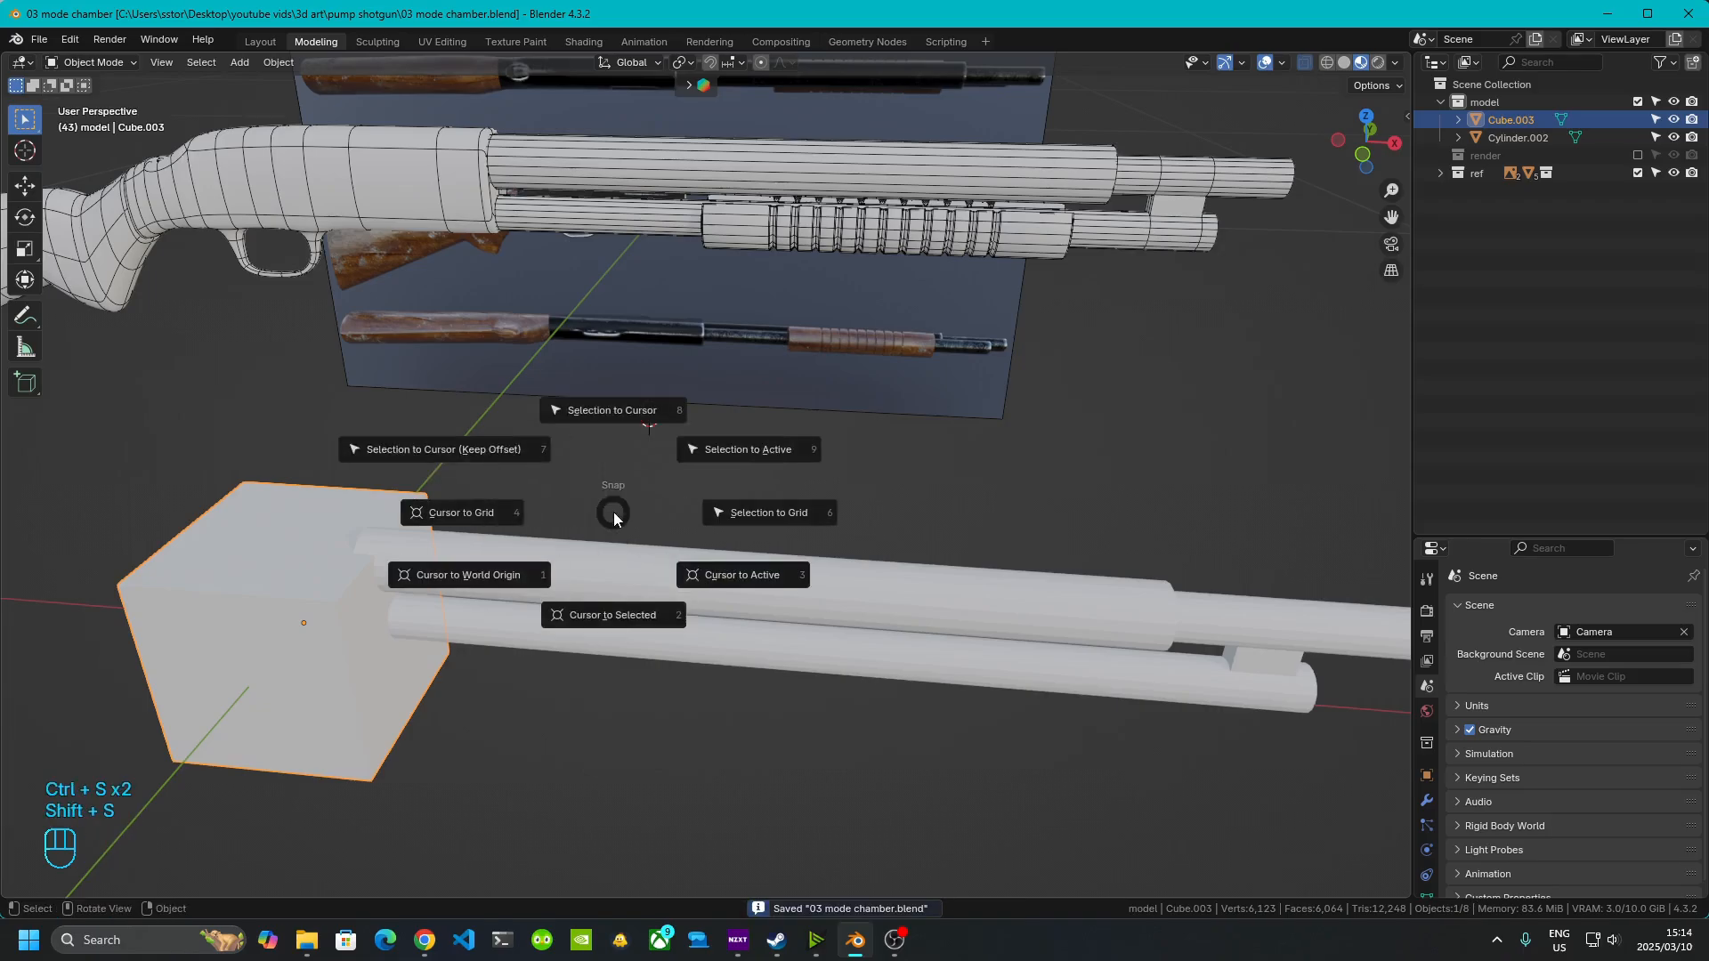
pyautogui.click(521, 580)
# - In front view, place the 3D cursor between the two shotguns and return it to the world origin
pyautogui.click(1362, 156)
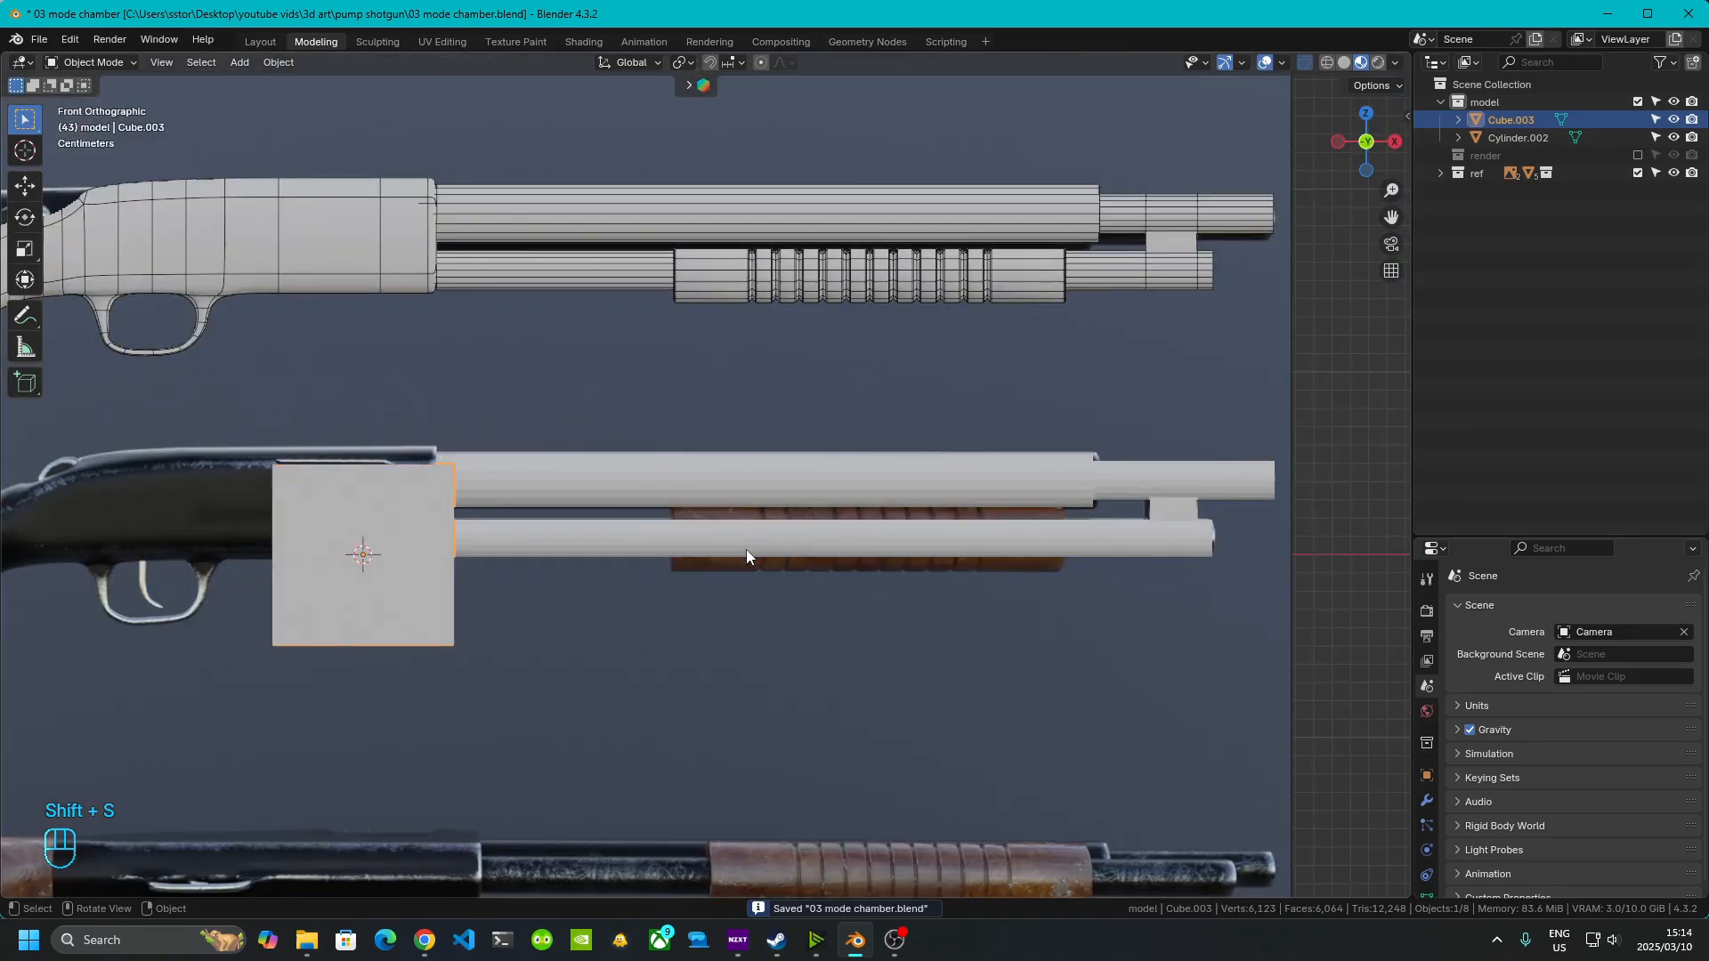
pyautogui.keyDown('shift'); pyautogui.moveTo(745, 548); pyautogui.dragTo(1142, 668, button='middle'); pyautogui.keyUp('shift')
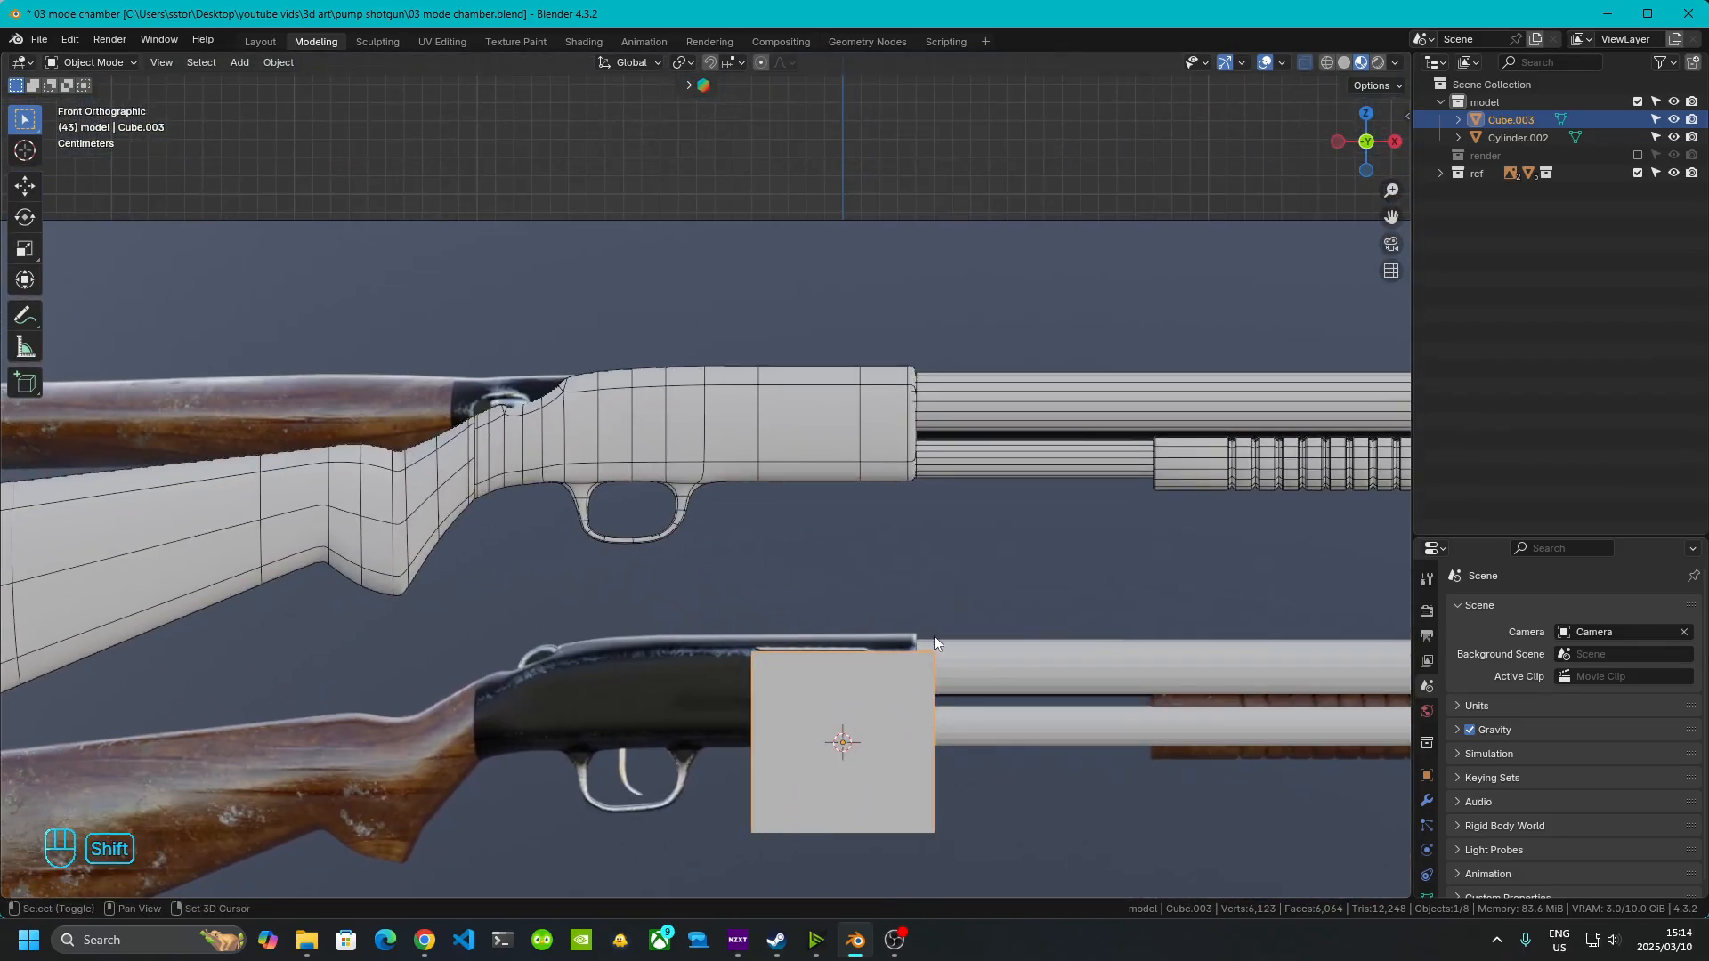
pyautogui.keyDown('shift'); pyautogui.moveTo(965, 706); pyautogui.dragTo(958, 507, button='right'); pyautogui.keyUp('shift')
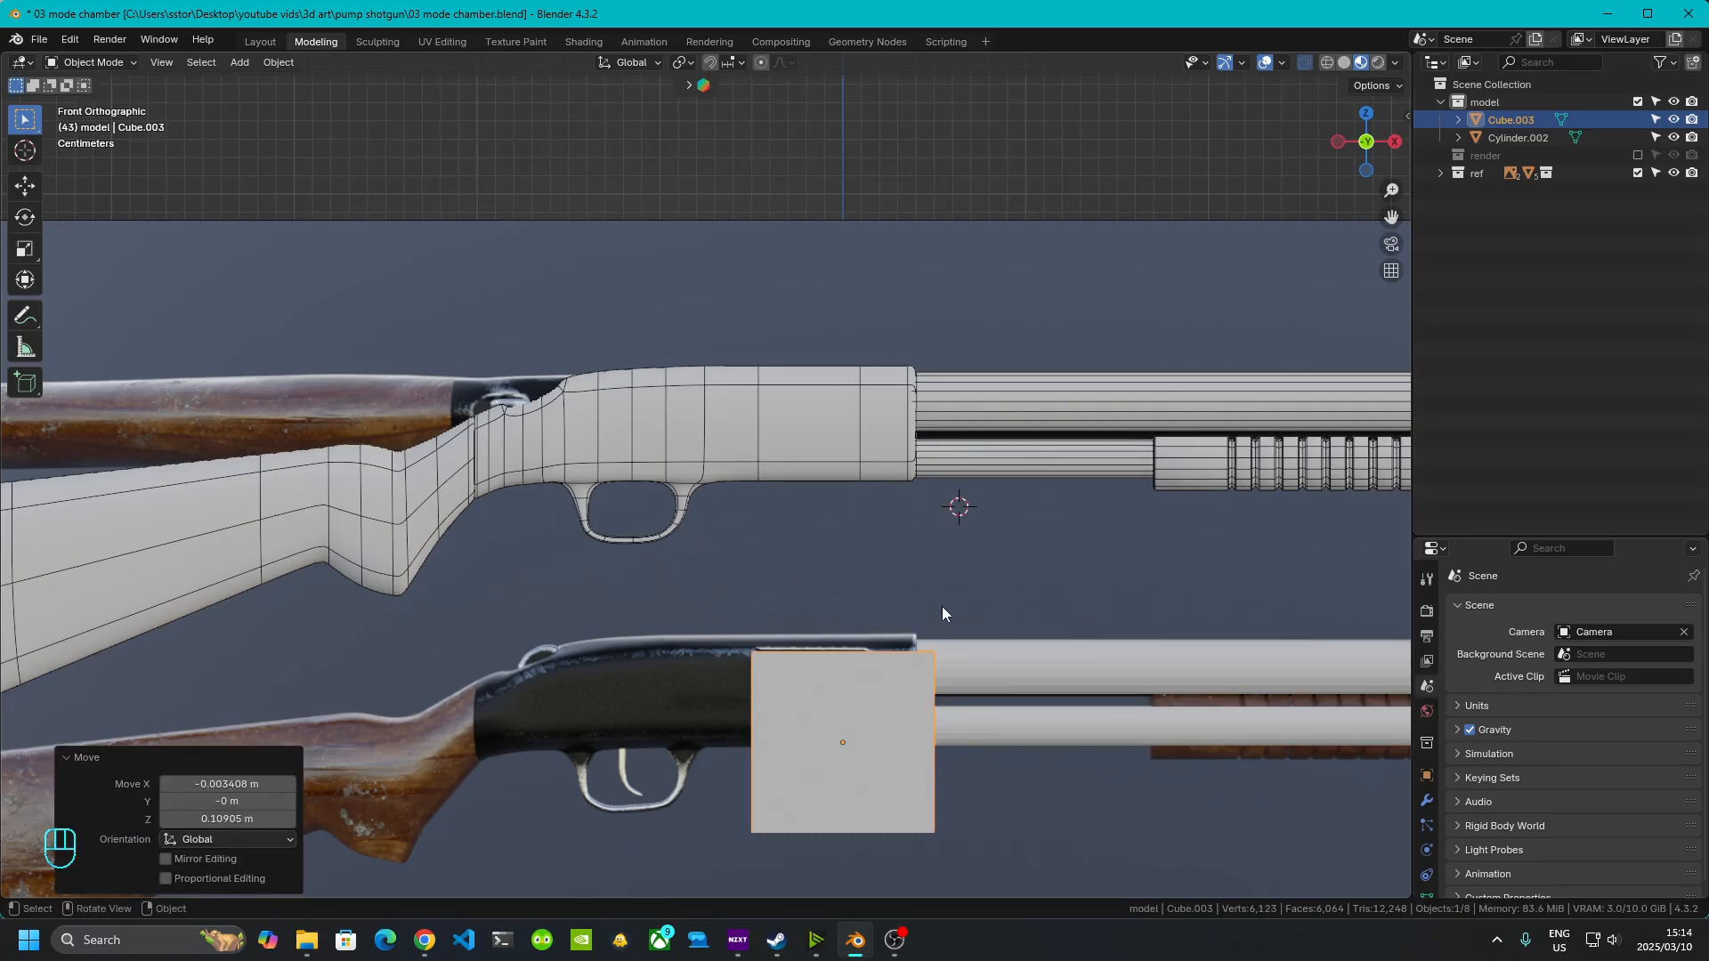
pyautogui.hotkey('shift', 's')
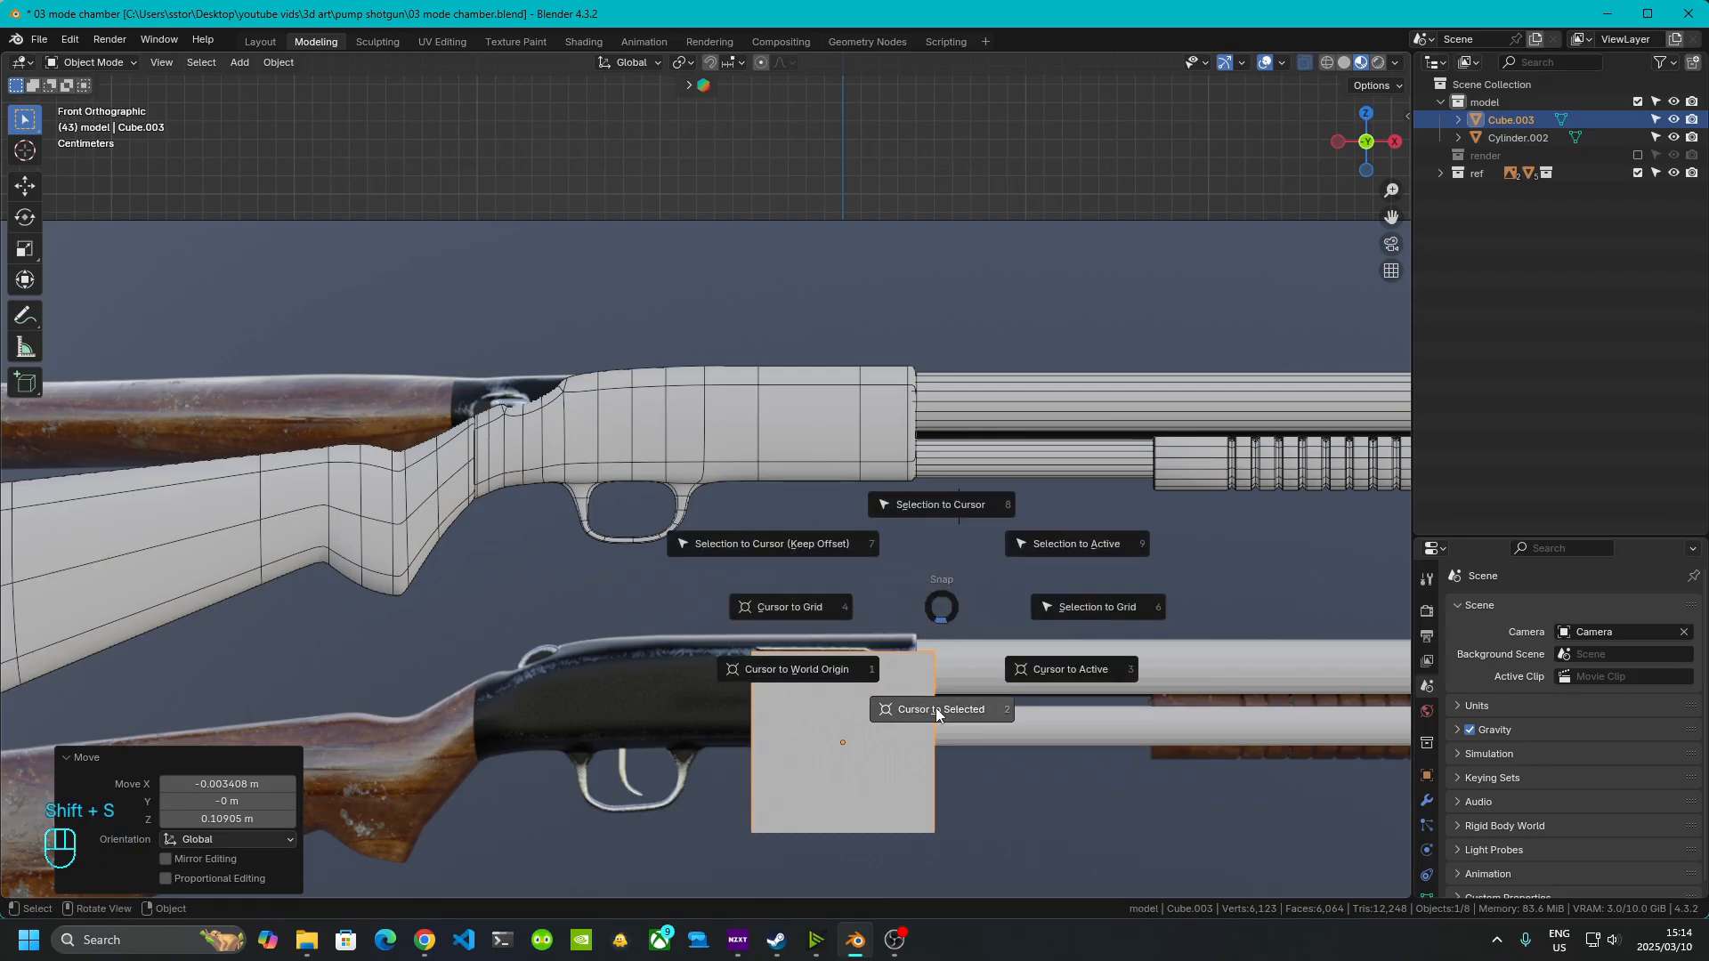
pyautogui.click(762, 676)
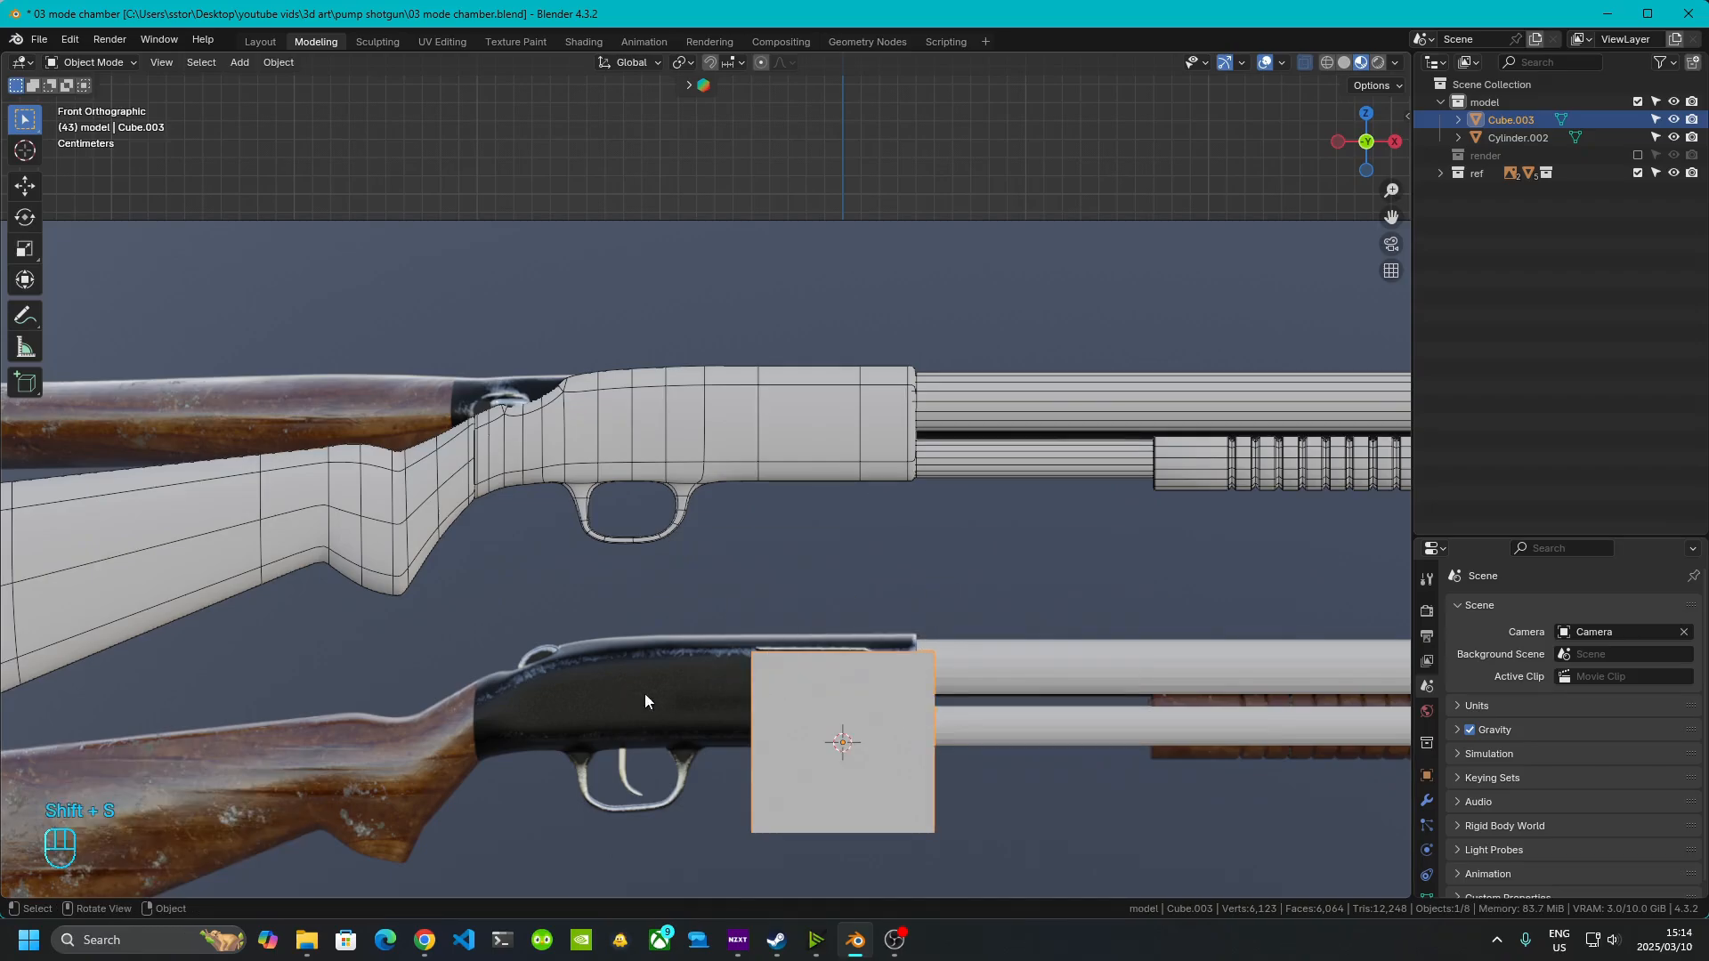
pyautogui.click(790, 755)
pyautogui.click(790, 755)
pyautogui.scroll(-4, 950, 817)
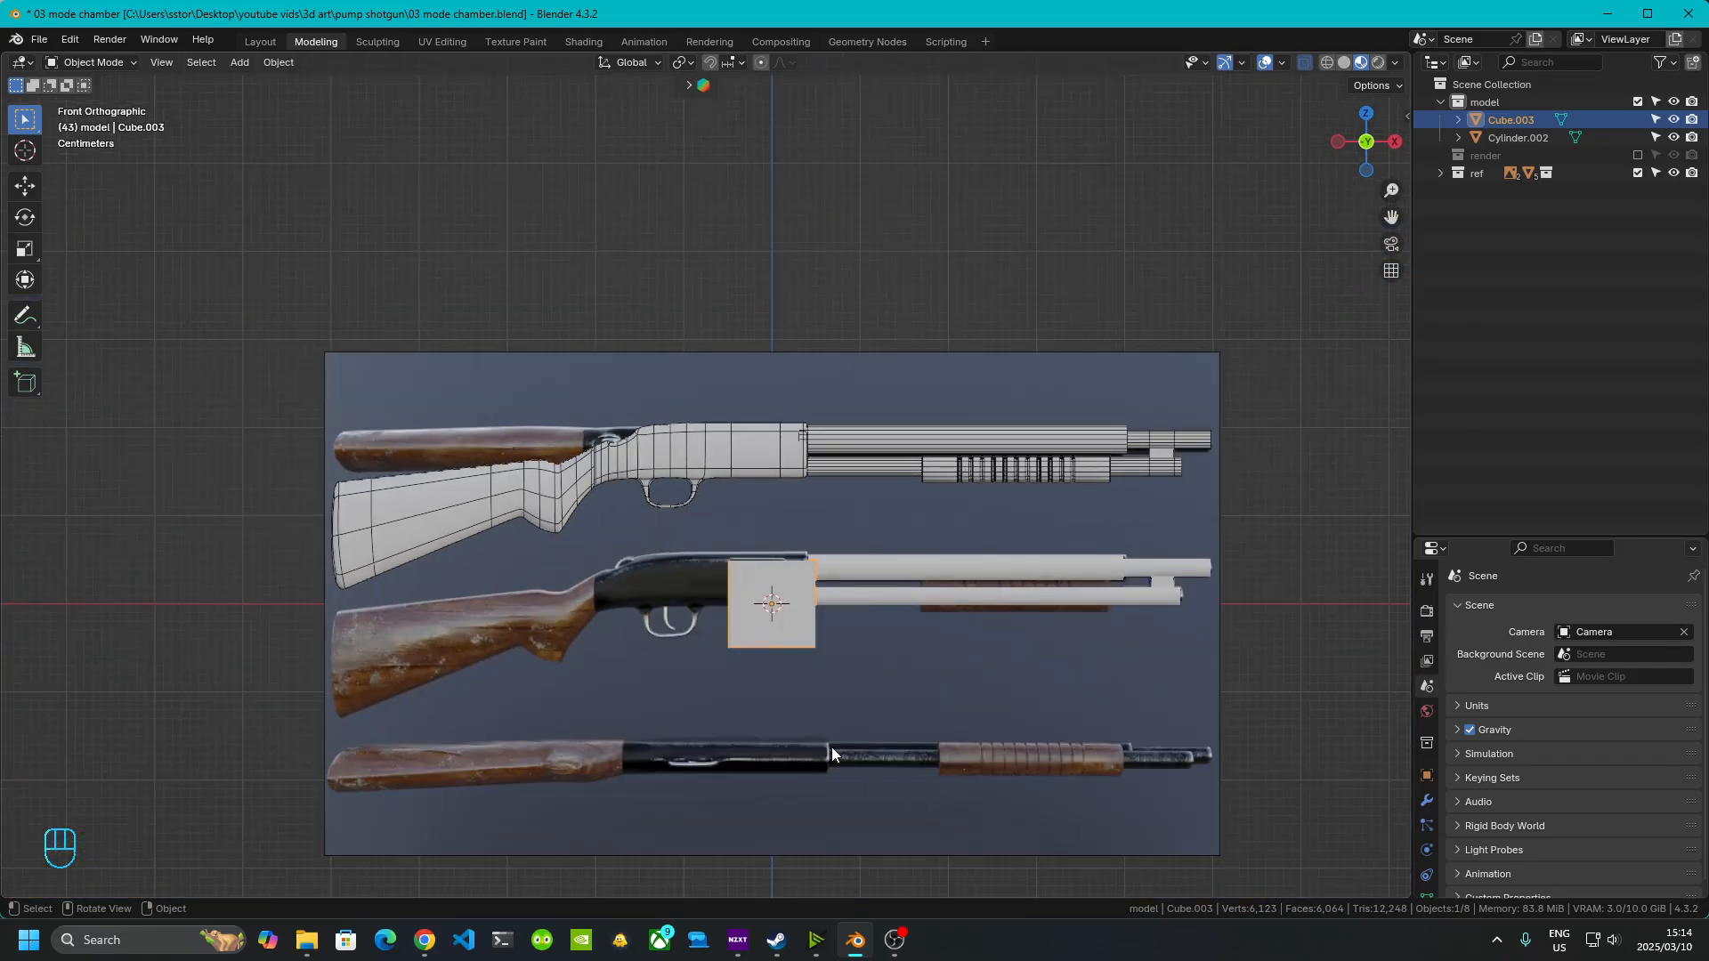
# - In the cube's edit mode with see-through solid shading, raise its top face about 0.0087 m to the receiver's top edge in the reference
pyautogui.keyDown('shift'); pyautogui.moveTo(831, 746); pyautogui.dragTo(862, 739, button='middle'); pyautogui.keyUp('shift')
pyautogui.scroll(7, 896, 591)
pyautogui.keyDown('shift'); pyautogui.moveTo(954, 561); pyautogui.dragTo(420, 790, button='middle'); pyautogui.keyUp('shift')
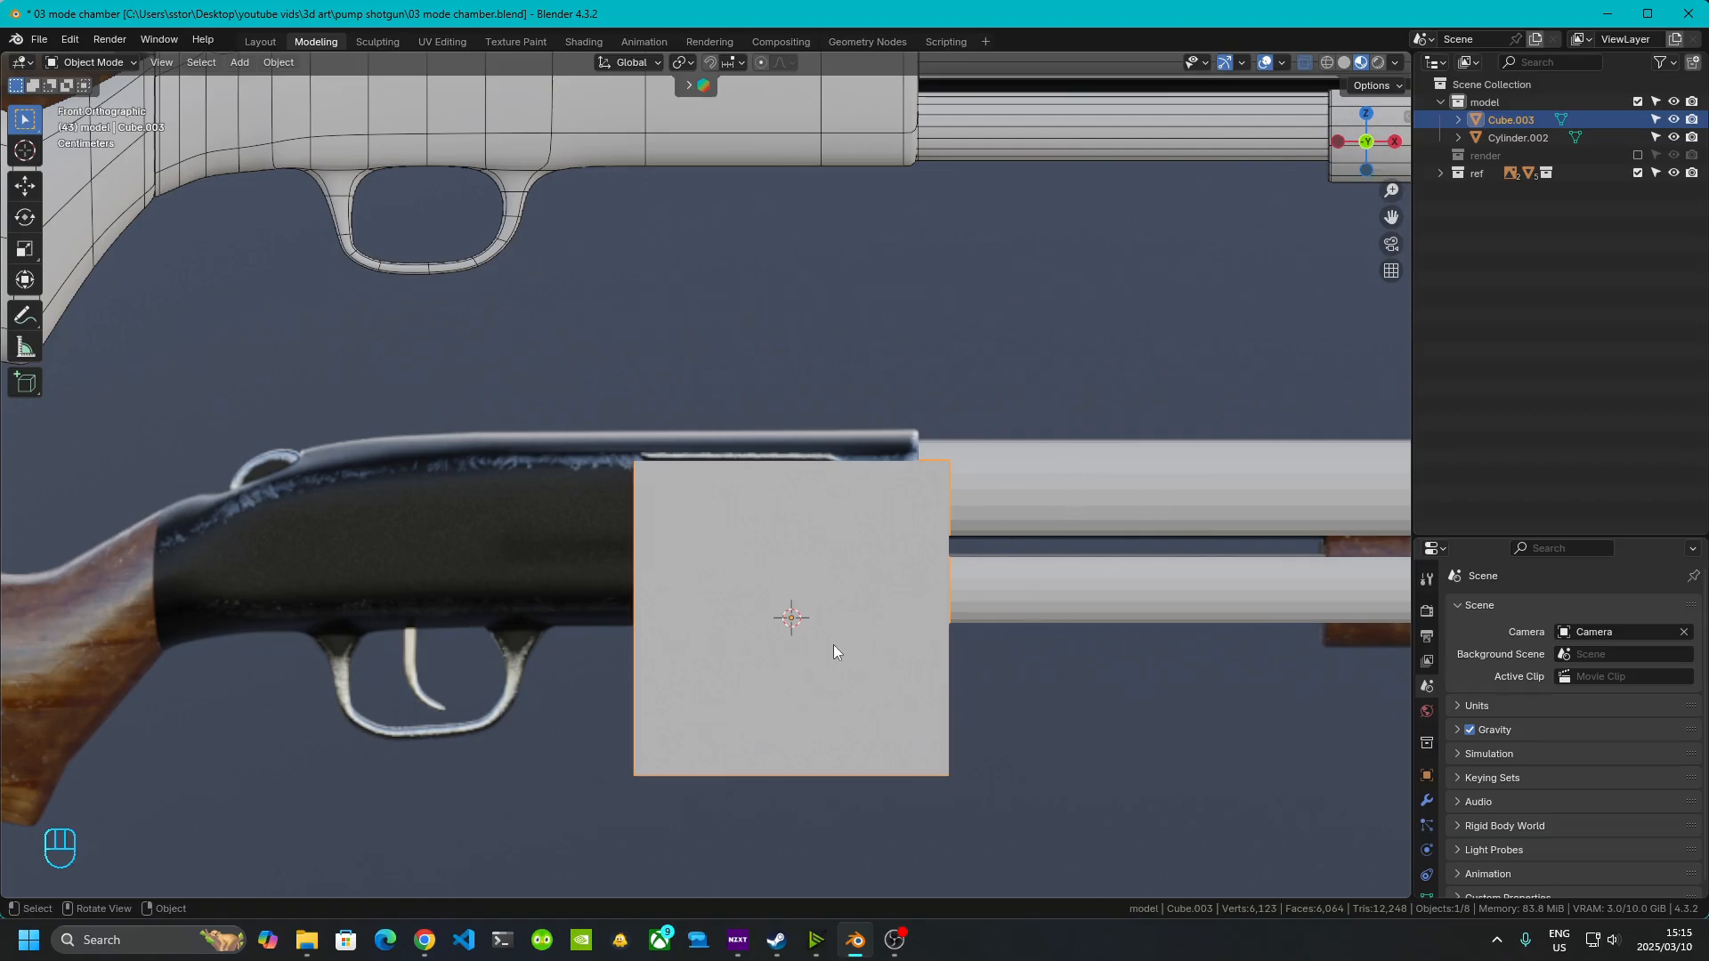
pyautogui.press('Tab')
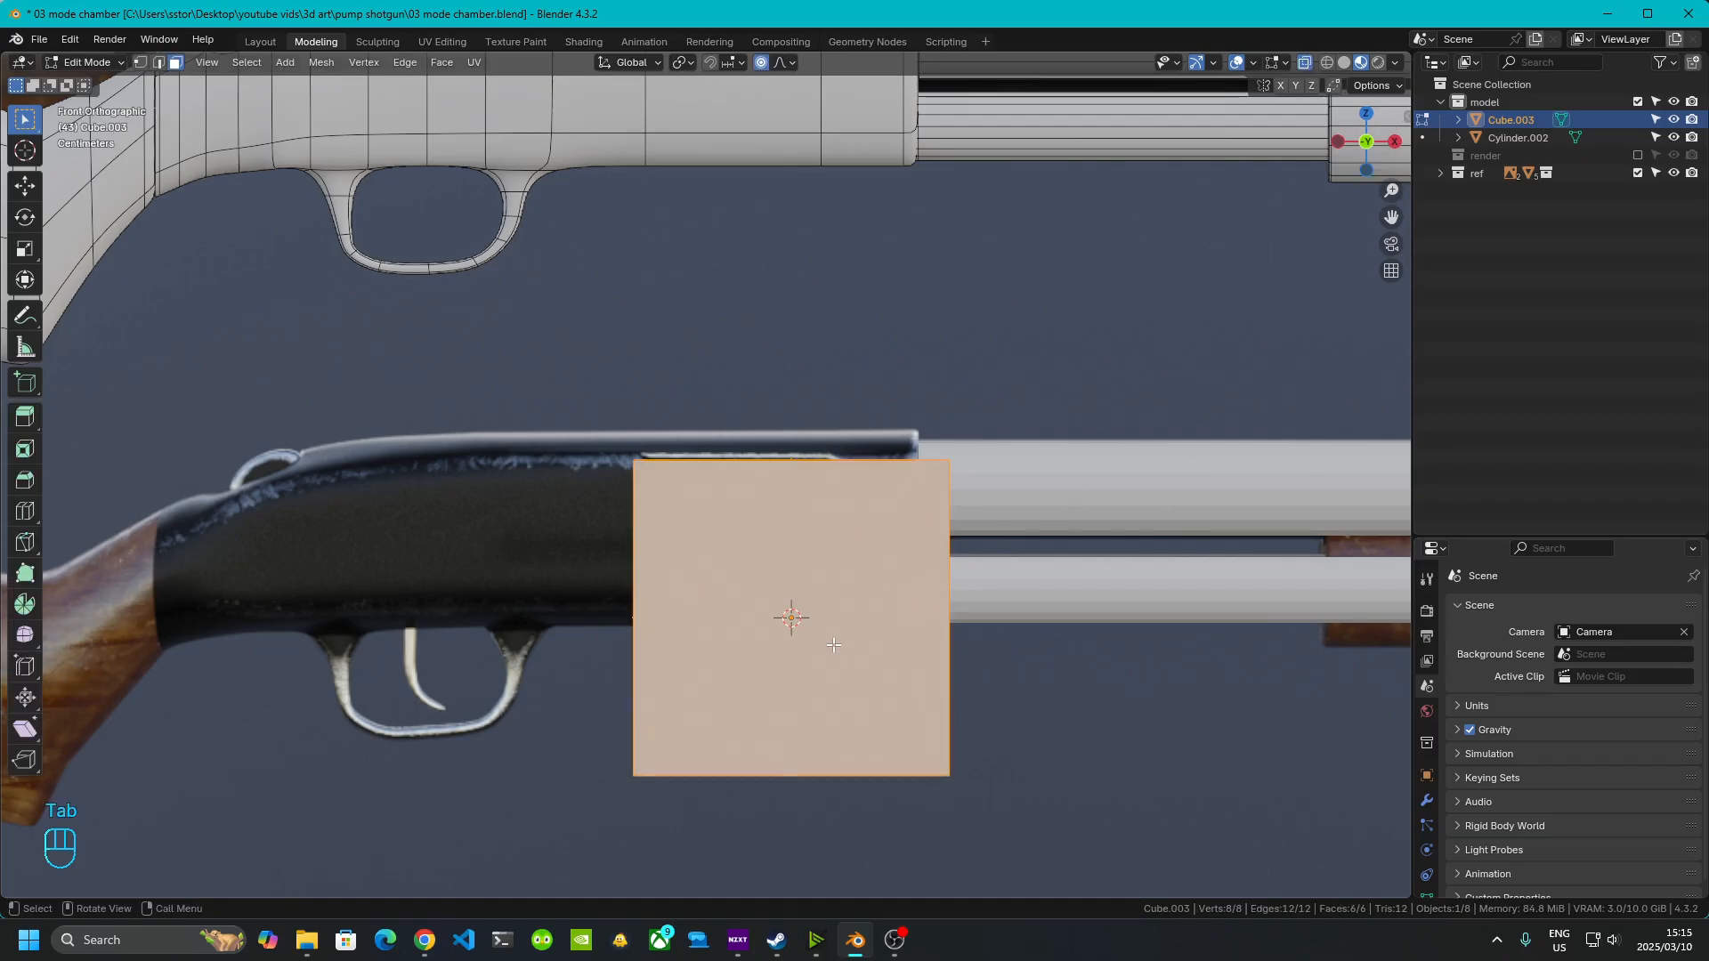
pyautogui.click(1344, 63)
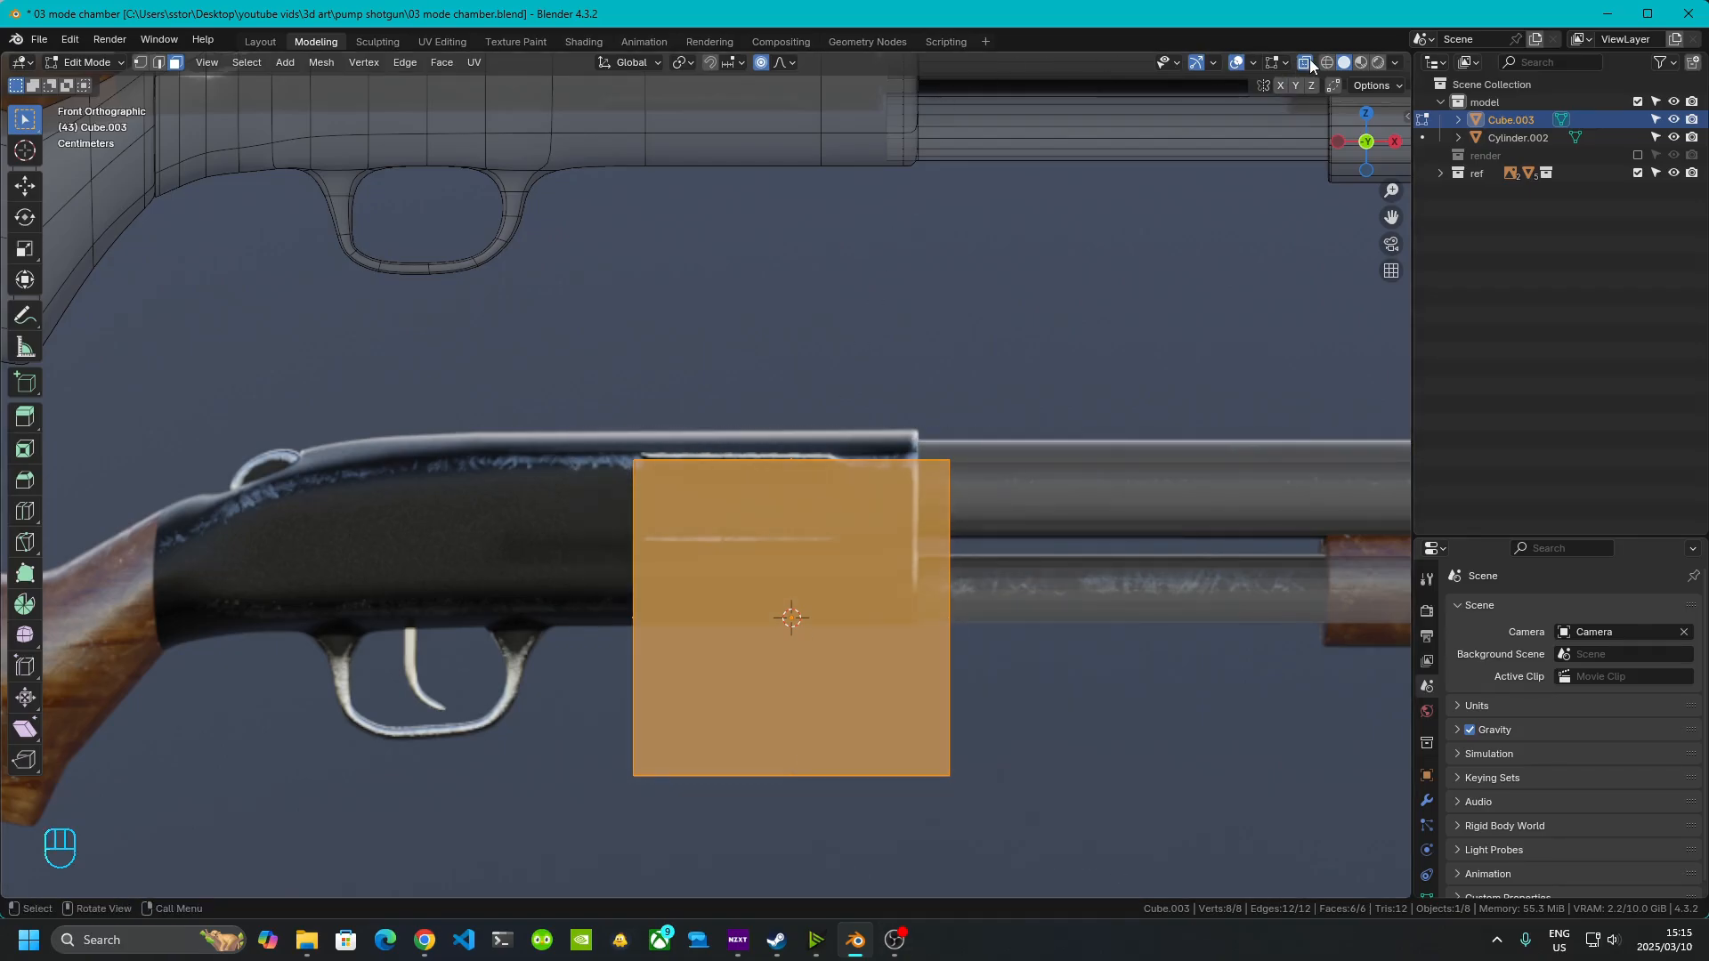
pyautogui.moveTo(566, 412); pyautogui.dragTo(1173, 557)
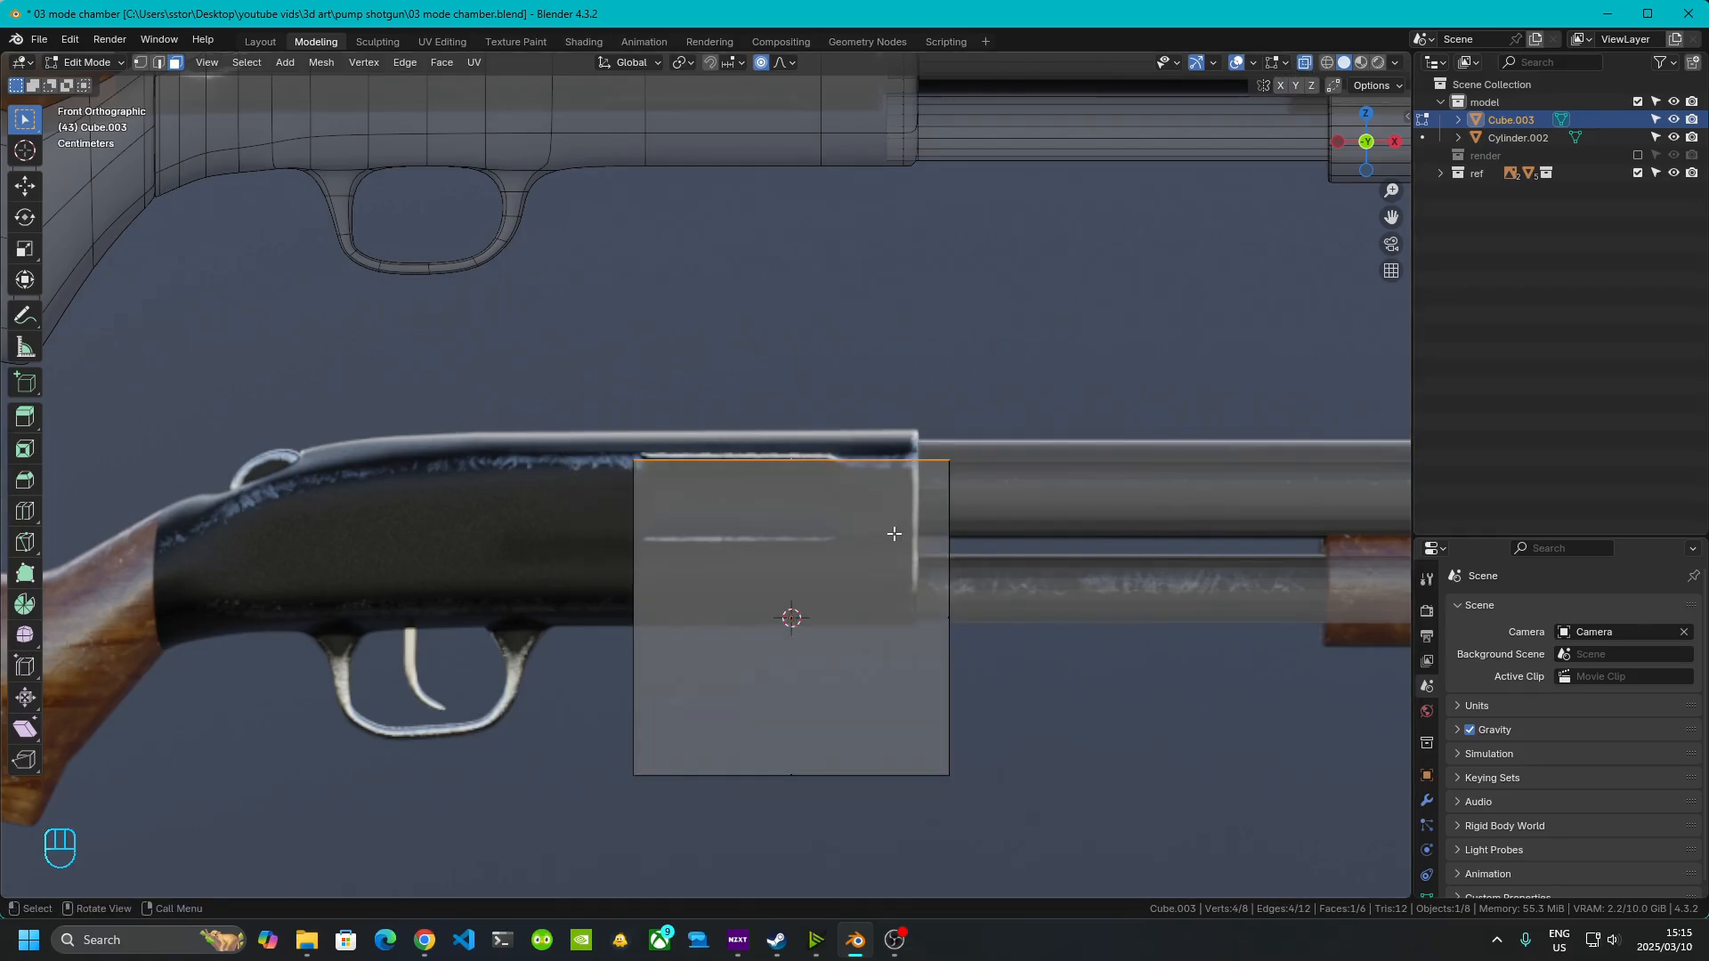
pyautogui.press('g')
pyautogui.press('z')
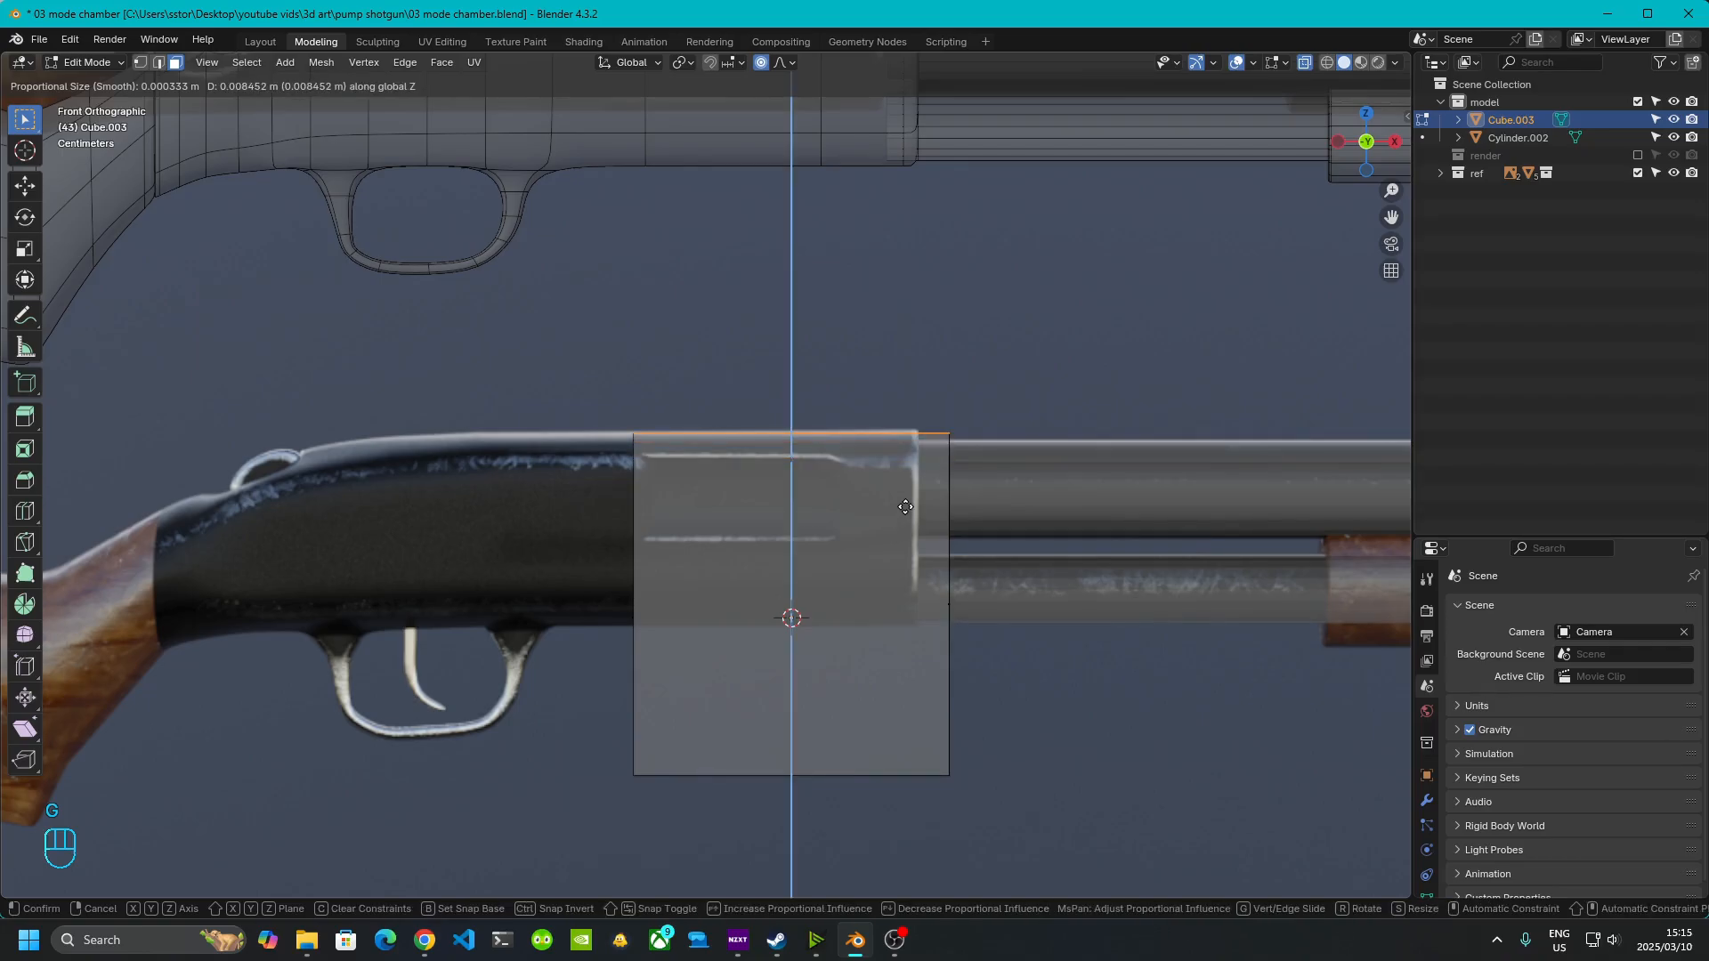
pyautogui.click(905, 506)
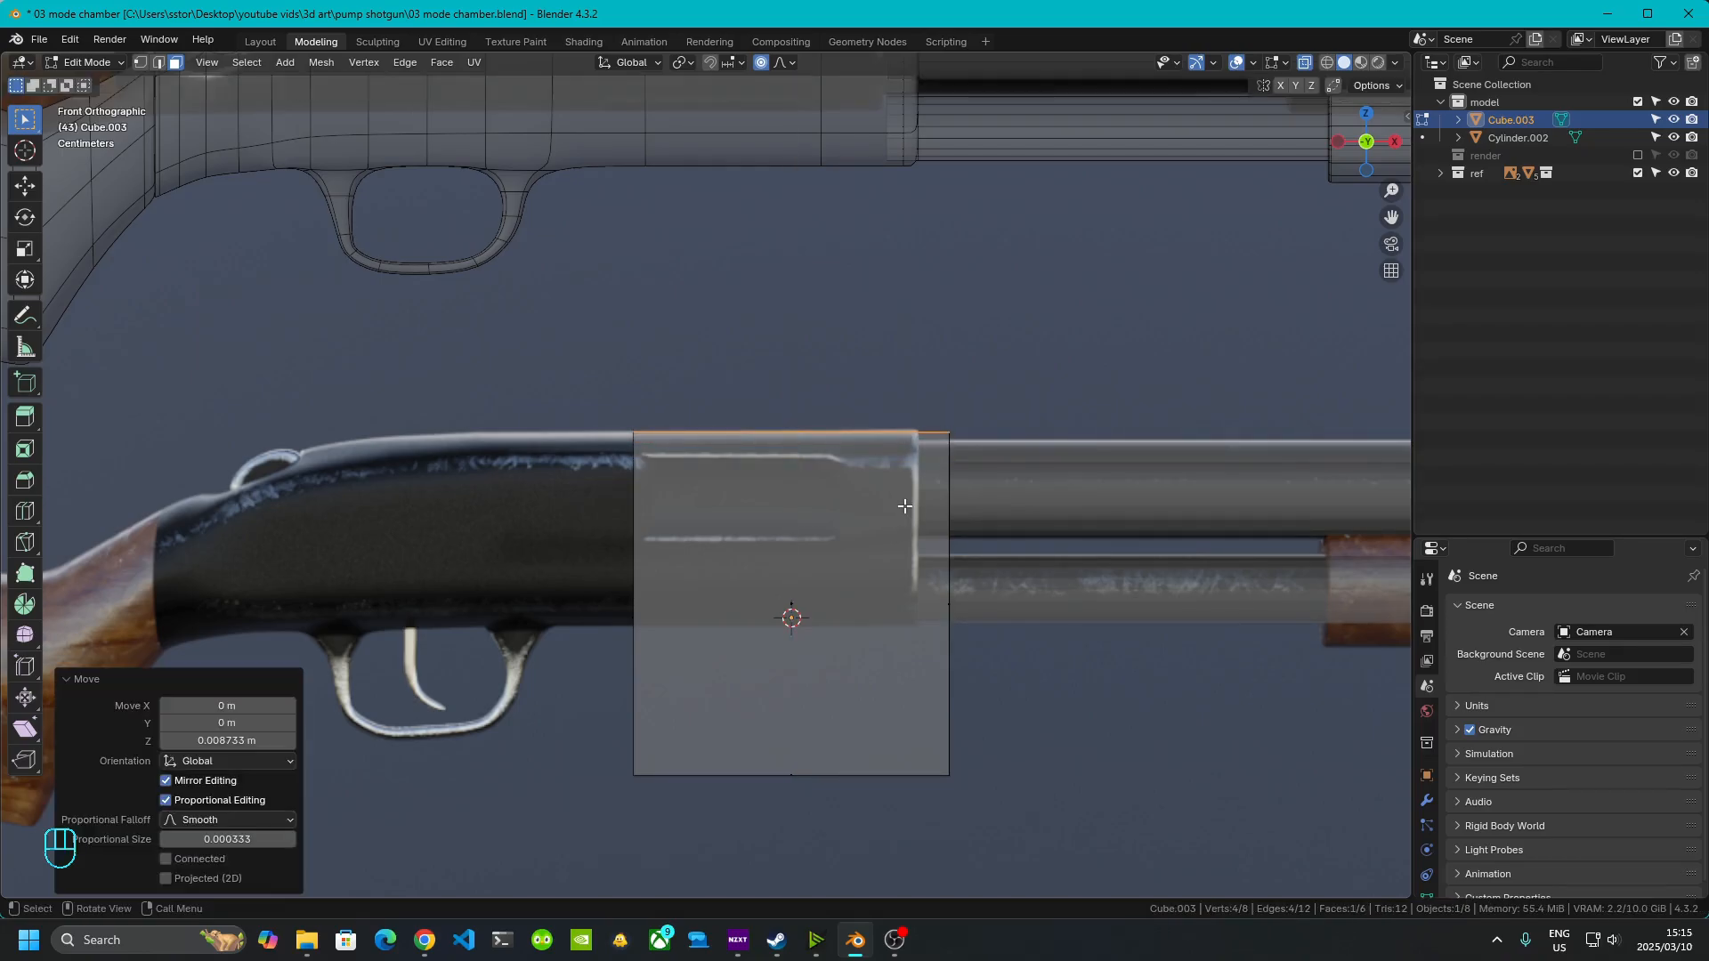
# - Move the cube's barrel-side face about 0.011 m inward along X to match the receiver's front edge
pyautogui.moveTo(885, 335); pyautogui.dragTo(1102, 804)
pyautogui.press('g')
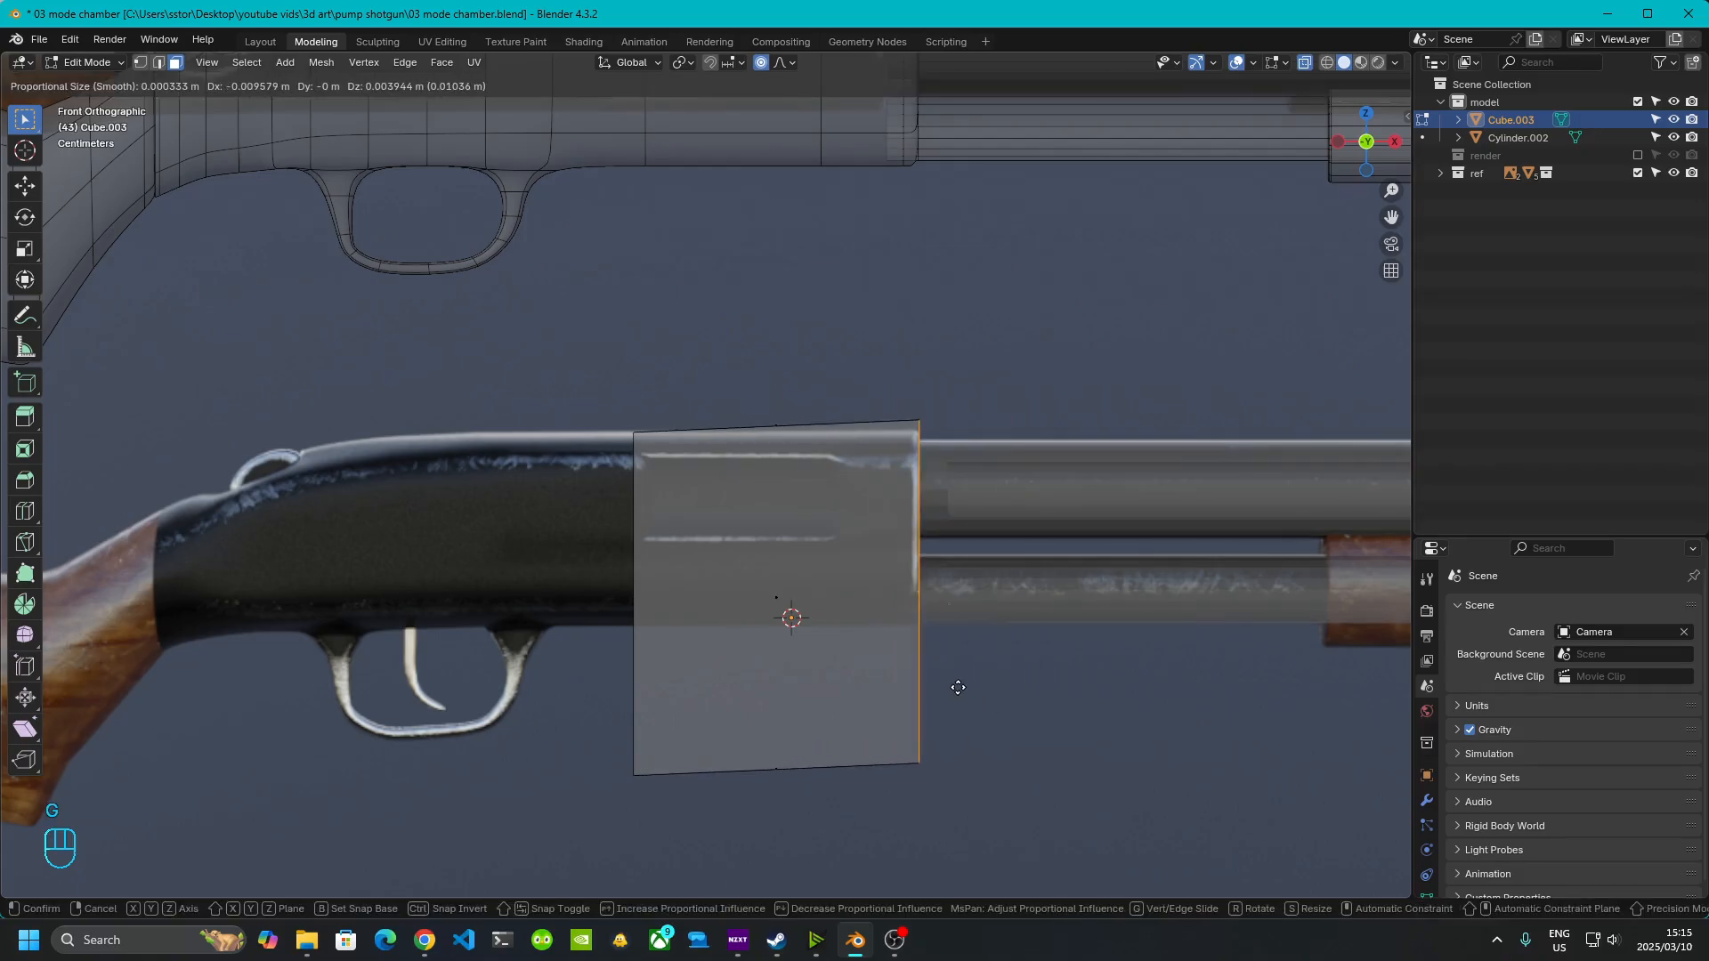
pyautogui.press('x')
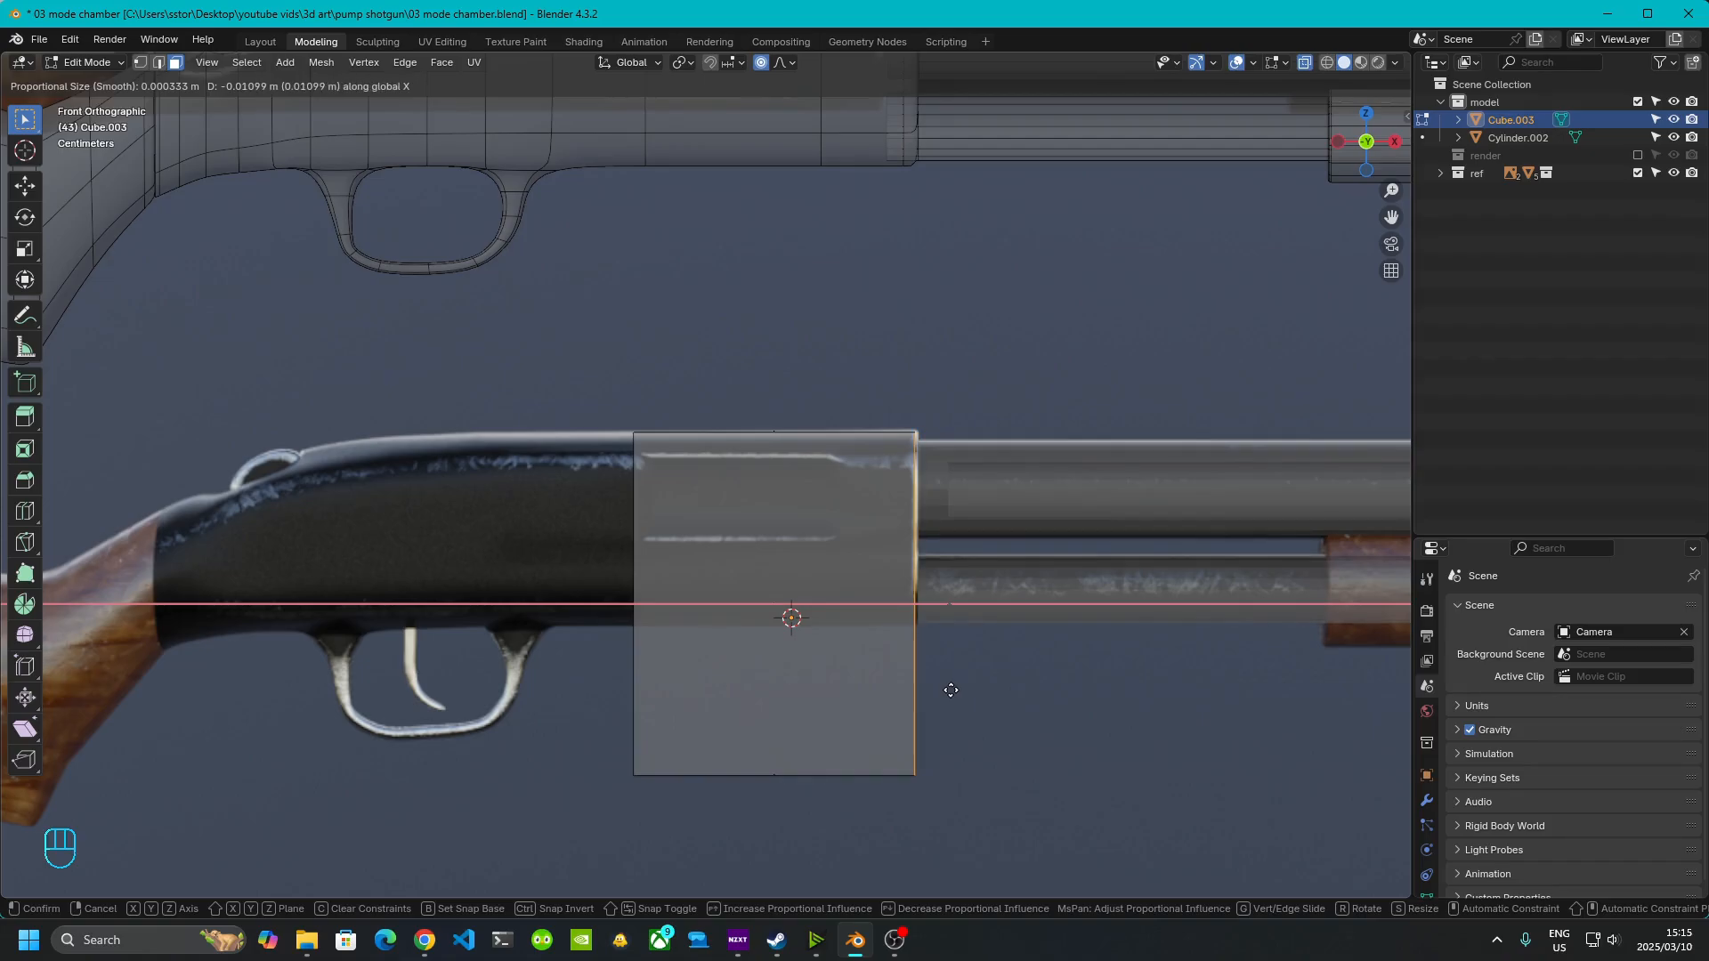
pyautogui.click(954, 690)
# - Nudge the cube's top face along Z to the receiver's outline and raise the bottom face to the receiver's lower edge
pyautogui.click(649, 426)
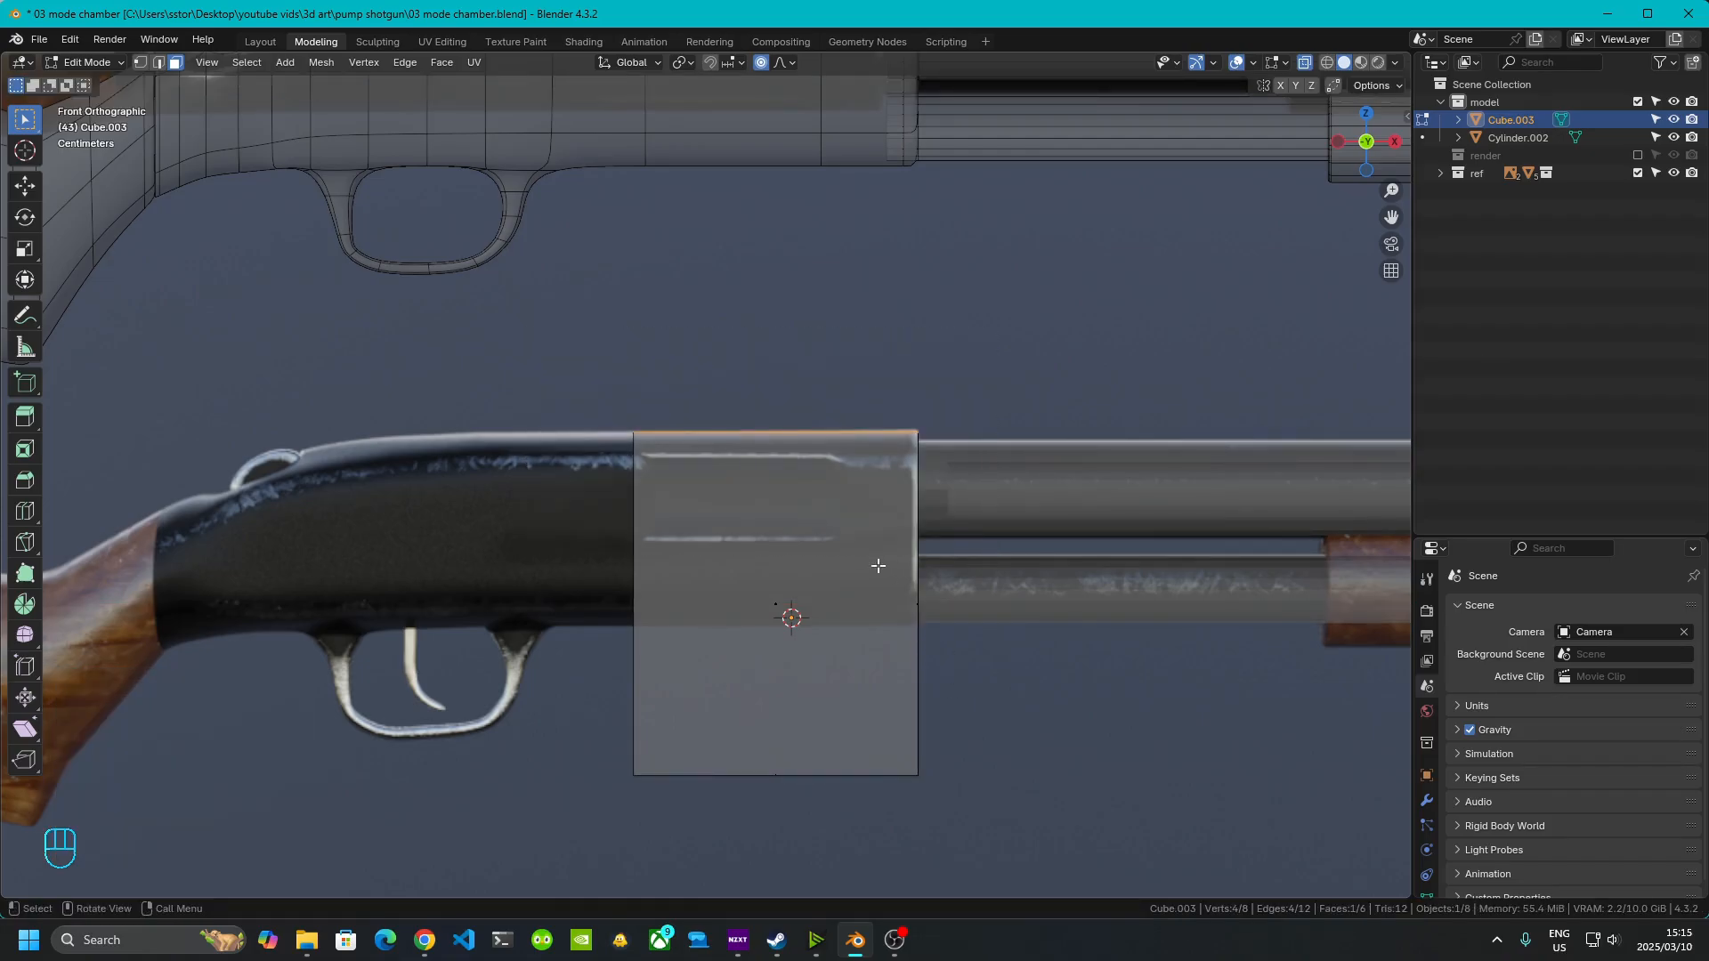
pyautogui.press('g')
pyautogui.press('z')
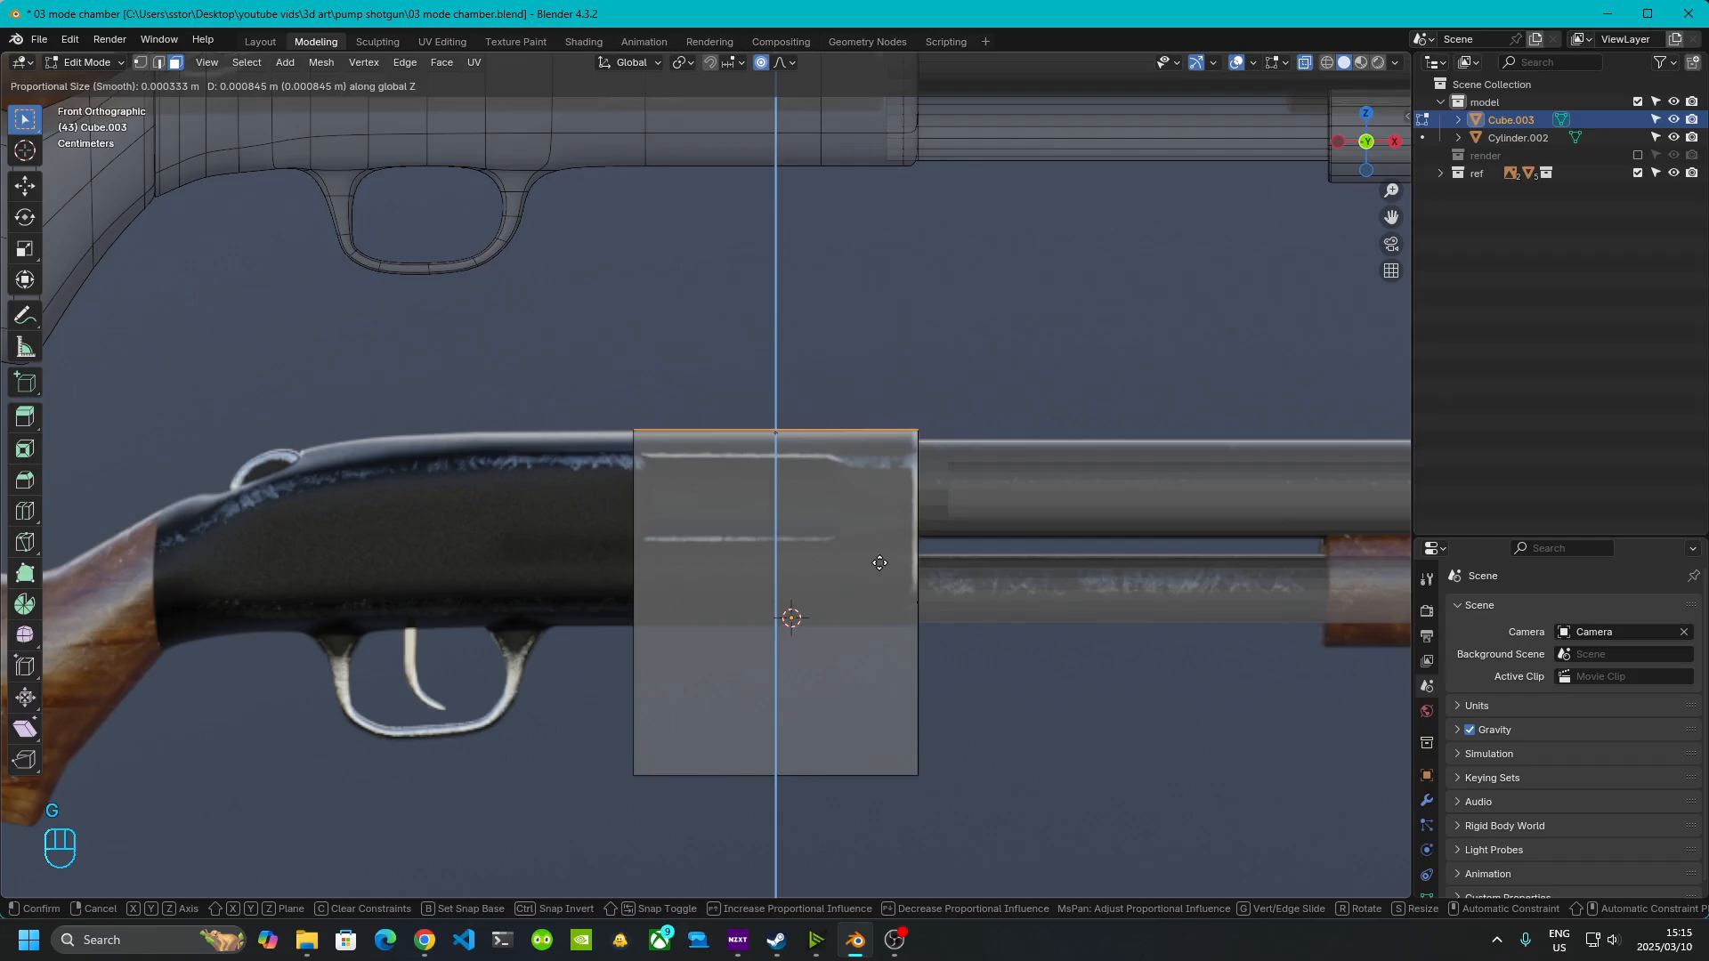
pyautogui.click(879, 562)
pyautogui.moveTo(527, 689); pyautogui.dragTo(992, 809)
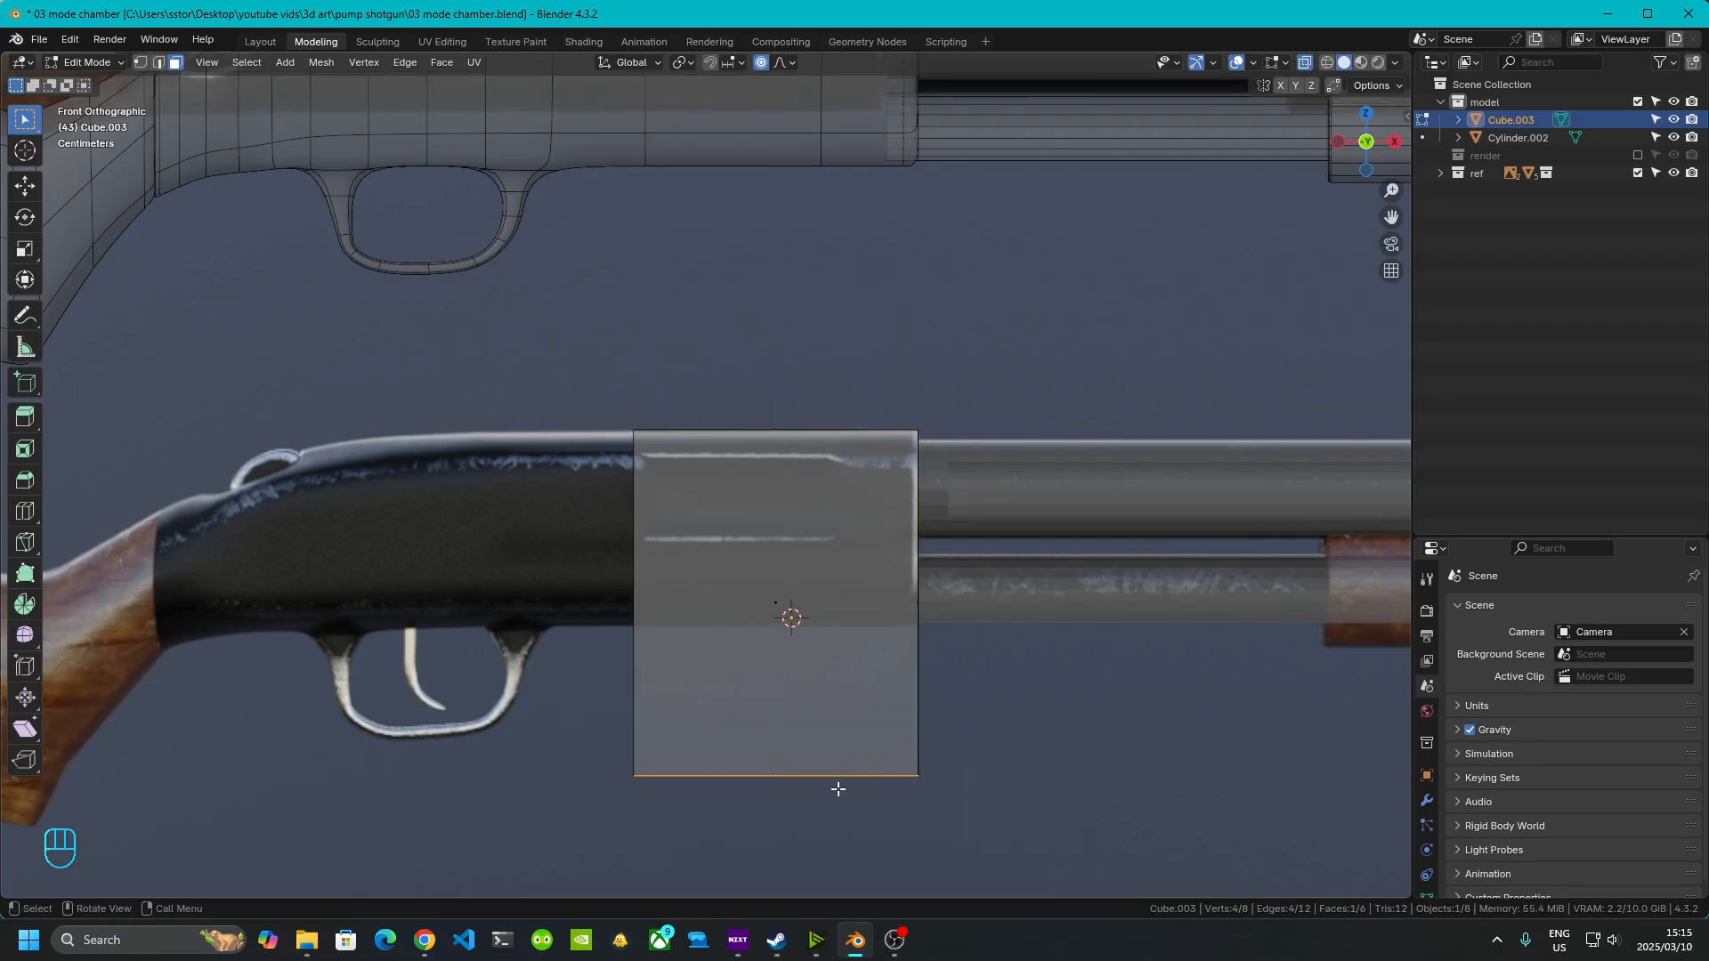
pyautogui.press('g')
pyautogui.press('z')
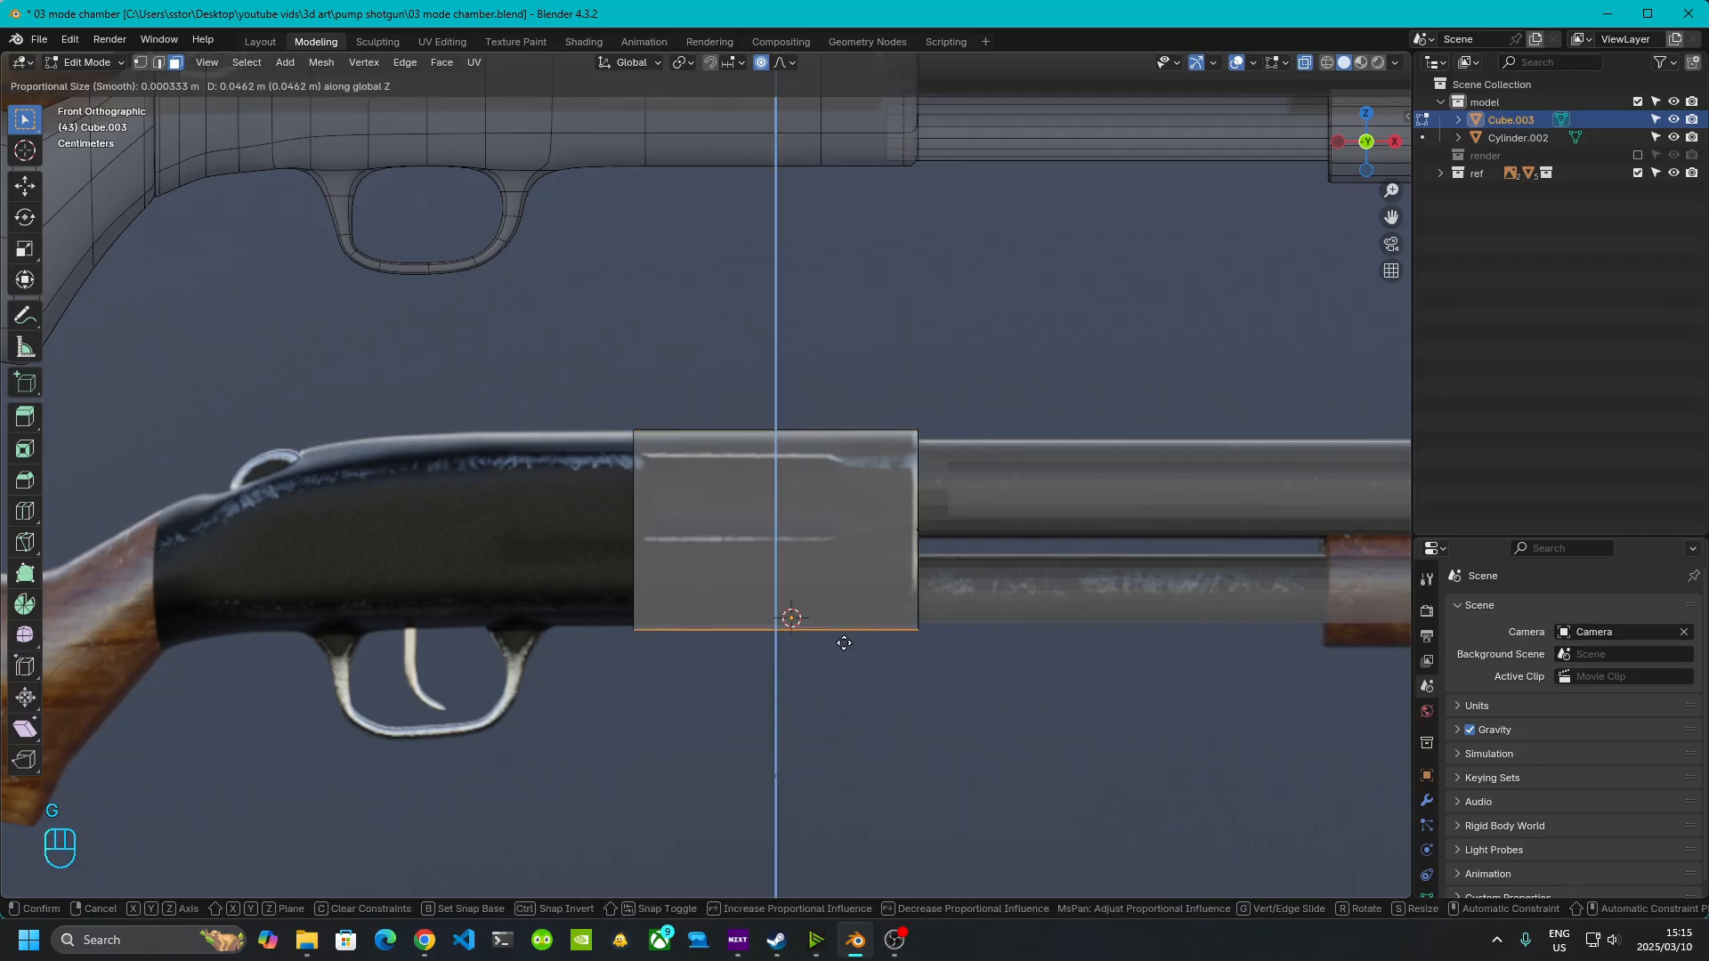
pyautogui.click(840, 637)
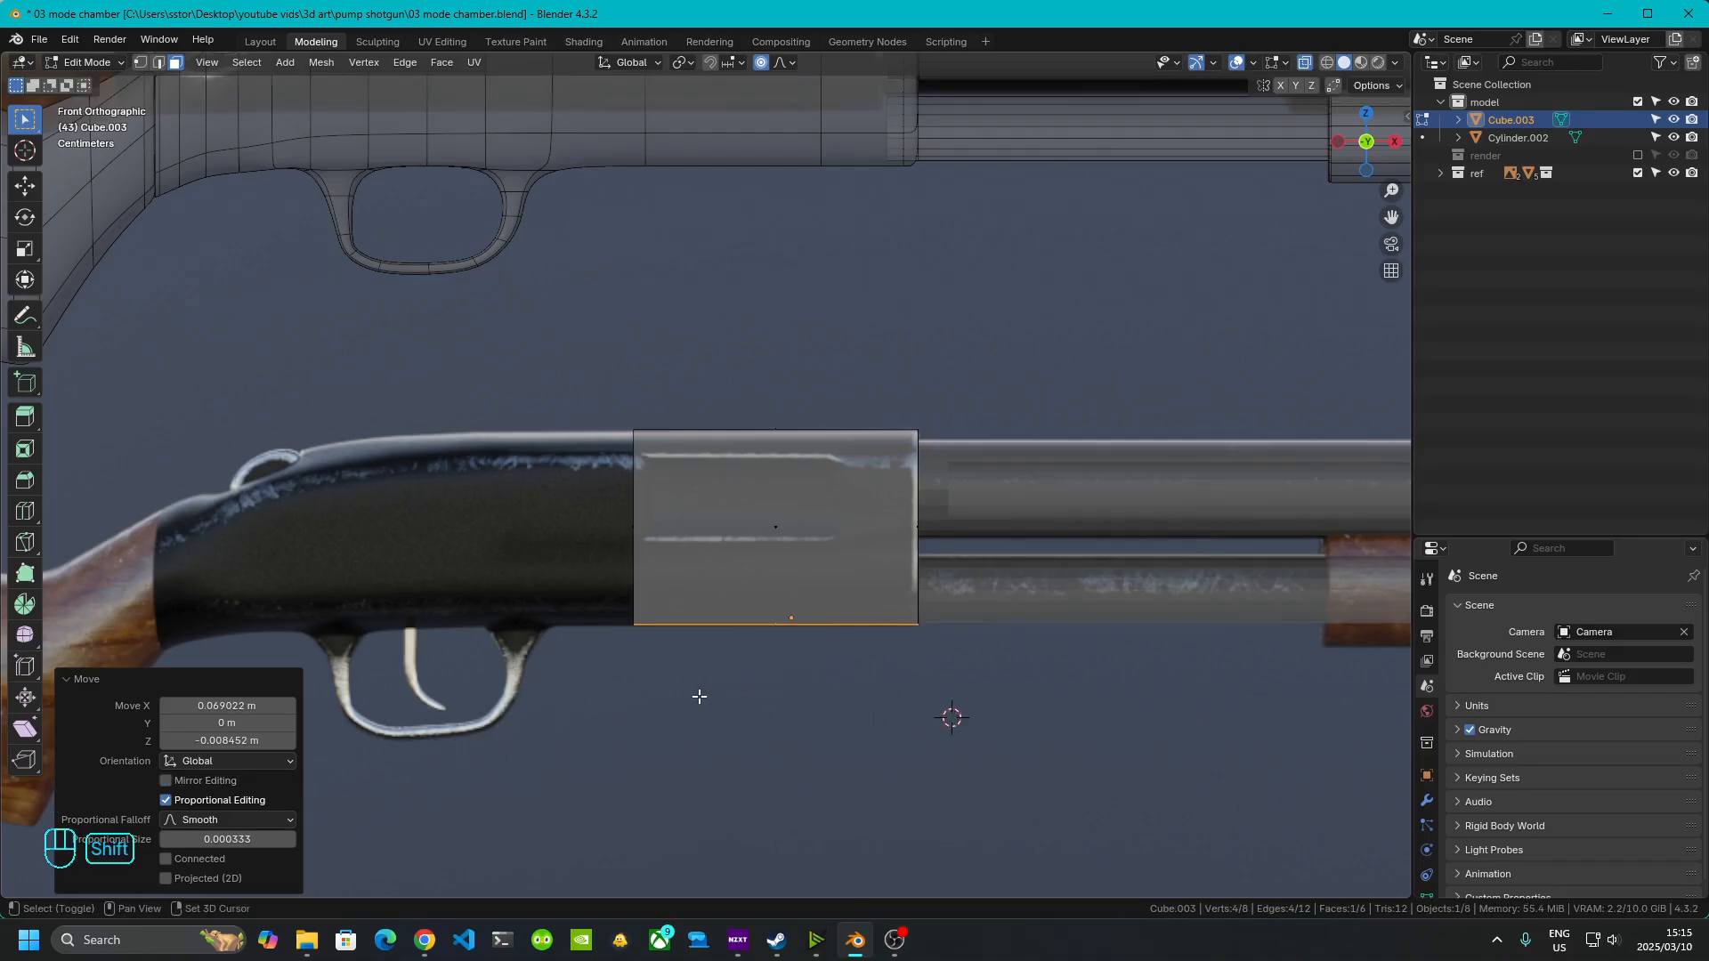
# - Place the 3D cursor just above the barrel, ahead of the receiver, and collapse the Move settings
pyautogui.keyDown('ctrl'); pyautogui.moveTo(684, 698); pyautogui.dragTo(1089, 712, button='right'); pyautogui.keyUp('ctrl')
pyautogui.keyDown('shift'); pyautogui.moveTo(759, 700); pyautogui.dragTo(1152, 770, button='right'); pyautogui.keyUp('shift')
pyautogui.keyDown('shift'); pyautogui.moveTo(736, 726); pyautogui.dragTo(419, 339, button='right'); pyautogui.keyUp('shift')
pyautogui.keyDown('shift'); pyautogui.moveTo(1032, 313); pyautogui.dragTo(414, 351, button='right'); pyautogui.keyUp('shift')
pyautogui.keyDown('shift'); pyautogui.rightClick(760, 305); pyautogui.keyUp('shift')
pyautogui.keyDown('shift'); pyautogui.rightClick(1247, 361); pyautogui.keyUp('shift')
pyautogui.keyDown('shift'); pyautogui.rightClick(568, 360); pyautogui.keyUp('shift')
pyautogui.keyDown('shift'); pyautogui.moveTo(543, 676); pyautogui.dragTo(843, 382, button='right'); pyautogui.keyUp('shift')
pyautogui.keyDown('shift'); pyautogui.moveTo(211, 454); pyautogui.dragTo(278, 385, button='right'); pyautogui.keyUp('shift')
pyautogui.keyDown('shift'); pyautogui.moveTo(534, 298); pyautogui.dragTo(854, 307, button='right'); pyautogui.keyUp('shift')
pyautogui.keyDown('shift'); pyautogui.moveTo(1173, 382); pyautogui.dragTo(1090, 413, button='right'); pyautogui.keyUp('shift')
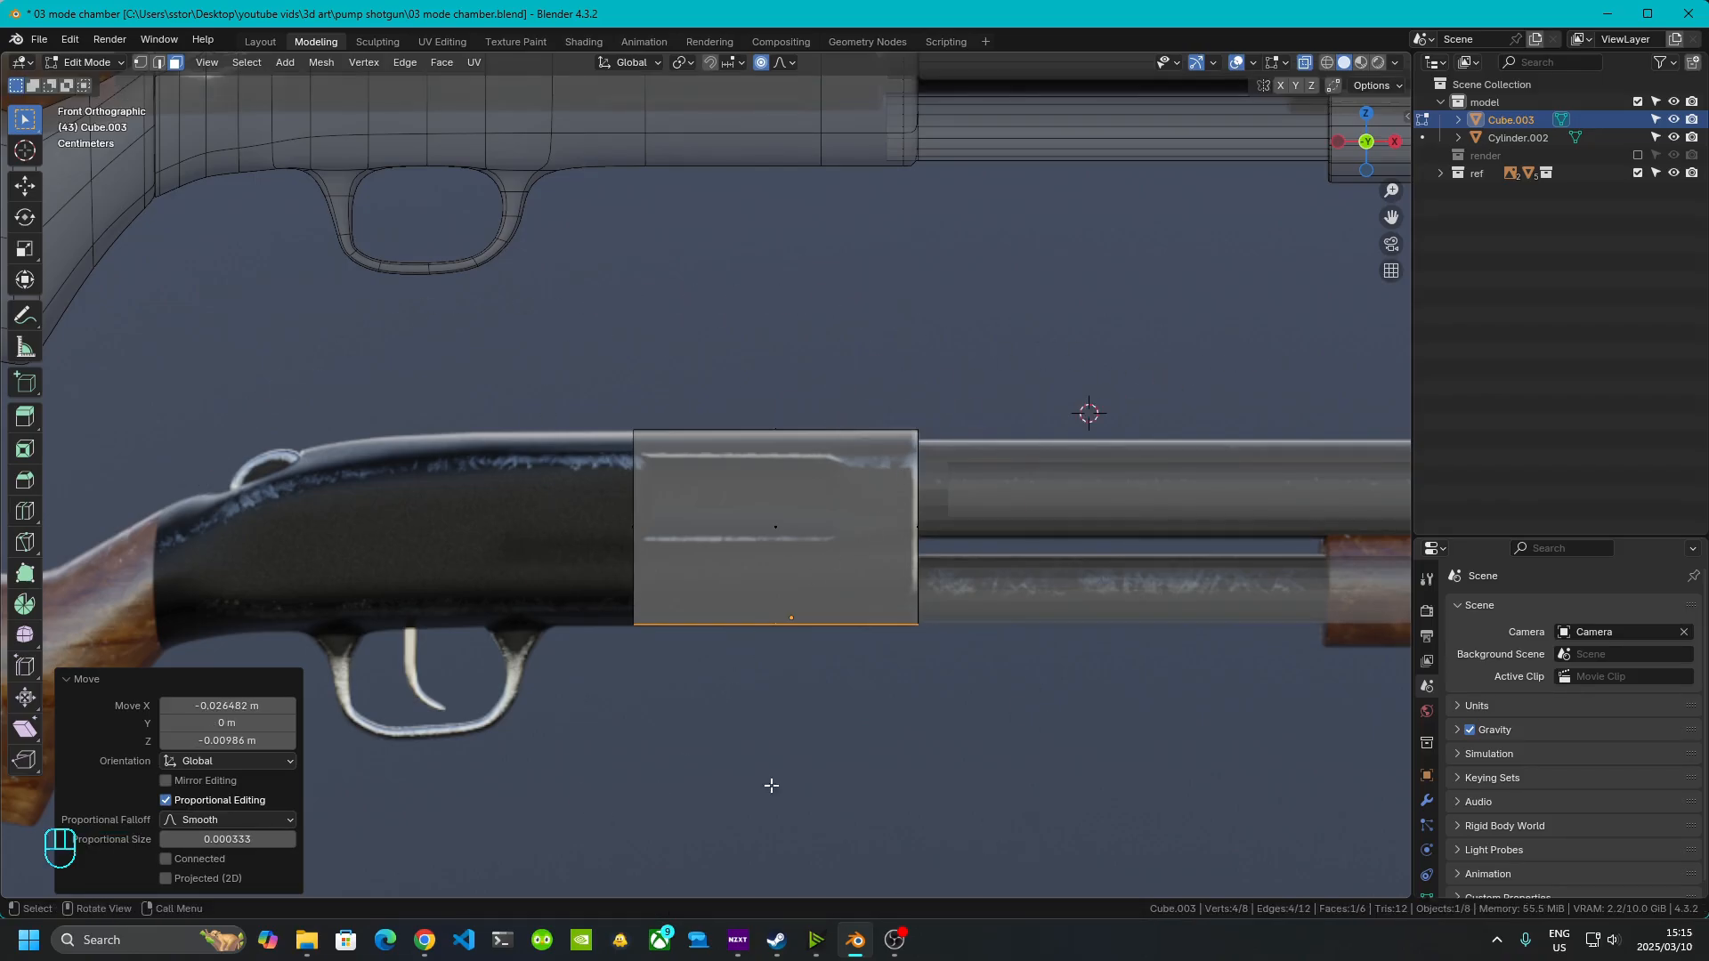
pyautogui.click(70, 680)
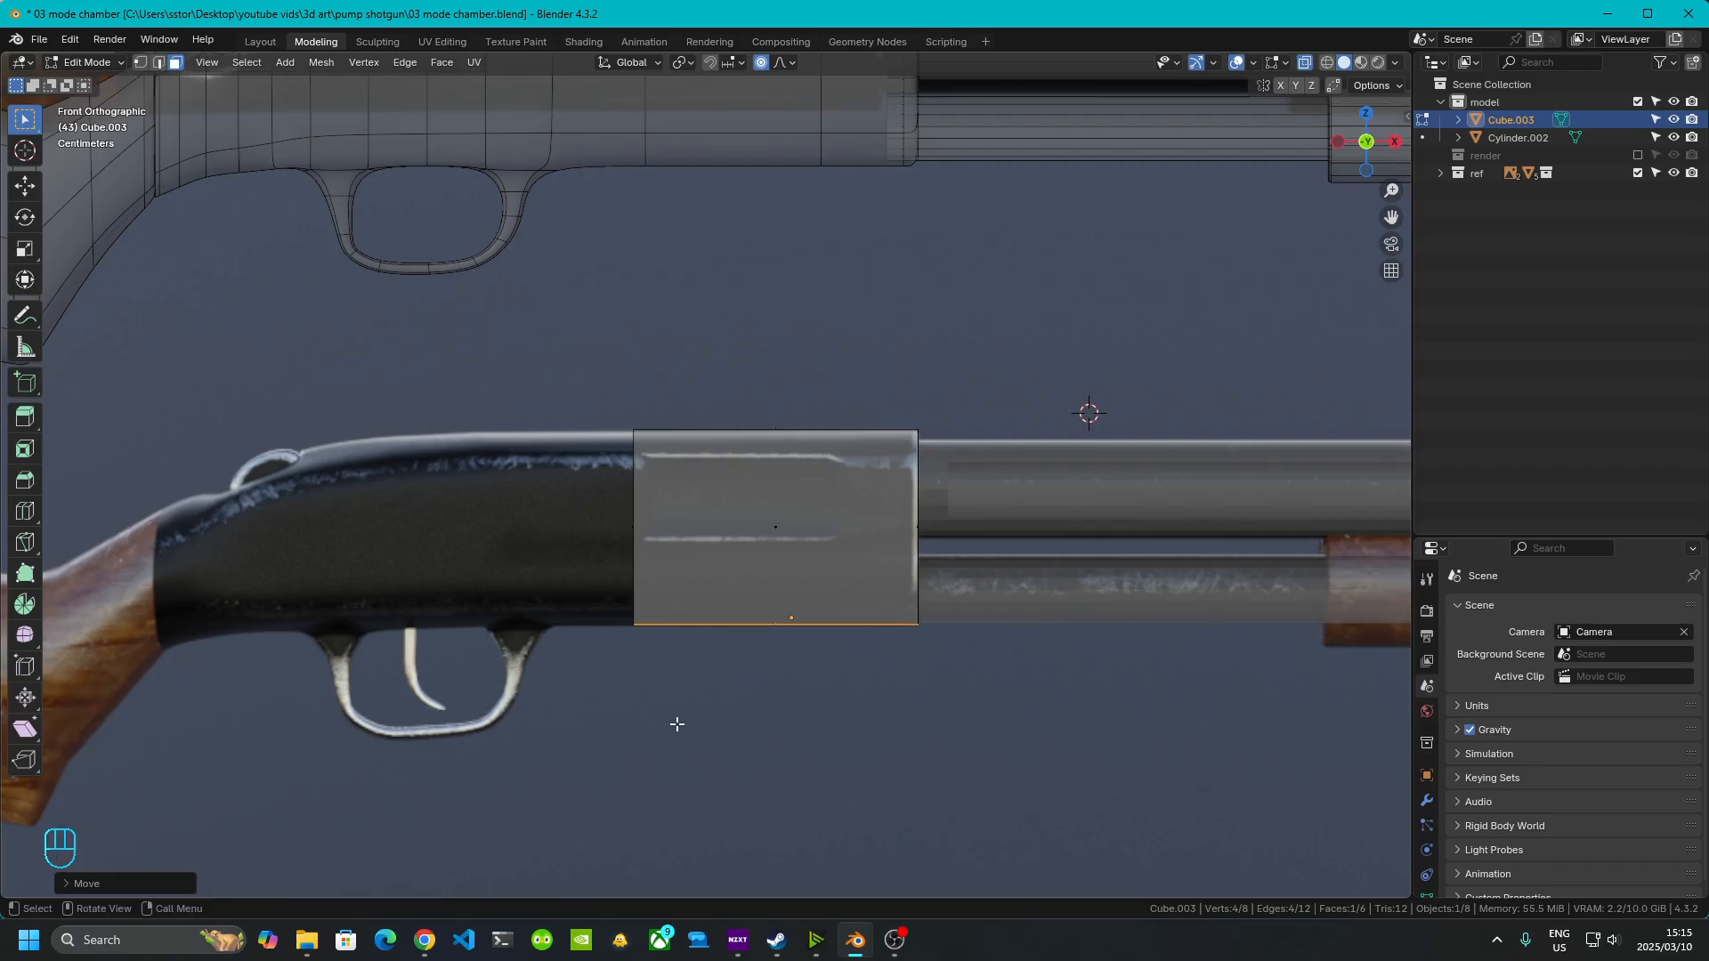
# - Extend the cube's rear side along X to where the receiver meets the wooden stock
pyautogui.keyDown('shift'); pyautogui.moveTo(676, 724); pyautogui.dragTo(906, 743, button='middle'); pyautogui.keyUp('shift')
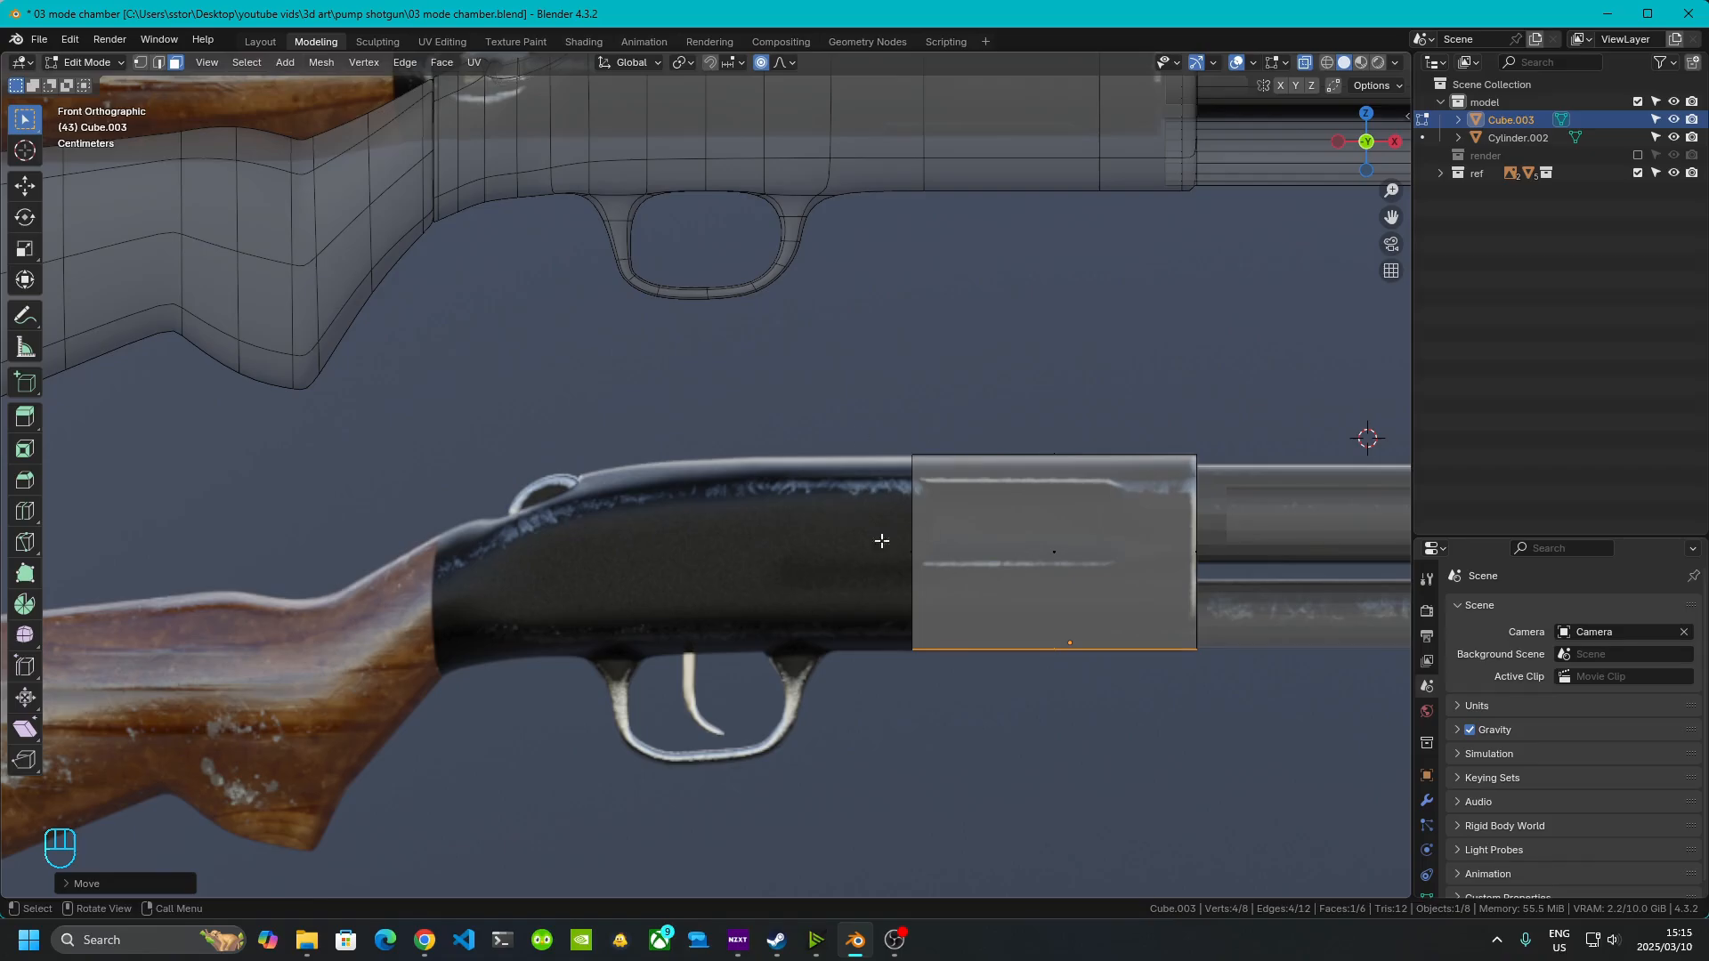
pyautogui.moveTo(818, 325); pyautogui.dragTo(1199, 861)
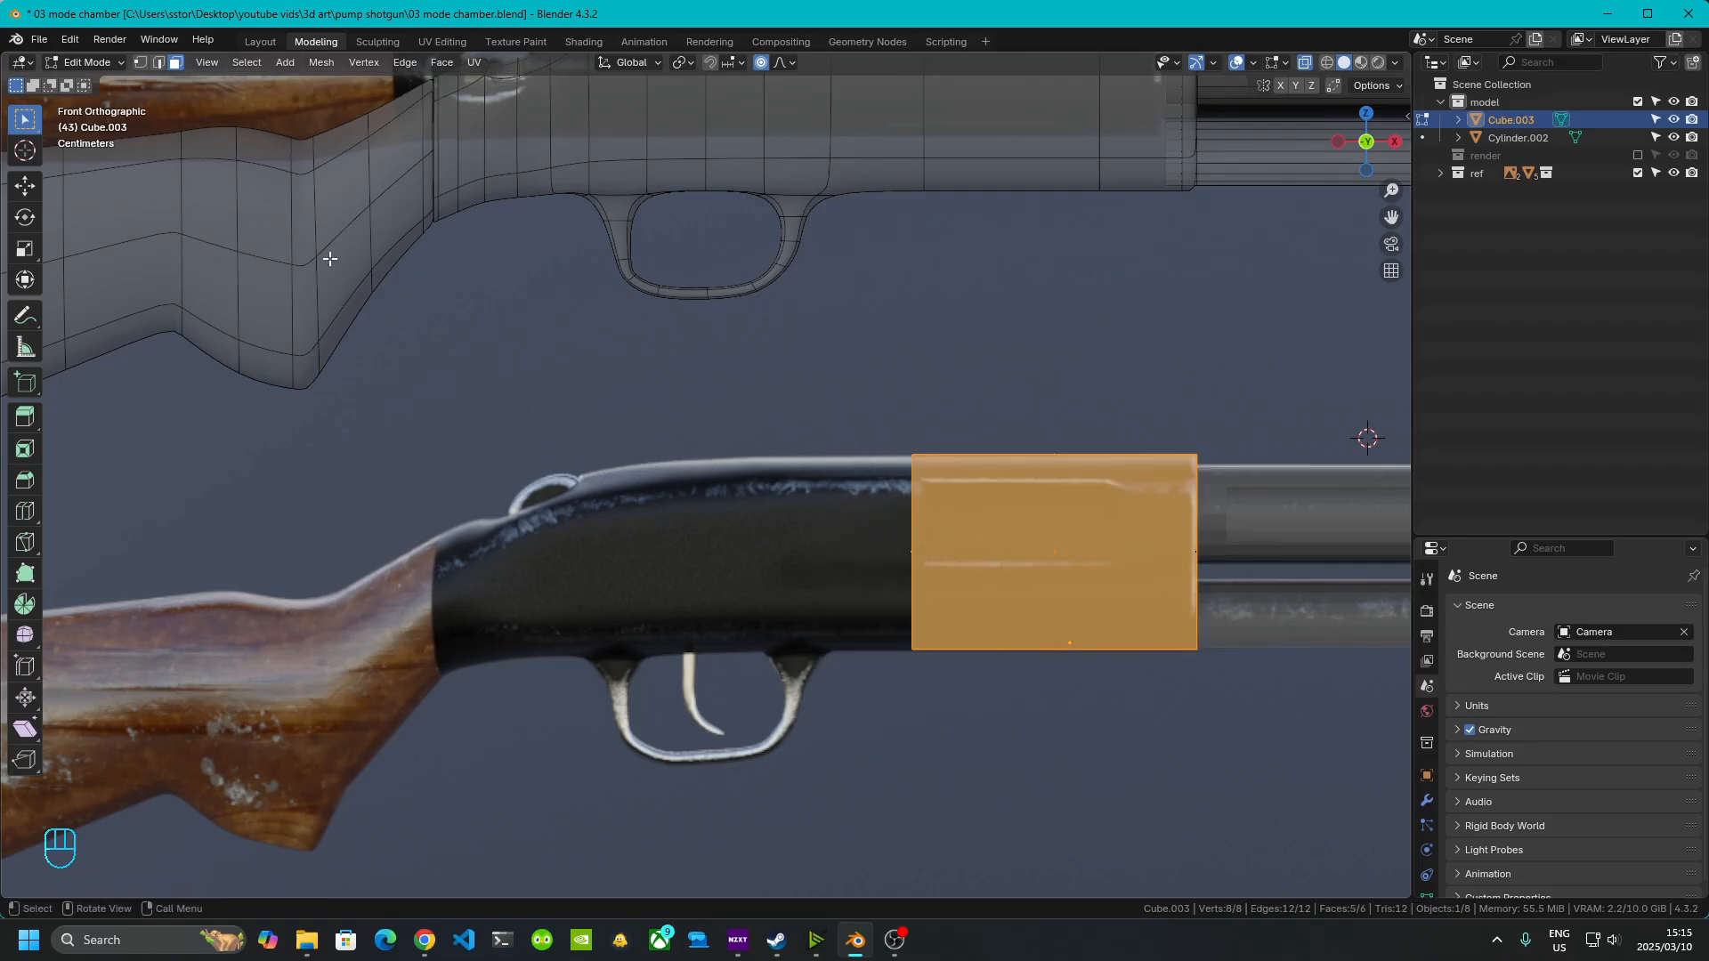
pyautogui.moveTo(862, 349); pyautogui.dragTo(1057, 839)
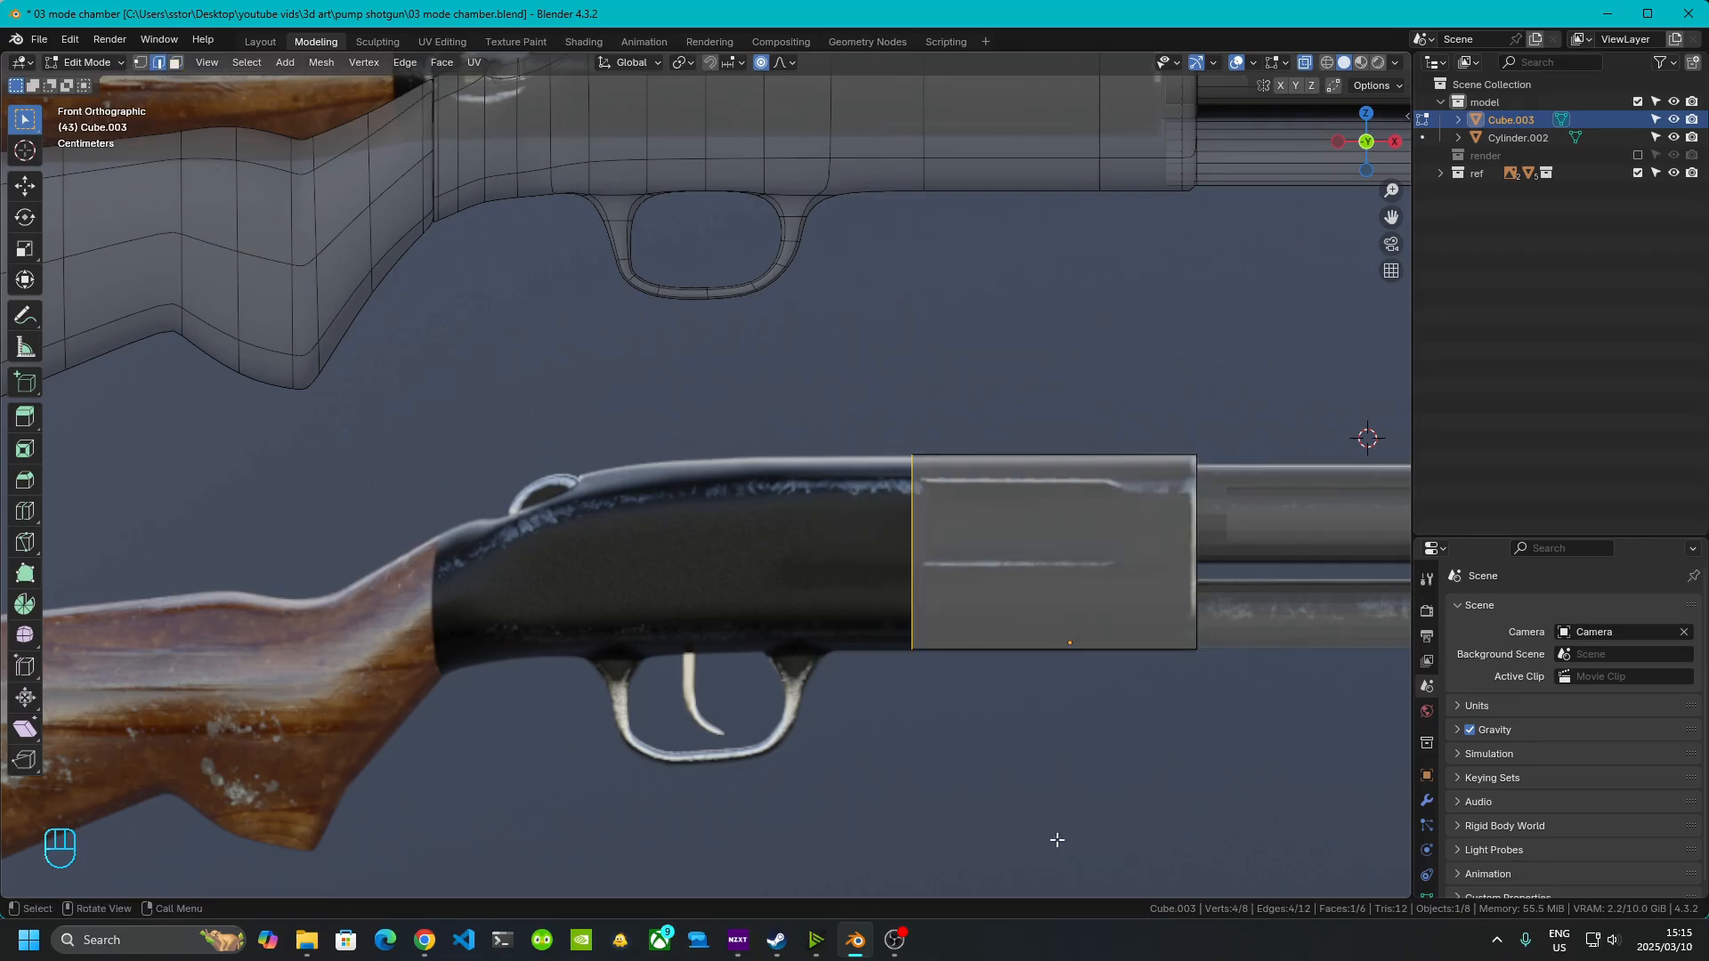
pyautogui.press('g')
pyautogui.press('x')
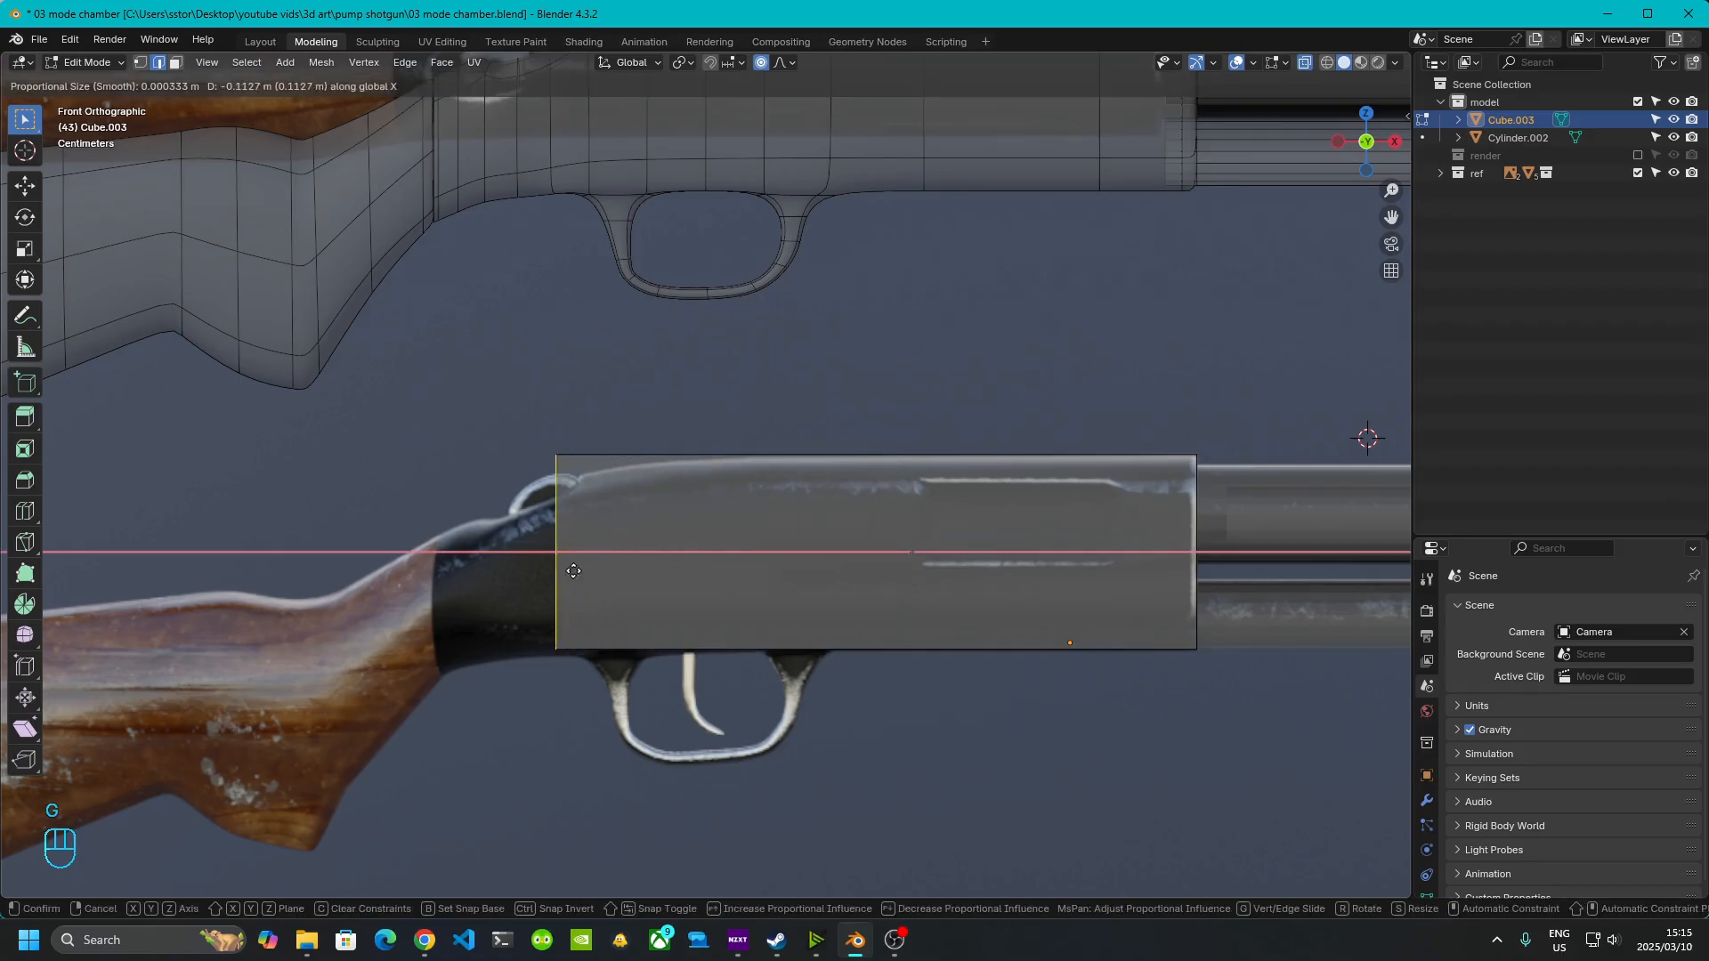
pyautogui.click(459, 582)
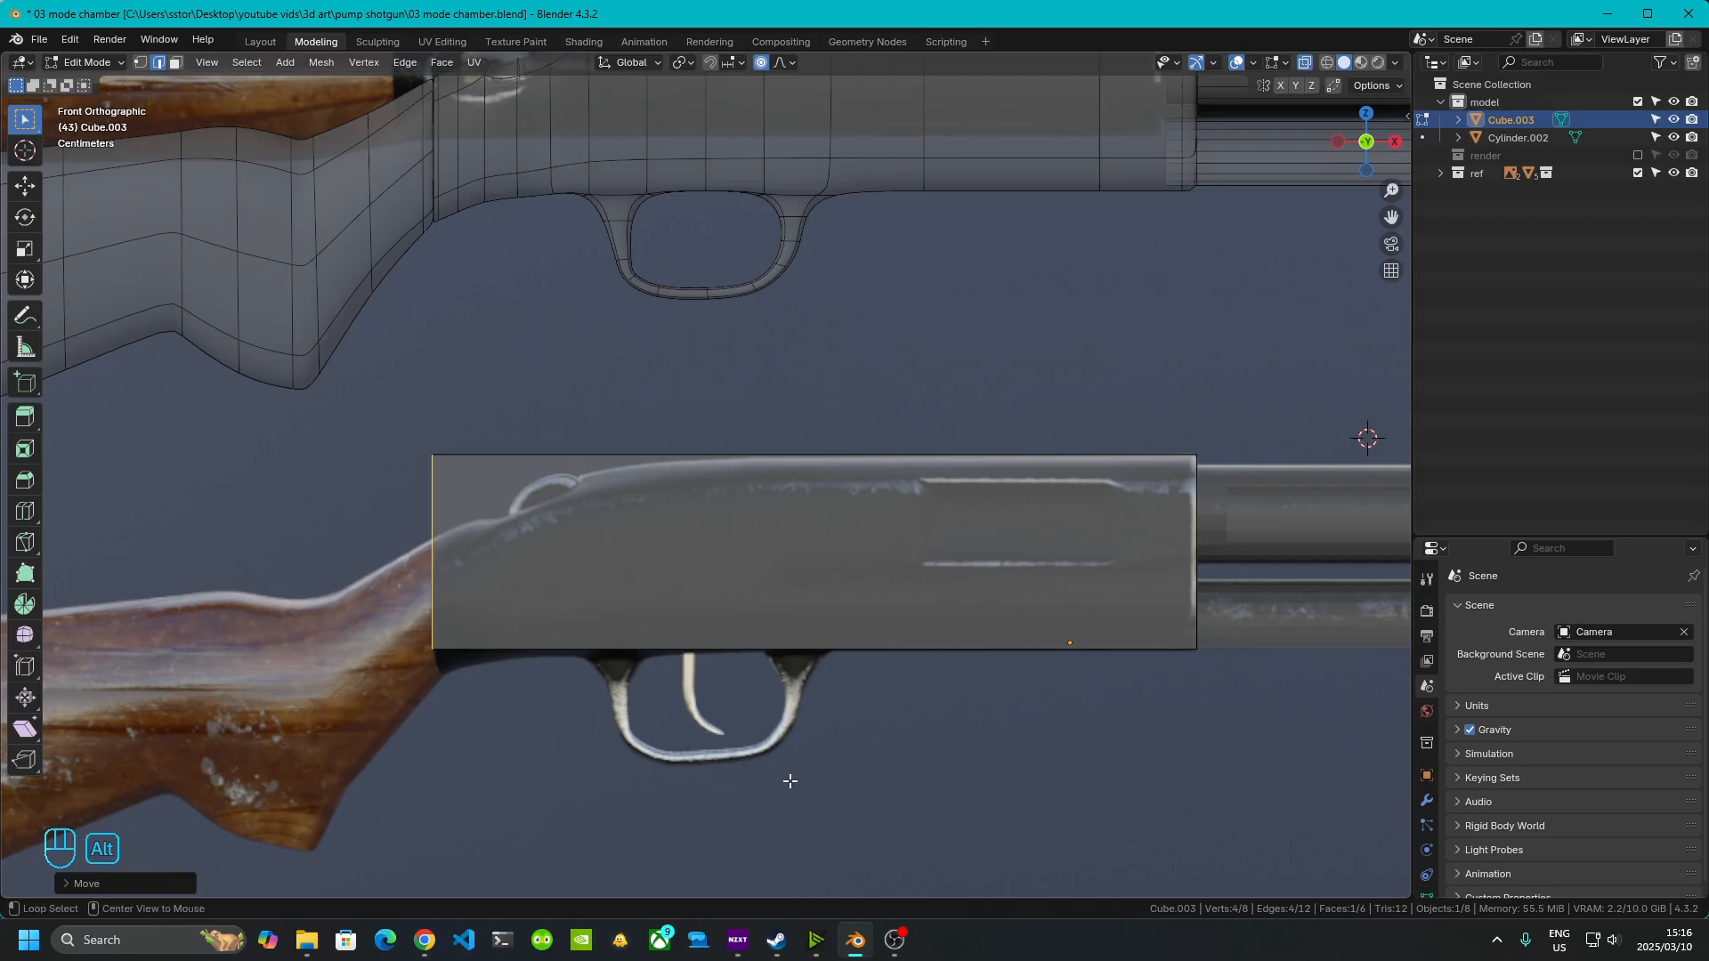
# - Add a vertical loop cut to the receiver block and slide it to the rear edge of the ejection port
pyautogui.press('ctrl+KP_3')
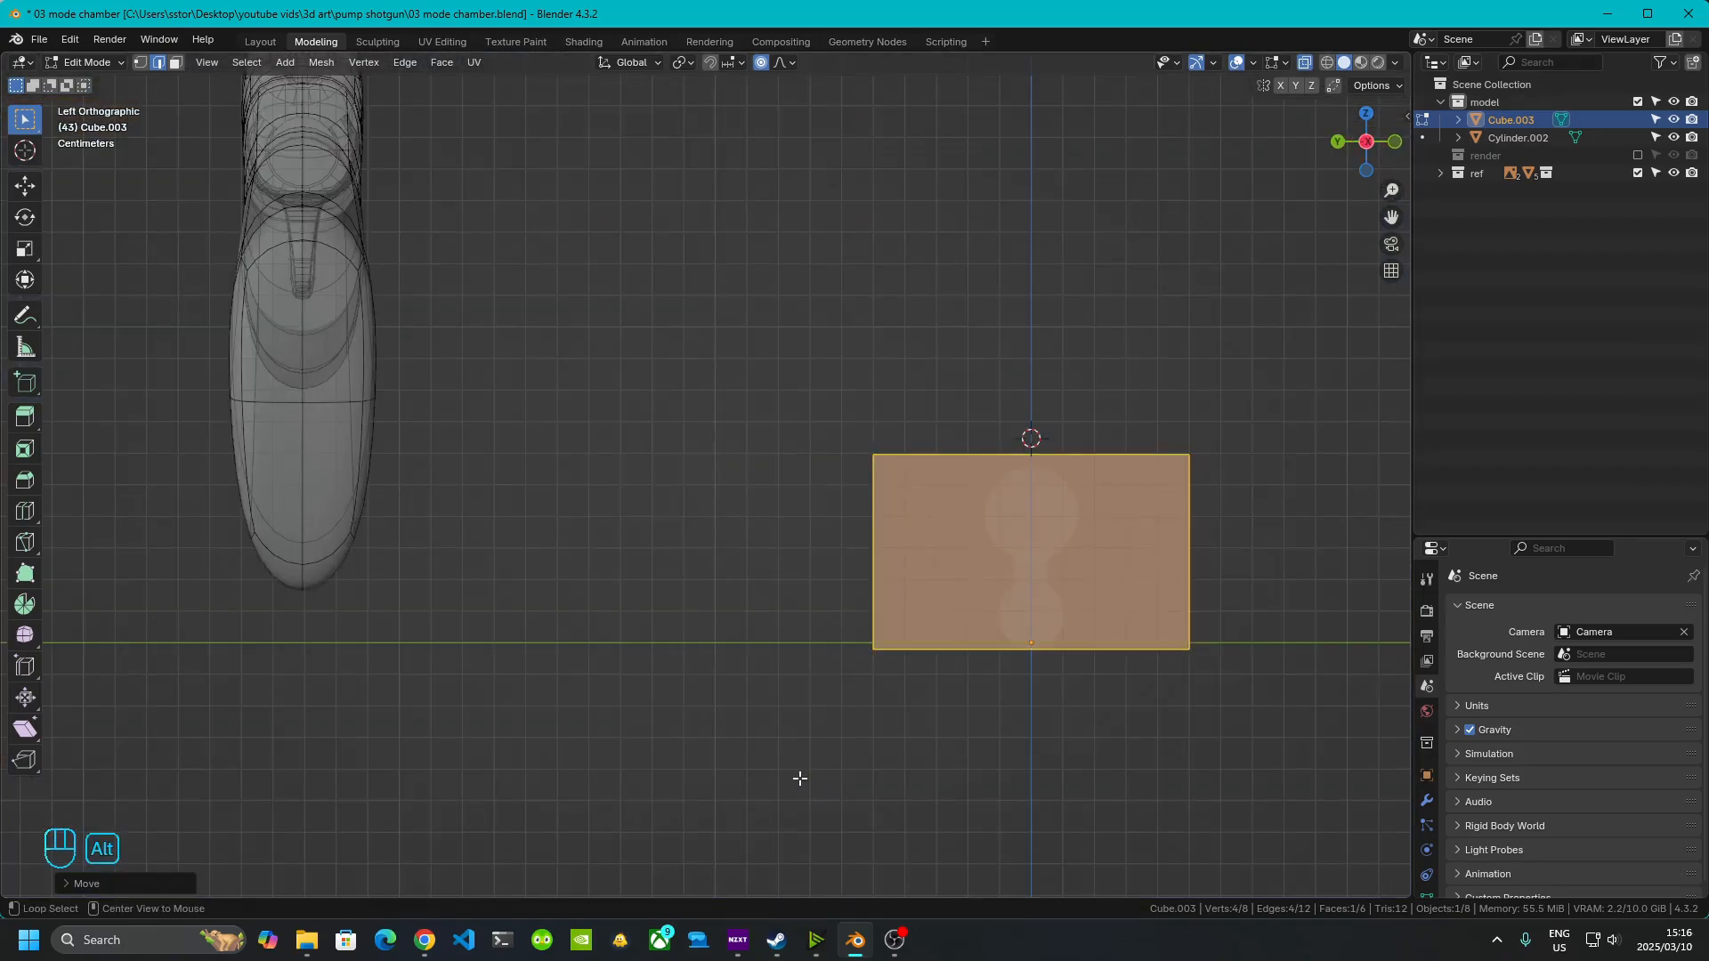
pyautogui.click(1395, 141)
pyautogui.keyDown('shift'); pyautogui.moveTo(1017, 684); pyautogui.dragTo(847, 709, button='middle'); pyautogui.keyUp('shift')
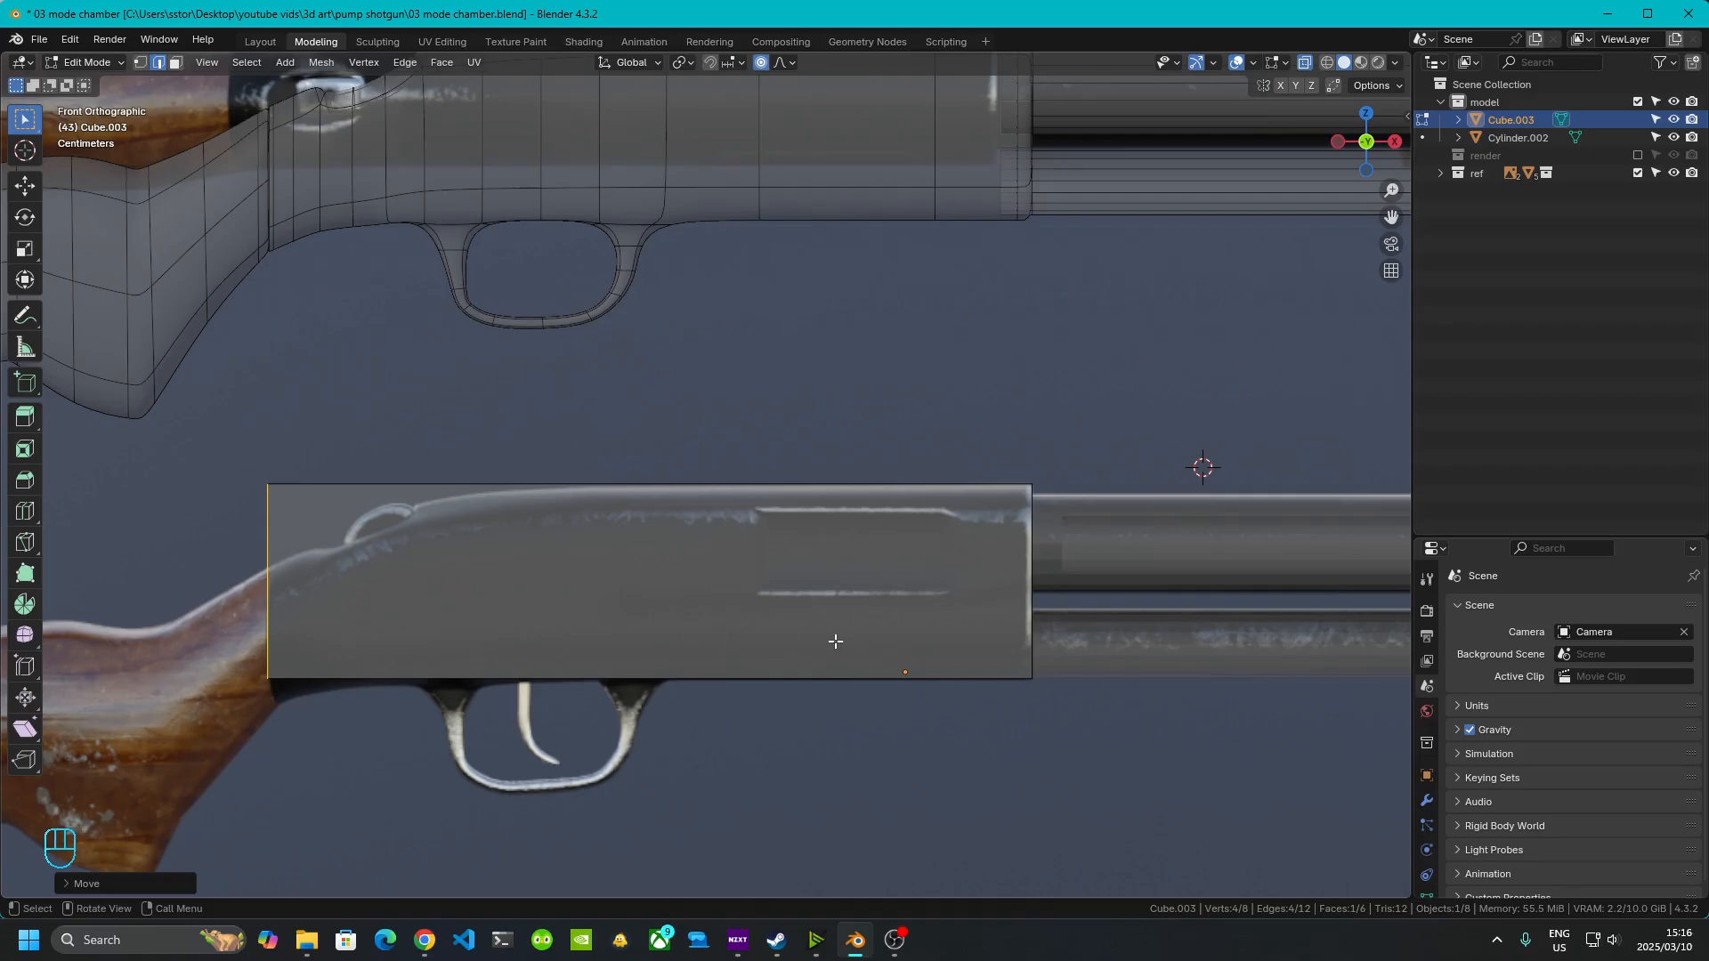
pyautogui.hotkey('ctrl', 'r')
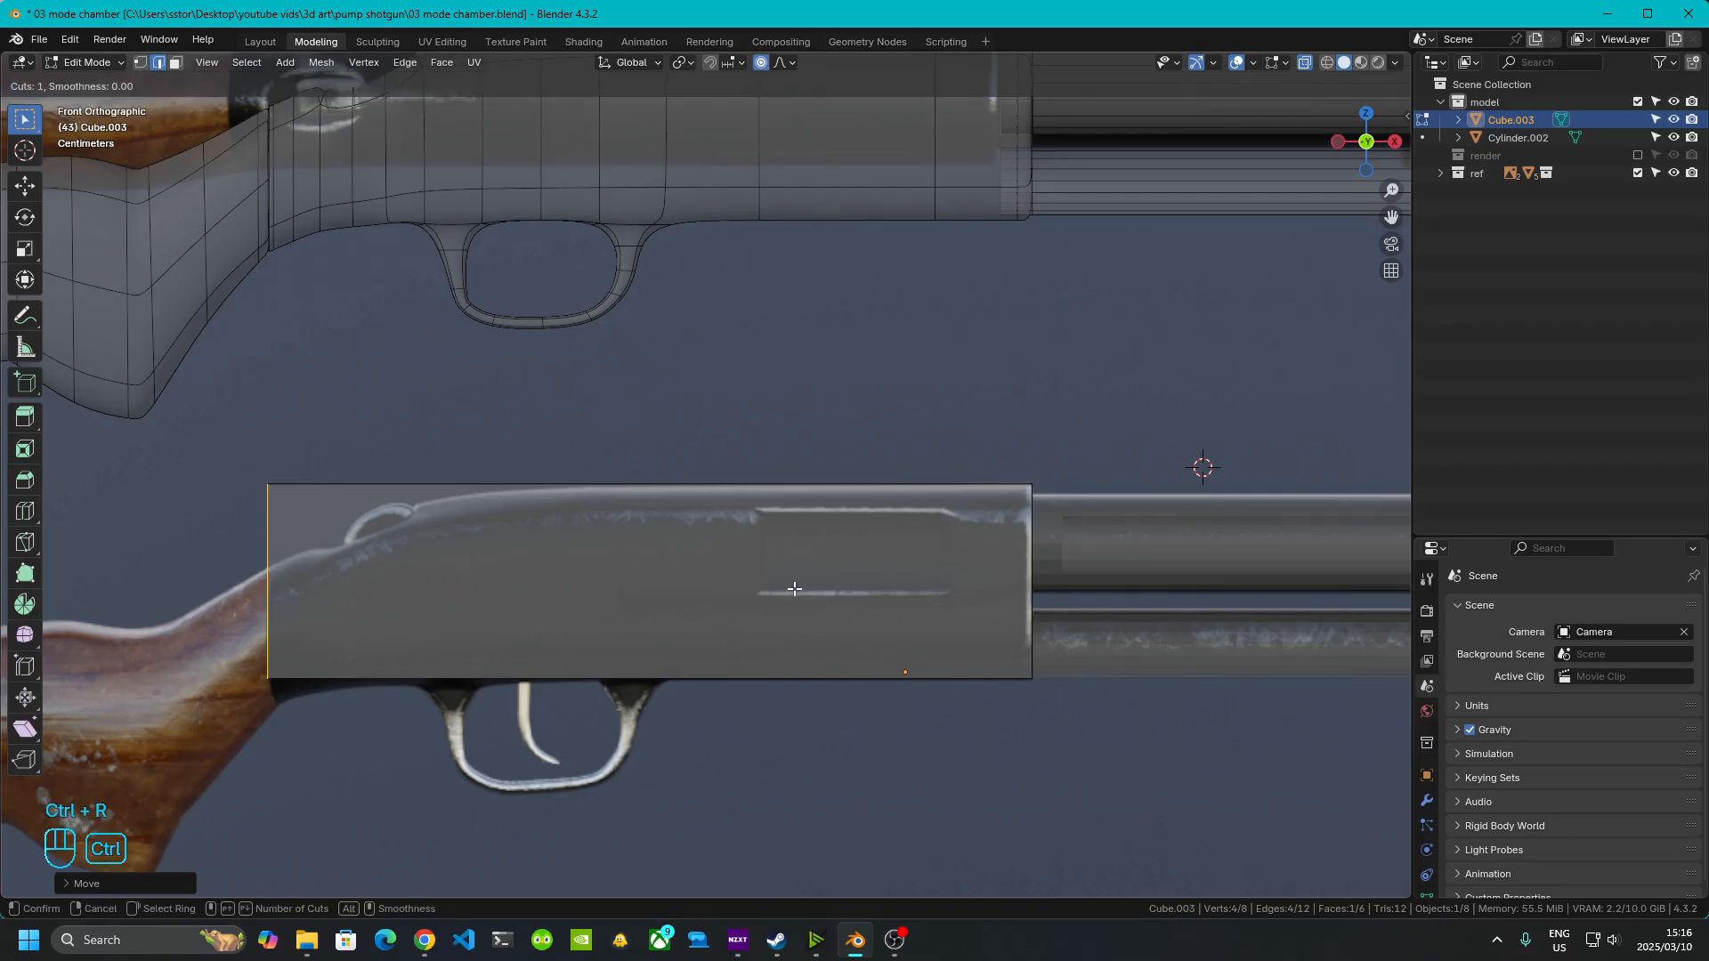
pyautogui.click(691, 634)
pyautogui.rightClick(687, 632)
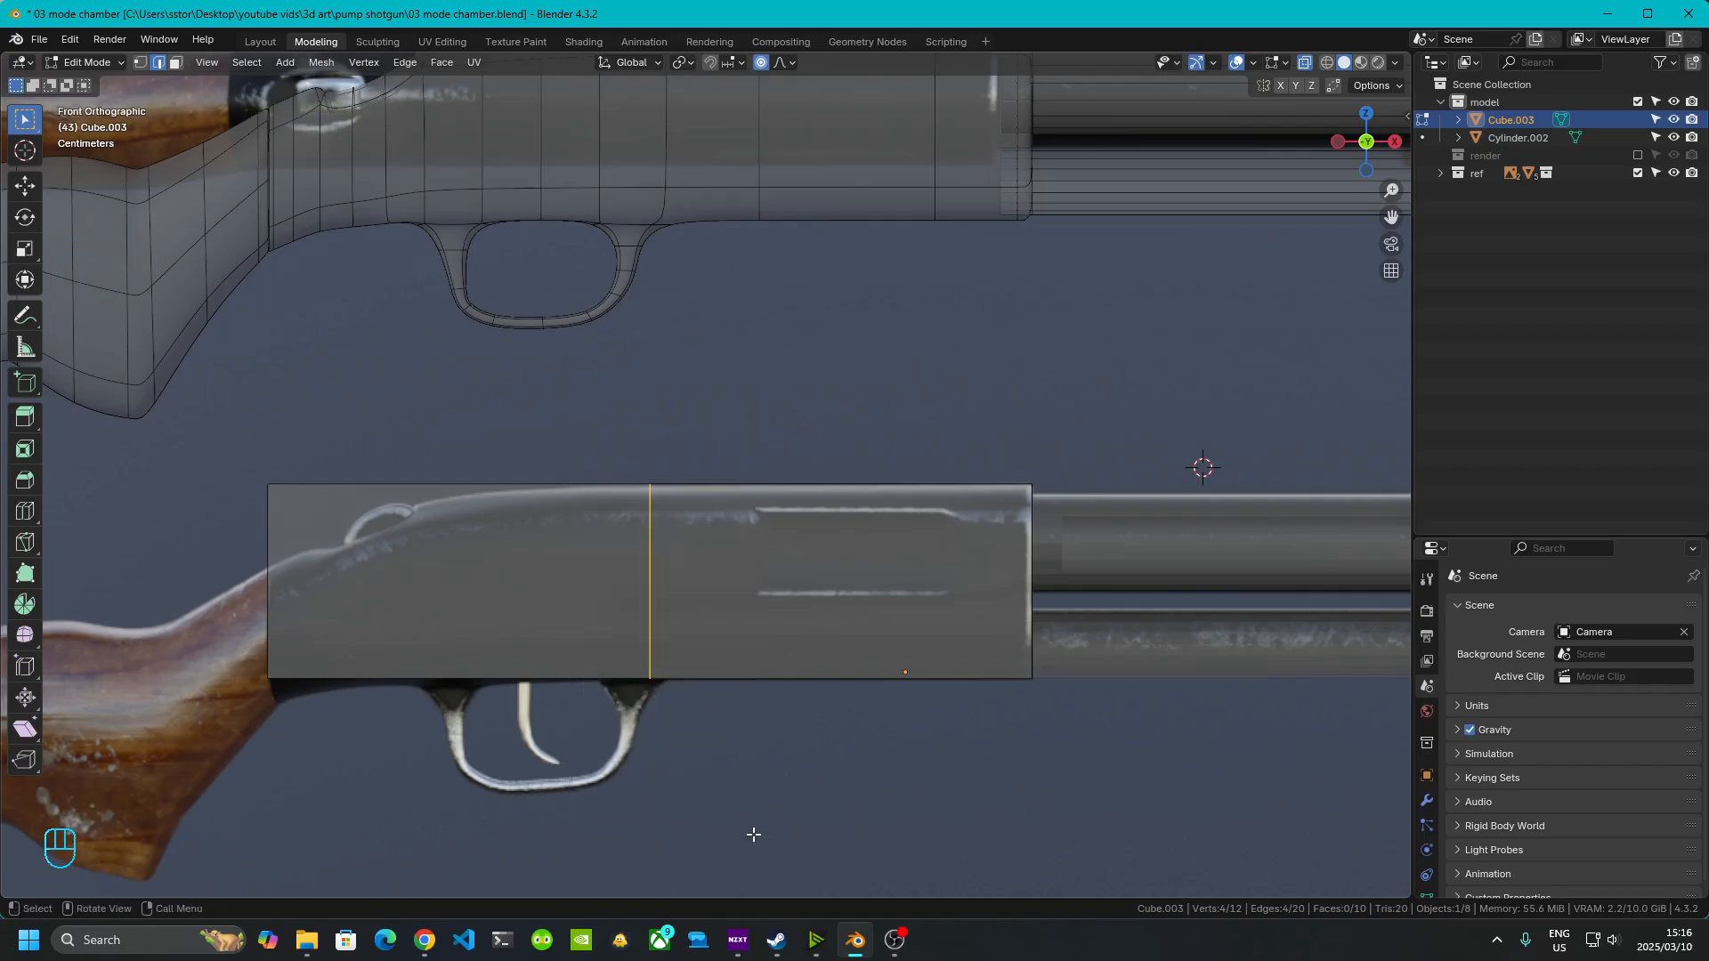
pyautogui.press('g')
pyautogui.press('g')
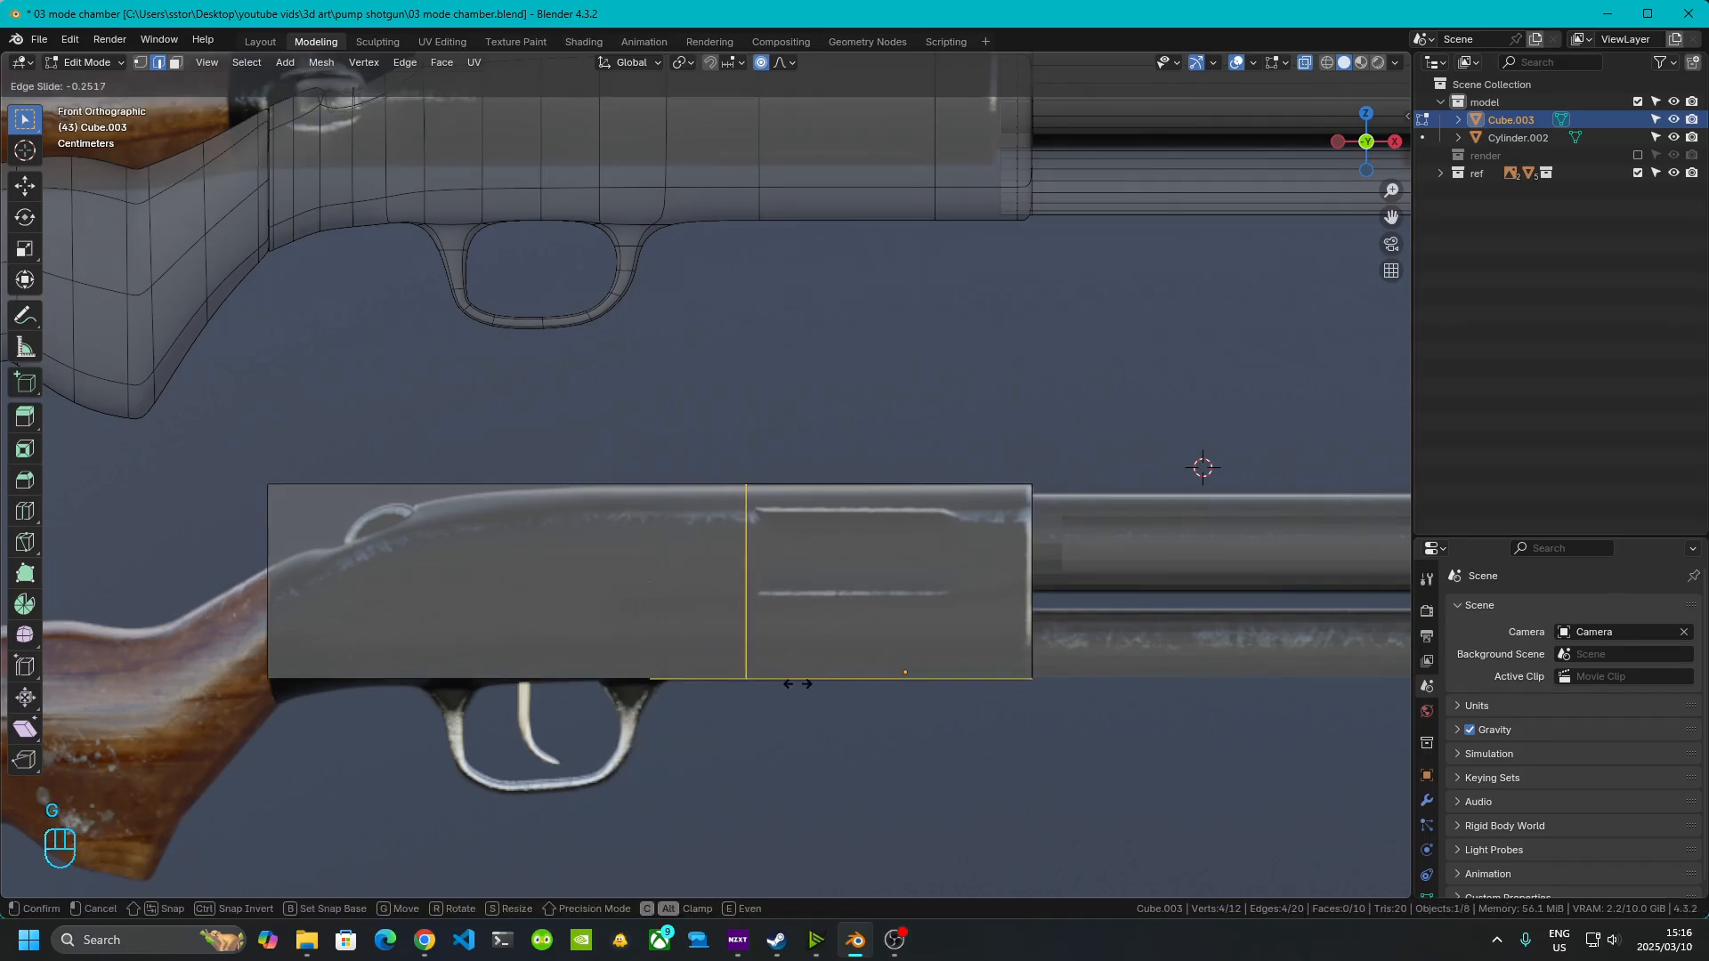
pyautogui.click(805, 682)
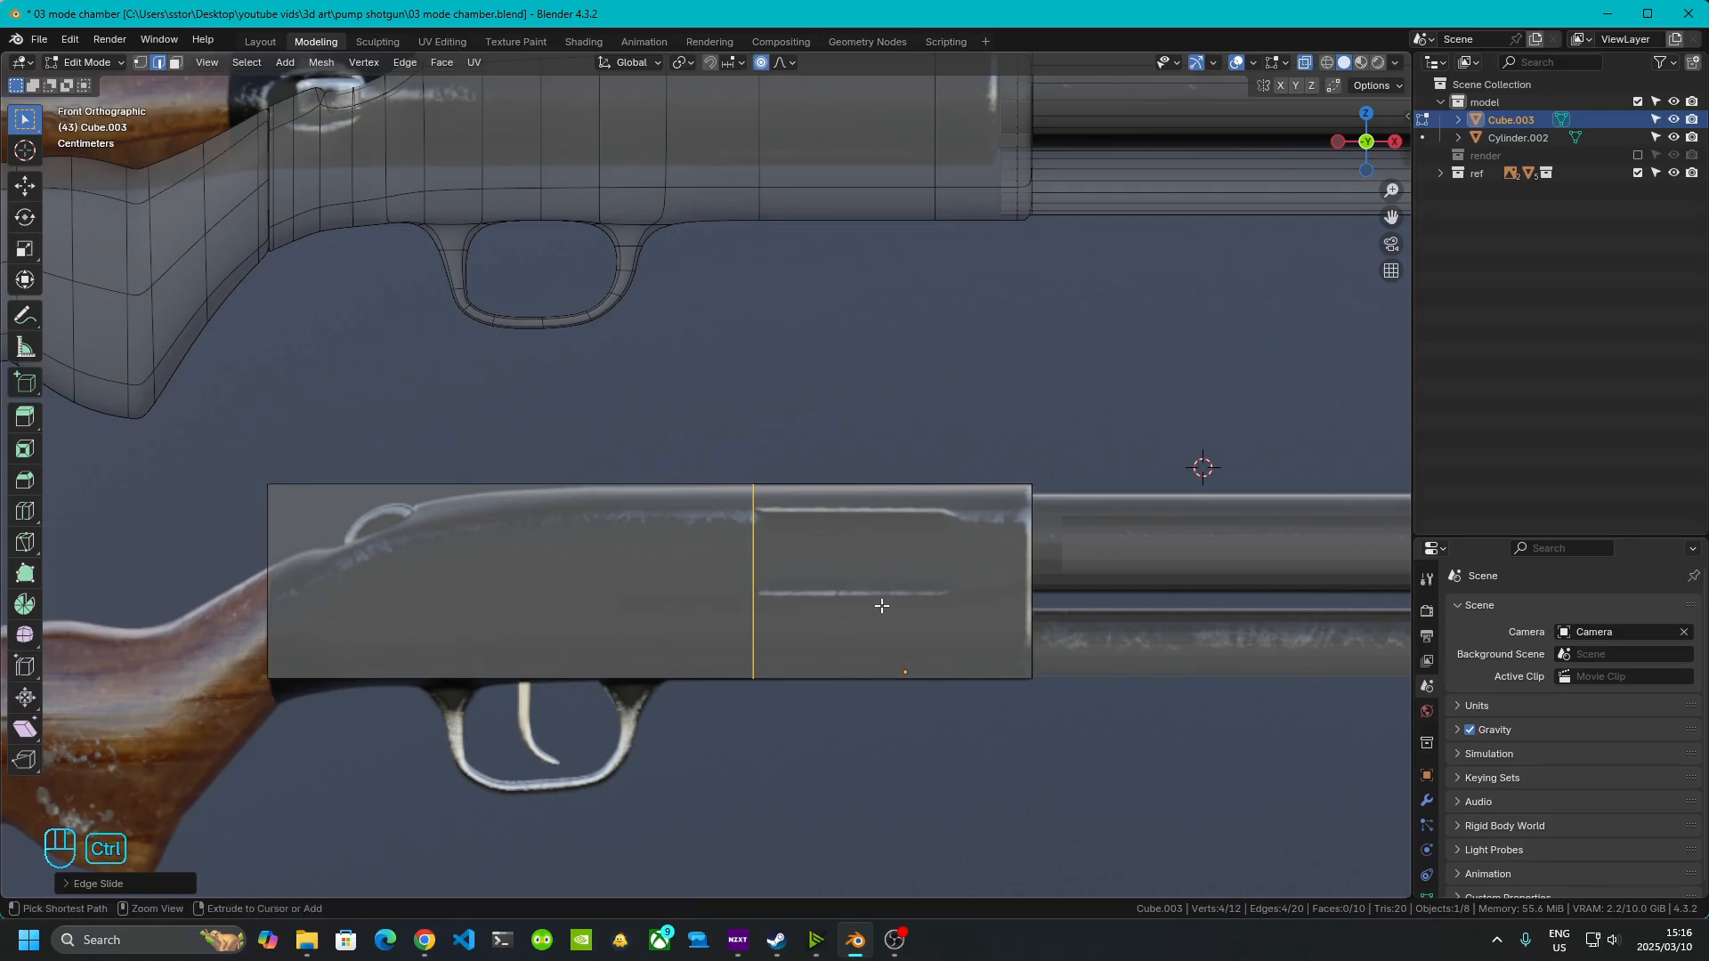
# - Add a vertical loop cut at the front end of the ejection port
pyautogui.hotkey('ctrl', 'r')
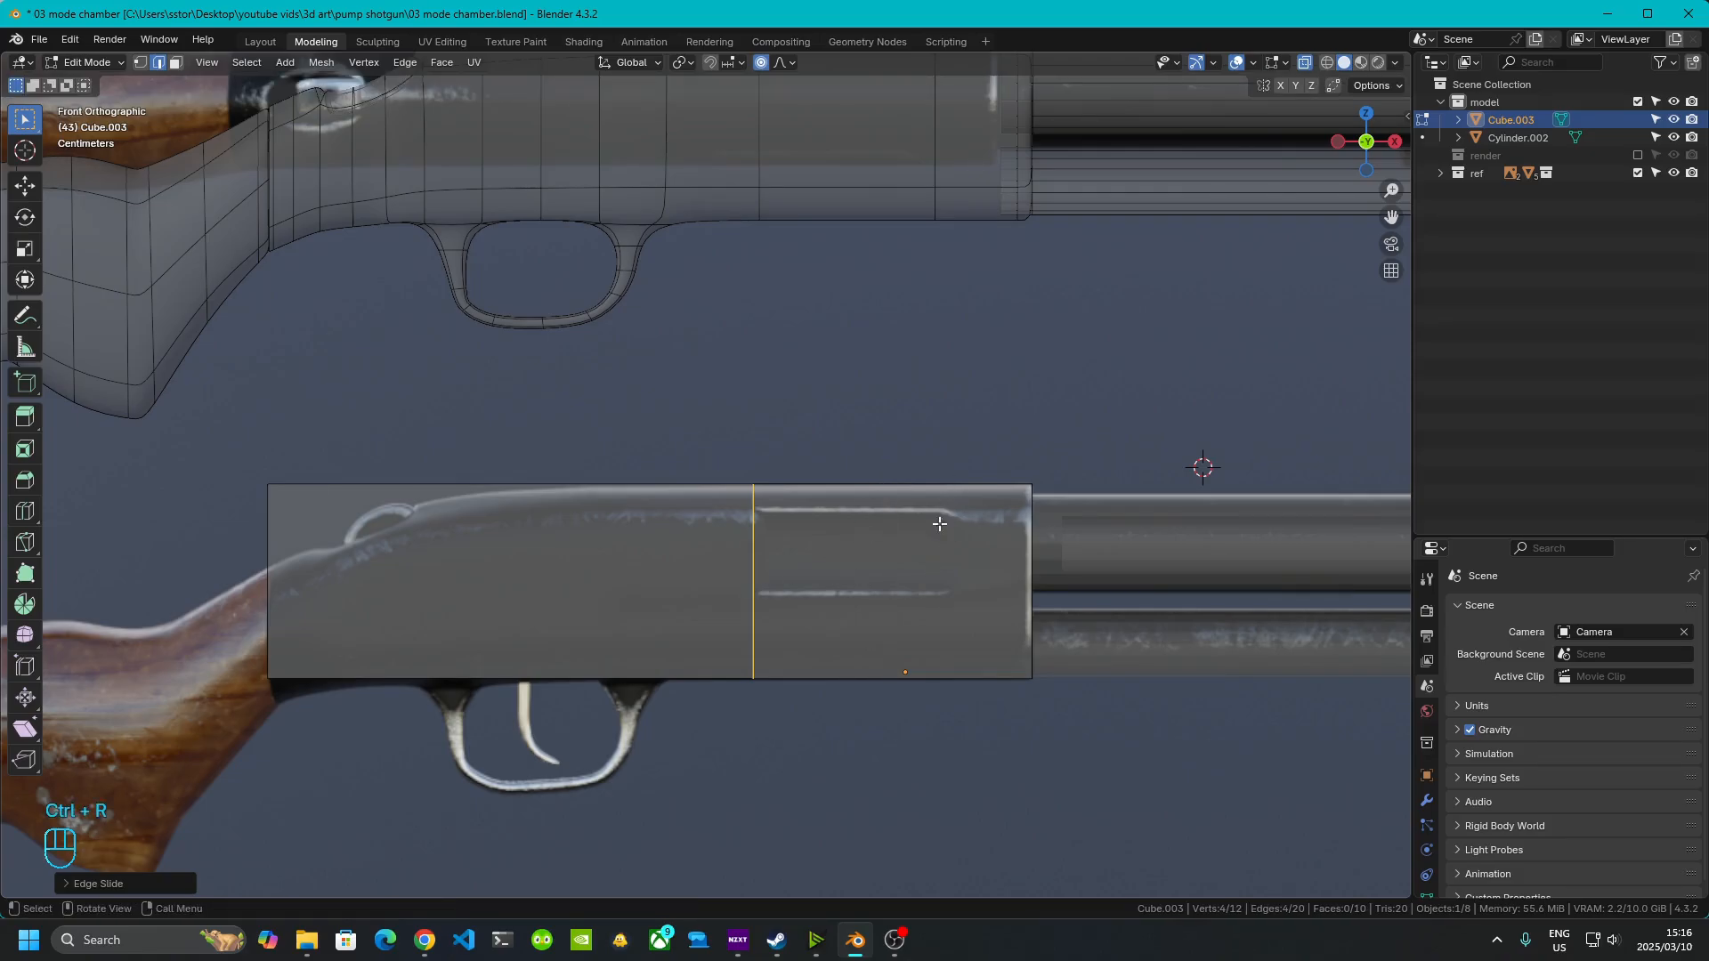
pyautogui.hotkey('ctrl', 'r')
pyautogui.click(937, 527)
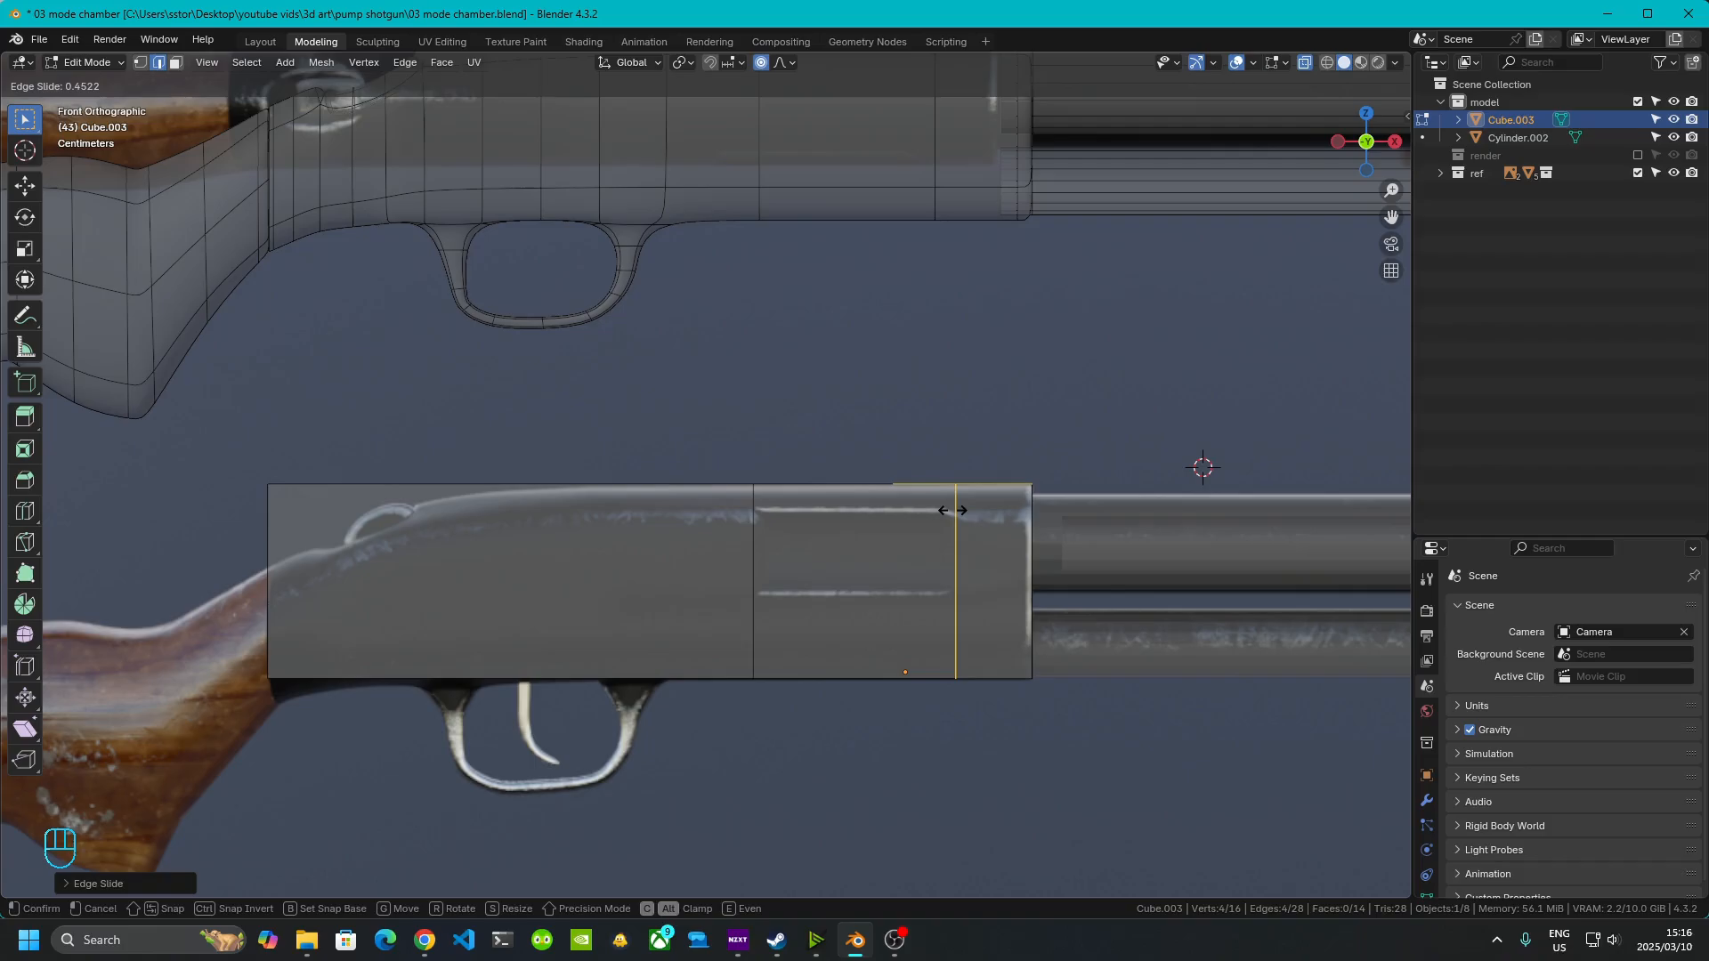
pyautogui.click(952, 512)
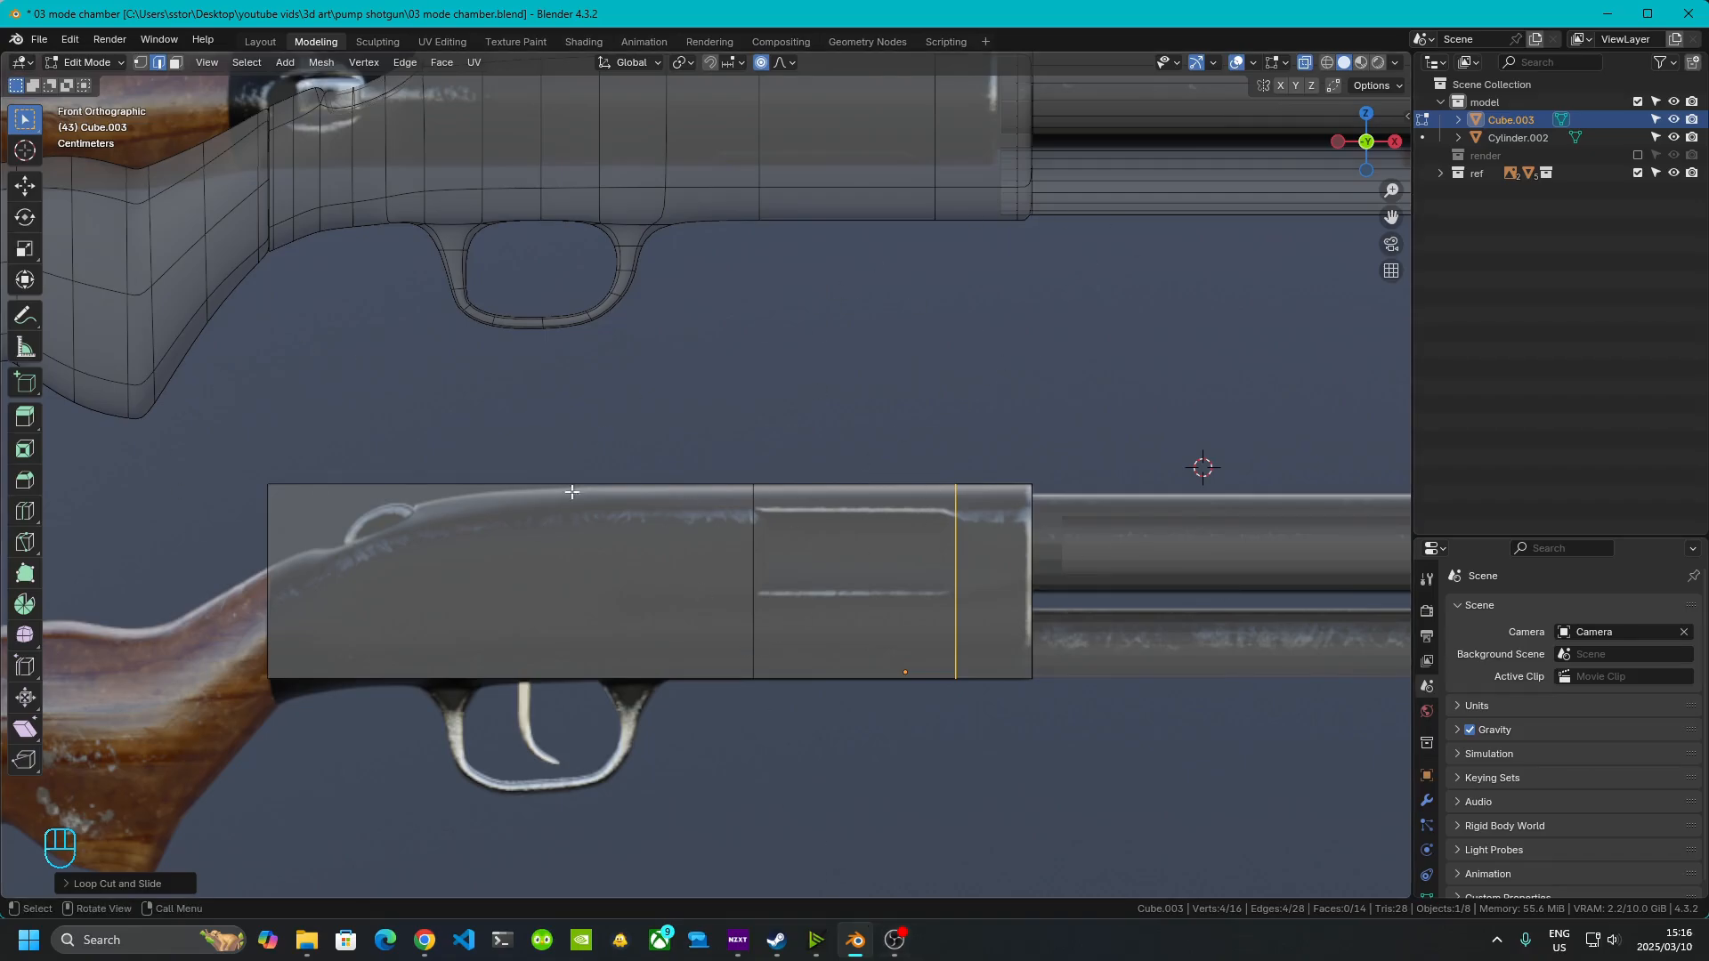
# - Add two vertical loop cuts behind the ejection port, one where the receiver's top starts curving down and one between it and the port
pyautogui.hotkey('ctrl', 'r')
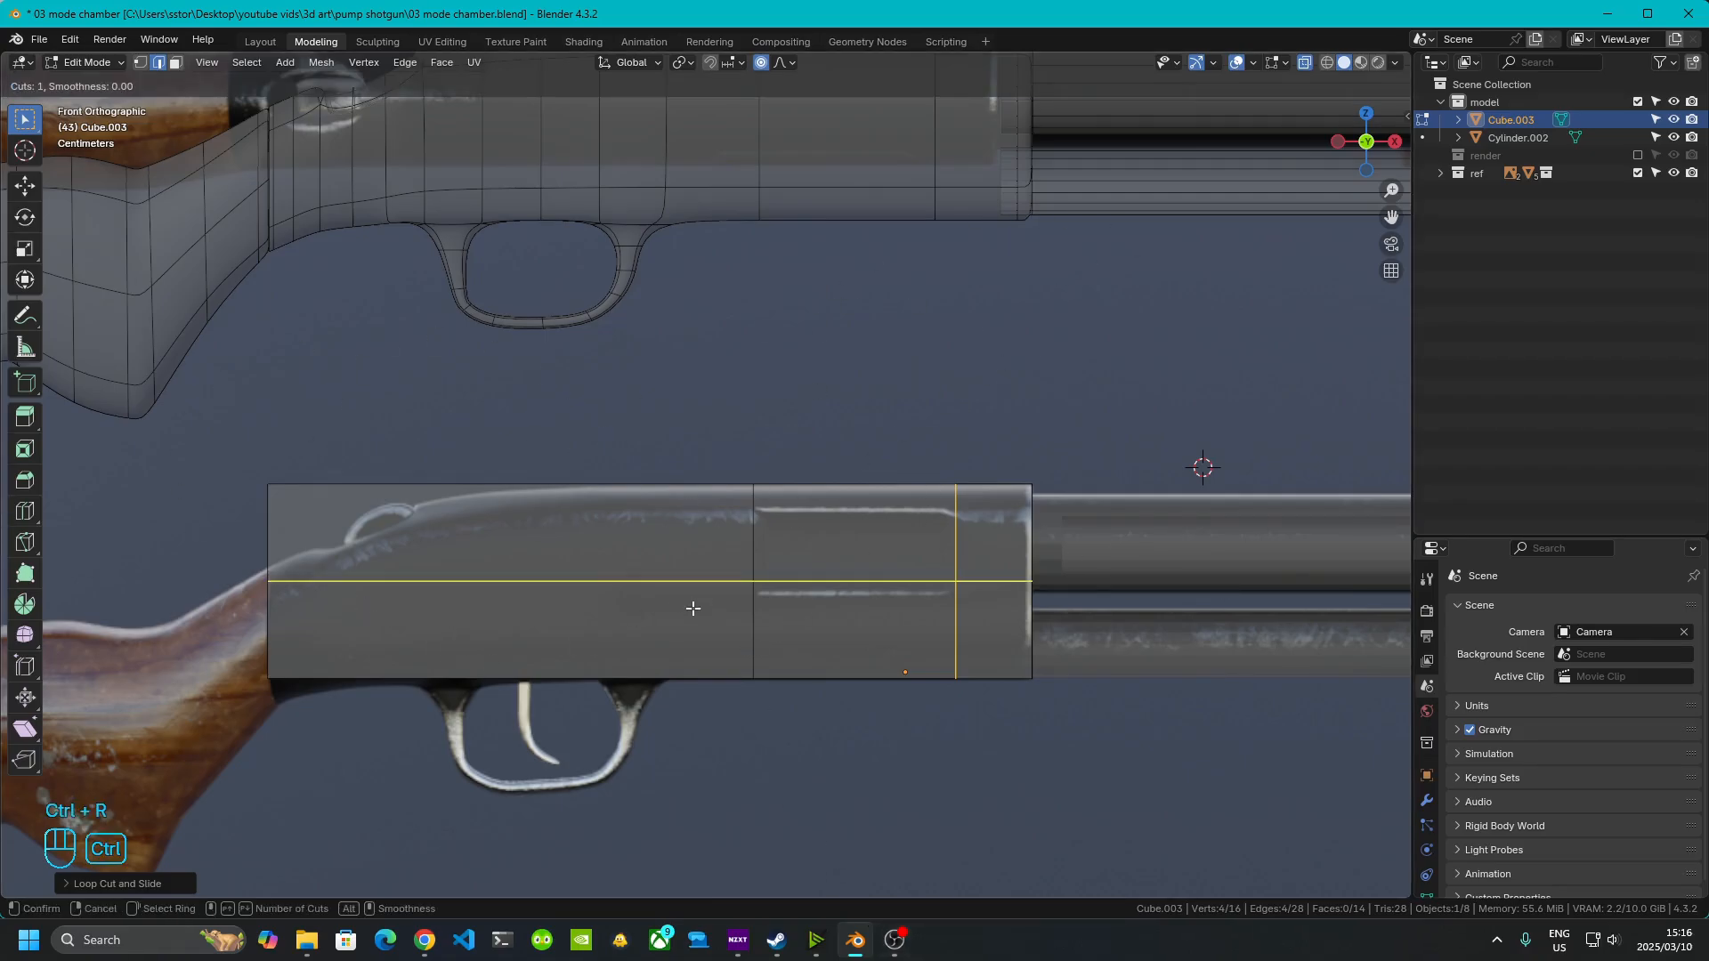
pyautogui.click(680, 512)
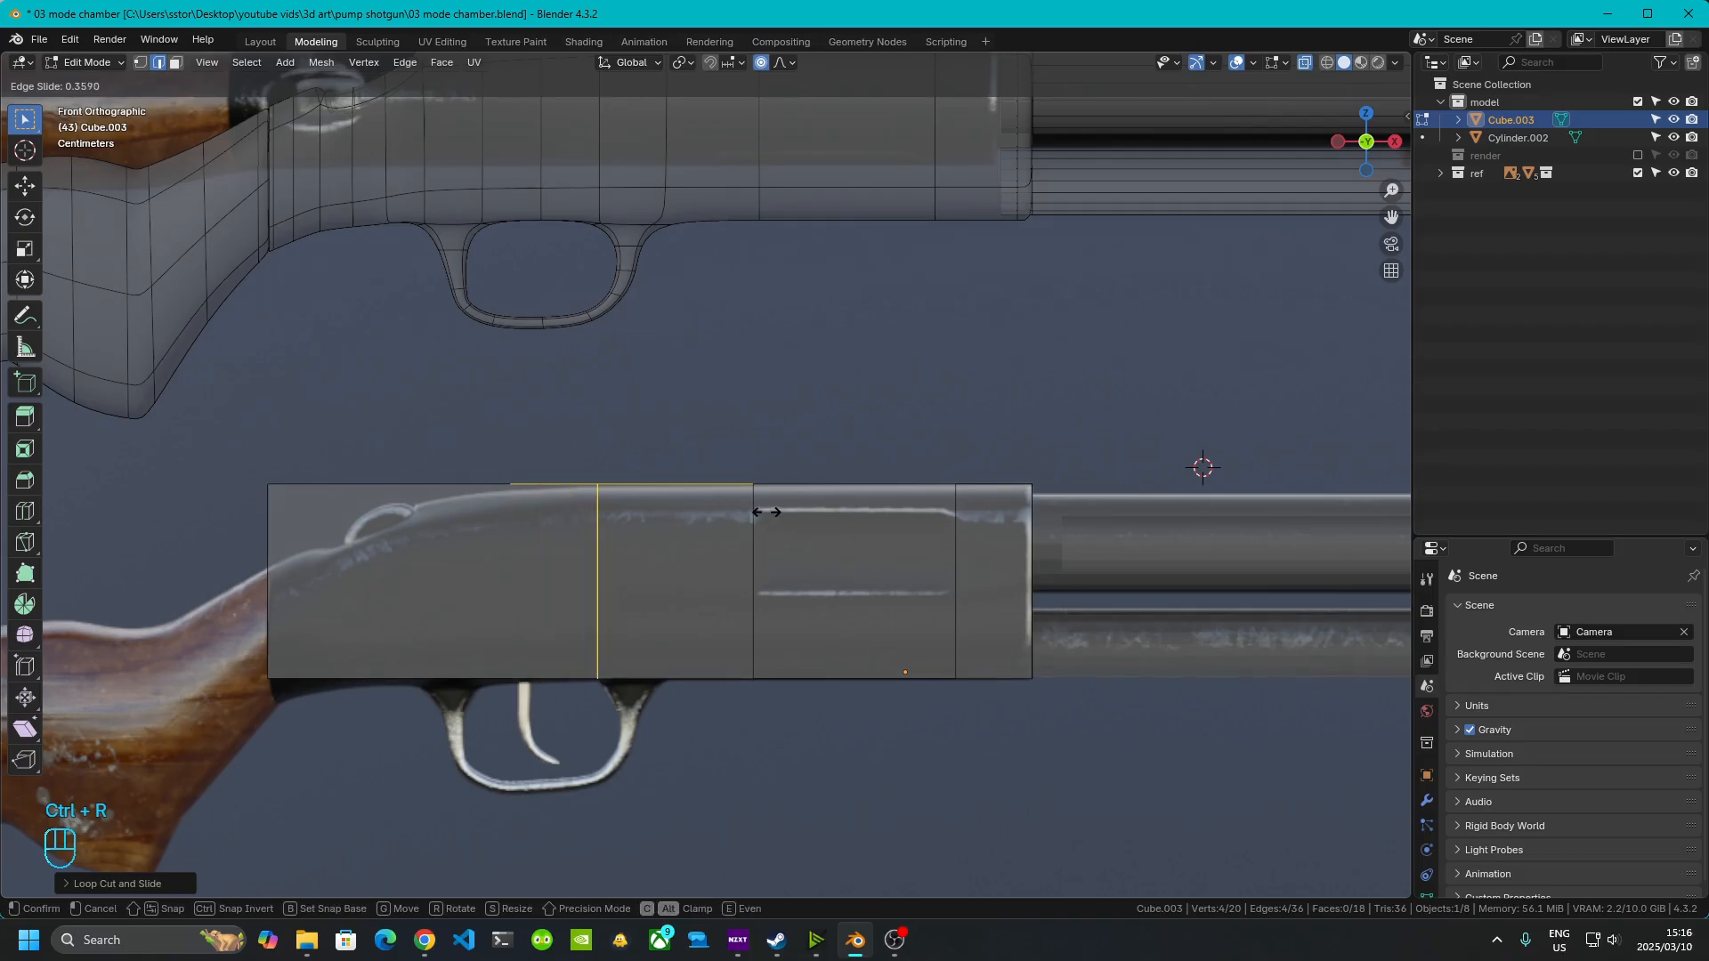
pyautogui.click(769, 507)
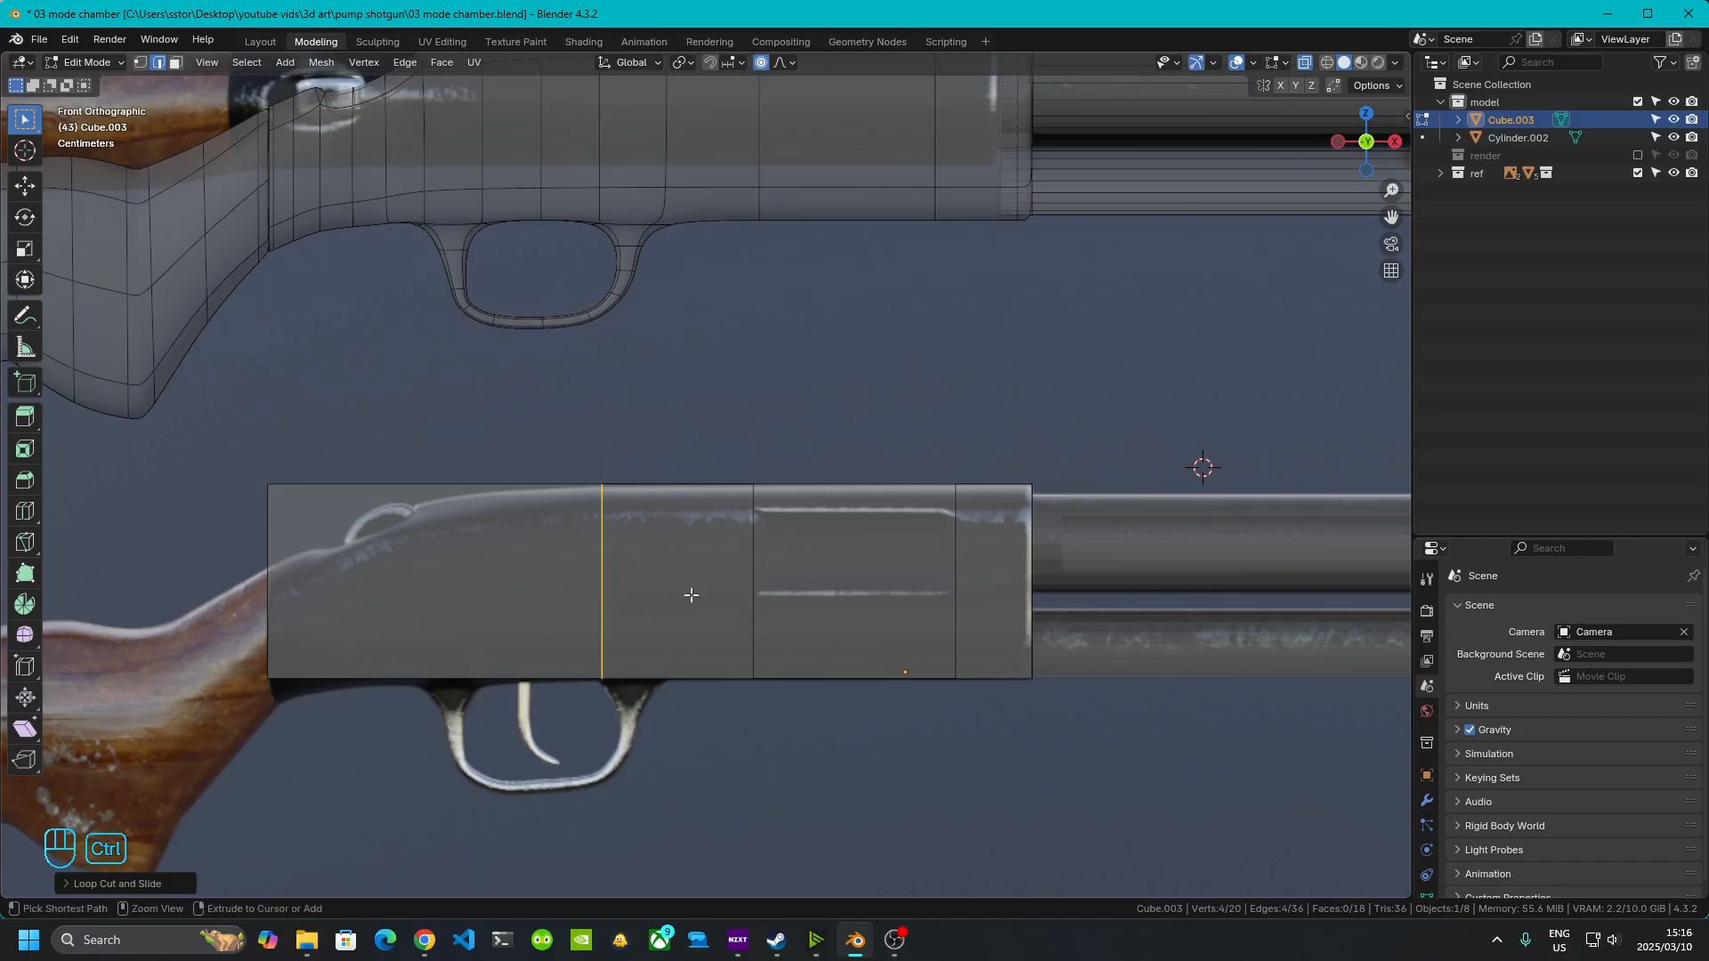
pyautogui.hotkey('ctrl', 'r')
pyautogui.click(679, 488)
pyautogui.click(673, 491)
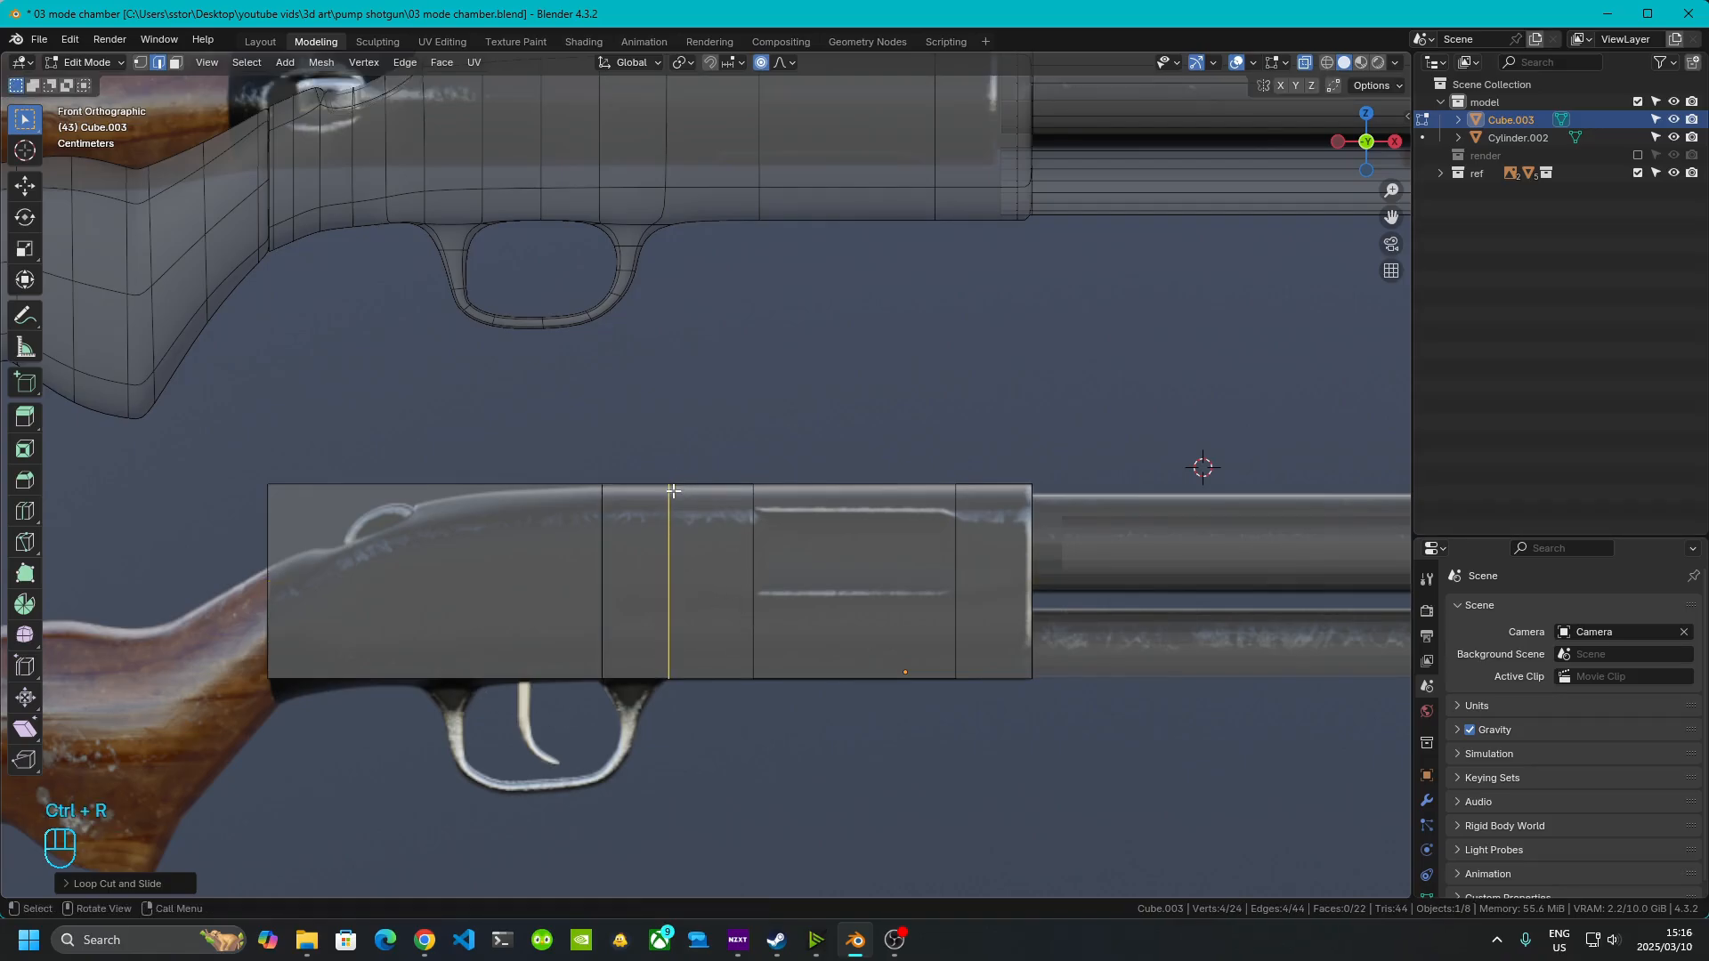
# - Add two vertical loop cuts to the receiver's rear section, one at the safety switch's front end and one slightly ahead of it
pyautogui.hotkey('ctrl', 'r')
pyautogui.click(443, 623)
pyautogui.click(433, 618)
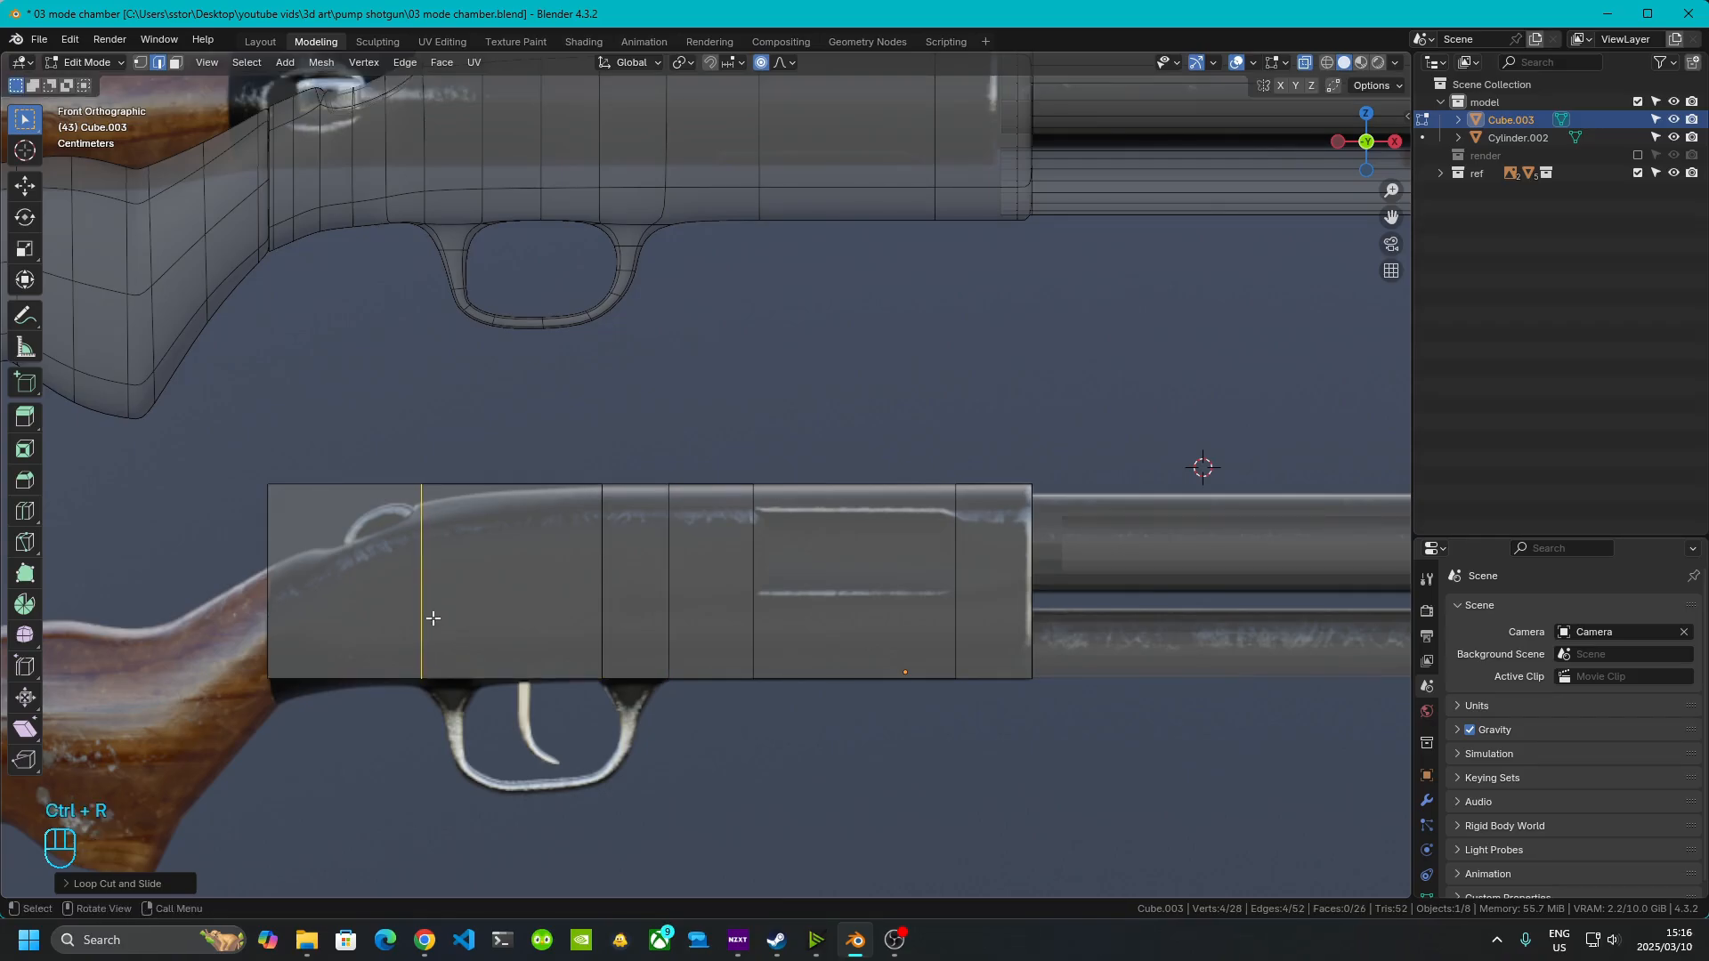
pyautogui.hotkey('ctrl', 'r')
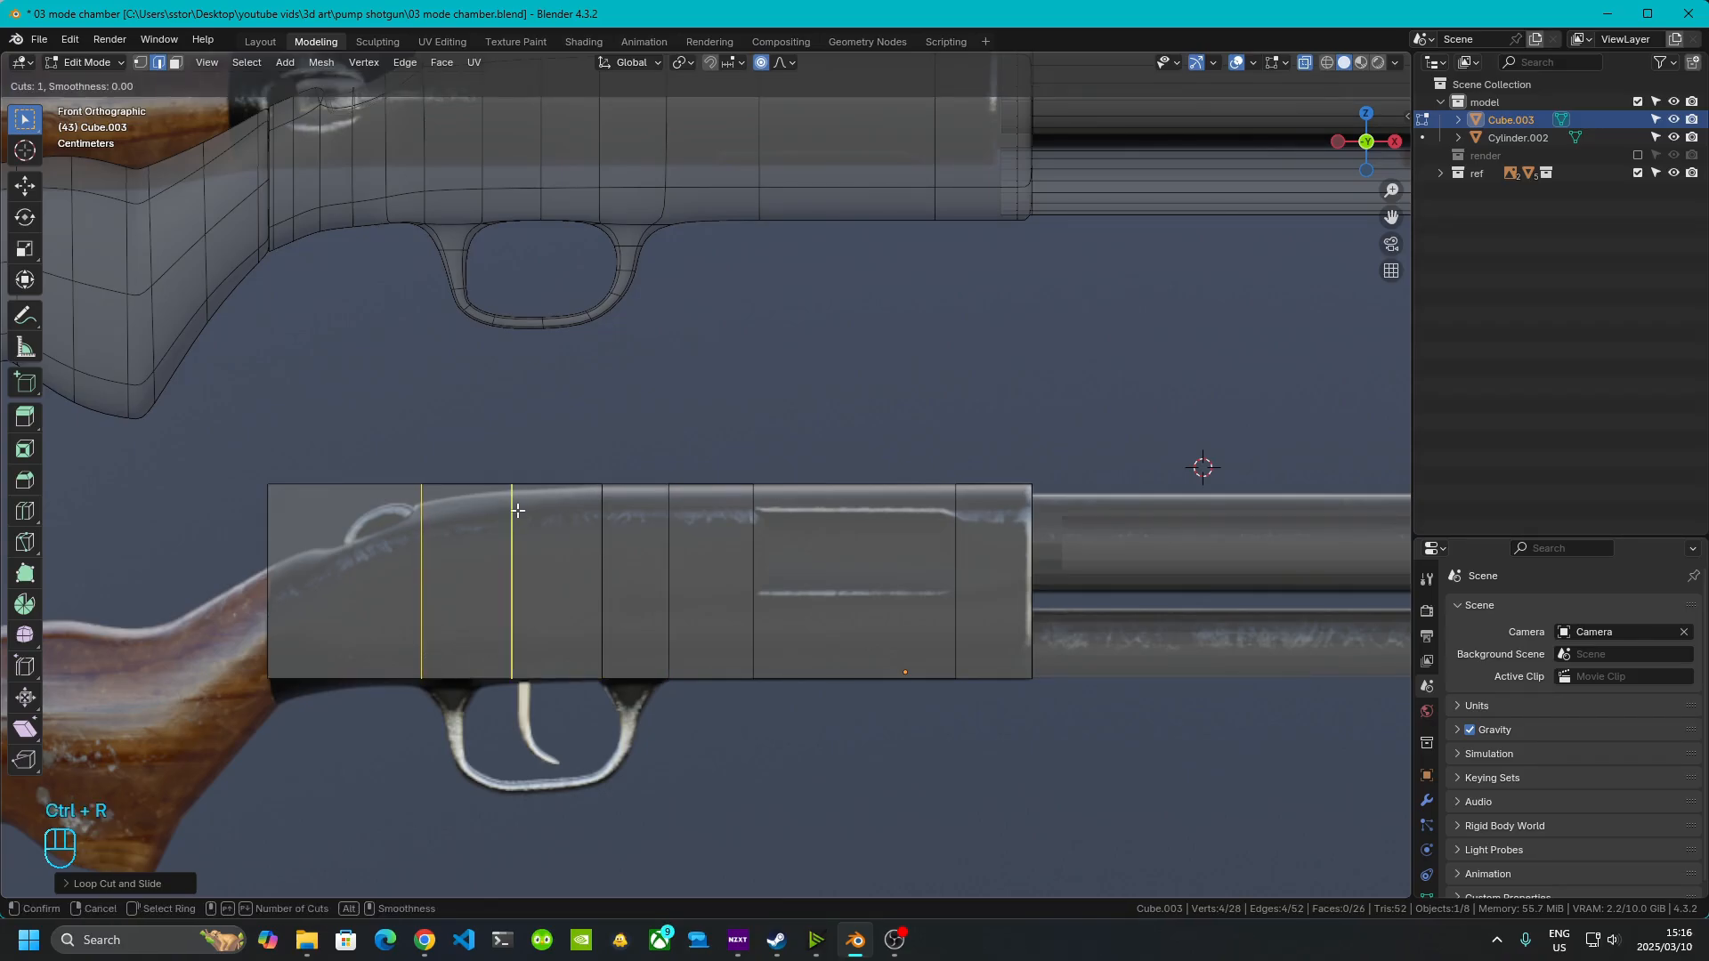
pyautogui.click(517, 510)
pyautogui.click(477, 504)
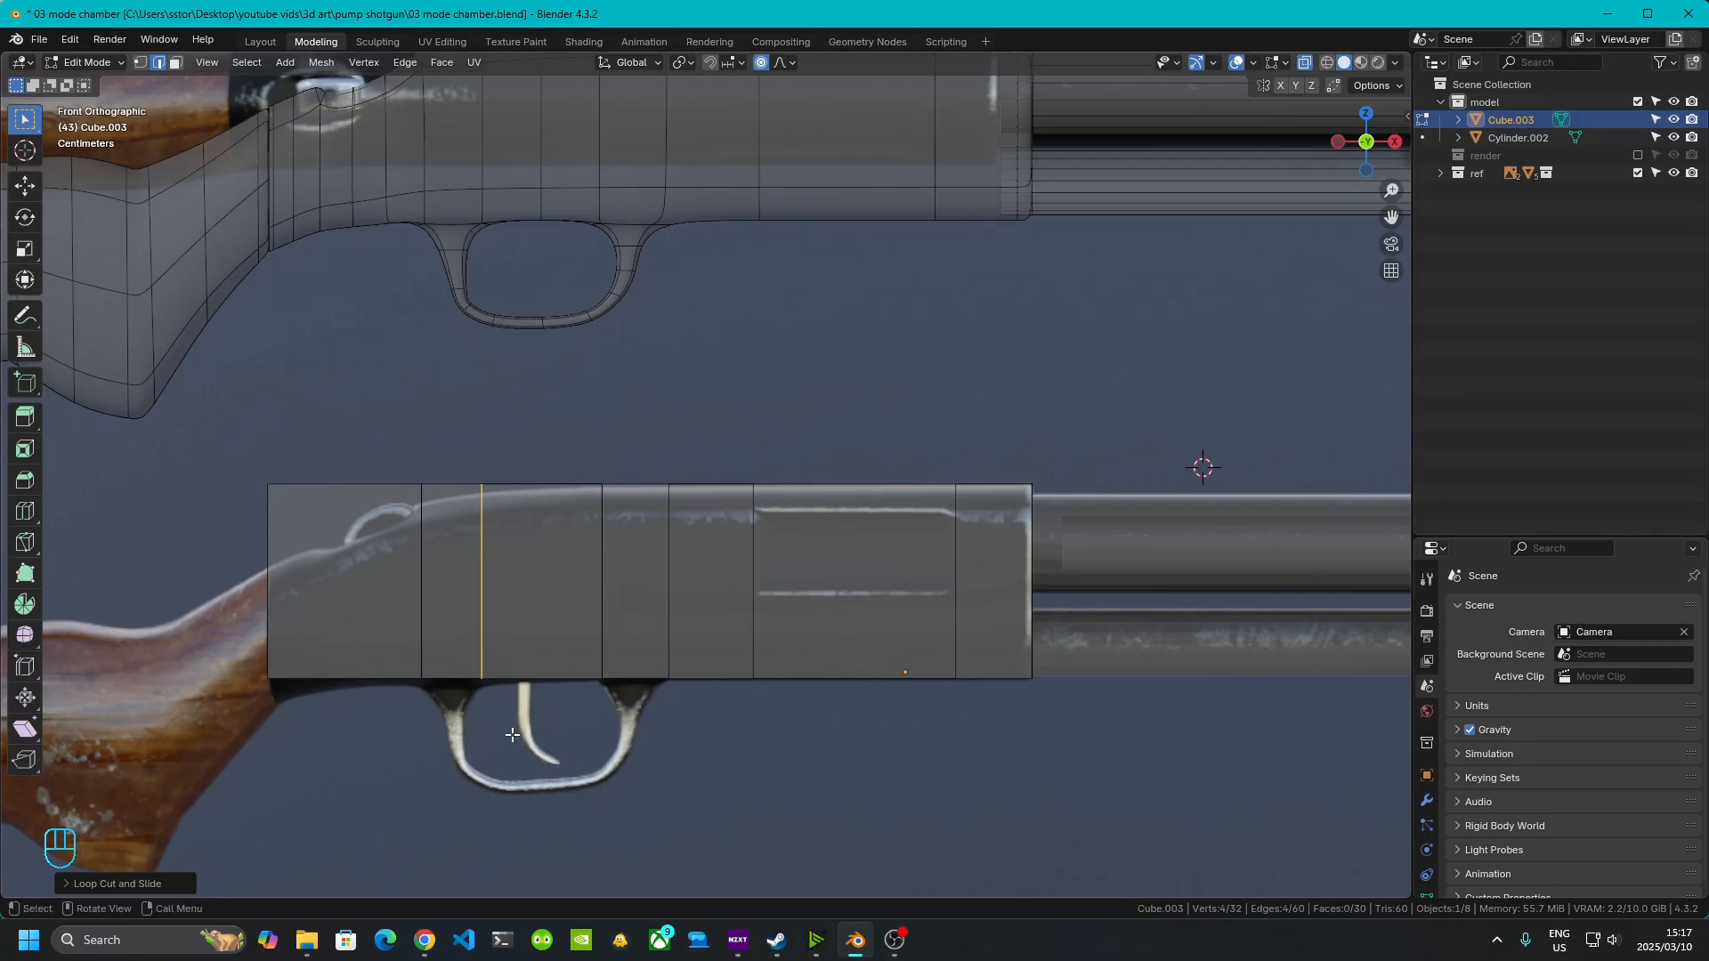
# - Add a centred vertical loop cut in the rearmost section of the receiver, between the stock joint and the safety switch's front end
pyautogui.keyDown('shift'); pyautogui.moveTo(531, 733); pyautogui.dragTo(763, 633, button='middle'); pyautogui.keyUp('shift')
pyautogui.scroll(3, 719, 691)
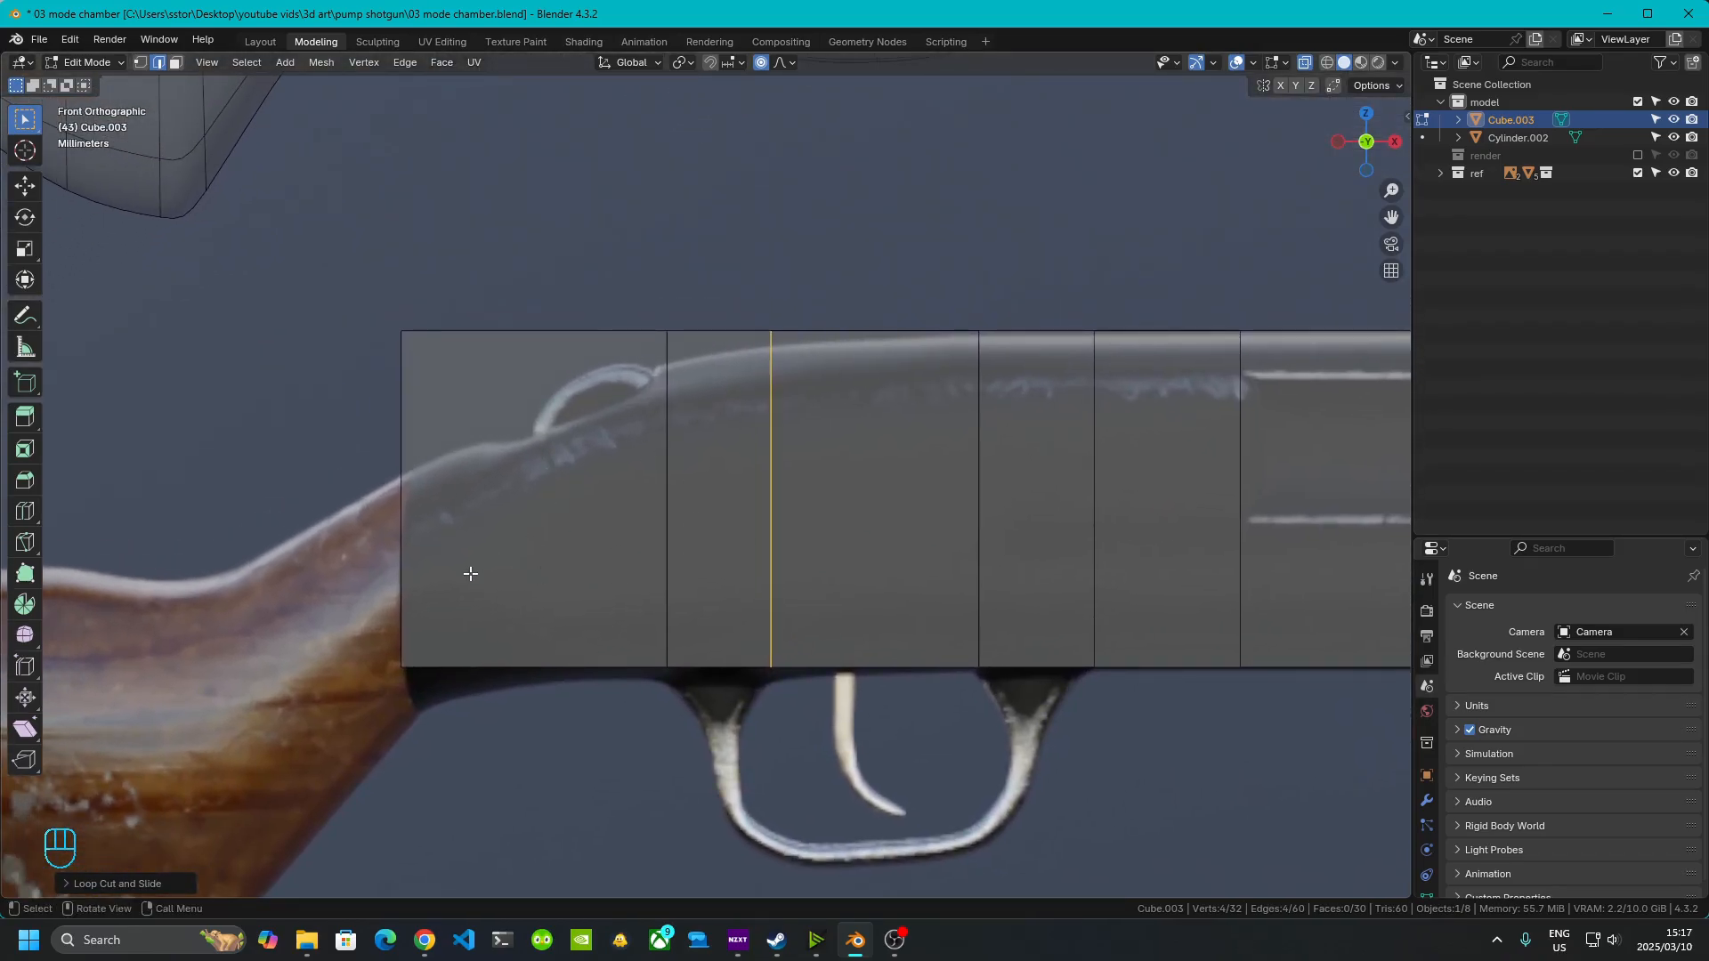
pyautogui.hotkey('ctrl', 'r')
pyautogui.click(503, 339)
pyautogui.rightClick(502, 339)
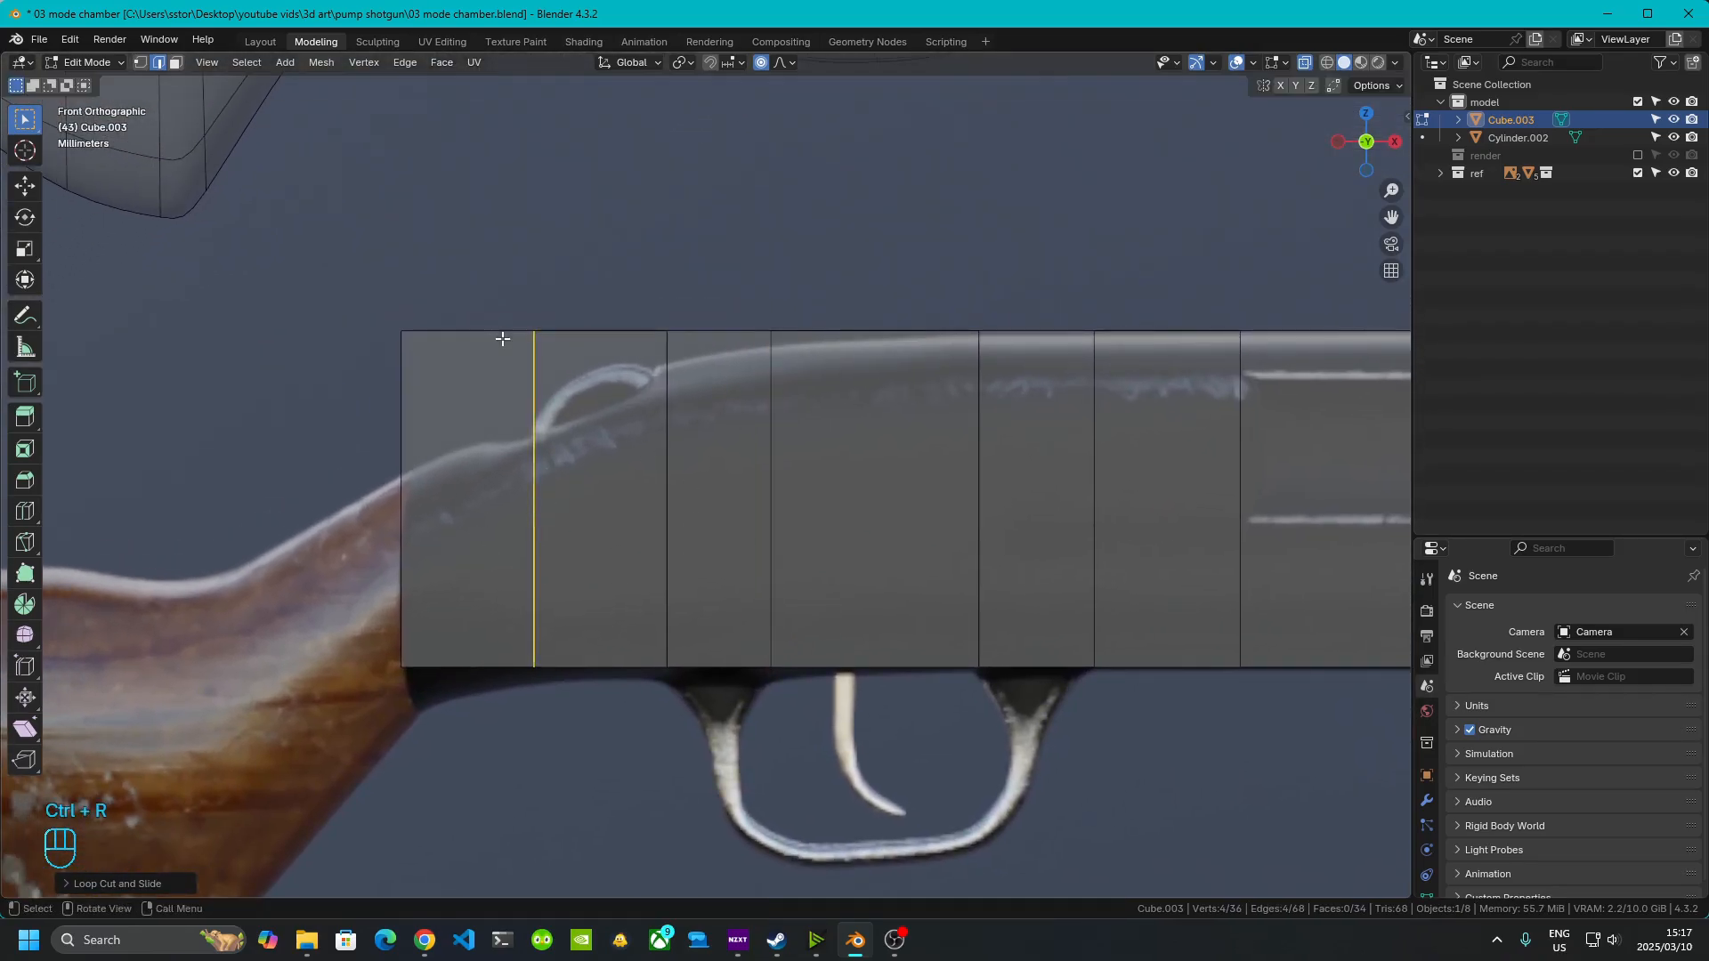
# - Lower the receiver's rear bottom corner vertices along Z to the point where its underside meets the wooden stock
pyautogui.press('1')
pyautogui.moveTo(360, 557); pyautogui.dragTo(419, 667)
pyautogui.press('g')
pyautogui.press('z')
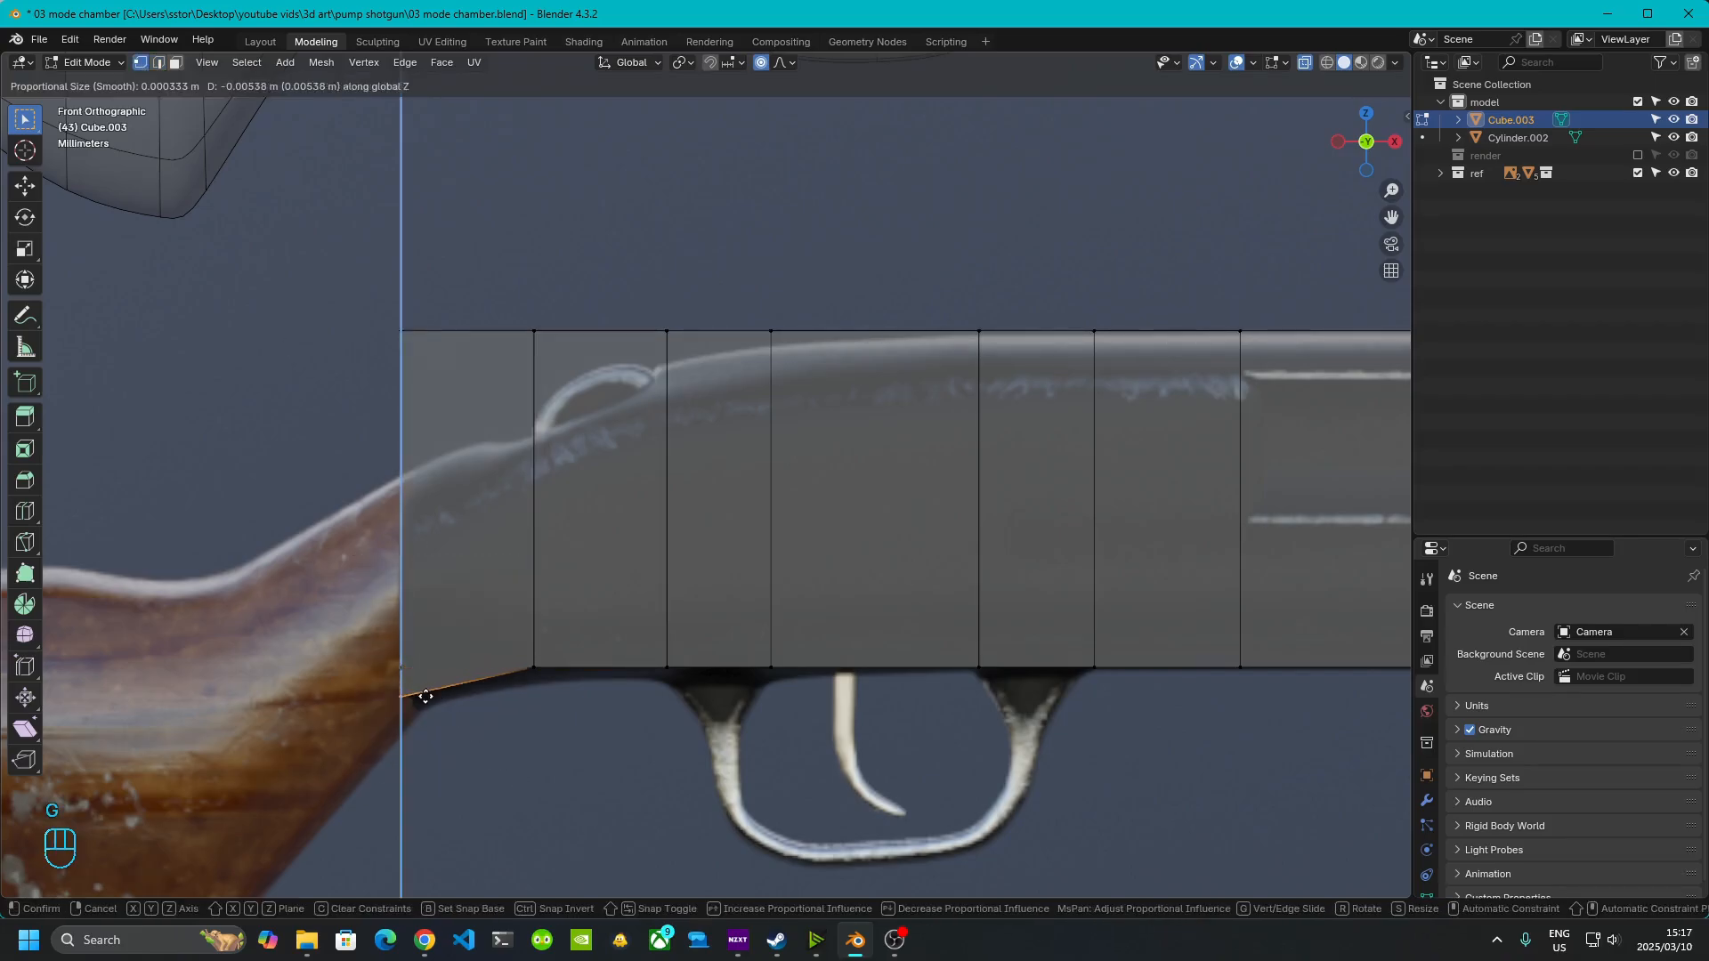
pyautogui.click(436, 719)
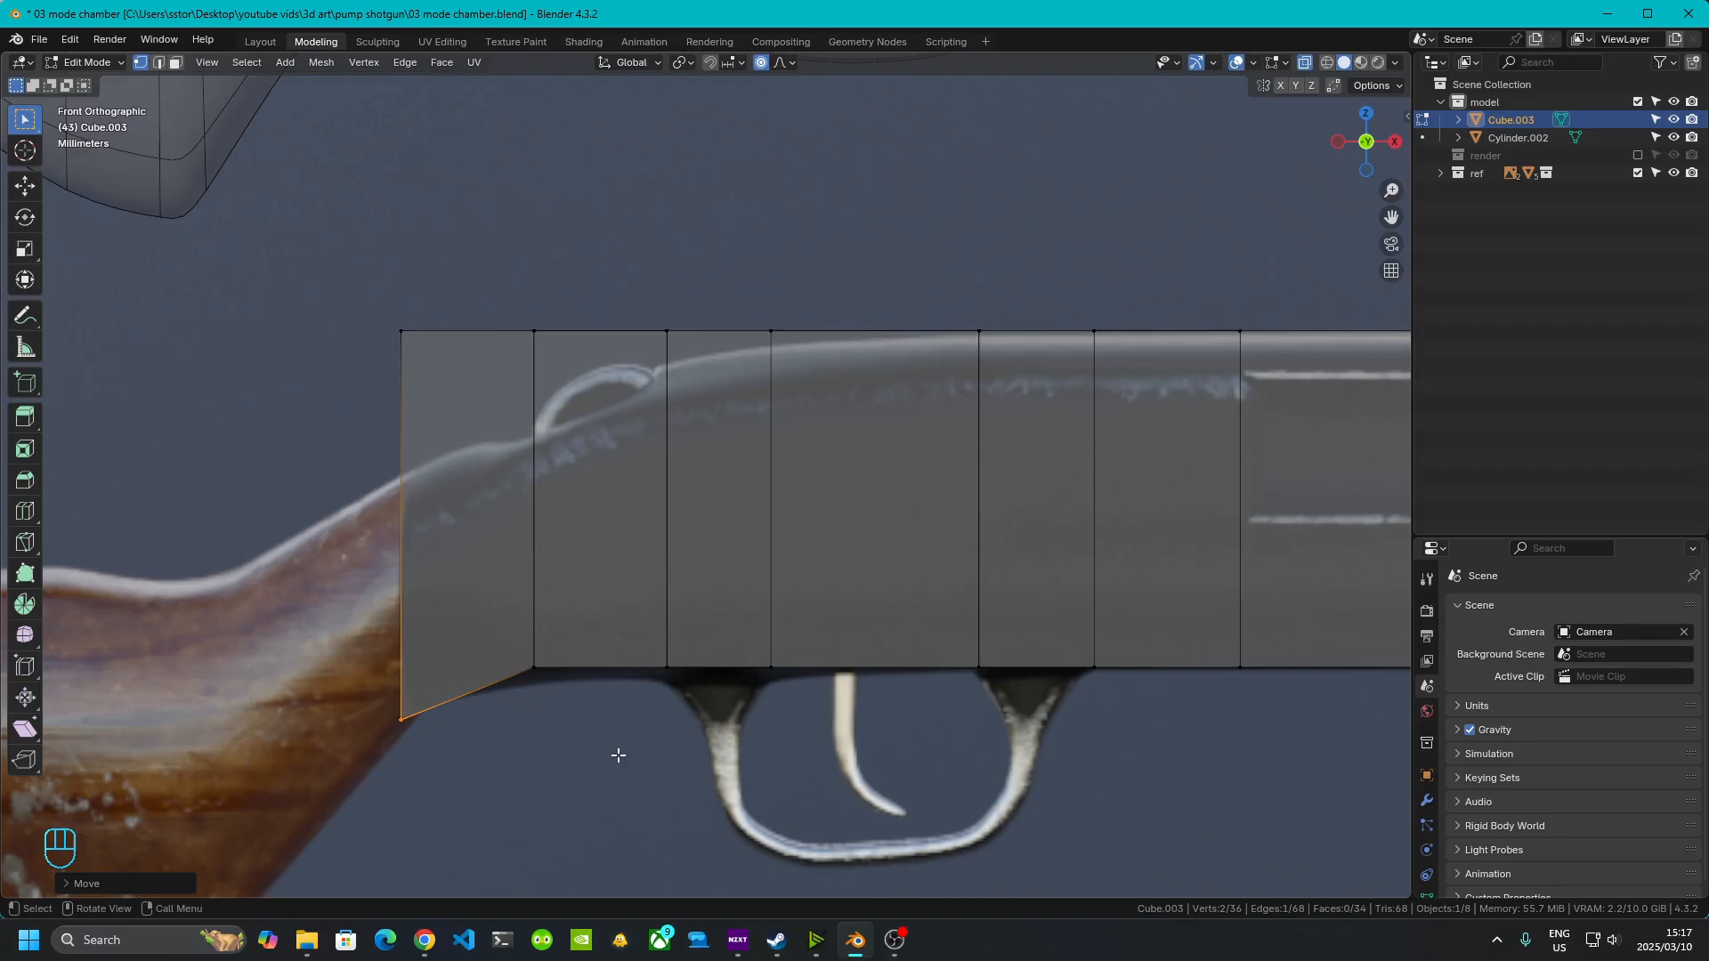
# - Lower the bottom vertices of the next two loops ahead of the rear corner along Z onto the receiver's underside outline
pyautogui.scroll(-4, 575, 685)
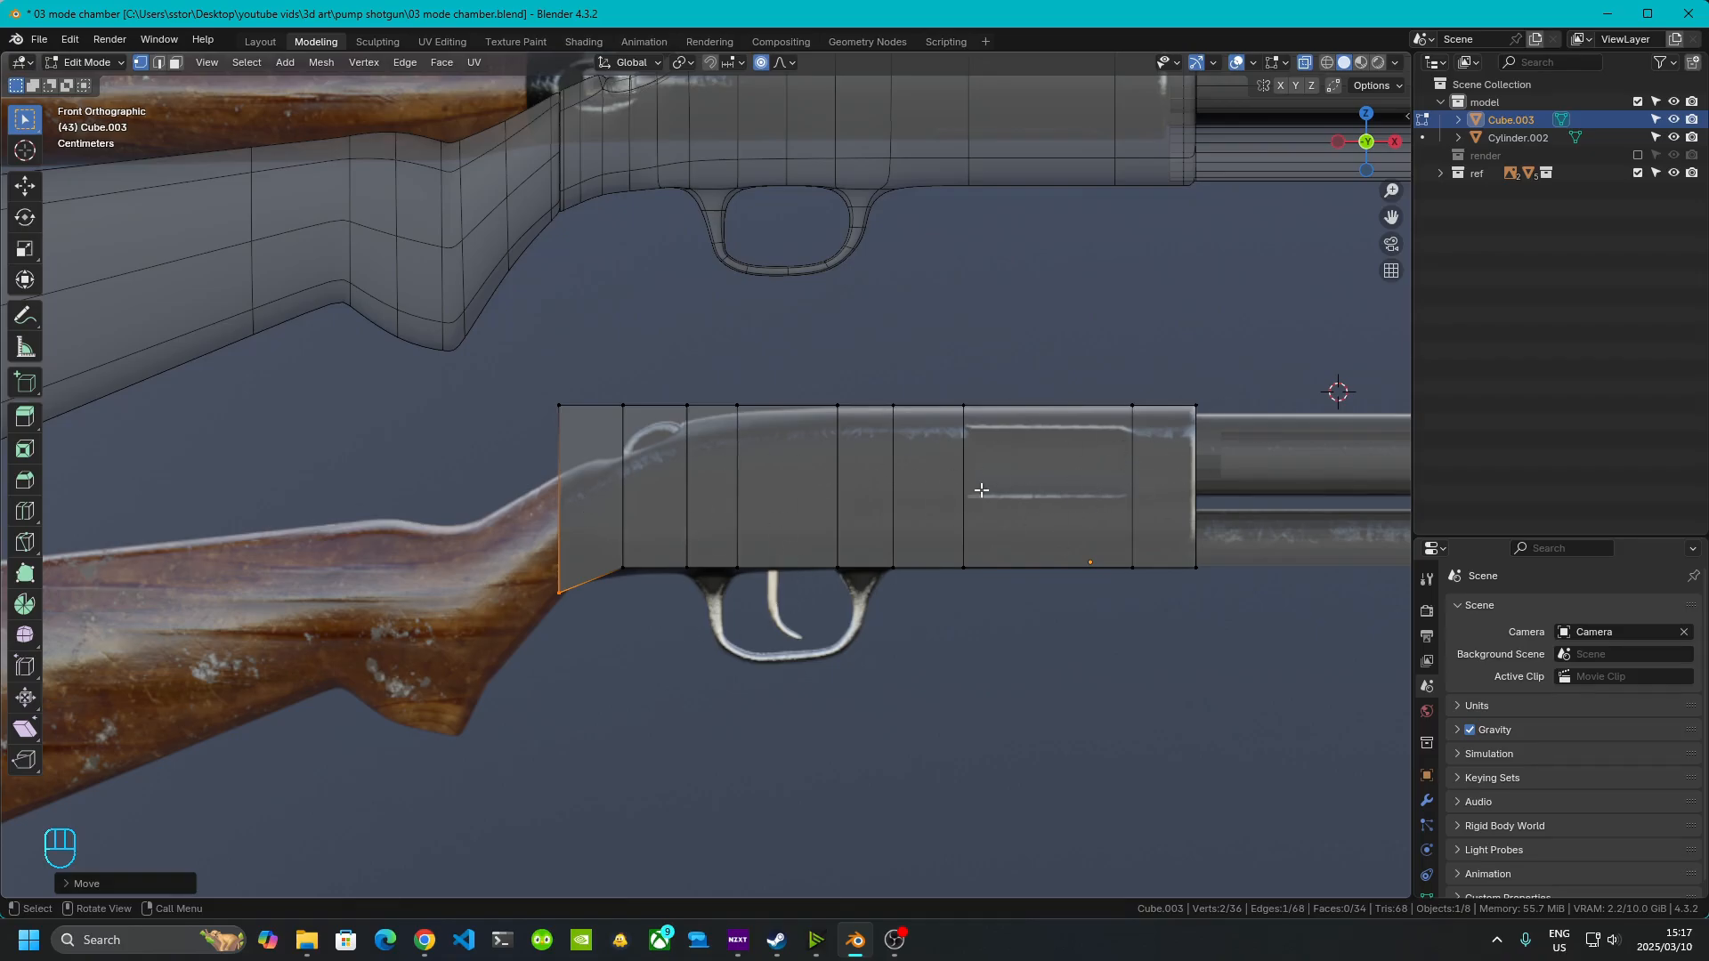
pyautogui.scroll(2, 608, 527)
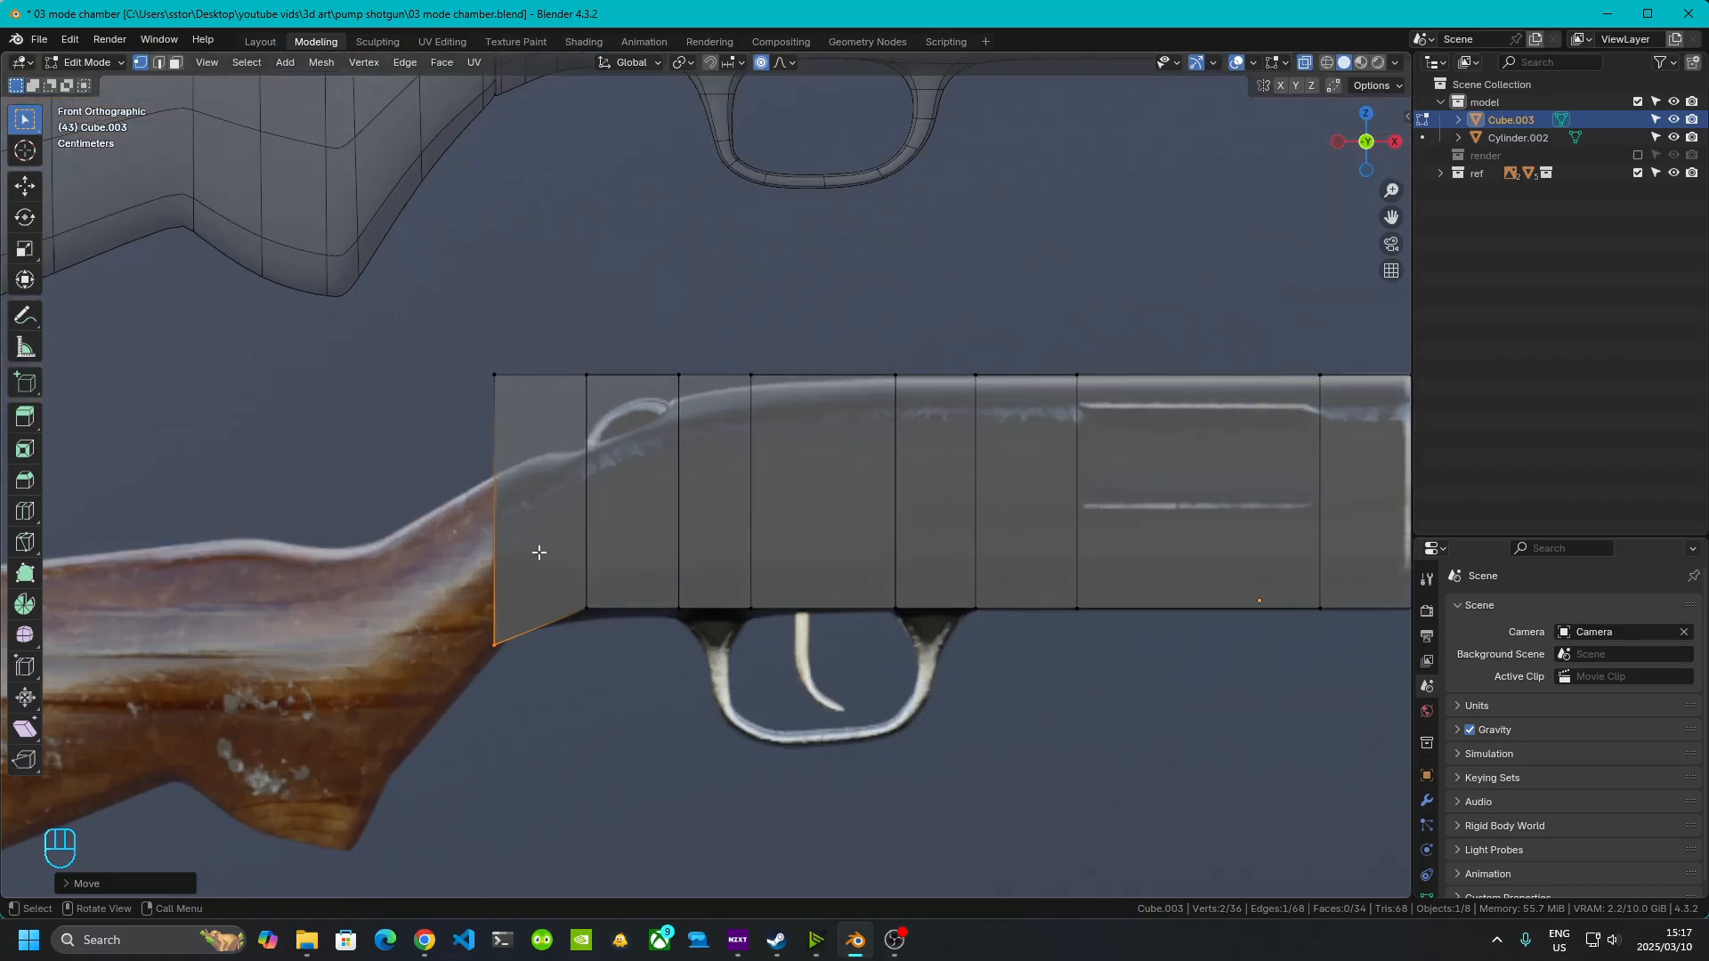
pyautogui.moveTo(538, 552); pyautogui.dragTo(712, 725)
pyautogui.scroll(3, 565, 570)
pyautogui.moveTo(491, 587); pyautogui.dragTo(570, 758)
pyautogui.press('g')
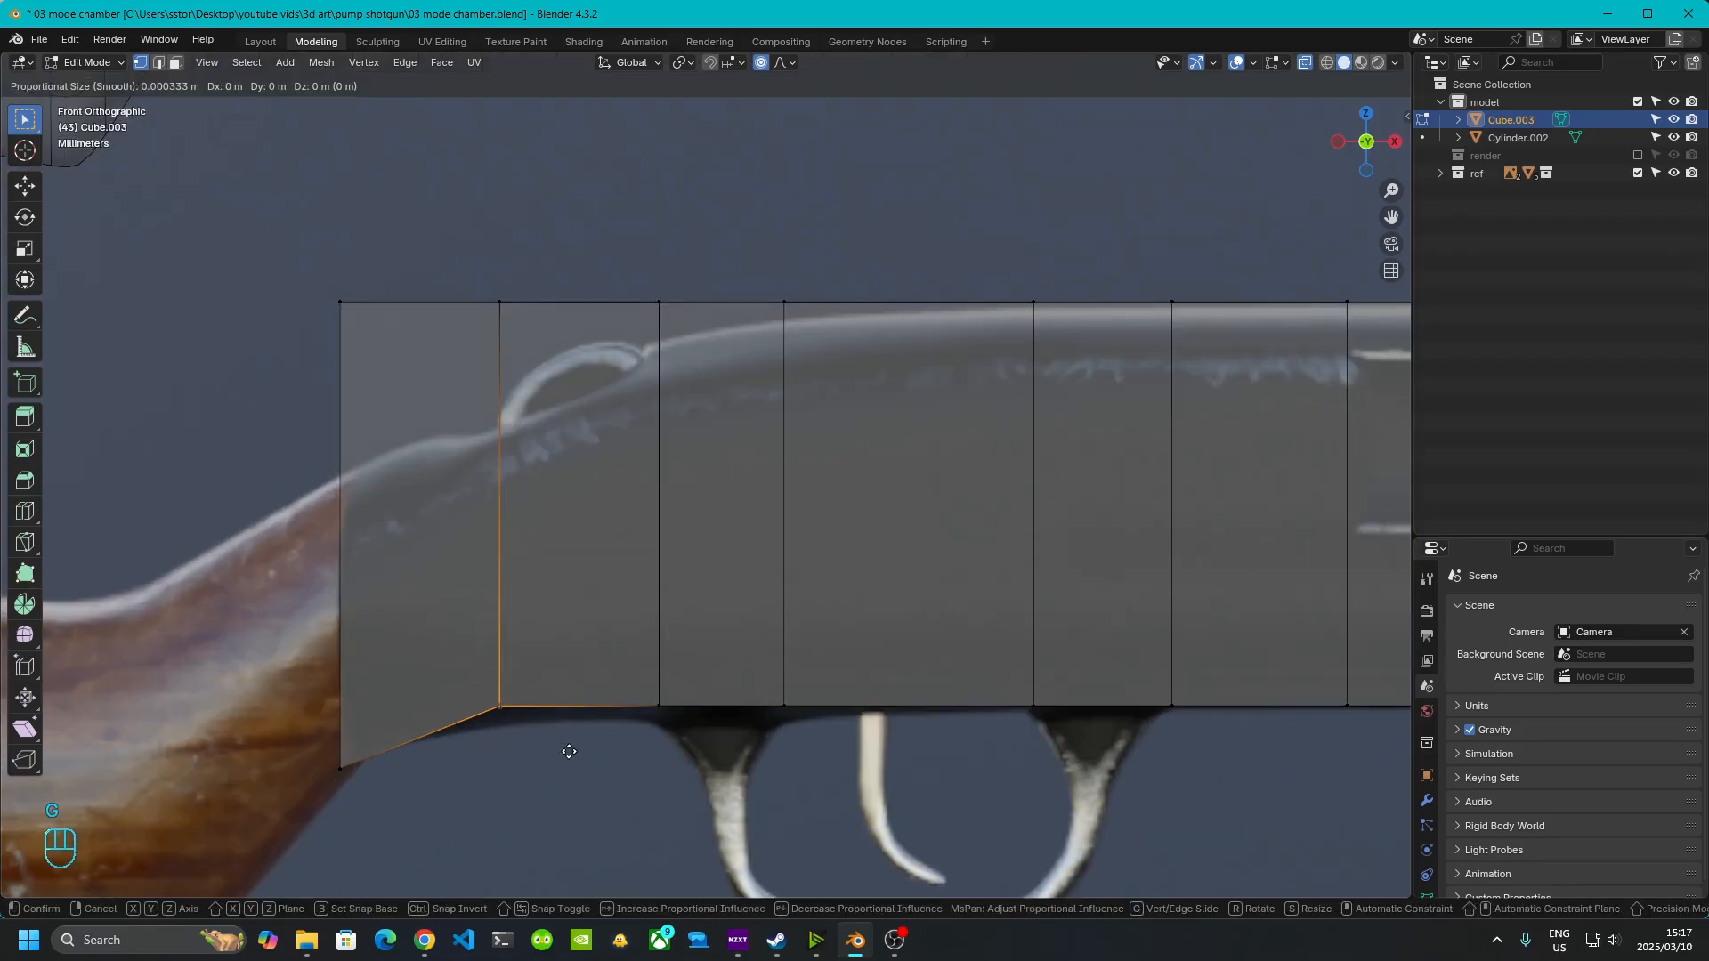
pyautogui.press('z')
pyautogui.click(571, 772)
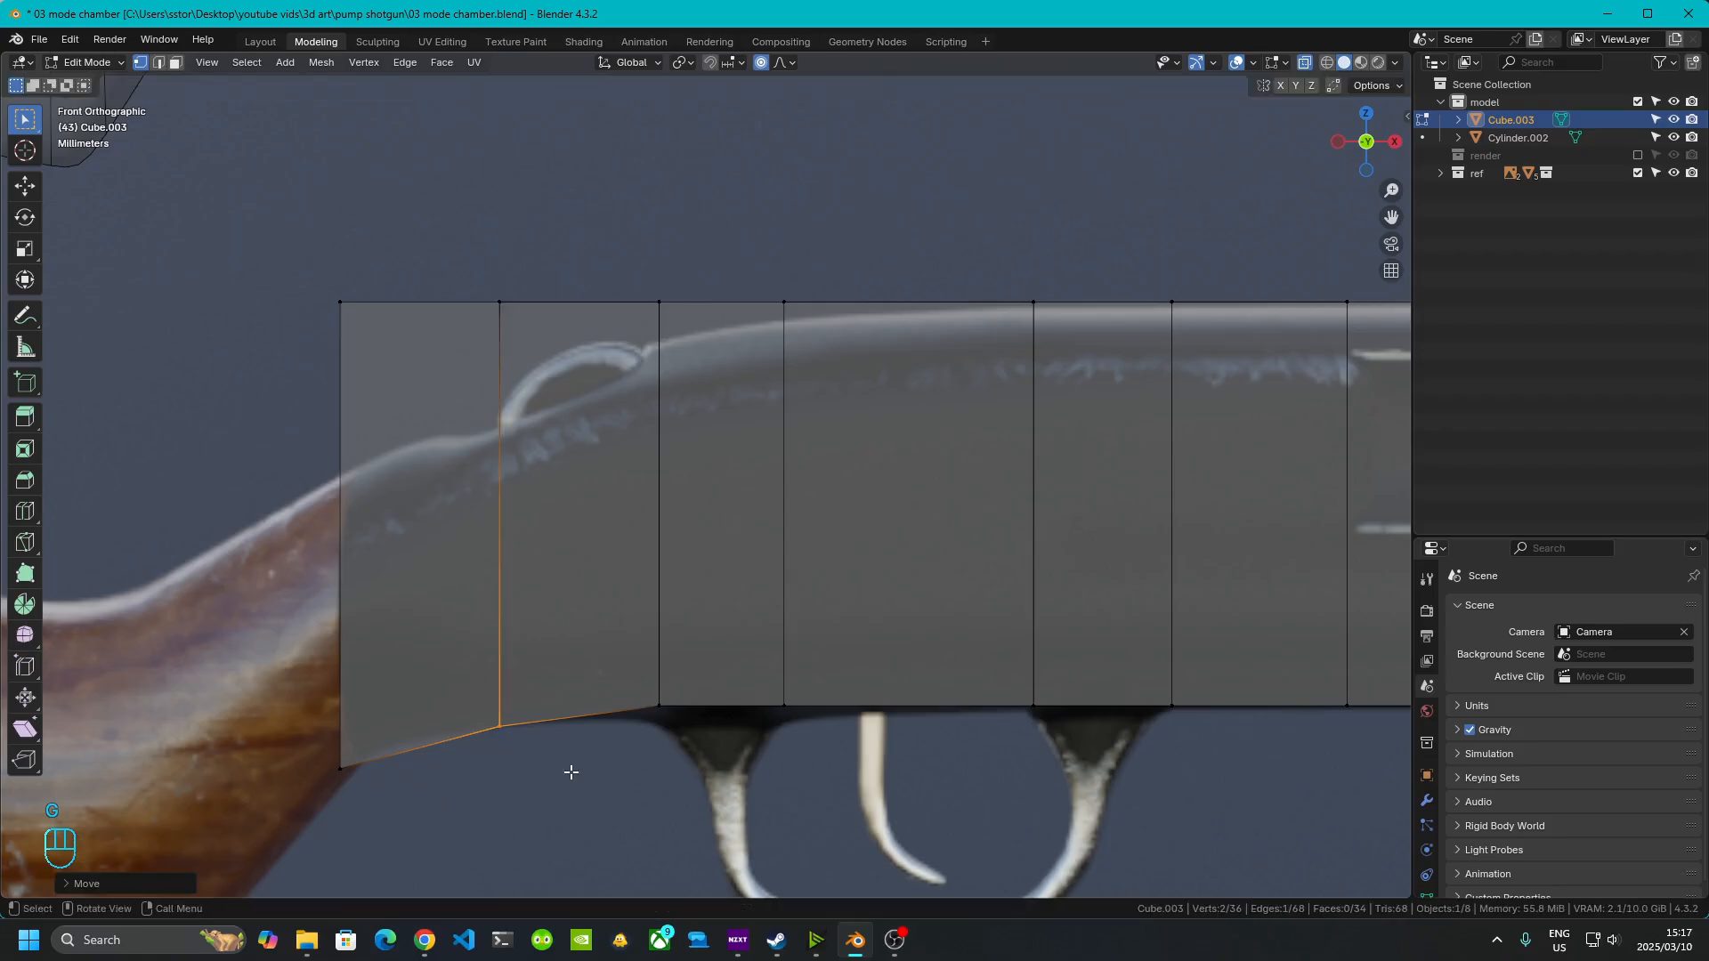
pyautogui.moveTo(598, 656); pyautogui.dragTo(707, 744)
pyautogui.press('g')
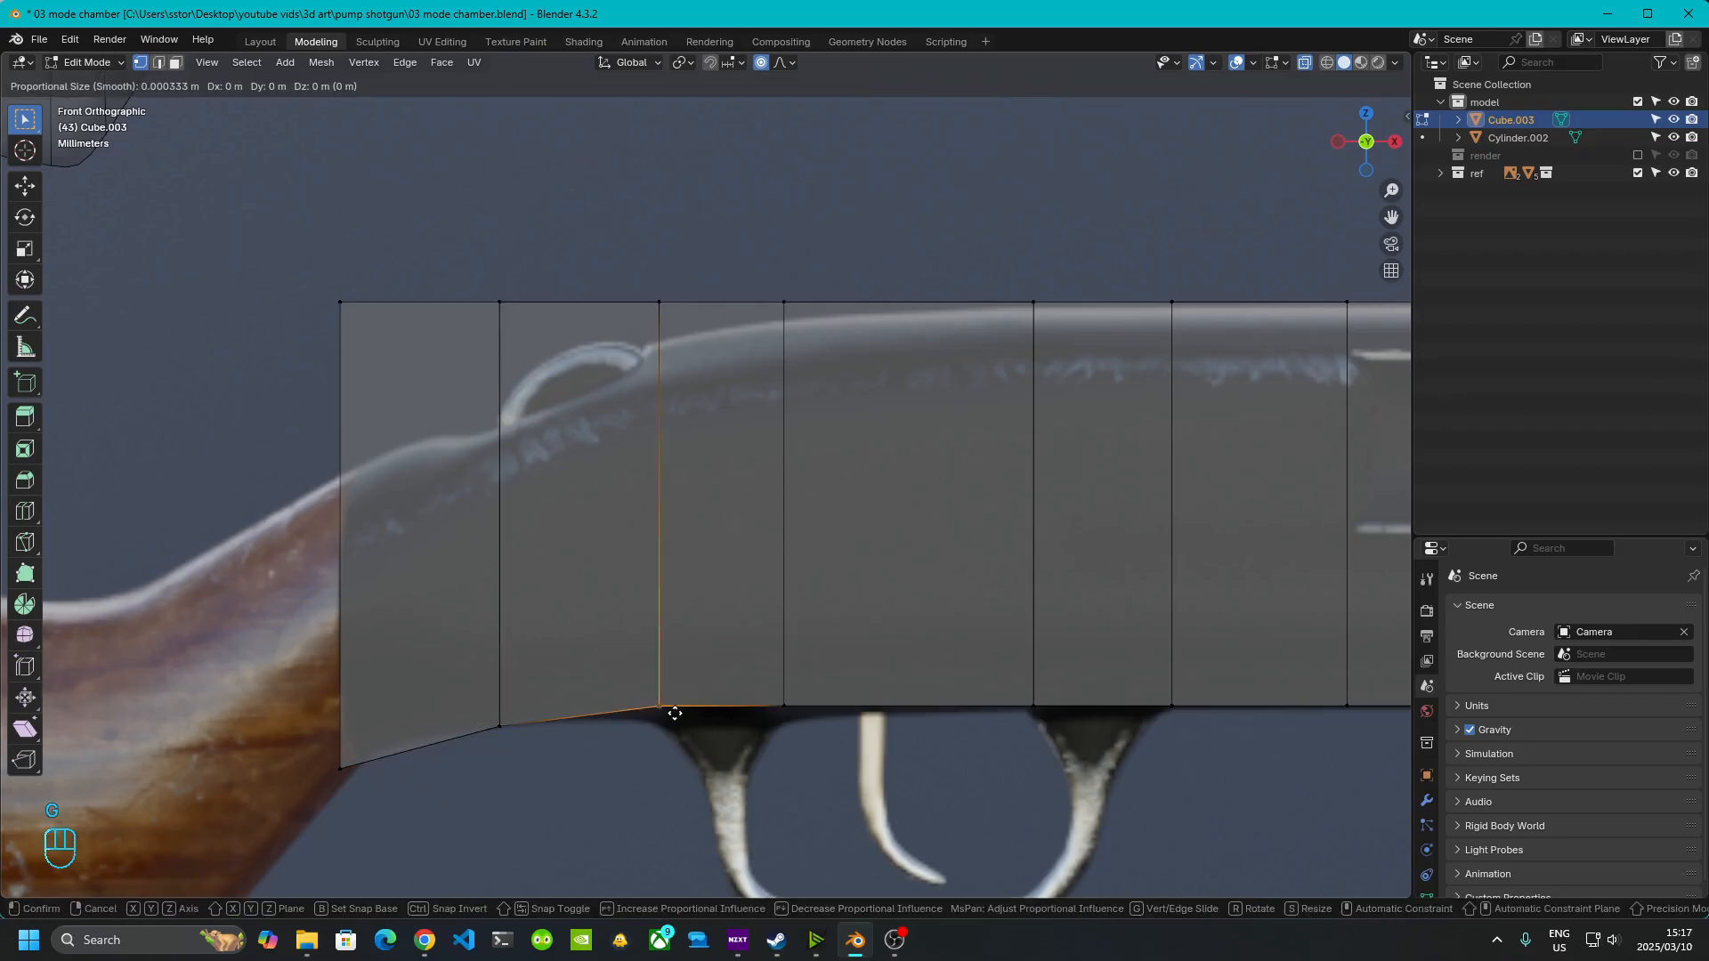
pyautogui.press('z')
pyautogui.click(674, 717)
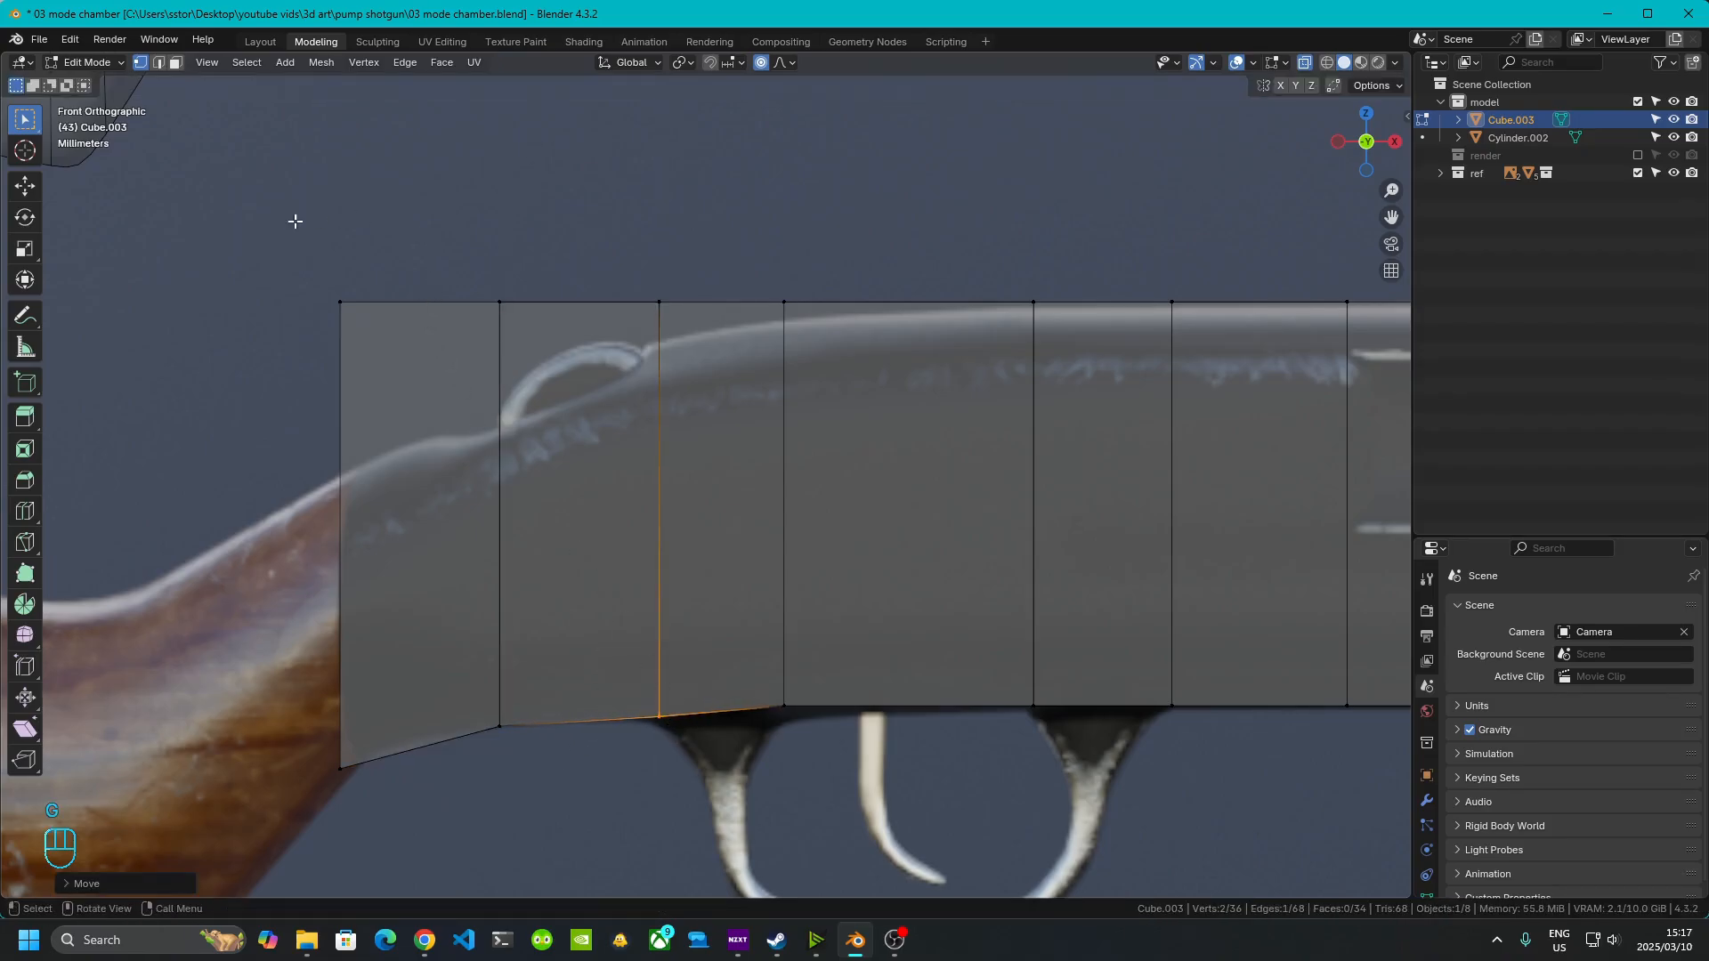
# - Lower the rear top corner vertices and the top vertices of the next loop along Z onto the reference's sloping top outline
pyautogui.moveTo(264, 221); pyautogui.dragTo(410, 439)
pyautogui.press('g')
pyautogui.press('z')
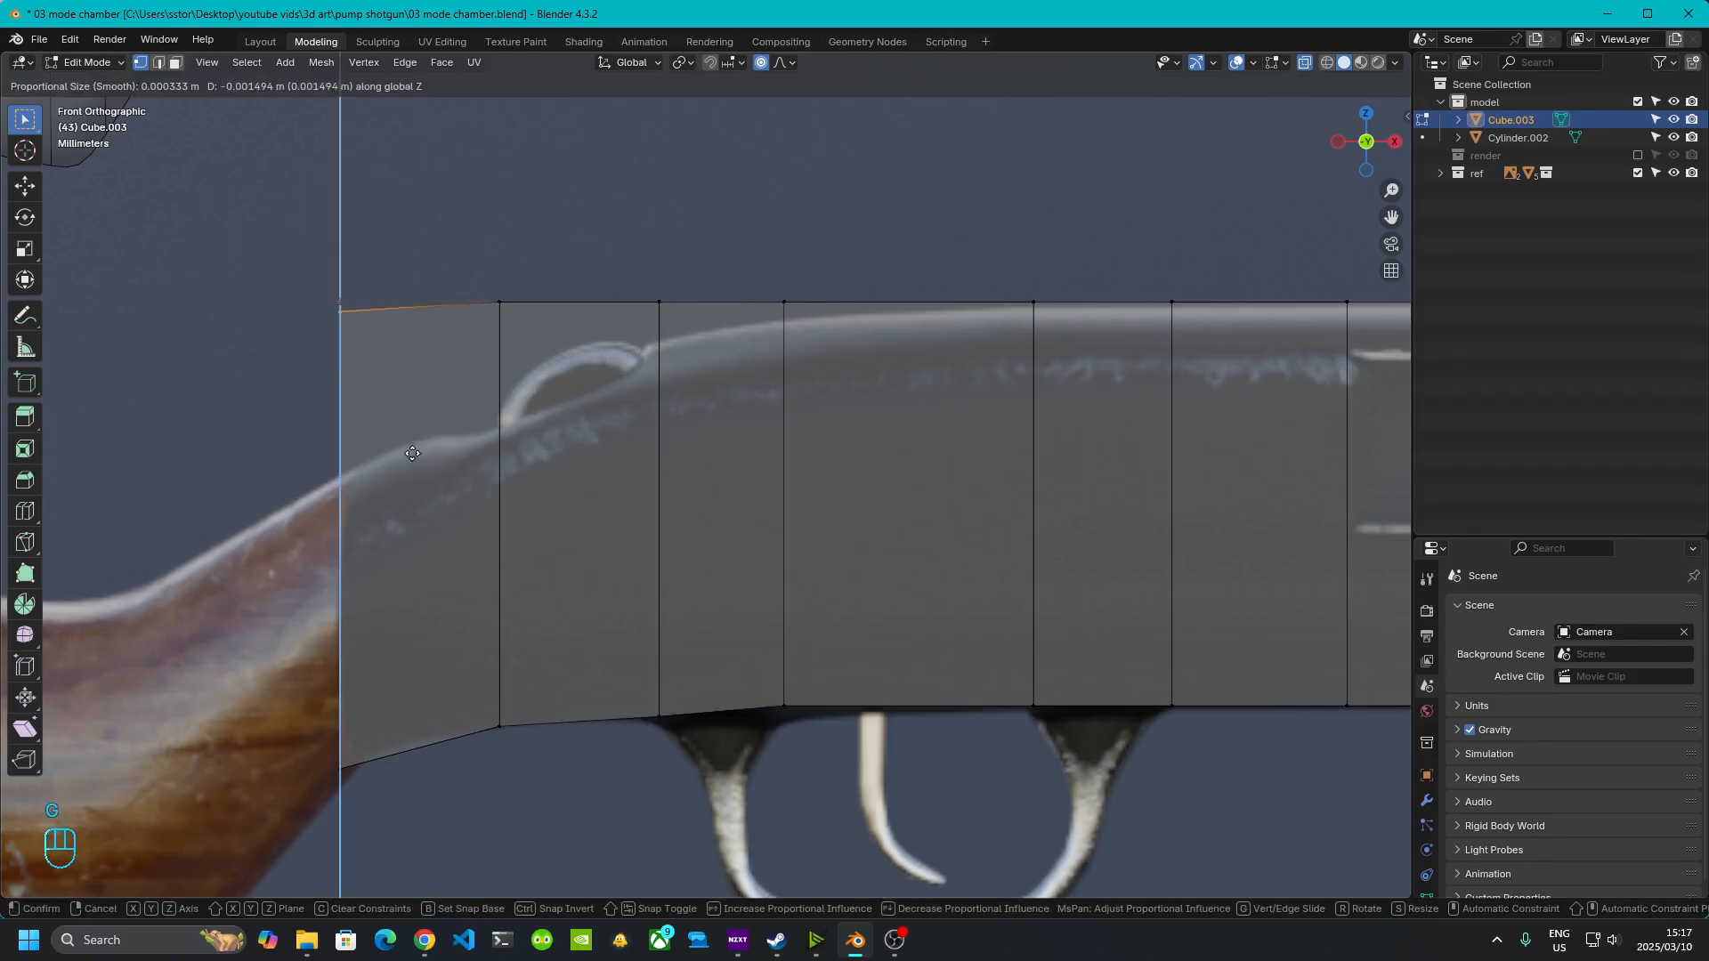
pyautogui.click(483, 615)
pyautogui.moveTo(443, 229); pyautogui.dragTo(593, 398)
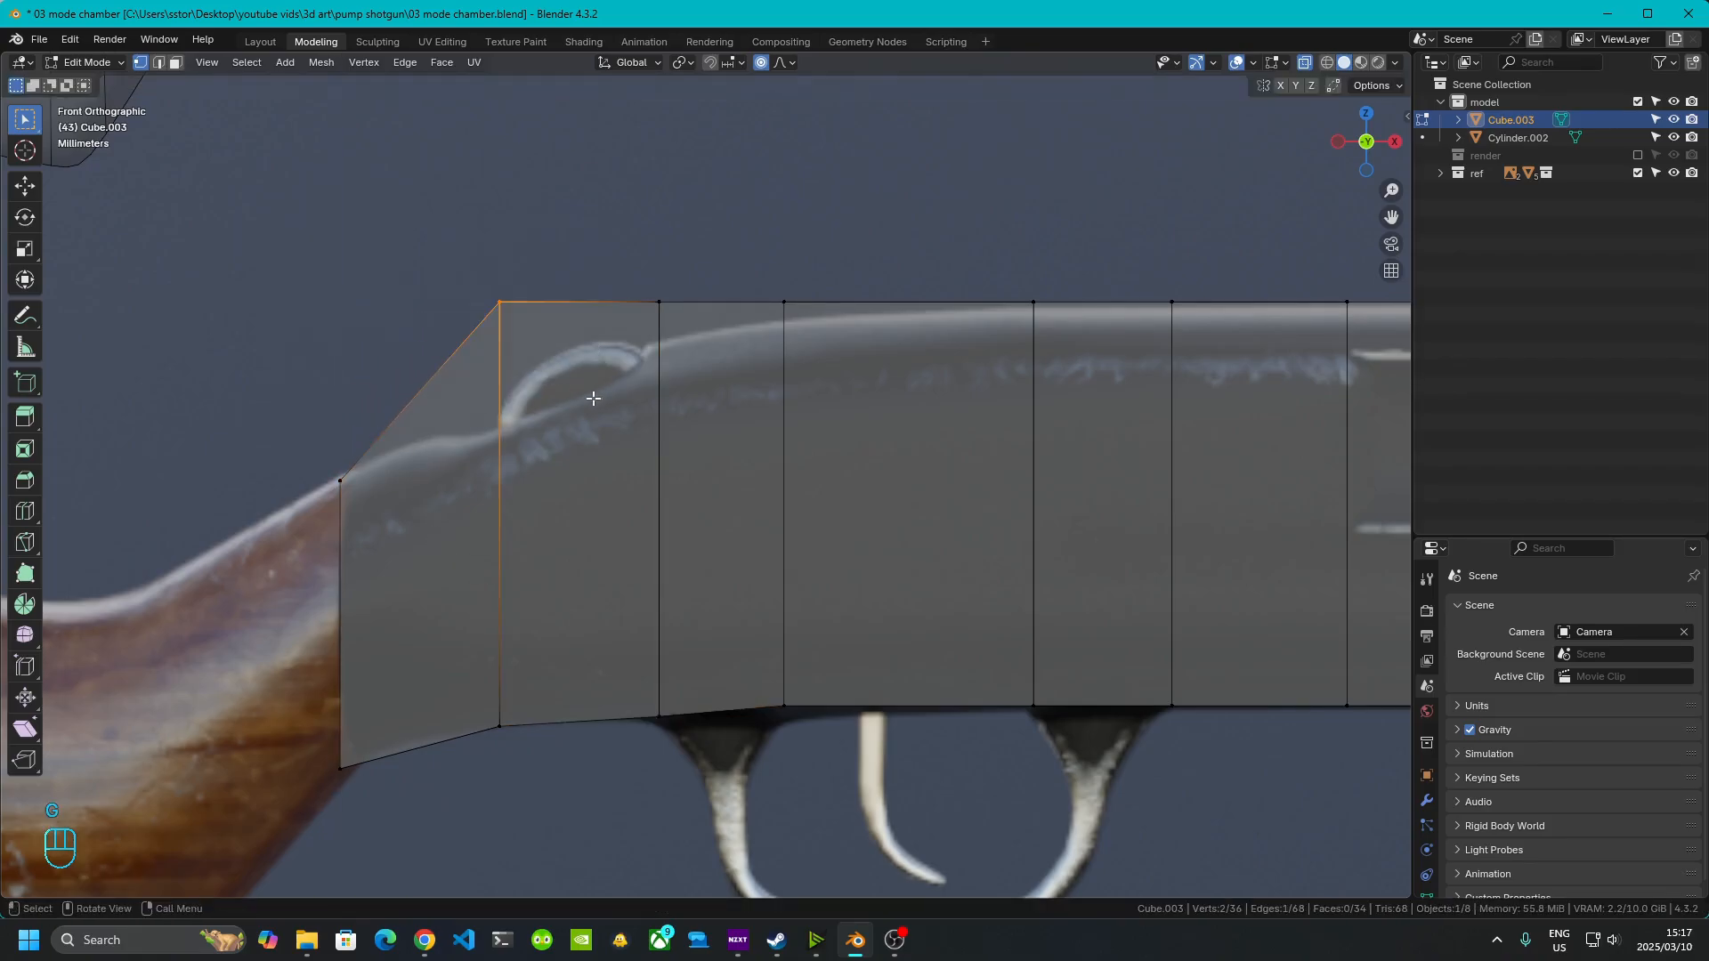
pyautogui.press('g')
pyautogui.press('z')
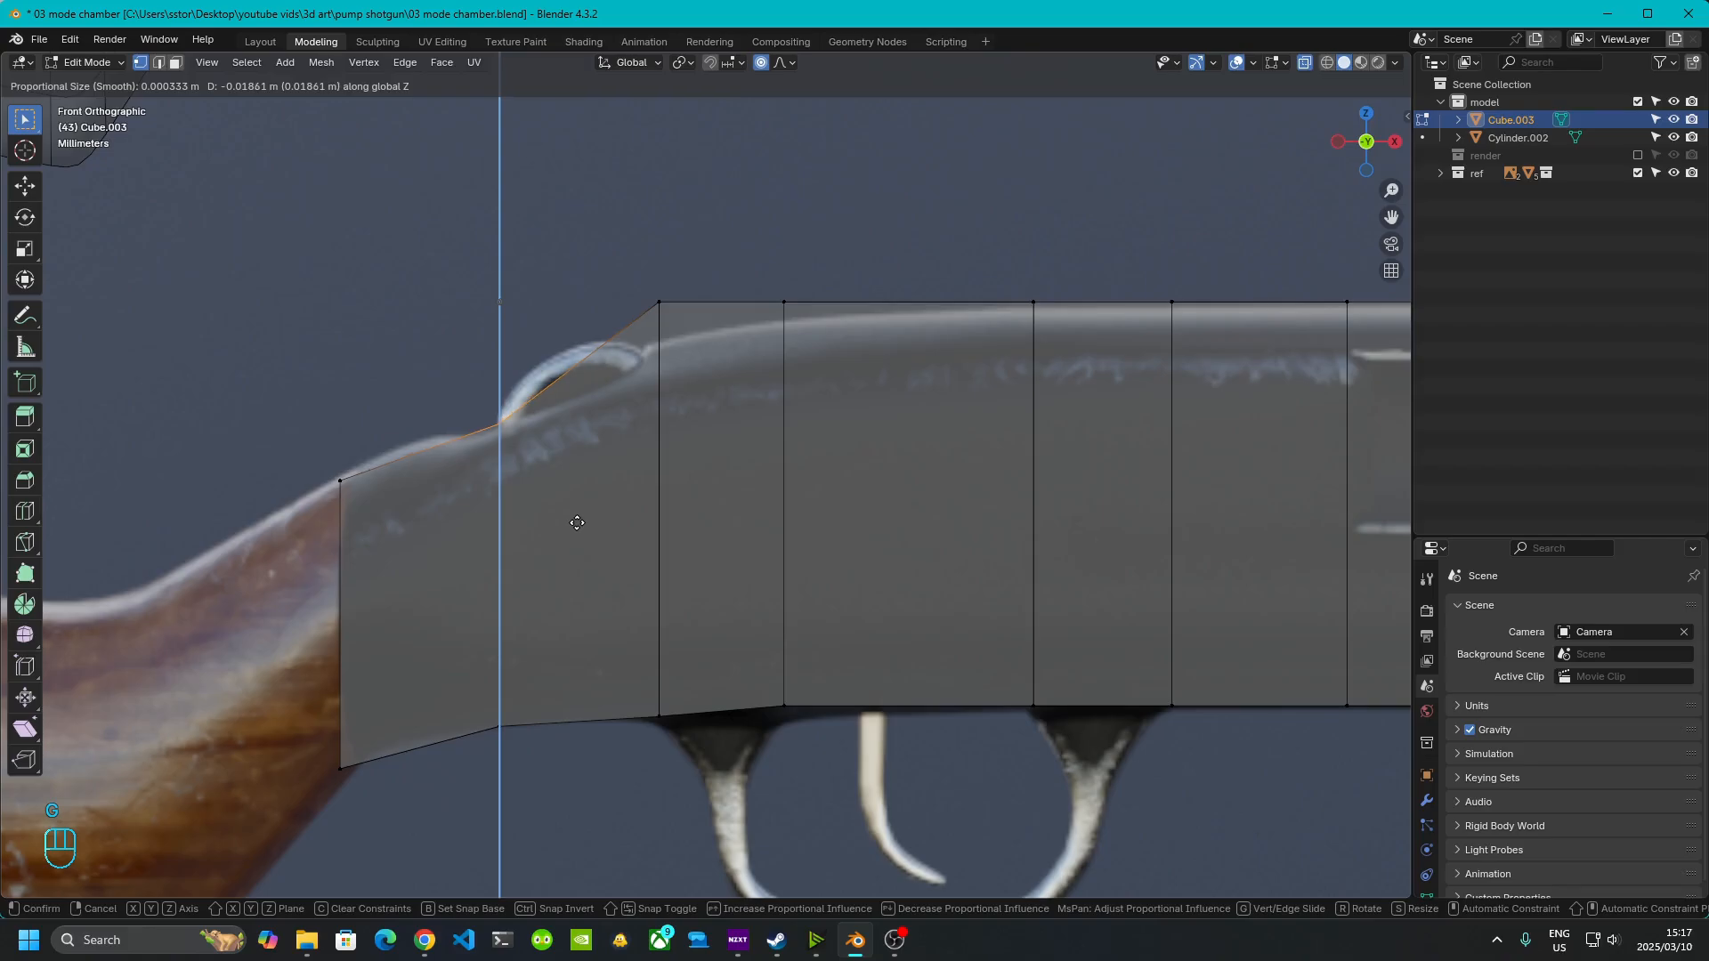
pyautogui.click(579, 528)
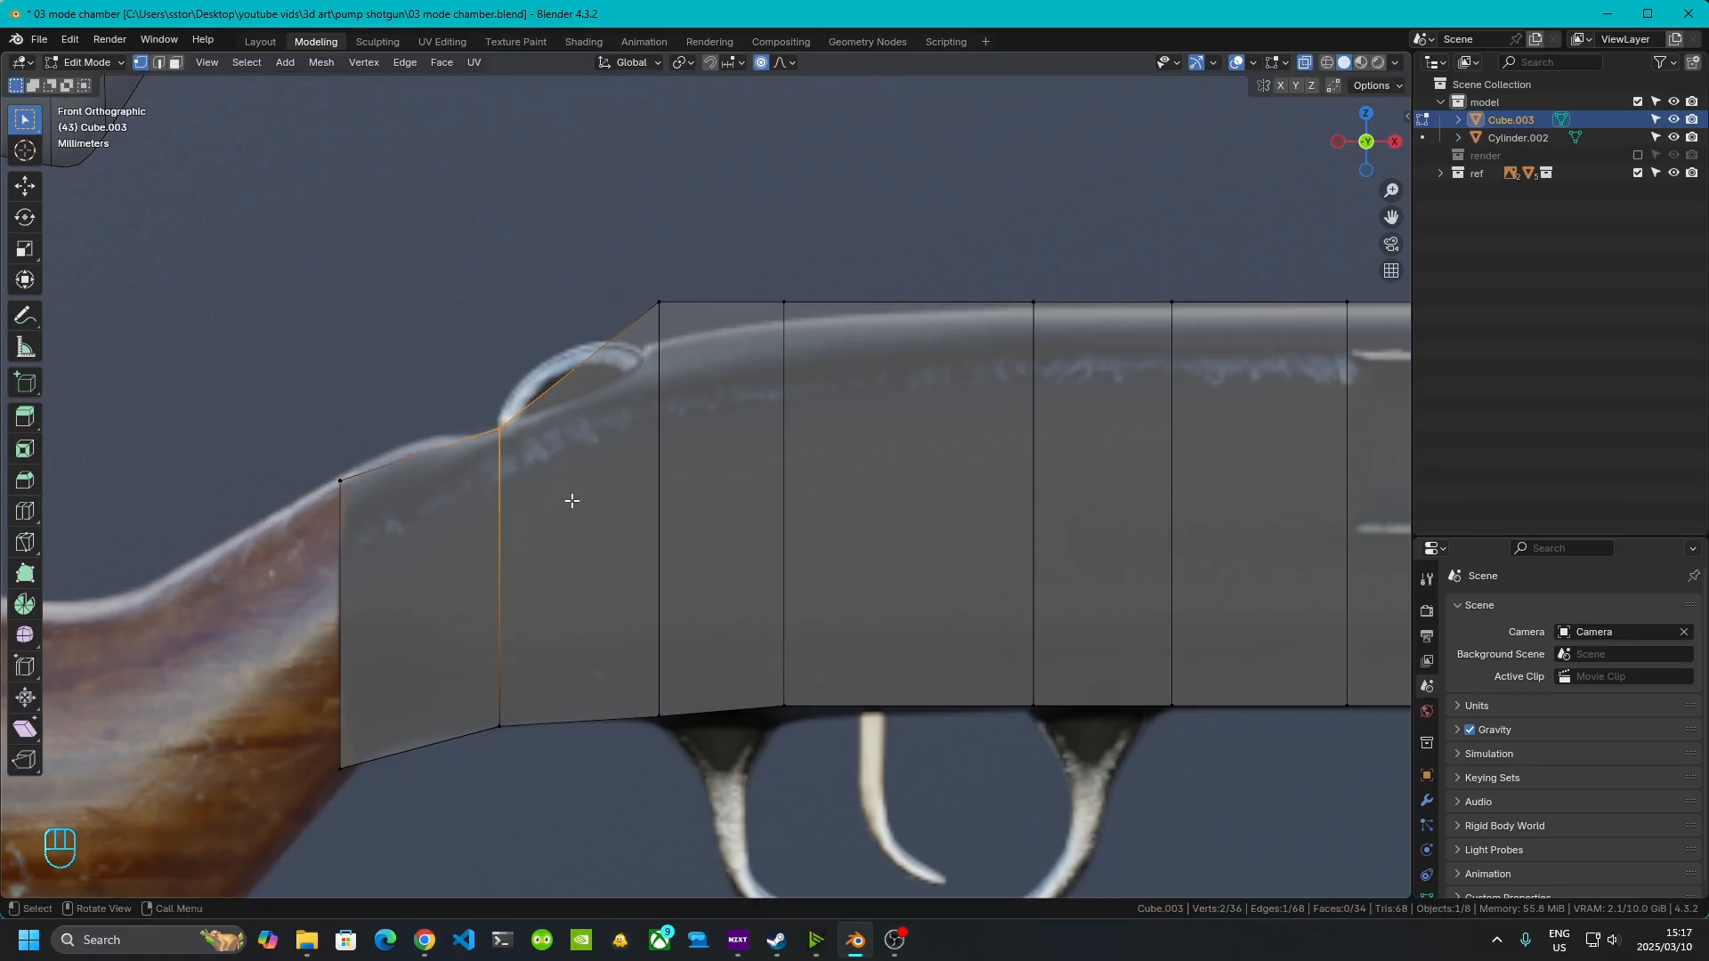
# - Edge-slide the top and bottom vertices of the first loop ahead of the stock joint backwards, stopping behind the safety switch
pyautogui.press('g')
pyautogui.press('g')
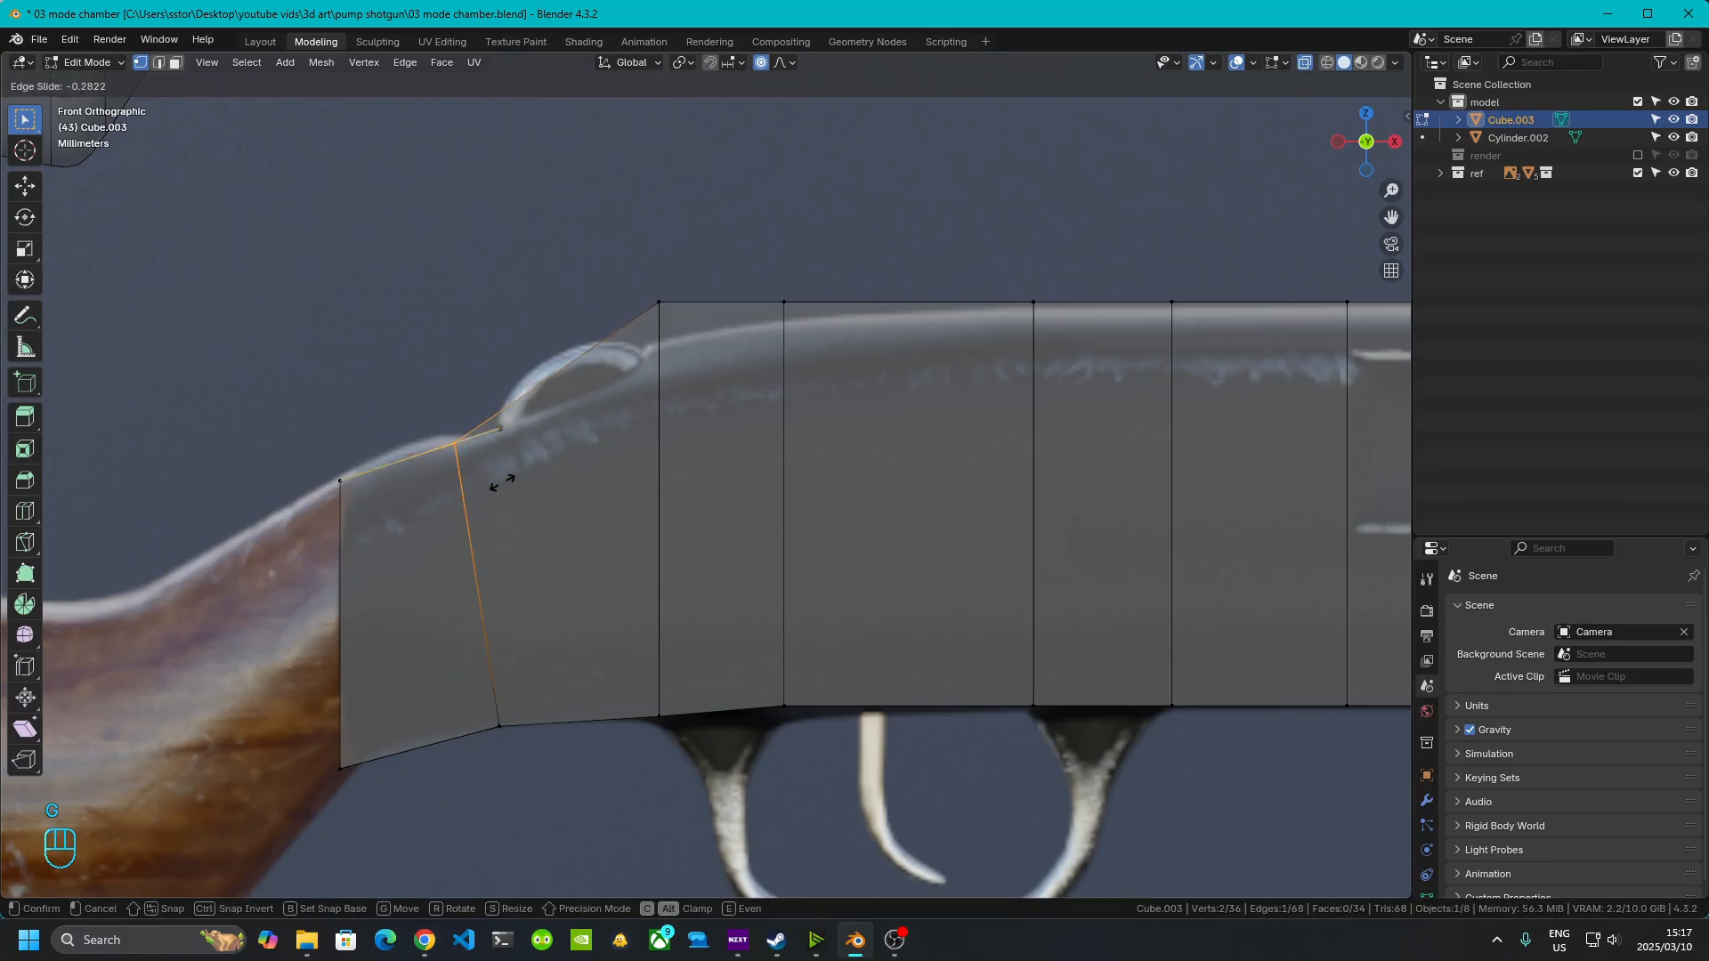
pyautogui.click(508, 585)
pyautogui.moveTo(439, 656); pyautogui.dragTo(564, 788)
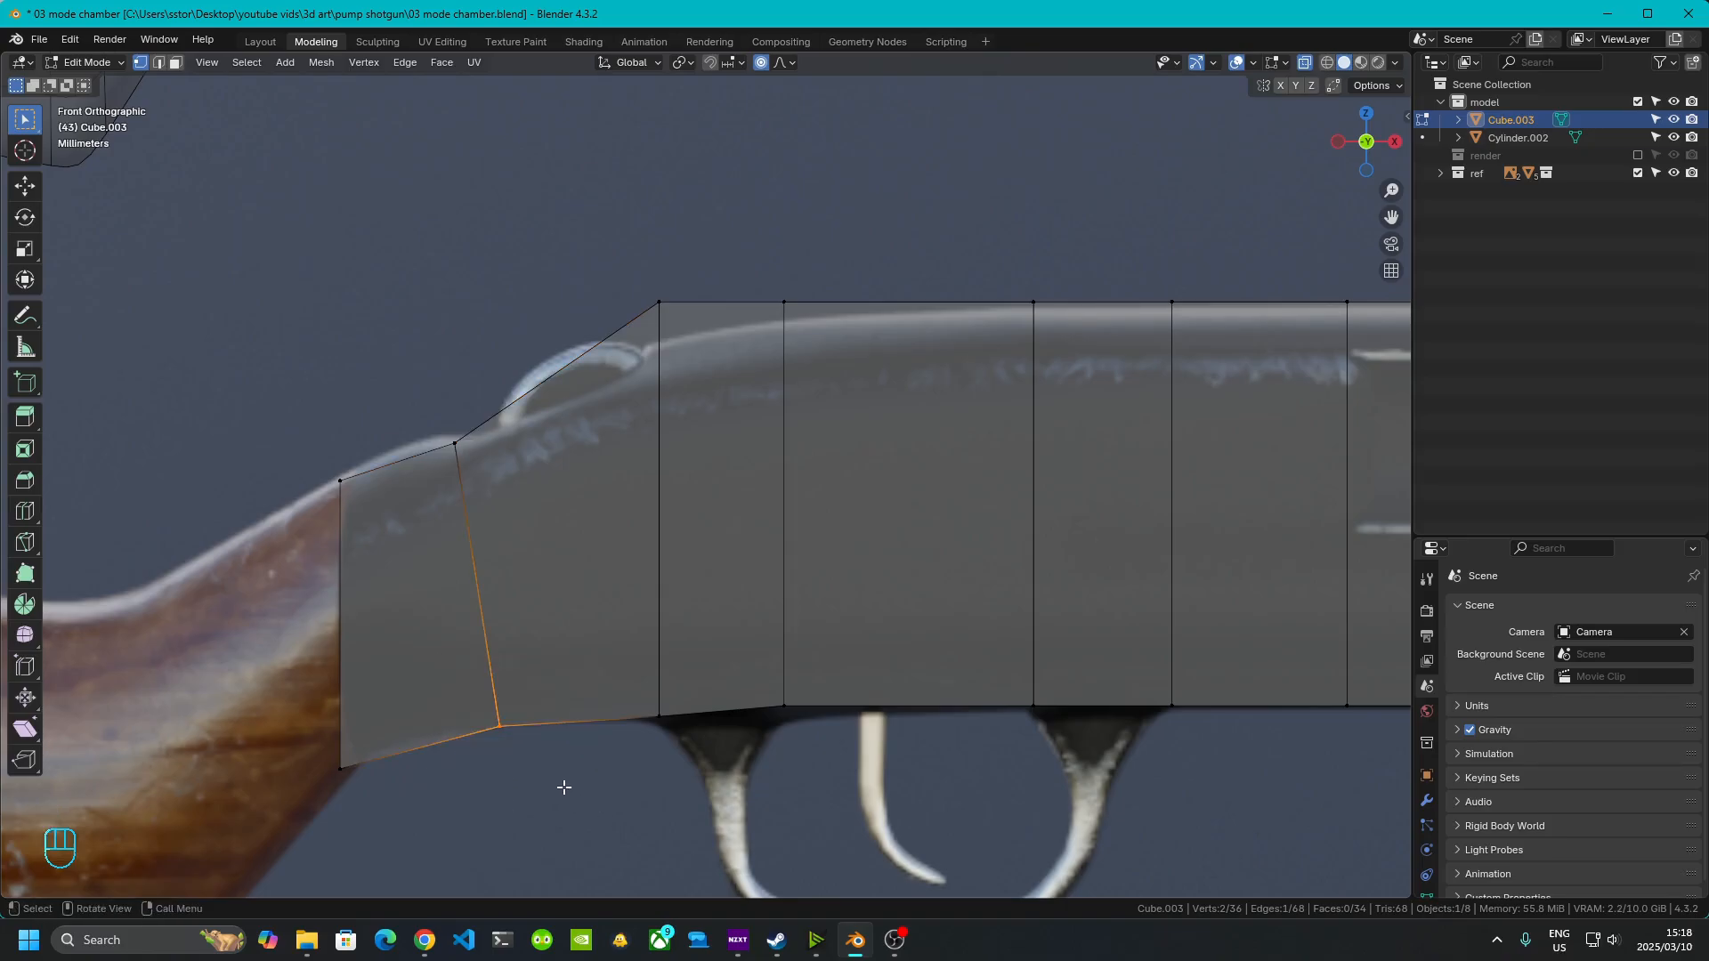
pyautogui.press('g')
pyautogui.press('g')
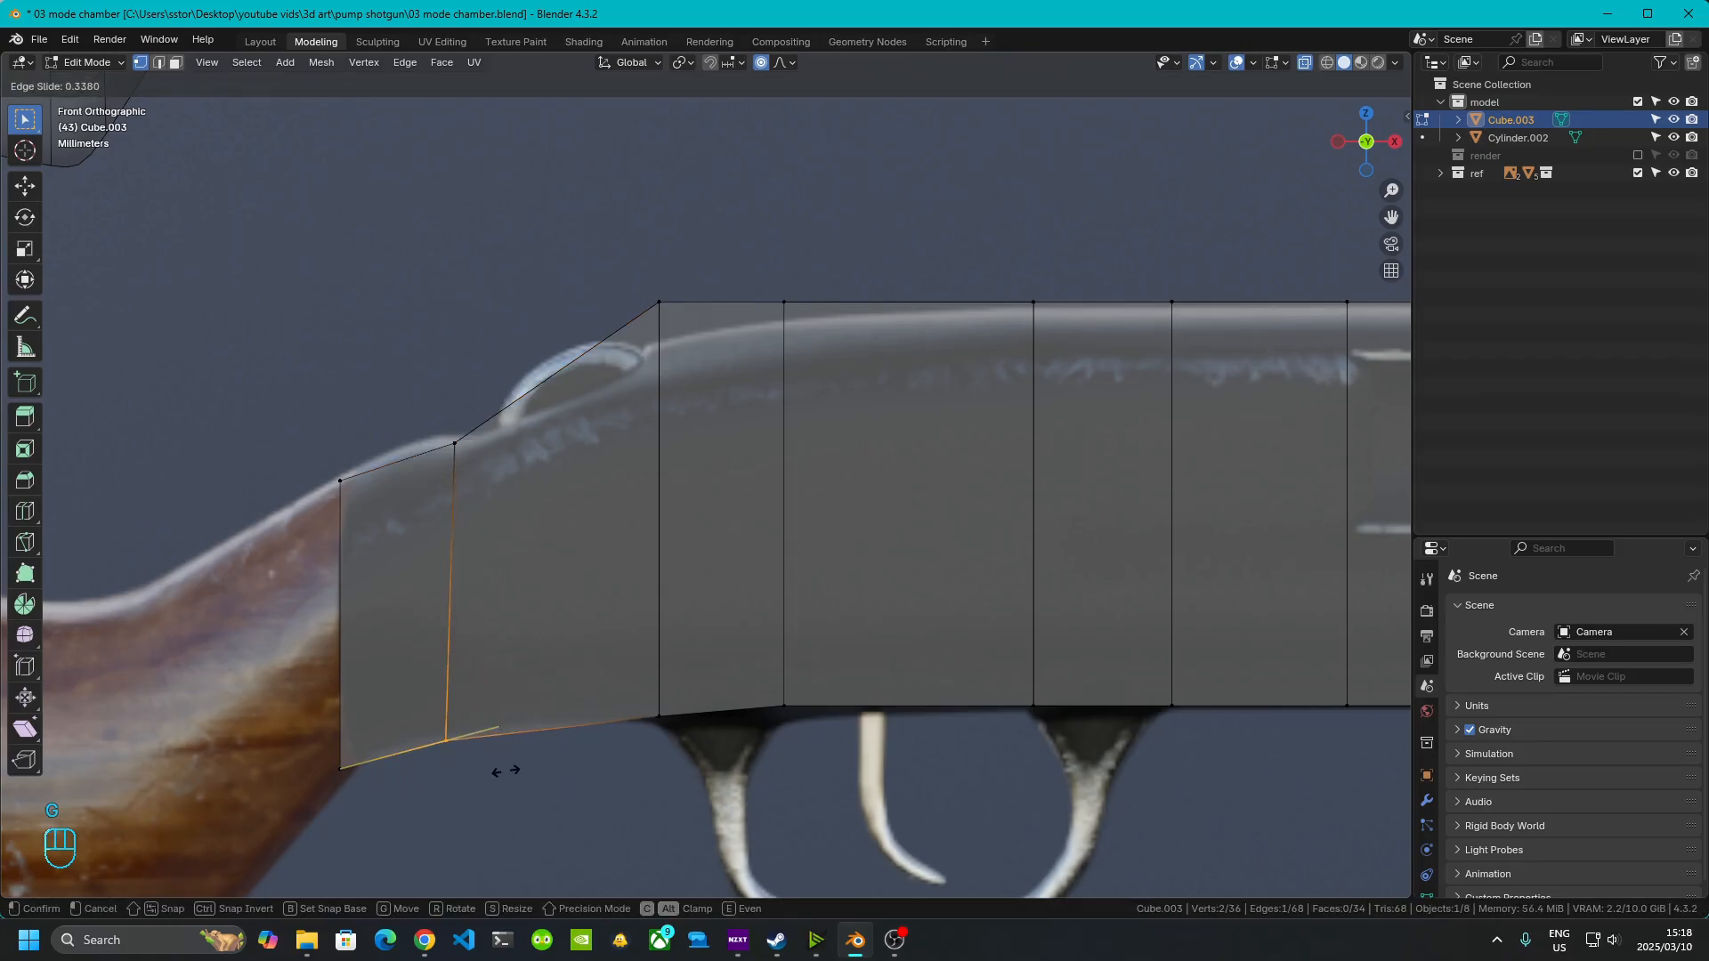
pyautogui.click(504, 767)
# - Move the top vertices of the three loops from behind the safety switch to above the trigger guard onto the receiver's curved outline
pyautogui.moveTo(400, 355); pyautogui.dragTo(540, 555)
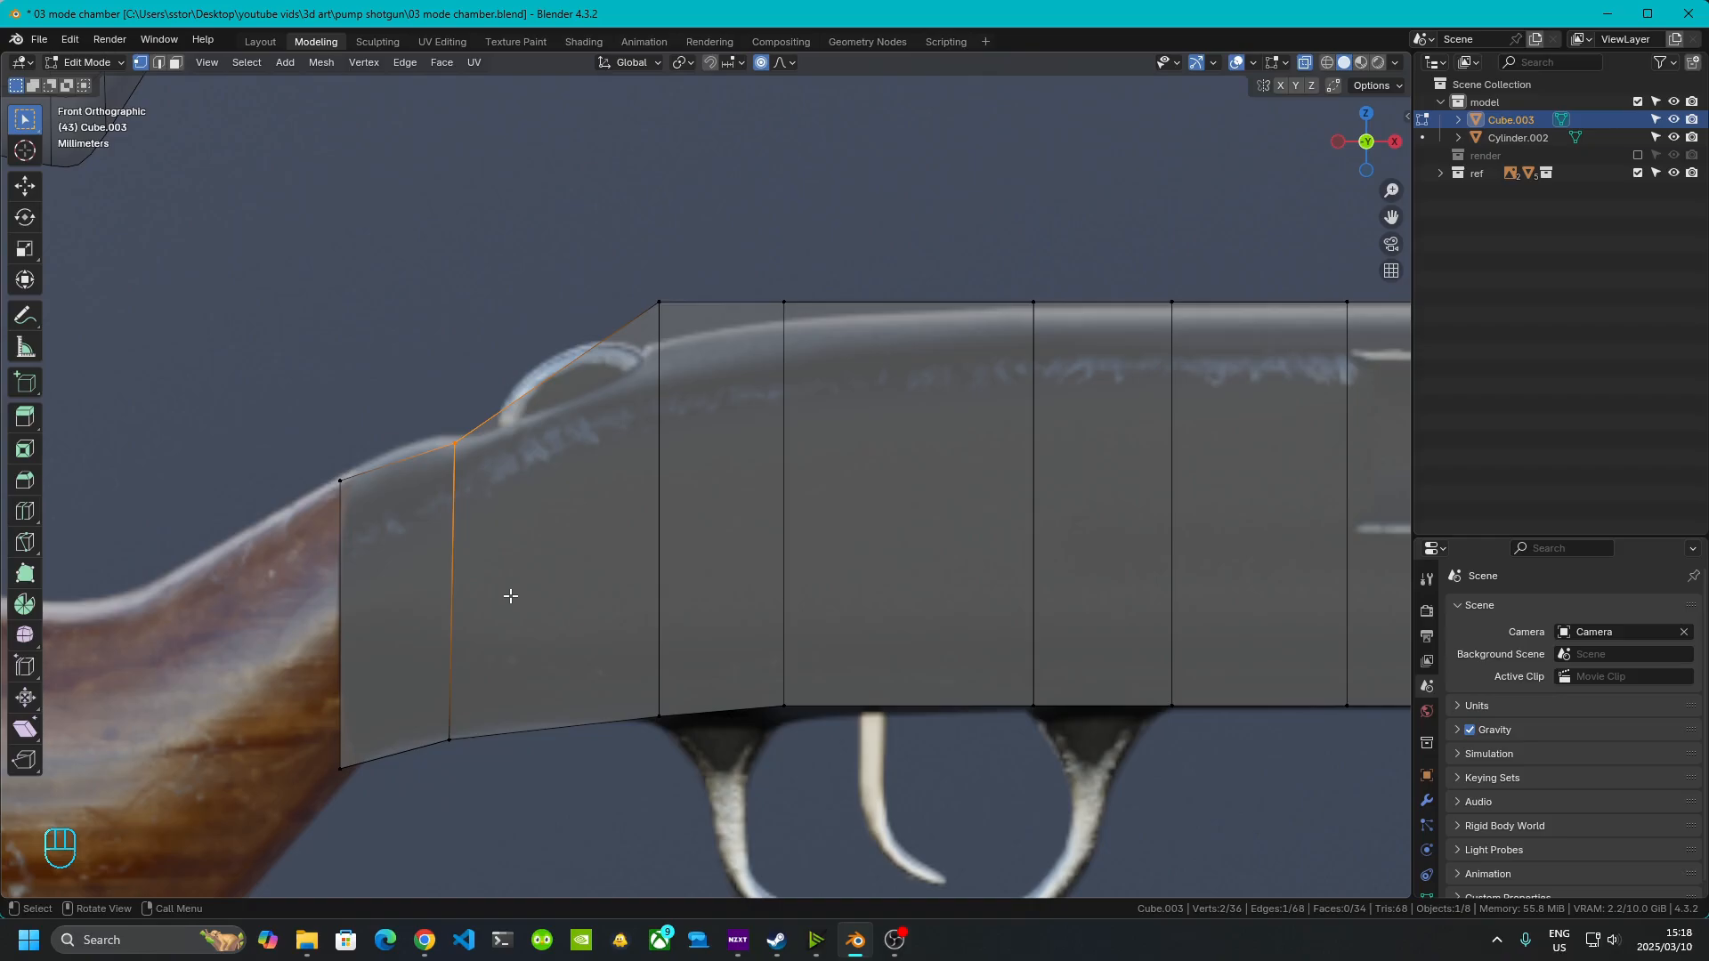
pyautogui.press('g')
pyautogui.click(498, 589)
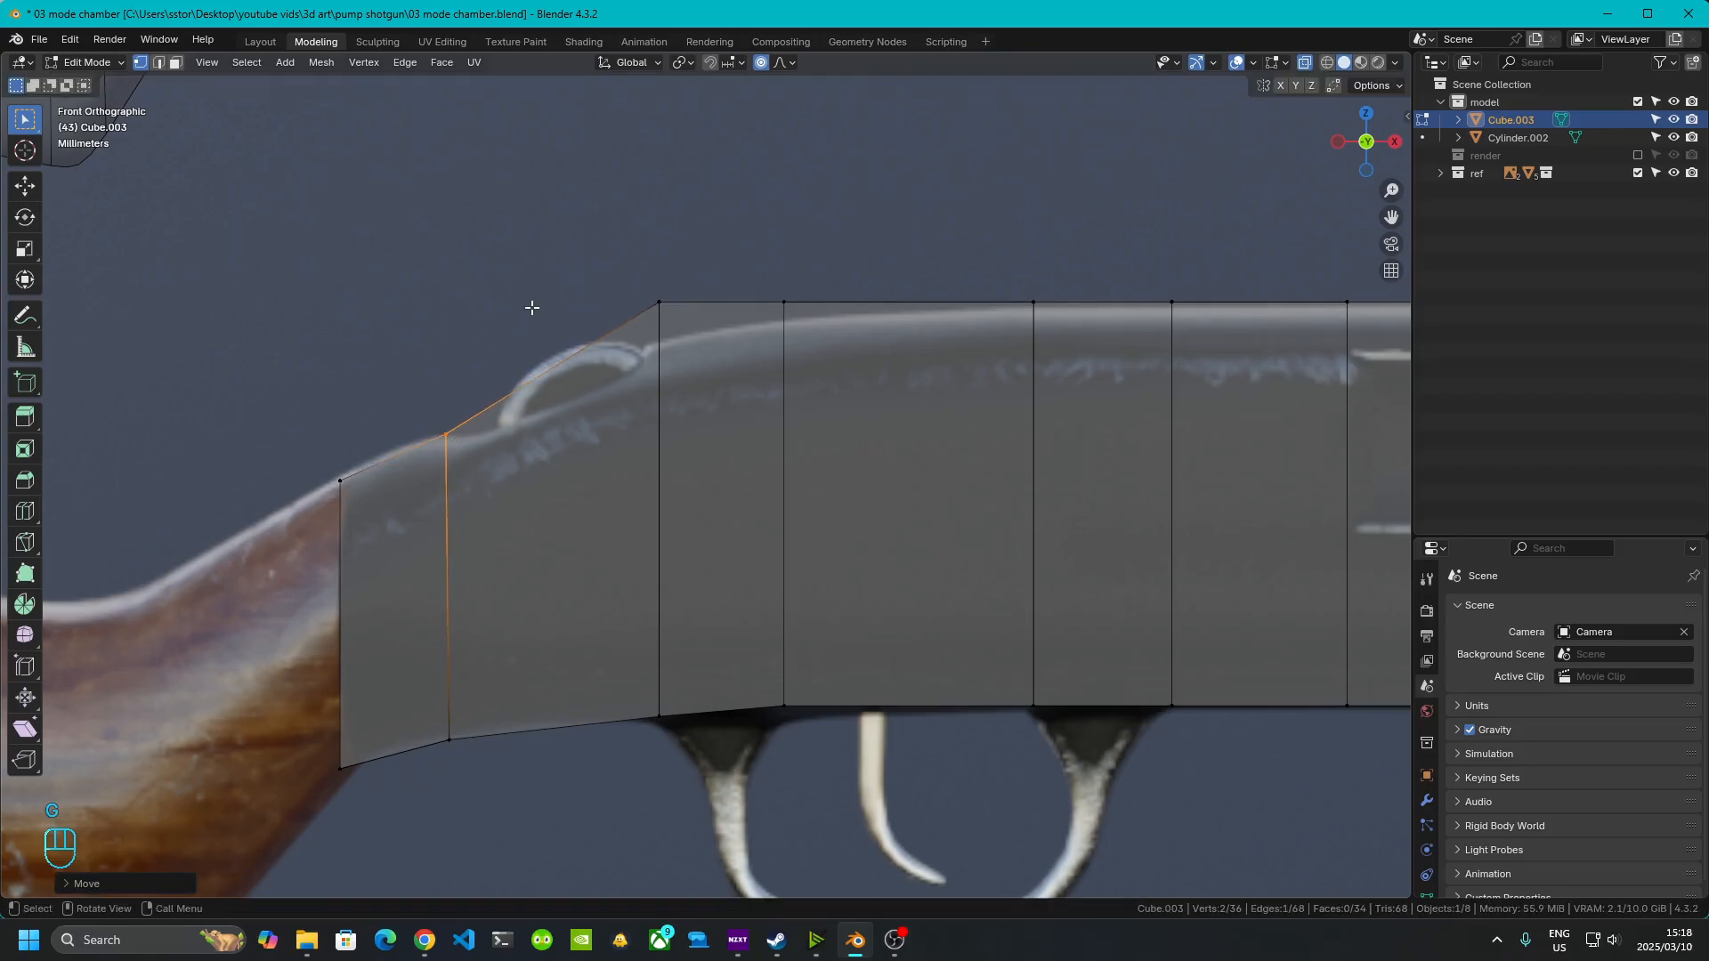
pyautogui.click(657, 307)
pyautogui.press('g')
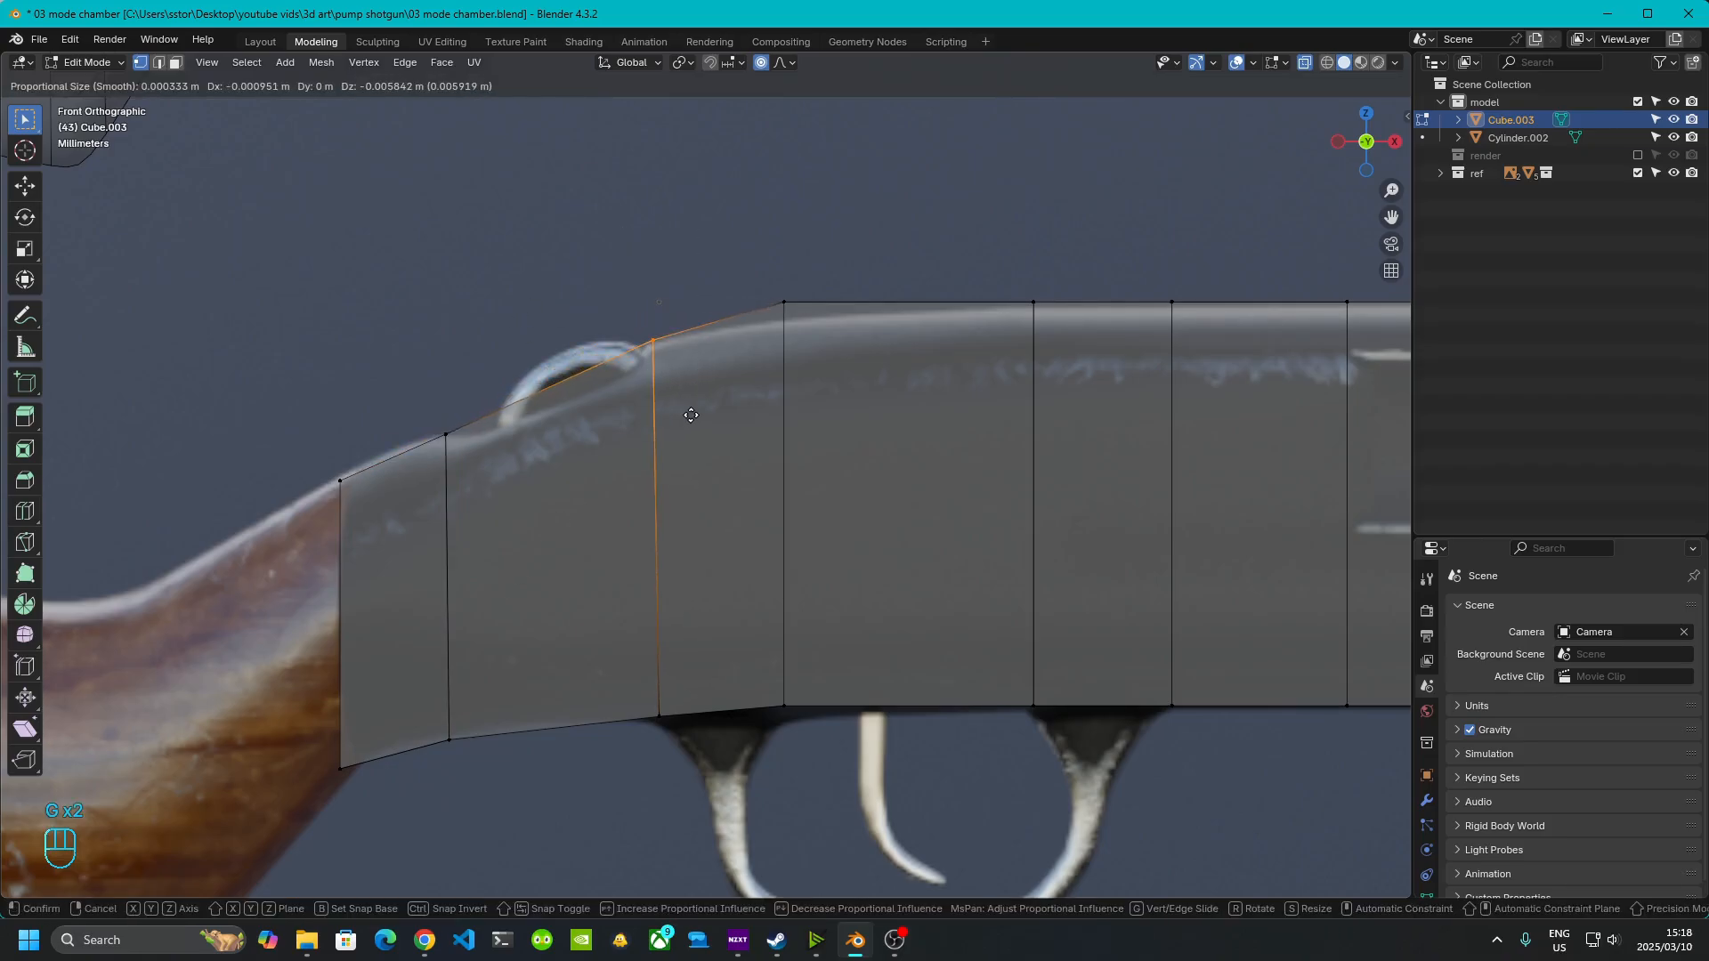
pyautogui.click(681, 417)
pyautogui.moveTo(670, 240); pyautogui.dragTo(789, 308)
pyautogui.press('g')
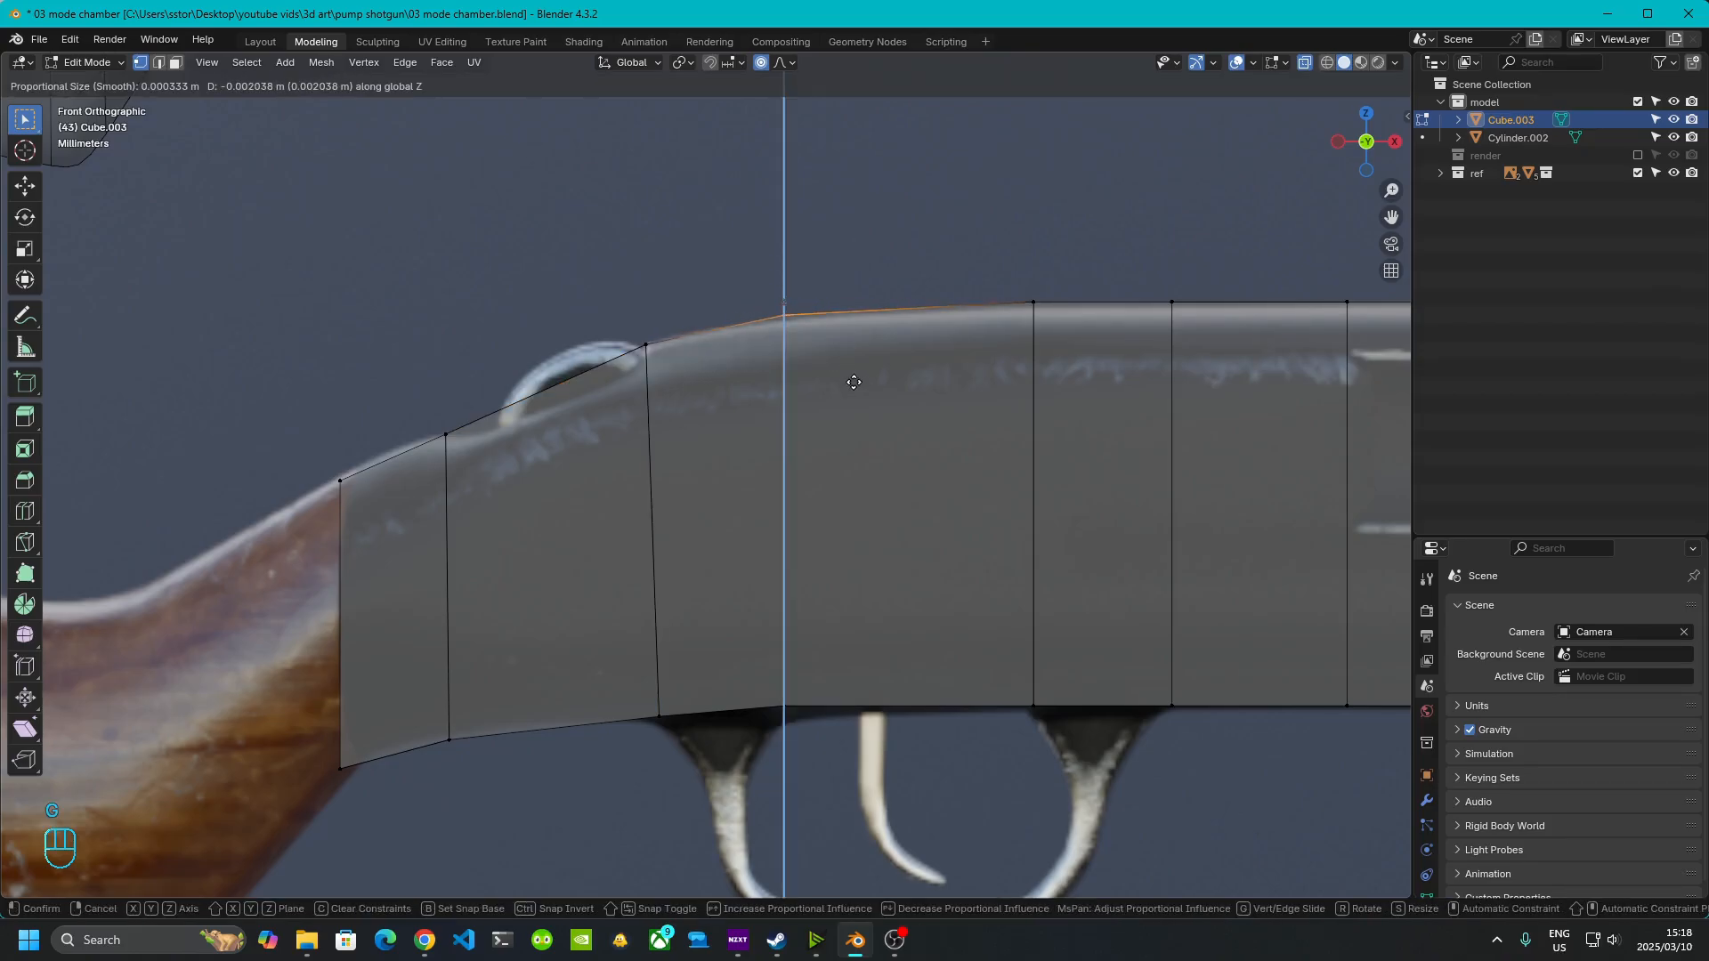
pyautogui.click(824, 347)
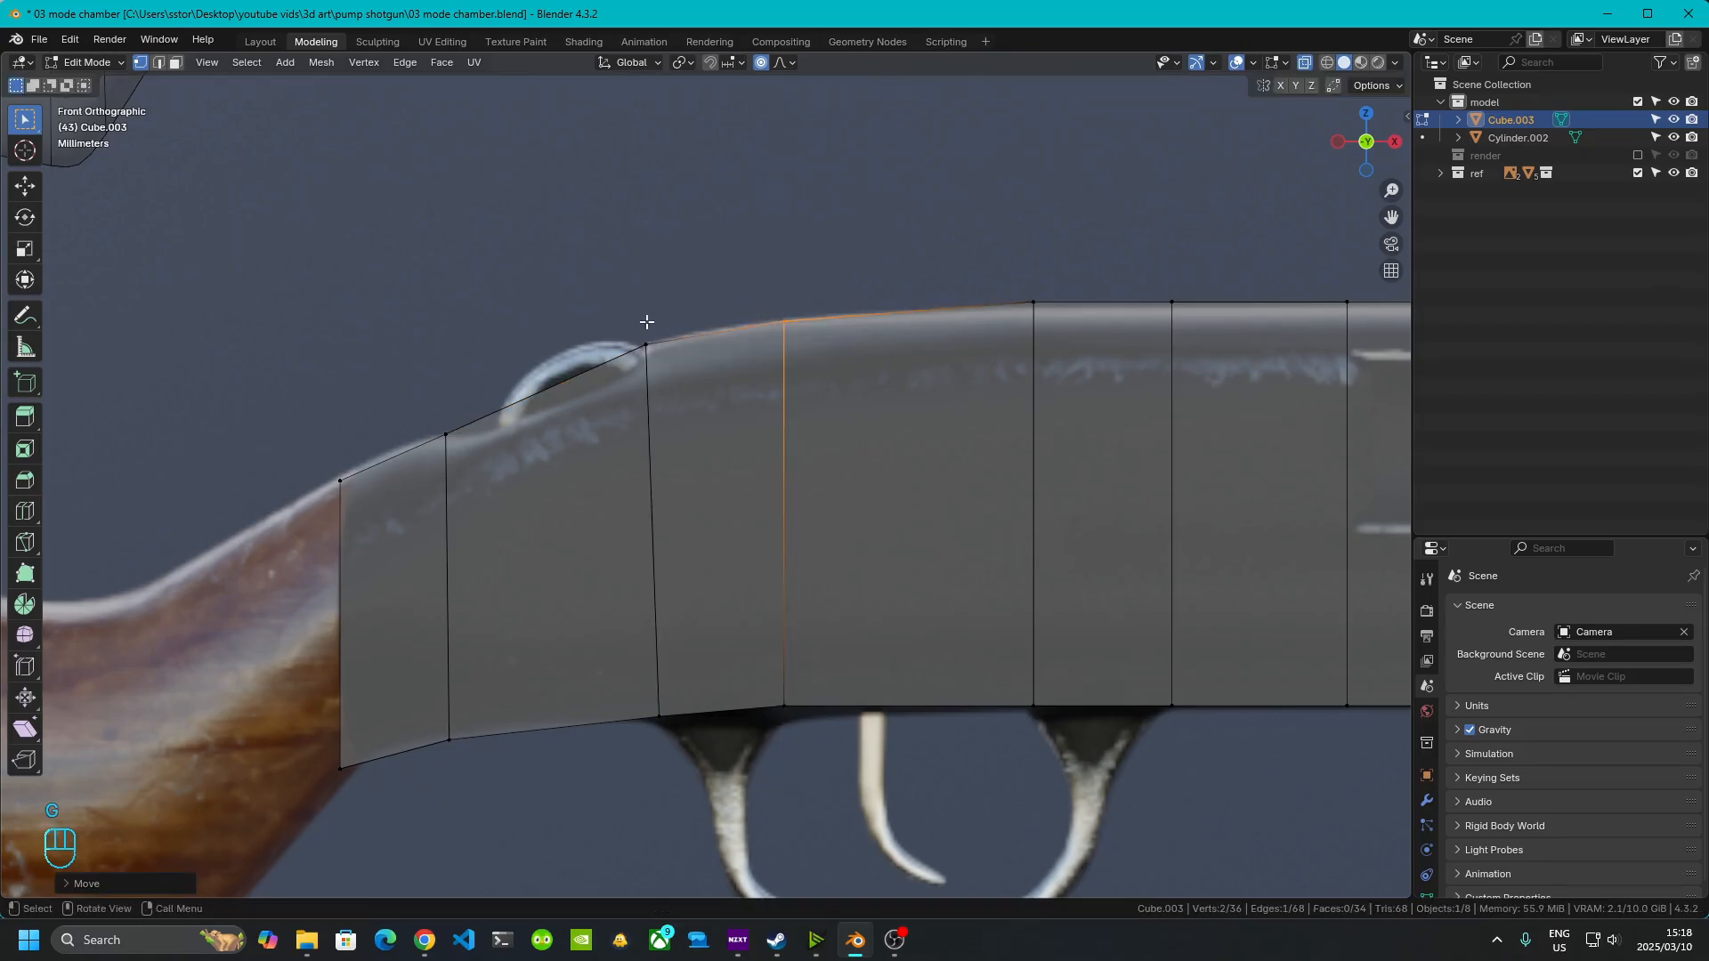
# - Compare the receiver block's loop placement with the finished wireframe model above it in the front view
pyautogui.scroll(-7, 623, 418)
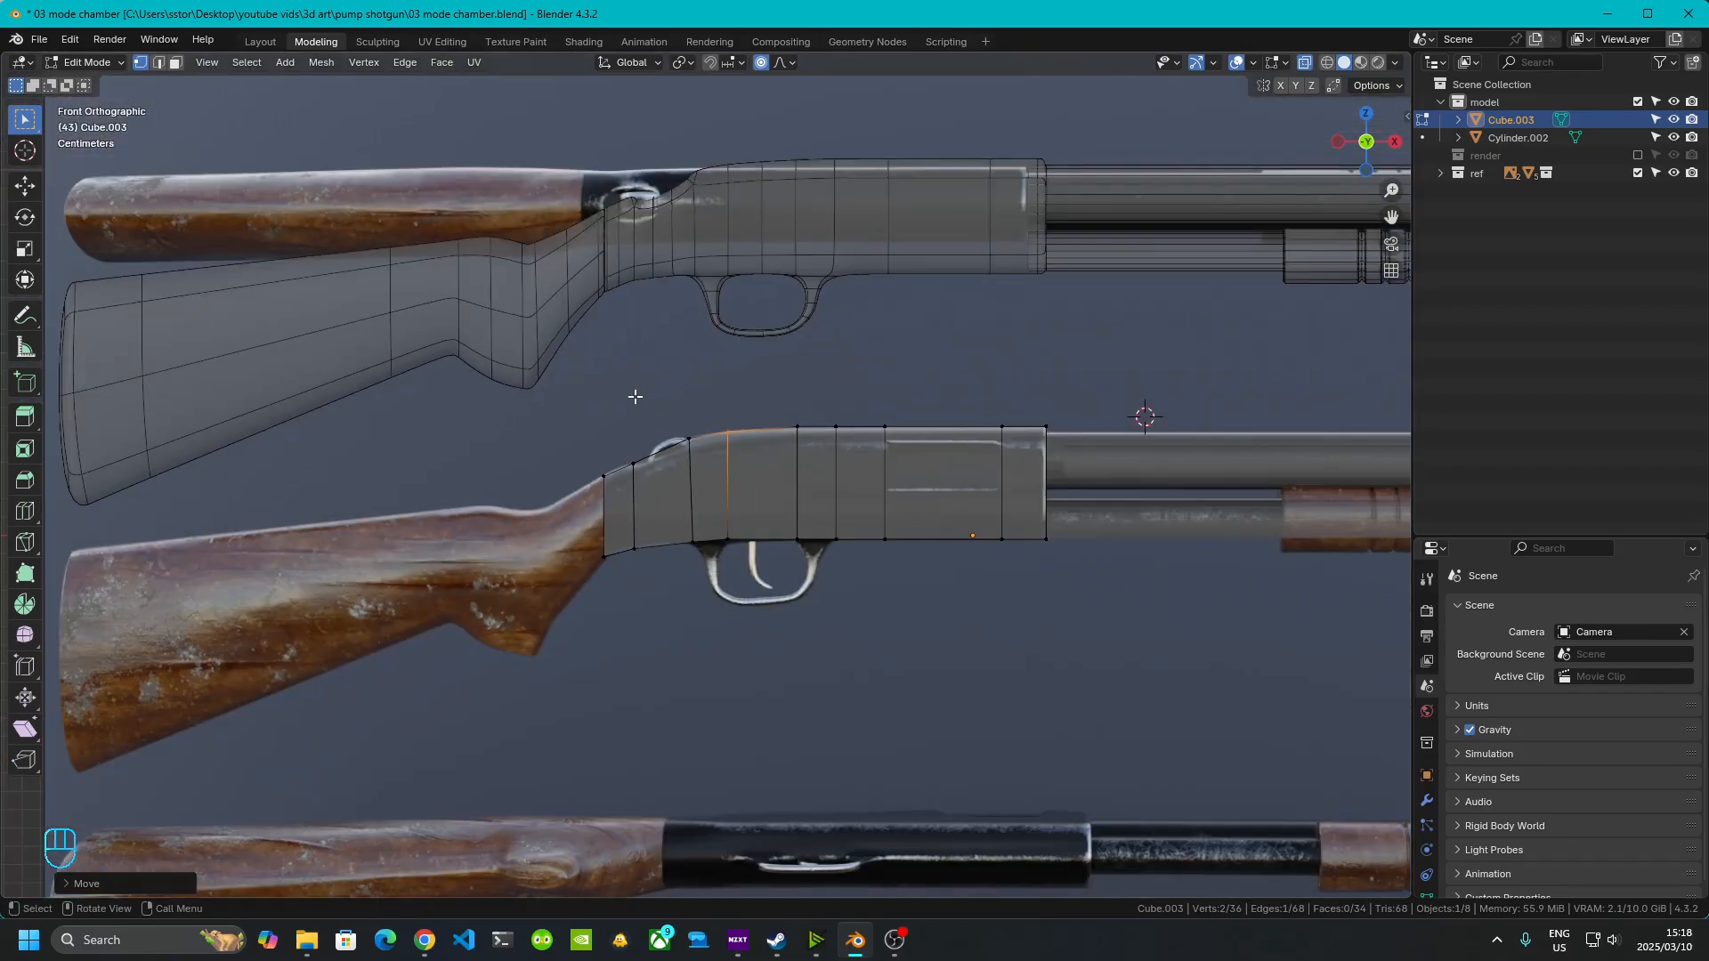
pyautogui.scroll(2, 644, 254)
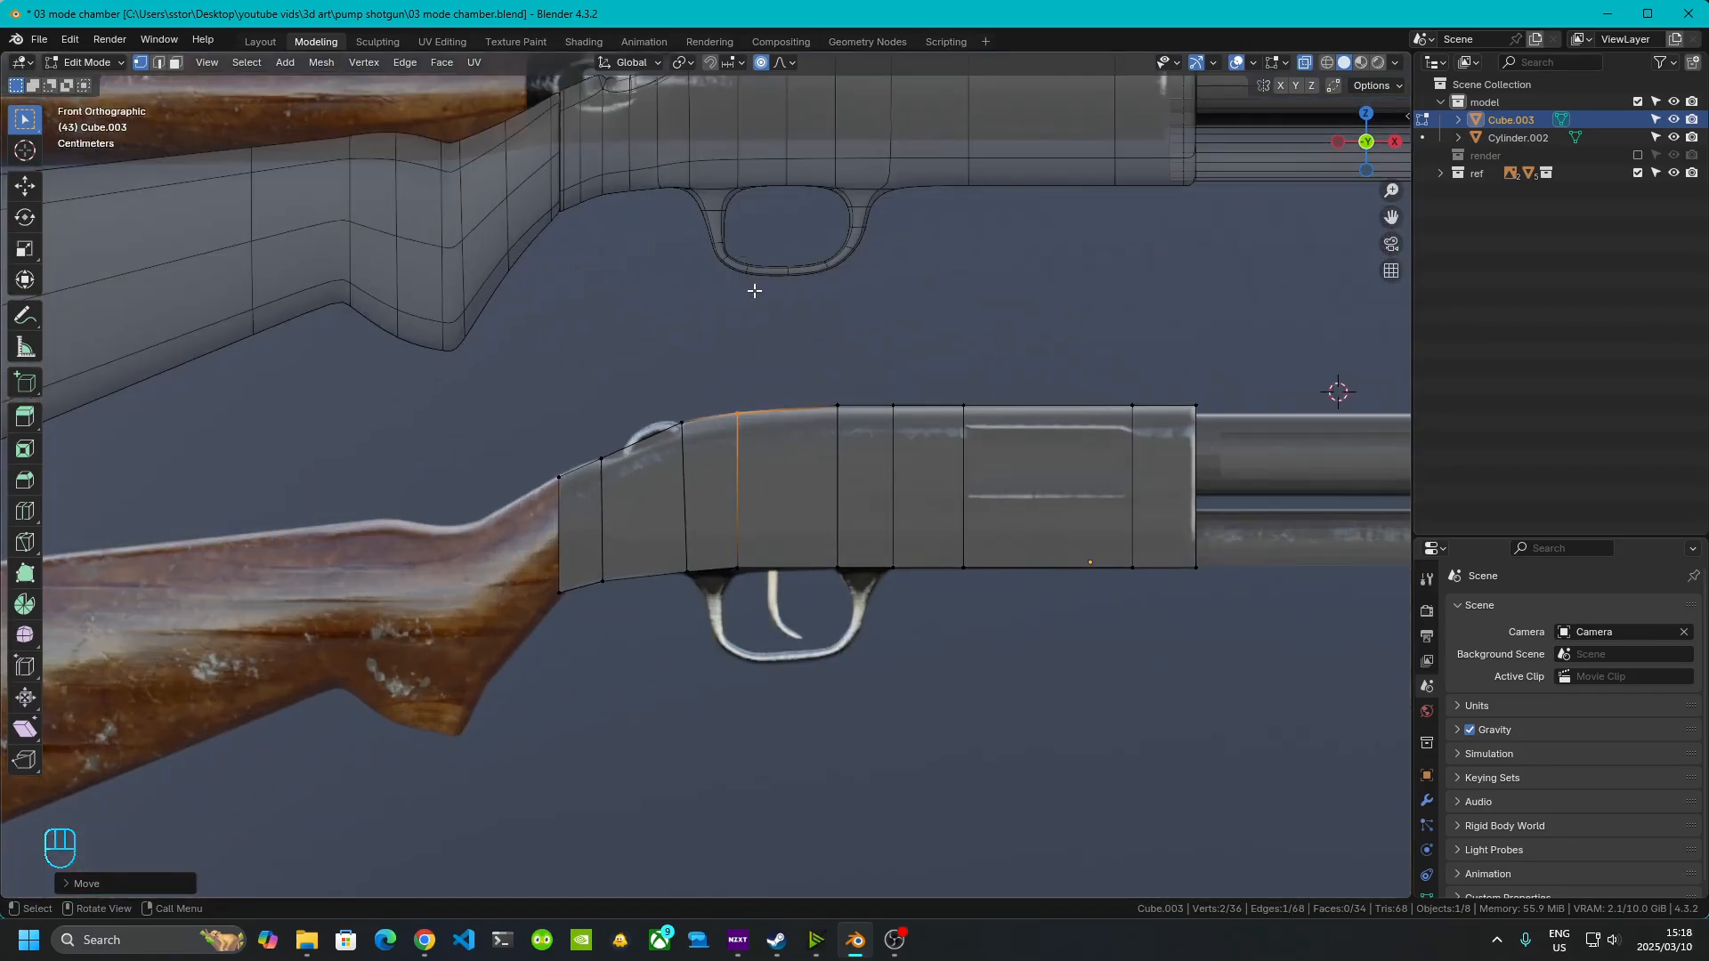
pyautogui.press('KP_7')
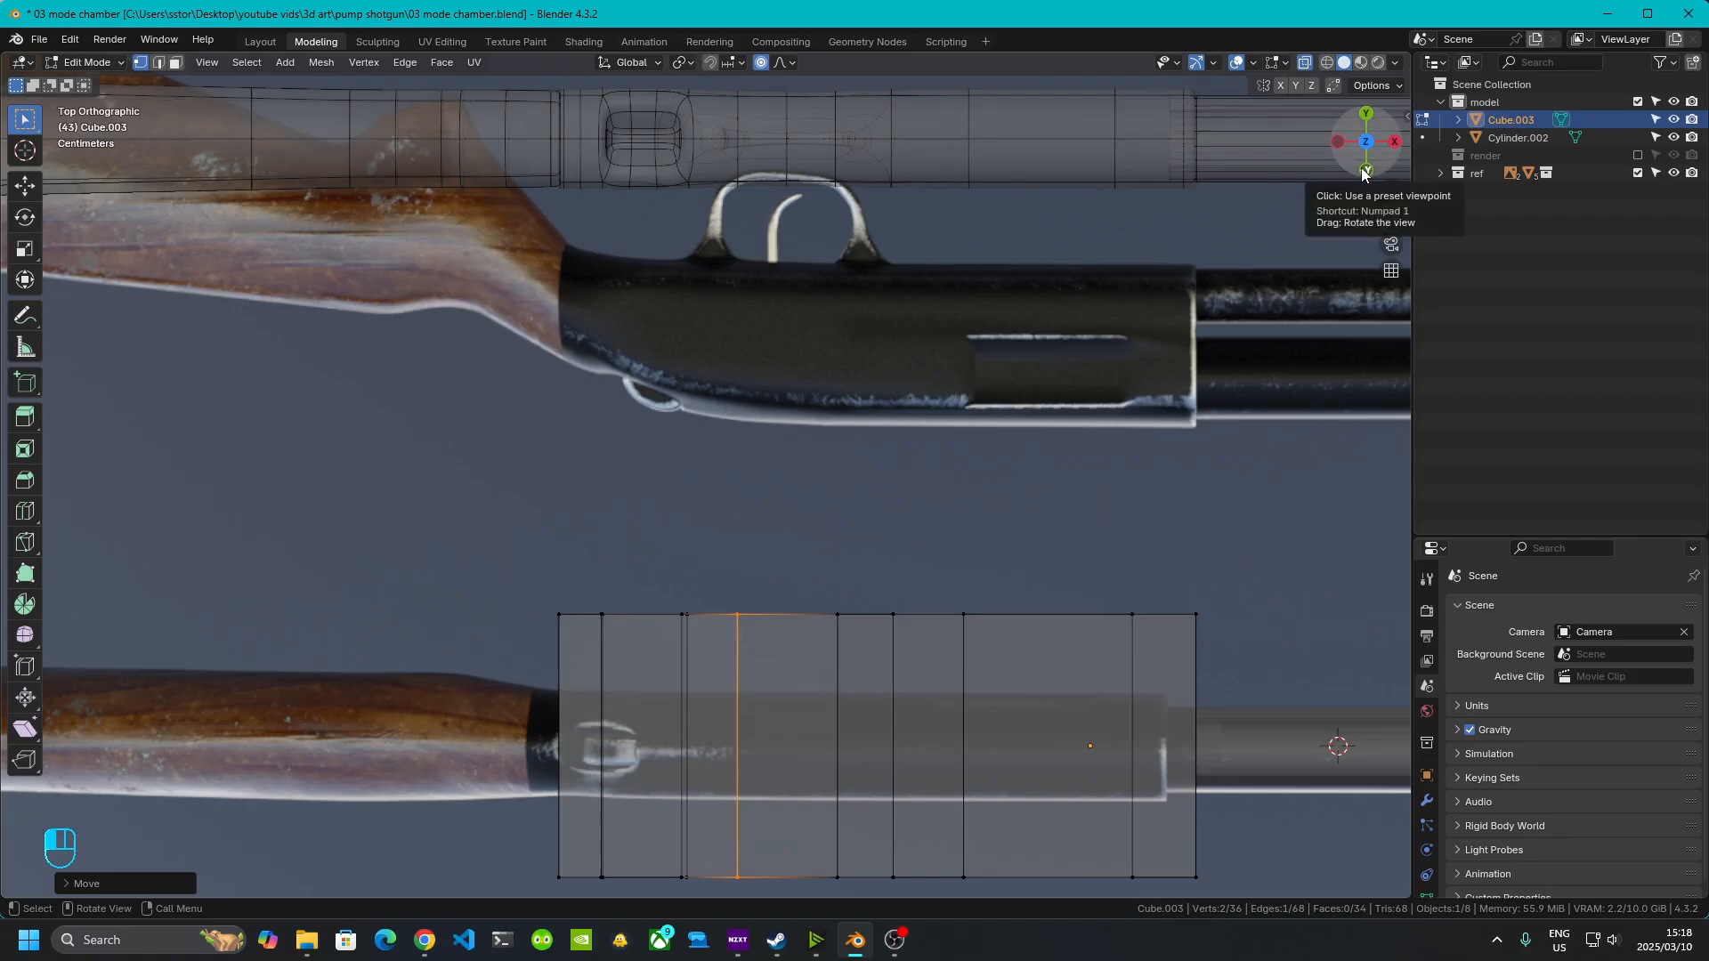
pyautogui.click(1365, 172)
pyautogui.keyDown('shift'); pyautogui.moveTo(754, 326); pyautogui.dragTo(808, 523, button='middle'); pyautogui.keyUp('shift')
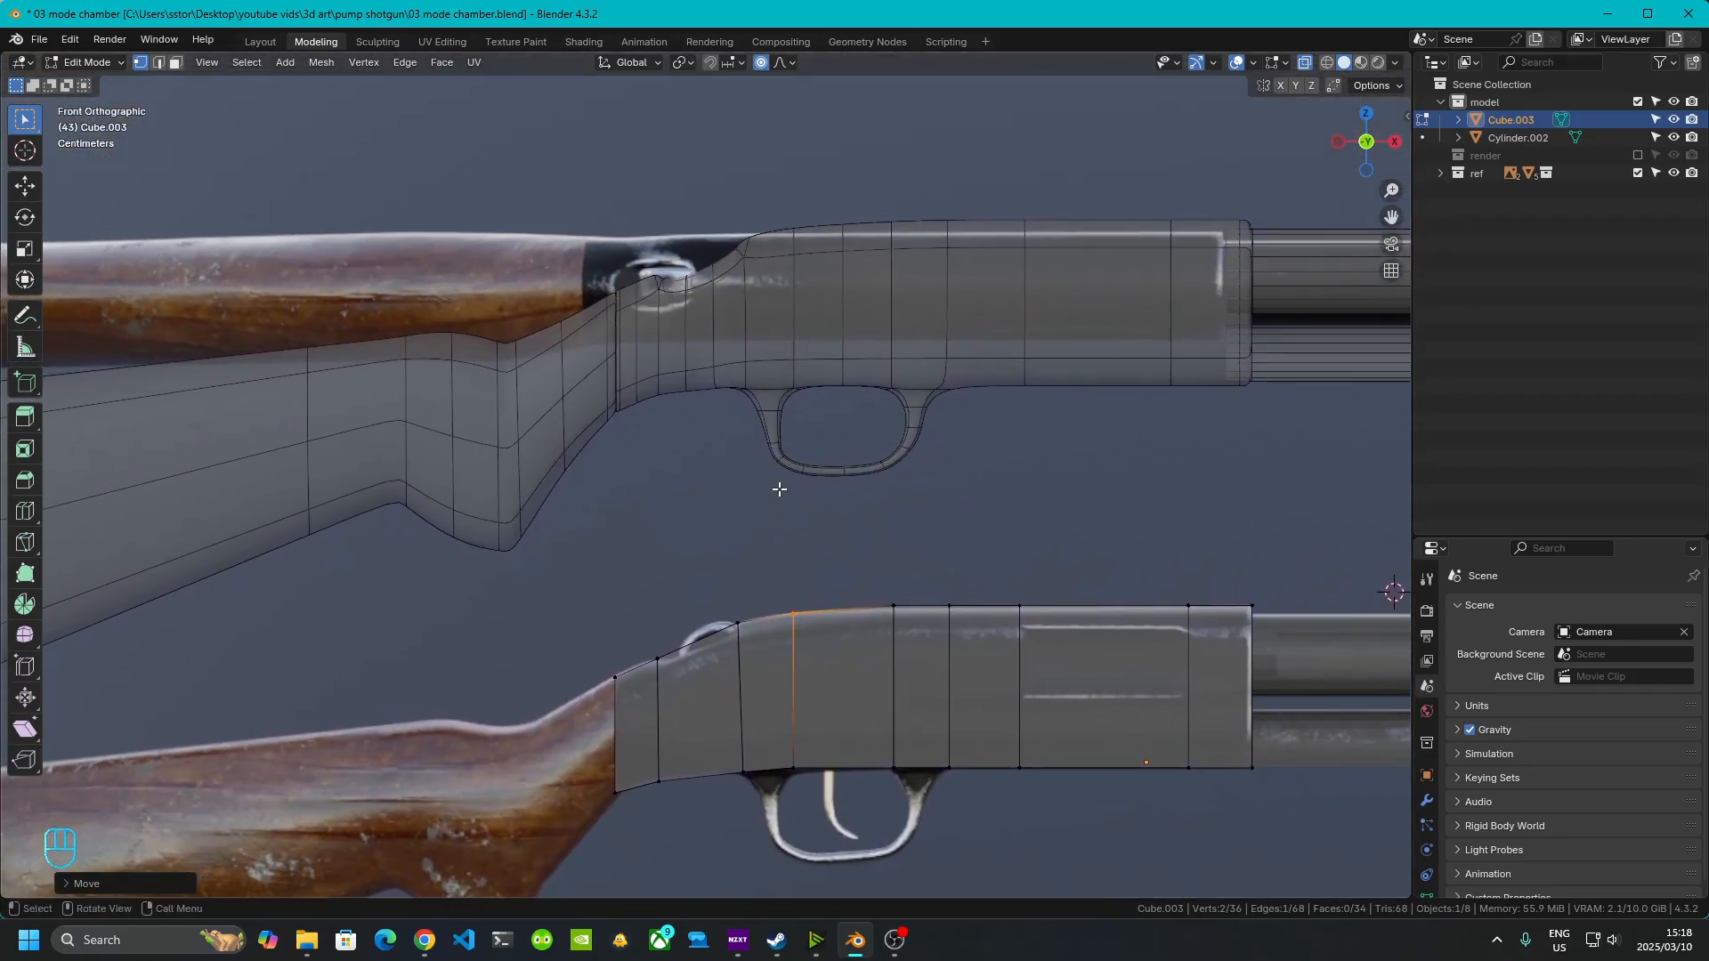
pyautogui.scroll(3, 779, 488)
pyautogui.keyDown('shift'); pyautogui.moveTo(751, 351); pyautogui.dragTo(766, 571, button='middle'); pyautogui.keyUp('shift')
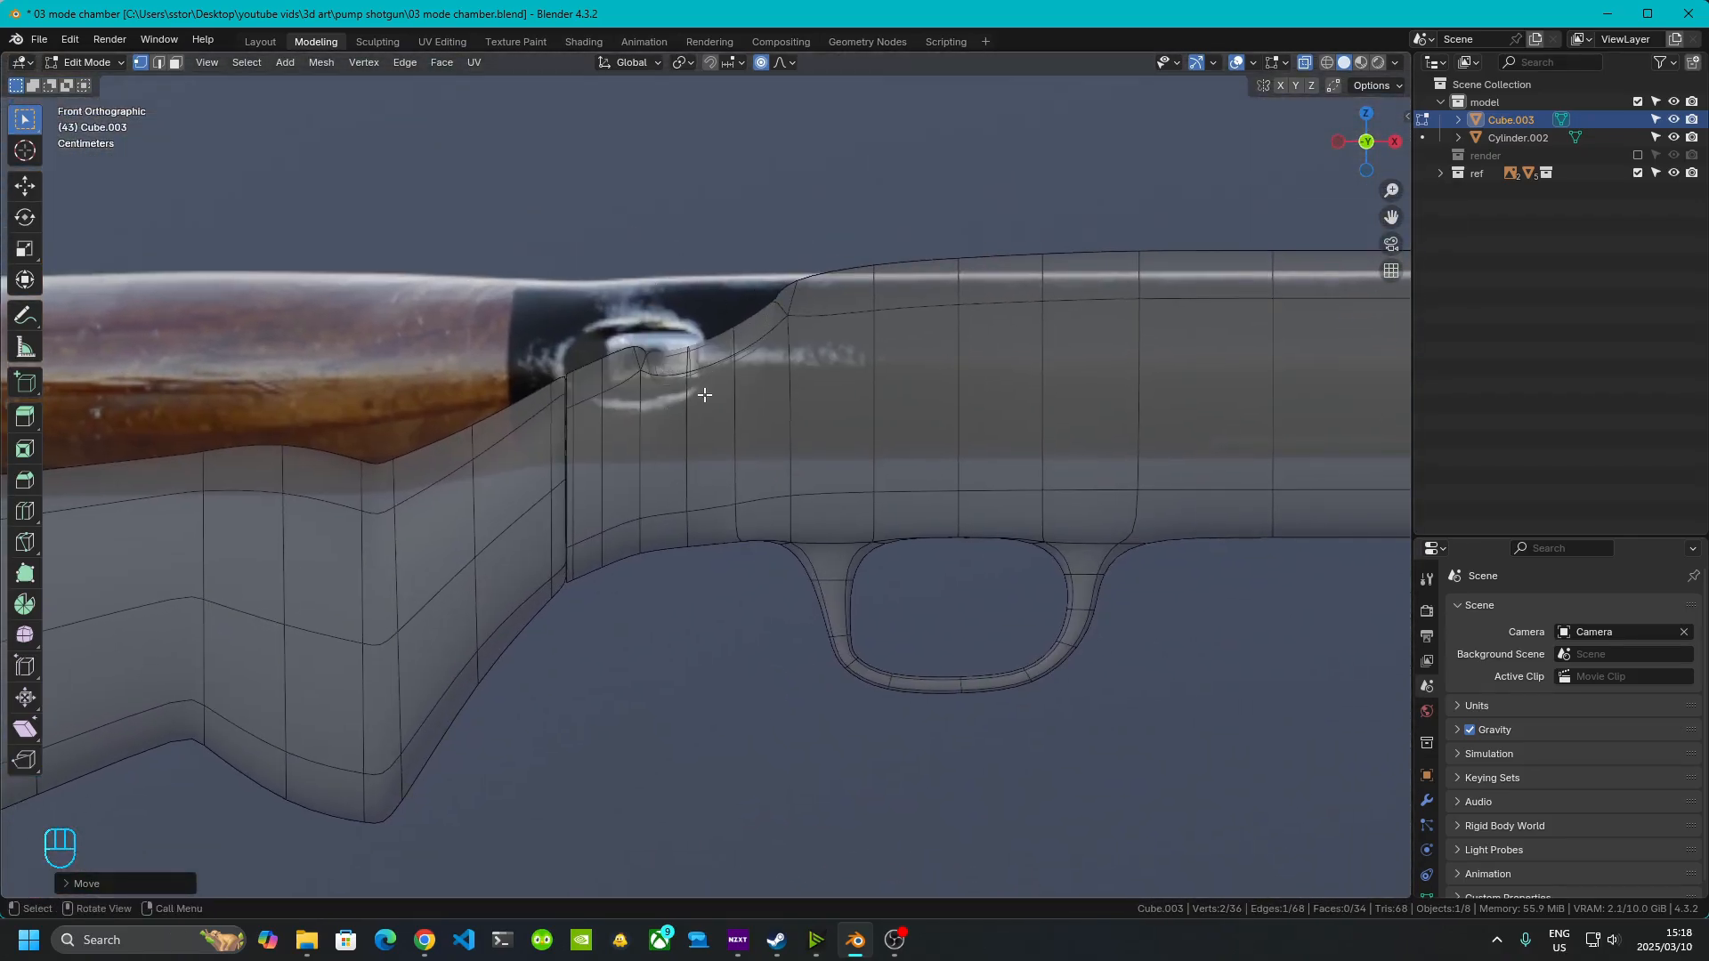
pyautogui.scroll(-3, 891, 631)
pyautogui.keyDown('shift'); pyautogui.moveTo(989, 776); pyautogui.dragTo(828, 572, button='middle'); pyautogui.keyUp('shift')
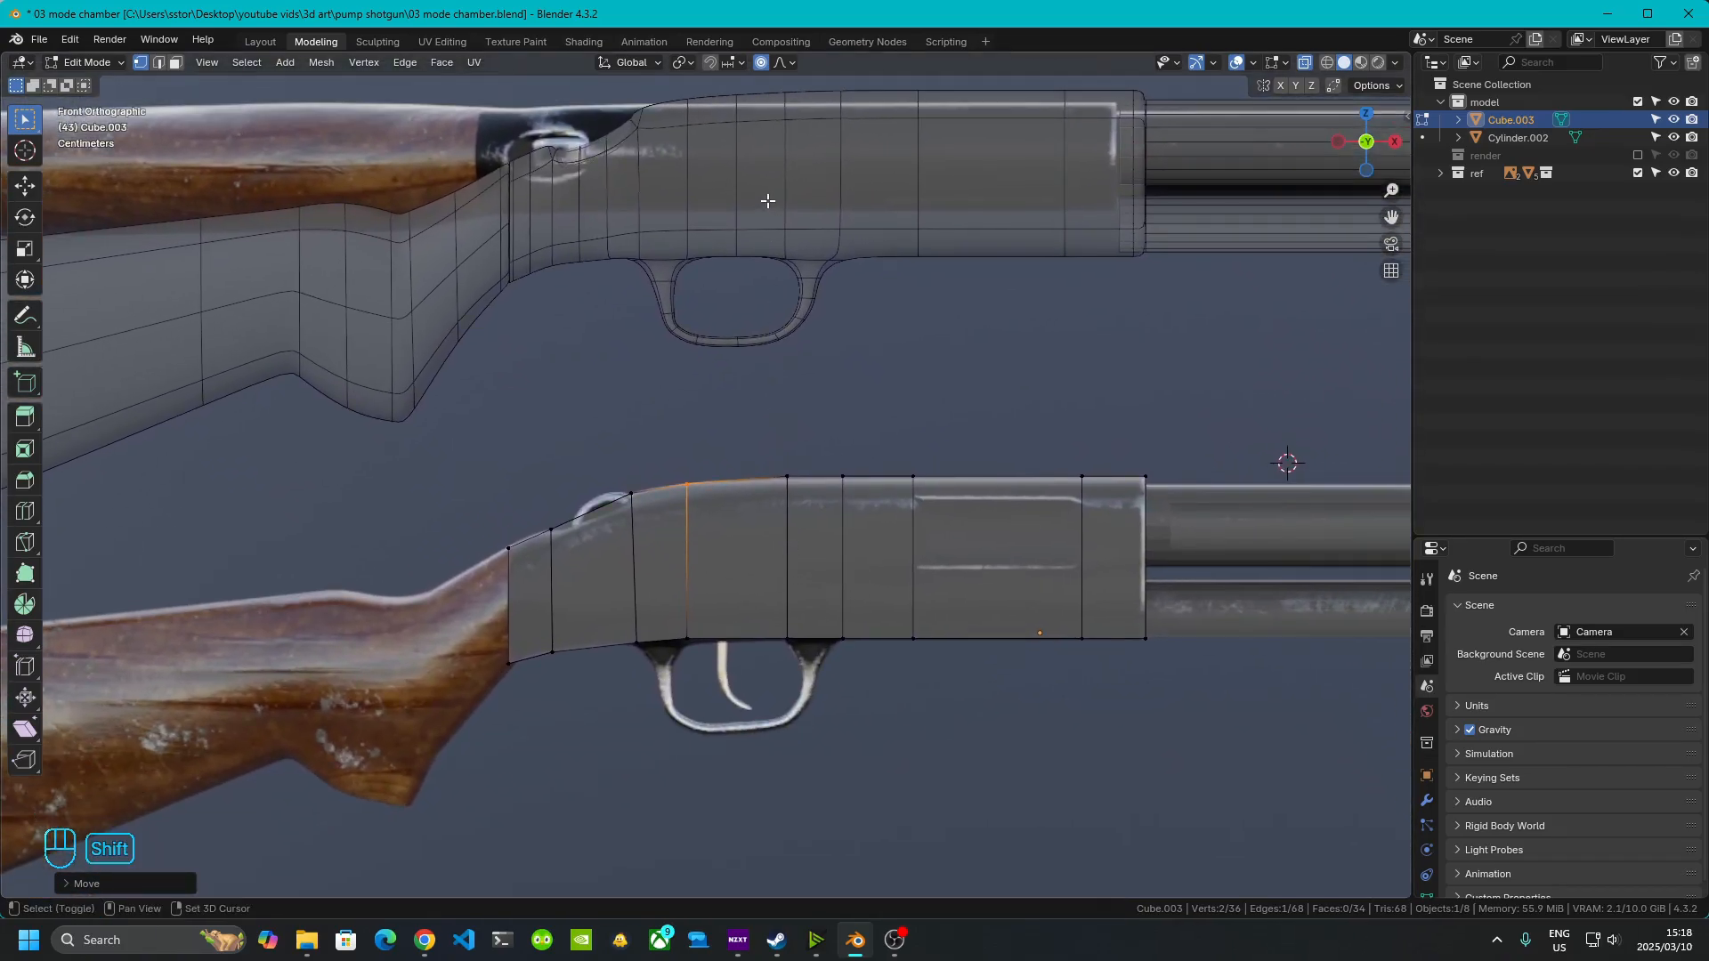
# - Add a centred vertical loop cut in the wide receiver section above the trigger
pyautogui.press('ctrl')
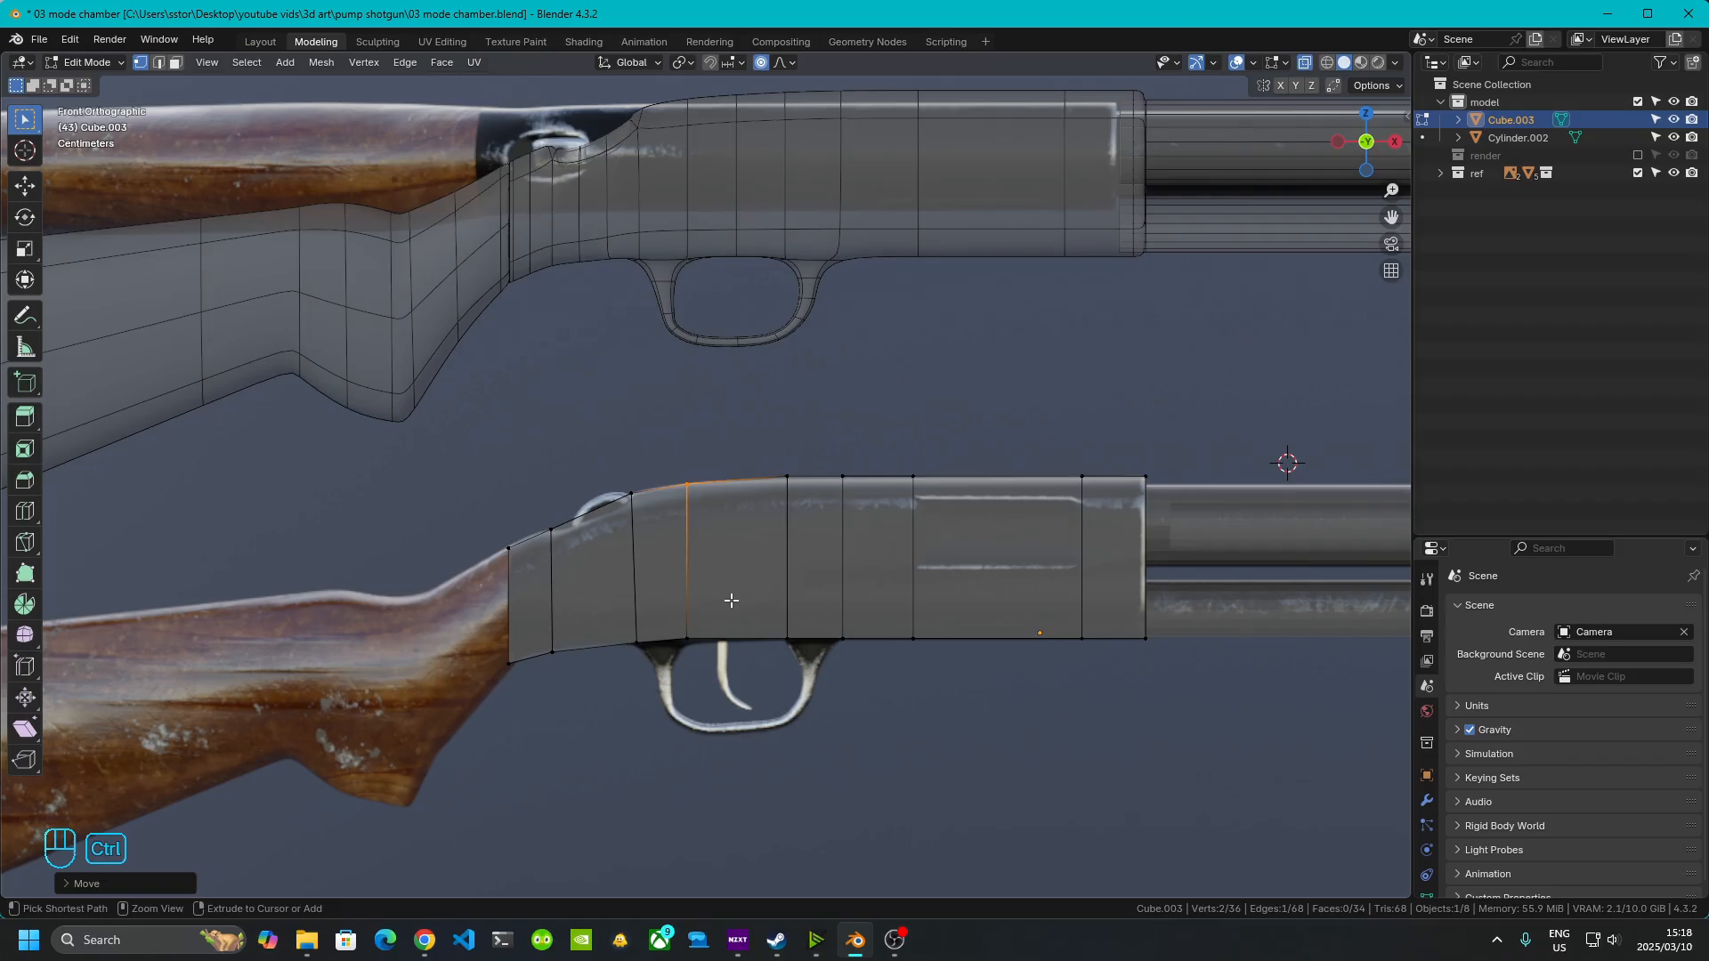
pyautogui.hotkey('ctrl', 'r')
pyautogui.click(734, 623)
pyautogui.rightClick(734, 623)
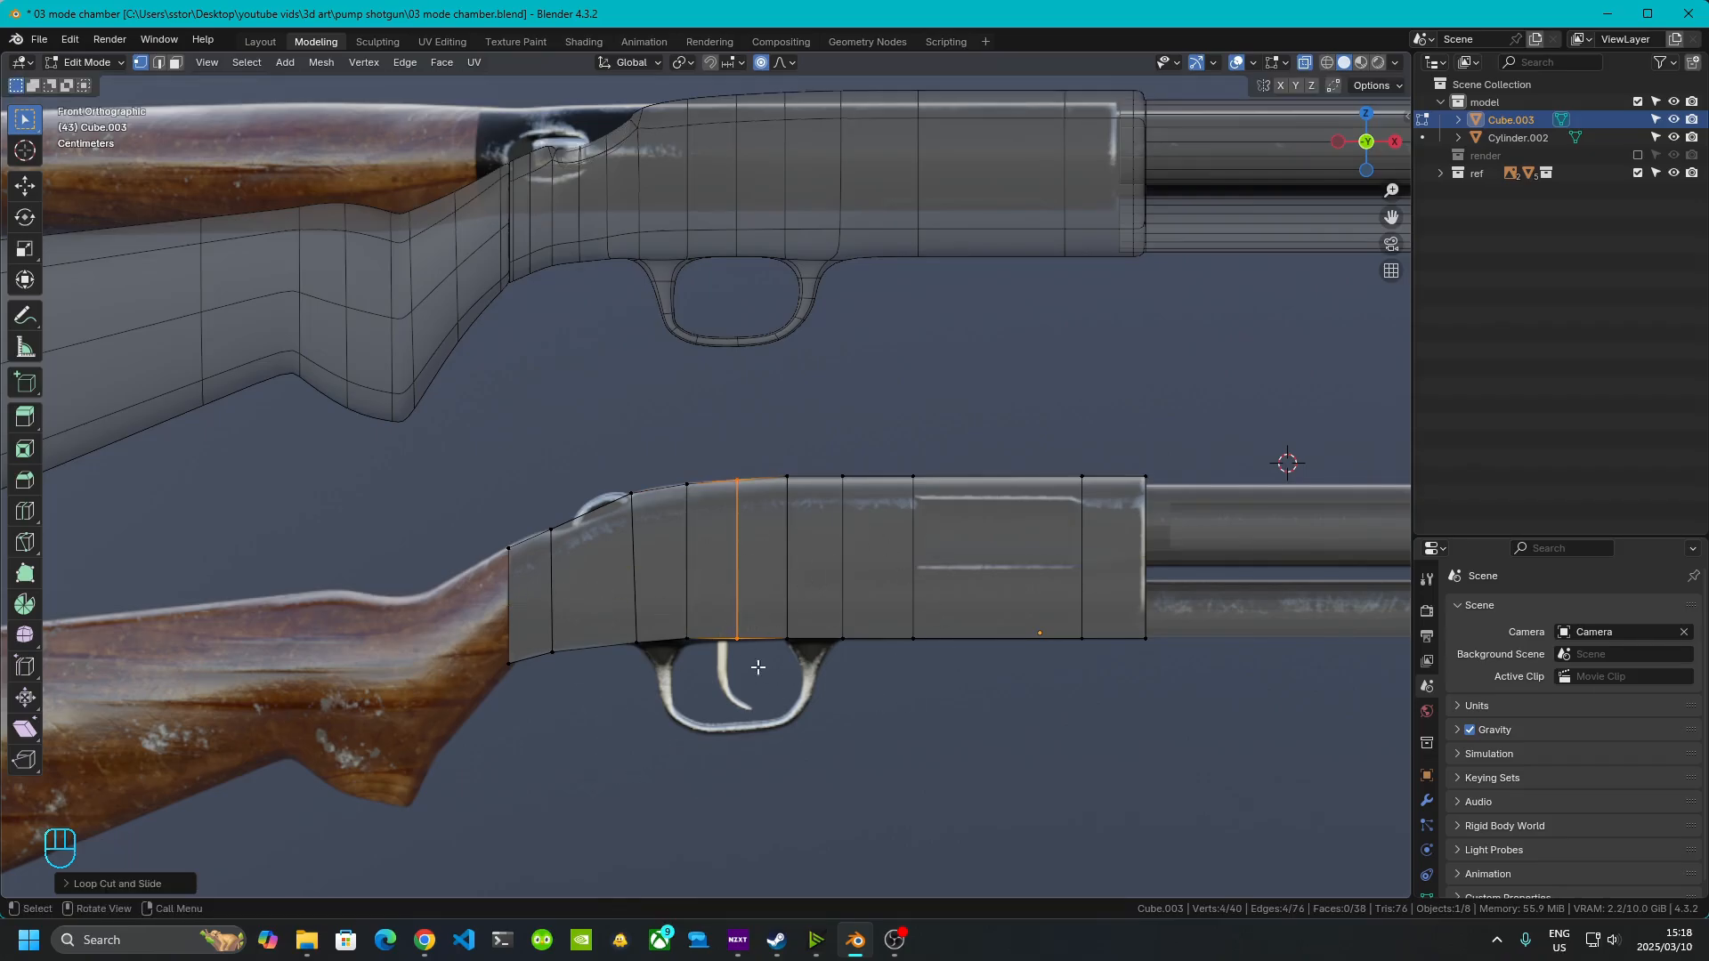
pyautogui.press('shift')
pyautogui.keyDown('shift'); pyautogui.moveTo(939, 579); pyautogui.dragTo(807, 692, button='middle'); pyautogui.keyUp('shift')
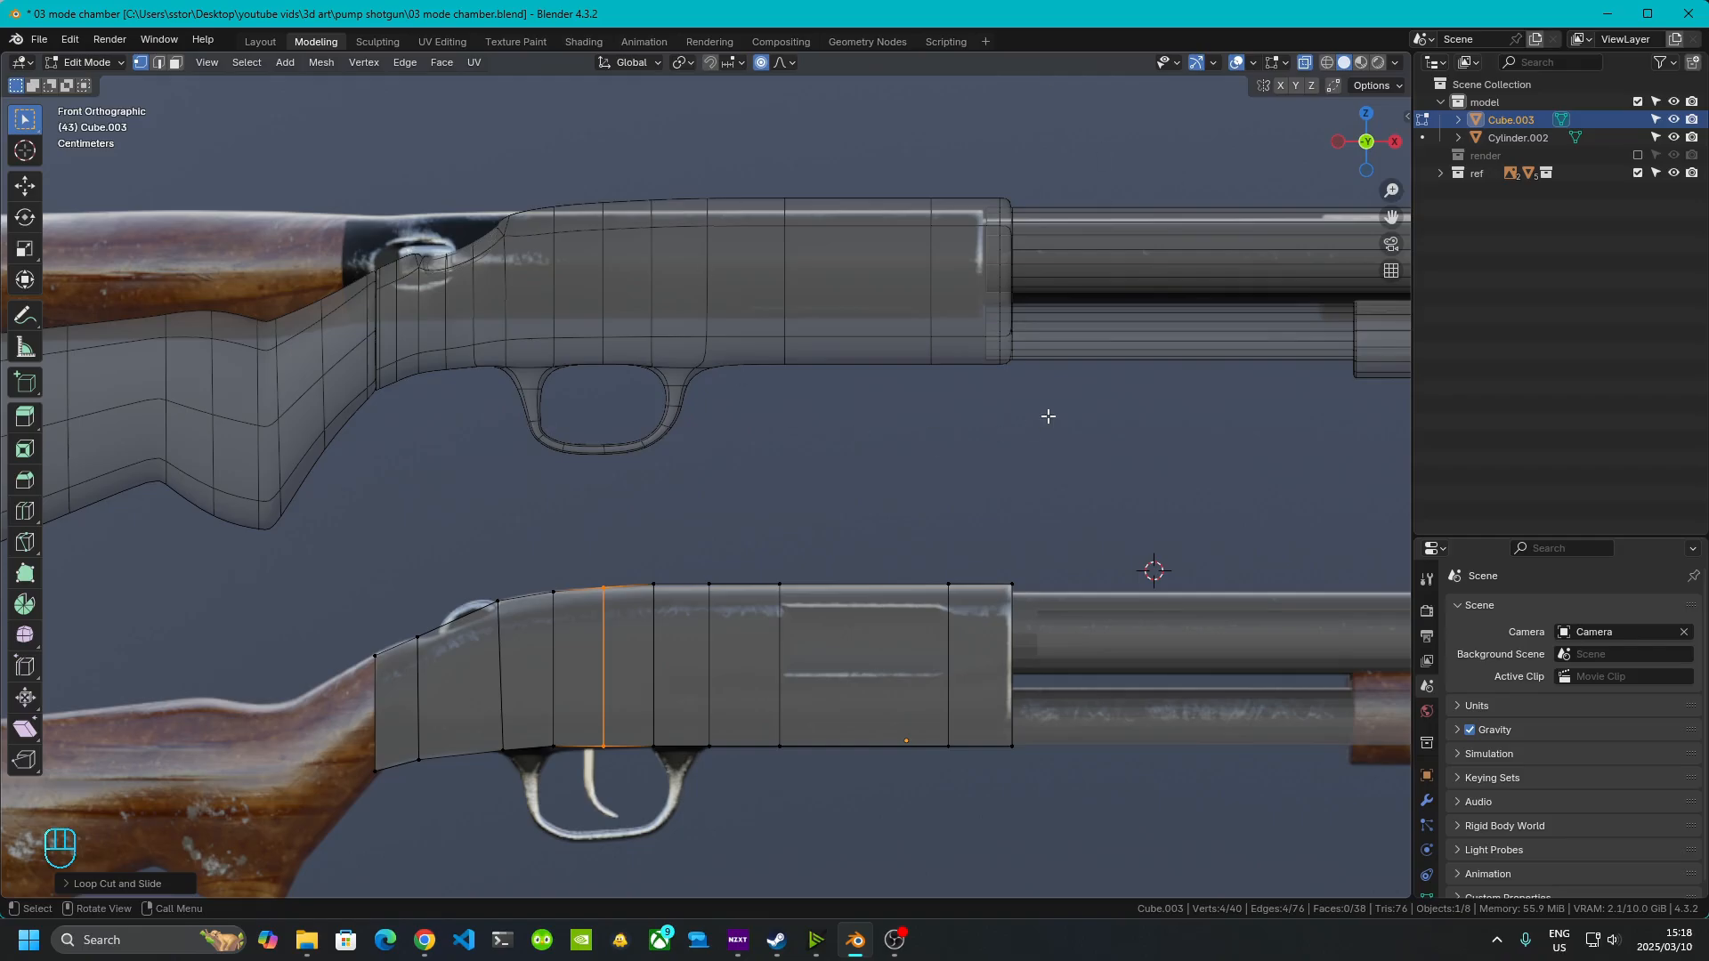
pyautogui.keyDown('shift'); pyautogui.moveTo(777, 470); pyautogui.dragTo(934, 469, button='middle'); pyautogui.keyUp('shift')
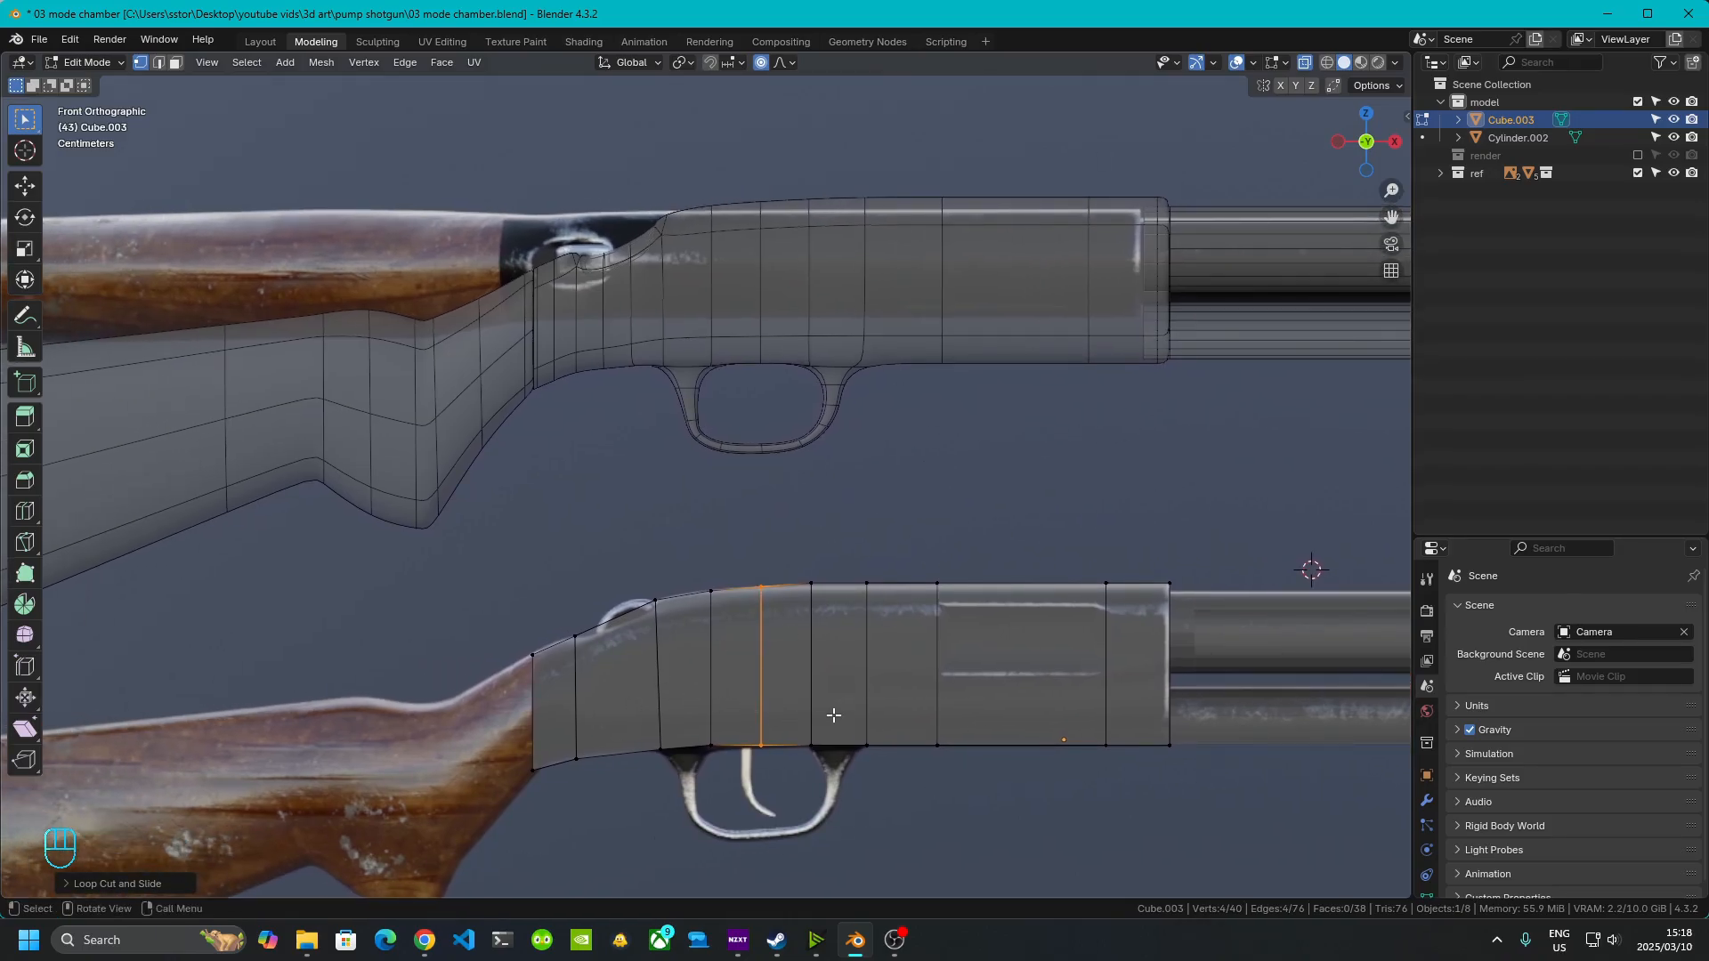
# - Auto-mirror the receiver block across the Y axis with Negative orientation, using Cut and Mirror with clipping
pyautogui.moveTo(827, 714); pyautogui.dragTo(770, 522, button='middle')
pyautogui.press('Tab')
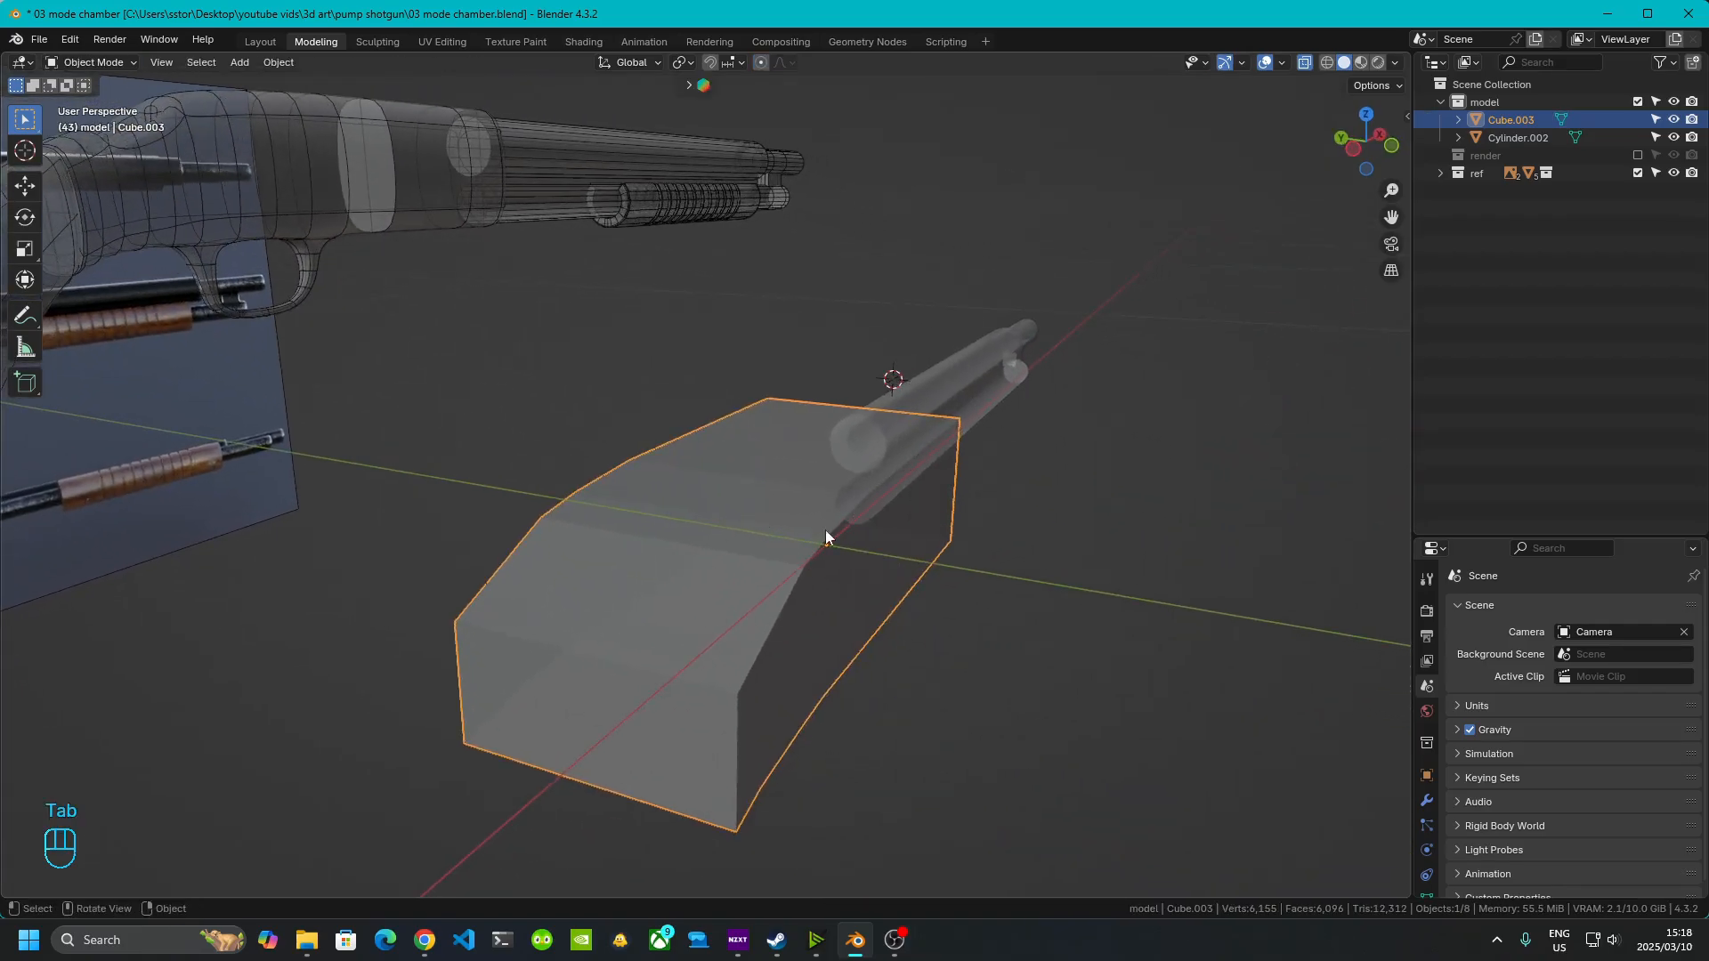
pyautogui.click(1365, 114)
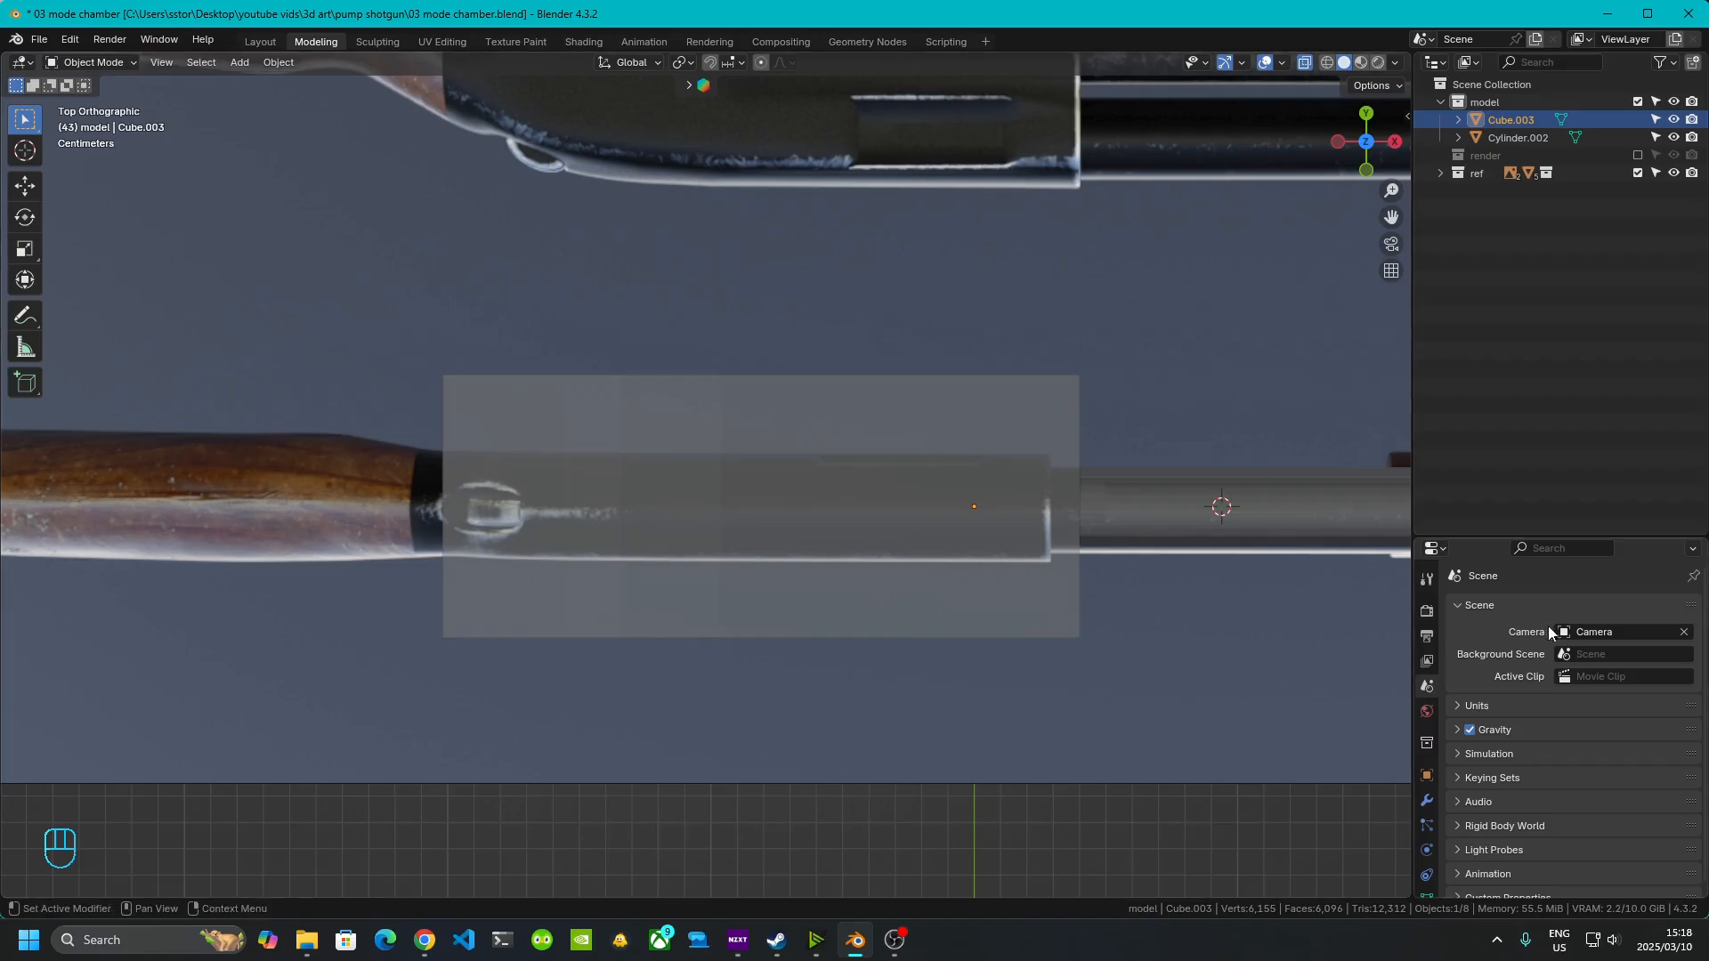
pyautogui.click(1408, 118)
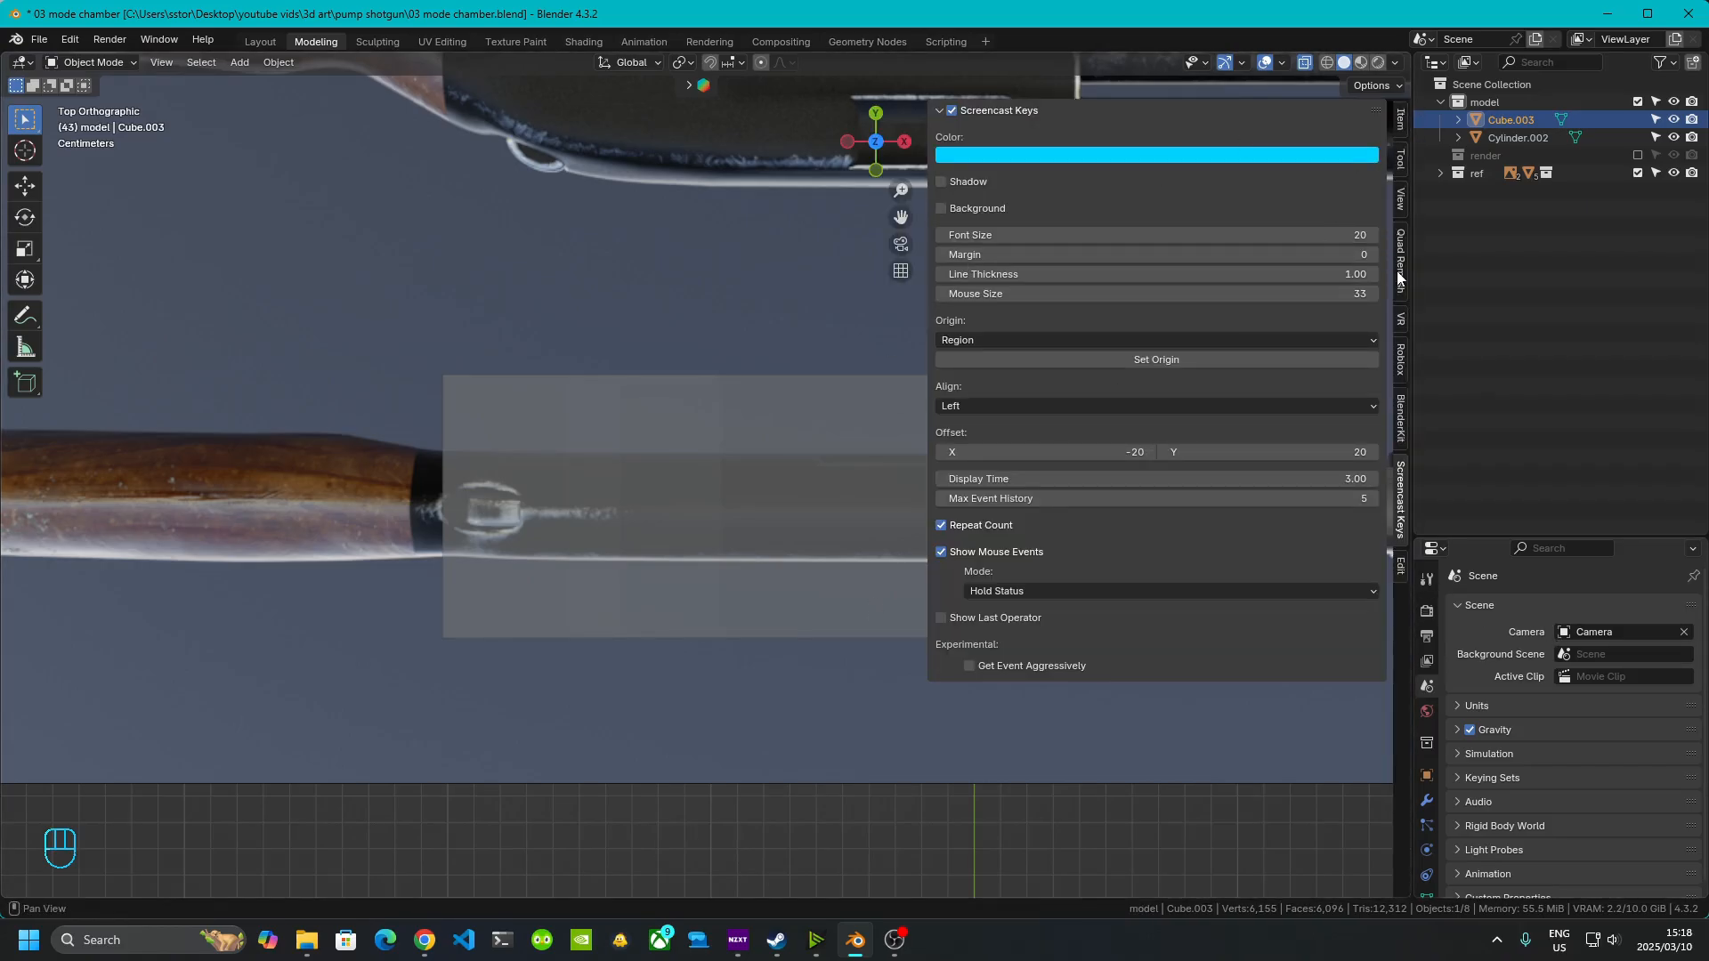
pyautogui.click(1400, 563)
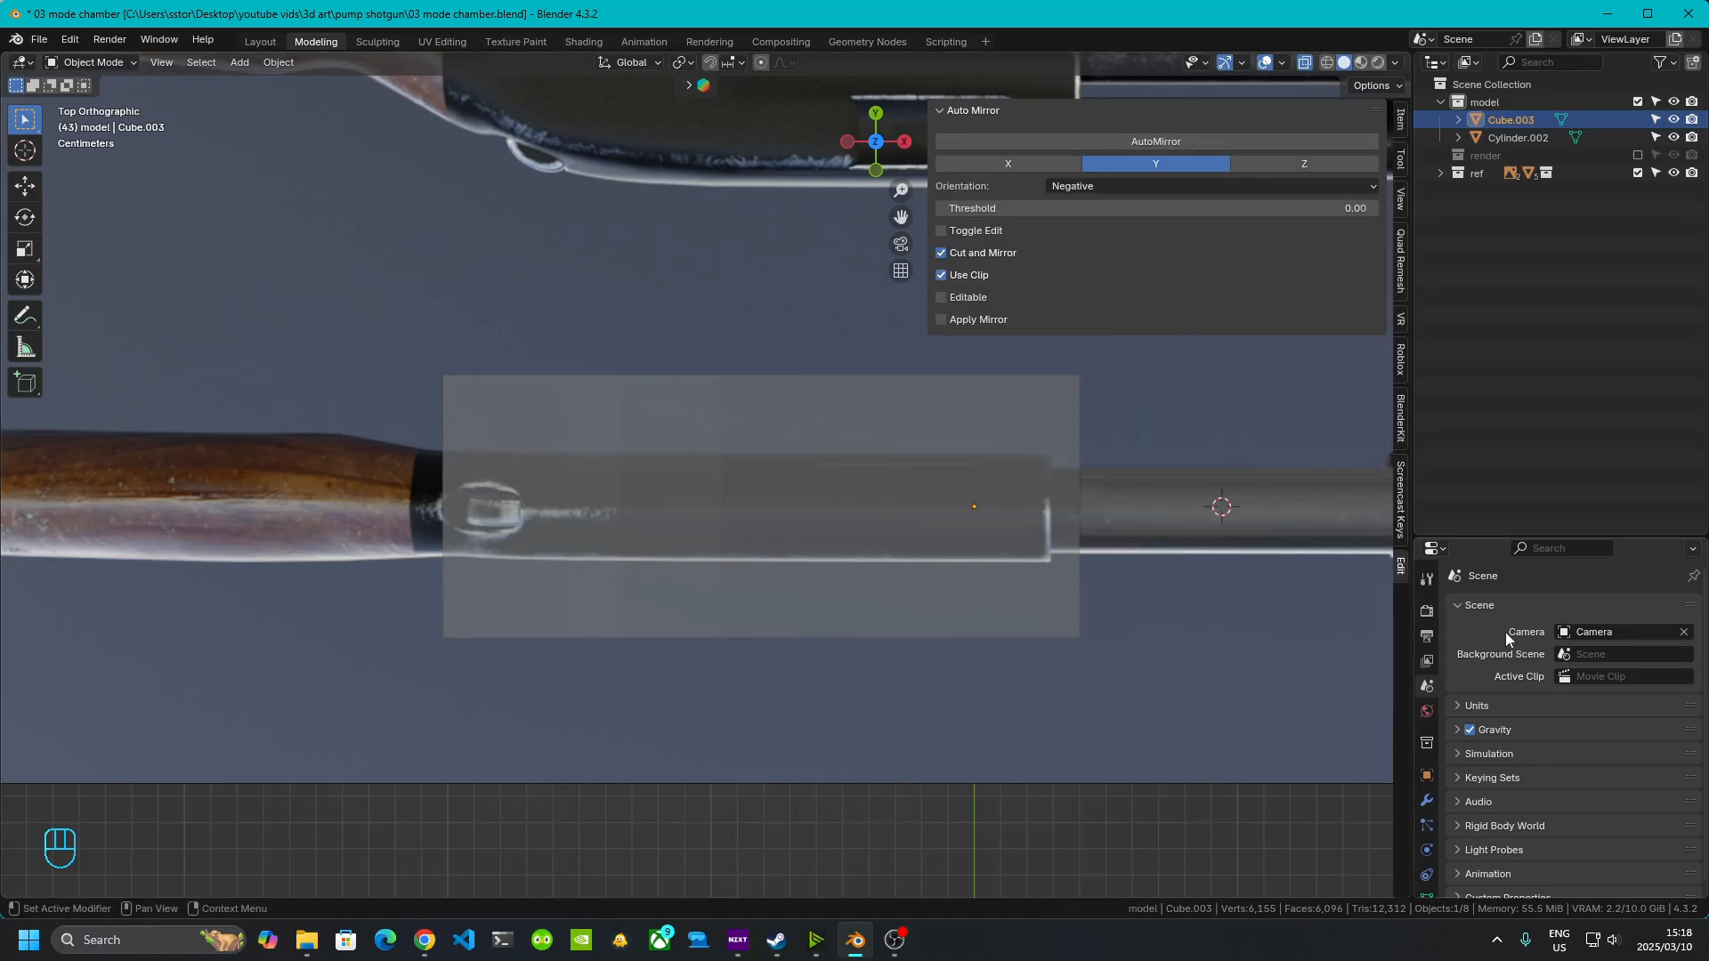
pyautogui.click(1157, 184)
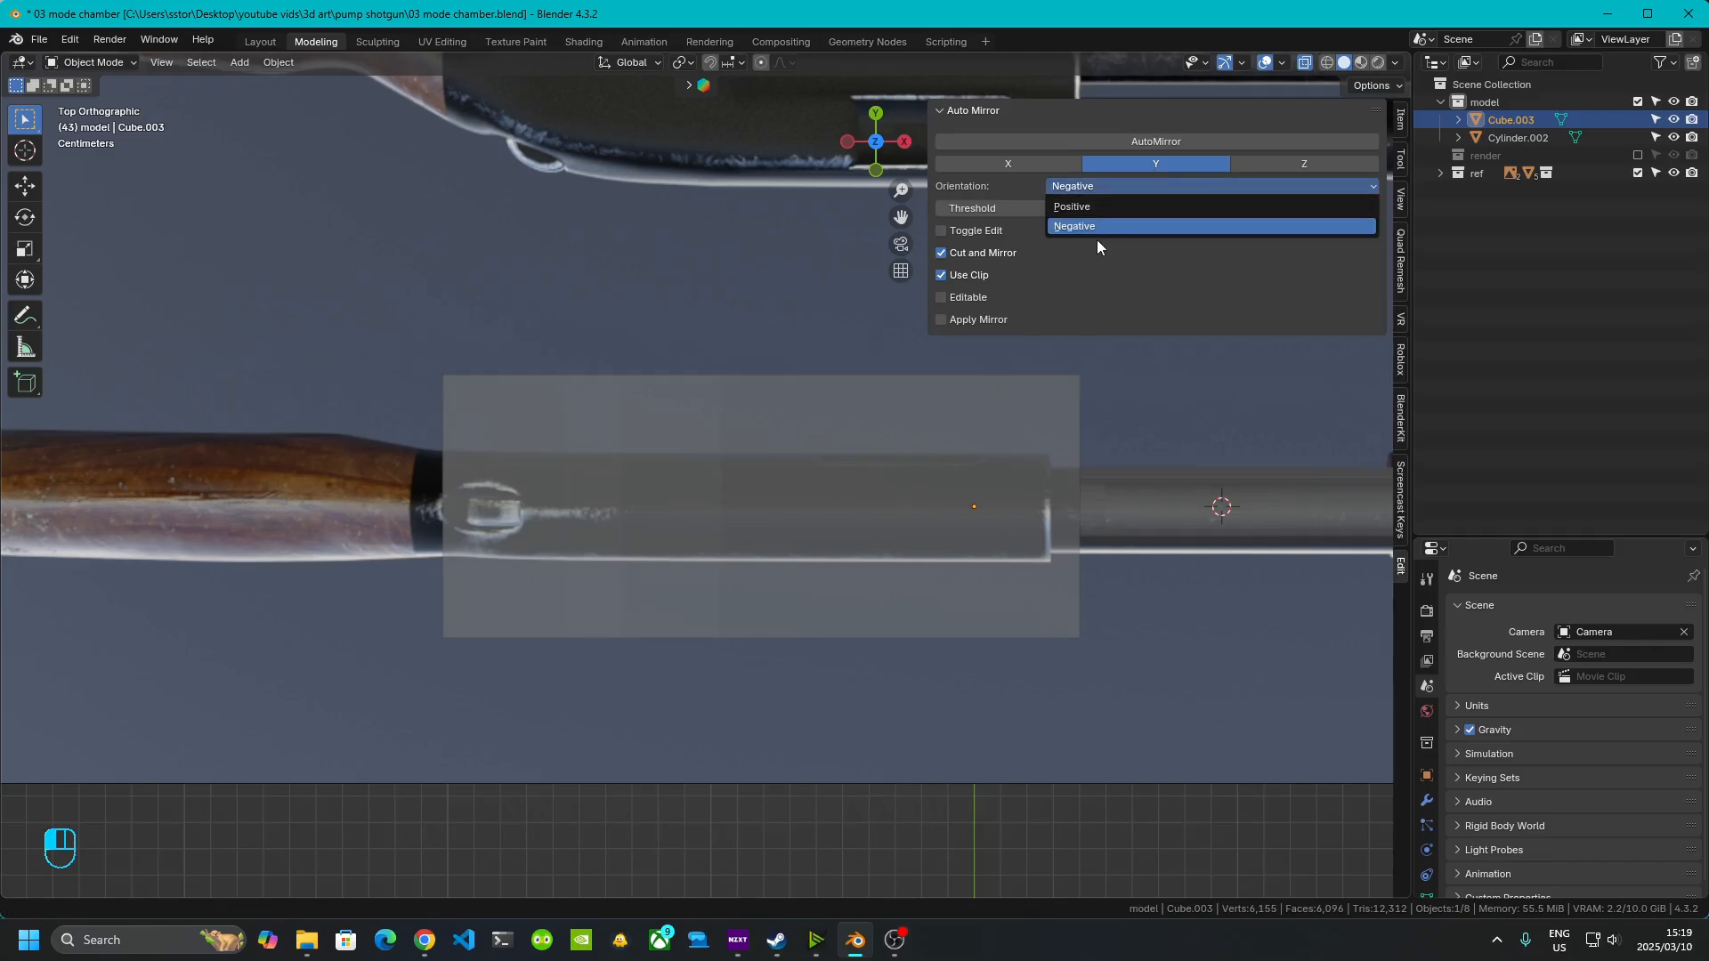
pyautogui.moveTo(781, 801); pyautogui.dragTo(969, 622, button='middle')
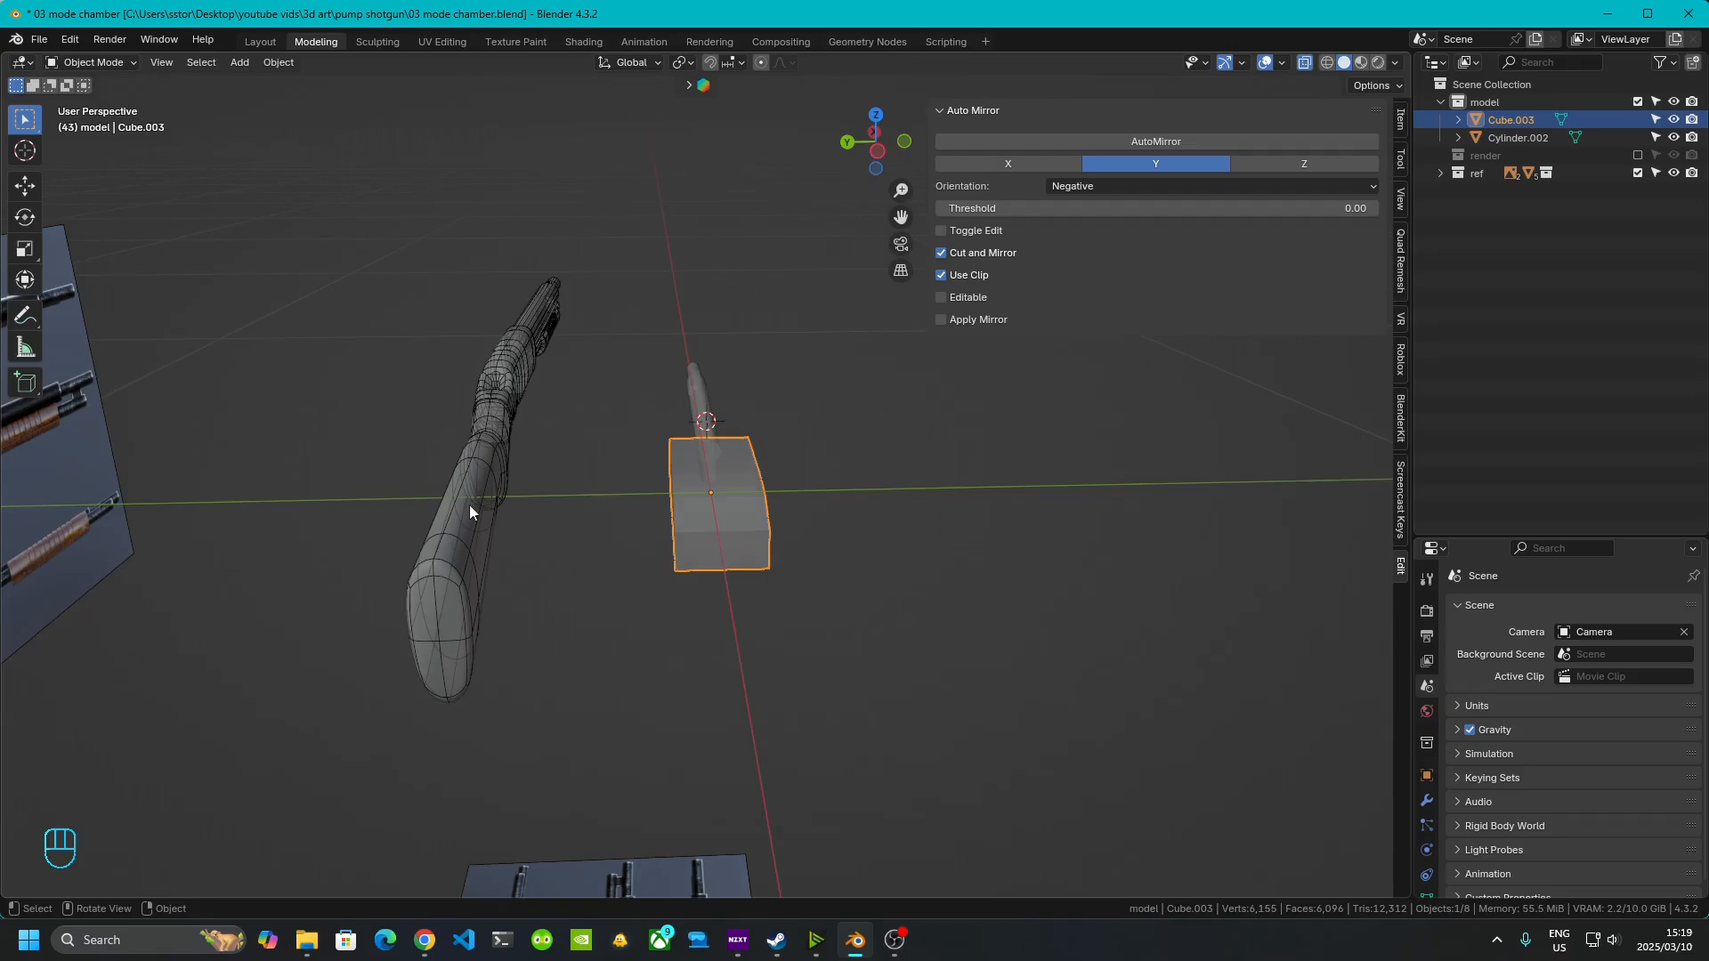
pyautogui.scroll(4, 1060, 533)
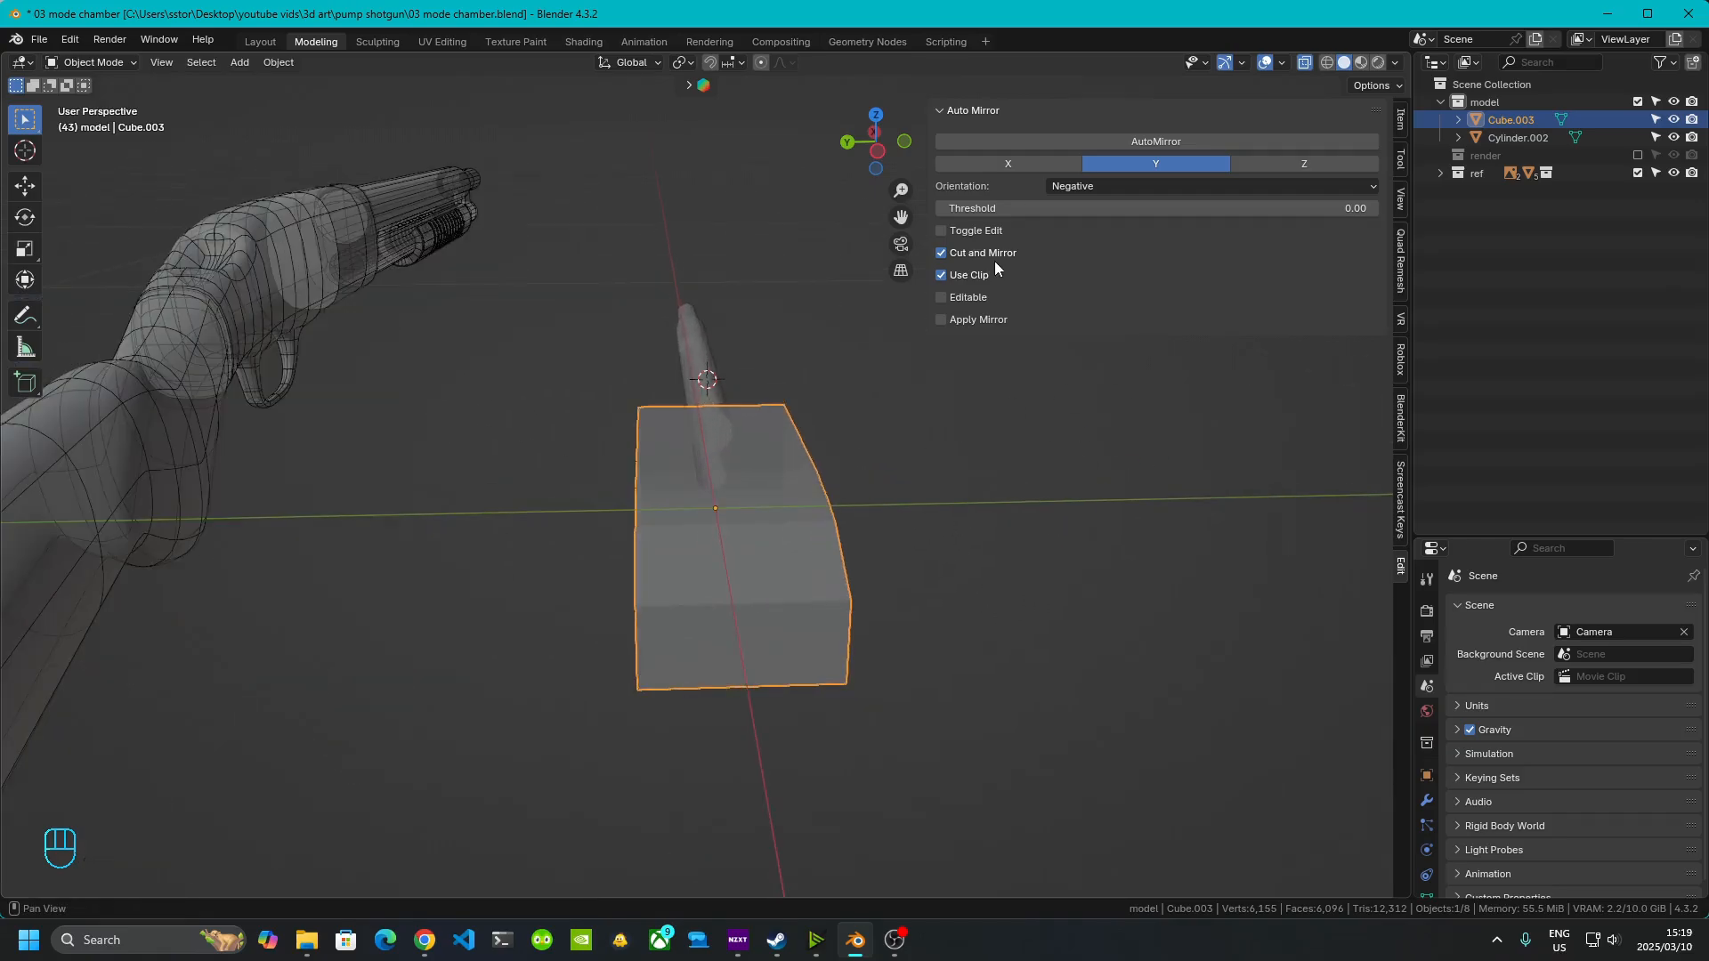
pyautogui.click(877, 115)
pyautogui.scroll(4, 694, 574)
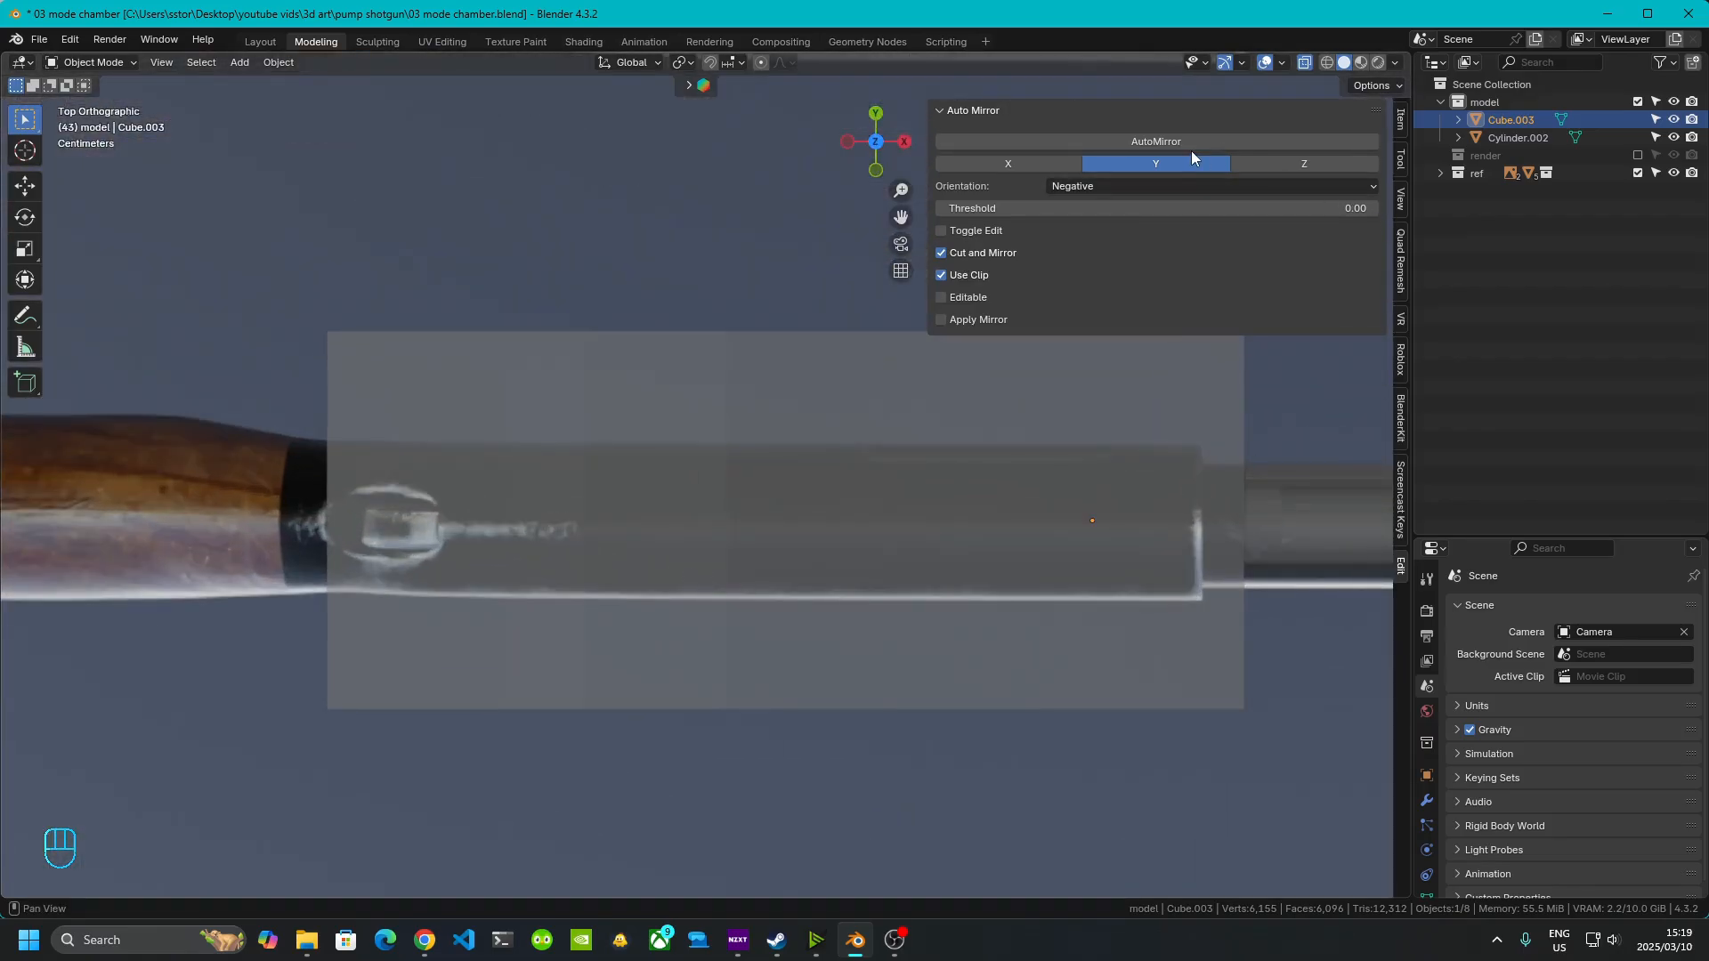
pyautogui.click(1155, 141)
pyautogui.press('Tab')
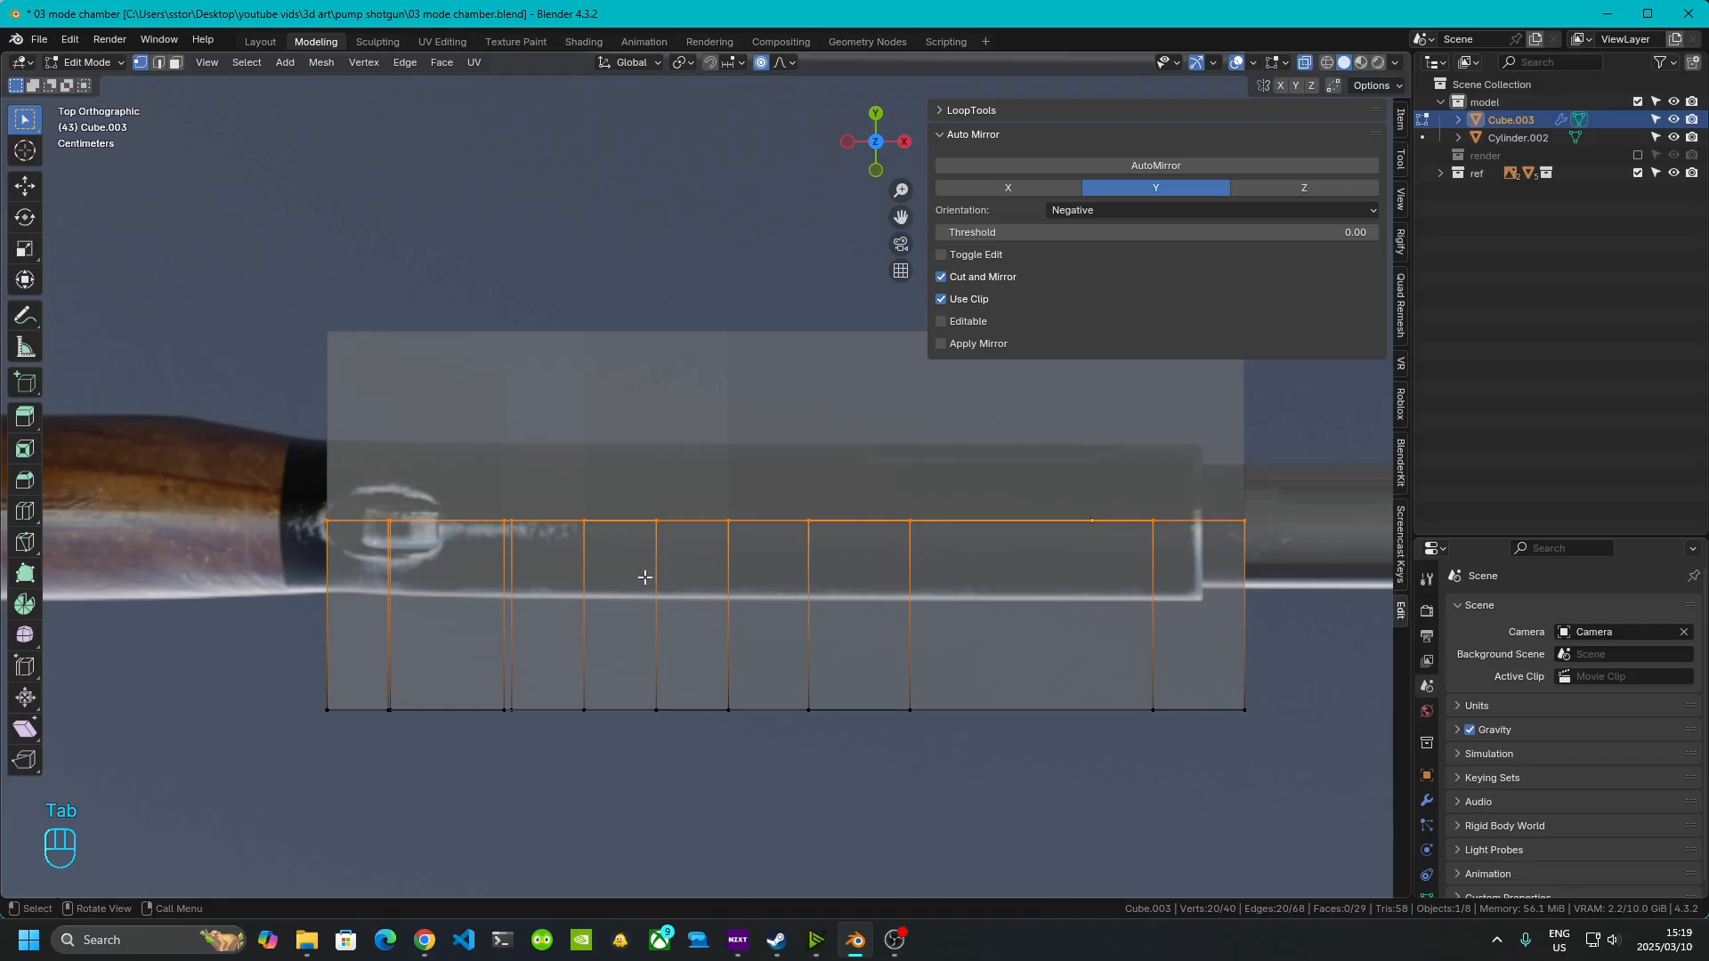
pyautogui.press('Tab')
# - Add a Subdivision Surface modifier below the receiver's Mirror modifier and set its viewport levels to 2
pyautogui.click(1427, 801)
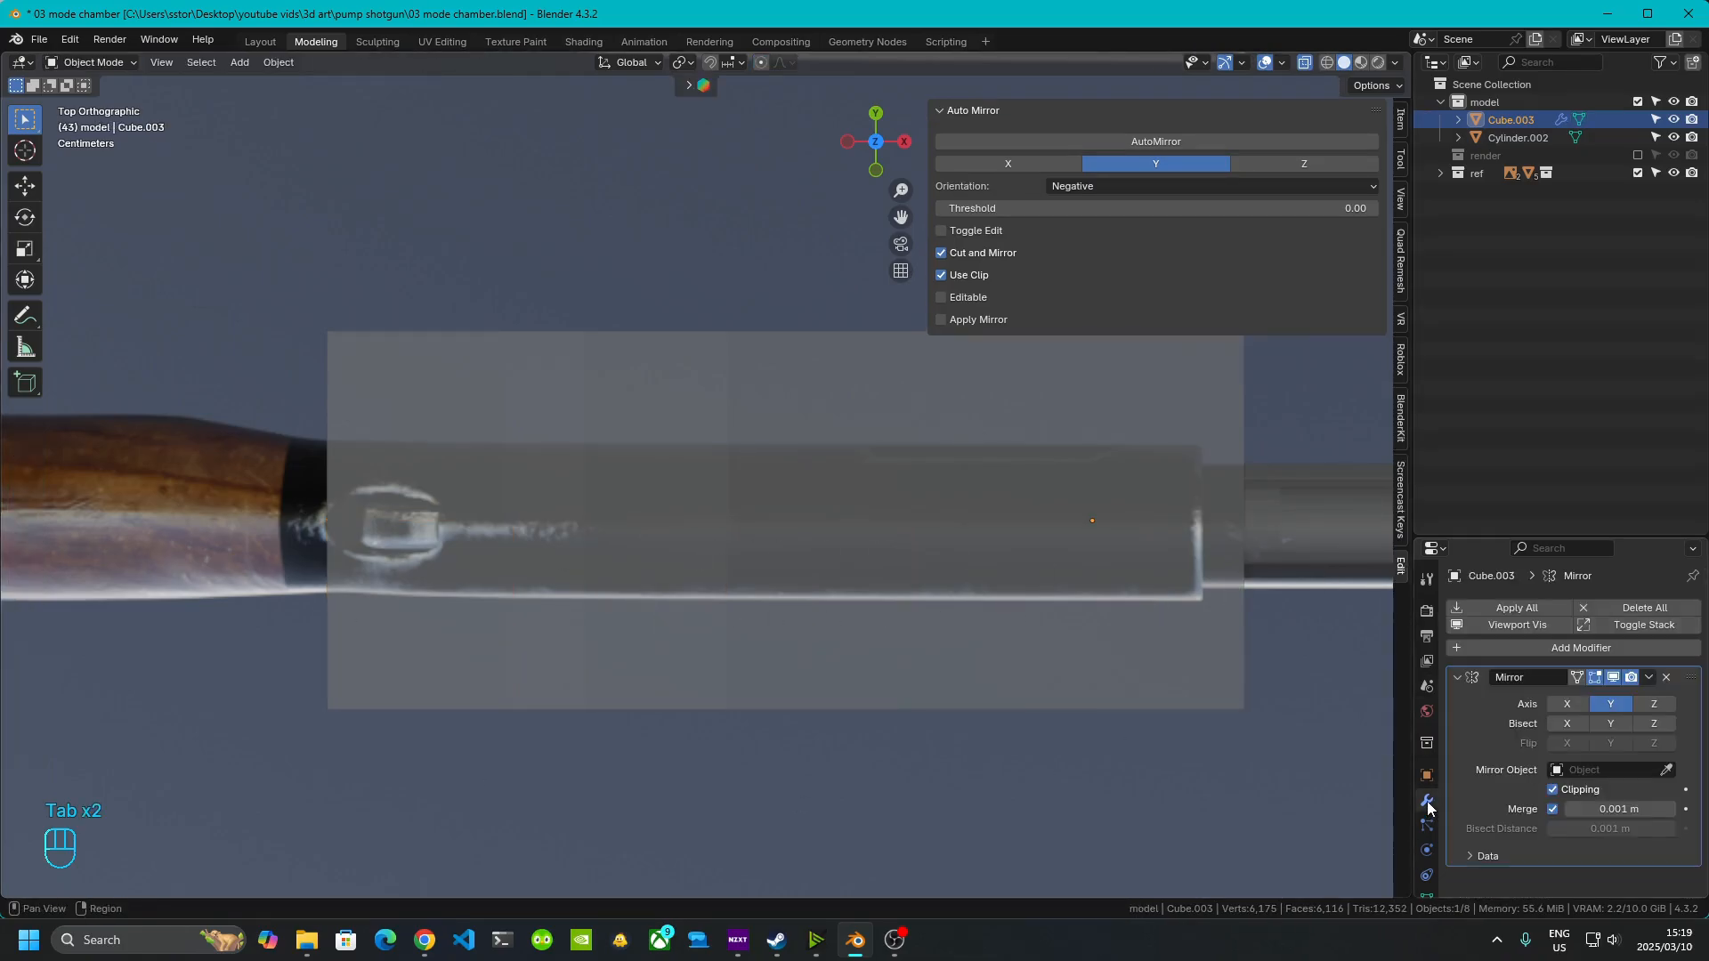
pyautogui.click(1514, 650)
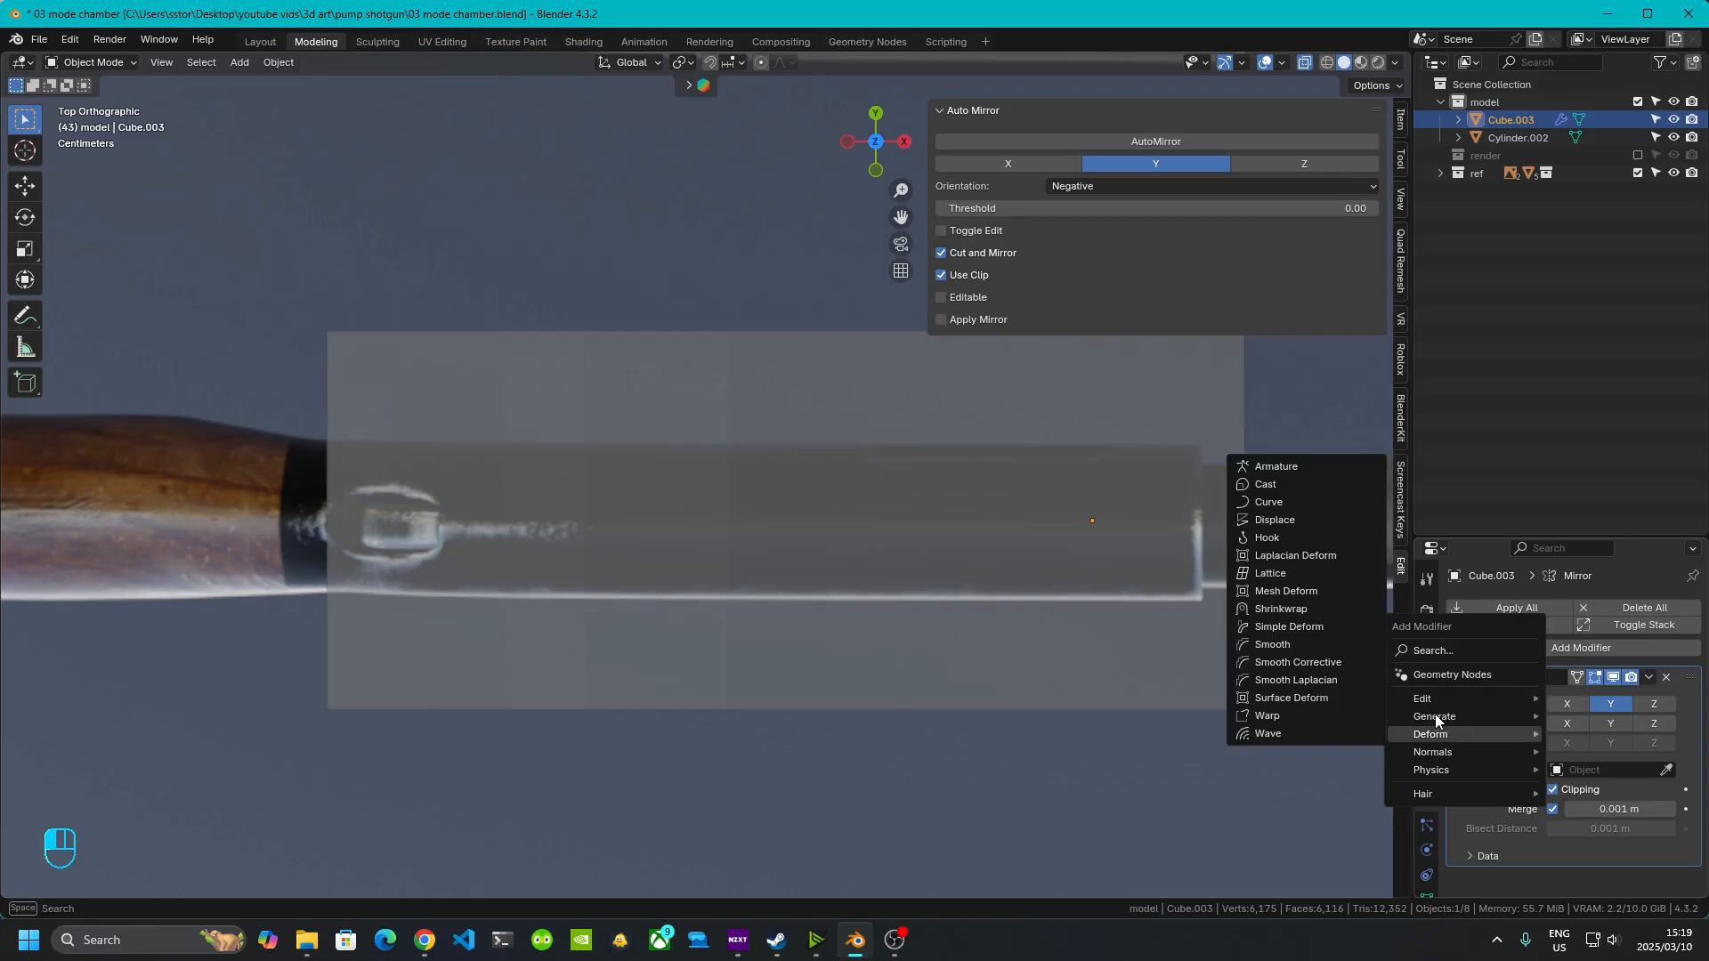
pyautogui.moveTo(1435, 717)
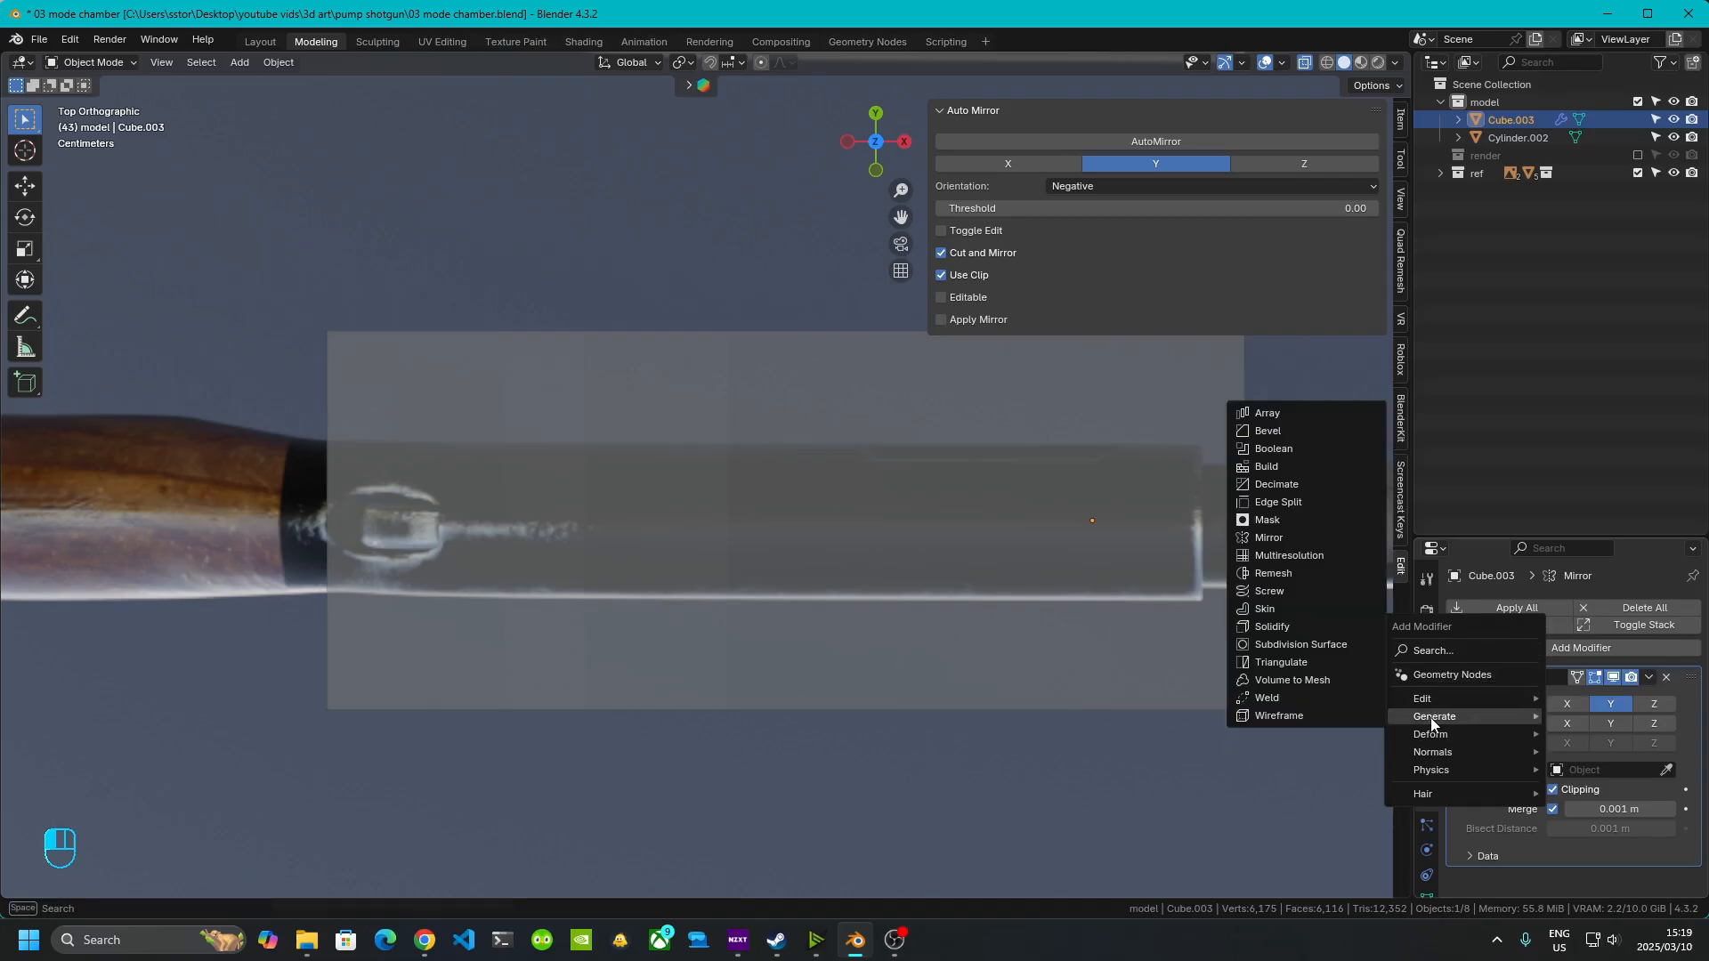
pyautogui.click(1301, 646)
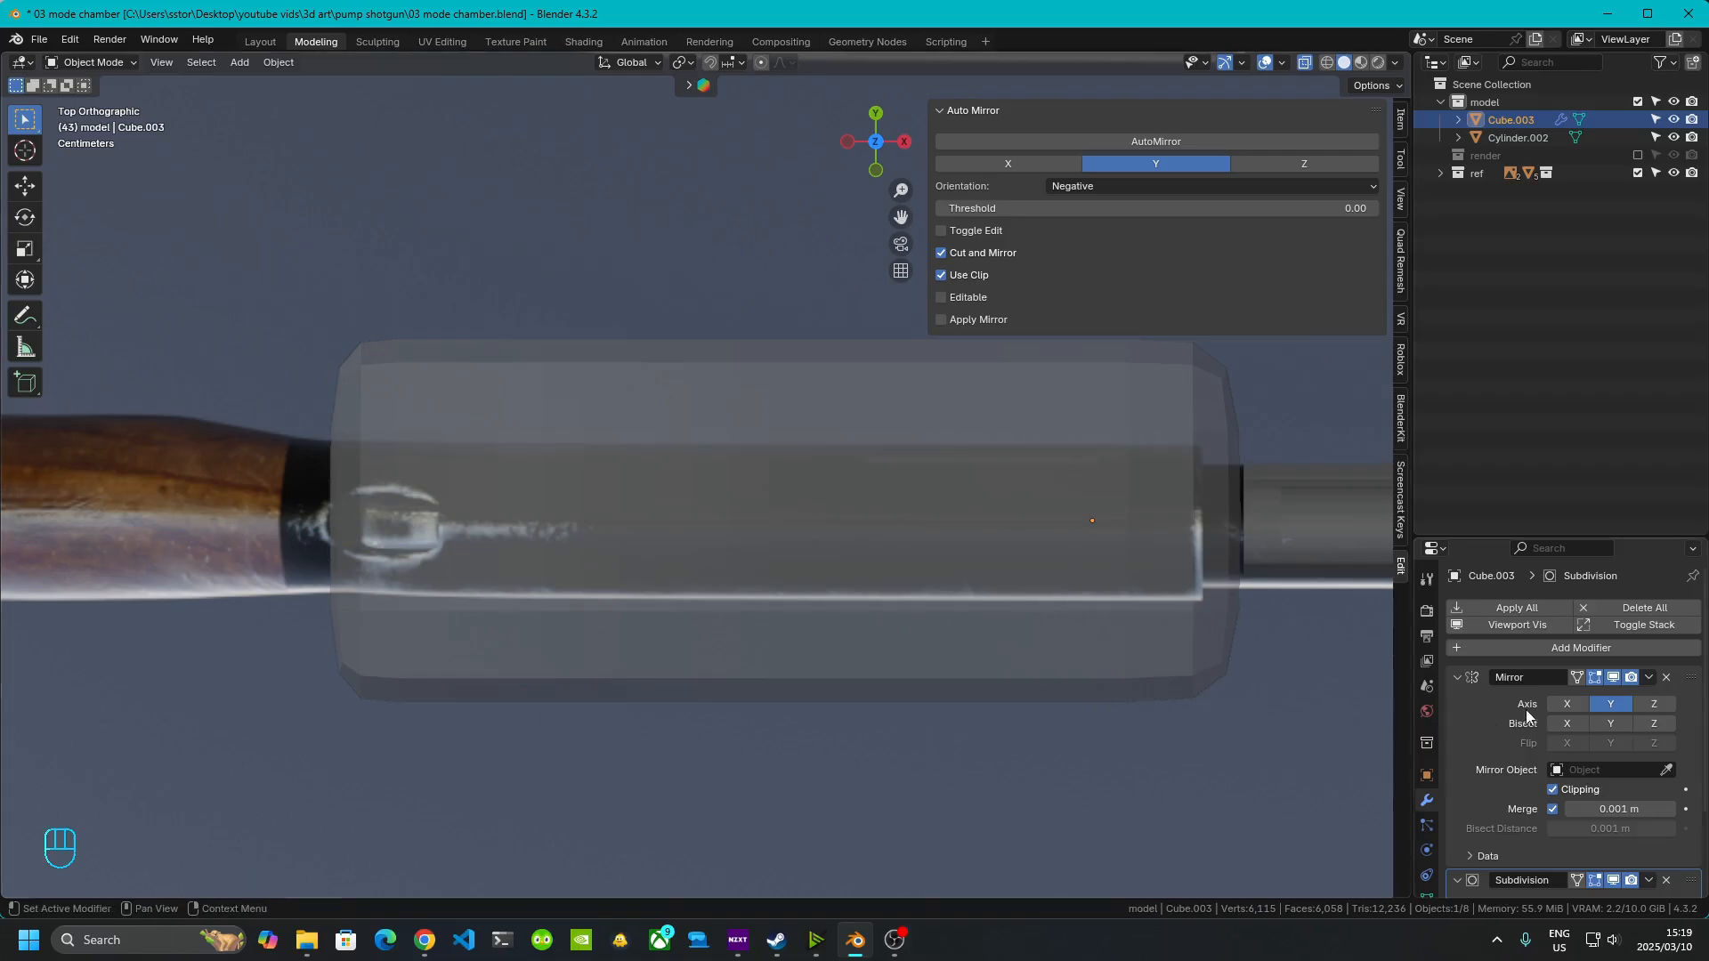
pyautogui.click(1457, 676)
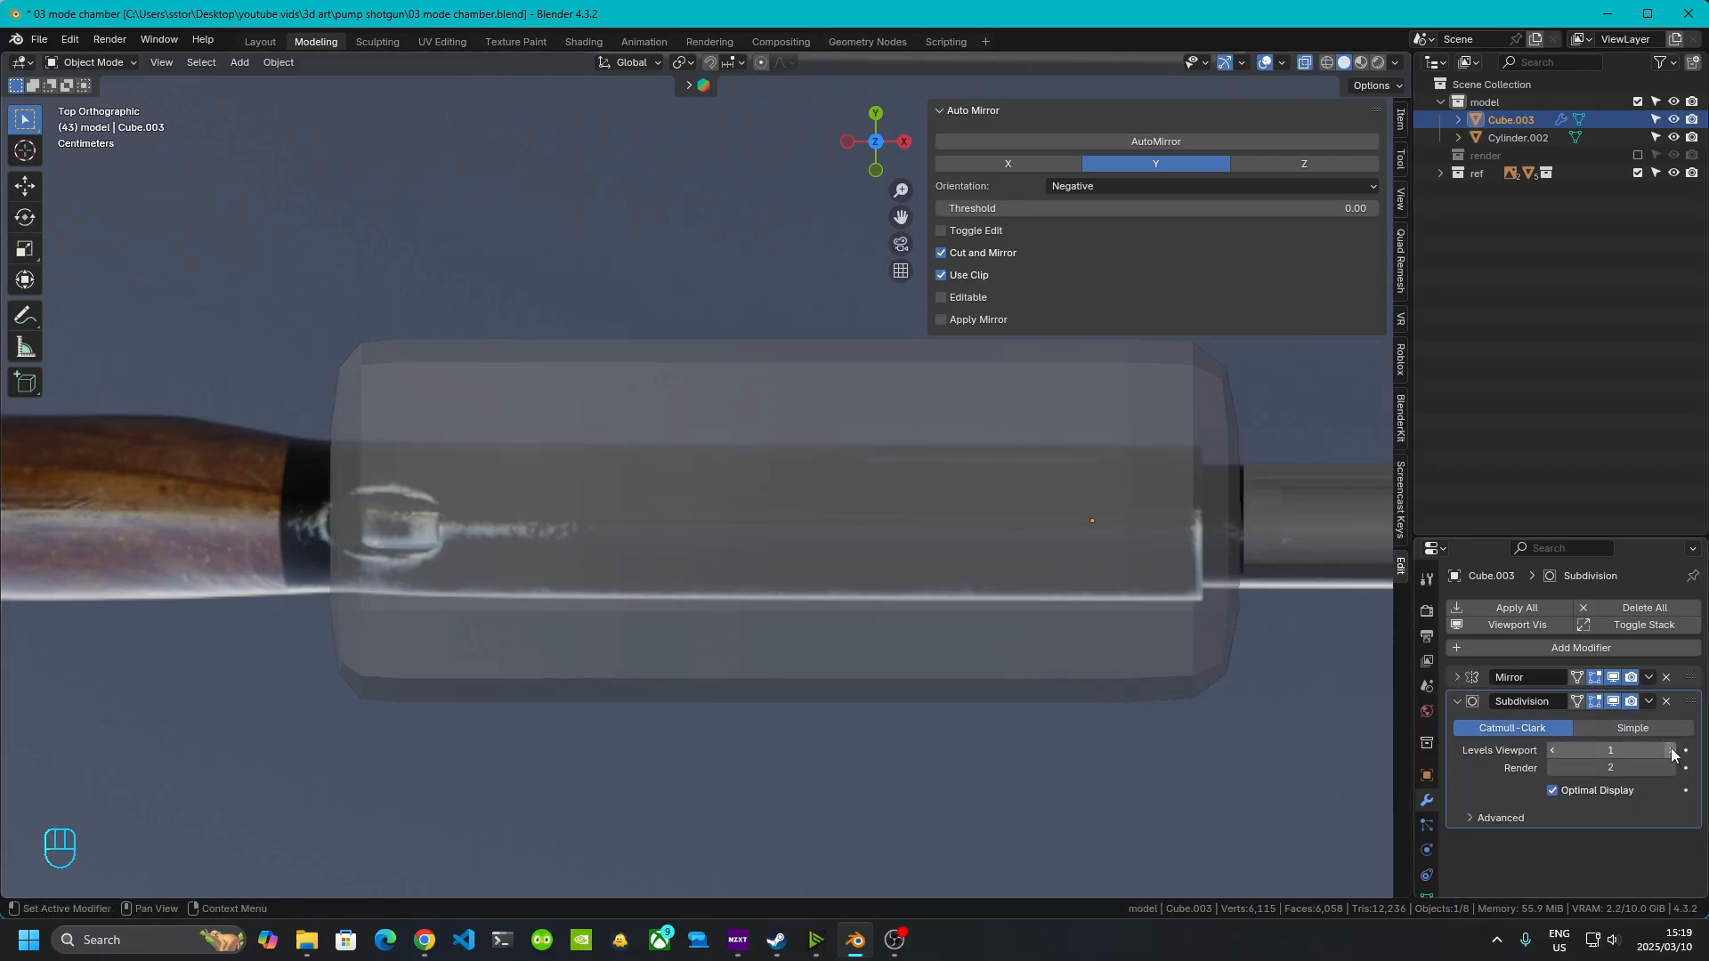
pyautogui.click(1671, 752)
pyautogui.moveTo(965, 693); pyautogui.dragTo(1043, 488, button='middle')
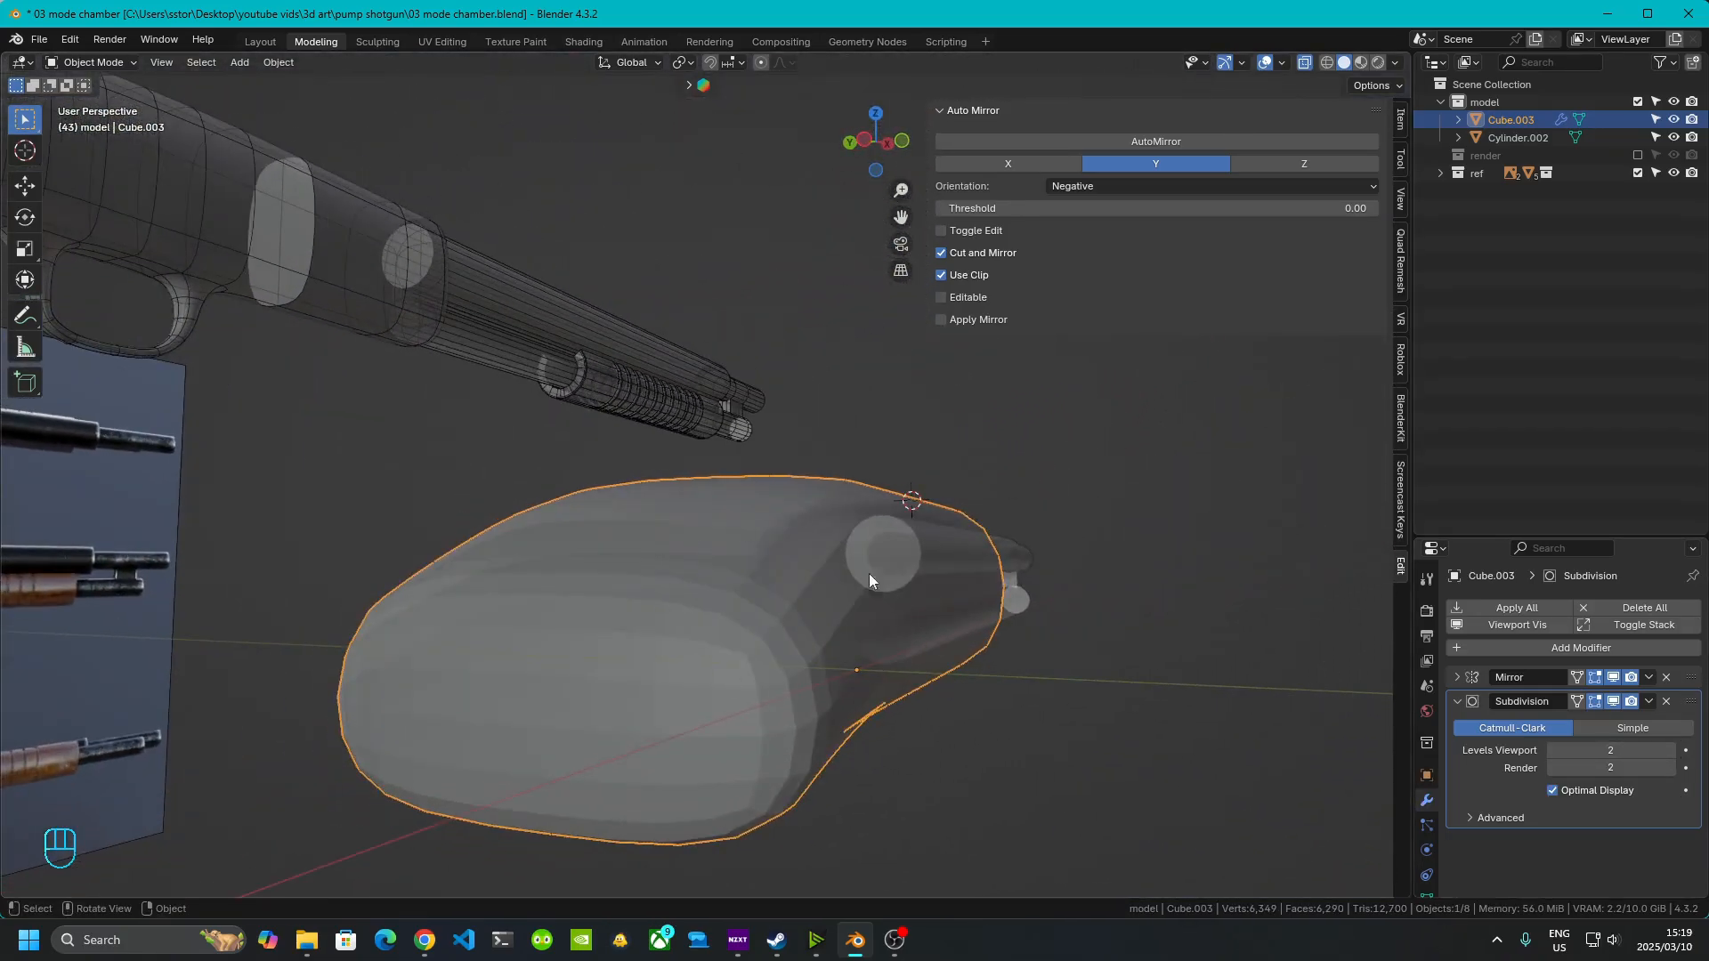
# - Move the receiver's outer side vertices about 0.026 m inward along Y to match the reference width in the top view
pyautogui.click(873, 115)
pyautogui.press('Tab')
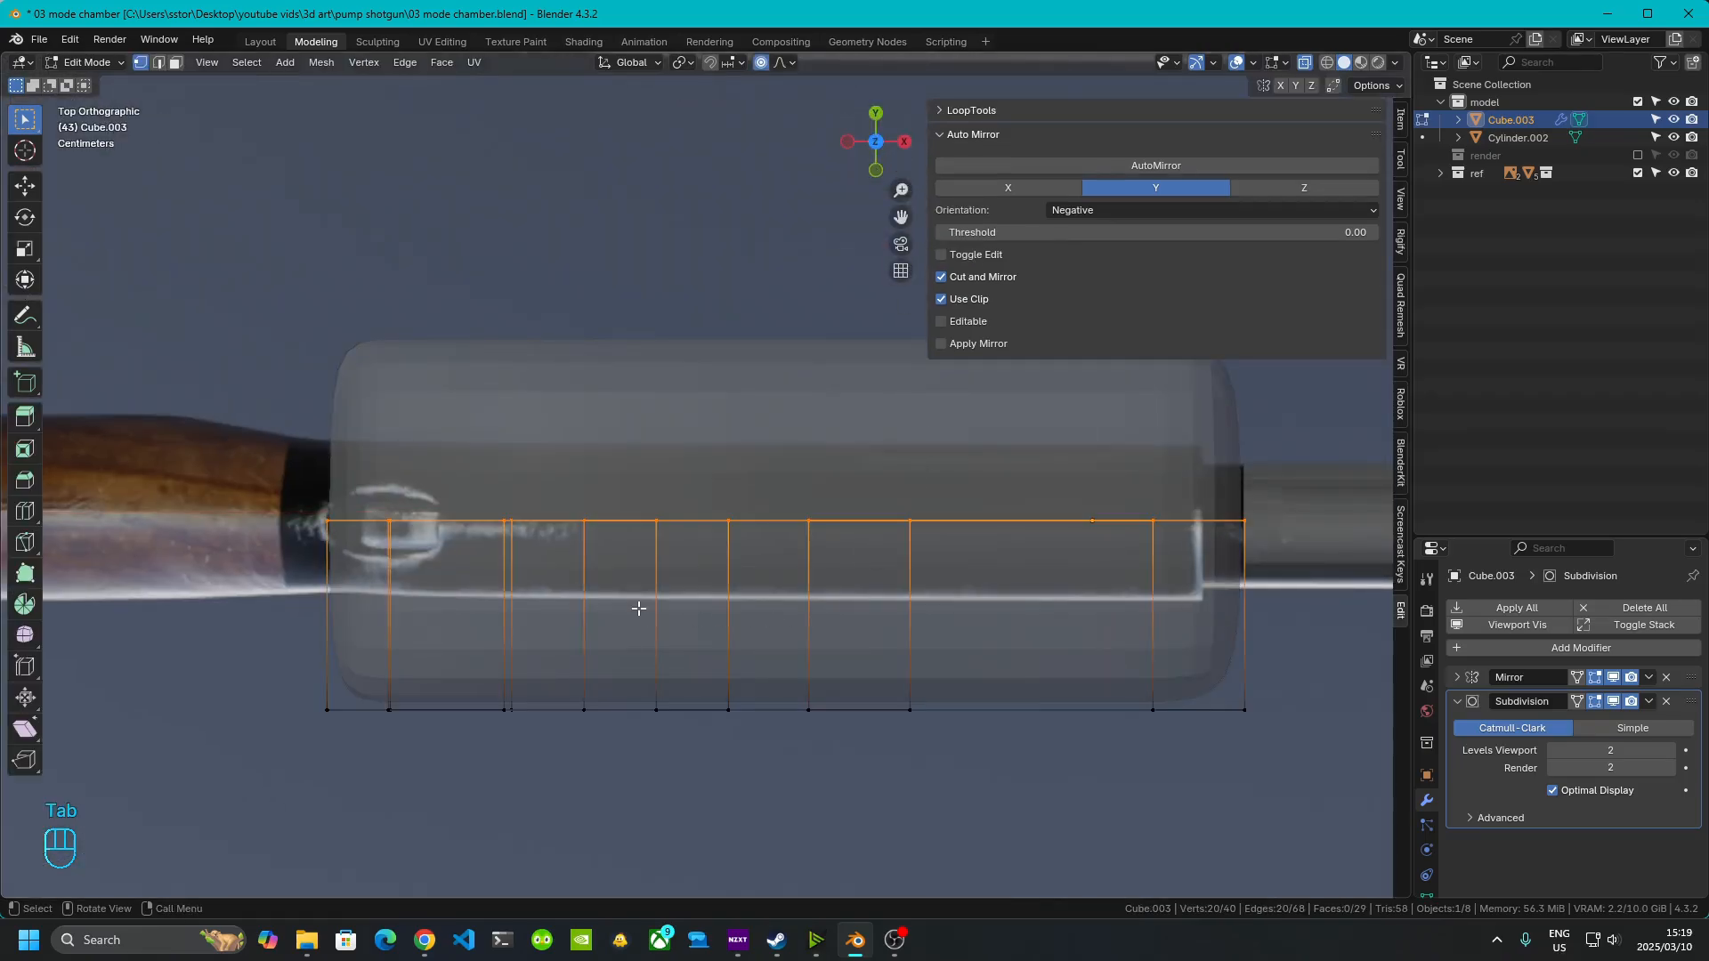
pyautogui.moveTo(246, 594); pyautogui.dragTo(1299, 812)
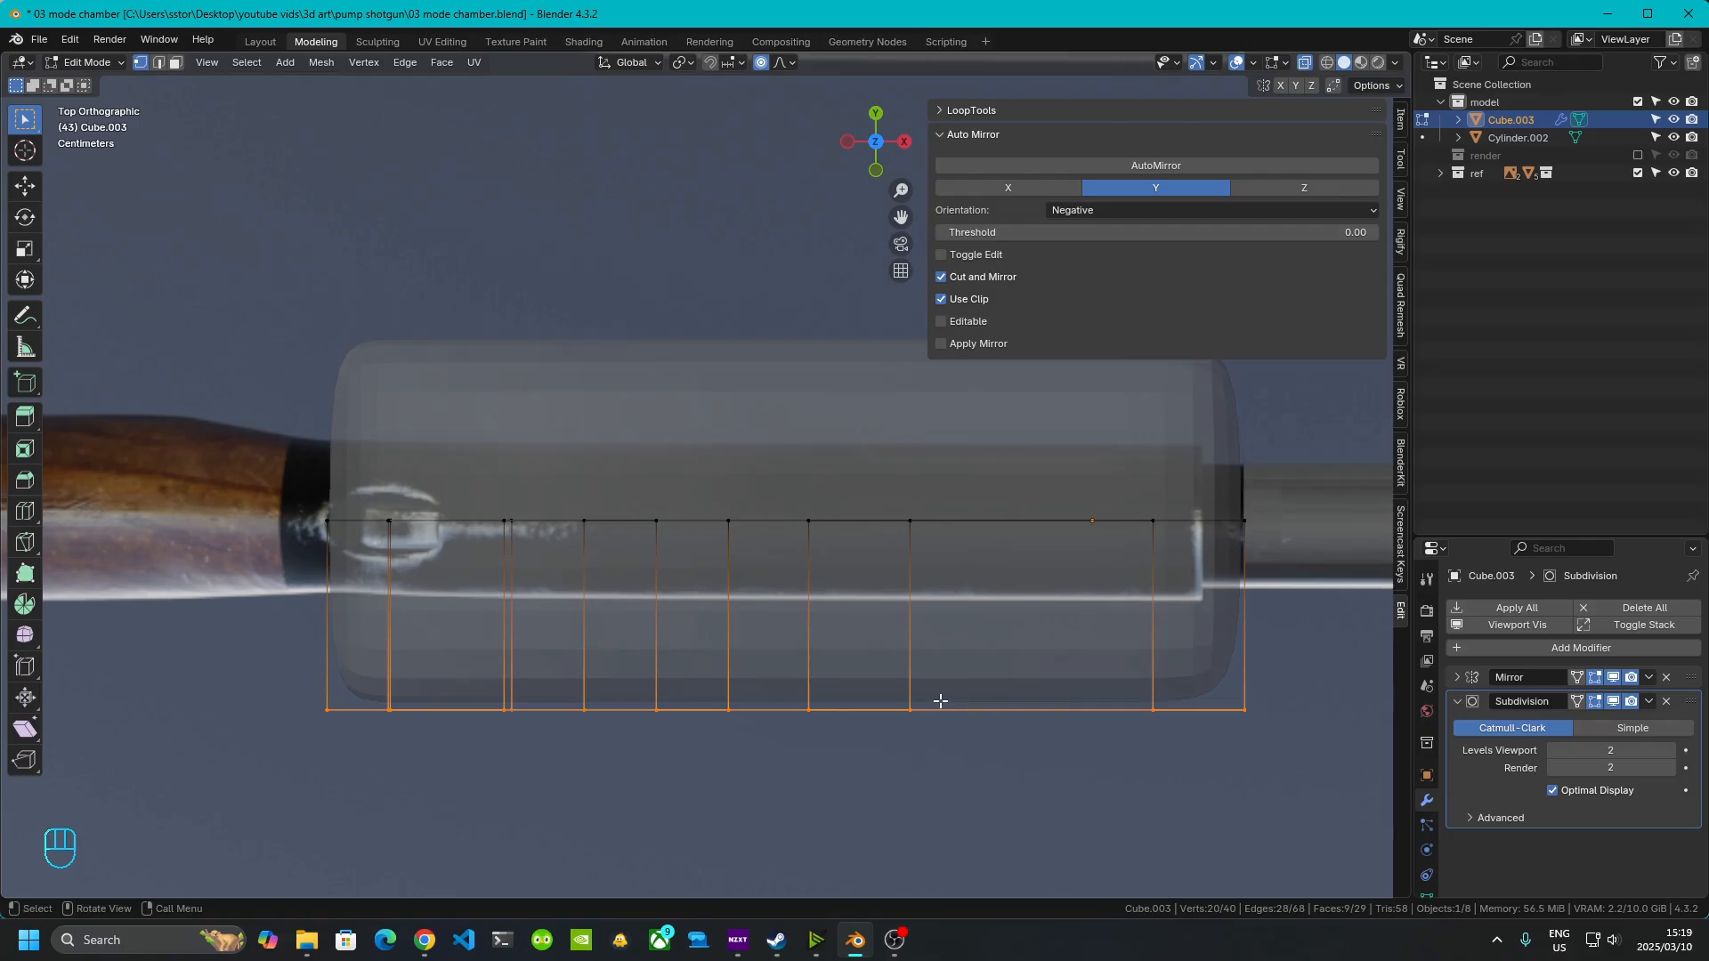
pyautogui.press('g')
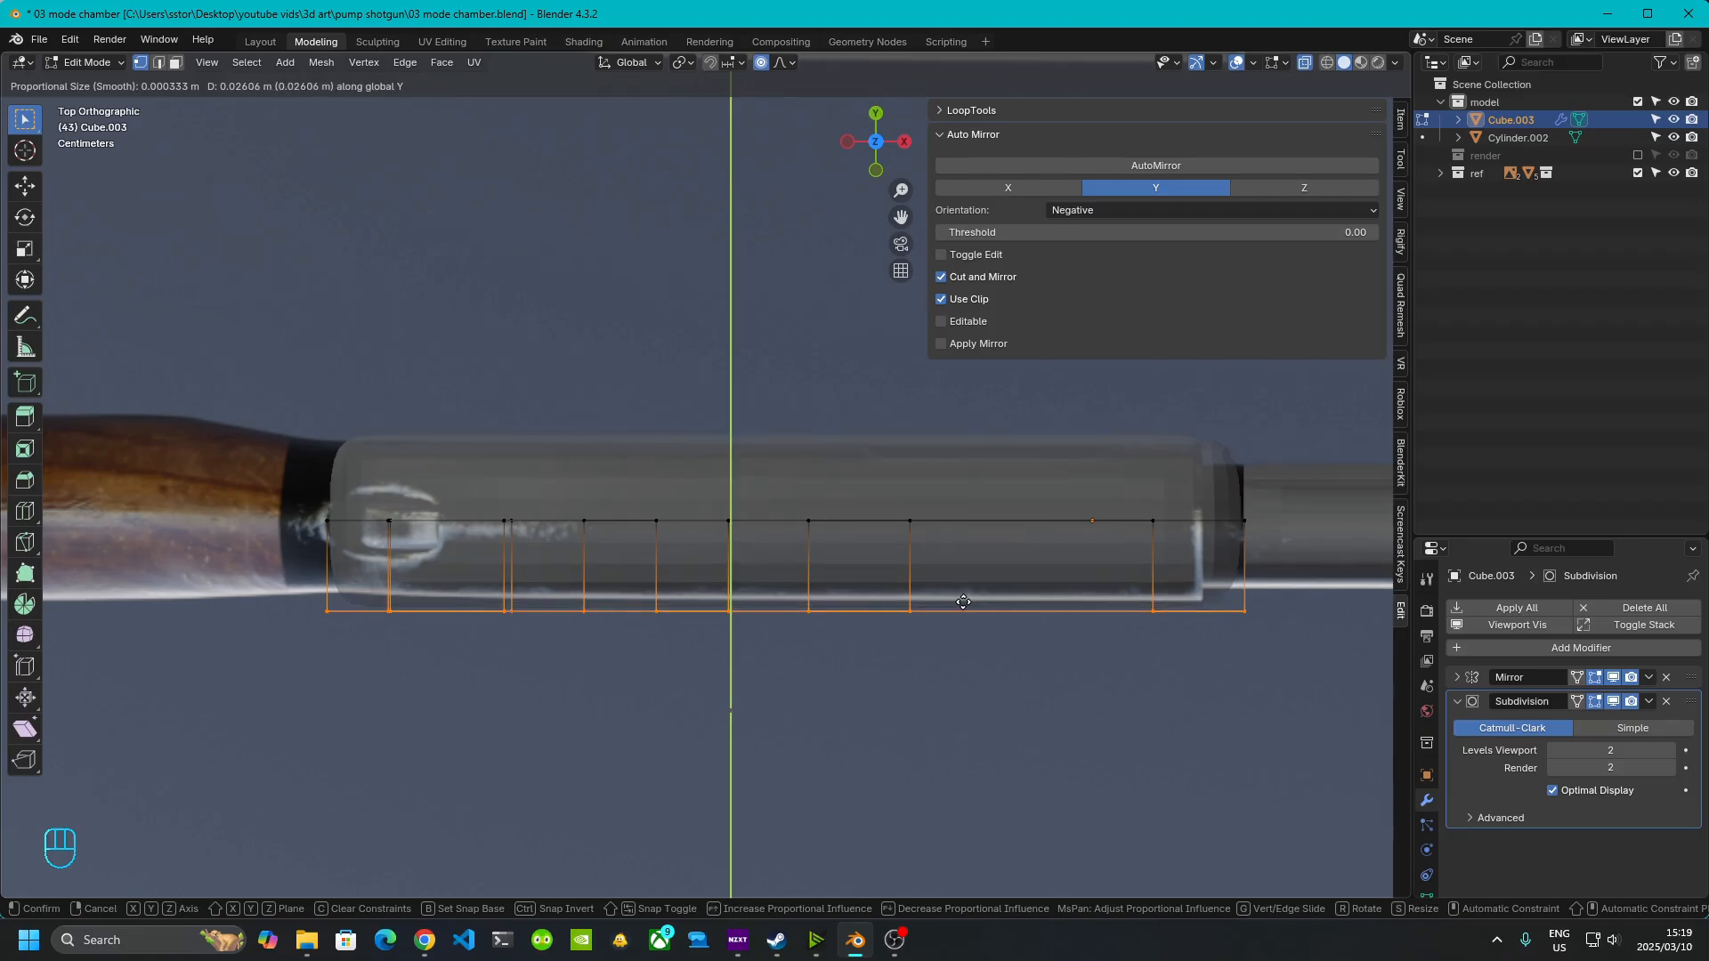
pyautogui.click(962, 602)
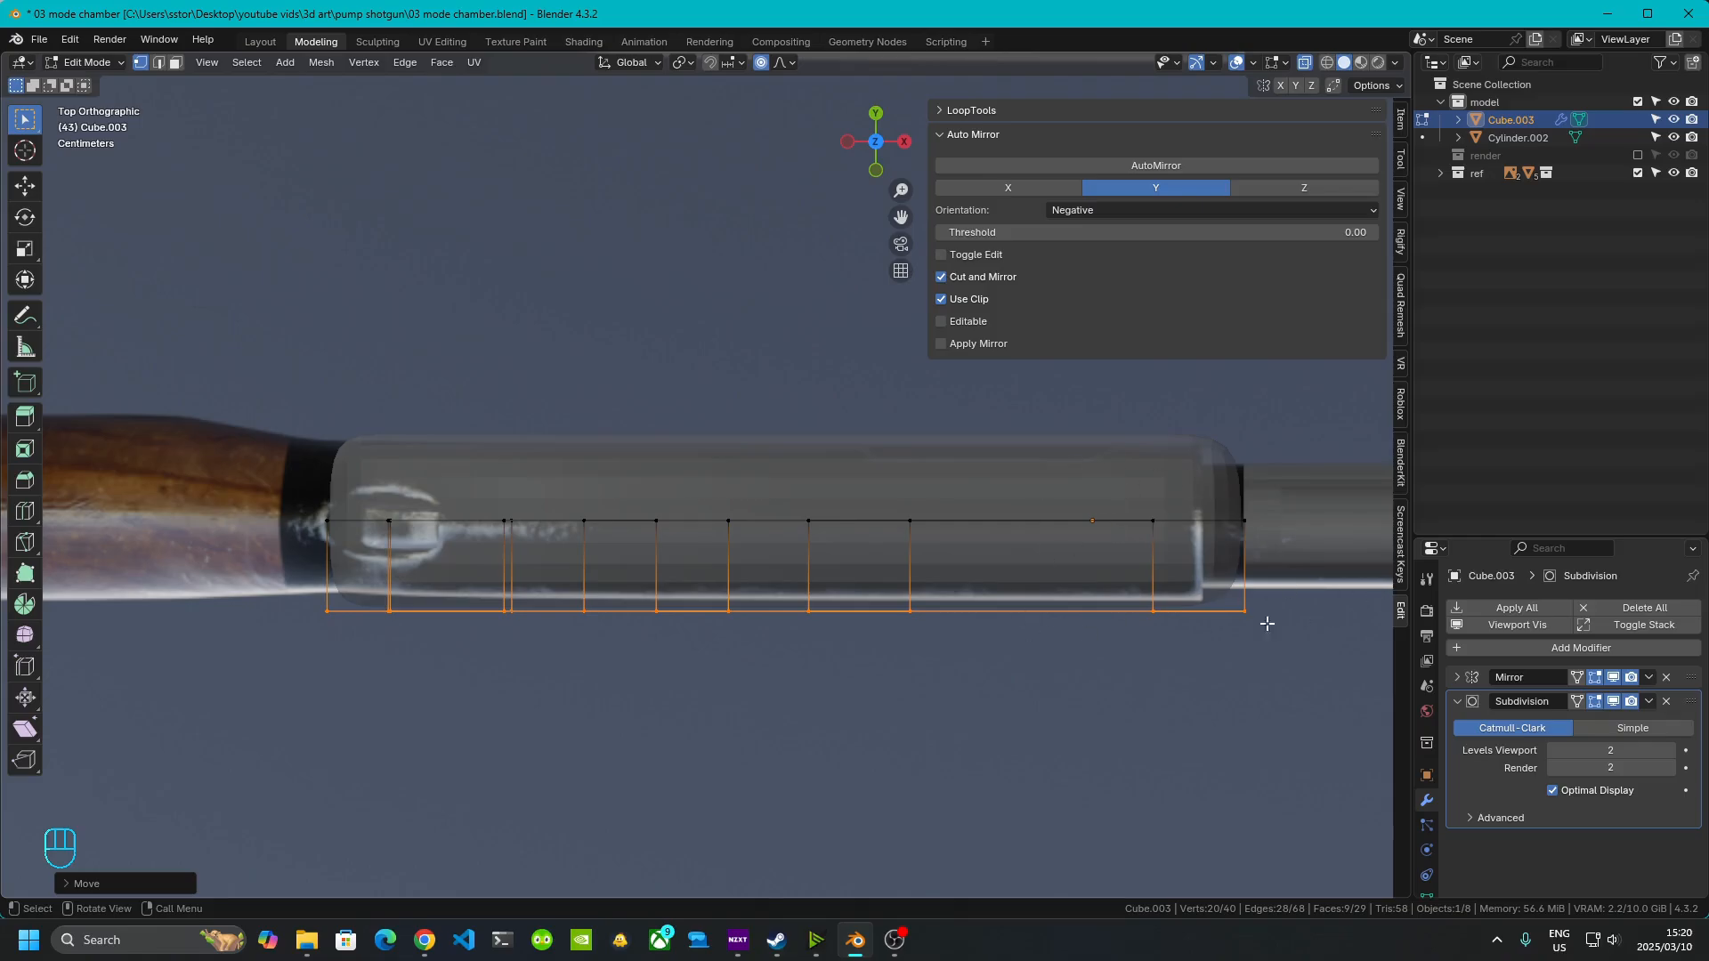
# - Add a vertical loop cut in the receiver's foremost section and slide it close to the front edge at the barrel
pyautogui.click(876, 170)
pyautogui.scroll(5, 966, 462)
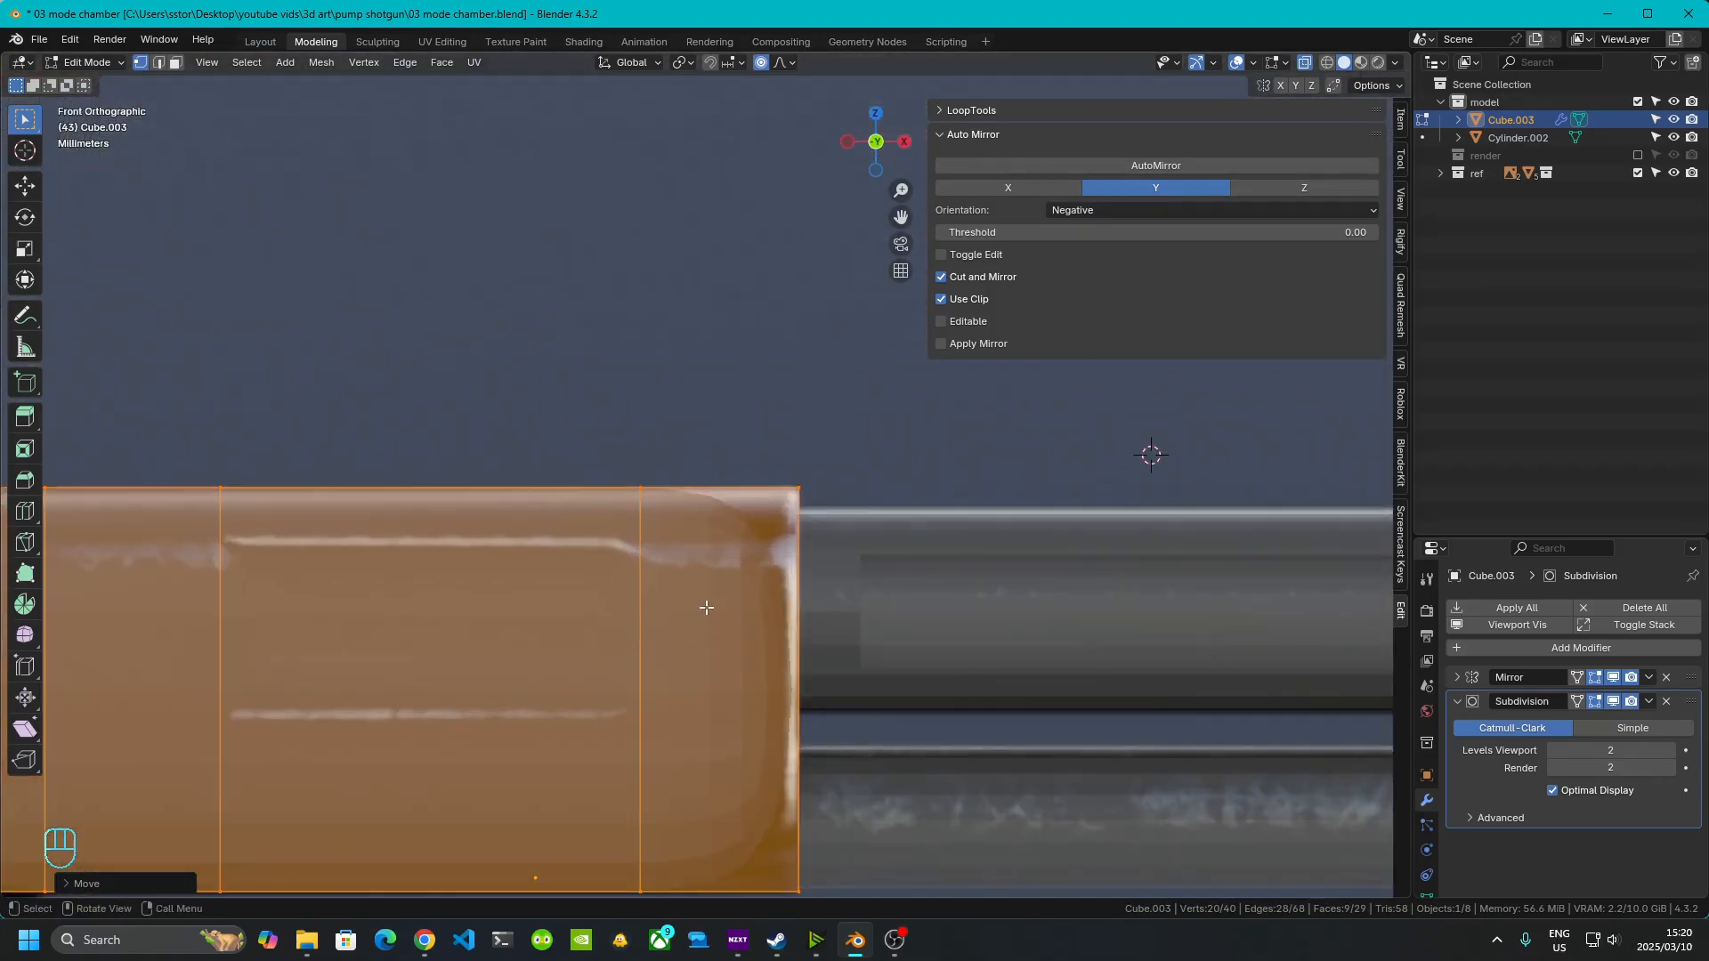
pyautogui.press('ctrl')
pyautogui.hotkey('ctrl', 'r')
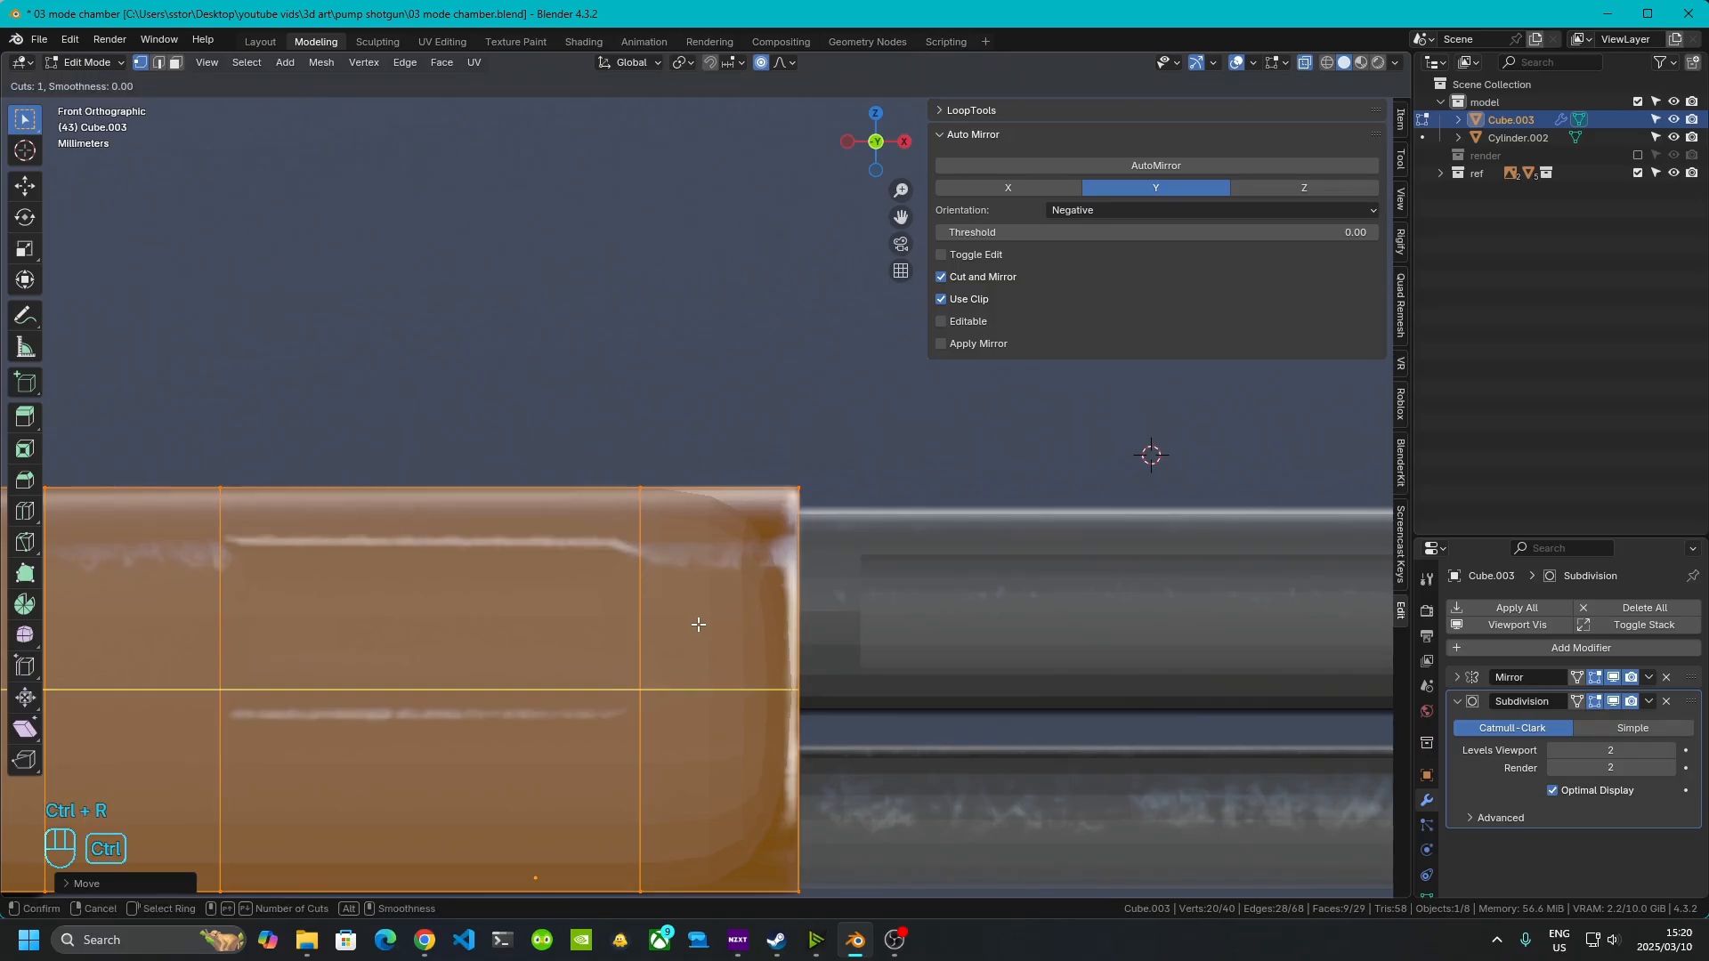
pyautogui.click(723, 509)
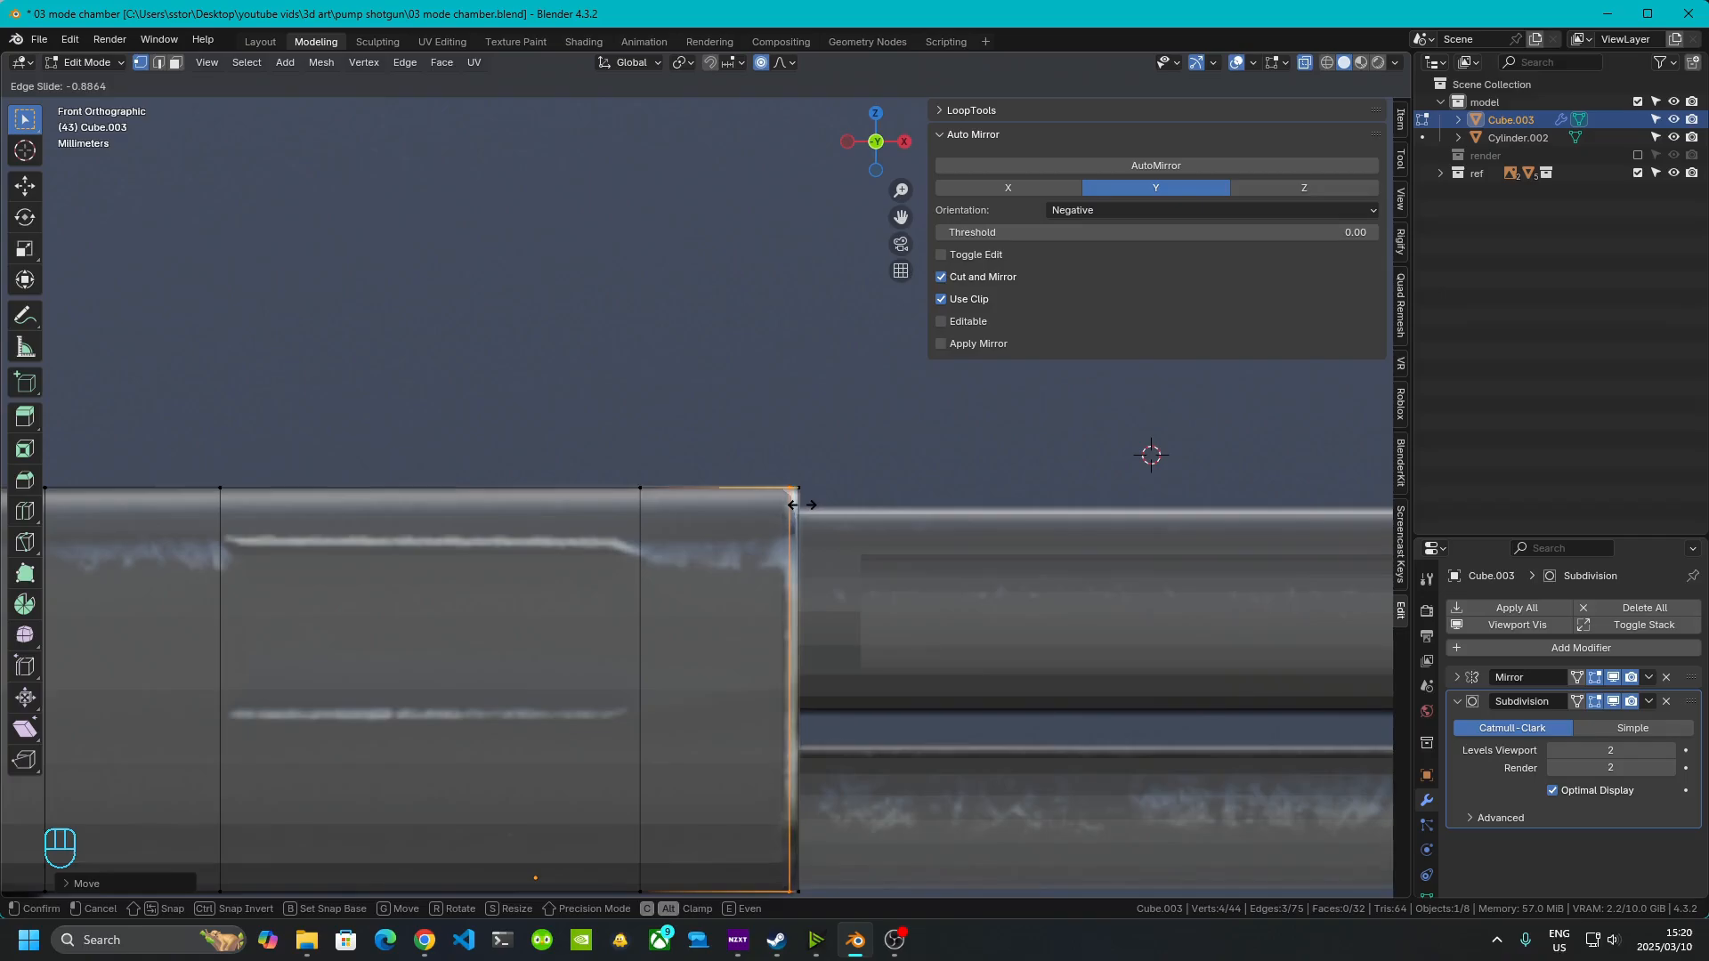
pyautogui.click(793, 505)
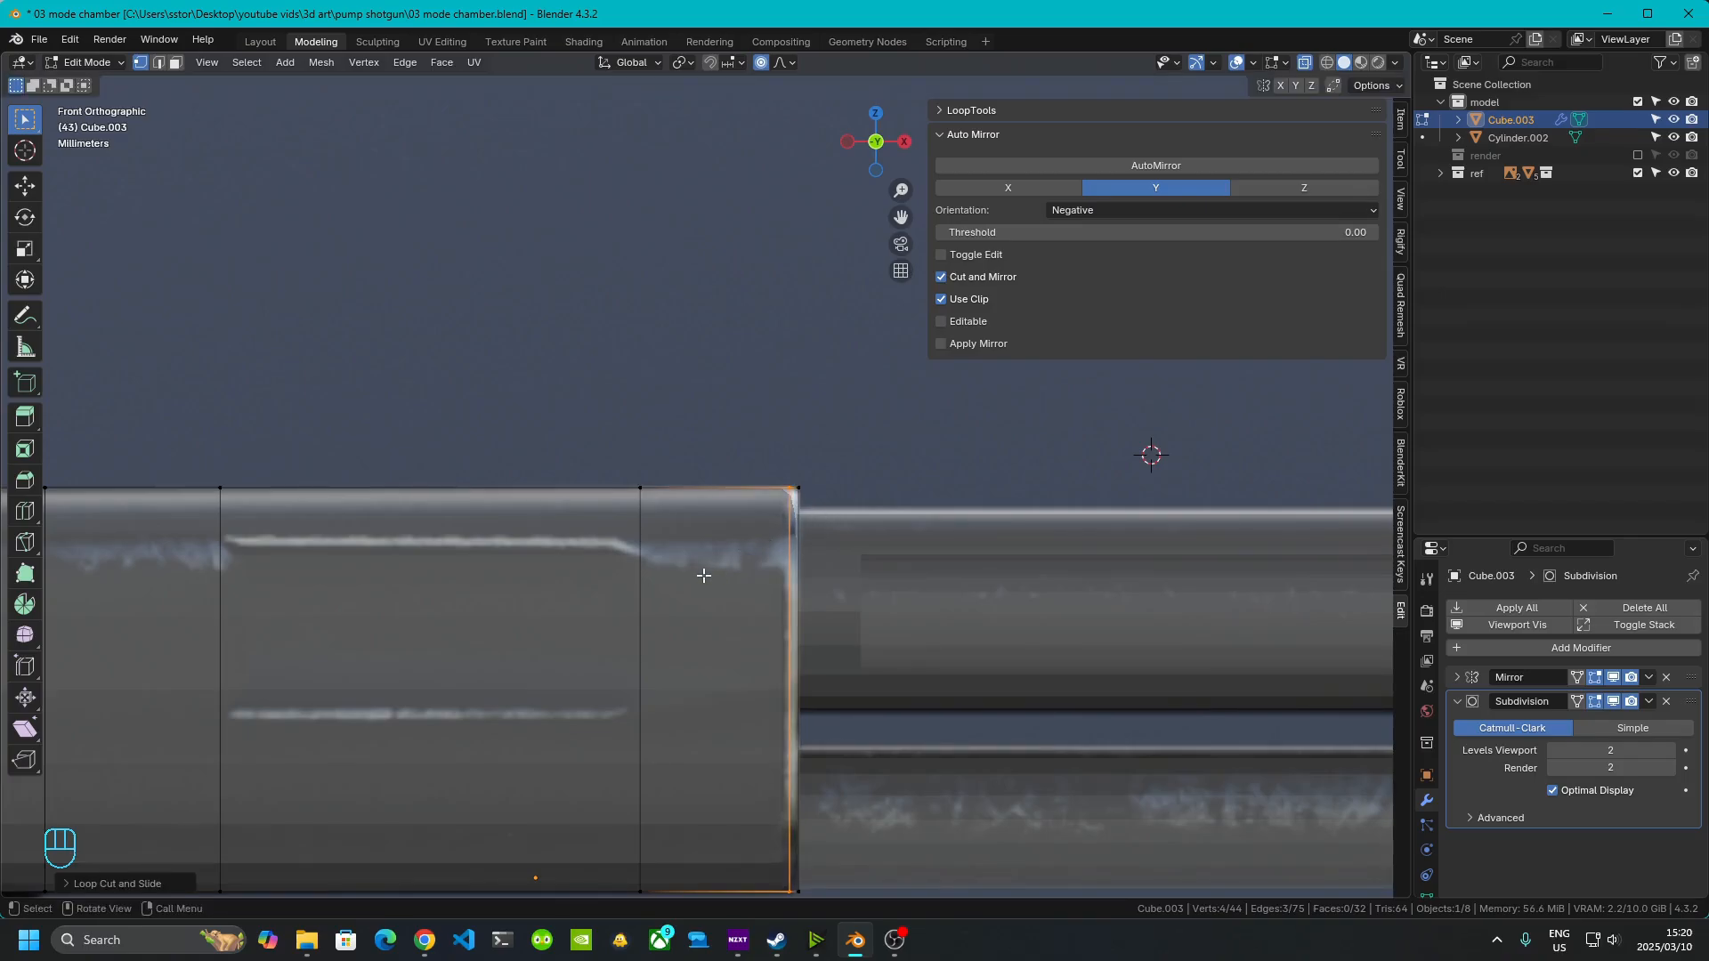
# - Add a vertical loop cut in the receiver's rearmost section and slide it close to the edge at the stock joint
pyautogui.keyDown('alt'); pyautogui.moveTo(638, 469); pyautogui.dragTo(656, 469, button='middle'); pyautogui.keyUp('alt')
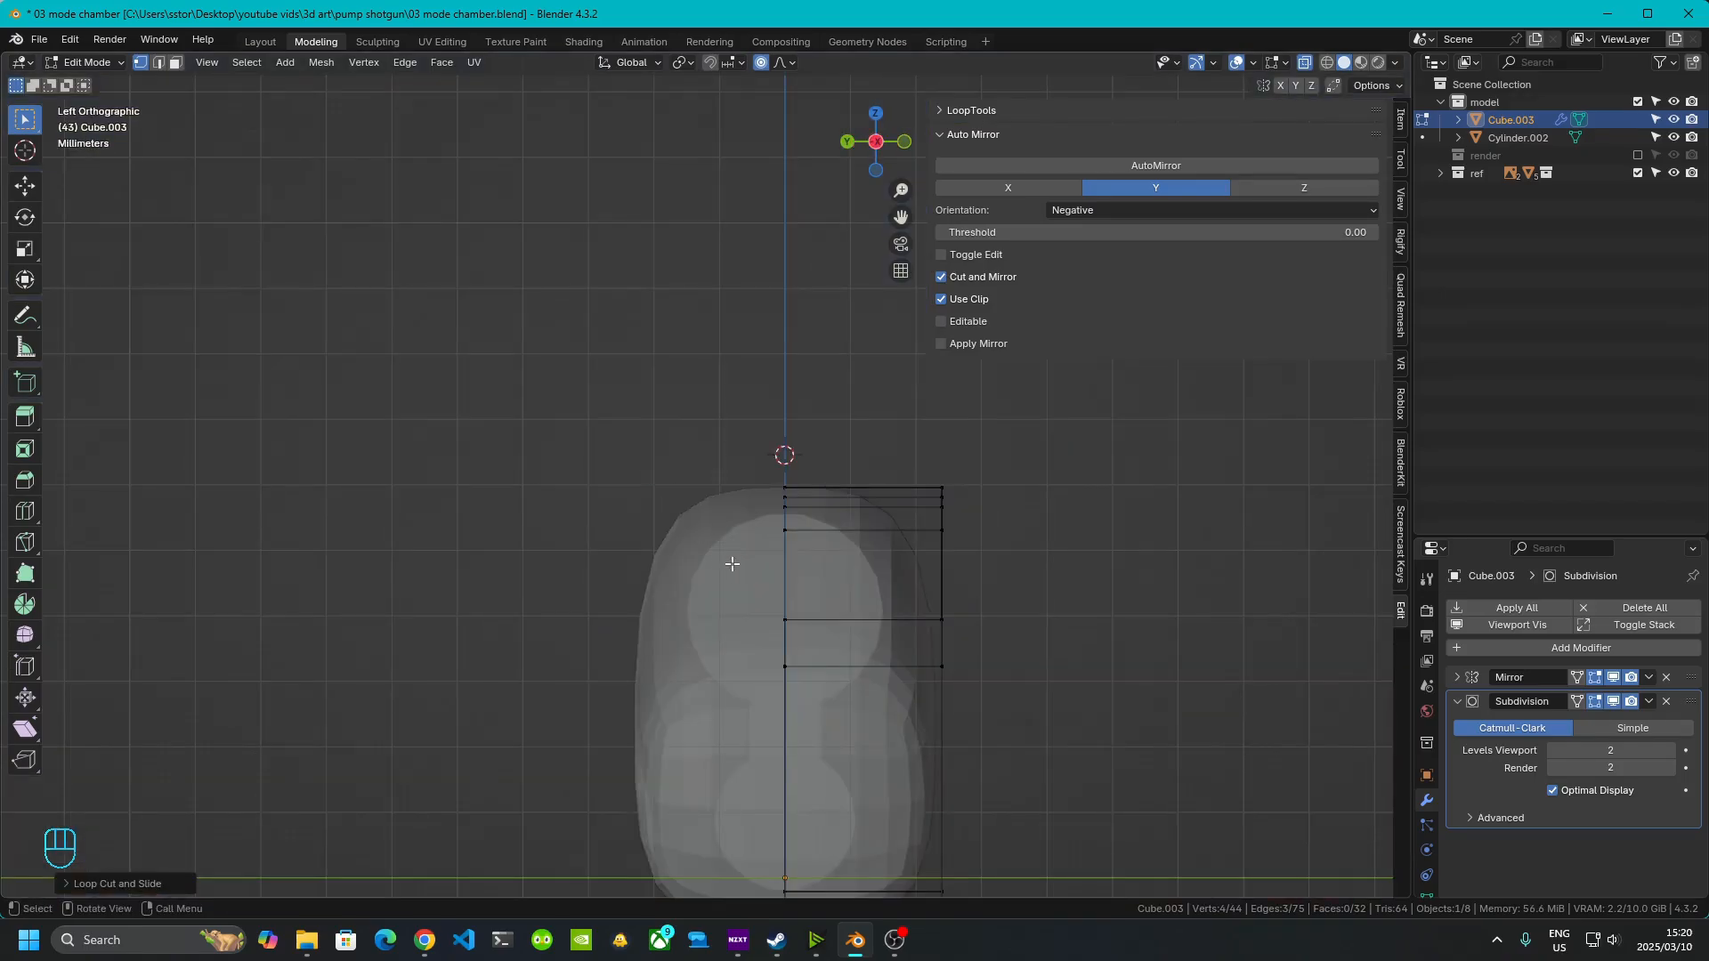
pyautogui.keyDown('alt'); pyautogui.moveTo(732, 564); pyautogui.dragTo(913, 573, button='middle'); pyautogui.keyUp('alt')
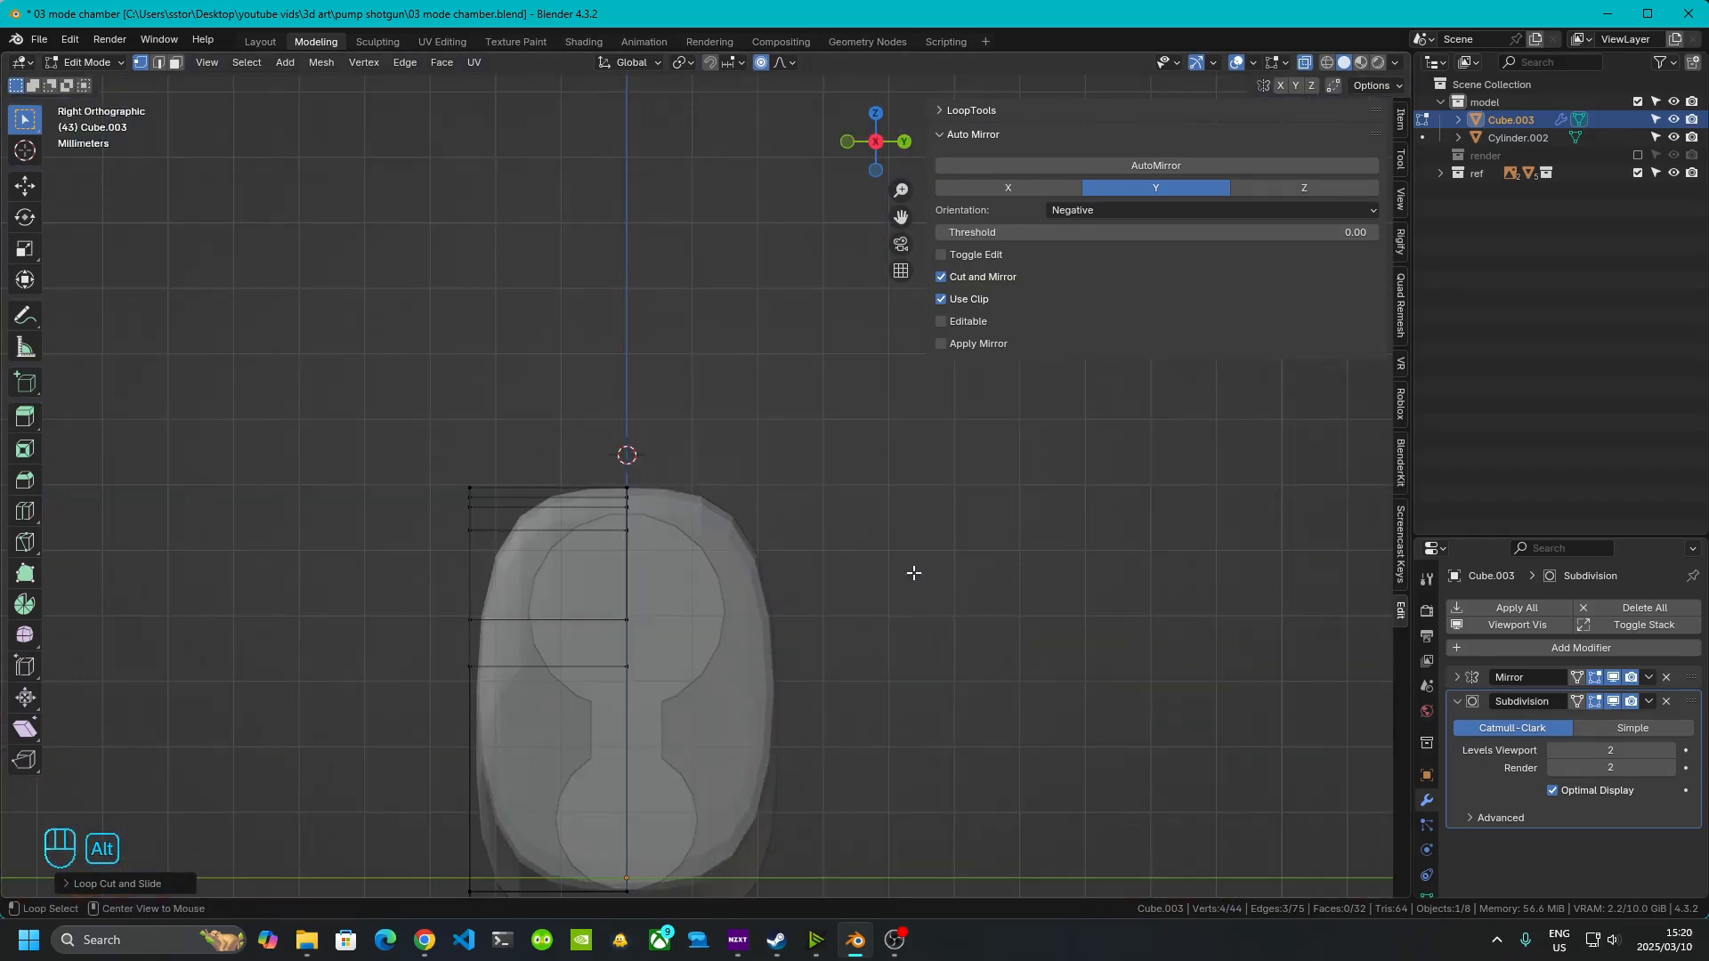
pyautogui.keyDown('alt'); pyautogui.moveTo(583, 609); pyautogui.dragTo(892, 591, button='middle'); pyautogui.keyUp('alt')
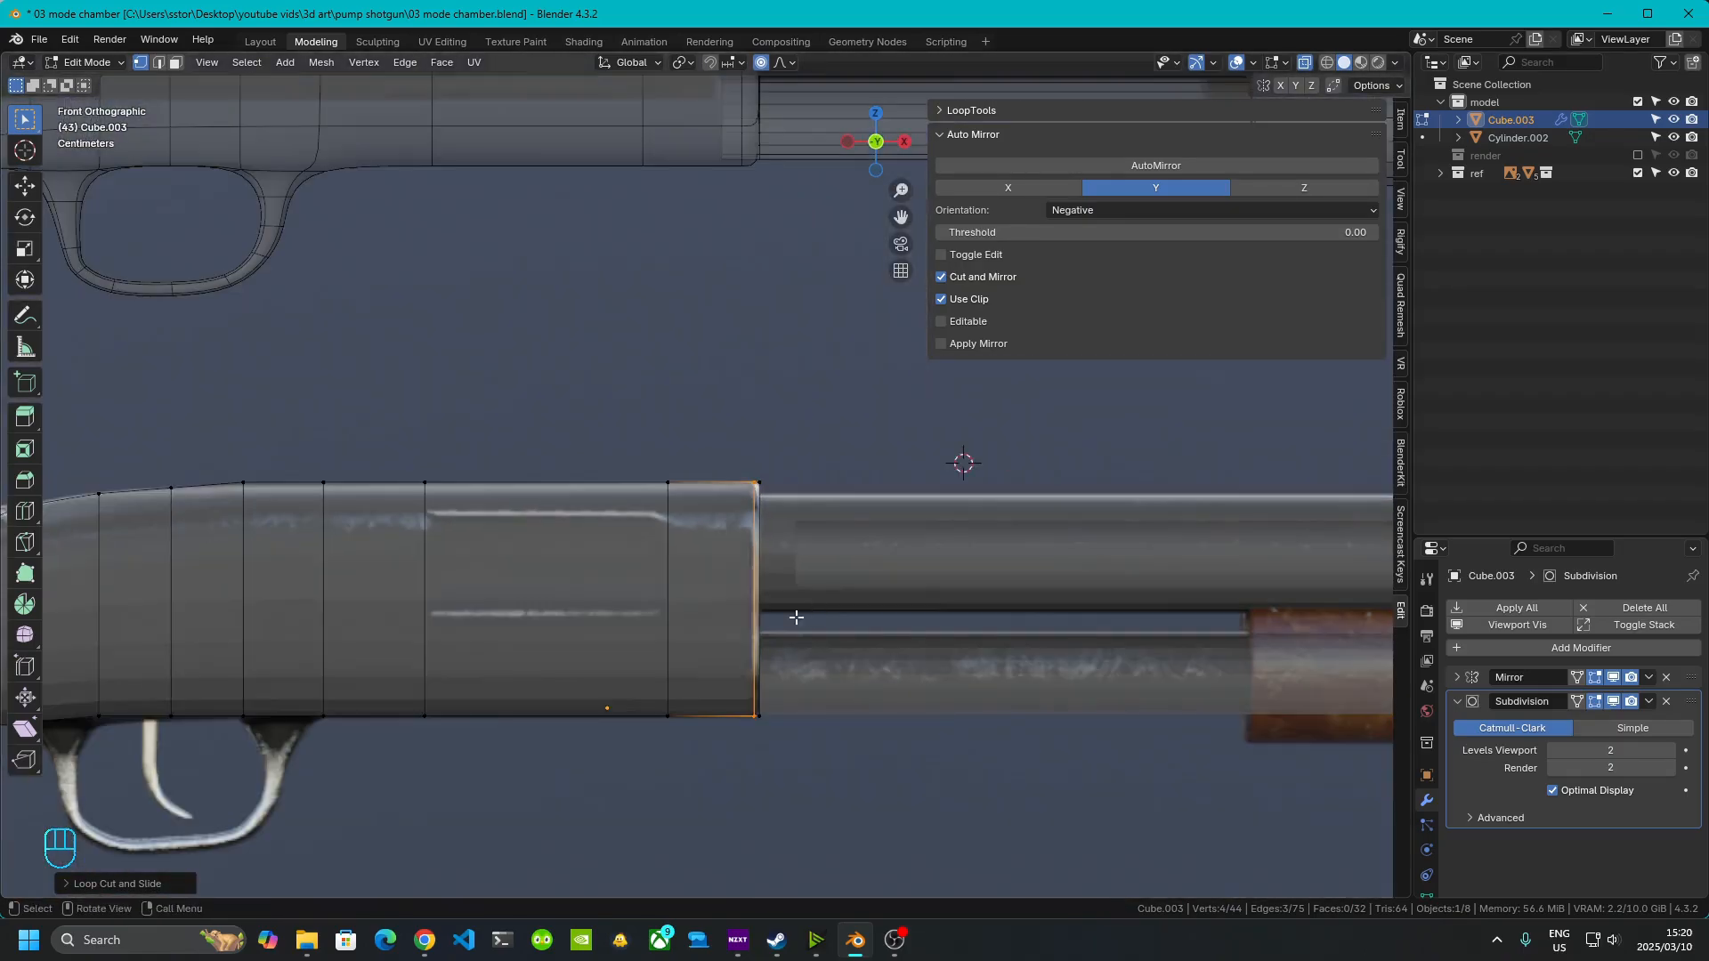
pyautogui.moveTo(556, 634); pyautogui.dragTo(502, 646, button='middle')
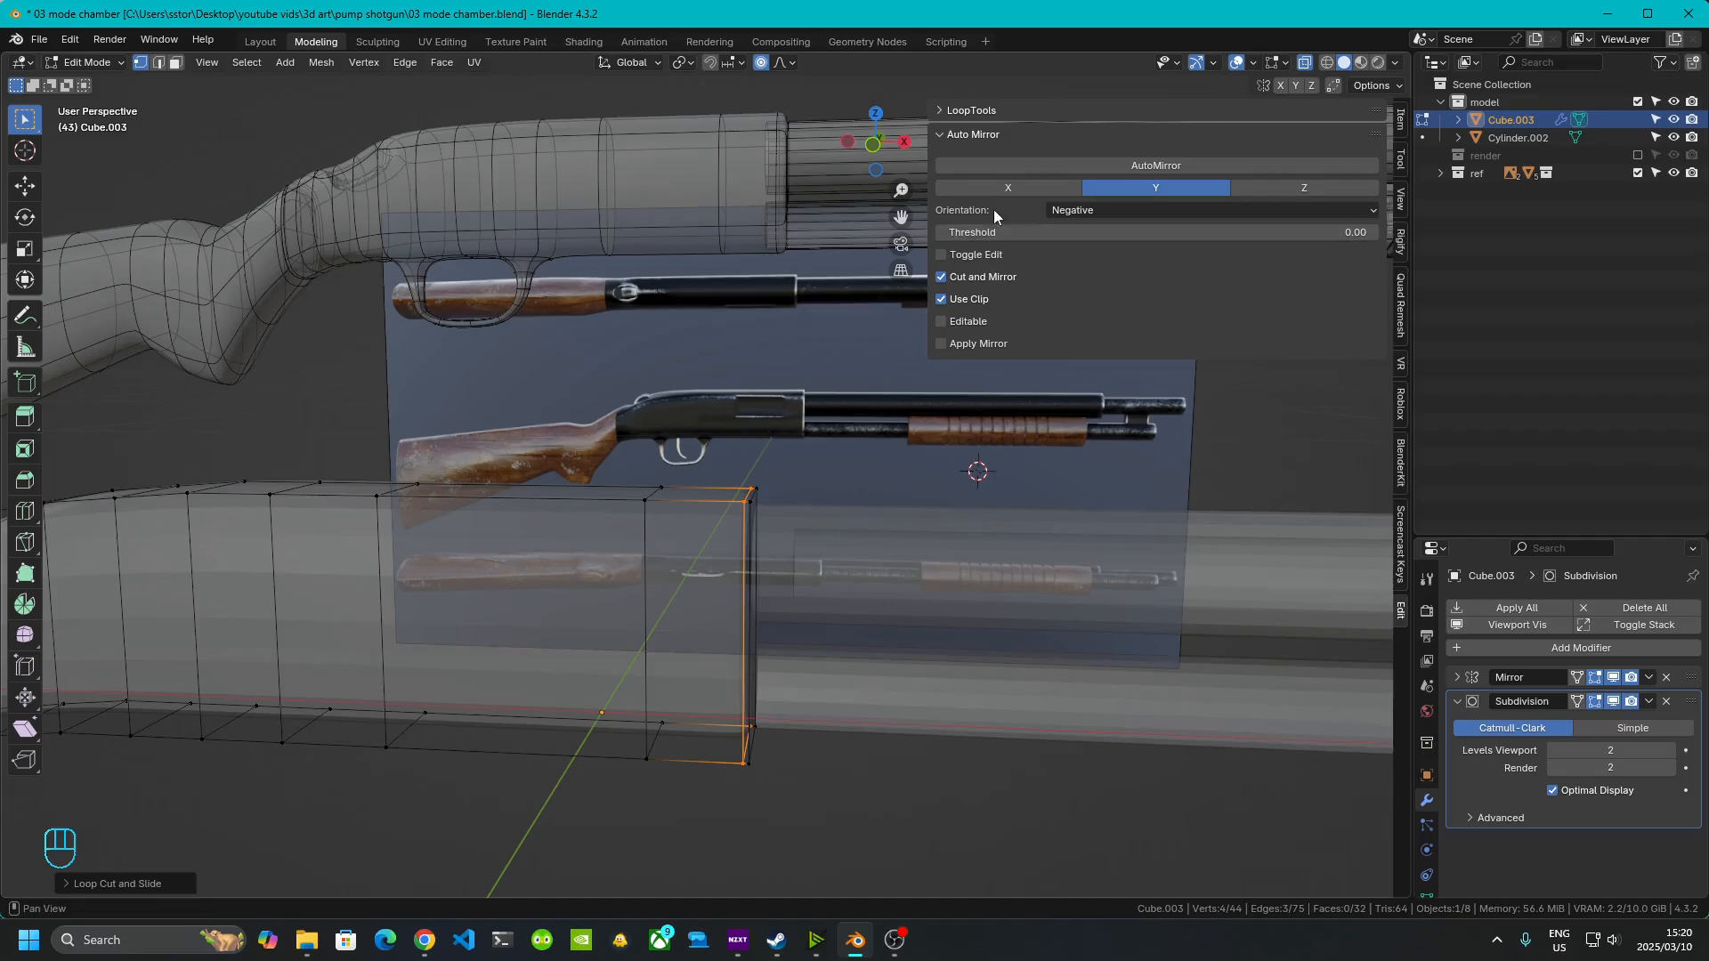
pyautogui.click(876, 156)
pyautogui.keyDown('shift'); pyautogui.moveTo(457, 561); pyautogui.dragTo(859, 514, button='middle'); pyautogui.keyUp('shift')
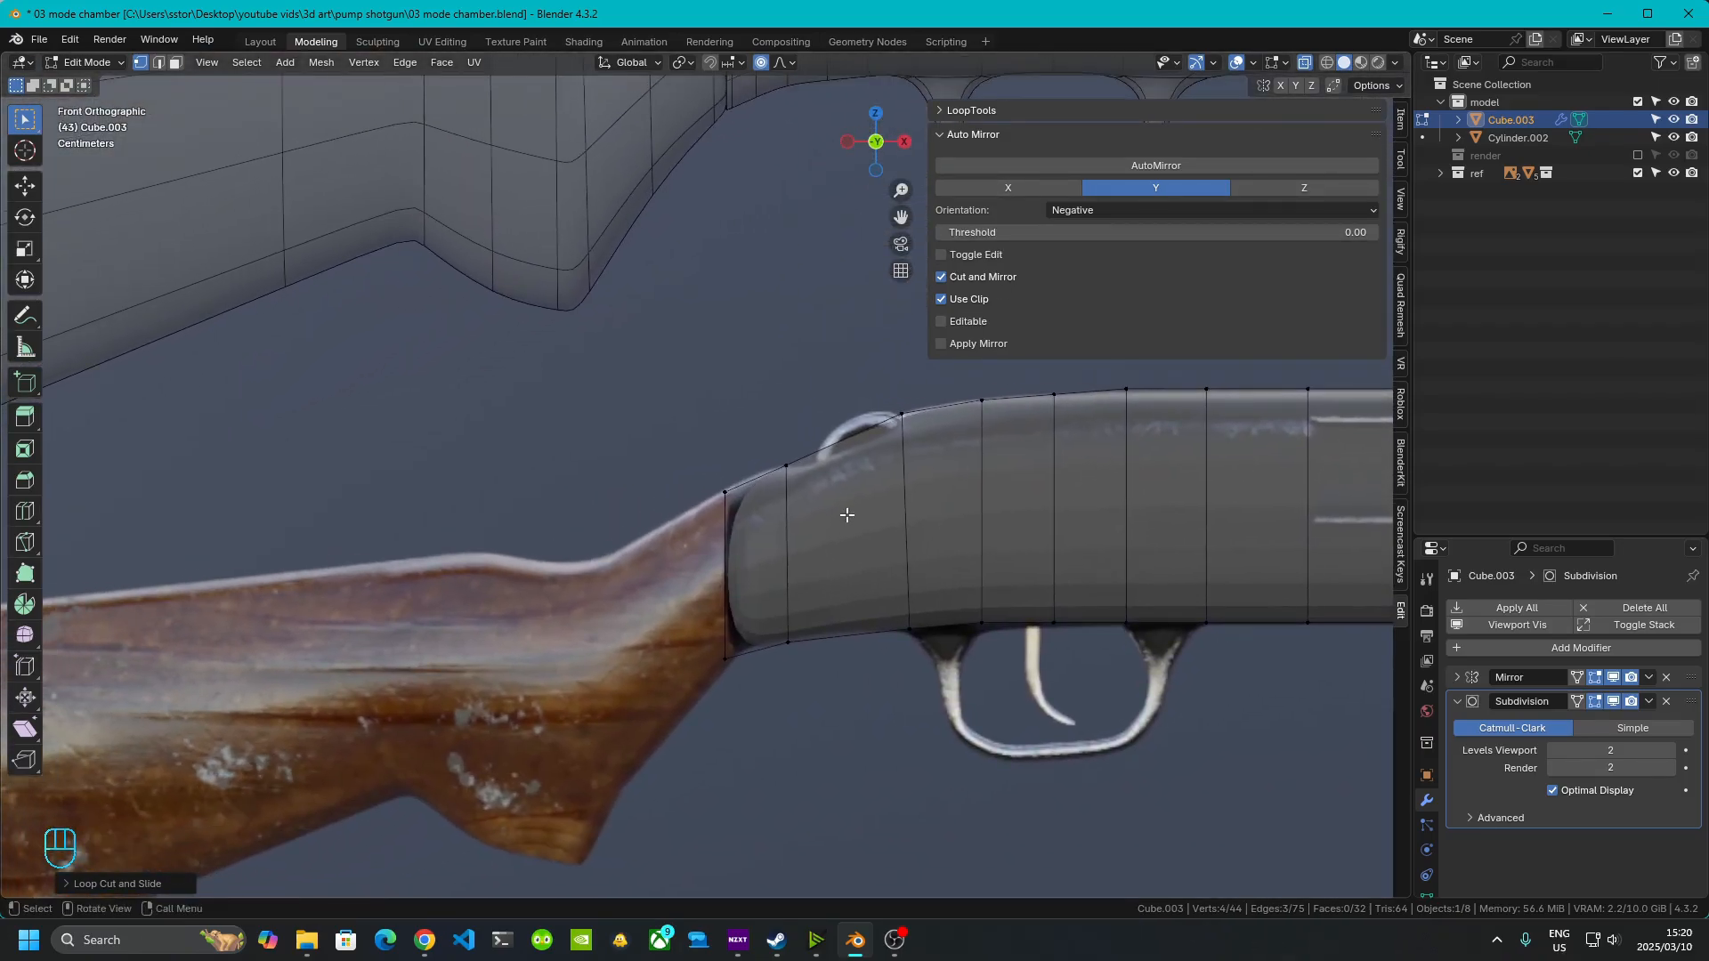
pyautogui.scroll(4, 823, 530)
pyautogui.keyDown('shift'); pyautogui.moveTo(764, 570); pyautogui.dragTo(721, 536, button='middle'); pyautogui.keyUp('shift')
pyautogui.scroll(3, 721, 537)
pyautogui.hotkey('ctrl', 'r')
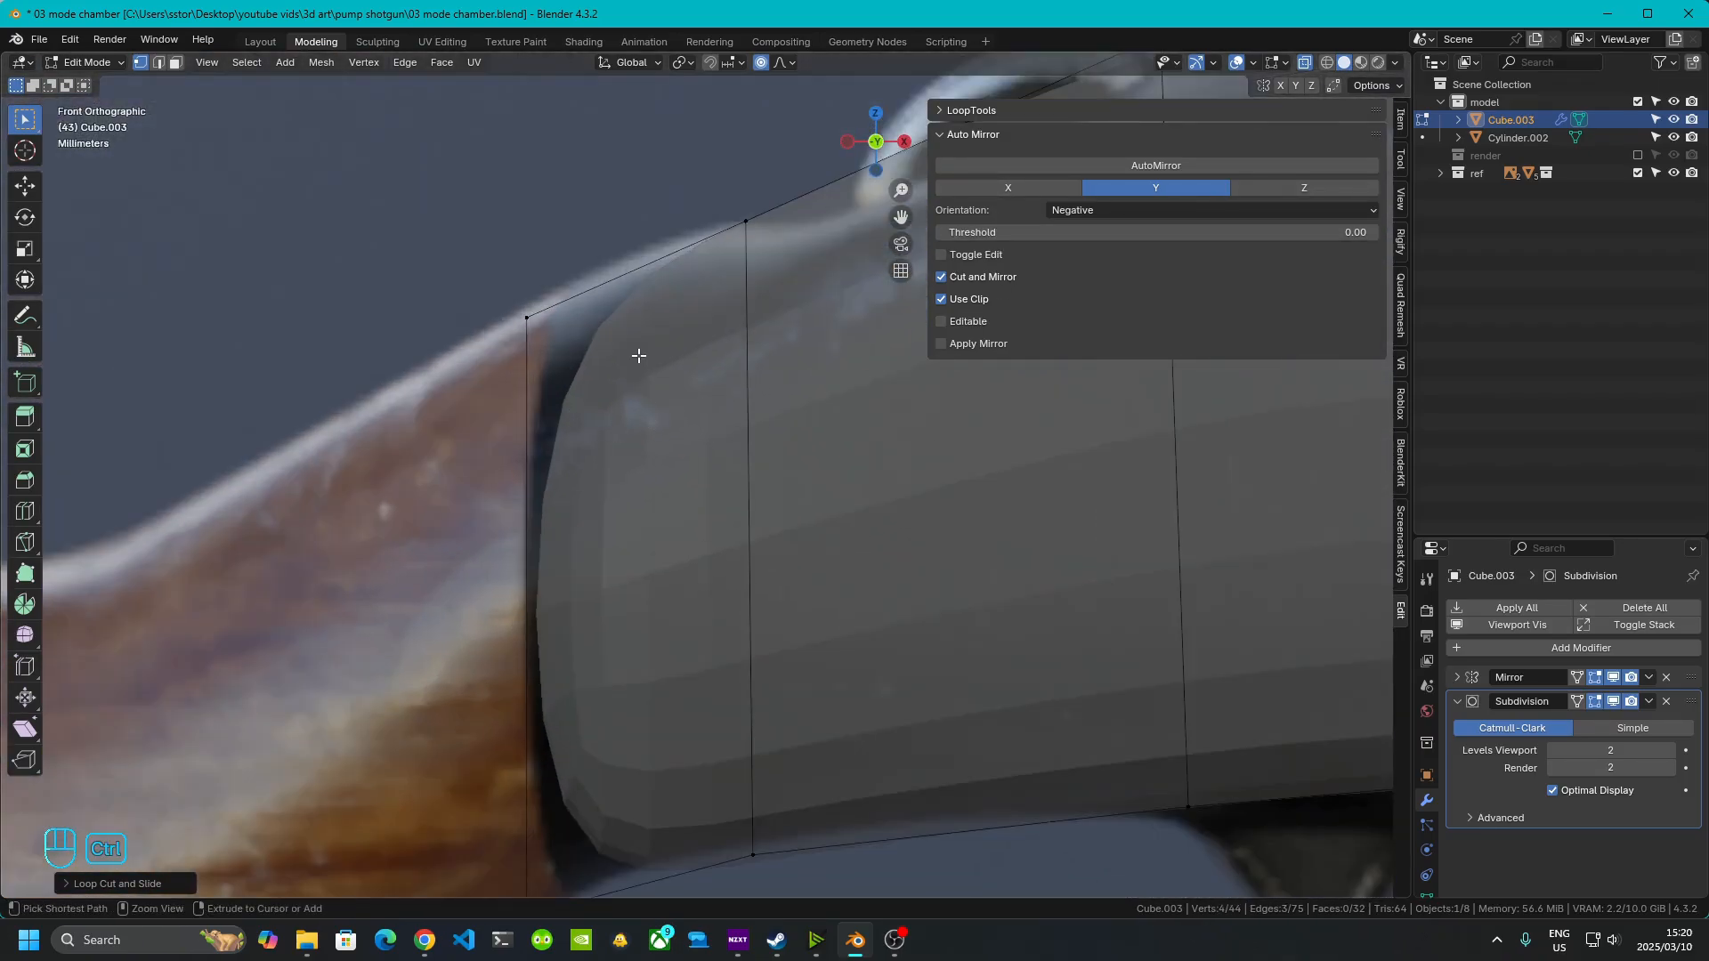
pyautogui.click(637, 267)
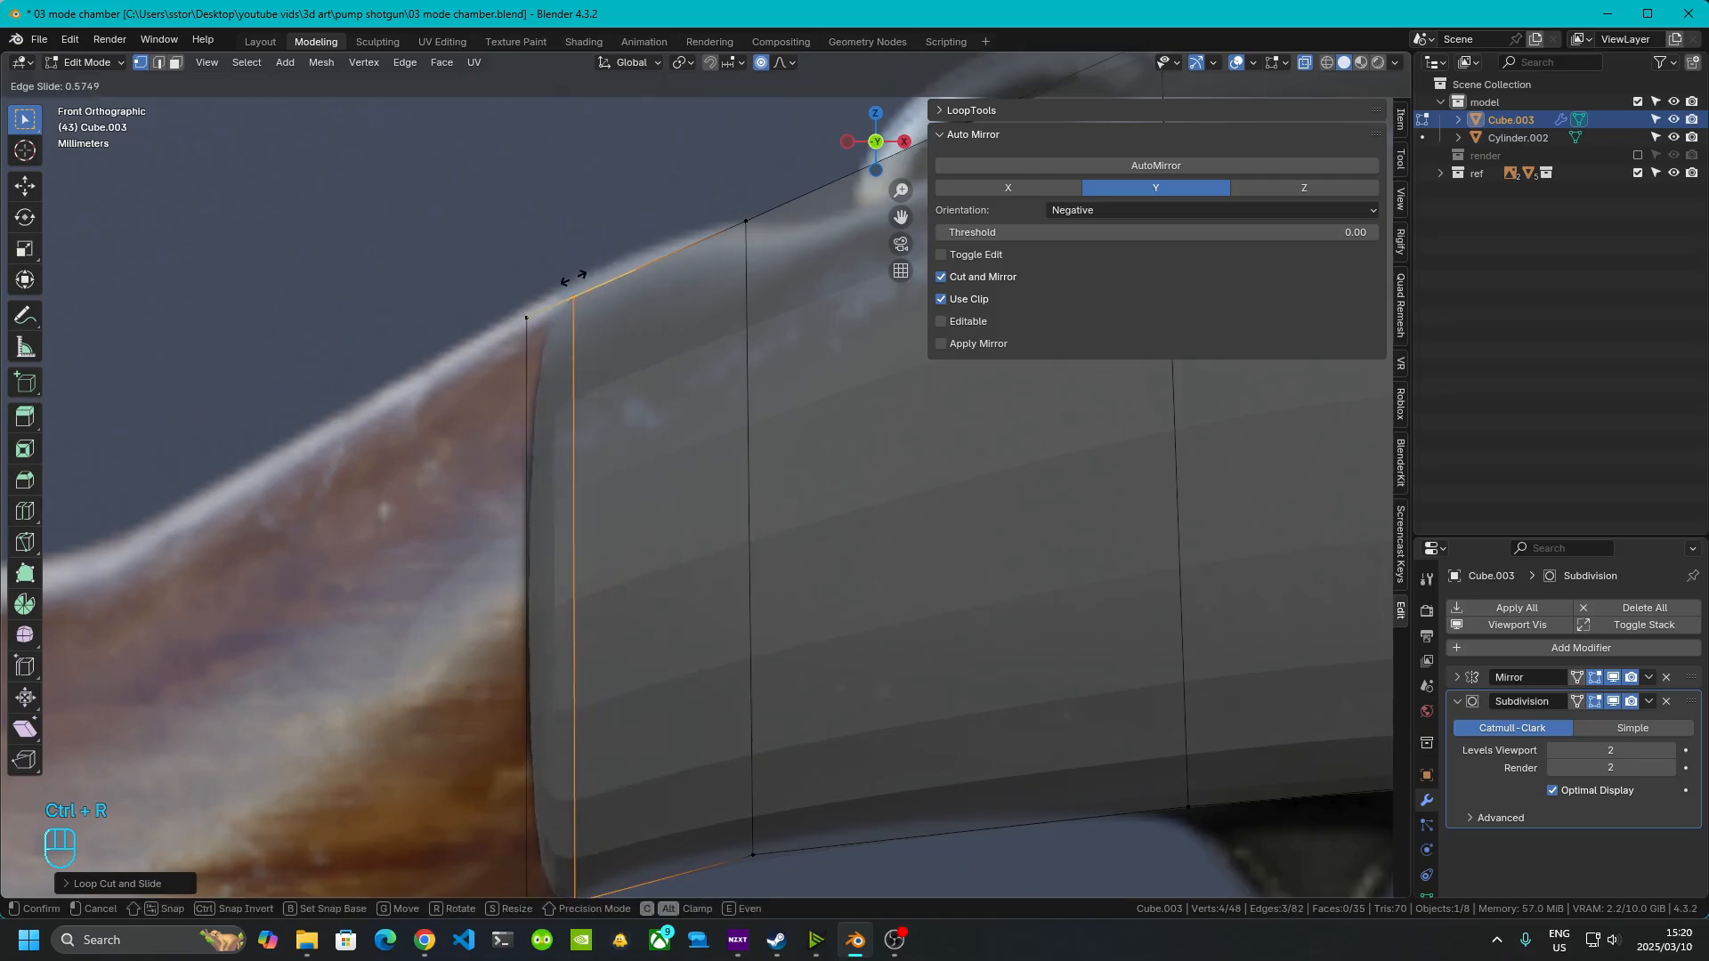
pyautogui.click(532, 307)
# - Add two evenly spaced vertical loop cuts beneath the safety switch and select the top vertices of the rear one
pyautogui.scroll(-5, 682, 385)
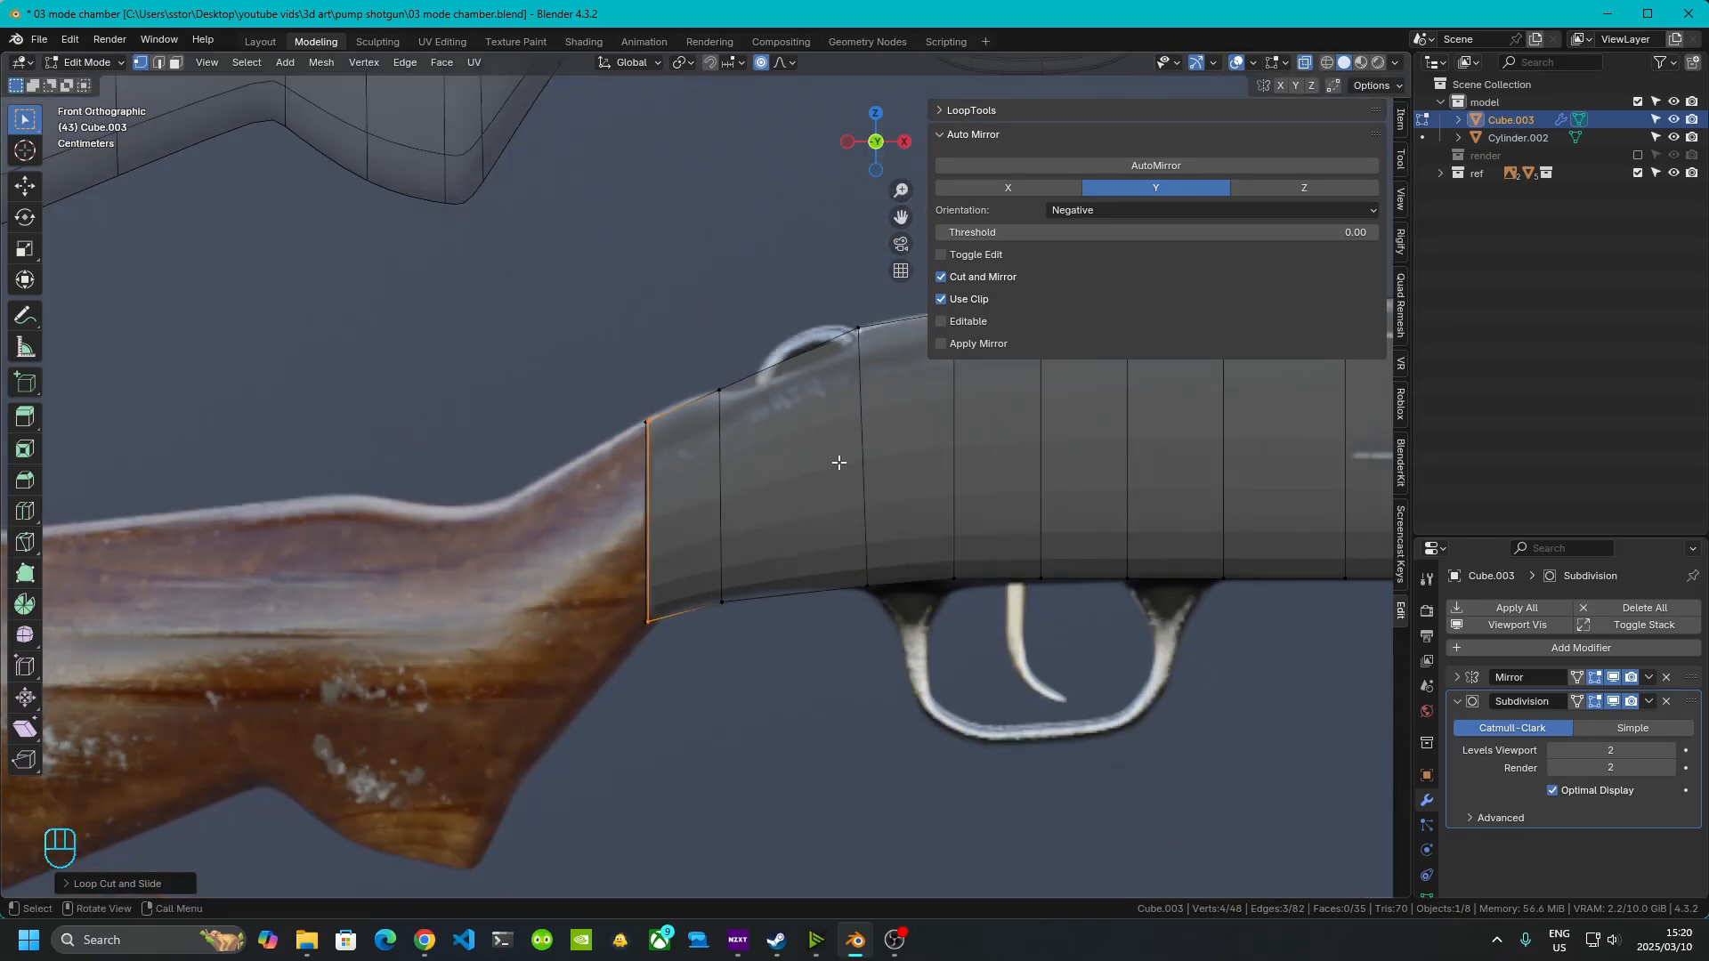
pyautogui.scroll(4, 787, 632)
pyautogui.keyDown('shift'); pyautogui.moveTo(744, 637); pyautogui.dragTo(522, 641, button='middle'); pyautogui.keyUp('shift')
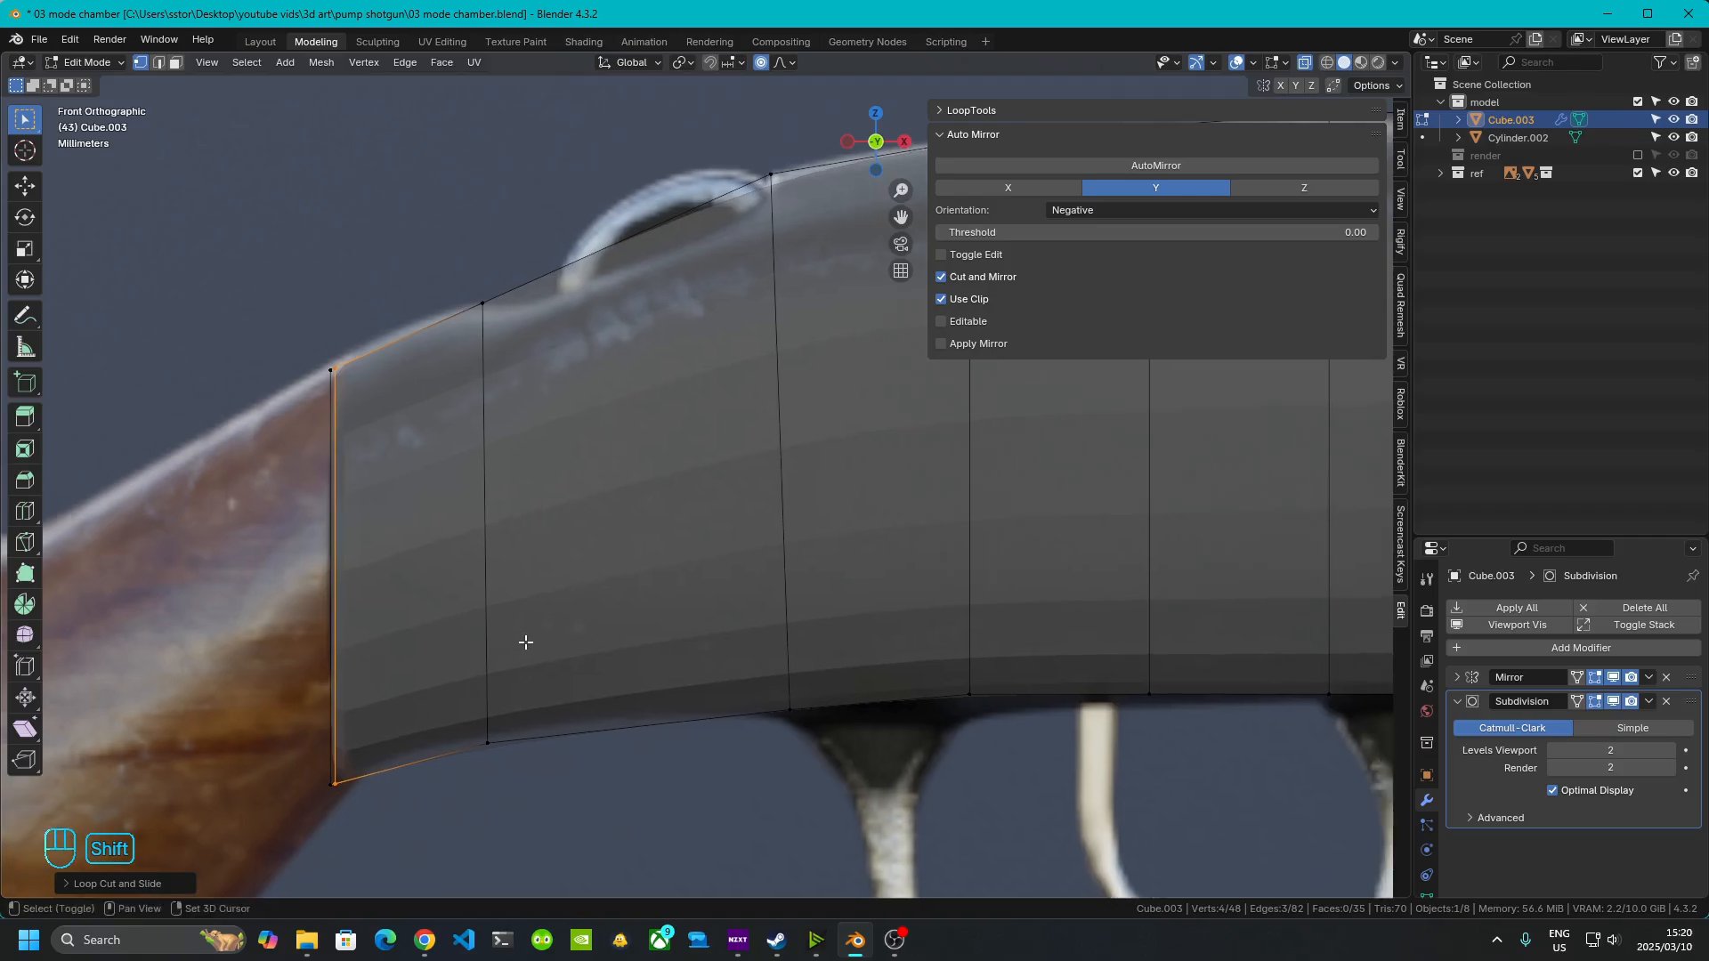
pyautogui.keyDown('shift'); pyautogui.moveTo(656, 698); pyautogui.dragTo(699, 542, button='middle'); pyautogui.keyUp('shift')
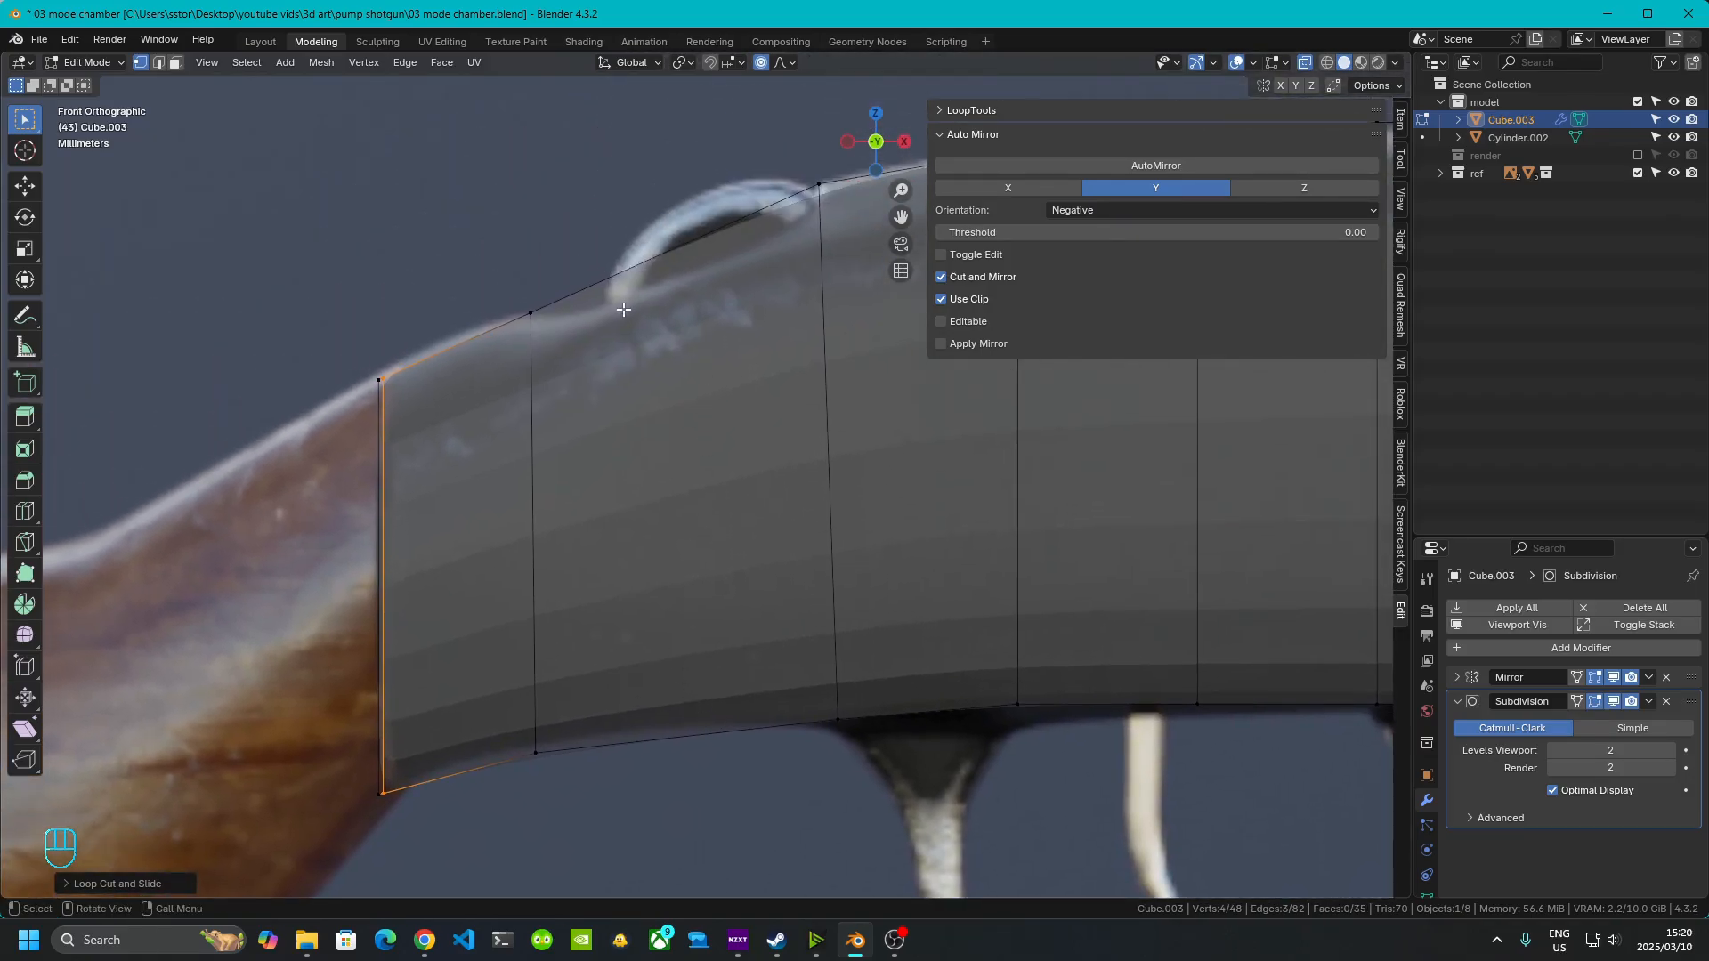
pyautogui.hotkey('ctrl', 'r')
pyautogui.scroll(1, 623, 309)
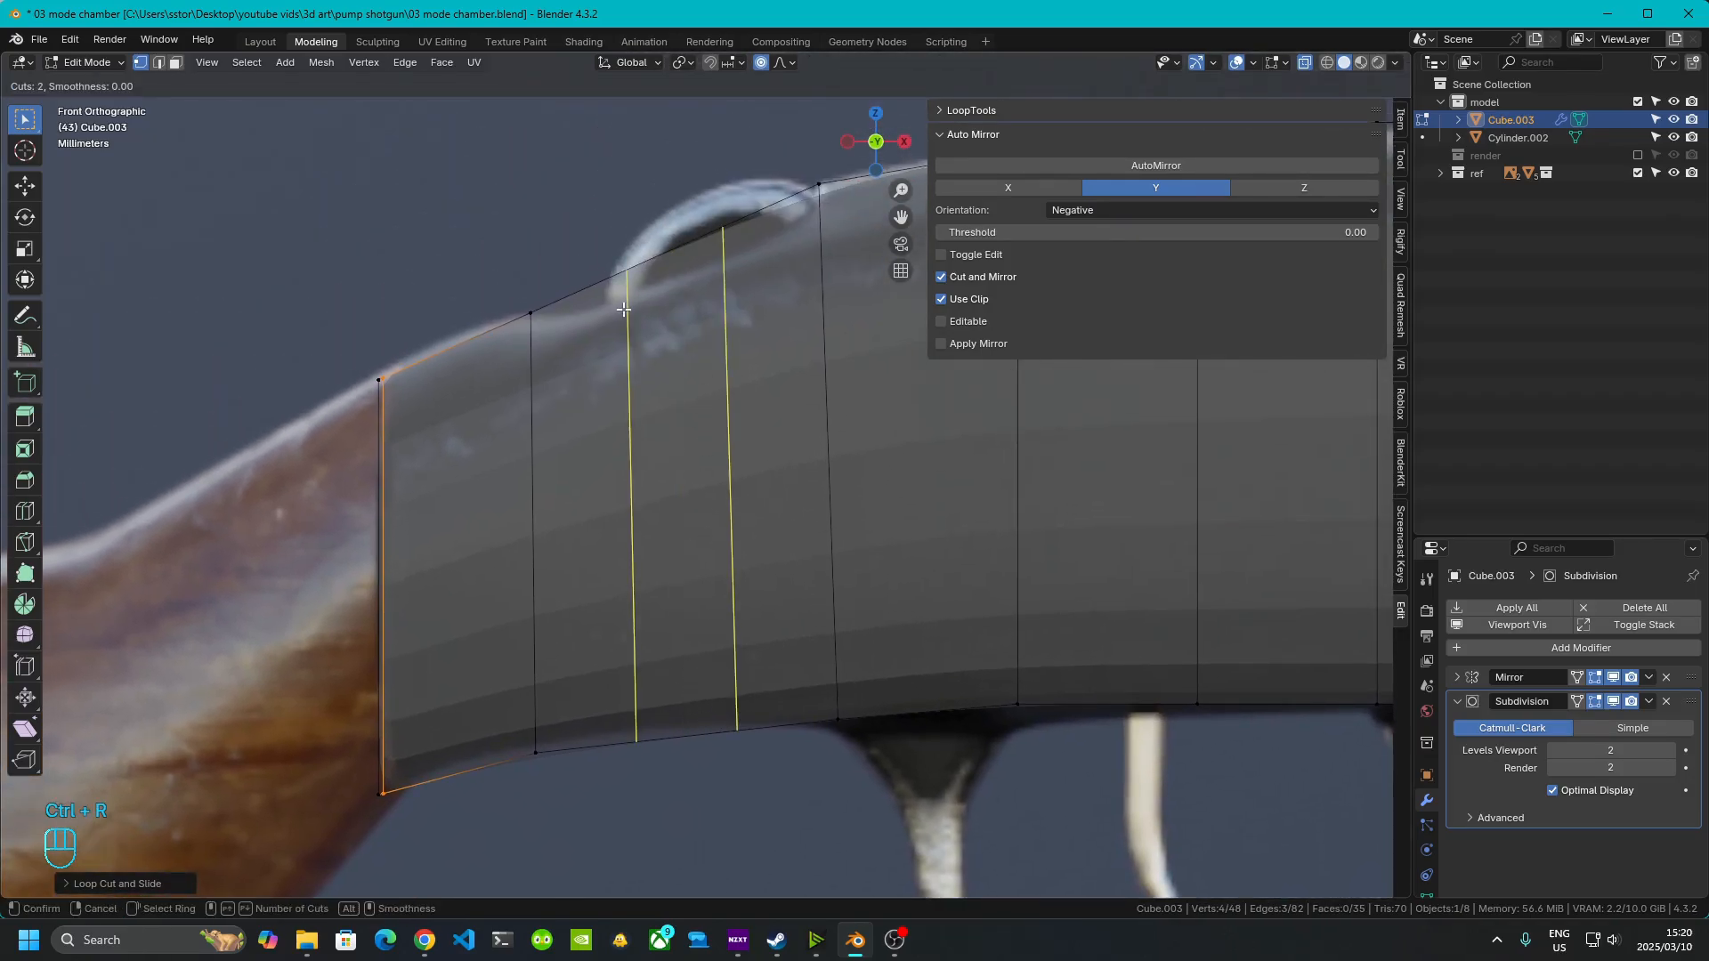
pyautogui.click(745, 219)
pyautogui.rightClick(745, 219)
pyautogui.click(658, 330)
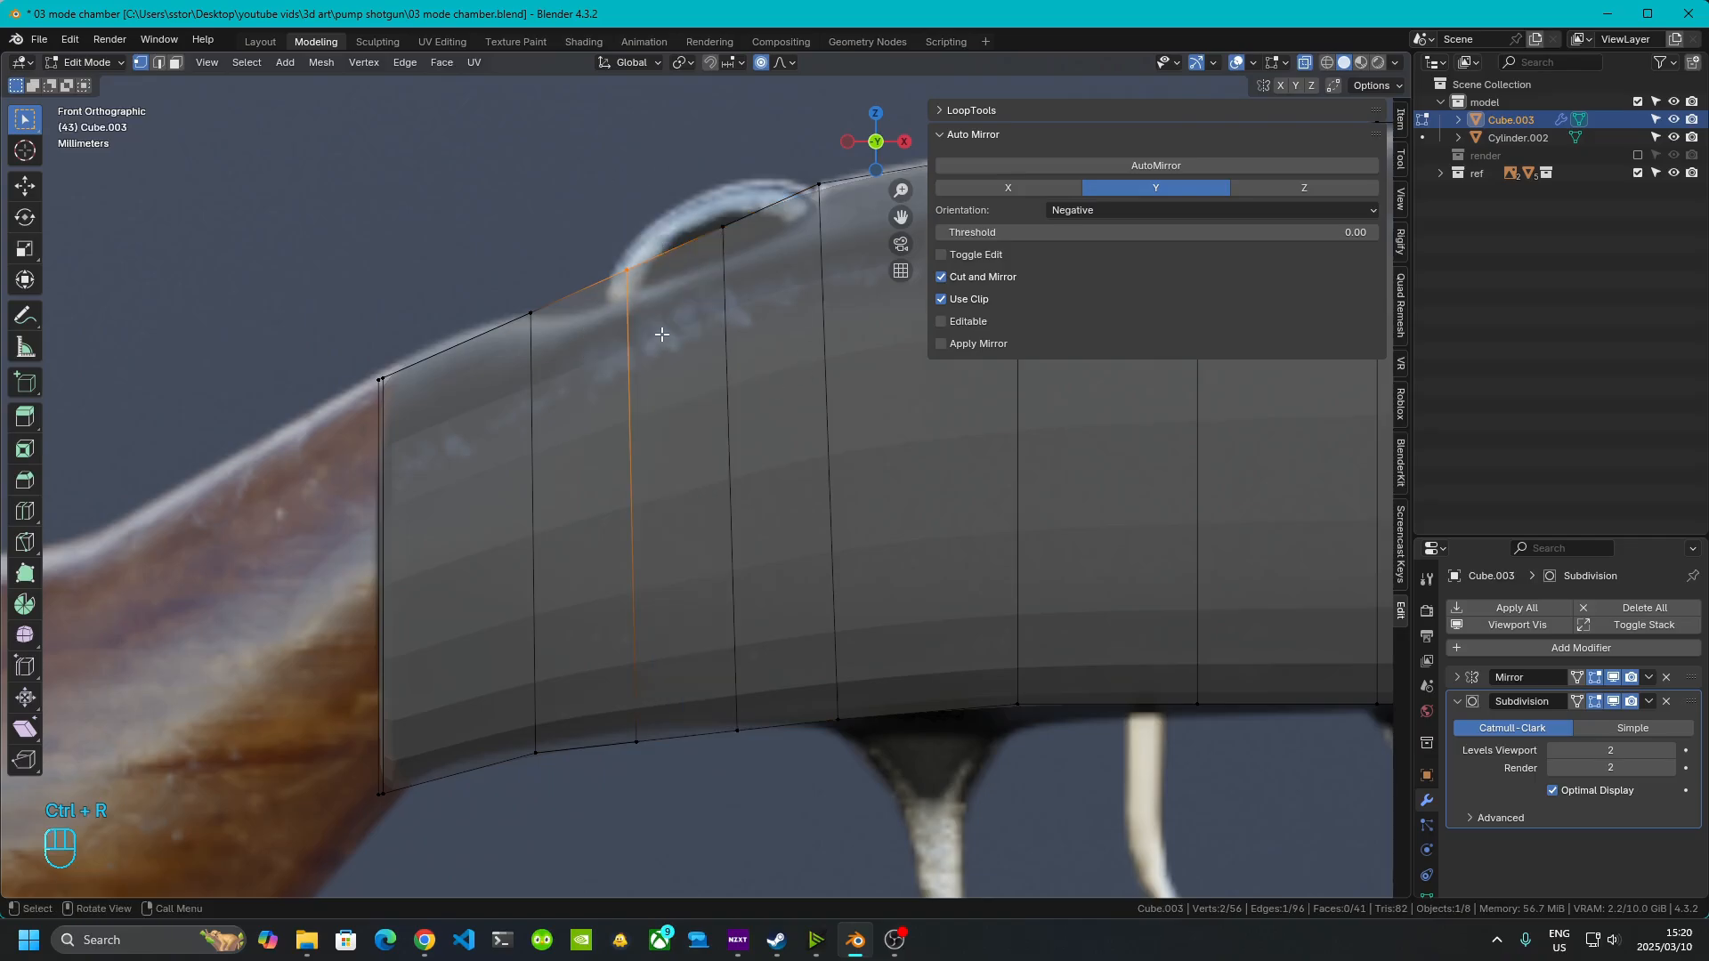
# - Lower the top vertices of the loop at the safety switch's rear end along Z, and raise the adjacent top vertices behind them
pyautogui.scroll(3, 662, 333)
pyautogui.keyDown('shift'); pyautogui.moveTo(646, 268); pyautogui.dragTo(727, 480, button='middle'); pyautogui.keyUp('shift')
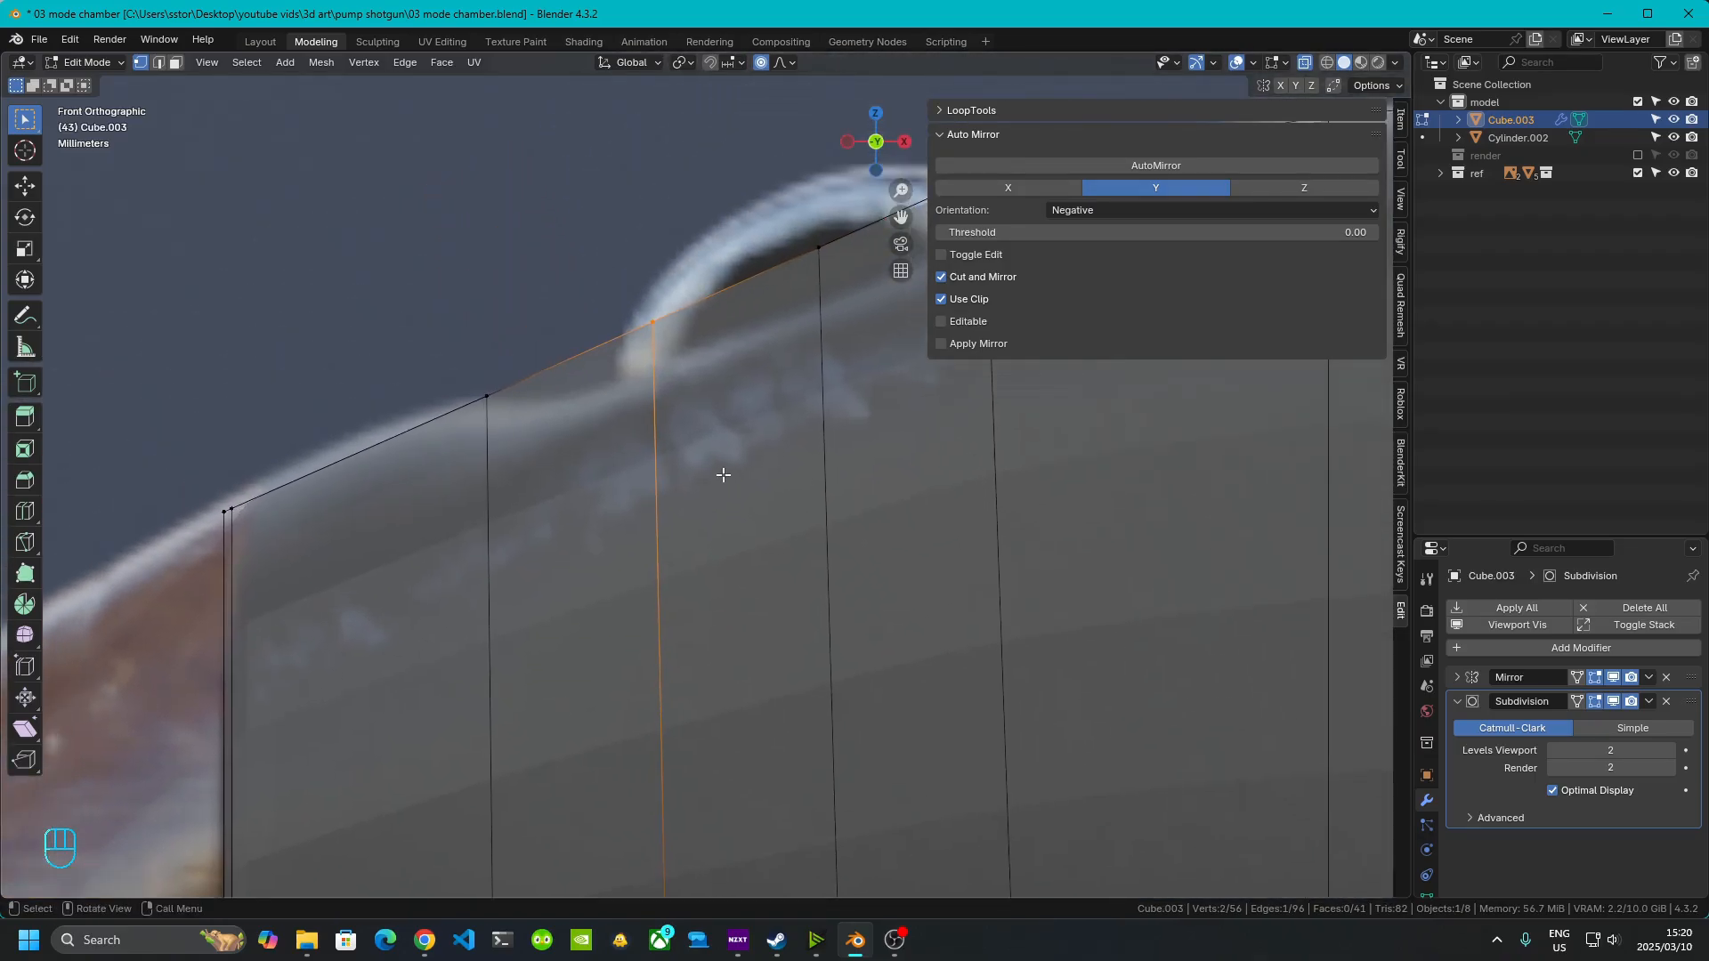
pyautogui.press('g')
pyautogui.press('z')
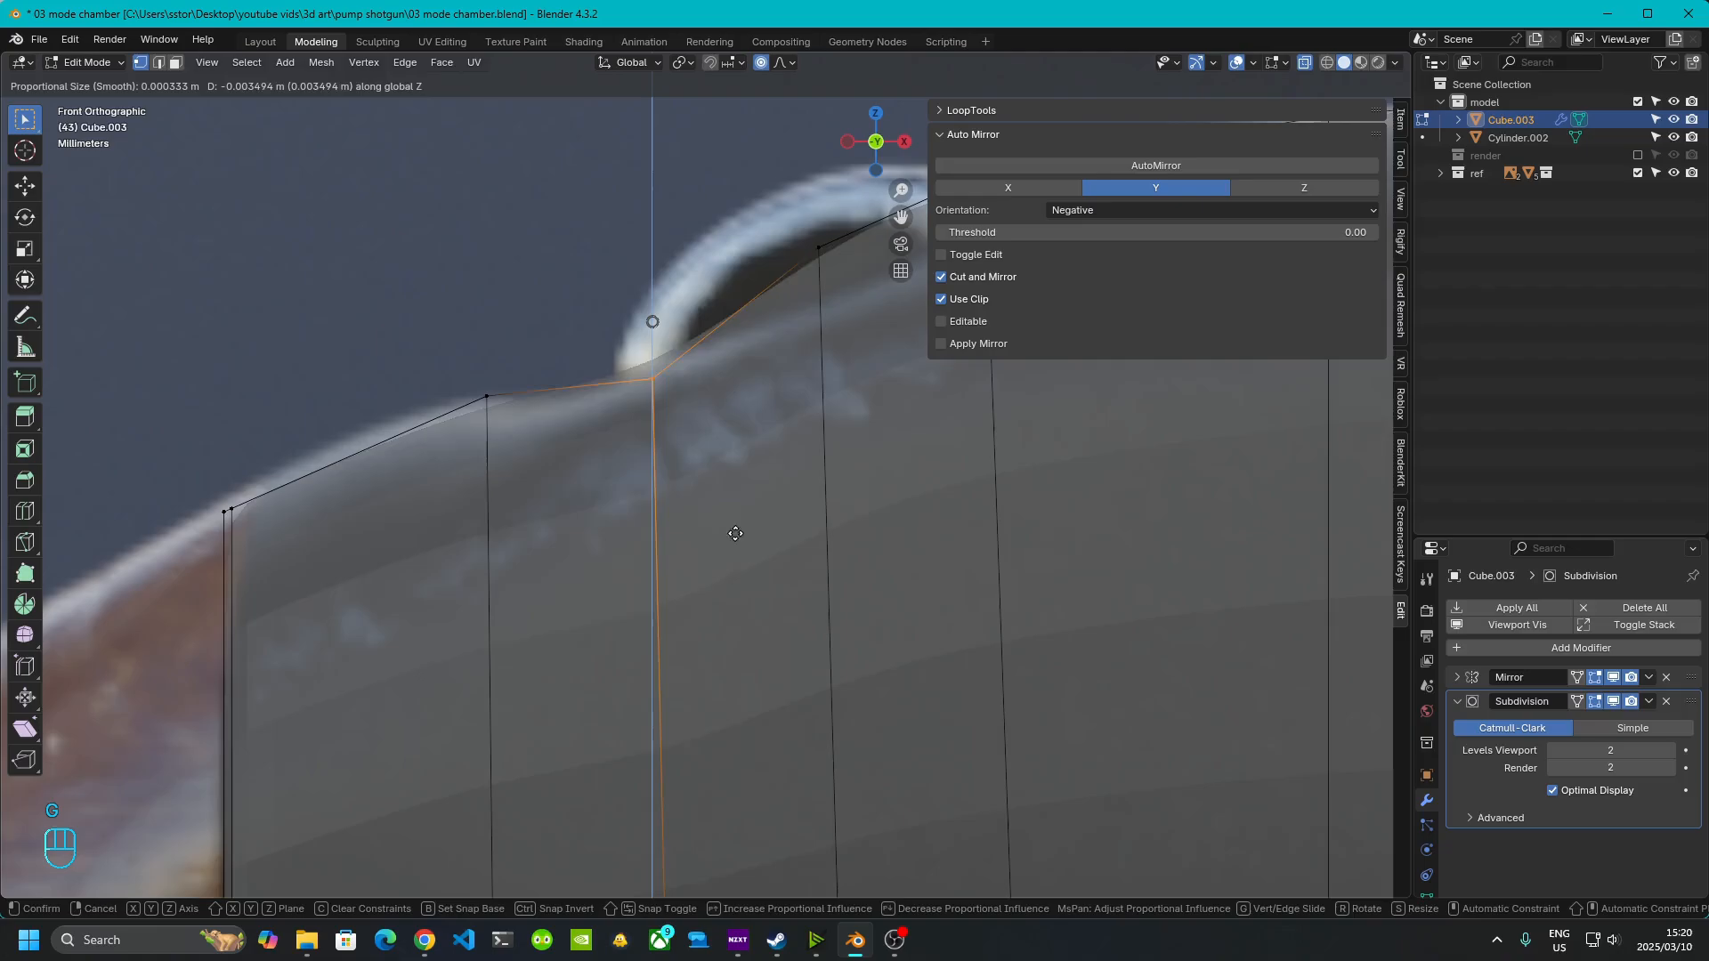
pyautogui.click(742, 561)
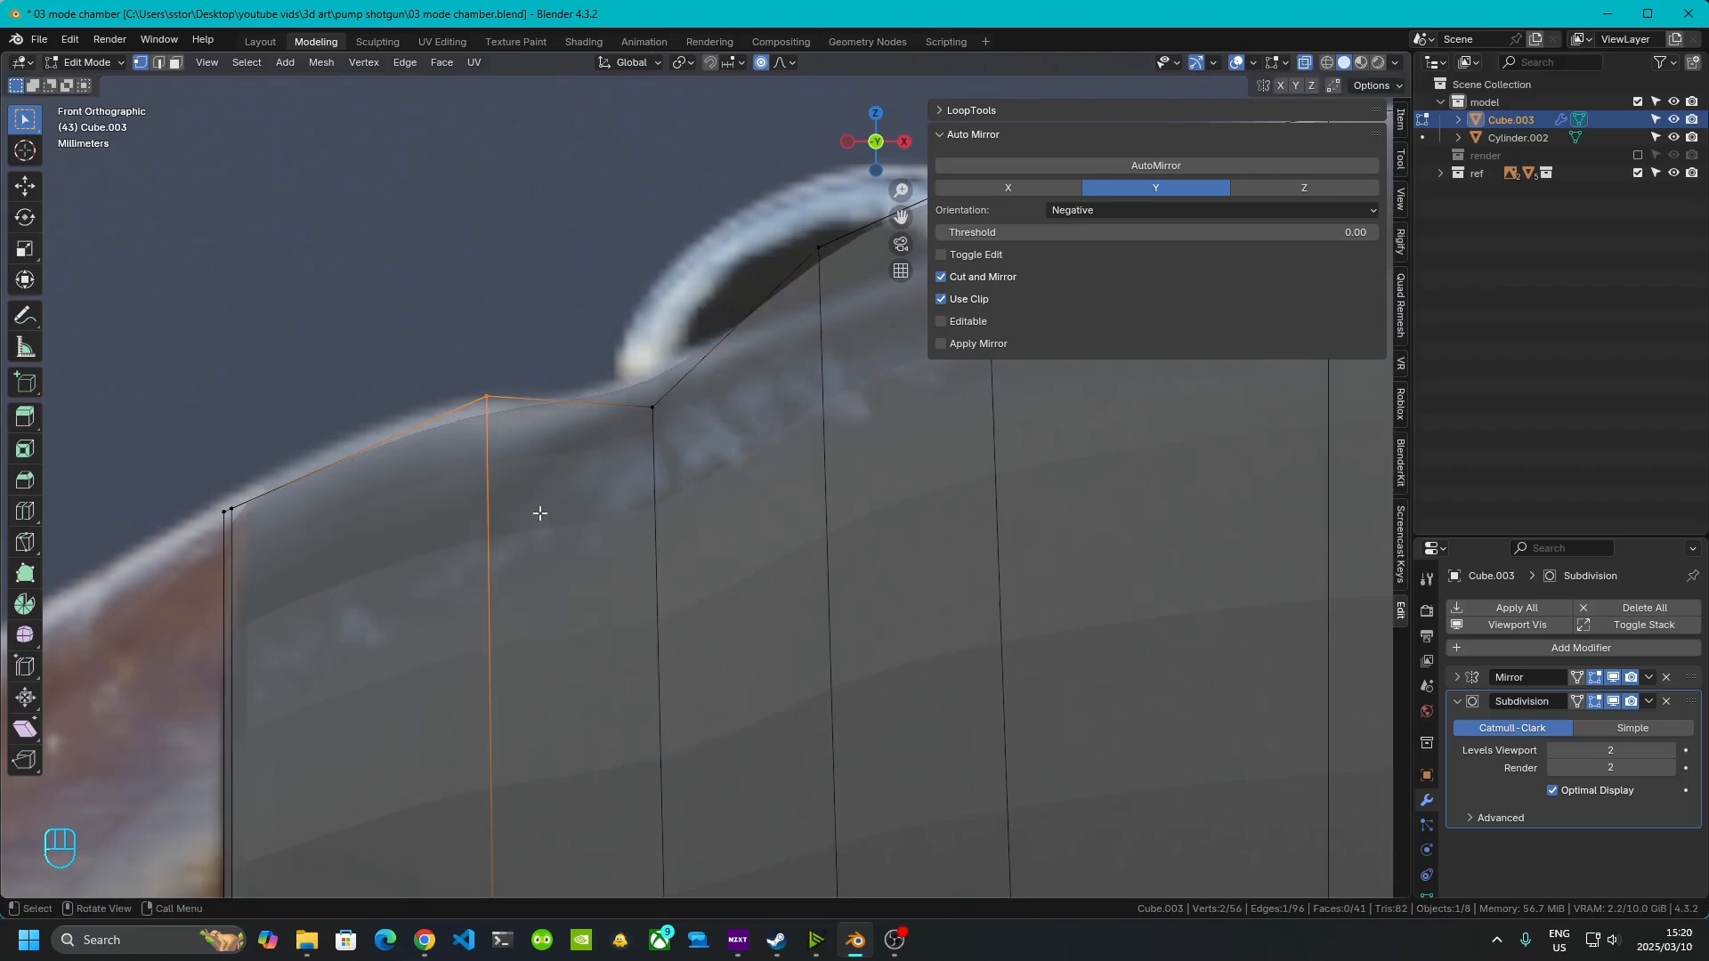
pyautogui.press('g')
pyautogui.click(565, 476)
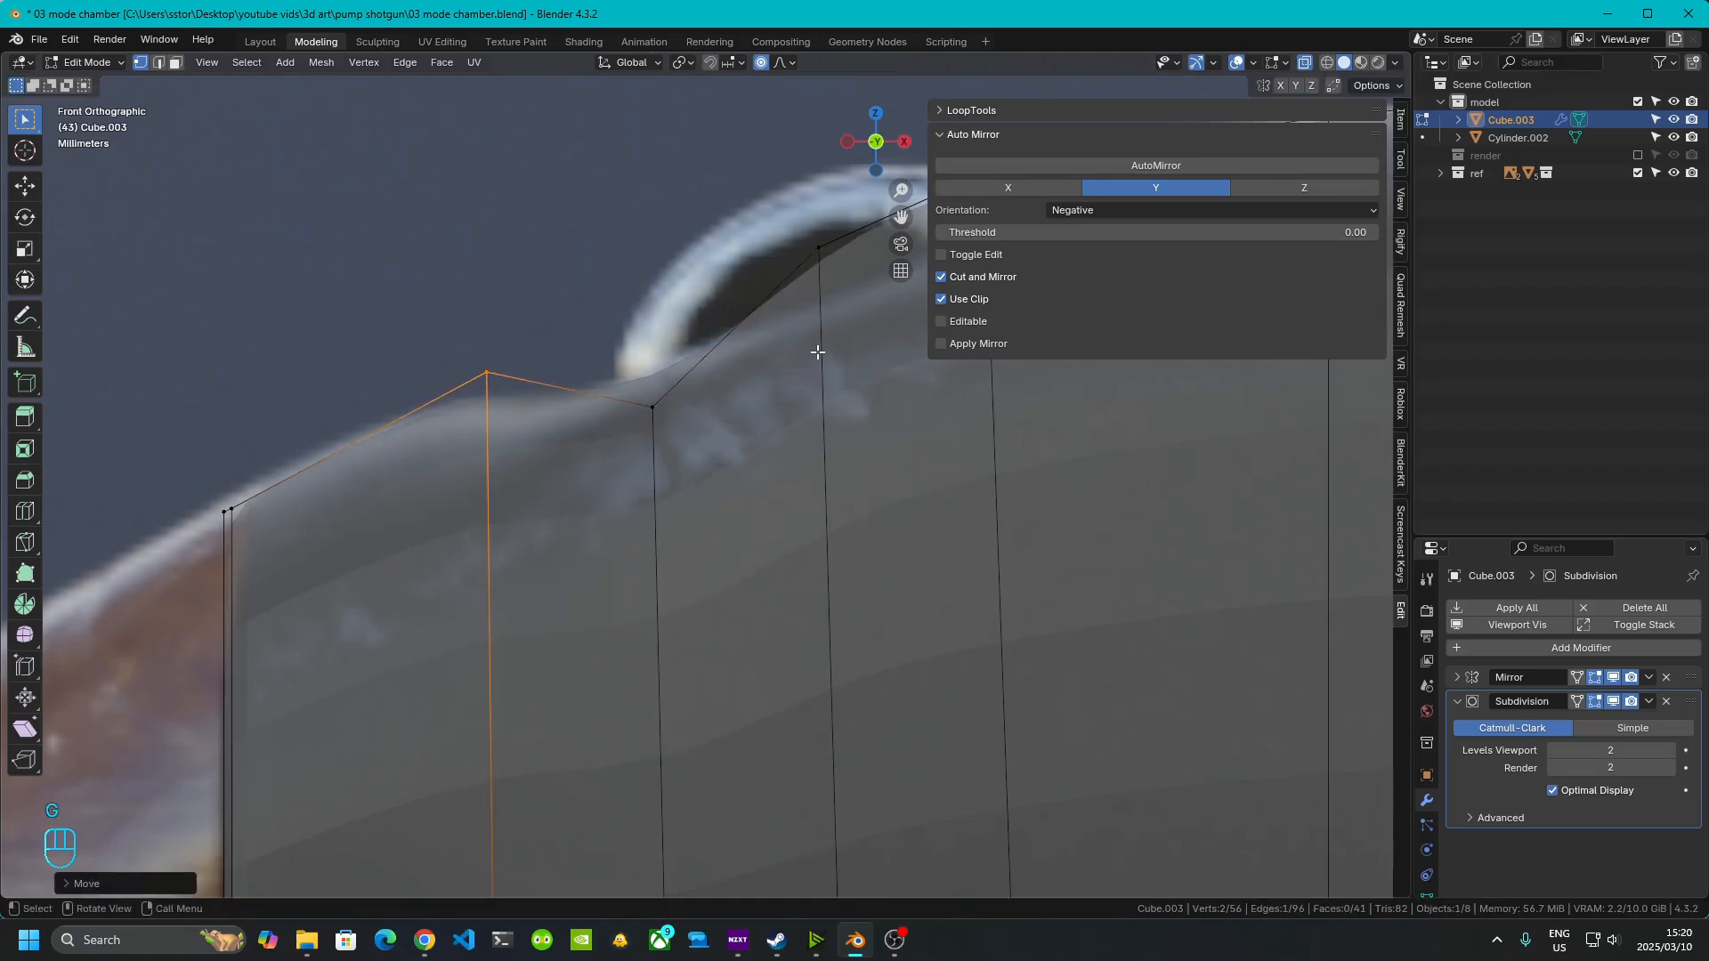
# - Lower the top vertices of the loop beneath the middle of the safety switch along Z to the receiver's reference outline
pyautogui.keyDown('shift'); pyautogui.moveTo(806, 358); pyautogui.dragTo(504, 533, button='middle'); pyautogui.keyUp('shift')
pyautogui.moveTo(467, 313); pyautogui.dragTo(593, 524)
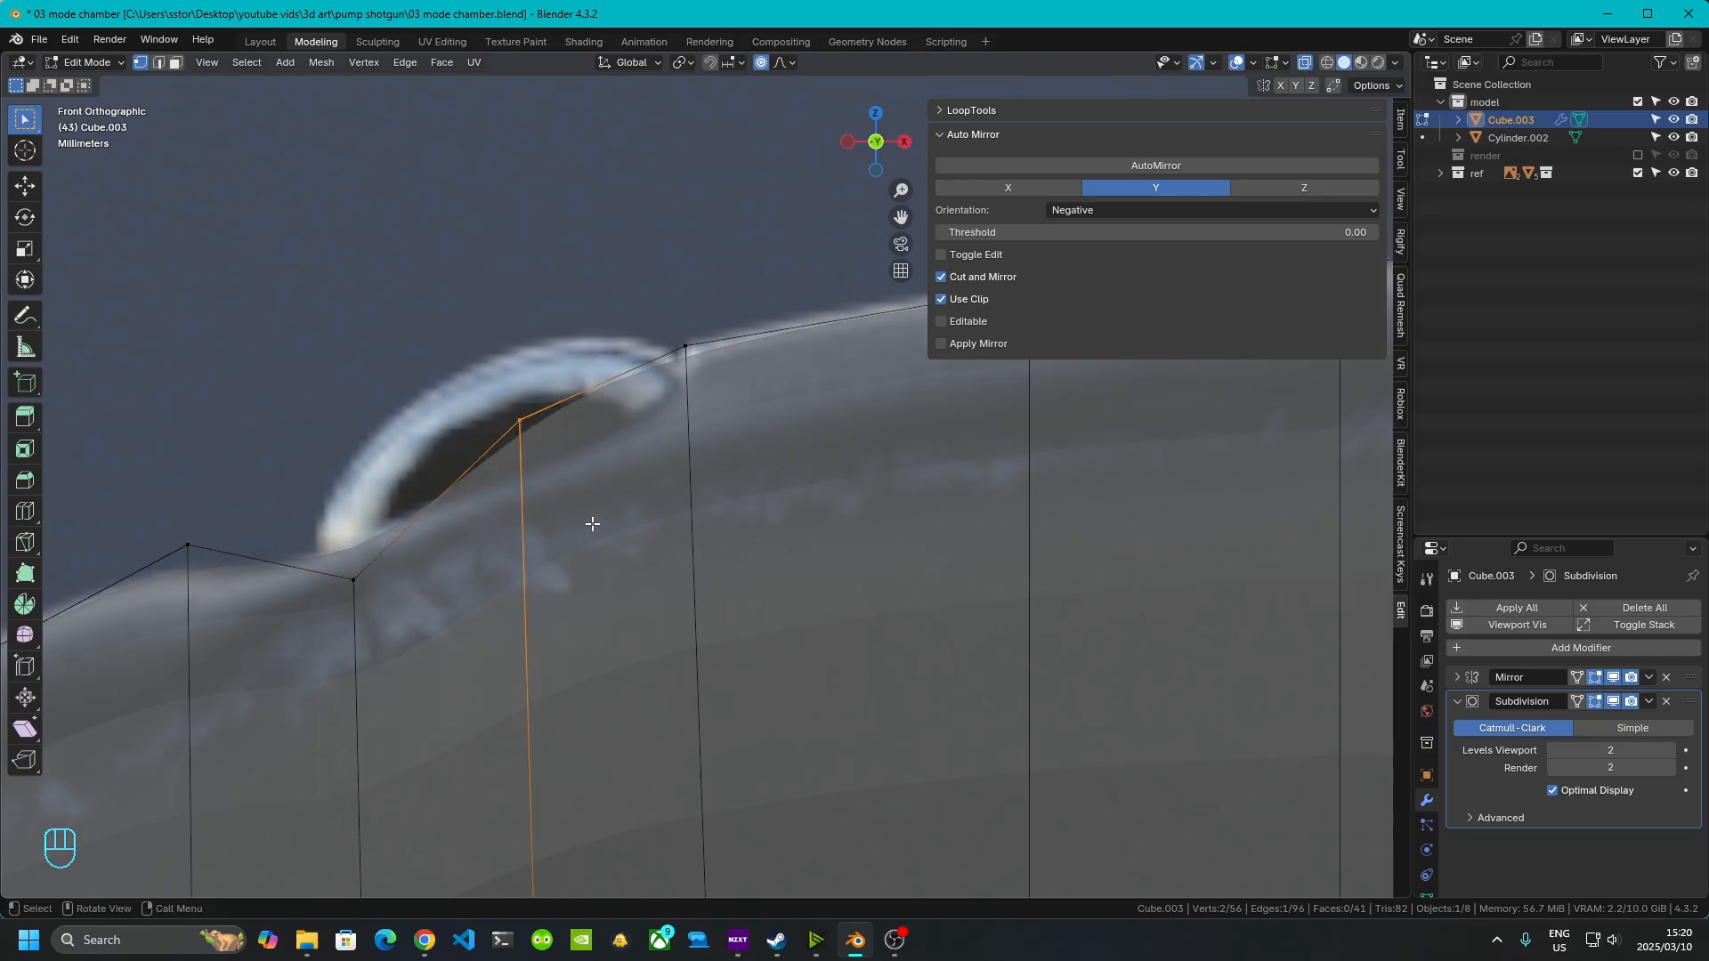
pyautogui.press('g')
pyautogui.press('z')
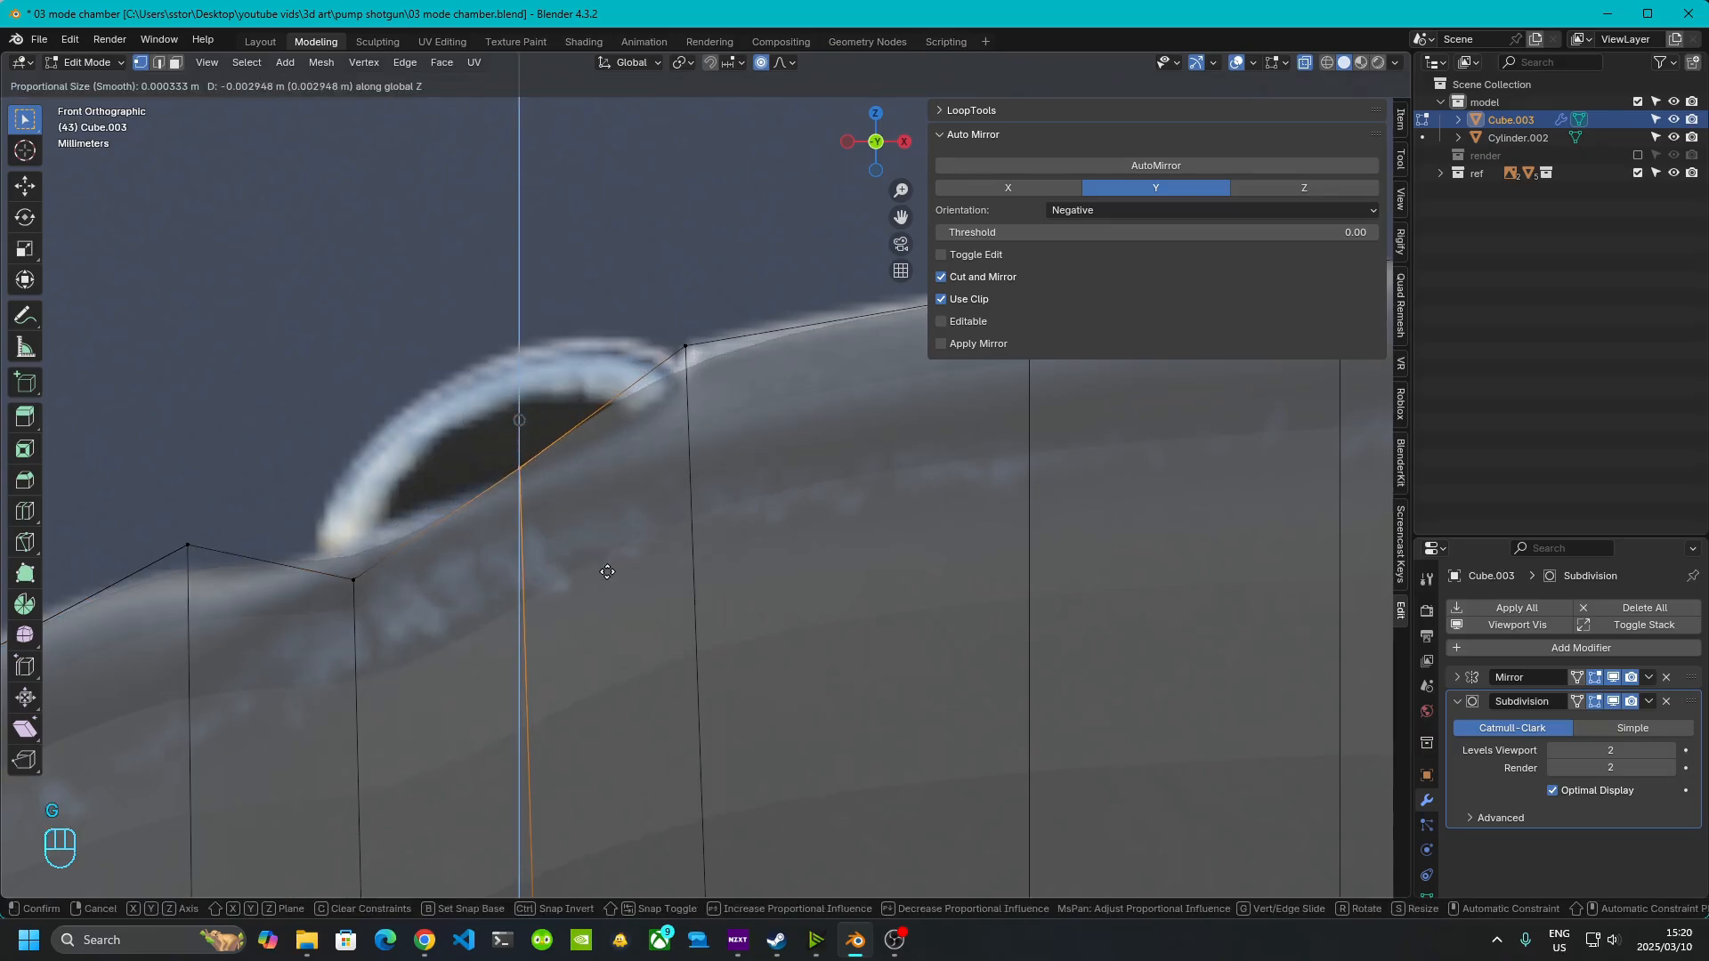
pyautogui.click(627, 601)
# - Raise the top vertices at the switch's rear end about 0.001 m along Z, and nudge those at its front end to fit the outline
pyautogui.moveTo(259, 500); pyautogui.dragTo(463, 708)
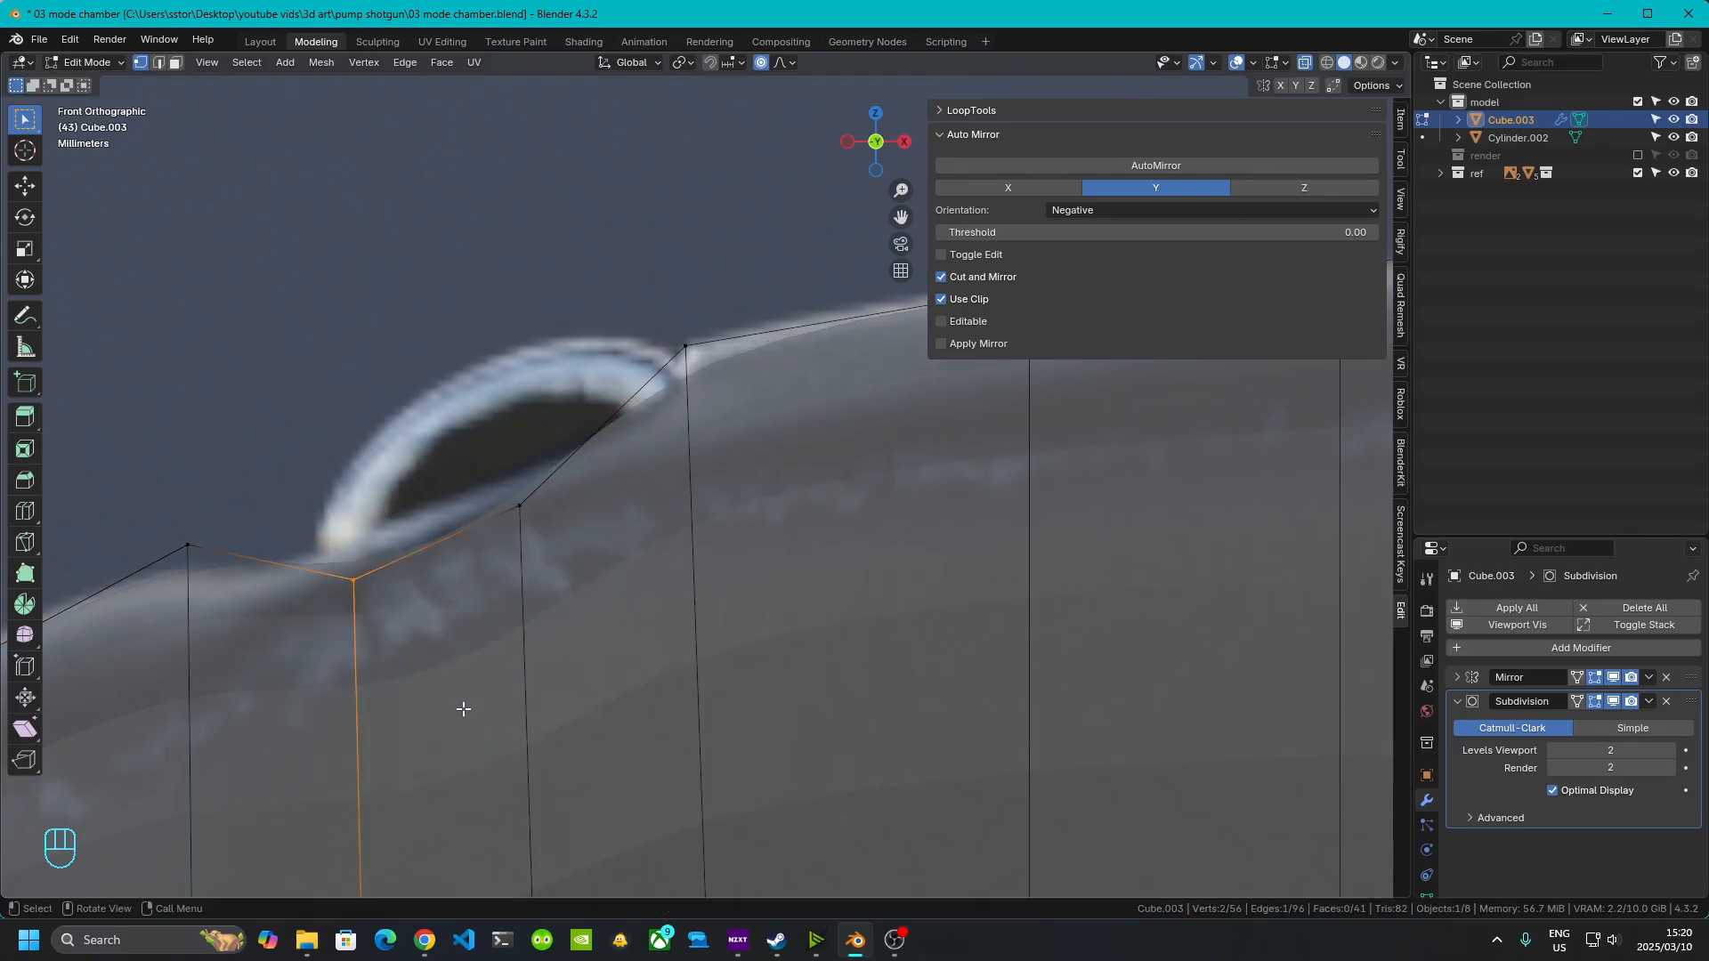
pyautogui.press('g')
pyautogui.press('z')
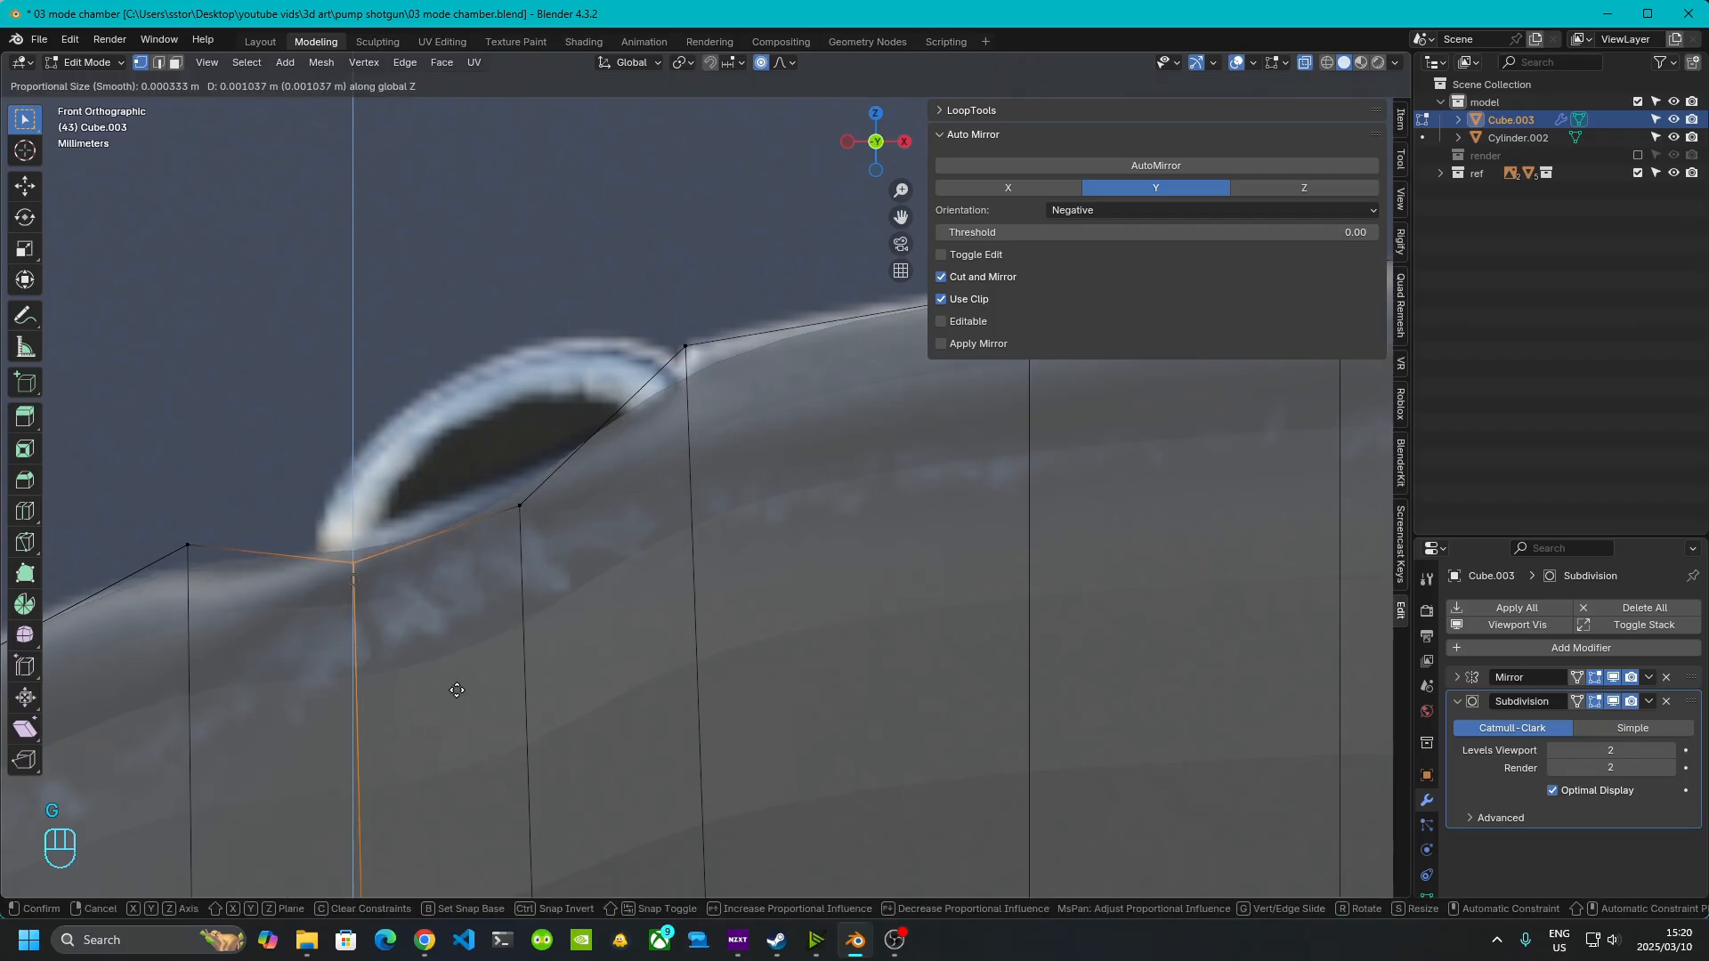
pyautogui.click(669, 304)
pyautogui.moveTo(667, 294); pyautogui.dragTo(739, 501)
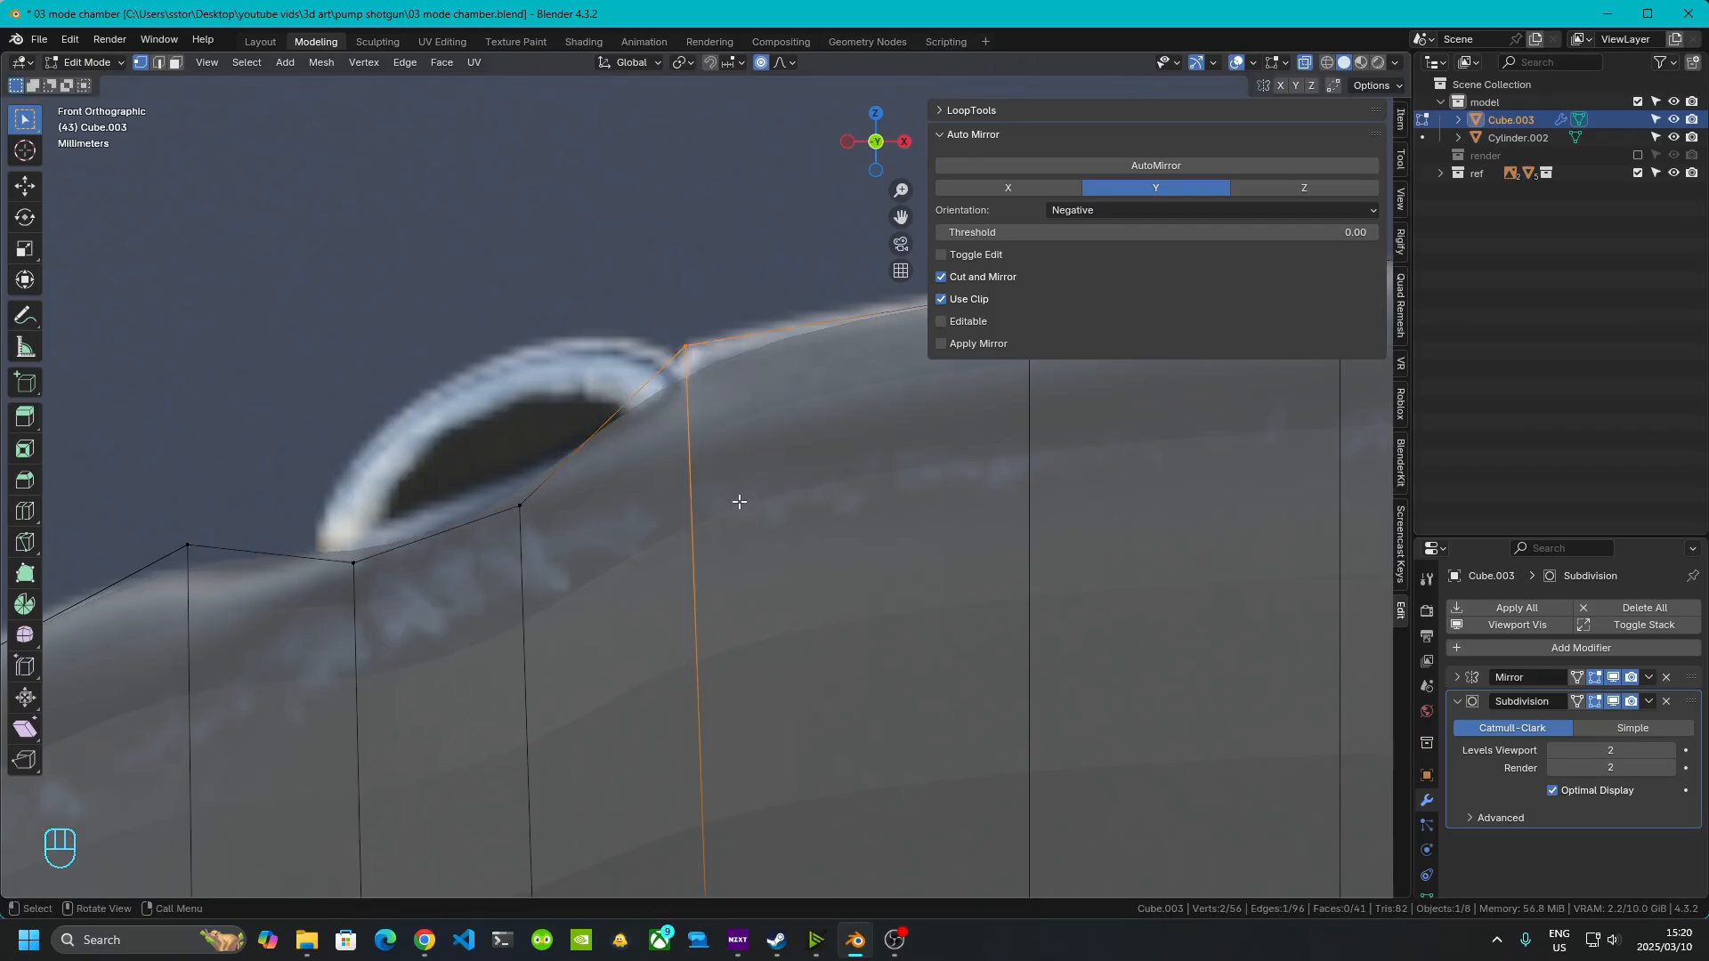
pyautogui.press('g')
pyautogui.click(738, 476)
# - Examine the receiver's reshaped top profile and smoothed surface from several angles
pyautogui.scroll(-7, 638, 563)
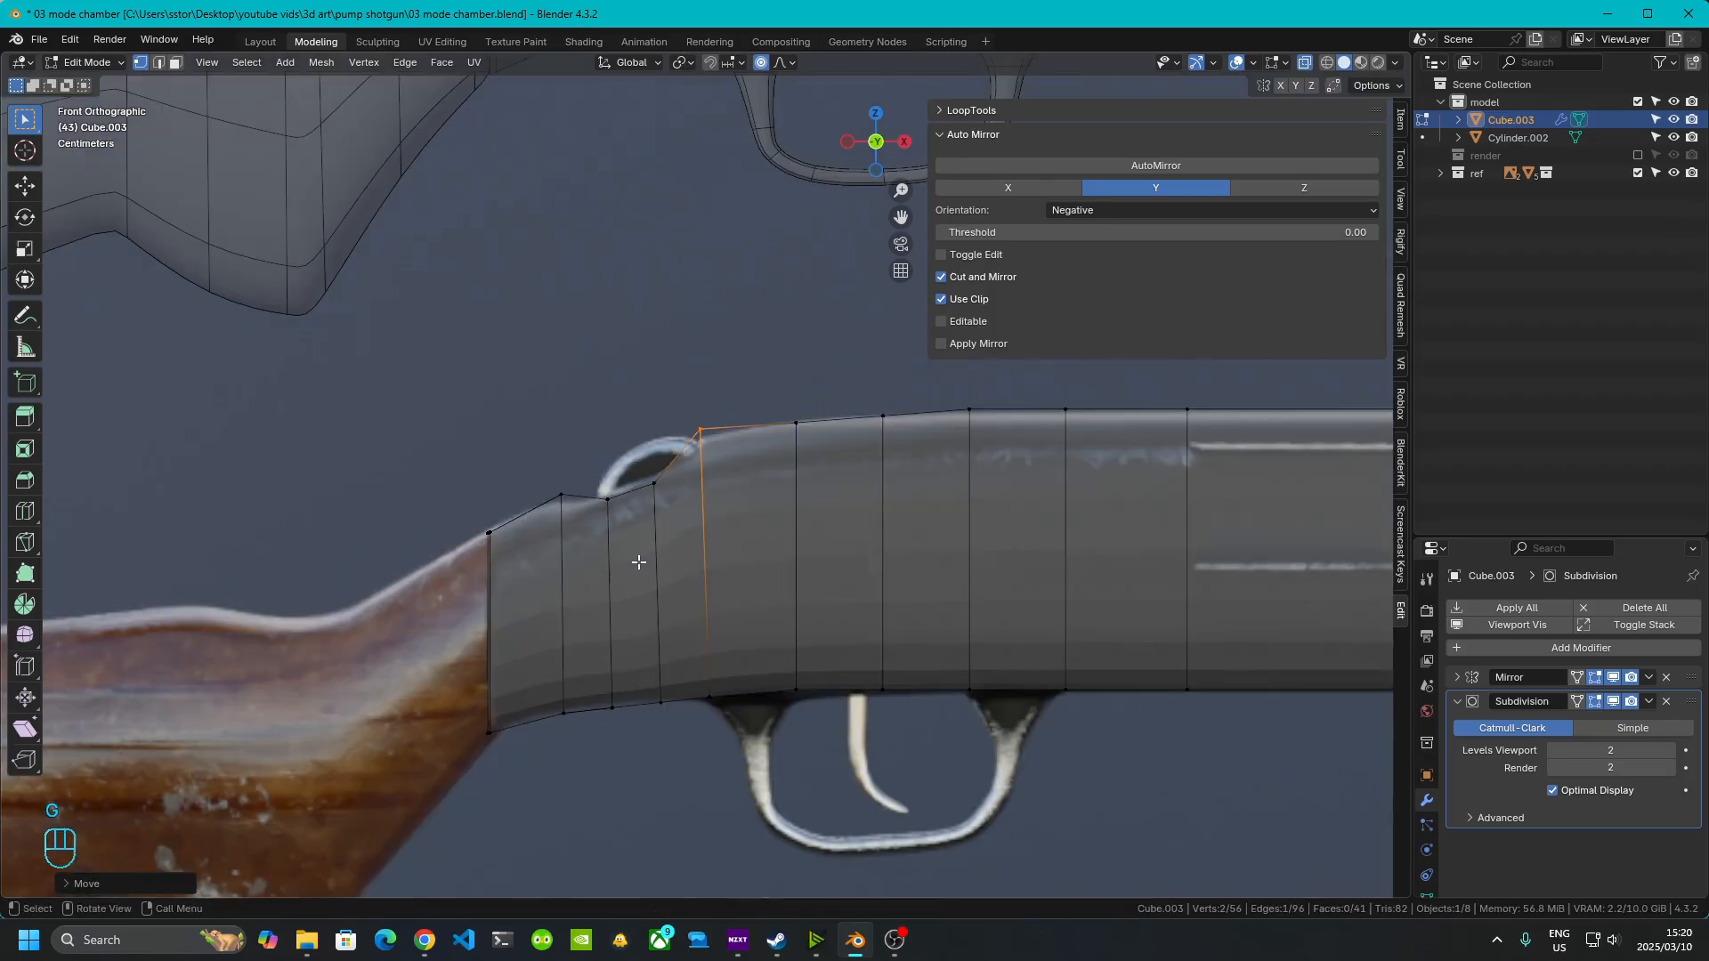
pyautogui.moveTo(668, 575); pyautogui.dragTo(677, 626, button='middle')
pyautogui.hotkey('alt', 'z')
pyautogui.moveTo(697, 558); pyautogui.dragTo(736, 492, button='middle')
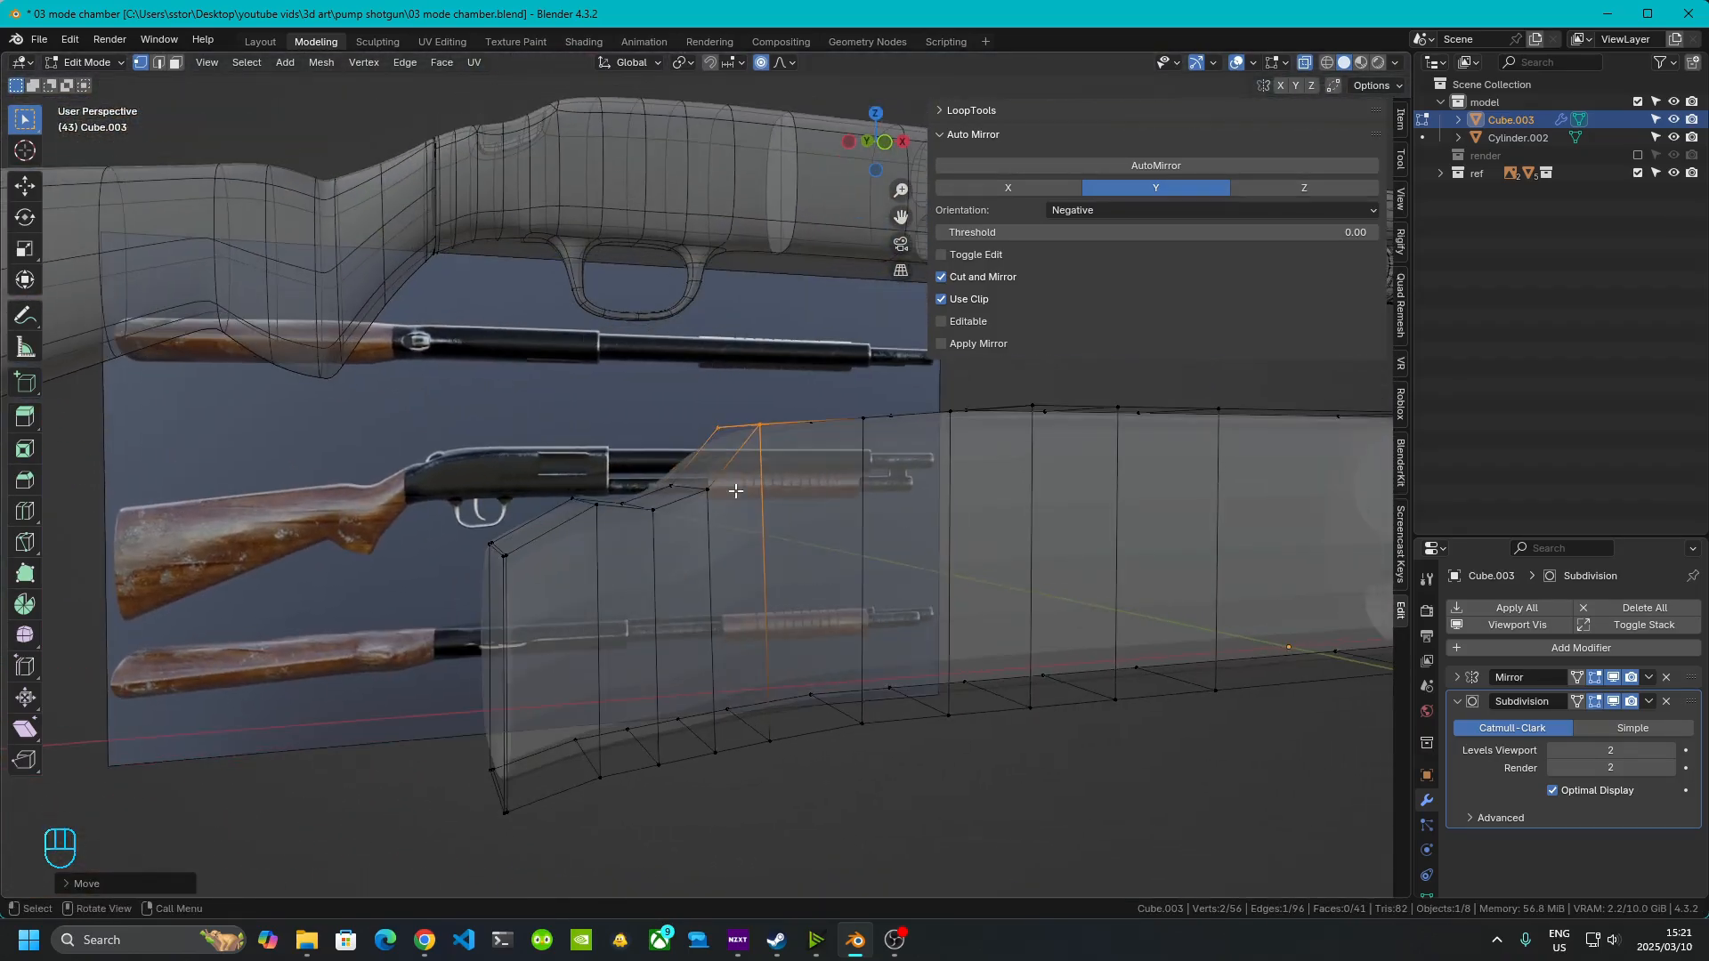
pyautogui.moveTo(607, 585); pyautogui.dragTo(871, 497, button='middle')
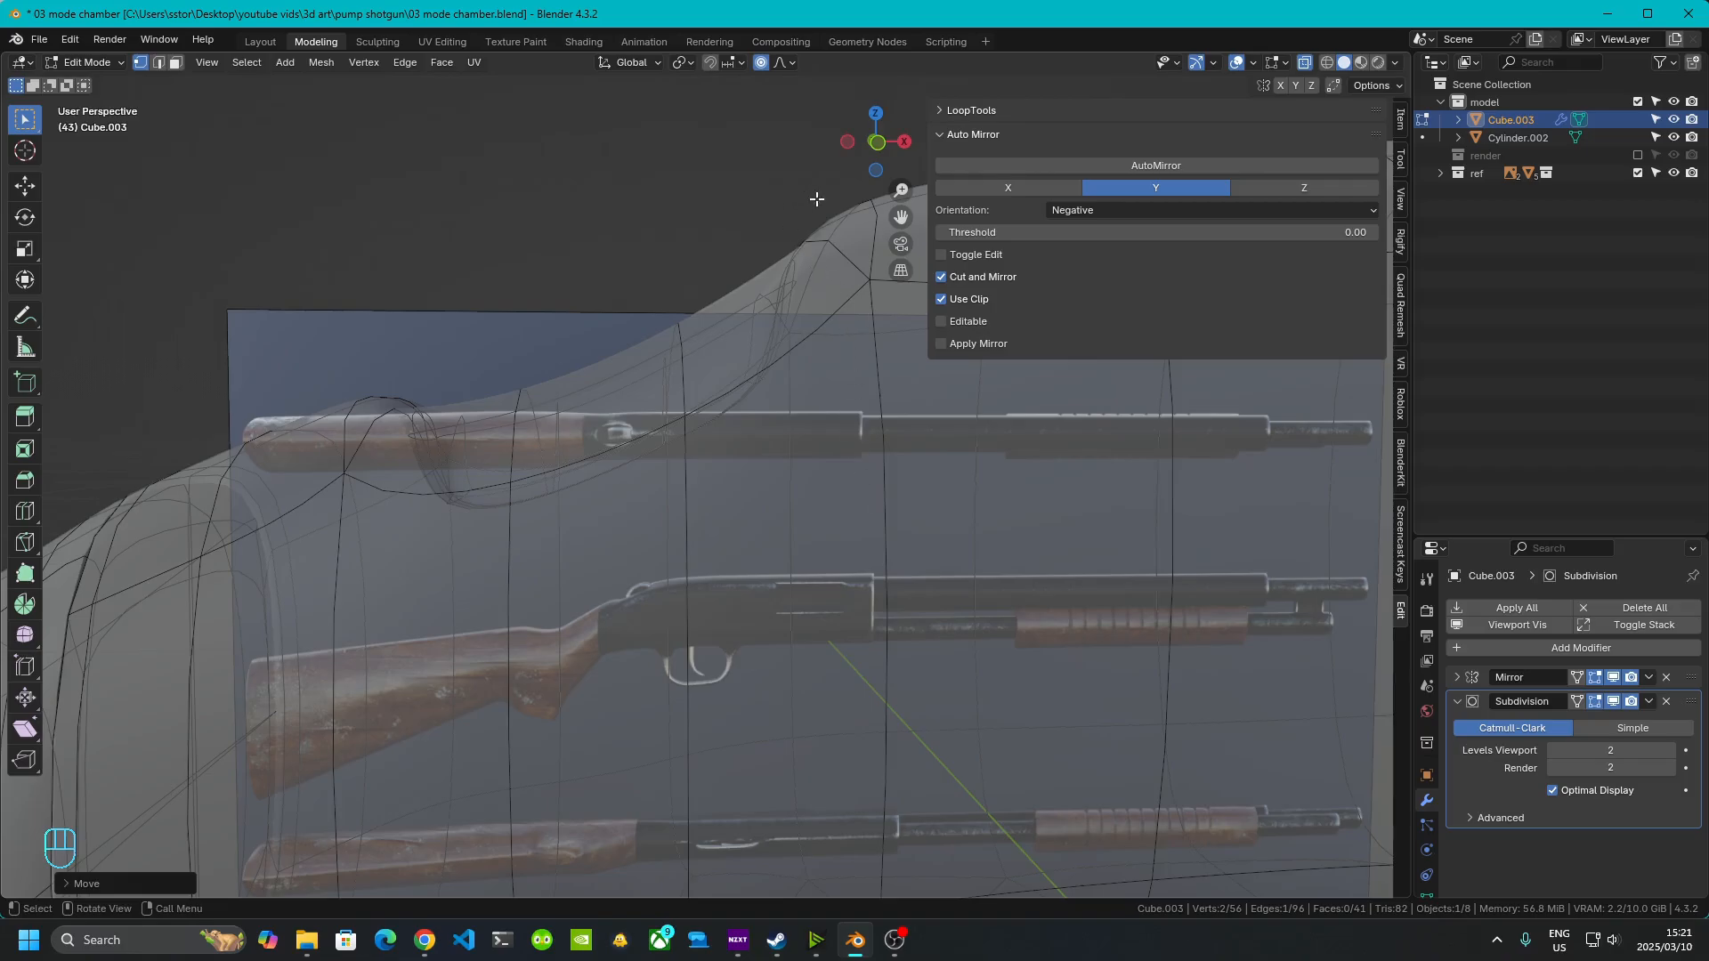
pyautogui.moveTo(591, 526); pyautogui.dragTo(826, 630, button='middle')
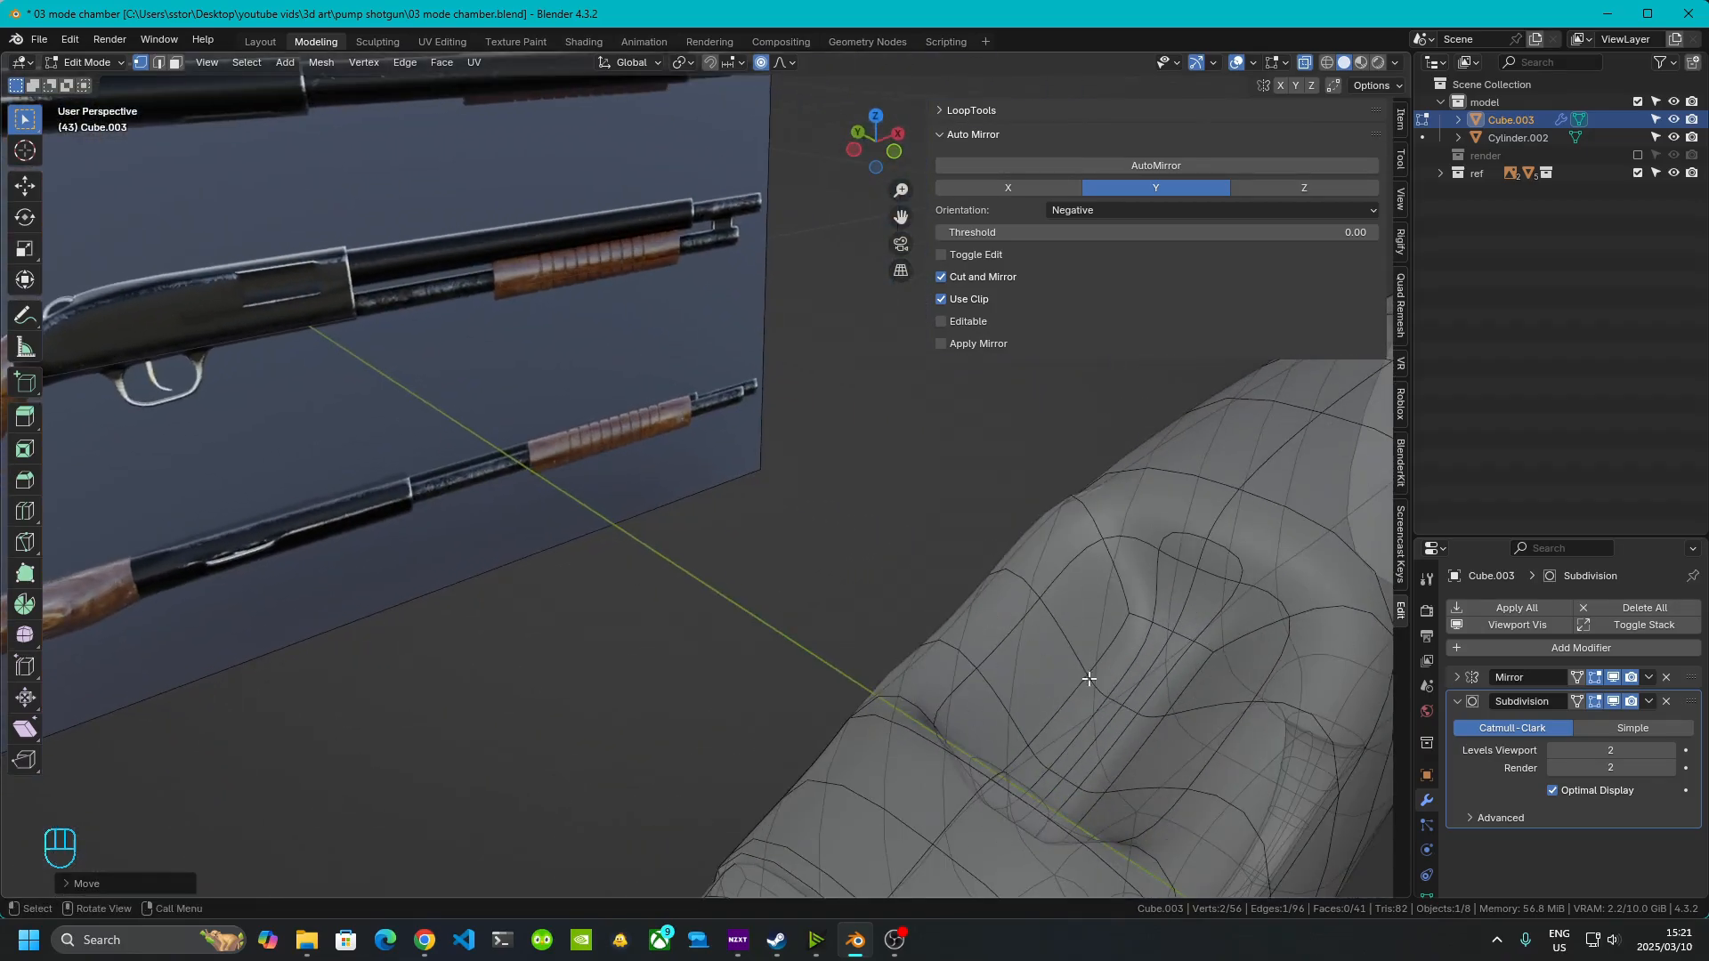
pyautogui.scroll(-6, 987, 614)
pyautogui.scroll(-5, 1096, 777)
pyautogui.moveTo(1107, 797); pyautogui.dragTo(1051, 578, button='middle')
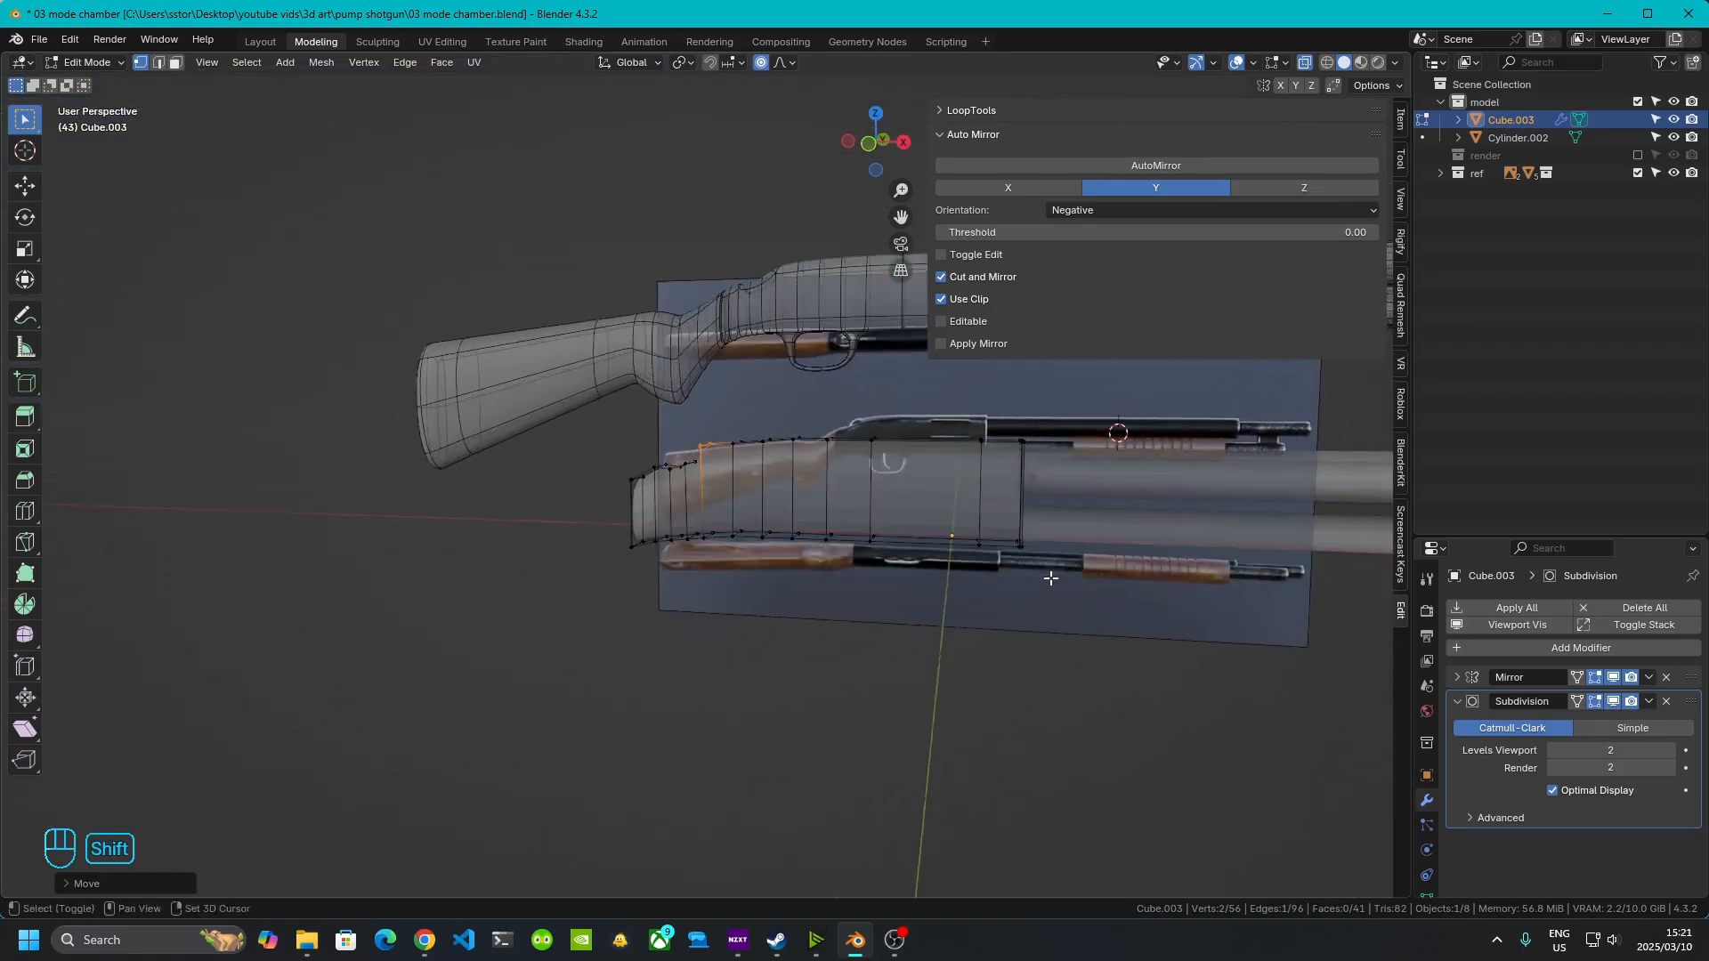
pyautogui.scroll(3, 1050, 578)
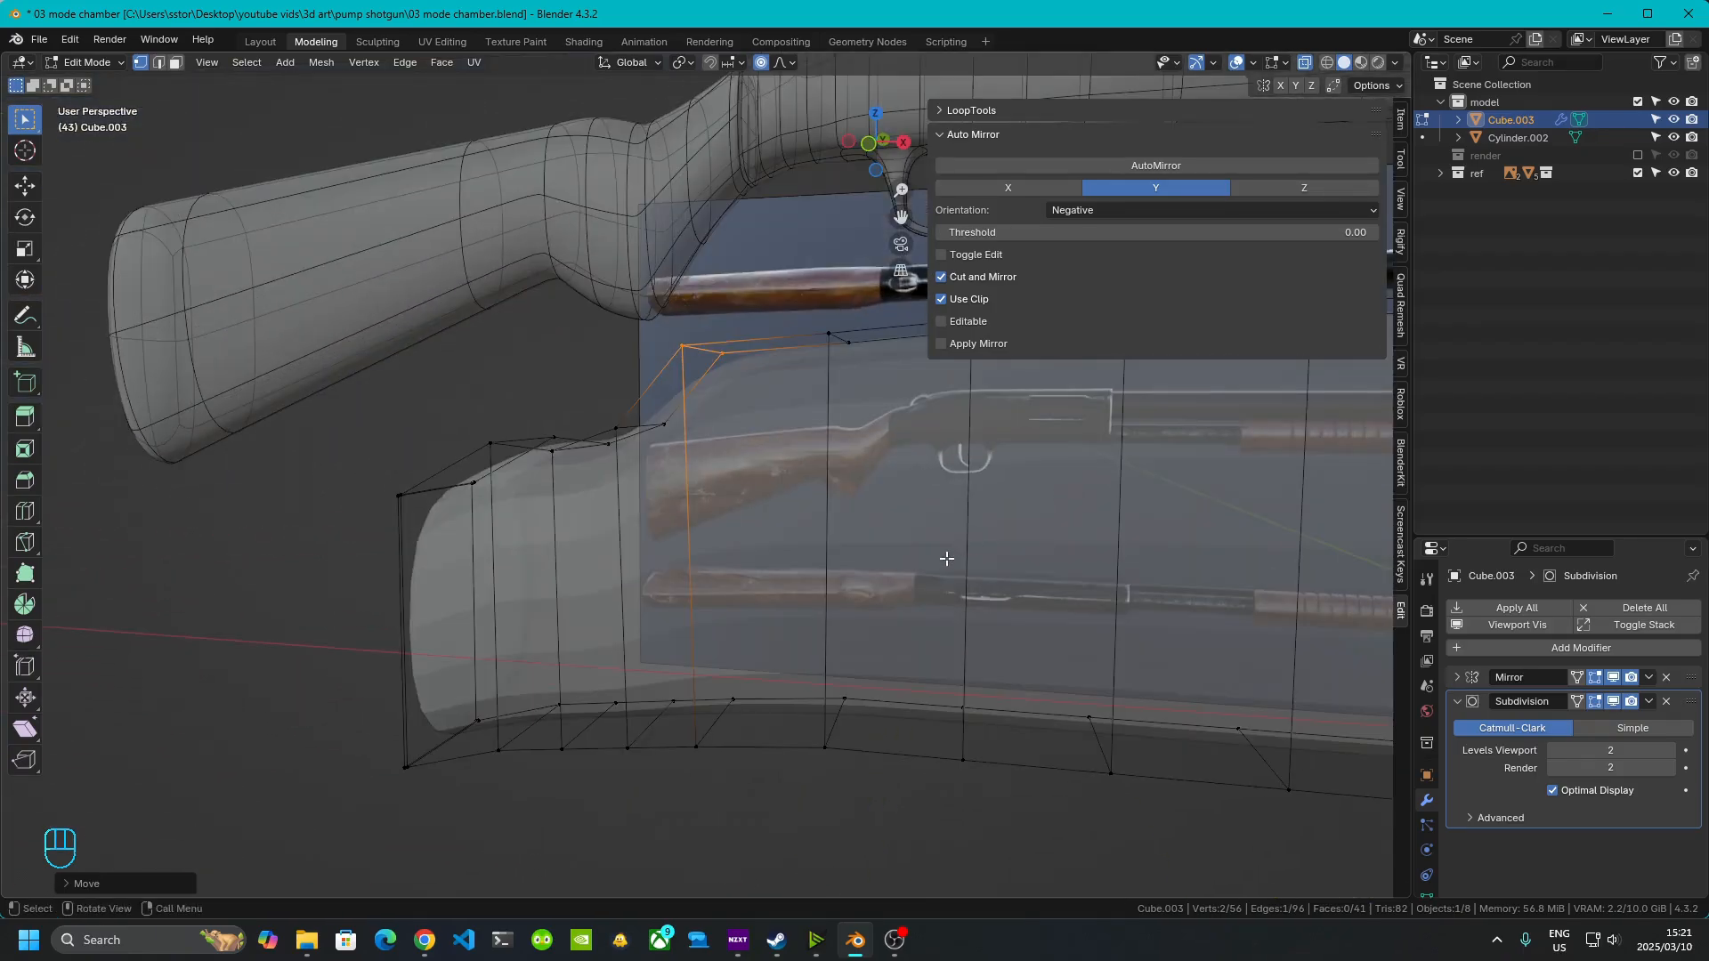
# - Turn off X-ray, return to Object Mode and hide the sidebar to show the smoothed receiver
pyautogui.click(1301, 66)
pyautogui.press('Tab')
pyautogui.scroll(-3, 774, 562)
pyautogui.moveTo(774, 563); pyautogui.dragTo(1123, 490, button='middle')
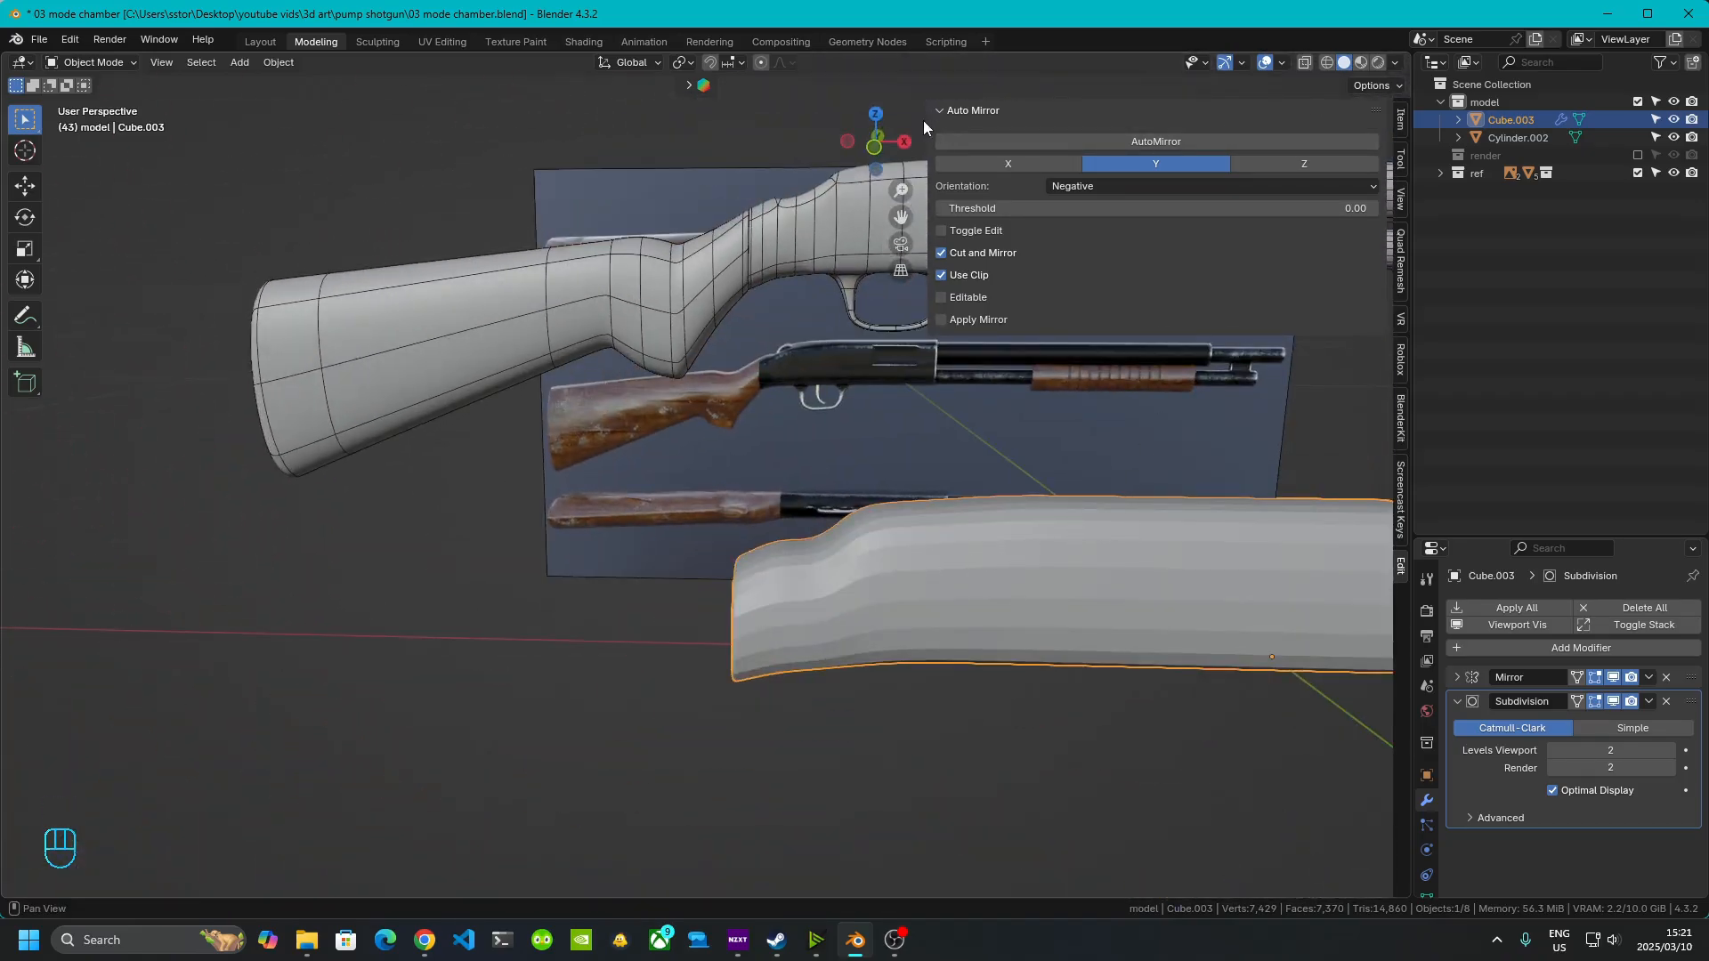
pyautogui.press('n')
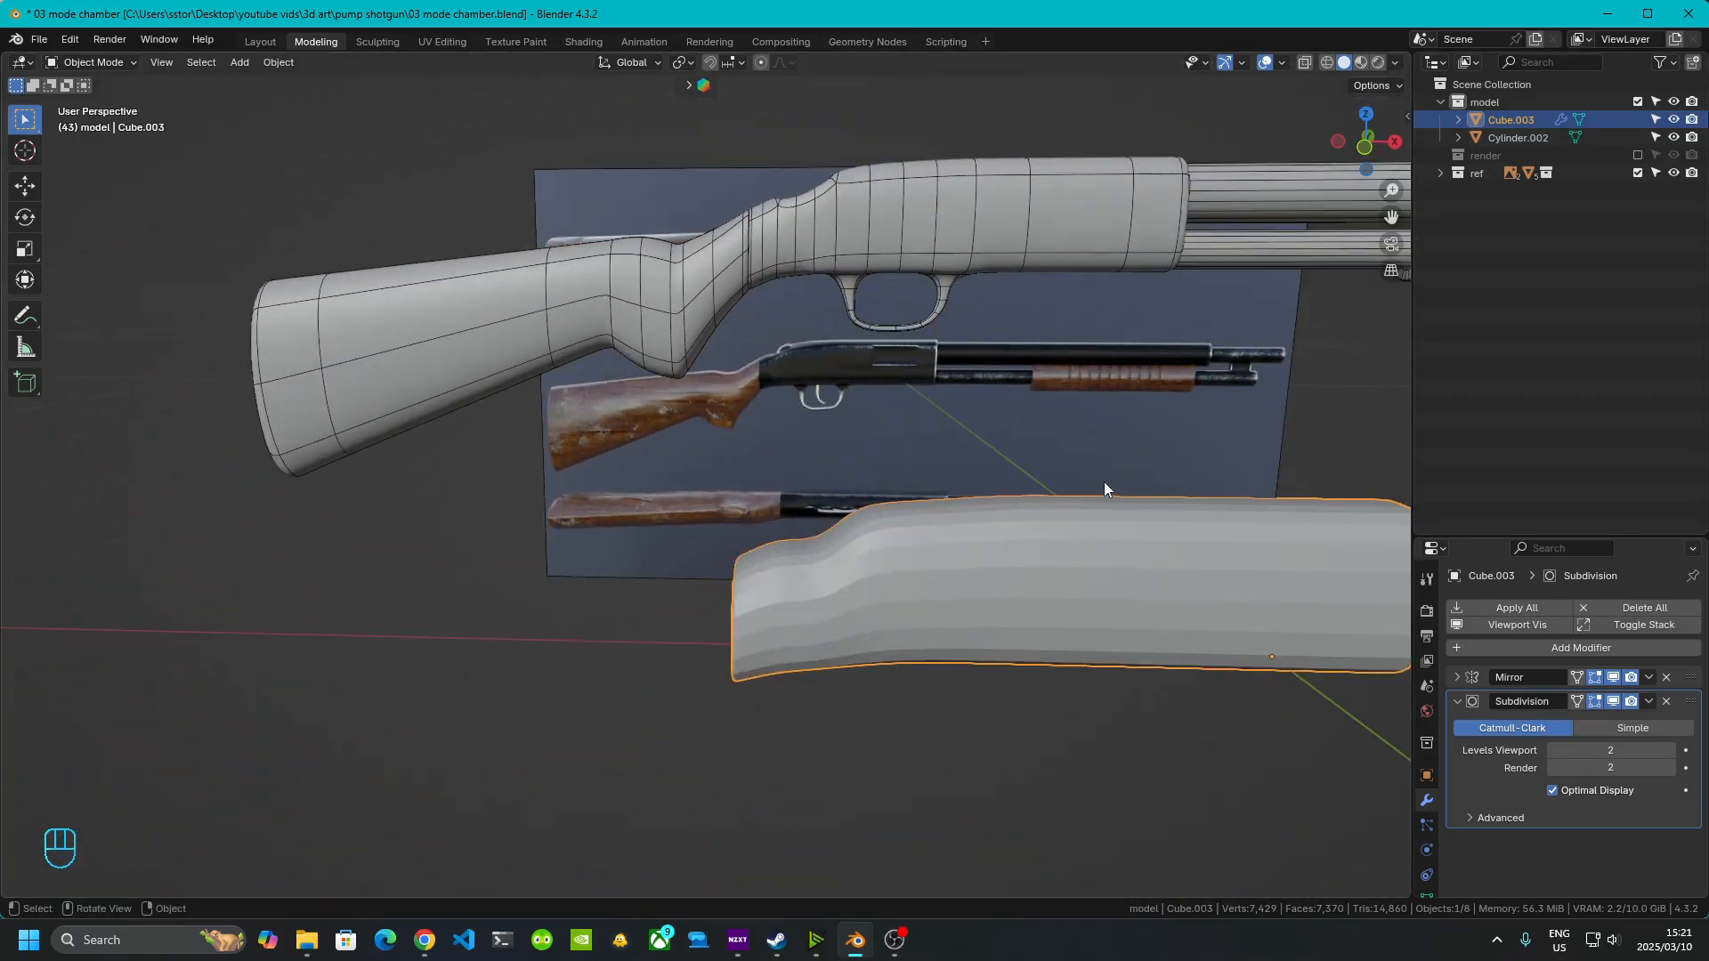
# - Display the models in wireframe without X-ray and compare the receiver's edge loops with the finished gun above in front view
pyautogui.keyDown('ctrl'); pyautogui.moveTo(1103, 483); pyautogui.dragTo(1020, 501, button='middle'); pyautogui.keyUp('ctrl')
pyautogui.keyDown('shift'); pyautogui.moveTo(1177, 503); pyautogui.dragTo(896, 552, button='middle'); pyautogui.keyUp('shift')
pyautogui.moveTo(895, 558)
pyautogui.mouseDown(button='middle')
pyautogui.moveTo(905, 536)
pyautogui.moveTo(876, 540)
pyautogui.mouseUp(button='middle')
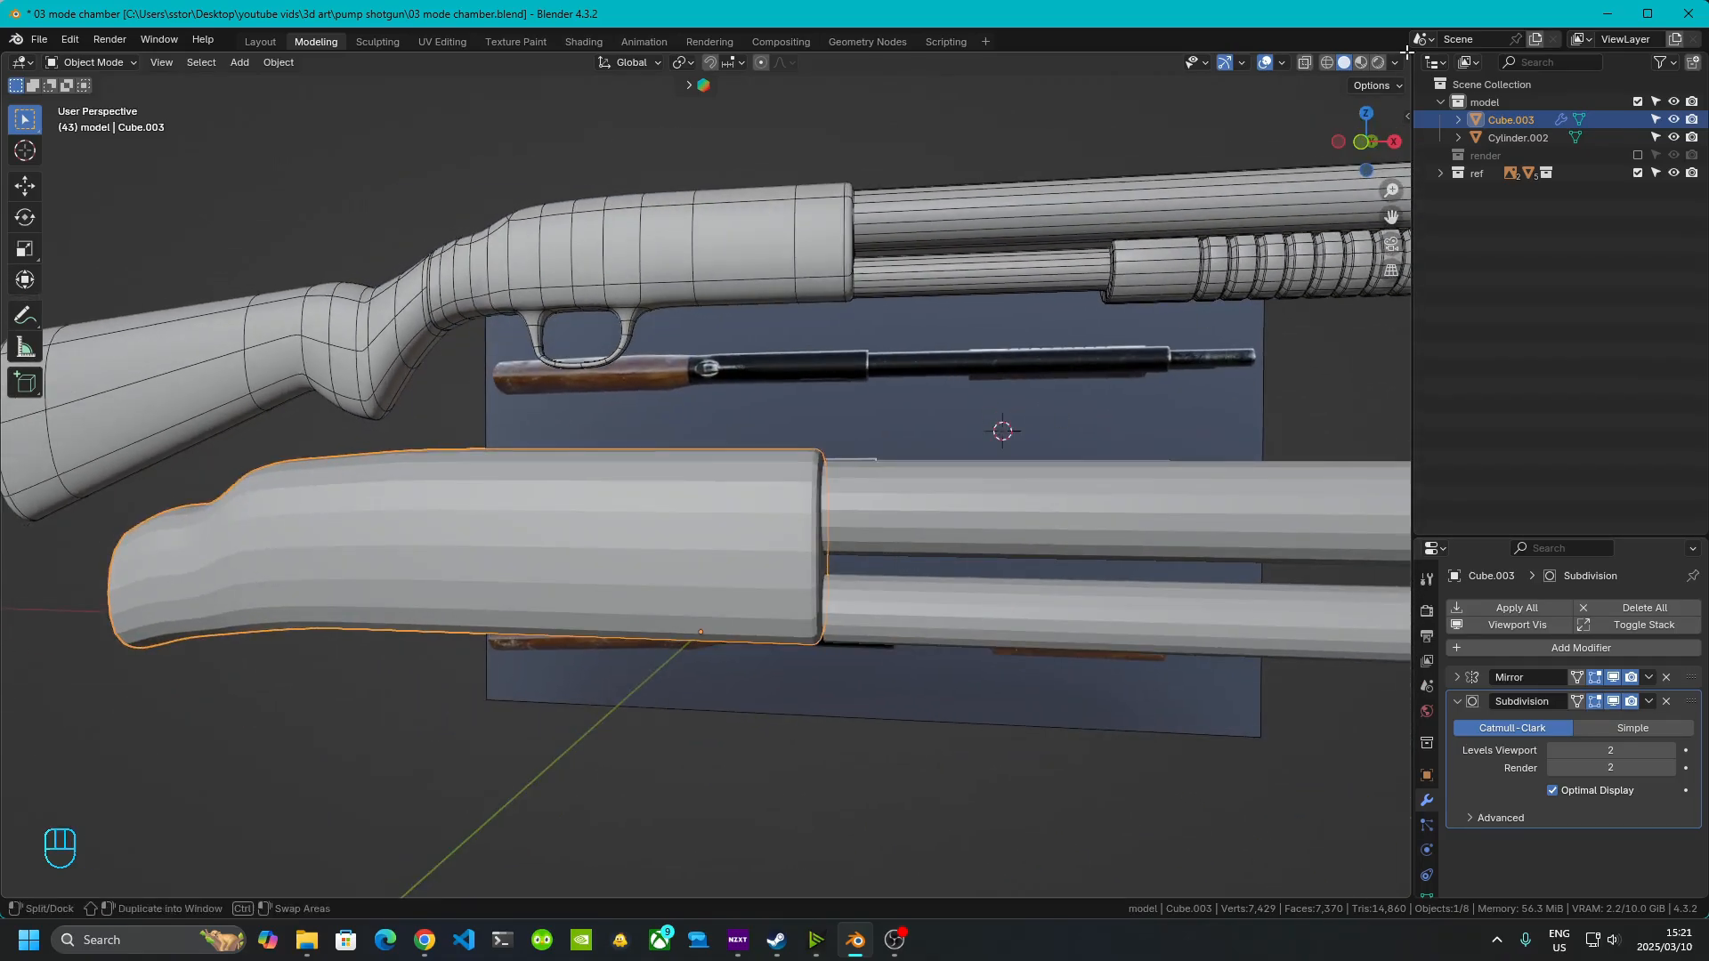
pyautogui.click(1324, 67)
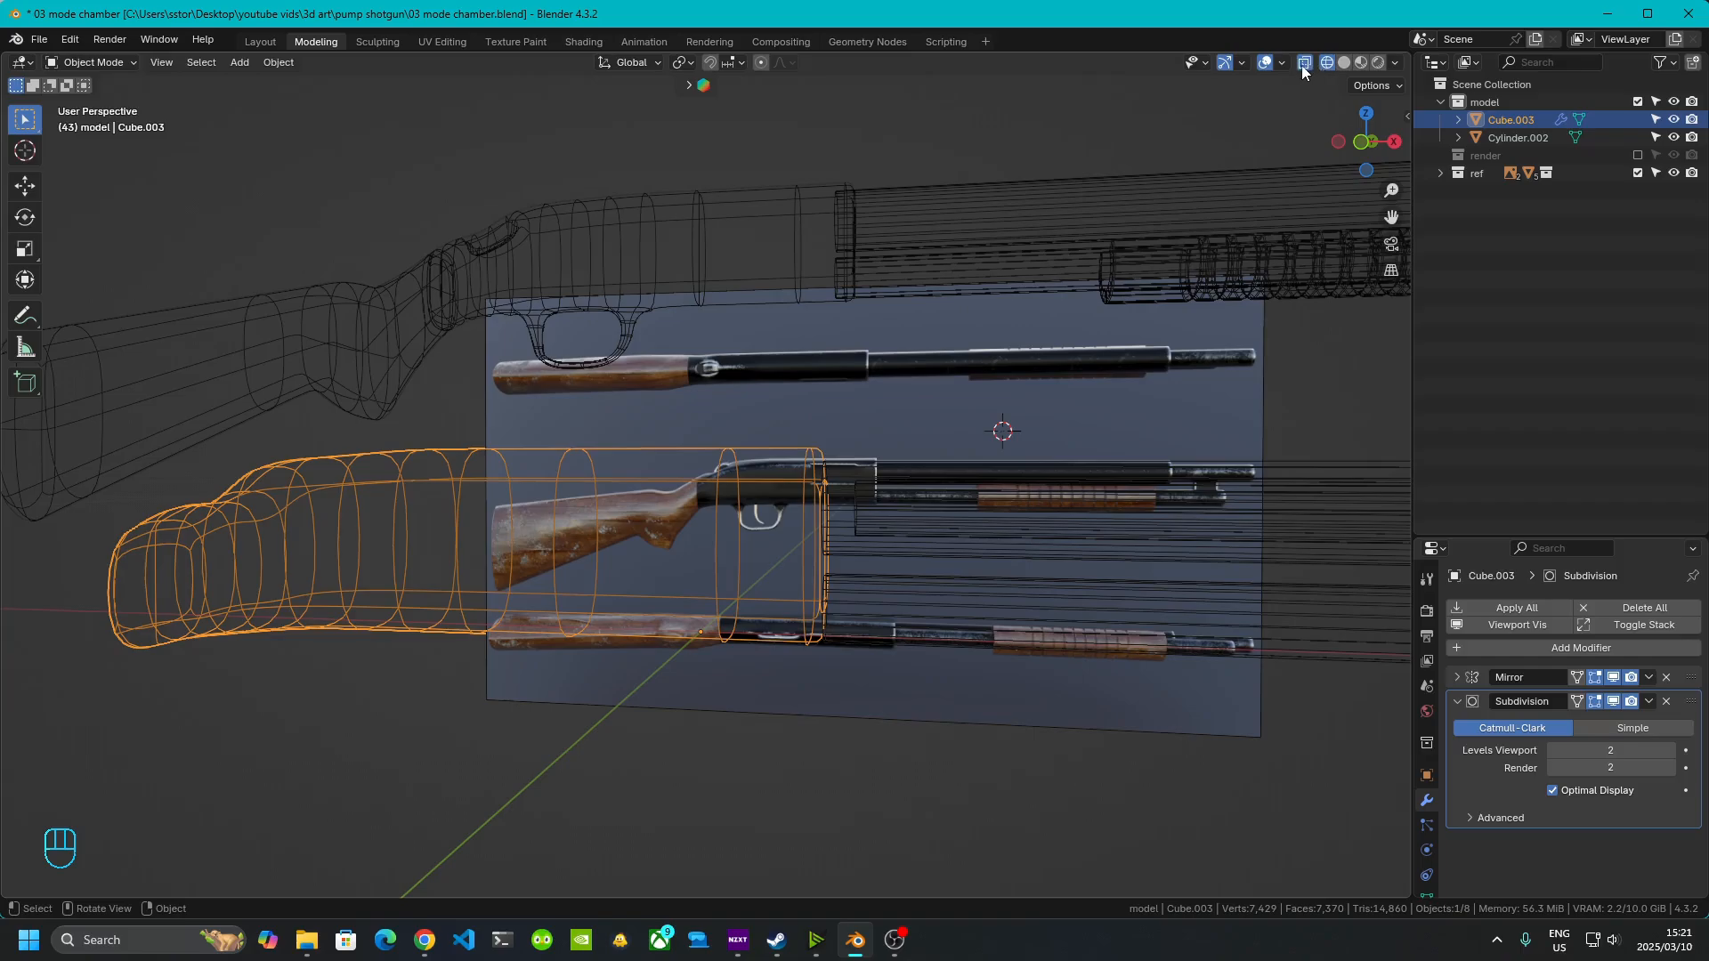
pyautogui.click(1302, 64)
pyautogui.moveTo(806, 458); pyautogui.dragTo(815, 451, button='middle')
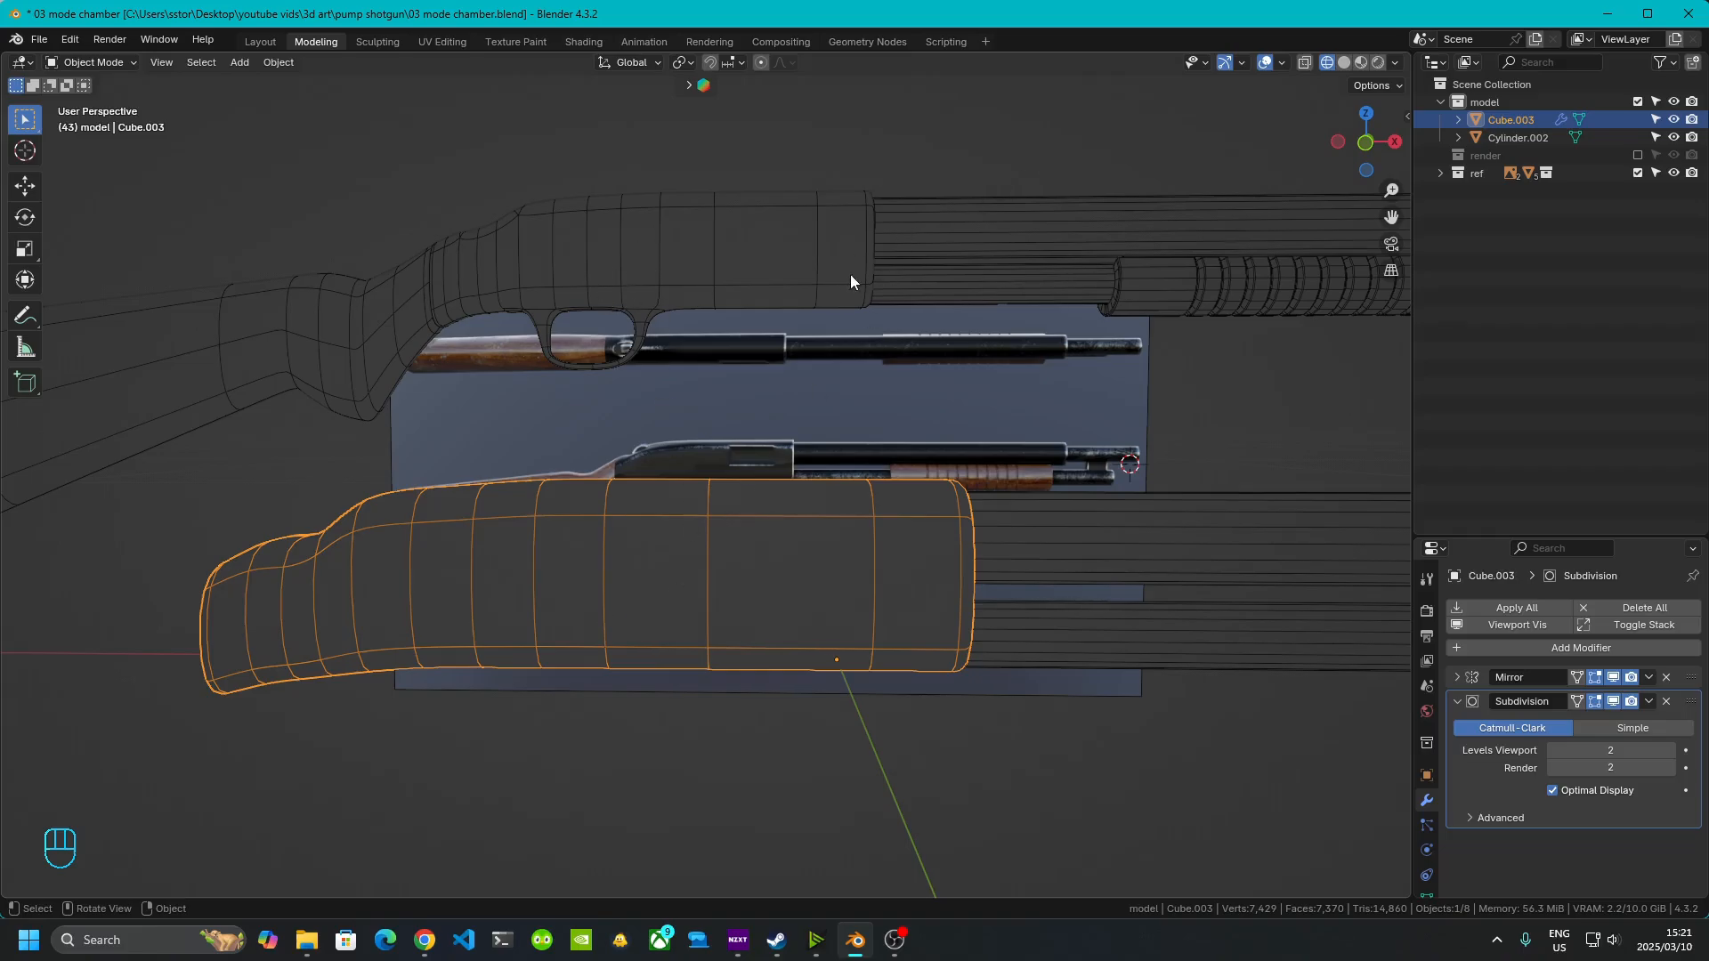
pyautogui.click(1354, 154)
pyautogui.scroll(3, 671, 397)
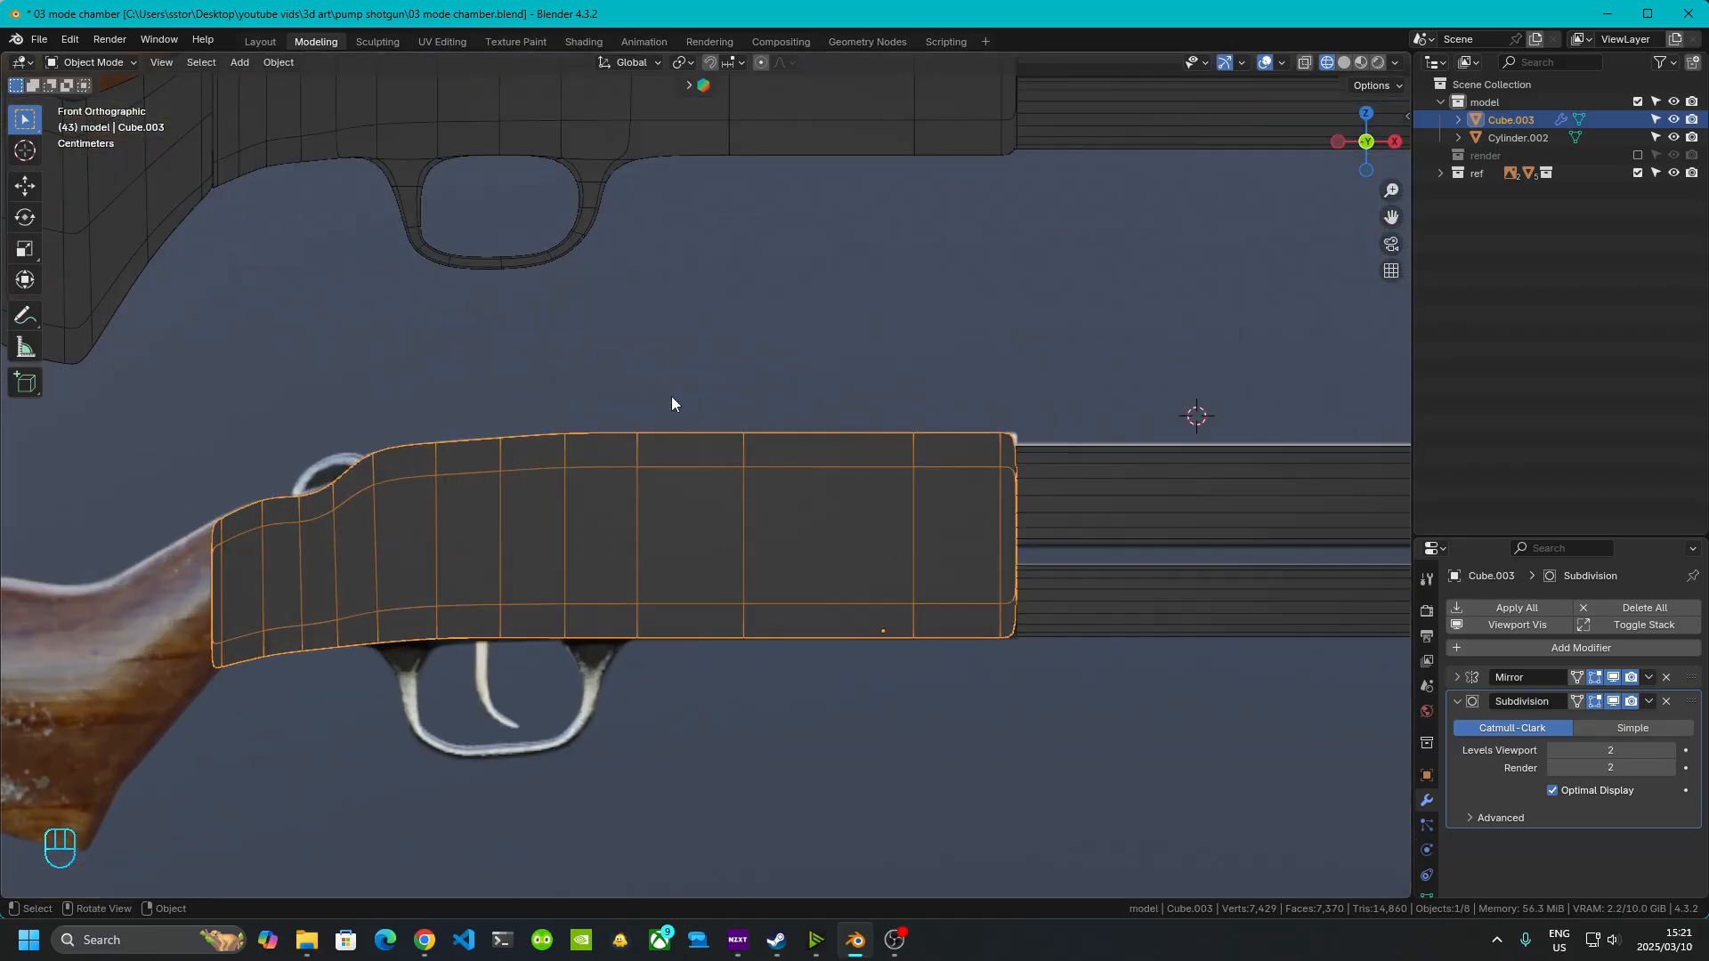
pyautogui.keyDown('ctrl'); pyautogui.moveTo(671, 397); pyautogui.dragTo(716, 427, button='middle'); pyautogui.keyUp('ctrl')
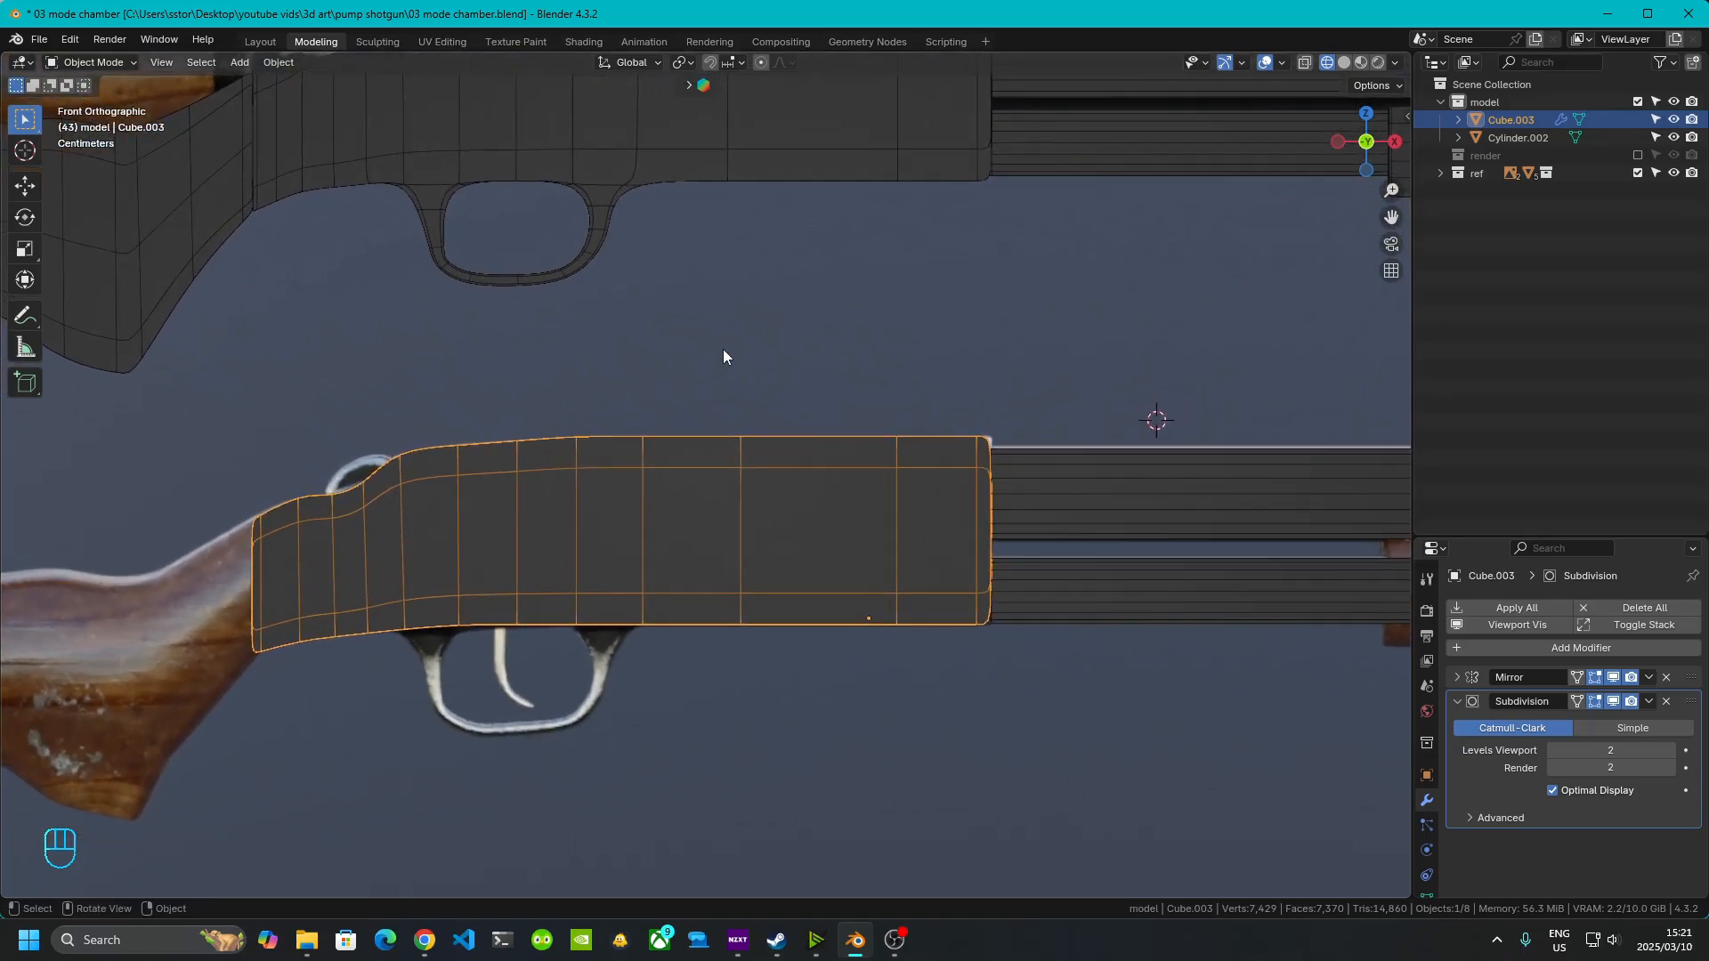
pyautogui.keyDown('ctrl'); pyautogui.moveTo(757, 244); pyautogui.dragTo(798, 590, button='middle'); pyautogui.keyUp('ctrl')
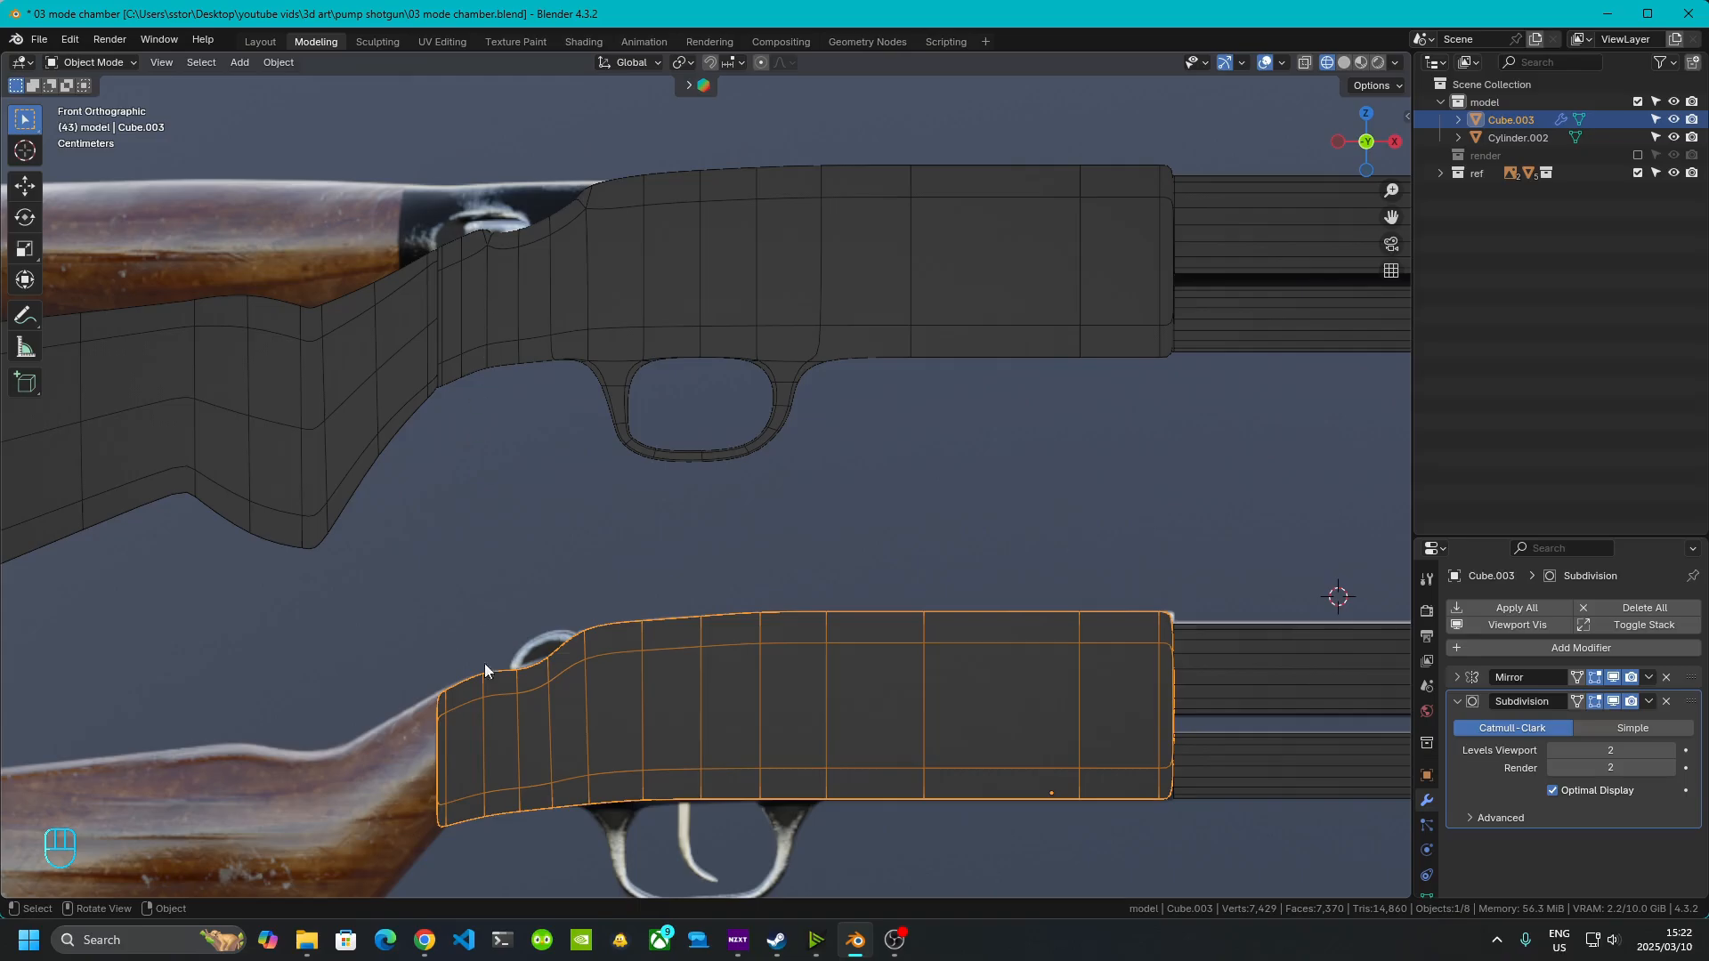
# - Add a vertical loop cut in the receiver's section between the stock joint and the safety switch, and return to Object Mode
pyautogui.press('ctrl')
pyautogui.hotkey('ctrl', 'r')
pyautogui.press('Tab')
pyautogui.press('ctrl')
pyautogui.scroll(4, 461, 721)
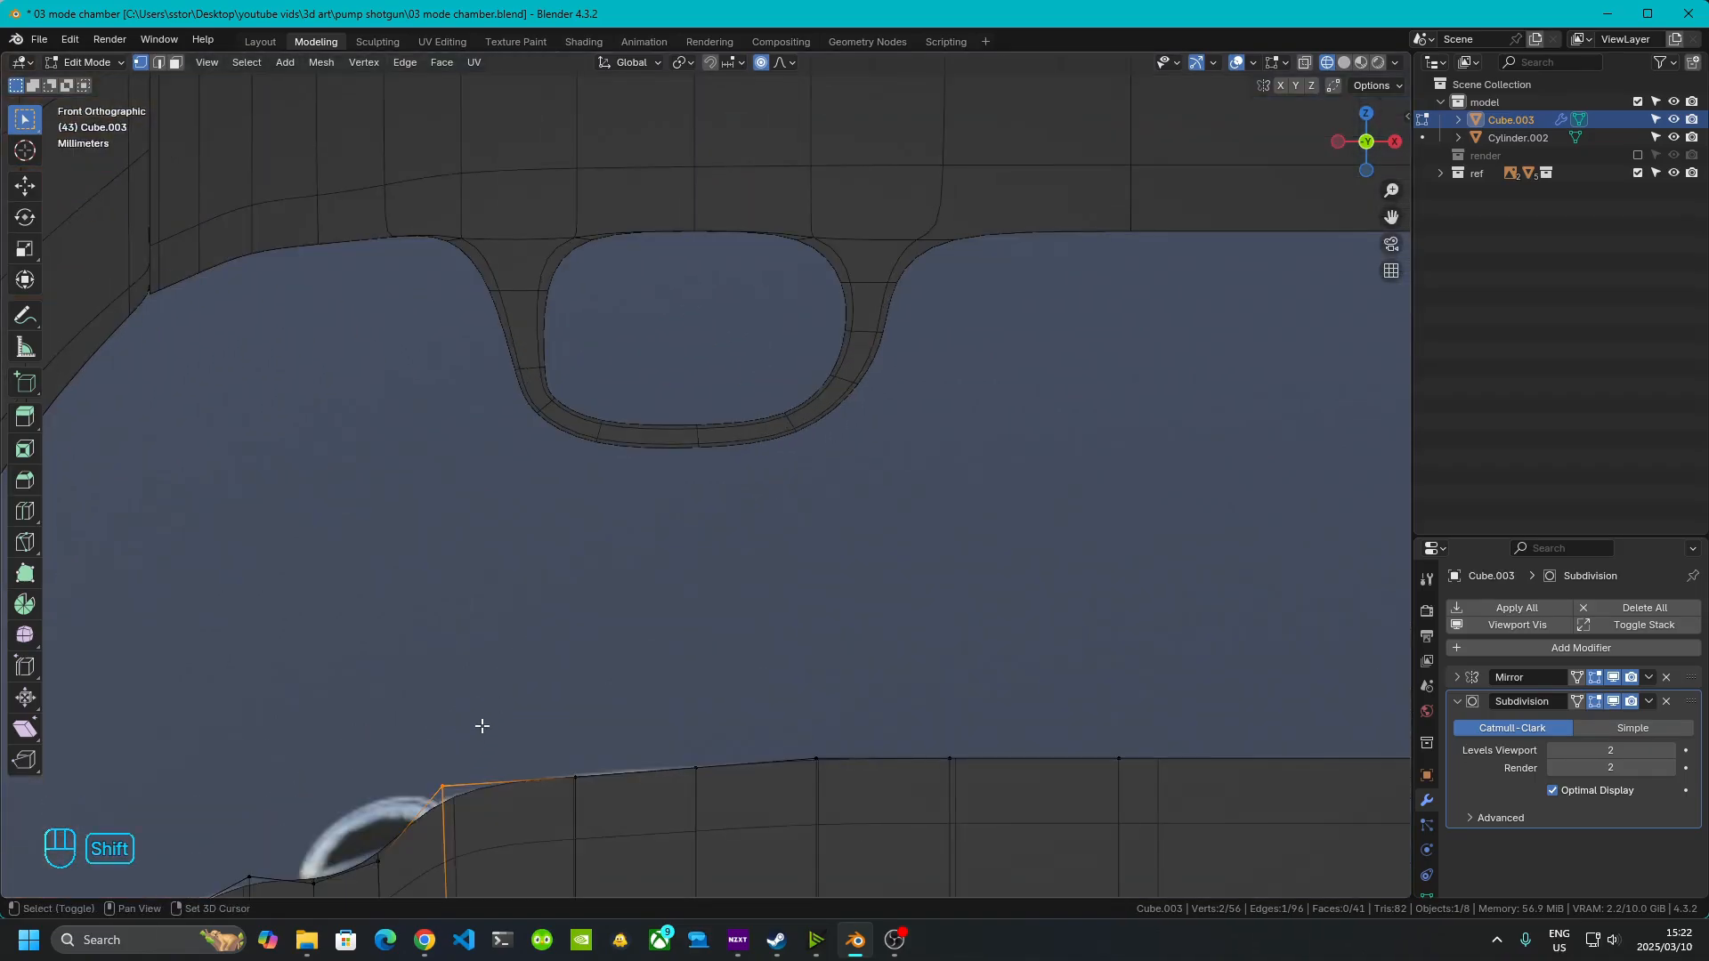
pyautogui.keyDown('shift'); pyautogui.moveTo(481, 721); pyautogui.dragTo(1015, 489, button='middle'); pyautogui.keyUp('shift')
pyautogui.scroll(-3, 1015, 488)
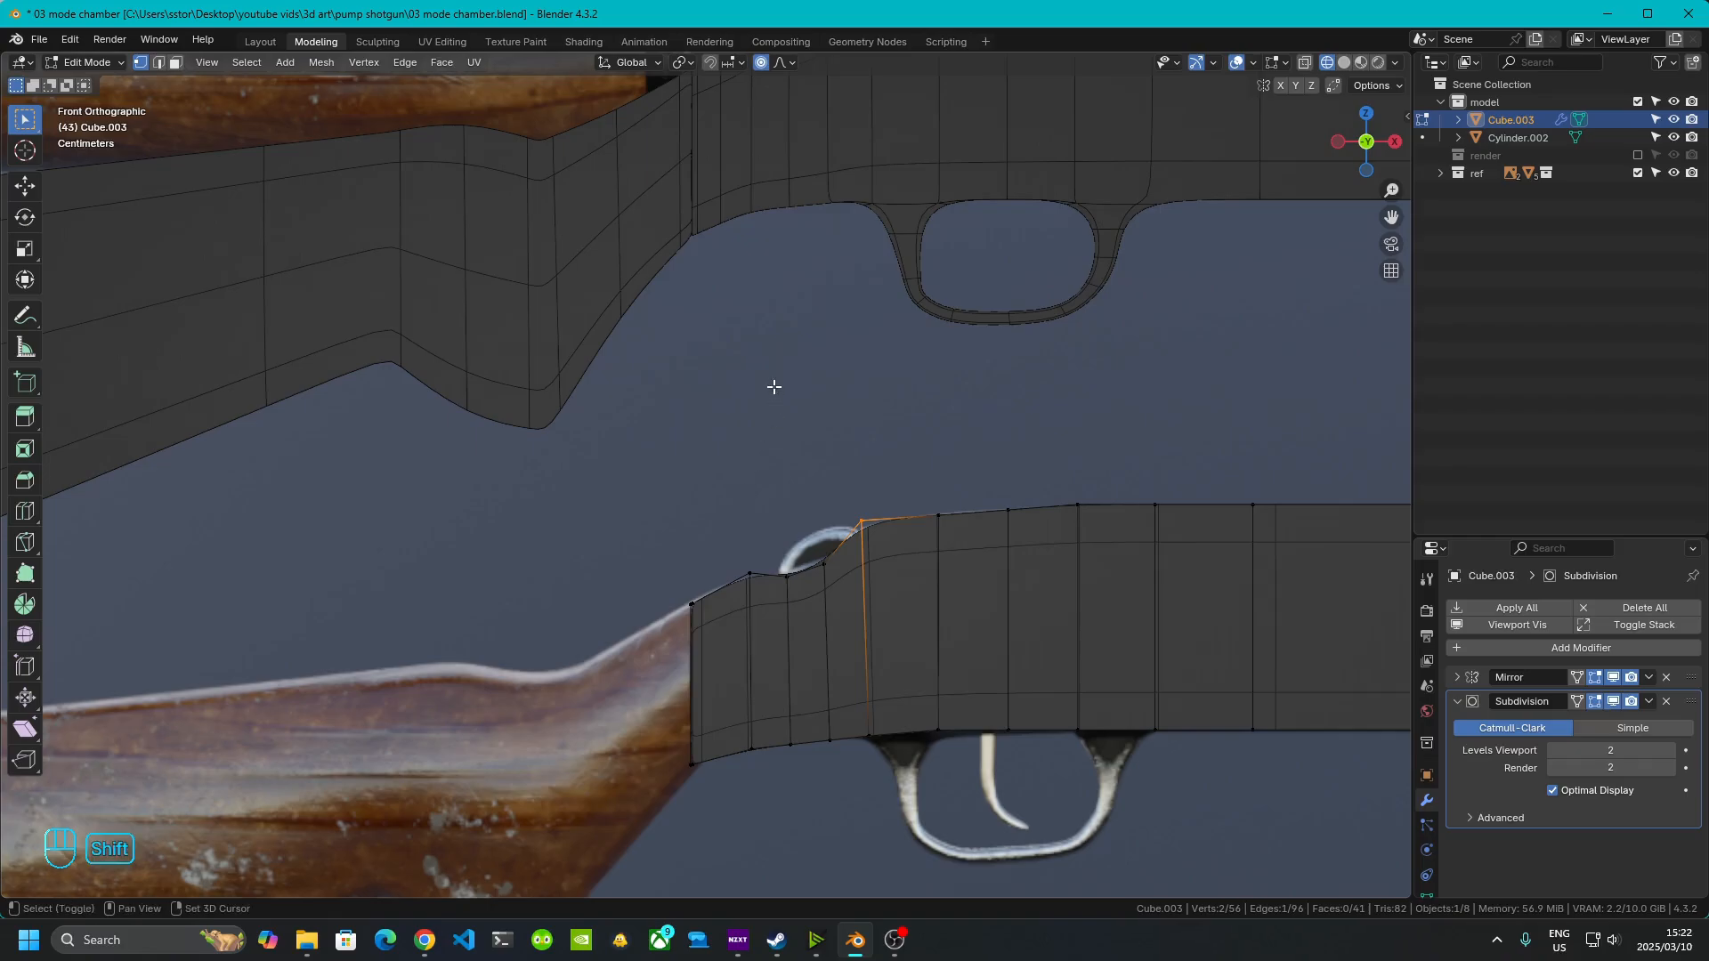
pyautogui.keyDown('shift'); pyautogui.moveTo(762, 376); pyautogui.dragTo(762, 435, button='middle'); pyautogui.keyUp('shift')
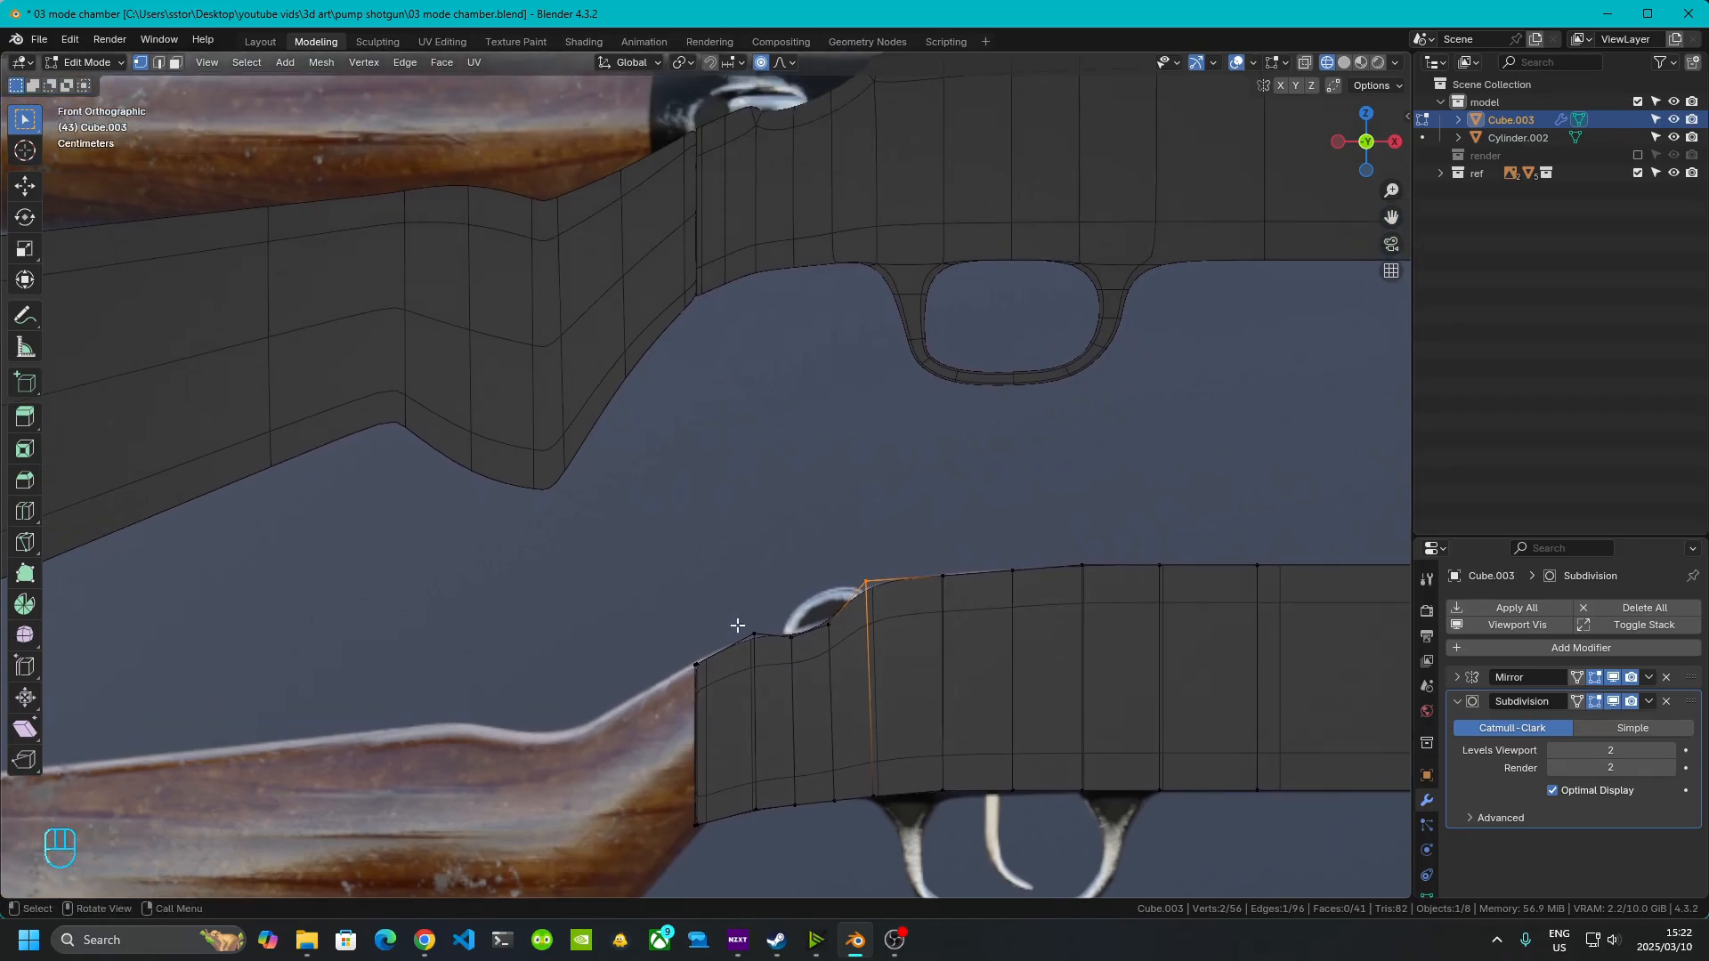
pyautogui.press('ctrl')
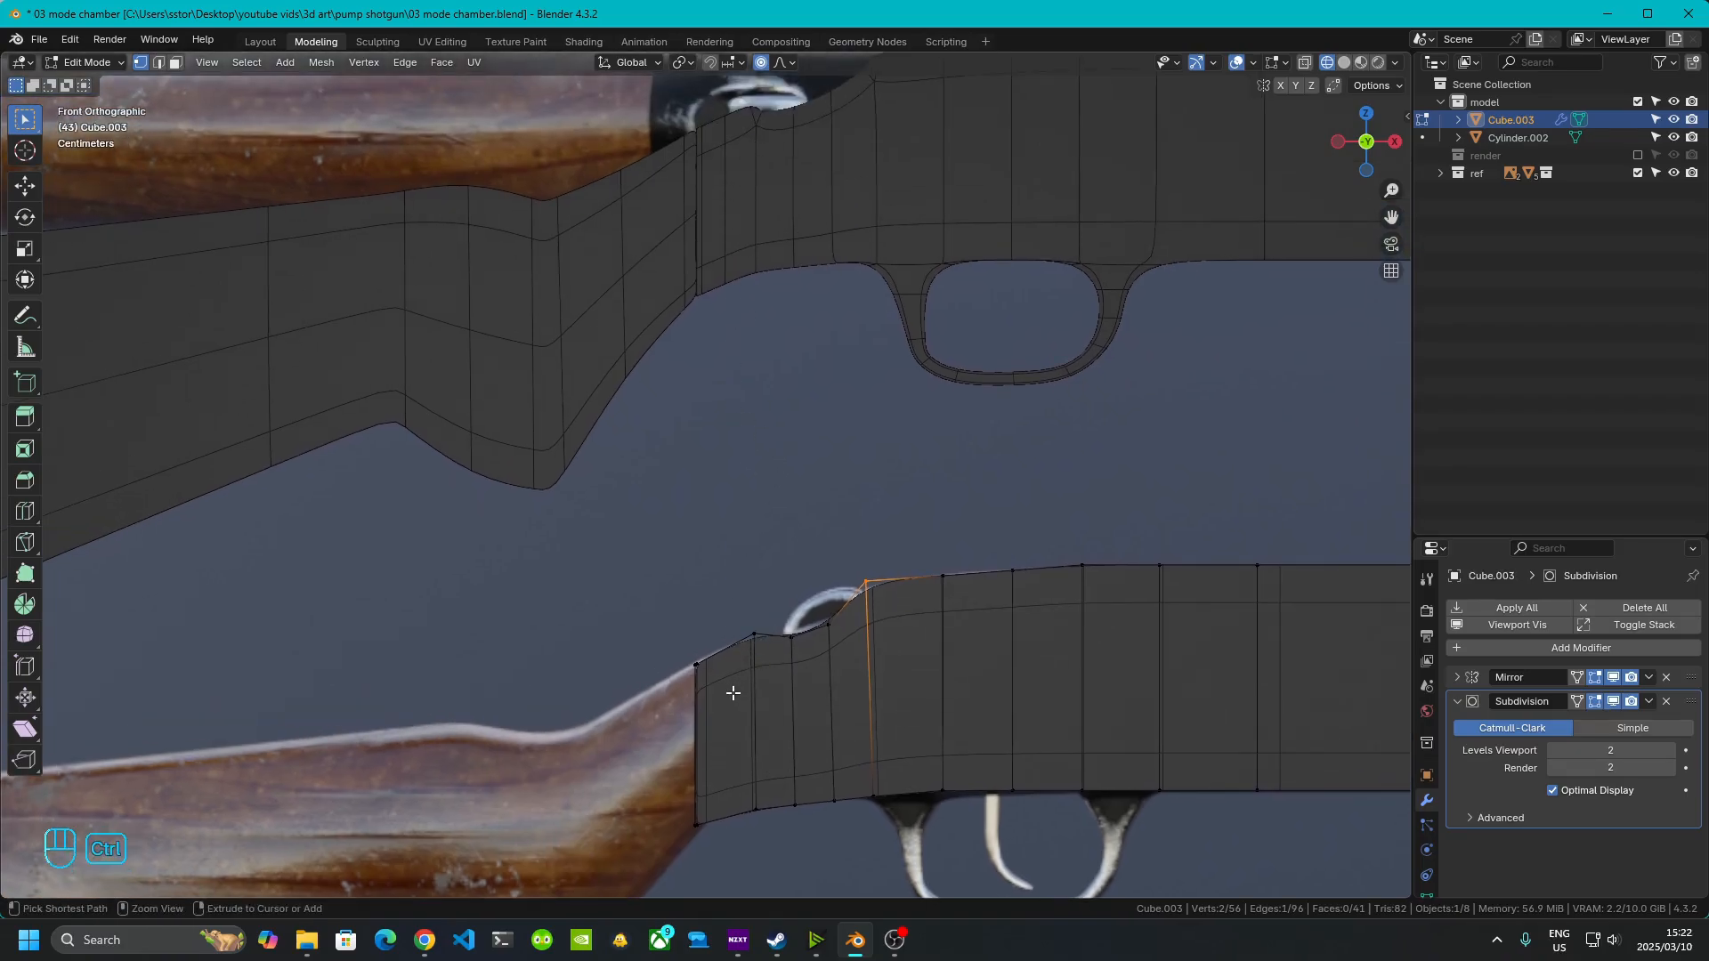
pyautogui.hotkey('ctrl', 'r')
pyautogui.click(728, 685)
pyautogui.press('Tab')
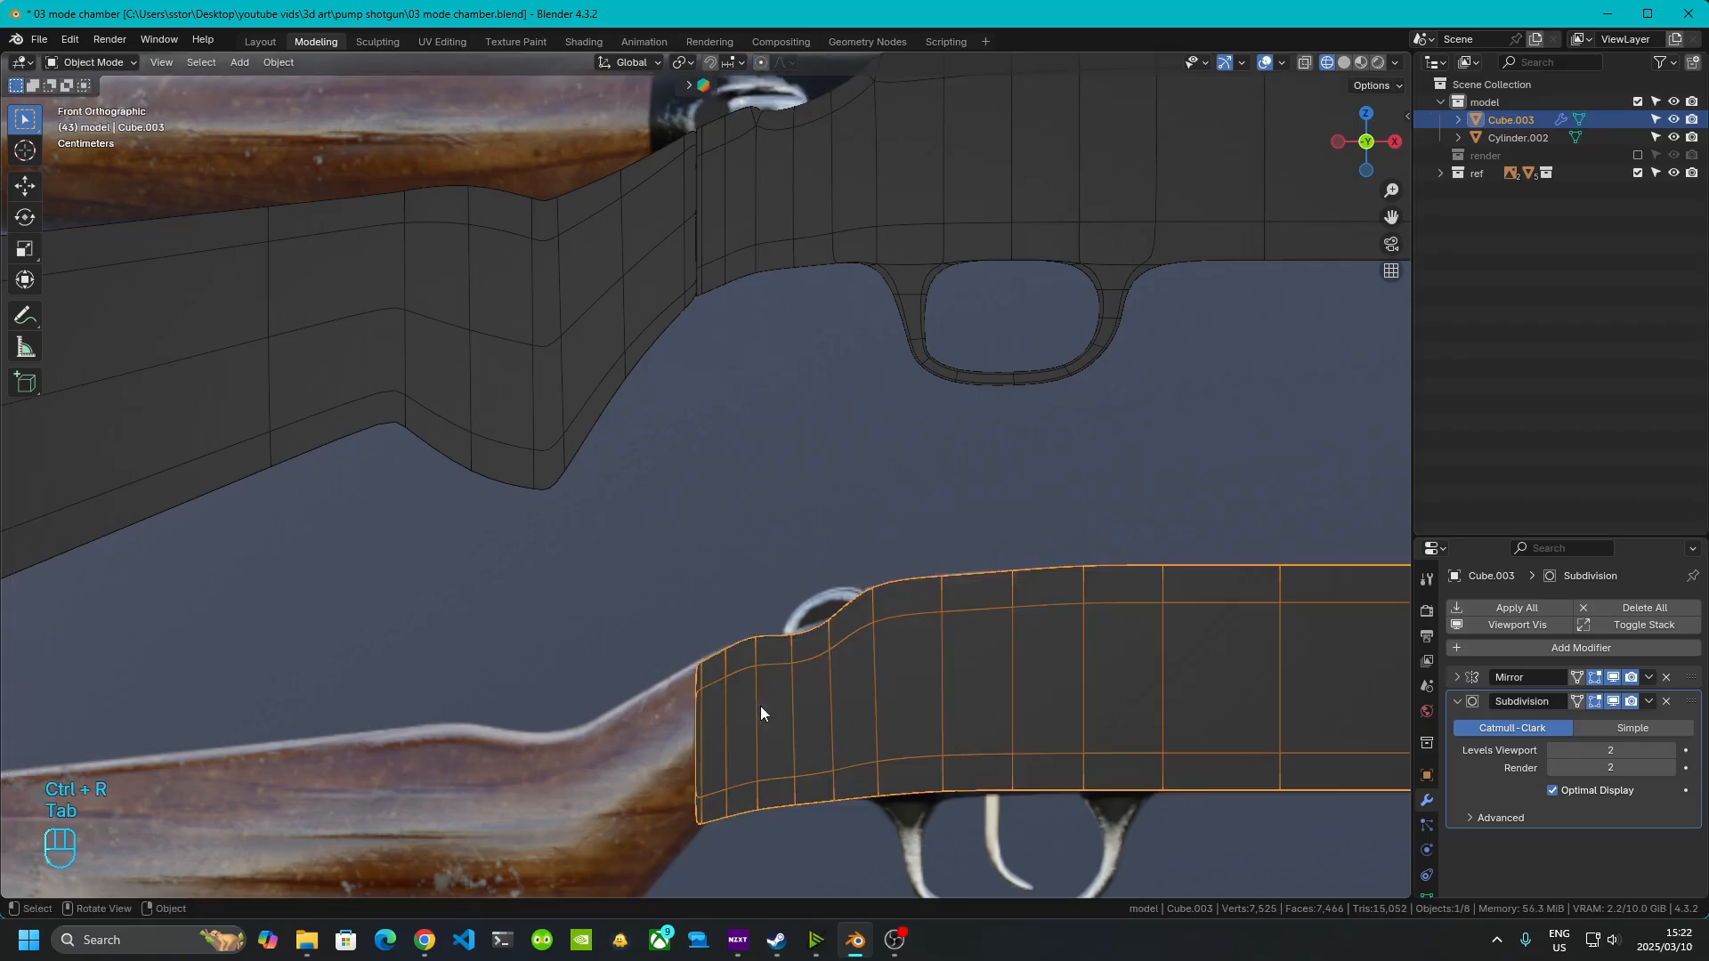
# - Snap the 3D cursor to the world origin
pyautogui.scroll(-1, 780, 680)
pyautogui.scroll(-3, 761, 543)
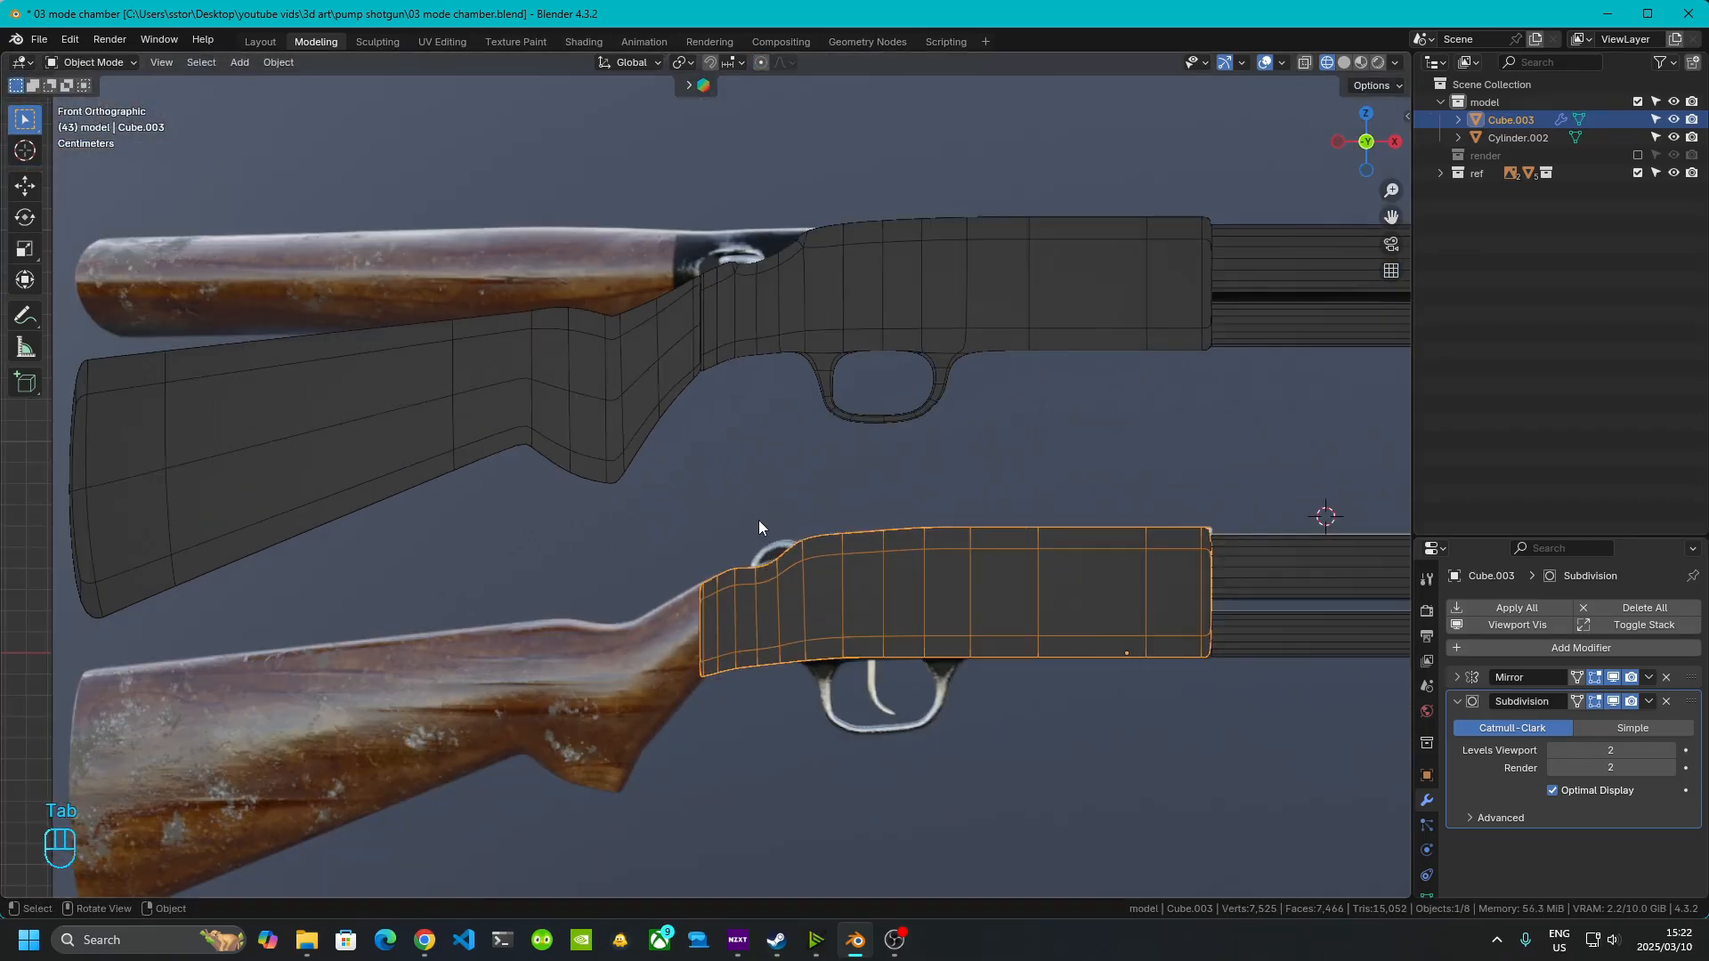
pyautogui.scroll(3, 757, 504)
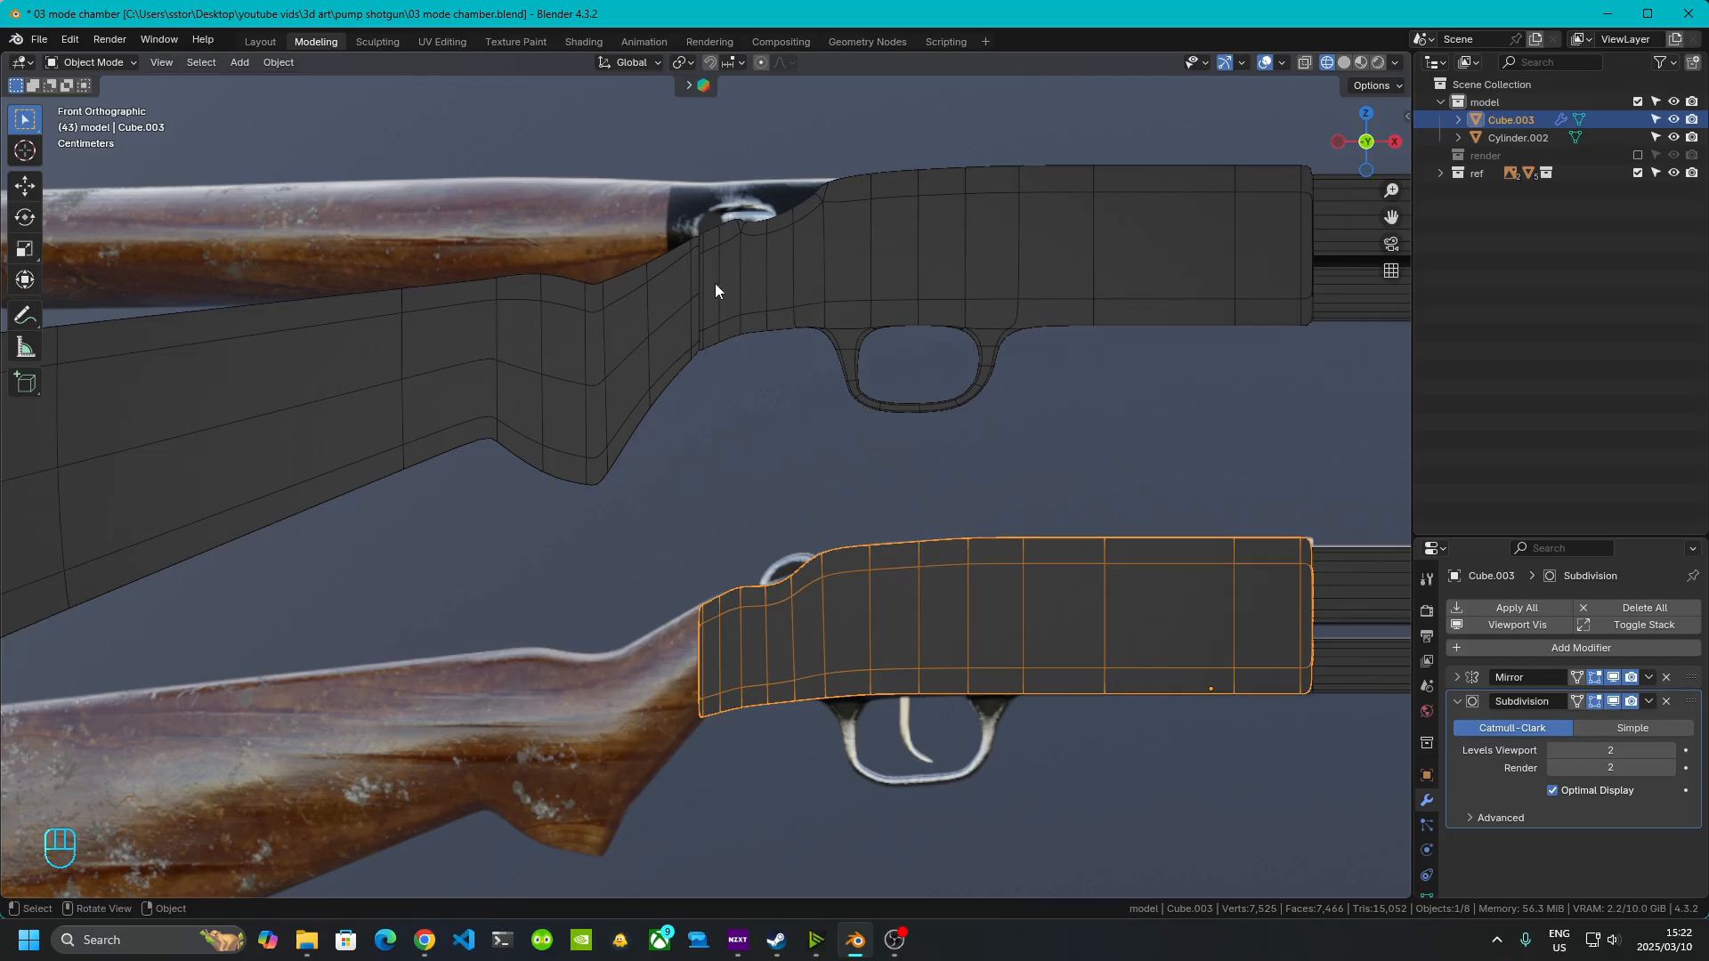
pyautogui.scroll(-2, 758, 699)
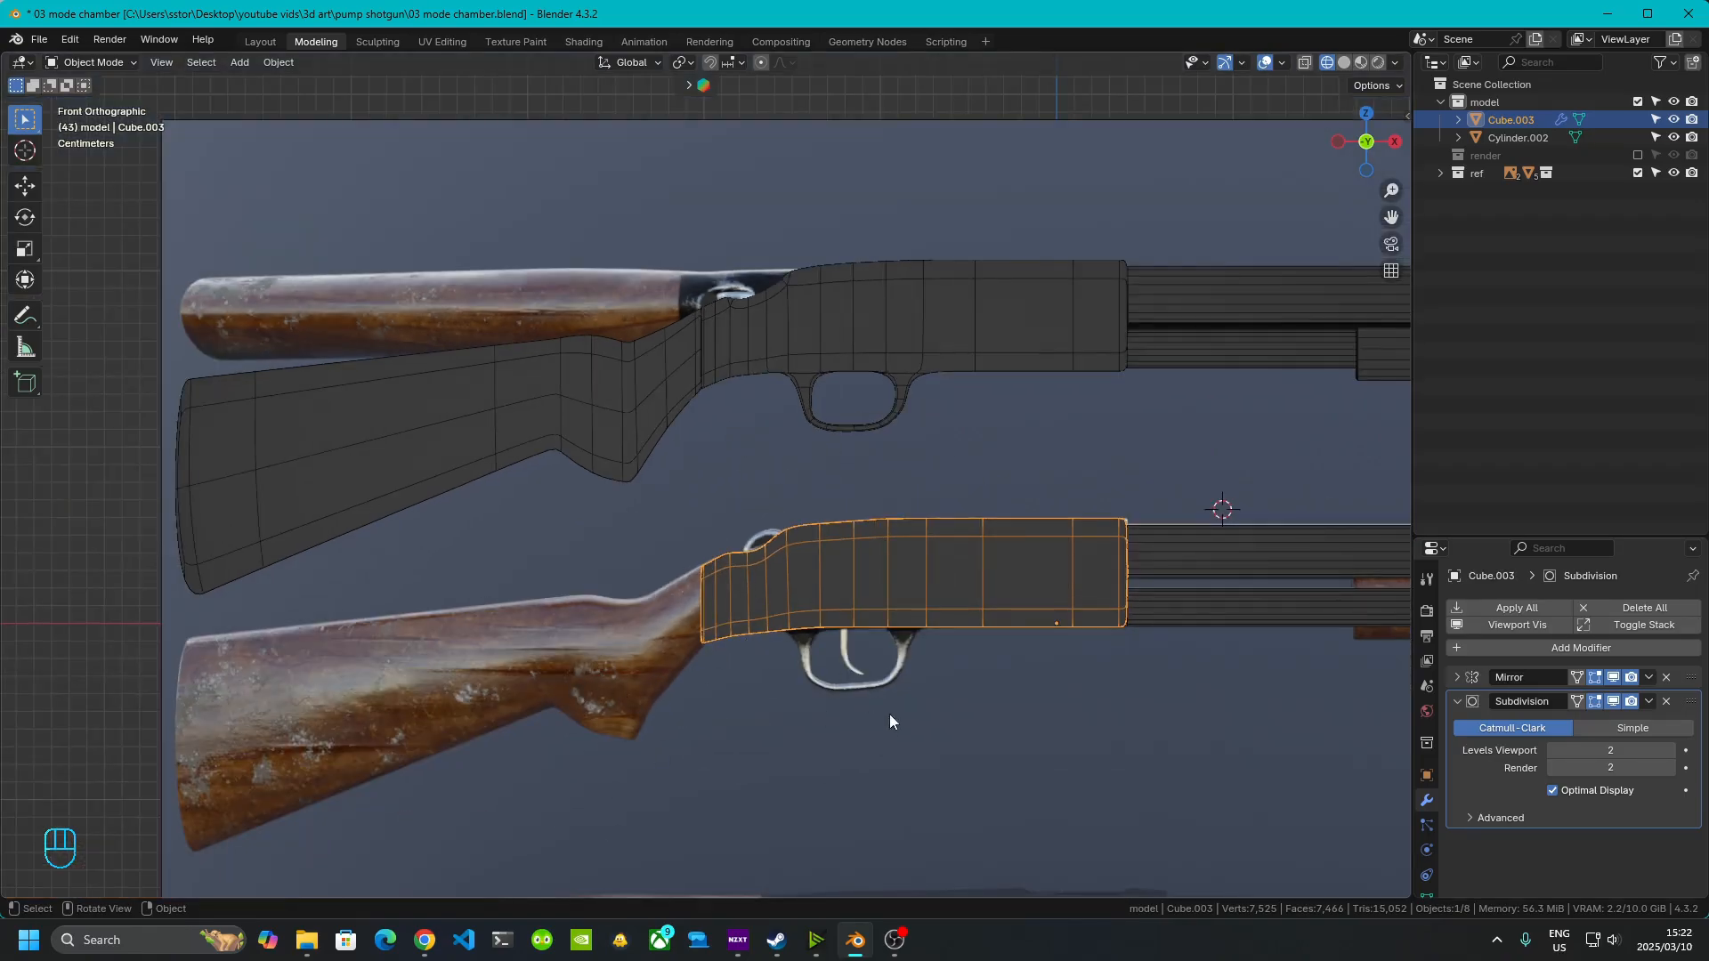
pyautogui.keyDown('shift'); pyautogui.moveTo(614, 683); pyautogui.dragTo(878, 599, button='middle'); pyautogui.keyUp('shift')
pyautogui.scroll(-1, 1197, 600)
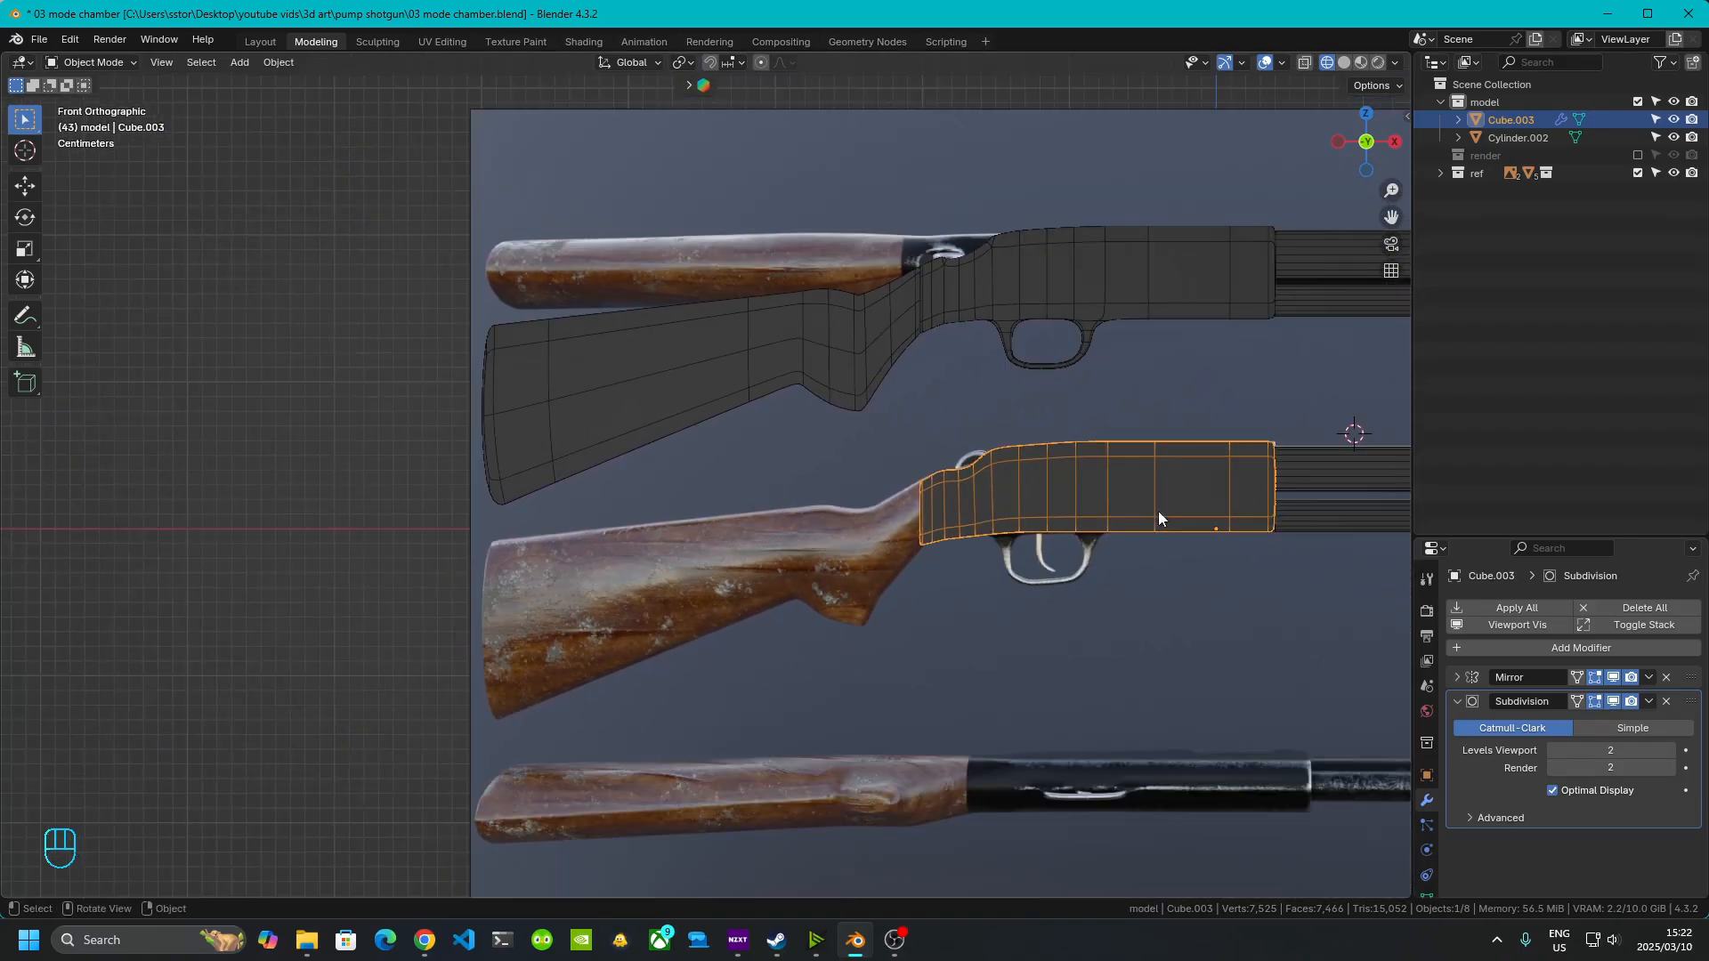
pyautogui.hotkey('shift', 's')
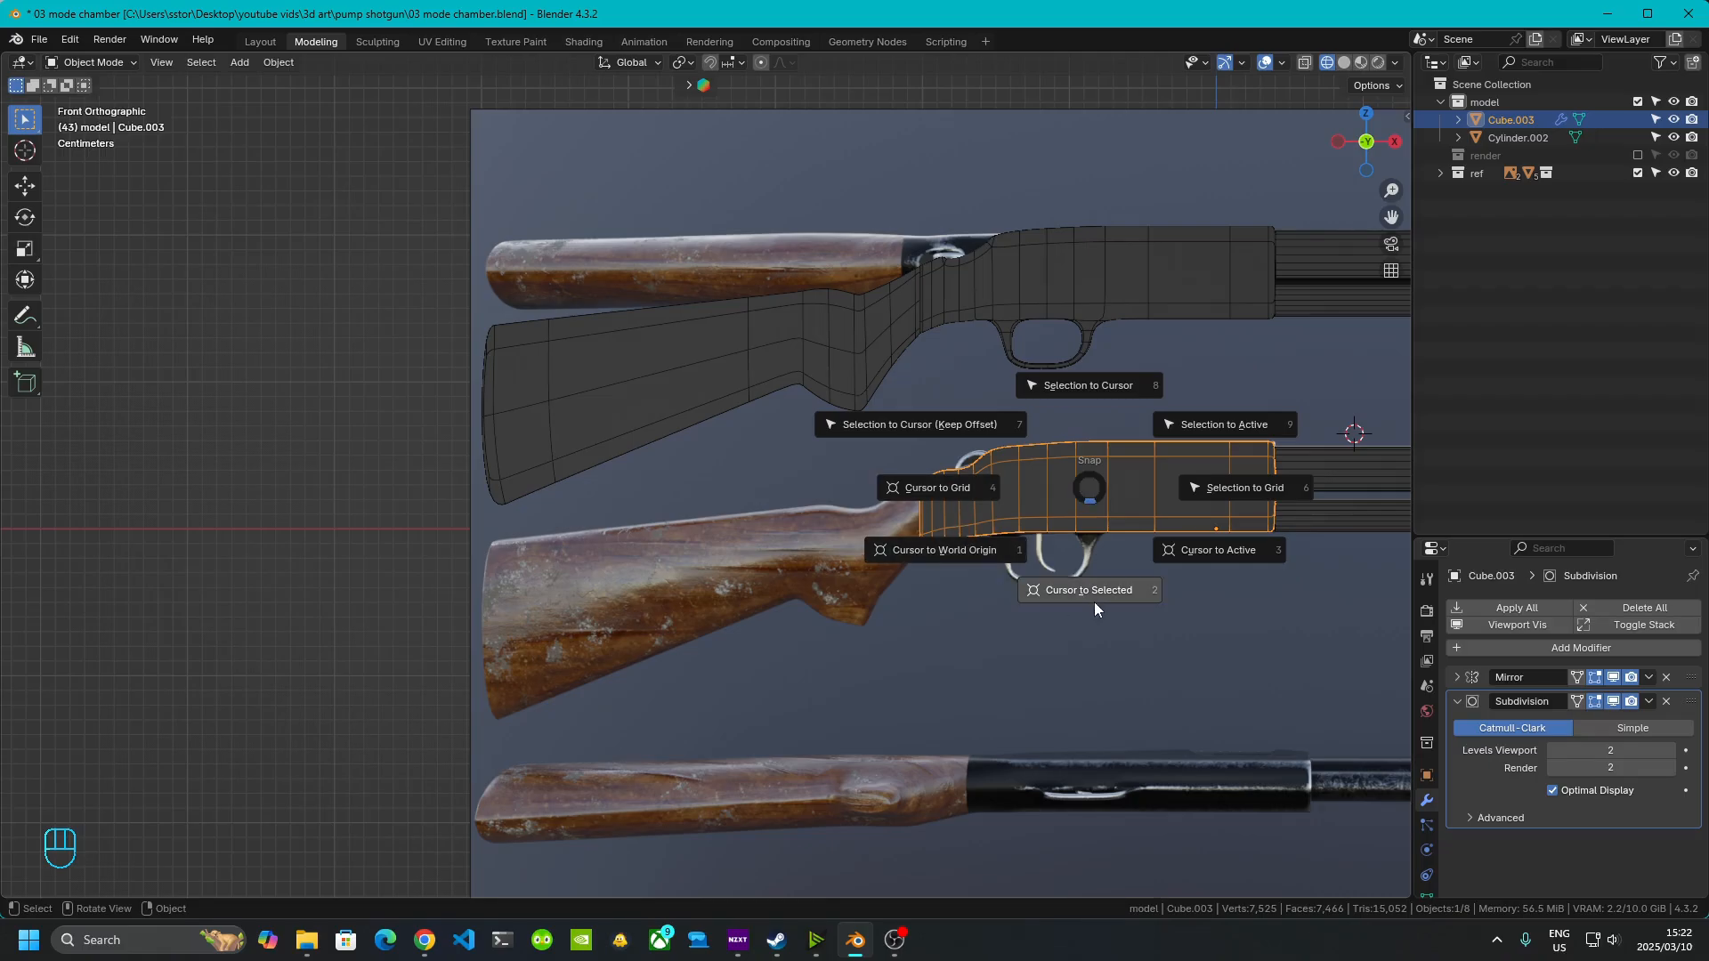
pyautogui.click(938, 553)
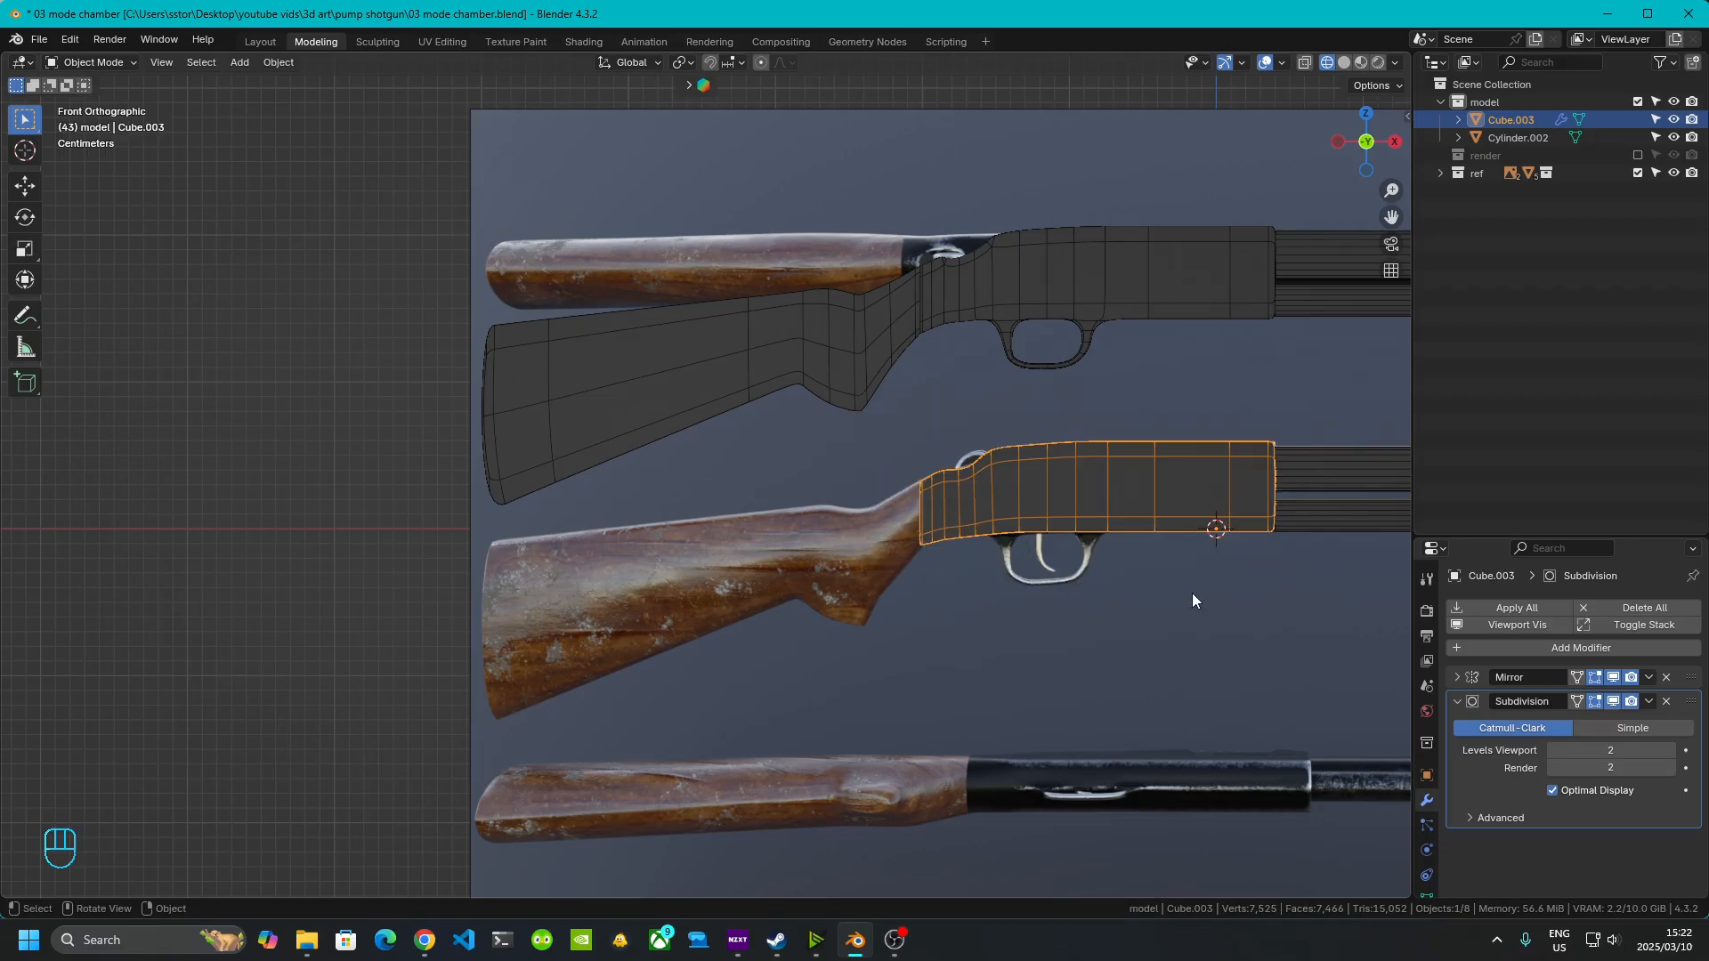
# - Add a cube at the 3D cursor and move it along X over the front of the reference stock, against the receiver's rear end
pyautogui.hotkey('shift', 'a')
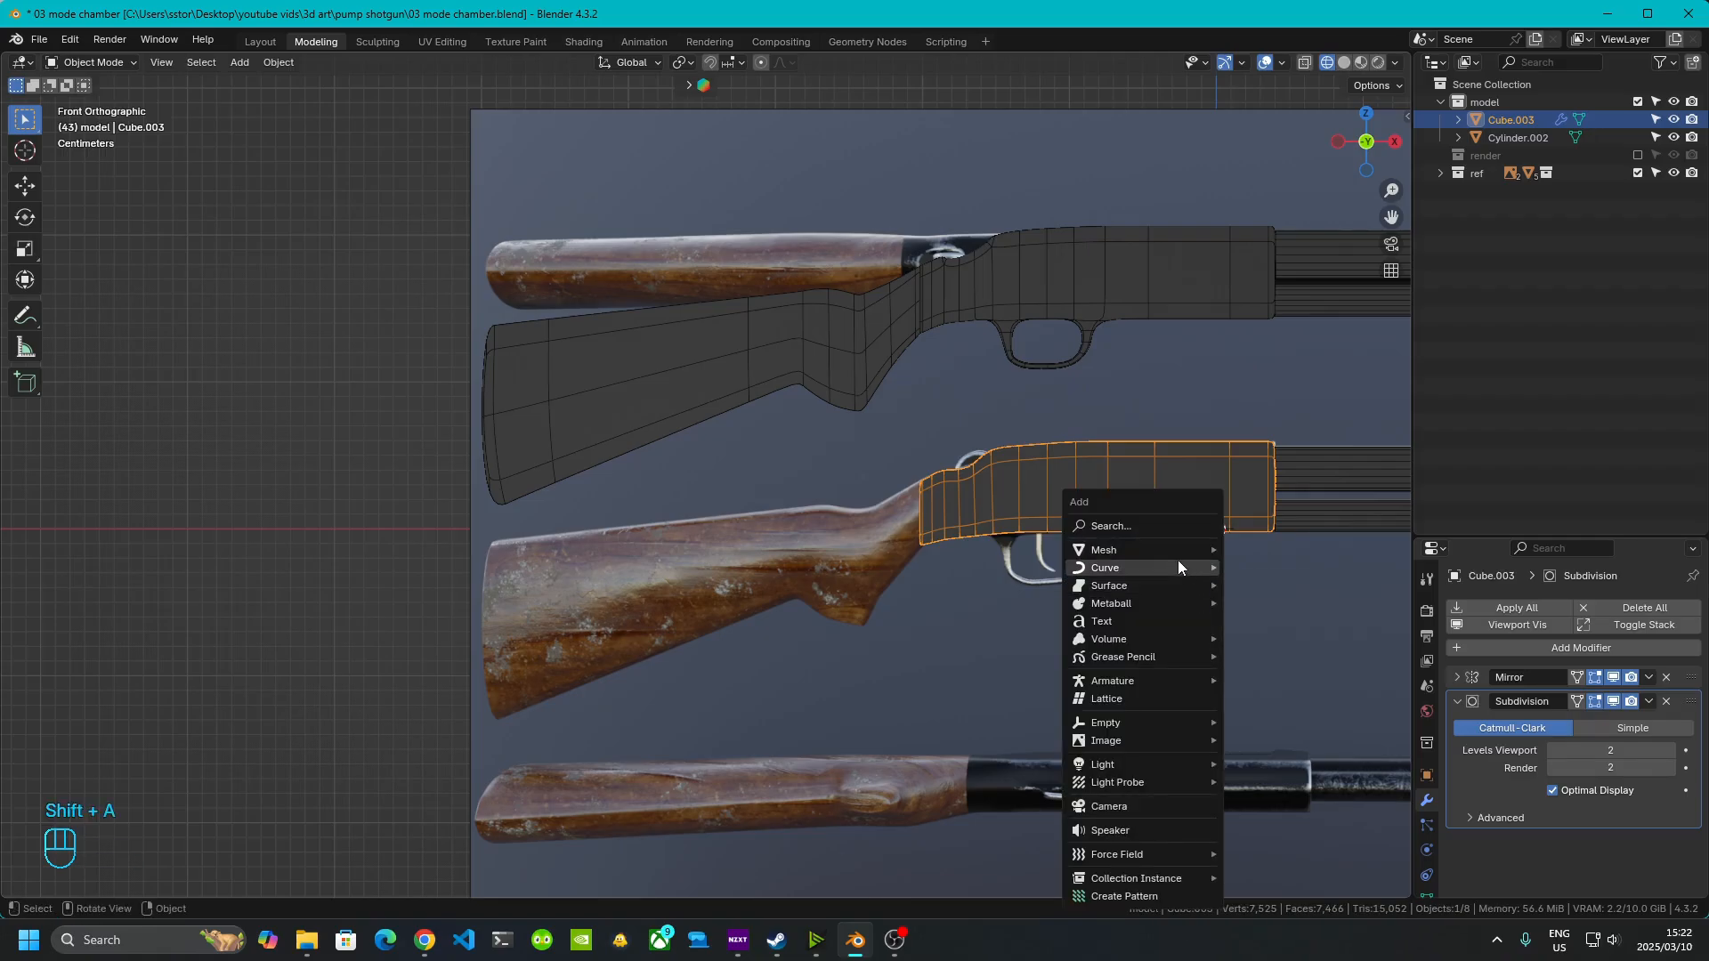
pyautogui.moveTo(1144, 550)
pyautogui.click(1268, 568)
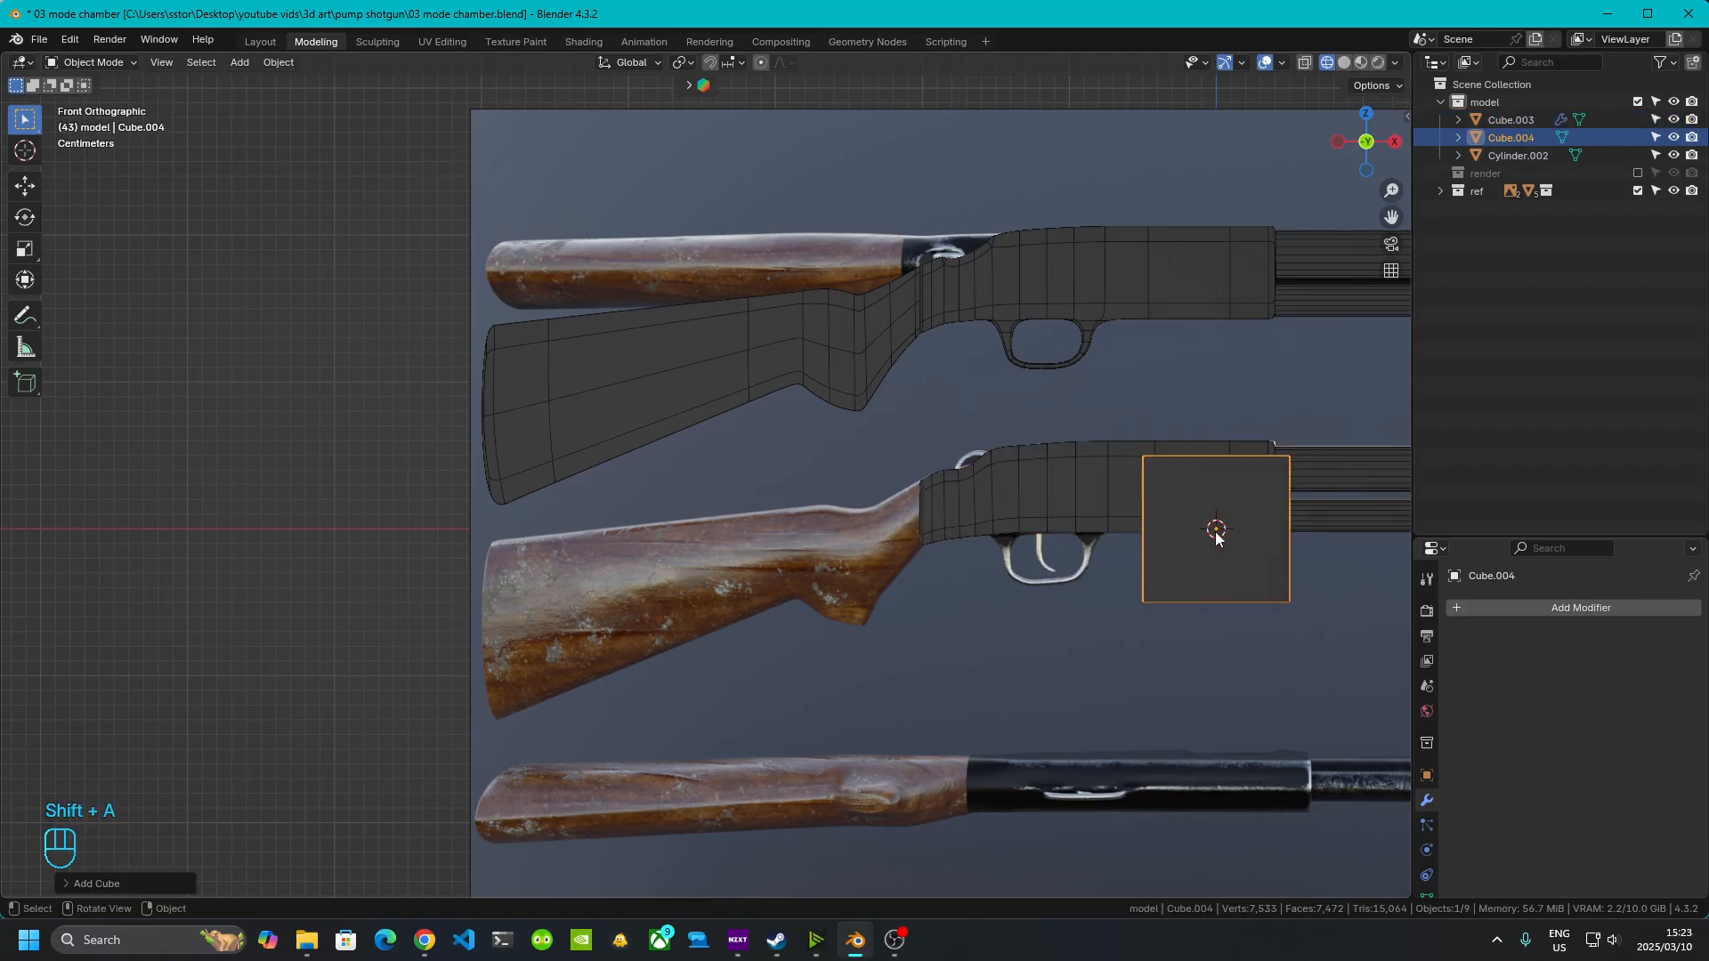
pyautogui.press('g')
pyautogui.press('x')
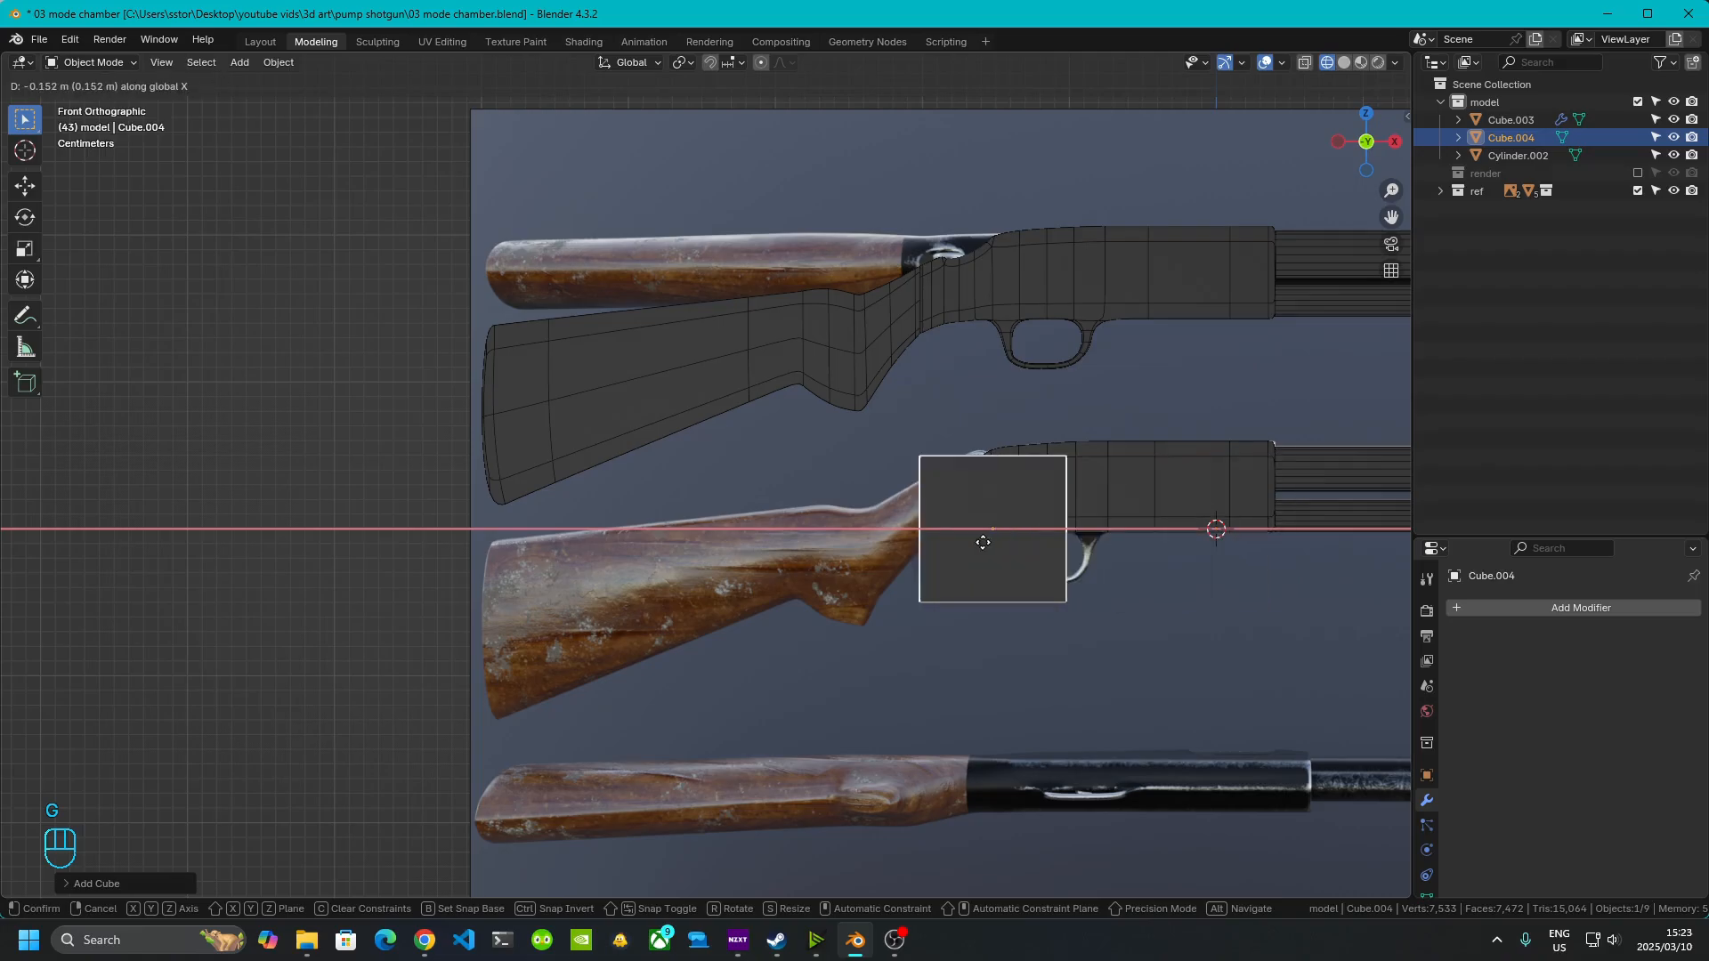
pyautogui.click(855, 550)
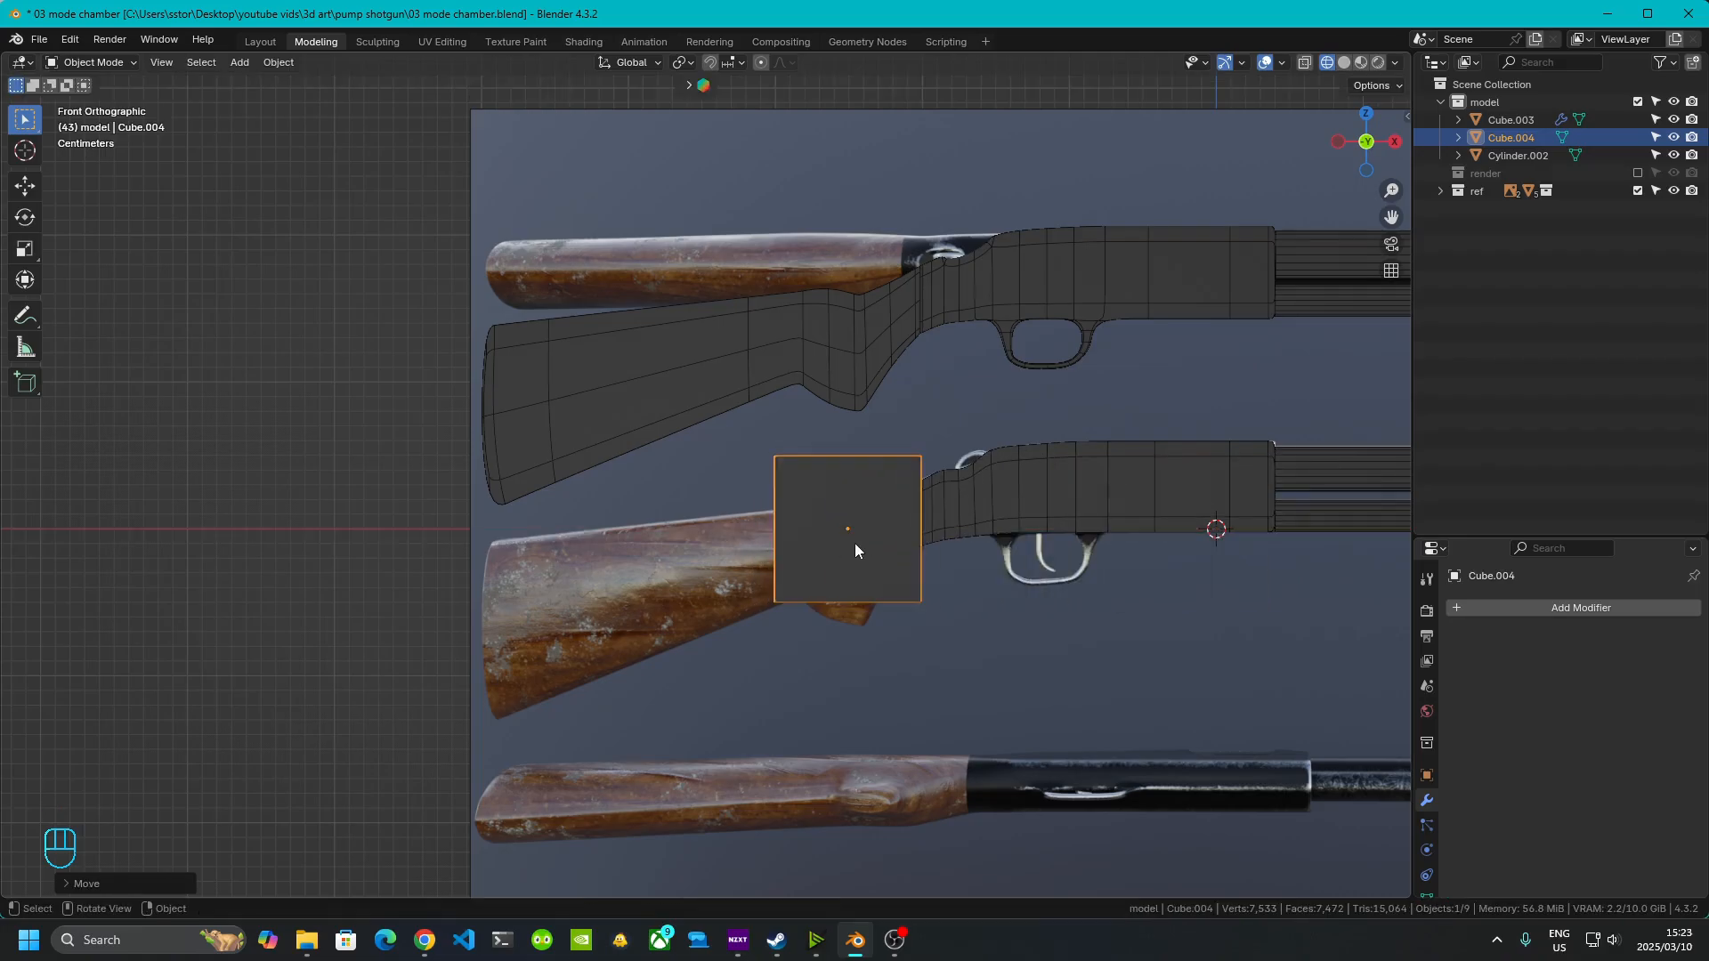
# - Display the models in solid shading with X-ray and enter Edit Mode on the new stock cube
pyautogui.click(1303, 62)
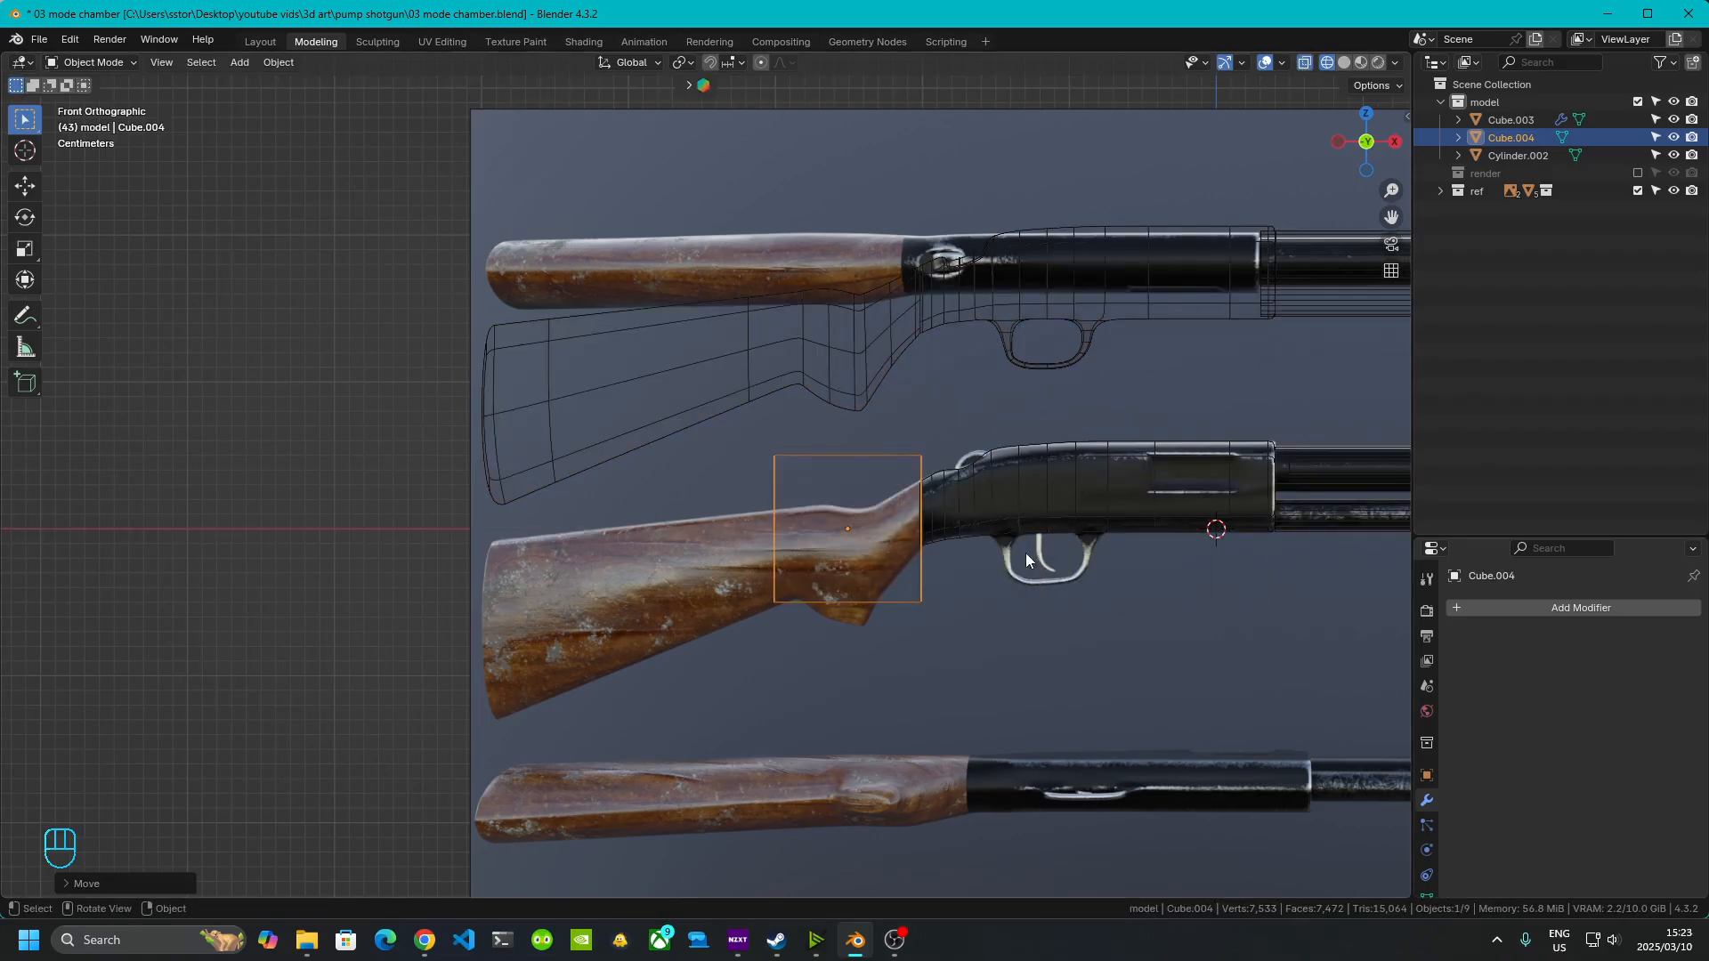
pyautogui.scroll(4, 1033, 578)
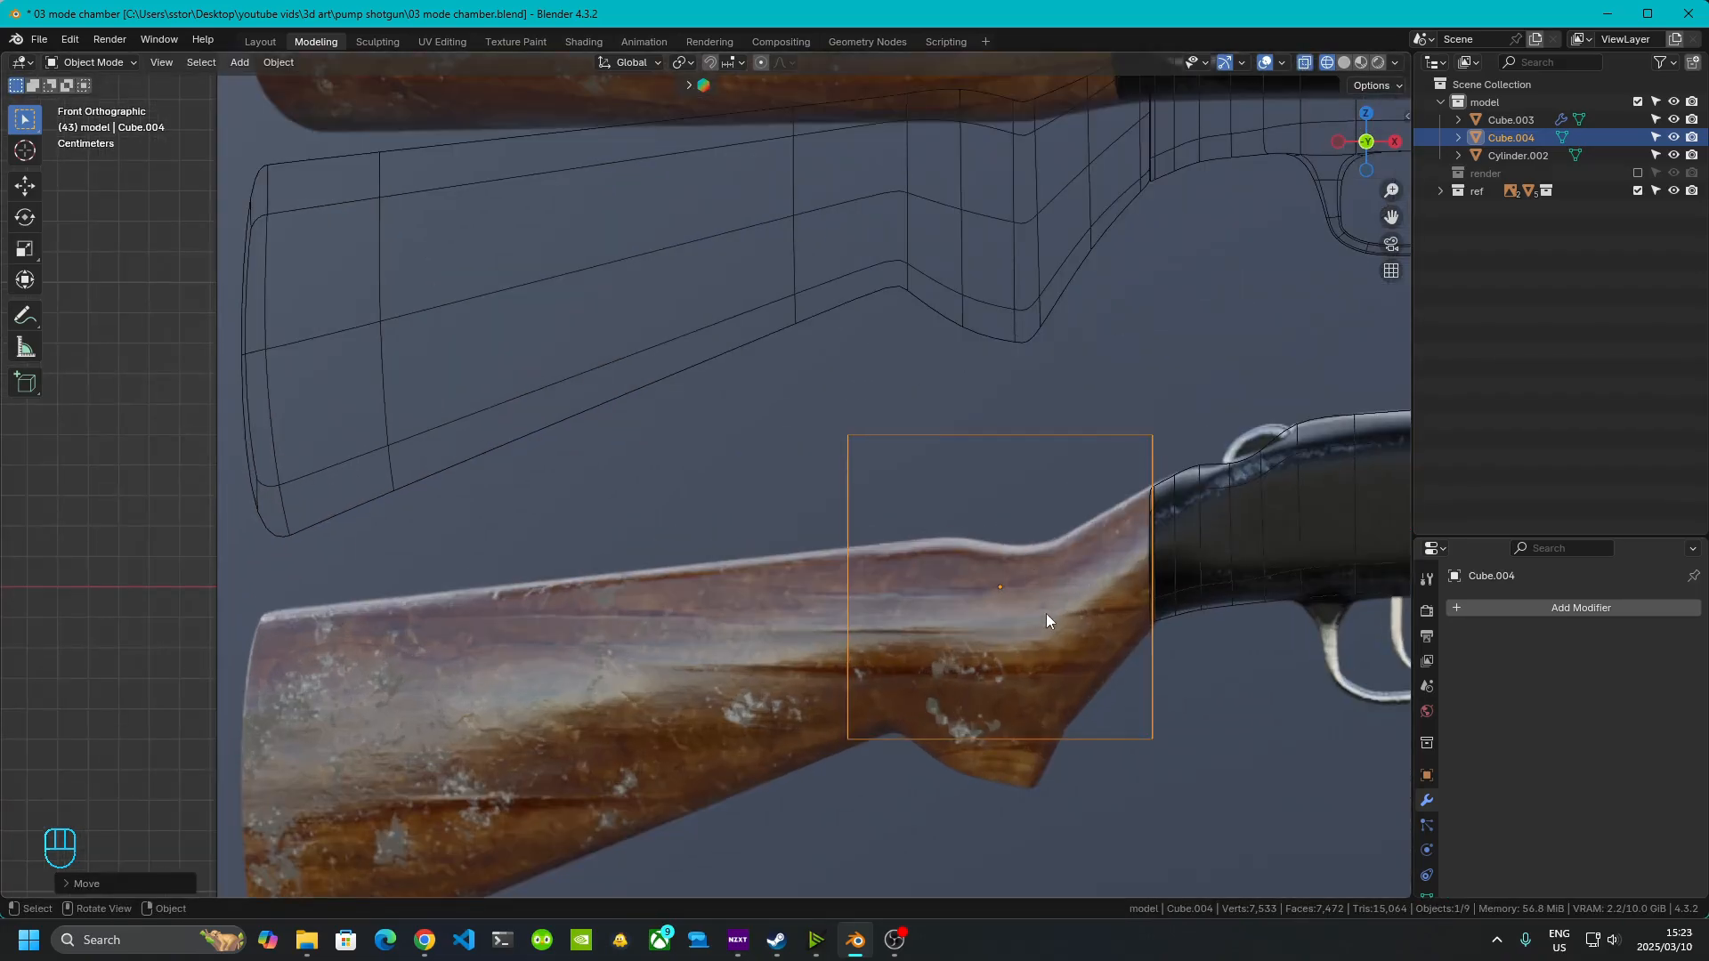
pyautogui.click(1346, 62)
pyautogui.click(1304, 63)
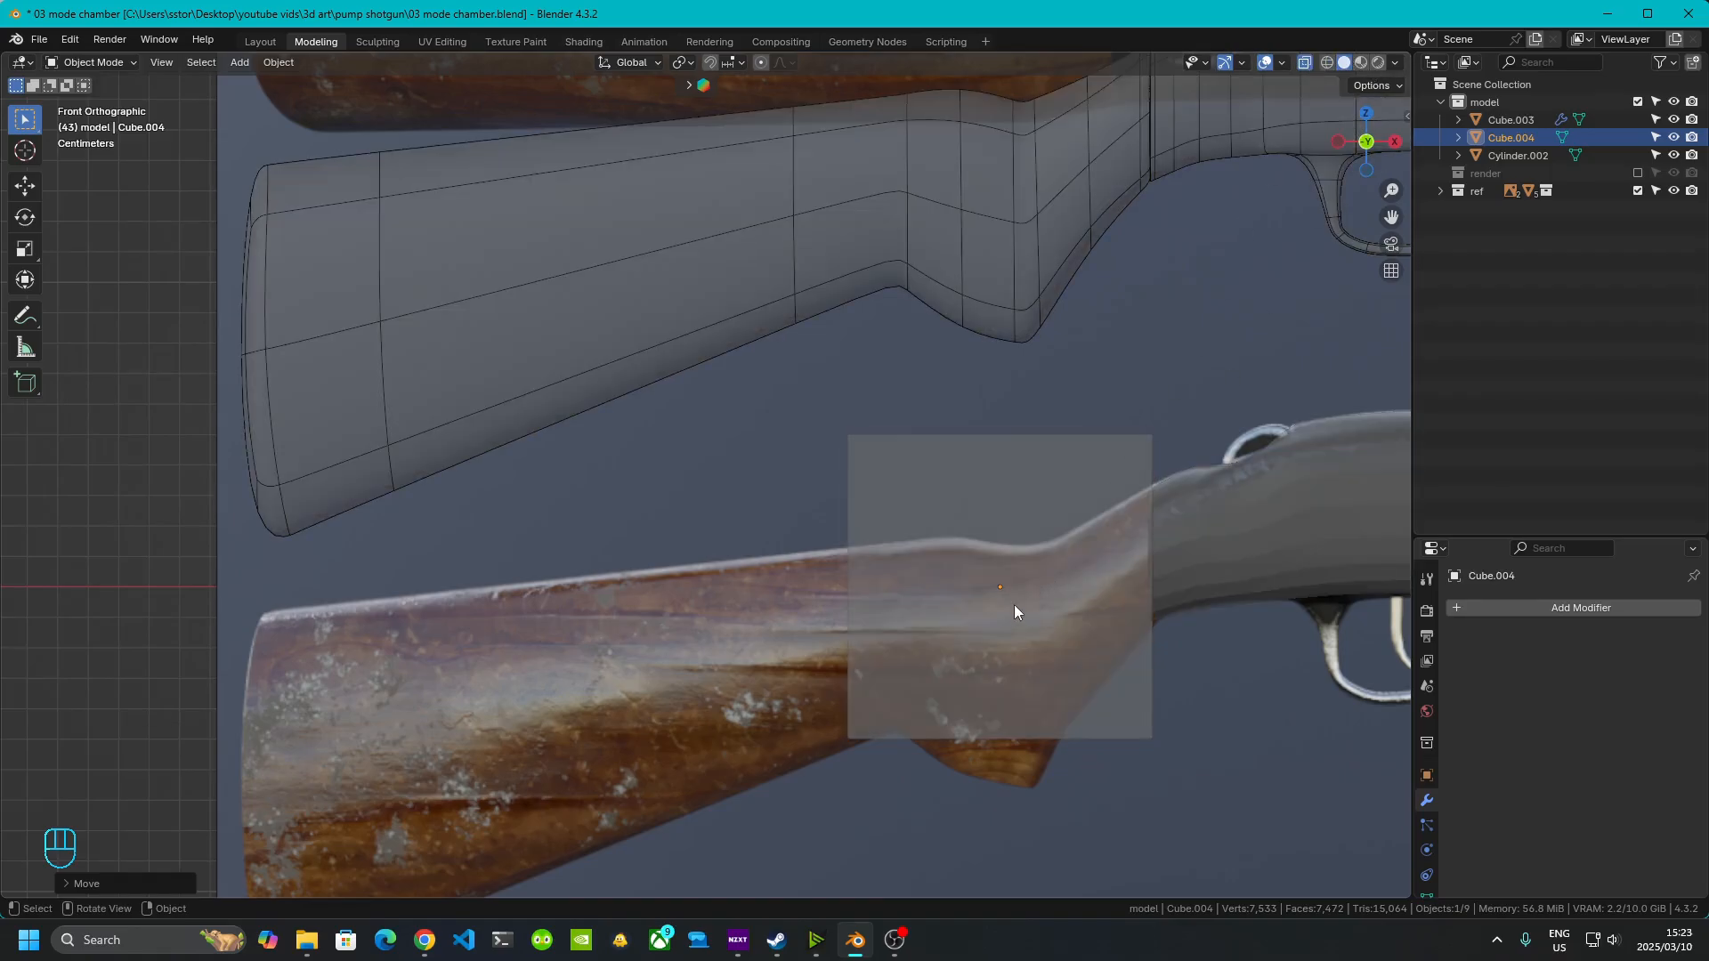
pyautogui.keyDown('shift'); pyautogui.scroll(-4, 972, 582); pyautogui.keyUp('shift')
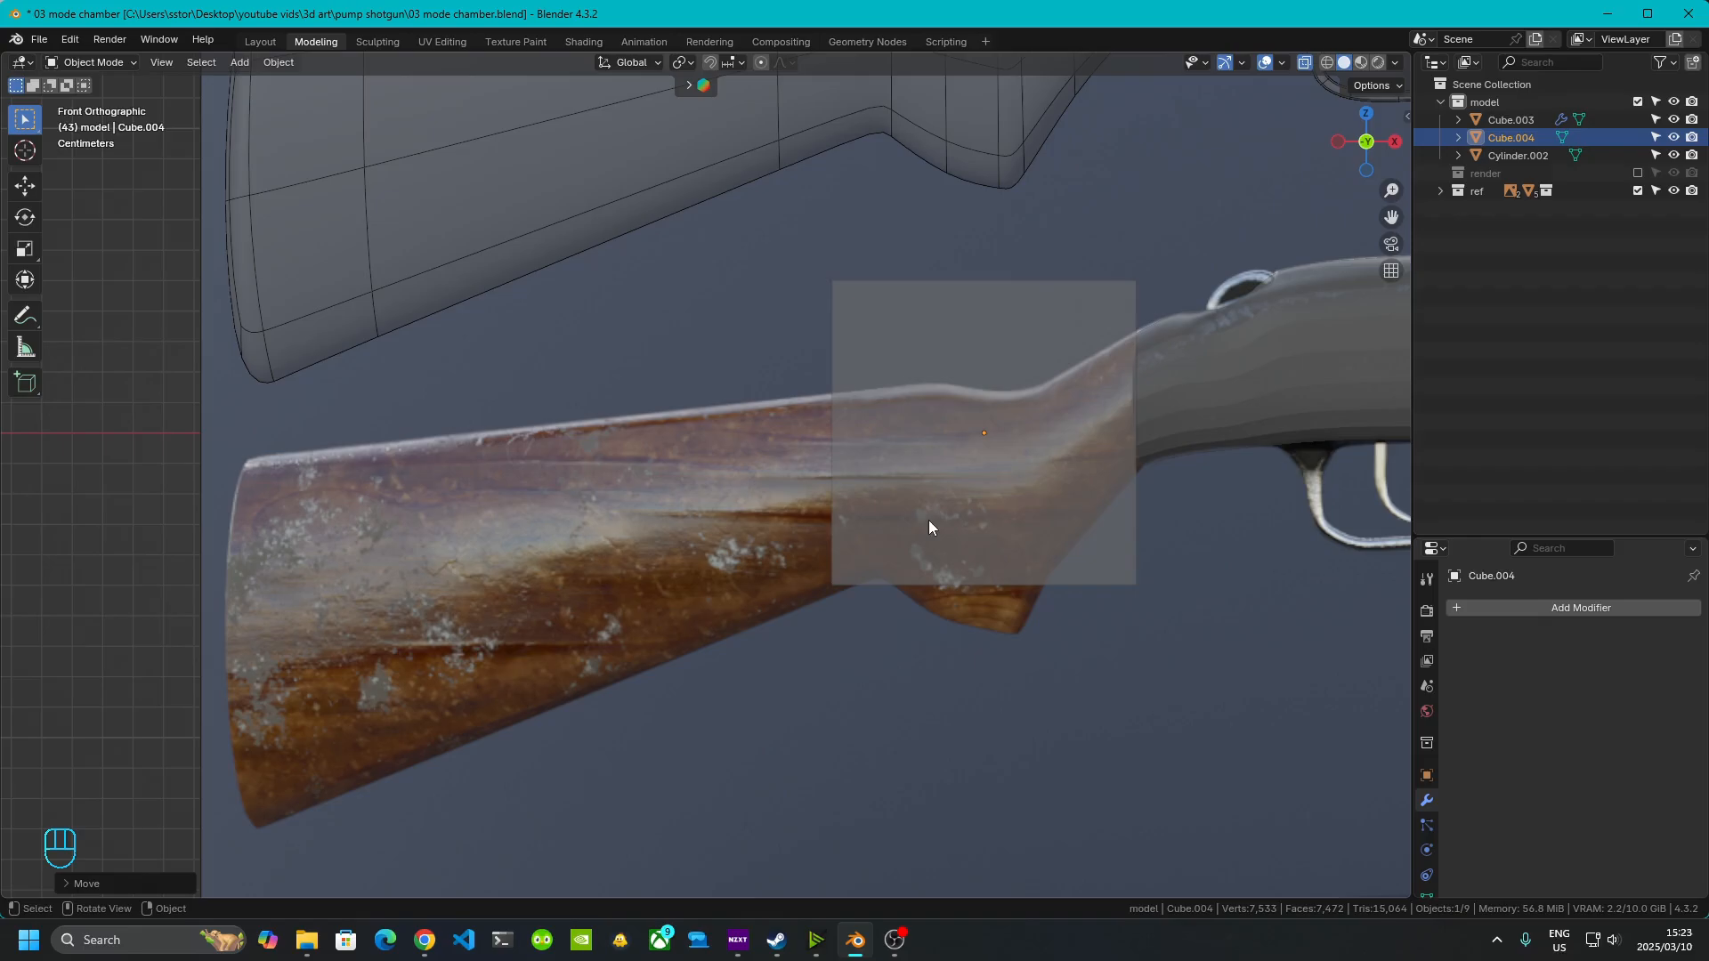
pyautogui.press('Tab')
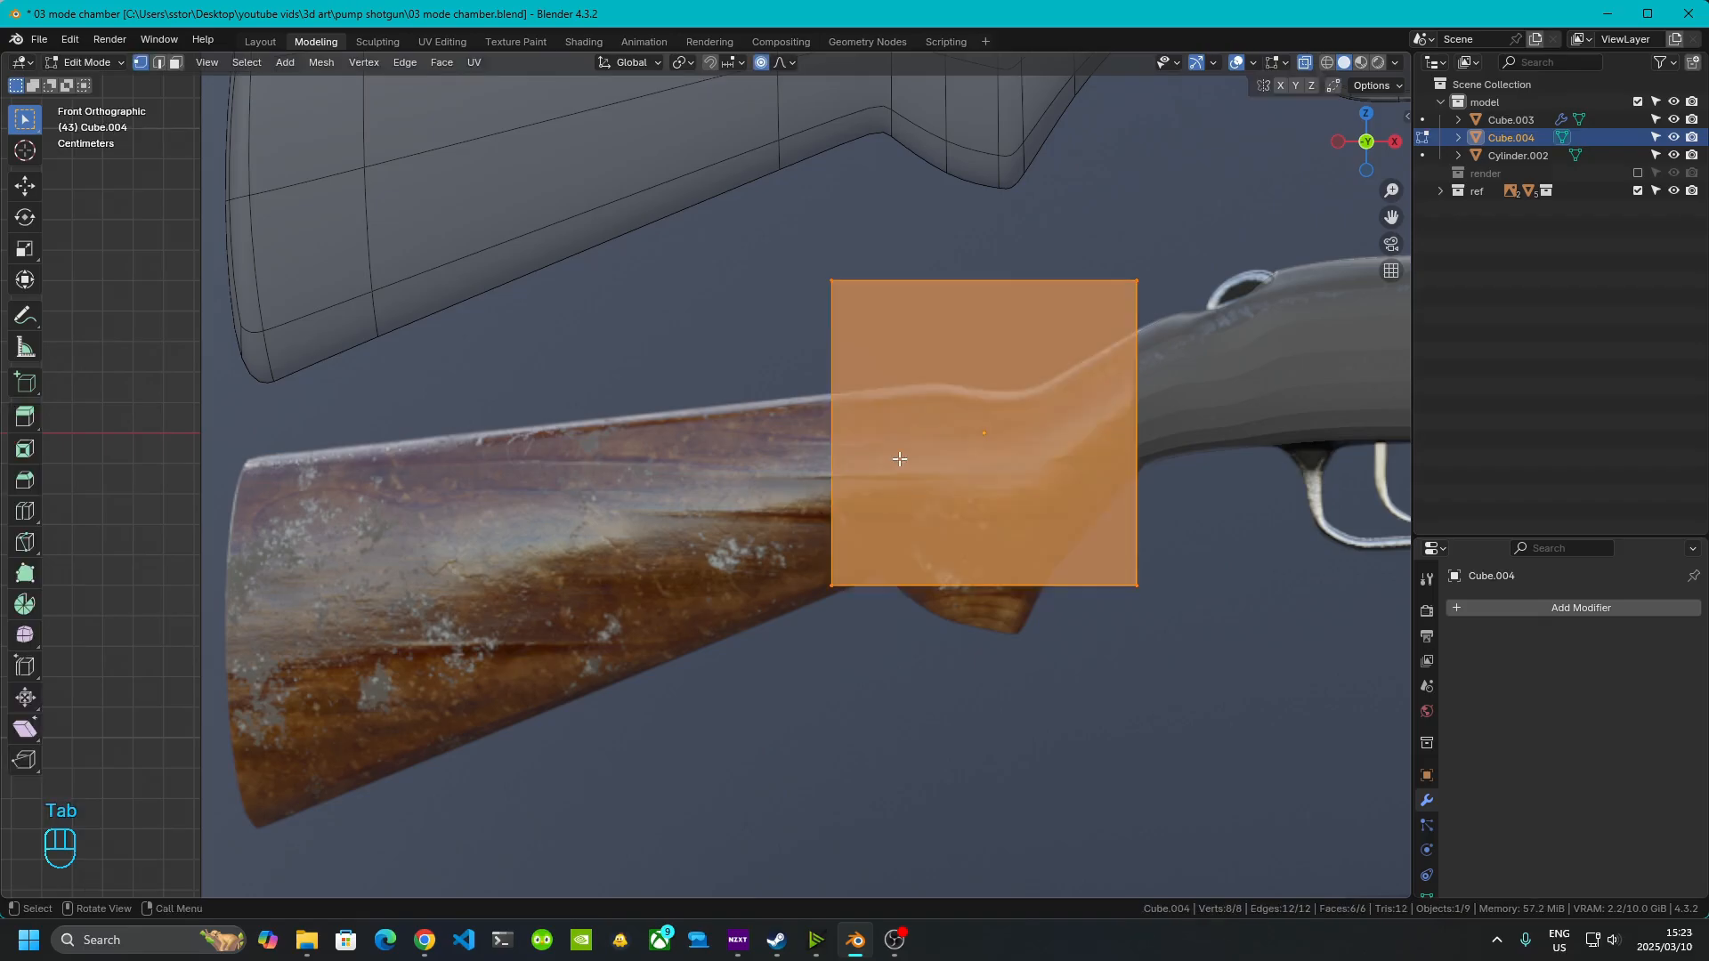
# - Move the cube's rear vertices about 0.2 m backward along X to the butt end of the reference stock
pyautogui.moveTo(802, 283); pyautogui.dragTo(905, 743)
pyautogui.press('g')
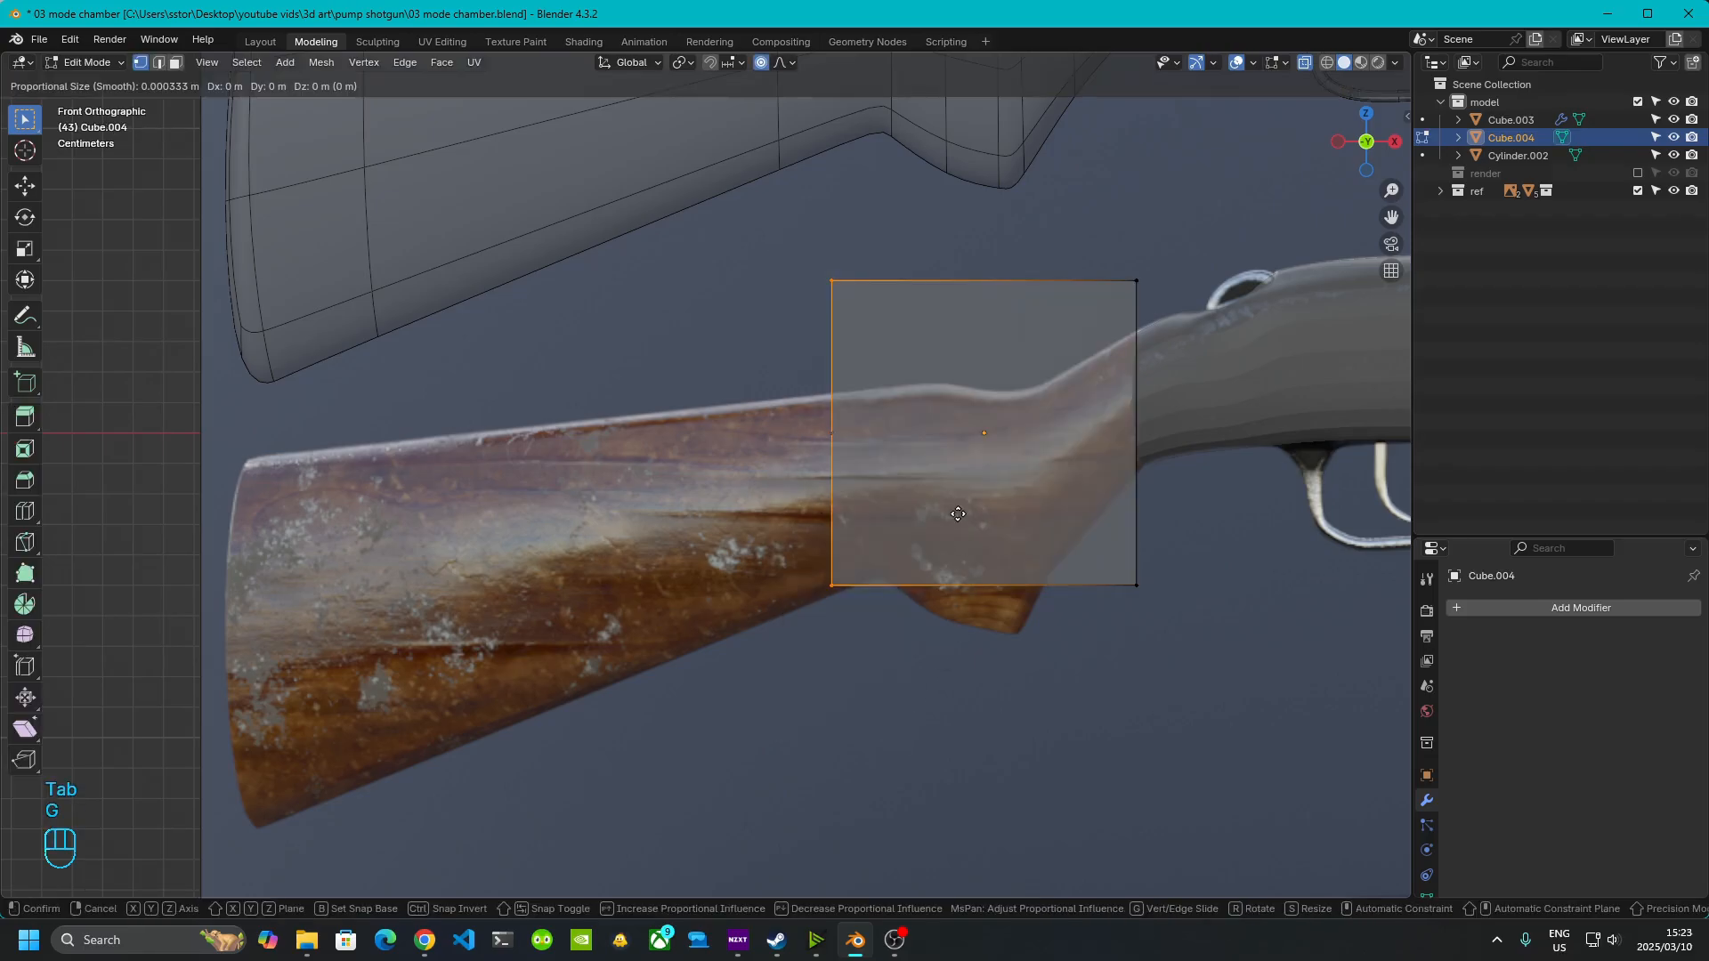
pyautogui.press('x')
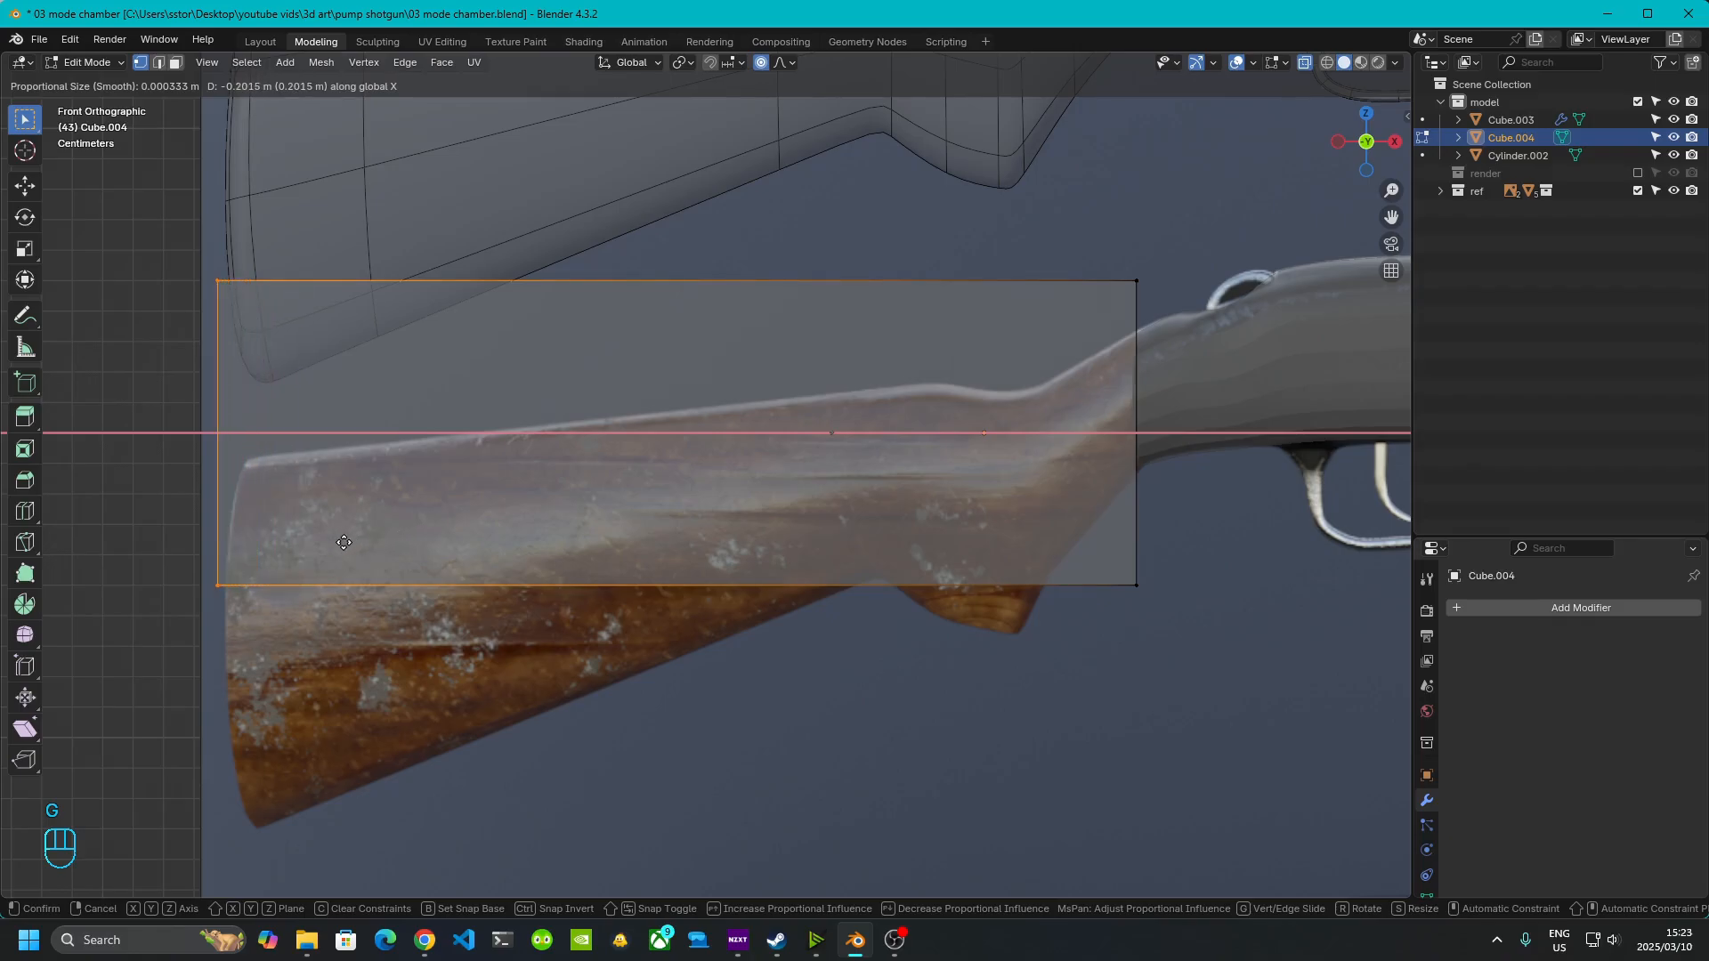
pyautogui.click(351, 543)
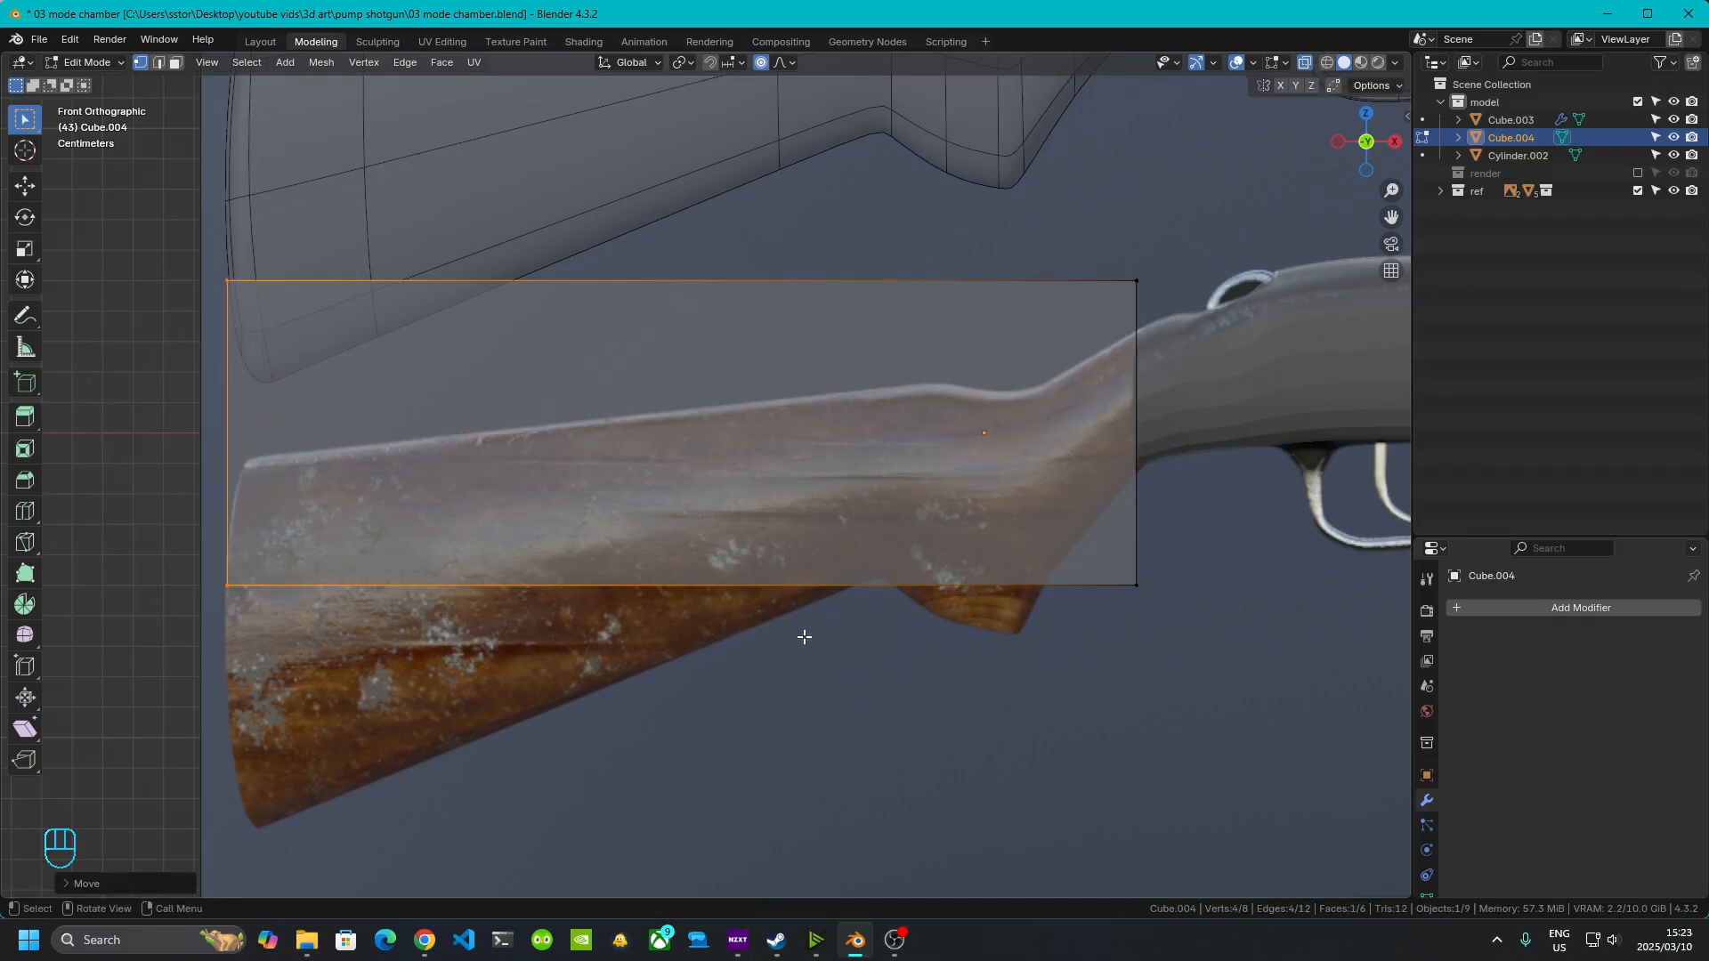
# - Lower the rear face's bottom and top vertices to match the lower and upper corners of the reference stock's butt
pyautogui.keyDown('shift'); pyautogui.moveTo(804, 637); pyautogui.dragTo(900, 535, button='middle'); pyautogui.keyUp('shift')
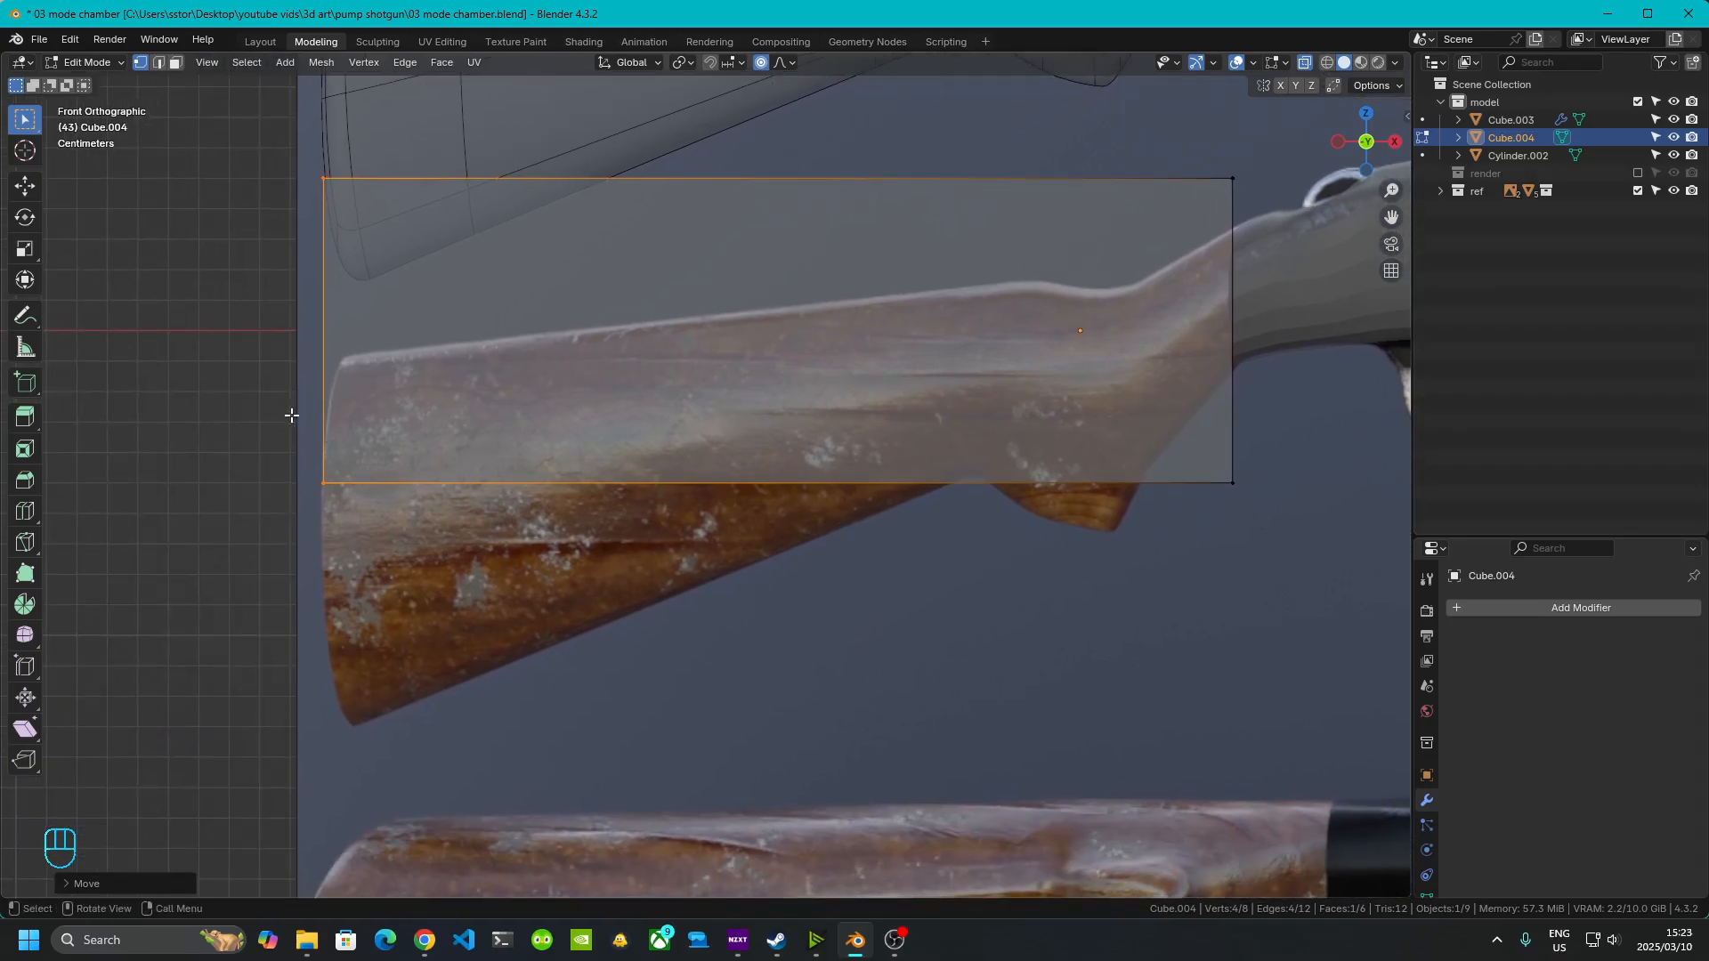
pyautogui.moveTo(291, 415); pyautogui.dragTo(372, 619)
pyautogui.press('g')
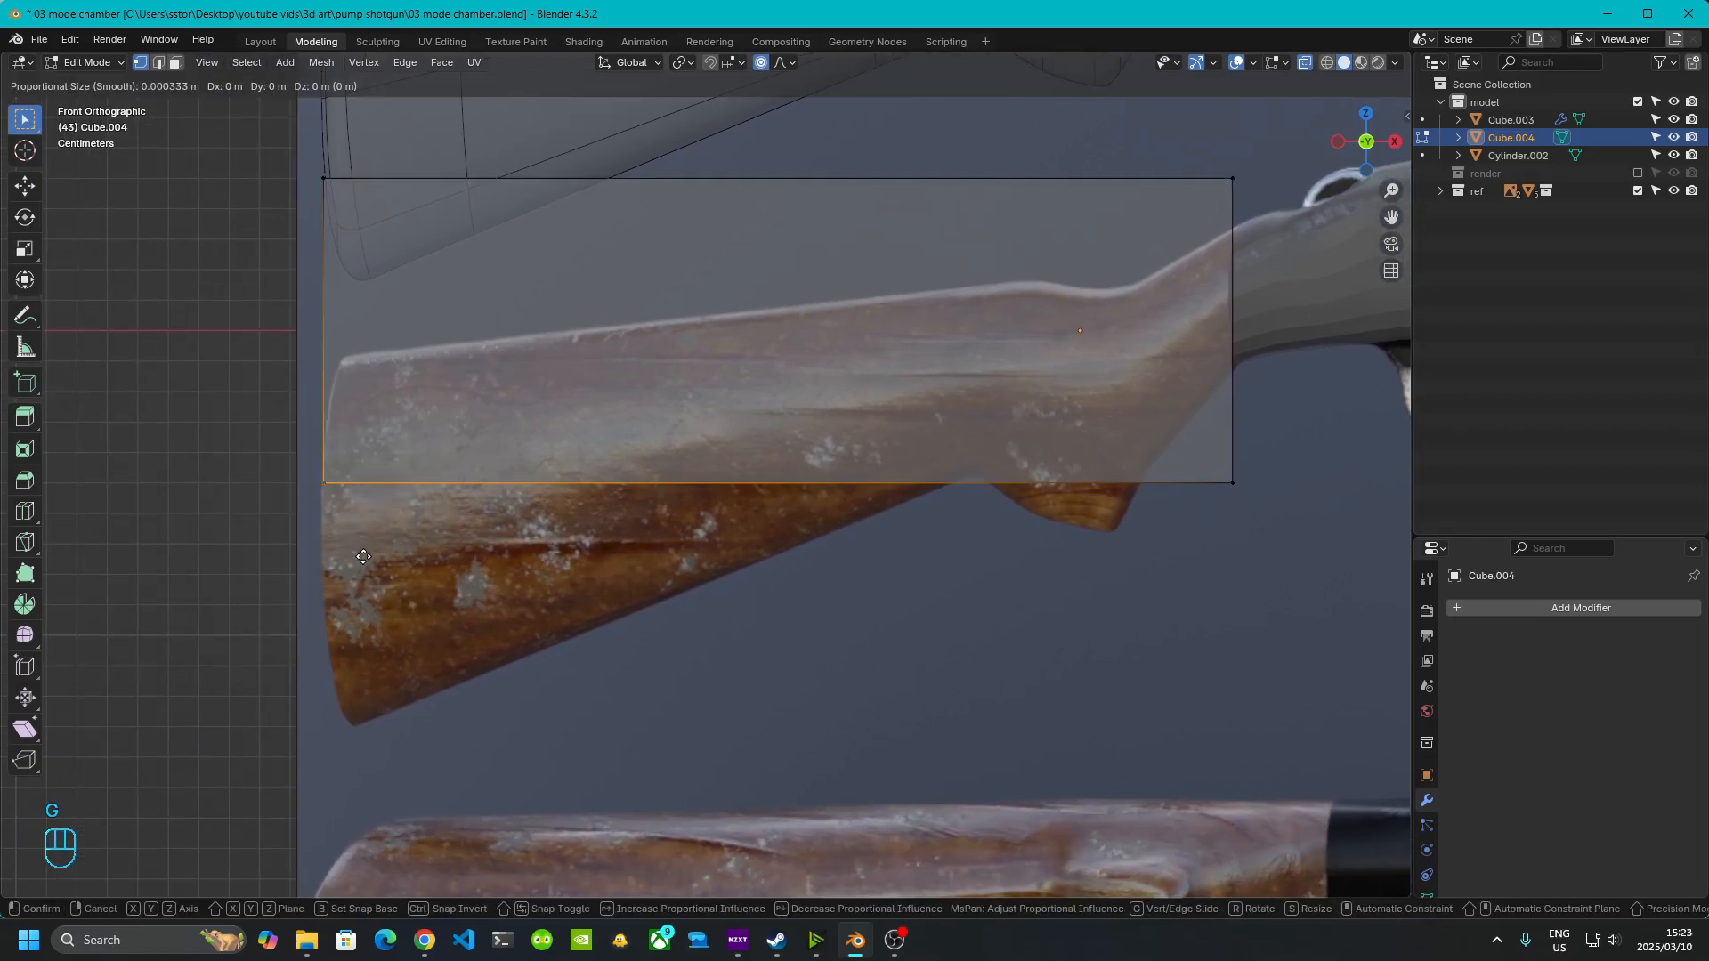
pyautogui.click(401, 810)
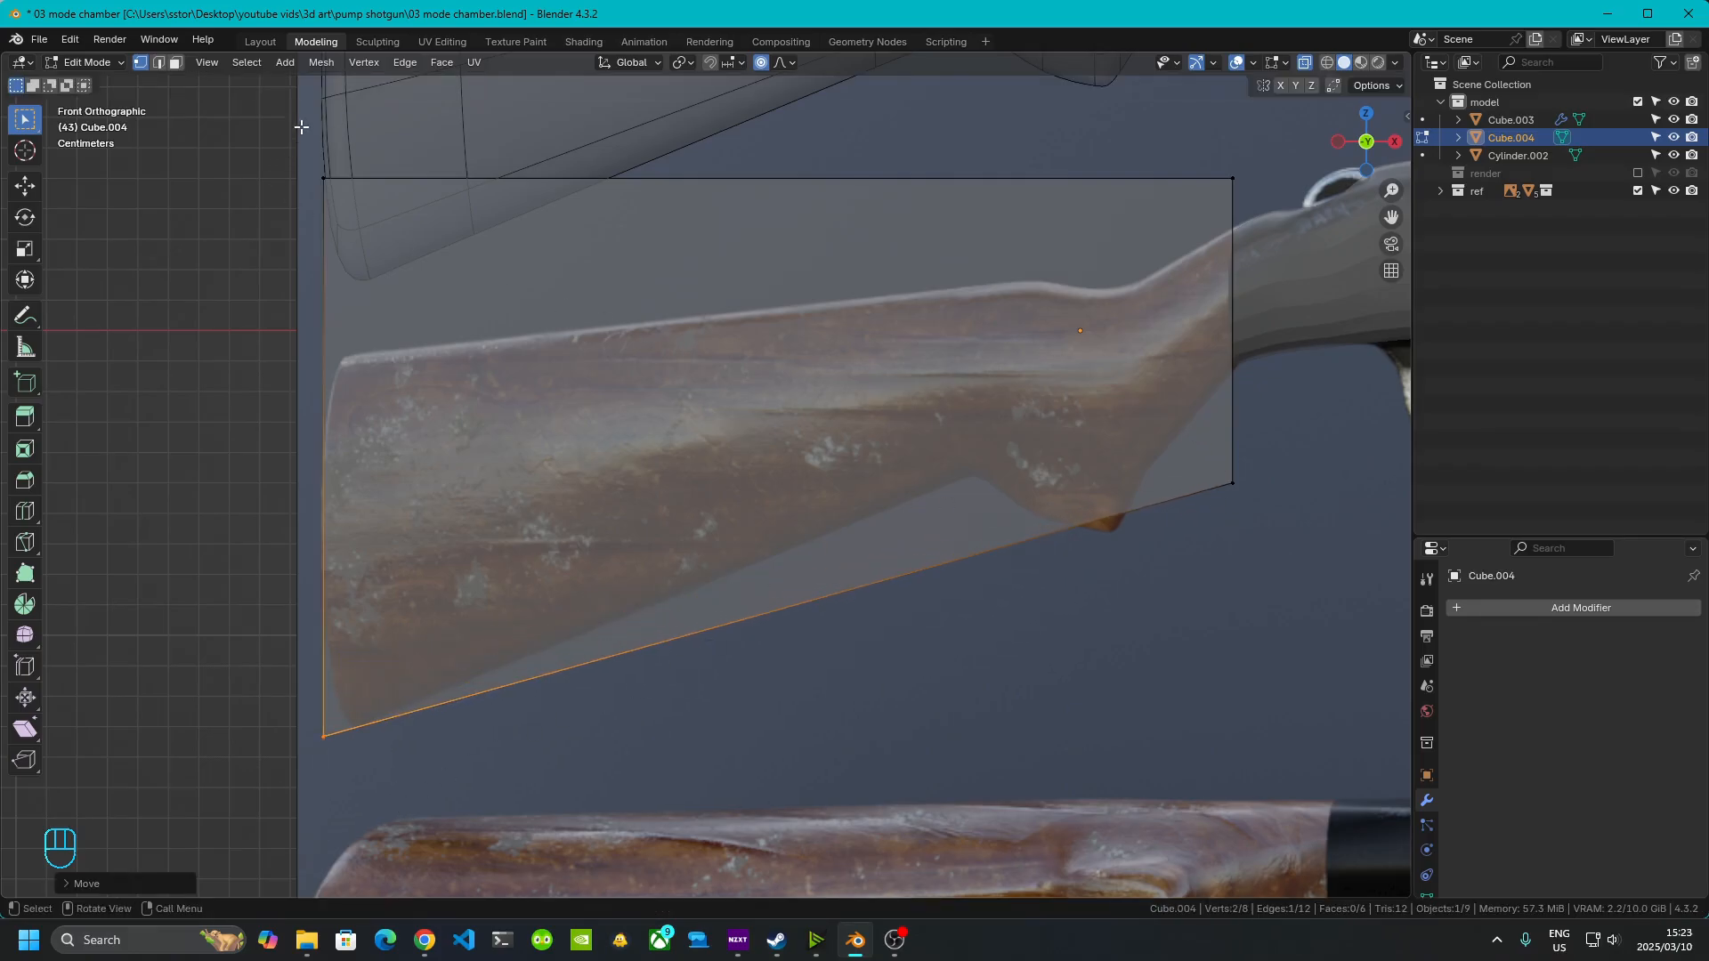
pyautogui.moveTo(302, 128); pyautogui.dragTo(440, 343)
pyautogui.press('g')
pyautogui.press('z')
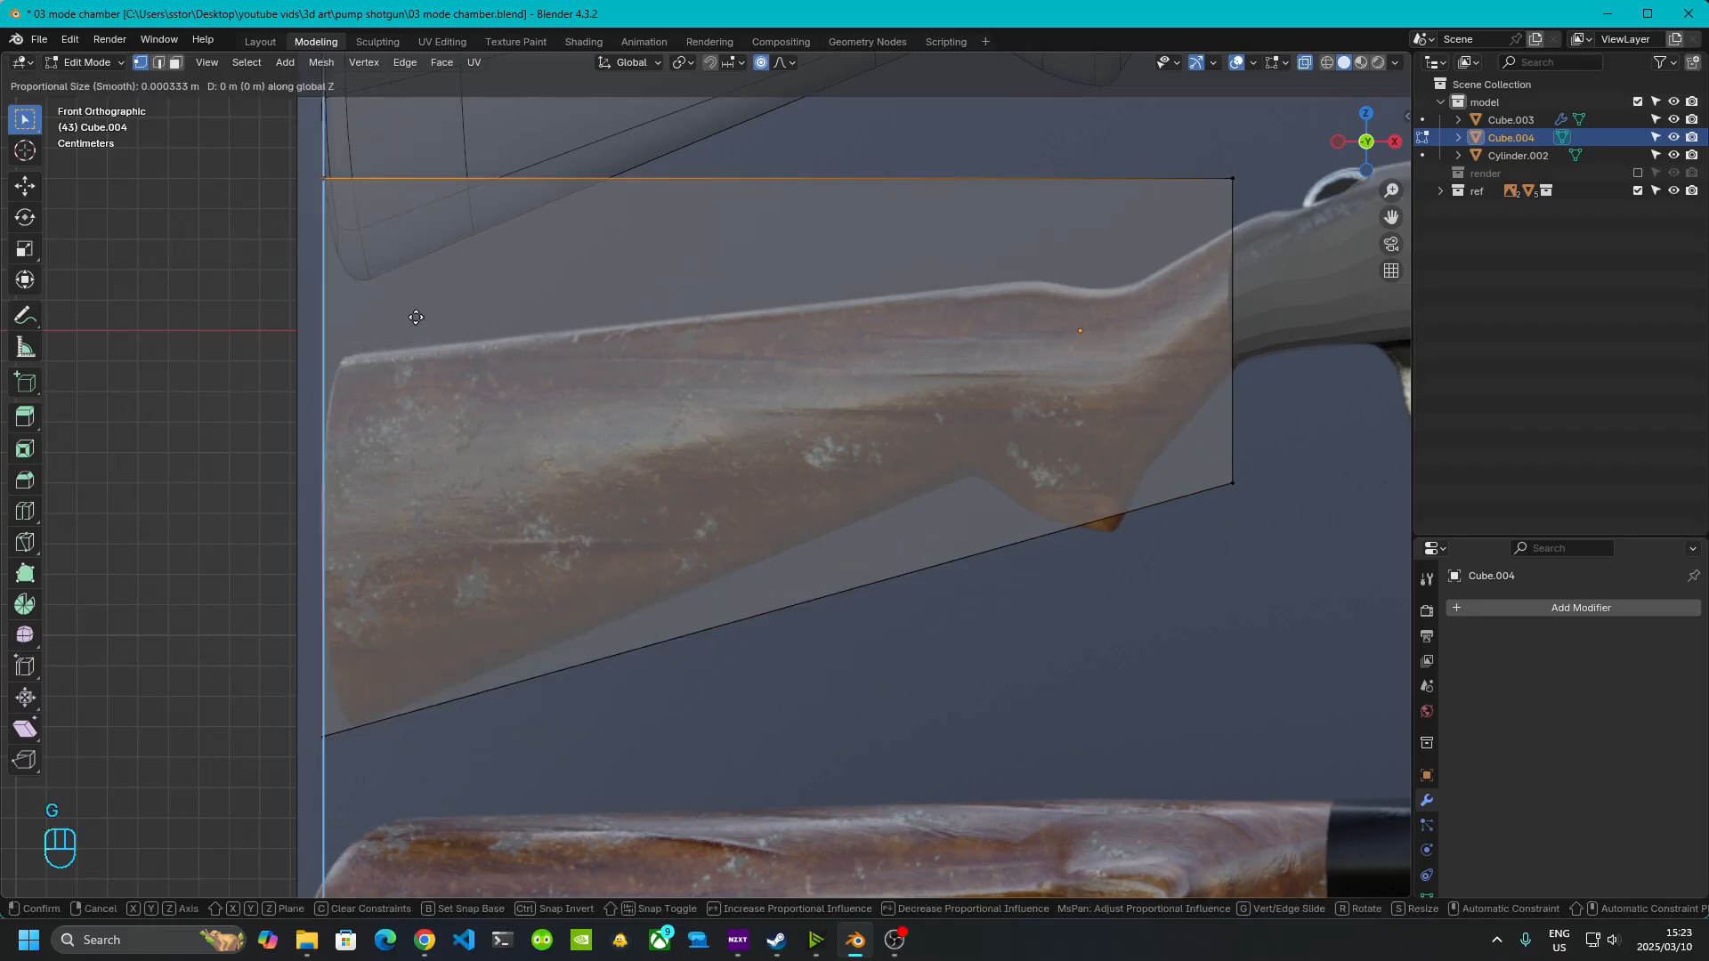
pyautogui.click(444, 498)
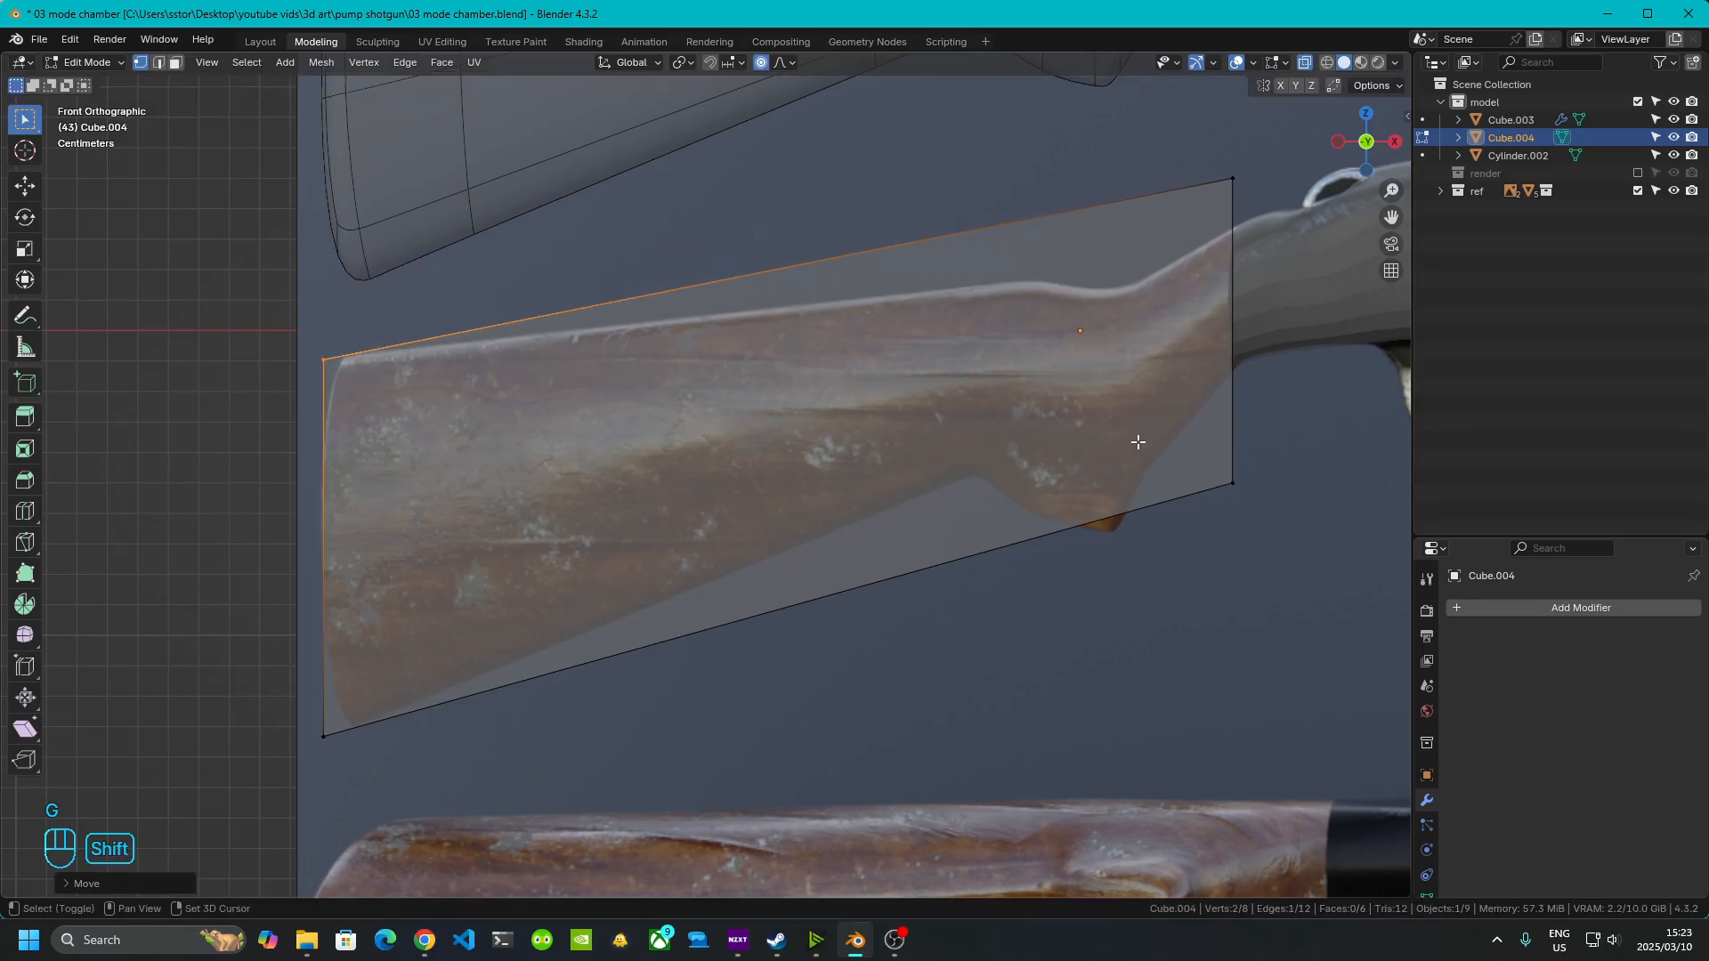
# - Move the front face's top vertices down and its bottom vertices up along Z to match the stock's height at the receiver
pyautogui.keyDown('shift'); pyautogui.moveTo(1060, 470); pyautogui.dragTo(706, 545, button='middle'); pyautogui.keyUp('shift')
pyautogui.moveTo(763, 199); pyautogui.dragTo(874, 346)
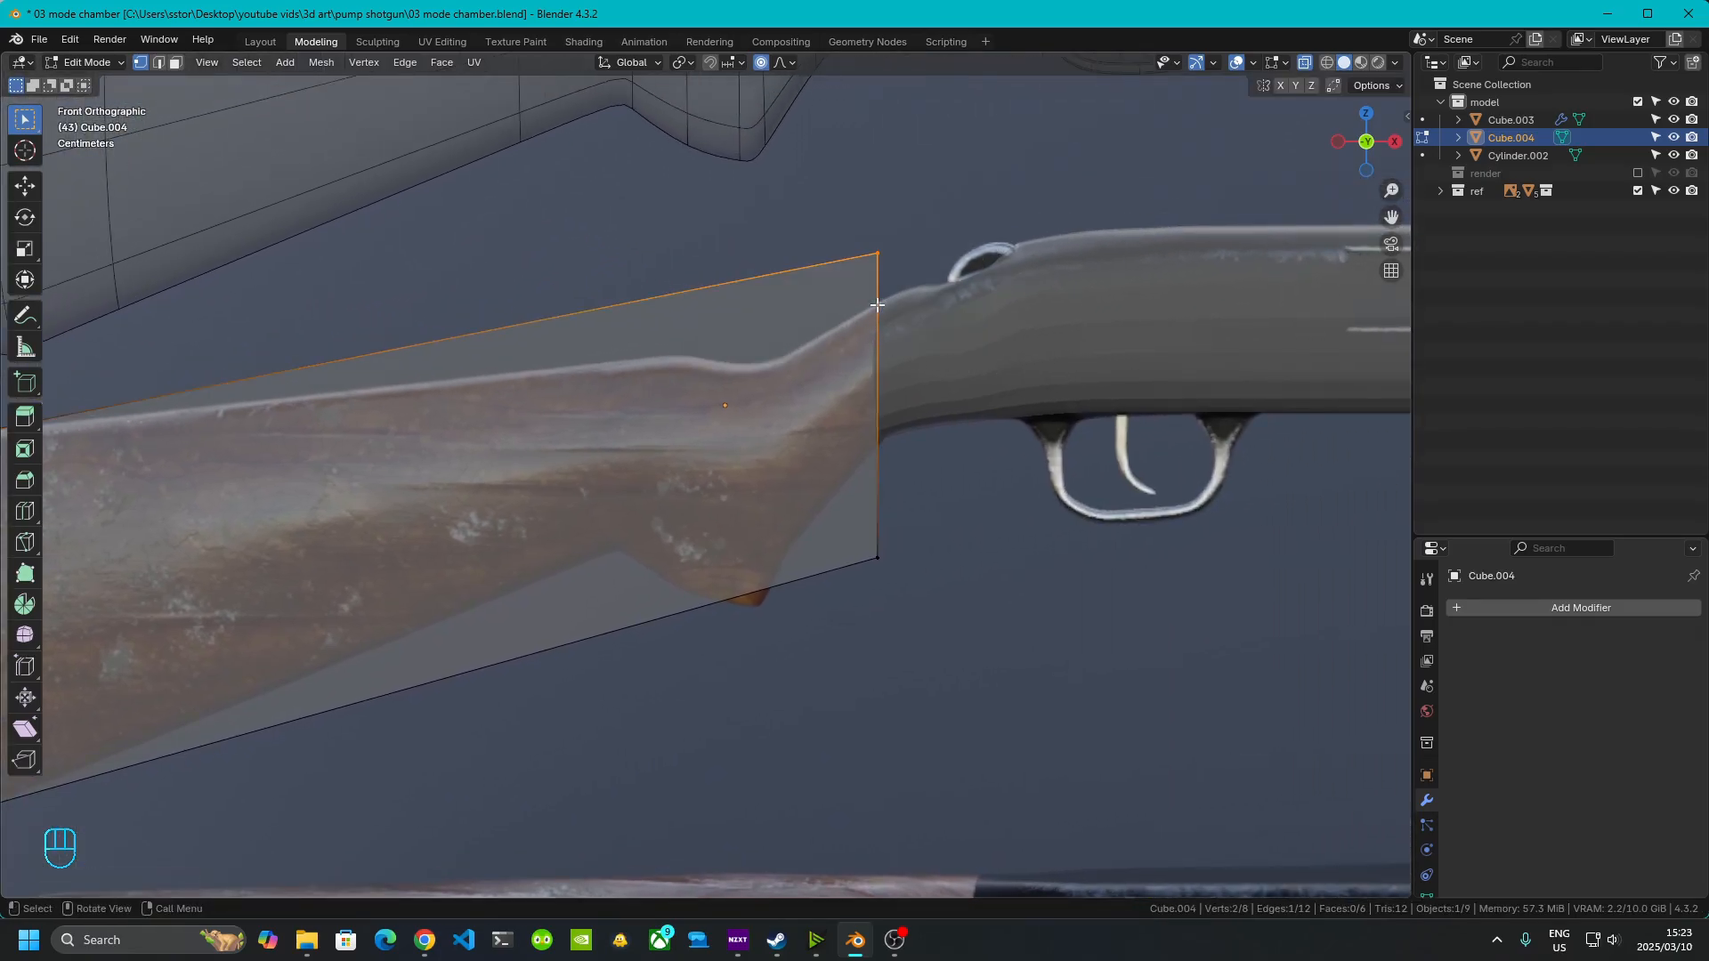
pyautogui.press('g')
pyautogui.press('z')
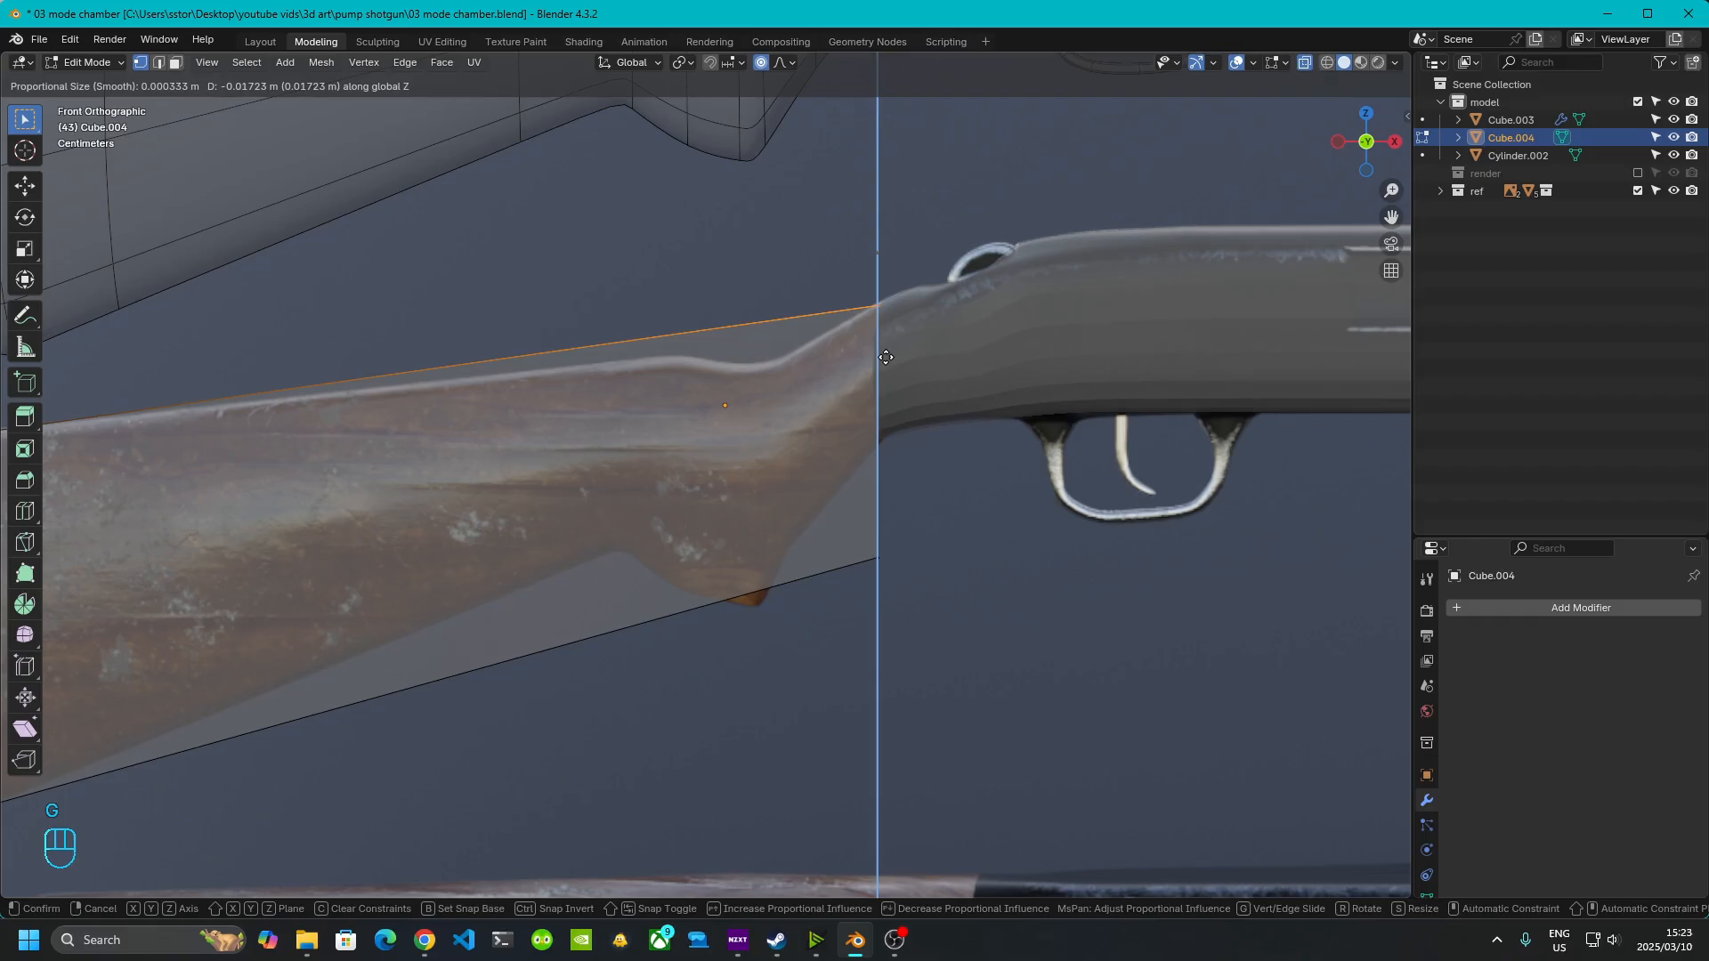
pyautogui.click(885, 357)
pyautogui.moveTo(828, 476); pyautogui.dragTo(936, 660)
pyautogui.press('g')
pyautogui.press('z')
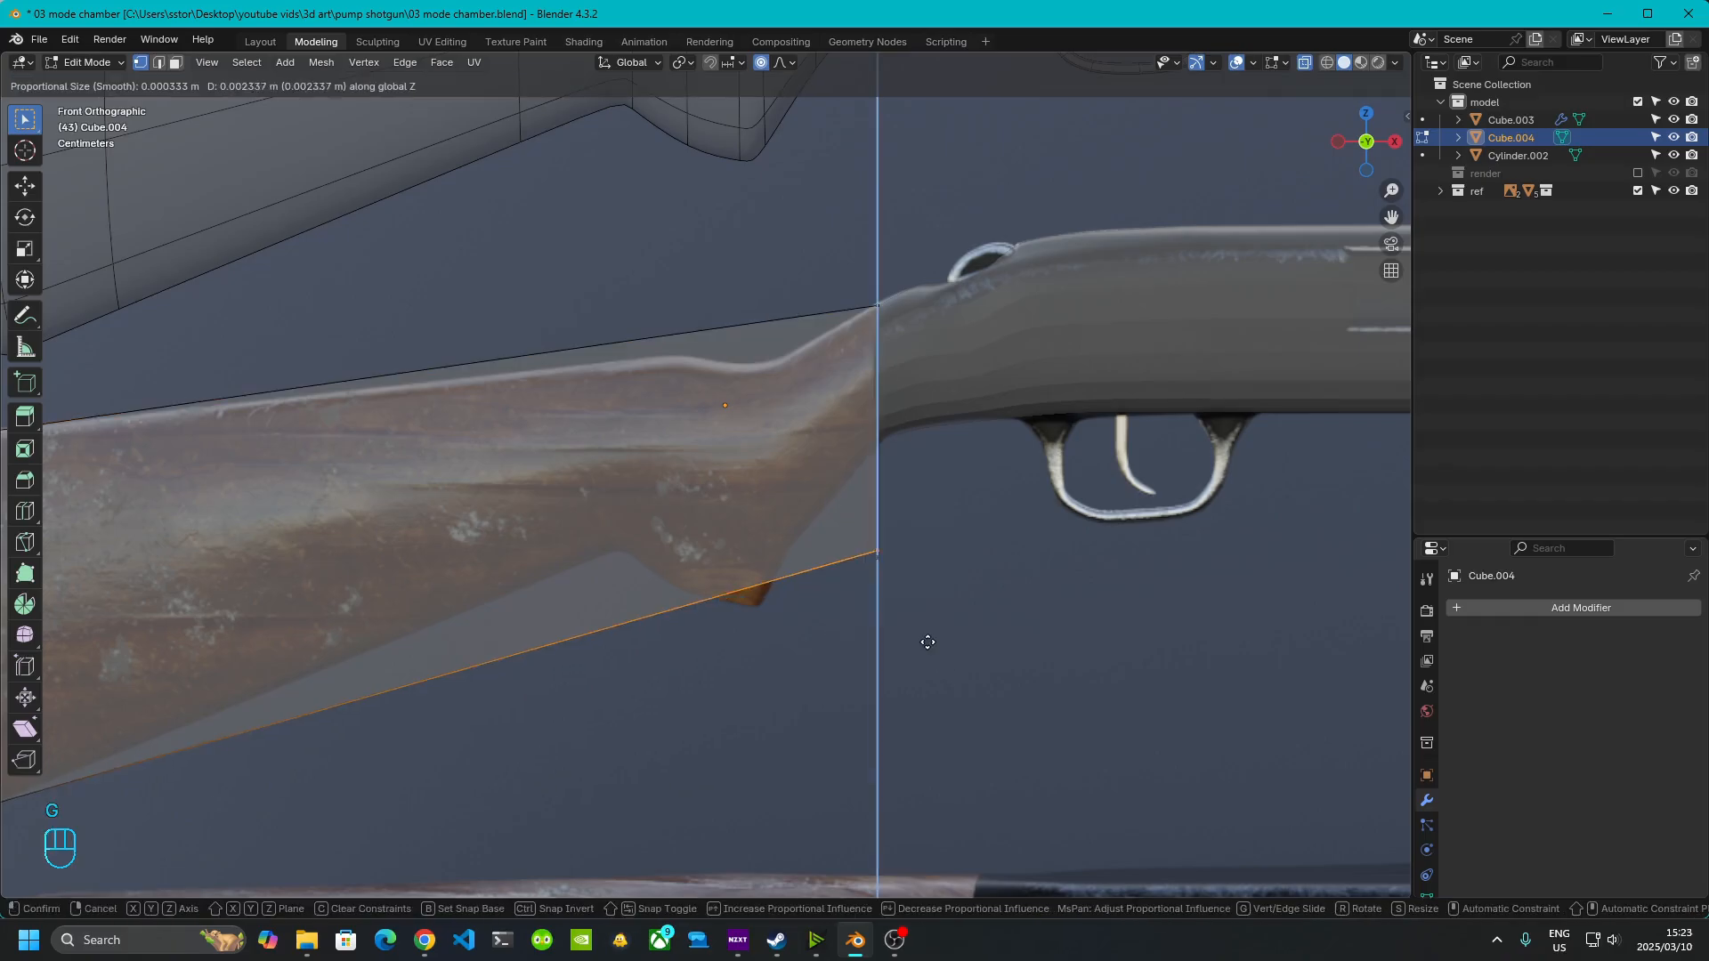
pyautogui.click(925, 535)
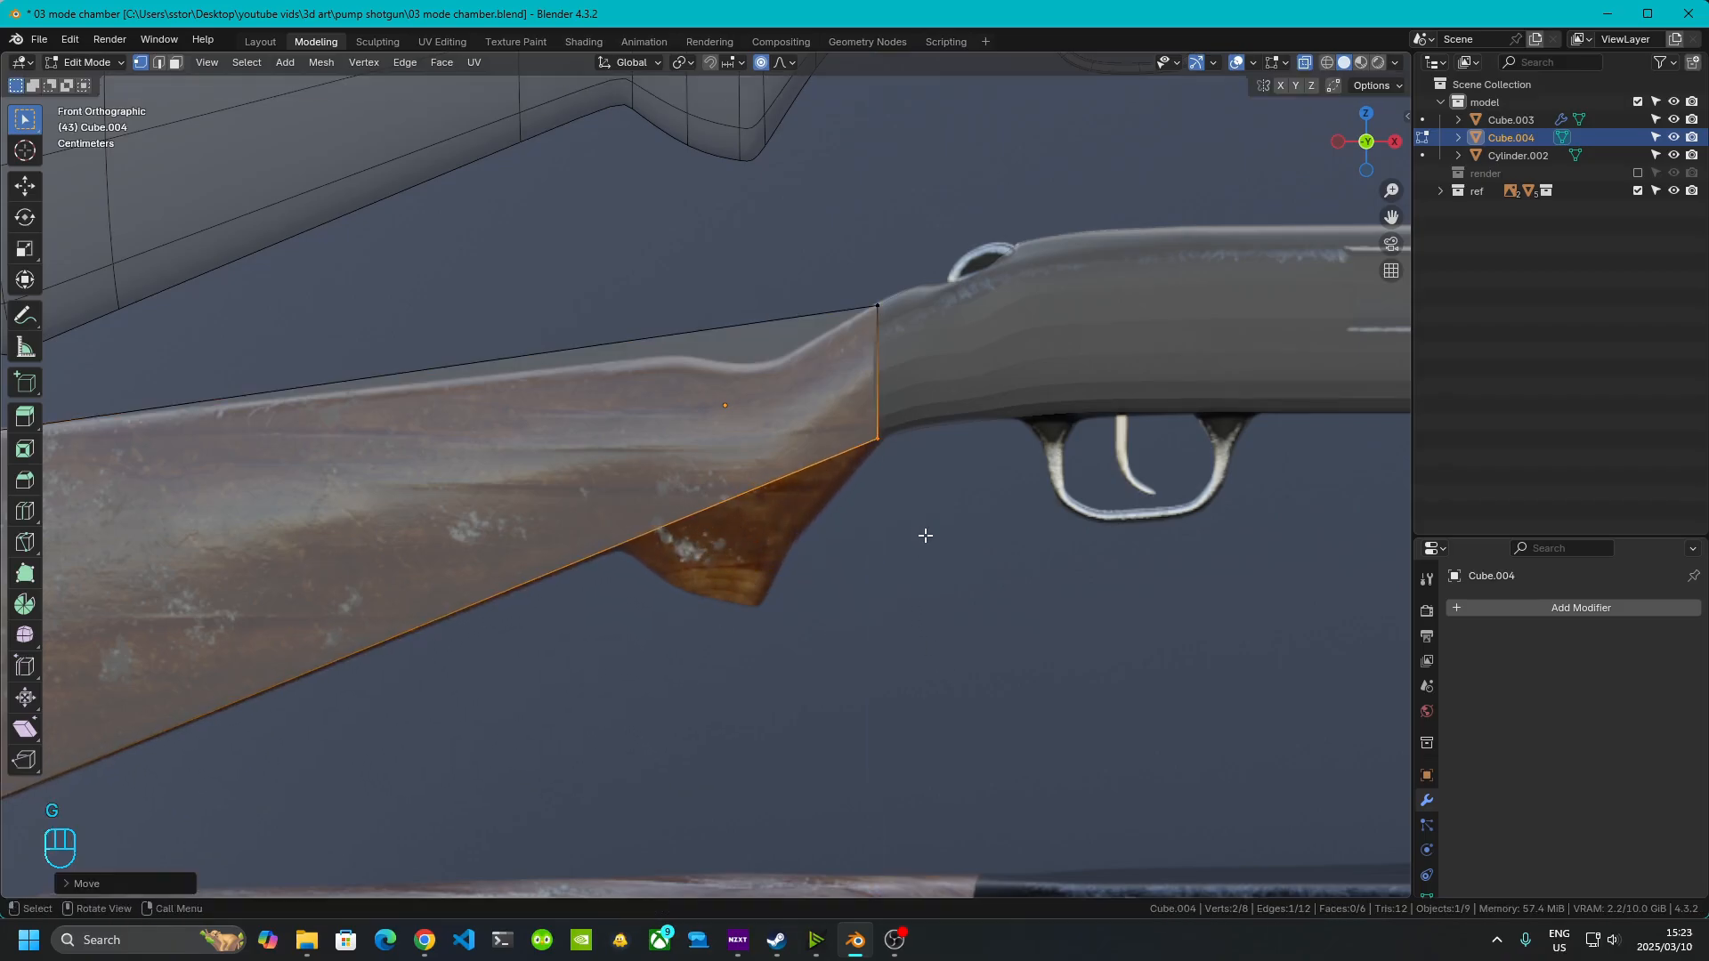
# - Shift the whole front face back about 0.8 mm along X to the seam between the wooden stock and the receiver
pyautogui.keyDown('shift'); pyautogui.moveTo(1010, 532); pyautogui.dragTo(791, 614, button='middle'); pyautogui.keyUp('shift')
pyautogui.scroll(6, 765, 587)
pyautogui.keyDown('shift'); pyautogui.moveTo(616, 592); pyautogui.dragTo(726, 572, button='middle'); pyautogui.keyUp('shift')
pyautogui.scroll(4, 725, 571)
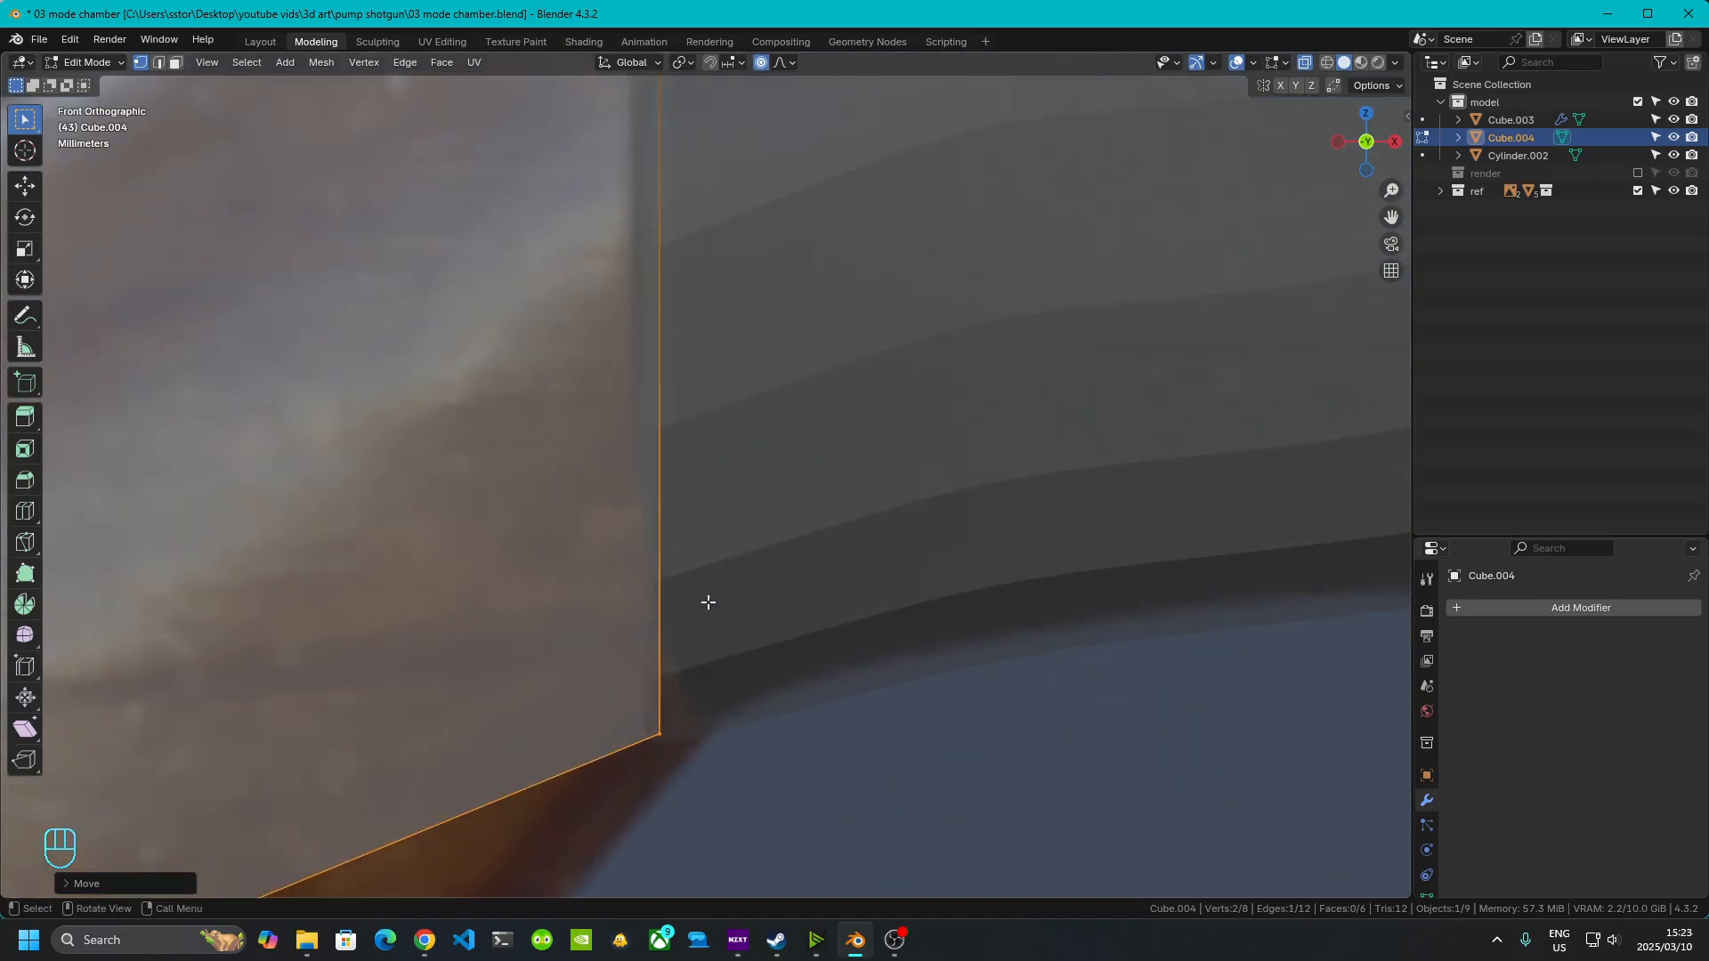
pyautogui.scroll(-4, 684, 720)
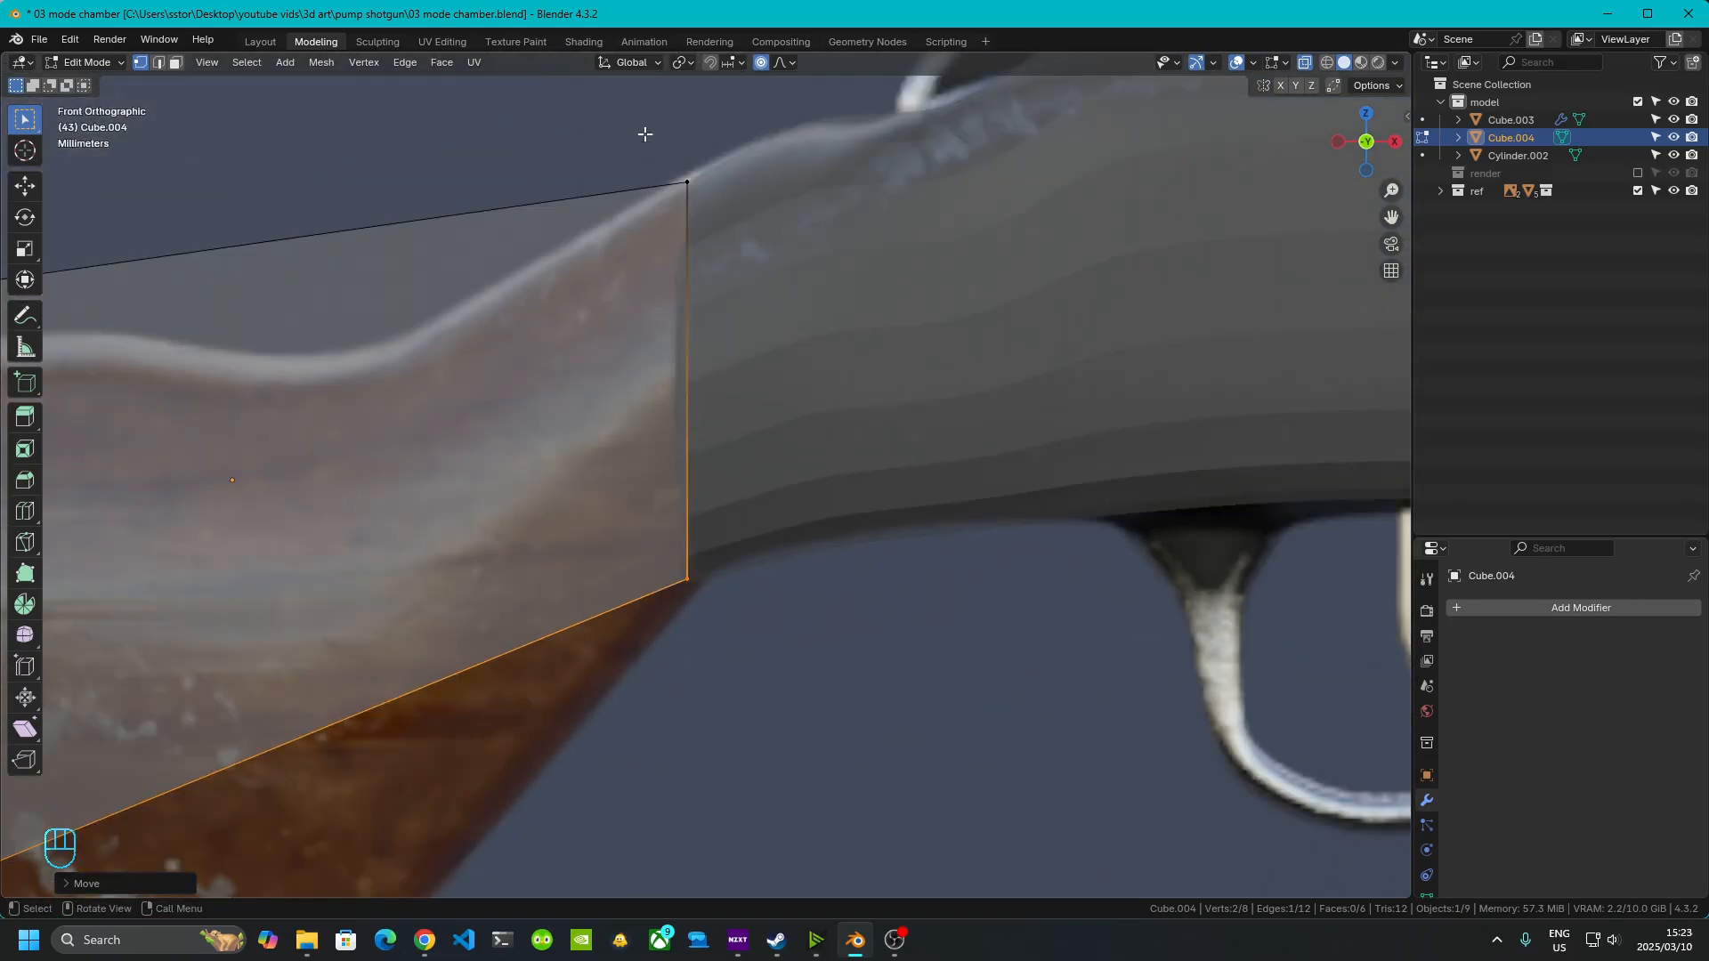
pyautogui.moveTo(641, 134); pyautogui.dragTo(729, 591)
pyautogui.scroll(3, 729, 591)
pyautogui.press('g')
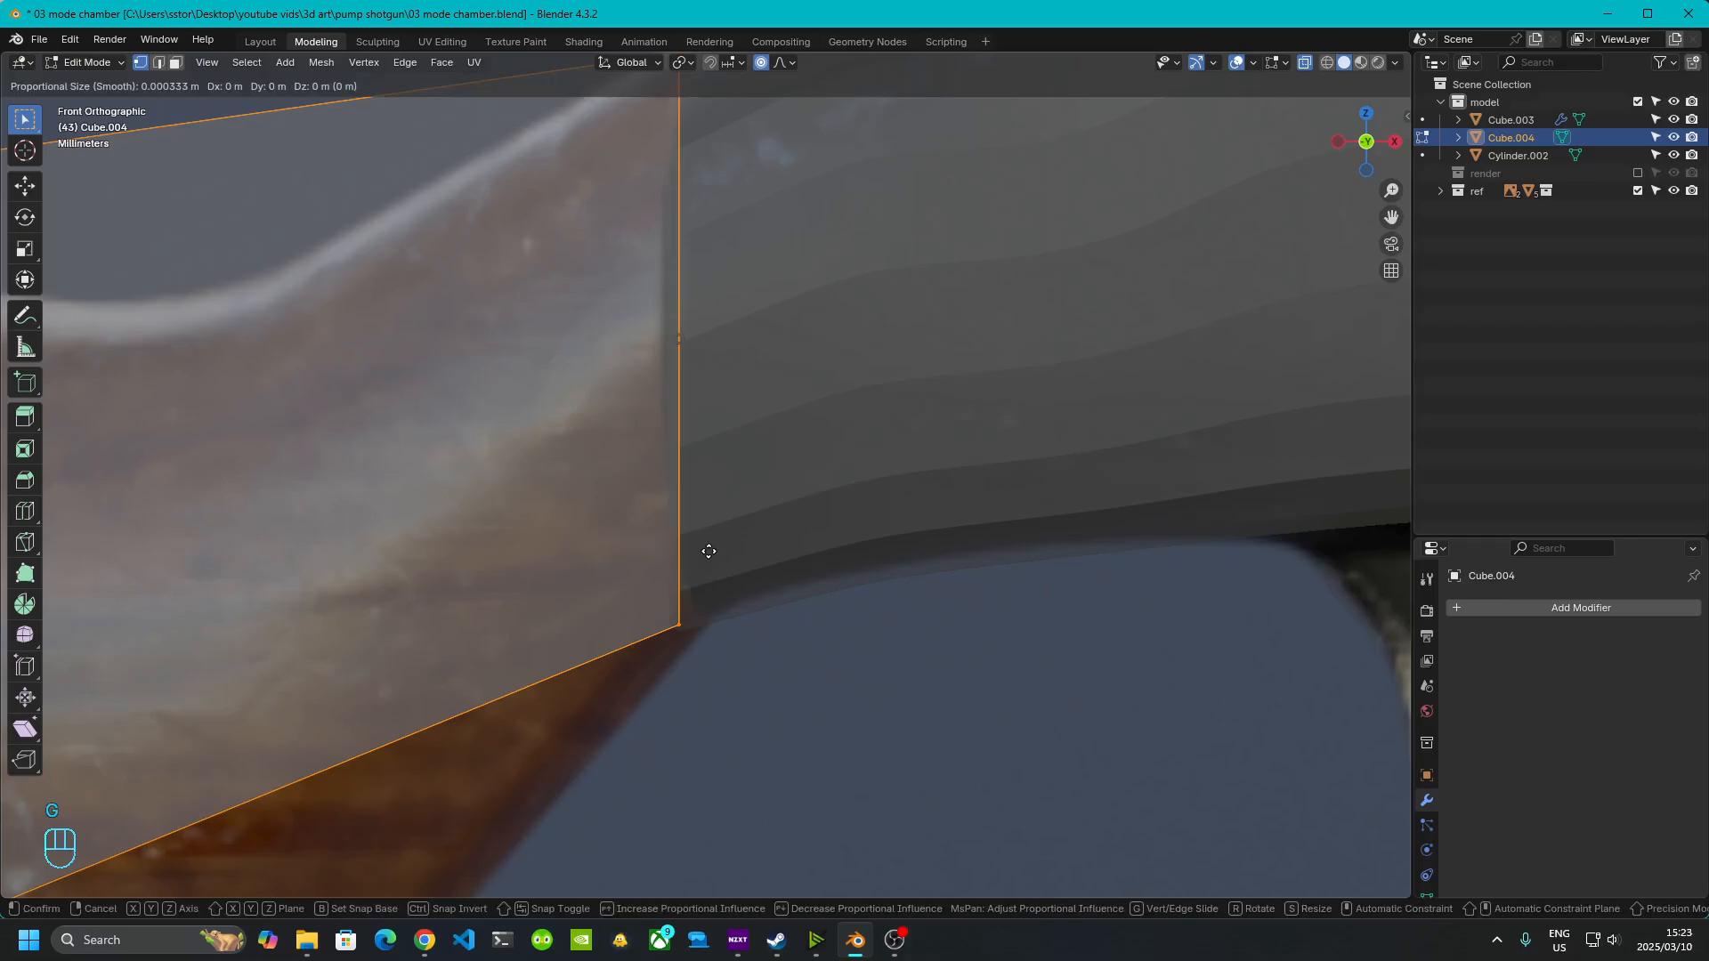
pyautogui.press('x')
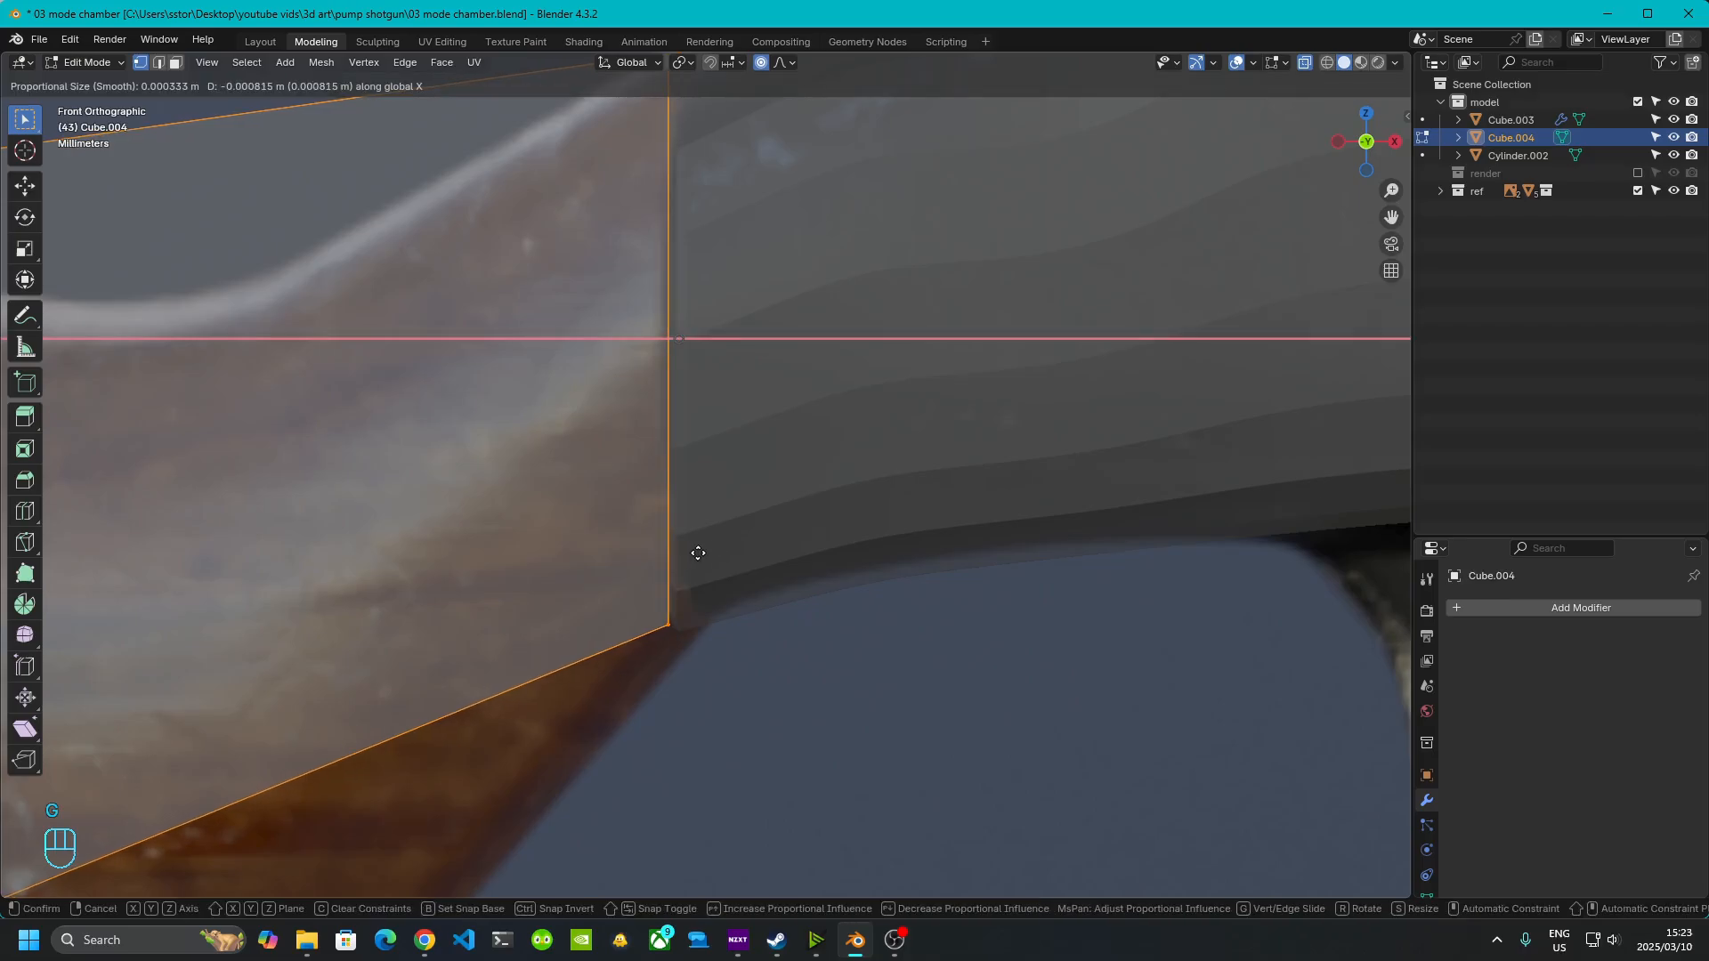
pyautogui.click(698, 552)
pyautogui.scroll(-5, 686, 591)
pyautogui.scroll(6, 1113, 561)
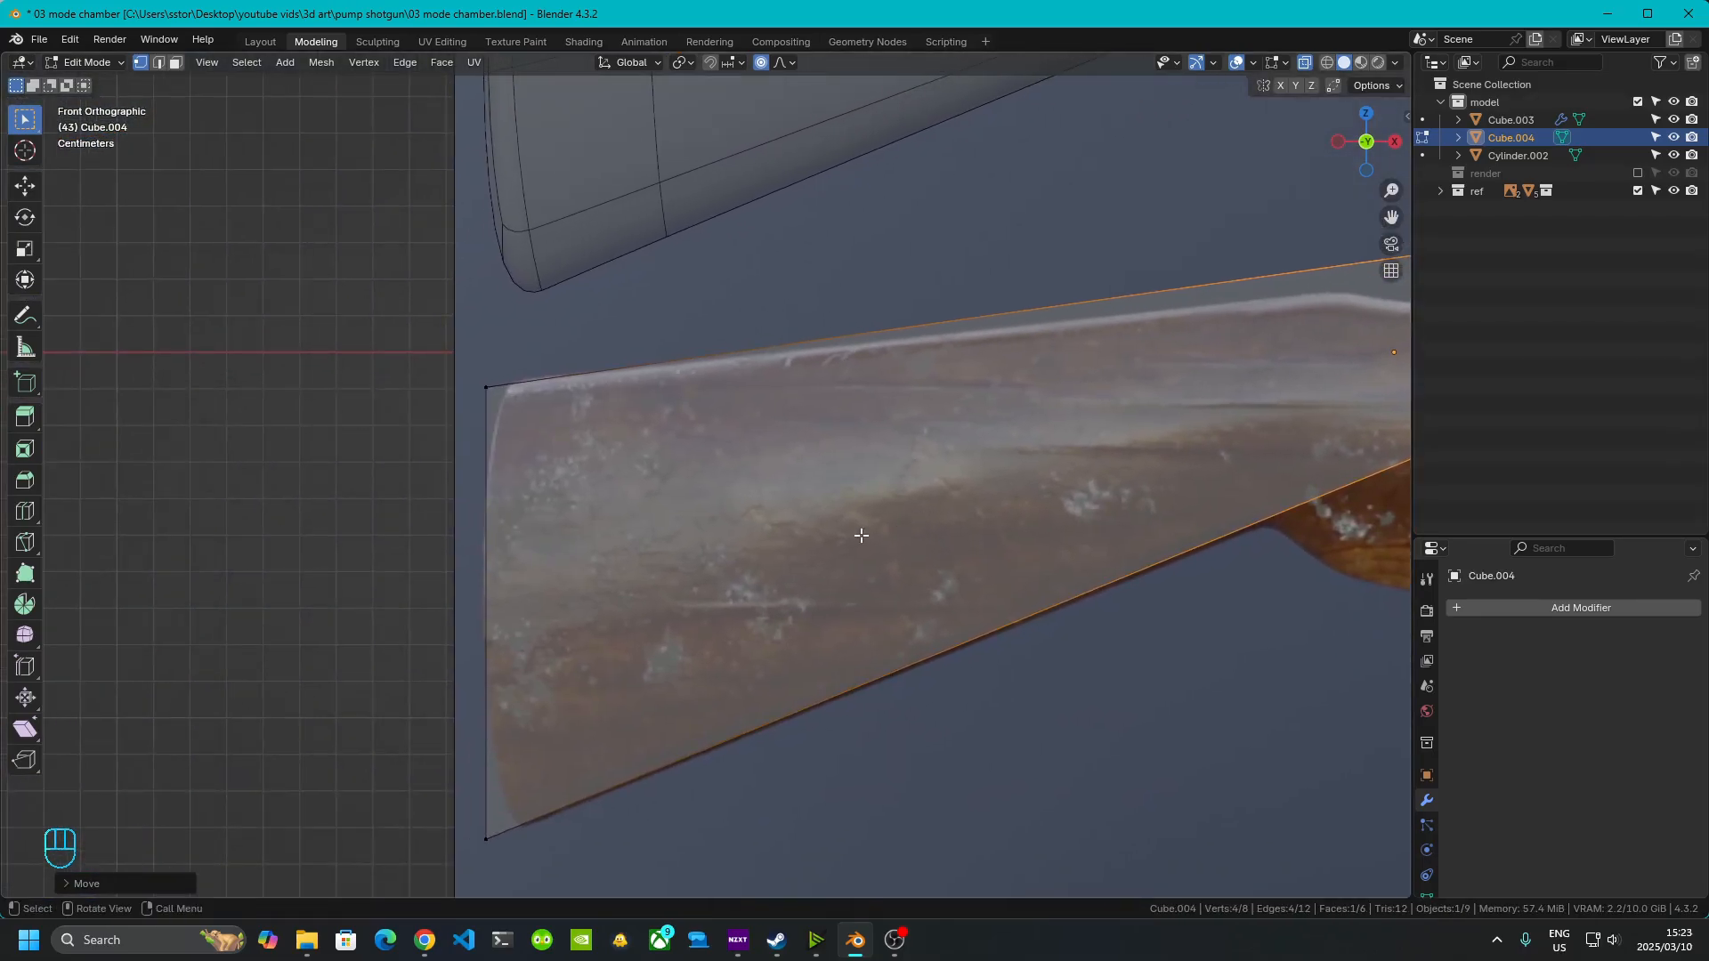
# - Add a loop cut slid to where the grip bulge begins, plus a centred one between it and the front face
pyautogui.keyDown('shift'); pyautogui.moveTo(1165, 562); pyautogui.dragTo(585, 636, button='middle'); pyautogui.keyUp('shift')
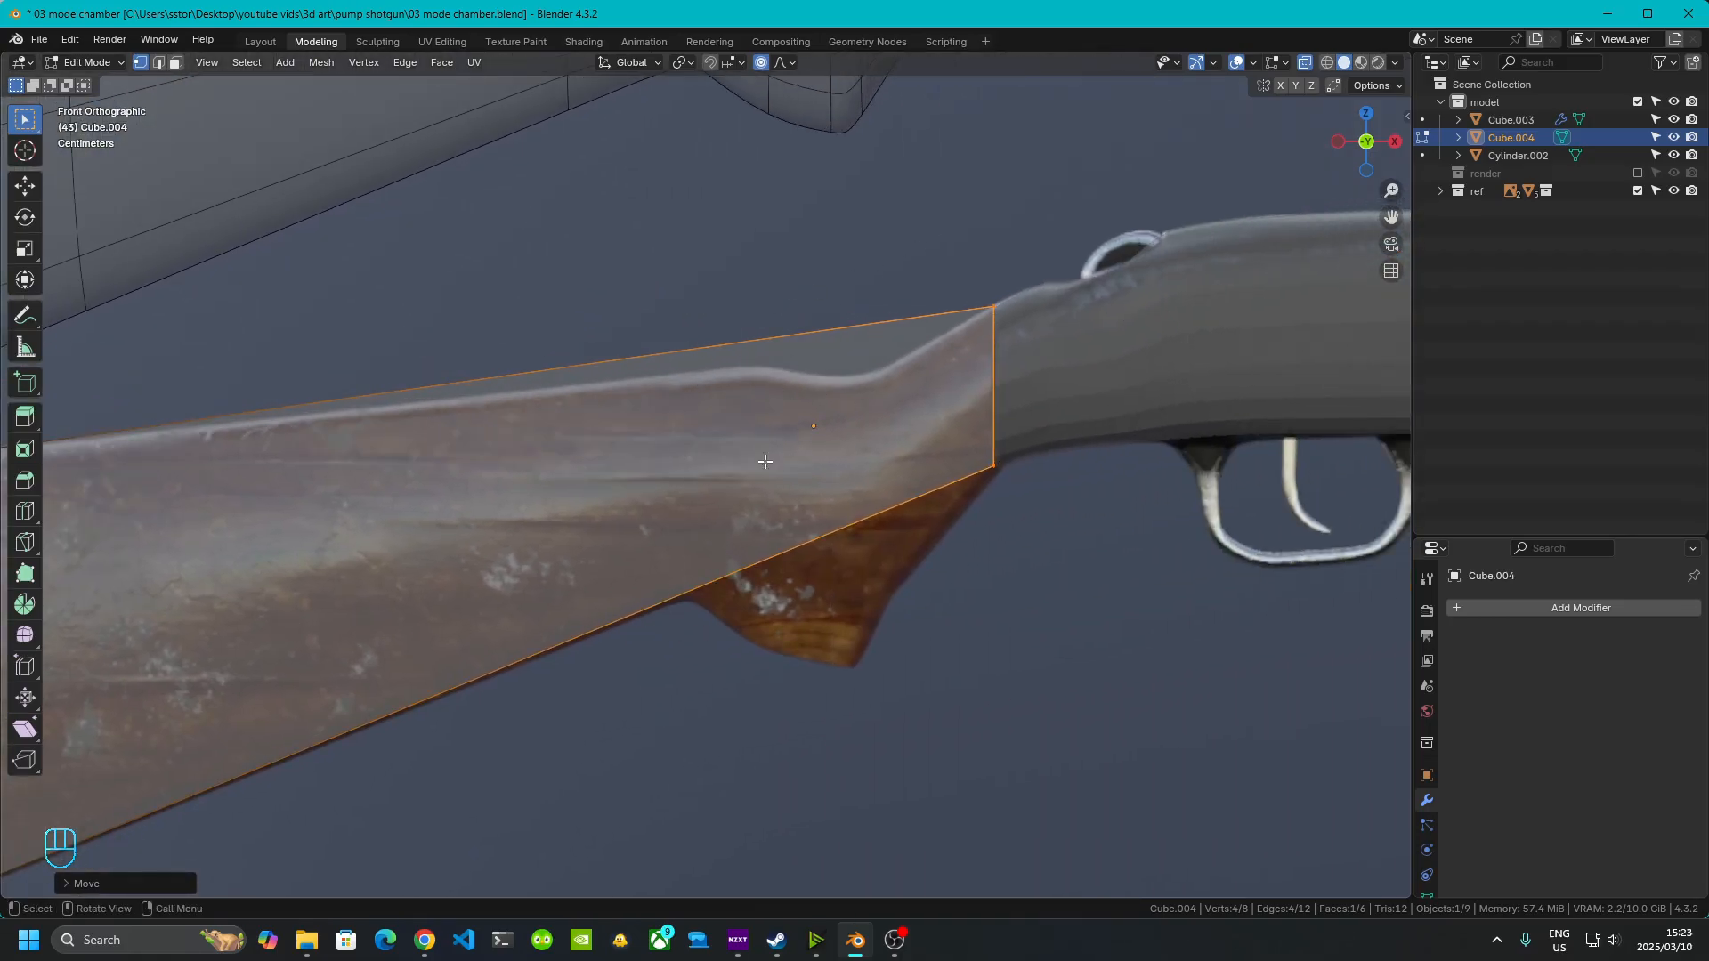
pyautogui.hotkey('ctrl', 'r')
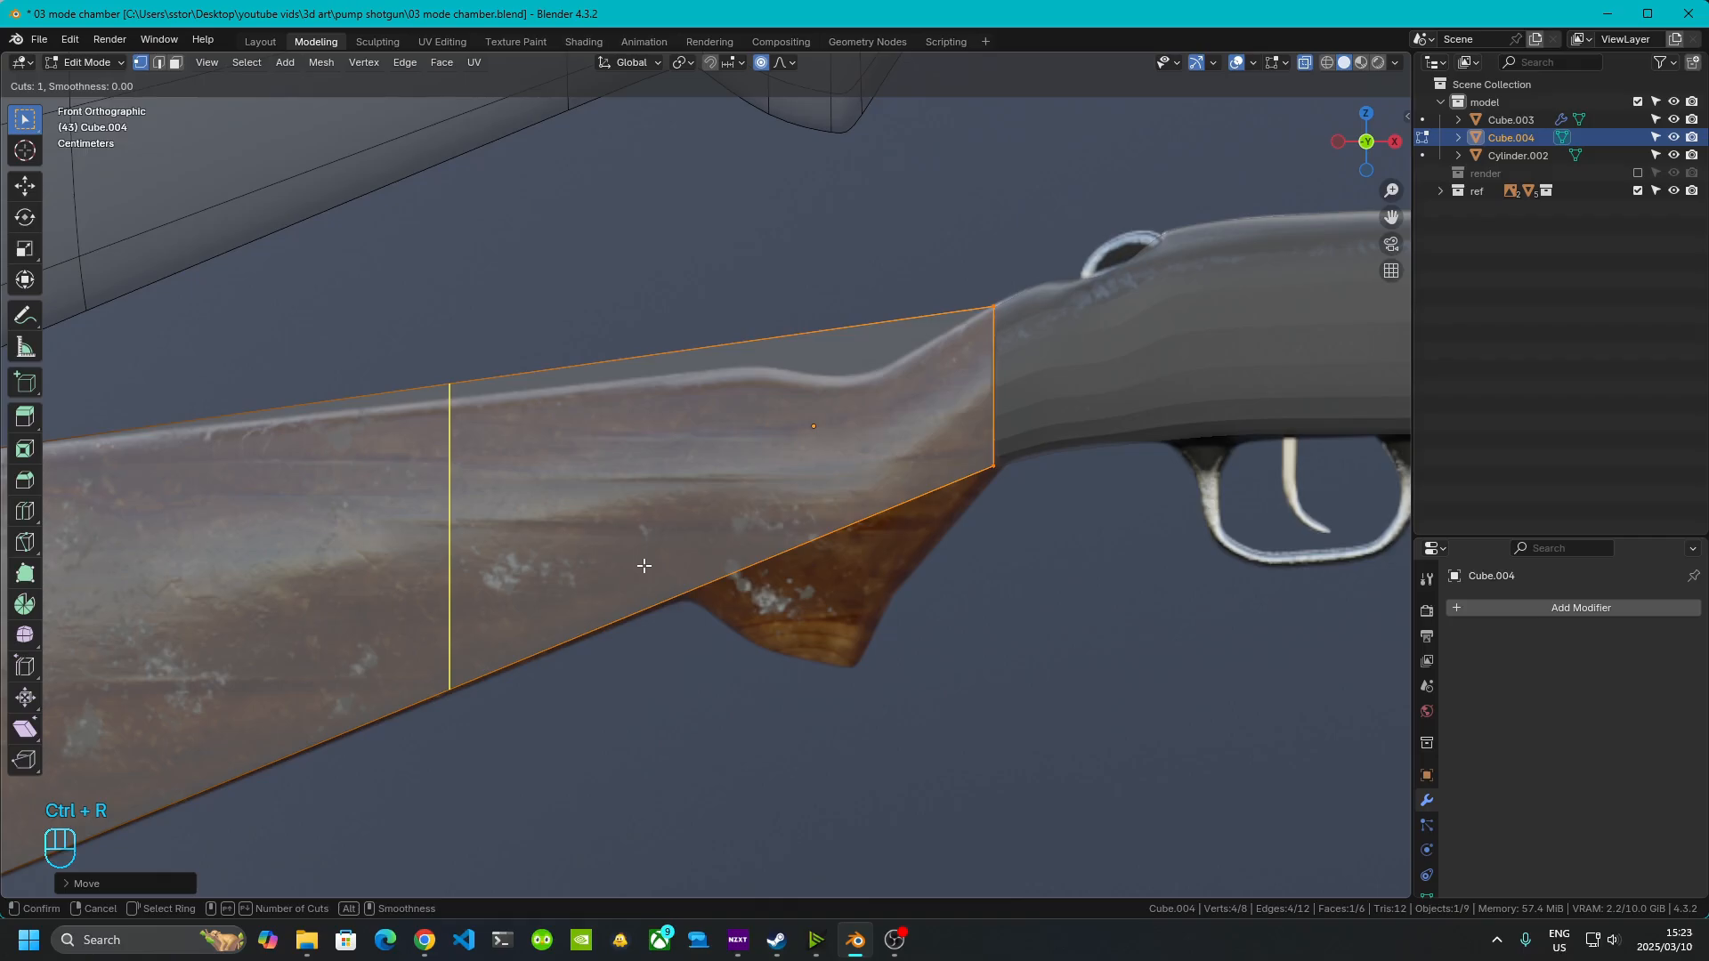
pyautogui.click(644, 566)
pyautogui.press('g')
pyautogui.press('g')
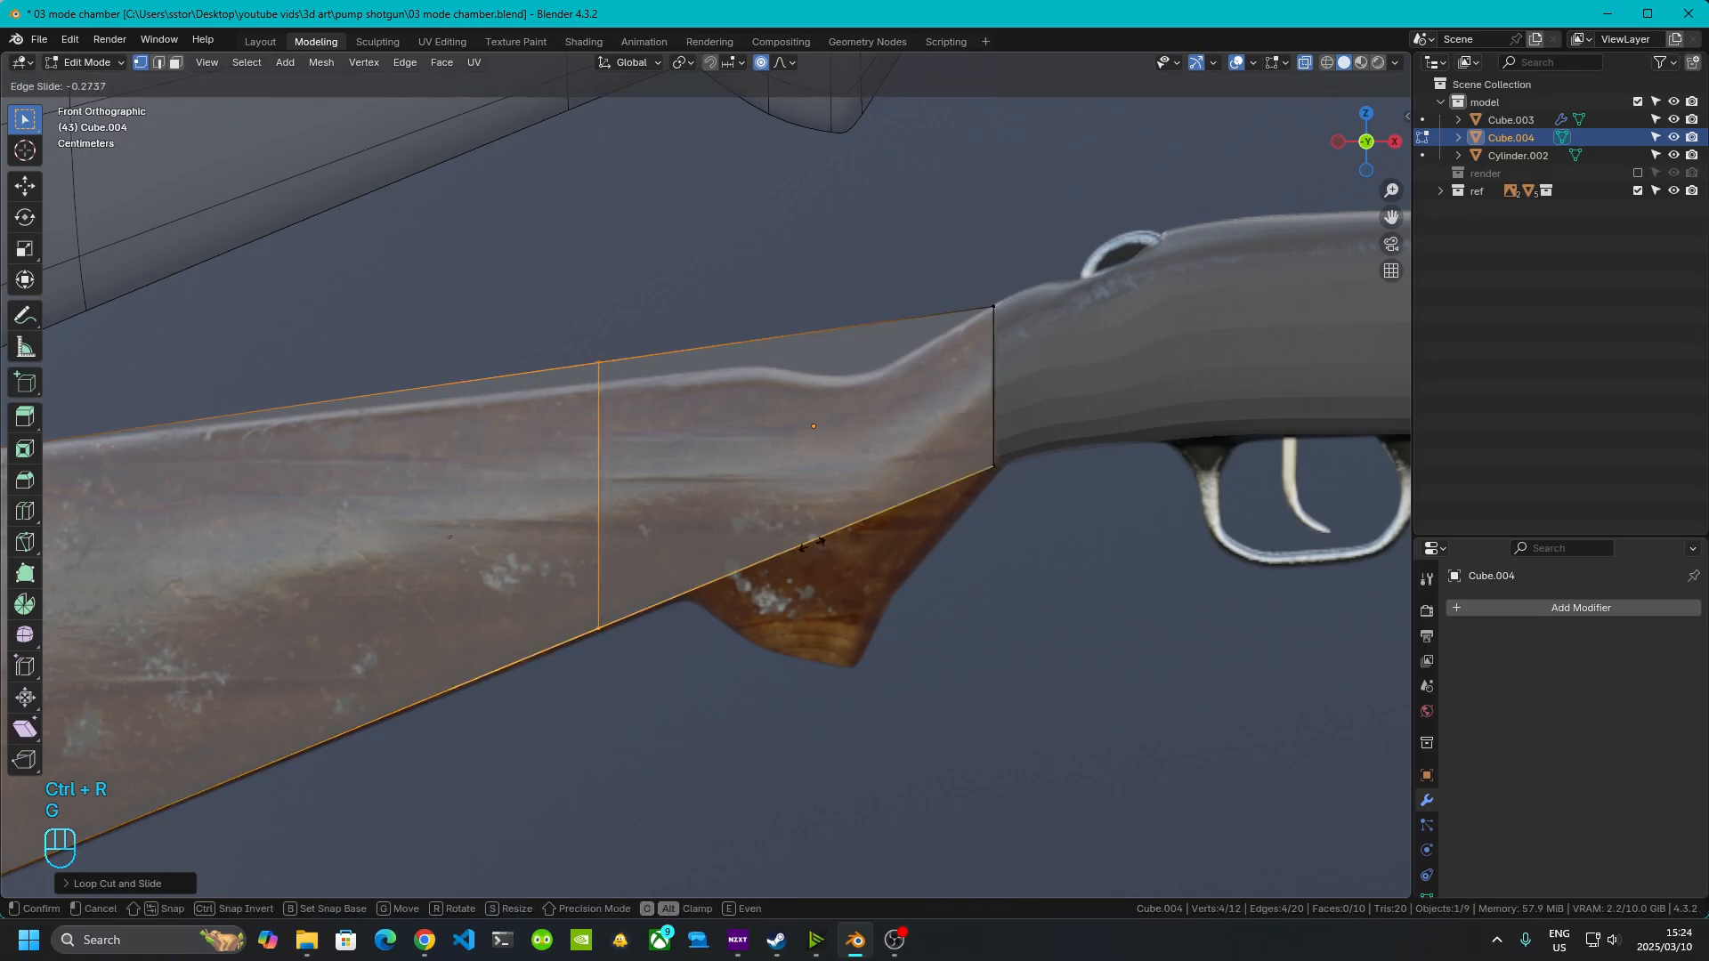
pyautogui.click(896, 509)
pyautogui.hotkey('ctrl', 'r')
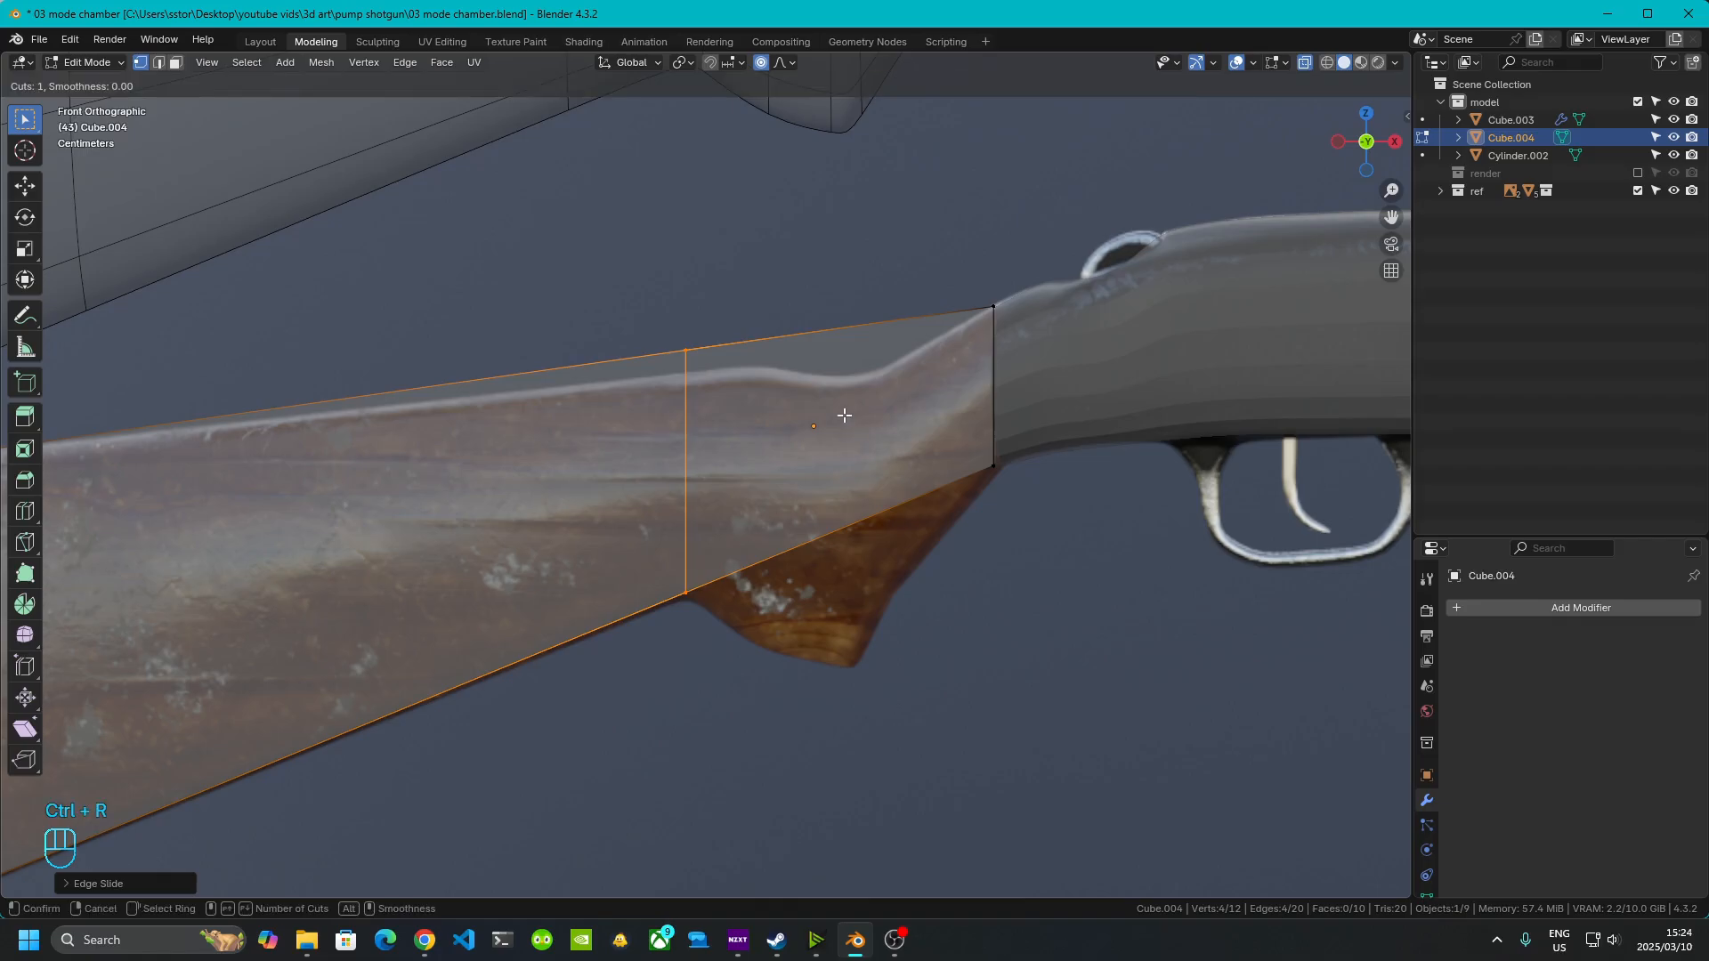
pyautogui.click(790, 358)
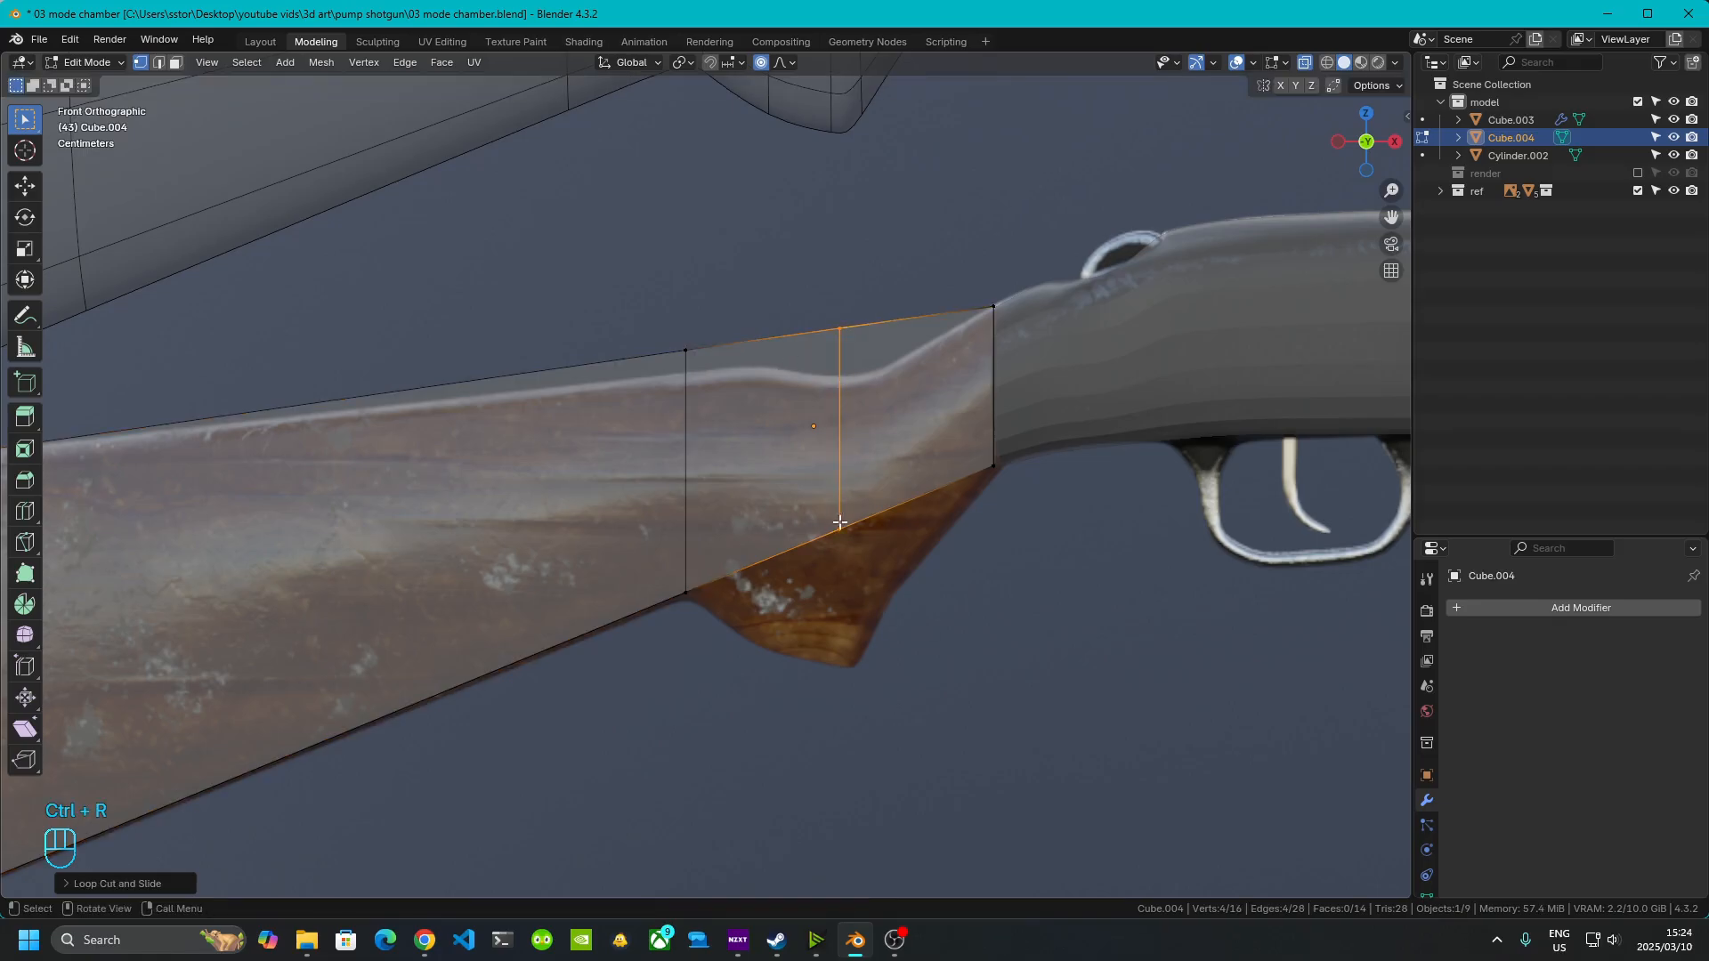
# - Lower the bottom vertices of the loop behind the grip about 2 mm along Z, and its top vertices to the stock's upper outline
pyautogui.keyDown('alt'); pyautogui.click(685, 570); pyautogui.keyUp('alt')
pyautogui.scroll(4, 662, 700)
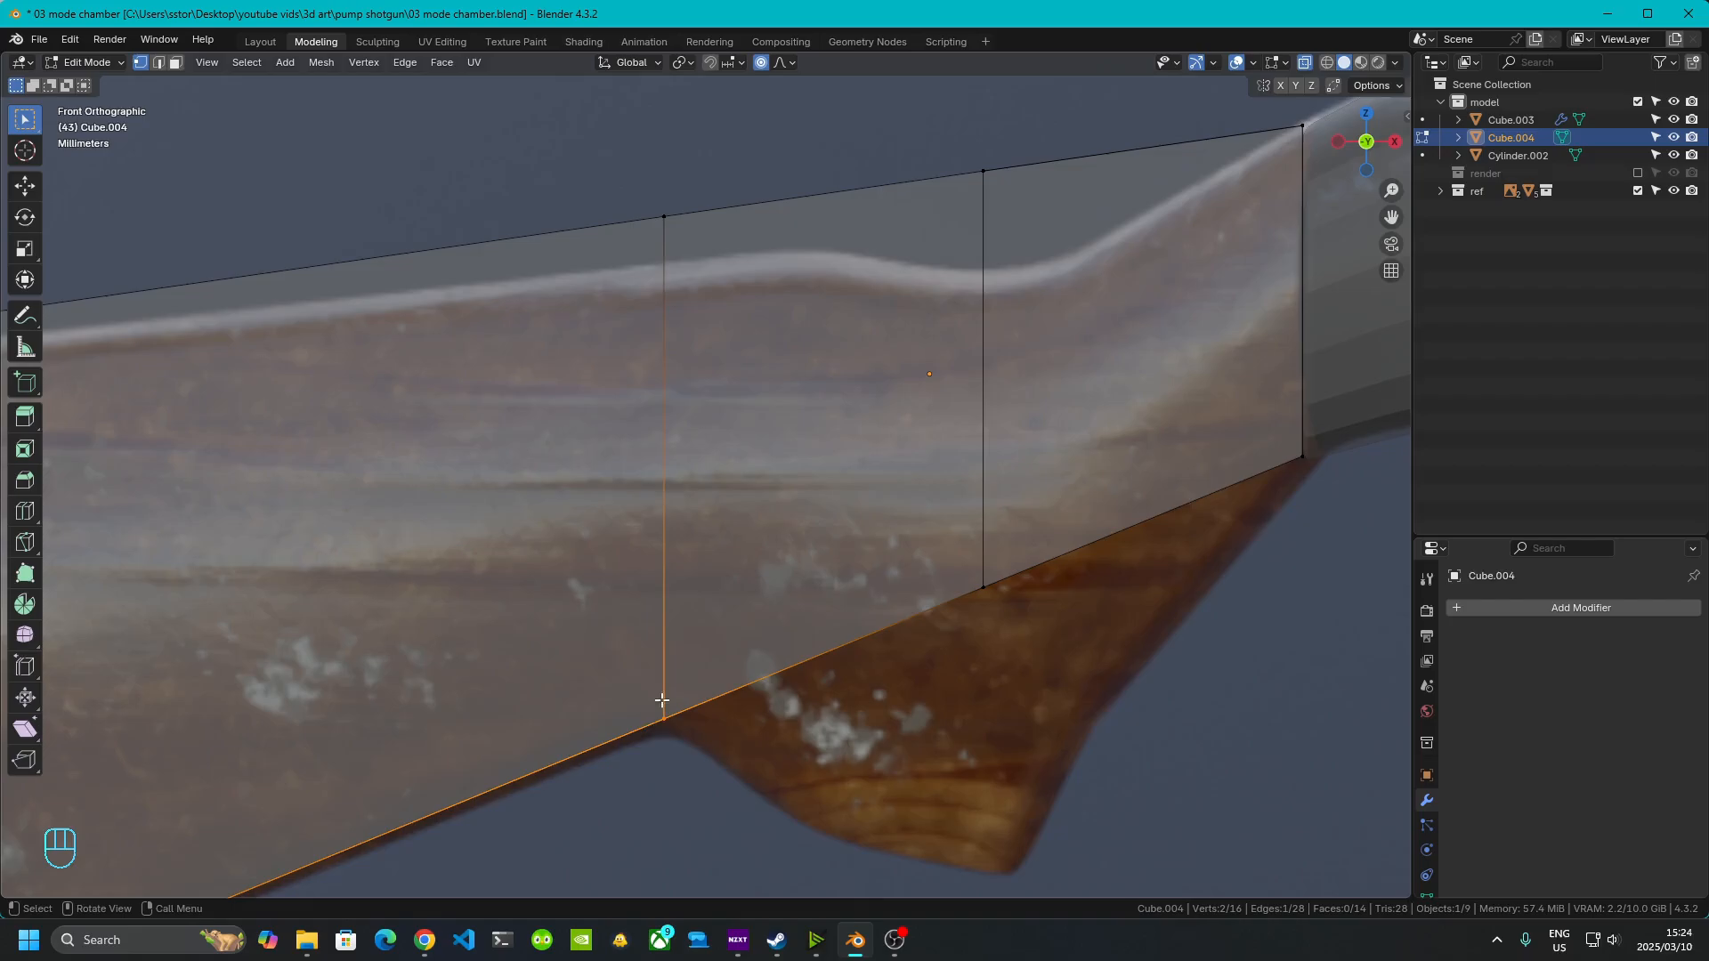
pyautogui.press('g')
pyautogui.press('z')
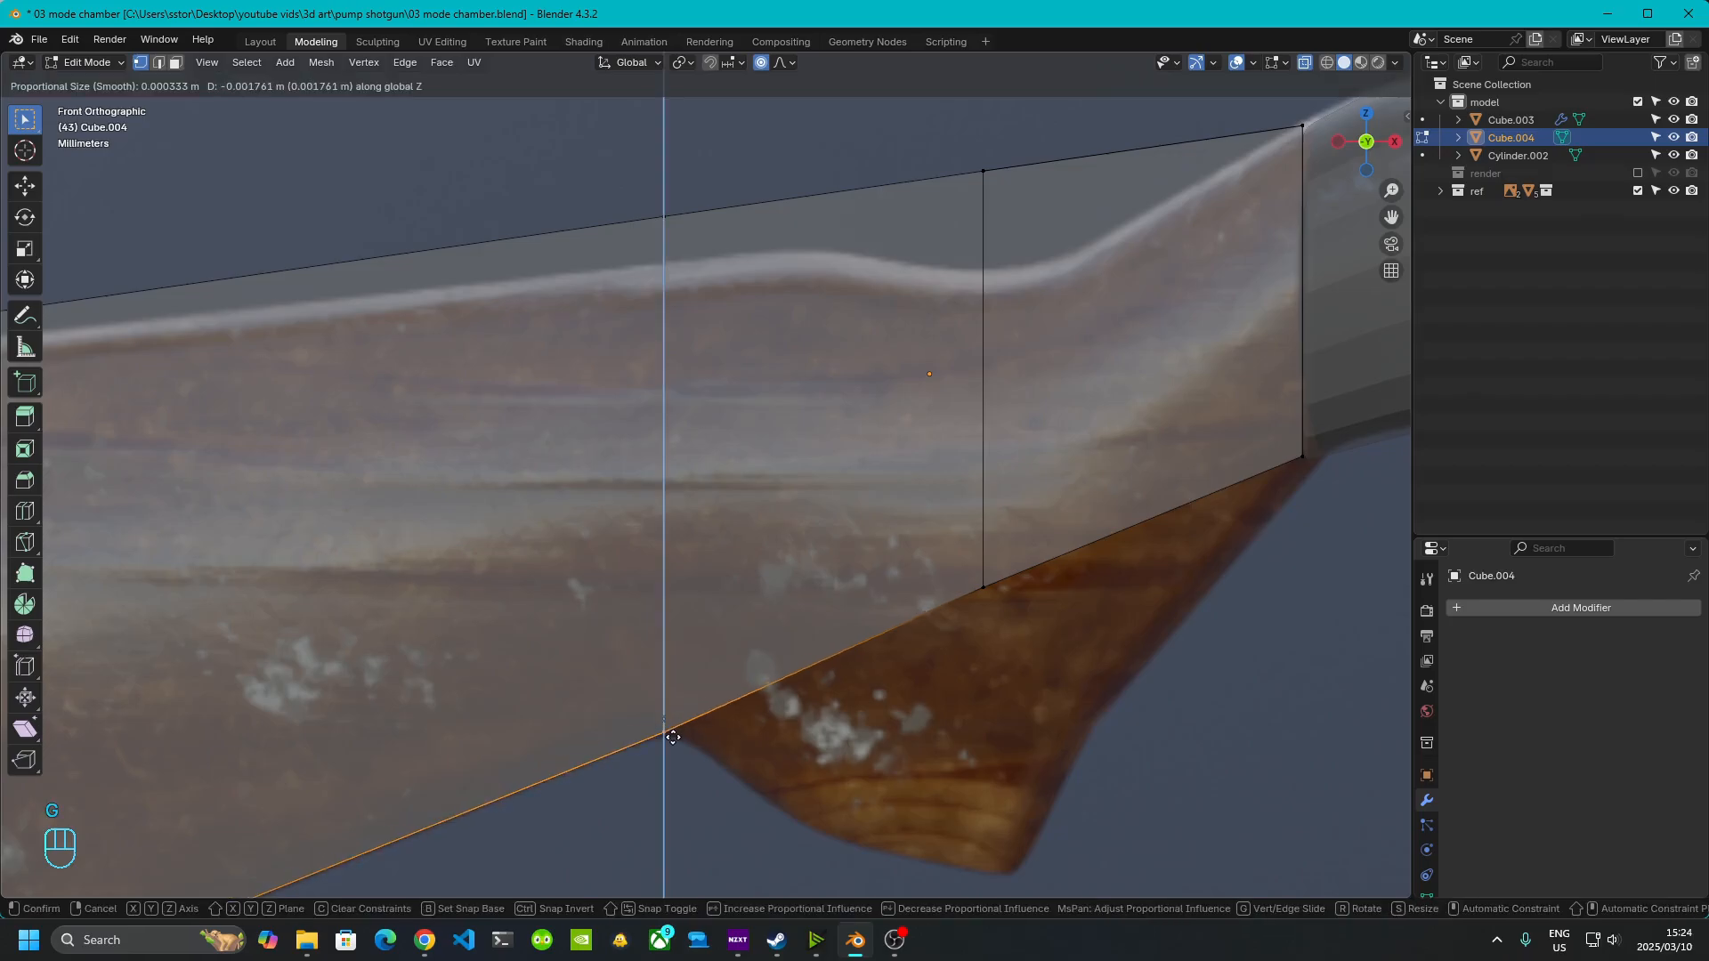
pyautogui.click(673, 737)
pyautogui.scroll(-4, 659, 756)
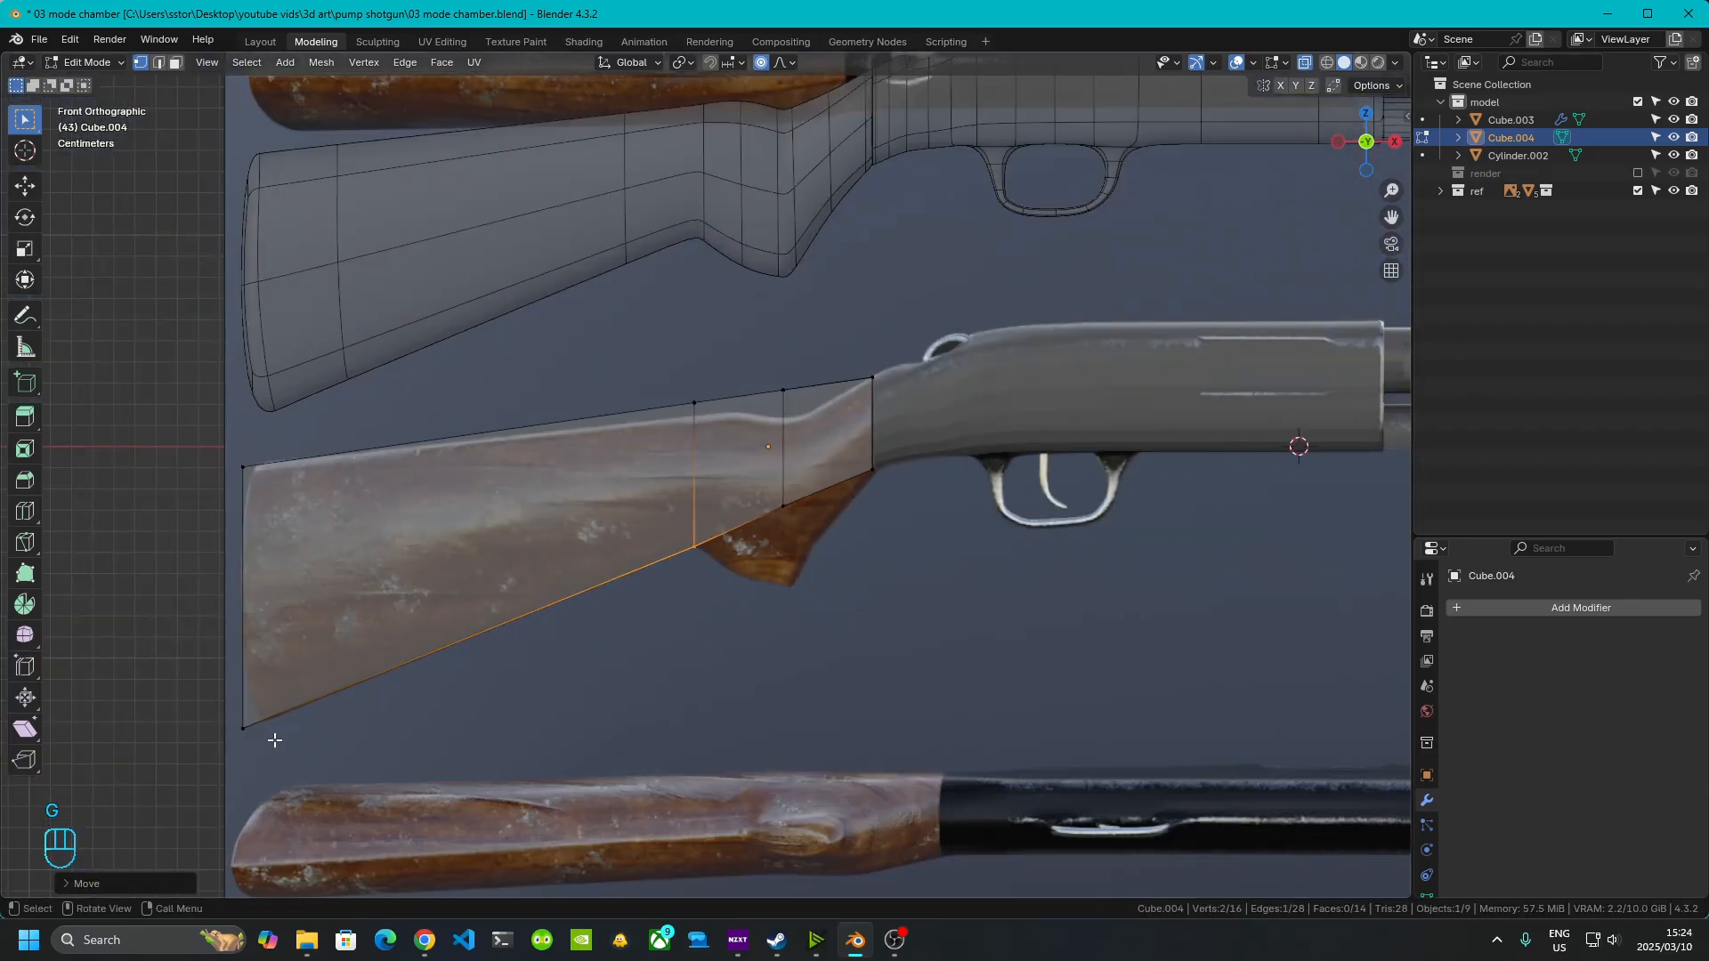
pyautogui.scroll(4, 664, 449)
pyautogui.moveTo(630, 265); pyautogui.dragTo(717, 391)
pyautogui.press('g')
pyautogui.press('z')
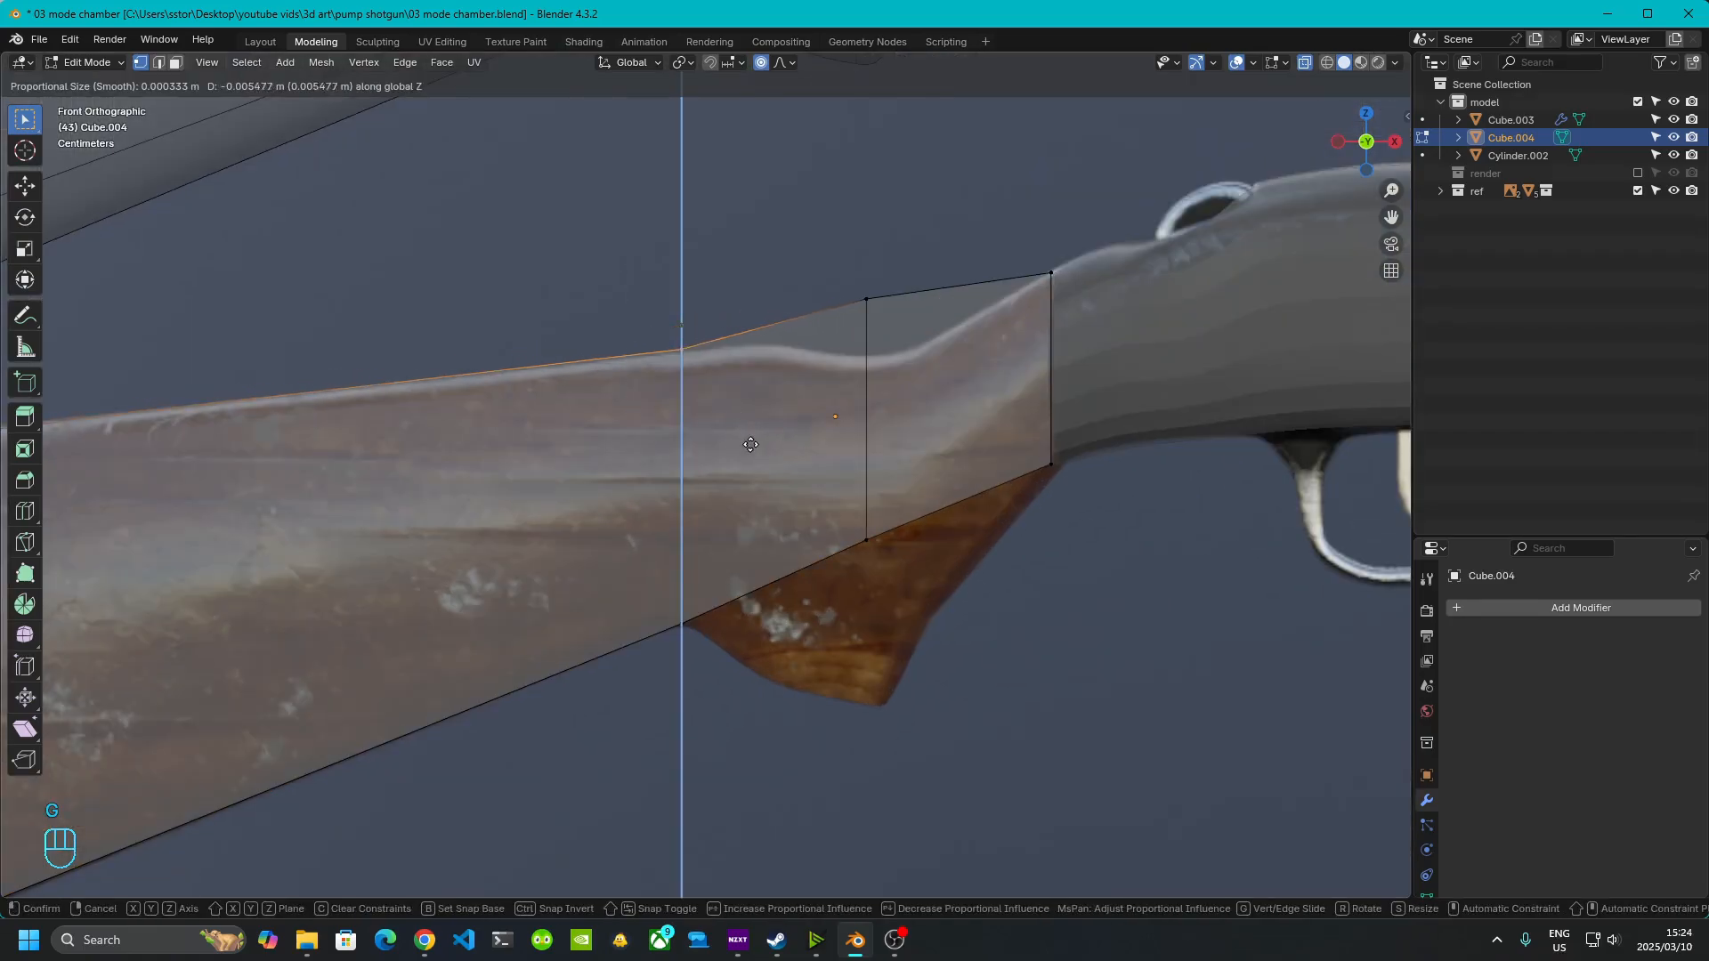
pyautogui.click(814, 359)
# - Lower the grip loop's top vertices along Z to the dip in the stock, and its bottom vertices about 38 mm to the grip's tip
pyautogui.keyDown('shift'); pyautogui.moveTo(814, 359); pyautogui.dragTo(616, 460, button='middle'); pyautogui.keyUp('shift')
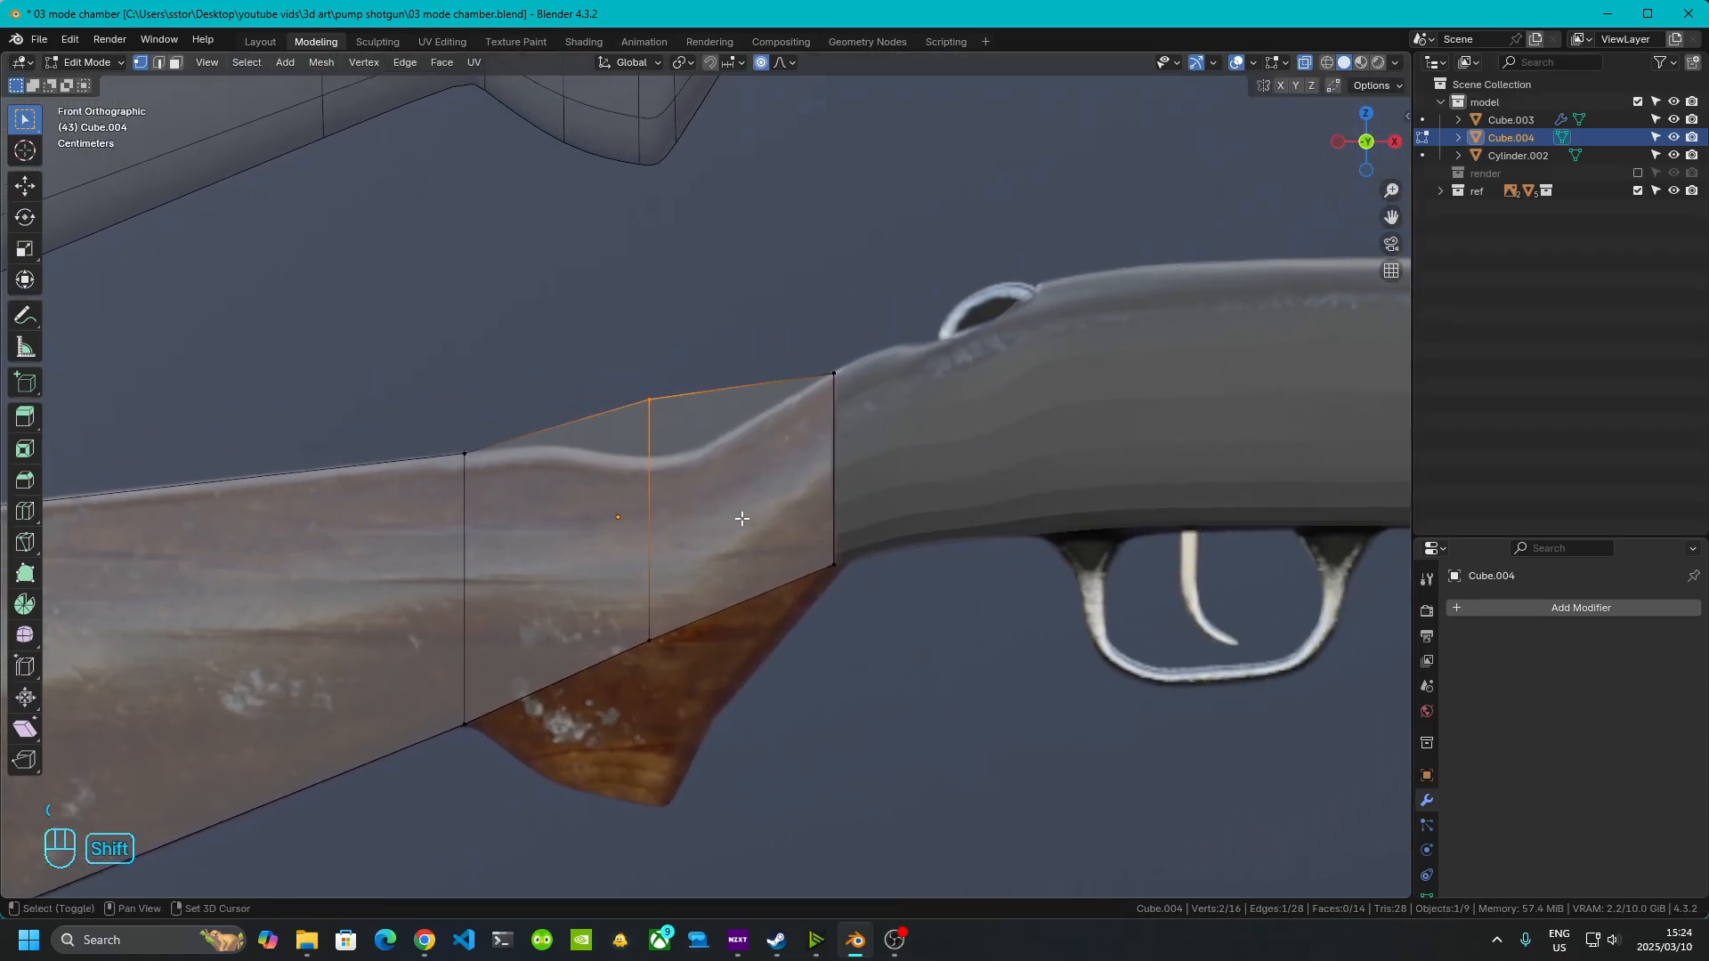
pyautogui.scroll(4, 643, 410)
pyautogui.press('g')
pyautogui.press('z')
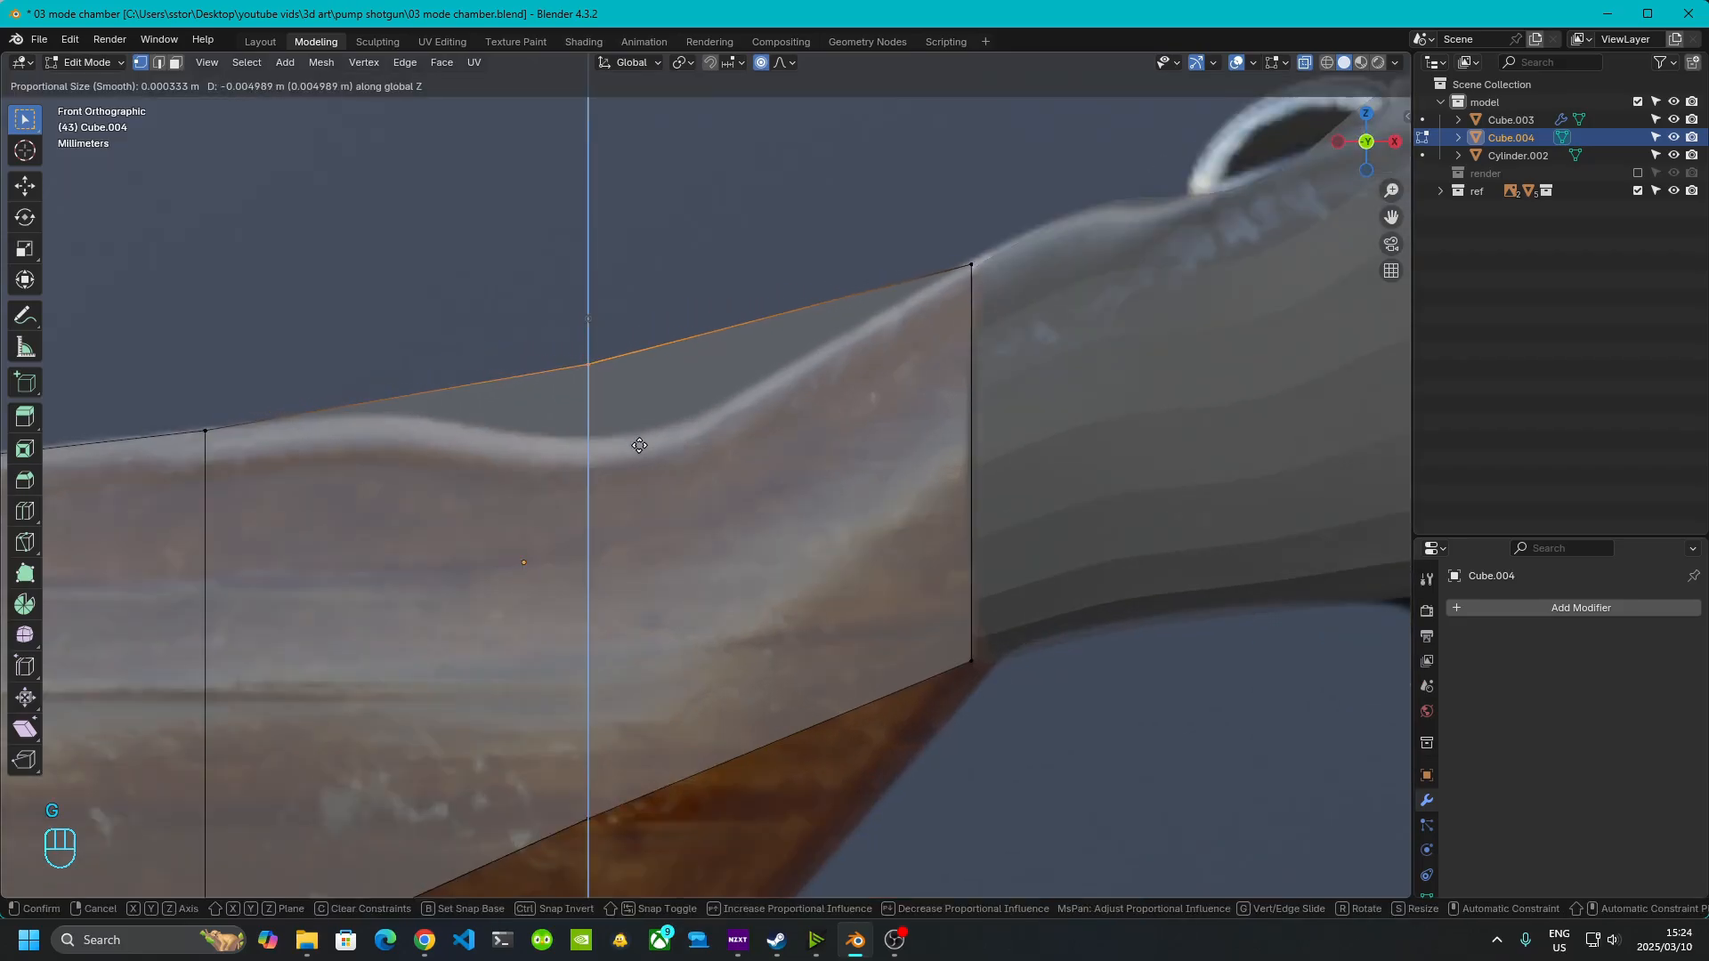
pyautogui.click(651, 532)
pyautogui.scroll(-2, 667, 526)
pyautogui.keyDown('shift'); pyautogui.moveTo(661, 568); pyautogui.dragTo(654, 279, button='middle'); pyautogui.keyUp('shift')
pyautogui.moveTo(583, 356); pyautogui.dragTo(772, 591)
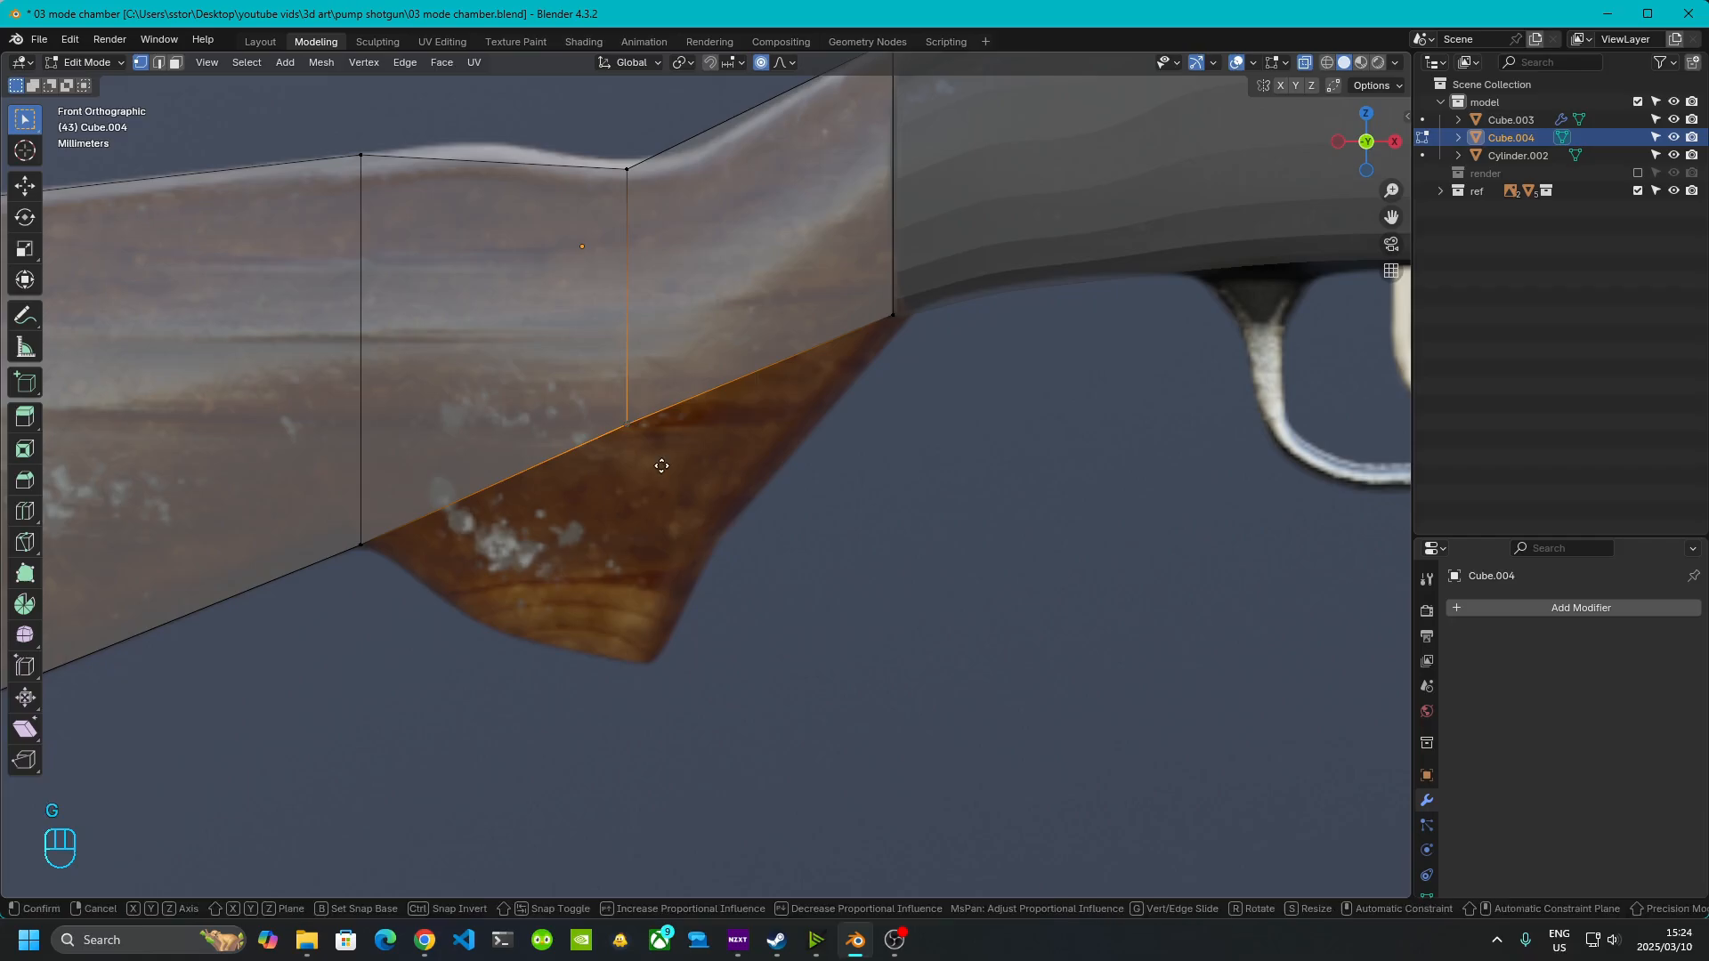
pyautogui.press('g')
pyautogui.press('z')
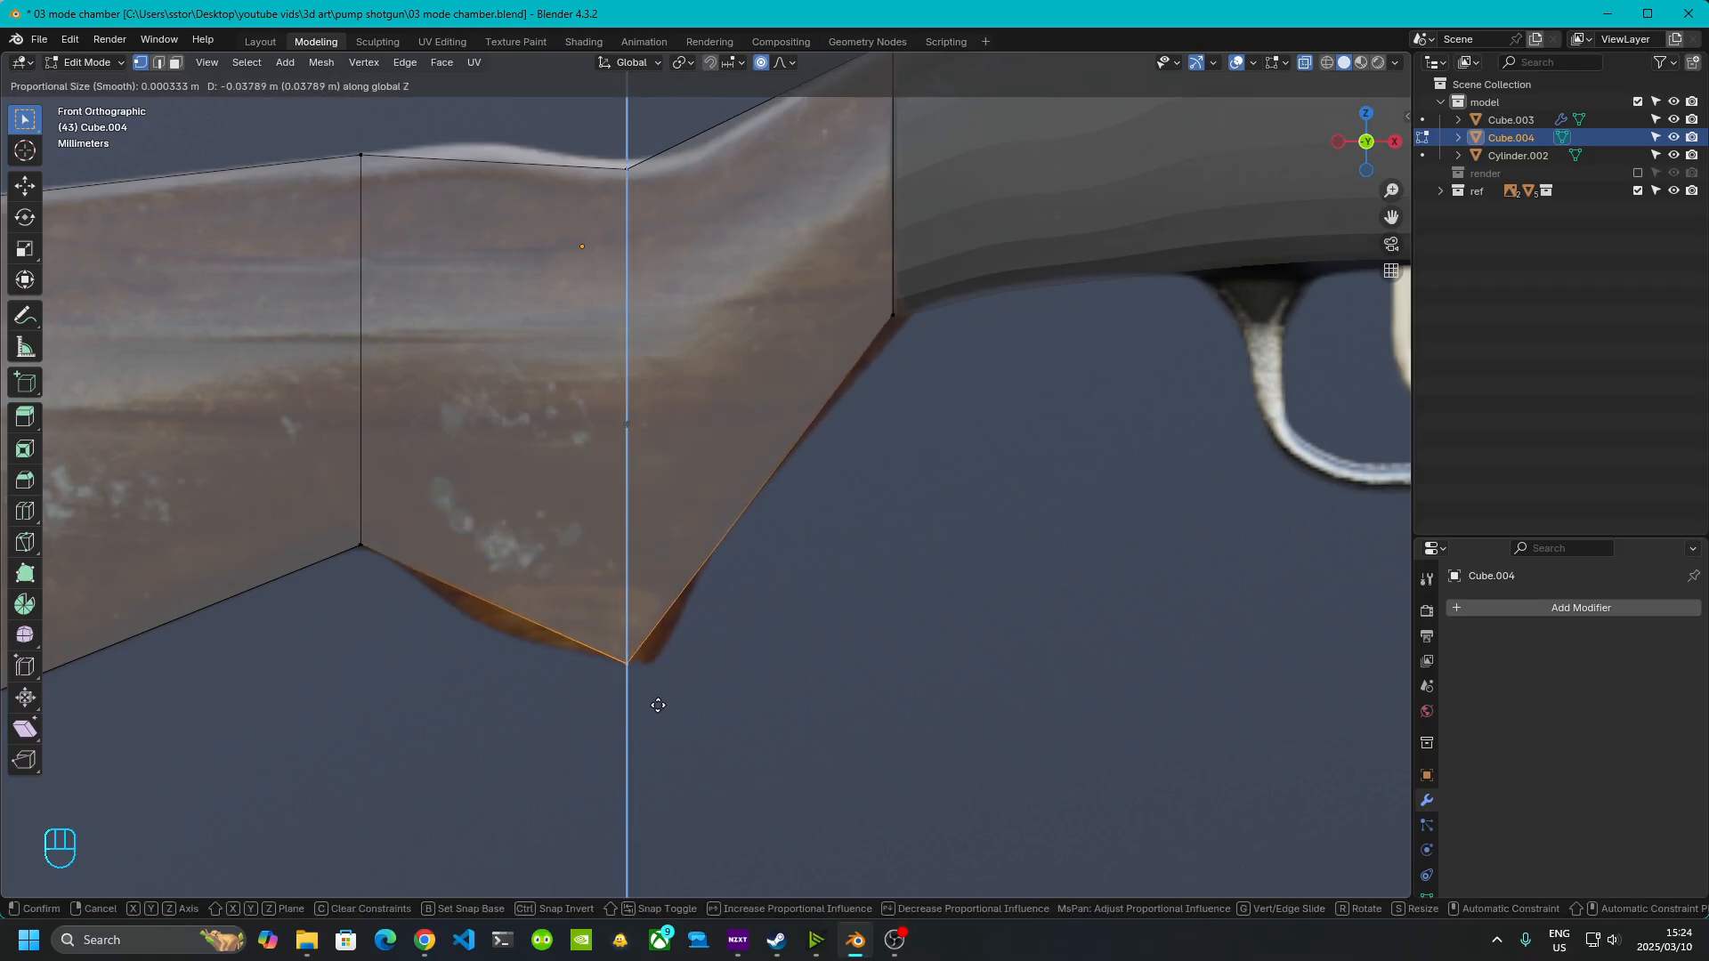
pyautogui.click(657, 708)
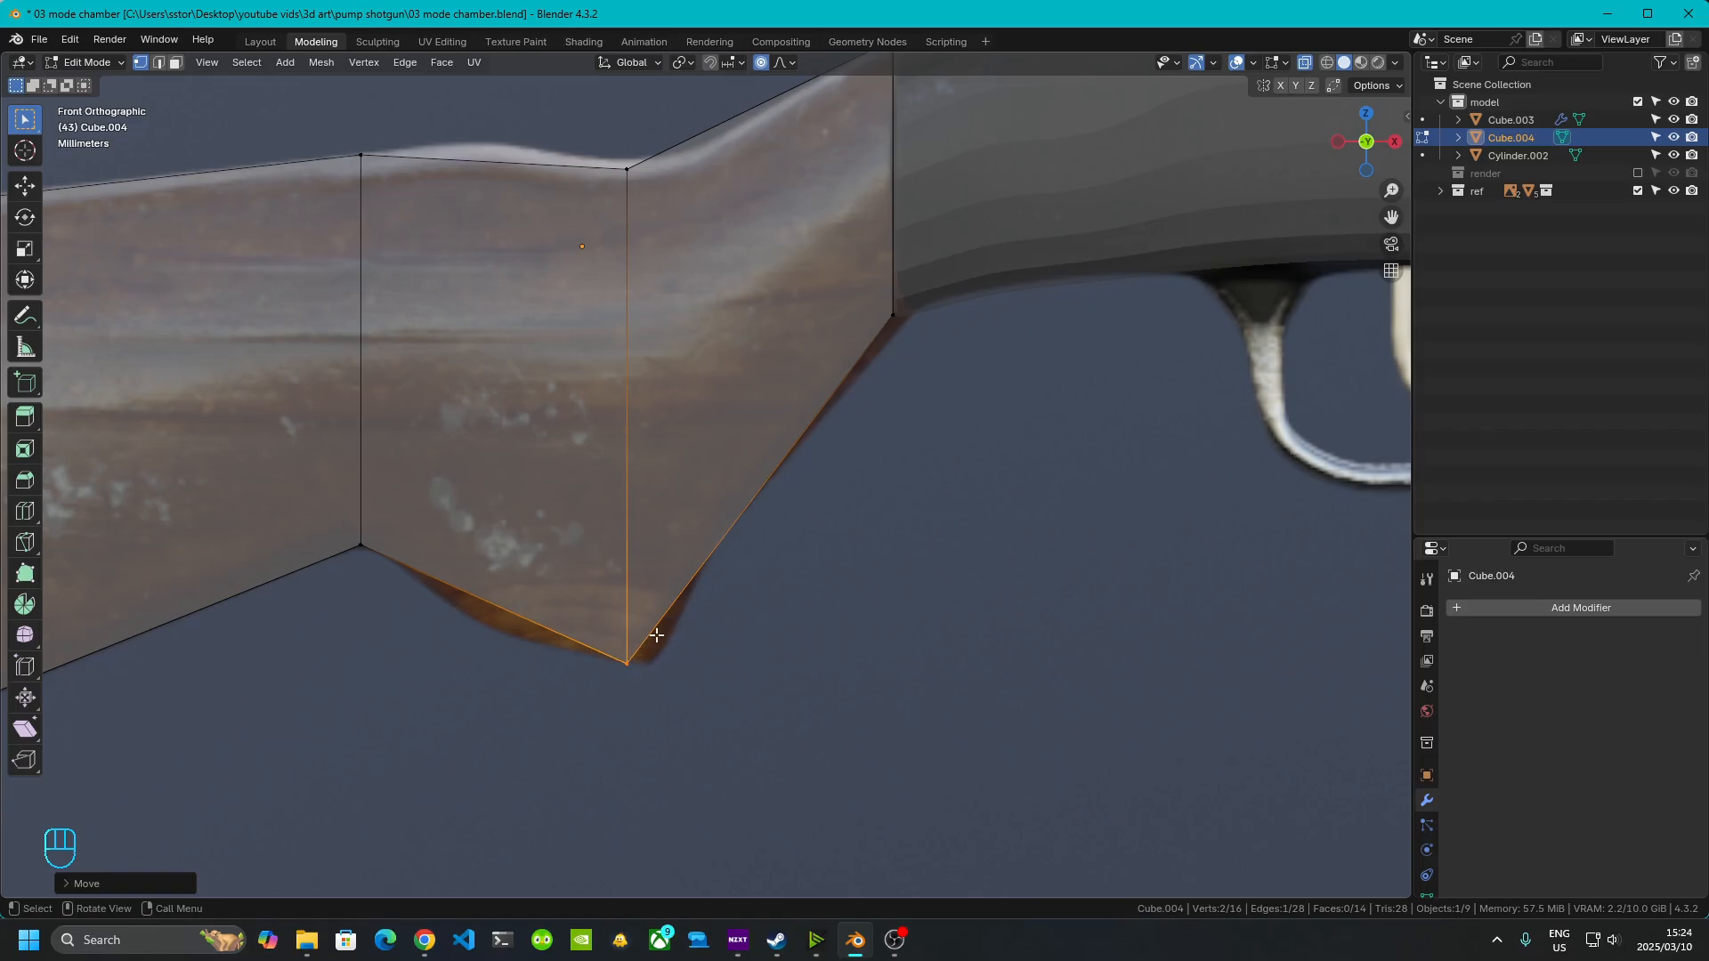
# - Return to Object Mode and examine the blocked-out stock's outline and width against the gun in perspective
pyautogui.scroll(-4, 765, 485)
pyautogui.scroll(-5, 762, 538)
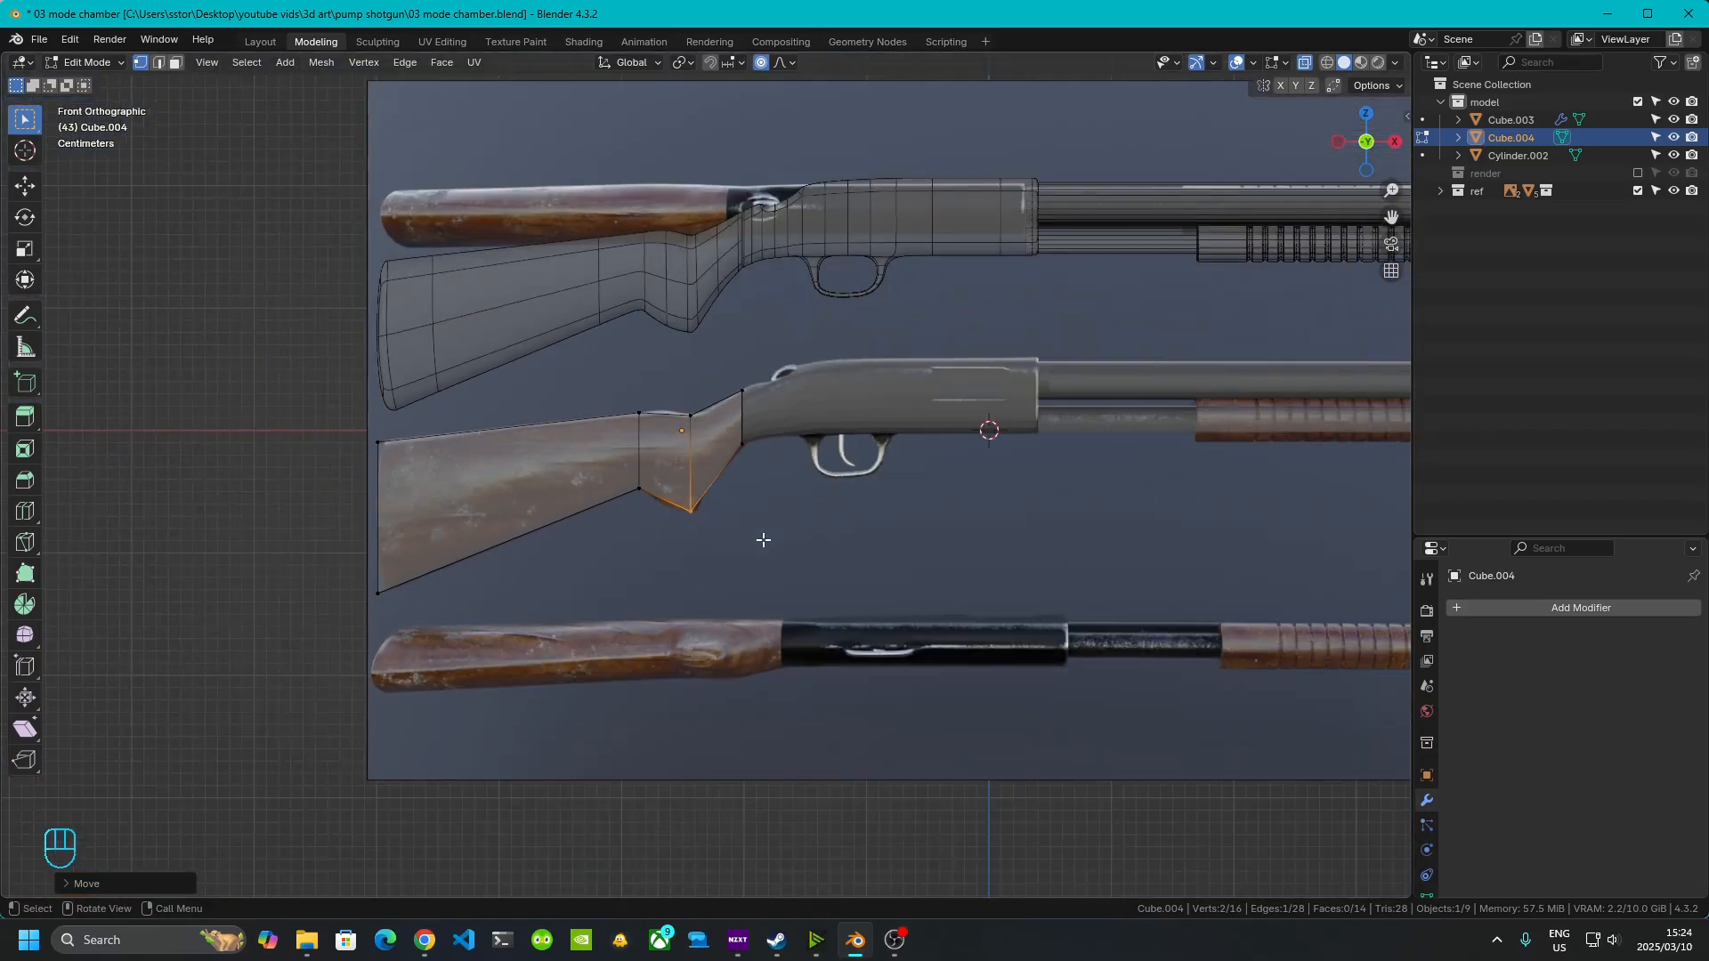
pyautogui.keyDown('shift'); pyautogui.moveTo(569, 586); pyautogui.dragTo(753, 592, button='middle'); pyautogui.keyUp('shift')
pyautogui.scroll(4, 753, 592)
pyautogui.press('Tab')
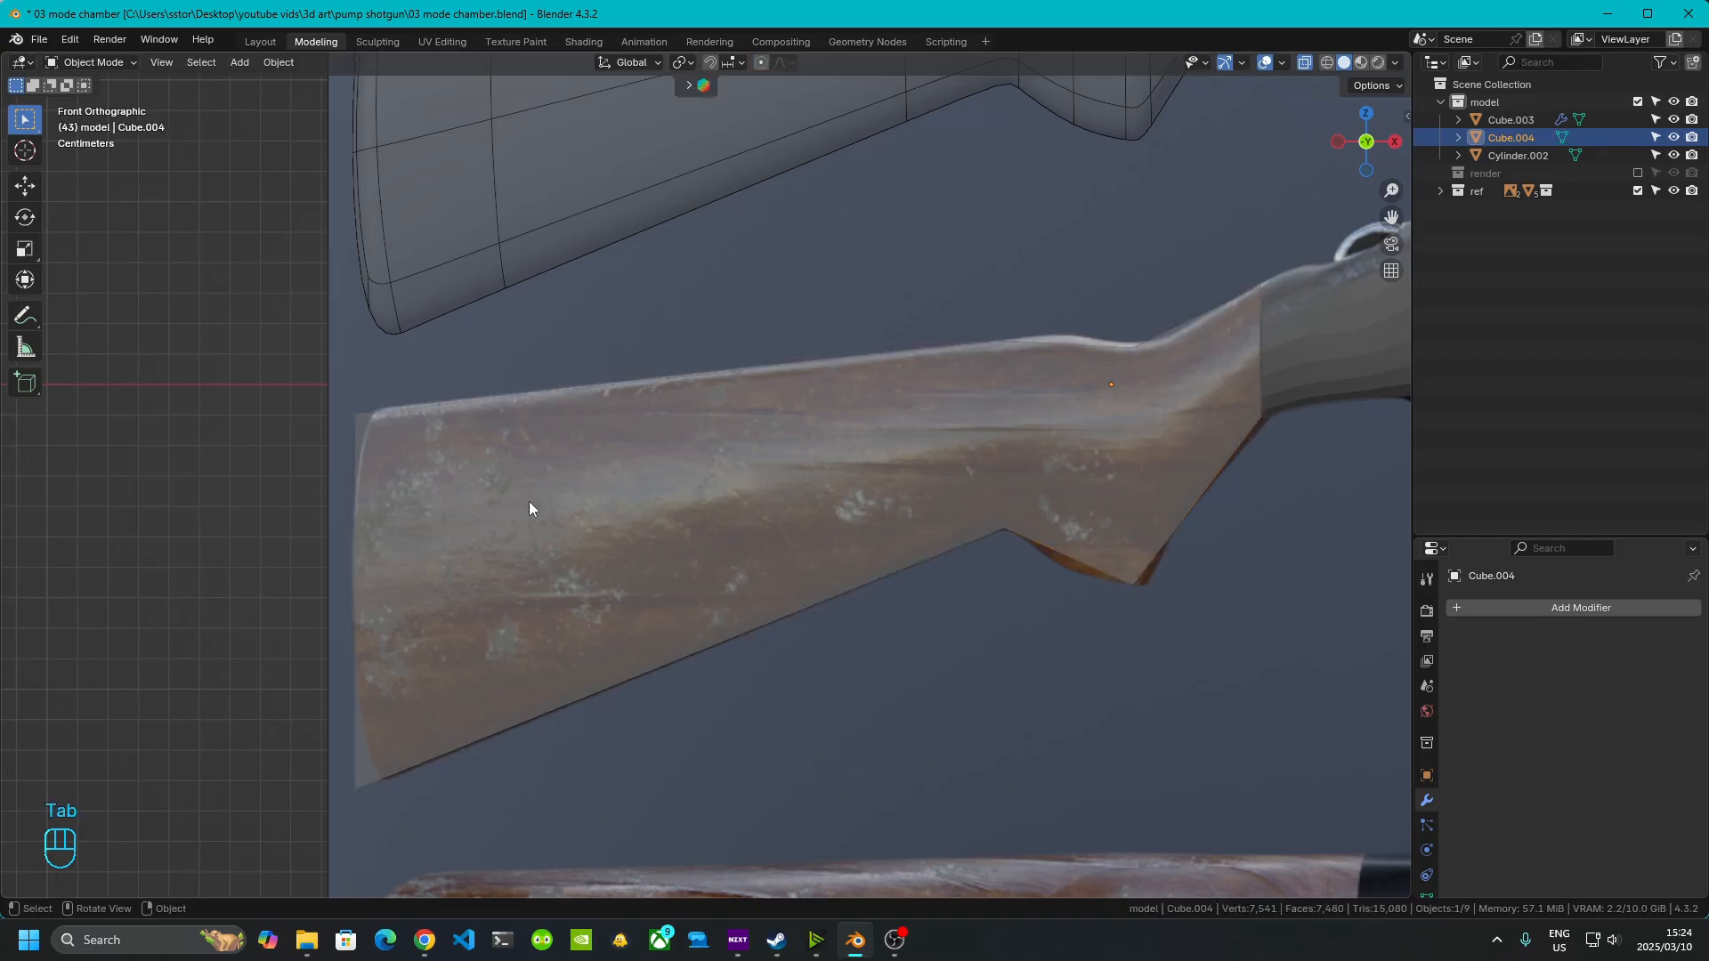
pyautogui.moveTo(608, 569); pyautogui.dragTo(771, 642, button='middle')
pyautogui.scroll(-6, 770, 643)
pyautogui.keyDown('shift'); pyautogui.moveTo(1070, 703); pyautogui.dragTo(751, 659, button='middle'); pyautogui.keyUp('shift')
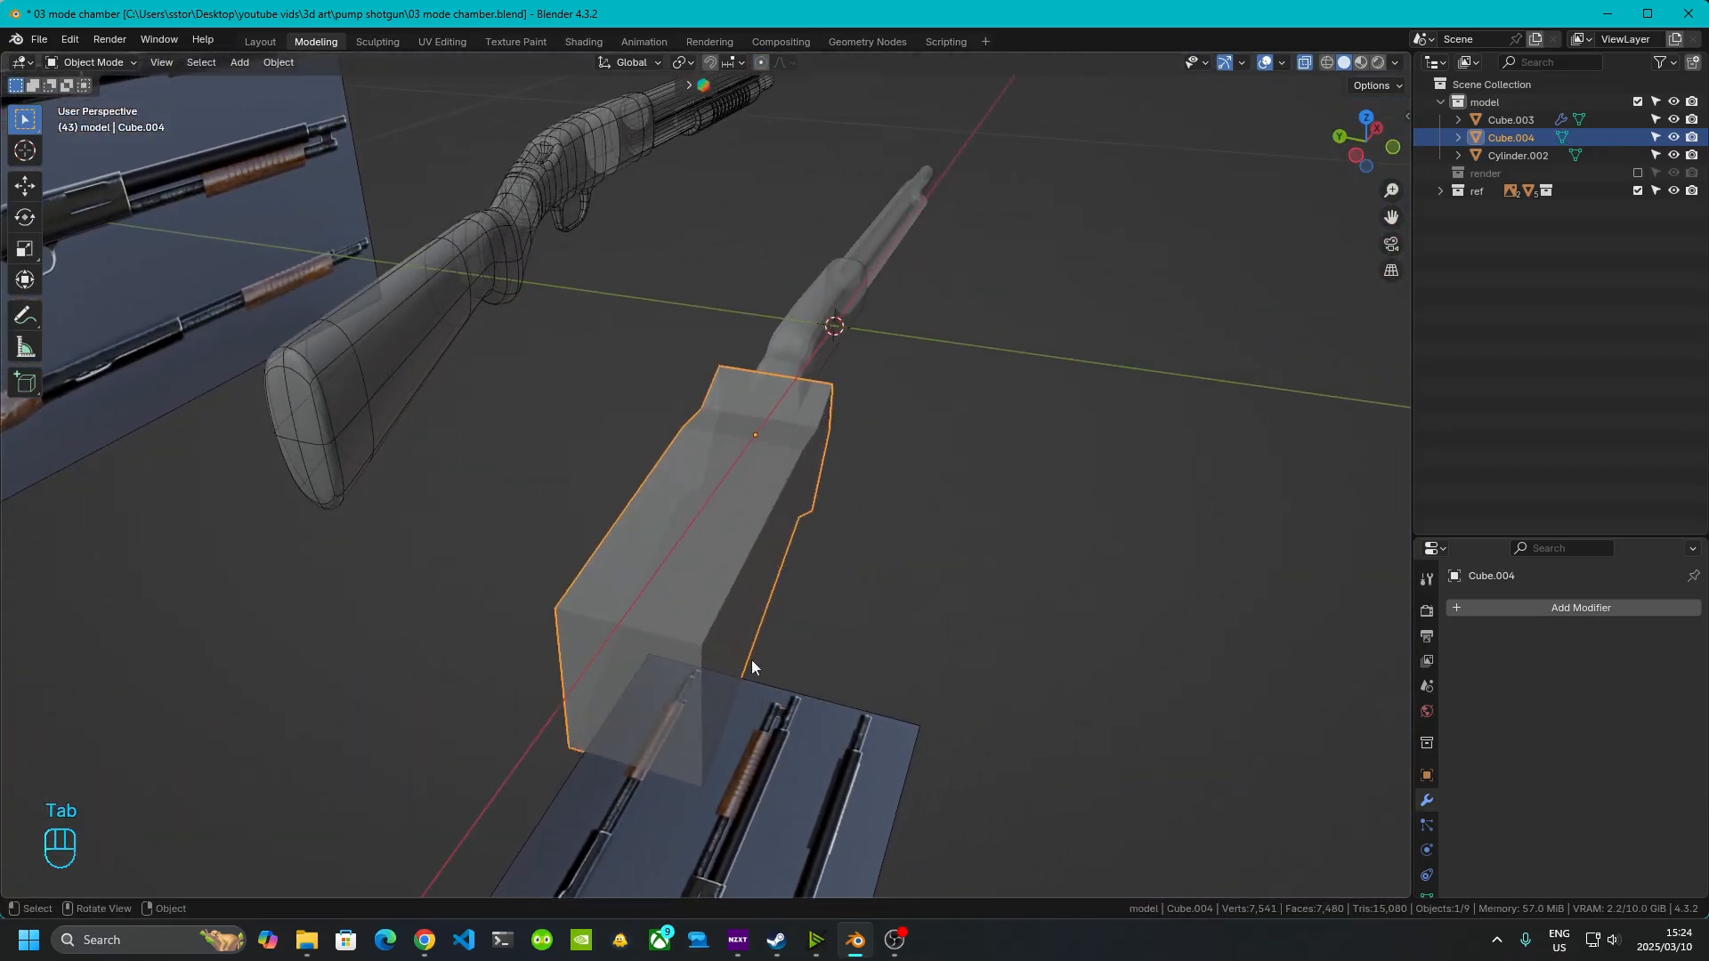
pyautogui.scroll(3, 767, 642)
pyautogui.scroll(-2, 767, 642)
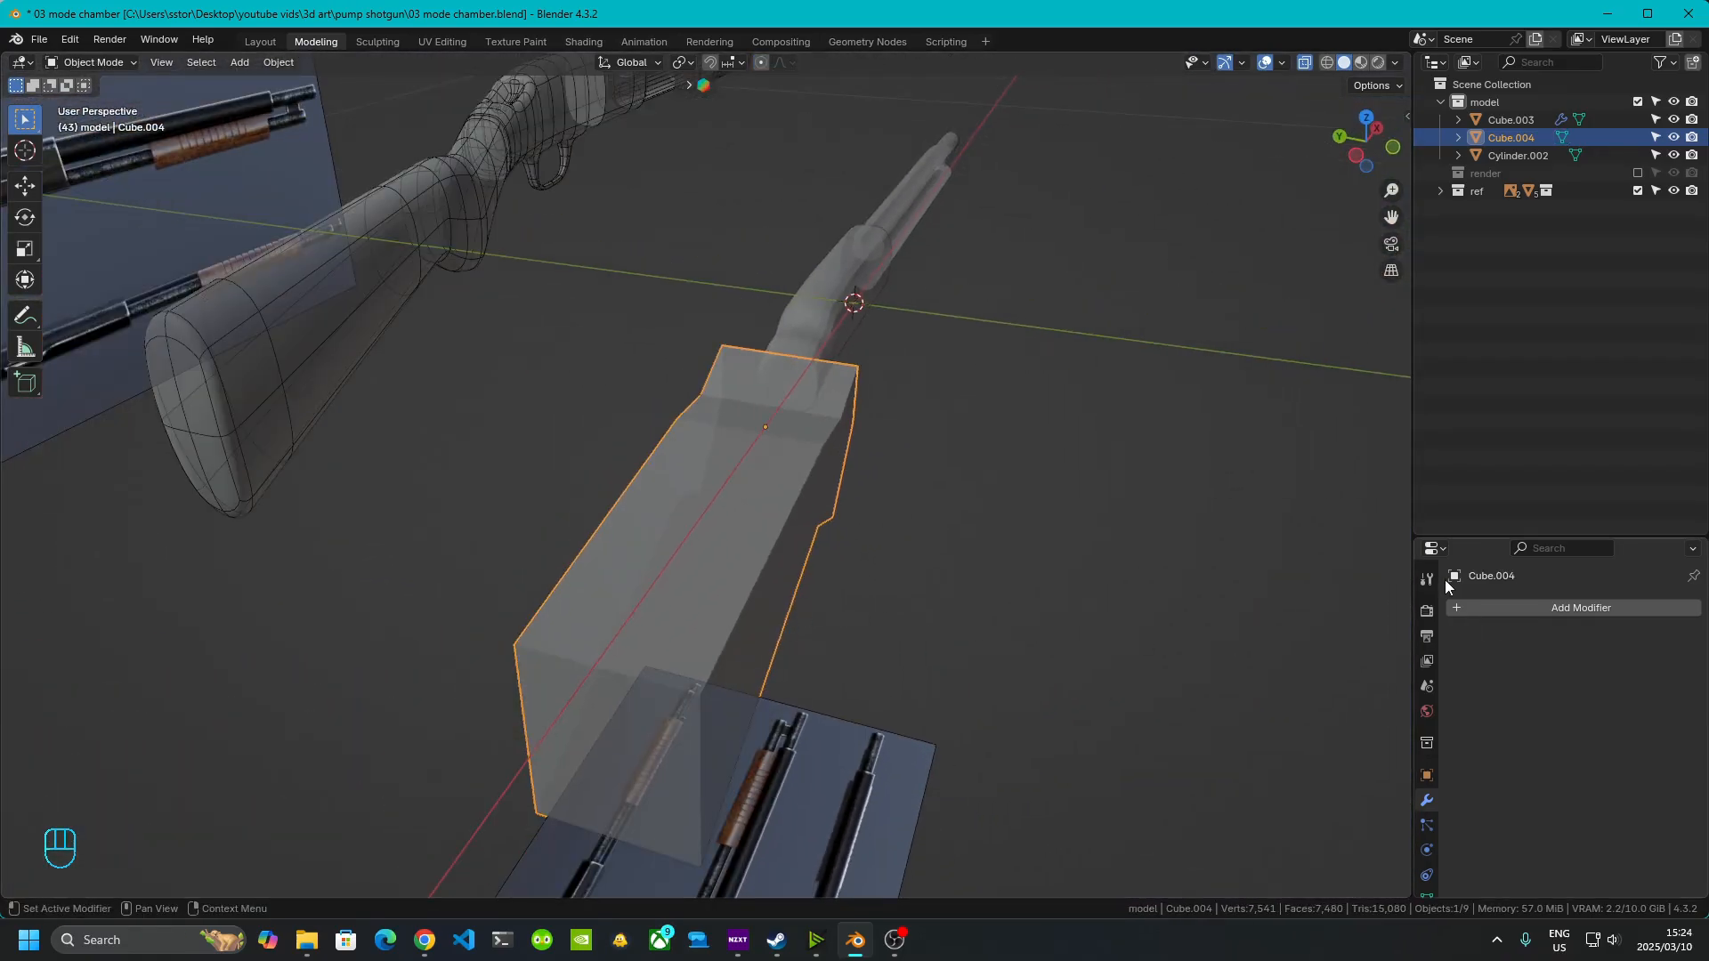
# - Cut and mirror the blocked-out stock across the Y axis with AutoMirror, and collapse its Mirror modifier settings
pyautogui.click(1408, 119)
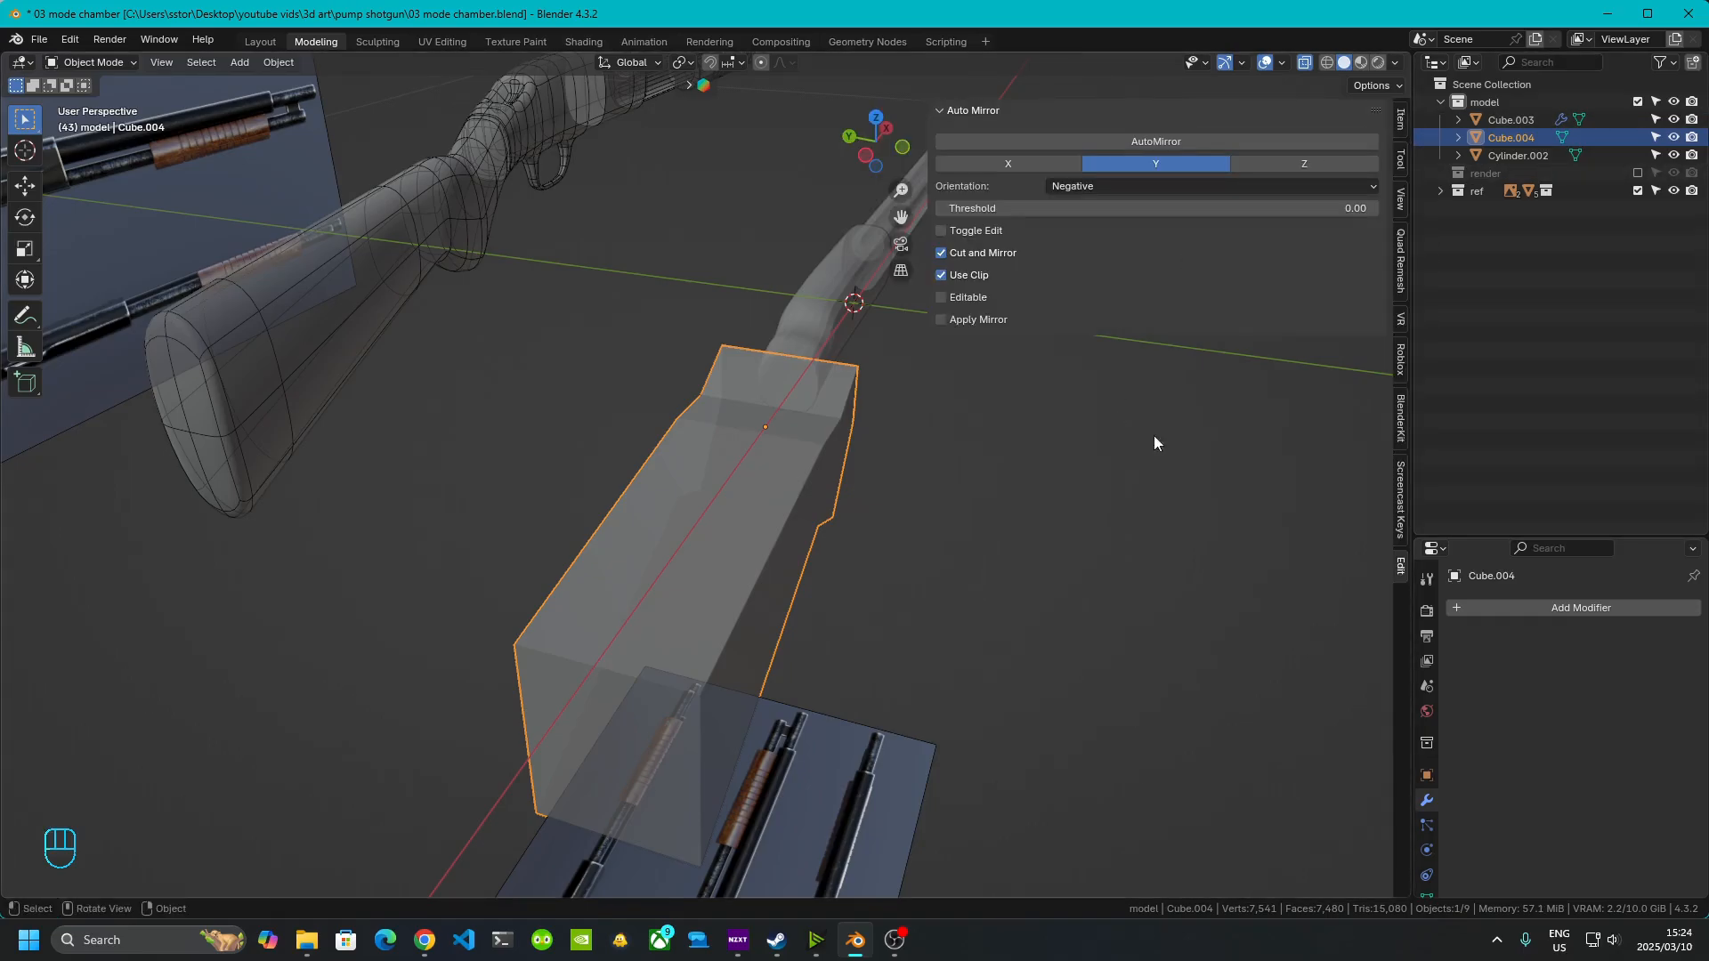
pyautogui.click(1198, 145)
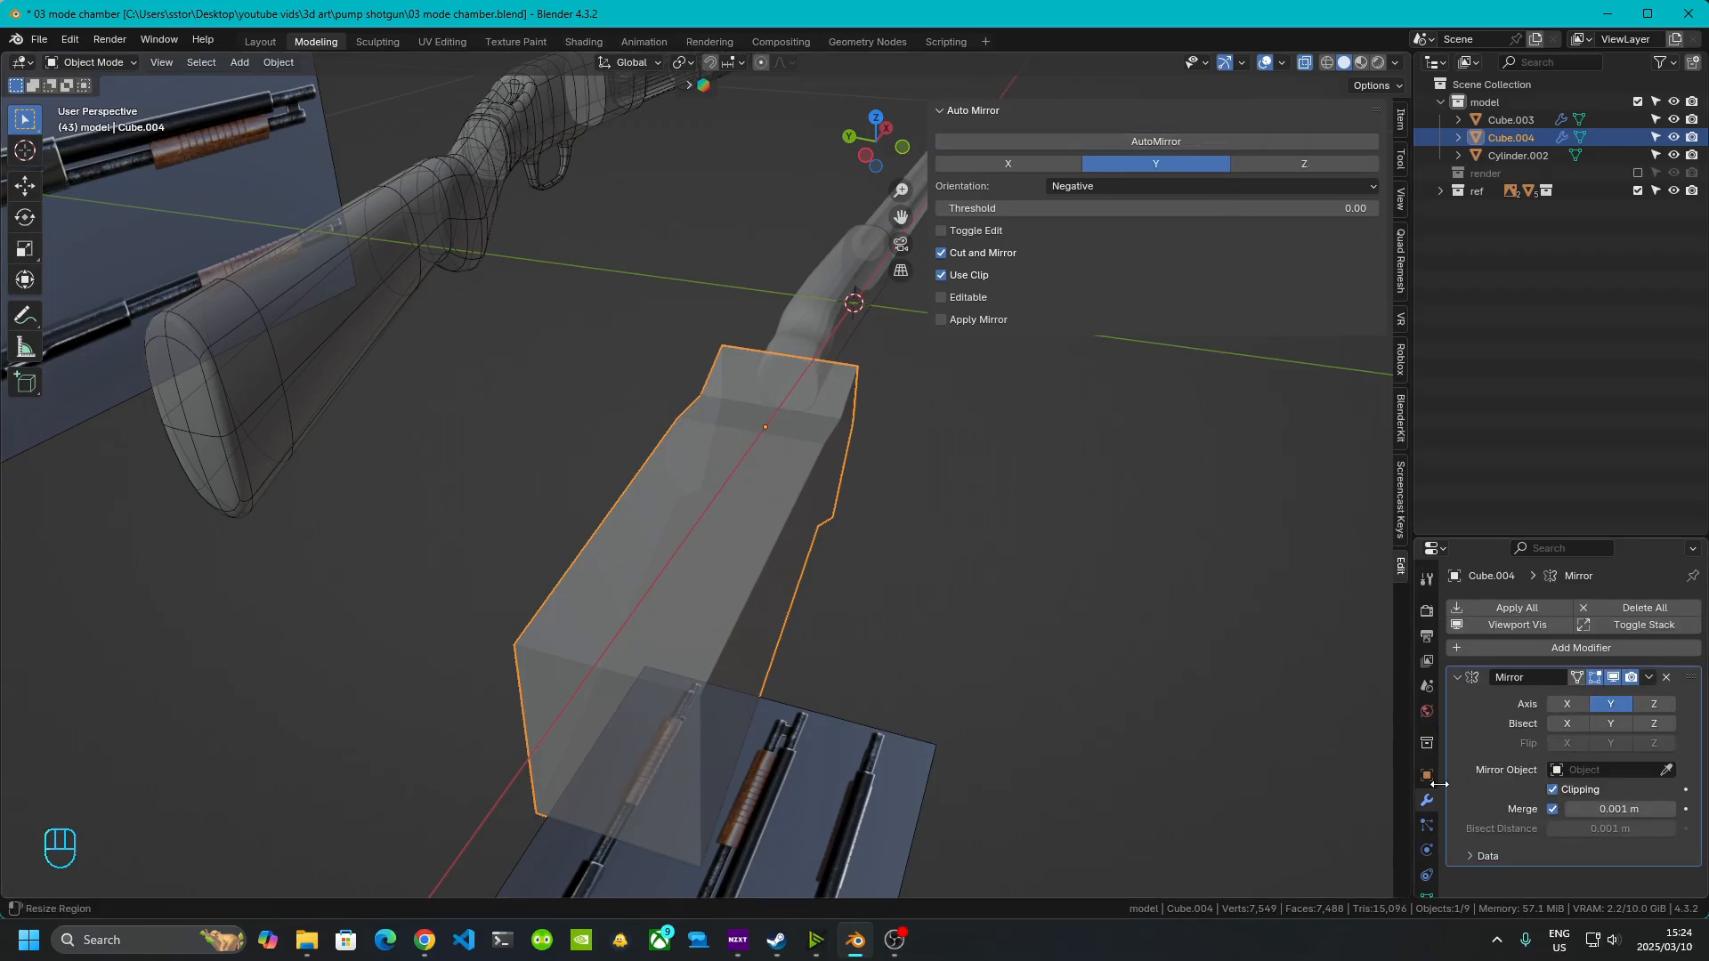
pyautogui.press('Tab')
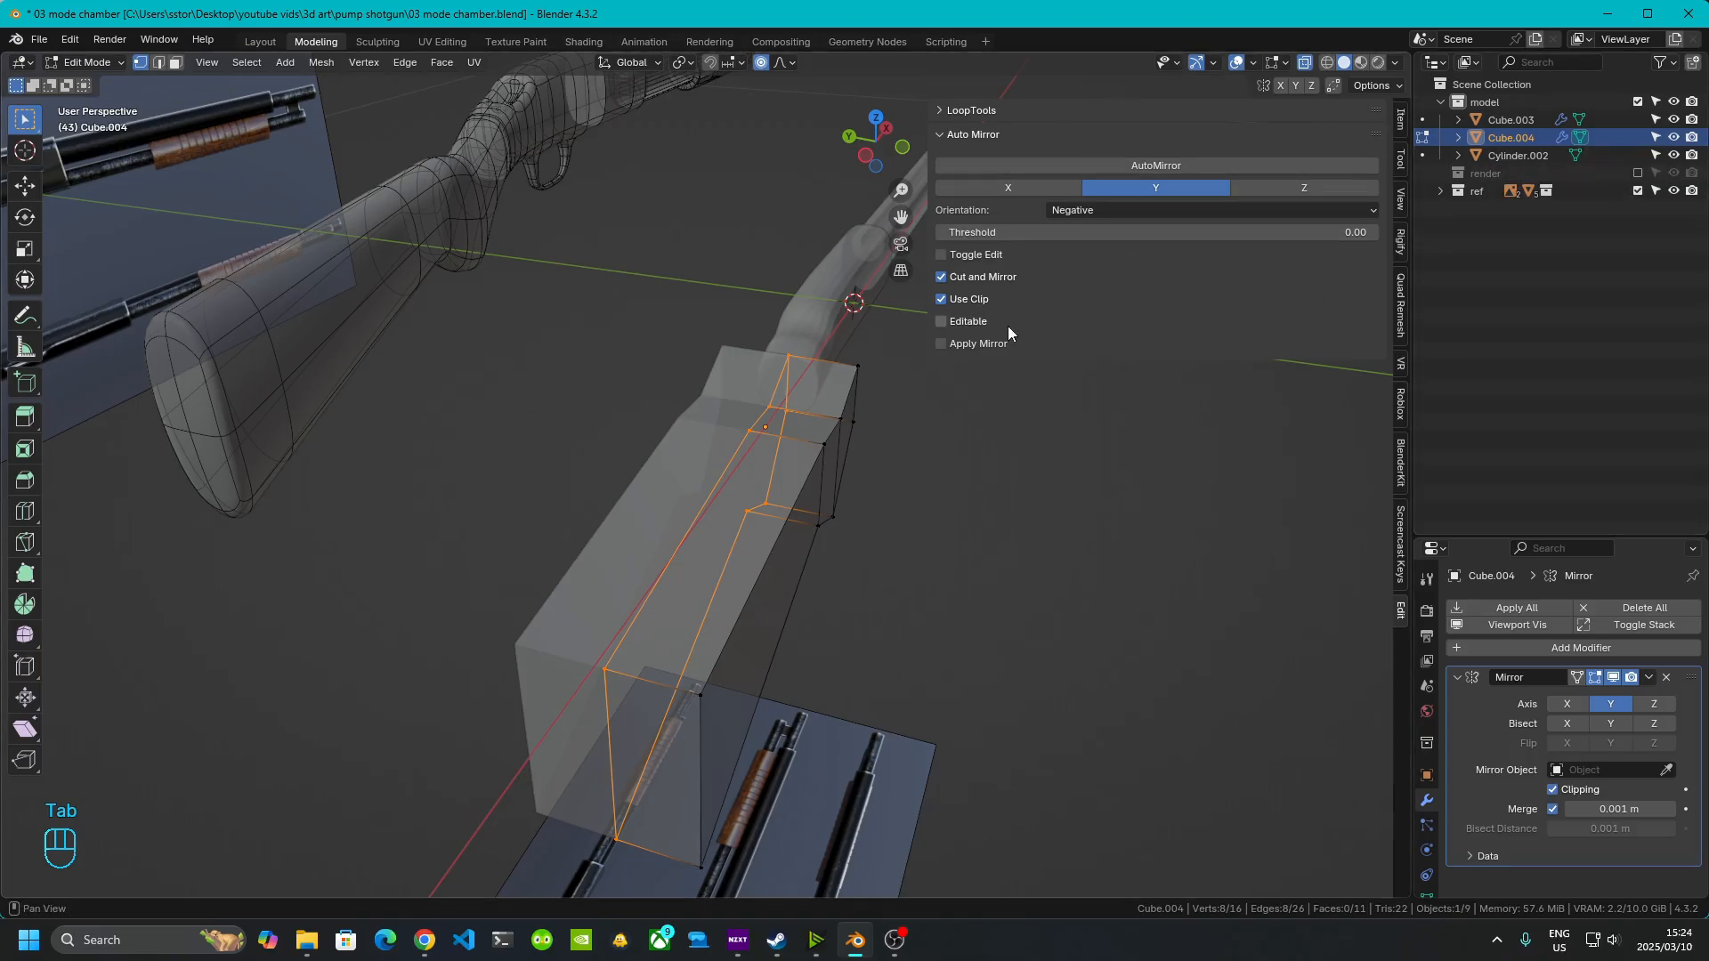
pyautogui.click(1178, 169)
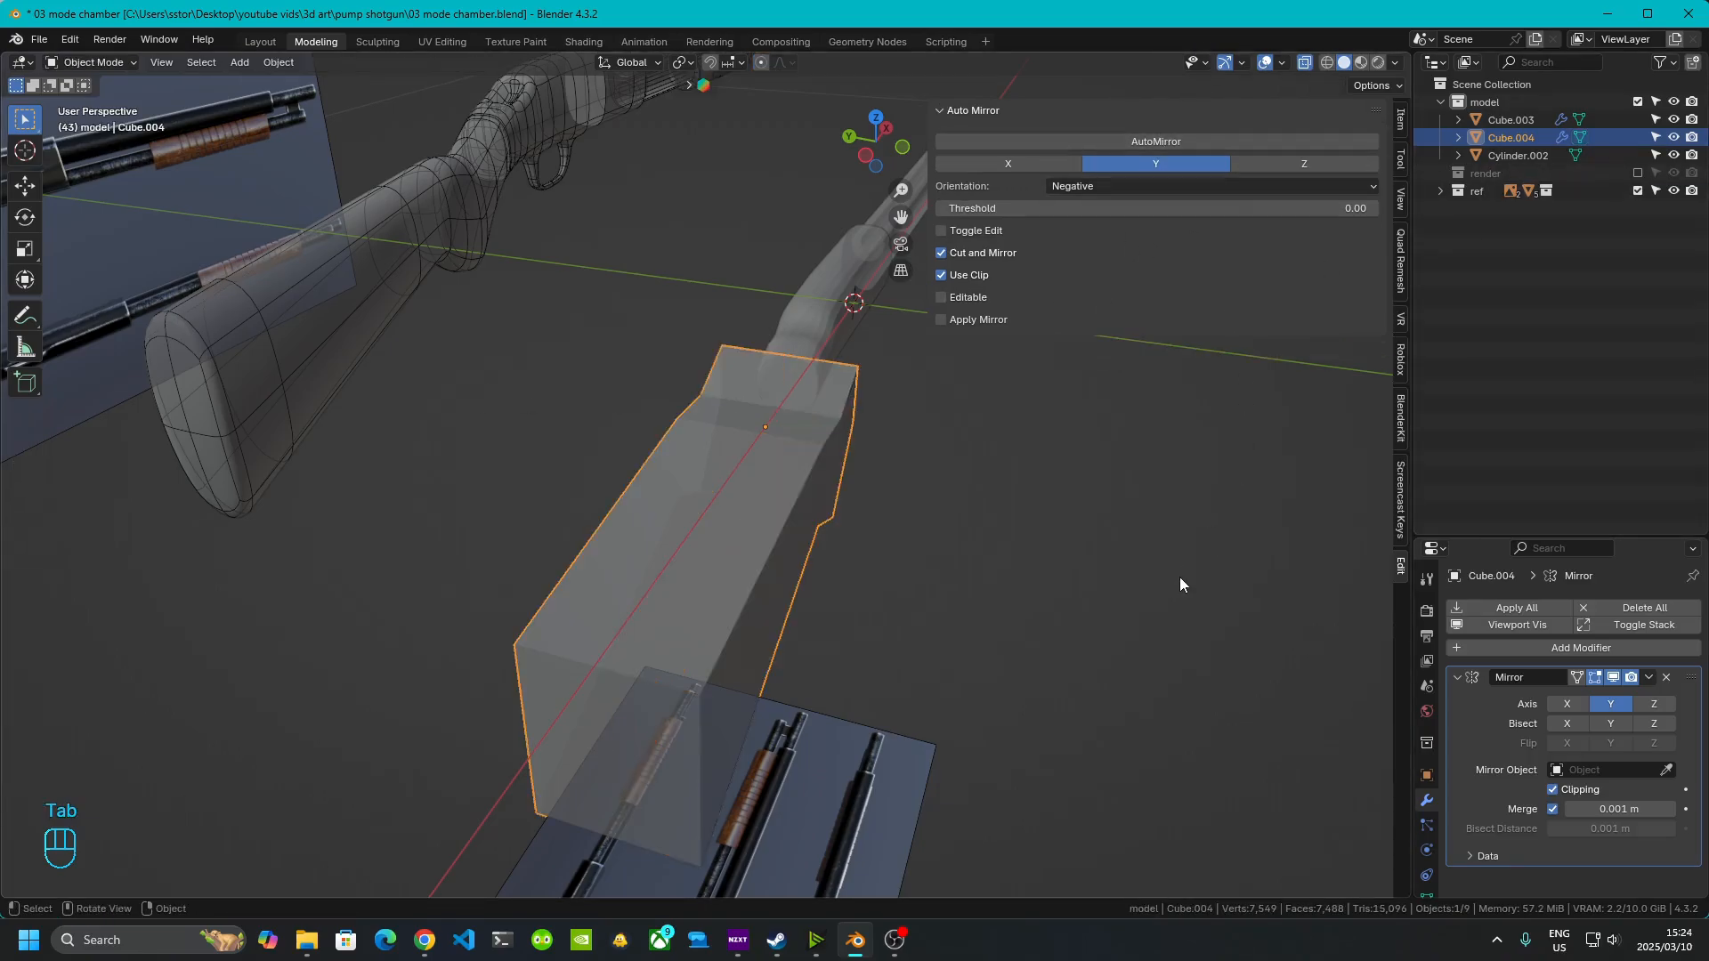
pyautogui.click(1457, 678)
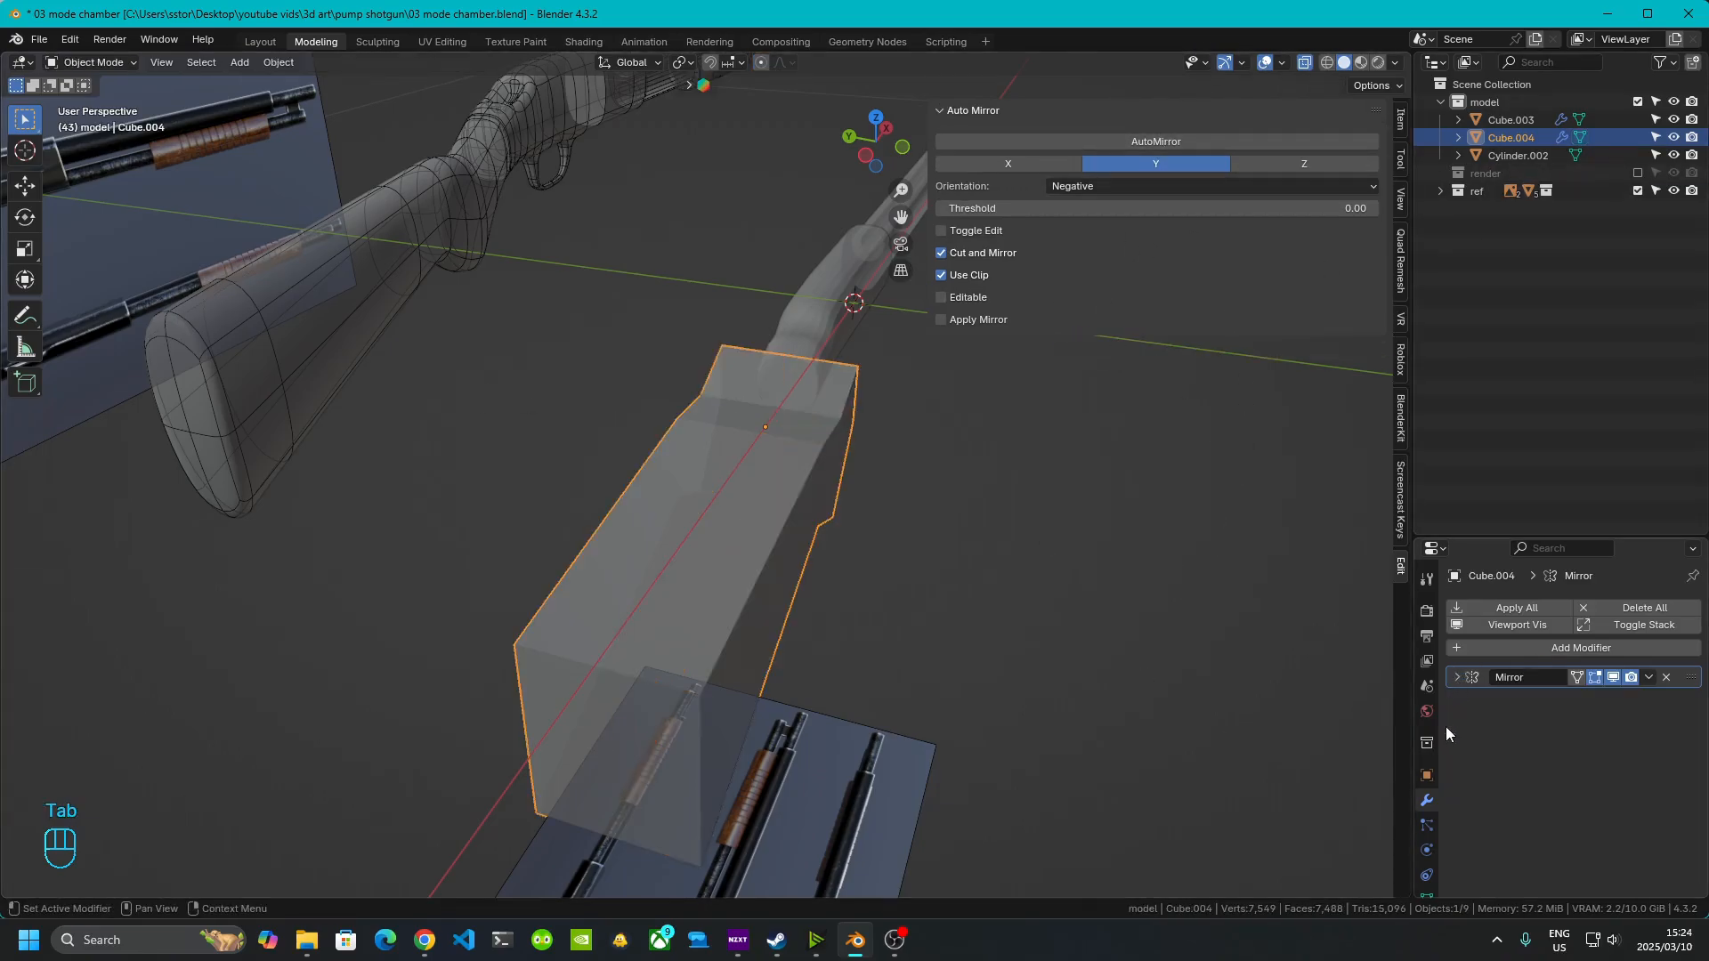
# - Add a Subdivision Surface modifier to the stock and set its viewport level to 2
pyautogui.click(1506, 648)
pyautogui.moveTo(1450, 647)
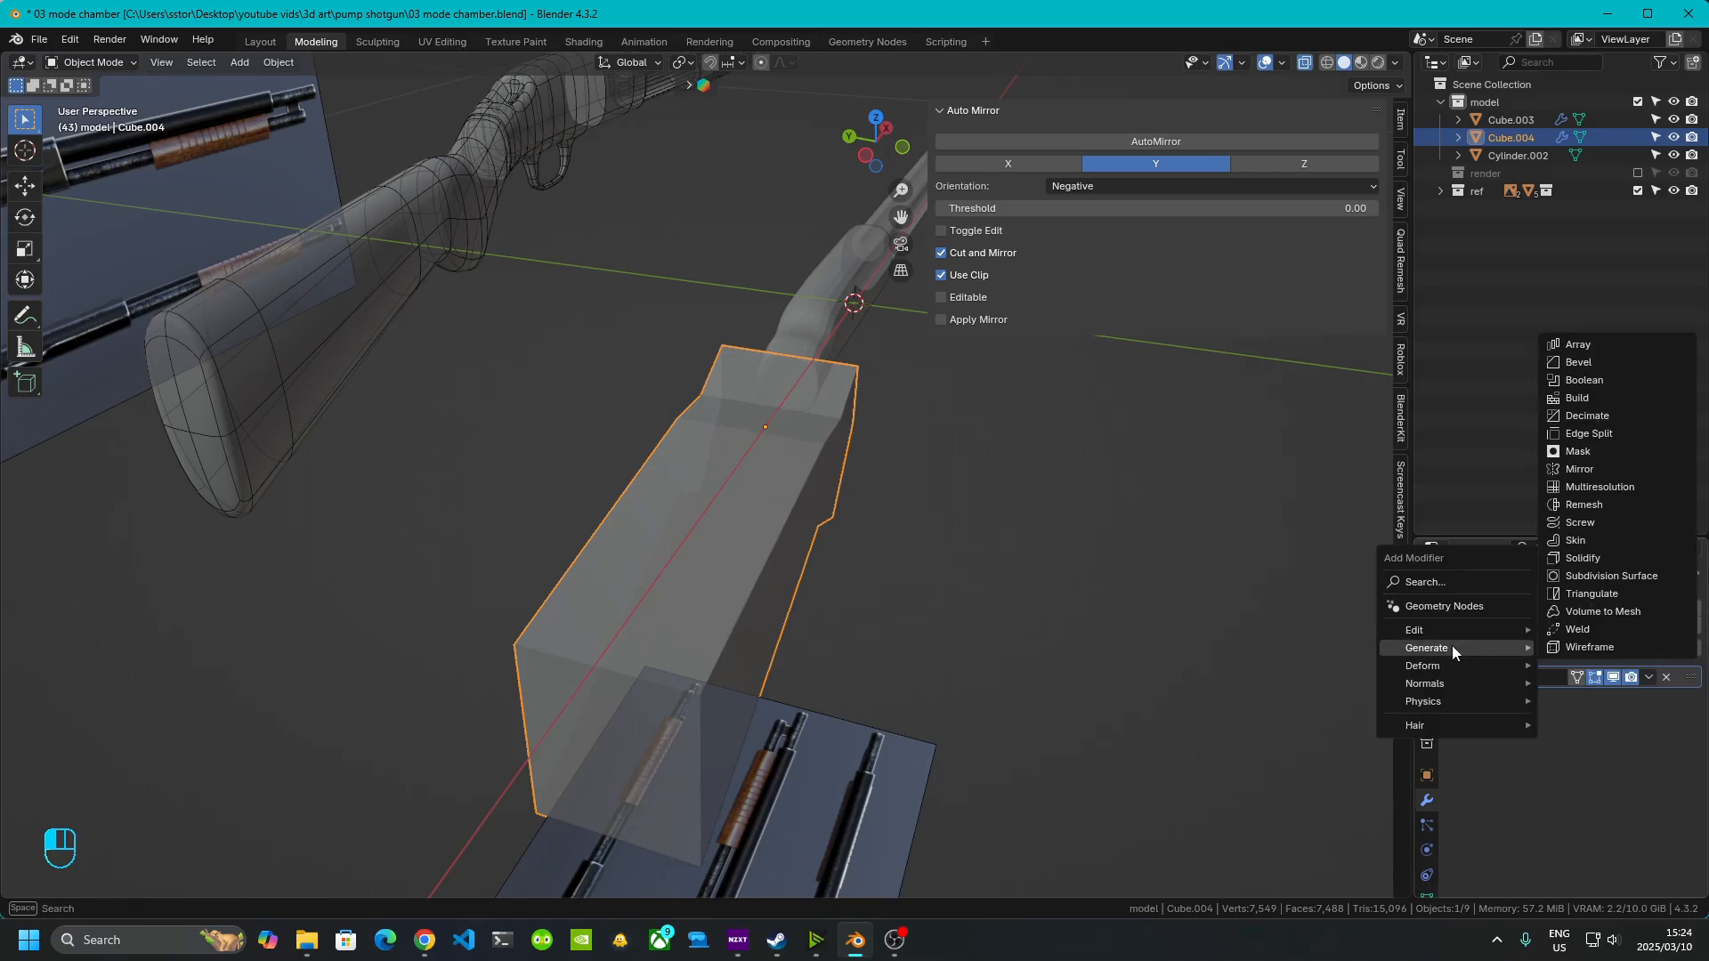
pyautogui.click(1611, 576)
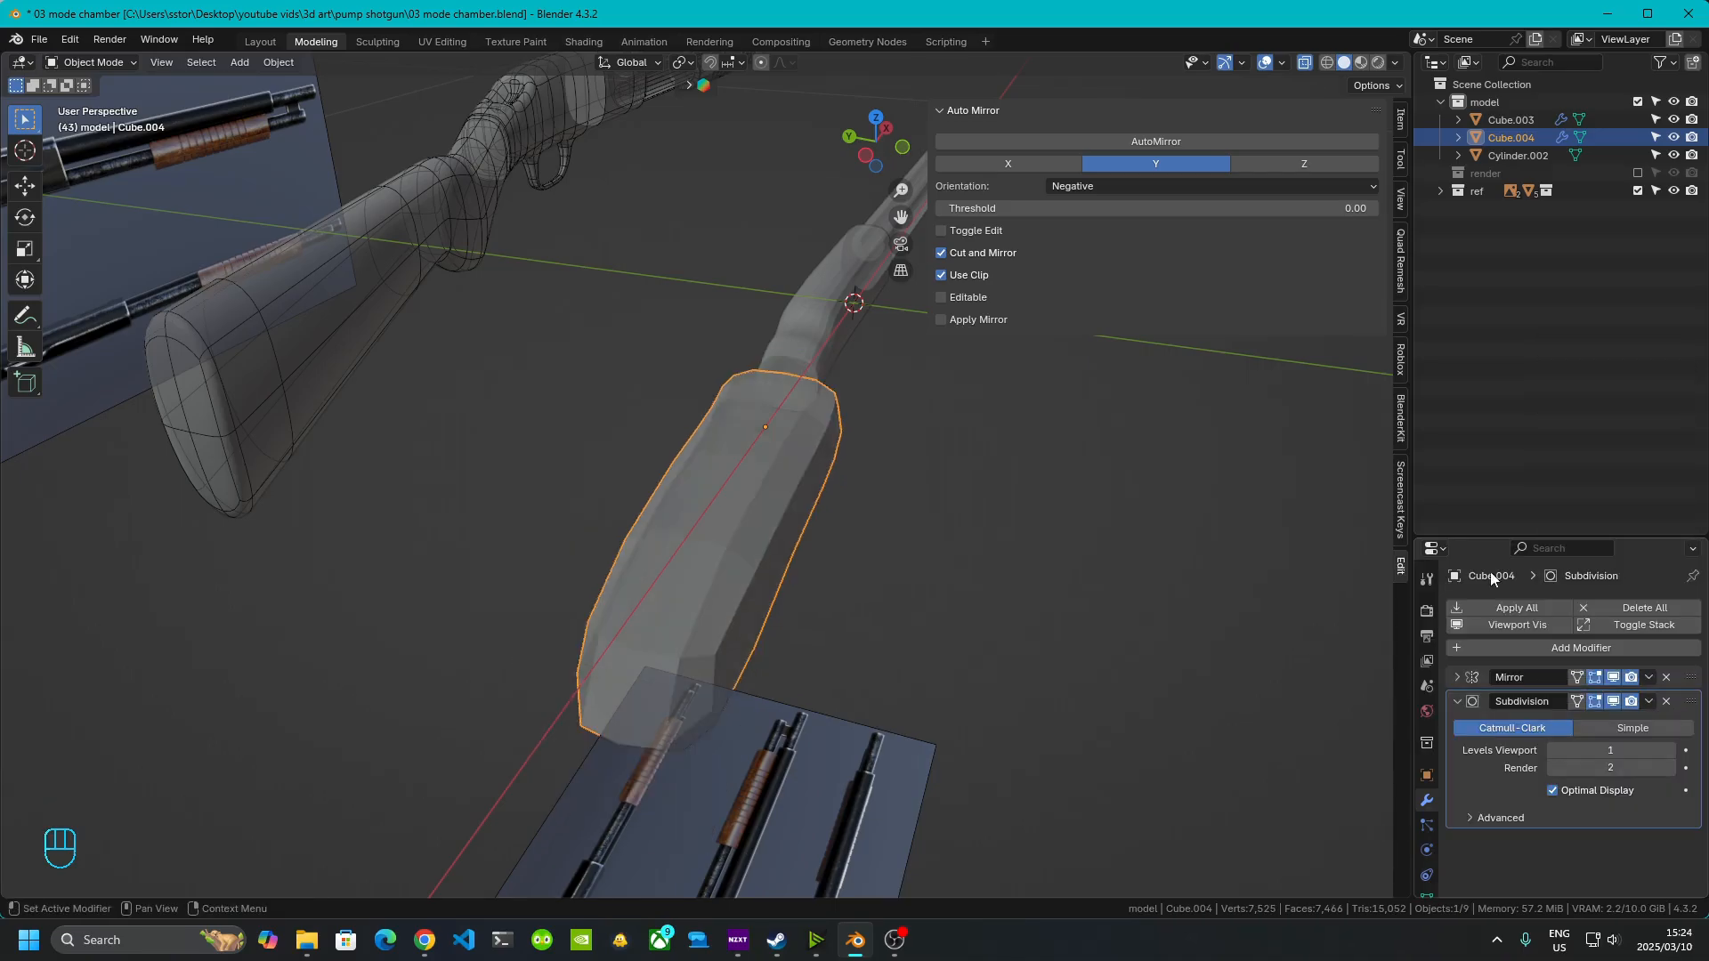
pyautogui.click(1671, 750)
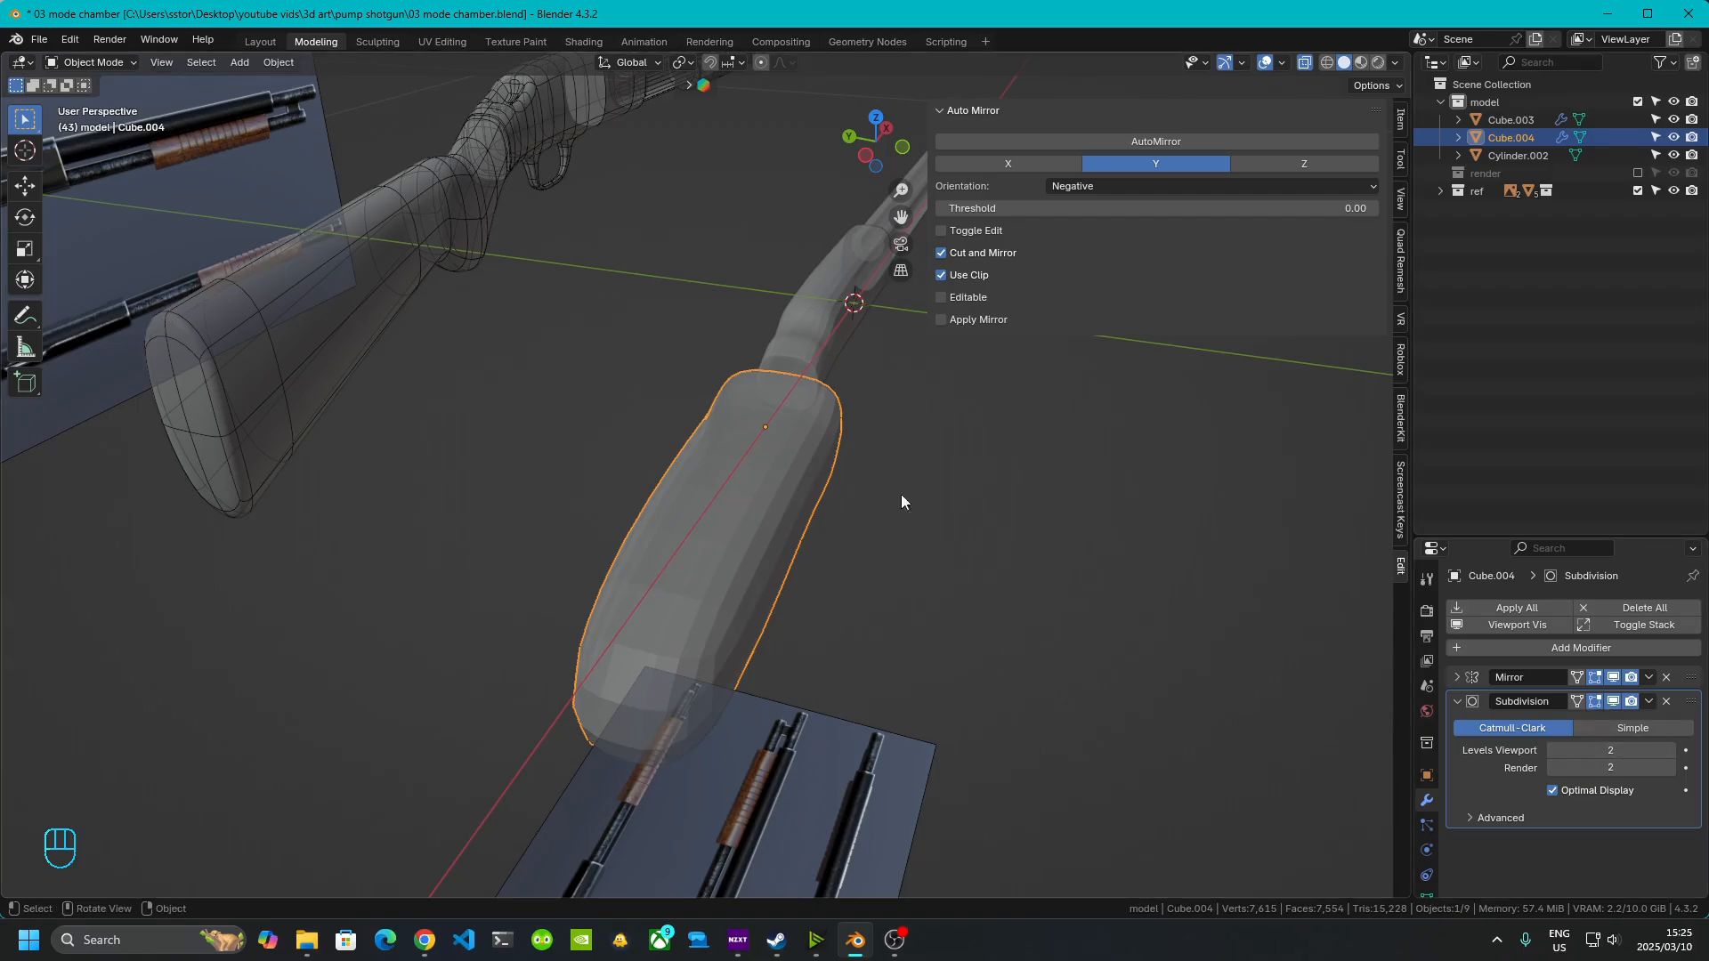
# - In Edit Mode, add a centred loop cut running lengthwise through the stock, halfway between its upper and lower edges
pyautogui.moveTo(901, 501); pyautogui.dragTo(782, 589, button='middle')
pyautogui.press('Tab')
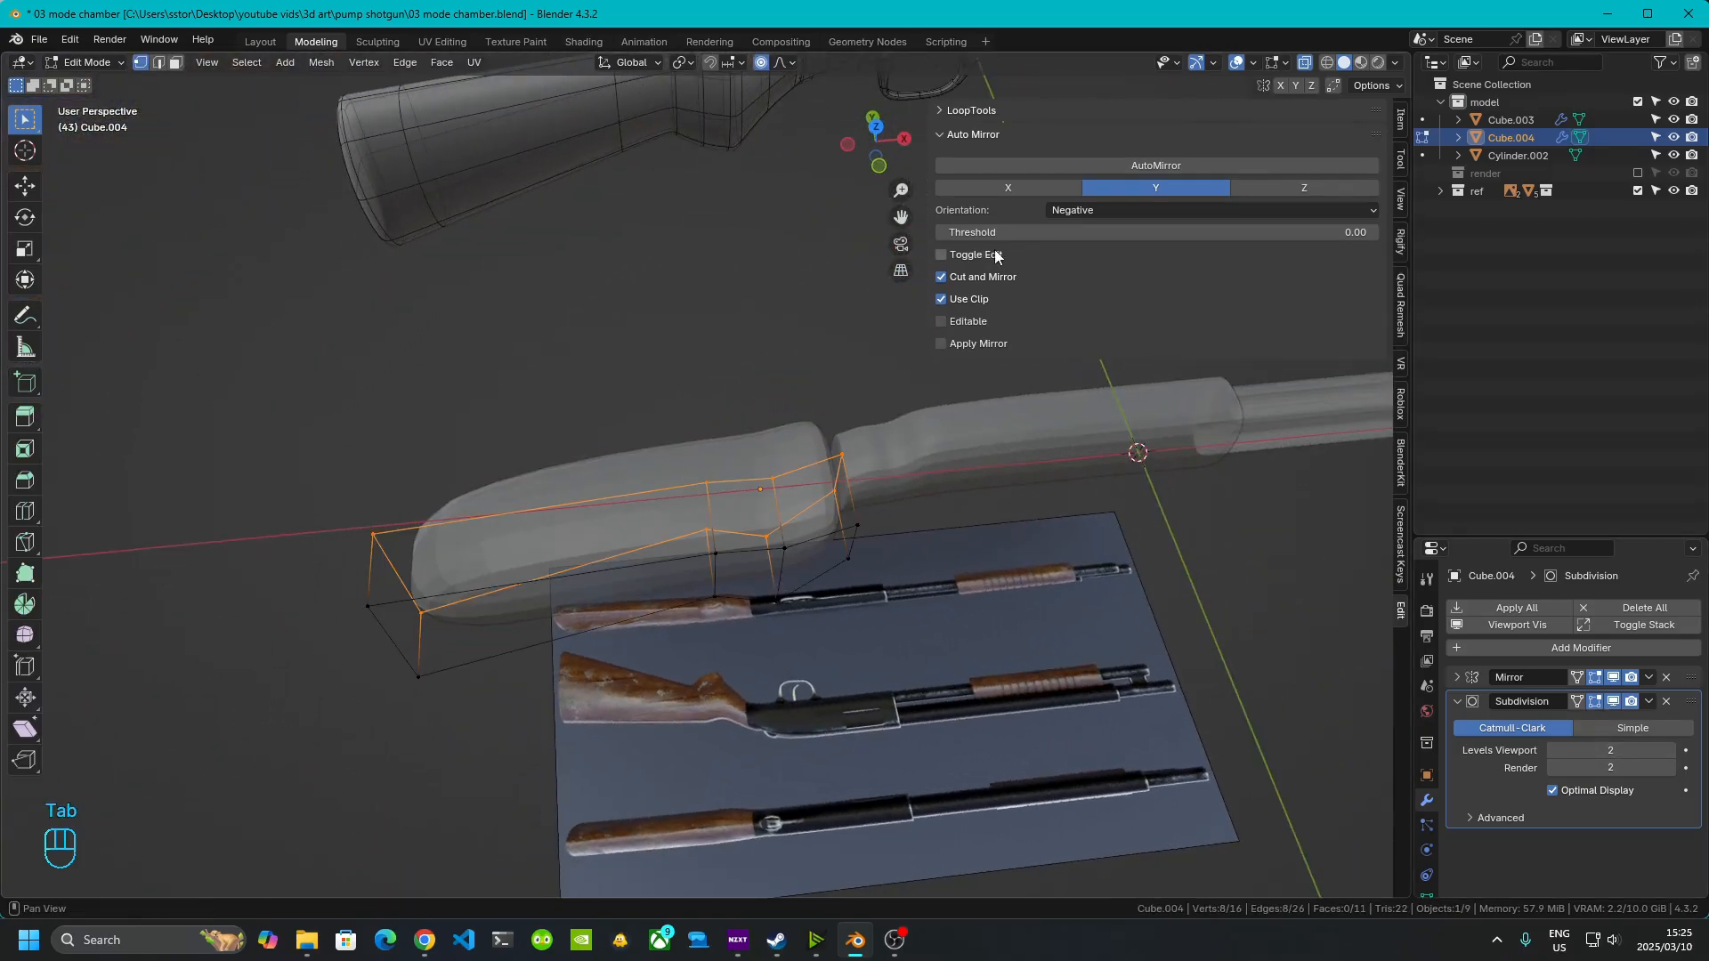
pyautogui.click(878, 166)
pyautogui.scroll(4, 692, 398)
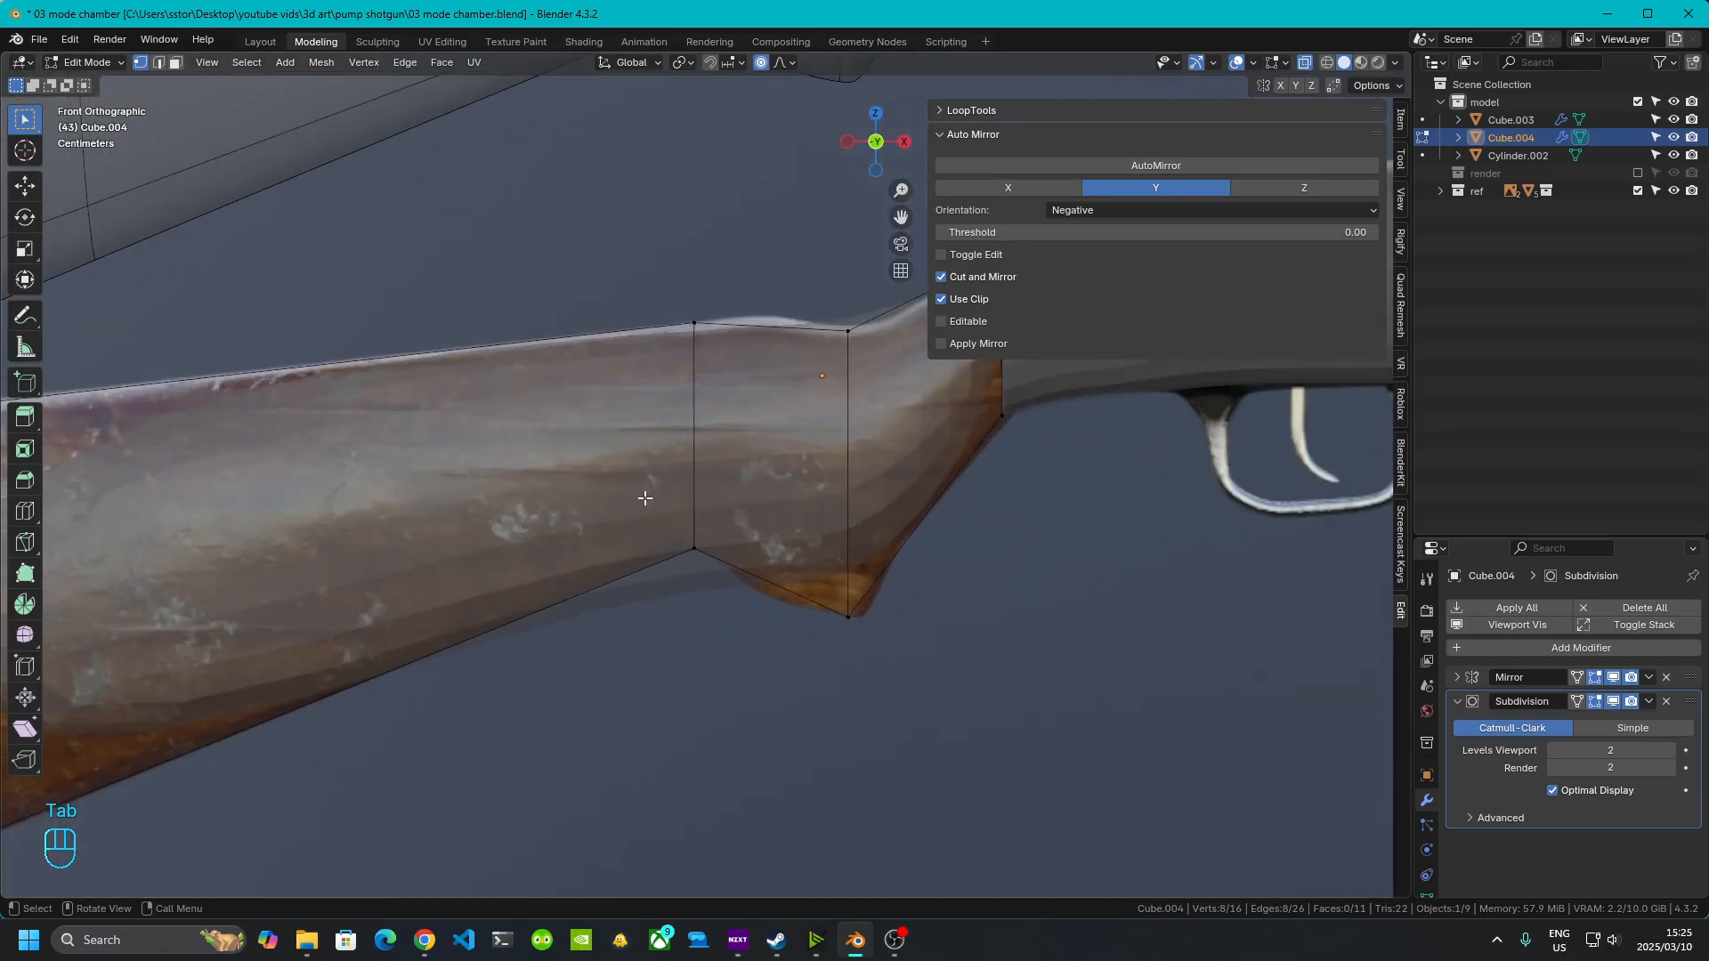
pyautogui.keyDown('shift'); pyautogui.moveTo(645, 498); pyautogui.dragTo(480, 566, button='middle'); pyautogui.keyUp('shift')
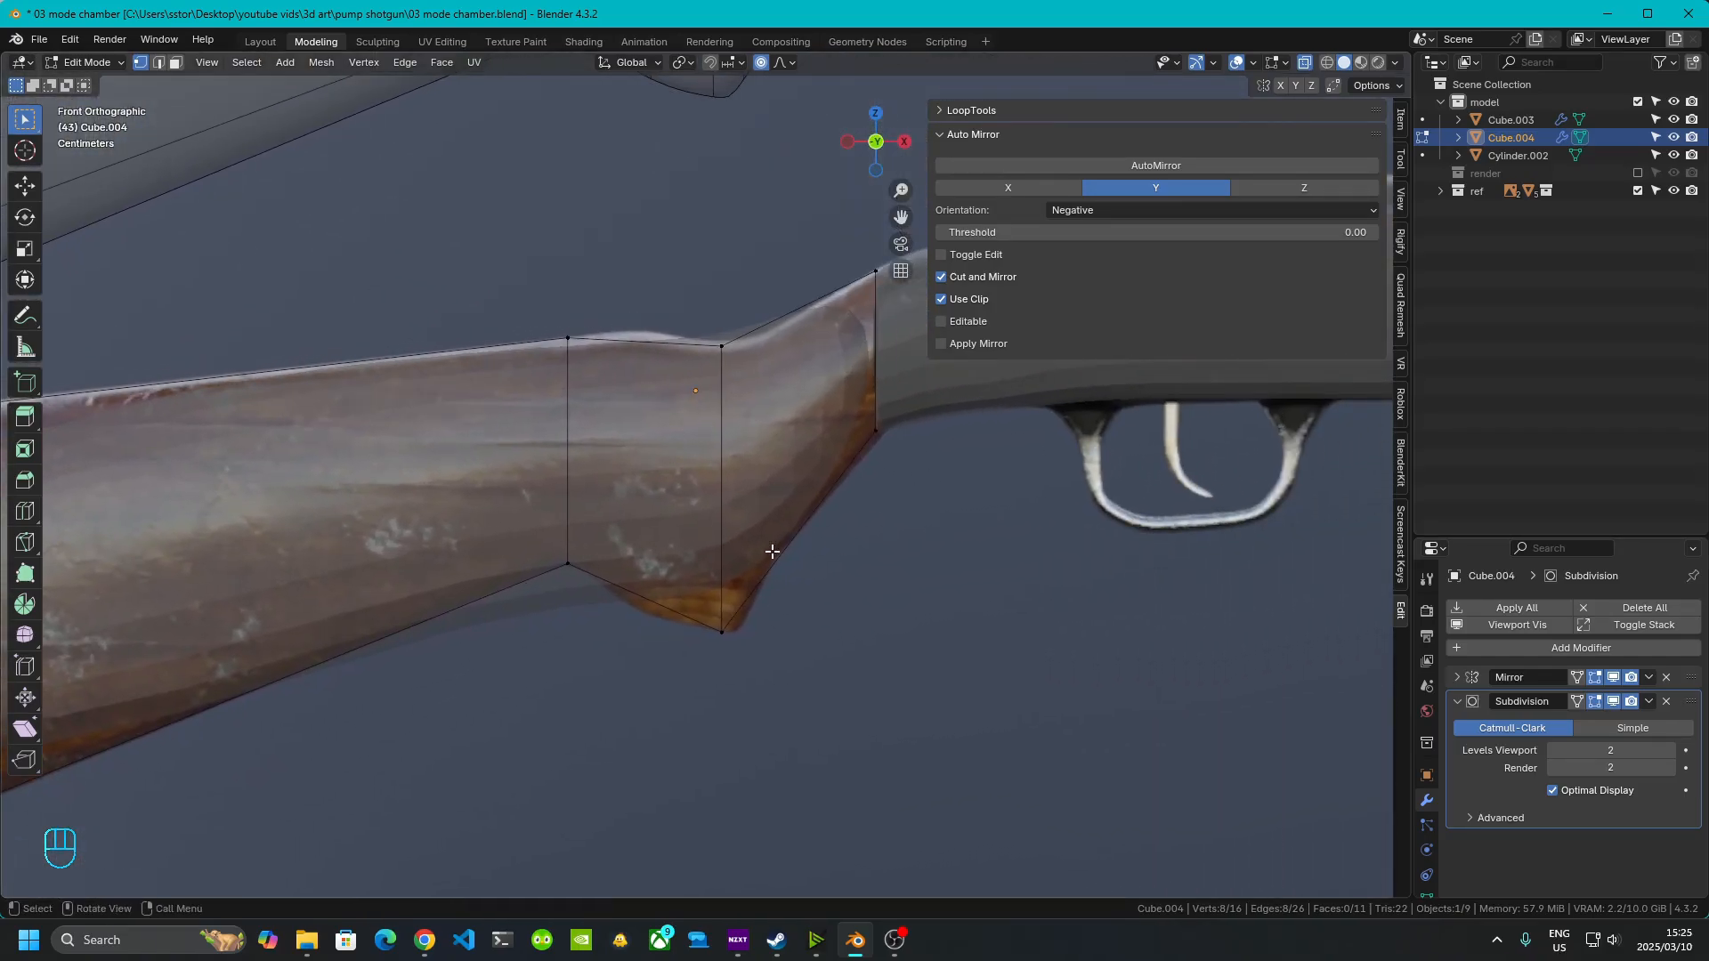
pyautogui.scroll(-4, 702, 519)
pyautogui.scroll(2, 699, 565)
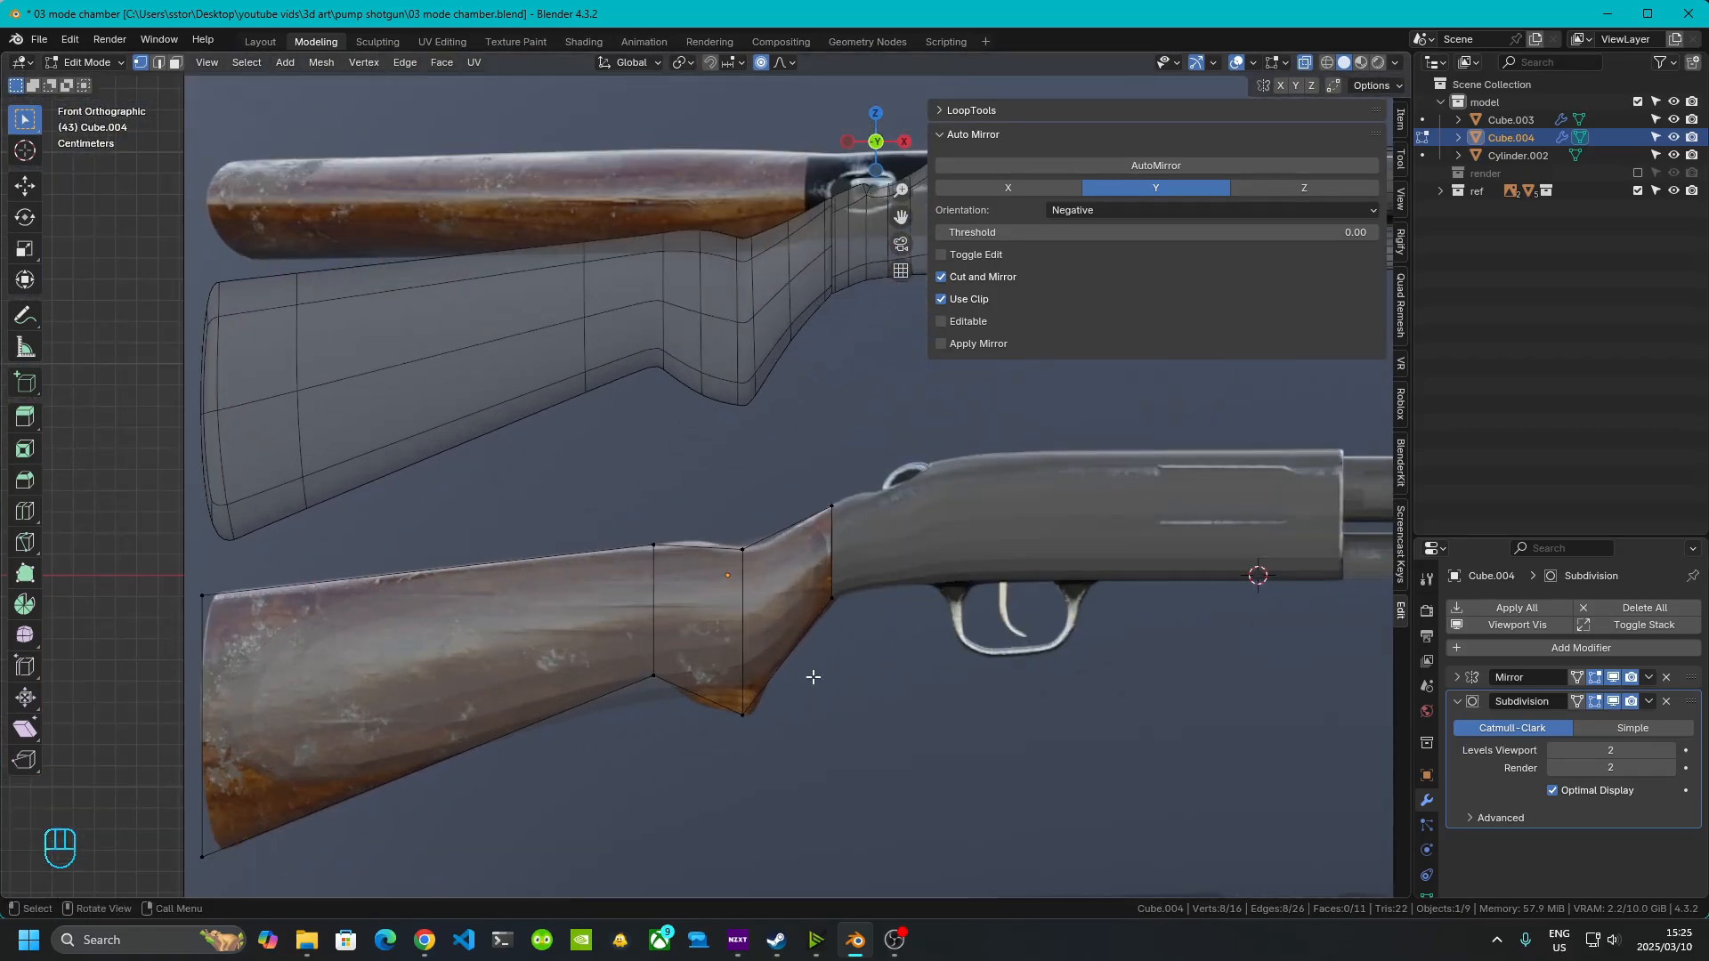
pyautogui.hotkey('ctrl', 'r')
pyautogui.click(751, 616)
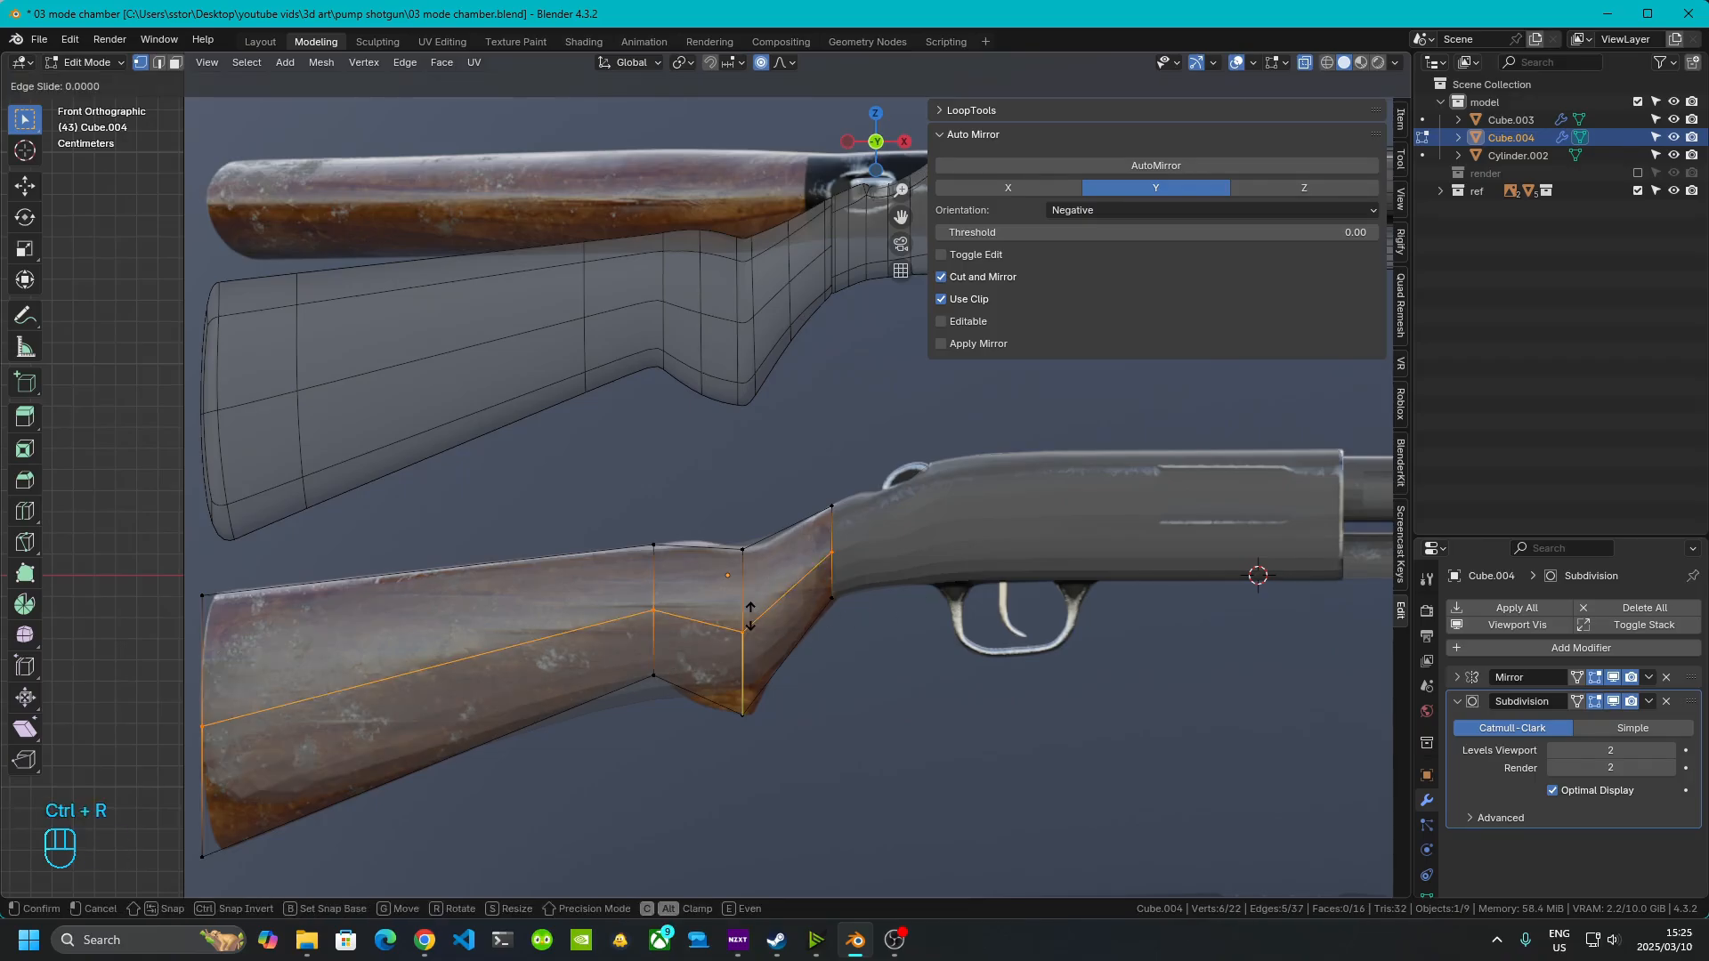
pyautogui.rightClick(750, 616)
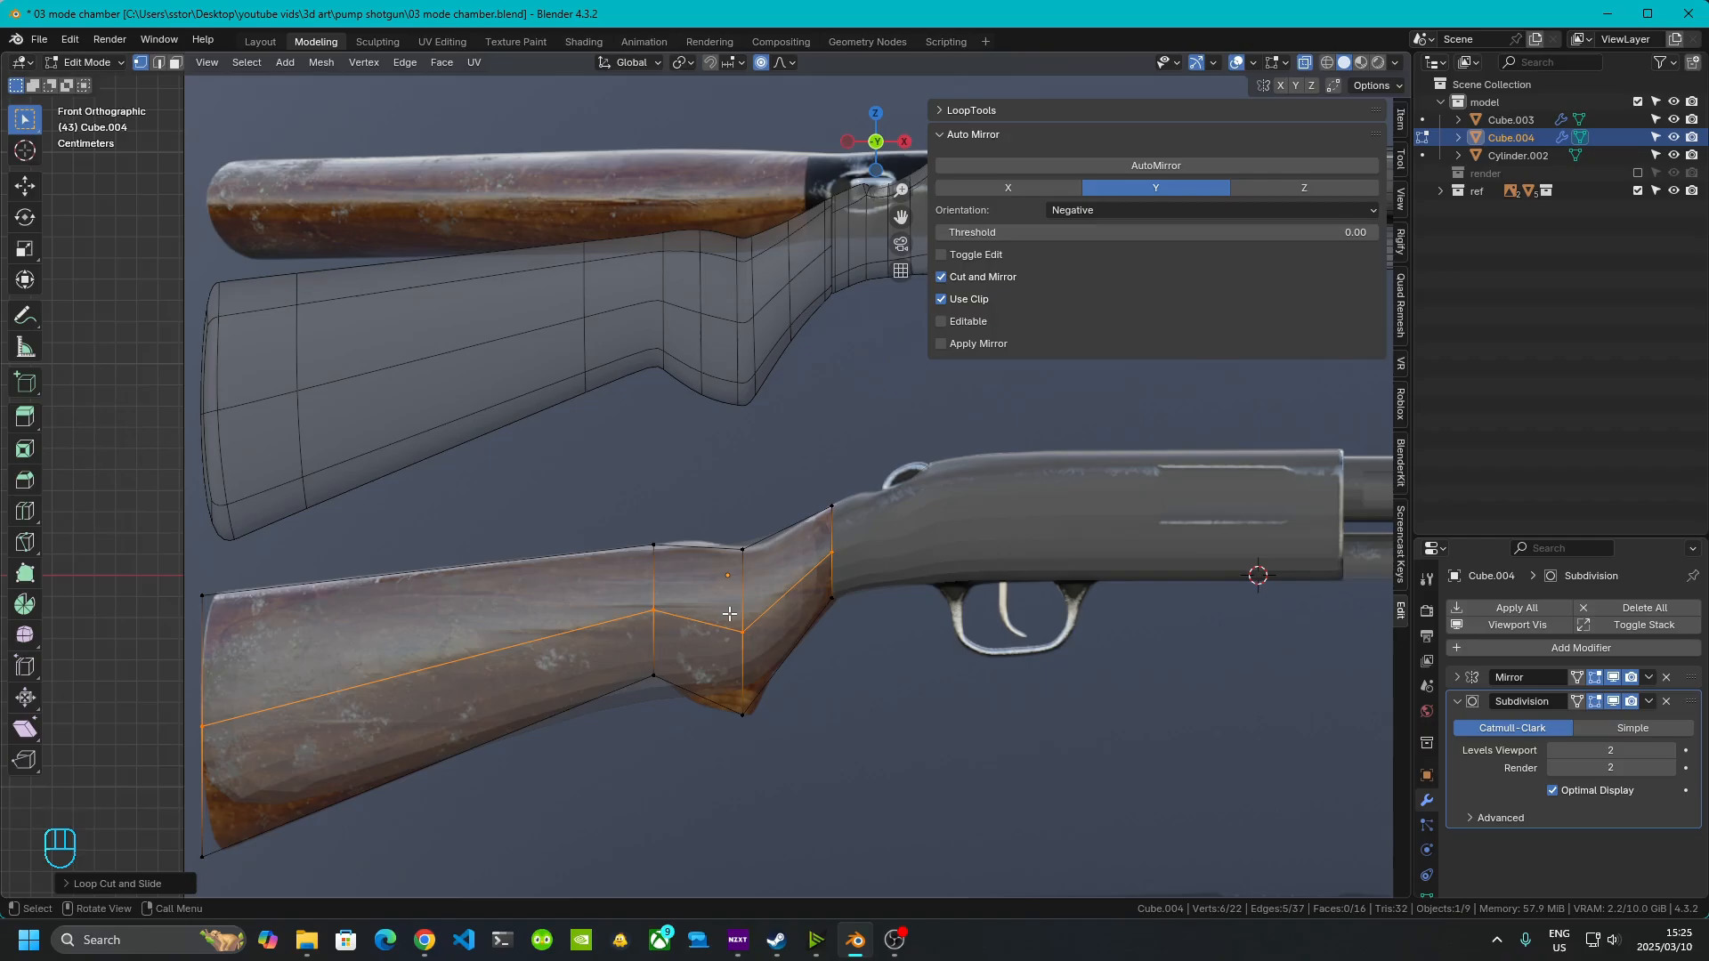
# - Select all the stock's outer side vertices in the top view and move them inward along Y toward the reference width
pyautogui.scroll(4, 521, 673)
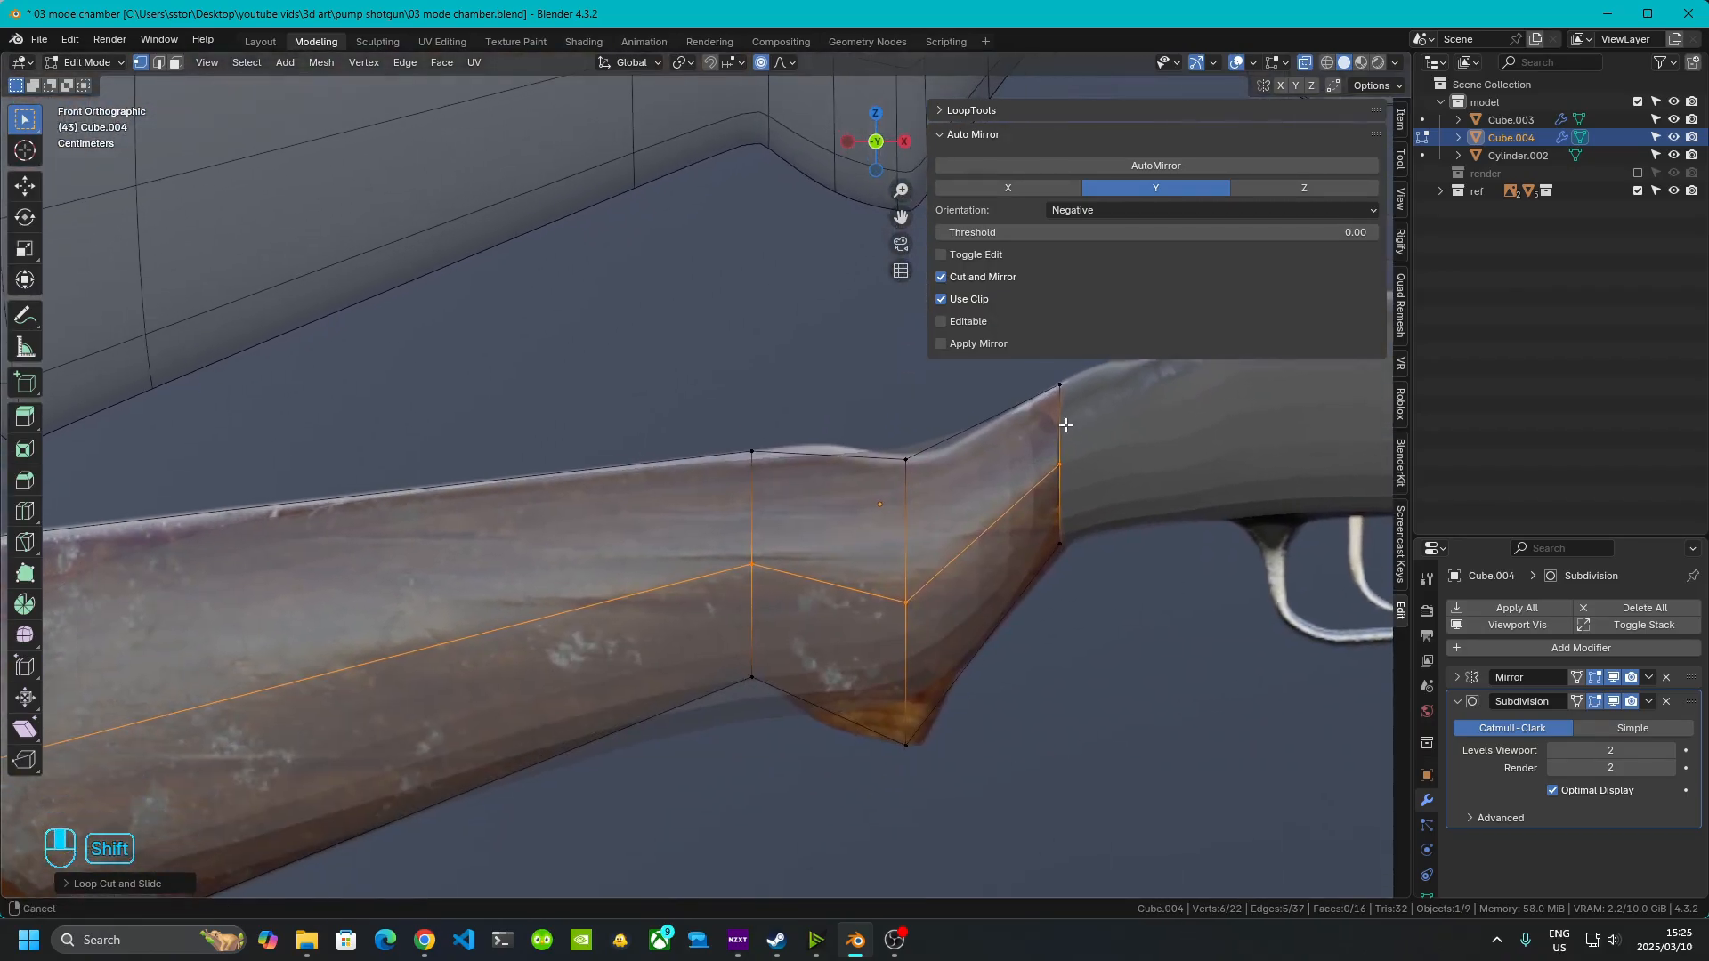
pyautogui.click(876, 114)
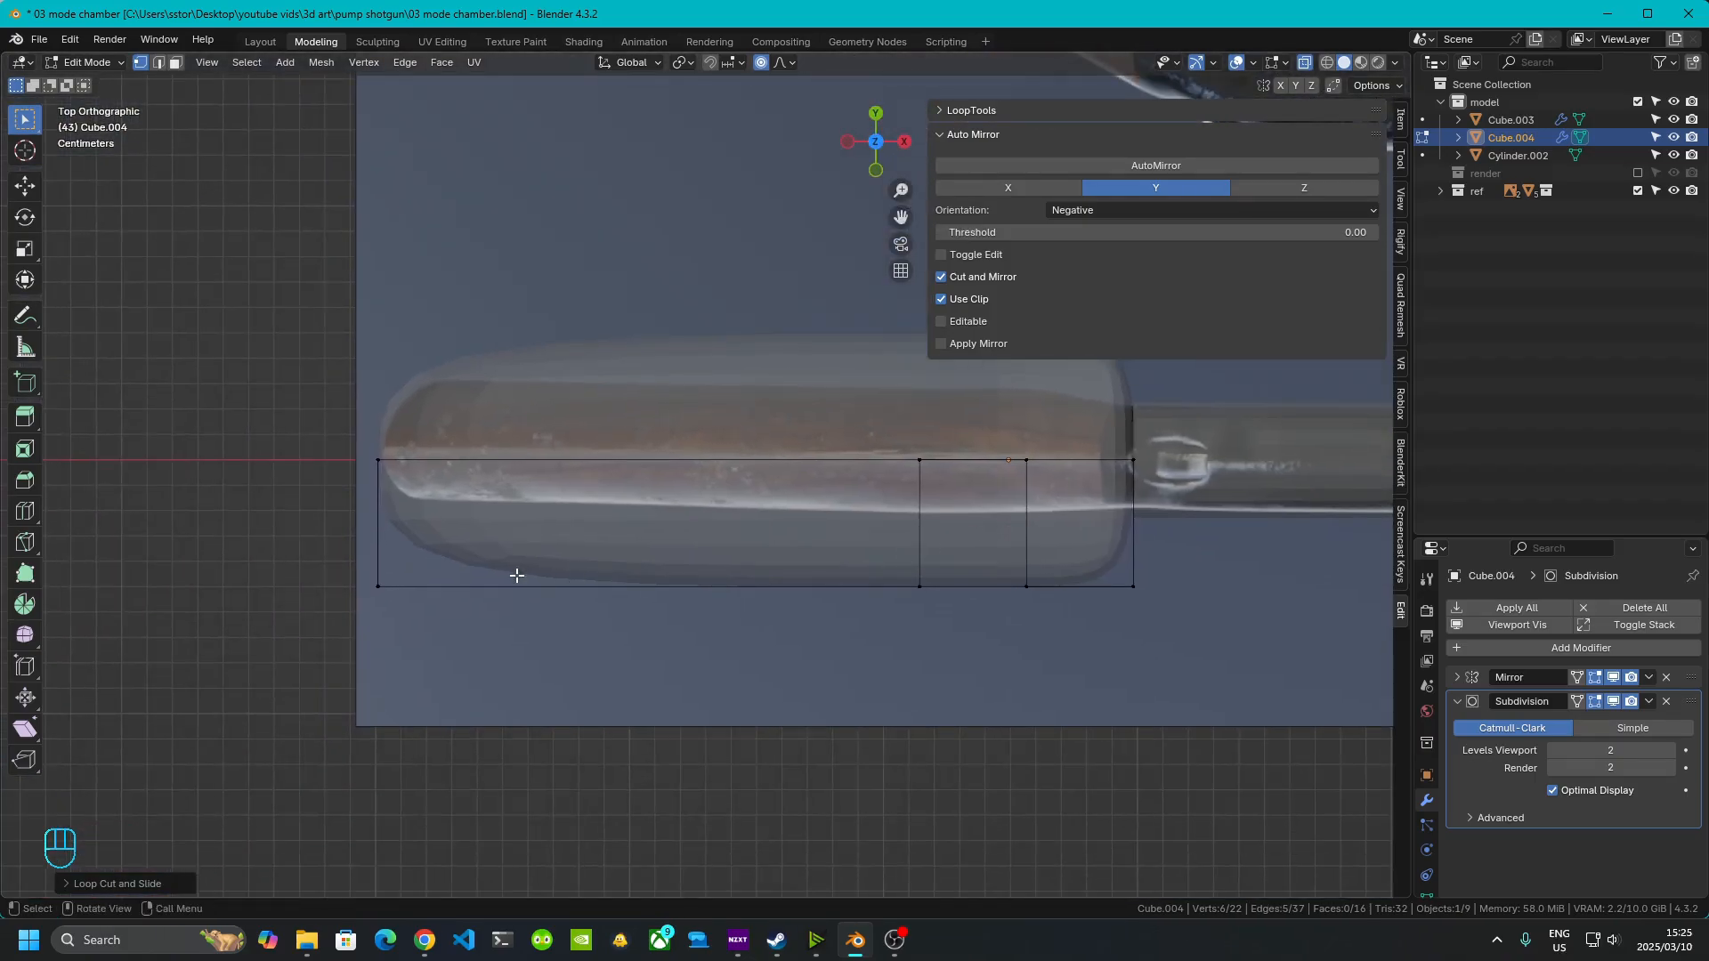
pyautogui.moveTo(296, 541); pyautogui.dragTo(1187, 730)
pyautogui.keyDown('shift'); pyautogui.moveTo(1169, 720); pyautogui.dragTo(971, 769, button='middle'); pyautogui.keyUp('shift')
pyautogui.scroll(3, 855, 685)
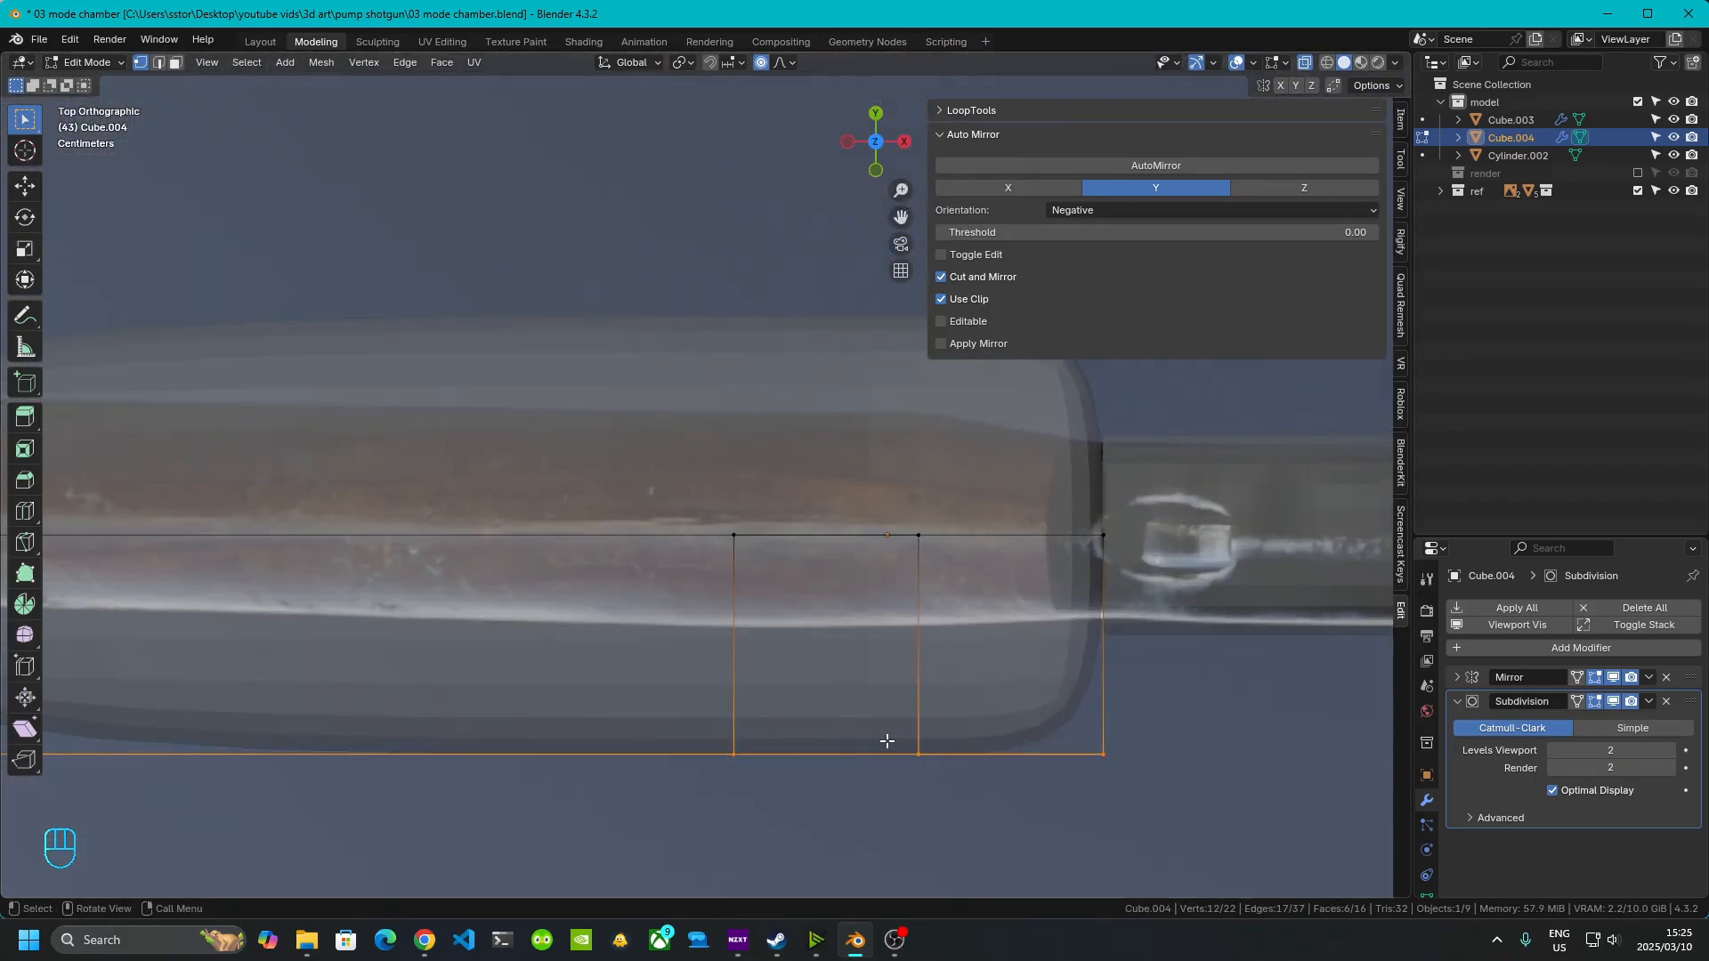
pyautogui.press('g')
pyautogui.press('y')
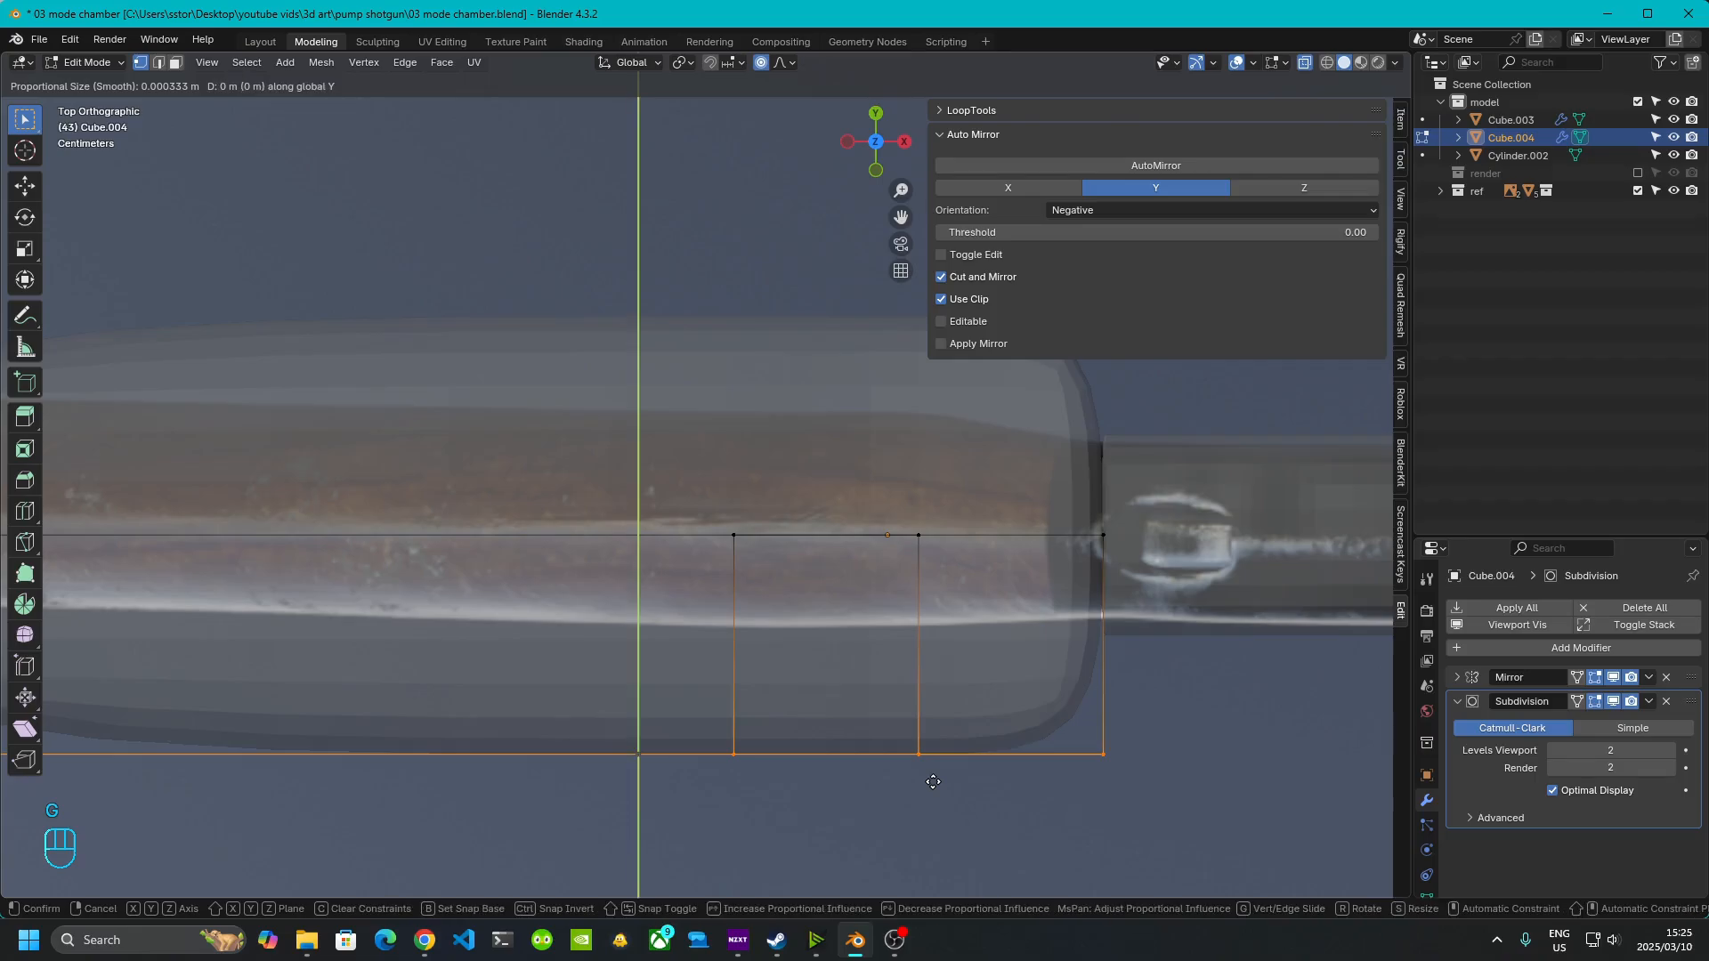
pyautogui.click(979, 672)
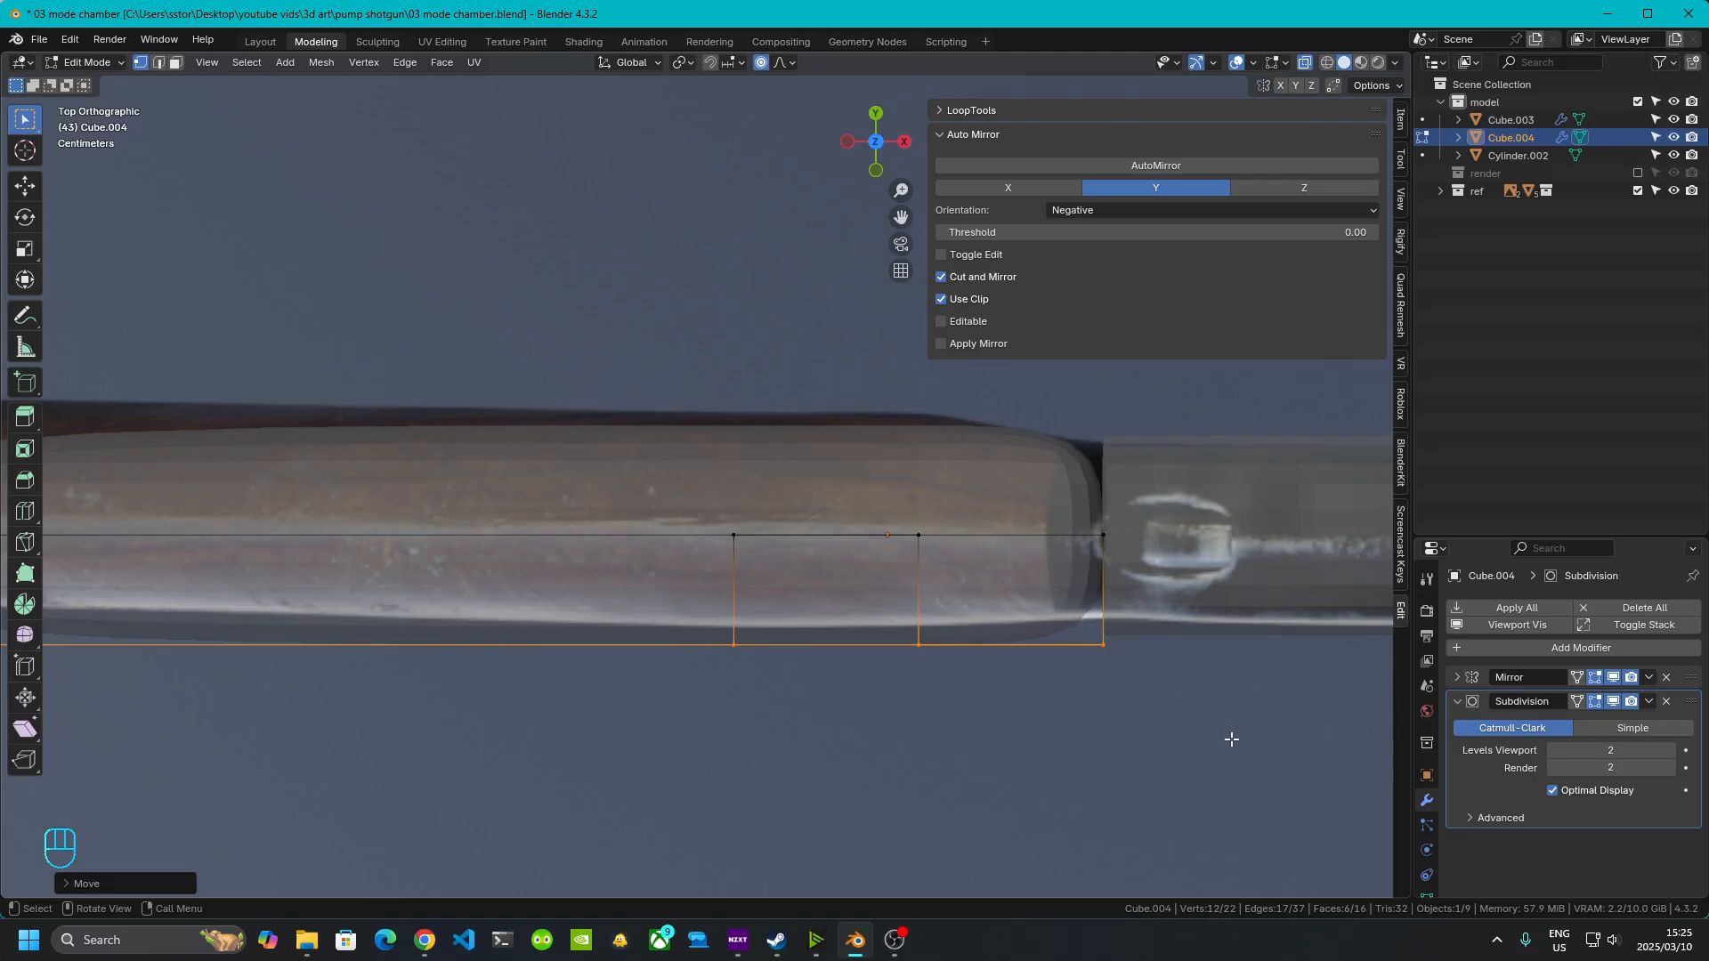
# - Move the outer side vertices at the stock's front end inward about 3 mm along Y to taper it toward the receiver
pyautogui.keyDown('shift'); pyautogui.moveTo(1230, 739); pyautogui.dragTo(847, 793, button='middle'); pyautogui.keyUp('shift')
pyautogui.scroll(2, 809, 736)
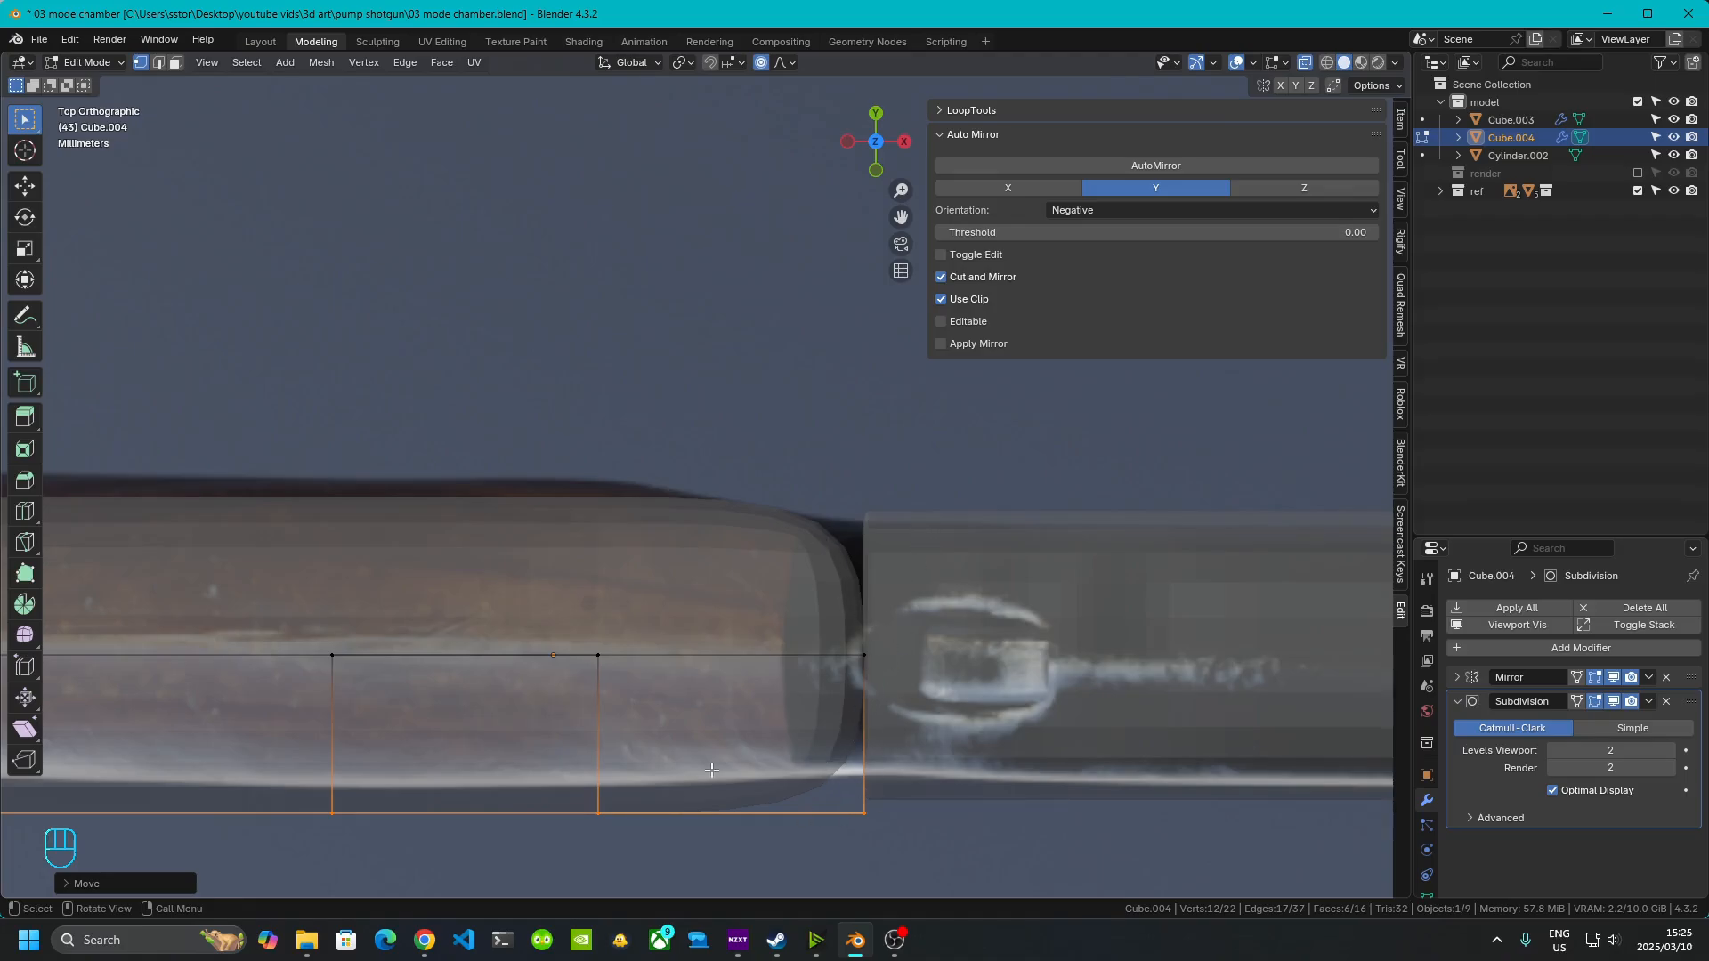
pyautogui.keyDown('shift'); pyautogui.moveTo(712, 771); pyautogui.dragTo(1348, 592, button='middle'); pyautogui.keyUp('shift')
pyautogui.scroll(-2, 1293, 599)
pyautogui.keyDown('shift'); pyautogui.moveTo(718, 639); pyautogui.dragTo(968, 662, button='middle'); pyautogui.keyUp('shift')
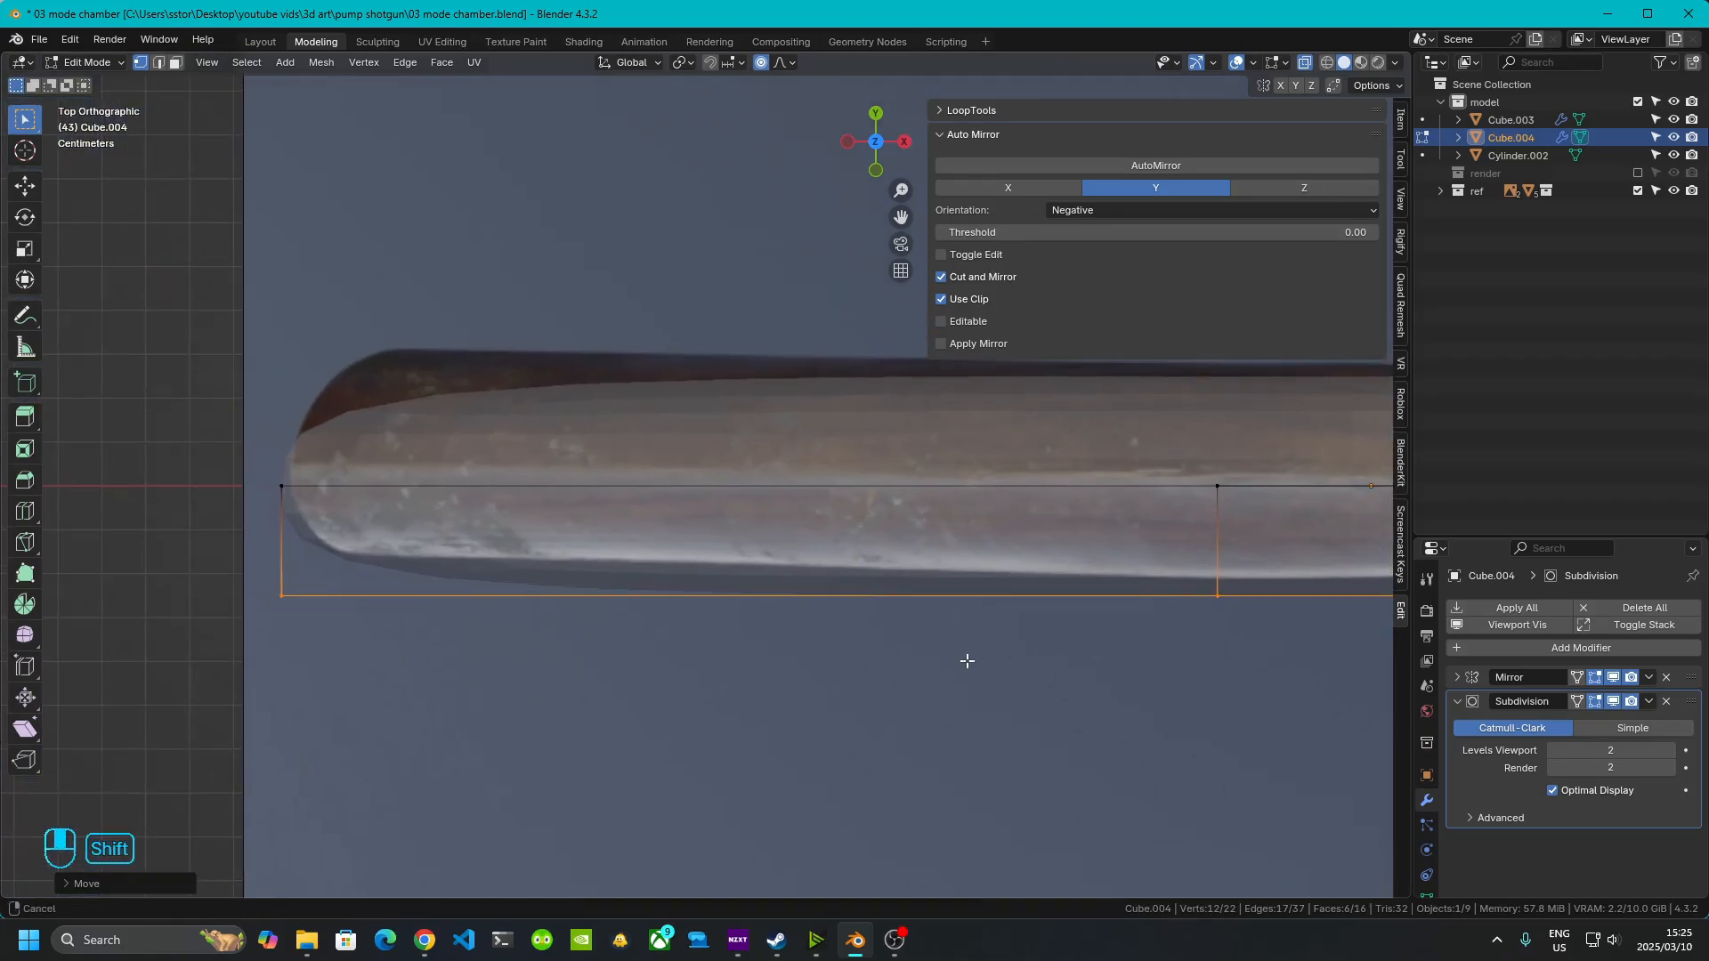
pyautogui.keyDown('shift'); pyautogui.moveTo(1113, 674); pyautogui.dragTo(603, 709, button='middle'); pyautogui.keyUp('shift')
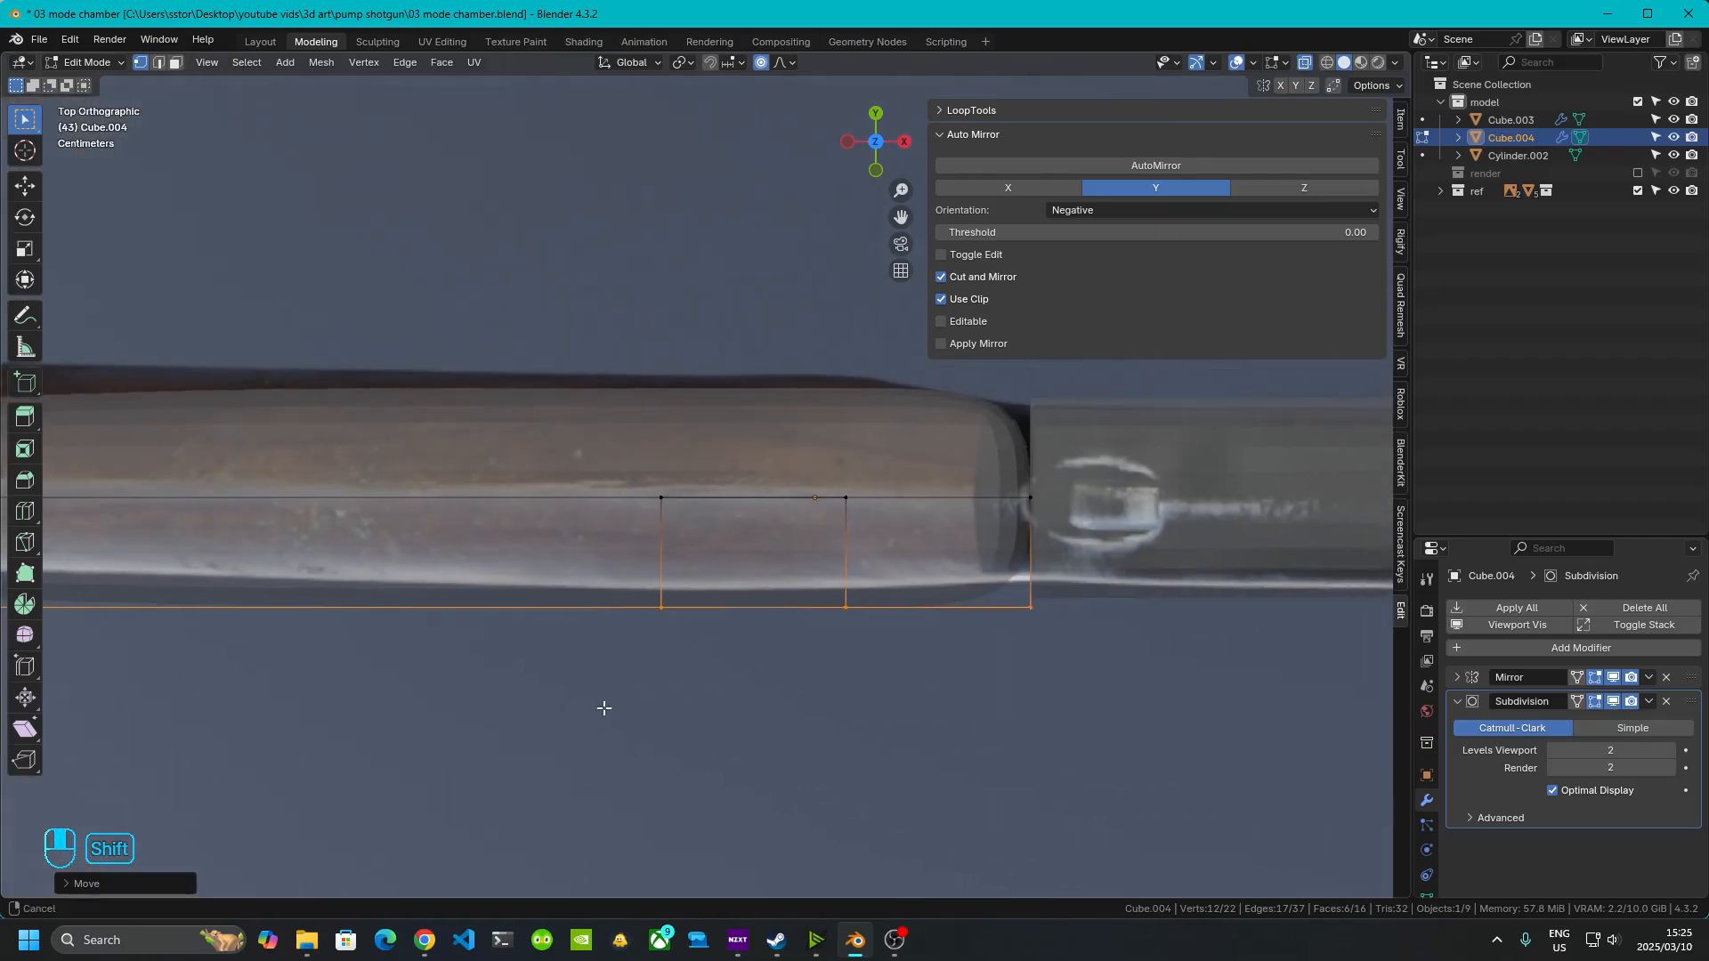
pyautogui.keyDown('shift'); pyautogui.moveTo(457, 384); pyautogui.dragTo(815, 439, button='middle'); pyautogui.keyUp('shift')
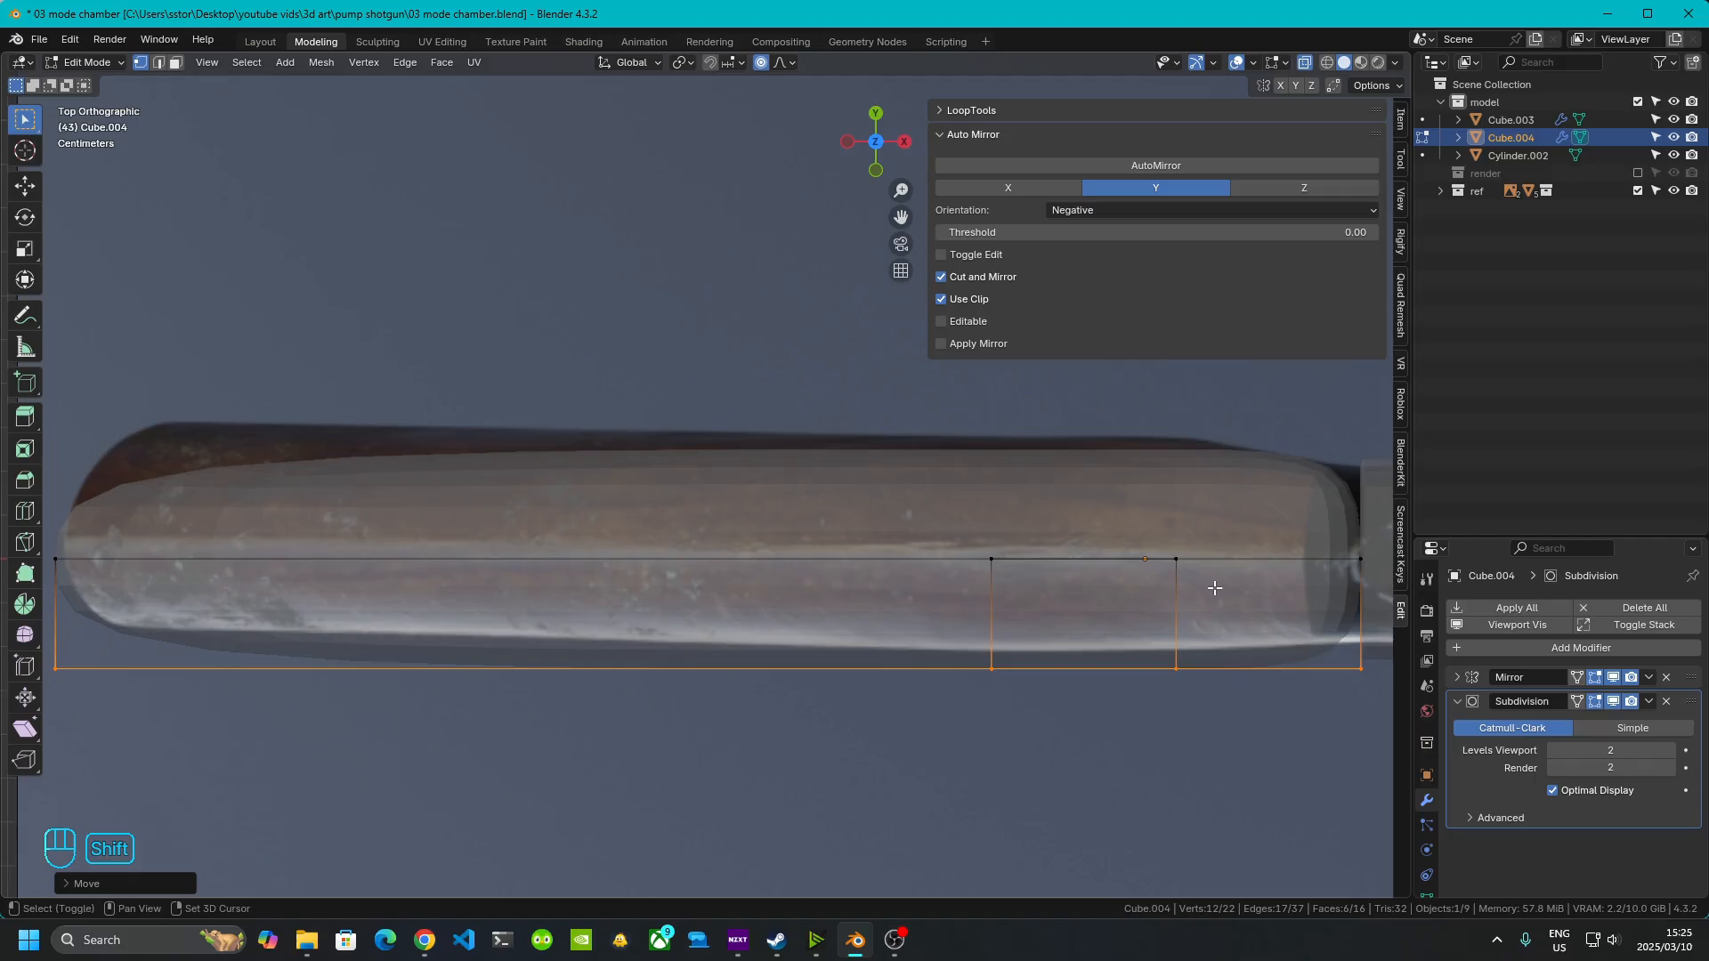
pyautogui.keyDown('shift'); pyautogui.moveTo(1213, 584); pyautogui.dragTo(943, 580, button='middle'); pyautogui.keyUp('shift')
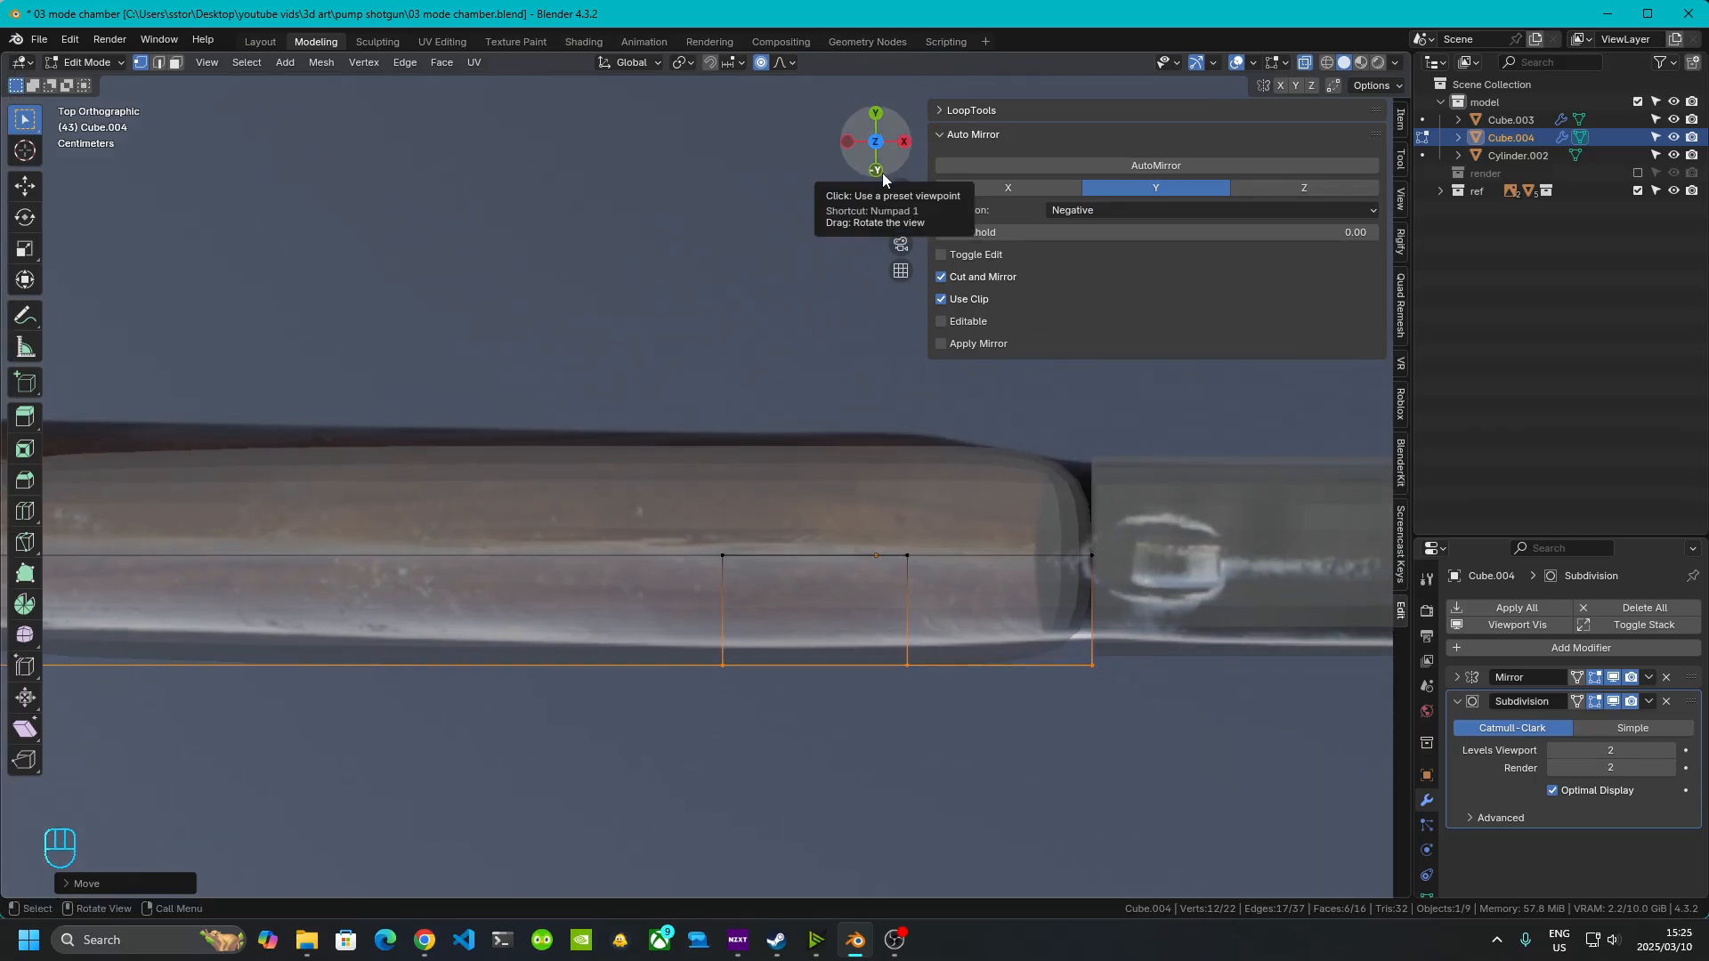
pyautogui.moveTo(1048, 609); pyautogui.dragTo(1111, 682)
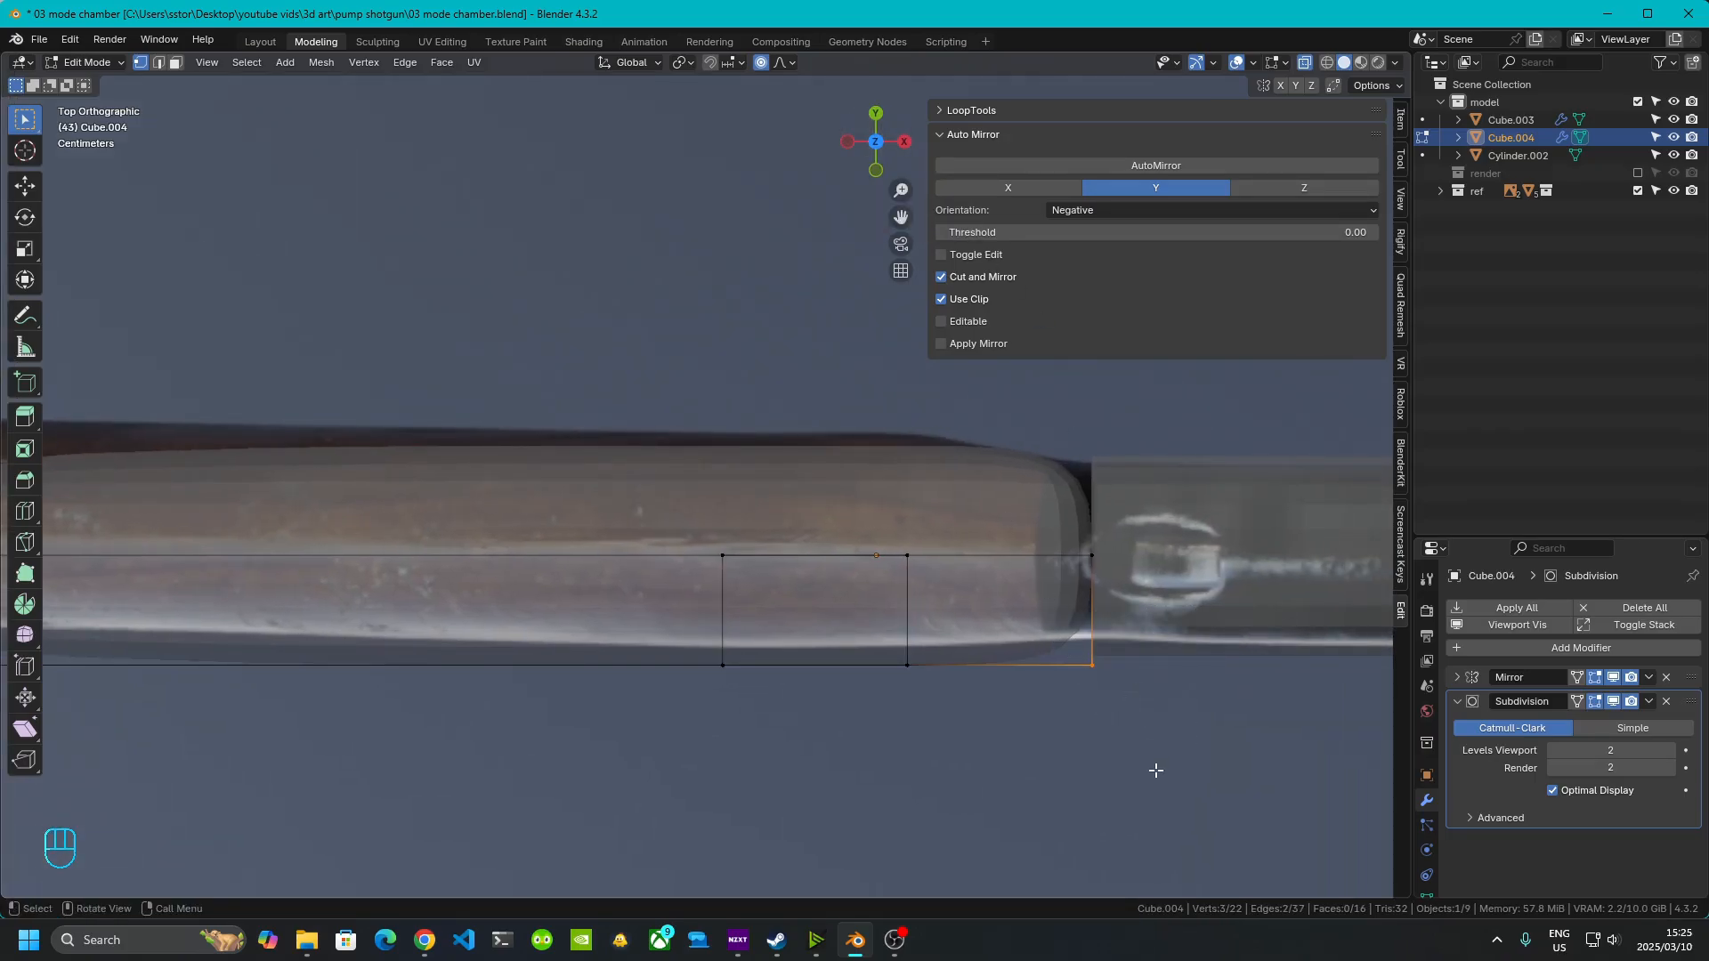
pyautogui.press('g')
pyautogui.press('y')
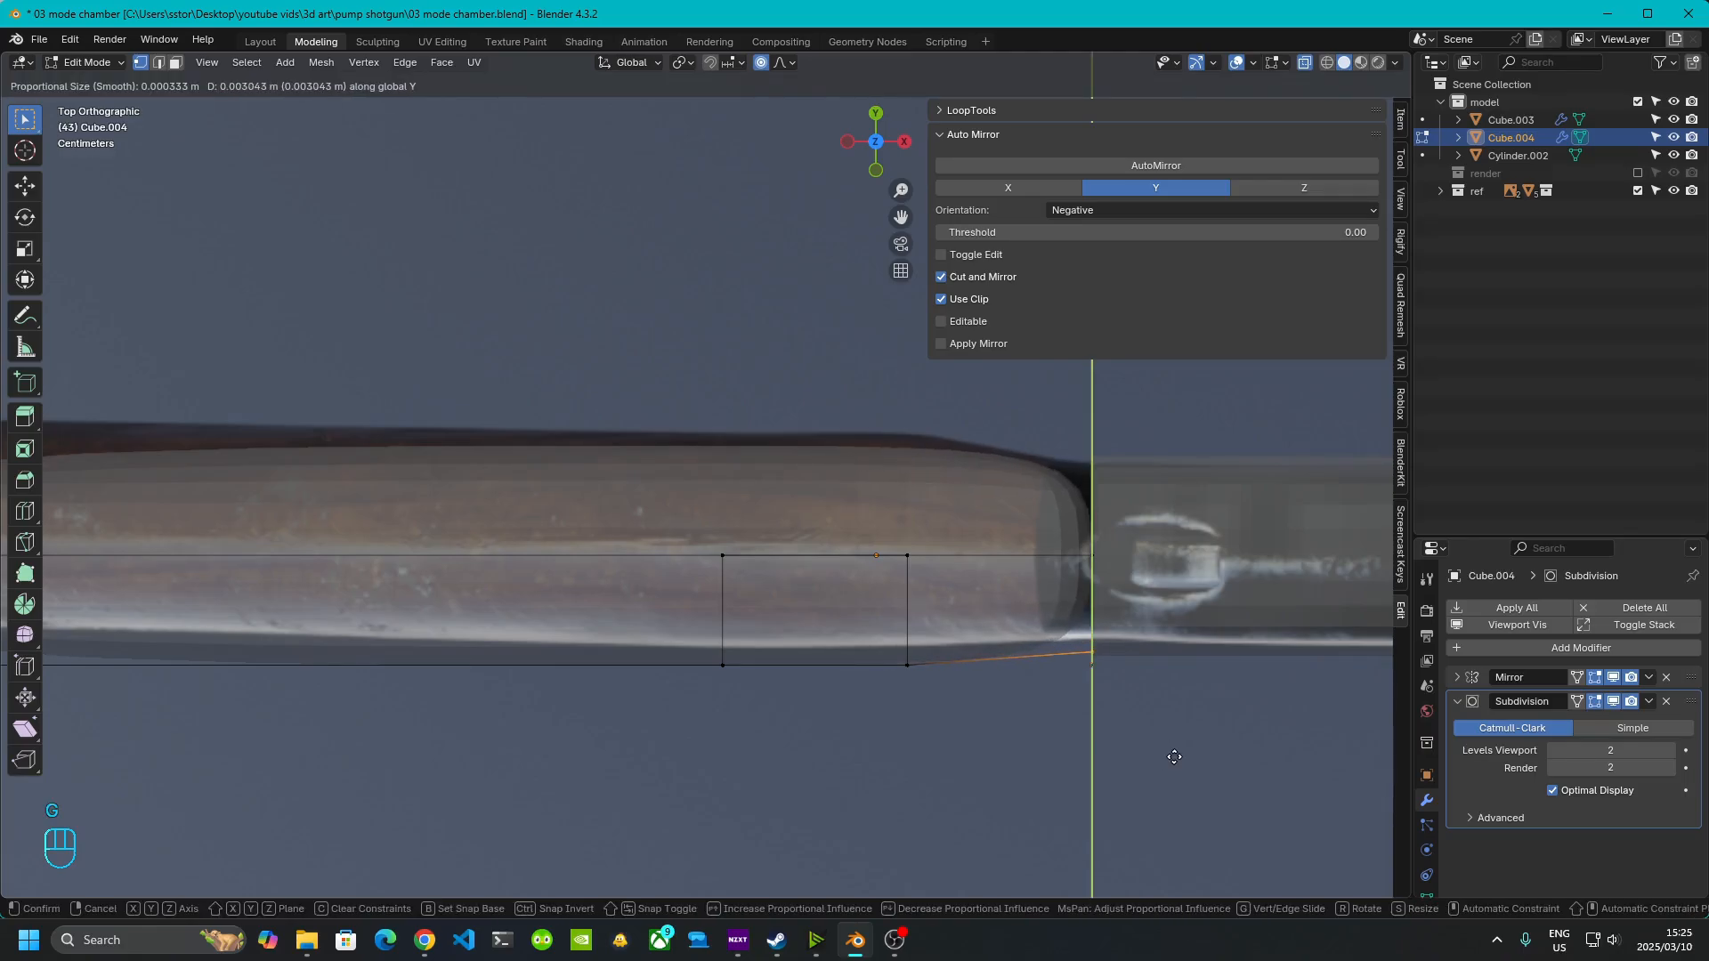
pyautogui.click(1169, 756)
# - Add a vertical loop cut through the rear section of the stock in the front view and slide it close to the butt end
pyautogui.click(876, 169)
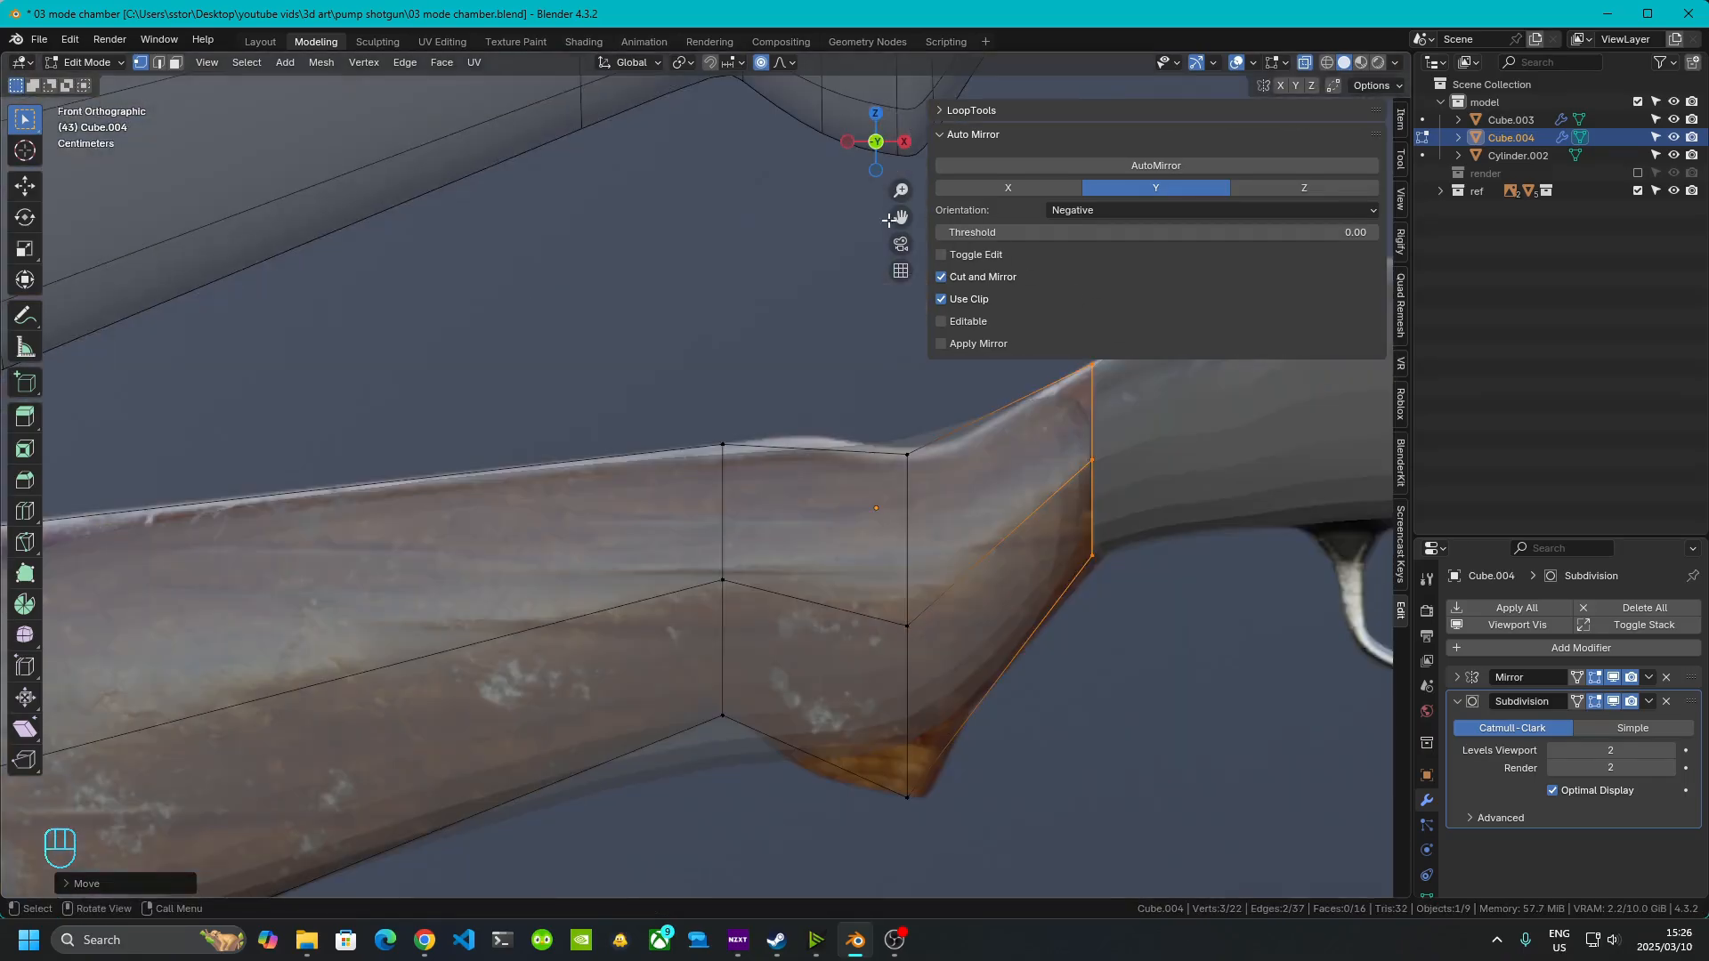
pyautogui.keyDown('shift'); pyautogui.moveTo(870, 561); pyautogui.dragTo(1259, 501, button='middle'); pyautogui.keyUp('shift')
pyautogui.keyDown('shift'); pyautogui.moveTo(622, 652); pyautogui.dragTo(744, 614, button='middle'); pyautogui.keyUp('shift')
pyautogui.scroll(3, 739, 584)
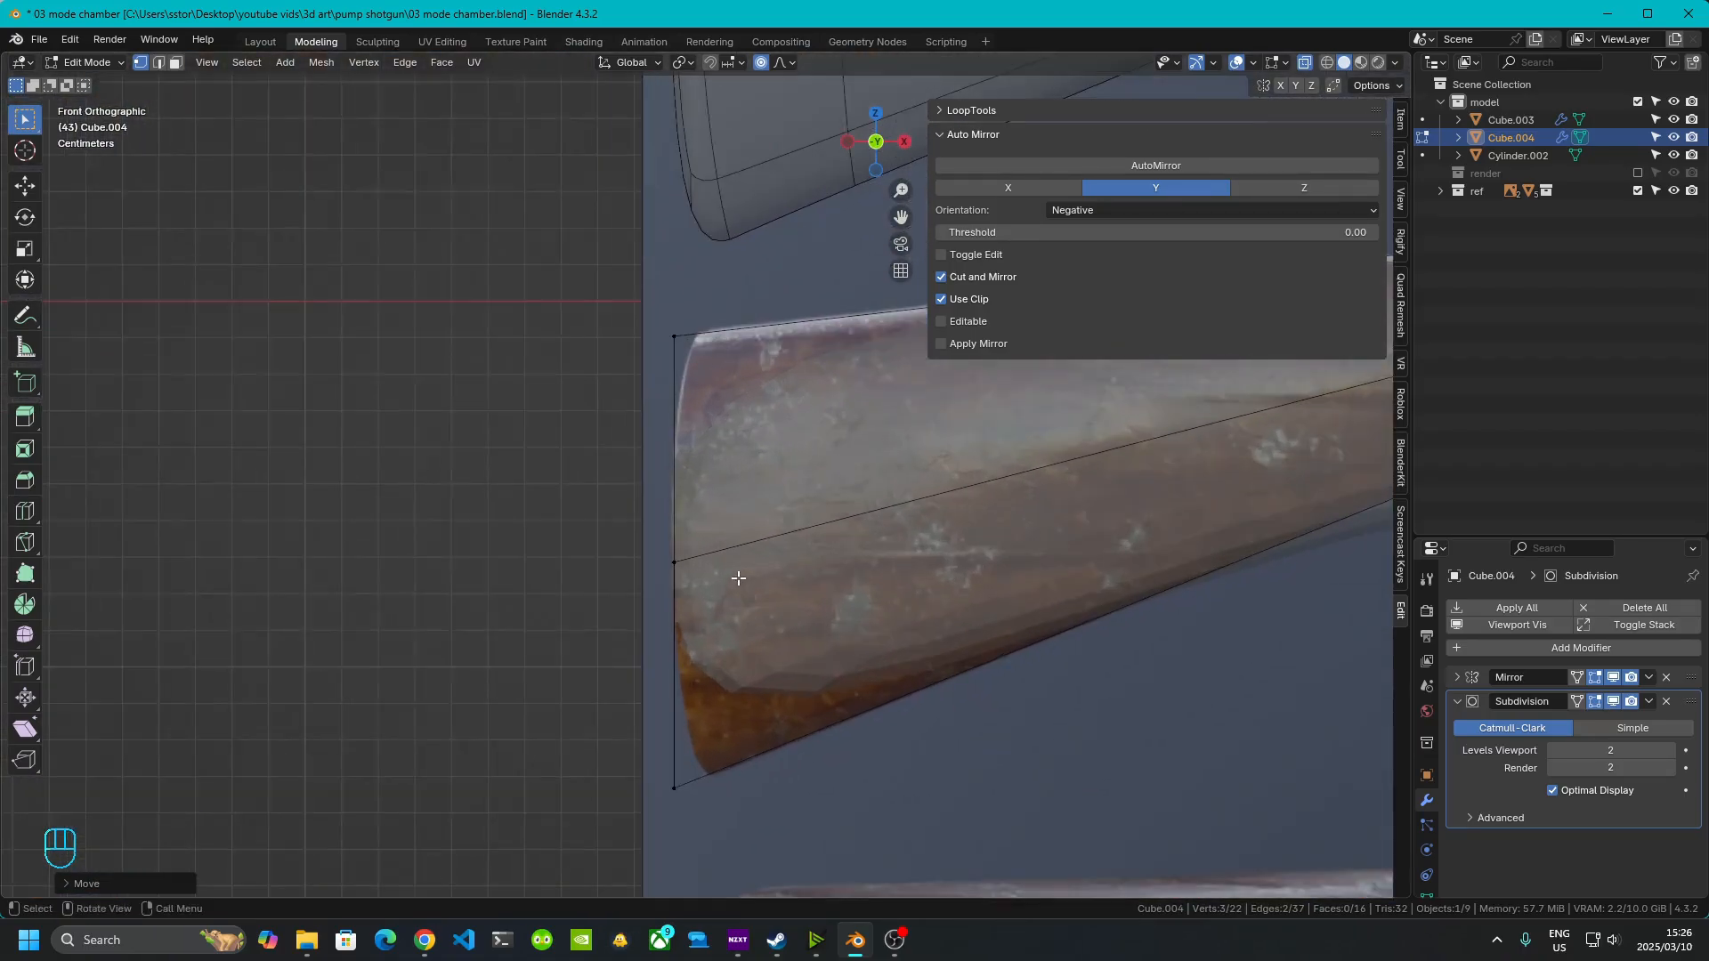
pyautogui.keyDown('shift'); pyautogui.moveTo(815, 528); pyautogui.dragTo(584, 596, button='middle'); pyautogui.keyUp('shift')
pyautogui.scroll(-4, 662, 513)
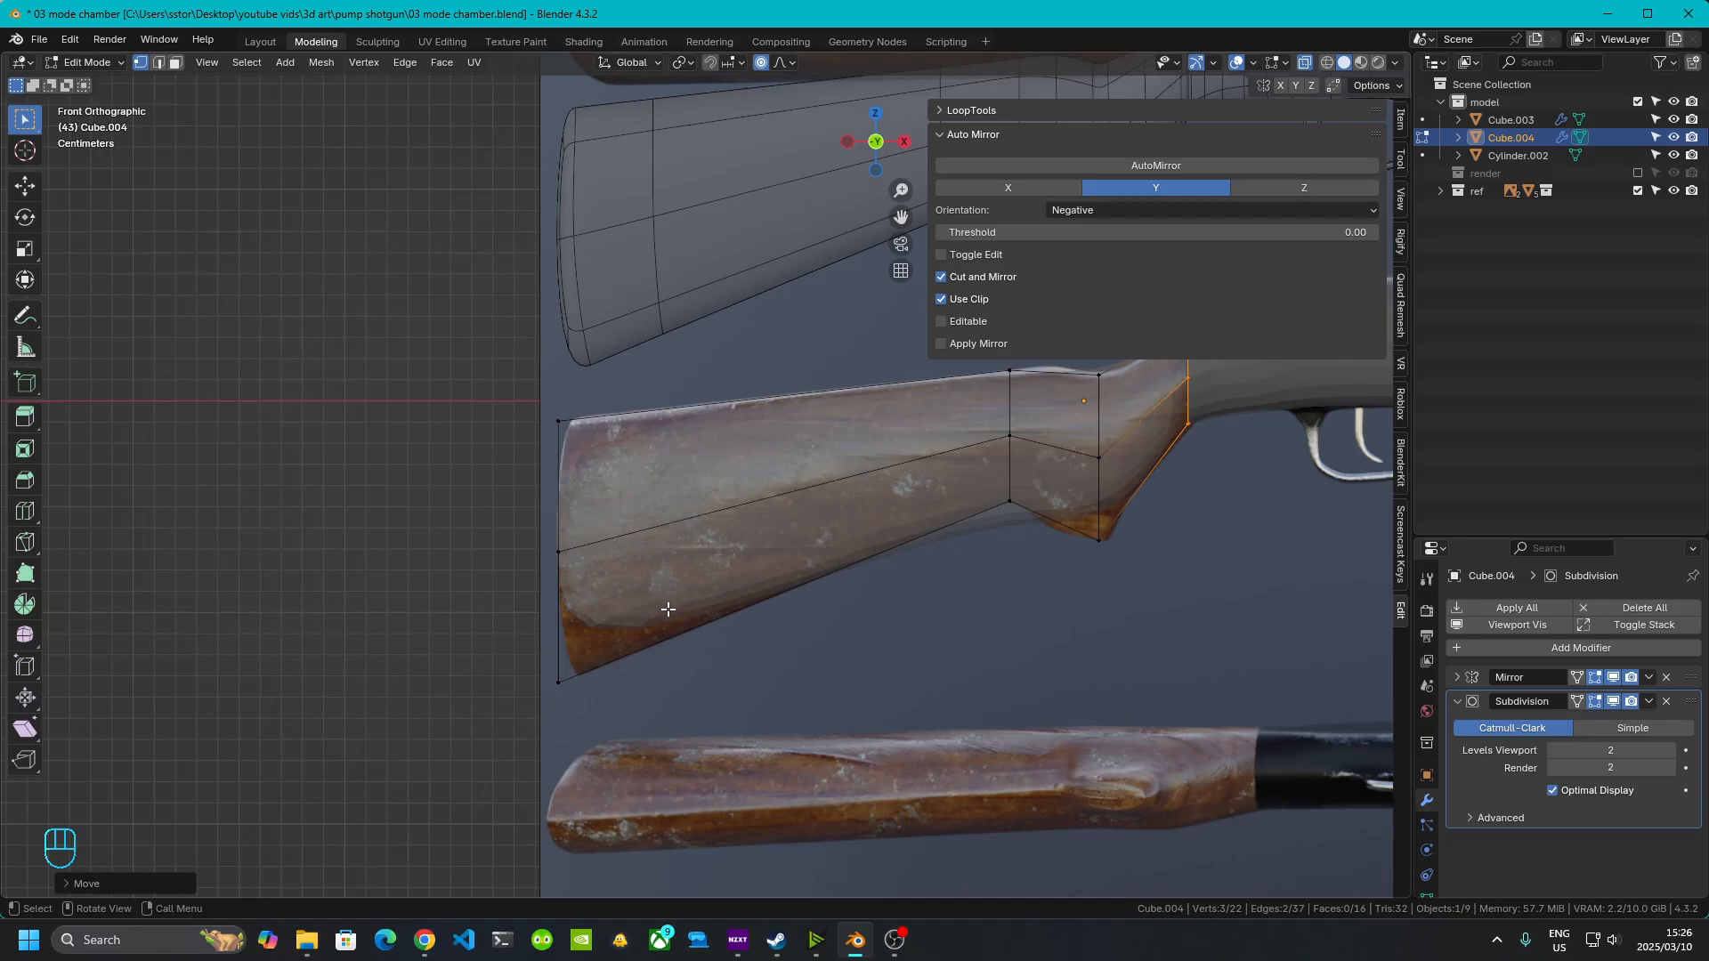
pyautogui.scroll(2, 627, 596)
pyautogui.hotkey('ctrl', 'r')
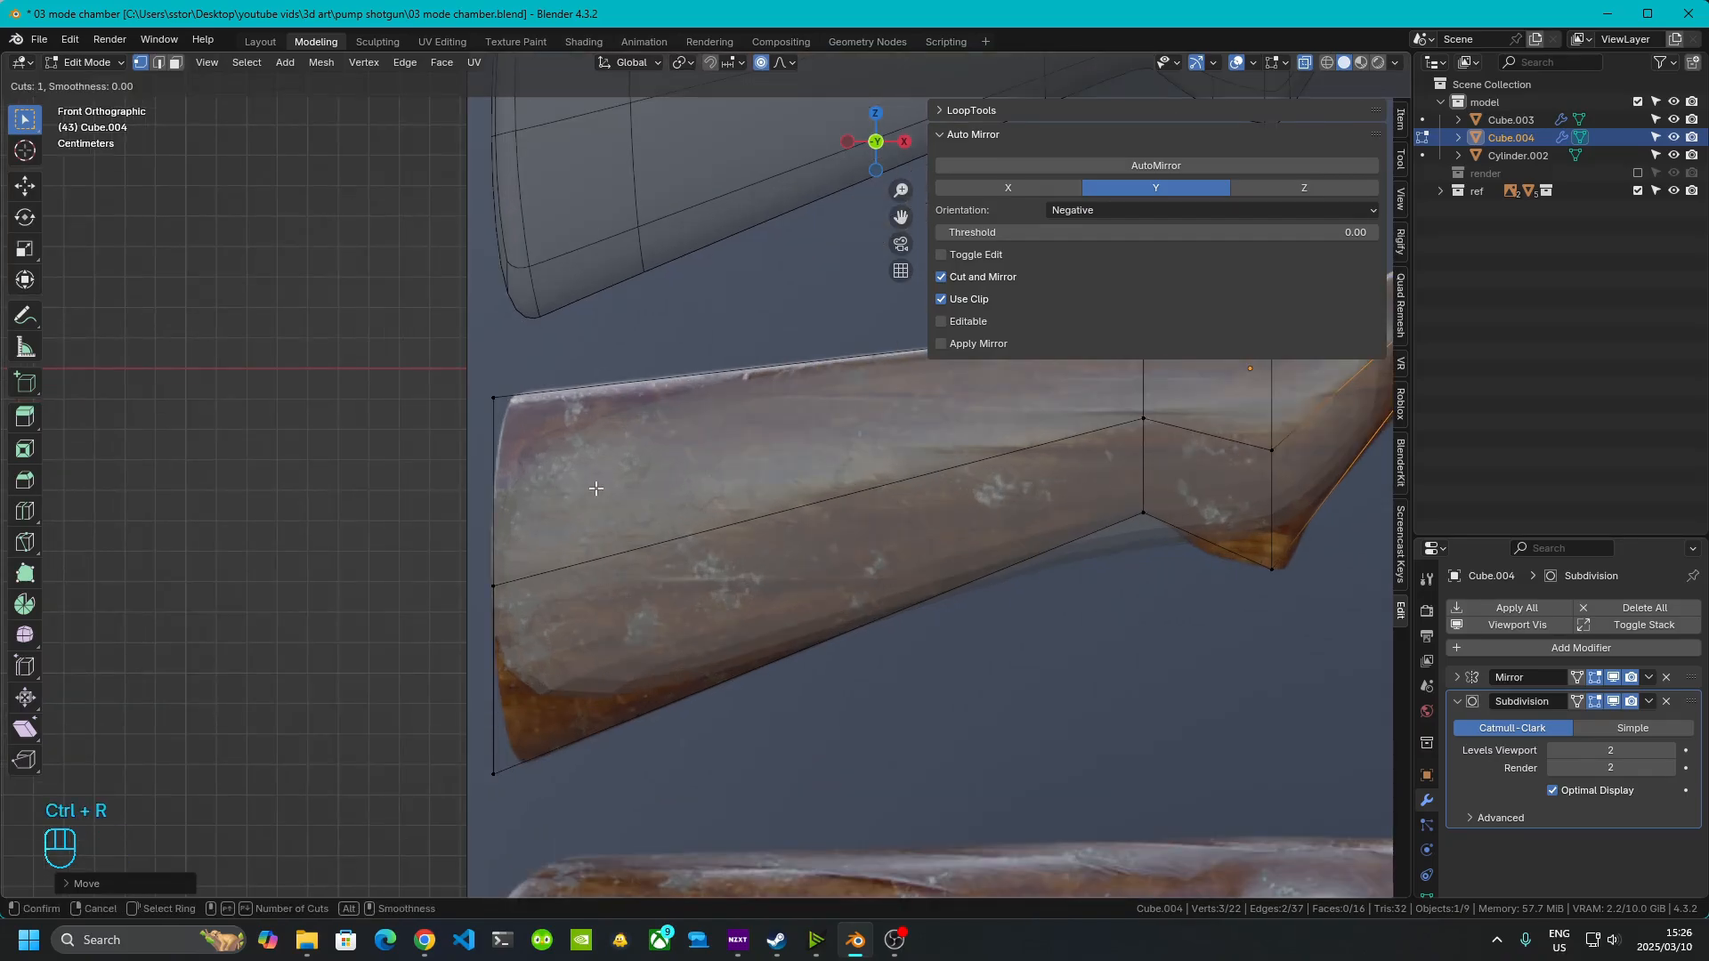
pyautogui.click(663, 516)
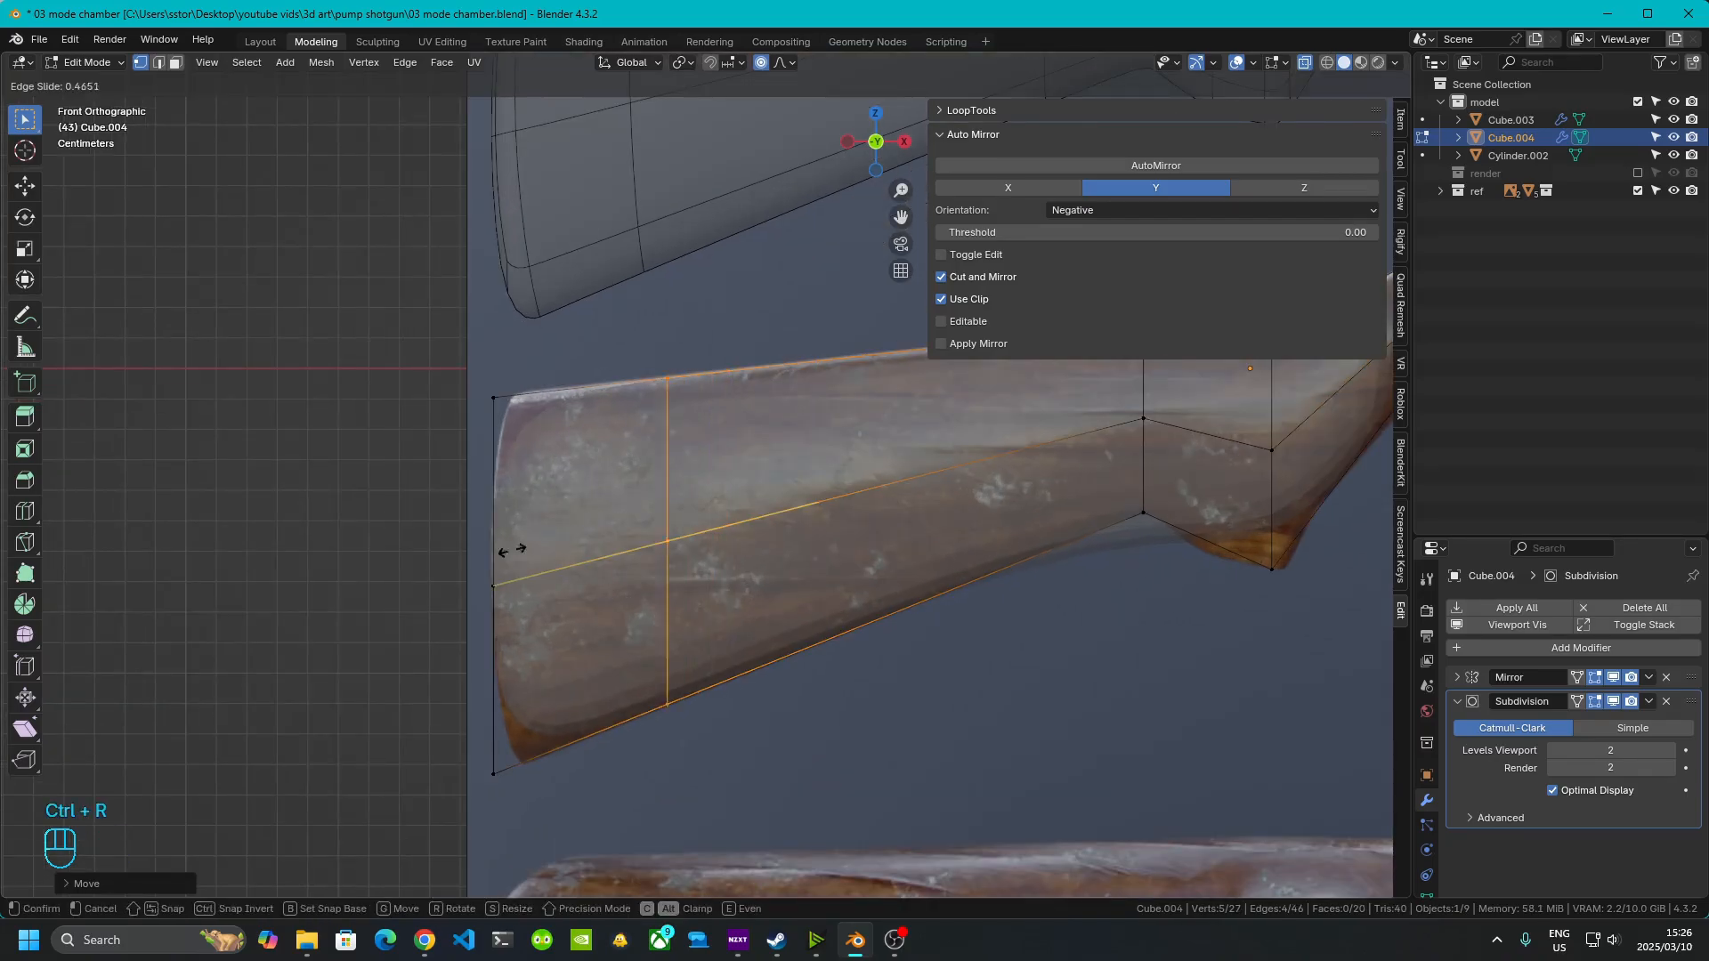
pyautogui.click(405, 598)
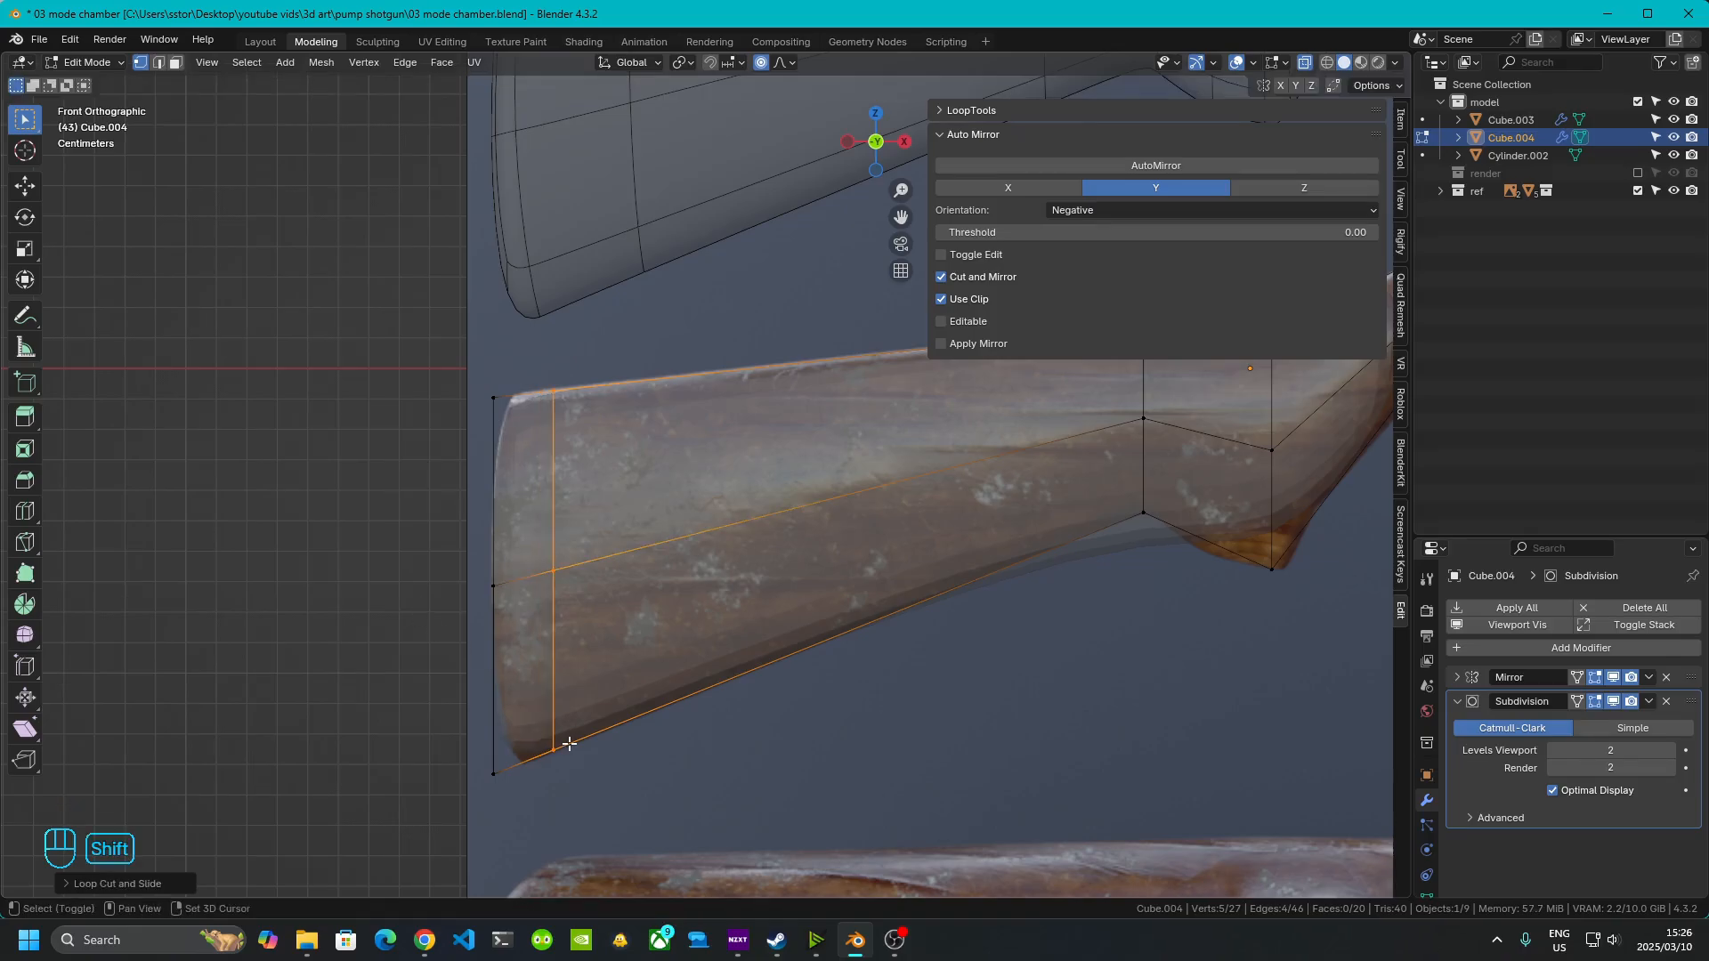
# - Move the lower corner vertices at the stock's butt end down about 3 mm along Z and slightly forward along X
pyautogui.scroll(4, 507, 579)
pyautogui.click(557, 699)
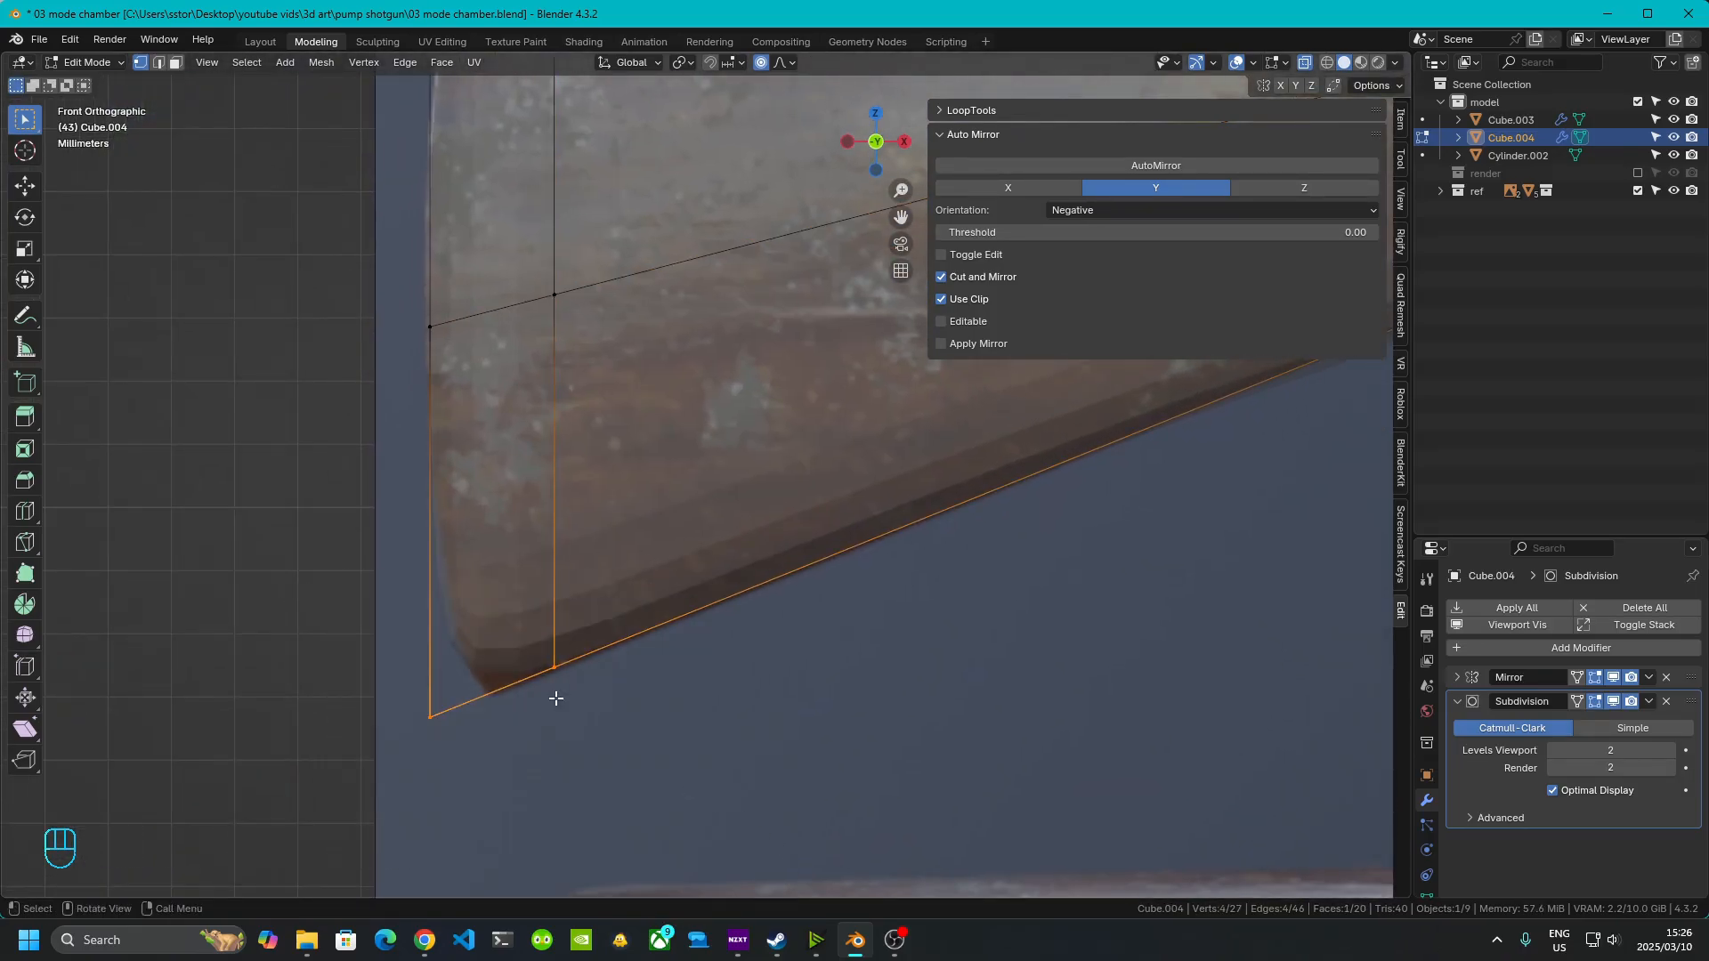
pyautogui.press('g')
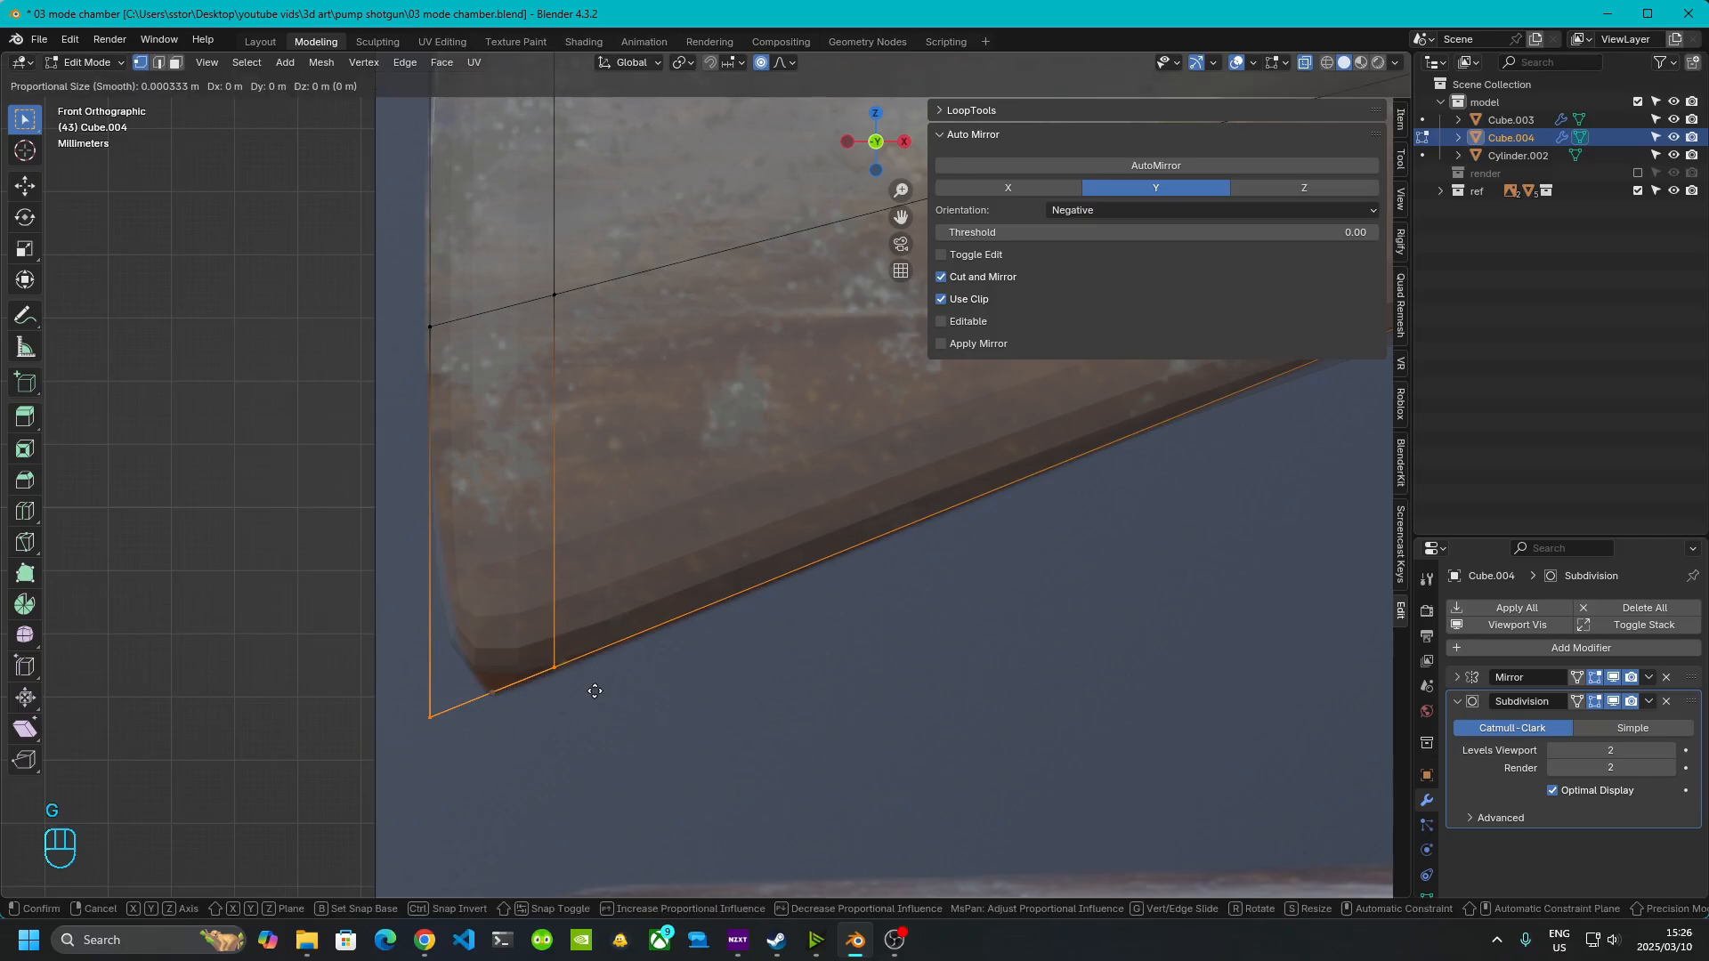
pyautogui.press('z')
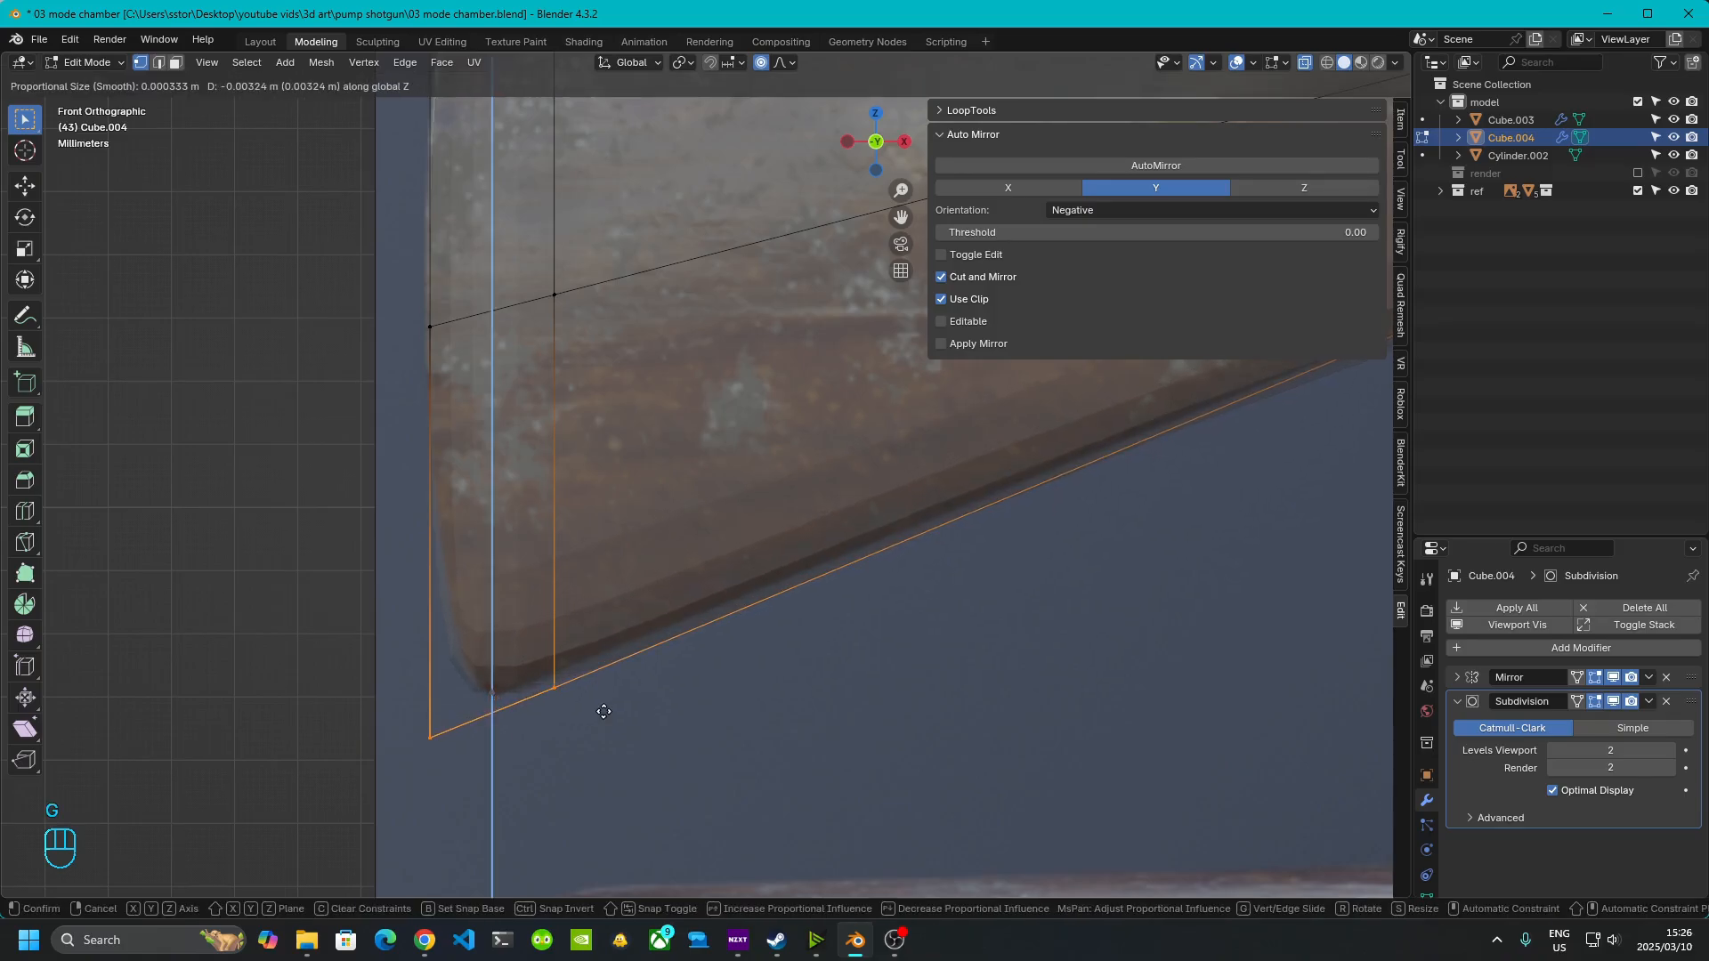
pyautogui.click(604, 714)
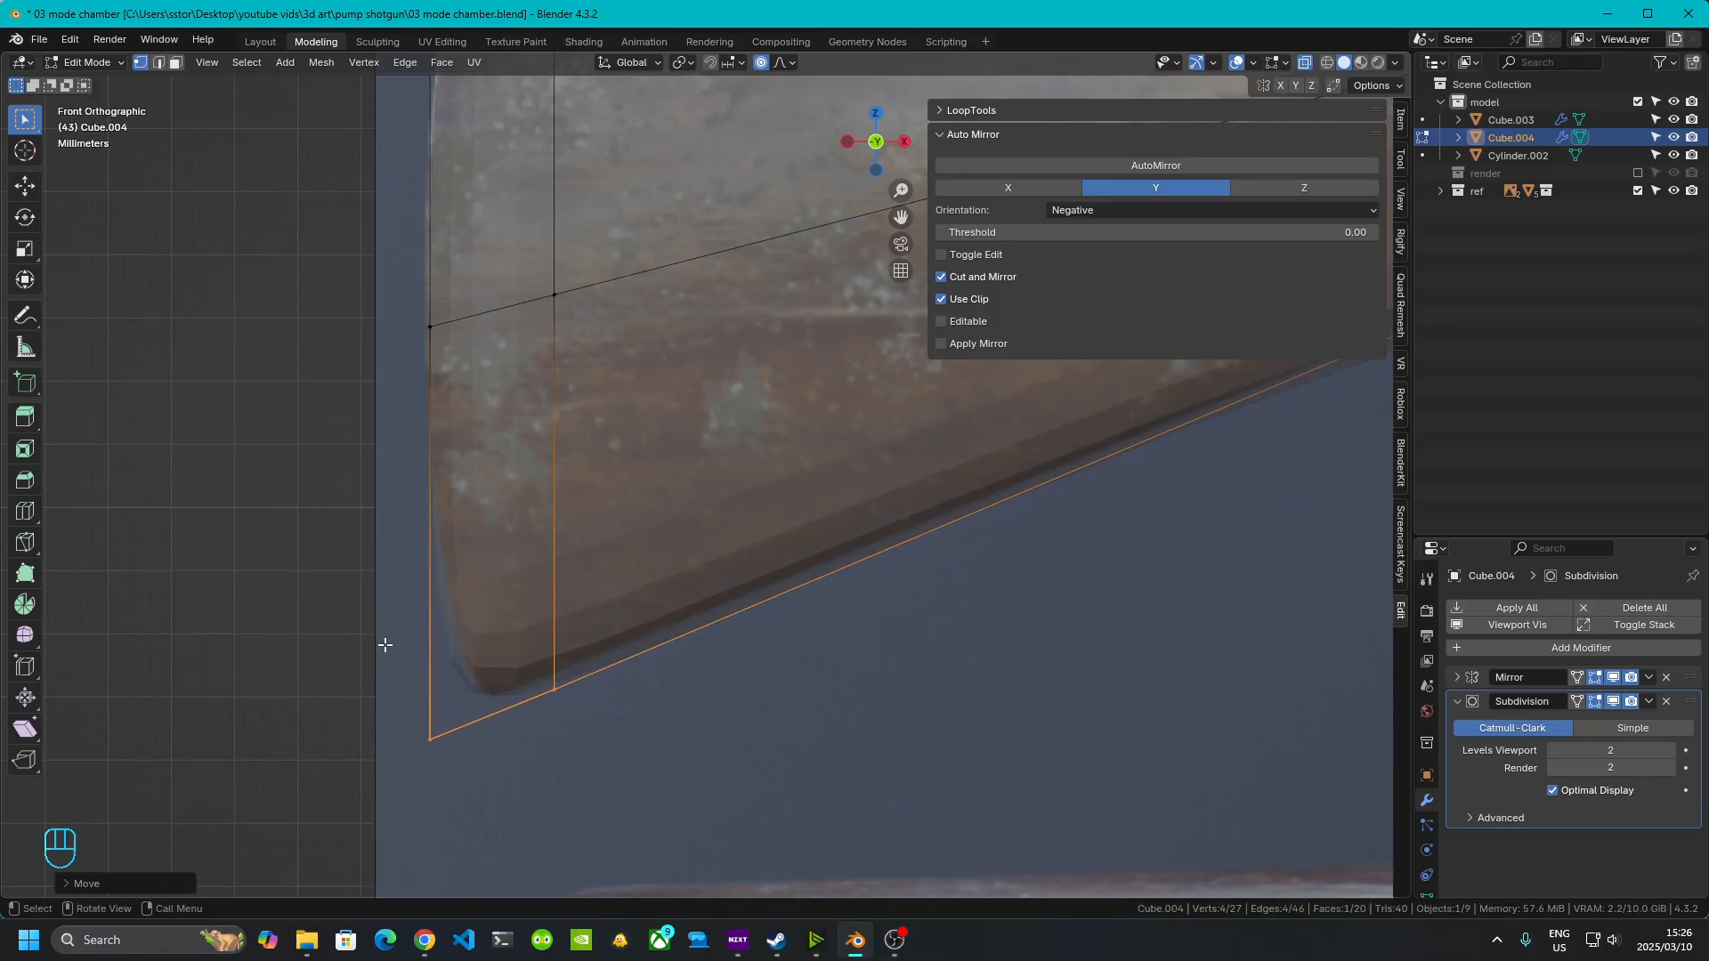
pyautogui.moveTo(385, 645); pyautogui.dragTo(710, 811)
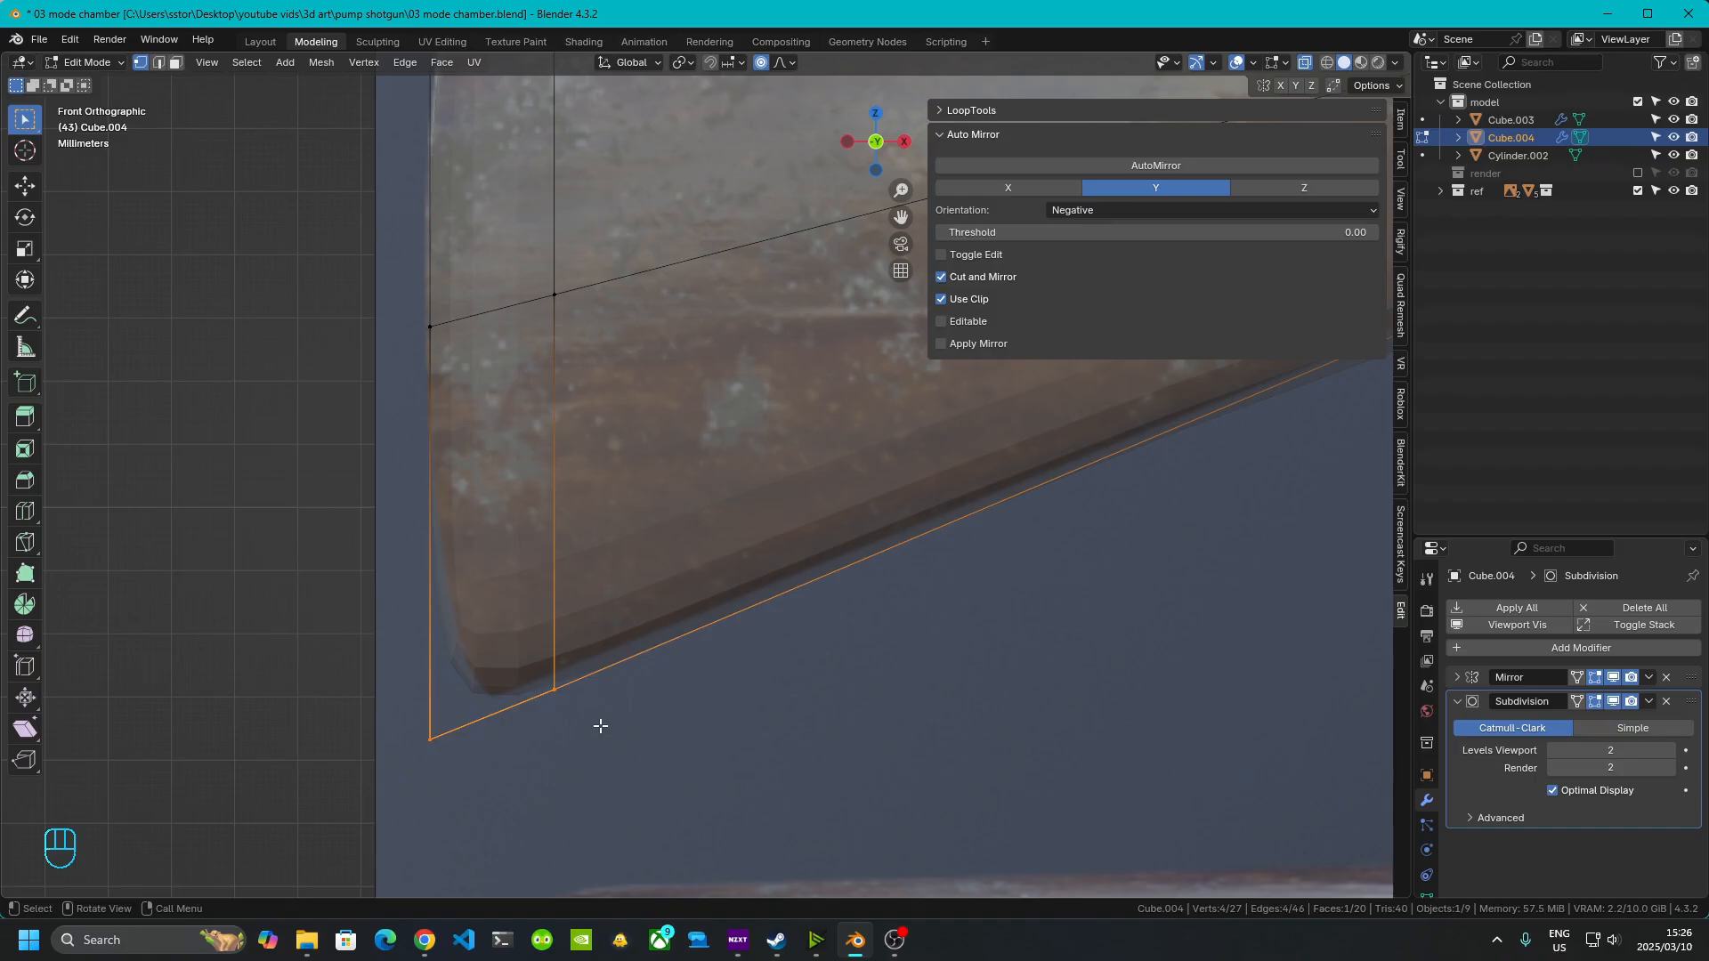
pyautogui.press('g')
pyautogui.press('x')
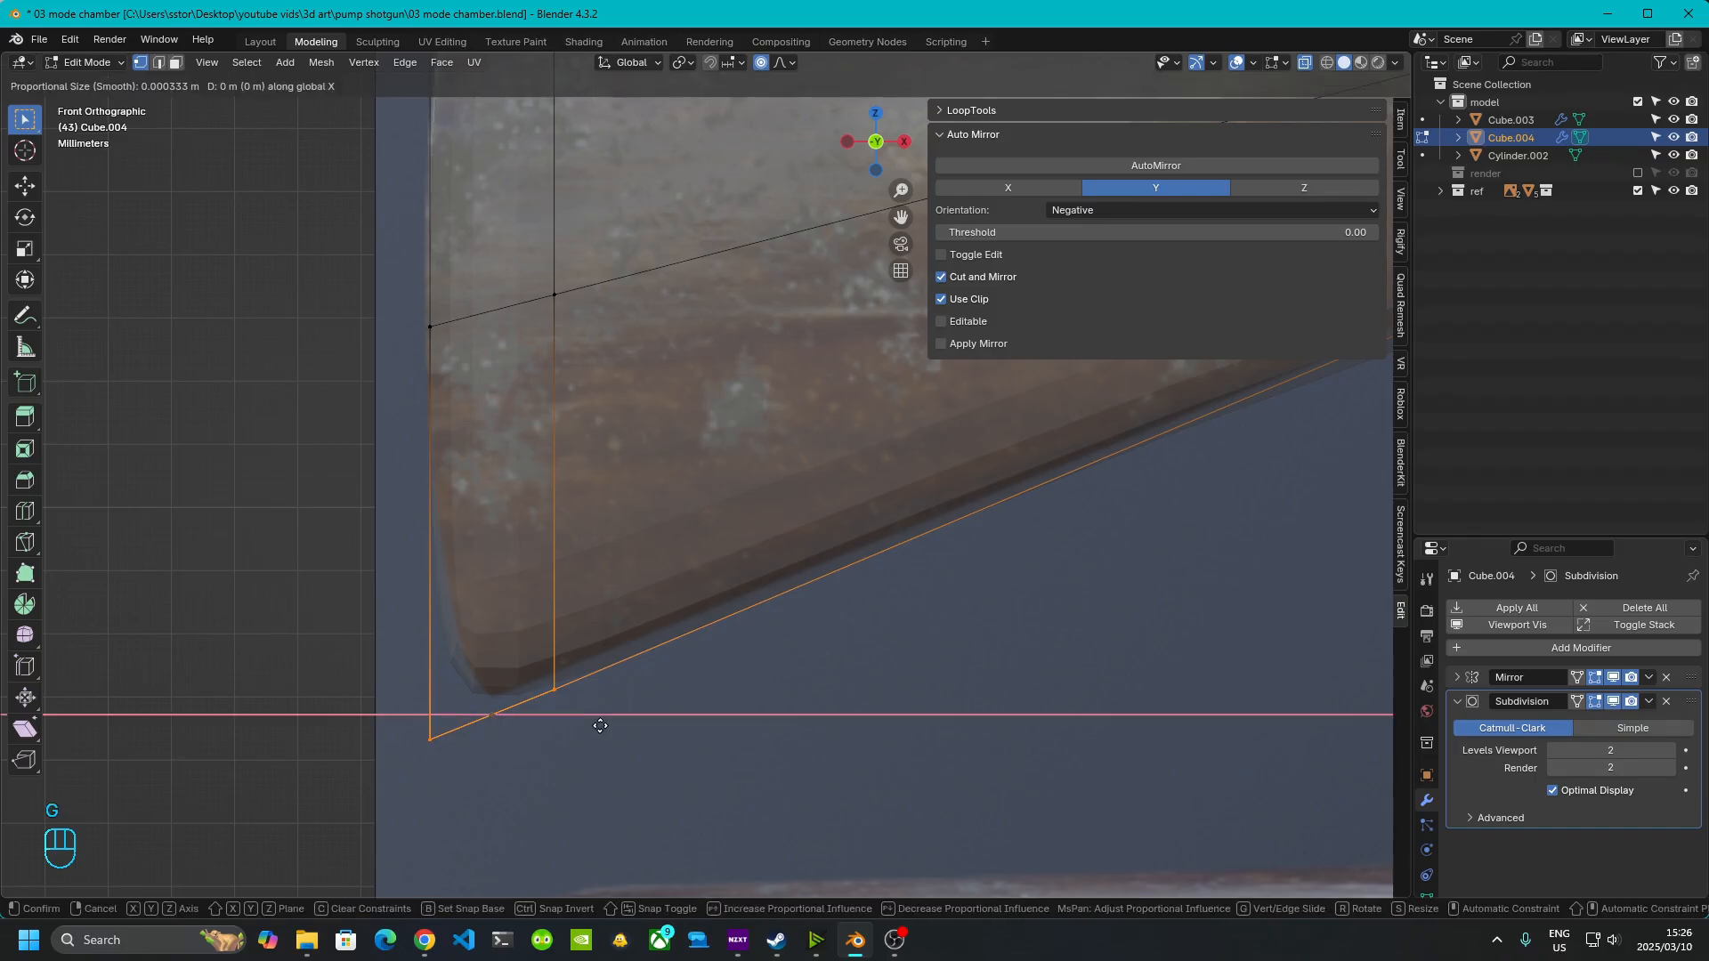
pyautogui.click(615, 722)
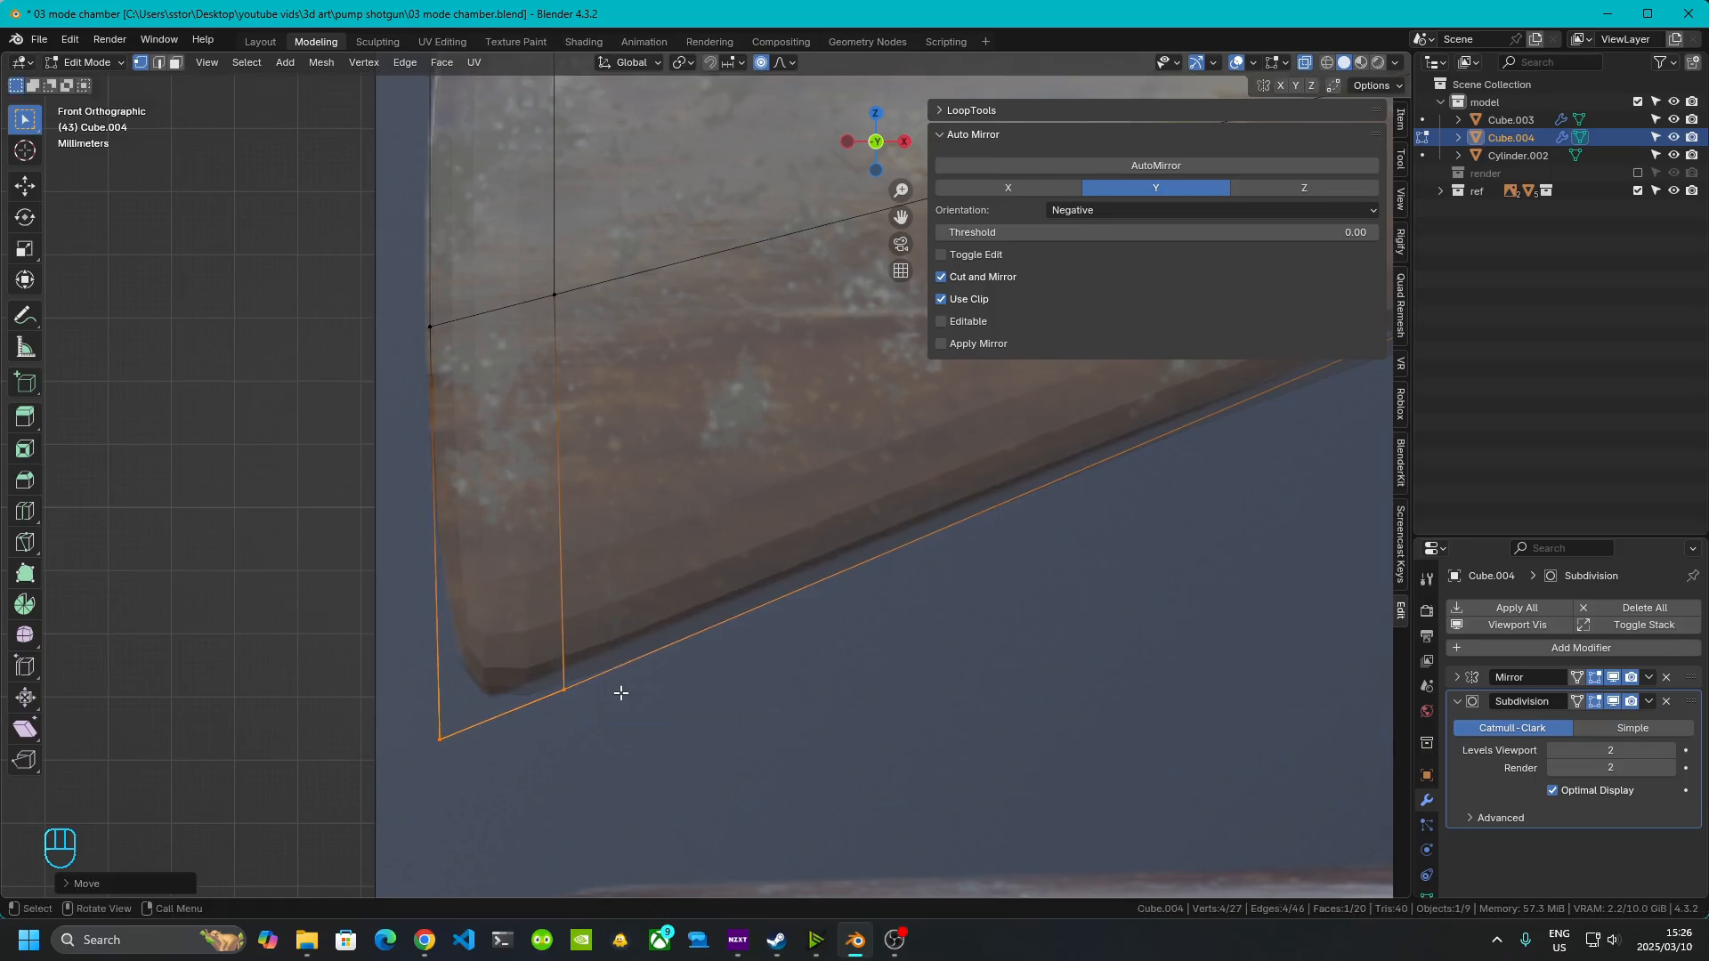
# - Move the upper corner vertices at the stock's butt end up about 2 mm along Z
pyautogui.click(487, 452)
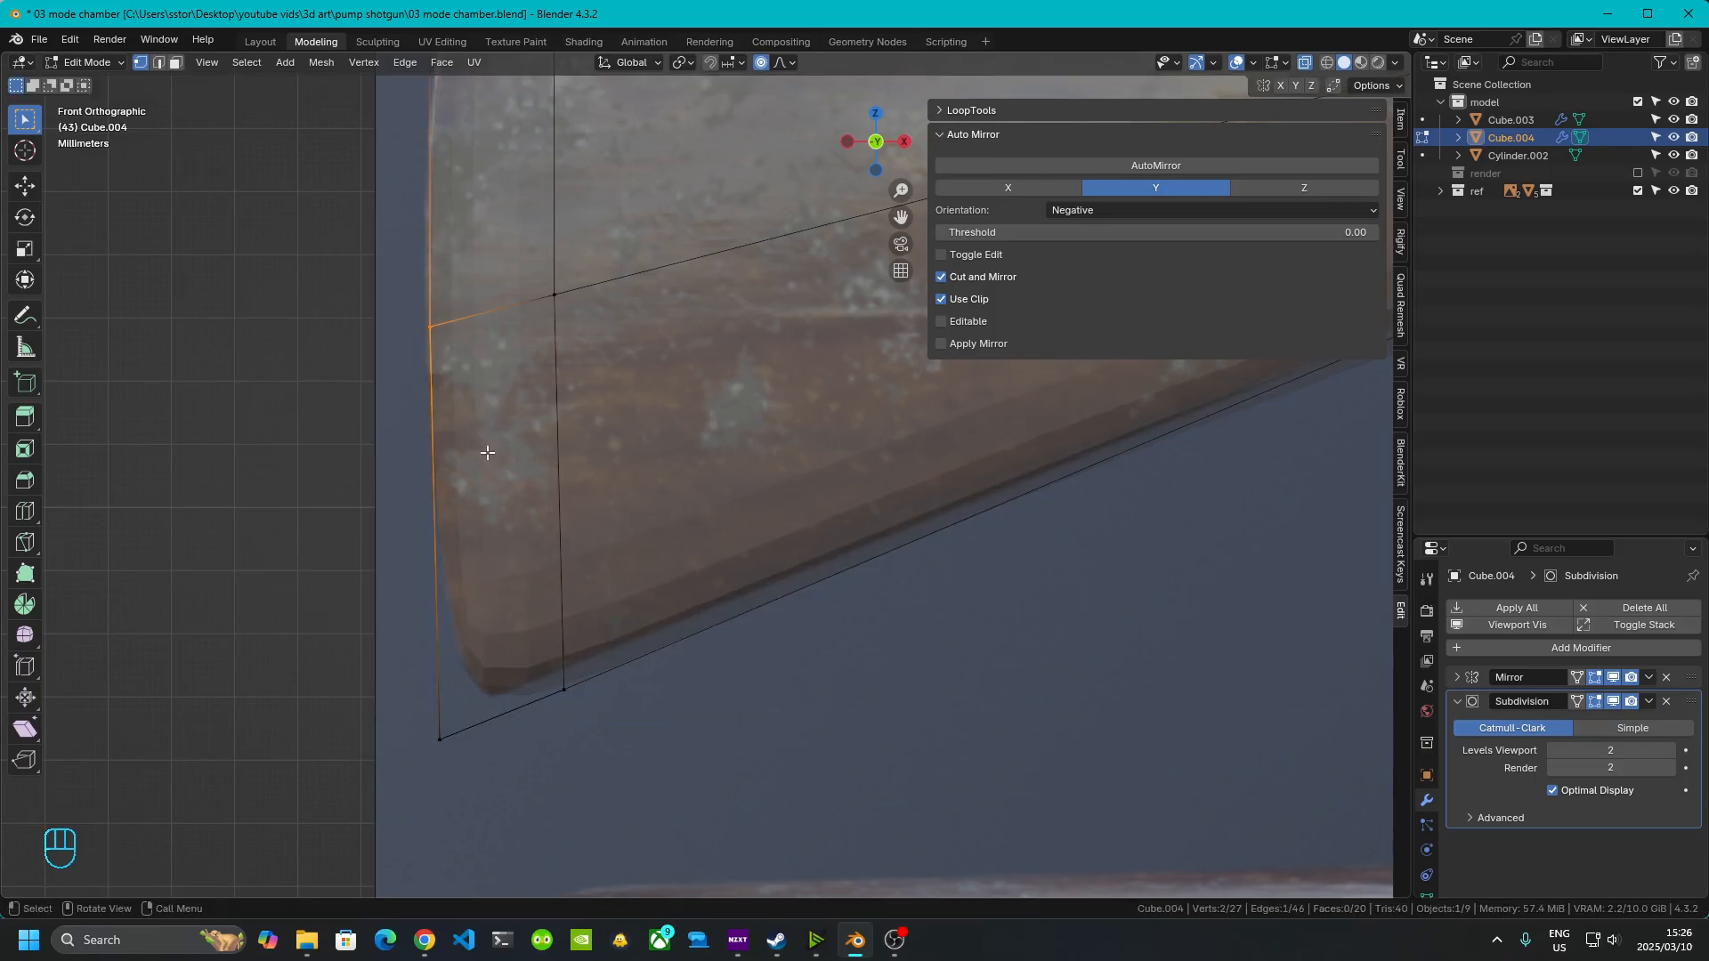
pyautogui.scroll(-4, 550, 449)
pyautogui.keyDown('shift'); pyautogui.moveTo(699, 416); pyautogui.dragTo(678, 749, button='middle'); pyautogui.keyUp('shift')
pyautogui.scroll(6, 649, 713)
pyautogui.keyDown('shift'); pyautogui.moveTo(621, 617); pyautogui.dragTo(817, 460, button='middle'); pyautogui.keyUp('shift')
pyautogui.moveTo(384, 467); pyautogui.dragTo(686, 669)
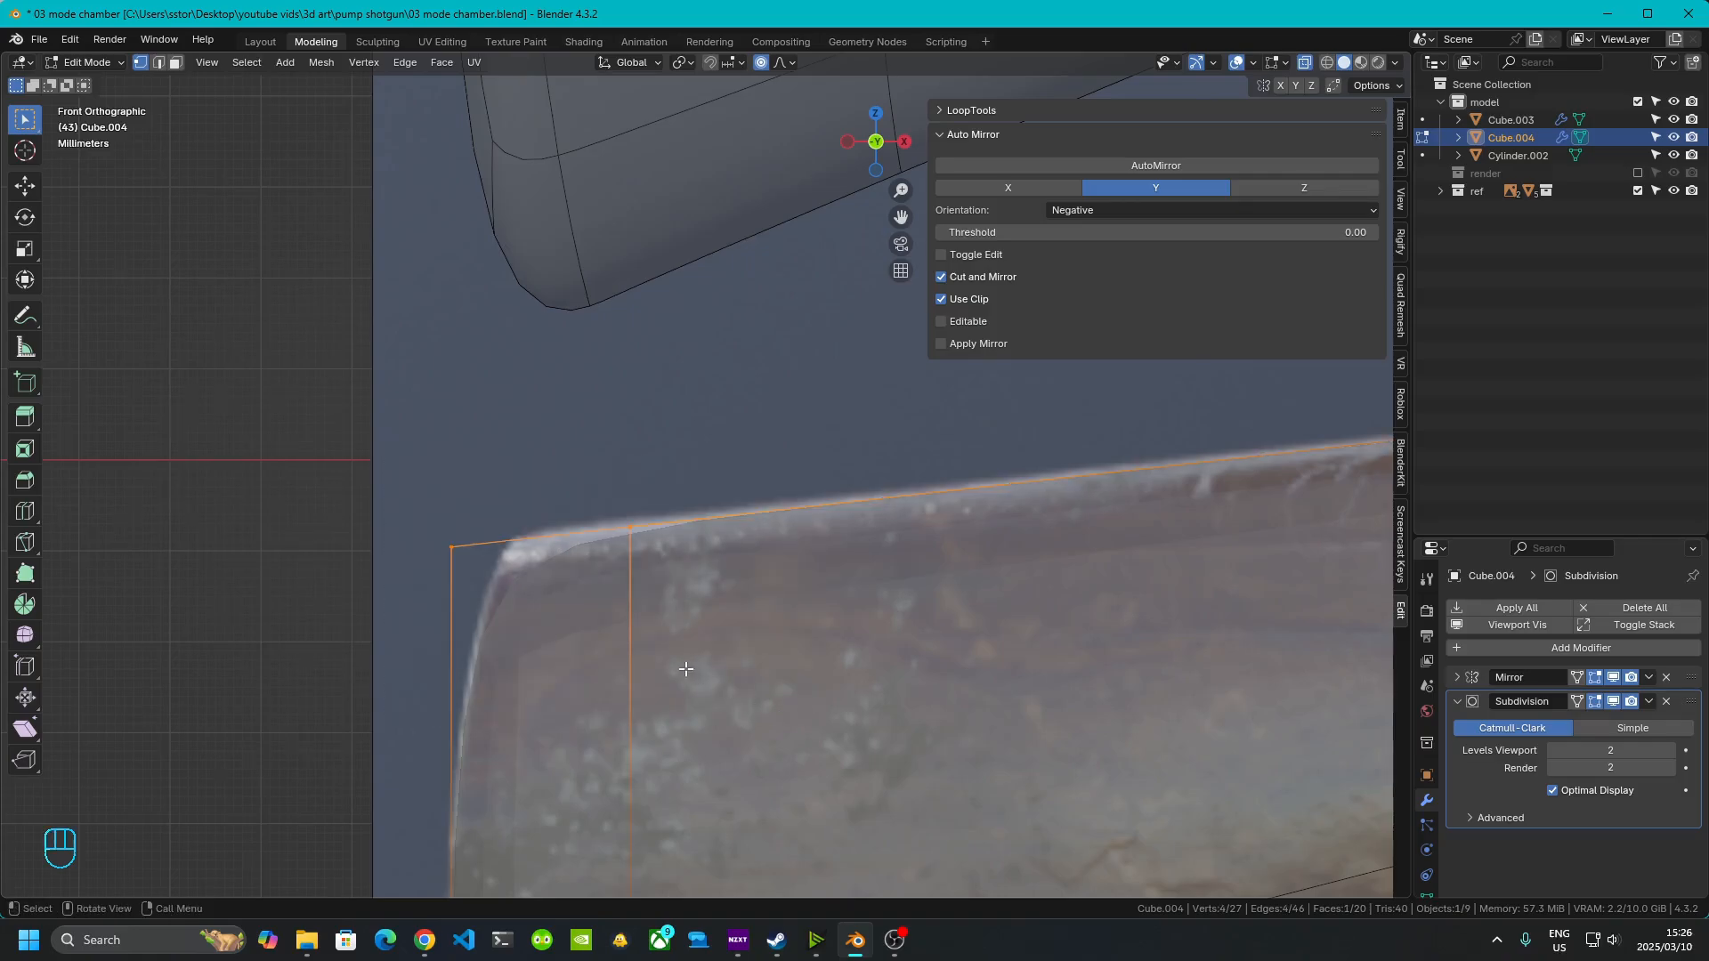
pyautogui.press('g')
pyautogui.press('z')
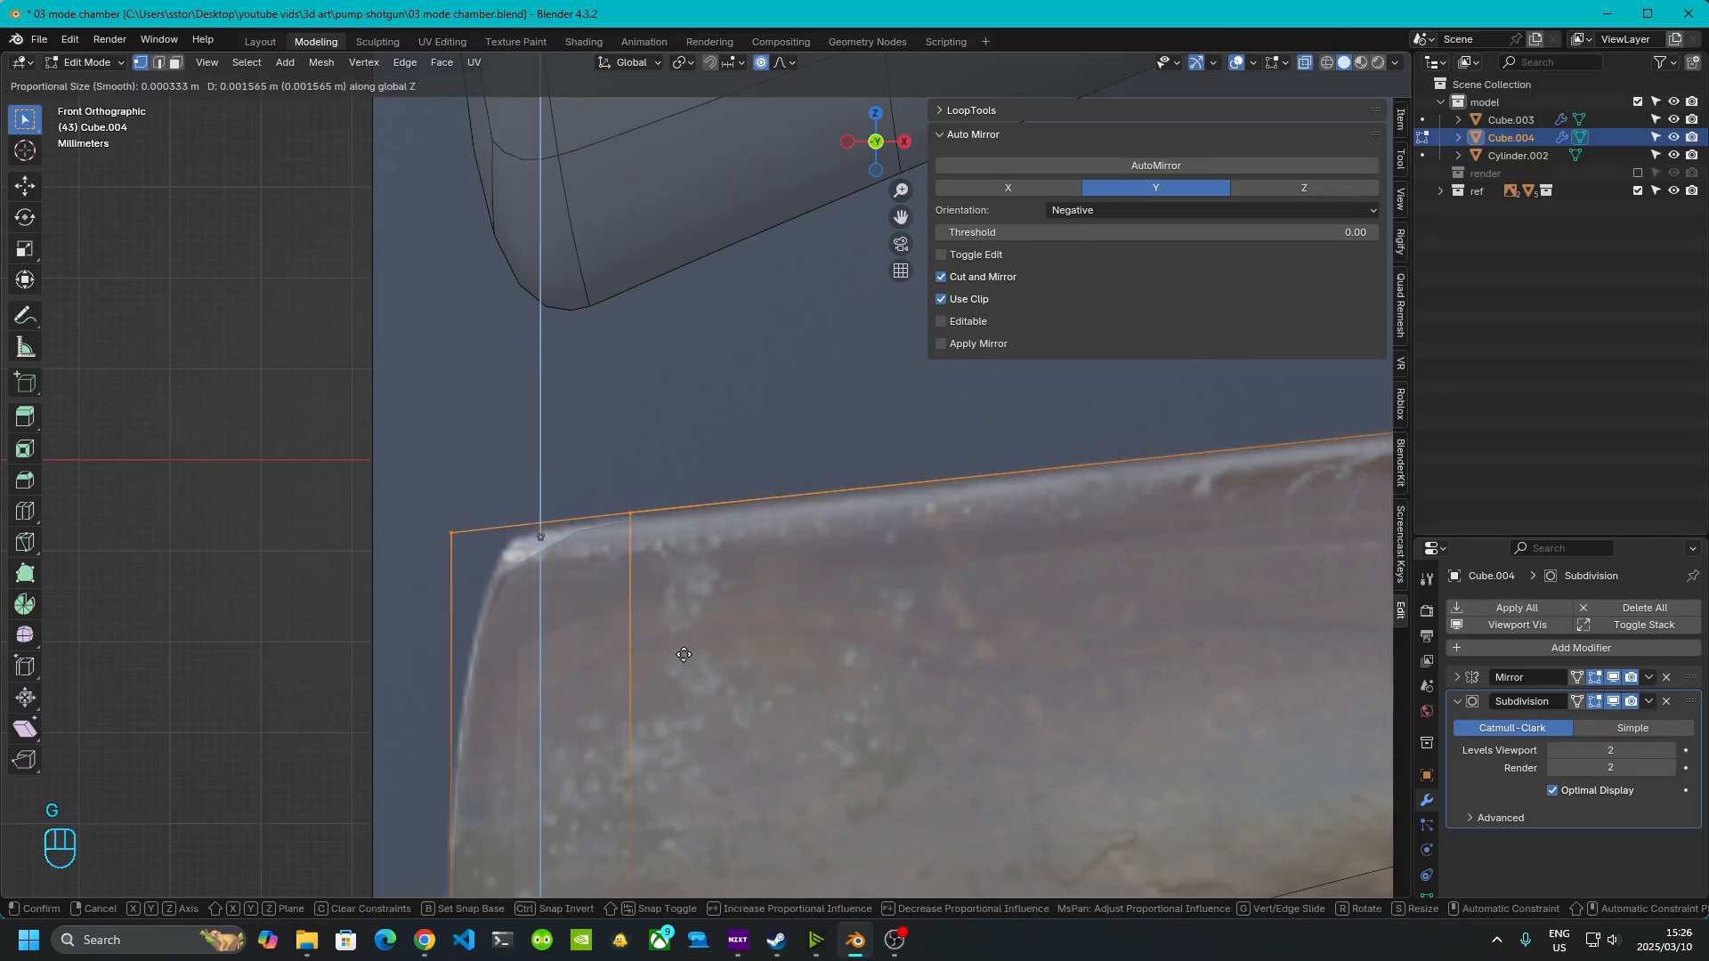
pyautogui.click(682, 647)
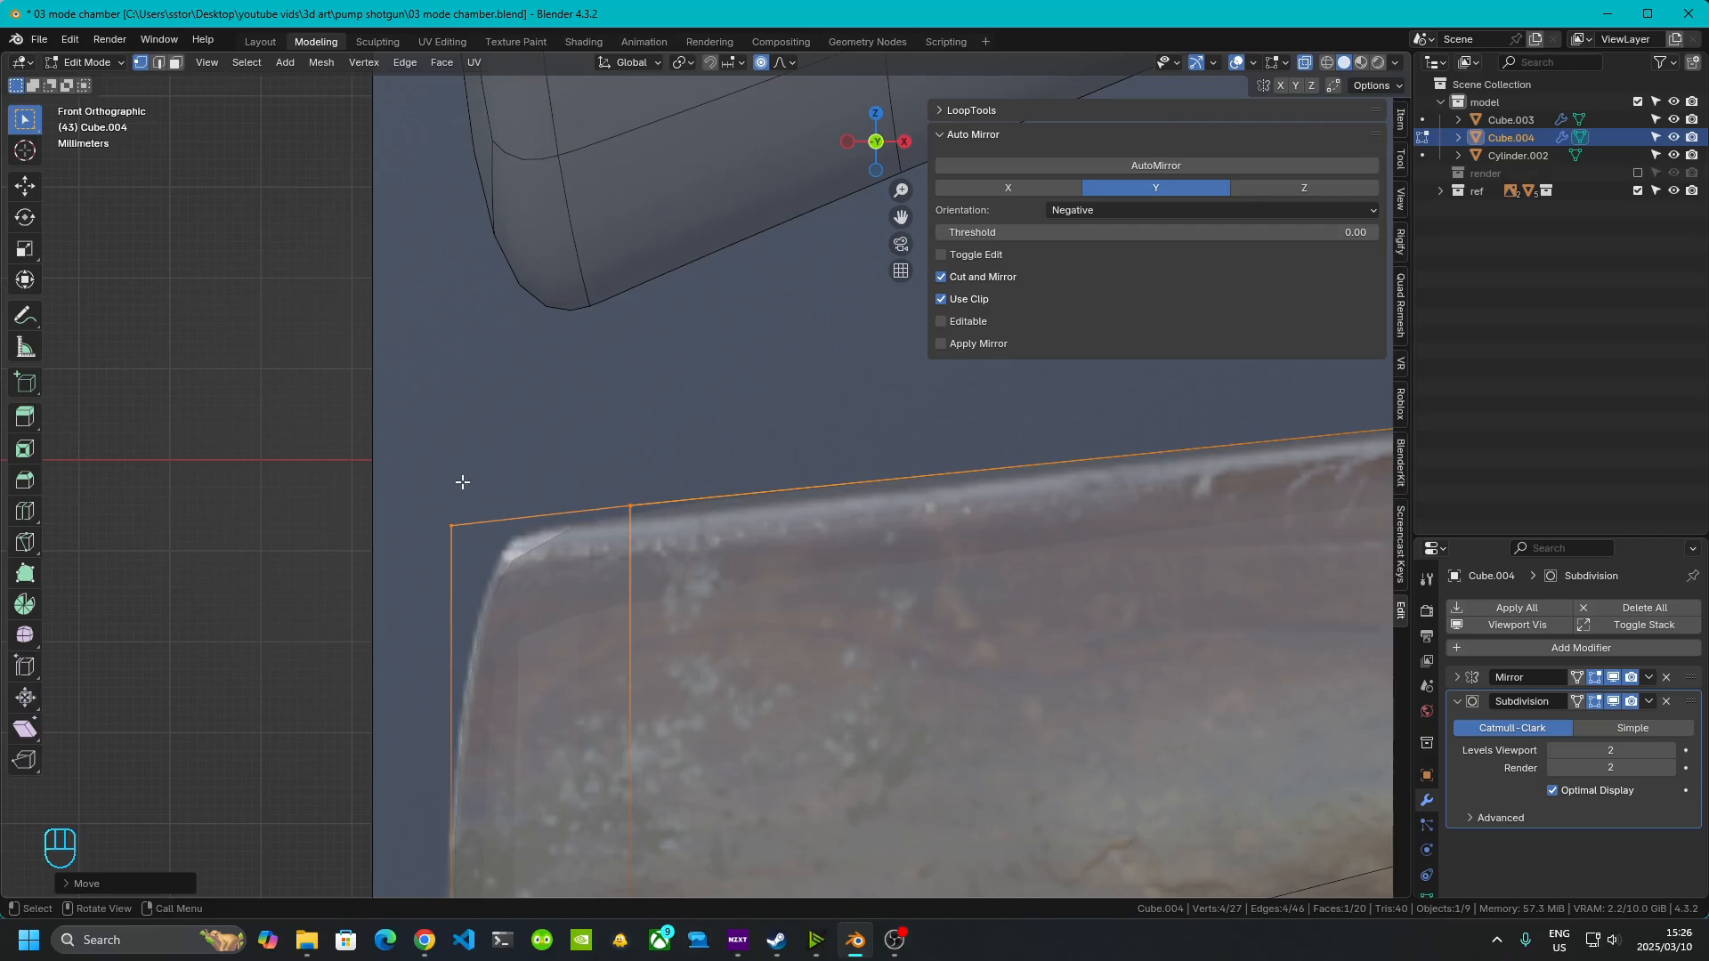
pyautogui.moveTo(526, 462); pyautogui.dragTo(673, 545)
pyautogui.press('g')
pyautogui.press('g')
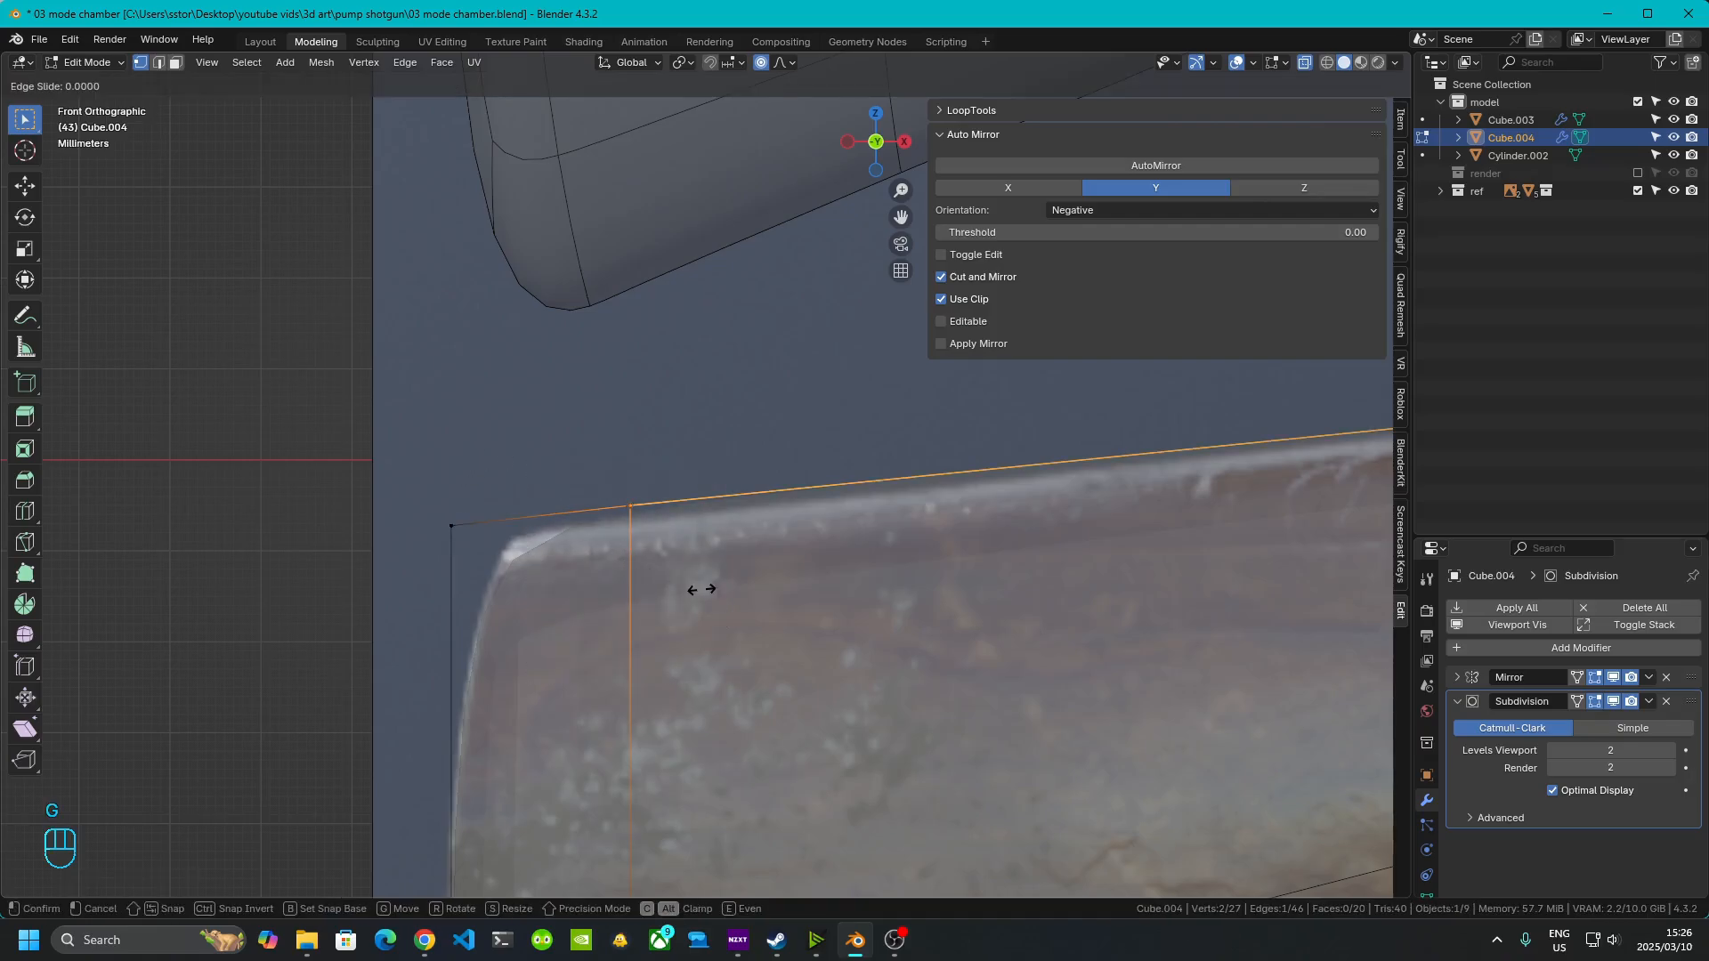
pyautogui.click(510, 601)
# - Add a vertical loop cut through the long rear section of the stock and slide it forward, close to the bend before the grip
pyautogui.scroll(-5, 614, 596)
pyautogui.keyDown('shift'); pyautogui.moveTo(946, 679); pyautogui.dragTo(418, 559, button='middle'); pyautogui.keyUp('shift')
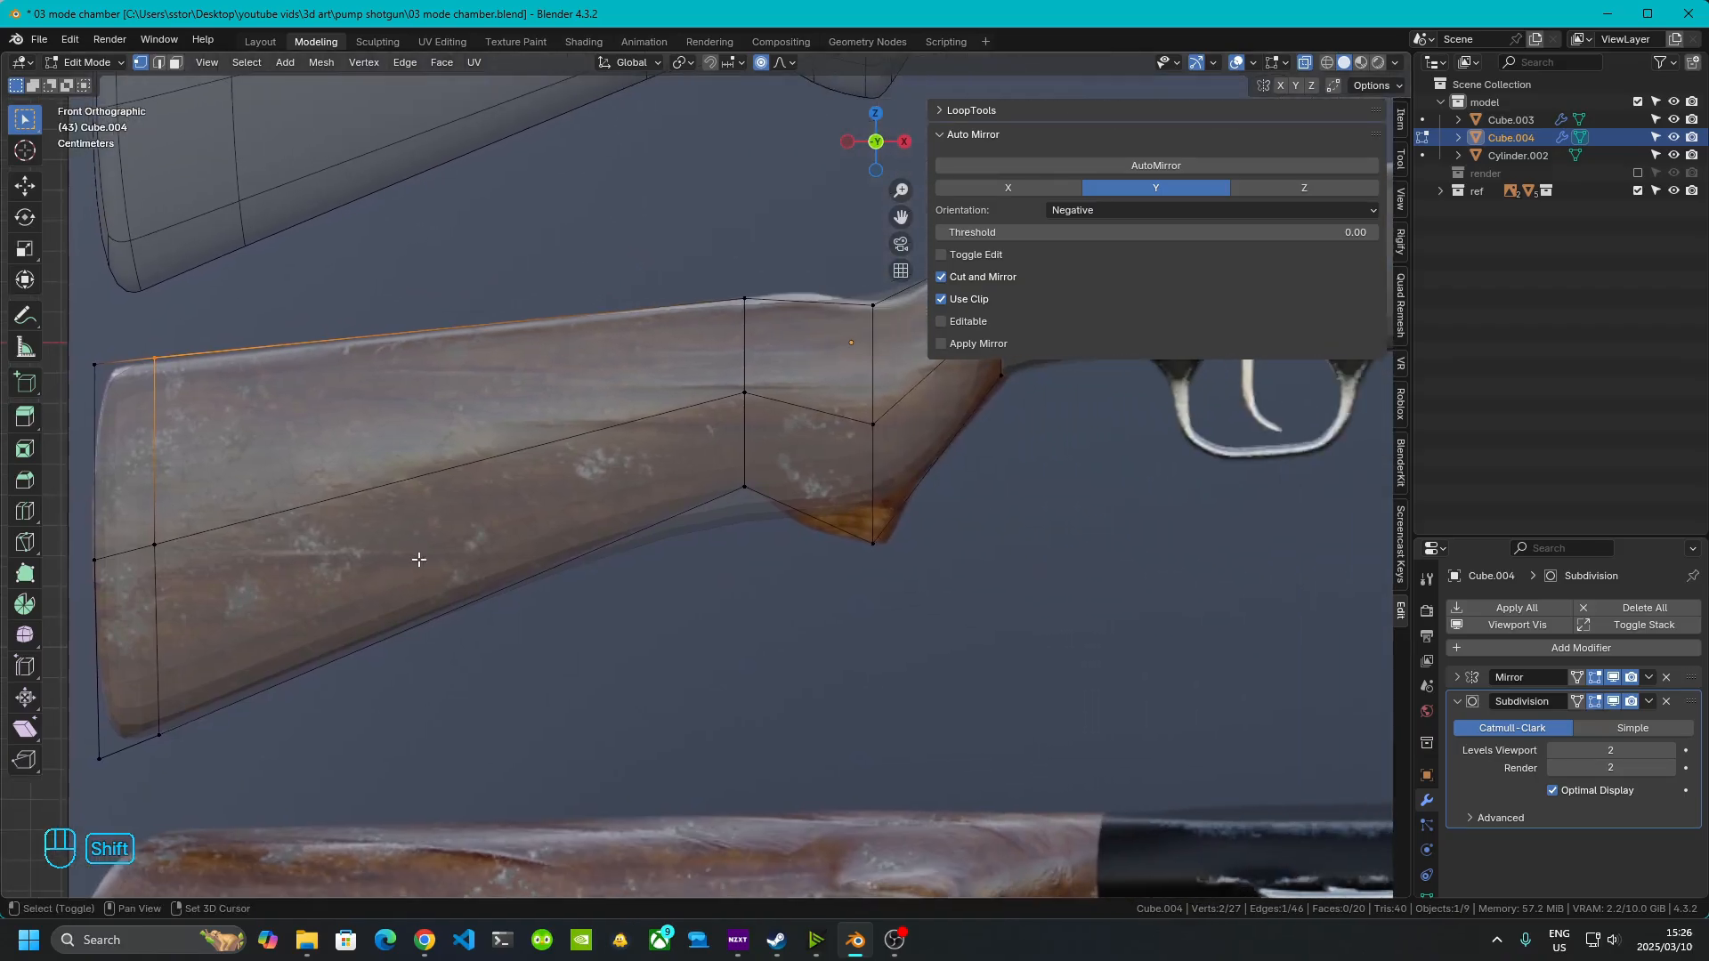
pyautogui.keyDown('shift'); pyautogui.moveTo(890, 601); pyautogui.dragTo(1110, 717, button='middle'); pyautogui.keyUp('shift')
pyautogui.scroll(3, 531, 652)
pyautogui.keyDown('shift'); pyautogui.moveTo(630, 707); pyautogui.dragTo(752, 643, button='middle'); pyautogui.keyUp('shift')
pyautogui.hotkey('ctrl', 'r')
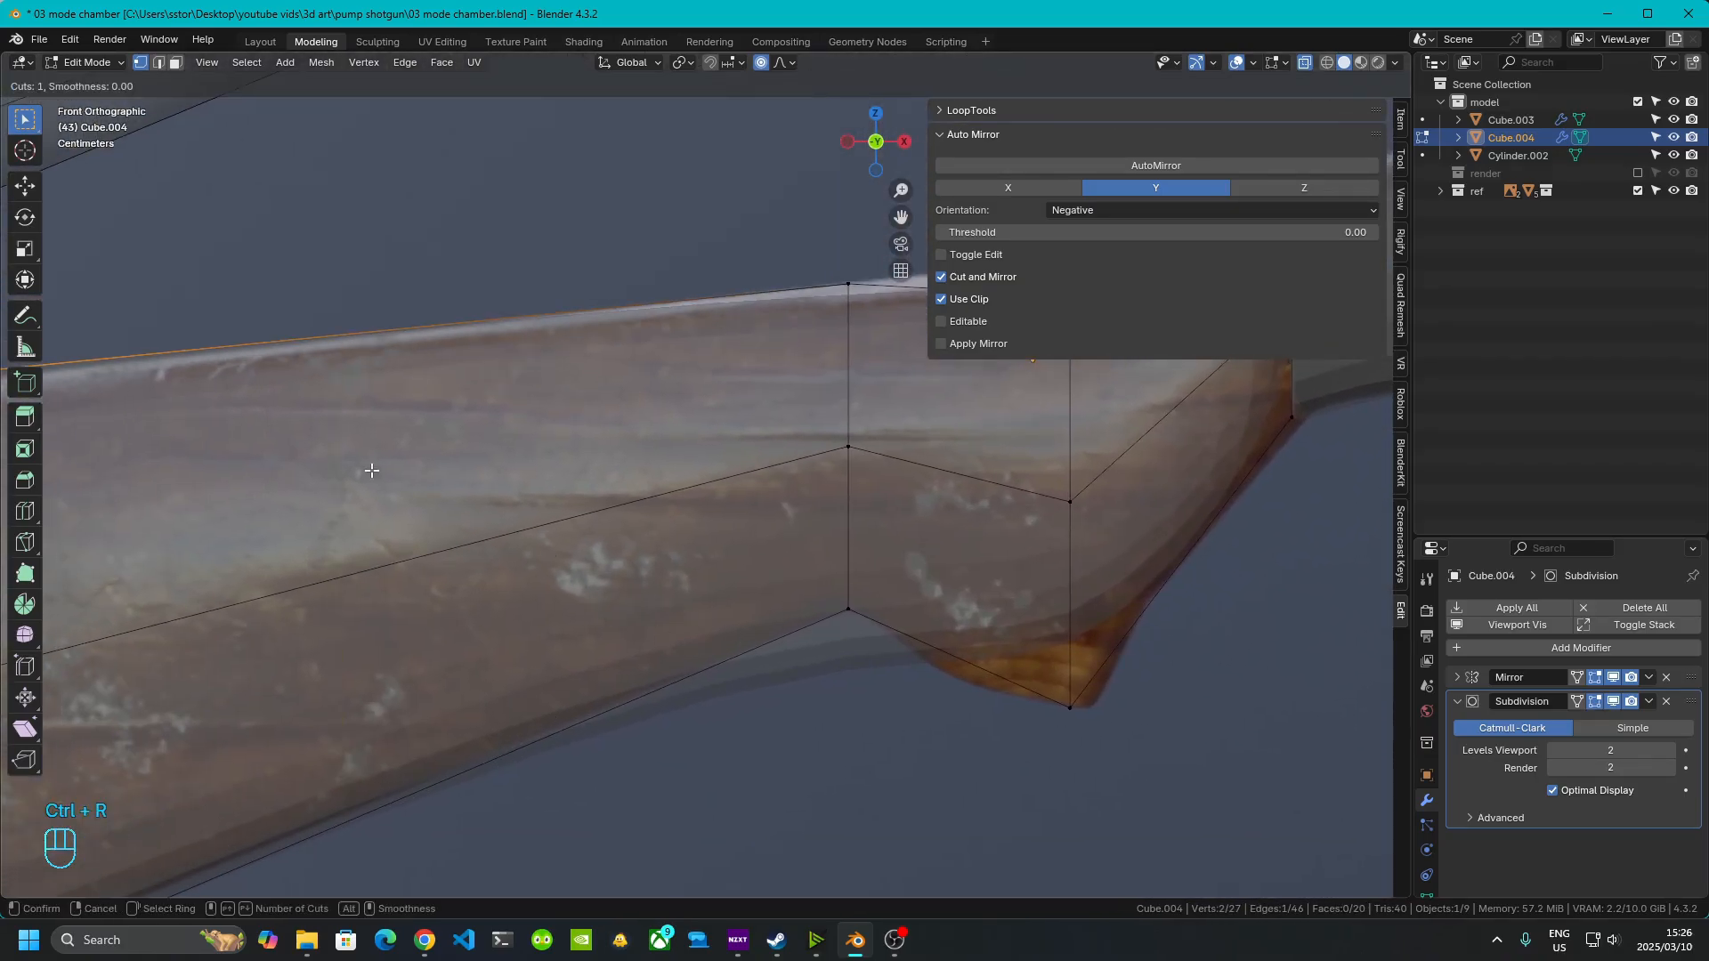
pyautogui.click(406, 542)
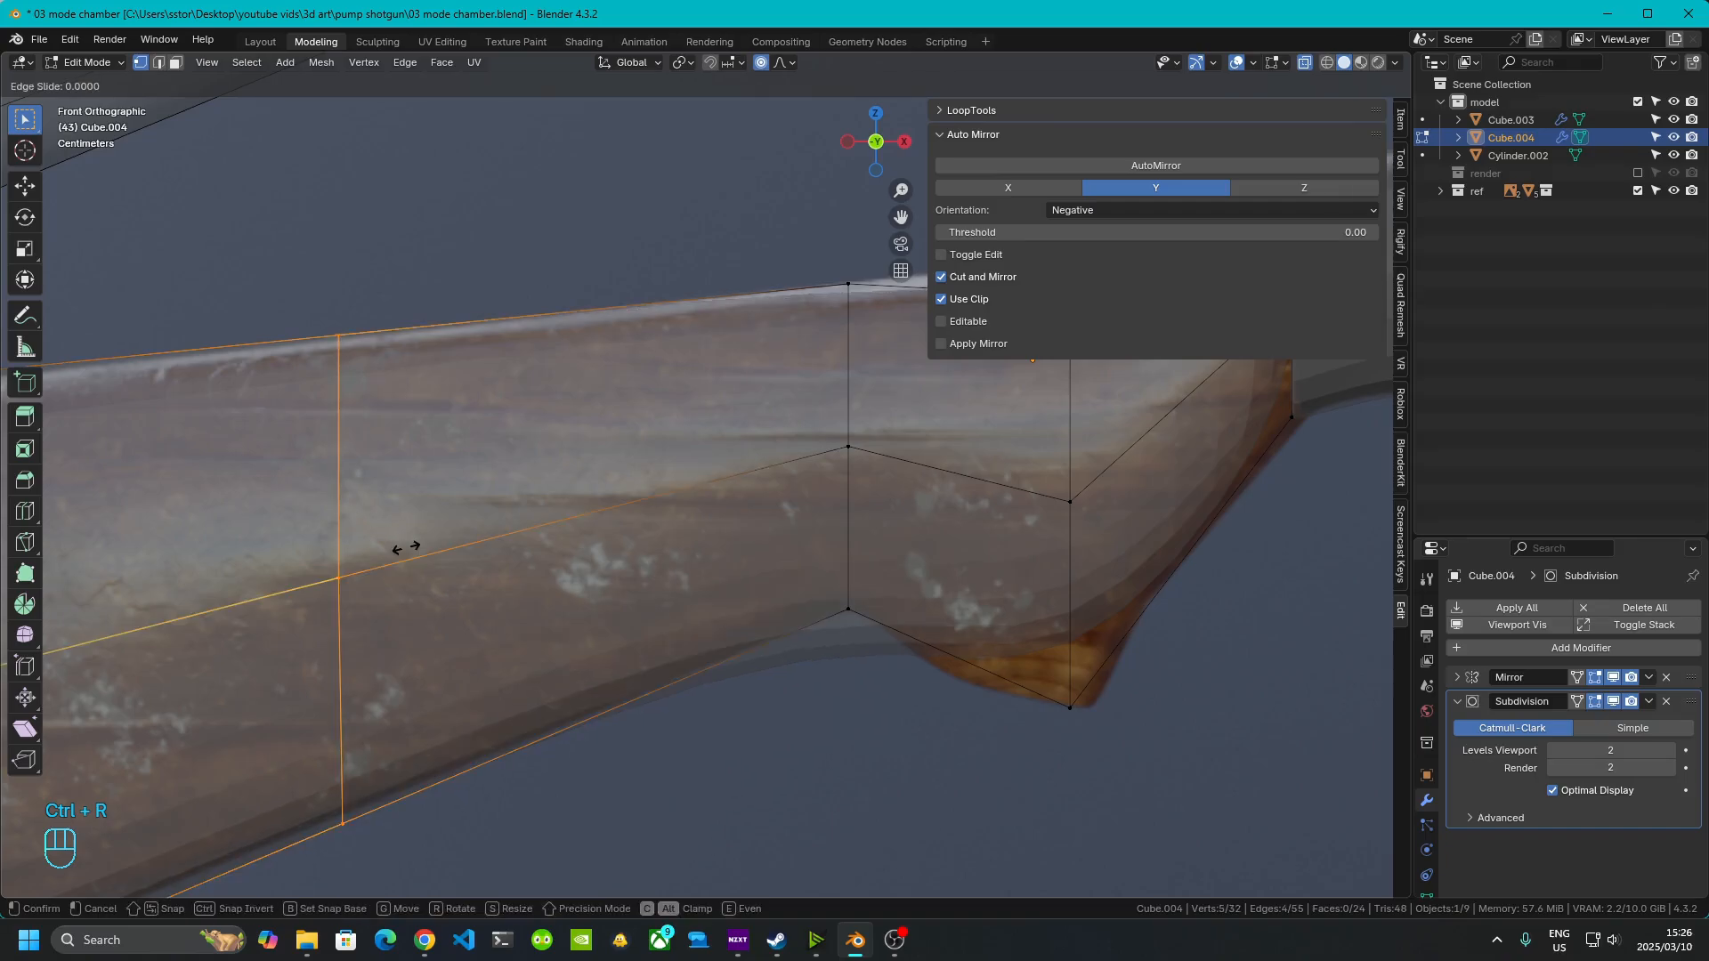
pyautogui.click(889, 488)
# - Add a vertical loop cut through the grip section and slide it forward, close to the loop at the grip's lowest point
pyautogui.keyDown('shift'); pyautogui.moveTo(1032, 646); pyautogui.dragTo(602, 646, button='middle'); pyautogui.keyUp('shift')
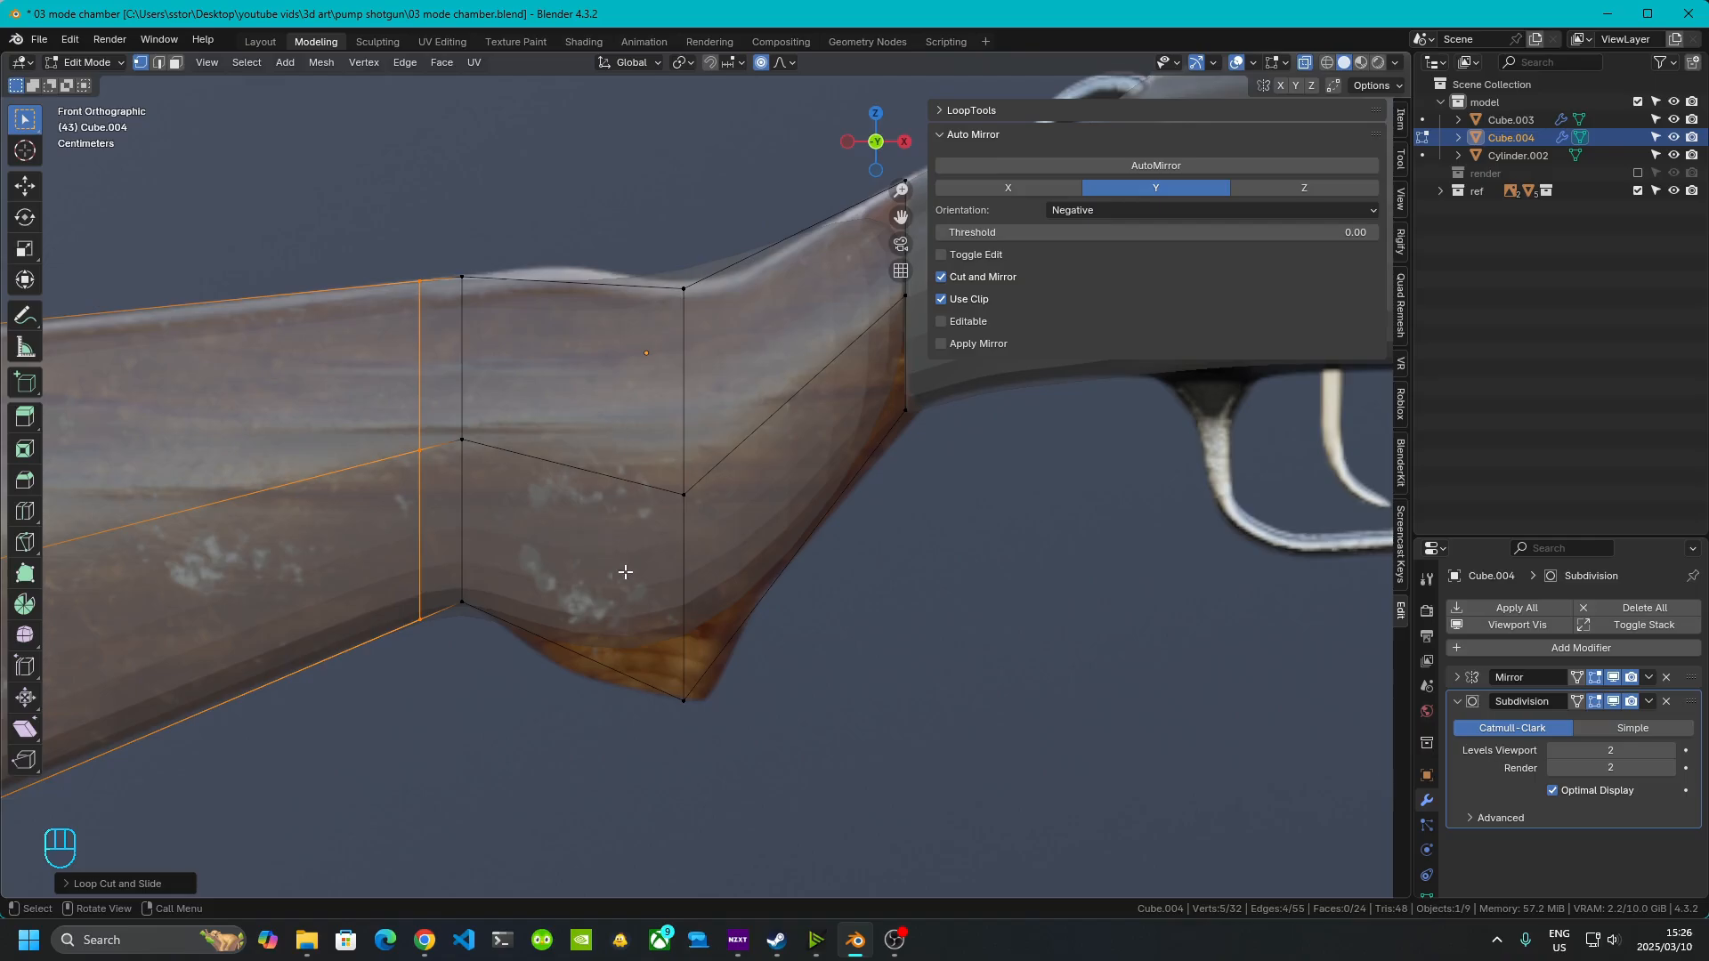
pyautogui.hotkey('ctrl', 'r')
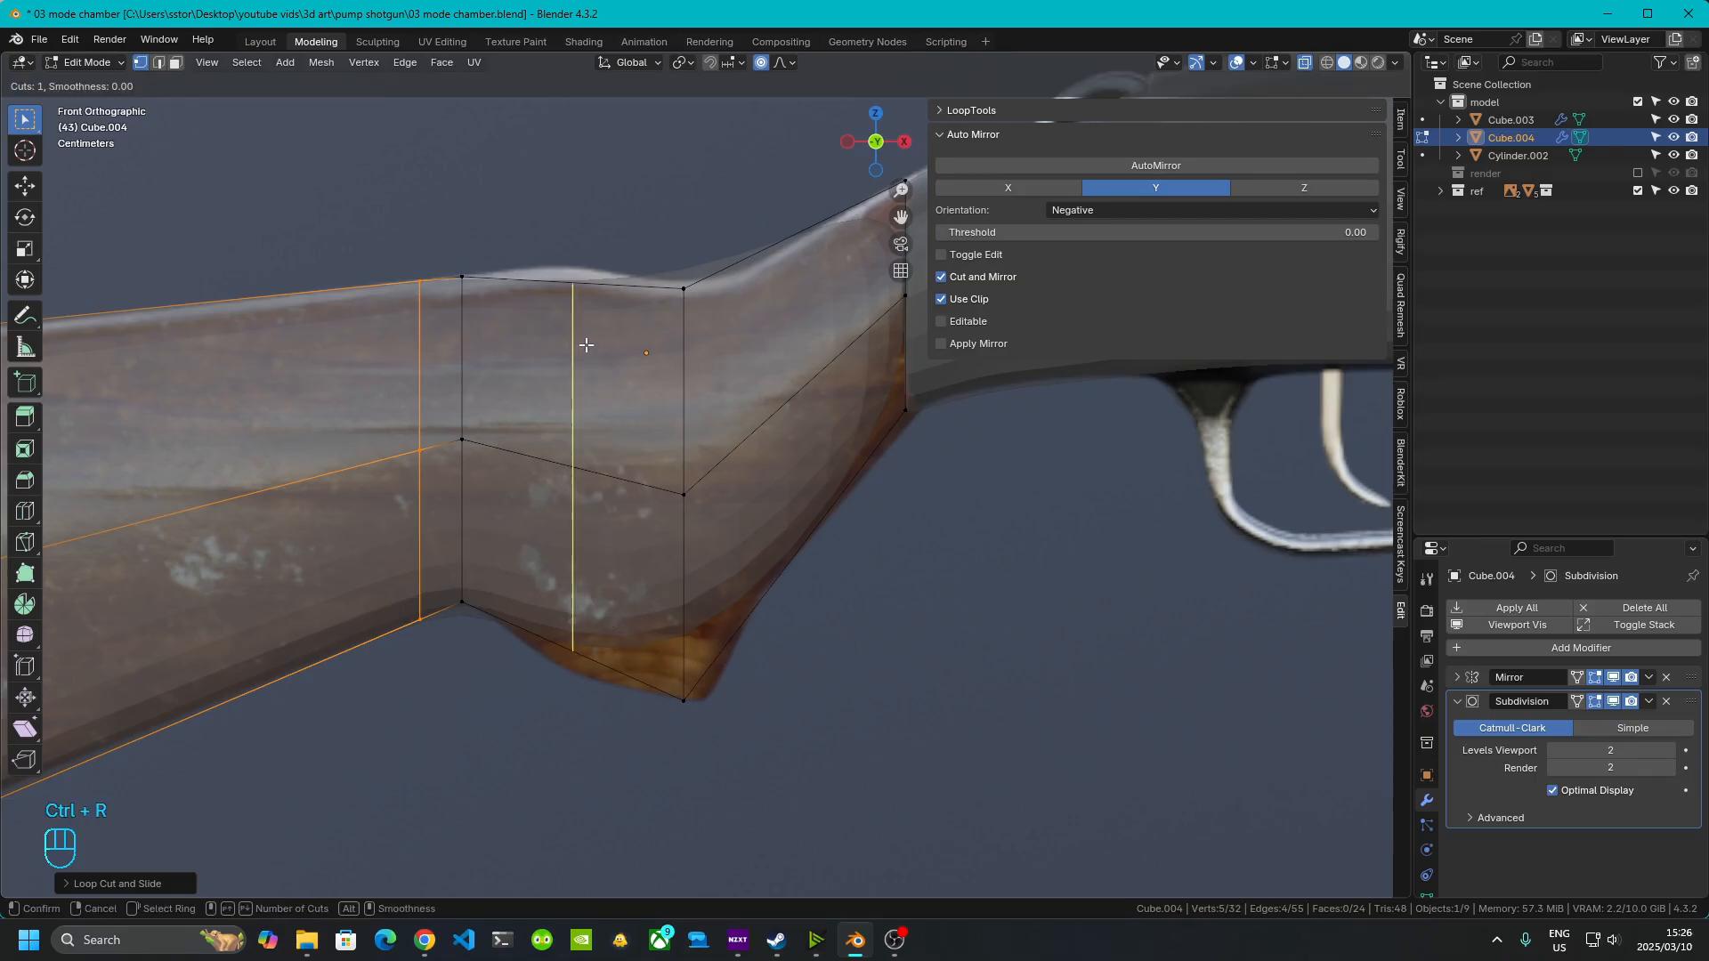
pyautogui.click(583, 458)
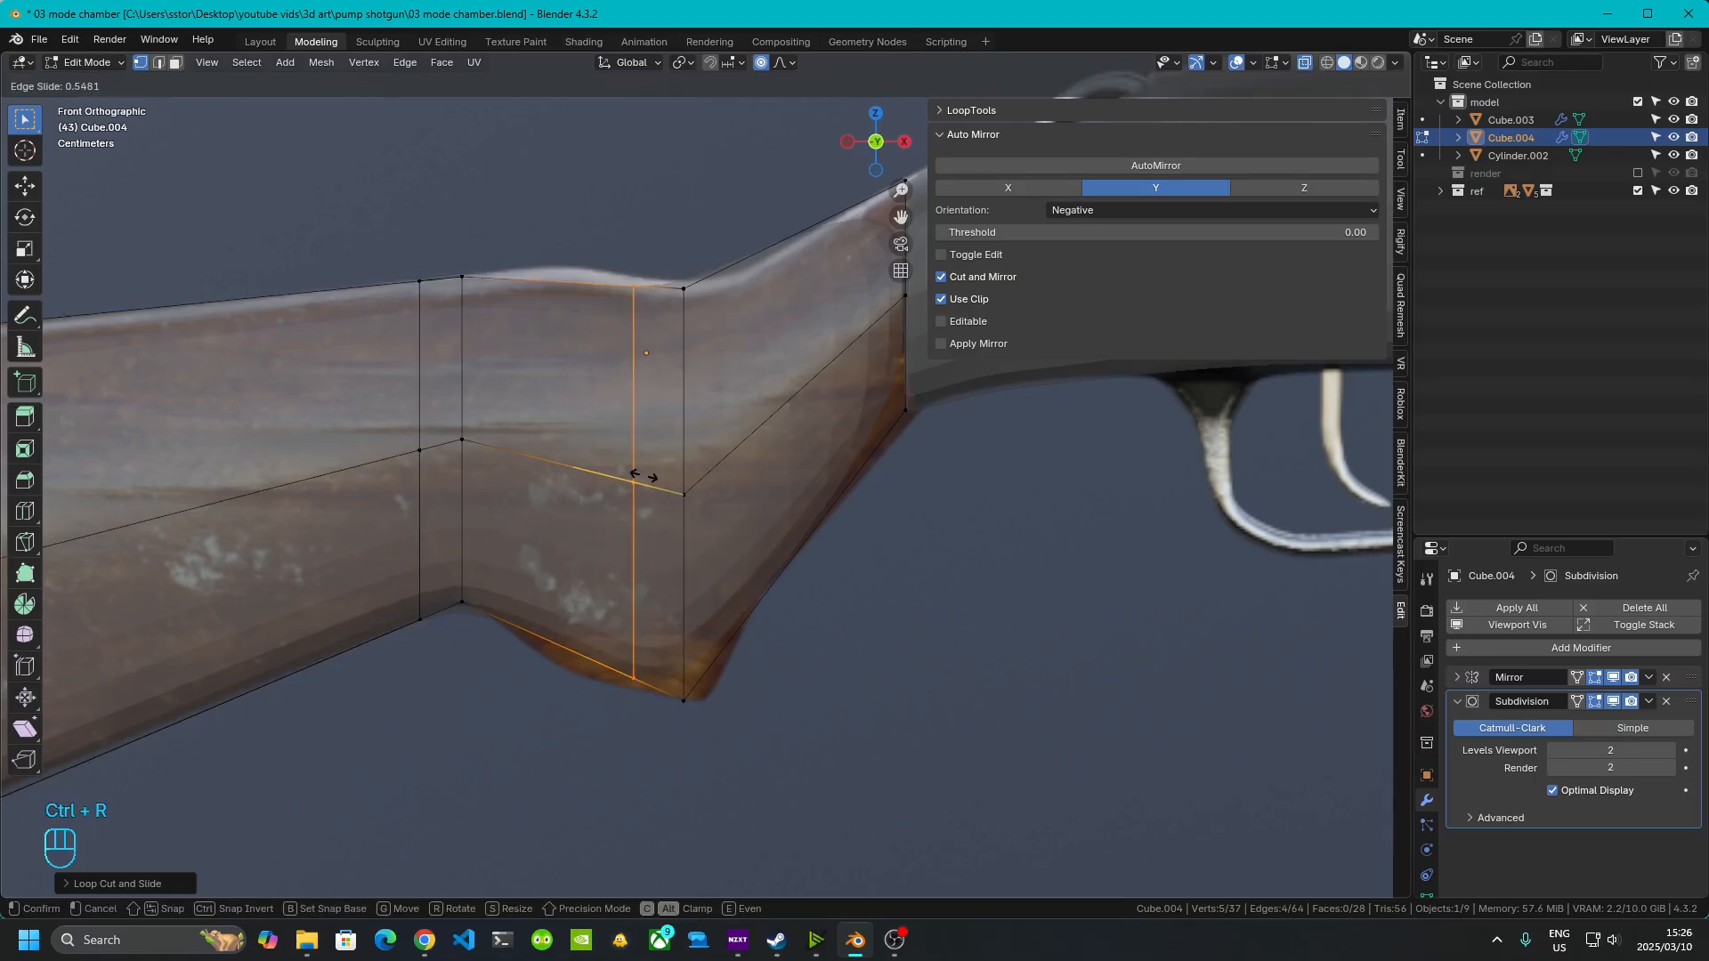
pyautogui.click(660, 486)
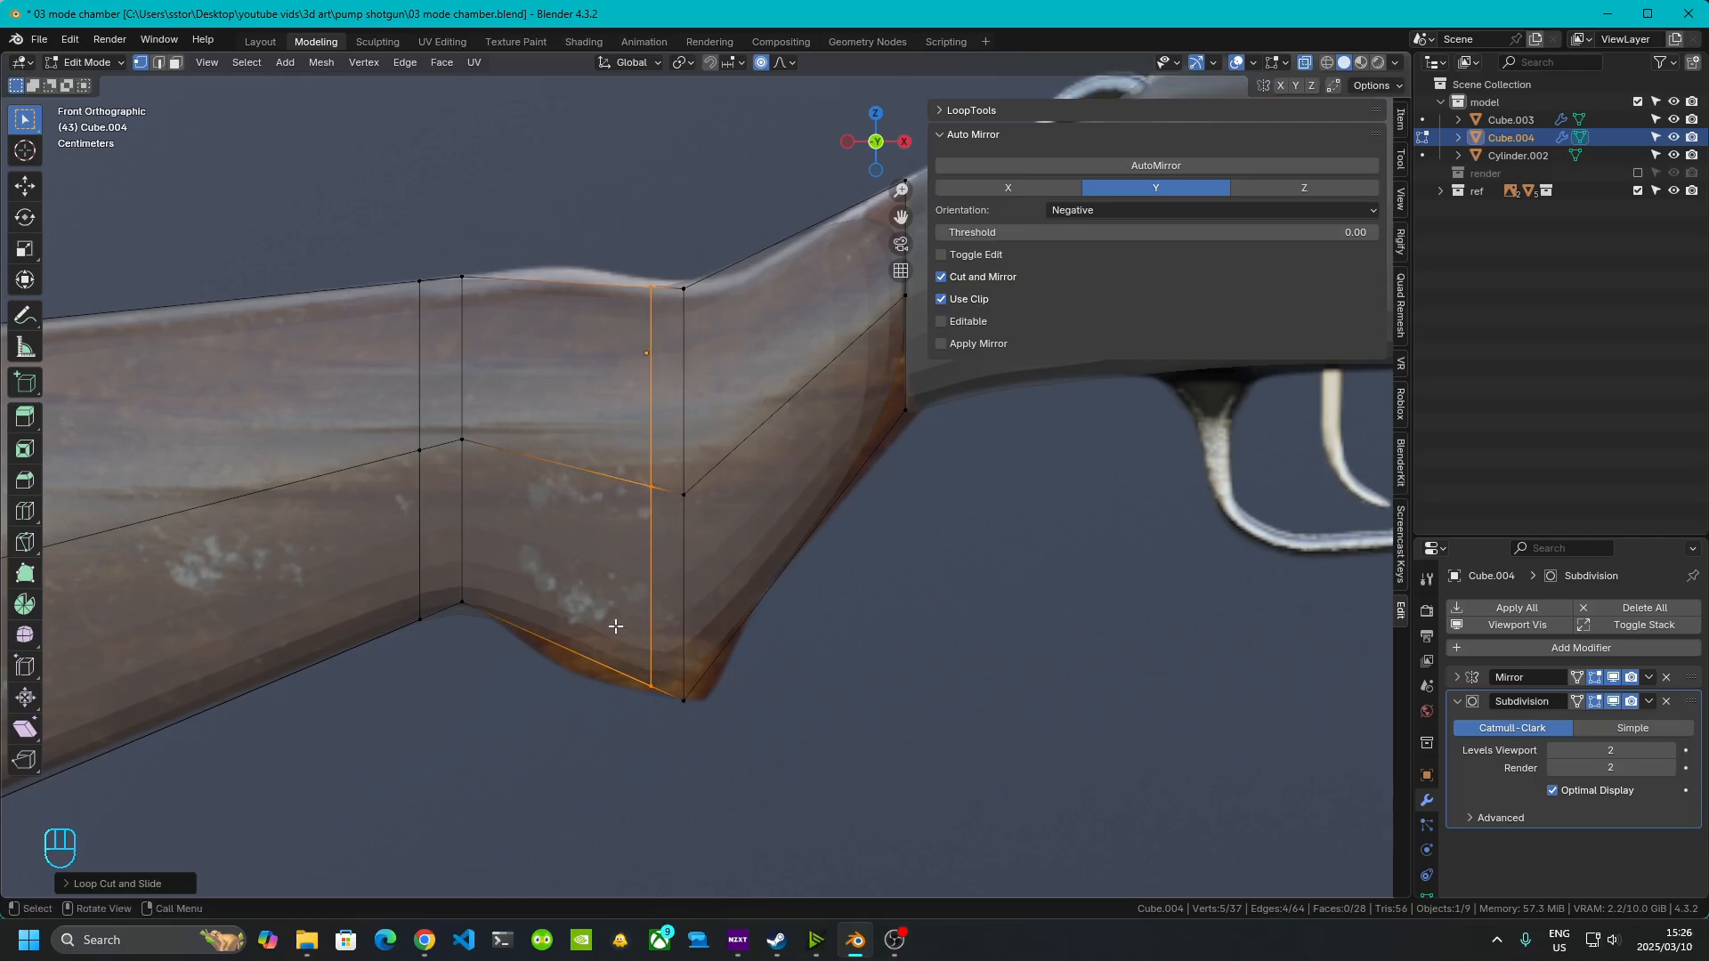
pyautogui.scroll(3, 615, 626)
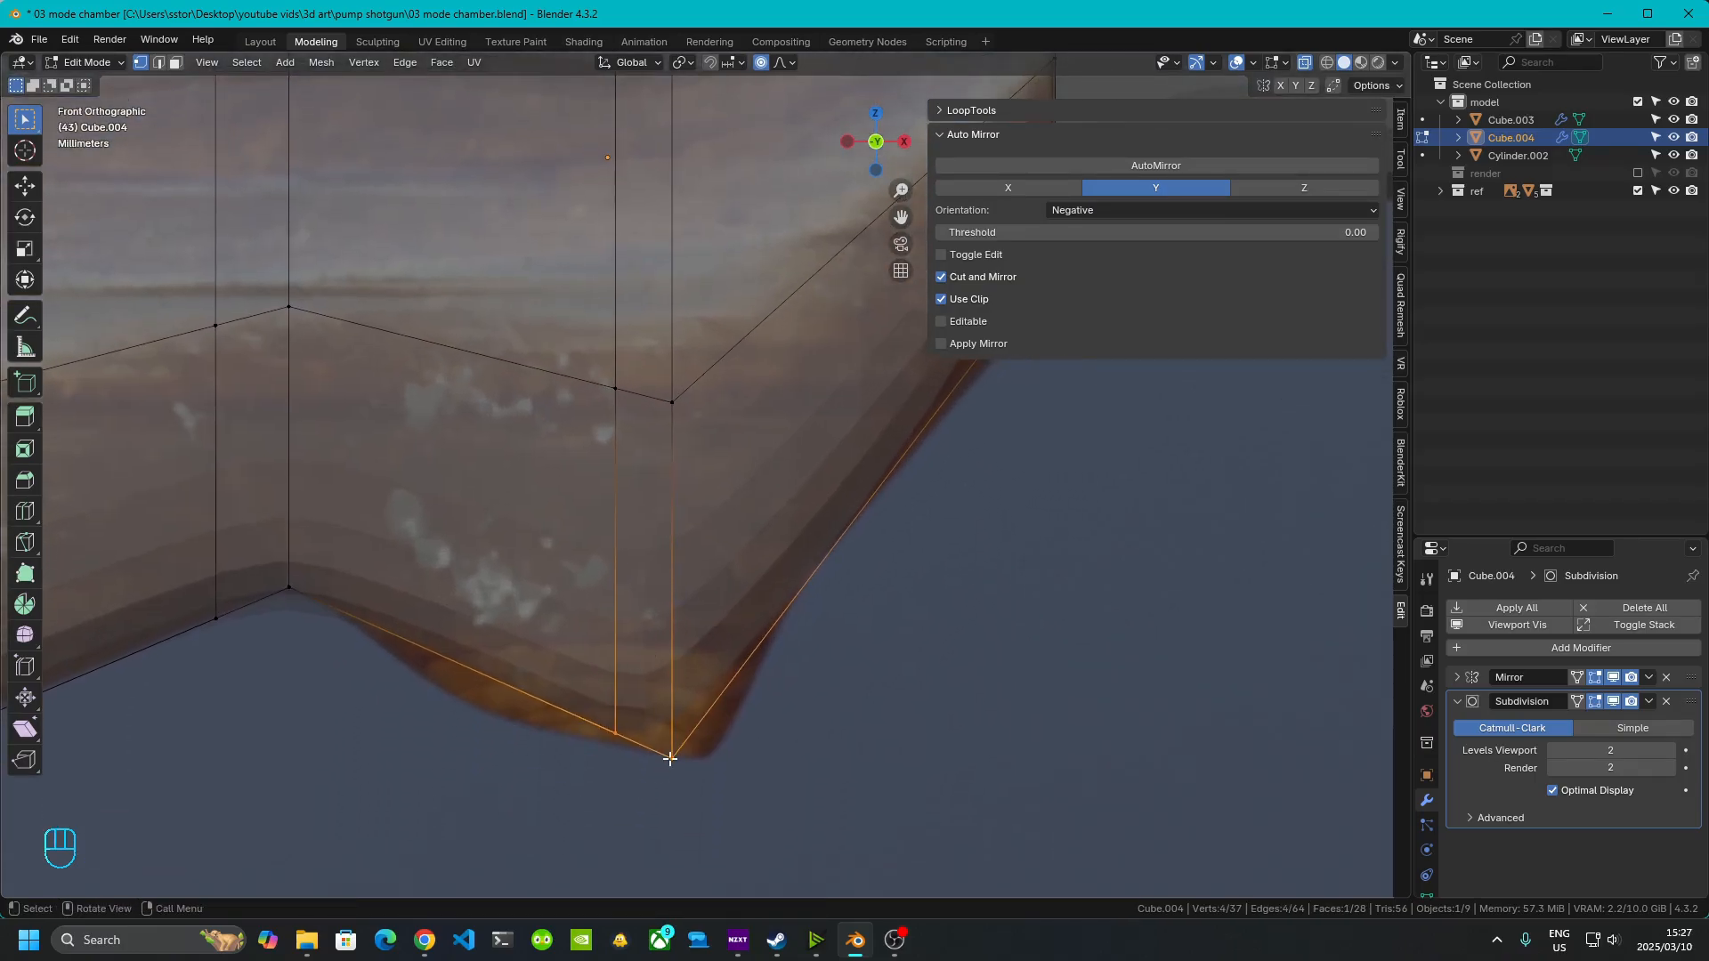
pyautogui.press('g')
pyautogui.rightClick(678, 763)
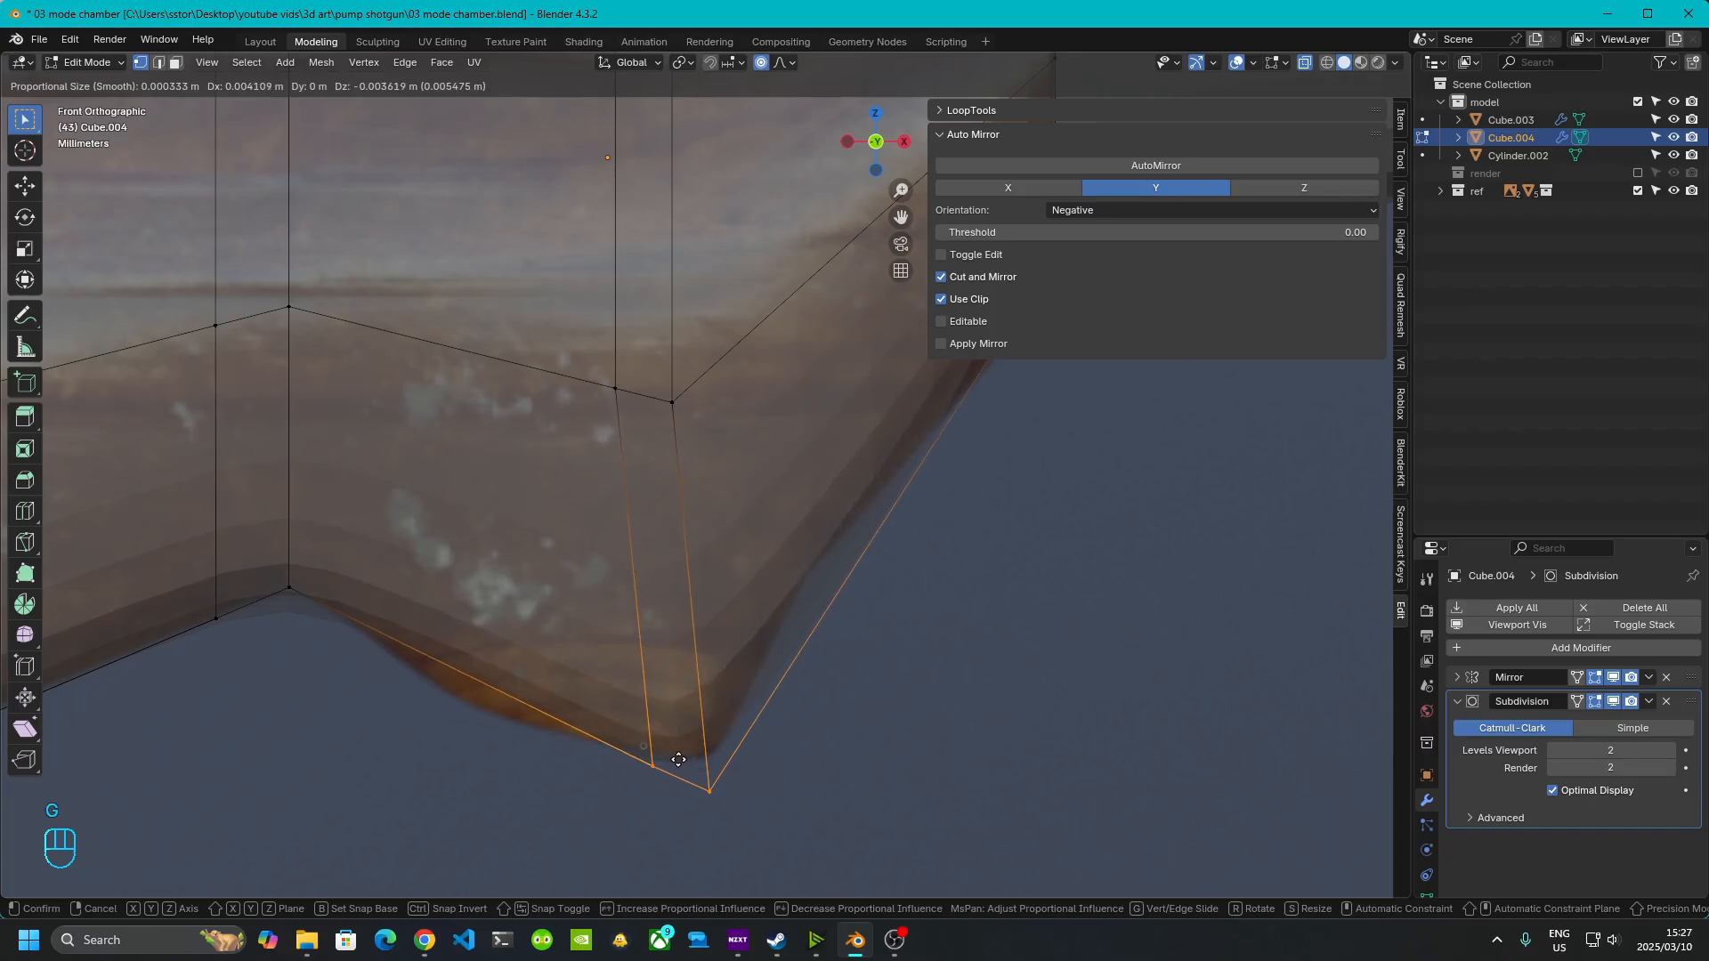
pyautogui.rightClick(679, 767)
# - Select the vertical edge loop at the grip's lowest point and edge-slide it forward along the stock
pyautogui.scroll(-2, 872, 697)
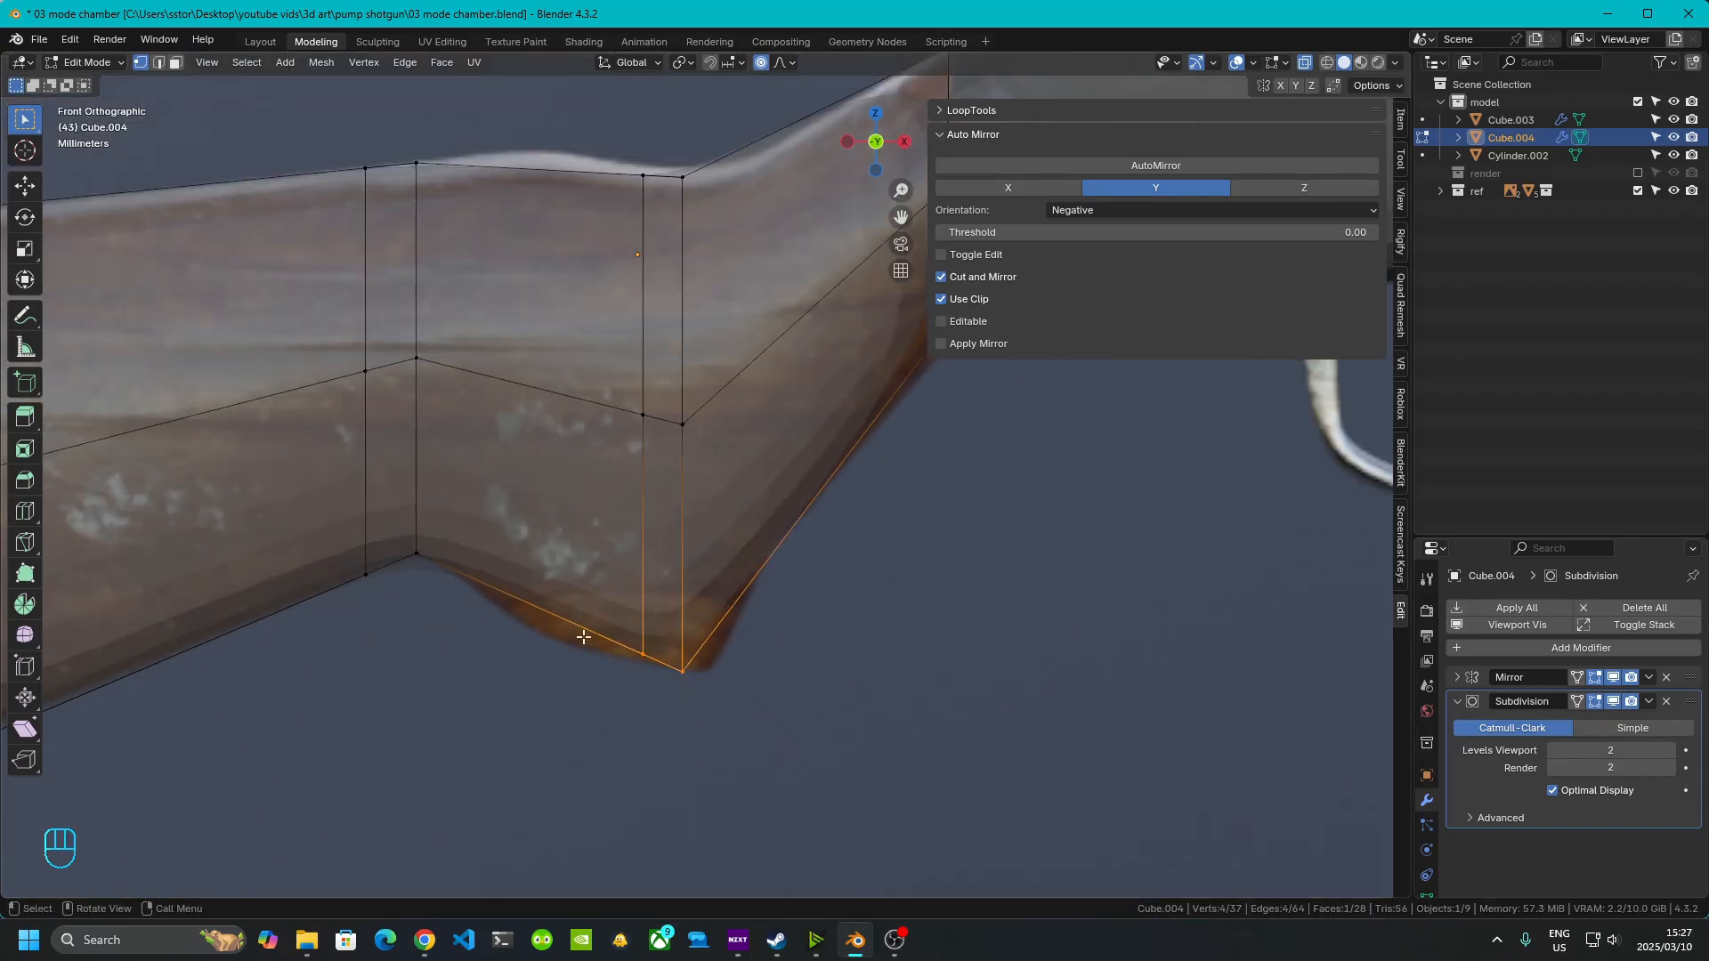
pyautogui.keyDown('shift'); pyautogui.moveTo(725, 519); pyautogui.dragTo(689, 570, button='middle'); pyautogui.keyUp('shift')
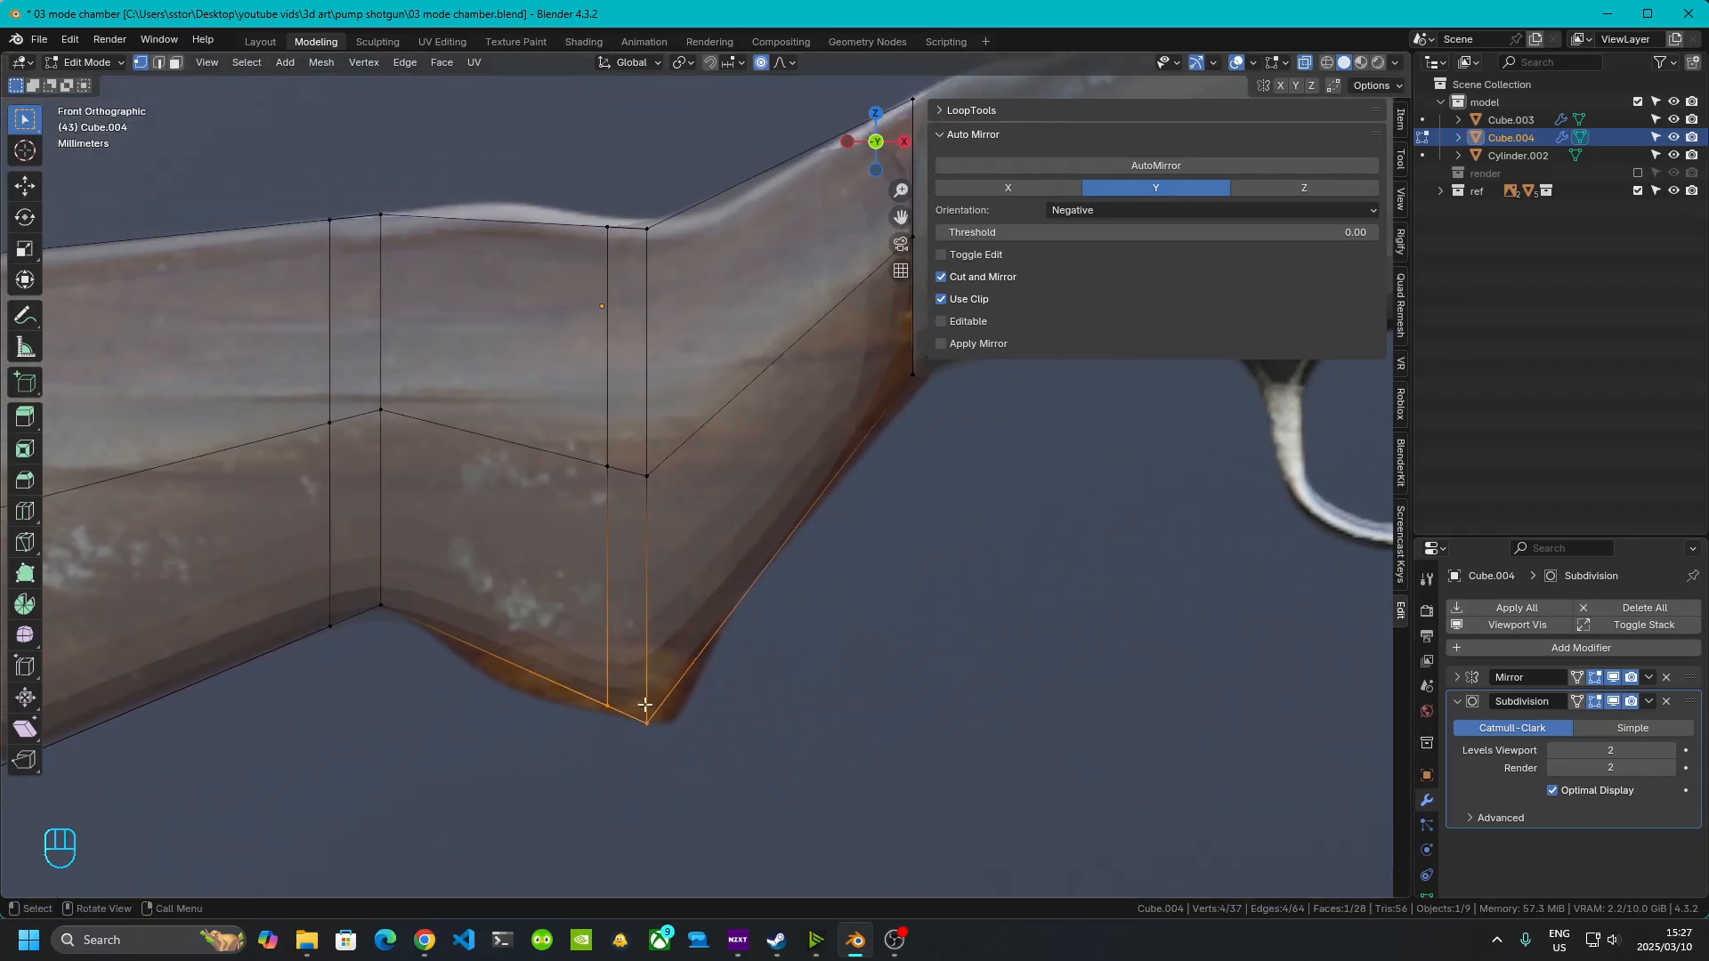
pyautogui.click(658, 730)
pyautogui.keyDown('shift'); pyautogui.moveTo(638, 183); pyautogui.dragTo(706, 810); pyautogui.keyUp('shift')
pyautogui.press('g')
pyautogui.press('g')
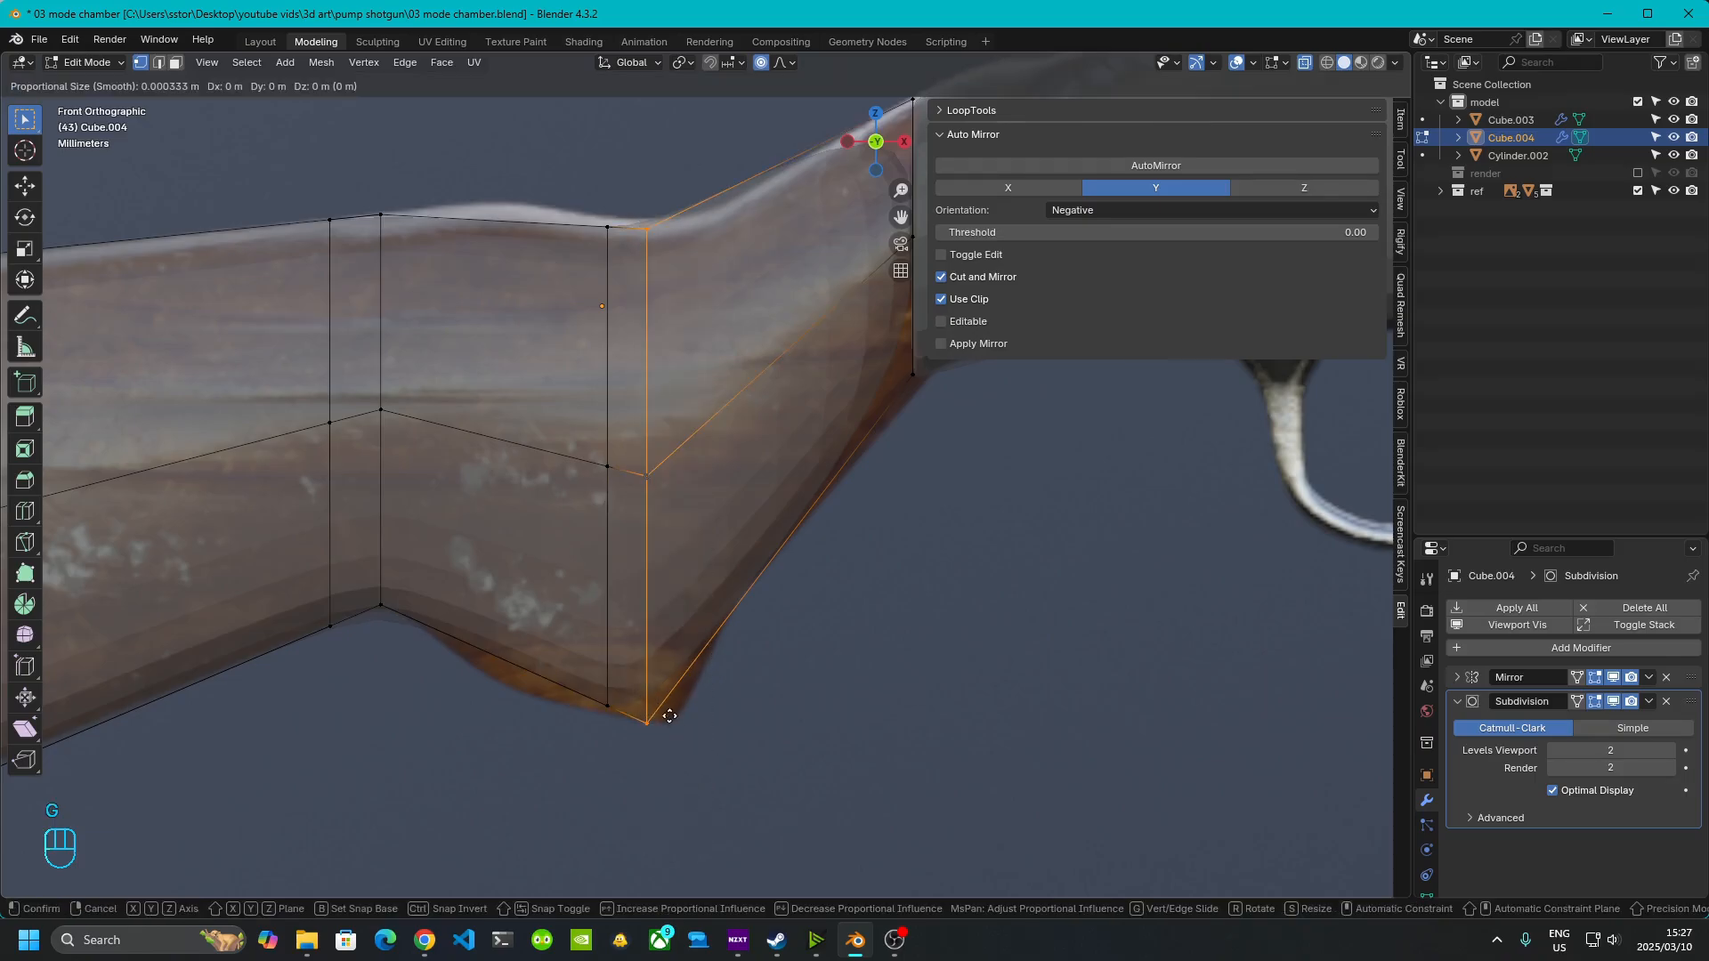
pyautogui.click(712, 706)
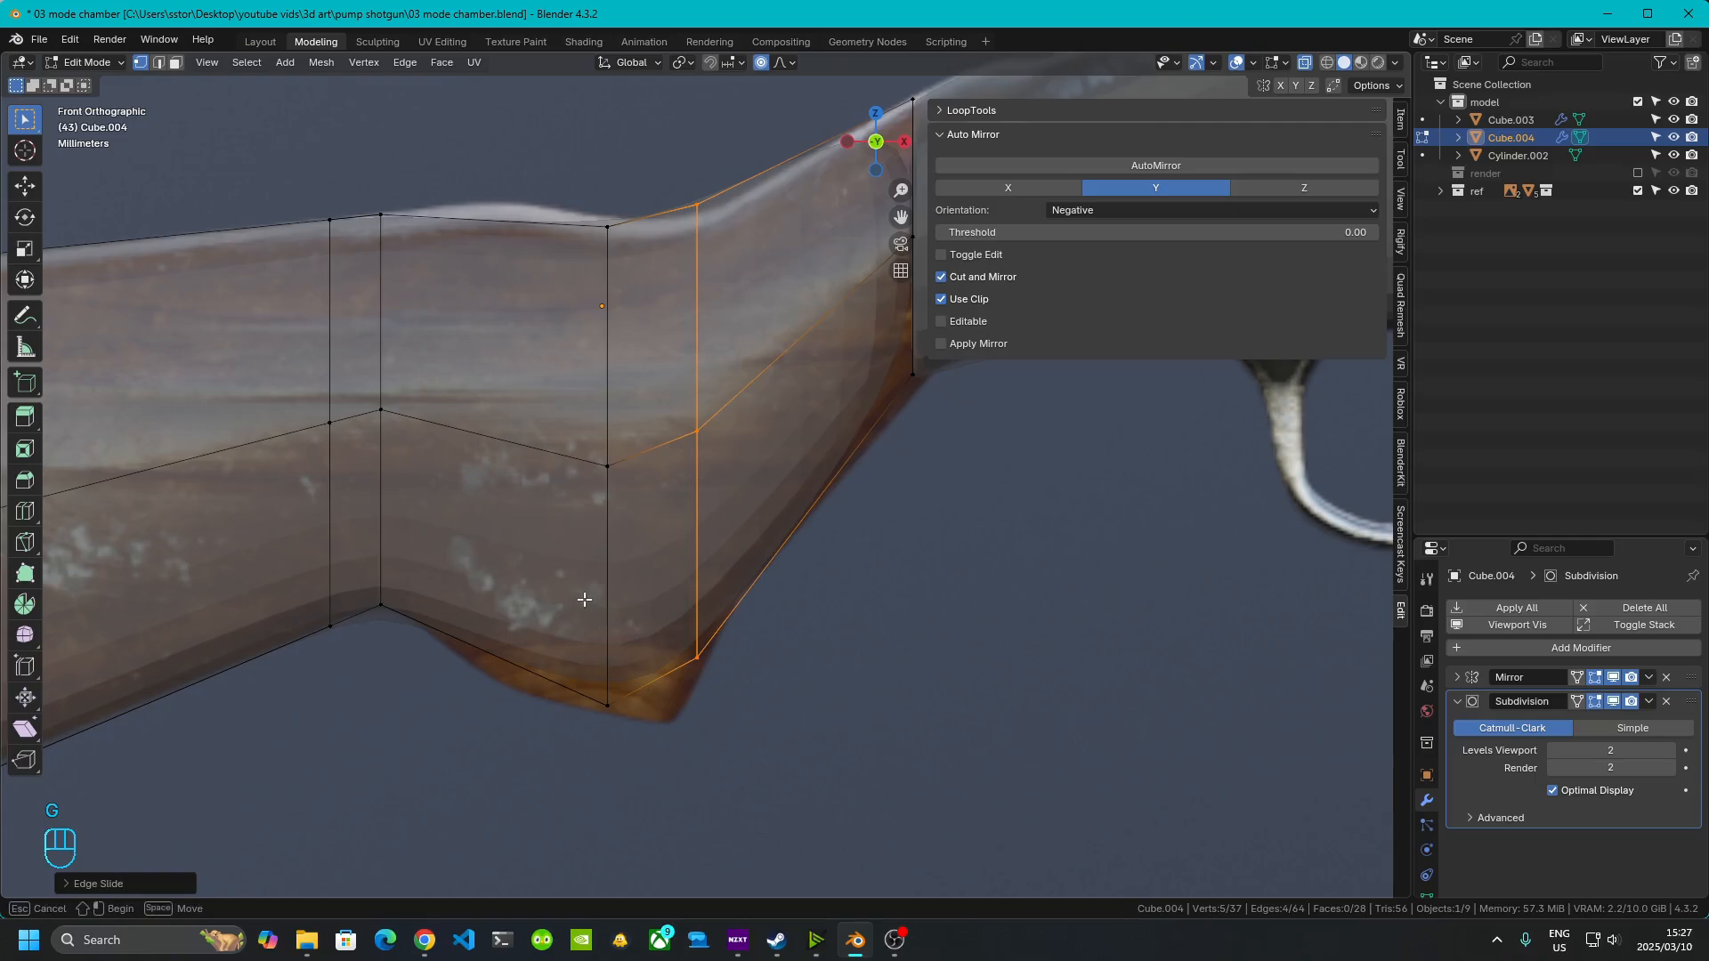
# - Move the bottom vertices of the grip's two front loops down along Z to match the reference's lower outline
pyautogui.moveTo(577, 592); pyautogui.dragTo(726, 755)
pyautogui.press('g')
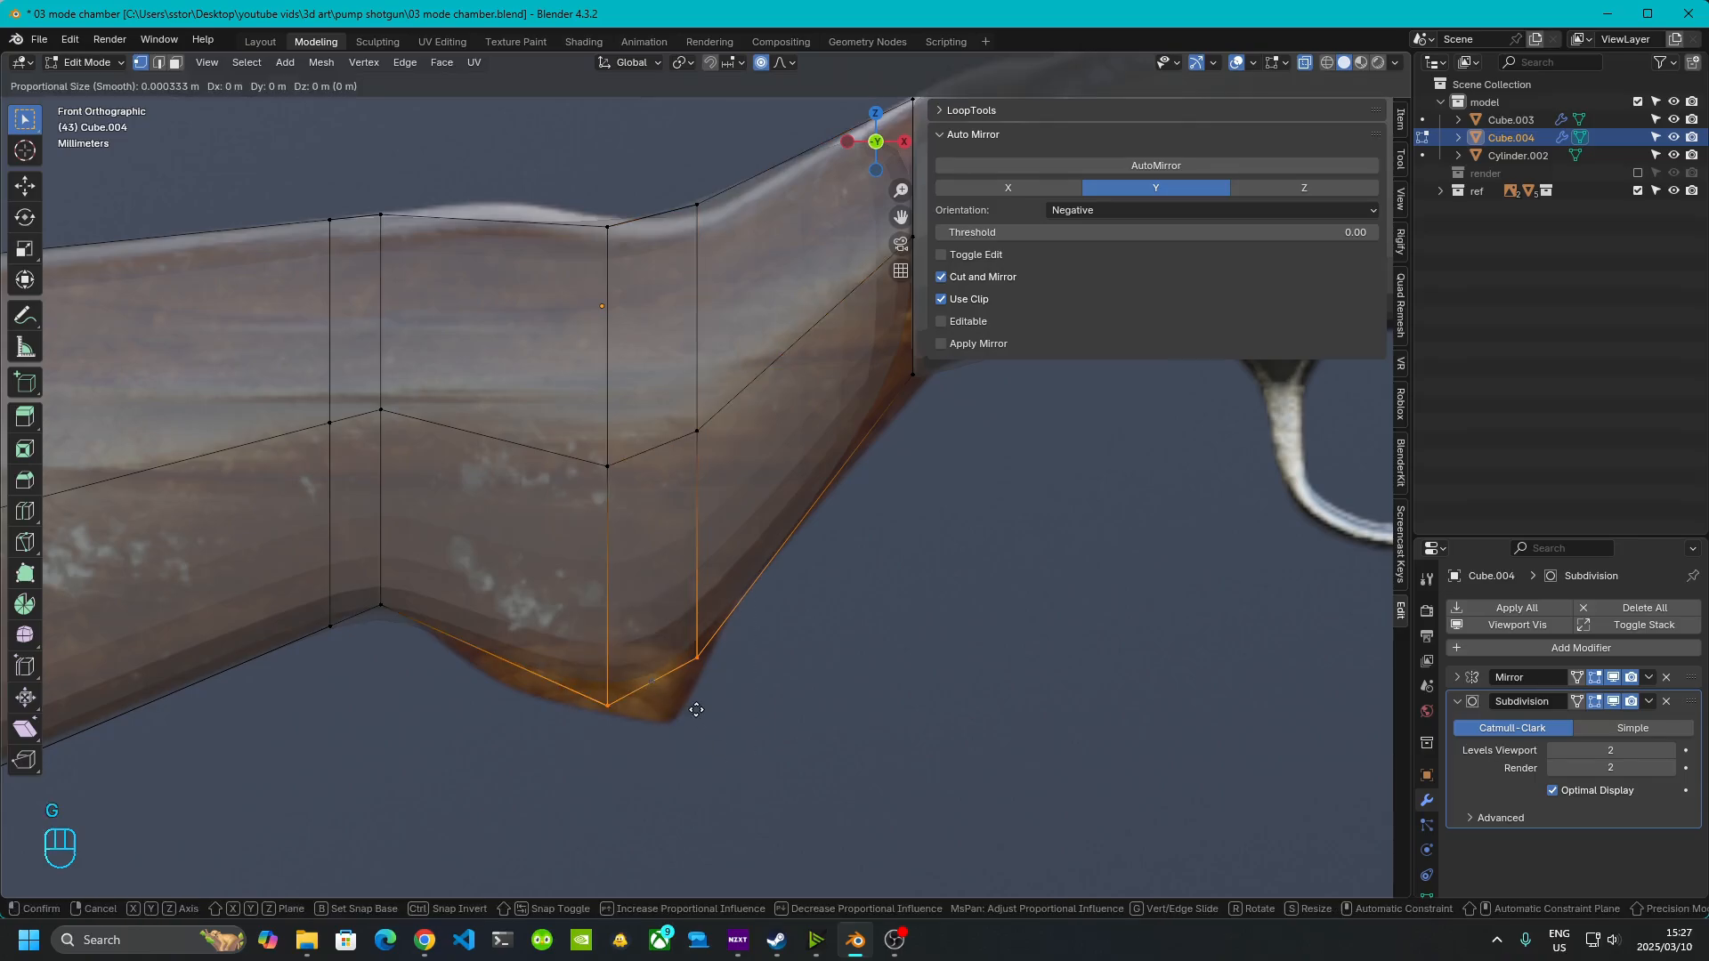
pyautogui.press('z')
pyautogui.click(711, 748)
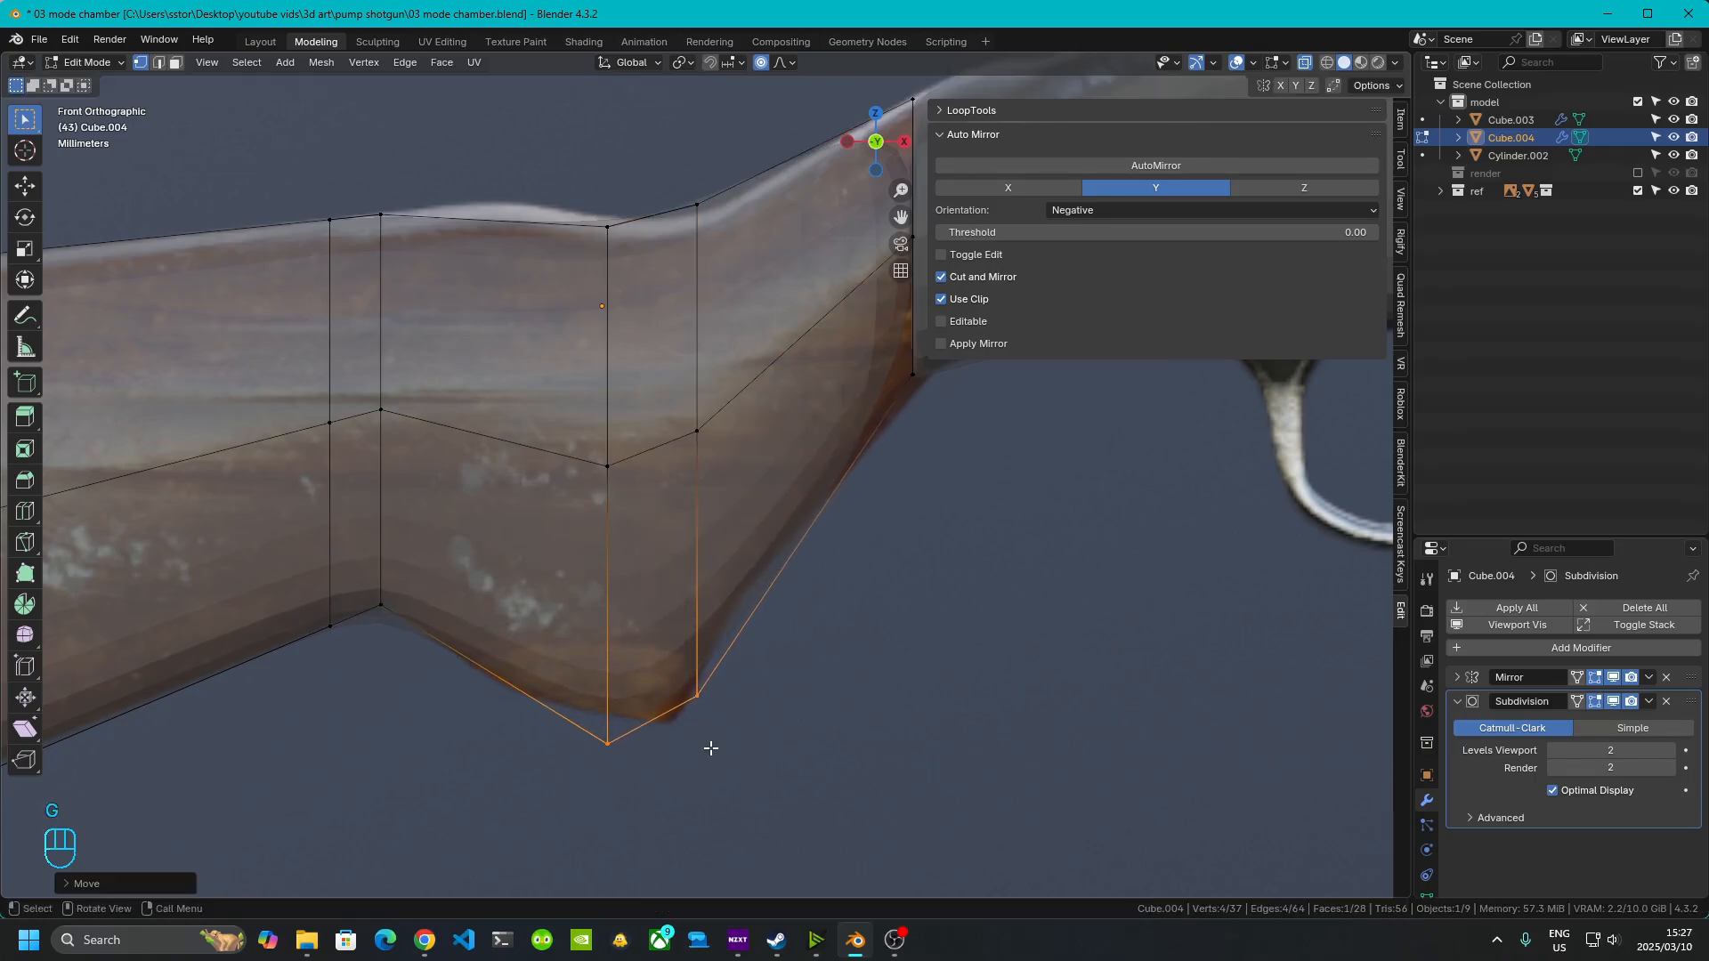
# - Edge-slide the front loop of the grip back toward the neighbouring loop
pyautogui.moveTo(668, 150); pyautogui.dragTo(749, 793)
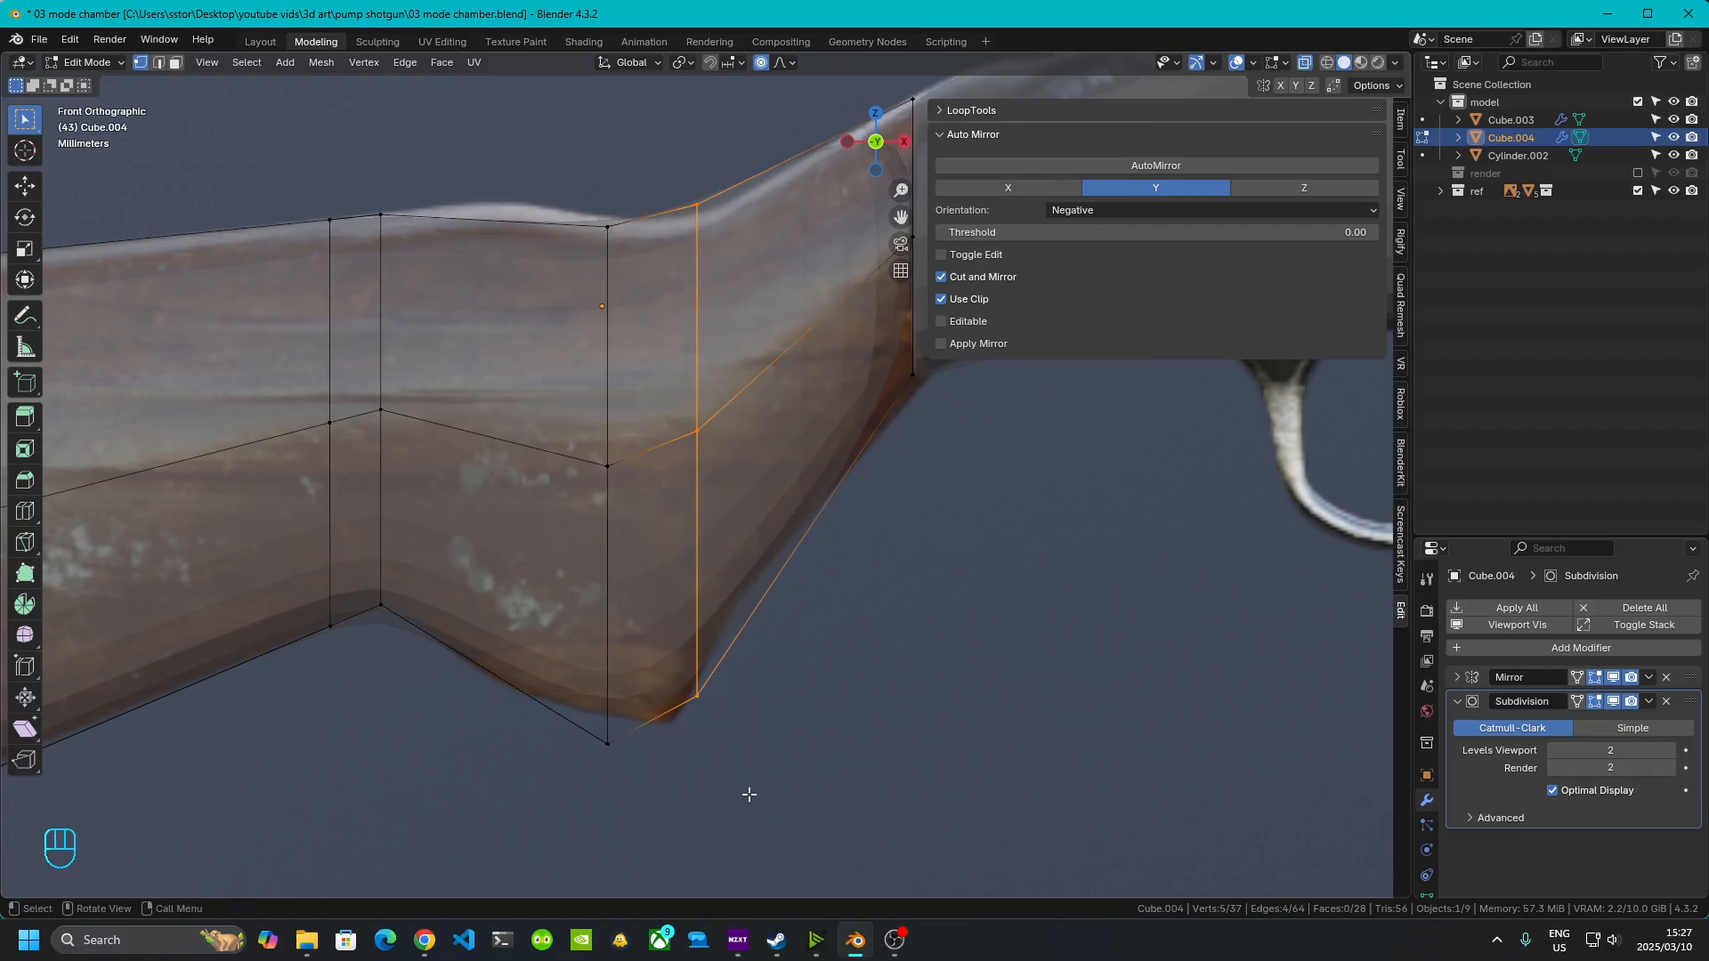
pyautogui.press('g')
pyautogui.press('g')
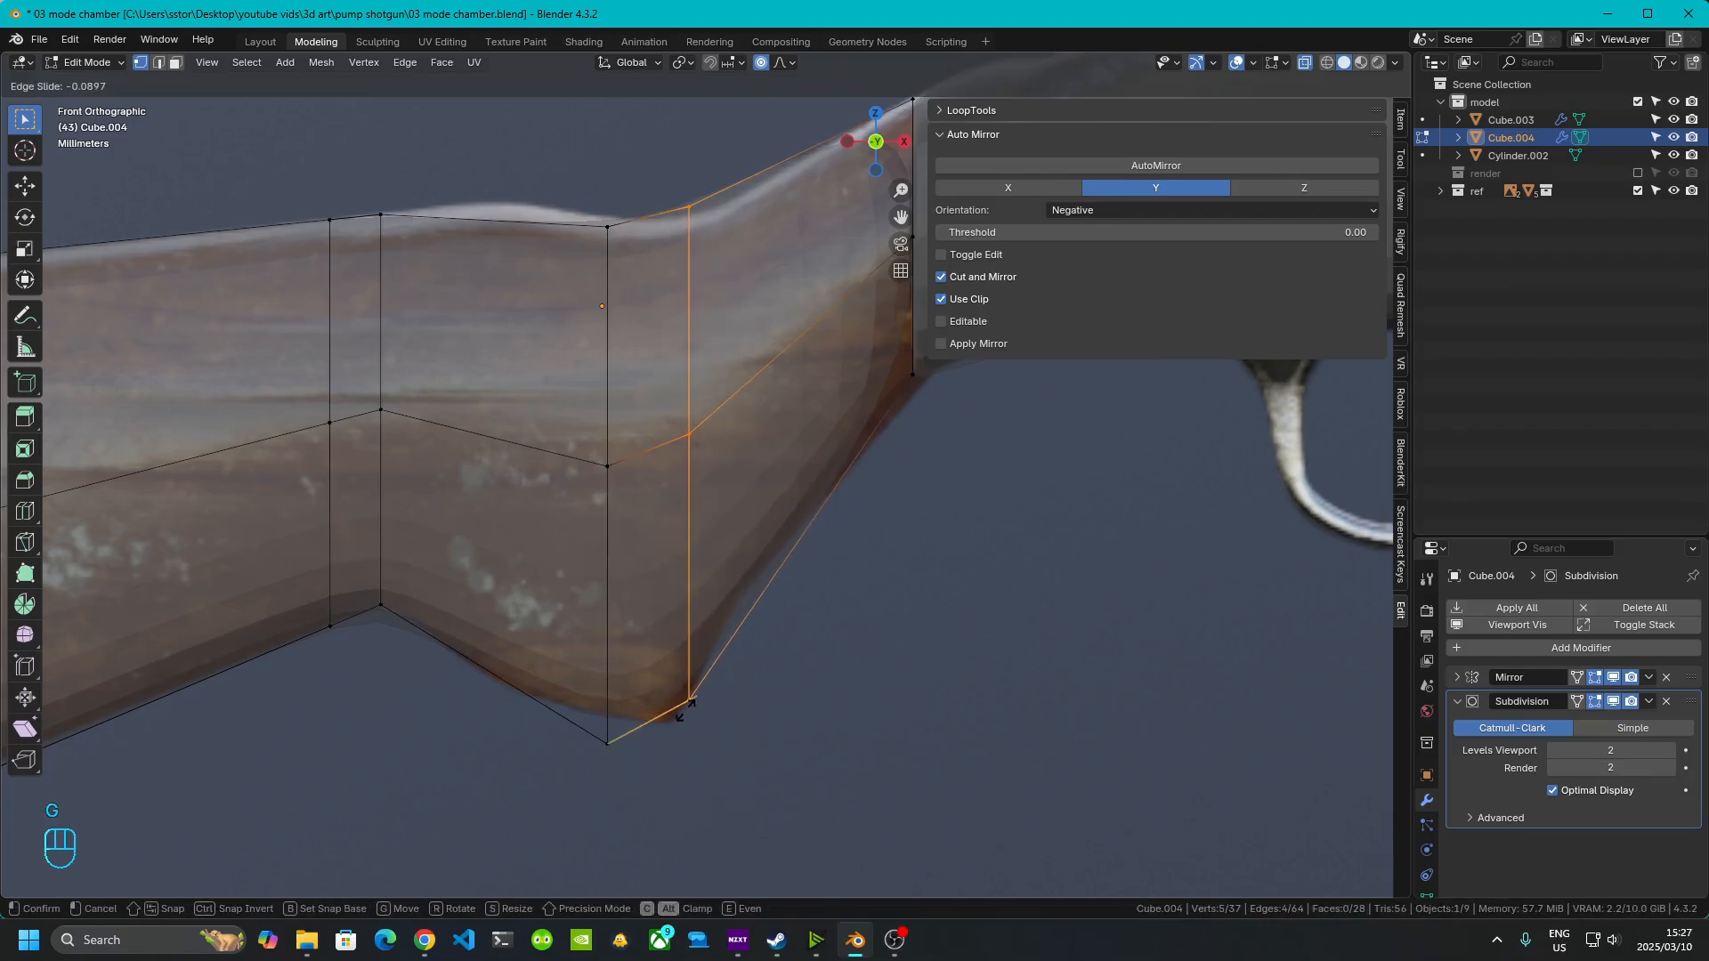
pyautogui.click(574, 744)
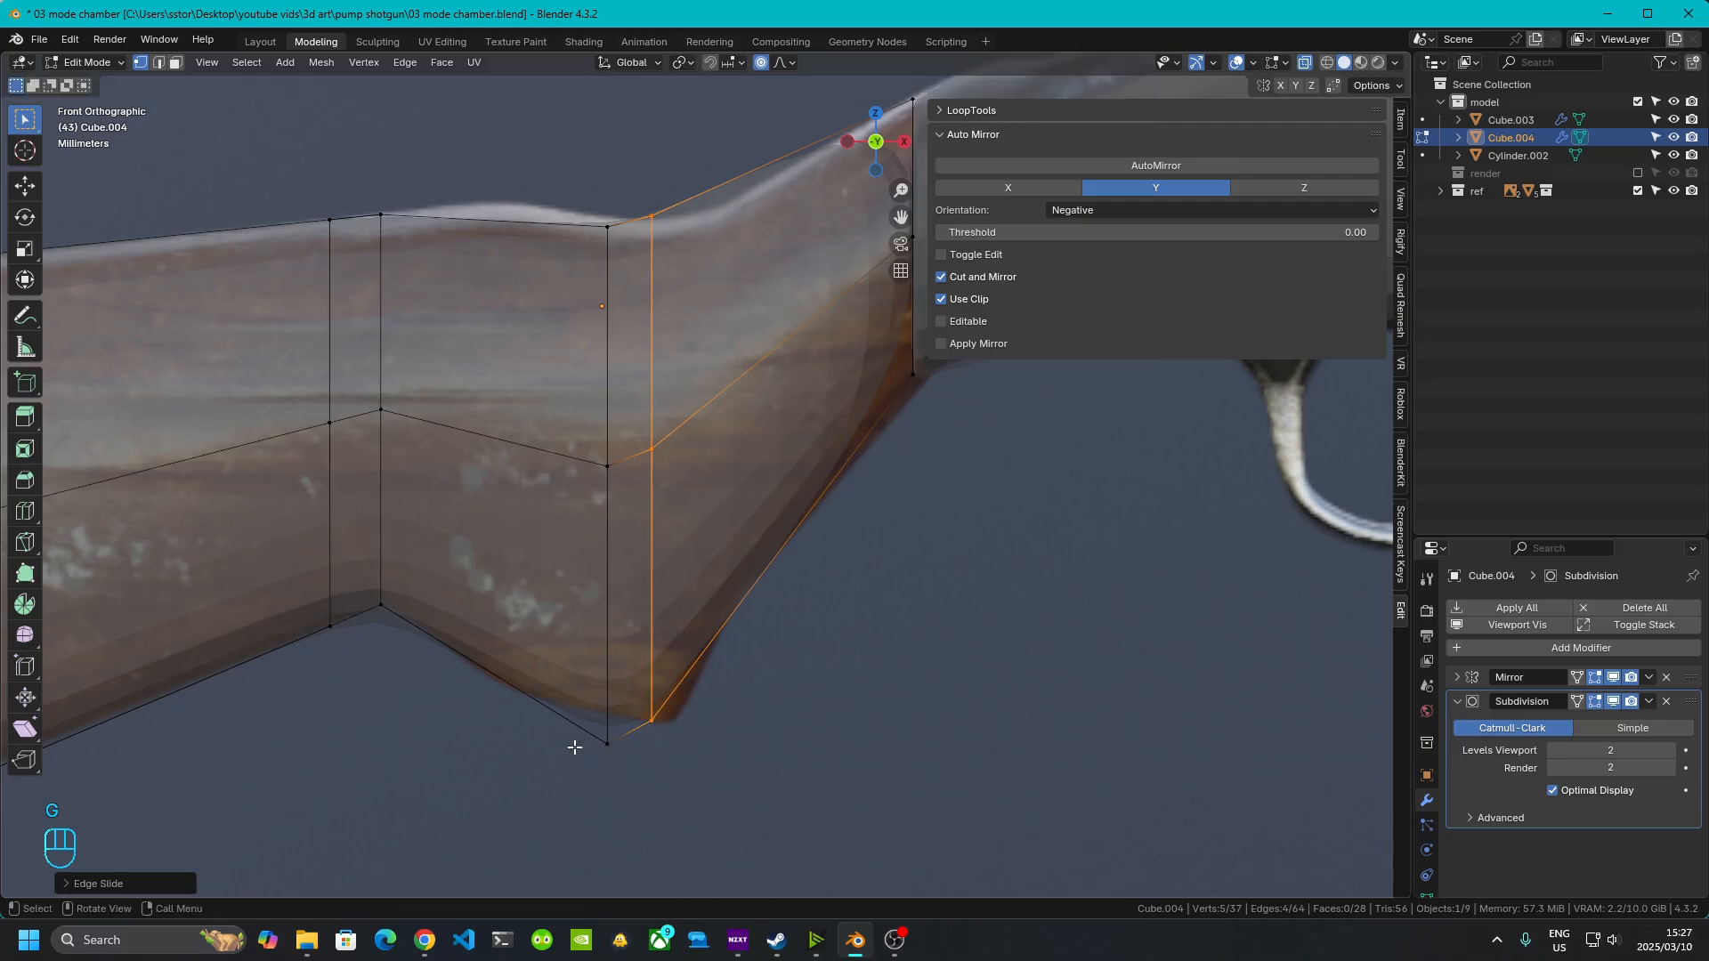
# - Select both closely spaced loops at the grip's lowest point and move them forward about 5 mm
pyautogui.moveTo(540, 125); pyautogui.dragTo(697, 813)
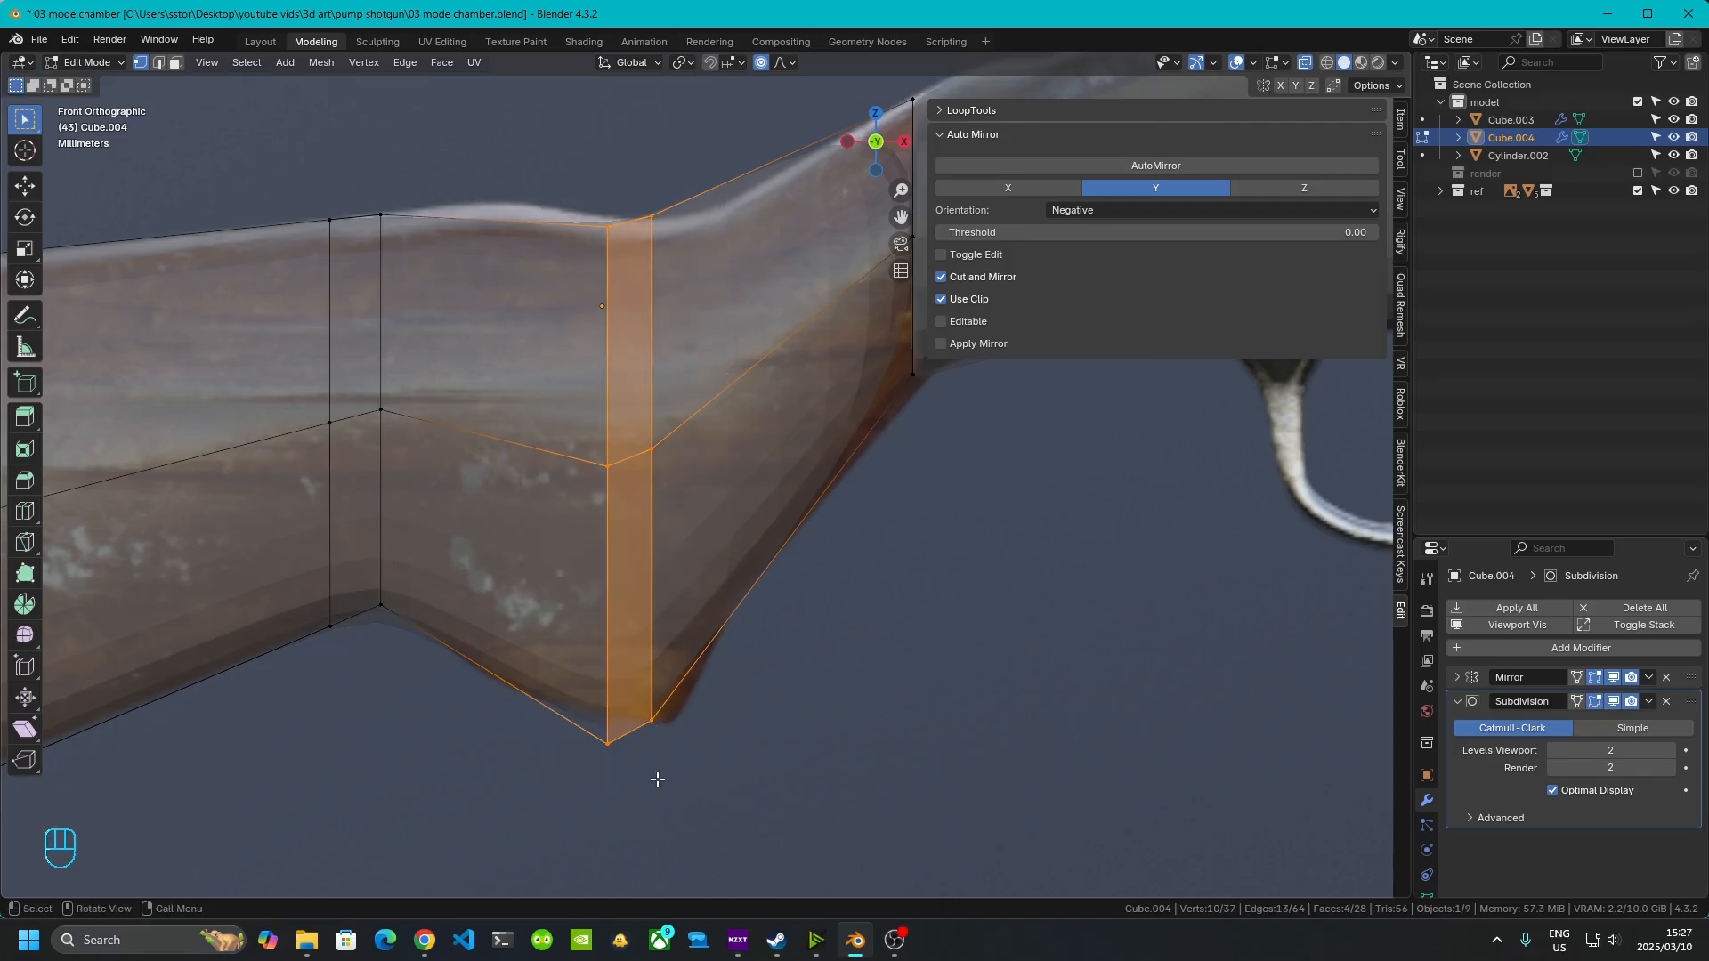
pyautogui.press('g')
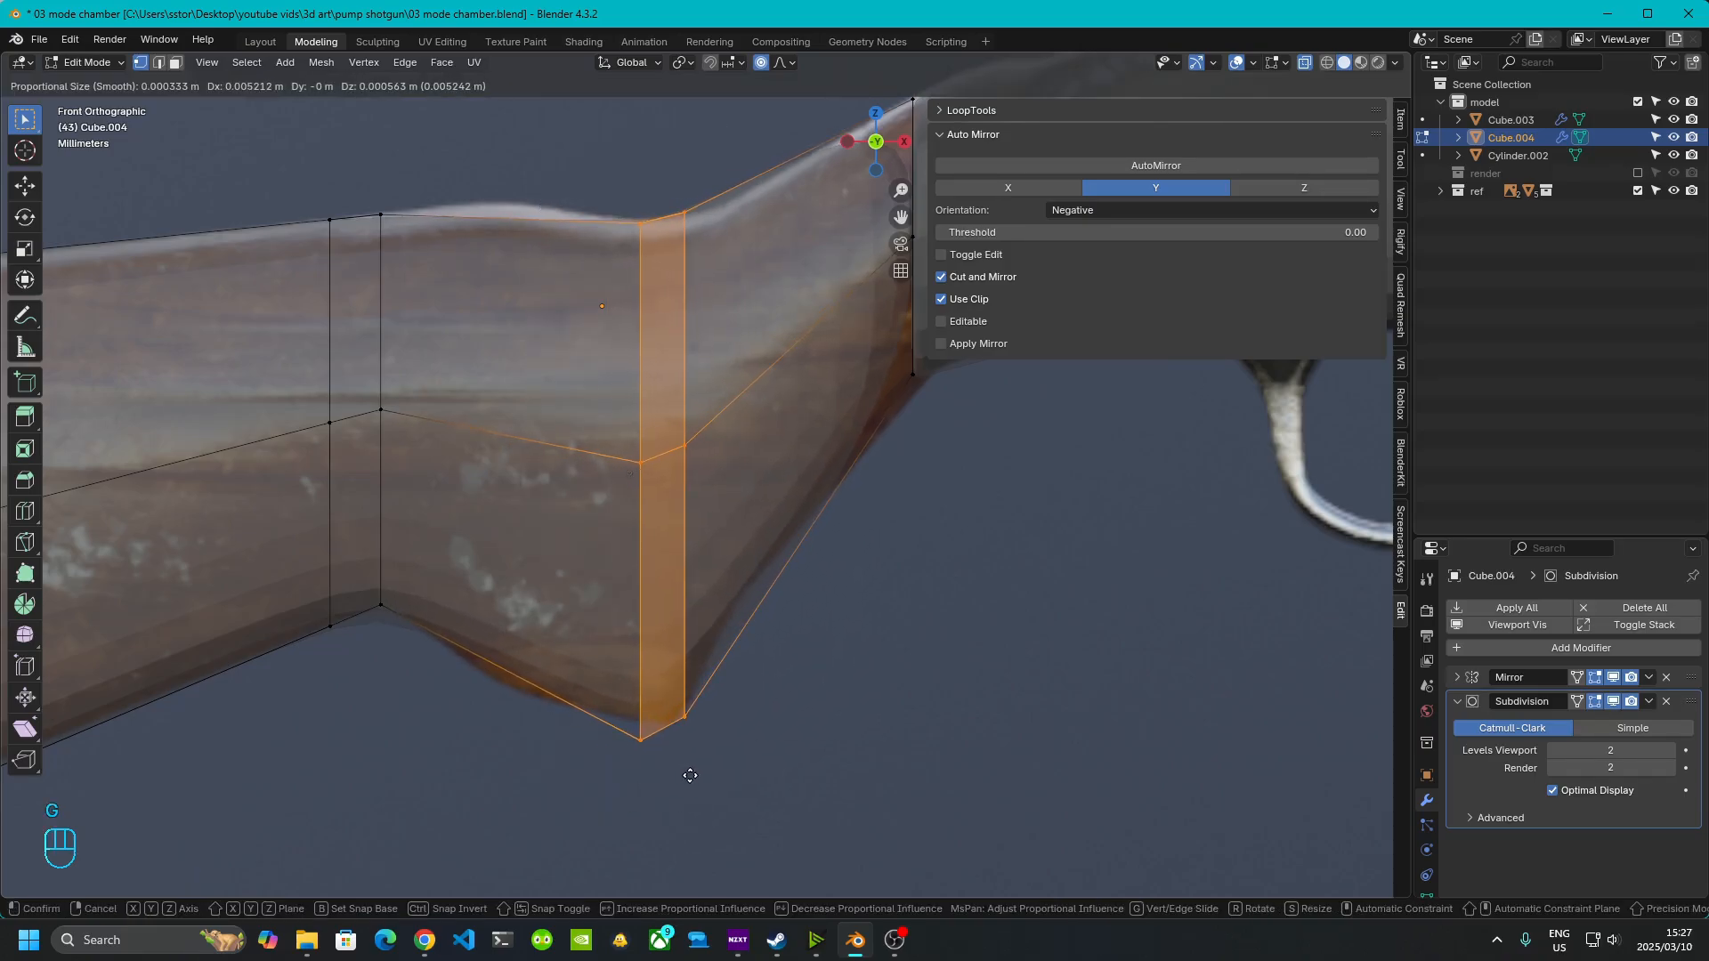
pyautogui.click(686, 776)
# - Add a centred vertical loop cut through the grip section, between the rear bend and the two front loops
pyautogui.click(541, 678)
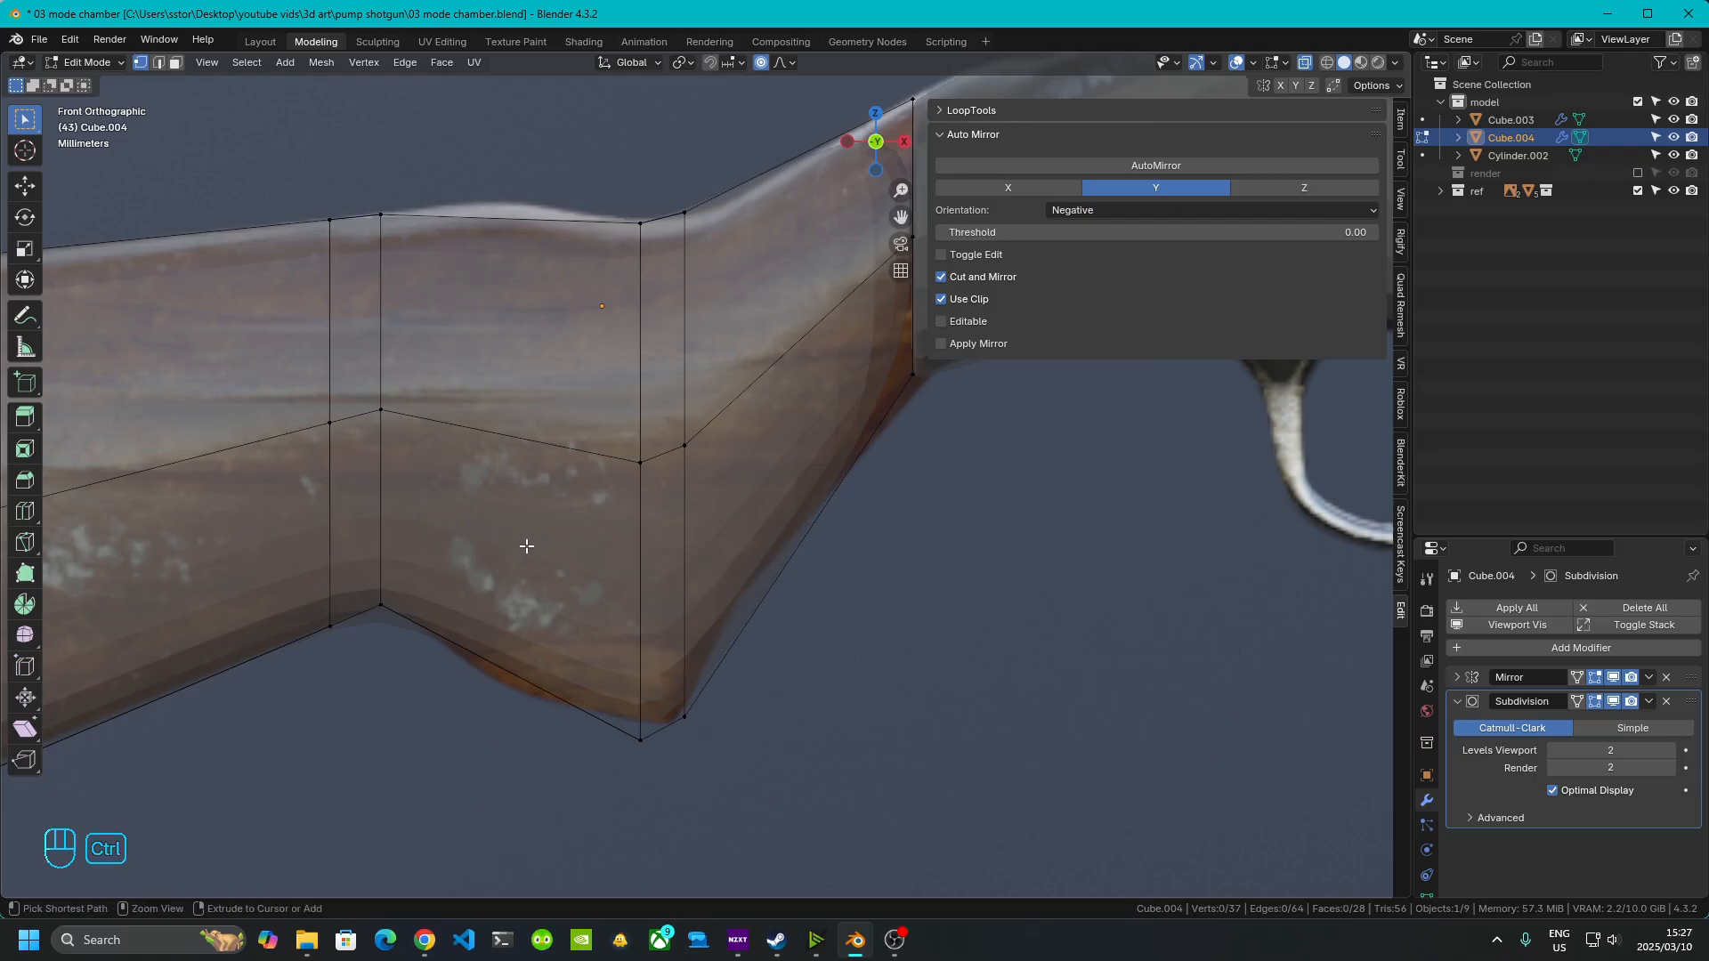
pyautogui.hotkey('ctrl', 'r')
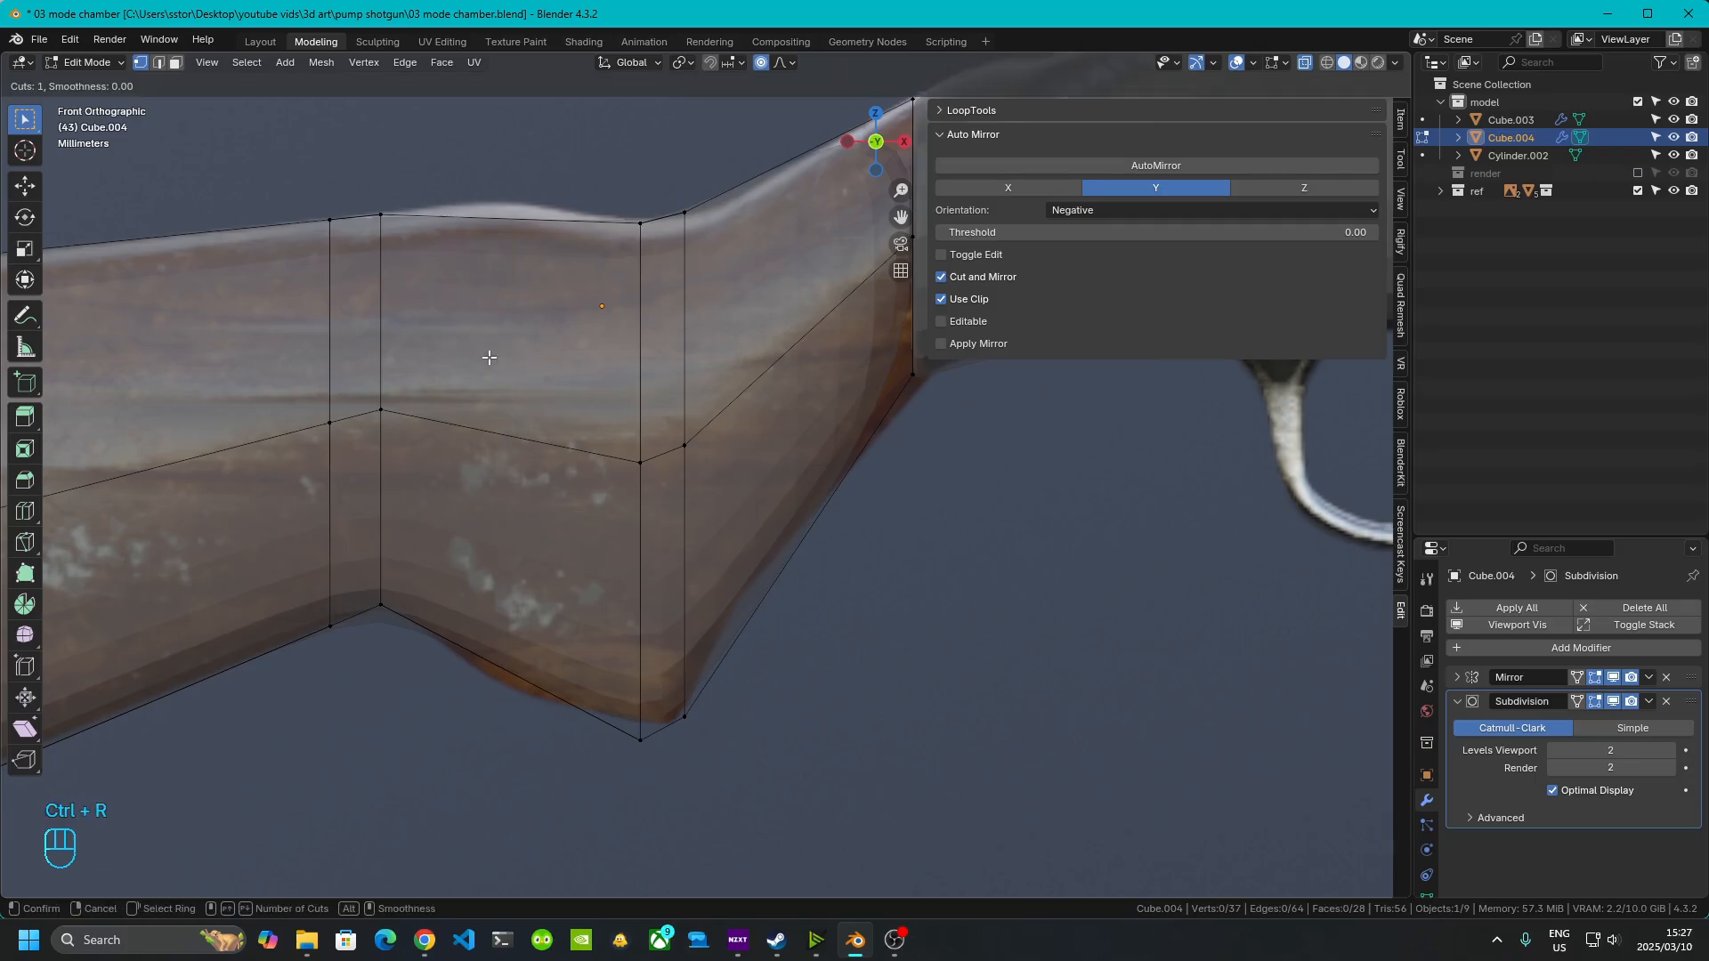
pyautogui.click(492, 399)
pyautogui.rightClick(514, 273)
pyautogui.keyDown('shift'); pyautogui.moveTo(417, 284); pyautogui.dragTo(580, 510, button='middle'); pyautogui.keyUp('shift')
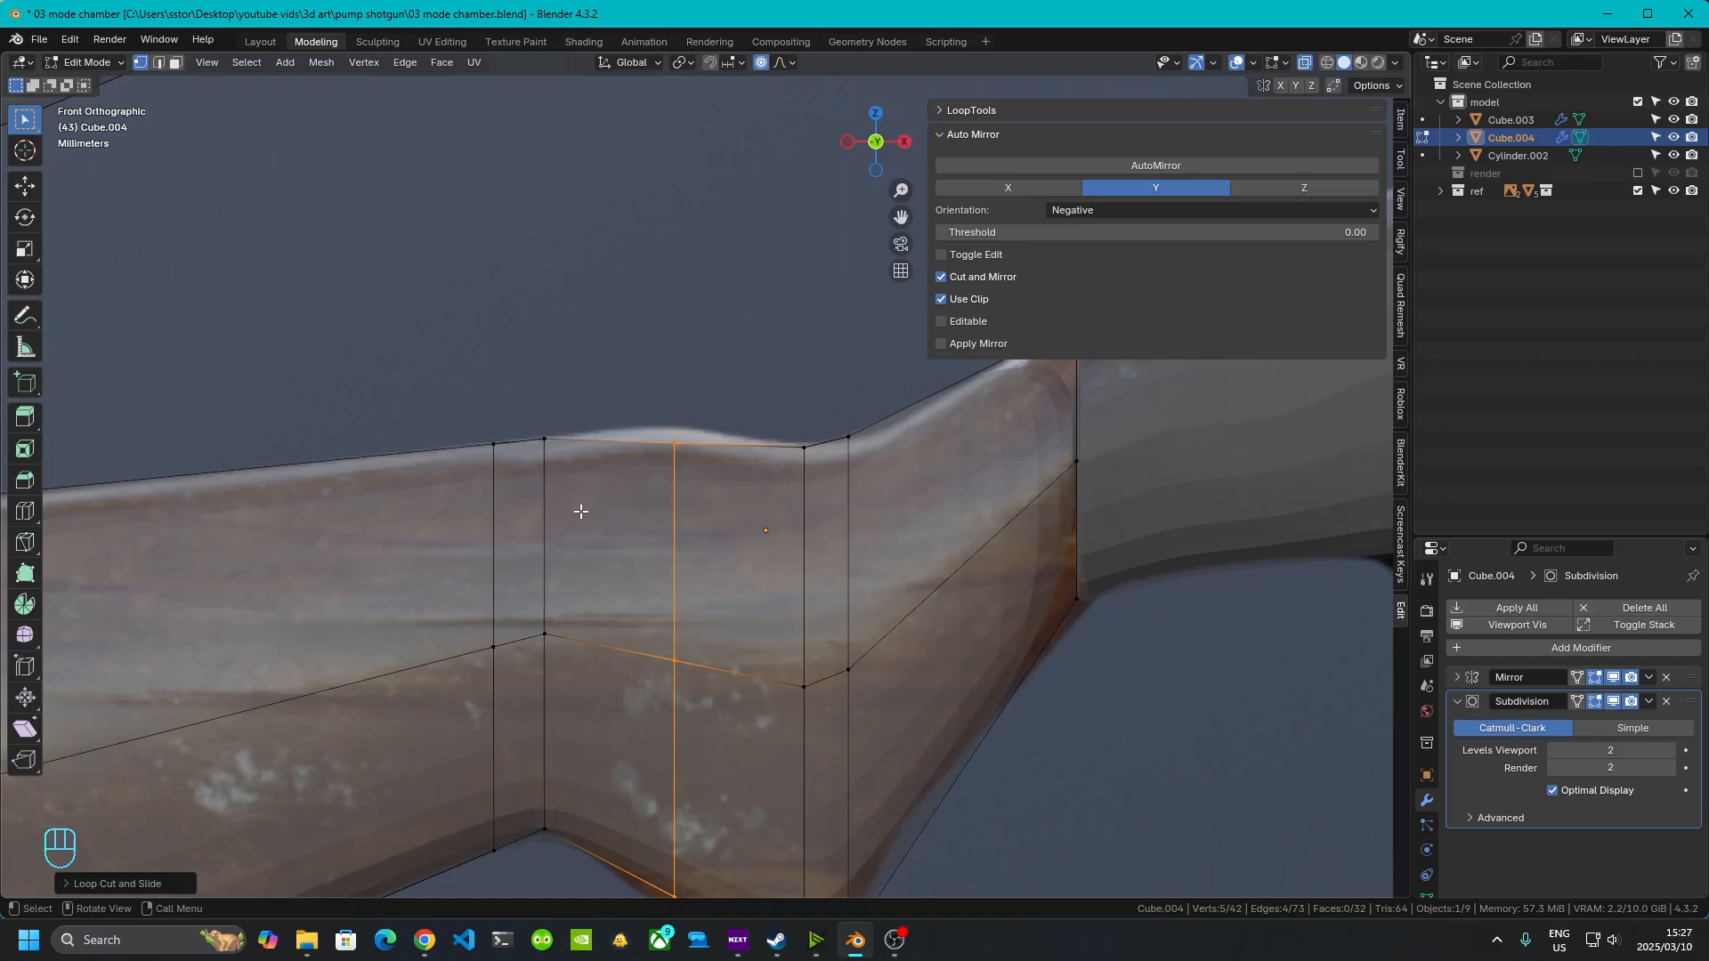
# - Raise the top vertices of the grip's new centre loop along Z by about 3.8 mm, following the reference's upper bump
pyautogui.scroll(5, 697, 477)
pyautogui.keyDown('shift'); pyautogui.moveTo(697, 477); pyautogui.dragTo(676, 574, button='middle'); pyautogui.keyUp('shift')
pyautogui.moveTo(497, 374); pyautogui.dragTo(724, 688)
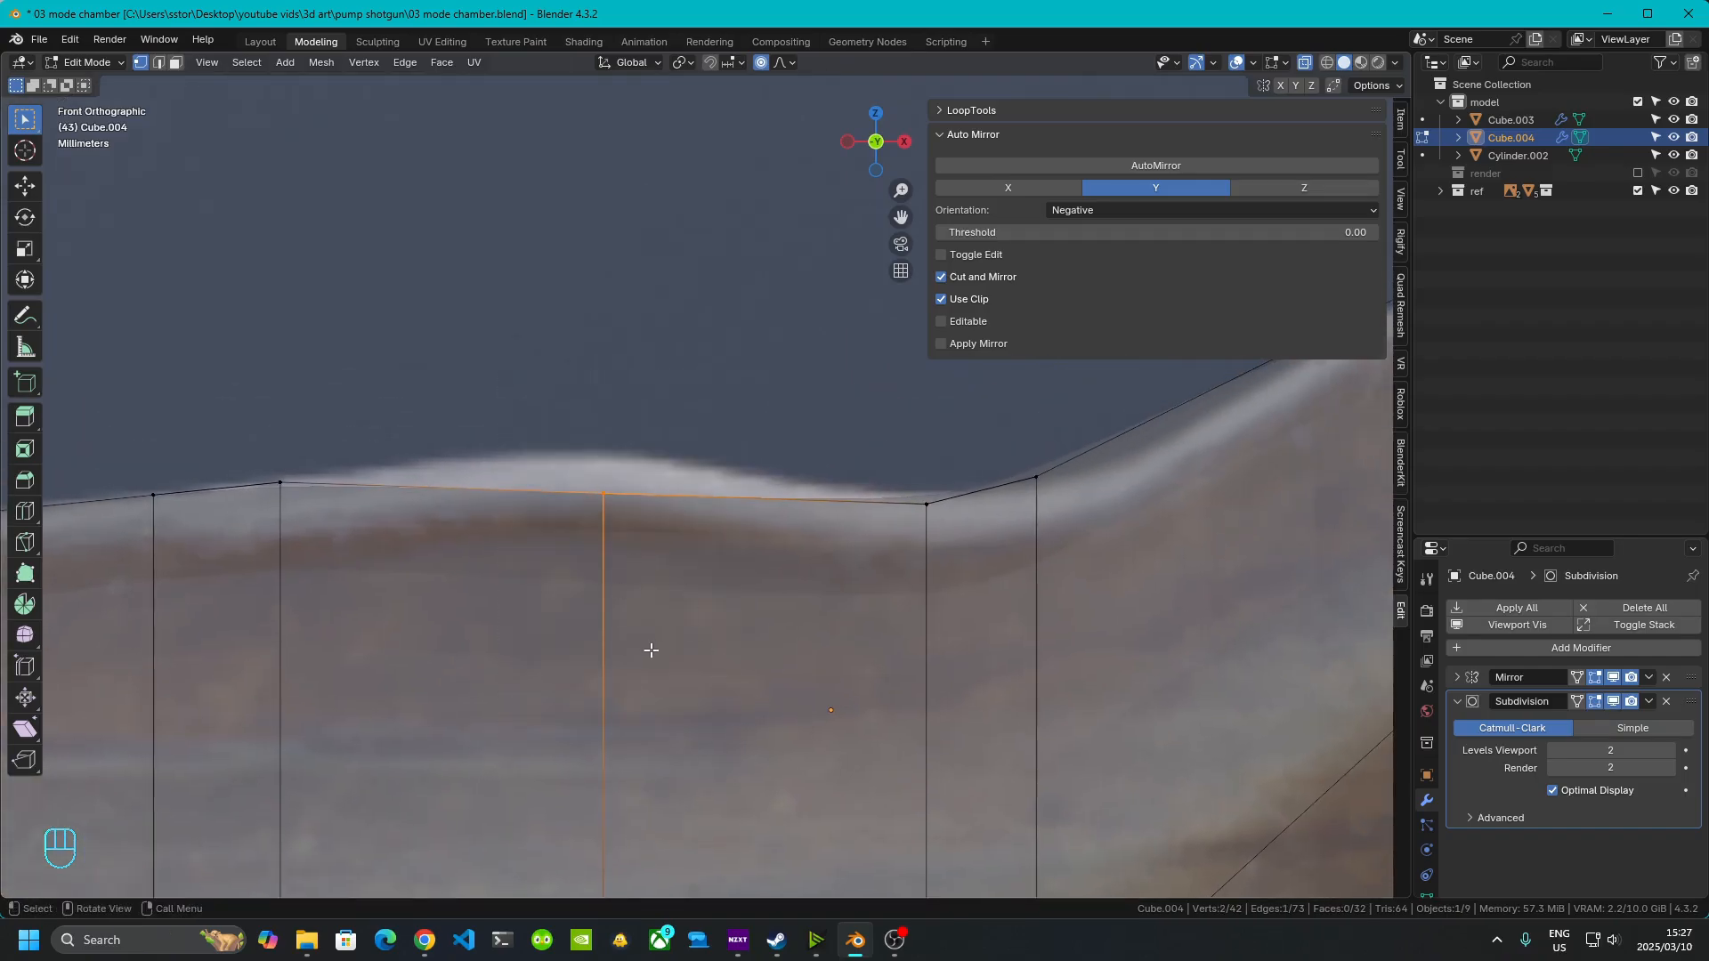
pyautogui.press('g')
pyautogui.press('z')
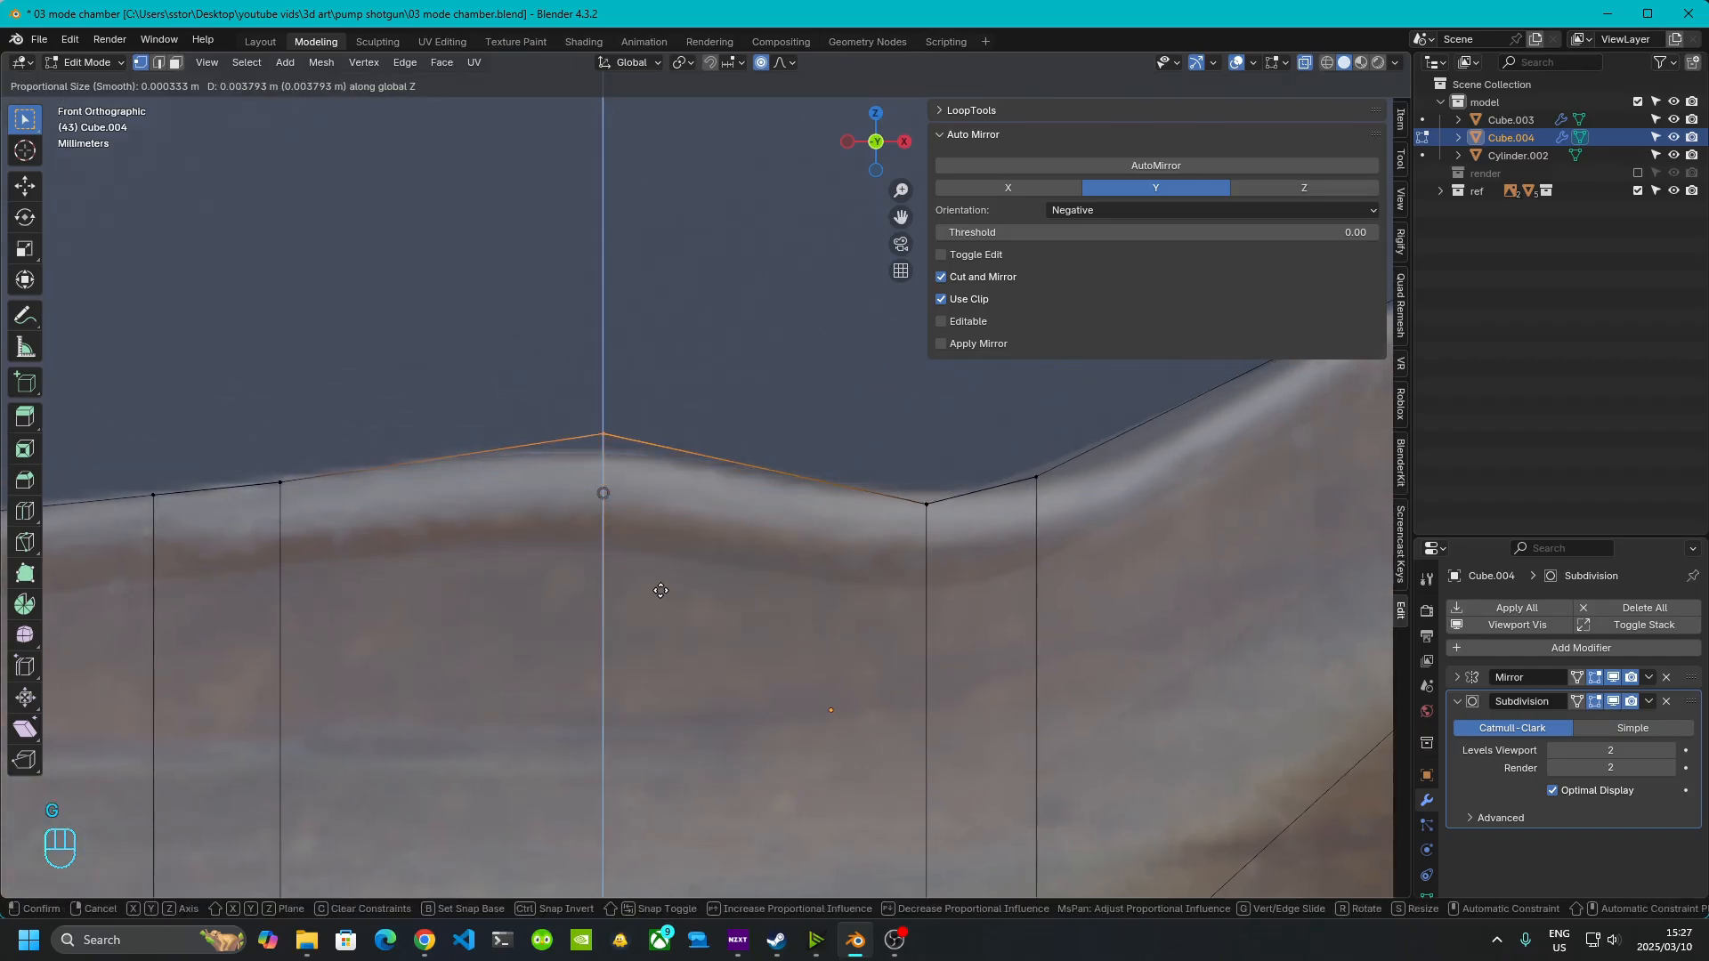
pyautogui.click(660, 591)
# - Lower the bottom vertices of the grip's centre loop along Z to meet the reference's lower outline
pyautogui.scroll(-5, 661, 591)
pyautogui.keyDown('shift'); pyautogui.moveTo(698, 653); pyautogui.dragTo(666, 545, button='middle'); pyautogui.keyUp('shift')
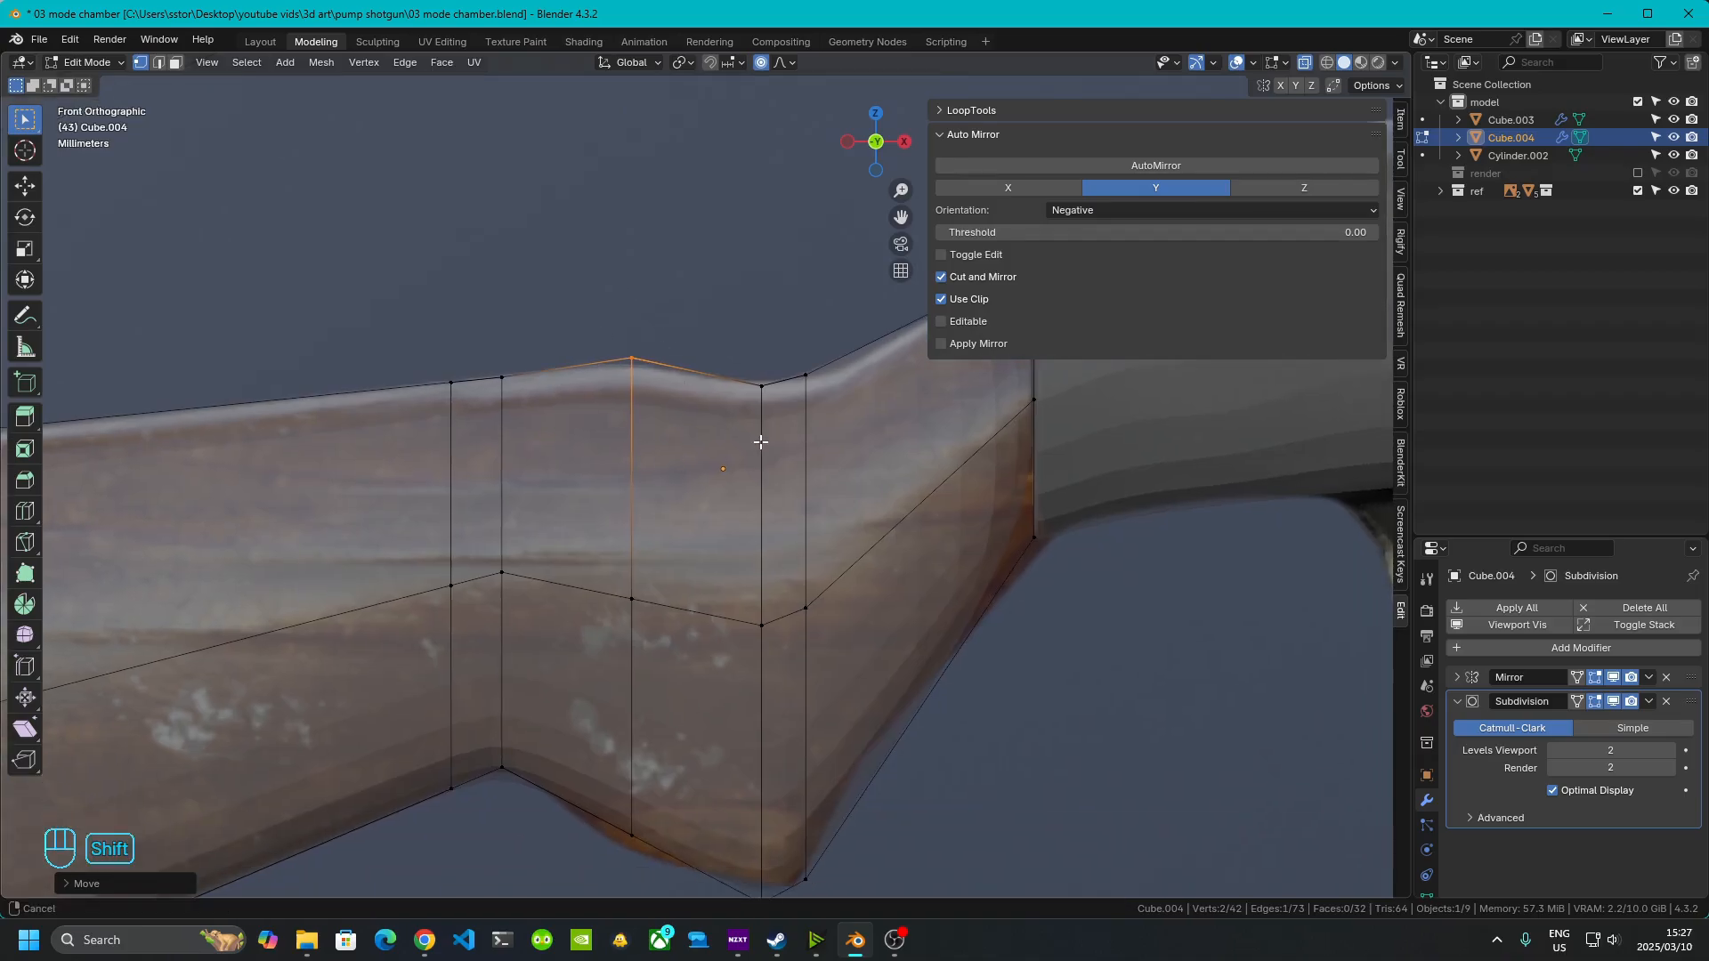
pyautogui.keyDown('shift'); pyautogui.moveTo(760, 441); pyautogui.dragTo(585, 499, button='middle'); pyautogui.keyUp('shift')
pyautogui.keyDown('shift'); pyautogui.moveTo(601, 646); pyautogui.dragTo(793, 359, button='middle'); pyautogui.keyUp('shift')
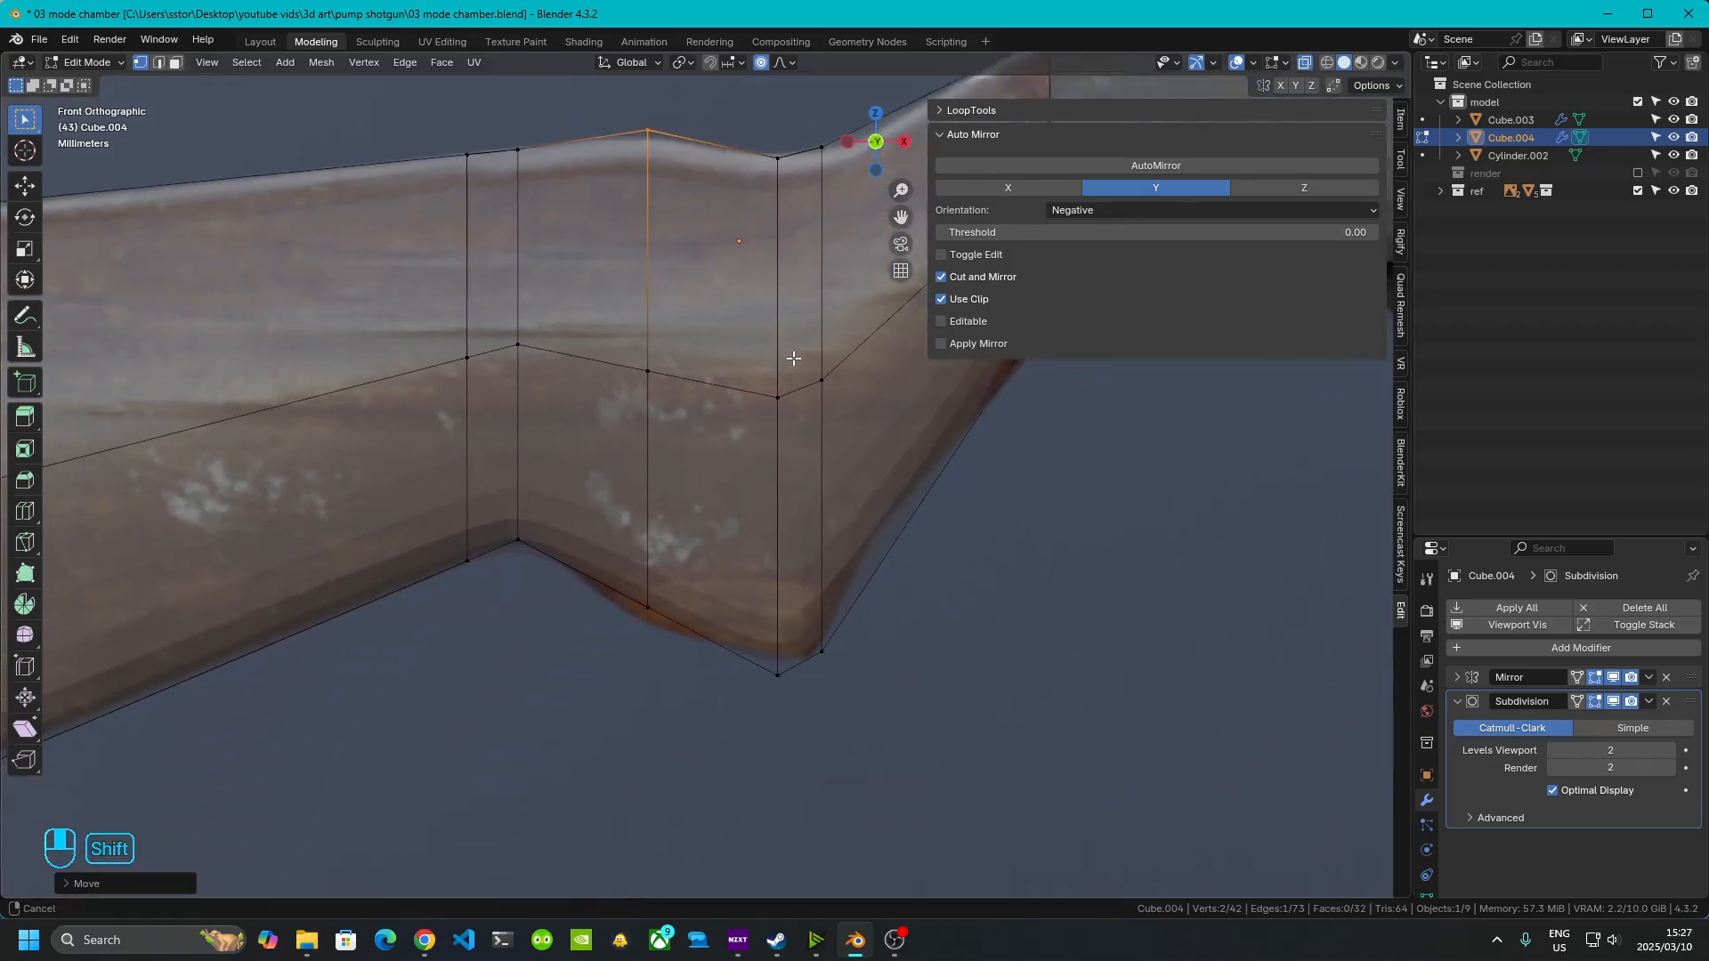
pyautogui.scroll(3, 710, 577)
pyautogui.keyDown('shift'); pyautogui.moveTo(721, 656); pyautogui.dragTo(717, 571, button='middle'); pyautogui.keyUp('shift')
pyautogui.moveTo(542, 532); pyautogui.dragTo(683, 674)
pyautogui.scroll(2, 650, 572)
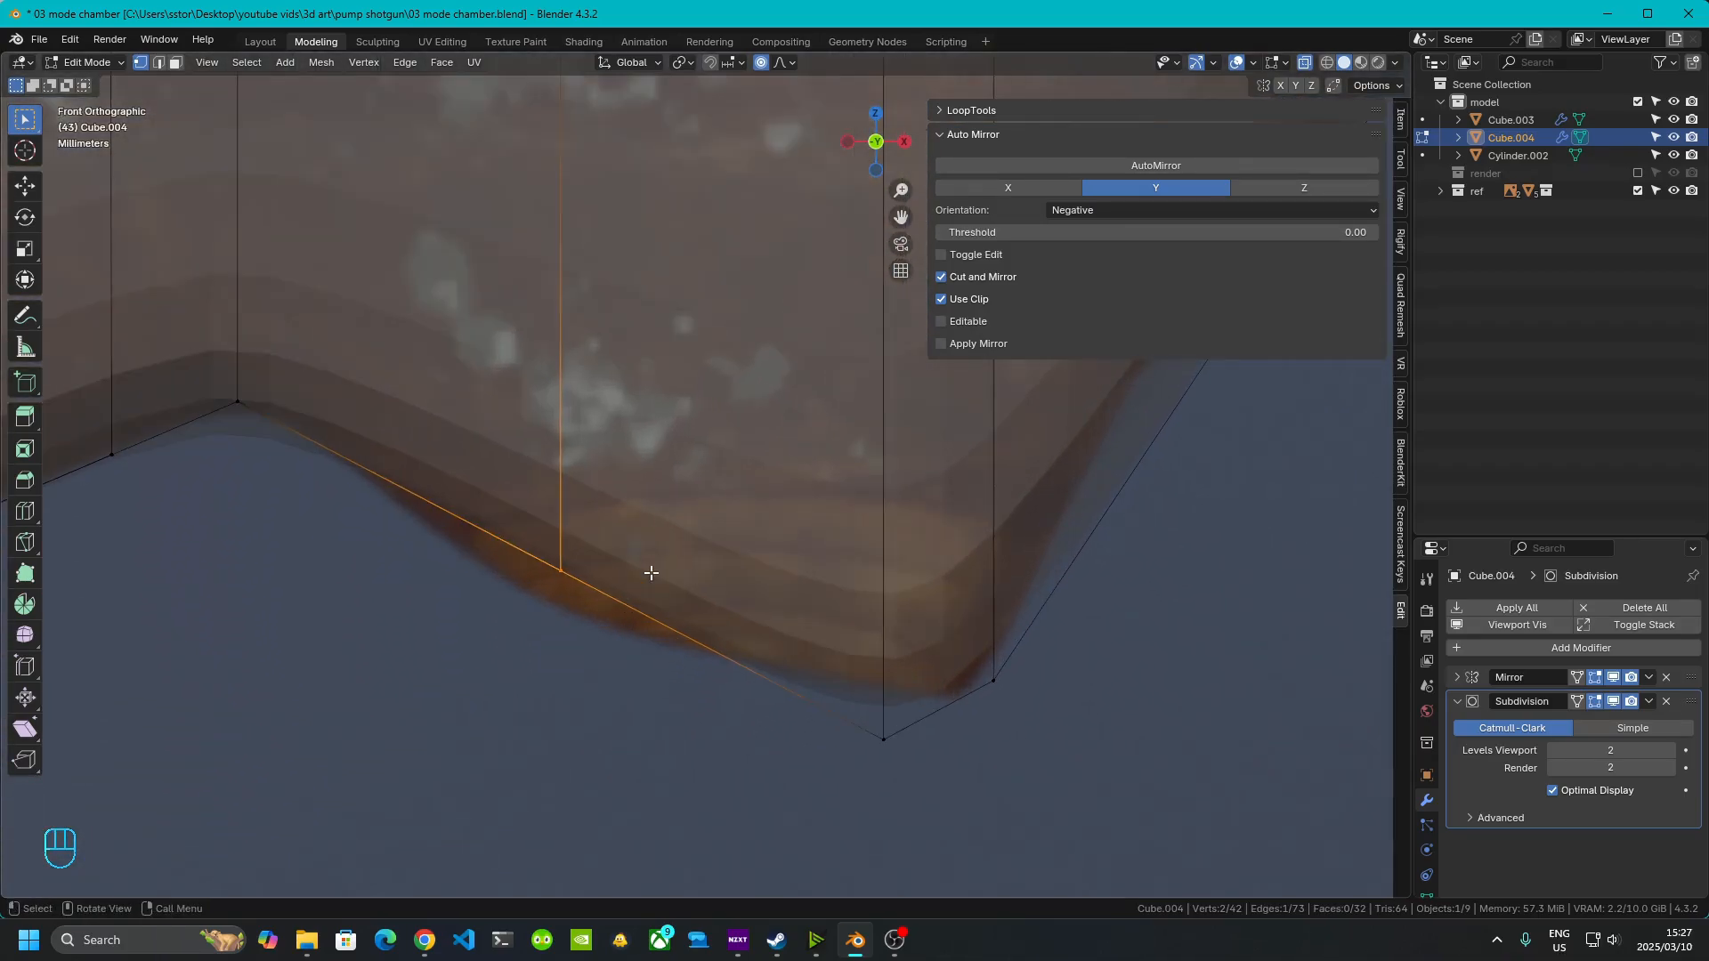
pyautogui.press('g')
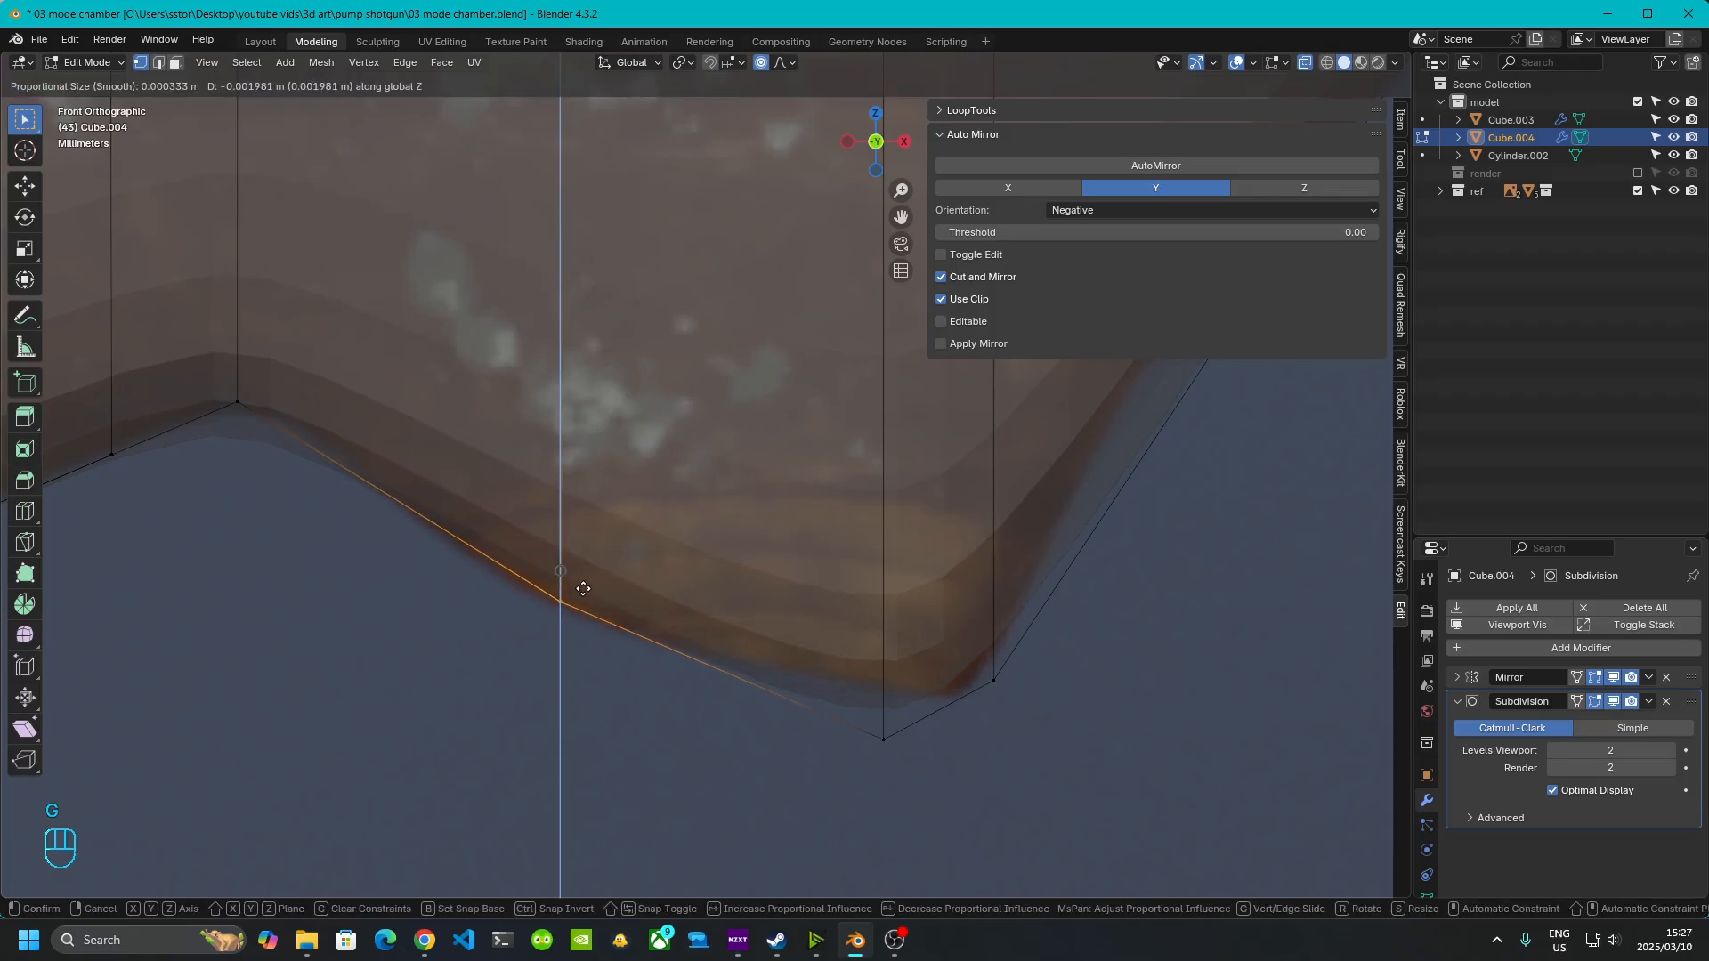
pyautogui.click(576, 606)
# - Edge-slide the loop just behind the grip's rear bend back toward the butt by a factor of about 0.1
pyautogui.scroll(-12, 712, 569)
pyautogui.keyDown('shift'); pyautogui.moveTo(705, 424); pyautogui.dragTo(699, 576, button='middle'); pyautogui.keyUp('shift')
pyautogui.scroll(4, 598, 718)
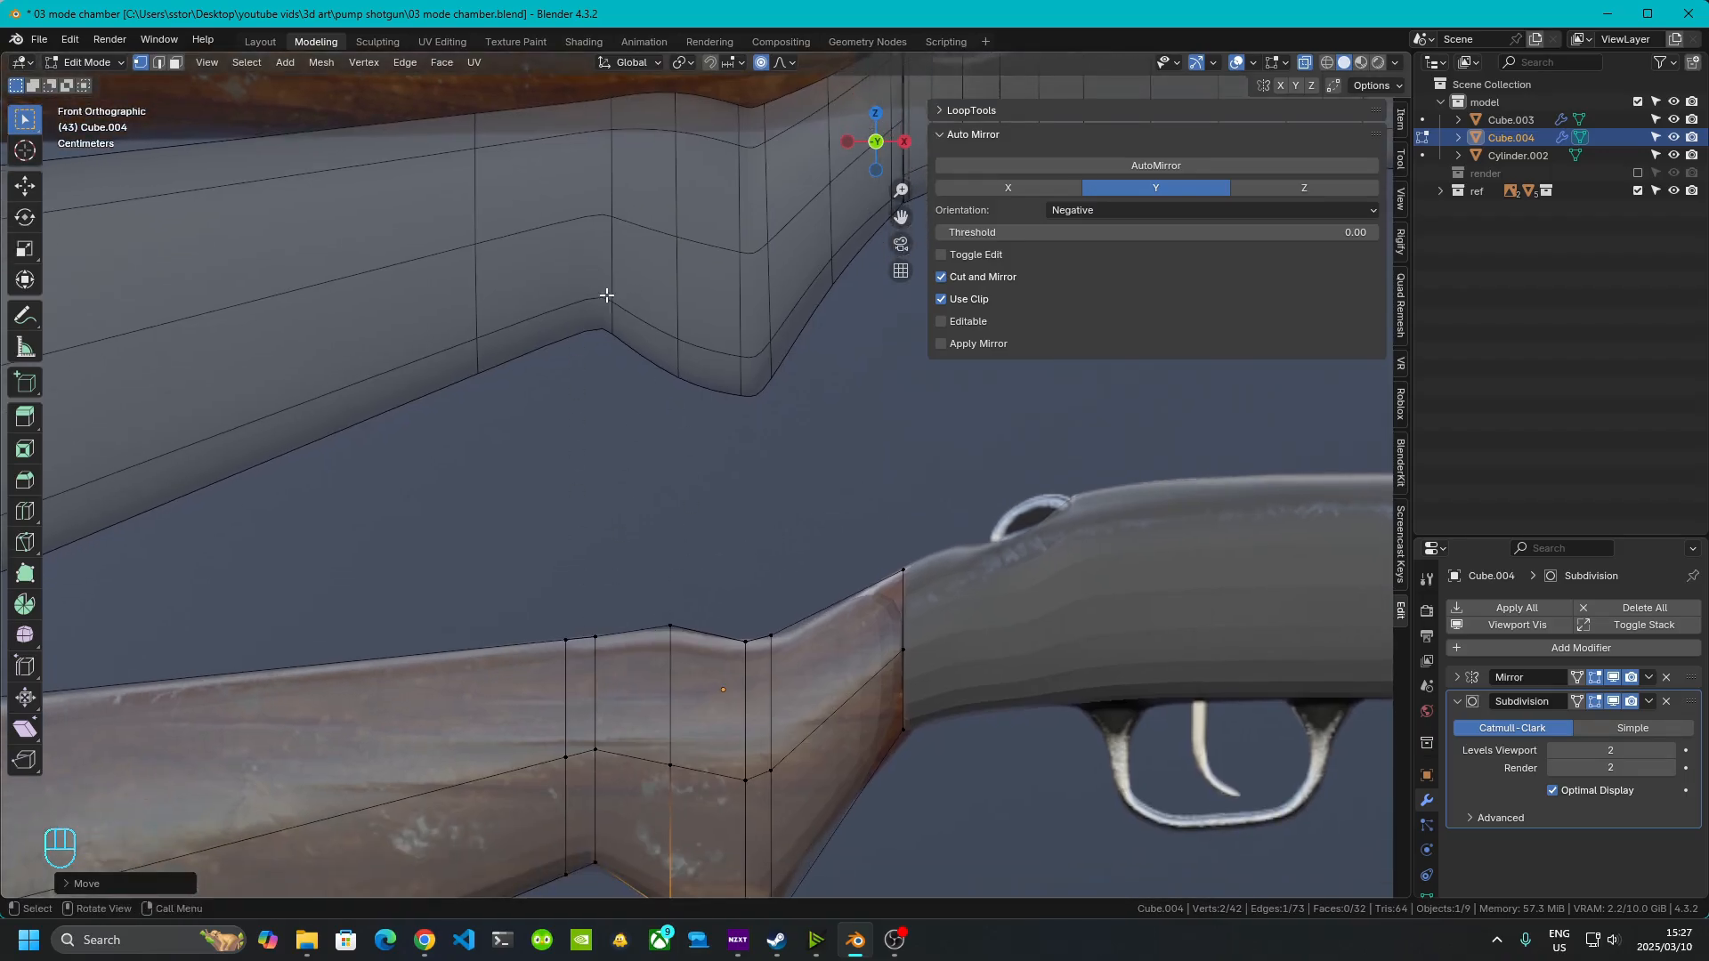
pyautogui.keyDown('shift'); pyautogui.moveTo(553, 588); pyautogui.dragTo(614, 419, button='middle'); pyautogui.keyUp('shift')
pyautogui.moveTo(526, 374); pyautogui.dragTo(630, 824)
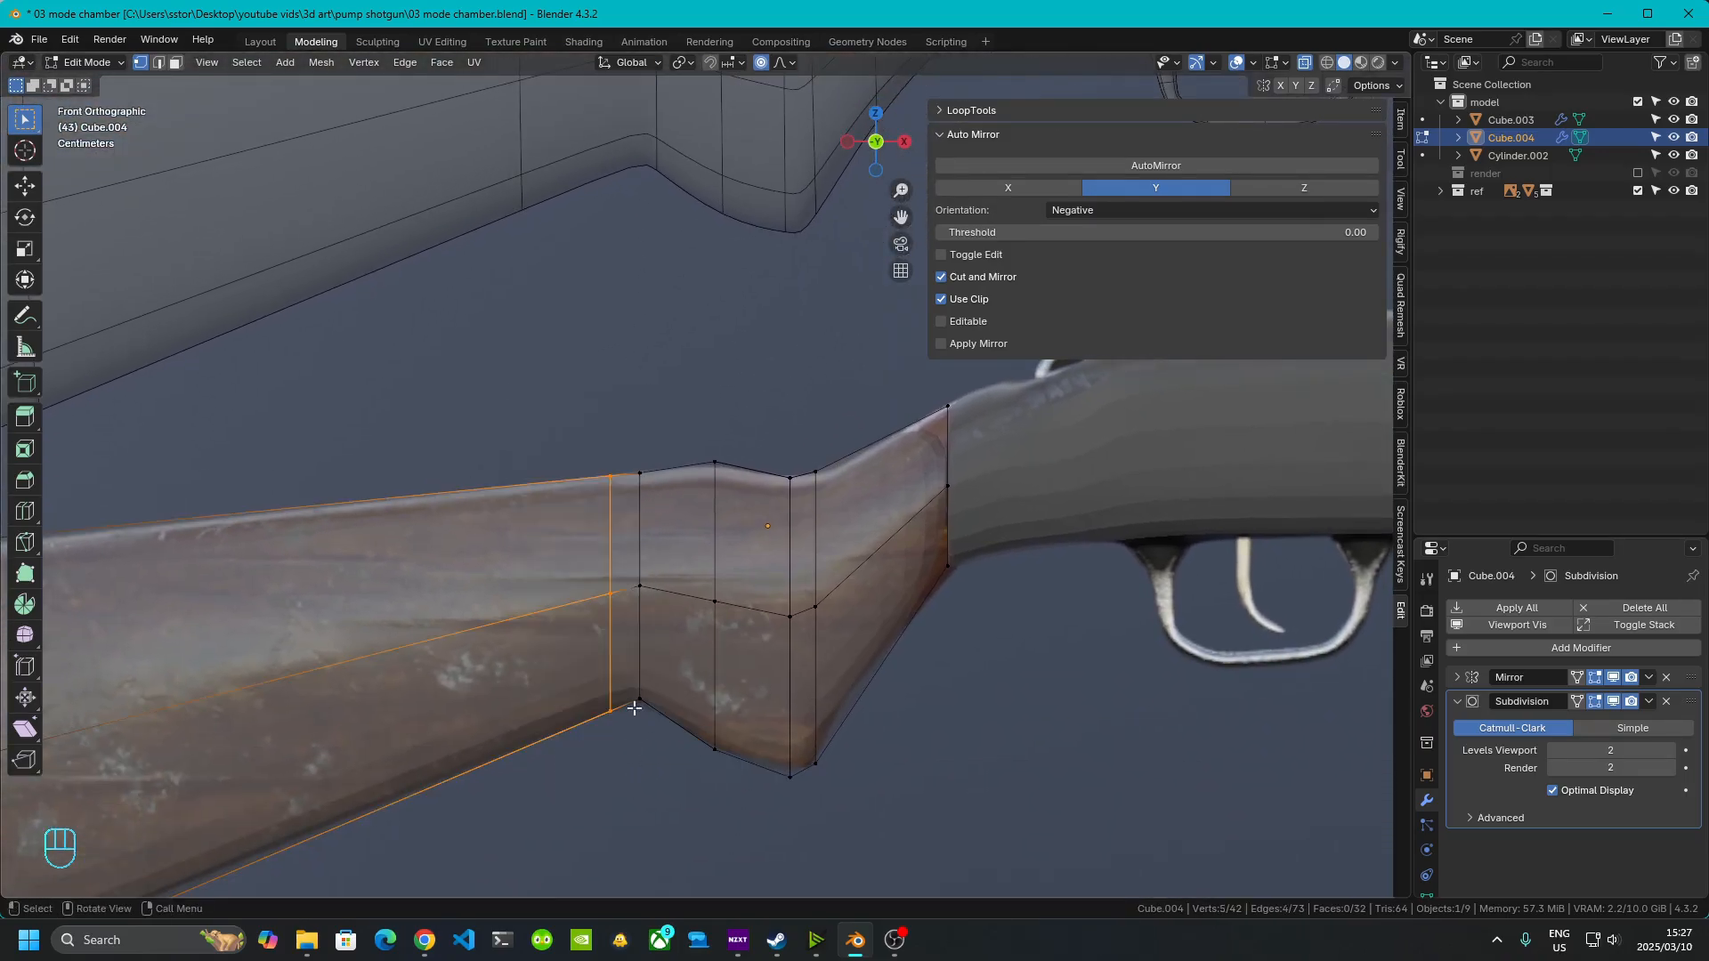
pyautogui.press('g')
pyautogui.press('g')
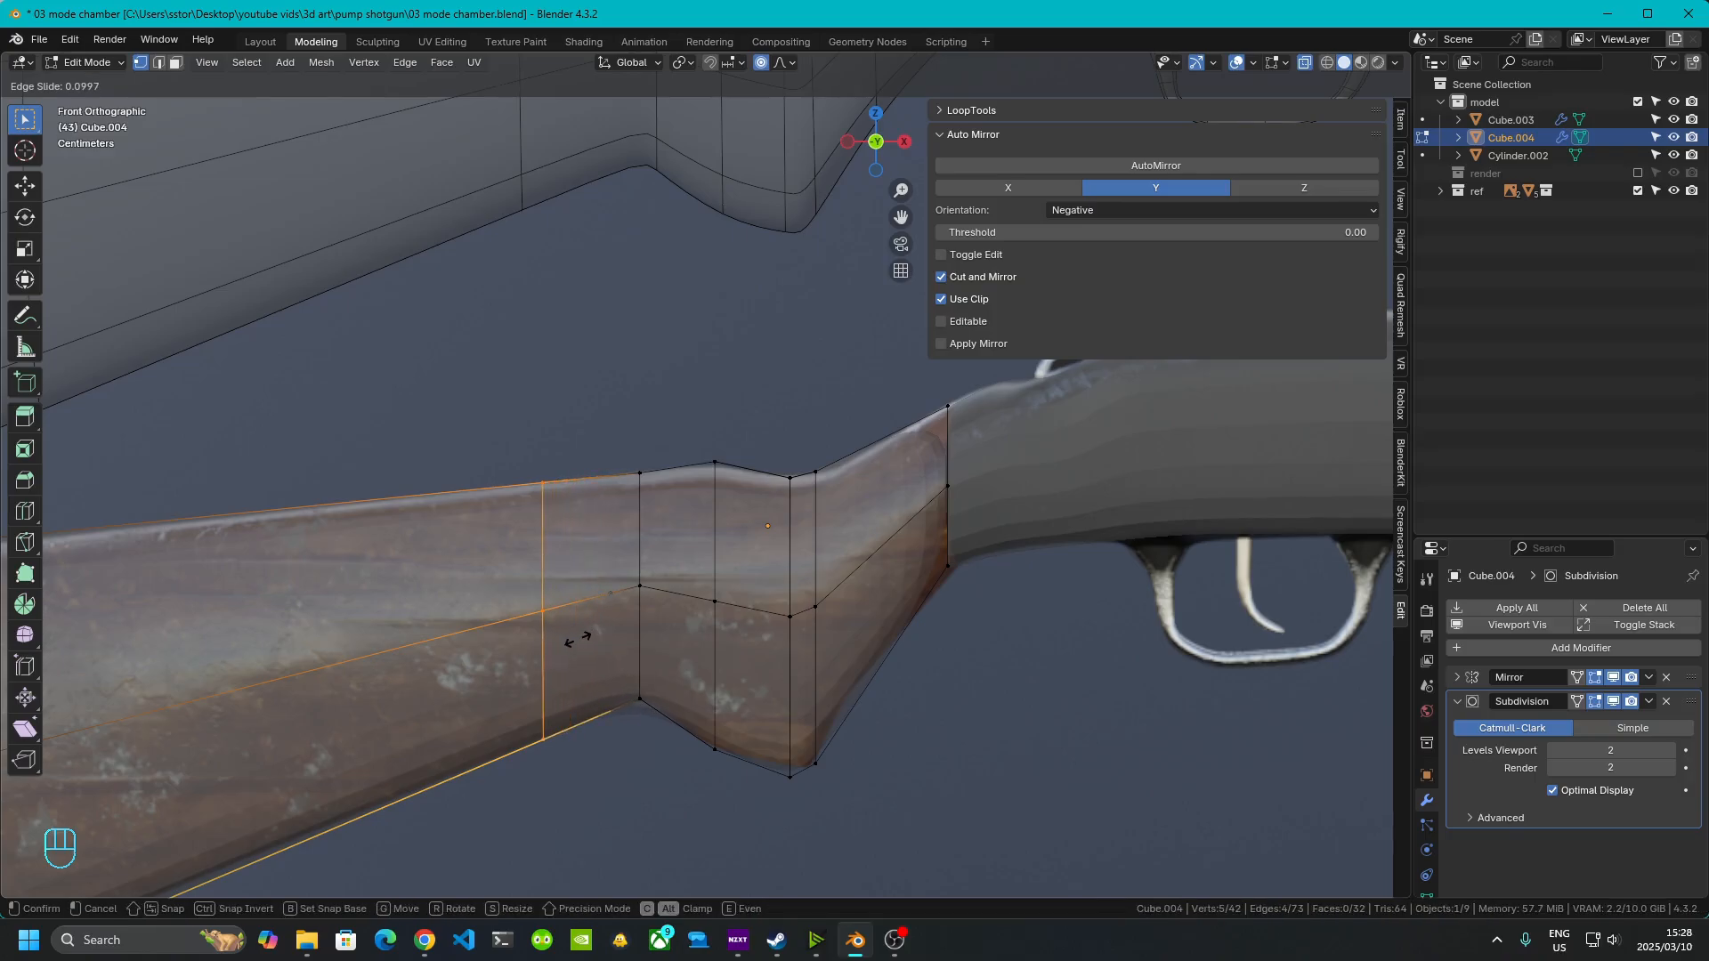
pyautogui.click(574, 641)
# - Add a vertical loop cut across the long rear section of the stock, slid from its middle toward the butt
pyautogui.scroll(-8, 620, 648)
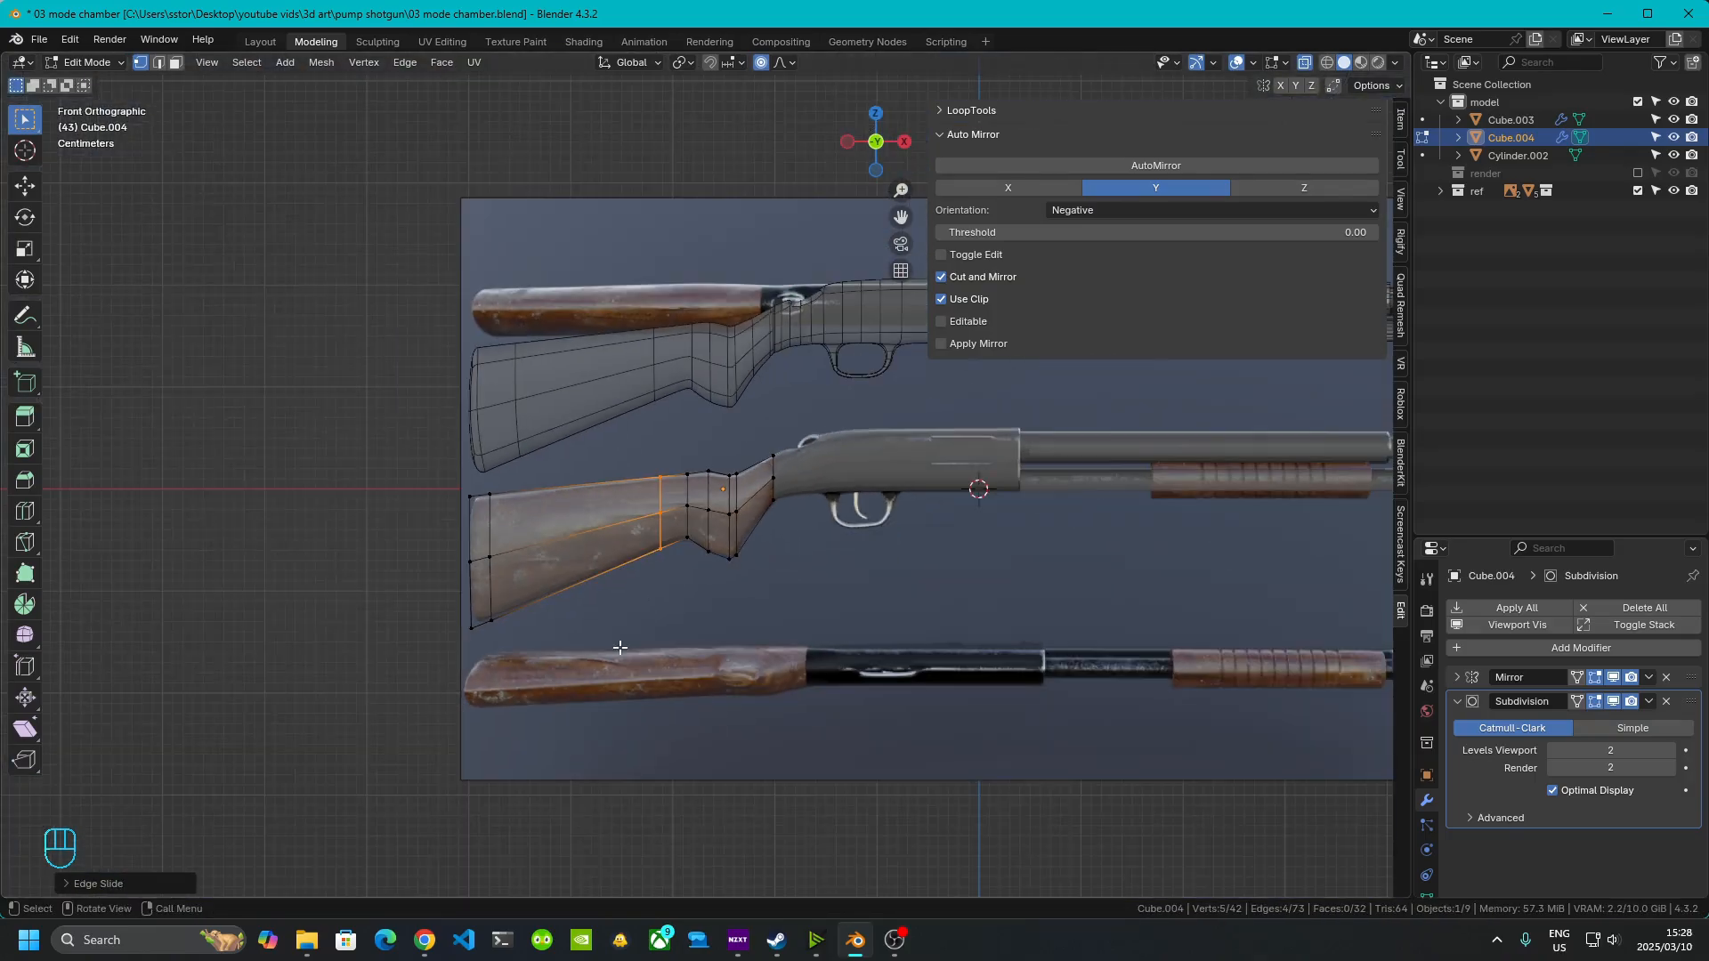
pyautogui.scroll(3, 712, 615)
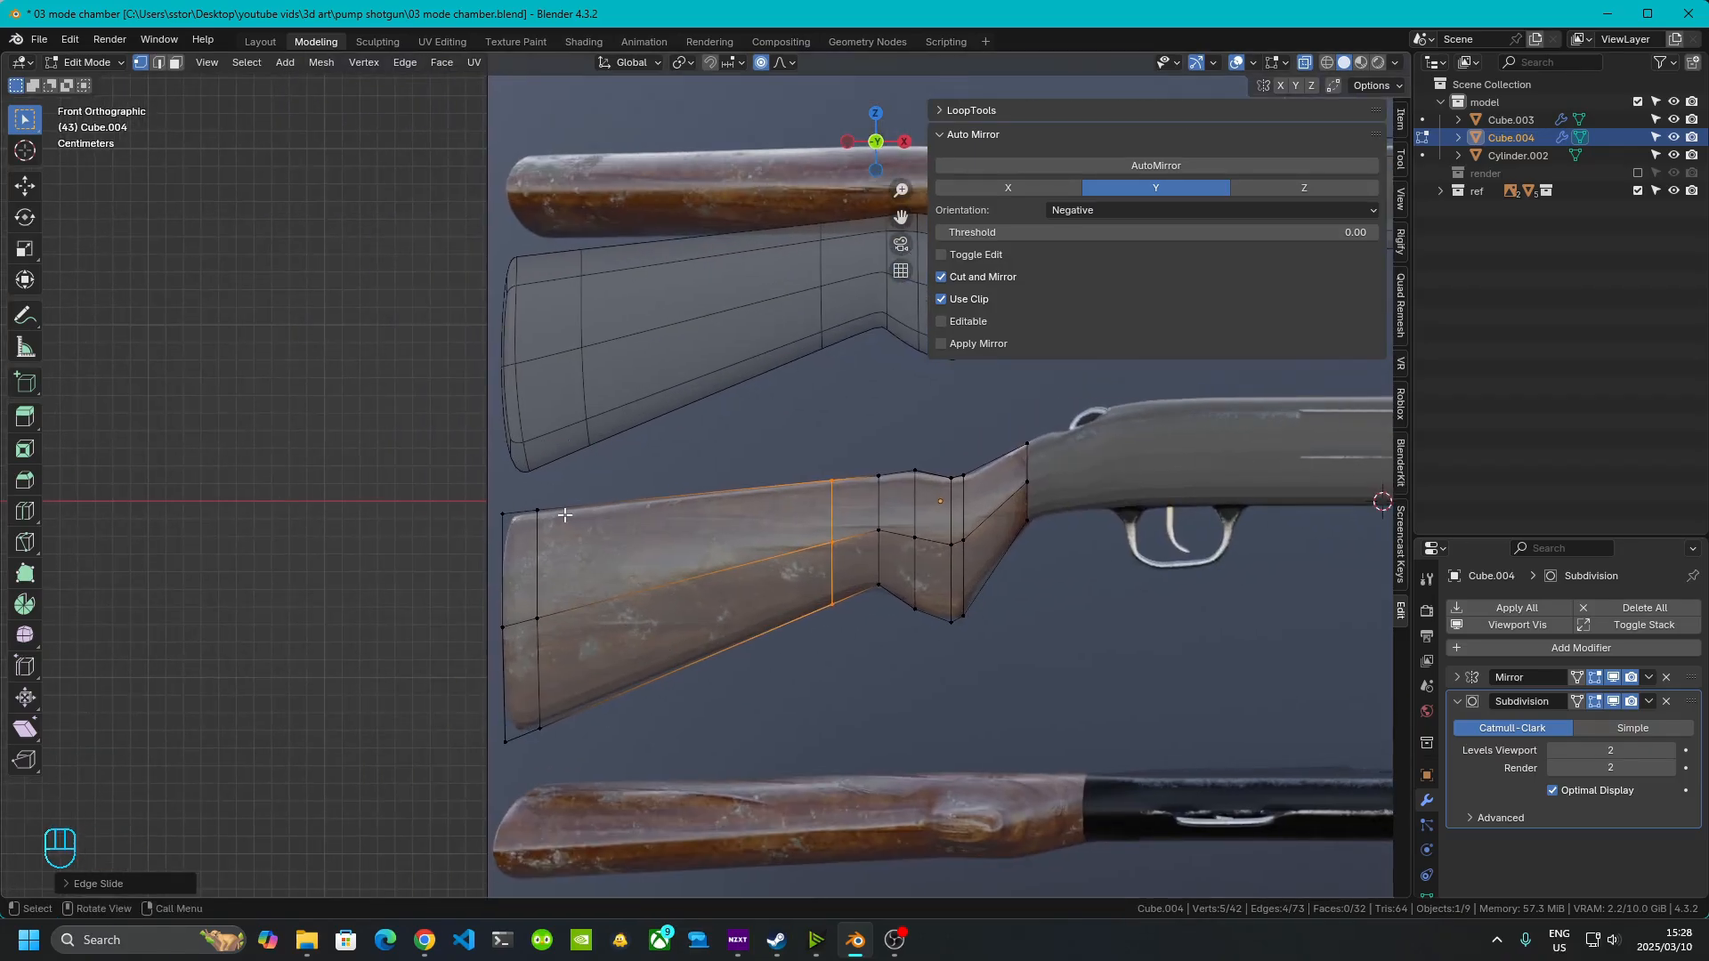
pyautogui.moveTo(564, 514); pyautogui.dragTo(743, 618, button='middle')
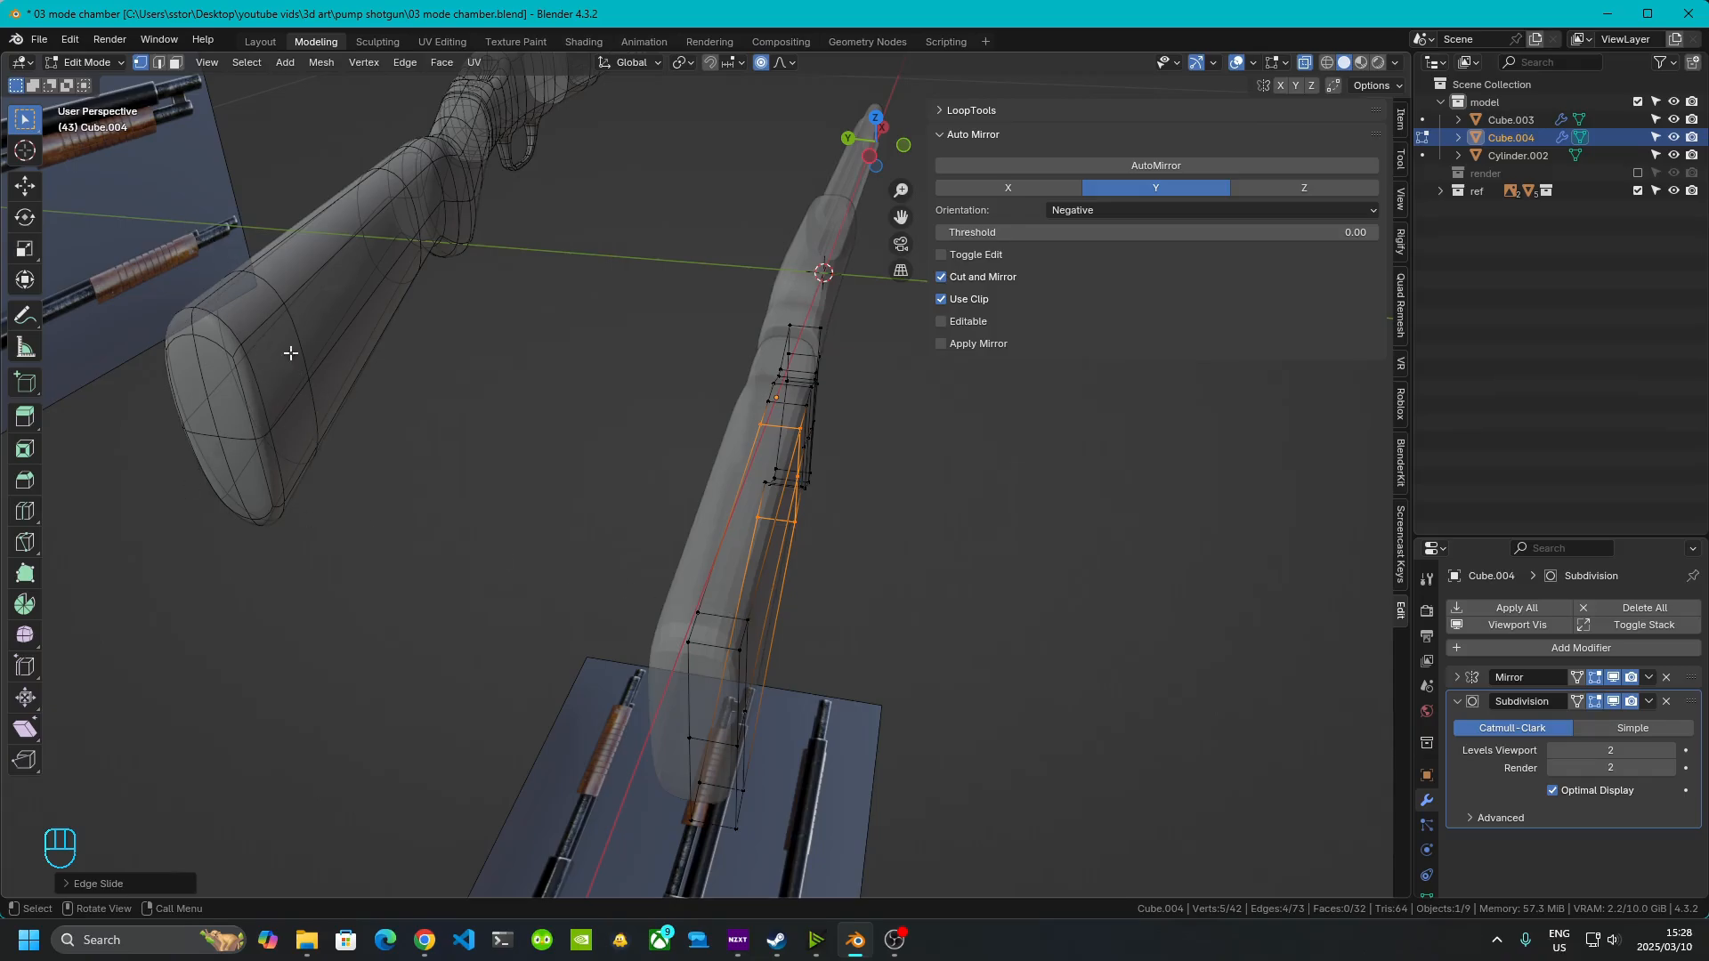
pyautogui.click(877, 116)
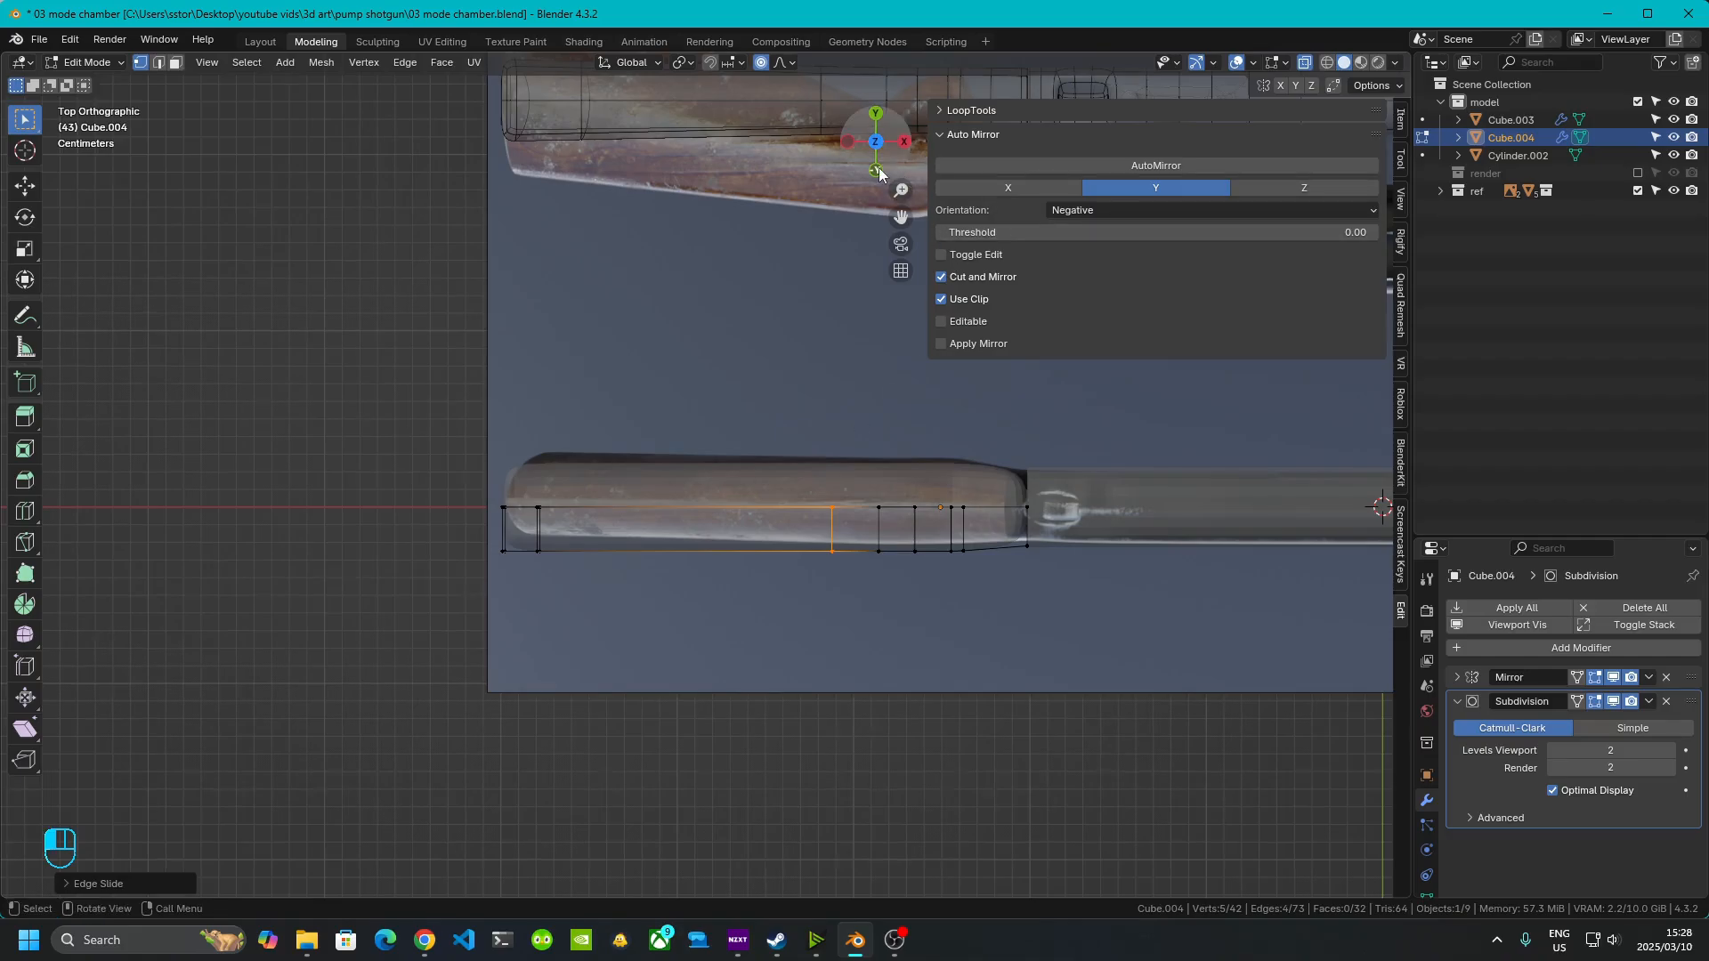
pyautogui.click(877, 170)
pyautogui.scroll(2, 601, 569)
pyautogui.hotkey('ctrl', 'r')
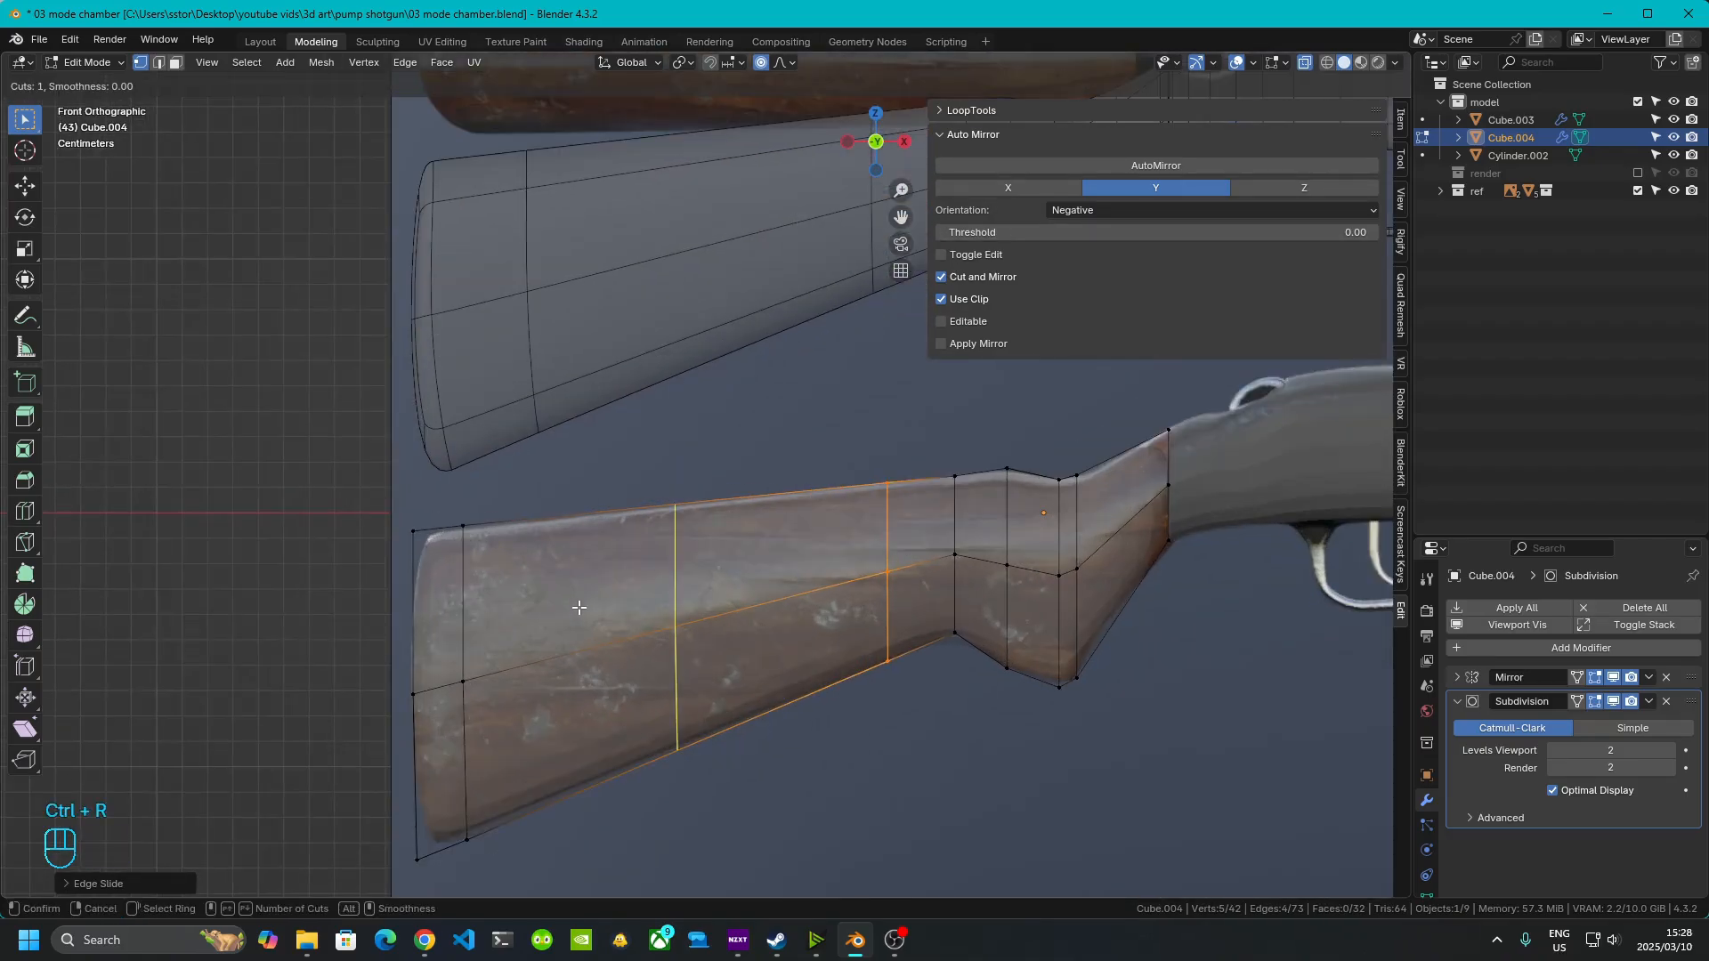
pyautogui.click(578, 607)
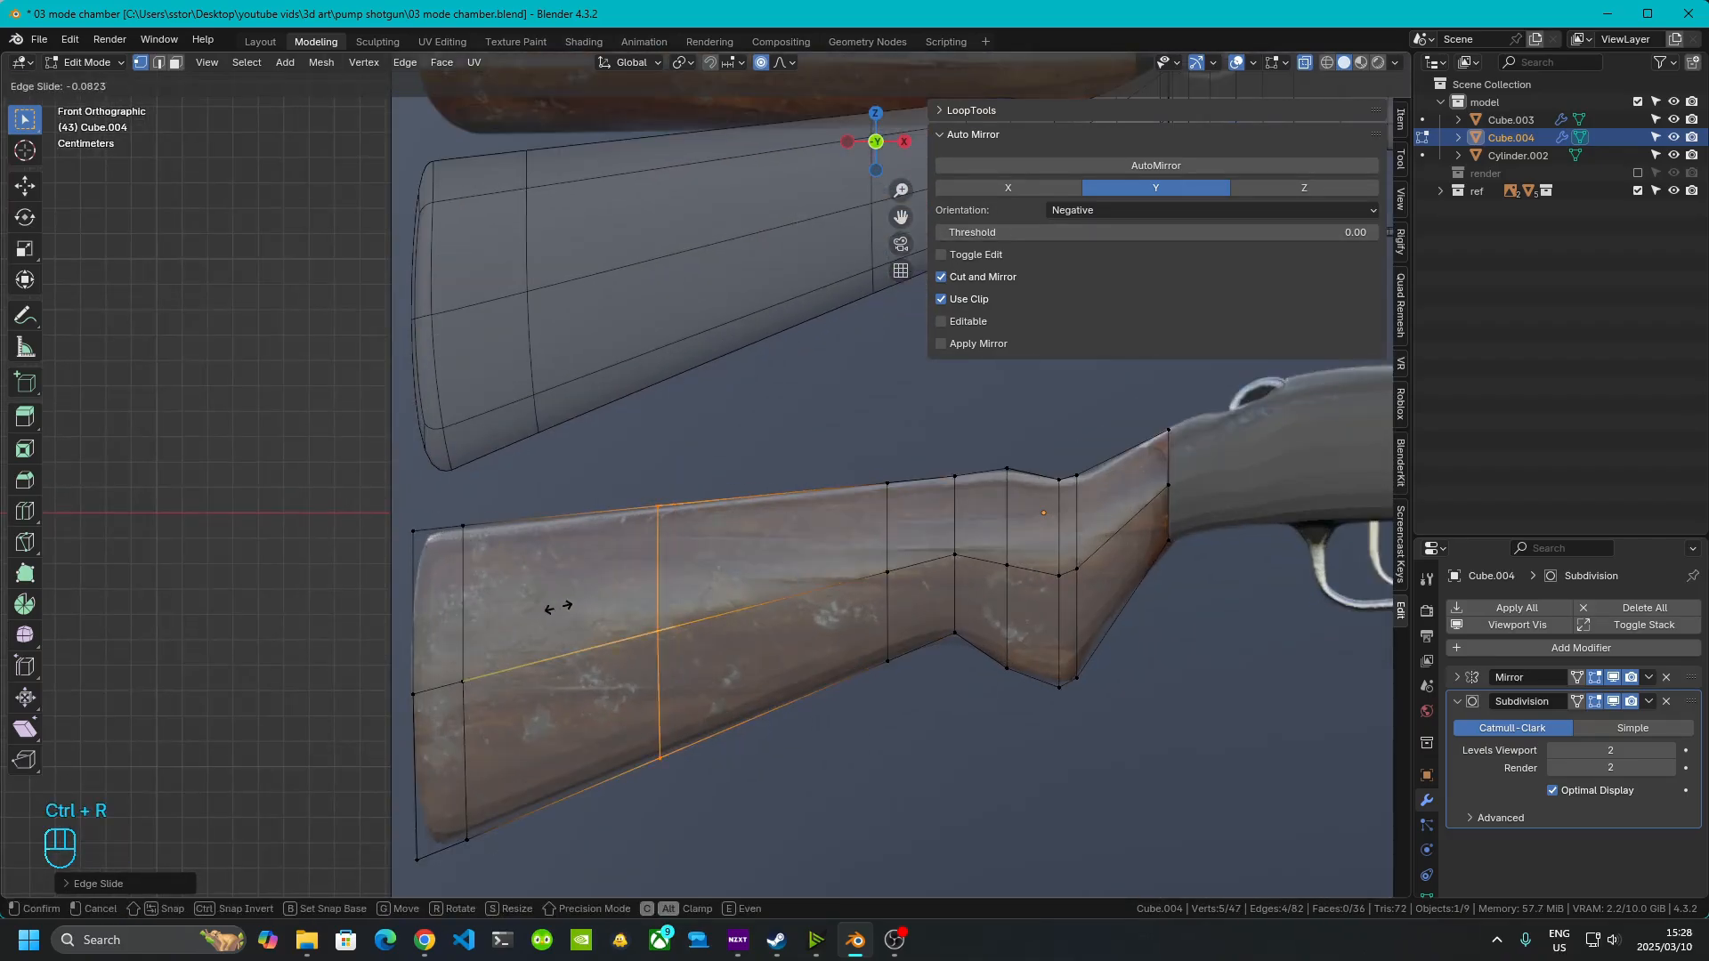
pyautogui.click(437, 612)
# - Inspect the stock in perspective, enable the Subdivision modifier's on-cage display, and return to the front view
pyautogui.keyDown('shift'); pyautogui.moveTo(612, 704); pyautogui.dragTo(566, 579, button='middle'); pyautogui.keyUp('shift')
pyautogui.moveTo(652, 540); pyautogui.dragTo(732, 532, button='middle')
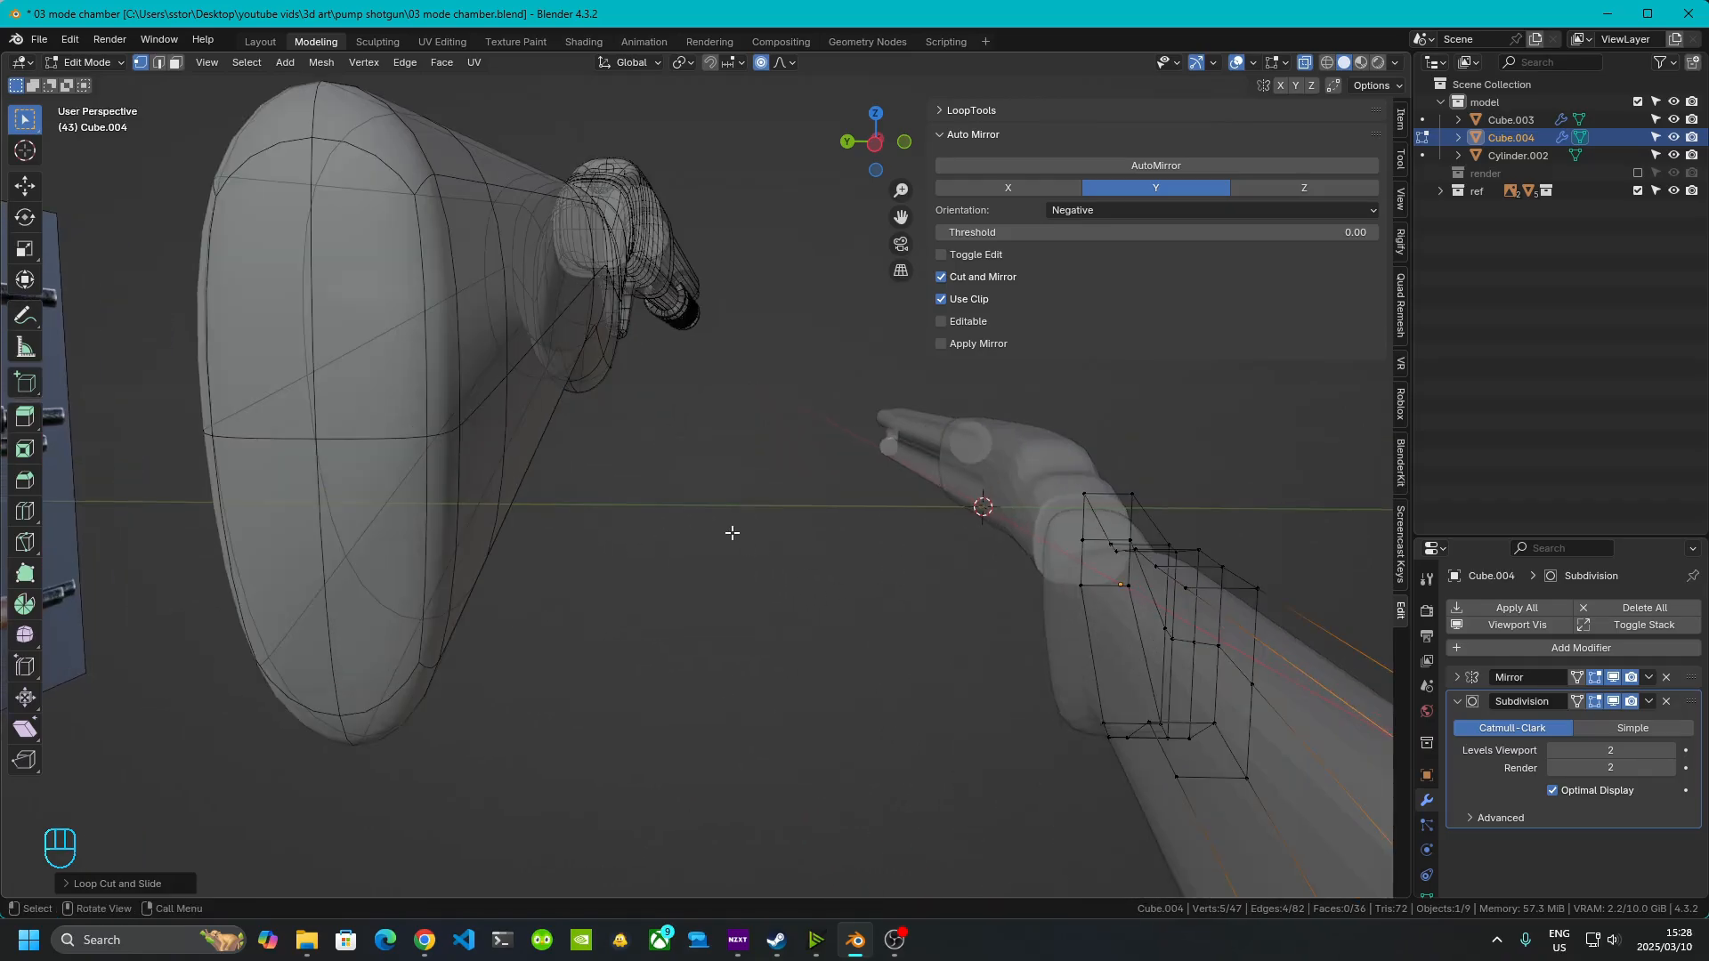
pyautogui.moveTo(906, 634); pyautogui.dragTo(774, 633, button='middle')
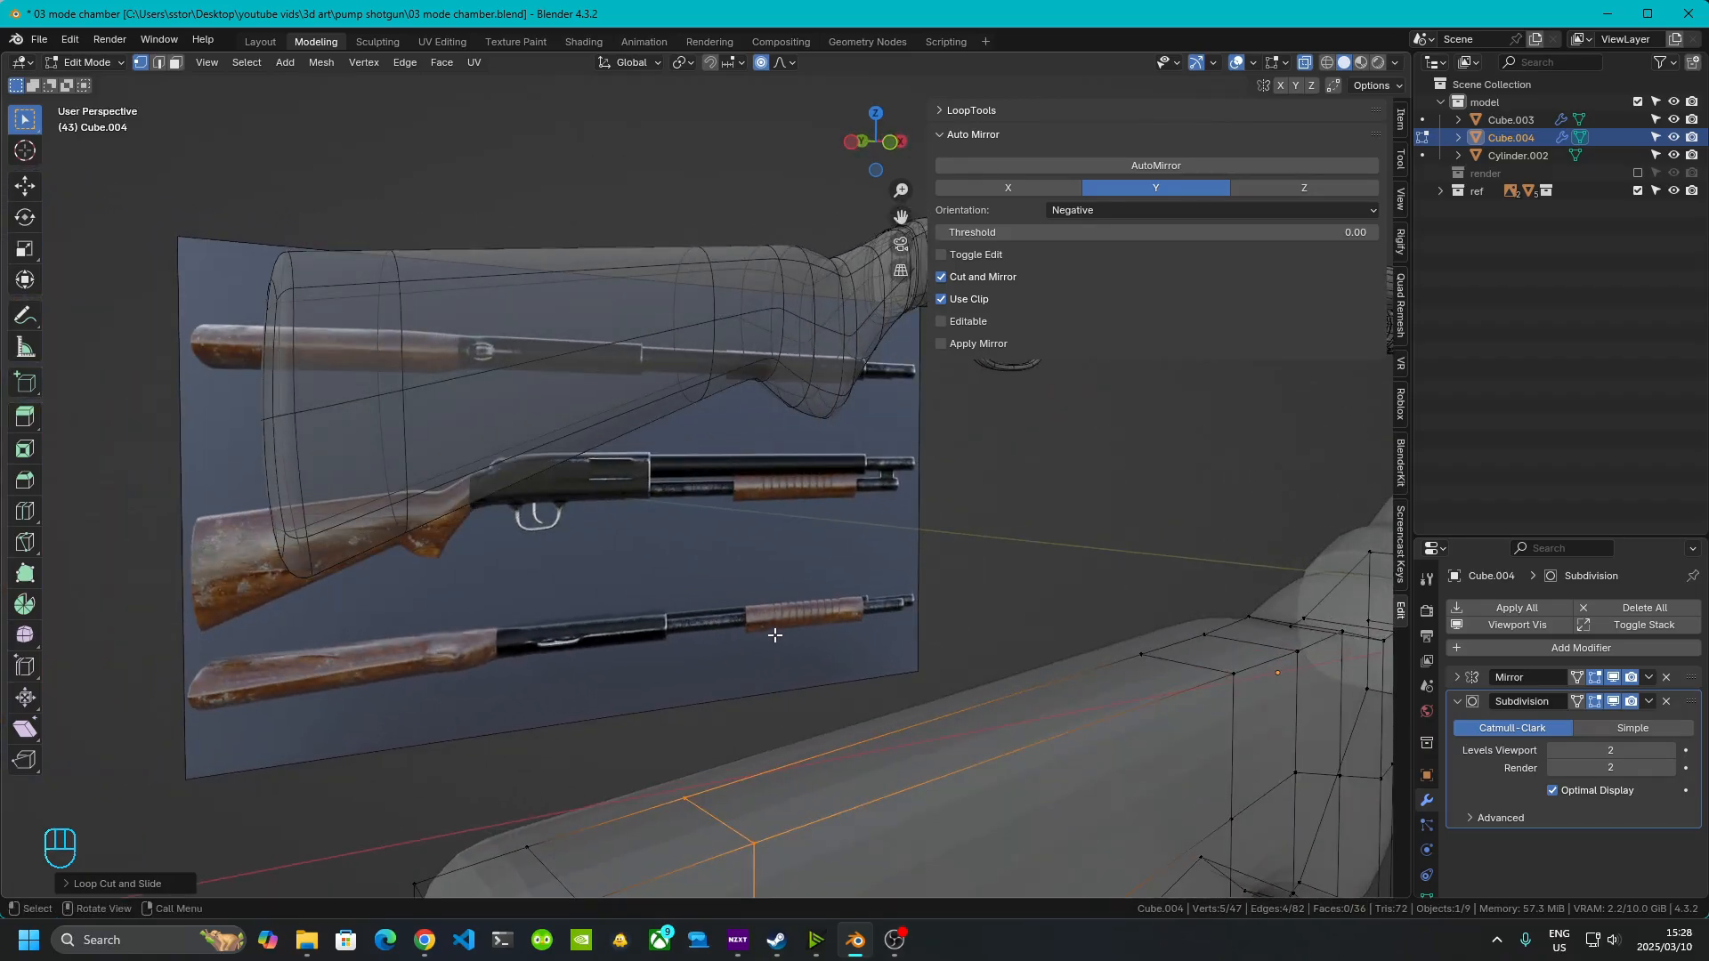
pyautogui.keyDown('shift'); pyautogui.moveTo(773, 722); pyautogui.dragTo(760, 591, button='middle'); pyautogui.keyUp('shift')
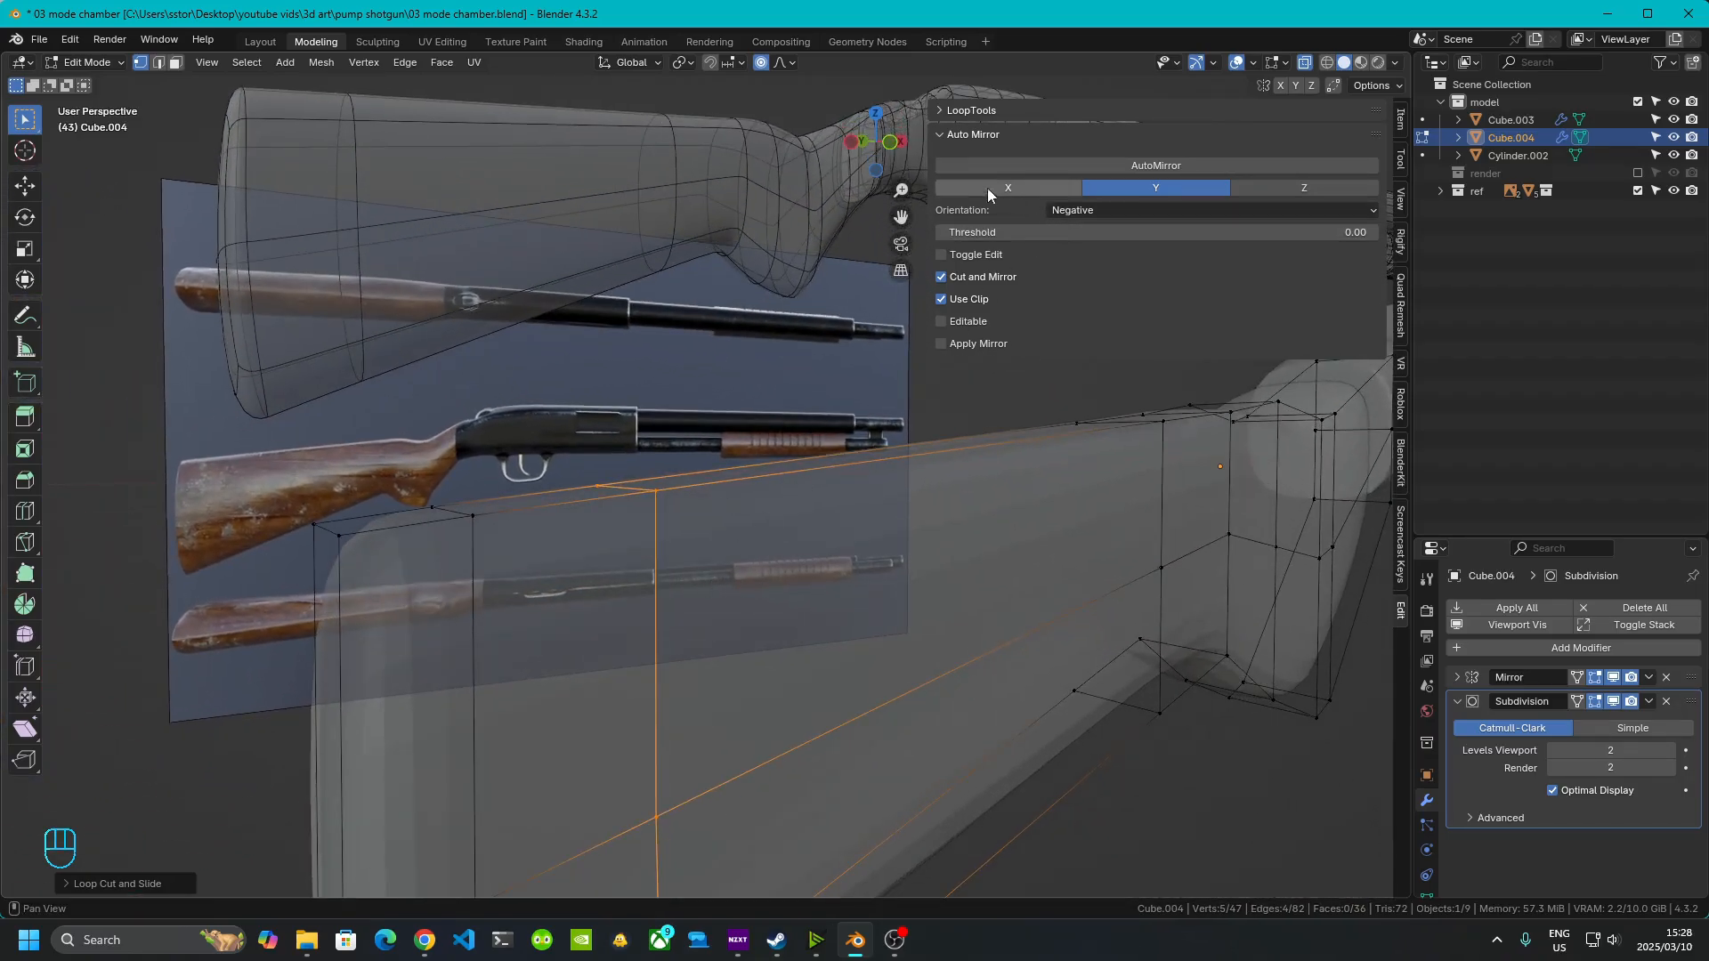
pyautogui.click(1575, 702)
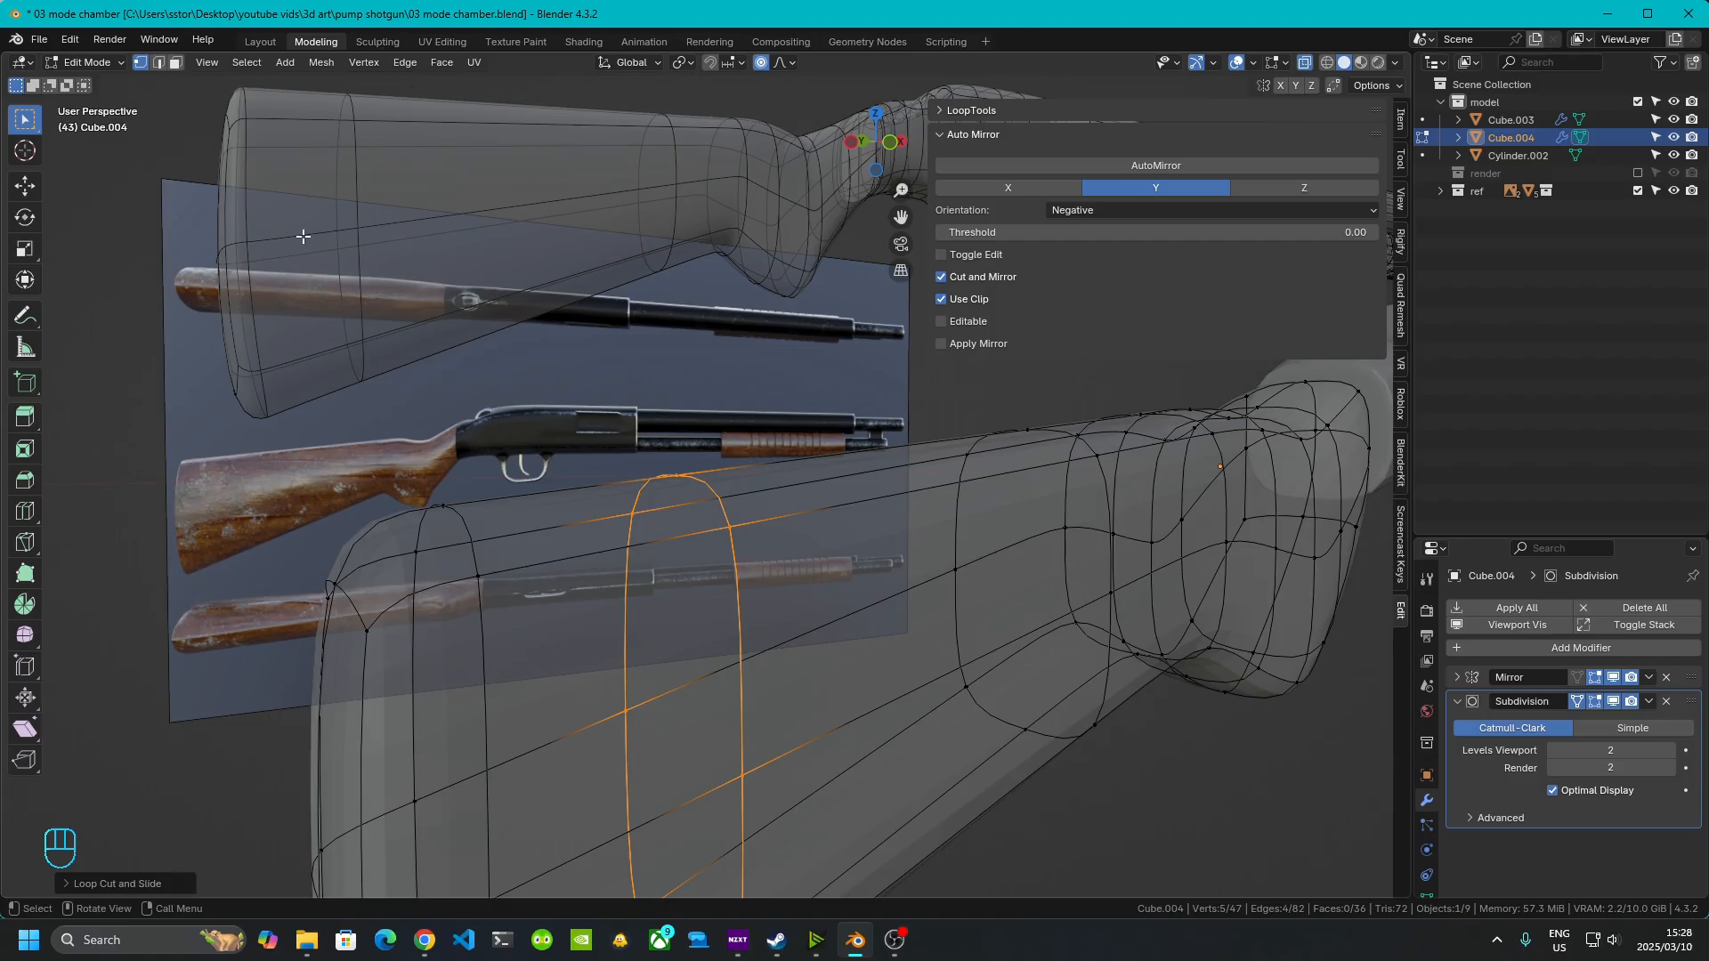
pyautogui.click(891, 142)
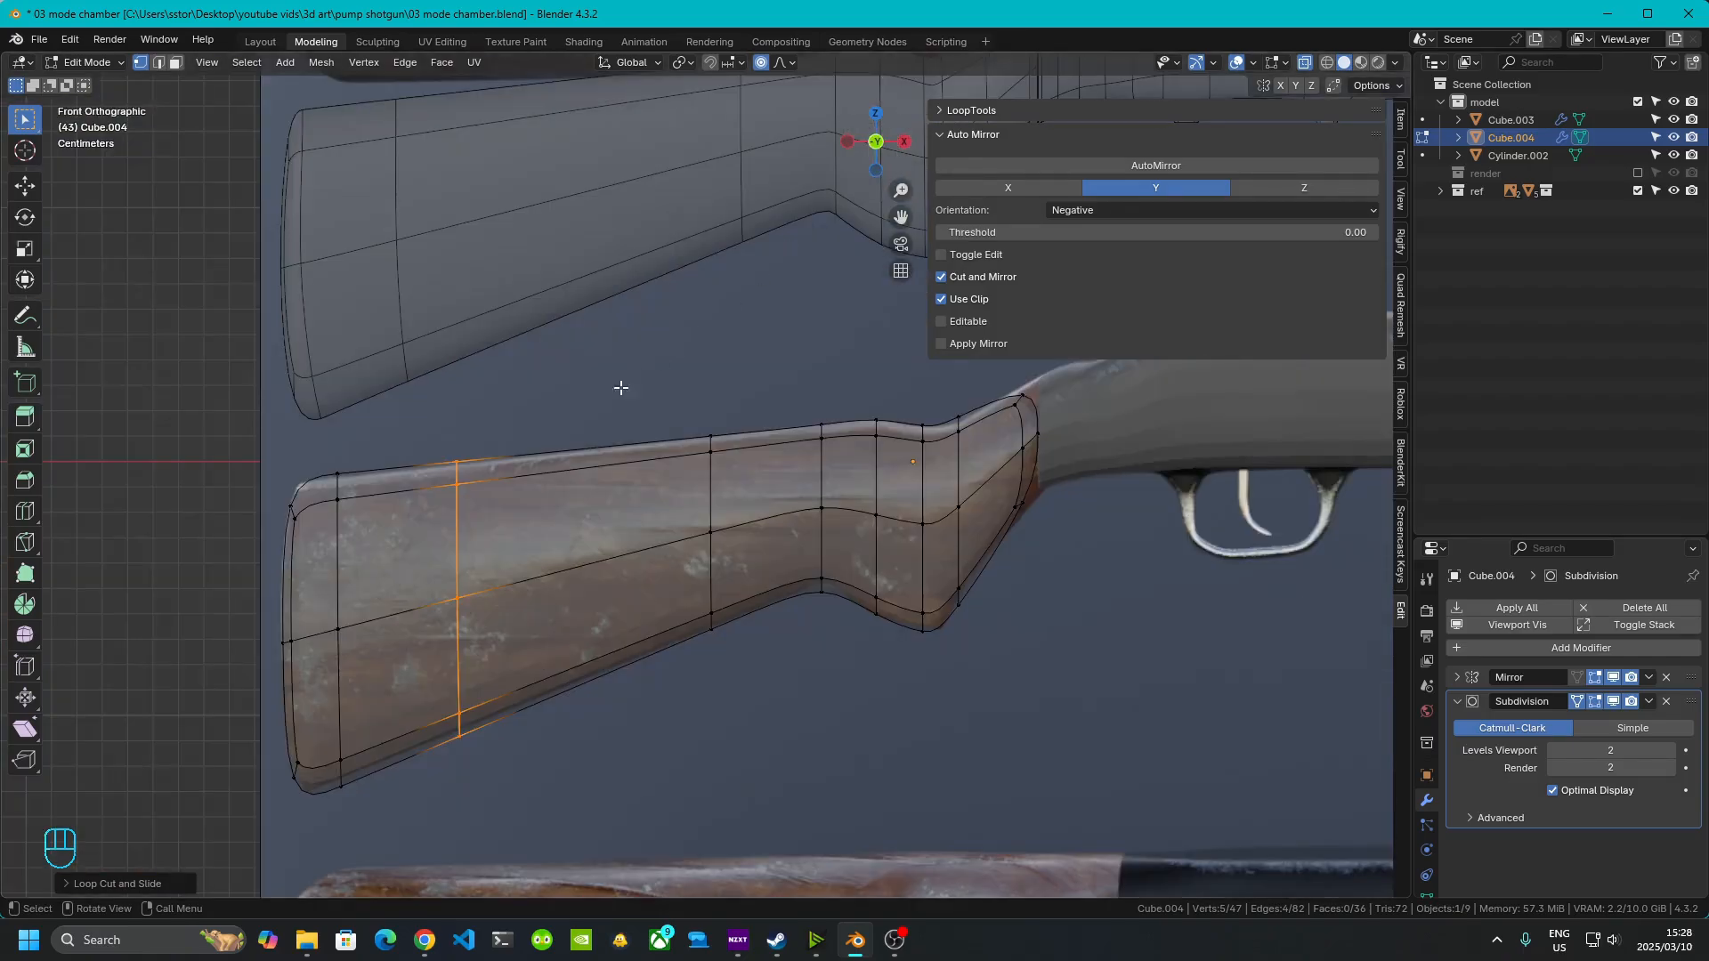
# - Select the vertical loop beside the butt end and edge-slide it forward
pyautogui.scroll(-4, 717, 490)
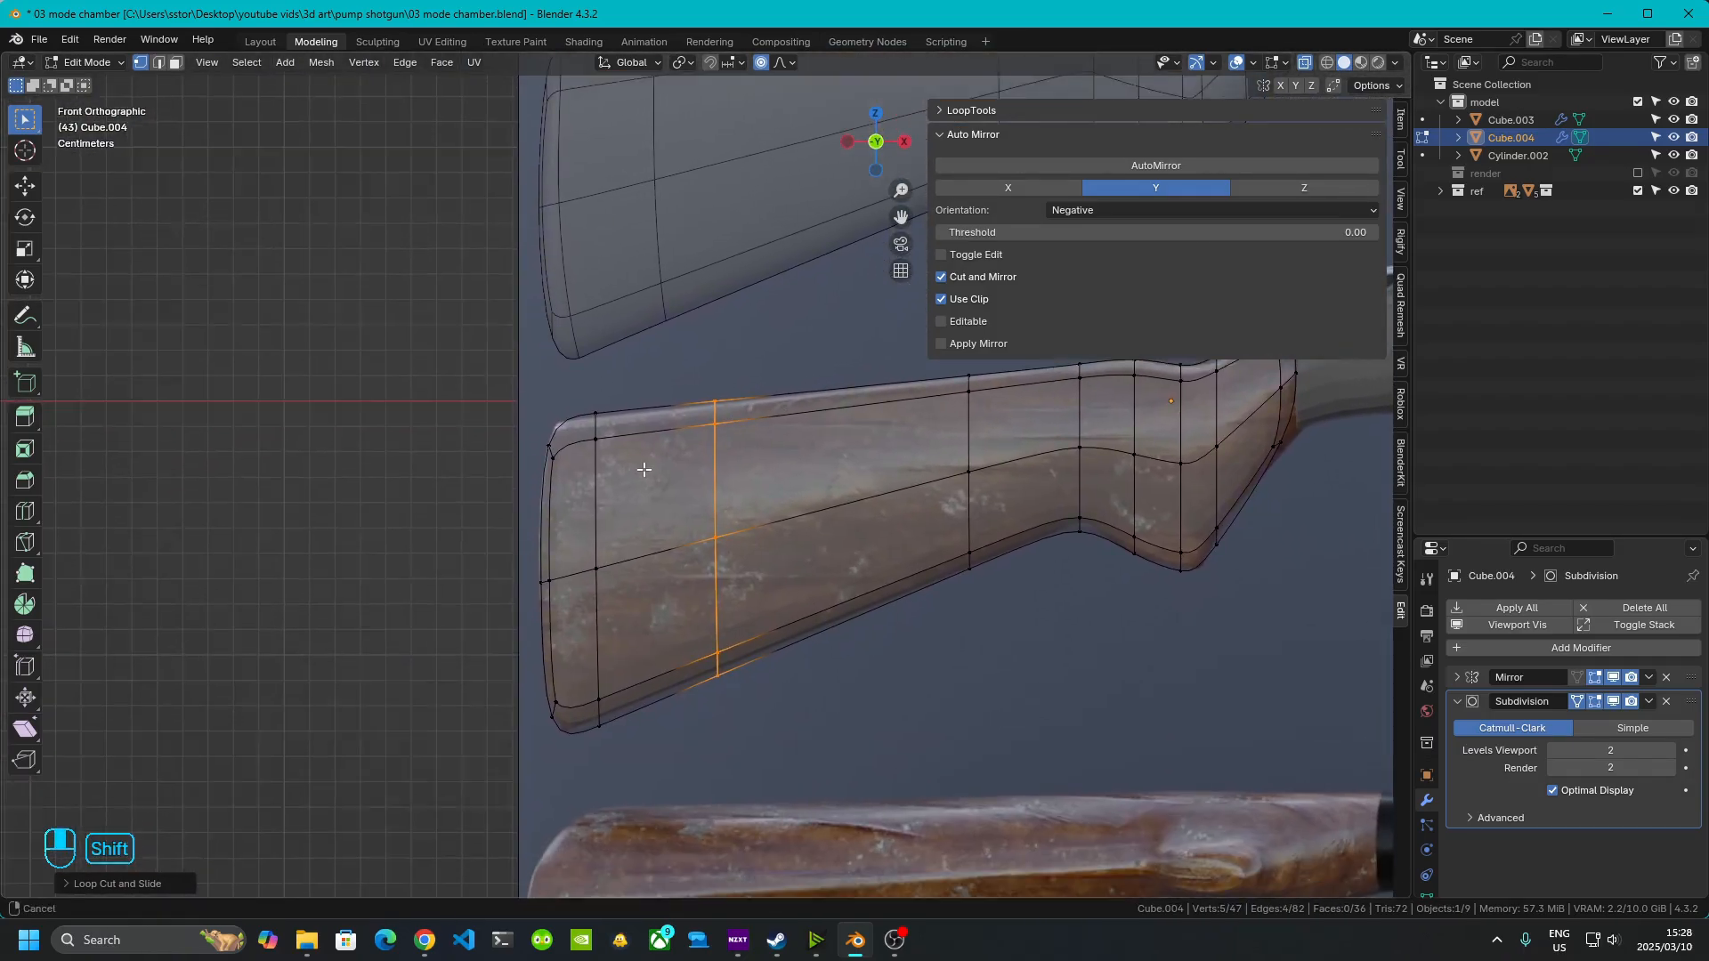
pyautogui.scroll(2, 717, 485)
pyautogui.moveTo(509, 319); pyautogui.dragTo(632, 888)
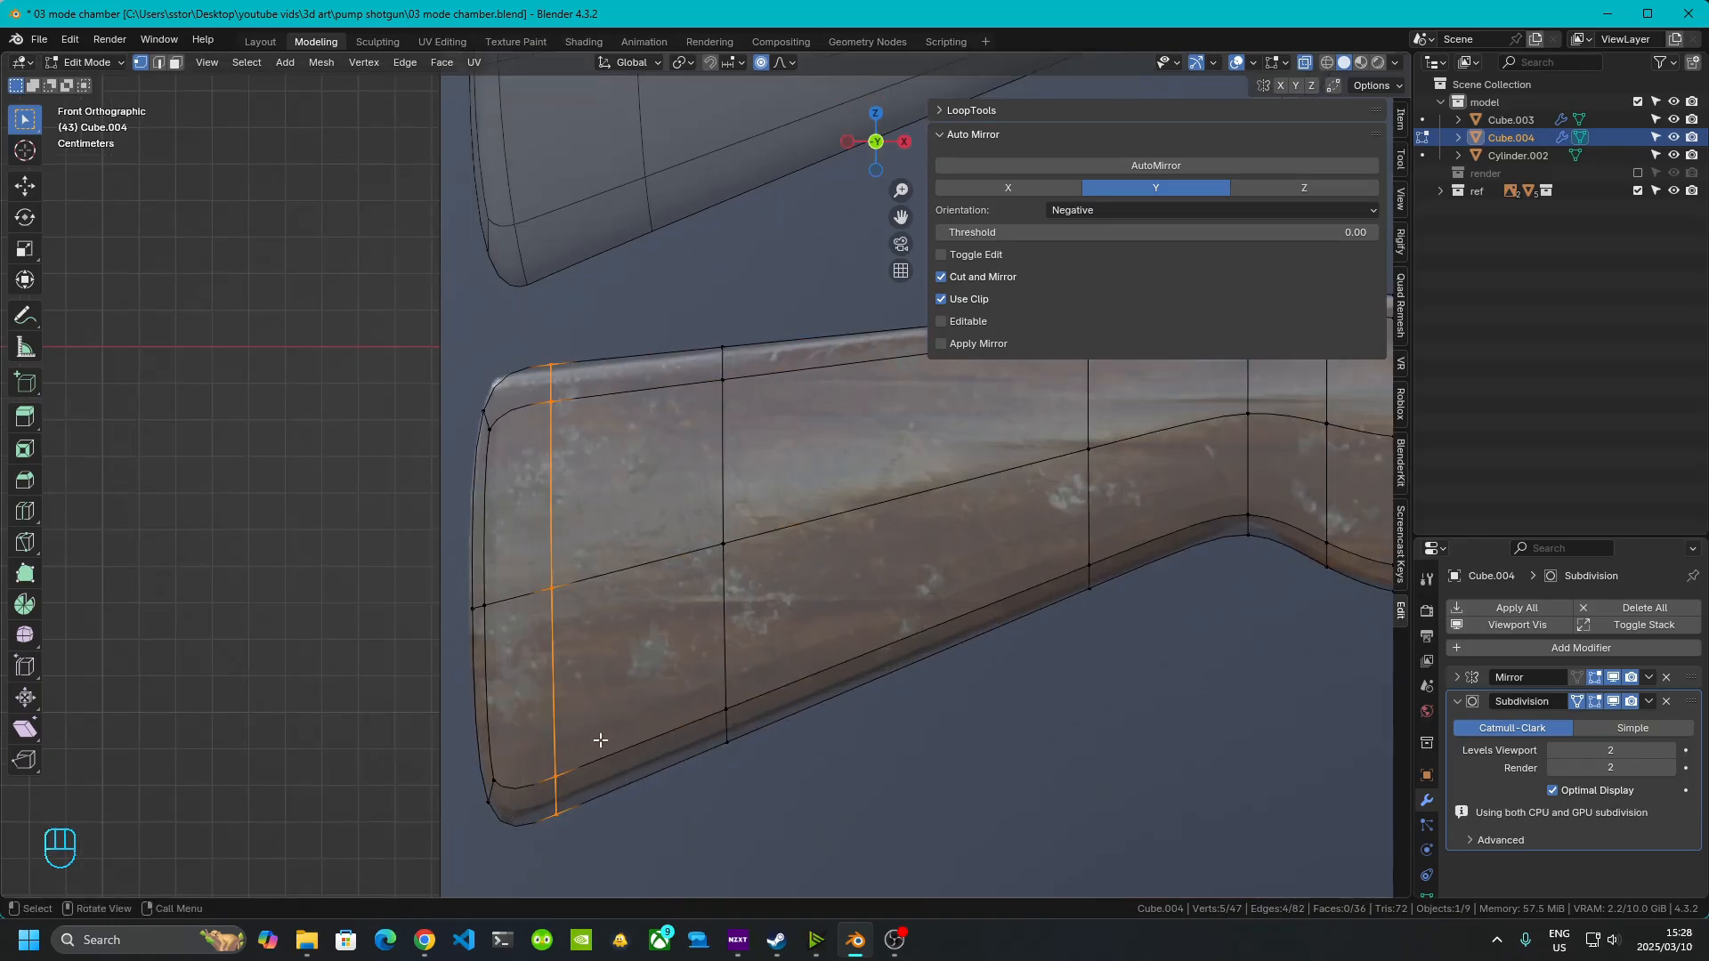
pyautogui.press('g')
pyautogui.press('g')
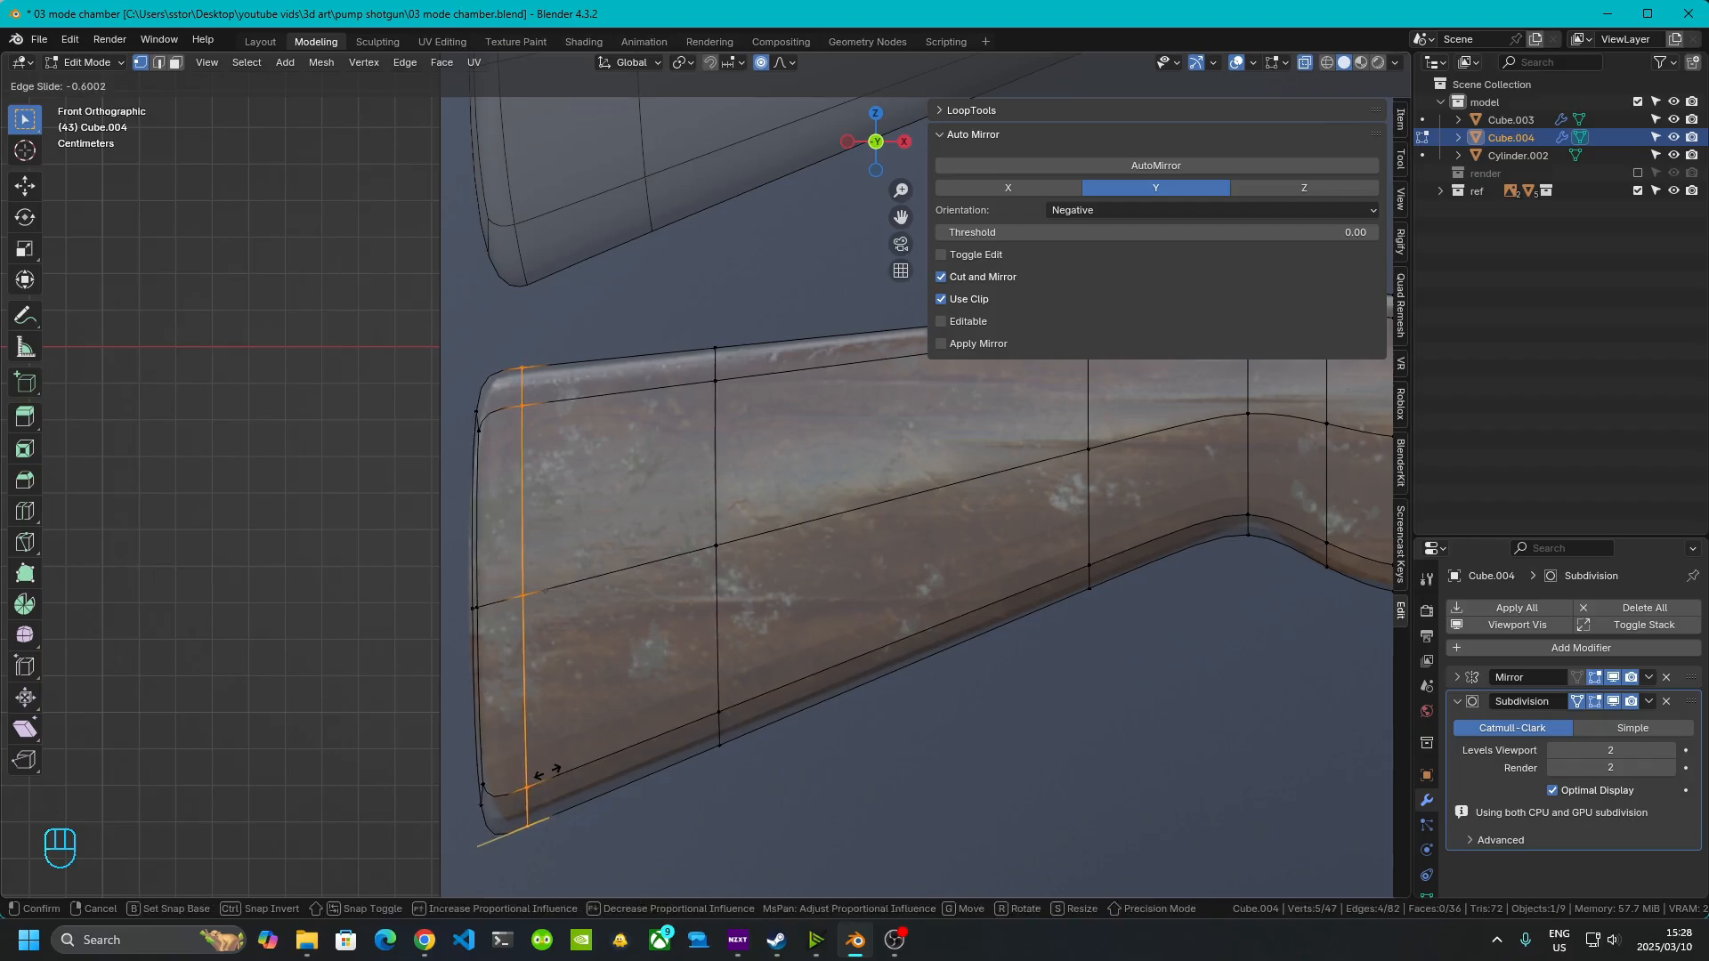
pyautogui.click(671, 767)
pyautogui.press('g')
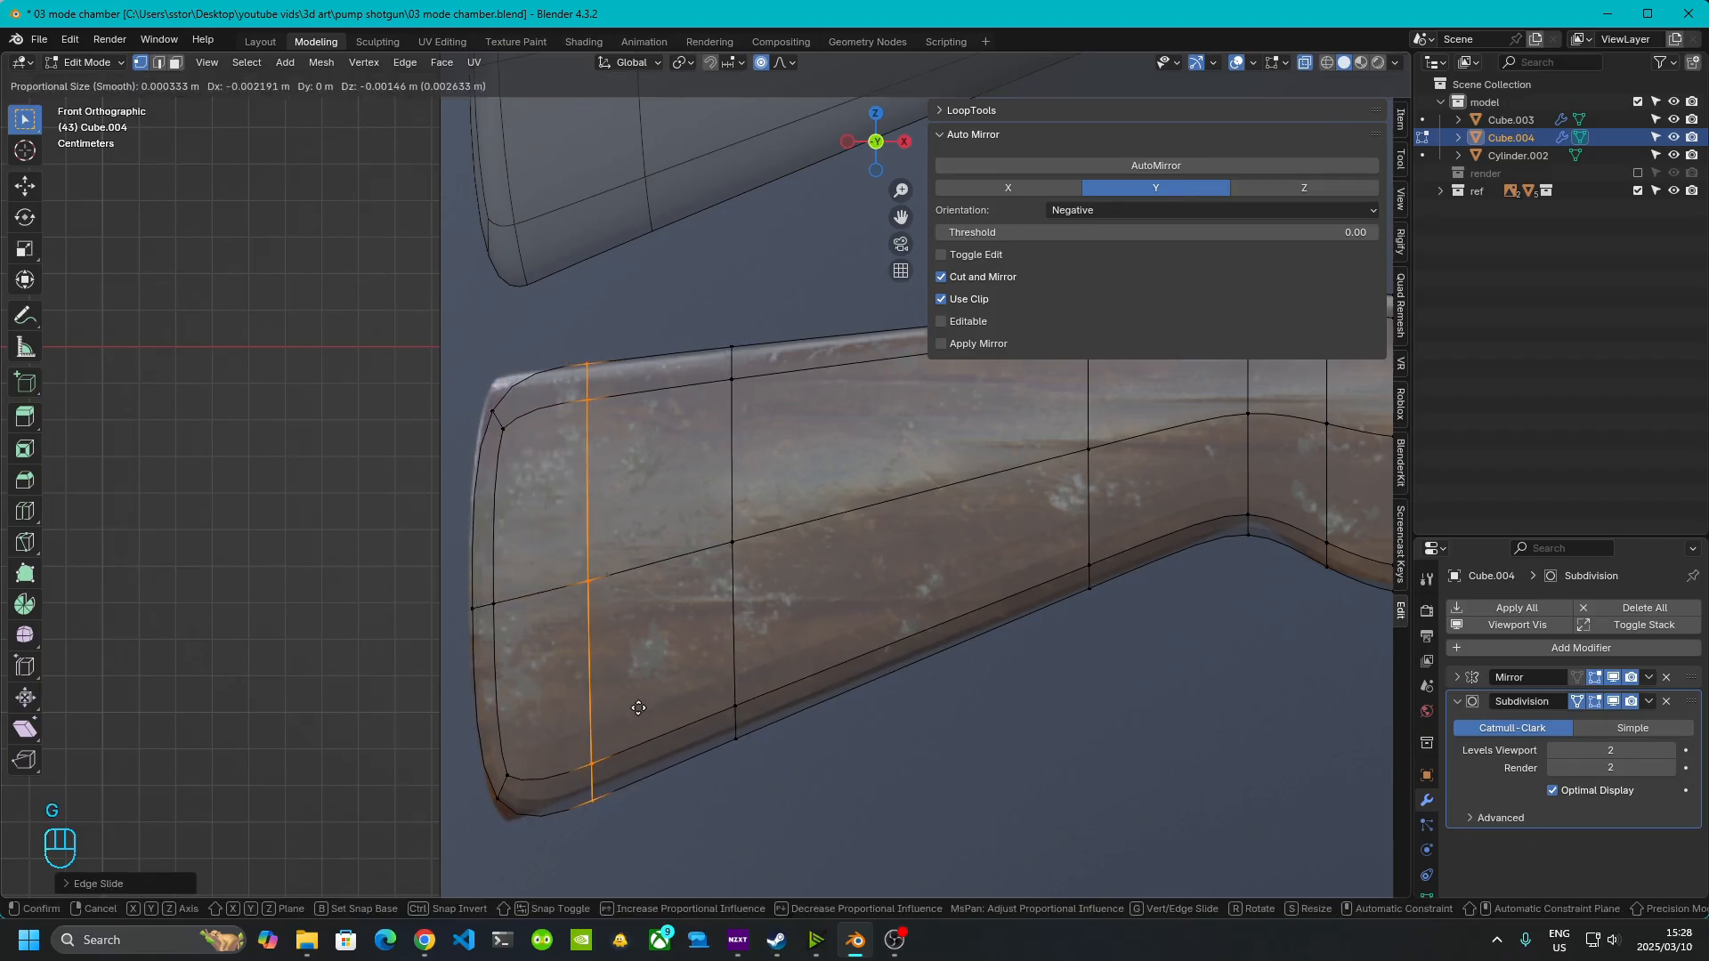
pyautogui.press('x')
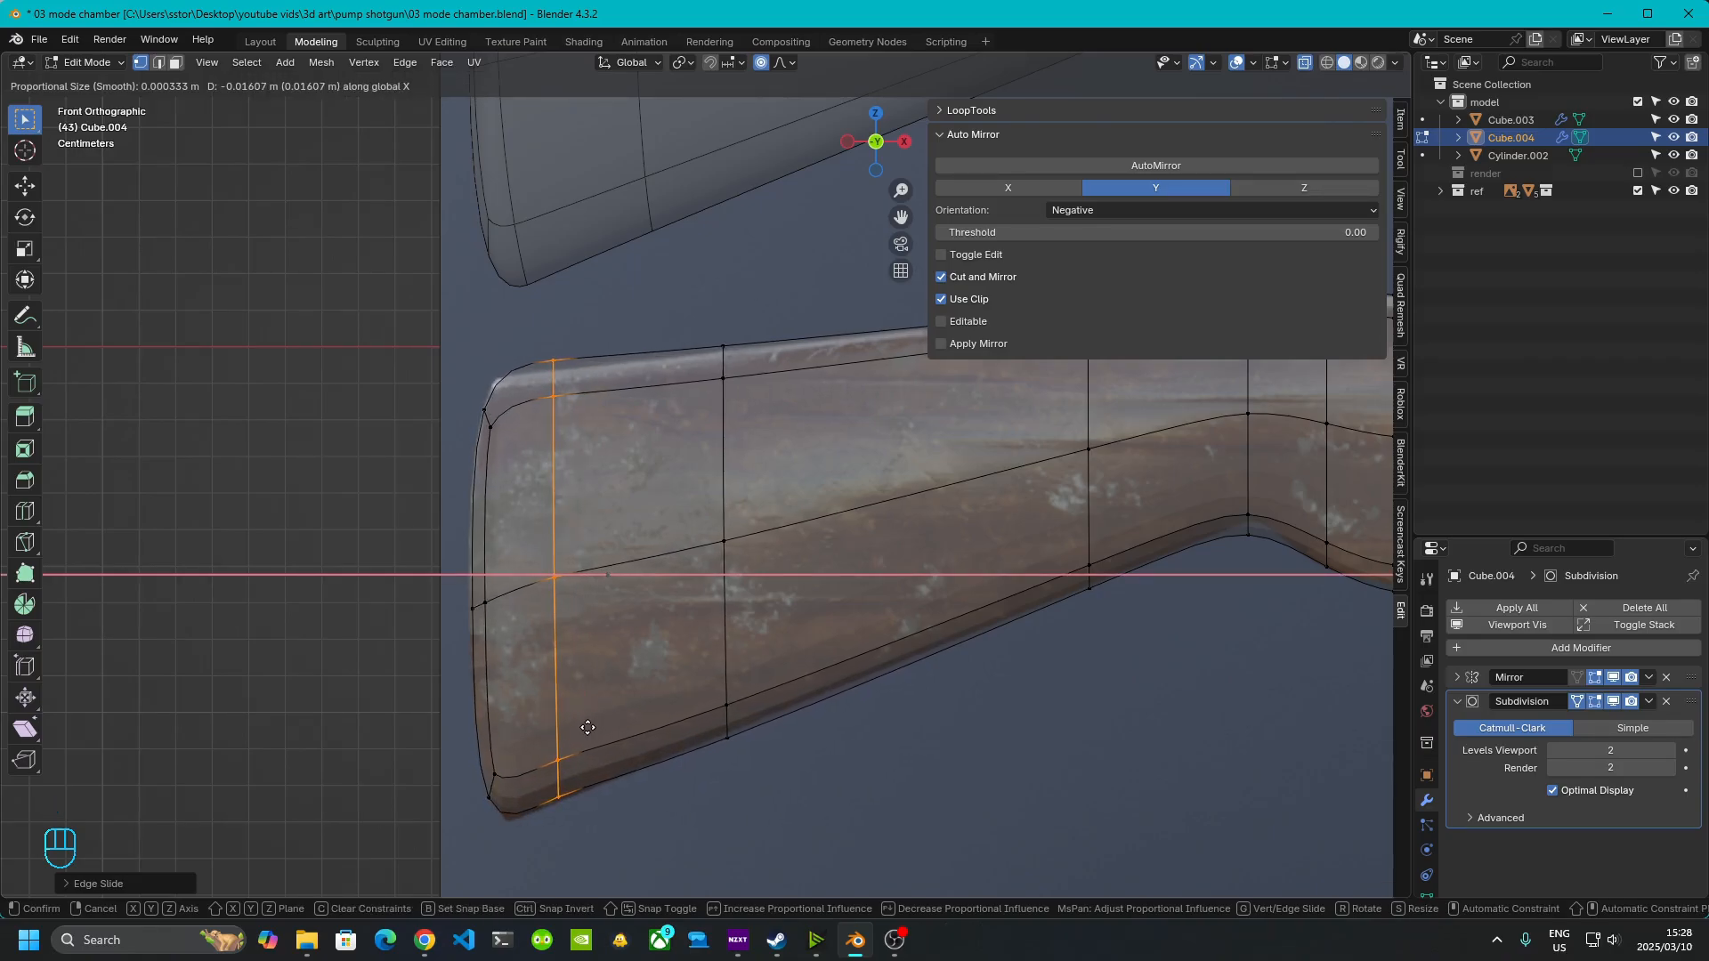
pyautogui.rightClick(587, 727)
# - Edge-slide the loop beside the butt end rearward to tighten the rounded corners against the reference
pyautogui.press('g')
pyautogui.press('g')
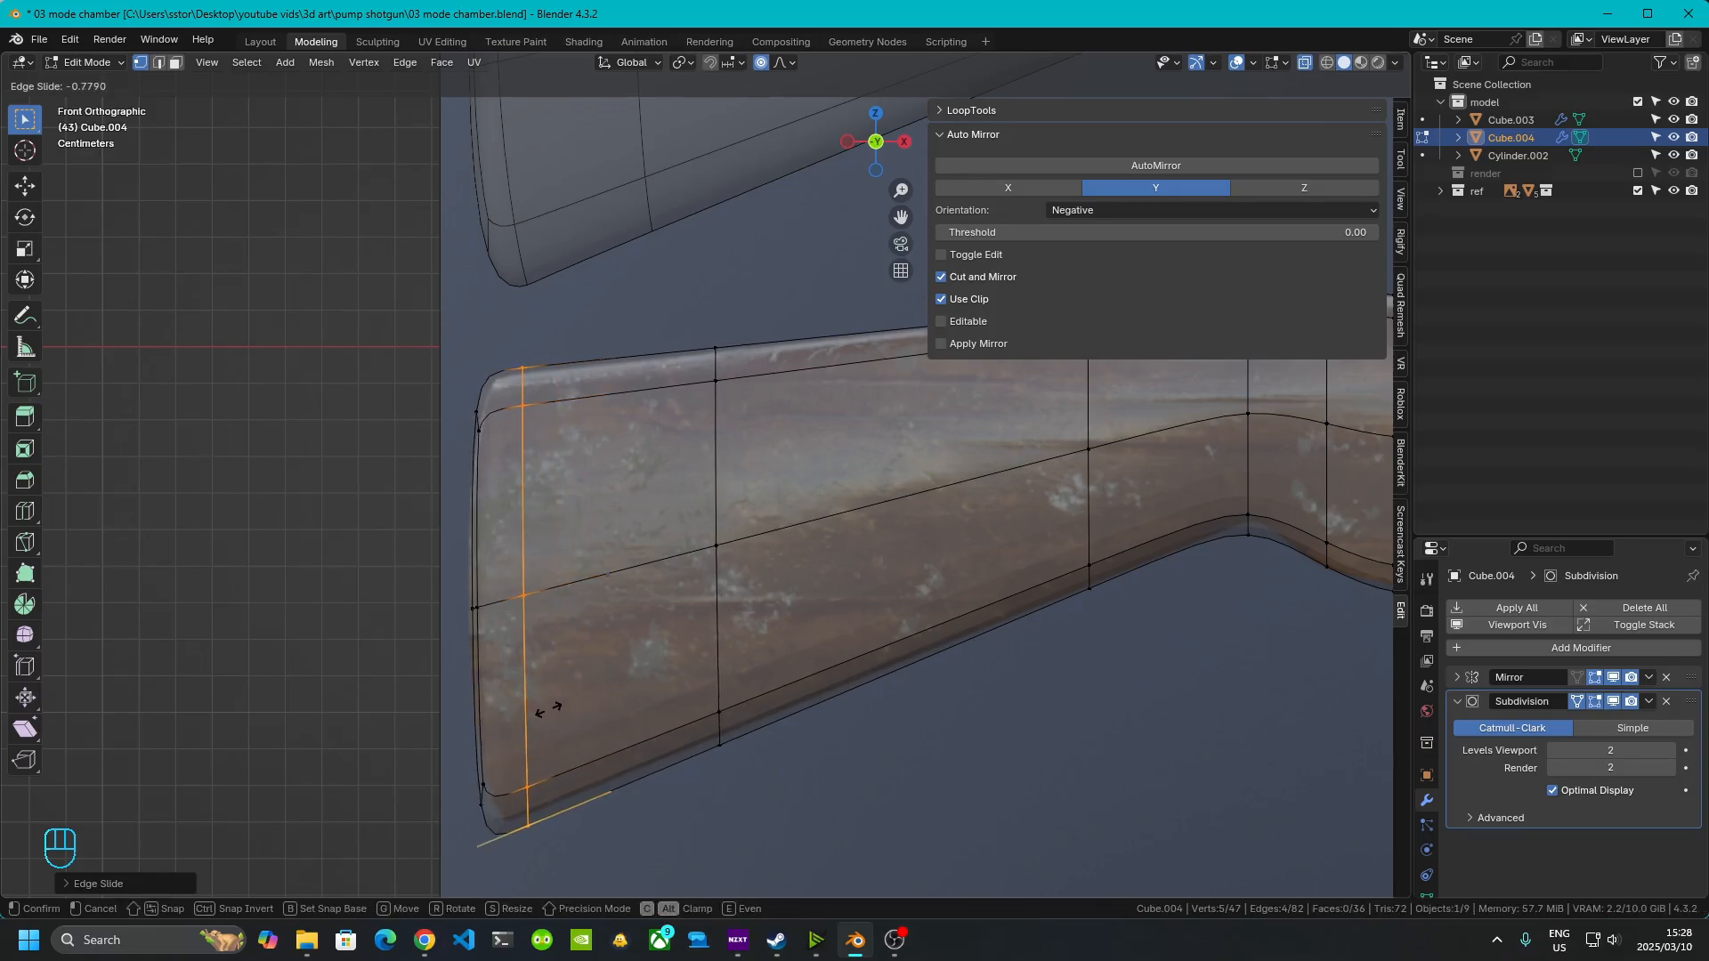
pyautogui.click(558, 709)
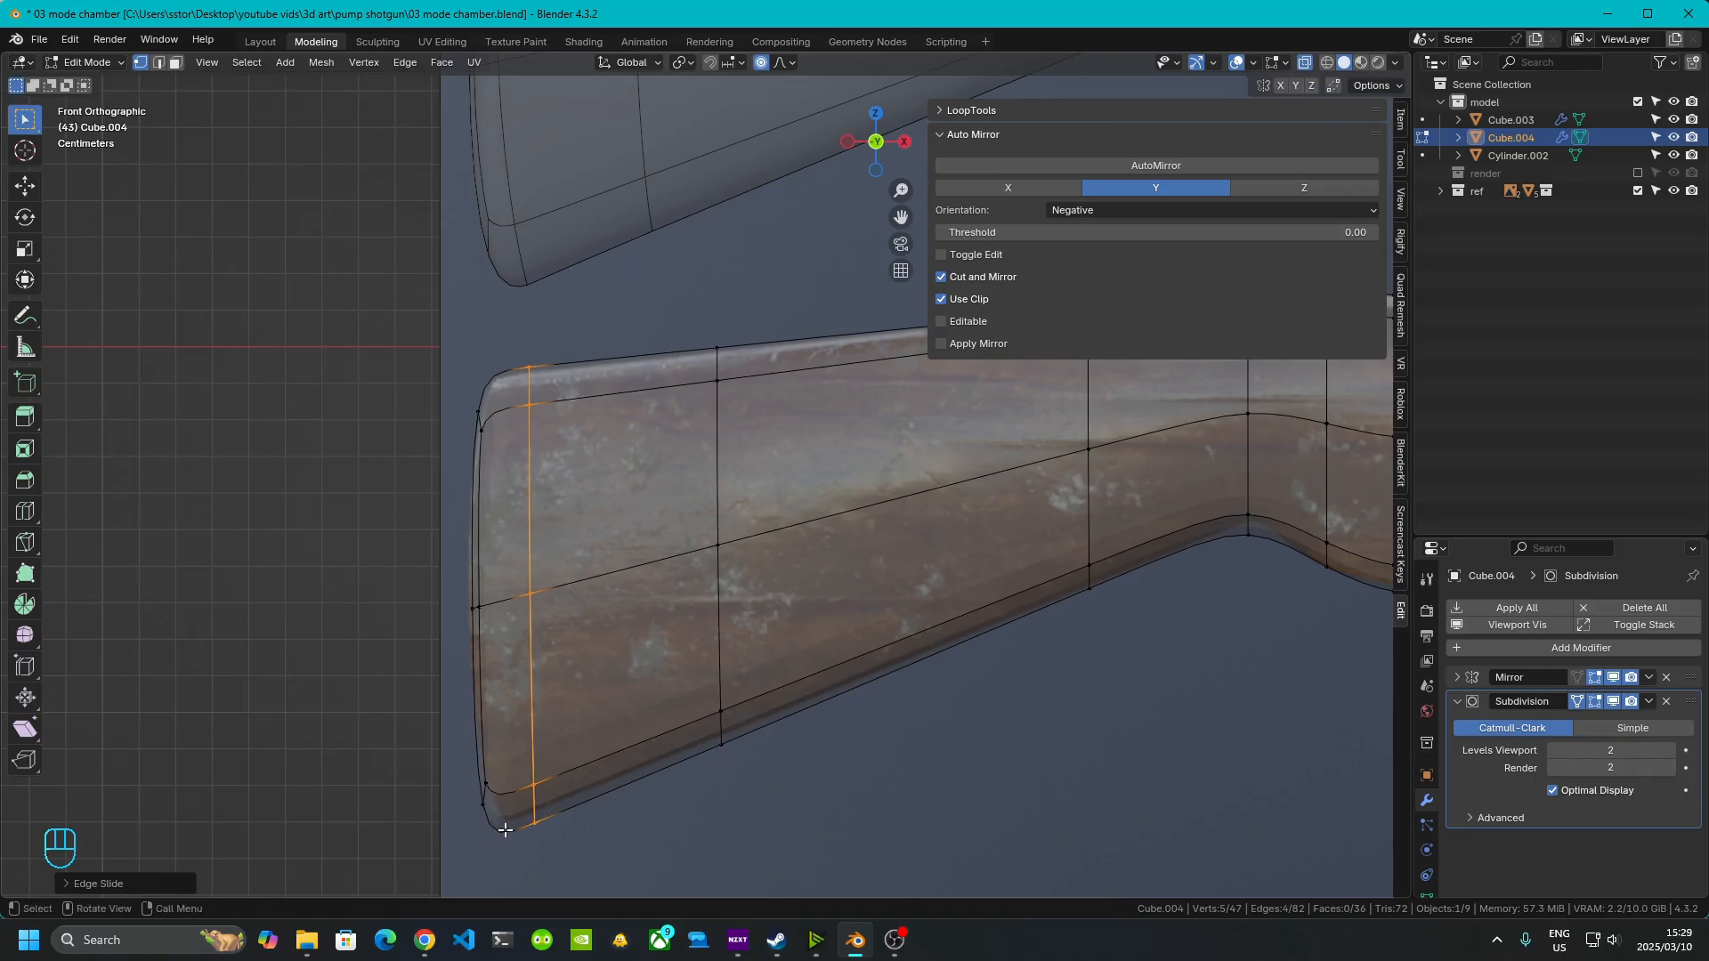
# - Move the four vertices at the butt's lower rear corner forward and up by about 3 mm each way
pyautogui.keyDown('shift'); pyautogui.moveTo(504, 828); pyautogui.dragTo(483, 663, button='middle'); pyautogui.keyUp('shift')
pyautogui.scroll(4, 473, 657)
pyautogui.keyDown('shift'); pyautogui.moveTo(405, 744); pyautogui.dragTo(584, 588, button='middle'); pyautogui.keyUp('shift')
pyautogui.moveTo(297, 537); pyautogui.dragTo(614, 762)
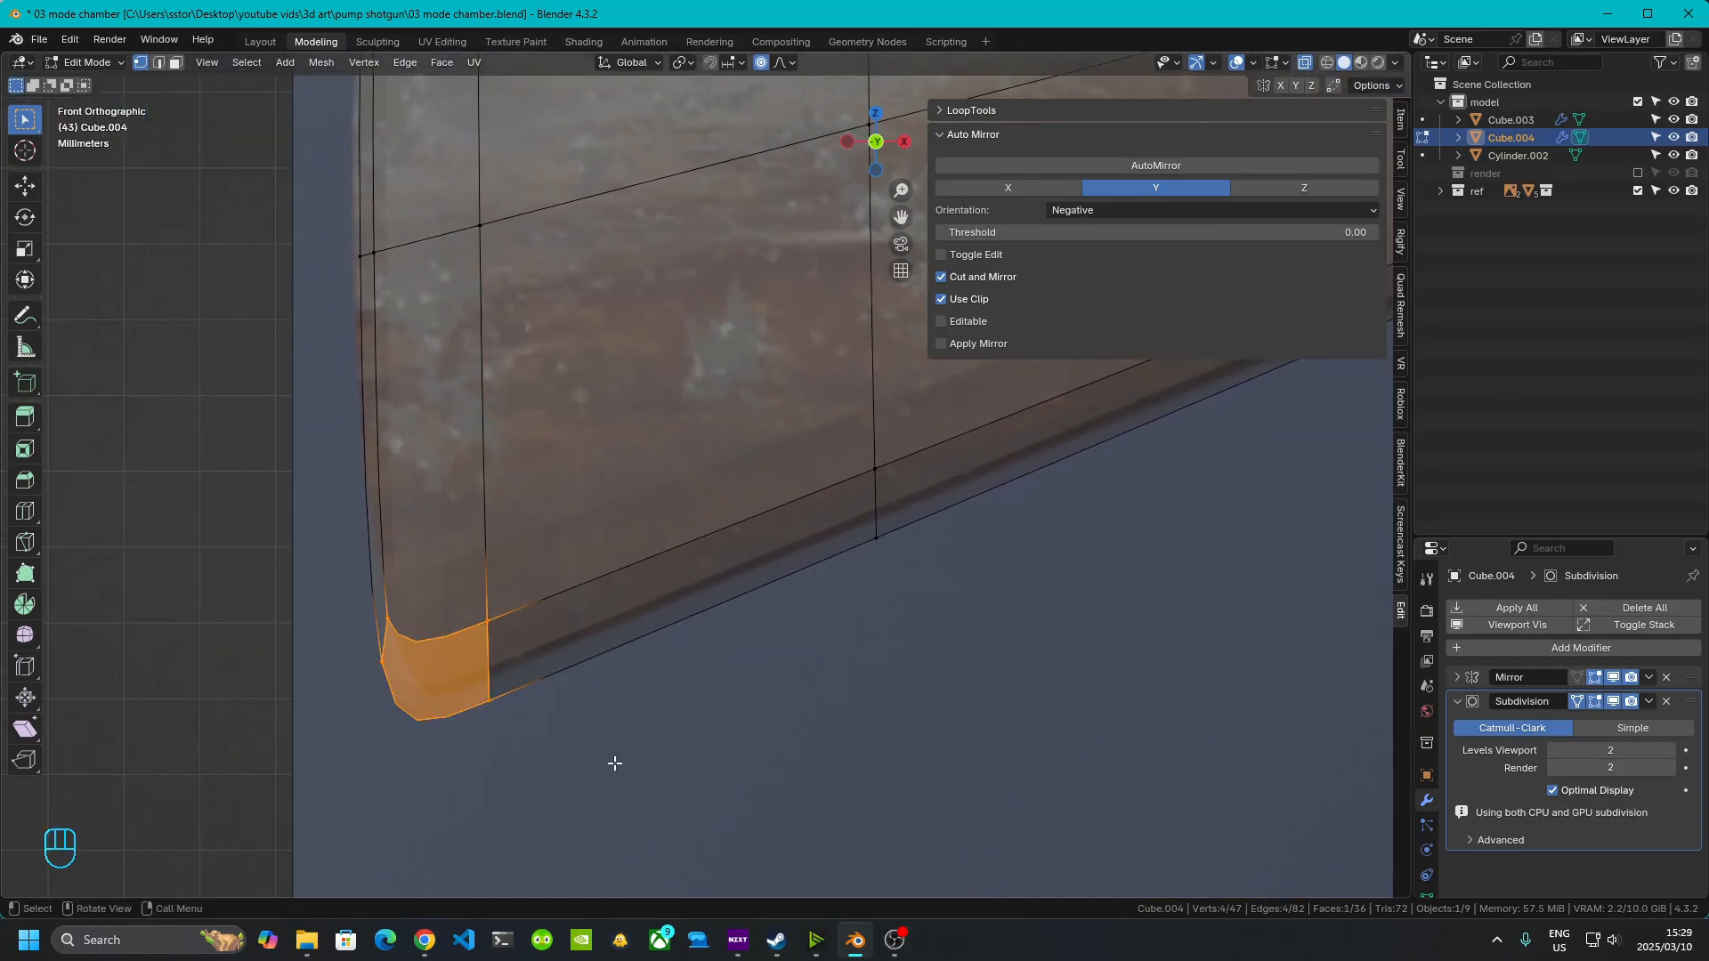
pyautogui.press('g')
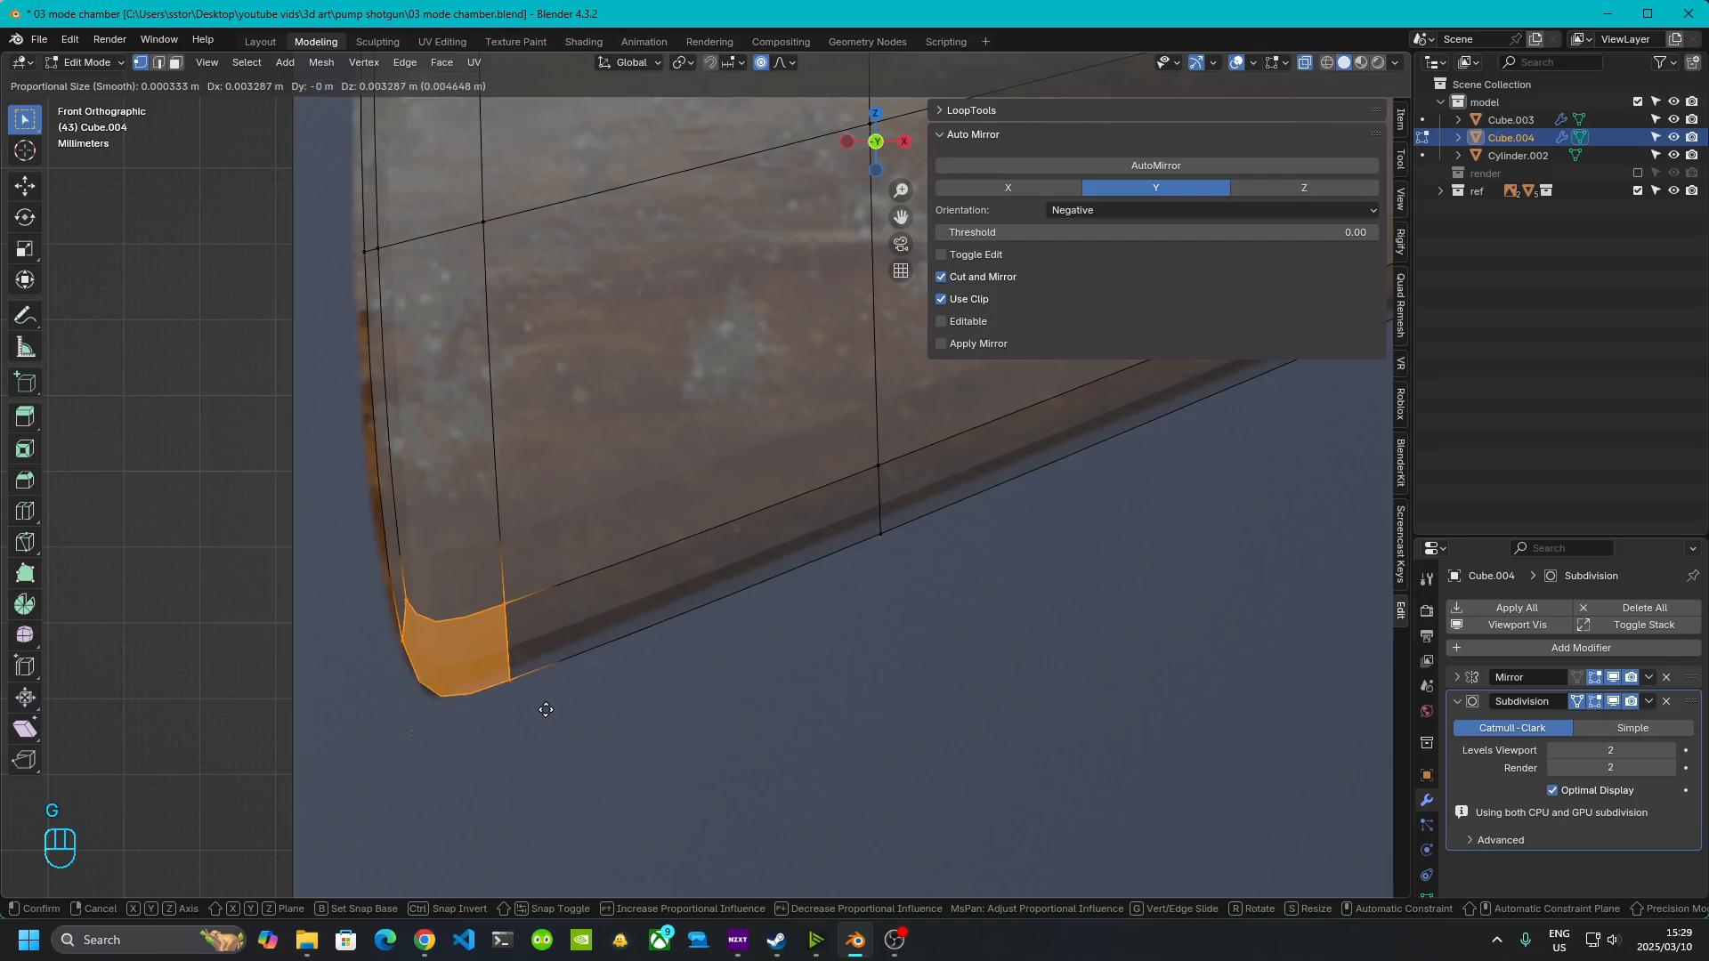
pyautogui.click(541, 709)
# - Move the butt end's mid-height vertices slightly forward to follow the reference's rear edge
pyautogui.keyDown('shift'); pyautogui.moveTo(602, 398); pyautogui.dragTo(686, 697, button='middle'); pyautogui.keyUp('shift')
pyautogui.moveTo(406, 542); pyautogui.dragTo(862, 656)
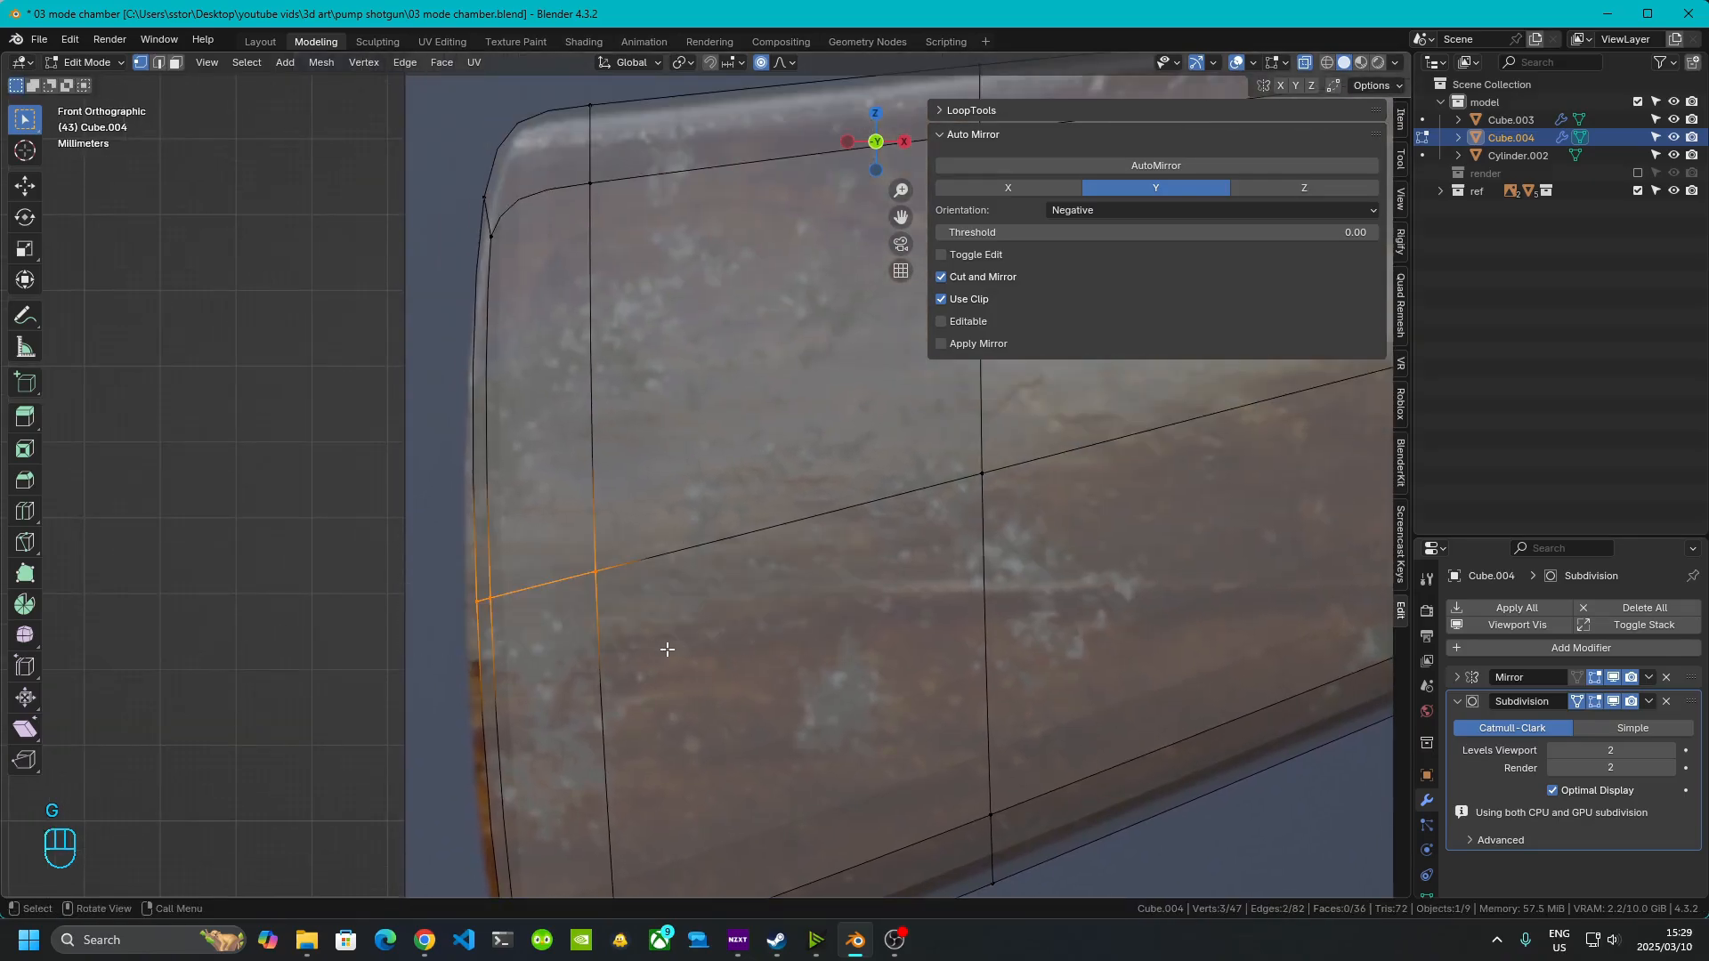
pyautogui.press('g')
pyautogui.click(690, 650)
# - Move the four vertices at the butt's upper rear corner slightly forward to fit the reference outline
pyautogui.keyDown('shift'); pyautogui.moveTo(652, 389); pyautogui.dragTo(601, 634, button='middle'); pyautogui.keyUp('shift')
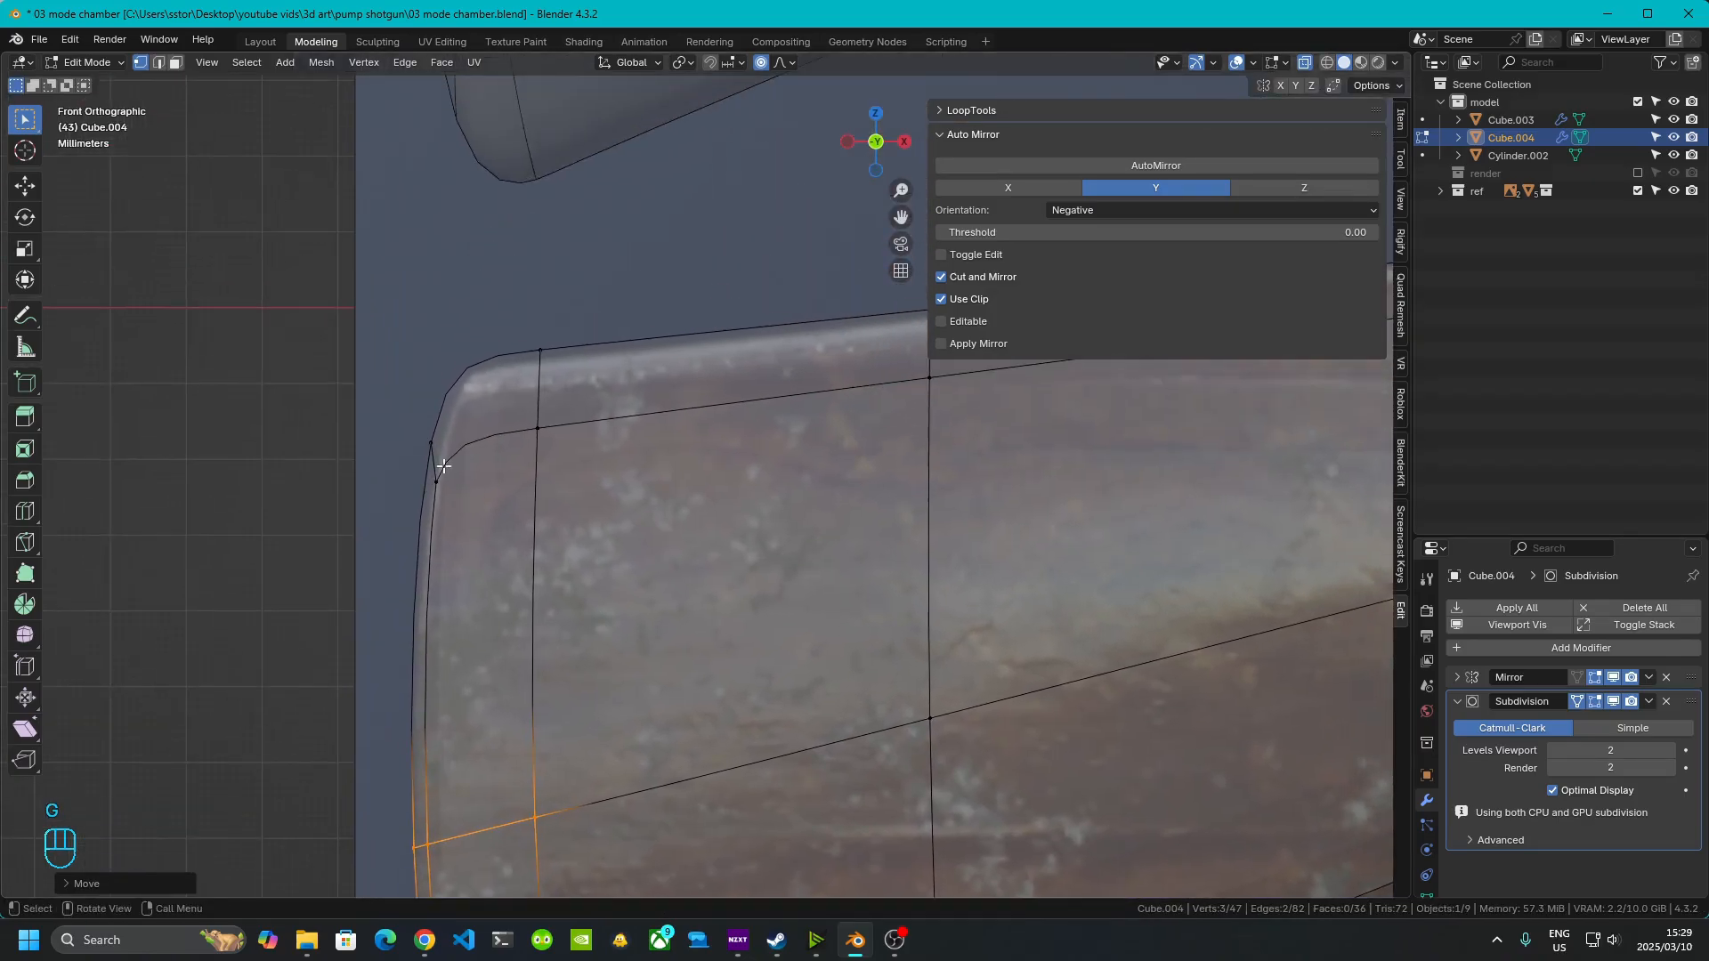
pyautogui.moveTo(383, 298); pyautogui.dragTo(666, 600)
pyautogui.press('g')
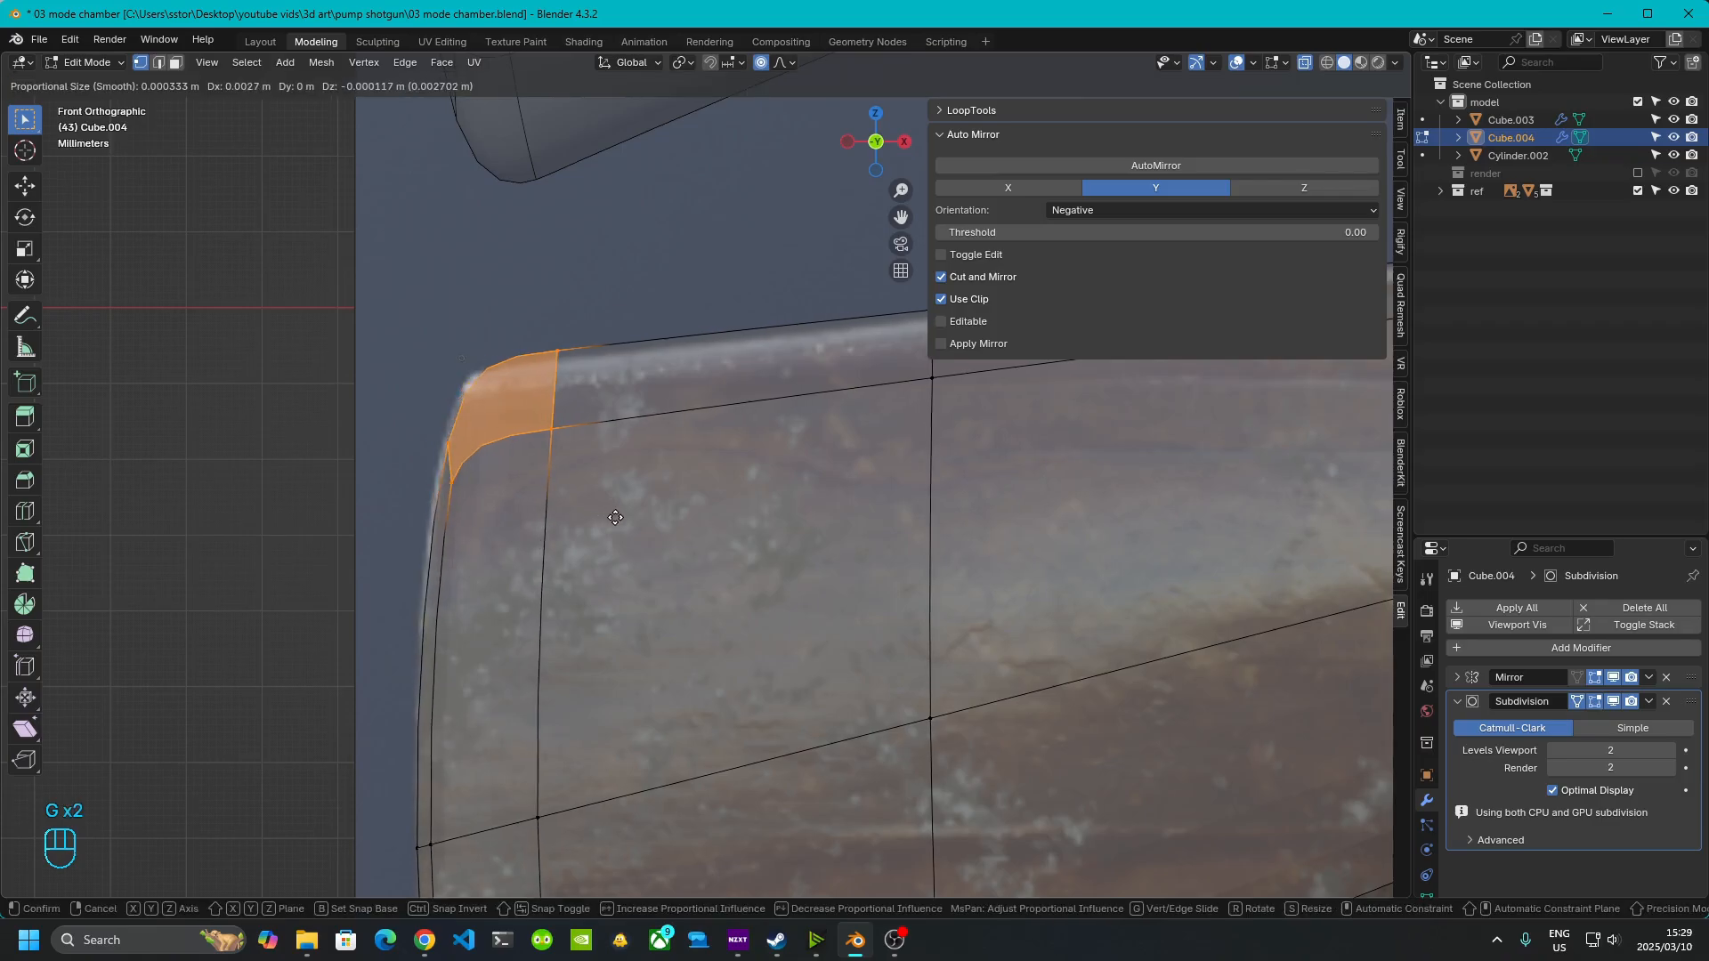
pyautogui.click(598, 517)
pyautogui.scroll(-2, 605, 518)
pyautogui.scroll(-3, 605, 518)
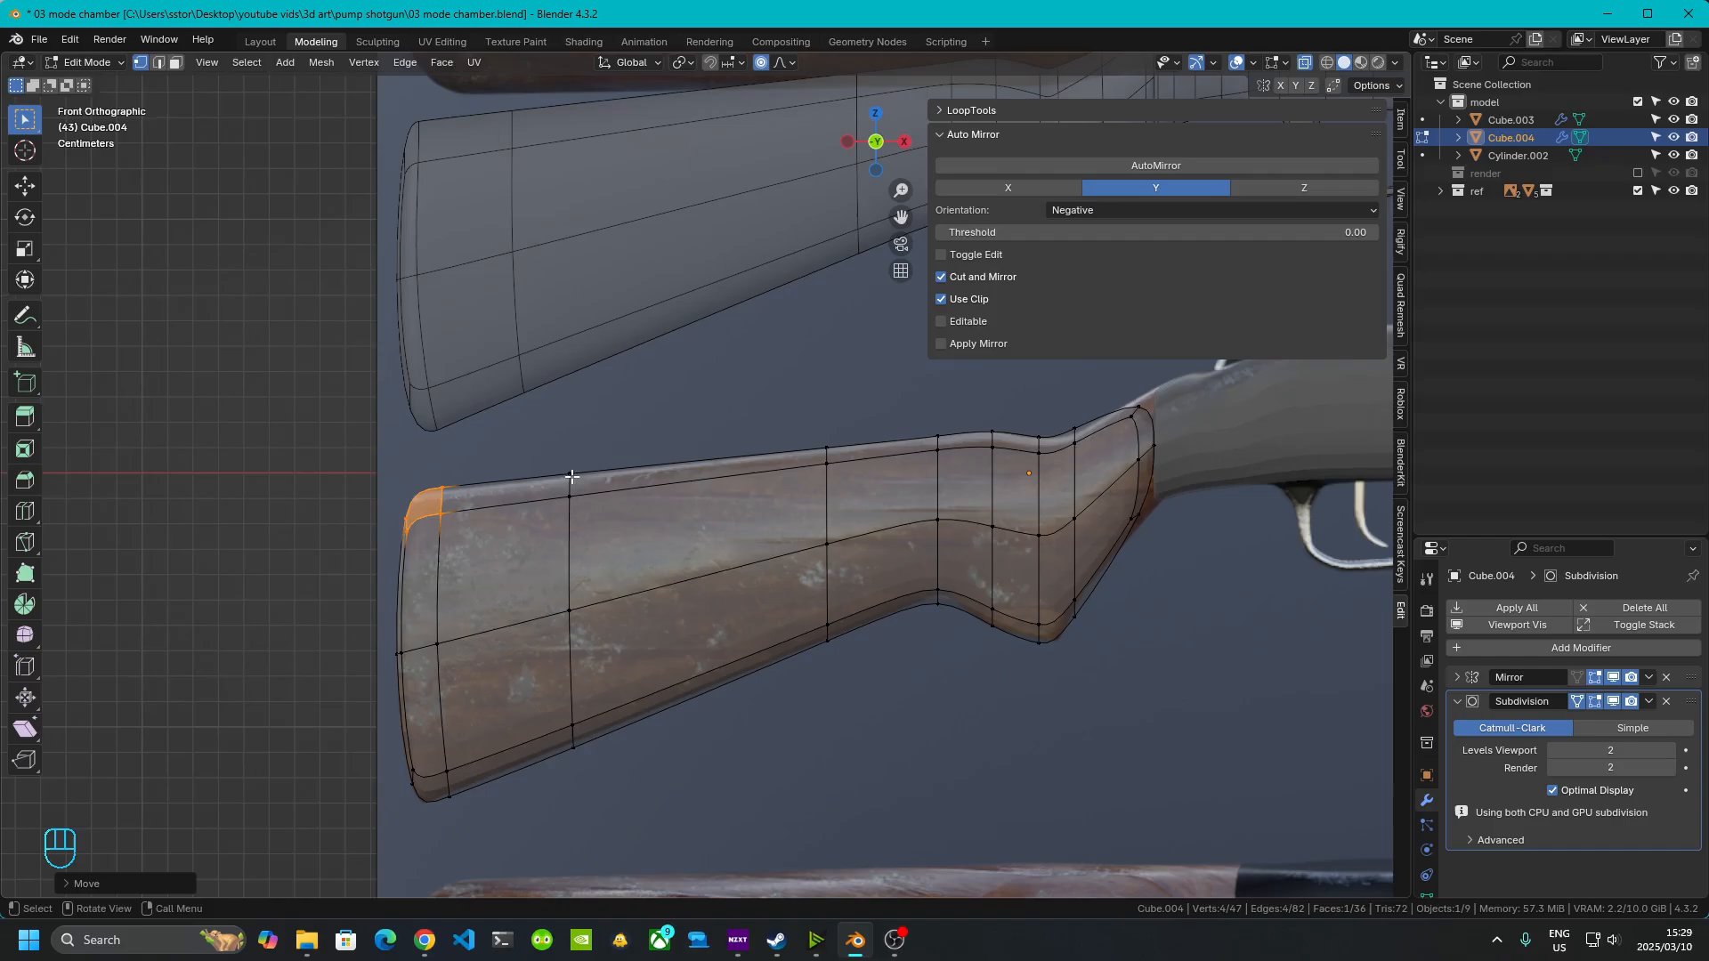
# - Edge-slide the loop behind the grip's rear bend forward toward the grip
pyautogui.keyDown('shift'); pyautogui.moveTo(644, 499); pyautogui.dragTo(348, 651, button='middle'); pyautogui.keyUp('shift')
pyautogui.moveTo(488, 572); pyautogui.dragTo(580, 890)
pyautogui.press('g')
pyautogui.press('g')
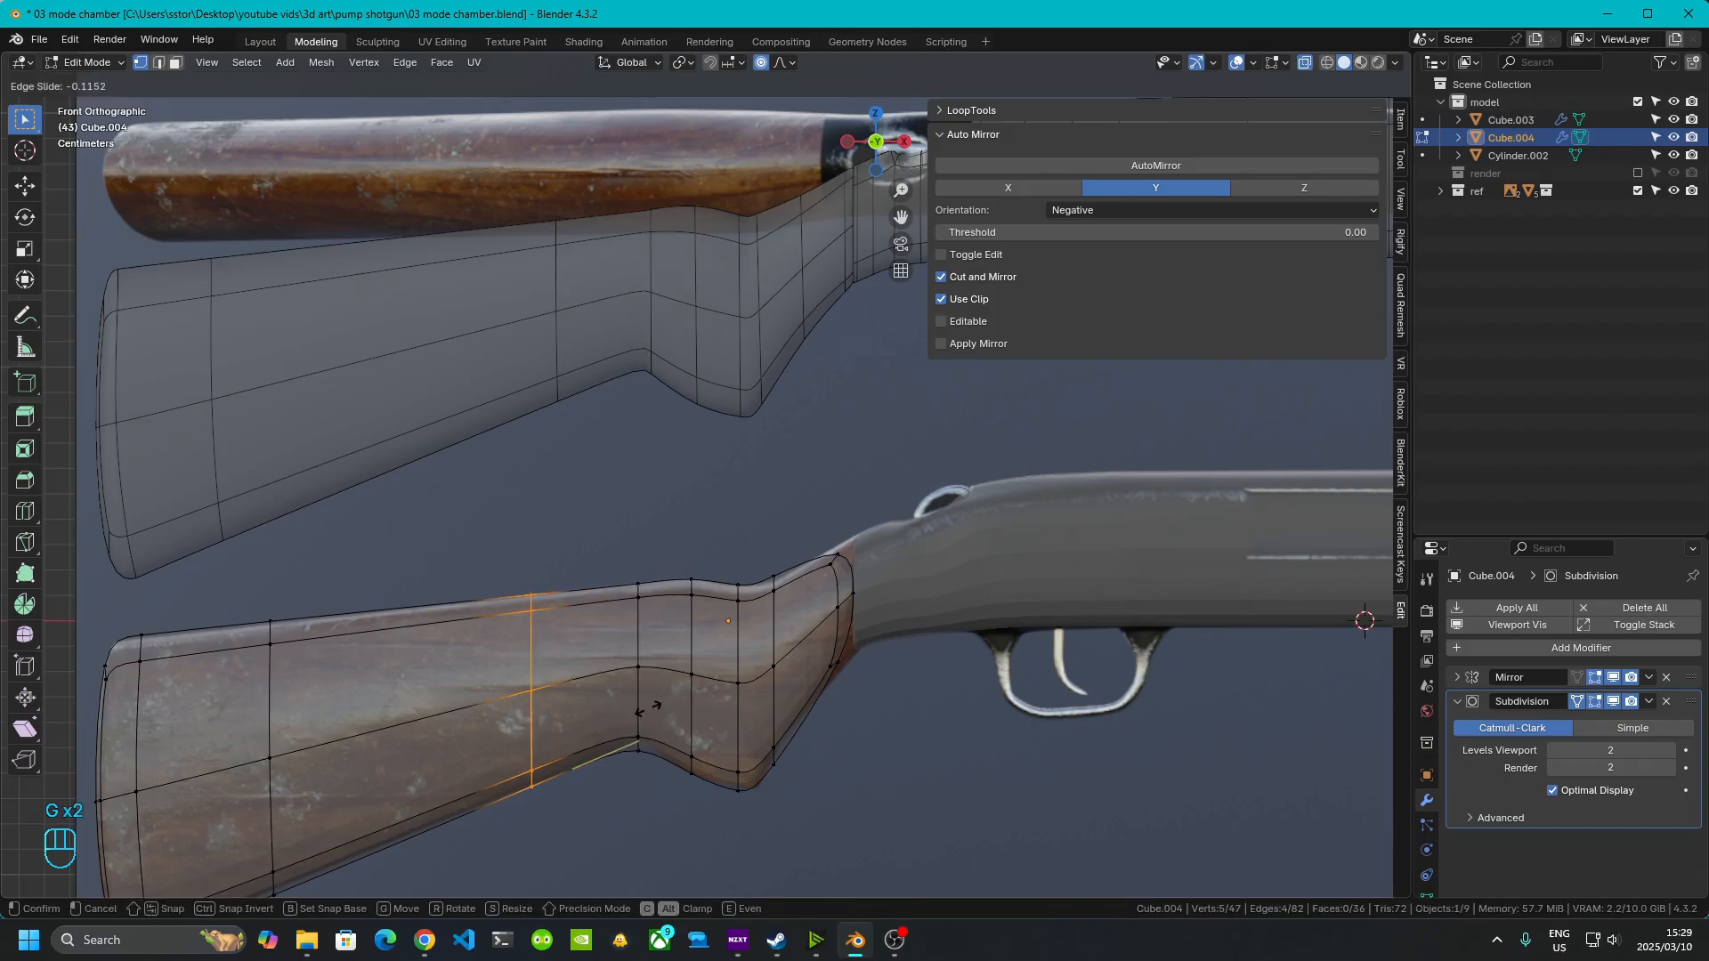
pyautogui.click(815, 696)
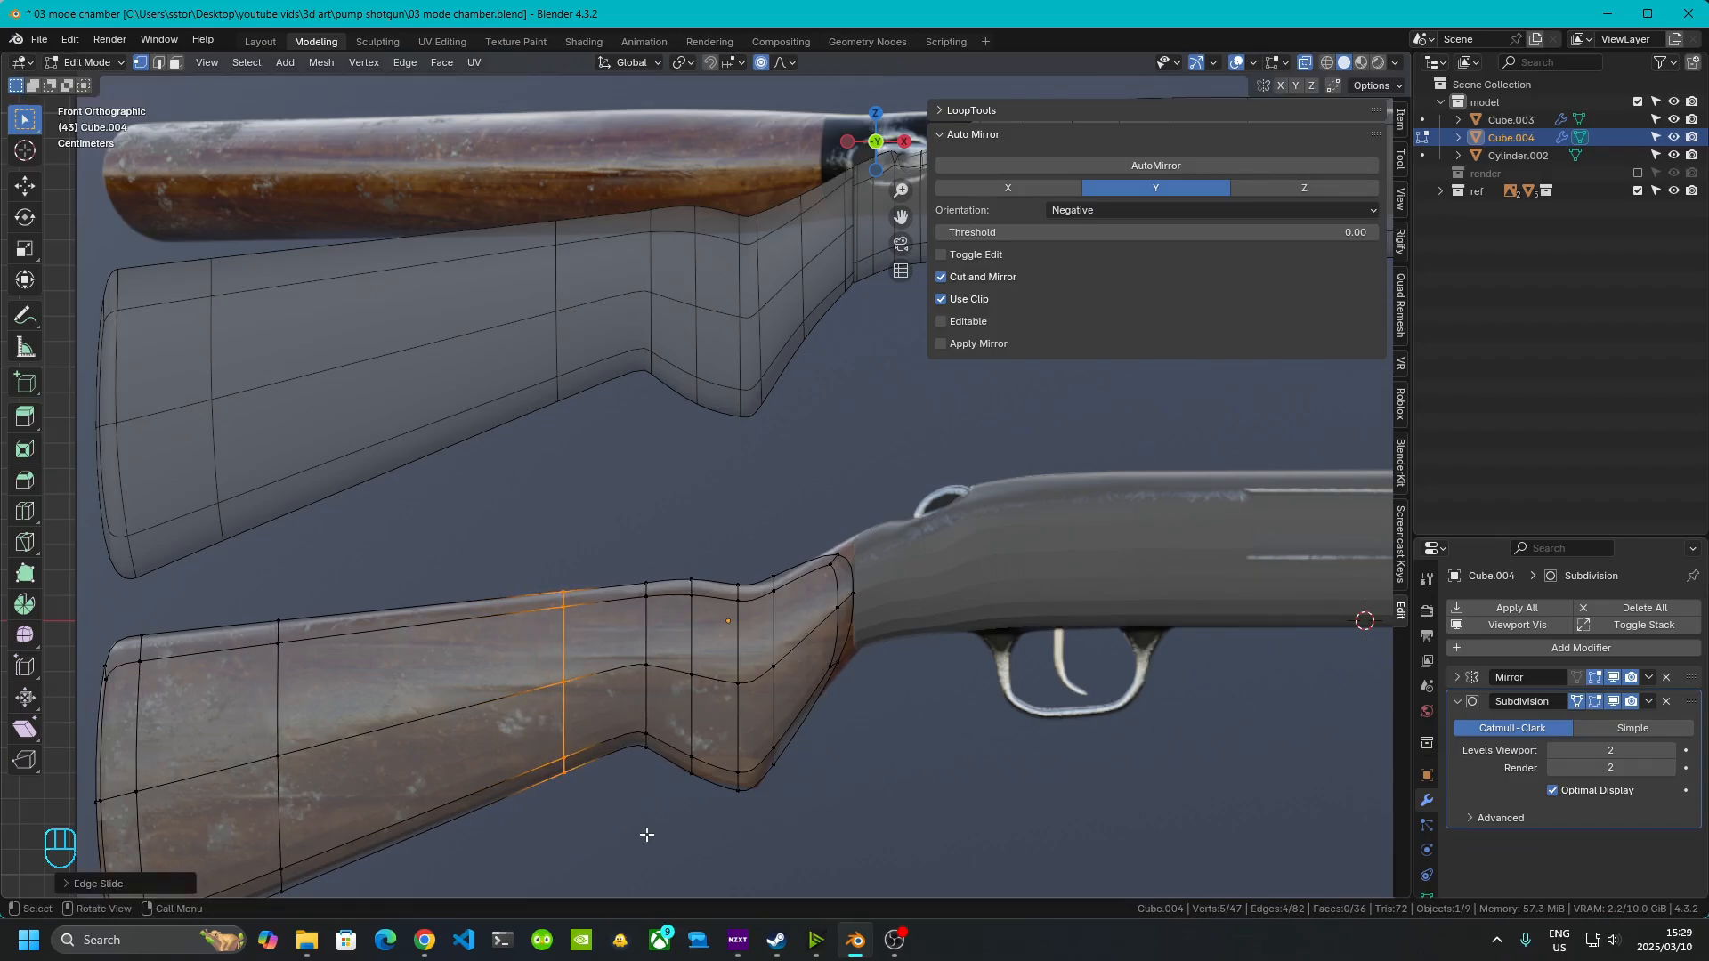
# - Add an edge loop near the stock's front end and slide it forward close to the receiver joint
pyautogui.keyDown('shift'); pyautogui.moveTo(907, 705); pyautogui.dragTo(641, 649, button='middle'); pyautogui.keyUp('shift')
pyautogui.scroll(3, 712, 592)
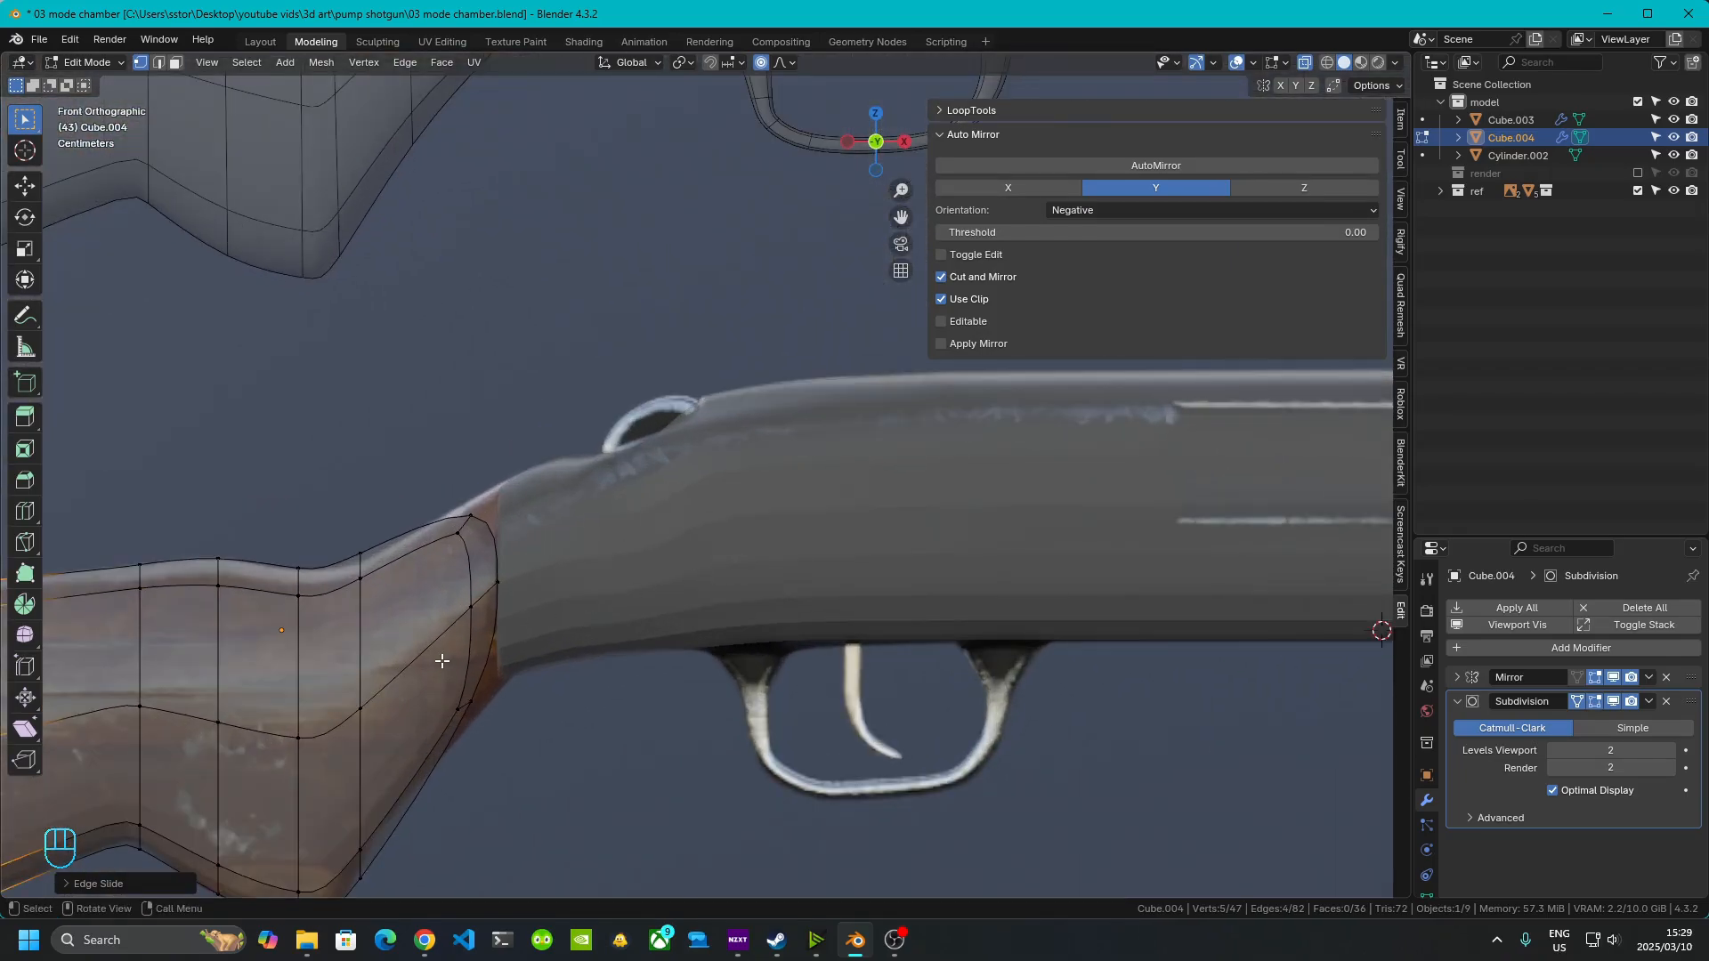
pyautogui.scroll(5, 611, 579)
pyautogui.keyDown('shift'); pyautogui.moveTo(443, 662); pyautogui.dragTo(819, 414, button='middle'); pyautogui.keyUp('shift')
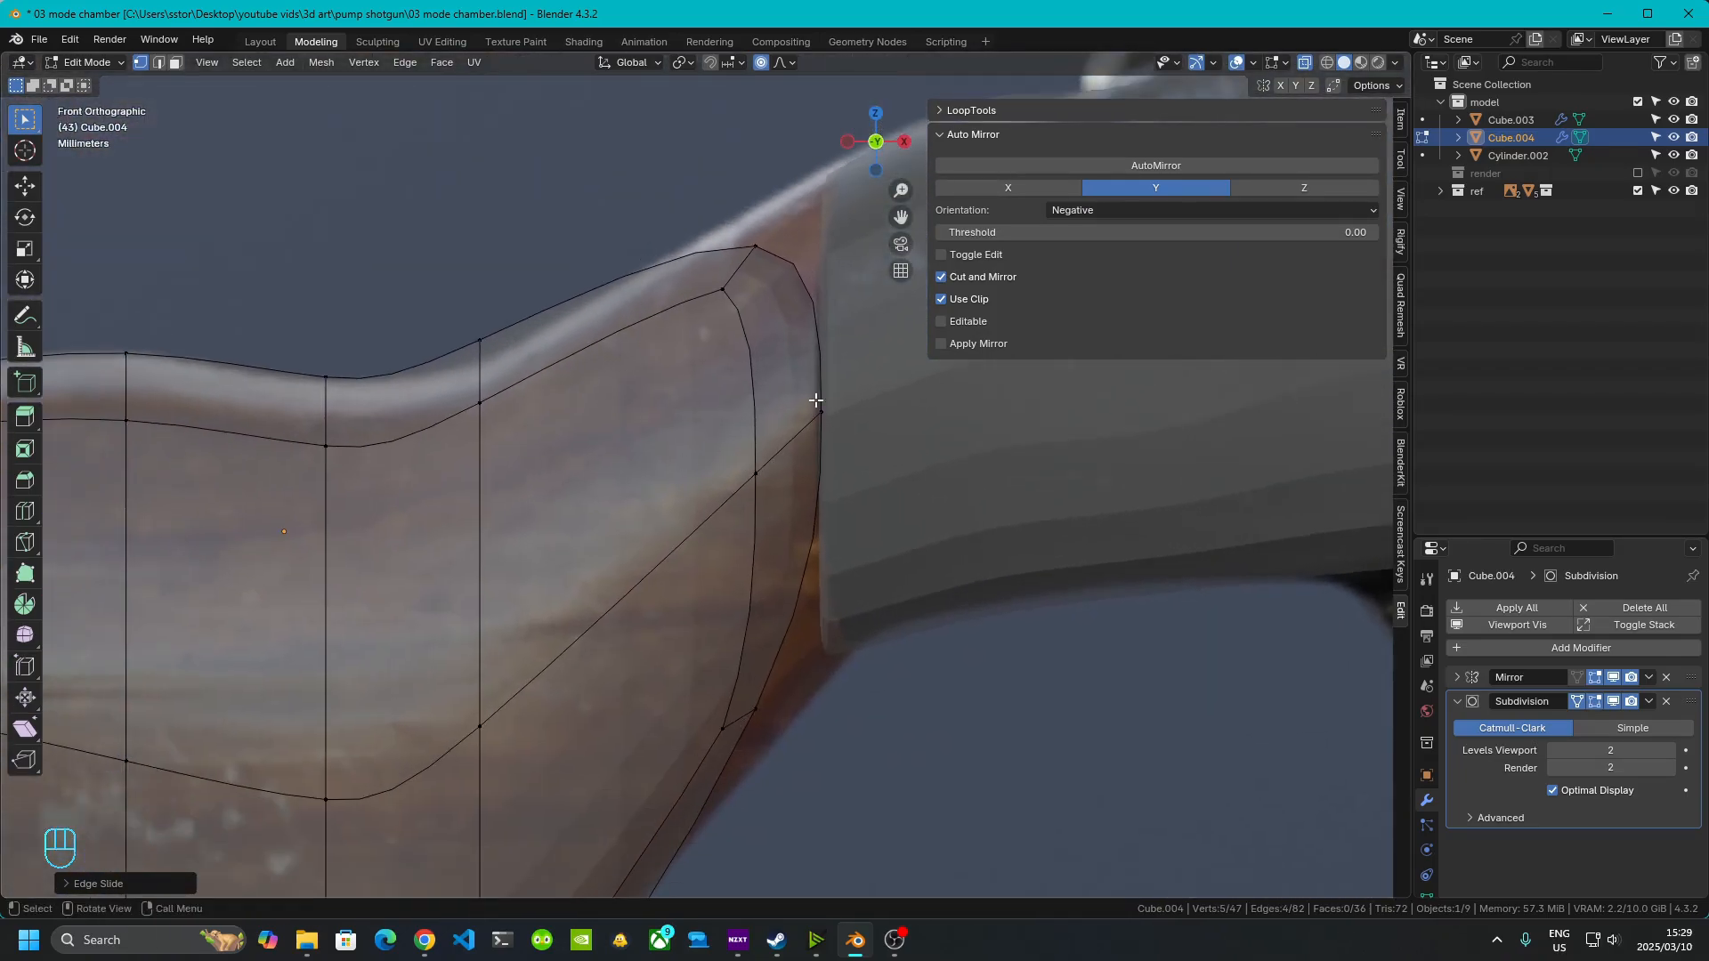
pyautogui.scroll(-2, 828, 401)
pyautogui.press('ctrl')
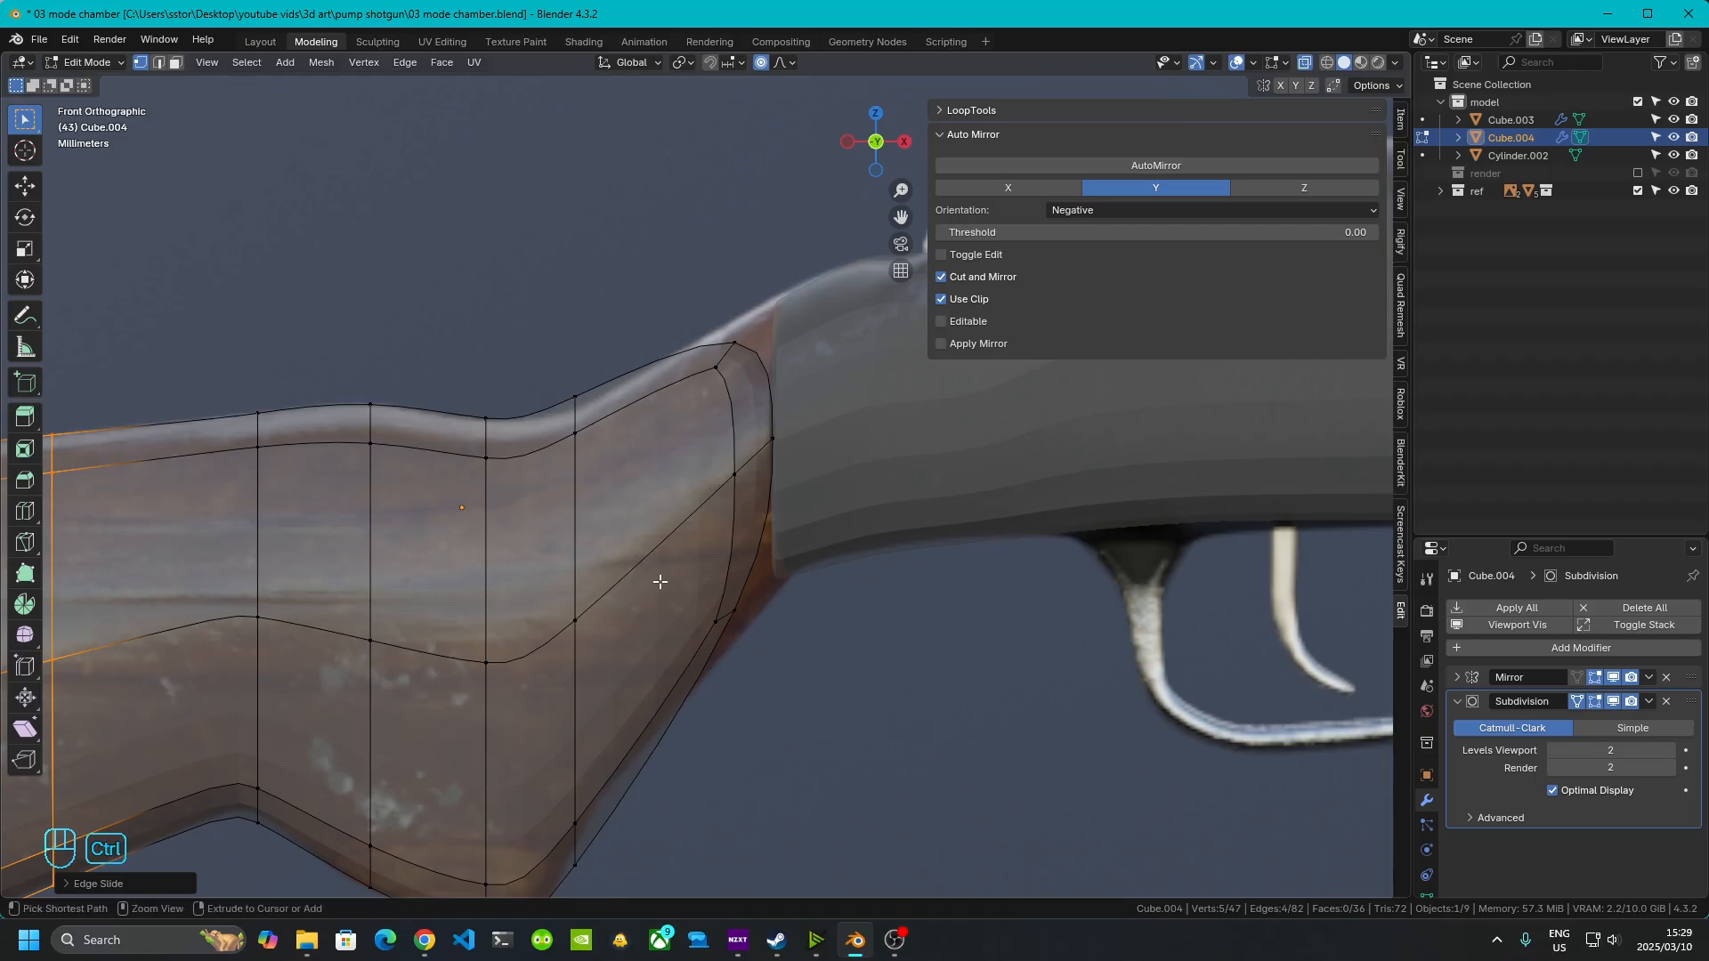
pyautogui.hotkey('ctrl', 'r')
pyautogui.click(661, 580)
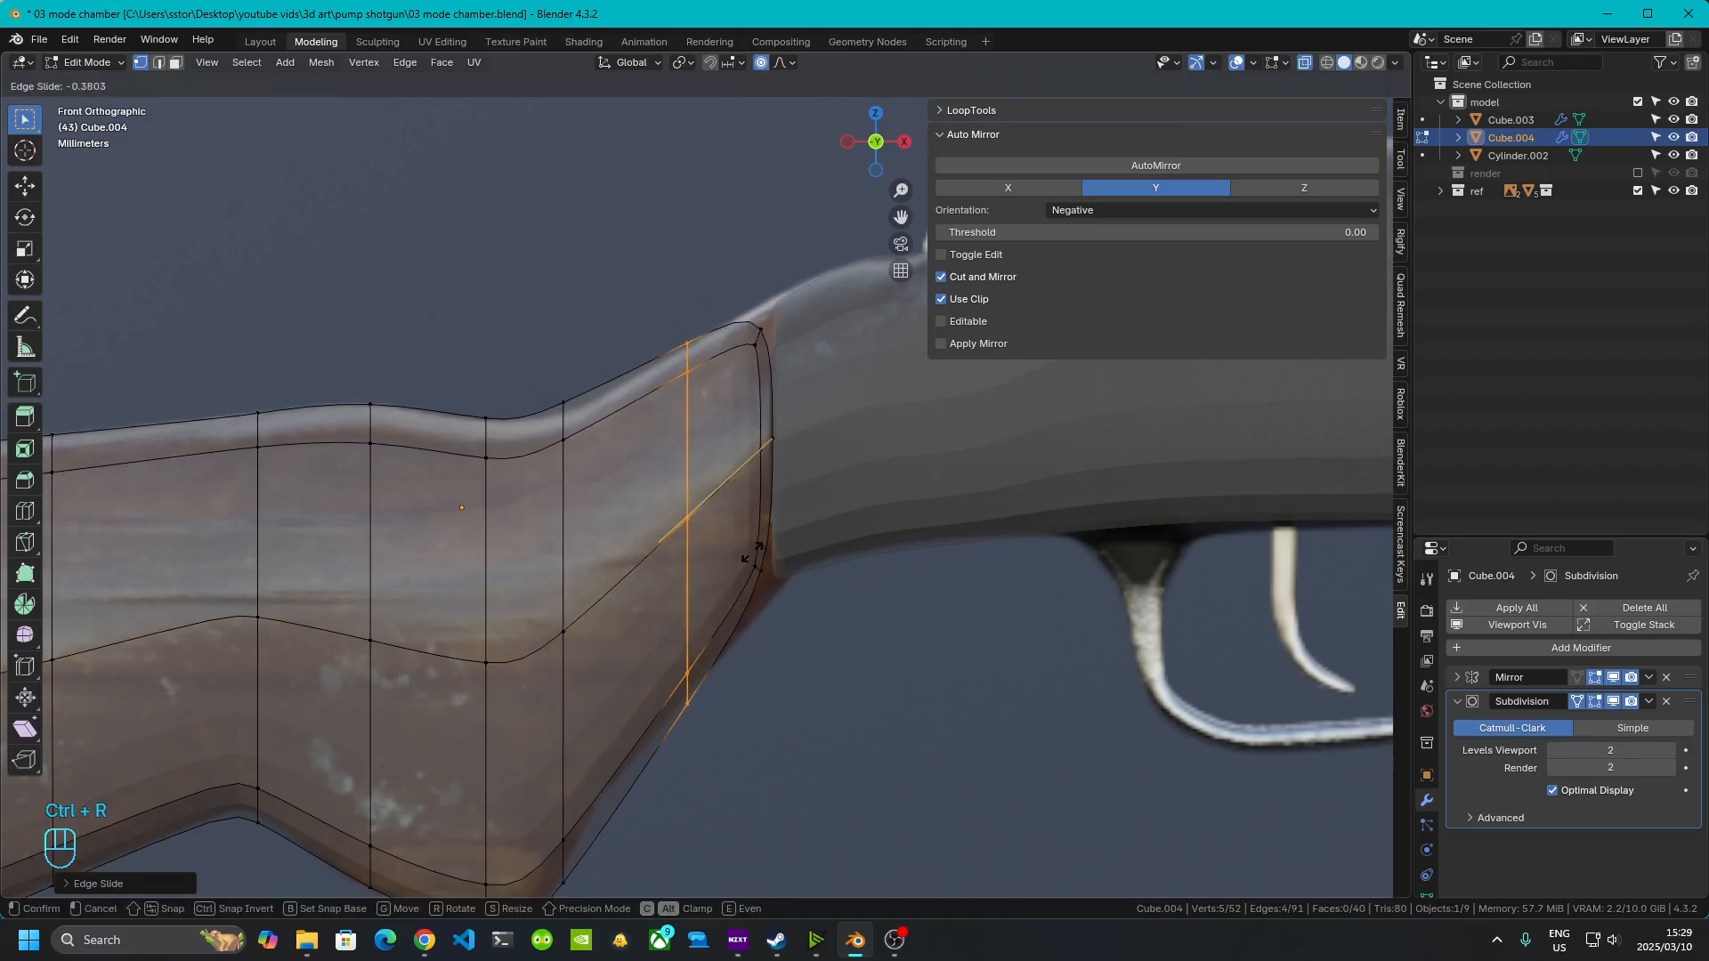
pyautogui.click(863, 492)
# - Lower the bottom vertices of the stock's front end along Z to meet the reference's underside
pyautogui.scroll(5, 824, 512)
pyautogui.moveTo(730, 467); pyautogui.dragTo(845, 705)
pyautogui.press('g')
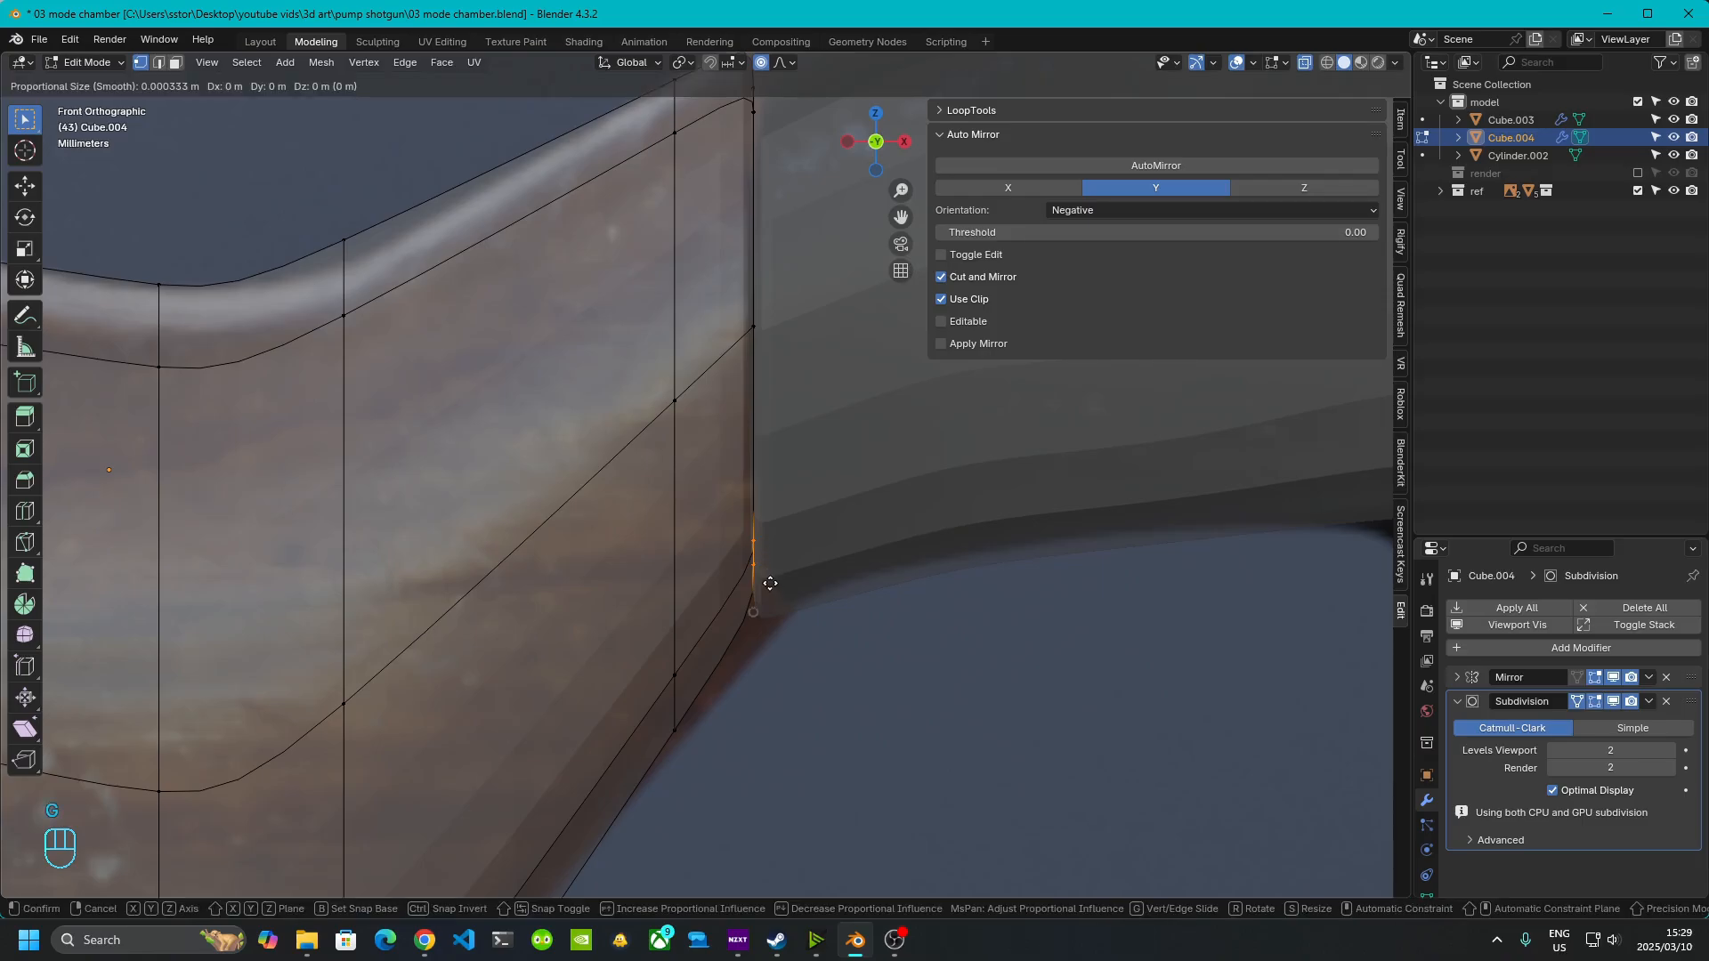
pyautogui.press('z')
pyautogui.click(814, 671)
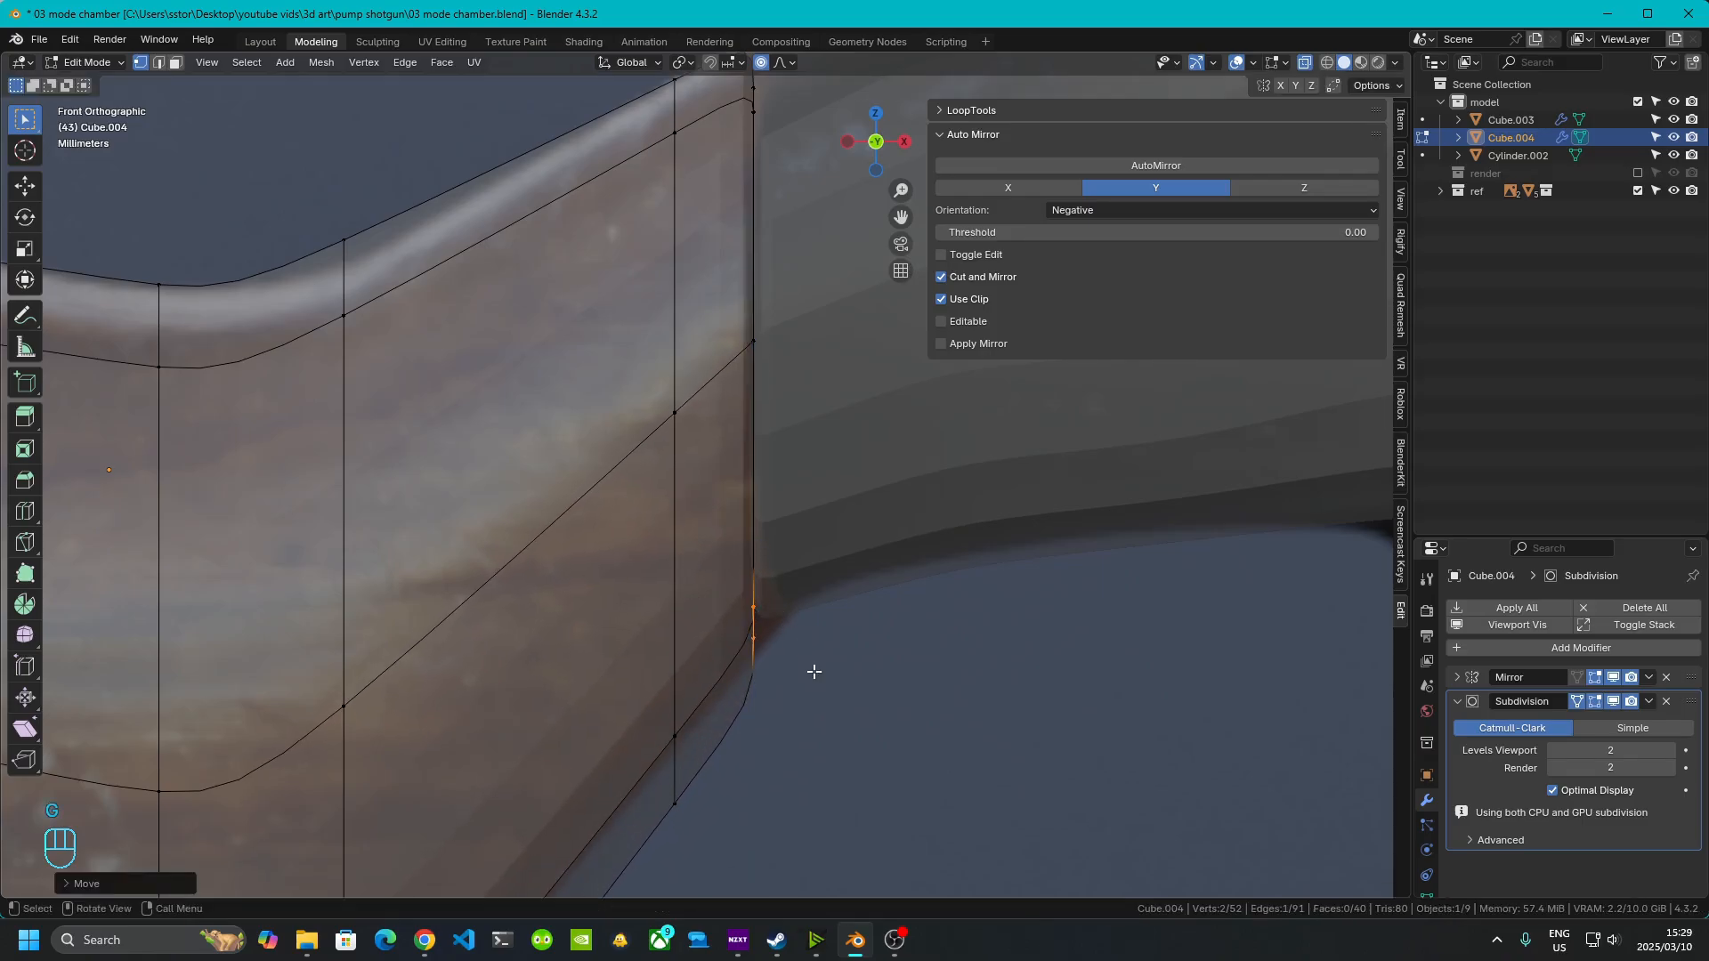
# - Raise the top vertices of the stock's front end slightly along Z to reach the reference's upper edge
pyautogui.keyDown('shift'); pyautogui.scroll(5, 766, 611); pyautogui.keyUp('shift')
pyautogui.moveTo(725, 361); pyautogui.dragTo(796, 533)
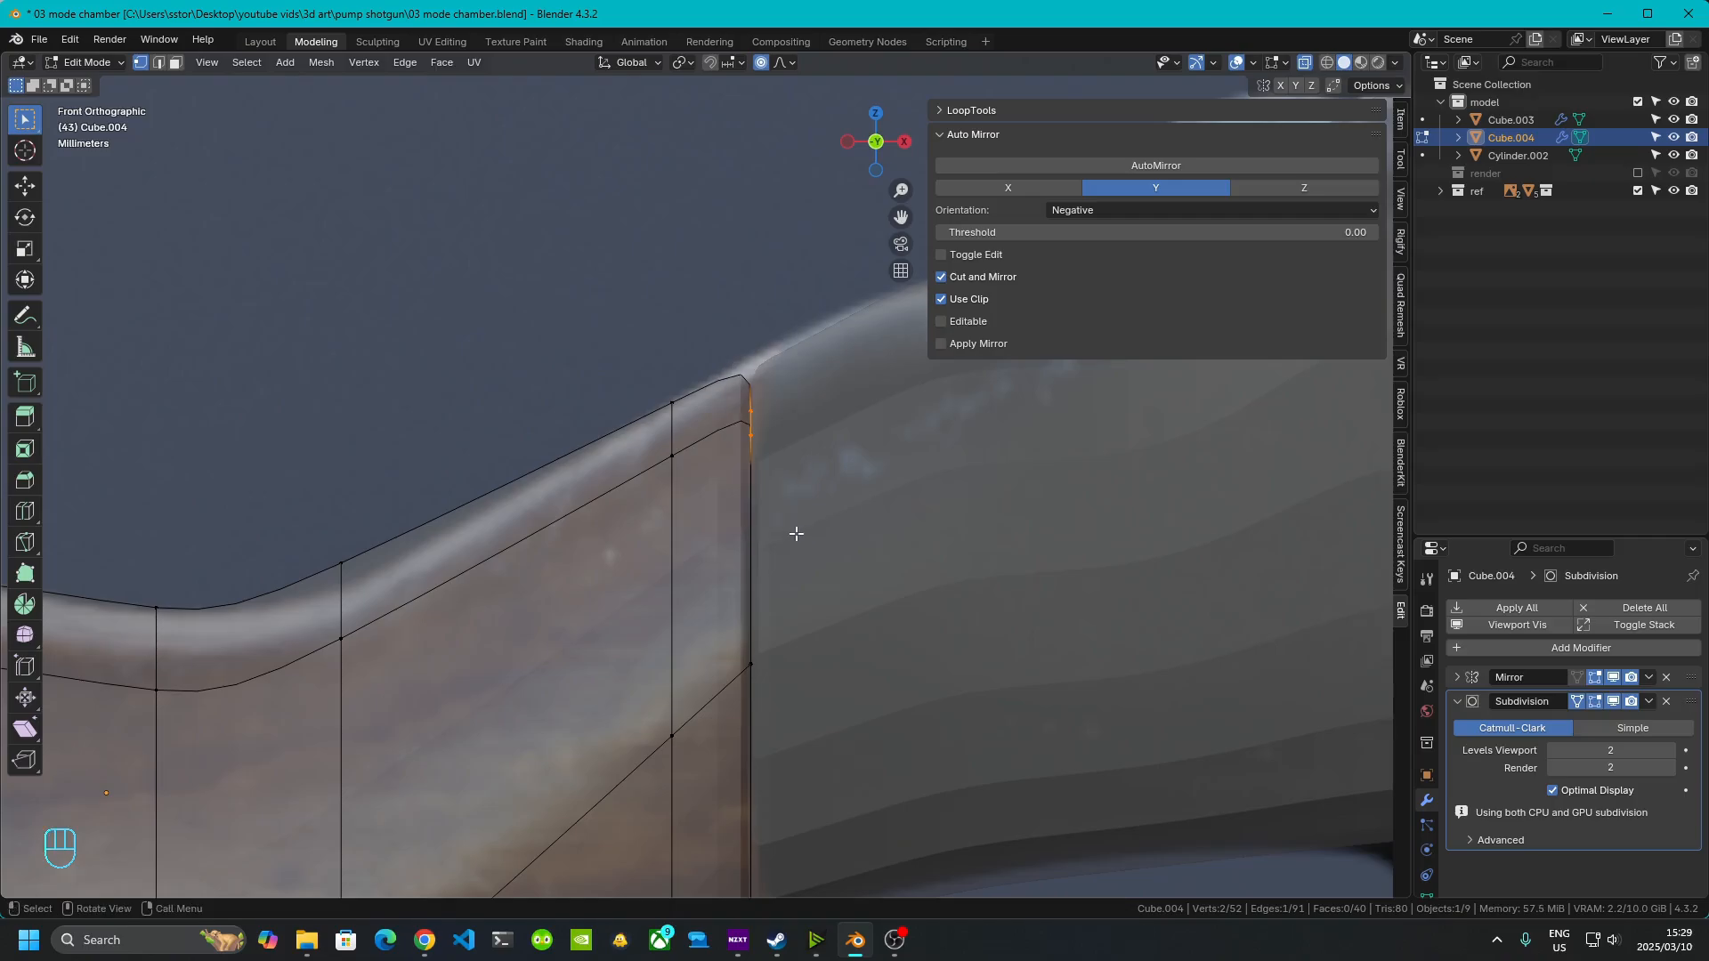
pyautogui.press('g')
pyautogui.press('z')
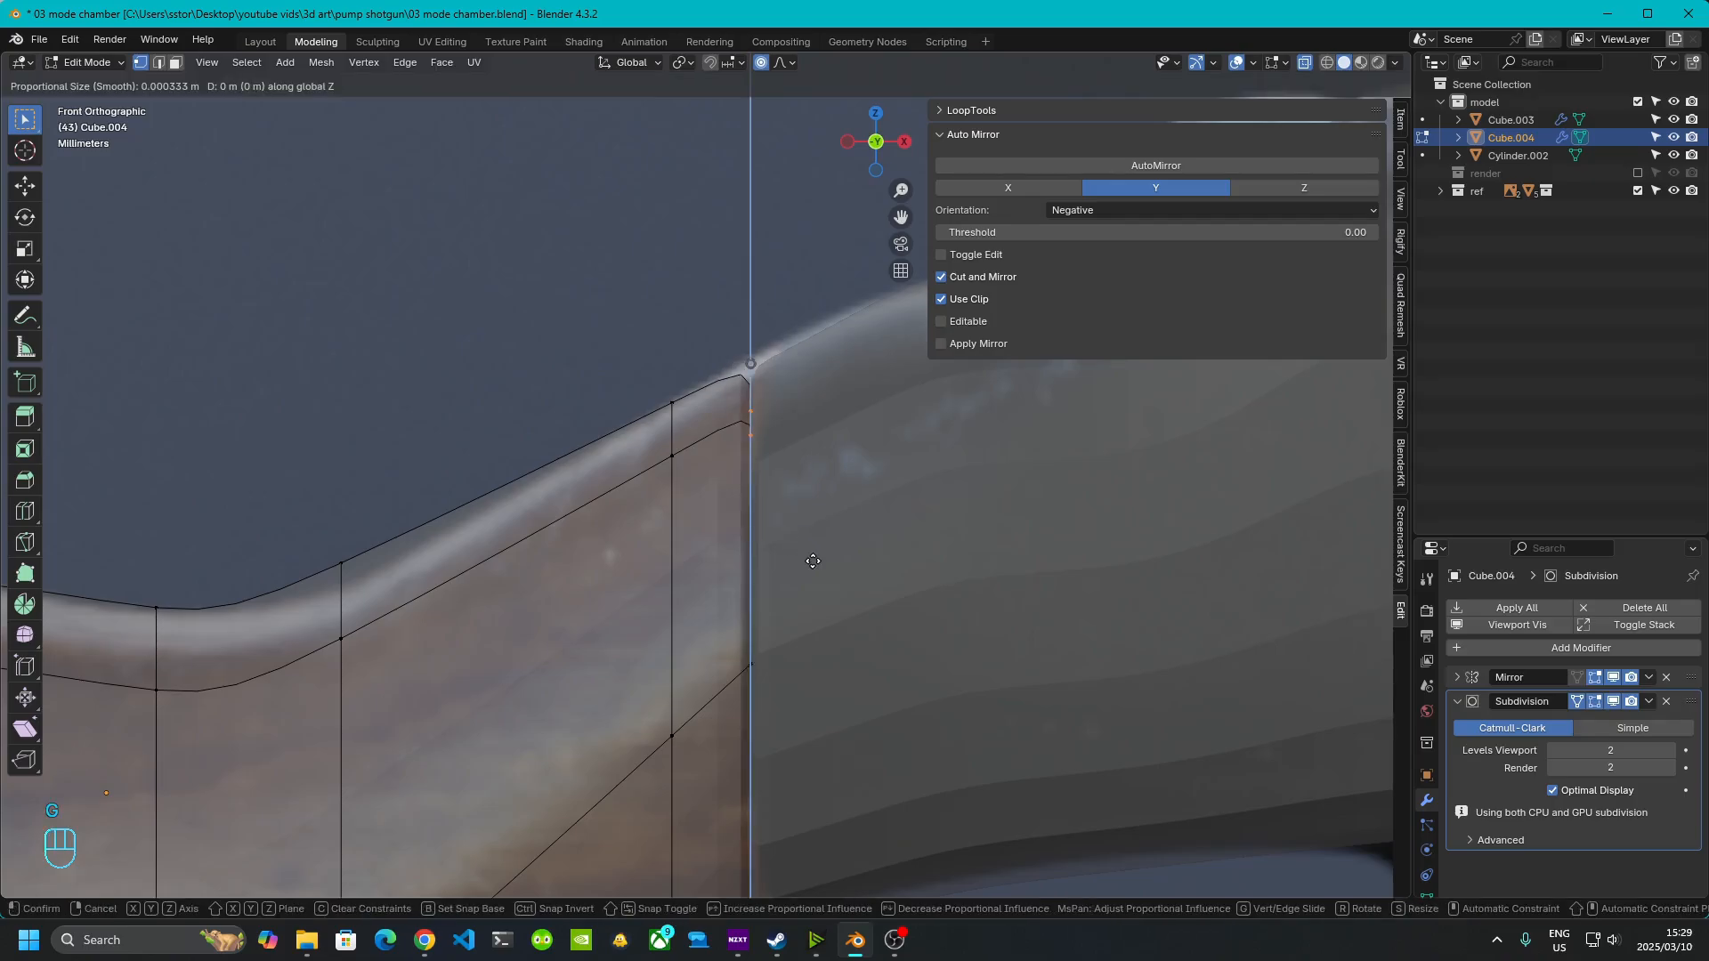
pyautogui.click(811, 543)
# - Lower the top vertices just ahead of the wrist dip along Z to follow the reference's upper edge
pyautogui.keyDown('shift'); pyautogui.moveTo(369, 506); pyautogui.dragTo(523, 338, button='middle'); pyautogui.keyUp('shift')
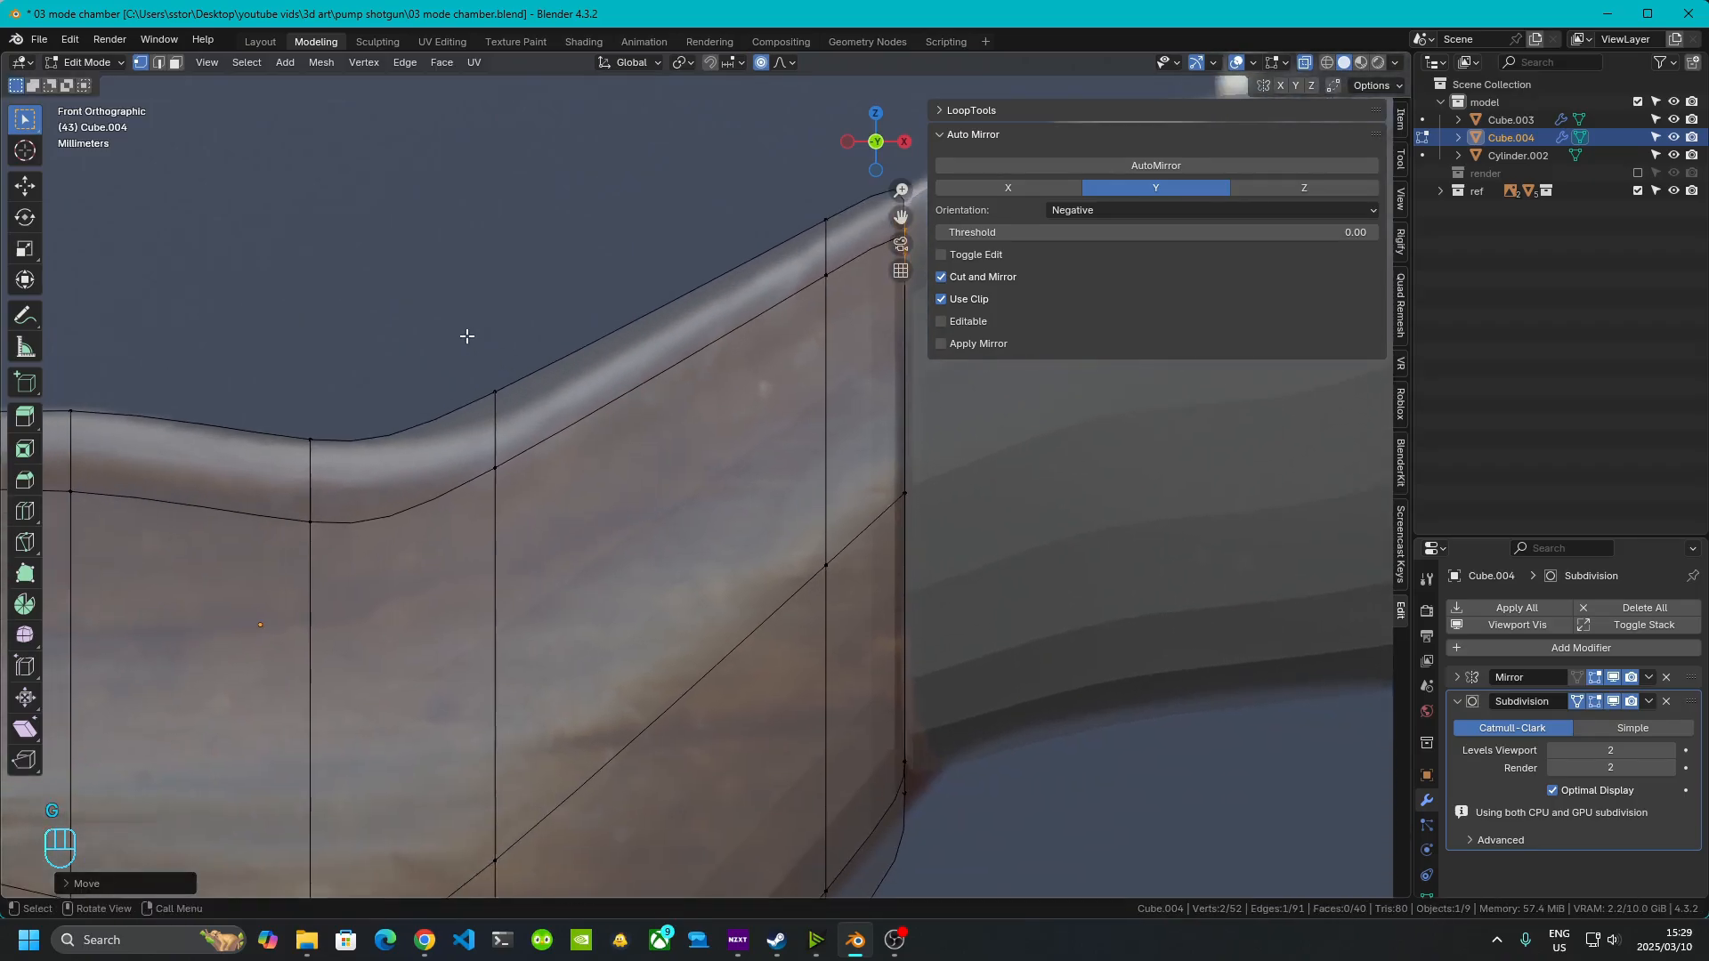
pyautogui.moveTo(406, 285); pyautogui.dragTo(597, 570)
pyautogui.press('g')
pyautogui.press('z')
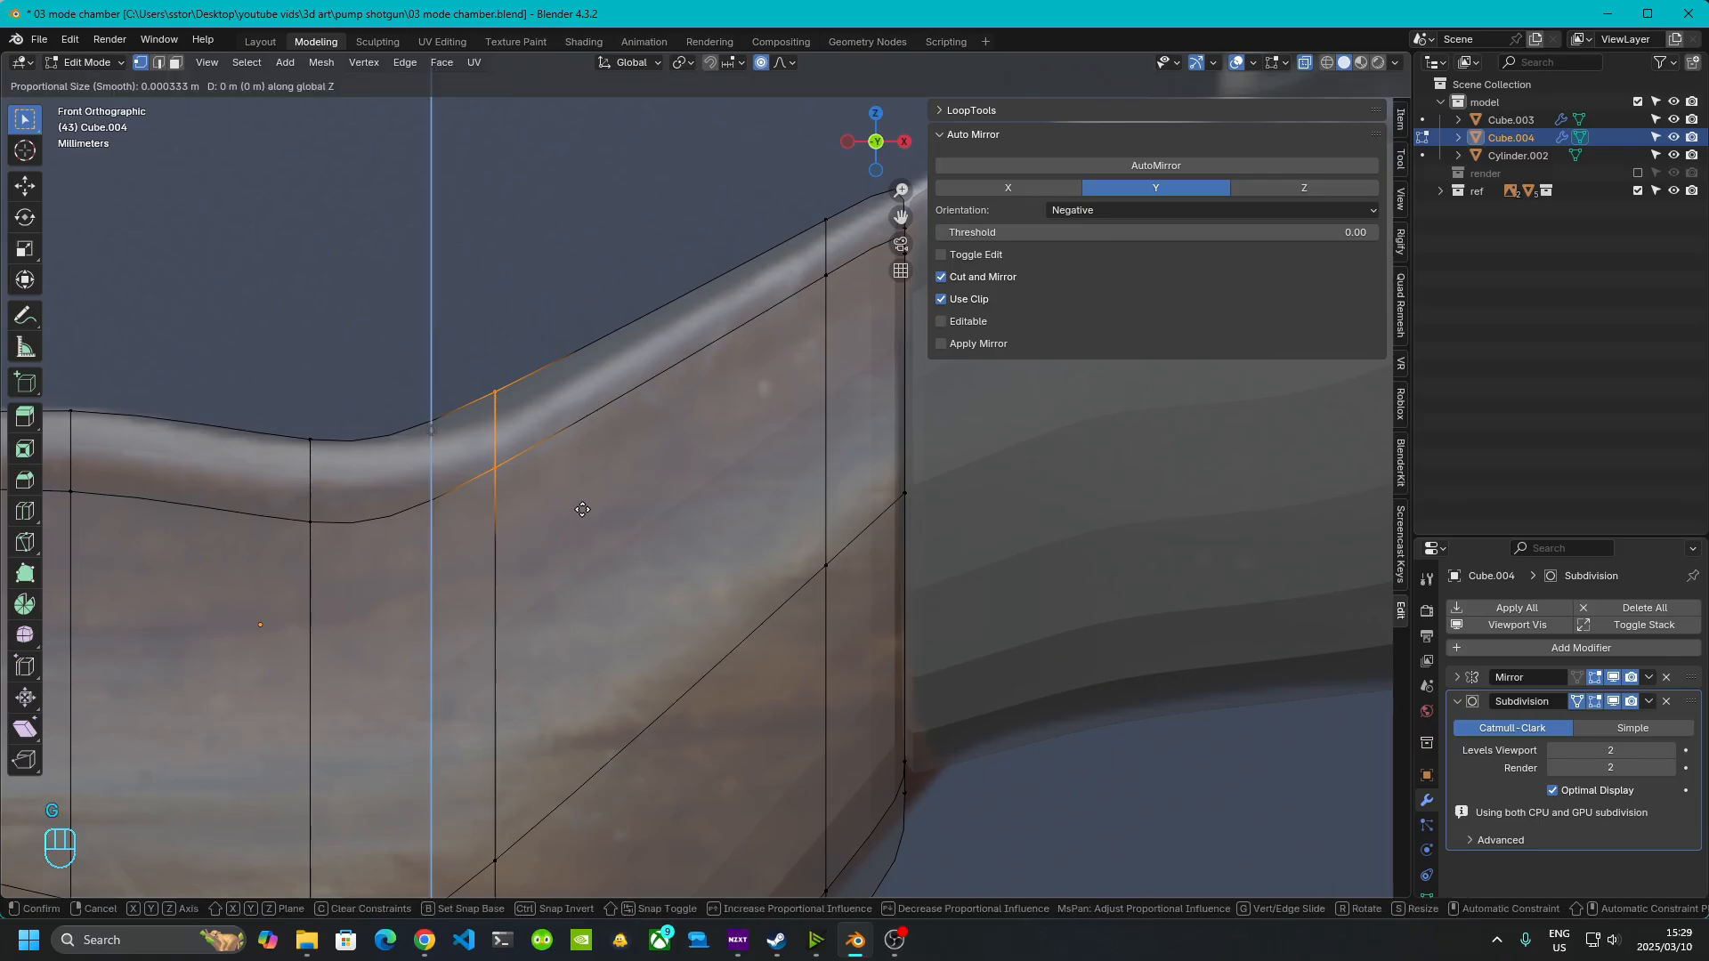
pyautogui.click(600, 548)
pyautogui.moveTo(267, 419); pyautogui.dragTo(397, 626)
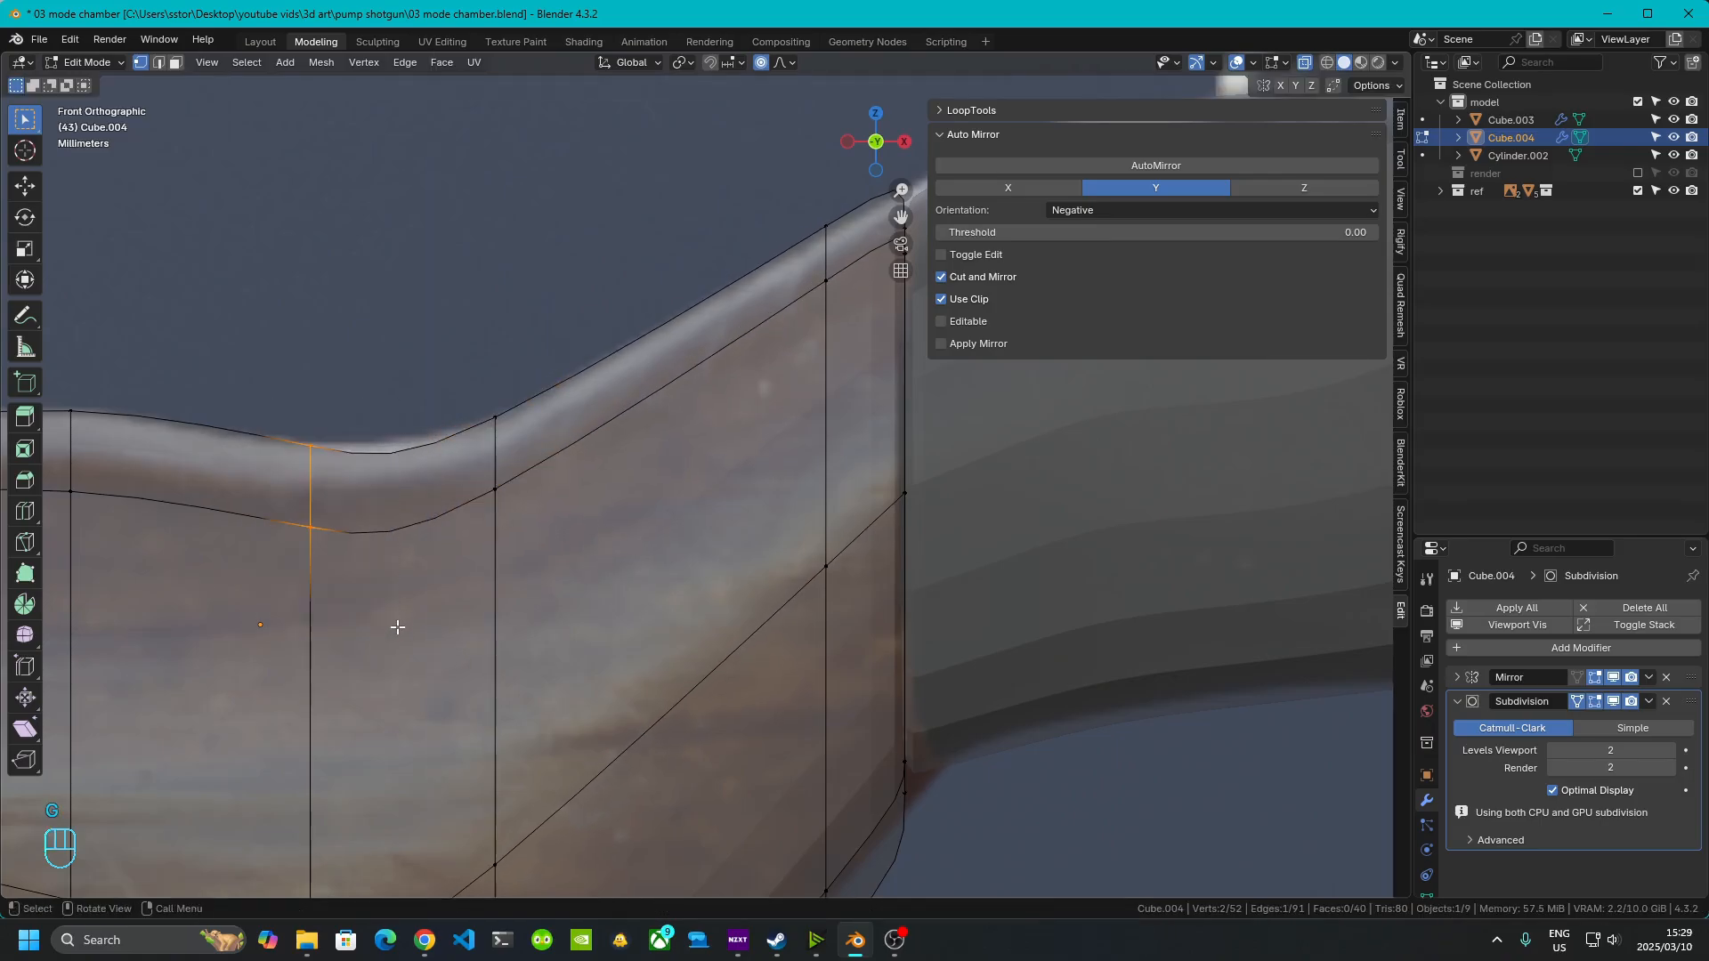
# - Raise the bottom vertices of the new front loop along Z to match the reference's sloping underside
pyautogui.scroll(-6, 695, 438)
pyautogui.keyDown('shift'); pyautogui.moveTo(683, 588); pyautogui.dragTo(608, 406, button='middle'); pyautogui.keyUp('shift')
pyautogui.scroll(6, 599, 526)
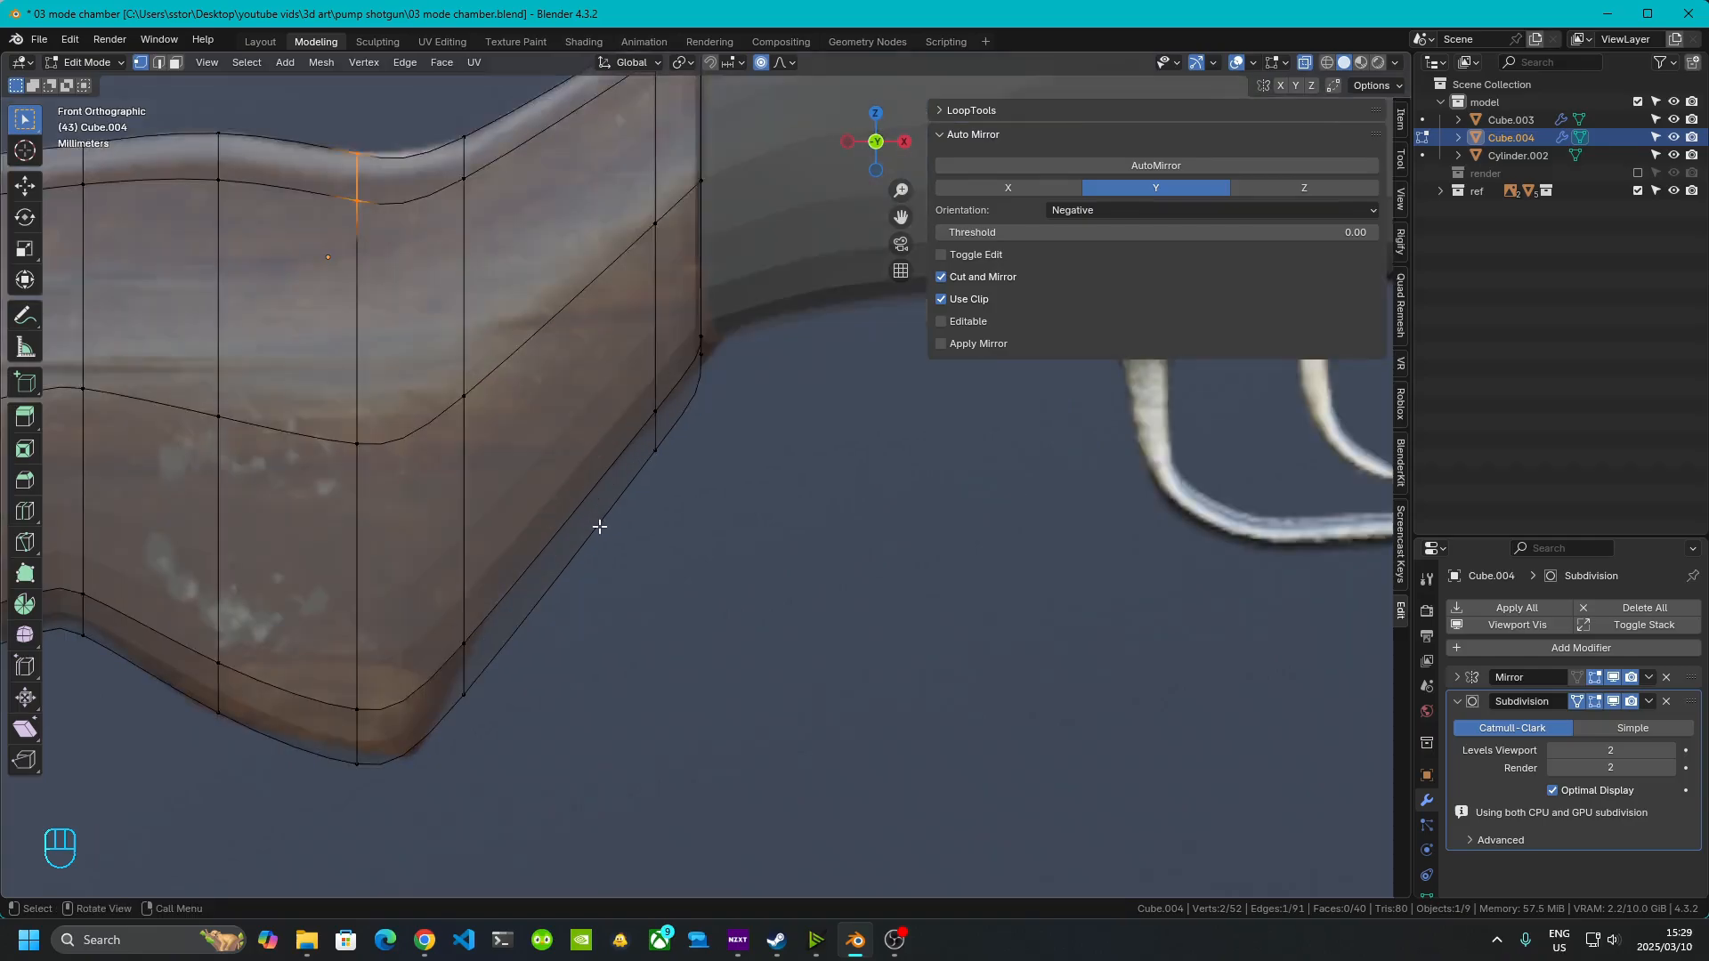
pyautogui.keyDown('shift'); pyautogui.moveTo(656, 504); pyautogui.dragTo(753, 562, button='middle'); pyautogui.keyUp('shift')
pyautogui.moveTo(636, 326); pyautogui.dragTo(780, 613)
pyautogui.press('g')
pyautogui.press('z')
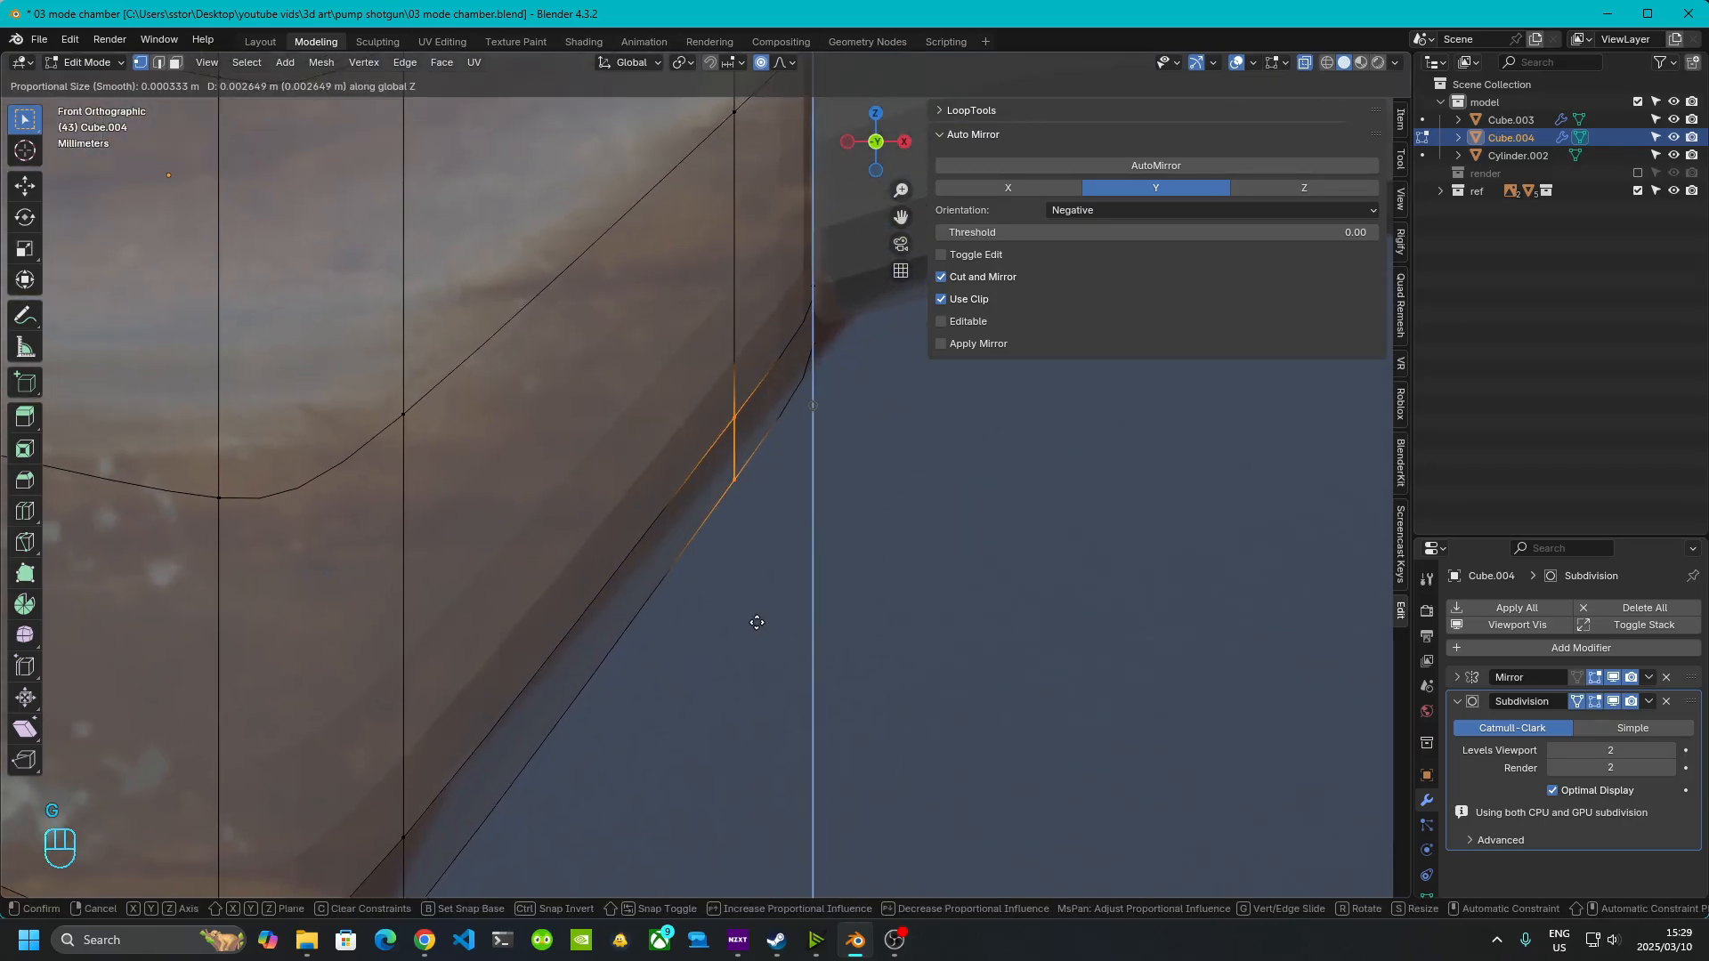
pyautogui.click(783, 609)
# - Raise the bottom vertices just ahead of the grip's lowest point along Z to fit the reference outline
pyautogui.keyDown('shift'); pyautogui.moveTo(686, 667); pyautogui.dragTo(804, 380, button='middle'); pyautogui.keyUp('shift')
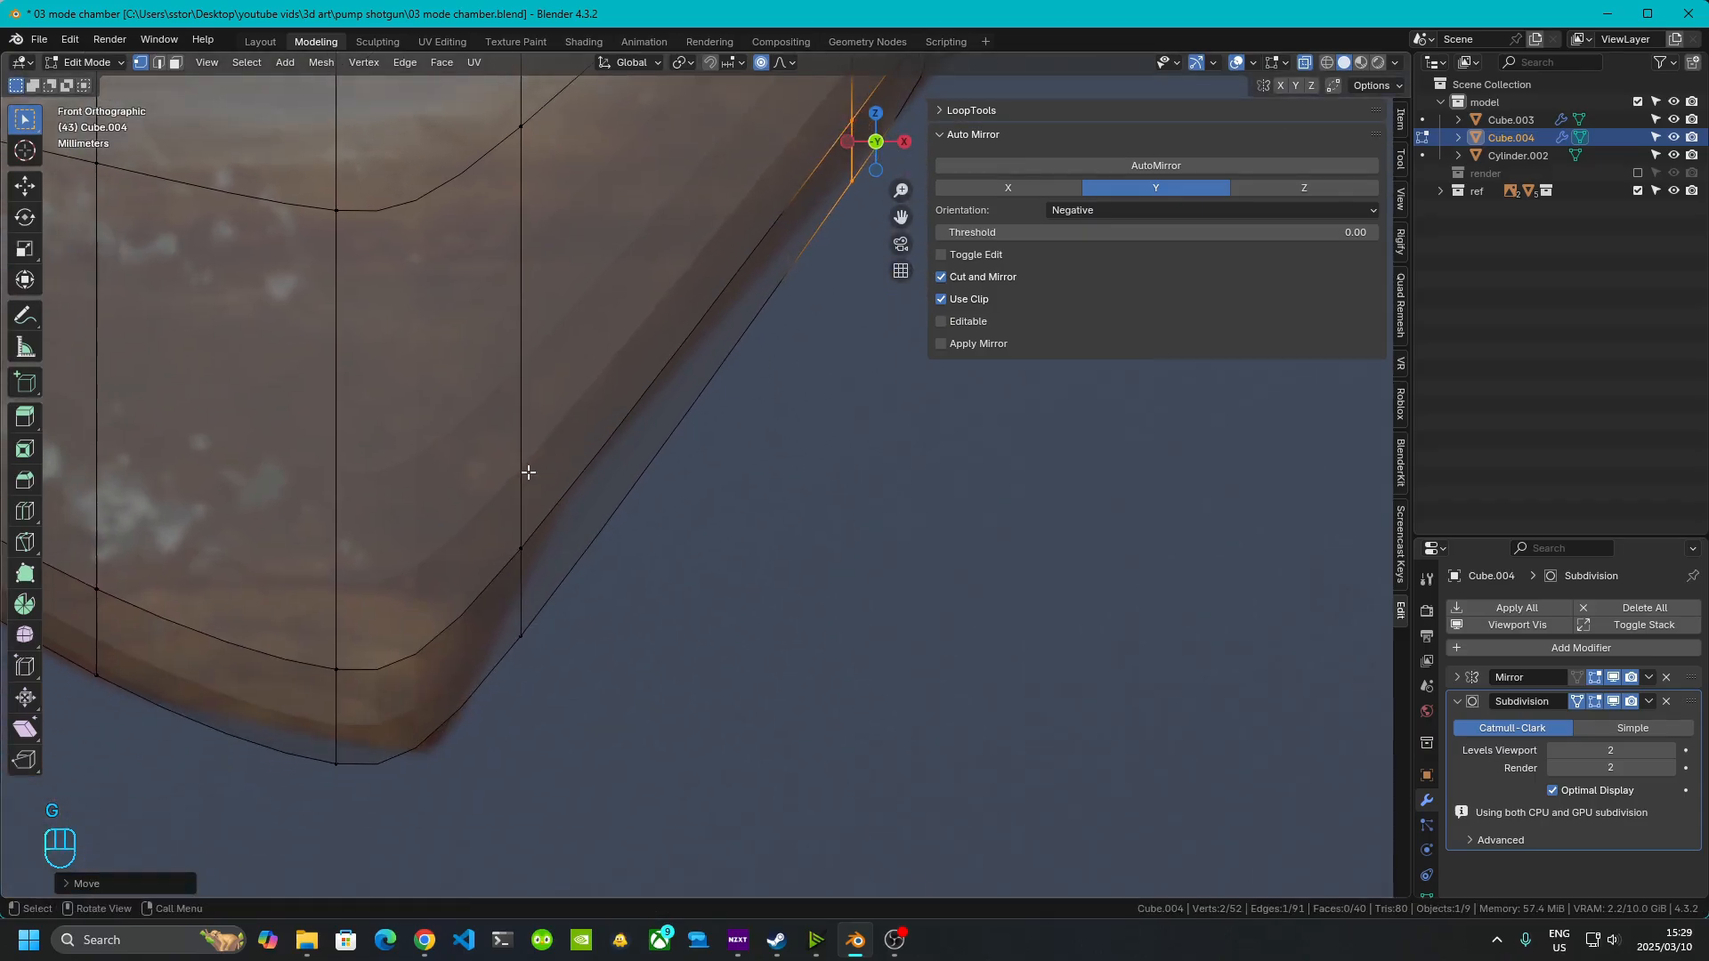
pyautogui.moveTo(489, 463); pyautogui.dragTo(678, 825)
pyautogui.press('g')
pyautogui.press('z')
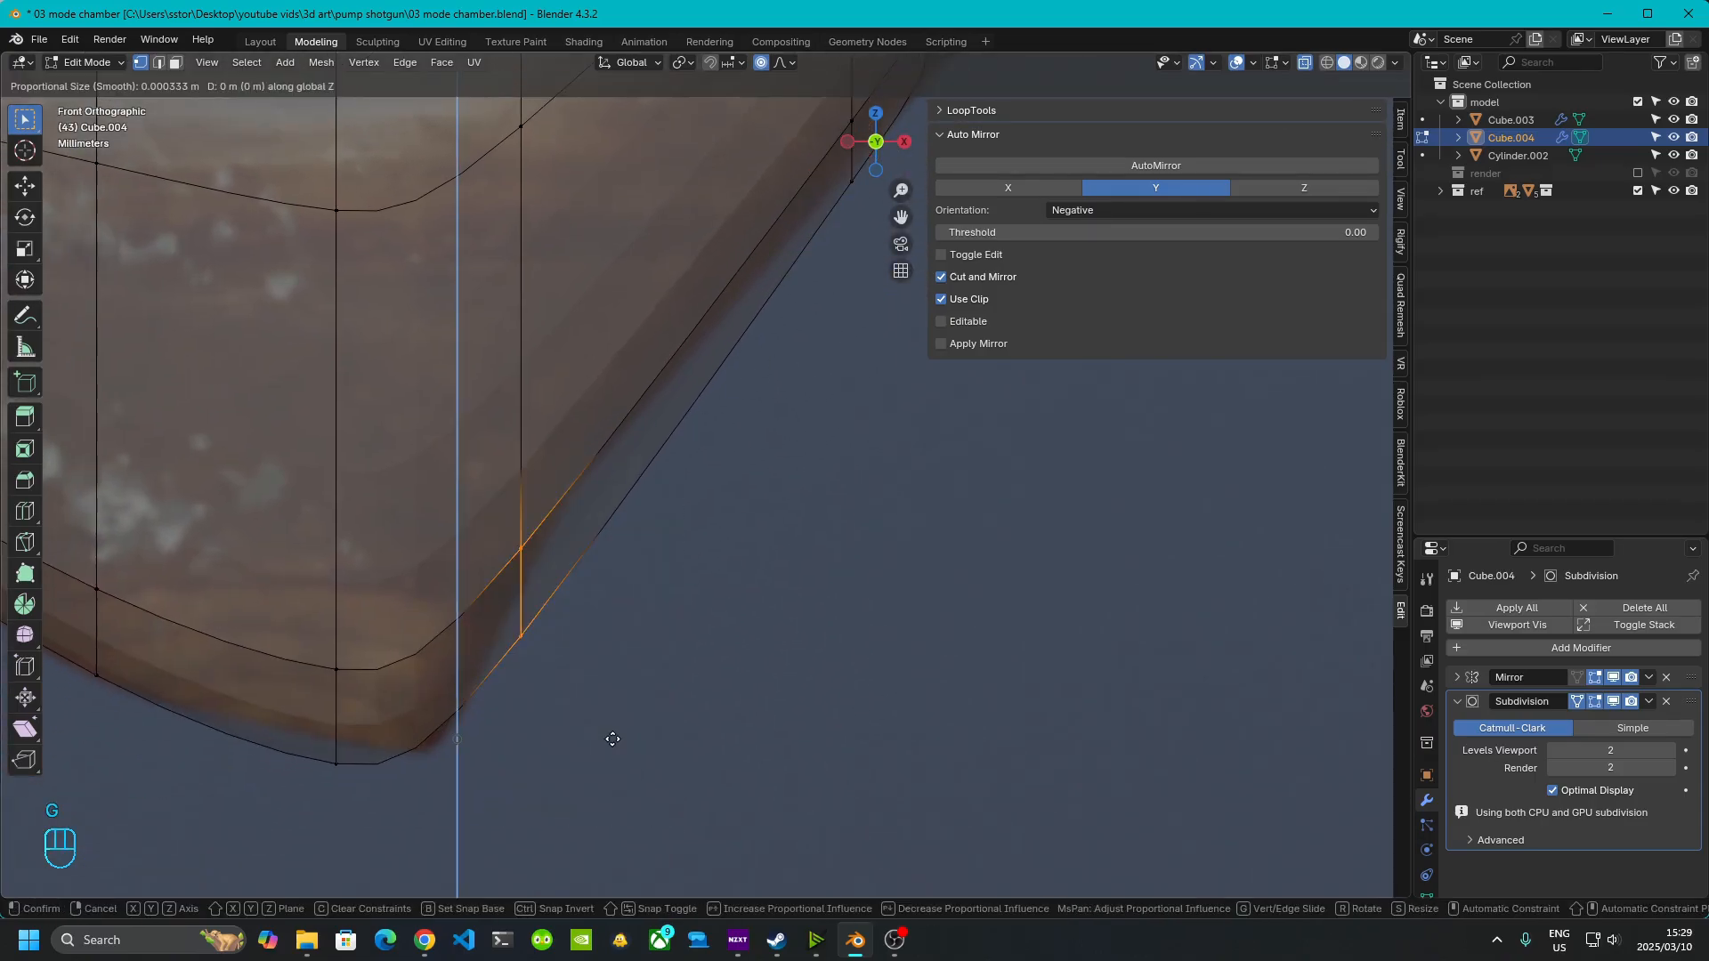
pyautogui.click(583, 643)
# - Move the bottom vertices at the grip's lowest point forward into the reference's lower corner
pyautogui.moveTo(202, 599); pyautogui.dragTo(475, 796)
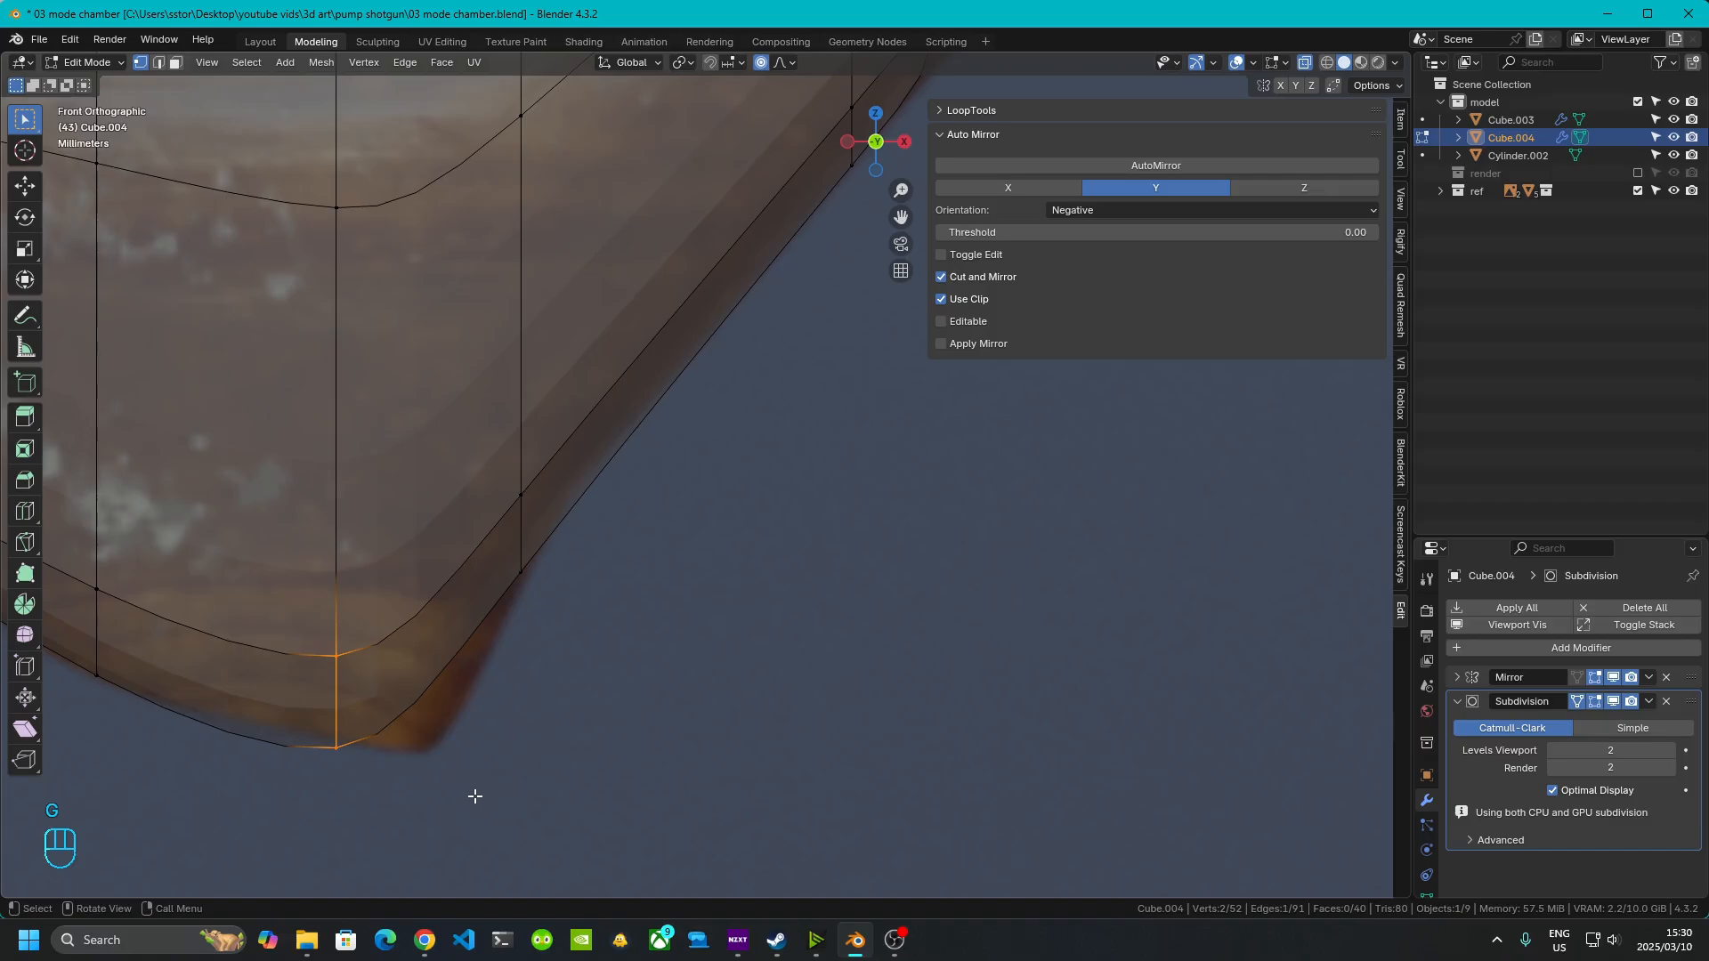
pyautogui.press('g')
pyautogui.rightClick(529, 788)
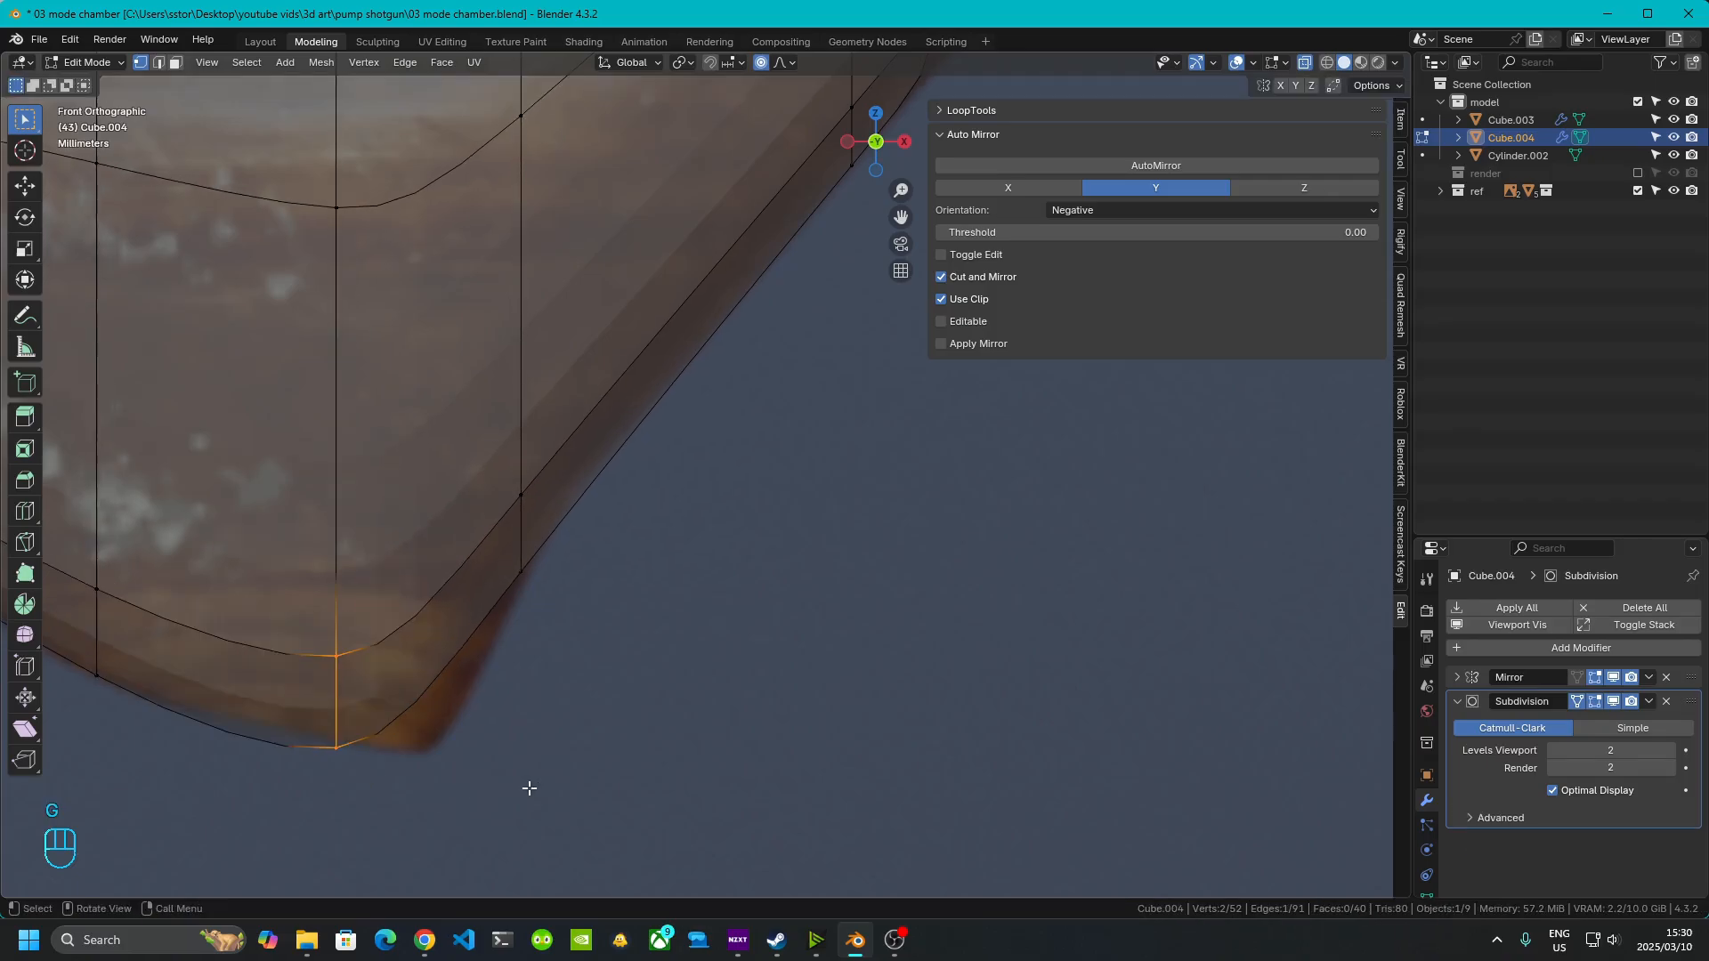
pyautogui.press('g')
pyautogui.click(500, 691)
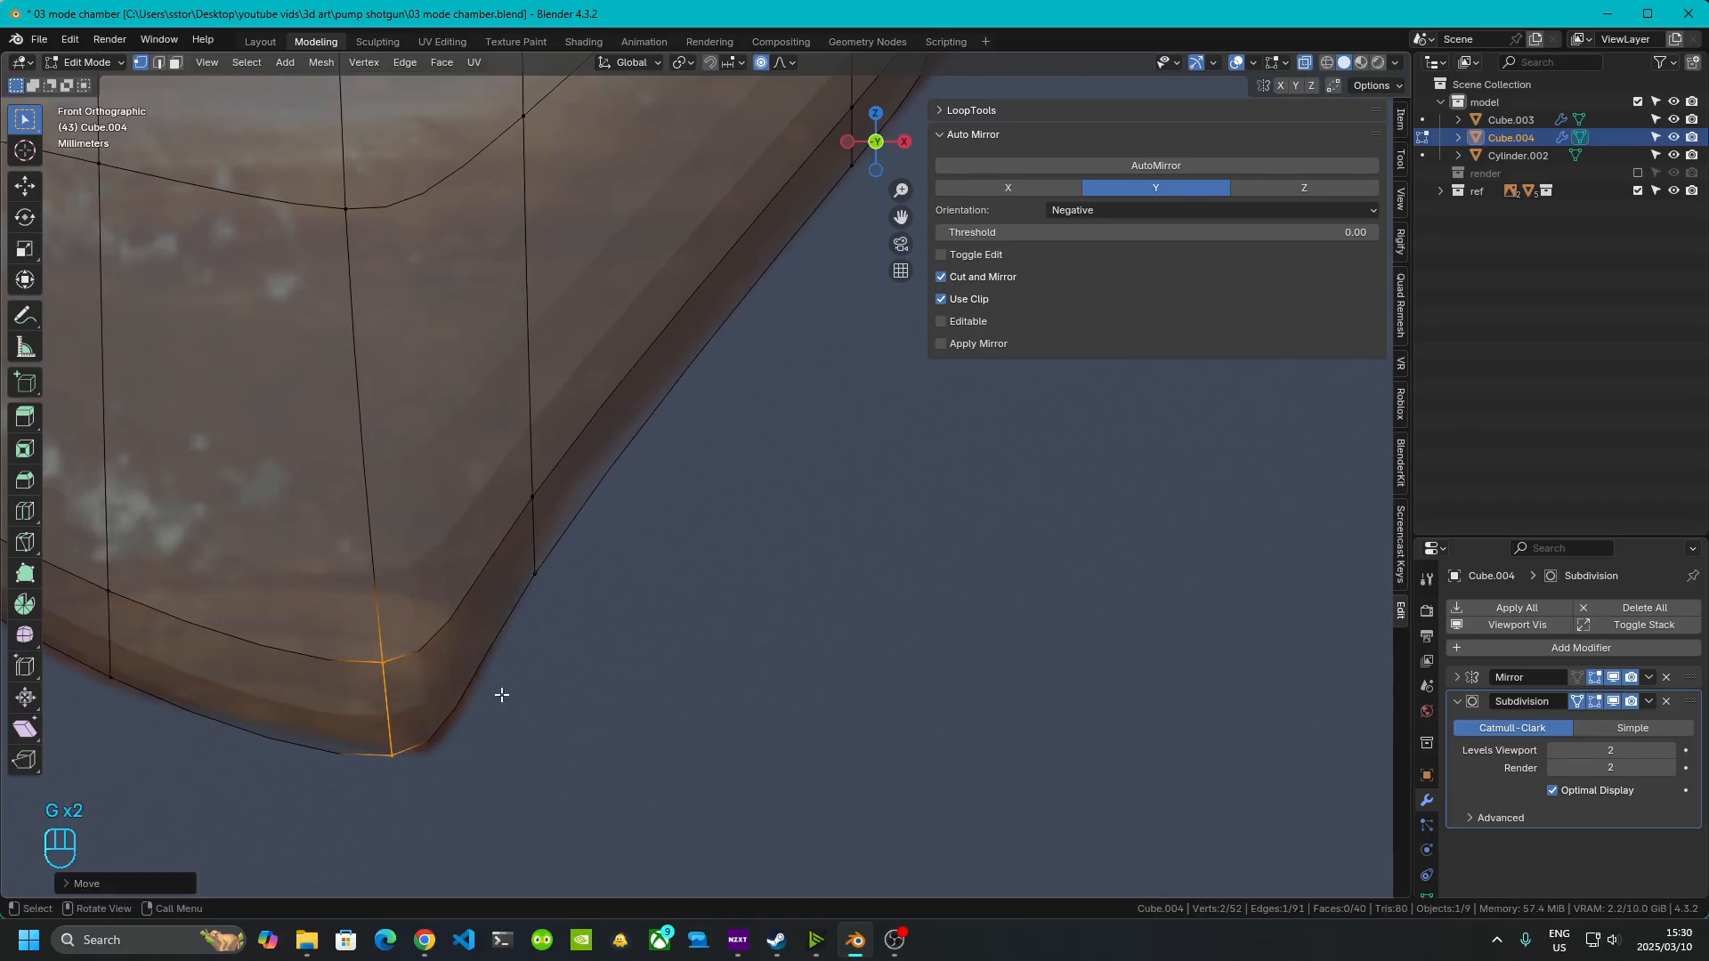
pyautogui.scroll(-4, 690, 611)
pyautogui.scroll(-4, 694, 612)
pyautogui.click(788, 538)
pyautogui.scroll(-1, 764, 480)
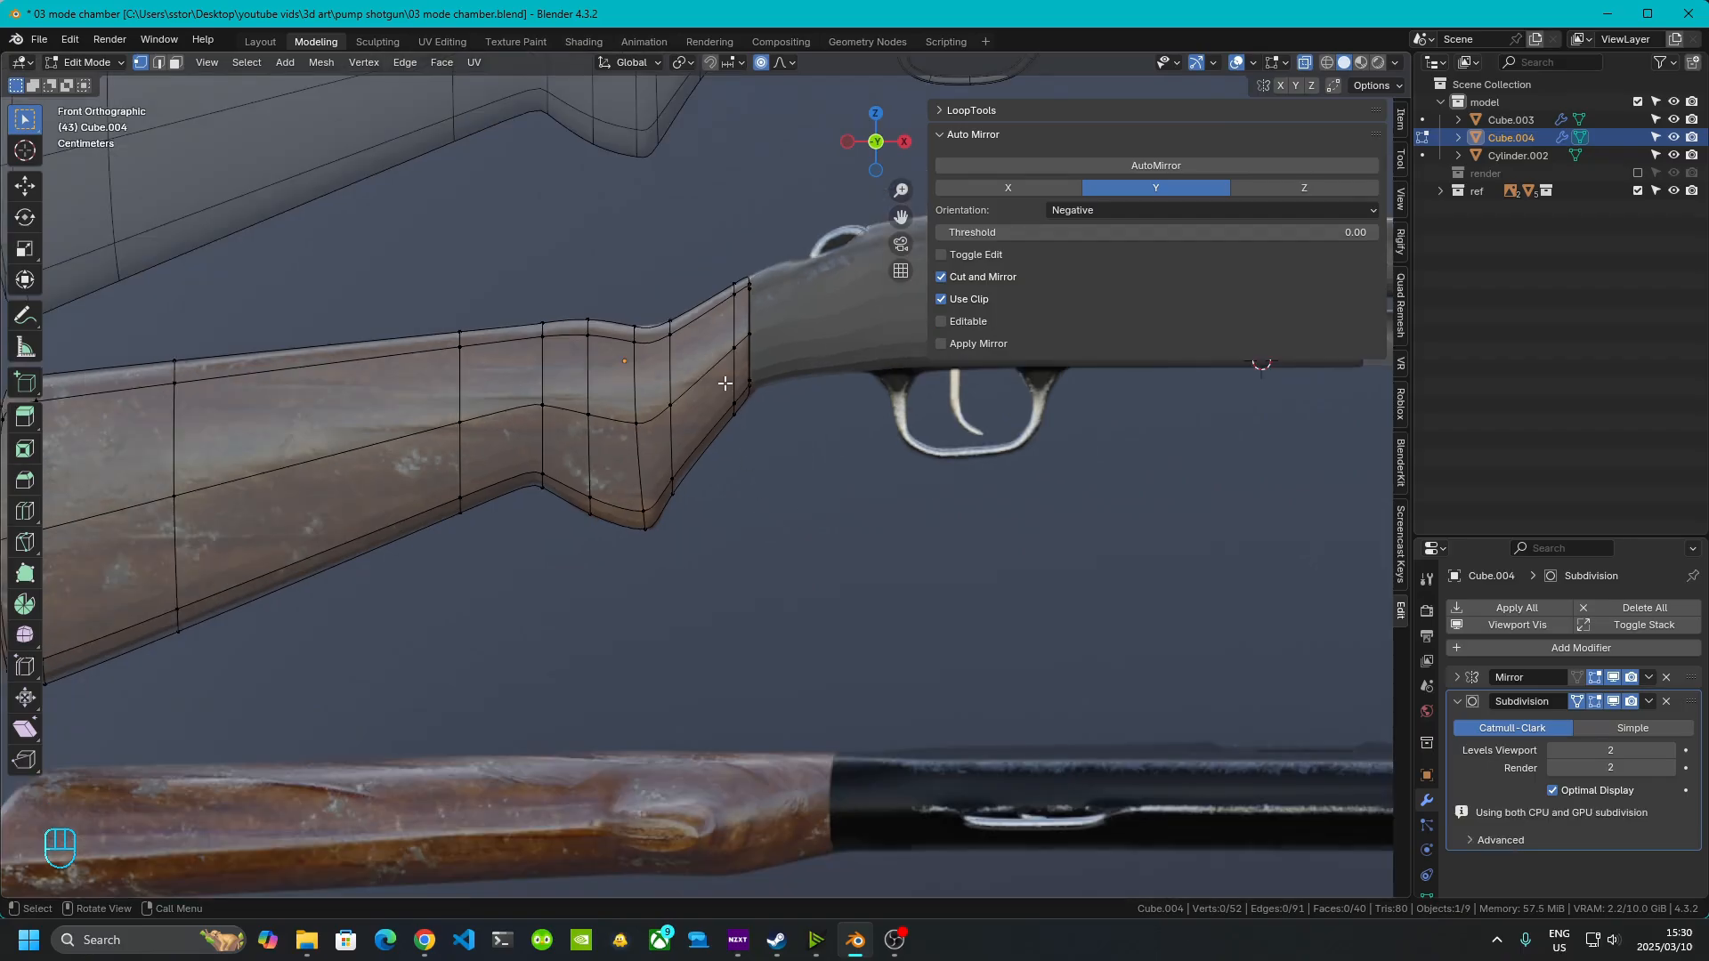
# - Edge-slide the whole loop just ahead of the grip's lowest point slightly rearward toward it
pyautogui.keyDown('shift'); pyautogui.moveTo(717, 470); pyautogui.dragTo(759, 563, button='middle'); pyautogui.keyUp('shift')
pyautogui.scroll(5, 759, 563)
pyautogui.keyDown('shift'); pyautogui.moveTo(663, 625); pyautogui.dragTo(721, 847, button='middle'); pyautogui.keyUp('shift')
pyautogui.scroll(-6, 759, 664)
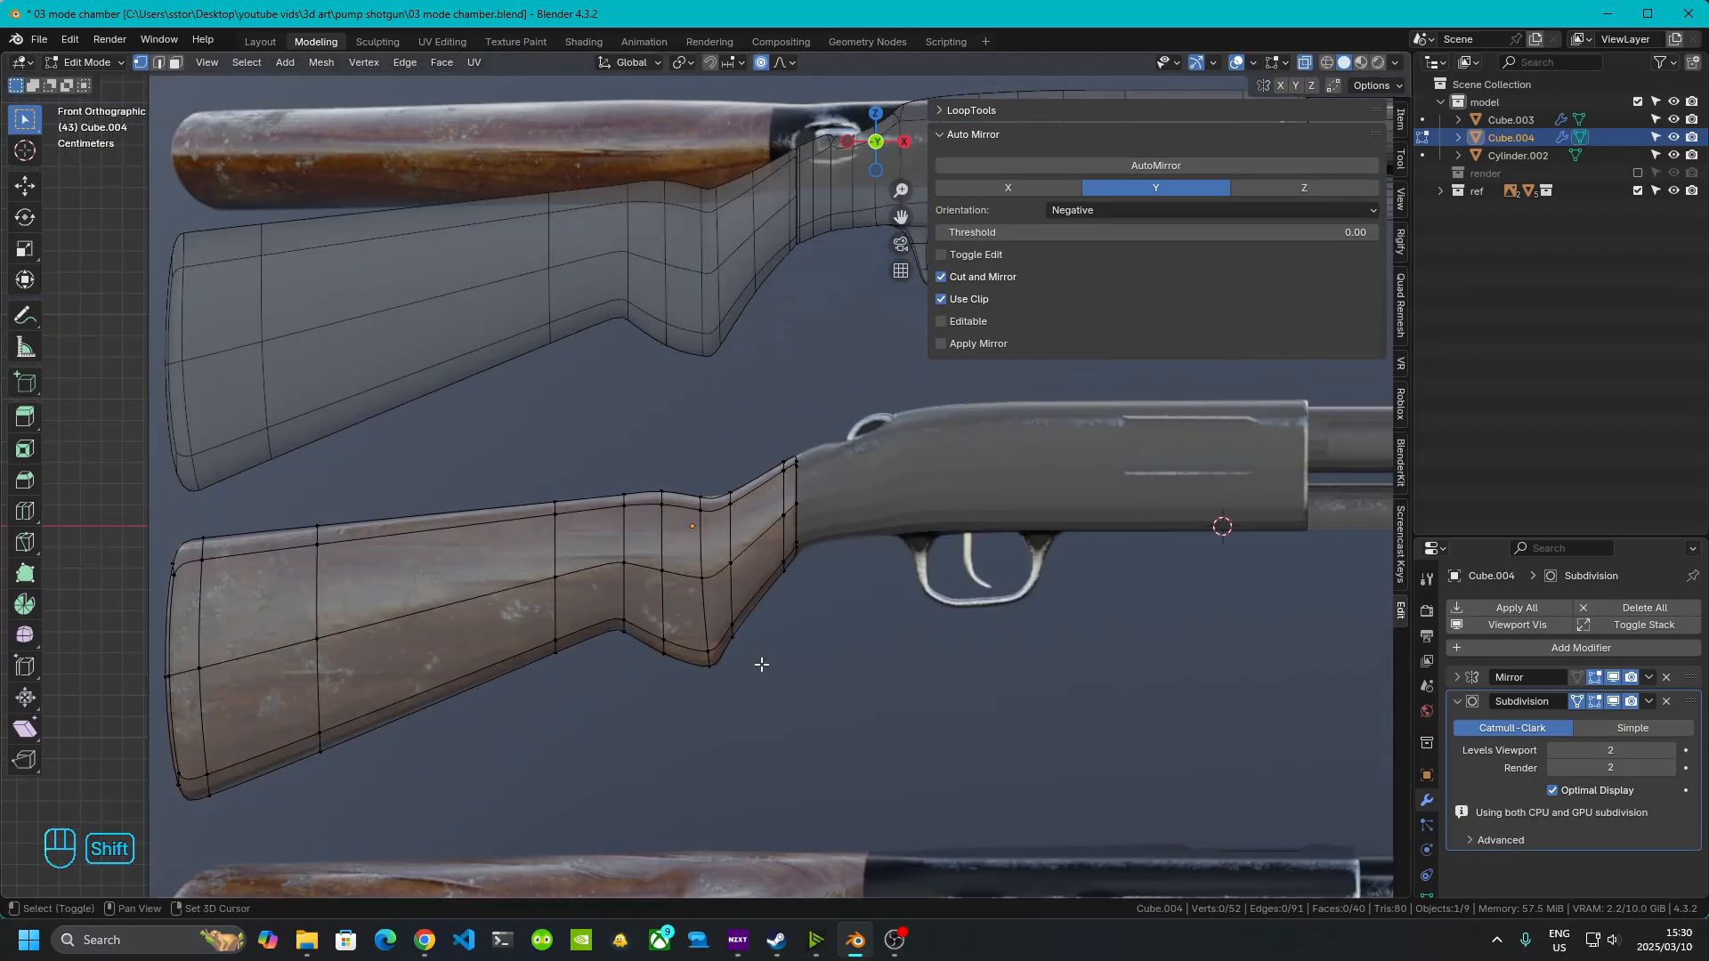
pyautogui.keyDown('shift'); pyautogui.moveTo(775, 564); pyautogui.dragTo(918, 547, button='middle'); pyautogui.keyUp('shift')
pyautogui.scroll(4, 660, 660)
pyautogui.moveTo(769, 448); pyautogui.dragTo(847, 881)
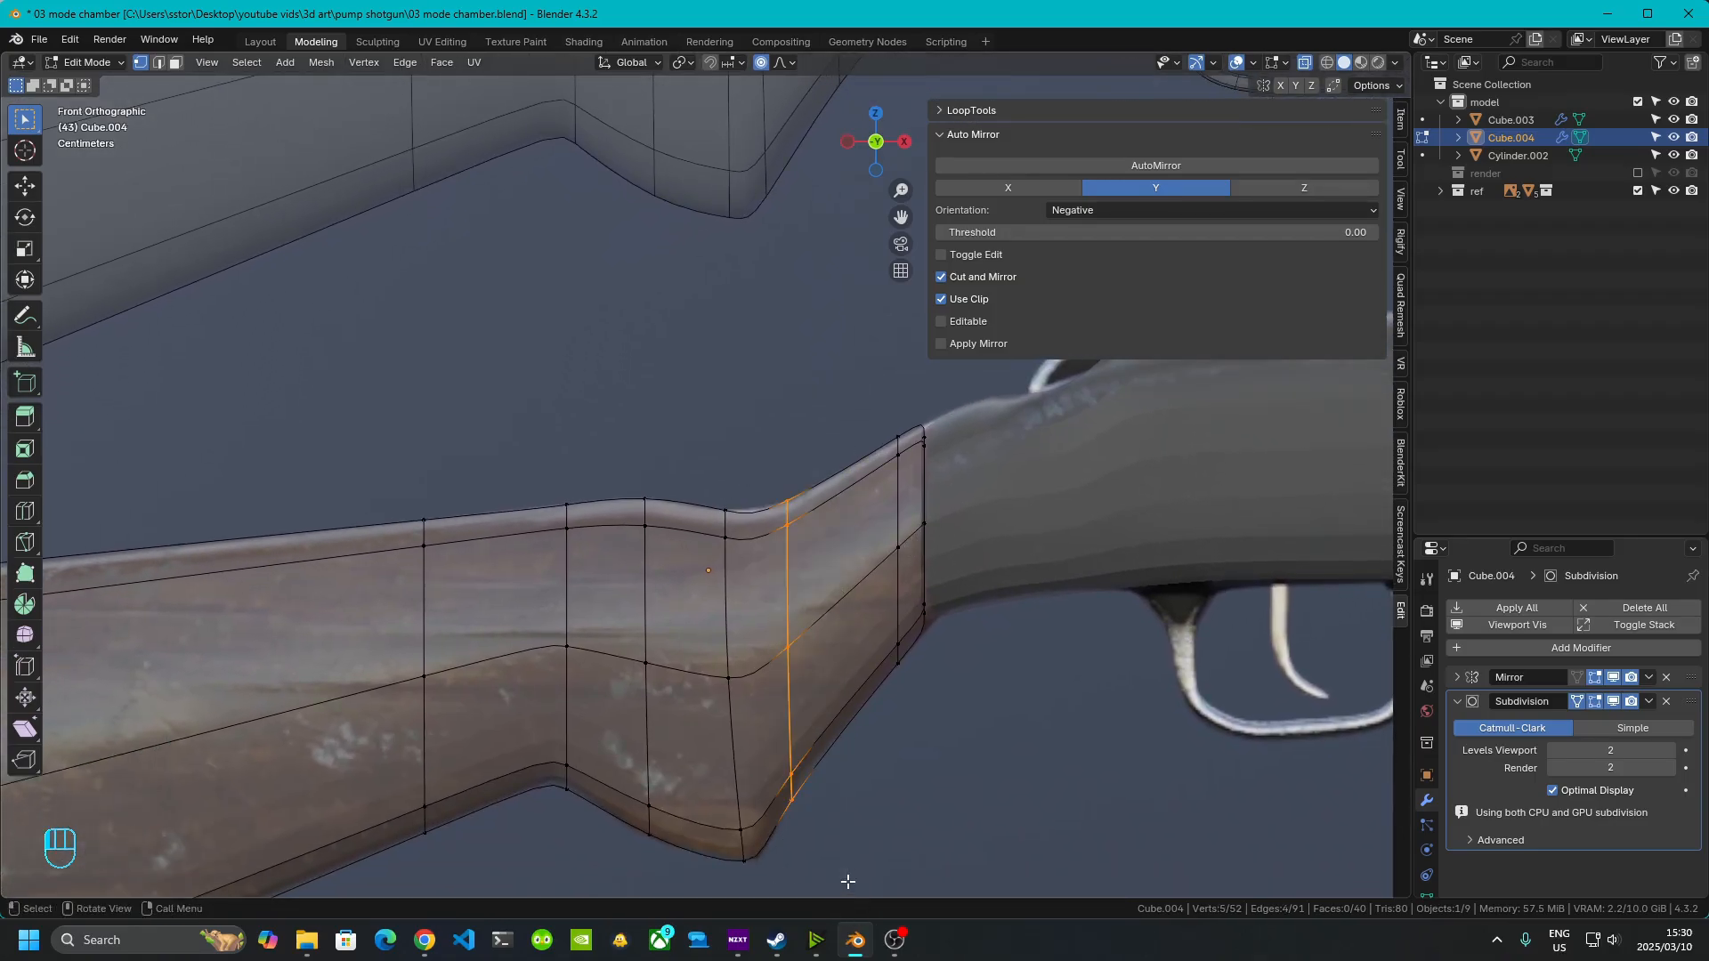
pyautogui.press('g')
pyautogui.press('g')
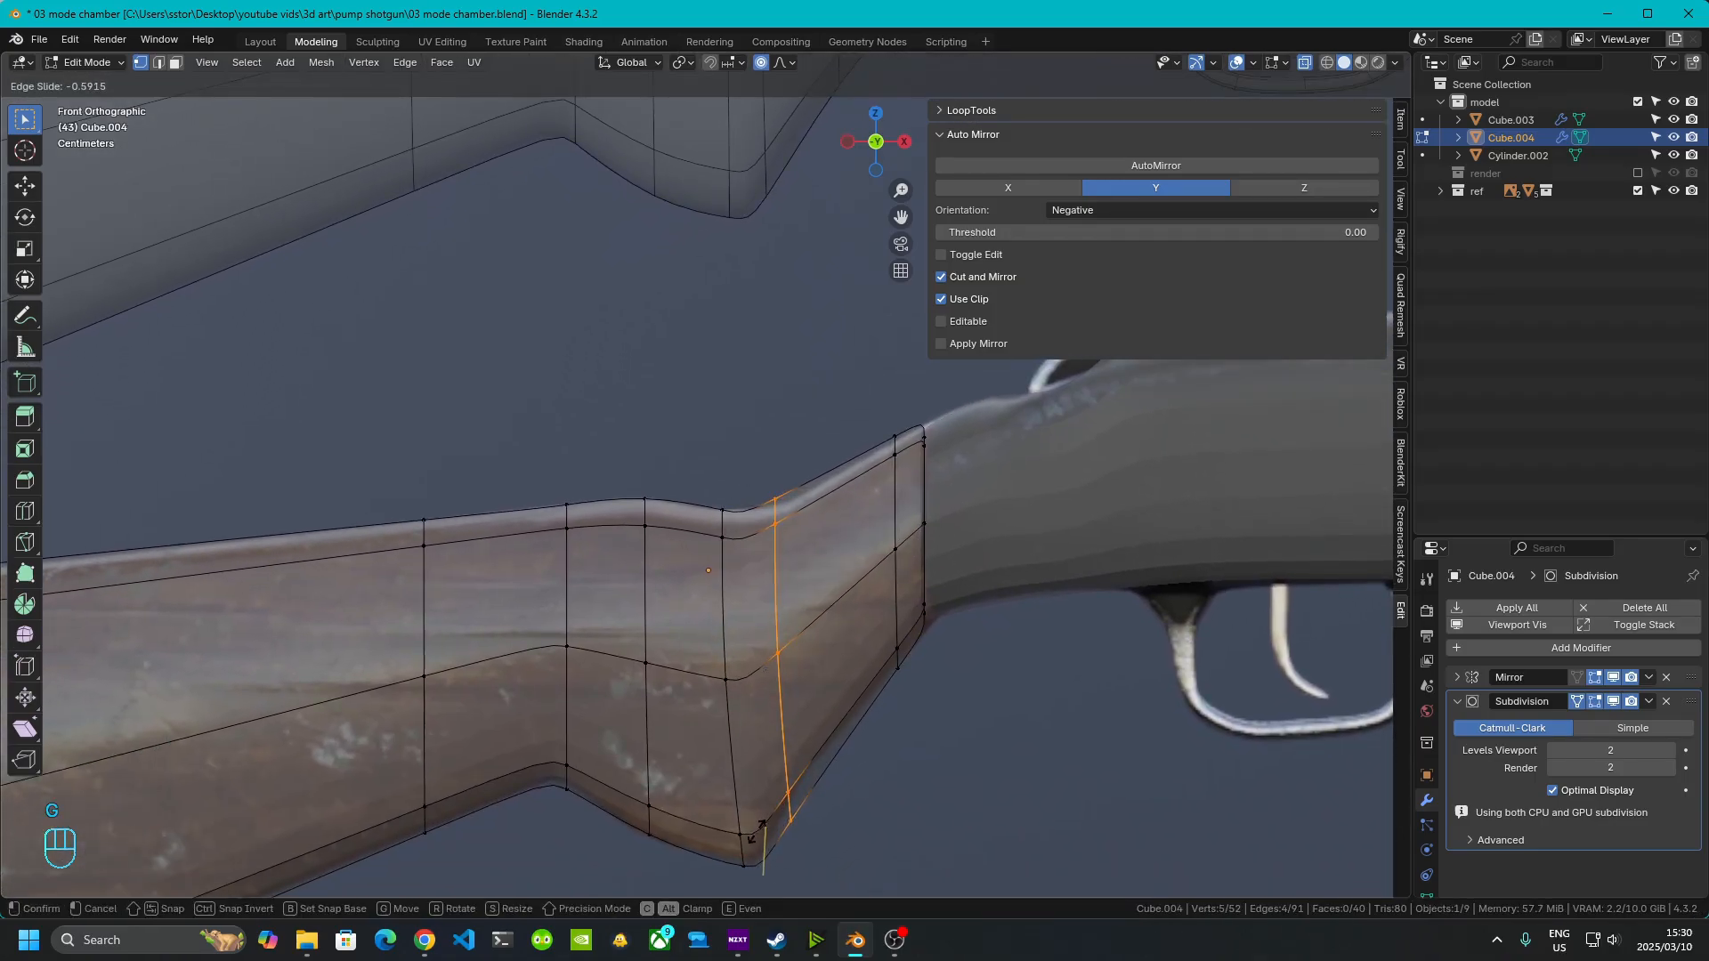
pyautogui.click(743, 846)
# - Move the top vertices ahead of the wrist dip forward and down by about 2 mm each way
pyautogui.scroll(4, 845, 570)
pyautogui.moveTo(650, 374); pyautogui.dragTo(705, 544)
pyautogui.press('g')
pyautogui.press('g')
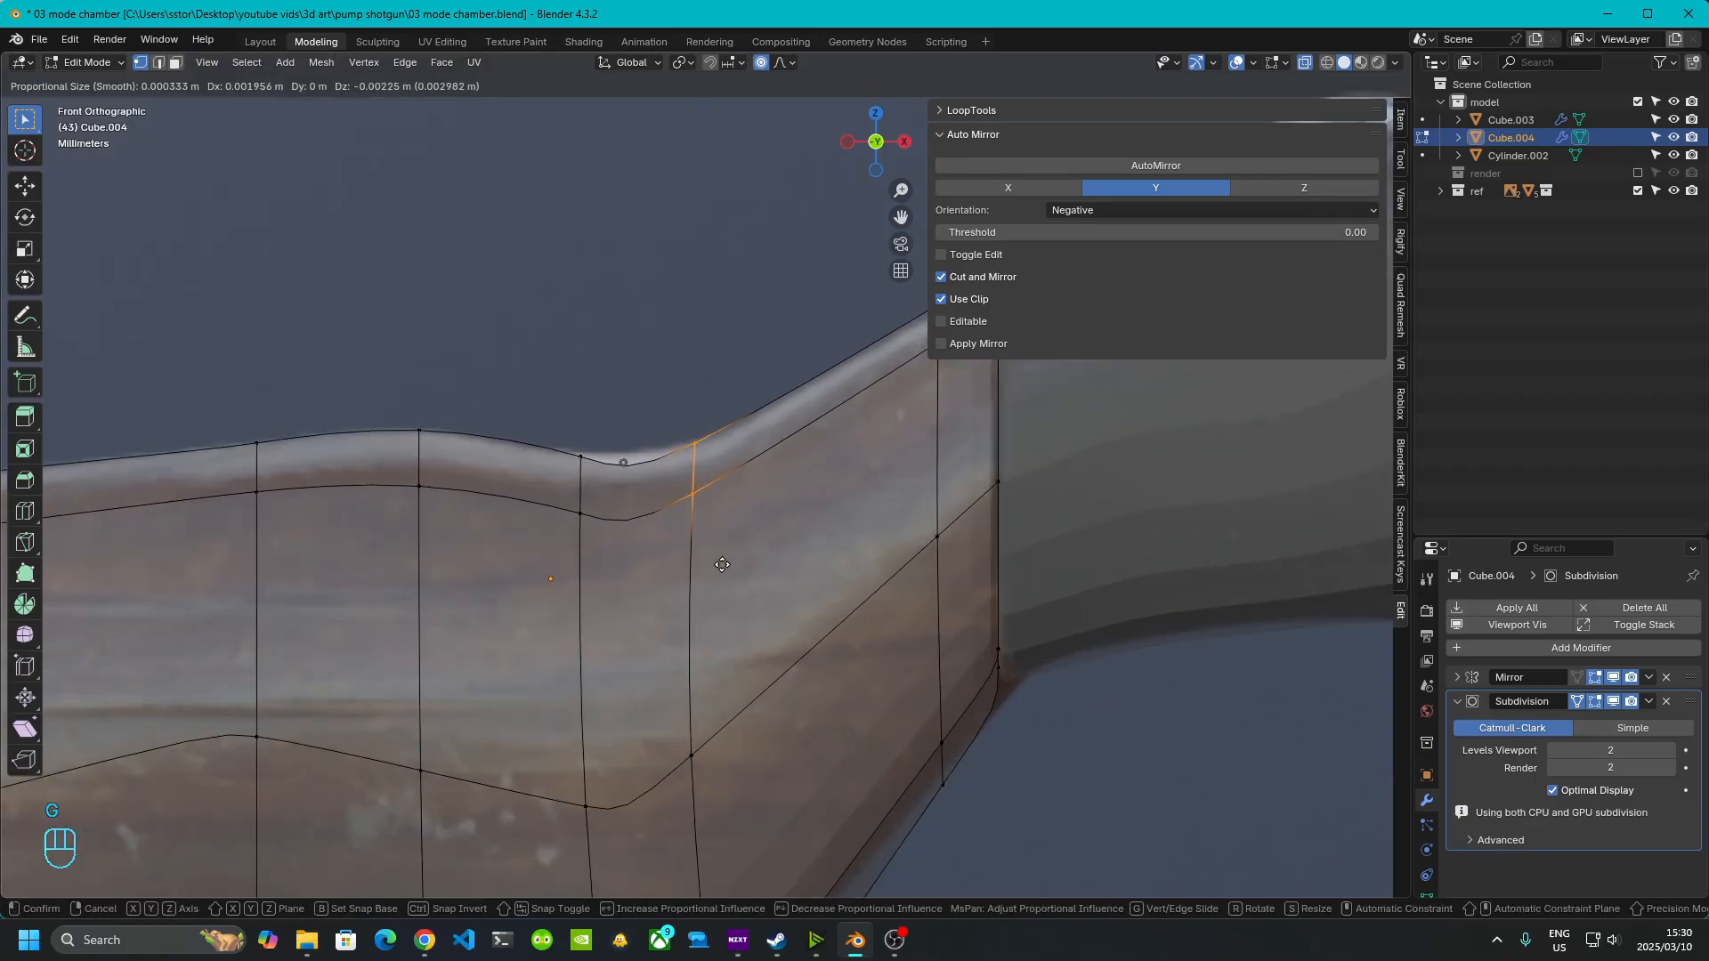
pyautogui.click(722, 566)
# - Raise the top vertices behind the wrist dip by about 1 mm and edge-slide them rearward
pyautogui.moveTo(540, 415); pyautogui.dragTo(598, 573)
pyautogui.press('g')
pyautogui.press('g')
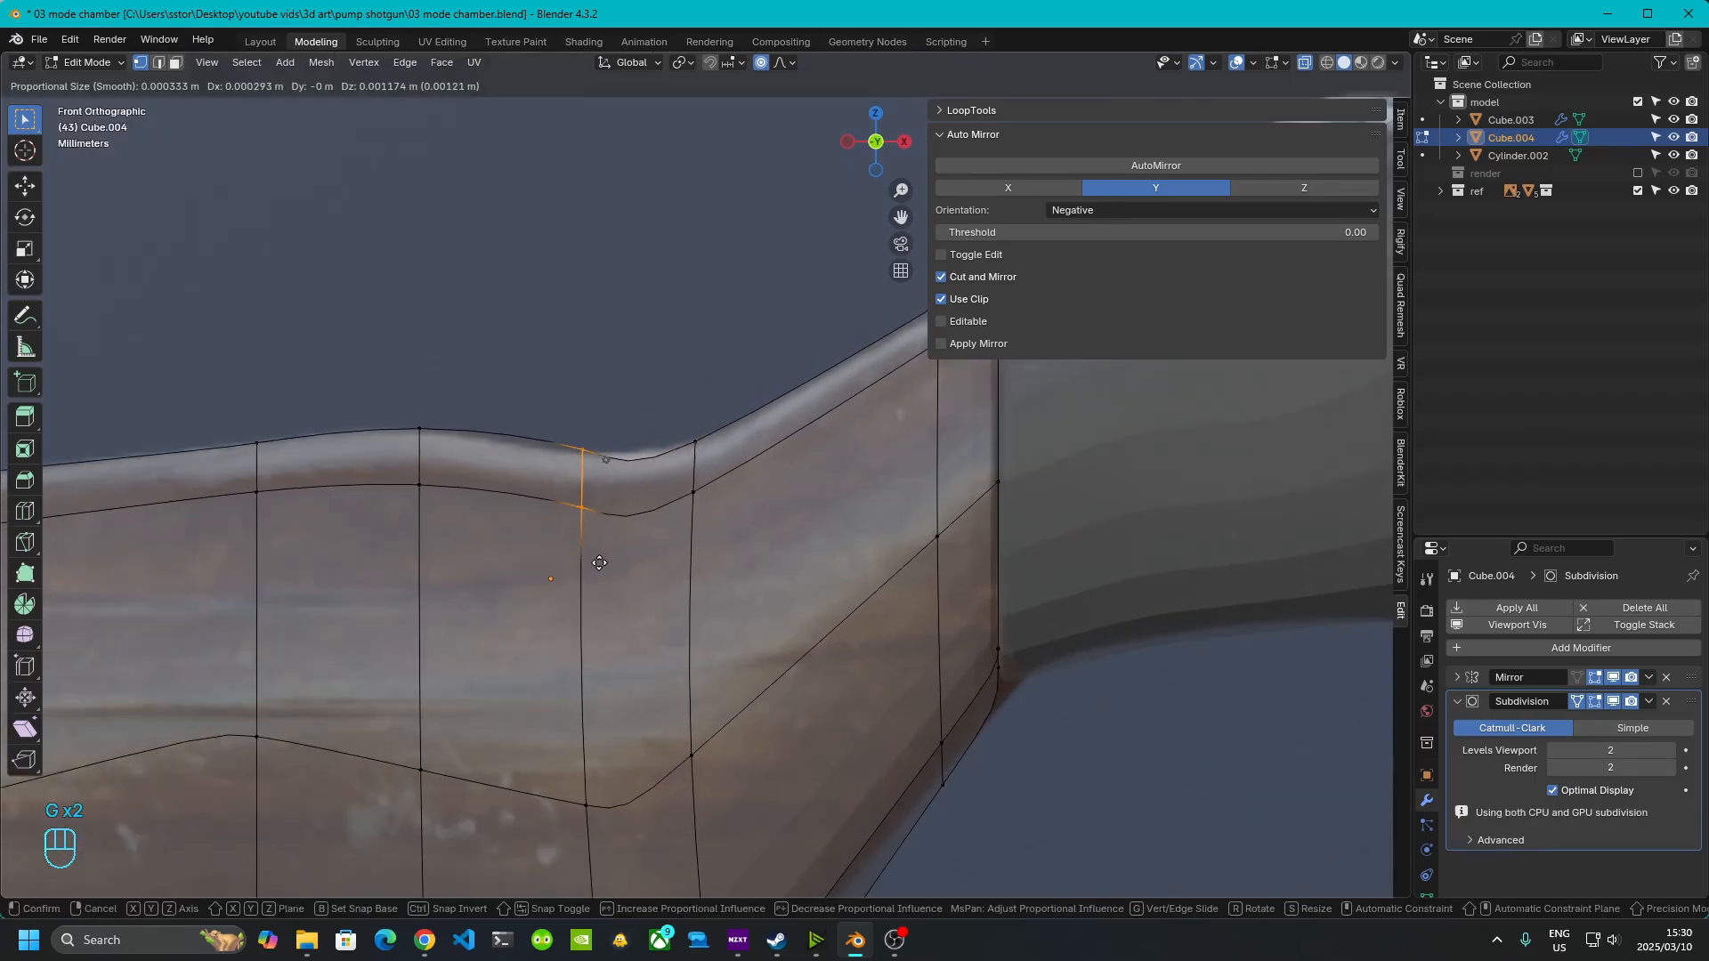
pyautogui.click(604, 508)
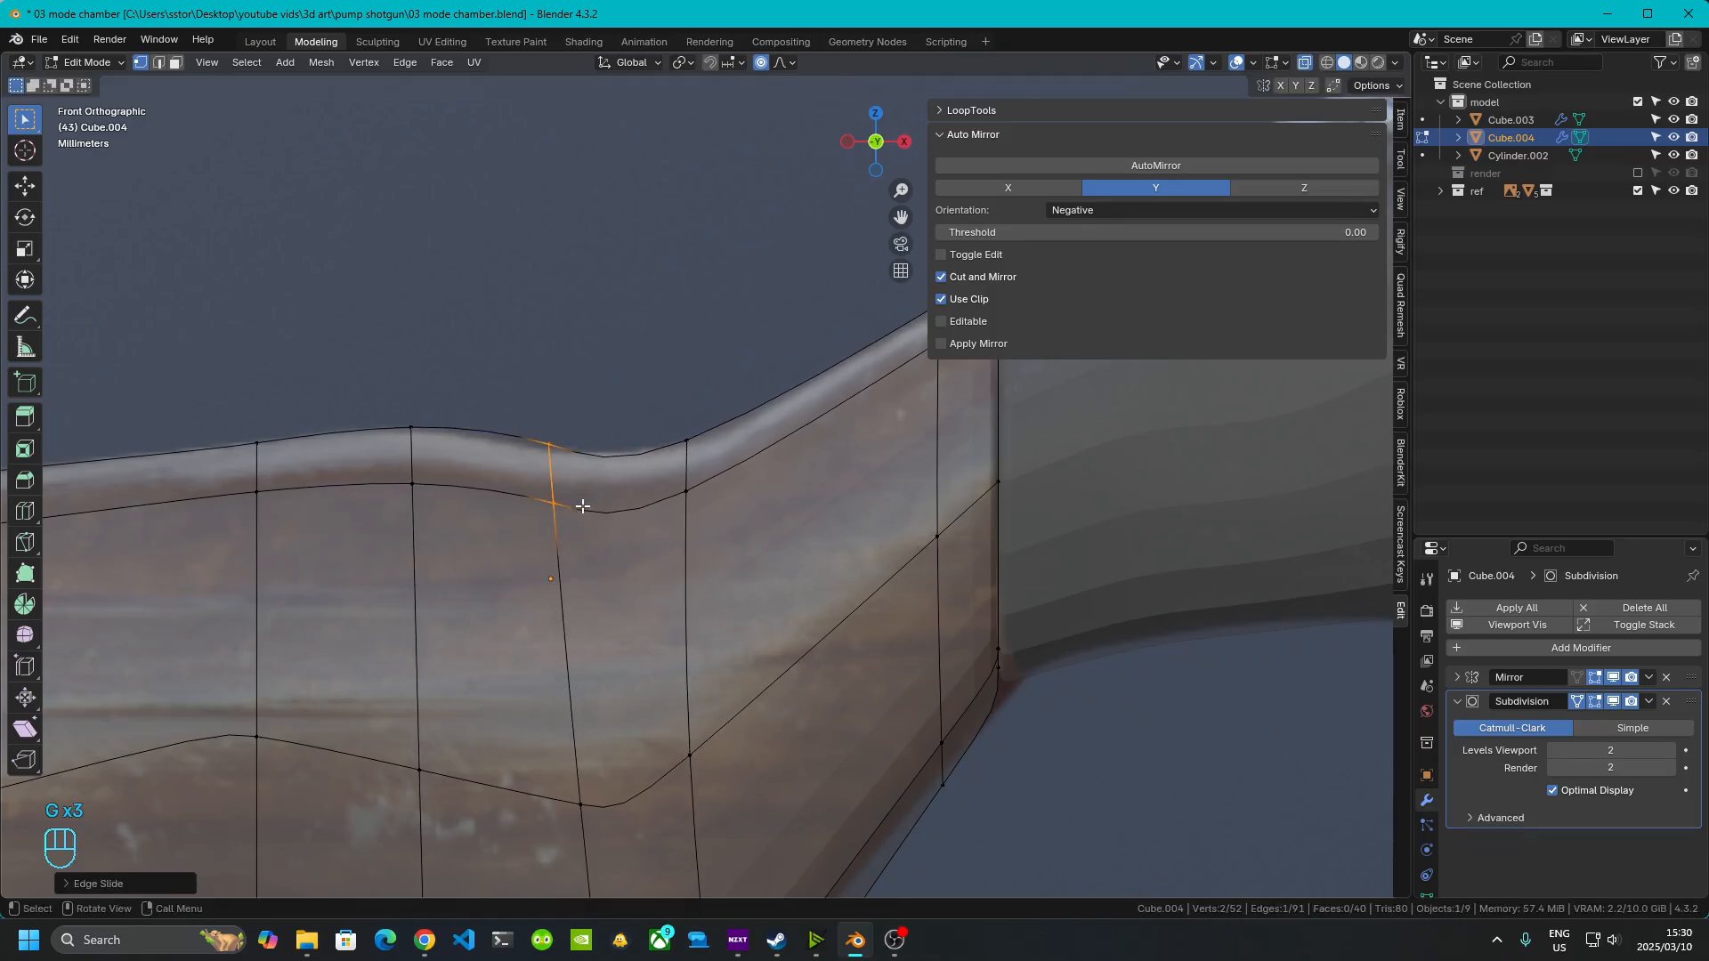
# - Raise the bottom vertices just ahead of the grip's lower corner to fit the reference's front slope
pyautogui.scroll(-2, 578, 534)
pyautogui.keyDown('shift'); pyautogui.moveTo(561, 659); pyautogui.dragTo(537, 458, button='middle'); pyautogui.keyUp('shift')
pyautogui.scroll(3, 634, 599)
pyautogui.keyDown('shift'); pyautogui.moveTo(633, 598); pyautogui.dragTo(672, 507, button='middle'); pyautogui.keyUp('shift')
pyautogui.moveTo(579, 473); pyautogui.dragTo(733, 682)
pyautogui.press('g')
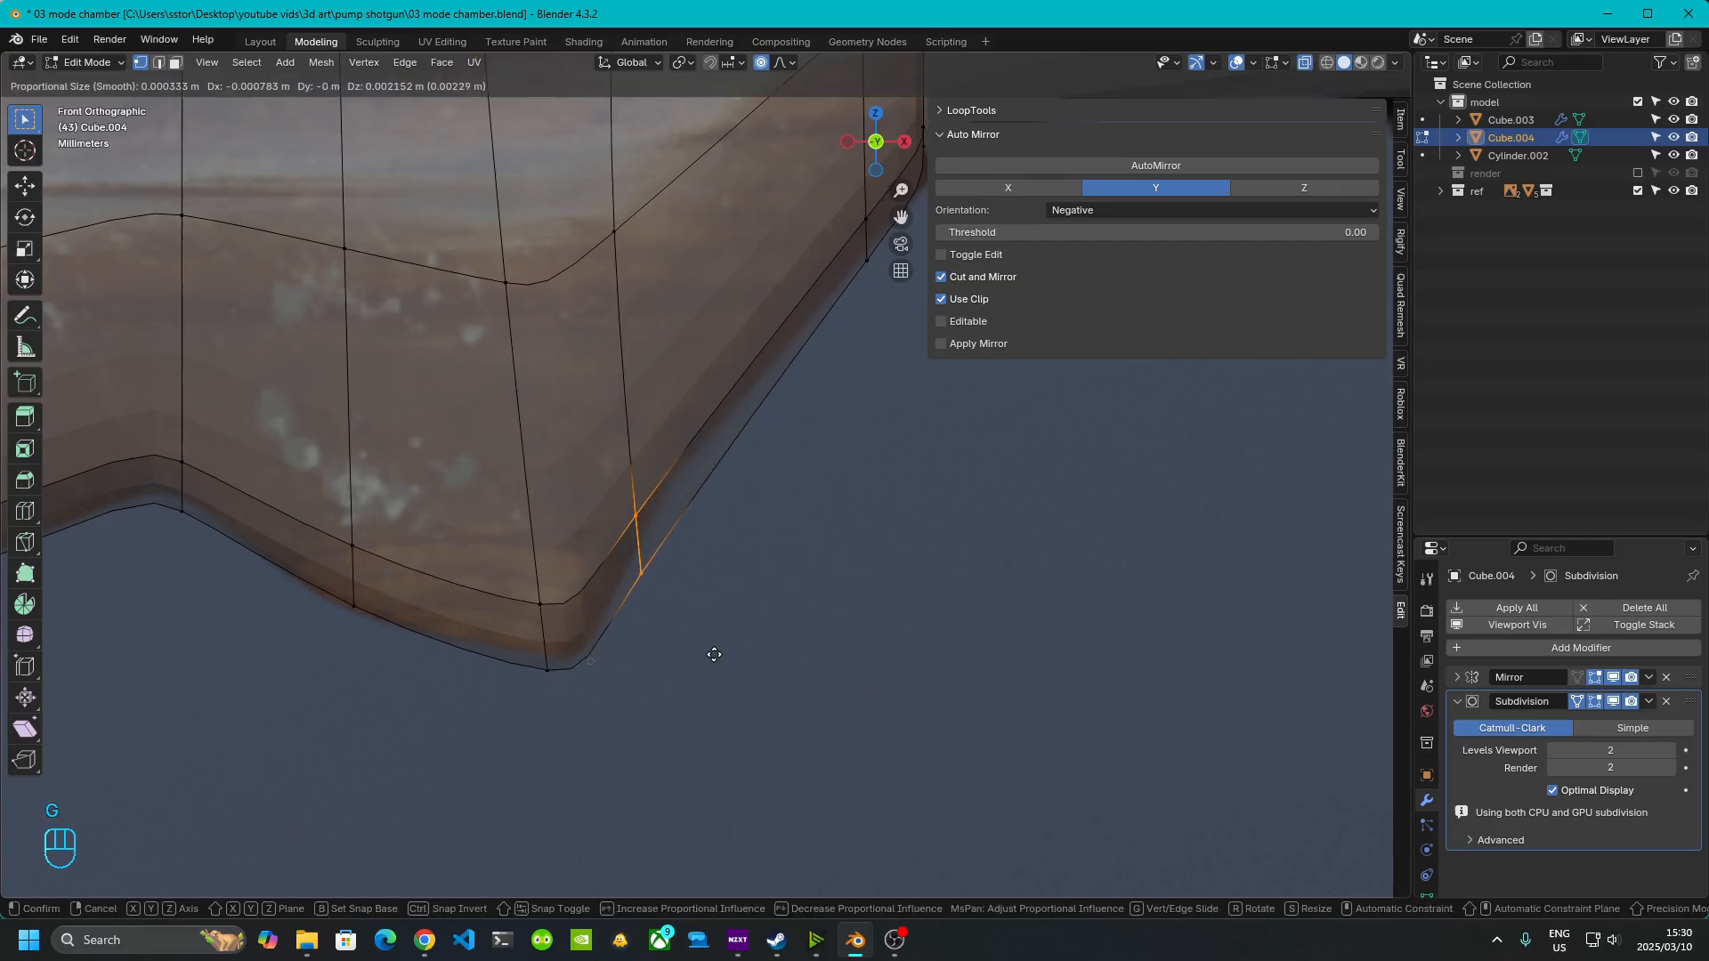
pyautogui.click(707, 633)
# - Edge-slide the bottom vertices ahead of the grip's lower corner forward and up along the sloping underside
pyautogui.moveTo(706, 633); pyautogui.dragTo(819, 633, button='middle')
pyautogui.click(857, 160)
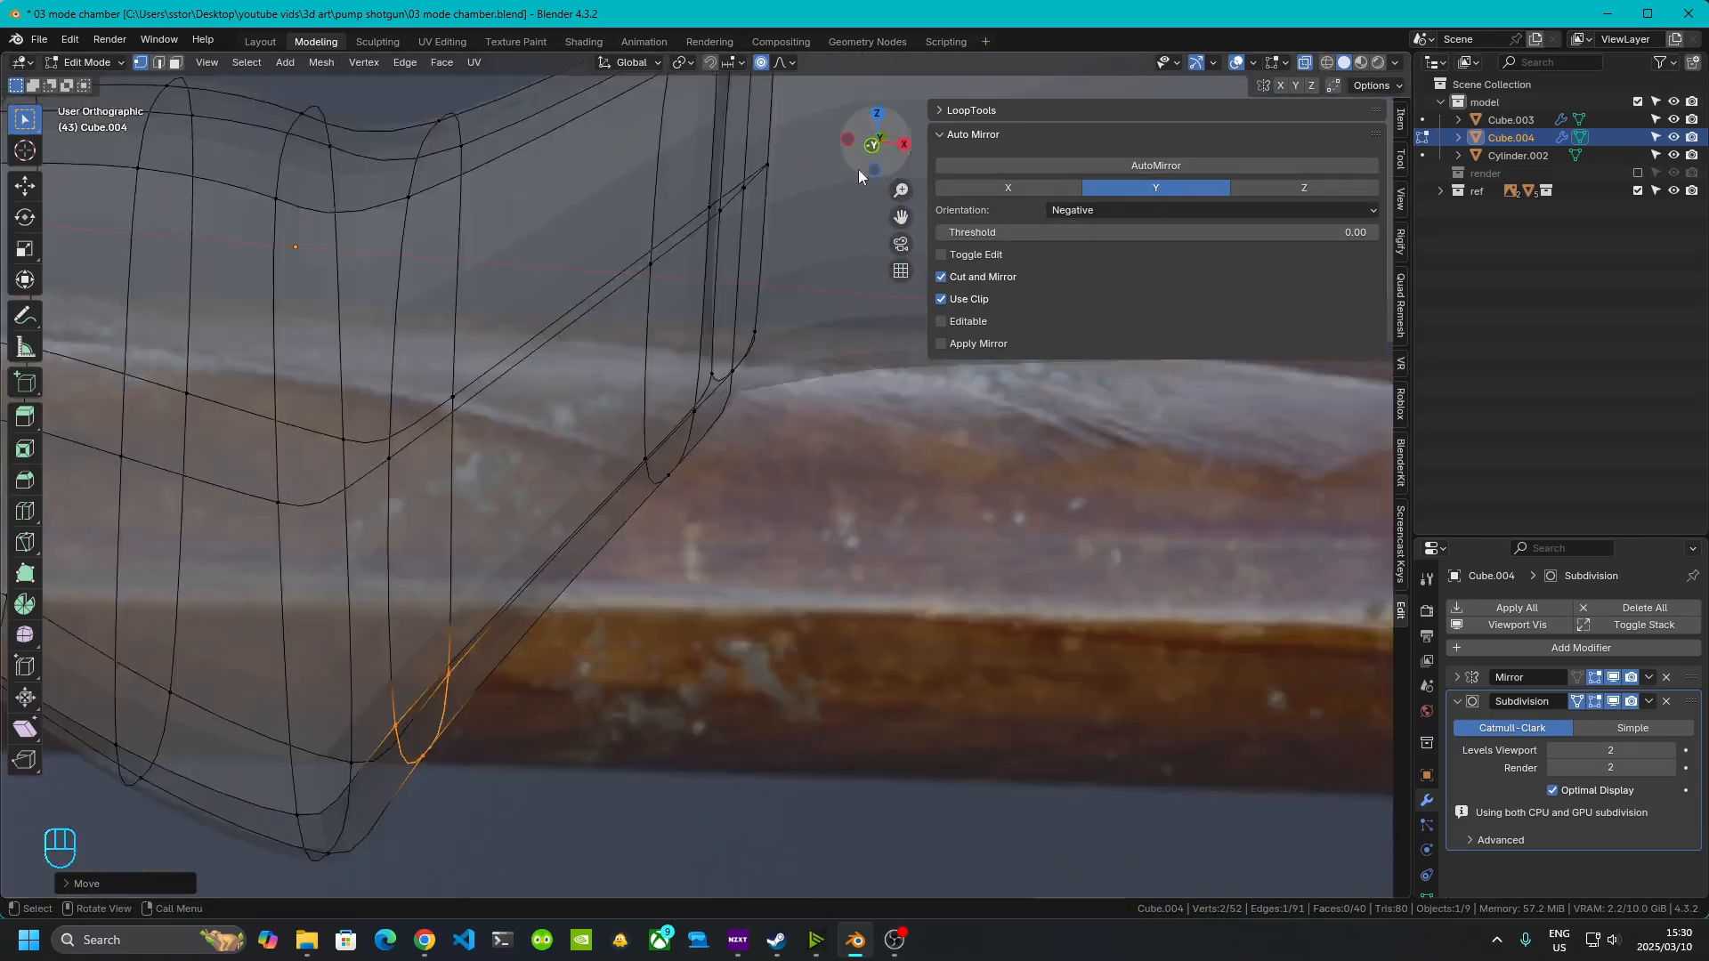
pyautogui.keyDown('shift'); pyautogui.moveTo(751, 564); pyautogui.dragTo(731, 735, button='middle'); pyautogui.keyUp('shift')
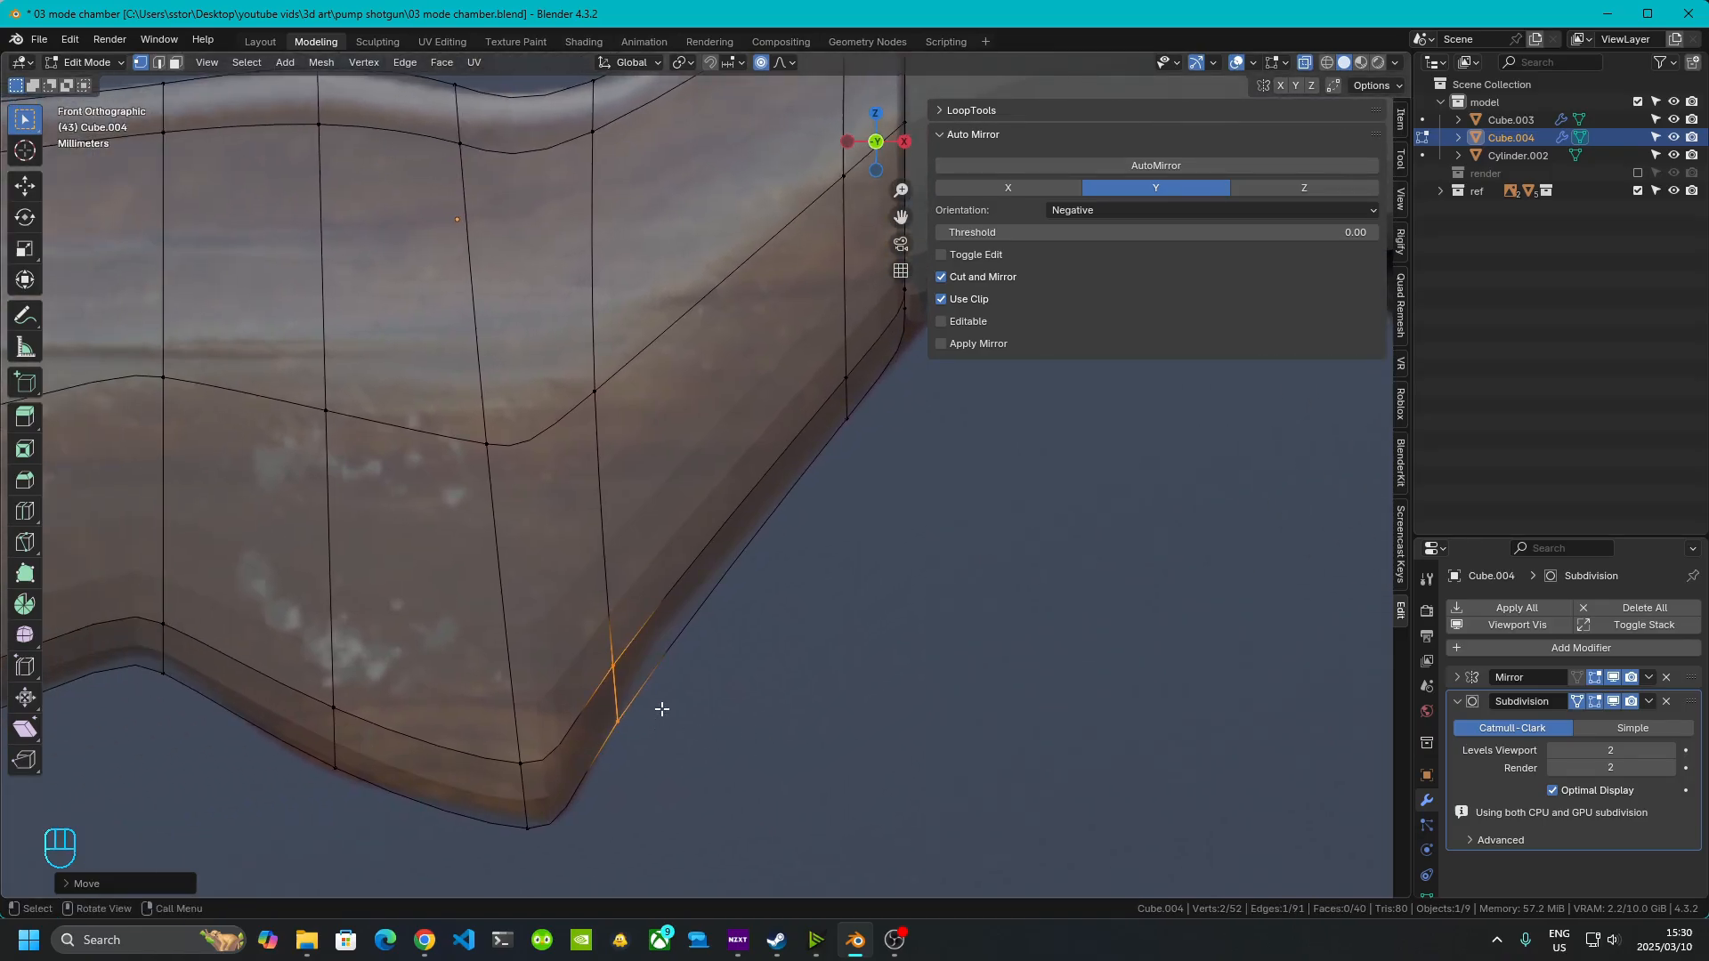
pyautogui.press('g')
pyautogui.press('g')
pyautogui.click(680, 641)
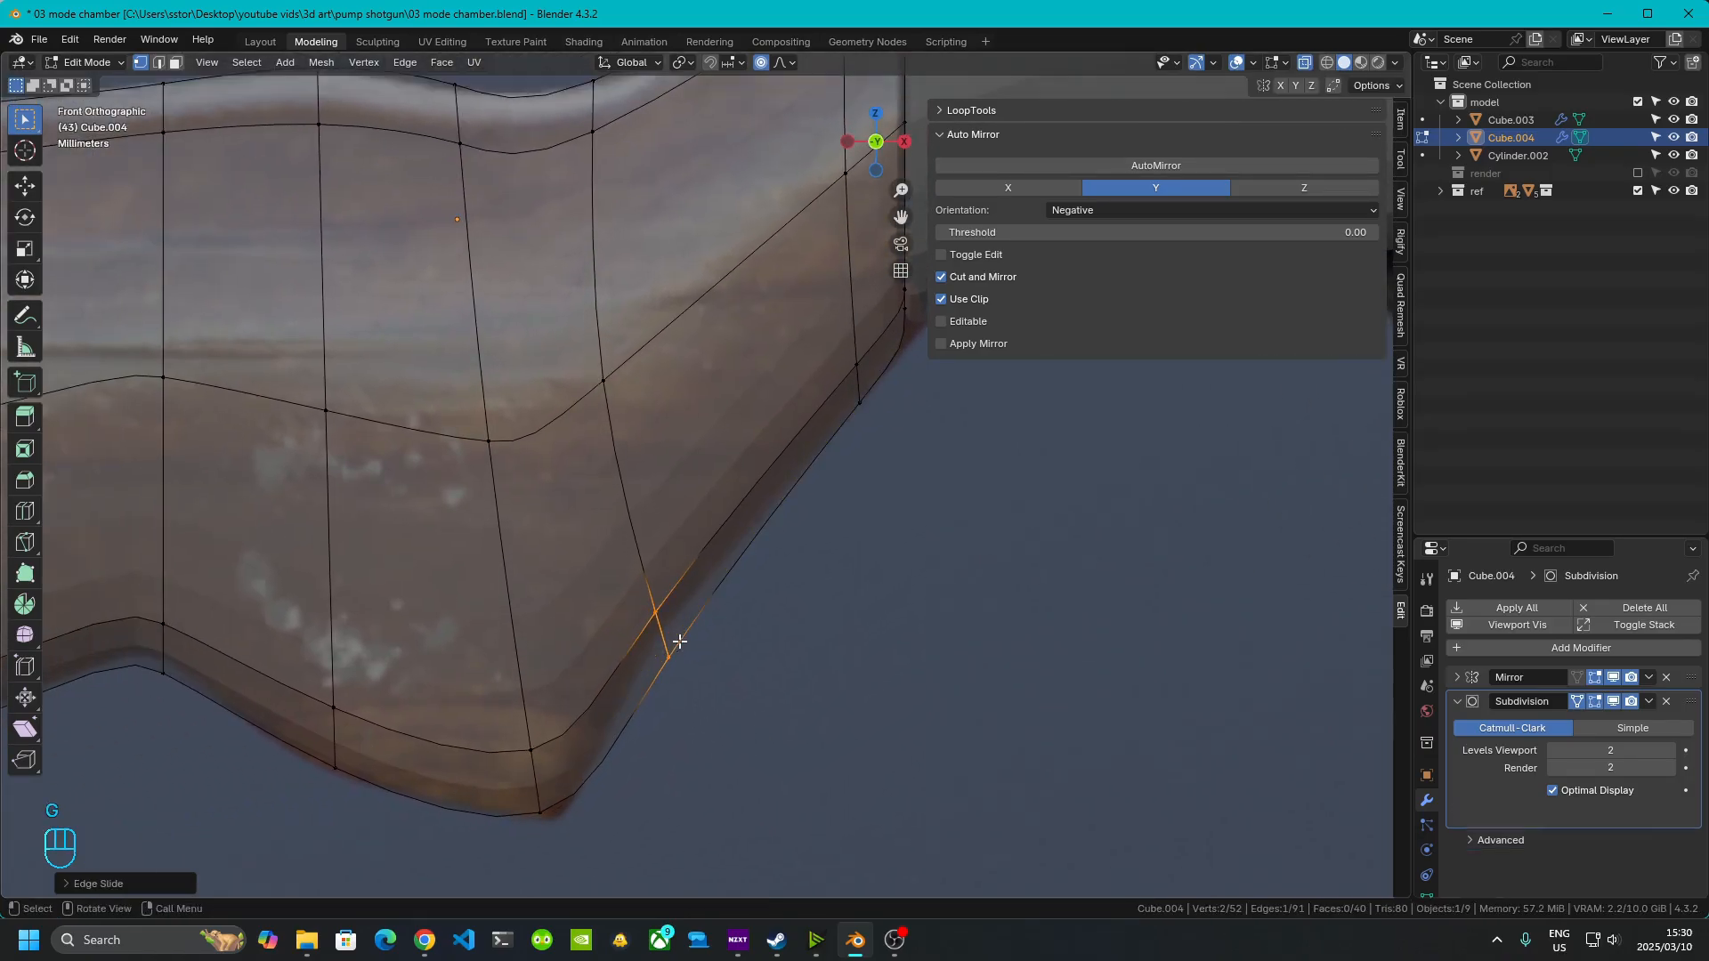
# - Nudge the grip's lower corner vertices forward and down, and move the bottom vertices ahead of them rearward by about 3 mm
pyautogui.moveTo(517, 694); pyautogui.dragTo(557, 841)
pyautogui.press('g')
pyautogui.click(564, 847)
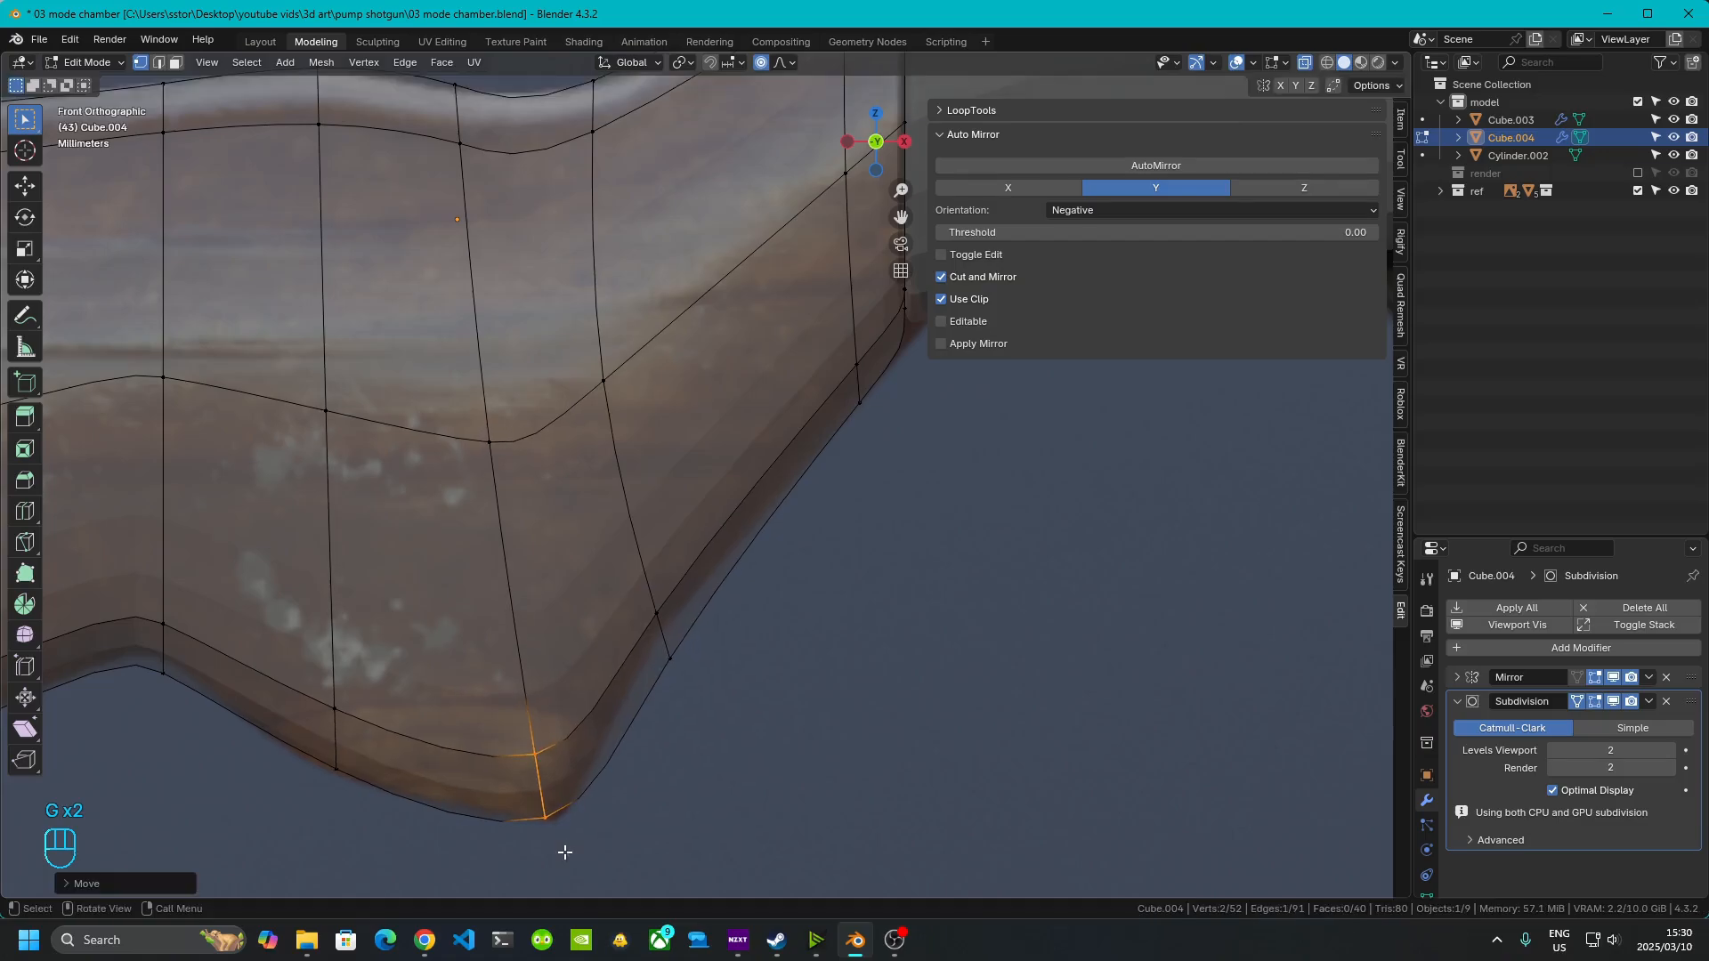
pyautogui.moveTo(622, 515); pyautogui.dragTo(687, 628)
pyautogui.press('g')
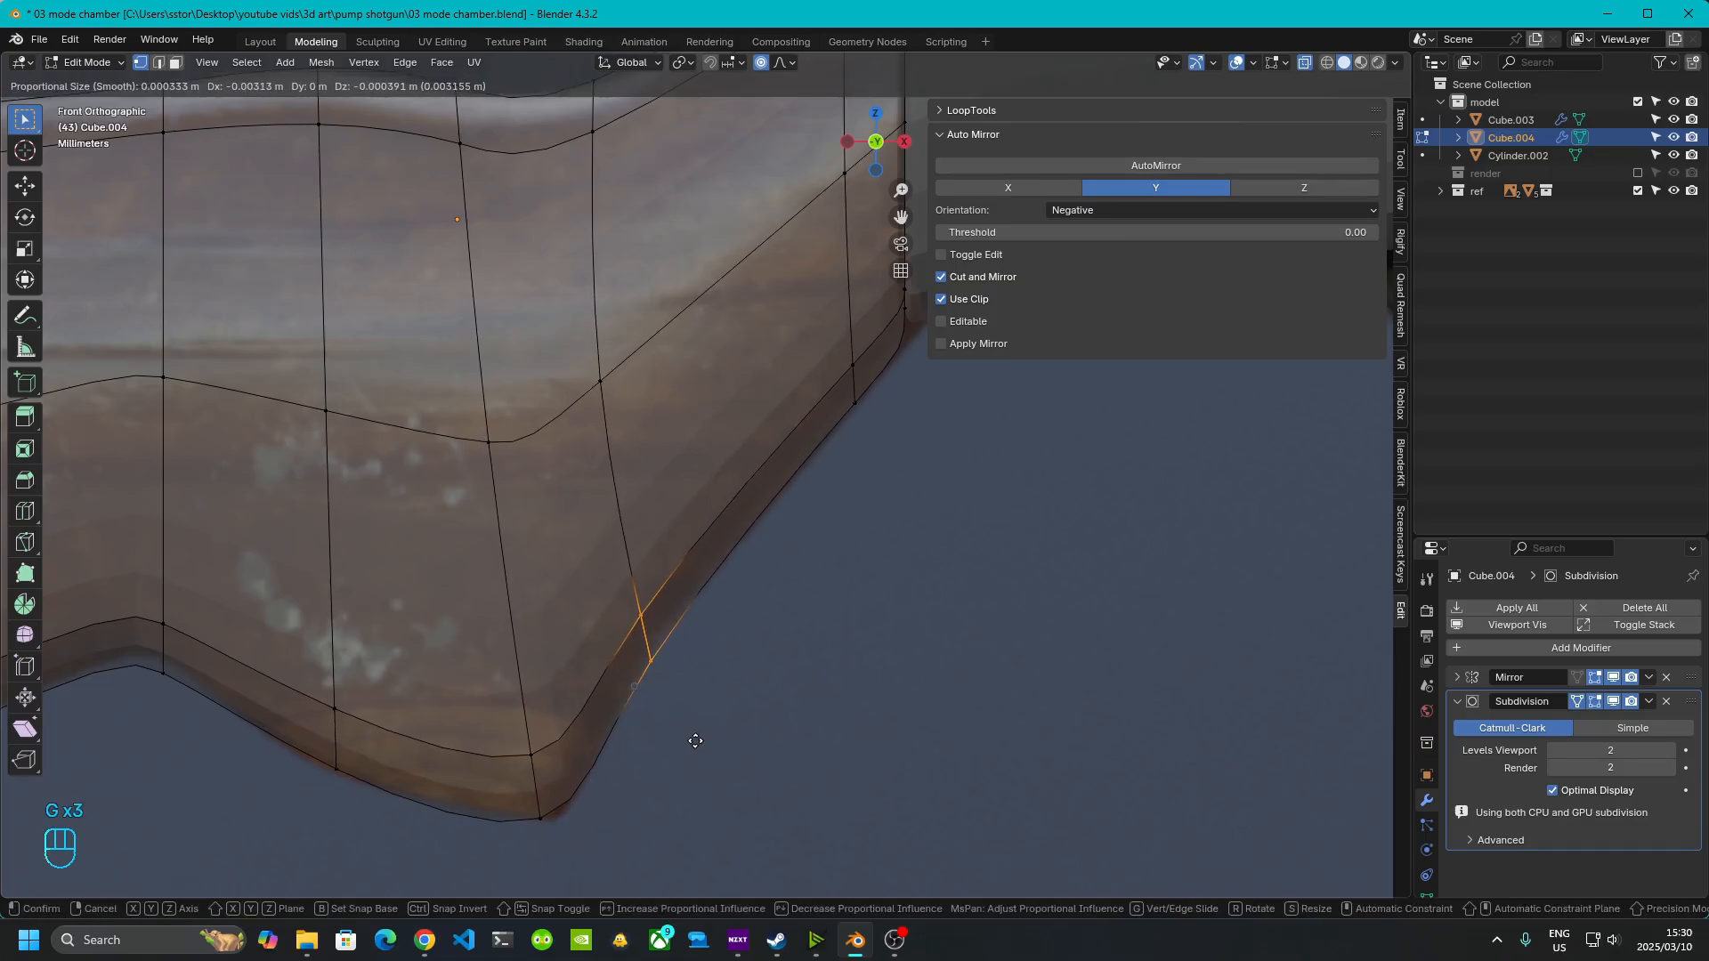
pyautogui.click(694, 736)
# - Nudge the vertices at the grip's lower corner and those just behind it to refine the fit with the reference underside
pyautogui.moveTo(505, 713); pyautogui.dragTo(564, 827)
pyautogui.press('g')
pyautogui.click(581, 837)
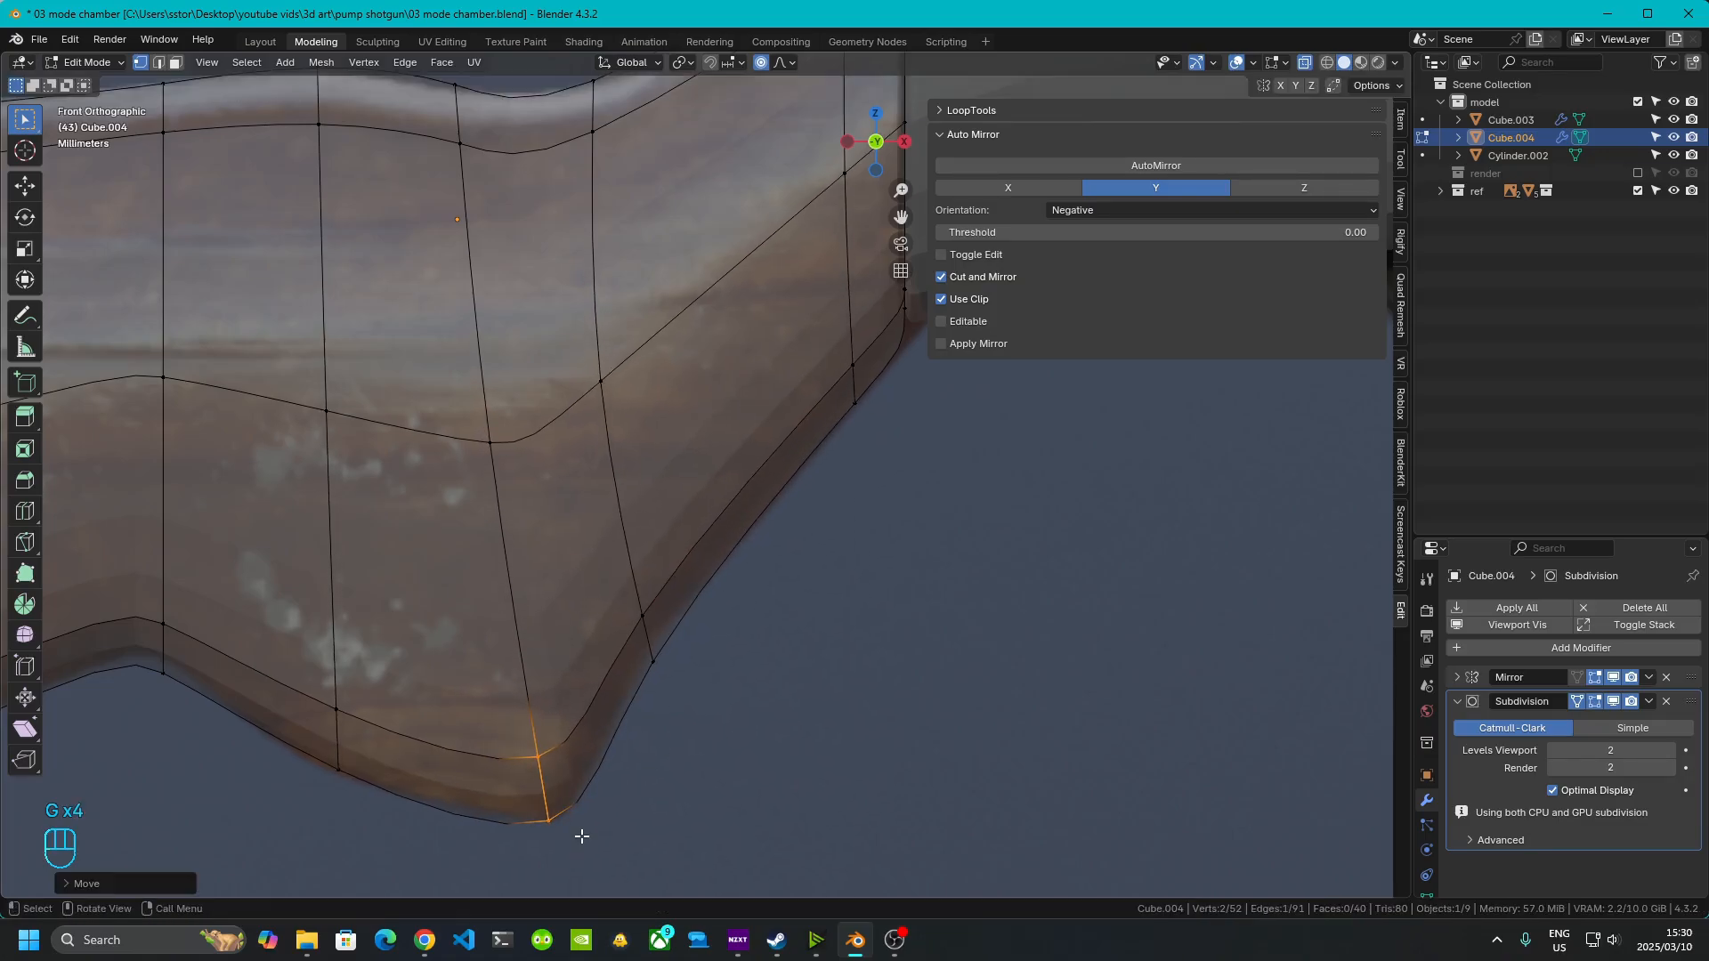
pyautogui.moveTo(290, 700); pyautogui.dragTo(362, 780)
pyautogui.press('g')
pyautogui.click(377, 796)
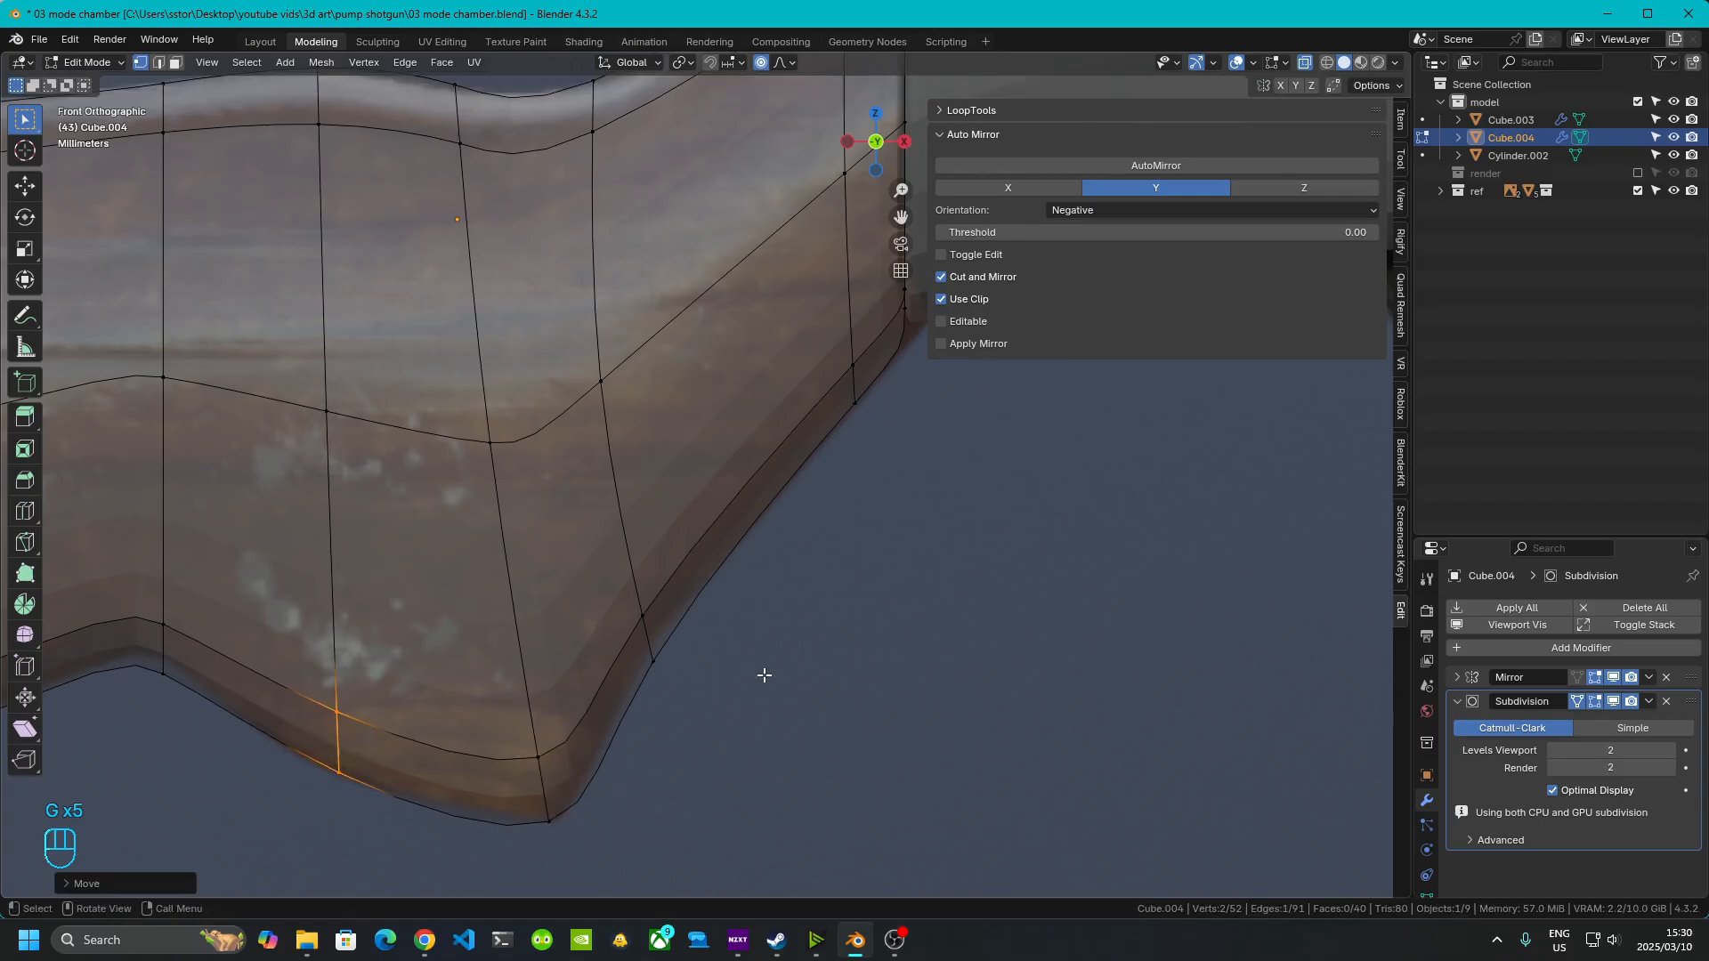
pyautogui.scroll(-4, 764, 676)
pyautogui.keyDown('shift'); pyautogui.moveTo(693, 788); pyautogui.dragTo(1181, 740, button='middle'); pyautogui.keyUp('shift')
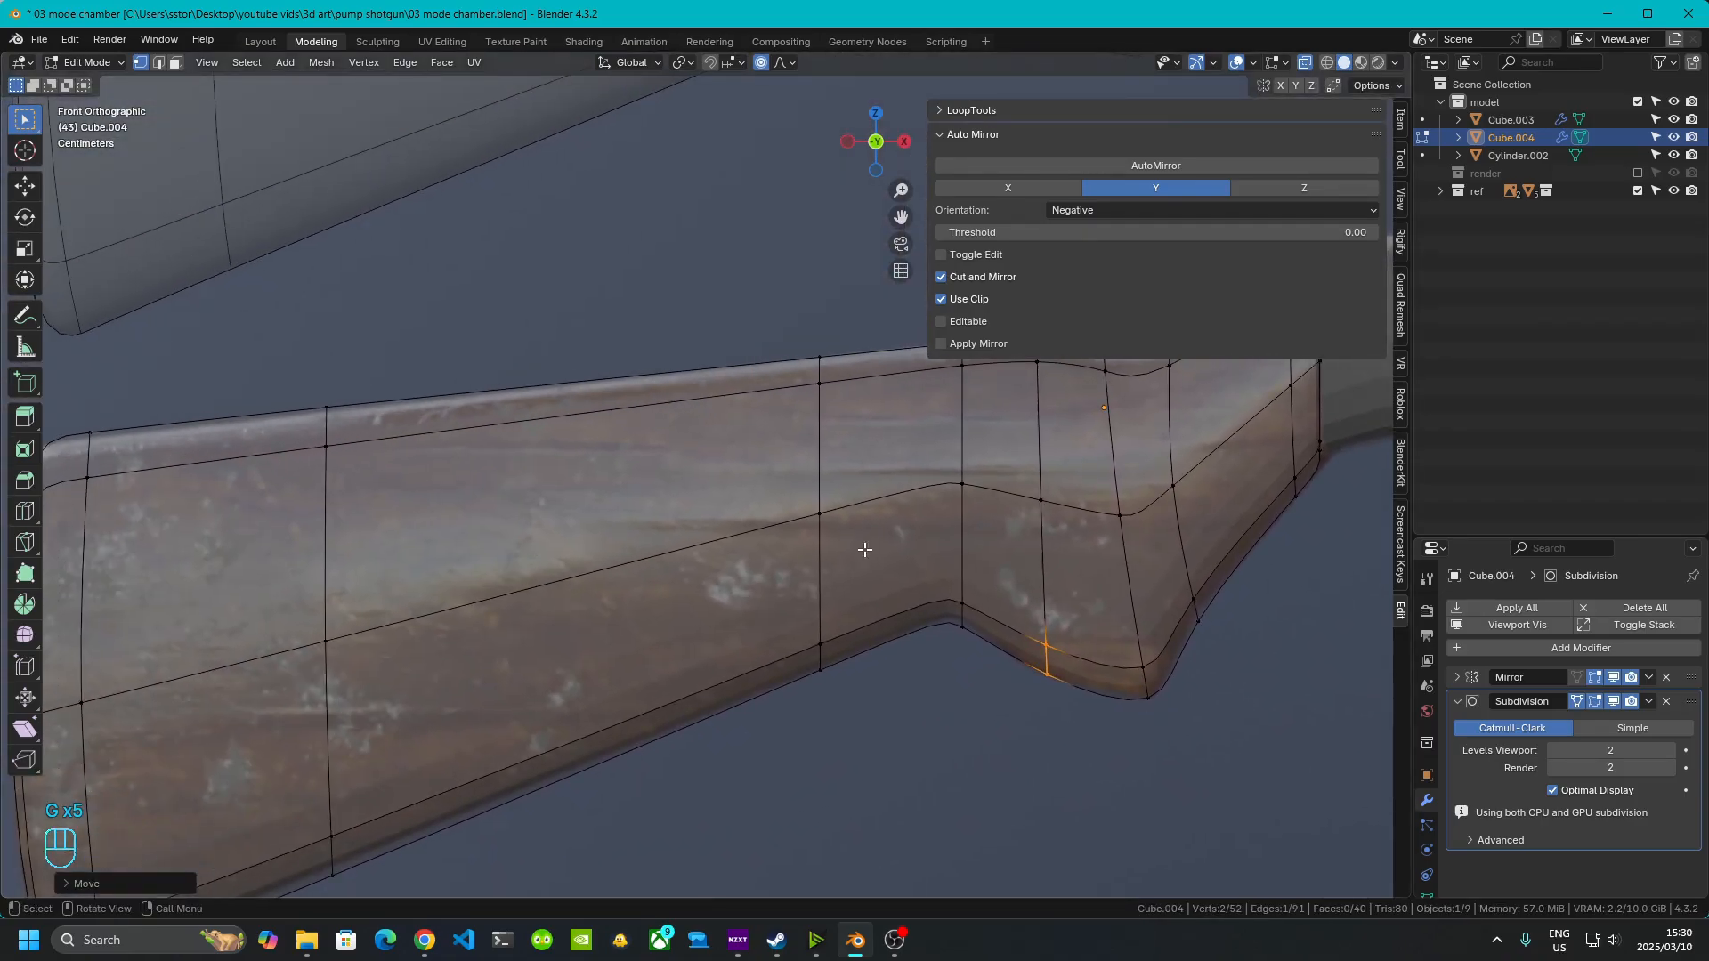
pyautogui.scroll(-1, 327, 667)
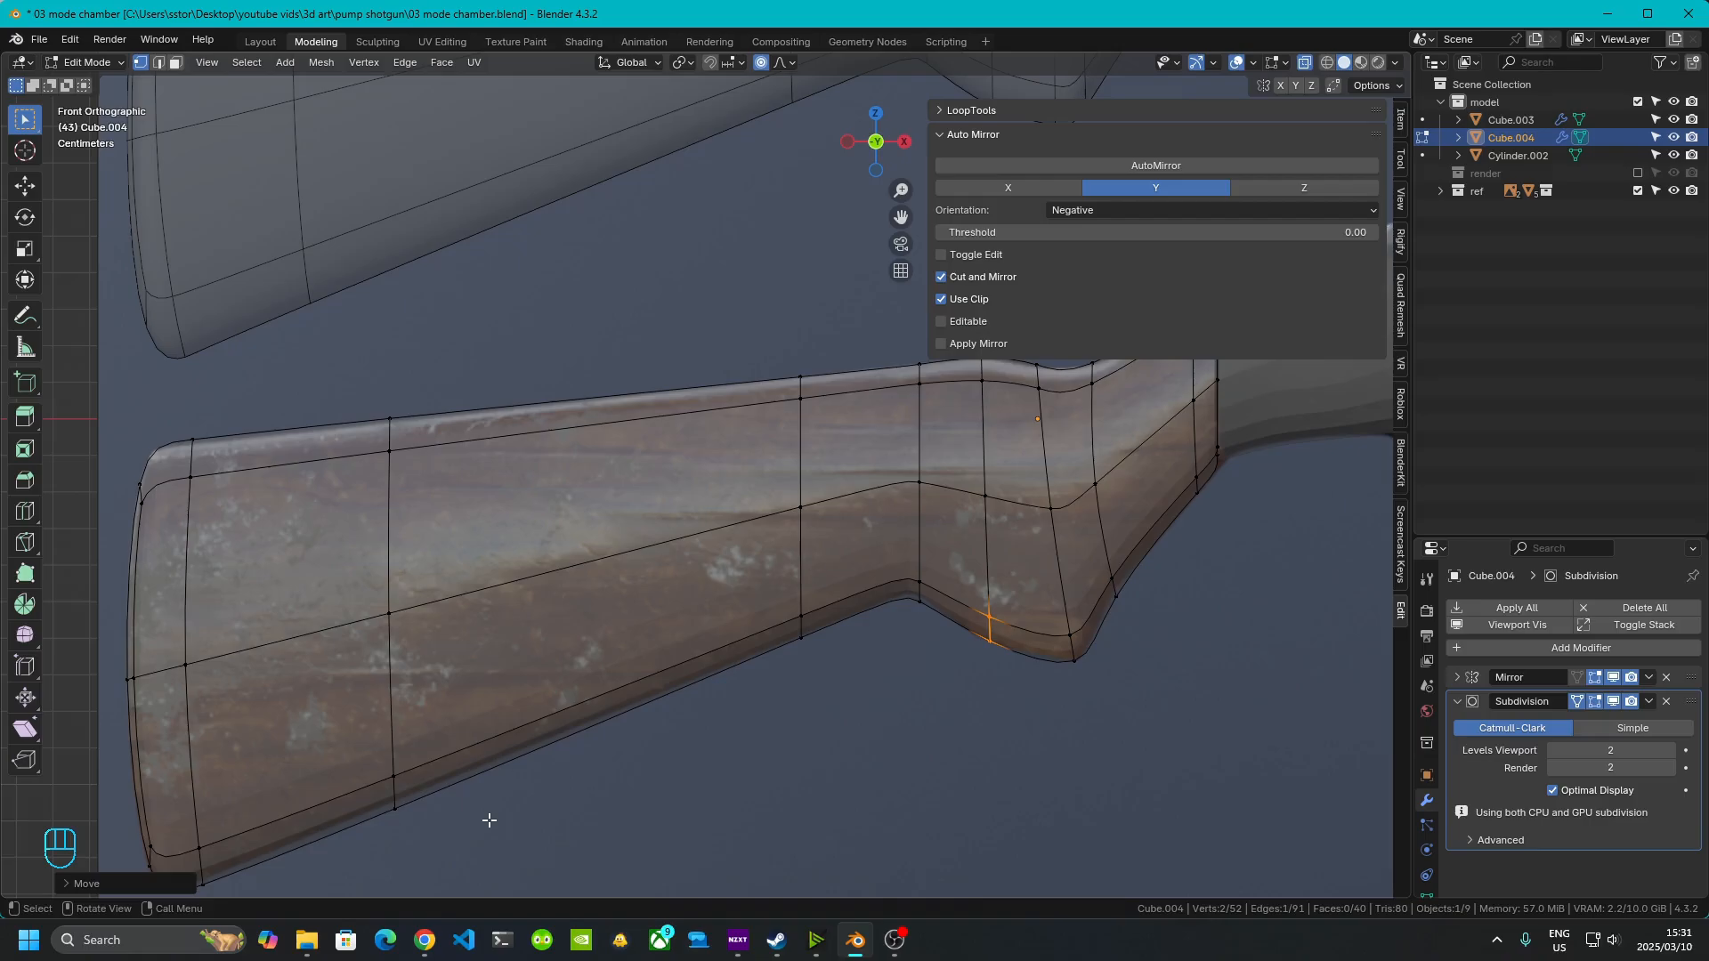
# - Show the stock in Material Preview shading, examine it from the rear, and turn off X-ray in Edit Mode
pyautogui.scroll(-2, 956, 493)
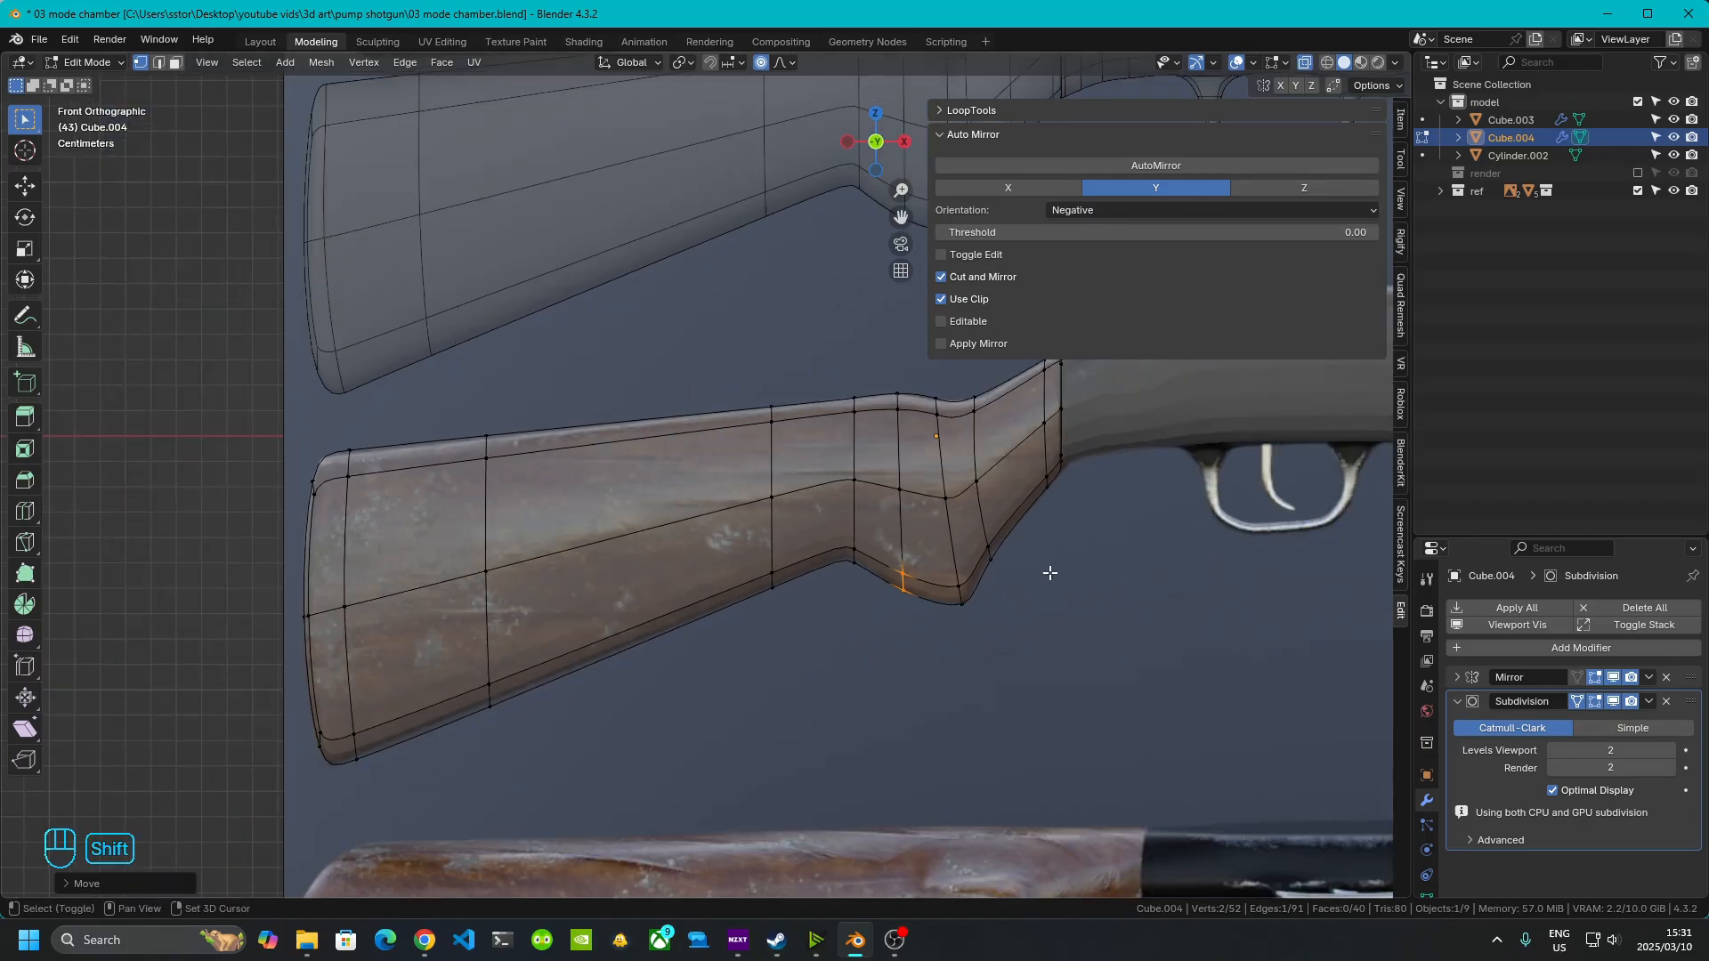
pyautogui.keyDown('shift'); pyautogui.moveTo(1049, 572); pyautogui.dragTo(888, 672, button='middle'); pyautogui.keyUp('shift')
pyautogui.press('Tab')
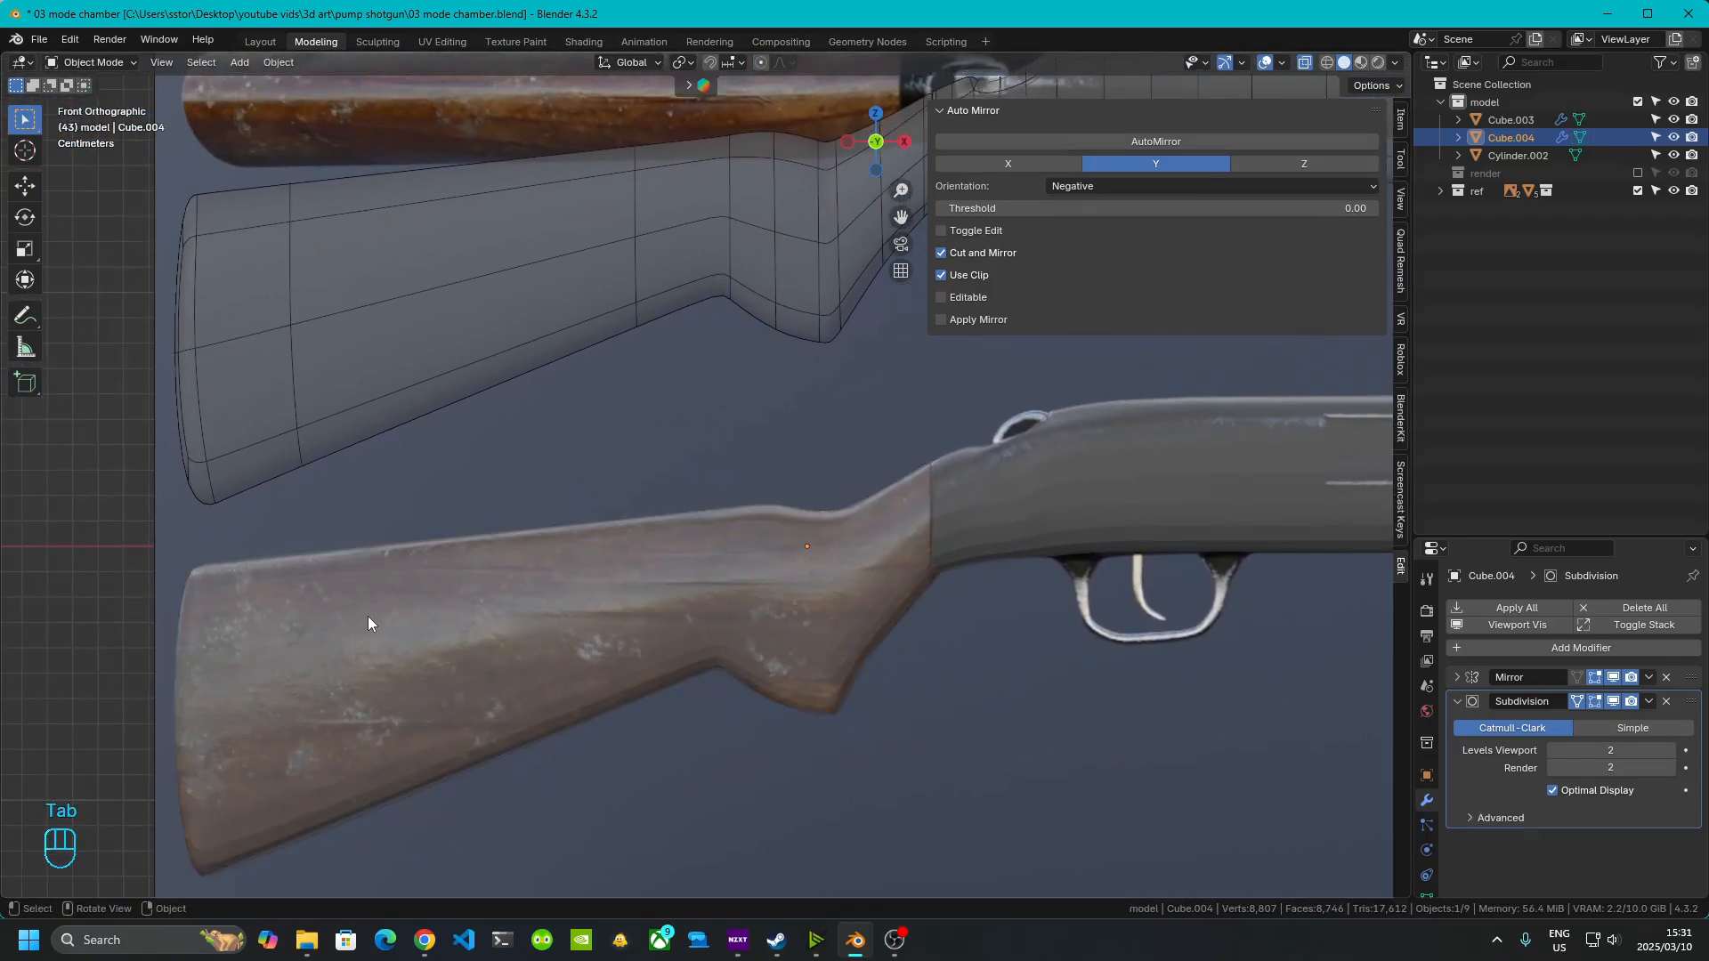
pyautogui.click(1360, 64)
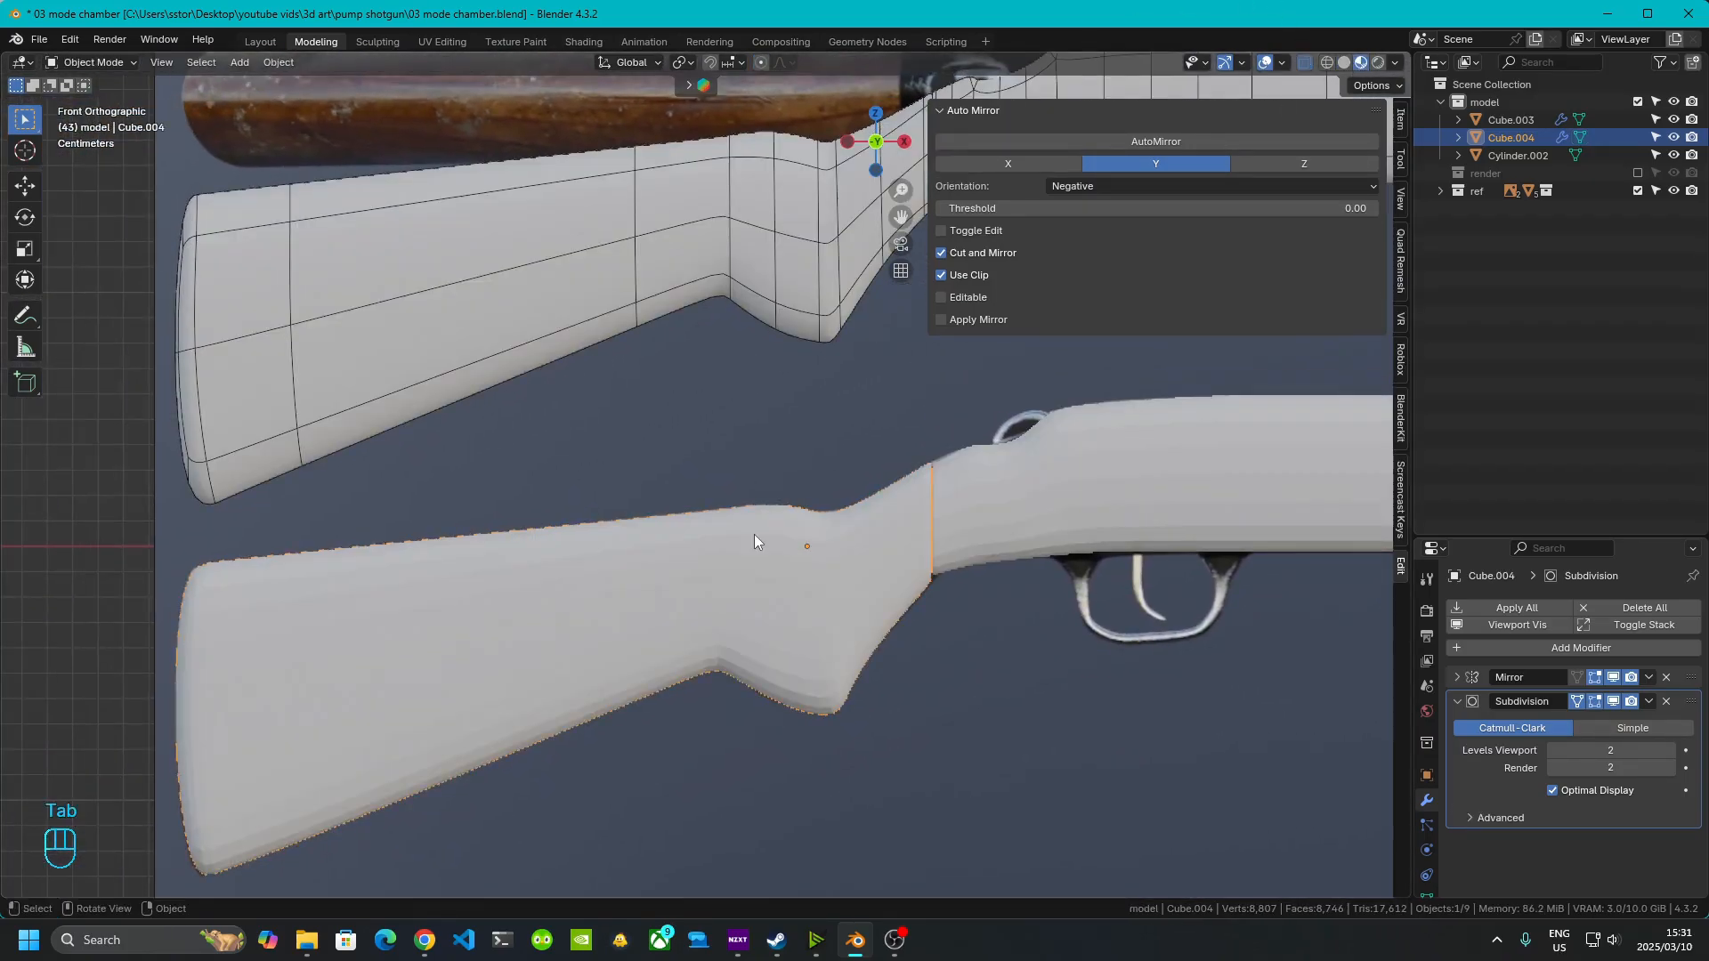
pyautogui.moveTo(755, 541); pyautogui.dragTo(836, 648, button='middle')
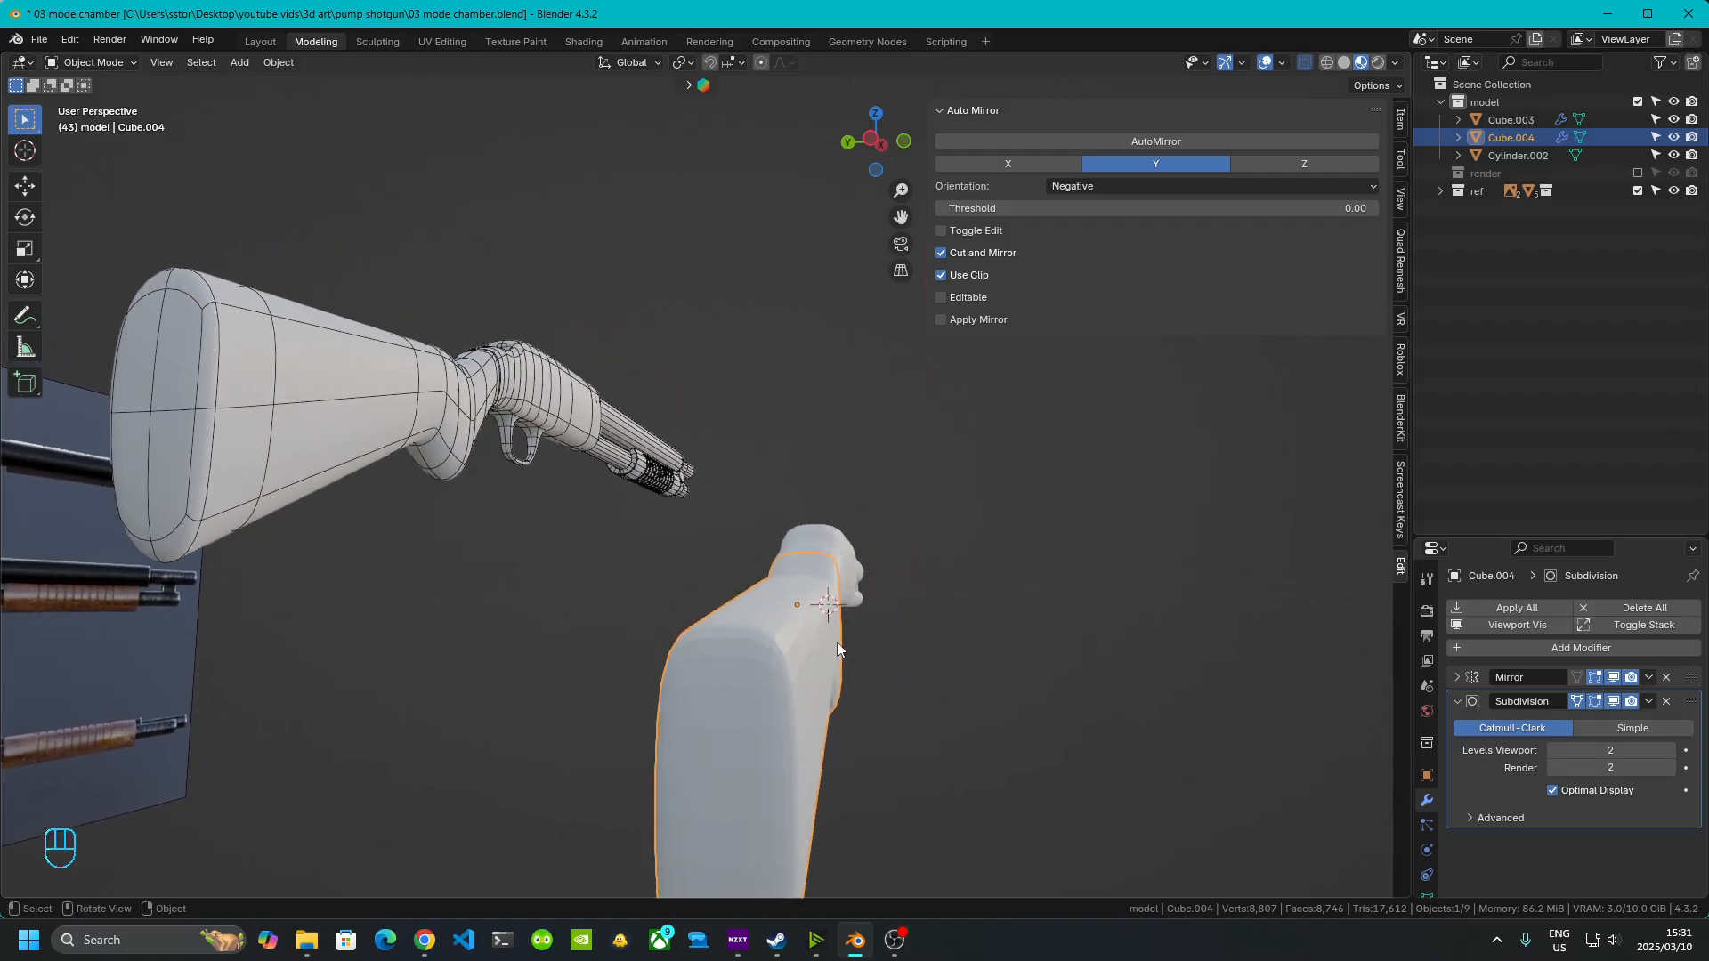
pyautogui.click(870, 142)
pyautogui.scroll(5, 735, 392)
pyautogui.press('Tab')
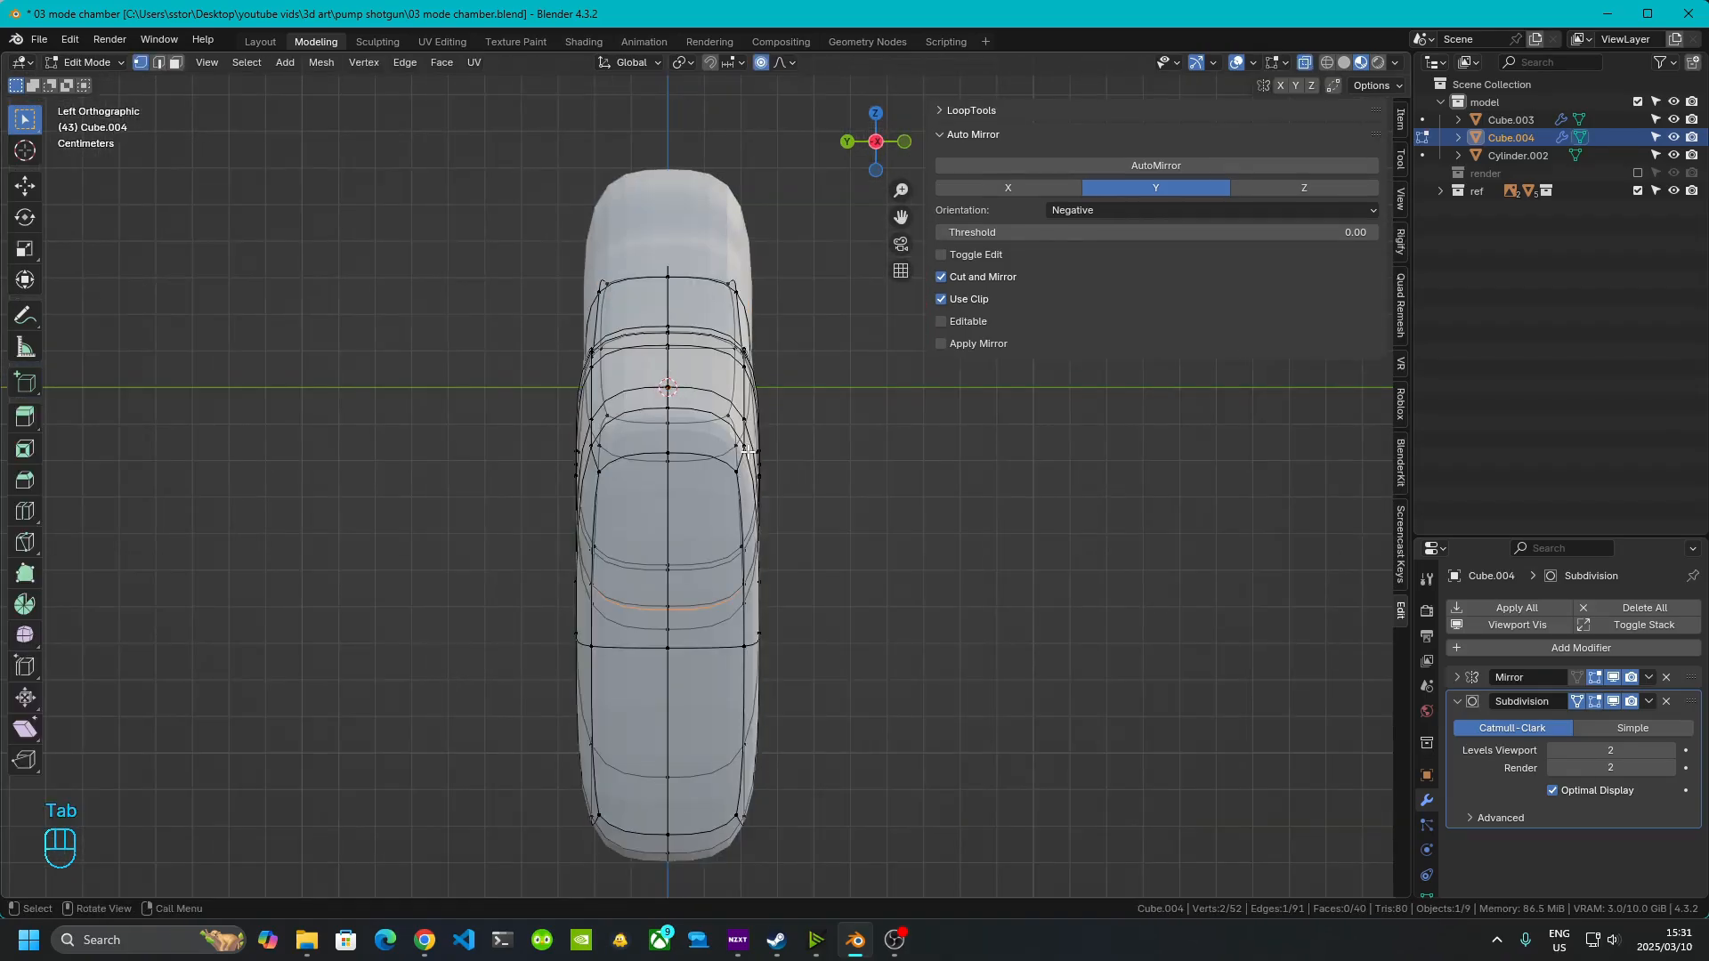
pyautogui.moveTo(778, 466); pyautogui.dragTo(731, 480, button='middle')
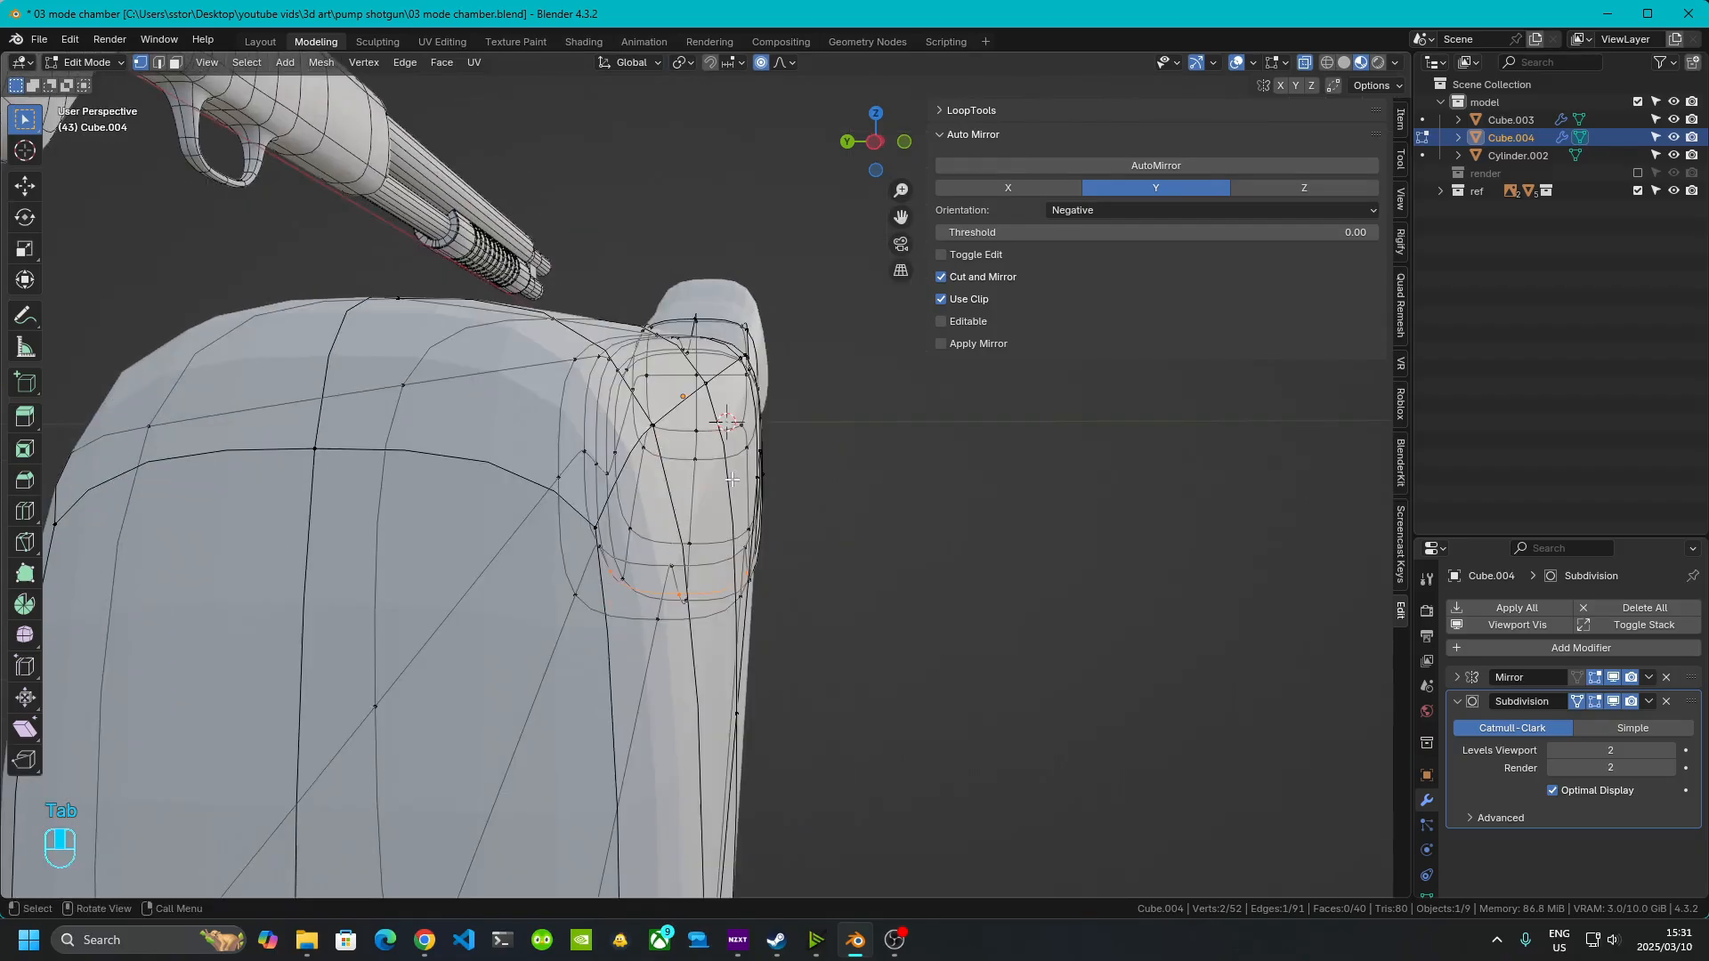
pyautogui.click(1304, 63)
# - Select the upper side edge line from the butt corner to the front end and move it down and inward to round the top
pyautogui.moveTo(893, 515); pyautogui.dragTo(681, 588, button='middle')
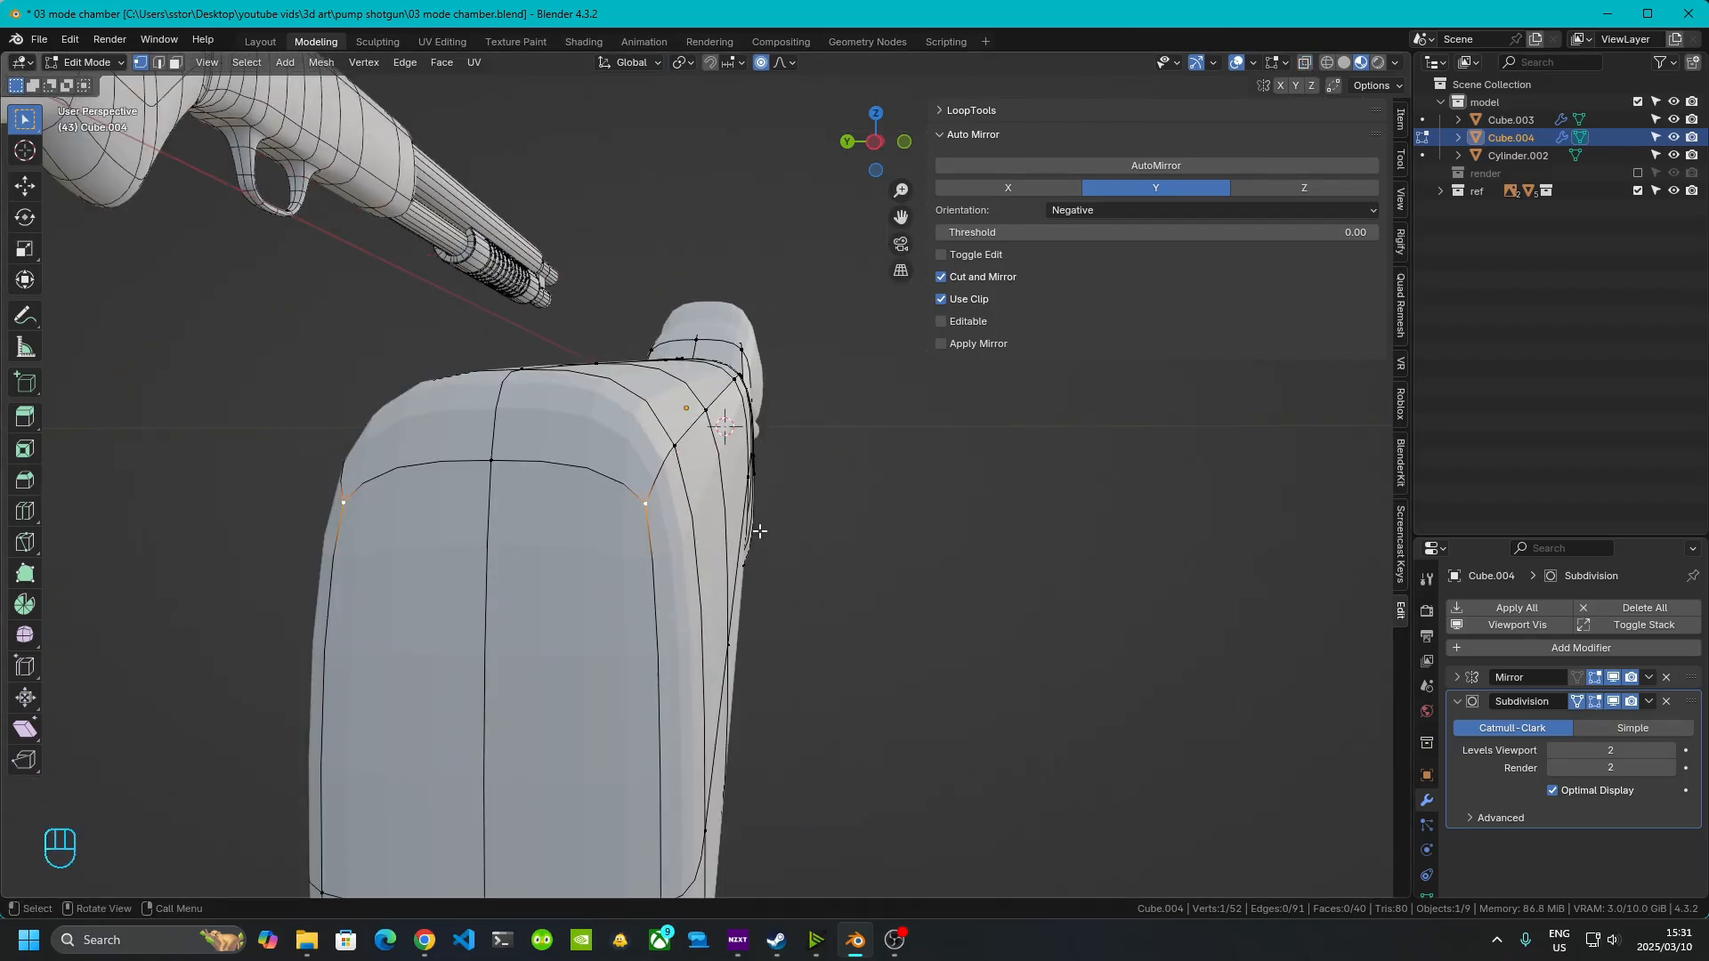
pyautogui.moveTo(760, 531); pyautogui.dragTo(695, 534, button='middle')
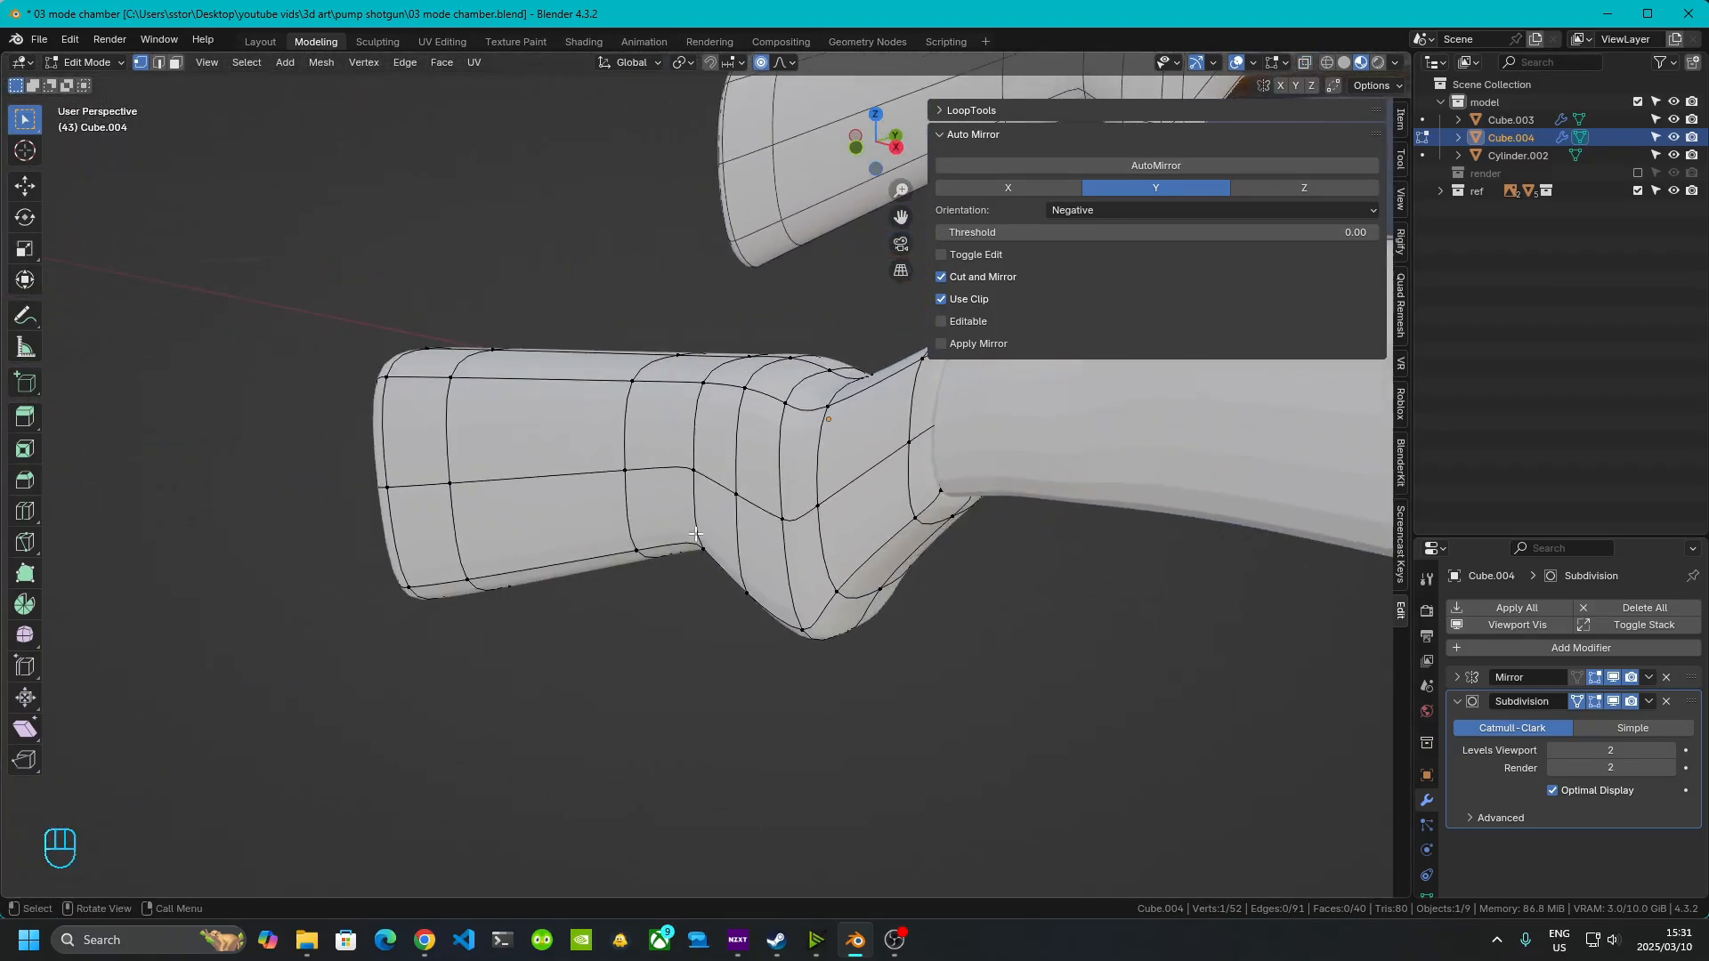
pyautogui.keyDown('ctrl'); pyautogui.click(921, 360); pyautogui.keyUp('ctrl')
pyautogui.moveTo(921, 360); pyautogui.dragTo(999, 428, button='middle')
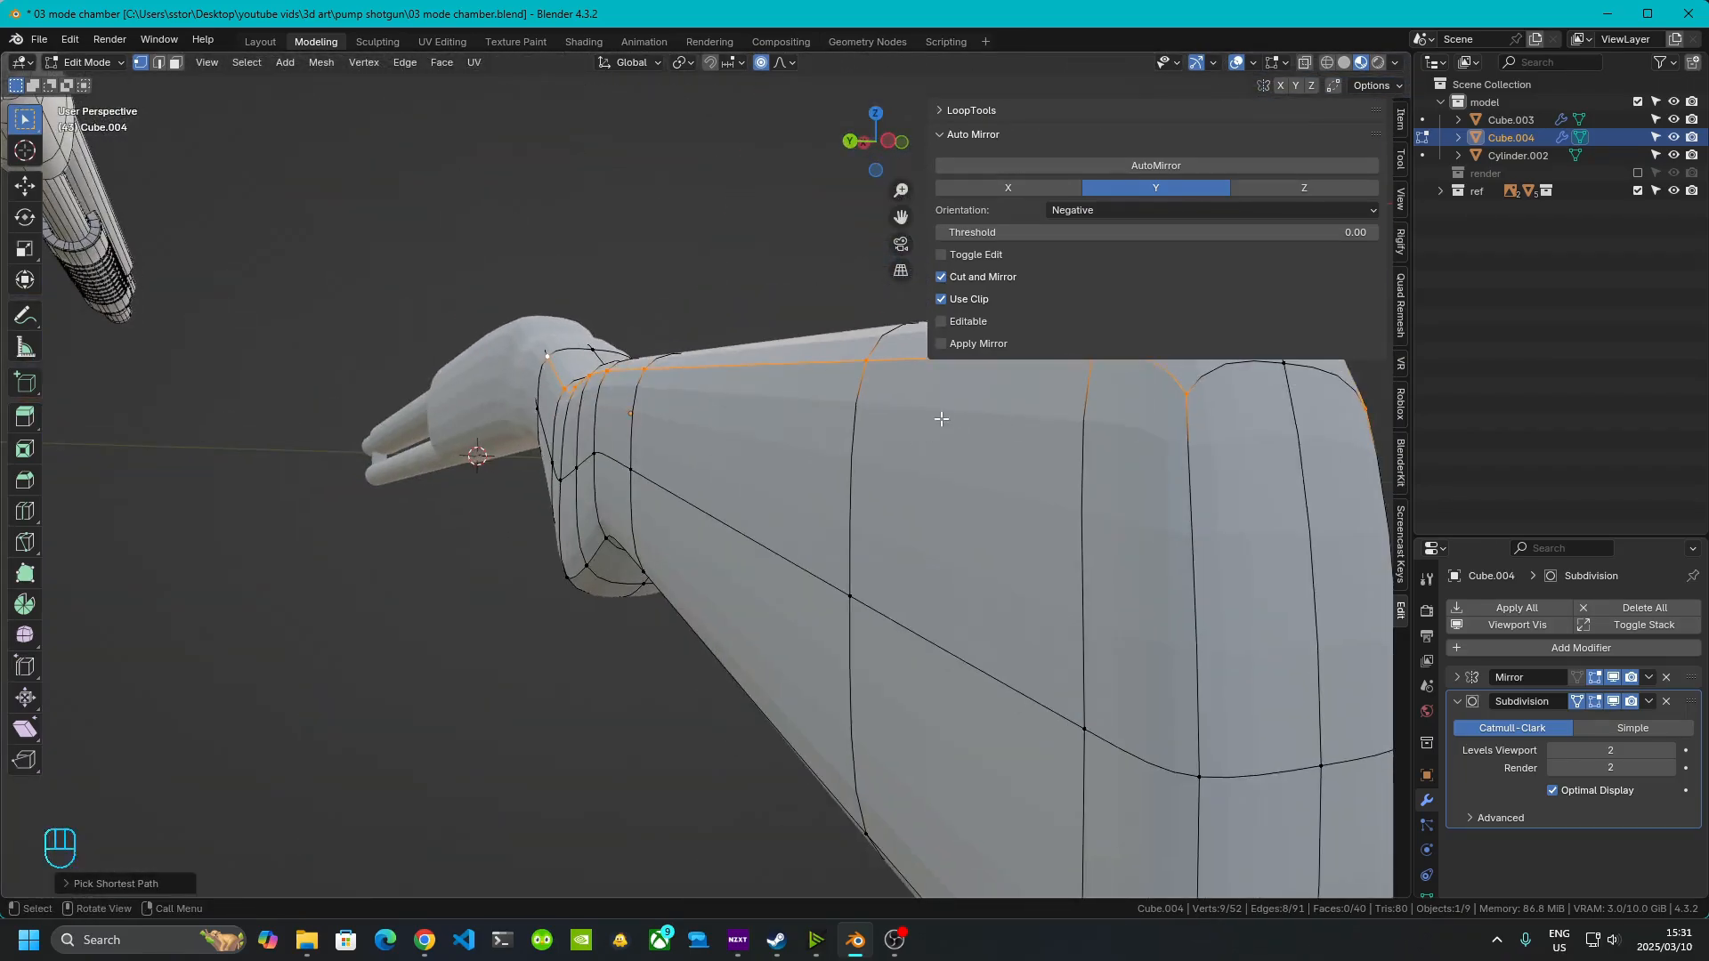
pyautogui.click(902, 143)
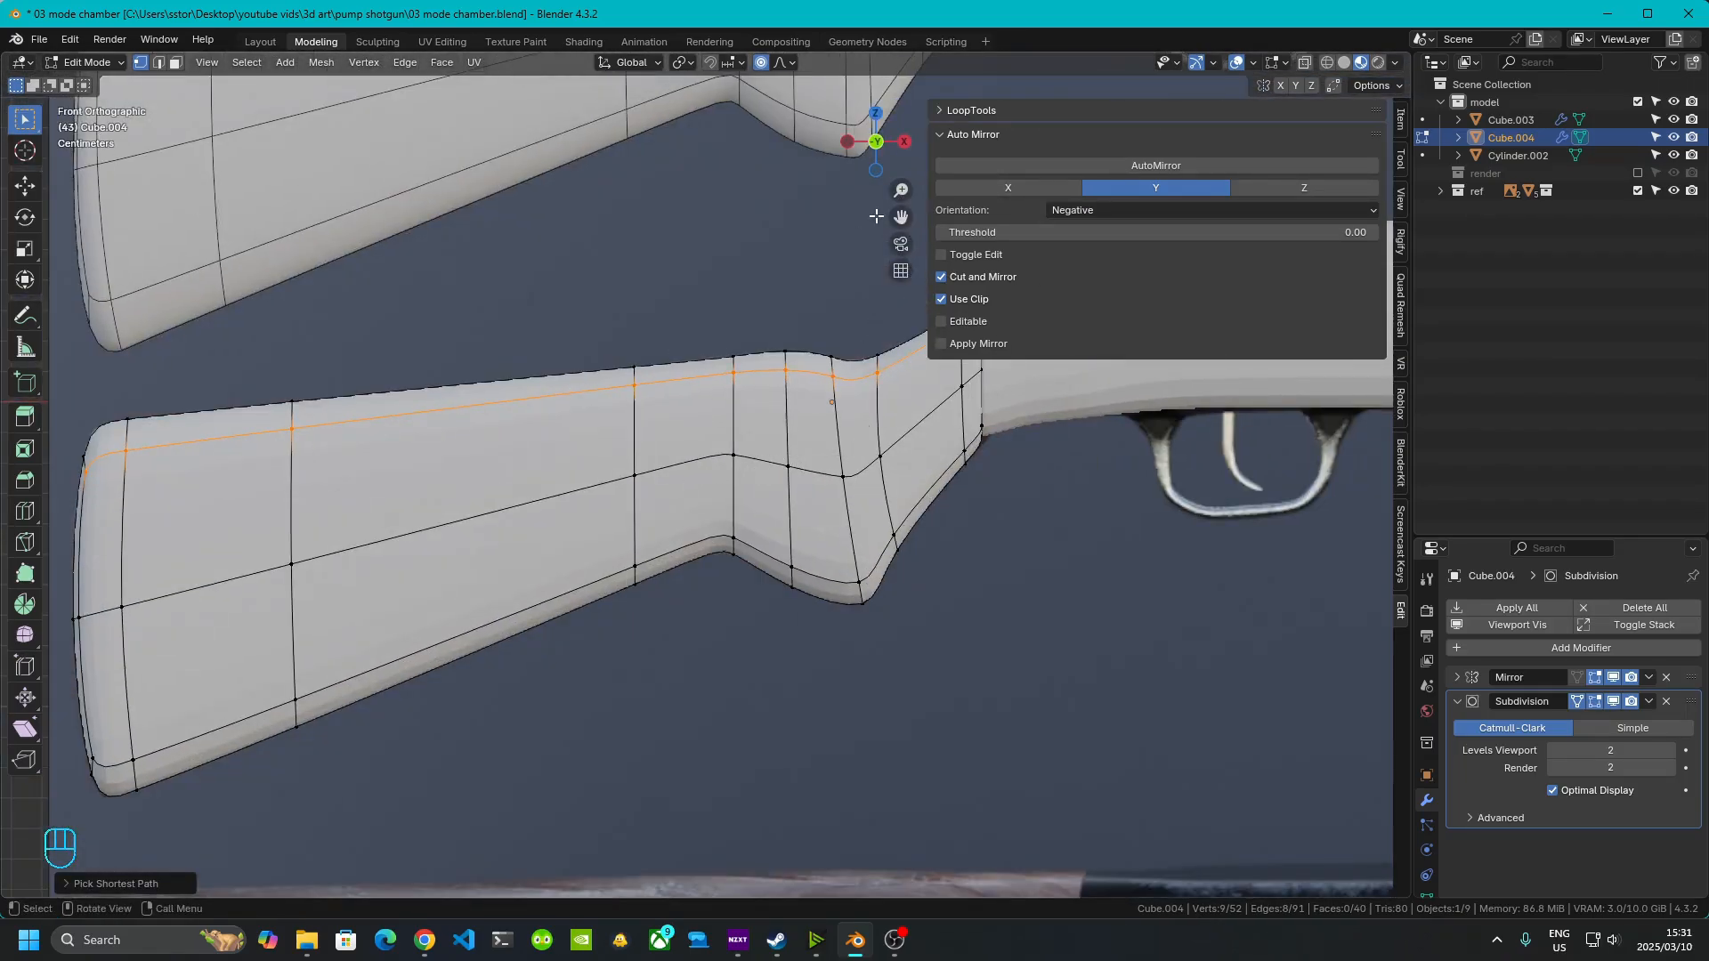
pyautogui.keyDown('shift'); pyautogui.moveTo(513, 469); pyautogui.dragTo(655, 494, button='middle'); pyautogui.keyUp('shift')
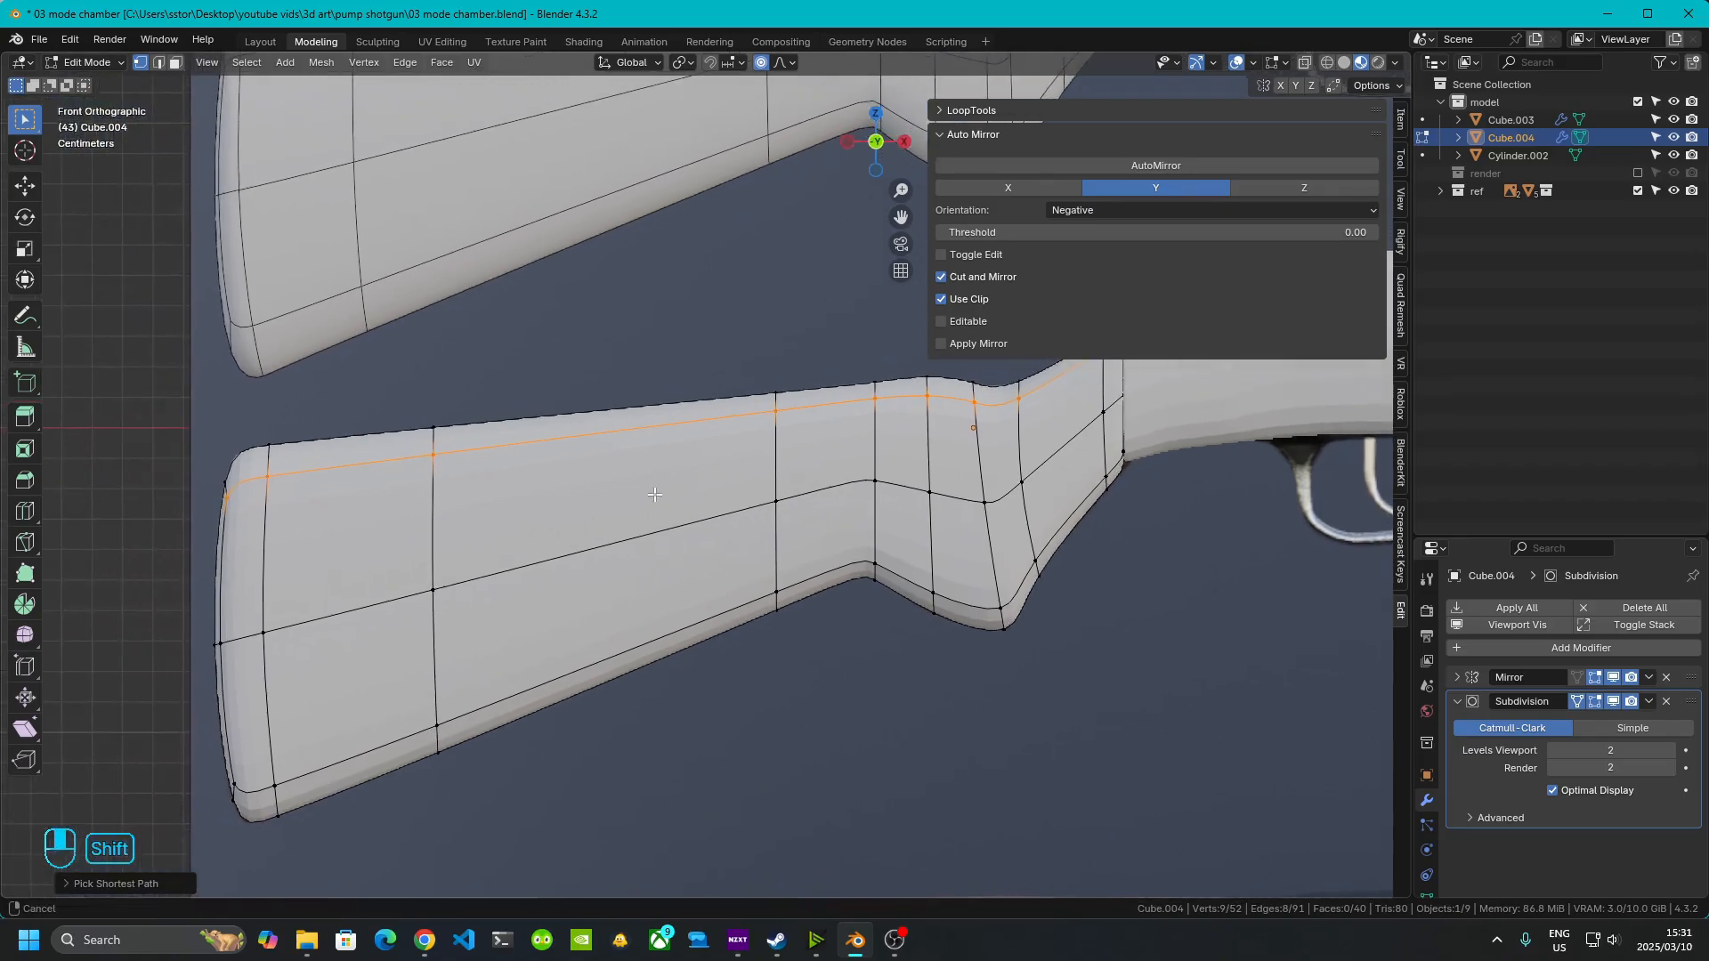
pyautogui.scroll(2, 655, 494)
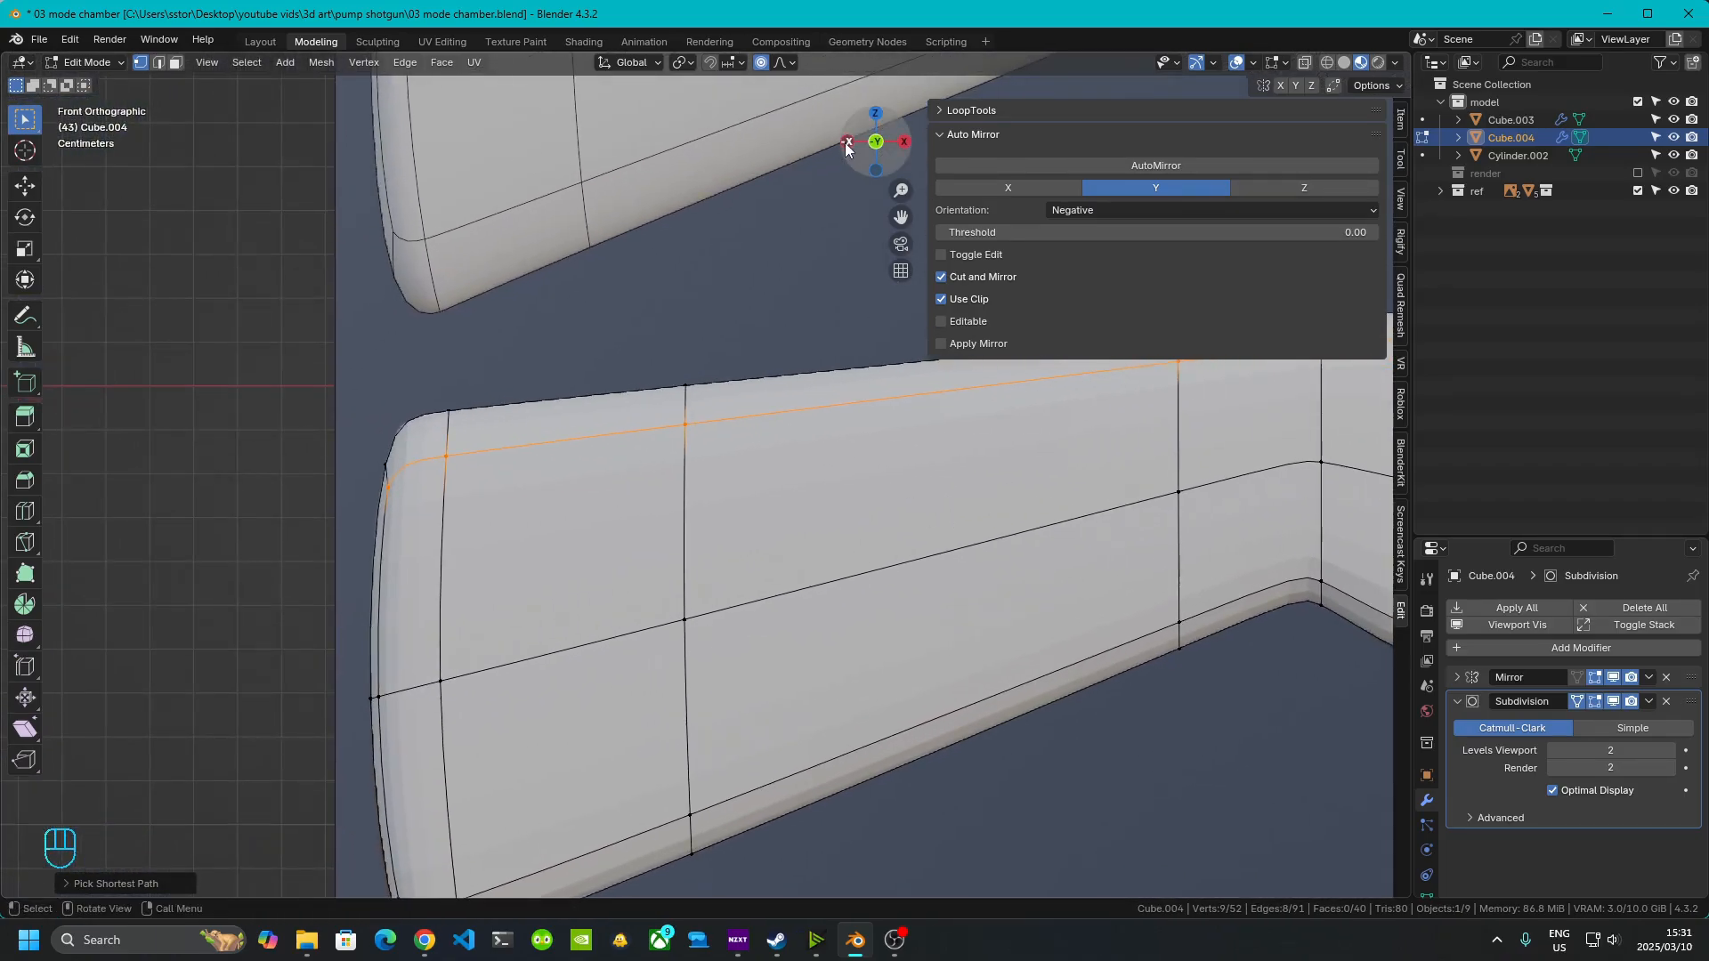
pyautogui.click(842, 143)
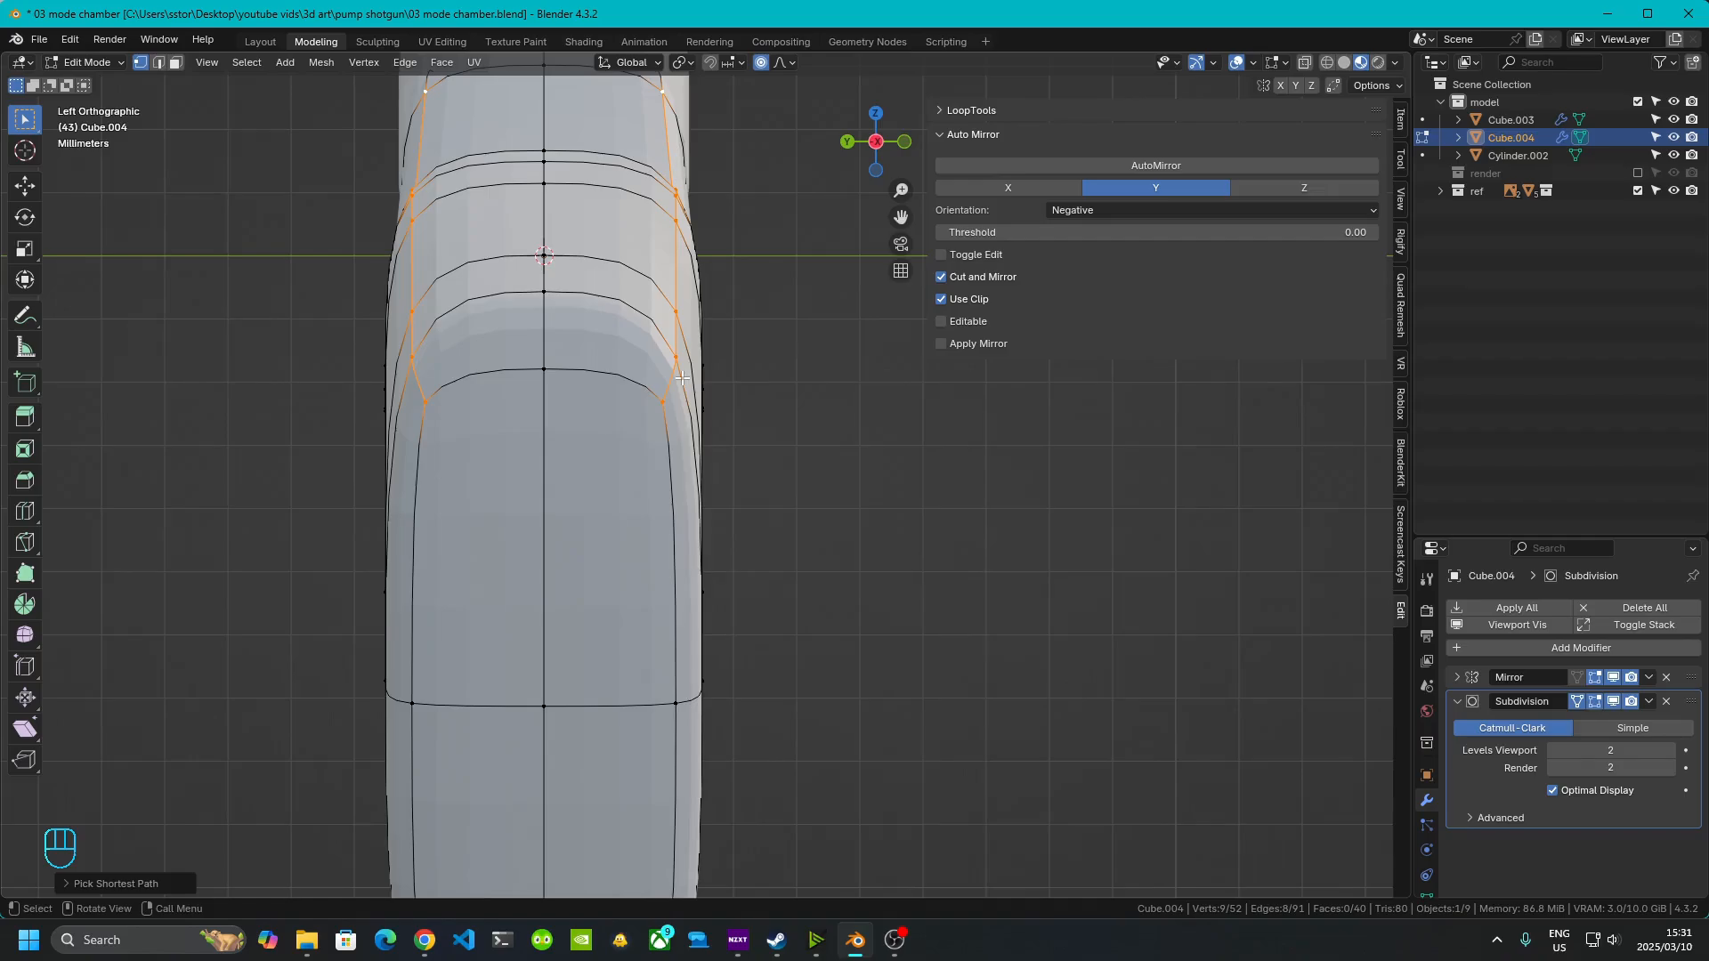
pyautogui.press('g')
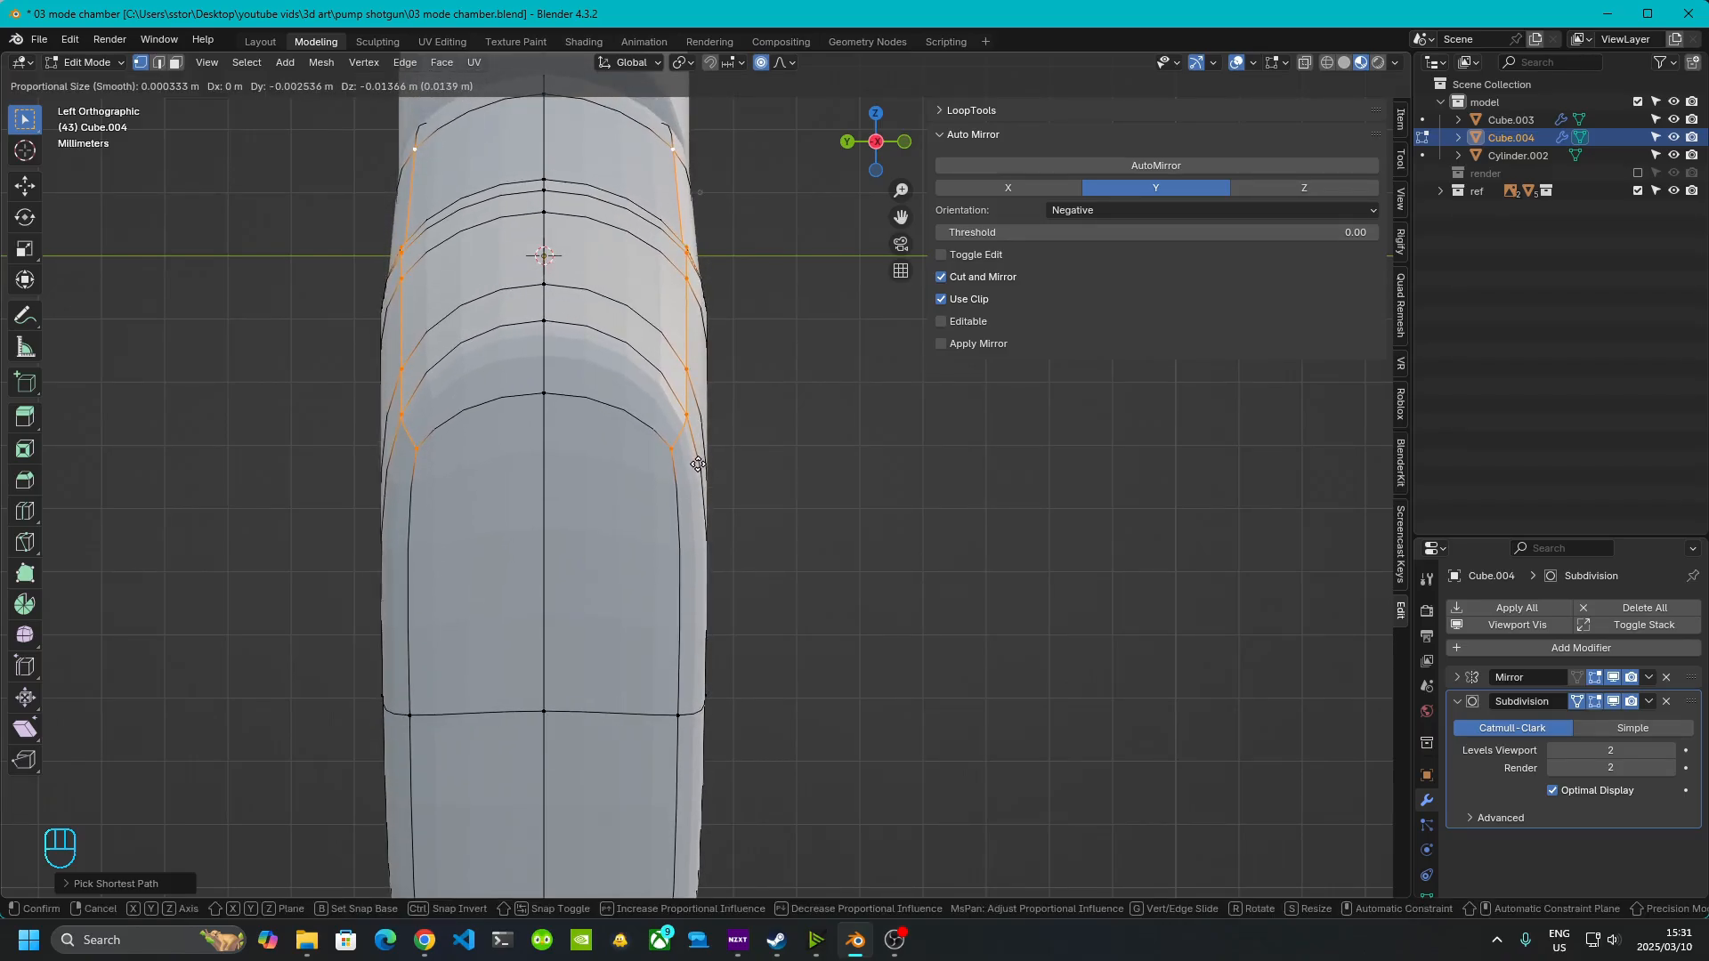
pyautogui.hotkey('shift', 'x')
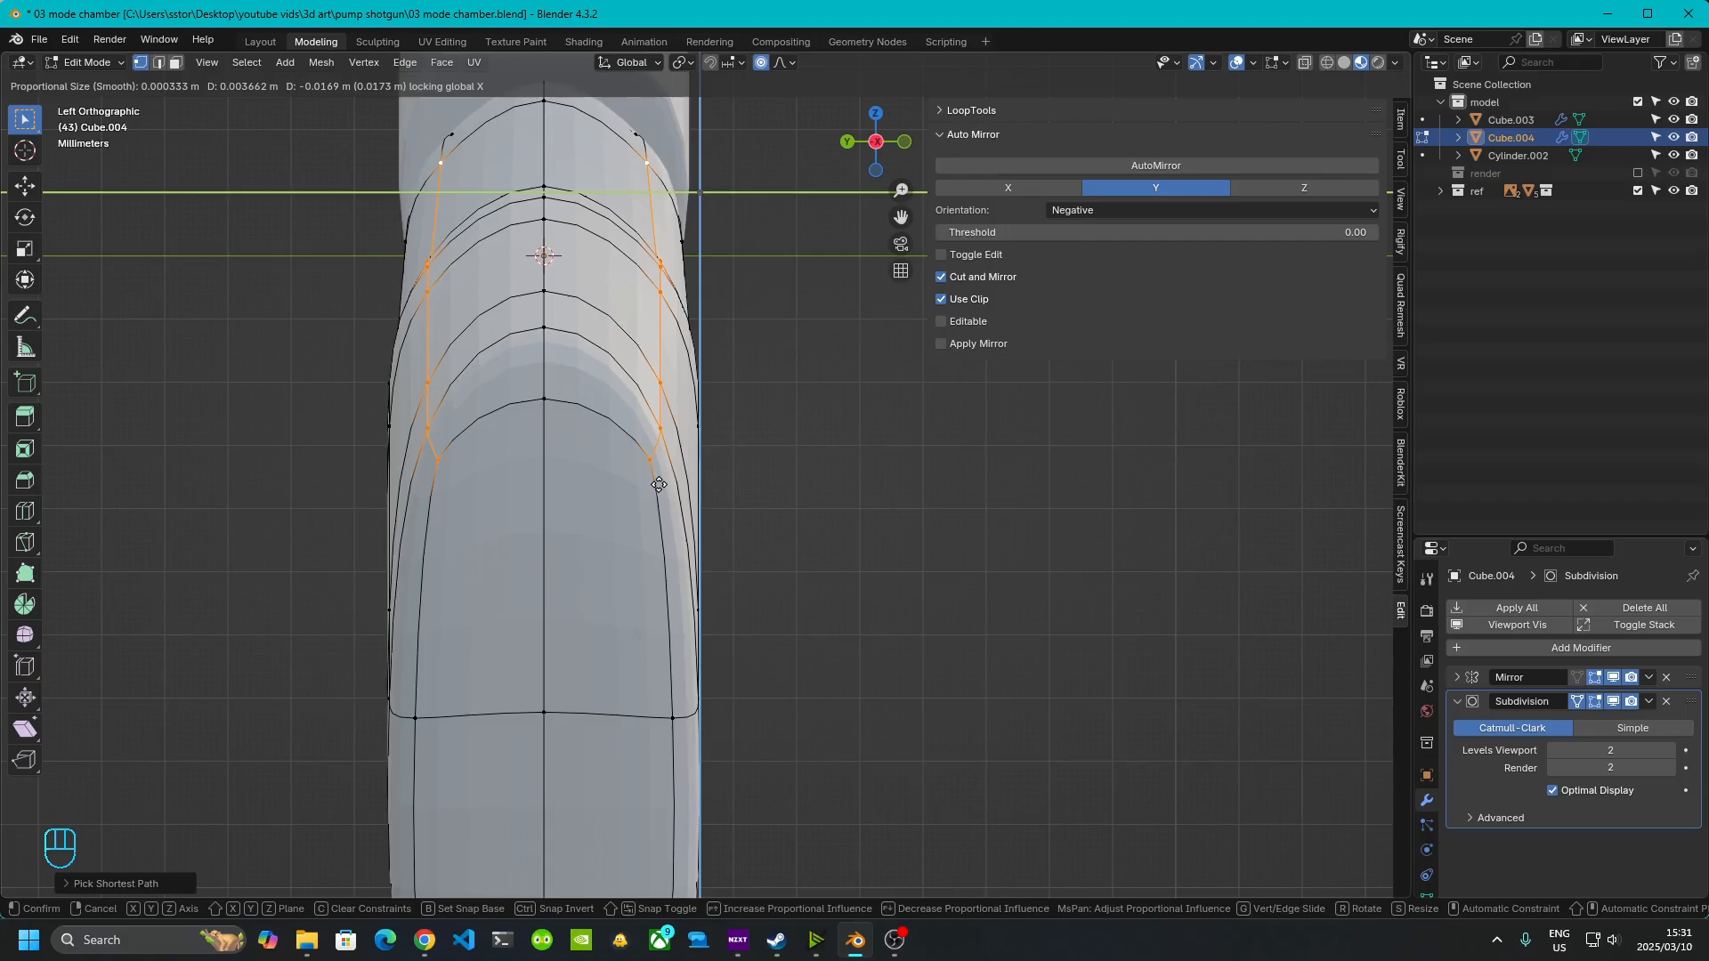
pyautogui.click(699, 537)
# - Select the lower side edge line from the butt corner to the front end and raise it along Z to round the underside
pyautogui.scroll(-2, 698, 537)
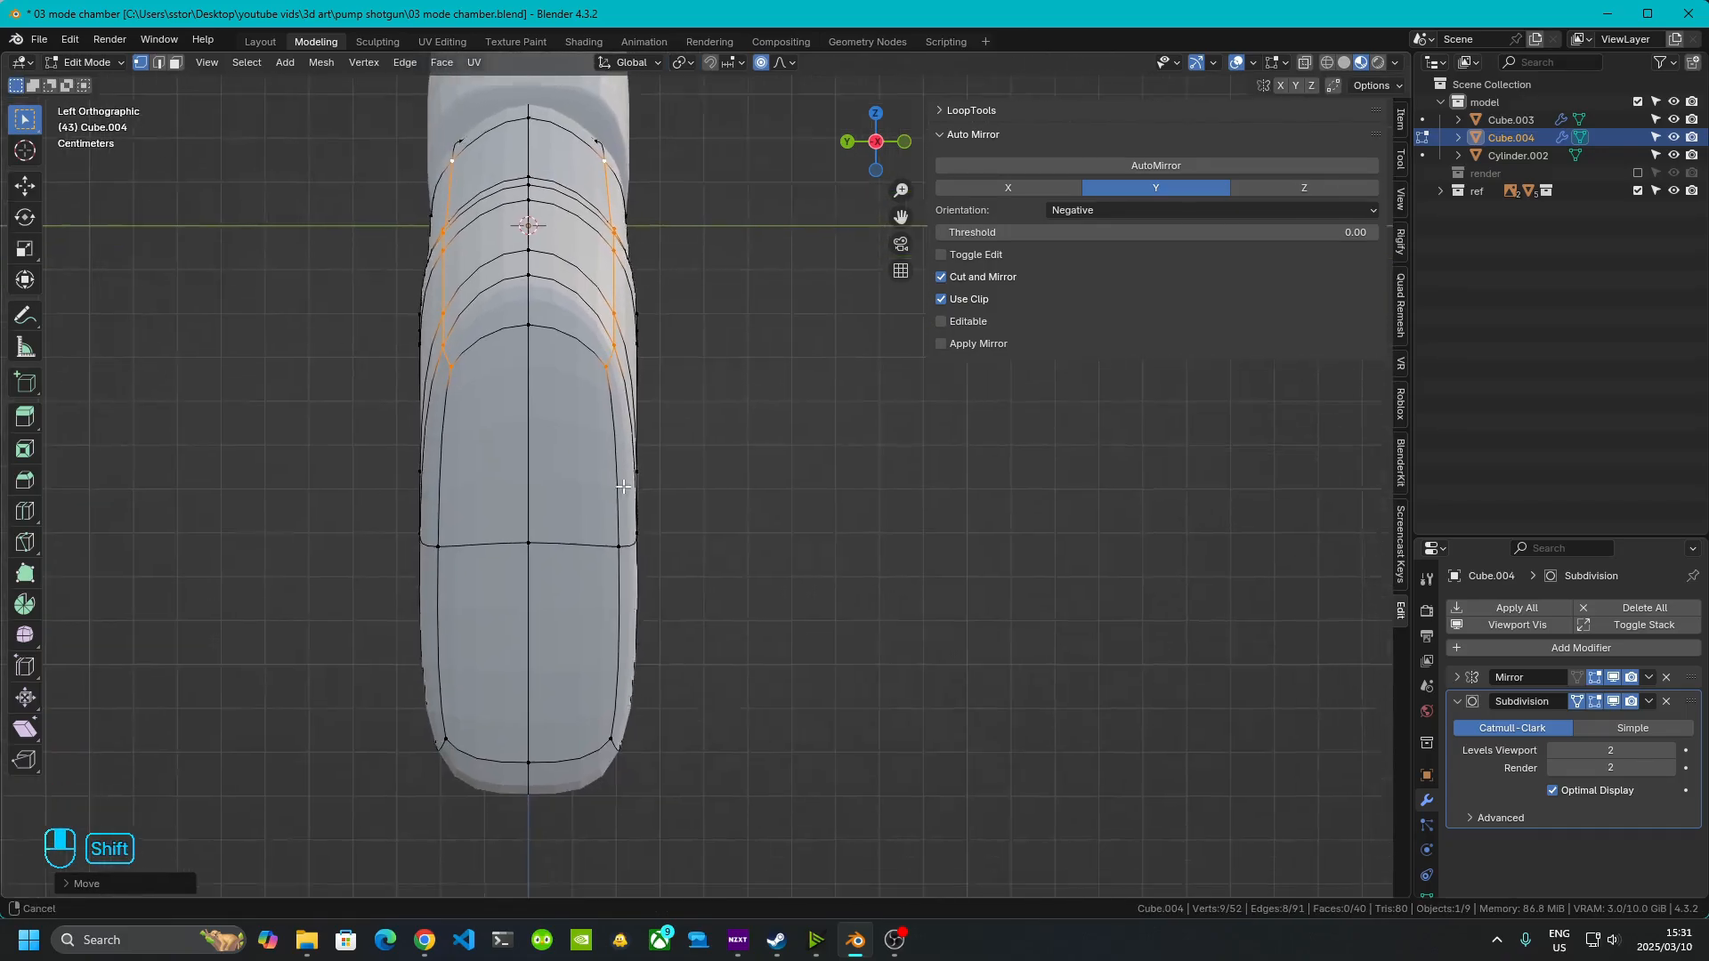
pyautogui.click(594, 709)
pyautogui.moveTo(790, 713); pyautogui.dragTo(574, 692, button='middle')
pyautogui.scroll(-2, 908, 657)
pyautogui.keyDown('shift'); pyautogui.moveTo(911, 655); pyautogui.dragTo(892, 652, button='middle'); pyautogui.keyUp('shift')
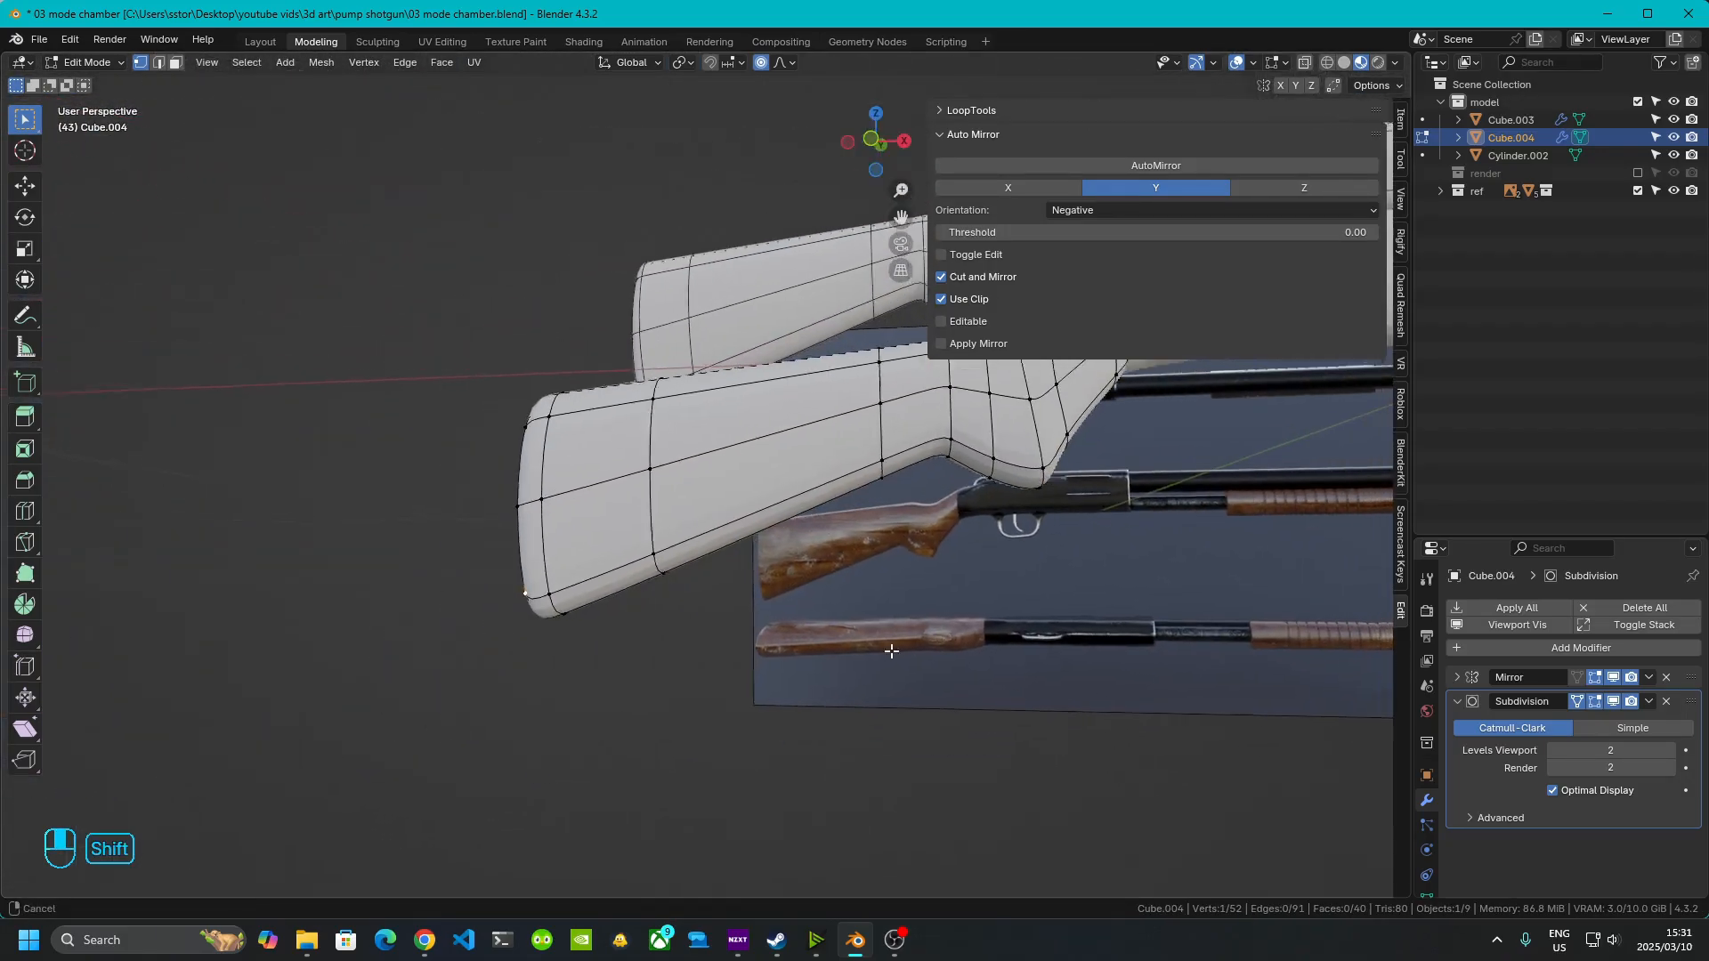
pyautogui.scroll(5, 892, 652)
pyautogui.keyDown('ctrl'); pyautogui.click(649, 597); pyautogui.keyUp('ctrl')
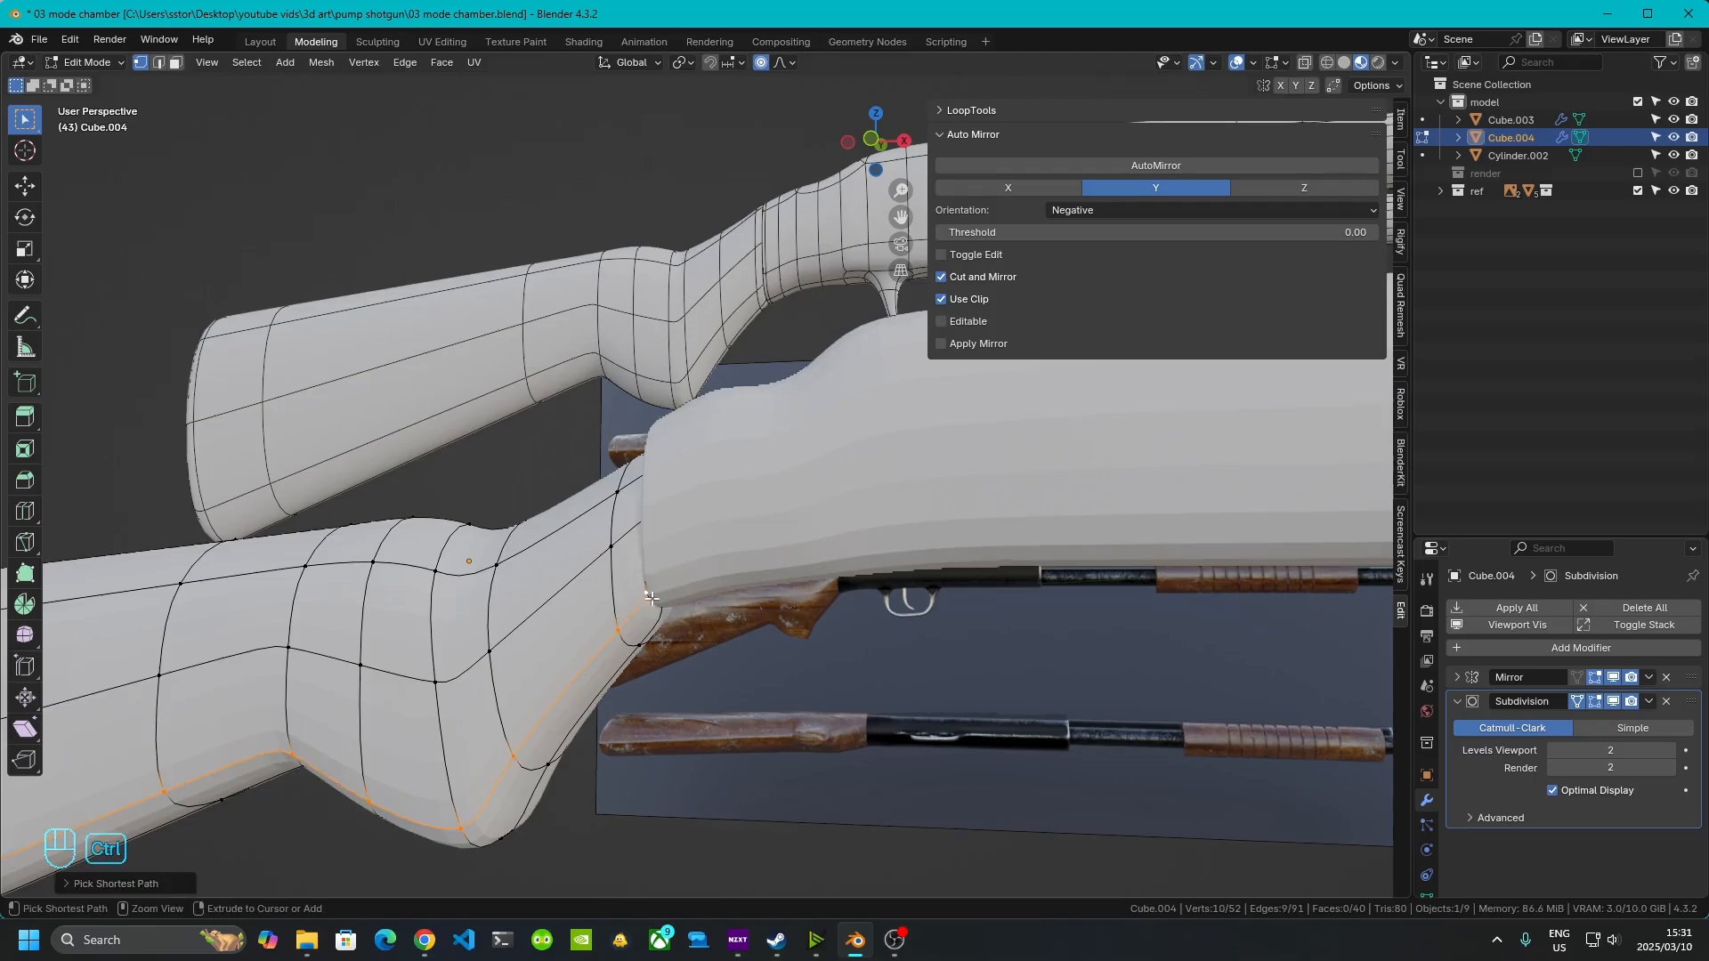
pyautogui.click(869, 143)
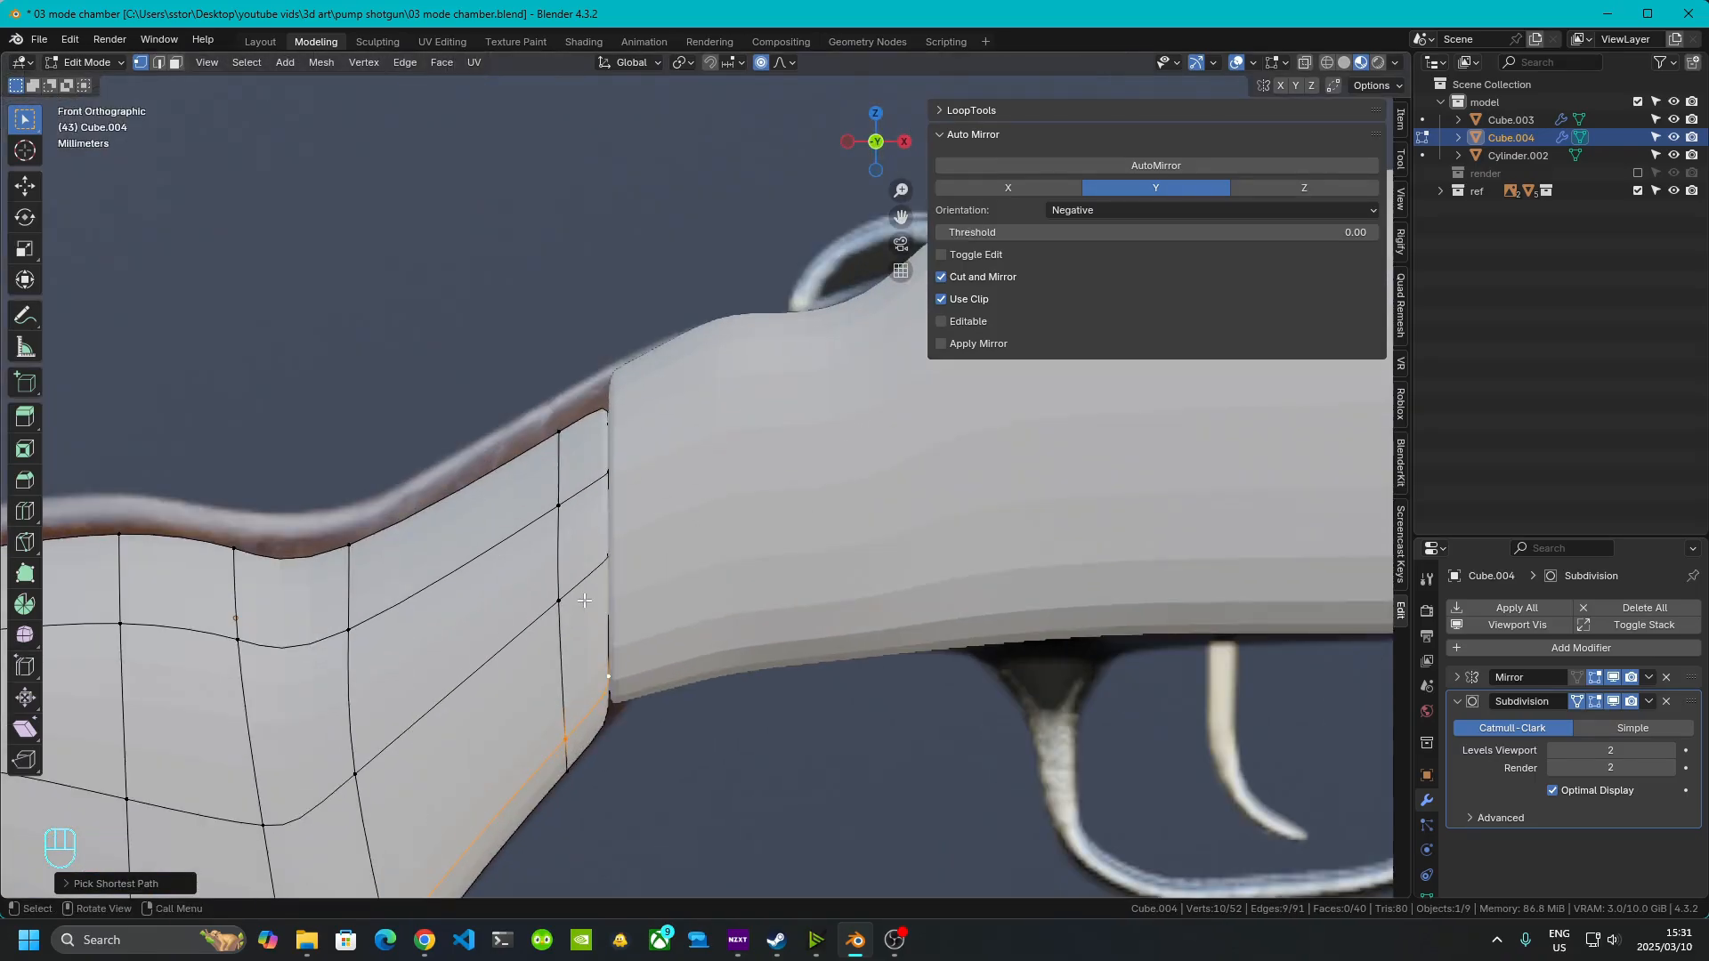
pyautogui.keyDown('shift'); pyautogui.moveTo(585, 601); pyautogui.dragTo(979, 275, button='middle'); pyautogui.keyUp('shift')
pyautogui.keyDown('shift'); pyautogui.moveTo(222, 783); pyautogui.dragTo(1103, 618, button='middle'); pyautogui.keyUp('shift')
pyautogui.scroll(-3, 1103, 619)
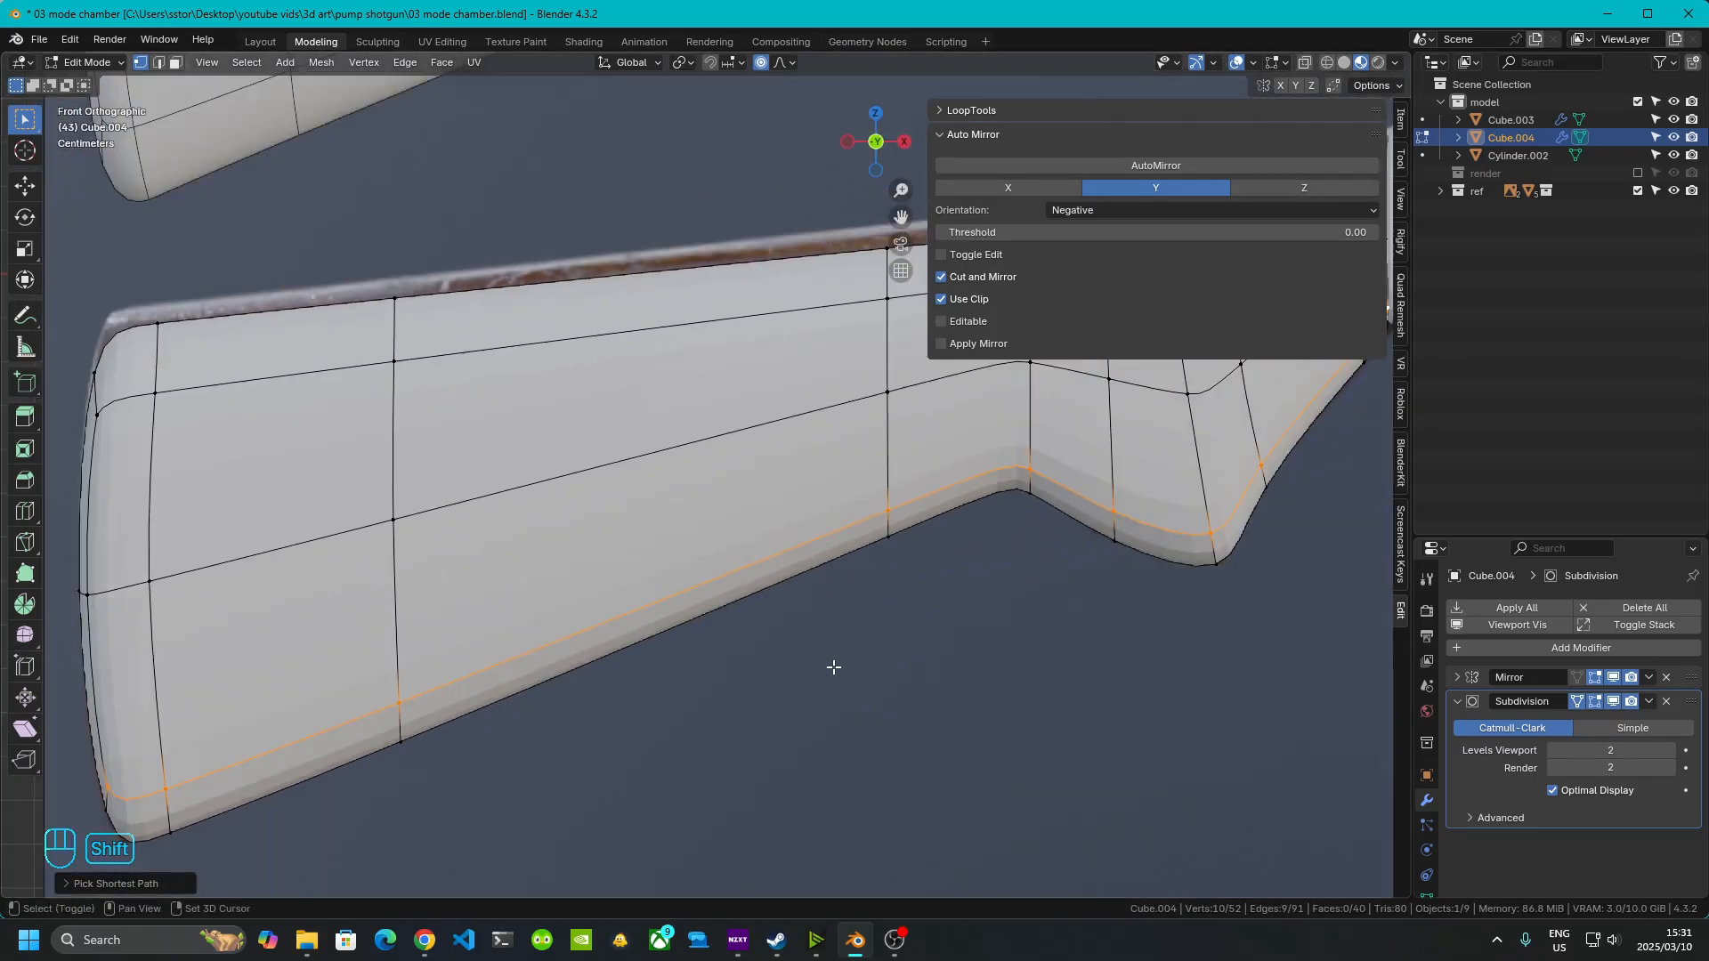
pyautogui.keyDown('shift'); pyautogui.moveTo(661, 696); pyautogui.dragTo(860, 663, button='middle'); pyautogui.keyUp('shift')
pyautogui.press('g')
pyautogui.press('z')
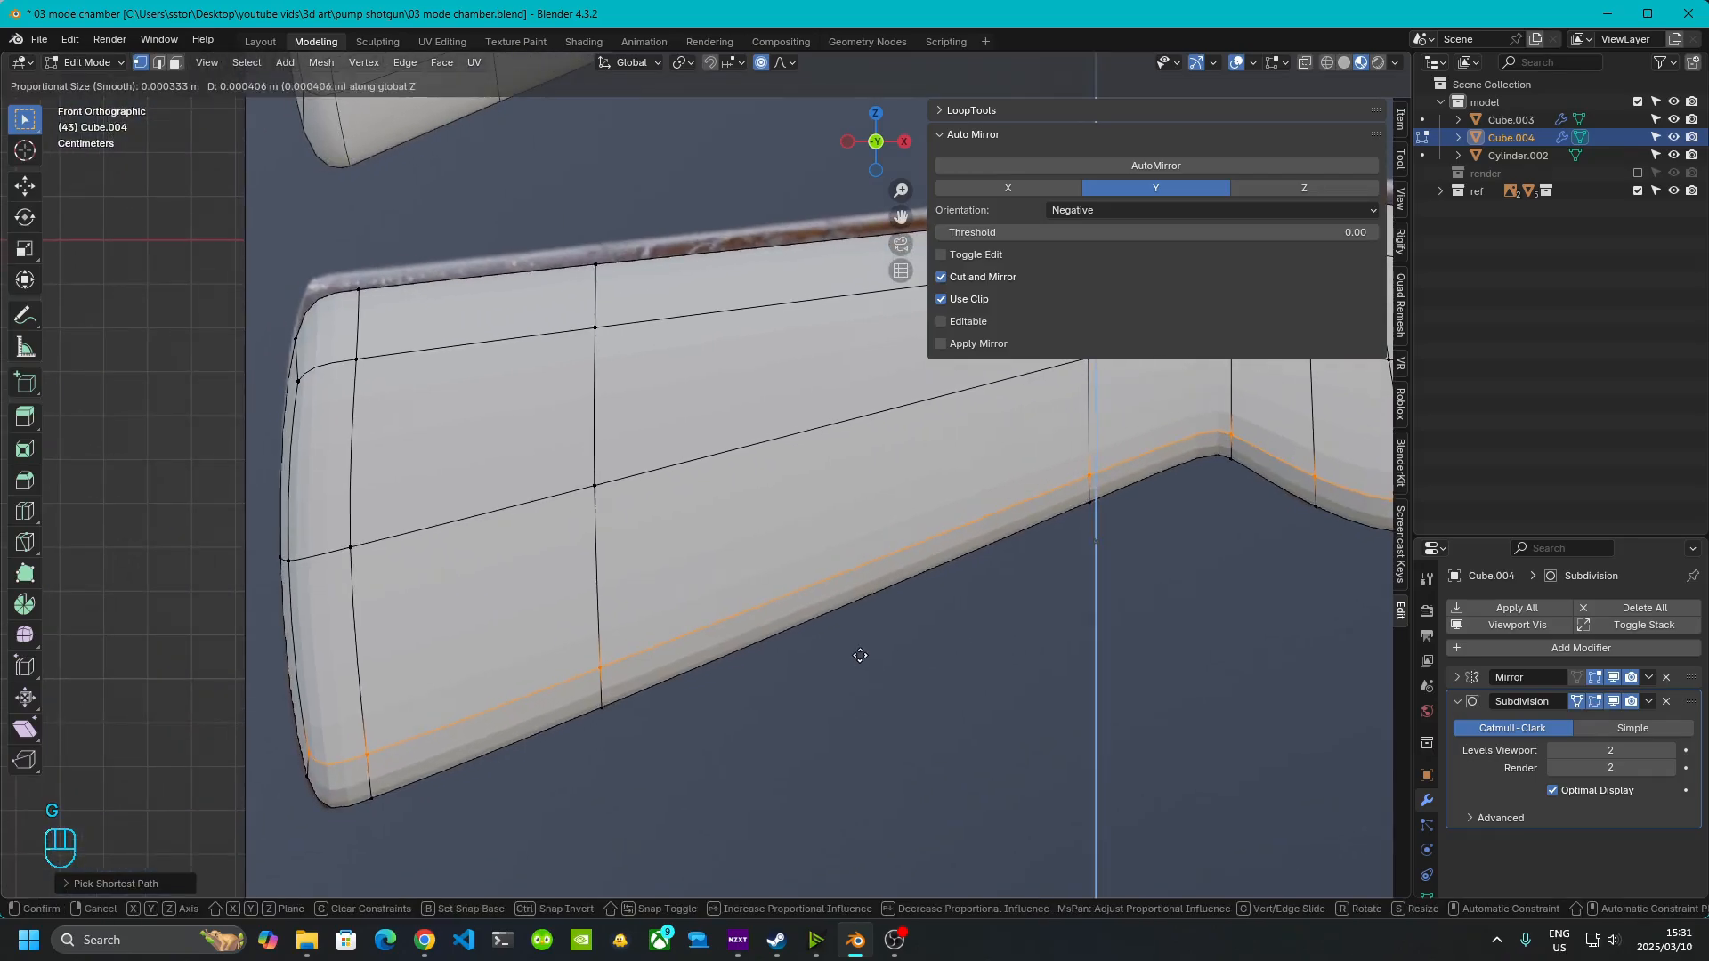
pyautogui.click(856, 584)
# - Move the stock's lower side edge line inward along Y by about 6 mm to narrow the rounded underside
pyautogui.scroll(-6, 853, 589)
pyautogui.moveTo(842, 604); pyautogui.dragTo(896, 611, button='middle')
pyautogui.press('Tab')
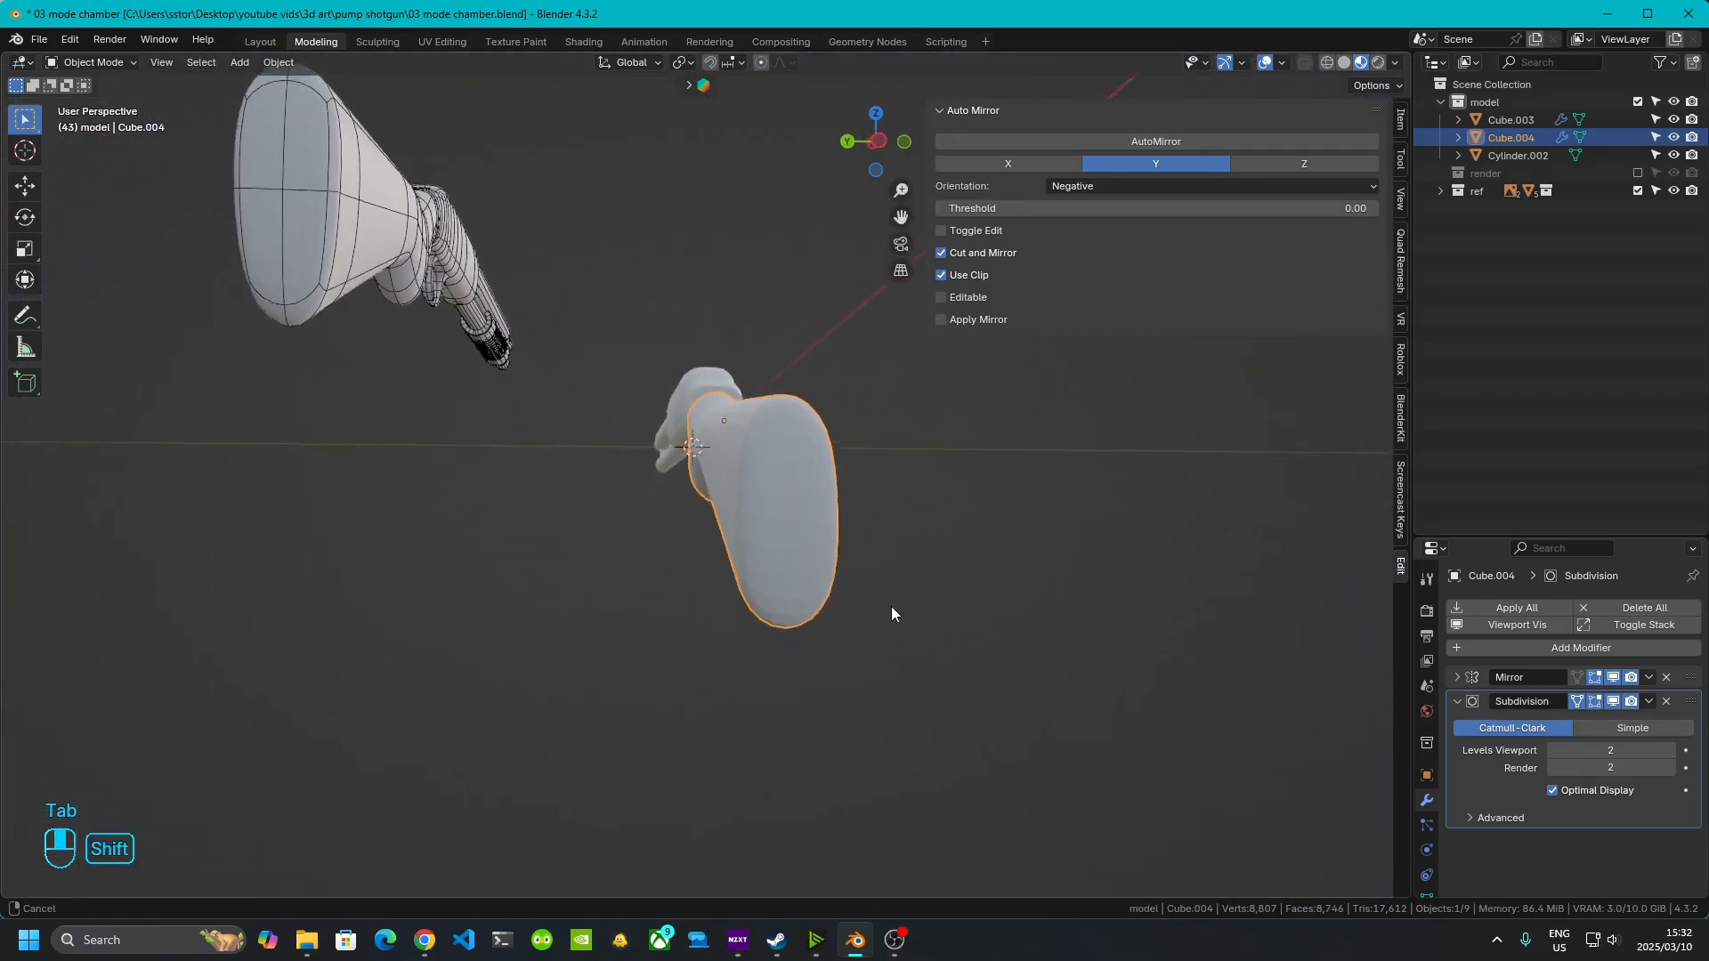
pyautogui.scroll(3, 796, 585)
pyautogui.press('Tab')
pyautogui.moveTo(792, 598); pyautogui.dragTo(802, 596, button='middle')
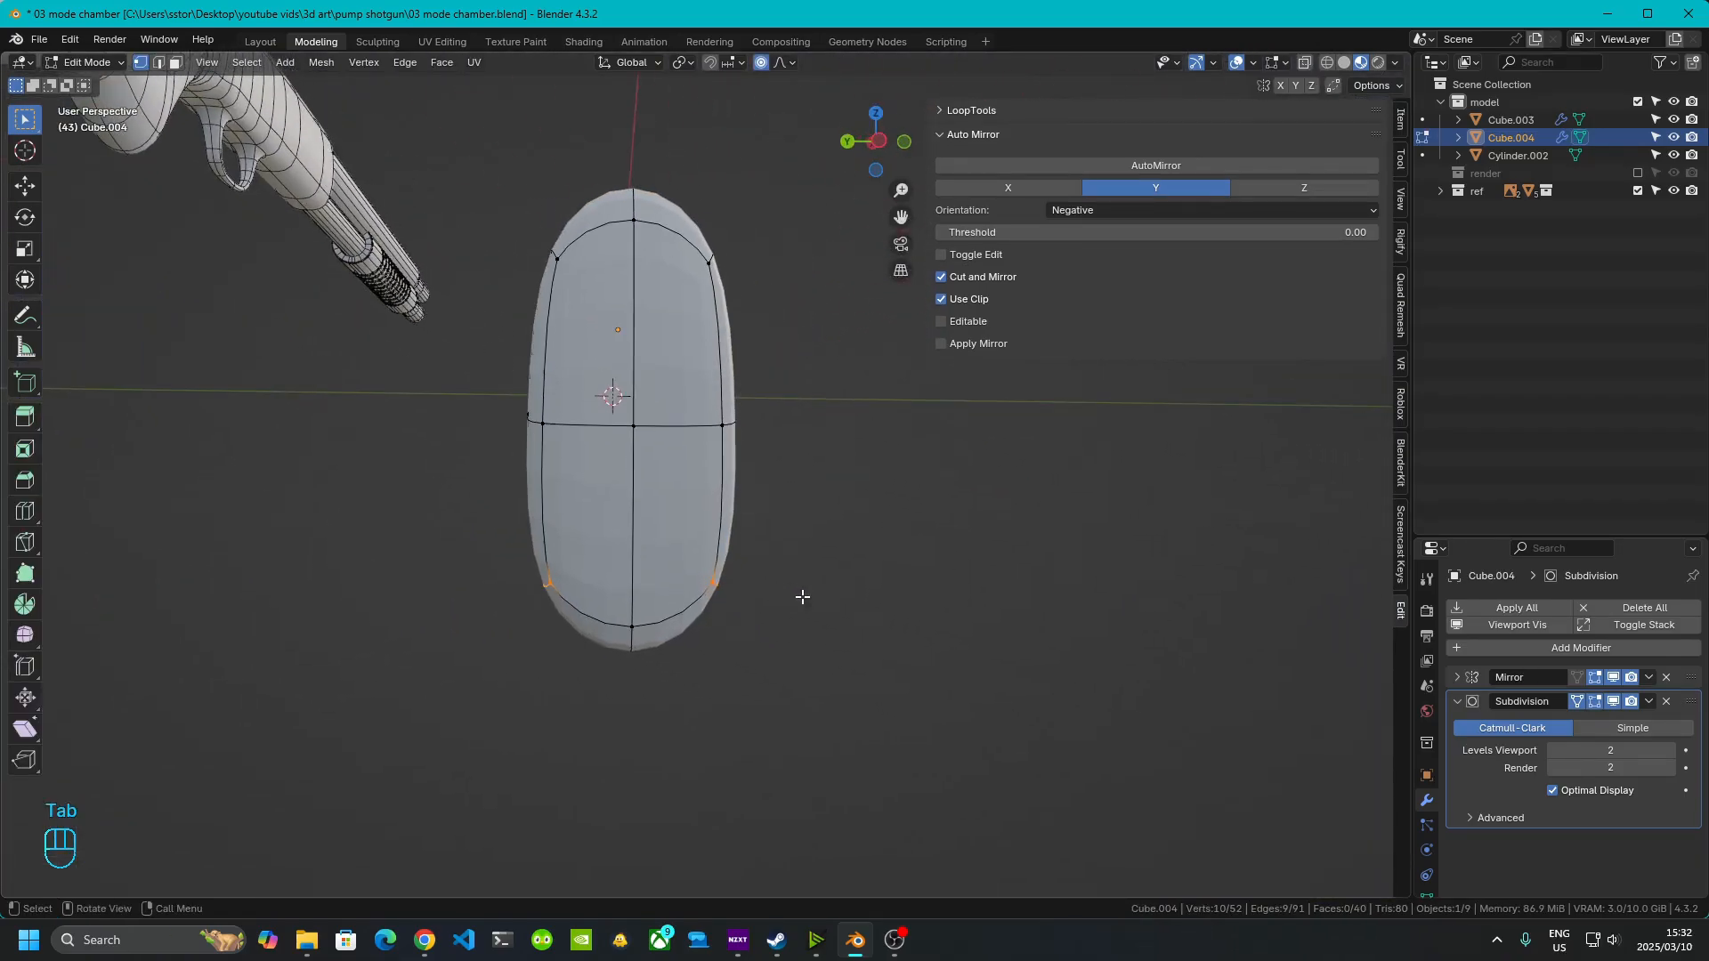
pyautogui.press('g')
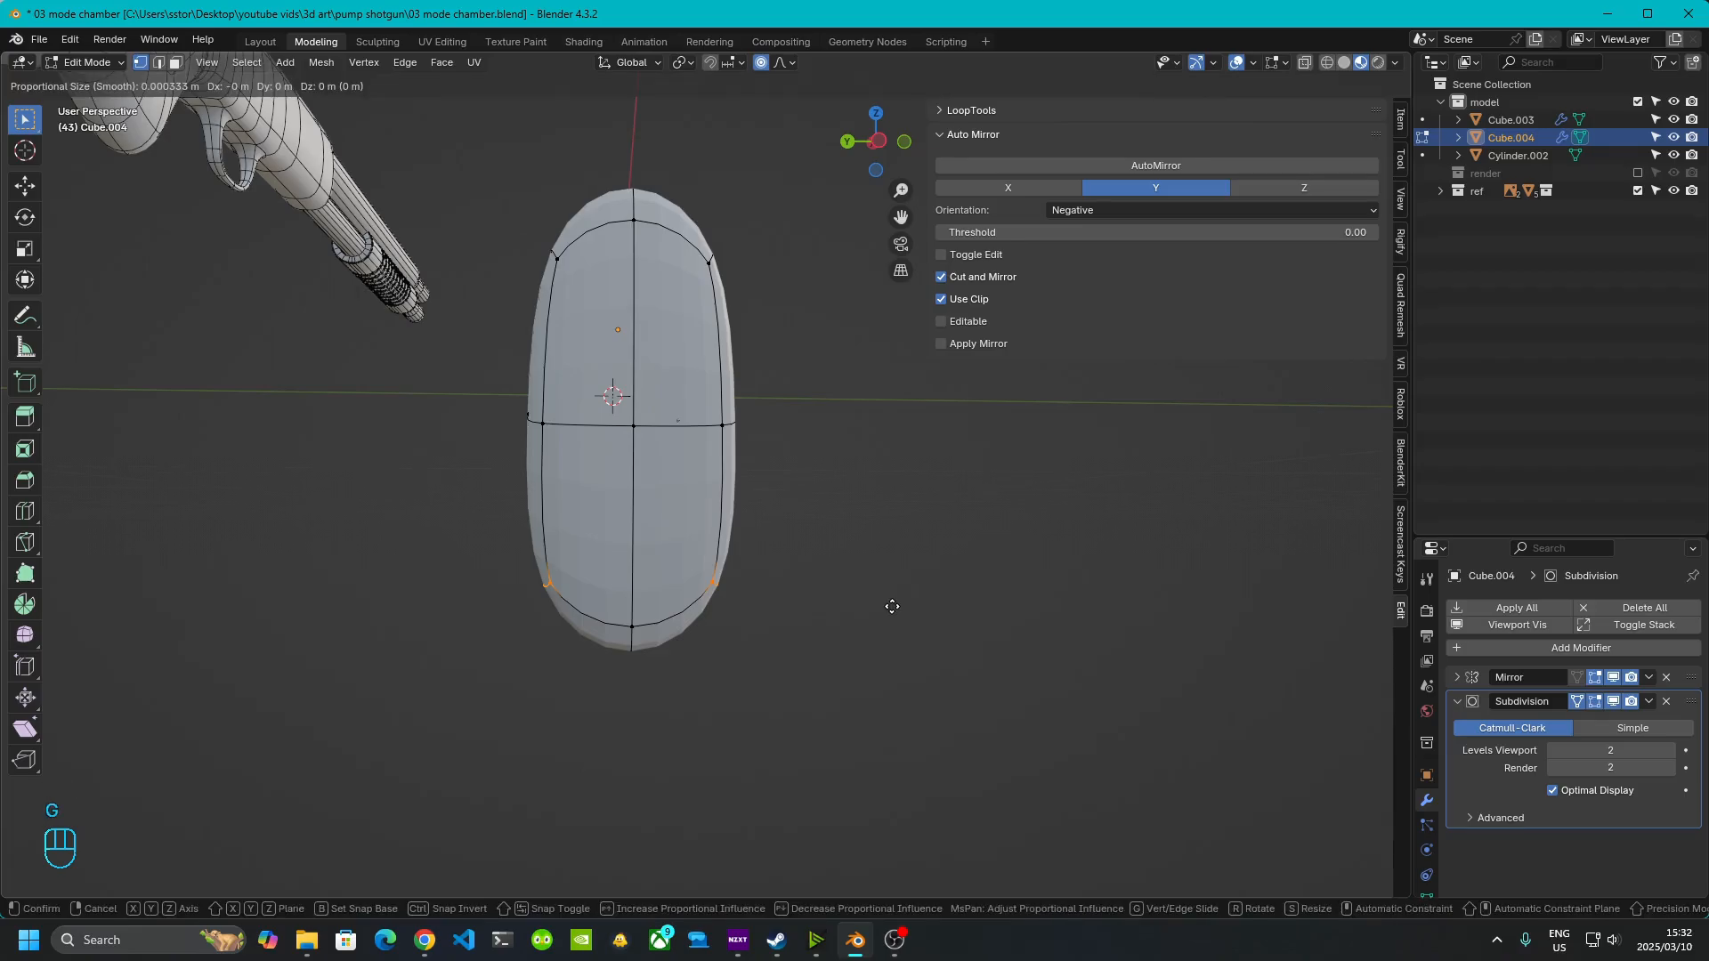
pyautogui.press('x')
pyautogui.press('y')
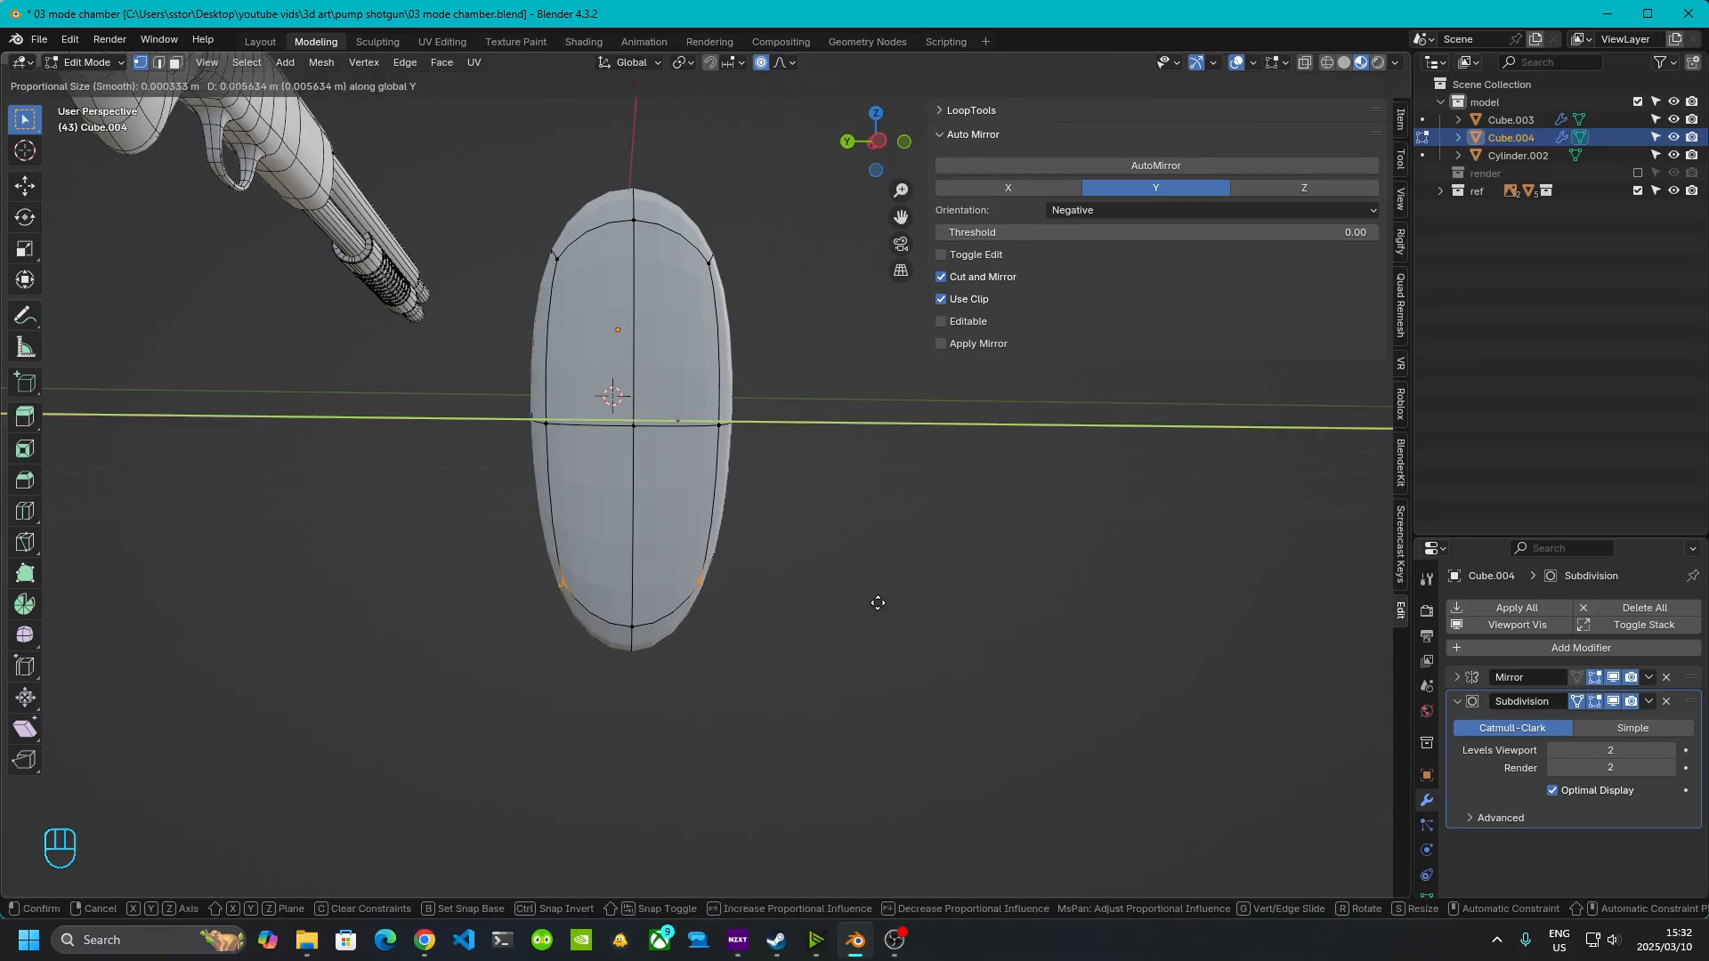
pyautogui.click(873, 601)
# - Examine the rounded stock from several angles and compare its outline with the reference in the front view
pyautogui.moveTo(737, 571); pyautogui.dragTo(863, 702, button='middle')
pyautogui.press('Tab')
pyautogui.moveTo(584, 676); pyautogui.dragTo(881, 499, button='middle')
pyautogui.click(867, 156)
pyautogui.press('Tab')
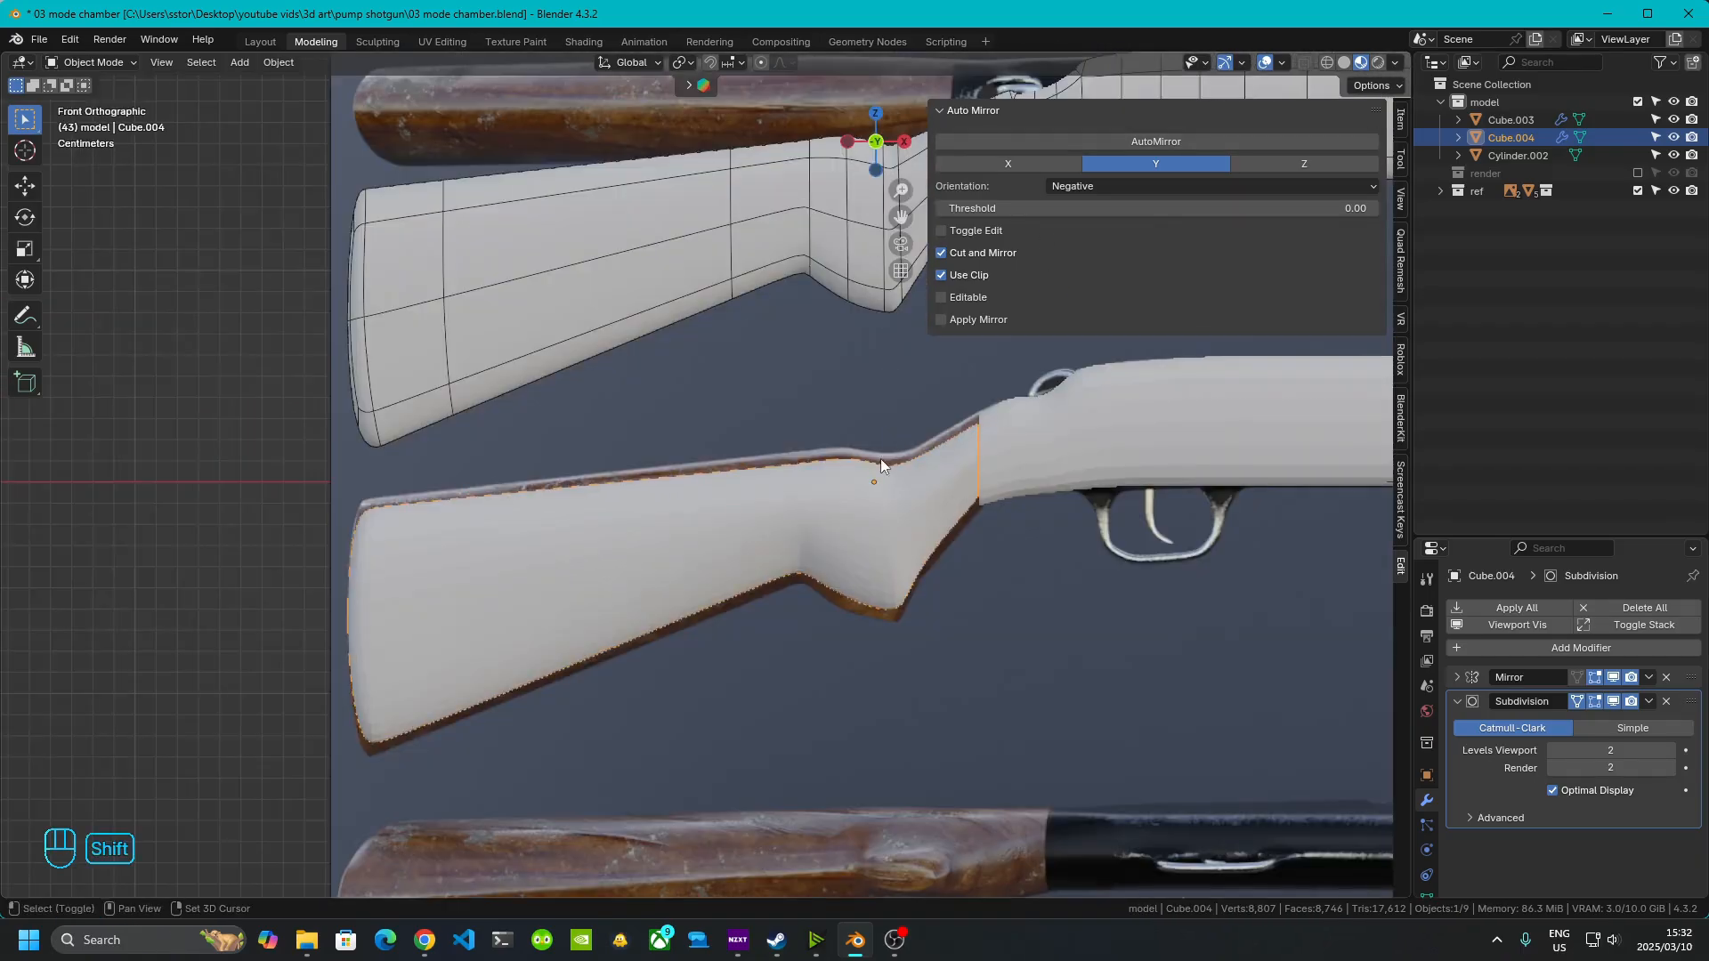
pyautogui.scroll(5, 546, 518)
pyautogui.keyDown('shift'); pyautogui.moveTo(548, 512); pyautogui.dragTo(952, 469, button='middle'); pyautogui.keyUp('shift')
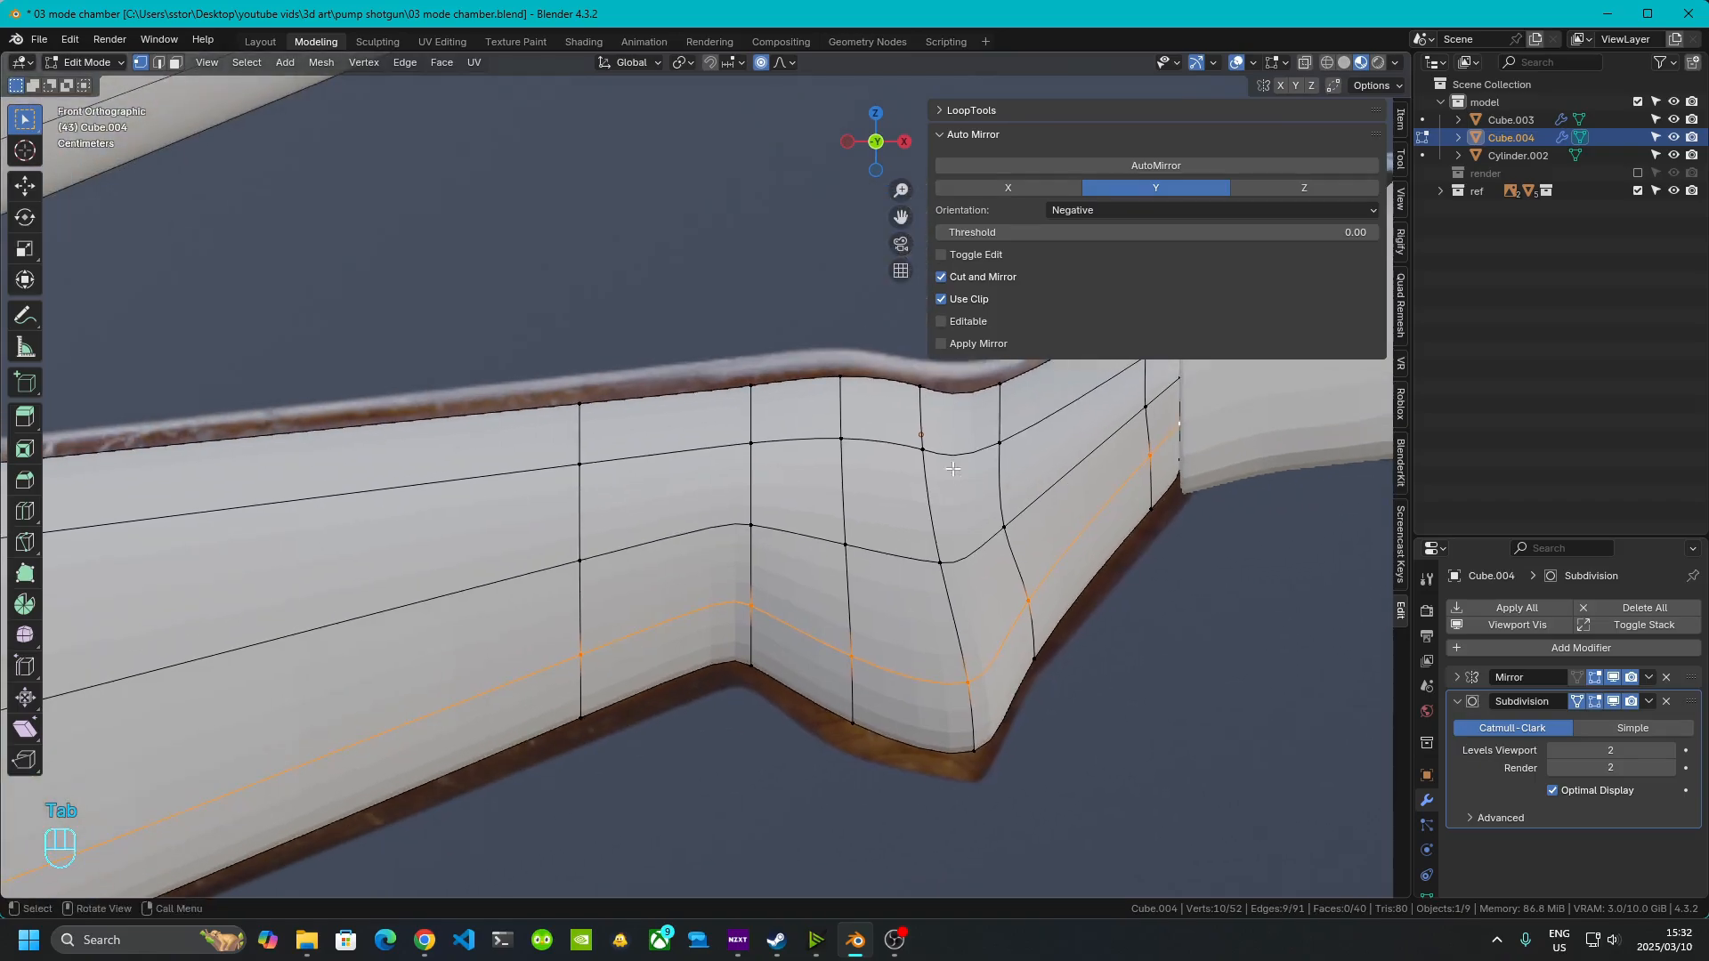
pyautogui.scroll(-4, 762, 554)
pyautogui.keyDown('shift'); pyautogui.moveTo(828, 490); pyautogui.dragTo(704, 540, button='middle'); pyautogui.keyUp('shift')
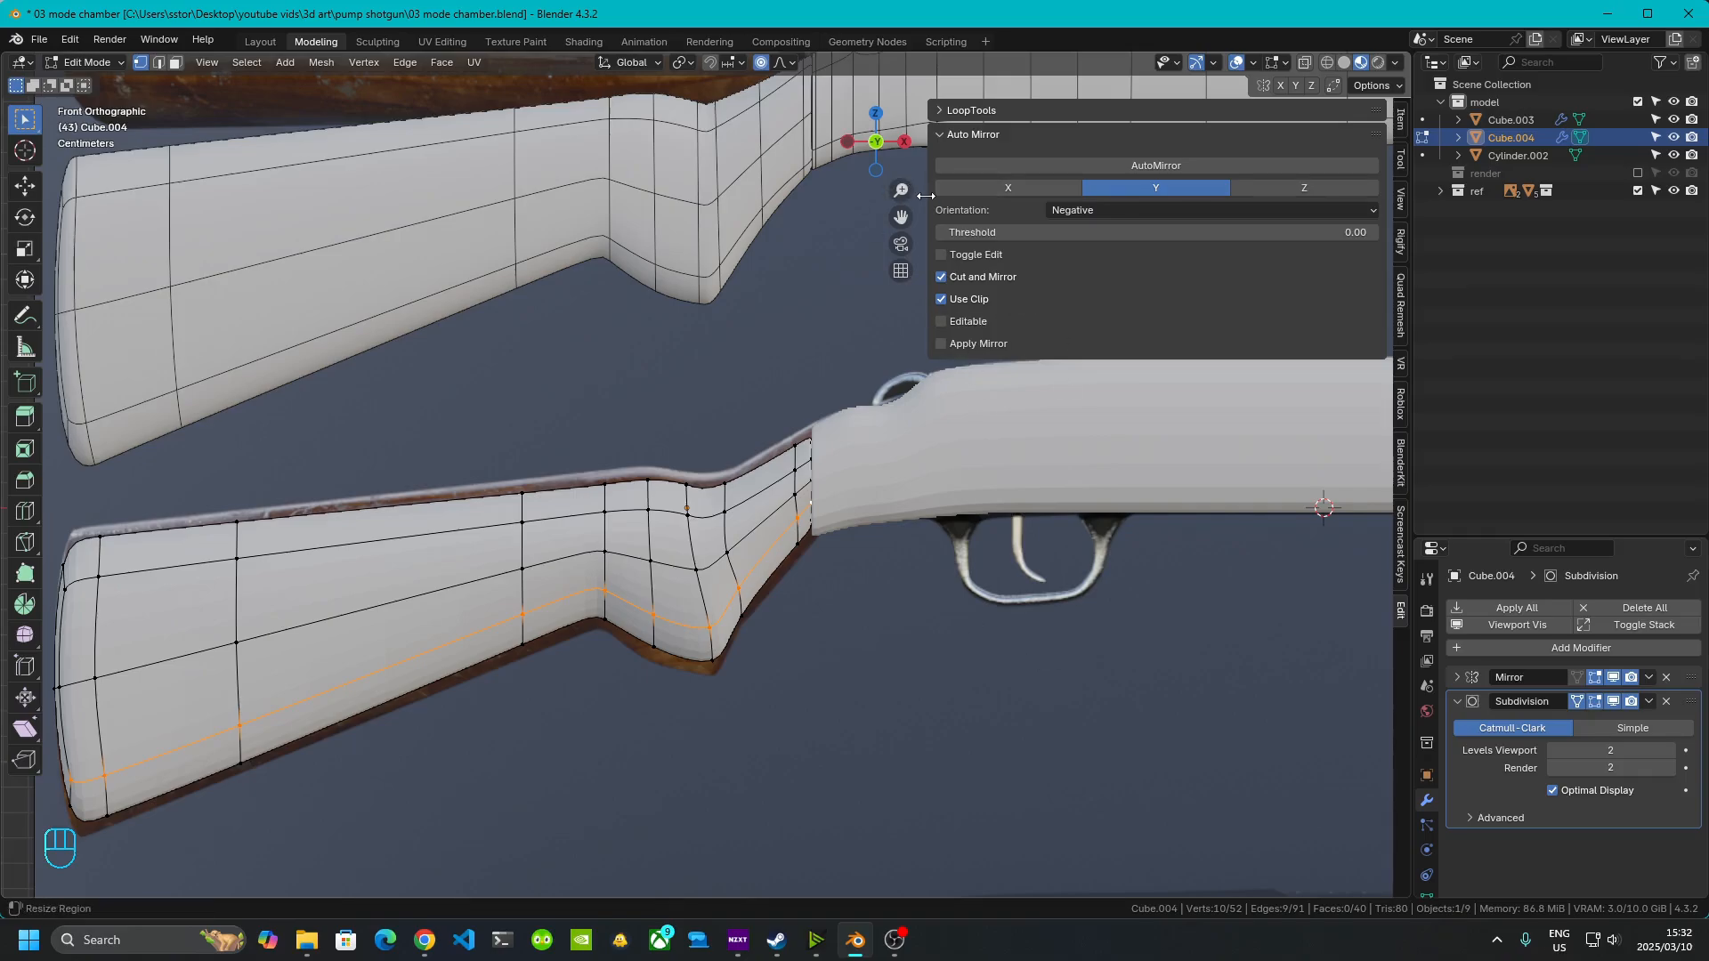
# - Collapse the Auto Mirror sidebar and return the viewport to Solid shading with X-ray on
pyautogui.moveTo(926, 195); pyautogui.dragTo(1326, 198)
pyautogui.keyDown('shift'); pyautogui.moveTo(779, 527); pyautogui.dragTo(956, 563, button='middle'); pyautogui.keyUp('shift')
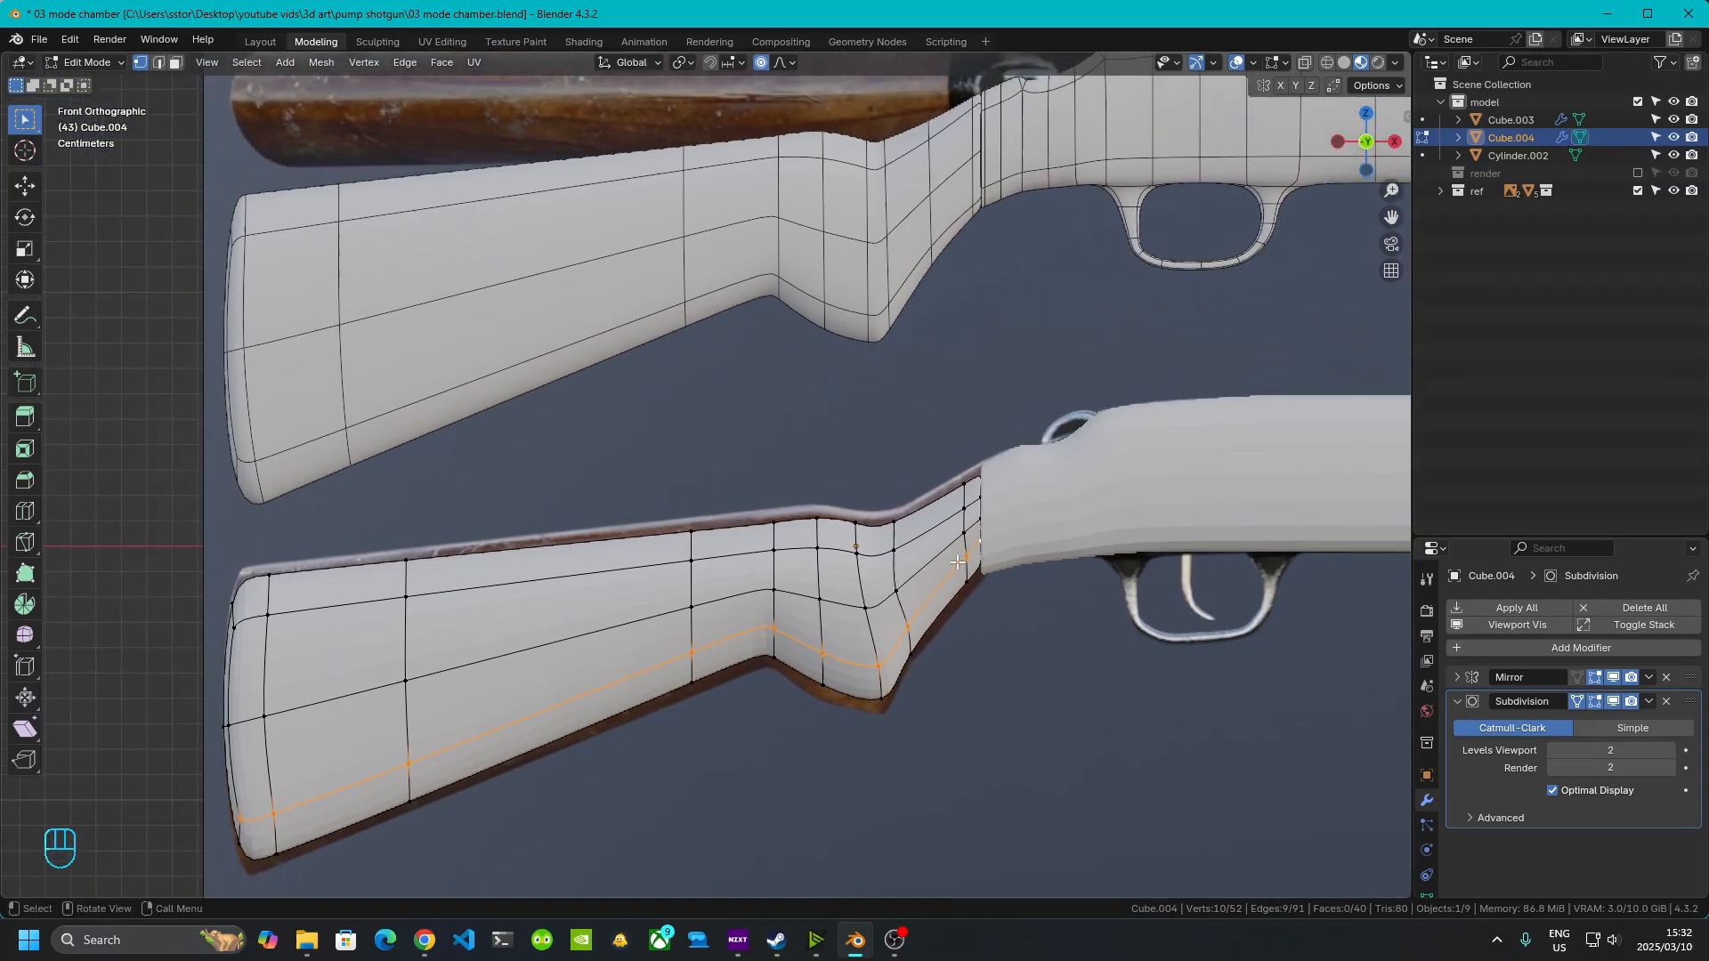
pyautogui.keyDown('shift'); pyautogui.moveTo(698, 616); pyautogui.dragTo(735, 499, button='middle'); pyautogui.keyUp('shift')
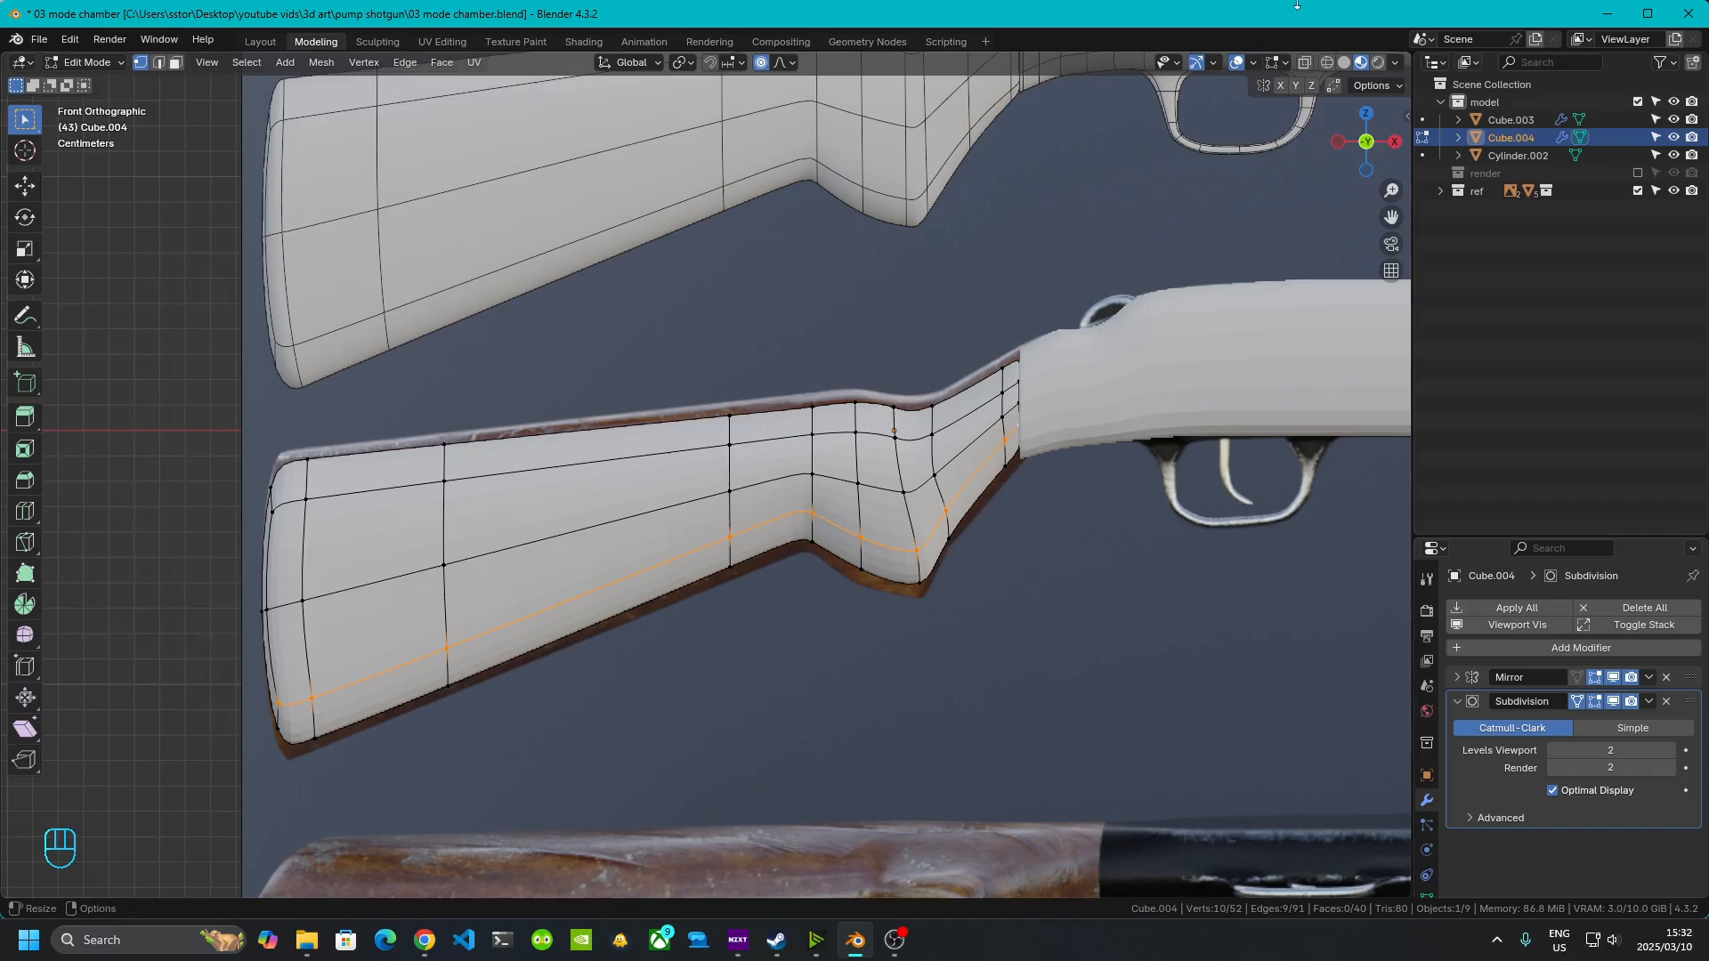
pyautogui.click(1344, 62)
pyautogui.click(1306, 64)
# - Raise the top and upper side vertices at the dip above the grip along Z to meet the reference's upper outline
pyautogui.scroll(5, 704, 515)
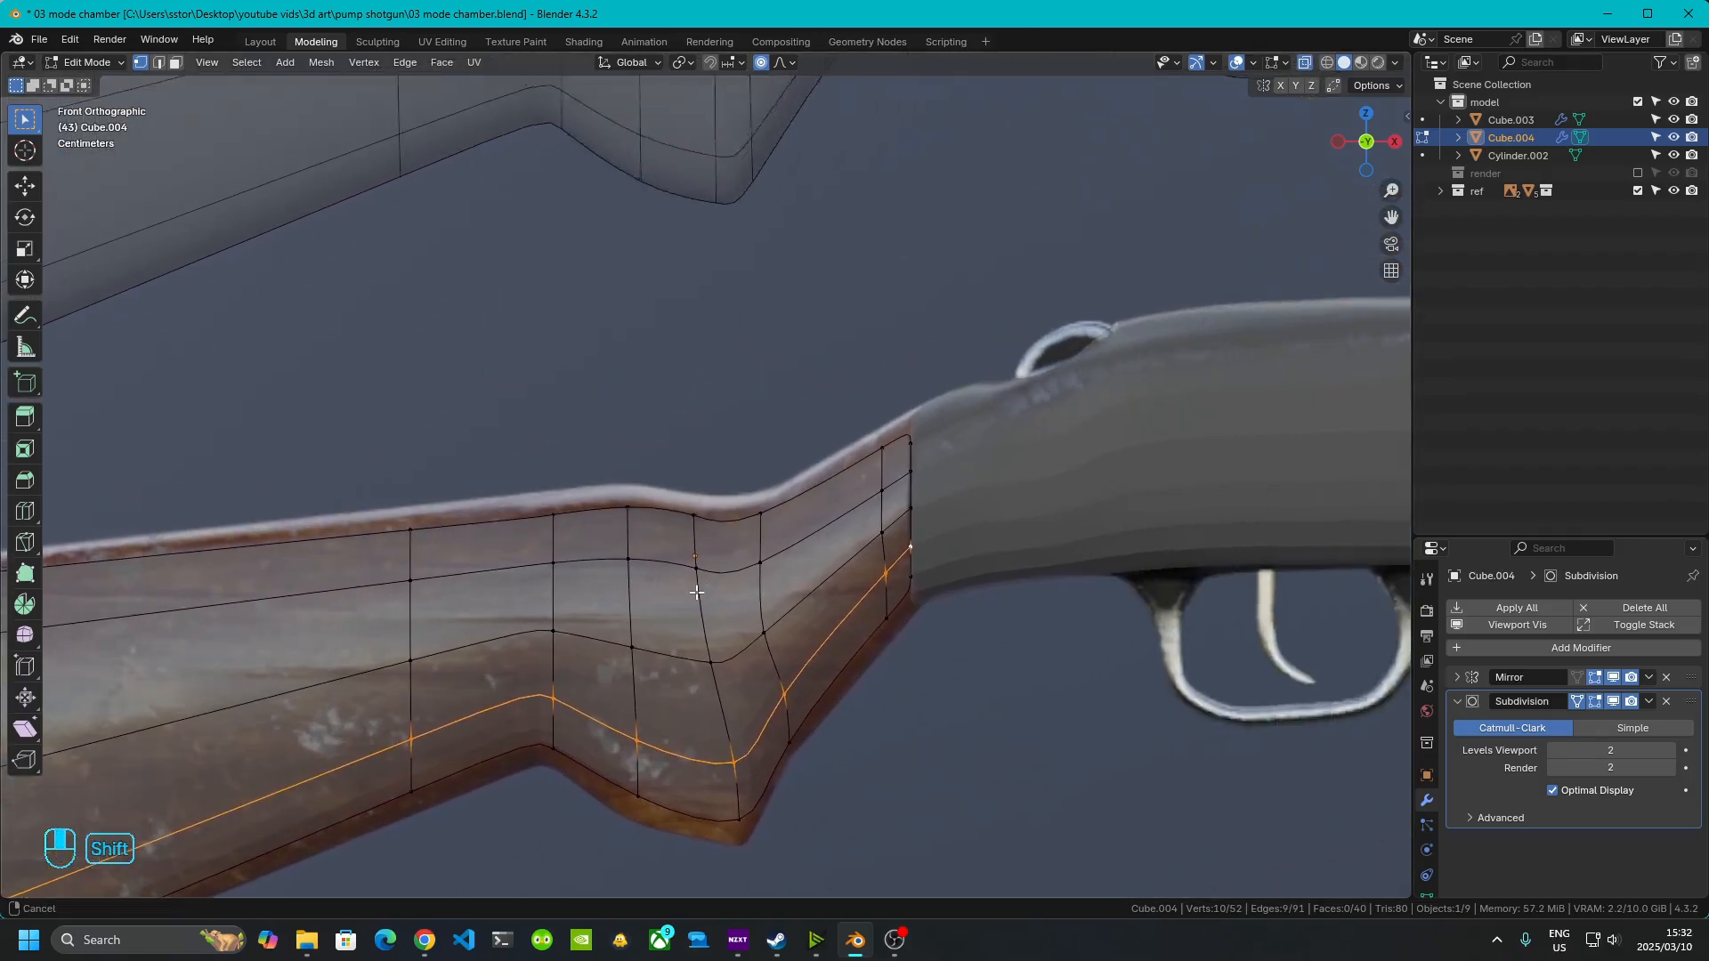
pyautogui.moveTo(503, 435); pyautogui.dragTo(713, 705)
pyautogui.press('g')
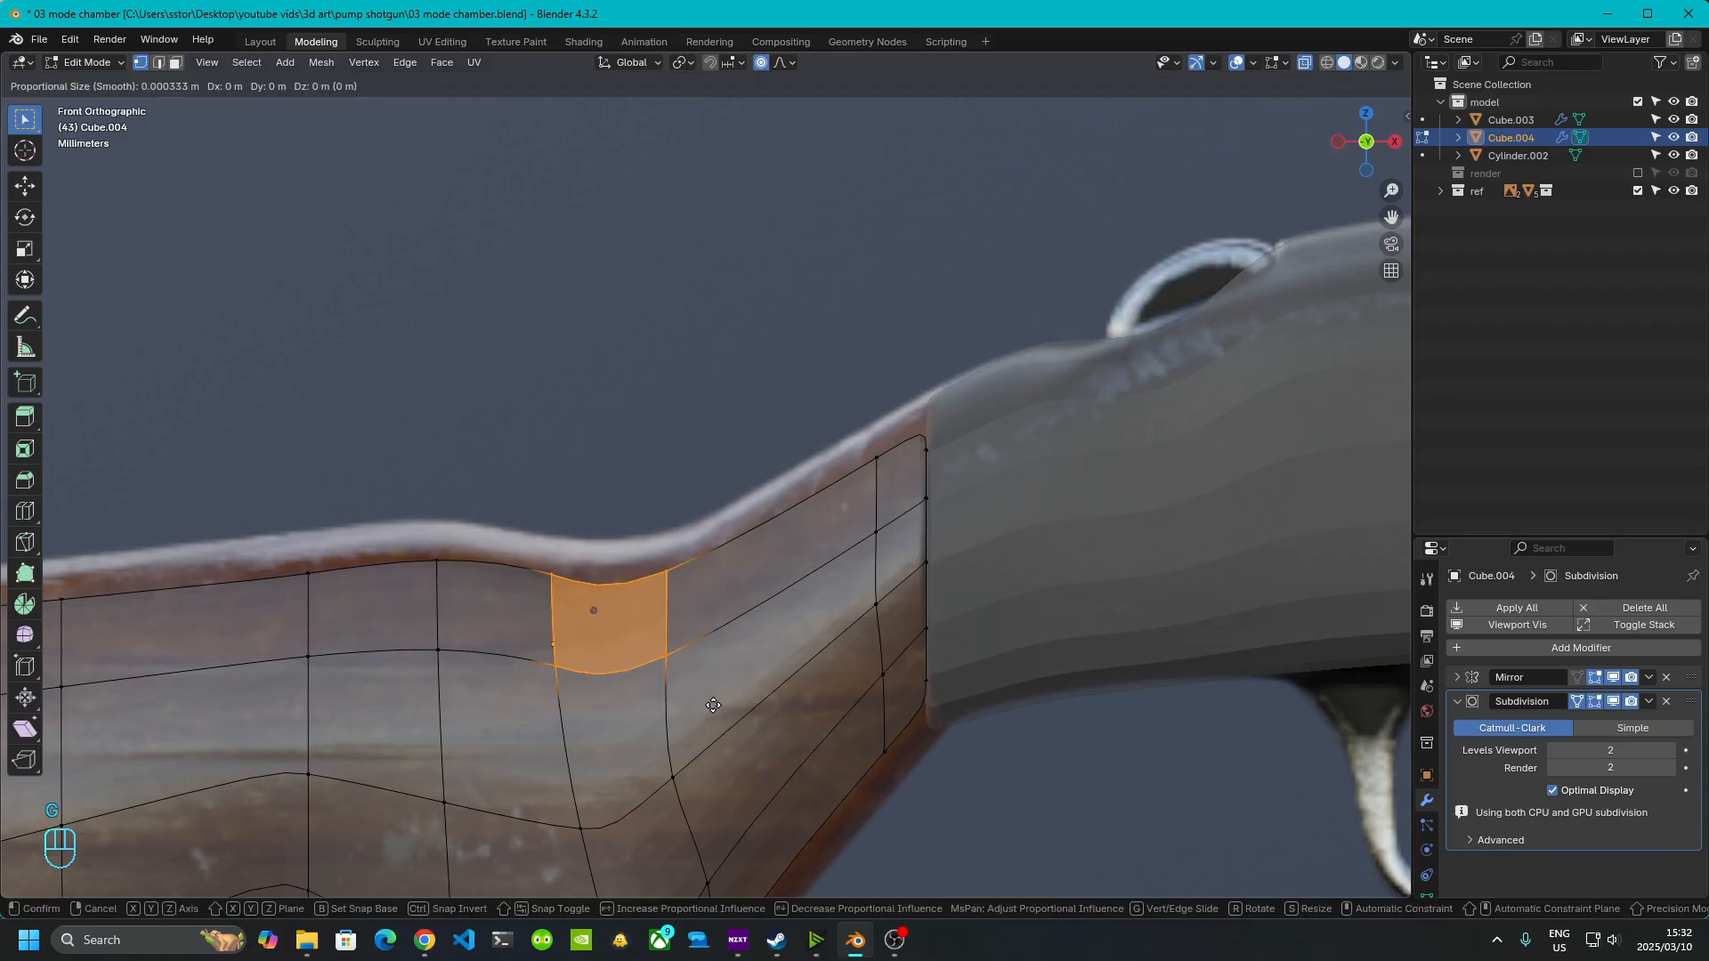
pyautogui.press('z')
pyautogui.click(711, 663)
# - Raise the top and upper side vertices at the stock's front end along Z to meet the reference's upper outline
pyautogui.moveTo(809, 369); pyautogui.dragTo(974, 538)
pyautogui.press('g')
pyautogui.press('z')
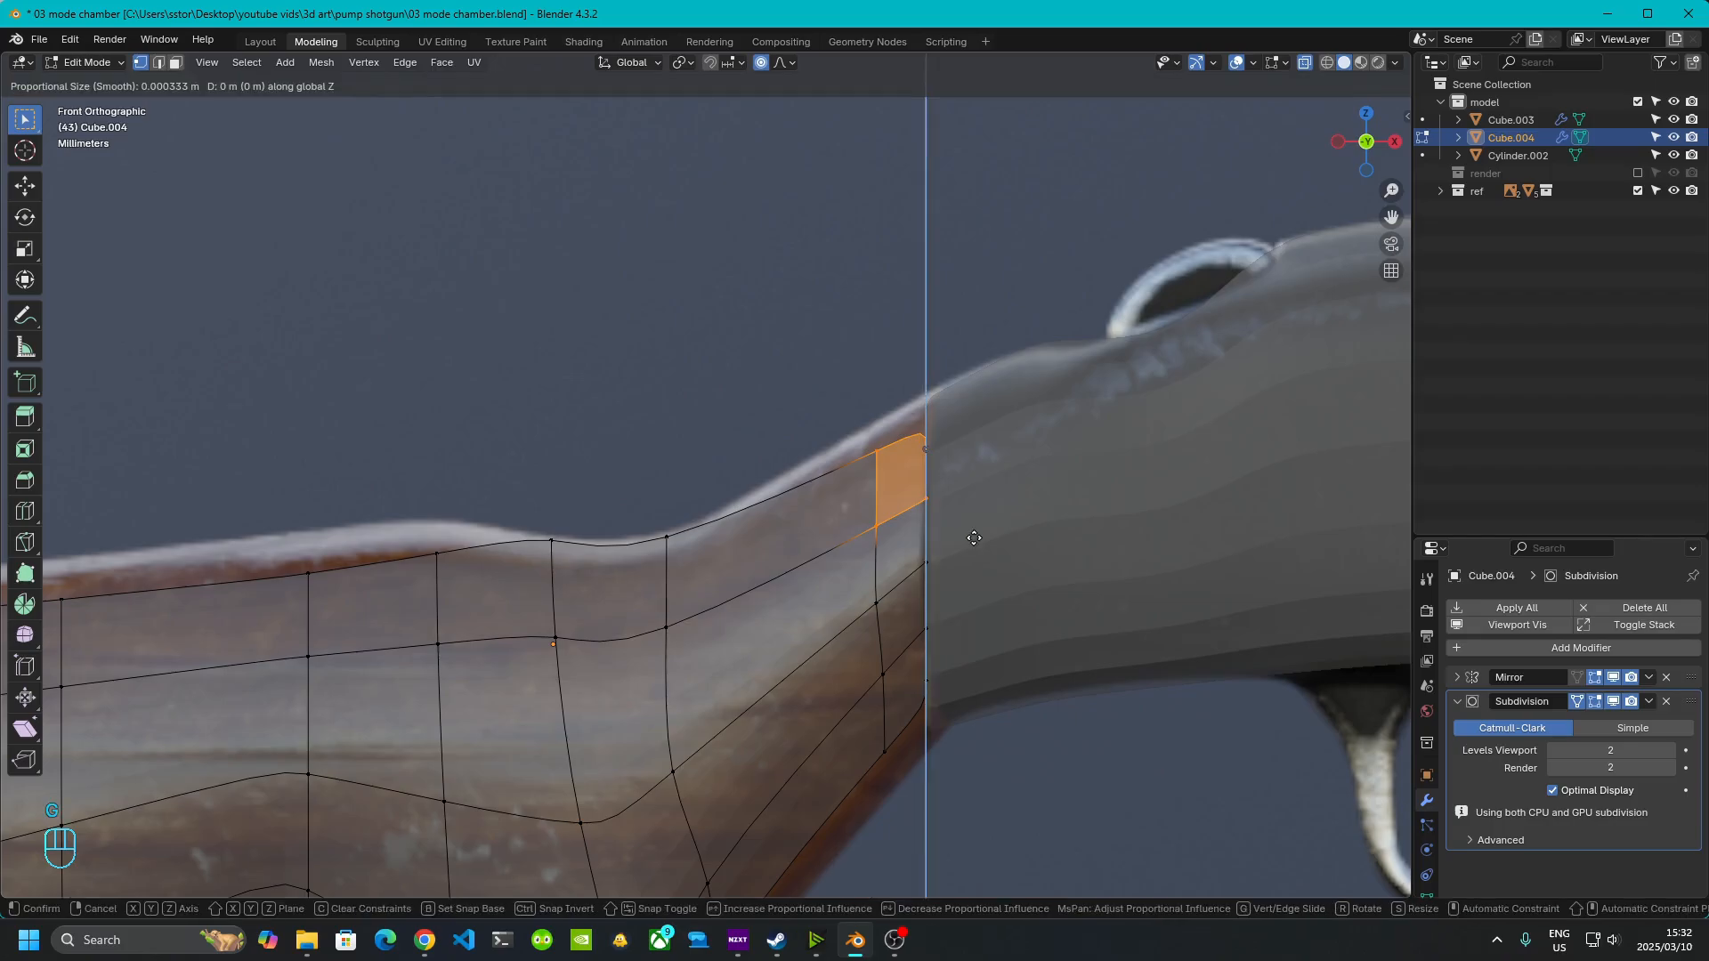
pyautogui.click(950, 671)
# - Lower the bottom and lower side vertices at the stock's front end along Z to meet the reference's lower outline
pyautogui.keyDown('shift'); pyautogui.moveTo(950, 671); pyautogui.dragTo(841, 504, button='middle'); pyautogui.keyUp('shift')
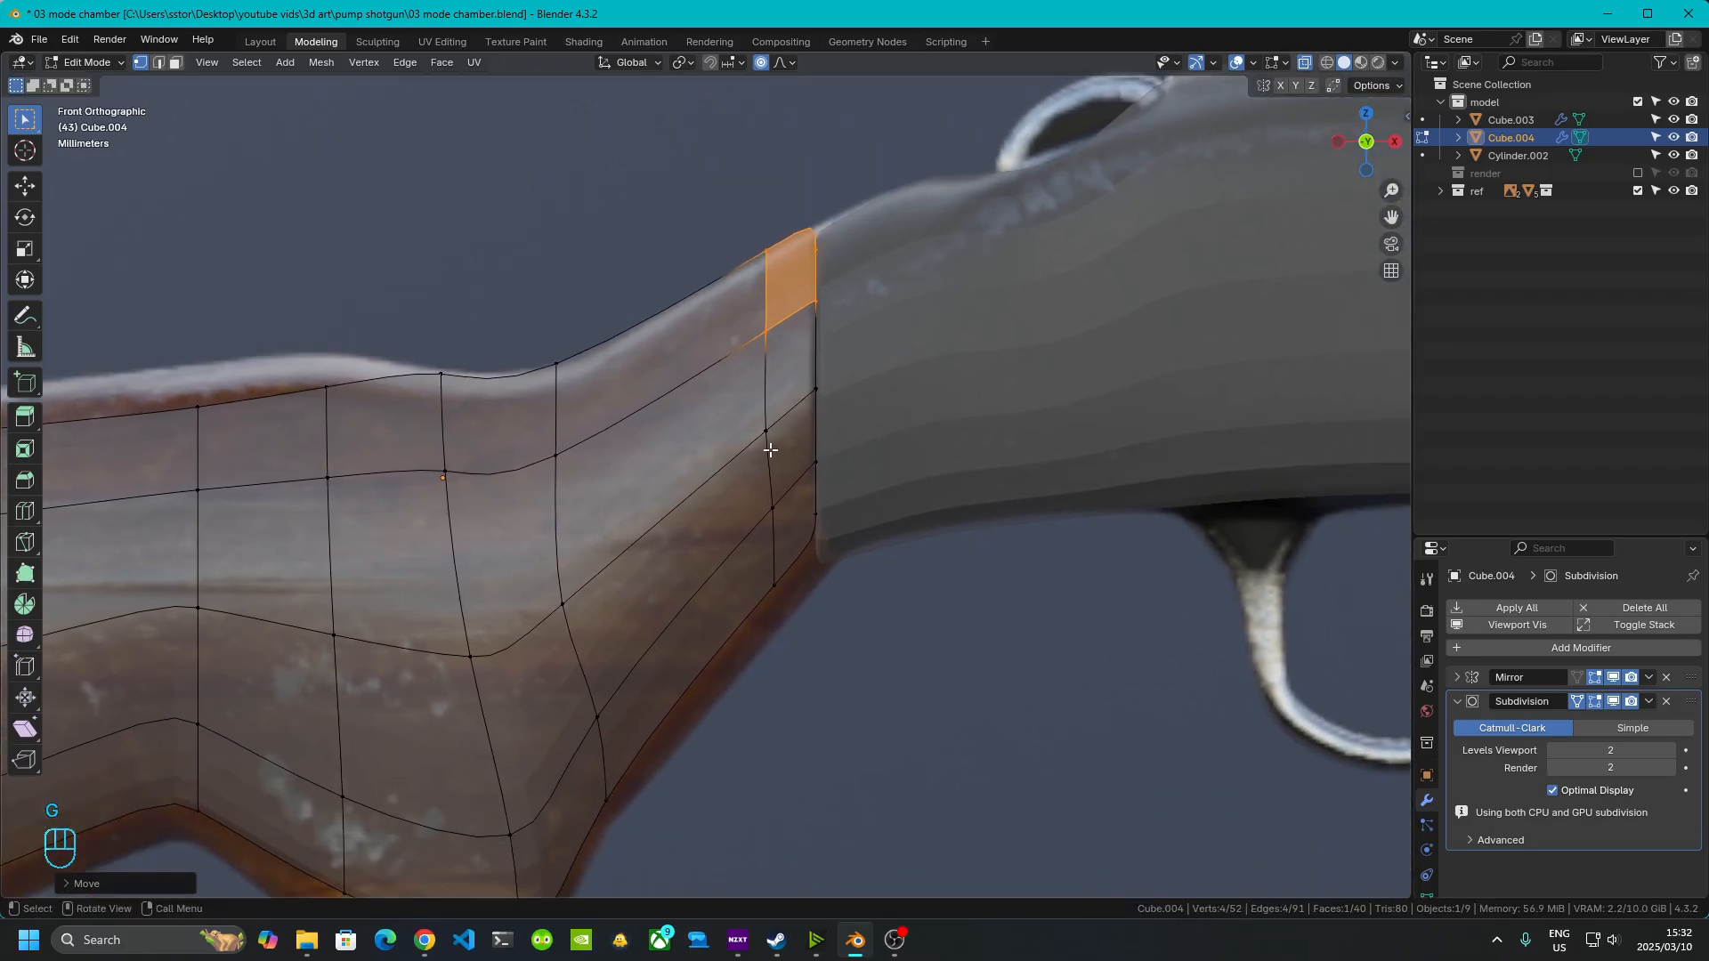
pyautogui.moveTo(770, 452); pyautogui.dragTo(915, 663)
pyautogui.press('g')
pyautogui.press('z')
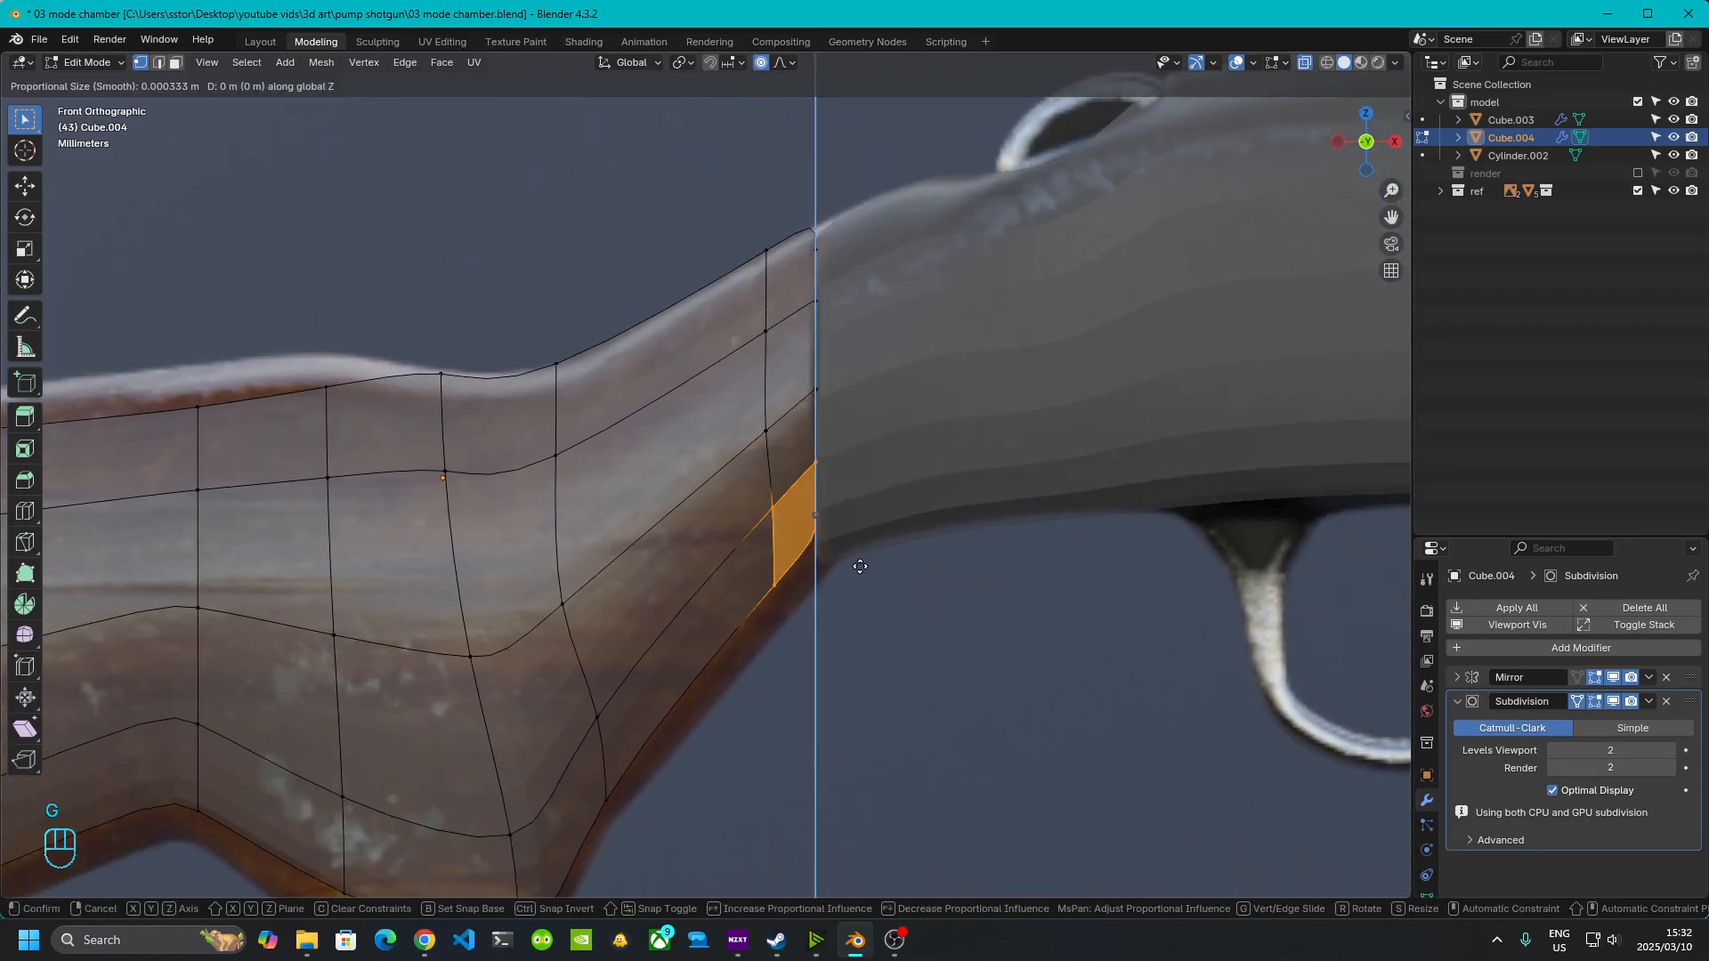
pyautogui.click(884, 613)
# - Slide the middle side vertex on the edge loop above the grip's front slope forward along its edge toward the receiver
pyautogui.keyDown('shift'); pyautogui.moveTo(820, 686); pyautogui.dragTo(756, 513, button='middle'); pyautogui.keyUp('shift')
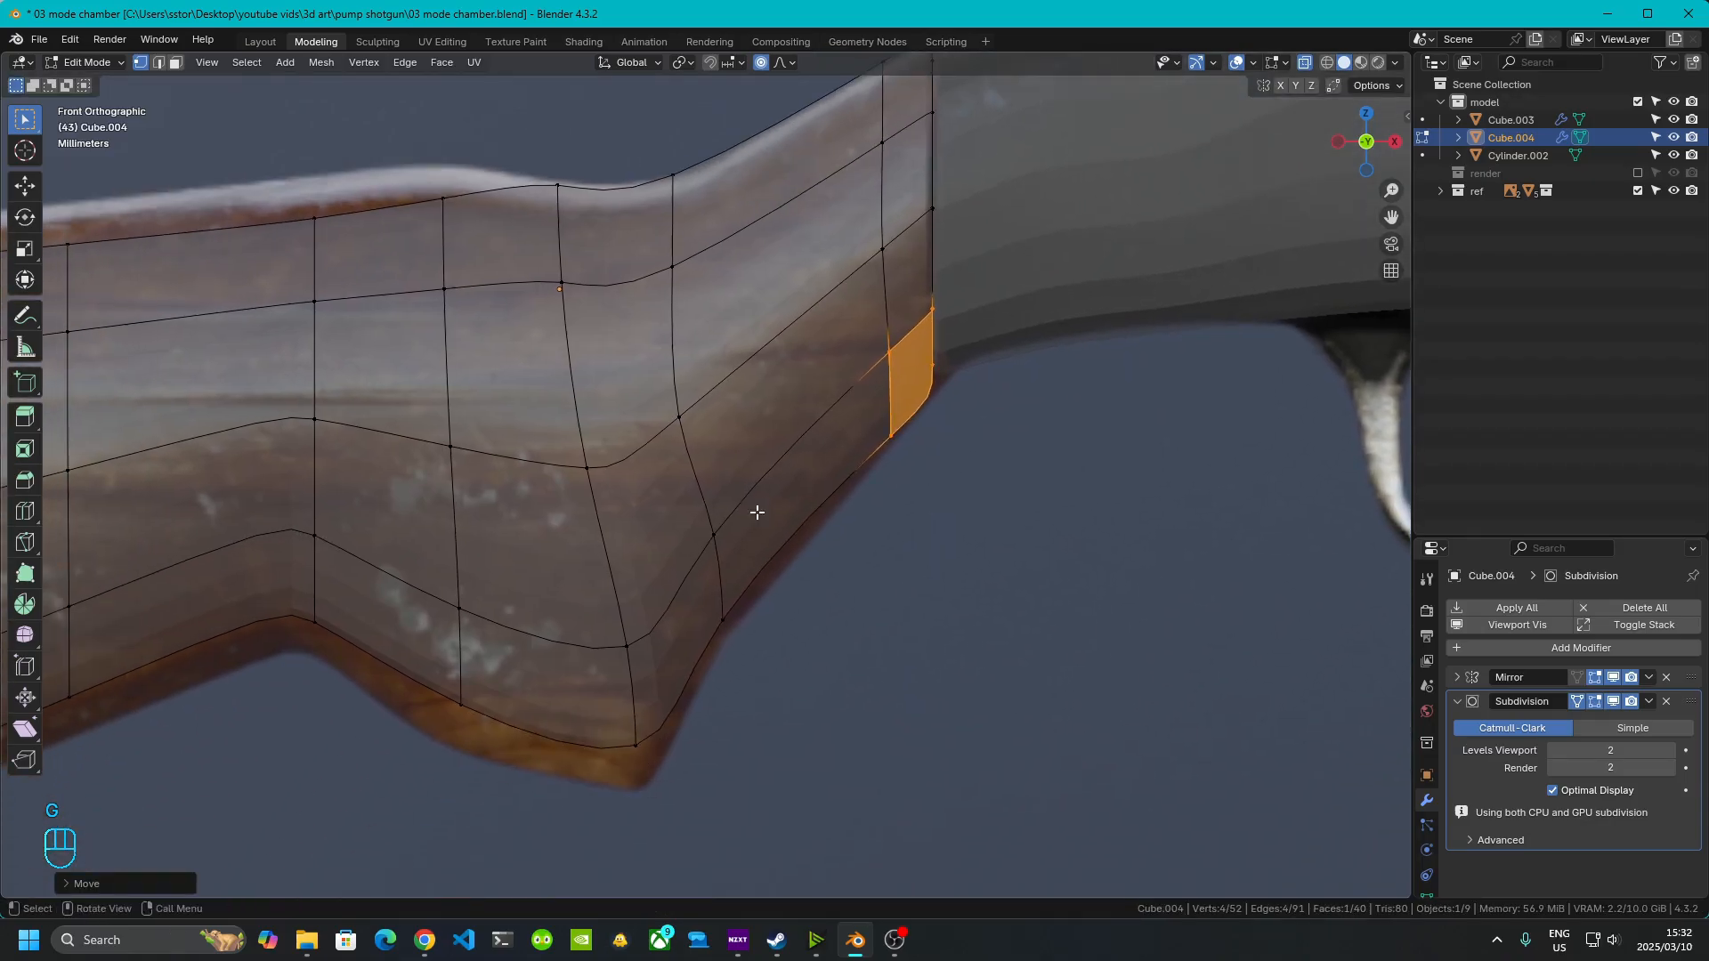
pyautogui.click(679, 417)
pyautogui.press('g')
pyautogui.press('g')
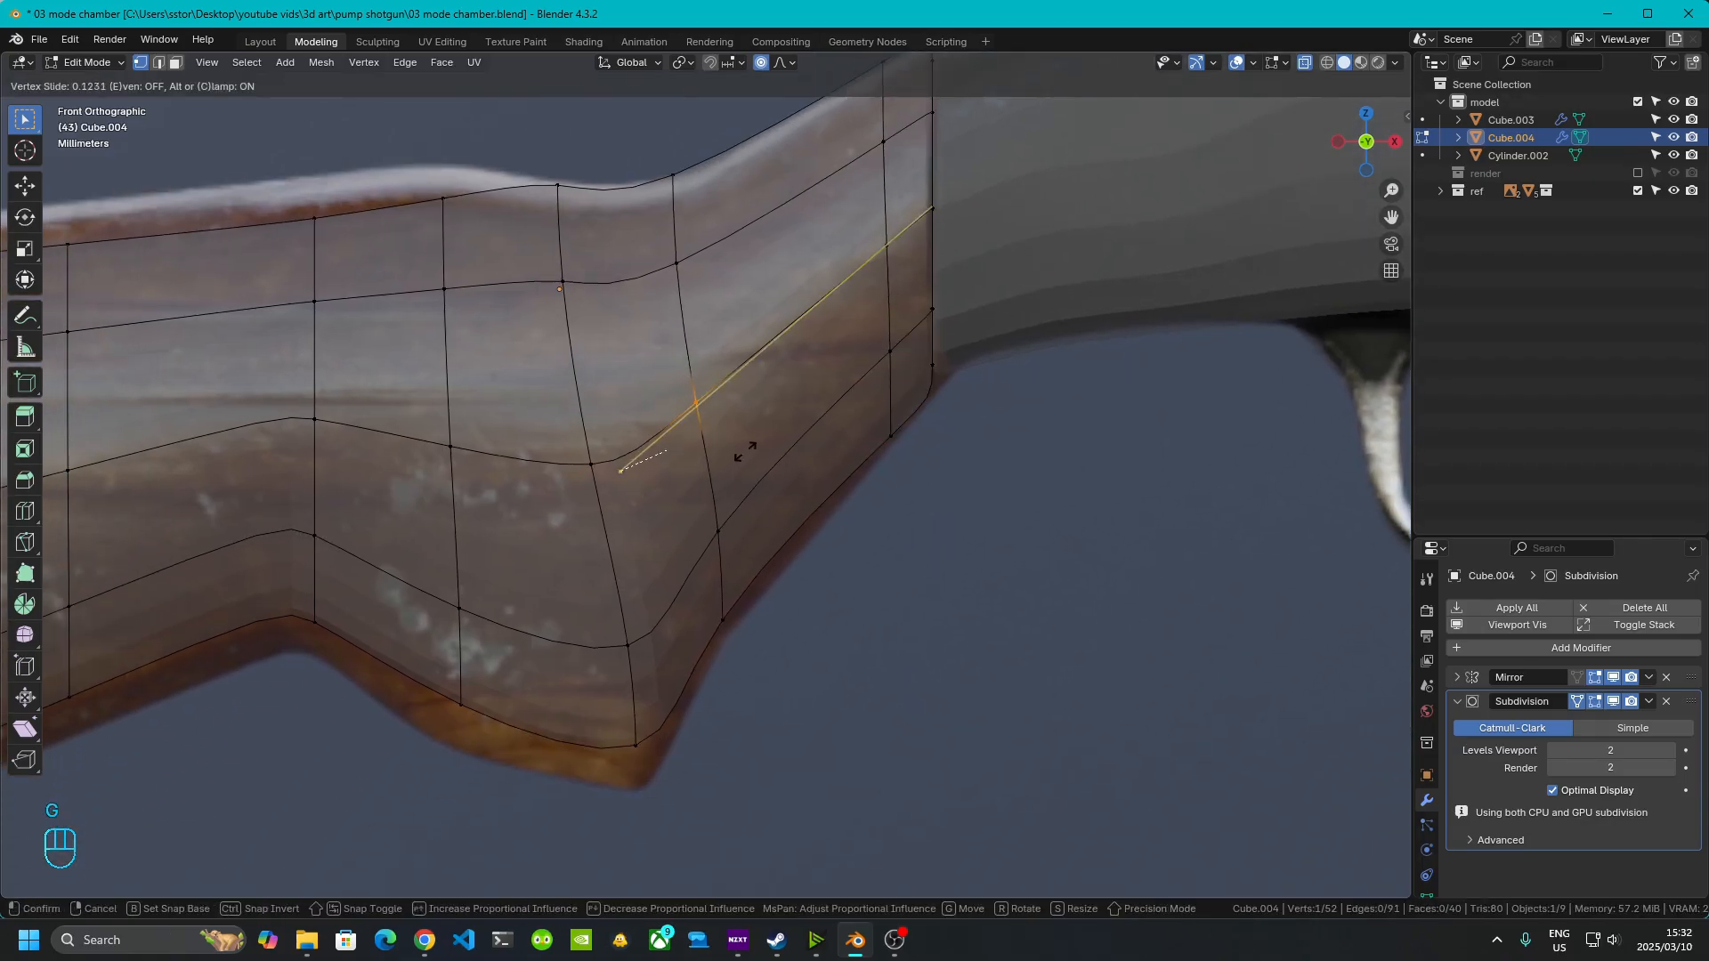
pyautogui.click(782, 576)
# - Lower the bottom and lower side vertices of the grip's tip and front slope along Z toward the reference's underside
pyautogui.moveTo(703, 566); pyautogui.dragTo(775, 681)
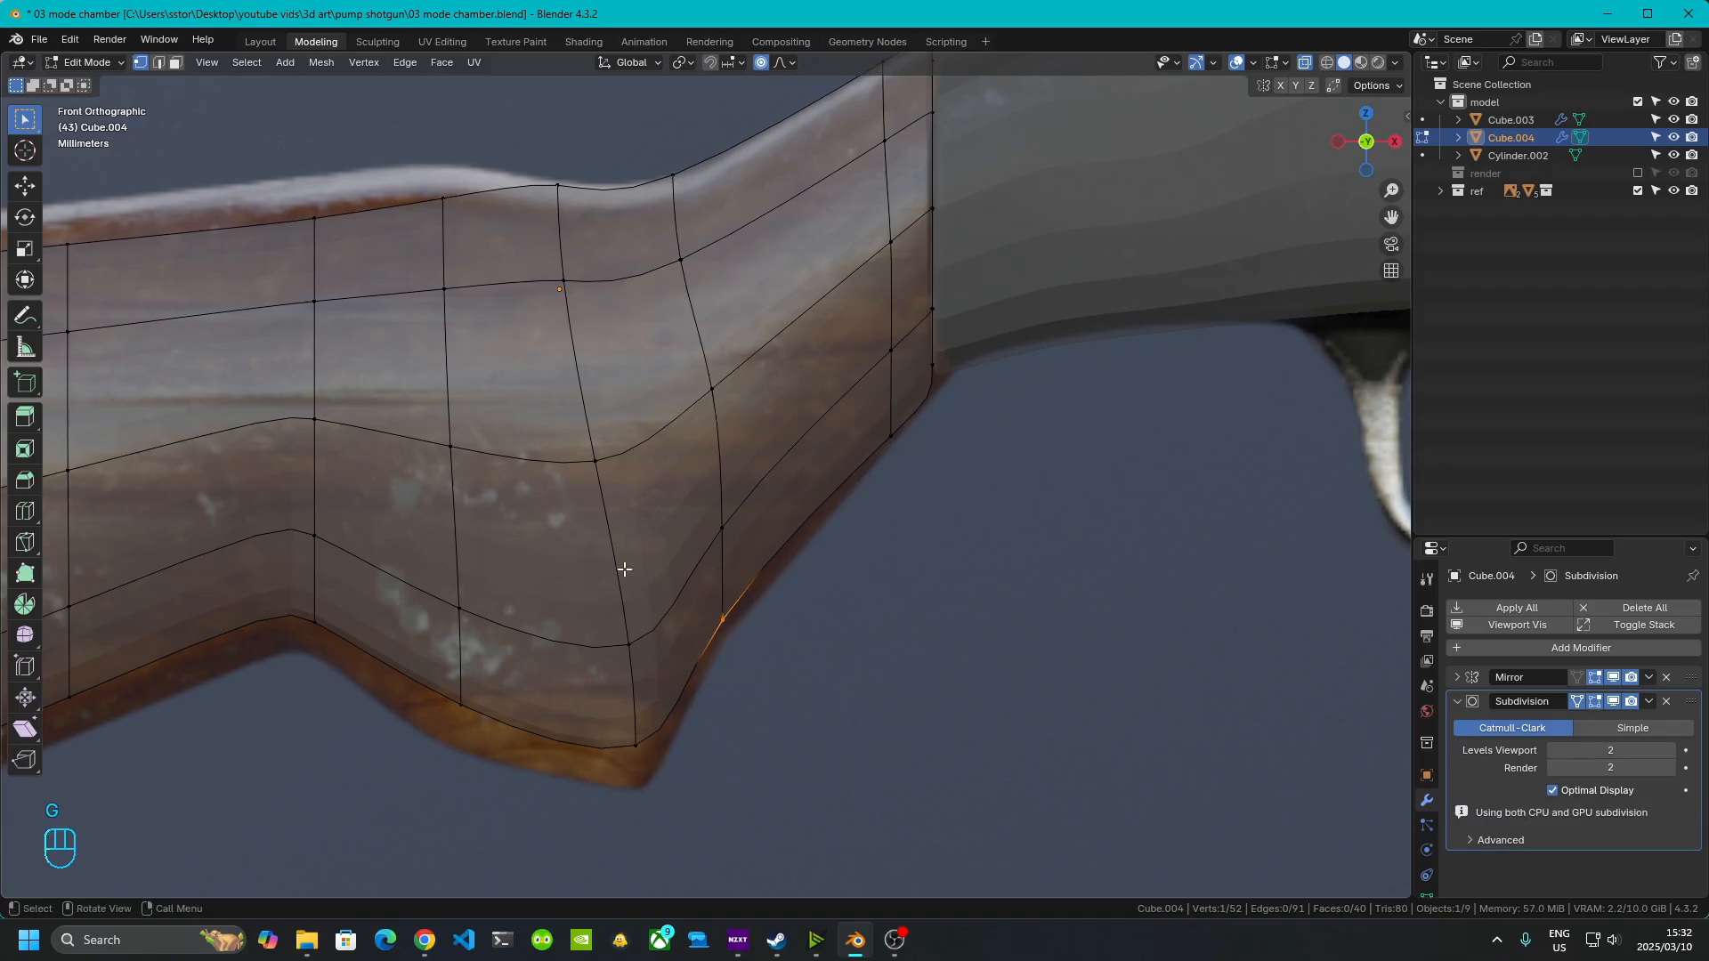
pyautogui.moveTo(591, 508); pyautogui.dragTo(751, 809)
pyautogui.press('g')
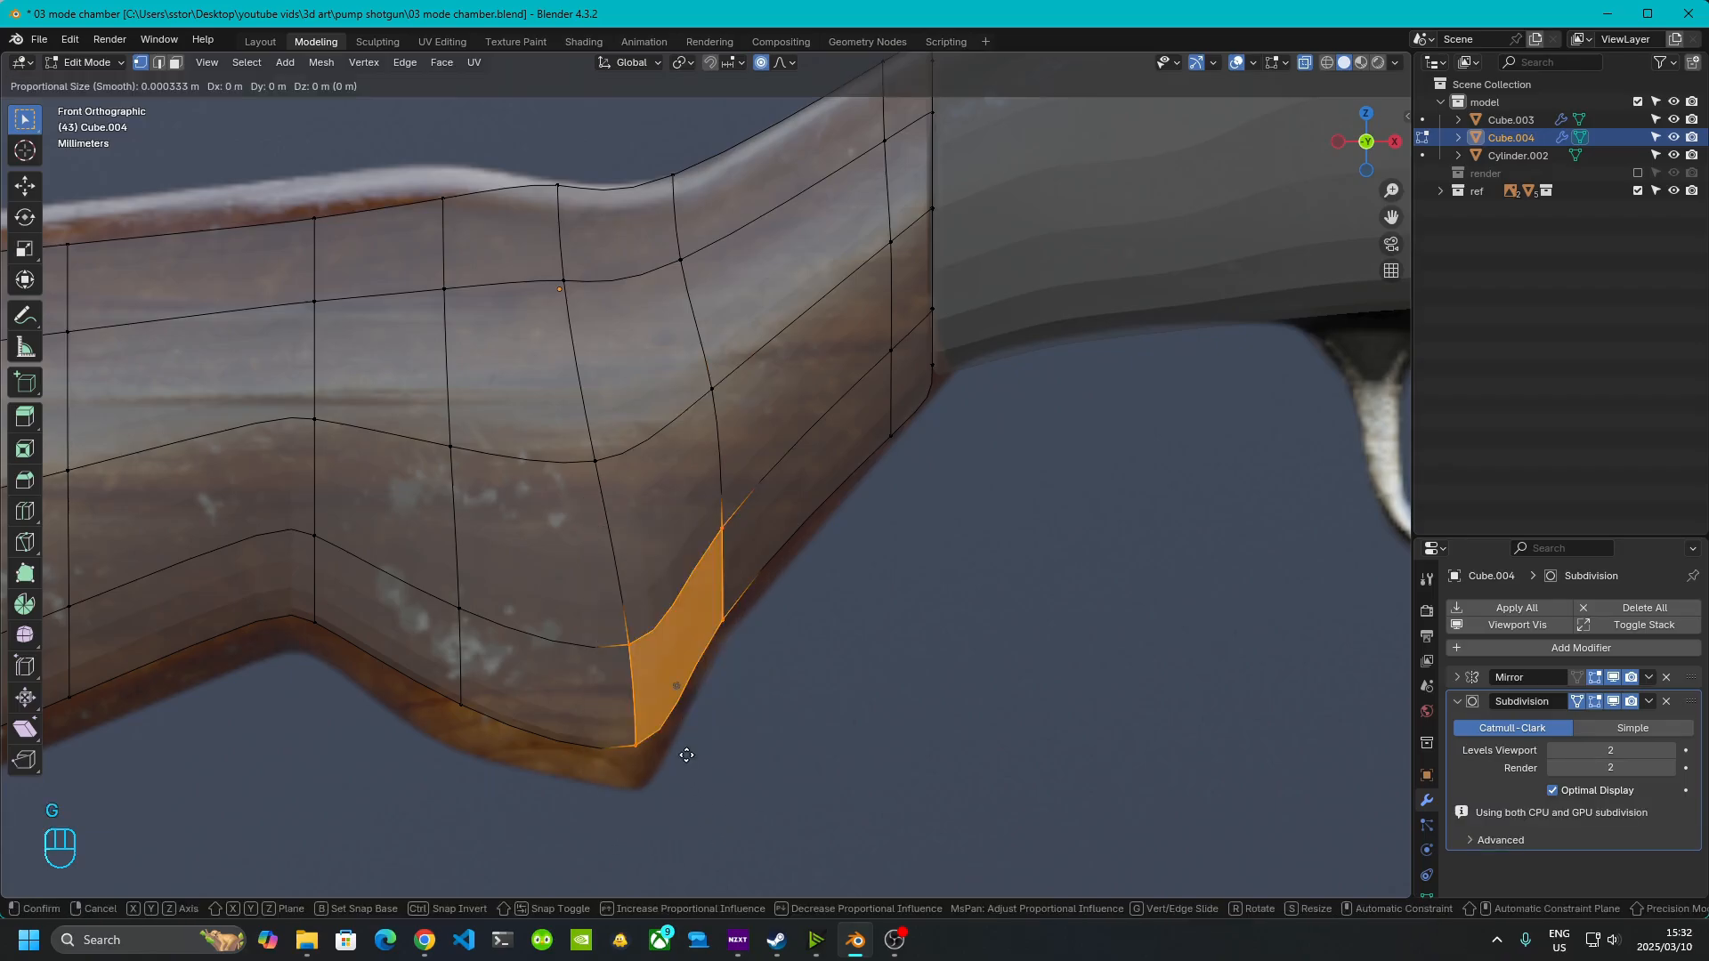
pyautogui.press('z')
pyautogui.click(717, 732)
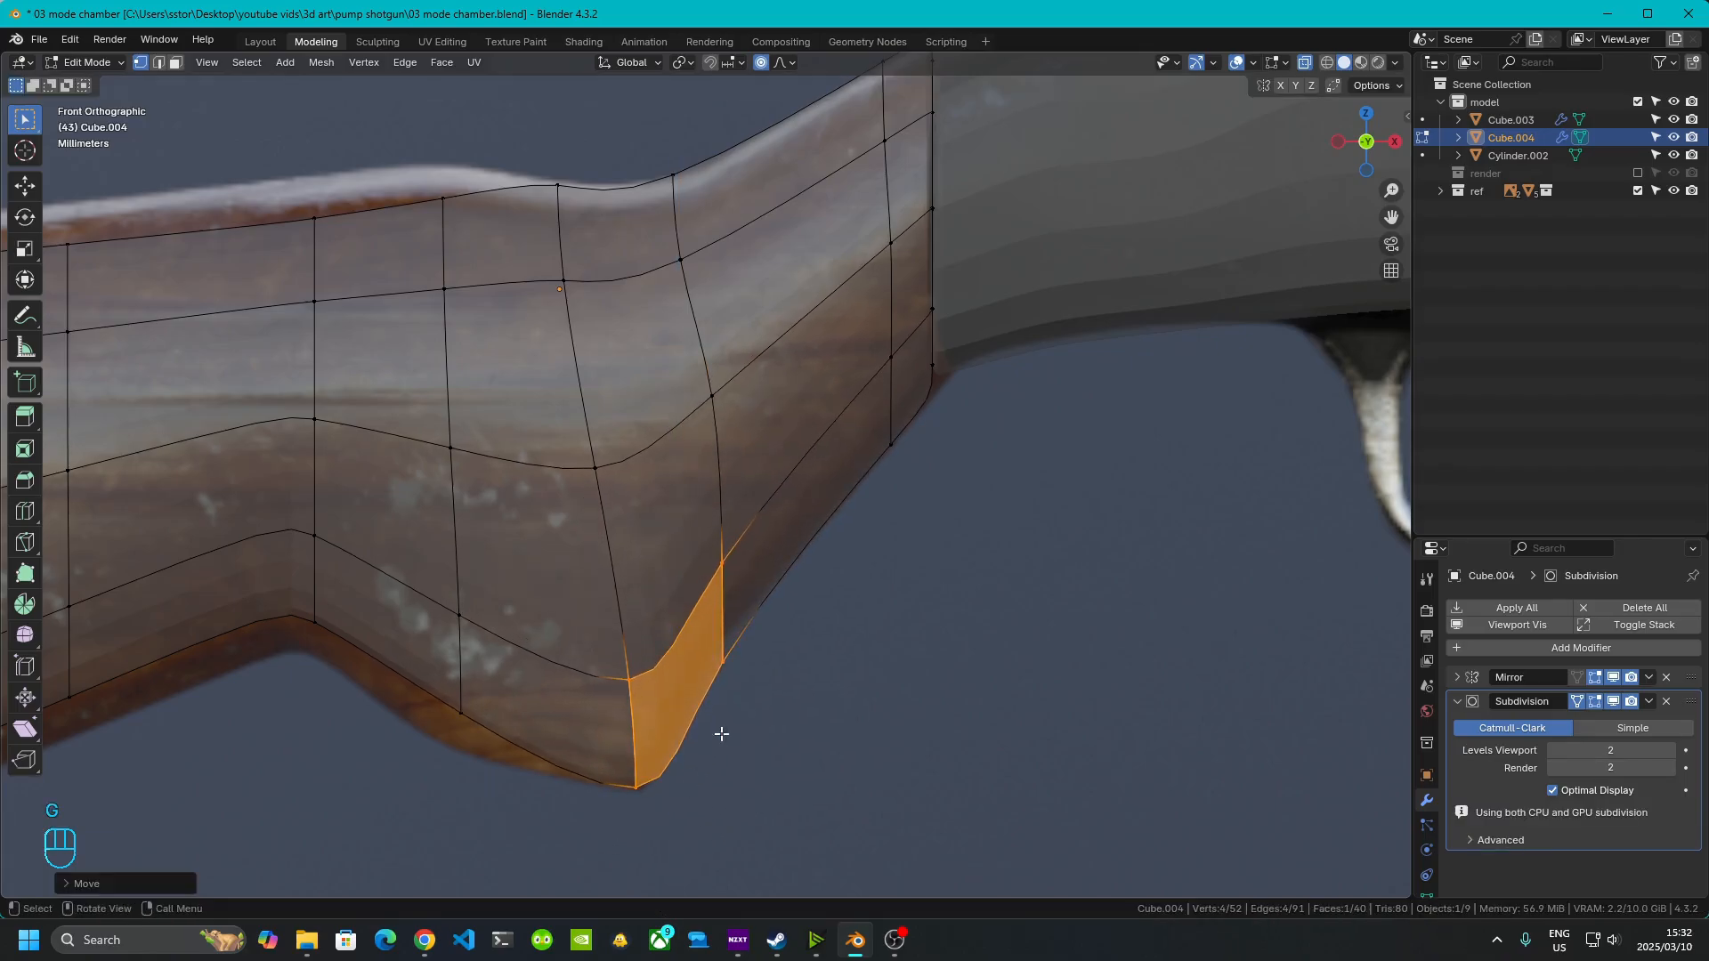
# - Raise the two lower vertices on the grip's front slope along Z to meet the reference's outline
pyautogui.moveTo(700, 560); pyautogui.dragTo(765, 748)
pyautogui.press('g')
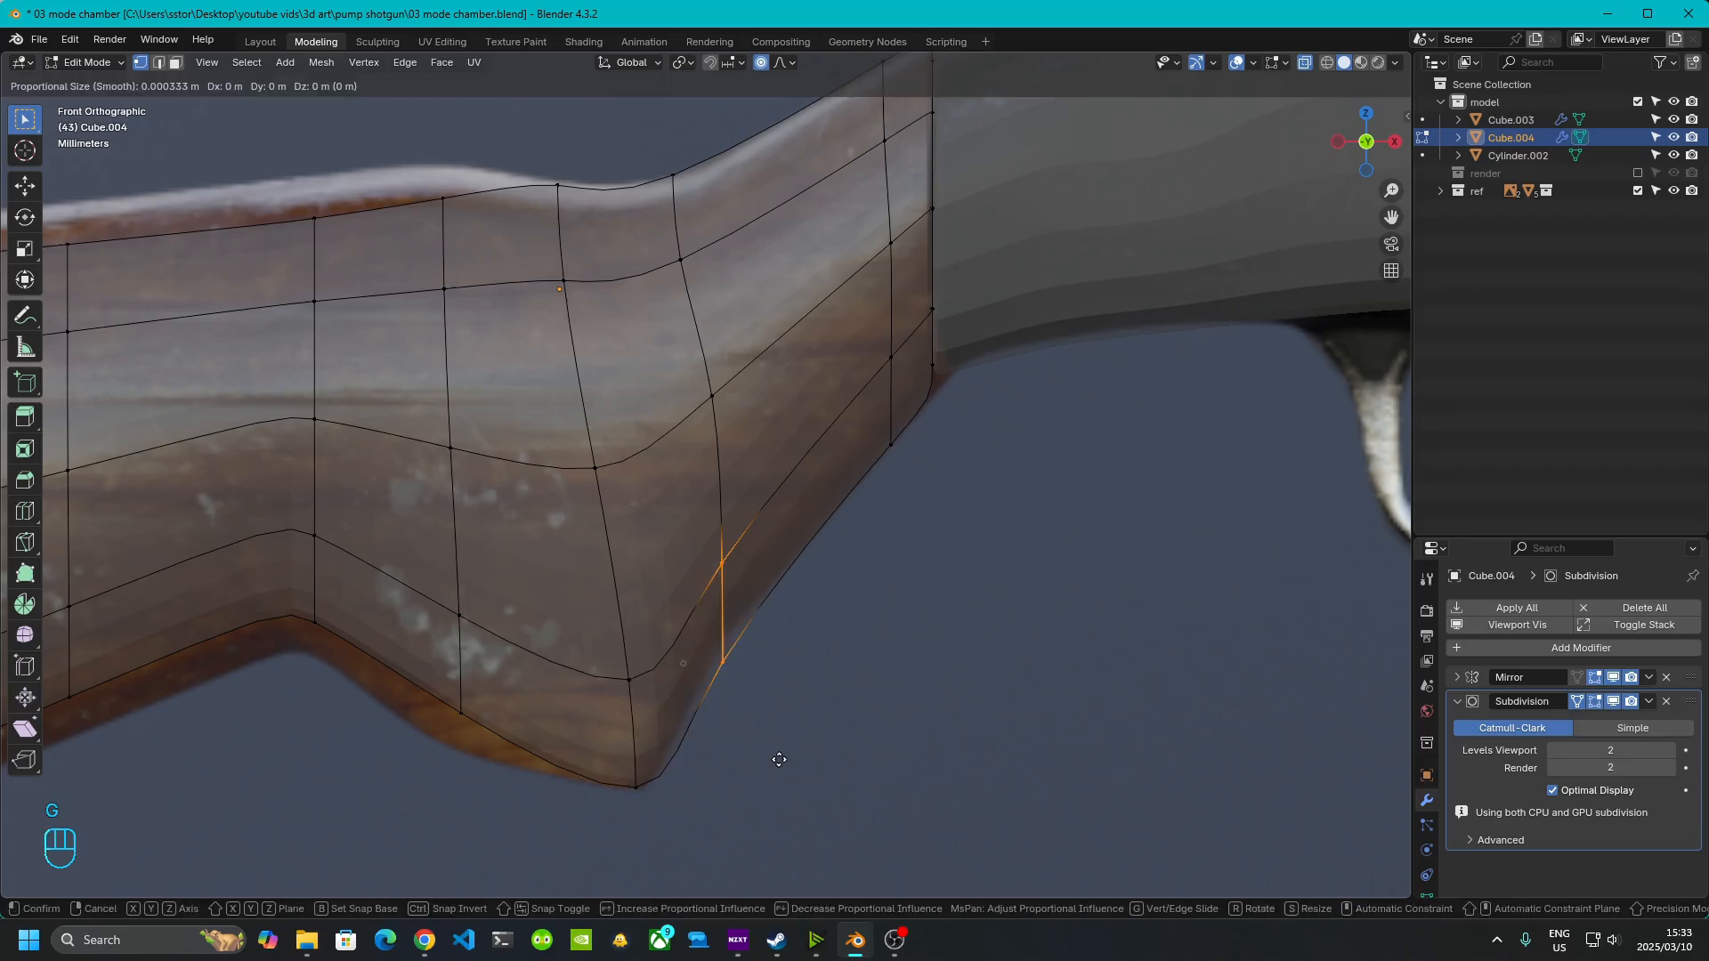
pyautogui.press('z')
pyautogui.click(760, 733)
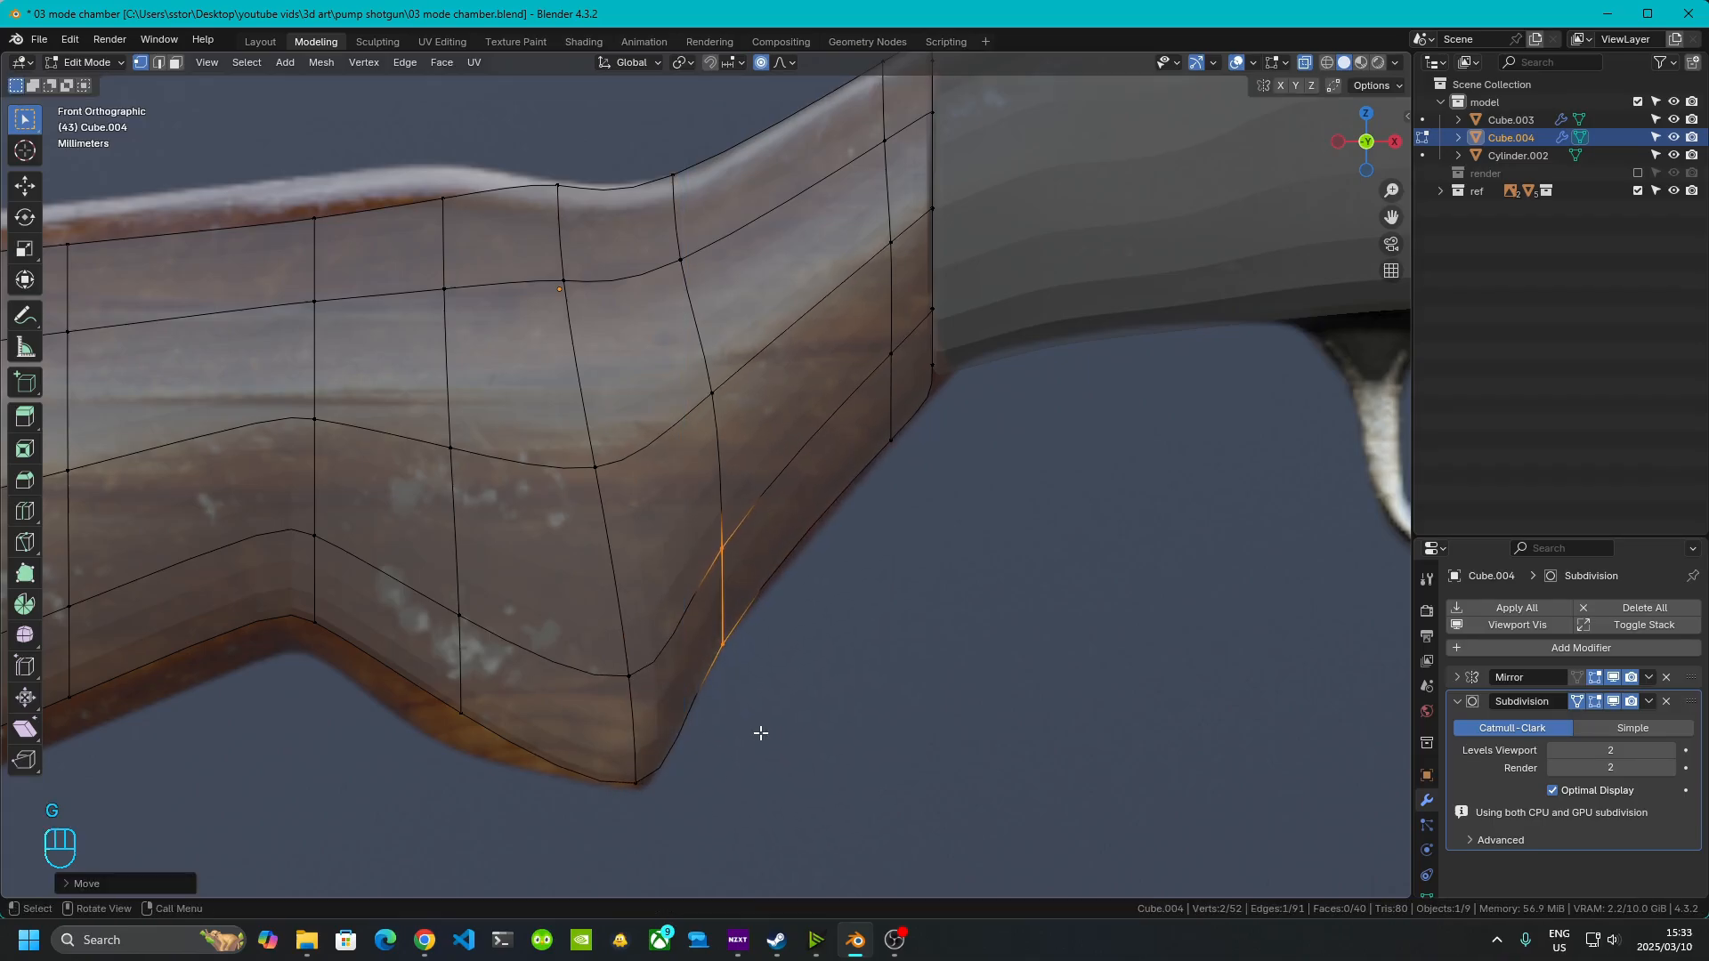
# - Lower the bottom and lower side vertices of the two loops at and just ahead of the notch behind the grip along Z
pyautogui.keyDown('shift'); pyautogui.moveTo(774, 736); pyautogui.dragTo(1142, 641, button='middle'); pyautogui.keyUp('shift')
pyautogui.moveTo(622, 348); pyautogui.dragTo(841, 643)
pyautogui.press('g')
pyautogui.press('z')
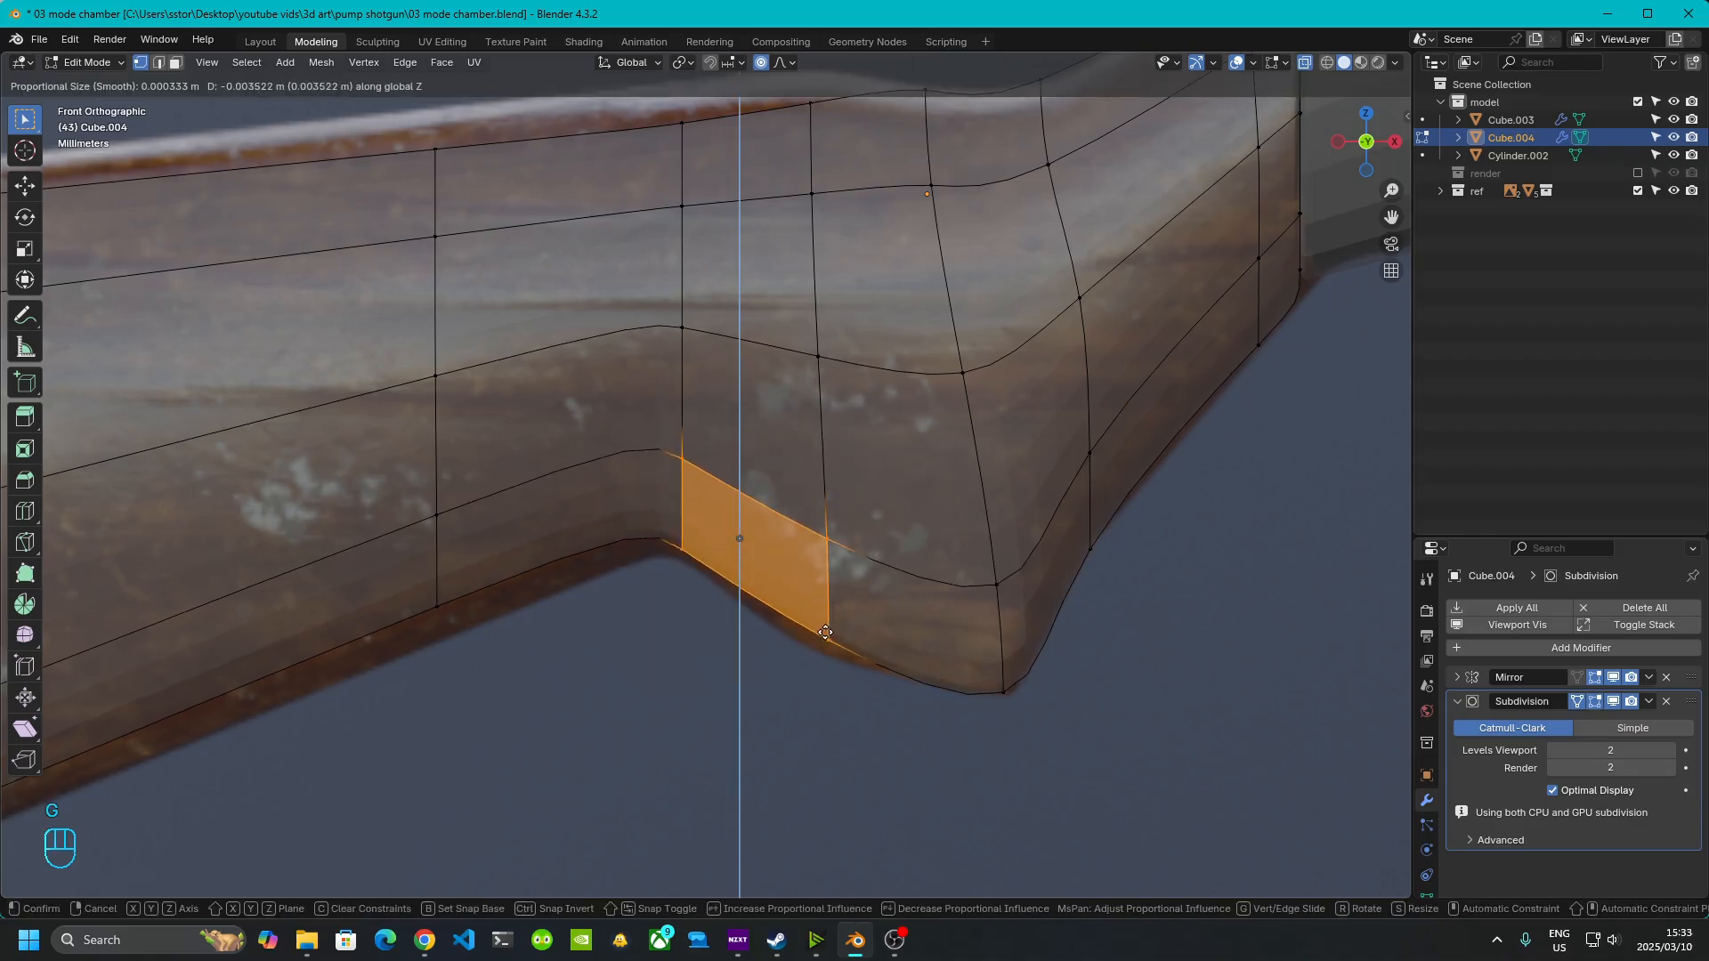
pyautogui.click(747, 634)
pyautogui.keyDown('shift'); pyautogui.moveTo(748, 635); pyautogui.dragTo(1121, 524, button='middle'); pyautogui.keyUp('shift')
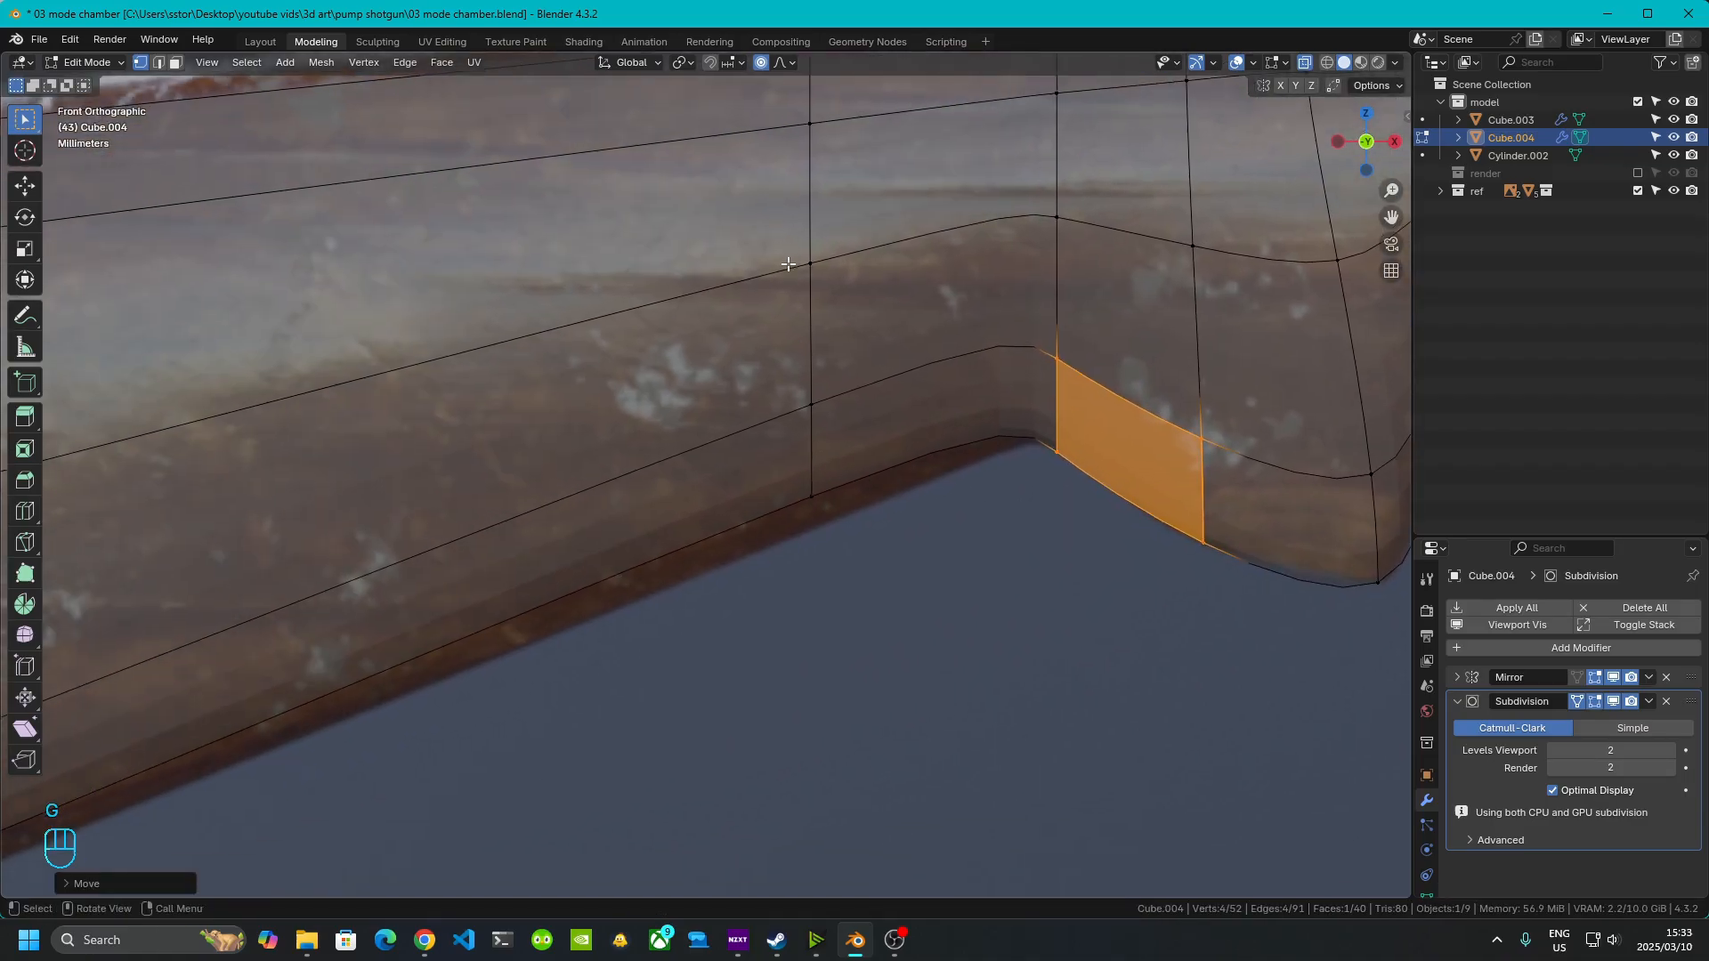
# - Lower the bottom and lower side vertices of the loop behind the notch along Z to meet the reference's underside
pyautogui.moveTo(779, 335); pyautogui.dragTo(868, 540)
pyautogui.press('g')
pyautogui.press('z')
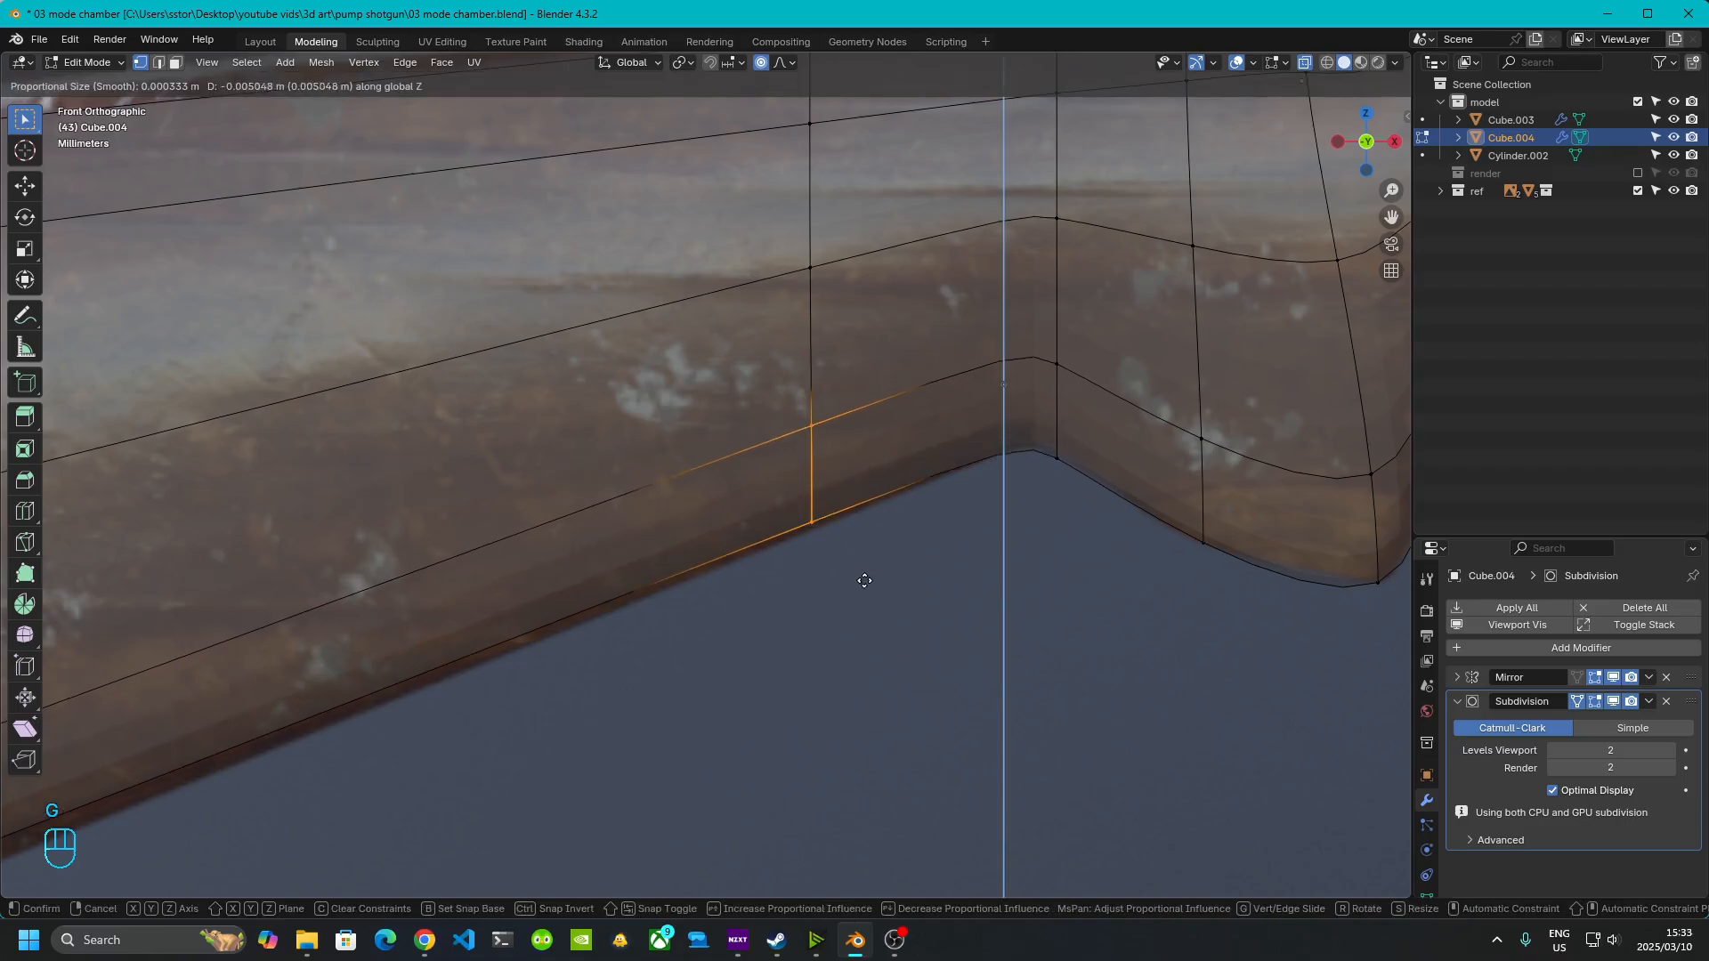
pyautogui.click(870, 570)
# - Raise the bottom and lower side vertices at the notch slightly to follow the reference's underside
pyautogui.moveTo(1003, 312); pyautogui.dragTo(1093, 569)
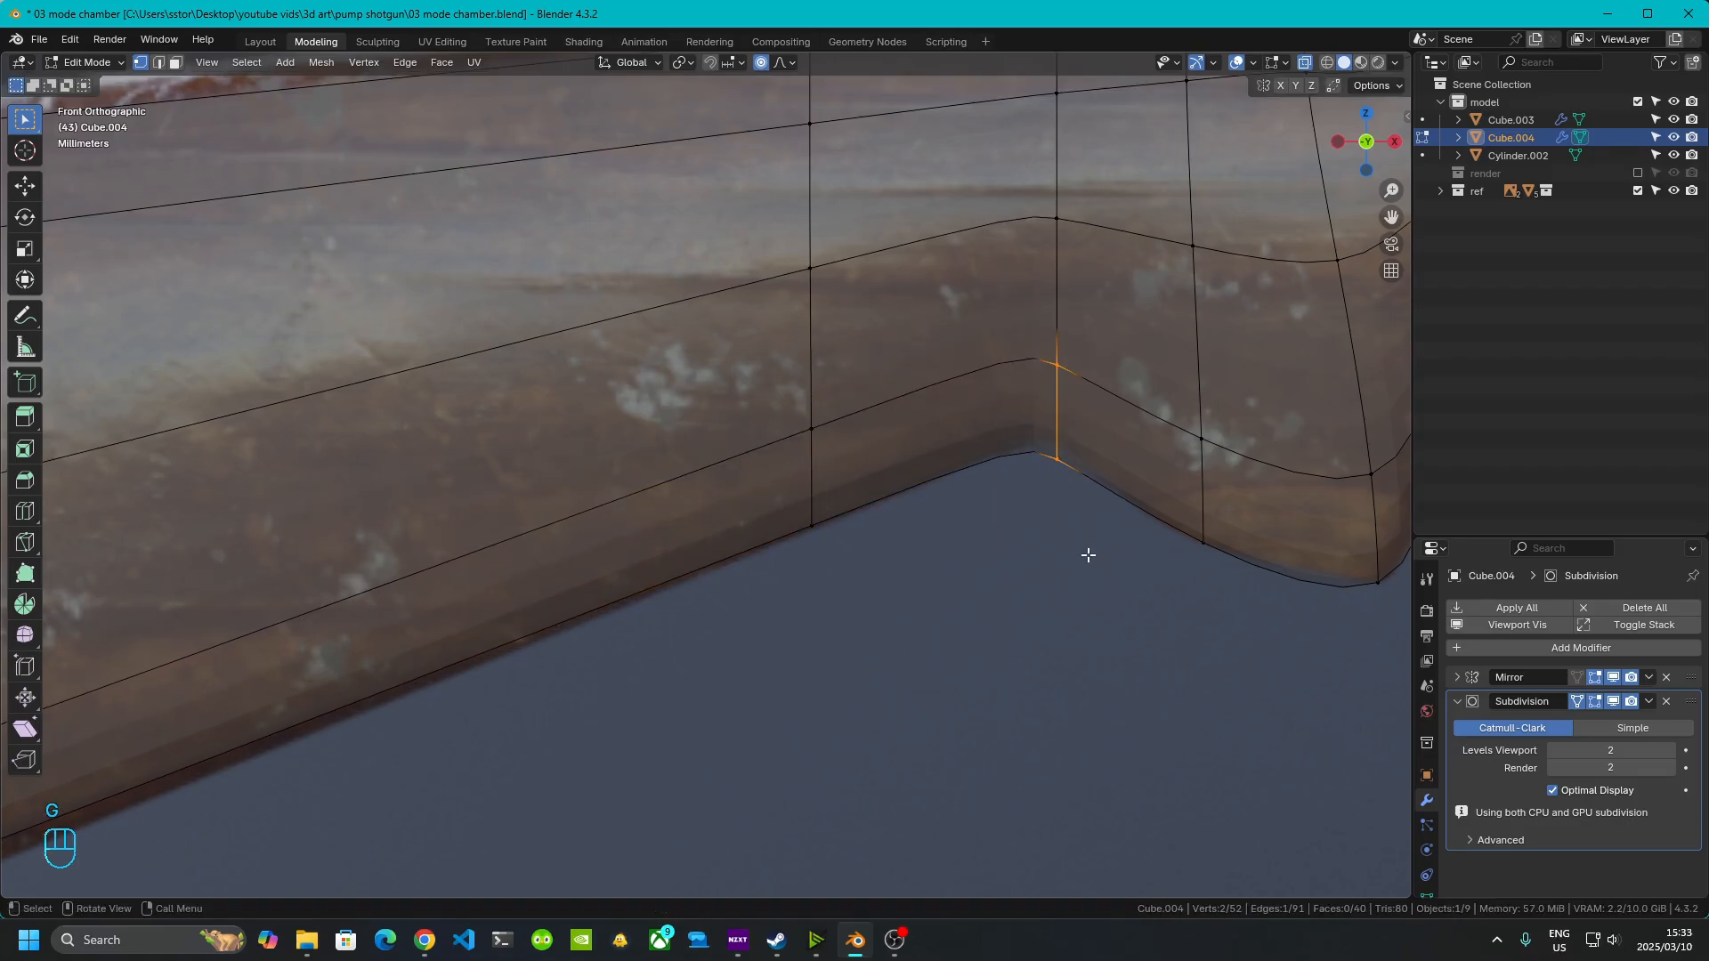
pyautogui.press('g')
pyautogui.click(1086, 538)
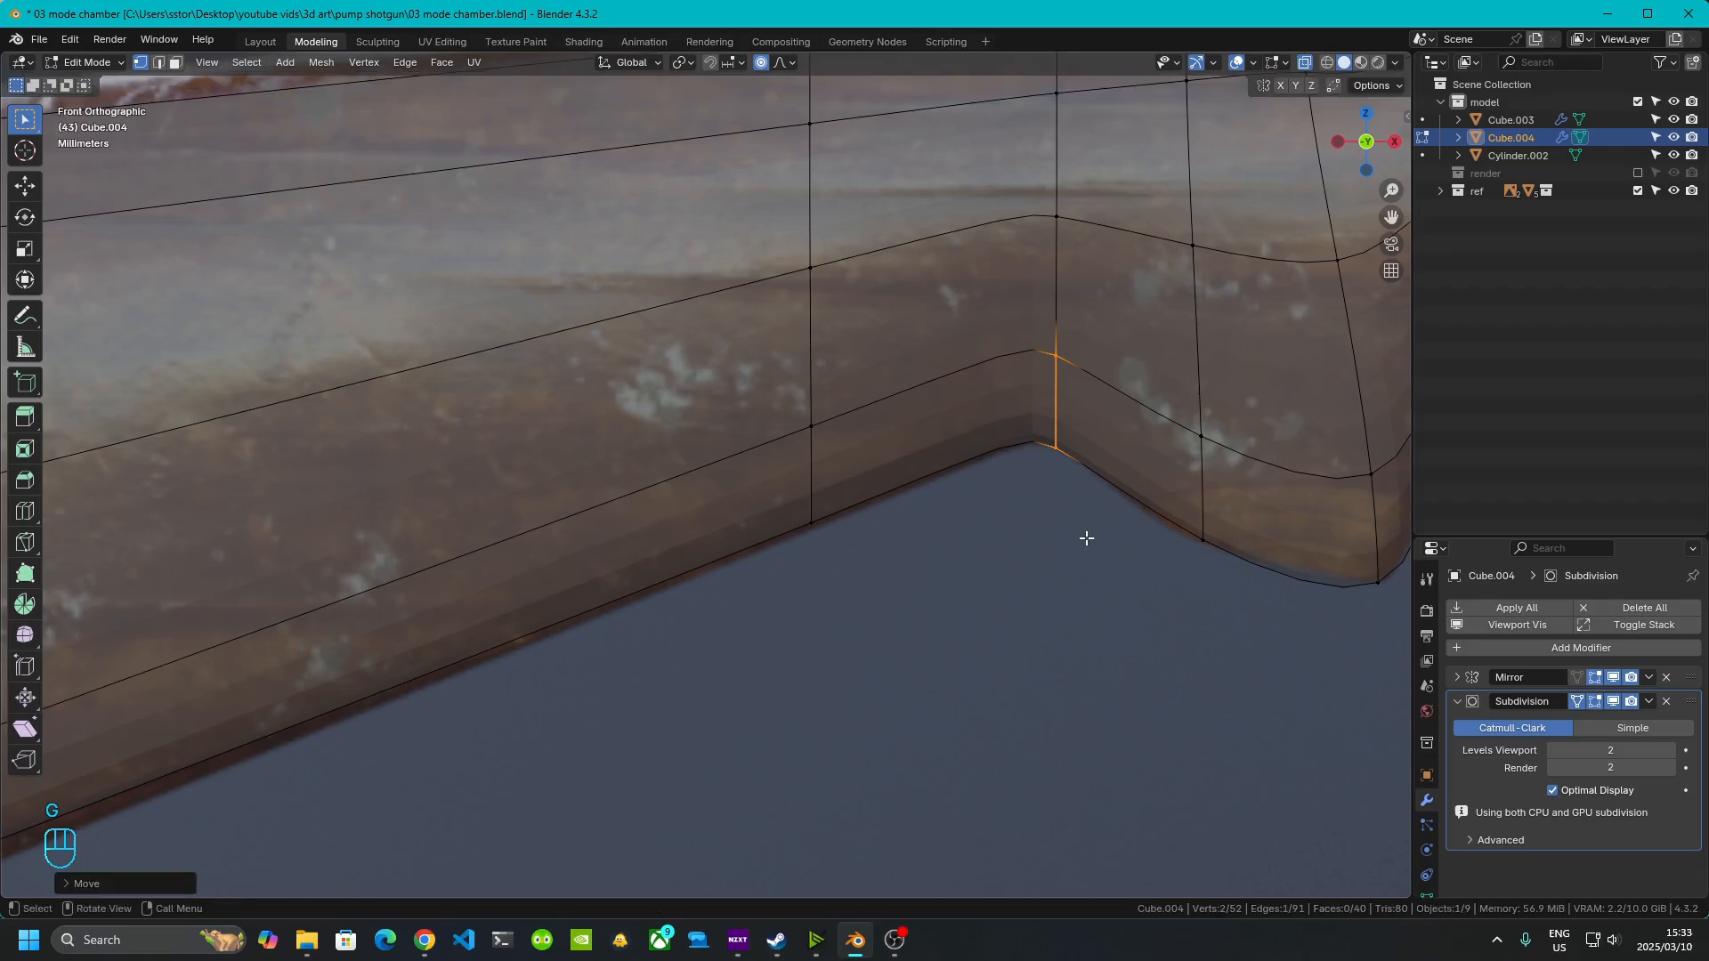
# - Lower the vertices at the butt's bottom corner along Z to meet the reference's lower outline
pyautogui.scroll(-5, 1068, 542)
pyautogui.keyDown('shift'); pyautogui.moveTo(785, 633); pyautogui.dragTo(1243, 519, button='middle'); pyautogui.keyUp('shift')
pyautogui.scroll(6, 979, 527)
pyautogui.keyDown('shift'); pyautogui.moveTo(881, 530); pyautogui.dragTo(725, 453, button='middle'); pyautogui.keyUp('shift')
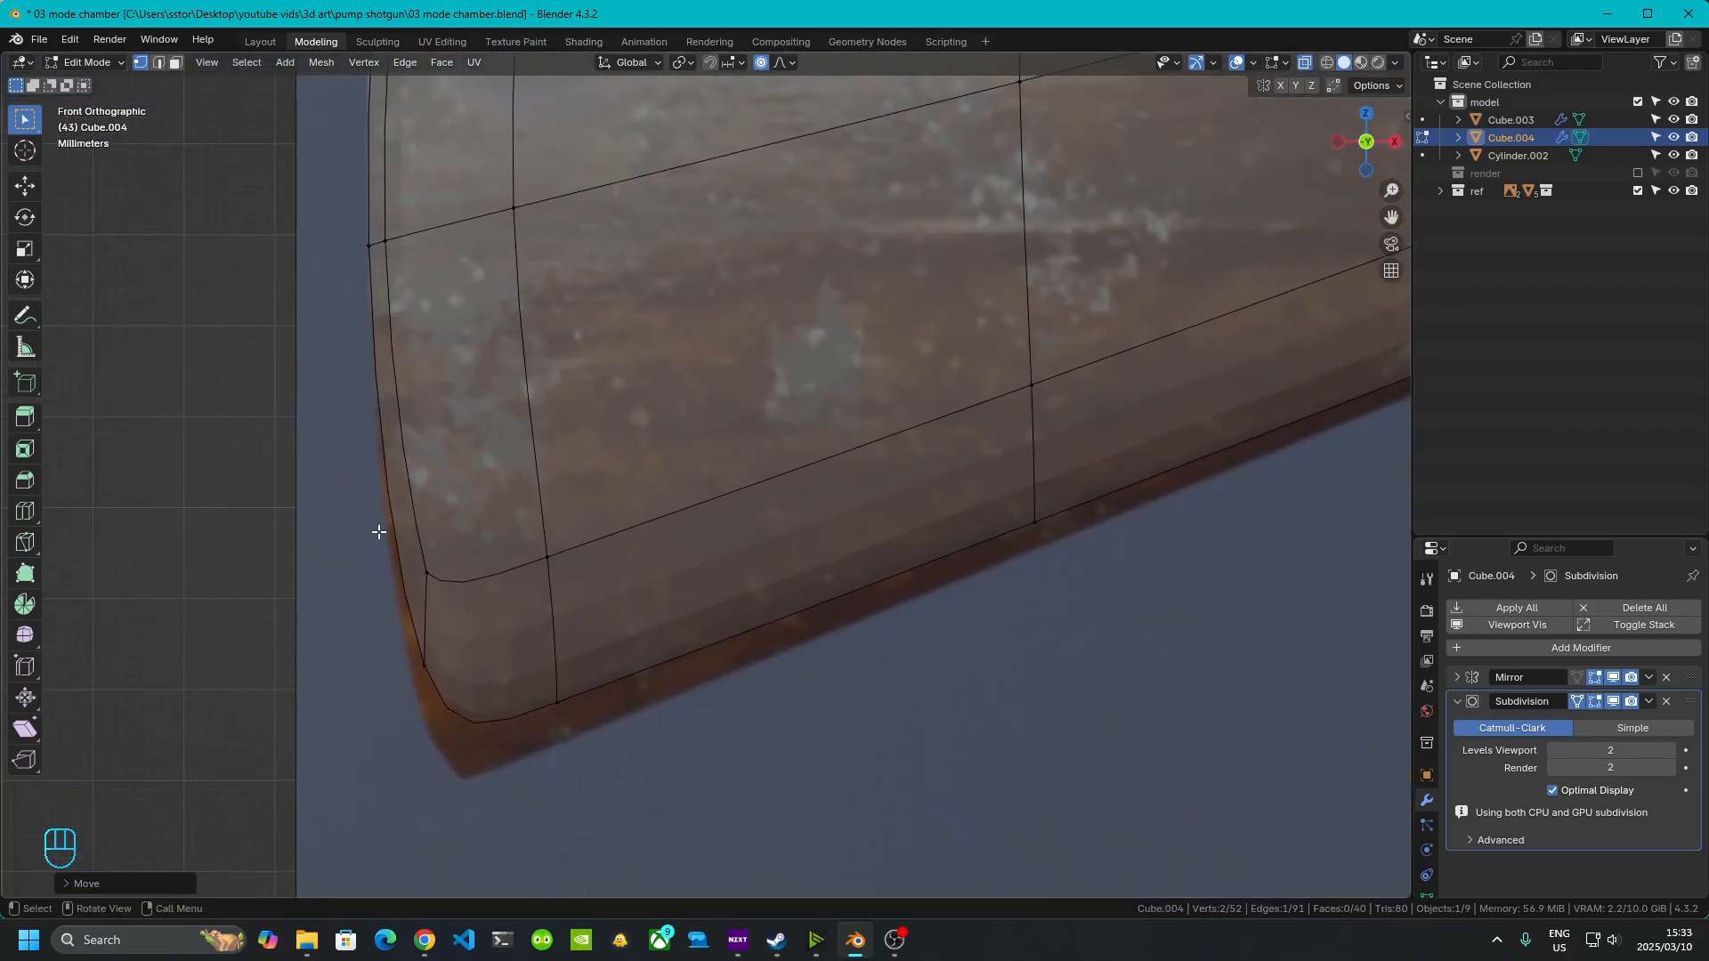
pyautogui.moveTo(331, 458); pyautogui.dragTo(691, 738)
pyautogui.press('g')
pyautogui.press('z')
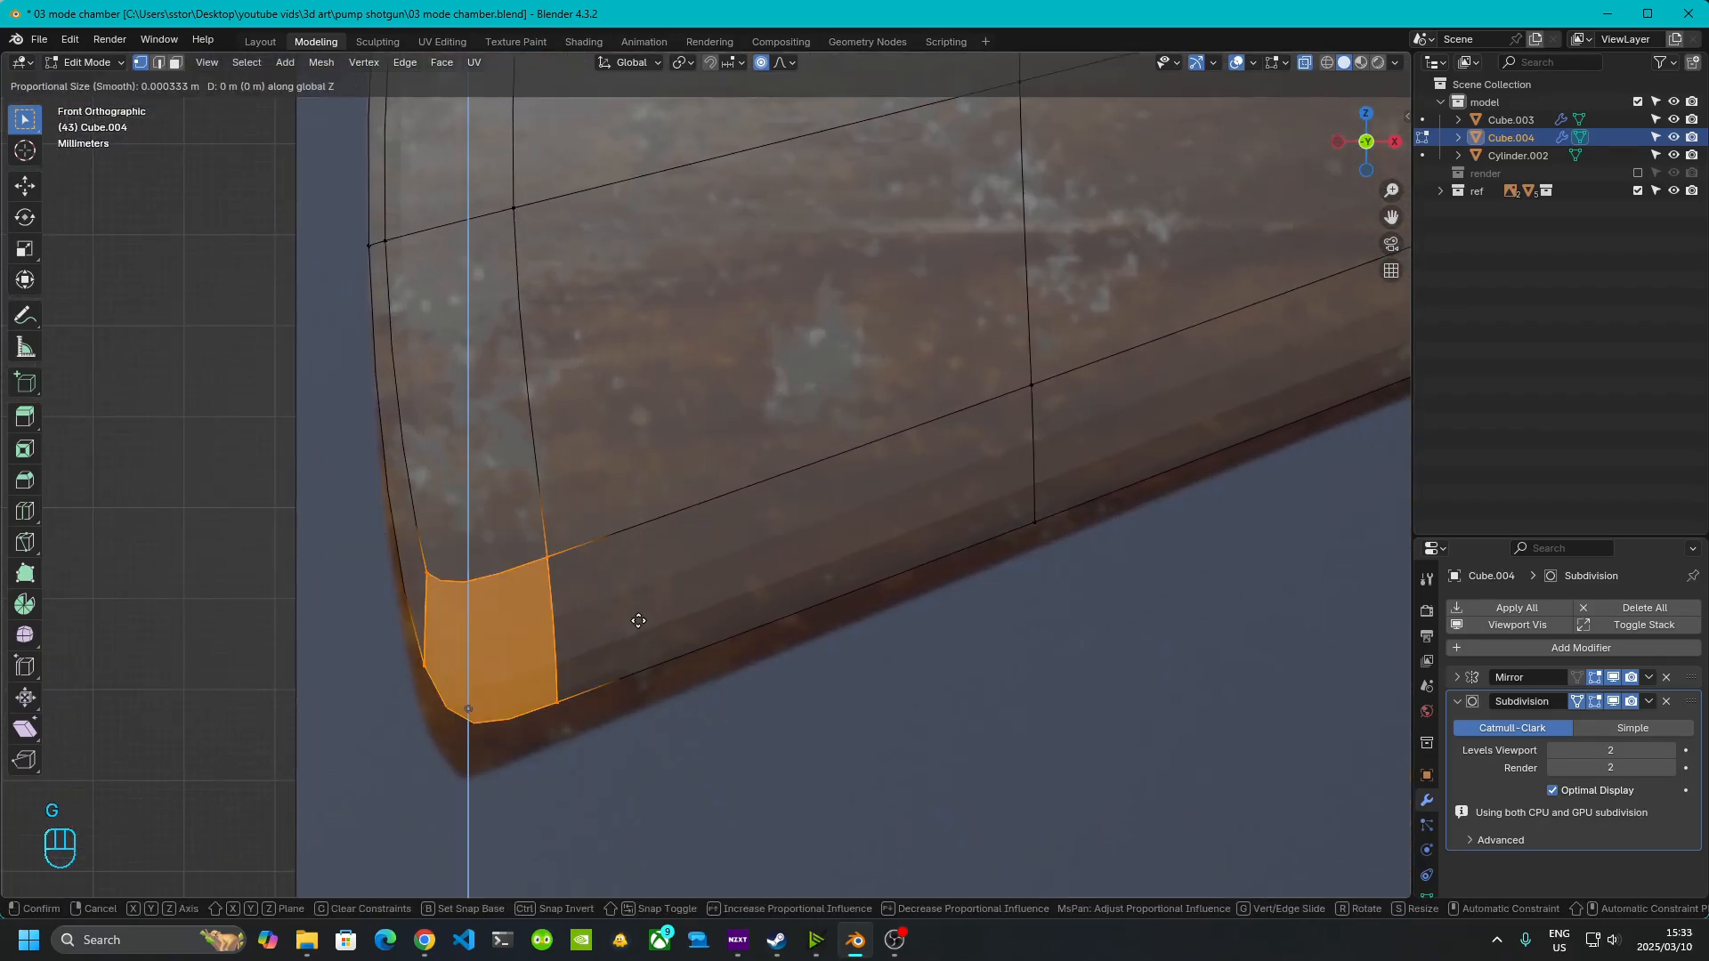
pyautogui.click(631, 679)
# - Lower the bottom and lower side vertices of the loop ahead of the butt along Z to meet the reference's underside
pyautogui.keyDown('shift'); pyautogui.moveTo(630, 679); pyautogui.dragTo(595, 609, button='middle'); pyautogui.keyUp('shift')
pyautogui.moveTo(478, 332); pyautogui.dragTo(637, 618)
pyautogui.press('g')
pyautogui.press('z')
pyautogui.click(644, 638)
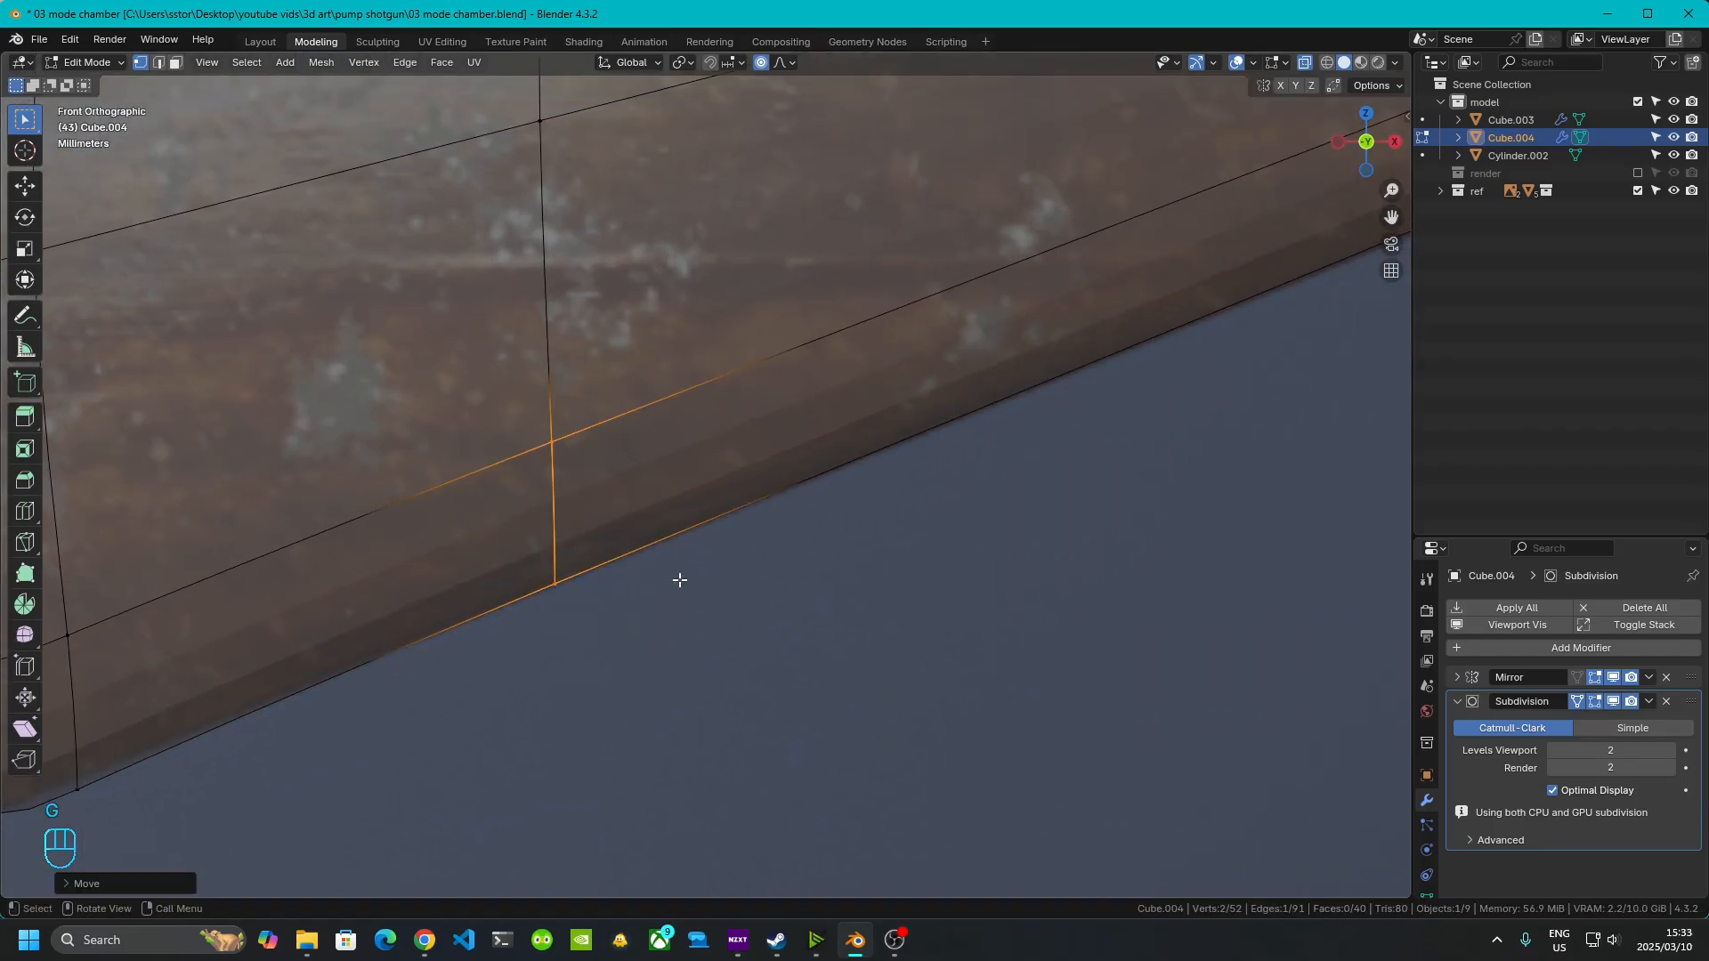
# - Raise the top and upper side vertices at the butt and the neighbouring loop along Z to meet the reference's upper outline
pyautogui.scroll(-5, 681, 579)
pyautogui.keyDown('shift'); pyautogui.moveTo(672, 477); pyautogui.dragTo(660, 698, button='middle'); pyautogui.keyUp('shift')
pyautogui.scroll(2, 697, 662)
pyautogui.moveTo(216, 414); pyautogui.dragTo(712, 619)
pyautogui.press('g')
pyautogui.press('z')
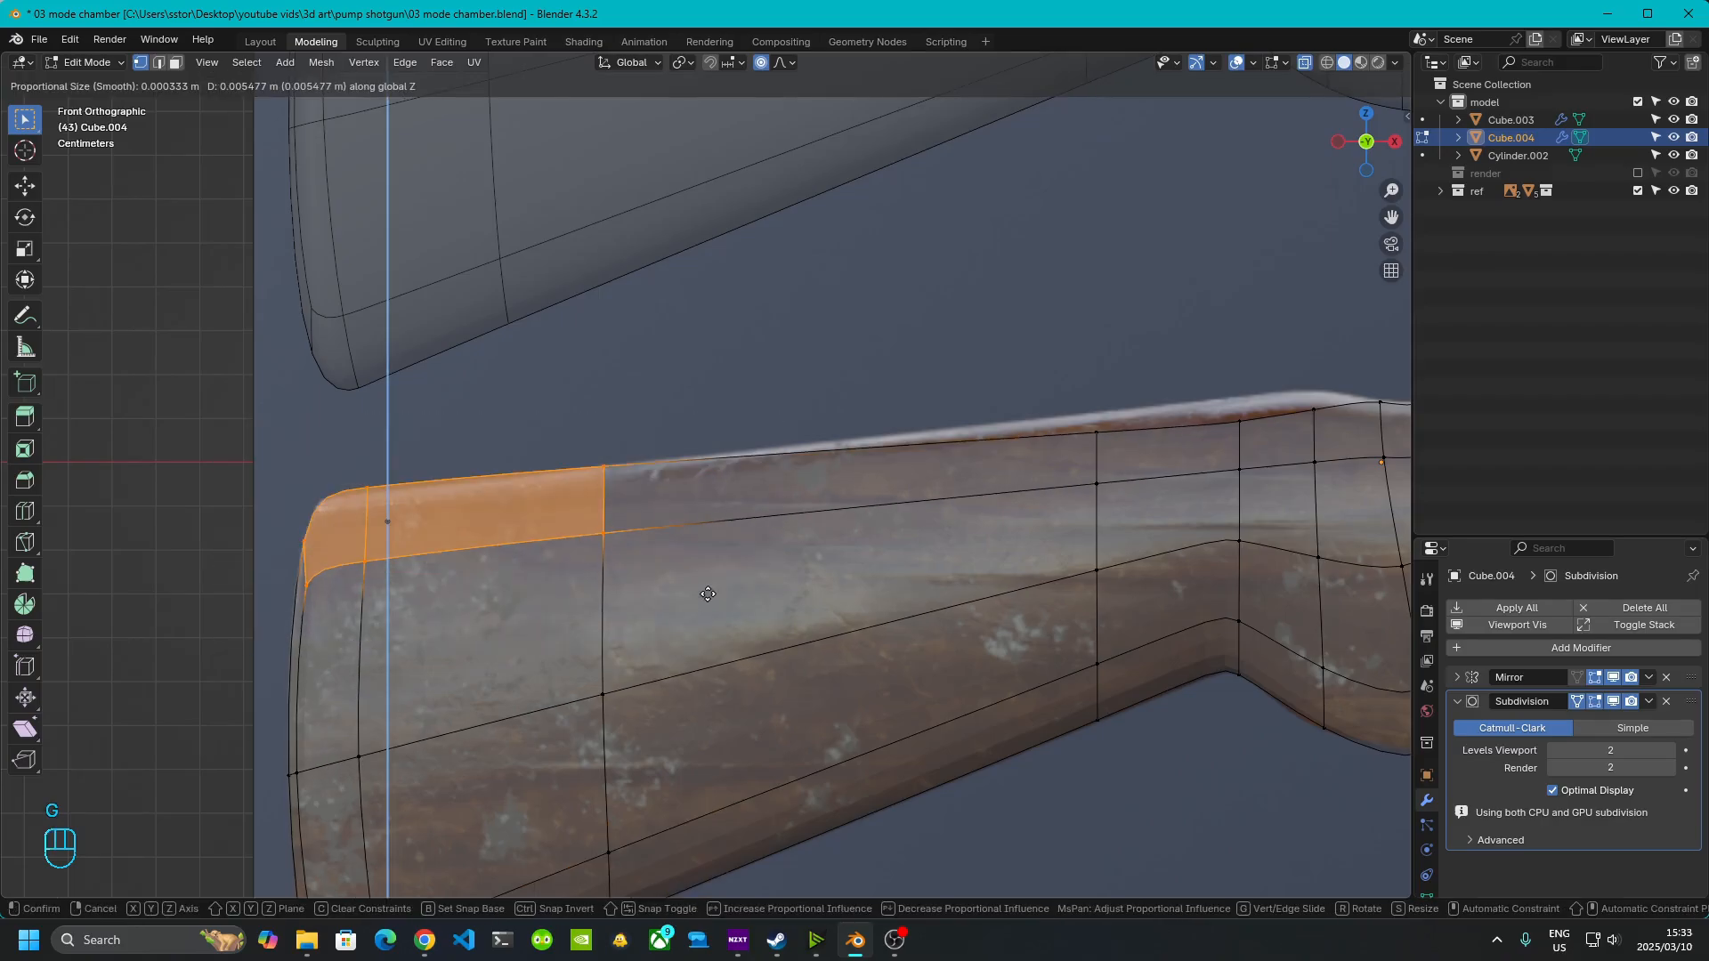
pyautogui.click(709, 600)
pyautogui.click(709, 600)
# - Raise the top and upper side vertices of the two loops midway along the stock's upper edge along Z to meet the reference
pyautogui.keyDown('shift'); pyautogui.moveTo(1005, 534); pyautogui.dragTo(411, 582, button='middle'); pyautogui.keyUp('shift')
pyautogui.scroll(1, 485, 486)
pyautogui.moveTo(412, 384); pyautogui.dragTo(672, 551)
pyautogui.press('g')
pyautogui.press('z')
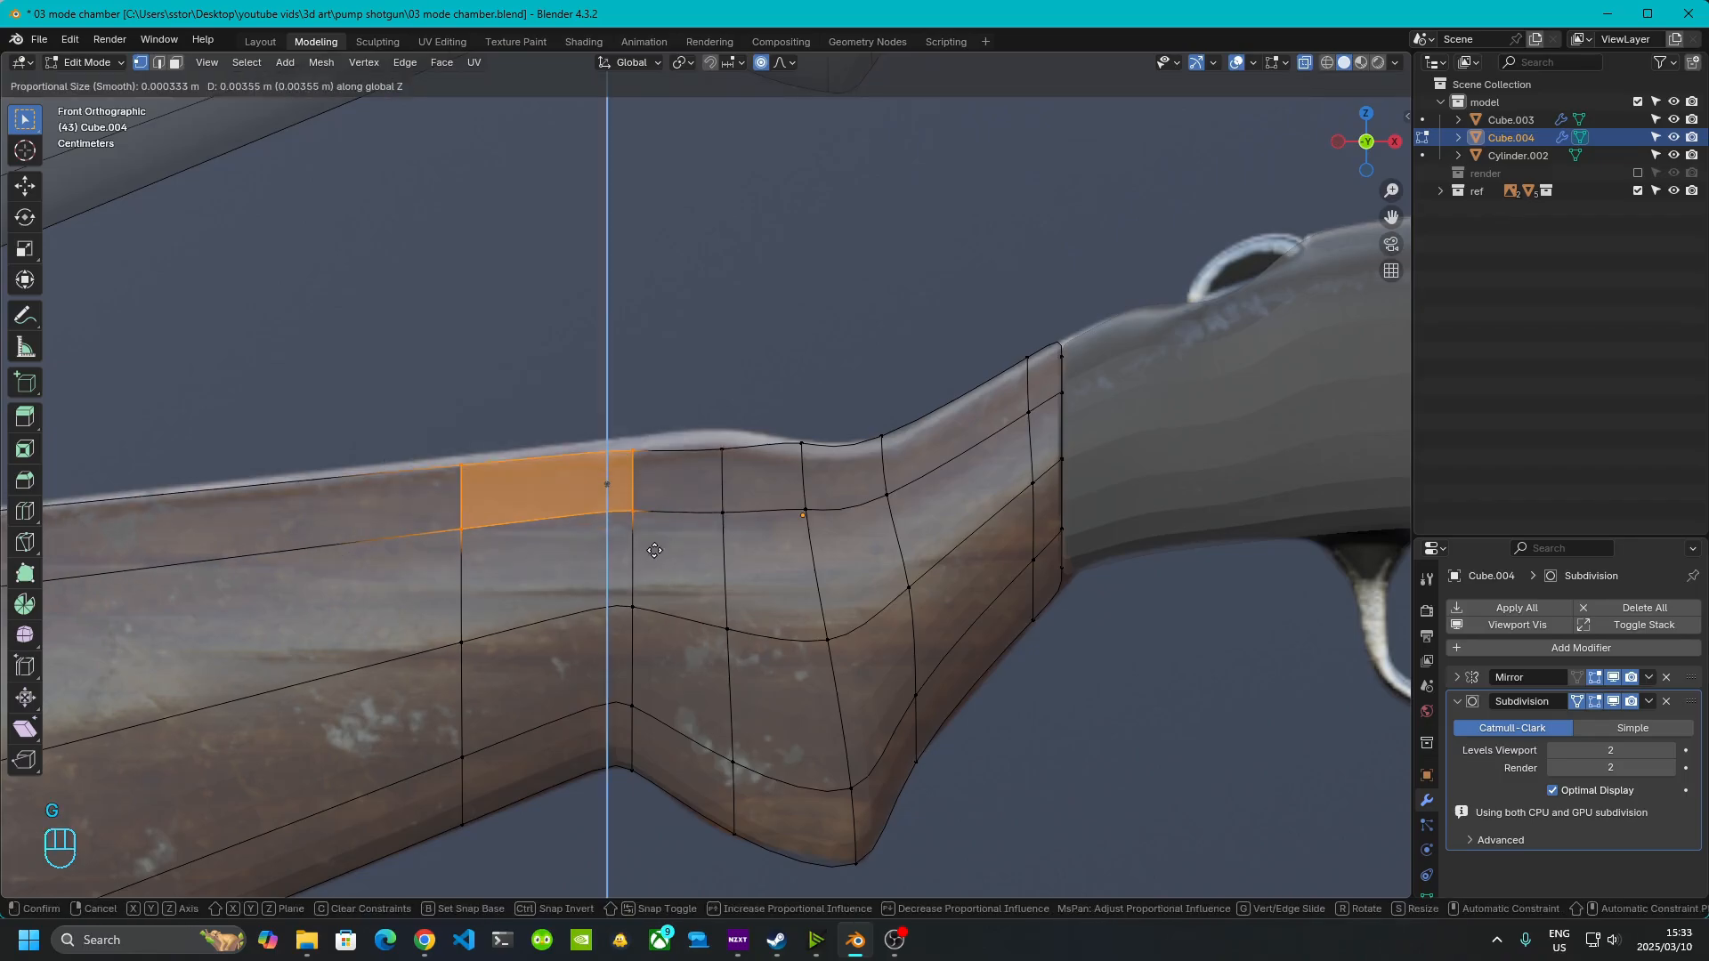
pyautogui.click(658, 542)
# - Raise the top and upper side vertices at the hump behind the dip along Z to meet the reference's upper outline
pyautogui.moveTo(686, 416); pyautogui.dragTo(754, 540)
pyautogui.scroll(3, 755, 540)
pyautogui.press('g')
pyautogui.press('z')
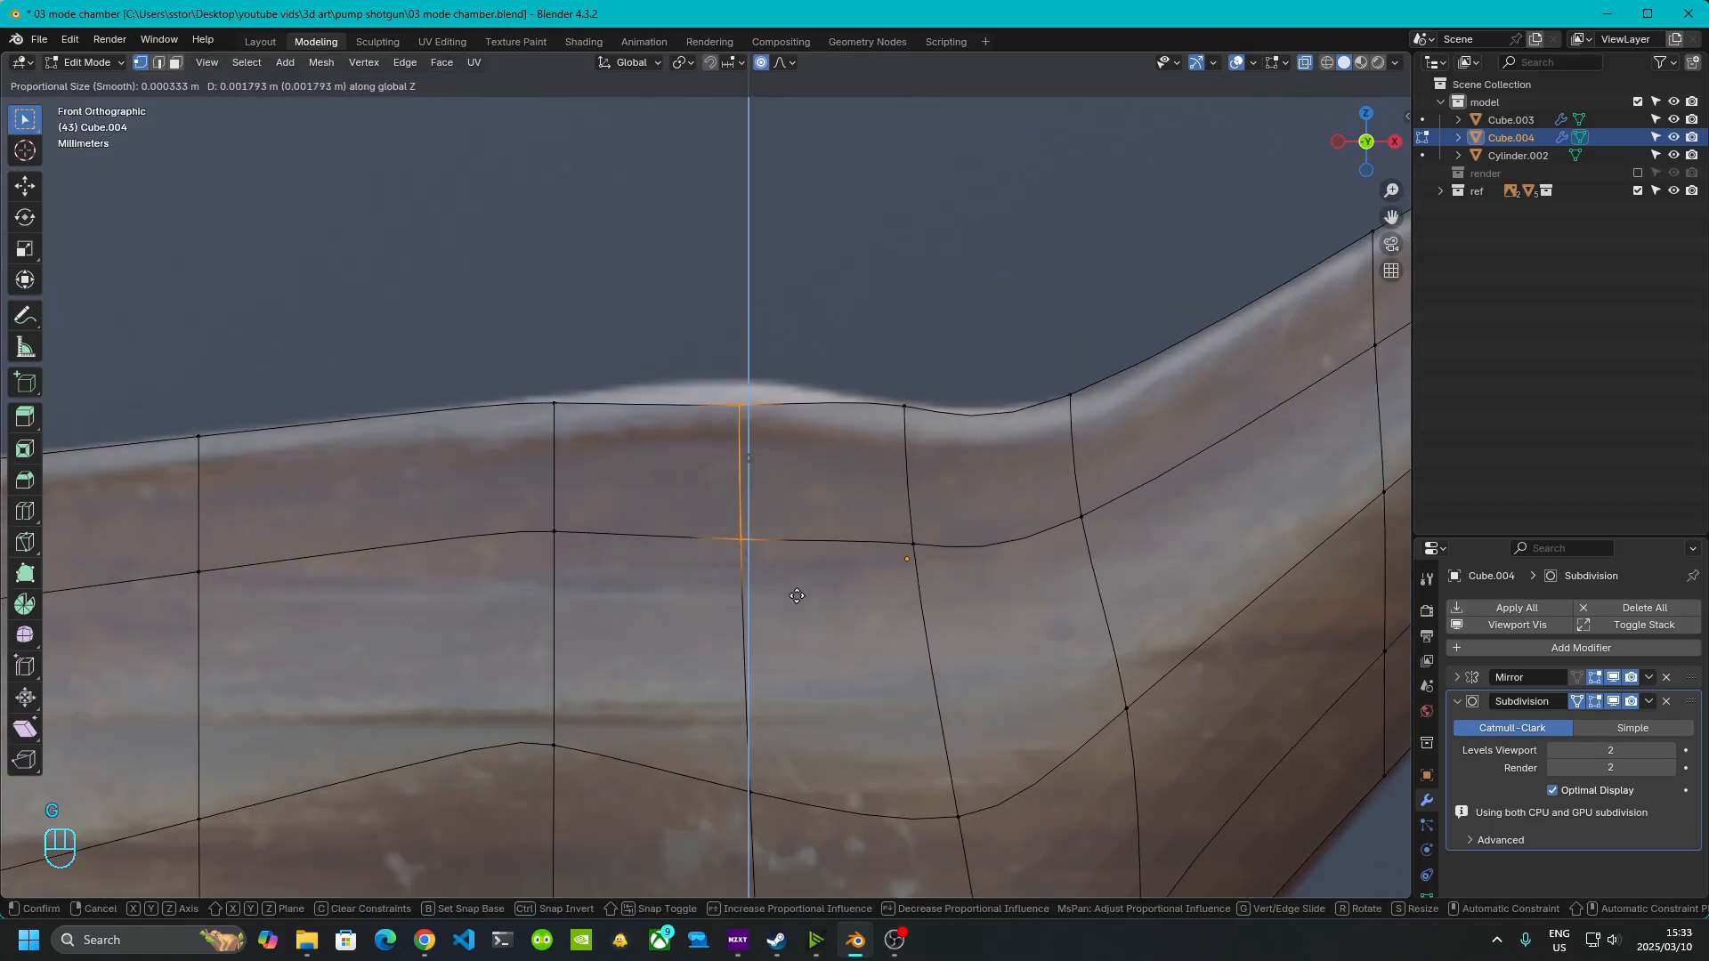
pyautogui.click(793, 559)
# - Move the top and upper side vertices at the start of the dip slightly down to follow the reference's outline
pyautogui.moveTo(846, 339); pyautogui.dragTo(979, 642)
pyautogui.press('g')
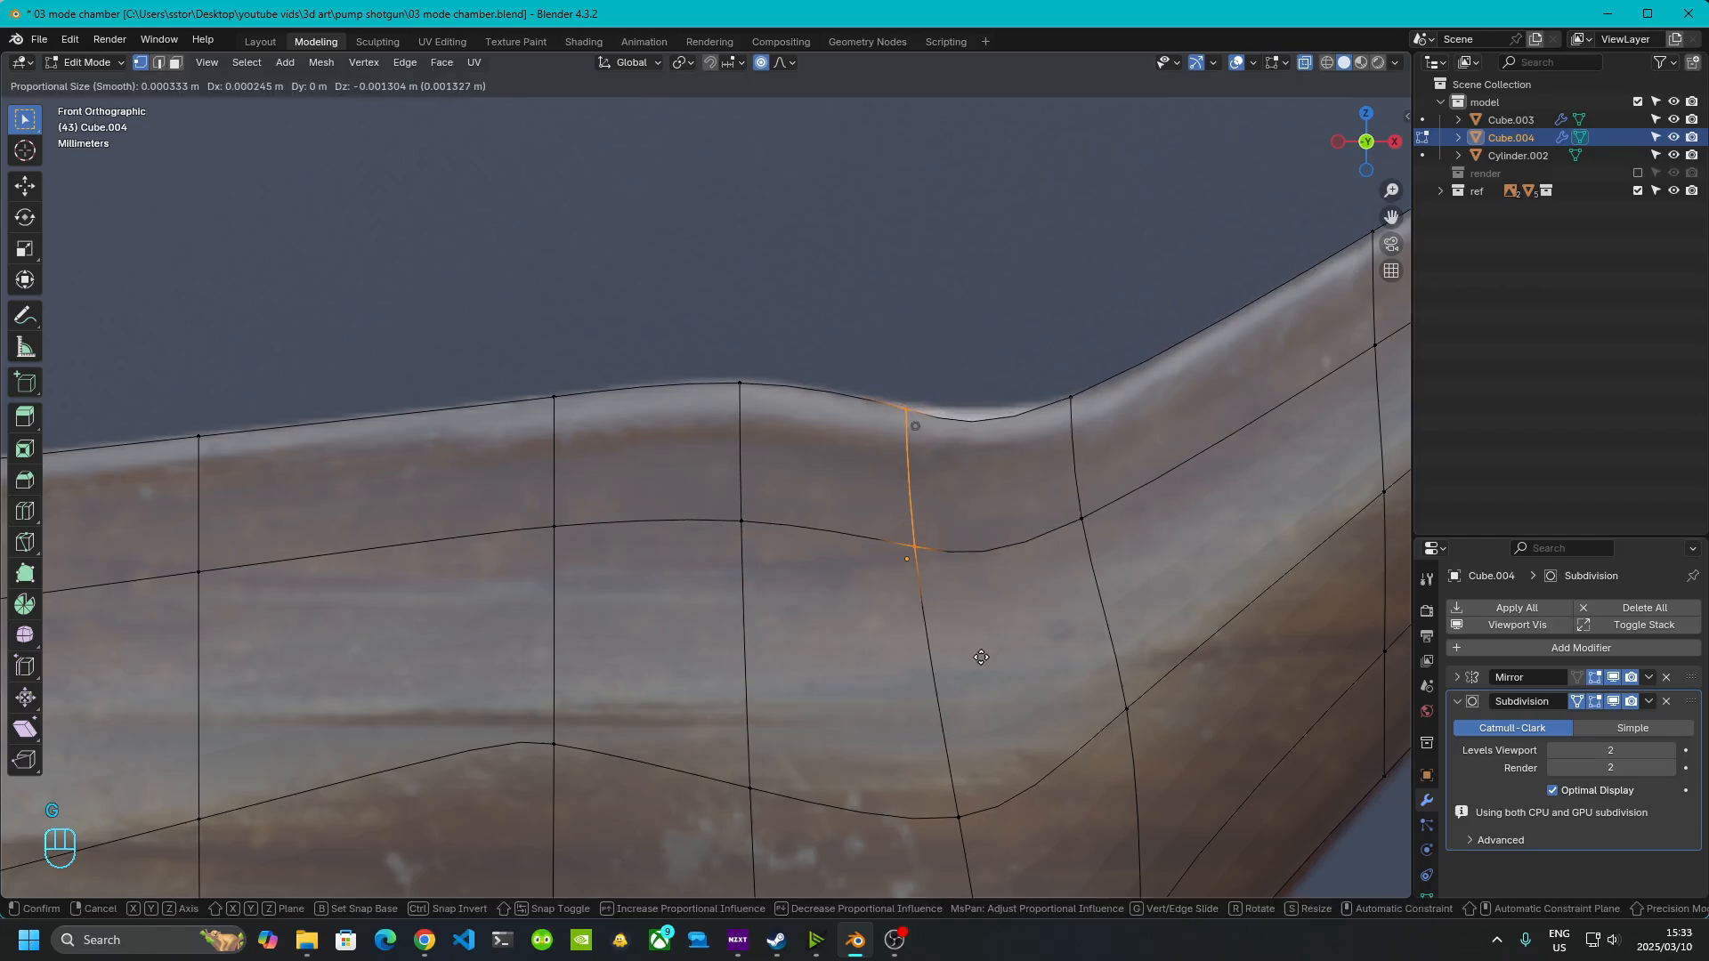
pyautogui.click(979, 656)
pyautogui.scroll(-3, 1049, 693)
pyautogui.scroll(-3, 1049, 695)
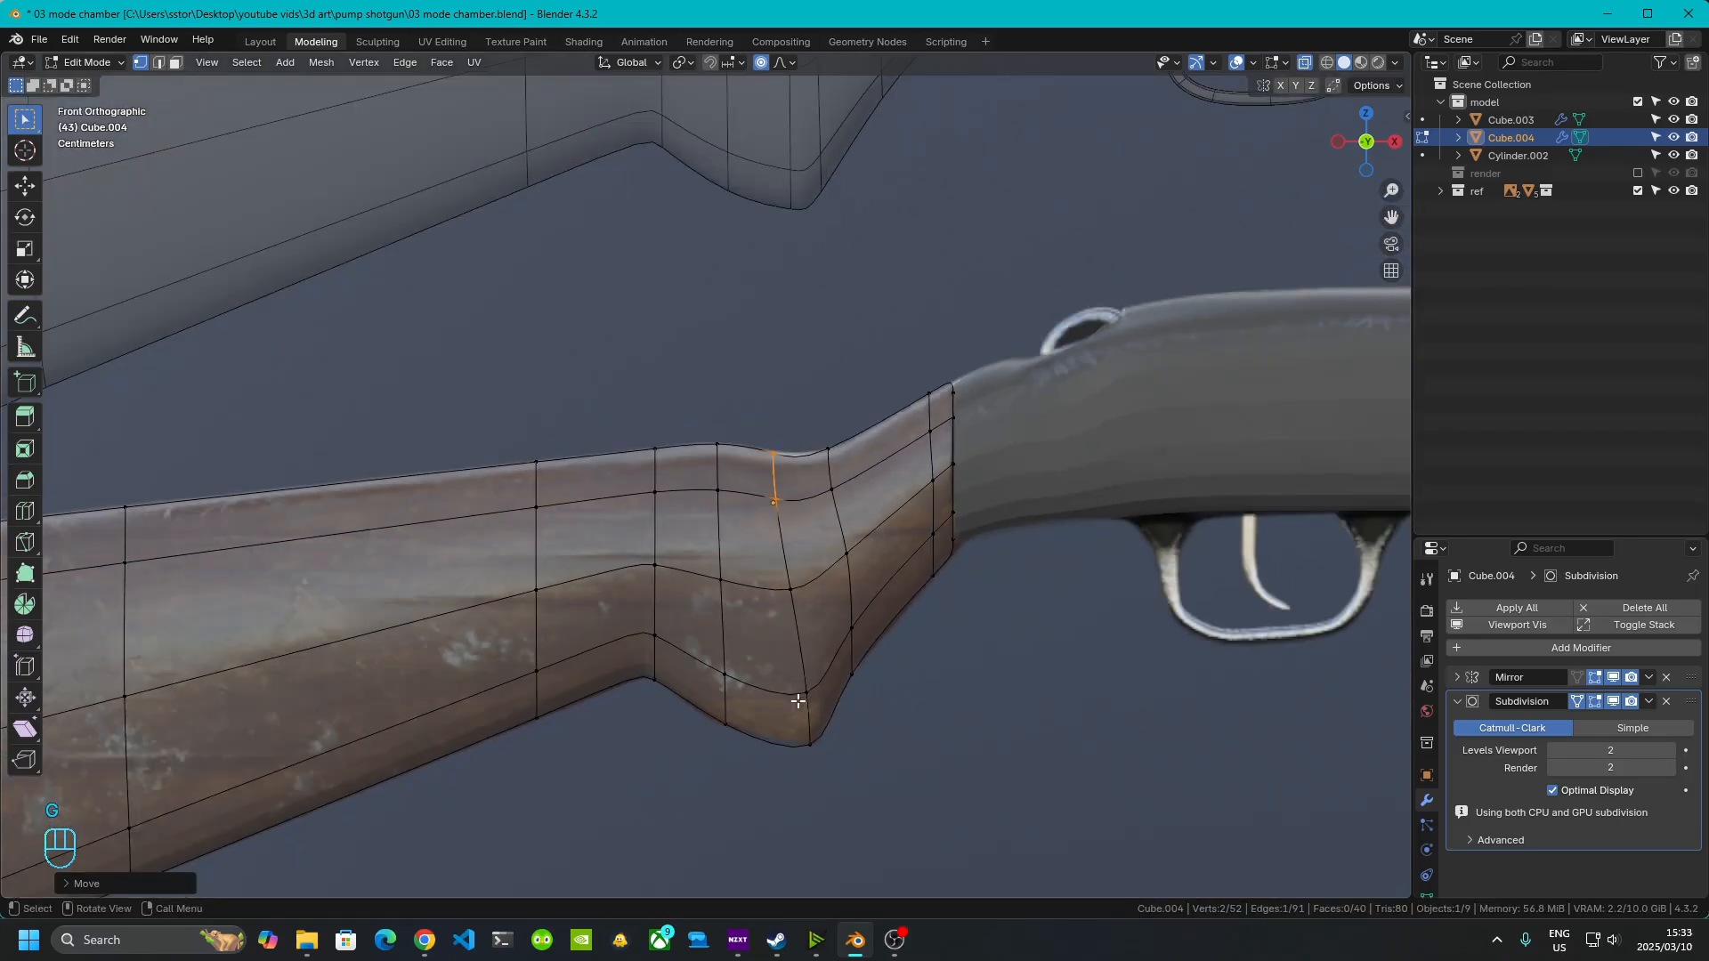
# - Edge-slide the bottom and lower side vertices at the grip's tip forward to reach the reference's corner
pyautogui.scroll(1, 854, 785)
pyautogui.keyDown('shift'); pyautogui.moveTo(852, 783); pyautogui.dragTo(746, 695, button='middle'); pyautogui.keyUp('shift')
pyautogui.click(730, 687)
pyautogui.scroll(2, 759, 790)
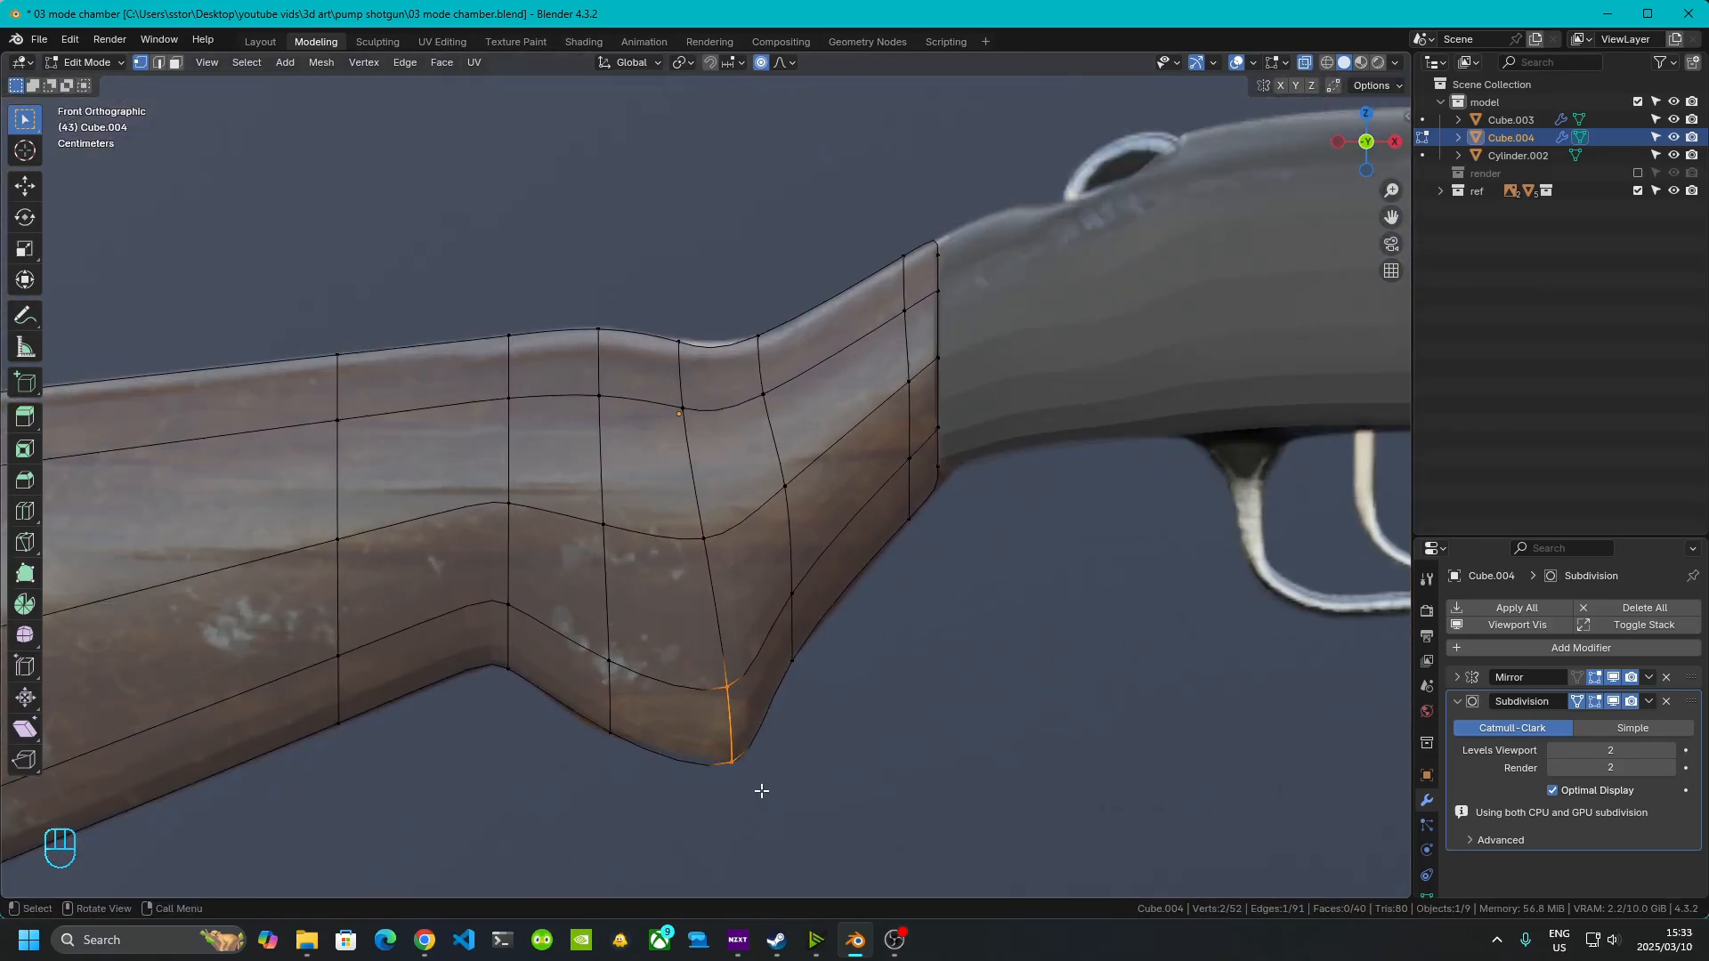
pyautogui.press('g')
pyautogui.press('g')
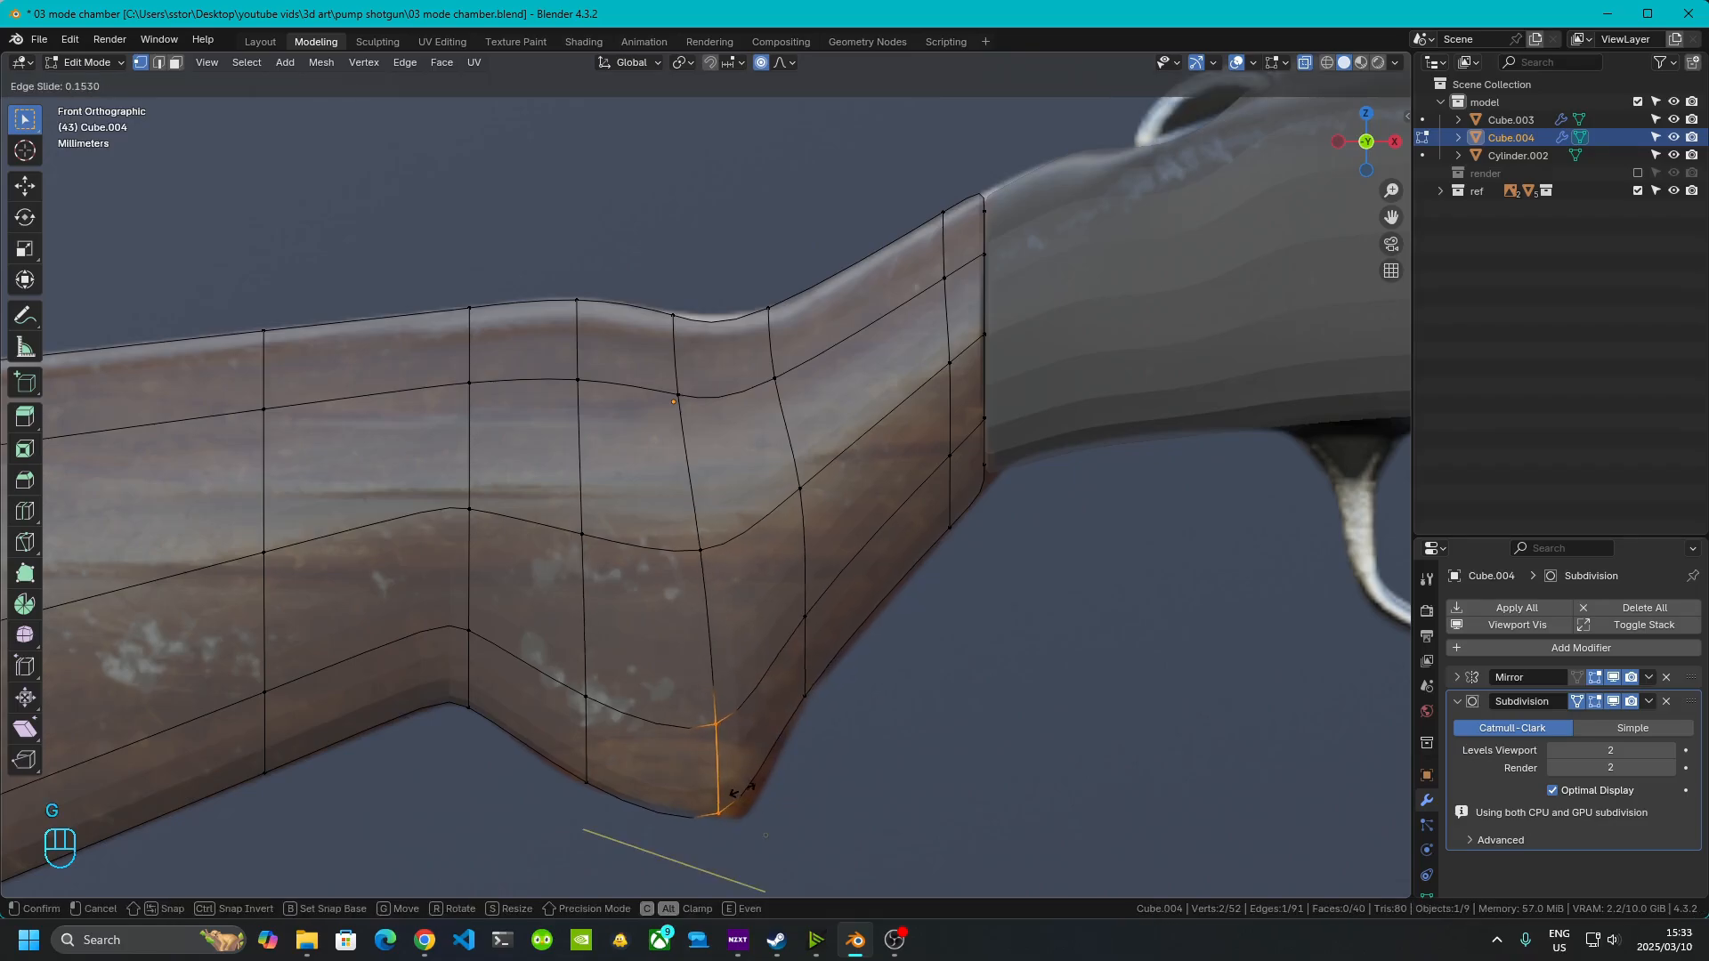
pyautogui.click(765, 801)
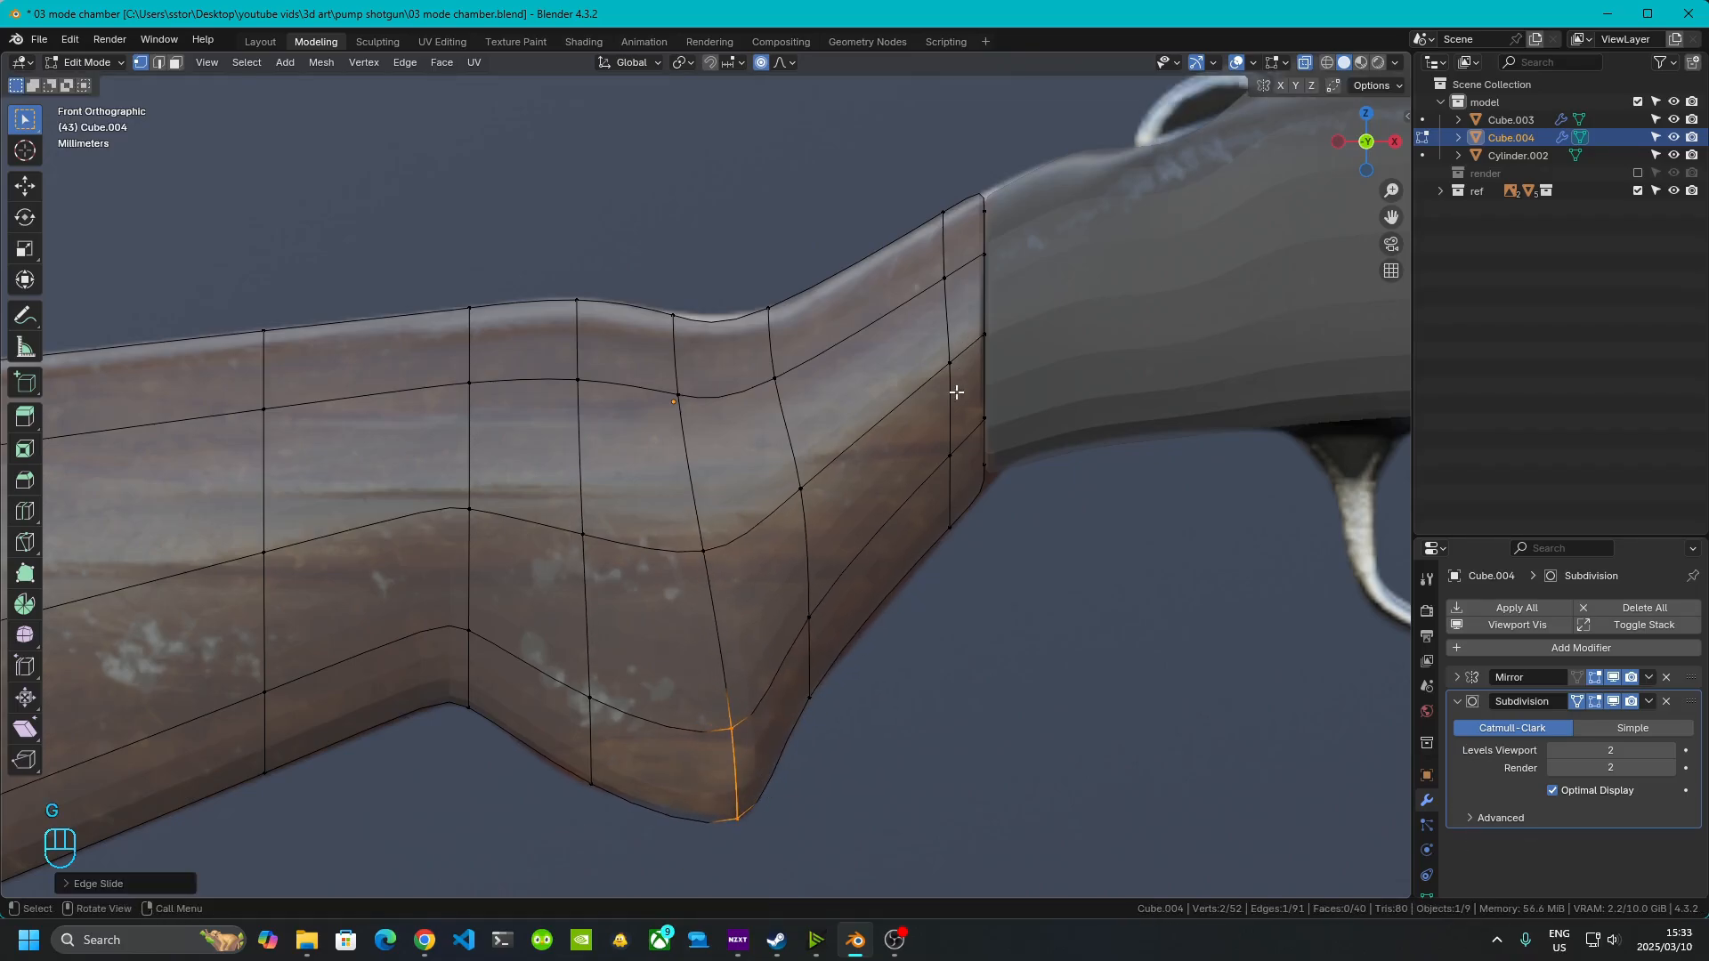
# - Turn off X-ray outside Edit Mode and examine from several angles how the stock's front end meets the receiver's rim
pyautogui.press('Tab')
pyautogui.scroll(-4, 946, 467)
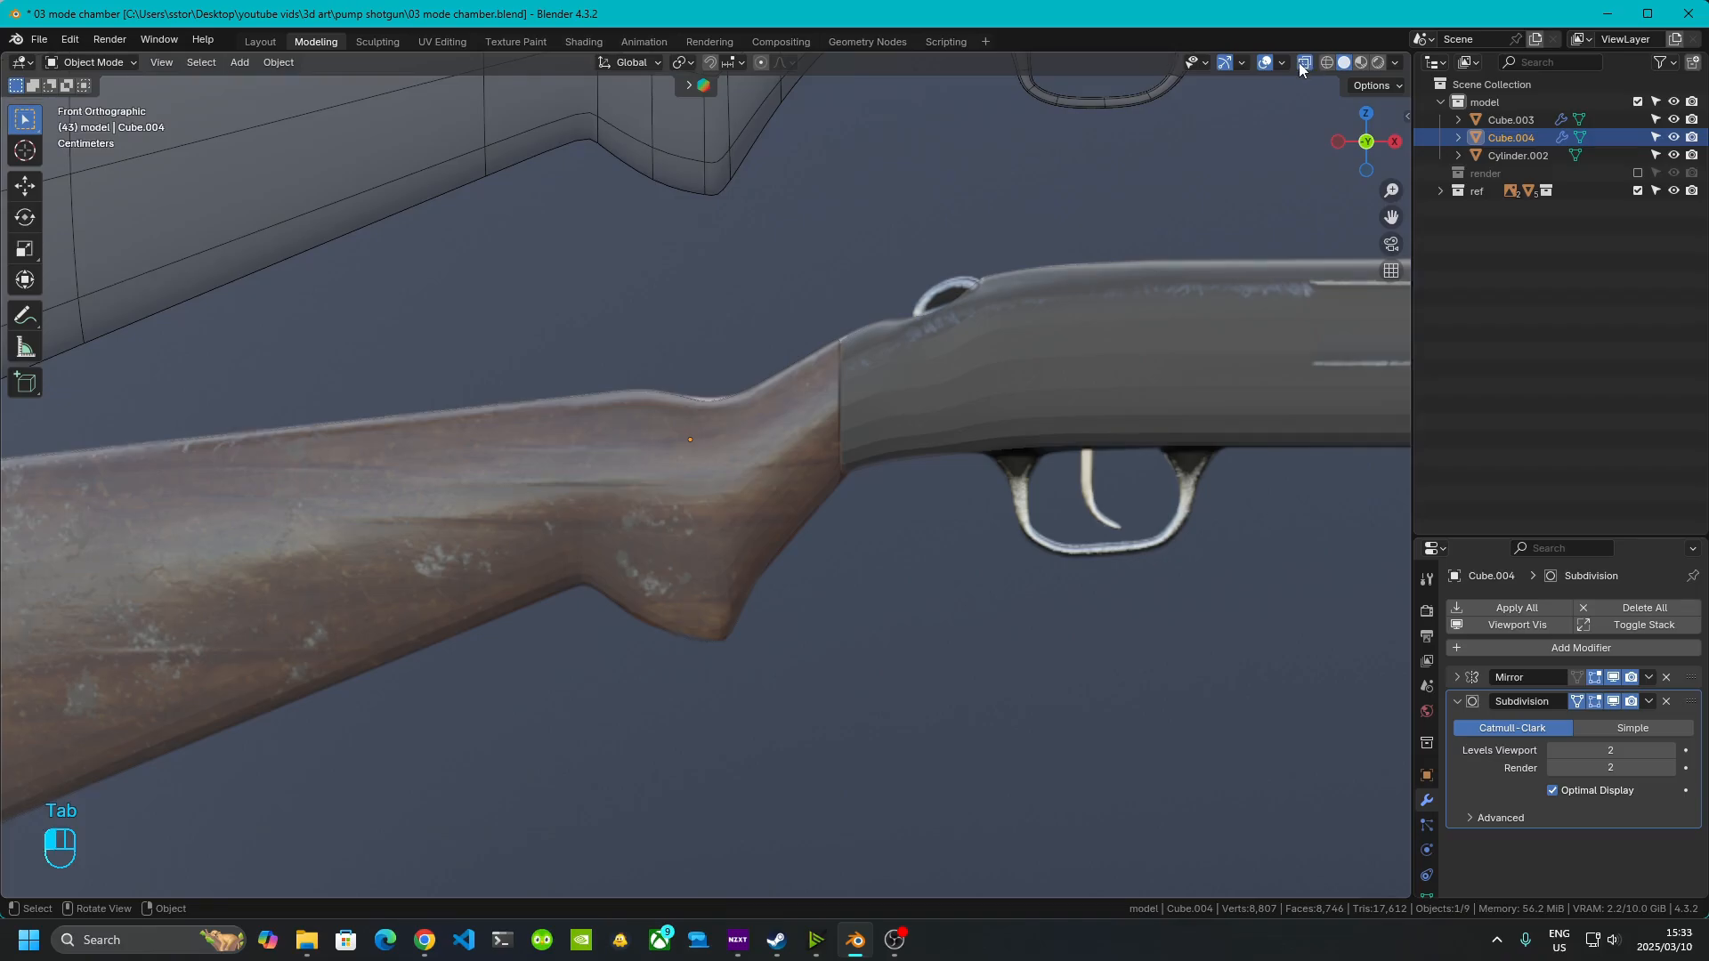
pyautogui.click(1305, 62)
pyautogui.moveTo(863, 431); pyautogui.dragTo(808, 356, button='middle')
pyautogui.click(808, 356)
pyautogui.press('Tab')
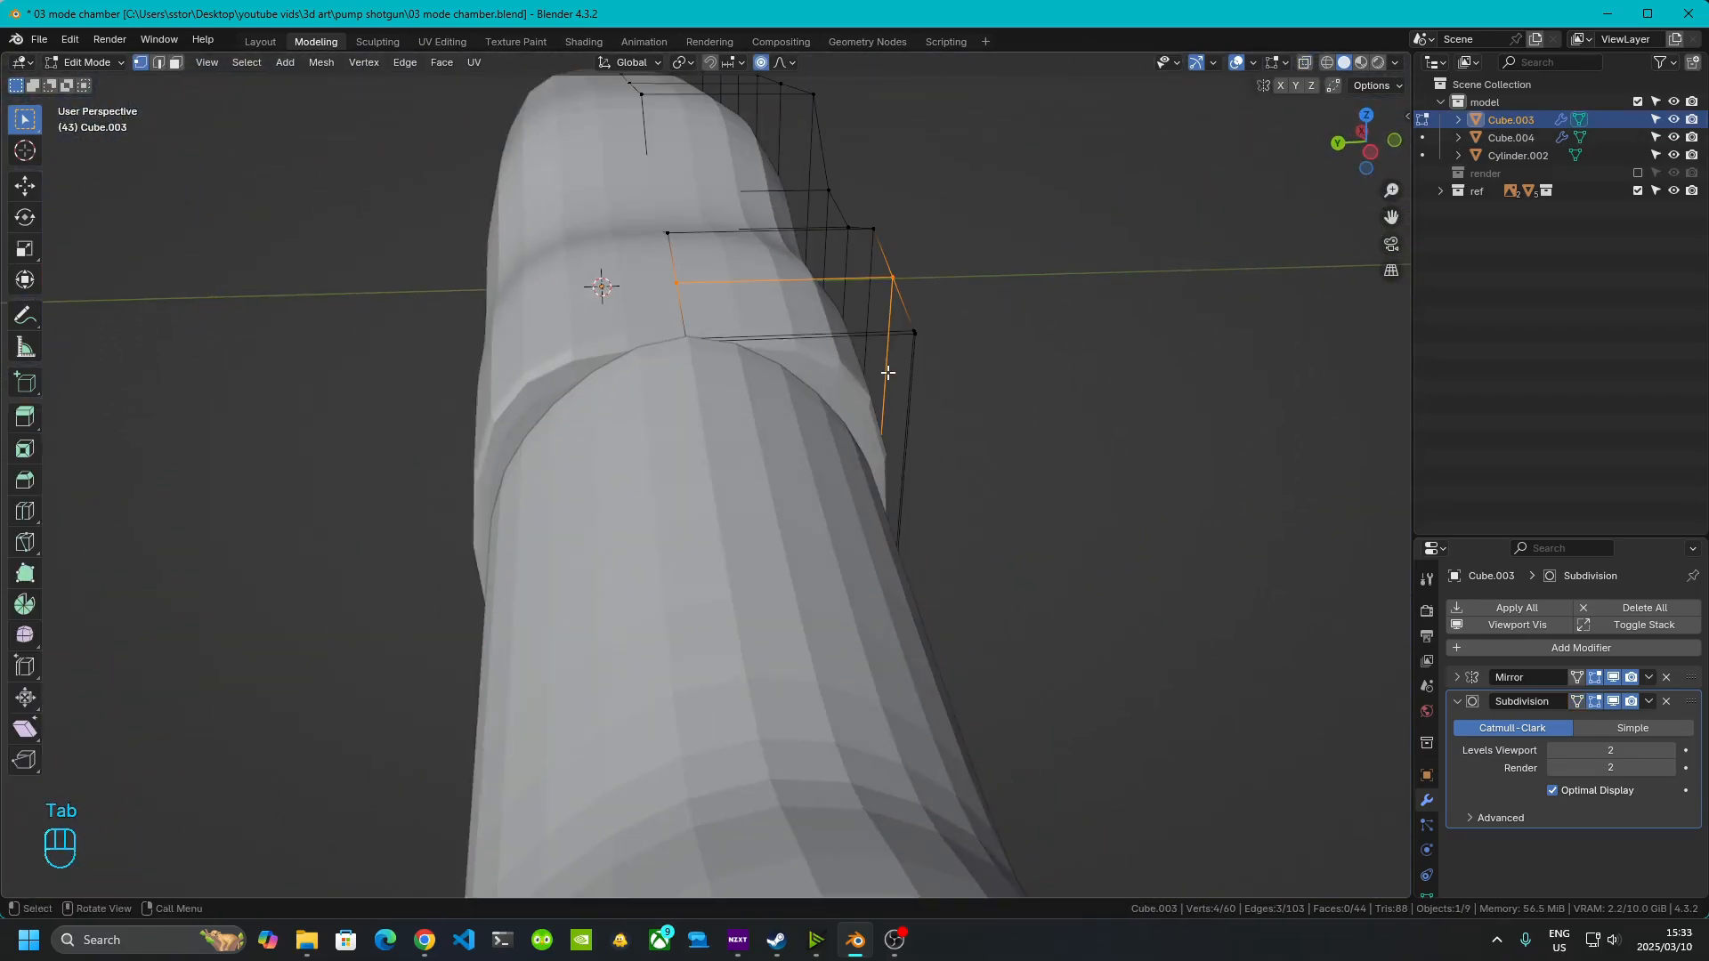
pyautogui.moveTo(870, 508); pyautogui.dragTo(710, 420, button='middle')
pyautogui.moveTo(639, 358); pyautogui.dragTo(753, 360, button='middle')
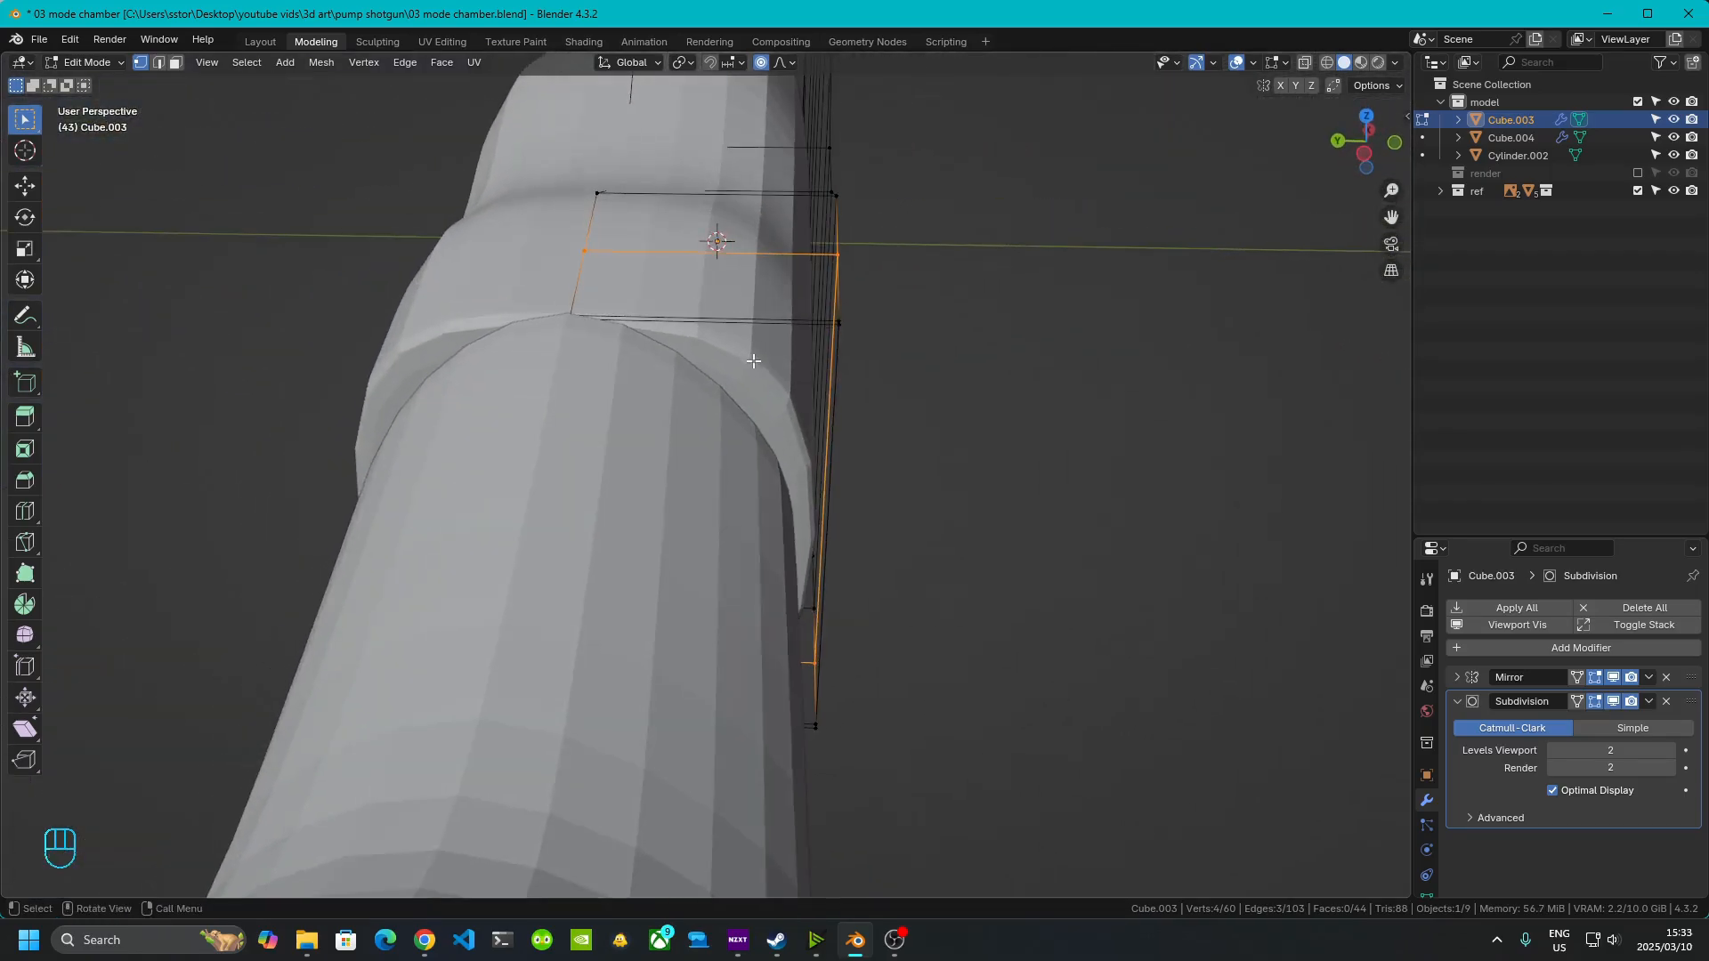
pyautogui.press('Tab')
pyautogui.click(674, 545)
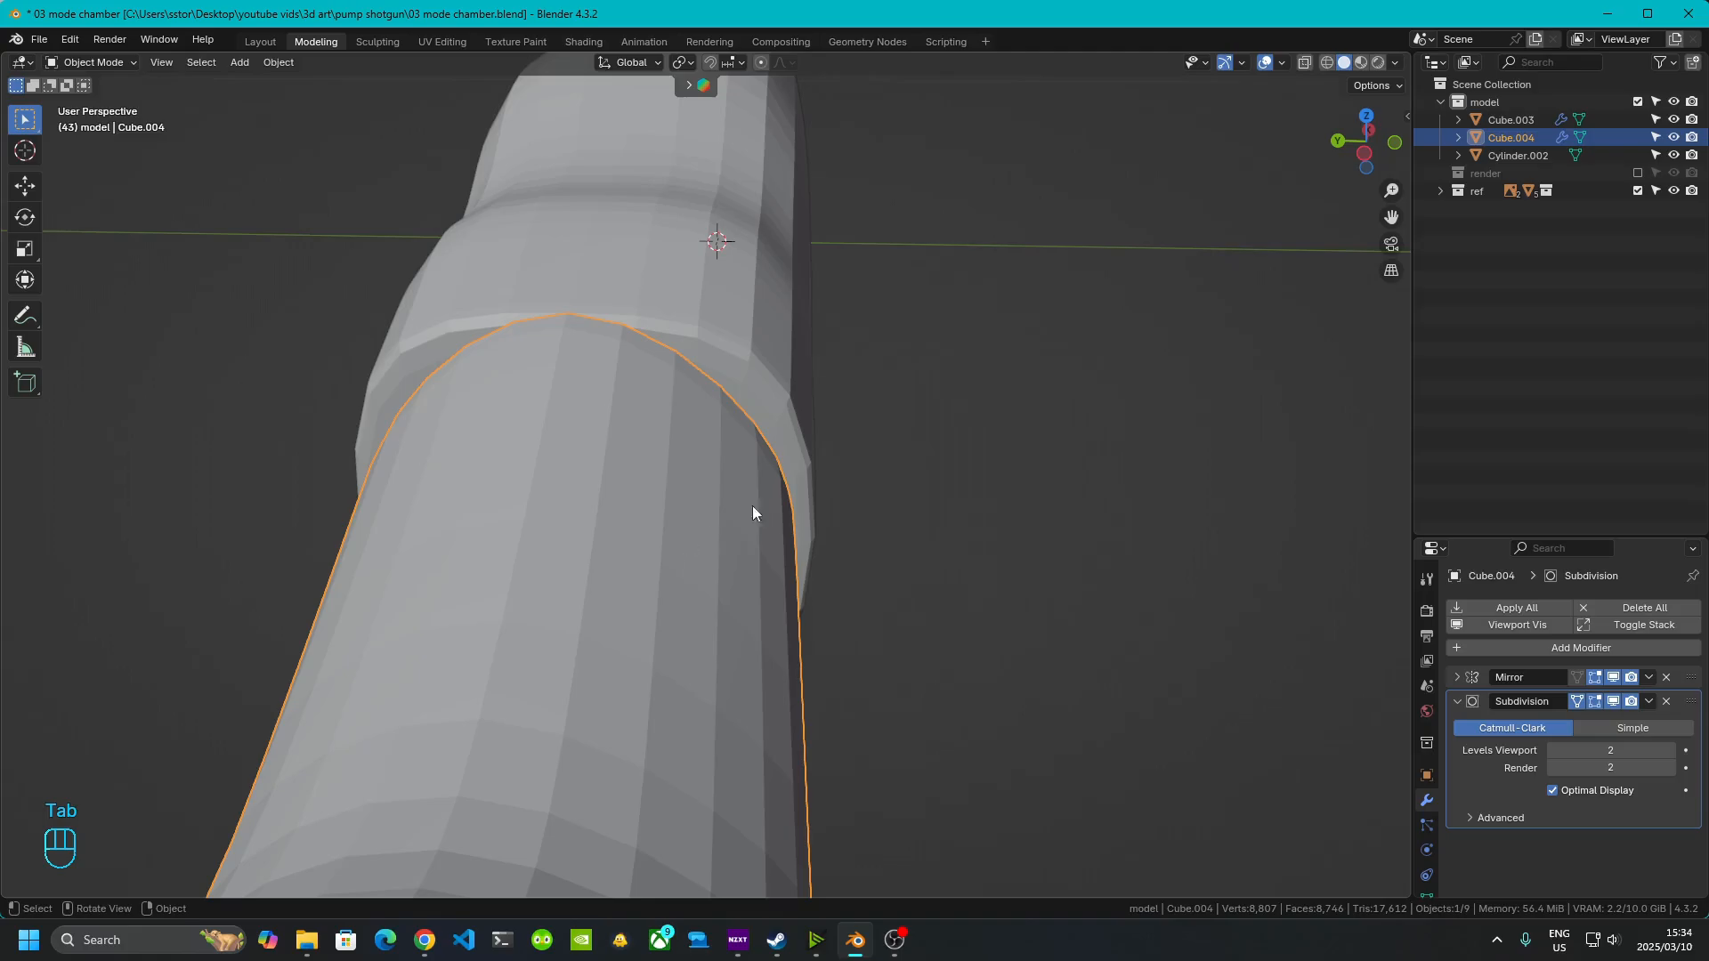
pyautogui.press('Tab')
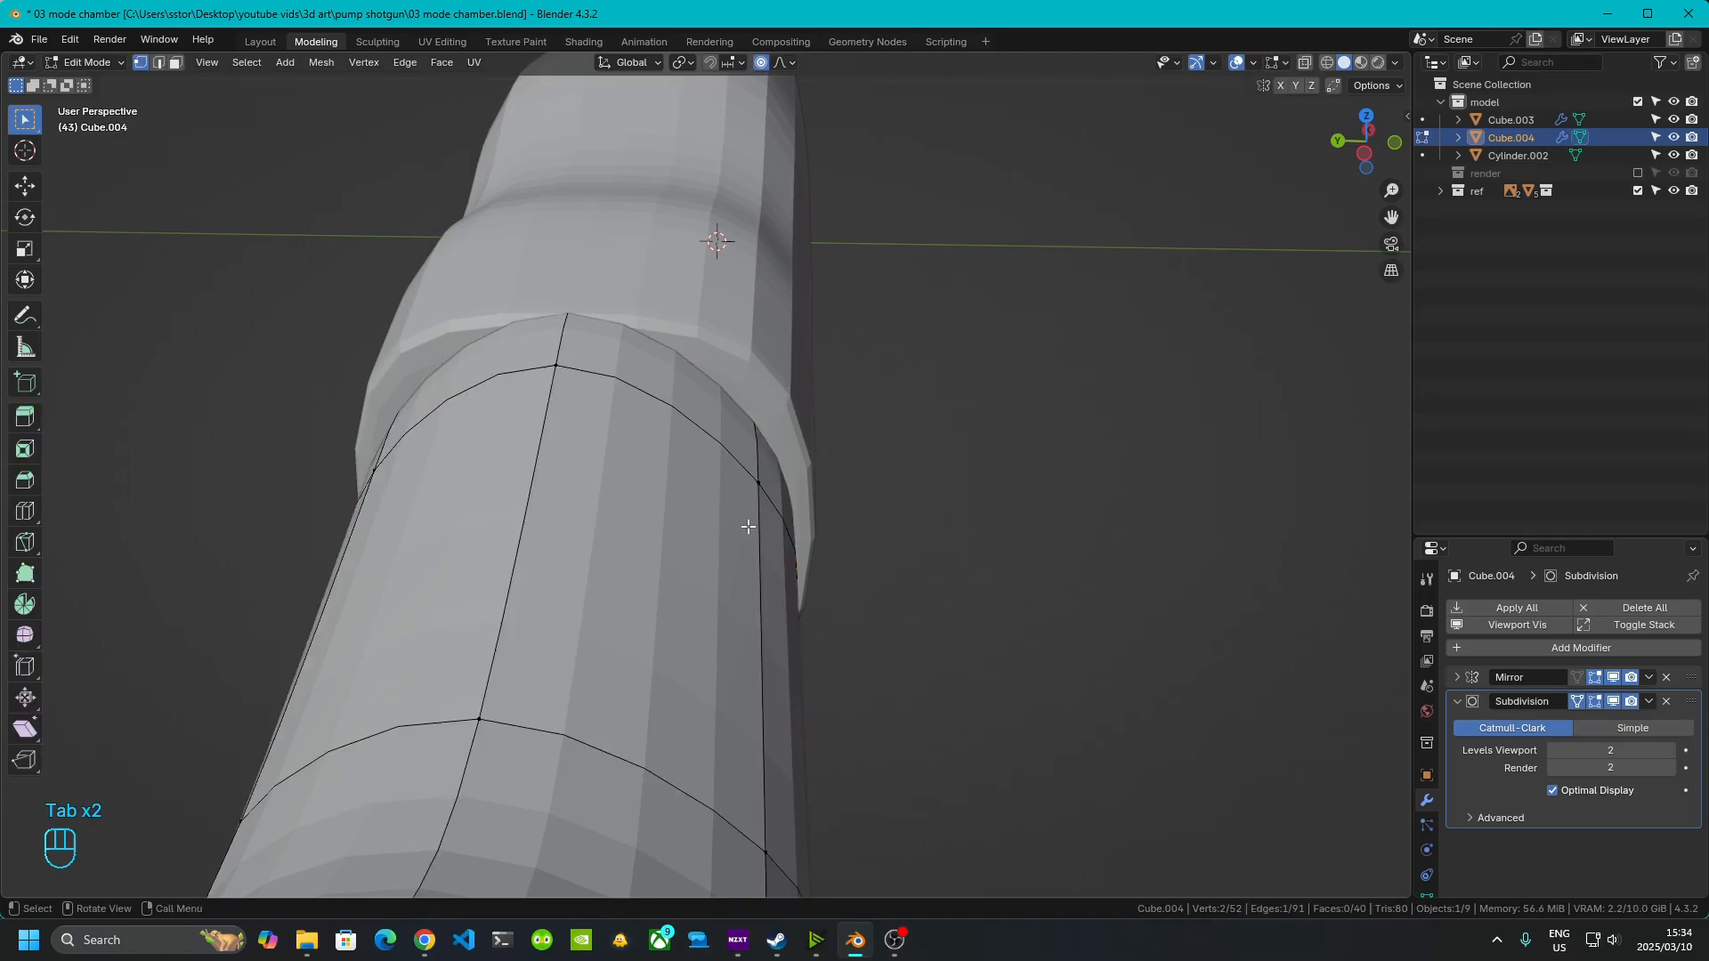
pyautogui.moveTo(748, 526); pyautogui.dragTo(714, 542, button='middle')
pyautogui.press('Tab')
pyautogui.press('Tab')
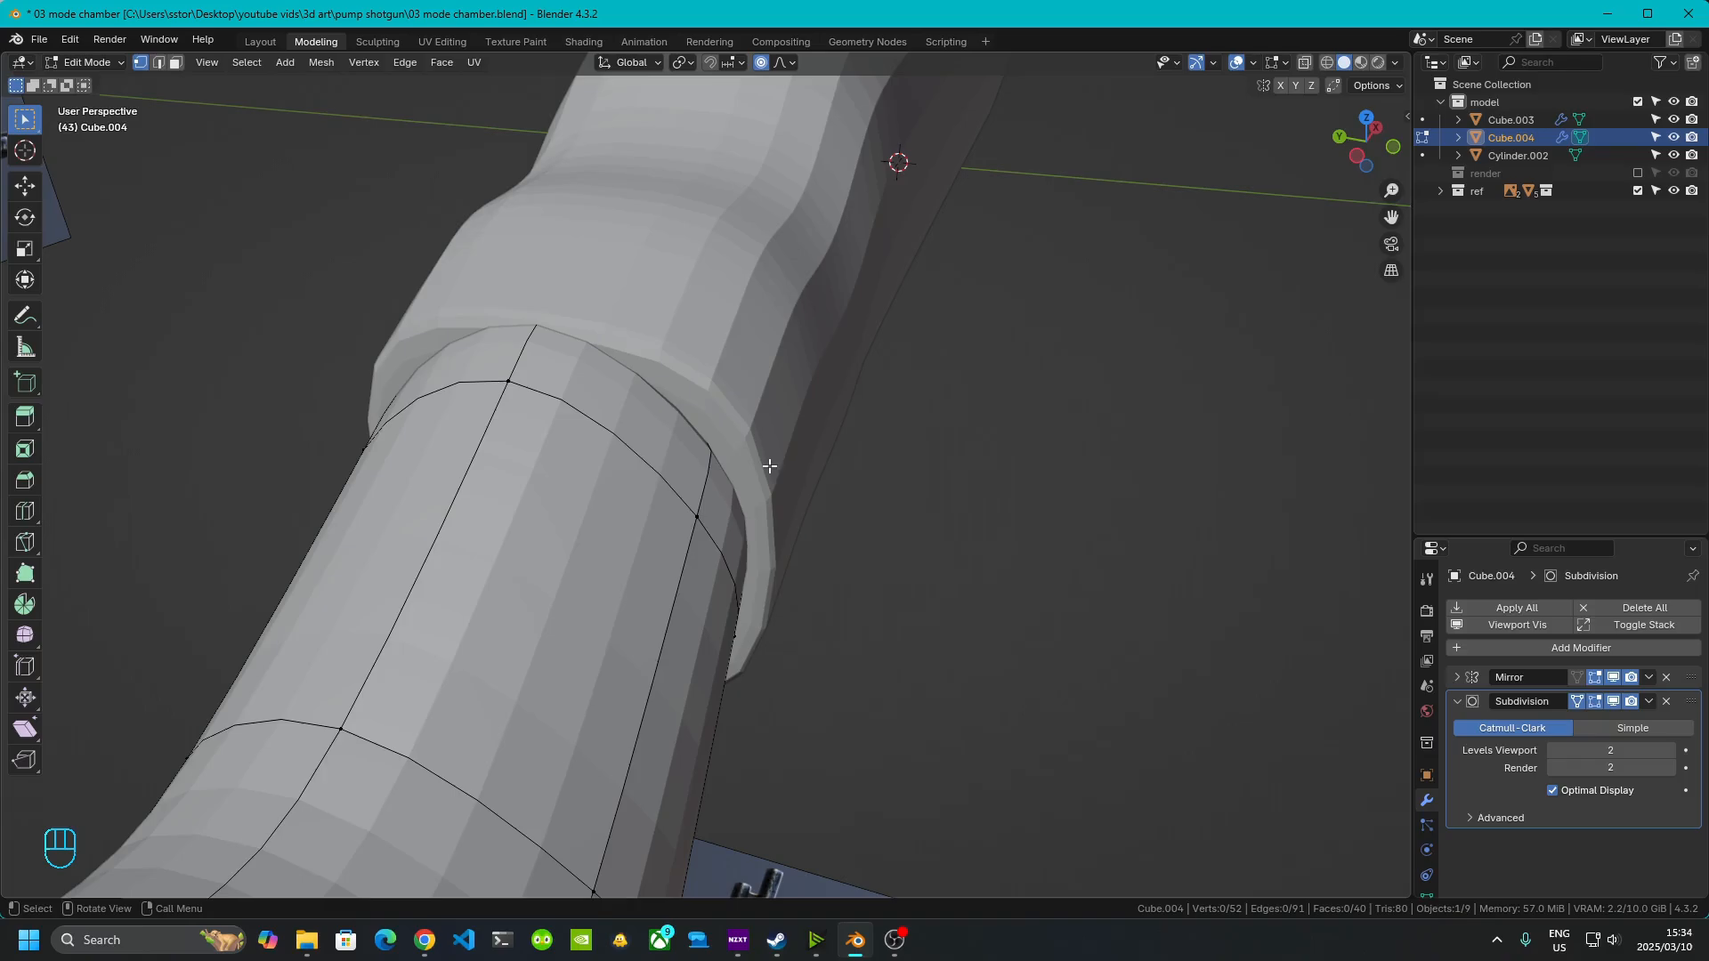
pyautogui.press('Tab')
pyautogui.click(773, 375)
pyautogui.moveTo(773, 376); pyautogui.dragTo(644, 441, button='middle')
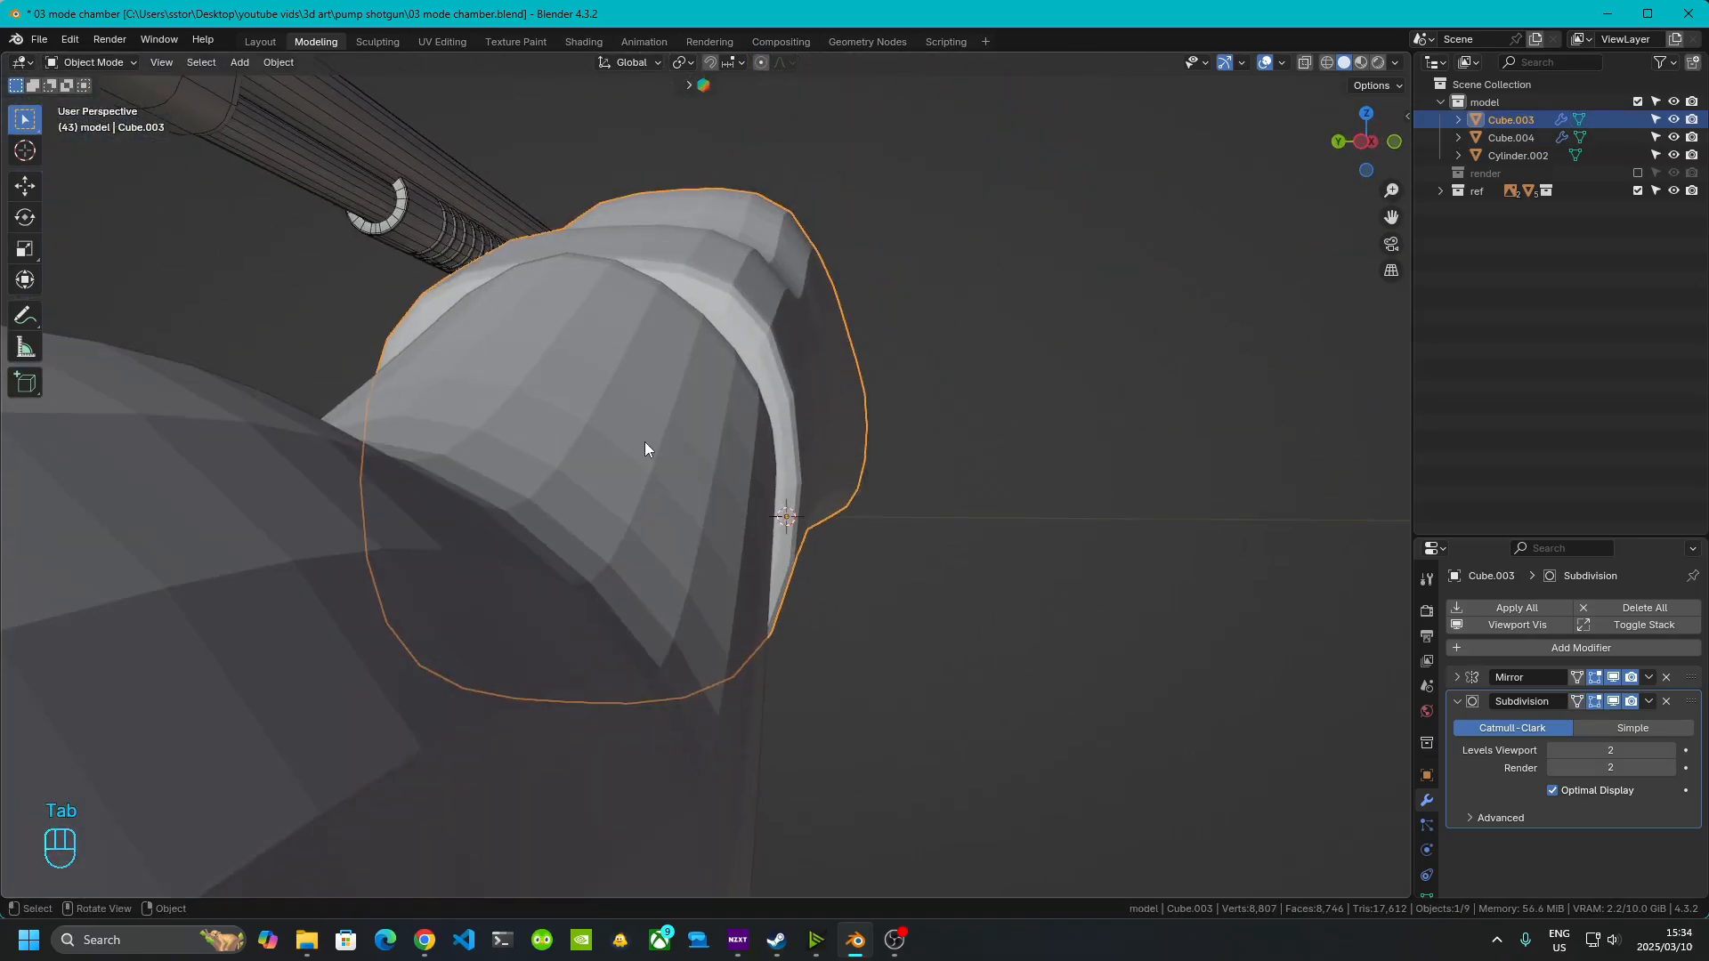
# - Edit the stock with X-ray on and move the two upper side vertices at its front end outward and up toward the receiver's rim
pyautogui.click(645, 442)
pyautogui.press('Tab')
pyautogui.moveTo(776, 429); pyautogui.dragTo(1023, 308, button='middle')
pyautogui.click(682, 512)
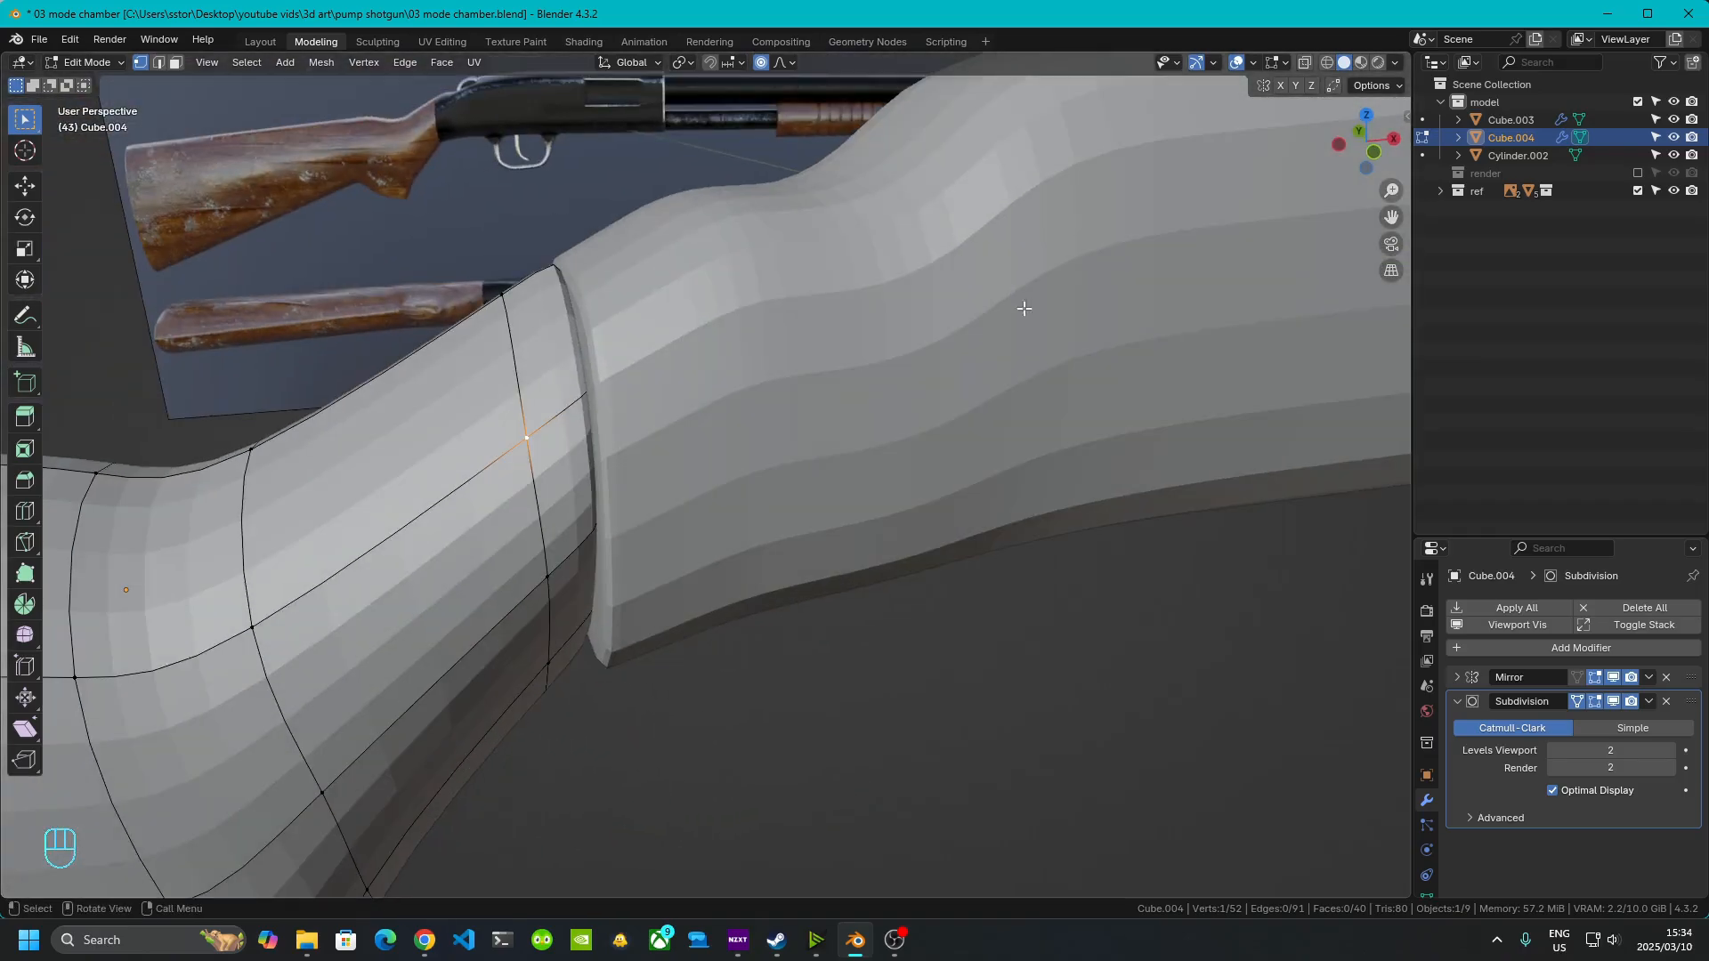
pyautogui.click(1304, 62)
pyautogui.moveTo(979, 373); pyautogui.dragTo(800, 476, button='middle')
pyautogui.keyDown('shift'); pyautogui.click(699, 411); pyautogui.keyUp('shift')
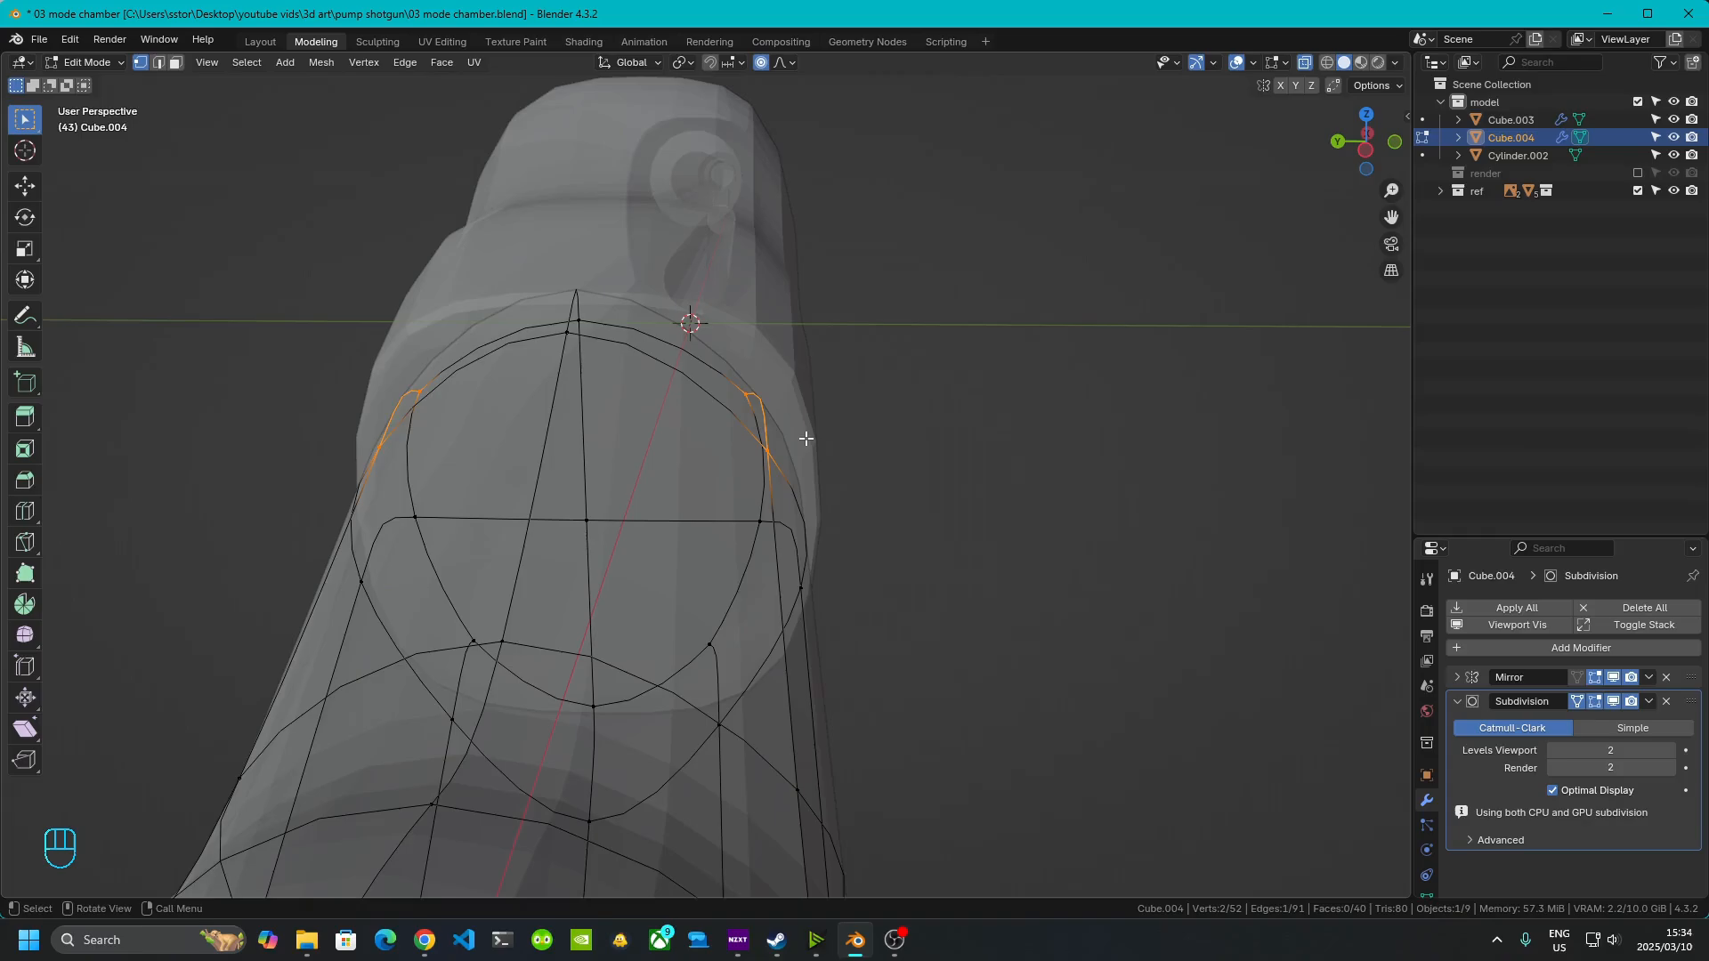
pyautogui.press('g')
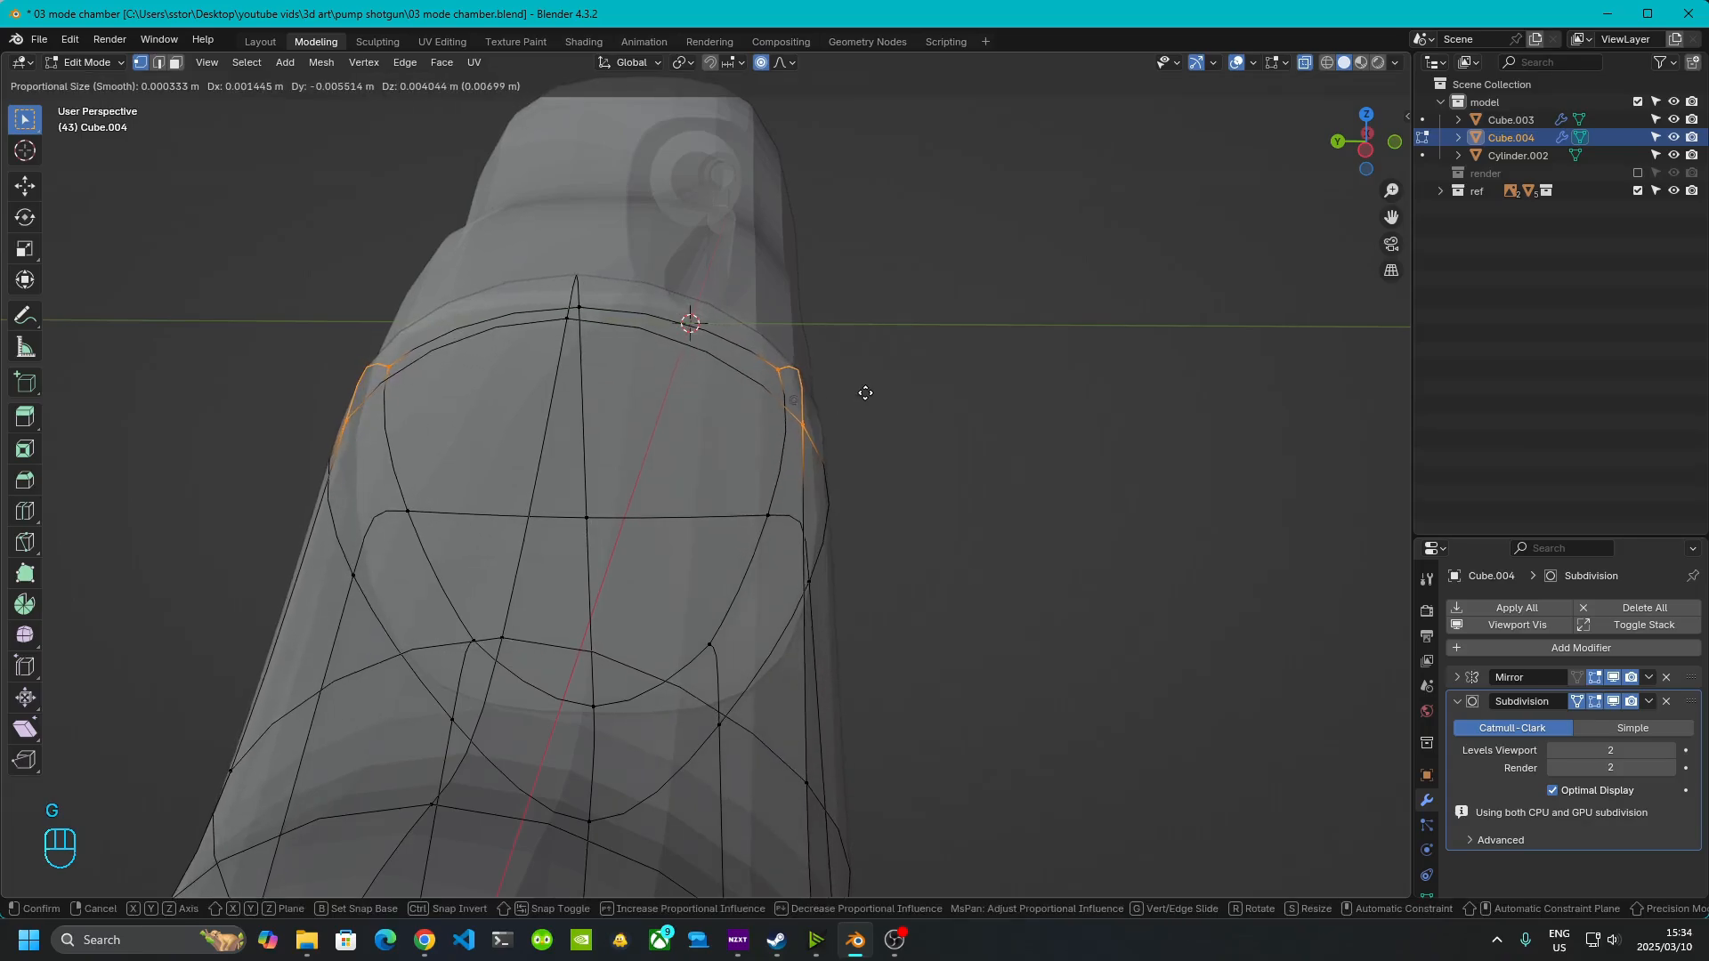
pyautogui.click(862, 391)
# - Lower the top vertices at the stock's front end slightly along Z to align with the receiver's rim
pyautogui.moveTo(1018, 419); pyautogui.dragTo(674, 320, button='middle')
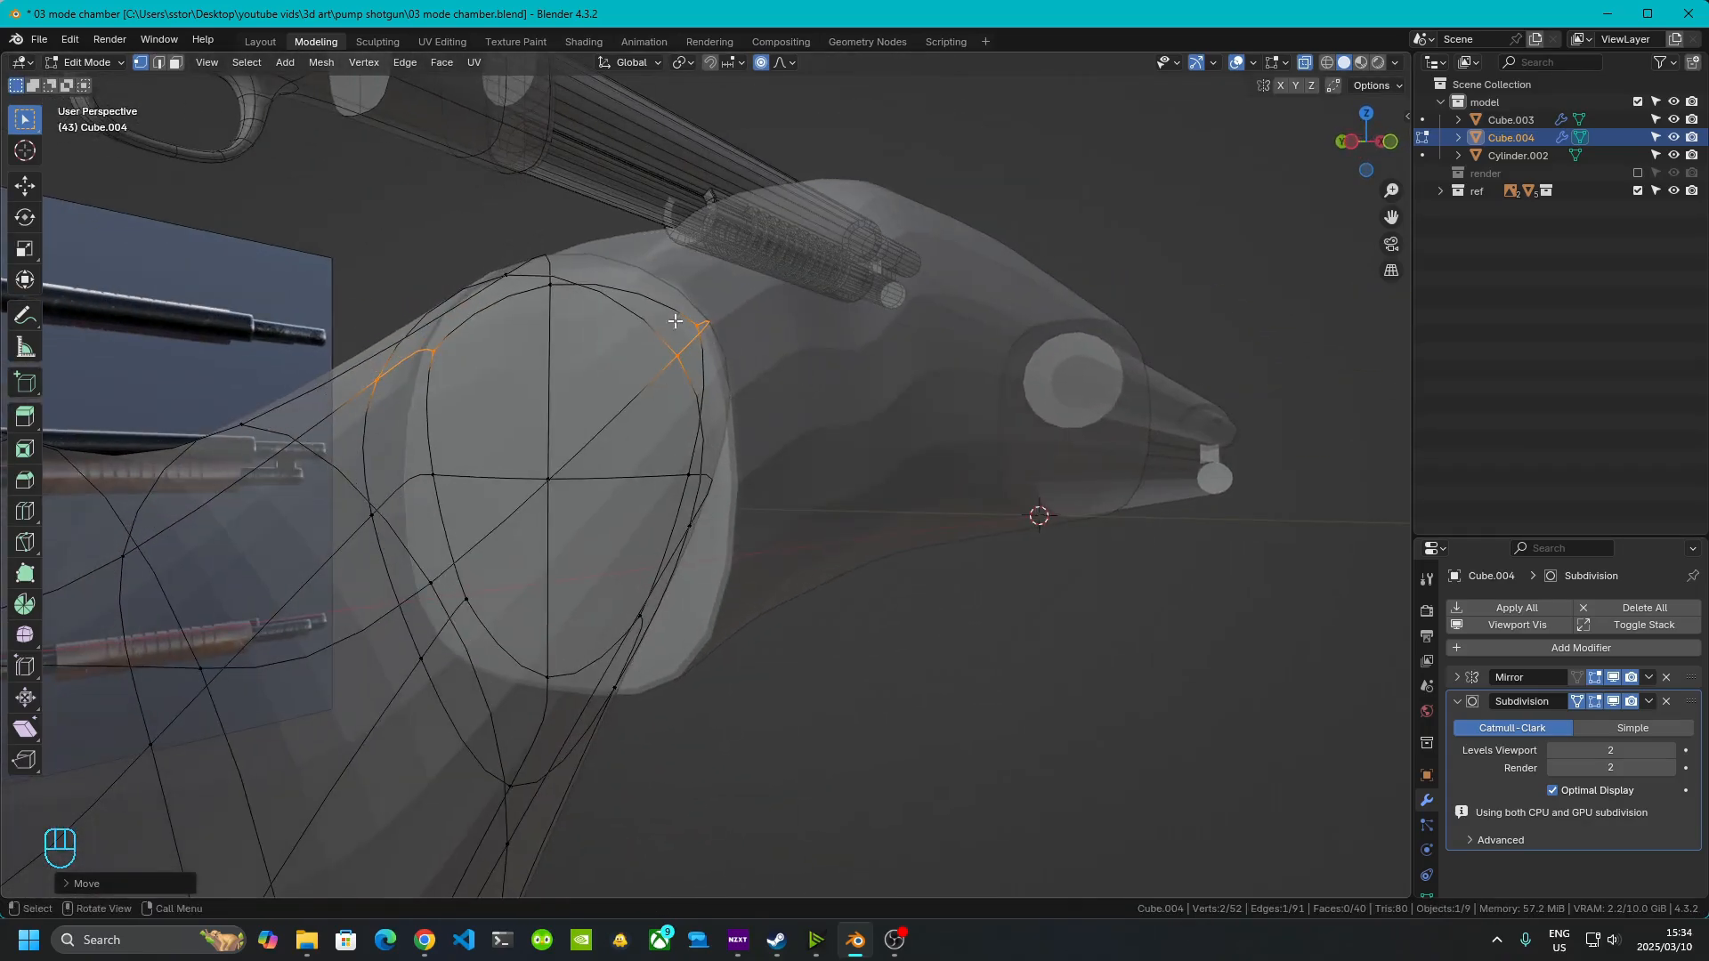
pyautogui.moveTo(510, 253); pyautogui.dragTo(585, 324)
pyautogui.press('g')
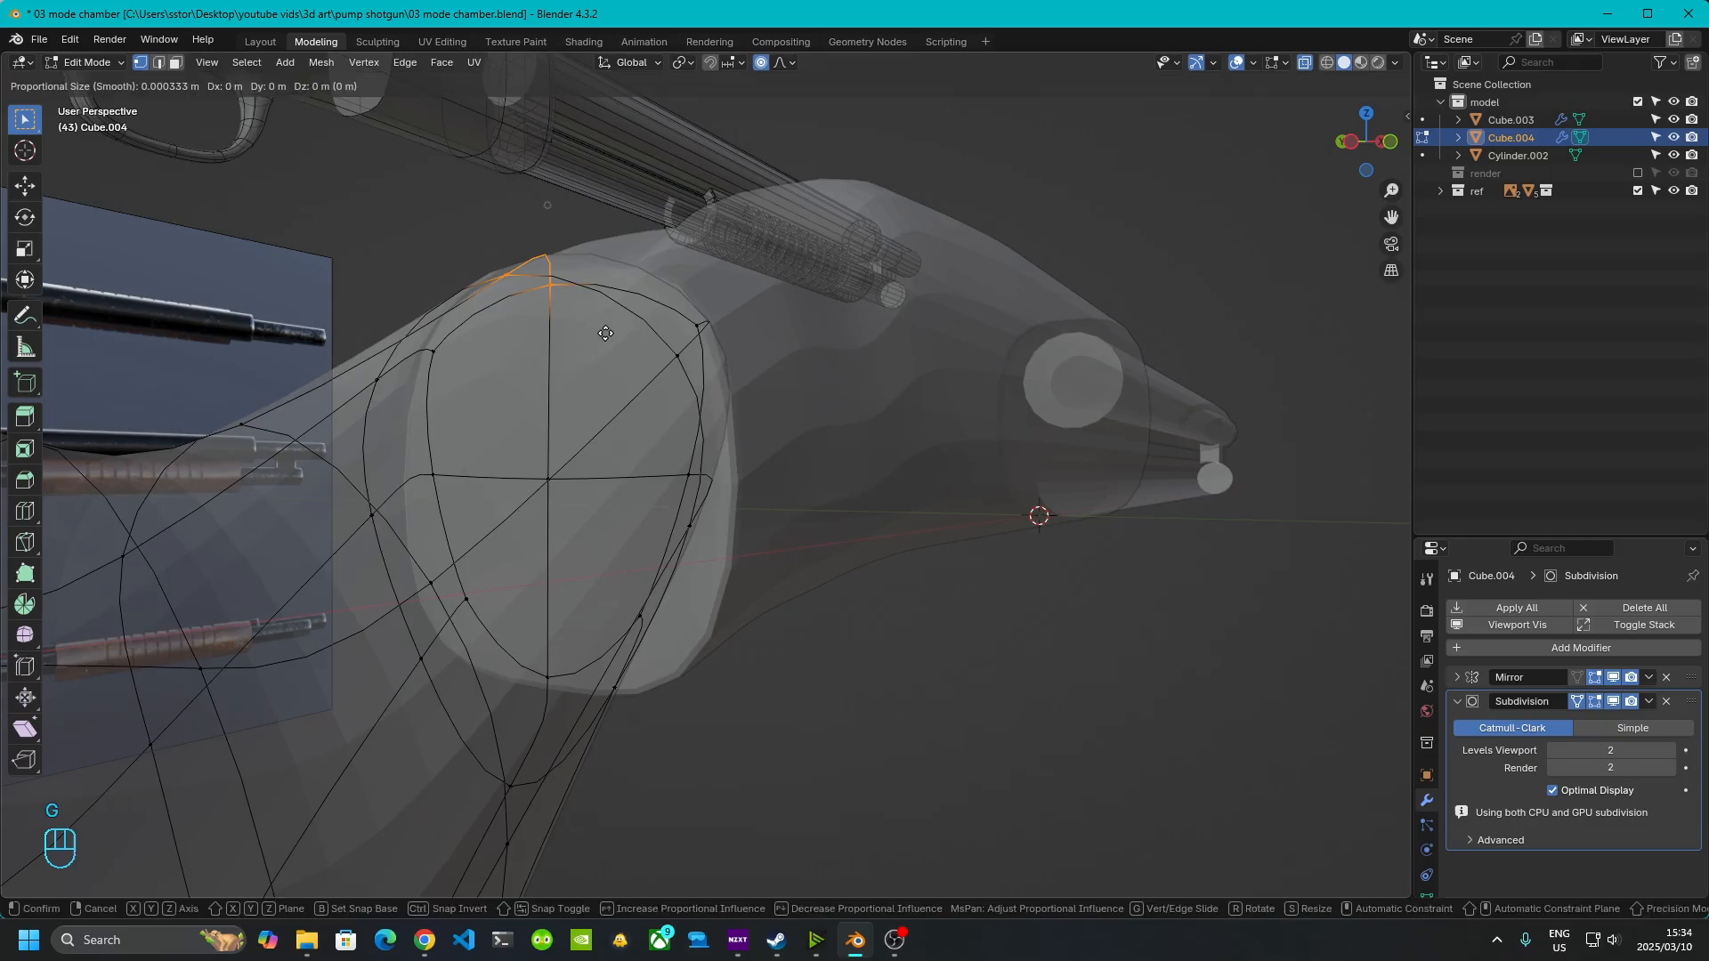
pyautogui.press('z')
pyautogui.click(617, 351)
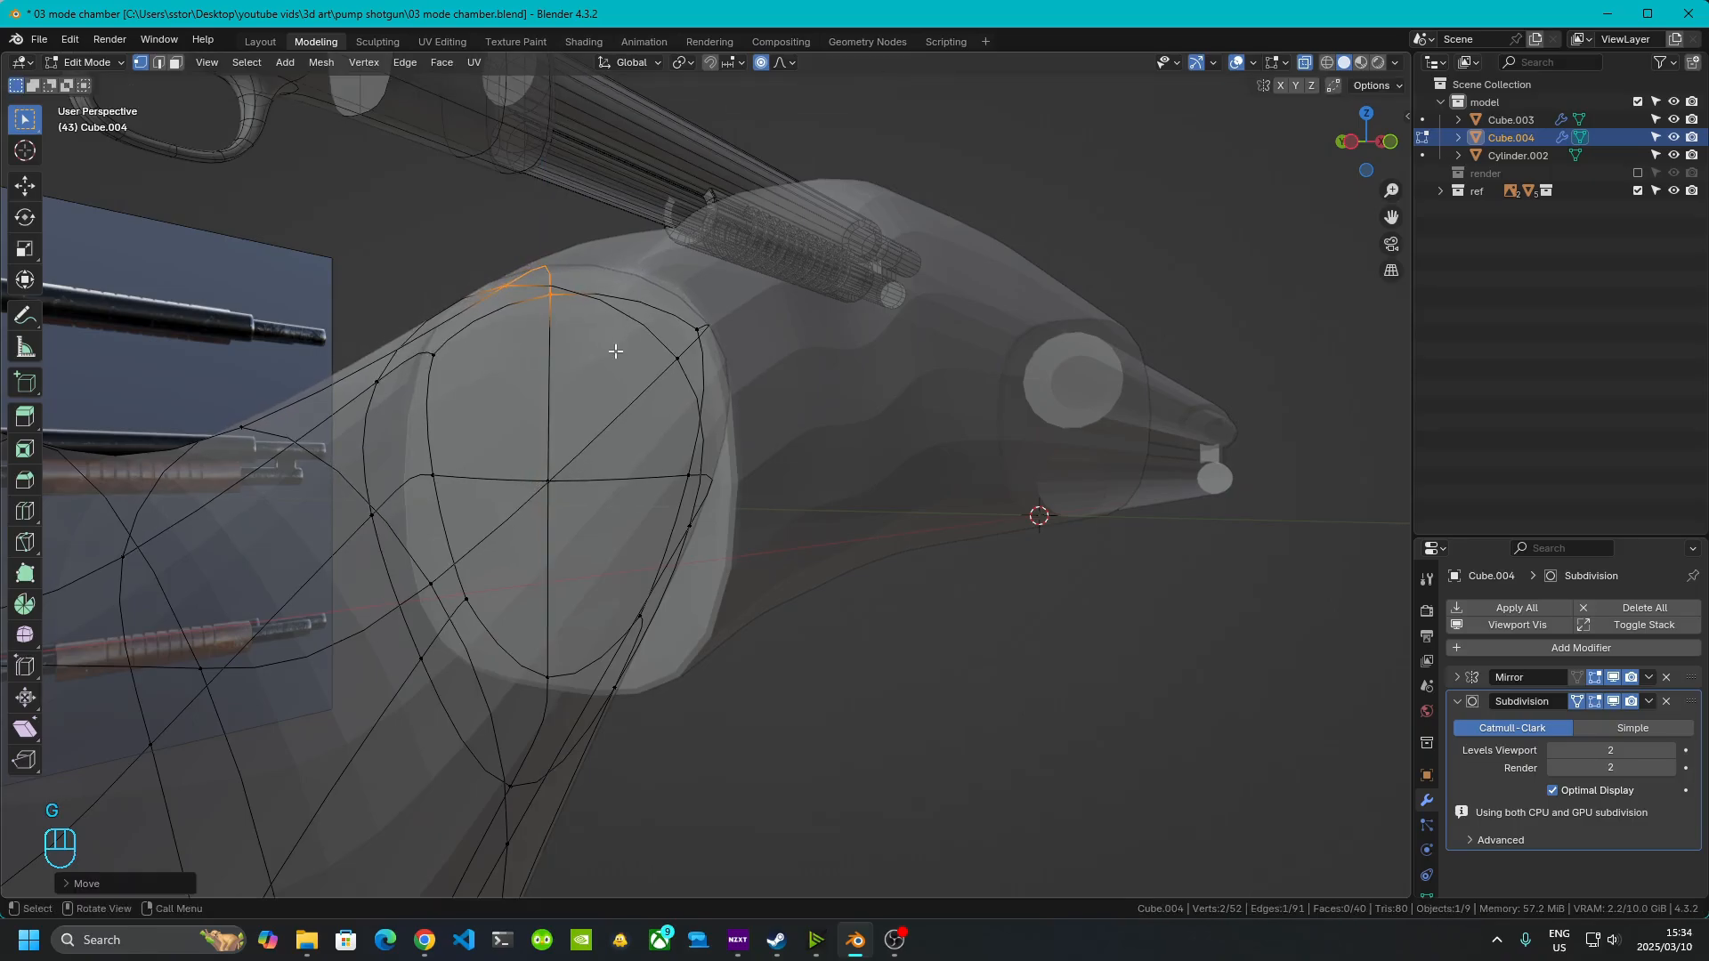
# - Move the lower side vertices at the stock's front end outward and down to fit the receiver's rim
pyautogui.moveTo(683, 316); pyautogui.dragTo(598, 497, button='middle')
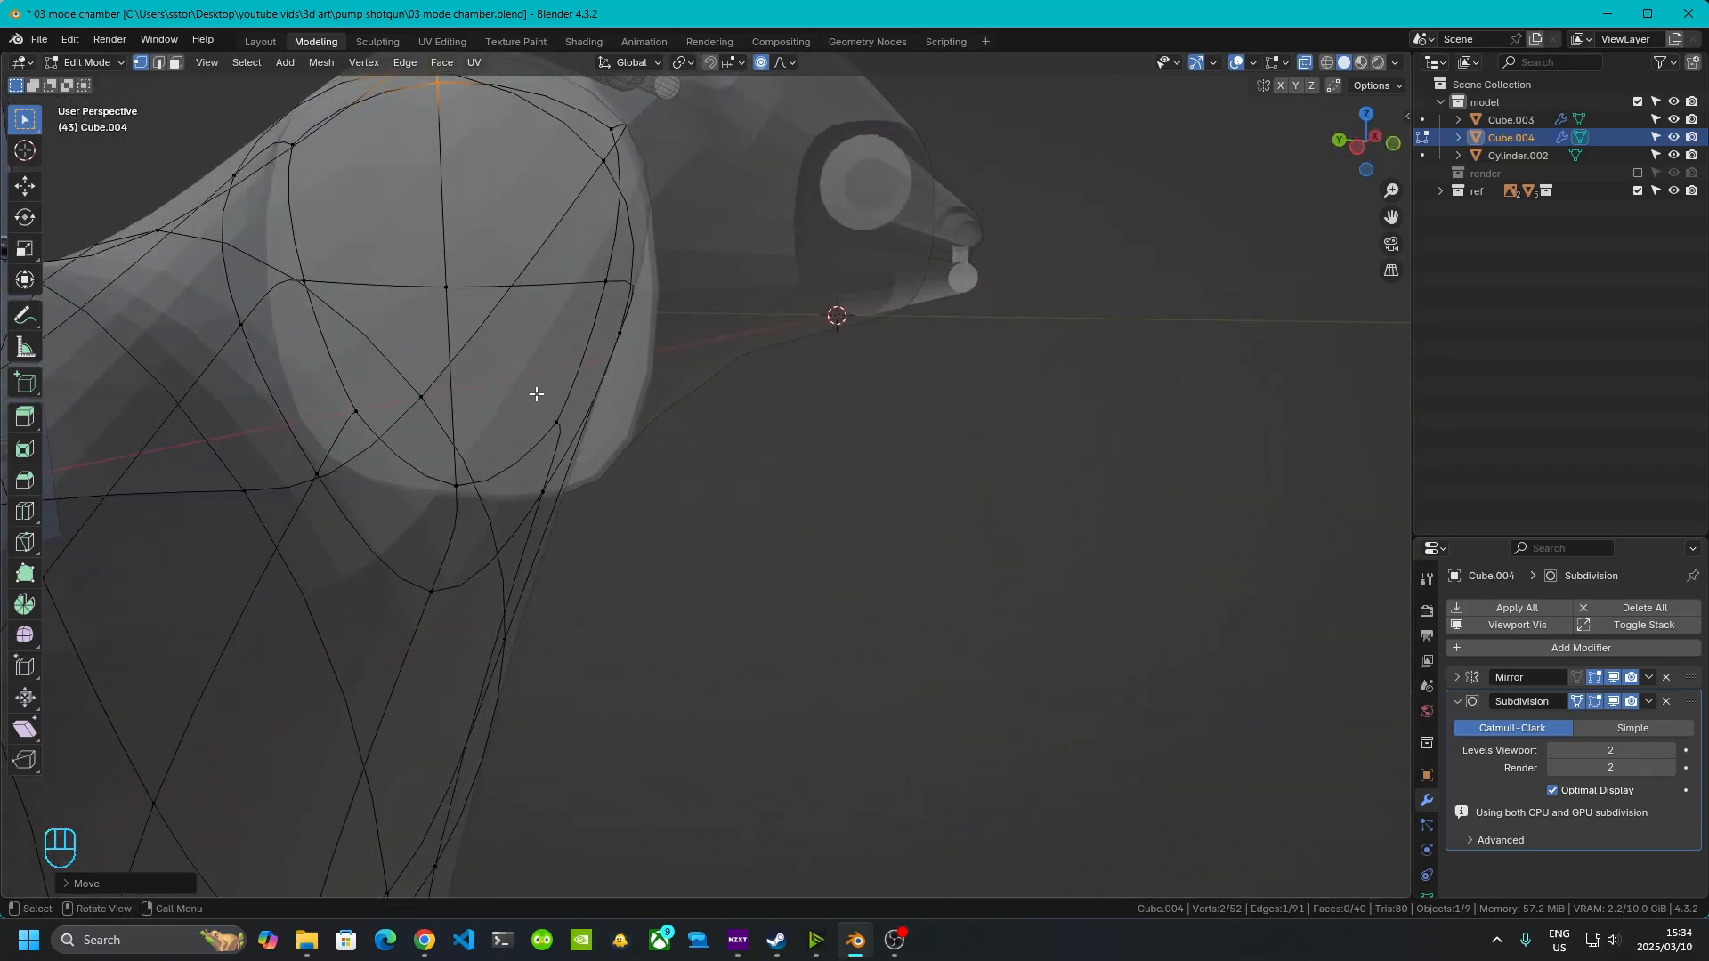
pyautogui.moveTo(537, 394); pyautogui.dragTo(648, 536)
pyautogui.moveTo(620, 478)
pyautogui.mouseDown(button='middle')
pyautogui.moveTo(663, 529)
pyautogui.moveTo(629, 522)
pyautogui.moveTo(591, 469)
pyautogui.mouseUp(button='middle')
pyautogui.press('g')
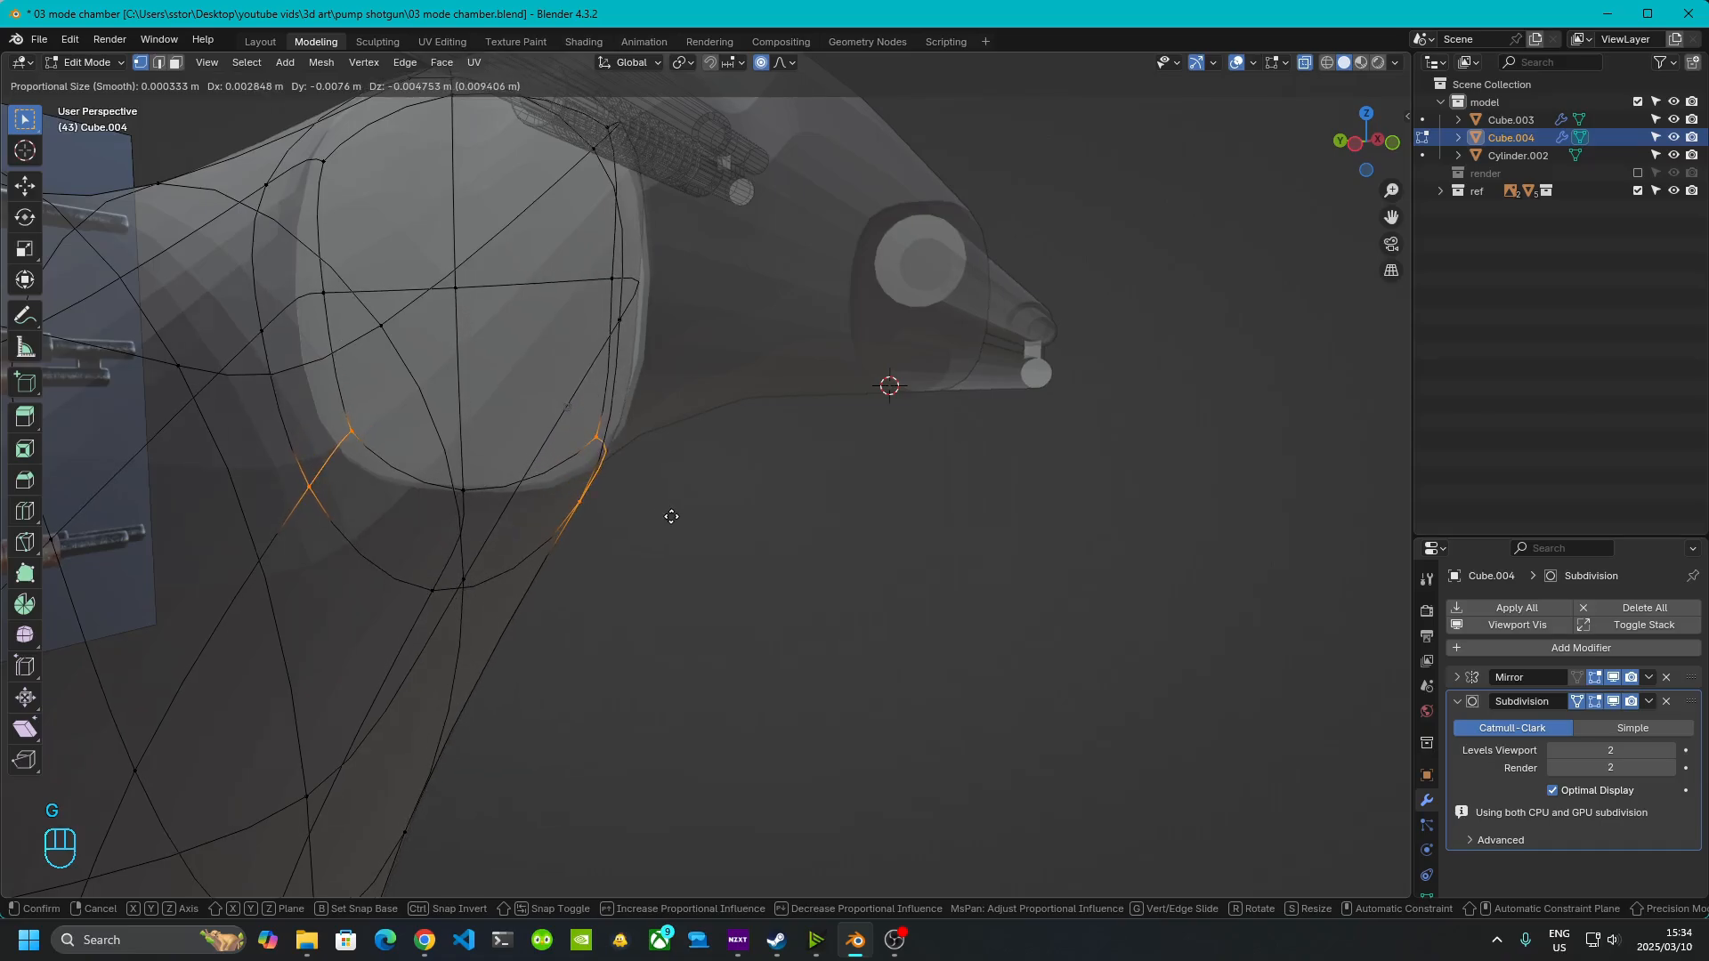
pyautogui.click(680, 538)
# - Move the middle side vertices at the stock's front end slightly outward, then check the joint with X-ray off outside Edit Mode
pyautogui.moveTo(679, 537); pyautogui.dragTo(549, 455, button='middle')
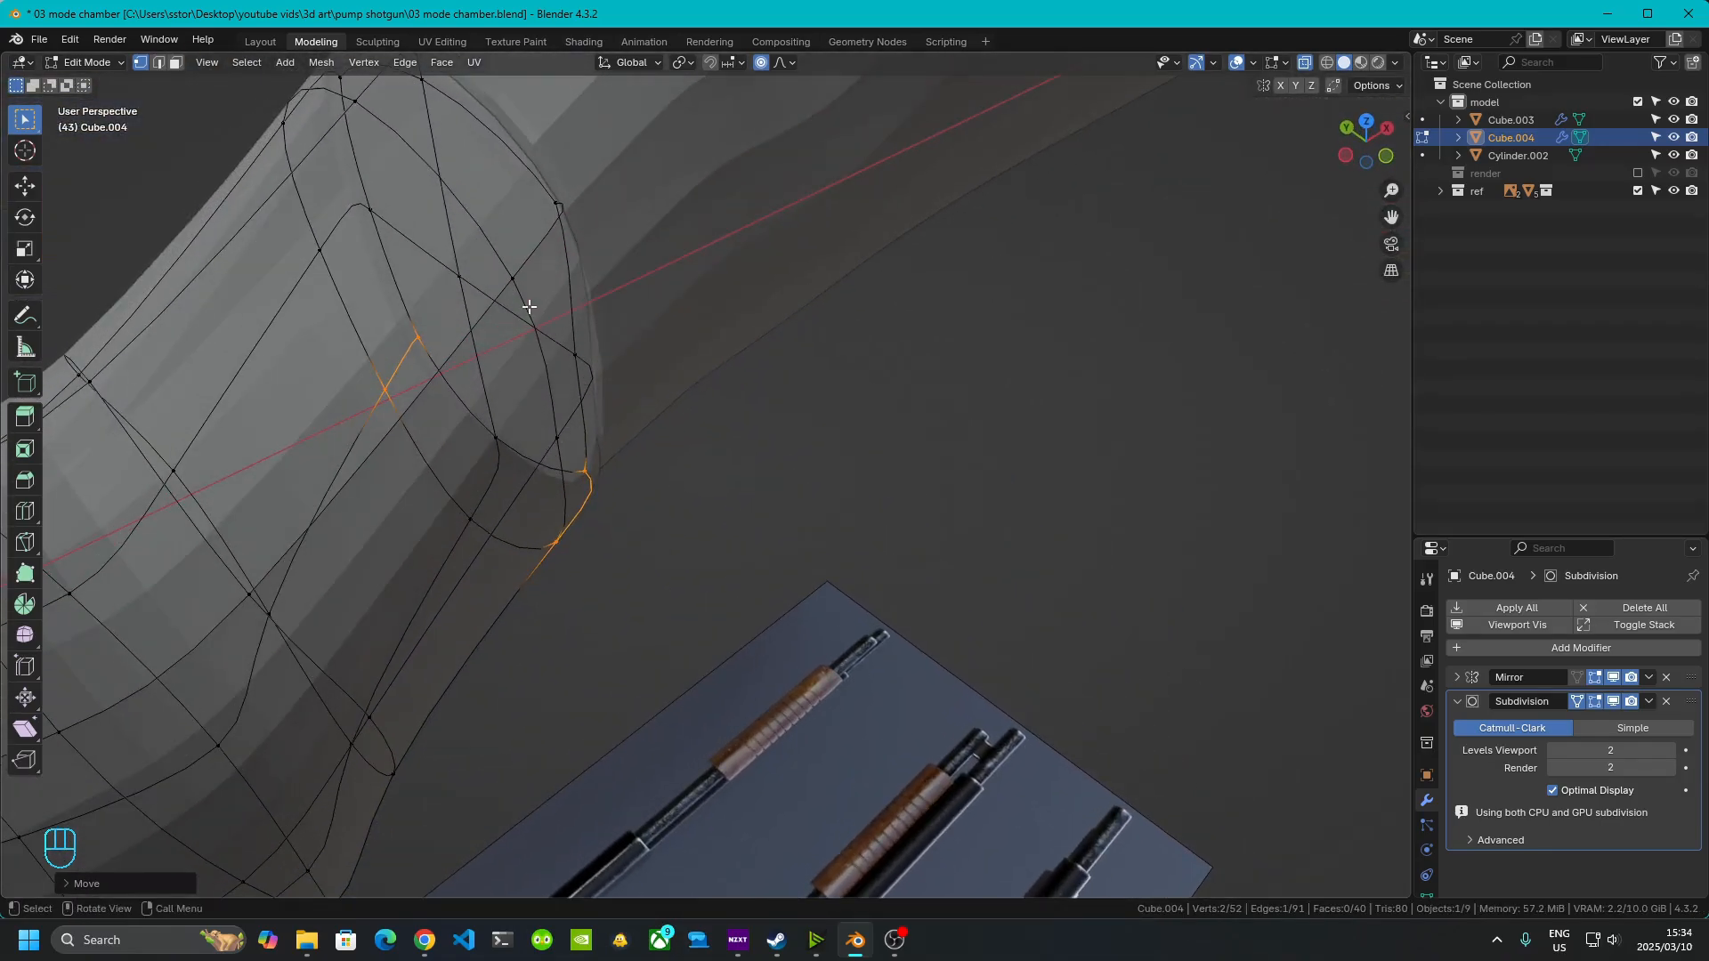
pyautogui.hotkey('ctrl', 'z')
pyautogui.press('g')
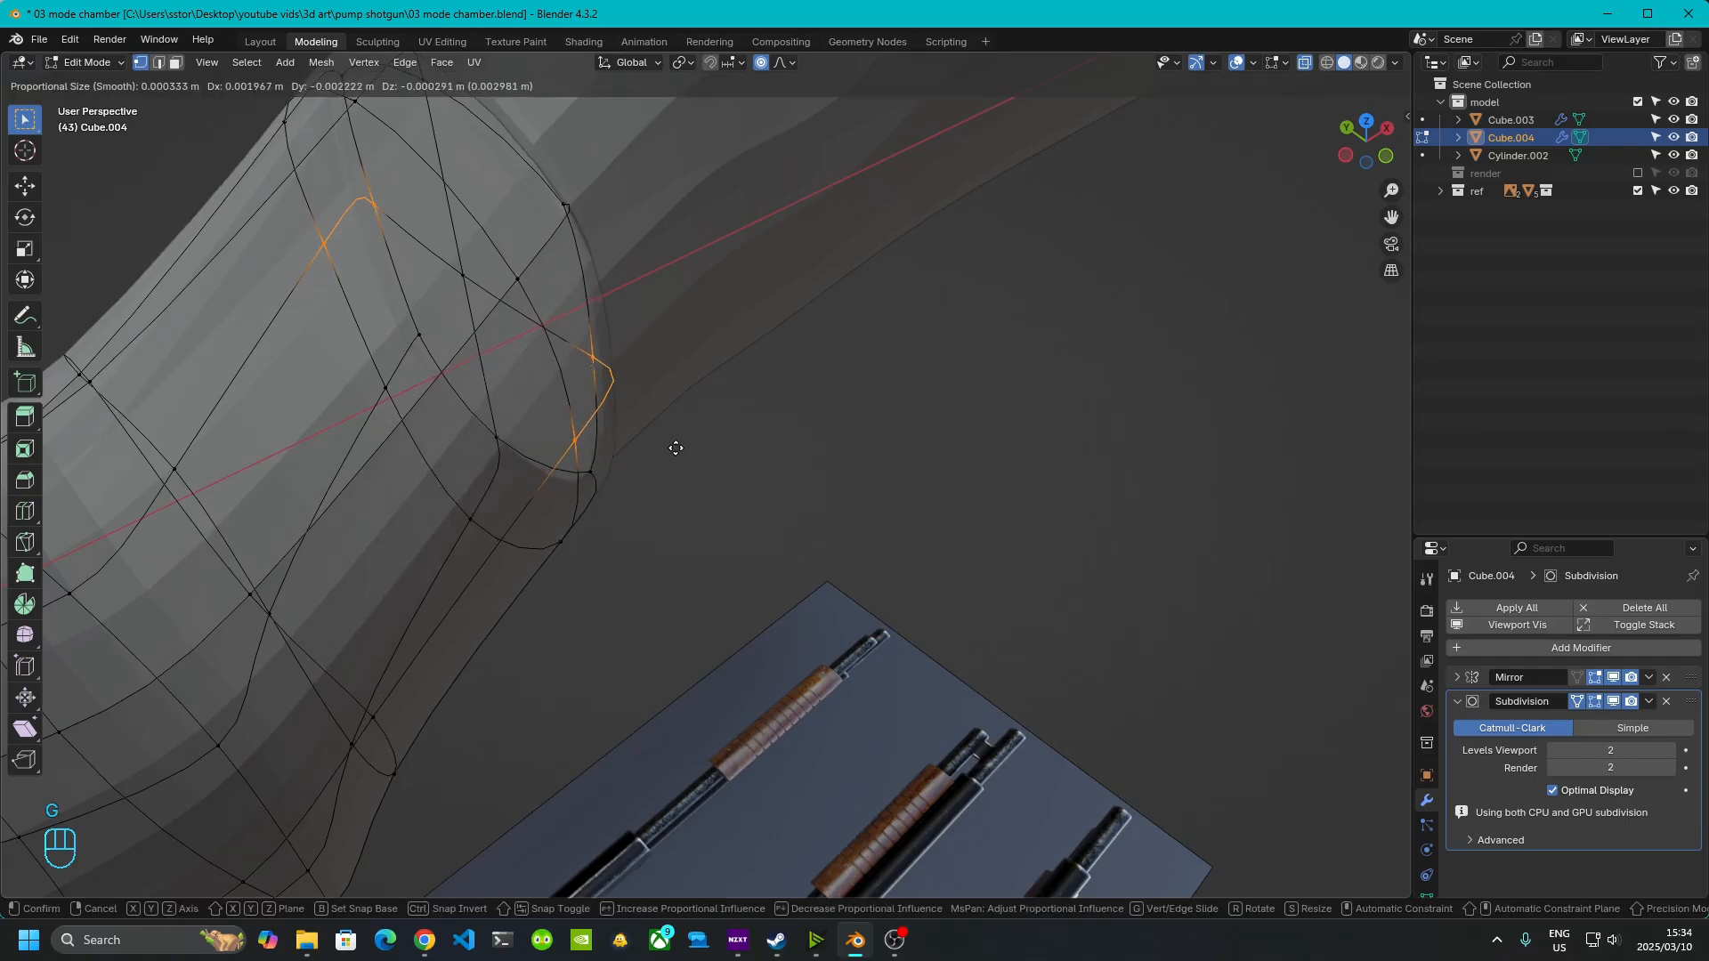
pyautogui.click(676, 448)
pyautogui.moveTo(633, 442); pyautogui.dragTo(1341, 4, button='middle')
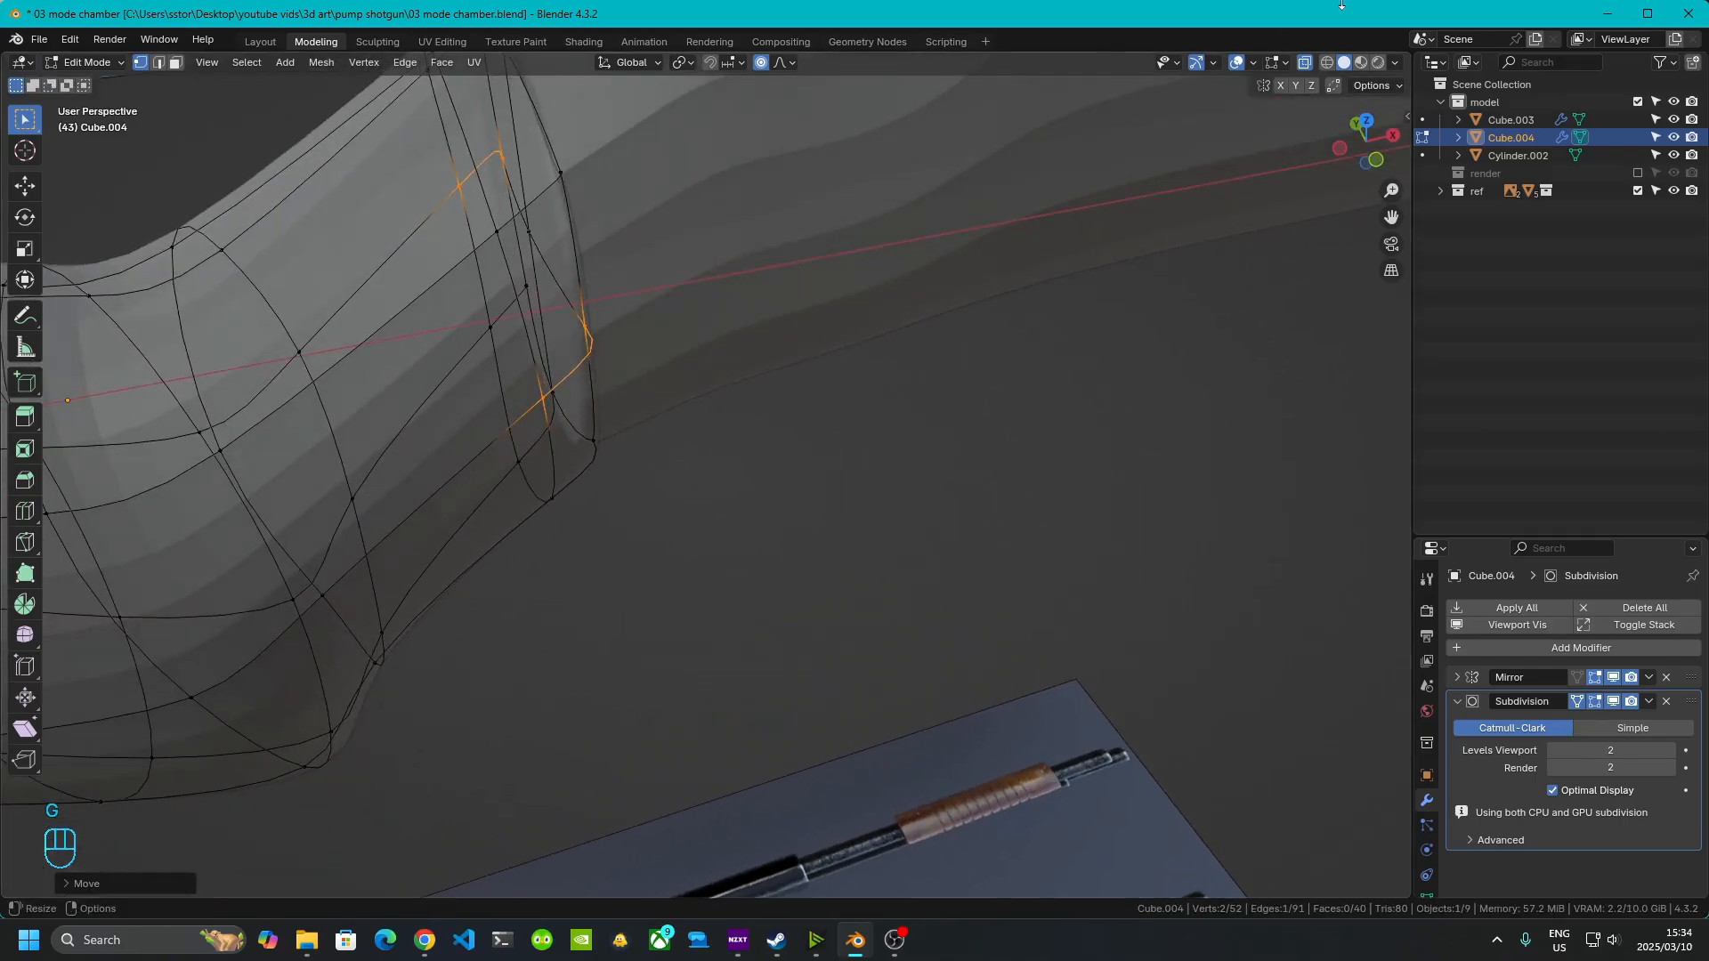
pyautogui.click(1304, 61)
pyautogui.moveTo(990, 235); pyautogui.dragTo(1408, 40, button='middle')
pyautogui.press('Tab')
pyautogui.scroll(-5, 884, 452)
# - In top view with X-ray on, move the side vertices at the stock's front end inward along Y to align with the receiver's side
pyautogui.click(1369, 119)
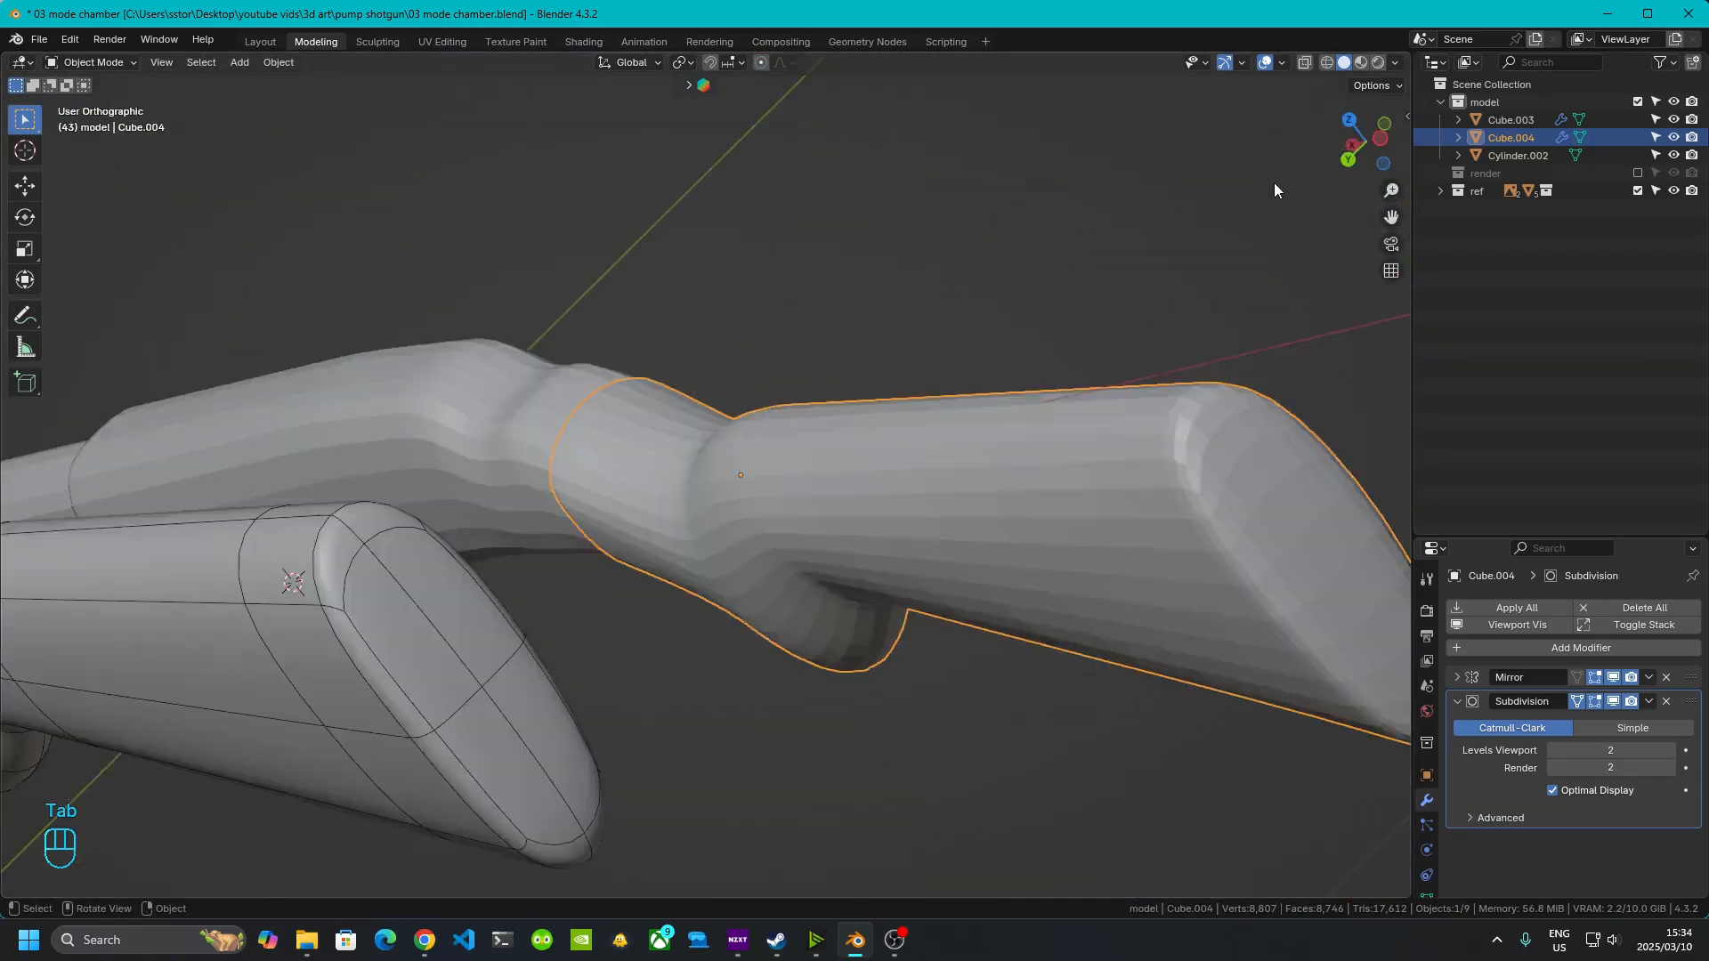
pyautogui.click(1369, 119)
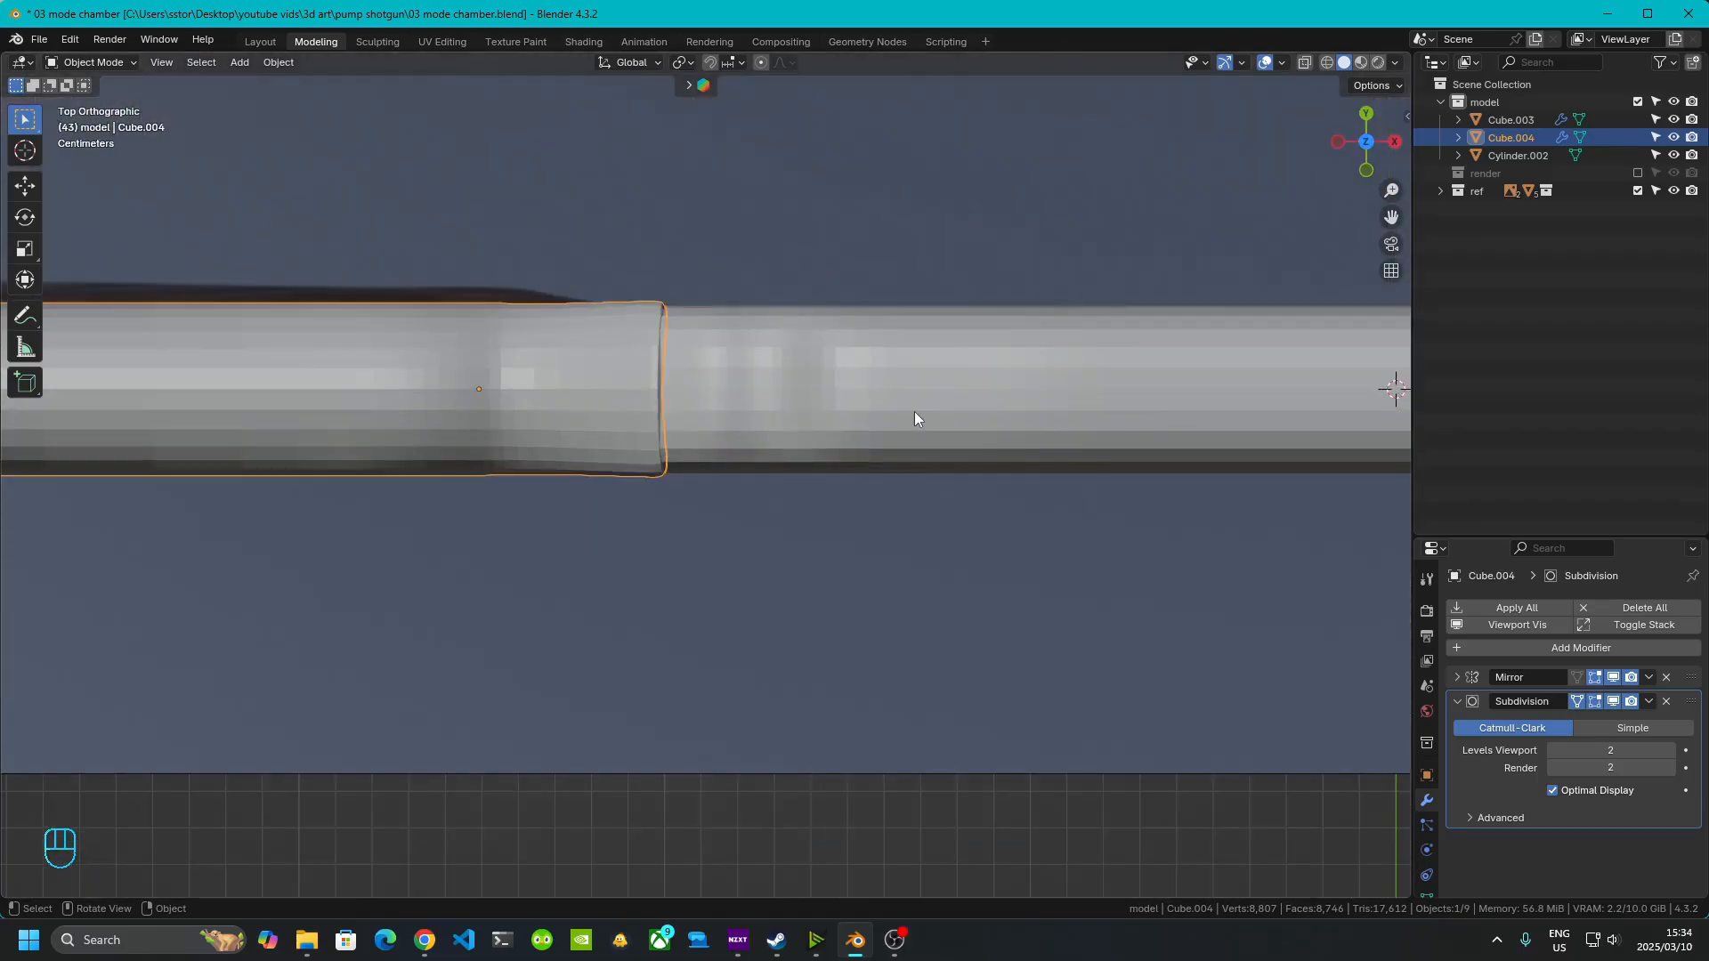
pyautogui.scroll(4, 717, 350)
pyautogui.scroll(-2, 836, 591)
pyautogui.press('Tab')
pyautogui.keyDown('shift'); pyautogui.moveTo(780, 683); pyautogui.dragTo(746, 547, button='middle'); pyautogui.keyUp('shift')
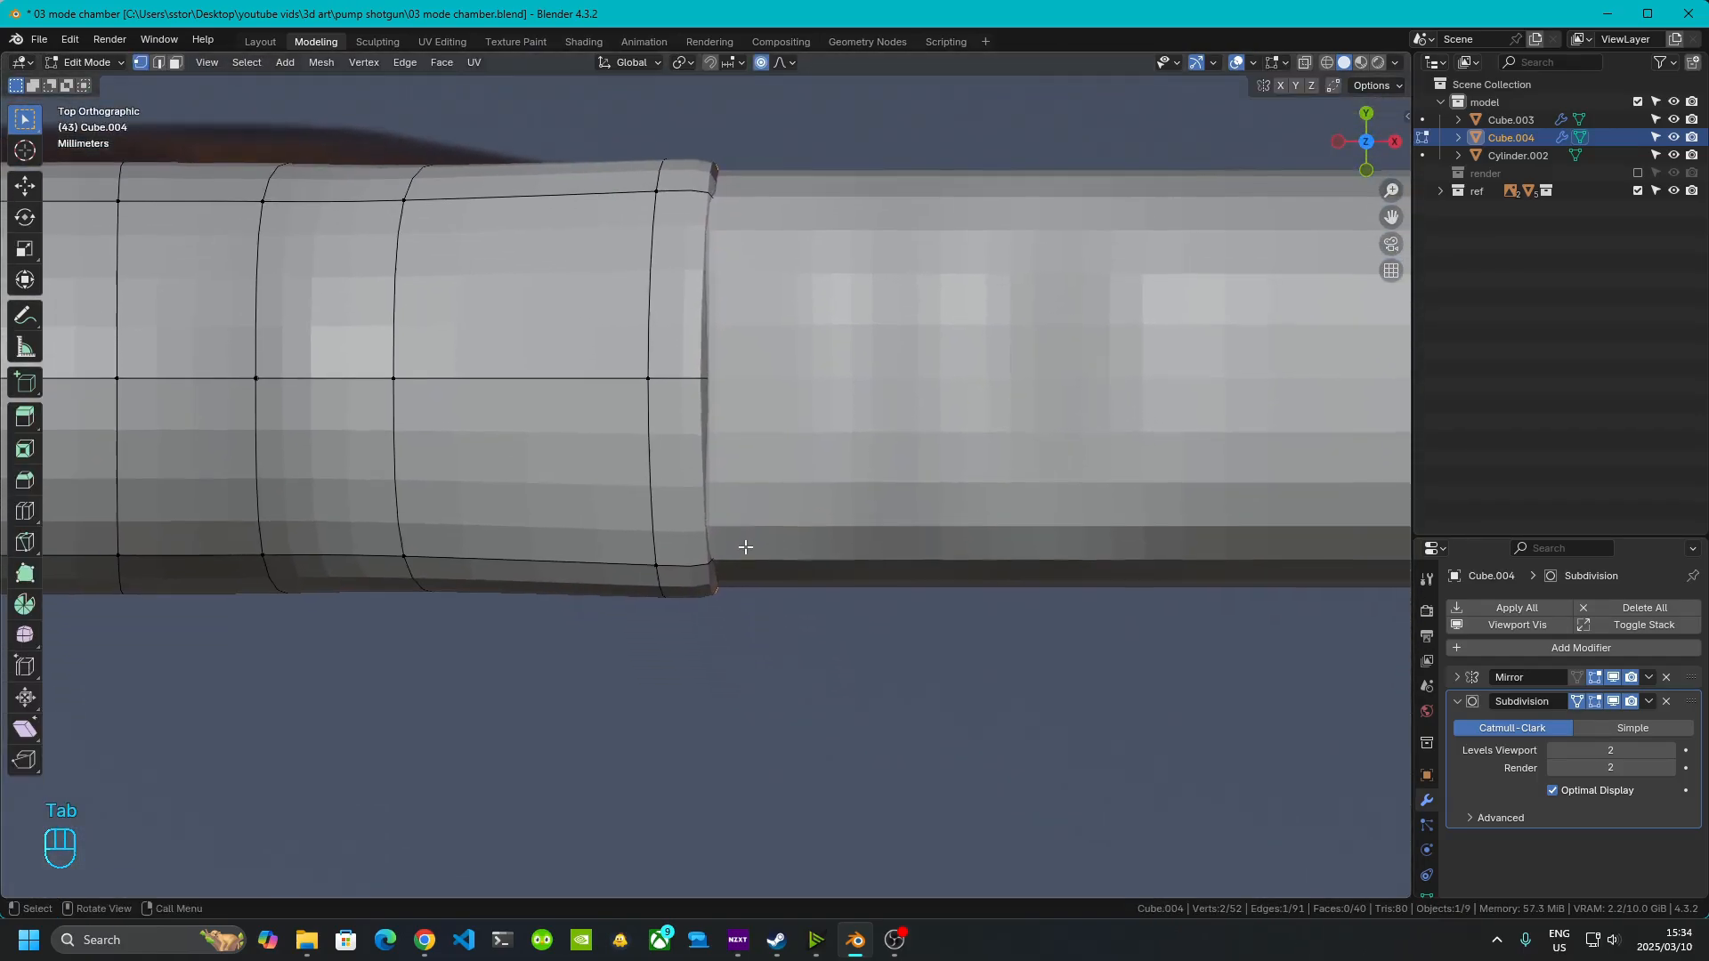
pyautogui.click(1304, 62)
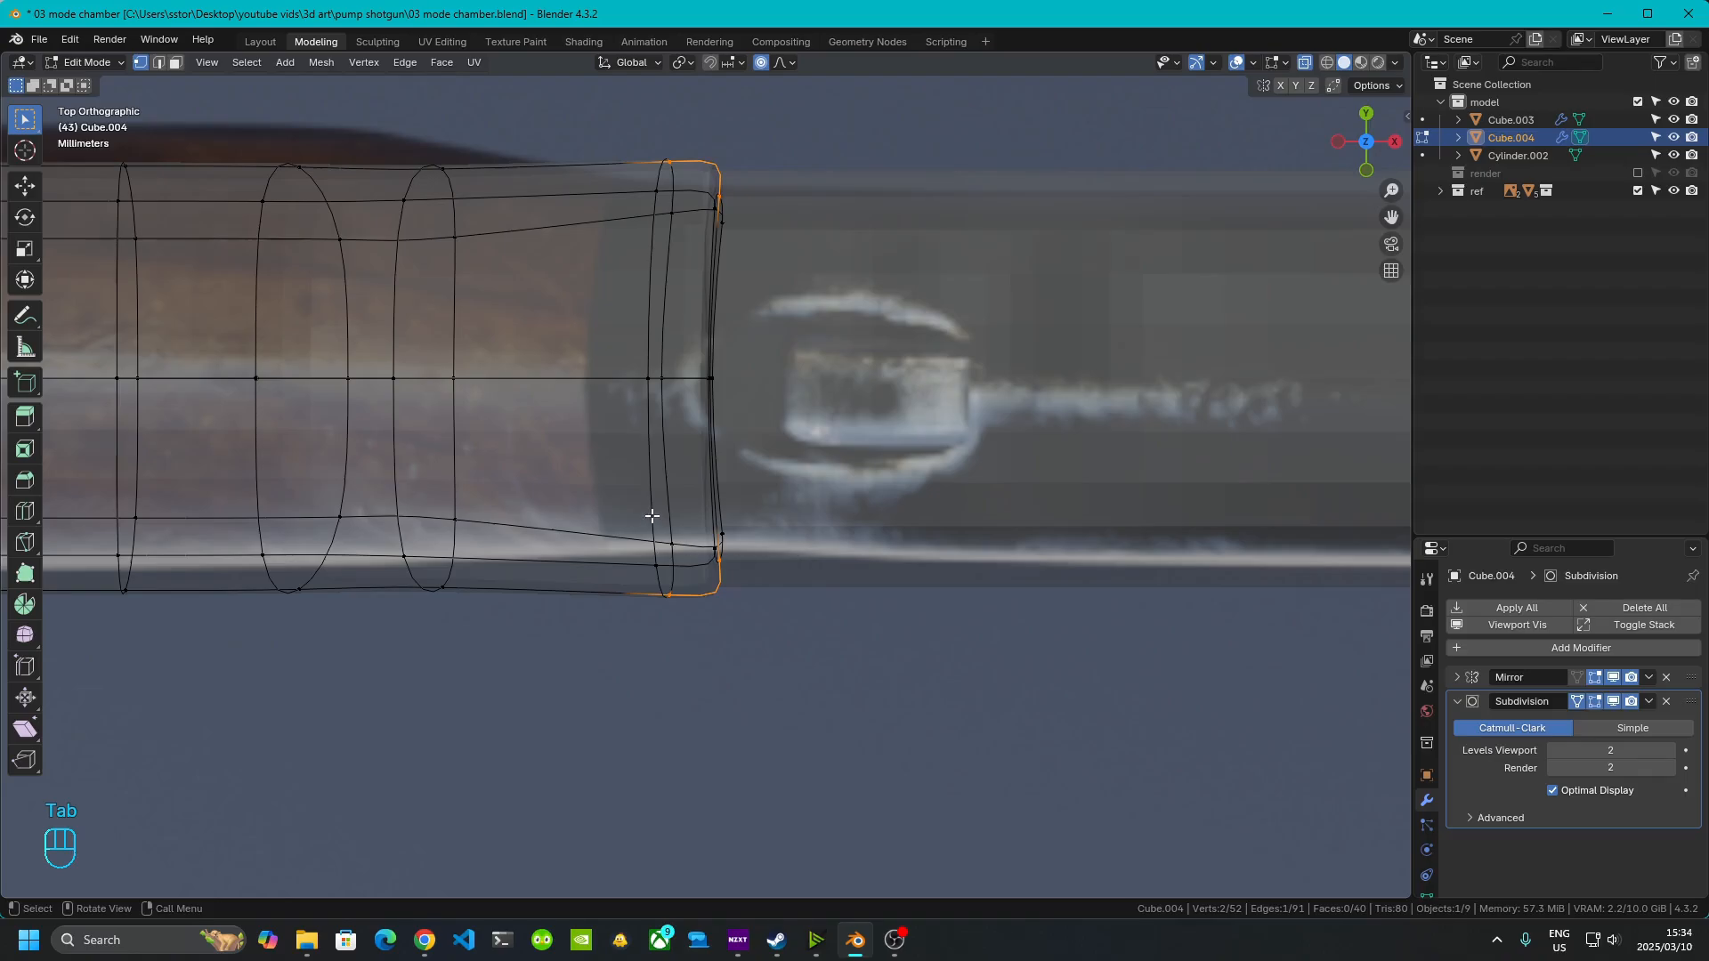
pyautogui.scroll(3, 653, 516)
pyautogui.moveTo(699, 357); pyautogui.dragTo(972, 641)
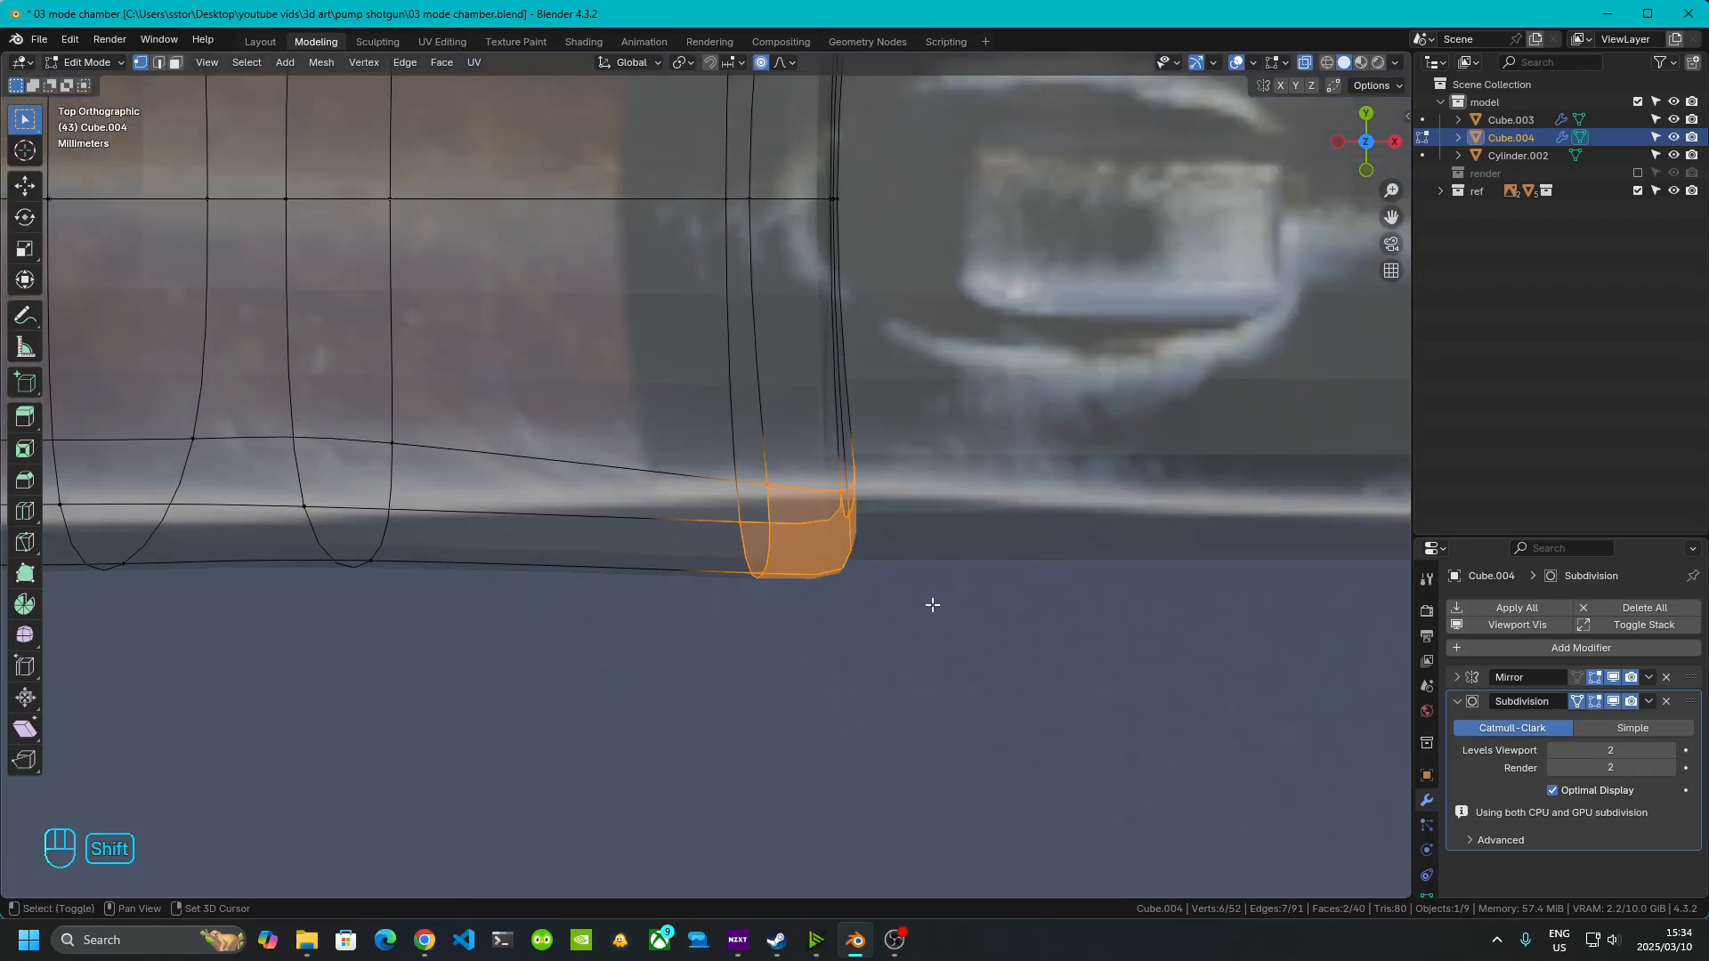
pyautogui.keyDown('shift'); pyautogui.moveTo(924, 615); pyautogui.dragTo(890, 744, button='middle'); pyautogui.keyUp('shift')
pyautogui.press('g')
pyautogui.press('y')
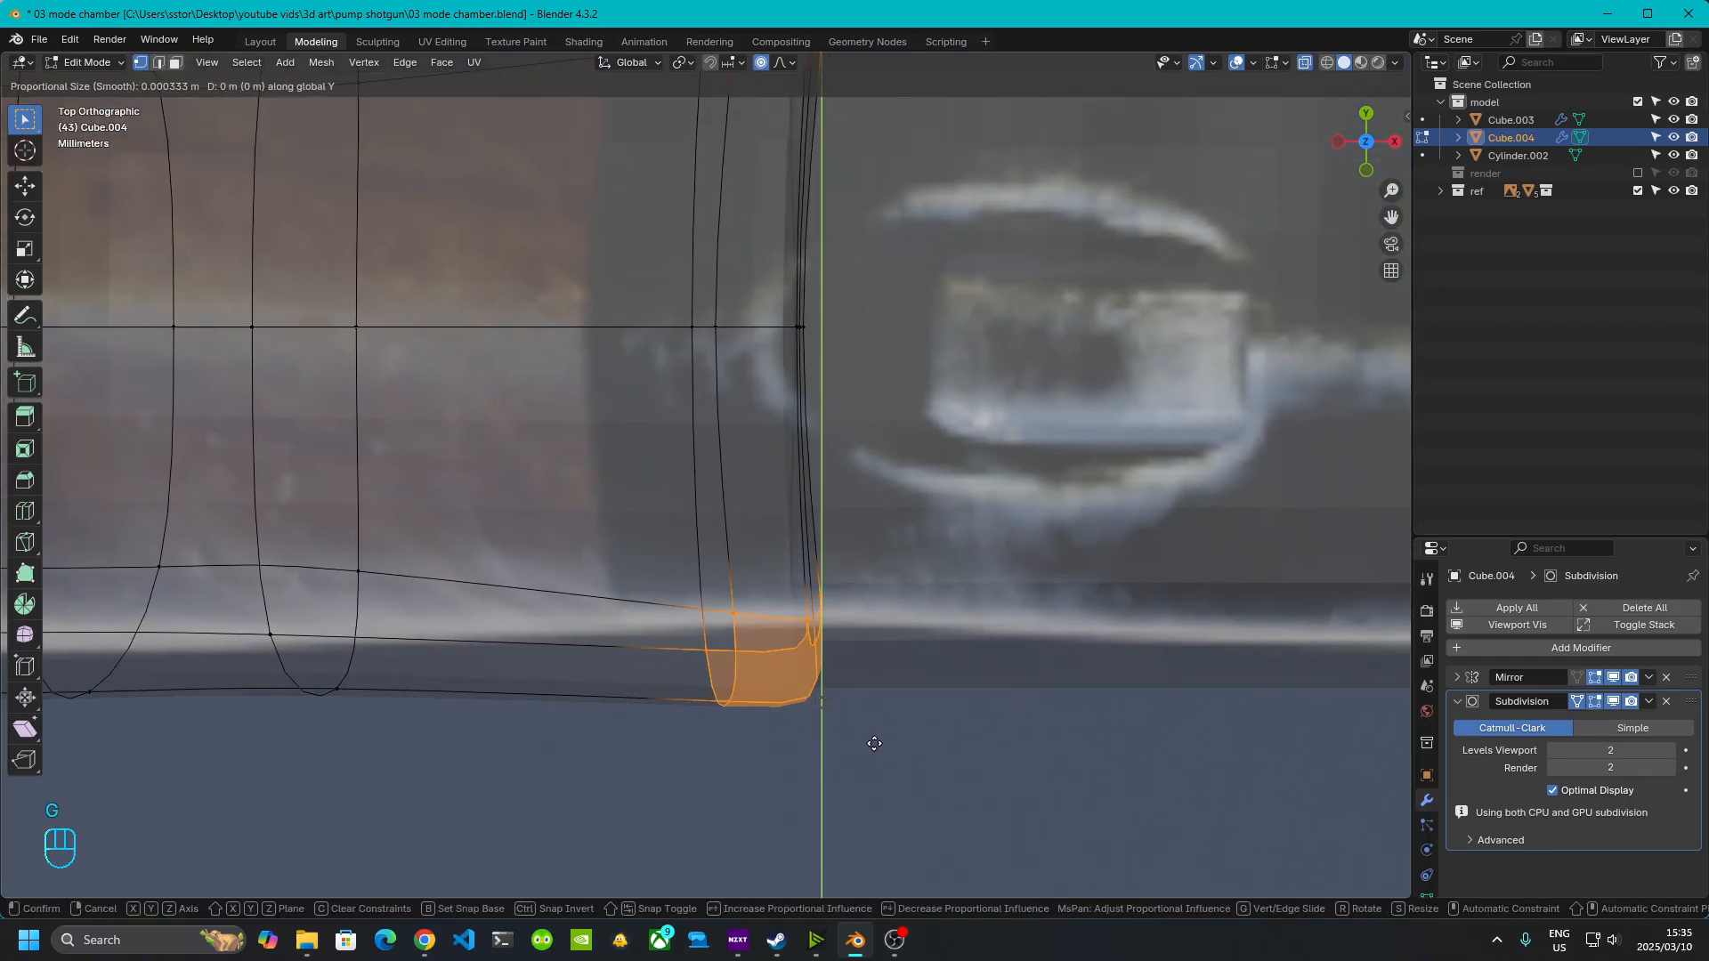
pyautogui.click(883, 730)
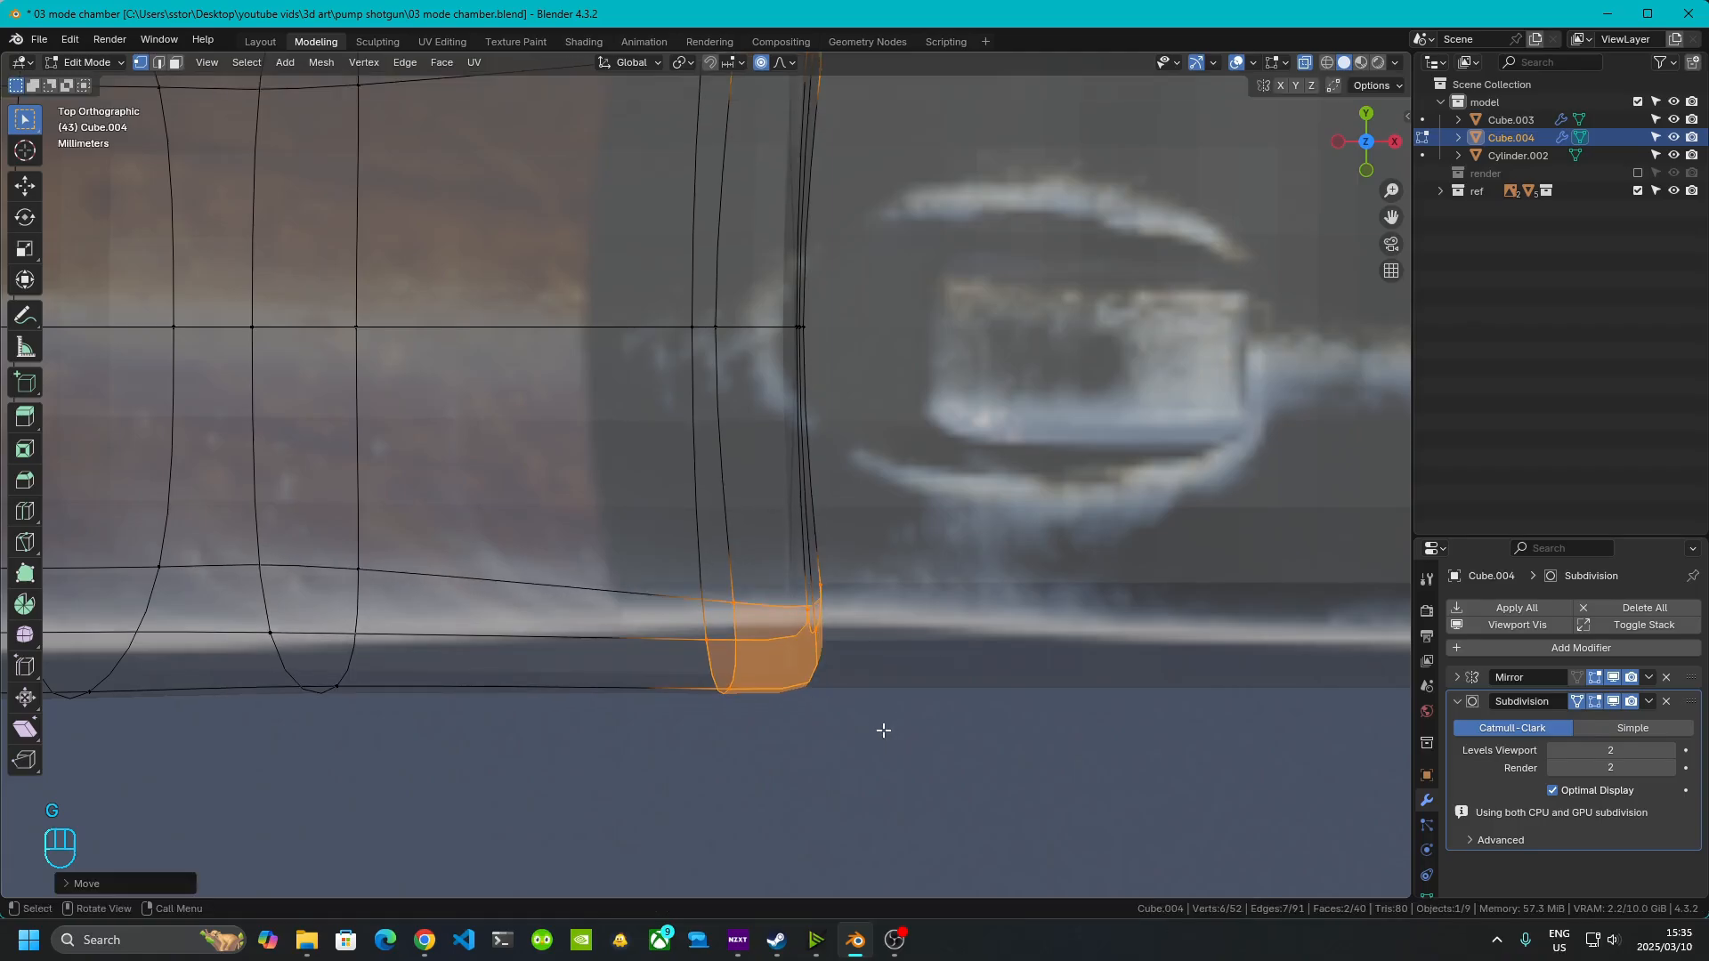
# - Edge-slide the loop just behind the stock's front rim, then check the joint with X-ray off outside Edit Mode
pyautogui.hotkey('alt', 'a')
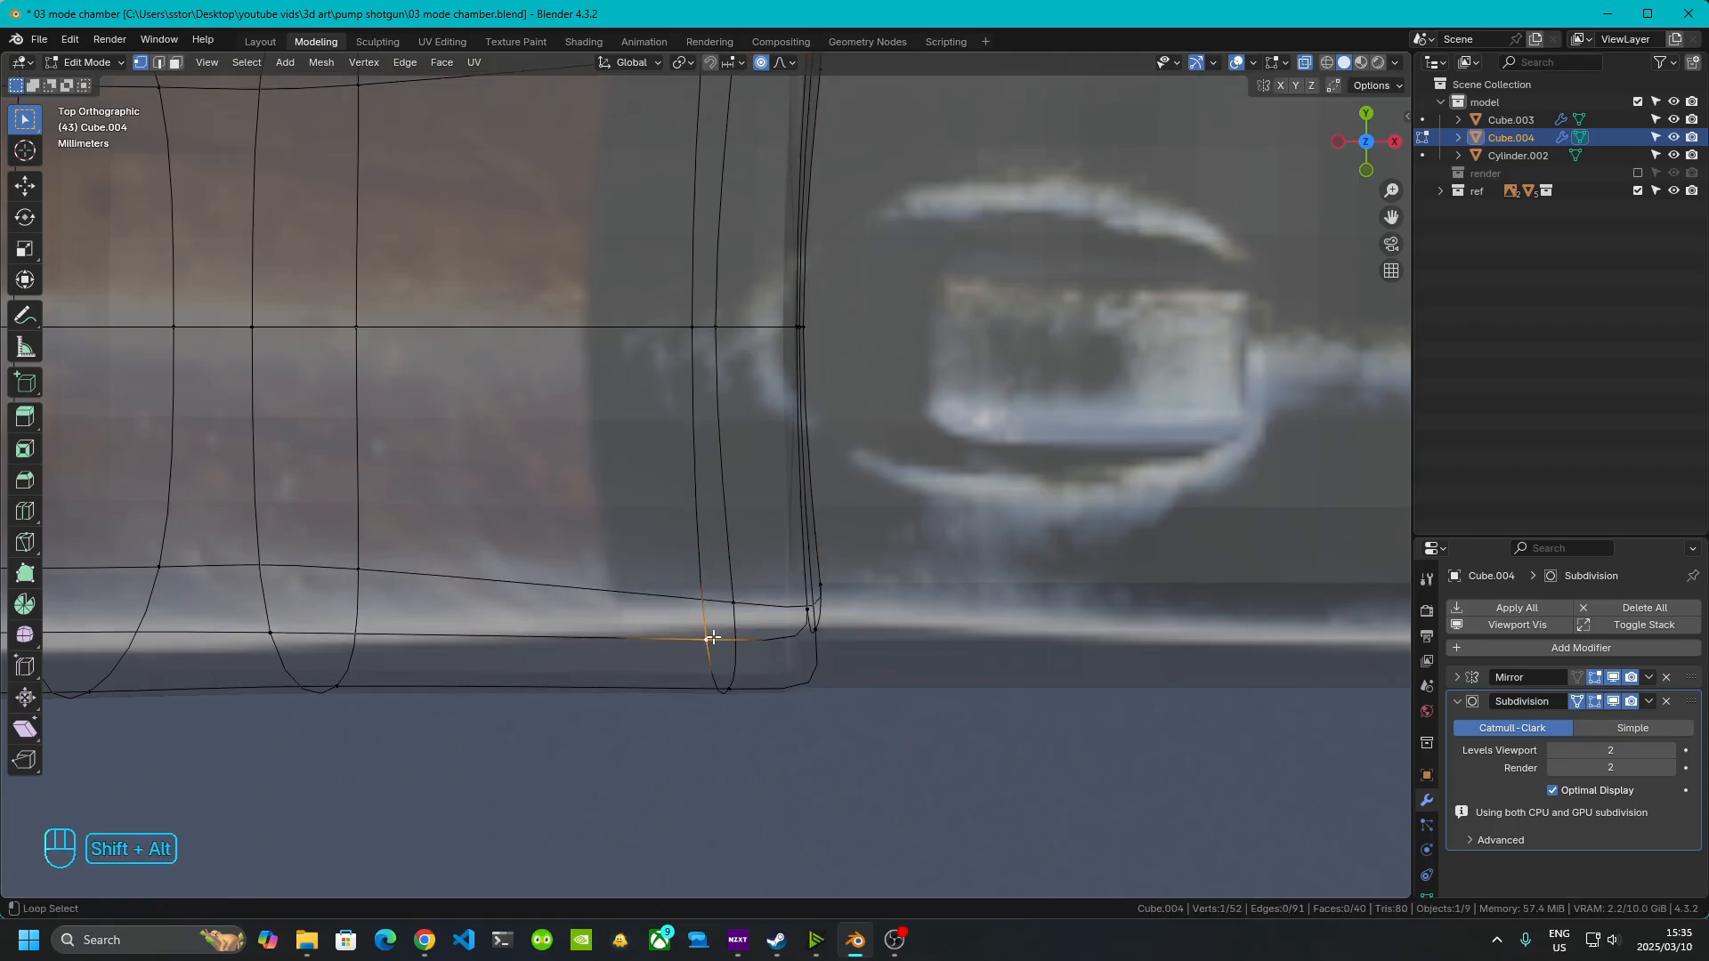
pyautogui.keyDown('alt'); pyautogui.keyDown('shift'); pyautogui.click(705, 624); pyautogui.keyUp('shift'); pyautogui.keyUp('alt')
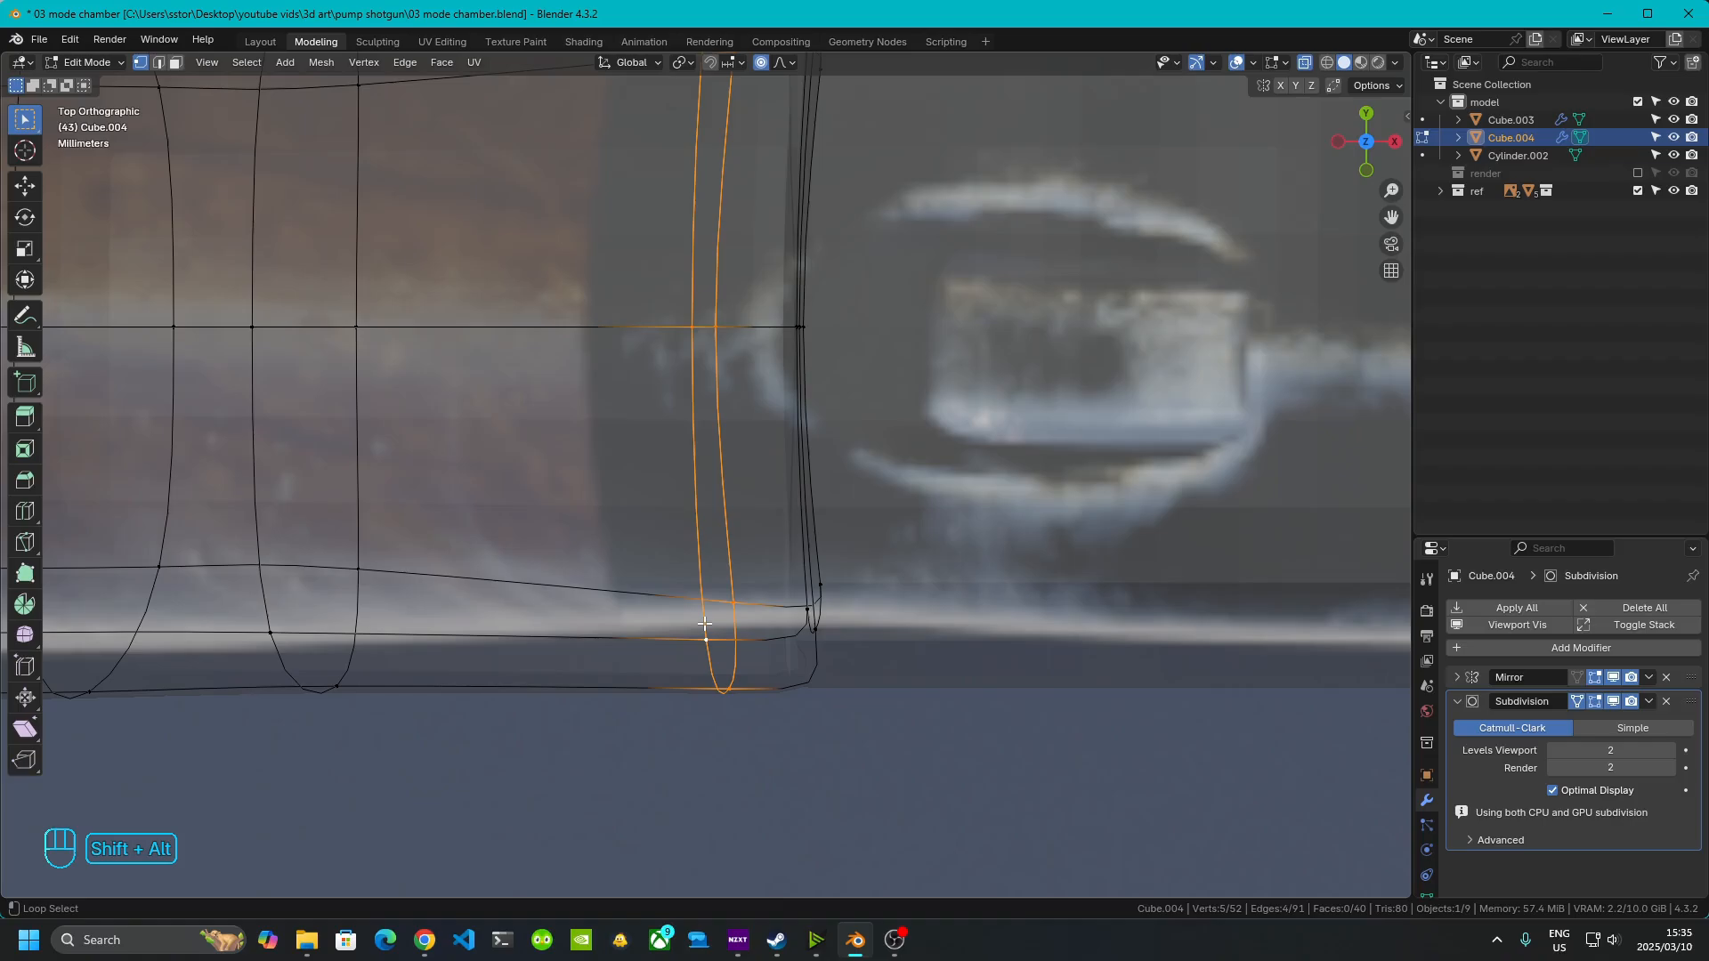
pyautogui.press('g')
pyautogui.press('g')
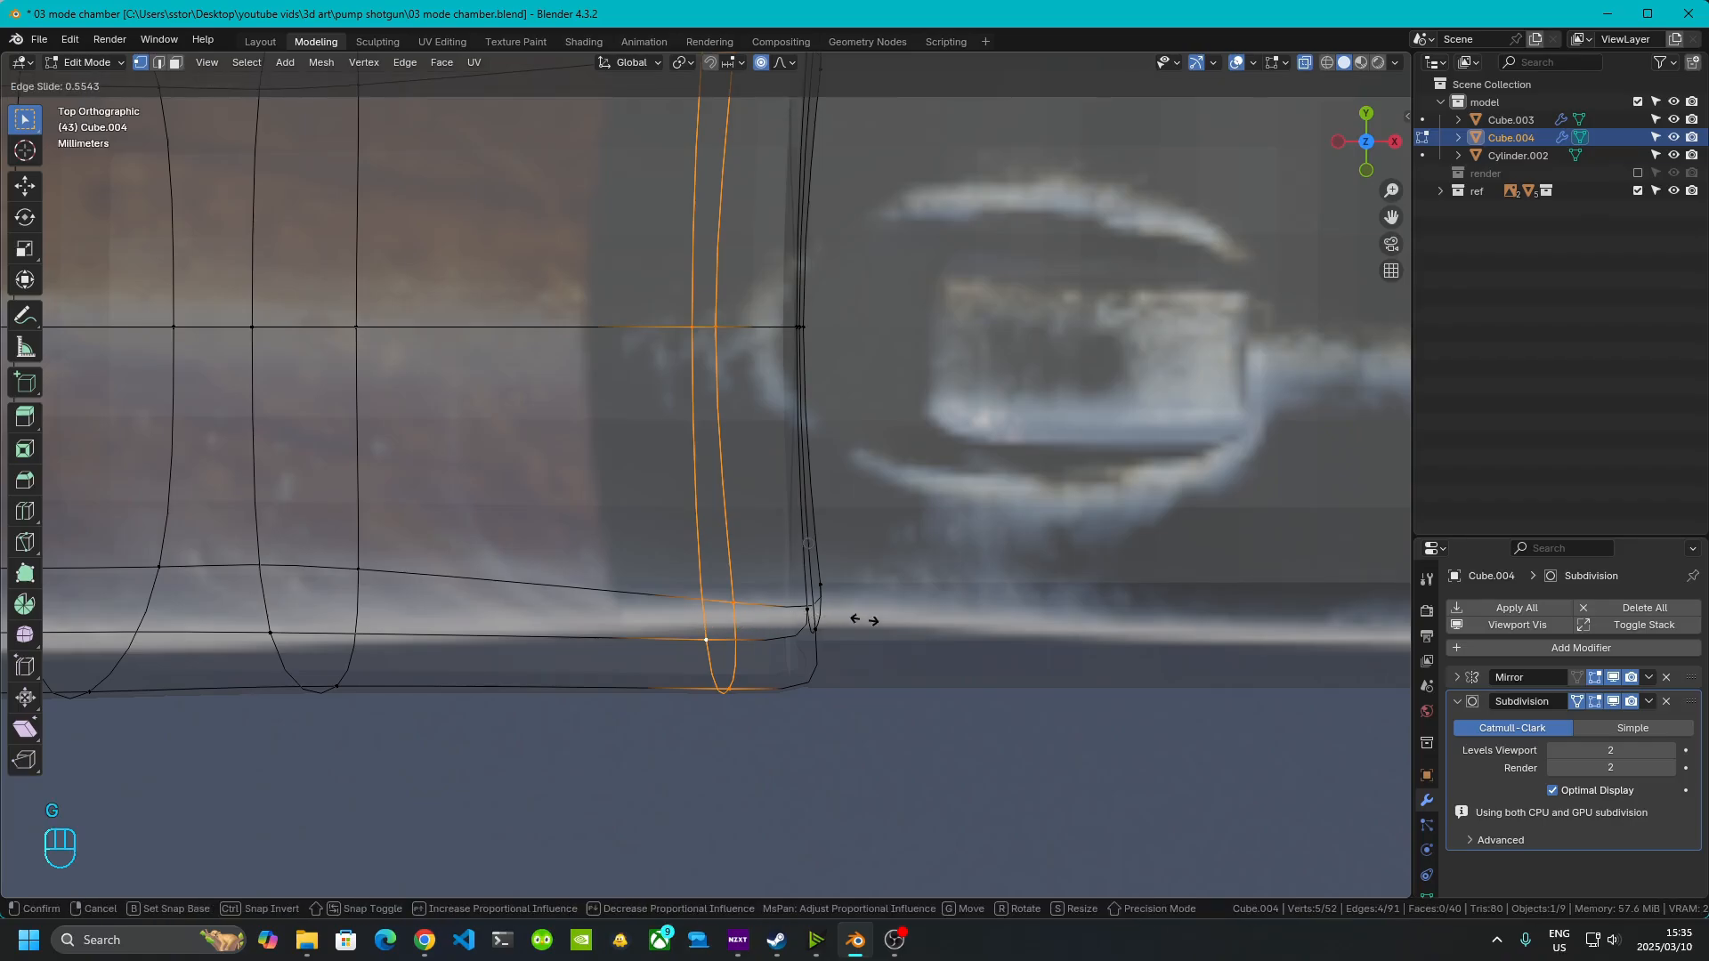
pyautogui.click(856, 620)
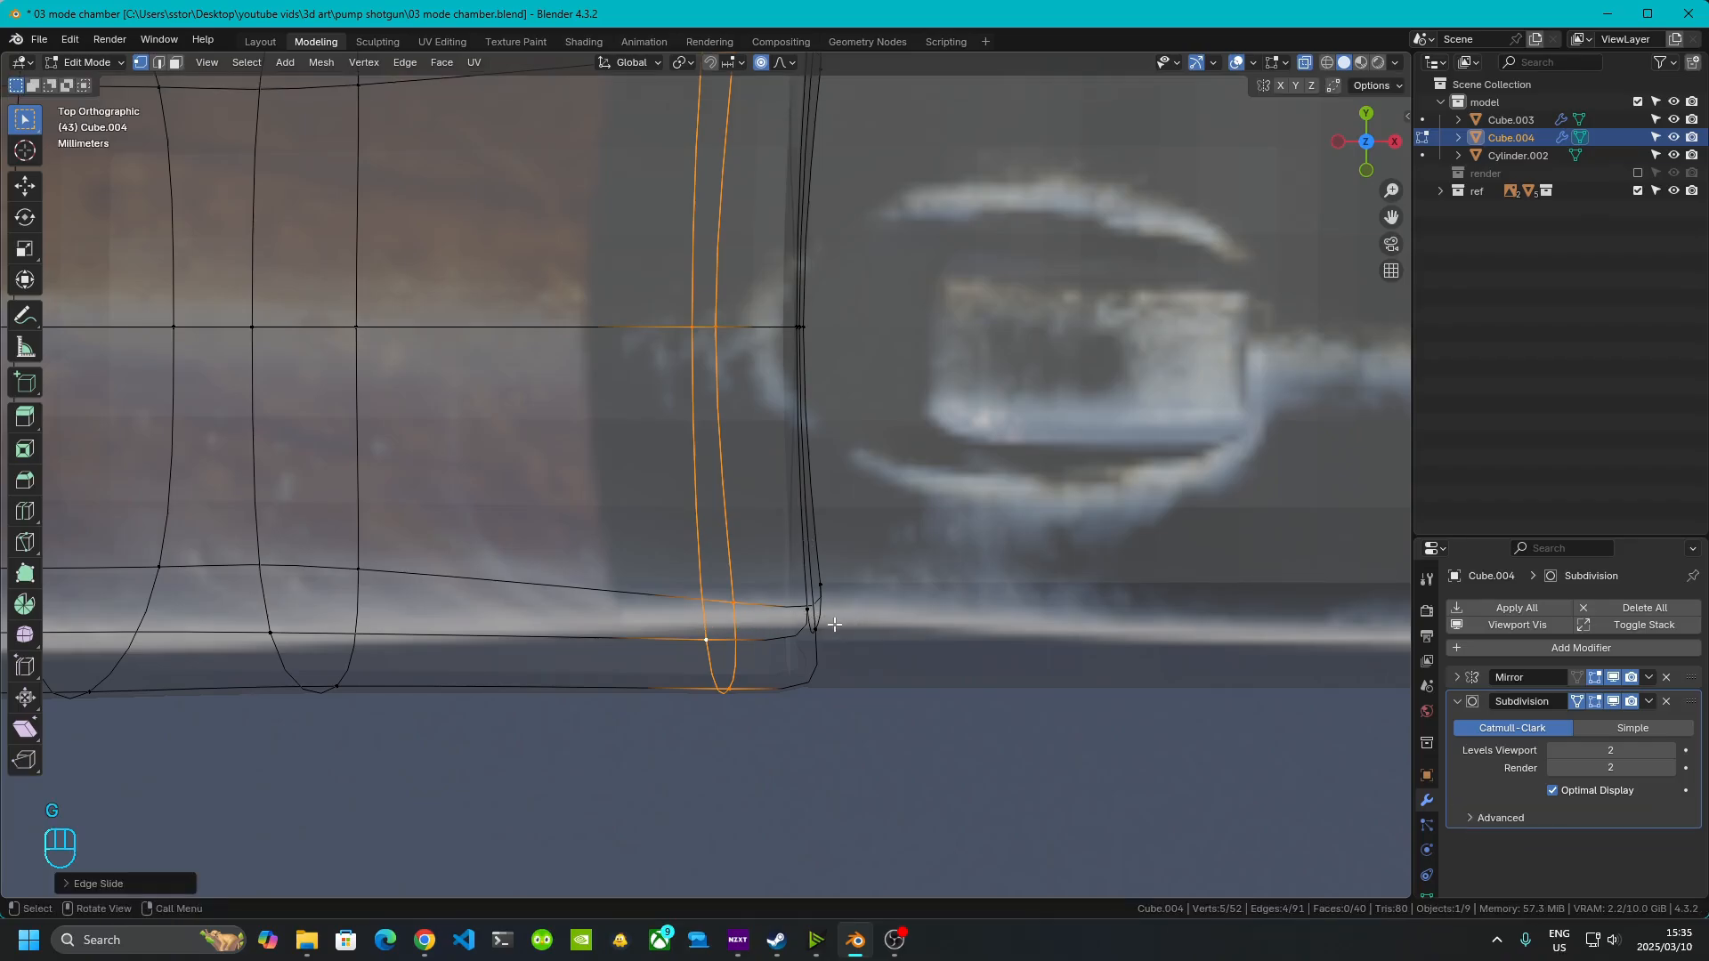
pyautogui.click(1303, 61)
pyautogui.scroll(-3, 870, 472)
pyautogui.press('Tab')
pyautogui.moveTo(814, 584); pyautogui.dragTo(724, 532, button='middle')
pyautogui.click(1120, 606)
# - In front view with X-ray on, move the middle side vertices at the stock's front end slightly back along X, away from the receiver
pyautogui.scroll(4, 718, 532)
pyautogui.click(707, 532)
pyautogui.press('Tab')
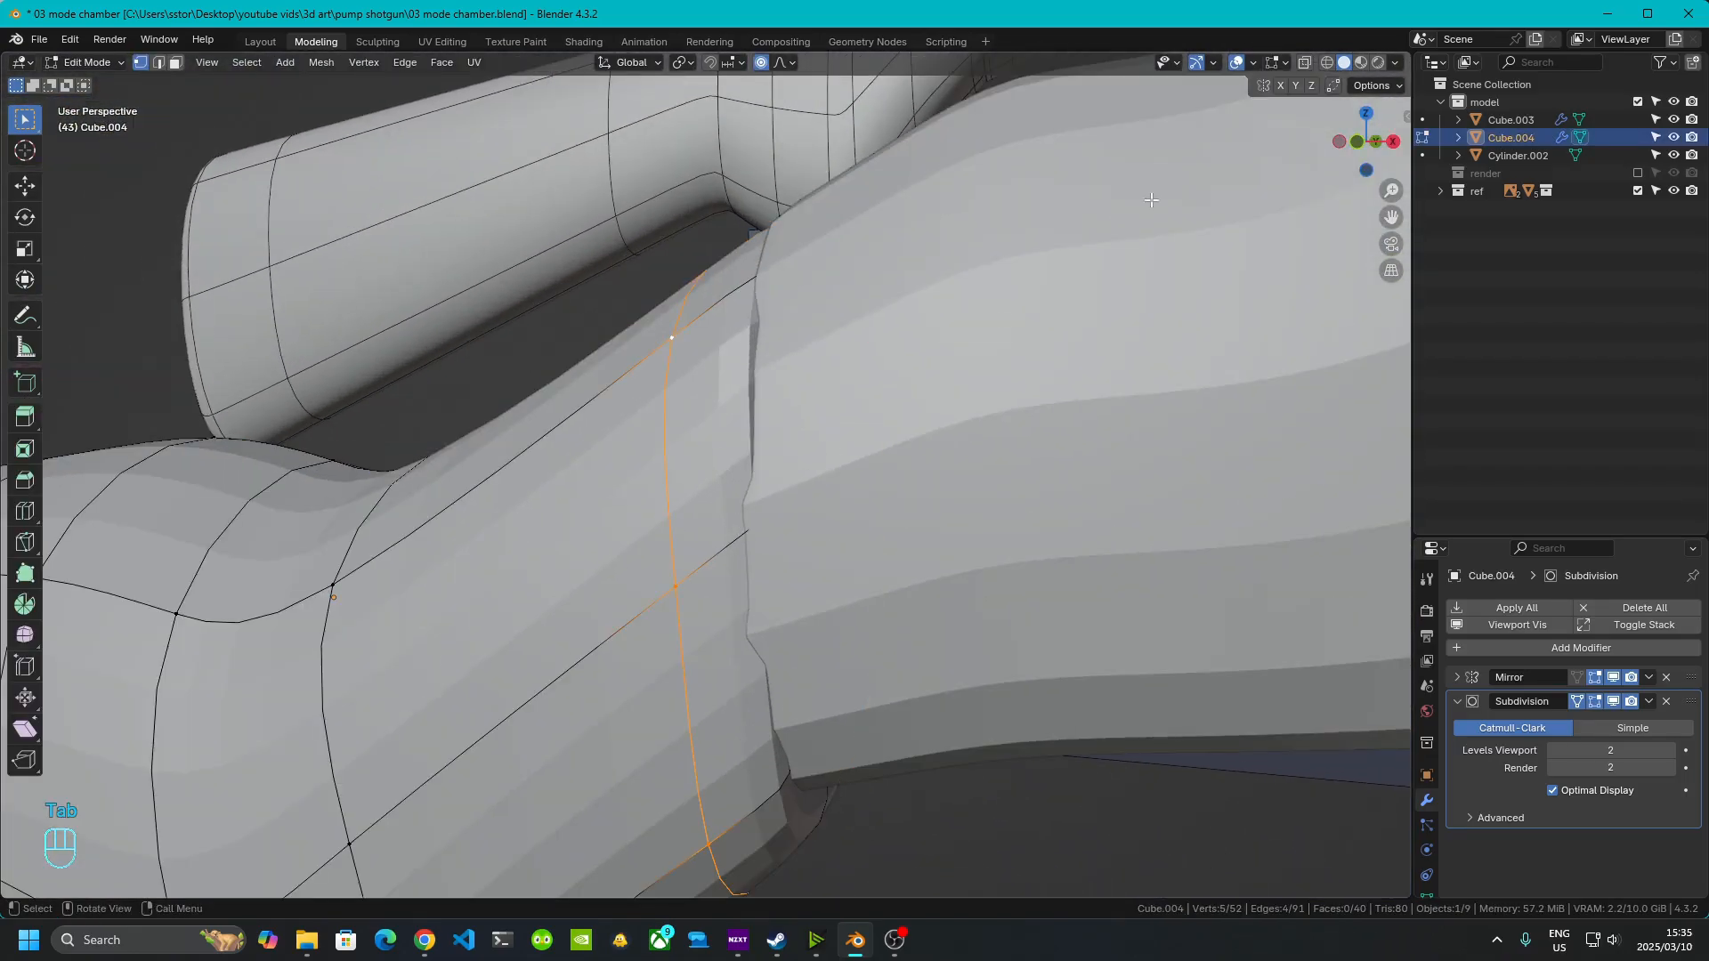
pyautogui.click(1355, 146)
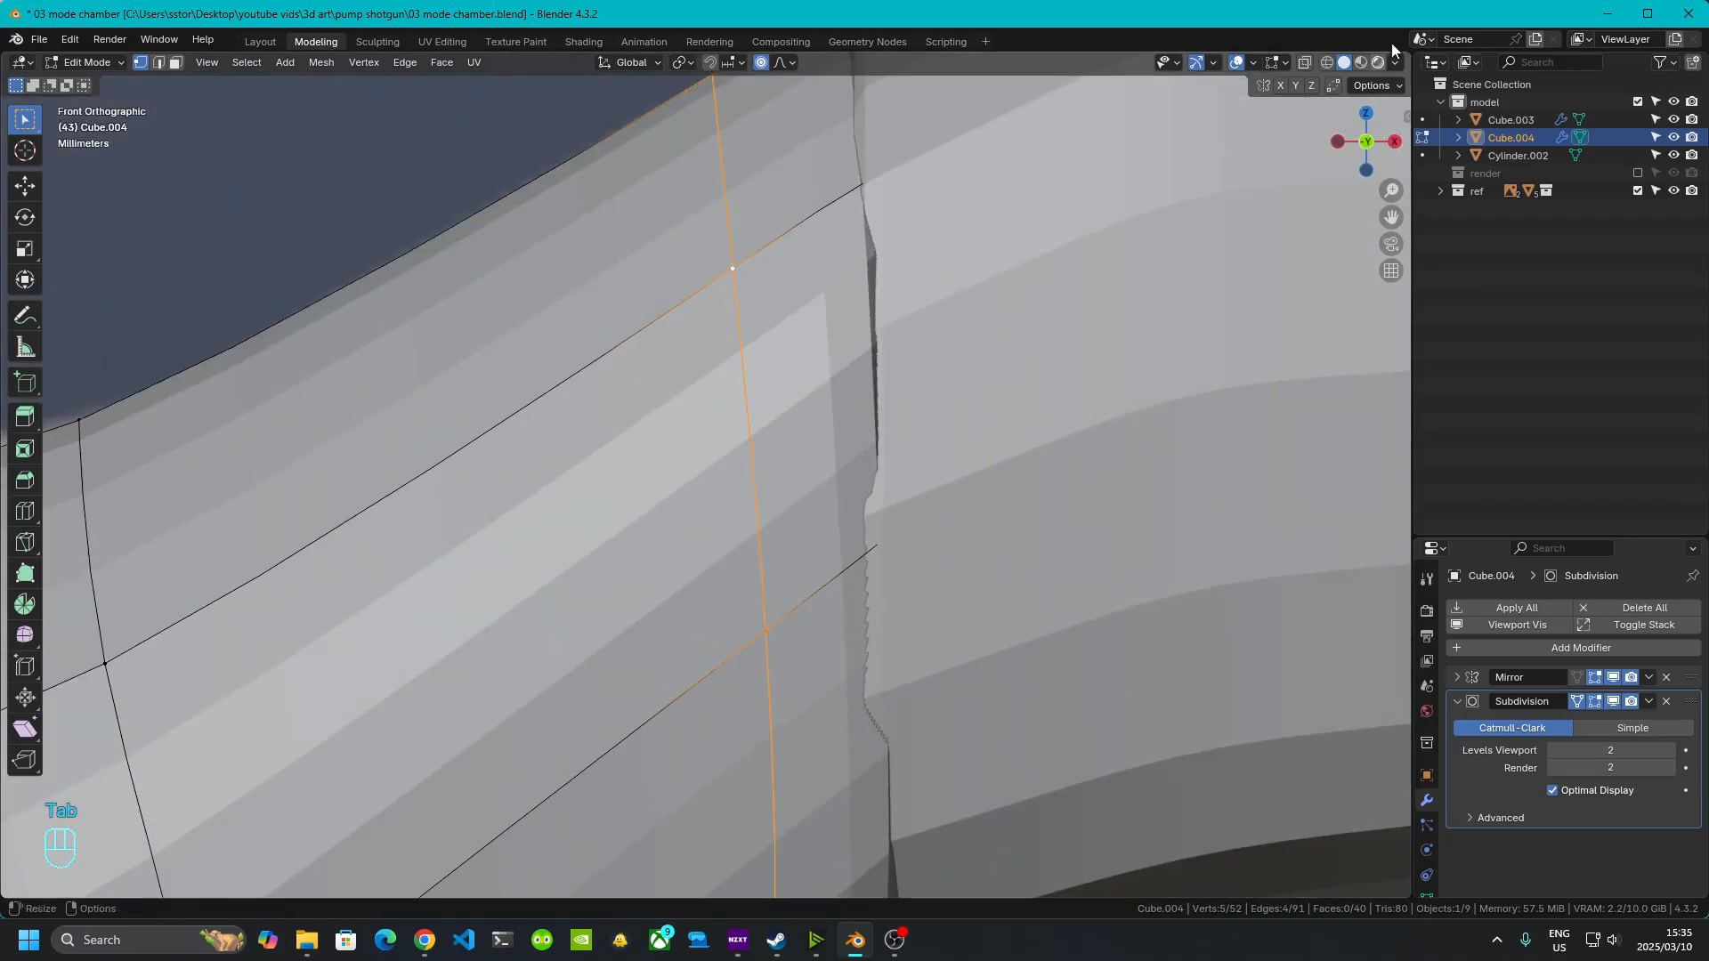
pyautogui.click(1305, 66)
pyautogui.keyDown('shift'); pyautogui.moveTo(719, 539); pyautogui.dragTo(679, 424, button='middle'); pyautogui.keyUp('shift')
pyautogui.moveTo(706, 324); pyautogui.dragTo(955, 535)
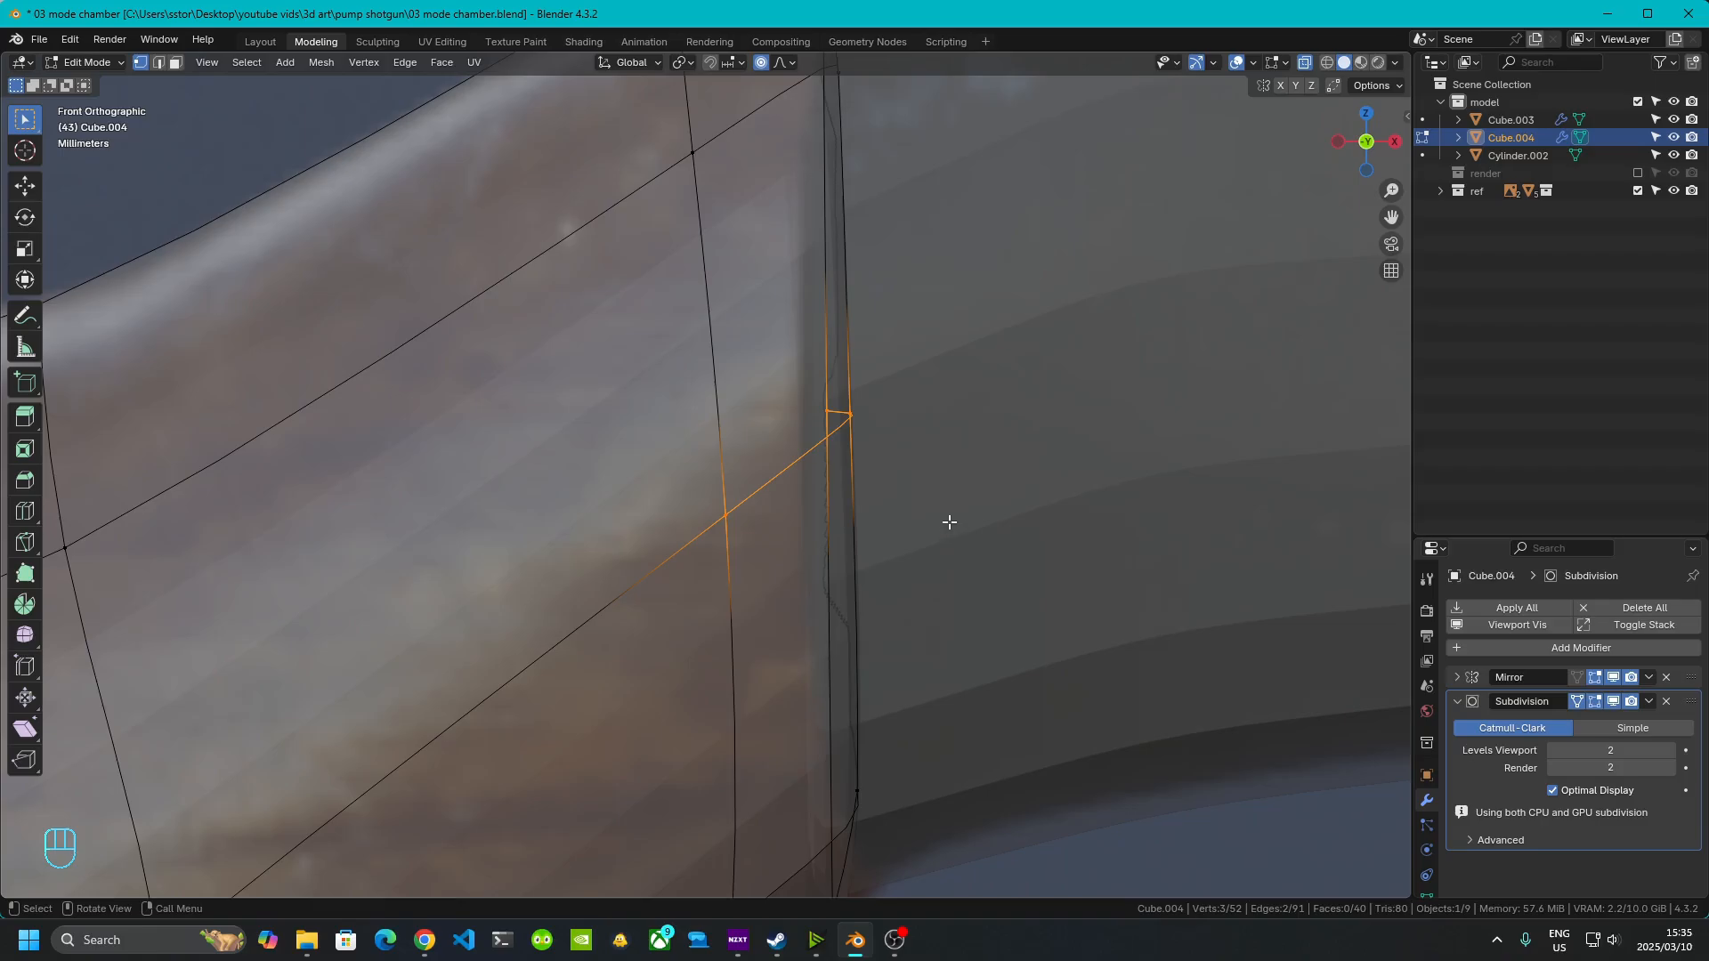
pyautogui.press('g')
pyautogui.press('z')
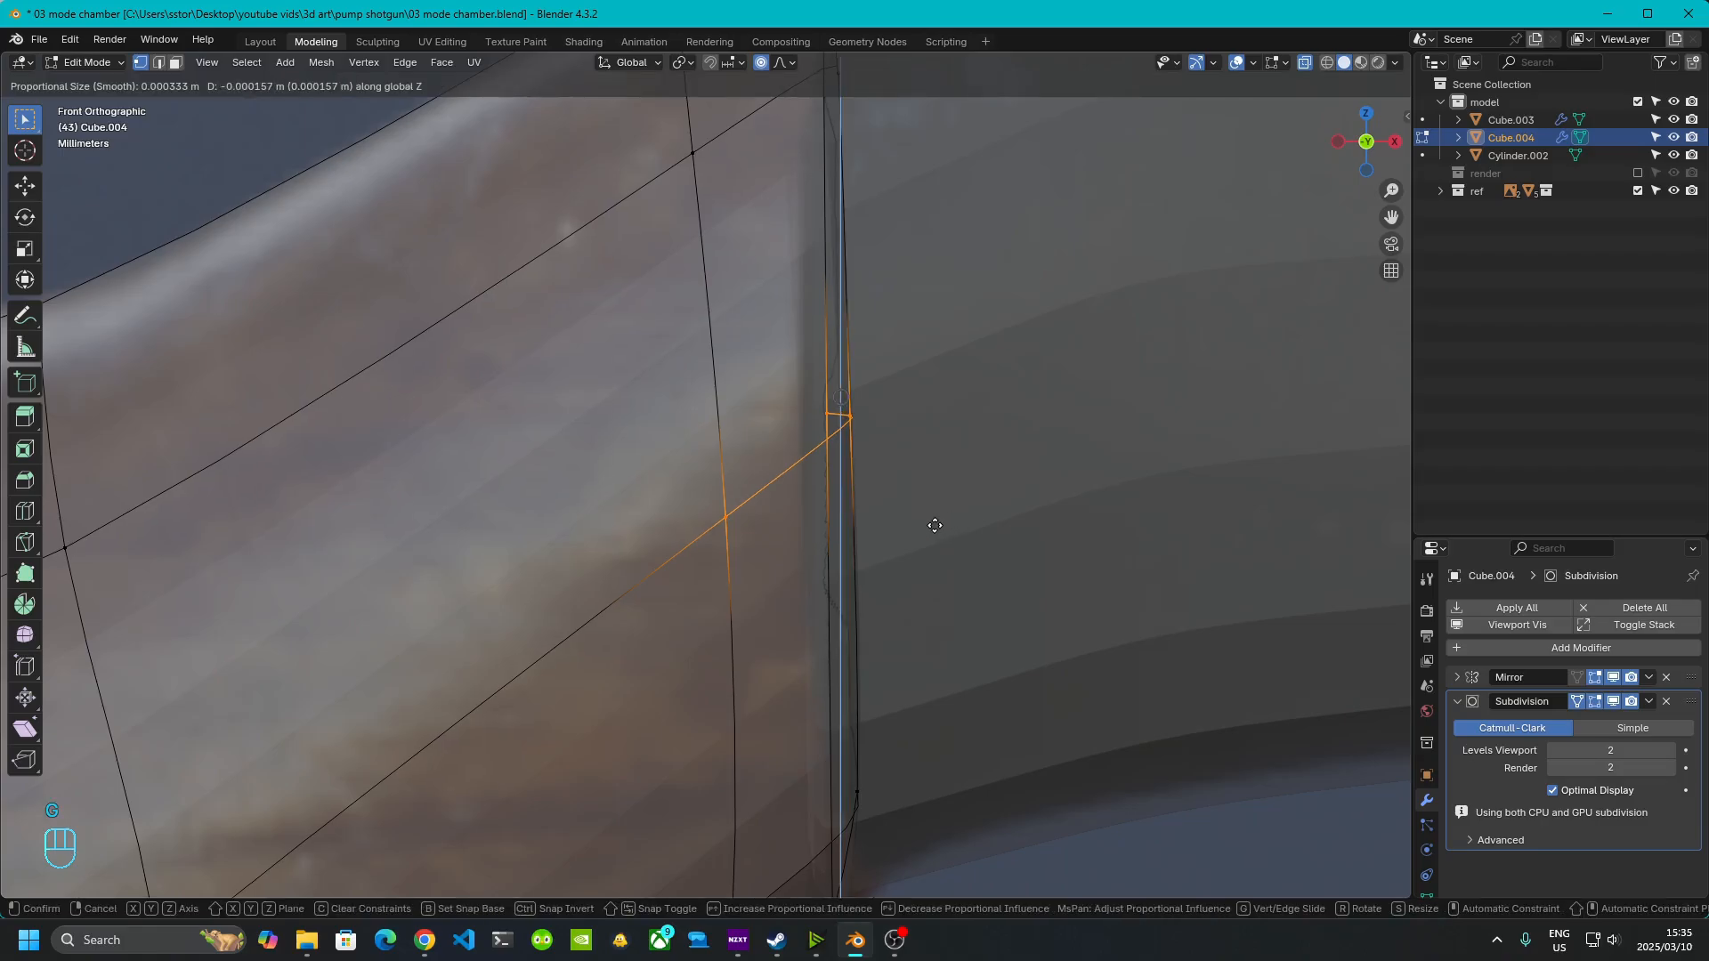
pyautogui.press('x')
pyautogui.click(930, 522)
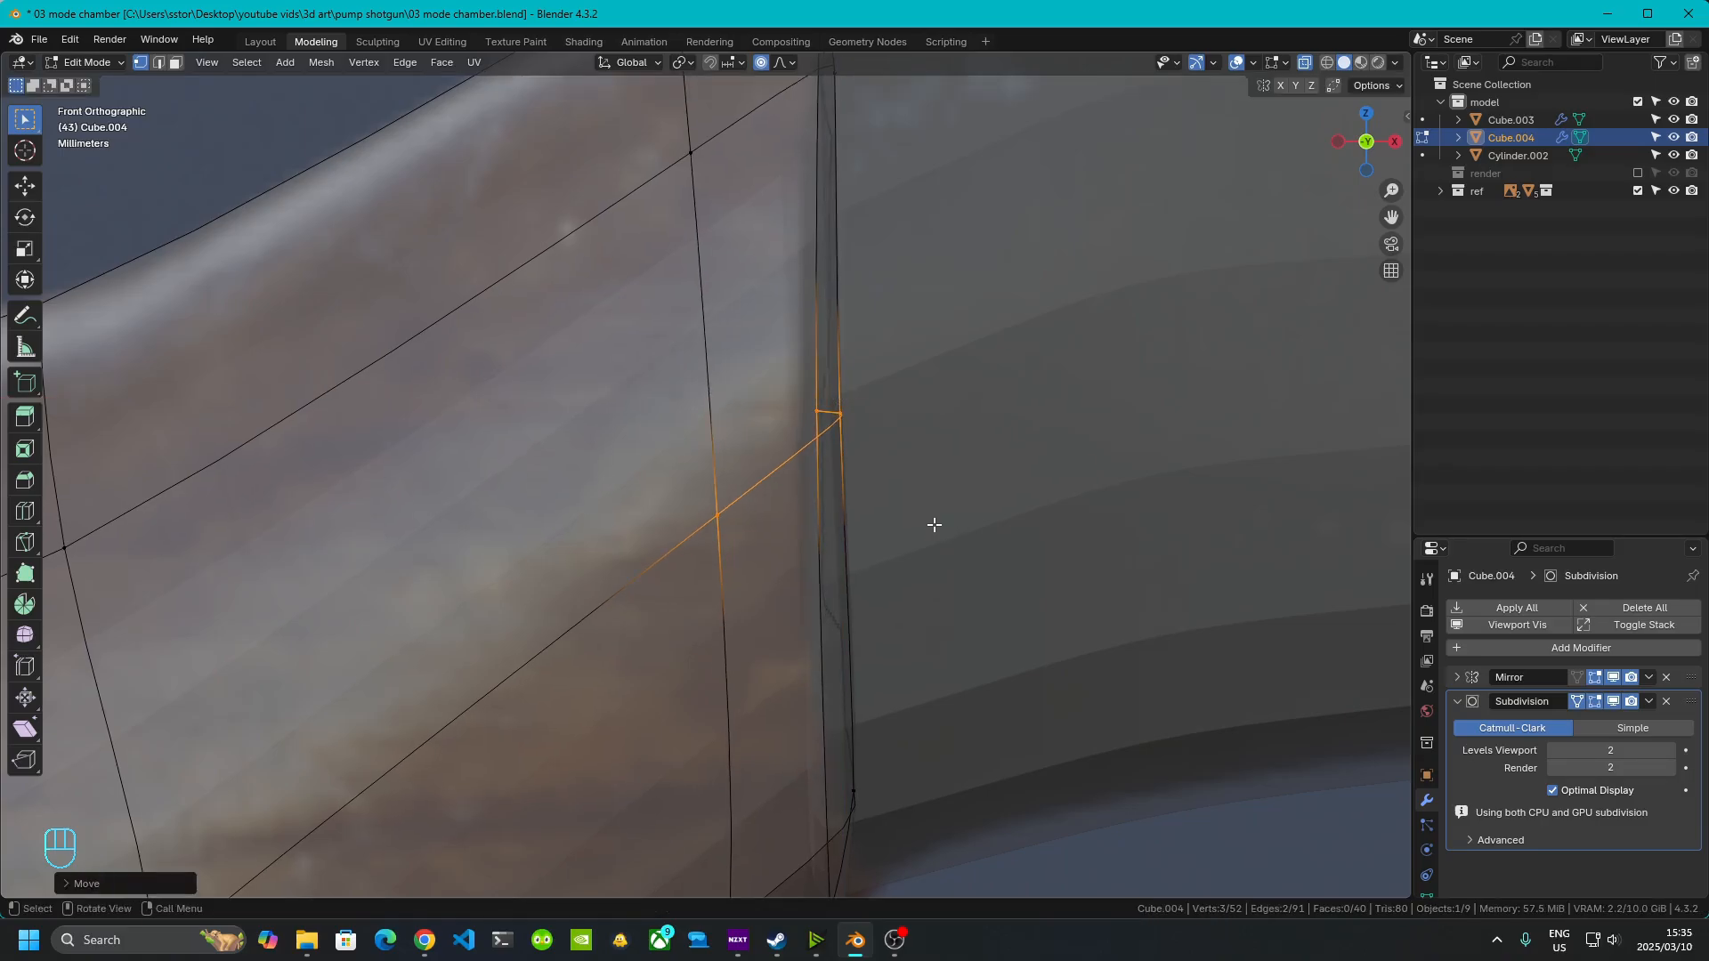
# - Leave Edit Mode, turn off X-ray and examine the joint between stock and receiver from the opposite side
pyautogui.press('Tab')
pyautogui.click(1305, 62)
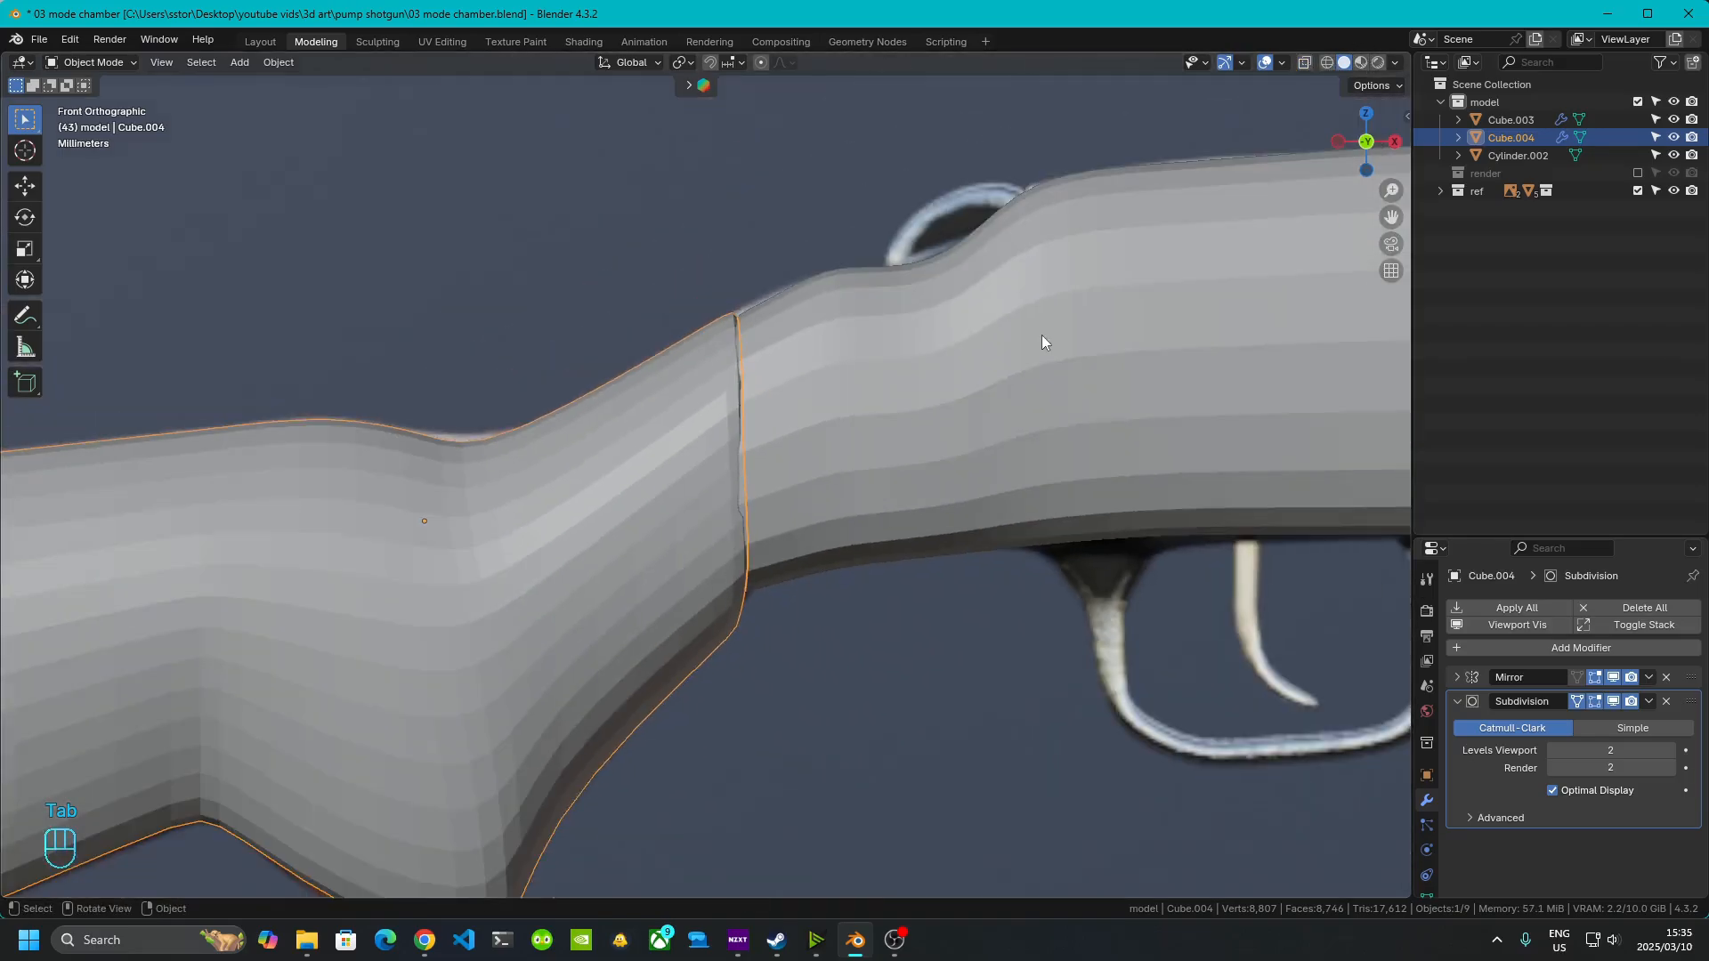
pyautogui.click(918, 691)
pyautogui.moveTo(919, 691); pyautogui.dragTo(1193, 643, button='middle')
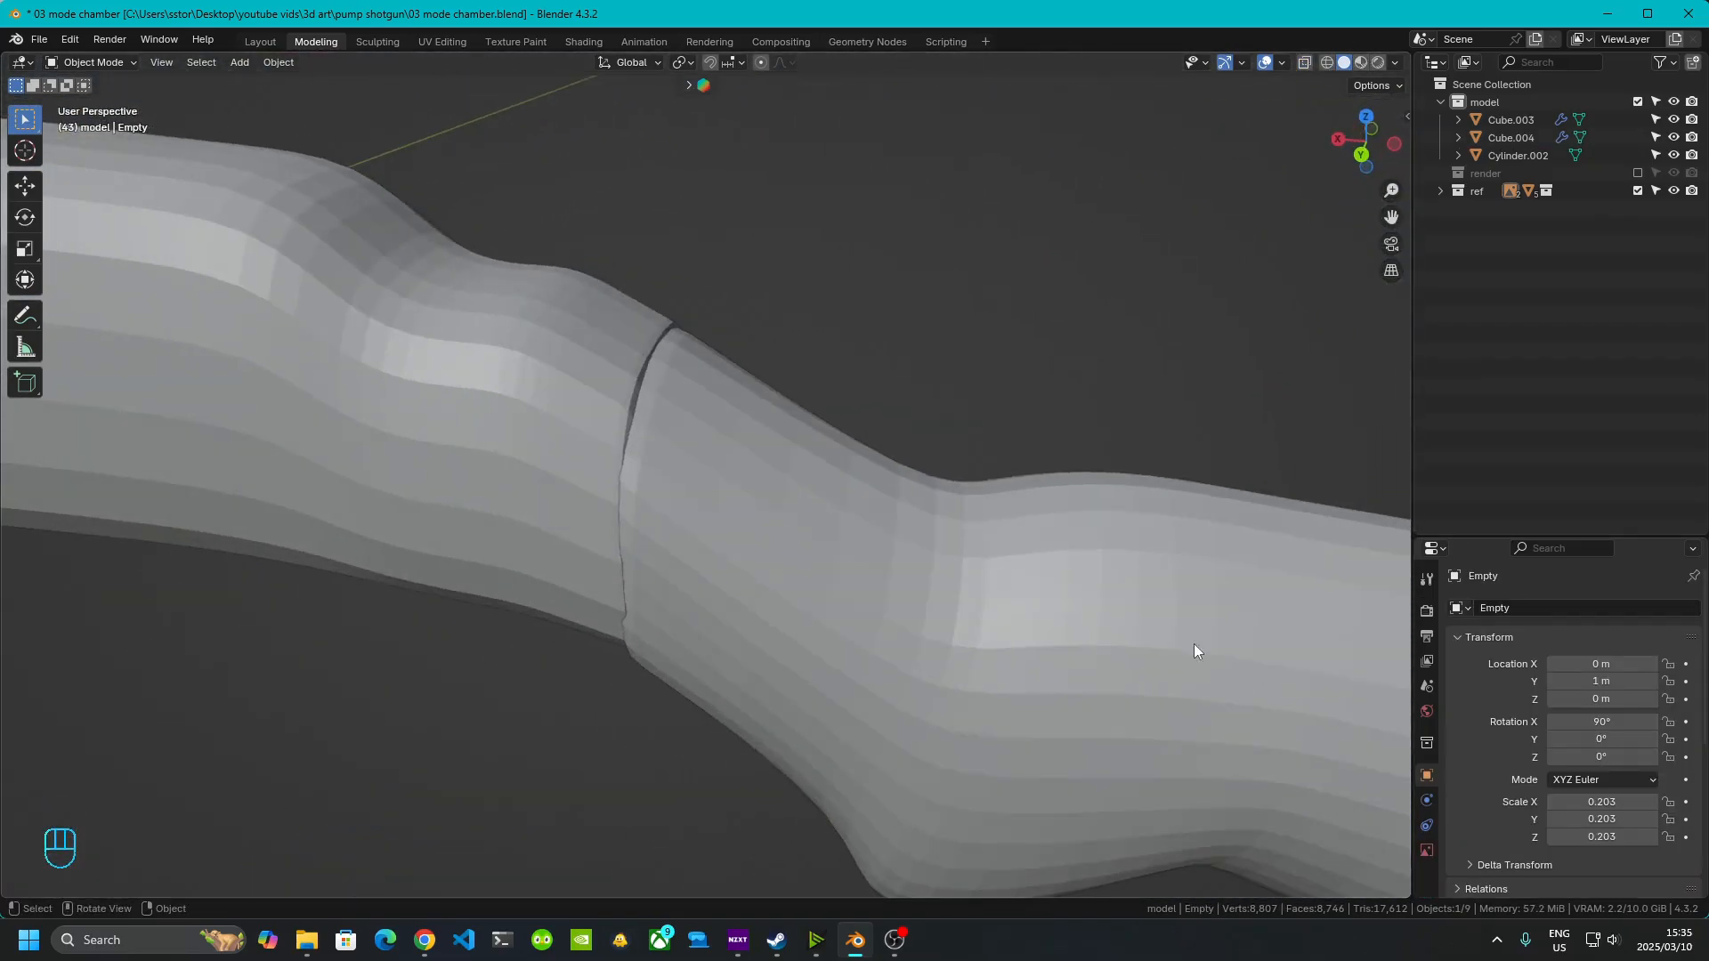
pyautogui.keyDown('shift'); pyautogui.moveTo(714, 476); pyautogui.dragTo(782, 574, button='middle'); pyautogui.keyUp('shift')
pyautogui.click(731, 543)
pyautogui.press('Tab')
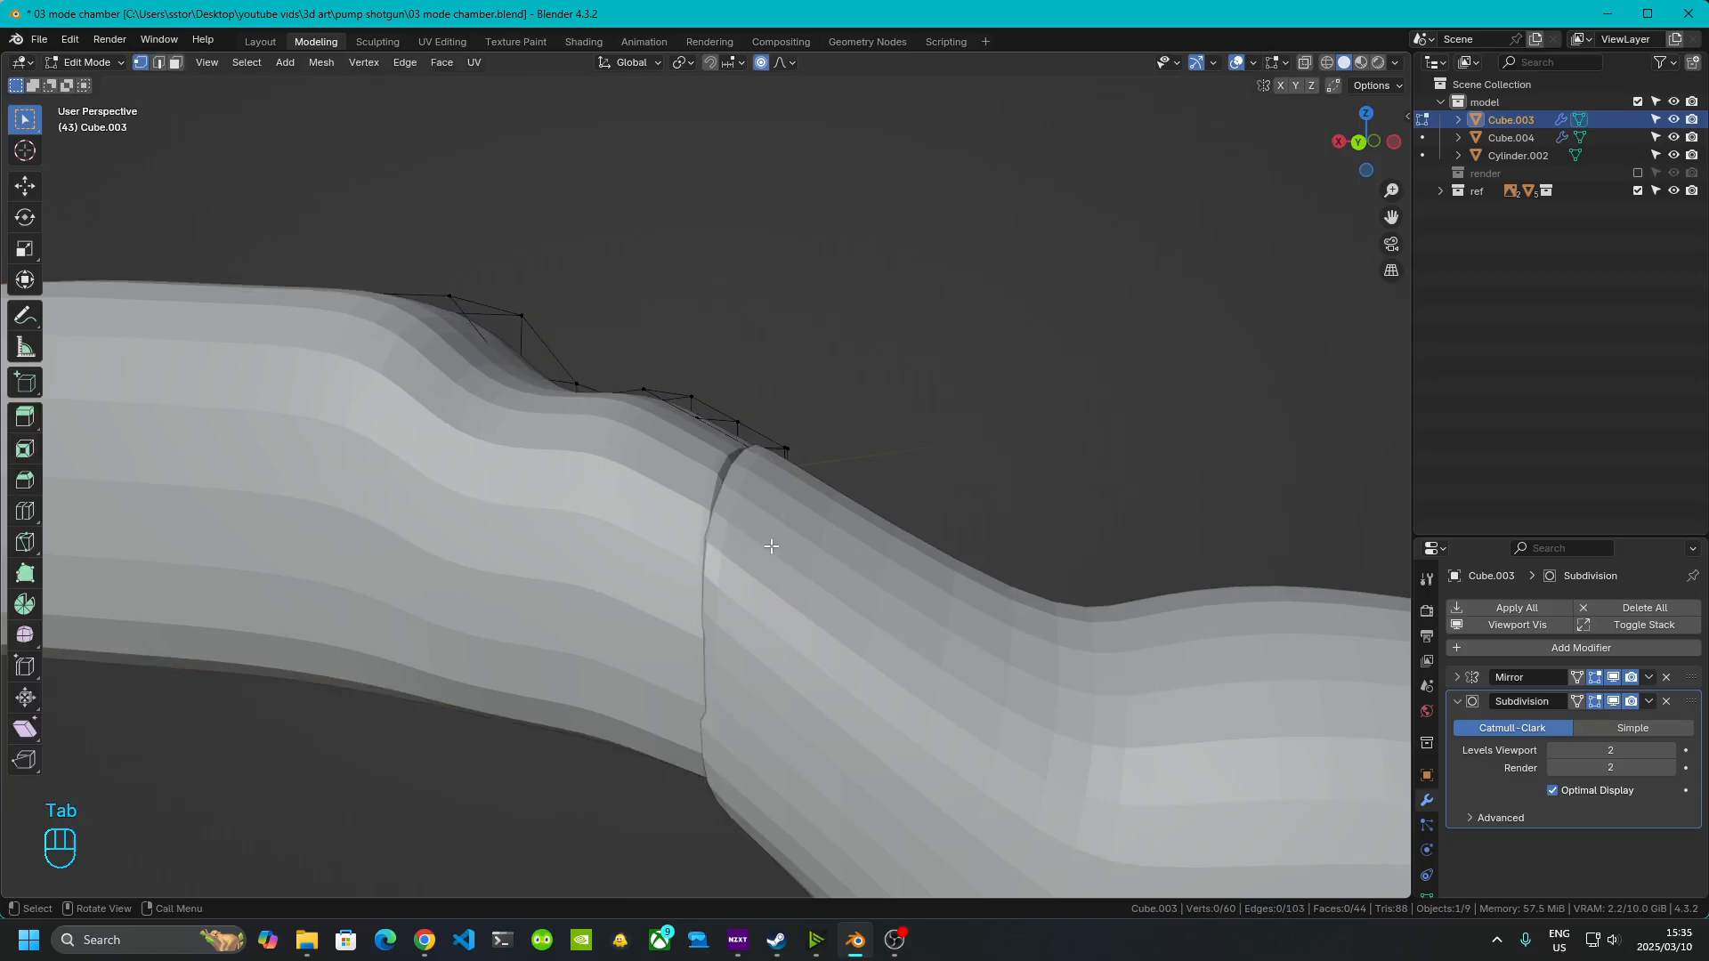
pyautogui.press('Tab')
# - Raise the stock's upper side vertex just behind the front rim along Z to close the gap at the receiver
pyautogui.click(826, 557)
pyautogui.press('Tab')
pyautogui.moveTo(826, 557); pyautogui.dragTo(583, 561, button='middle')
pyautogui.scroll(3, 602, 567)
pyautogui.press('g')
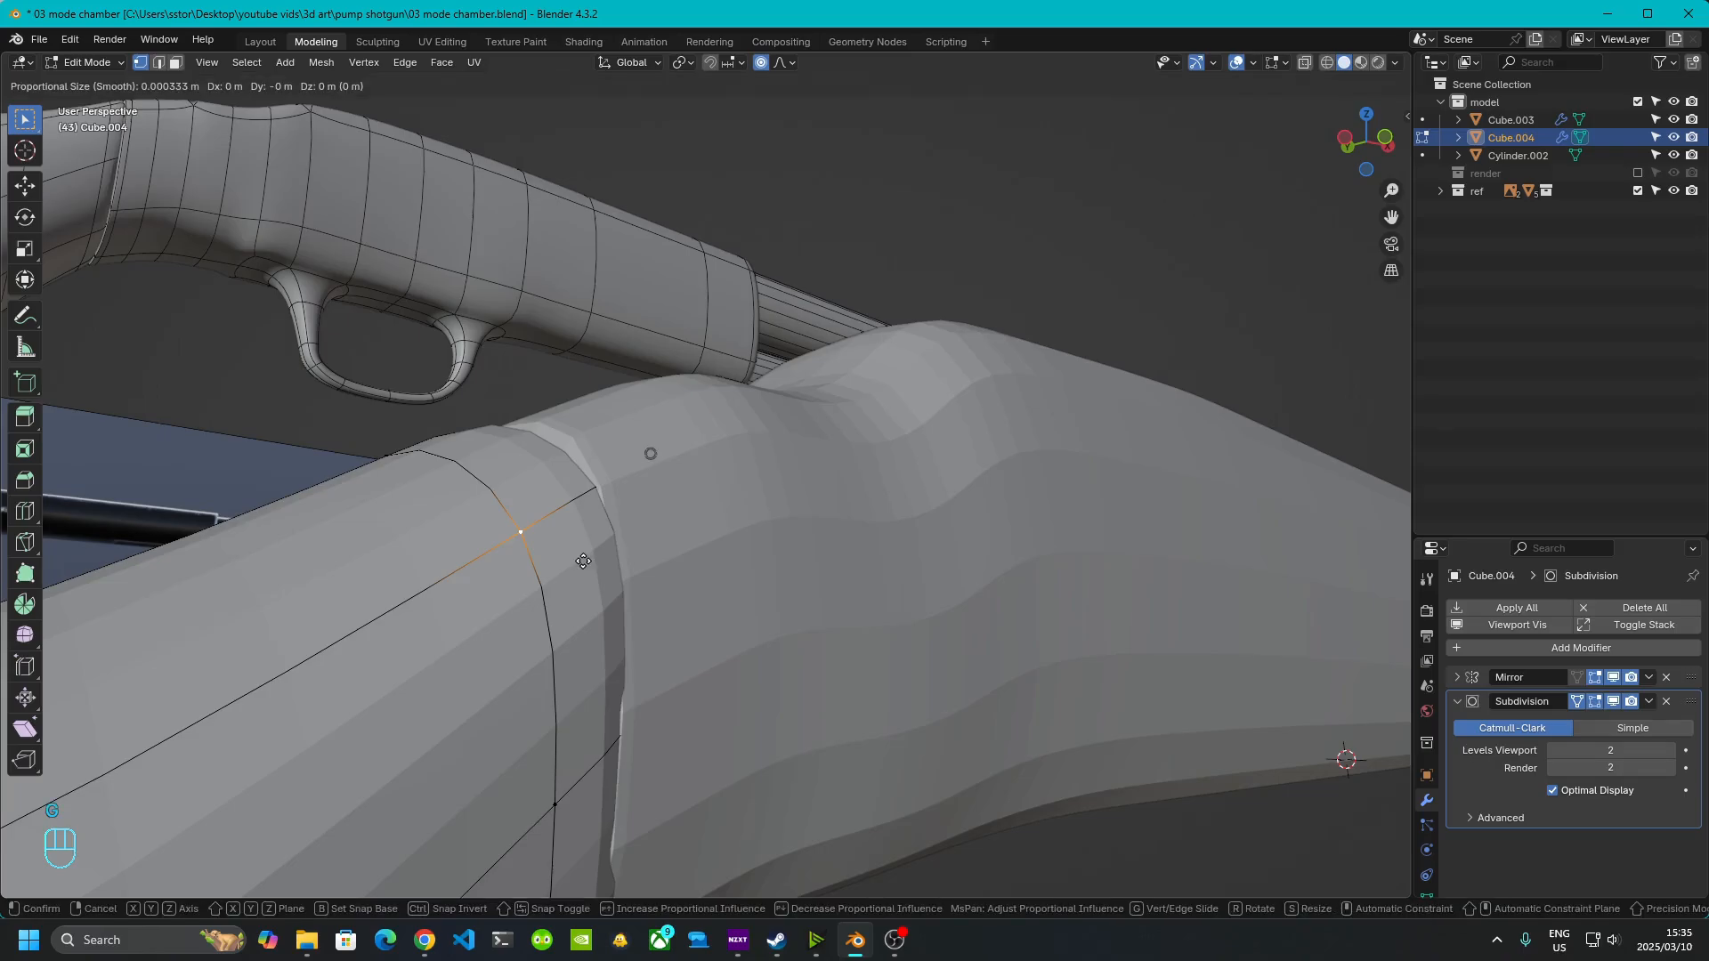
pyautogui.press('z')
pyautogui.click(579, 527)
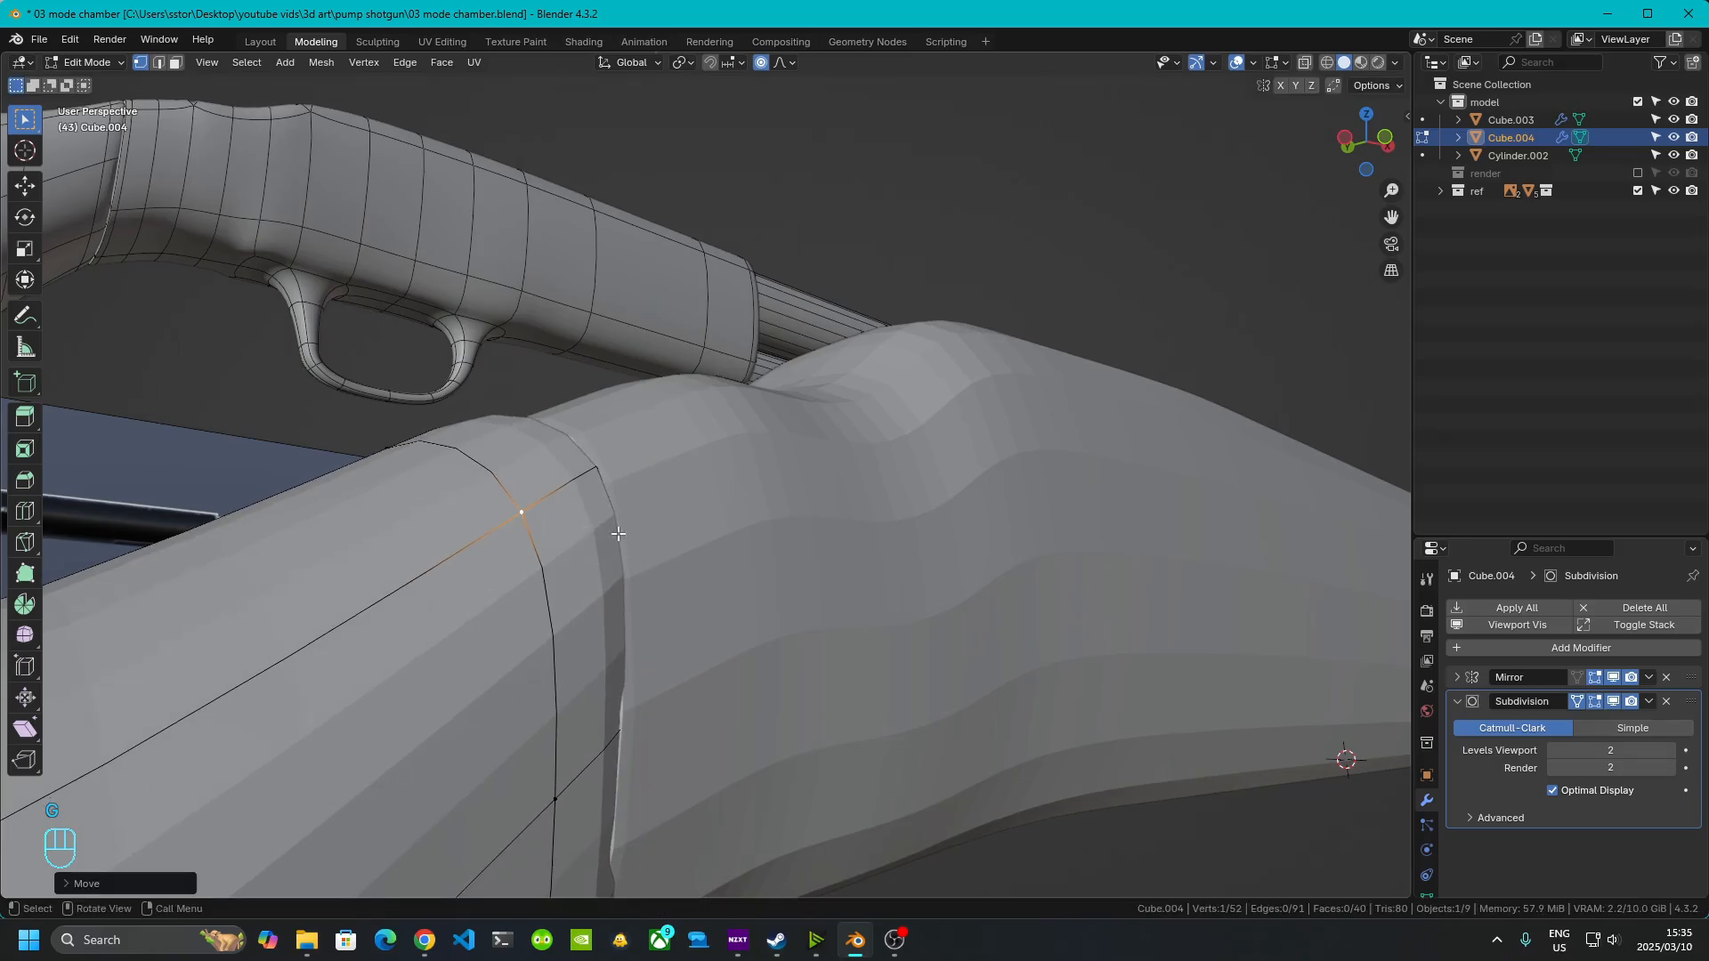
# - Vertex-slide the upper side vertex just behind the stock's front rim slightly to refine the fit against the receiver
pyautogui.moveTo(578, 528); pyautogui.dragTo(888, 488, button='middle')
pyautogui.hotkey('alt', 'a')
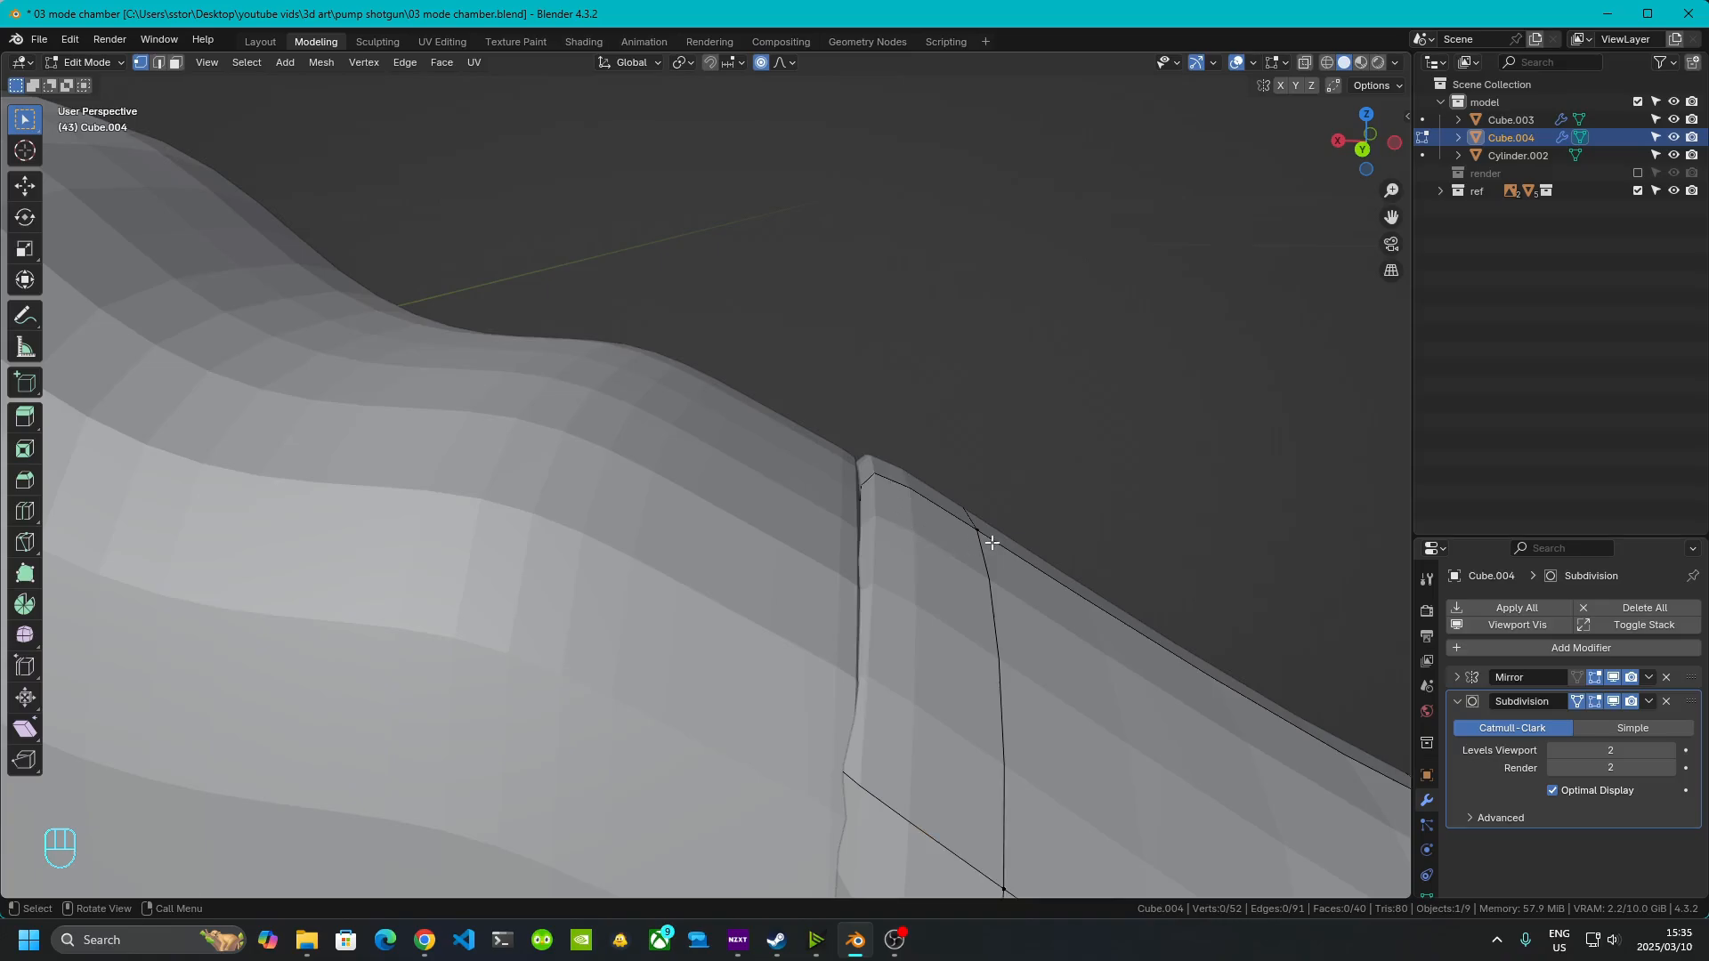
pyautogui.press('g')
pyautogui.press('g')
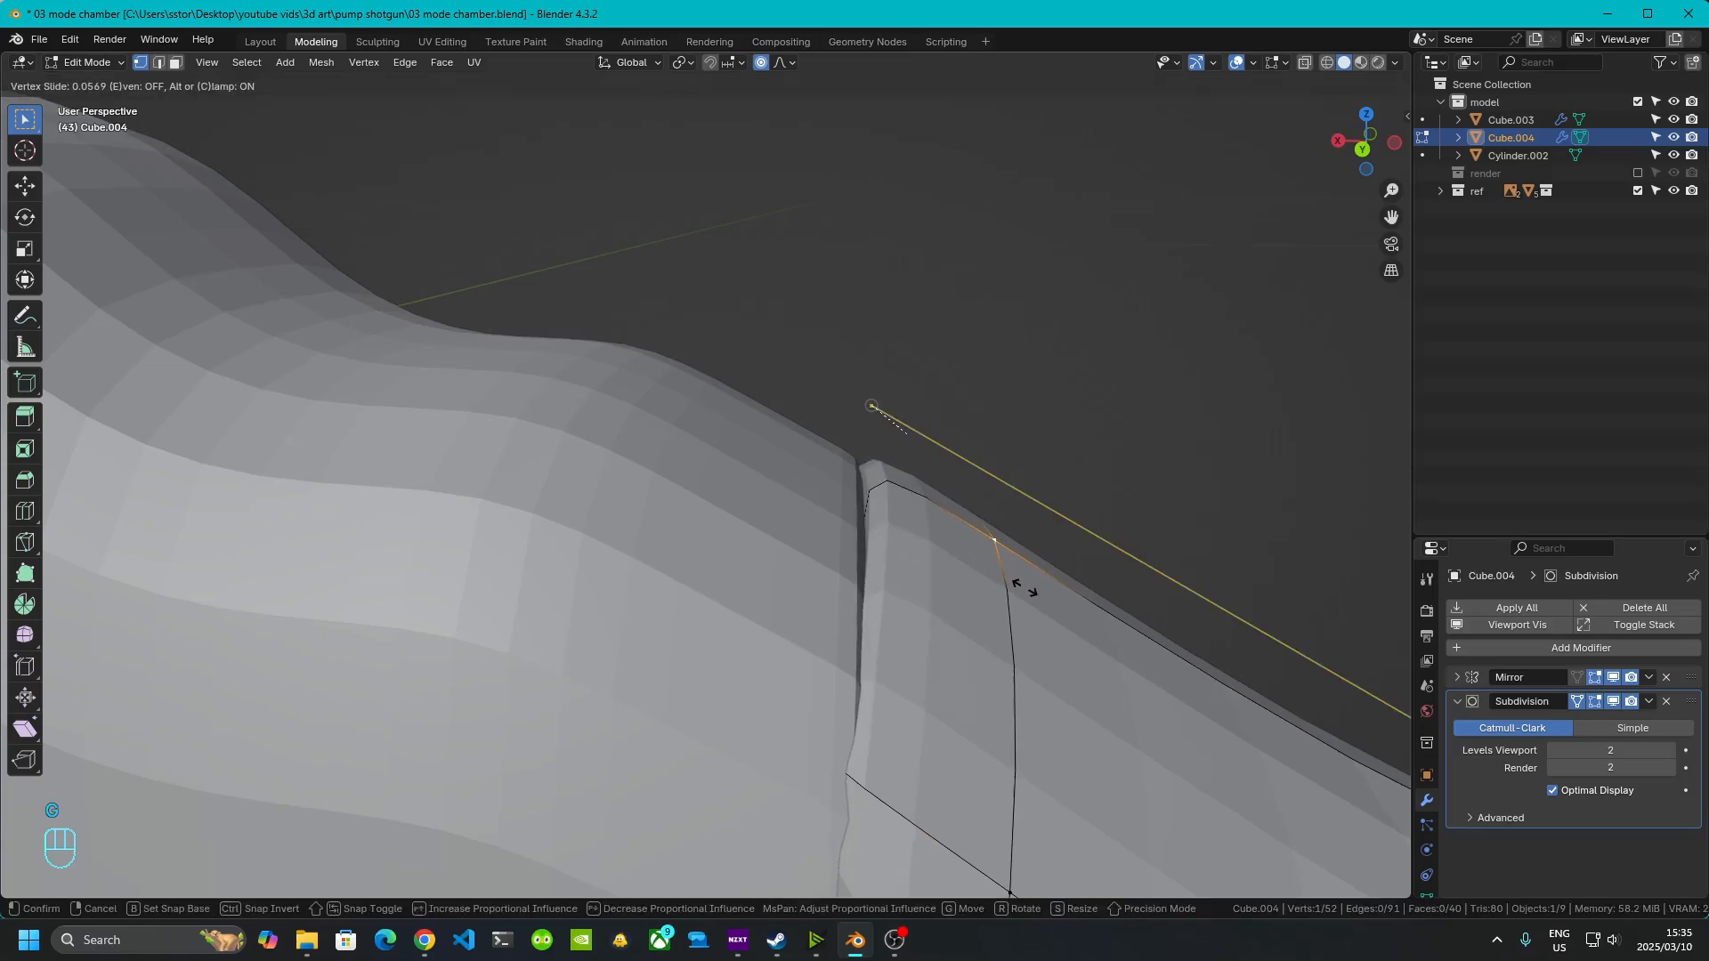
pyautogui.click(977, 572)
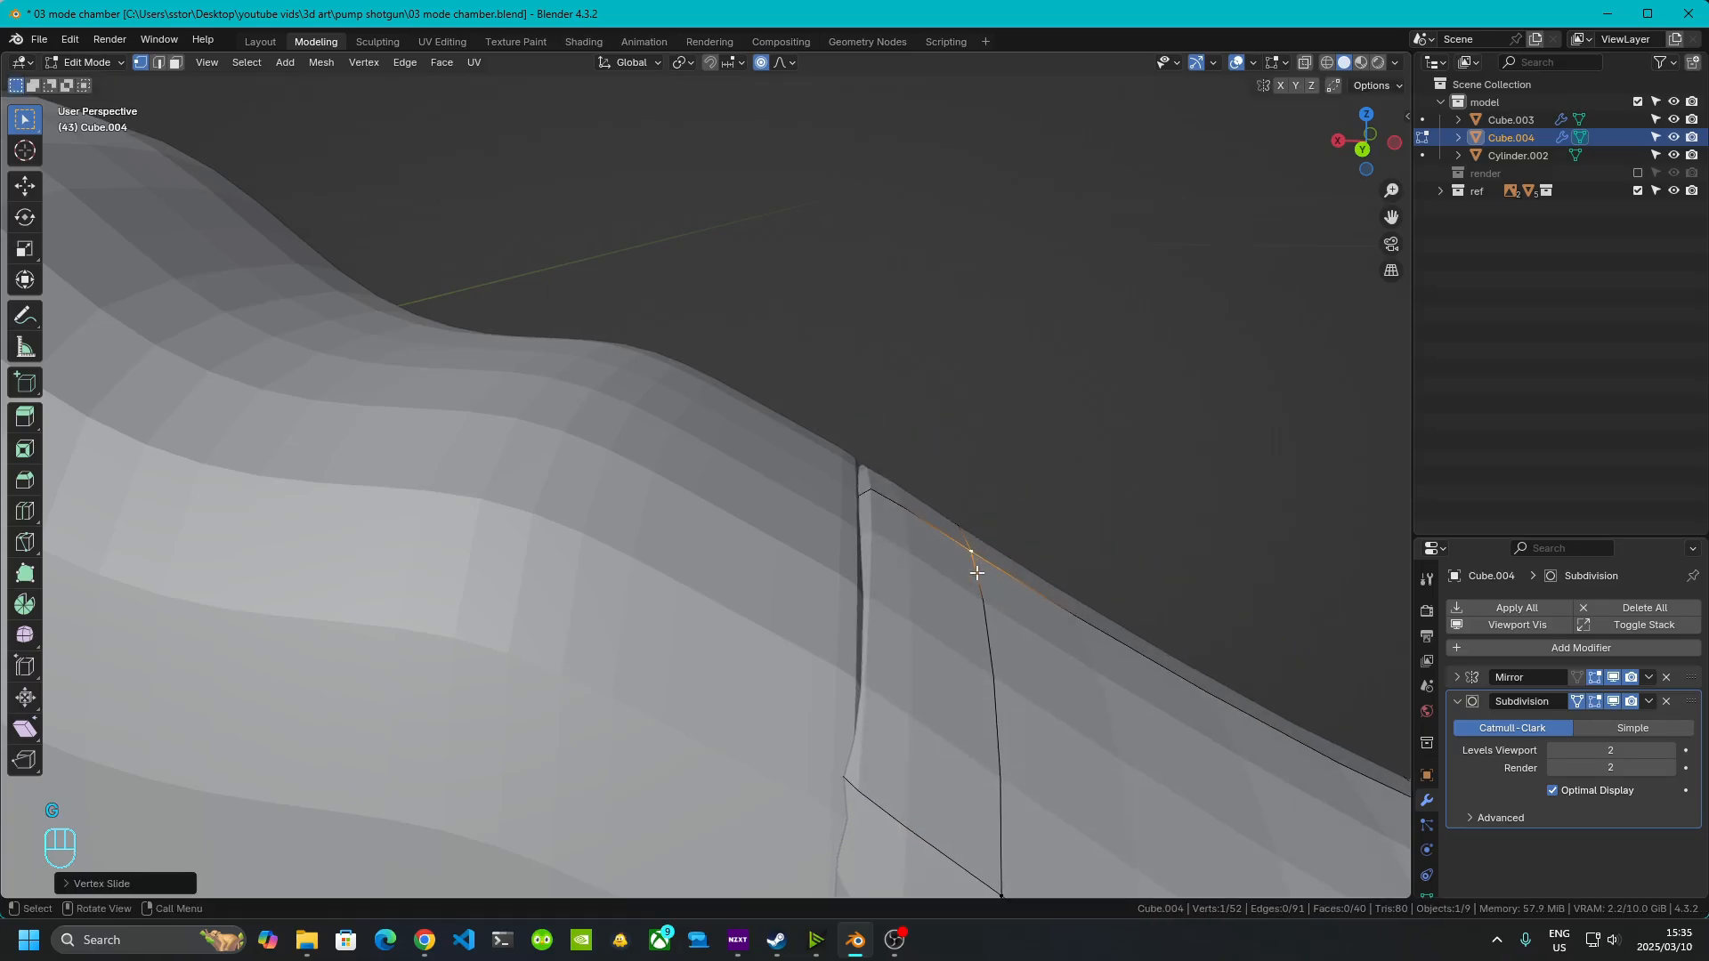
# - Nudge the upper side vertex just behind the stock's front rim slightly inward, leave Edit Mode and check the joint from both sides
pyautogui.moveTo(1029, 546); pyautogui.dragTo(707, 537, button='middle')
pyautogui.press('Tab')
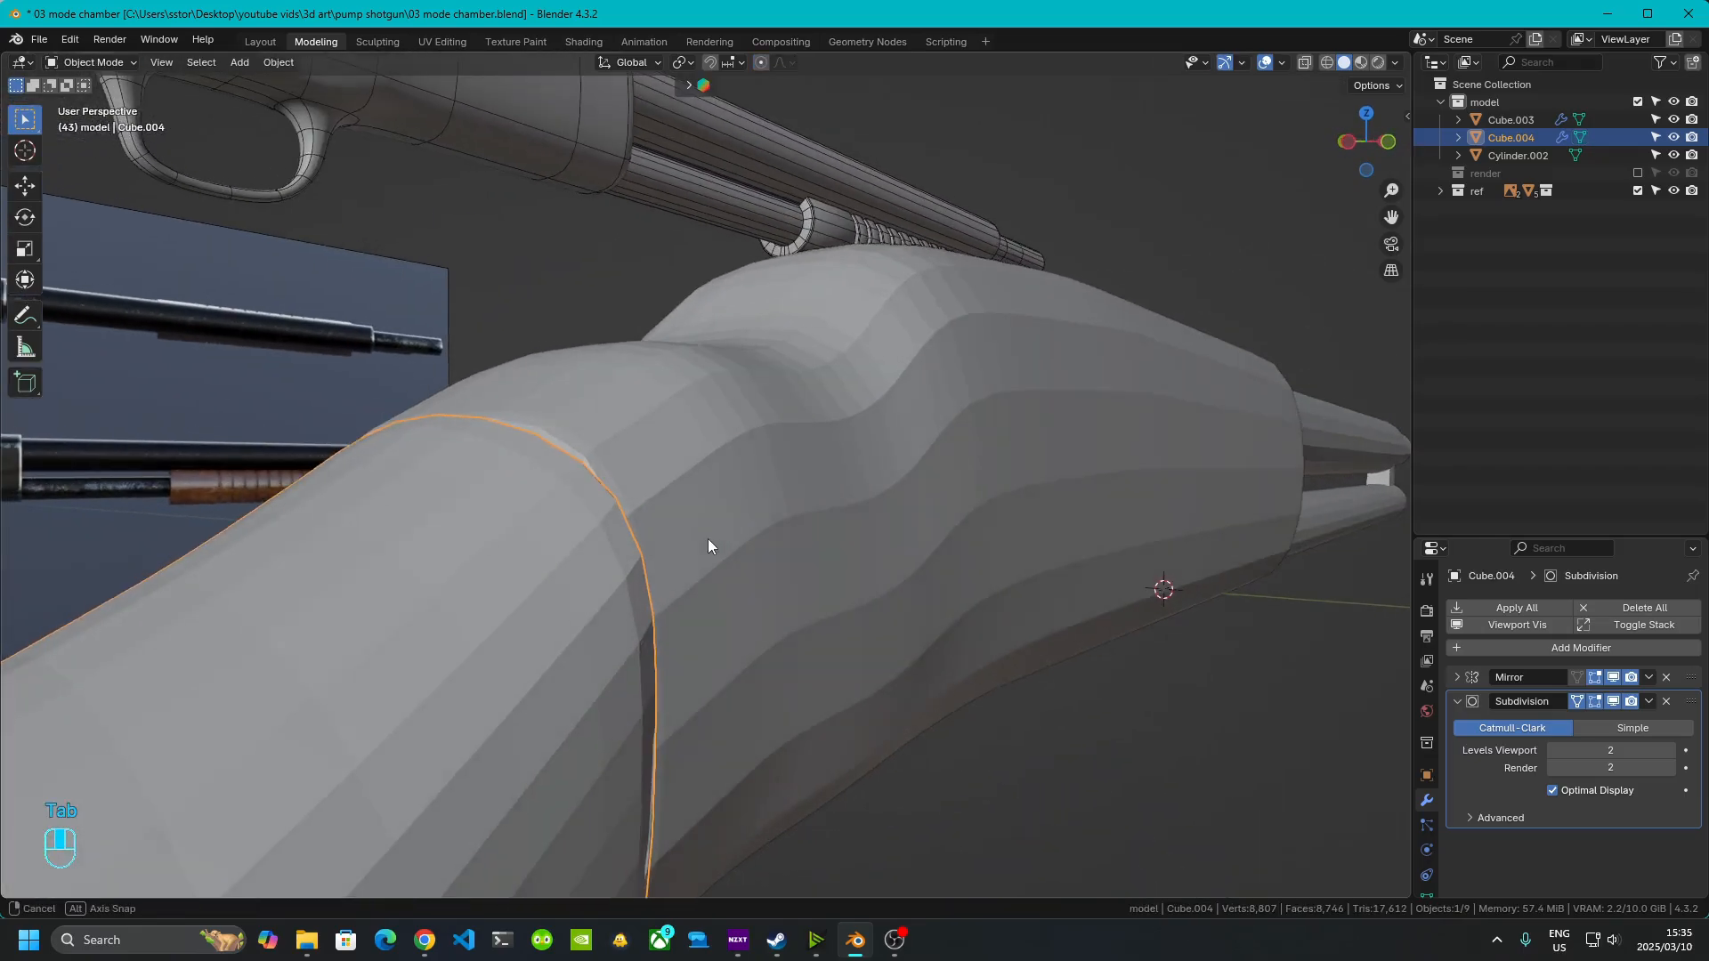
pyautogui.press('Tab')
pyautogui.moveTo(548, 567); pyautogui.dragTo(687, 608, button='middle')
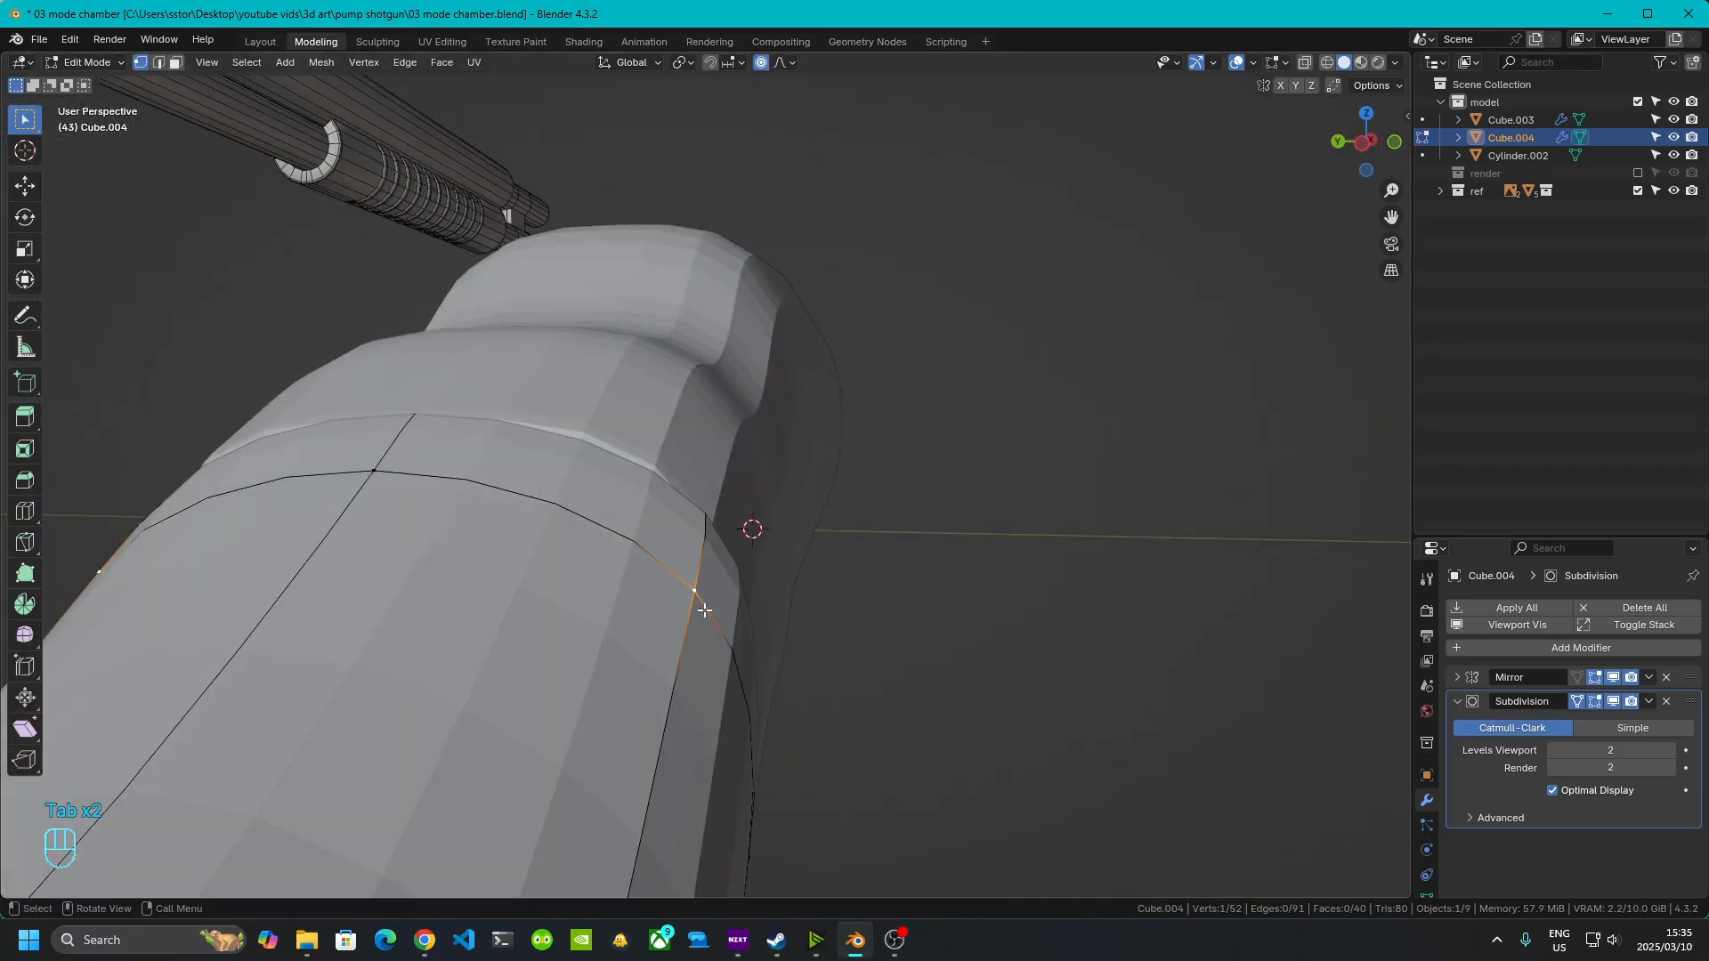
pyautogui.press('g')
pyautogui.click(684, 591)
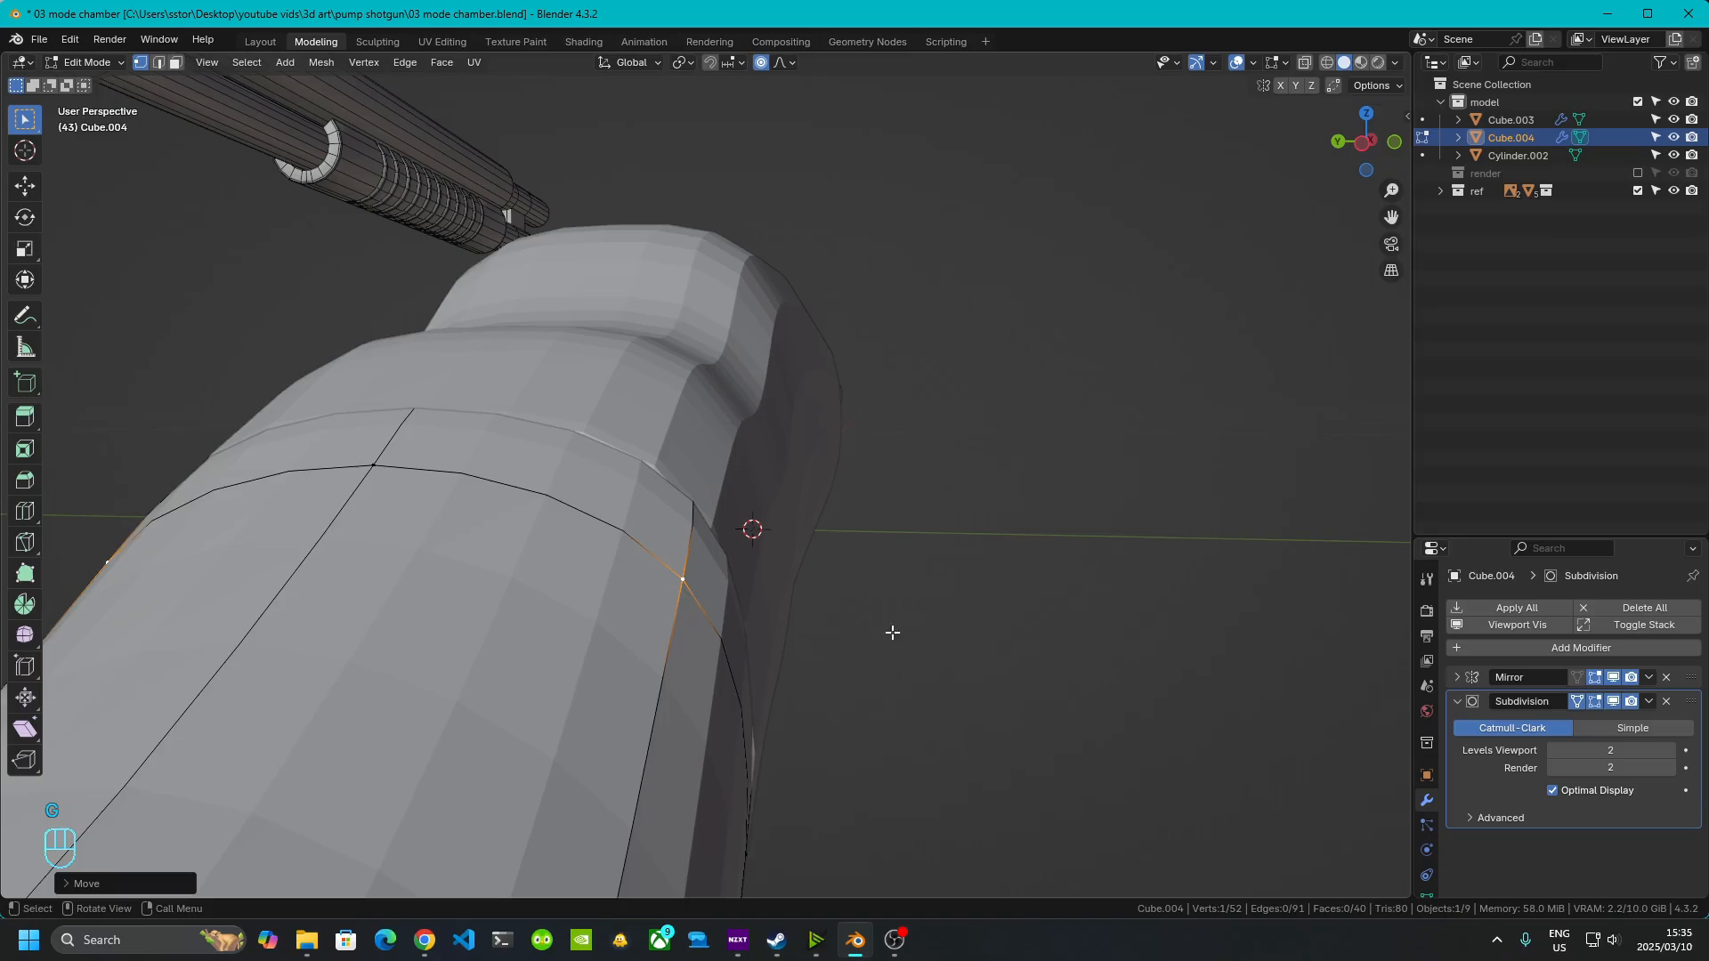
pyautogui.press('Tab')
pyautogui.click(1087, 664)
pyautogui.scroll(-4, 1101, 665)
pyautogui.moveTo(1099, 666); pyautogui.dragTo(873, 700, button='middle')
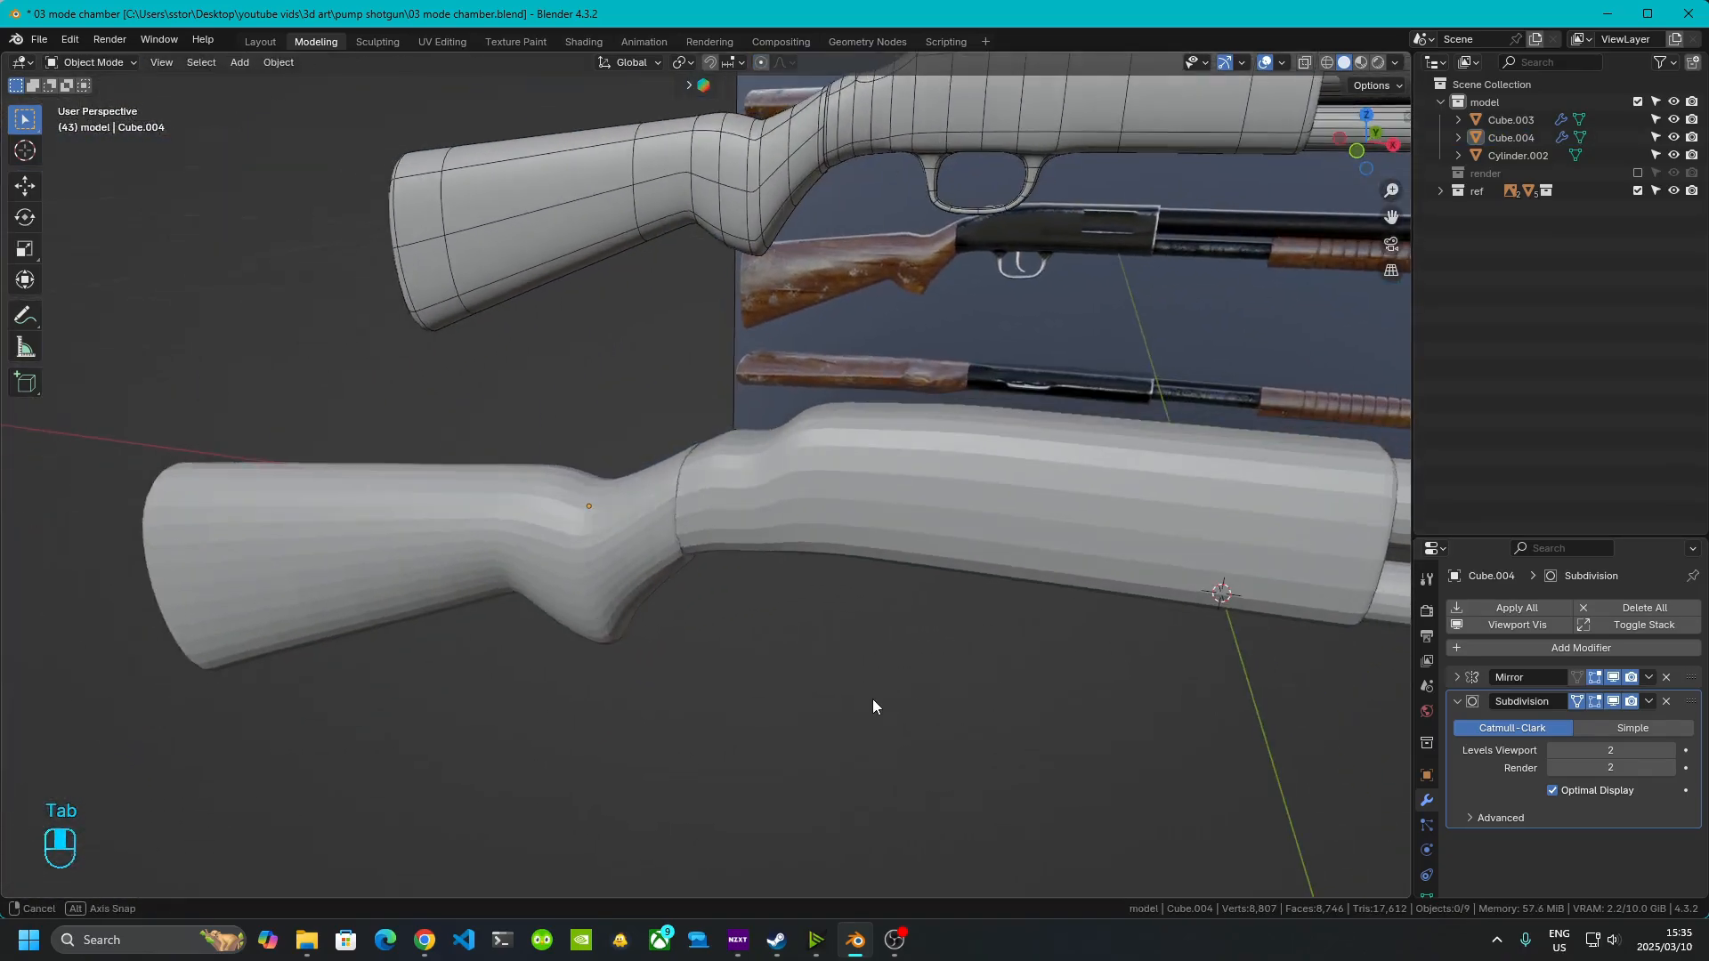
pyautogui.moveTo(697, 731); pyautogui.dragTo(867, 644, button='middle')
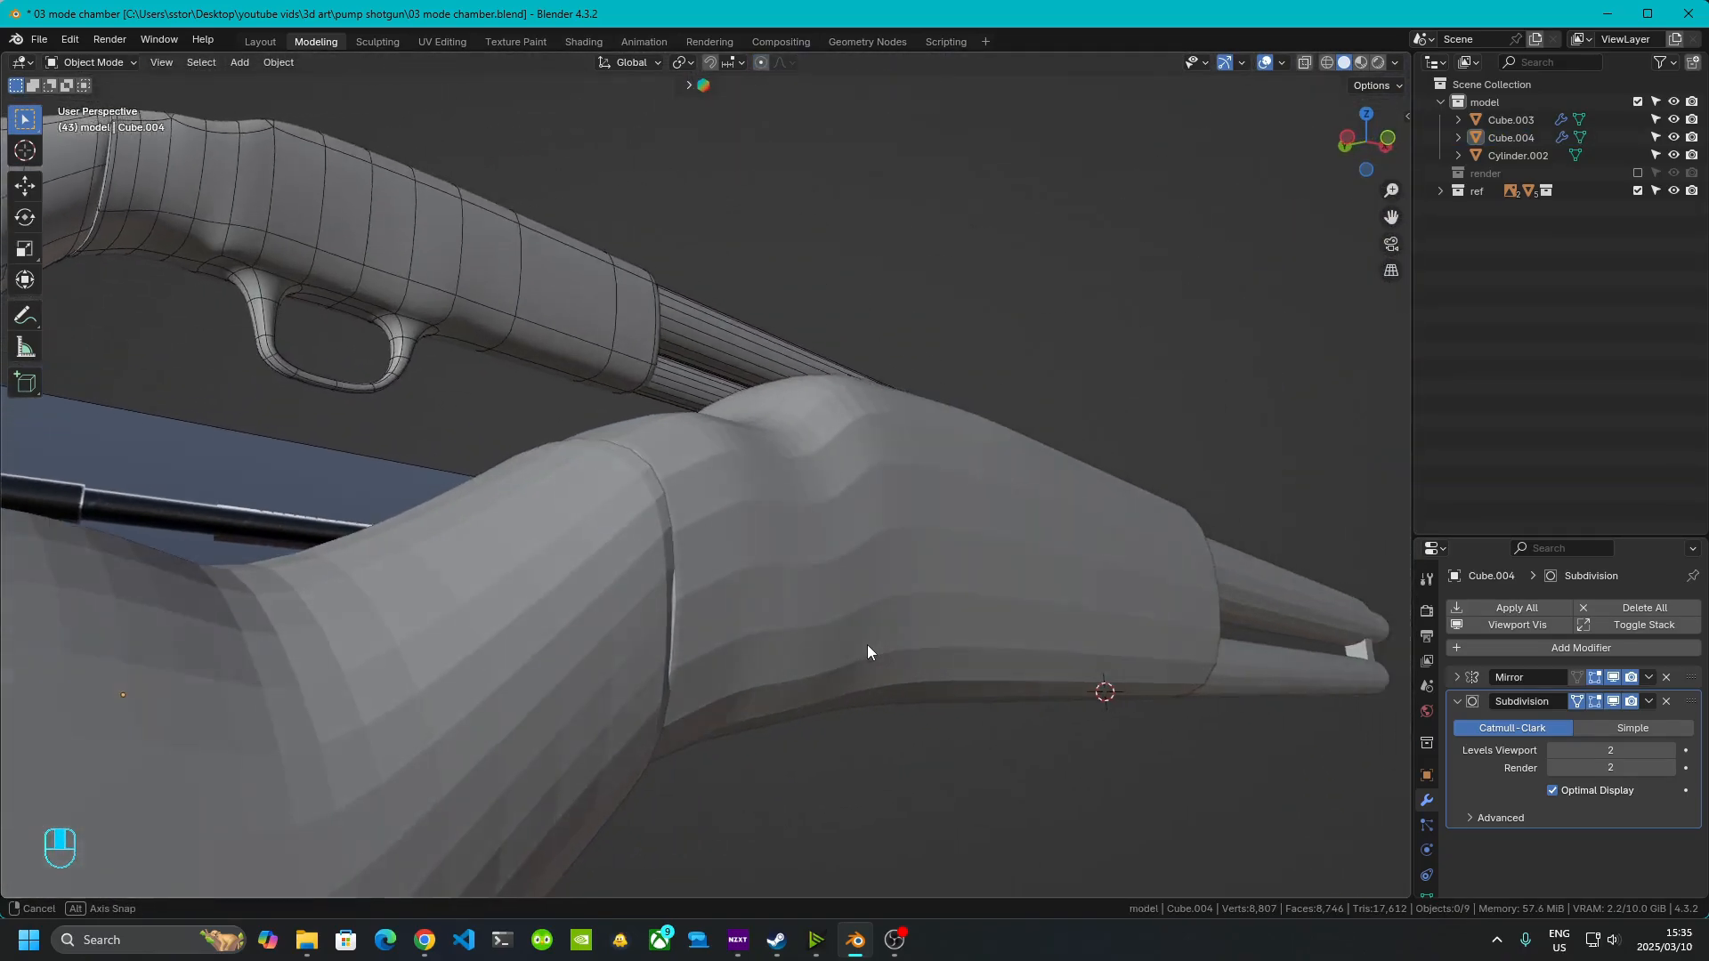
# - Reopen the stock in Edit Mode and select the middle side vertex just behind its front rim
pyautogui.click(632, 634)
pyautogui.press('Tab')
pyautogui.moveTo(707, 663); pyautogui.dragTo(656, 577, button='middle')
pyautogui.press('g')
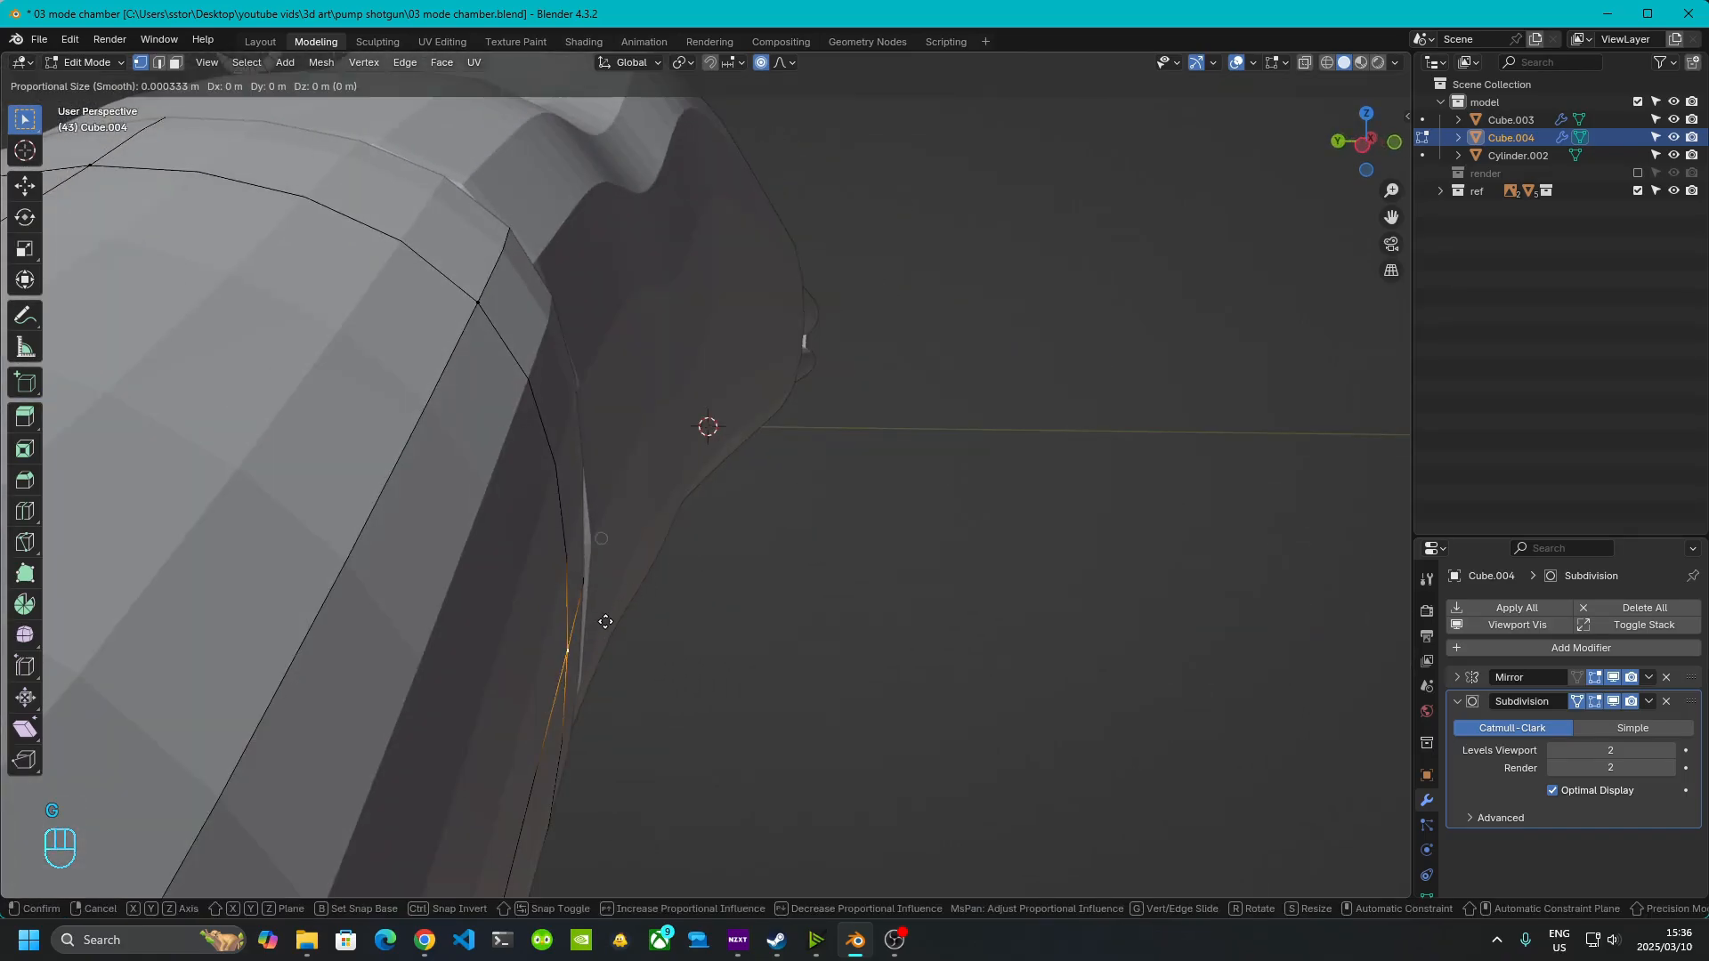
pyautogui.press('z')
pyautogui.scroll(5, 609, 623)
pyautogui.press('x')
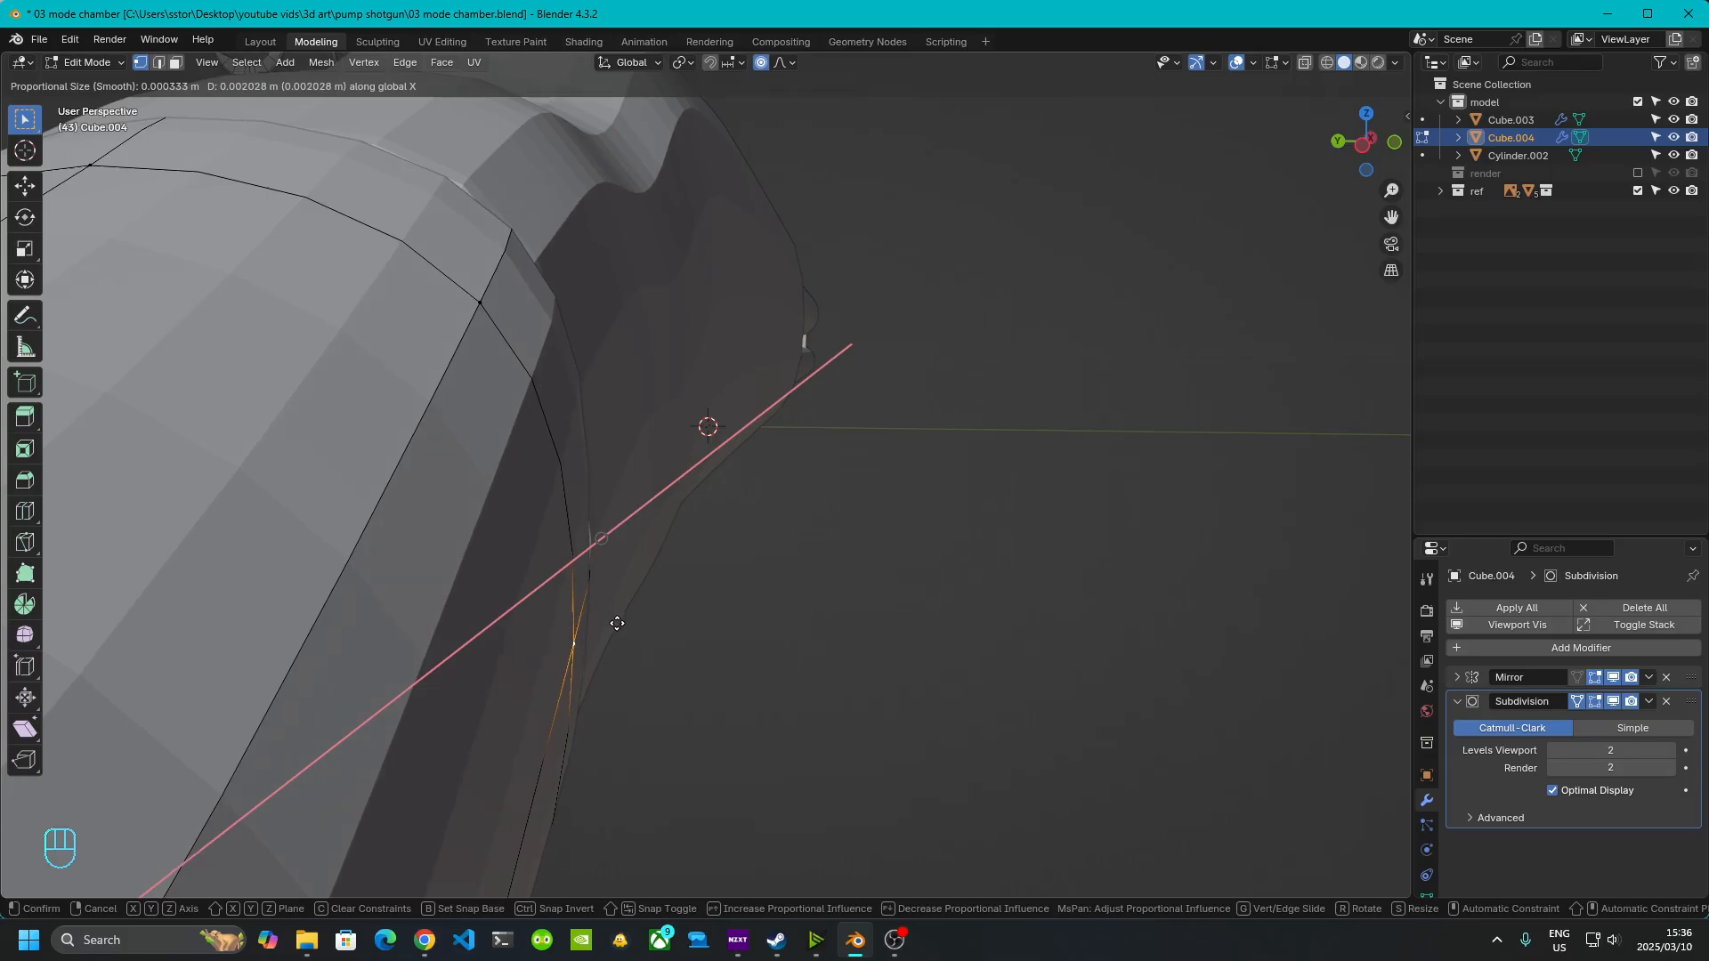
pyautogui.rightClick(617, 623)
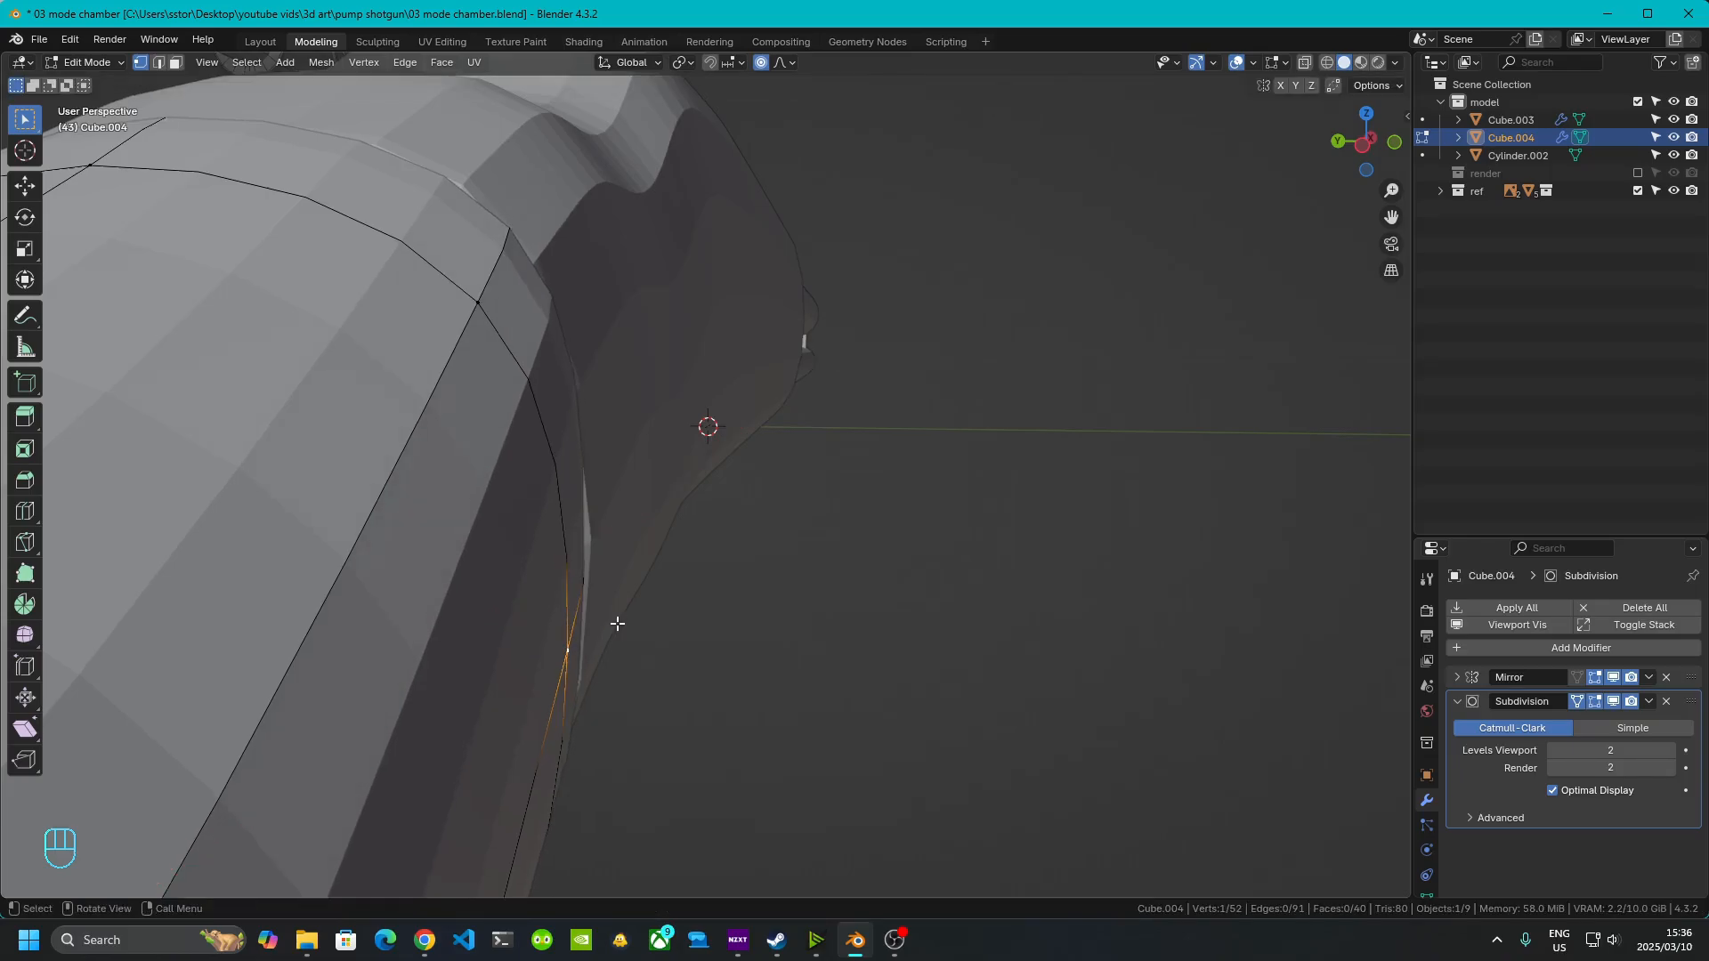
# - Move the middle side vertex behind the stock's front rim outward along Y by about 0.0005 m
pyautogui.press('g')
pyautogui.press('y')
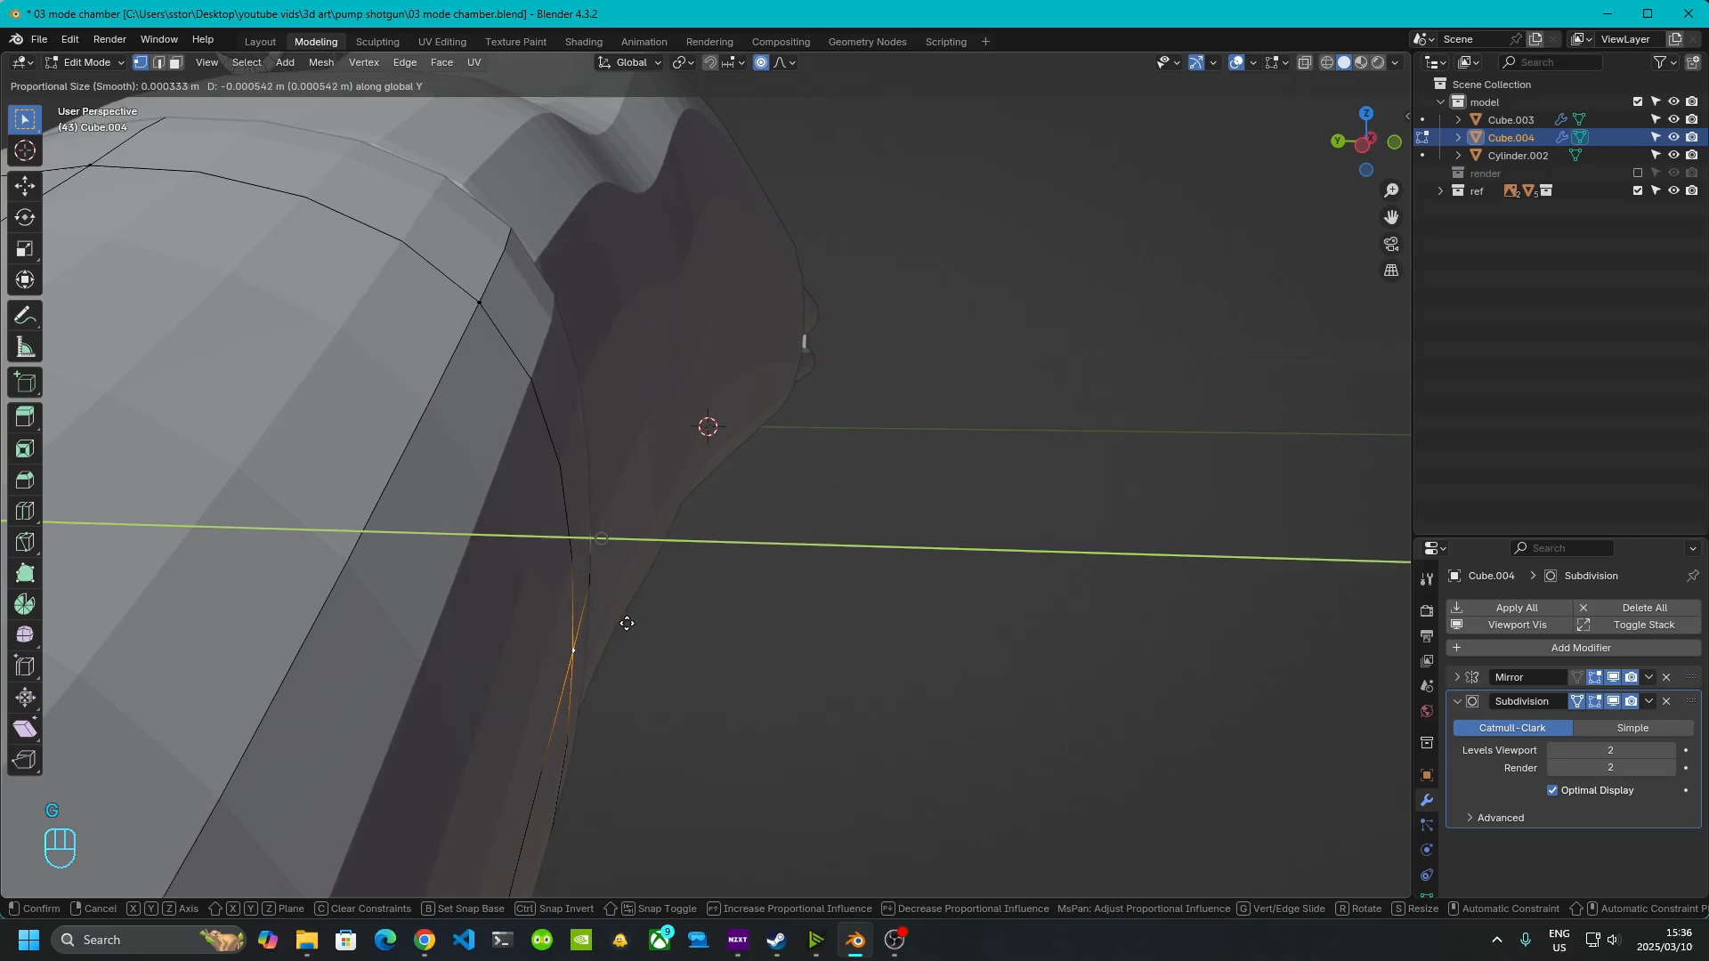
pyautogui.click(626, 623)
# - Move the upper side vertex behind the stock's front rim inward along Y by about 0.0004 m and leave Edit Mode
pyautogui.click(479, 302)
pyautogui.moveTo(512, 342); pyautogui.dragTo(531, 470, button='middle')
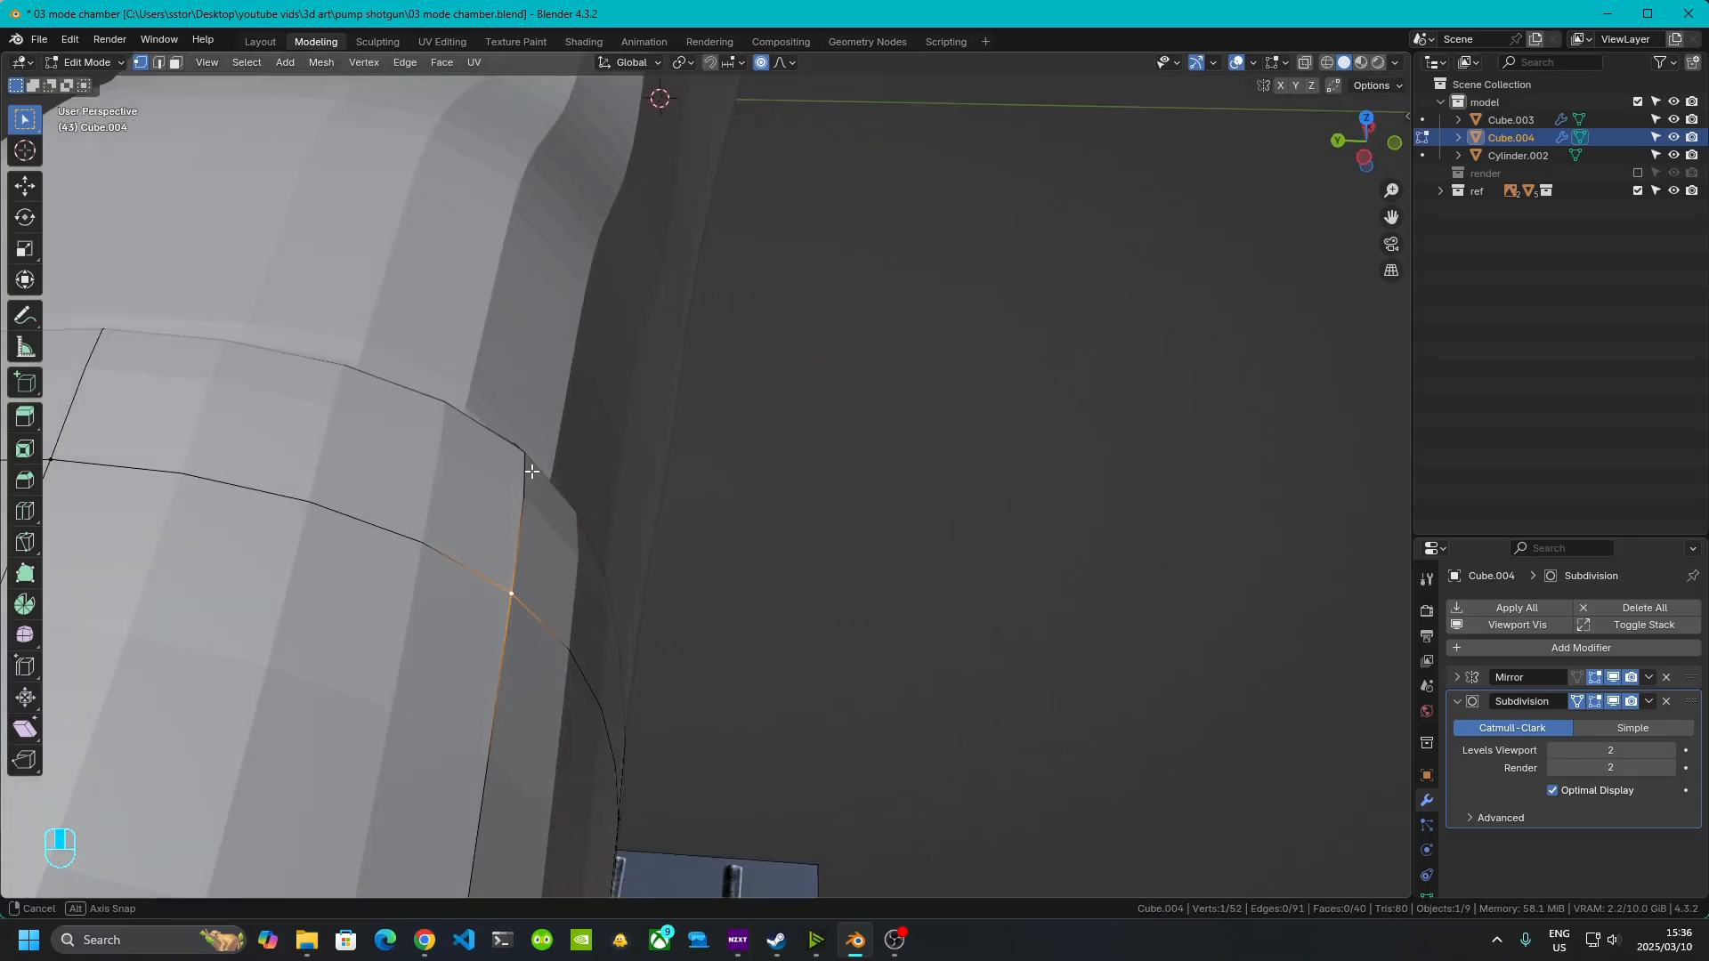
pyautogui.press('g')
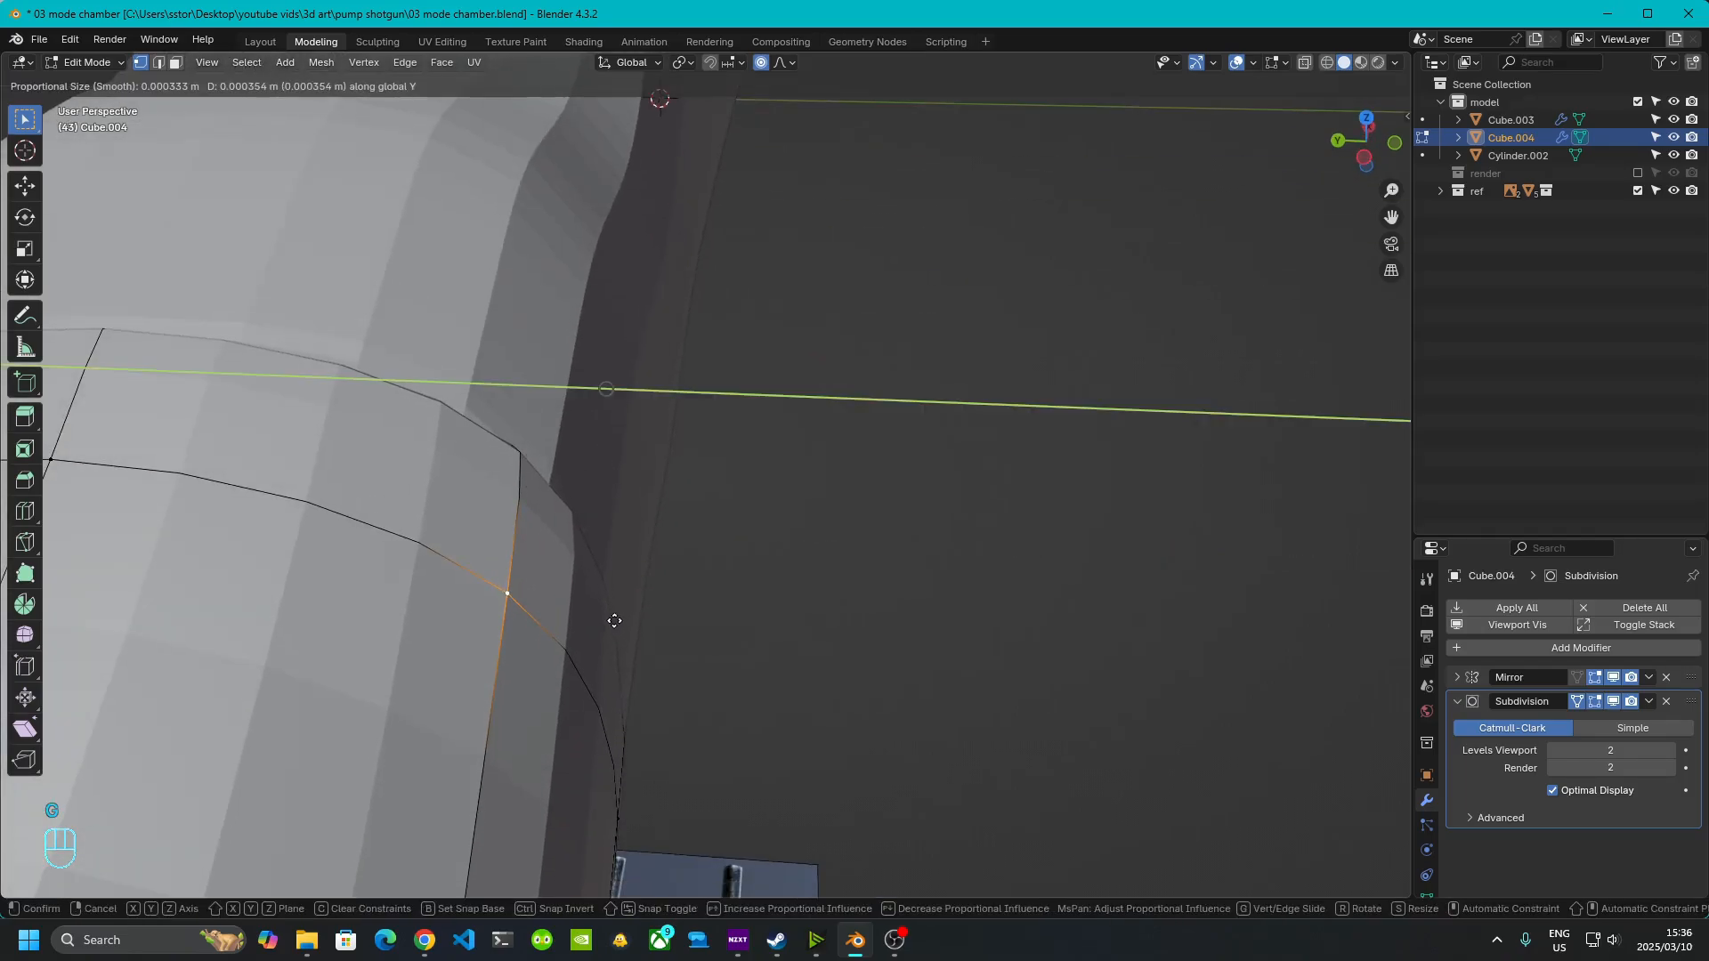
pyautogui.press('Tab')
pyautogui.click(737, 637)
# - Raise the stock's two lower side vertices, on and just behind the front rim, along Z by about 0.006 m
pyautogui.moveTo(738, 637); pyautogui.dragTo(499, 526, button='middle')
pyautogui.click(459, 483)
pyautogui.press('Tab')
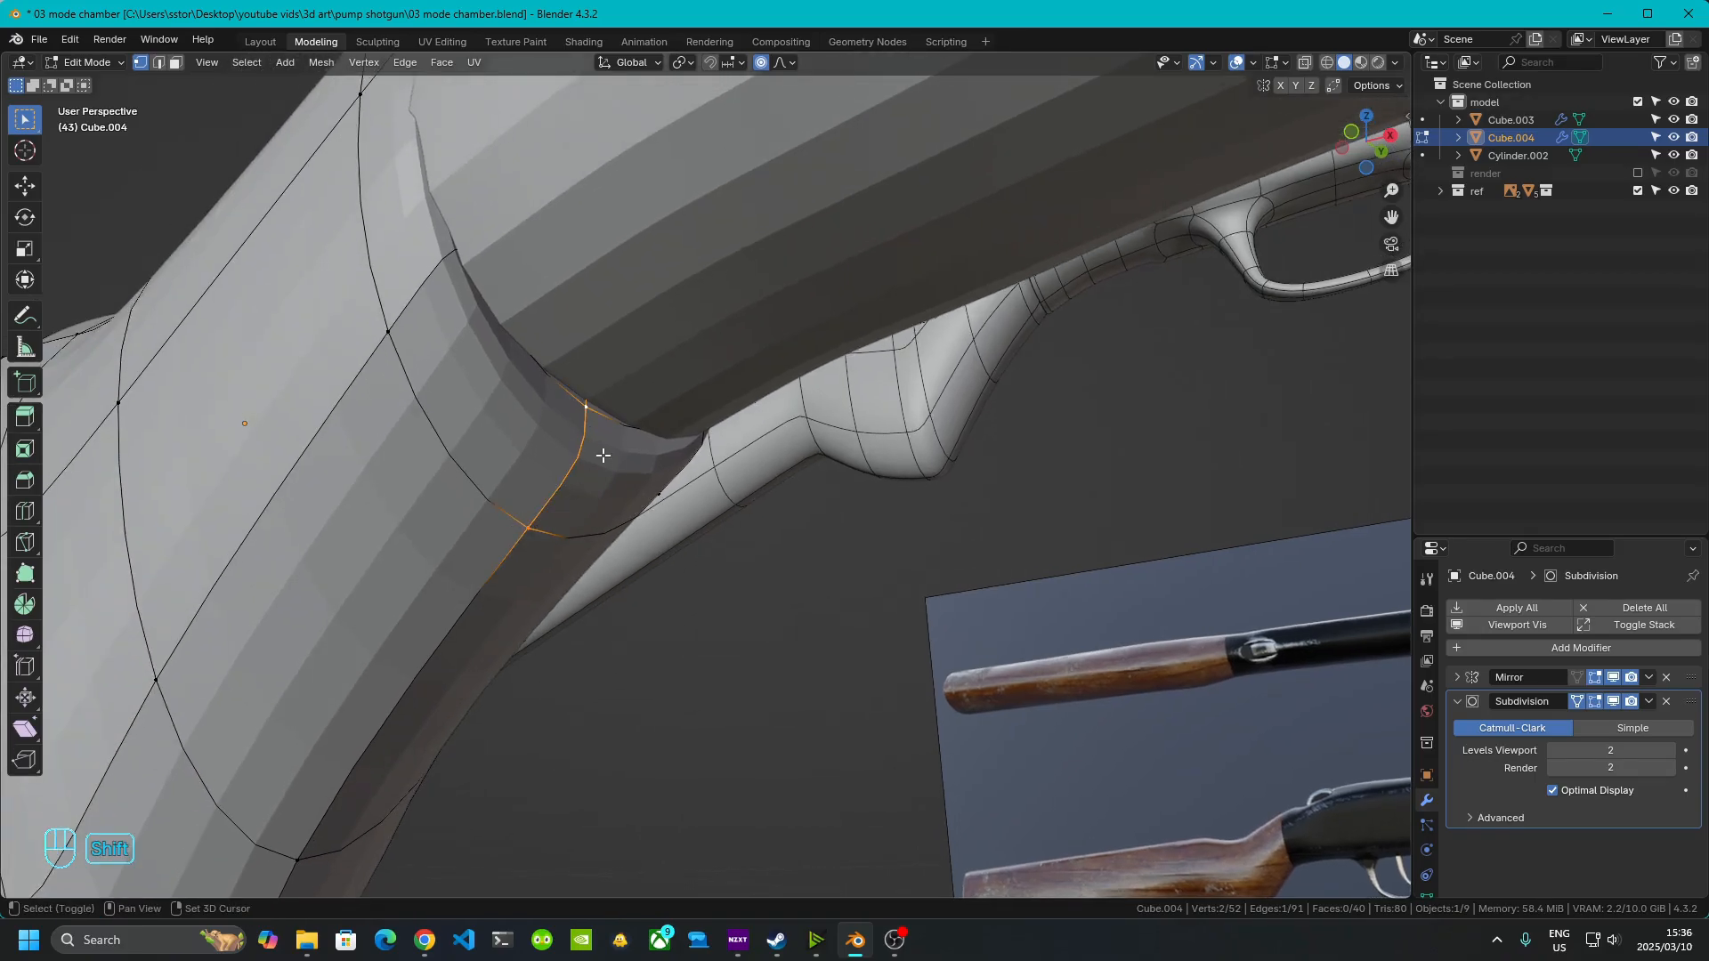
pyautogui.moveTo(603, 455); pyautogui.dragTo(578, 579, button='middle')
pyautogui.press('g')
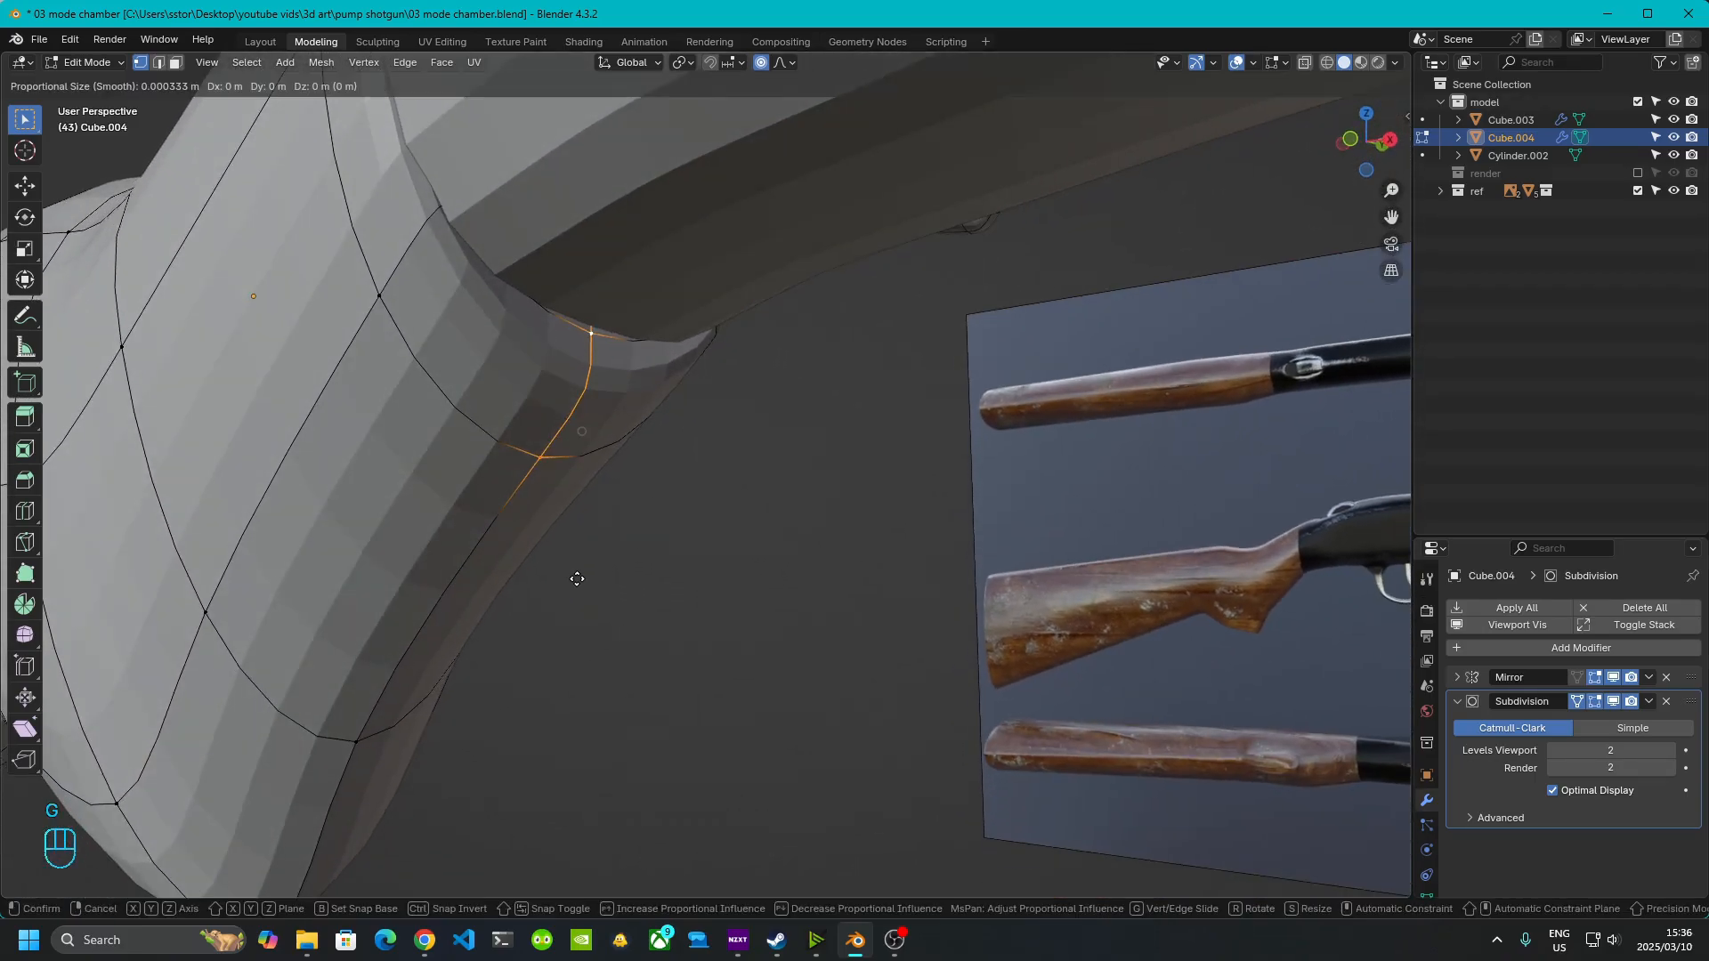
pyautogui.press('z')
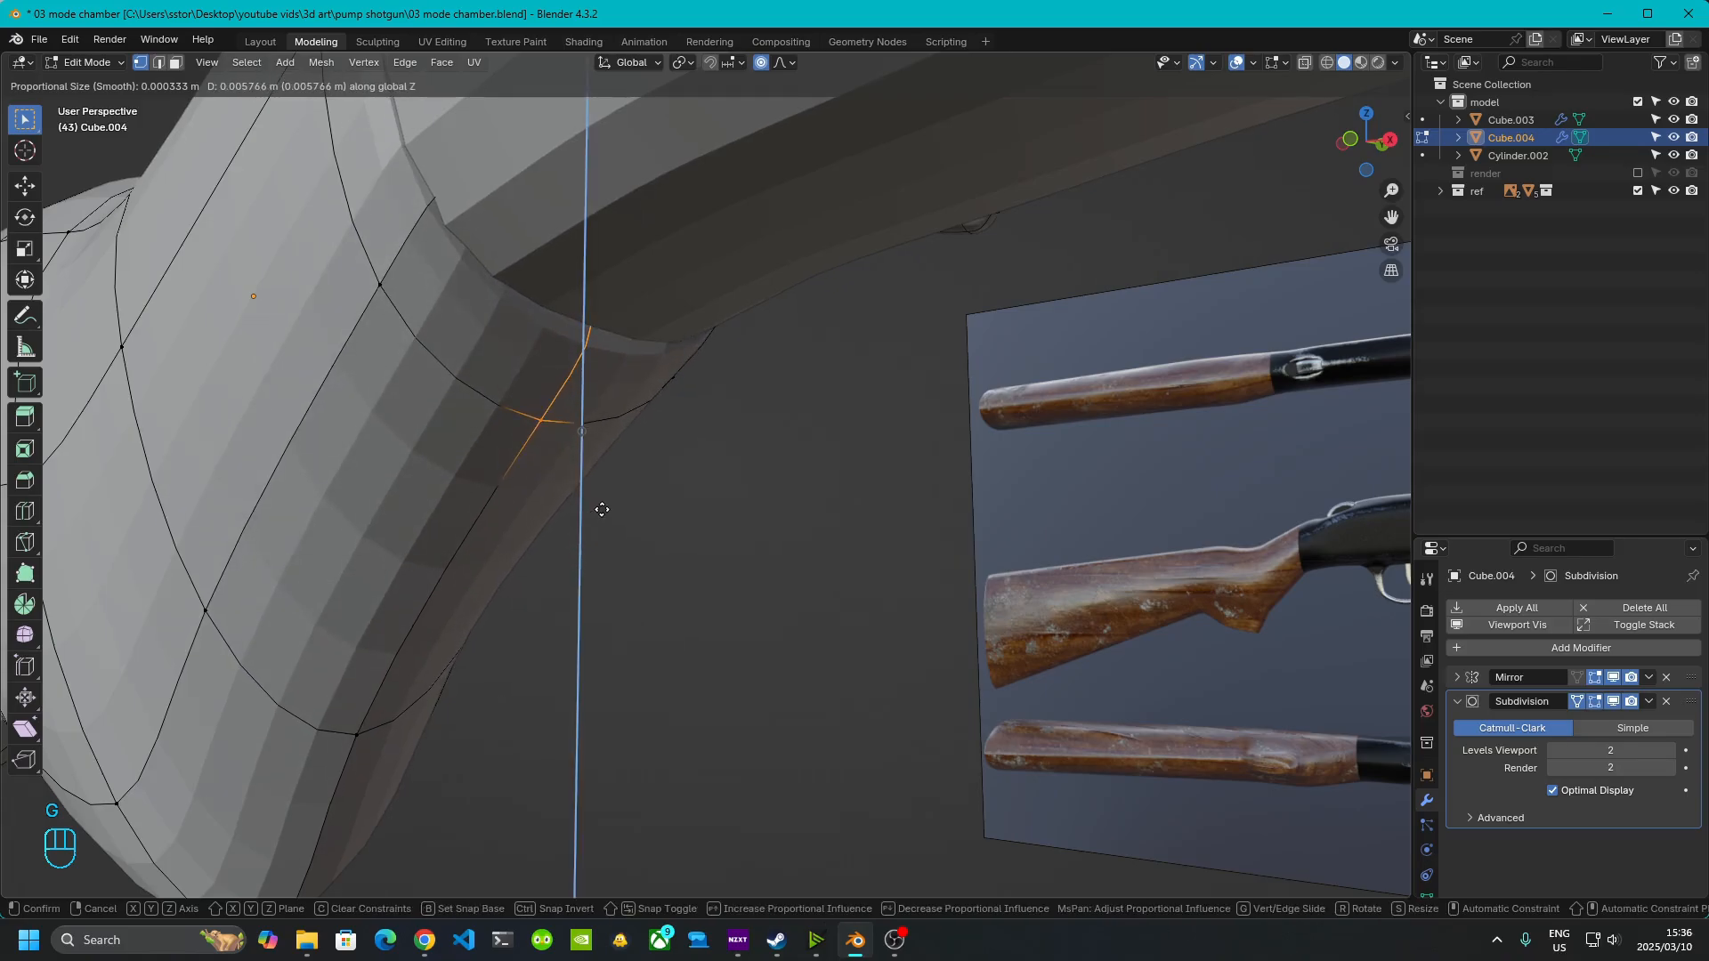
pyautogui.click(602, 509)
# - Move the same two lower side vertices slightly along X toward the receiver, leave Edit Mode and check the underside of the joint
pyautogui.moveTo(601, 509); pyautogui.dragTo(893, 487, button='middle')
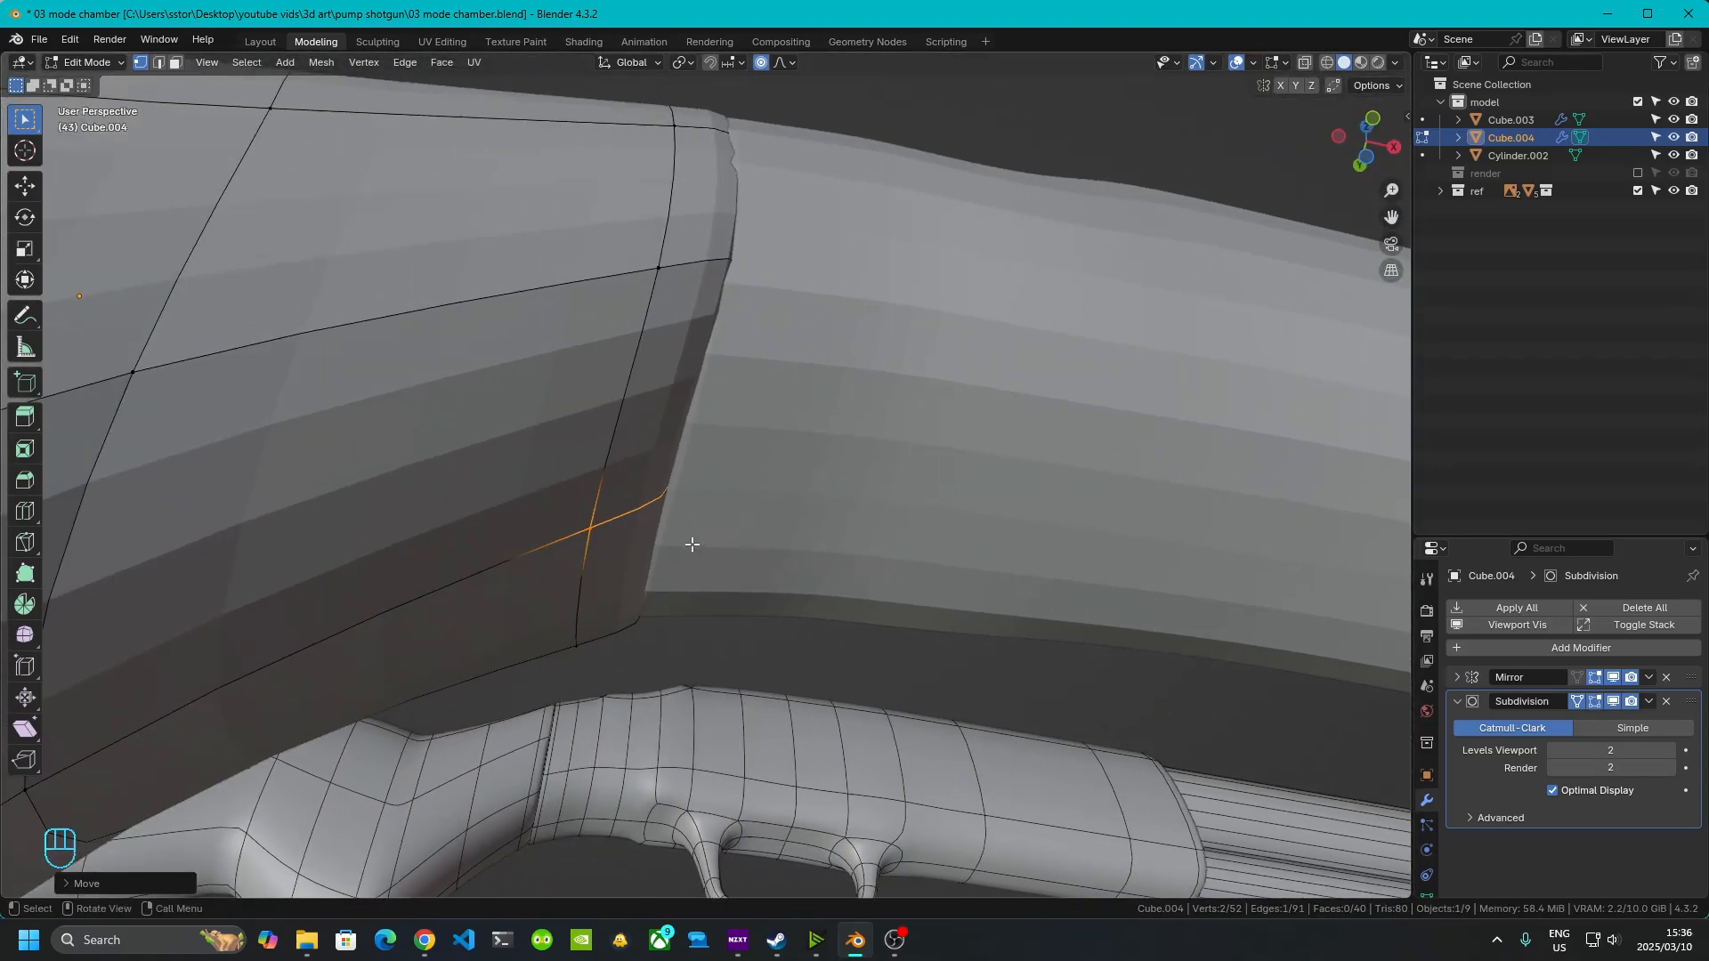
pyautogui.moveTo(692, 544); pyautogui.dragTo(646, 546, button='middle')
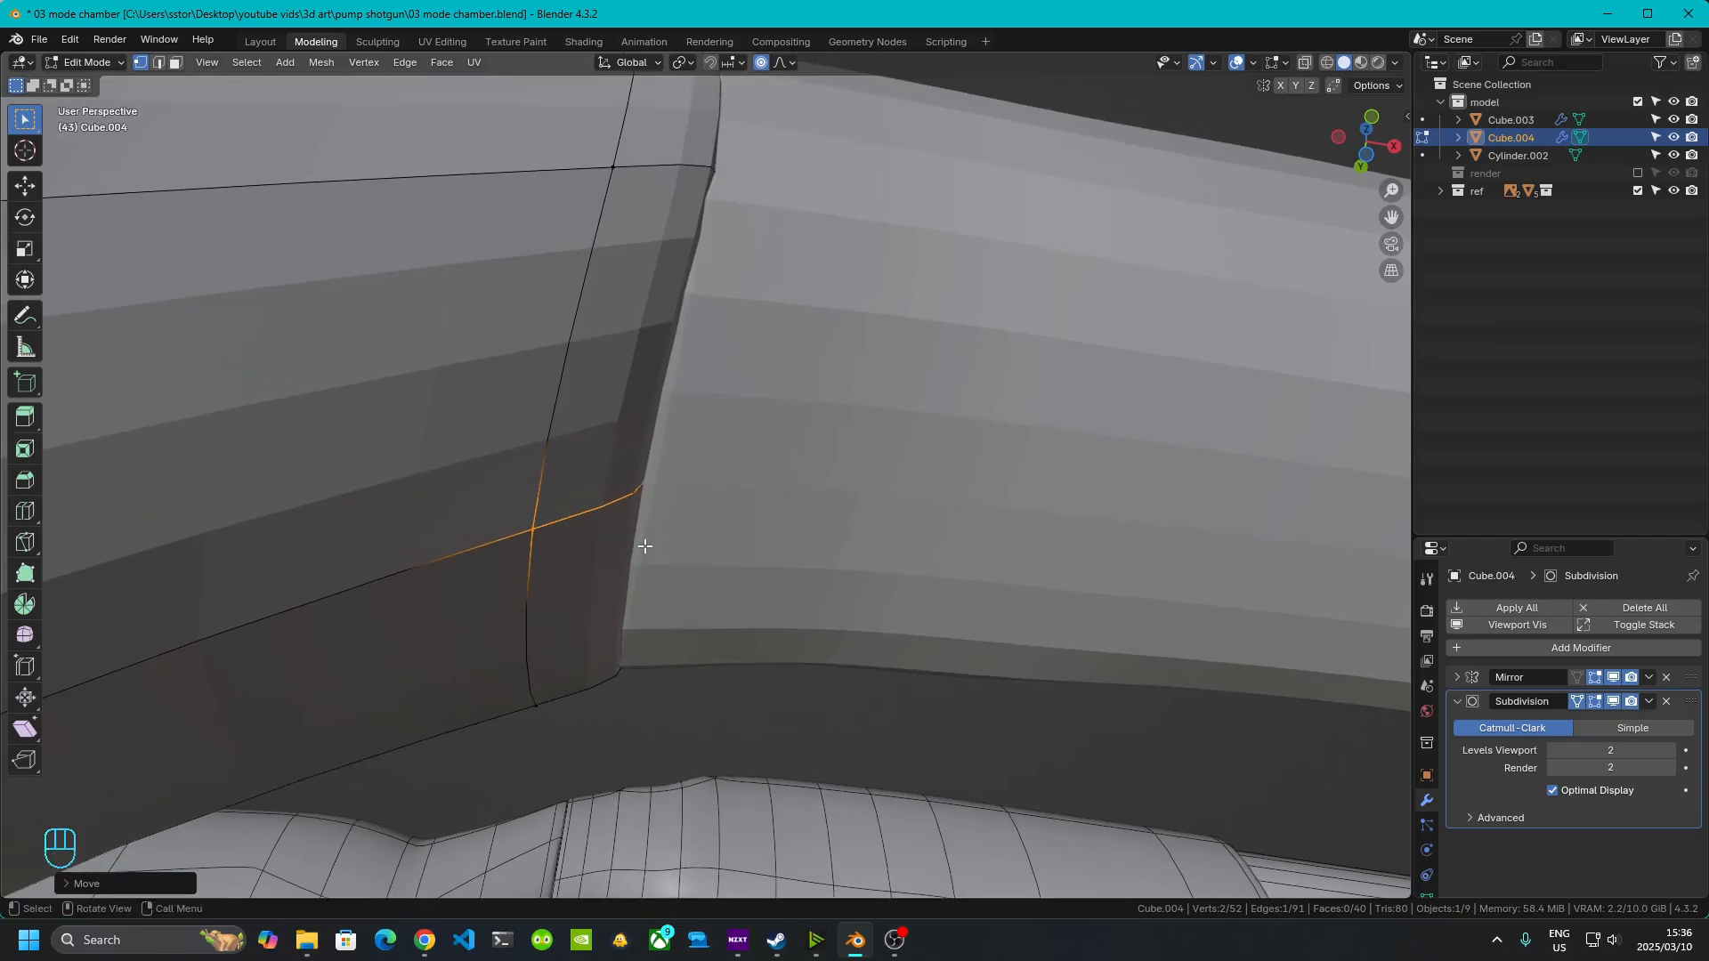
pyautogui.press('g')
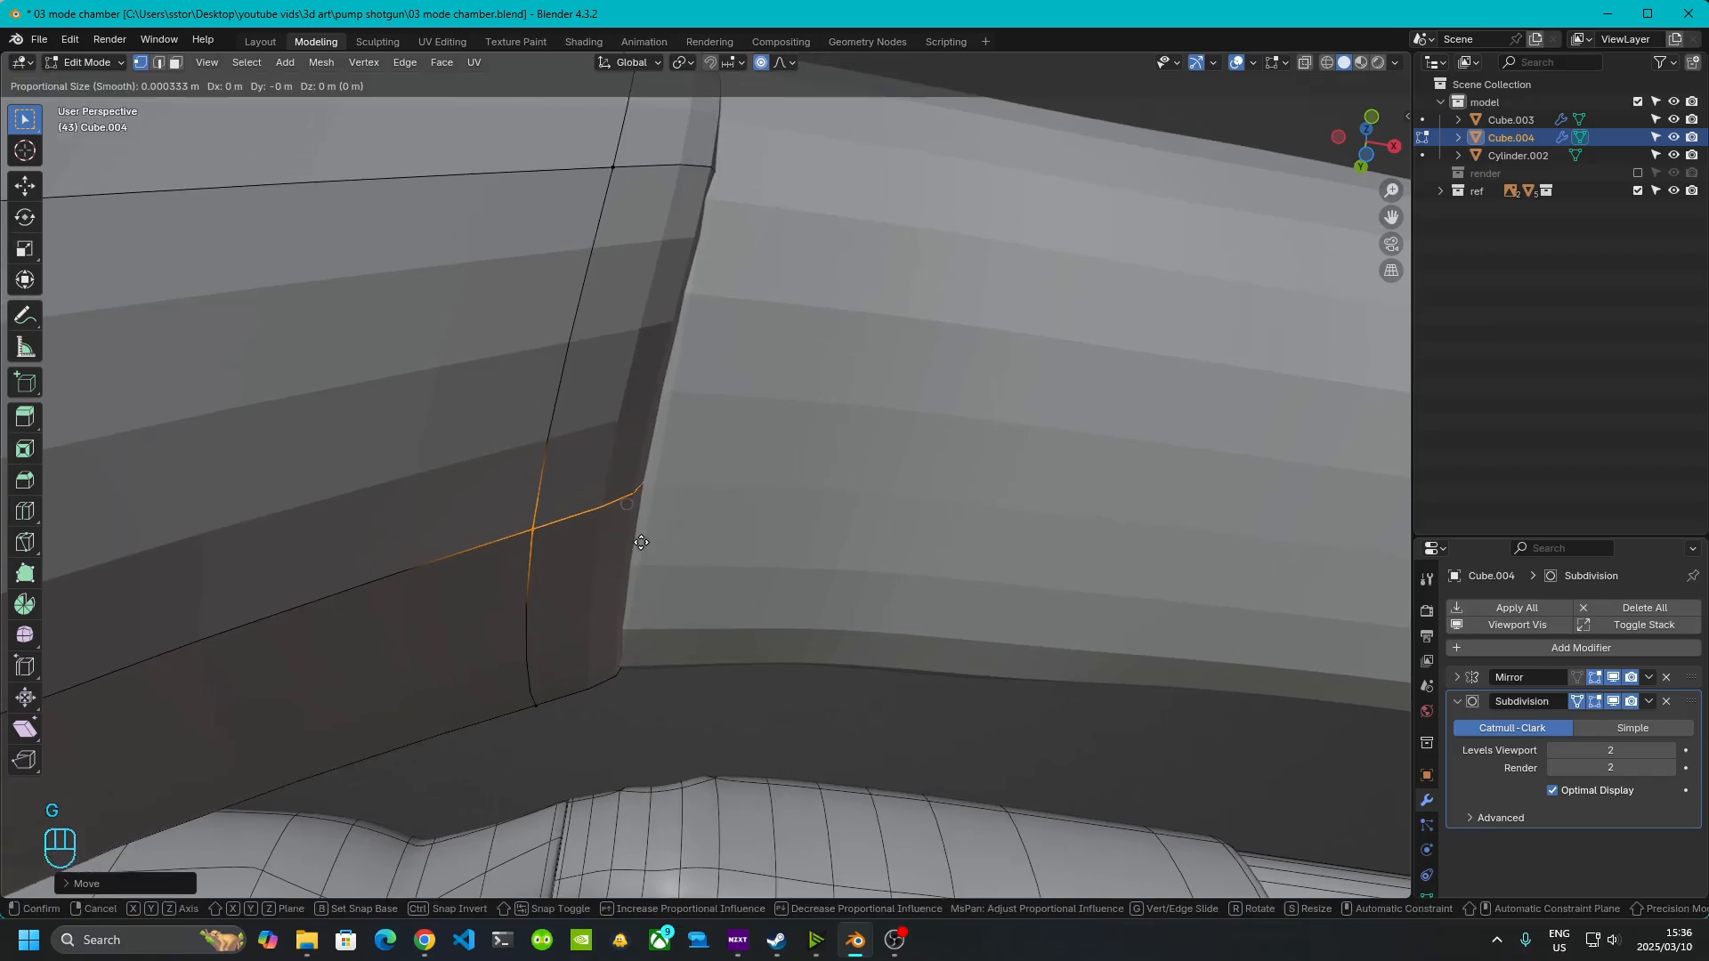
pyautogui.press('x')
pyautogui.click(651, 542)
pyautogui.press('Tab')
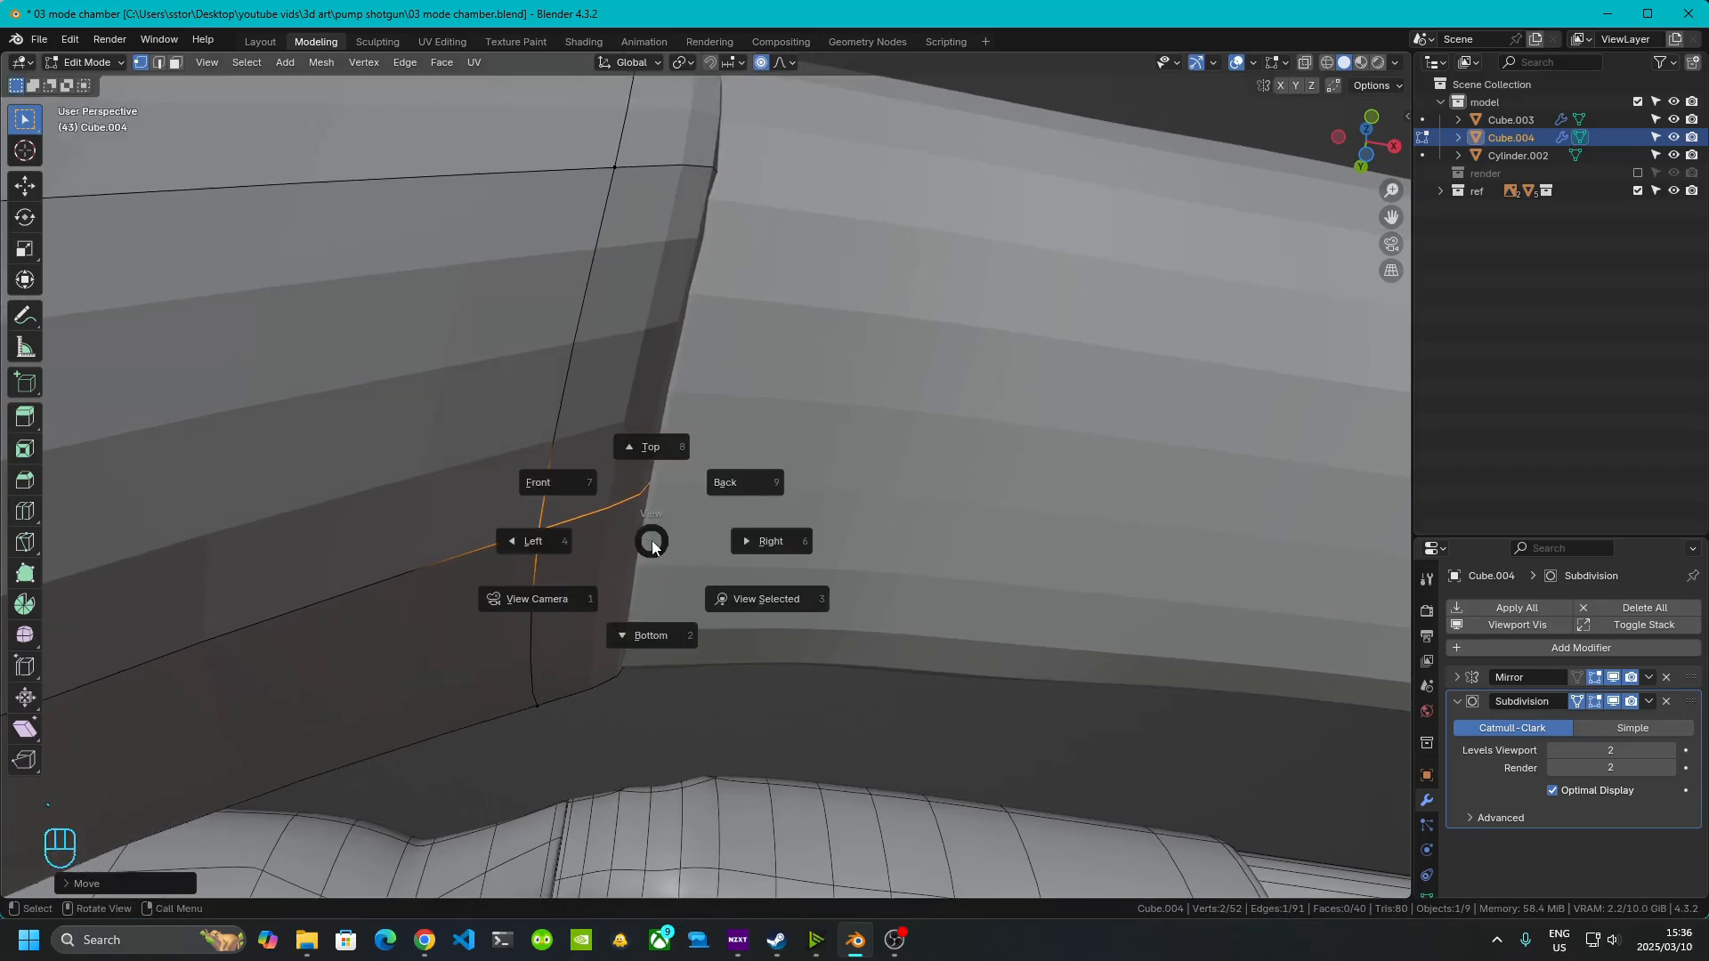
pyautogui.scroll(-3, 729, 595)
pyautogui.click(732, 603)
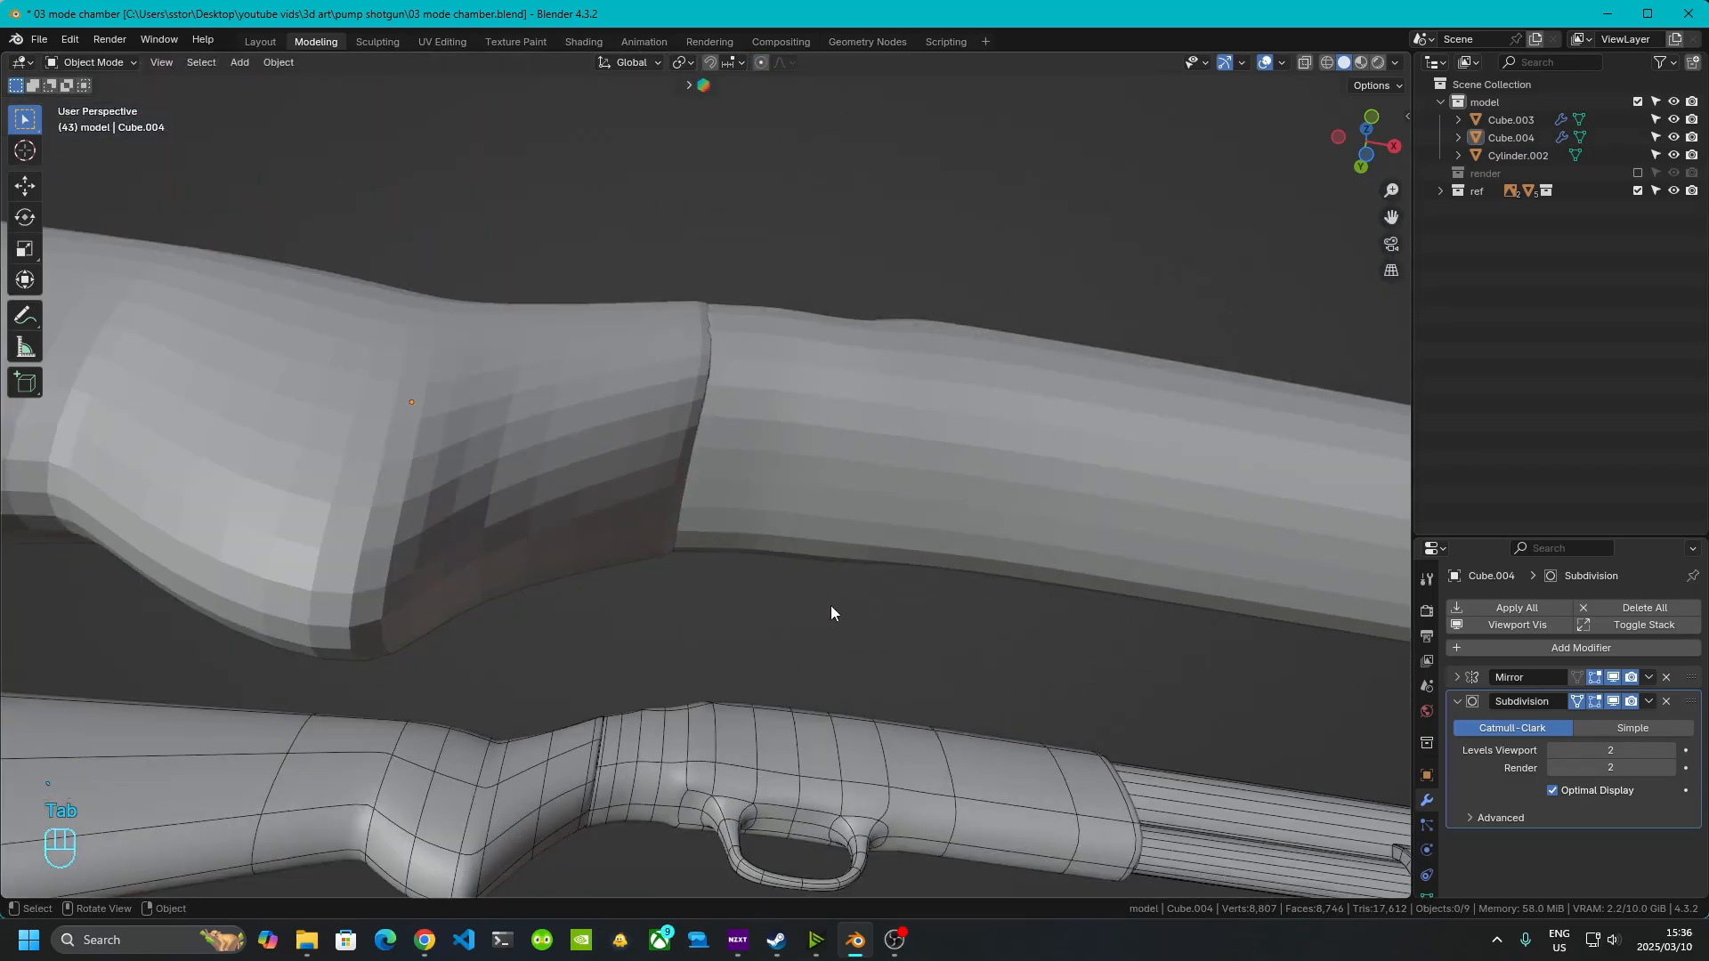
pyautogui.moveTo(830, 607); pyautogui.dragTo(686, 549, button='middle')
# - Move the middle side vertex just behind the stock's front rim along Y by about 0.001 m
pyautogui.press('Tab')
pyautogui.scroll(4, 686, 549)
pyautogui.moveTo(569, 527); pyautogui.dragTo(560, 522, button='middle')
pyautogui.moveTo(280, 543); pyautogui.dragTo(363, 558, button='middle')
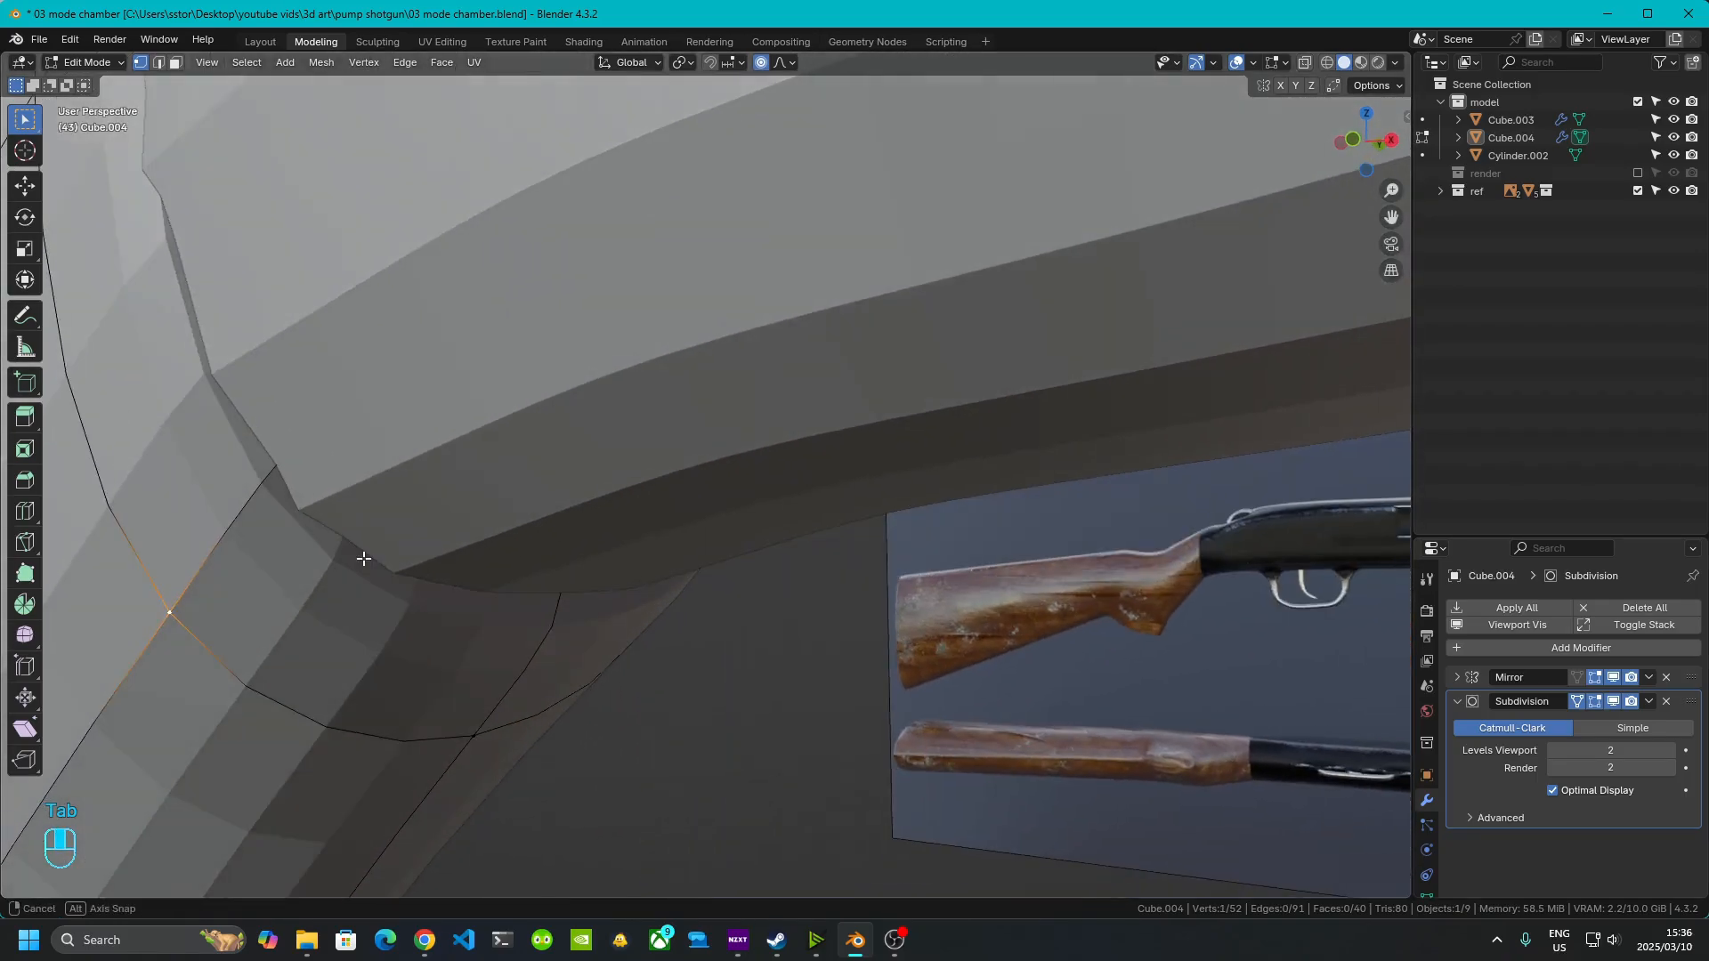
pyautogui.press('g')
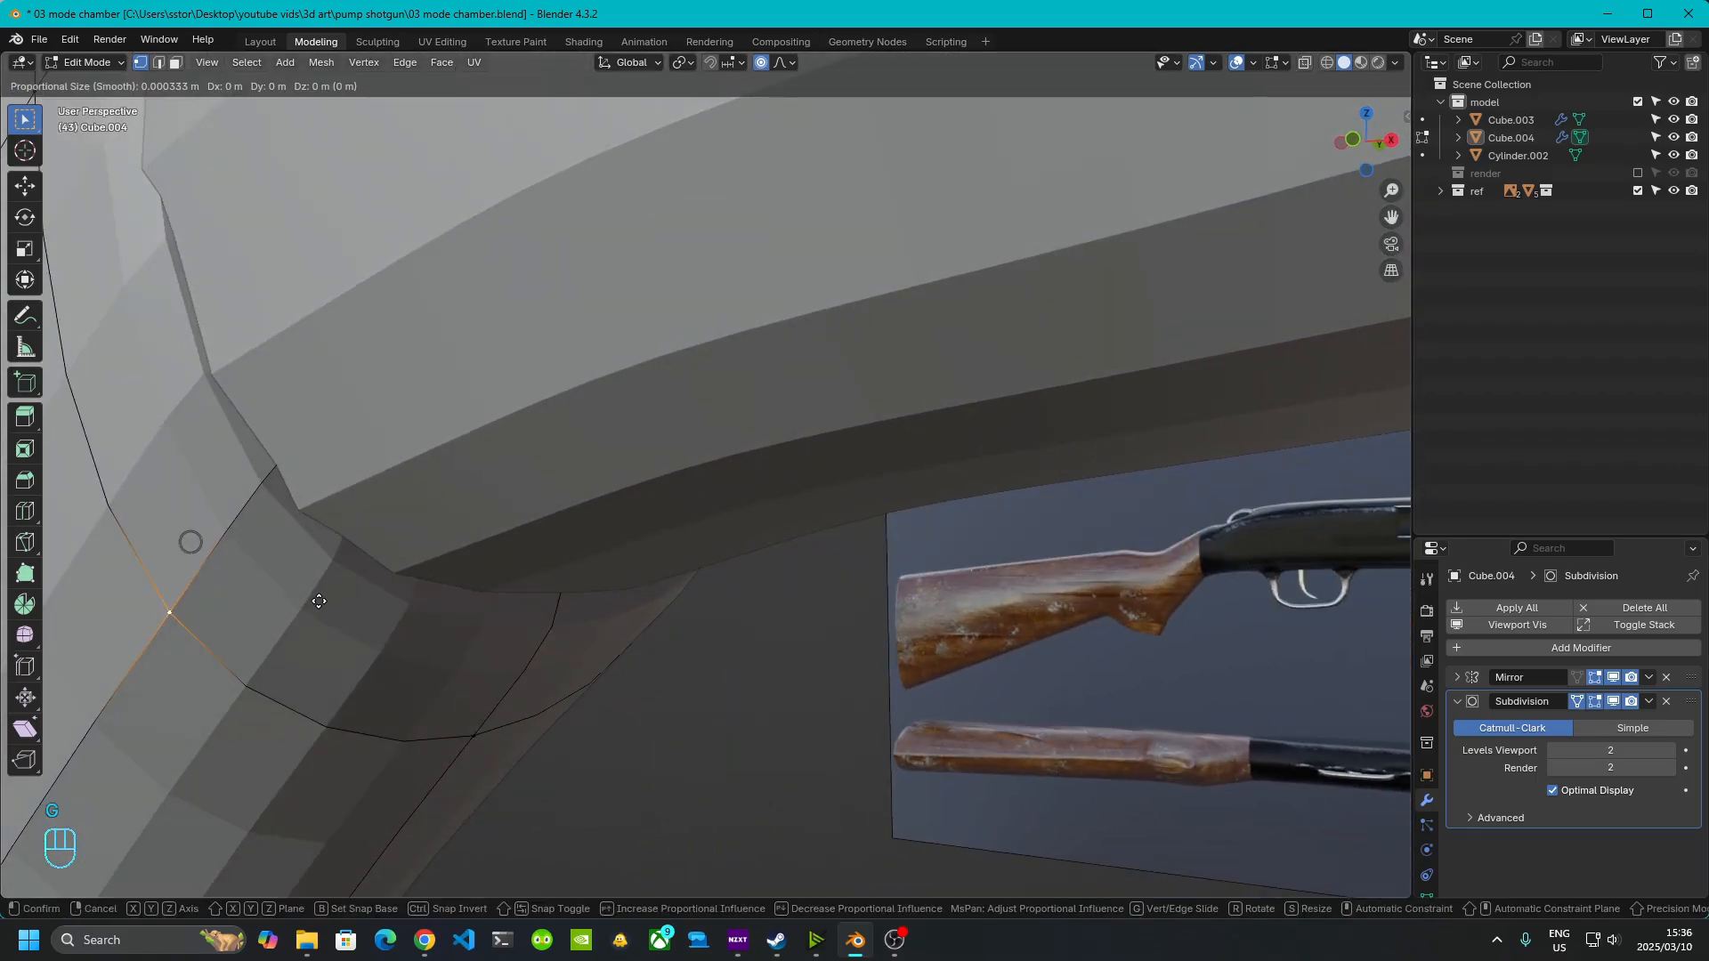
pyautogui.press('y')
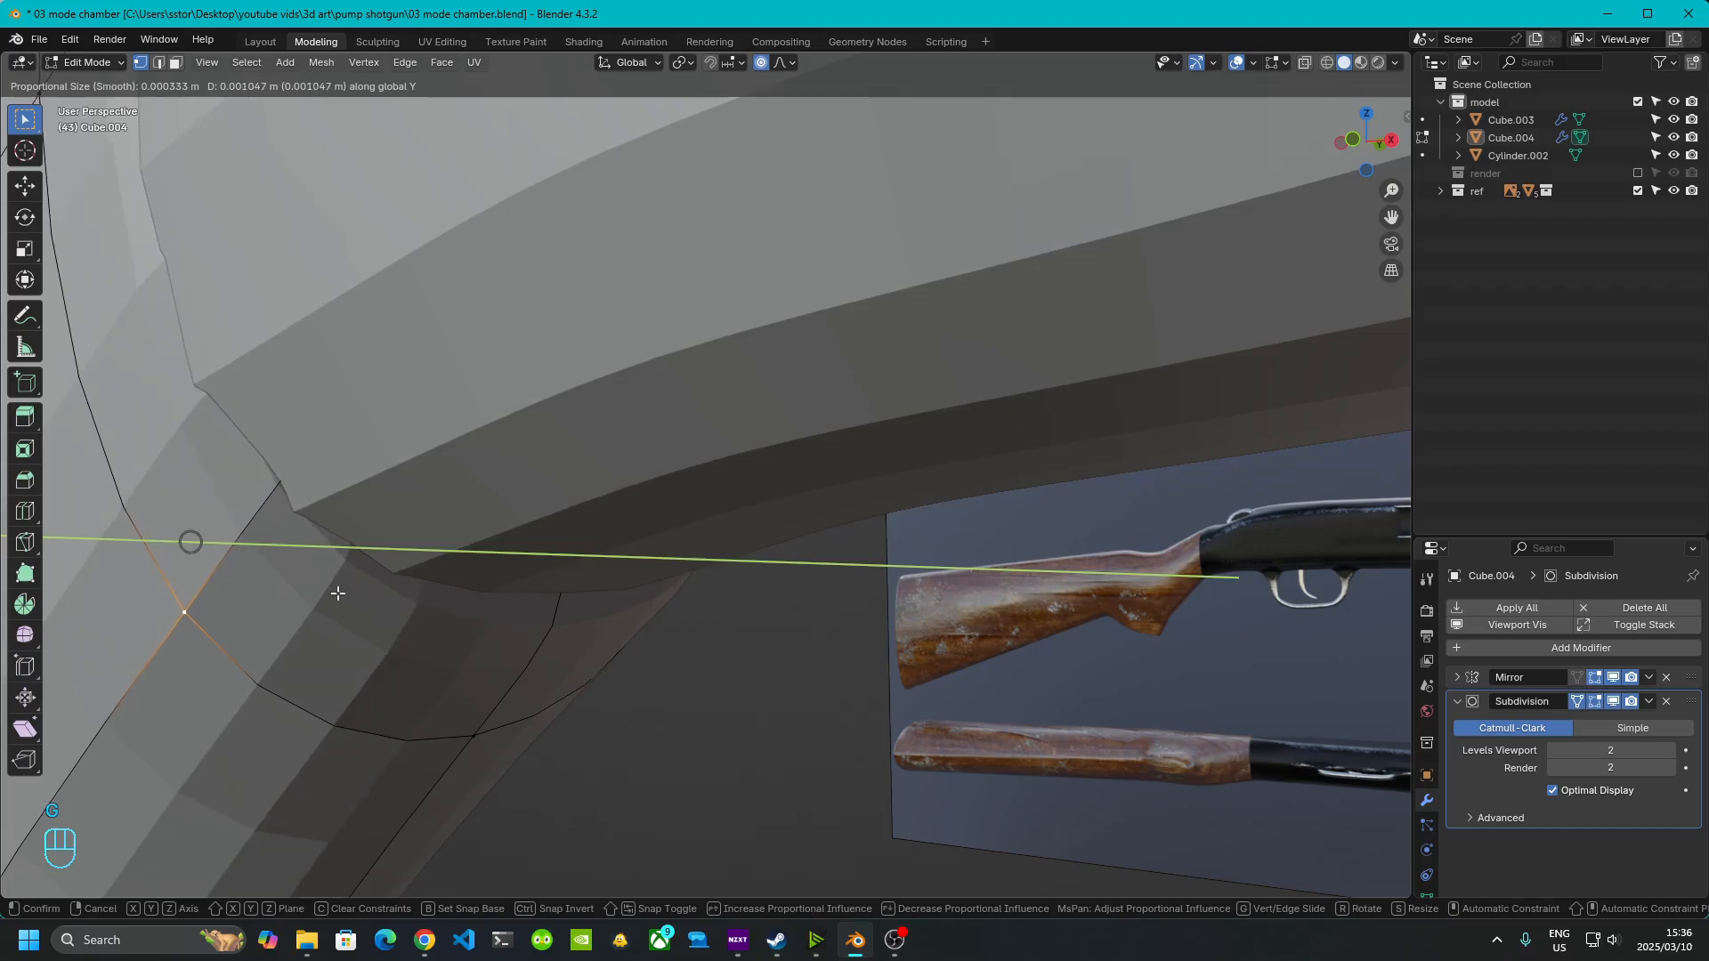
pyautogui.click(338, 593)
# - Raise the lower side vertex just behind the stock's front rim slightly along Z and leave Edit Mode
pyautogui.click(505, 732)
pyautogui.press('g')
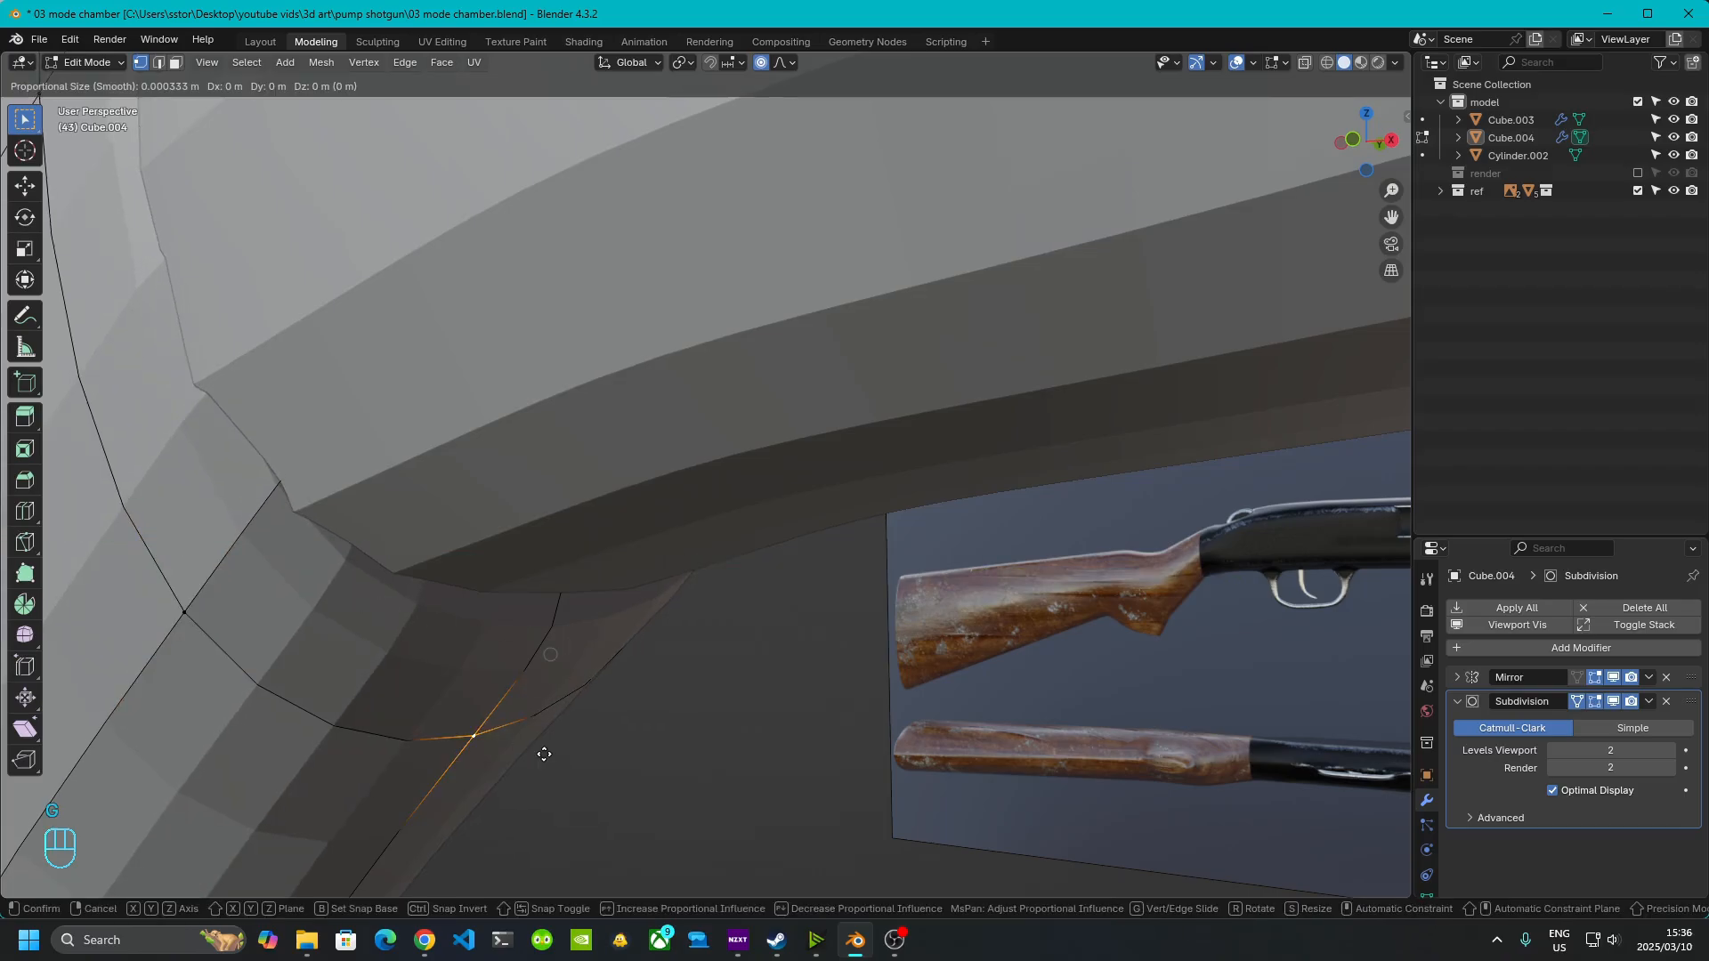
pyautogui.press('z')
pyautogui.click(555, 735)
pyautogui.moveTo(752, 686); pyautogui.dragTo(744, 585, button='middle')
pyautogui.press('Tab')
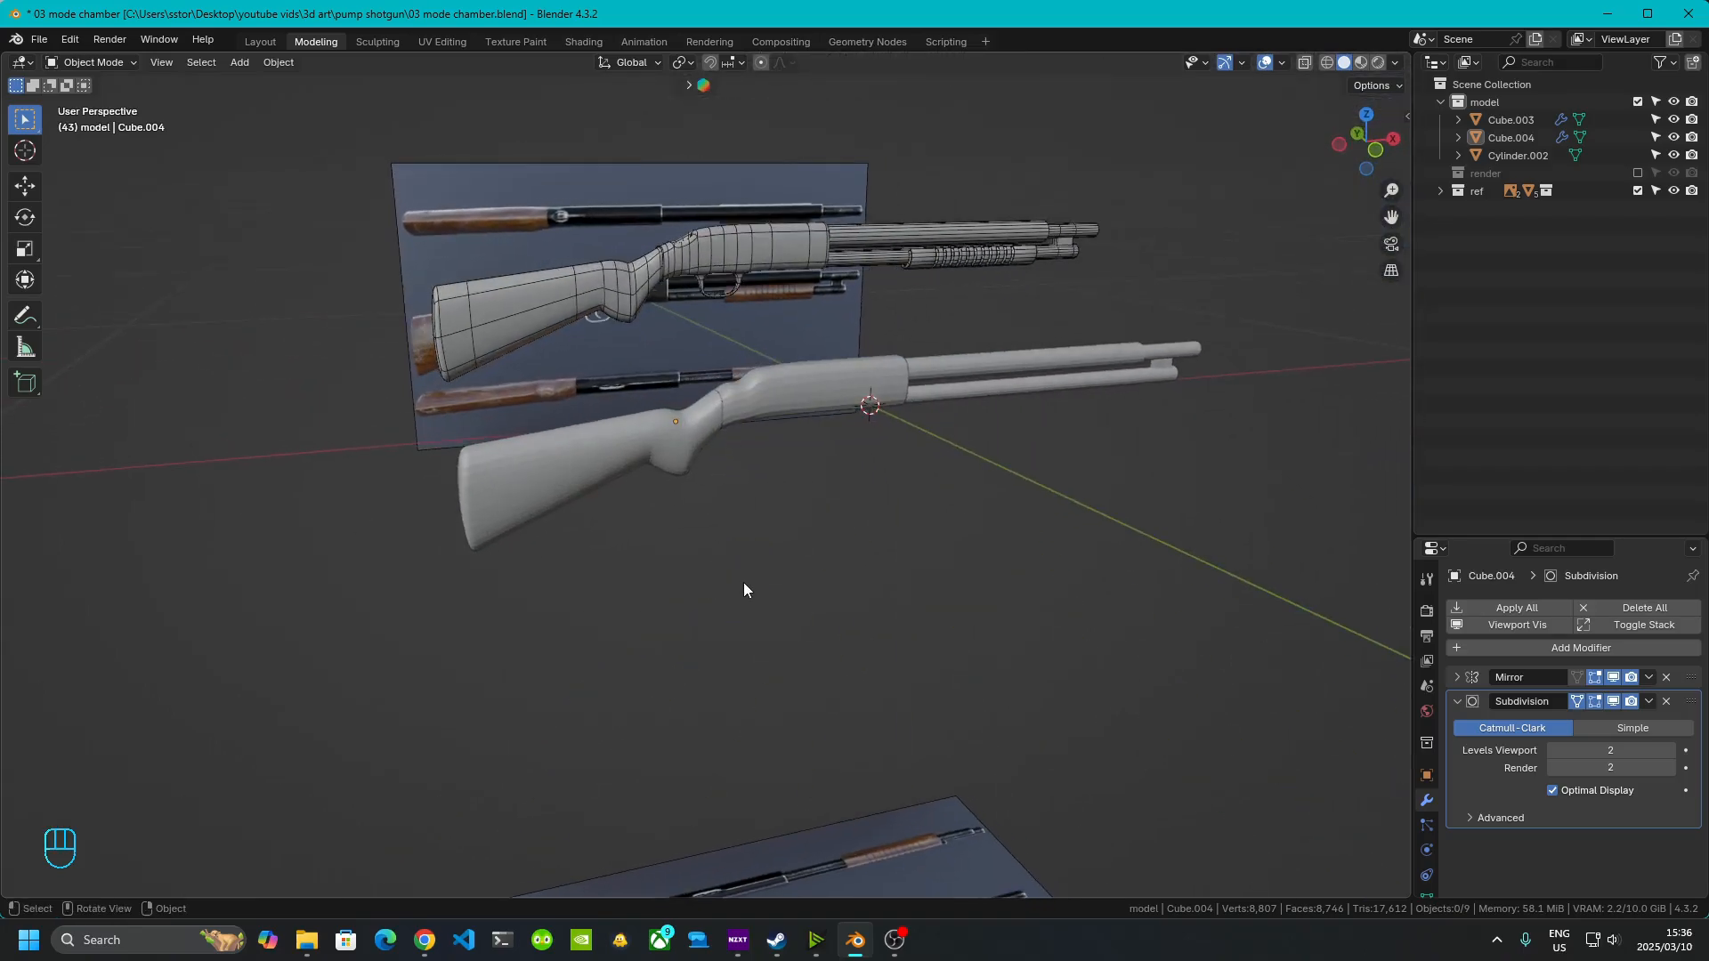
# - Display the shotgun in wireframe shading with X-ray off and examine the meshes where the stock meets the receiver
pyautogui.scroll(4, 610, 545)
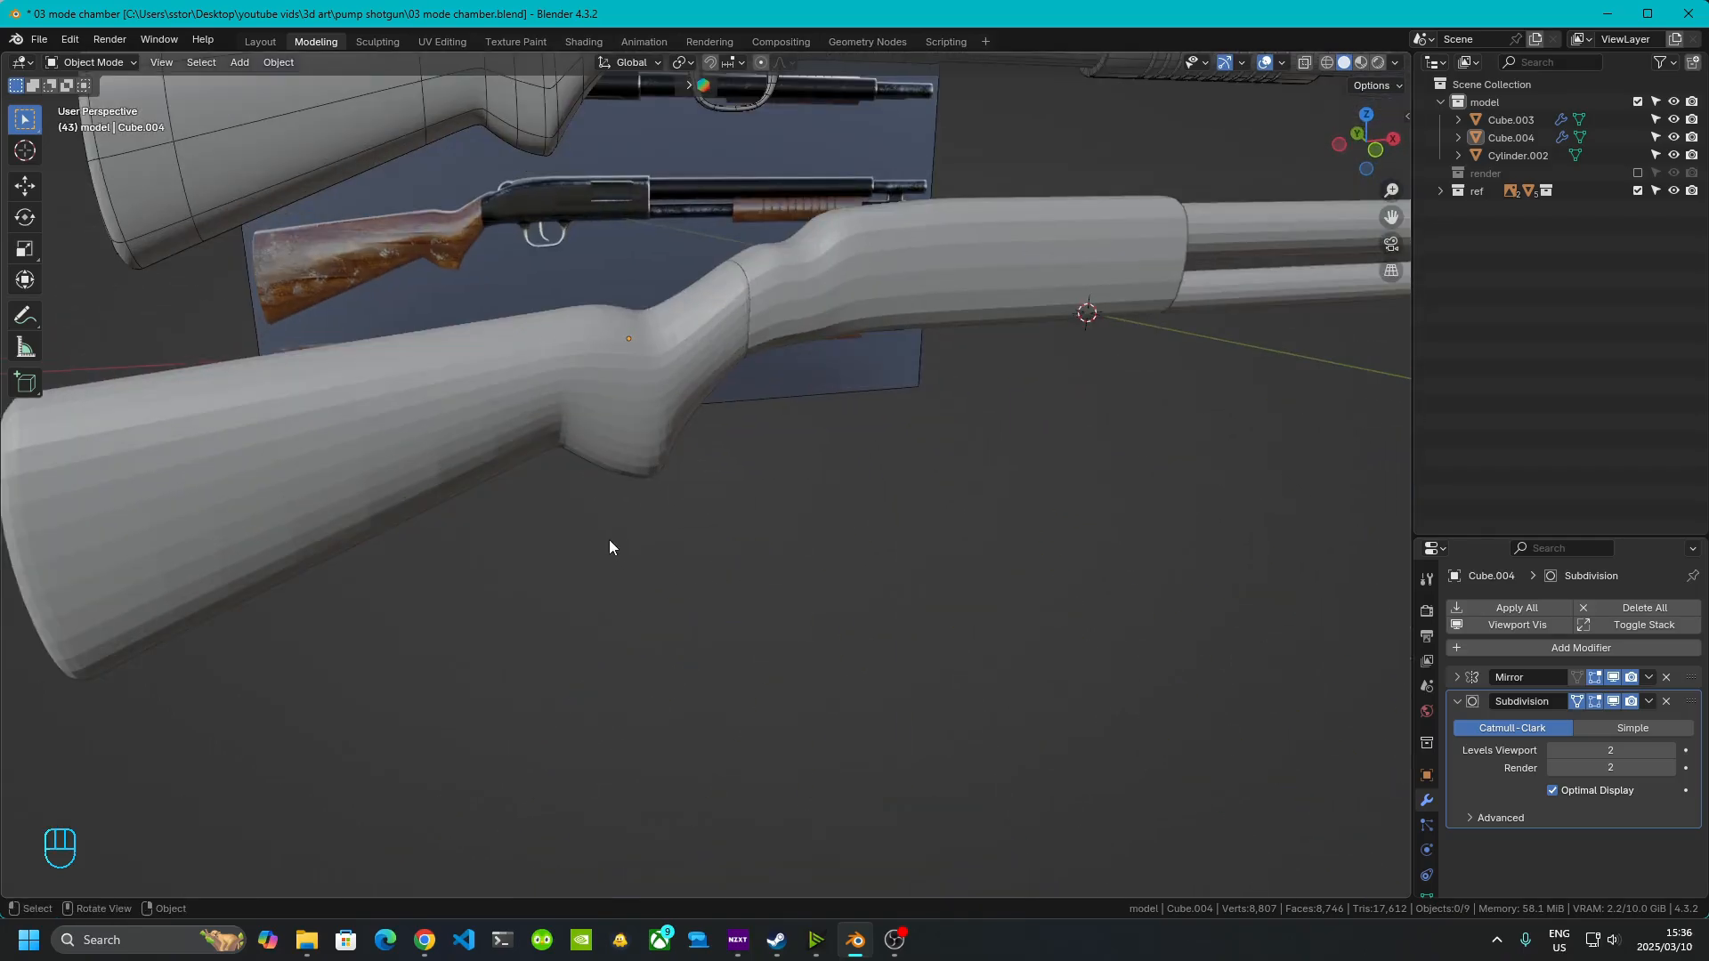
pyautogui.click(1326, 62)
pyautogui.moveTo(1031, 420)
pyautogui.mouseDown(button='middle')
pyautogui.moveTo(962, 568)
pyautogui.moveTo(966, 540)
pyautogui.mouseUp(button='middle')
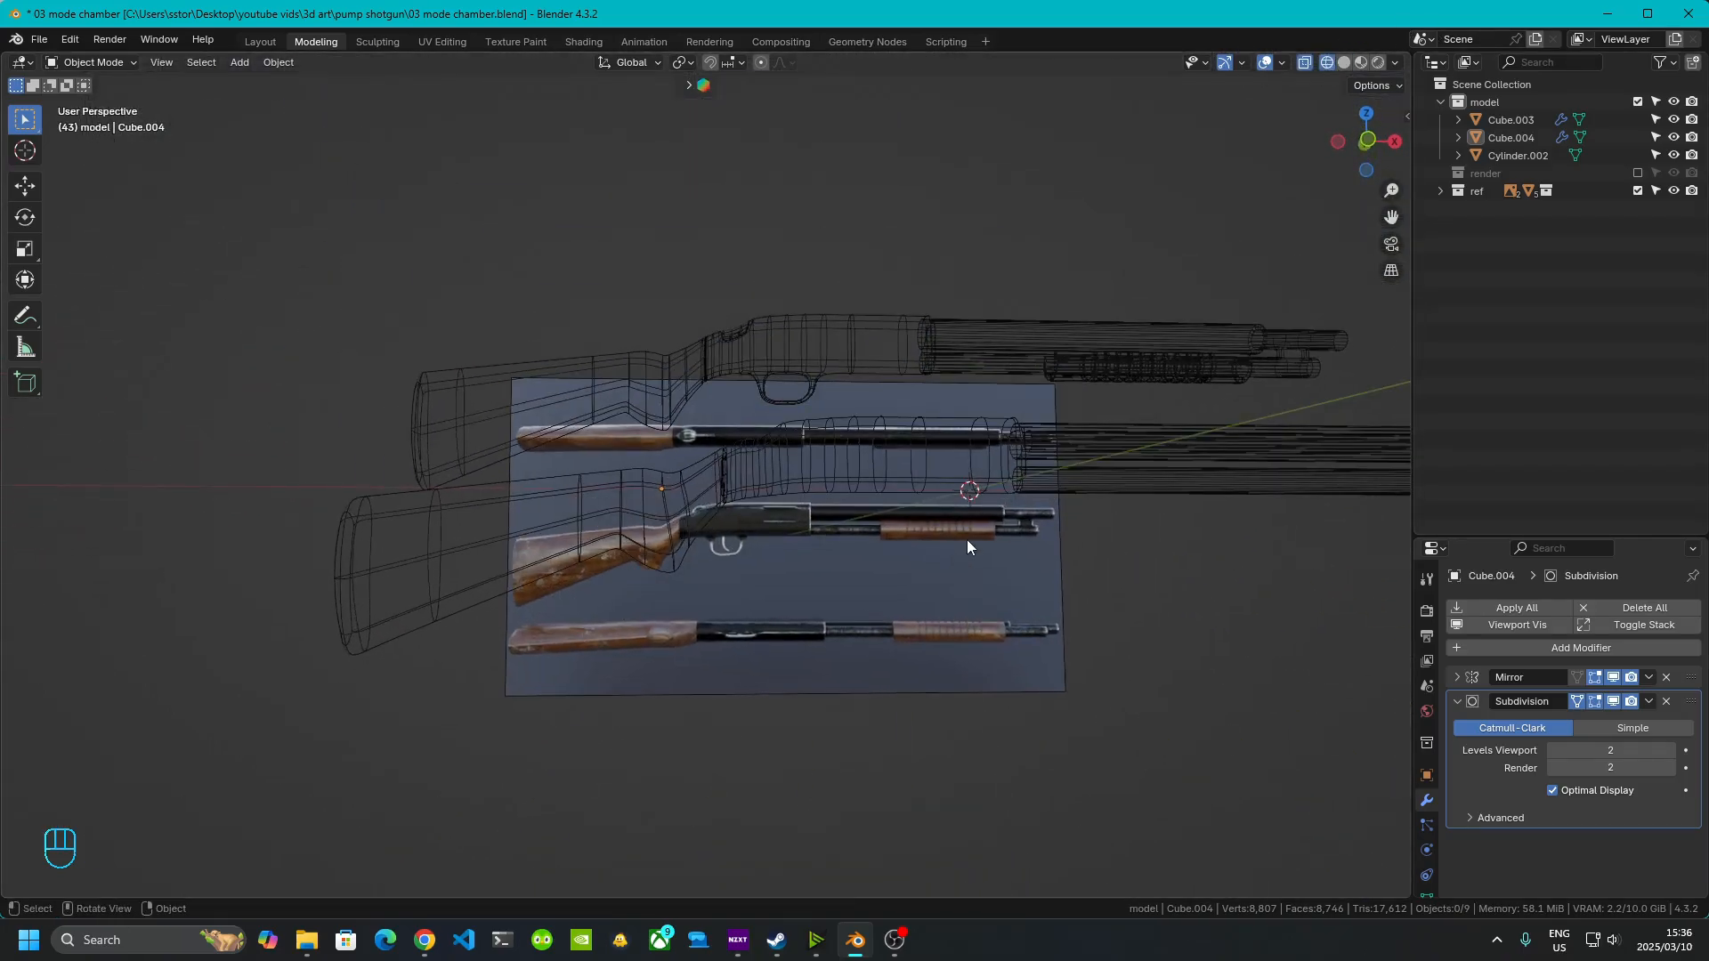
pyautogui.click(1303, 66)
pyautogui.scroll(3, 837, 458)
pyautogui.moveTo(836, 457); pyautogui.dragTo(541, 344, button='middle')
pyautogui.keyDown('shift'); pyautogui.moveTo(832, 684); pyautogui.dragTo(908, 450, button='middle'); pyautogui.keyUp('shift')
pyautogui.scroll(4, 730, 525)
# - Open the receiver in Edit Mode and select the two closely spaced upper side vertices at its rear end
pyautogui.click(936, 415)
pyautogui.press('Tab')
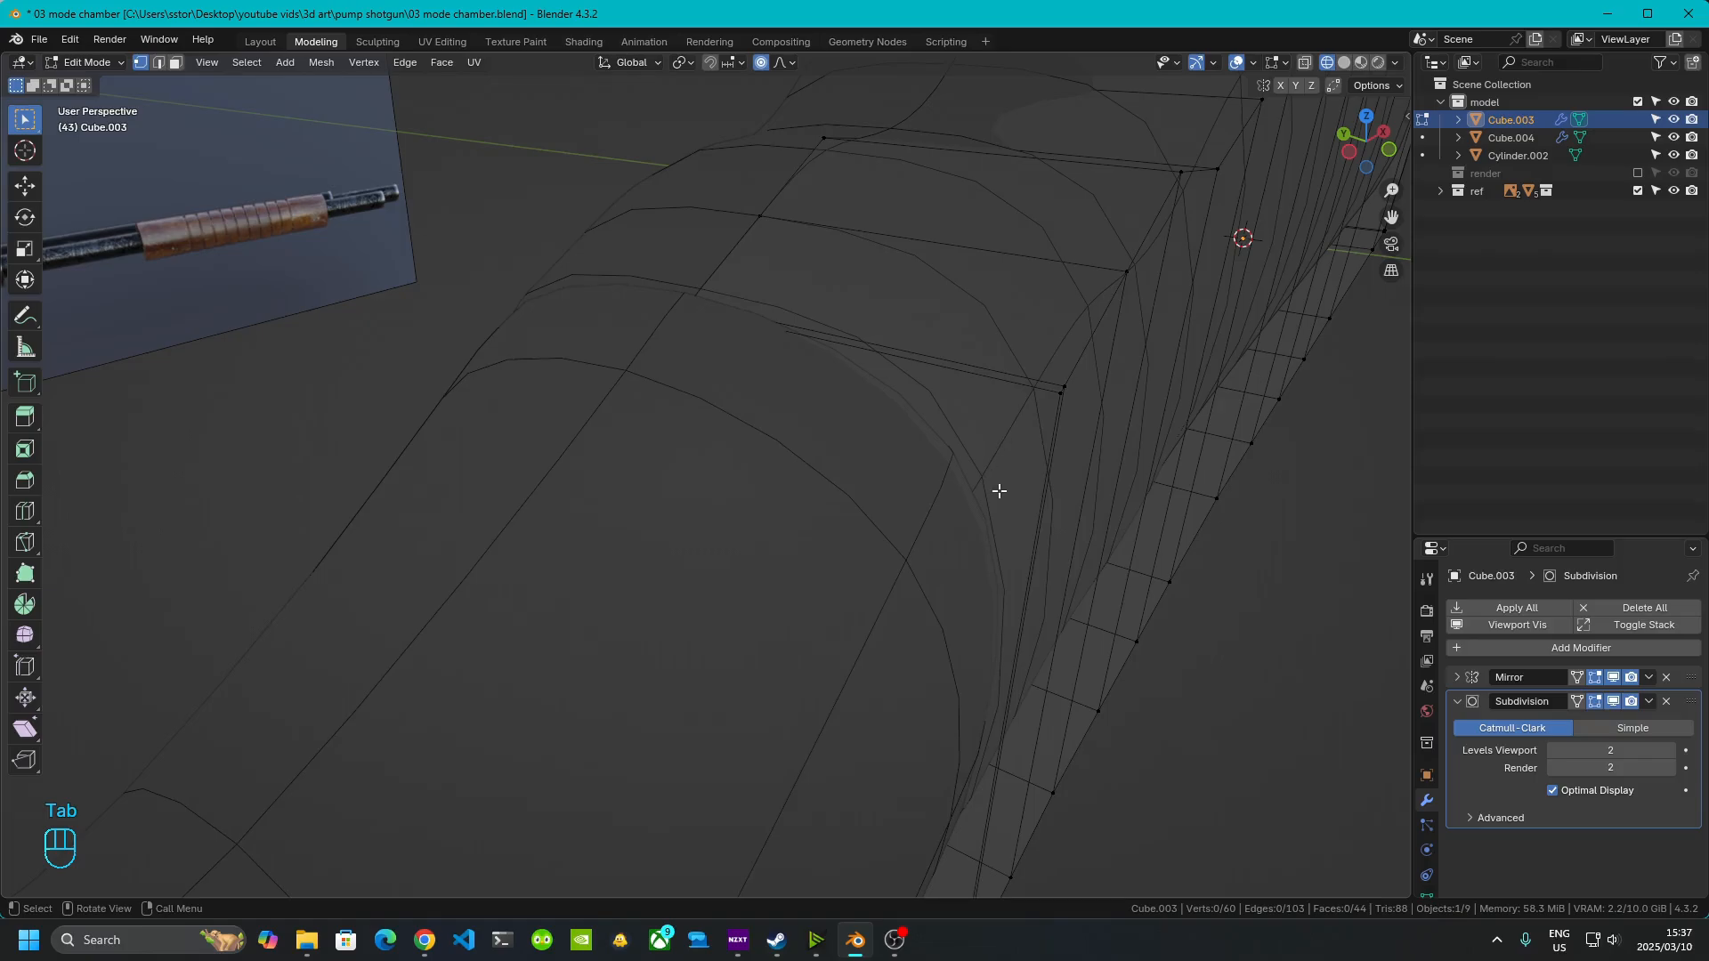
pyautogui.moveTo(998, 491); pyautogui.dragTo(821, 515, button='middle')
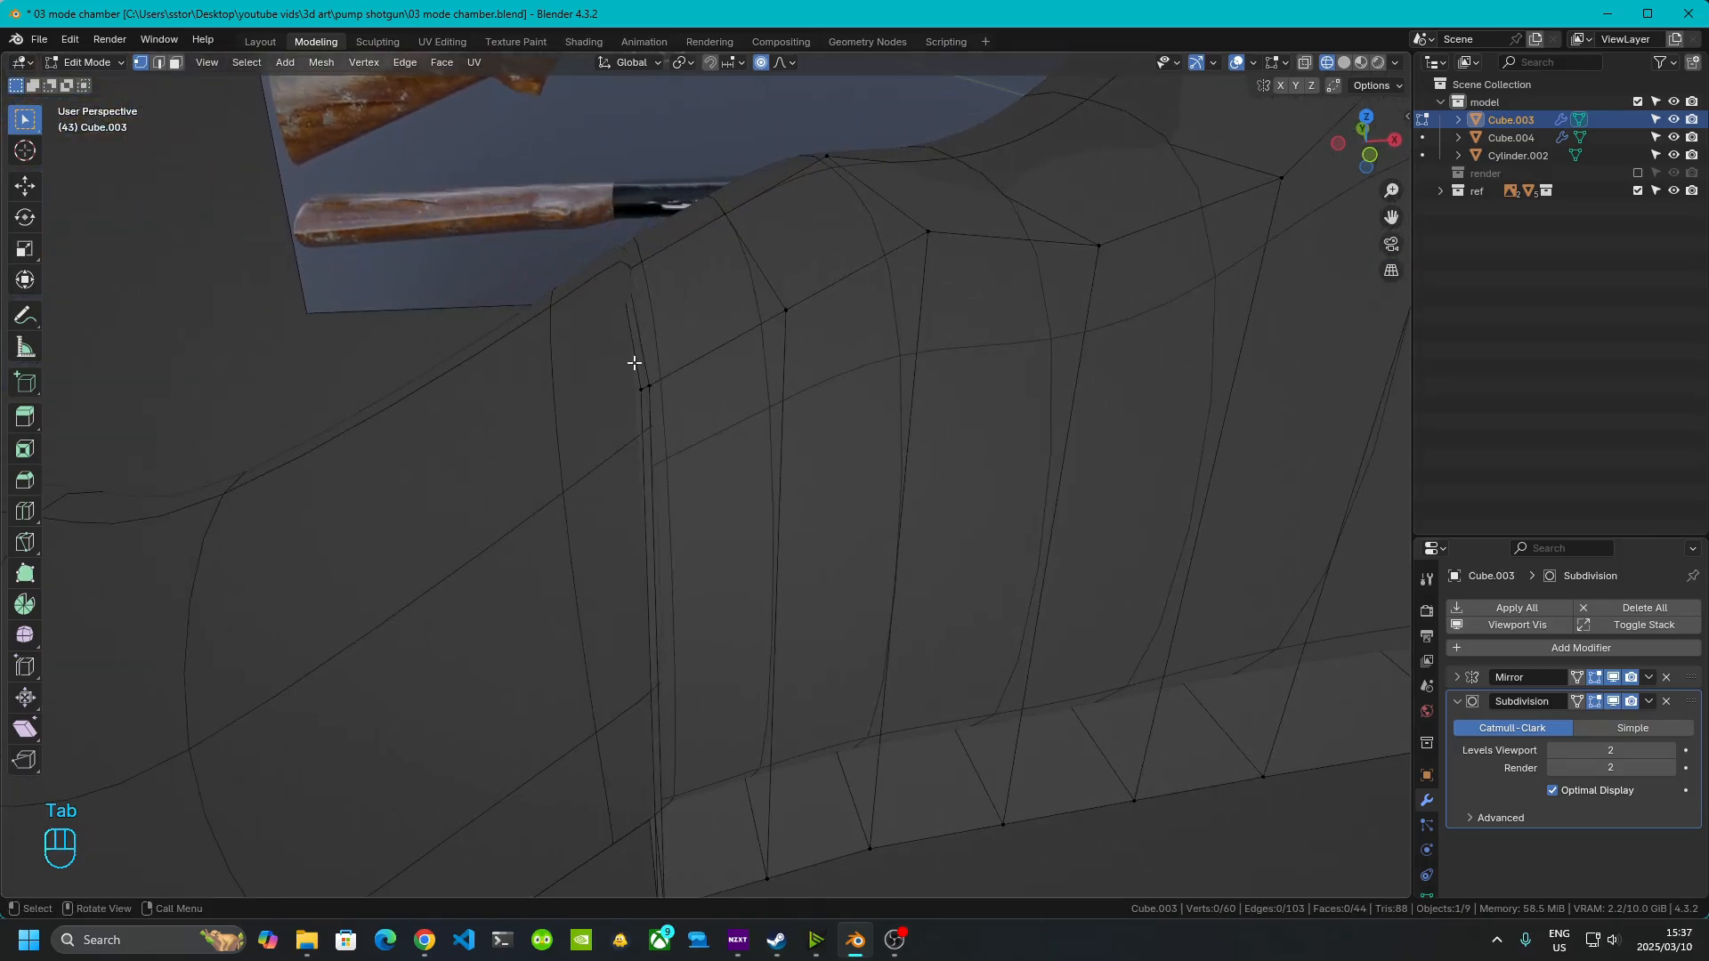
pyautogui.click(633, 363)
pyautogui.moveTo(634, 362); pyautogui.dragTo(832, 508, button='middle')
pyautogui.scroll(4, 832, 508)
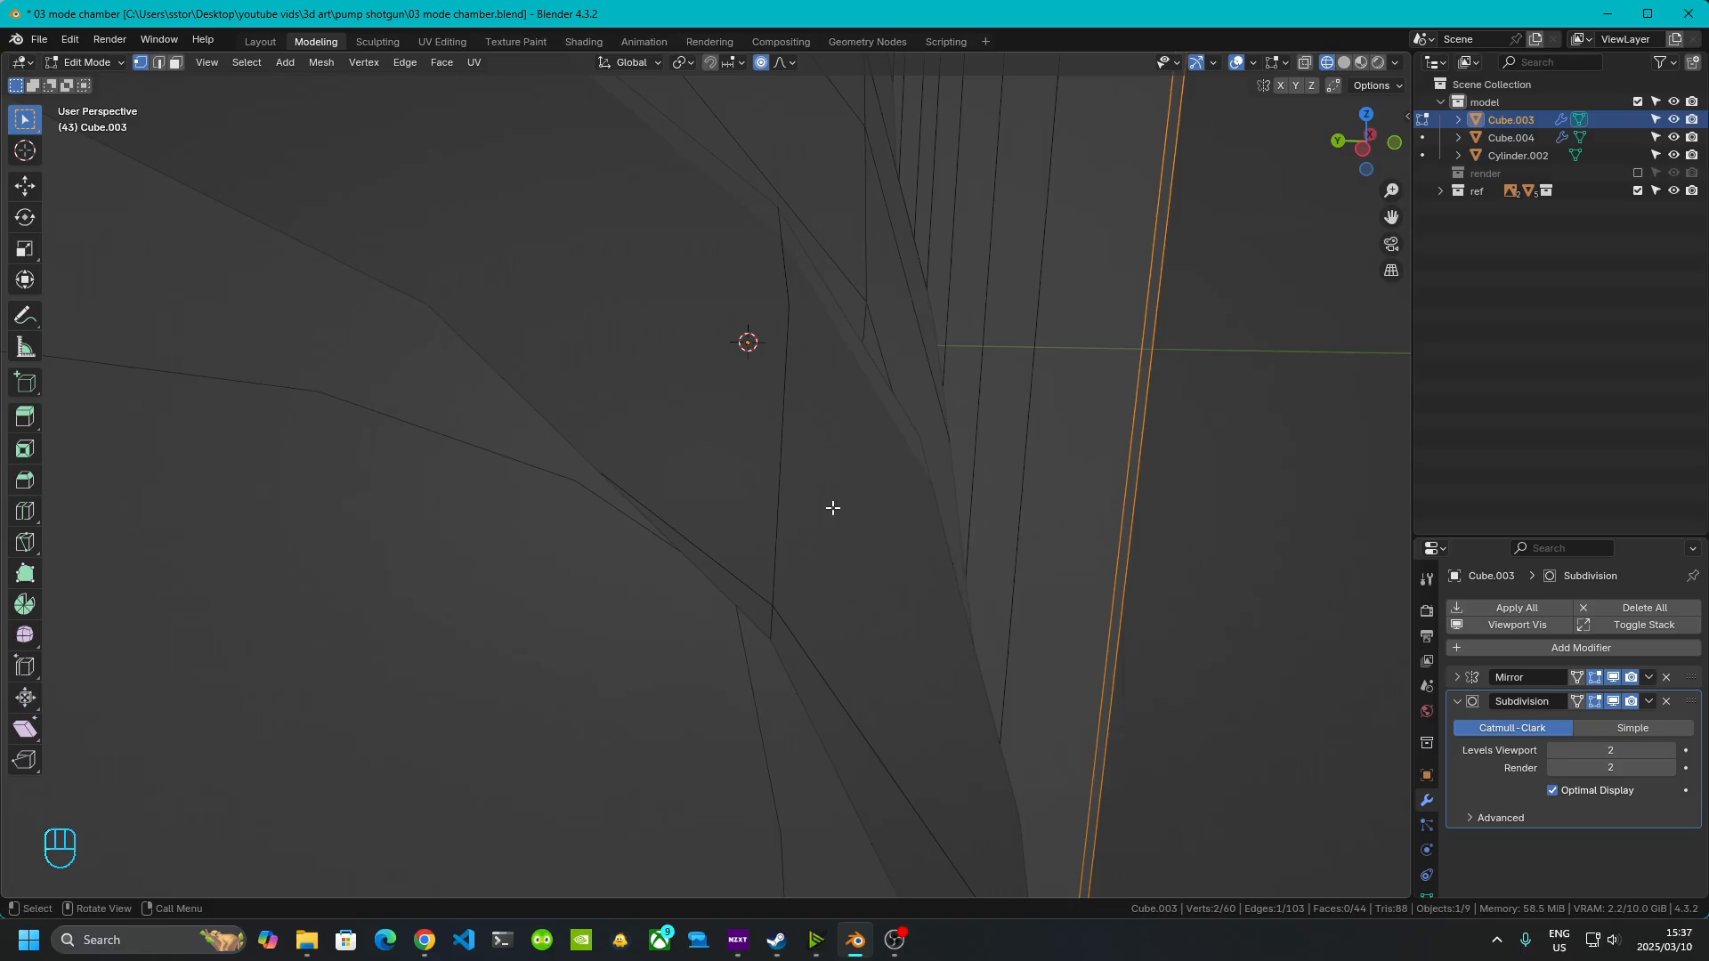
# - Return to solid shading and nudge the receiver's two upper rear side vertices slightly inward and down to match the stock
pyautogui.click(1310, 62)
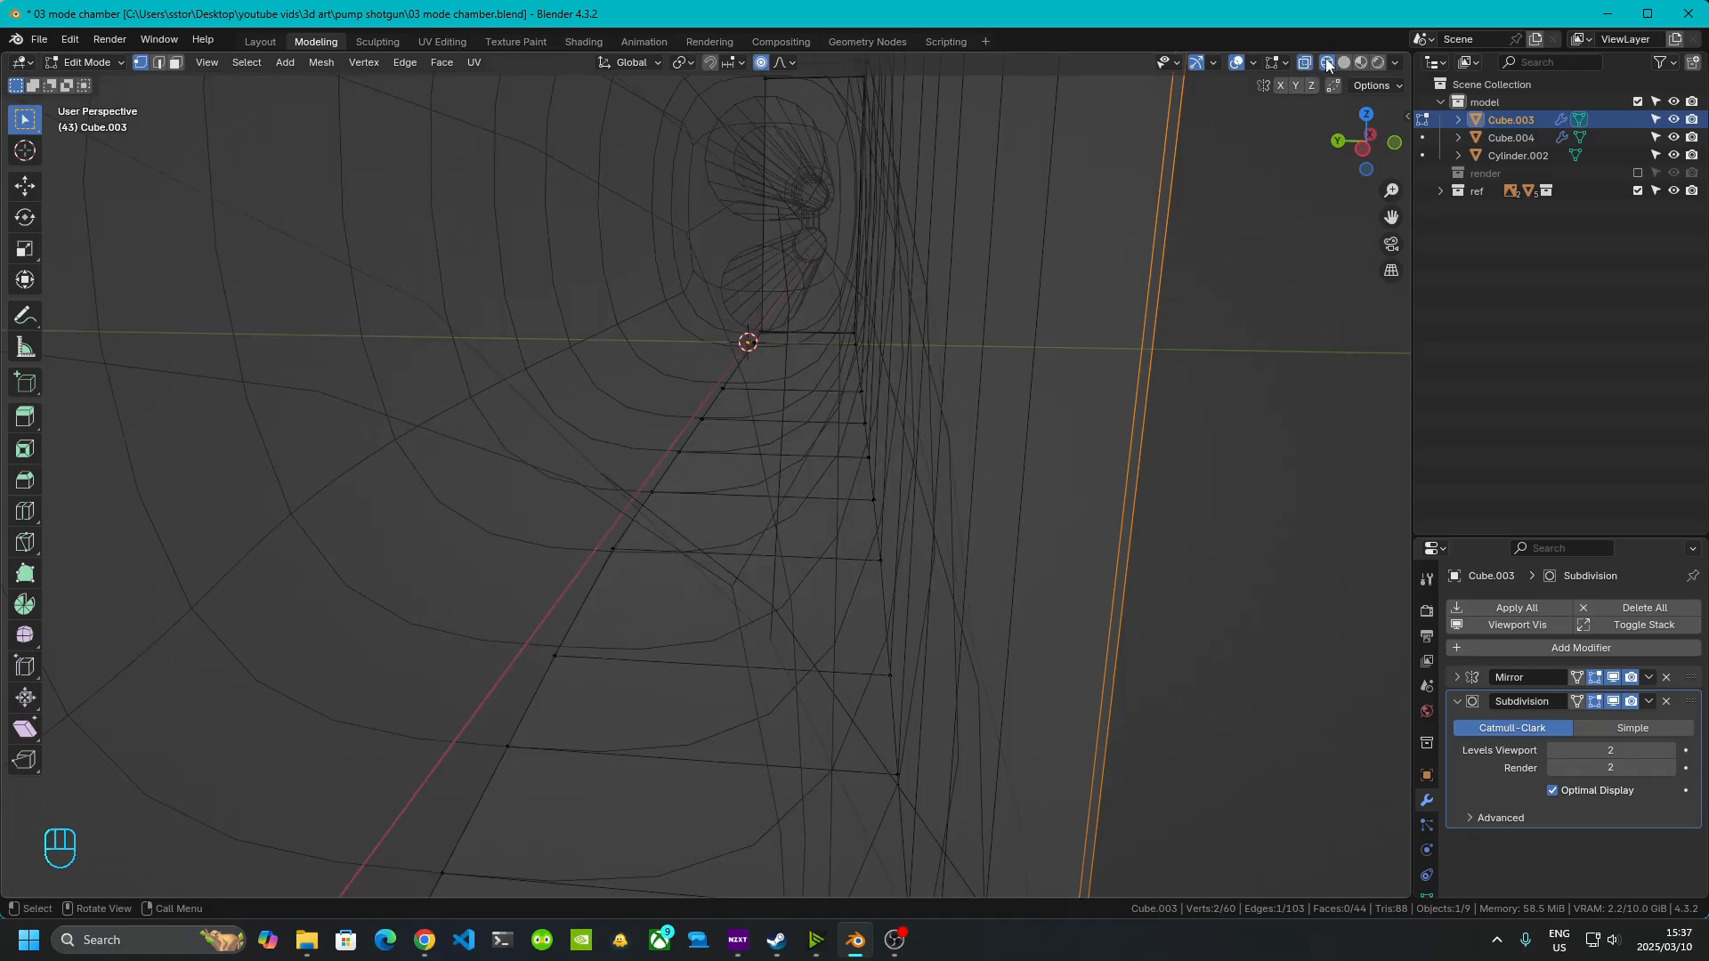
pyautogui.click(1341, 62)
pyautogui.scroll(-4, 1045, 385)
pyautogui.keyDown('shift'); pyautogui.moveTo(1045, 386); pyautogui.dragTo(908, 476, button='middle'); pyautogui.keyUp('shift')
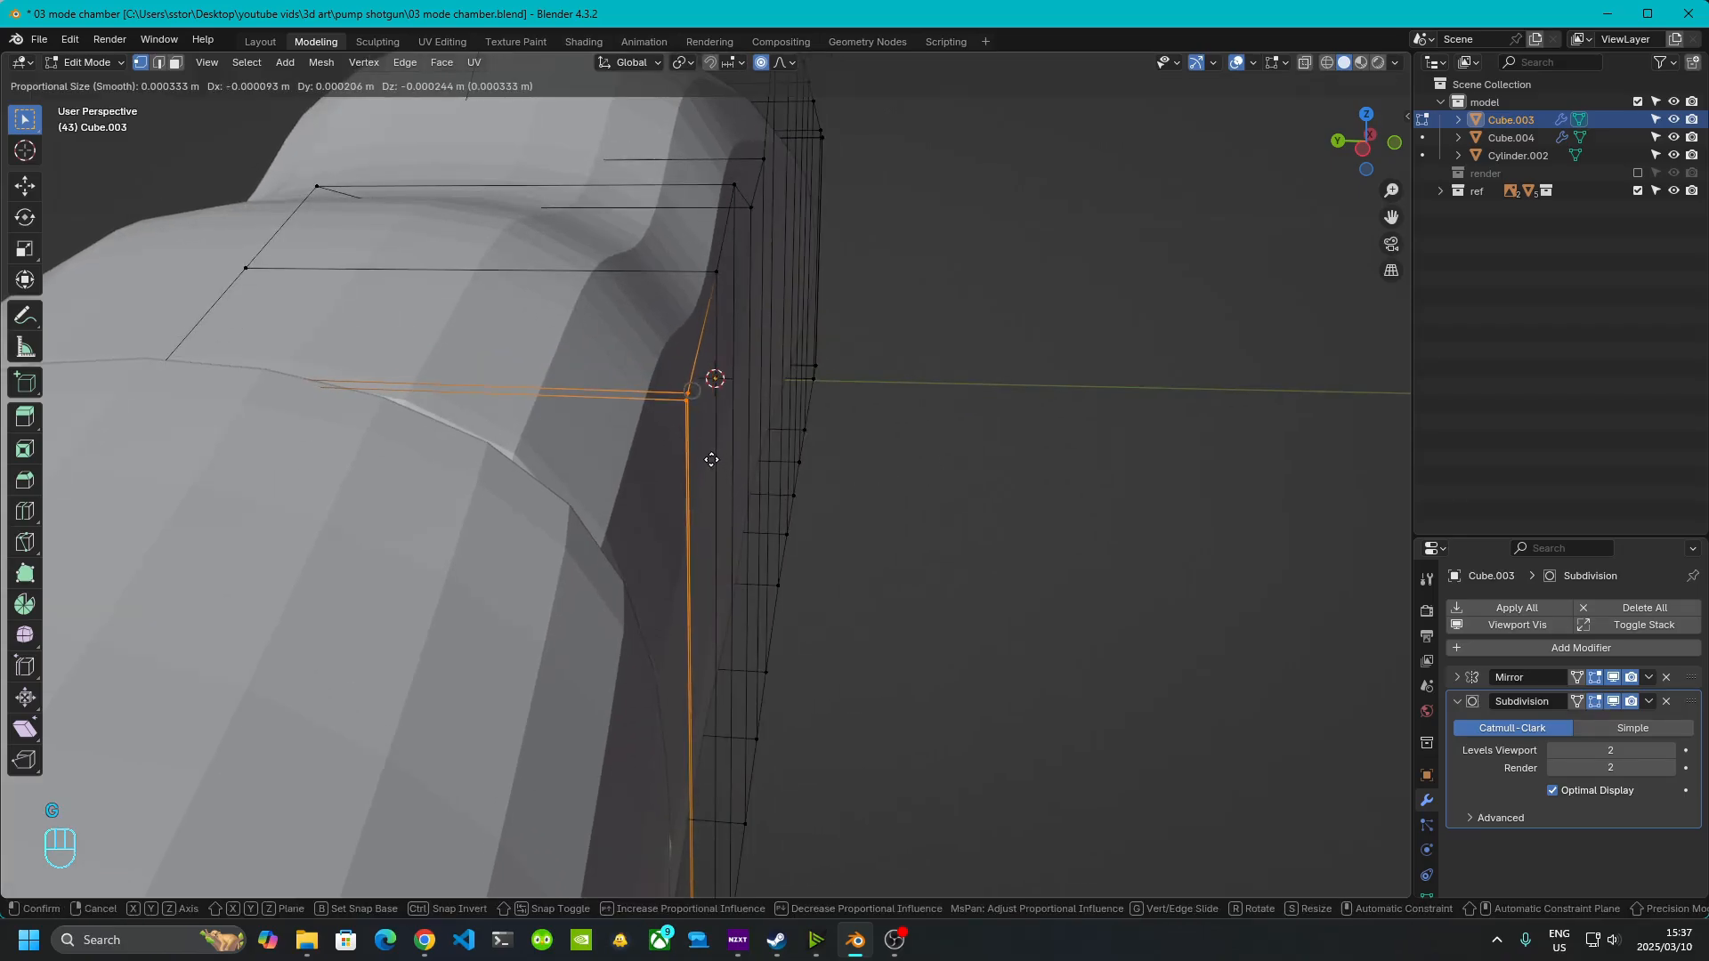
pyautogui.click(713, 477)
# - Nudge the receiver's two lower rear side vertices slightly to close the gap at the stock, leave Edit Mode and review the shotgun
pyautogui.moveTo(734, 526); pyautogui.dragTo(694, 457, button='middle')
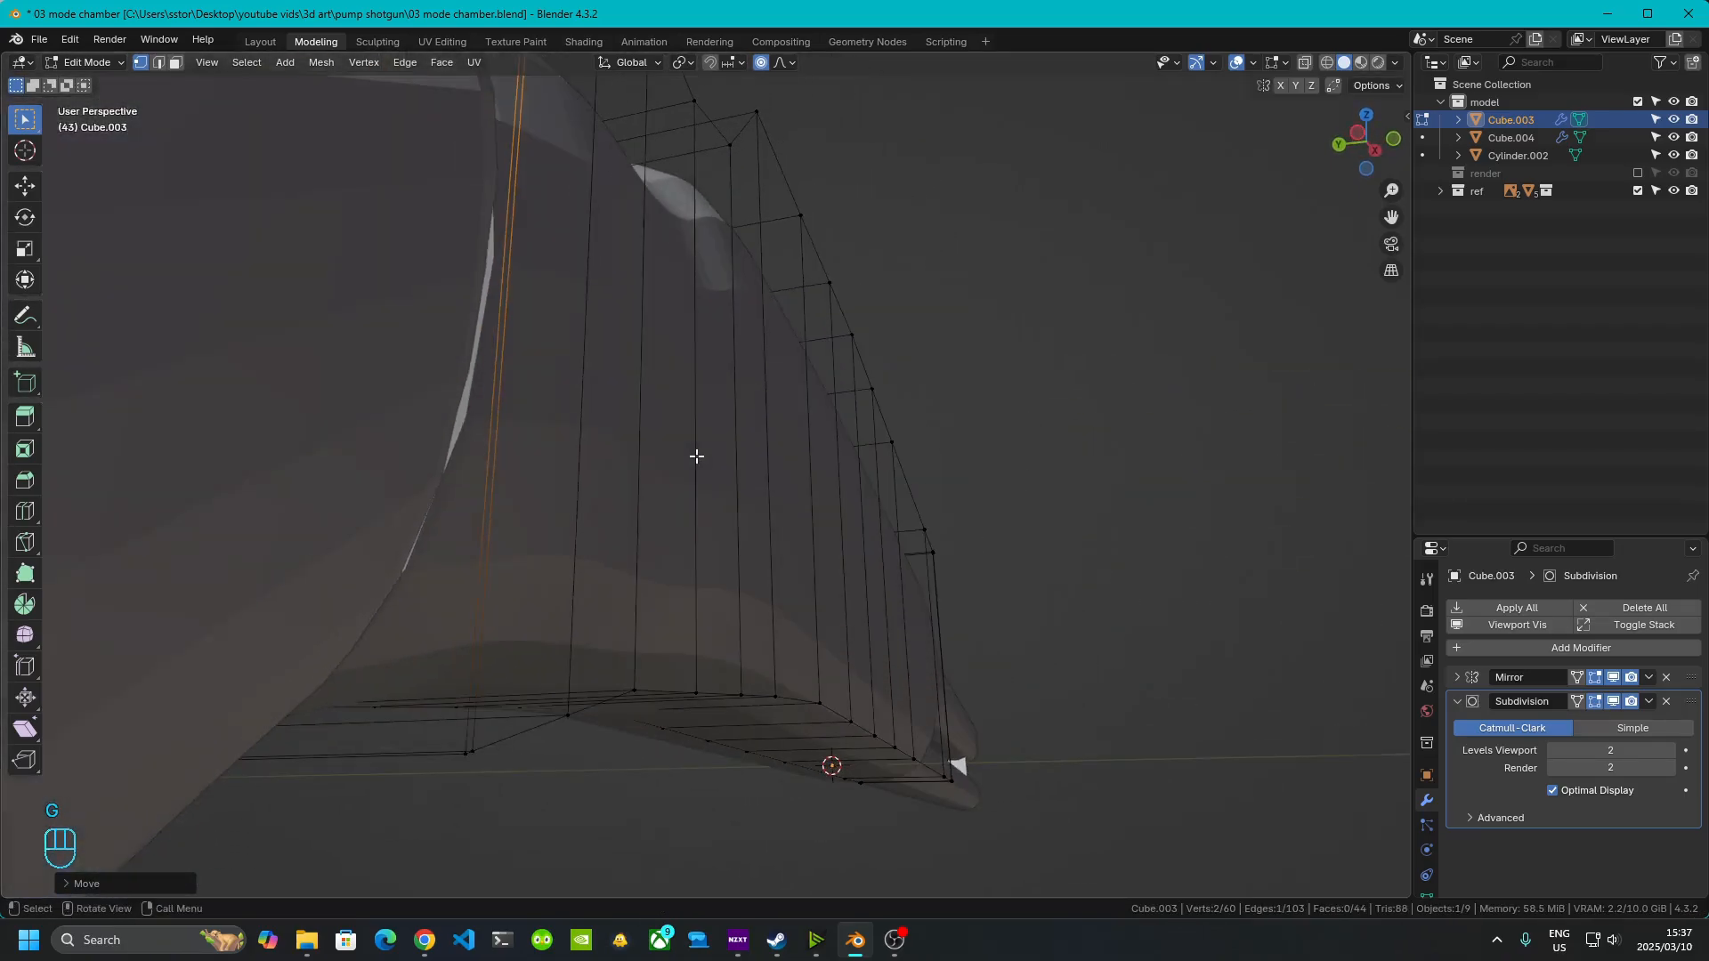
pyautogui.press('g')
pyautogui.click(501, 803)
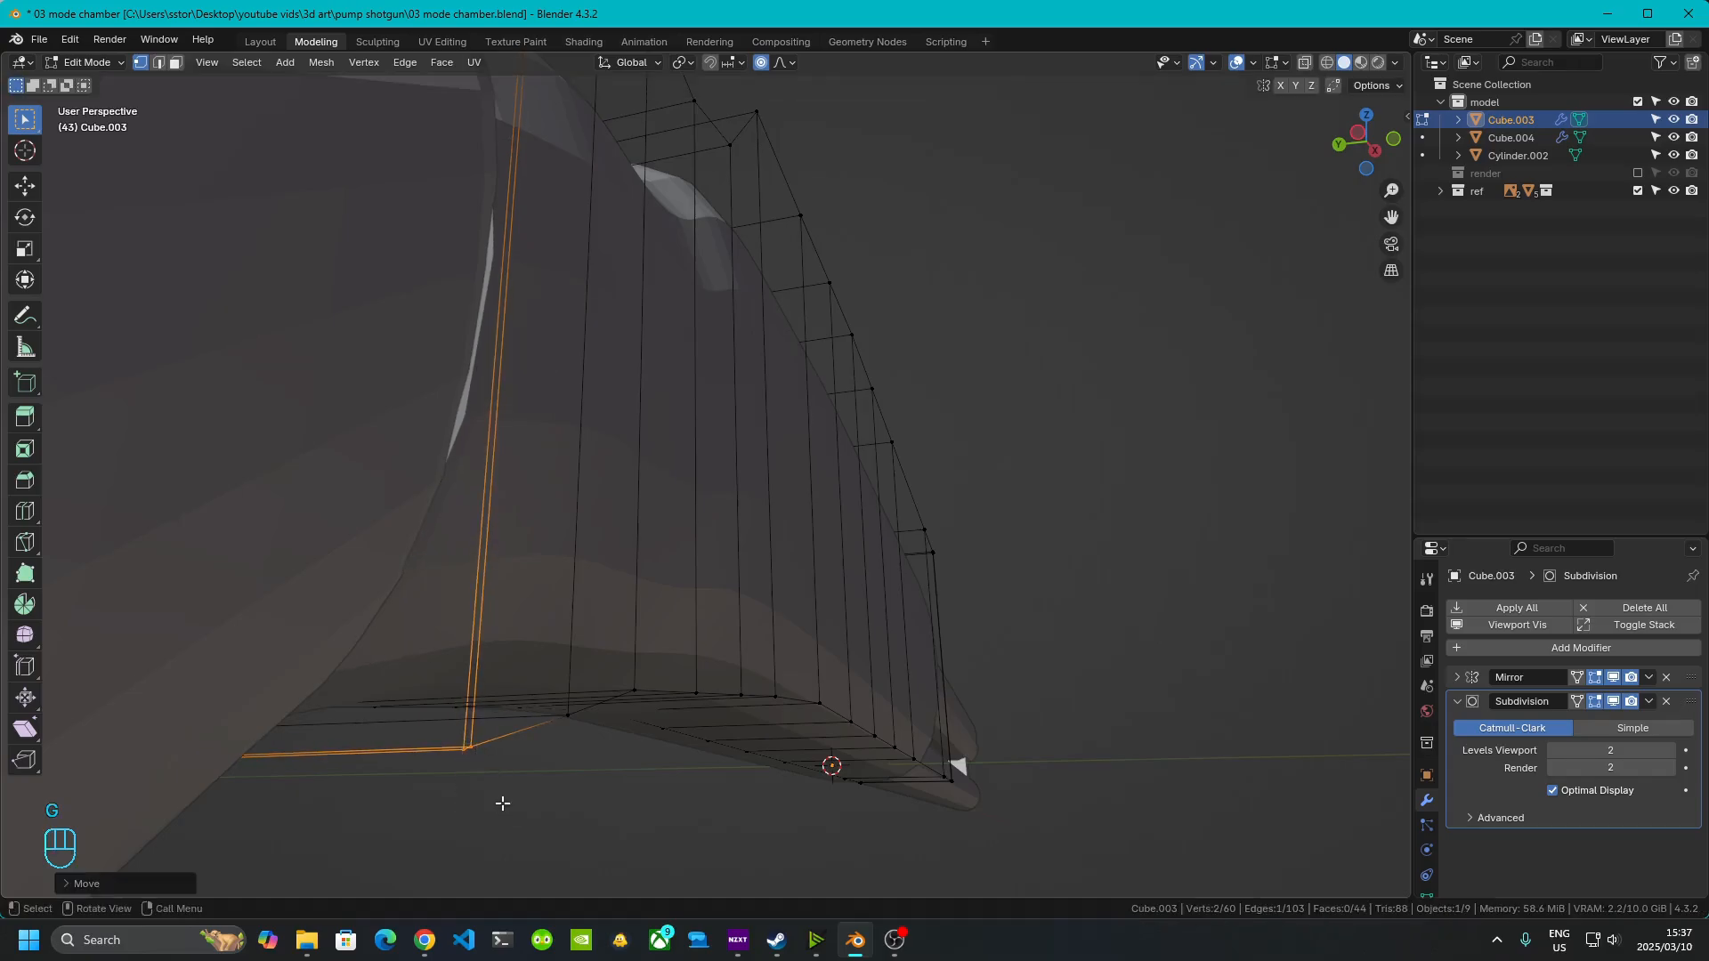
pyautogui.press('Tab')
pyautogui.moveTo(713, 468); pyautogui.dragTo(613, 530, button='middle')
pyautogui.scroll(-5, 691, 638)
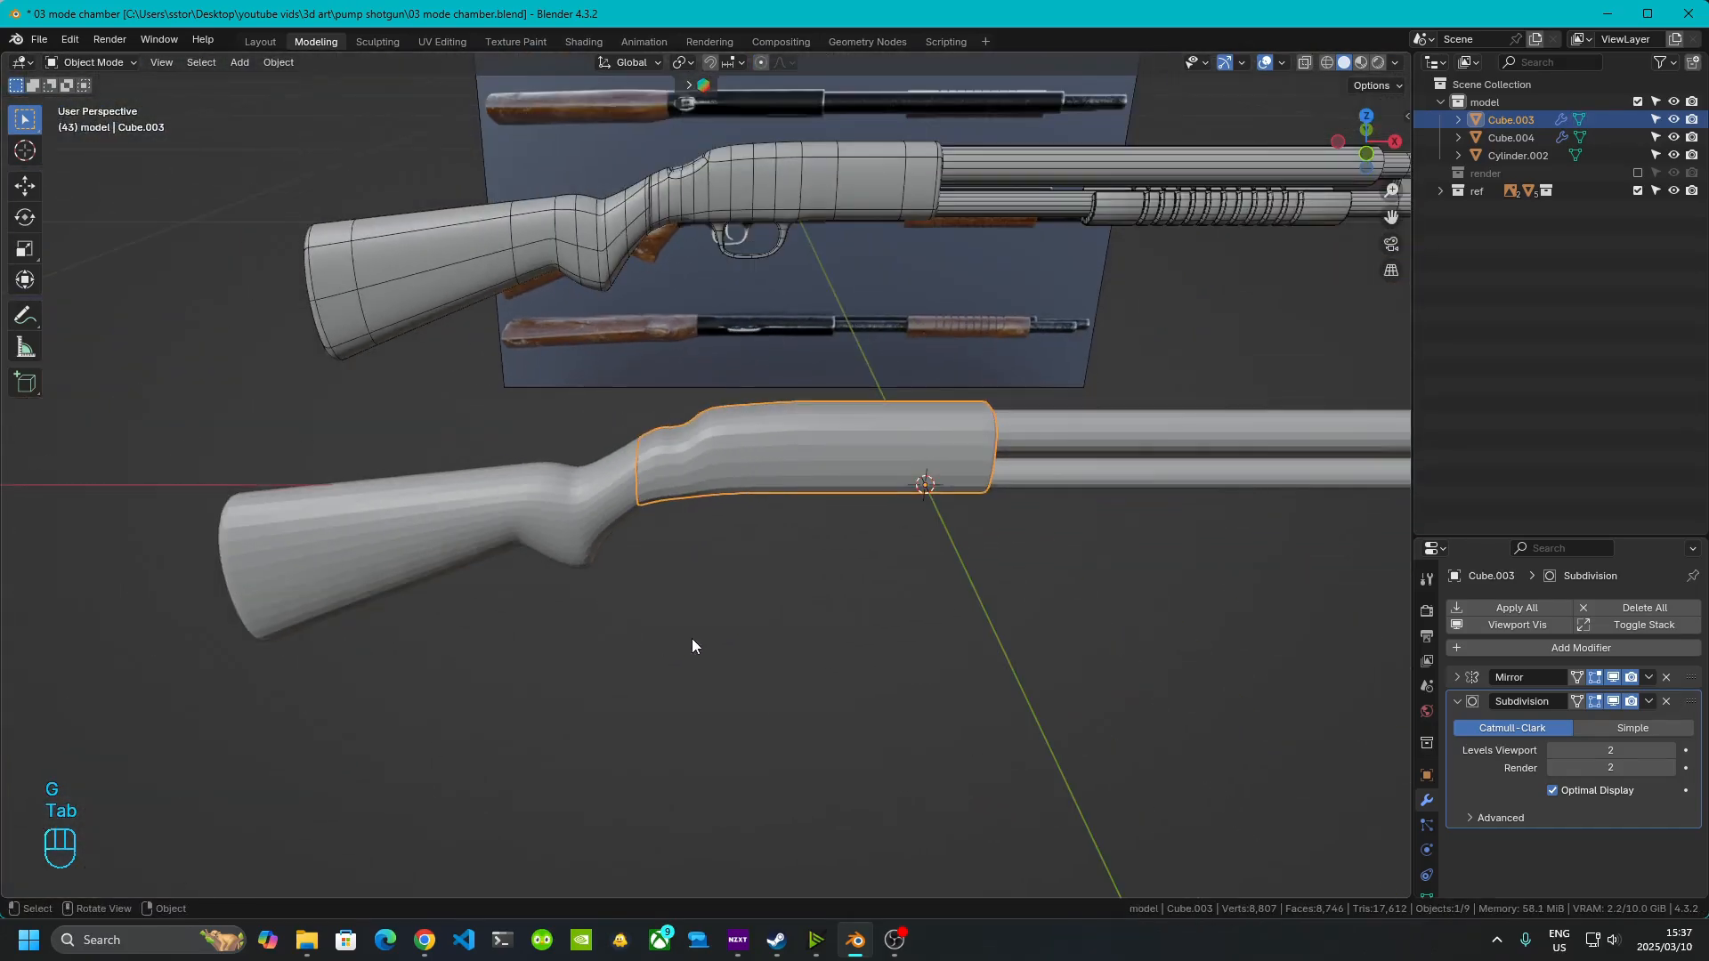
pyautogui.keyDown('shift'); pyautogui.moveTo(851, 637); pyautogui.dragTo(830, 574, button='middle'); pyautogui.keyUp('shift')
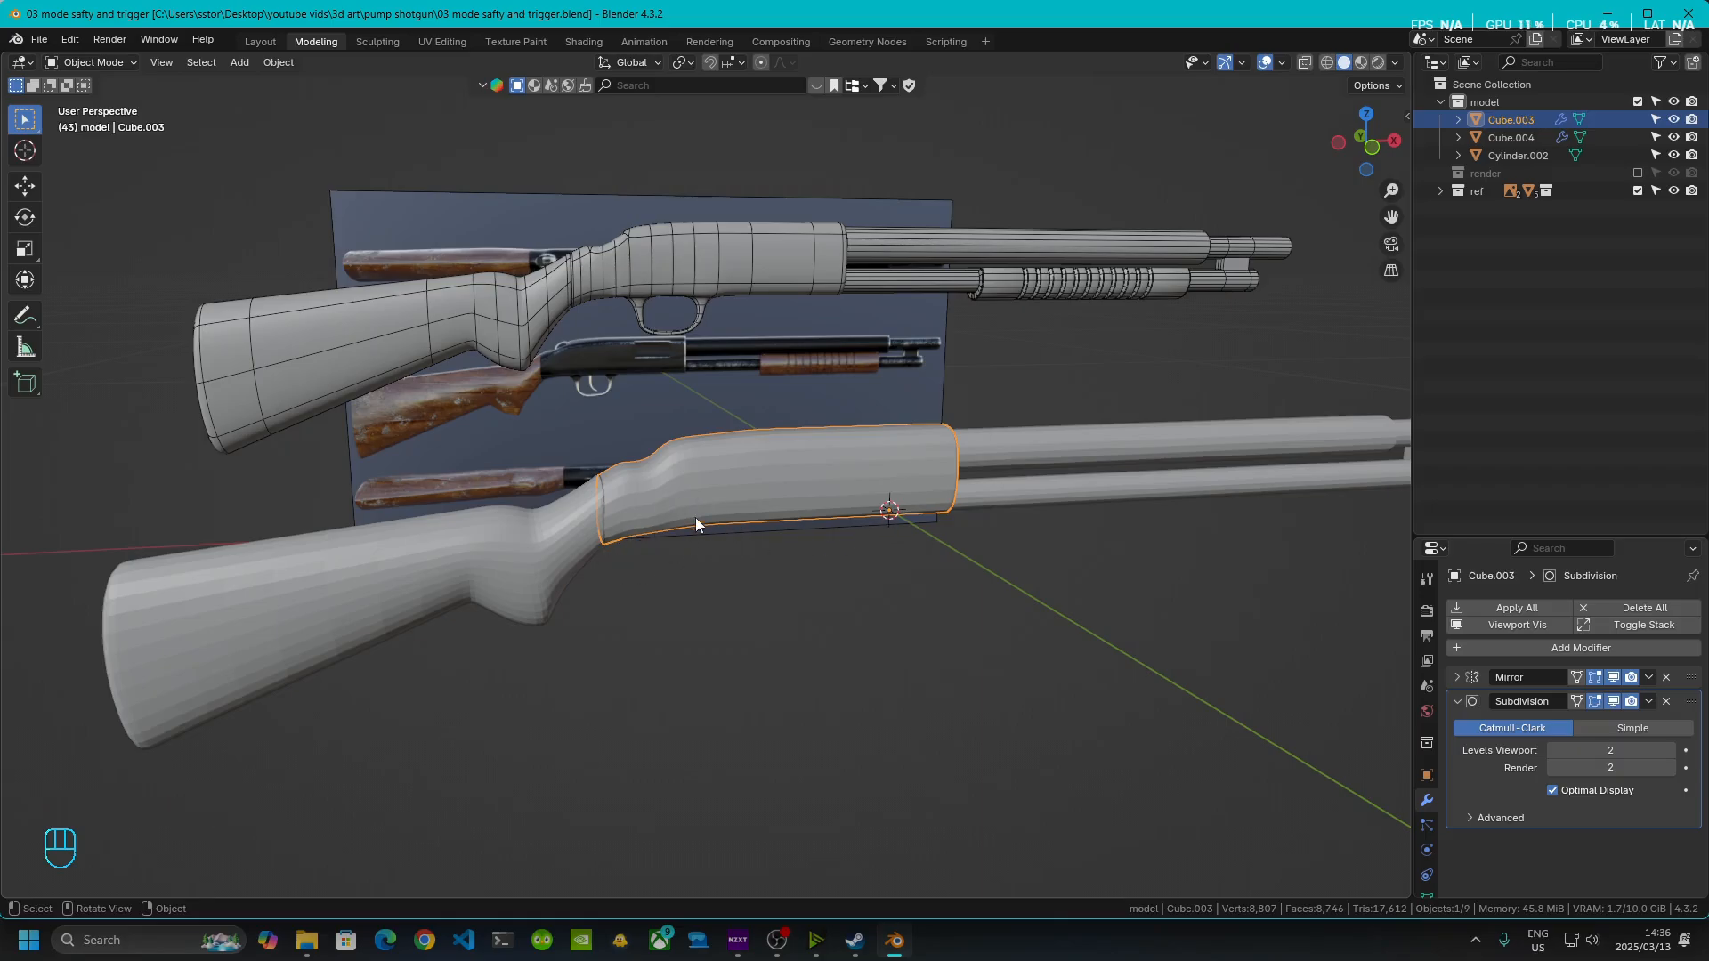
# - In front view with X-ray on, inset the receiver's two underside faces above the reference trigger guard's legs by about 0.002 m
pyautogui.click(1373, 150)
pyautogui.scroll(1, 680, 545)
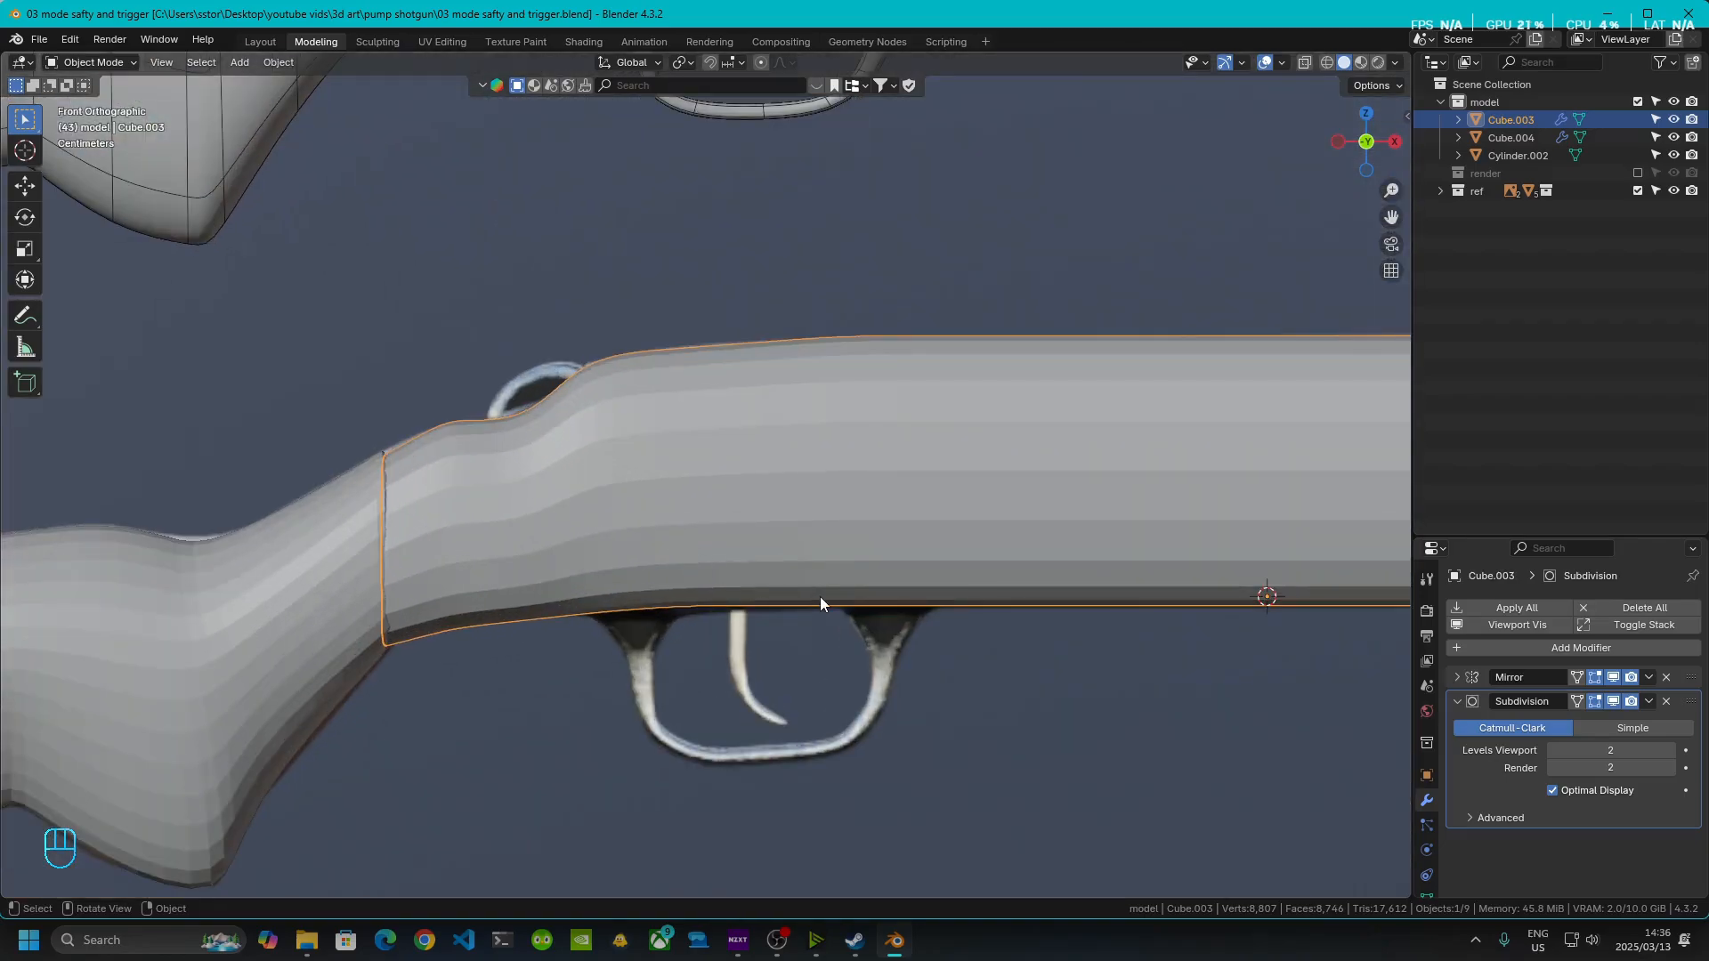
pyautogui.click(1304, 63)
pyautogui.press('Tab')
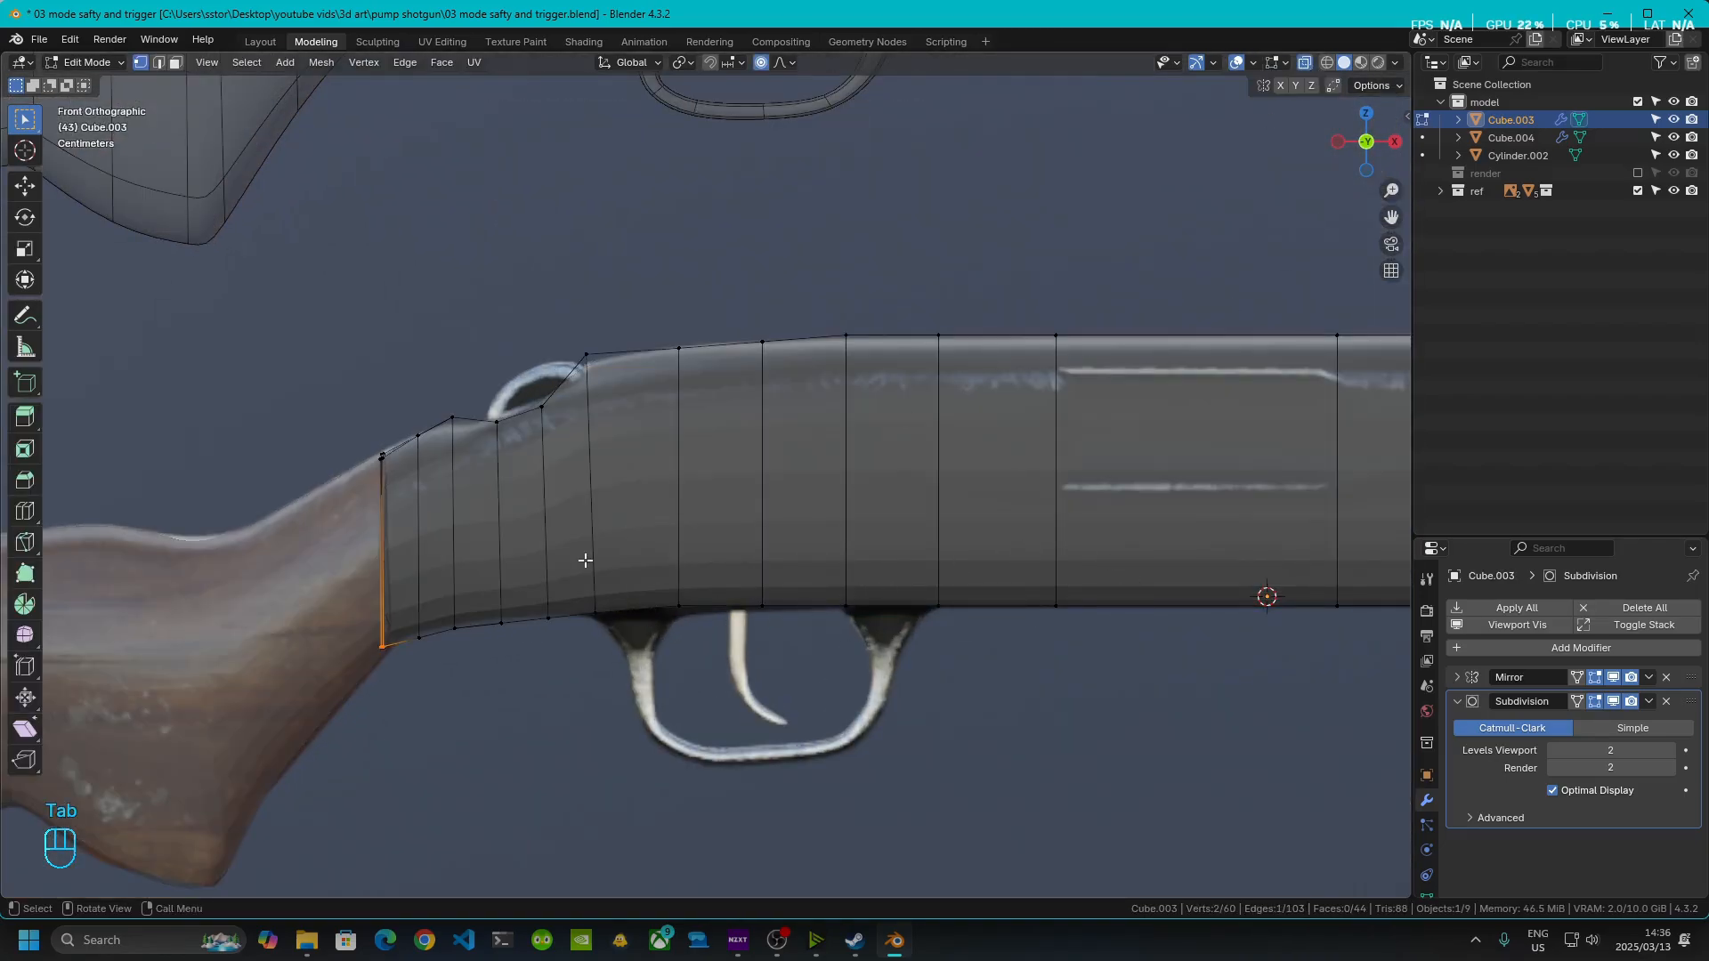
pyautogui.moveTo(585, 558); pyautogui.dragTo(730, 707)
pyautogui.keyDown('shift'); pyautogui.moveTo(841, 567); pyautogui.dragTo(972, 696); pyautogui.keyUp('shift')
pyautogui.press('i')
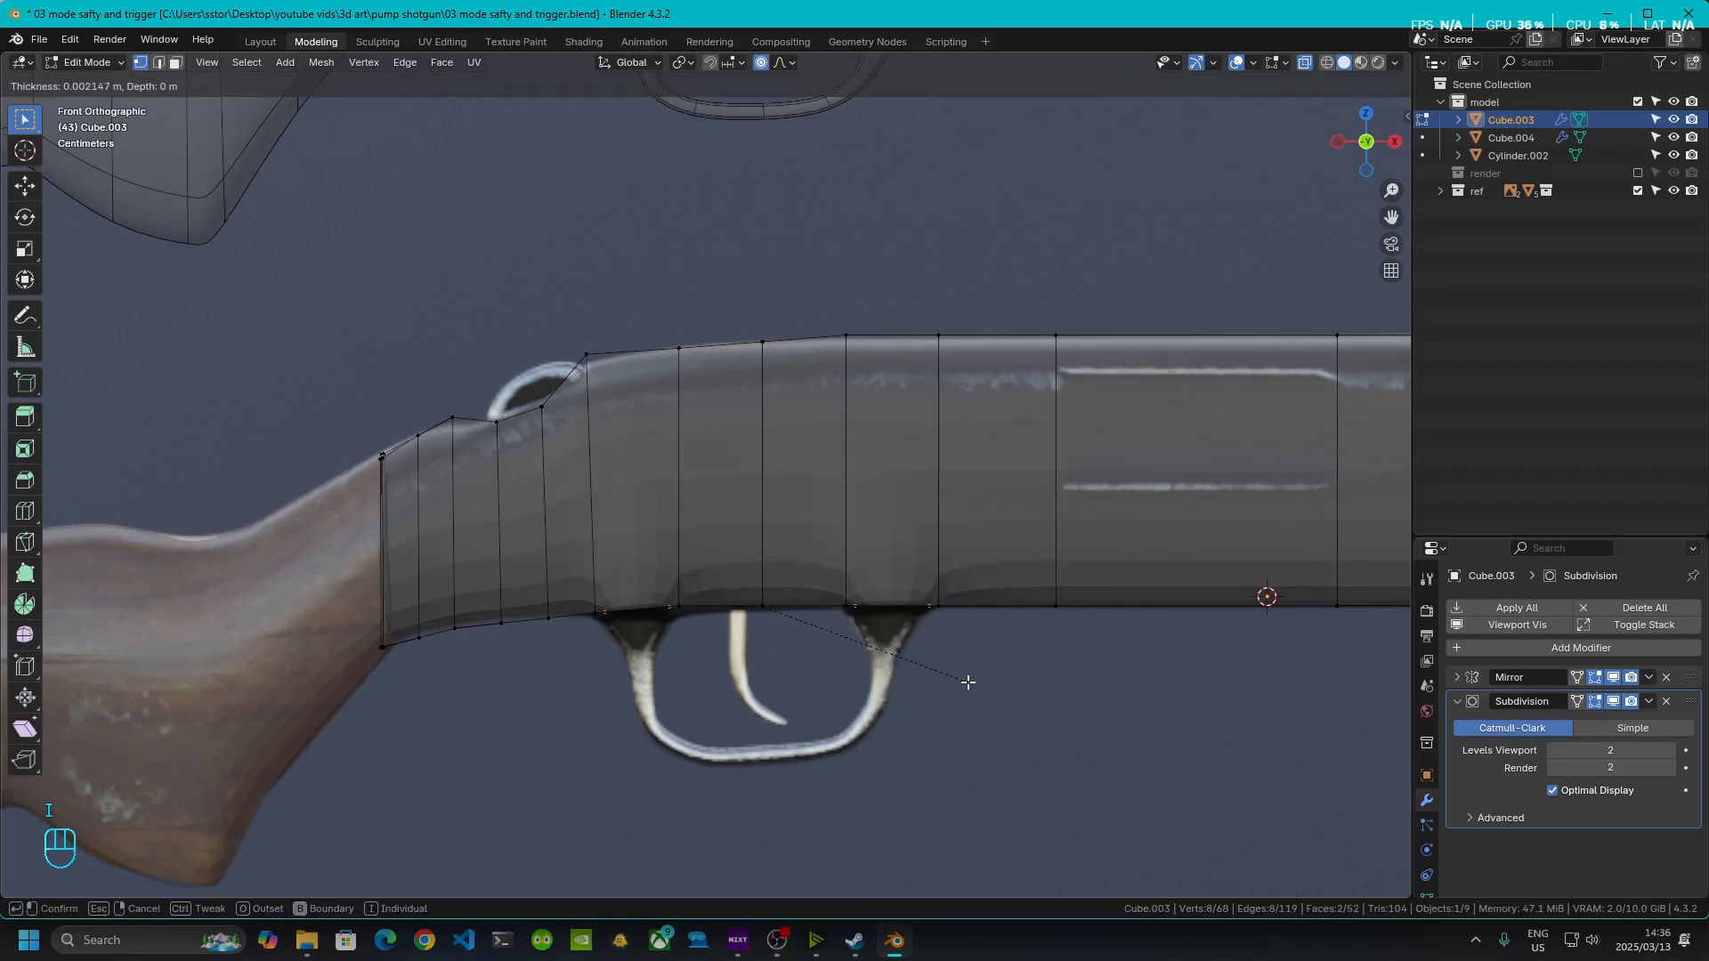
pyautogui.click(968, 679)
# - Delete the two narrow faces along the receiver's centre line created by the trigger guard insets
pyautogui.moveTo(927, 721); pyautogui.dragTo(620, 567, button='middle')
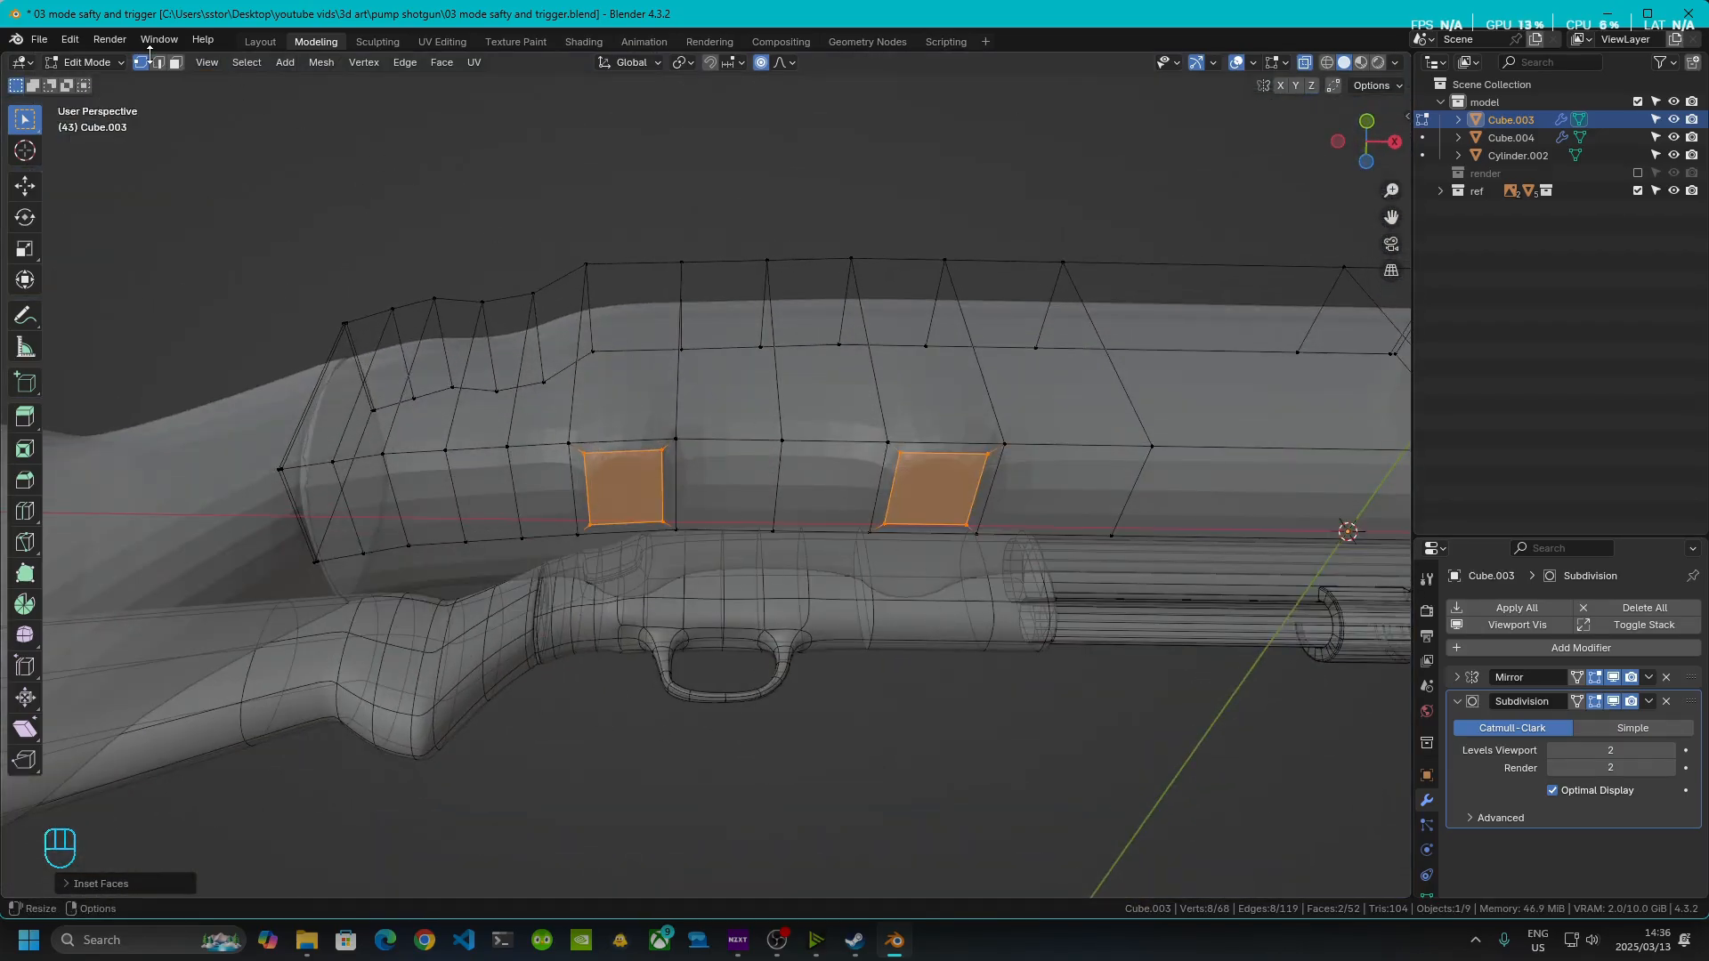
pyautogui.click(175, 62)
pyautogui.click(642, 532)
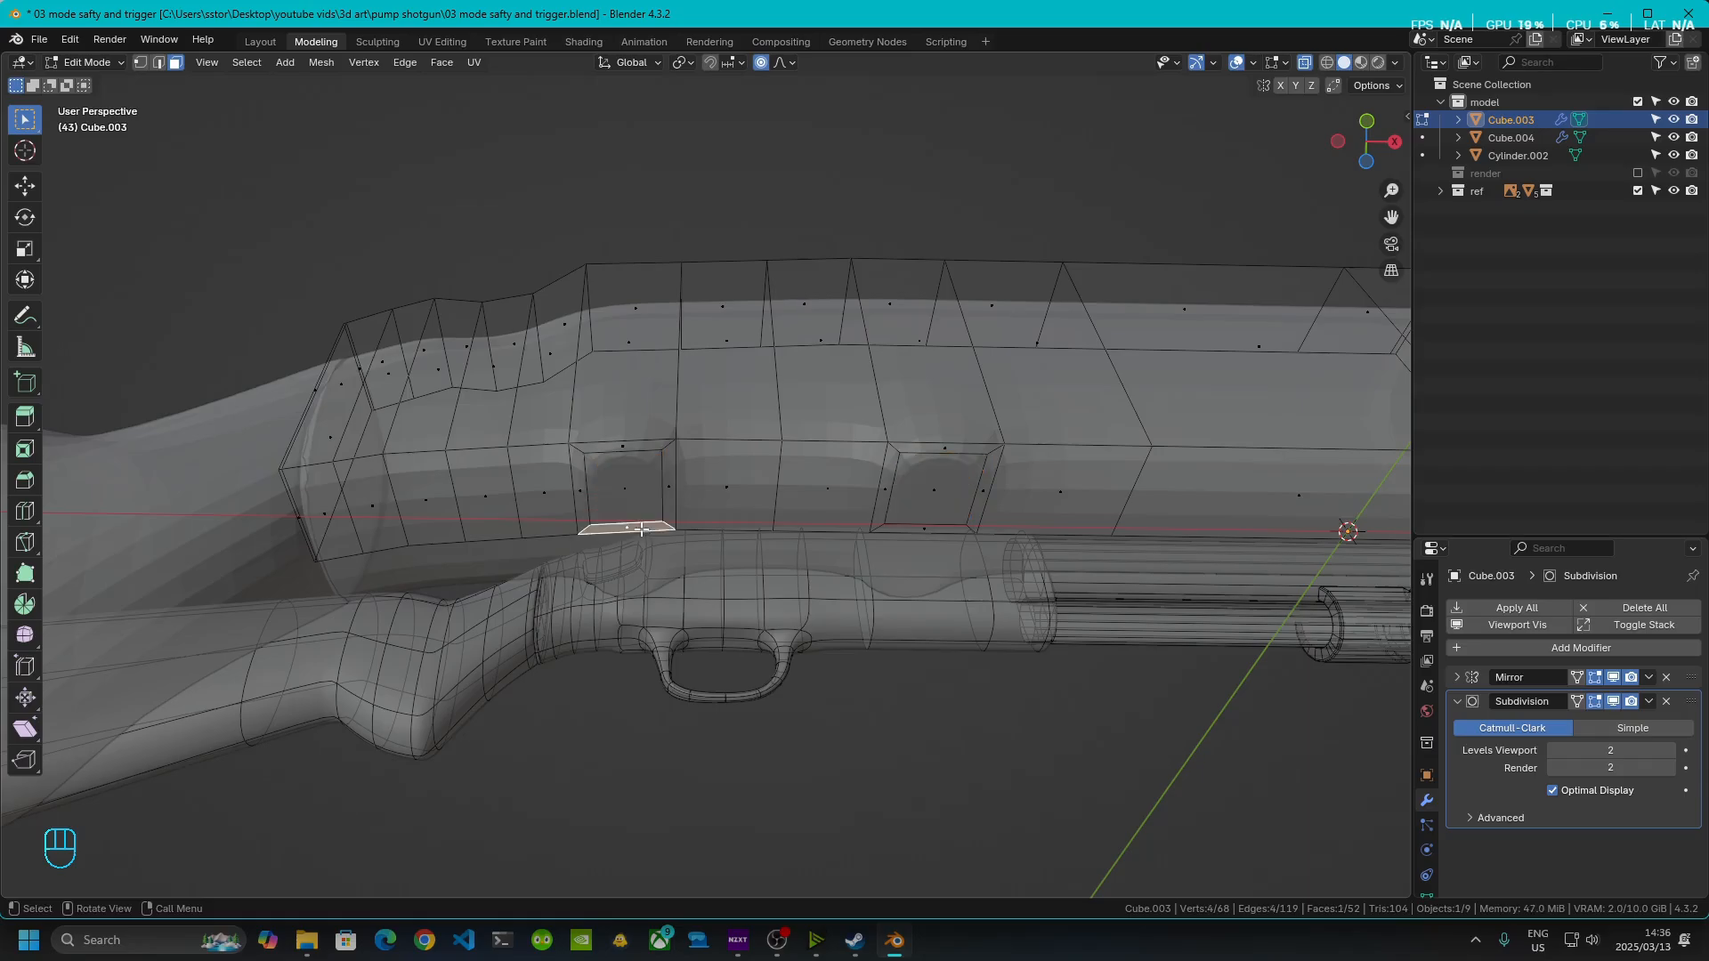
pyautogui.keyDown('shift'); pyautogui.click(911, 533); pyautogui.keyUp('shift')
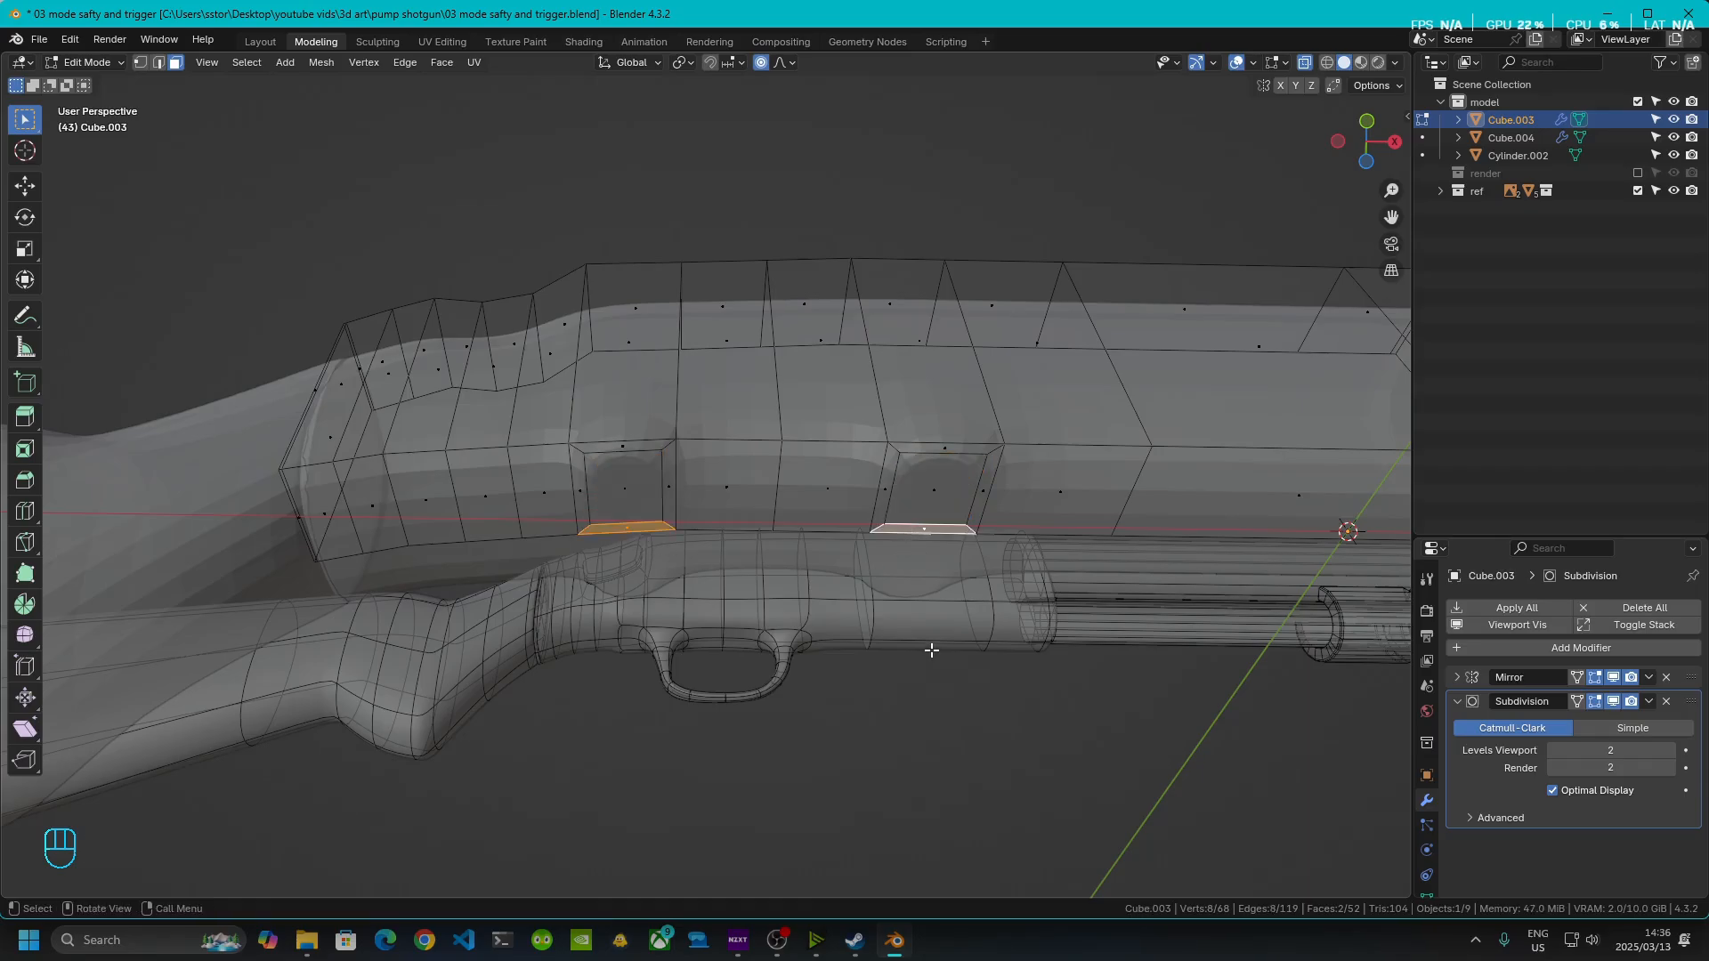
pyautogui.press('x')
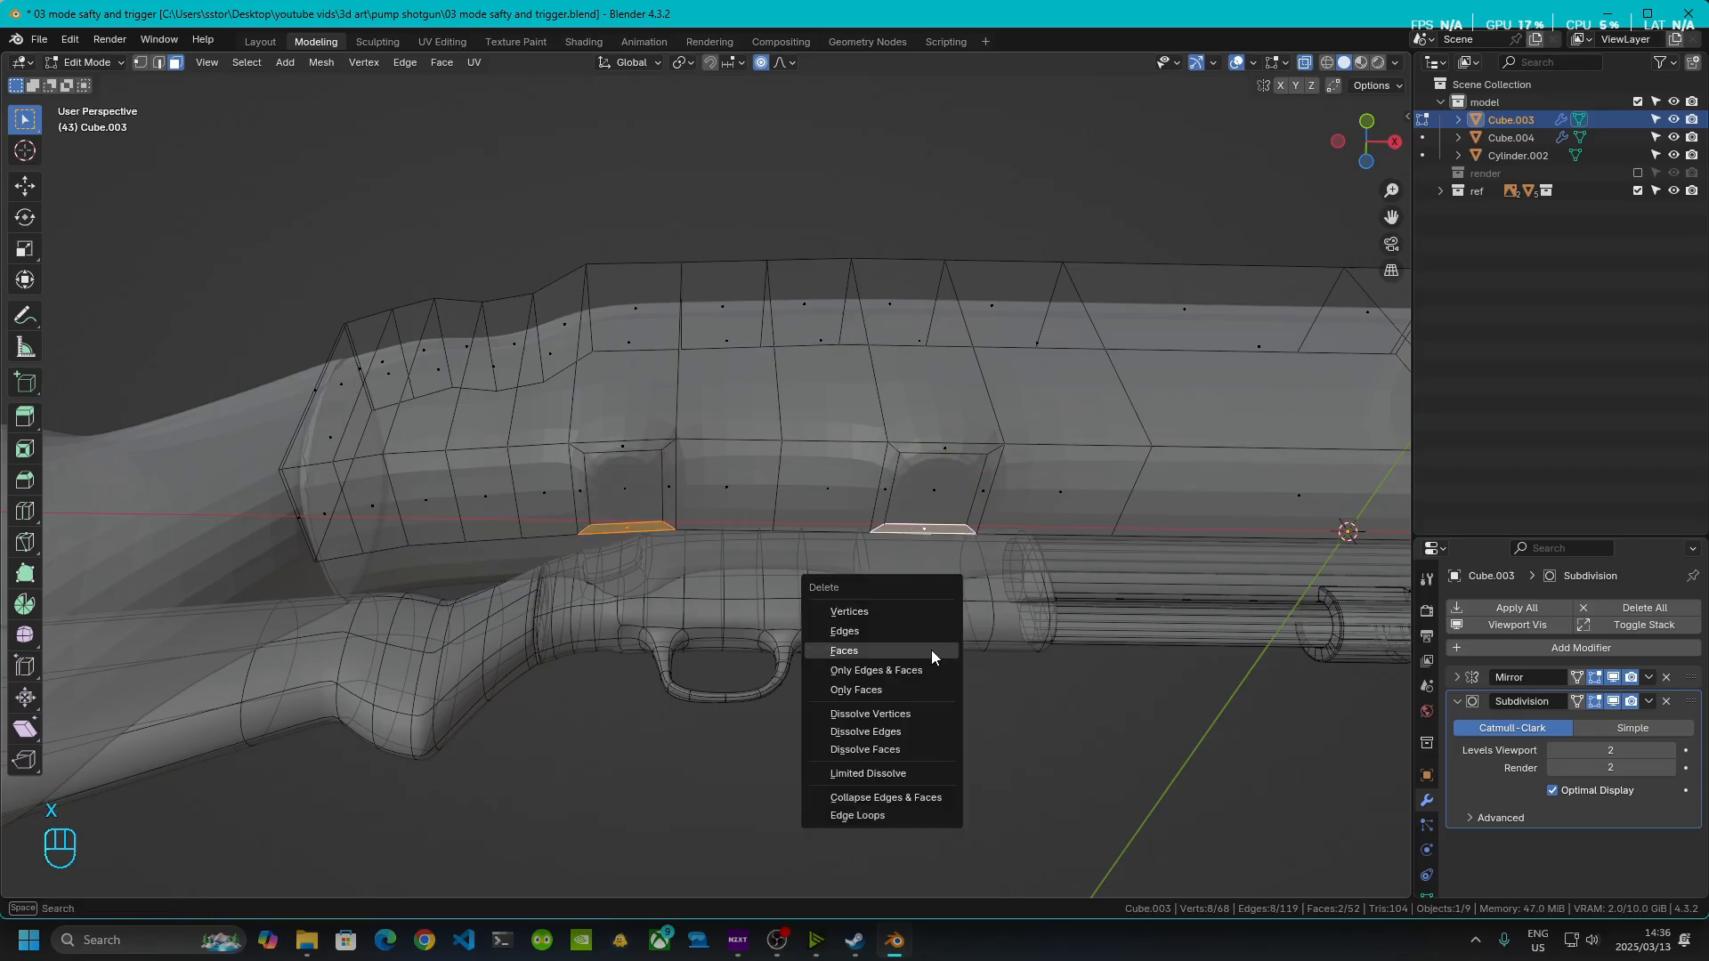
pyautogui.click(884, 660)
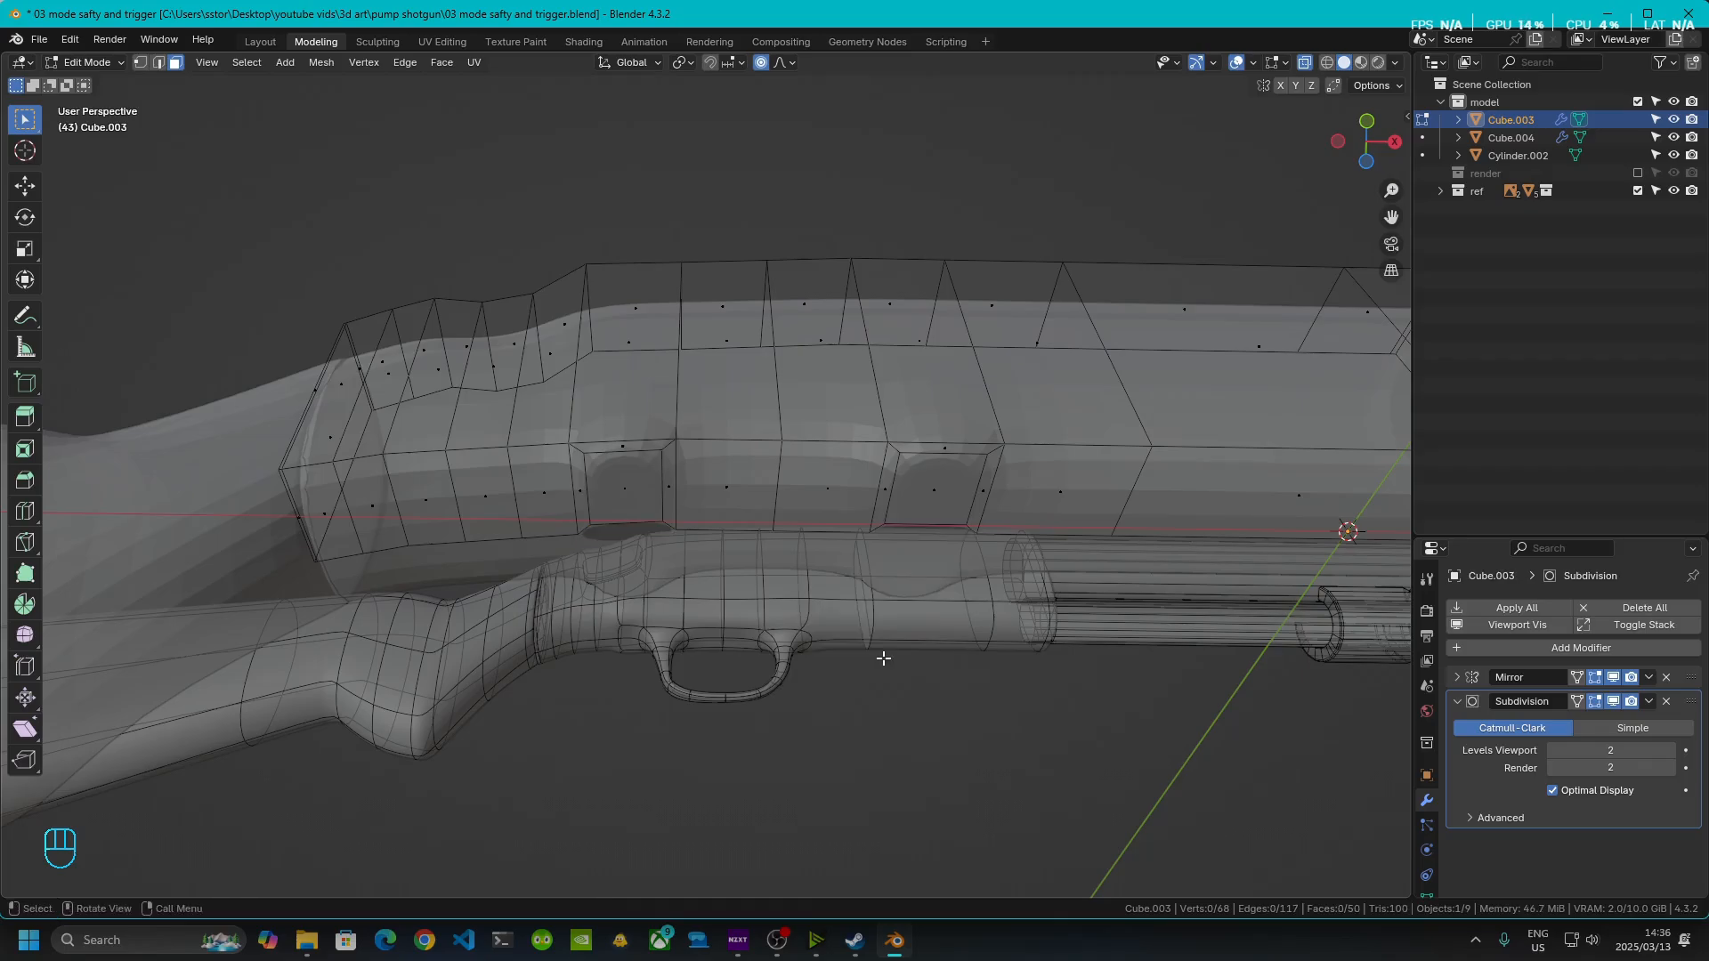
# - Move the centre-side edges of both inset faces along Y onto the receiver's centre line
pyautogui.click(159, 62)
pyautogui.click(626, 522)
pyautogui.keyDown('shift'); pyautogui.click(916, 531); pyautogui.keyUp('shift')
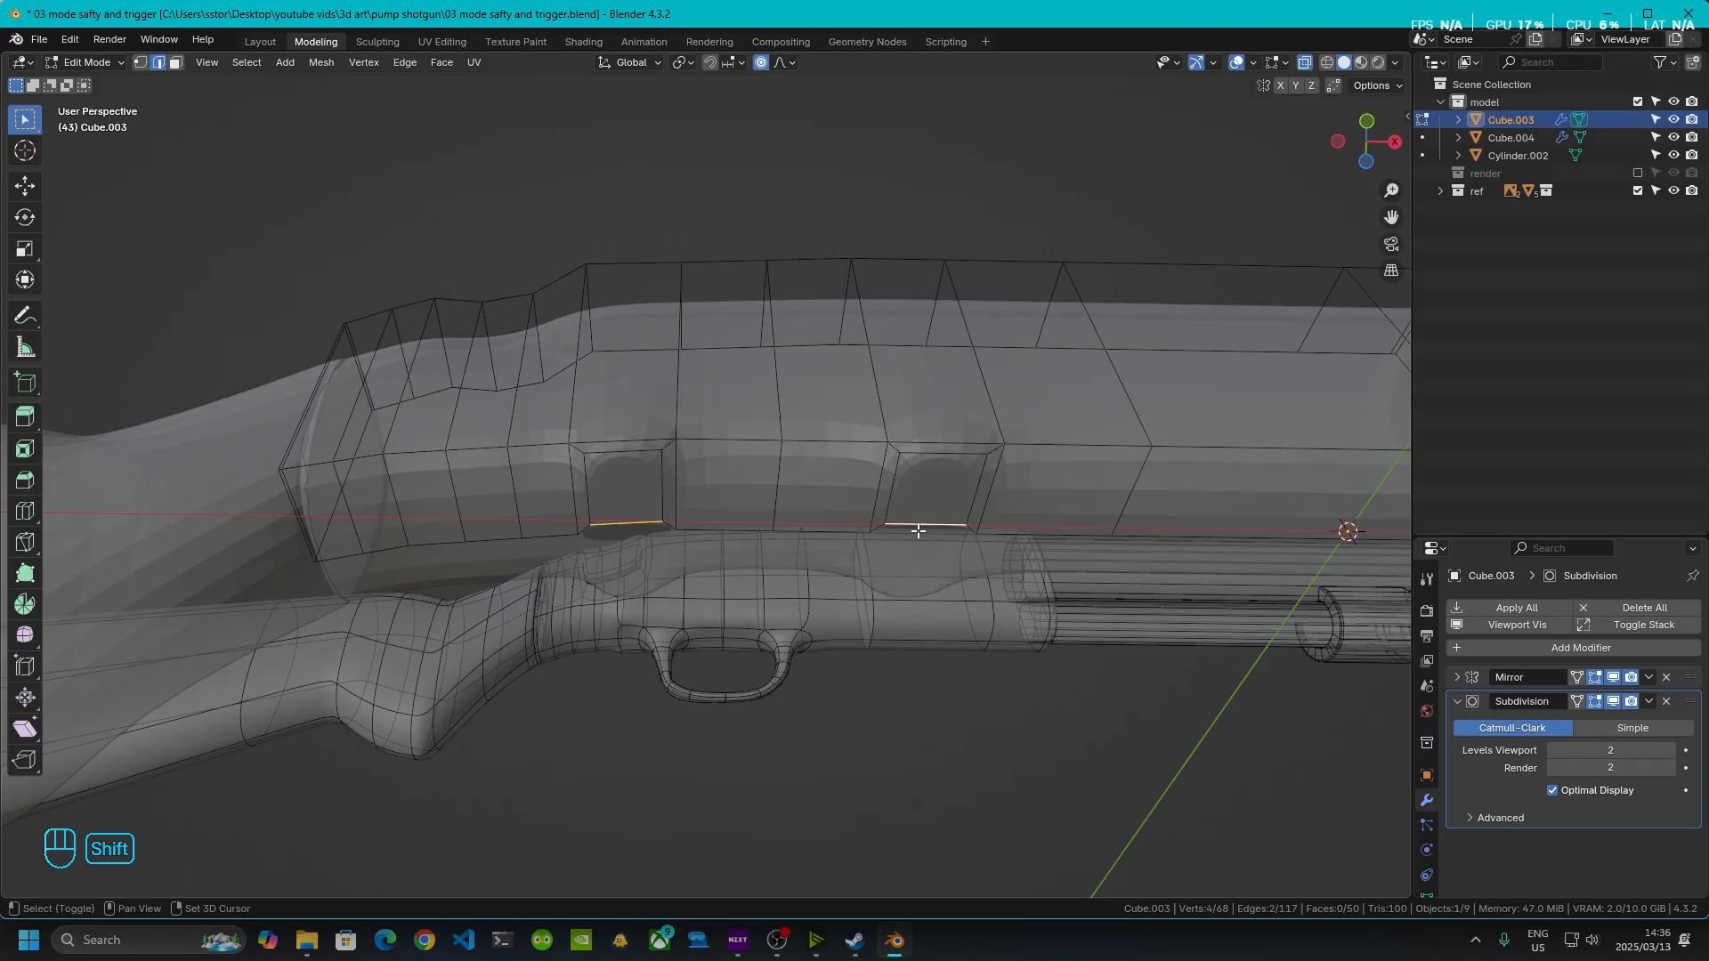
pyautogui.press('g')
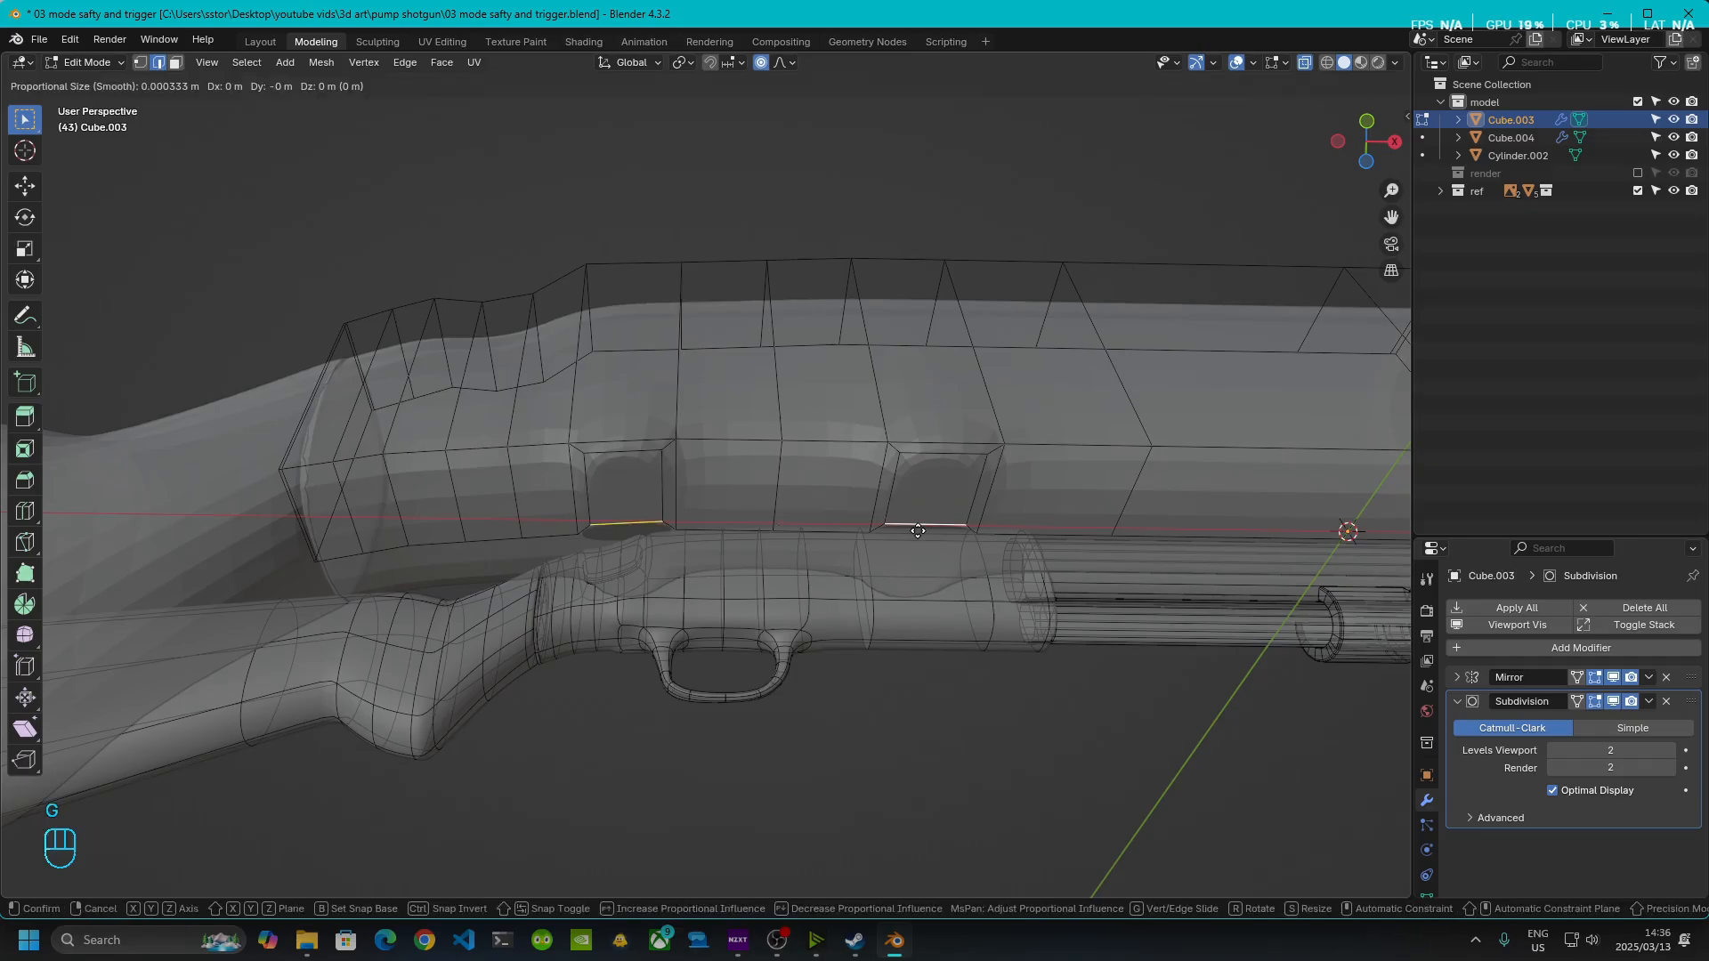
pyautogui.press('y')
pyautogui.click(928, 712)
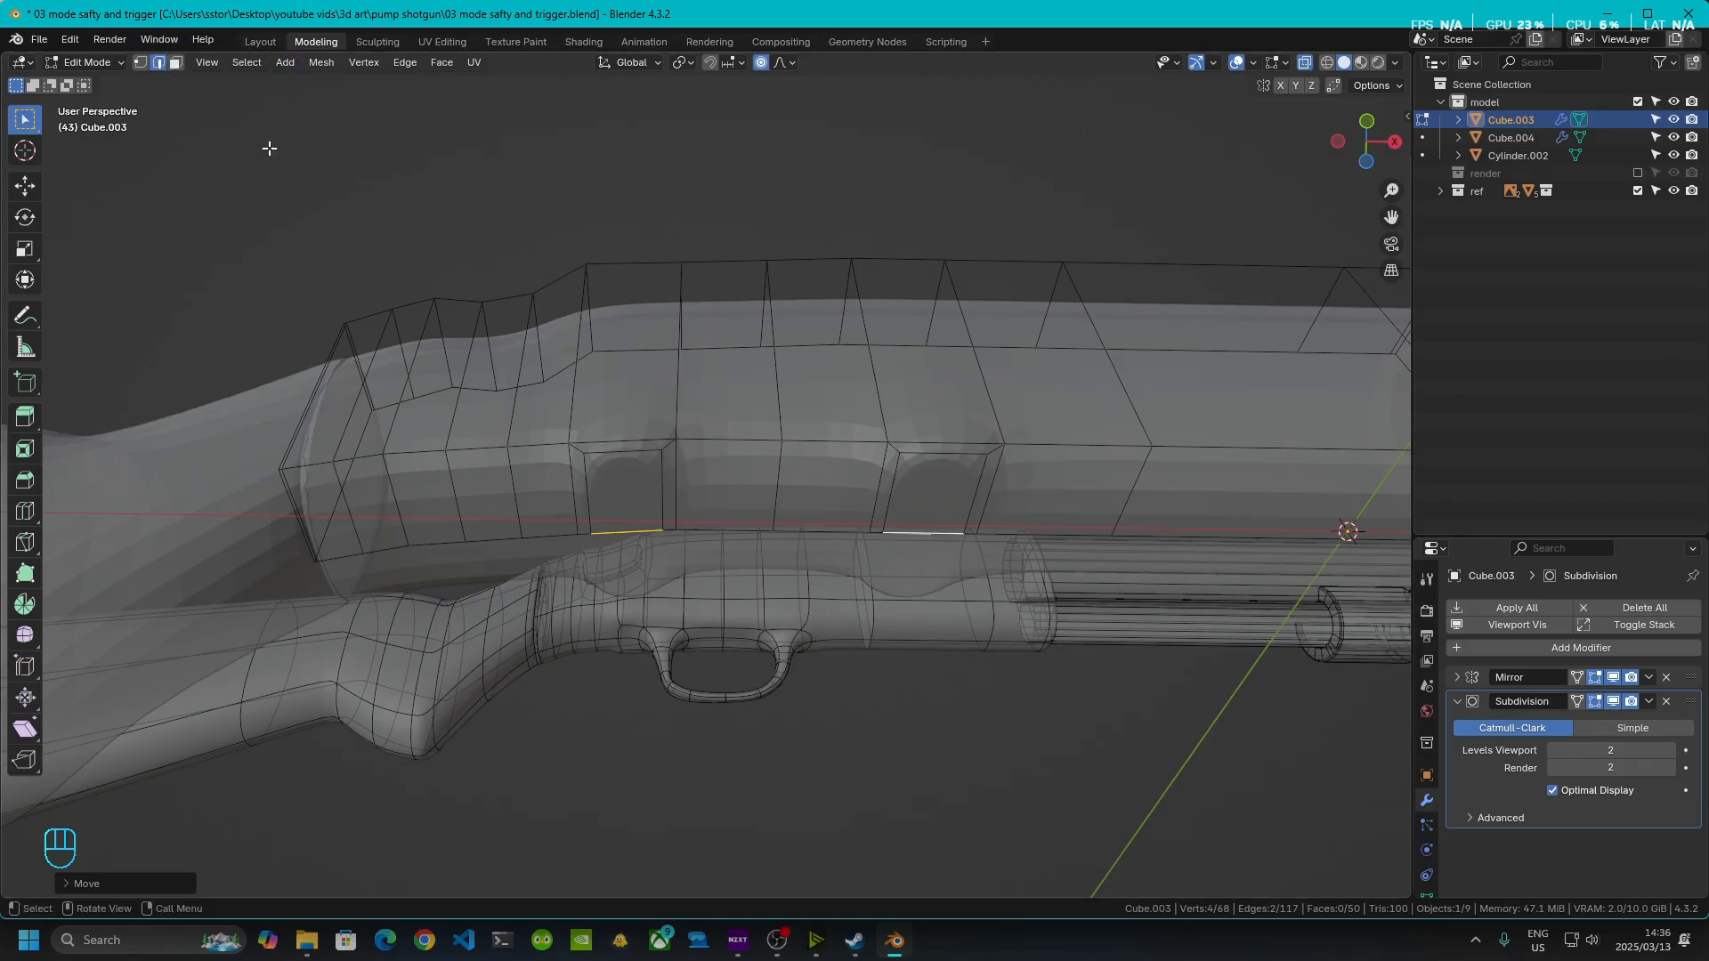
# - Move the outer edges of both inset faces about 0.01 m along Y towards the centre line to narrow the guard mounts
pyautogui.hotkey('ctrl', 'z')
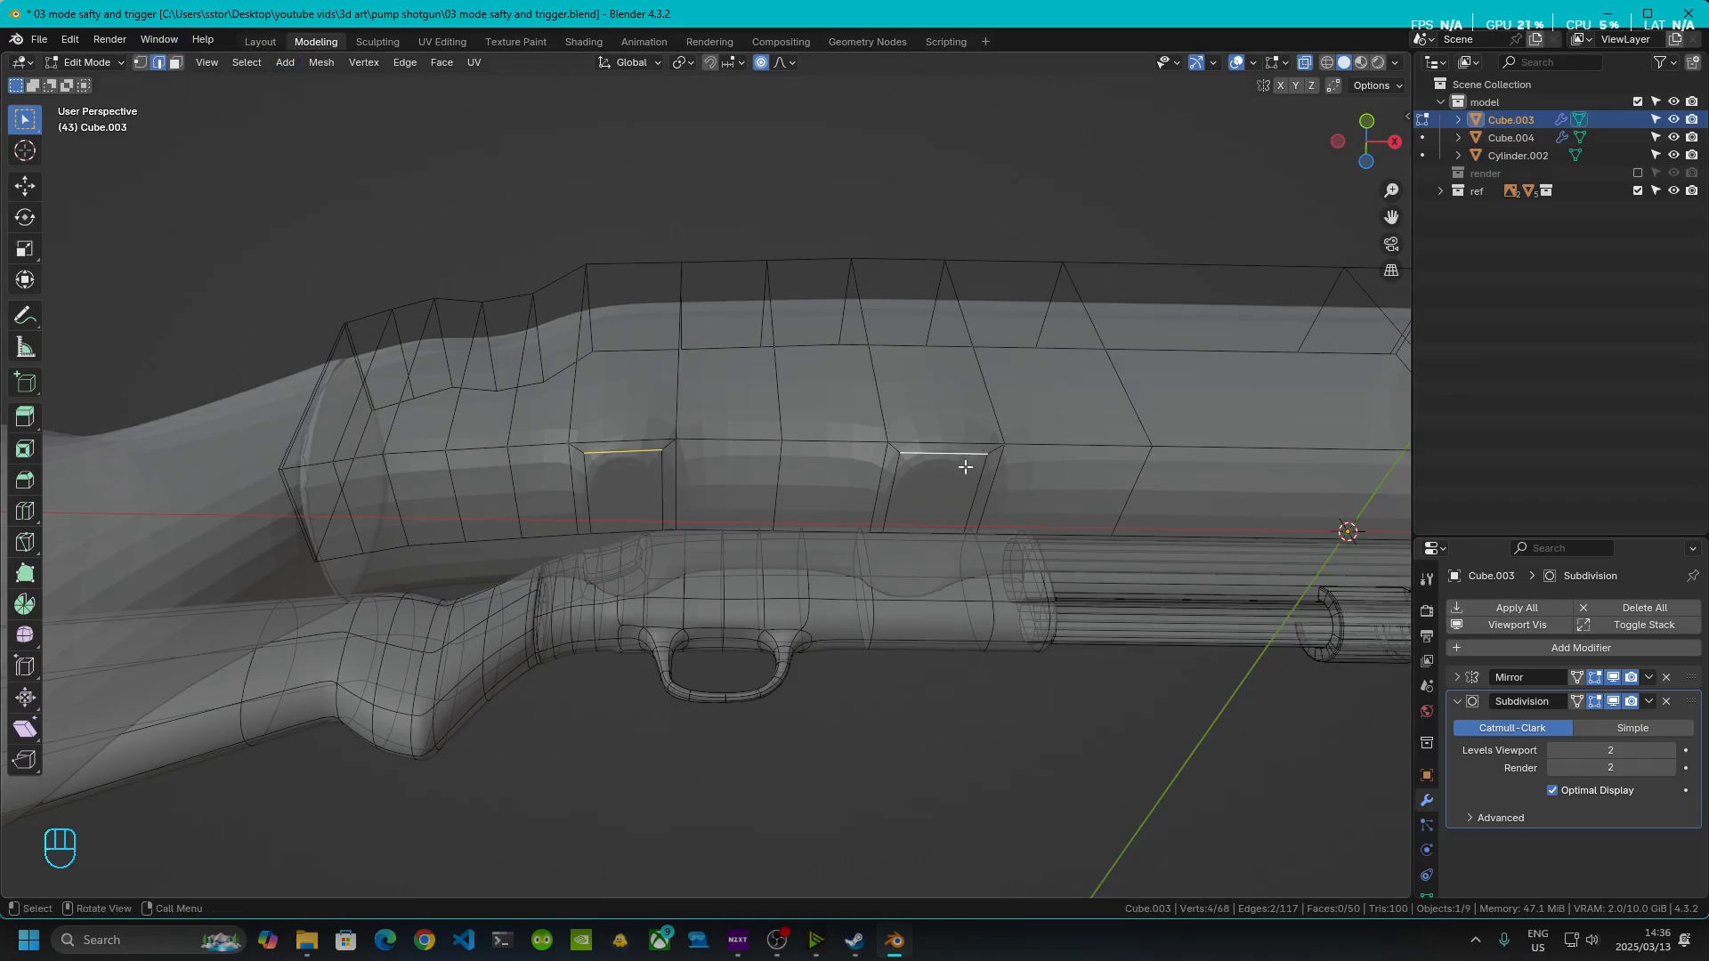
pyautogui.press('g')
pyautogui.press('y')
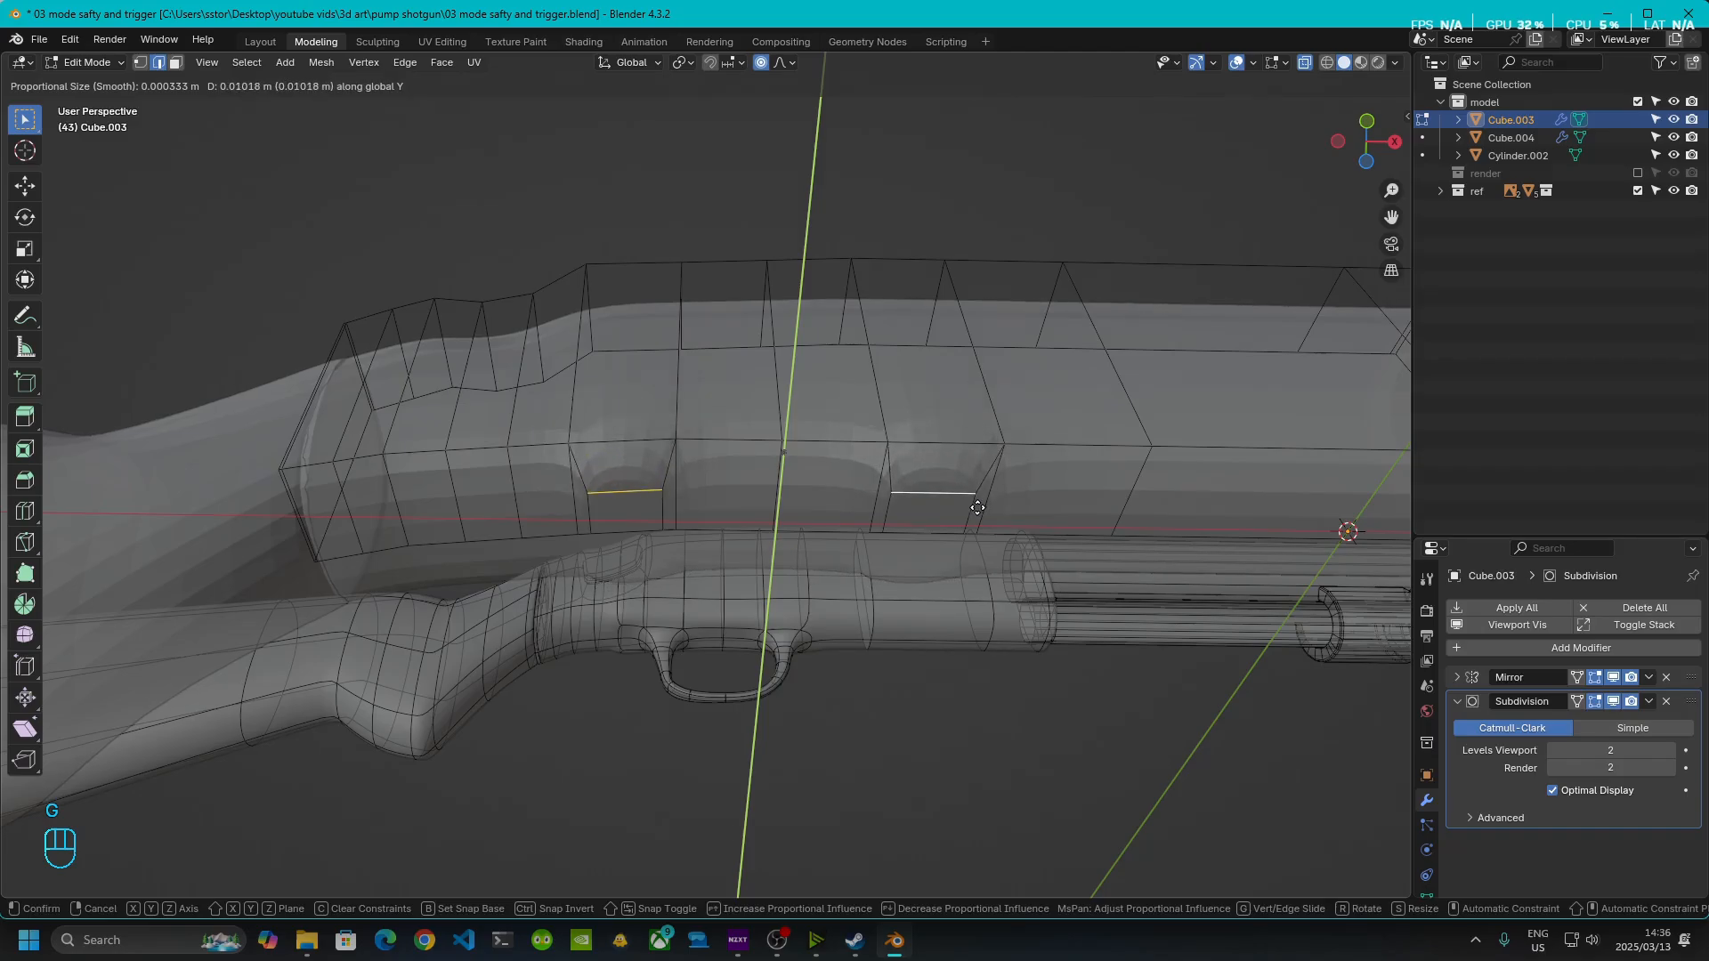
pyautogui.click(977, 507)
# - Extrude the rear mount face about 0.017 m down the reference guard's rear leg and scale its end along X to about half
pyautogui.press('3')
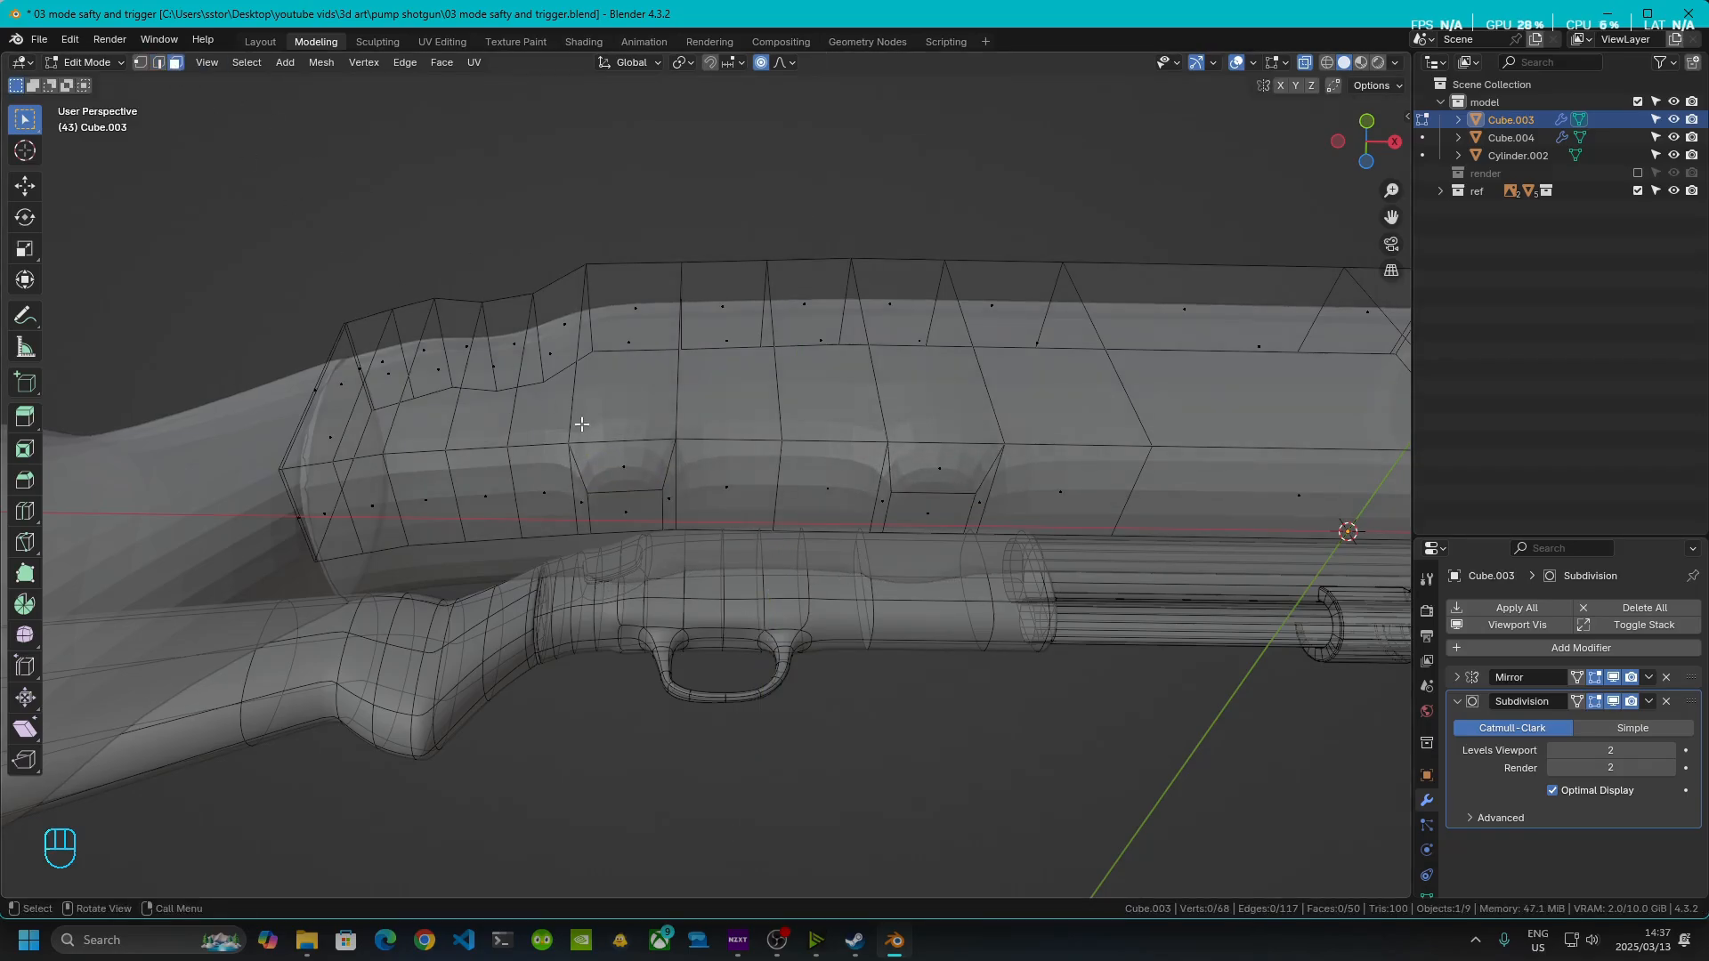
pyautogui.click(628, 510)
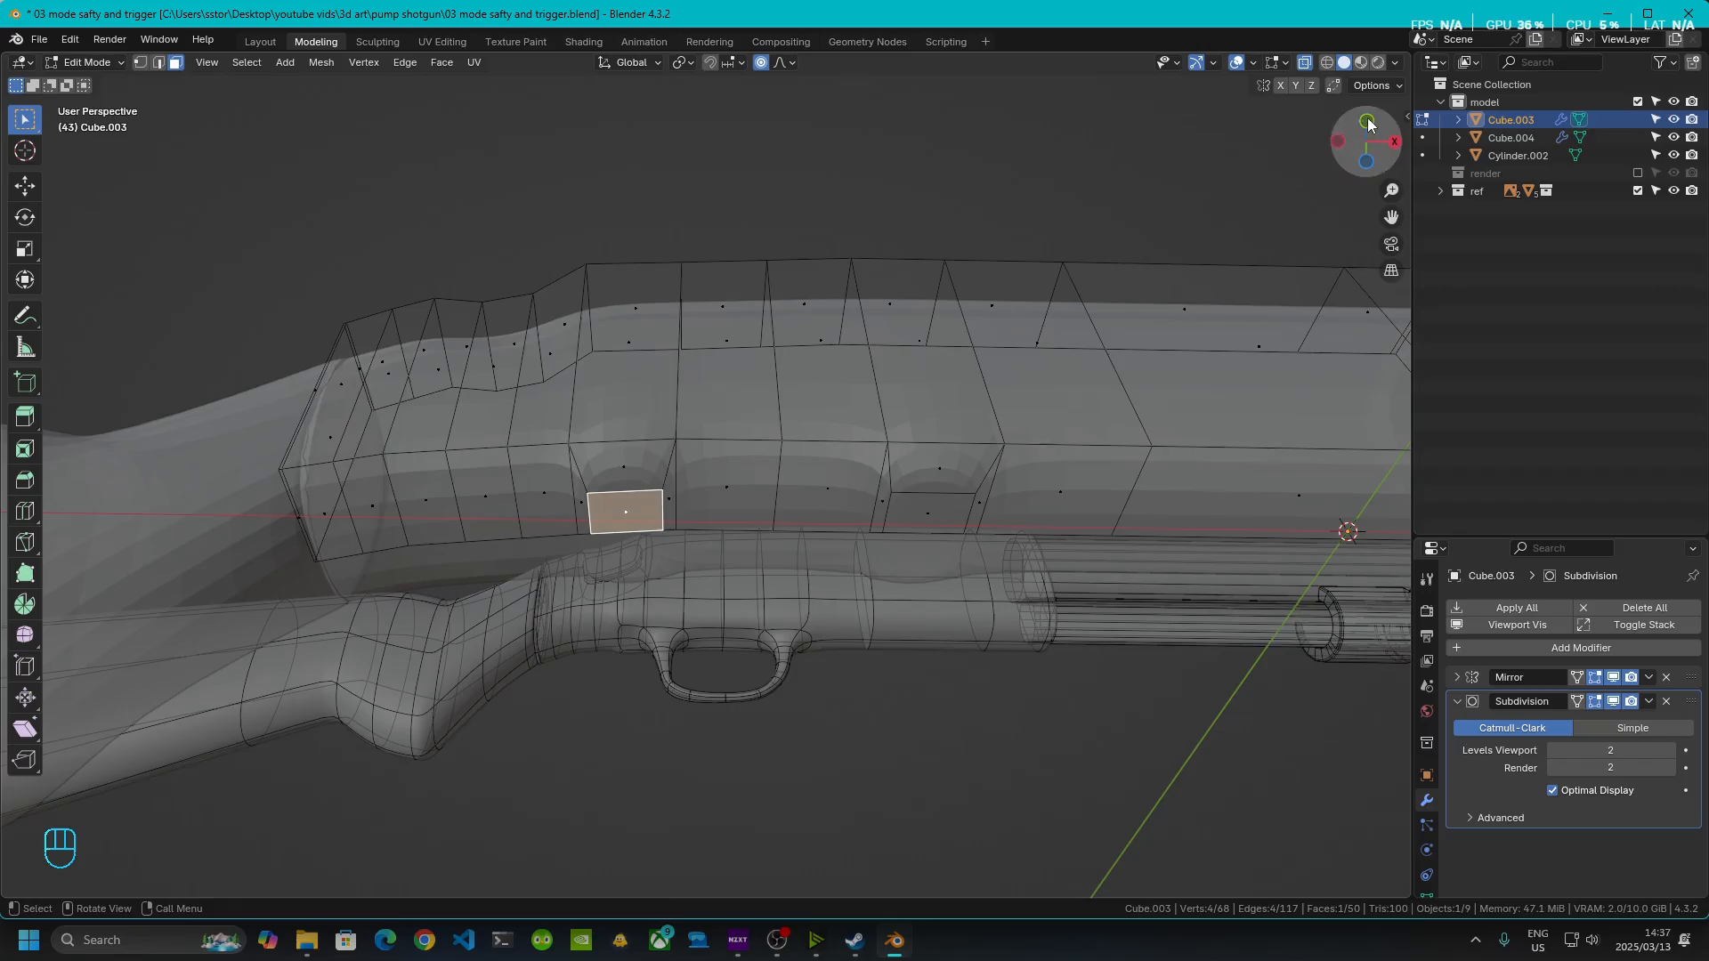
pyautogui.click(1368, 123)
pyautogui.scroll(4, 845, 531)
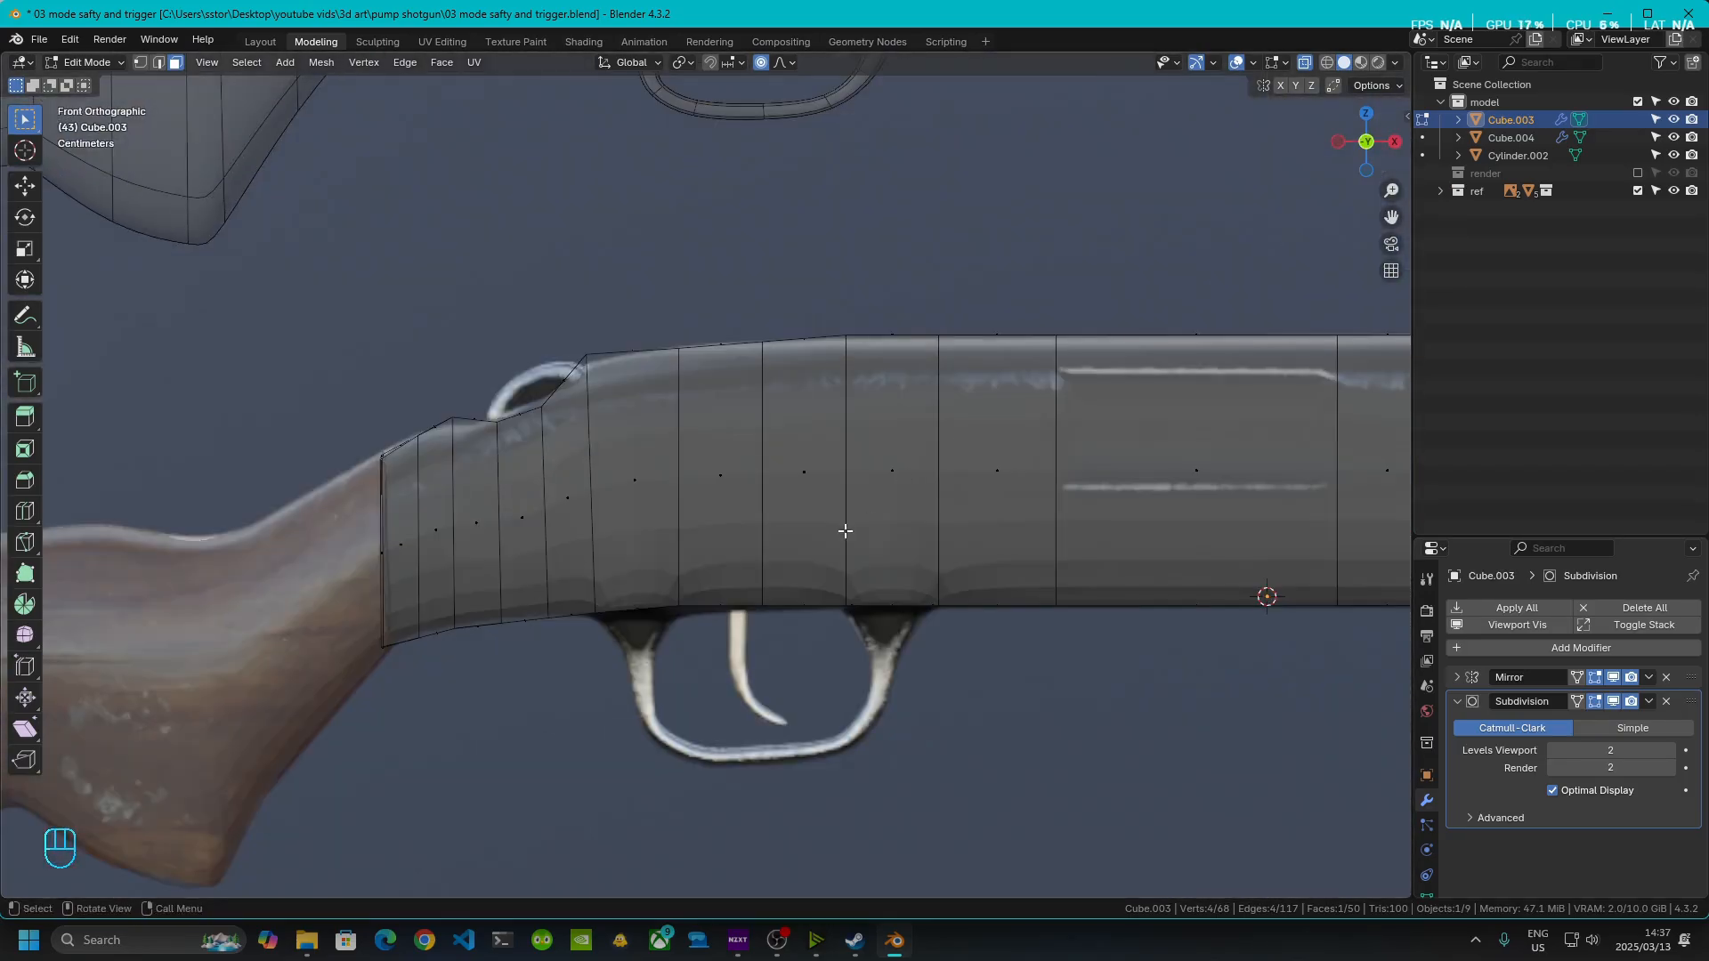
pyautogui.scroll(3, 845, 531)
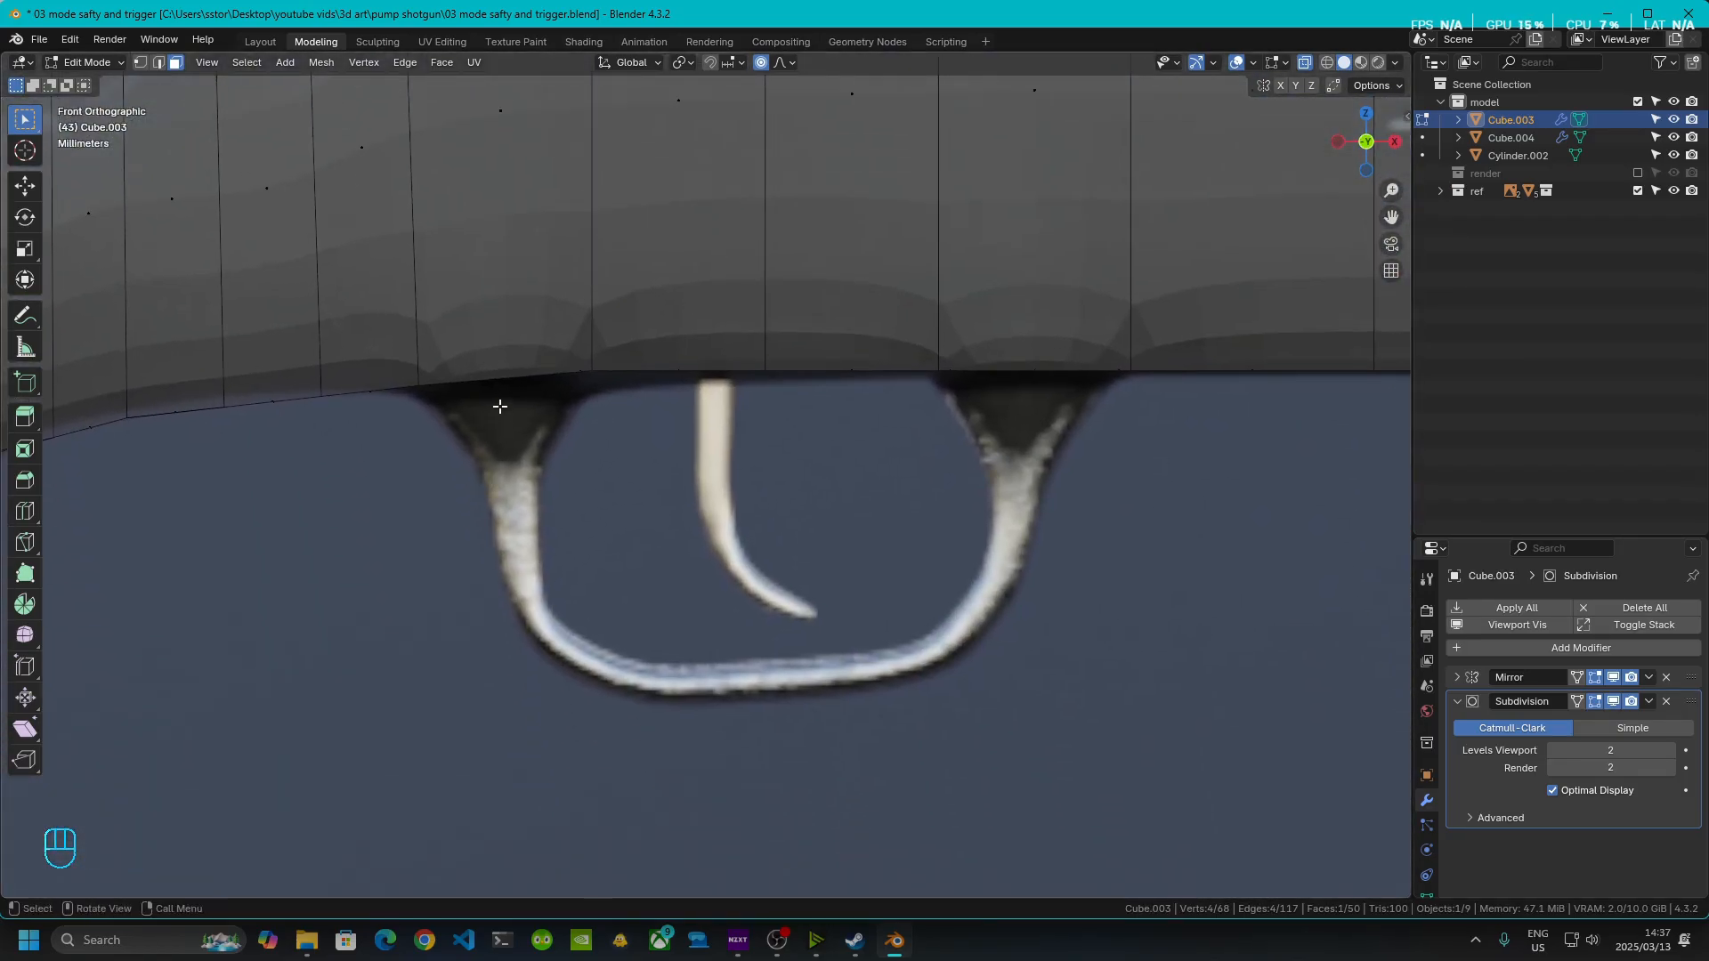
pyautogui.press('e')
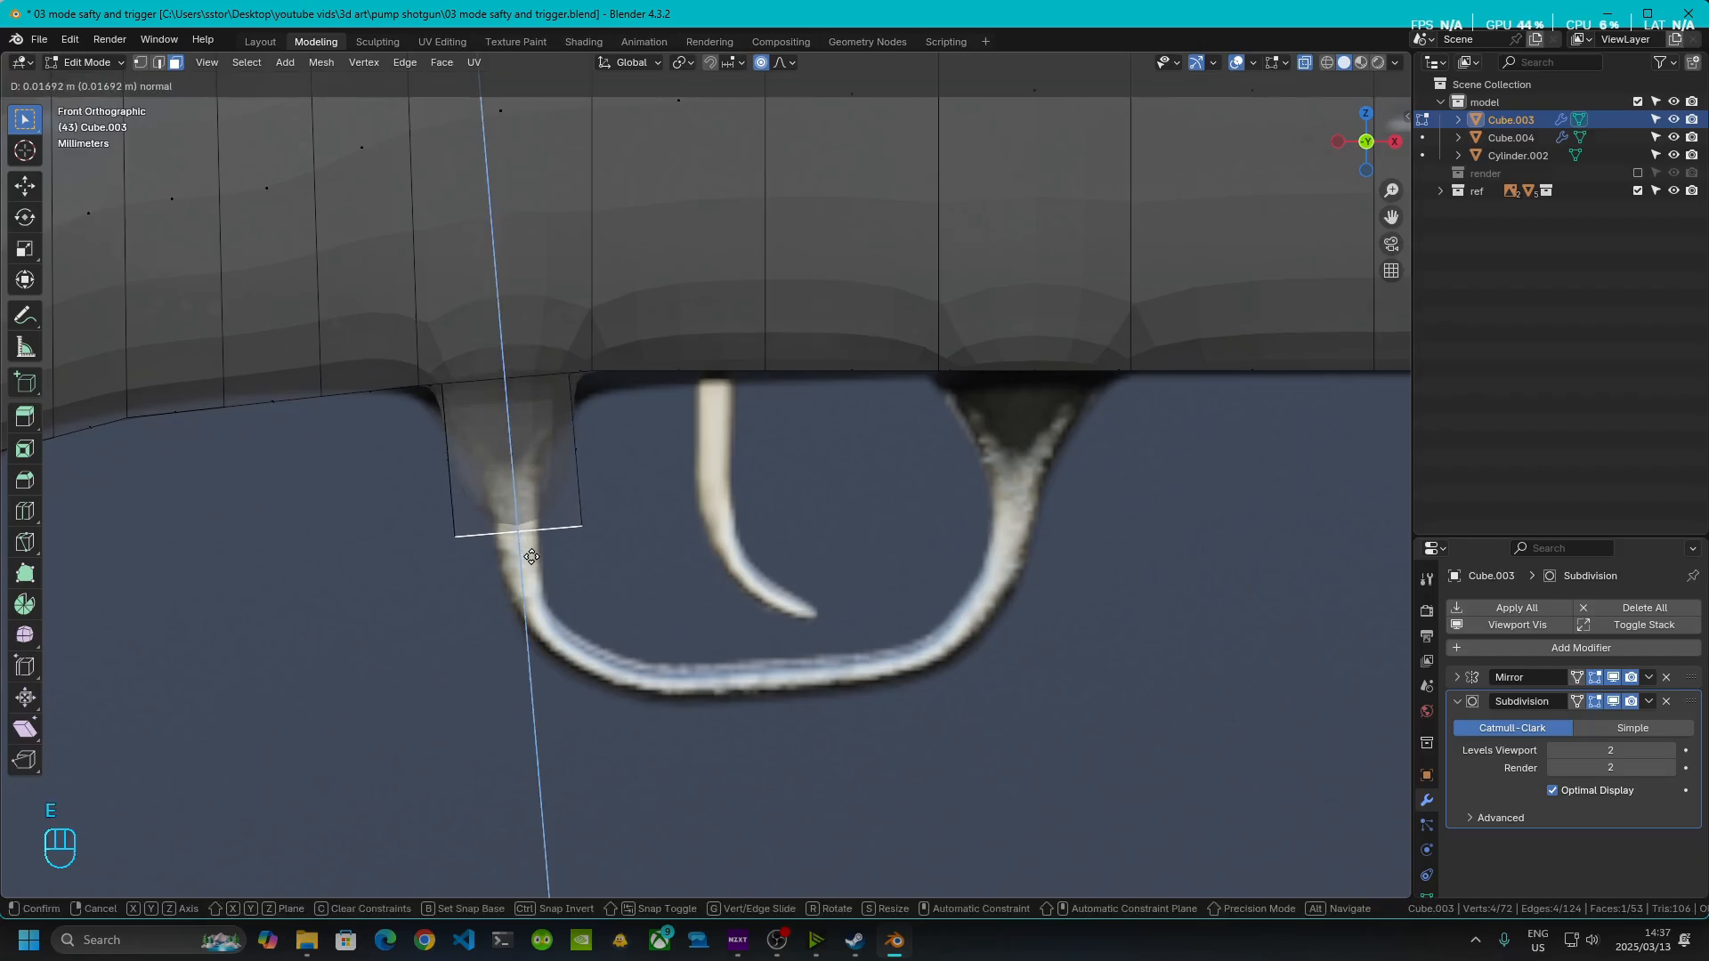
pyautogui.click(532, 563)
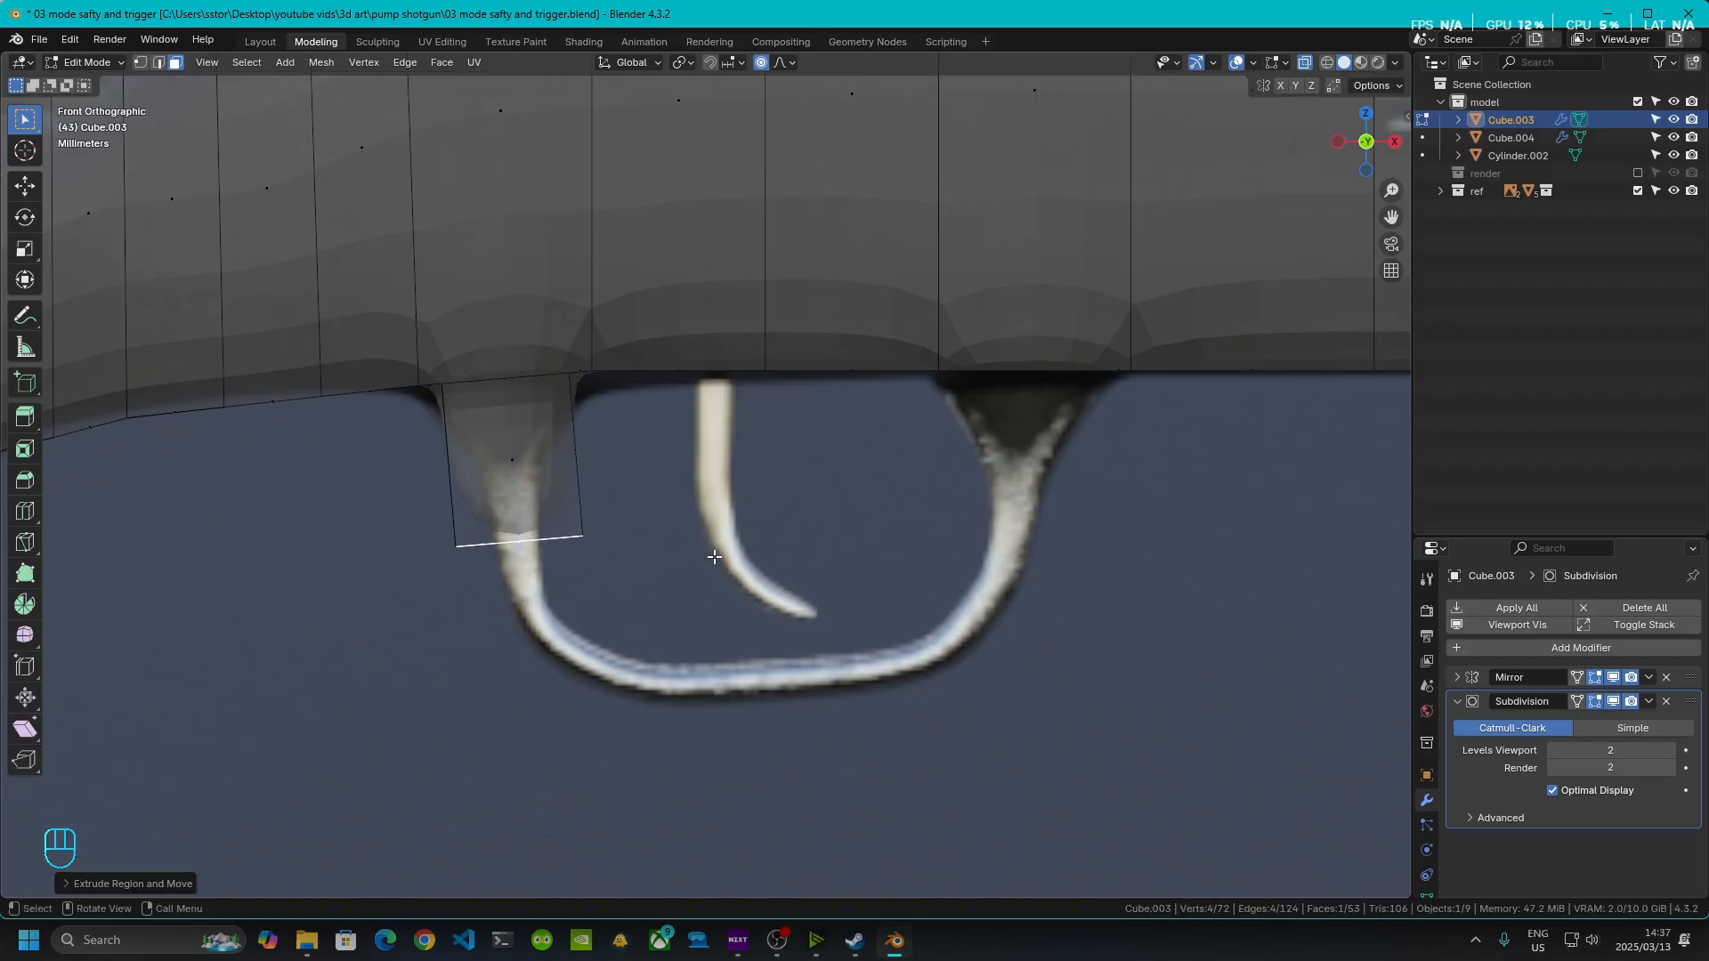
pyautogui.press('s')
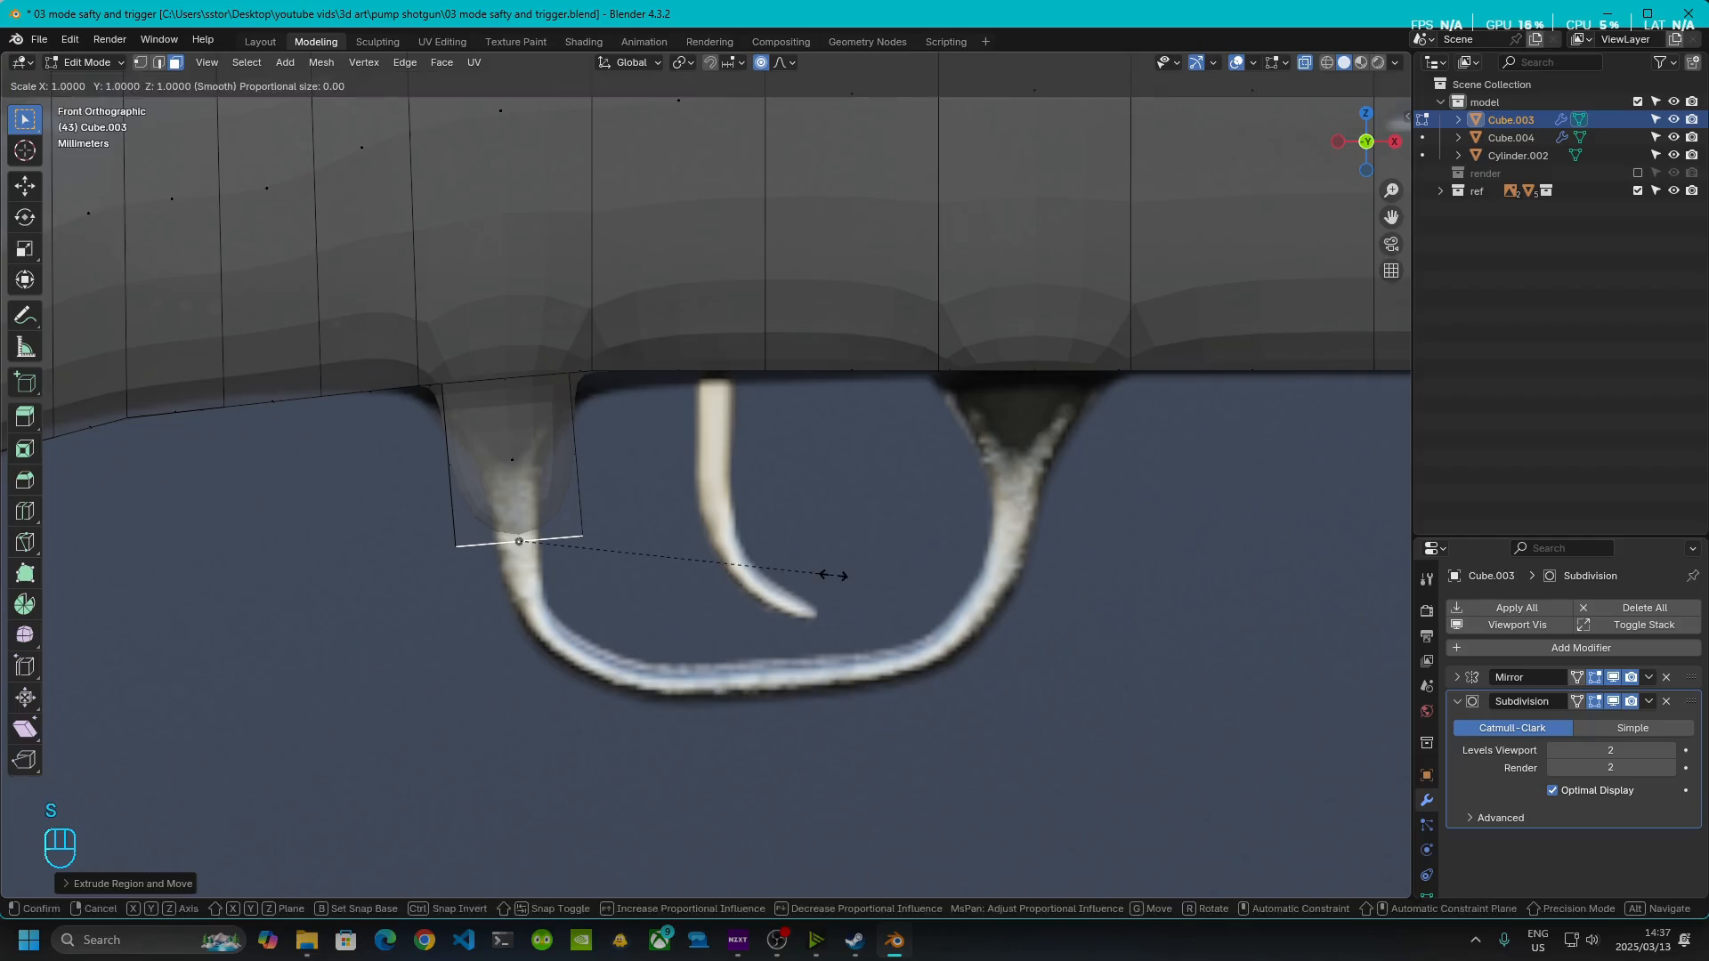
pyautogui.press('x')
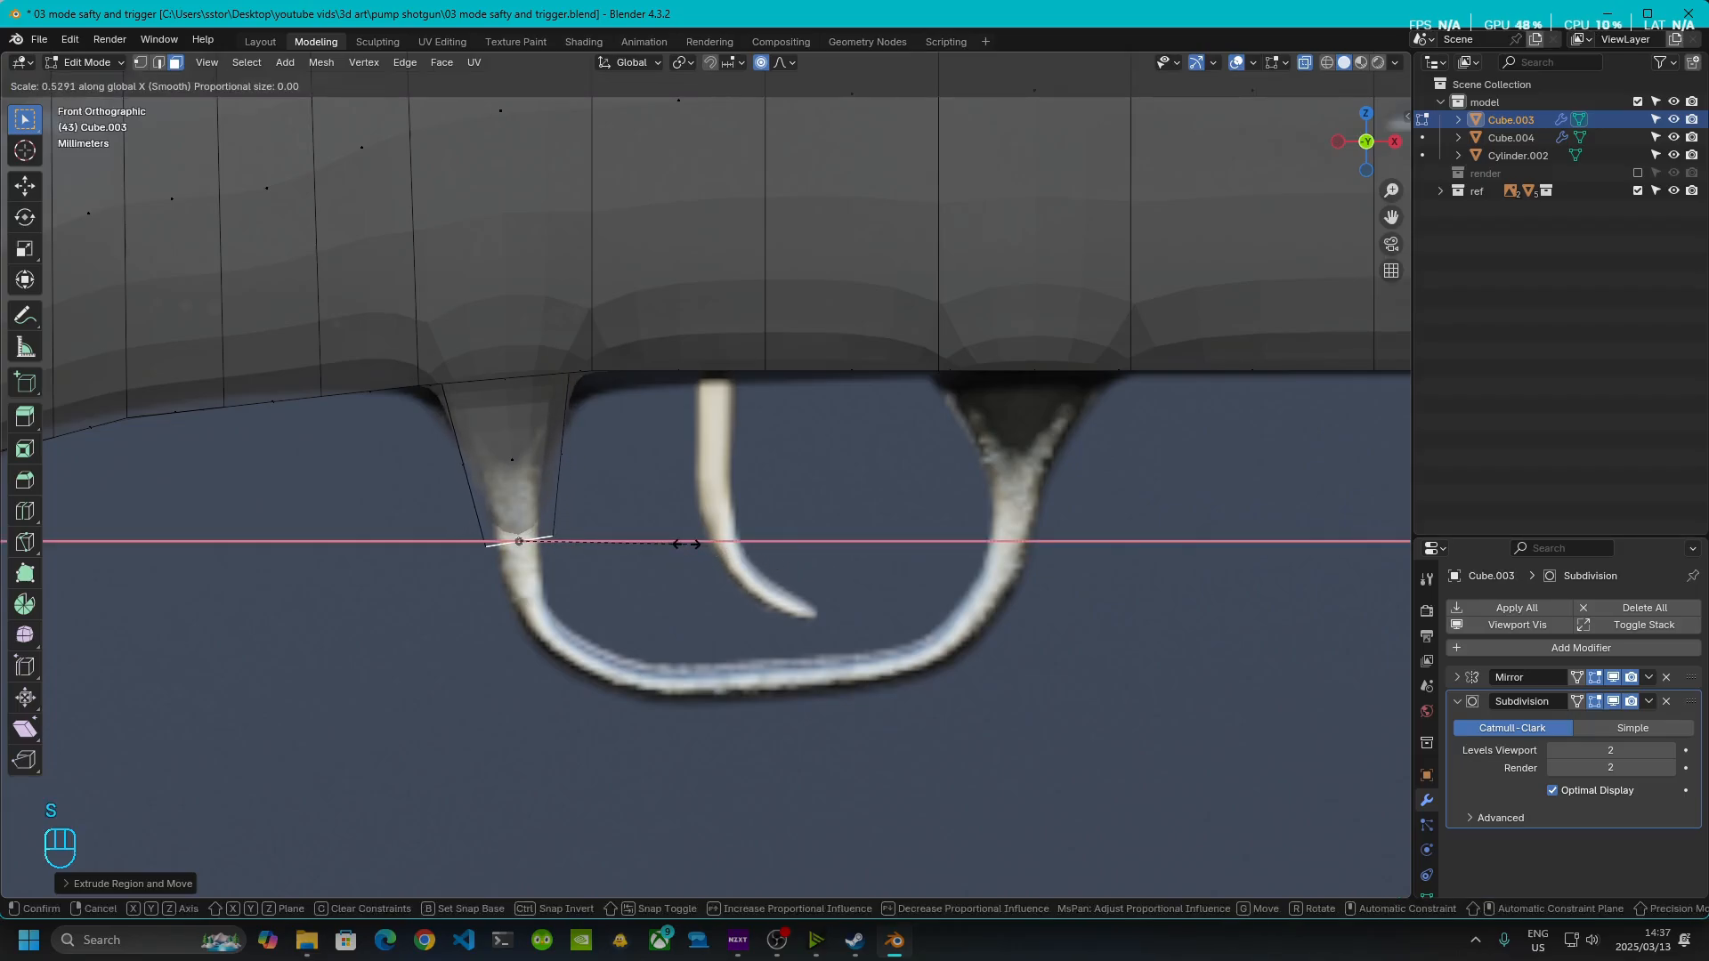
pyautogui.click(679, 543)
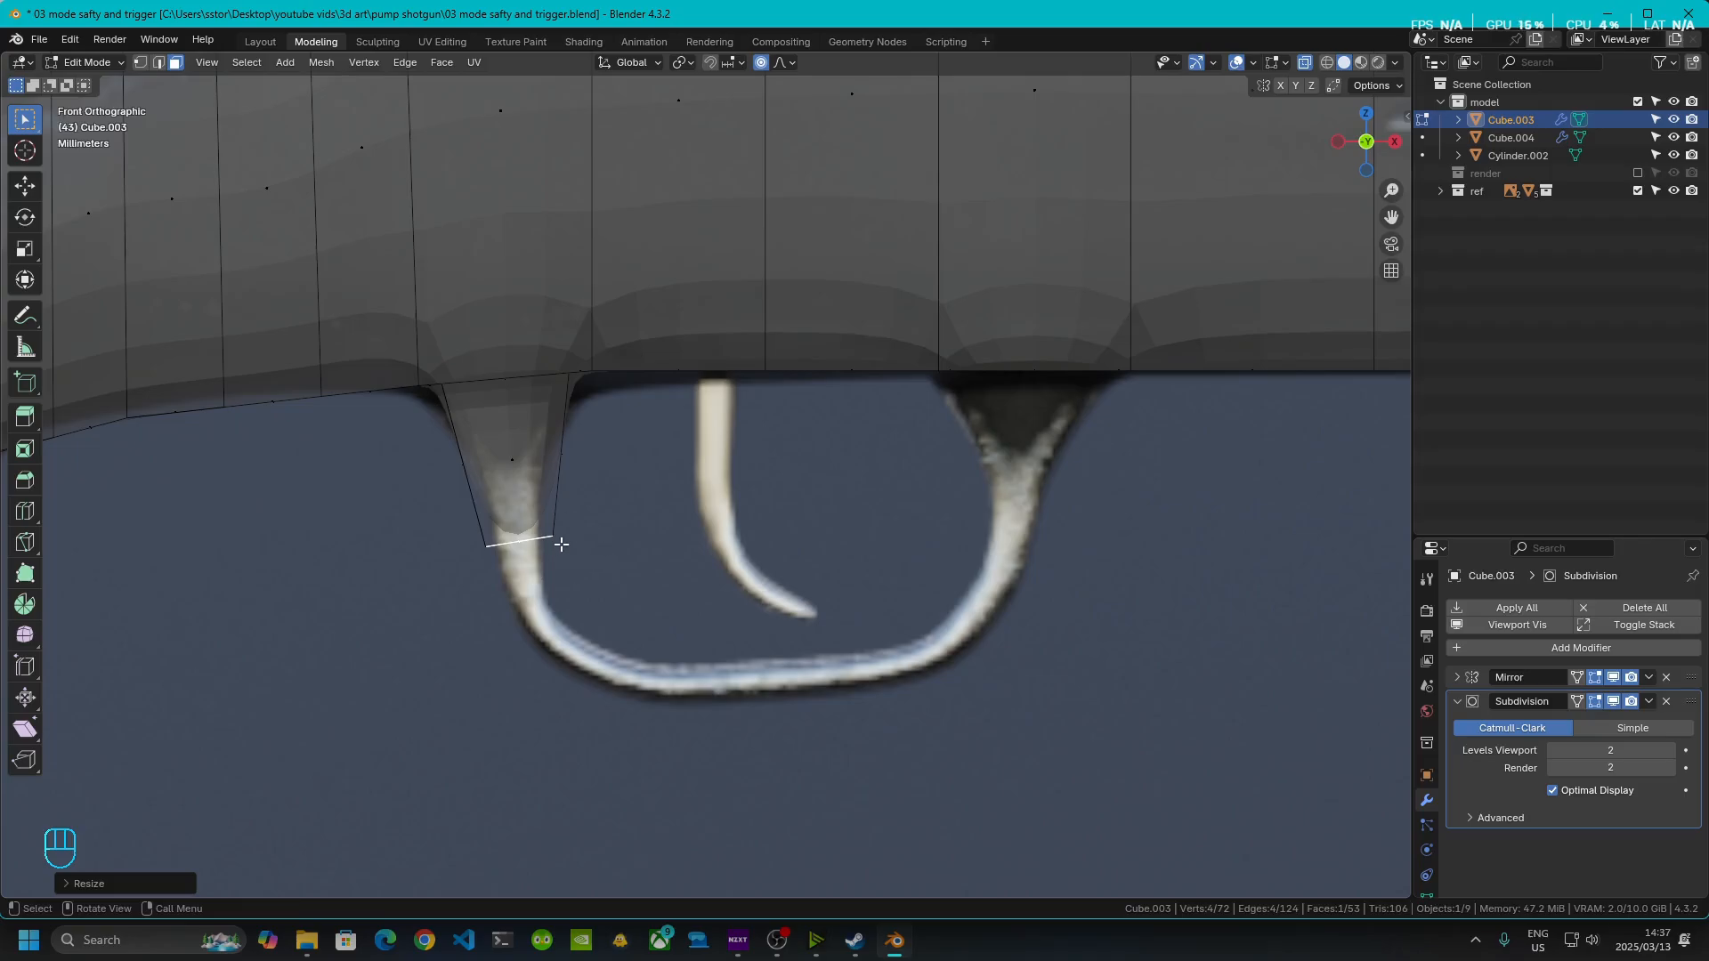
# - Extrude a second segment about 0.013 m down the guard's rear leg and slim its end face slightly along X
pyautogui.press('e')
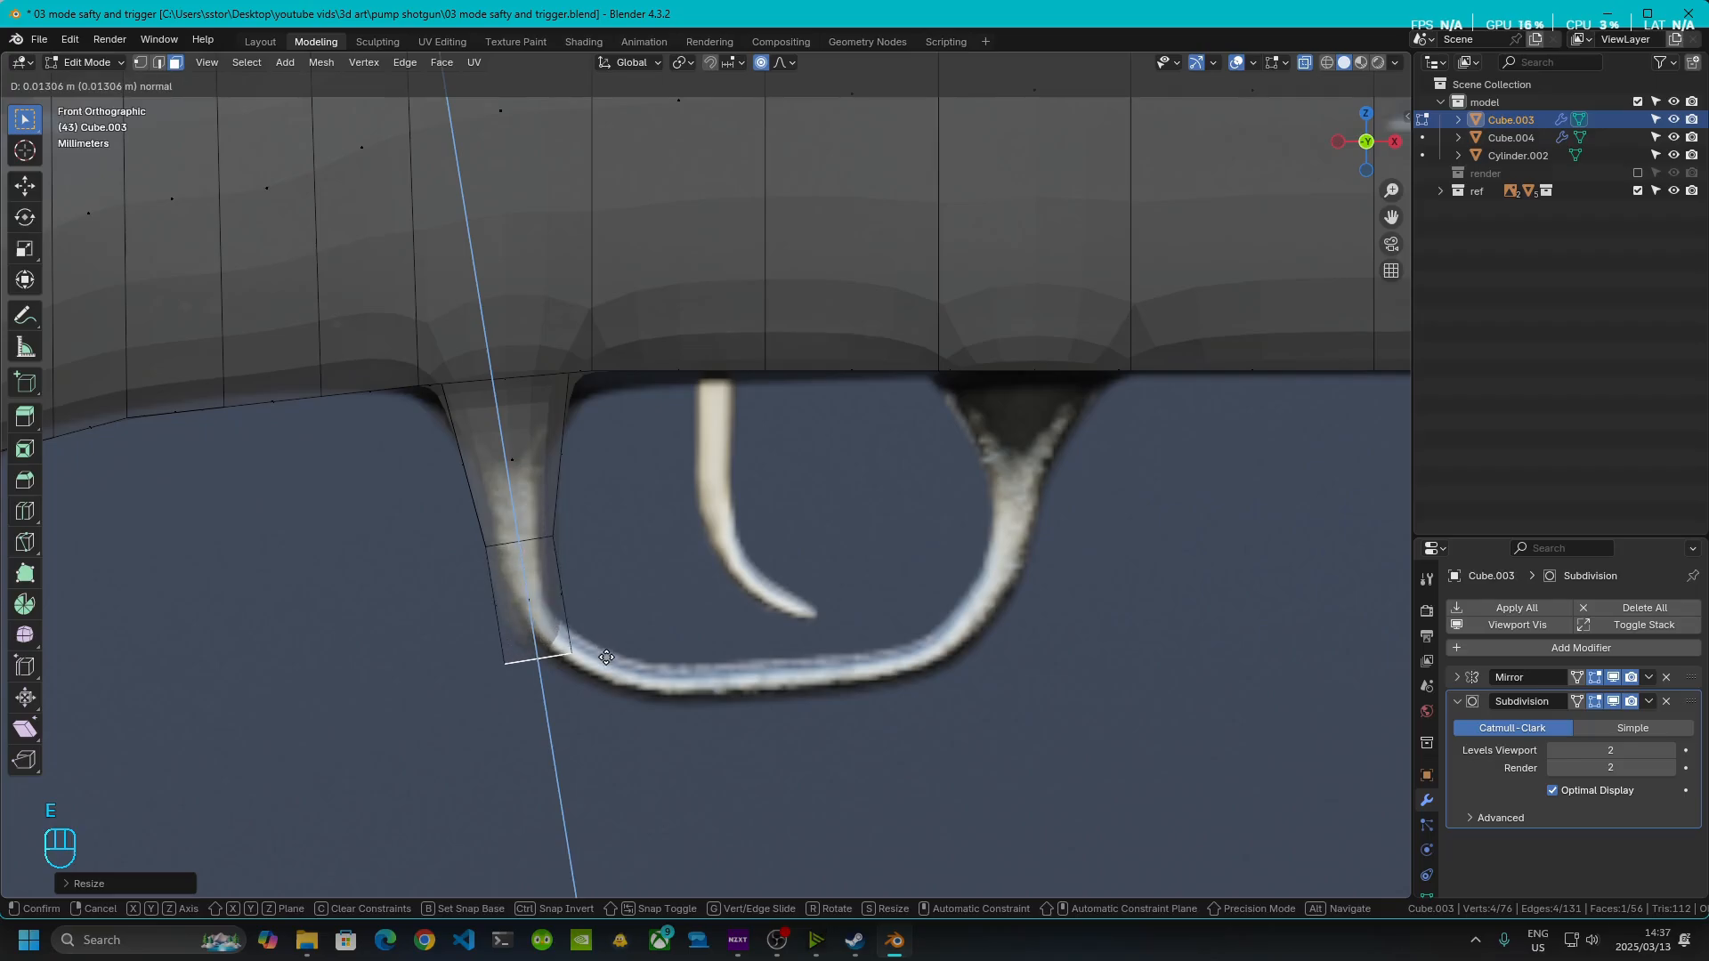
pyautogui.click(556, 649)
pyautogui.press('s')
pyautogui.press('x')
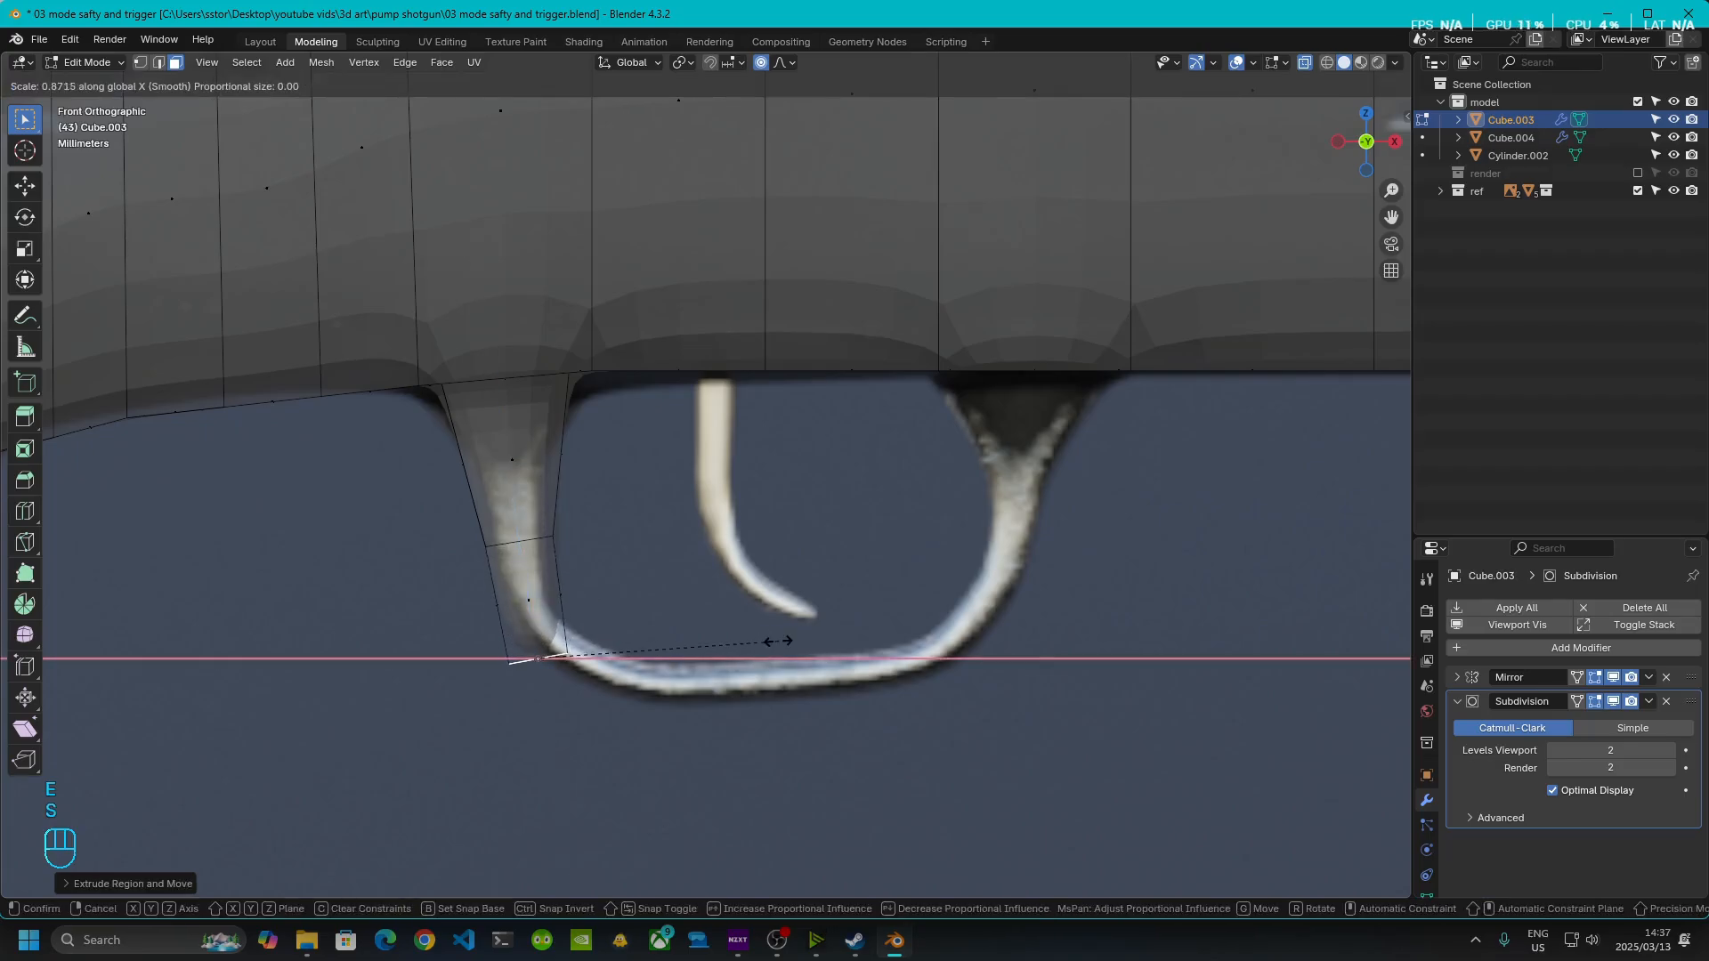
pyautogui.click(750, 649)
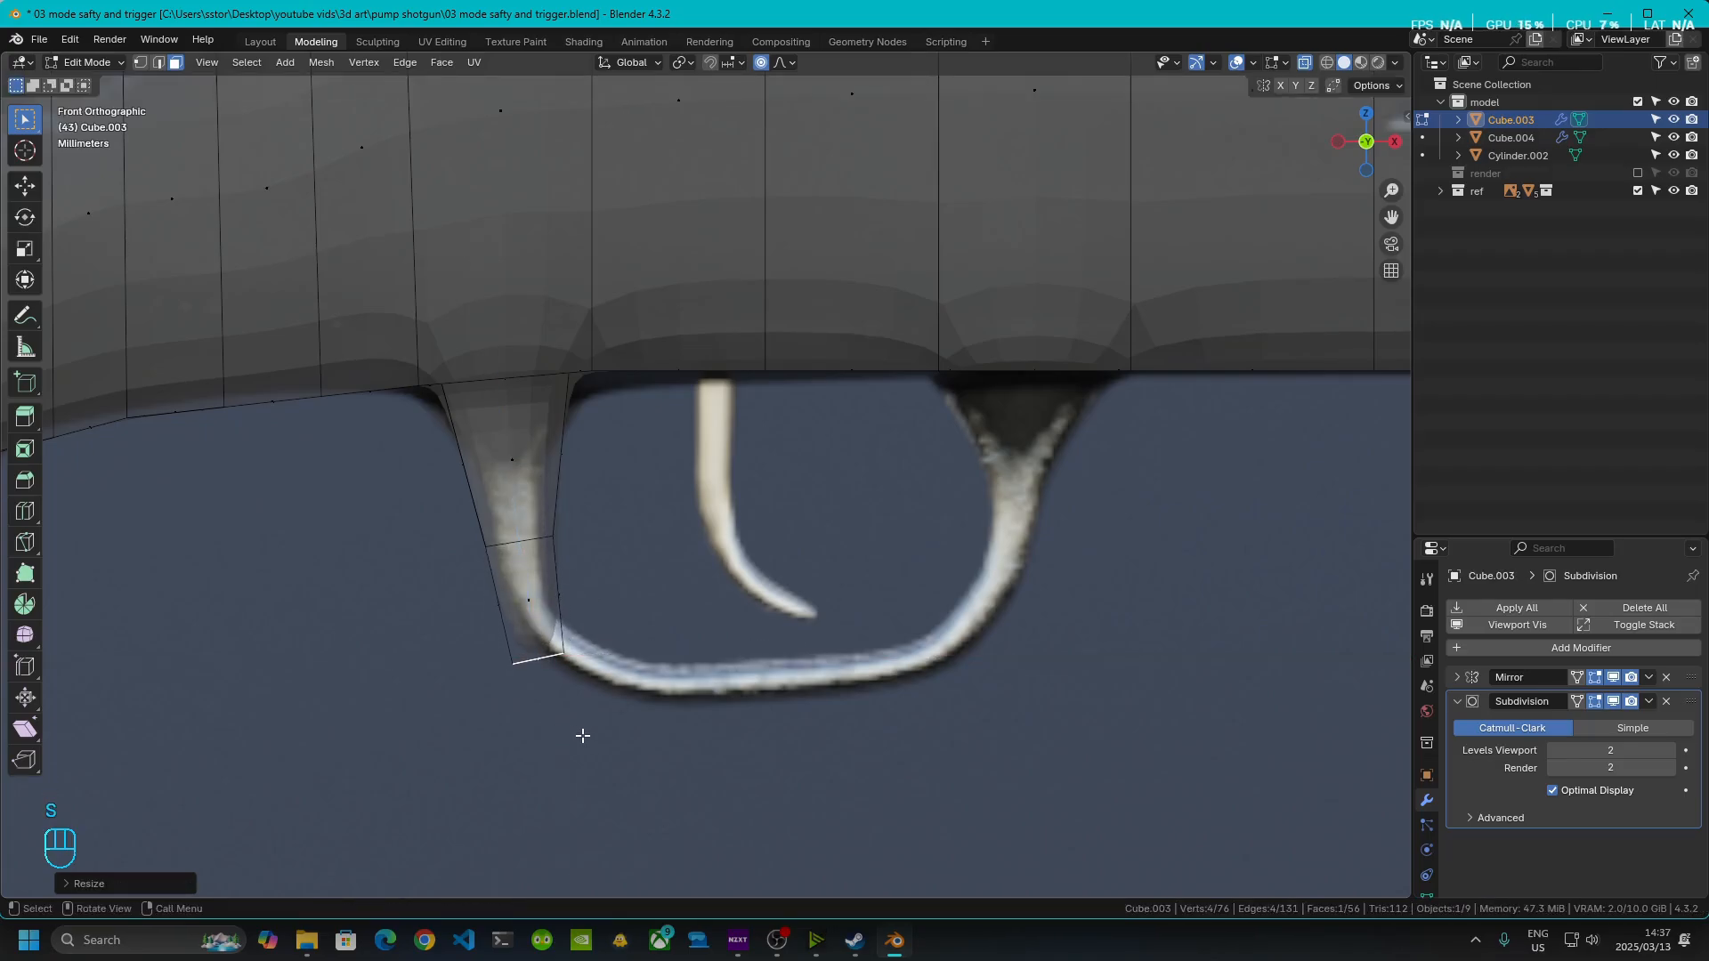
# - Rotate the second segment's end face towards the guard's bend and shift it about 0.0014 m forward along X
pyautogui.press('r')
pyautogui.click(677, 722)
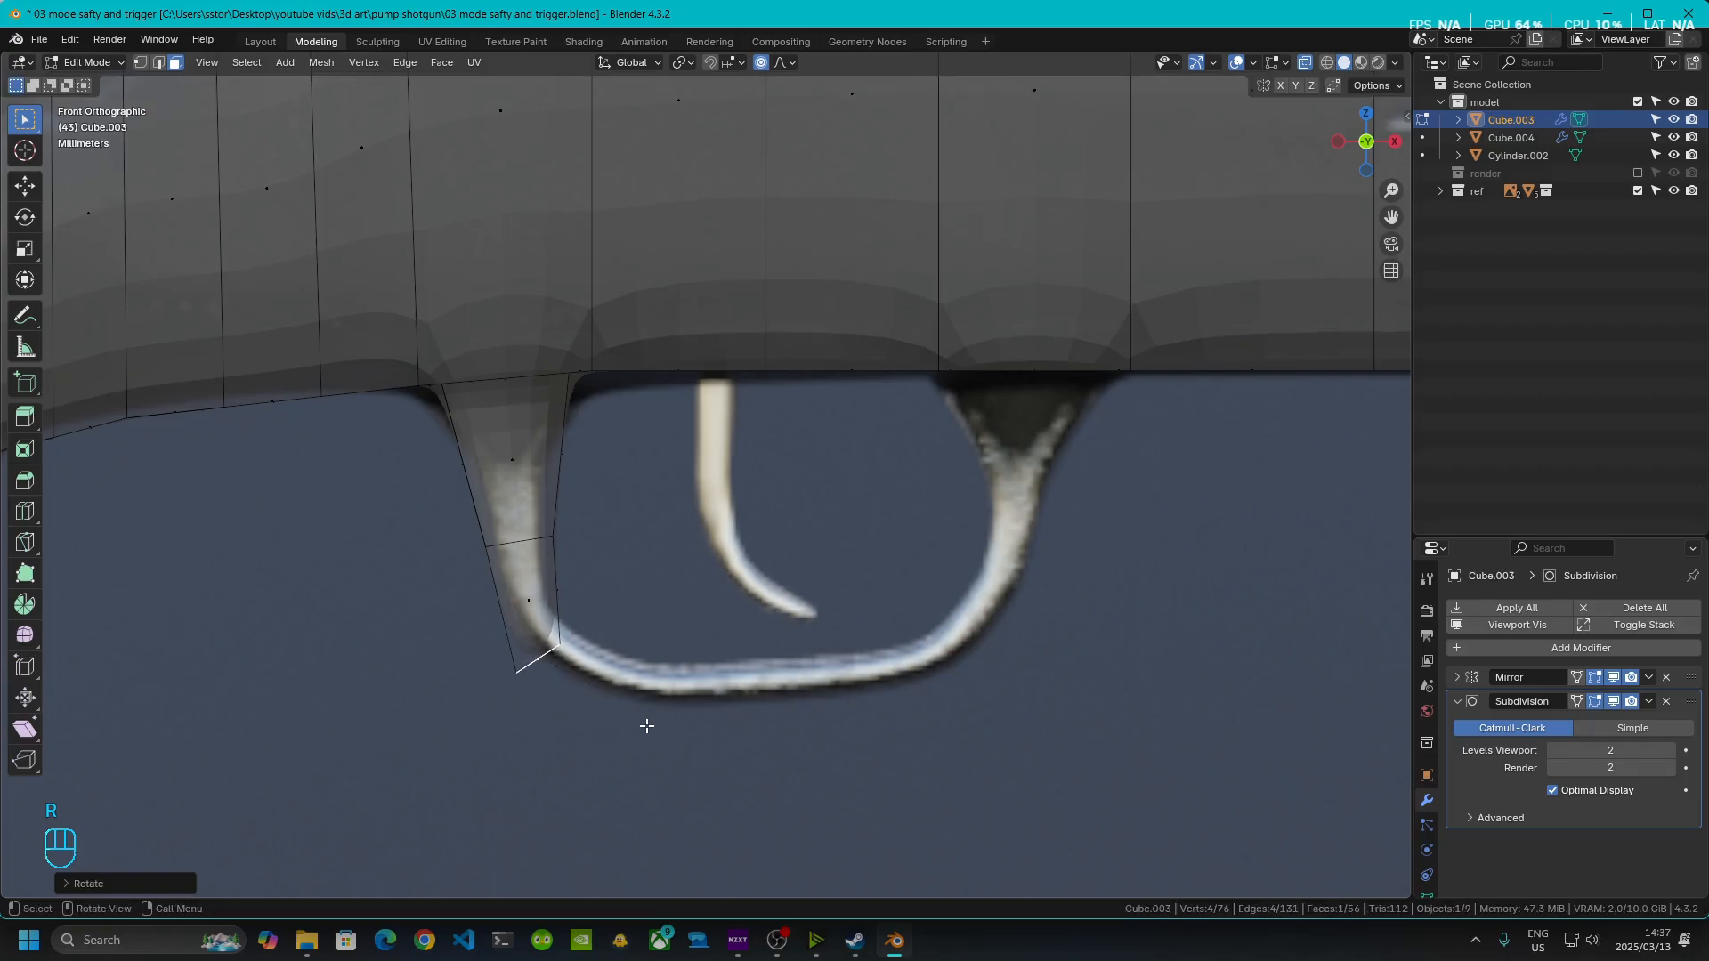
pyautogui.press('g')
pyautogui.press('x')
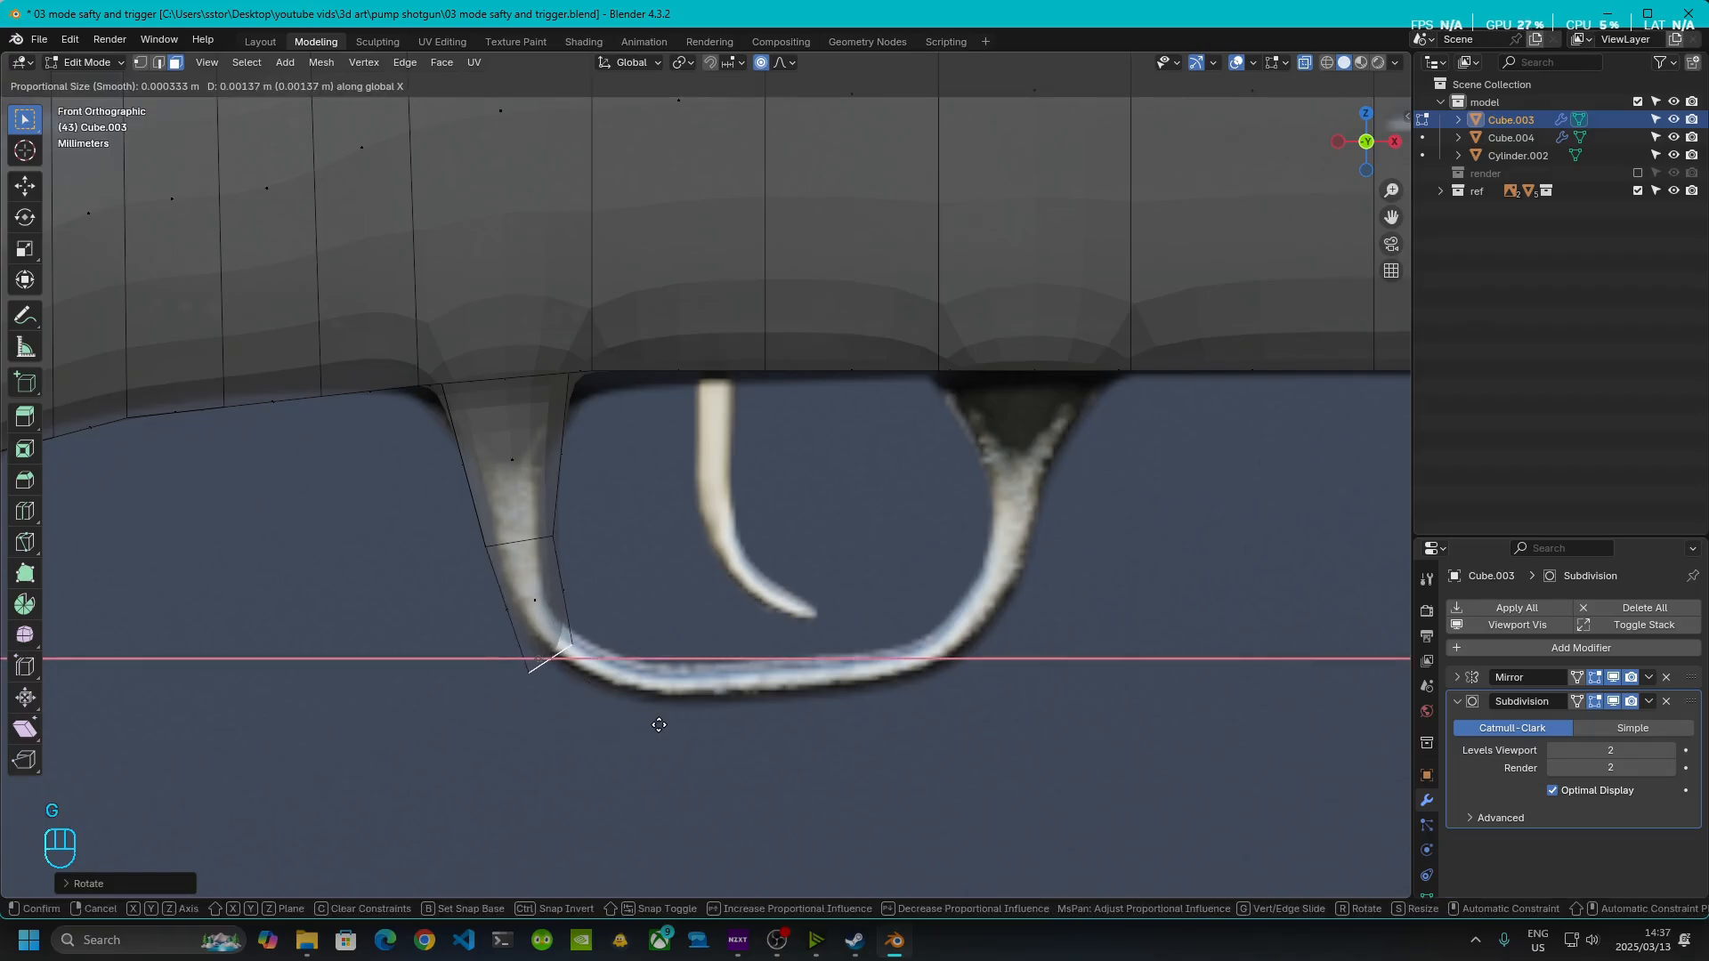
pyautogui.click(658, 725)
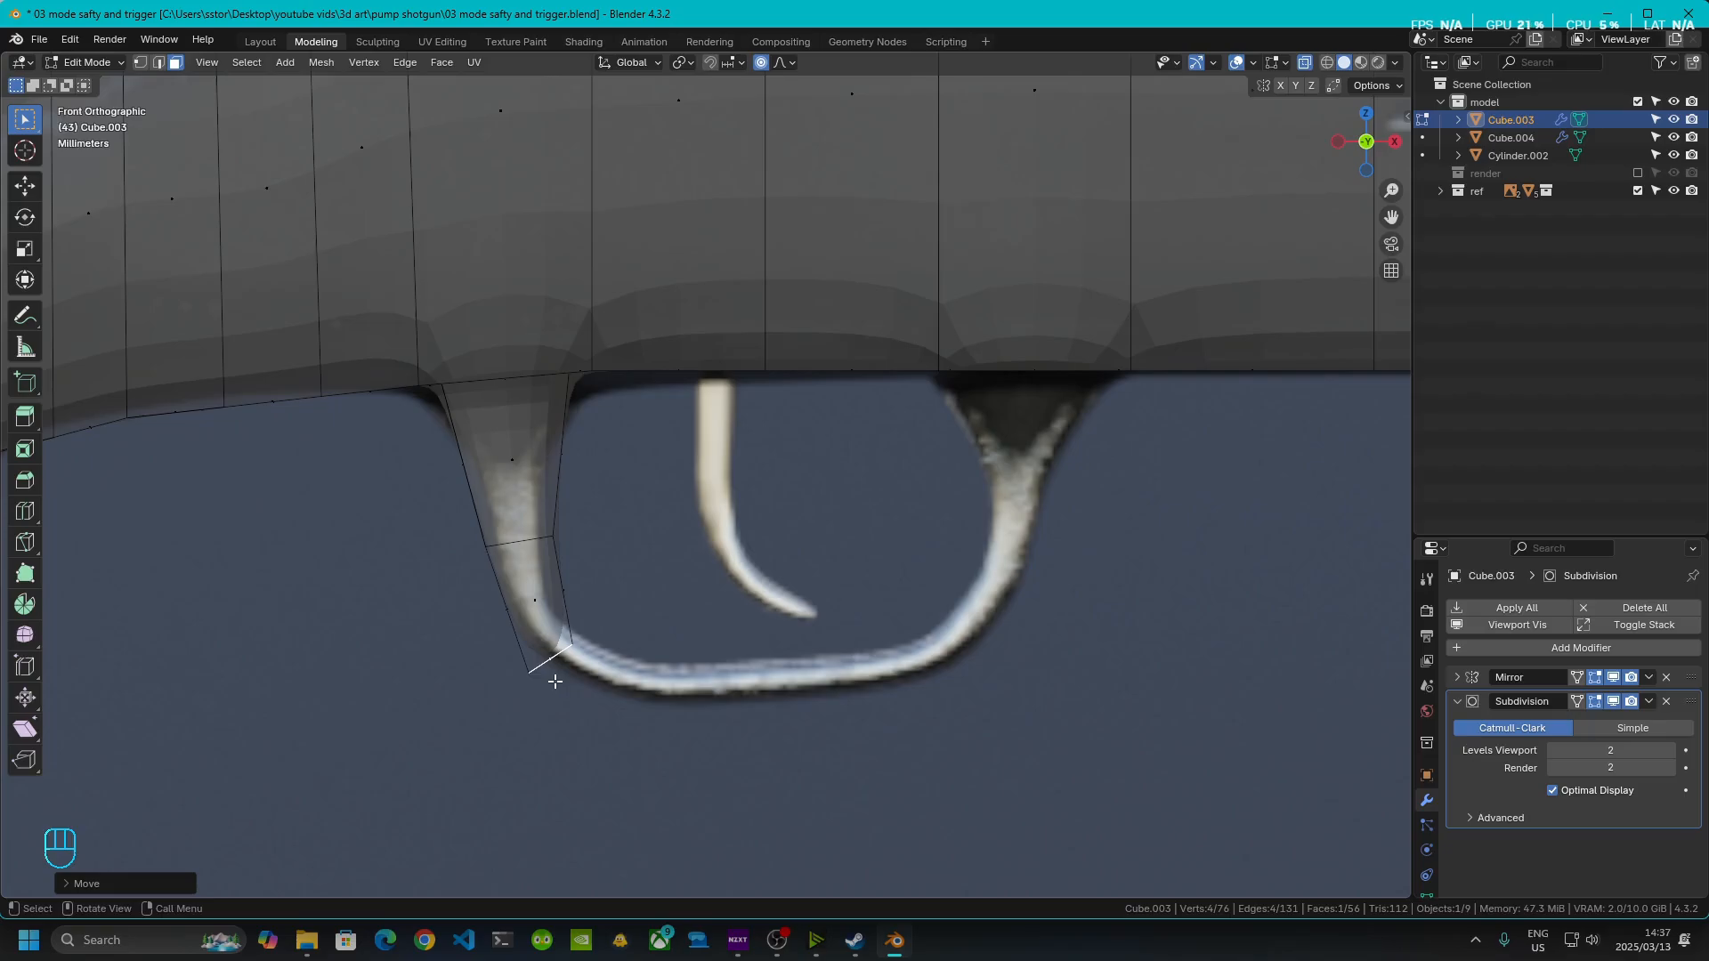
# - Extrude a third segment around the guard's lower rear bend, rotate its end face, and raise it along Z onto the reference
pyautogui.press('e')
pyautogui.click(660, 725)
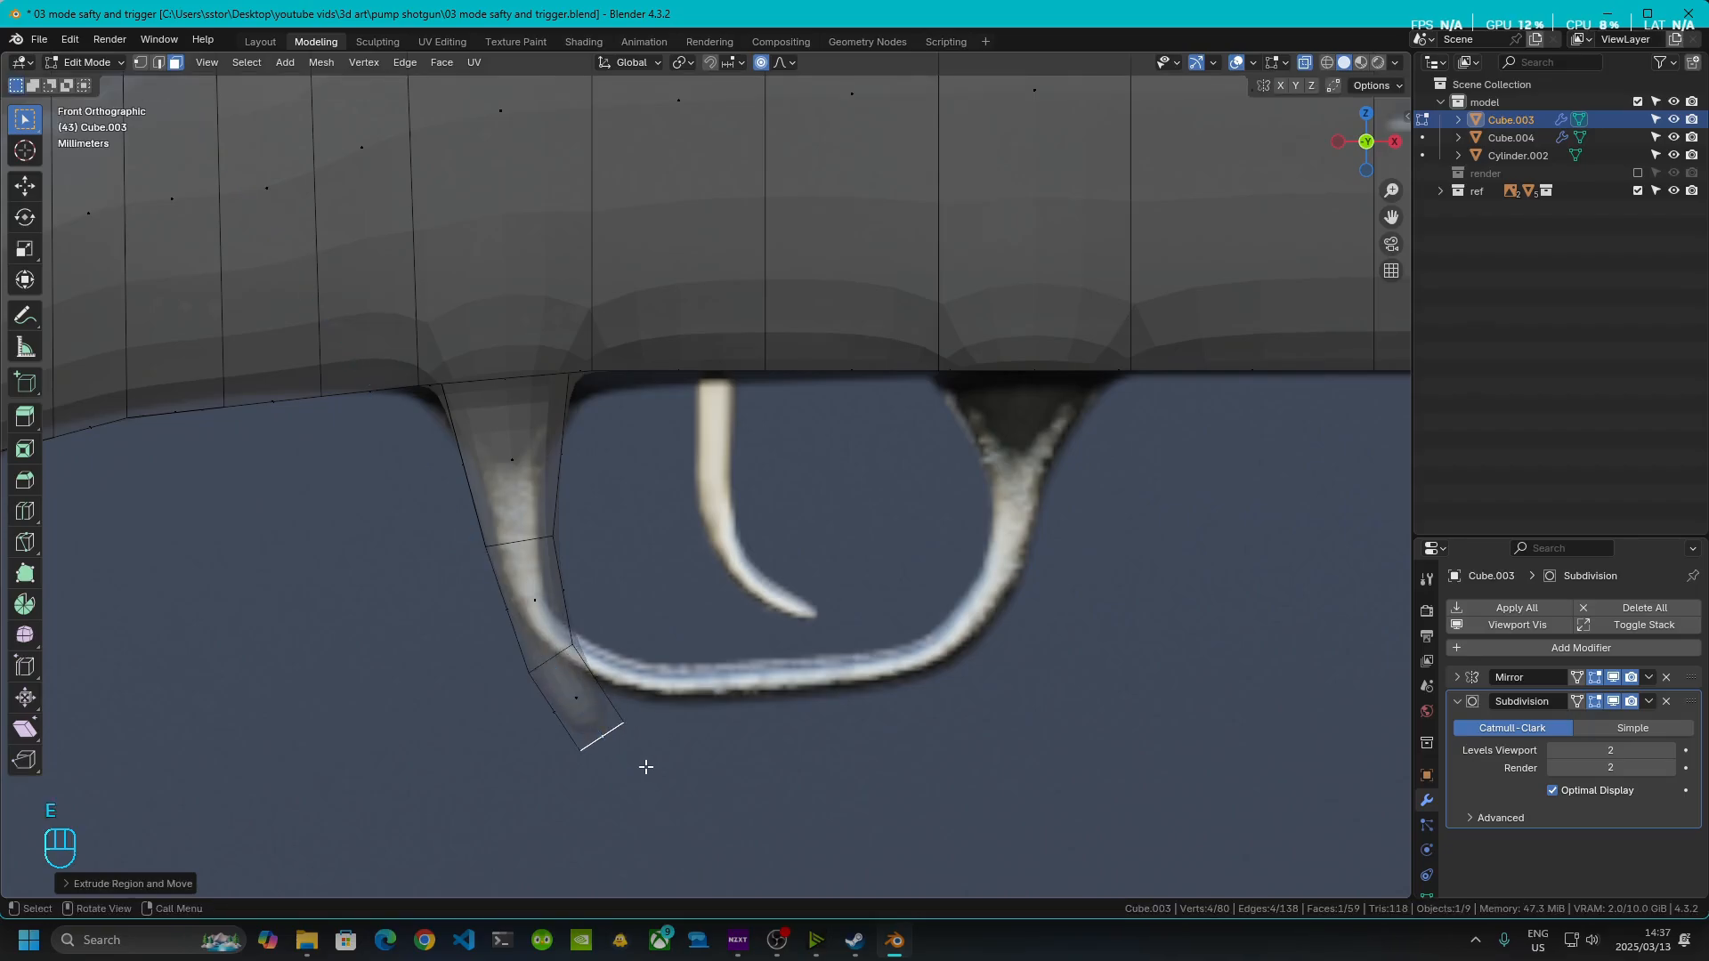
pyautogui.press('r')
pyautogui.click(707, 813)
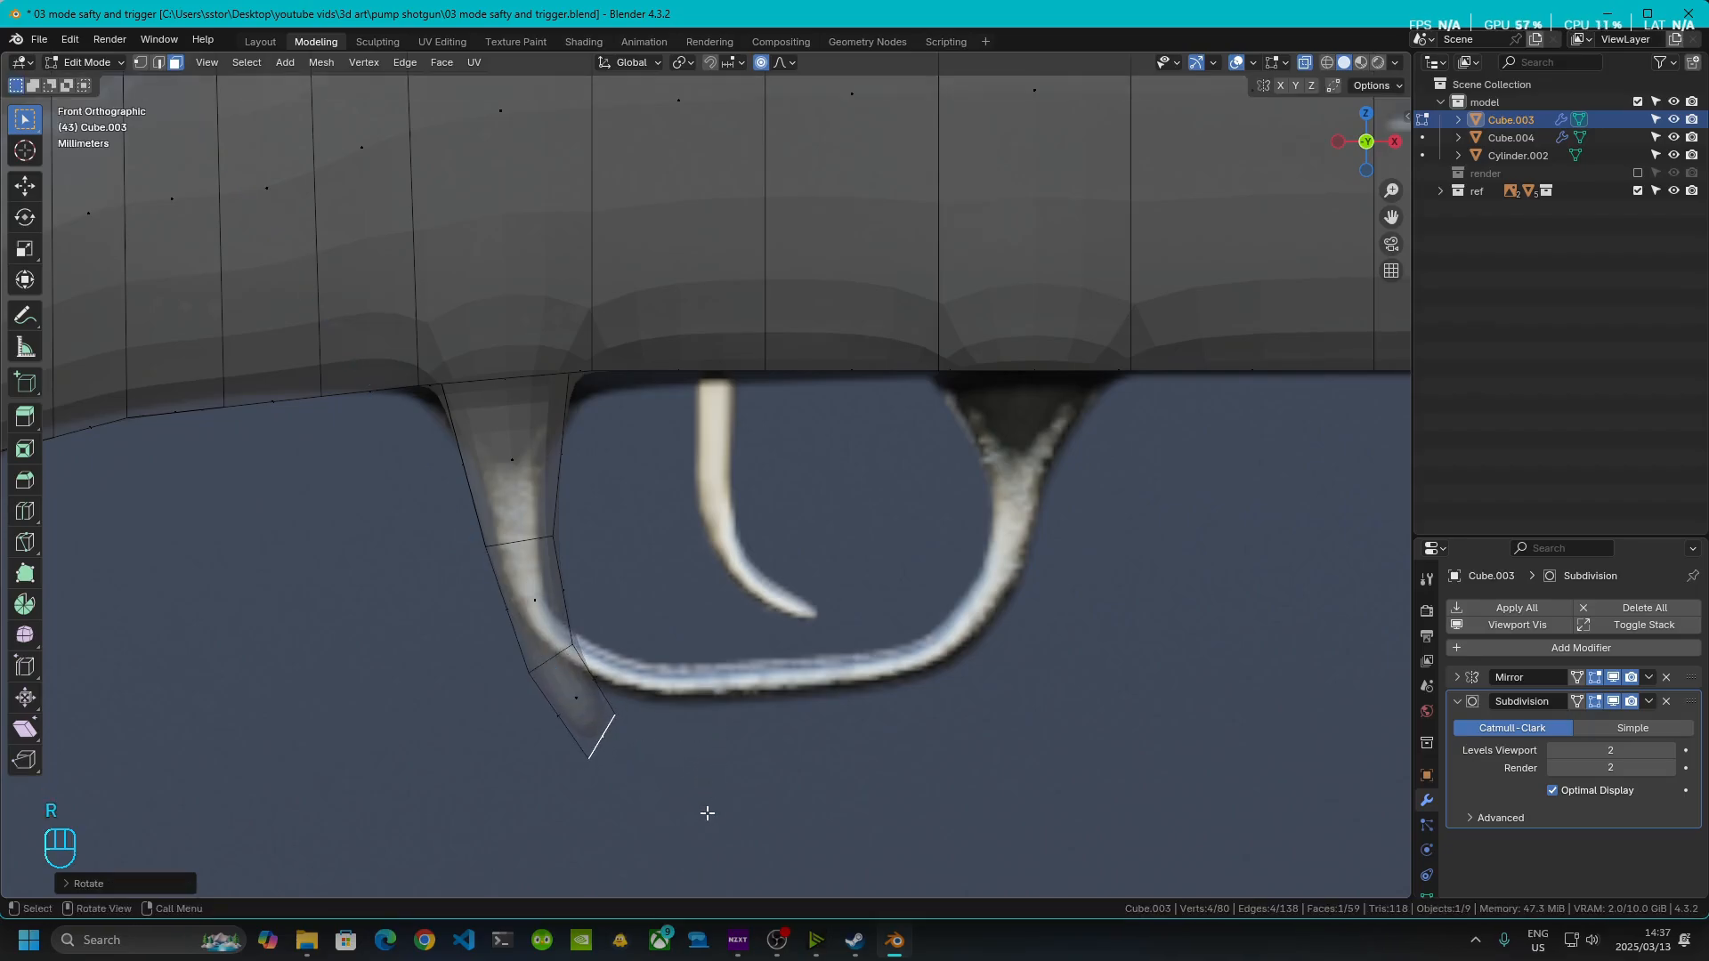
pyautogui.press('g')
pyautogui.press('z')
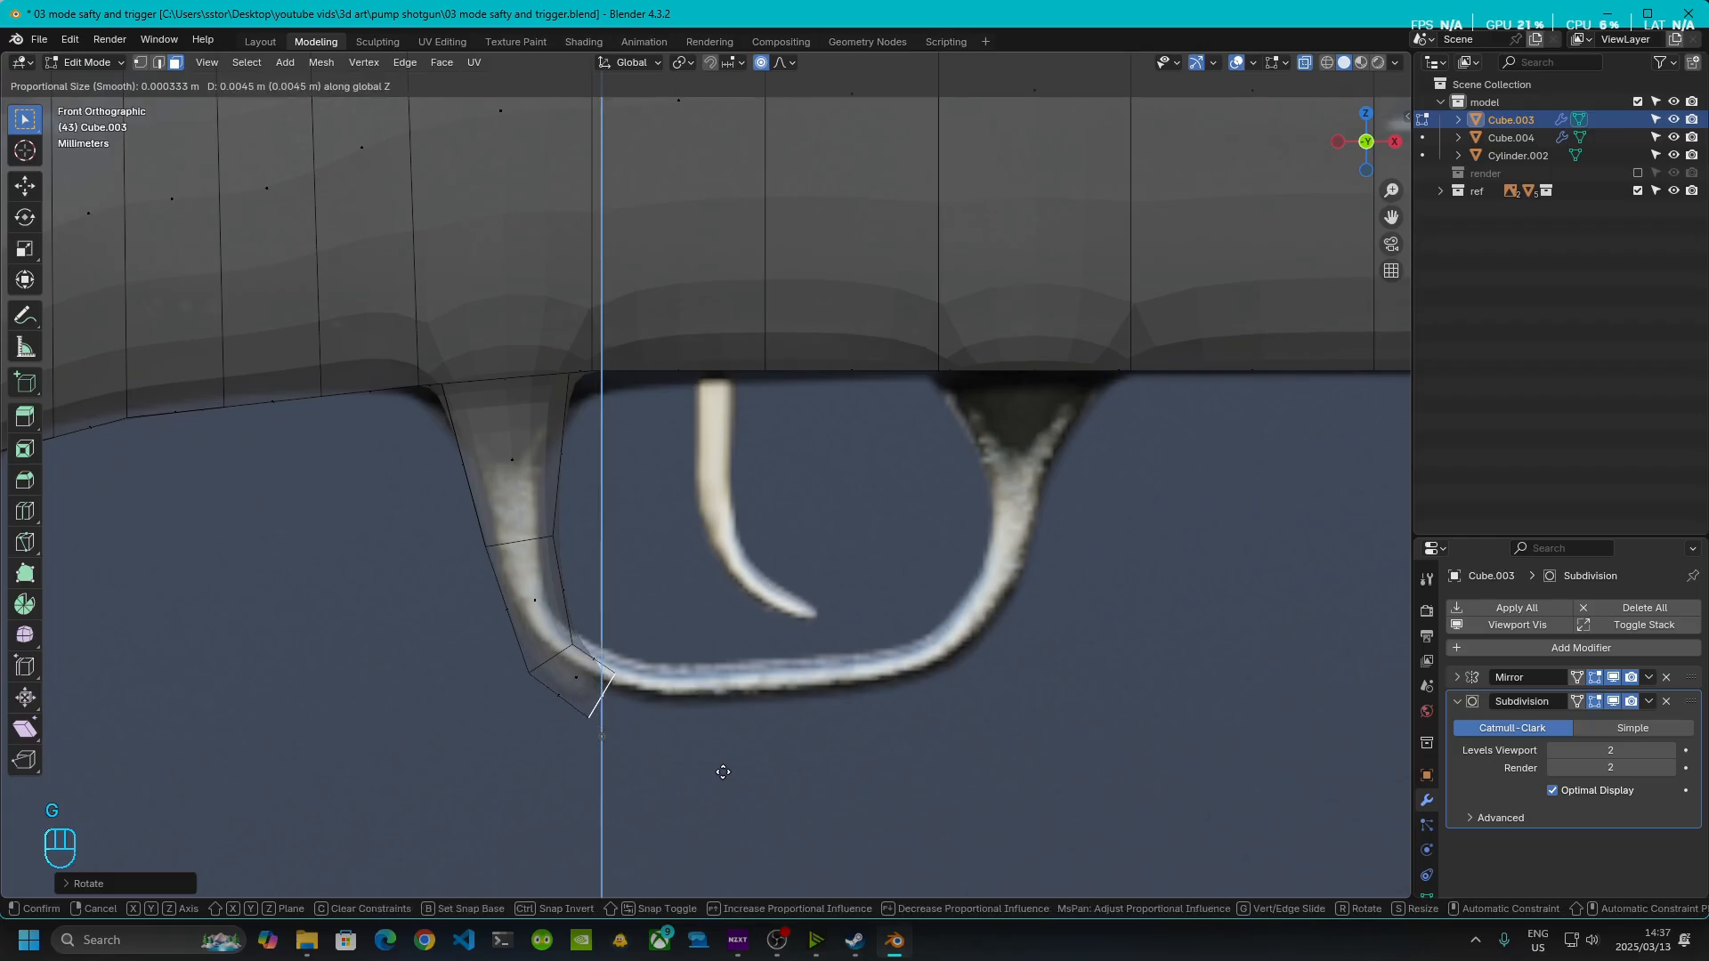
pyautogui.click(728, 755)
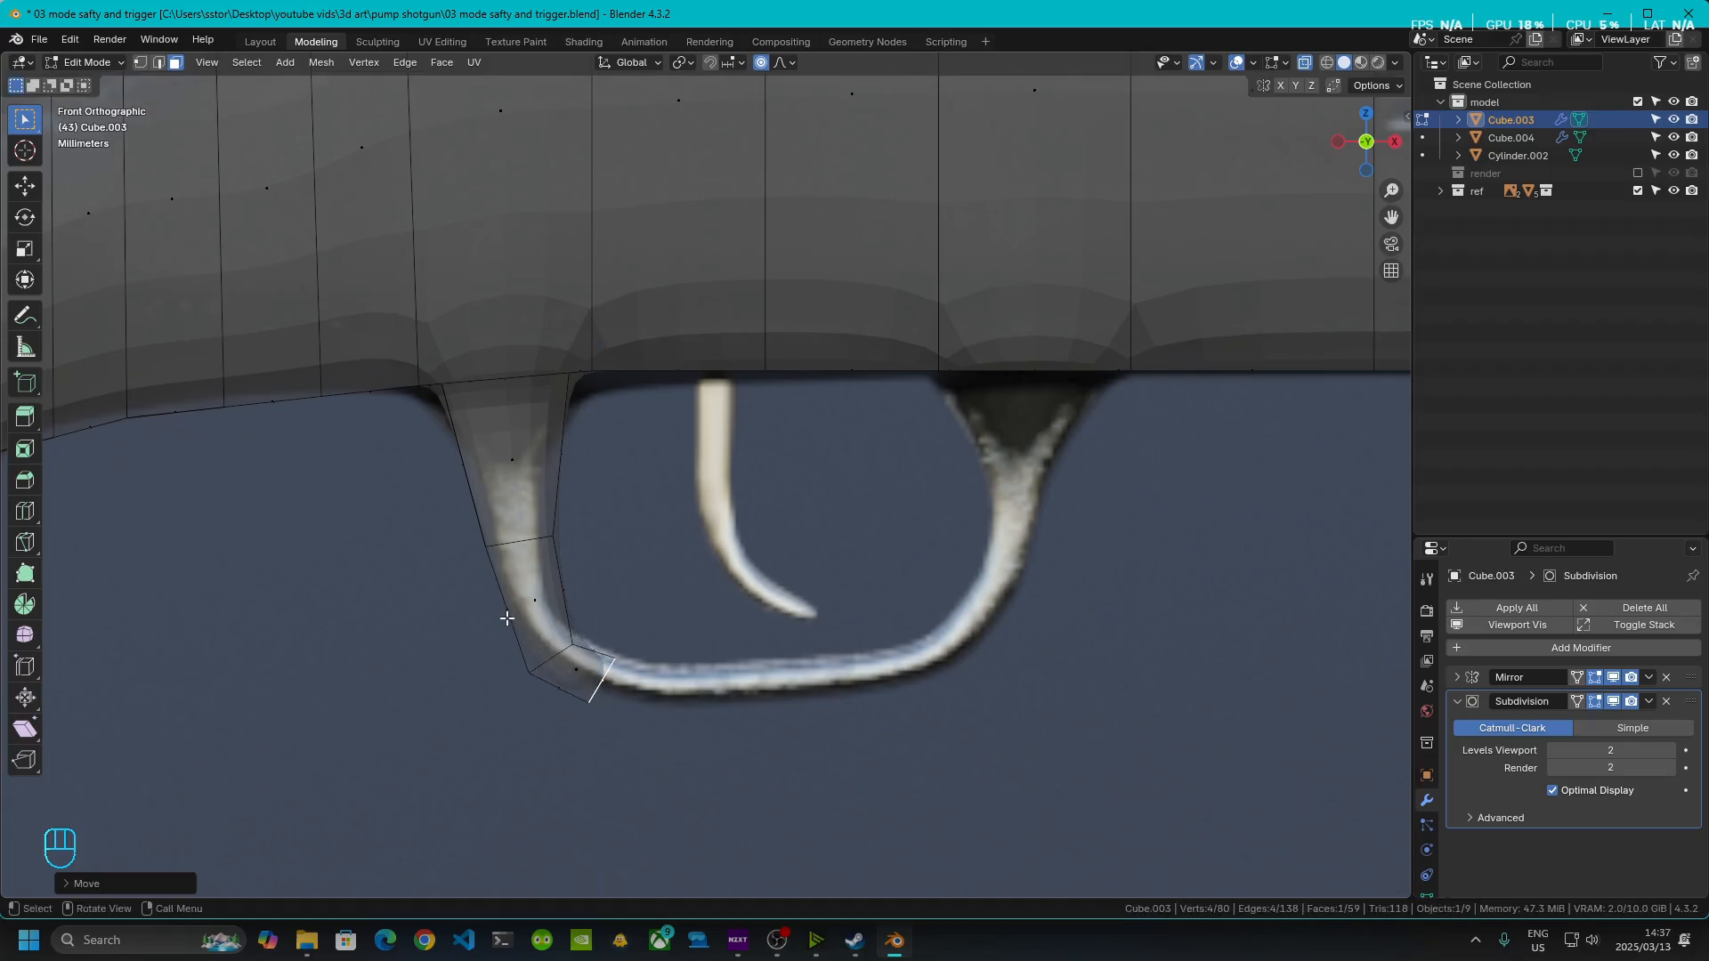
# - Rotate the vertices of the guard's lower rear bend about 10° around Y and move them about 0.002 m forward and up onto the reference
pyautogui.moveTo(494, 597); pyautogui.dragTo(669, 740)
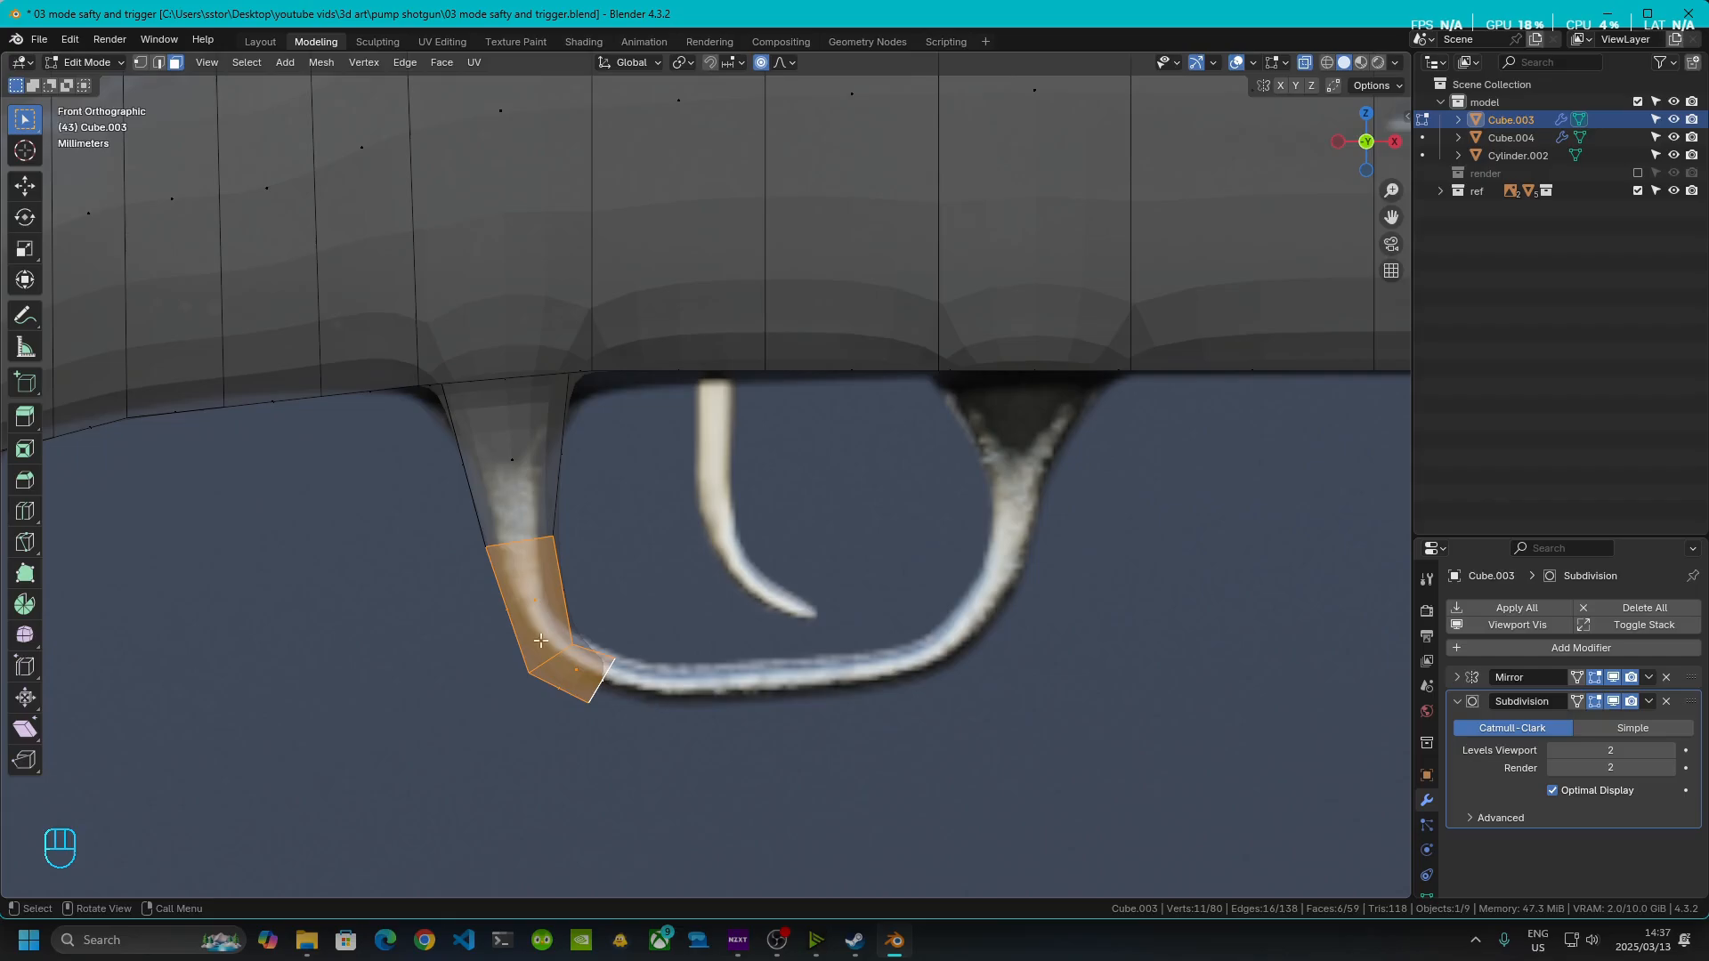
pyautogui.click(141, 63)
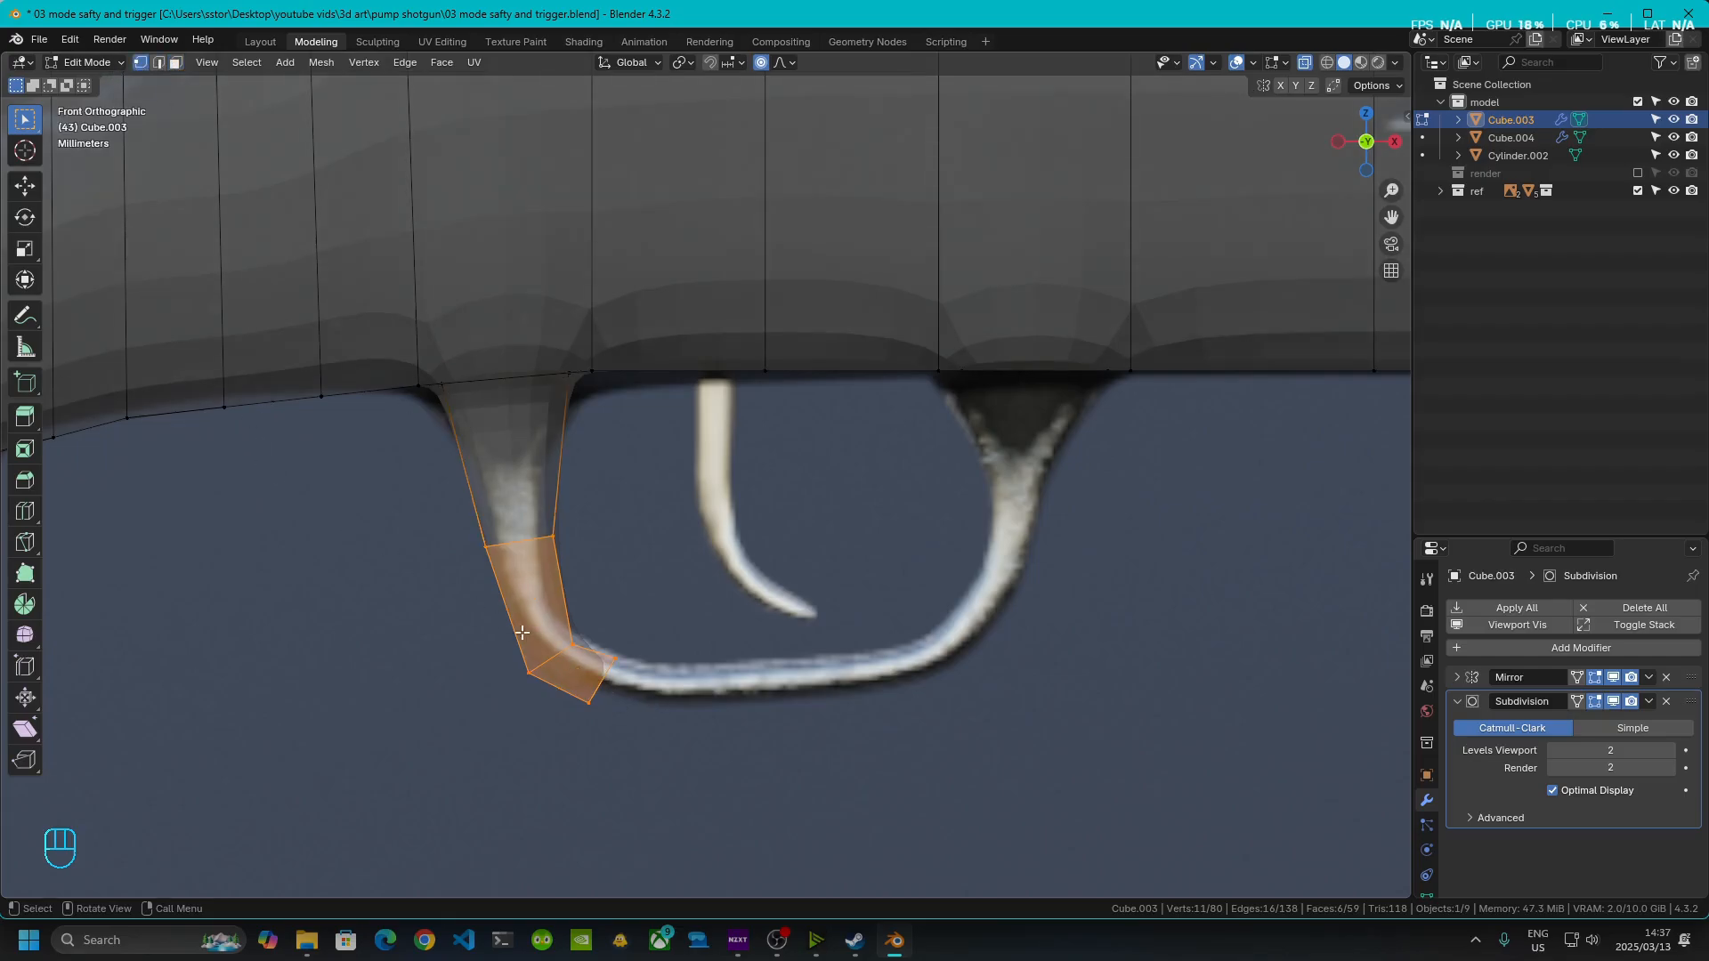
pyautogui.moveTo(521, 632); pyautogui.dragTo(772, 737)
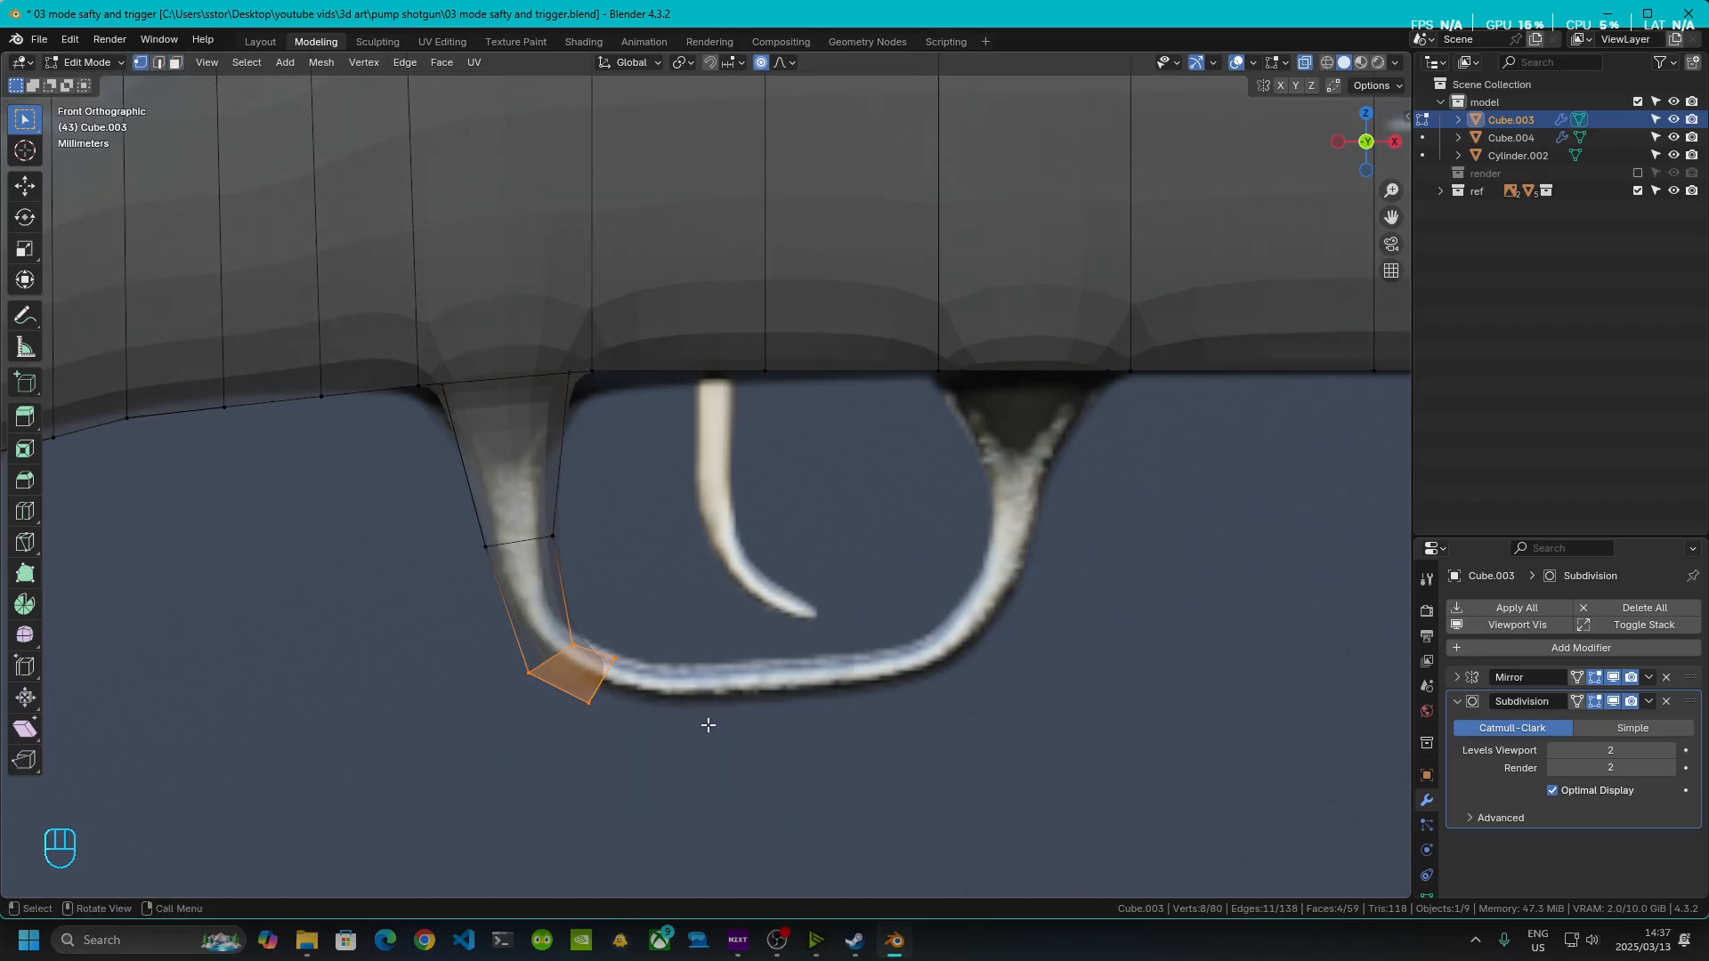
pyautogui.press('r')
pyautogui.press('x')
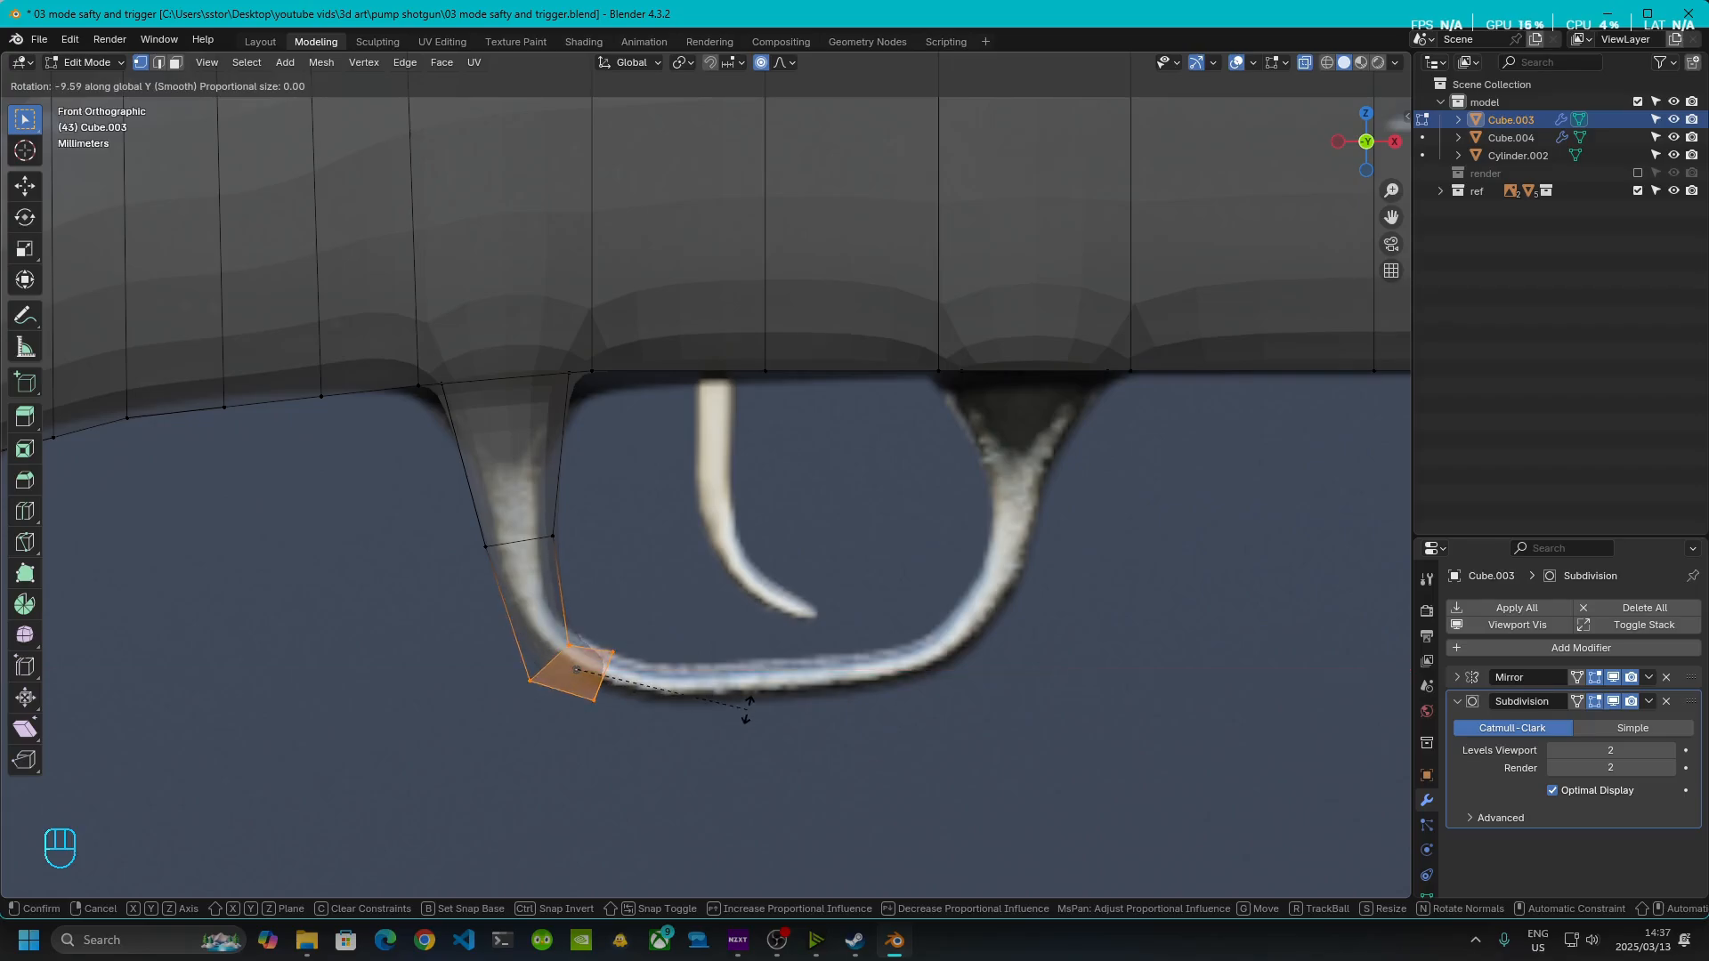
pyautogui.click(746, 707)
pyautogui.press('g')
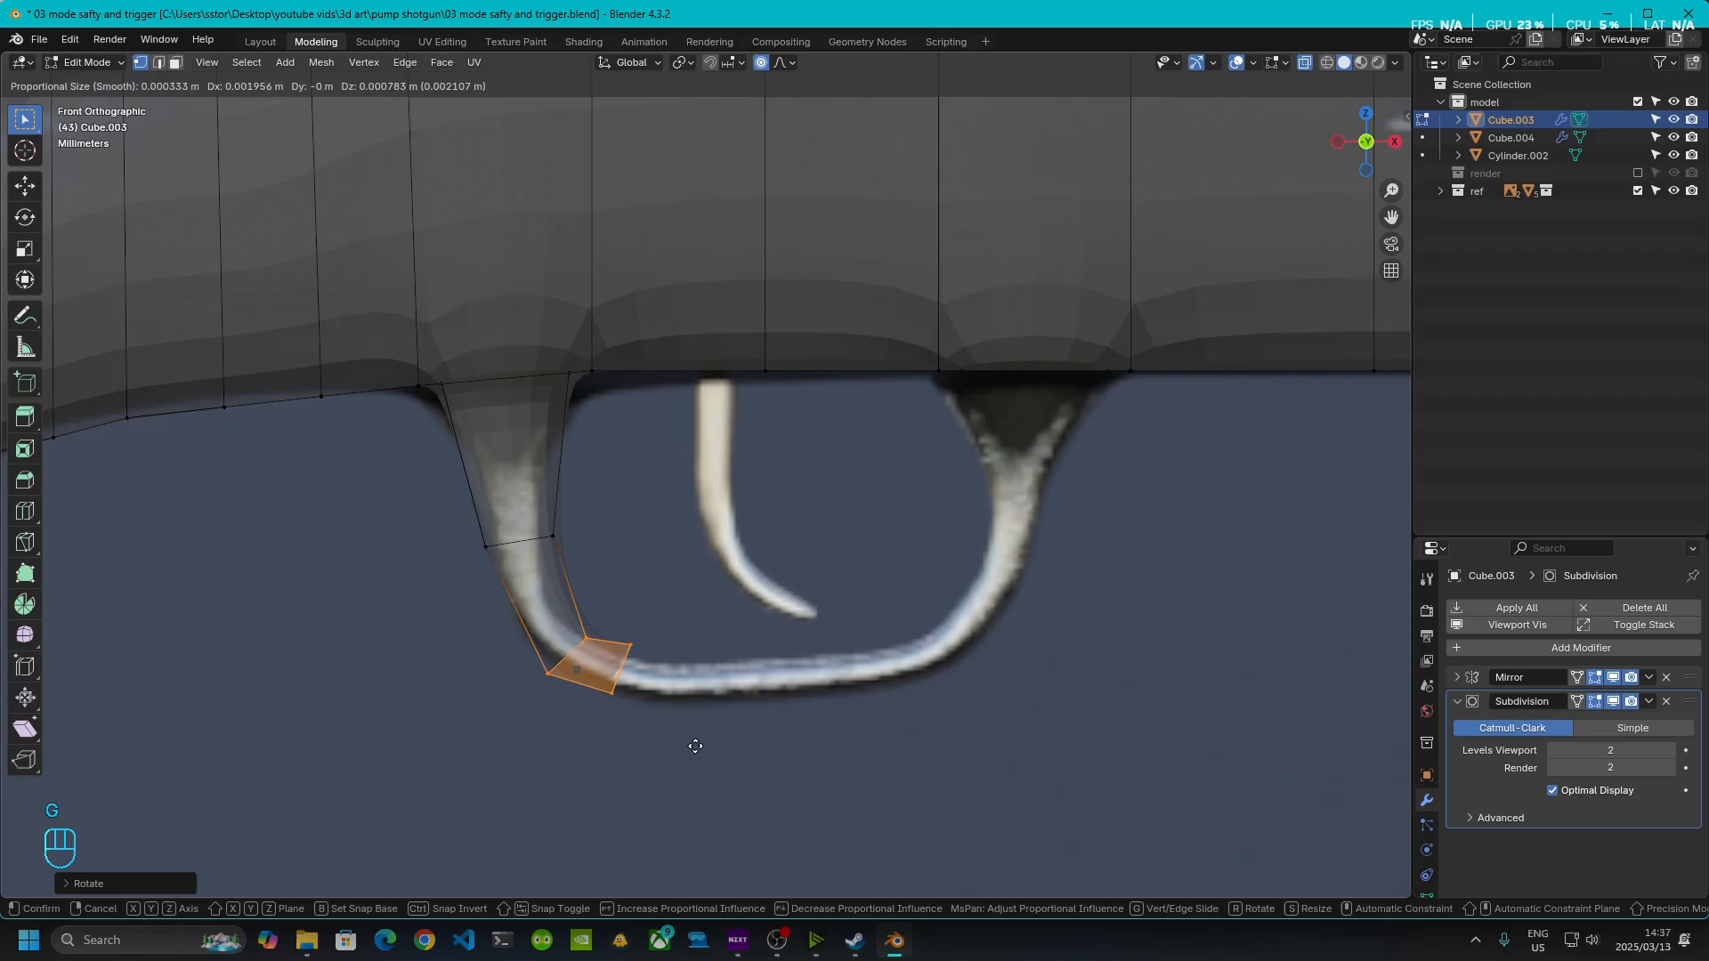
pyautogui.click(694, 746)
# - Extrude the bend's end face along the guard's bottom bar, raise it about 0.0053 m along Z and rotate it nearly upright
pyautogui.moveTo(596, 638); pyautogui.dragTo(673, 731)
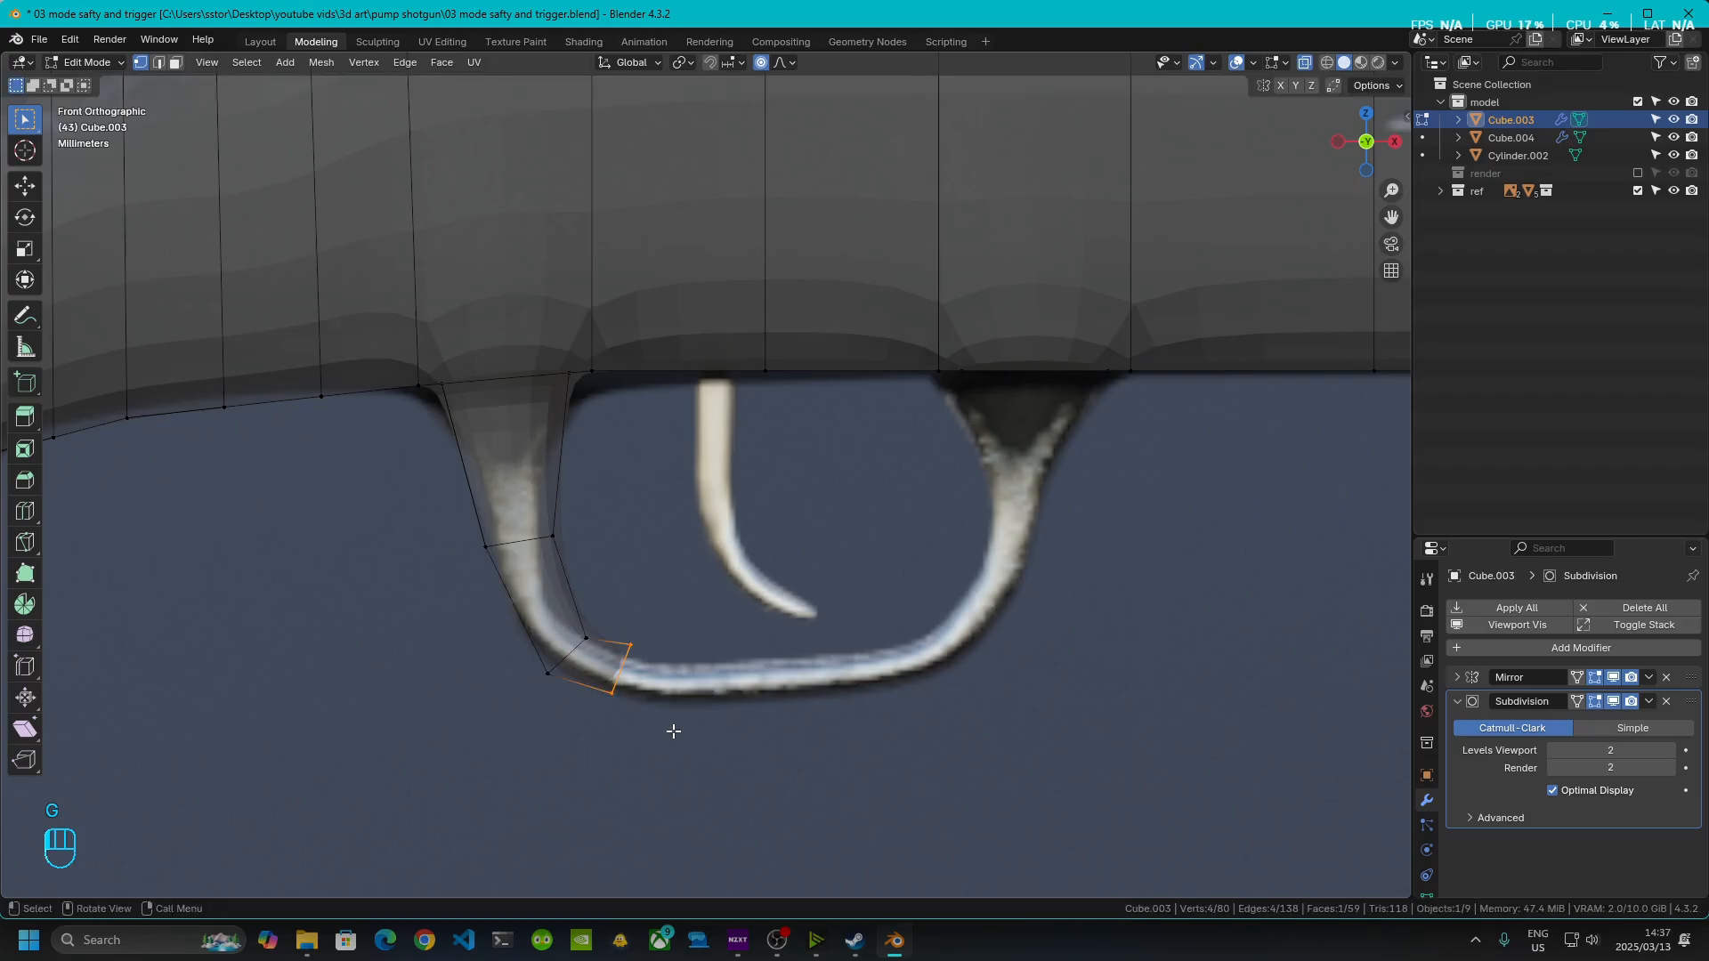
pyautogui.press('e')
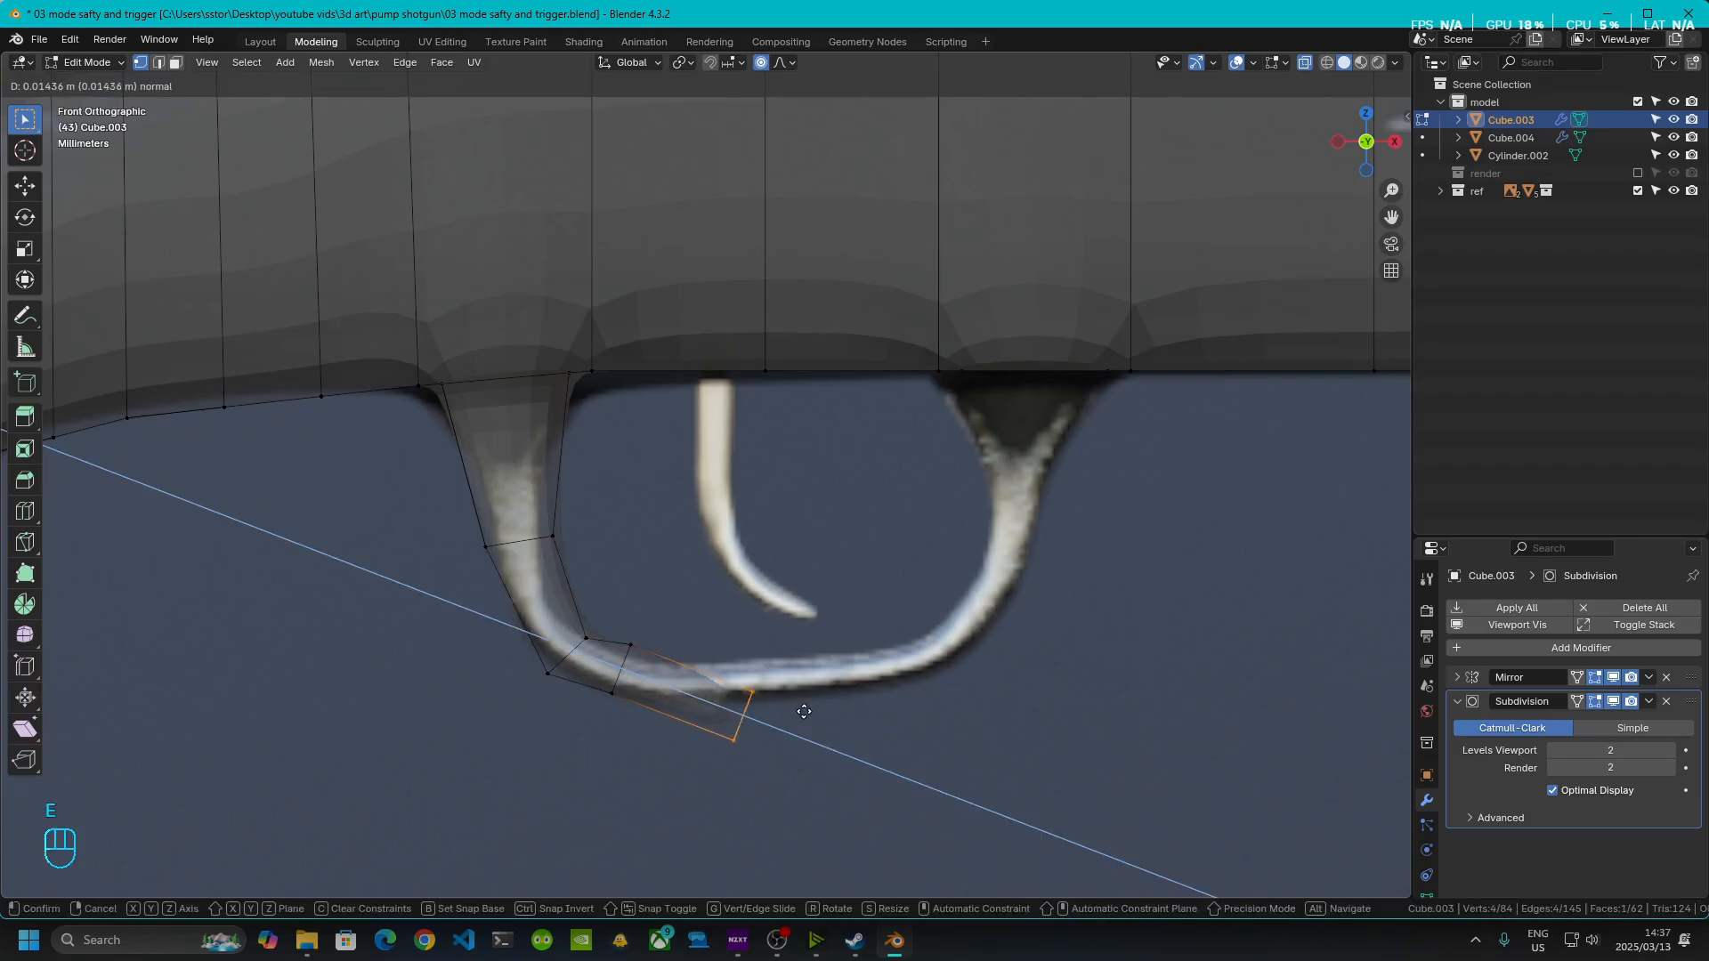
pyautogui.click(809, 780)
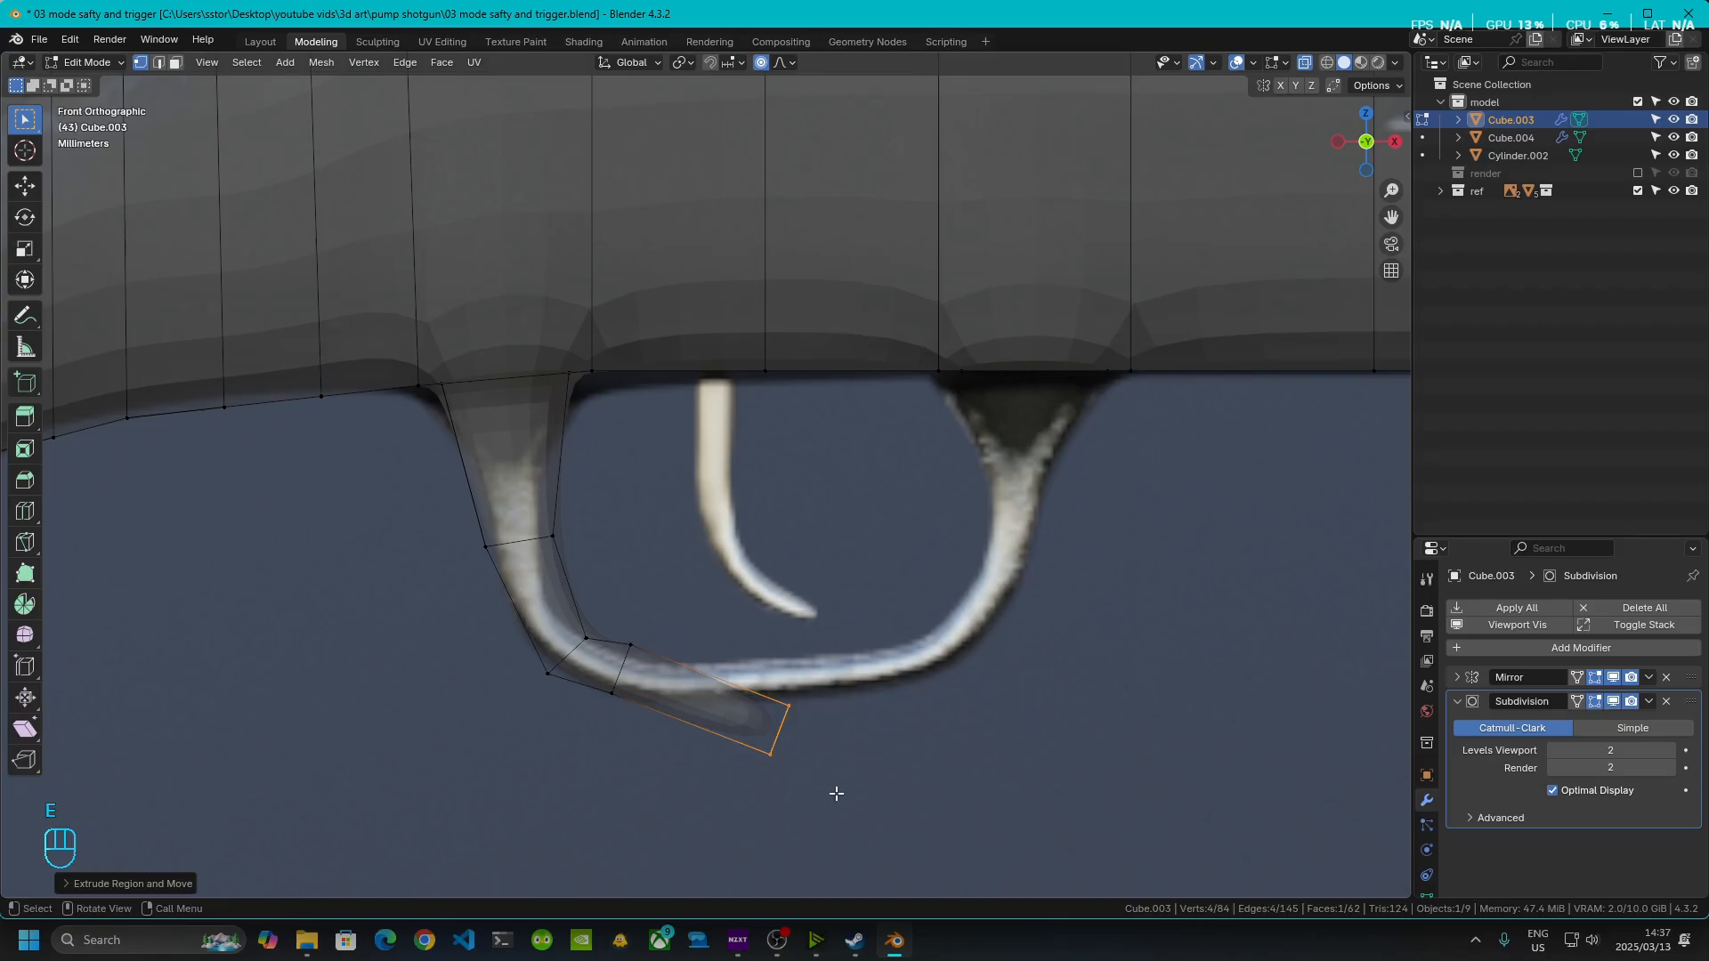
pyautogui.press('g')
pyautogui.press('z')
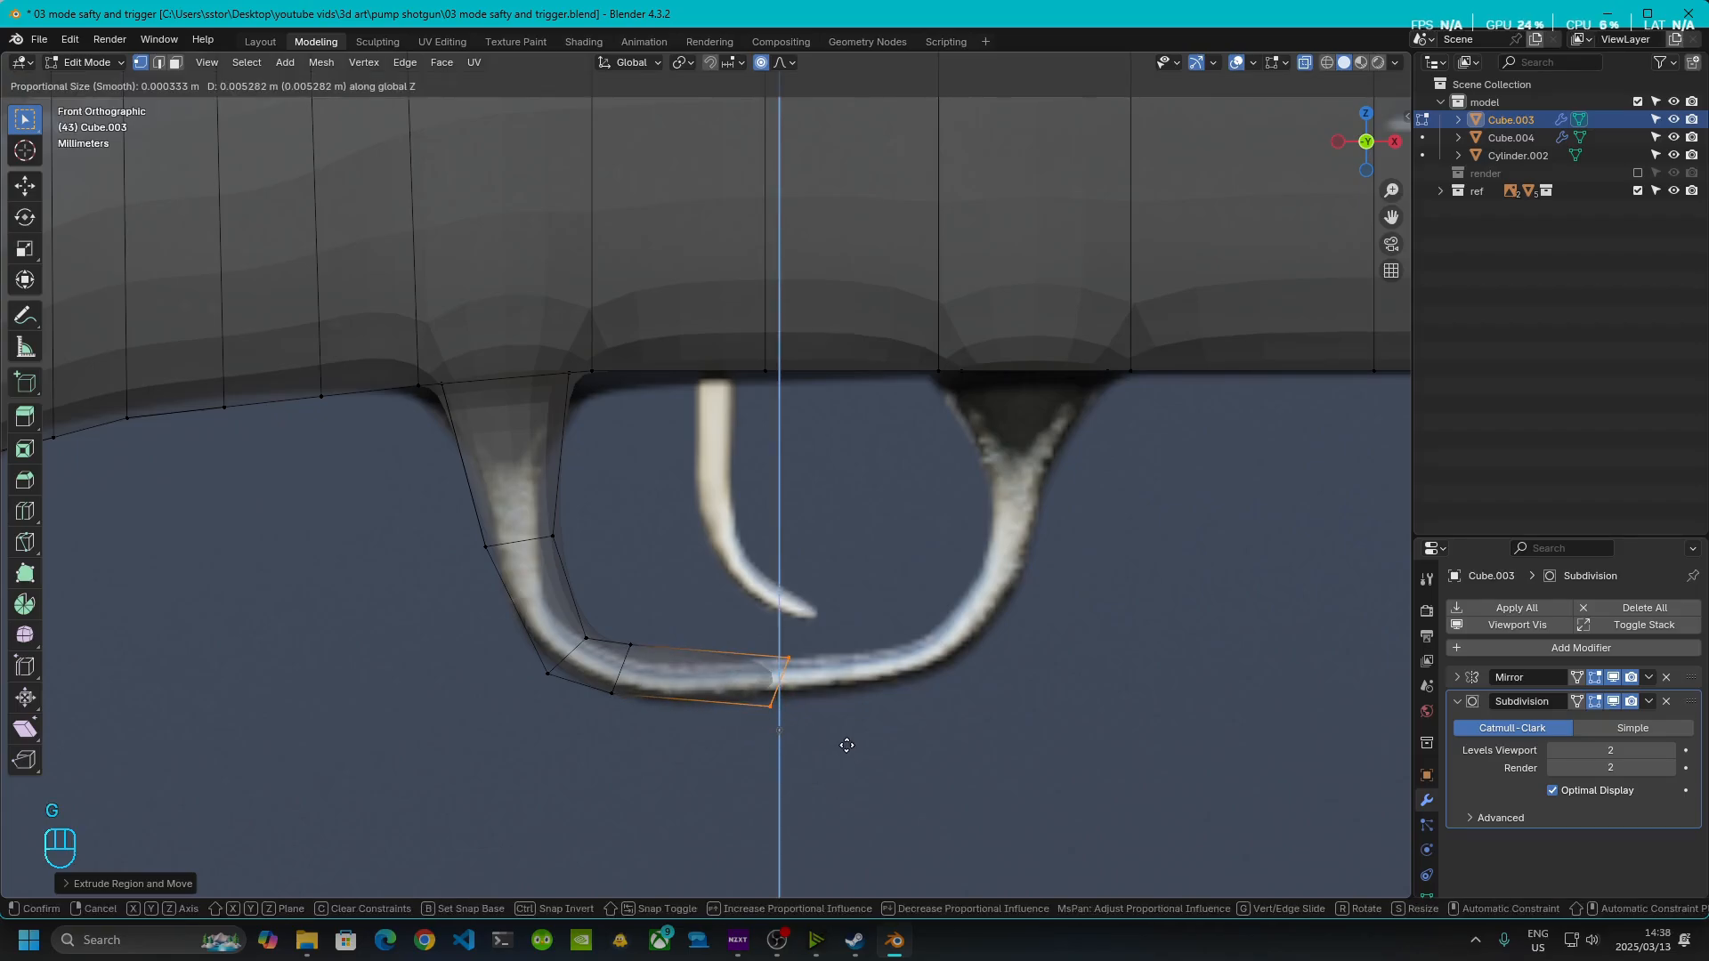
pyautogui.click(846, 745)
pyautogui.press('r')
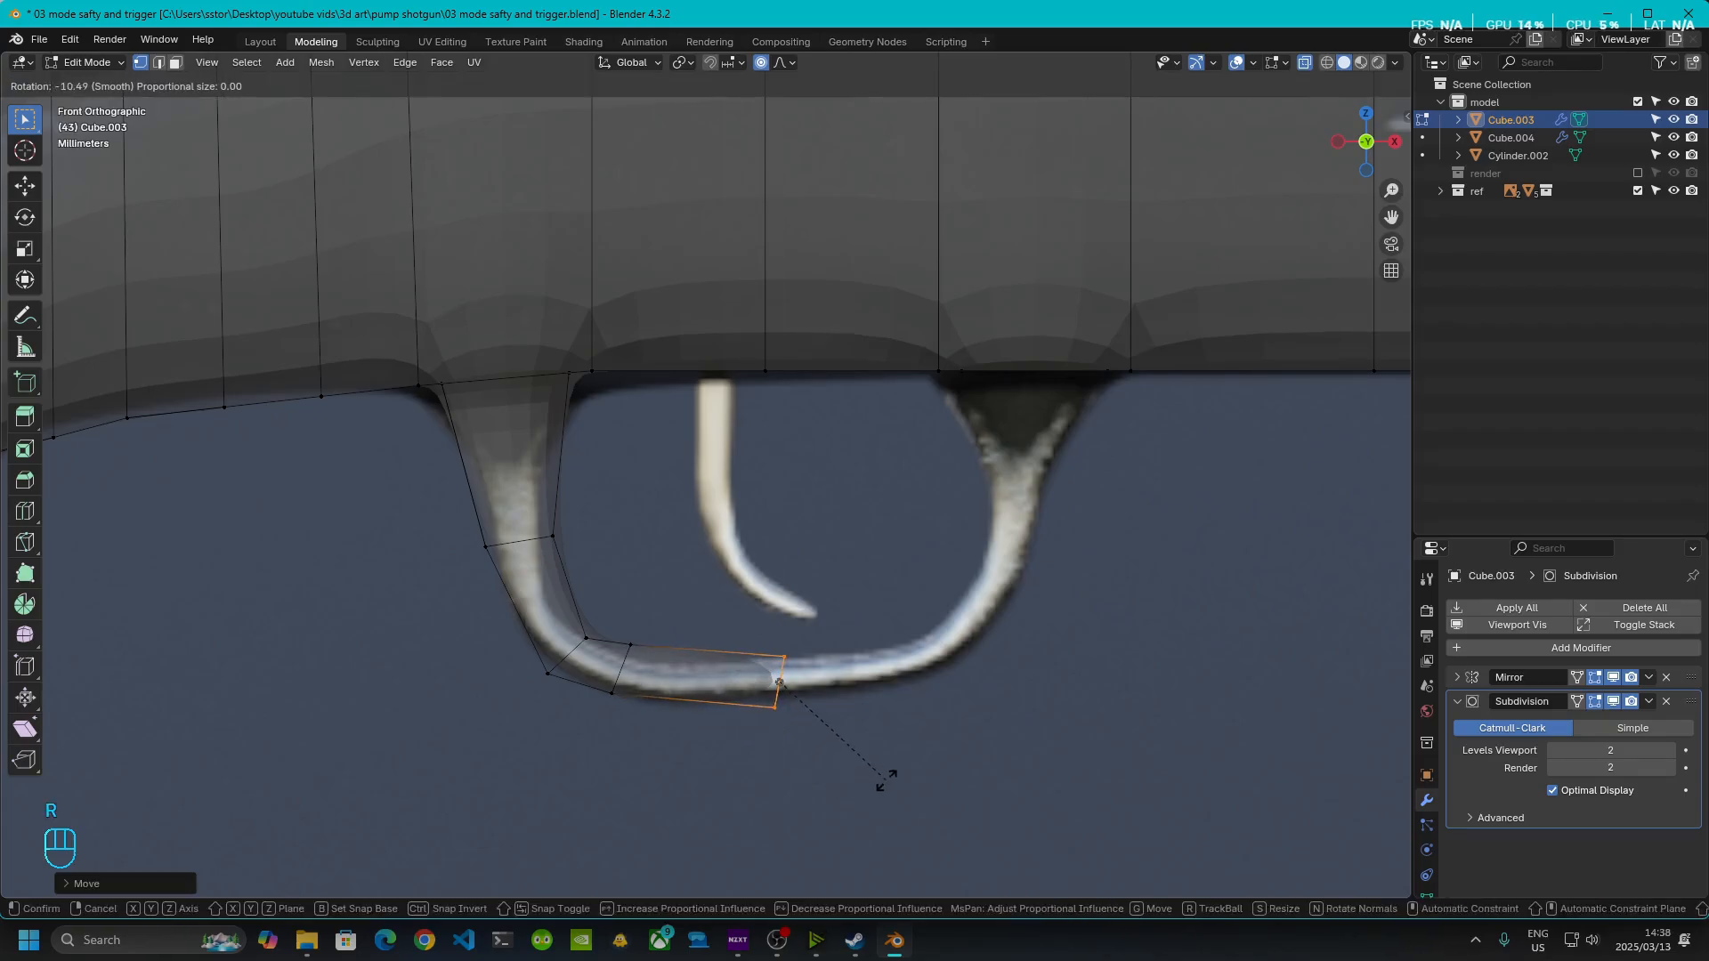
pyautogui.click(906, 739)
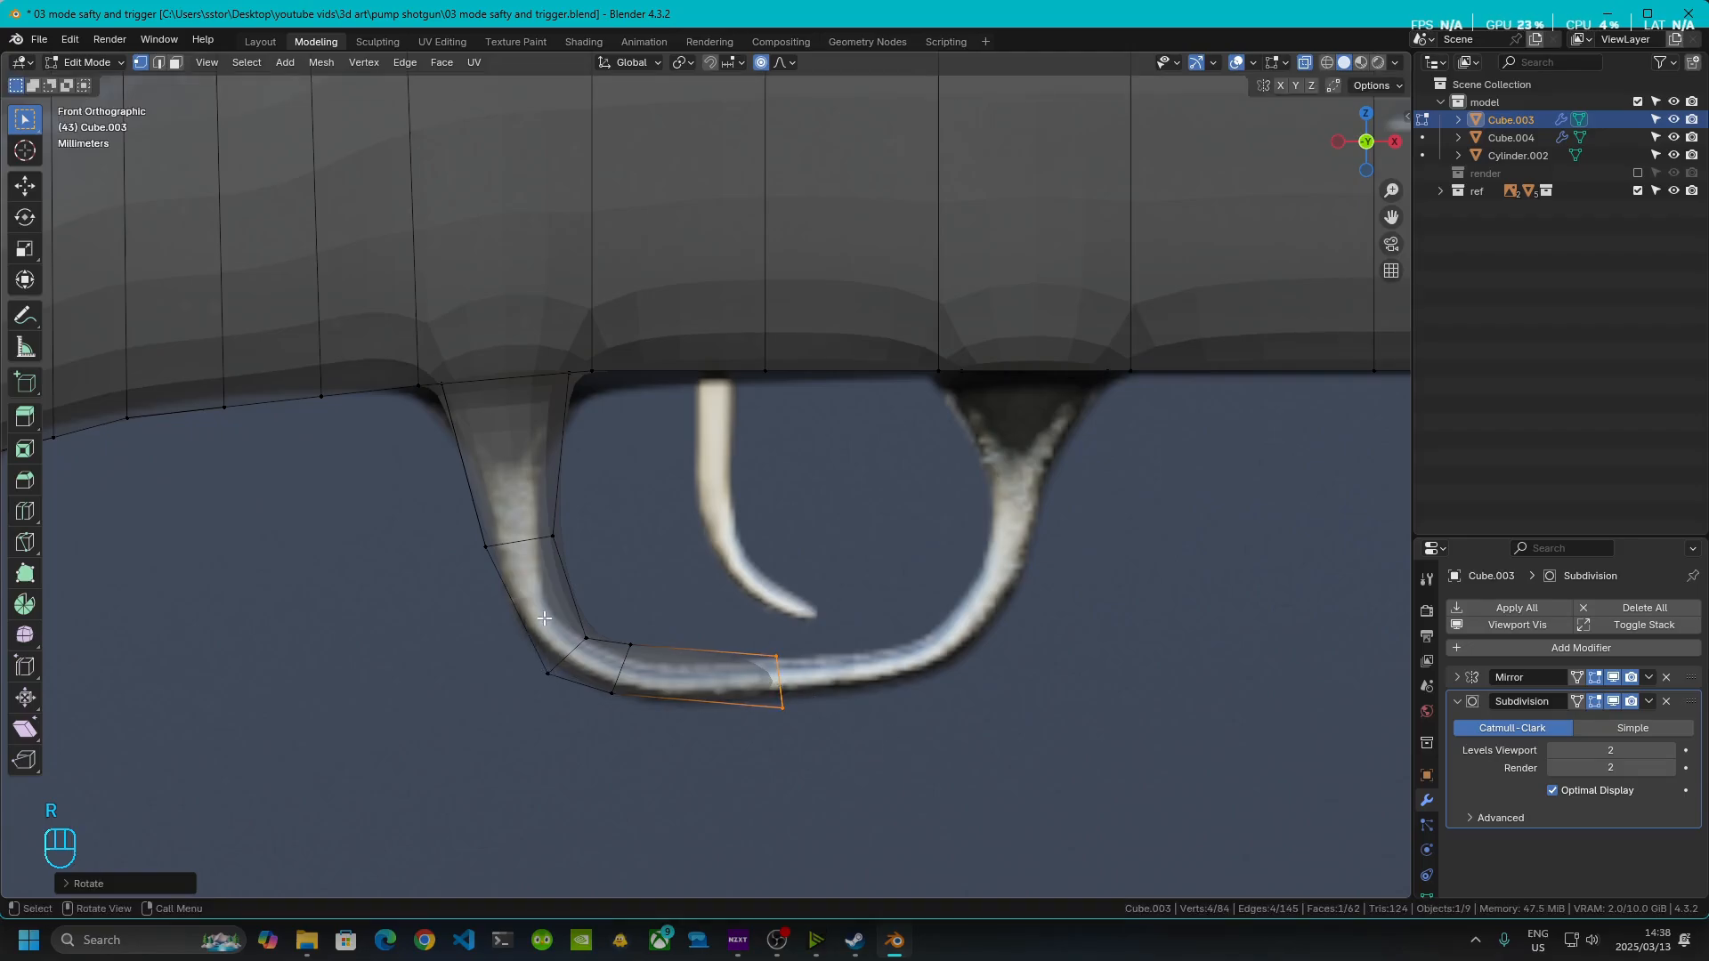
# - Slide the bend's edge loop up towards the rear leg and move its inner vertices backward onto the reference curve
pyautogui.moveTo(521, 586); pyautogui.dragTo(585, 682)
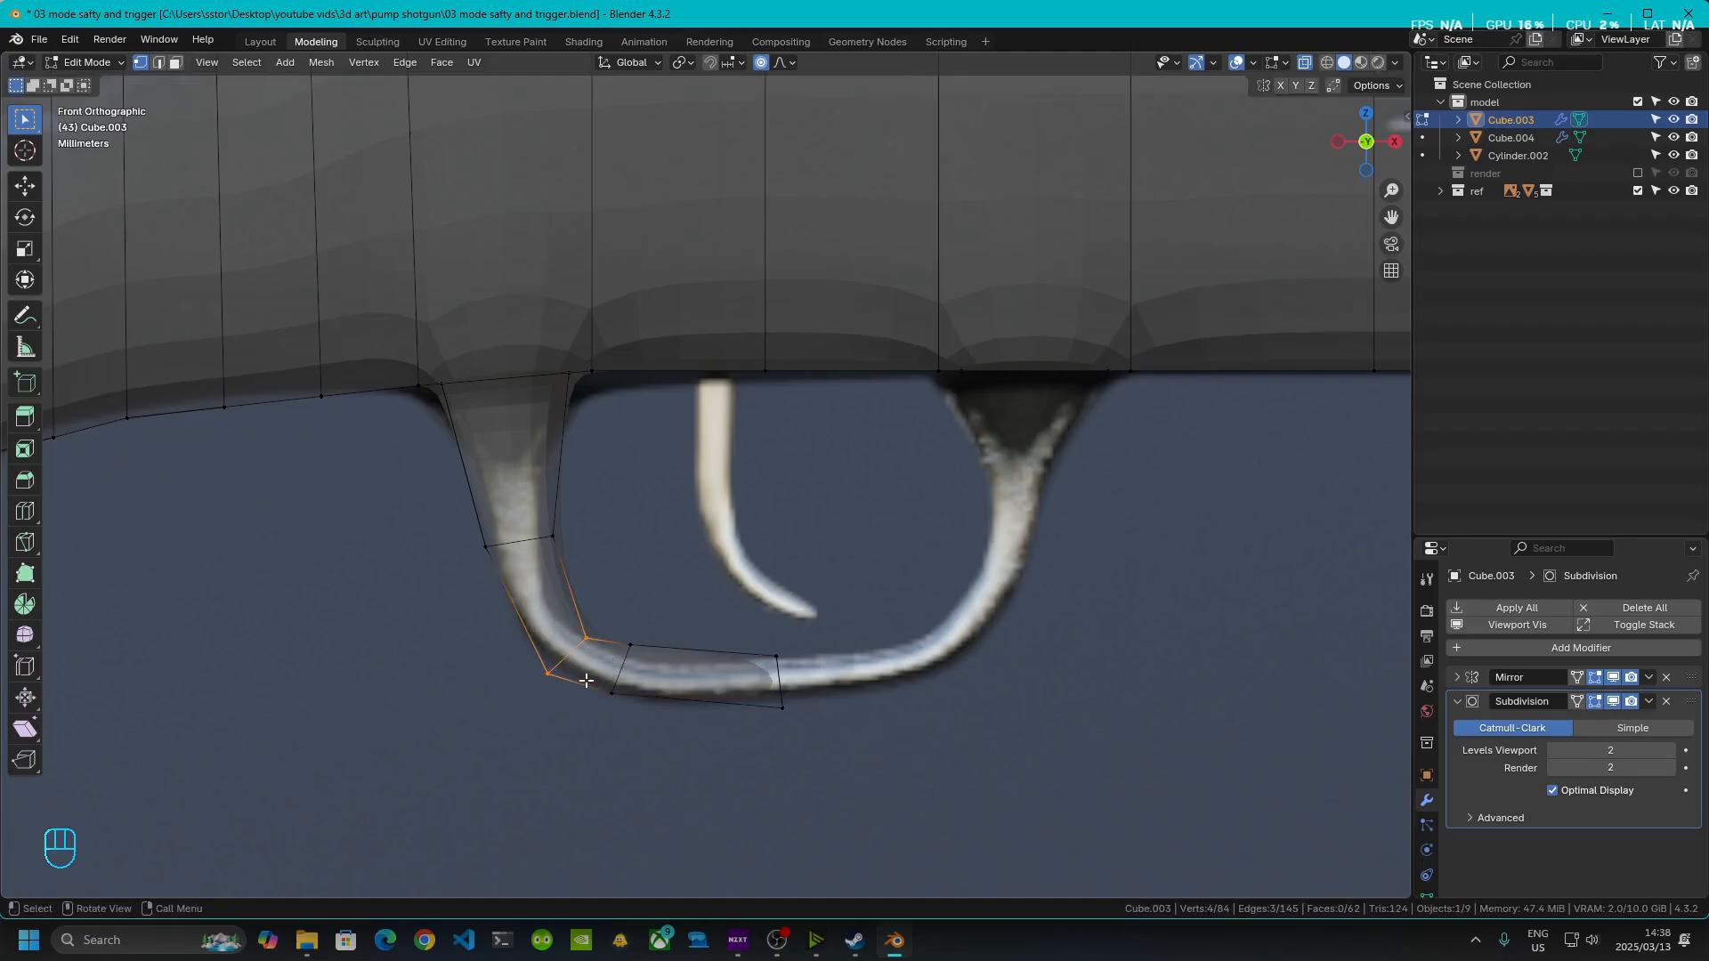
pyautogui.press('g')
pyautogui.press('g')
pyautogui.click(574, 651)
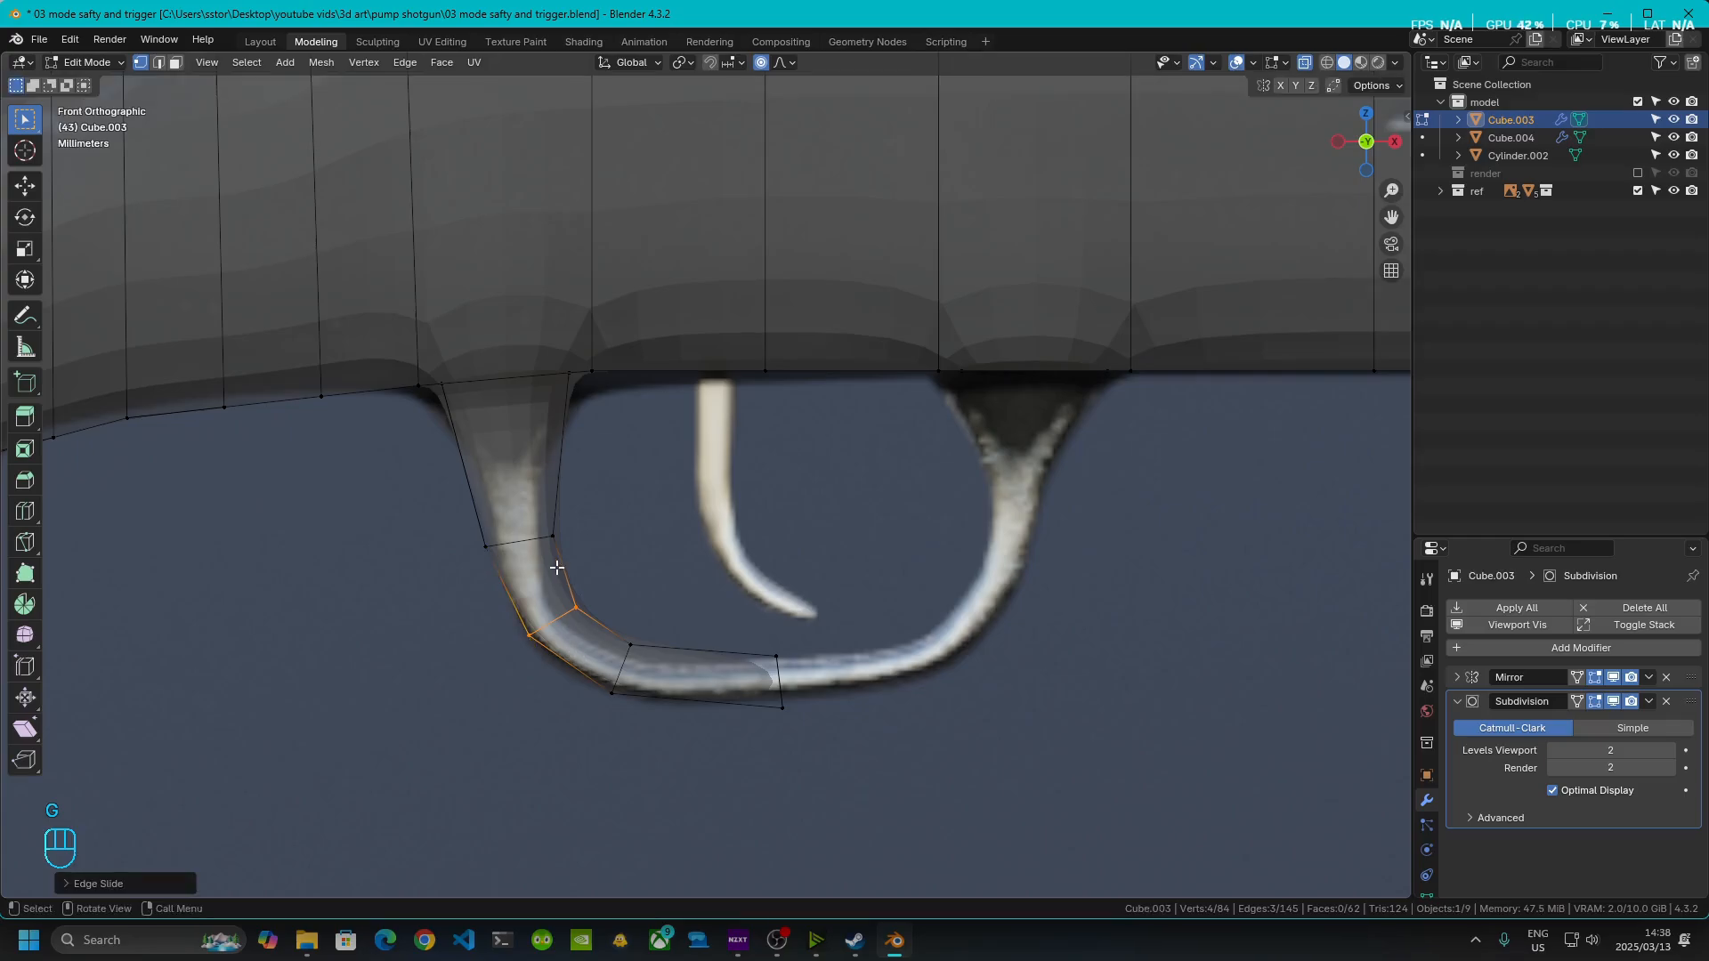
pyautogui.click(592, 621)
pyautogui.press('g')
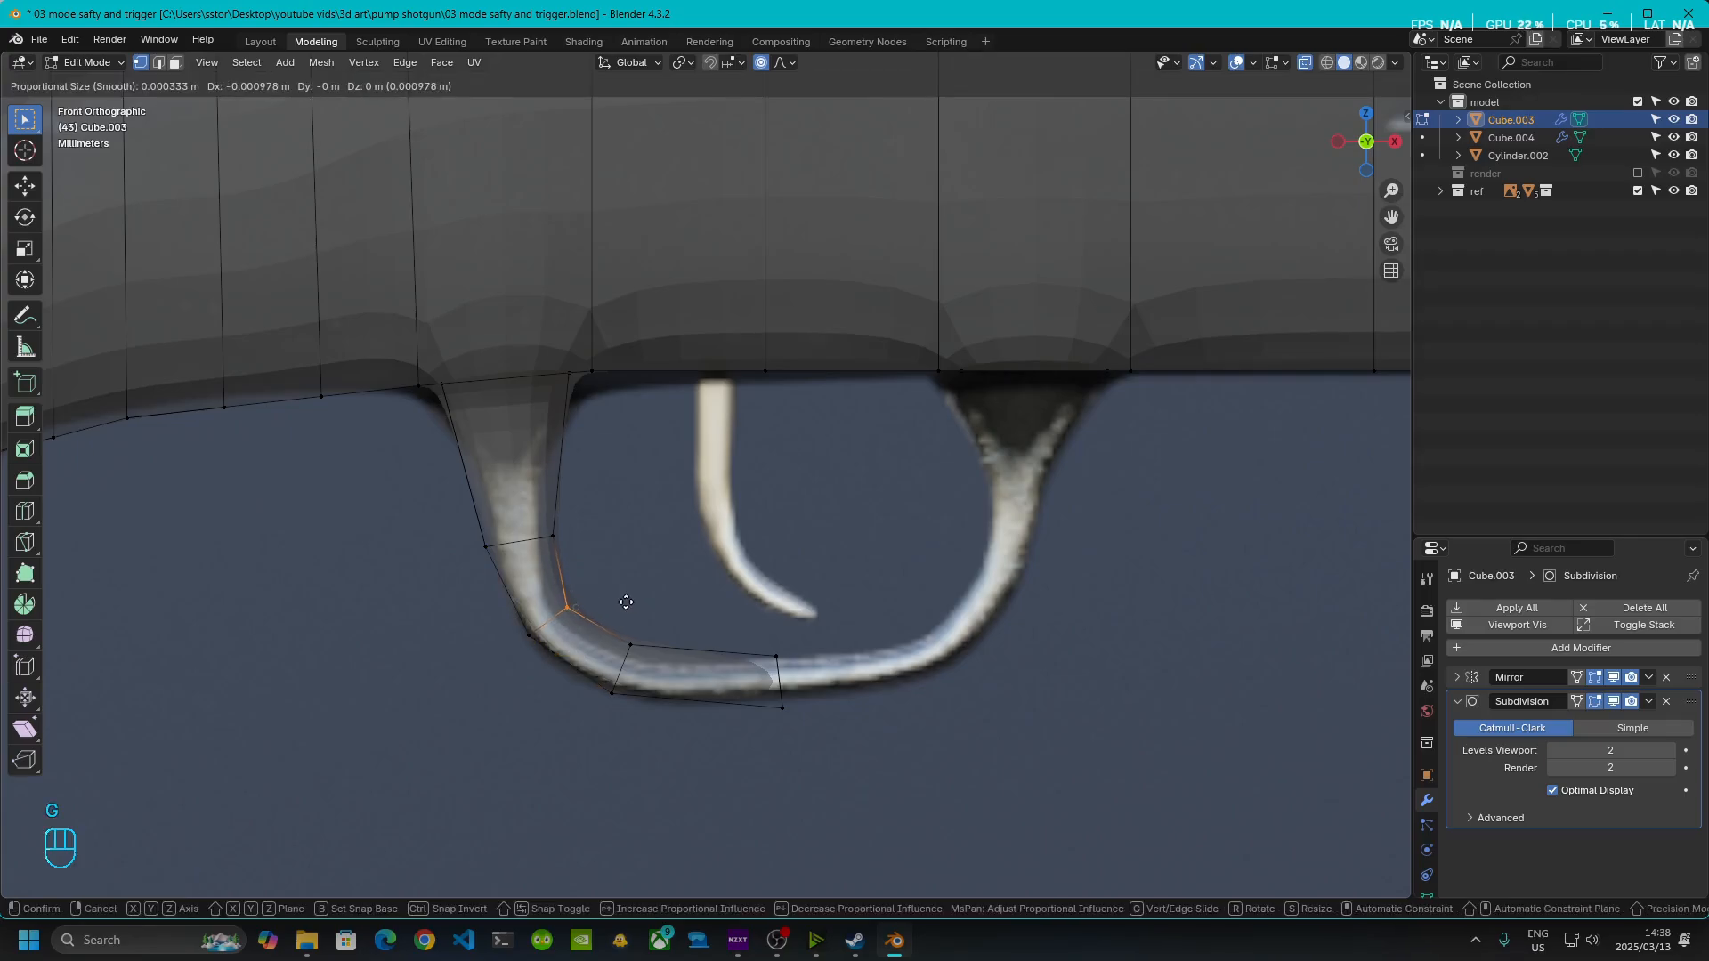
pyautogui.click(622, 599)
# - Move the outer and inner vertices of the rear leg's mid-height loop inward to match the reference leg's thickness
pyautogui.moveTo(438, 501); pyautogui.dragTo(517, 587)
pyautogui.press('g')
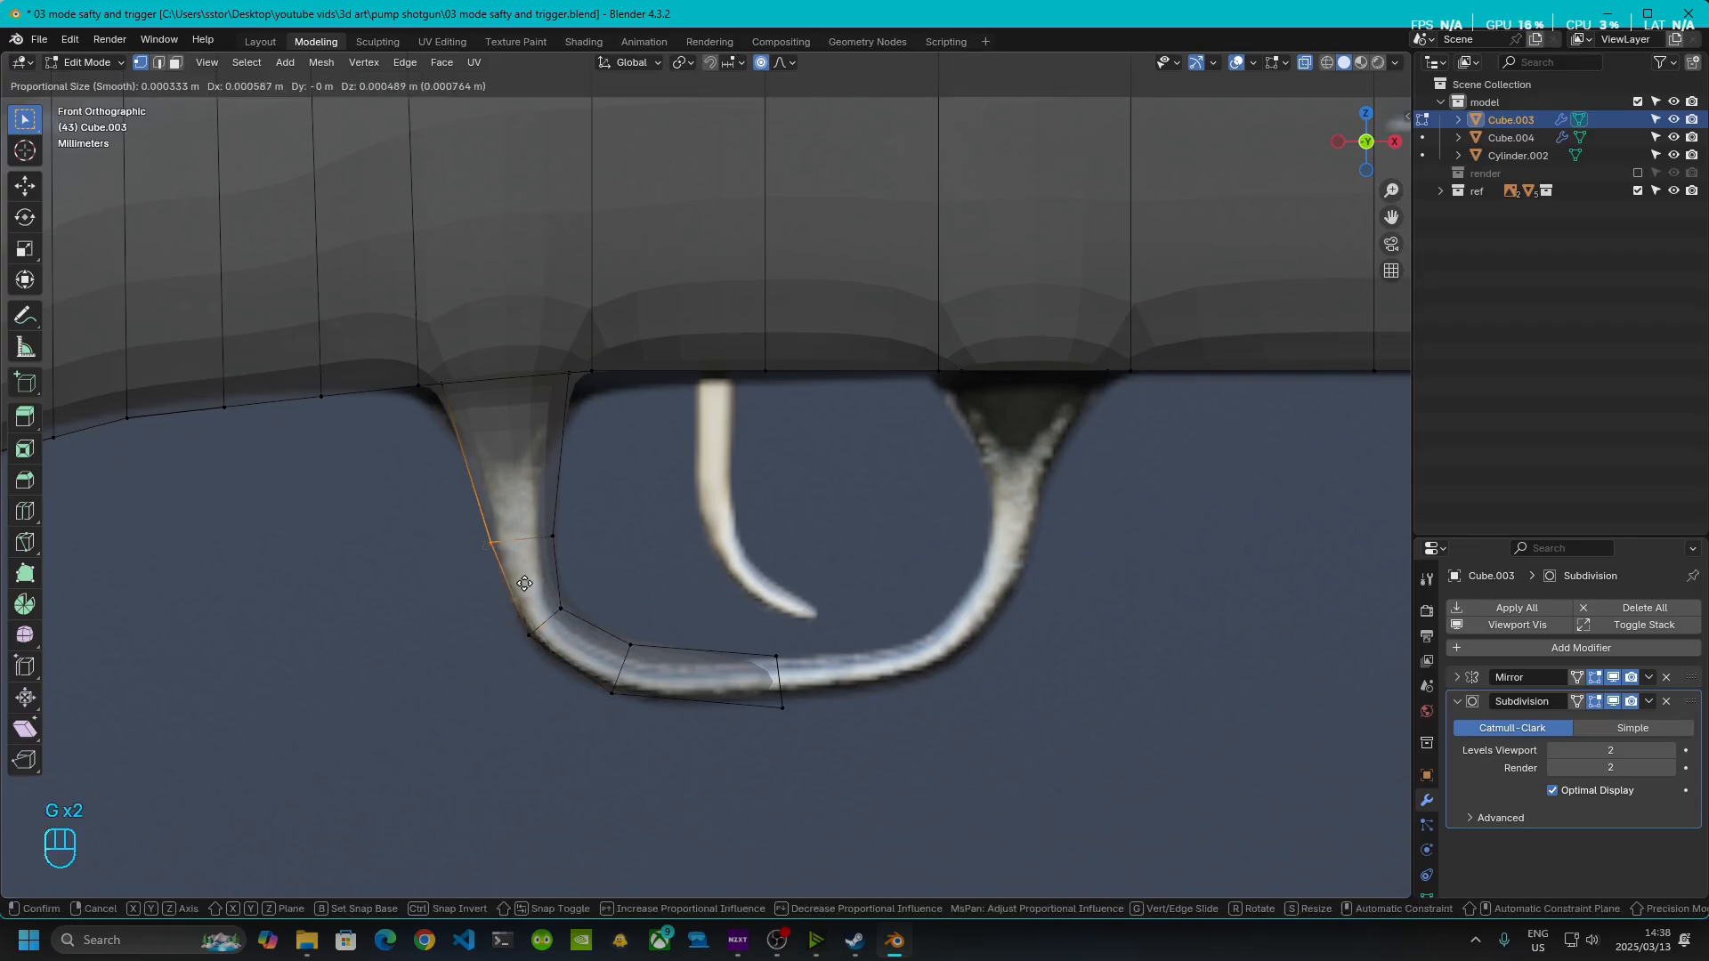
pyautogui.click(530, 583)
pyautogui.moveTo(524, 504); pyautogui.dragTo(593, 567)
pyautogui.press('g')
pyautogui.click(590, 561)
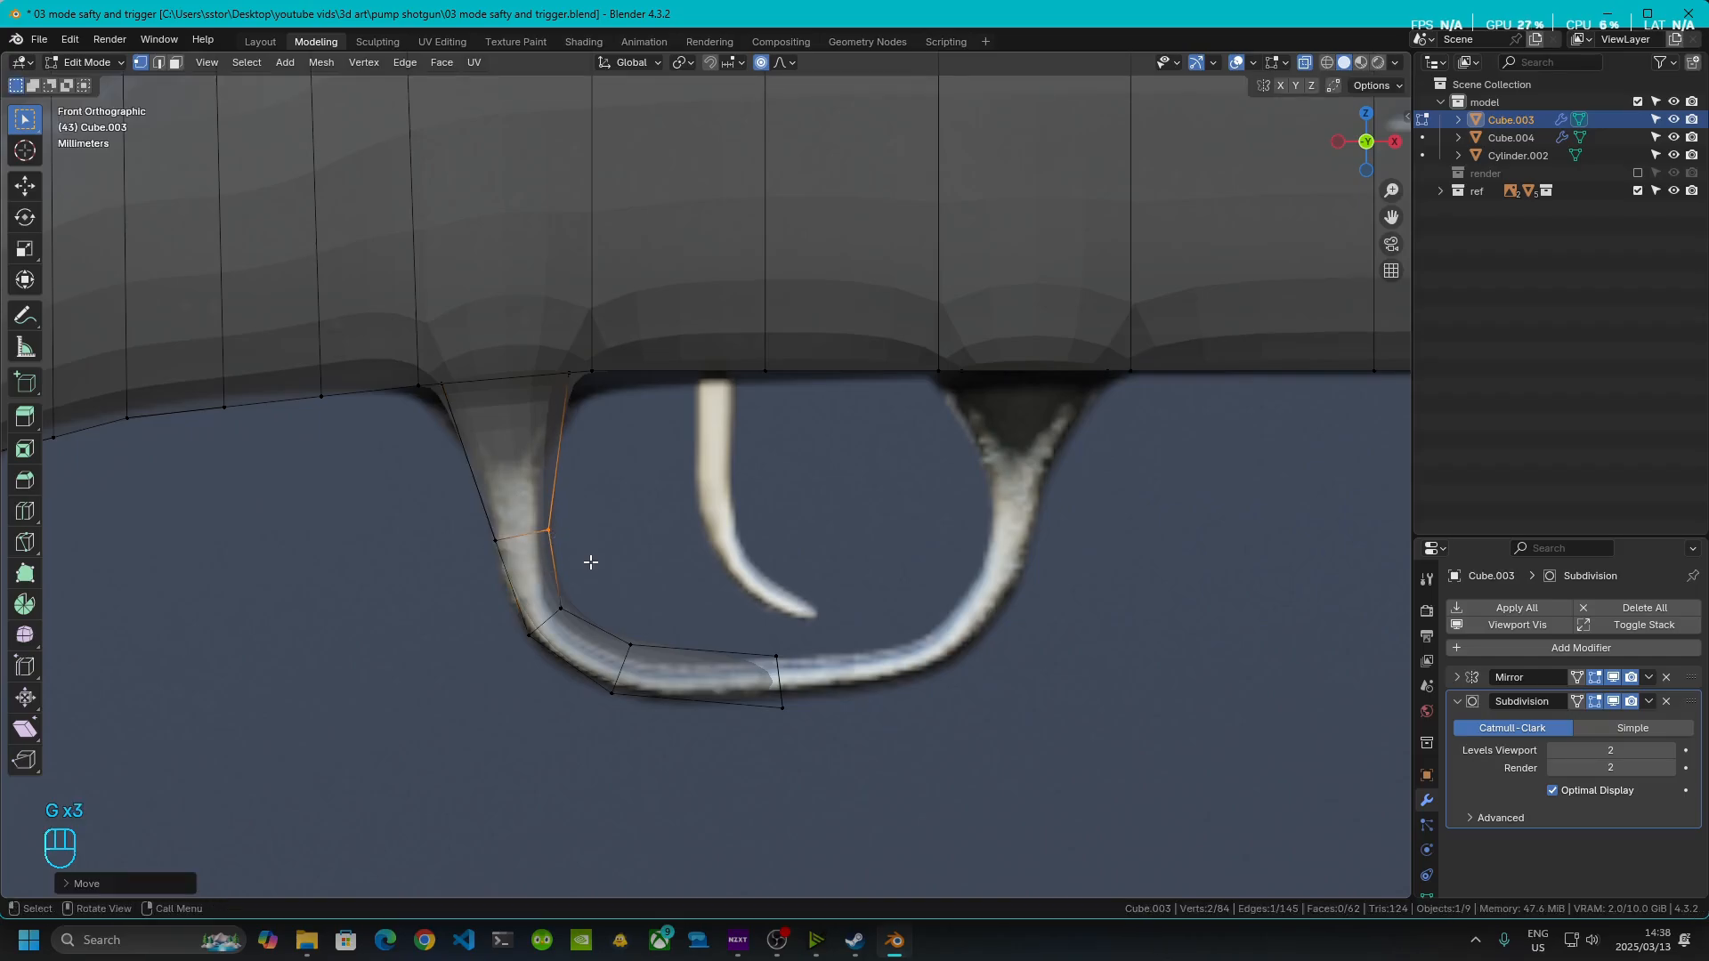
# - Try to edge-slide the four vertices at the rear leg's top loop down the leg
pyautogui.click(444, 390)
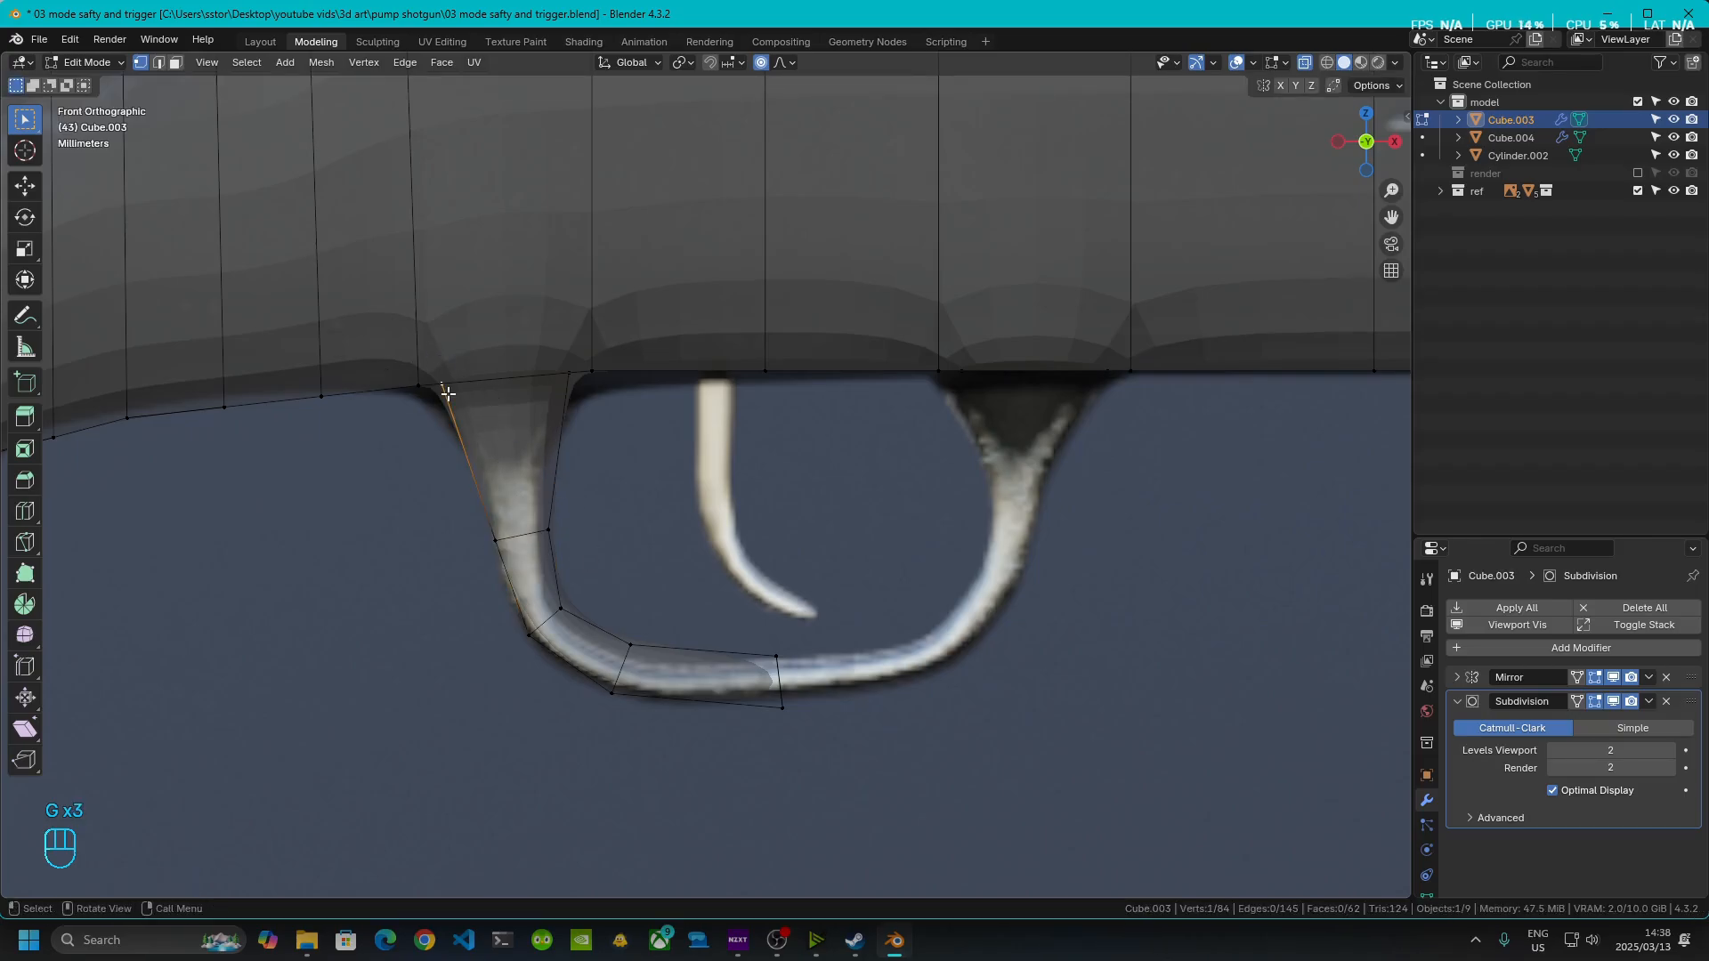
pyautogui.keyDown('shift'); pyautogui.click(573, 388); pyautogui.keyUp('shift')
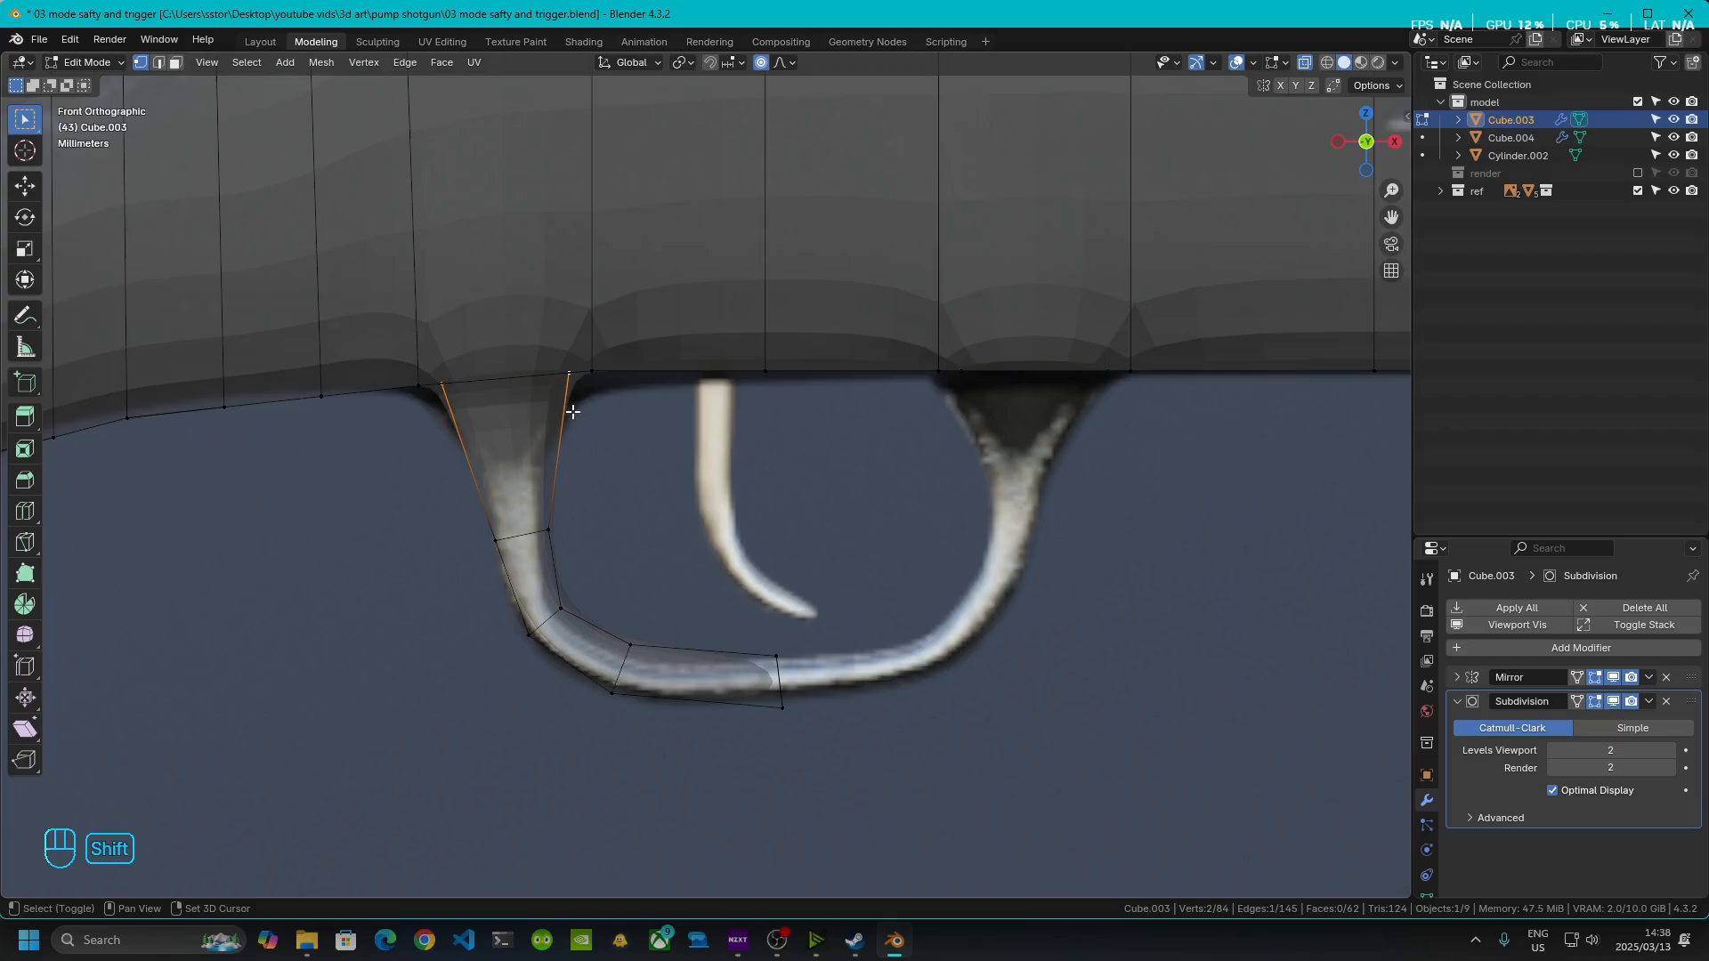
pyautogui.moveTo(572, 411); pyautogui.dragTo(611, 244, button='middle')
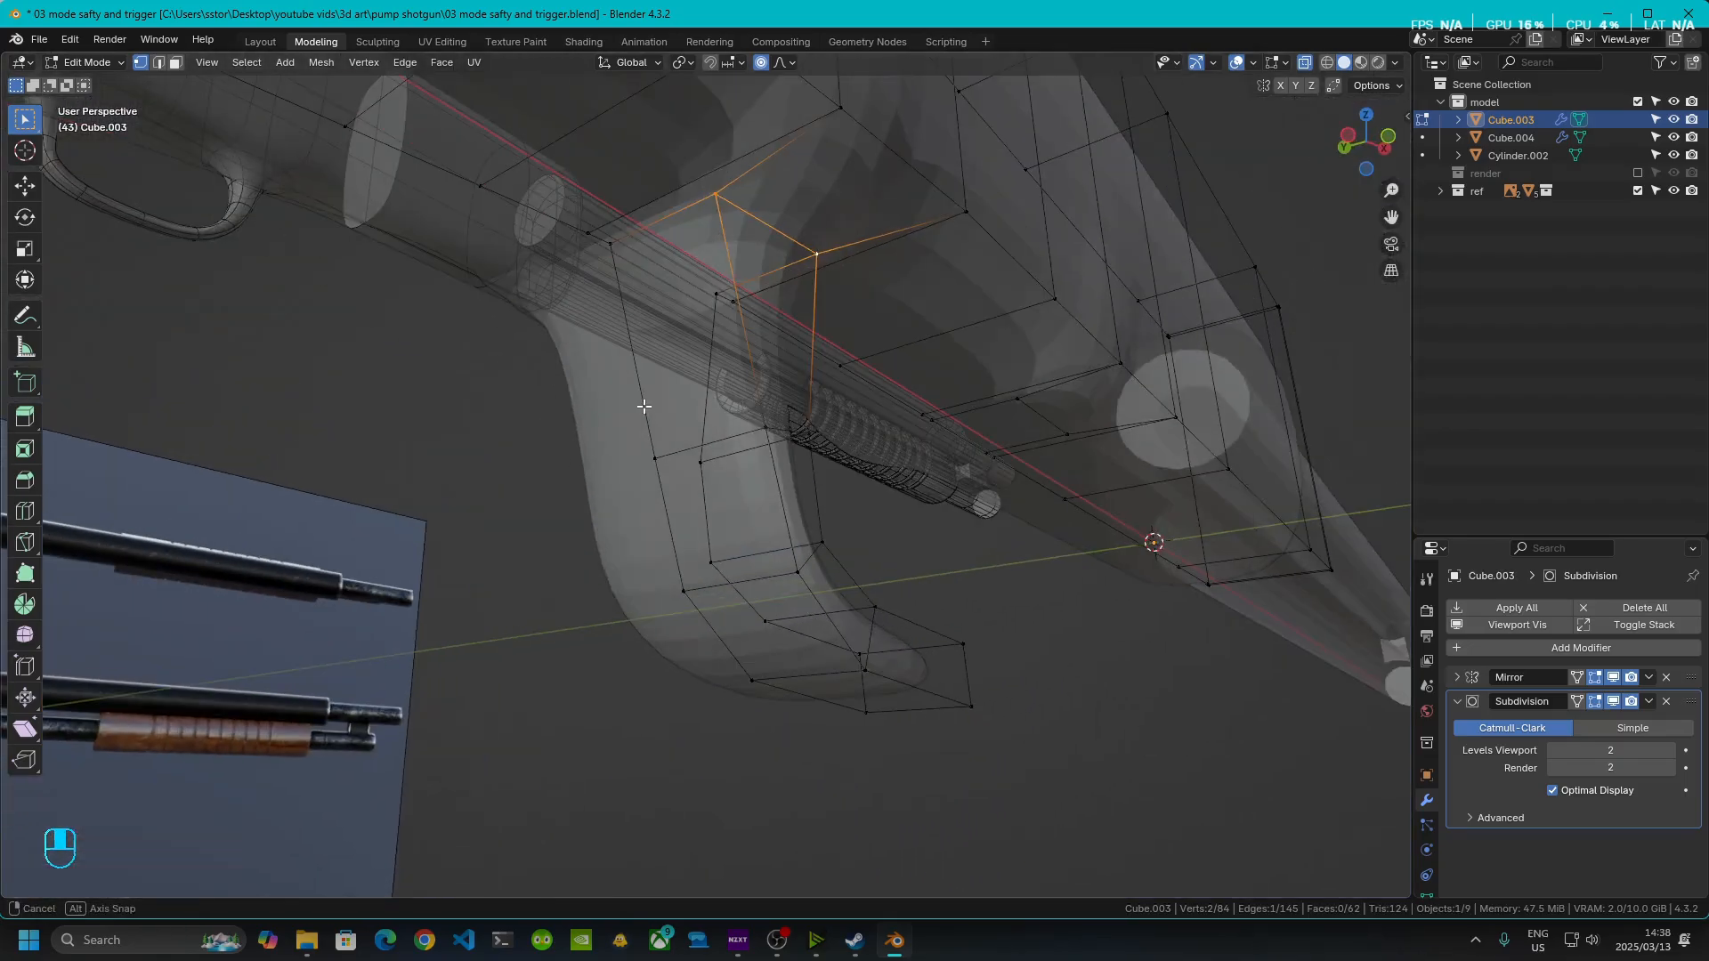
pyautogui.keyDown('shift'); pyautogui.click(611, 244); pyautogui.keyUp('shift')
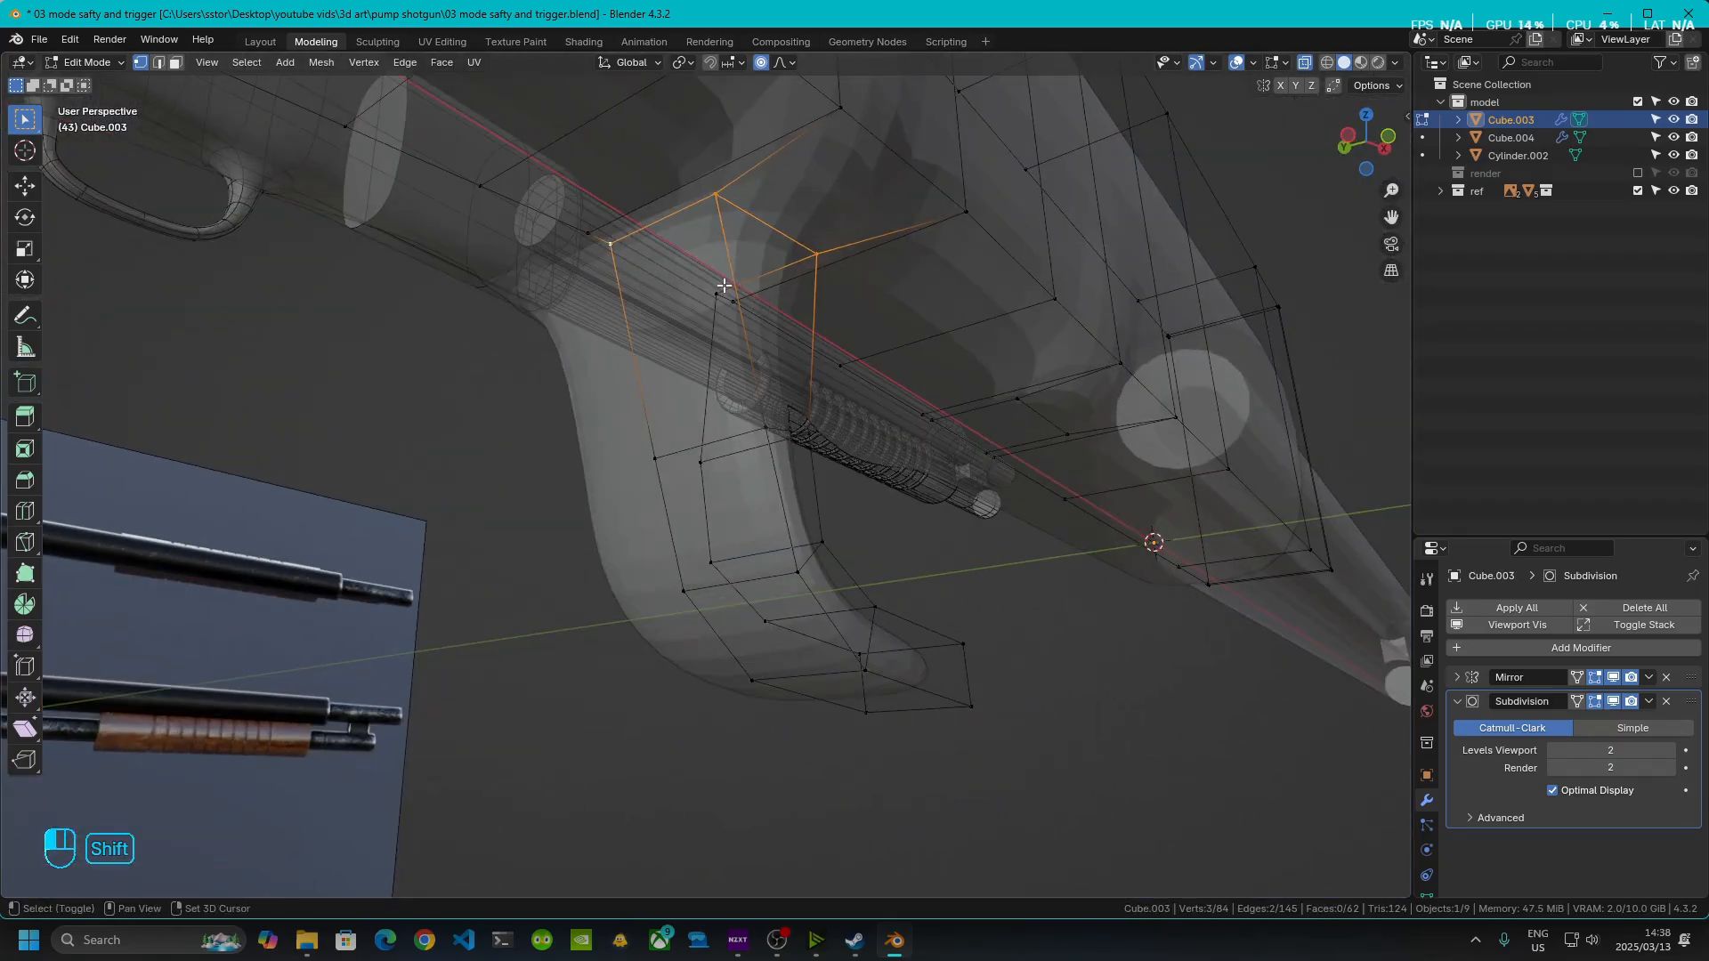
pyautogui.keyDown('shift'); pyautogui.click(717, 293); pyautogui.keyUp('shift')
pyautogui.click(1384, 148)
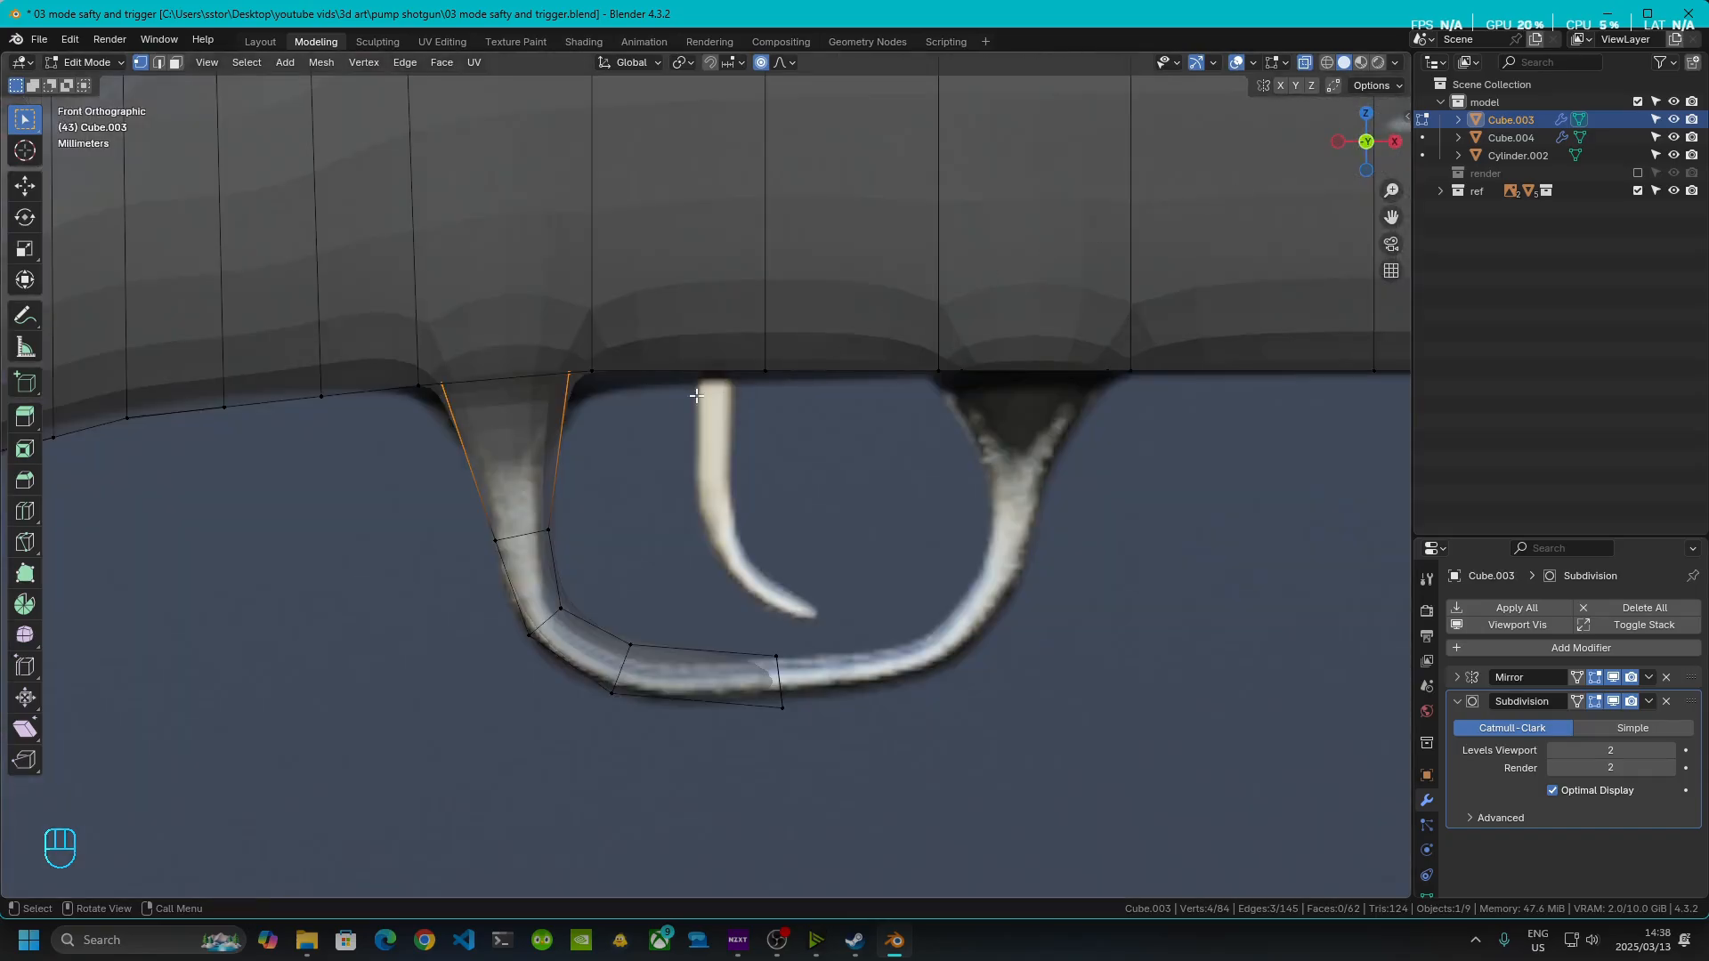
pyautogui.scroll(5, 713, 413)
pyautogui.press('g')
pyautogui.press('g')
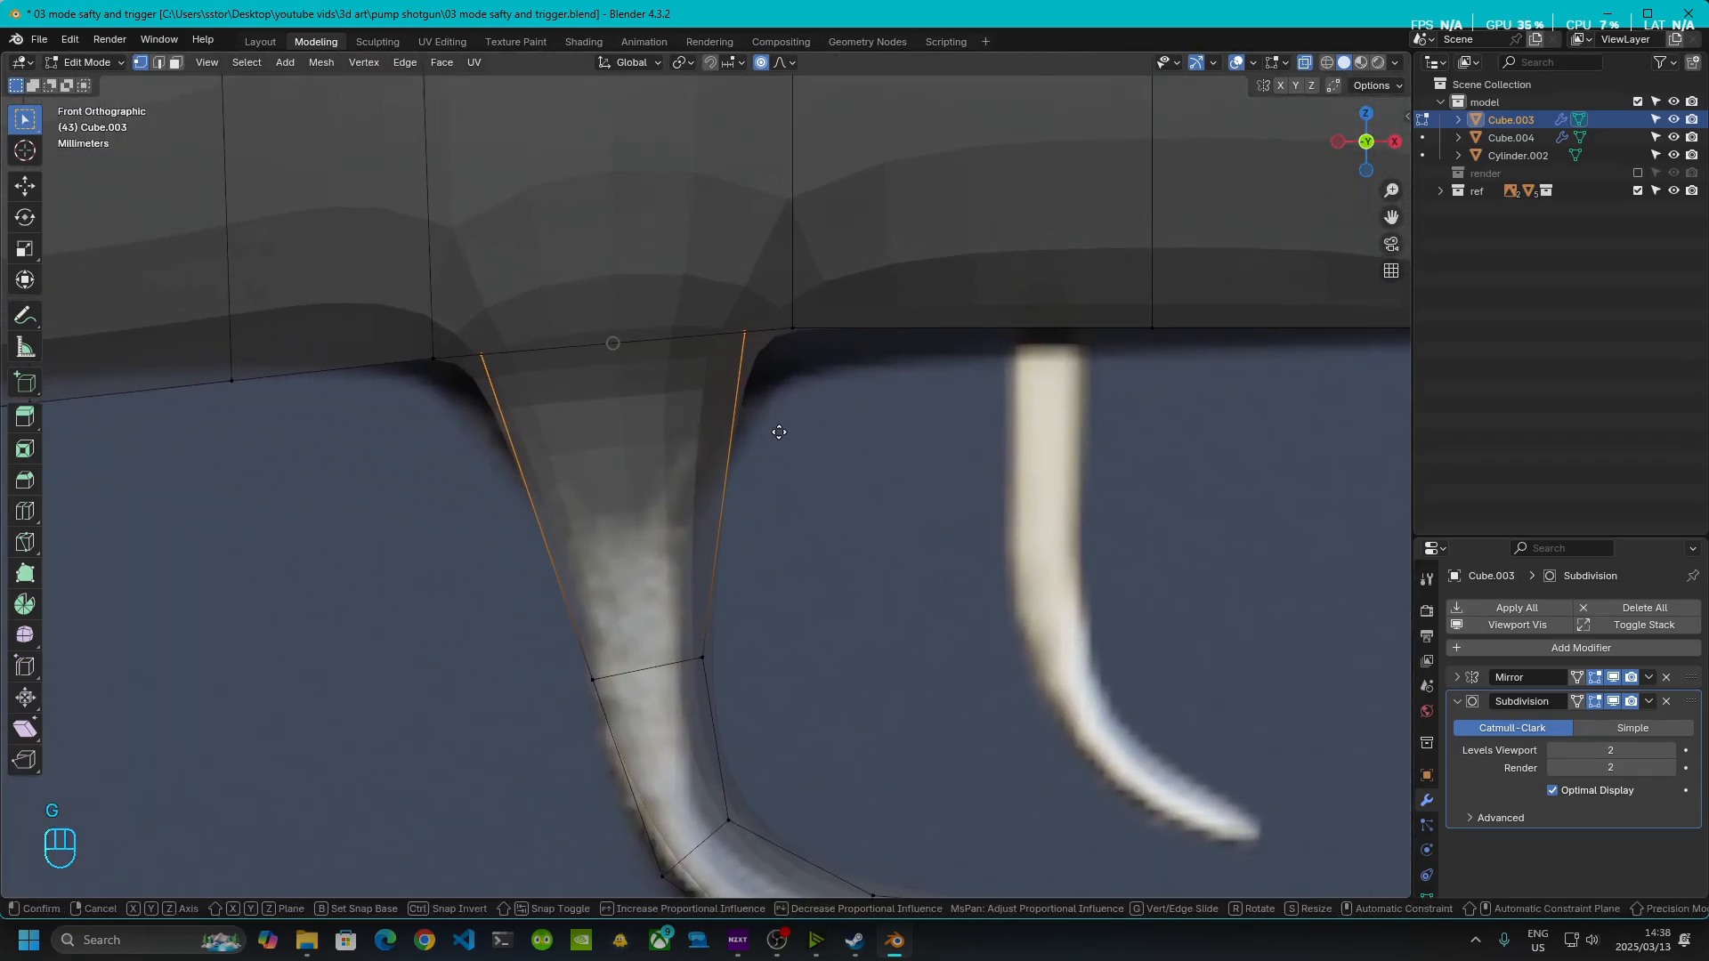
pyautogui.click(782, 477)
# - Inspect the rear leg's top loop from several angles and undo its edge slide
pyautogui.moveTo(809, 538); pyautogui.dragTo(724, 477, button='middle')
pyautogui.scroll(5, 583, 453)
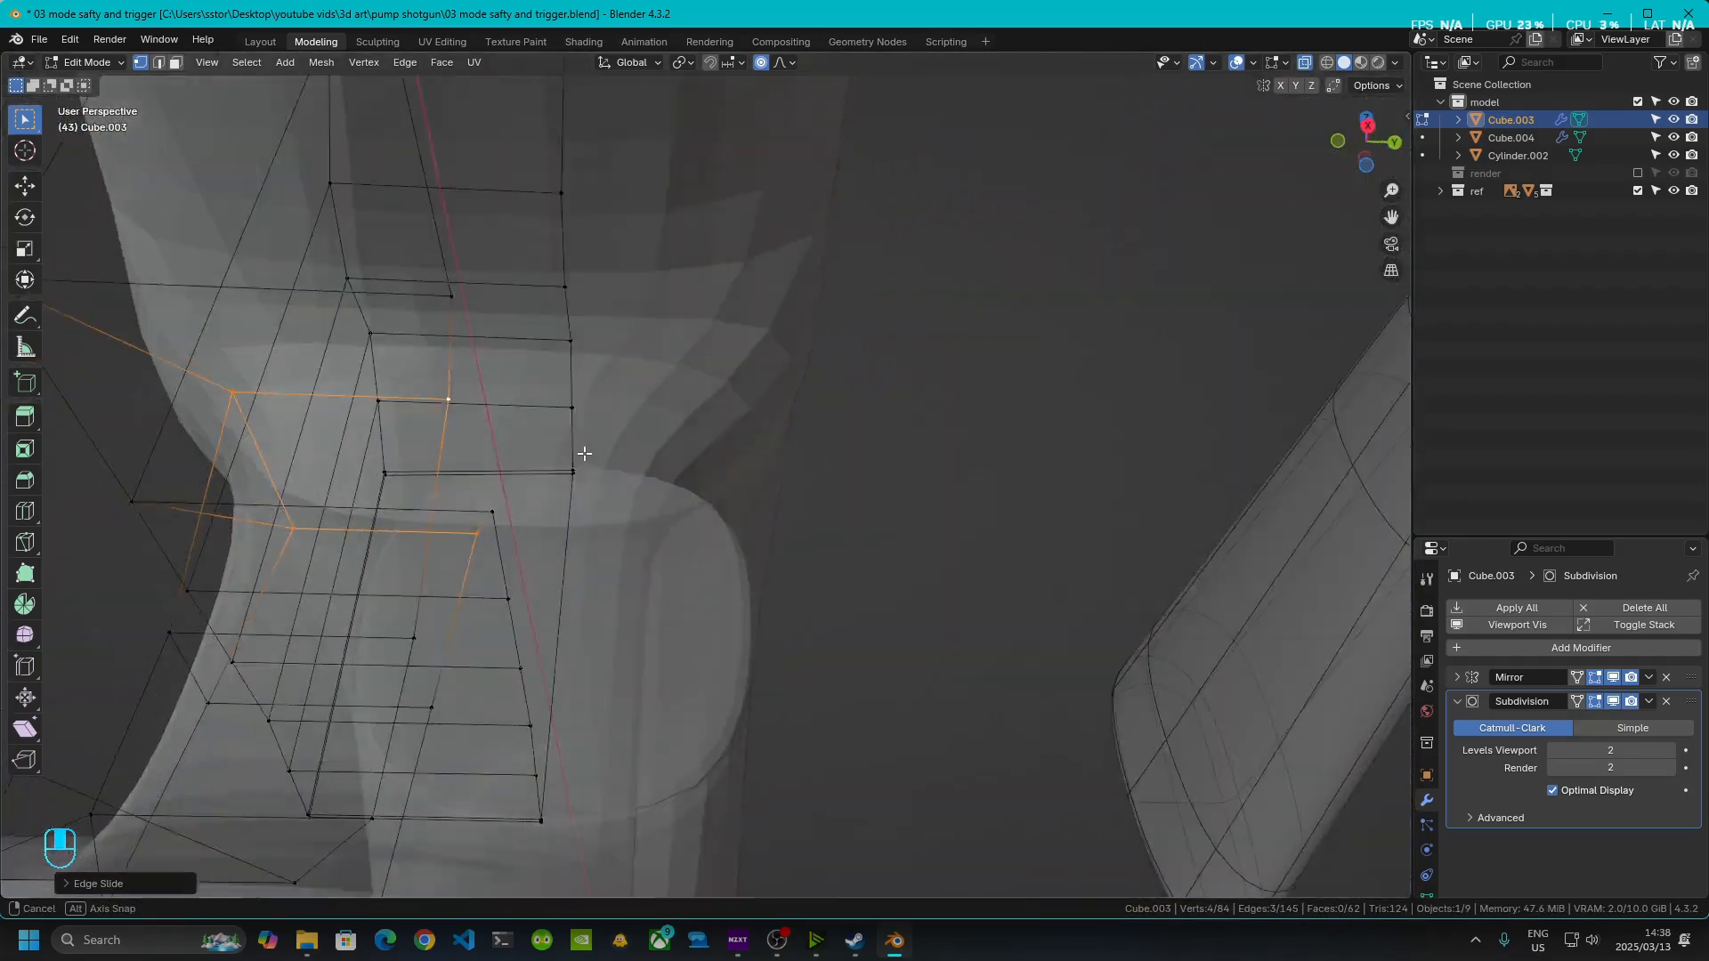
pyautogui.moveTo(584, 453); pyautogui.dragTo(724, 488, button='middle')
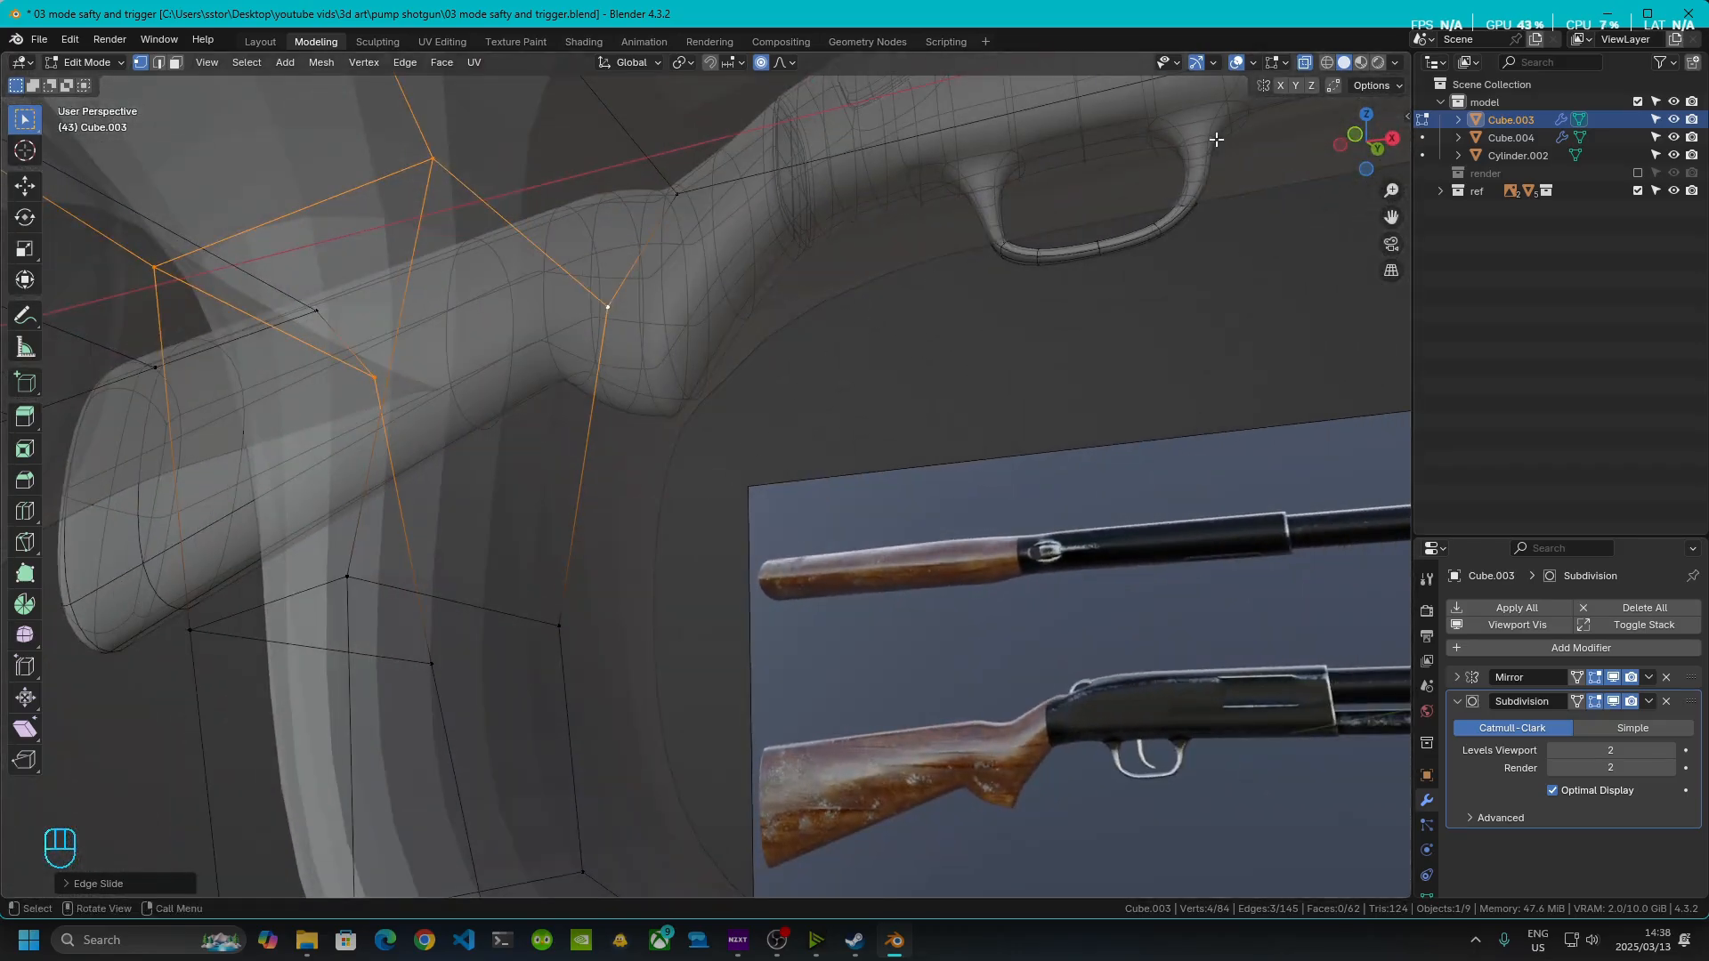
pyautogui.click(1356, 133)
pyautogui.scroll(1, 962, 431)
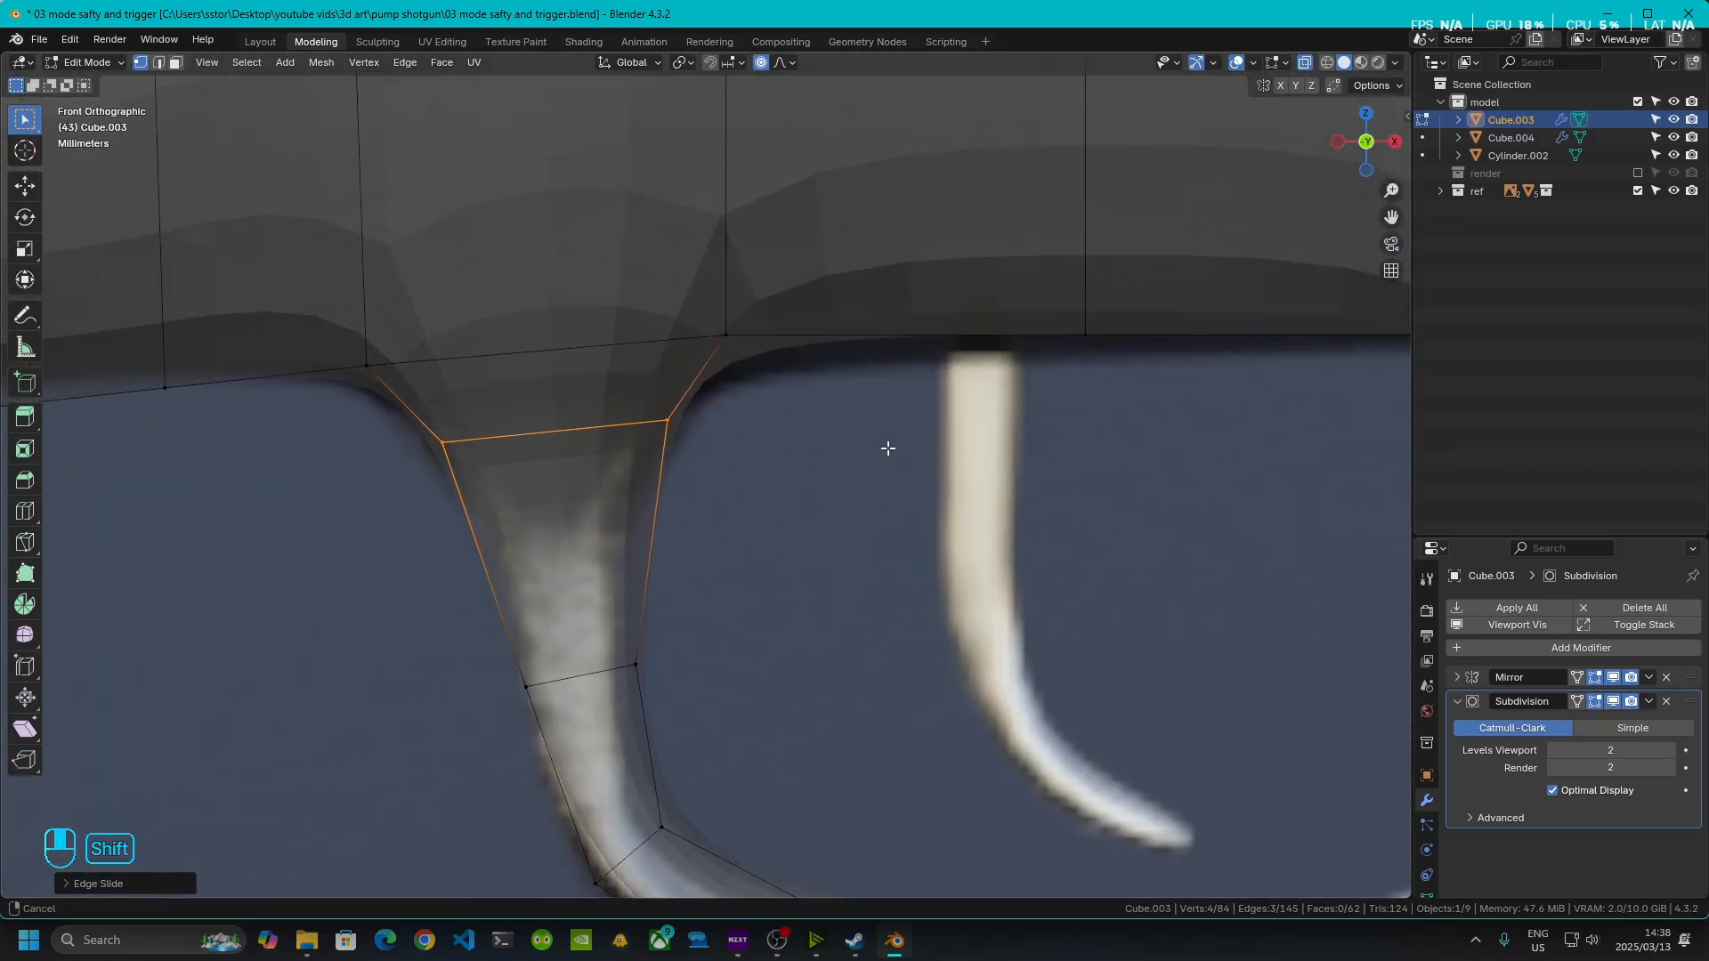
pyautogui.hotkey('ctrl', 'z')
pyautogui.hotkey('ctrl', 'z')
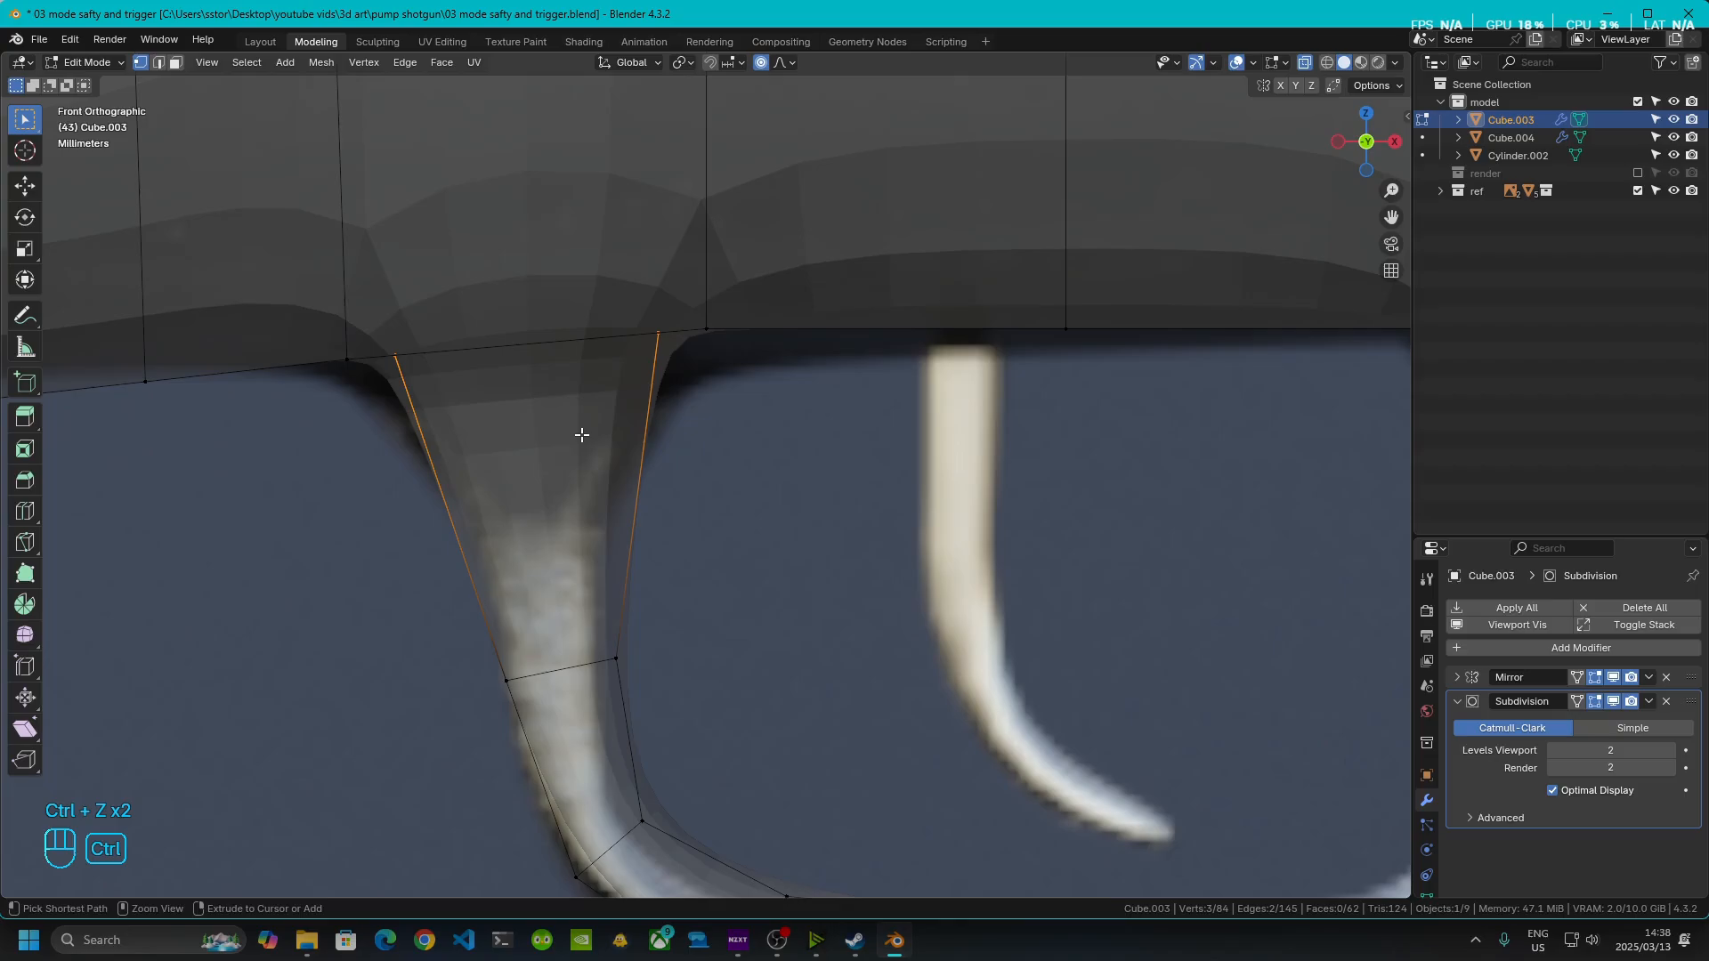
# - Extrude the front mount face on the receiver's underside straight down over the reference guard's dark front mount
pyautogui.scroll(-3, 756, 408)
pyautogui.keyDown('shift'); pyautogui.moveTo(1123, 638); pyautogui.dragTo(594, 549, button='middle'); pyautogui.keyUp('shift')
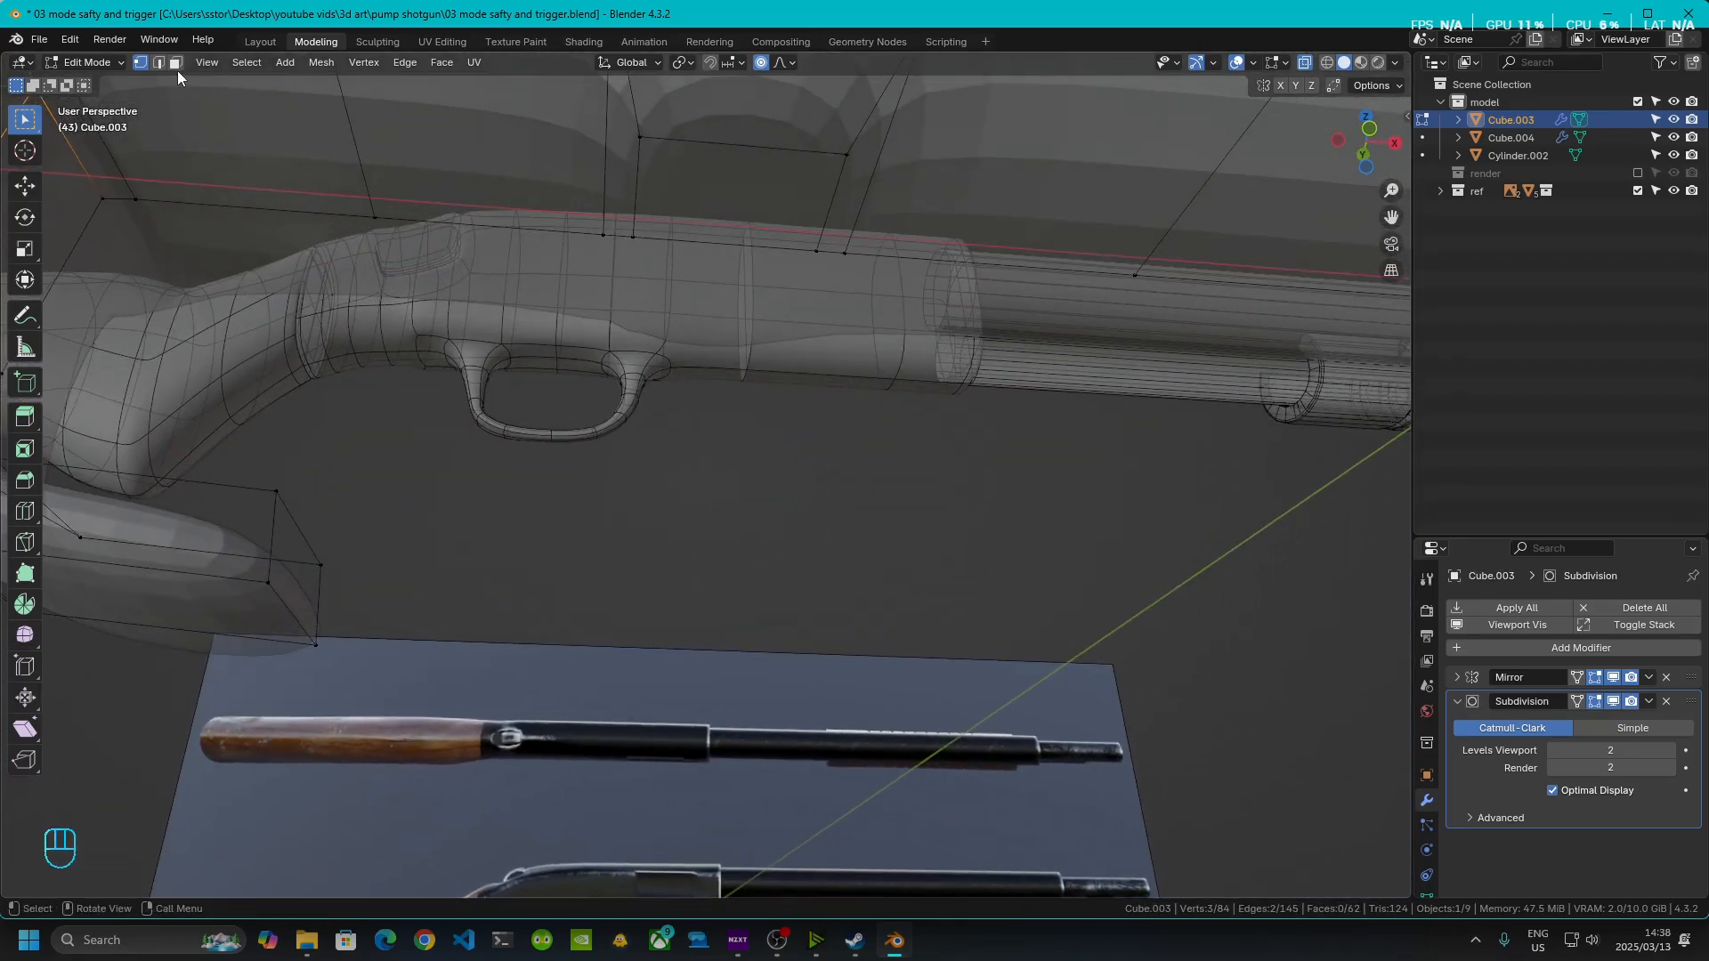
pyautogui.click(175, 62)
pyautogui.click(650, 180)
pyautogui.click(1369, 129)
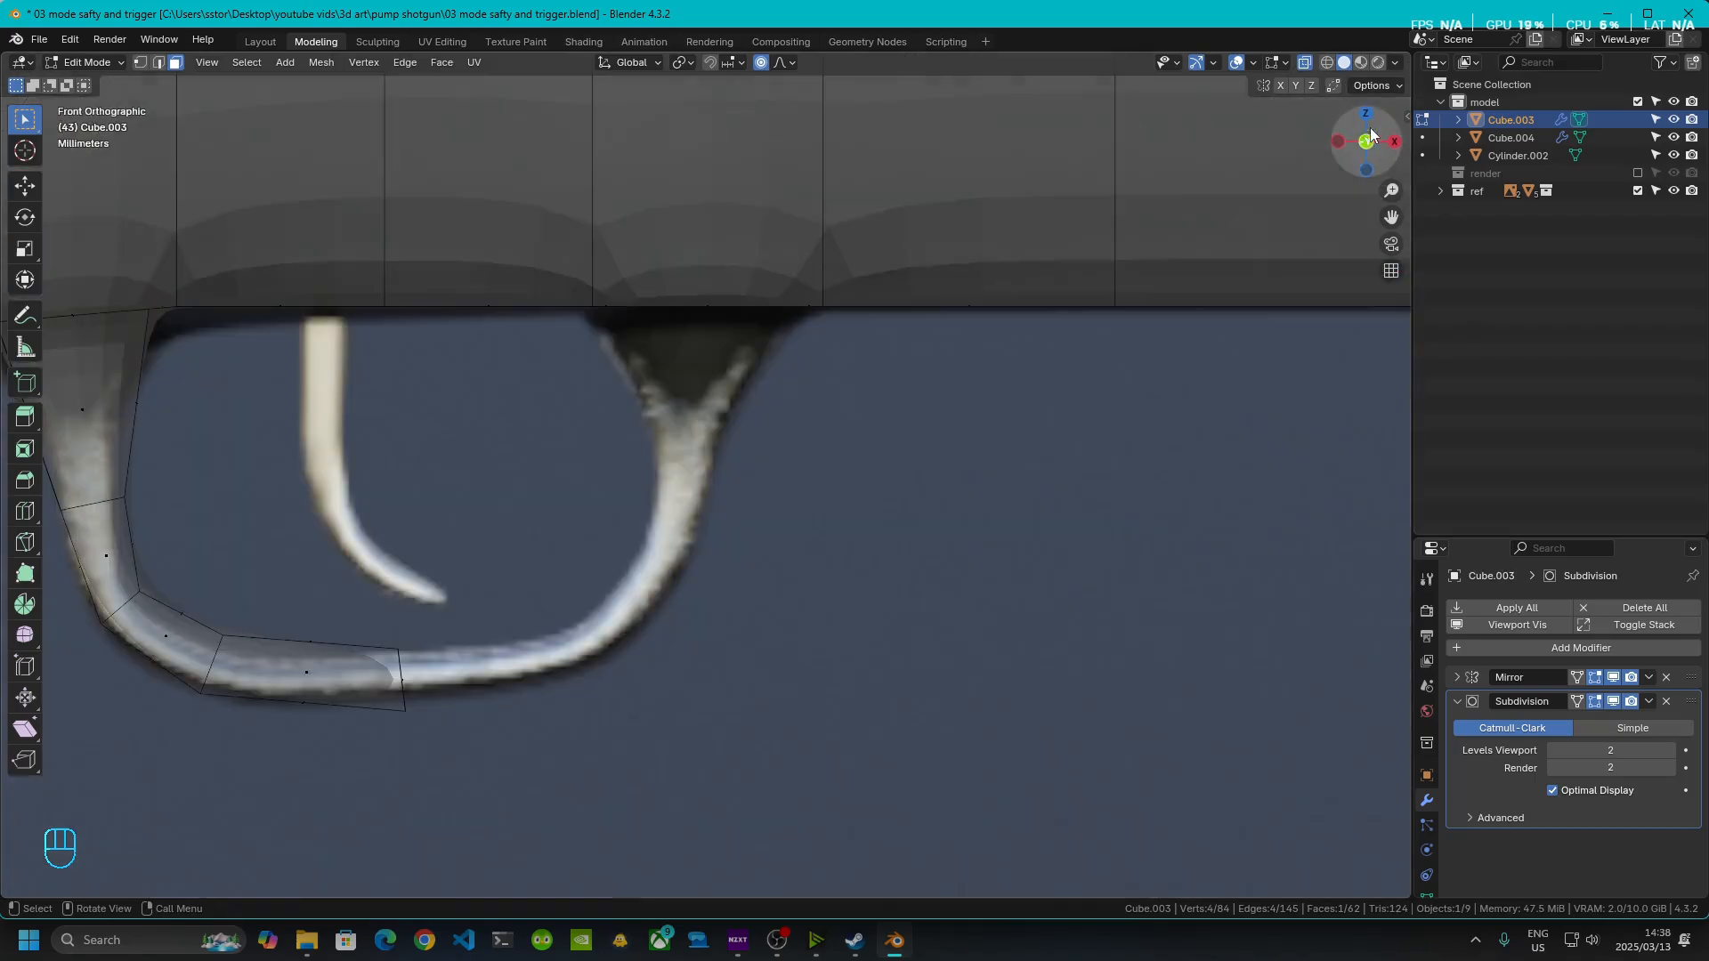
pyautogui.keyDown('shift'); pyautogui.moveTo(736, 449); pyautogui.dragTo(977, 395, button='middle'); pyautogui.keyUp('shift')
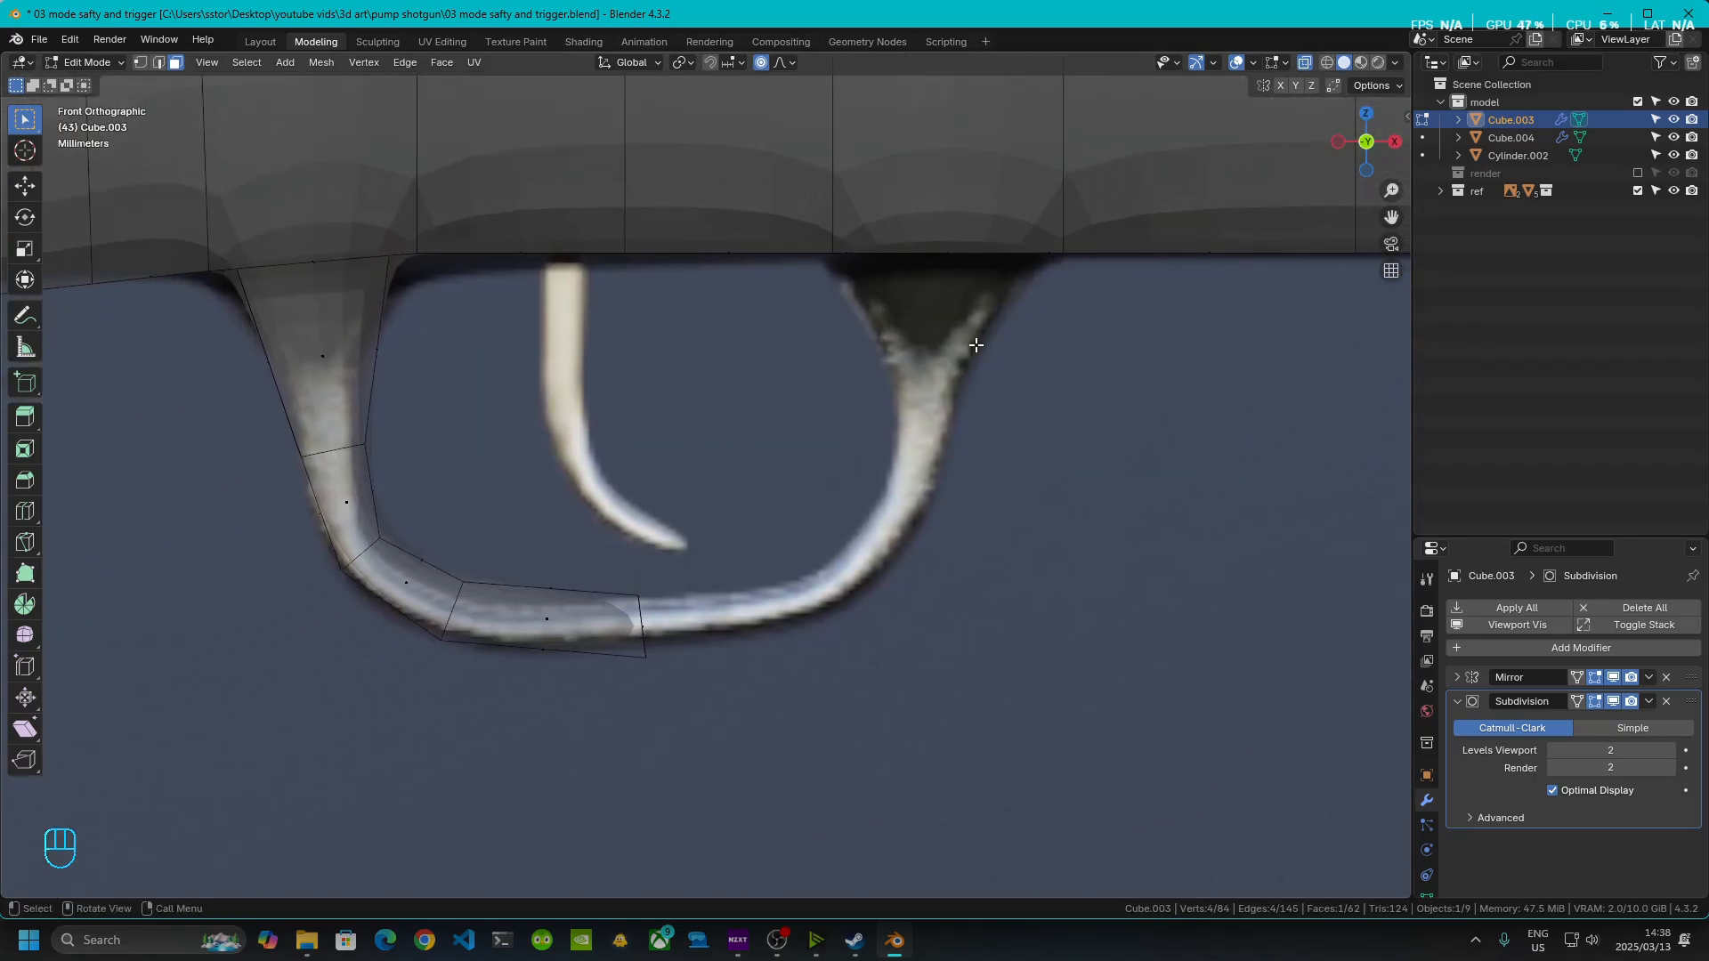
pyautogui.press('e')
pyautogui.click(979, 489)
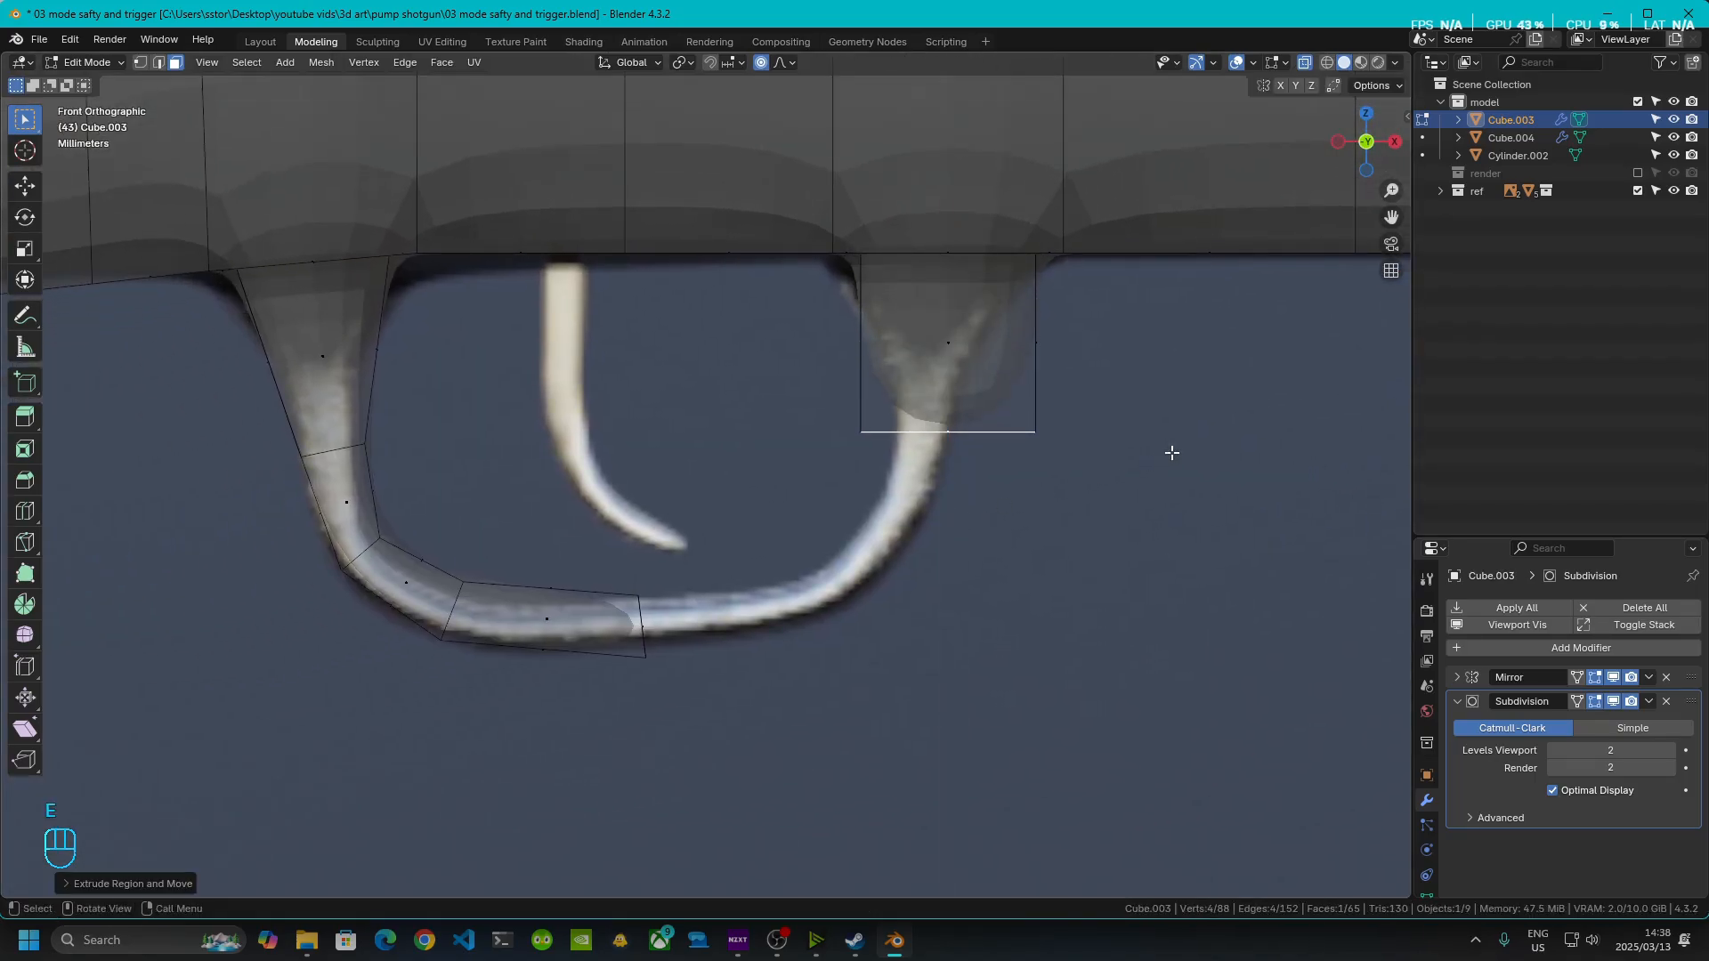
# - Scale the front mount's end face along X to about 40 % of its width and start moving it towards the reference leg
pyautogui.press('x')
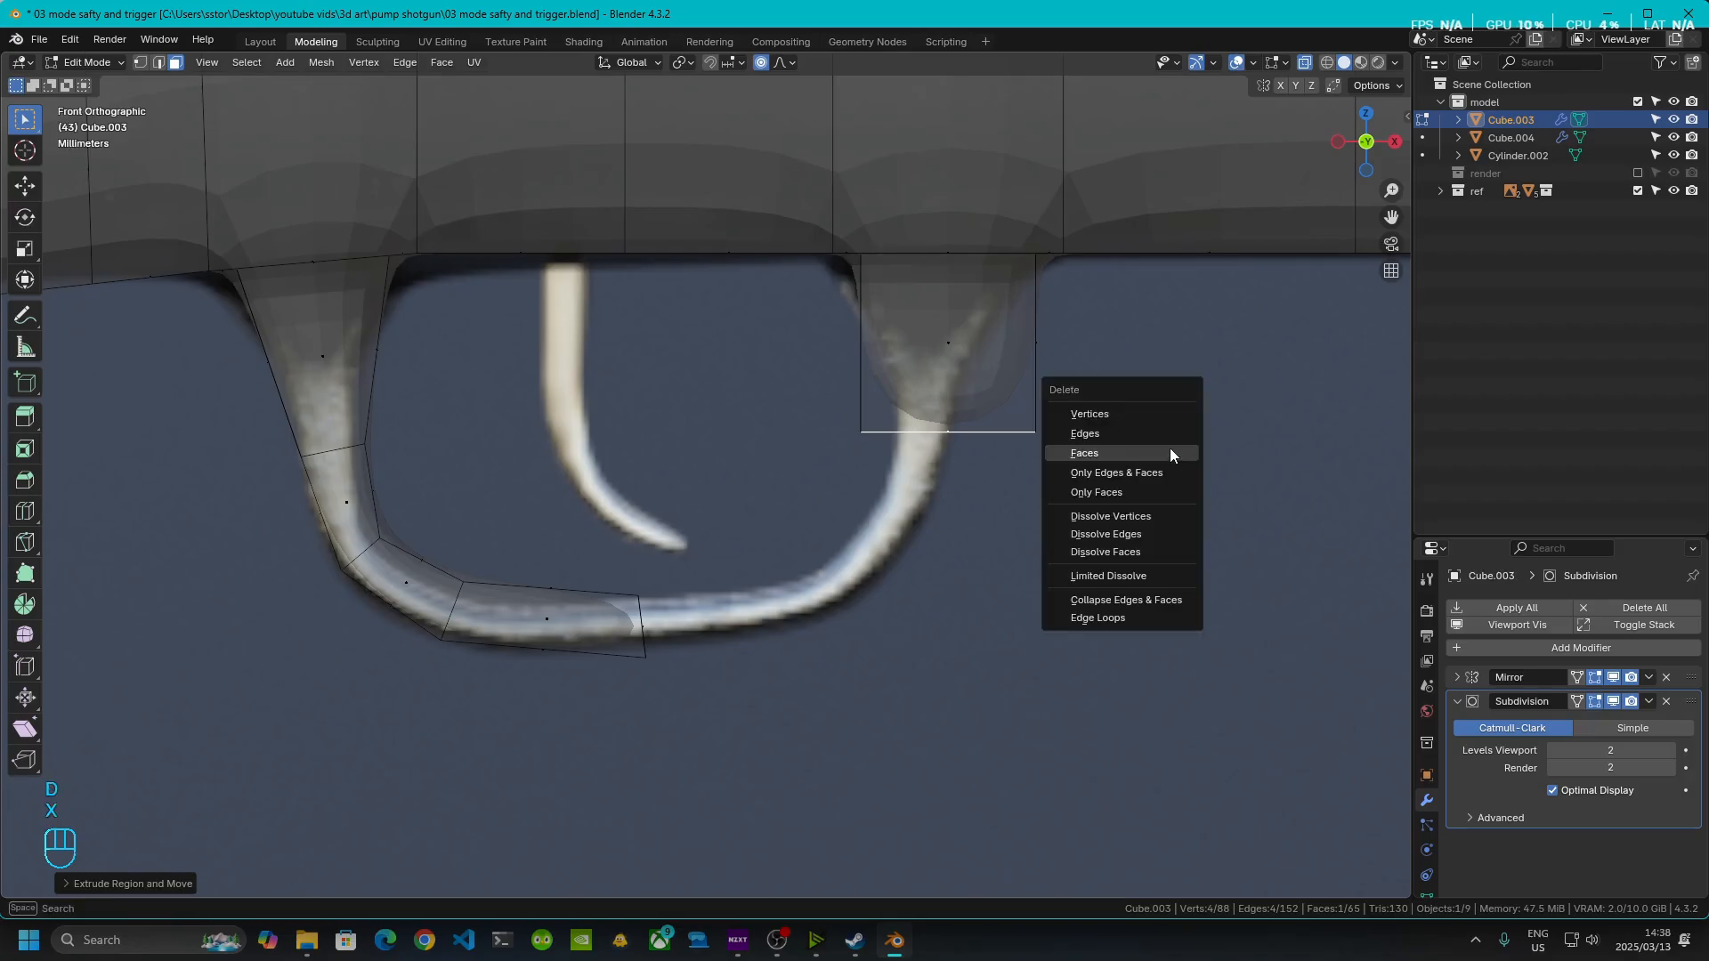
pyautogui.moveTo(736, 336); pyautogui.dragTo(1118, 531)
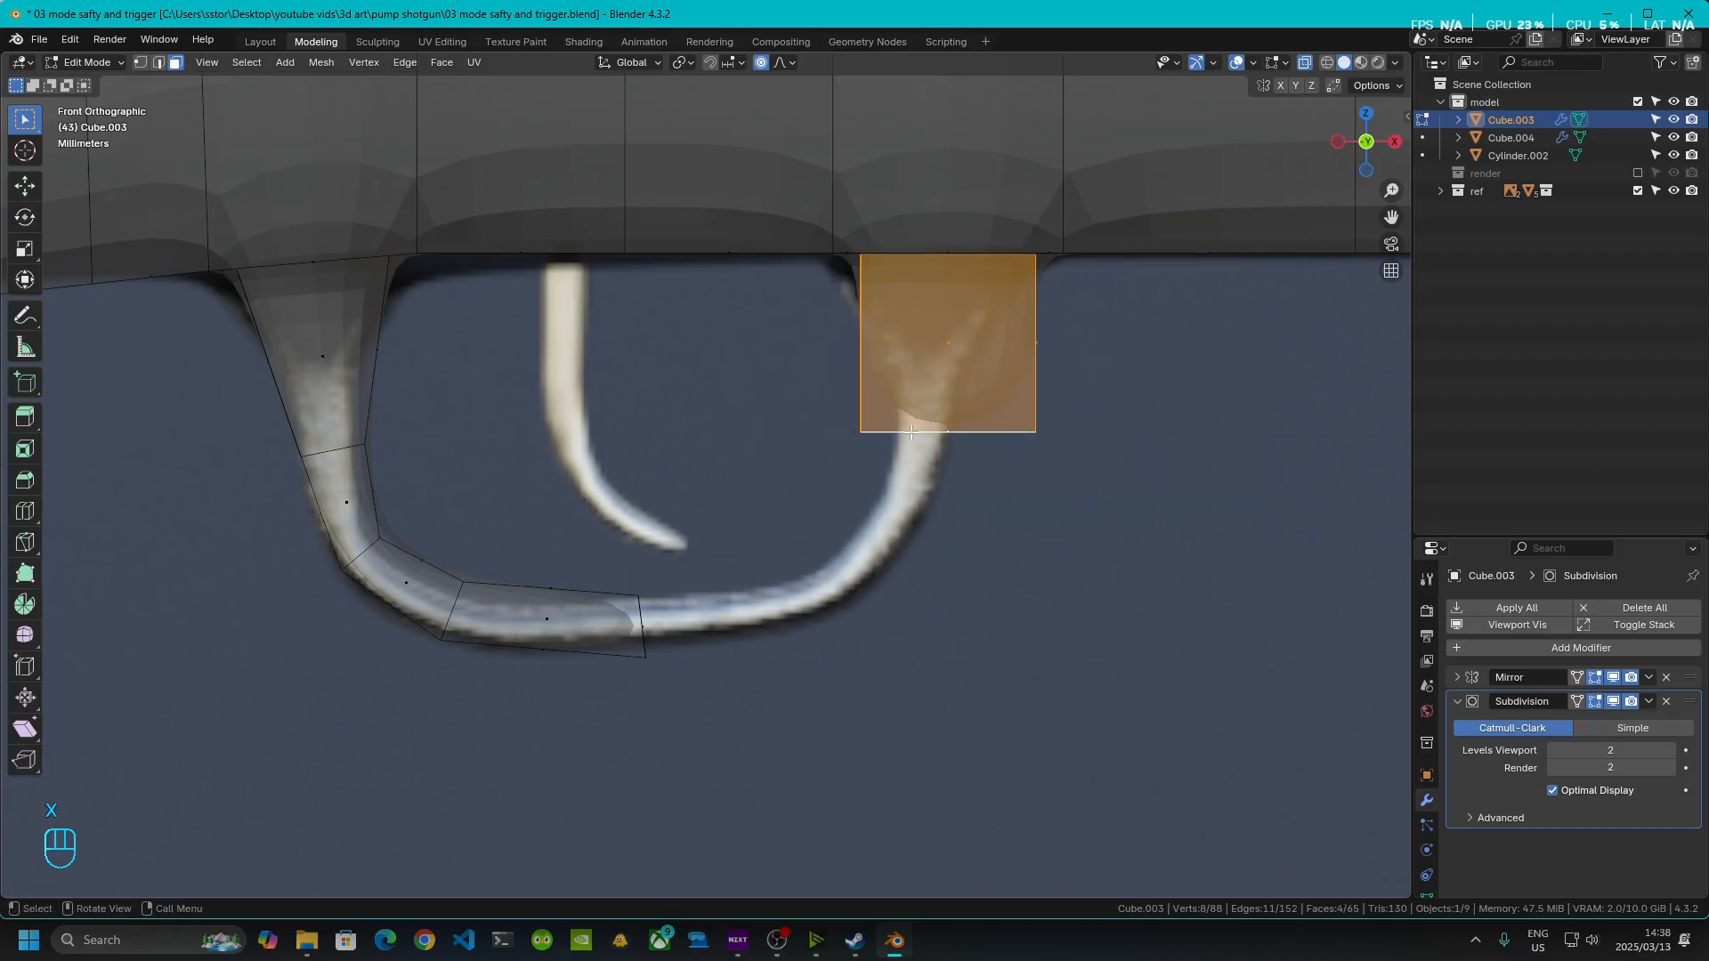
pyautogui.click(951, 433)
pyautogui.press('s')
pyautogui.press('x')
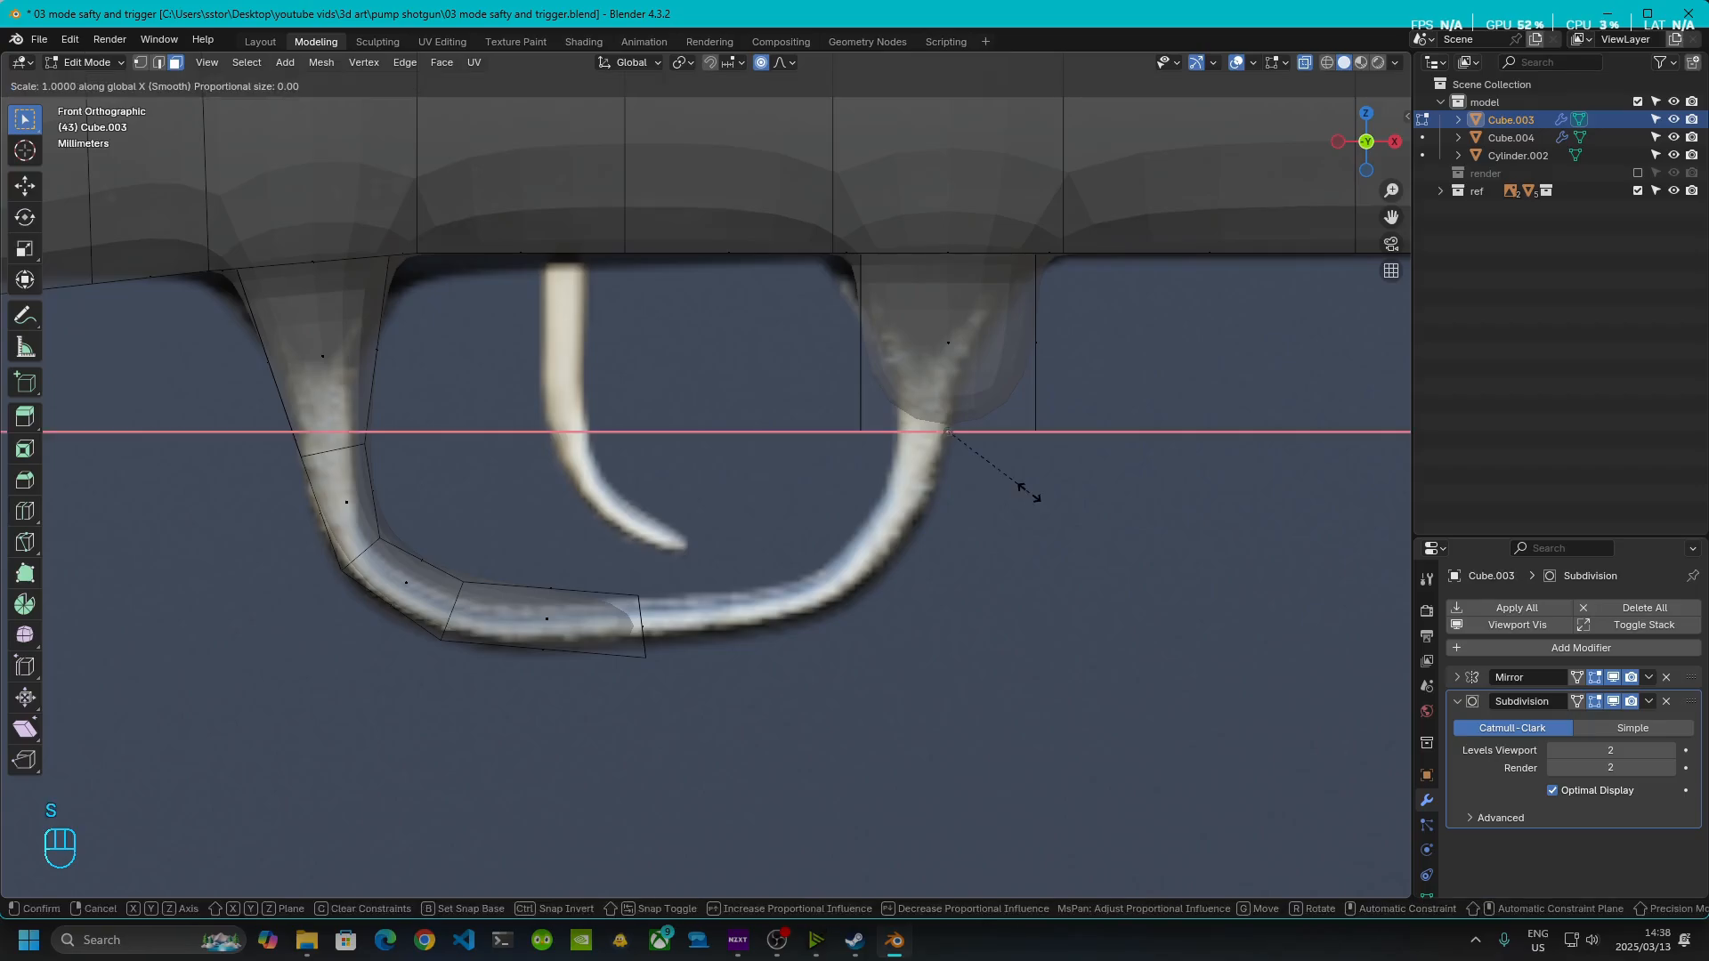
pyautogui.click(988, 442)
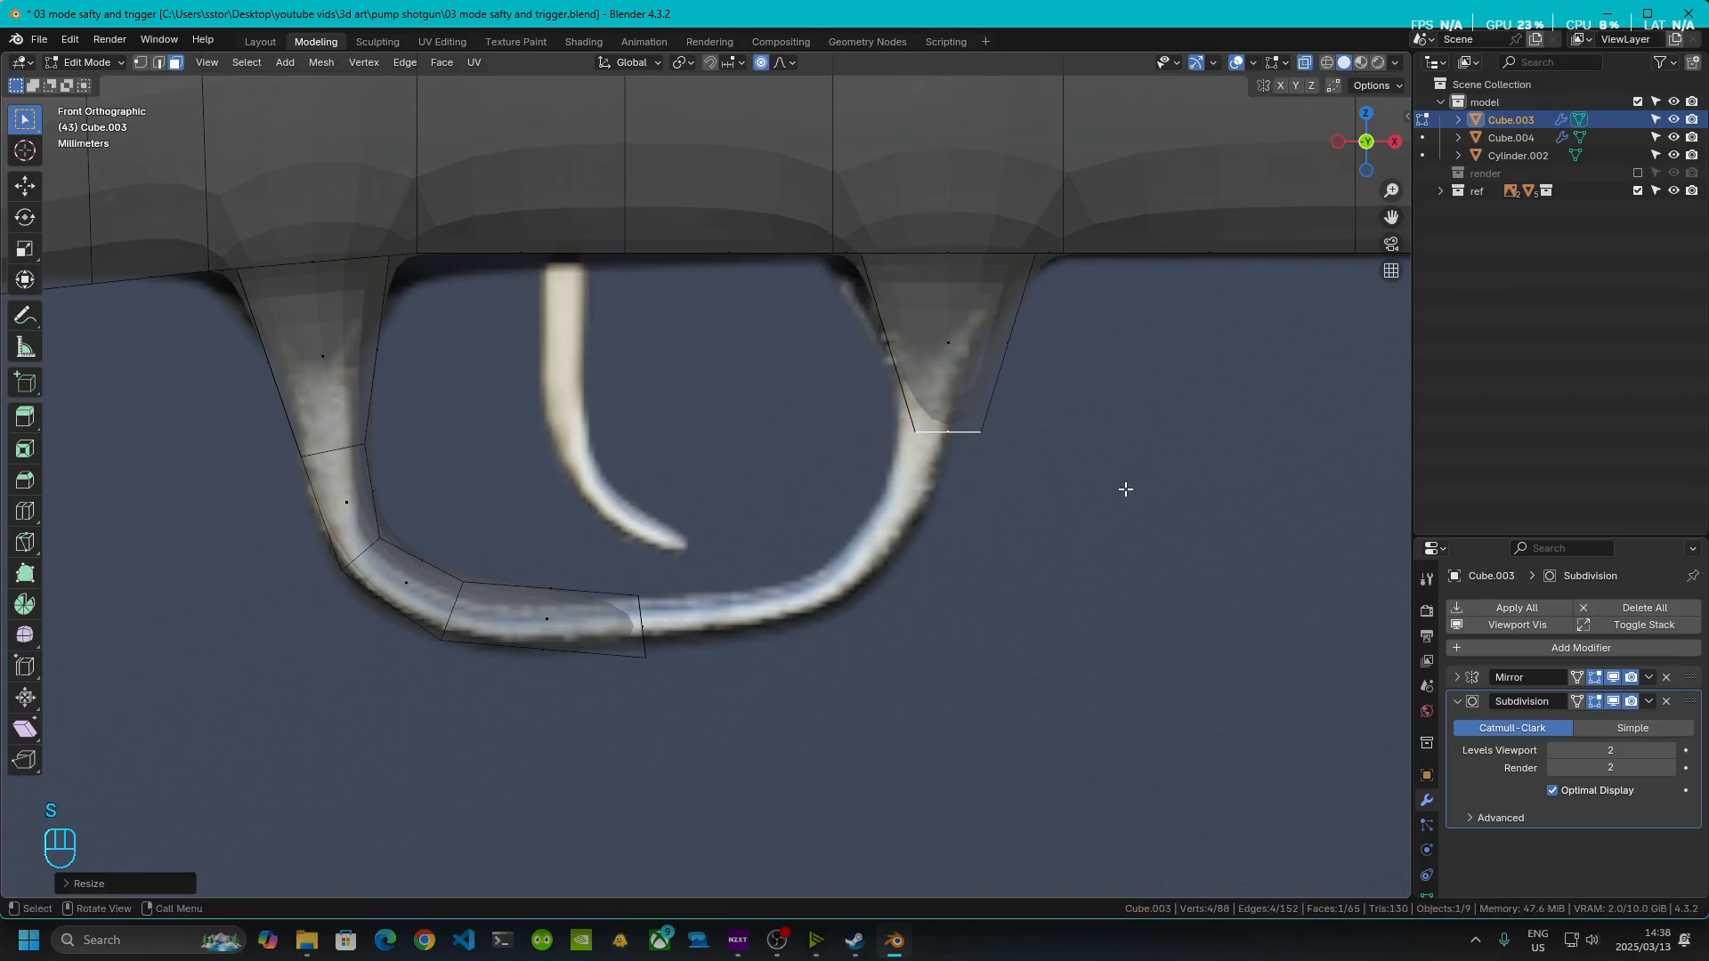
pyautogui.press('g')
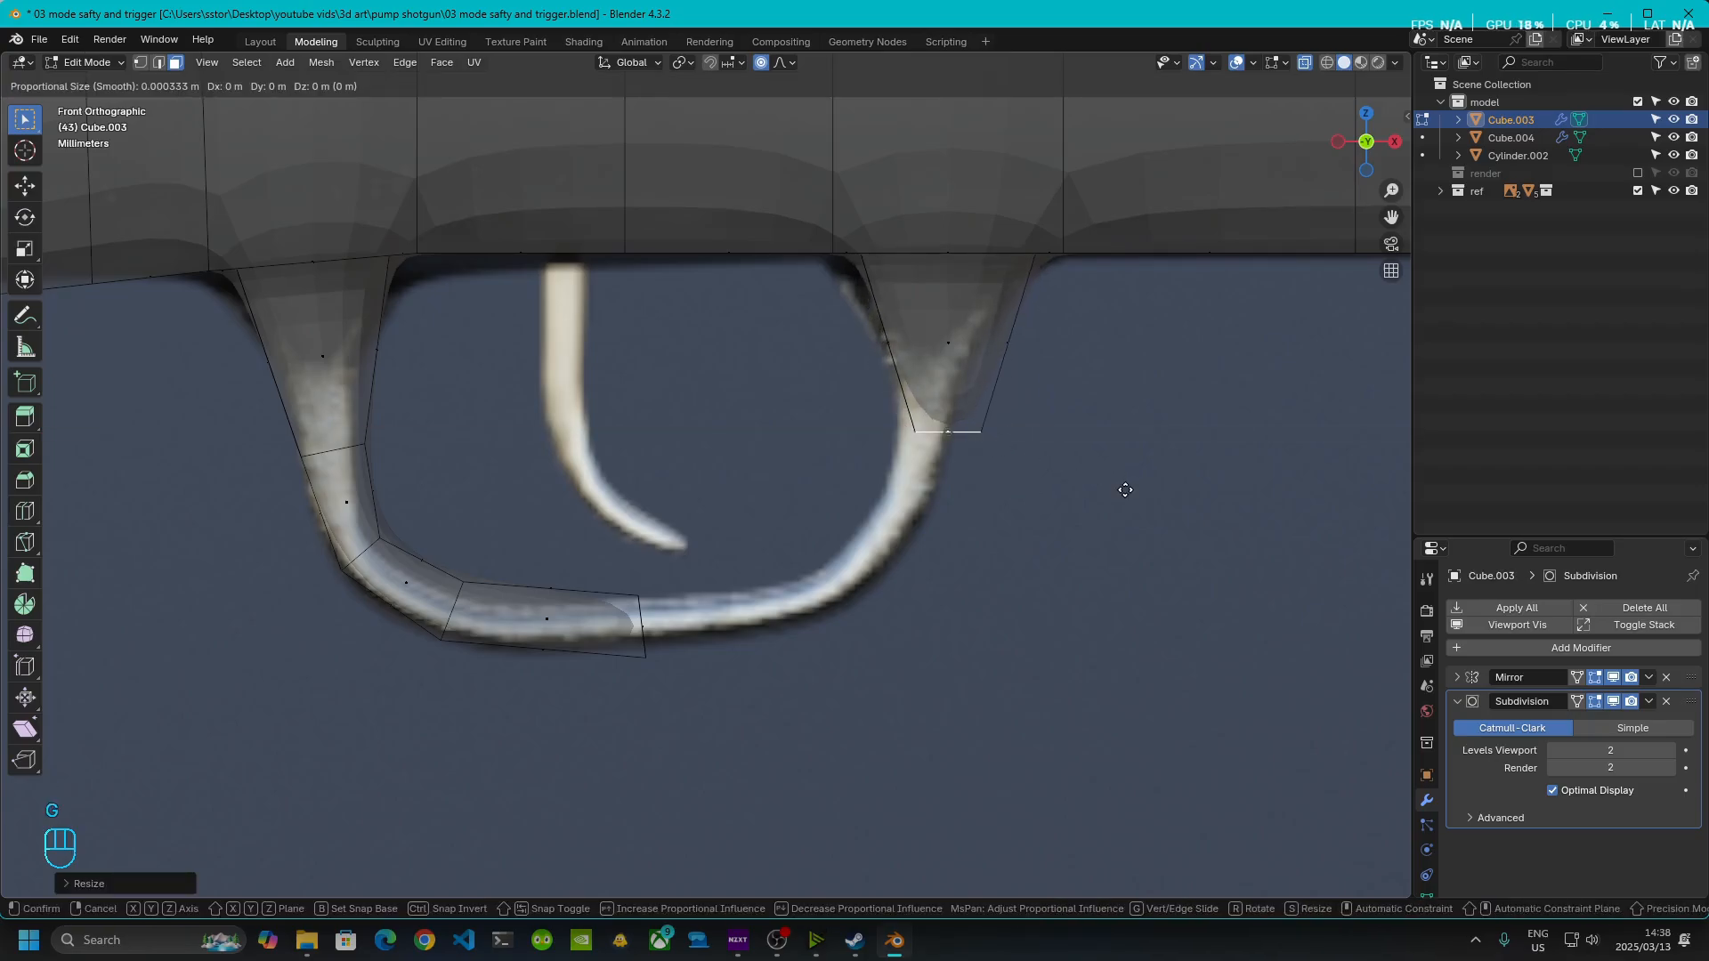
# - Move the lower end face of the trigger guard's front leg along X to align it with the reference image
pyautogui.press('x')
pyautogui.click(1101, 479)
pyautogui.press('s')
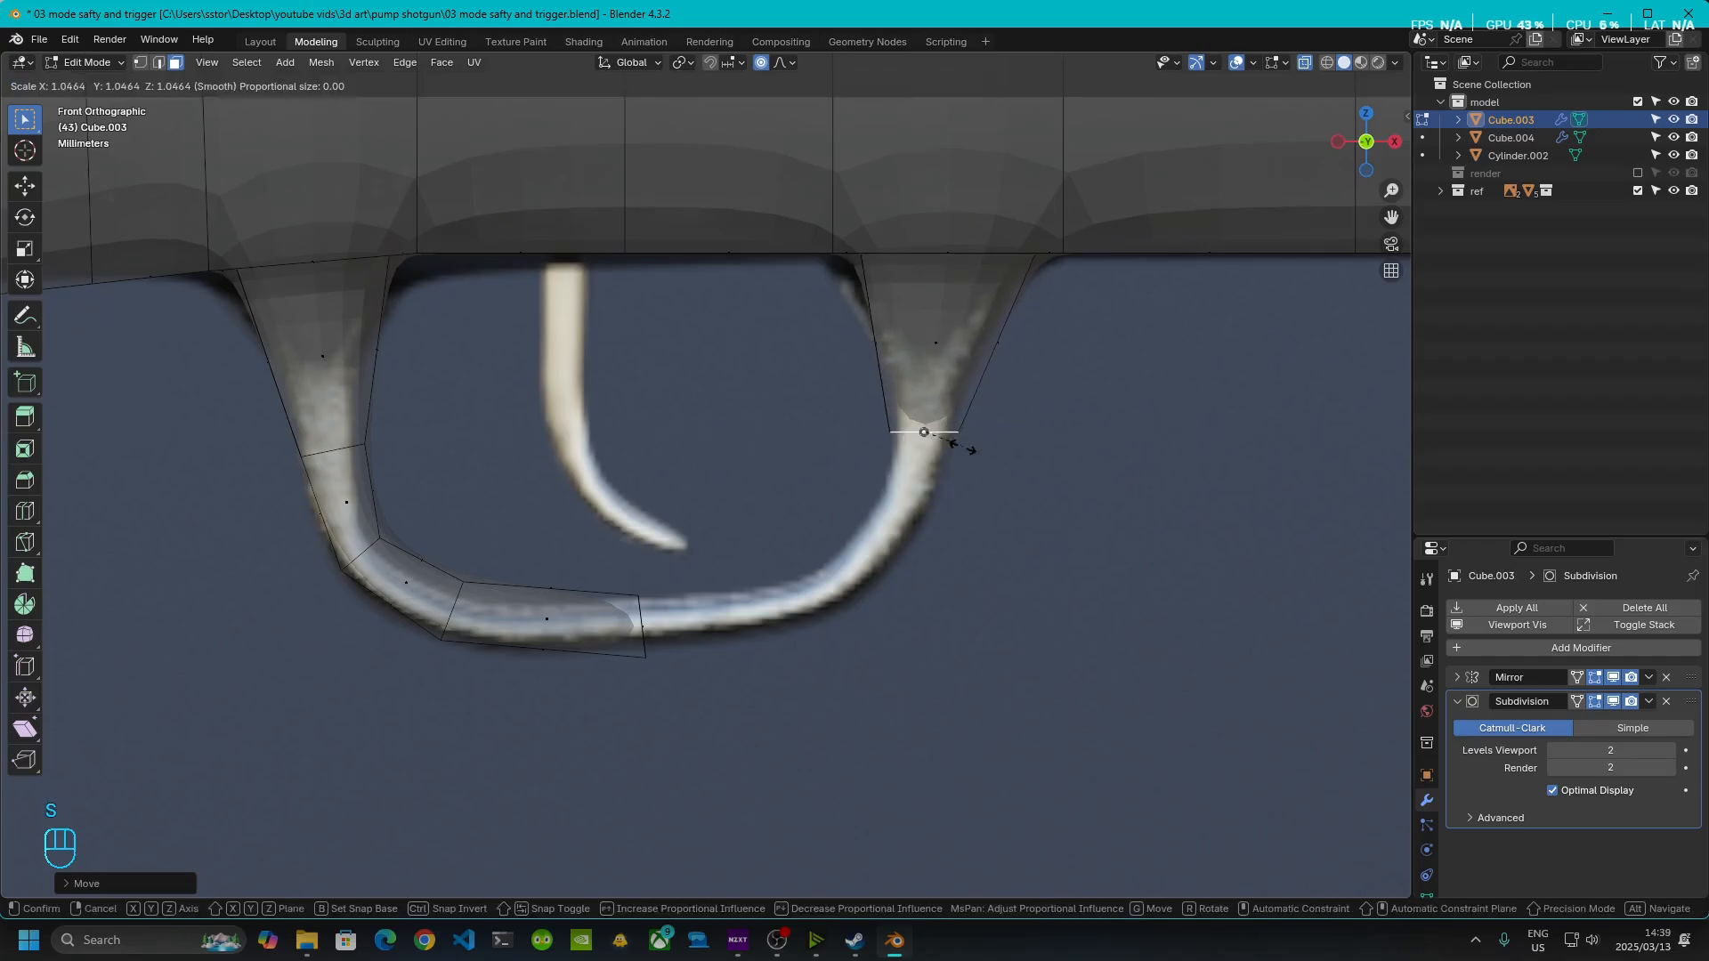
pyautogui.rightClick(953, 498)
# - Extrude the front leg's end face downward, shift it about -0.004 m along X, and rotate it to follow the guard's curve
pyautogui.press('e')
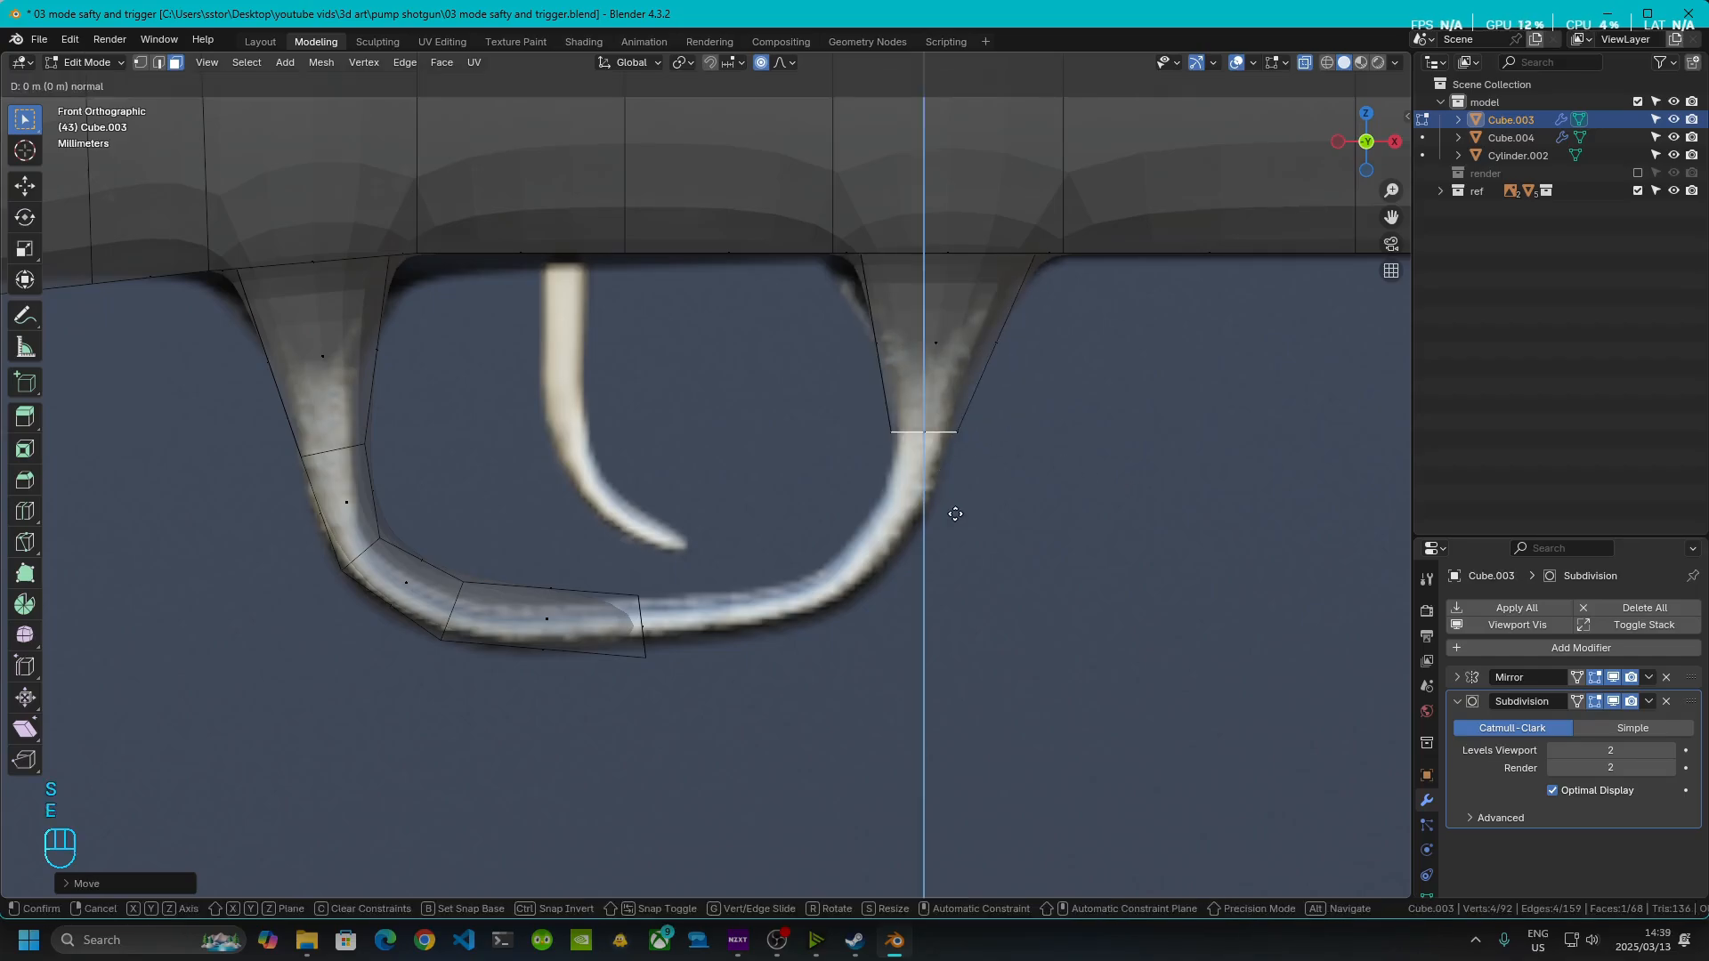
pyautogui.click(939, 627)
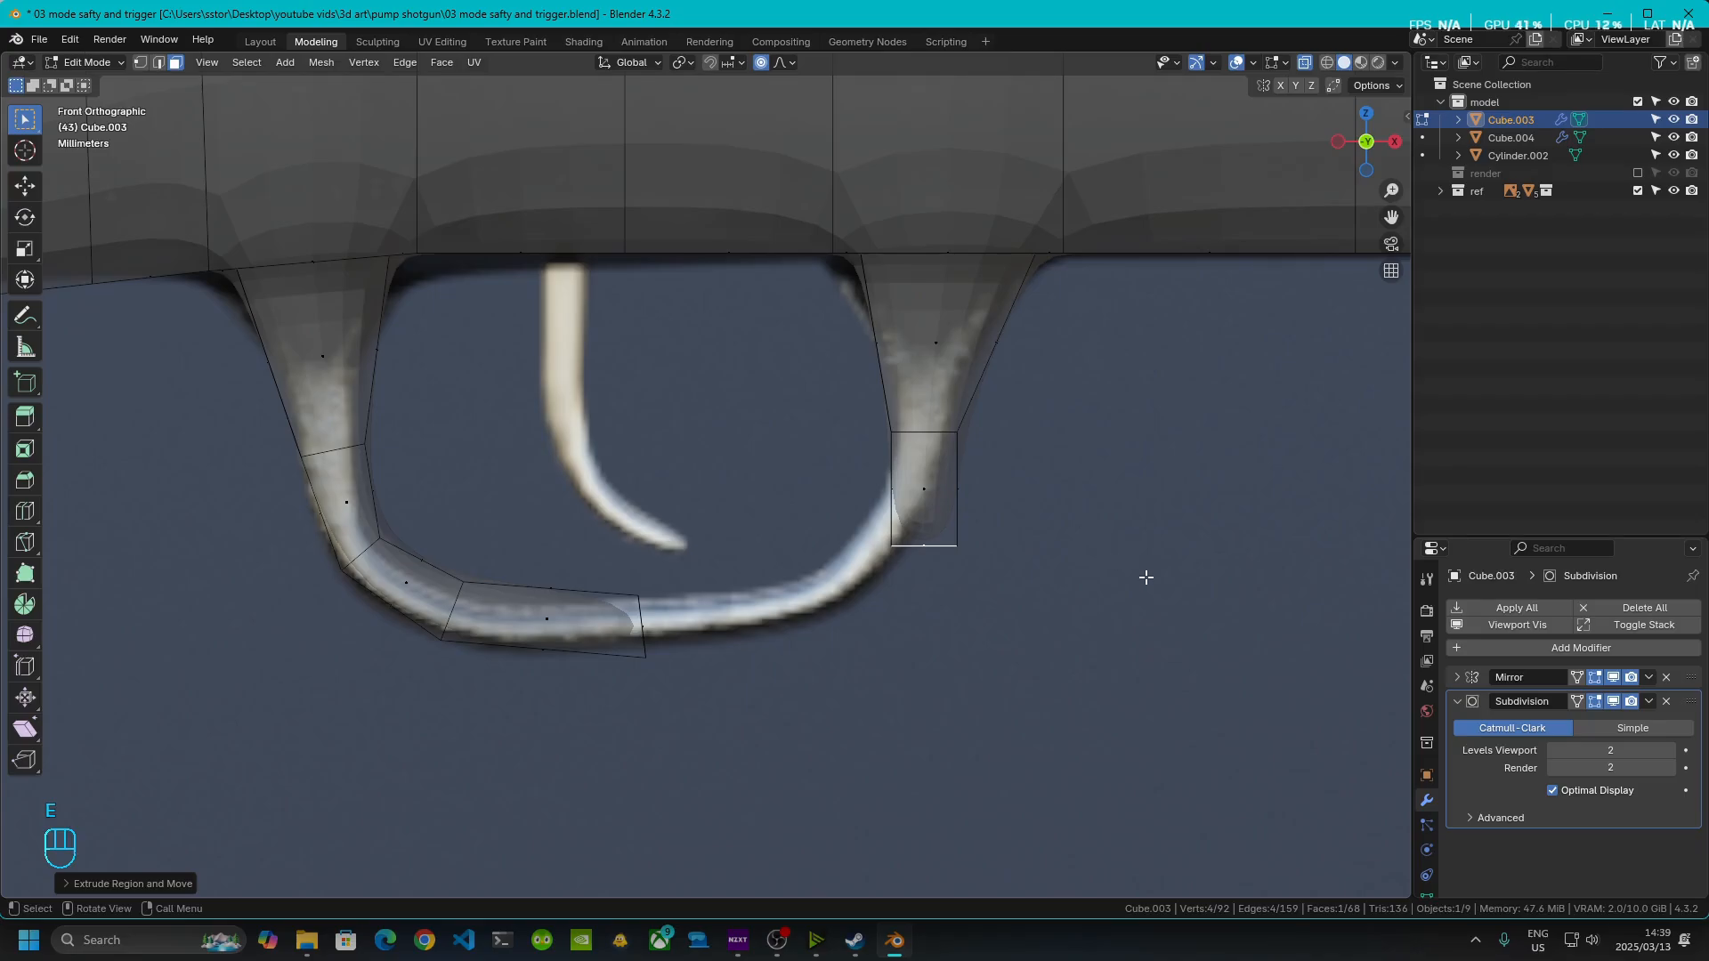
pyautogui.press('g')
pyautogui.press('x')
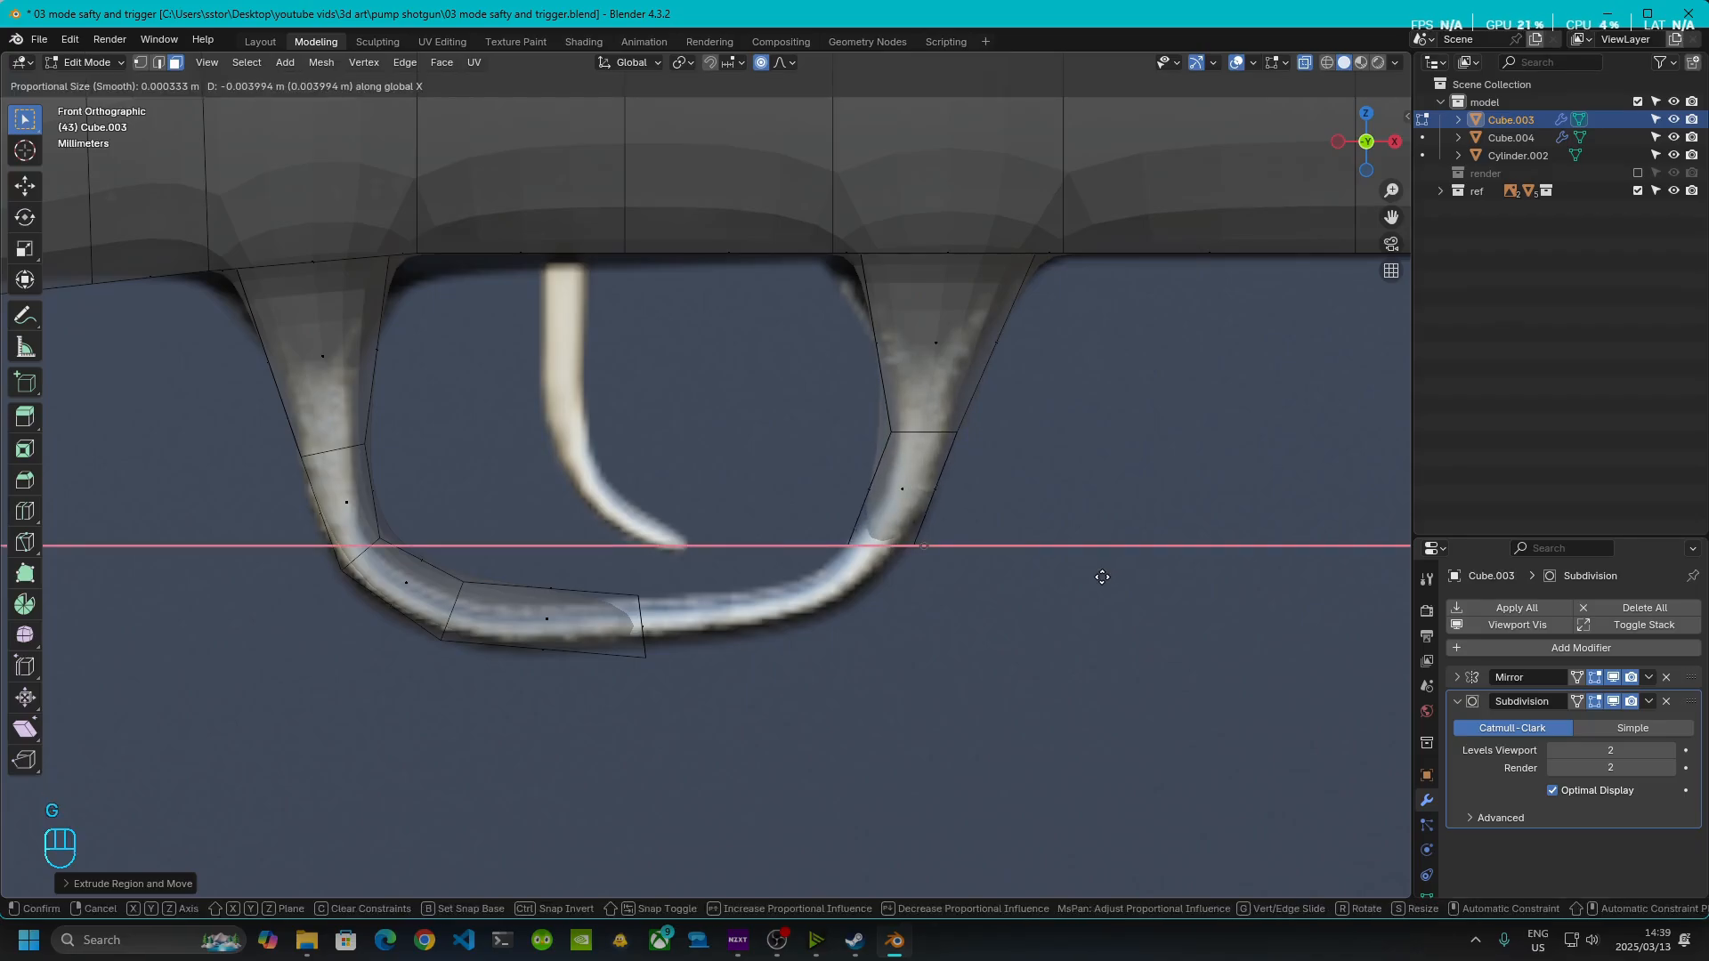
pyautogui.click(1102, 576)
pyautogui.press('r')
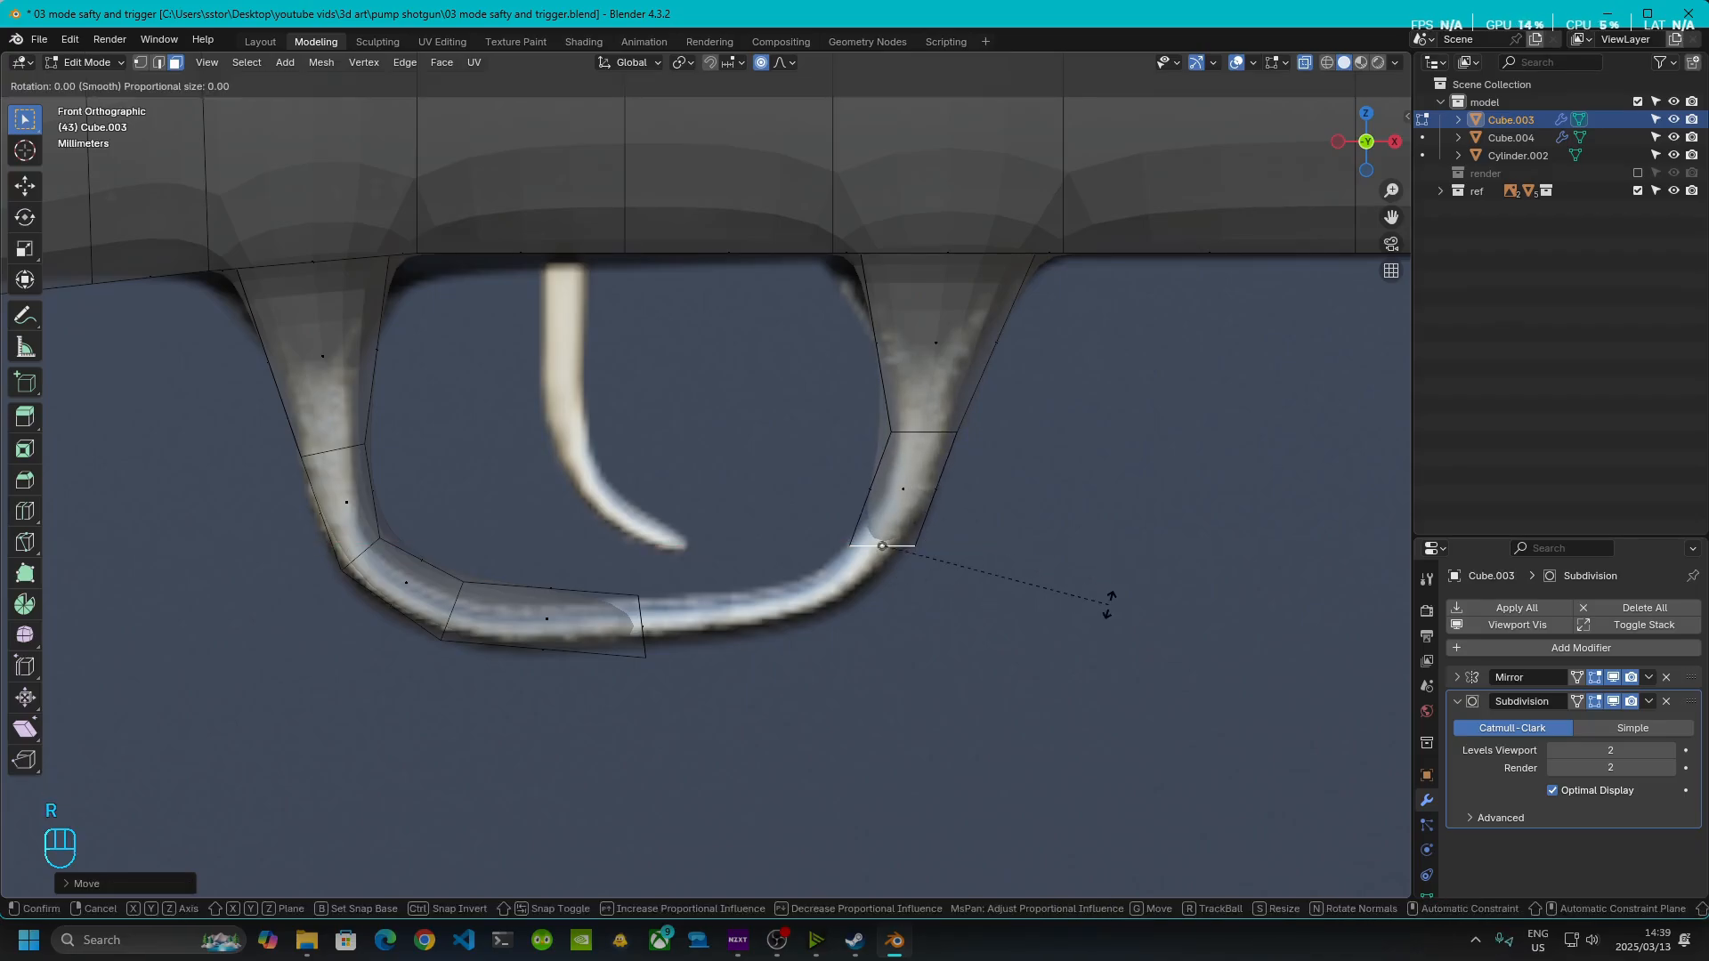
pyautogui.click(970, 650)
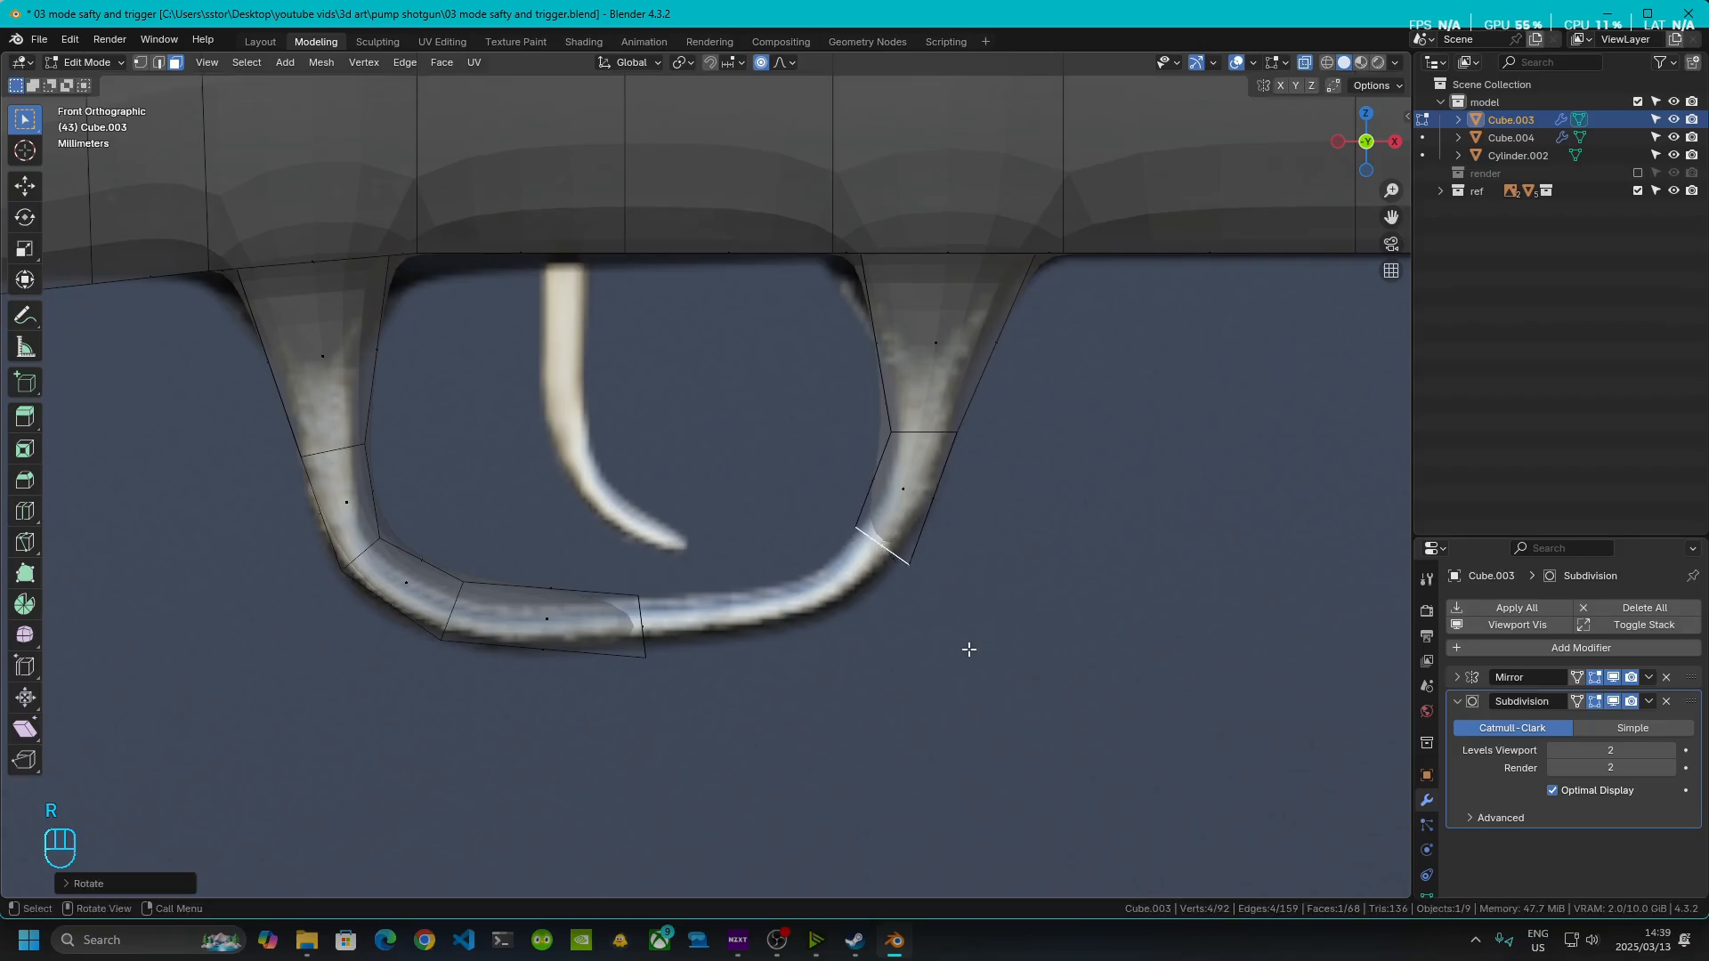
# - Extrude a second segment from the front leg, then move and rotate its end face to fit the lower bend in the reference
pyautogui.press('e')
pyautogui.click(881, 696)
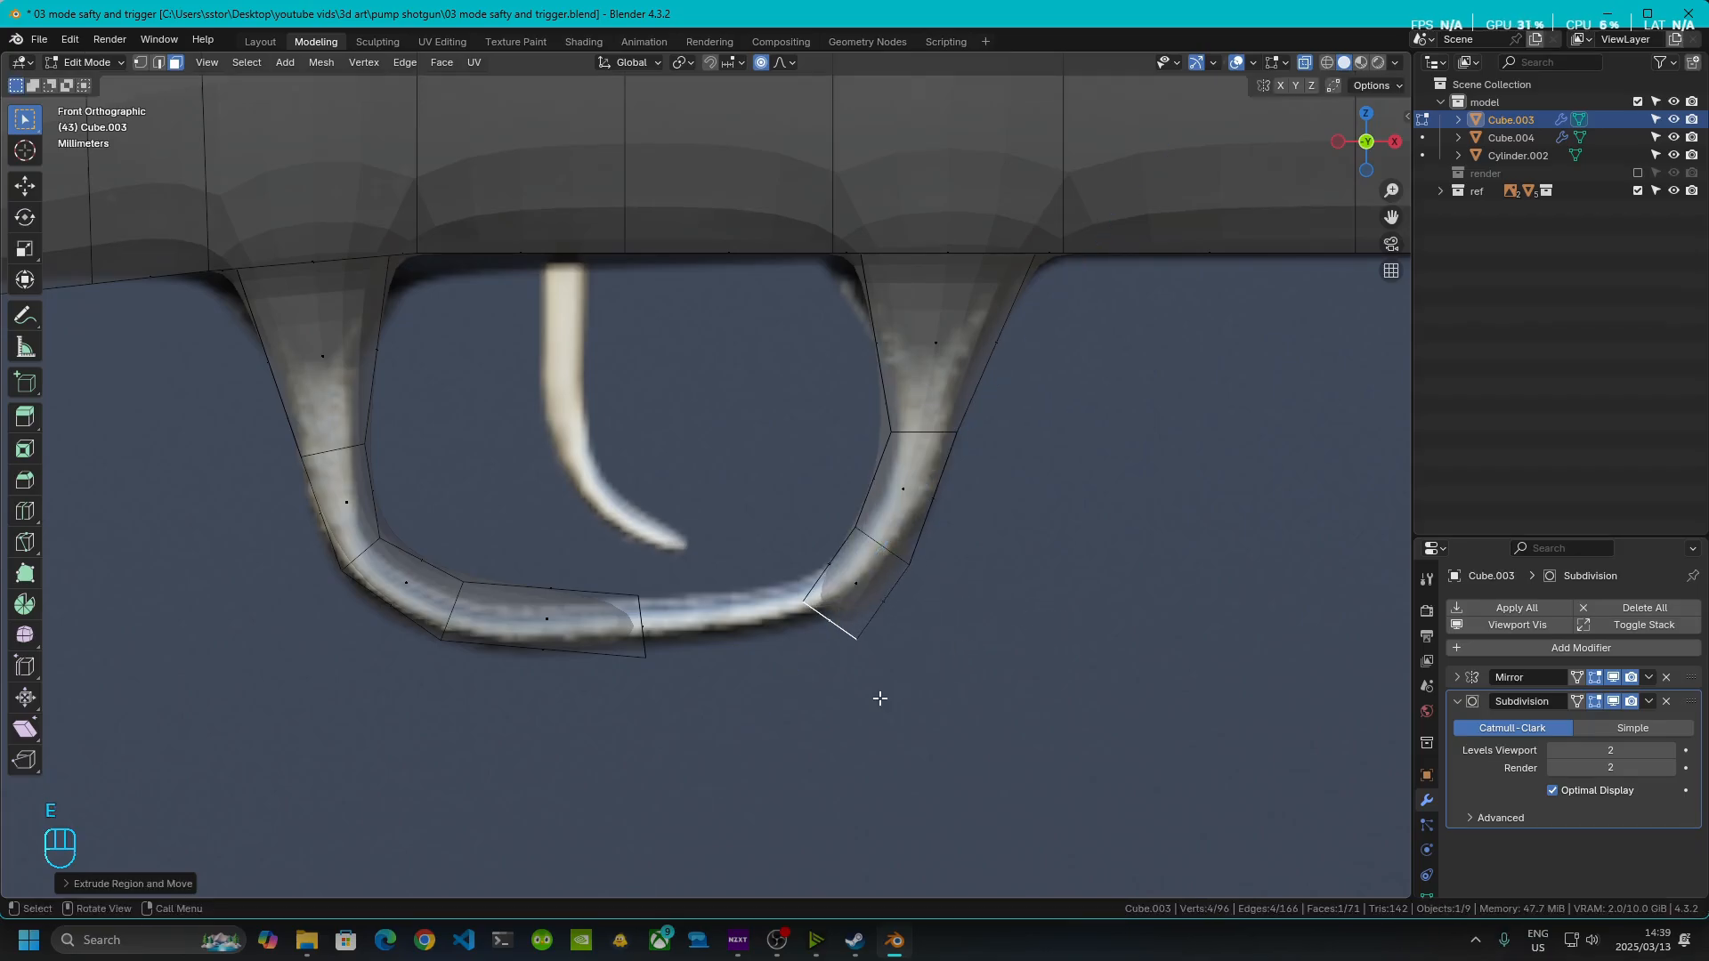
pyautogui.press('g')
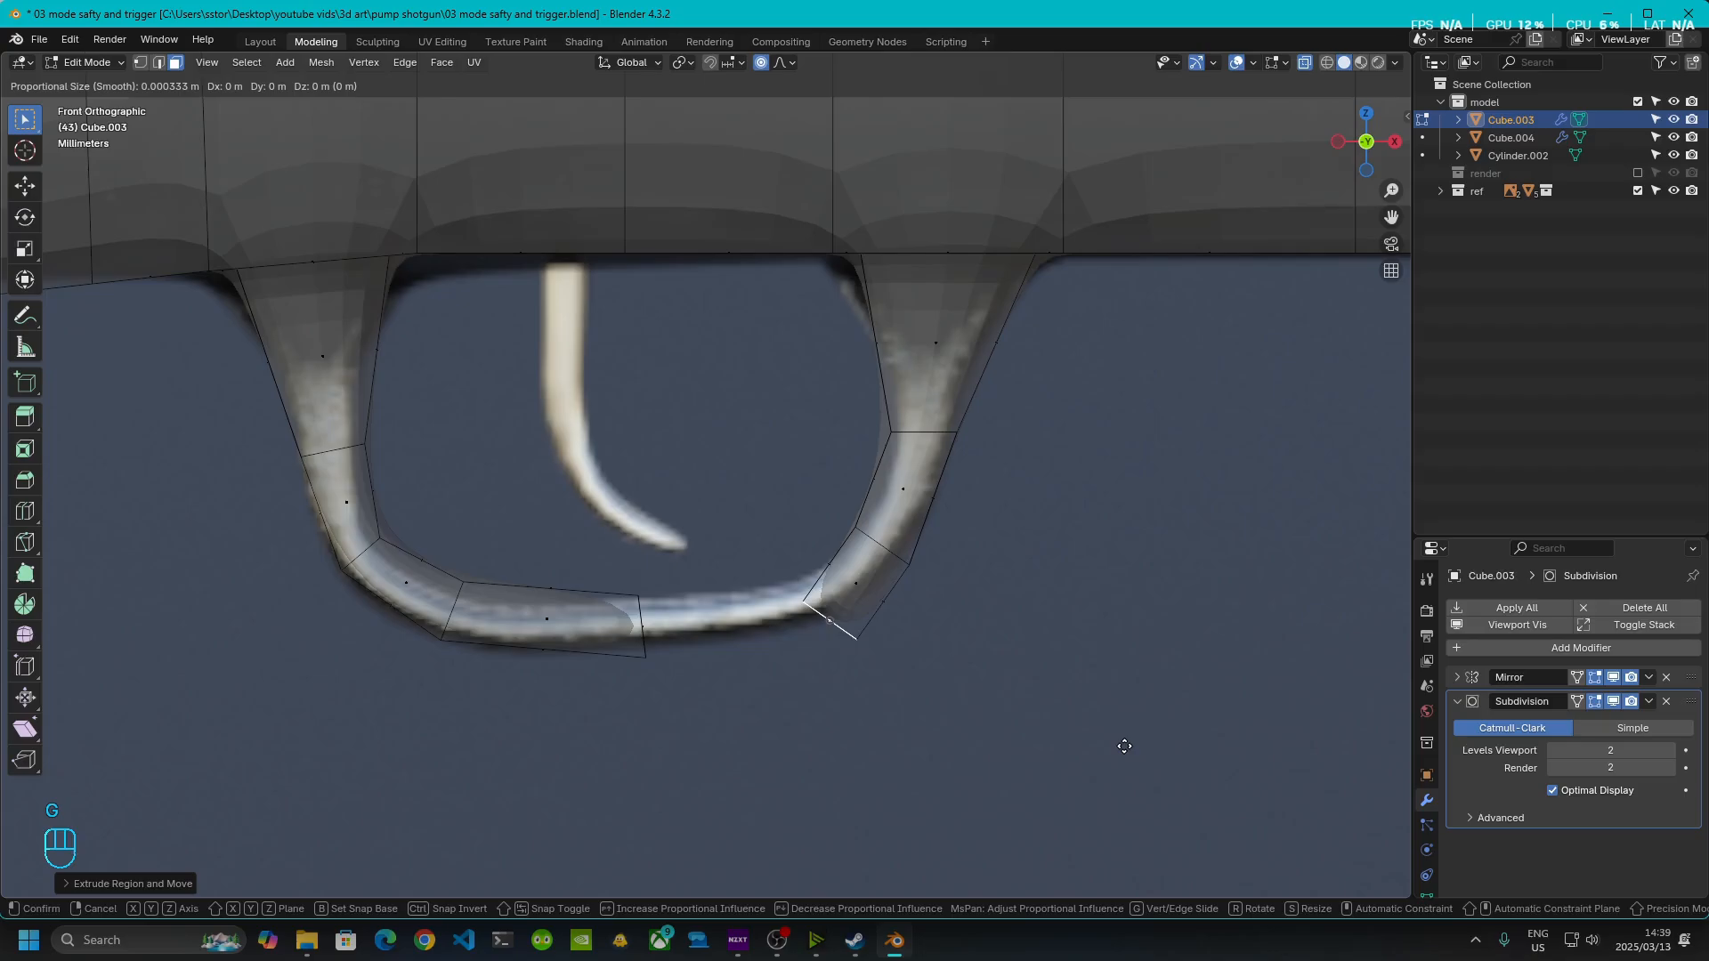
pyautogui.click(1089, 742)
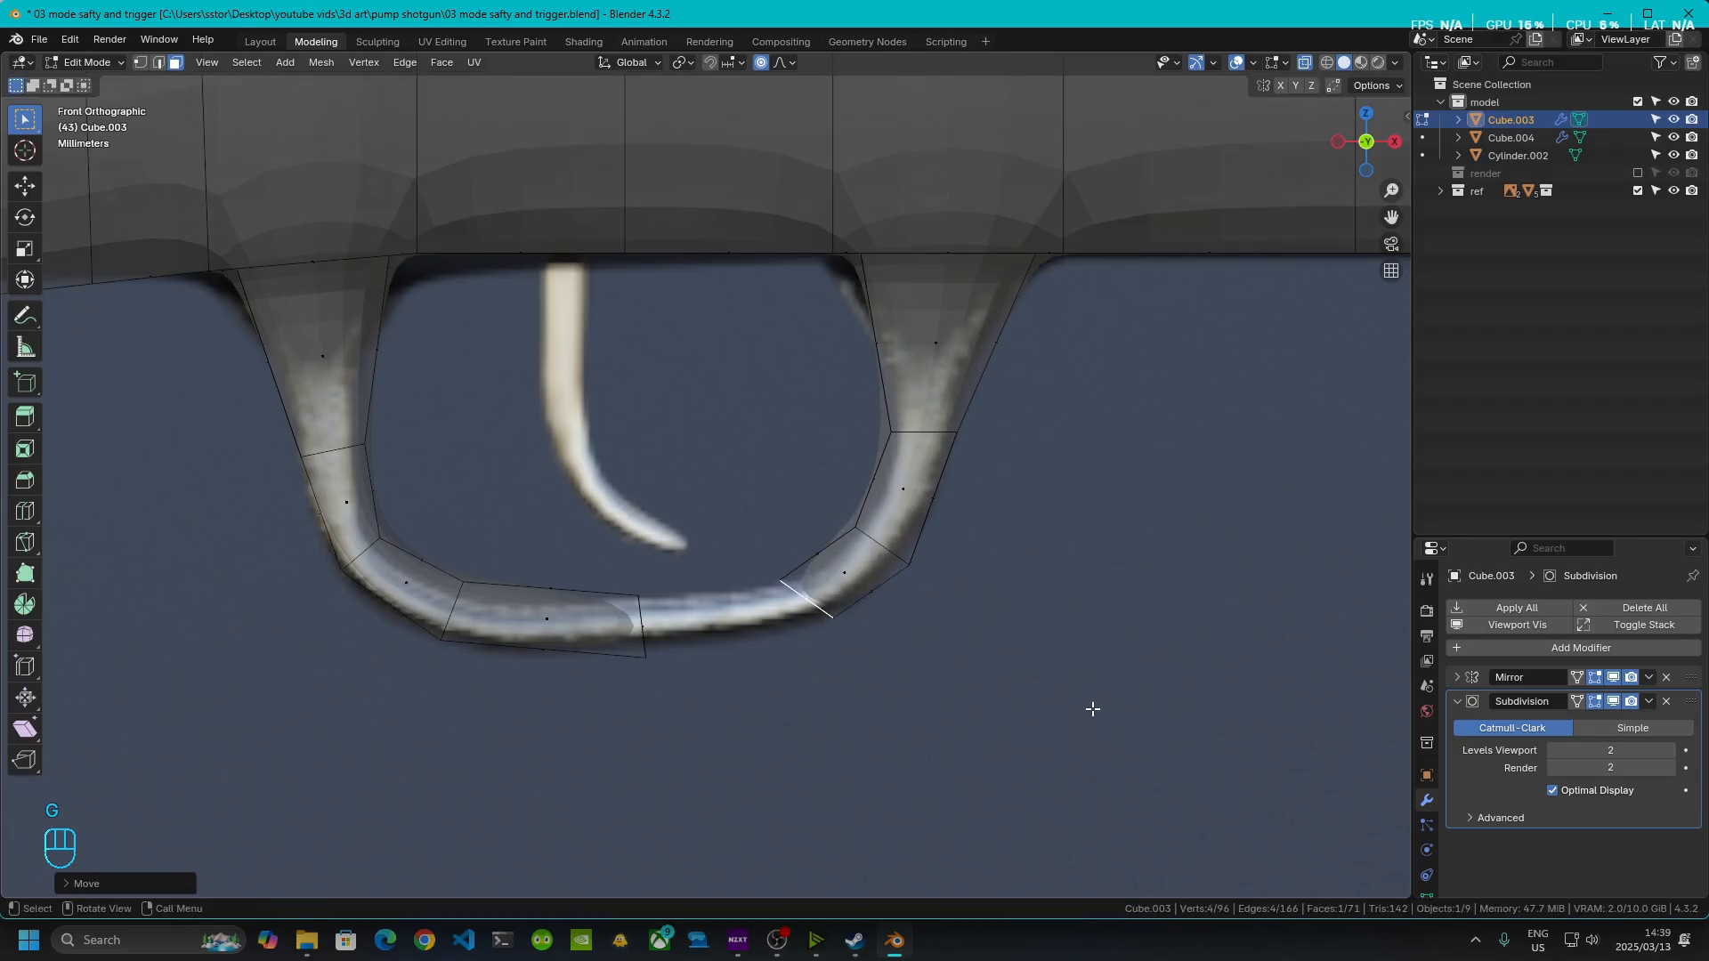
pyautogui.press('r')
pyautogui.click(919, 723)
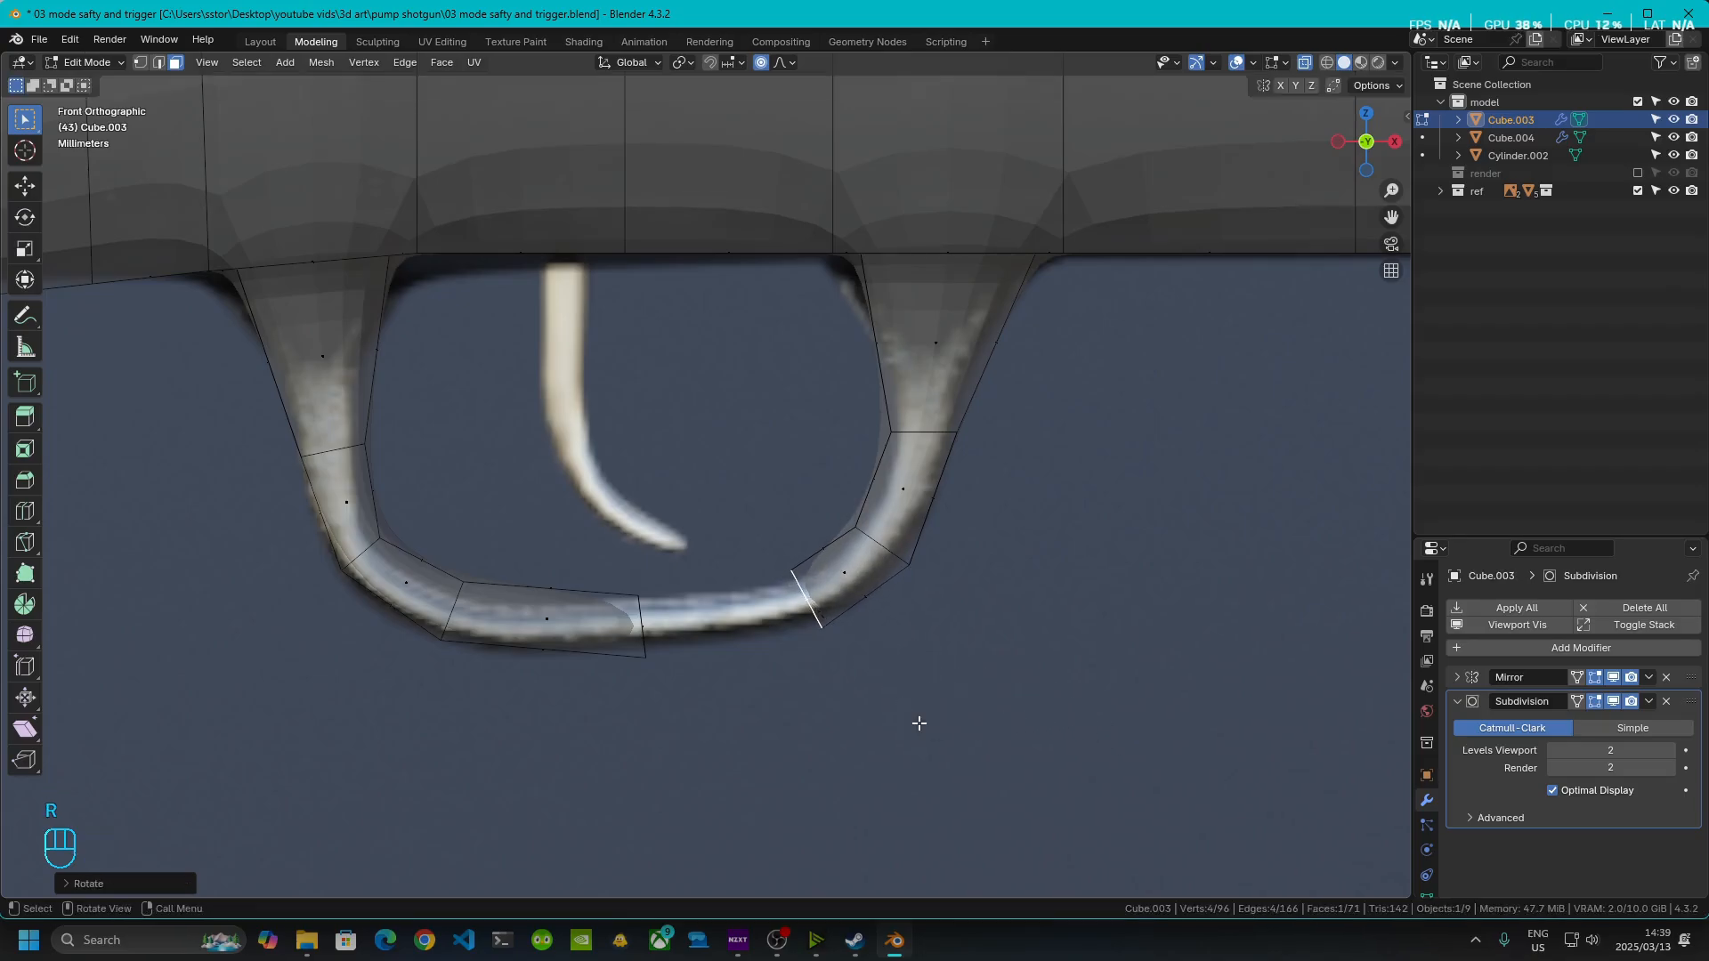
# - Extrude another segment toward the rear half, raise its end about 0.002 m along Z, and rotate it to match the guard's bottom bar
pyautogui.press('e')
pyautogui.click(832, 724)
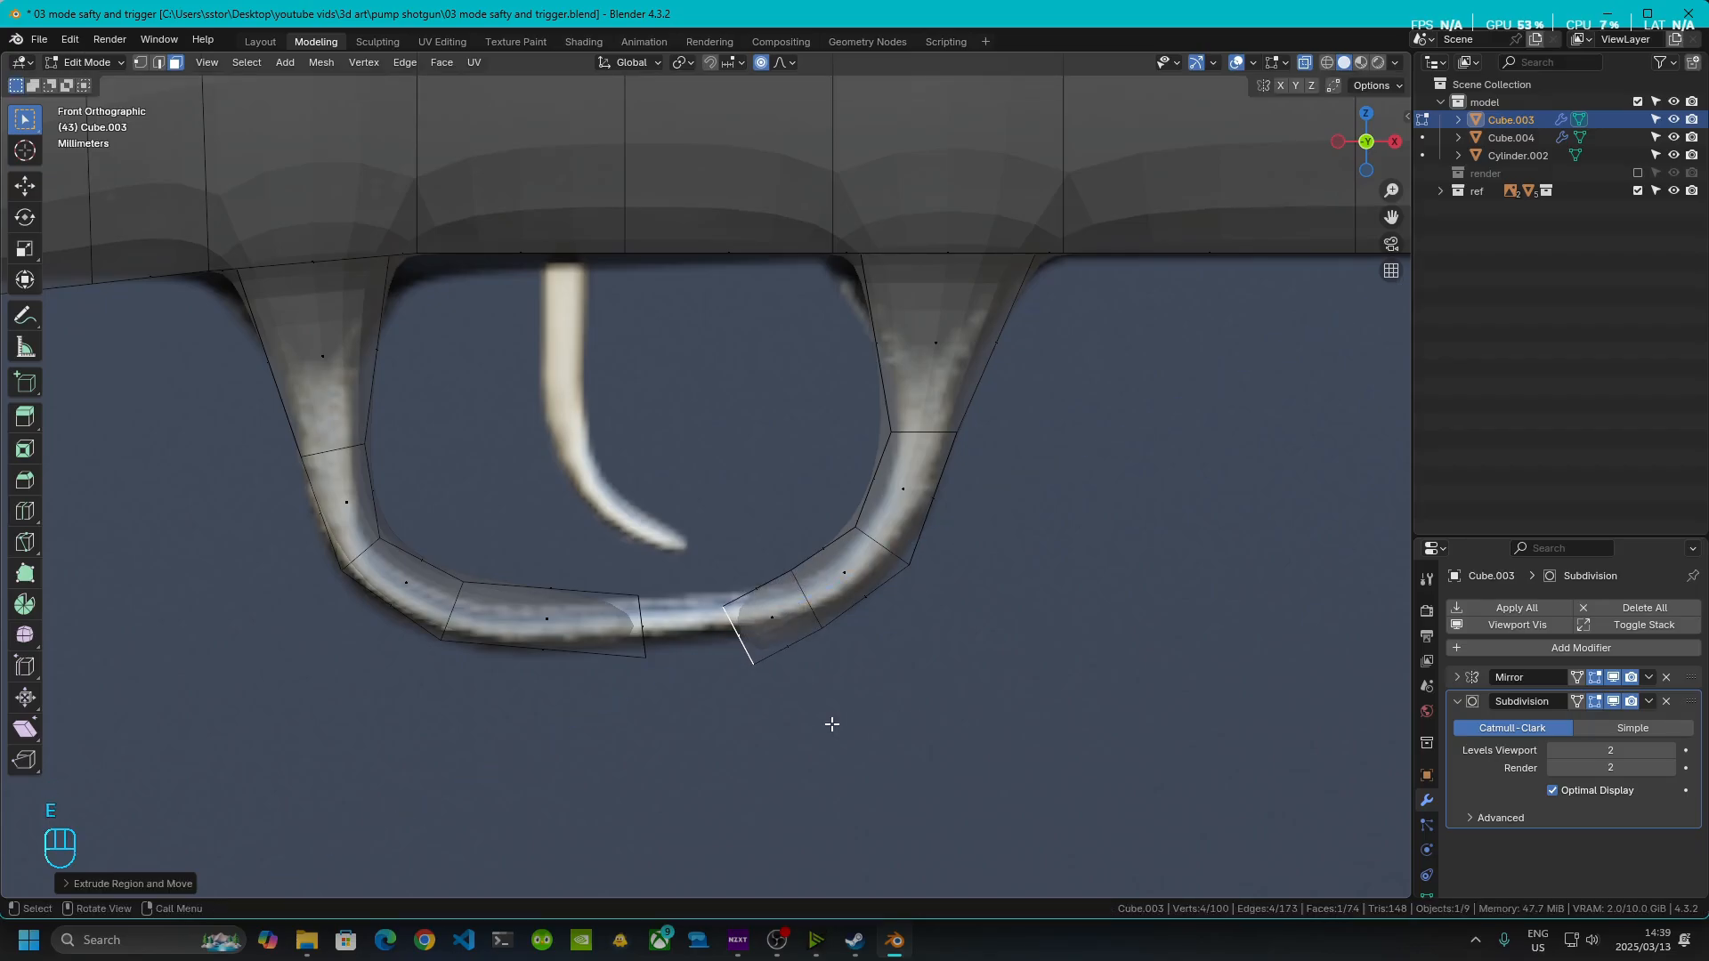
pyautogui.press('g')
pyautogui.press('z')
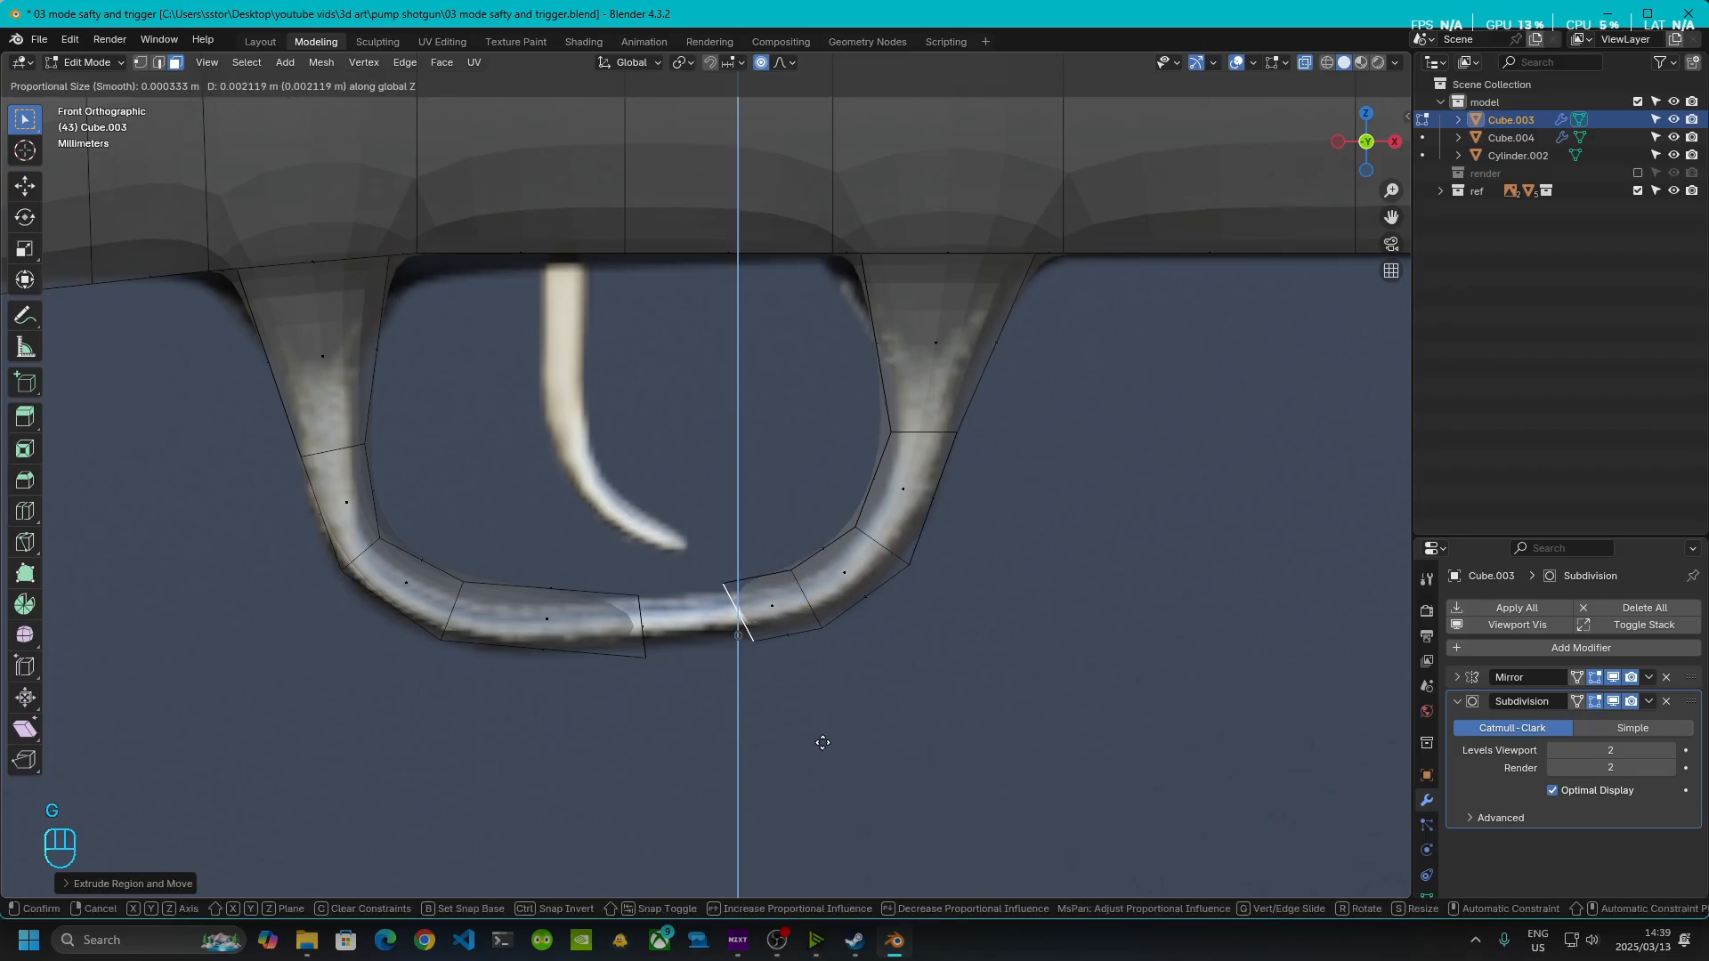
pyautogui.click(822, 744)
pyautogui.press('r')
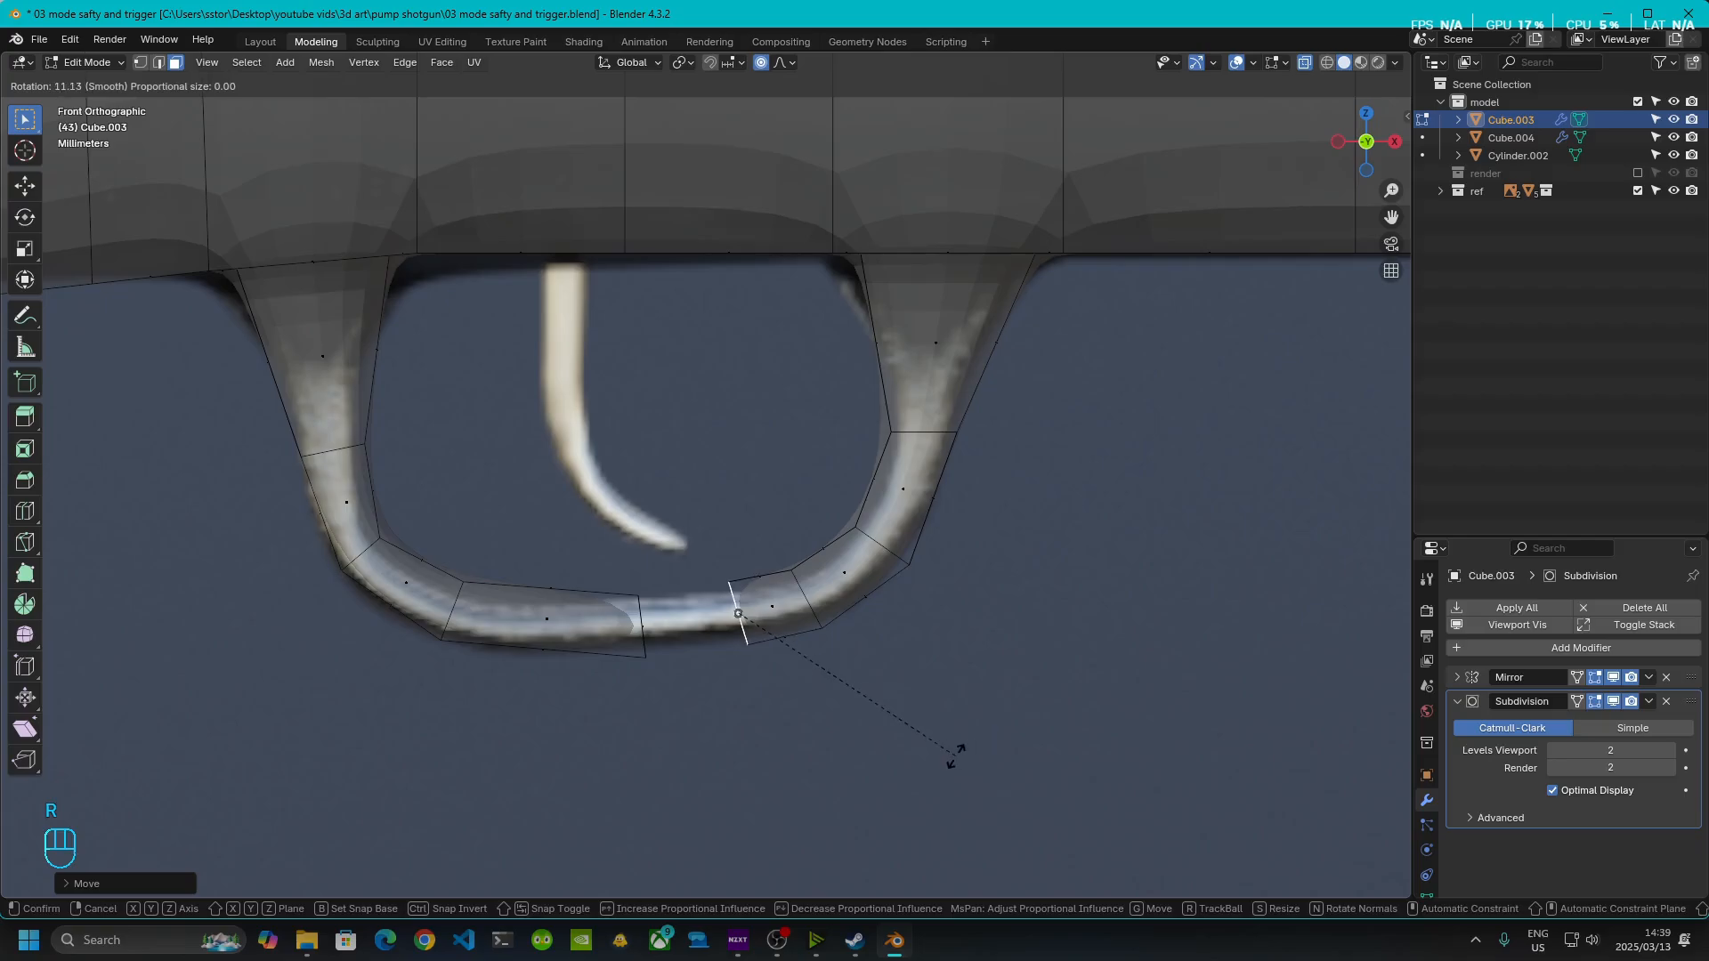
pyautogui.click(946, 751)
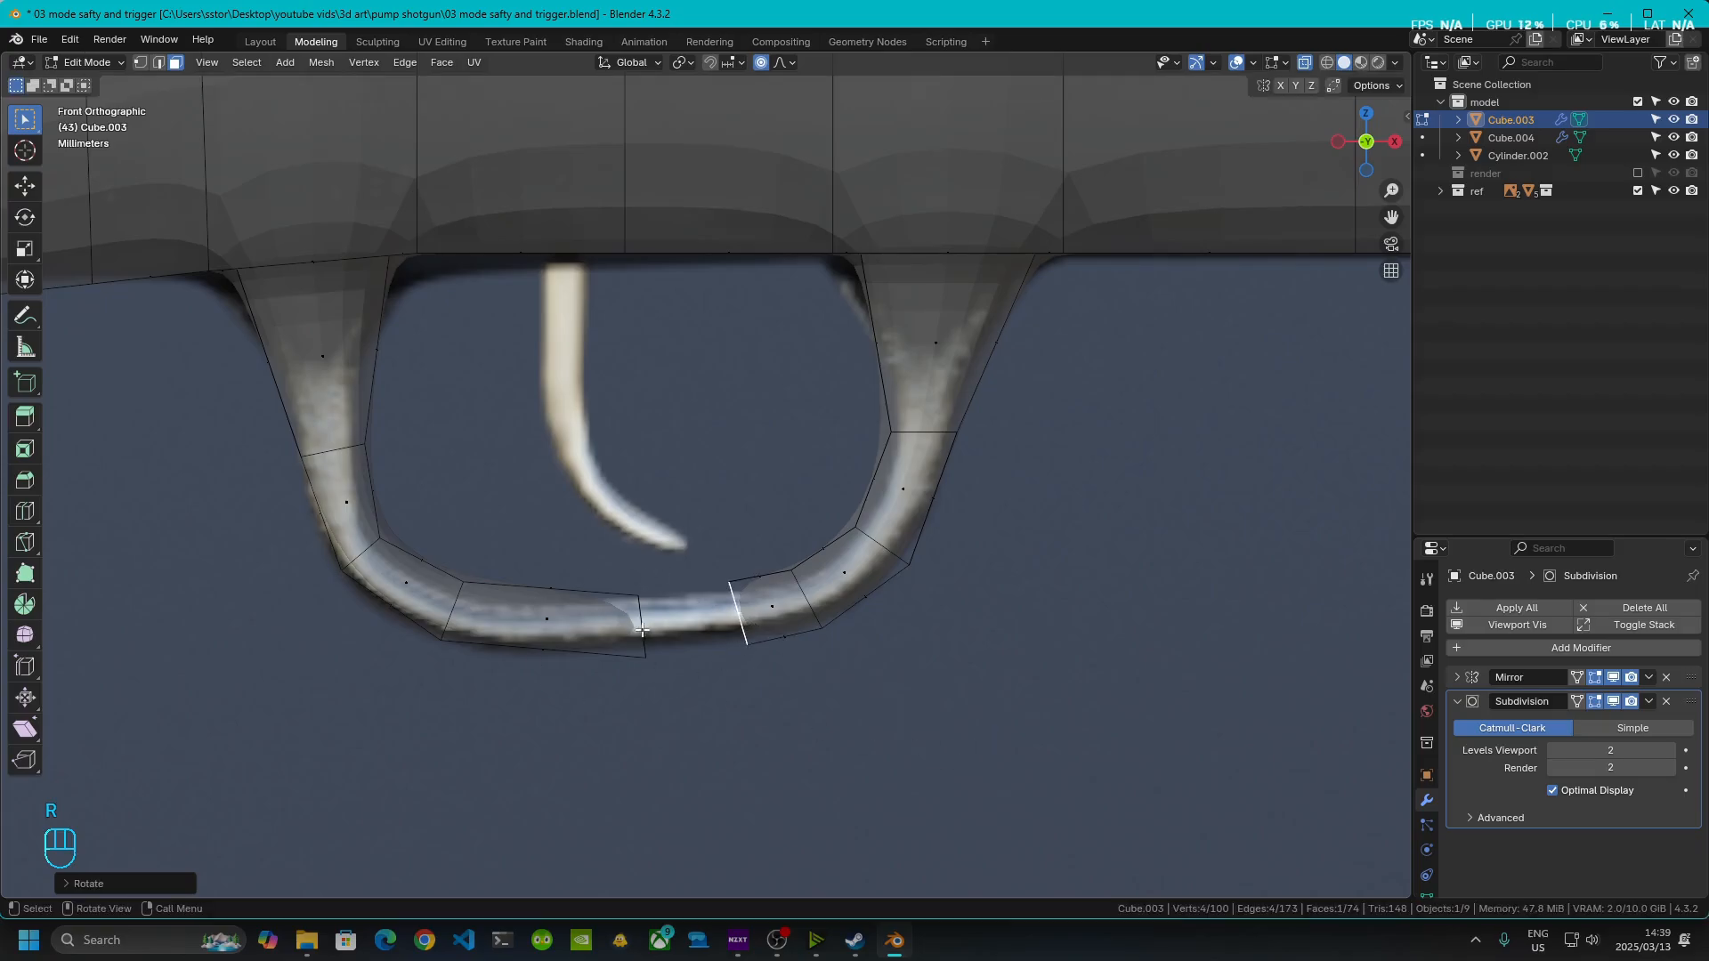
# - Delete the two facing end faces at the gap in the trigger guard's bottom bar
pyautogui.moveTo(645, 630); pyautogui.dragTo(528, 628, button='middle')
pyautogui.keyDown('shift'); pyautogui.click(528, 627); pyautogui.keyUp('shift')
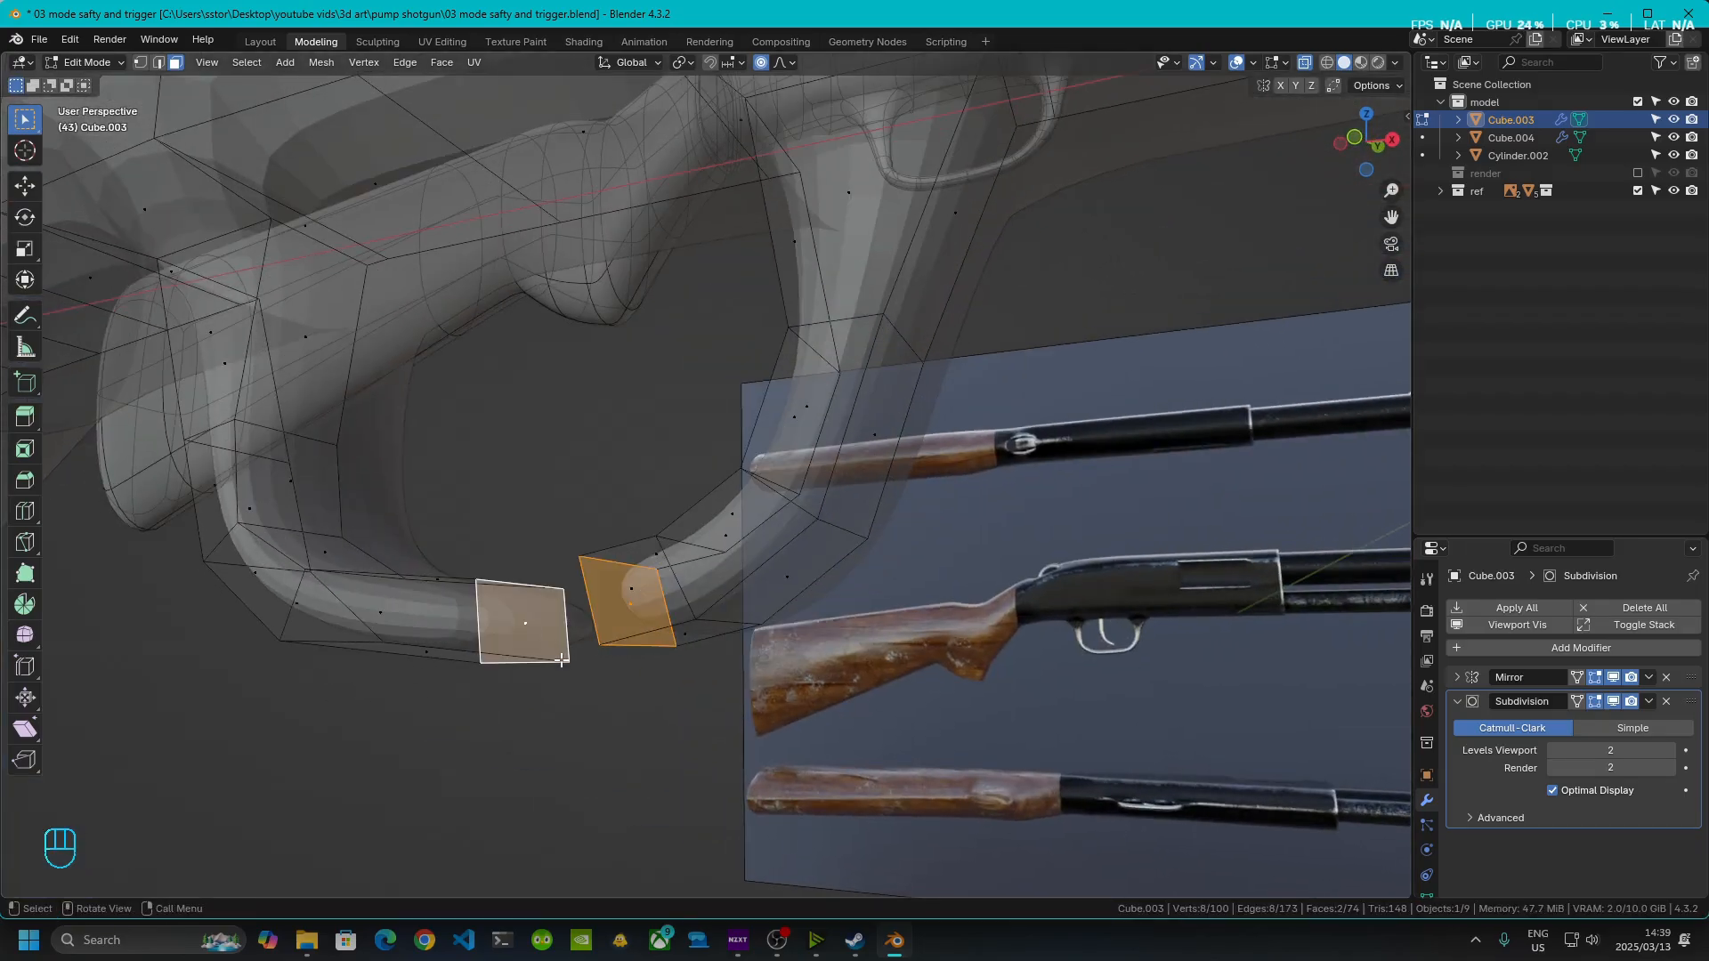
pyautogui.press('x')
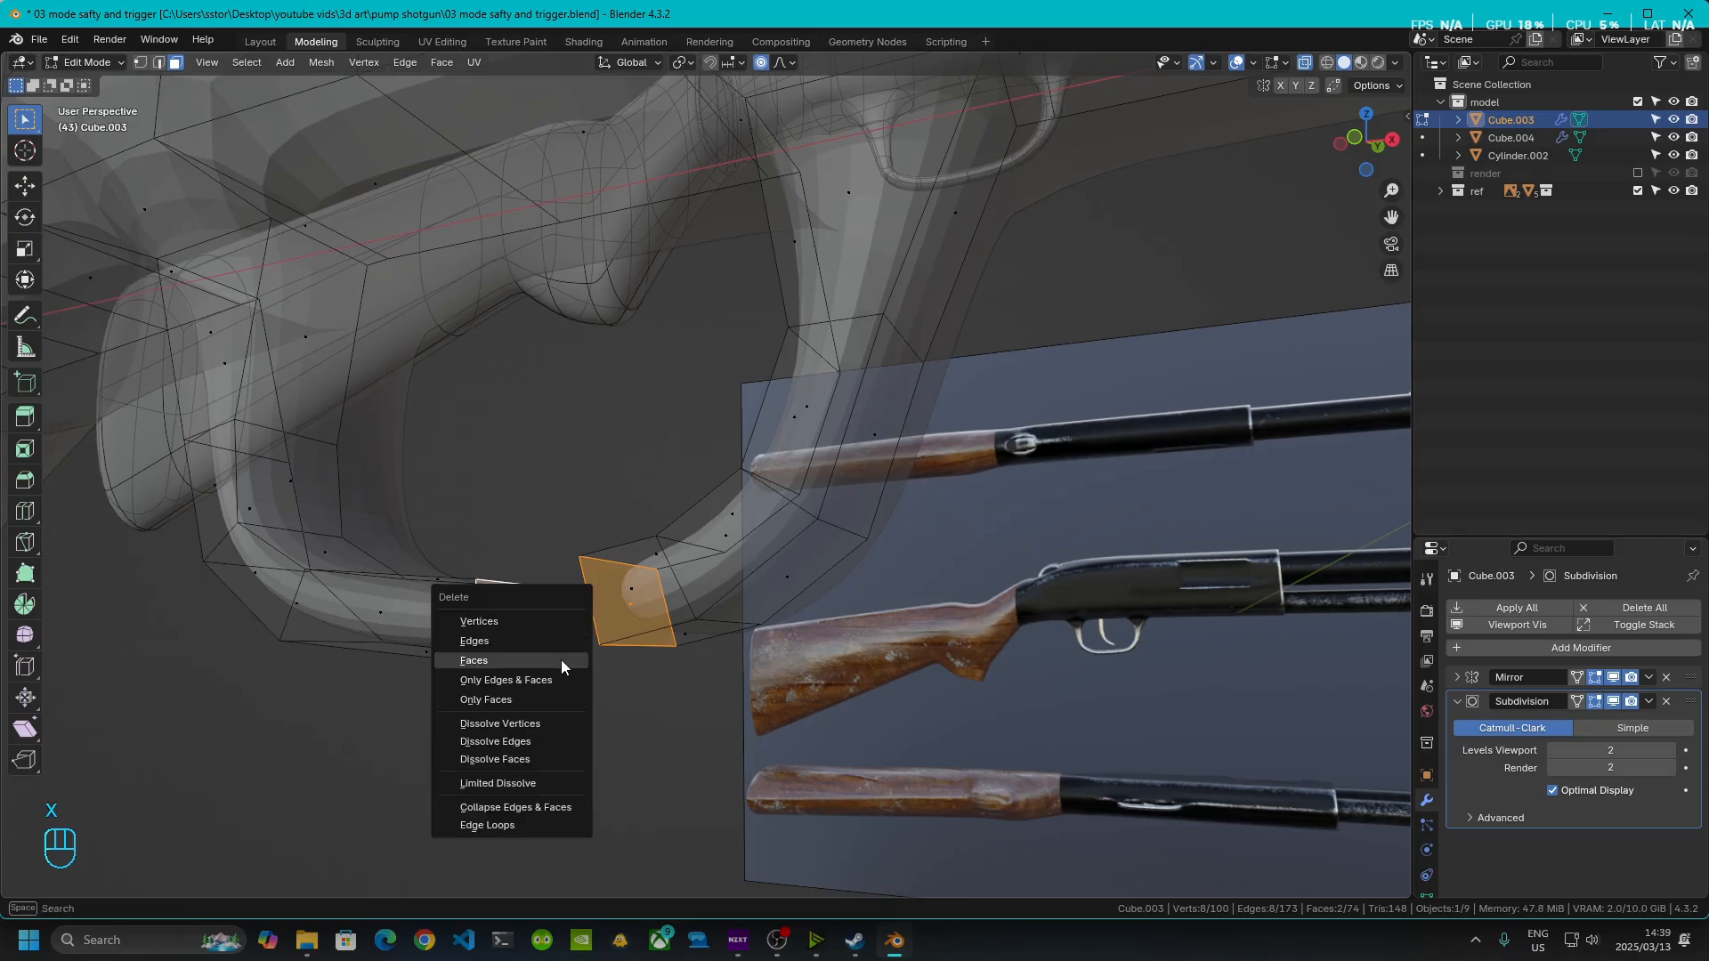
pyautogui.click(561, 659)
# - Fill the gap between the guard's two open ends with faces, starting from a pair of opposite edges
pyautogui.click(158, 63)
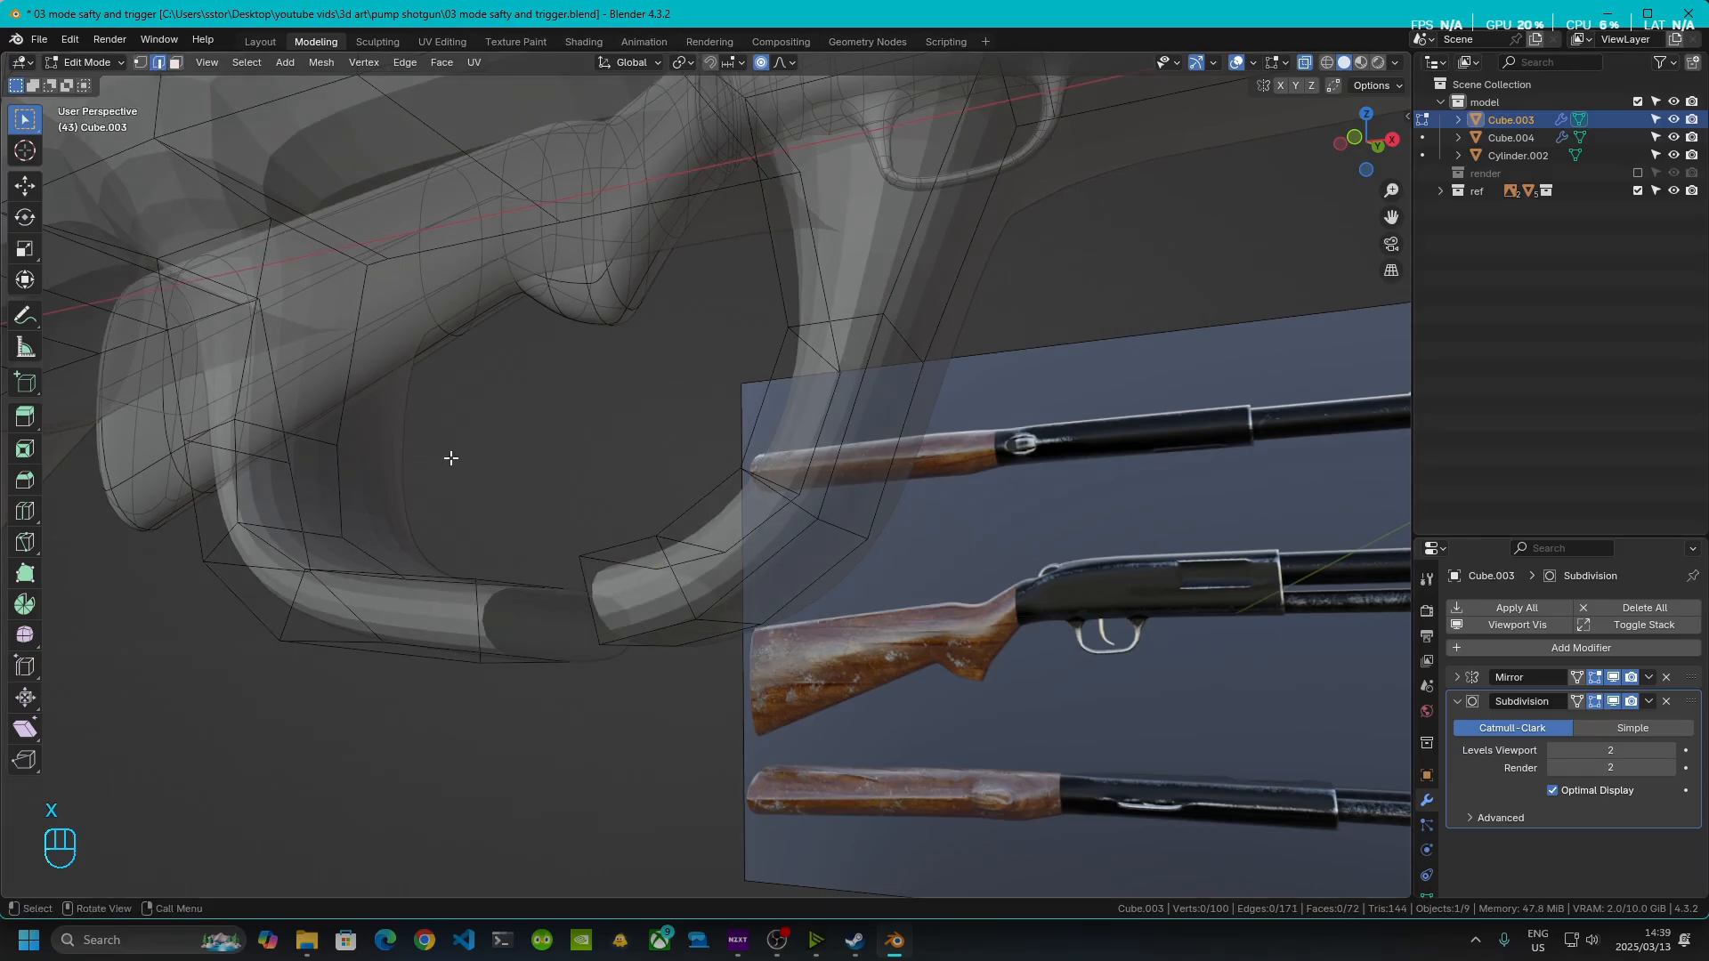
pyautogui.moveTo(446, 457); pyautogui.dragTo(656, 668, button='middle')
pyautogui.keyDown('shift'); pyautogui.click(699, 706); pyautogui.keyUp('shift')
pyautogui.keyDown('shift'); pyautogui.click(813, 691); pyautogui.keyUp('shift')
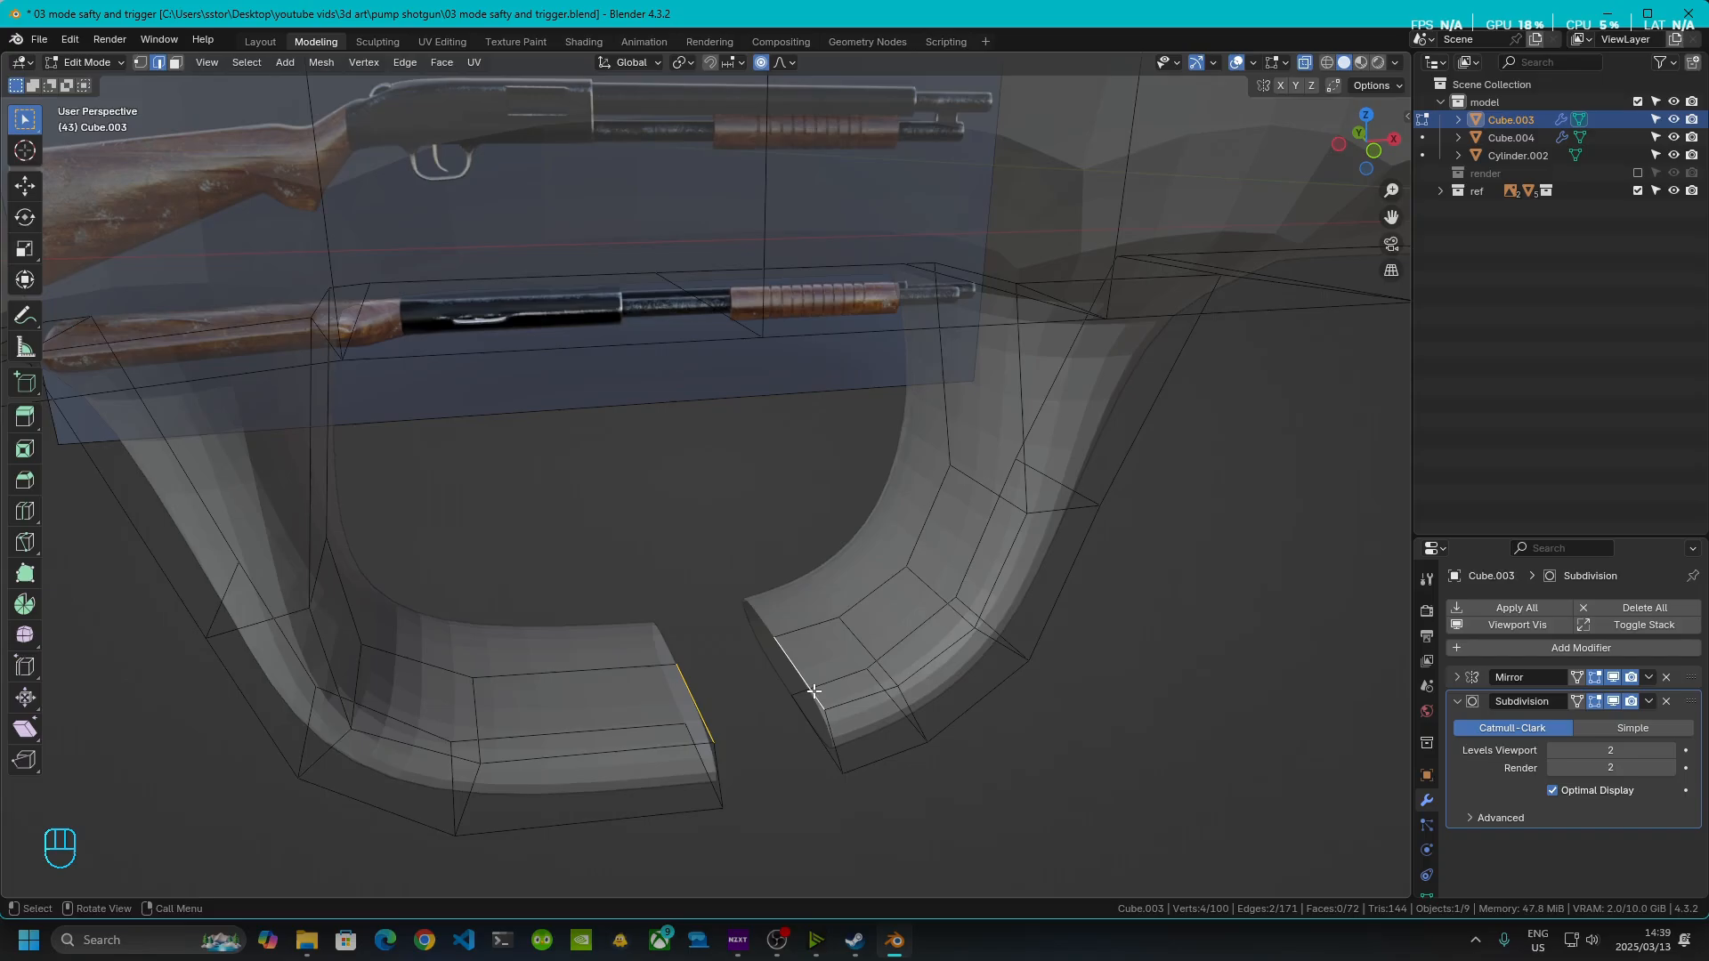
pyautogui.press('f')
pyautogui.press('f')
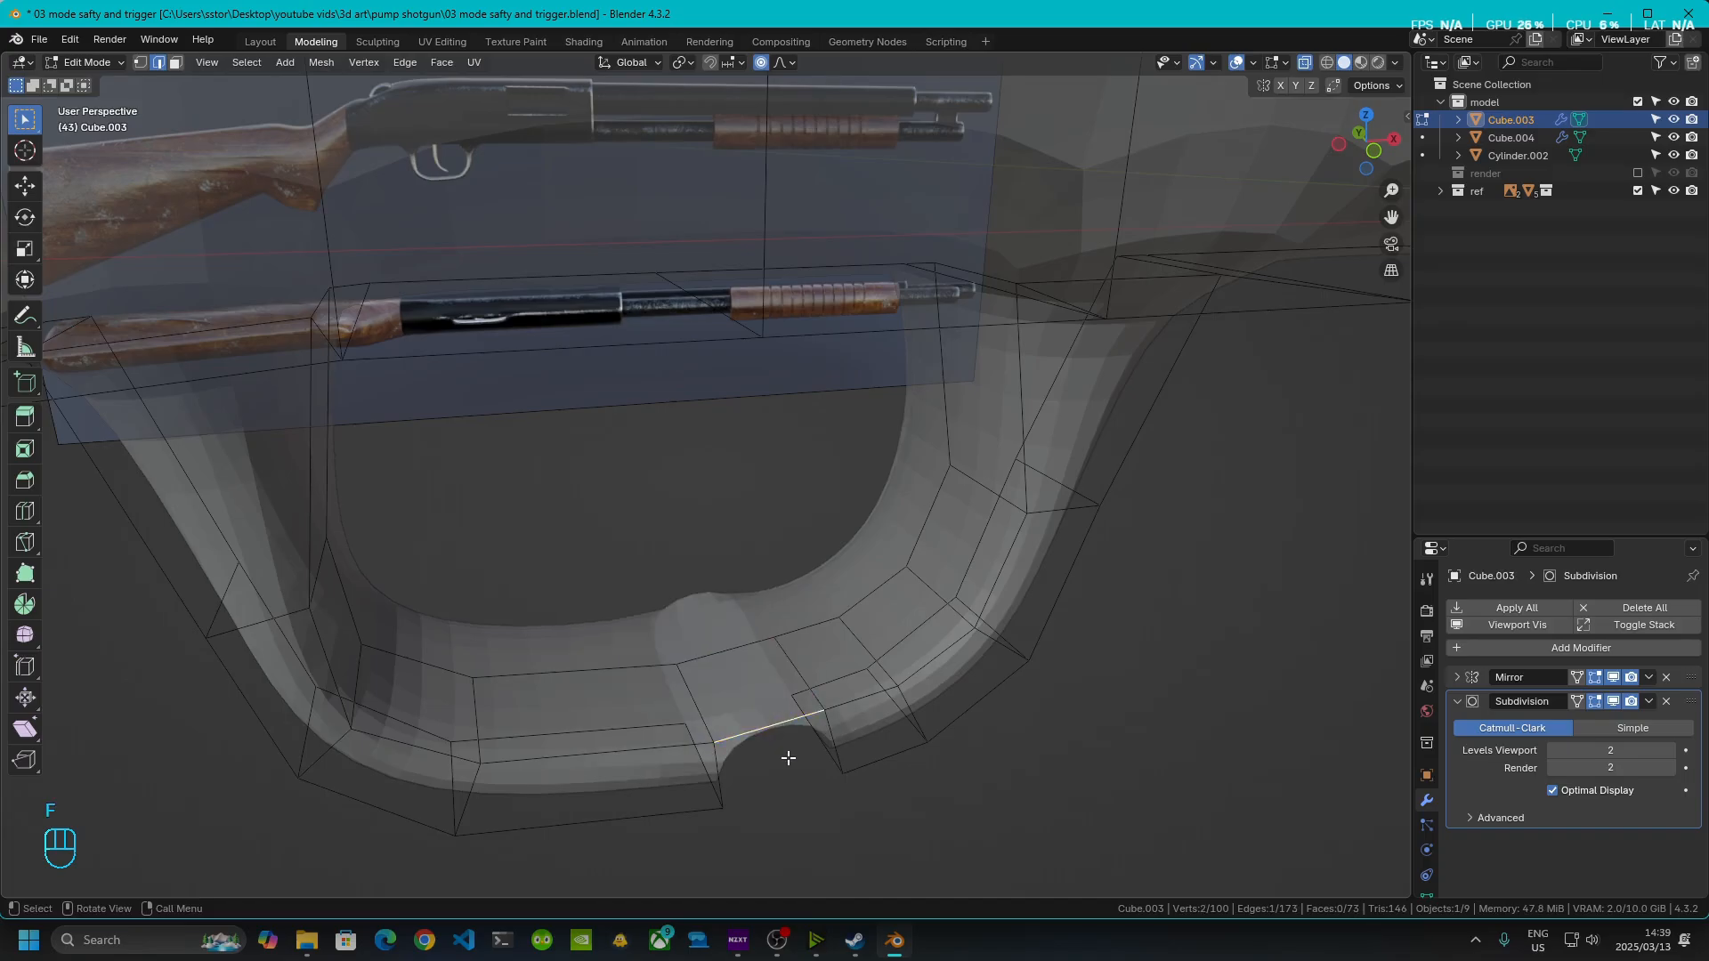
pyautogui.press('f')
pyautogui.moveTo(788, 757); pyautogui.dragTo(641, 480, button='middle')
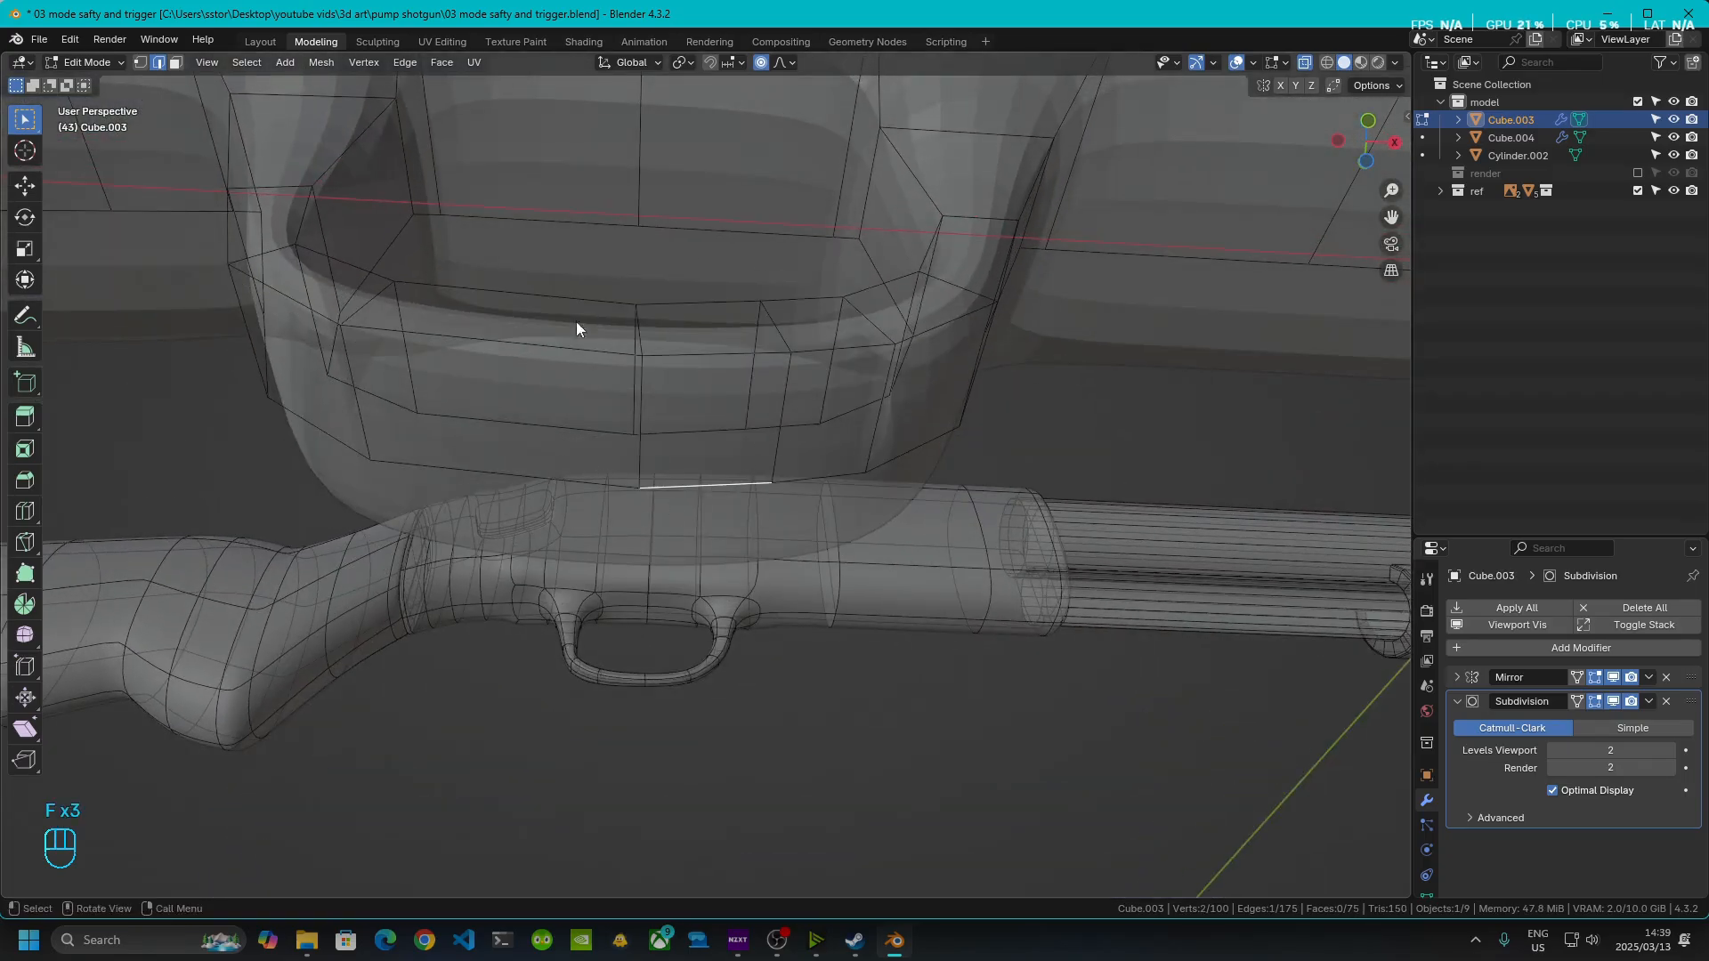
# - Examine the joined trigger guard's smoothed shape from several angles, with see-through display off and outside mesh editing, before resuming editing
pyautogui.press('Tab')
pyautogui.scroll(-3, 874, 422)
pyautogui.click(1130, 696)
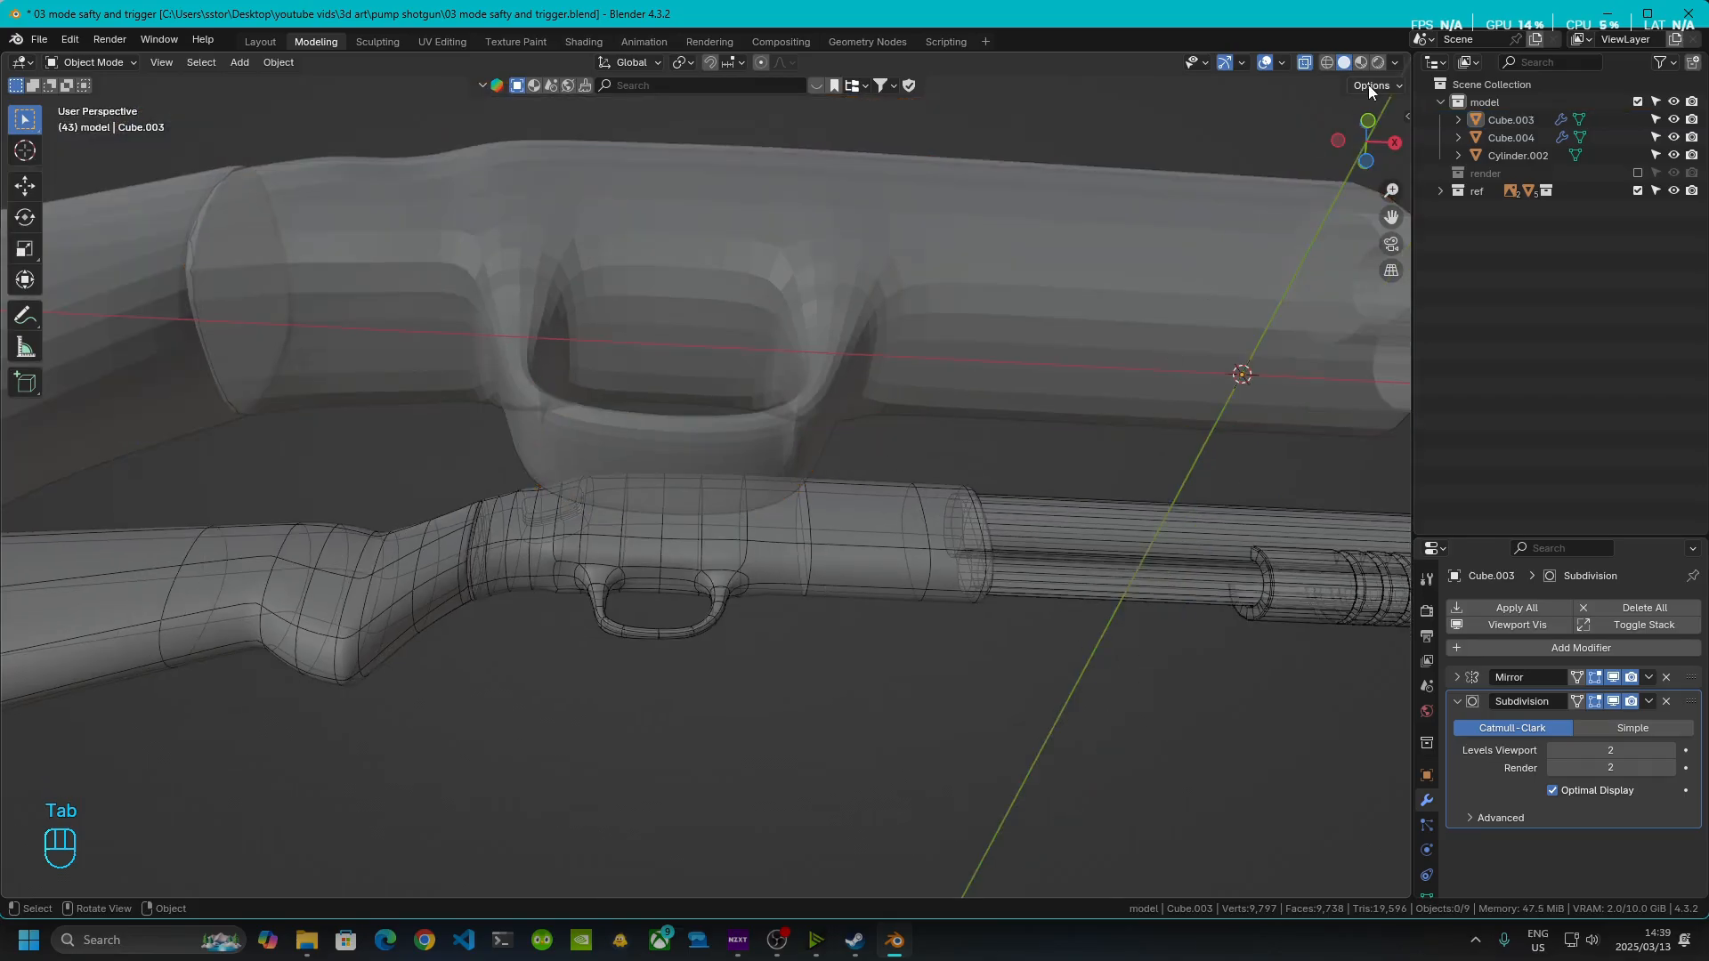
pyautogui.click(1305, 63)
pyautogui.moveTo(925, 362); pyautogui.dragTo(671, 340, button='middle')
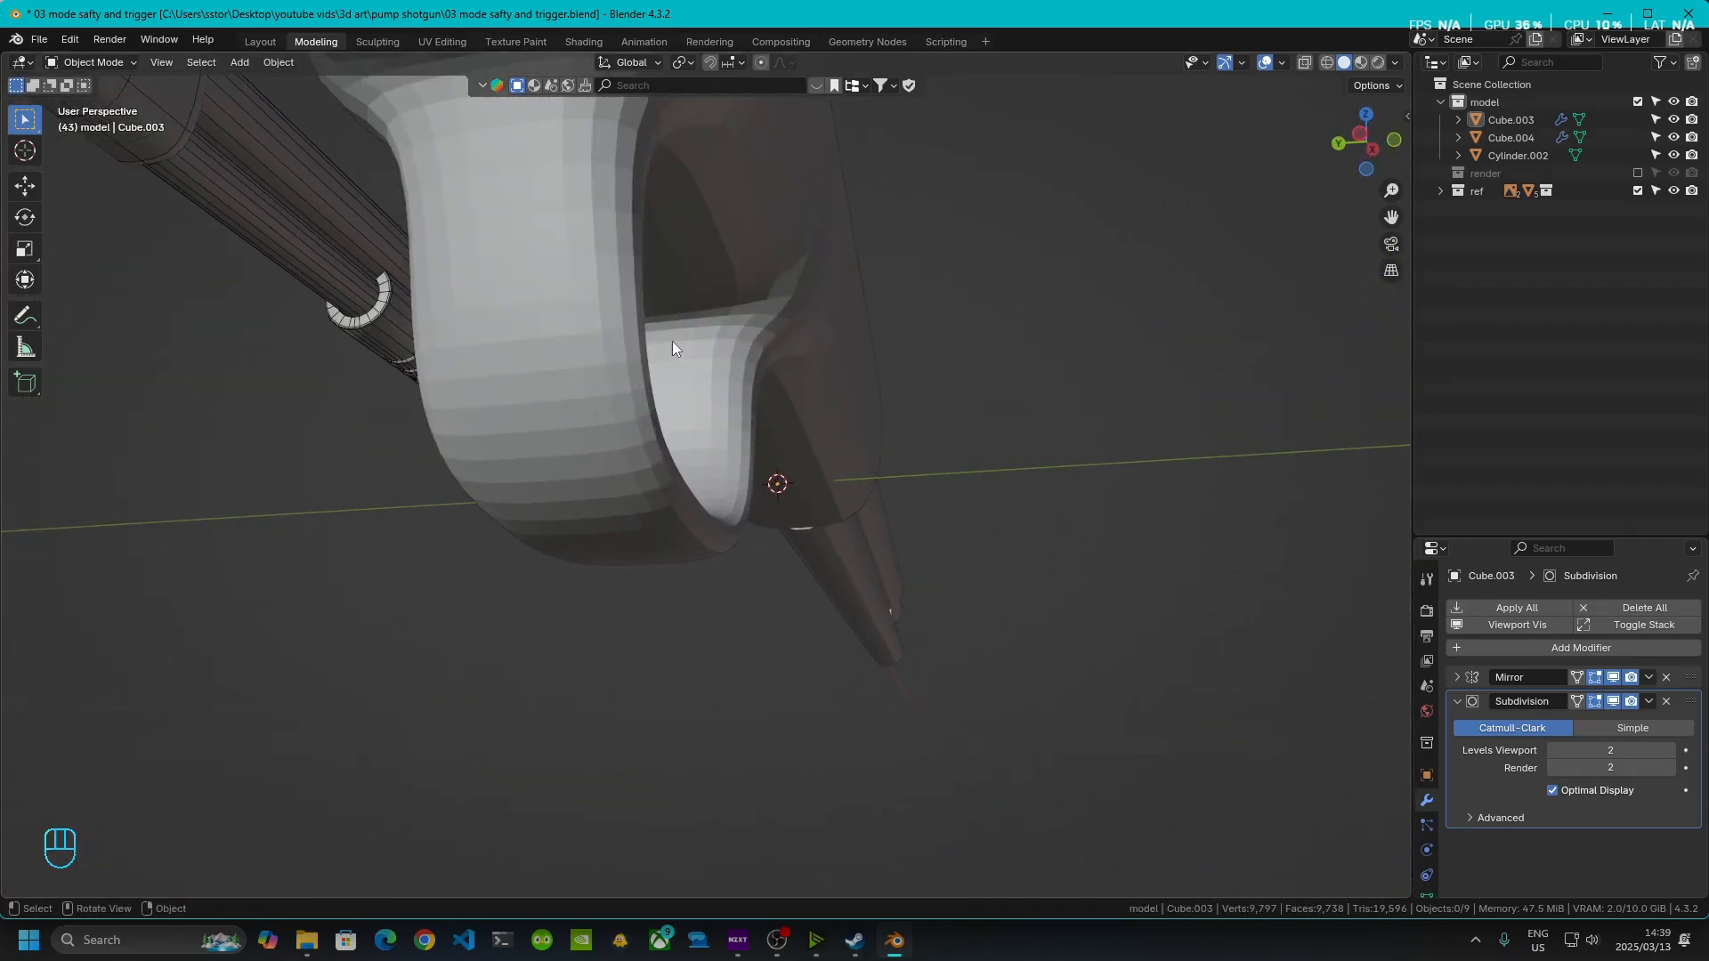
pyautogui.moveTo(563, 444); pyautogui.dragTo(618, 461, button='middle')
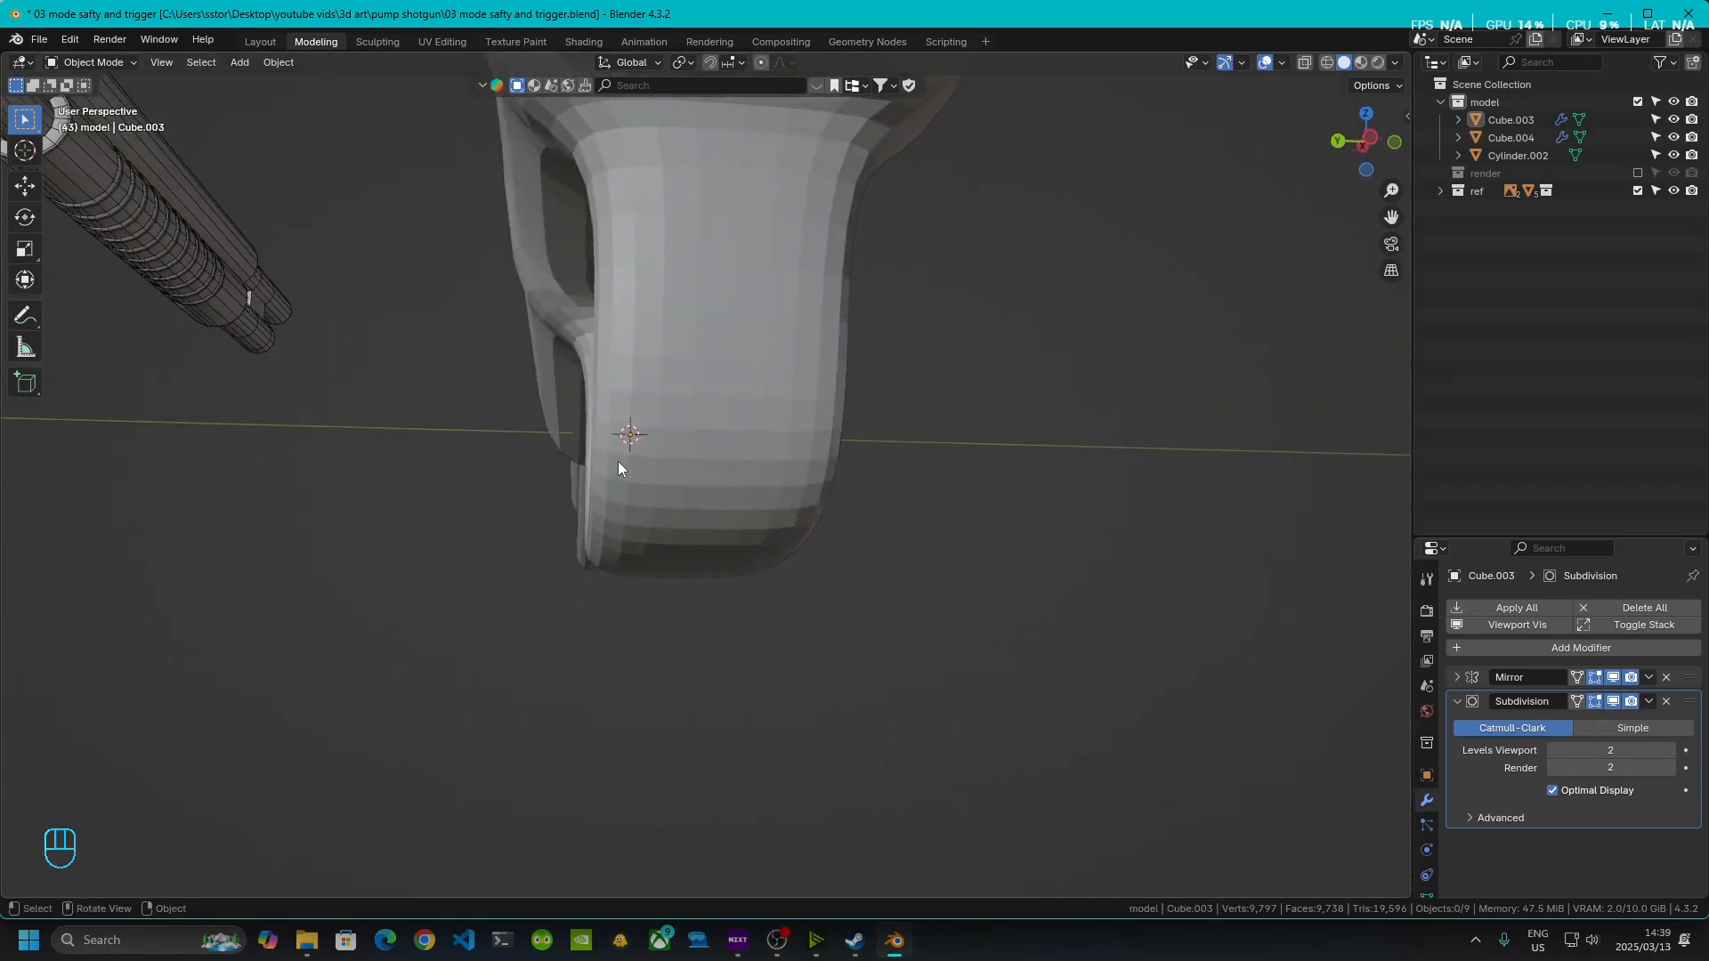
pyautogui.press('Tab')
pyautogui.moveTo(778, 457); pyautogui.dragTo(750, 456, button='middle')
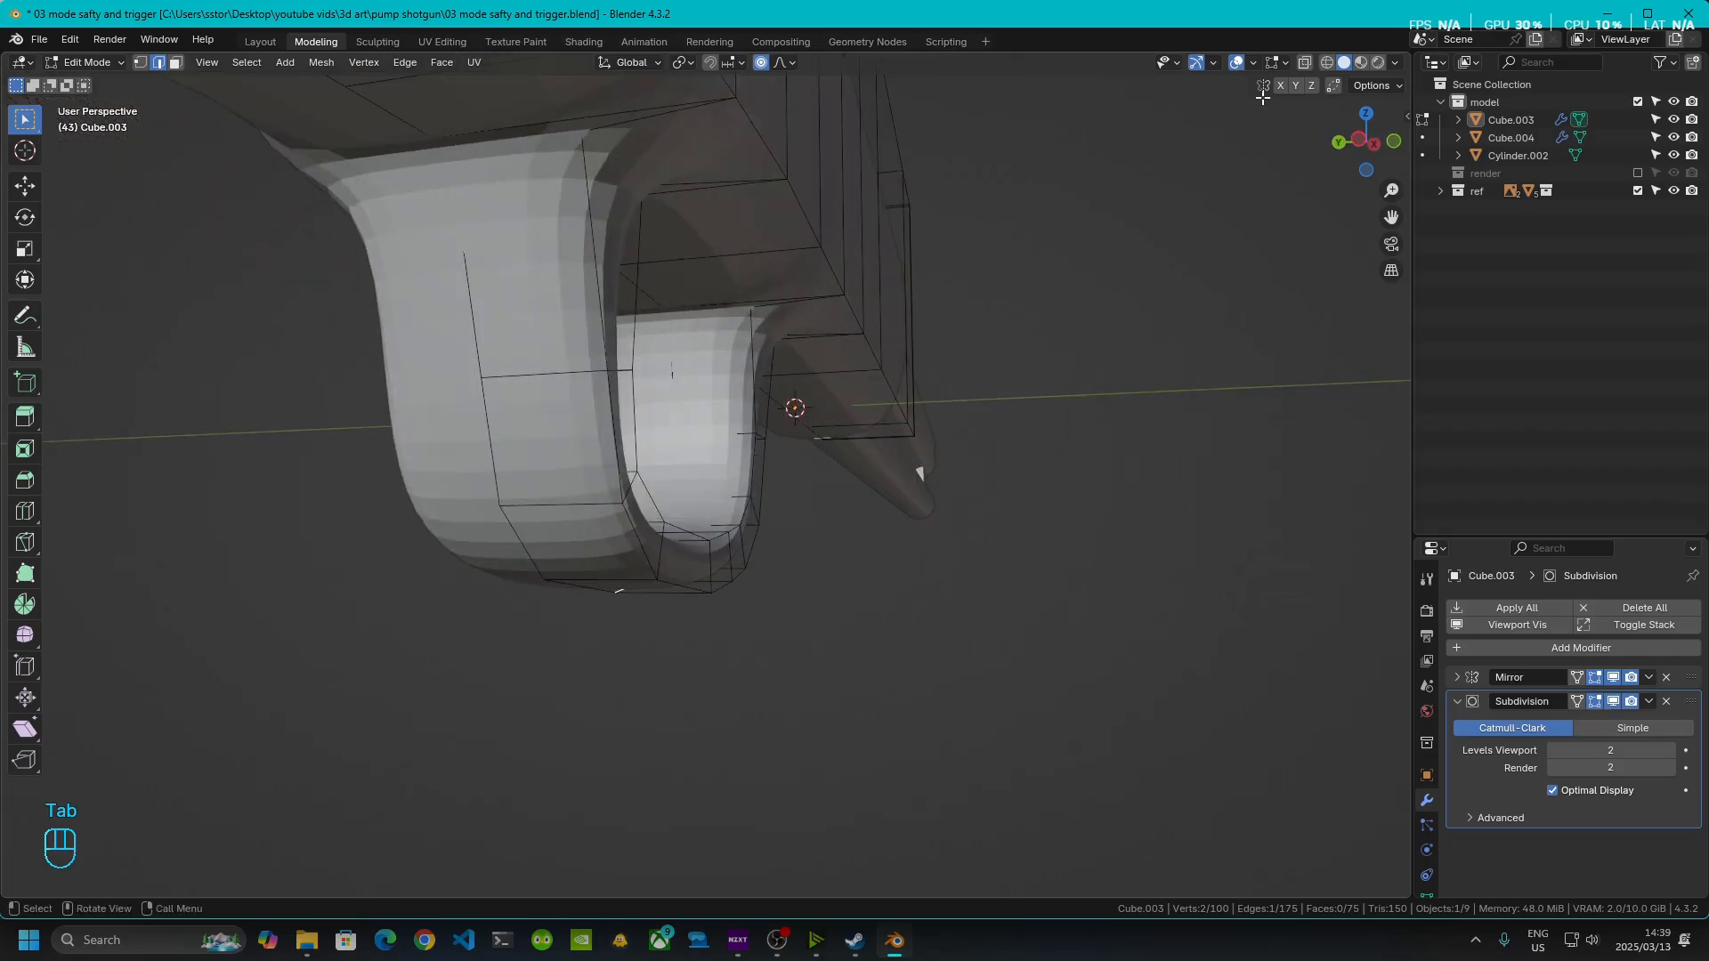
pyautogui.click(1305, 63)
pyautogui.moveTo(898, 581)
pyautogui.mouseDown(button='middle')
pyautogui.moveTo(798, 591)
pyautogui.moveTo(961, 542)
pyautogui.moveTo(809, 599)
pyautogui.moveTo(899, 558)
pyautogui.mouseUp(button='middle')
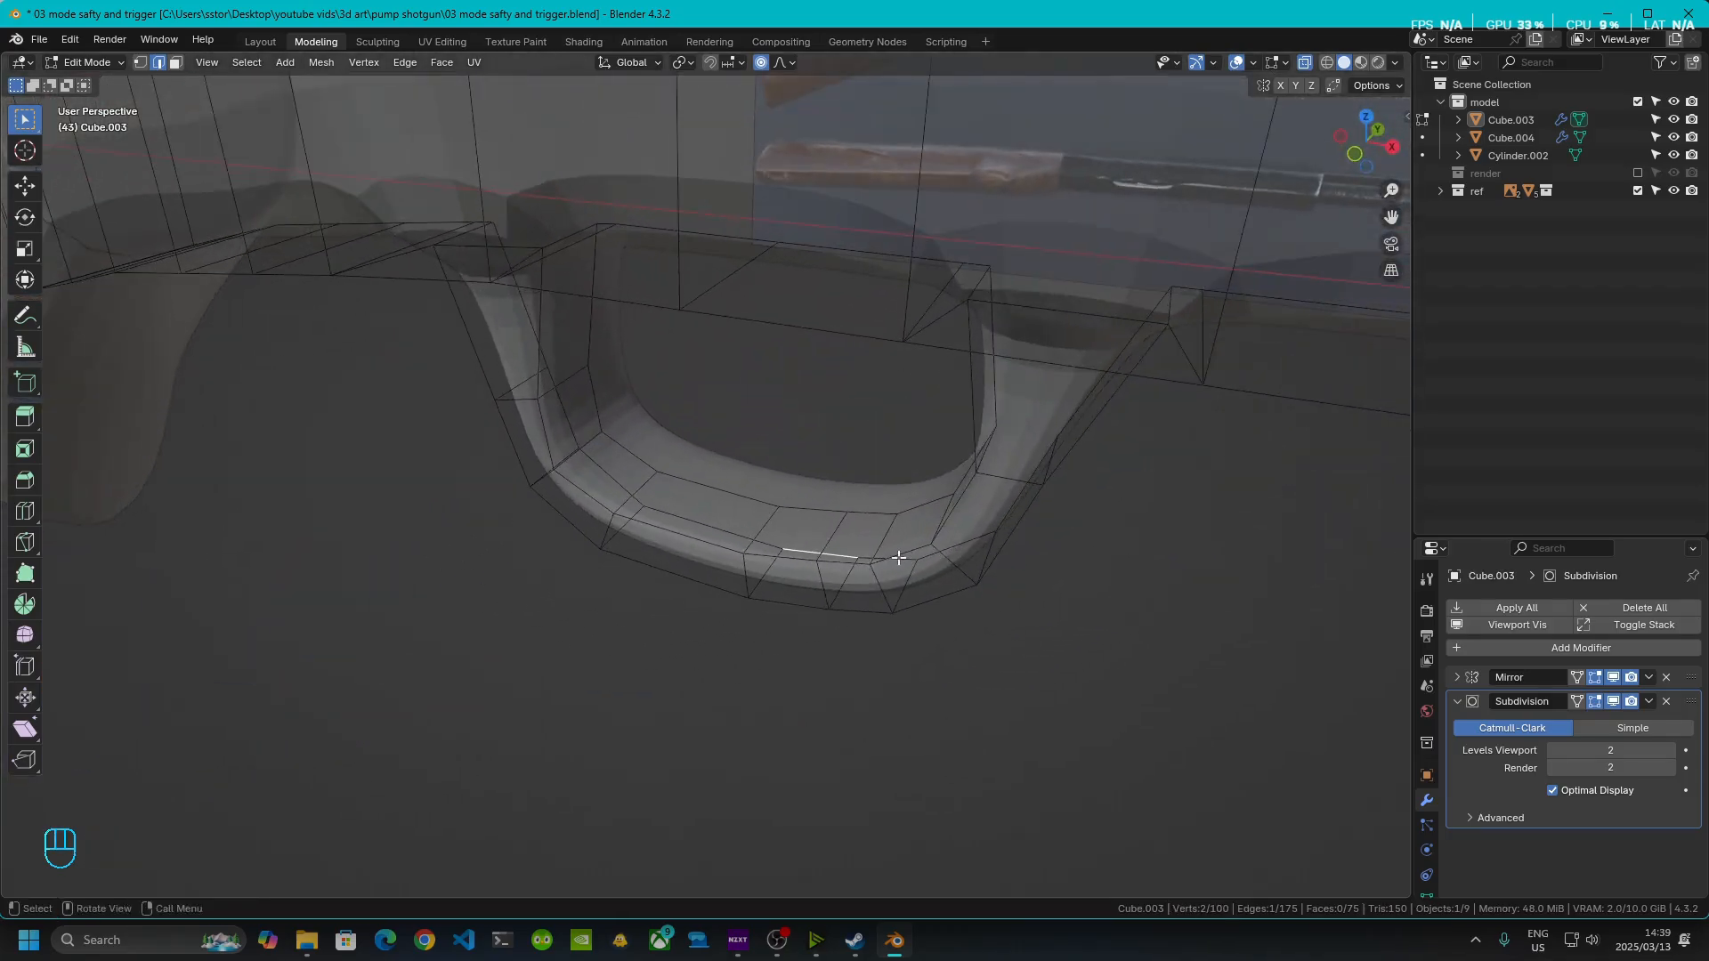
# - Try to move three outer side edges of the guard's bottom bar inward along Y
pyautogui.click(752, 541)
pyautogui.click(749, 579)
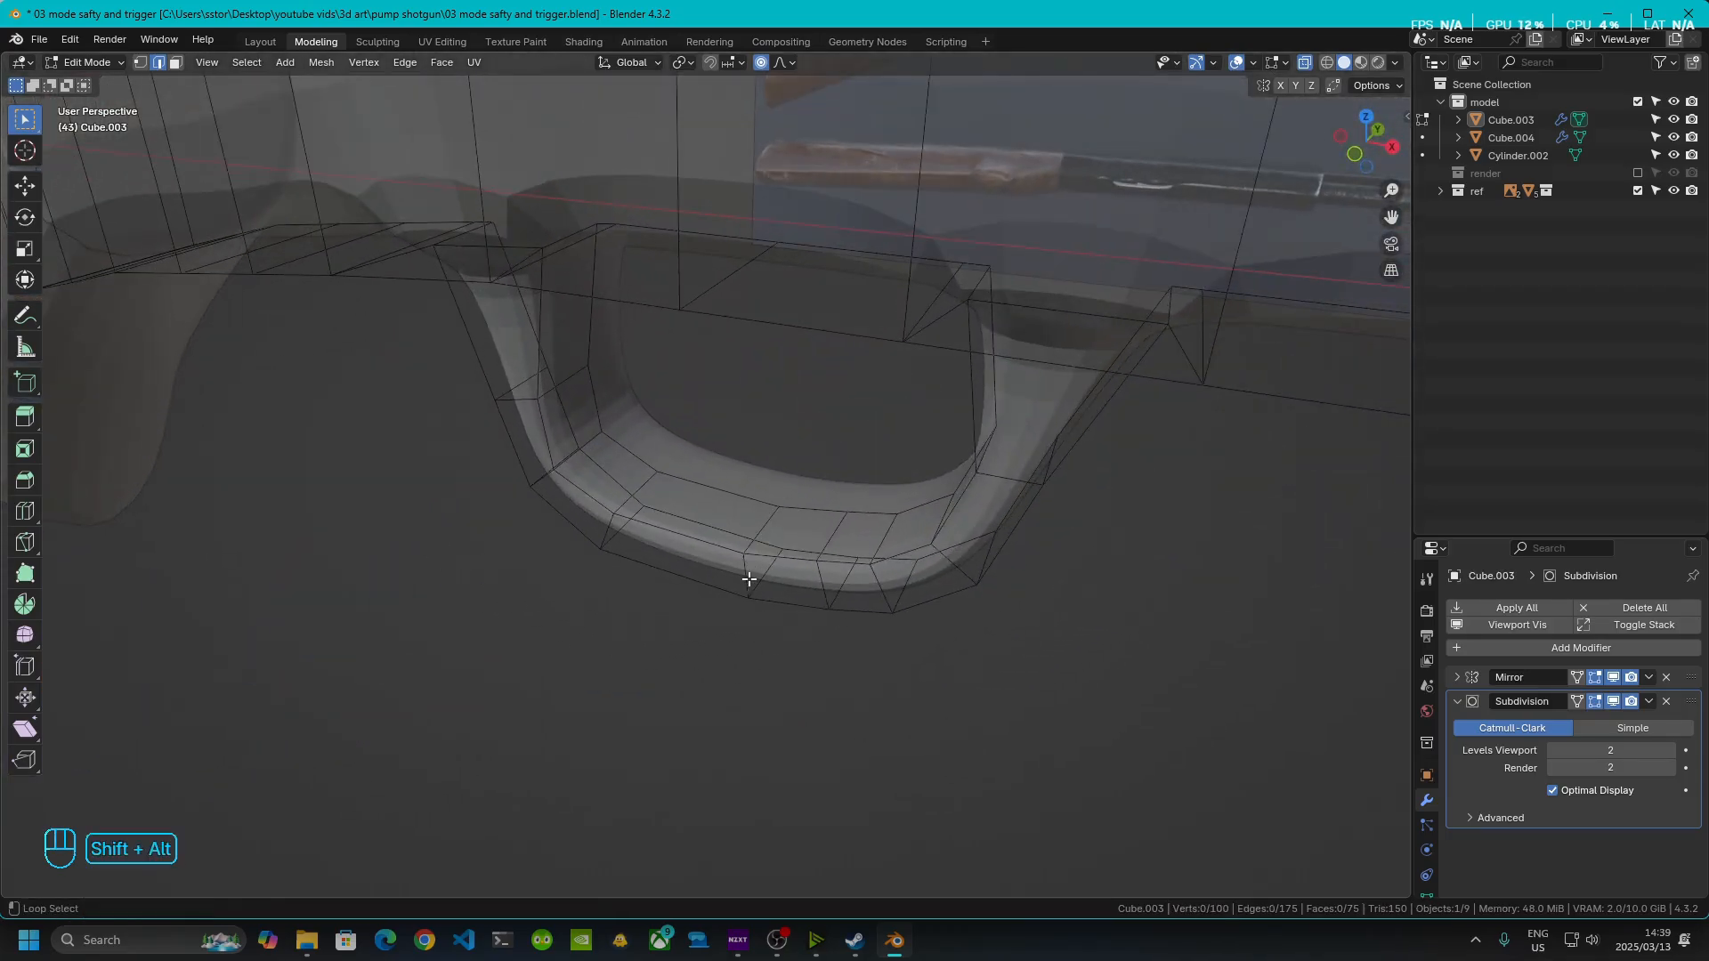
pyautogui.keyDown('alt'); pyautogui.keyDown('shift'); pyautogui.click(748, 579); pyautogui.keyUp('shift'); pyautogui.keyUp('alt')
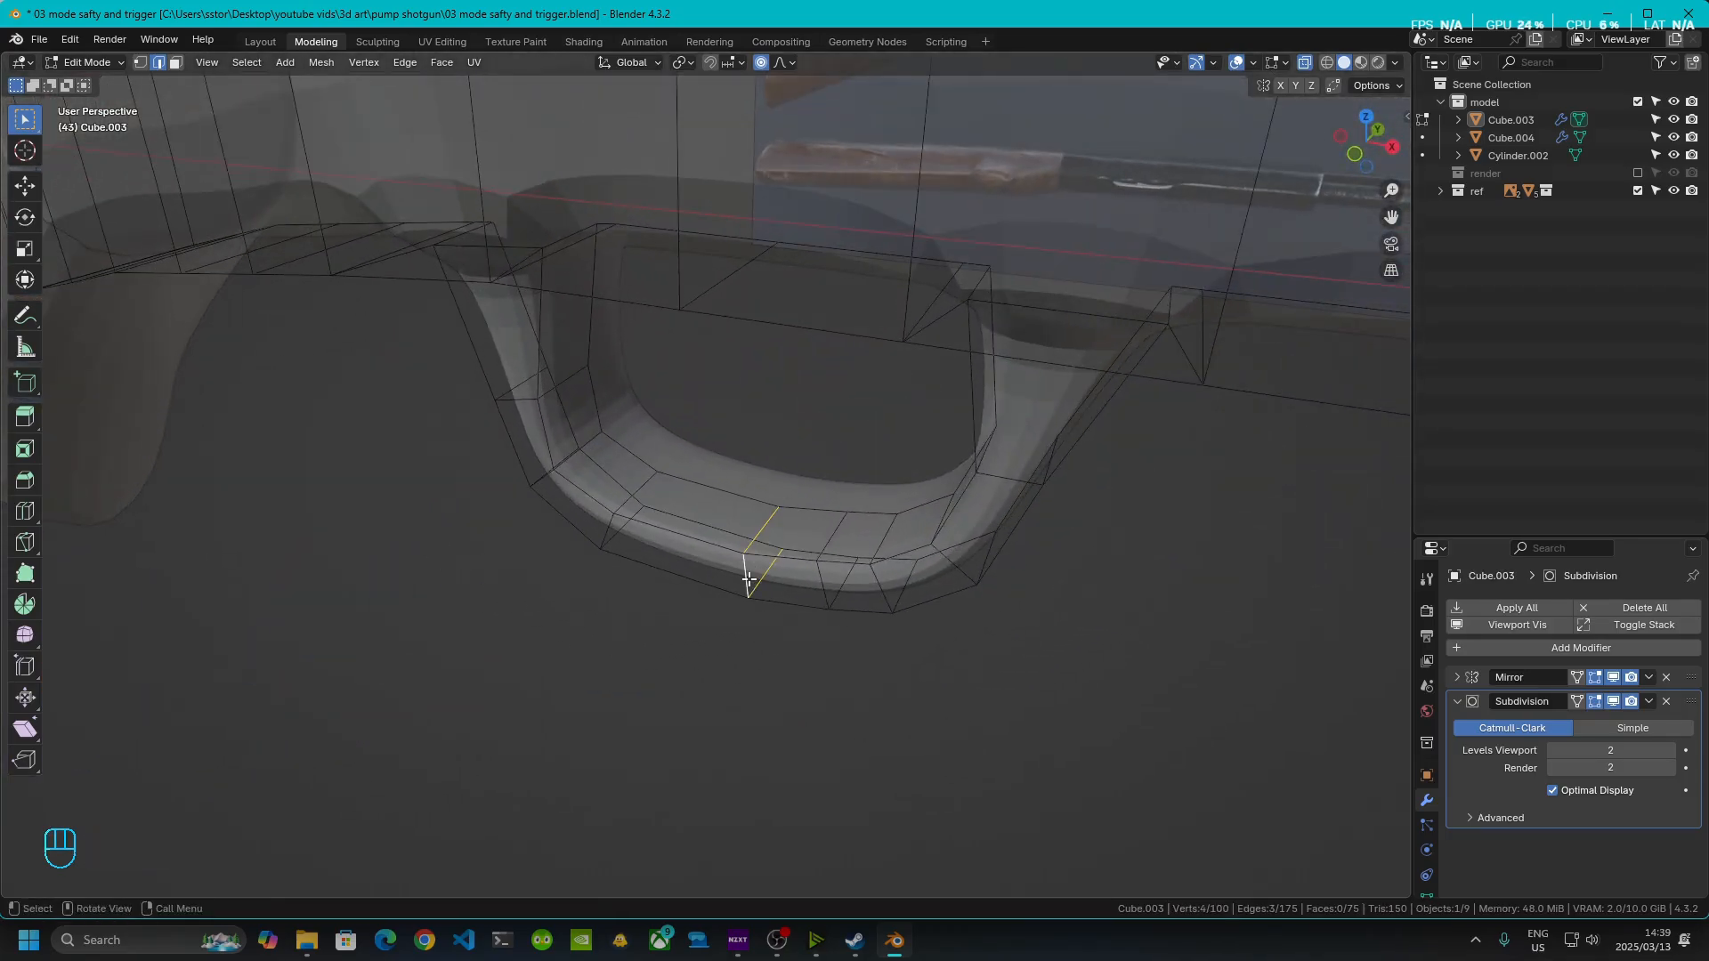
pyautogui.keyDown('shift'); pyautogui.click(607, 531); pyautogui.keyUp('shift')
pyautogui.keyDown('shift'); pyautogui.click(822, 579); pyautogui.keyUp('shift')
pyautogui.moveTo(793, 591); pyautogui.dragTo(697, 626, button='middle')
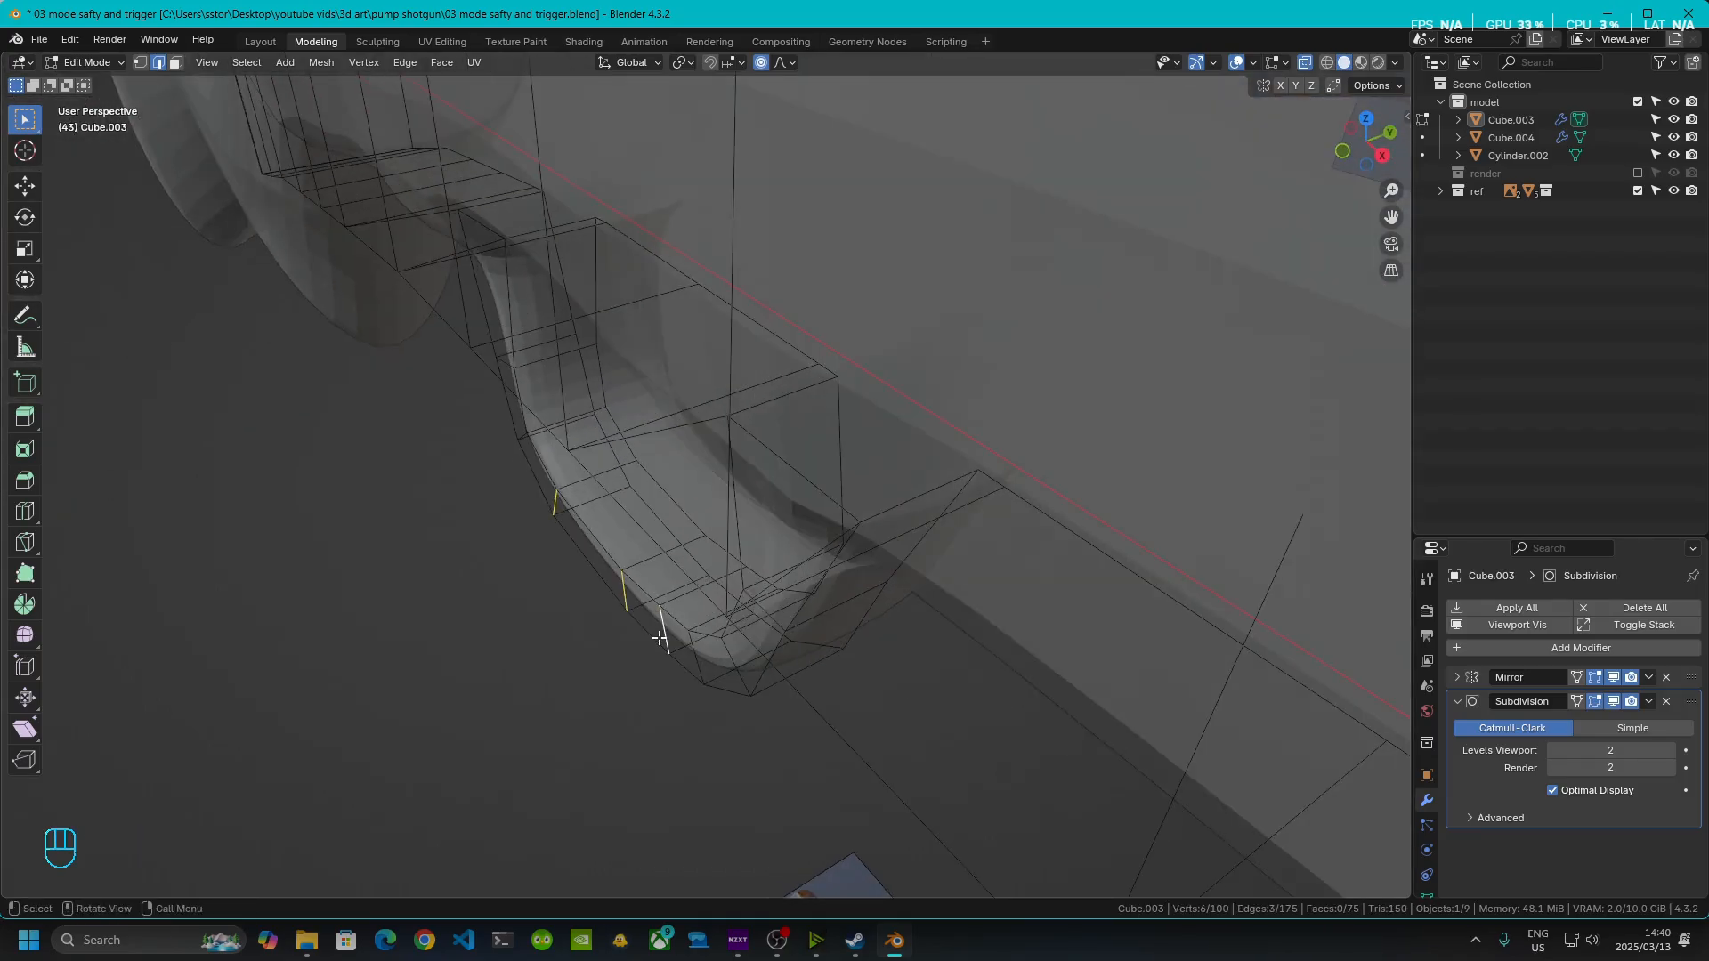
pyautogui.press('g')
pyautogui.press('y')
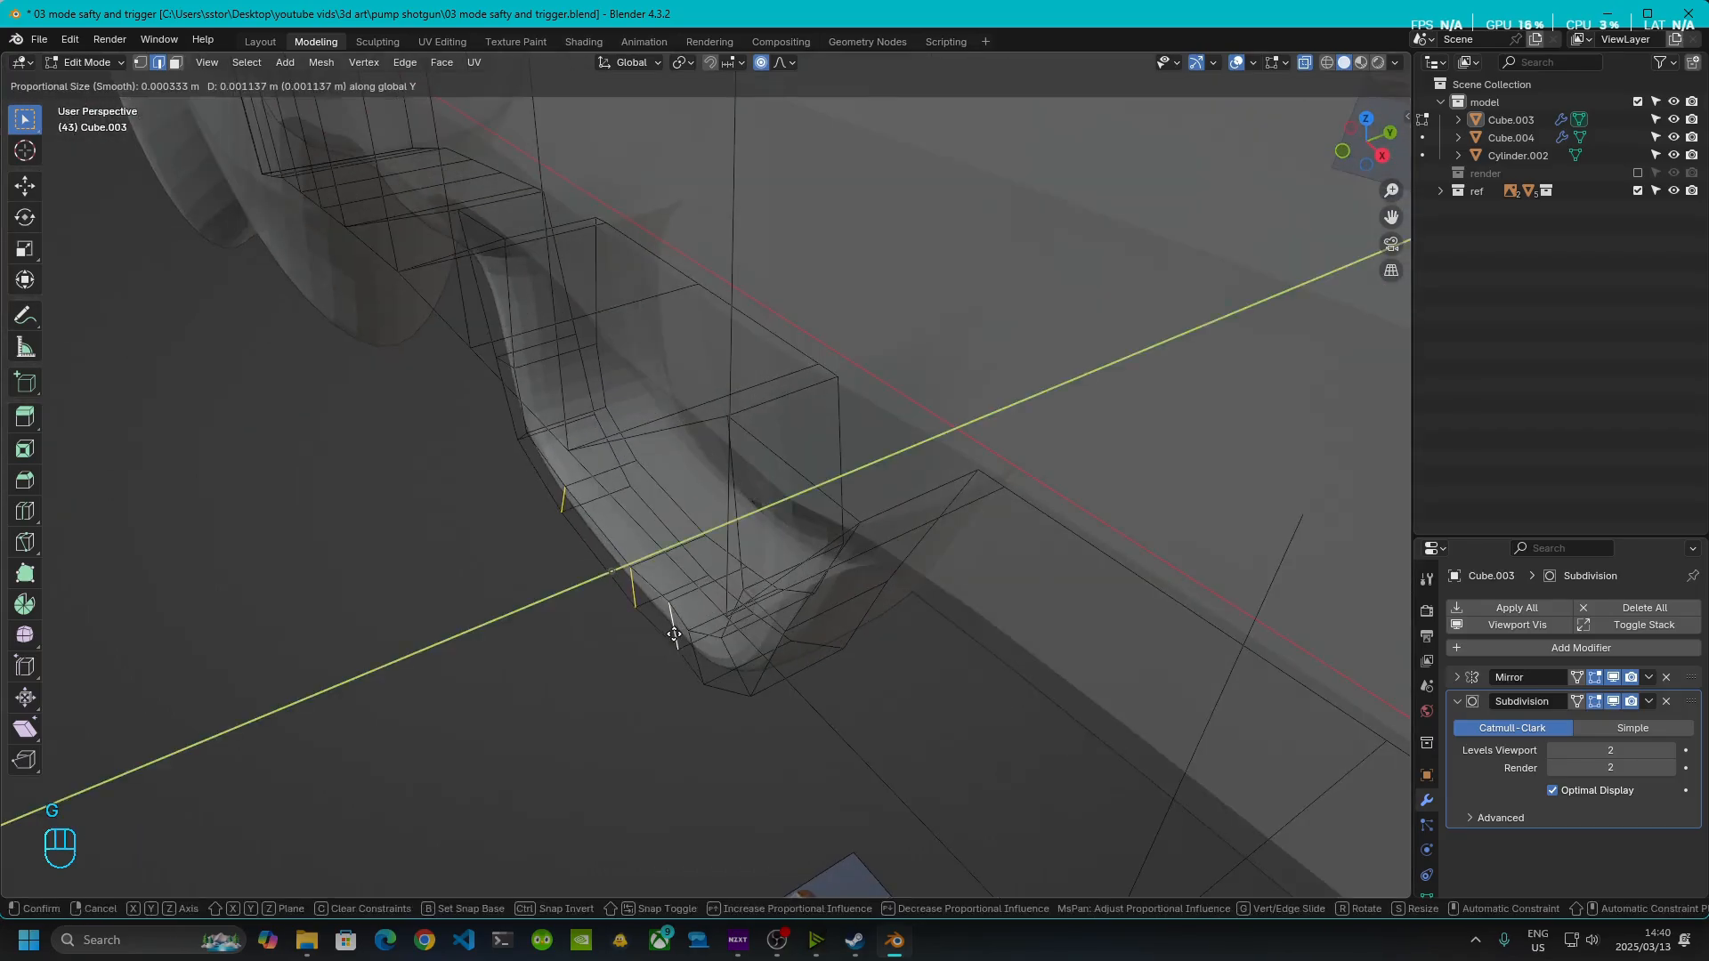
pyautogui.click(703, 626)
pyautogui.click(704, 680)
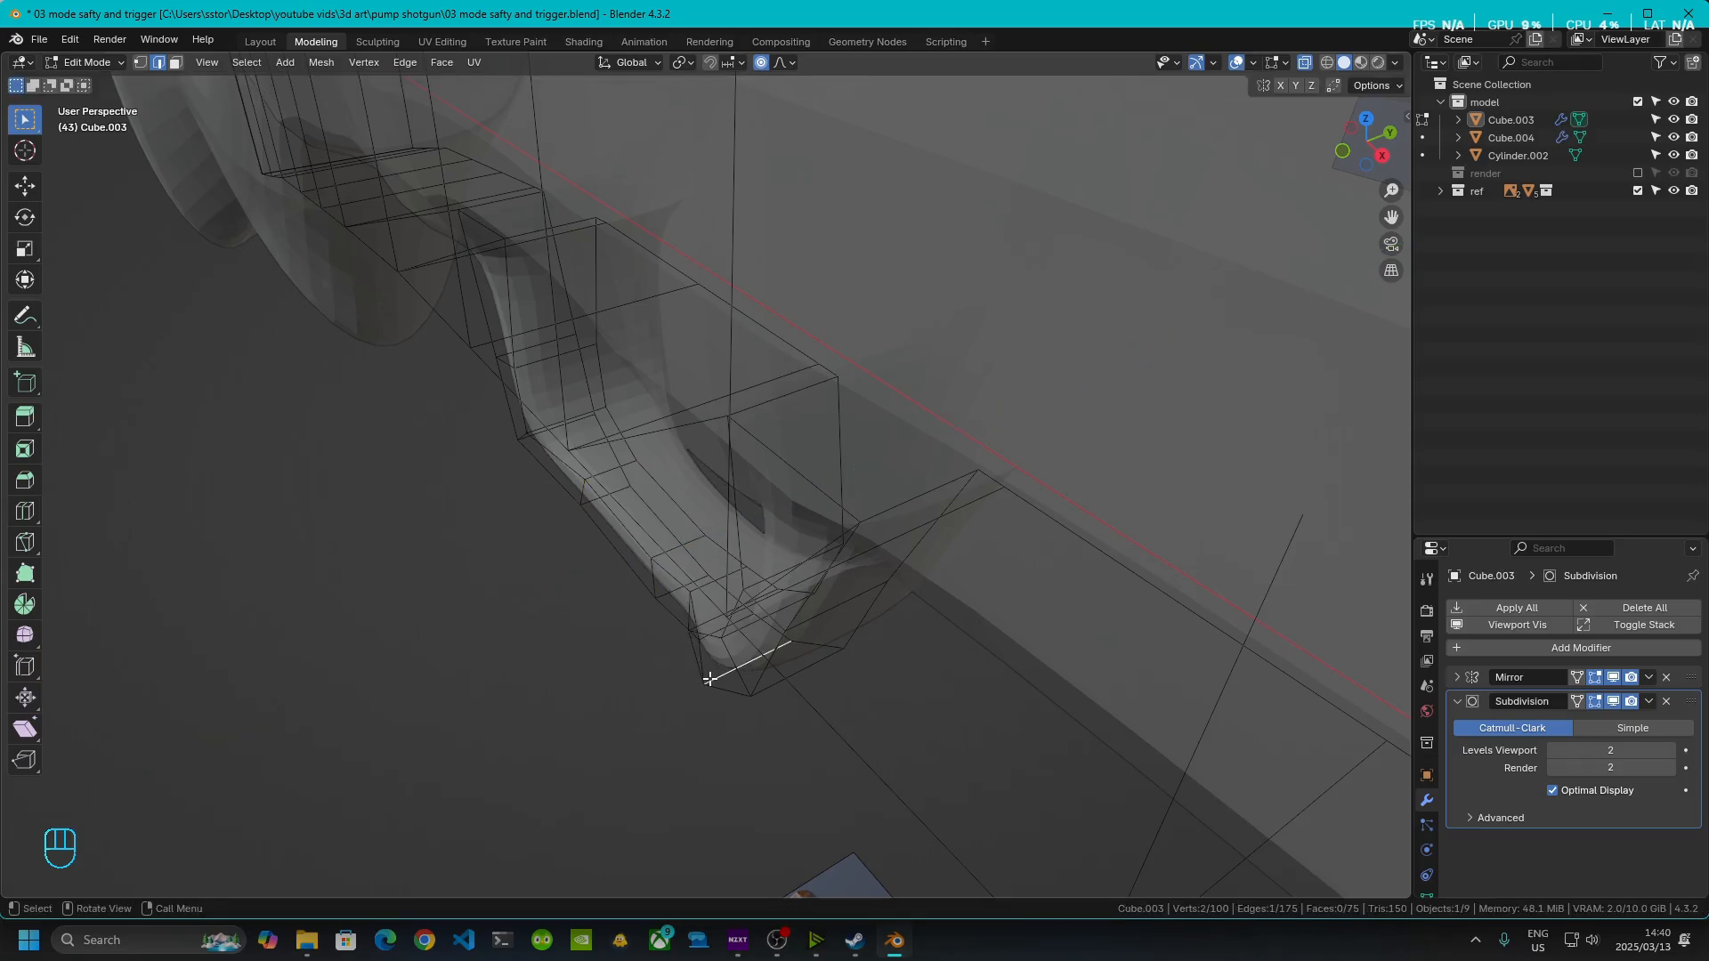
pyautogui.hotkey('ctrl', 'z')
pyautogui.hotkey('ctrl', 'z')
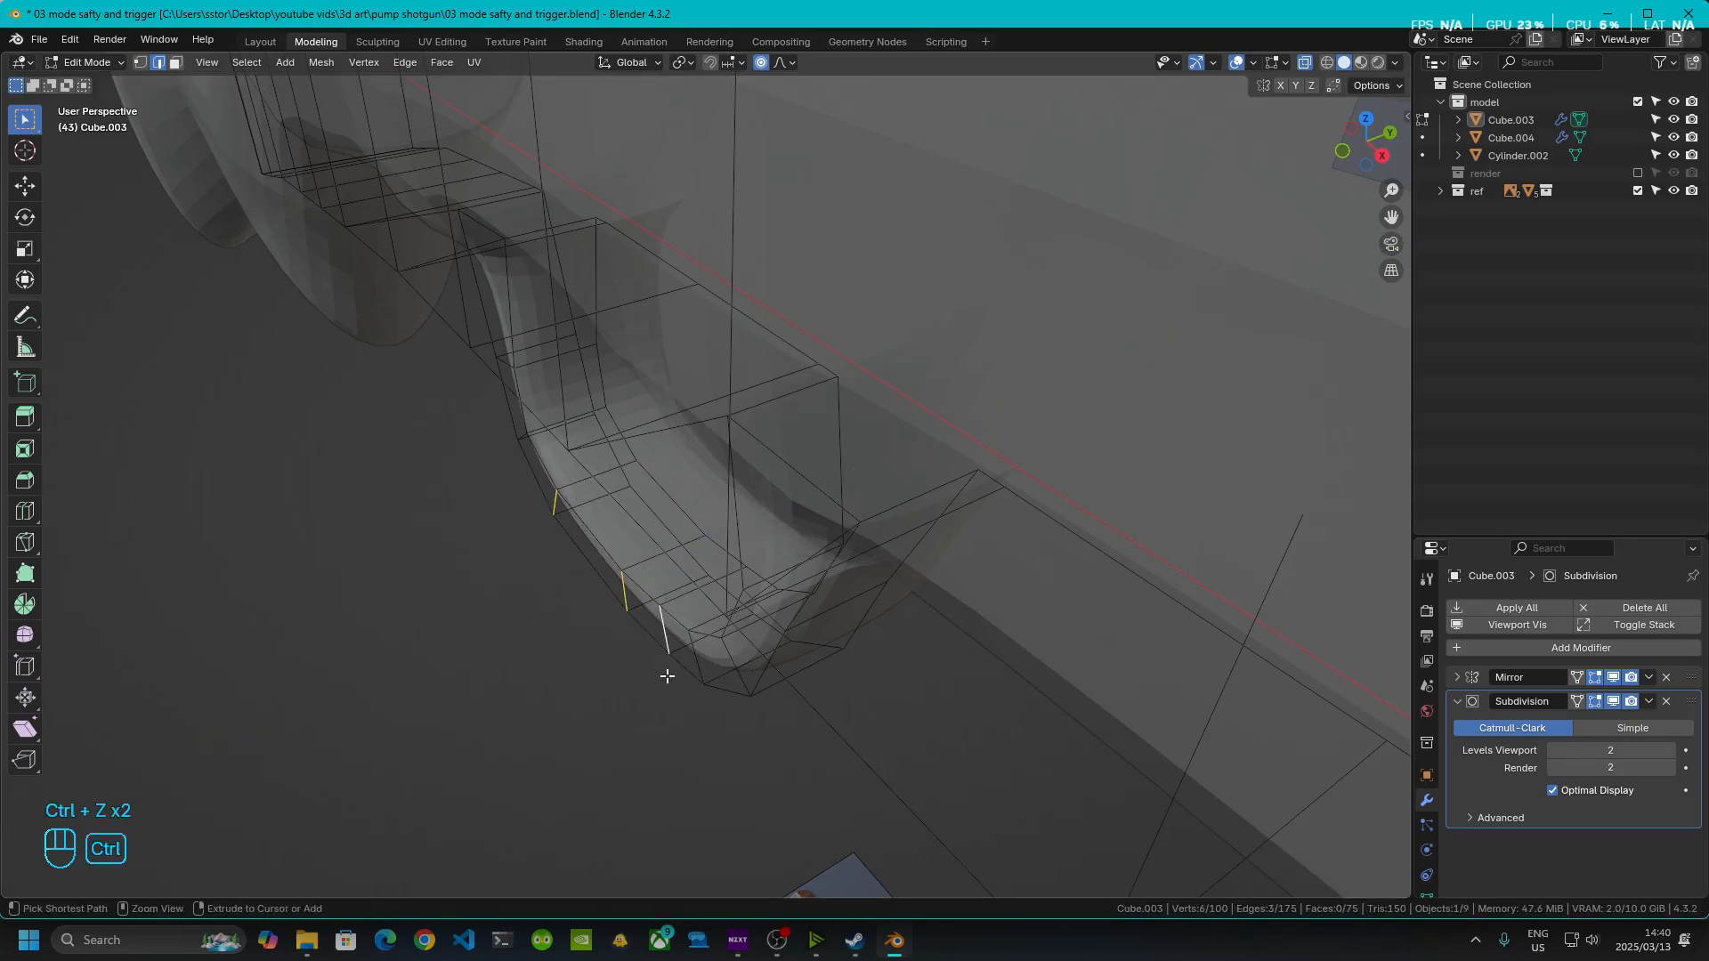
# - Move three outer side edges of the guard's bottom bar inward along Y by about 0.007 m, using proportional editing with a radius of about 0.03 m
pyautogui.click(622, 589)
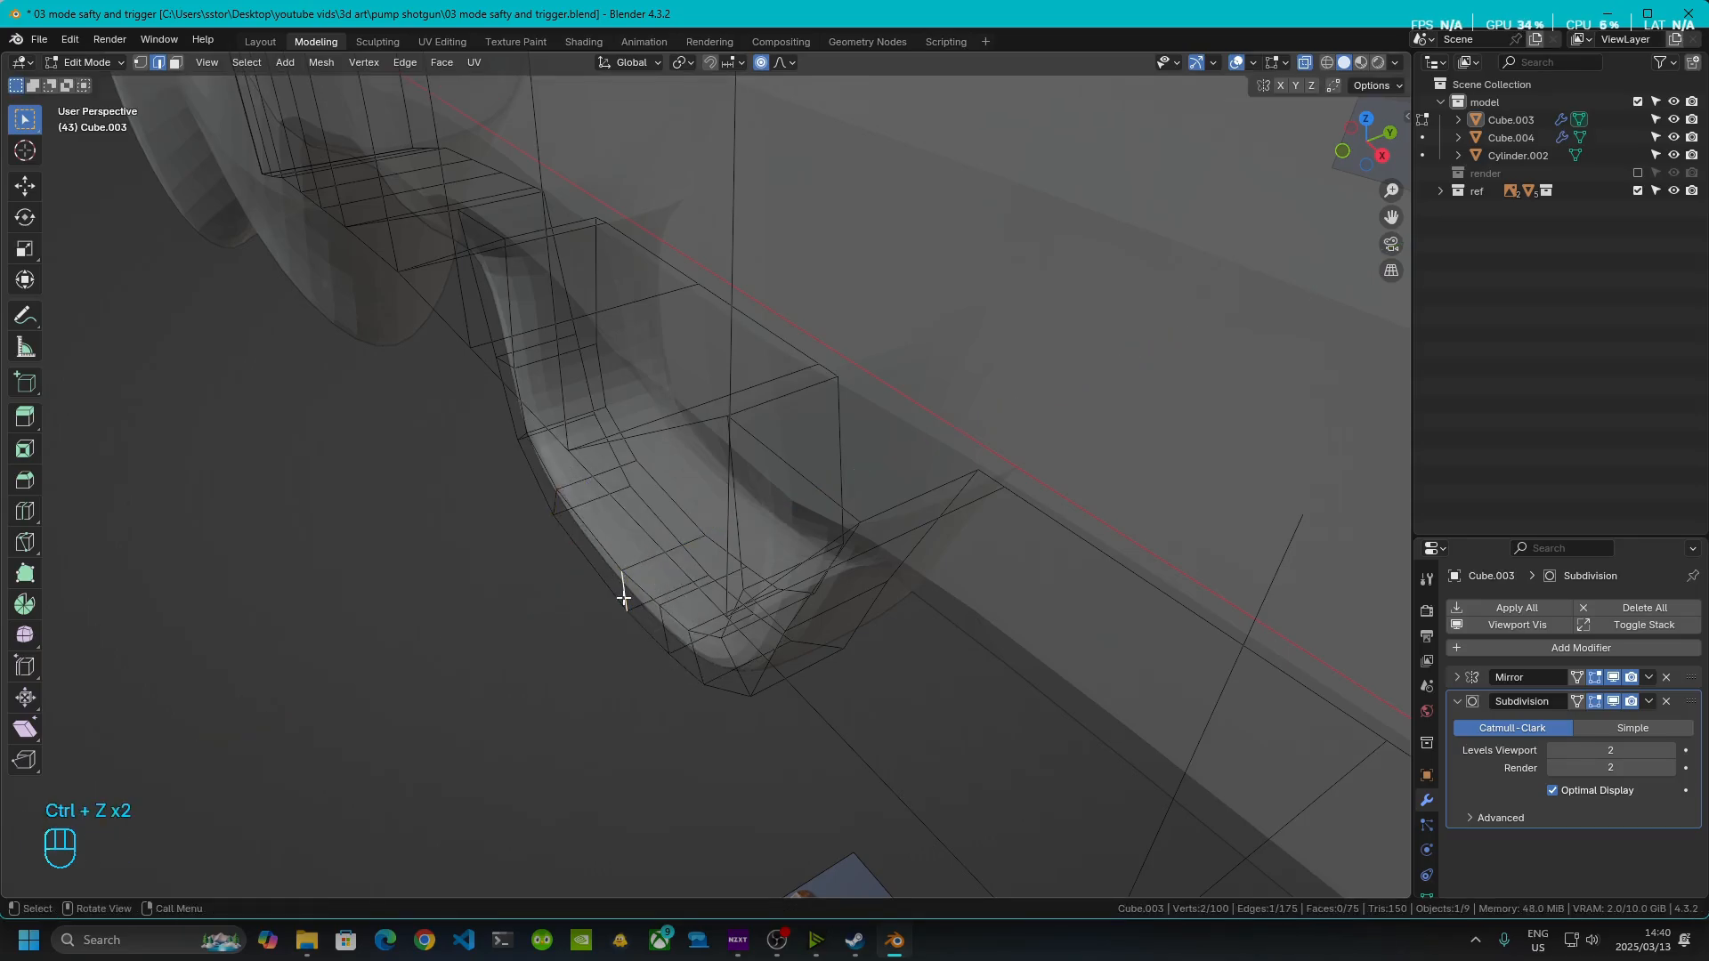
pyautogui.keyDown('alt'); pyautogui.keyDown('shift'); pyautogui.click(554, 502); pyautogui.keyUp('shift'); pyautogui.keyUp('alt')
pyautogui.keyDown('alt'); pyautogui.keyDown('shift'); pyautogui.click(659, 628); pyautogui.keyUp('shift'); pyautogui.keyUp('alt')
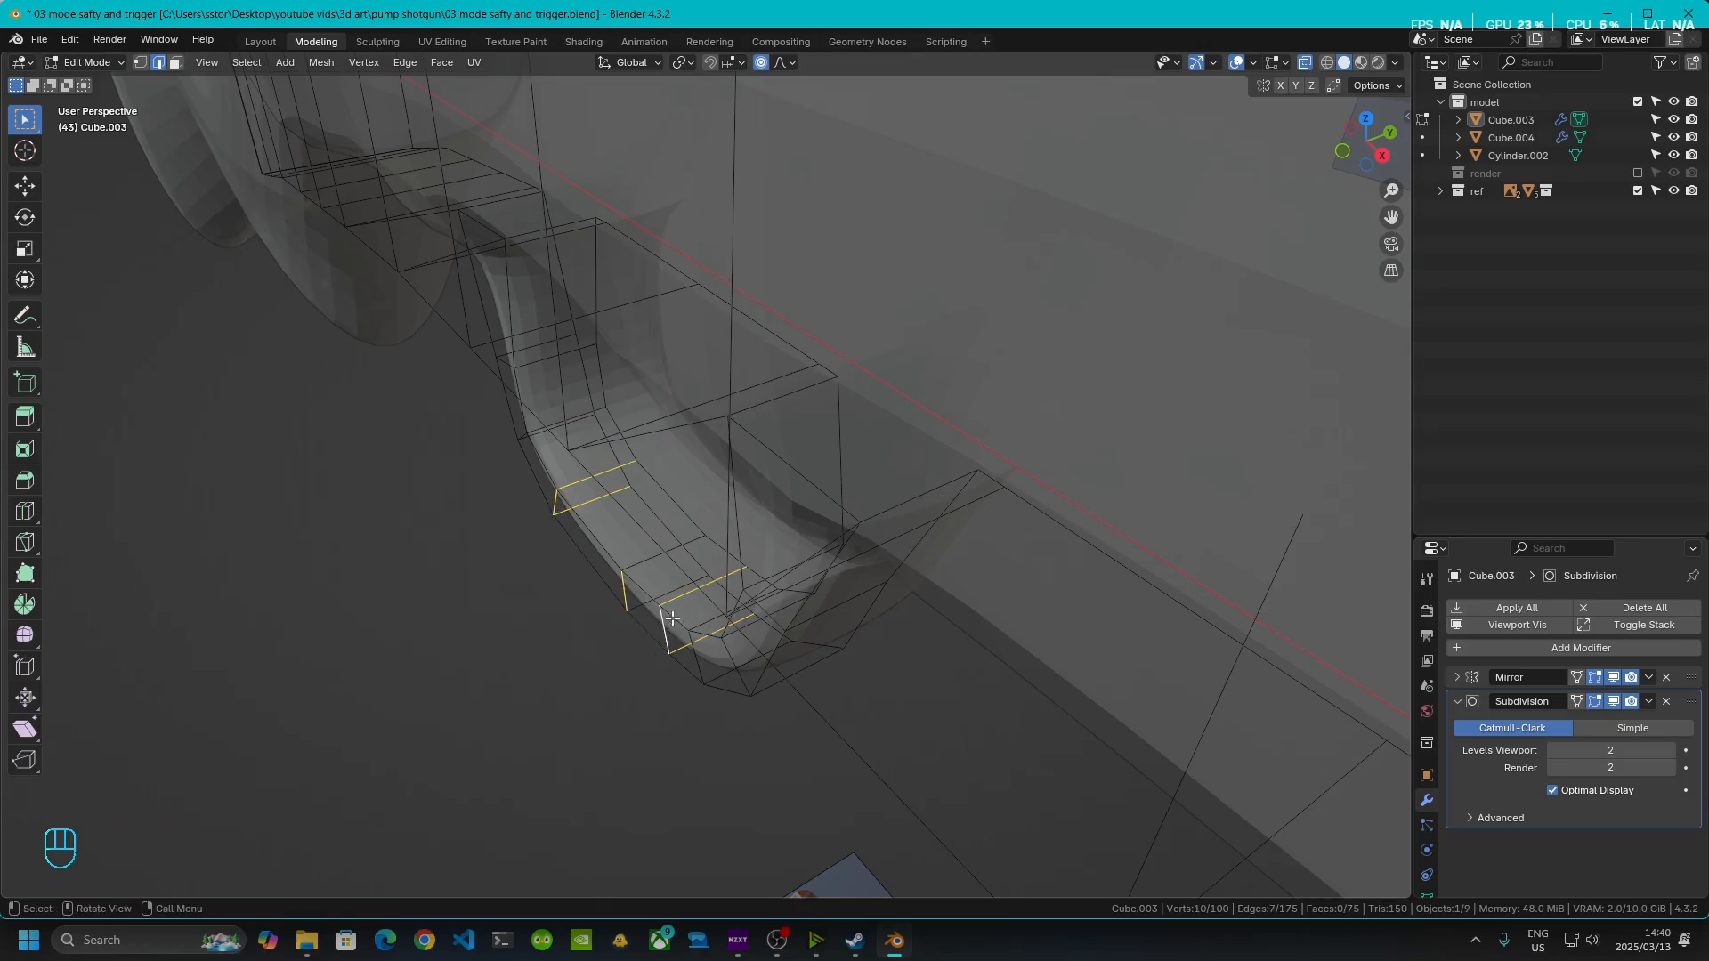
pyautogui.click(659, 622)
pyautogui.keyDown('shift'); pyautogui.click(622, 591); pyautogui.keyUp('shift')
pyautogui.keyDown('shift'); pyautogui.click(549, 503); pyautogui.keyUp('shift')
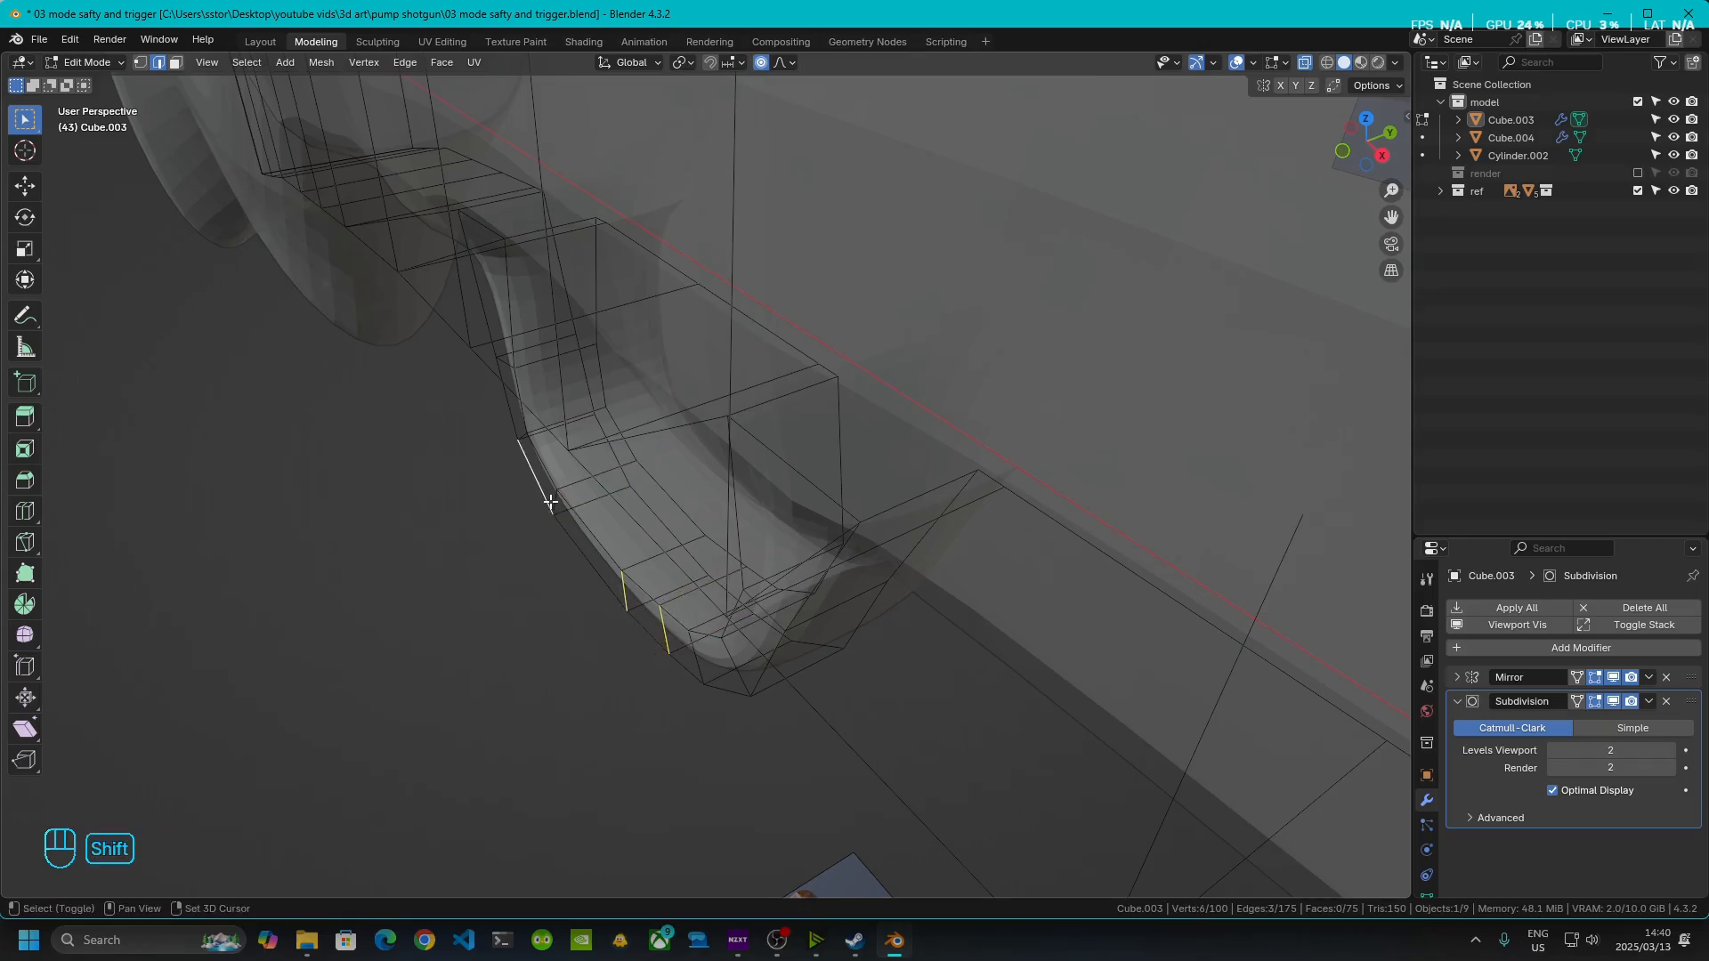
pyautogui.hotkey('ctrl', 'z')
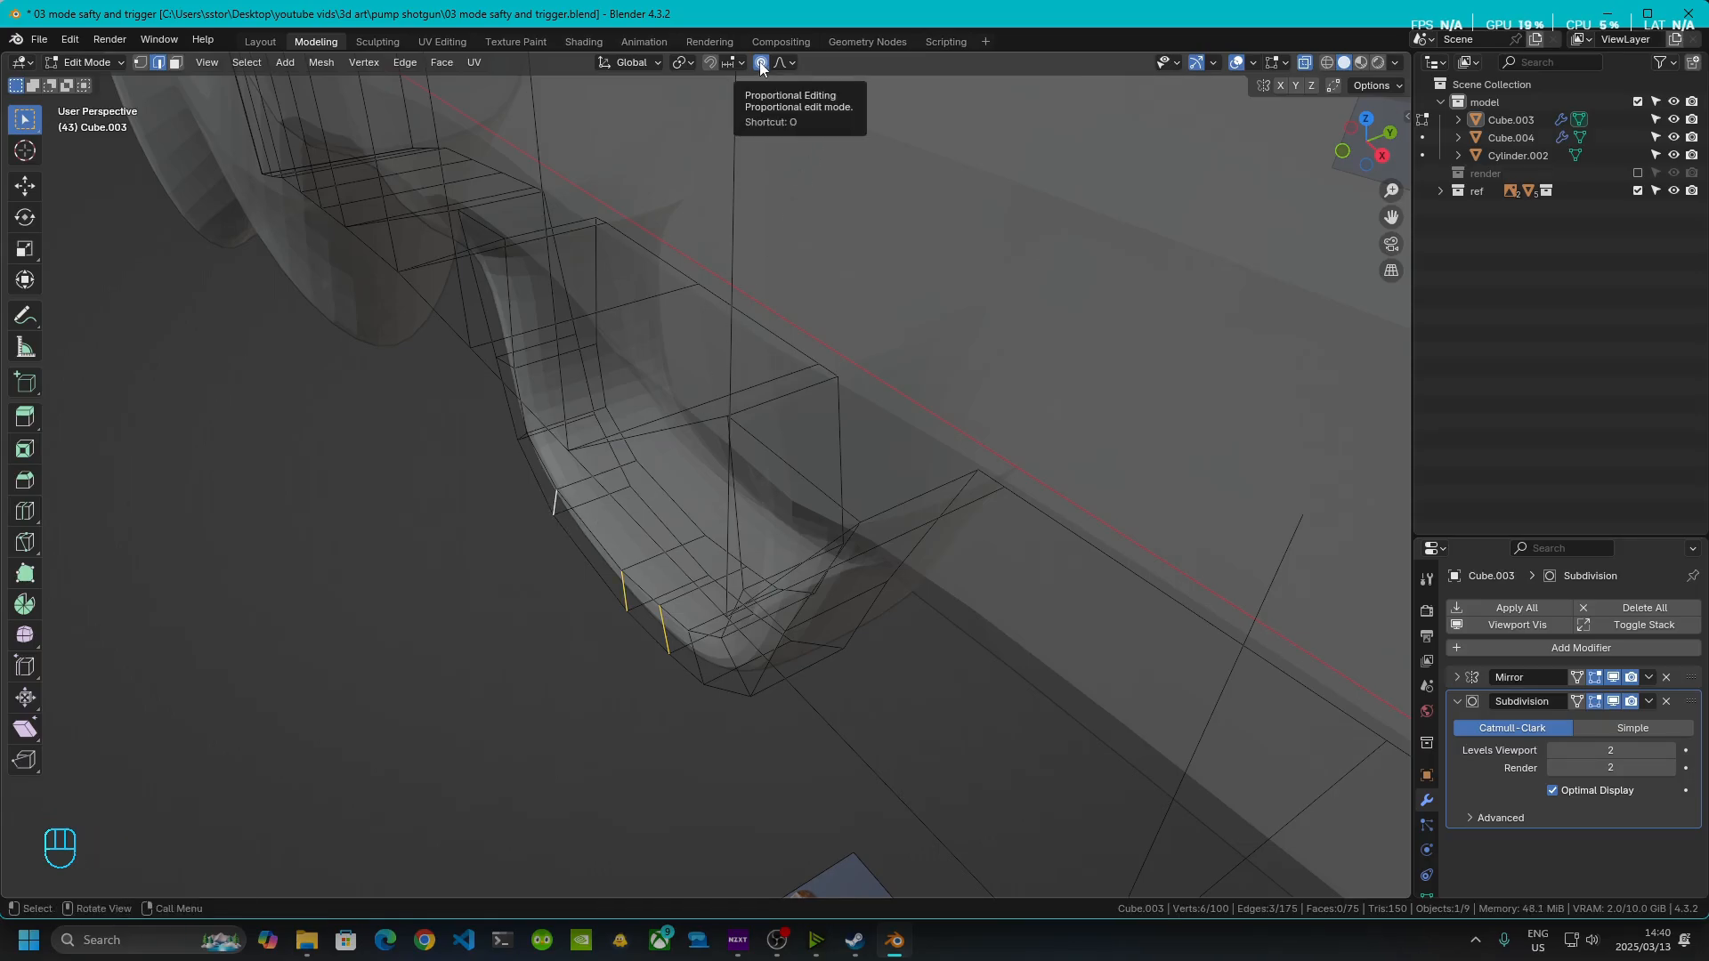
pyautogui.moveTo(579, 529); pyautogui.dragTo(646, 537, button='middle')
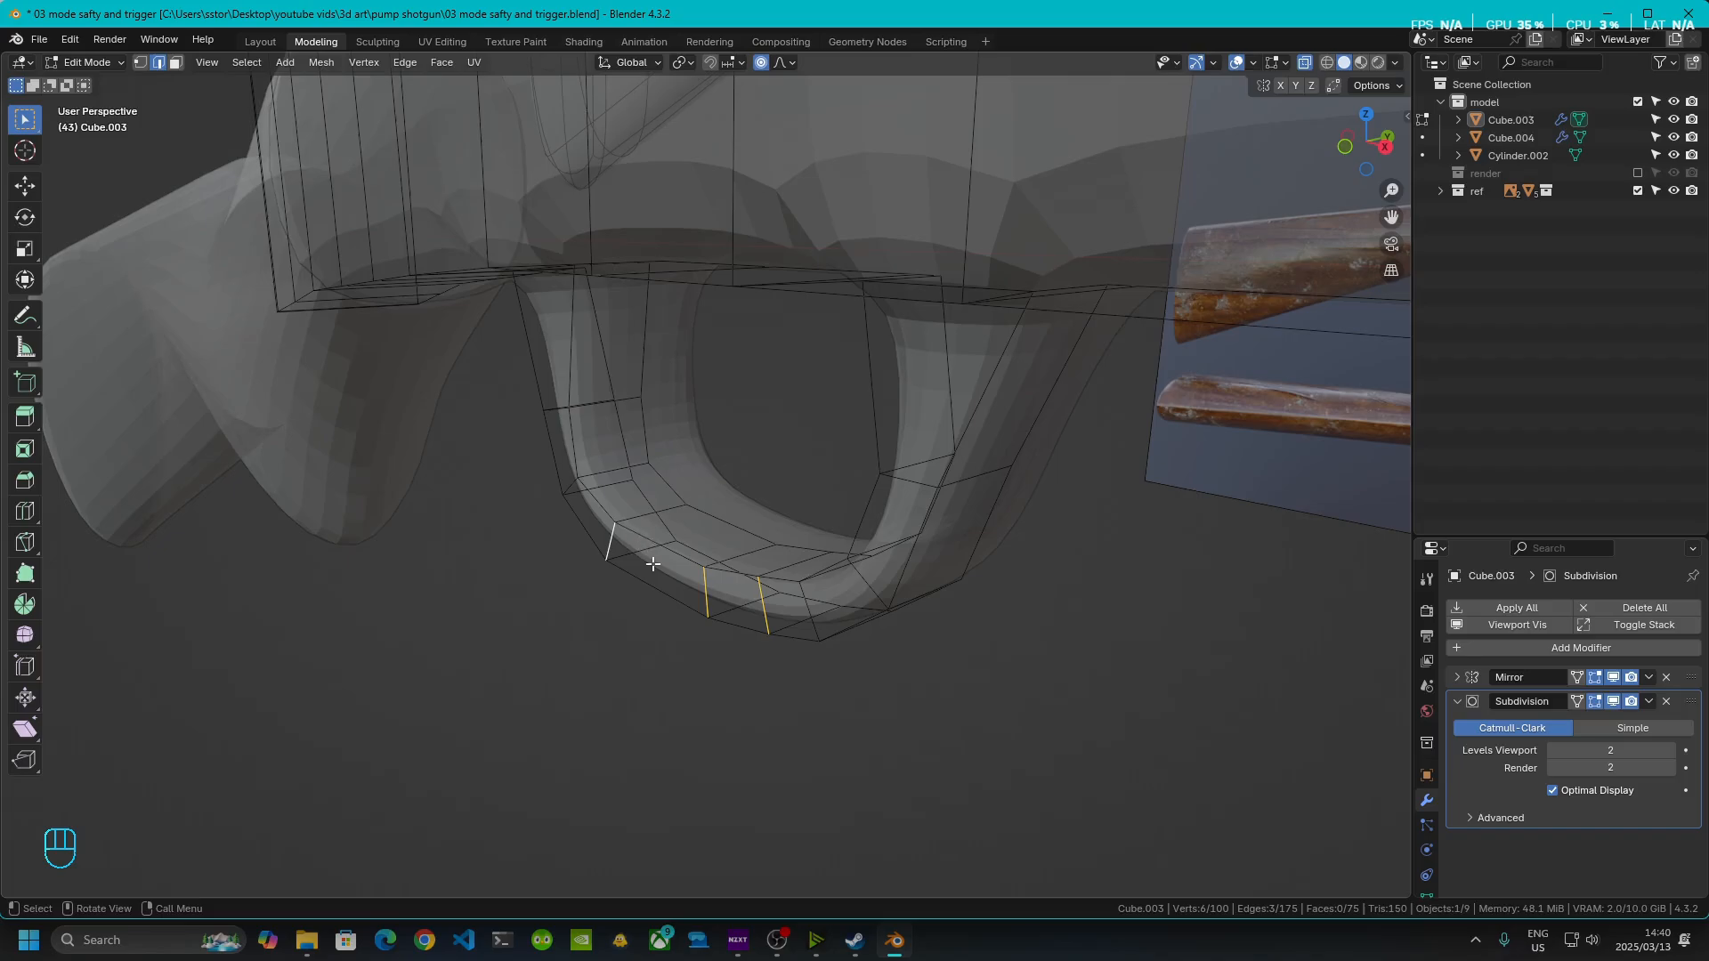
pyautogui.press('g')
pyautogui.press('y')
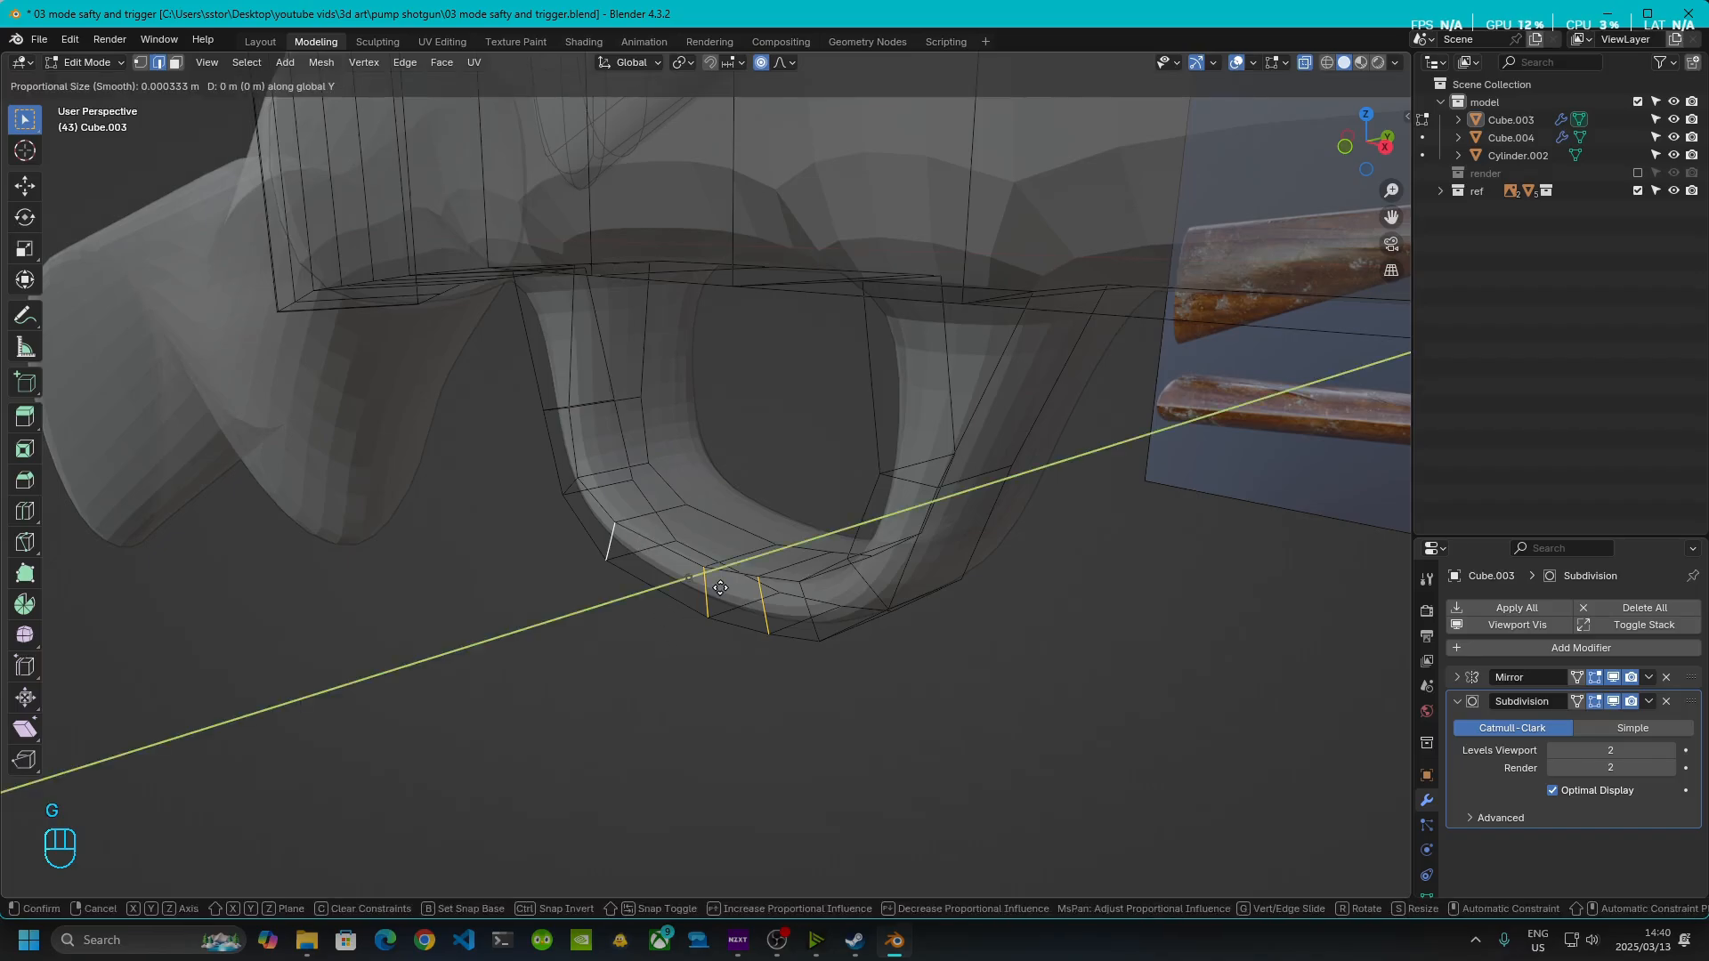
pyautogui.scroll(-20, 720, 588)
pyautogui.scroll(-11, 720, 588)
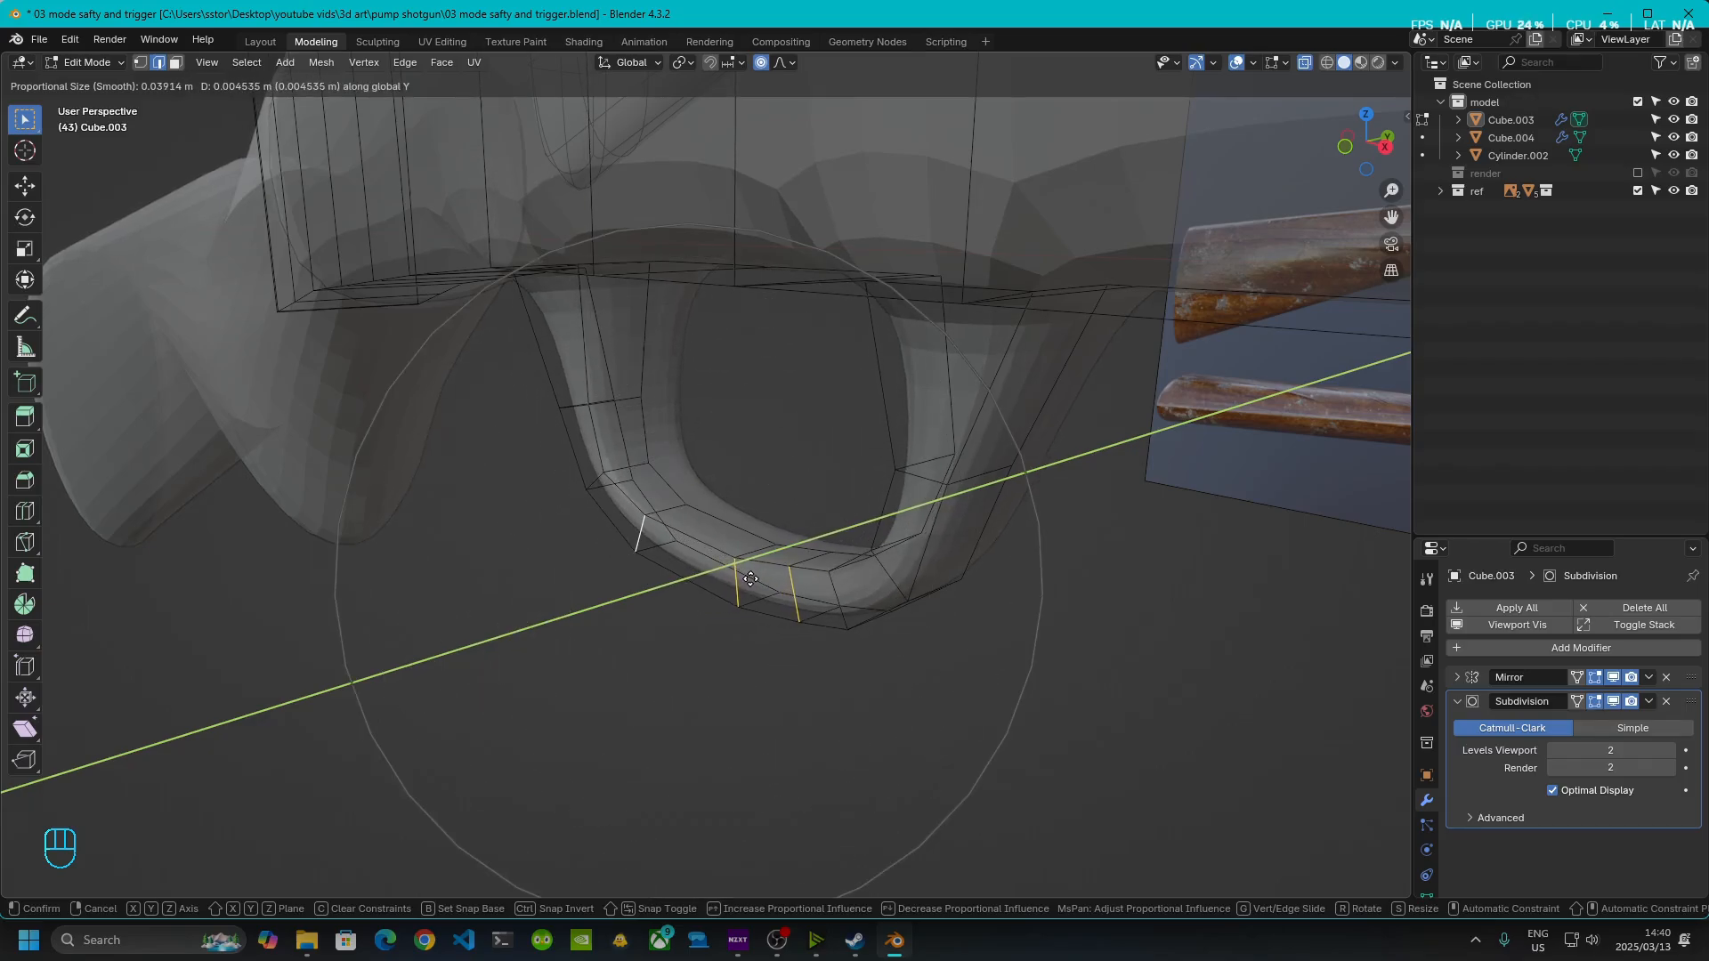
pyautogui.scroll(-2, 754, 576)
pyautogui.scroll(2, 753, 577)
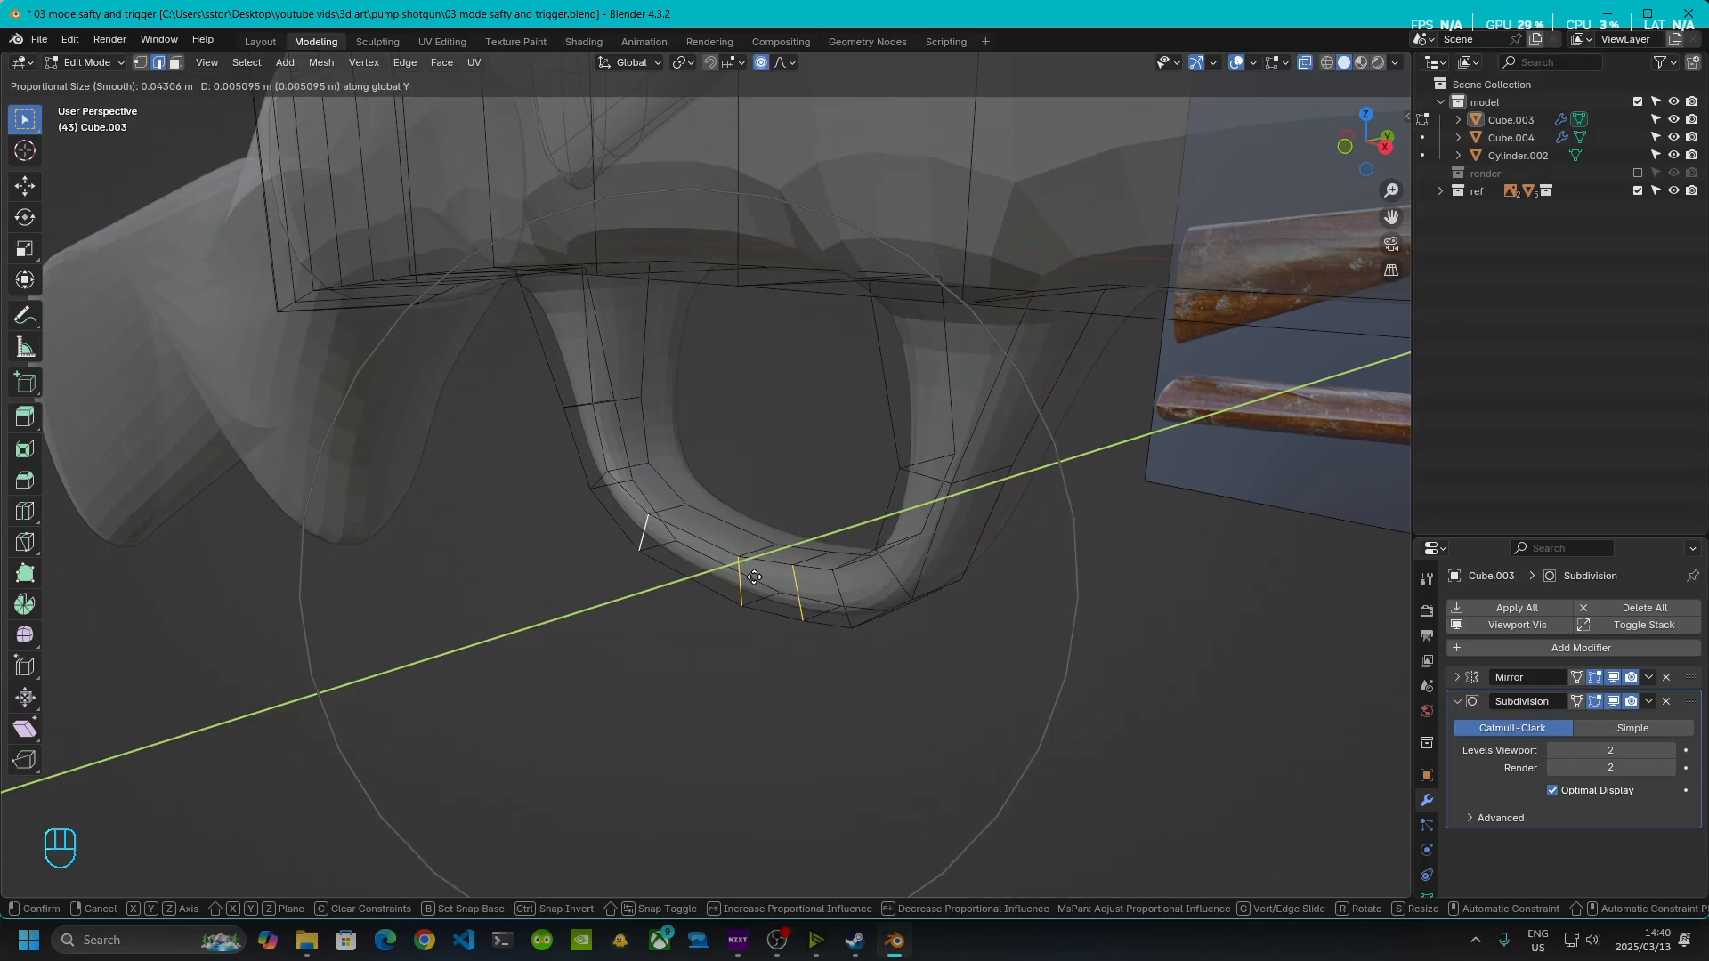
pyautogui.scroll(-1, 754, 576)
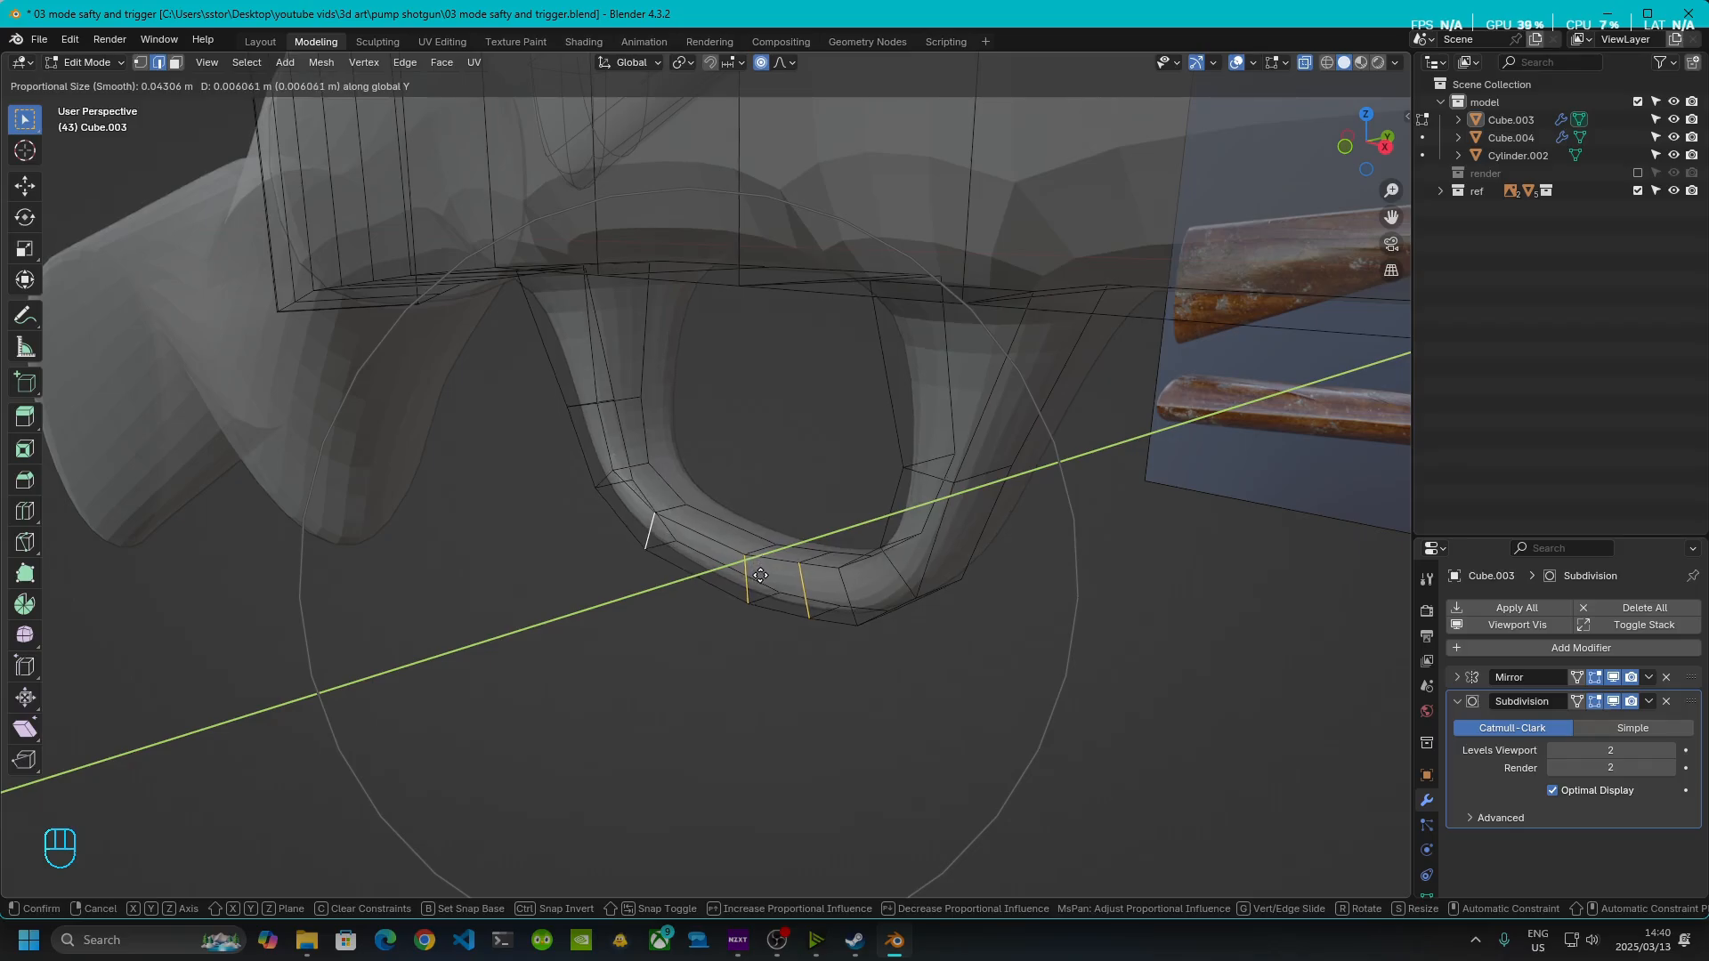
pyautogui.scroll(-3, 752, 583)
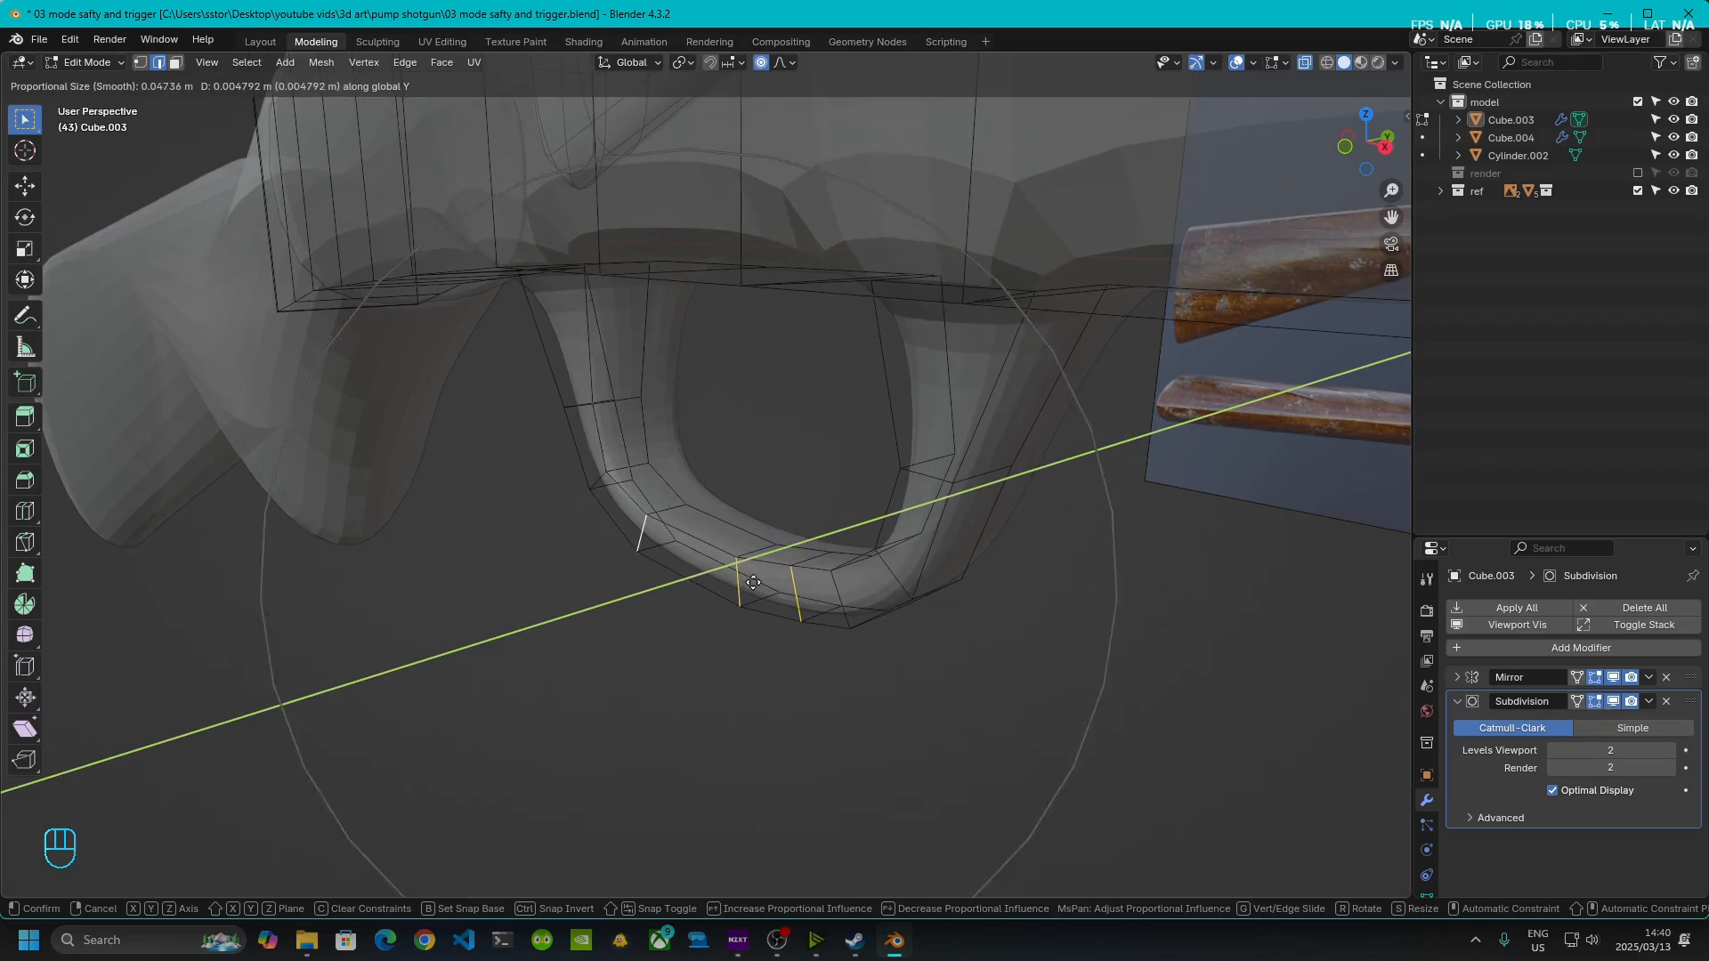
pyautogui.scroll(3, 754, 583)
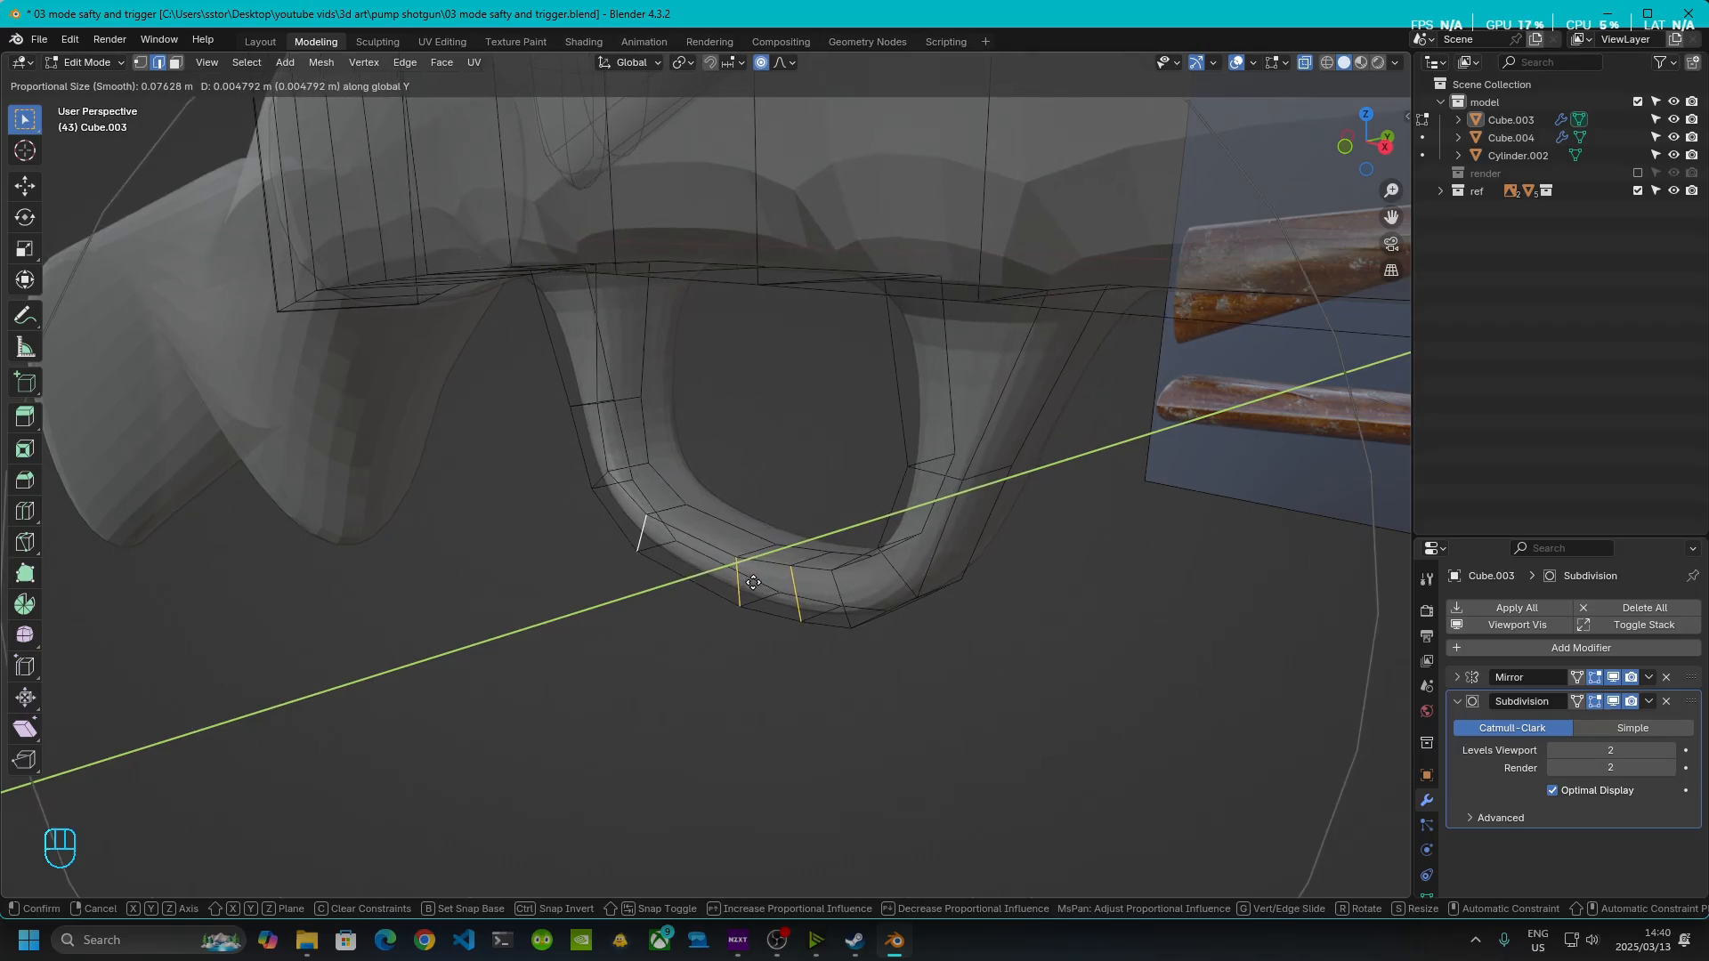
pyautogui.scroll(-1, 753, 583)
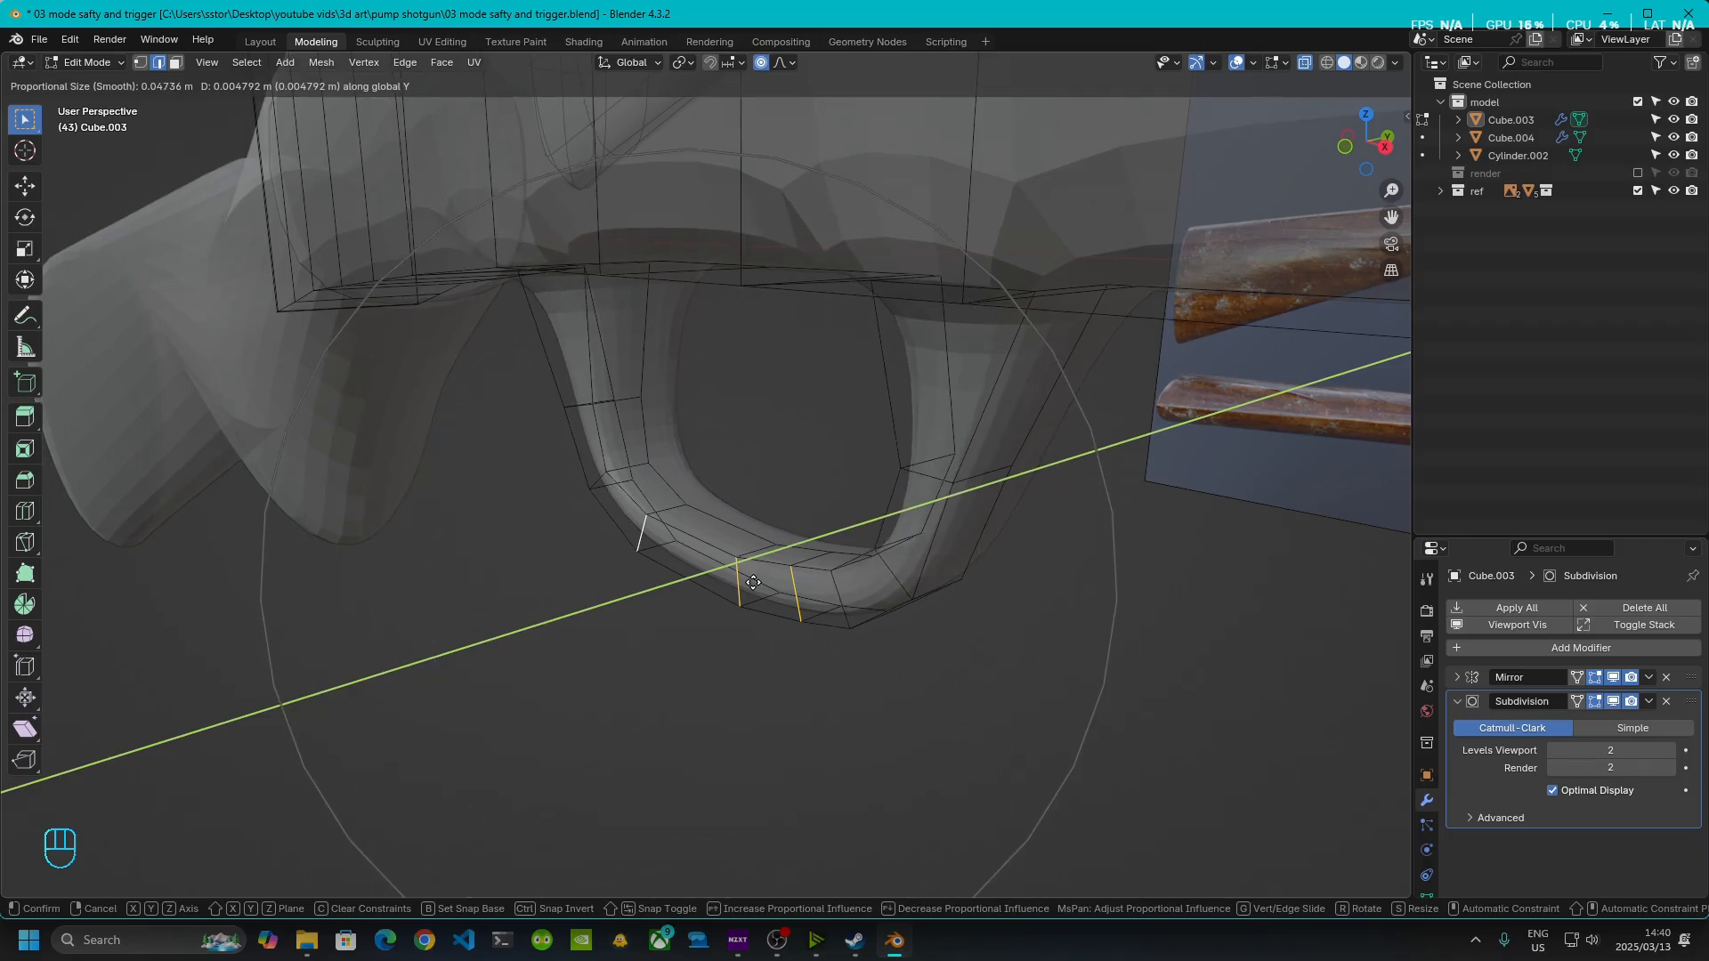
pyautogui.scroll(-1, 753, 583)
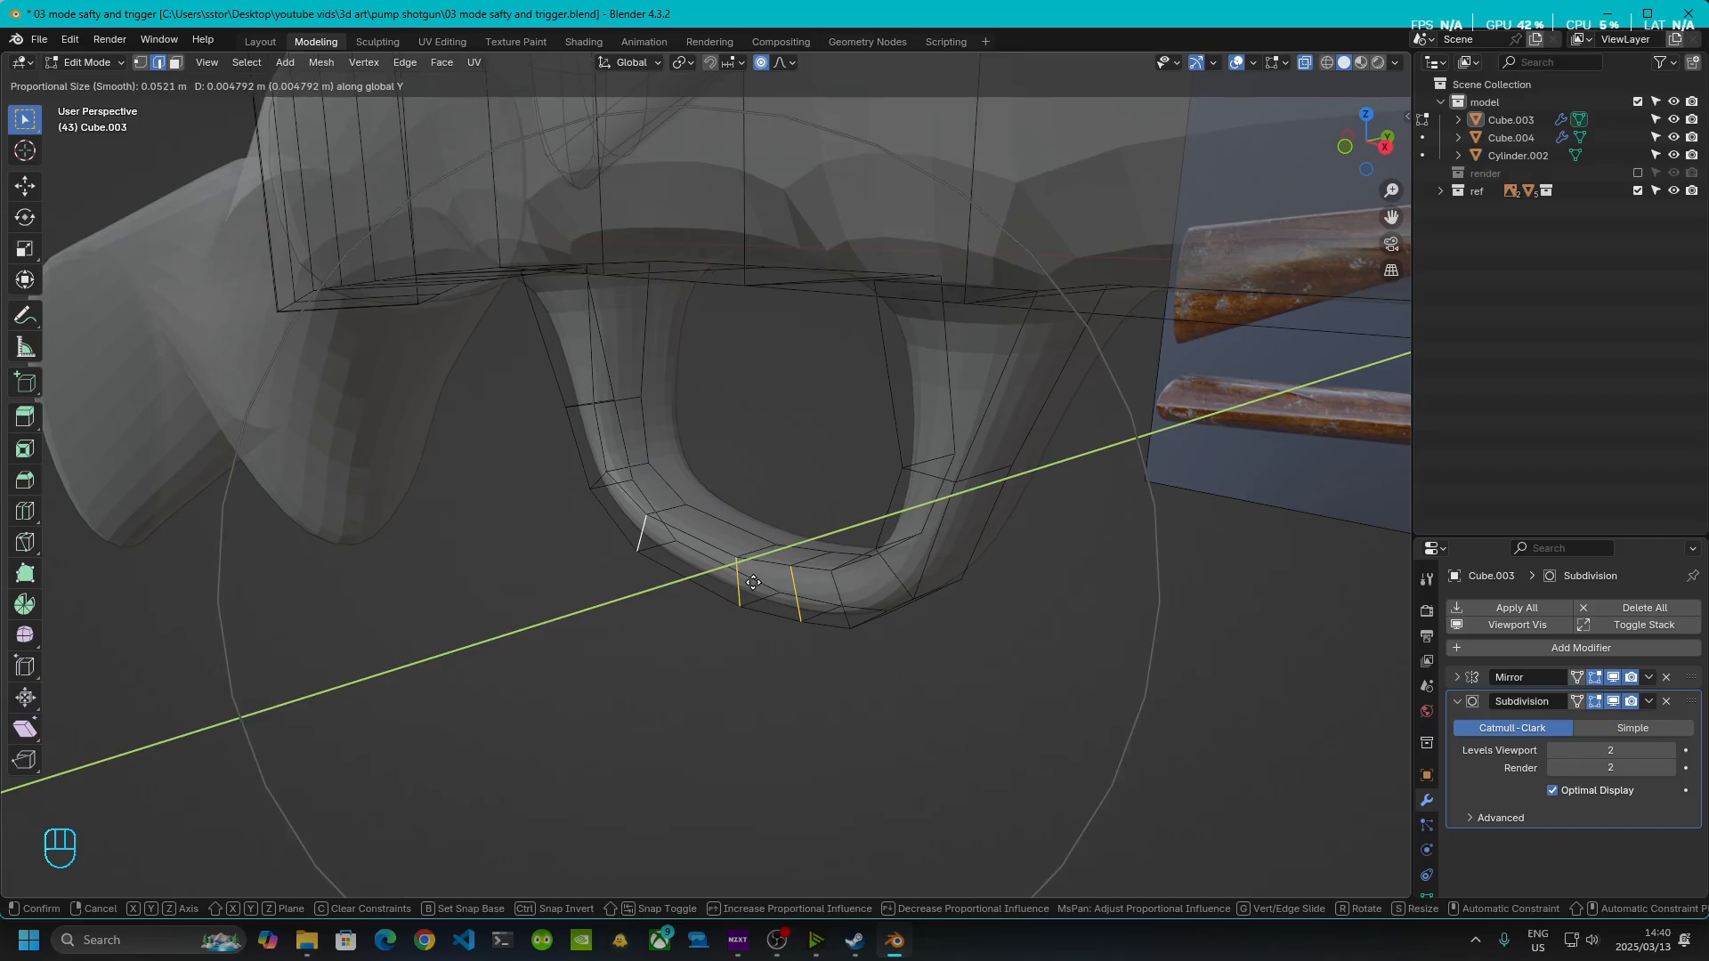
pyautogui.scroll(1, 754, 583)
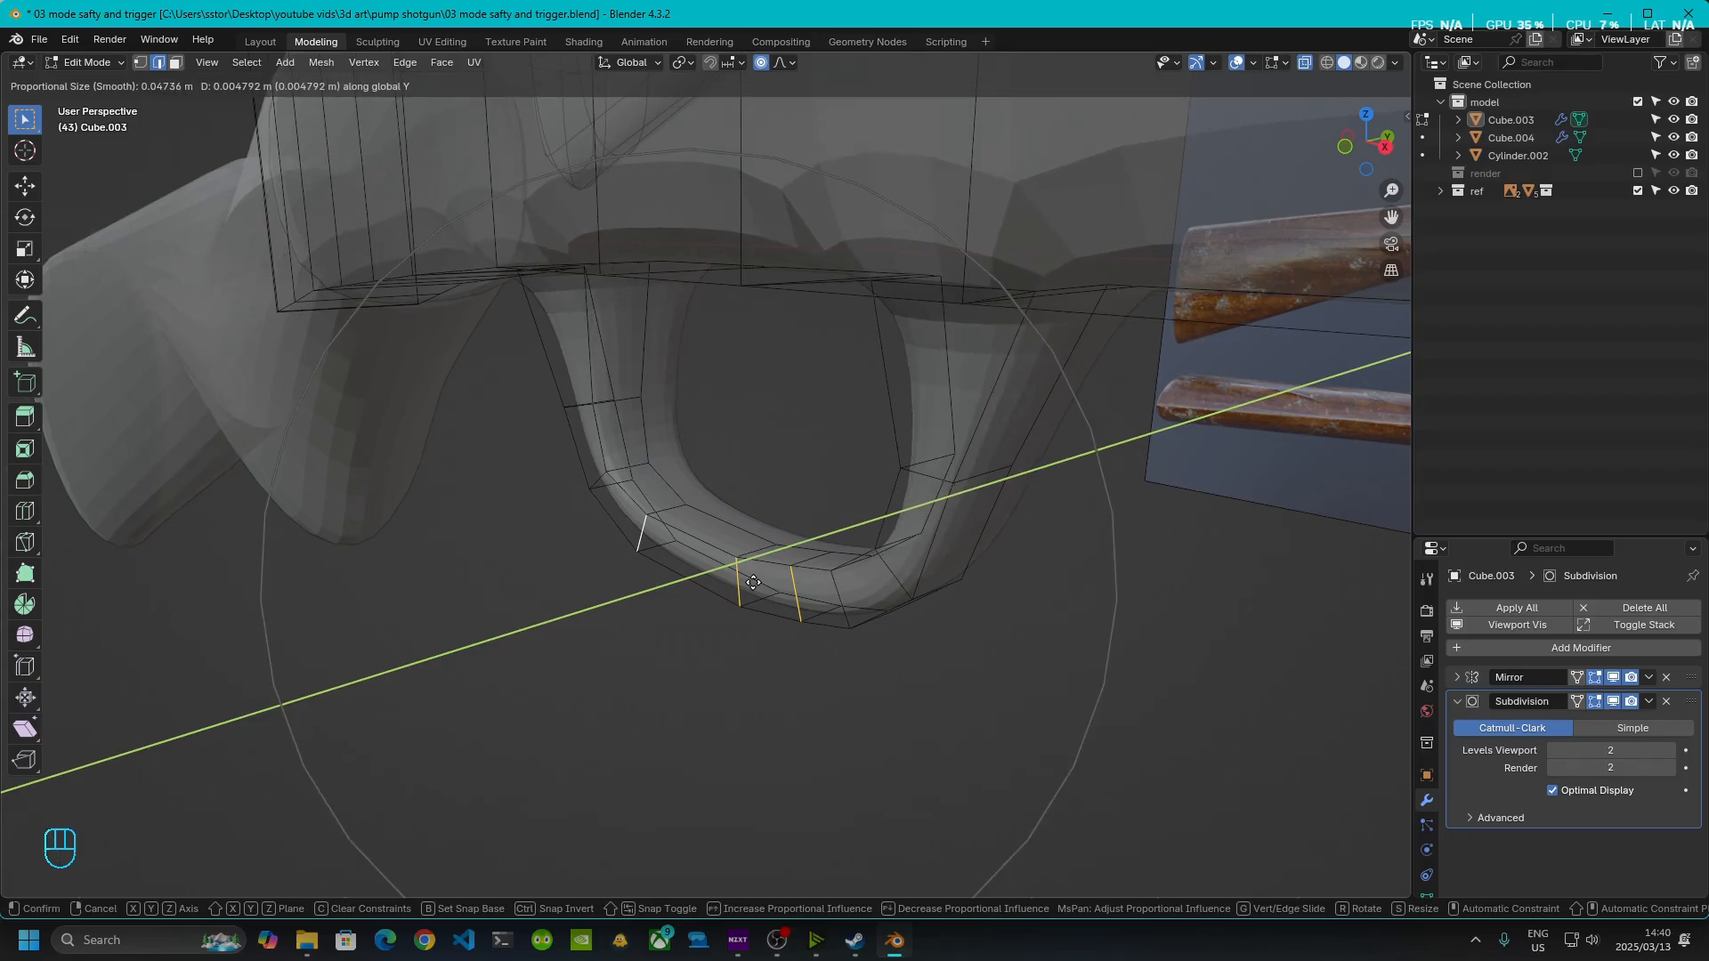
pyautogui.scroll(5, 757, 578)
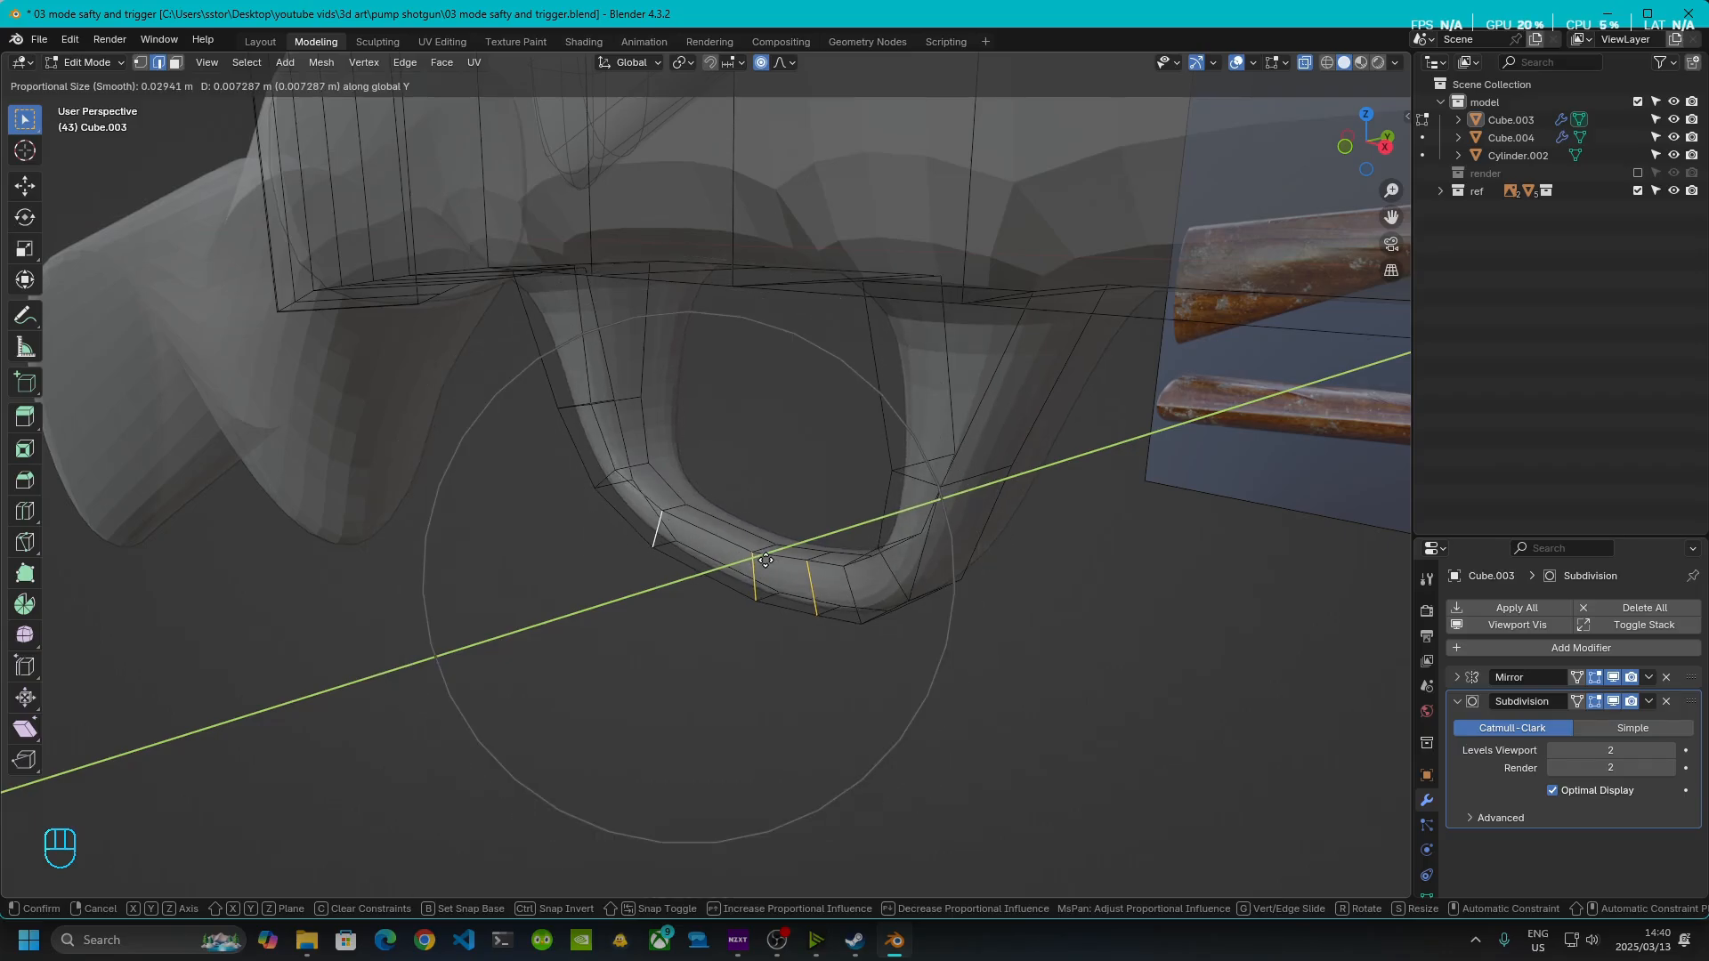
pyautogui.click(766, 559)
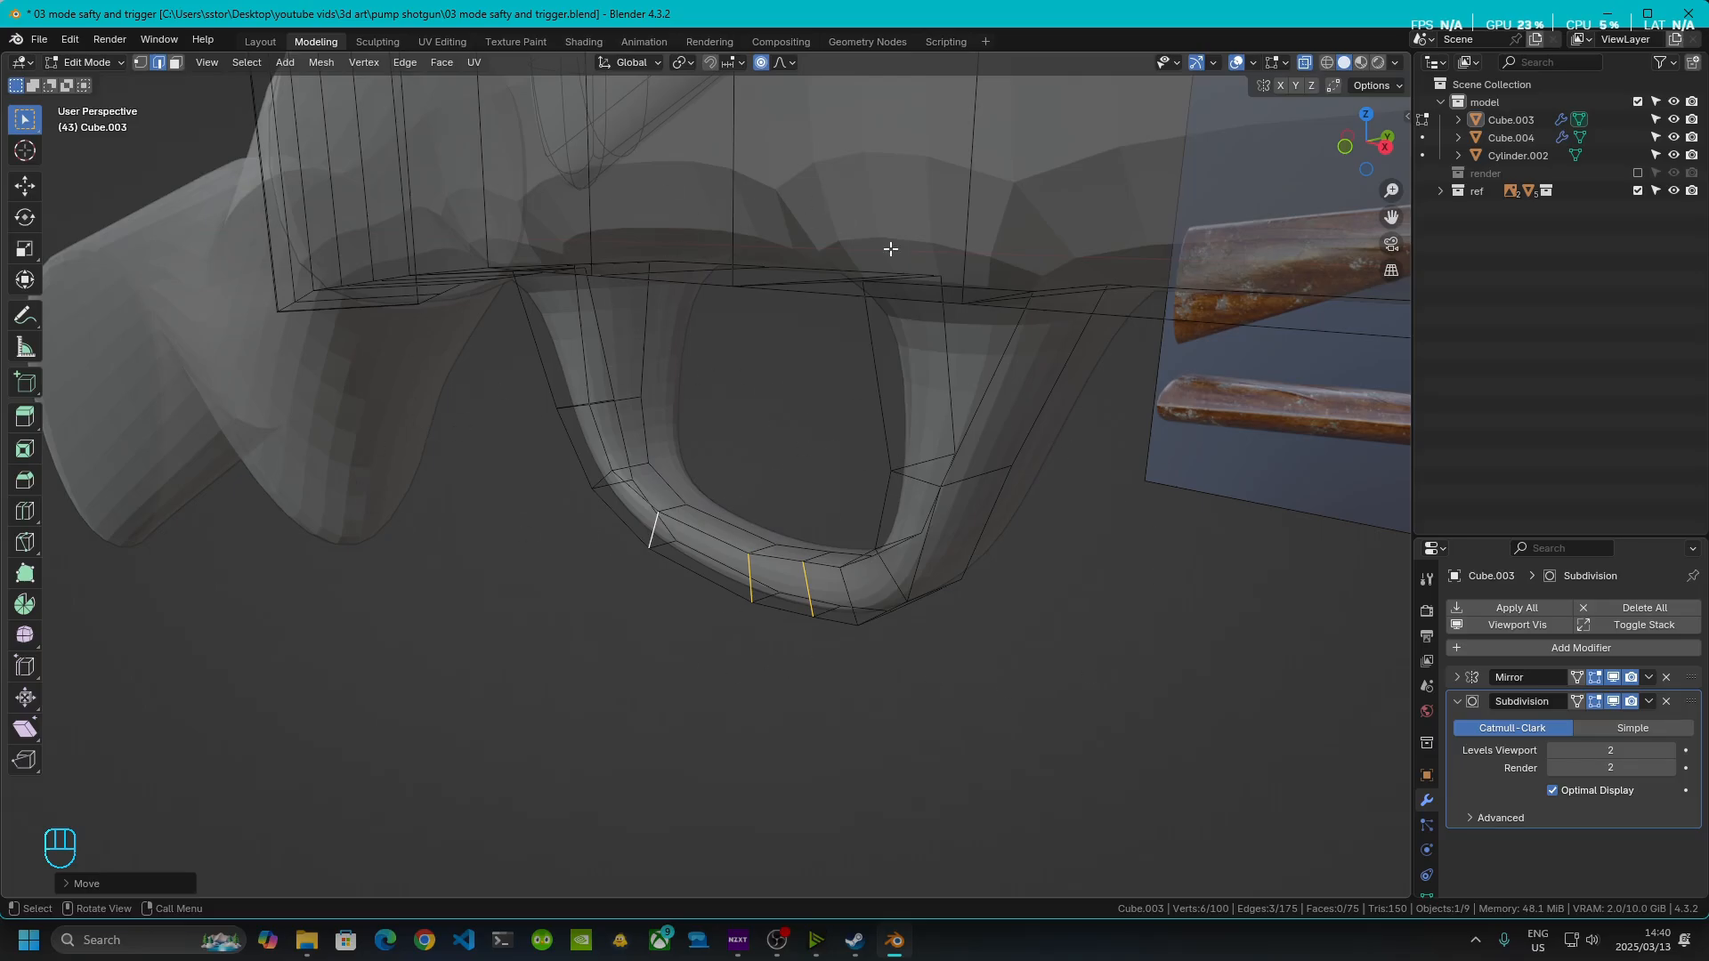
# - Show the editing cage on the Subdivision modifier's smoothed surface and examine the trigger guard's shape from several angles
pyautogui.click(1577, 701)
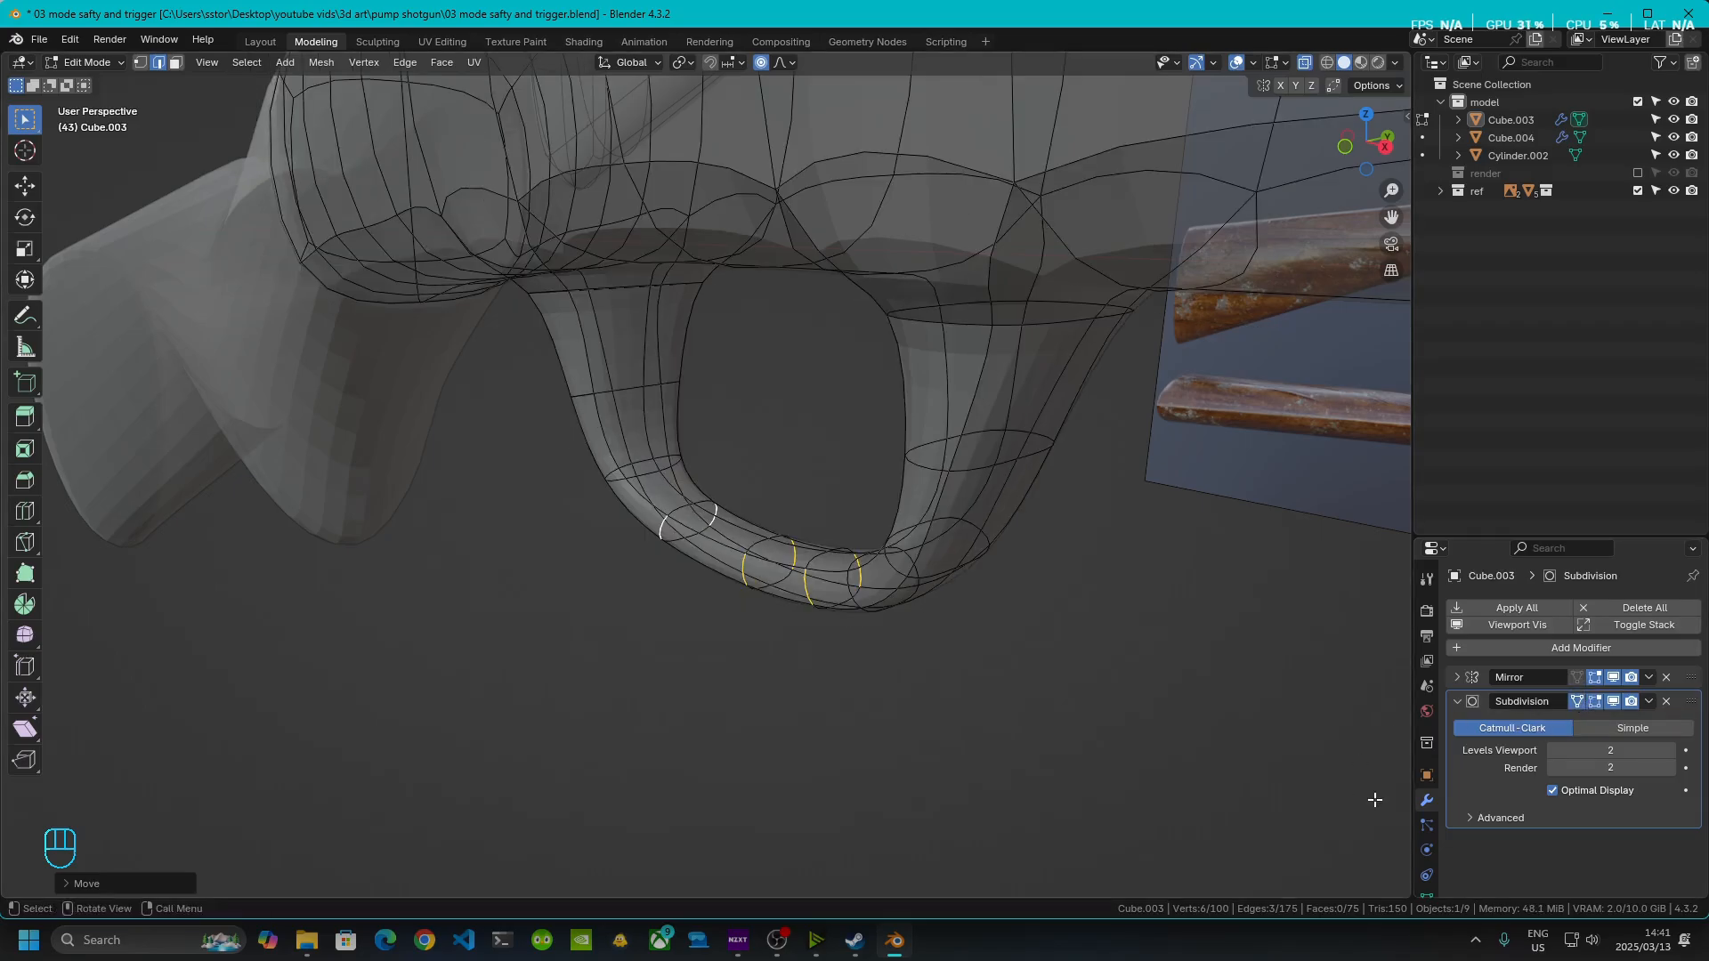
pyautogui.moveTo(603, 694); pyautogui.dragTo(1080, 336, button='middle')
pyautogui.moveTo(774, 611); pyautogui.dragTo(860, 375, button='middle')
pyautogui.keyDown('shift'); pyautogui.moveTo(890, 611); pyautogui.dragTo(855, 363, button='middle'); pyautogui.keyUp('shift')
pyautogui.scroll(1, 769, 604)
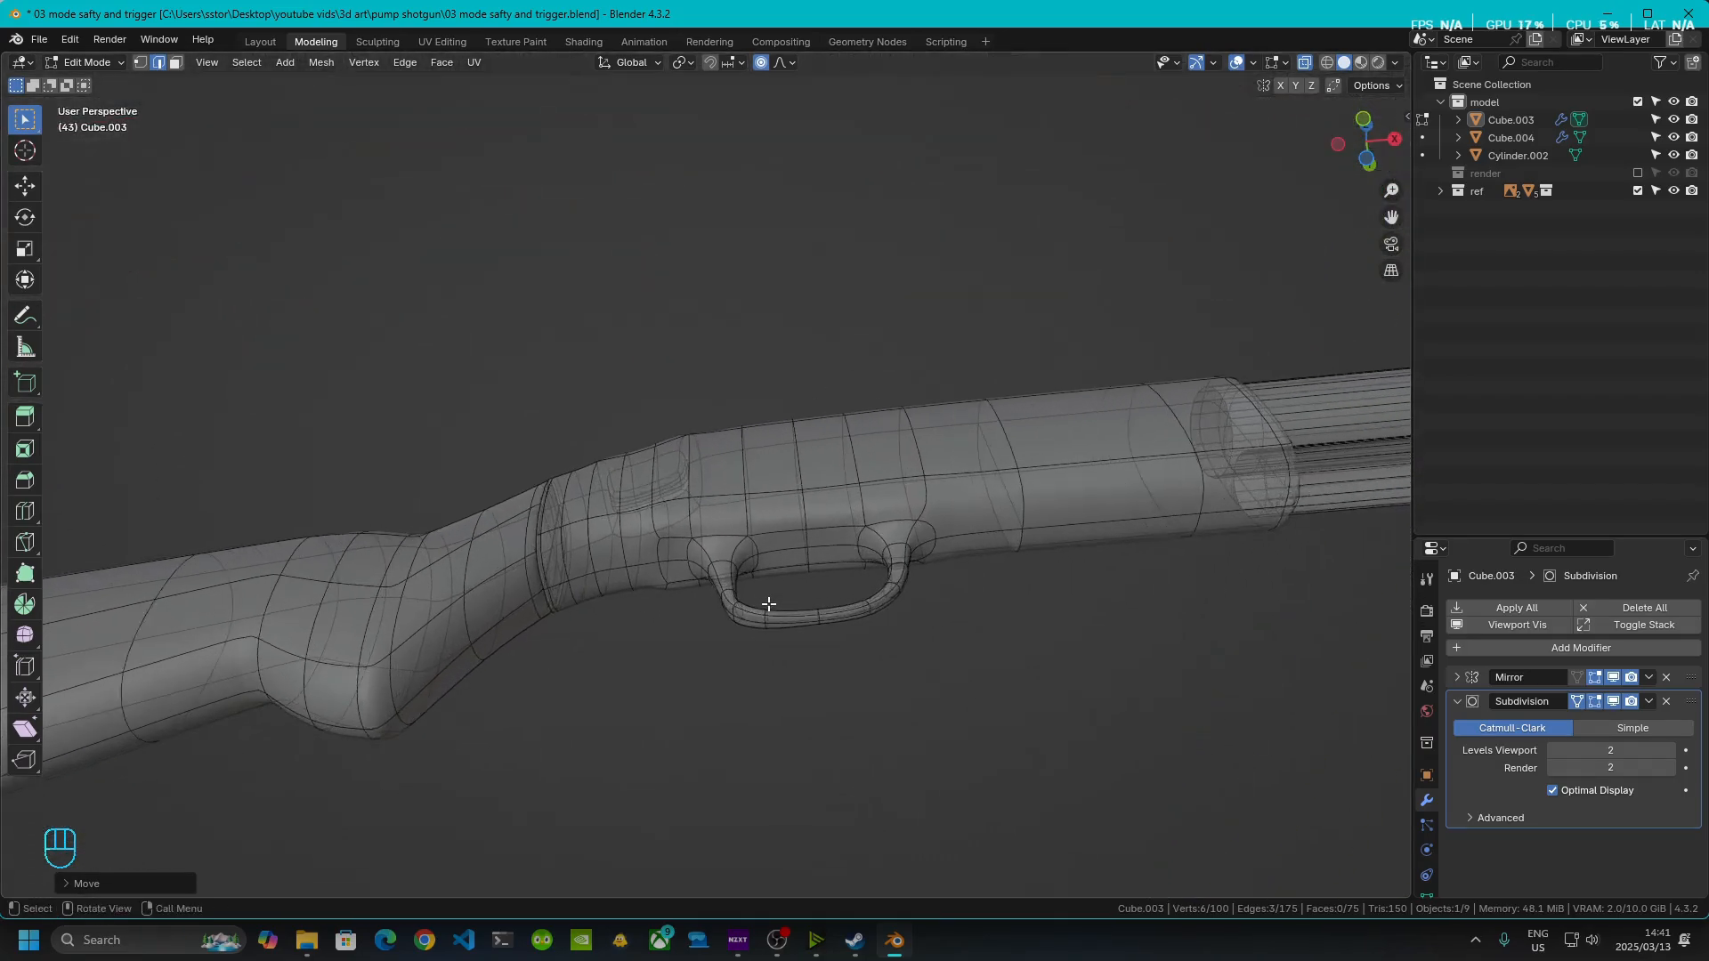
pyautogui.scroll(1, 769, 604)
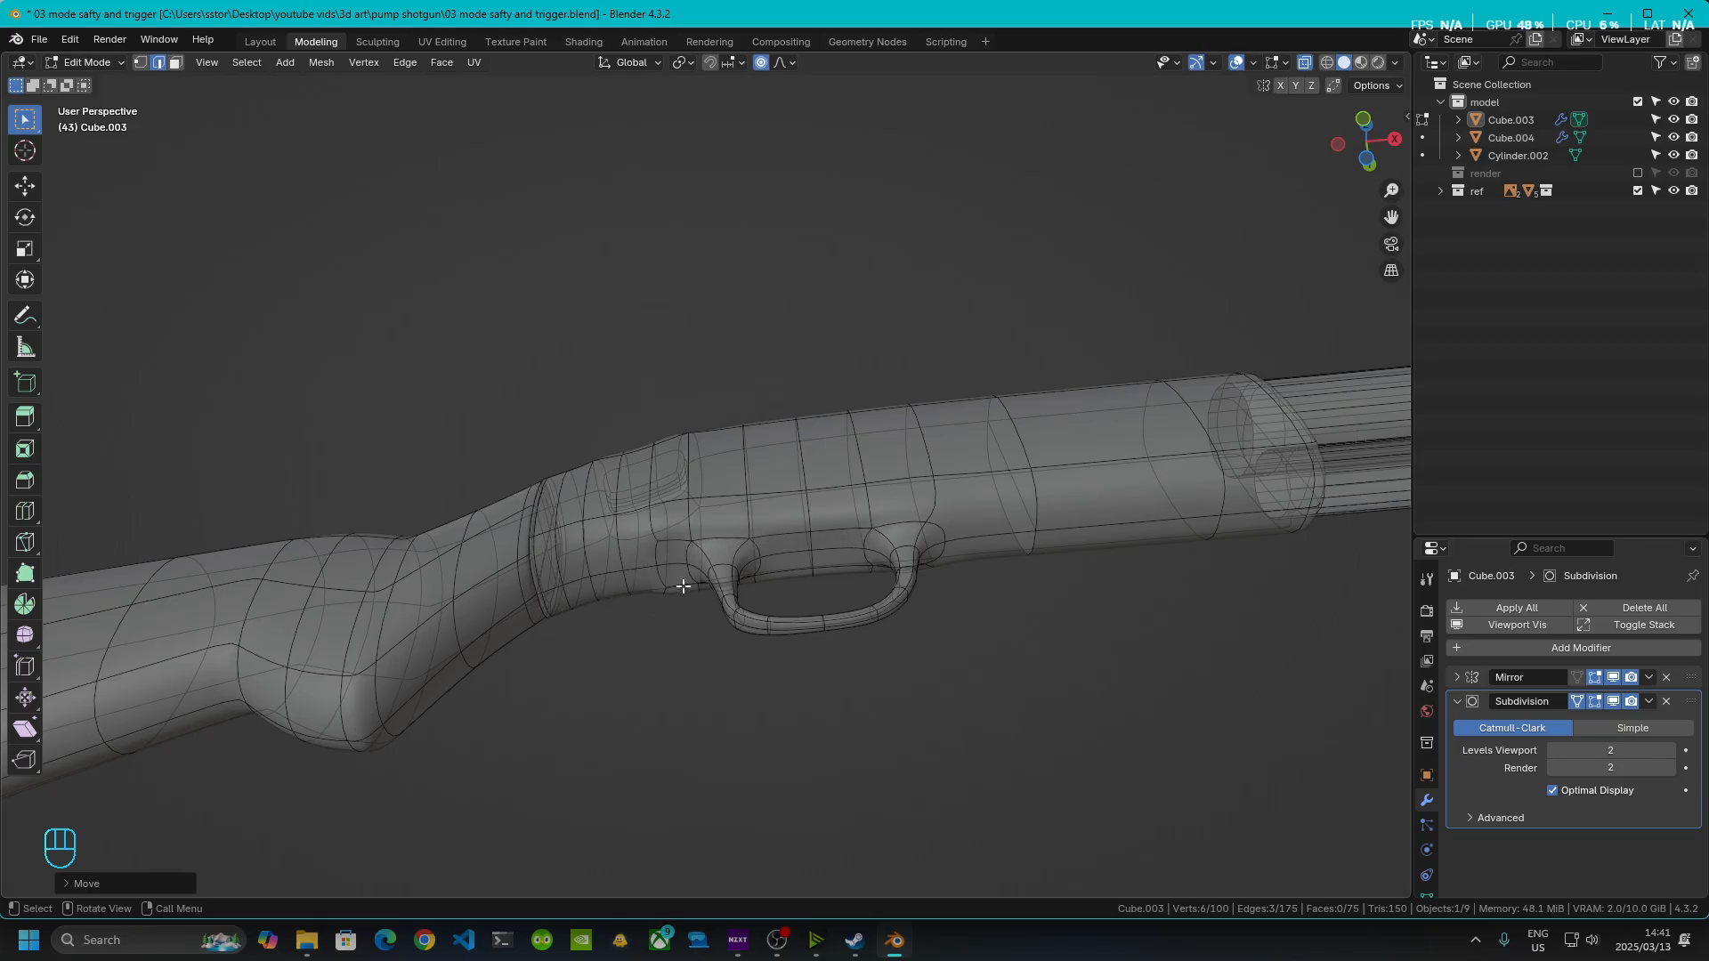
pyautogui.moveTo(844, 437); pyautogui.dragTo(923, 576, button='middle')
pyautogui.scroll(4, 916, 655)
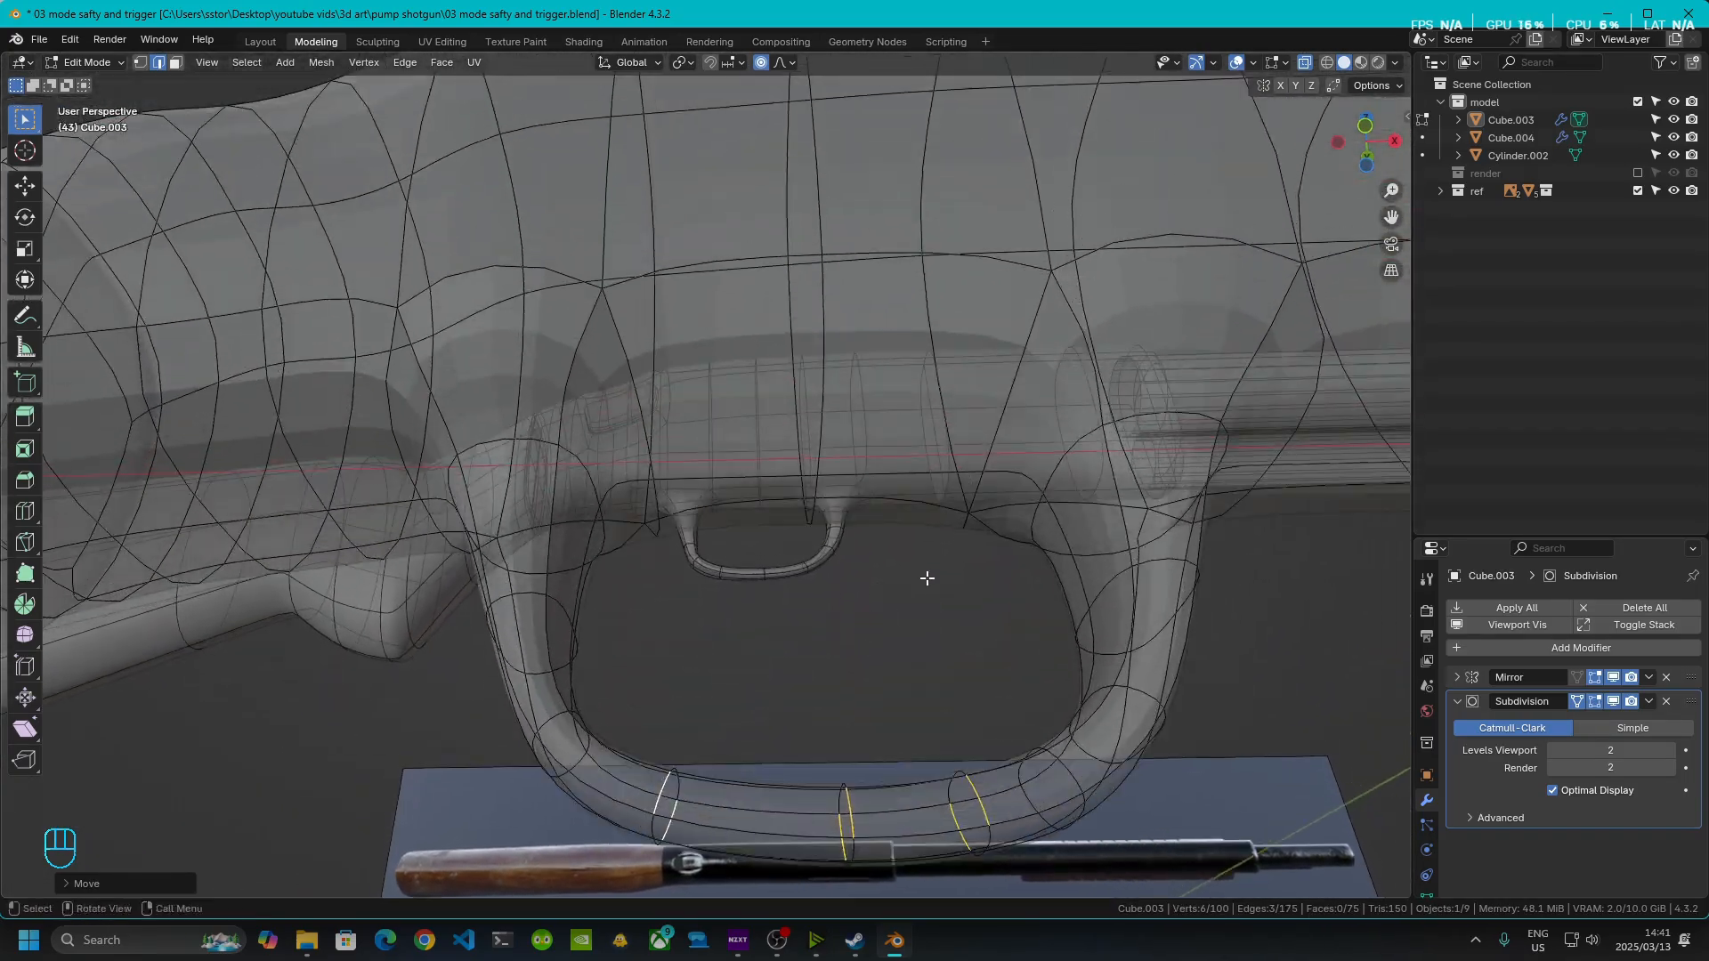
# - With see-through display off, connect the inner top vertices of the guard's two legs with an edge path across the receiver's underside
pyautogui.click(140, 63)
pyautogui.click(1305, 64)
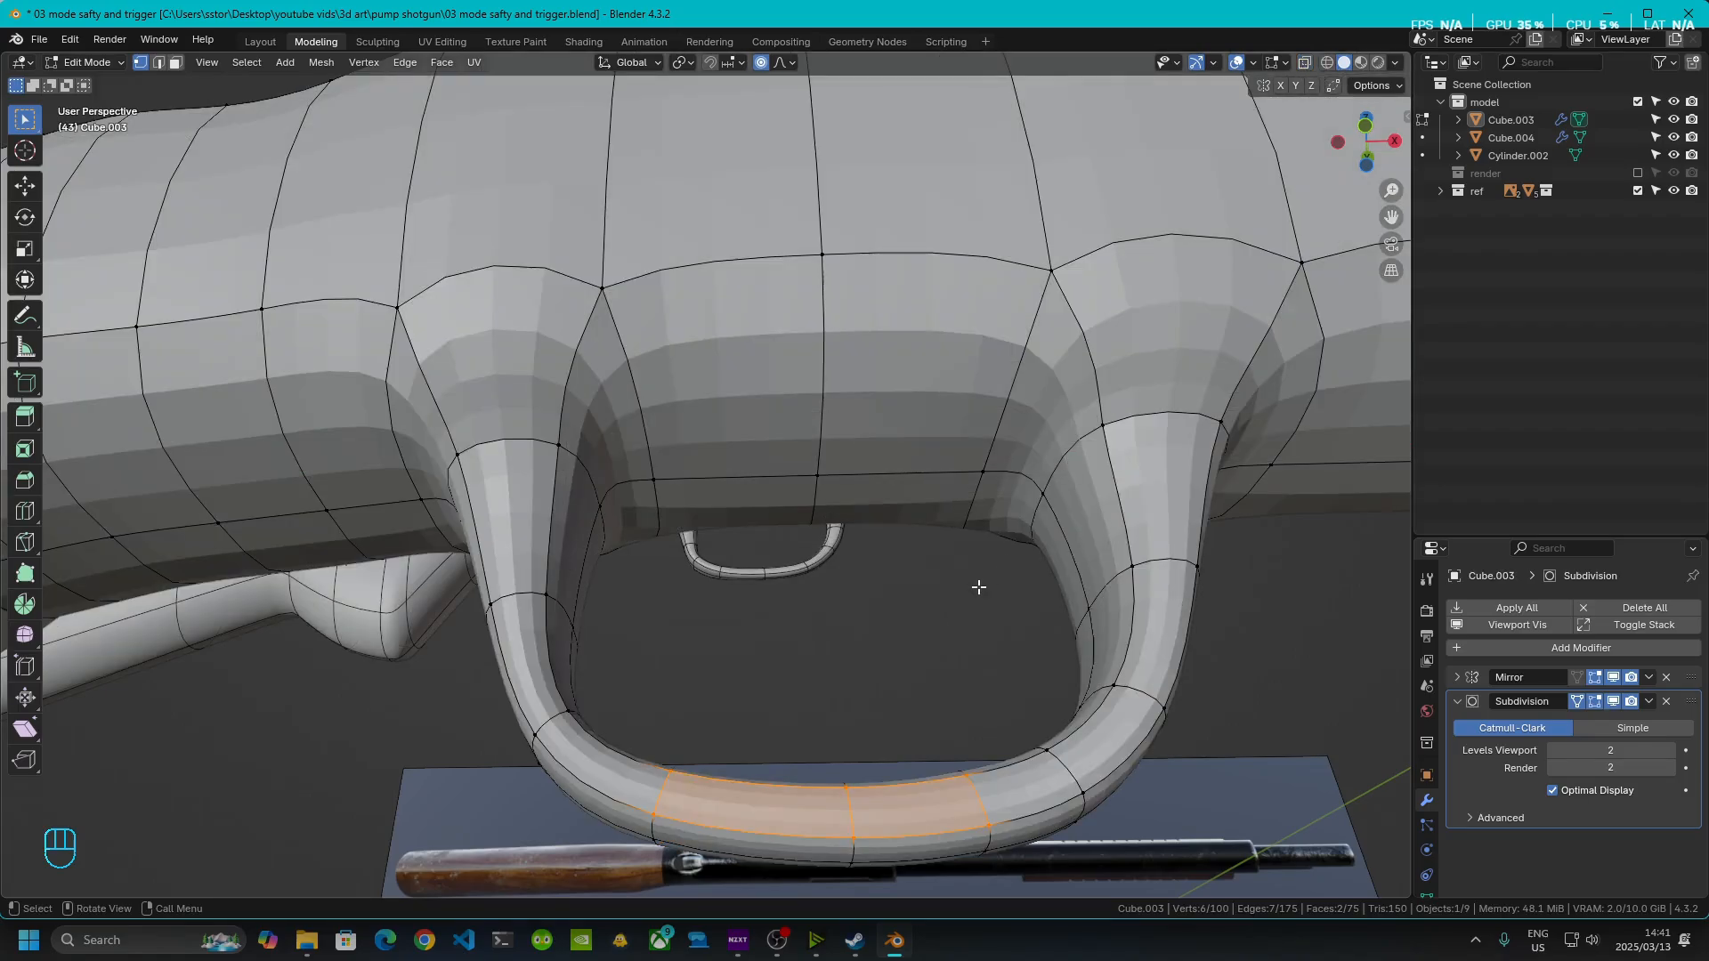
pyautogui.moveTo(980, 591); pyautogui.dragTo(966, 531, button='middle')
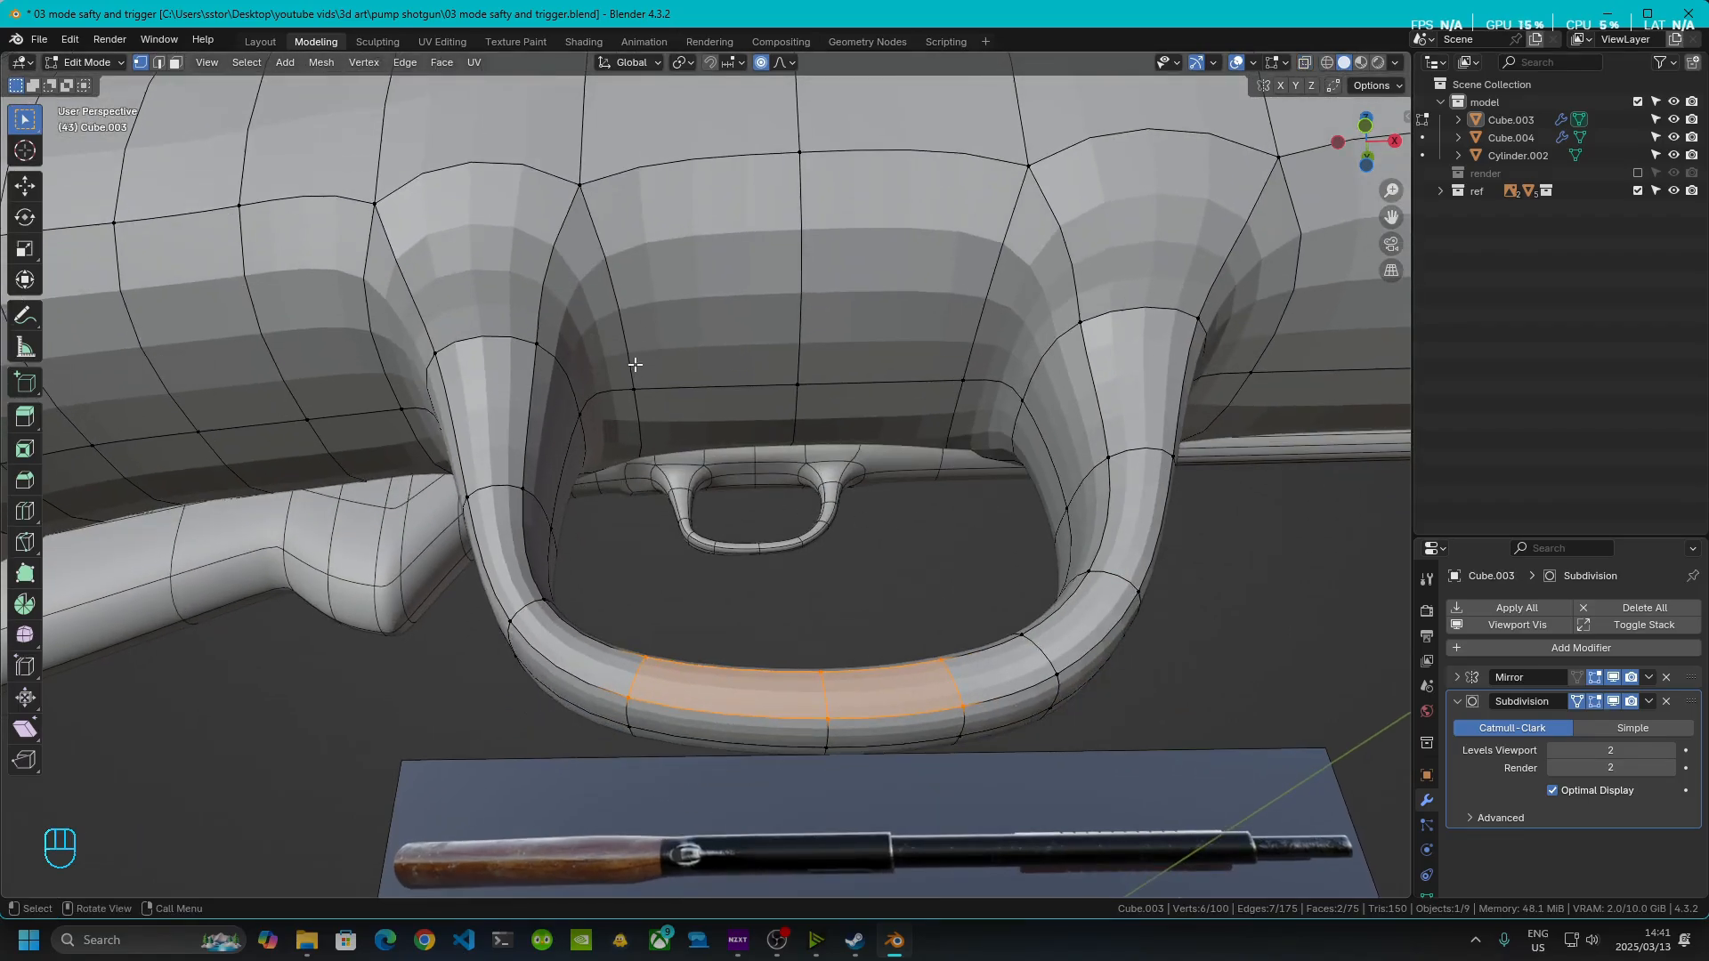
pyautogui.click(1079, 323)
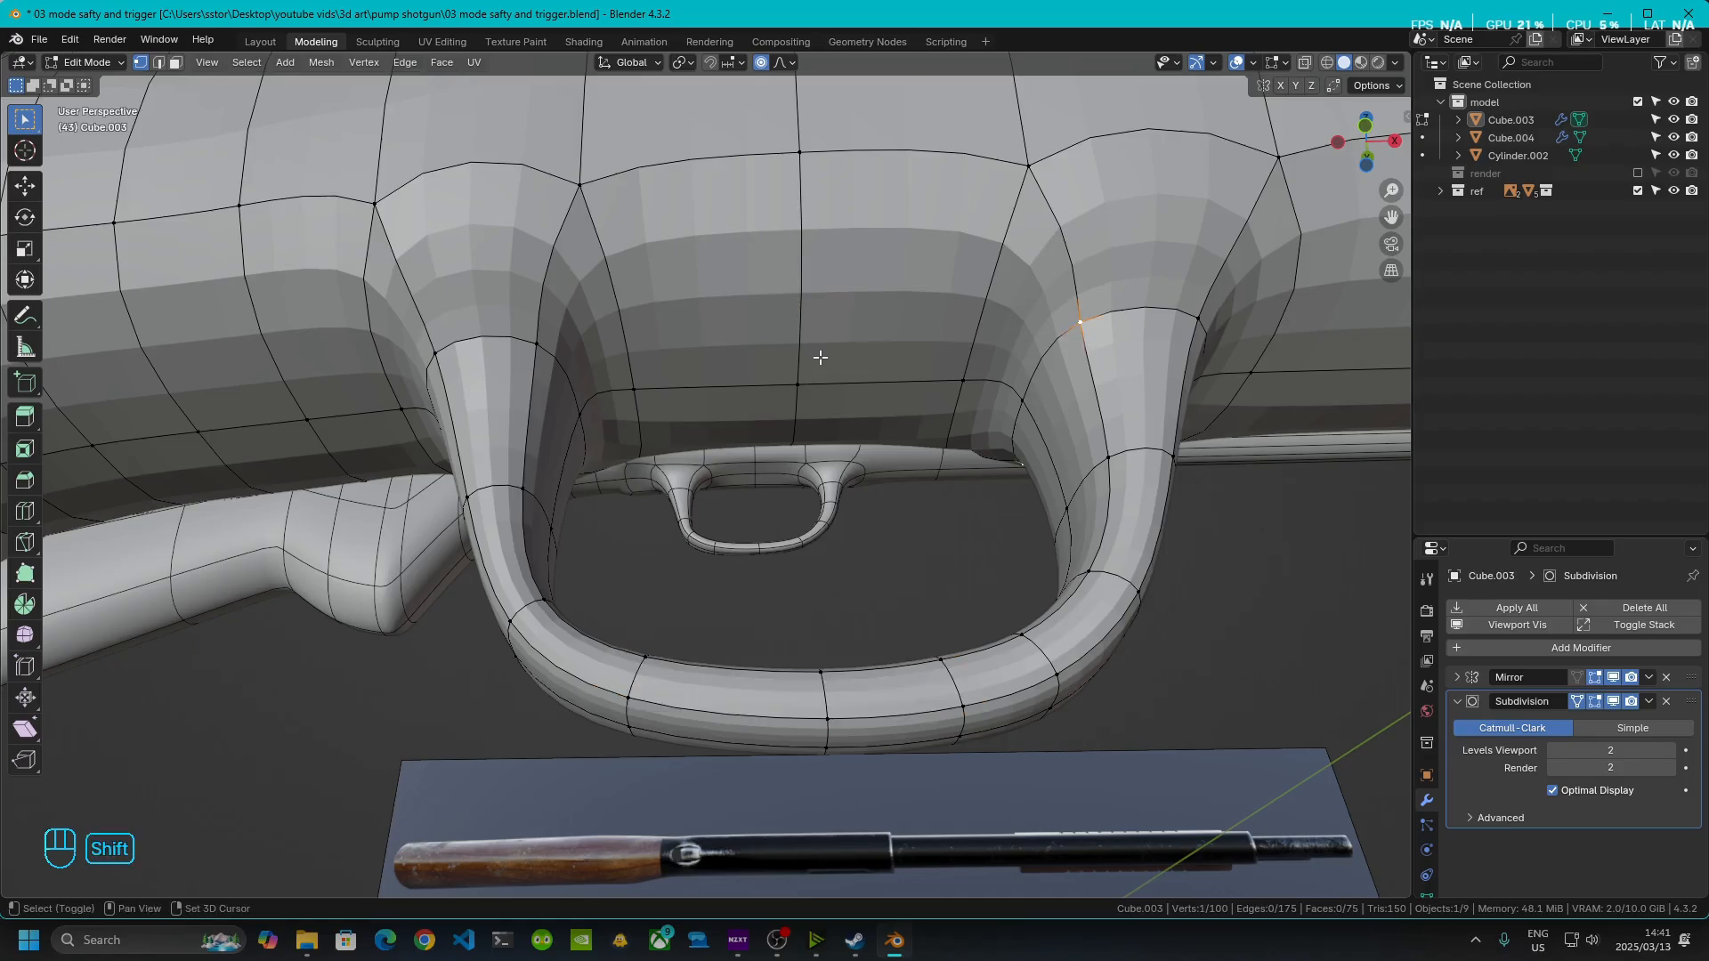
pyautogui.keyDown('shift'); pyautogui.click(552, 343); pyautogui.keyUp('shift')
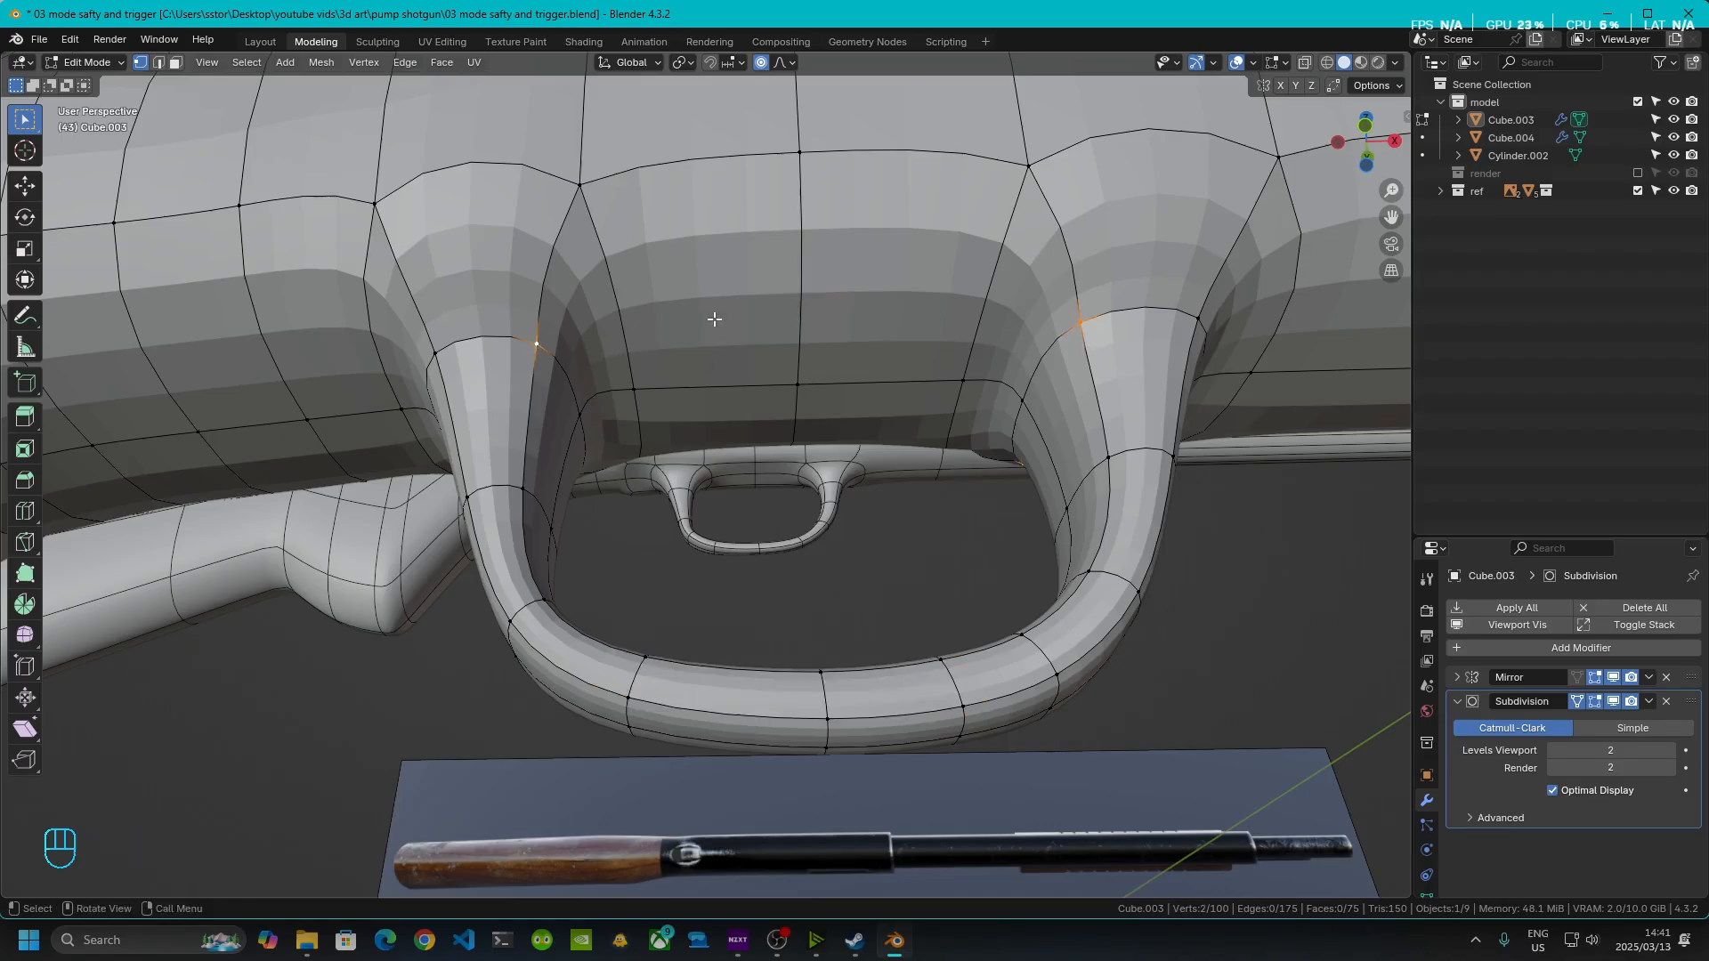
pyautogui.press('j')
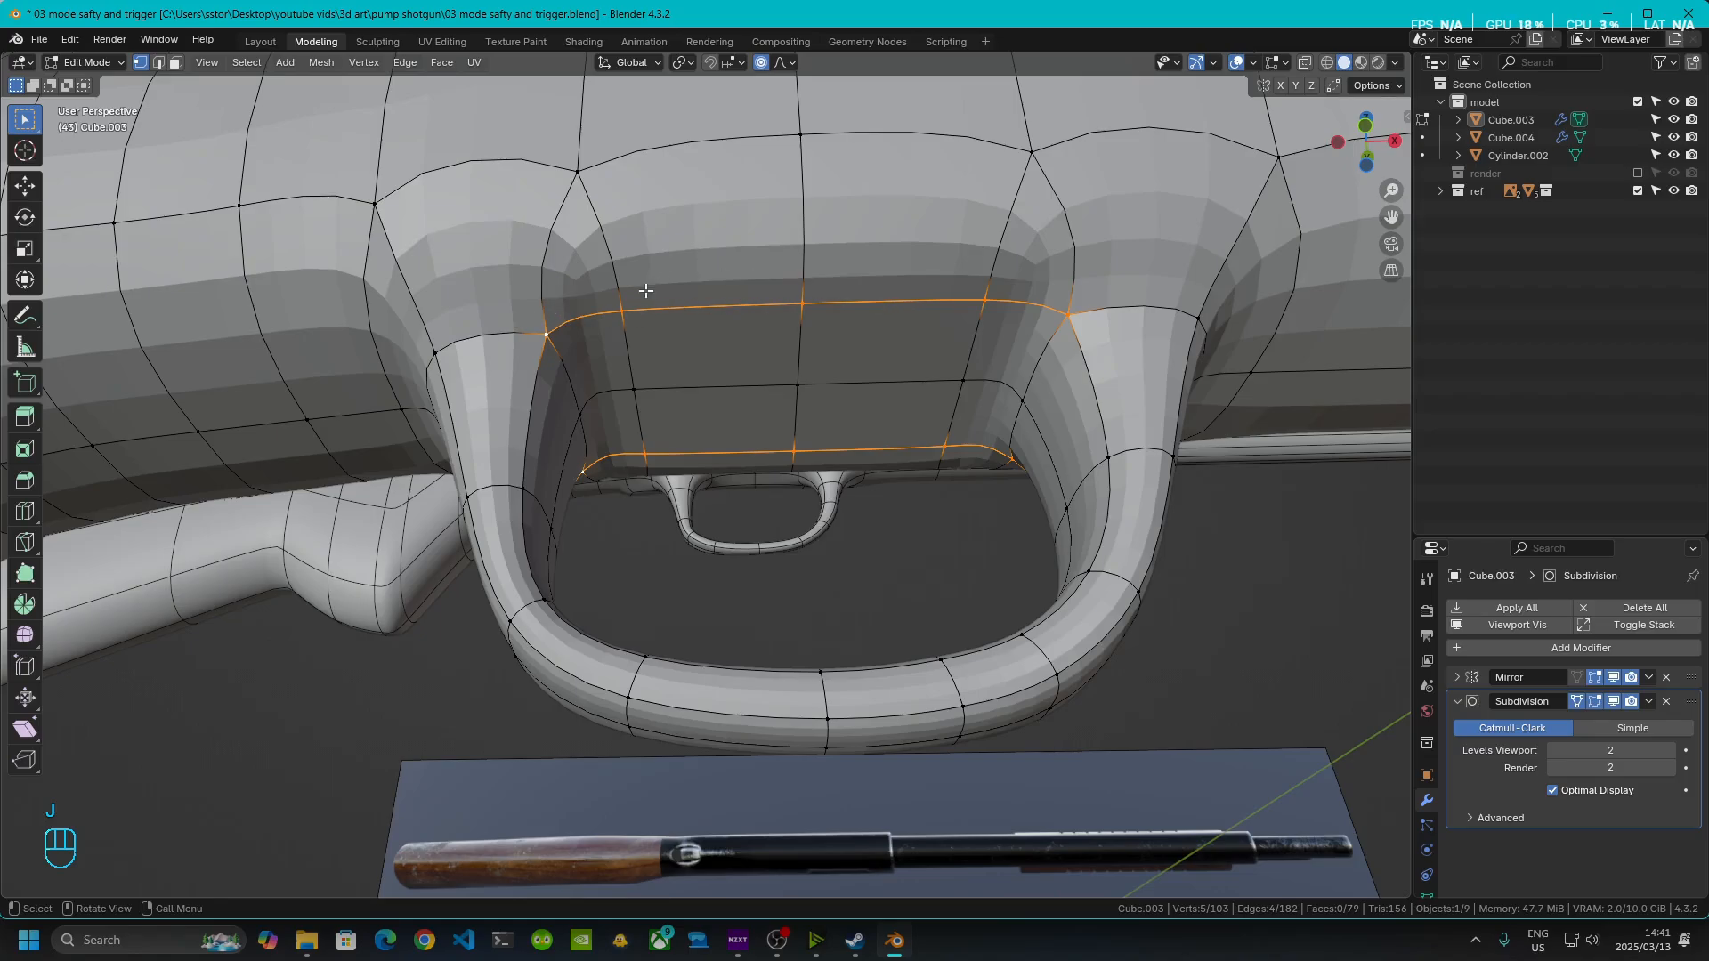
# - Merge the two receiver vertices beside the guard's rear leg, outer and centre-line, into the leg's adjacent inner vertices using At Last
pyautogui.click(621, 310)
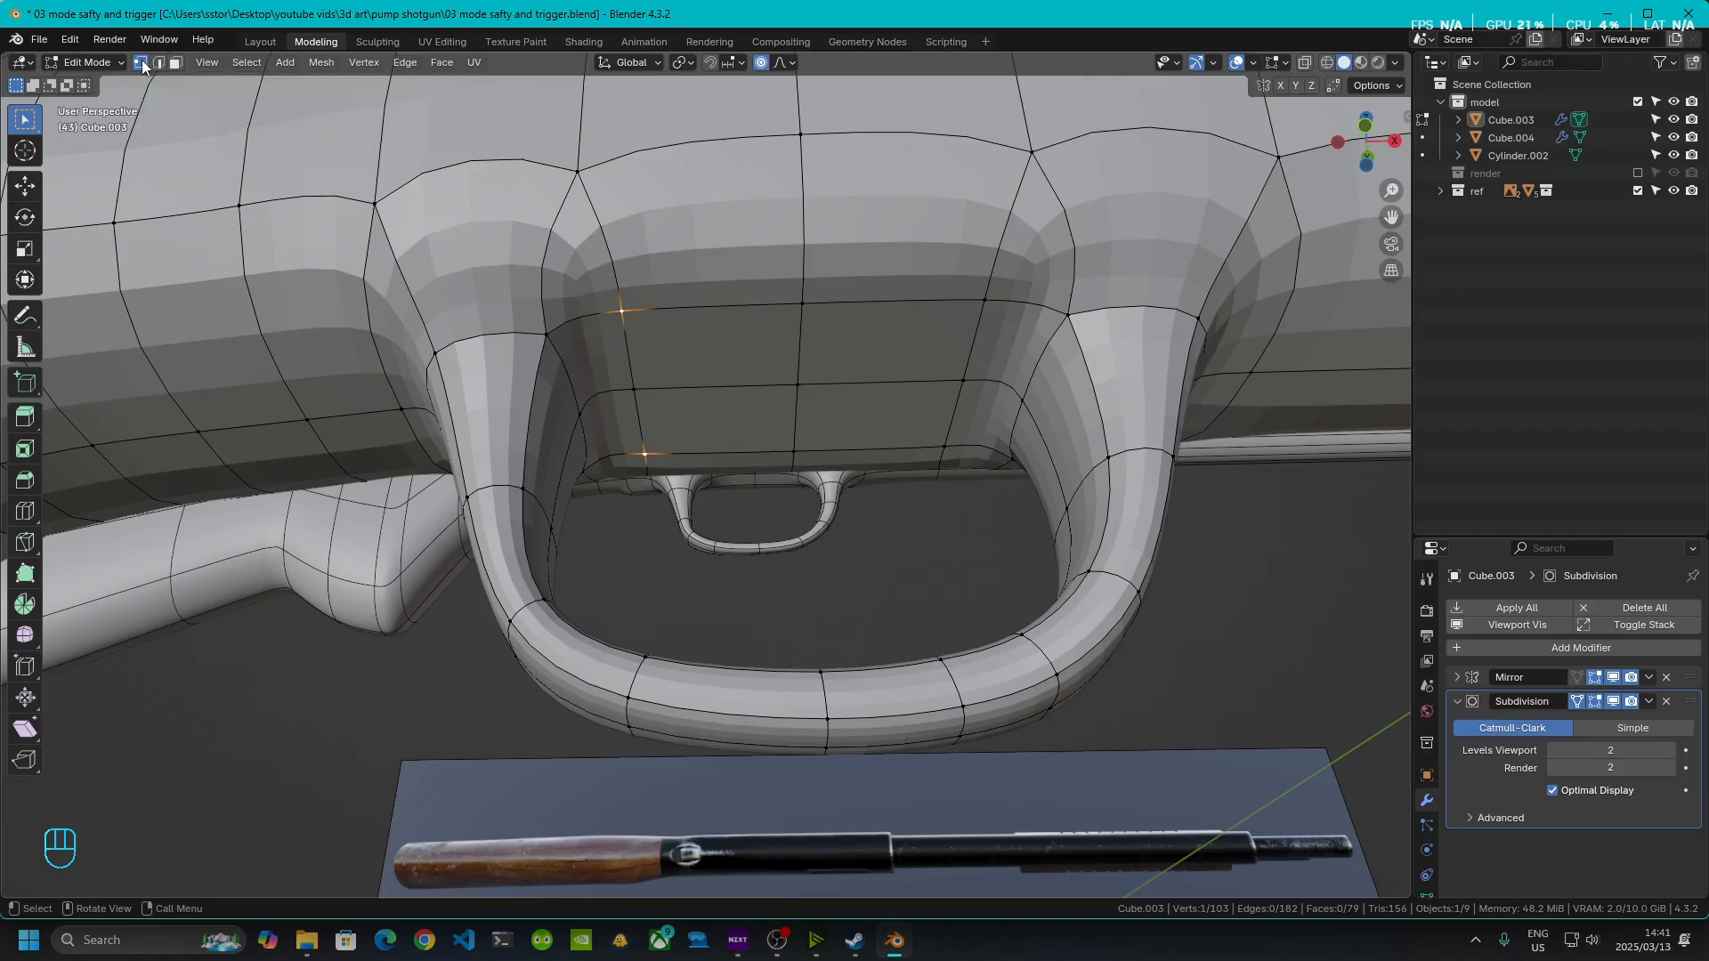
pyautogui.click(625, 311)
pyautogui.keyDown('shift'); pyautogui.click(554, 329); pyautogui.keyUp('shift')
pyautogui.press('m')
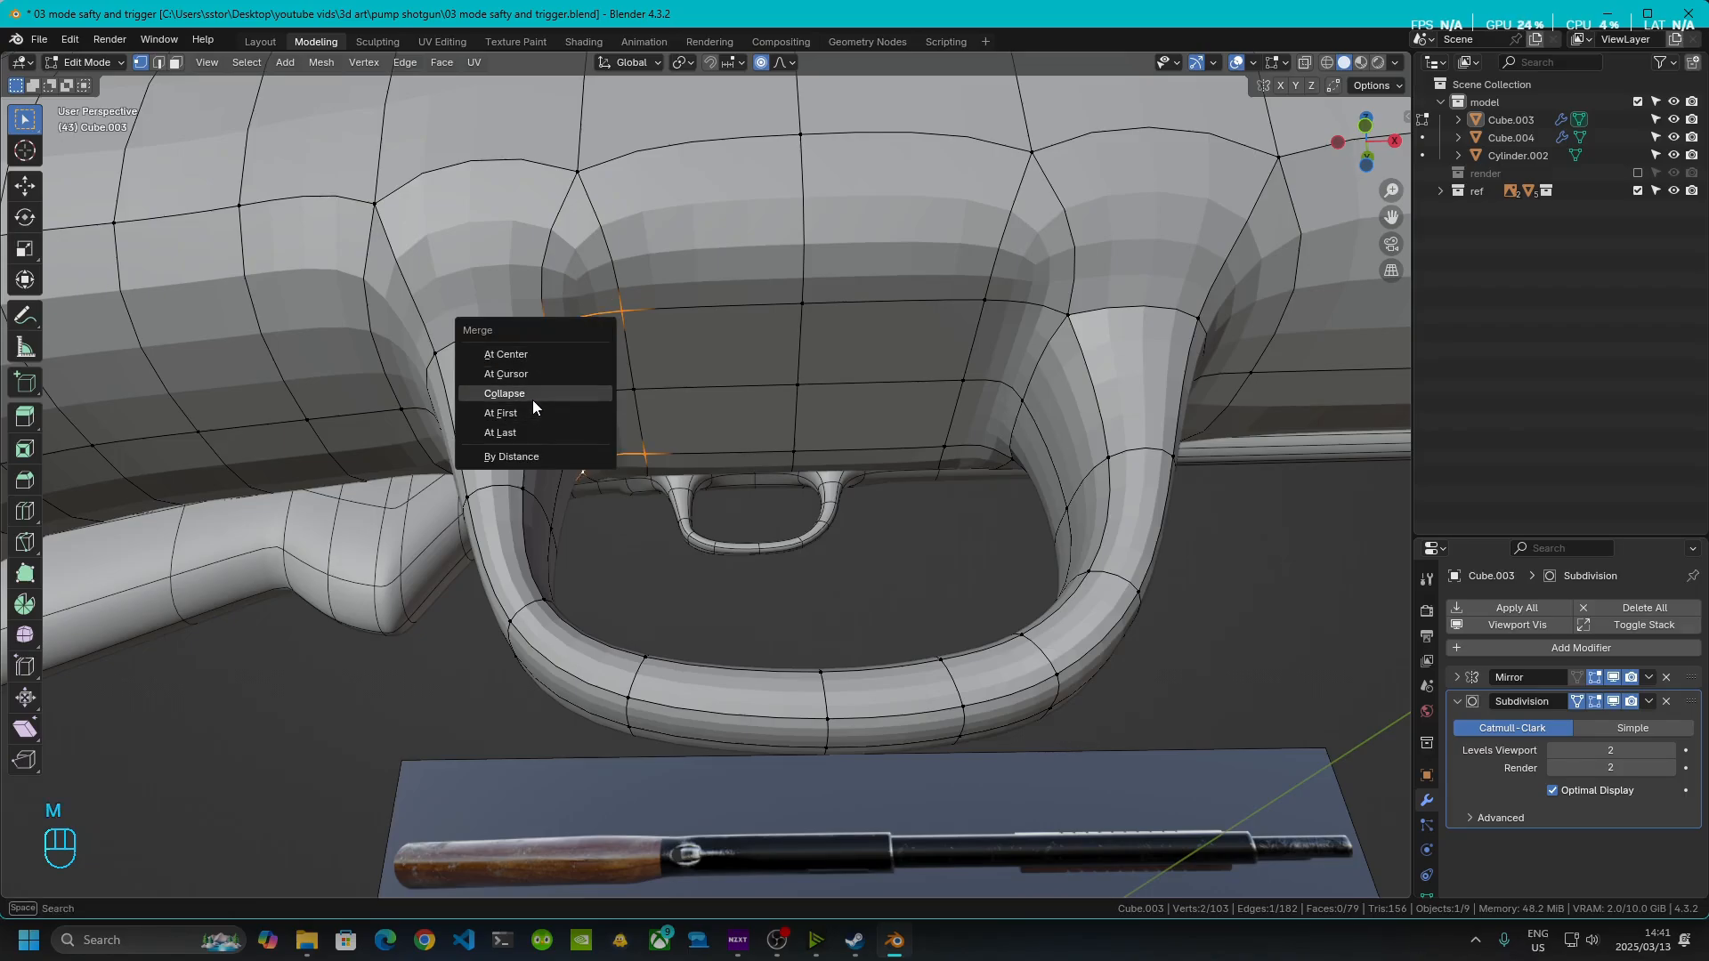
pyautogui.click(527, 432)
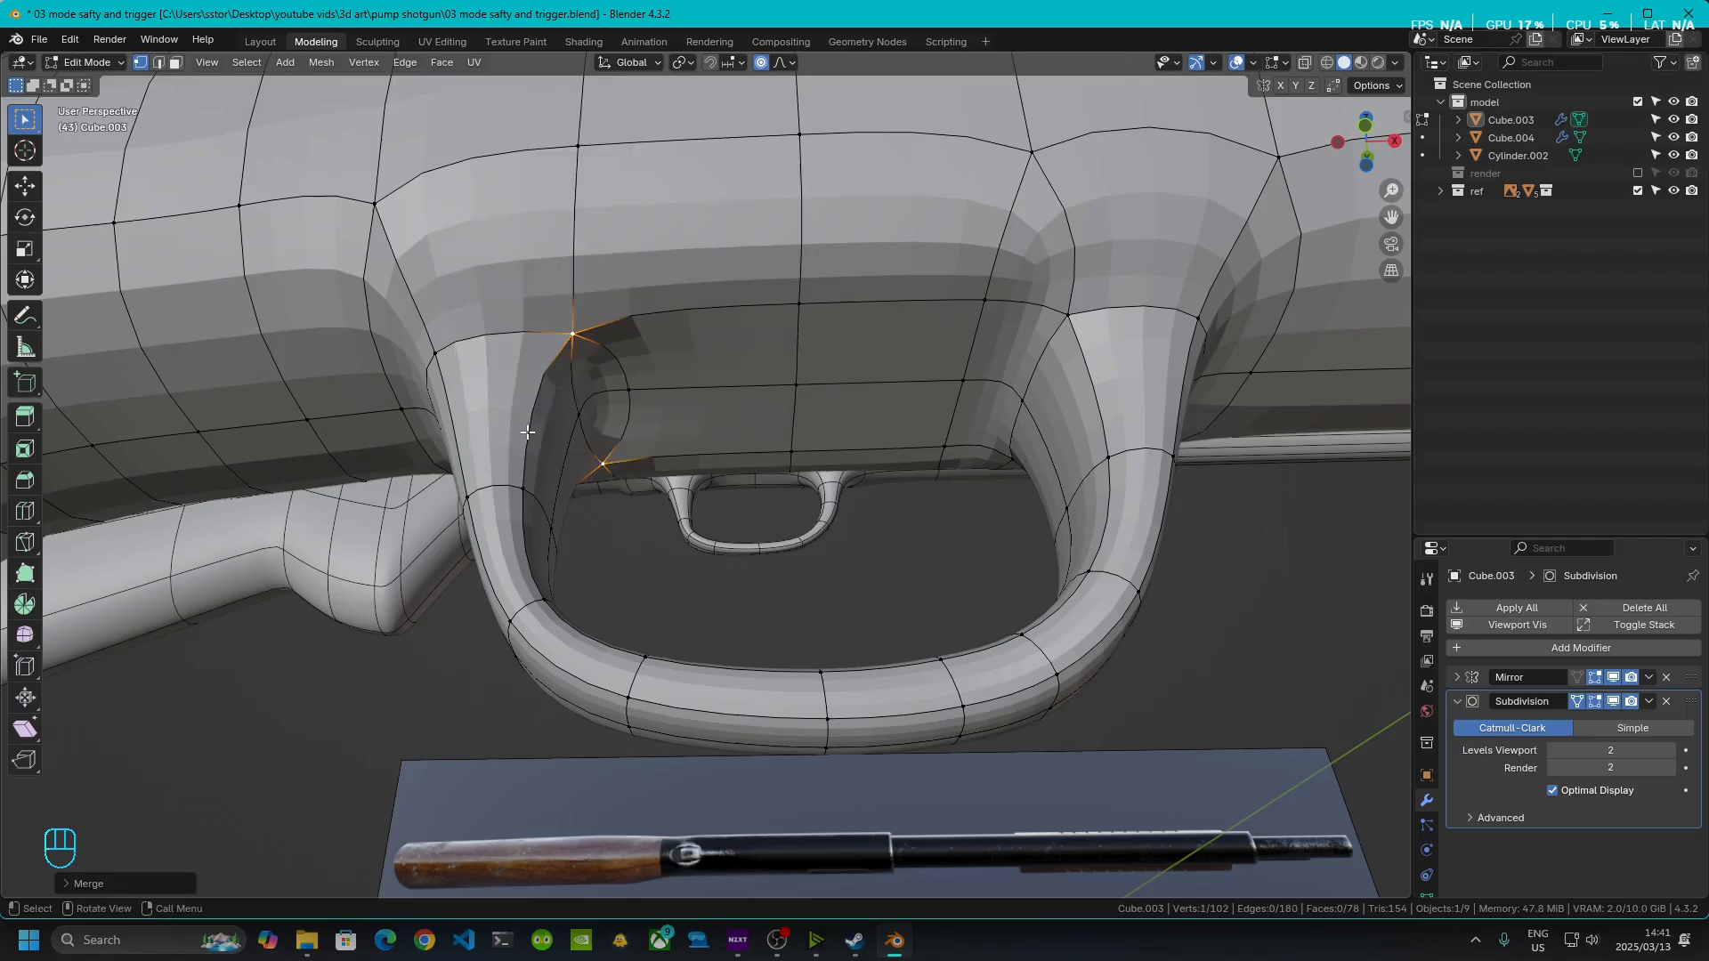
pyautogui.click(630, 389)
pyautogui.keyDown('shift'); pyautogui.click(580, 416); pyautogui.keyUp('shift')
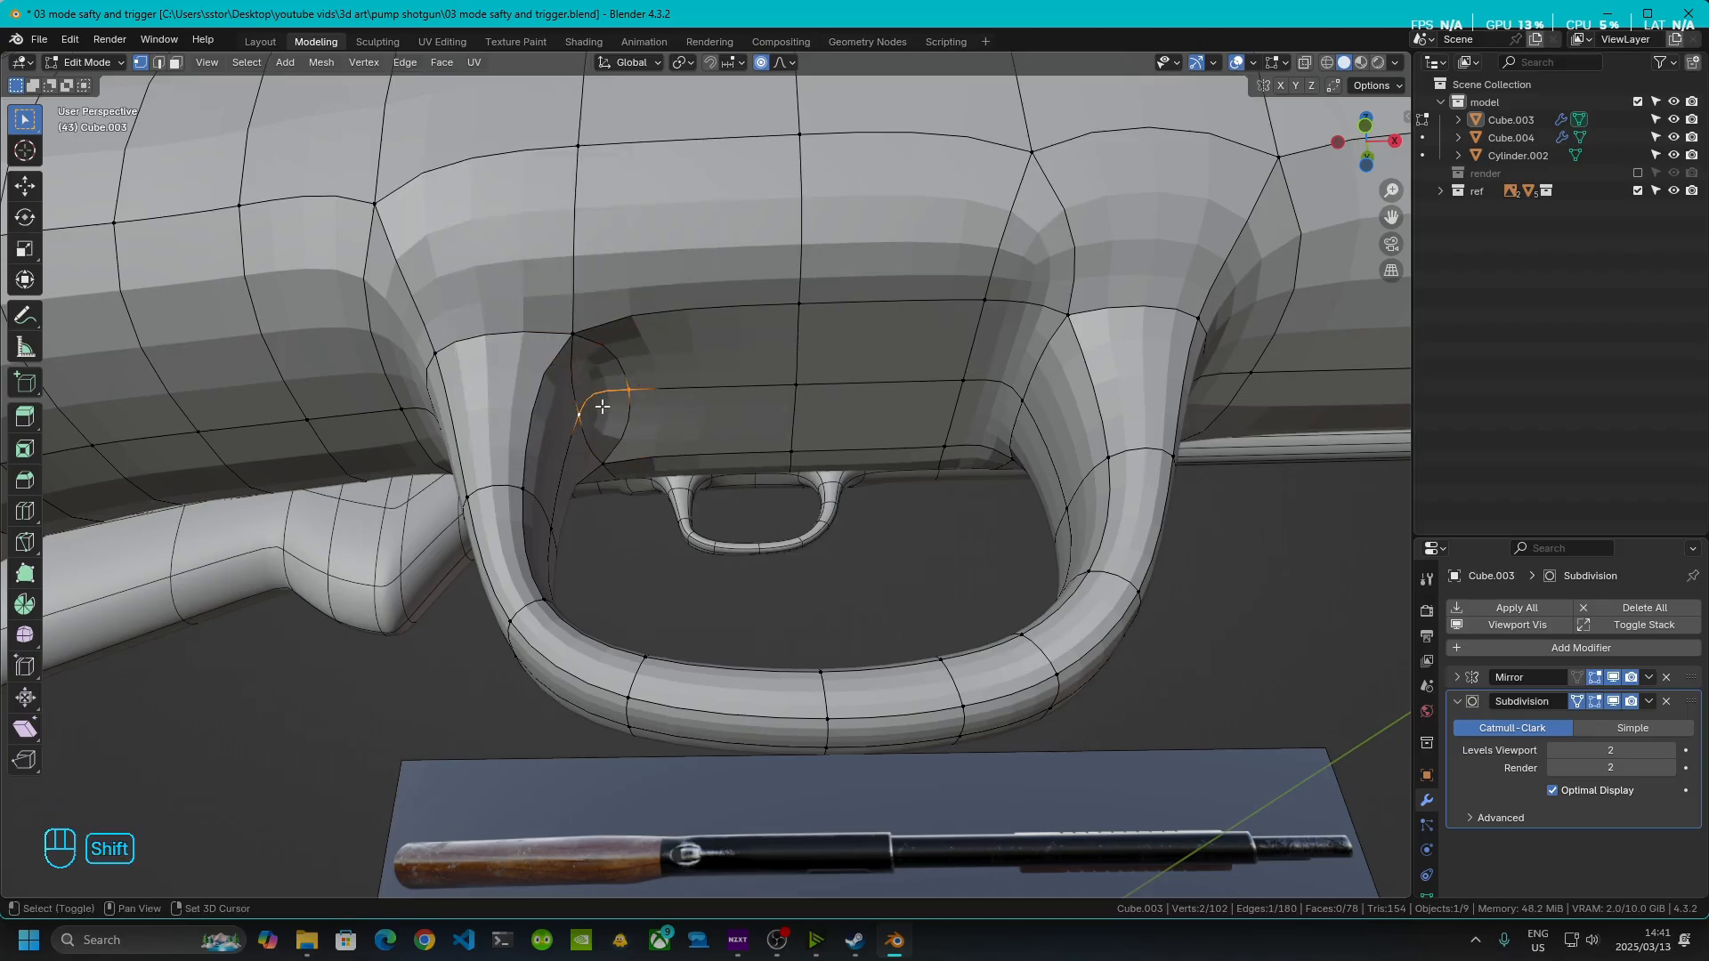
pyautogui.press('m')
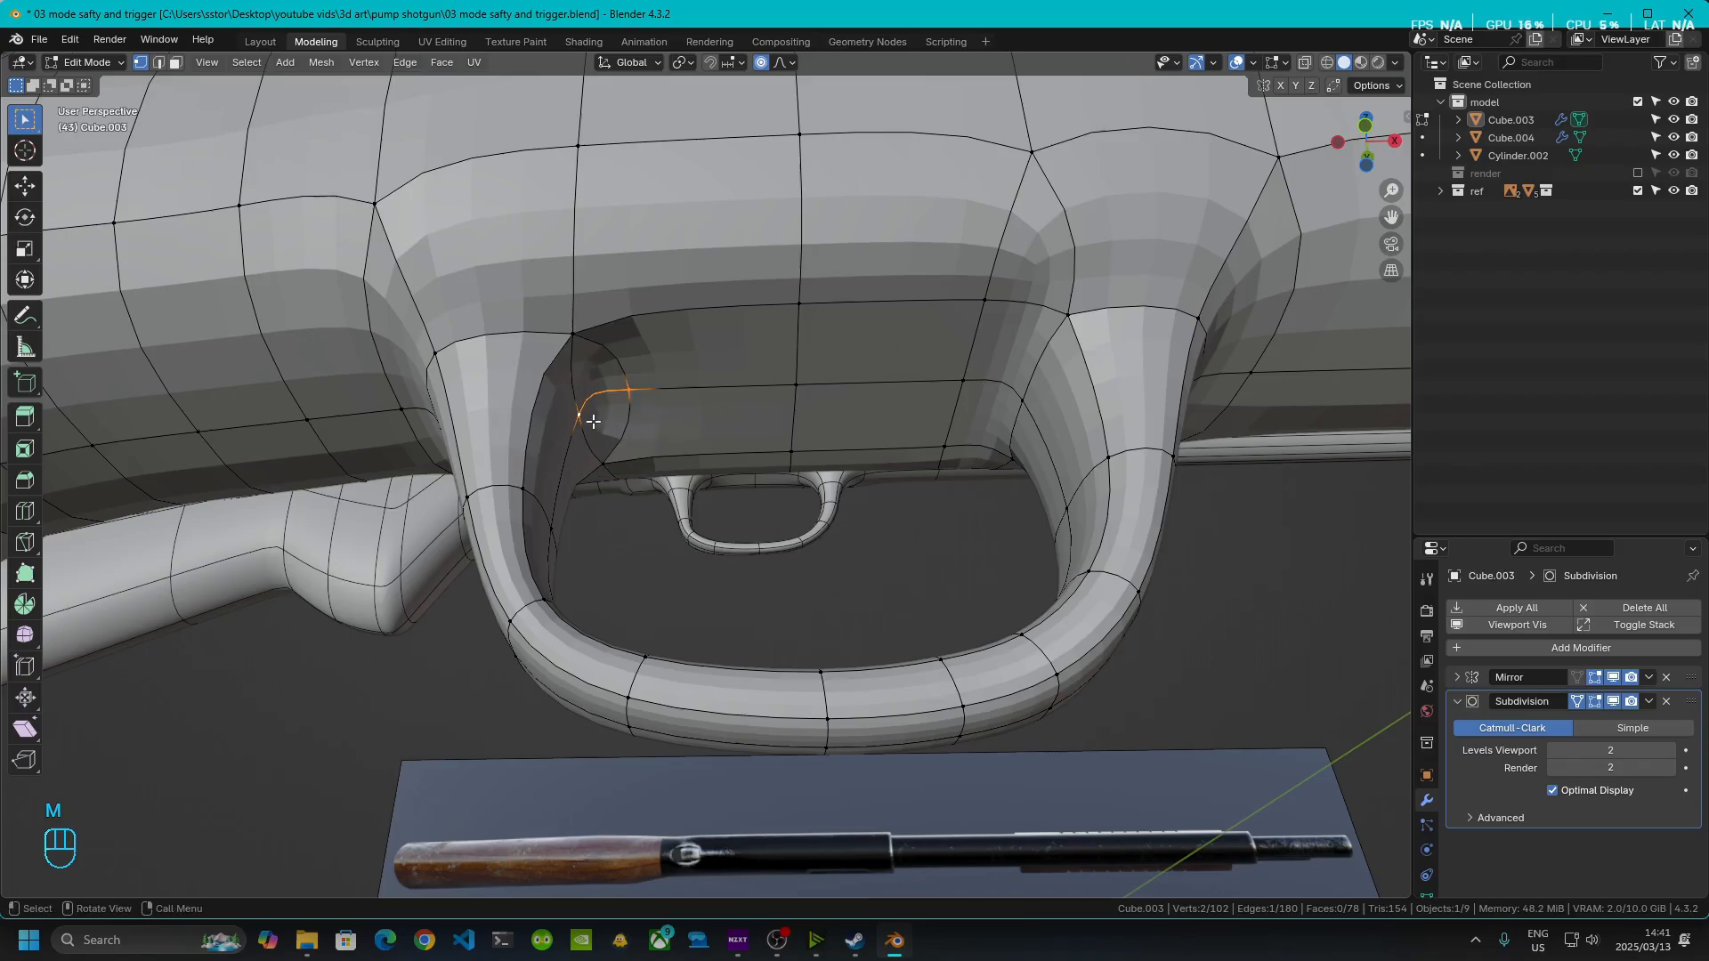
pyautogui.press('m')
pyautogui.click(594, 421)
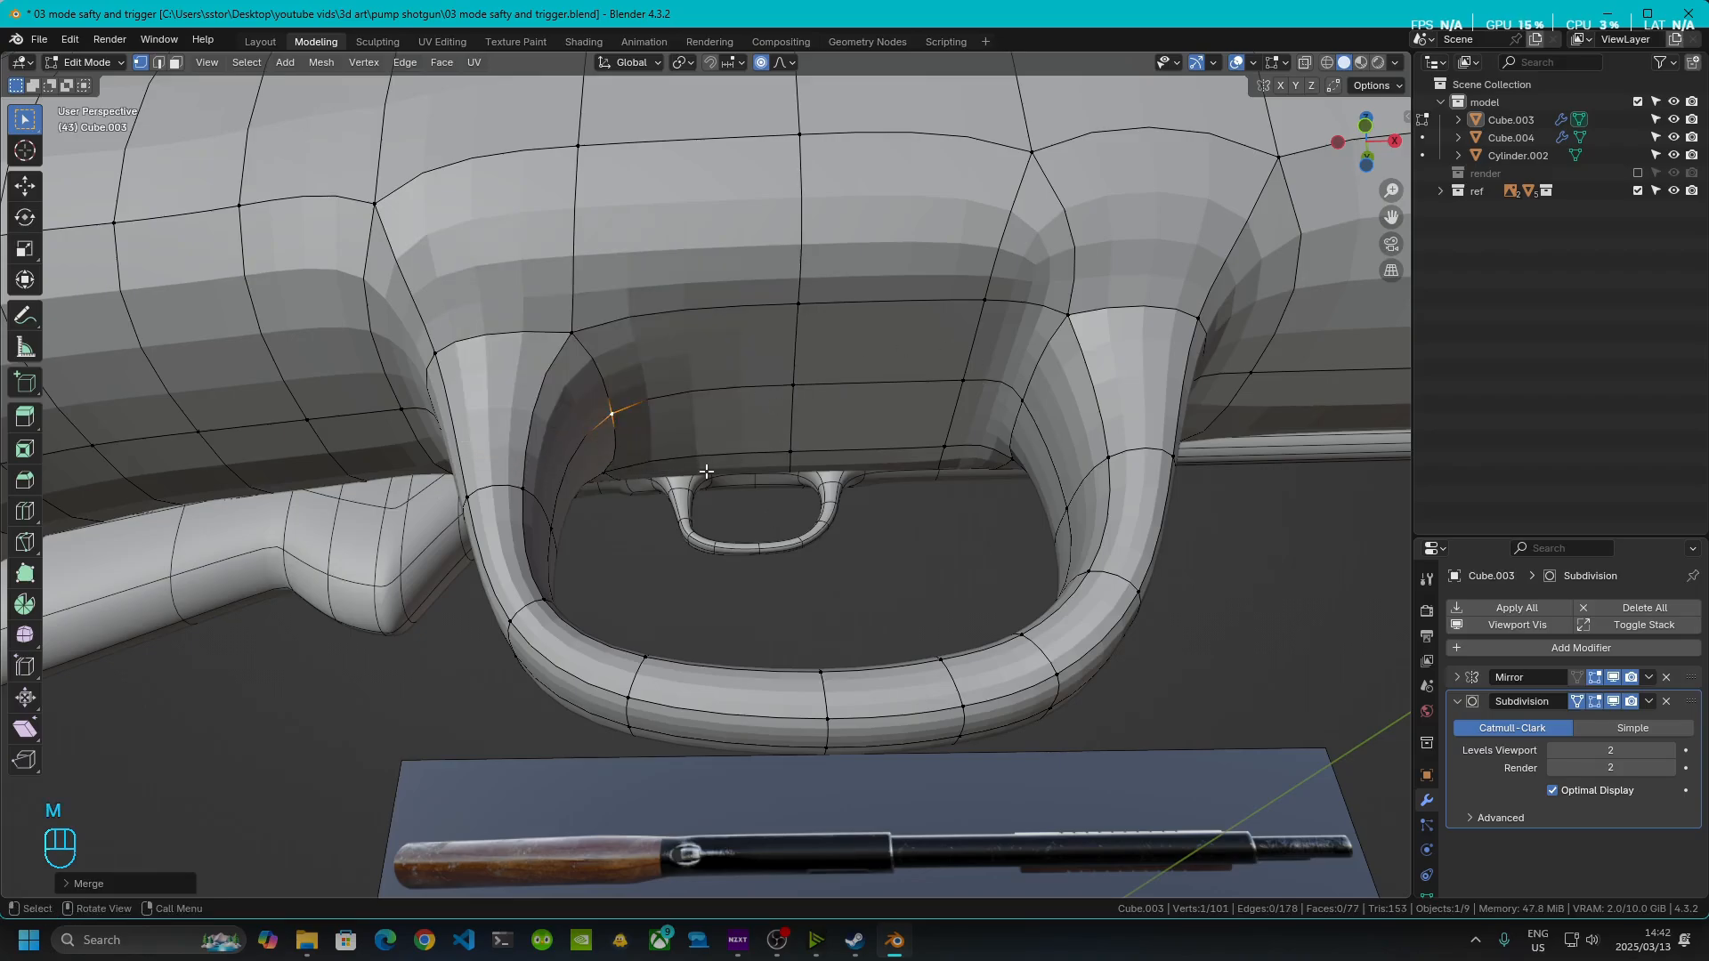
# - Merge the outer and centre-line receiver vertices beside the guard's front leg into that leg's adjacent inner vertices using At Last
pyautogui.click(985, 302)
pyautogui.keyDown('shift'); pyautogui.click(1067, 315); pyautogui.keyUp('shift')
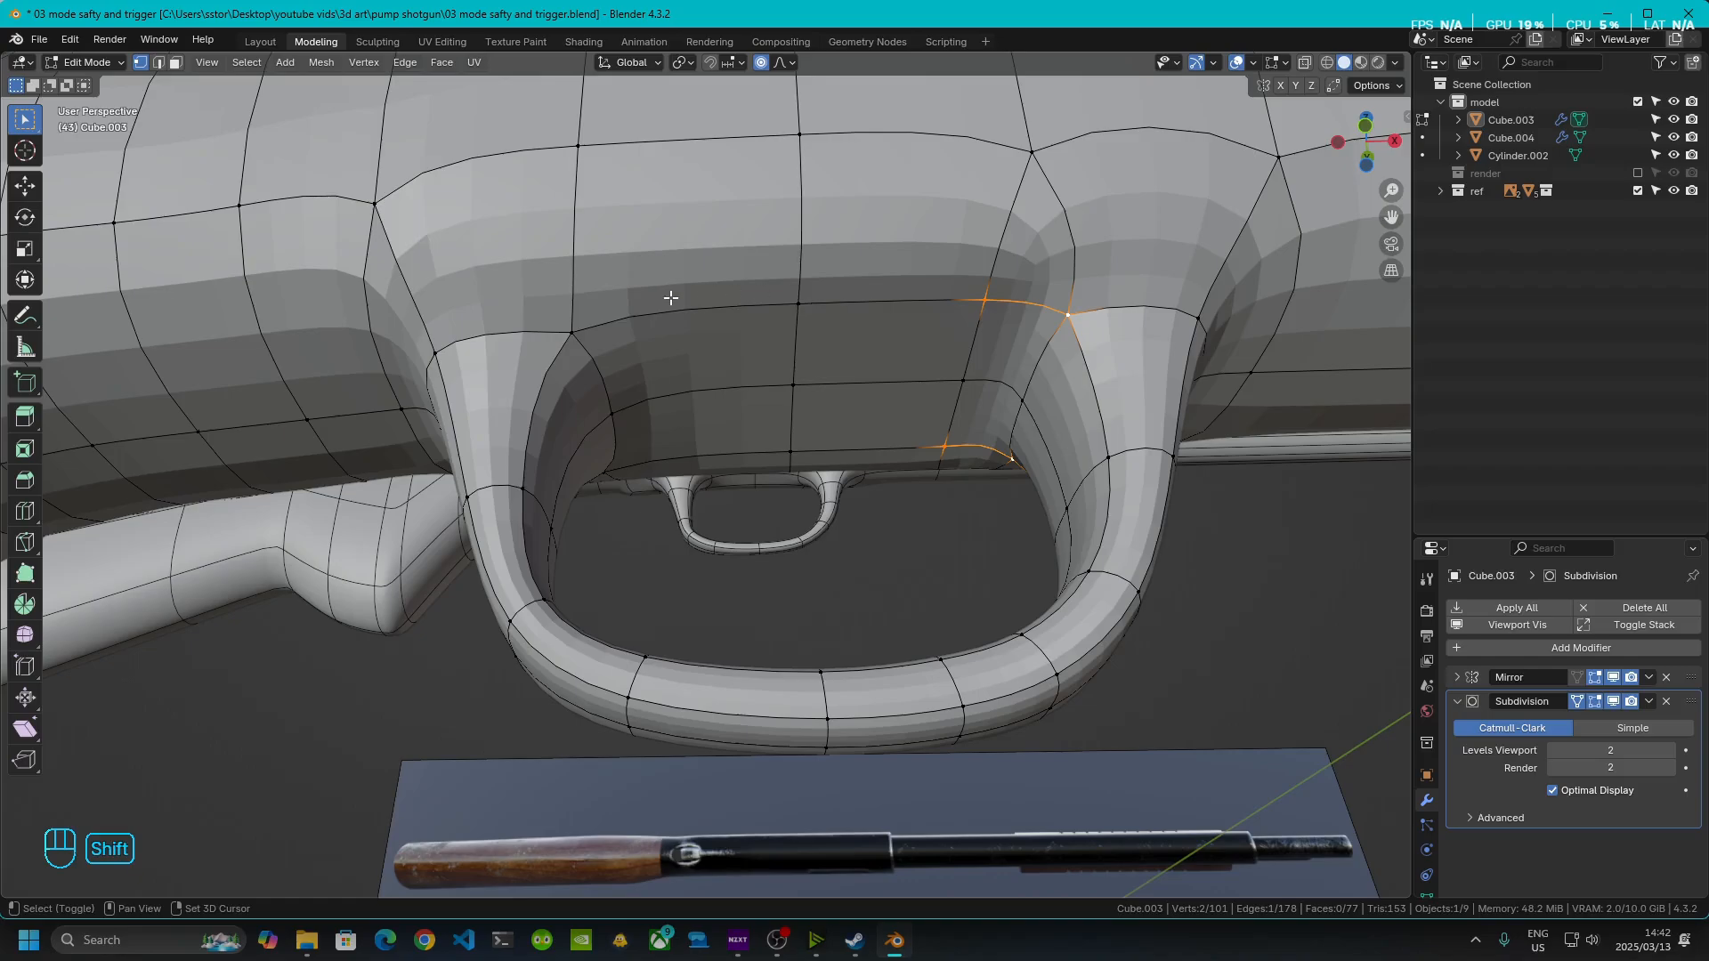
pyautogui.press('m')
pyautogui.click(1038, 322)
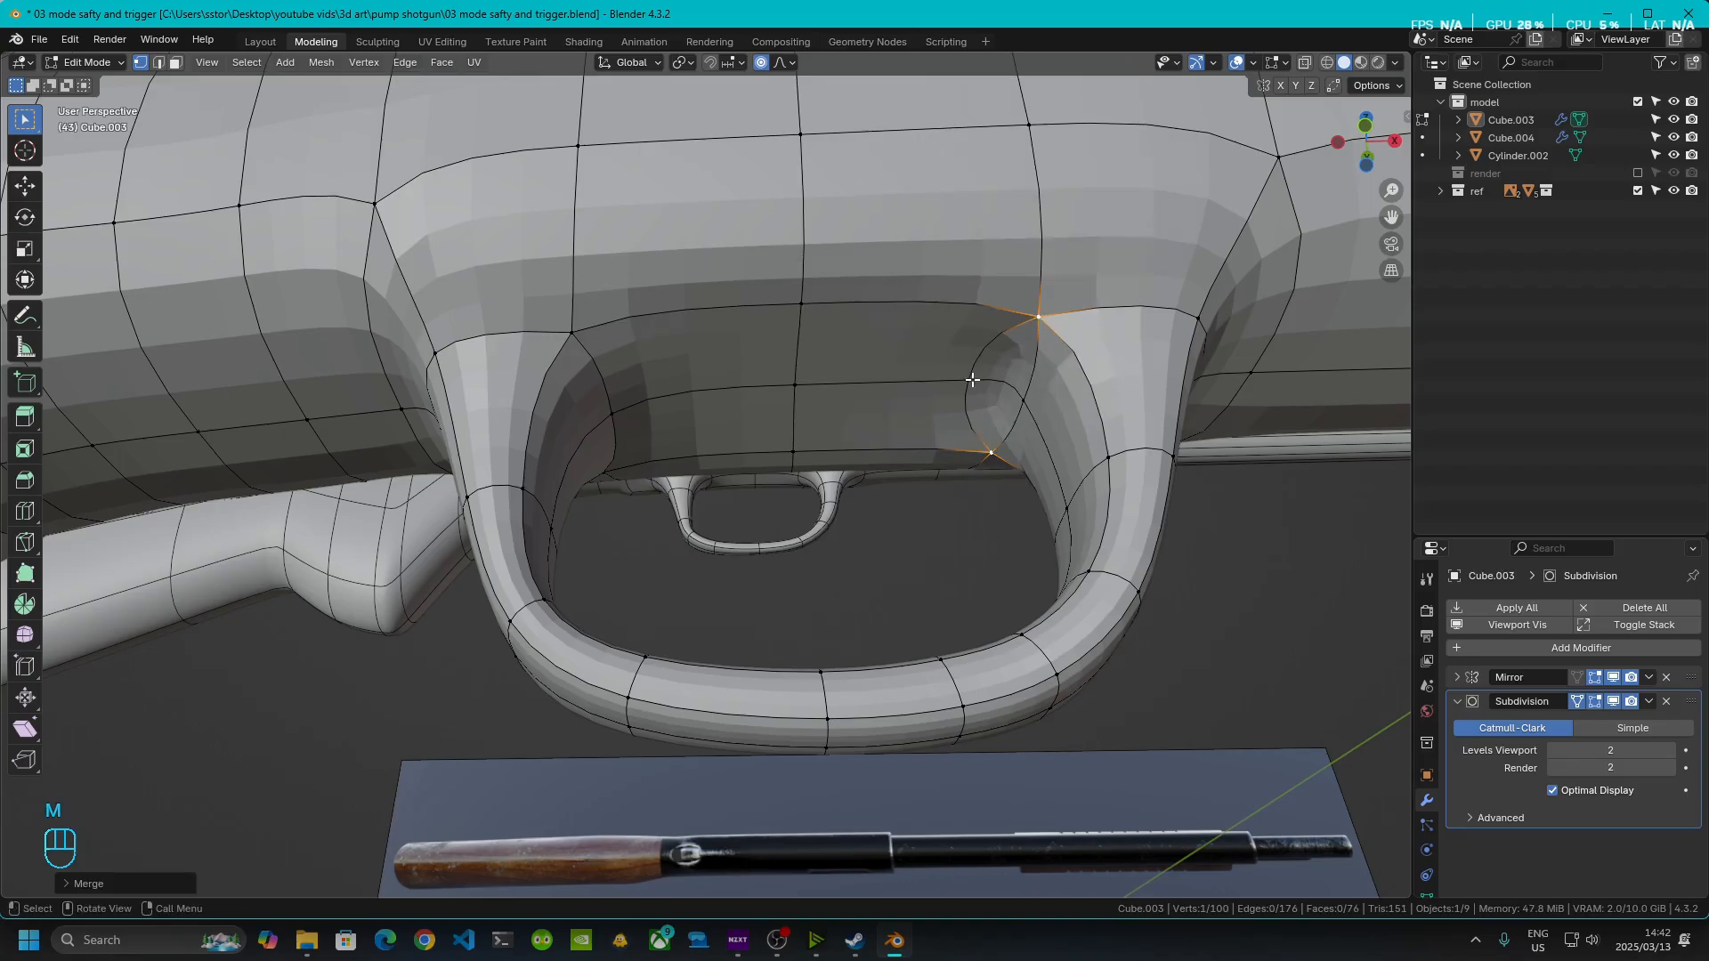
pyautogui.click(1021, 388)
pyautogui.keyDown('shift'); pyautogui.click(1022, 388); pyautogui.keyUp('shift')
pyautogui.press('m')
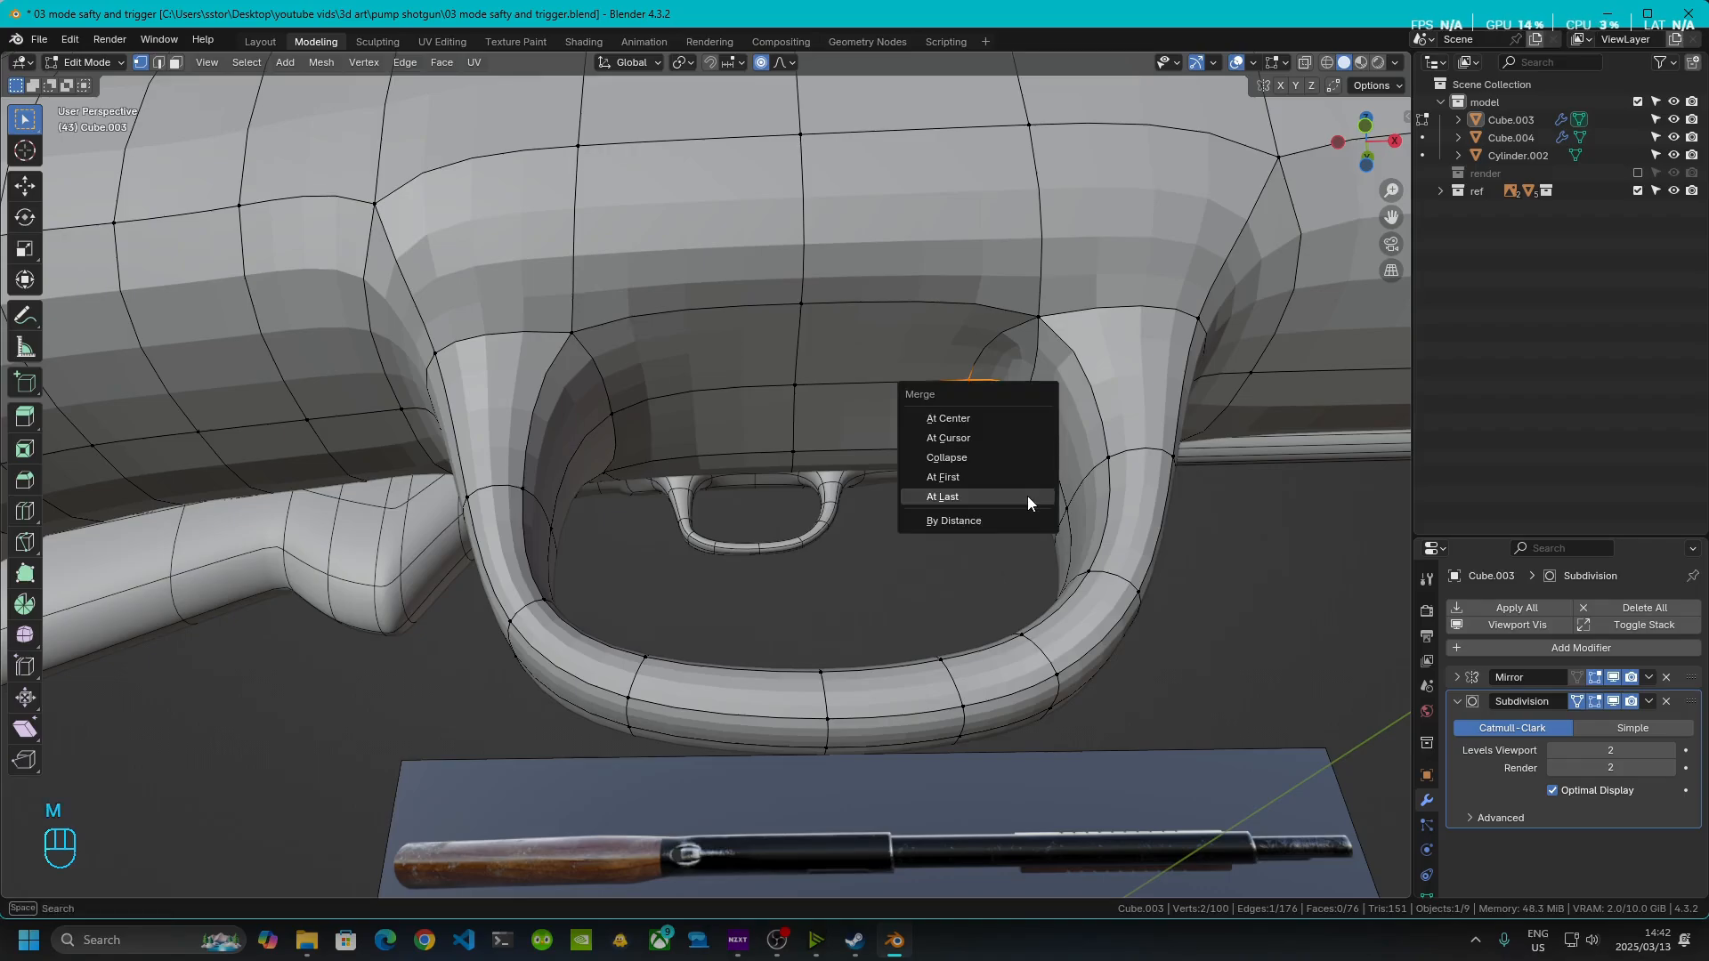
pyautogui.click(1027, 495)
pyautogui.scroll(-3, 890, 361)
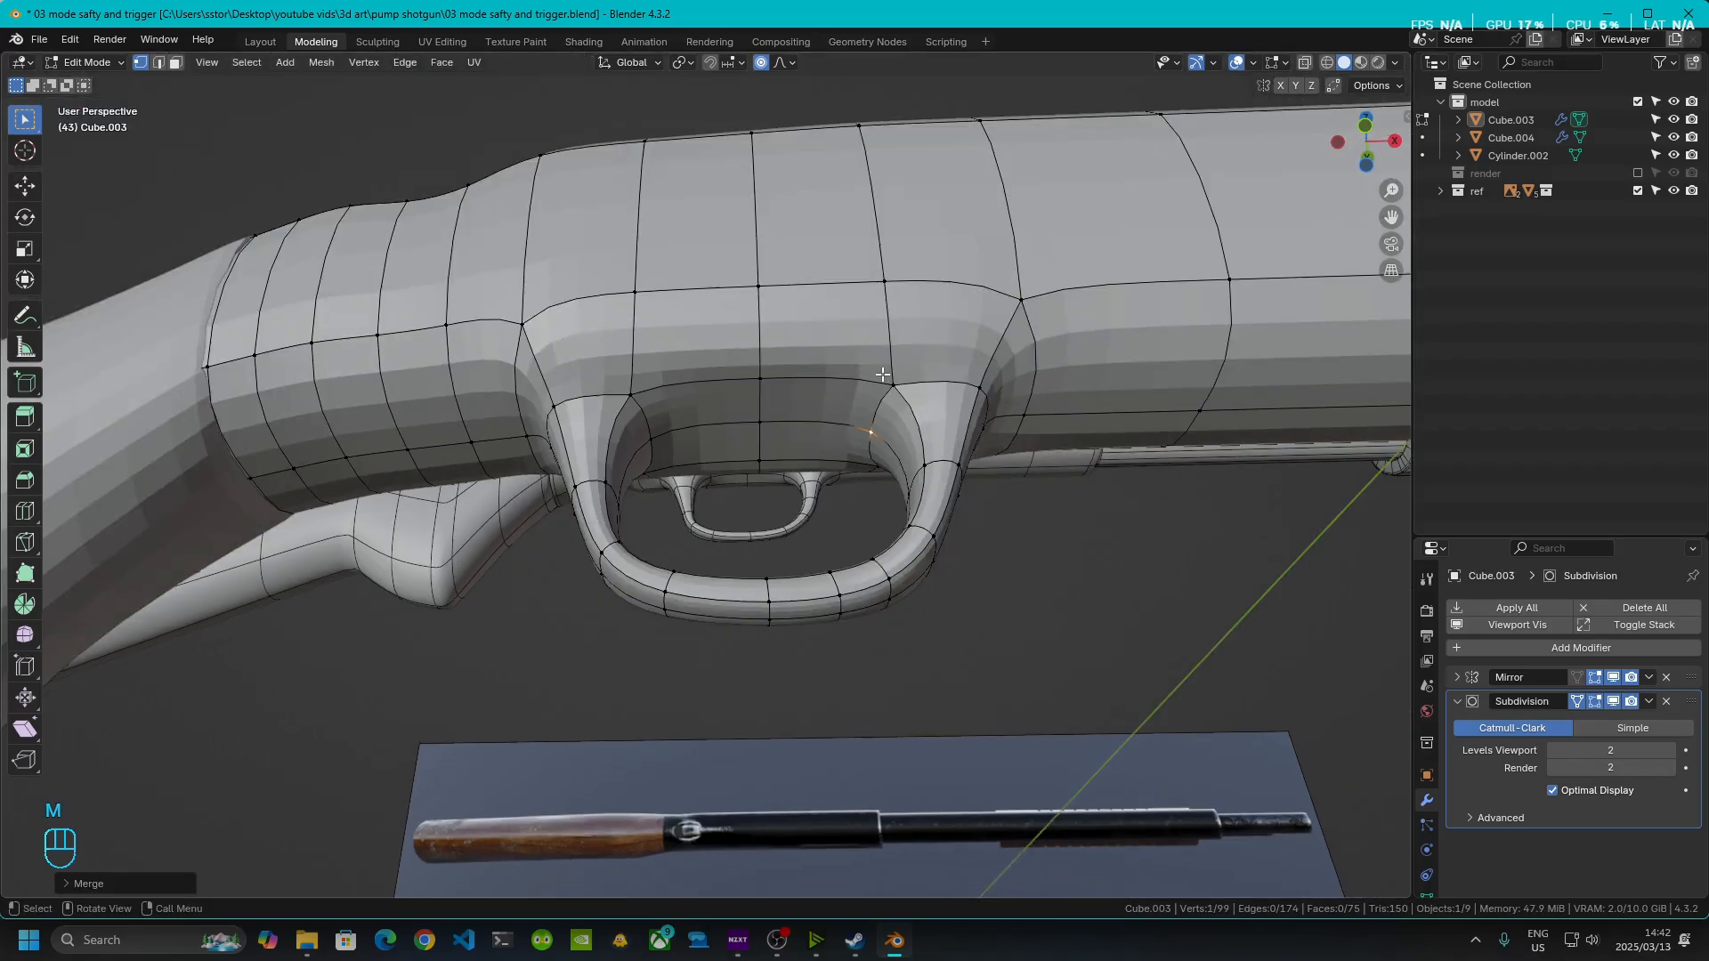
# - Subdivide the two neighbouring cross edges on the receiver's underside just behind the guard's rear leg, between the side line and centre line
pyautogui.moveTo(890, 360); pyautogui.dragTo(872, 333, button='middle')
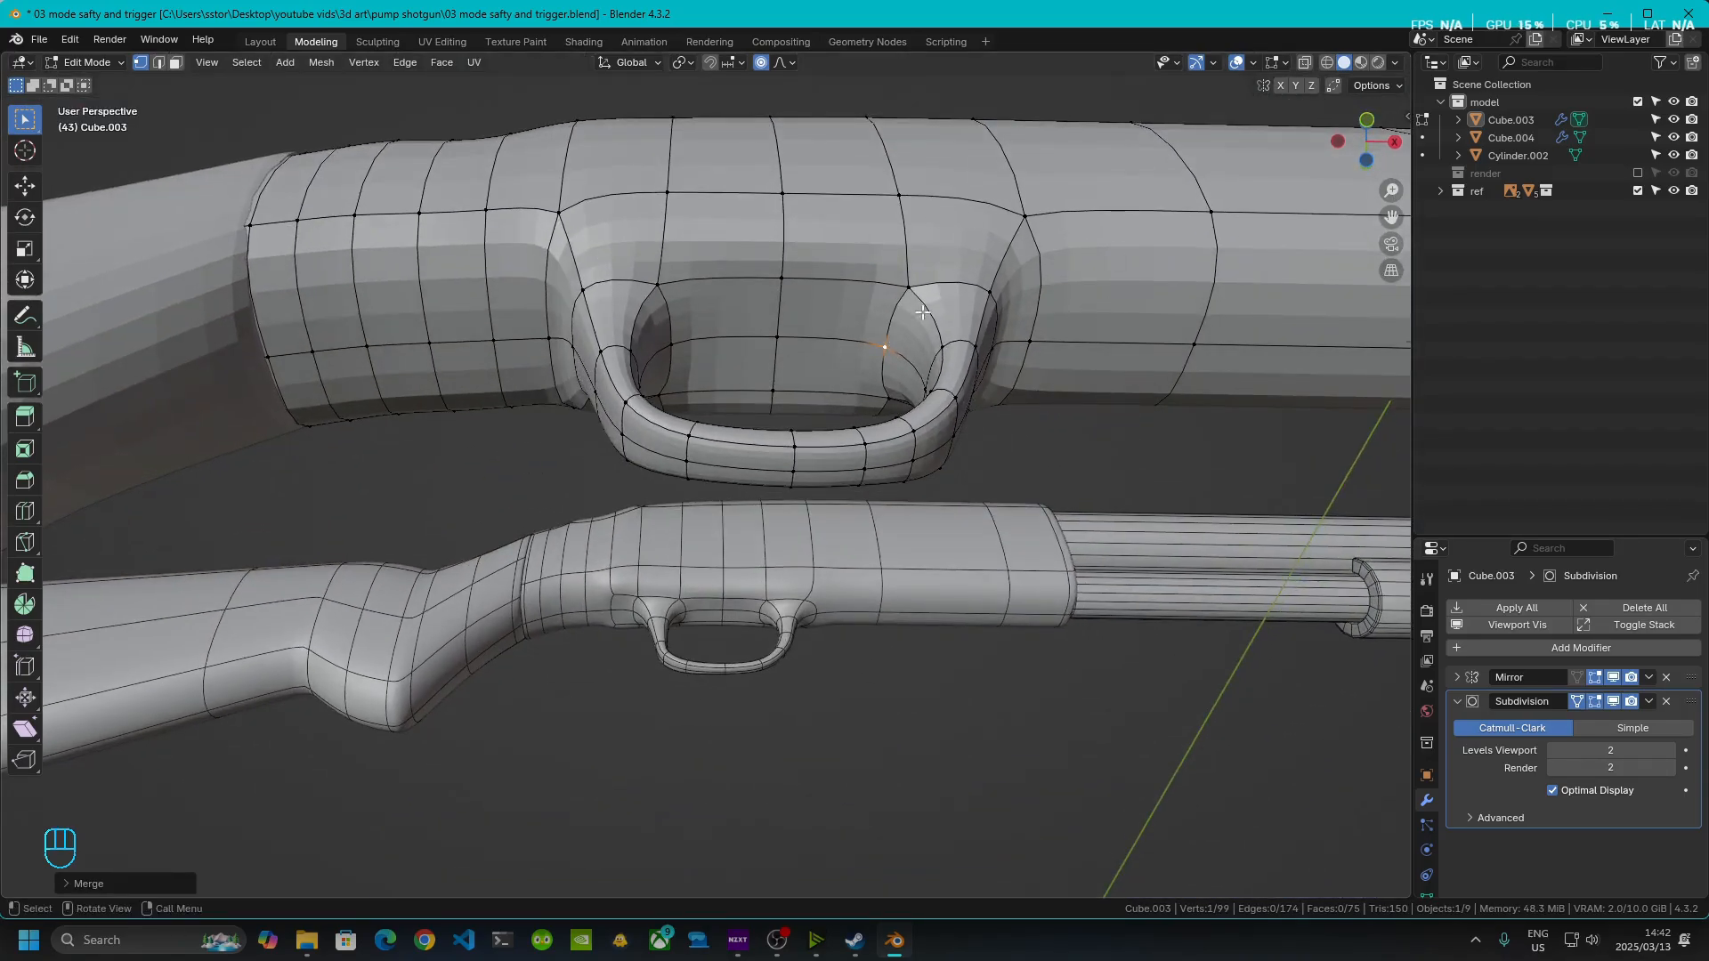
pyautogui.moveTo(754, 300); pyautogui.dragTo(870, 401, button='middle')
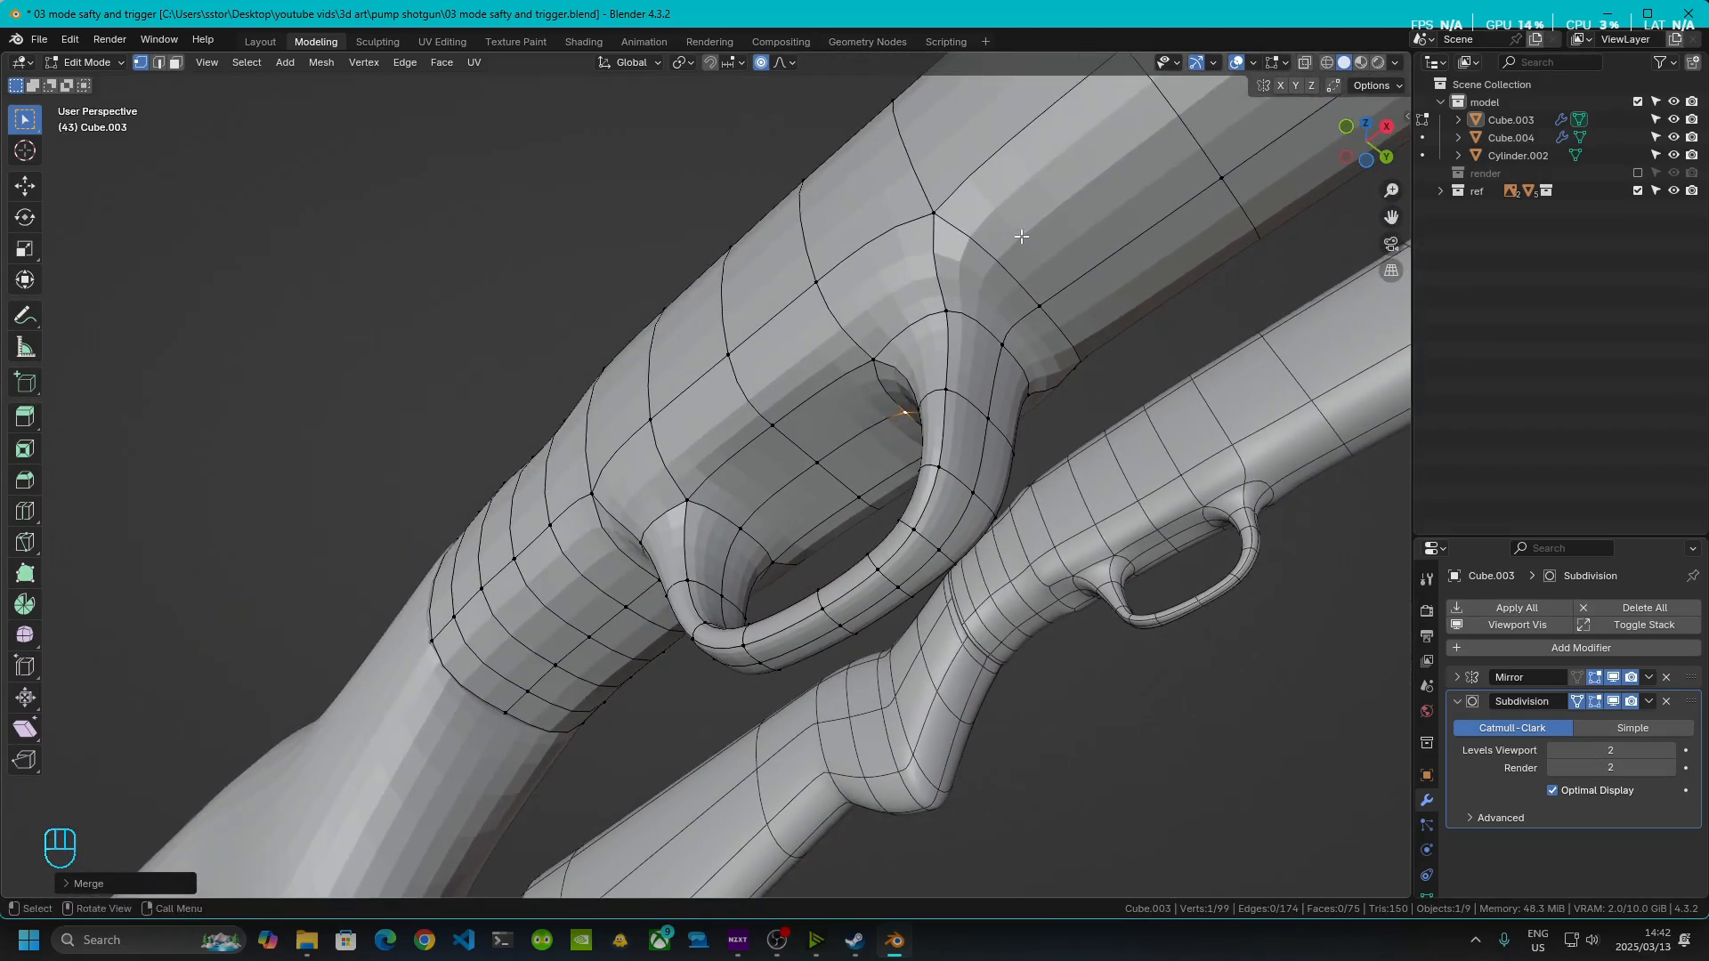
pyautogui.click(1346, 156)
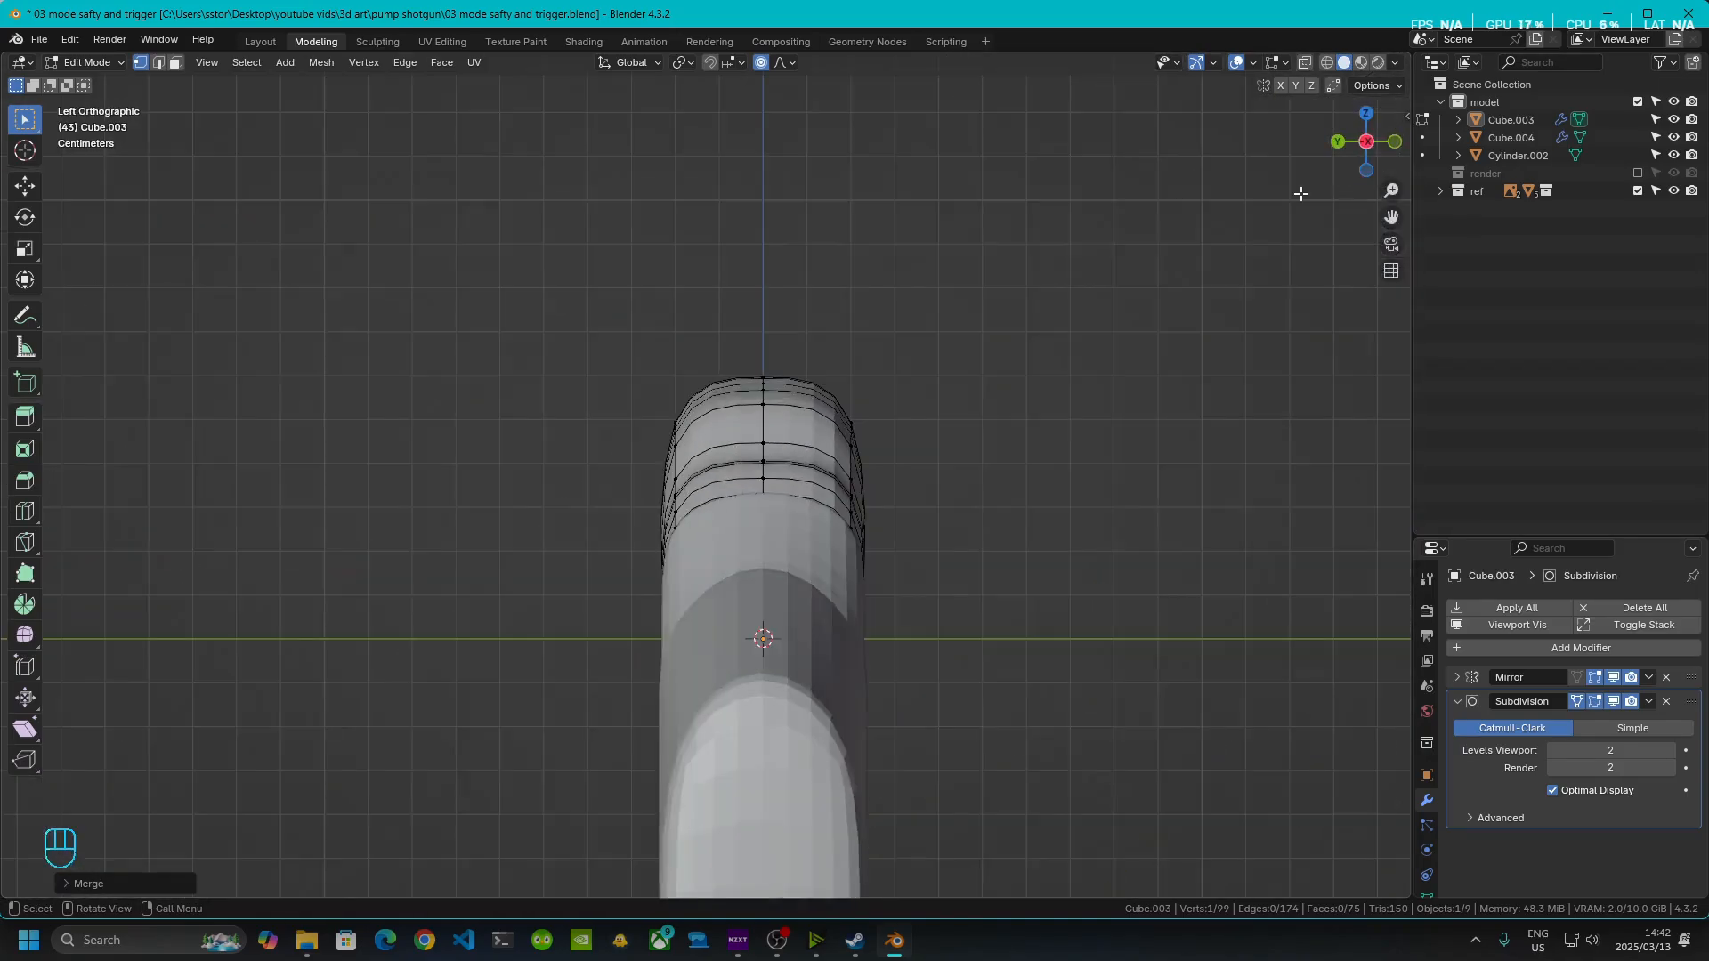
pyautogui.moveTo(1103, 356); pyautogui.dragTo(815, 485, button='middle')
pyautogui.scroll(3, 678, 439)
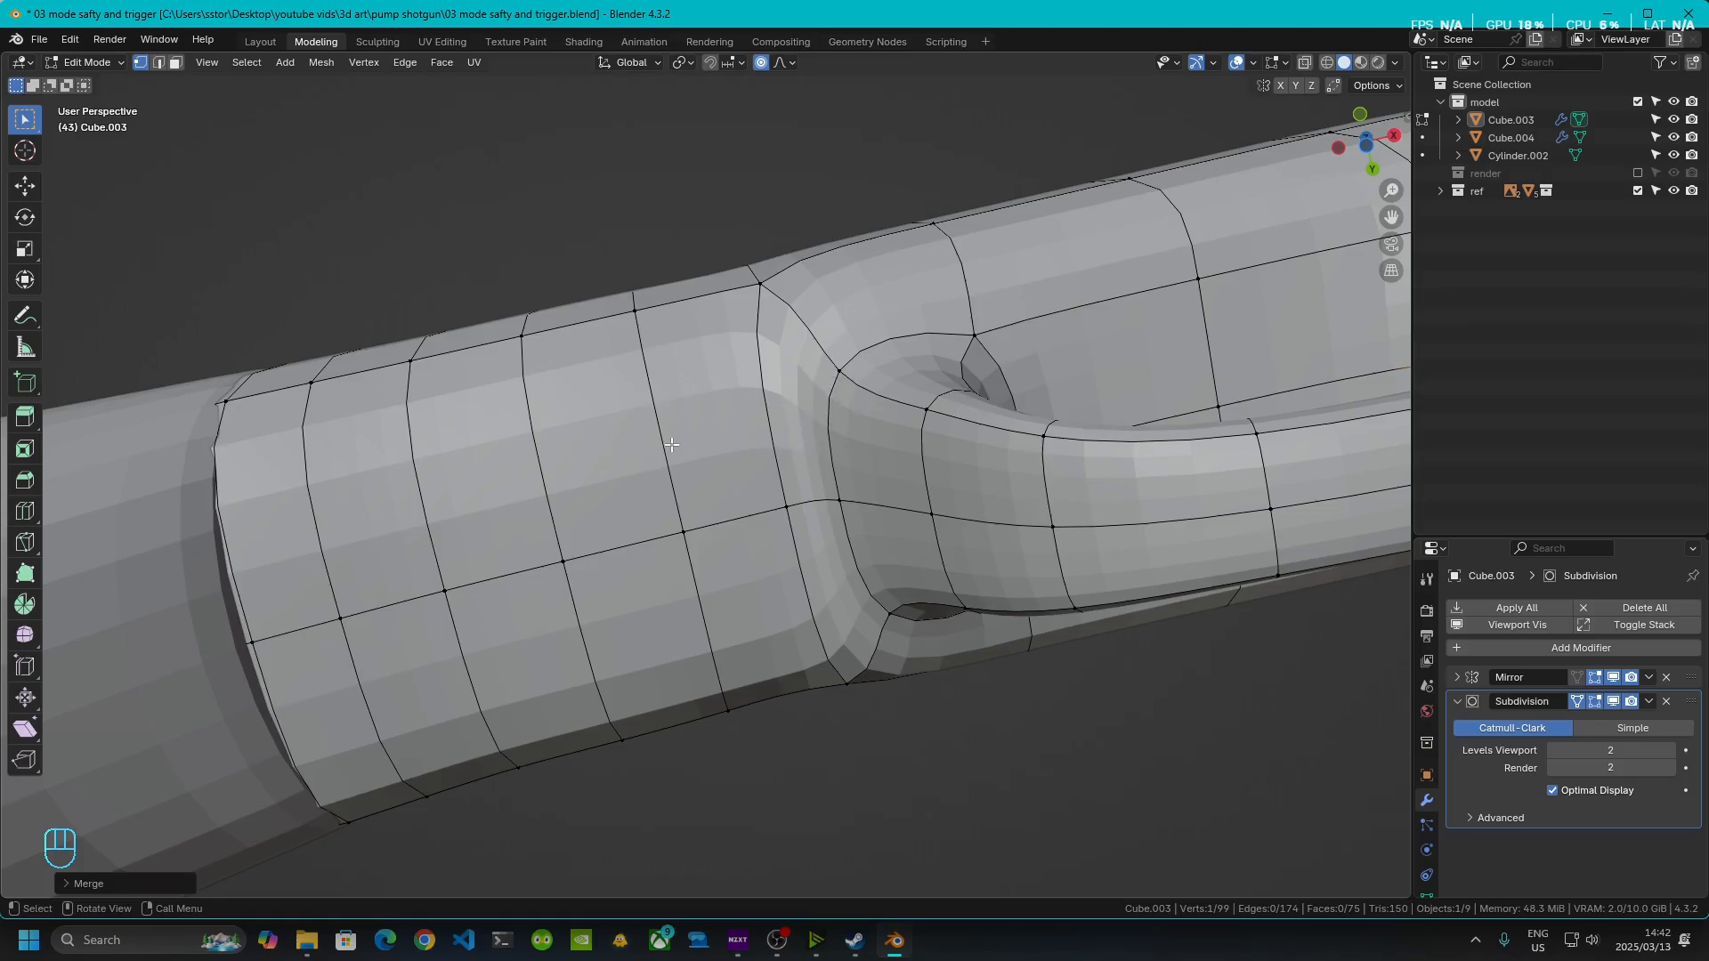
pyautogui.click(157, 62)
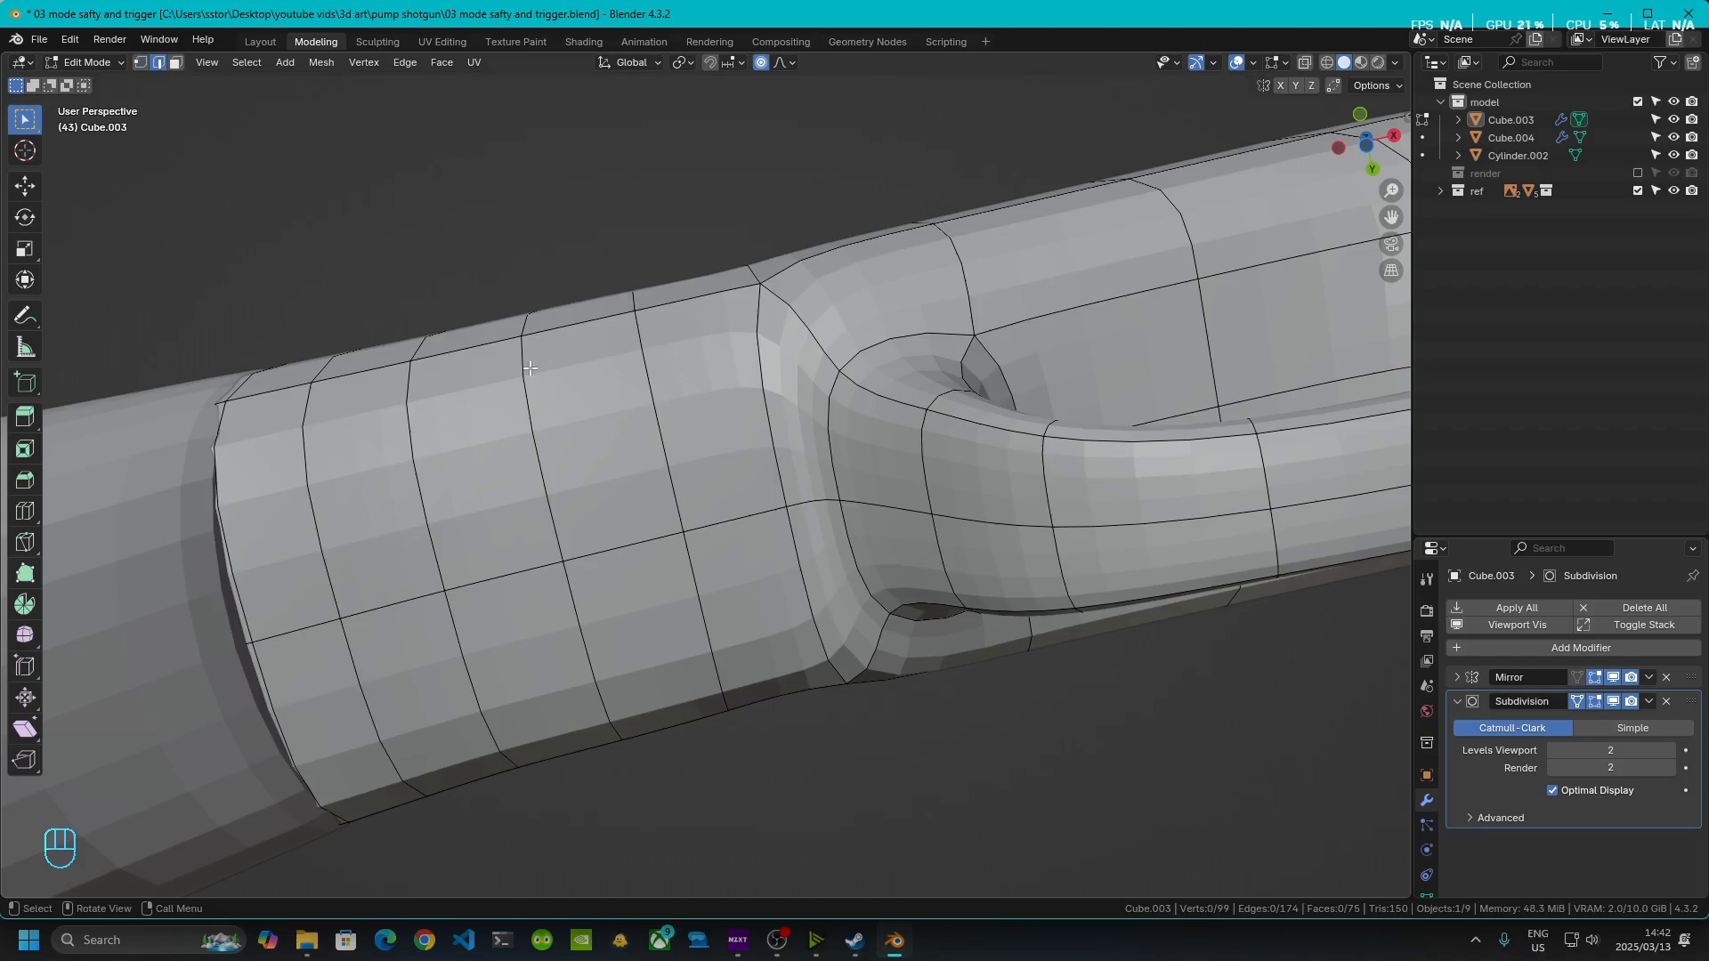
pyautogui.click(667, 455)
pyautogui.keyDown('shift'); pyautogui.click(771, 434); pyautogui.keyUp('shift')
pyautogui.rightClick(757, 419)
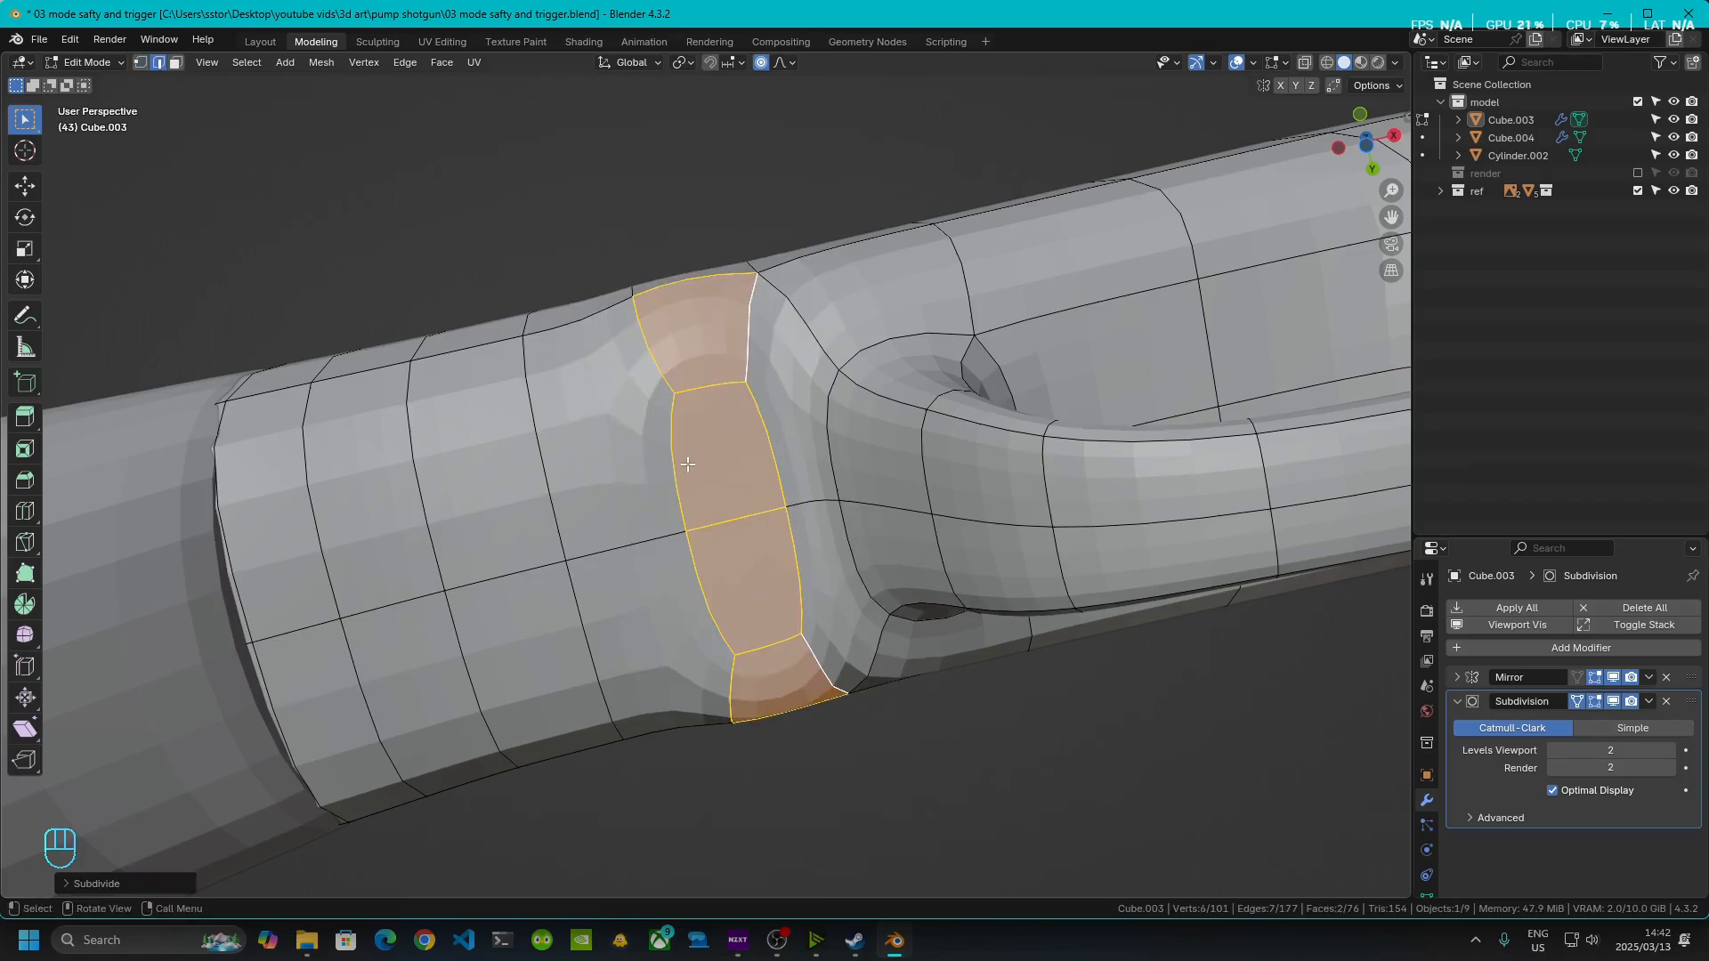
# - Connect the new vertex nearest the guard's rear leg to that leg's outer rear top vertex with an edge
pyautogui.click(140, 63)
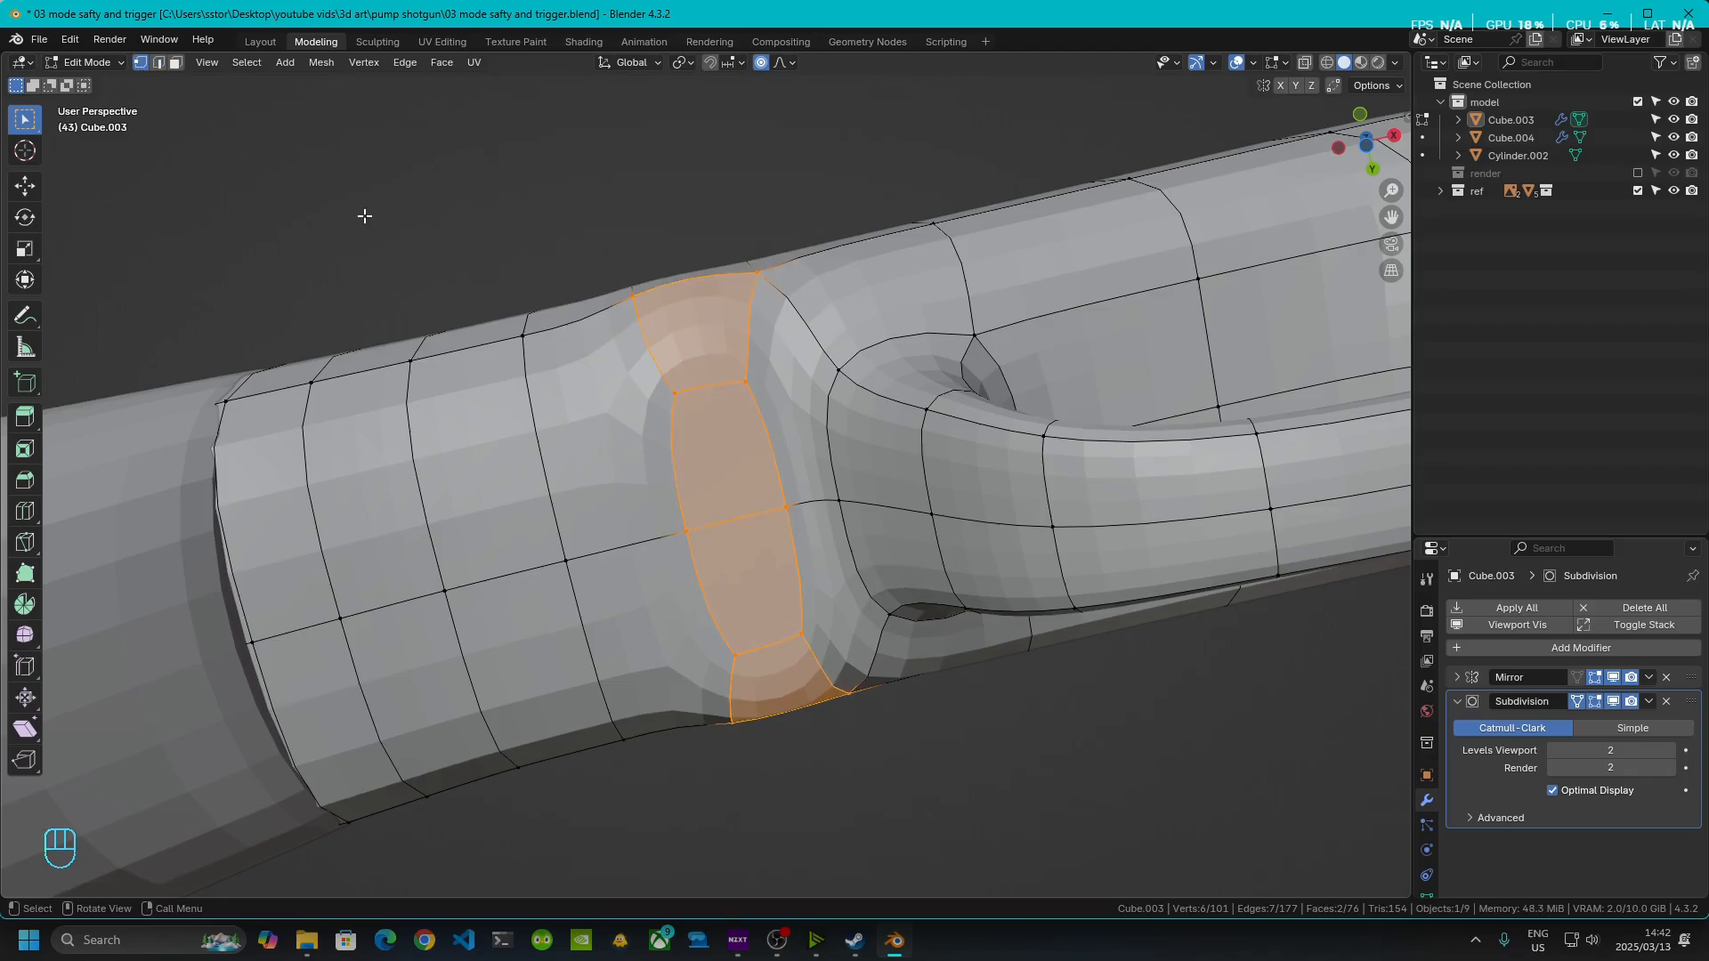
pyautogui.click(730, 393)
pyautogui.keyDown('shift'); pyautogui.click(827, 377); pyautogui.keyUp('shift')
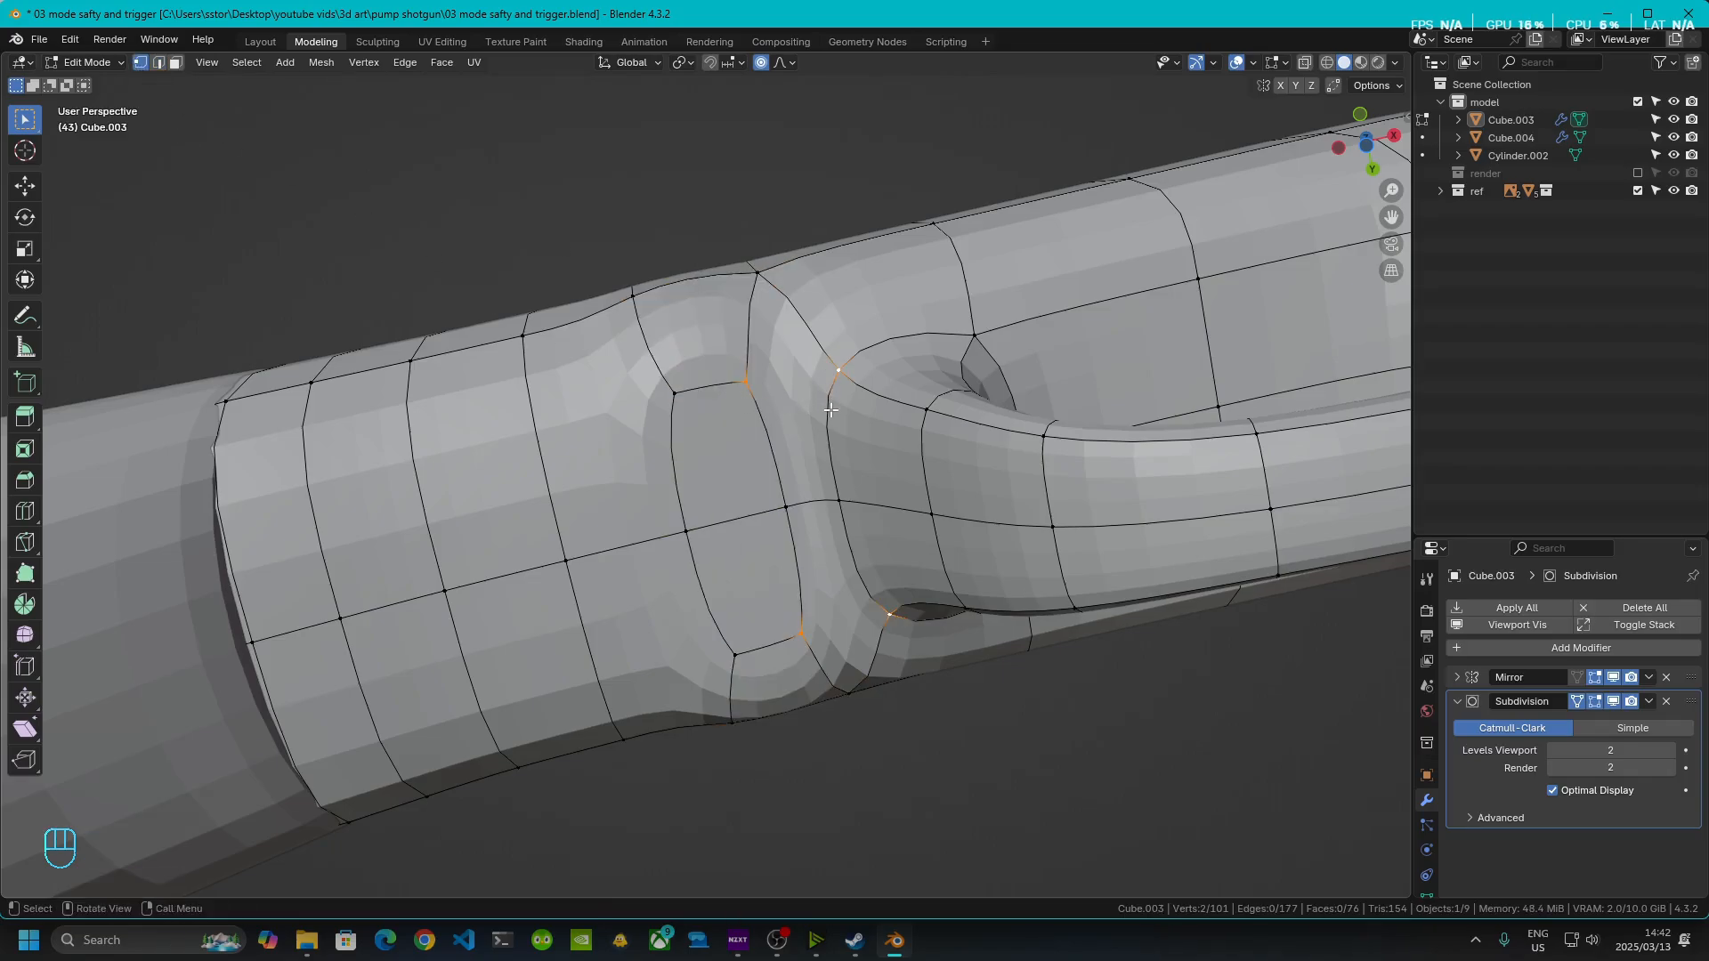
pyautogui.press('j')
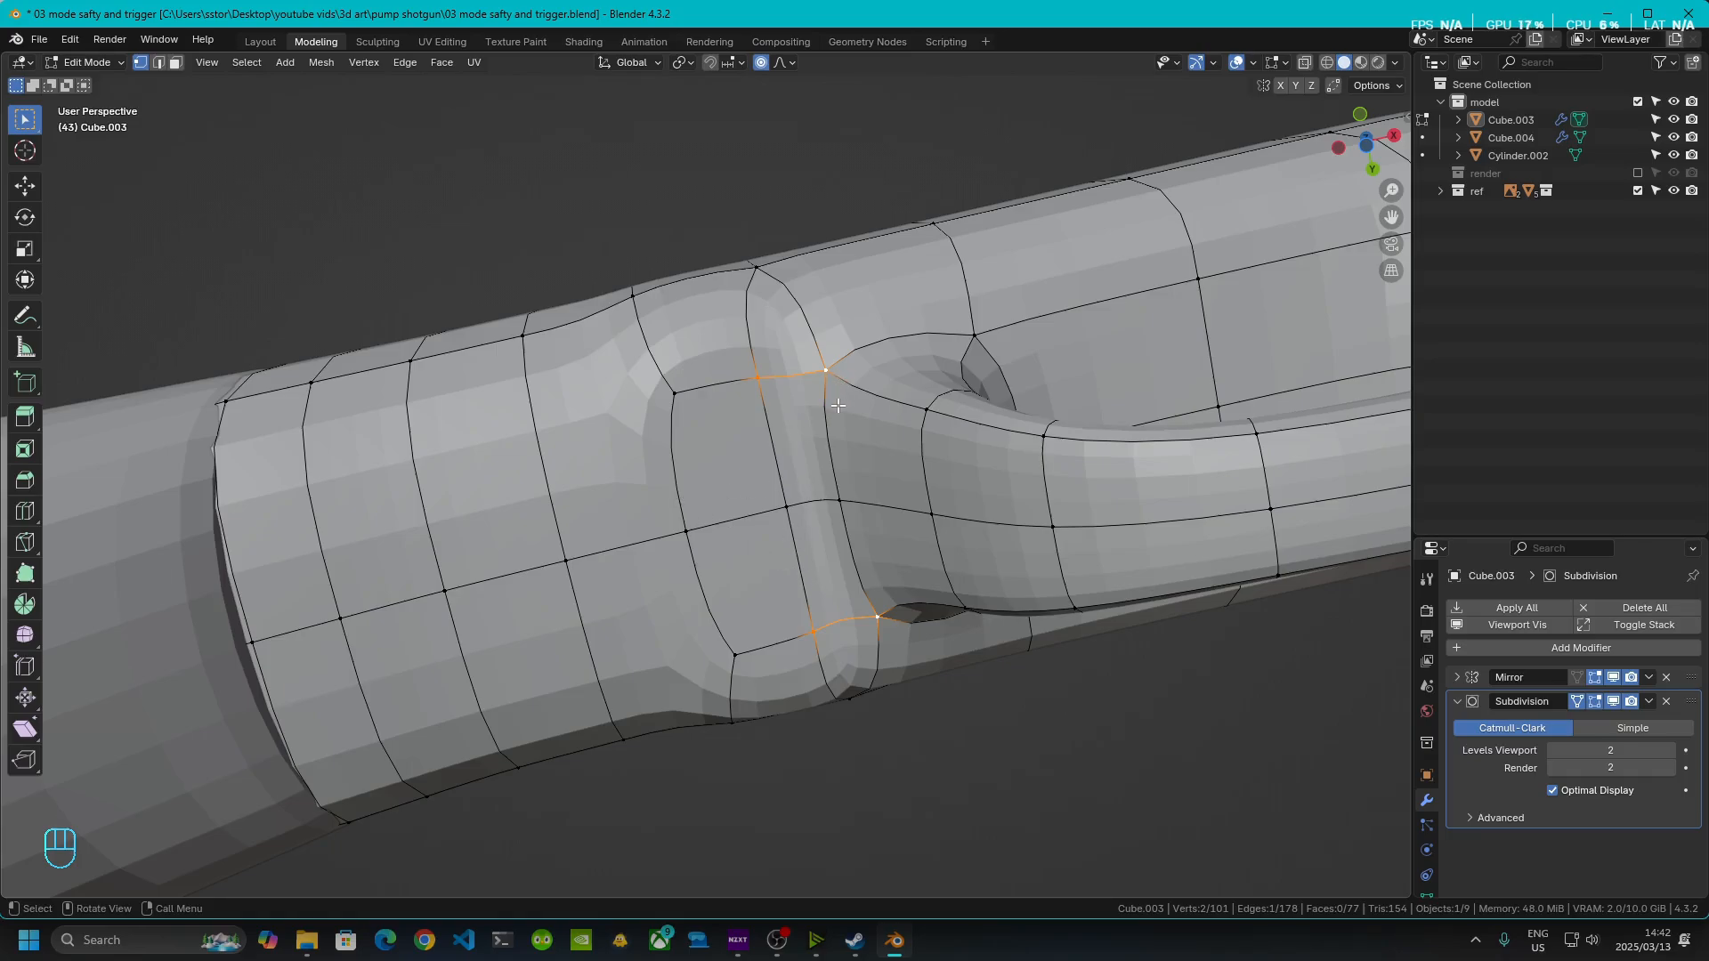
# - Merge the new outer vertex and the centre-line vertex behind the guard's rear leg into the leg's adjacent rear vertices using At Last
pyautogui.click(757, 375)
pyautogui.moveTo(804, 467); pyautogui.dragTo(775, 606, button='middle')
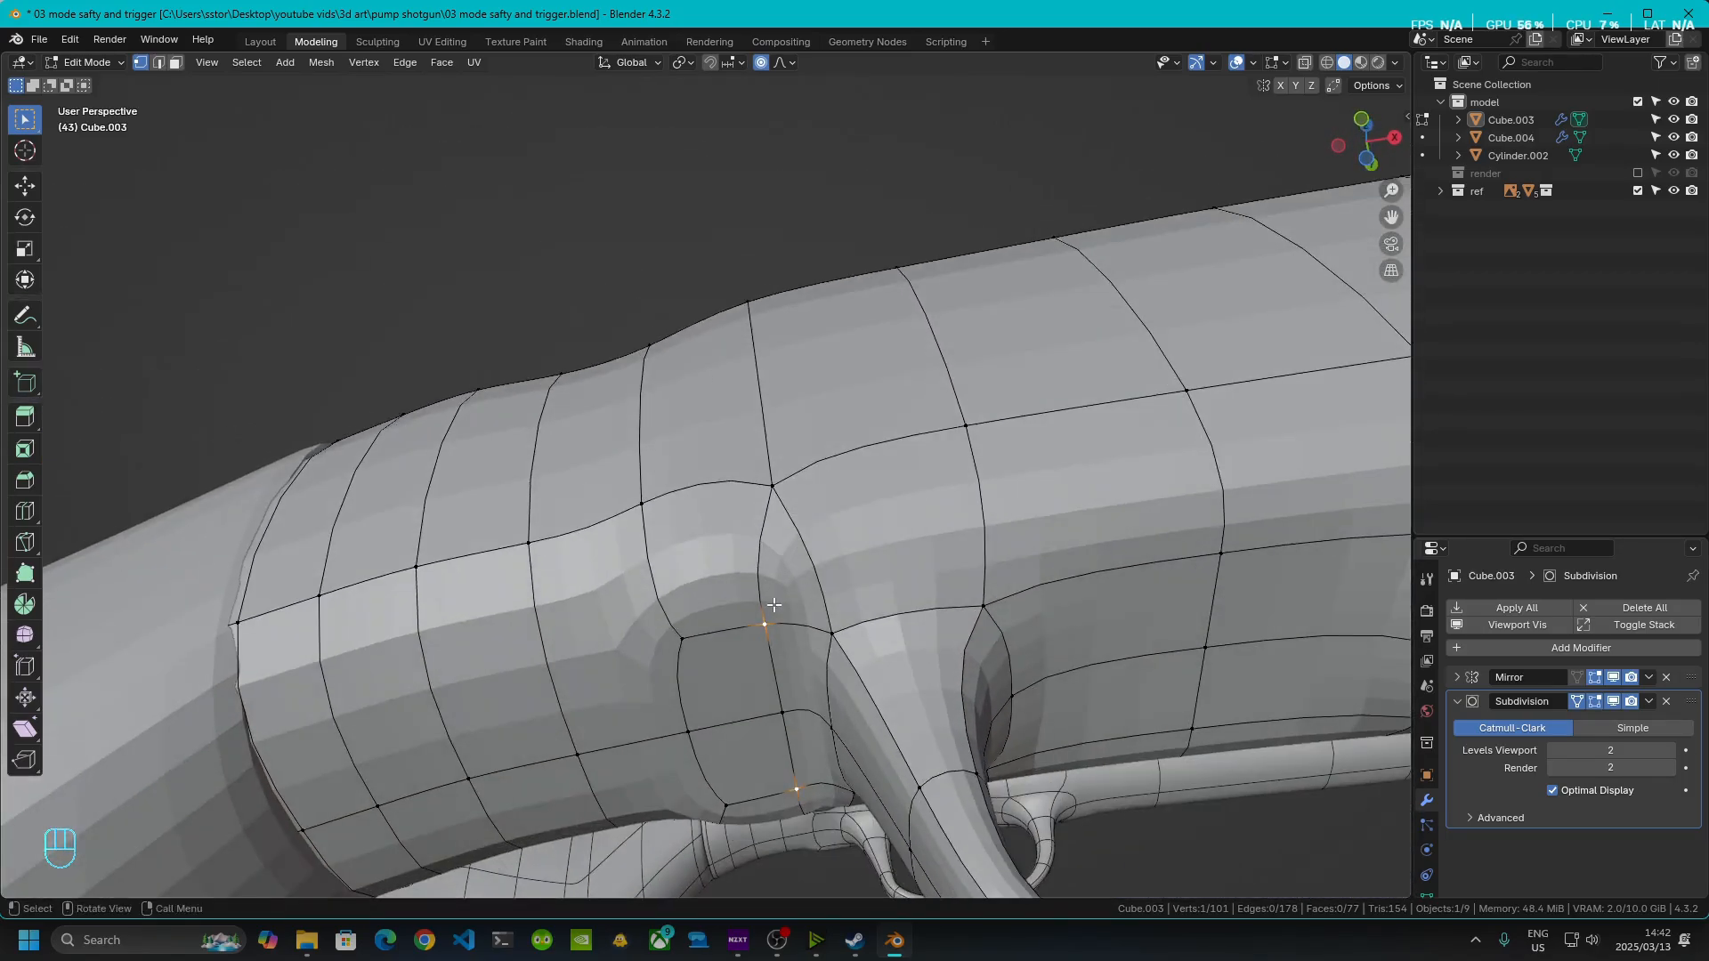
pyautogui.click(1366, 167)
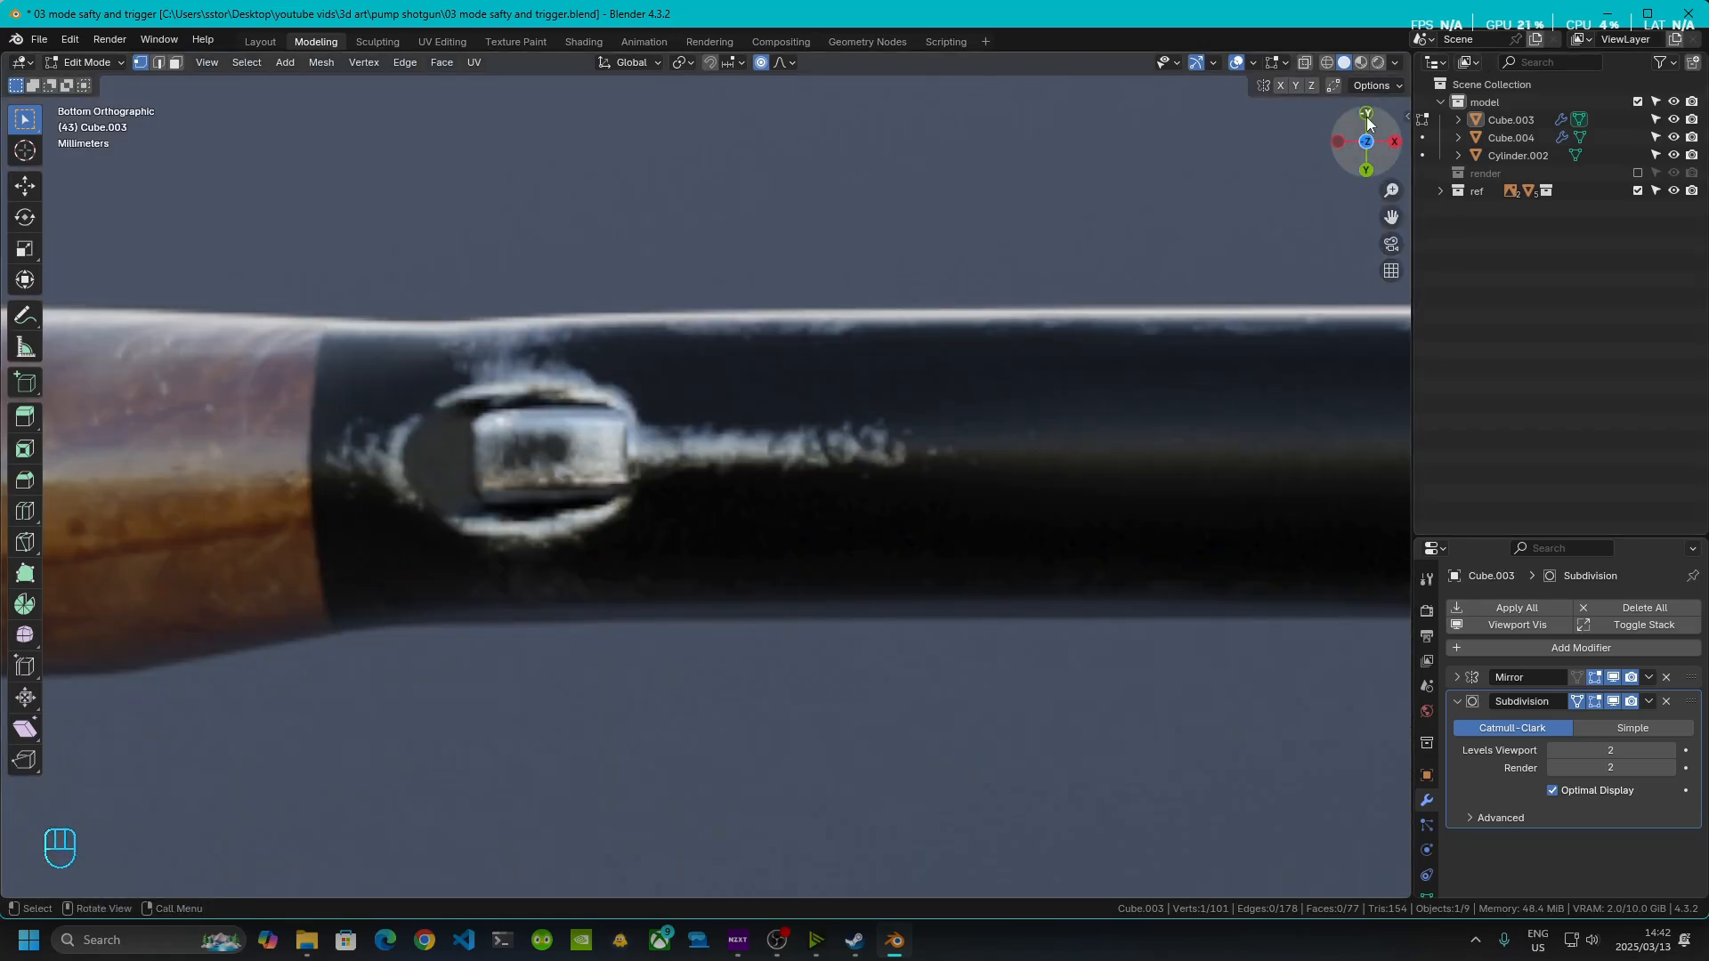
pyautogui.moveTo(685, 472); pyautogui.dragTo(854, 512, button='middle')
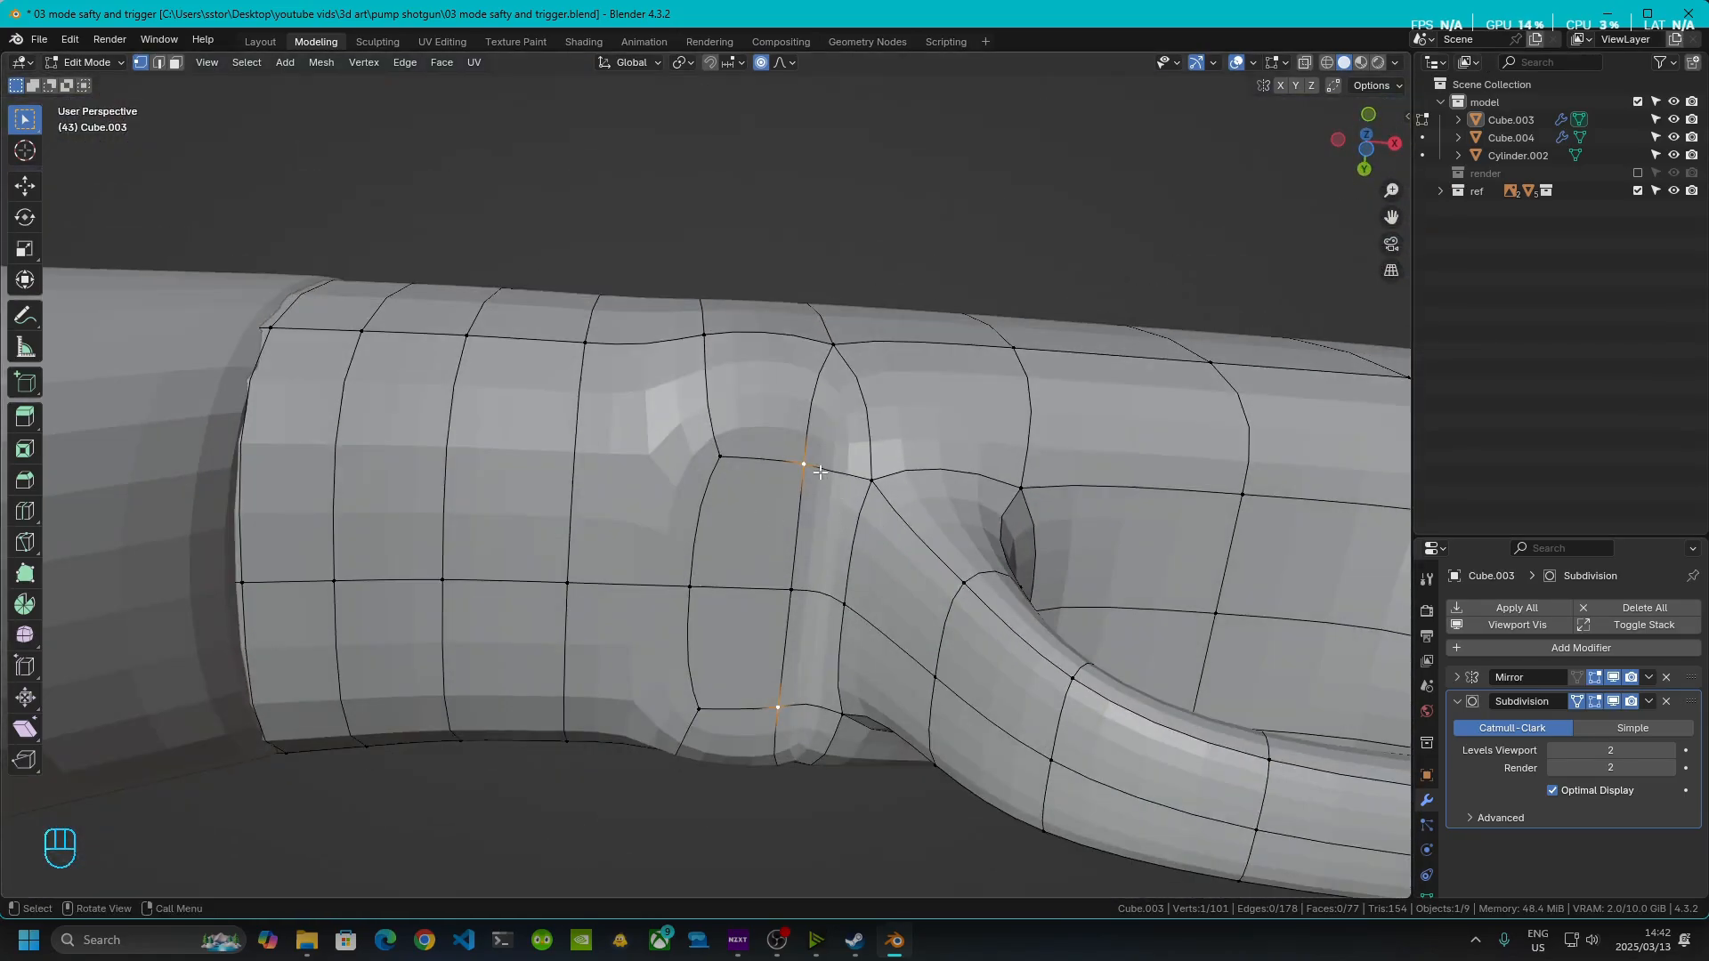
pyautogui.keyDown('shift'); pyautogui.click(880, 511); pyautogui.keyUp('shift')
pyautogui.press('m')
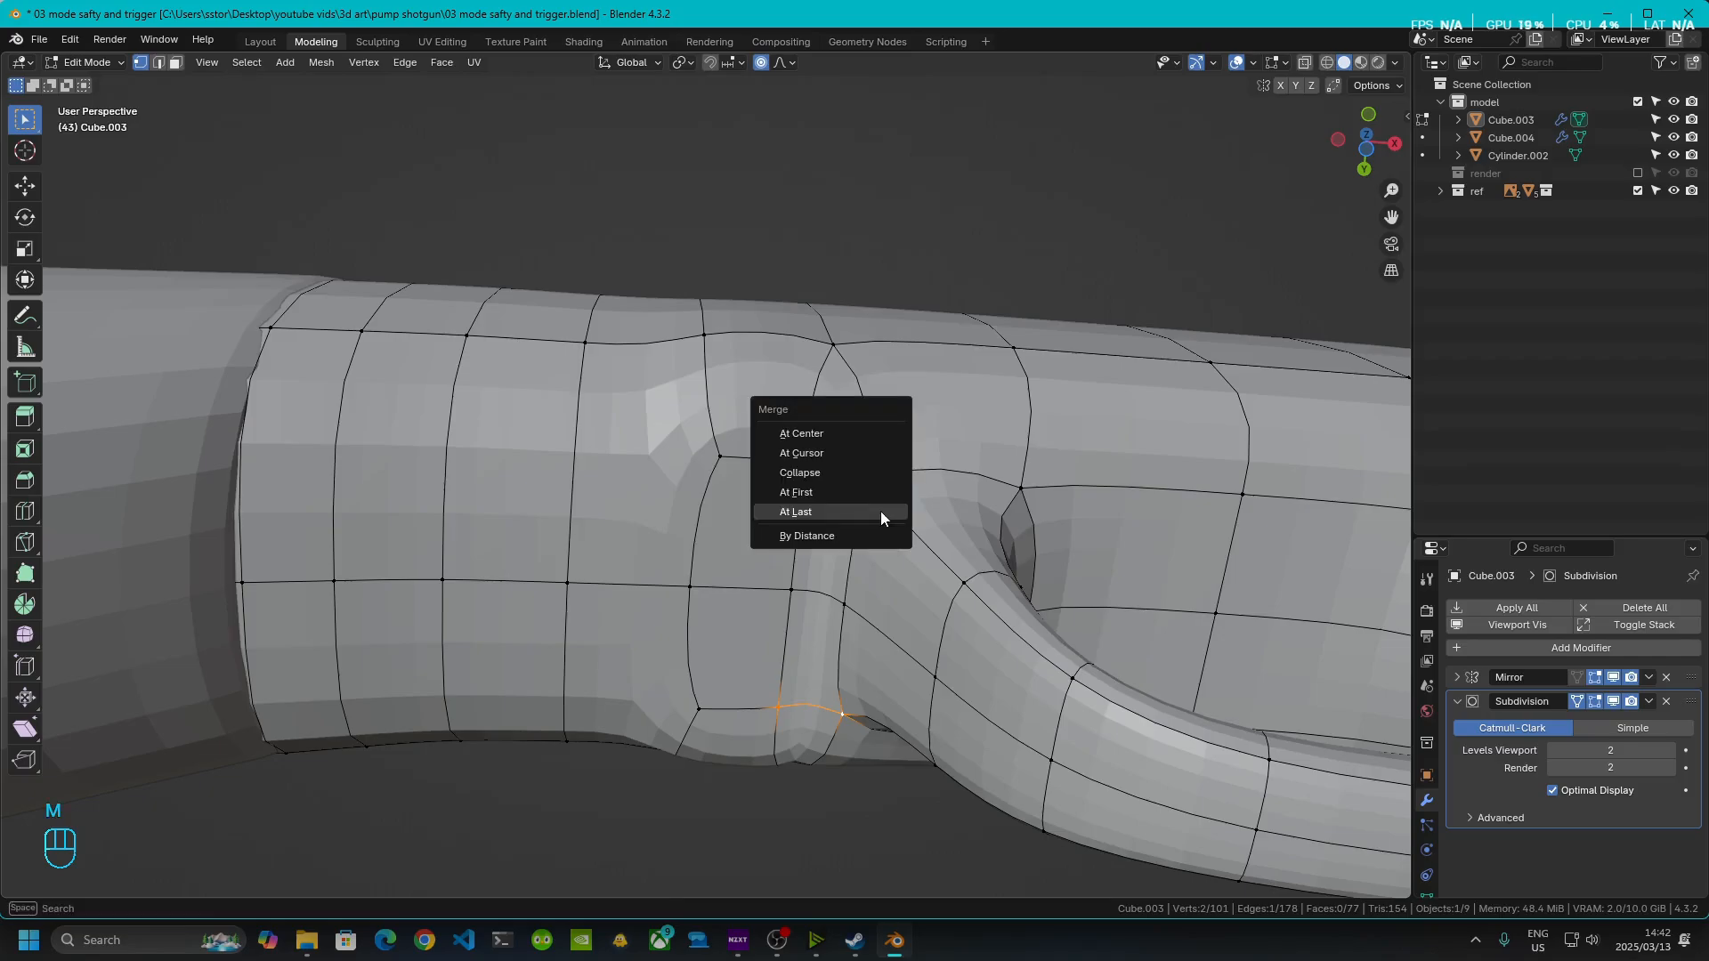
pyautogui.click(879, 511)
pyautogui.click(795, 587)
pyautogui.keyDown('shift'); pyautogui.click(845, 599); pyautogui.keyUp('shift')
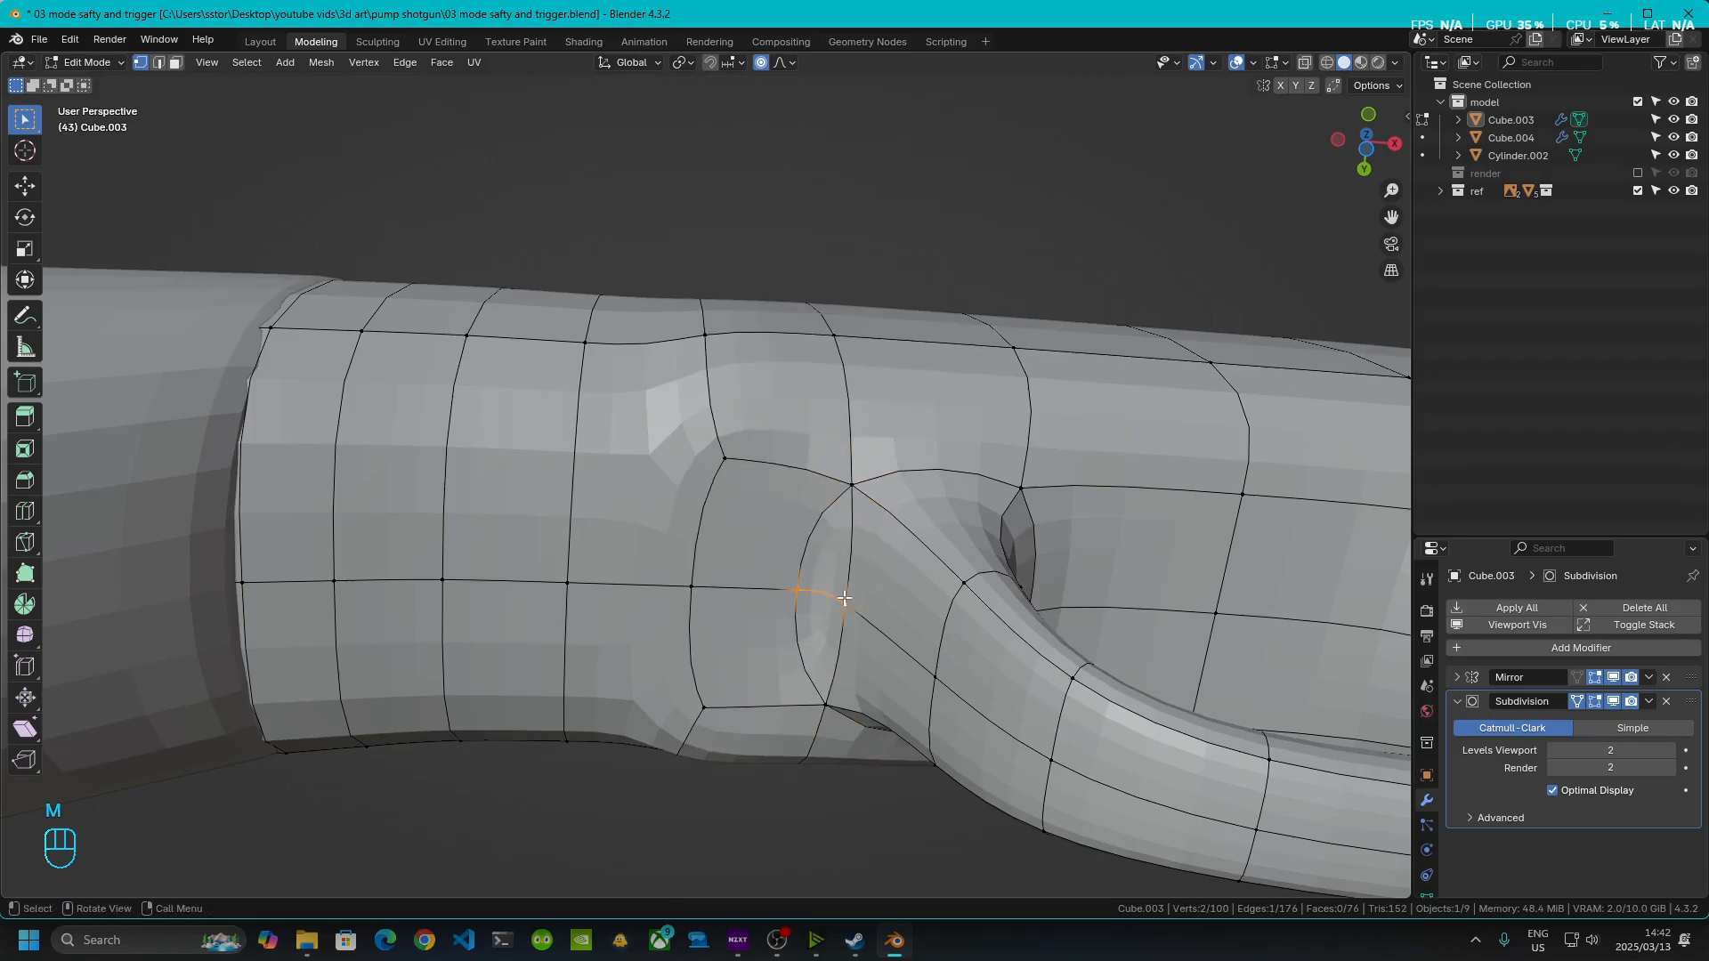
pyautogui.press('m')
pyautogui.click(845, 598)
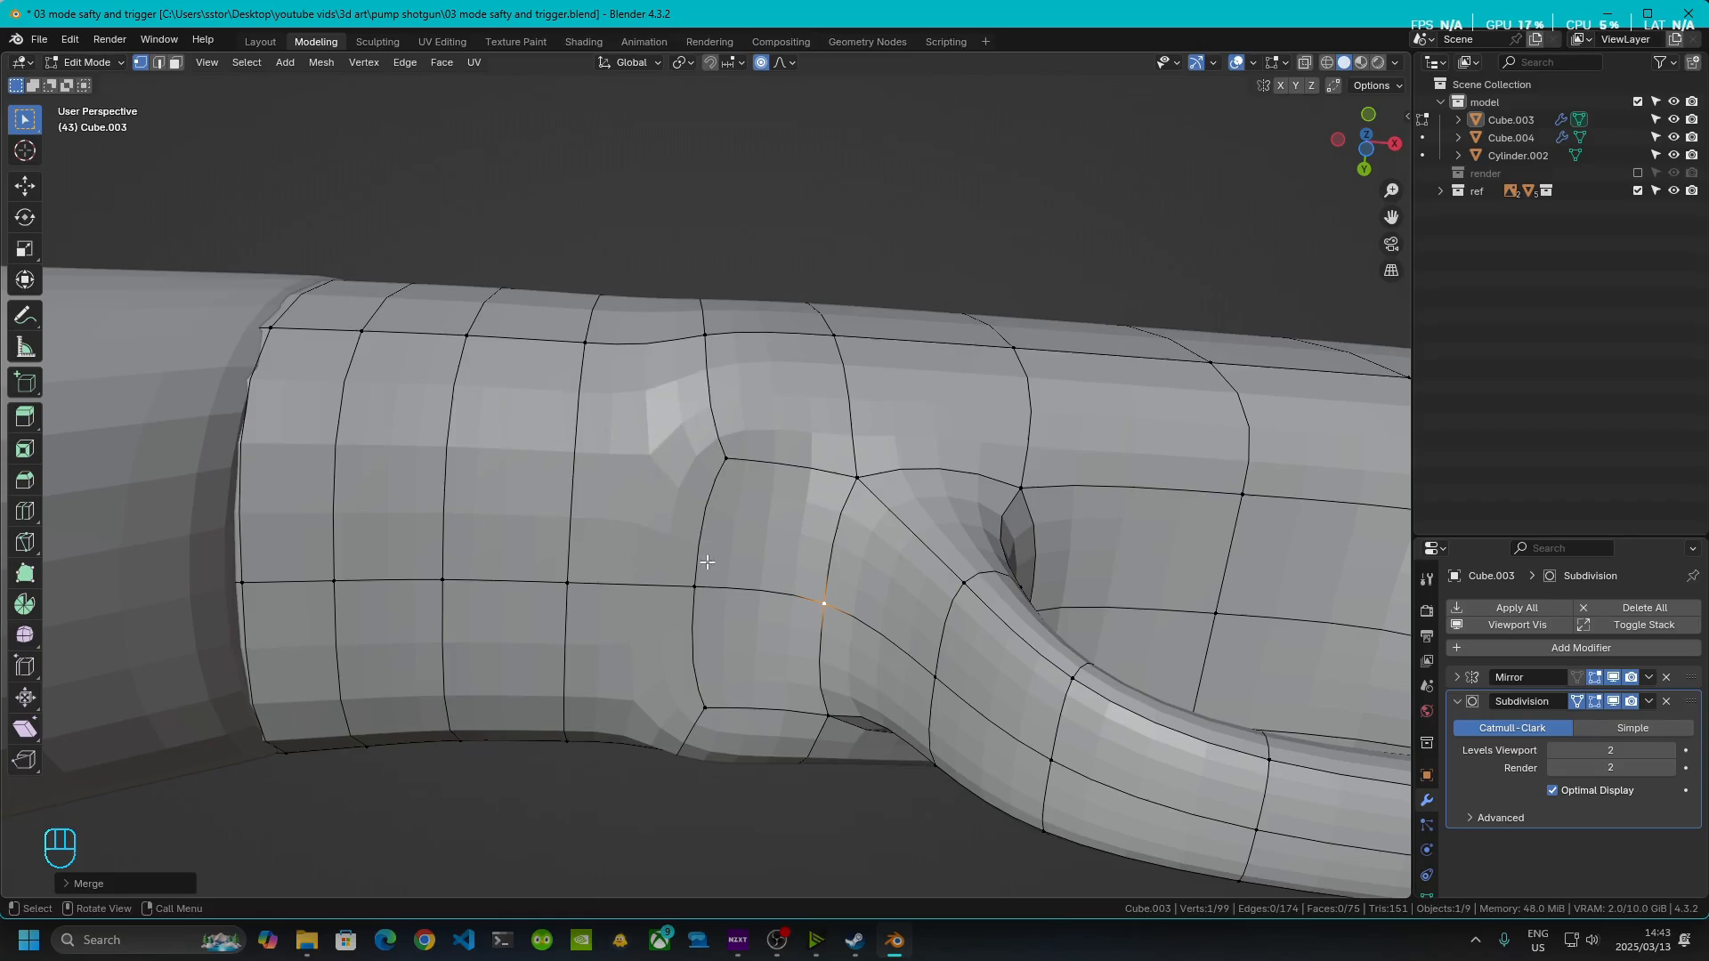
# - Merge the receiver's outer underside vertex ahead of the guard's front leg into the leg's adjacent front vertex using At Last
pyautogui.click(663, 452)
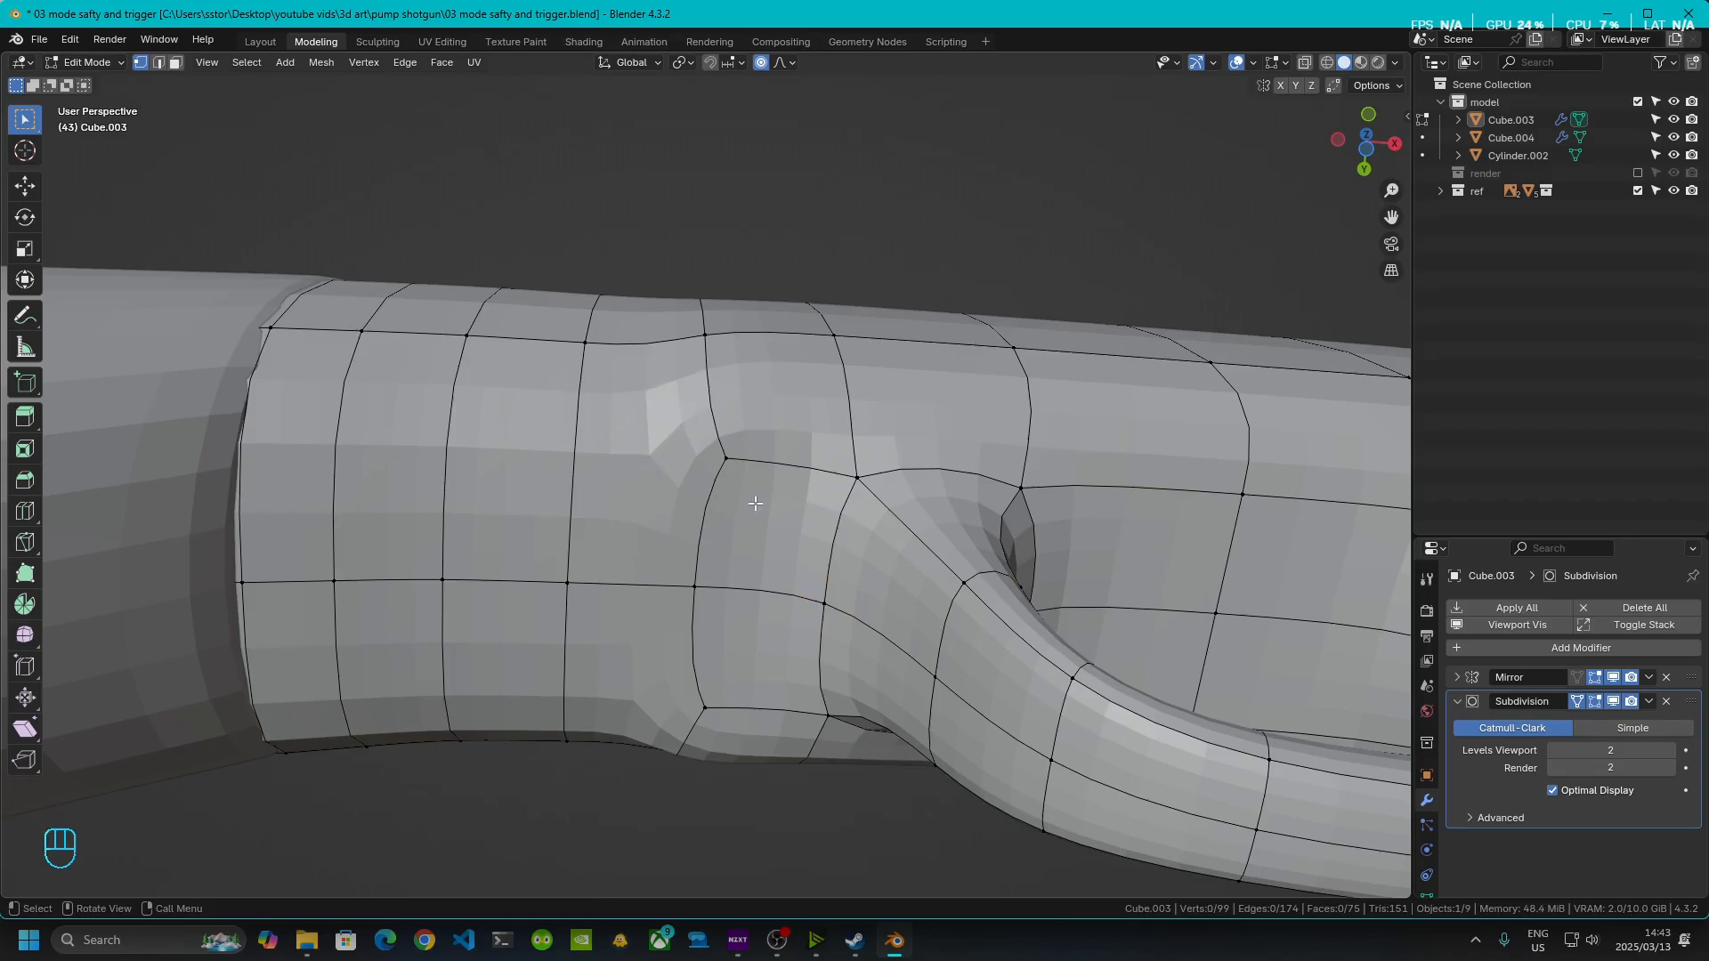
pyautogui.moveTo(829, 423); pyautogui.dragTo(835, 489, button='middle')
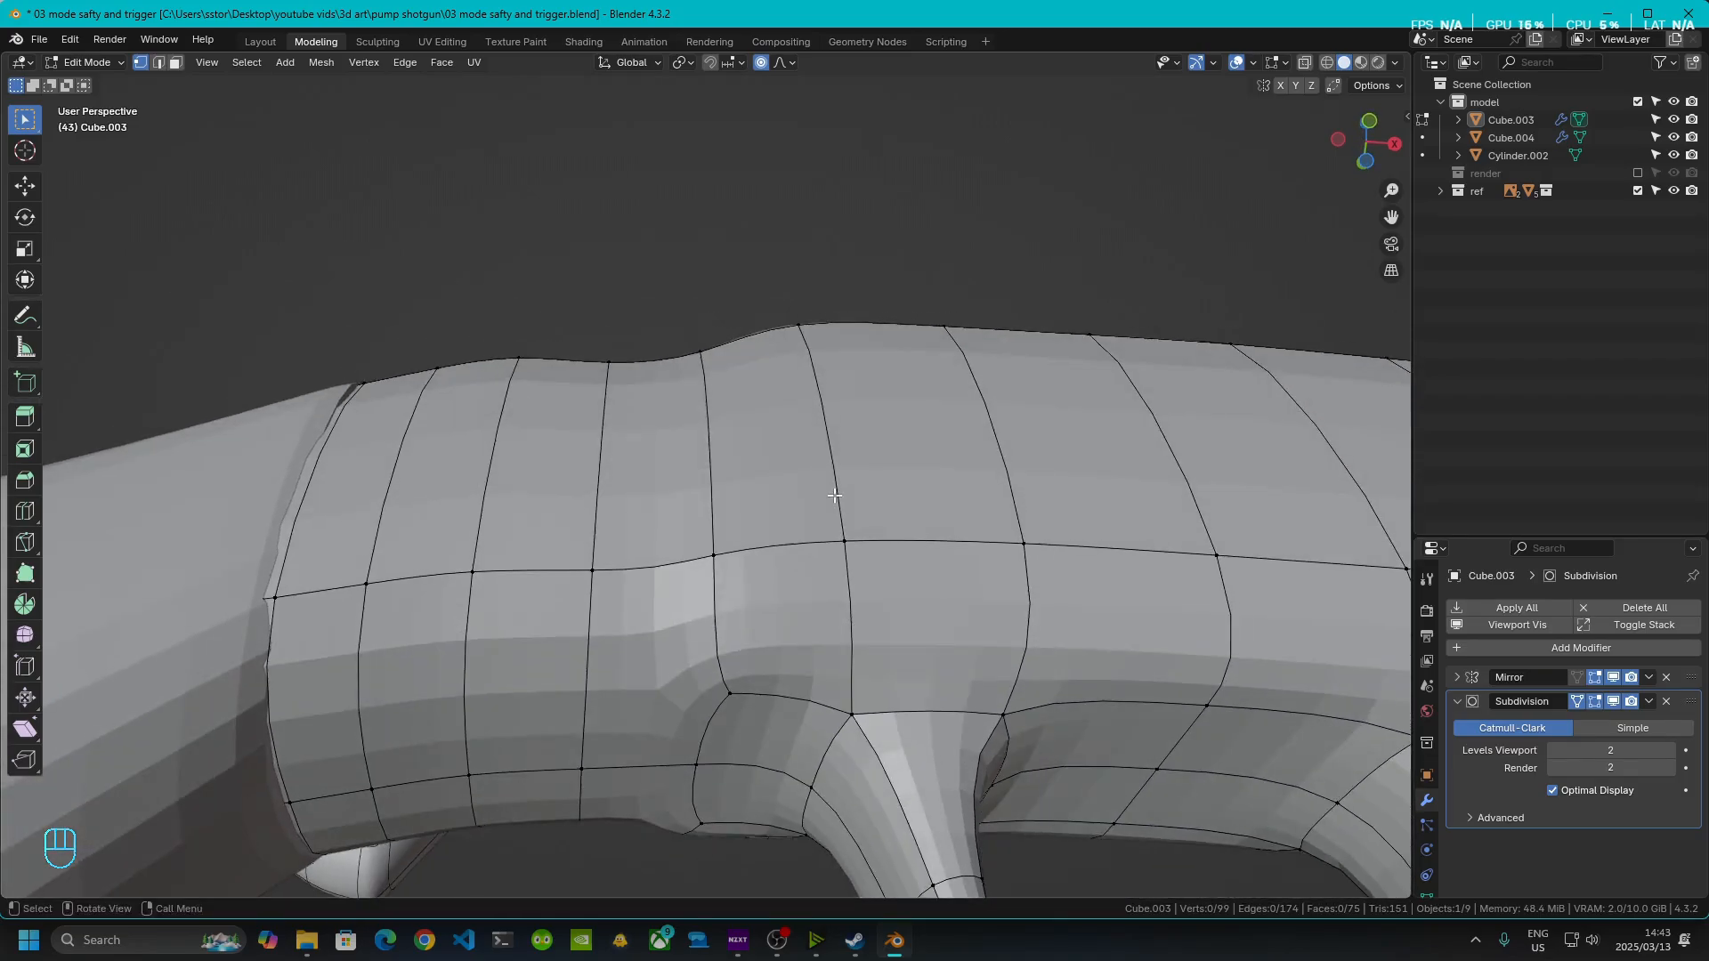
pyautogui.keyDown('shift'); pyautogui.moveTo(719, 704); pyautogui.dragTo(619, 479, button='middle'); pyautogui.keyUp('shift')
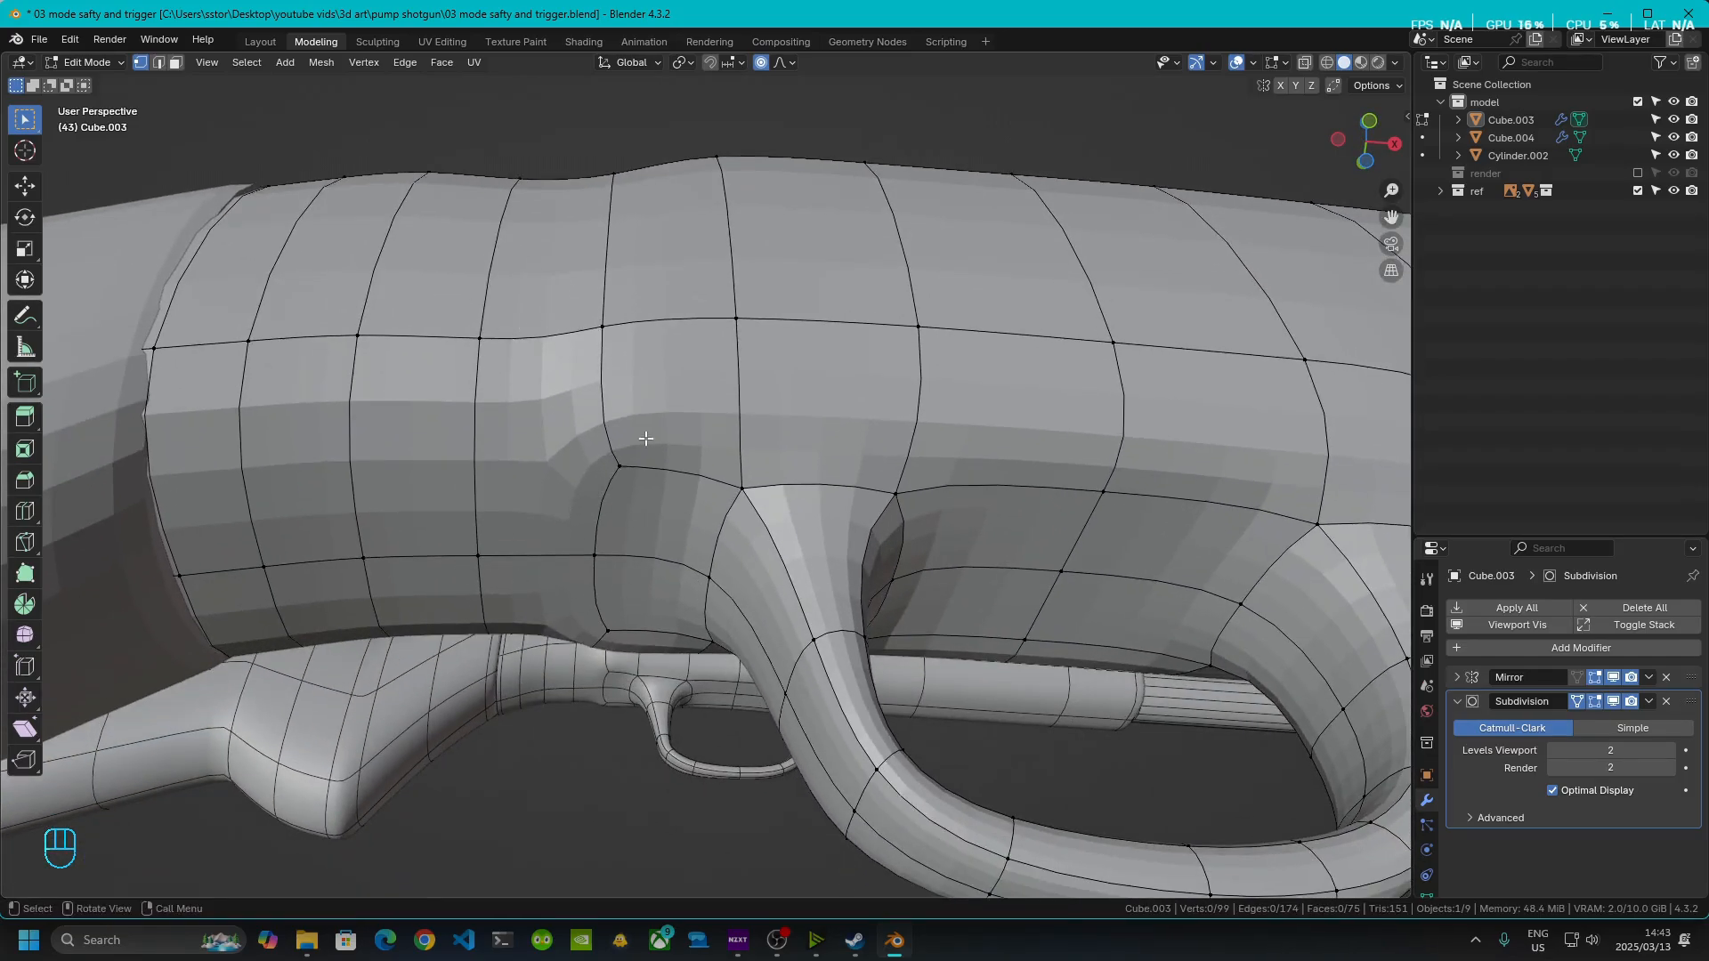
pyautogui.moveTo(524, 590); pyautogui.dragTo(524, 547, button='middle')
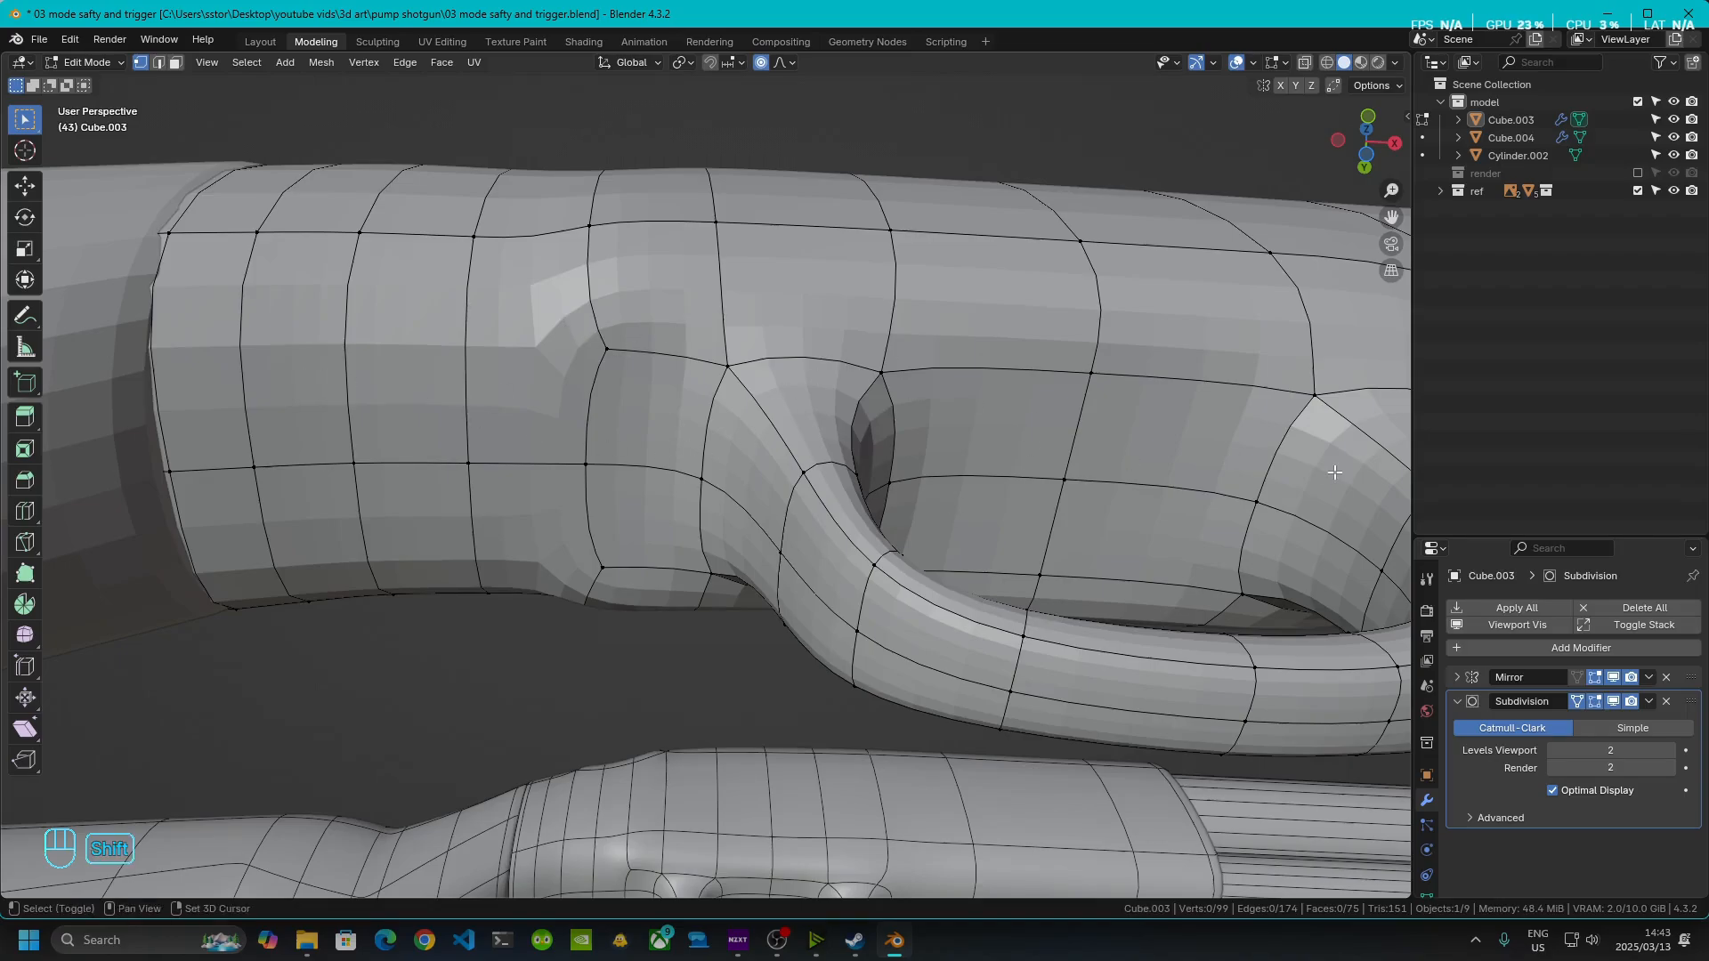
pyautogui.moveTo(1031, 448); pyautogui.dragTo(989, 691, button='middle')
pyautogui.scroll(-6, 989, 690)
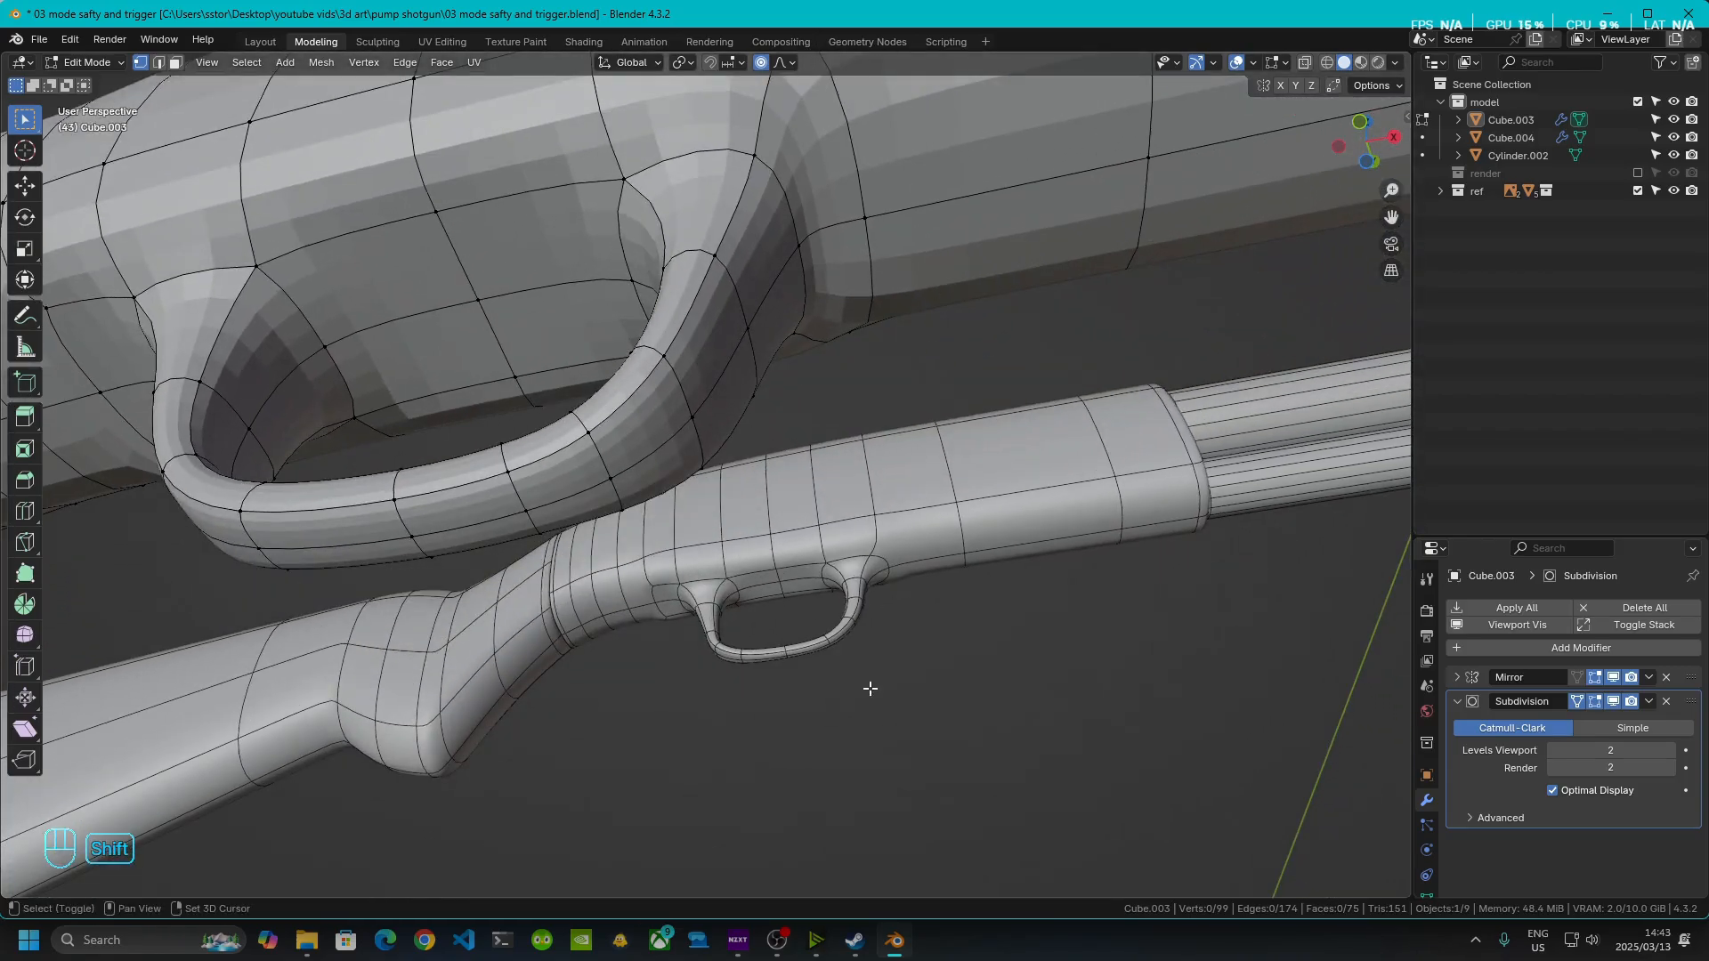
pyautogui.keyDown('shift'); pyautogui.moveTo(934, 115); pyautogui.dragTo(883, 249, button='middle'); pyautogui.keyUp('shift')
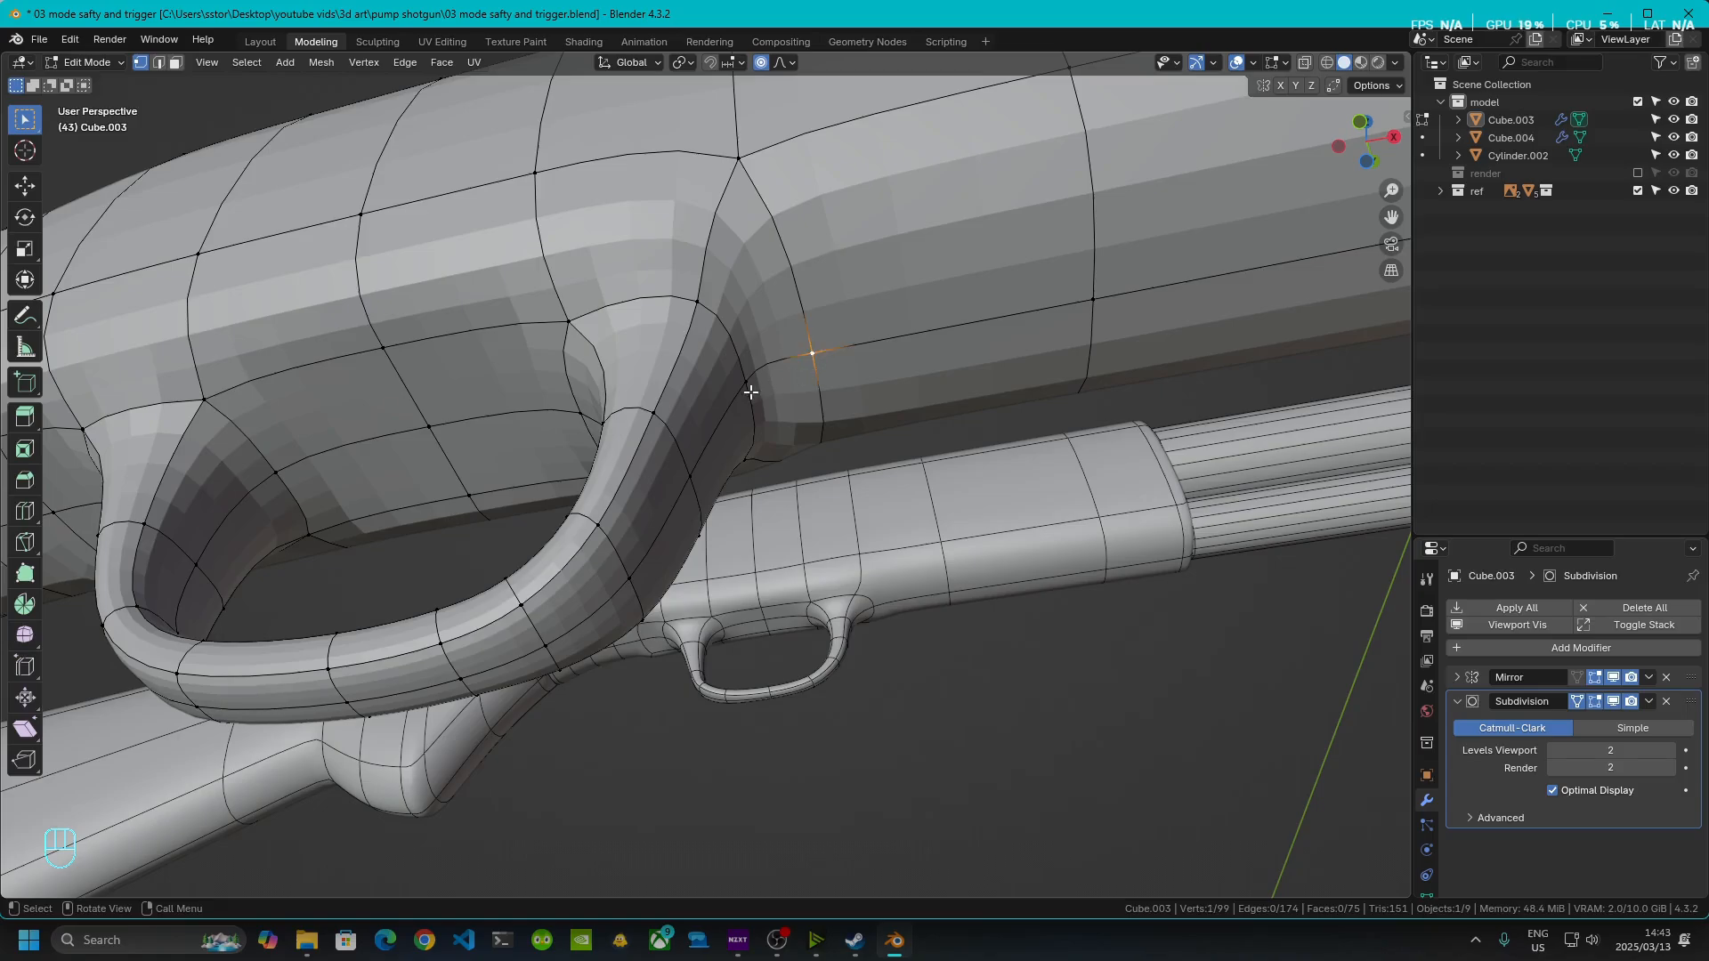
pyautogui.keyDown('alt'); pyautogui.click(776, 376); pyautogui.keyUp('alt')
pyautogui.press('m')
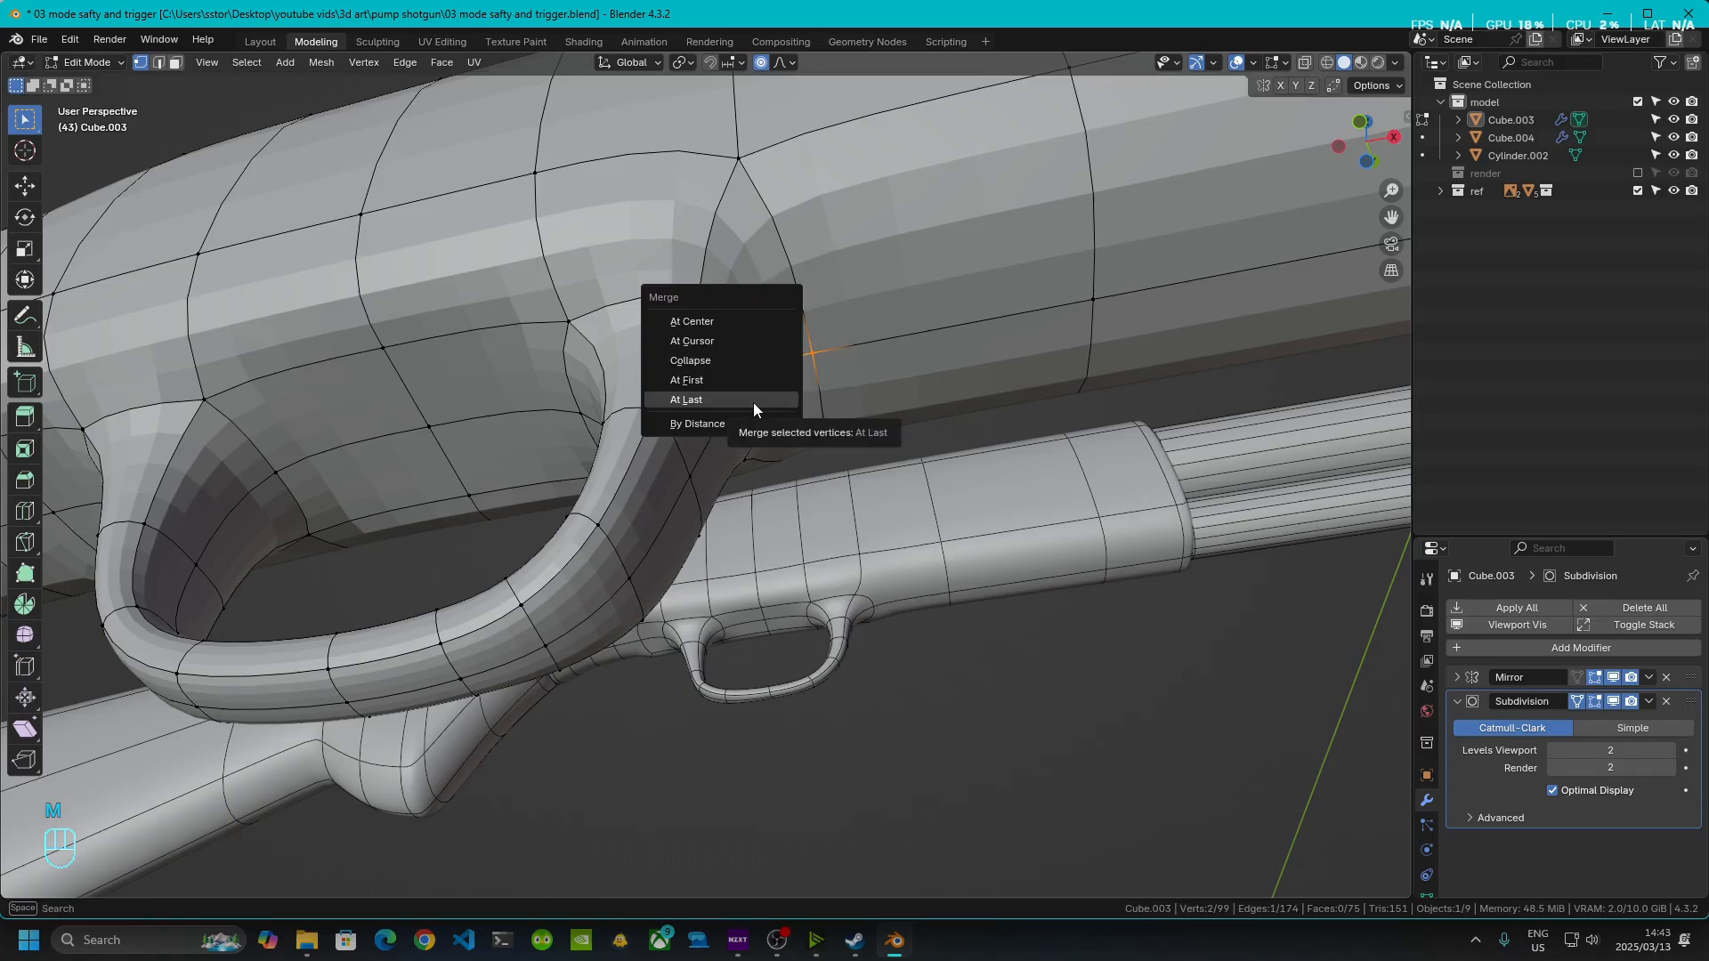
pyautogui.click(753, 402)
# - Dissolve the edge between the receiver's side-line vertex and the merged vertex in front of the guard's front leg
pyautogui.click(734, 174)
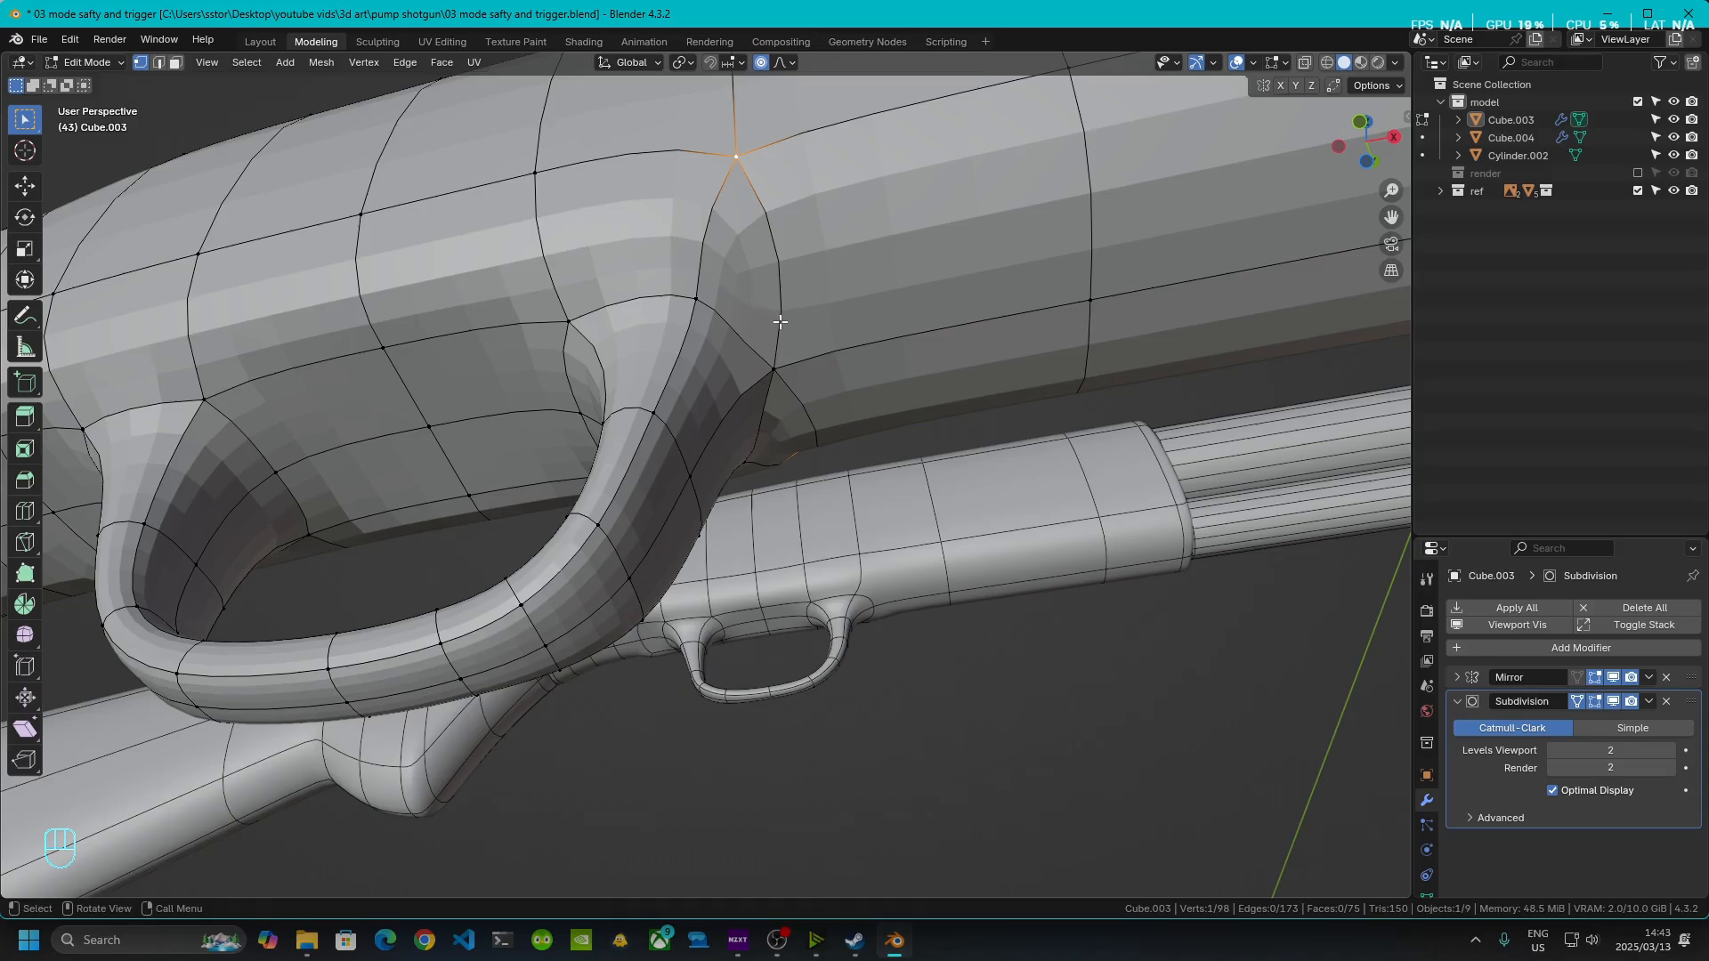
pyautogui.keyDown('shift'); pyautogui.click(774, 367); pyautogui.keyUp('shift')
pyautogui.press('x')
pyautogui.press('Escape')
pyautogui.press('x')
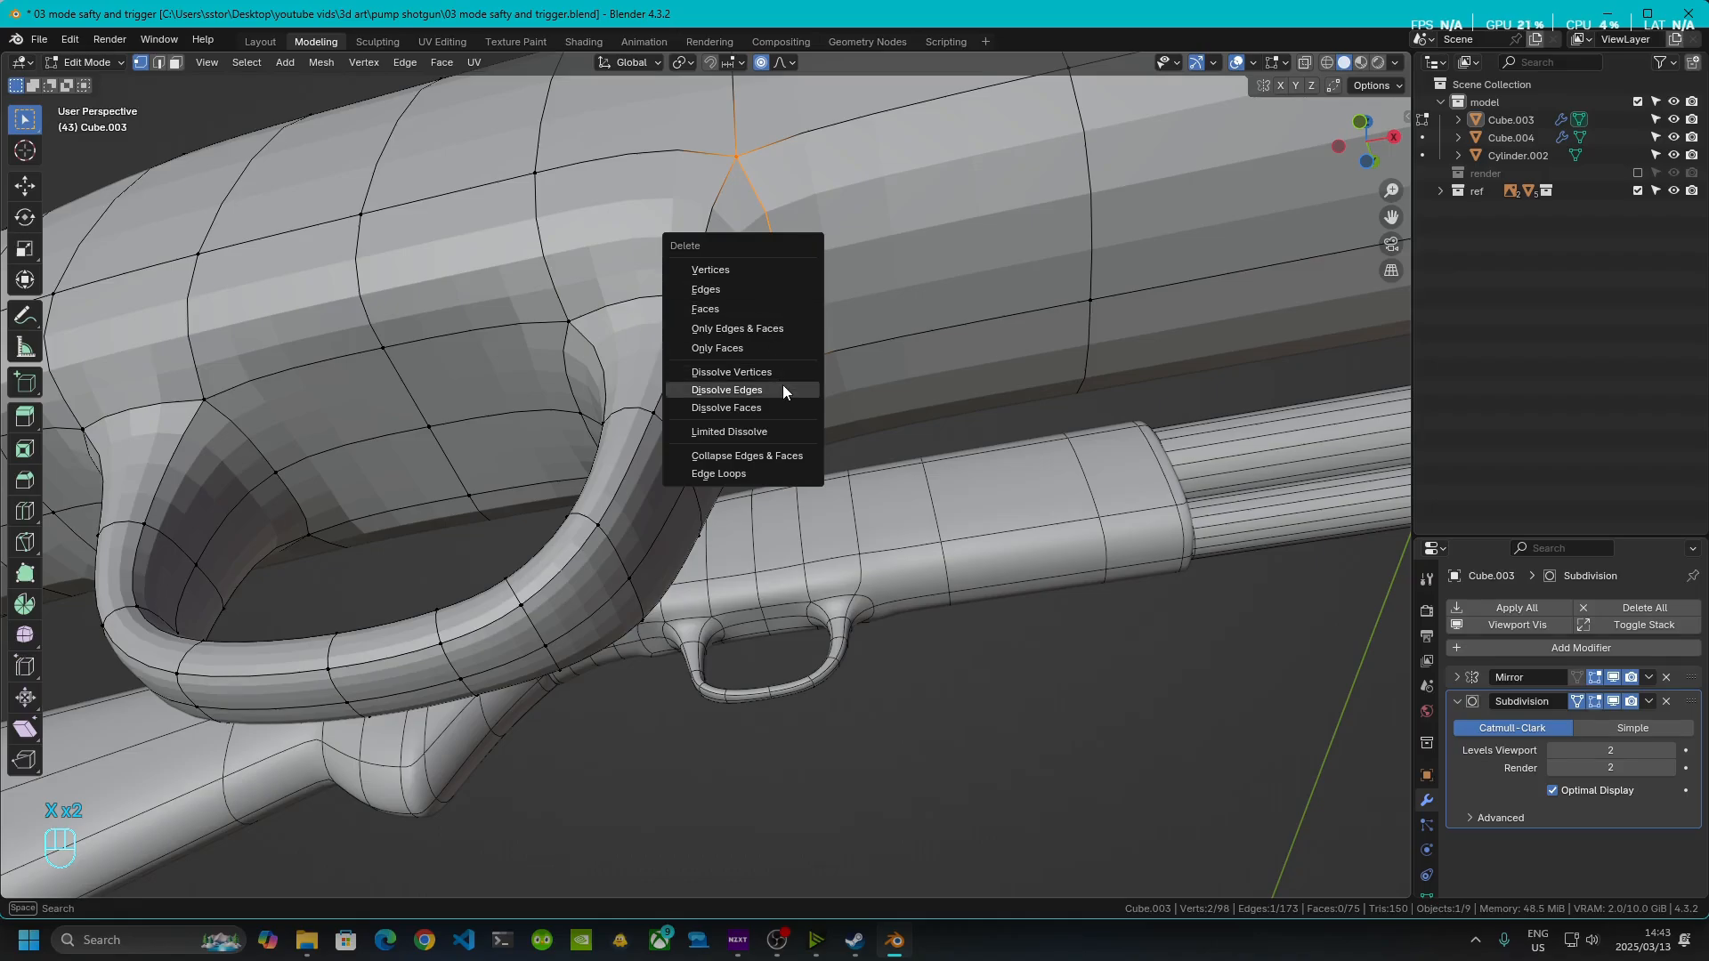
pyautogui.click(782, 390)
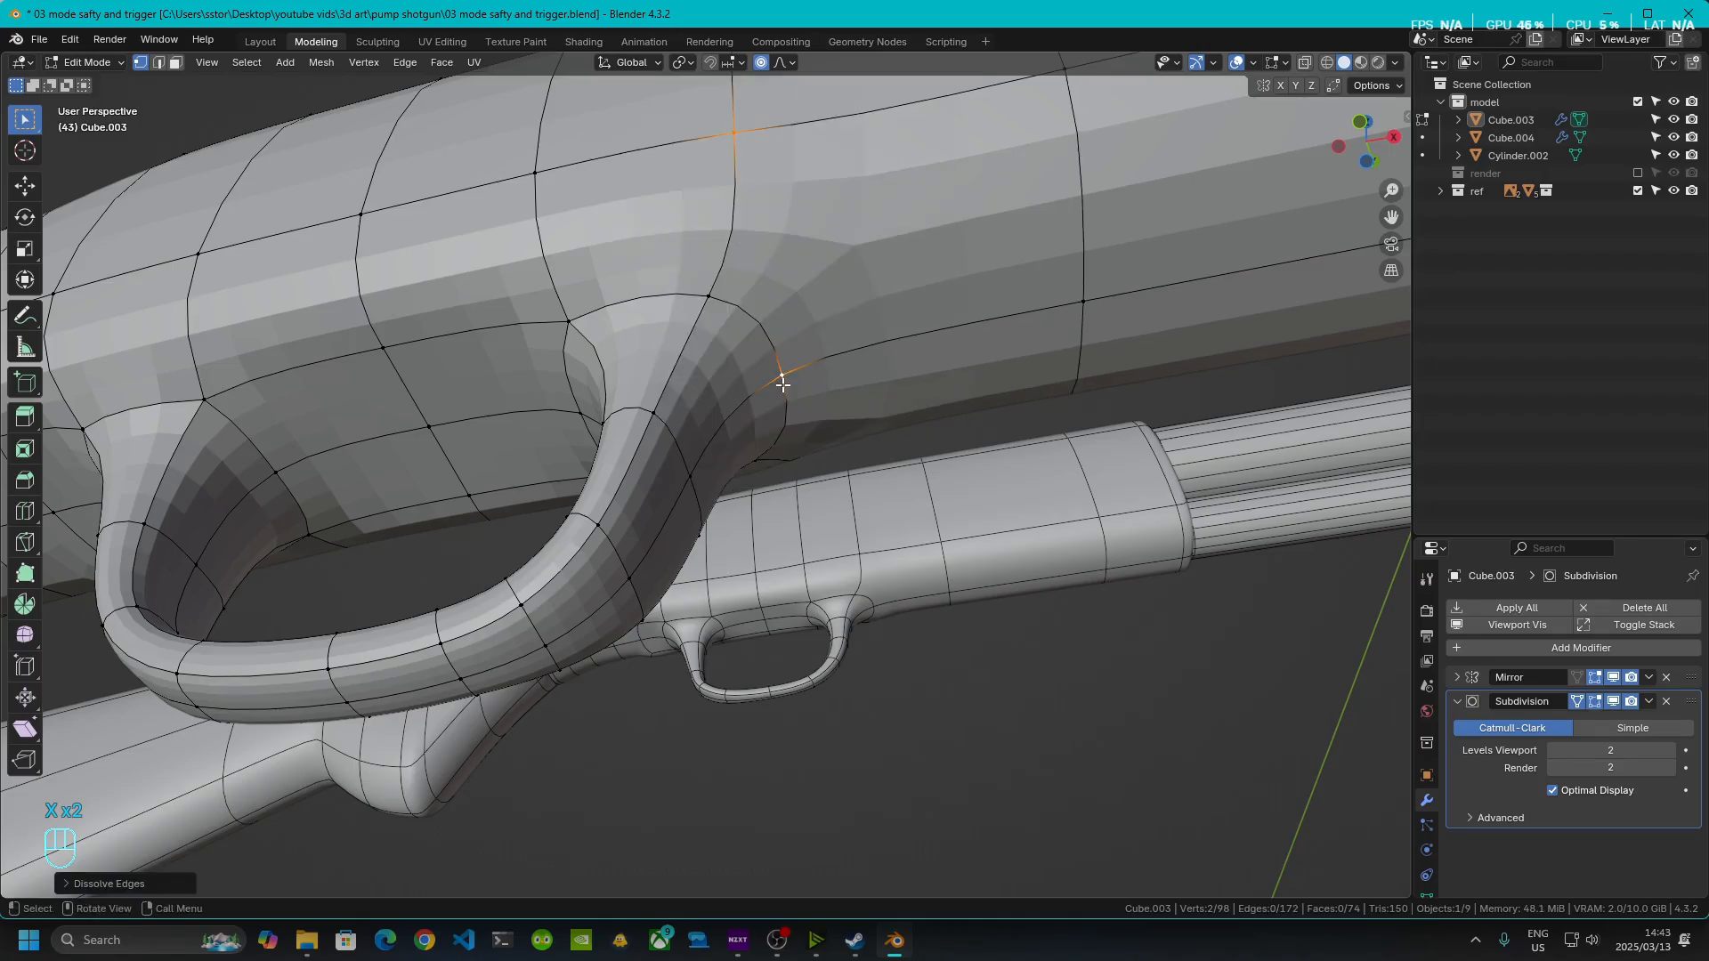
# - Examine the smoothed receiver and trigger guard in Object Mode from the side and from behind
pyautogui.press('Tab')
pyautogui.scroll(-4, 824, 341)
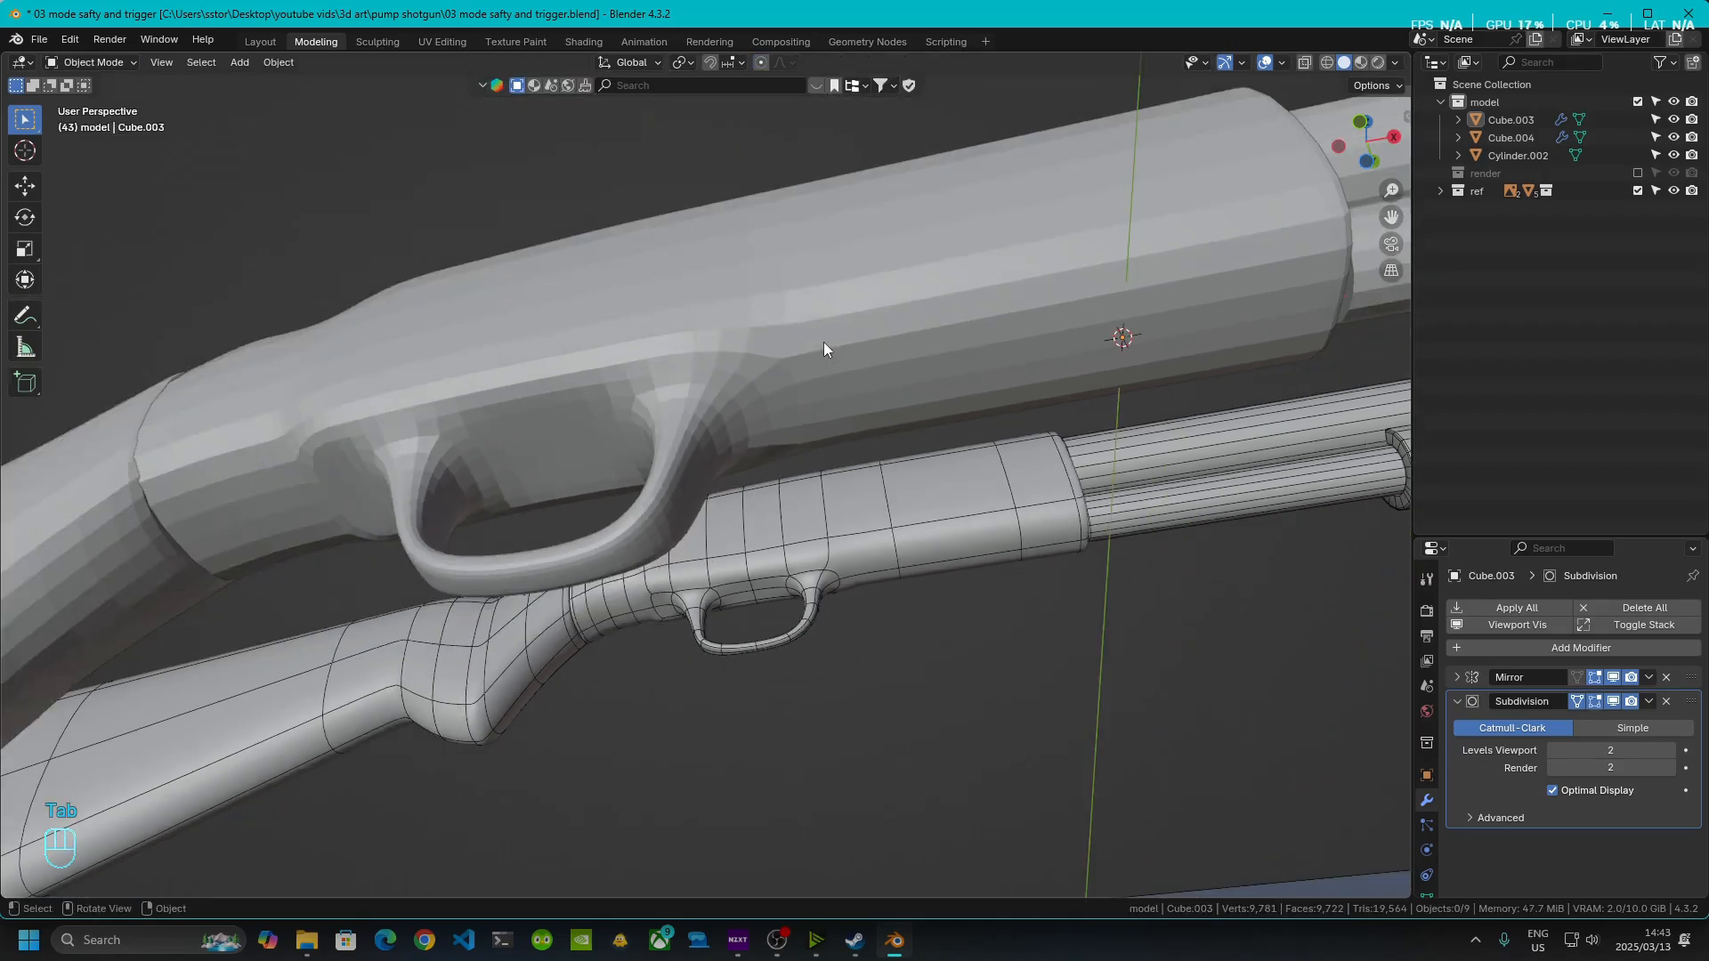
pyautogui.moveTo(824, 342); pyautogui.dragTo(665, 366, button='middle')
pyautogui.press('Tab')
pyautogui.scroll(4, 774, 397)
pyautogui.press('Tab')
pyautogui.keyDown('shift'); pyautogui.moveTo(851, 498); pyautogui.dragTo(685, 565, button='middle'); pyautogui.keyUp('shift')
pyautogui.scroll(3, 685, 565)
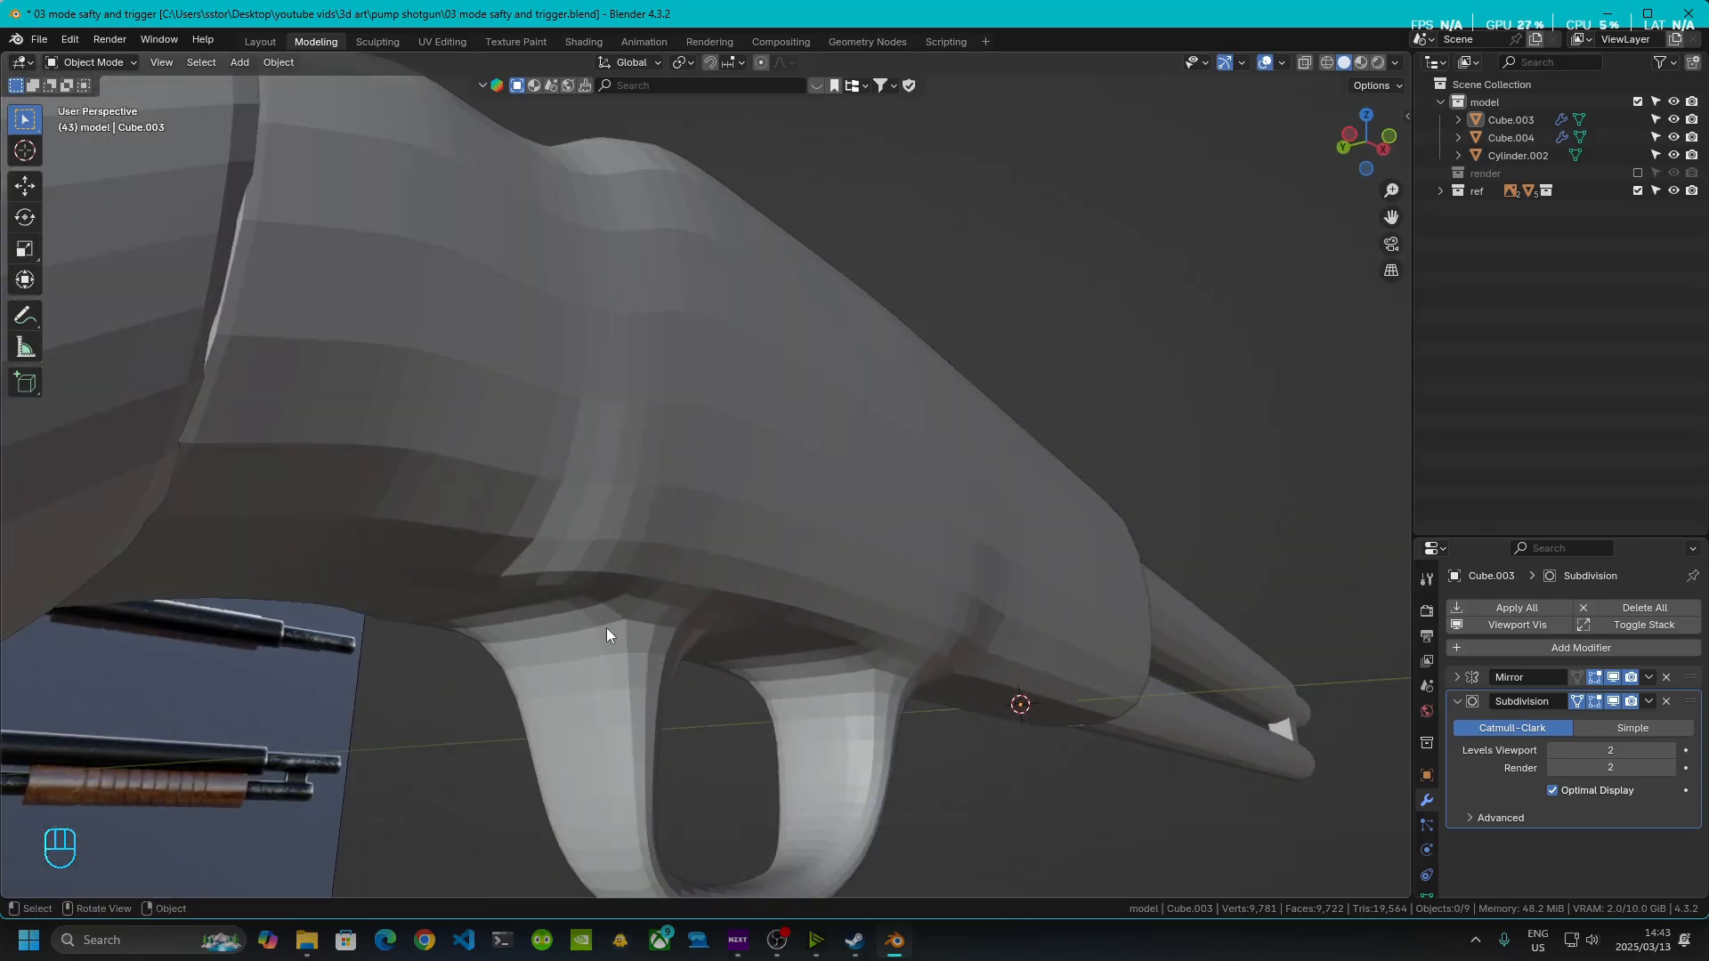
# - Move the outer edge path along the tops of both guard legs about 0.0038 m inward along Y with a small proportional radius
pyautogui.press('Tab')
pyautogui.moveTo(611, 629); pyautogui.dragTo(626, 507, button='middle')
pyautogui.click(594, 435)
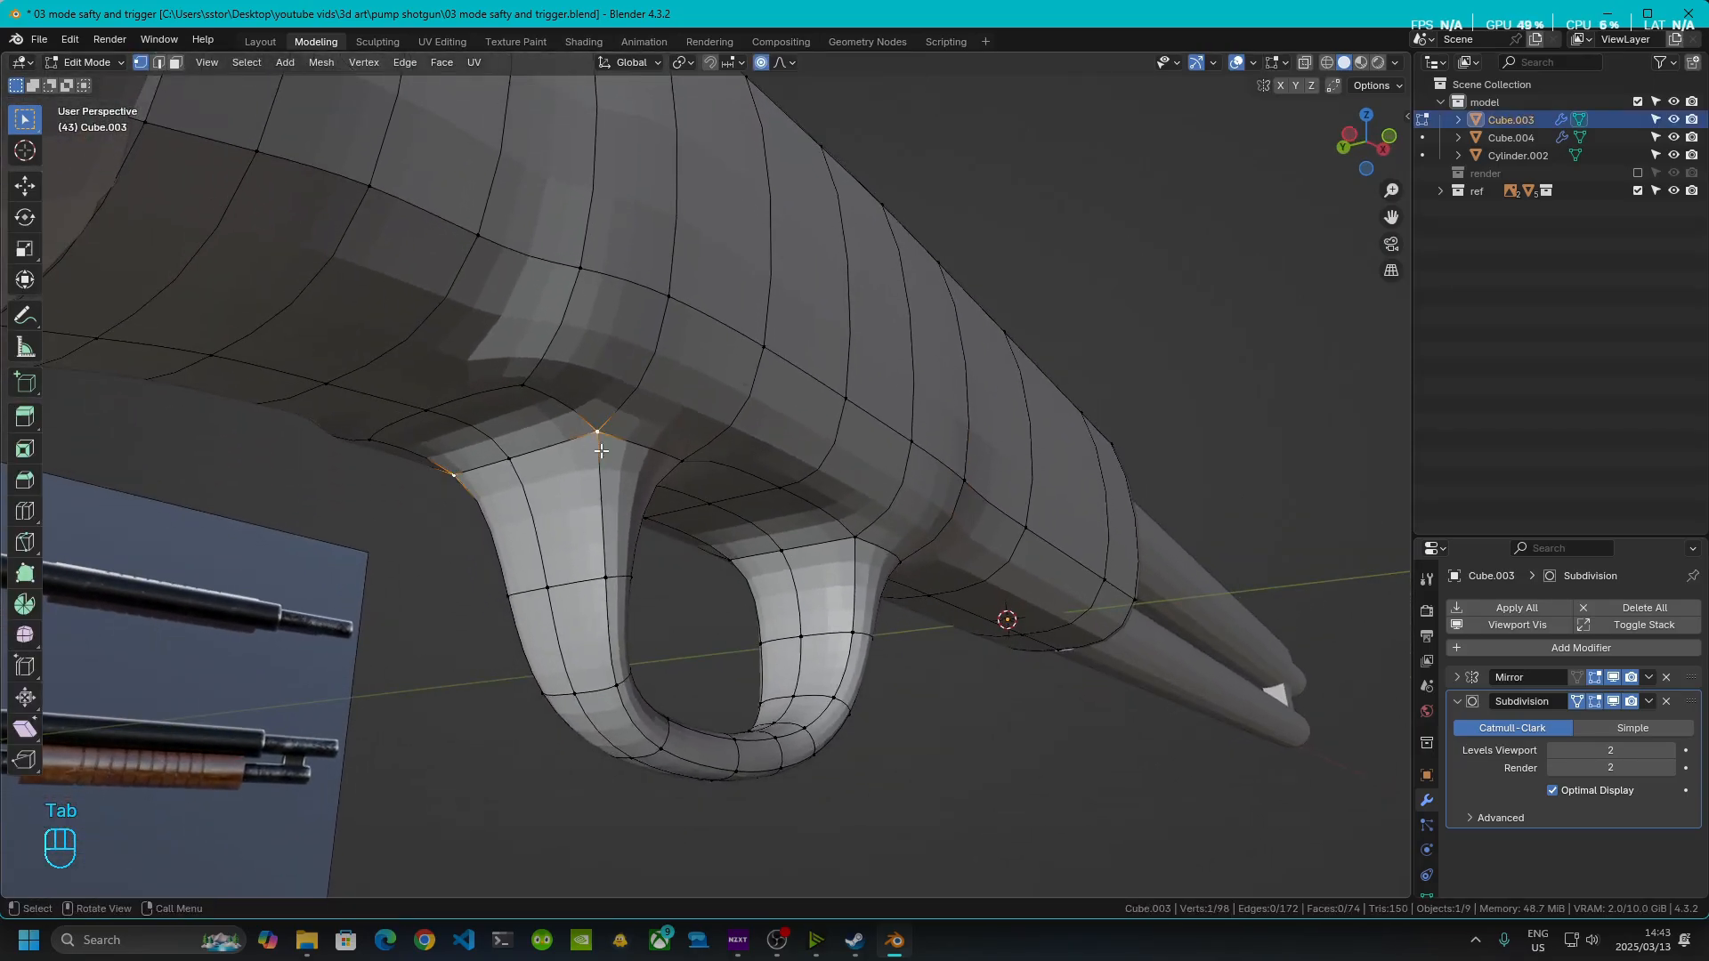
pyautogui.moveTo(591, 439); pyautogui.dragTo(932, 494, button='middle')
pyautogui.keyDown('ctrl'); pyautogui.click(896, 466); pyautogui.keyUp('ctrl')
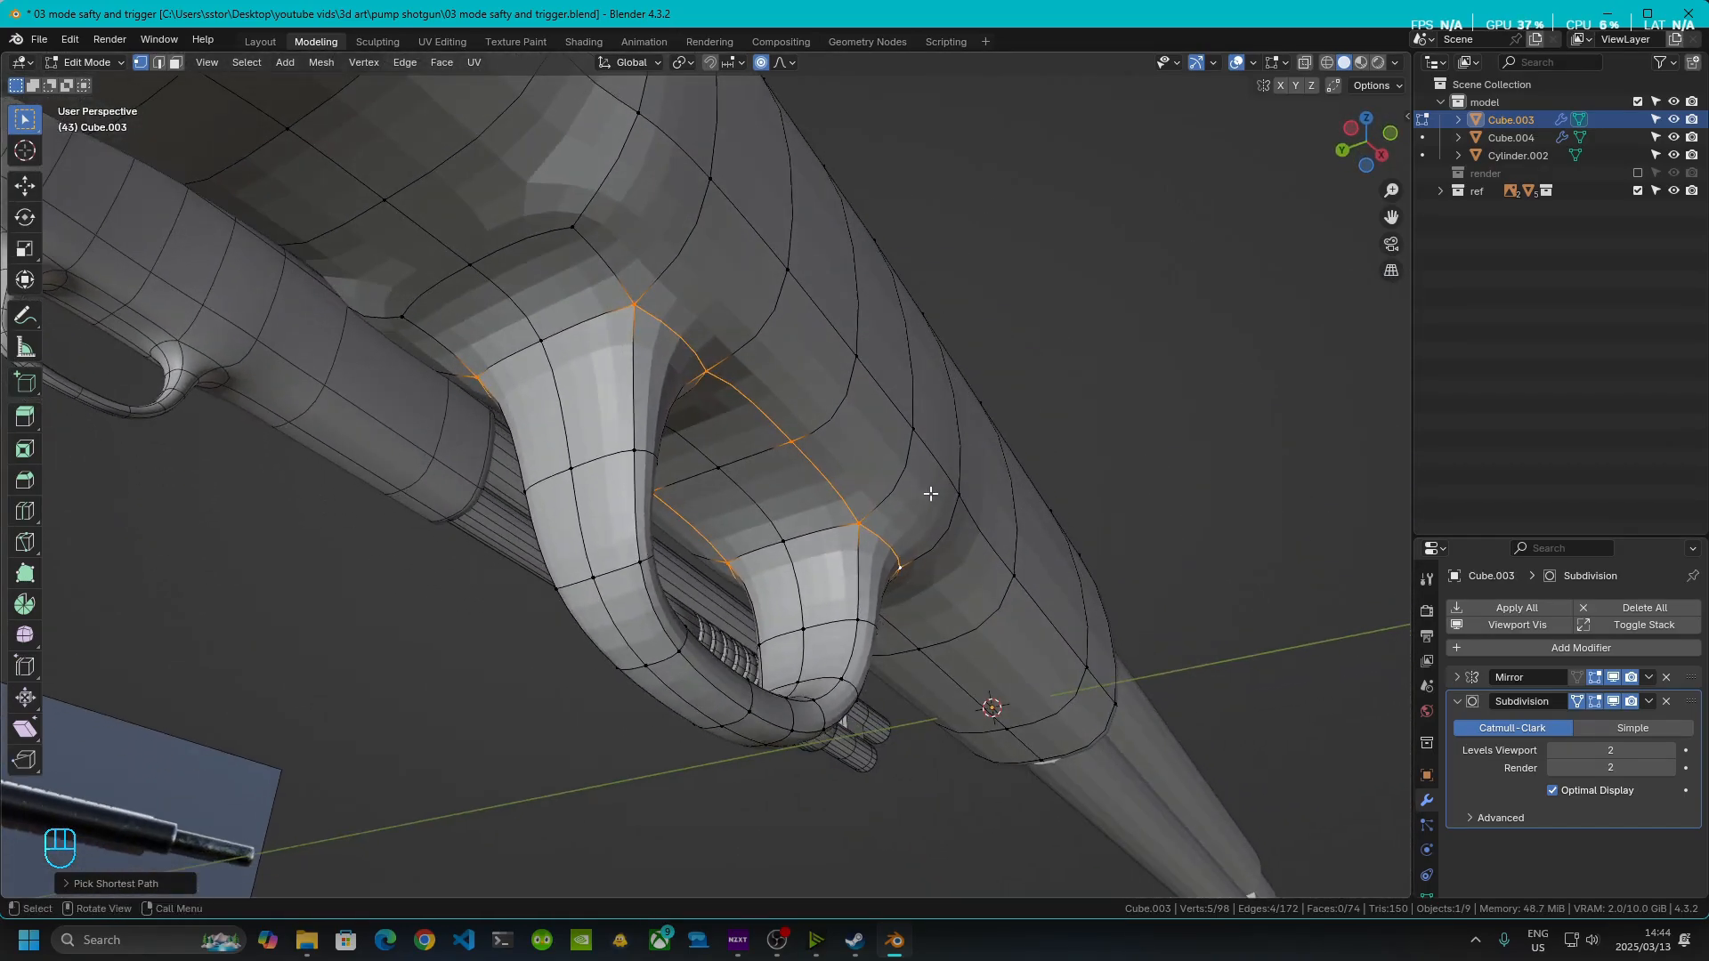
pyautogui.moveTo(807, 485); pyautogui.dragTo(929, 549, button='middle')
pyautogui.press('g')
pyautogui.press('y')
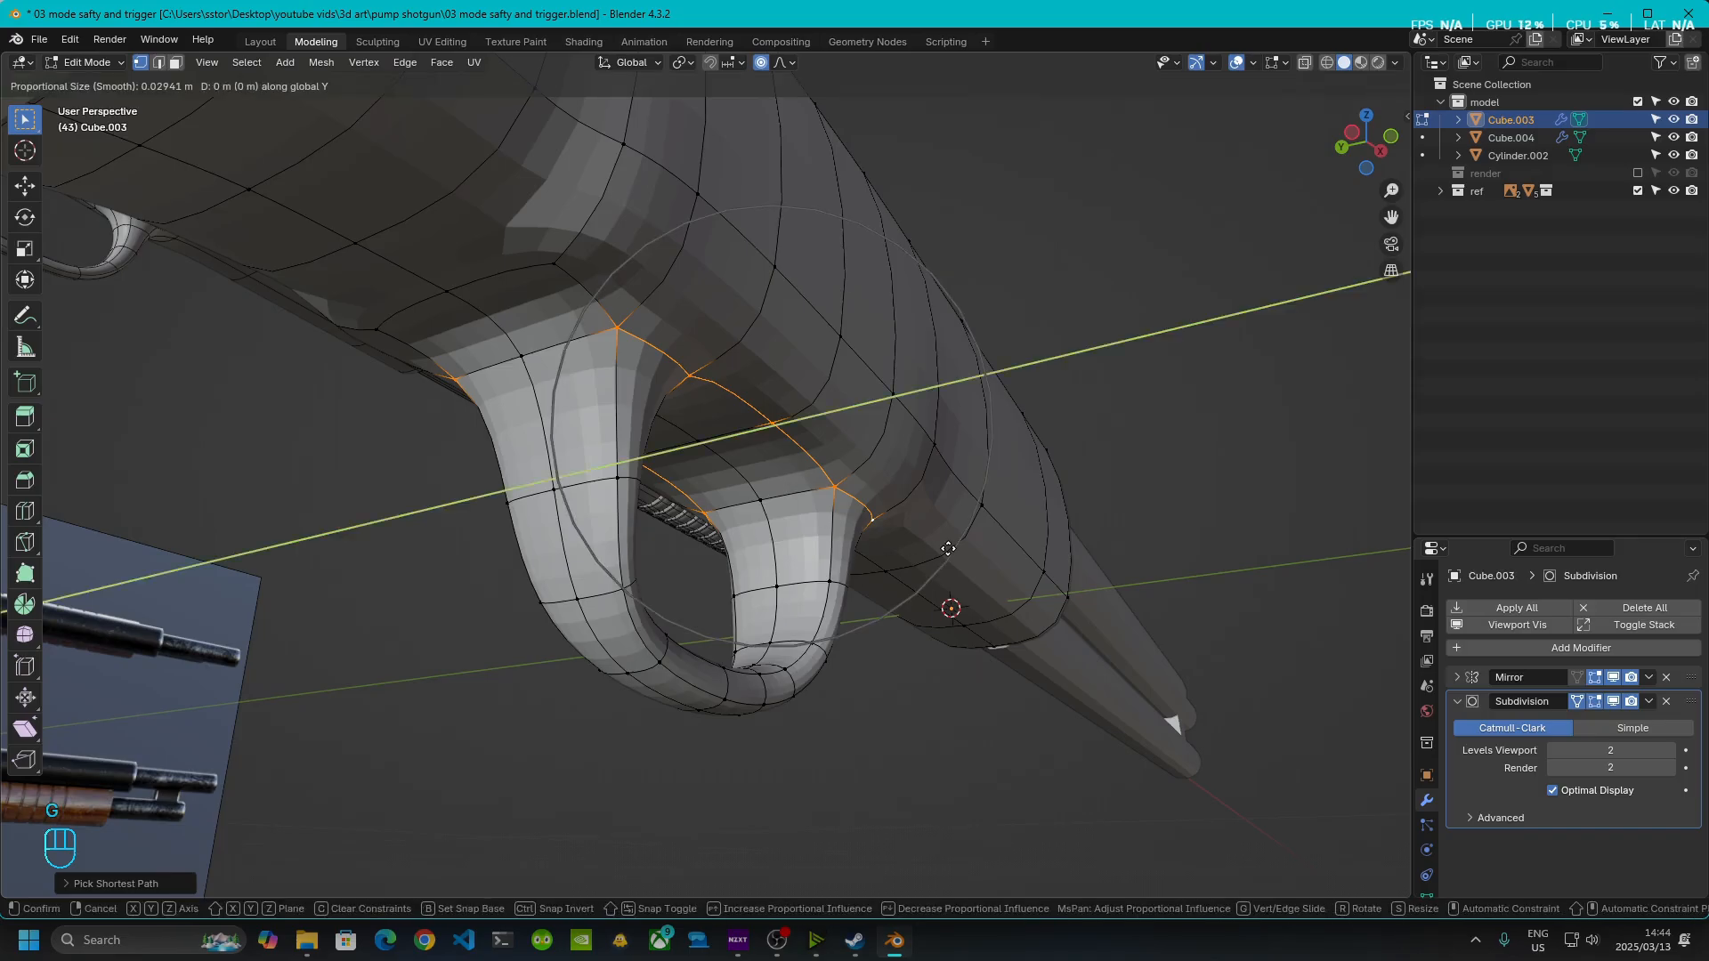
pyautogui.scroll(-19, 934, 552)
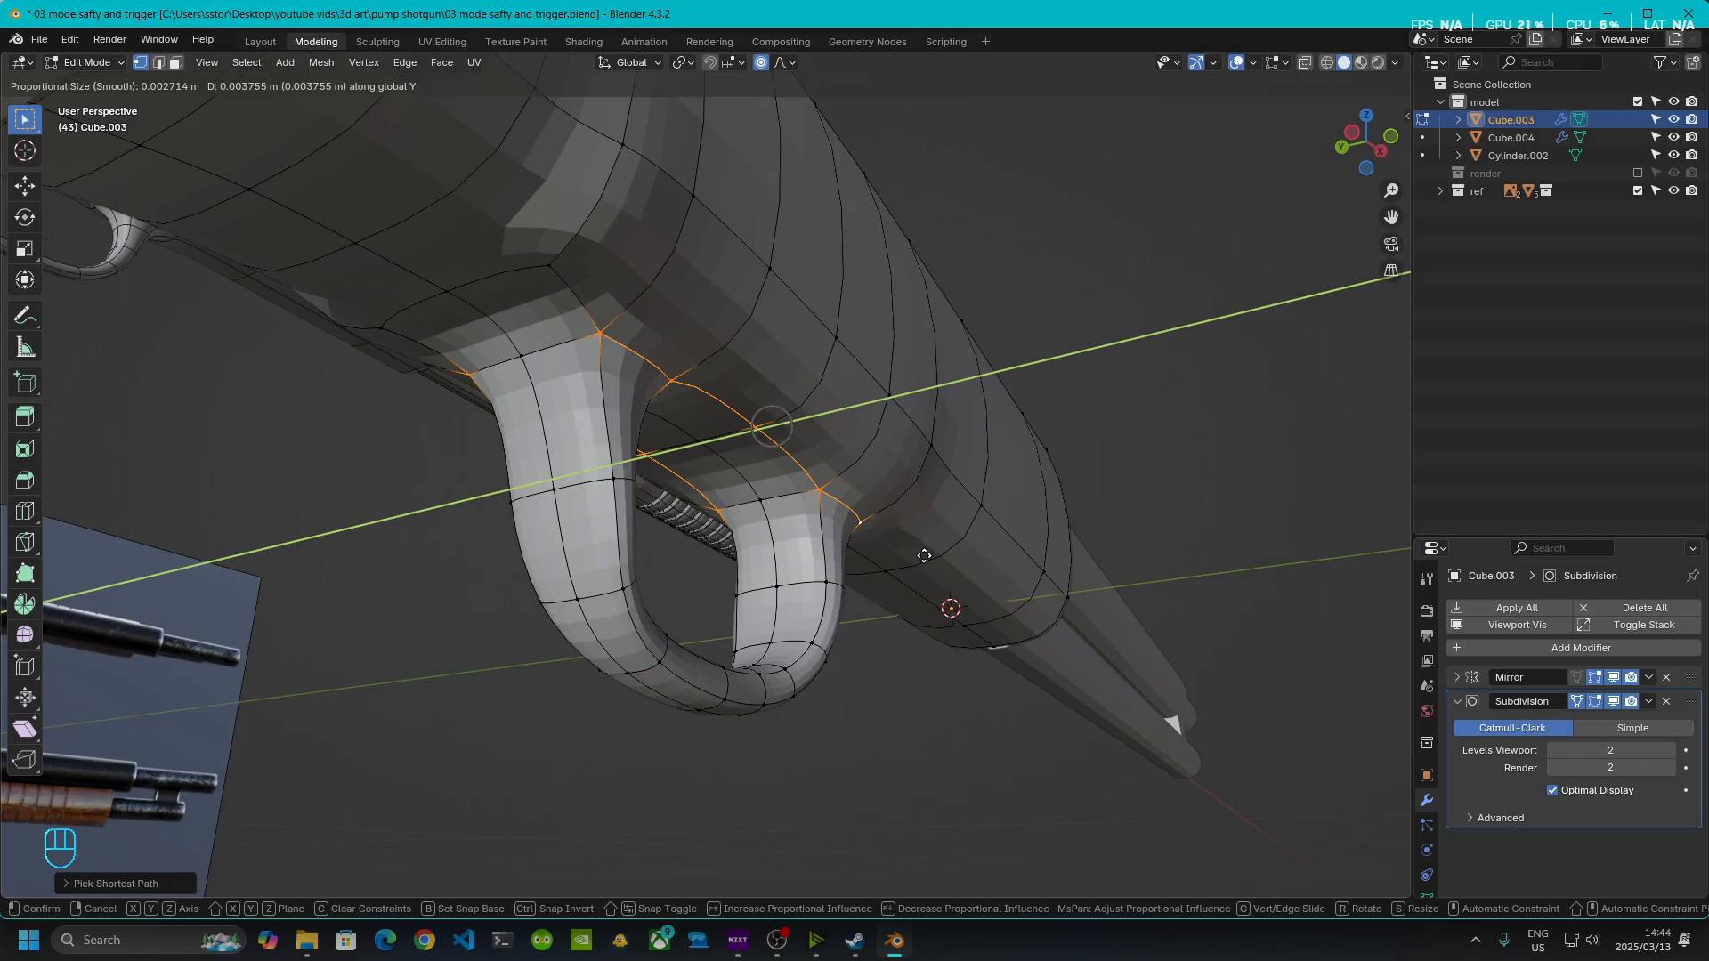
pyautogui.click(924, 555)
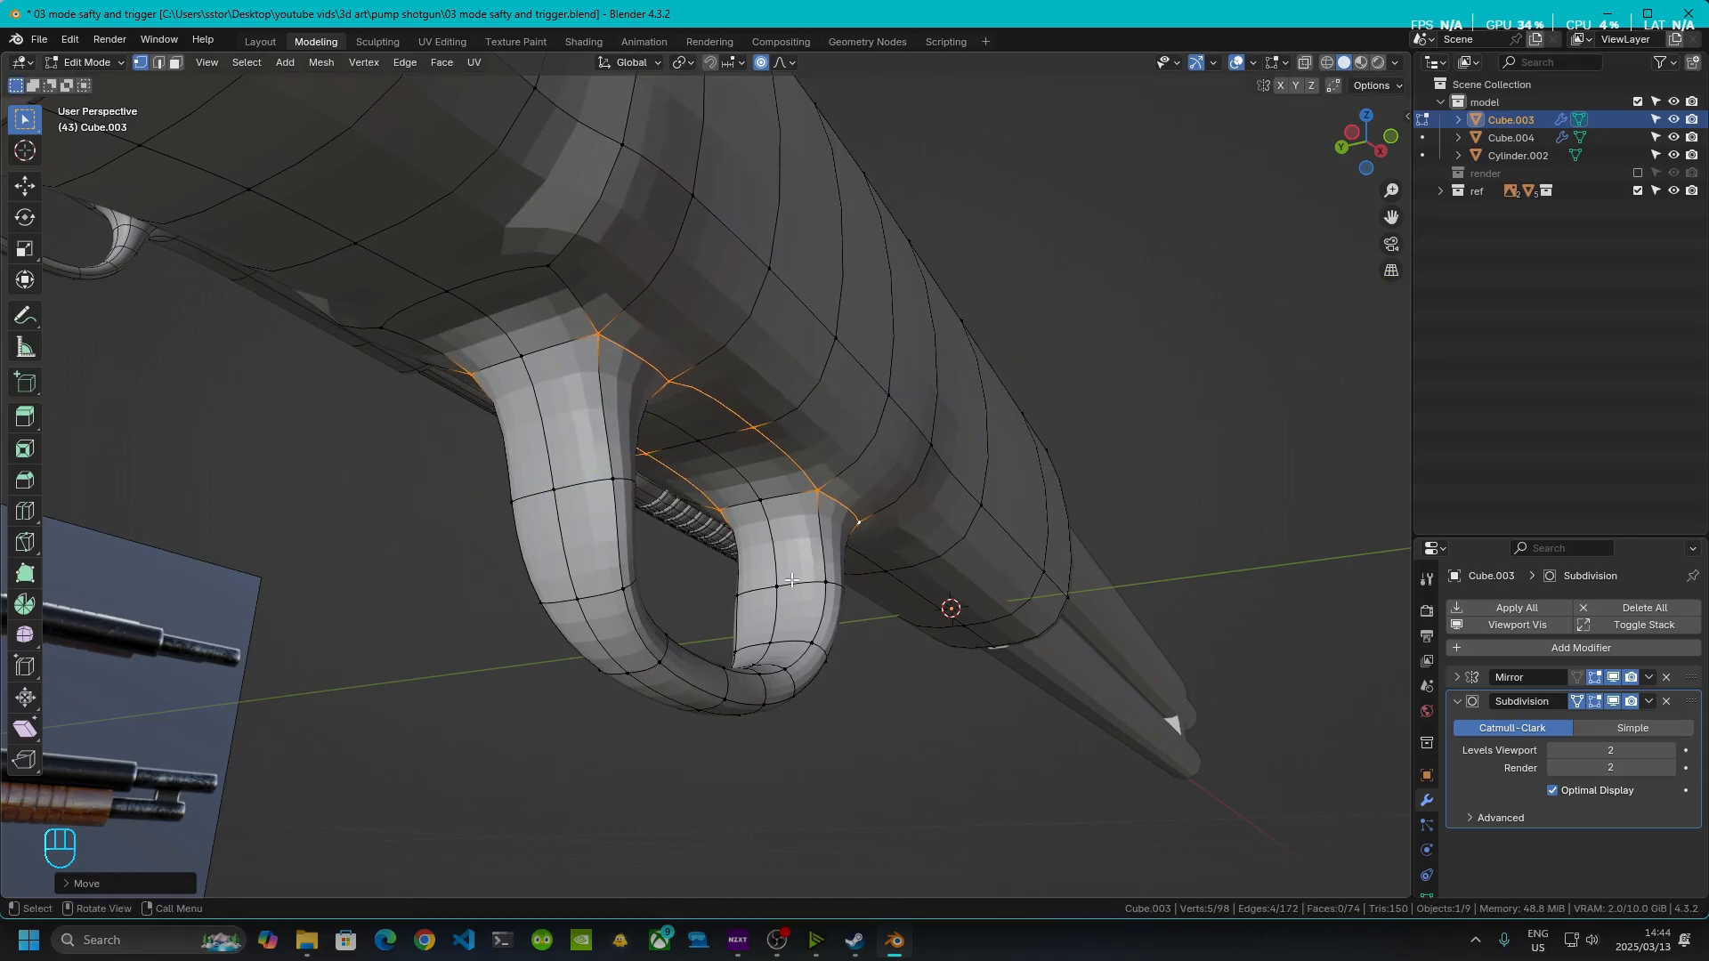
# - Move the edge loops partway down the guard's rear and front legs about 0.002 m along Y to narrow both legs
pyautogui.keyDown('alt'); pyautogui.click(588, 480); pyautogui.keyUp('alt')
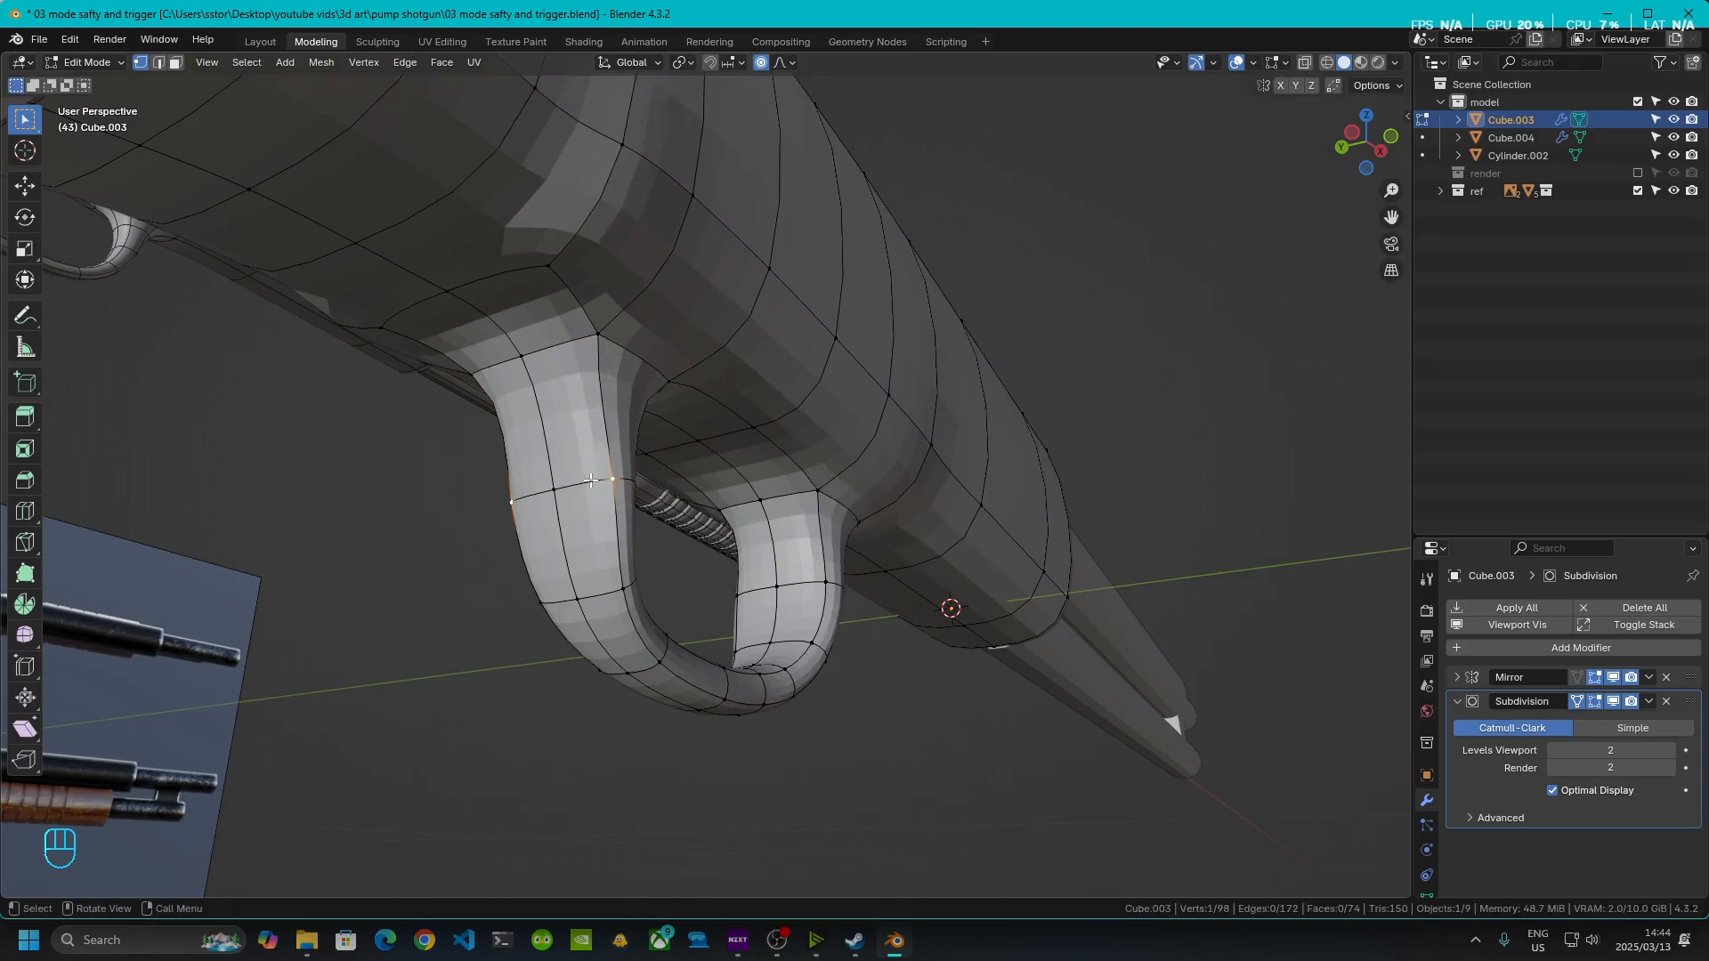
pyautogui.keyDown('alt'); pyautogui.keyDown('shift'); pyautogui.click(793, 588); pyautogui.keyUp('shift'); pyautogui.keyUp('alt')
pyautogui.press('g')
pyautogui.press('y')
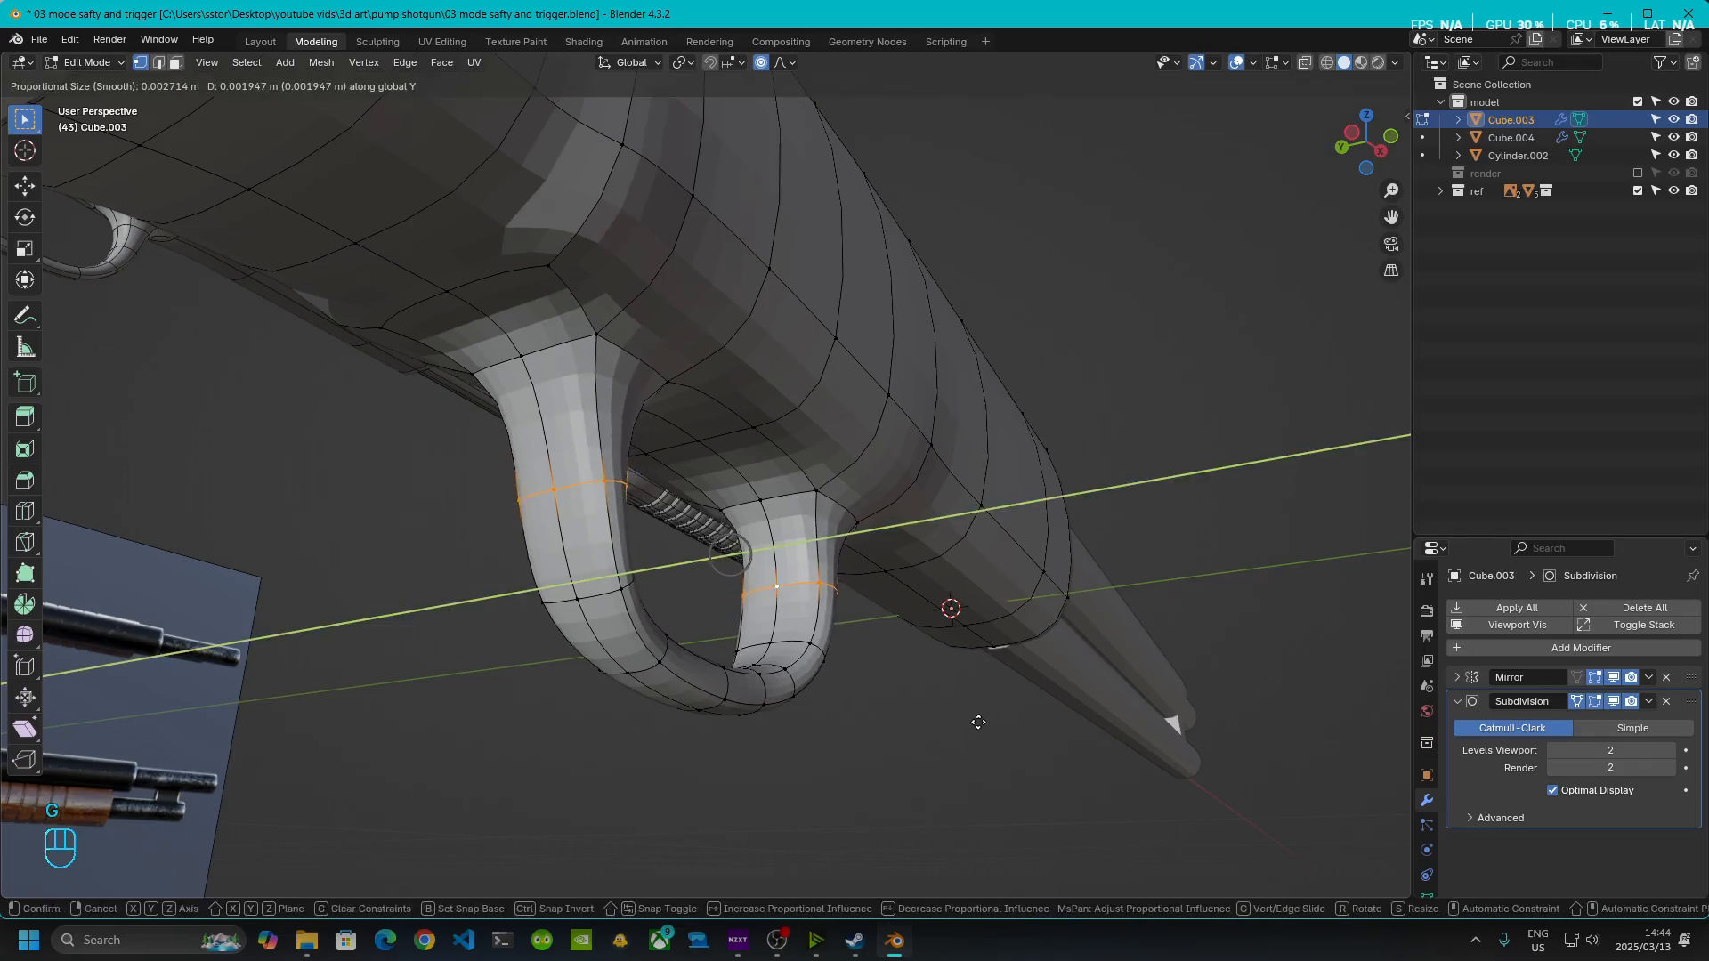
pyautogui.click(975, 719)
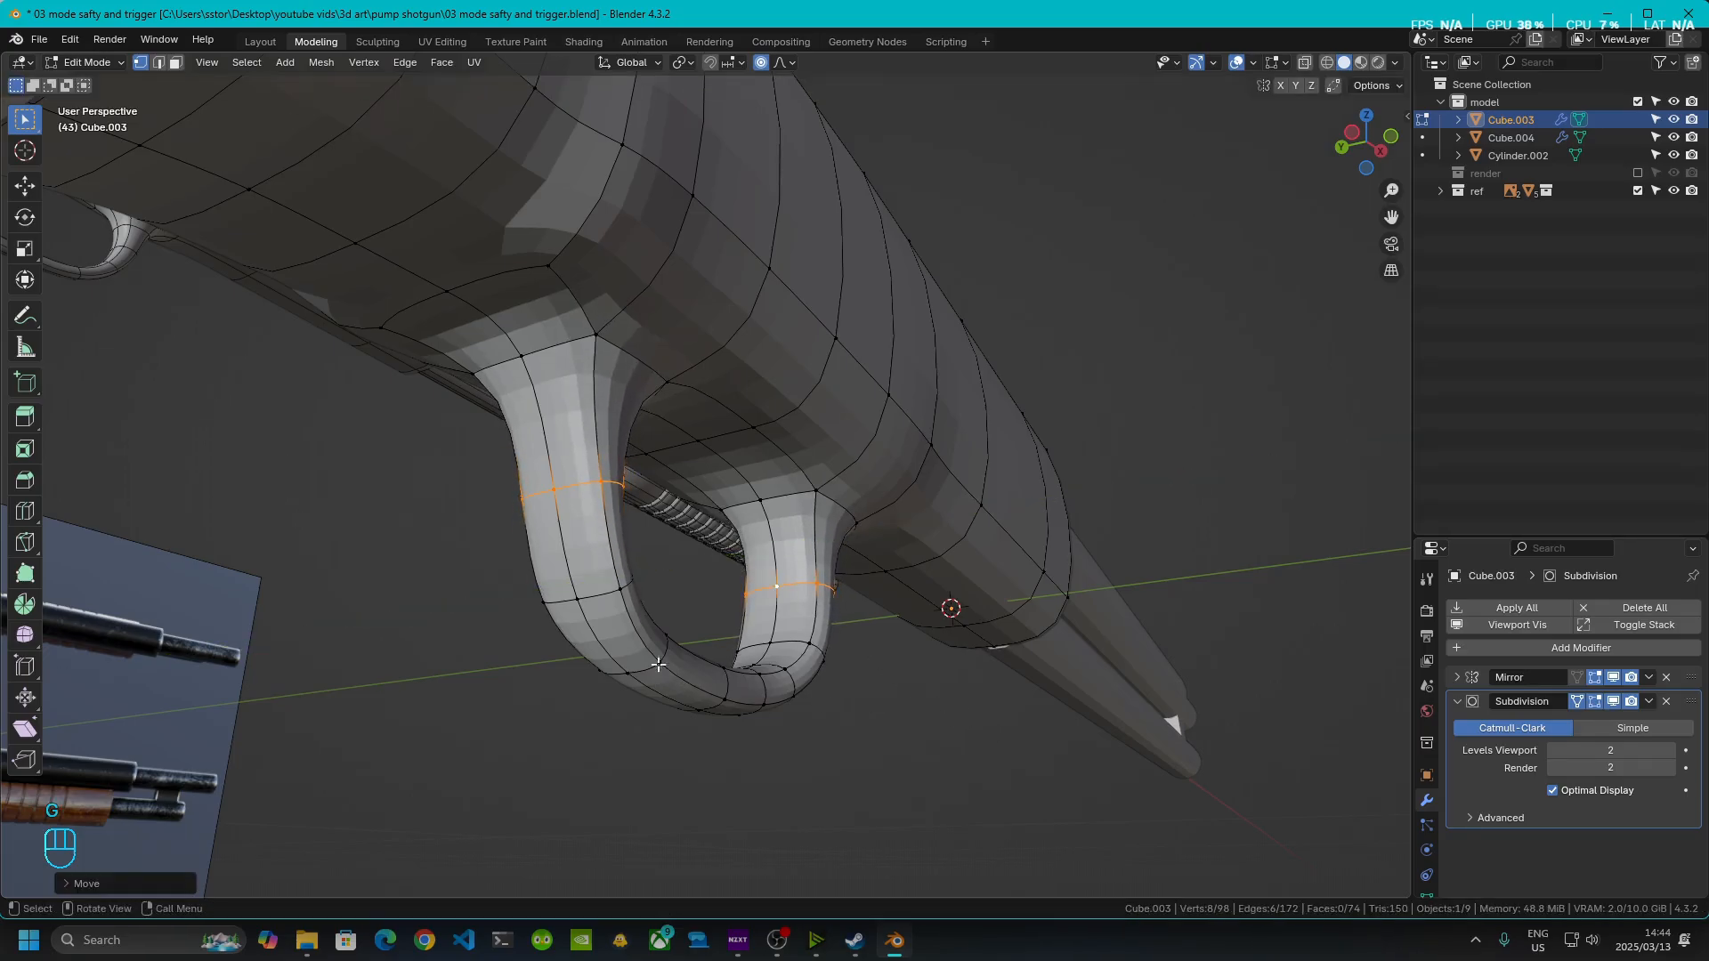
# - Move the edge loops around the trigger guard's lower bow about 0.0017 m along Y to narrow it
pyautogui.keyDown('alt'); pyautogui.keyDown('shift'); pyautogui.click(620, 587); pyautogui.keyUp('shift'); pyautogui.keyUp('alt')
pyautogui.keyDown('alt'); pyautogui.keyDown('shift'); pyautogui.click(621, 587); pyautogui.keyUp('shift'); pyautogui.keyUp('alt')
pyautogui.hotkey('ctrl', 'z')
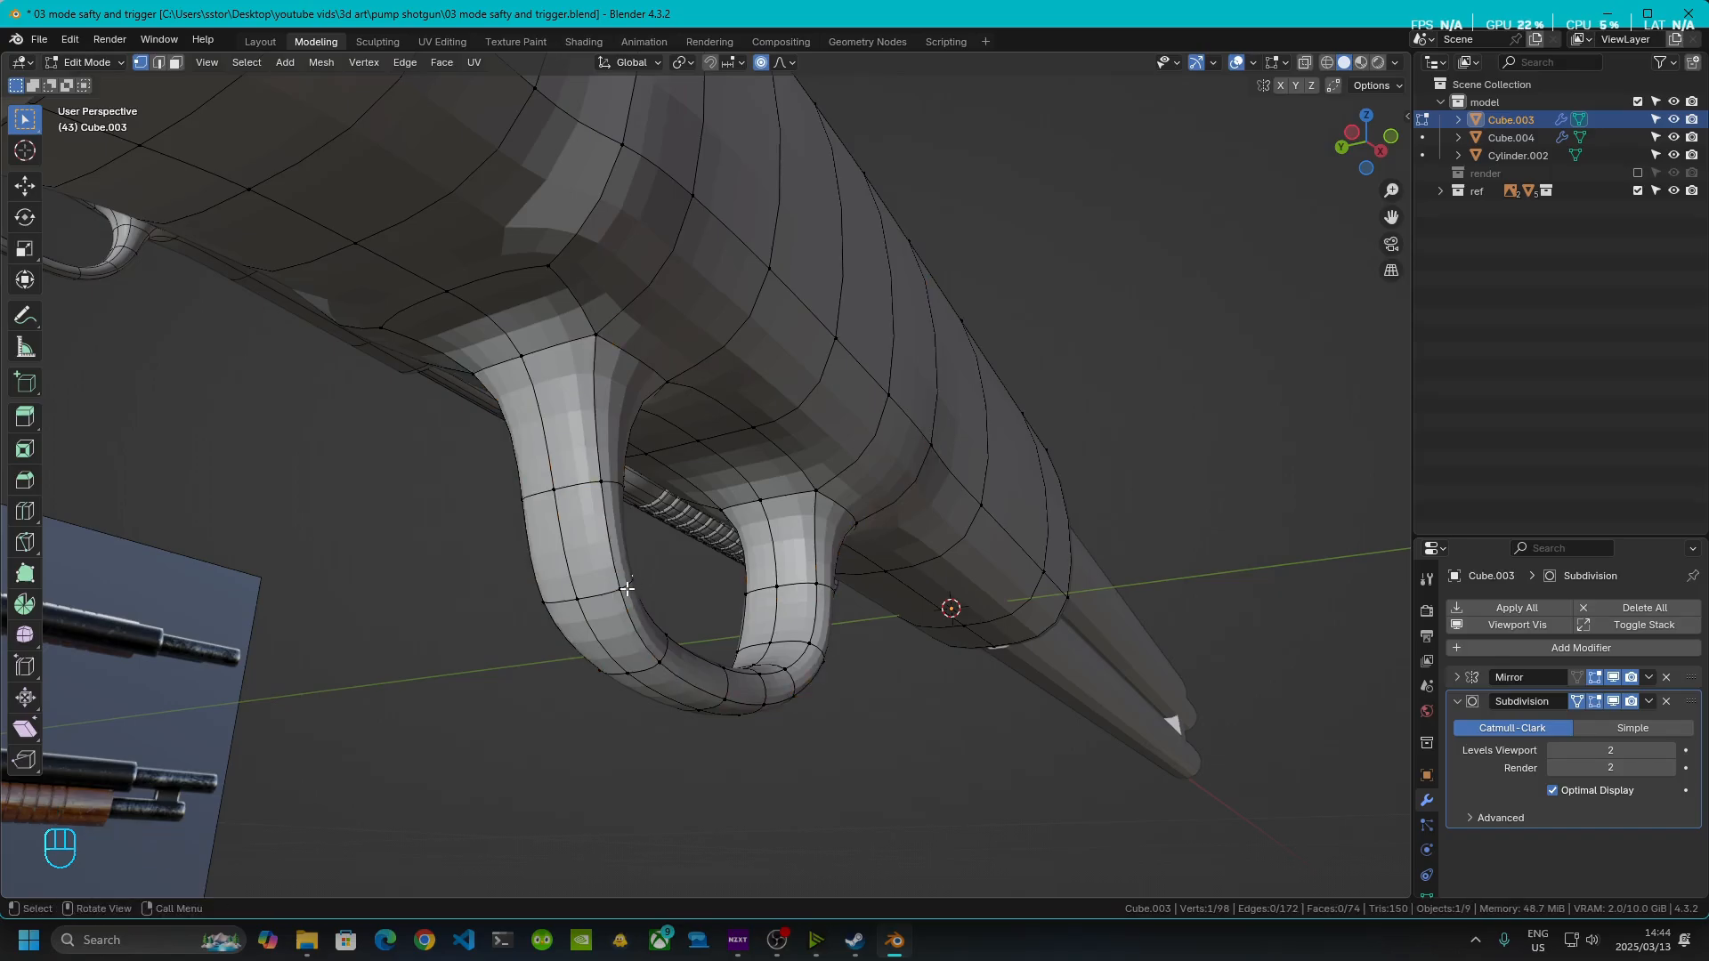
pyautogui.keyDown('alt'); pyautogui.keyDown('shift'); pyautogui.click(626, 588); pyautogui.keyUp('shift'); pyautogui.keyUp('alt')
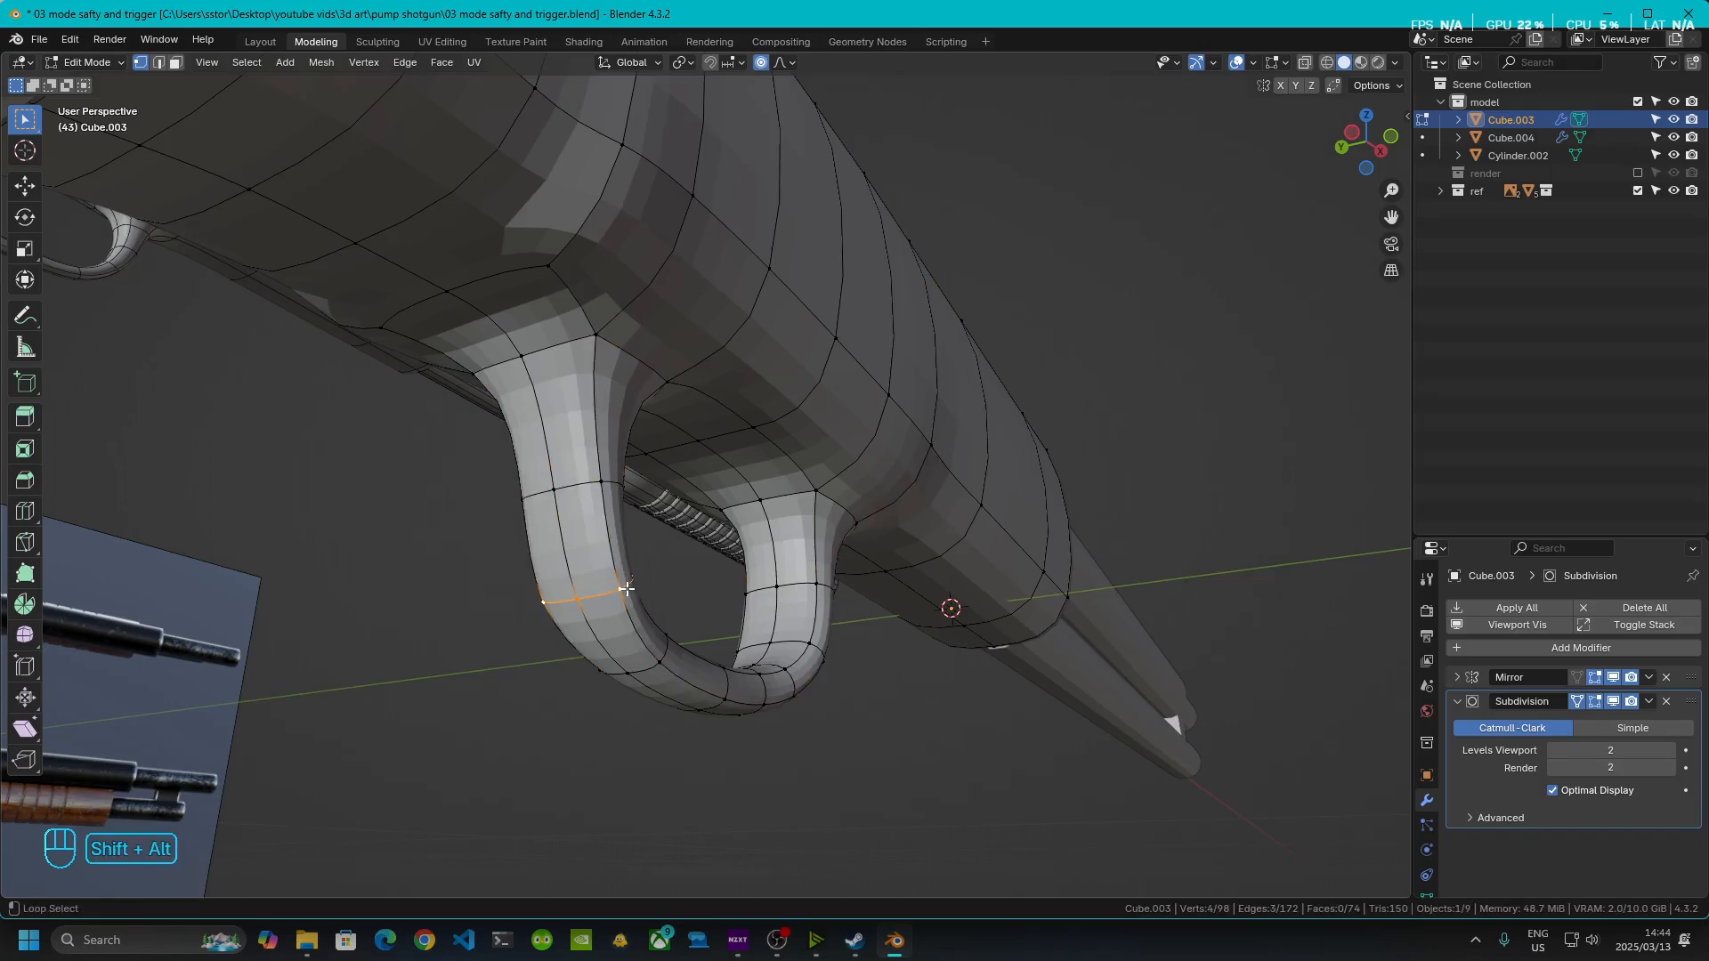
pyautogui.keyDown('alt'); pyautogui.keyDown('shift'); pyautogui.click(677, 652); pyautogui.keyUp('shift'); pyautogui.keyUp('alt')
pyautogui.keyDown('alt'); pyautogui.keyDown('shift'); pyautogui.click(726, 676); pyautogui.keyUp('shift'); pyautogui.keyUp('alt')
pyautogui.keyDown('alt'); pyautogui.keyDown('shift'); pyautogui.click(761, 682); pyautogui.keyUp('shift'); pyautogui.keyUp('alt')
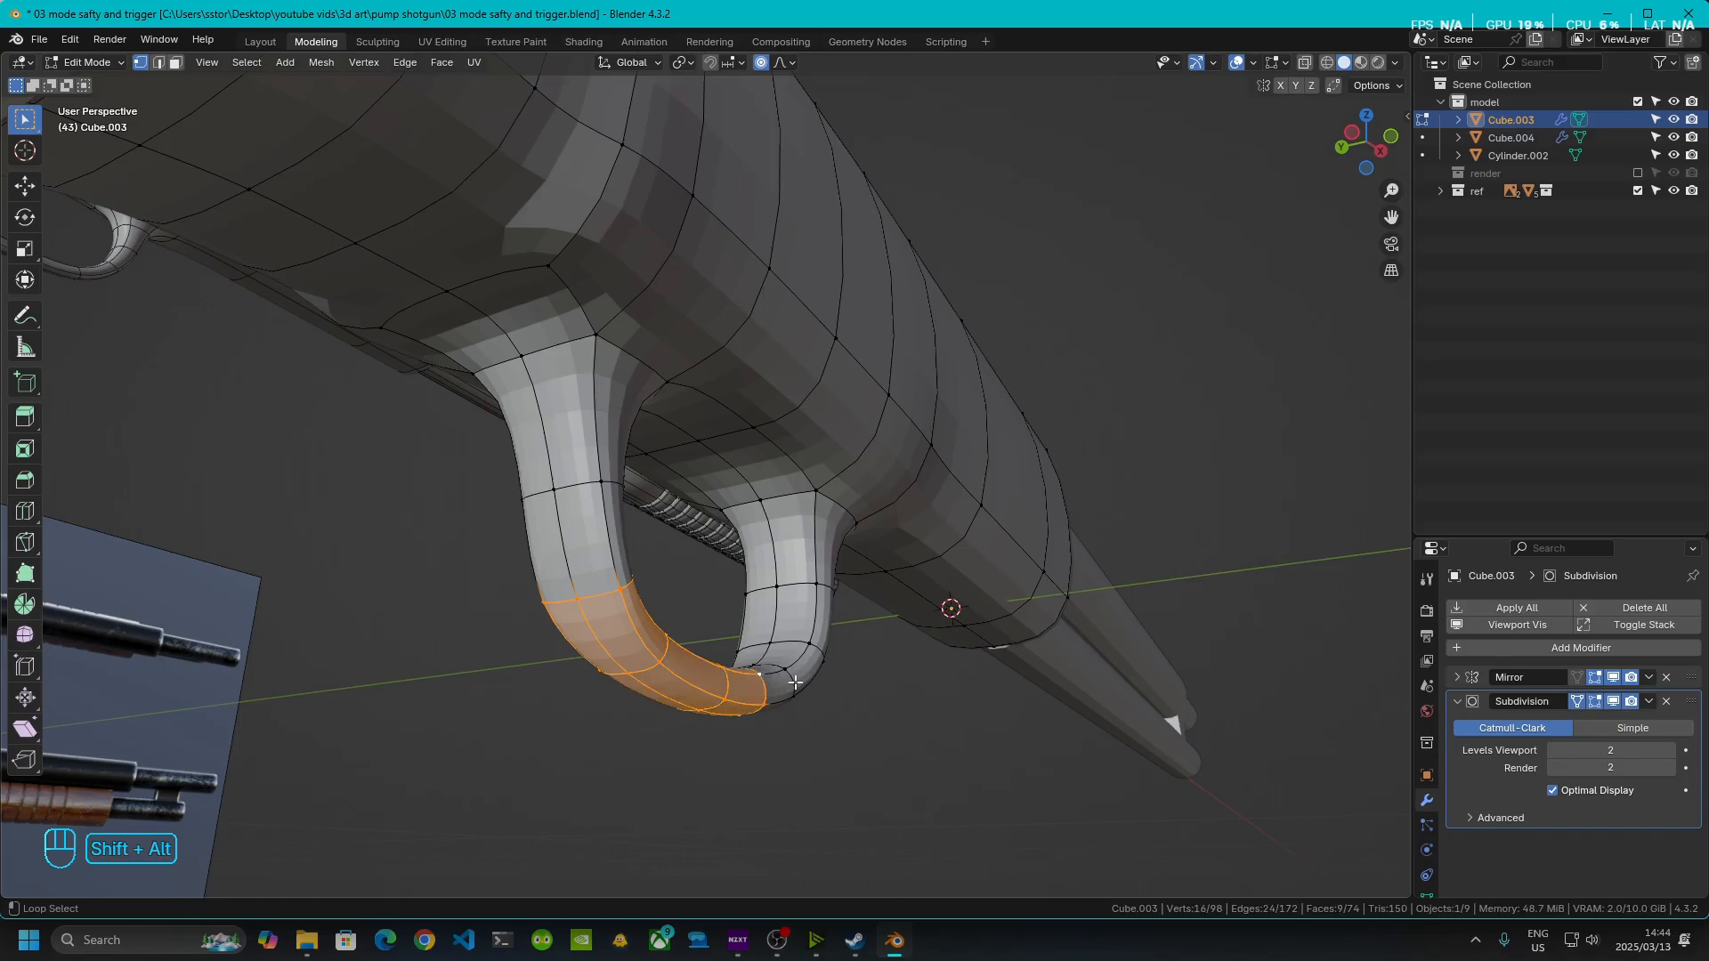
pyautogui.keyDown('alt'); pyautogui.keyDown('shift'); pyautogui.click(792, 681); pyautogui.keyUp('shift'); pyautogui.keyUp('alt')
pyautogui.keyDown('alt'); pyautogui.keyDown('shift'); pyautogui.click(845, 669); pyautogui.keyUp('shift'); pyautogui.keyUp('alt')
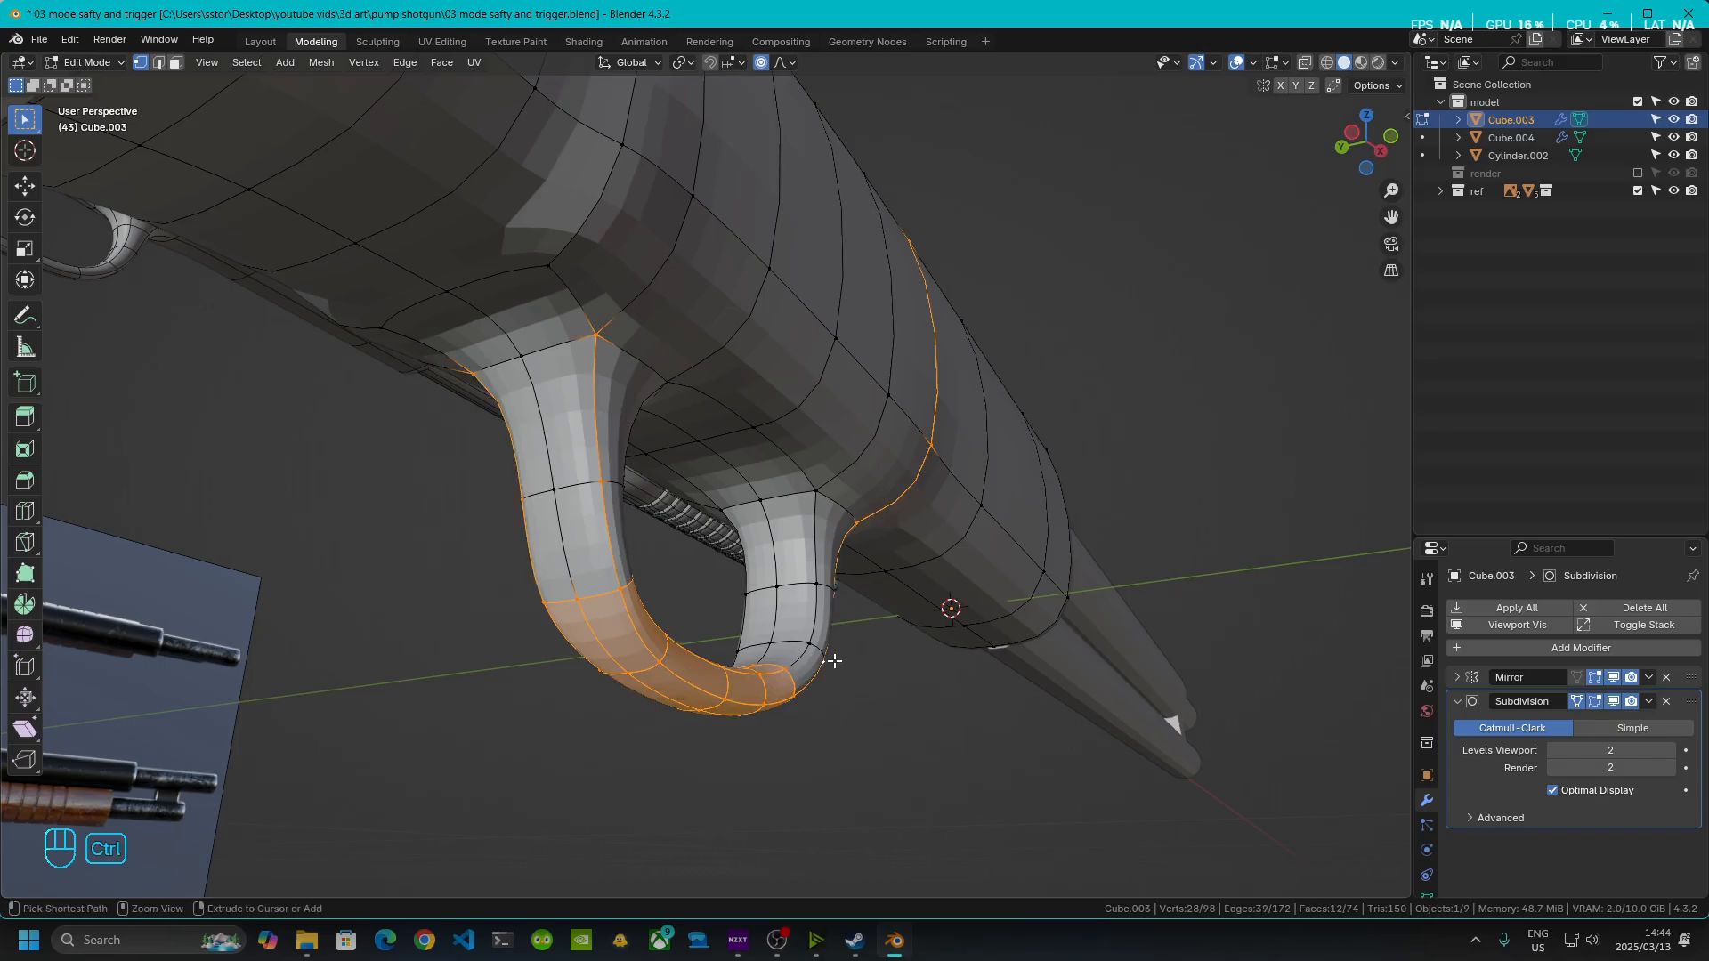
pyautogui.hotkey('ctrl', 'z')
pyautogui.keyDown('alt'); pyautogui.keyDown('shift'); pyautogui.click(825, 661); pyautogui.keyUp('shift'); pyautogui.keyUp('alt')
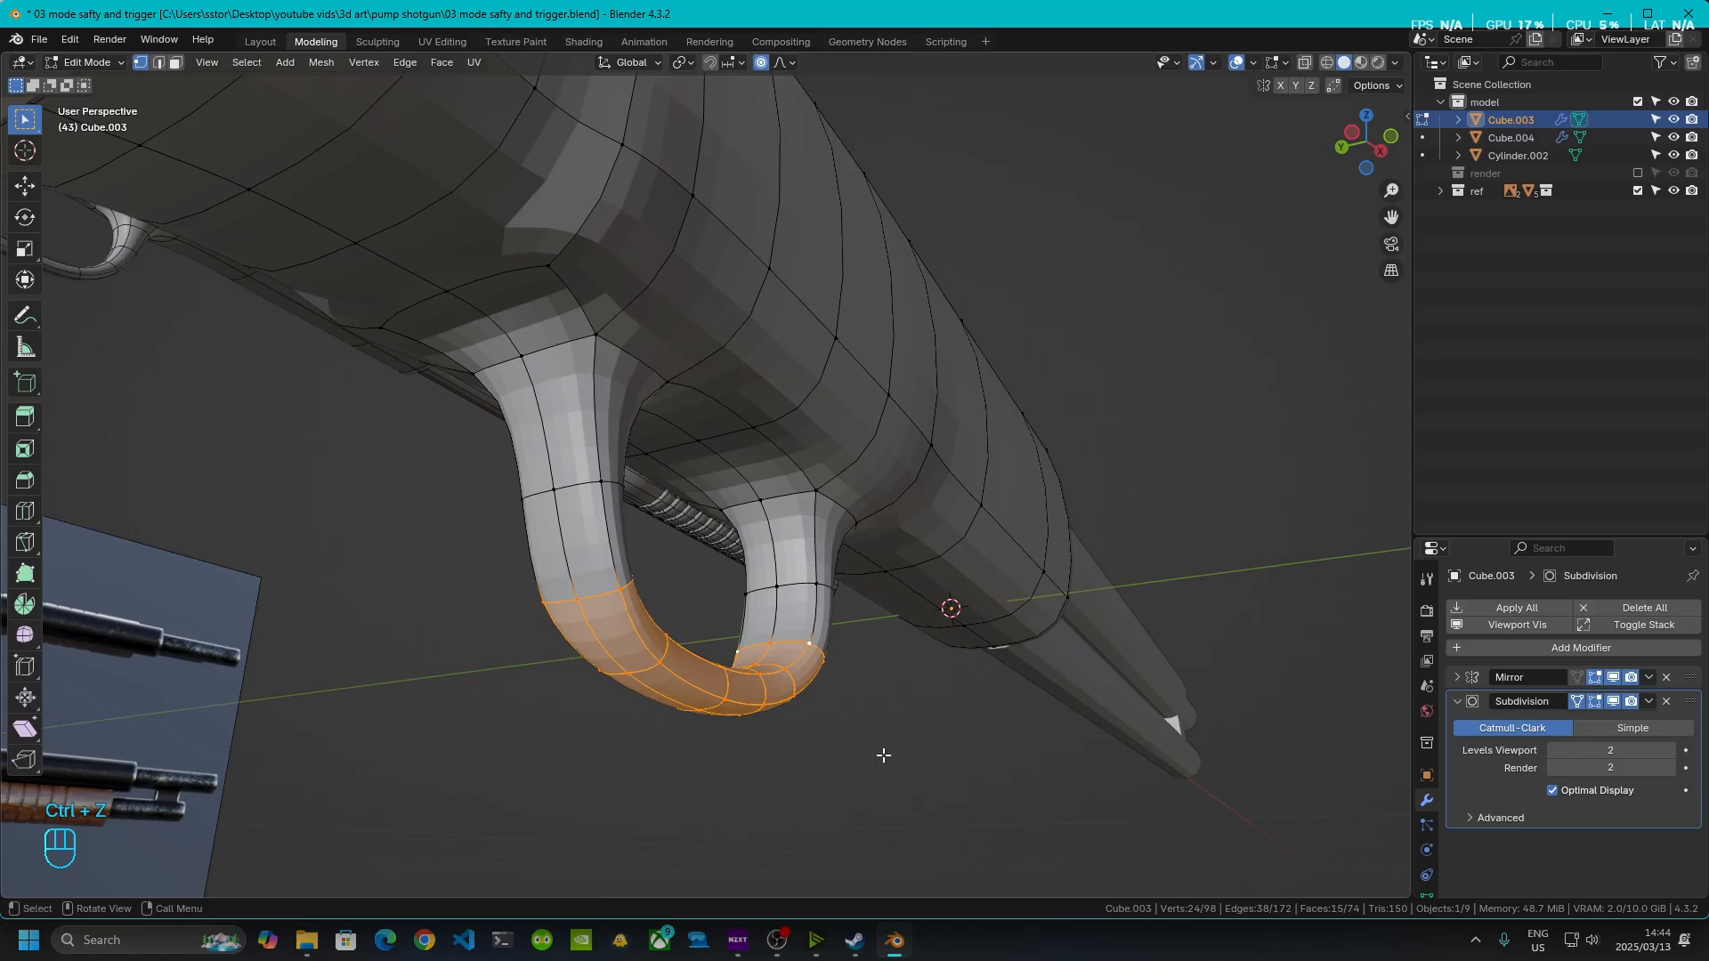
pyautogui.press('g')
pyautogui.press('y')
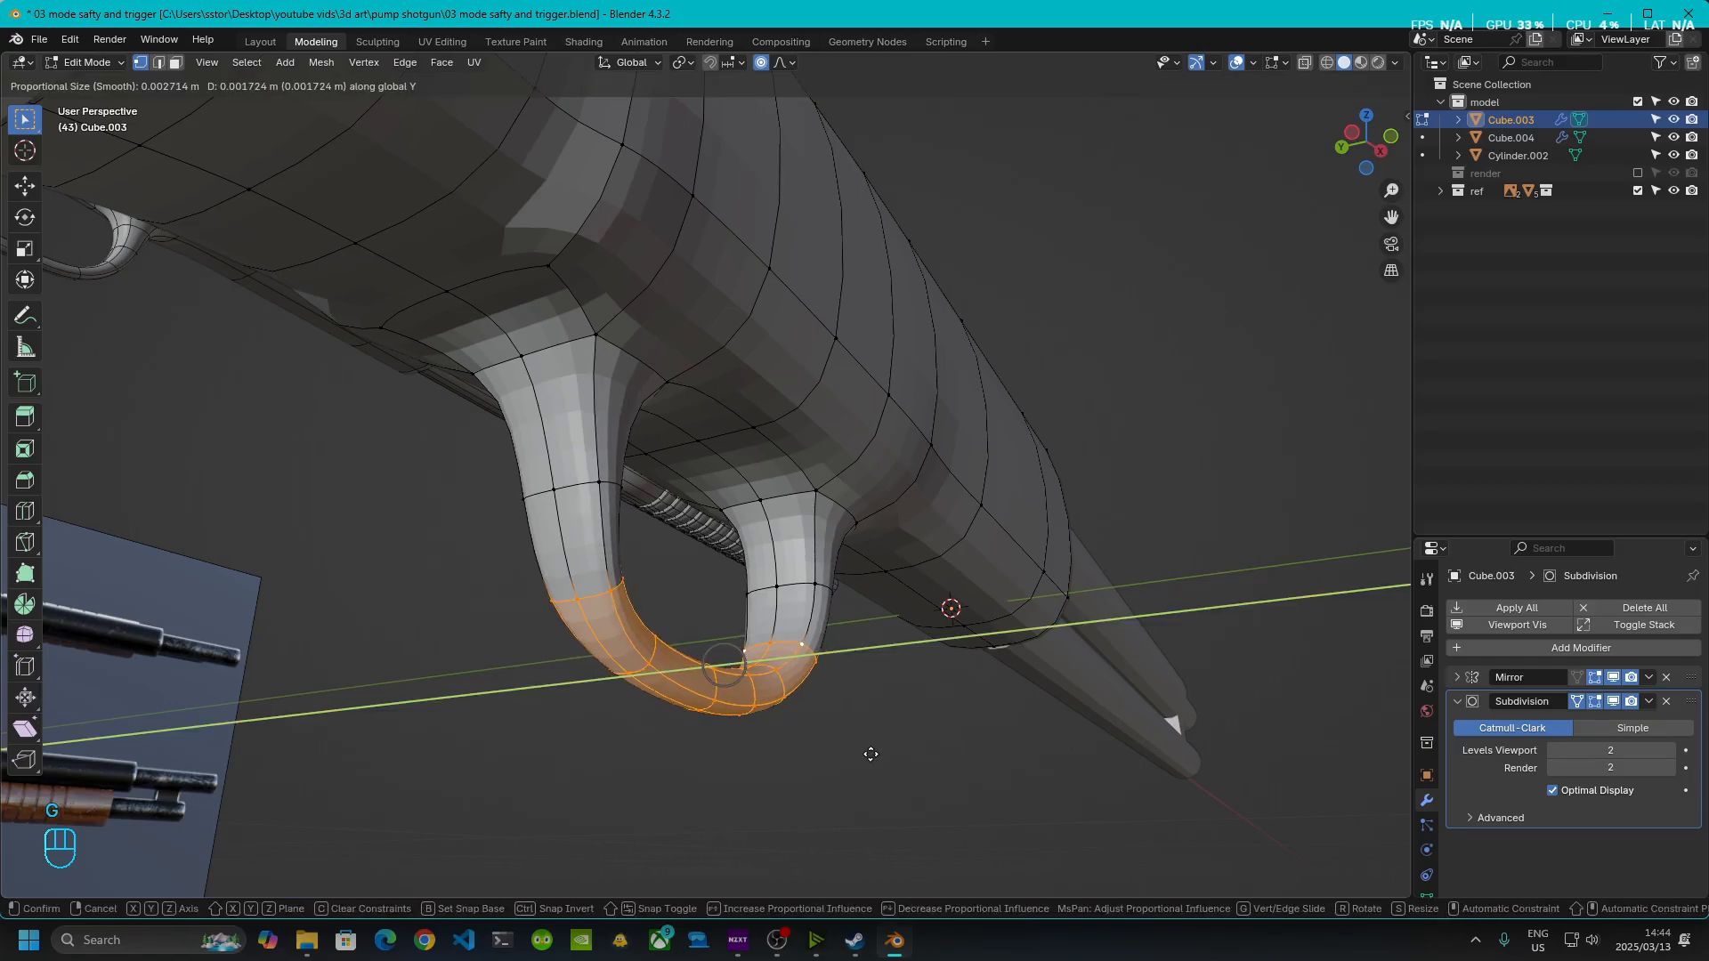
pyautogui.click(869, 751)
# - Examine the narrowed trigger guard in Object Mode from below and against the reference image in front view
pyautogui.press('Tab')
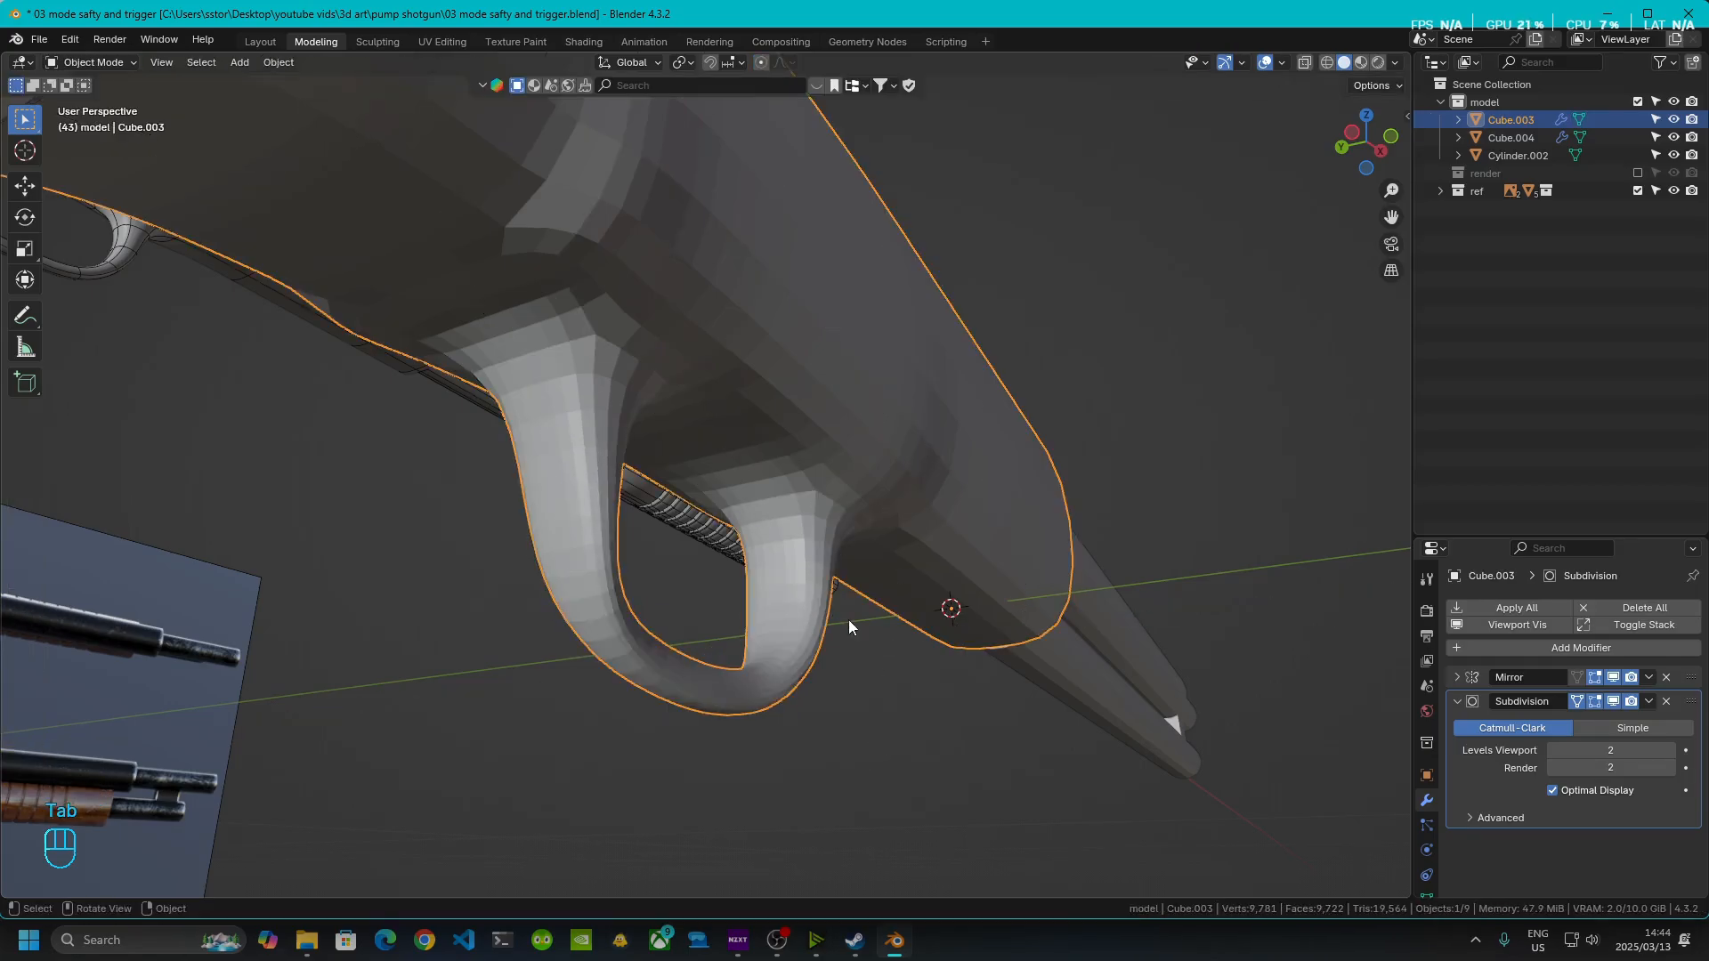
pyautogui.scroll(3, 679, 613)
pyautogui.moveTo(680, 605)
pyautogui.mouseDown(button='middle')
pyautogui.moveTo(580, 656)
pyautogui.moveTo(656, 579)
pyautogui.moveTo(659, 440)
pyautogui.moveTo(662, 635)
pyautogui.moveTo(819, 557)
pyautogui.moveTo(625, 557)
pyautogui.moveTo(734, 713)
pyautogui.moveTo(664, 443)
pyautogui.moveTo(685, 616)
pyautogui.mouseUp(button='middle')
pyautogui.press('Tab')
pyautogui.press('Tab')
pyautogui.click(1368, 136)
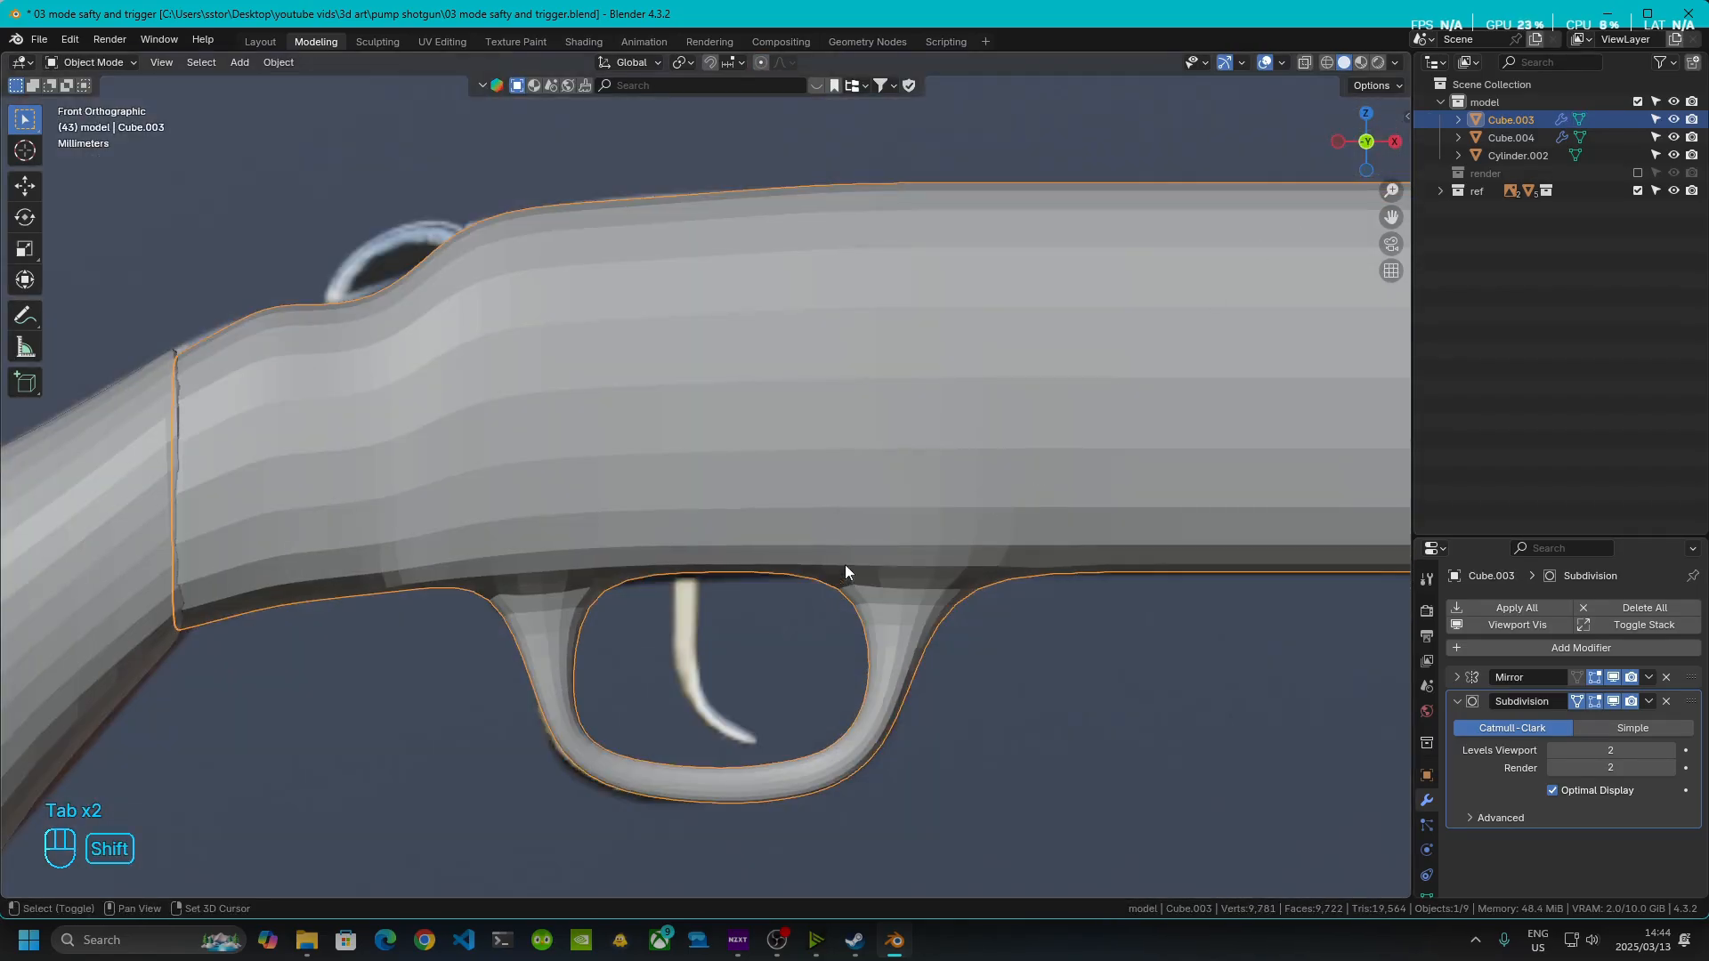
pyautogui.scroll(8, 845, 564)
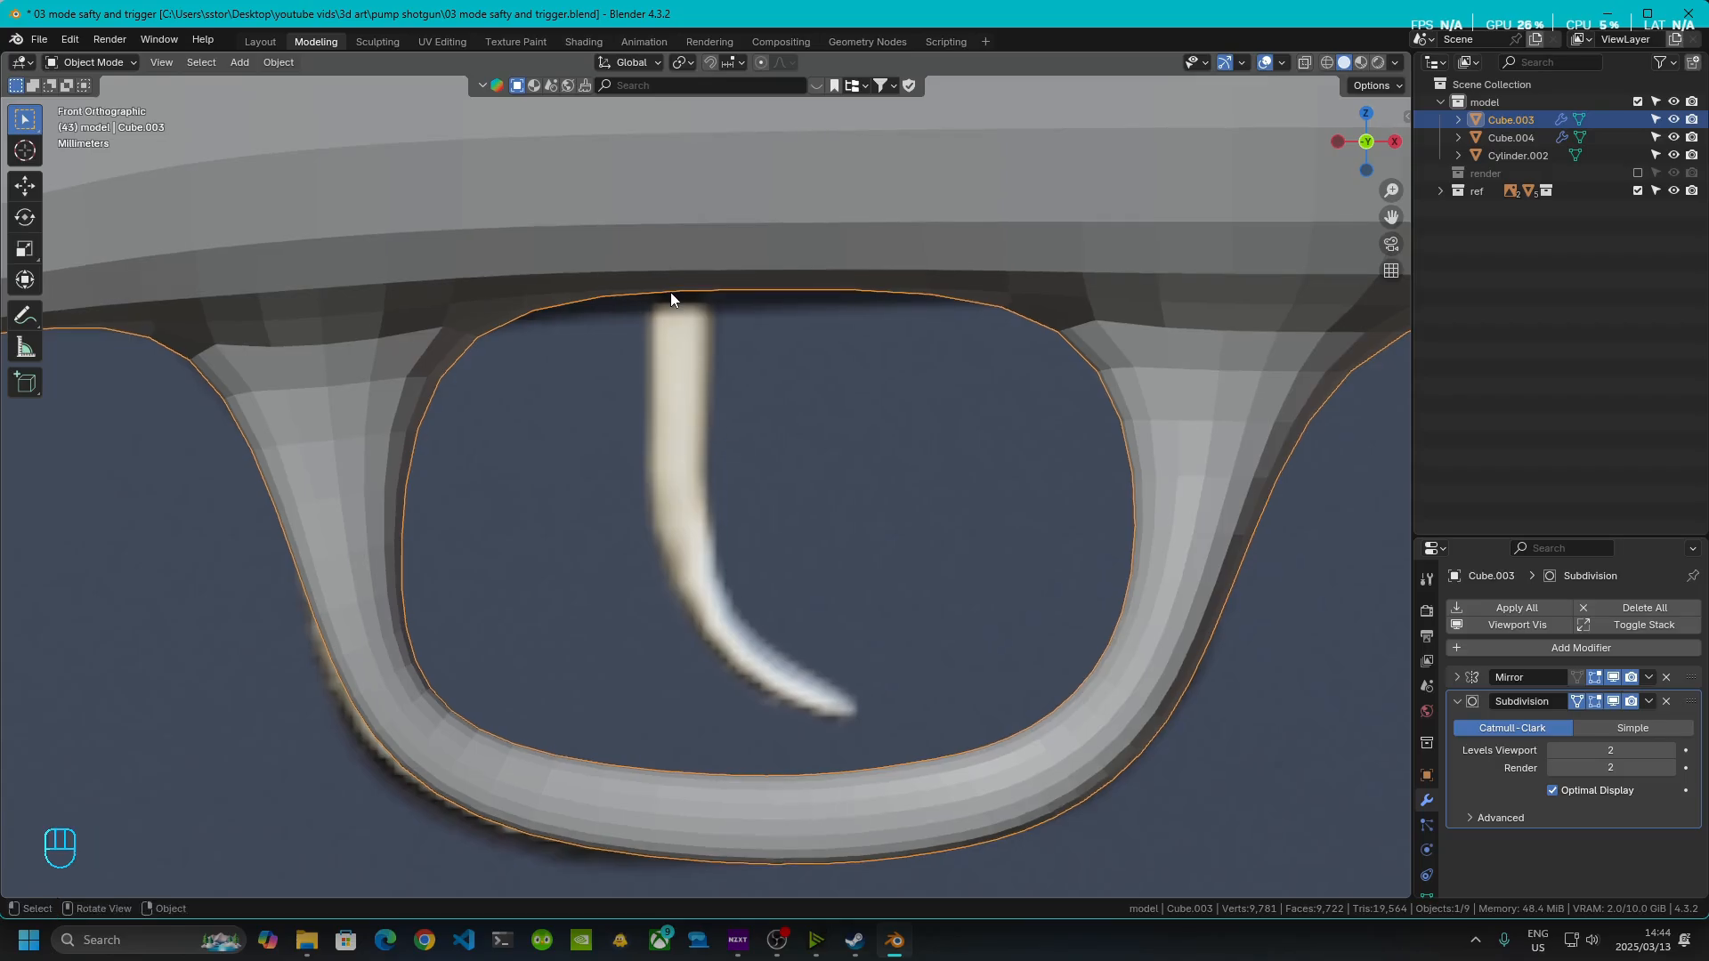
# - Snap the 3D cursor to the edge on the receiver's underside just ahead of the guard's rear leg
pyautogui.press('Tab')
pyautogui.moveTo(691, 317); pyautogui.dragTo(686, 254, button='middle')
pyautogui.click(623, 283)
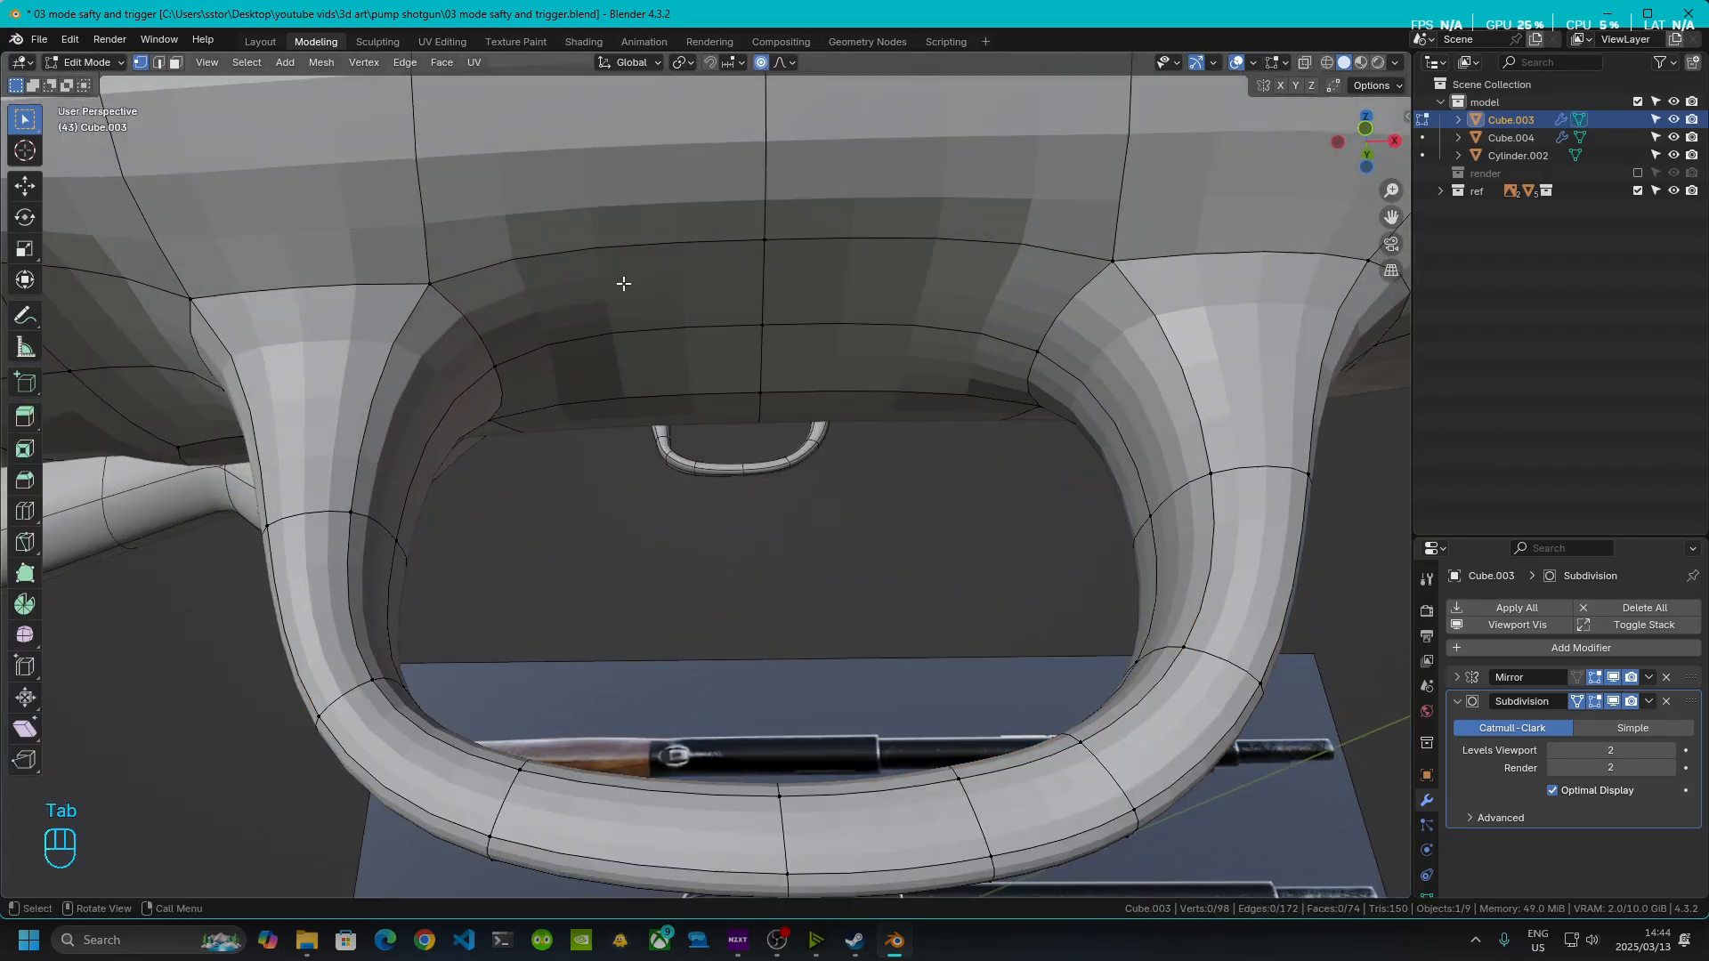
pyautogui.click(158, 63)
pyautogui.click(646, 327)
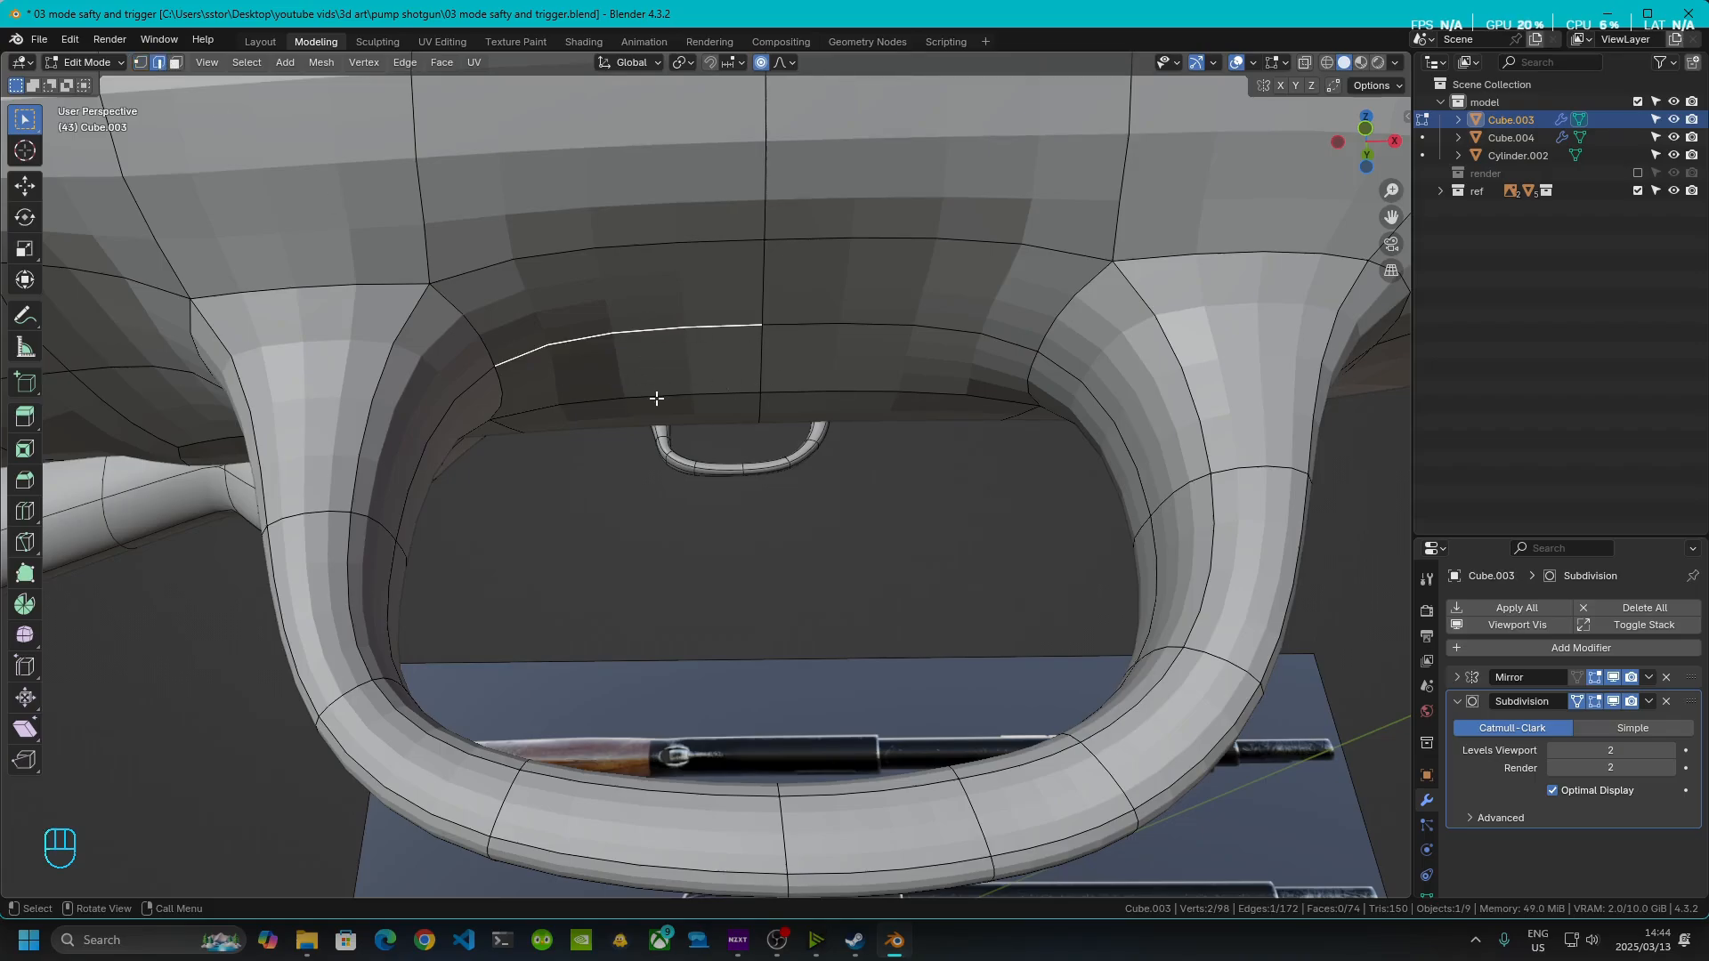
pyautogui.hotkey('shift', 's')
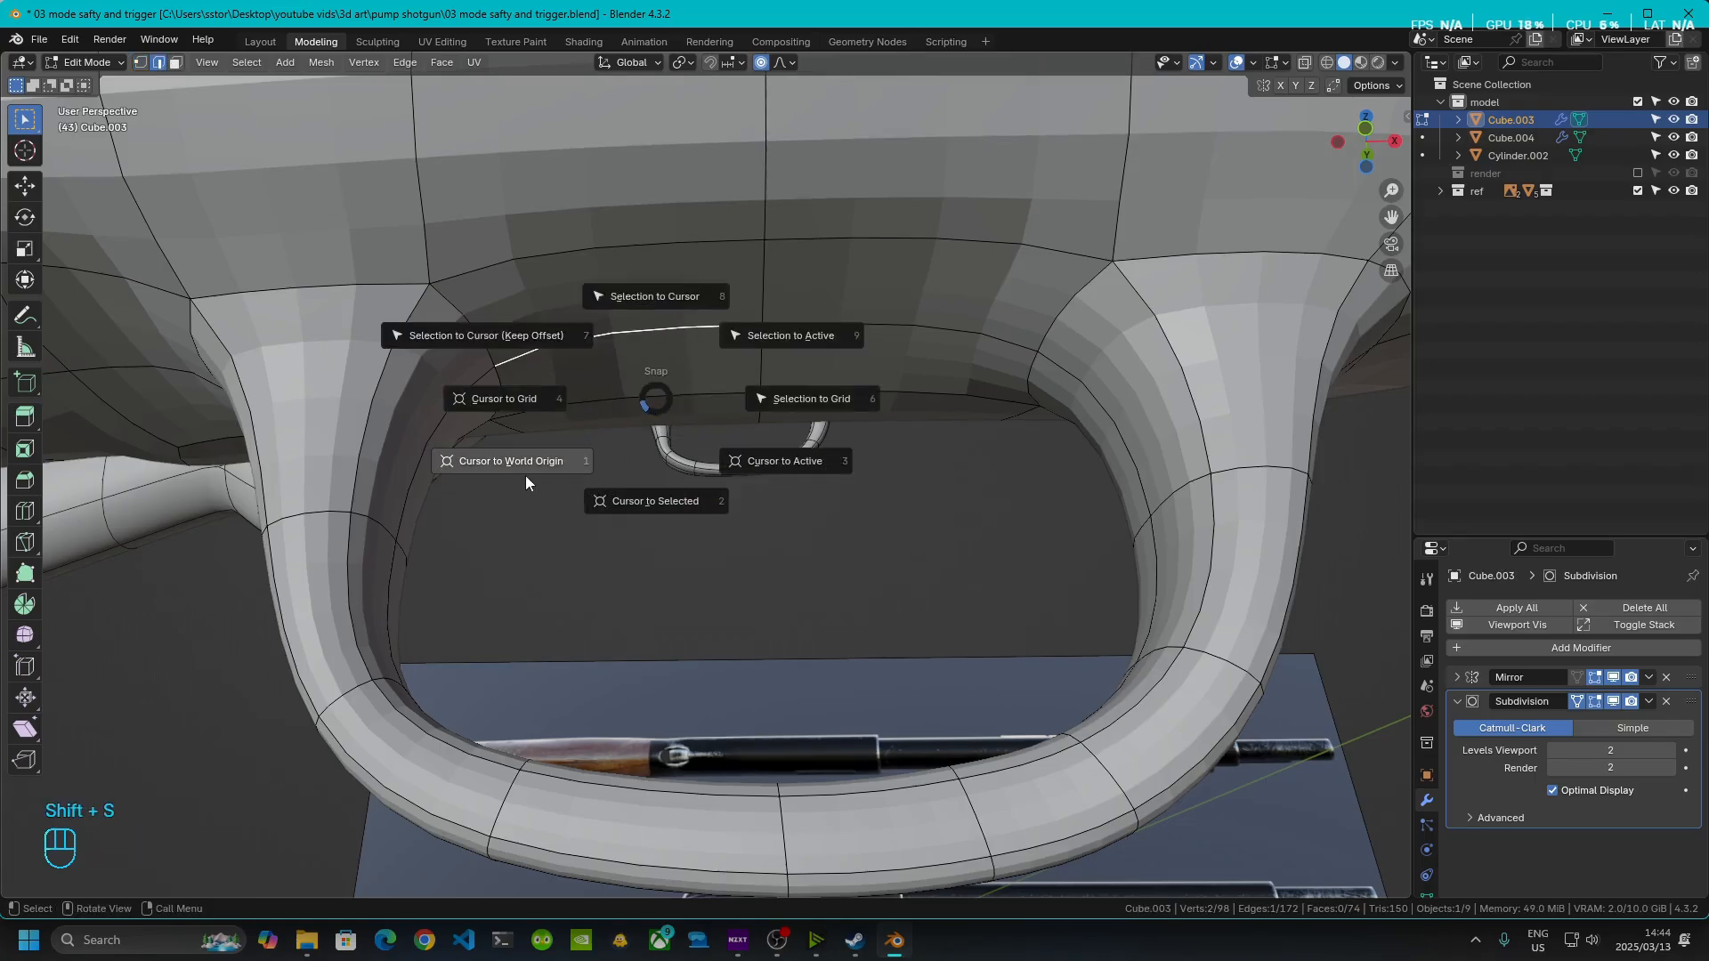
pyautogui.click(681, 504)
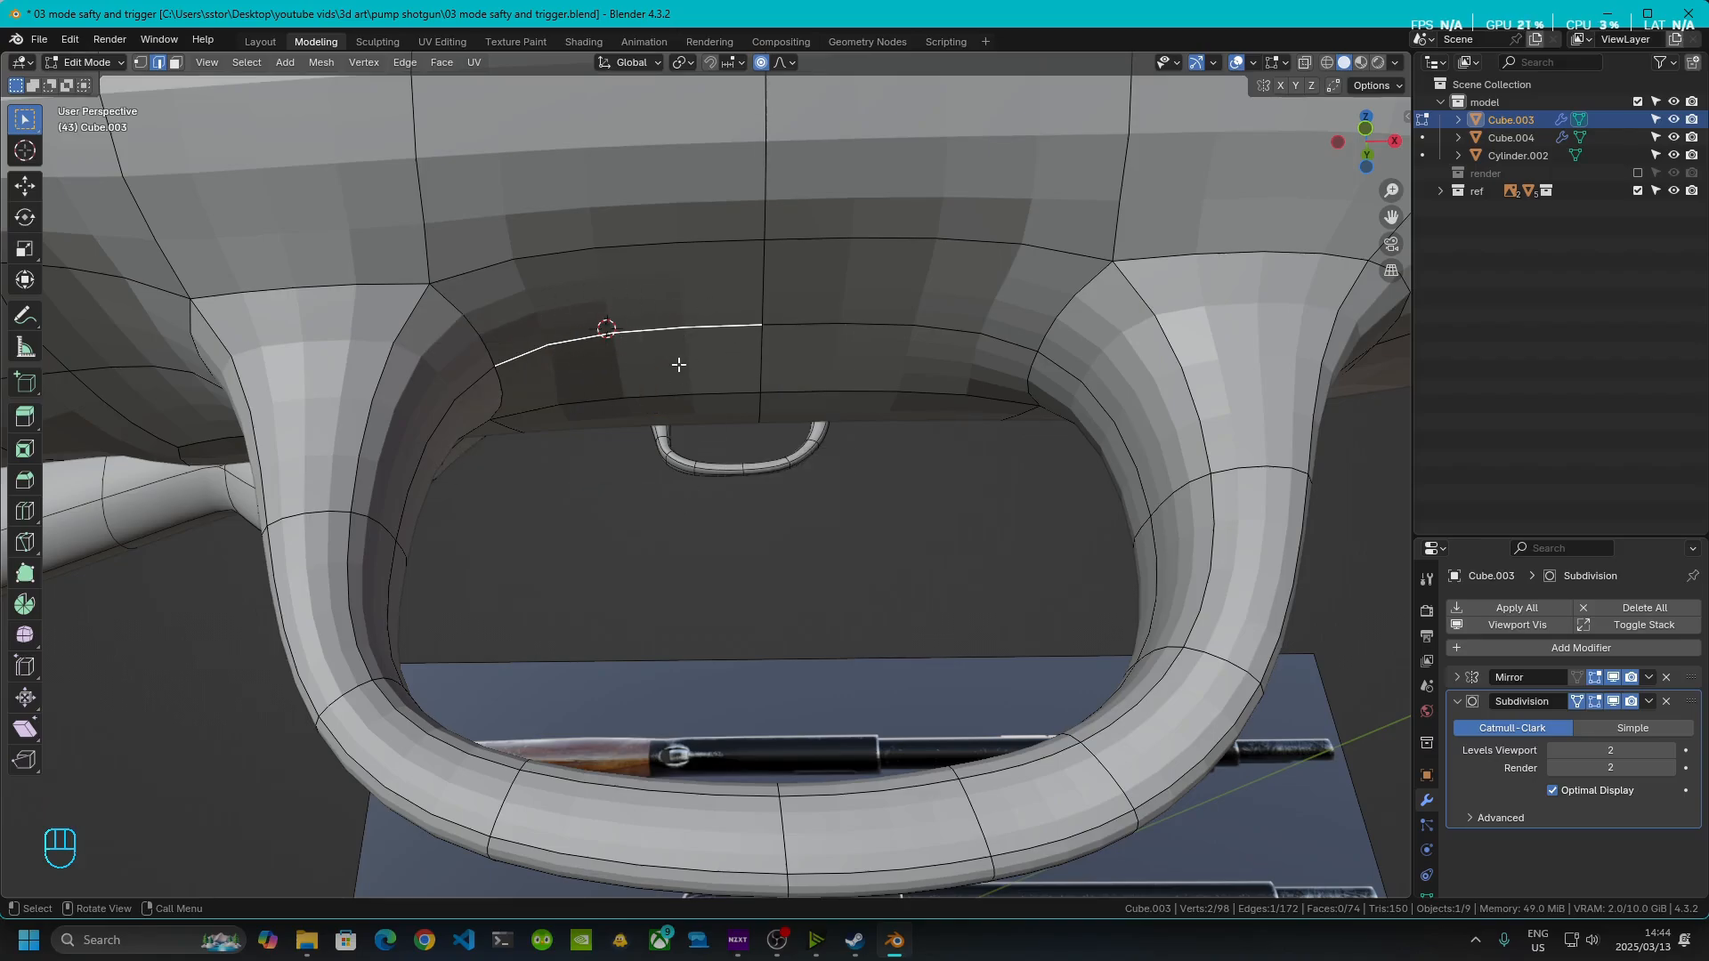
# - Add a cube mesh object at the 3D cursor with a size of 0.01 m, working in front view
pyautogui.press('Tab')
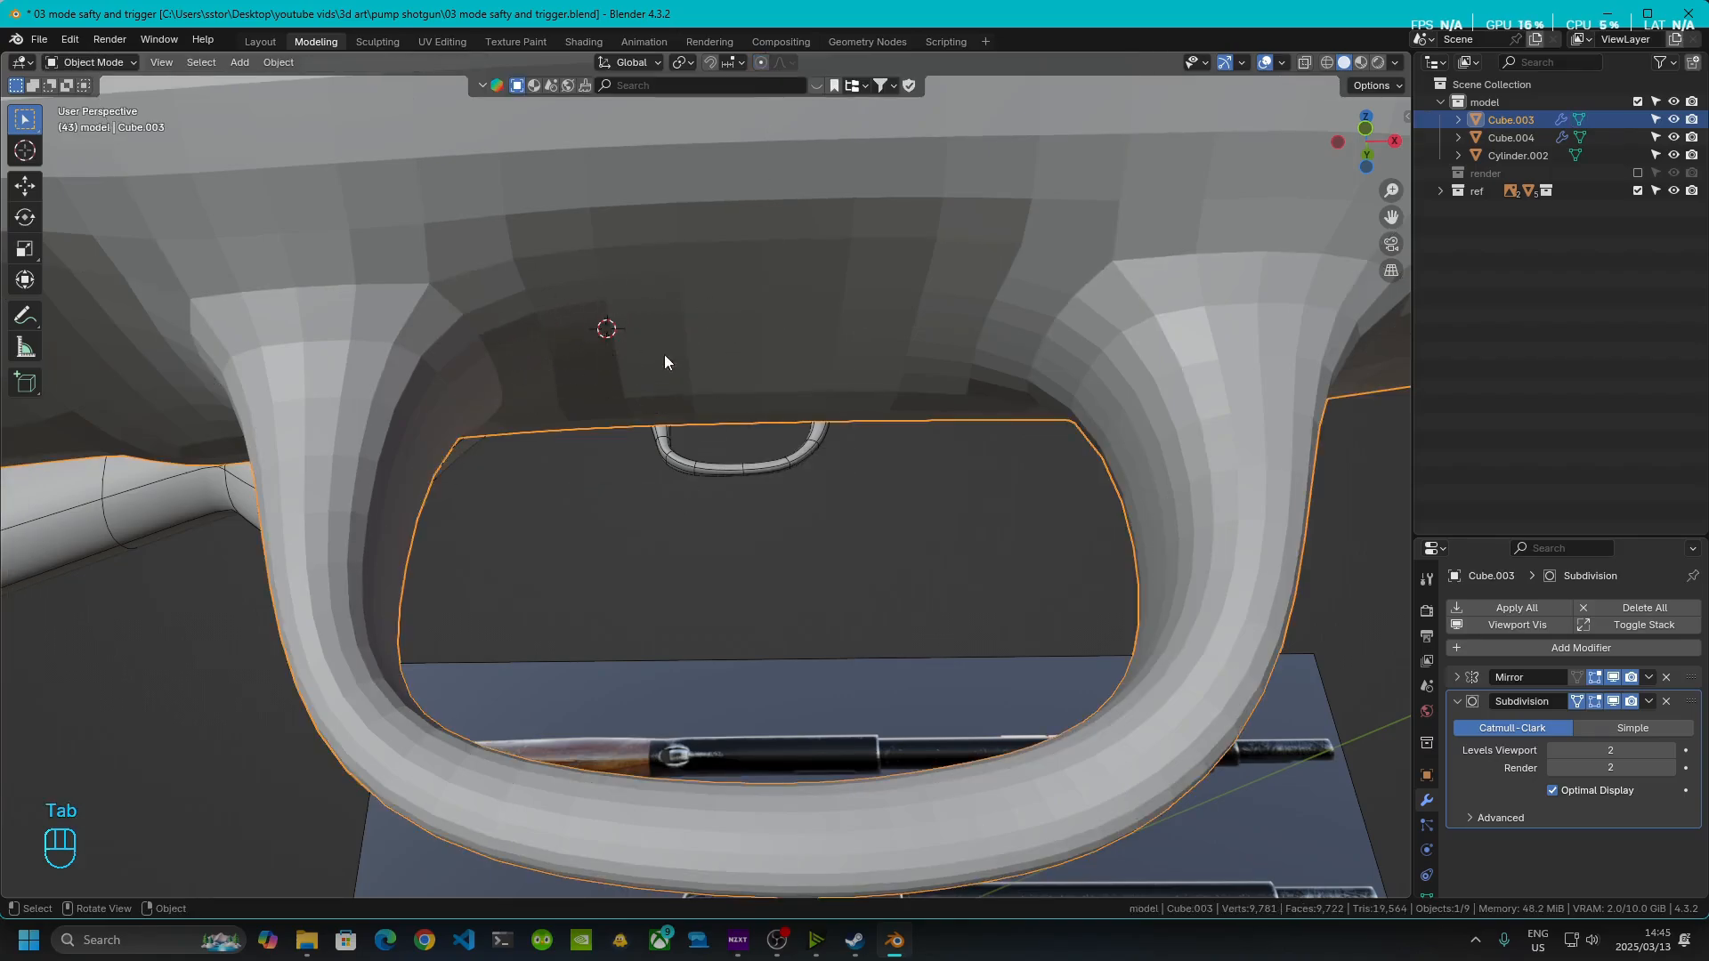
pyautogui.click(1361, 132)
pyautogui.scroll(5, 705, 349)
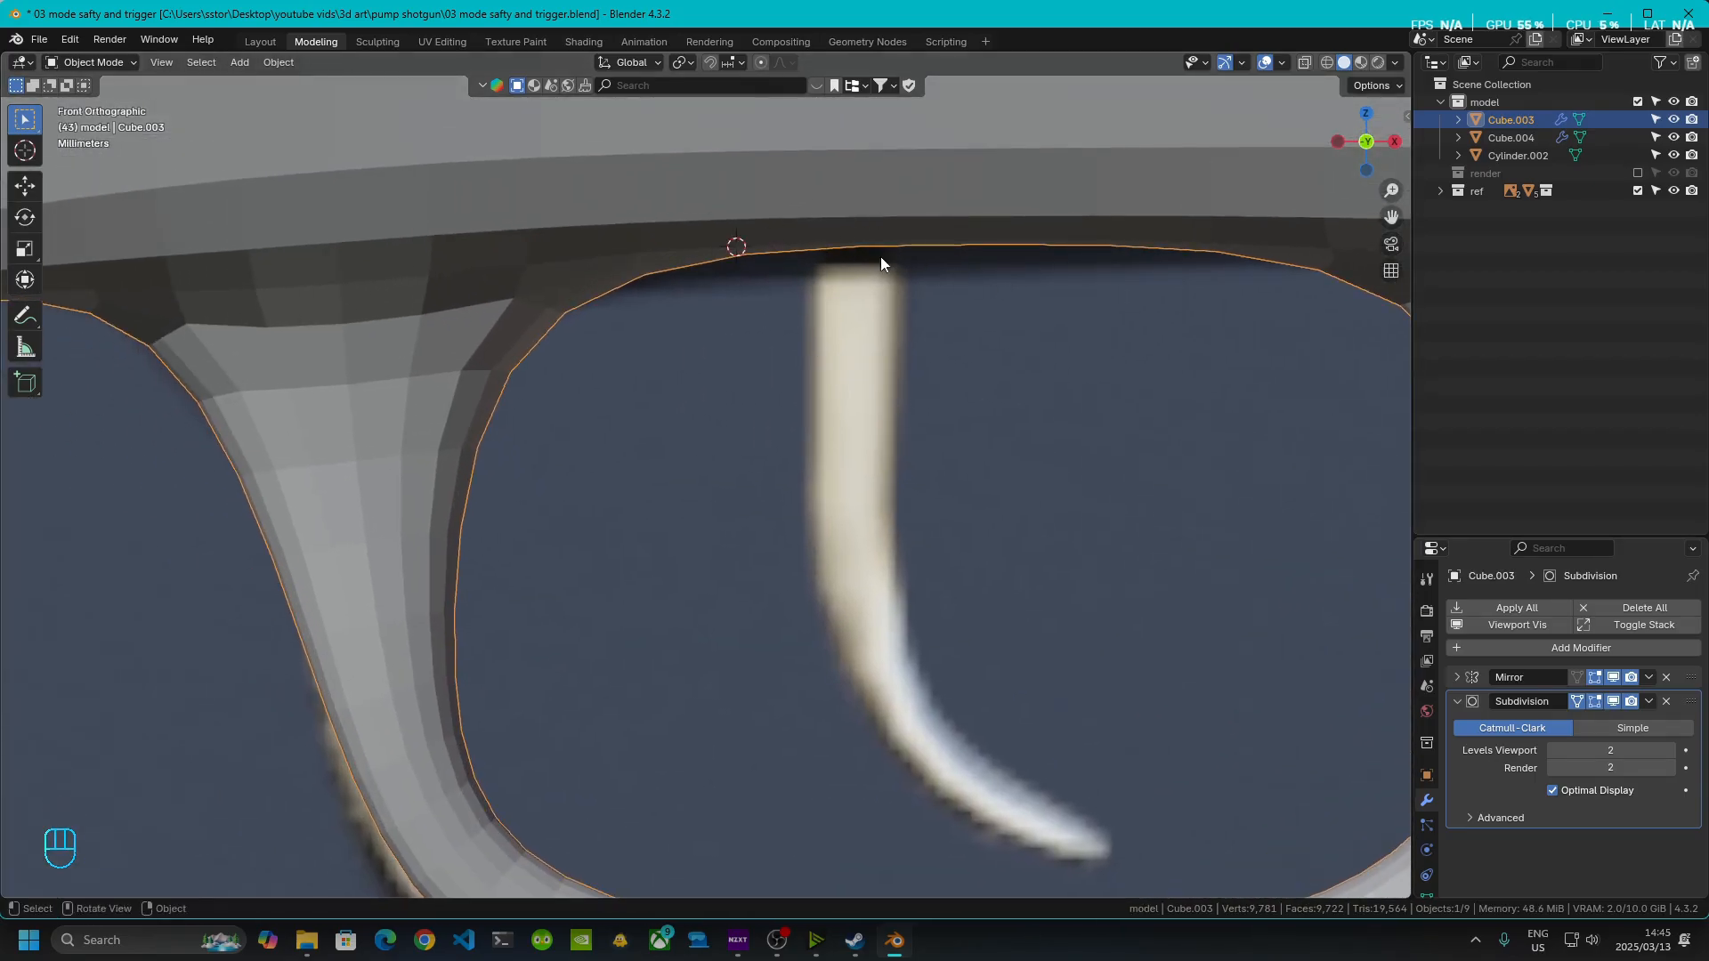
pyautogui.hotkey('shift', 'a')
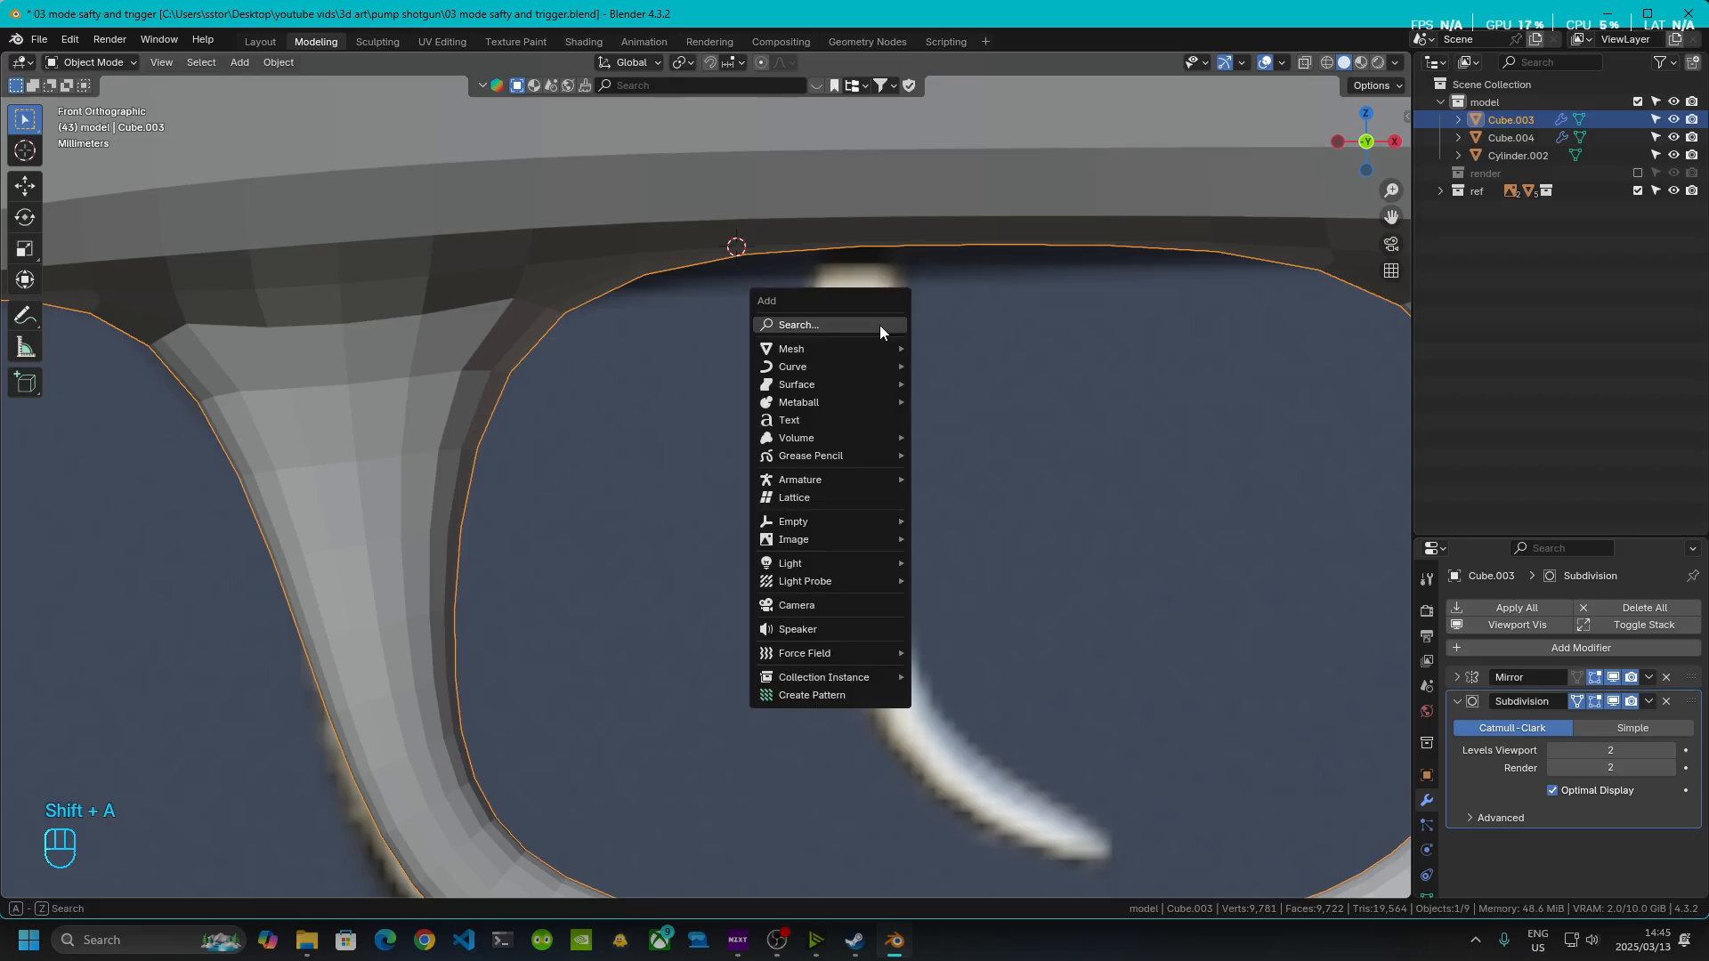
pyautogui.moveTo(810, 371)
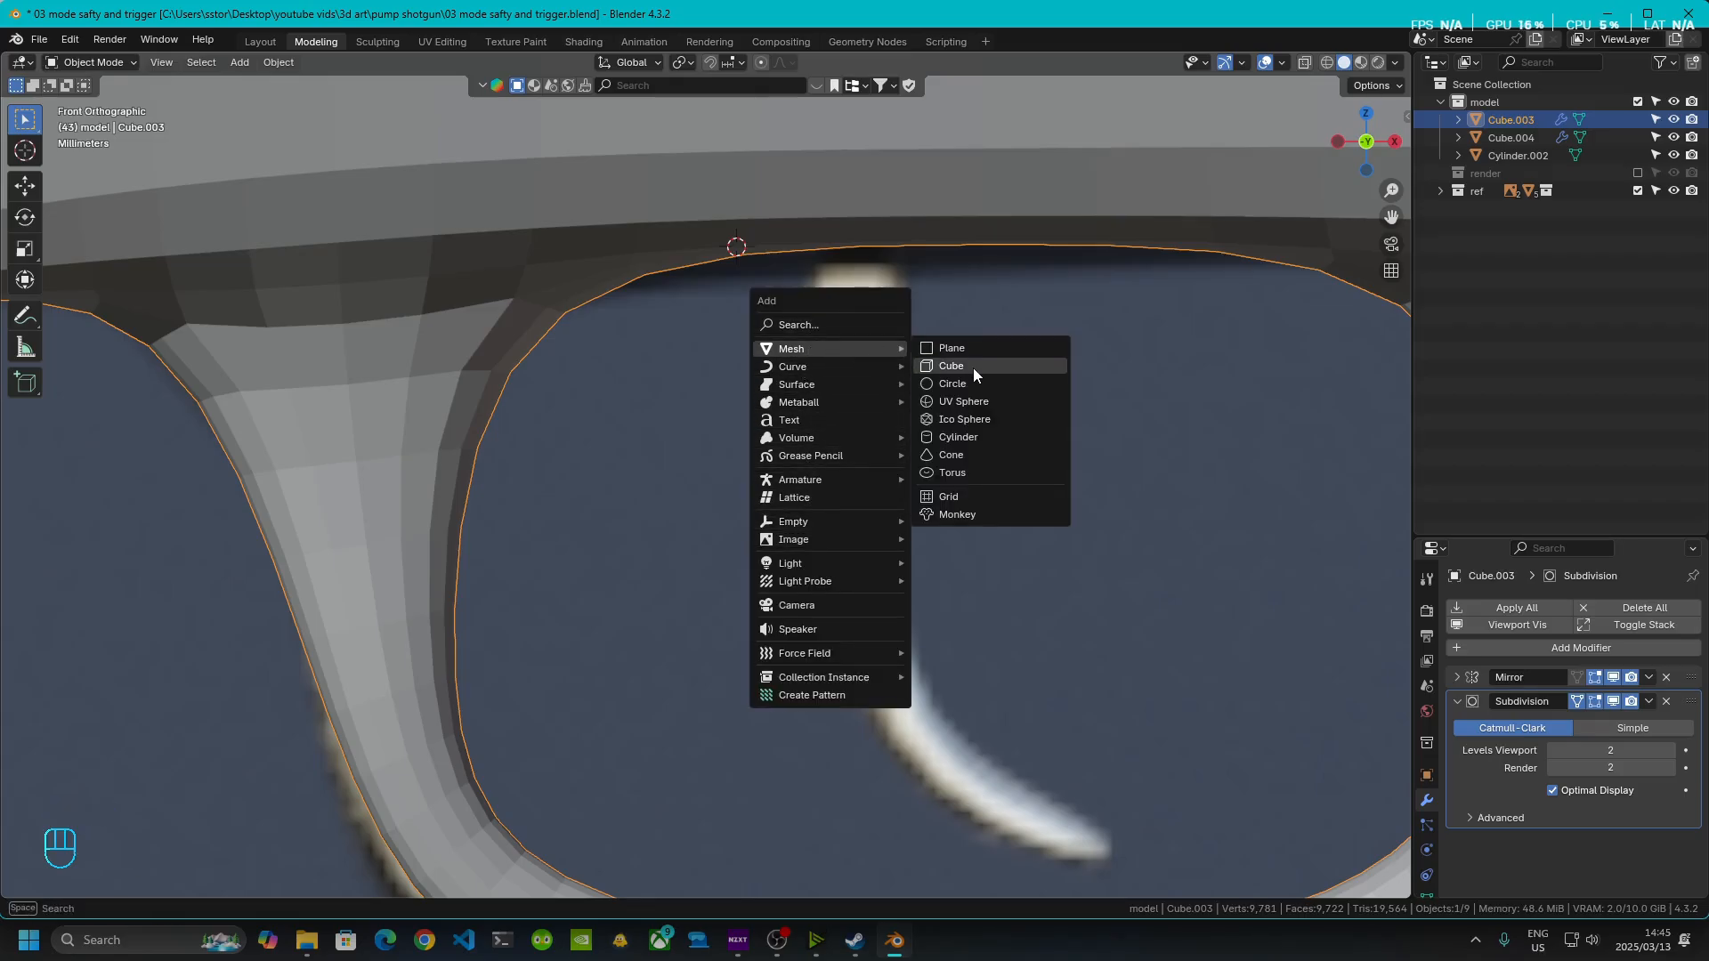
pyautogui.click(973, 367)
pyautogui.click(81, 886)
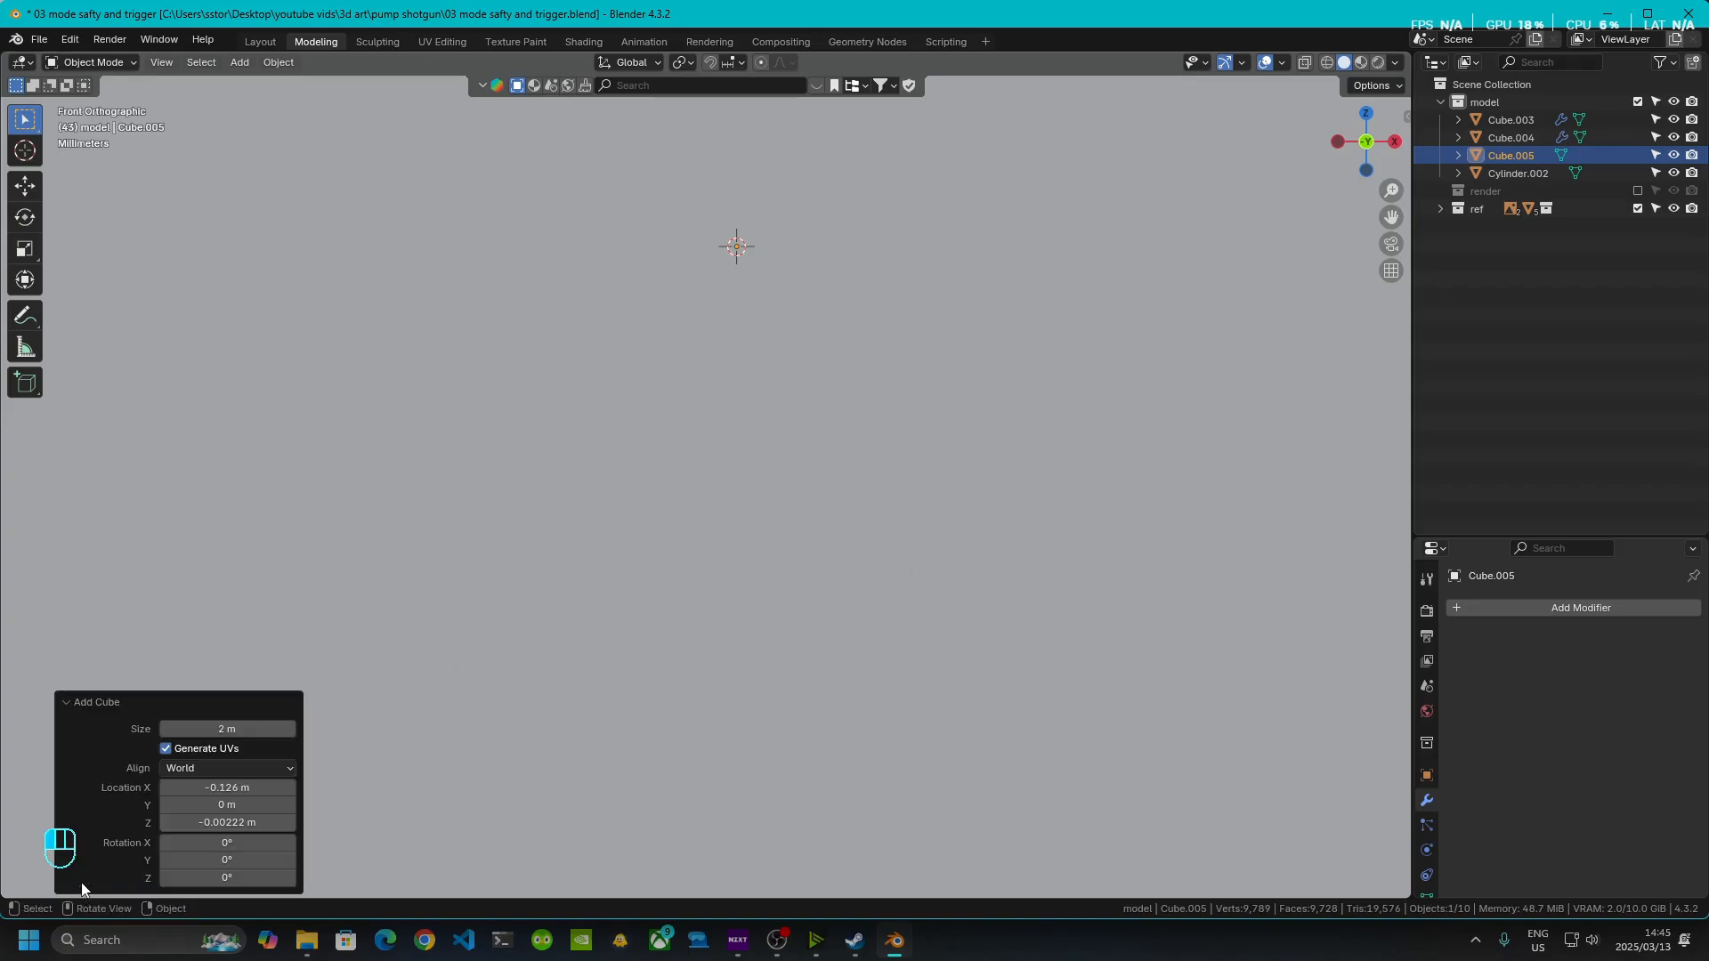
pyautogui.click(220, 729)
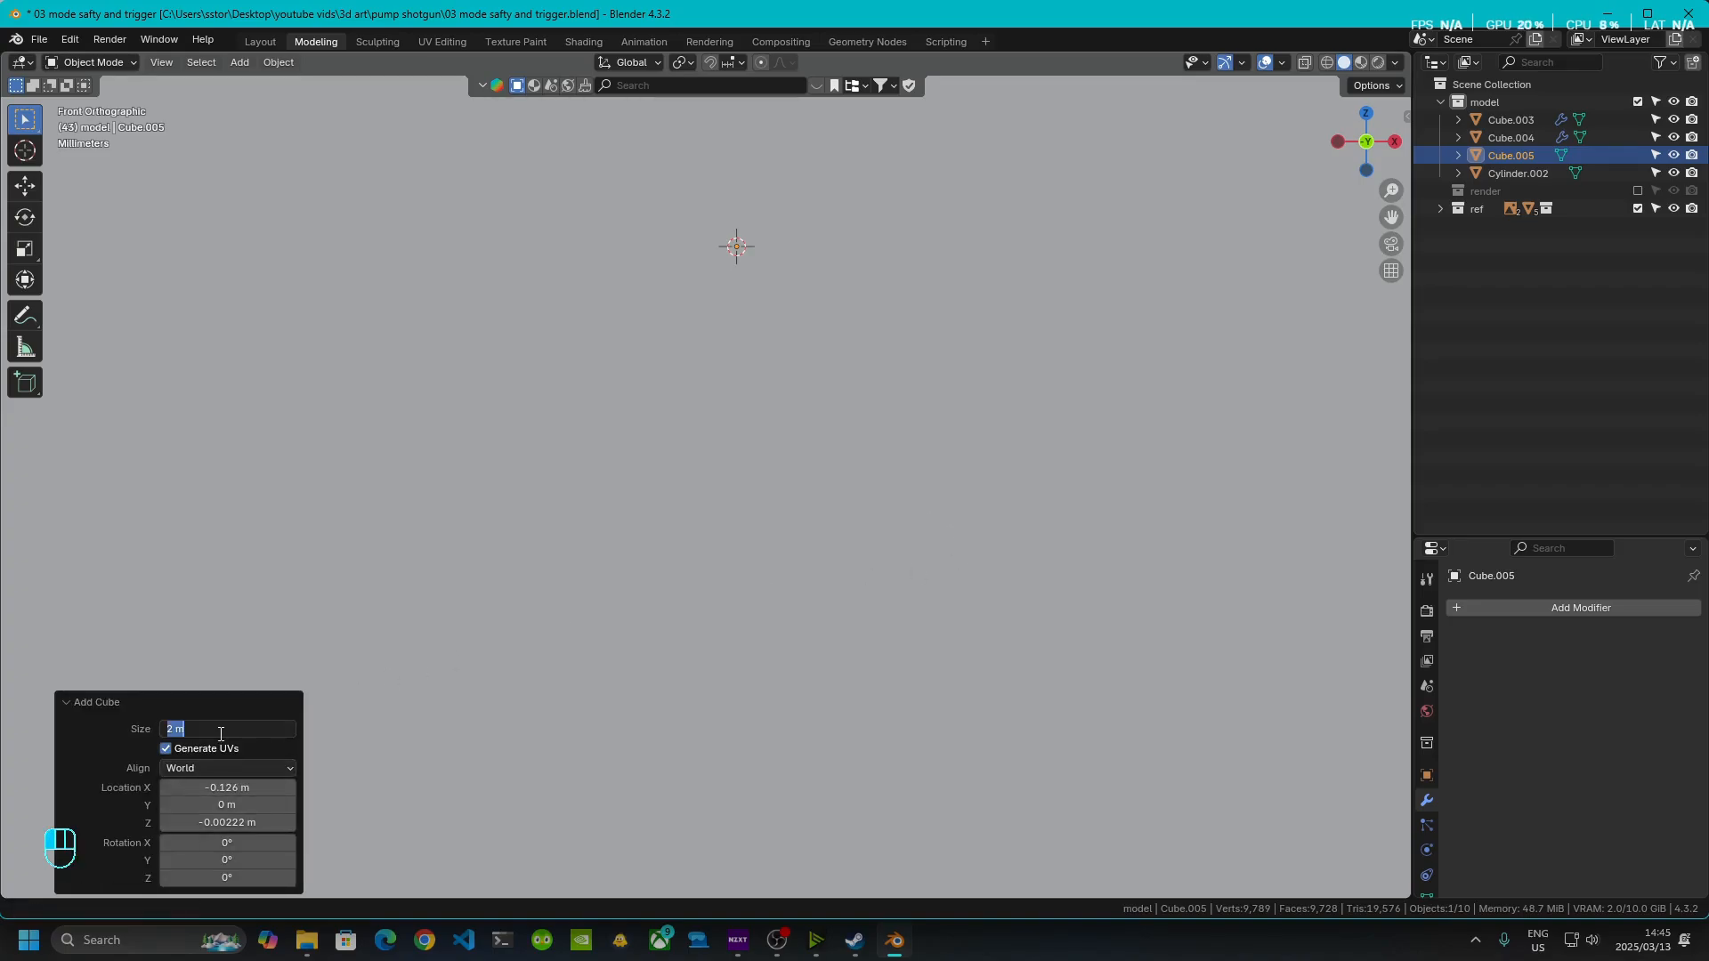
pyautogui.press('BackSpace')
pyautogui.press('Return')
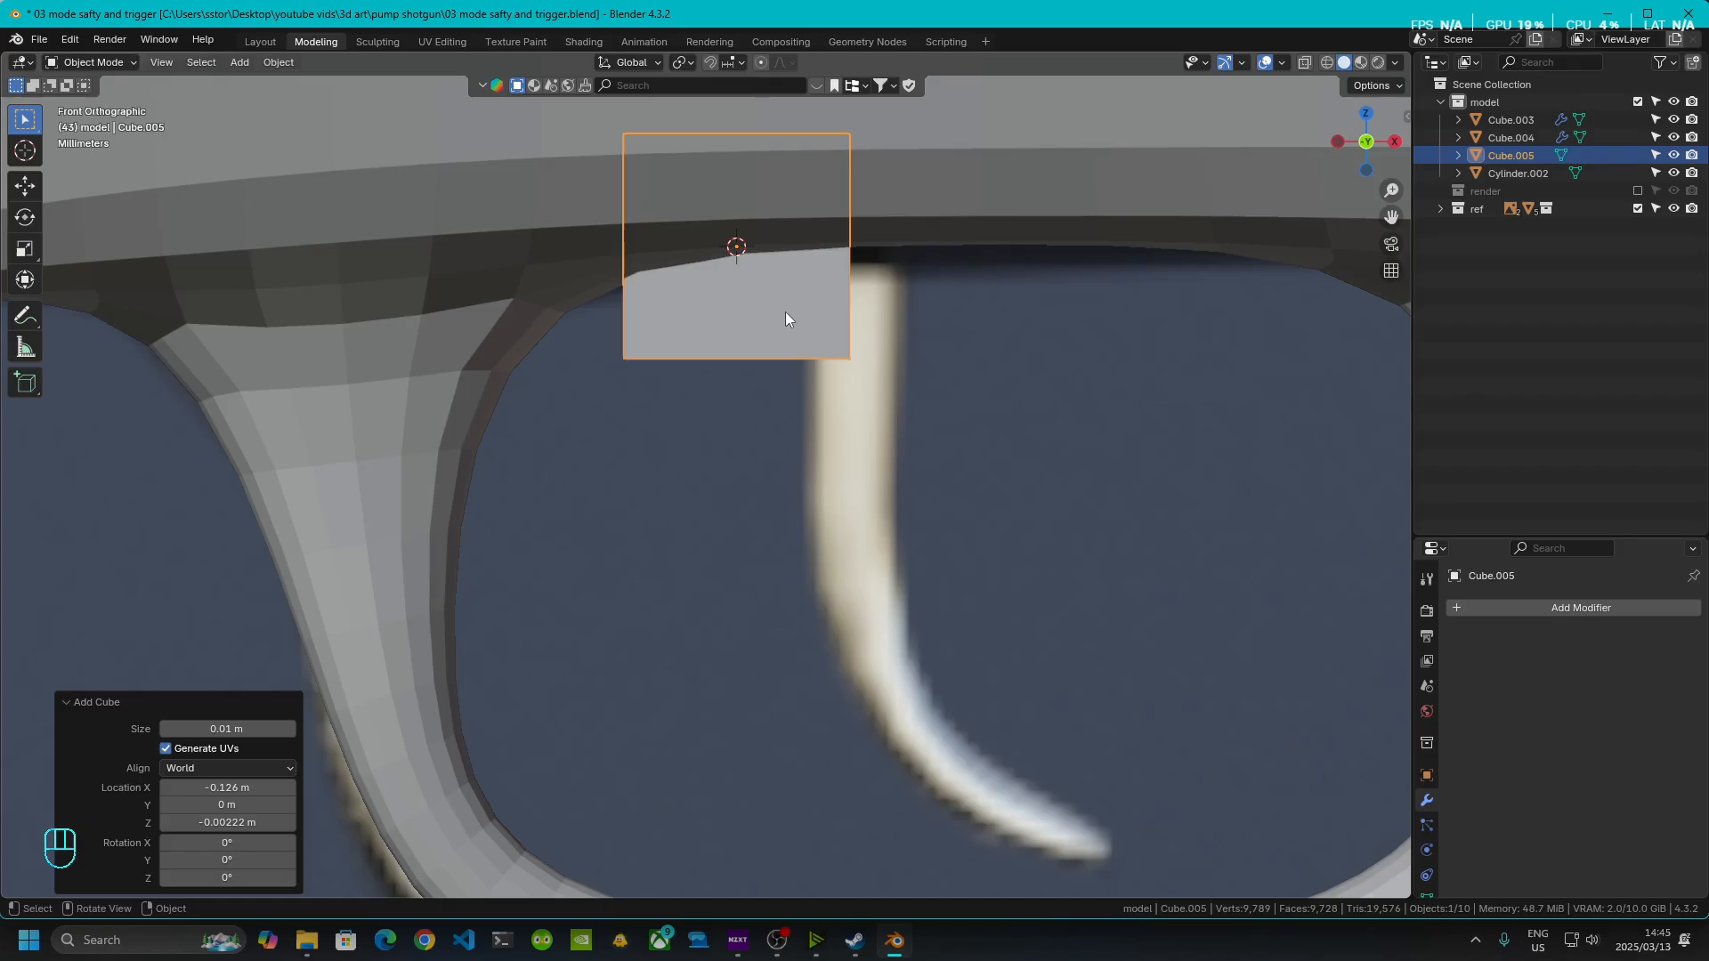
# - Move the cube about 0.005 m along X to centre it over the top of the reference trigger
pyautogui.press('g')
pyautogui.press('x')
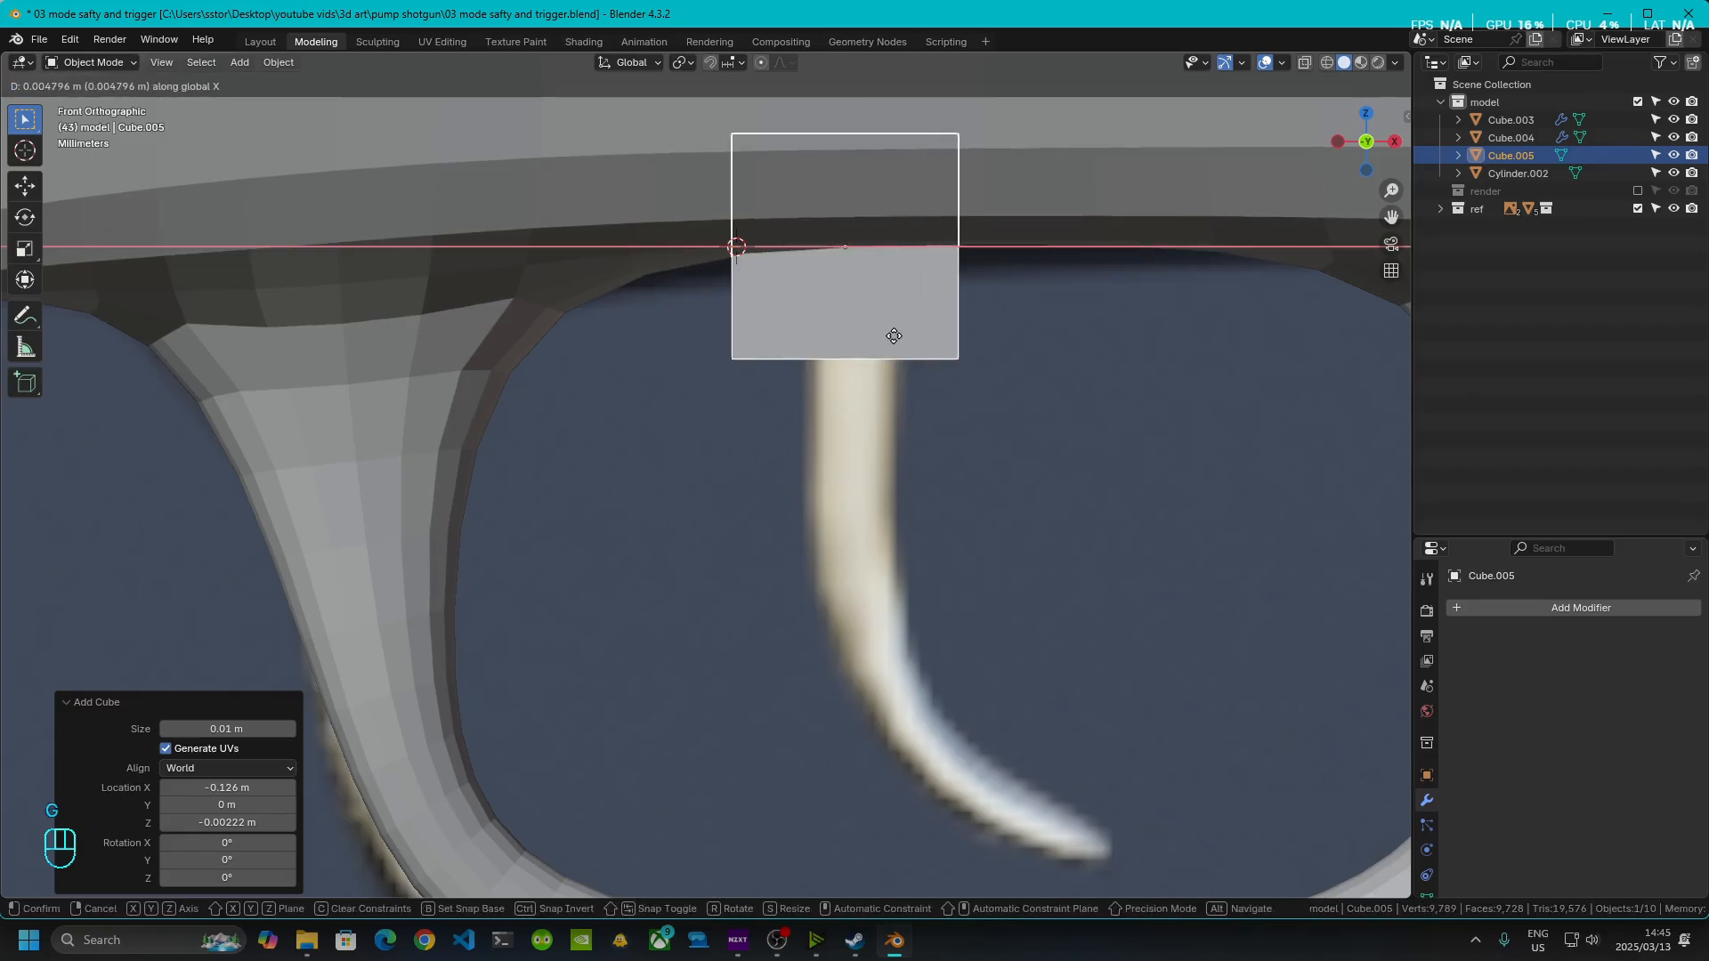
pyautogui.click(893, 336)
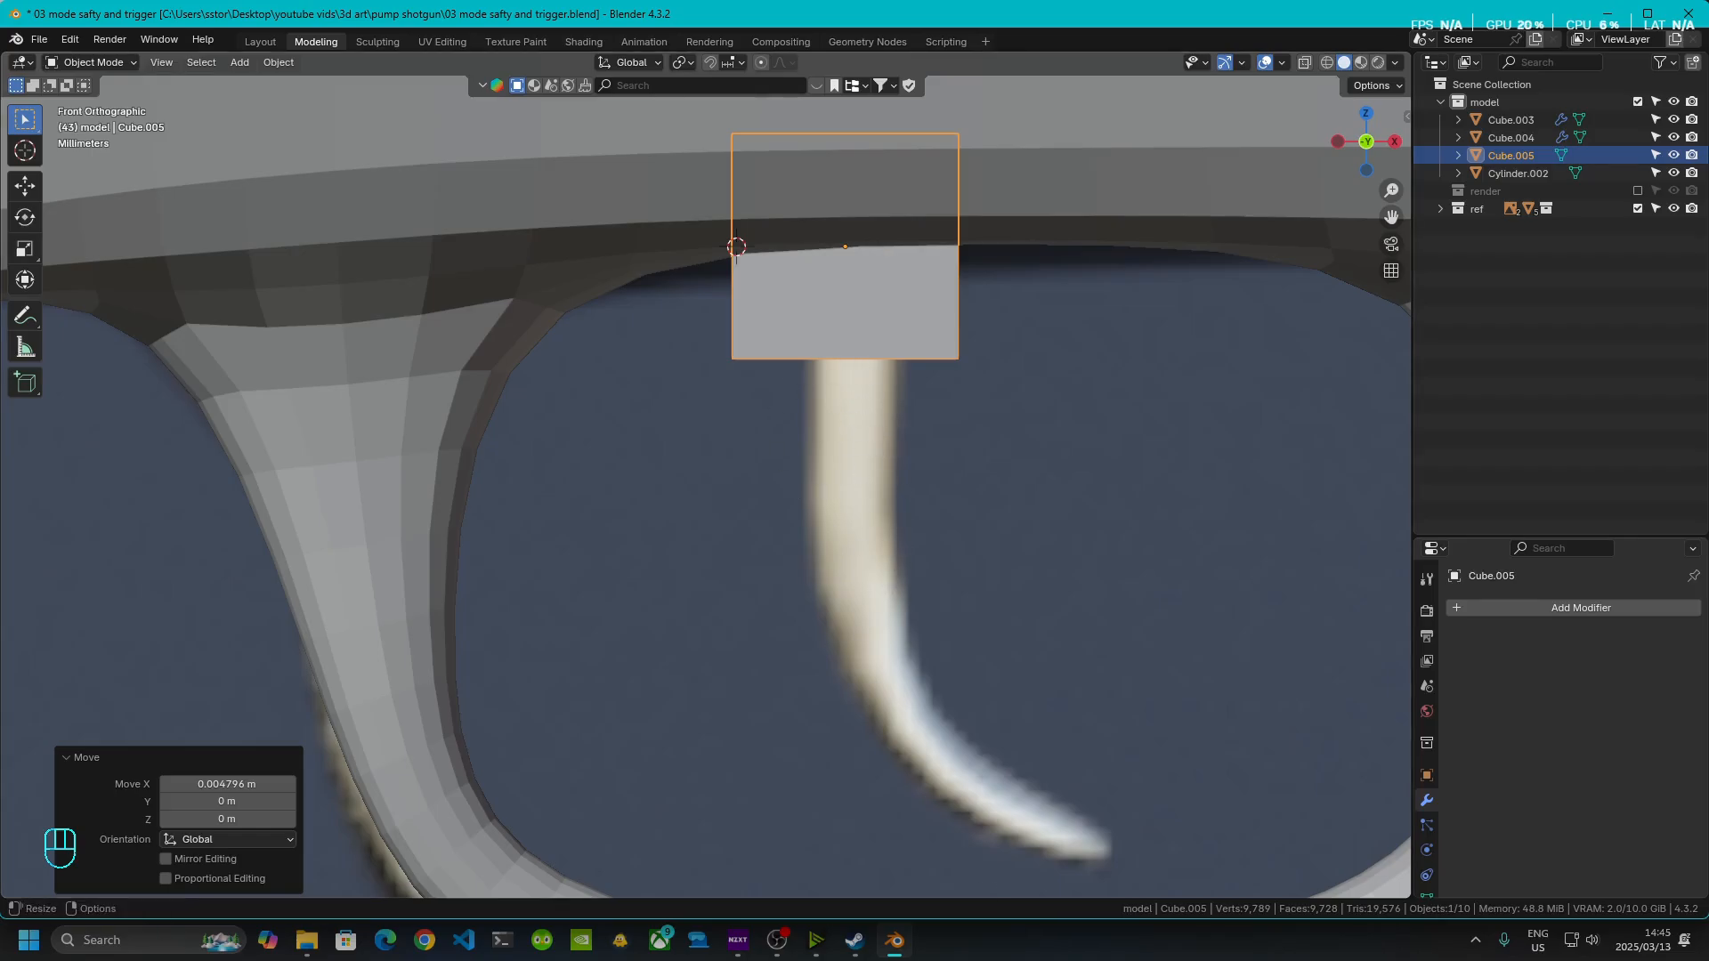
pyautogui.scroll(-6, 773, 578)
pyautogui.scroll(6, 772, 523)
pyautogui.press('g')
pyautogui.press('x')
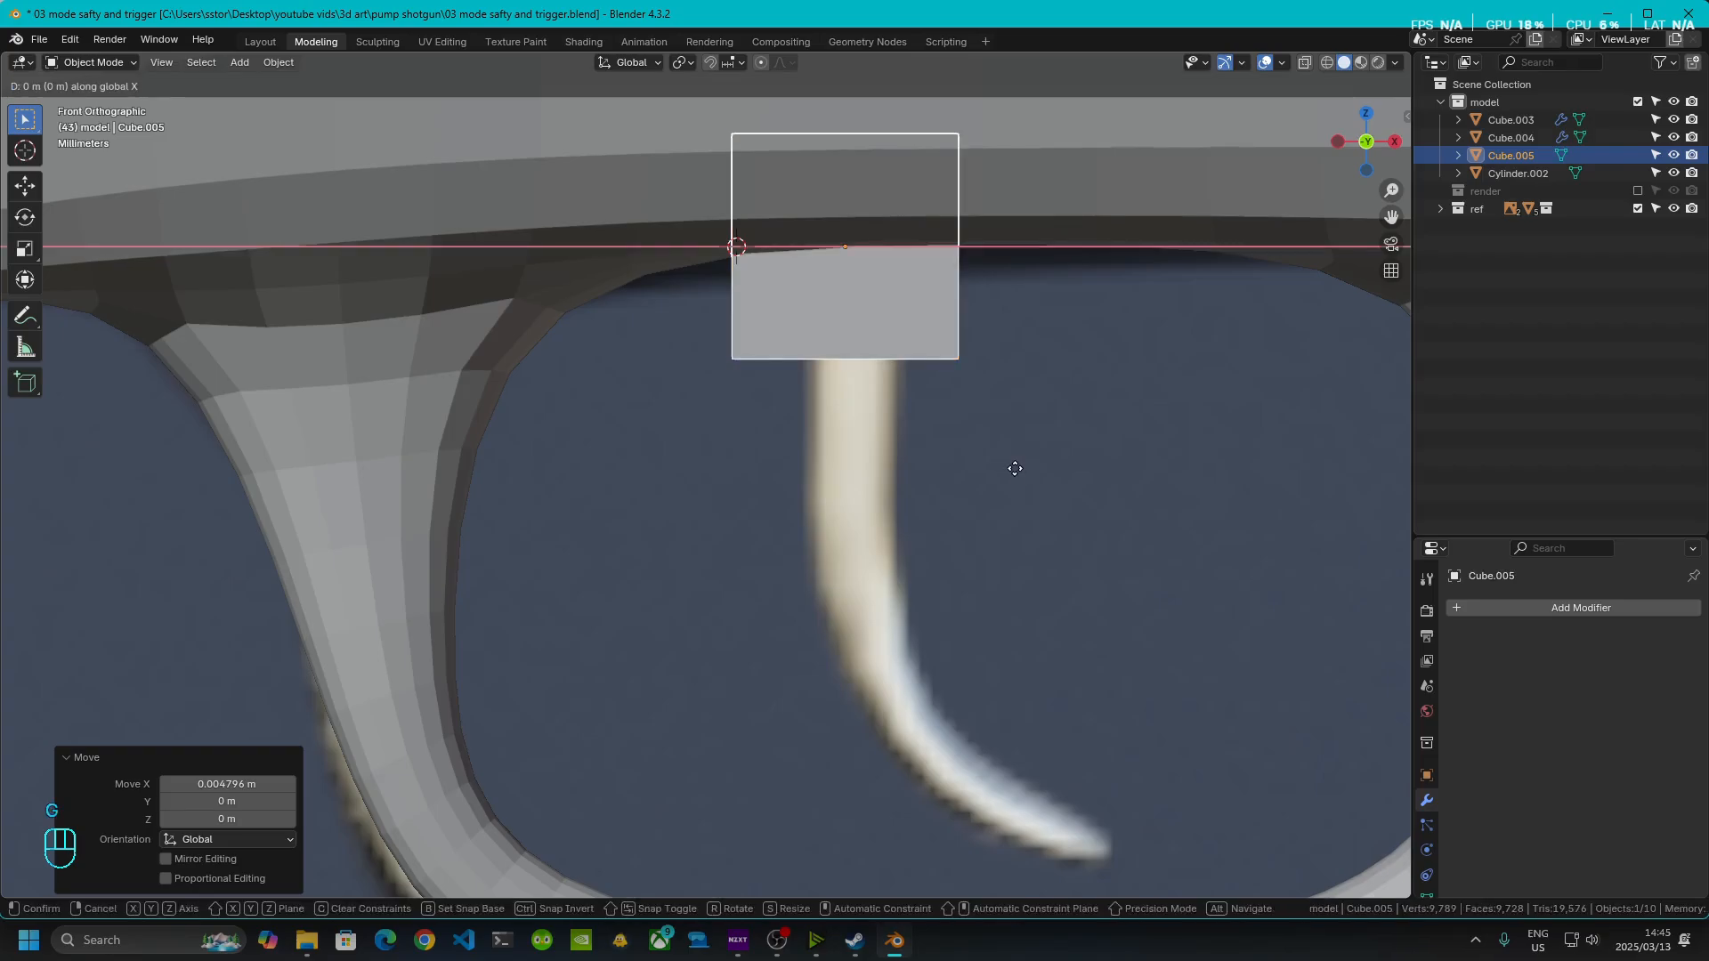
pyautogui.click(1015, 469)
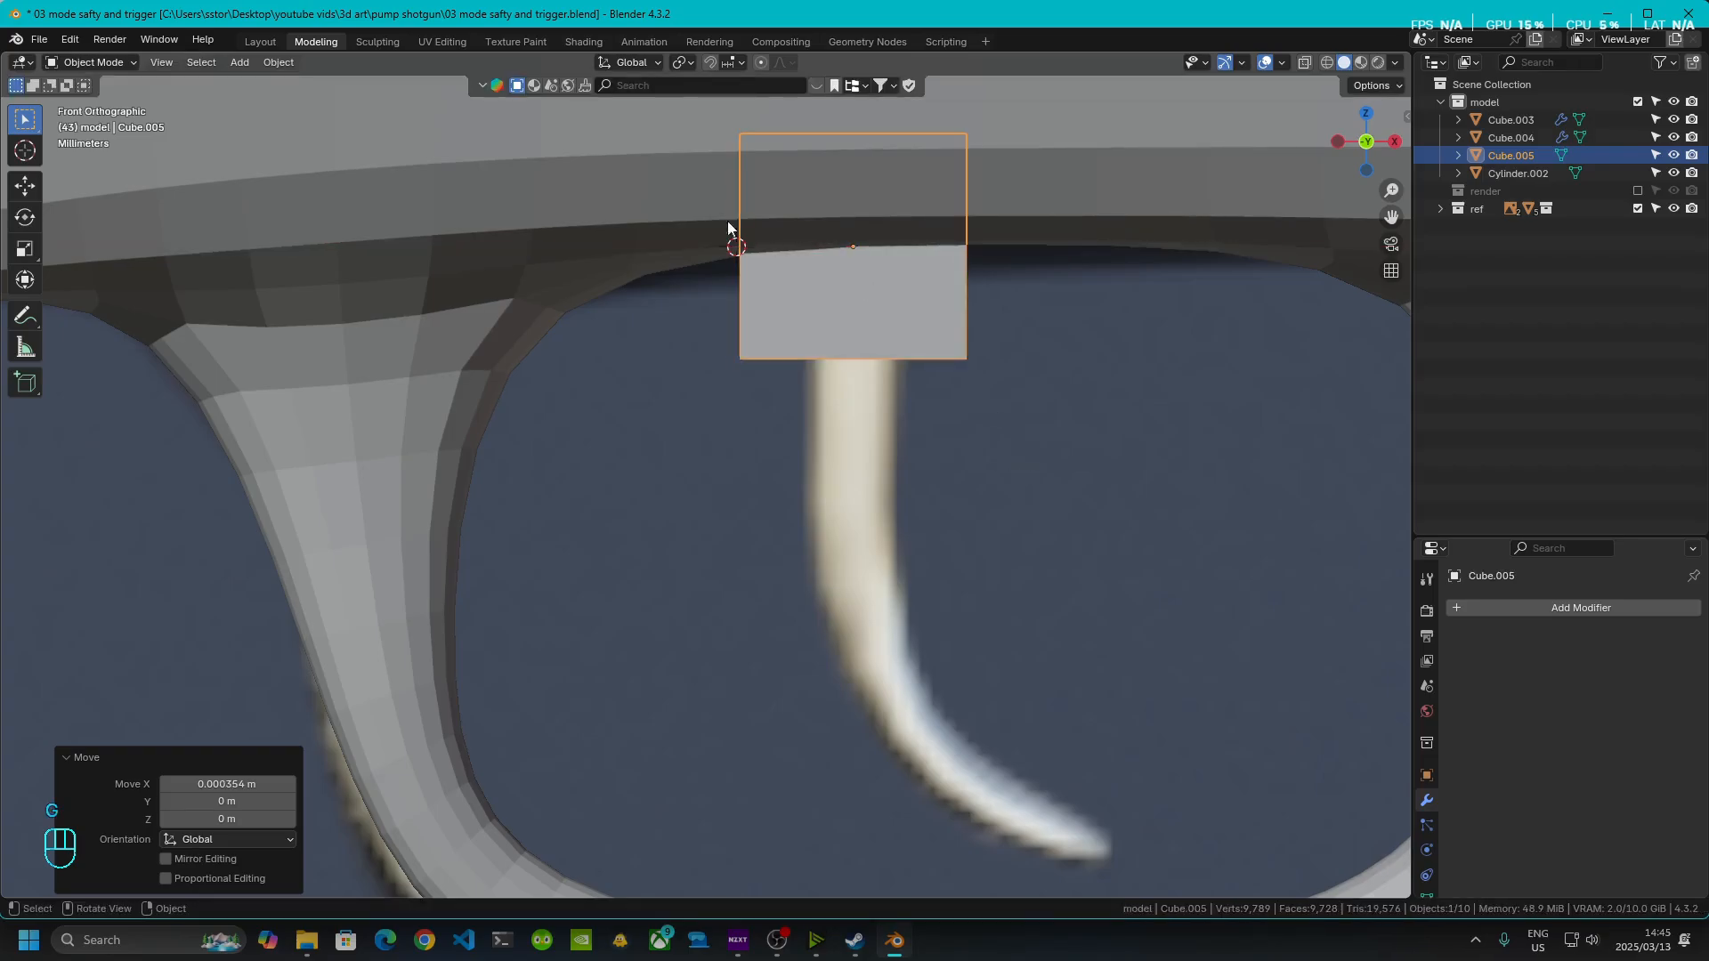
# - Scale the cube's mesh along X by about 0.48 in Edit Mode, close to the reference trigger's width
pyautogui.press('Tab')
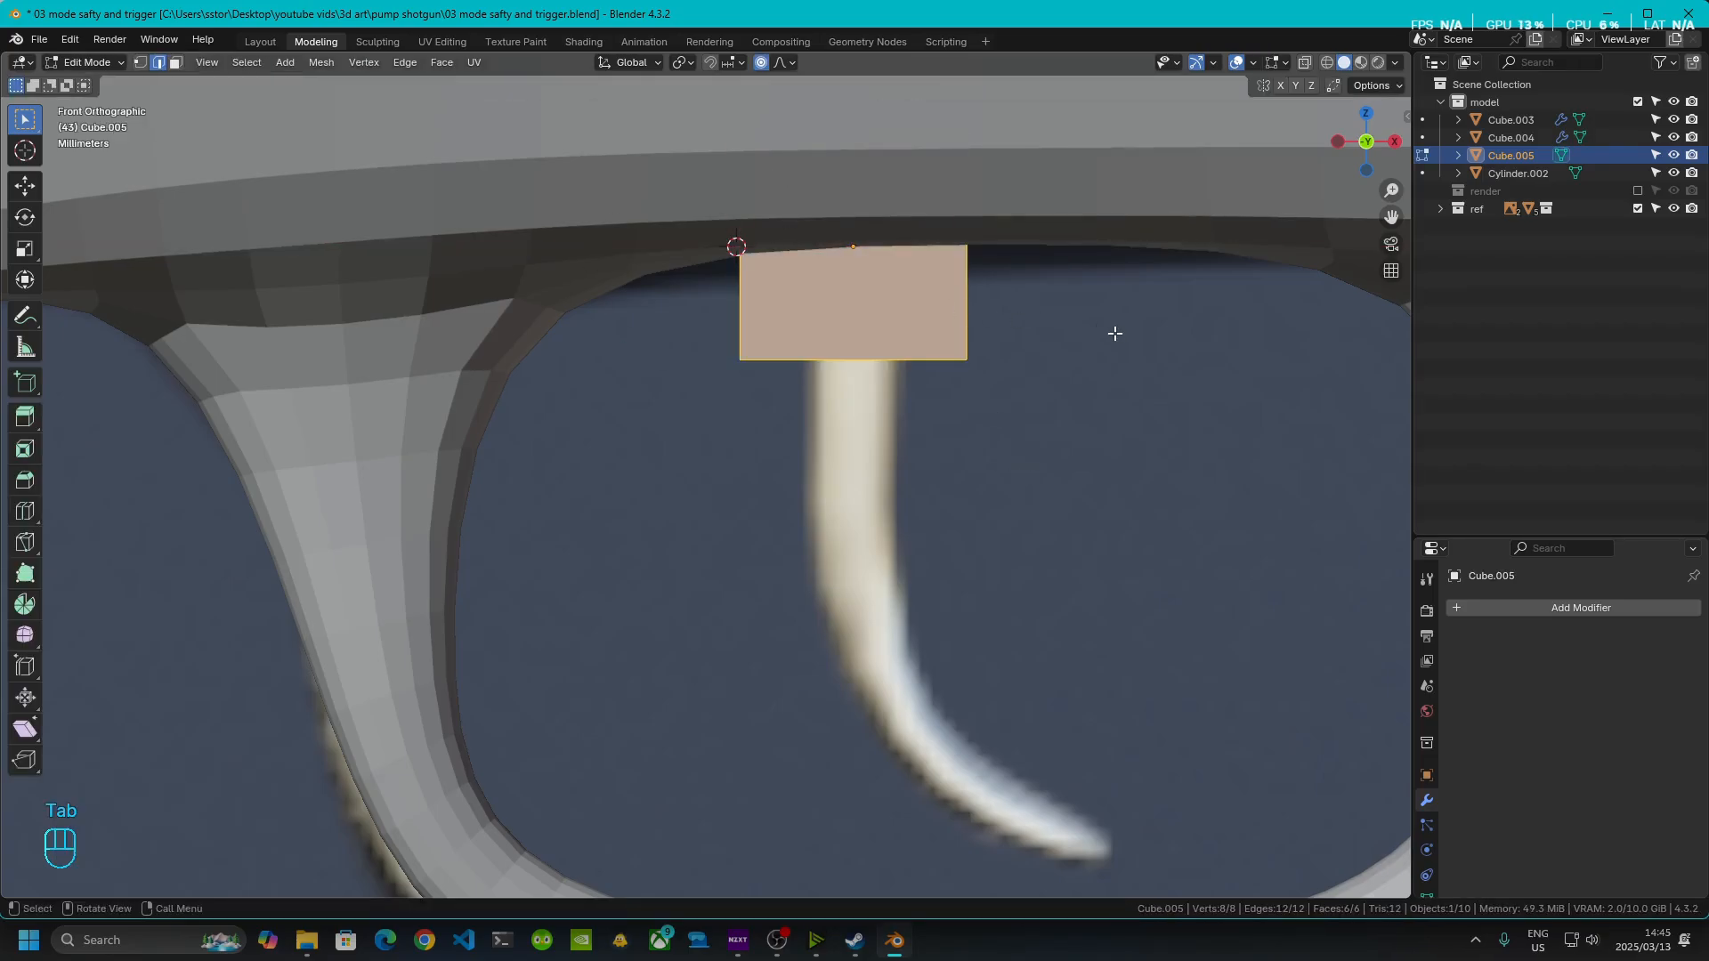
pyautogui.press('s')
pyautogui.press('x')
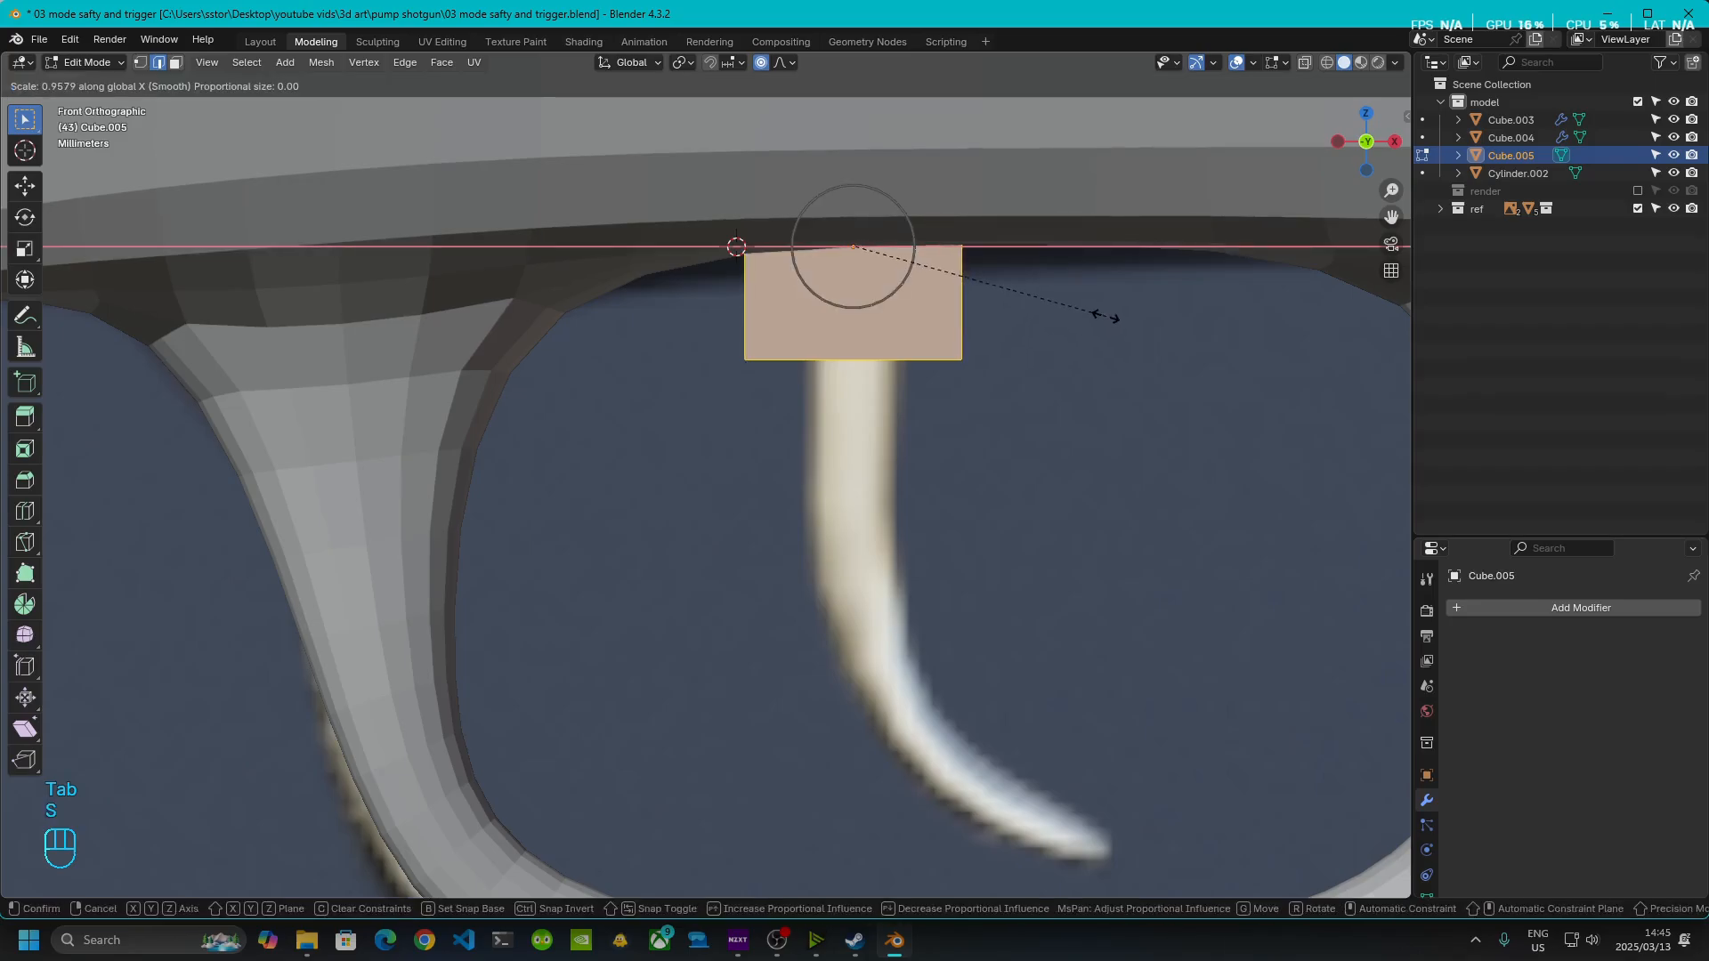
pyautogui.click(971, 305)
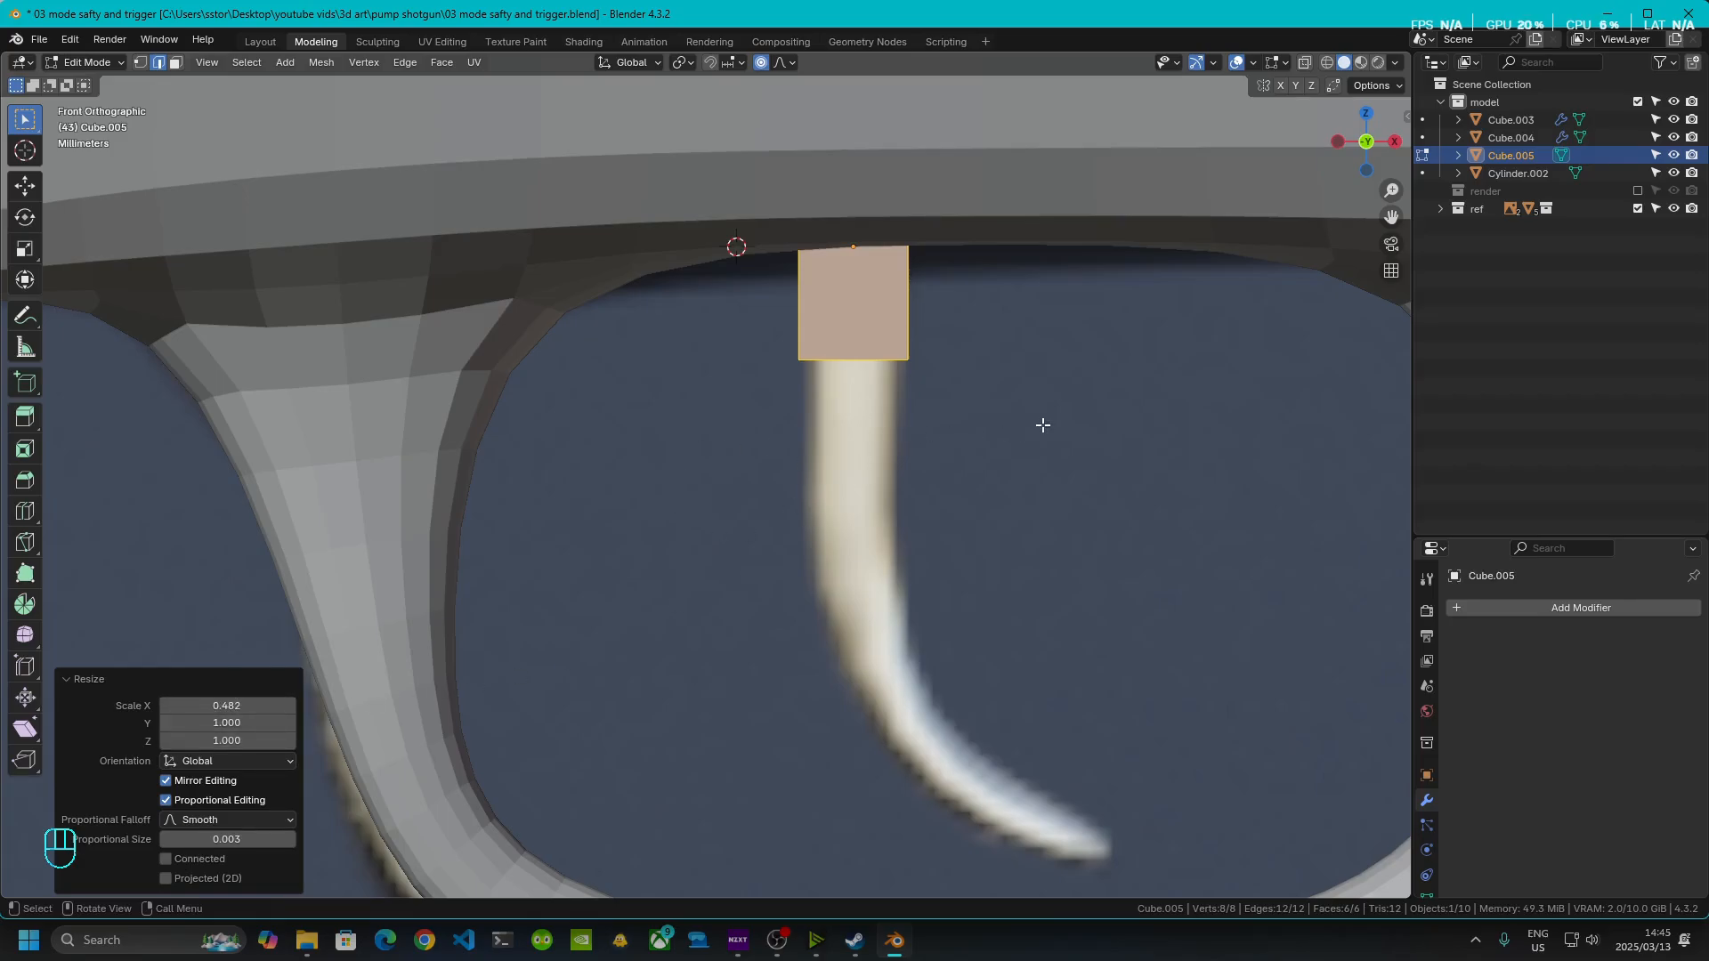
pyautogui.write('sx.5')
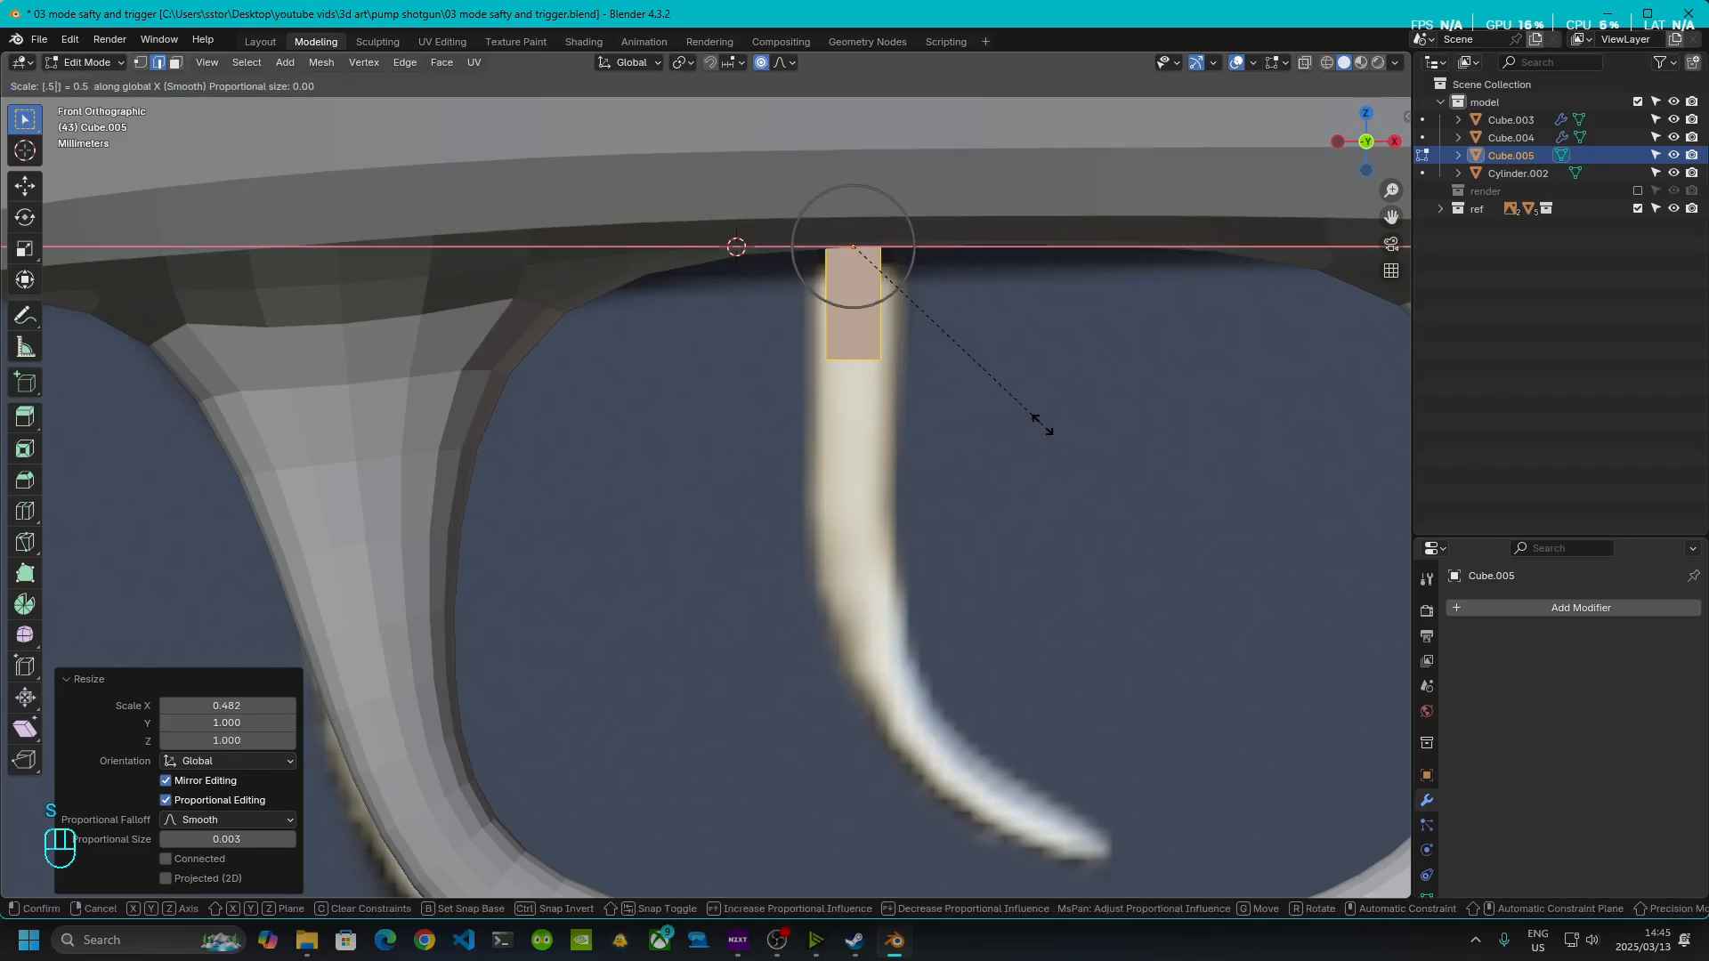
pyautogui.press('Escape')
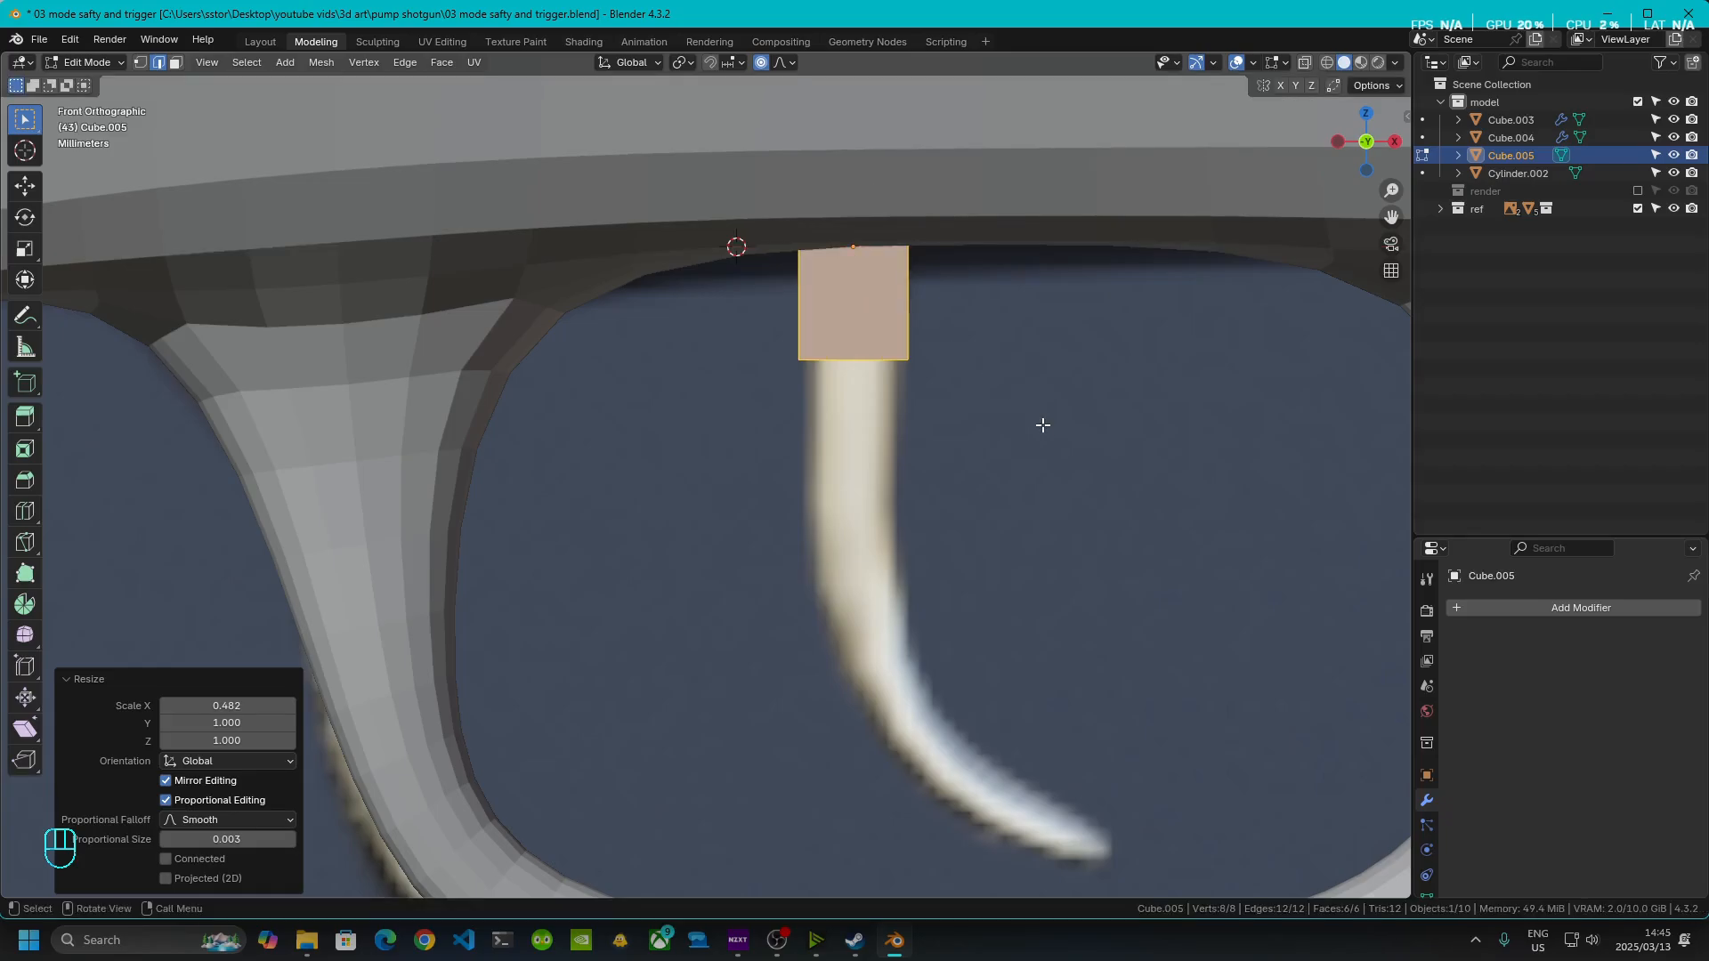
pyautogui.write('sx')
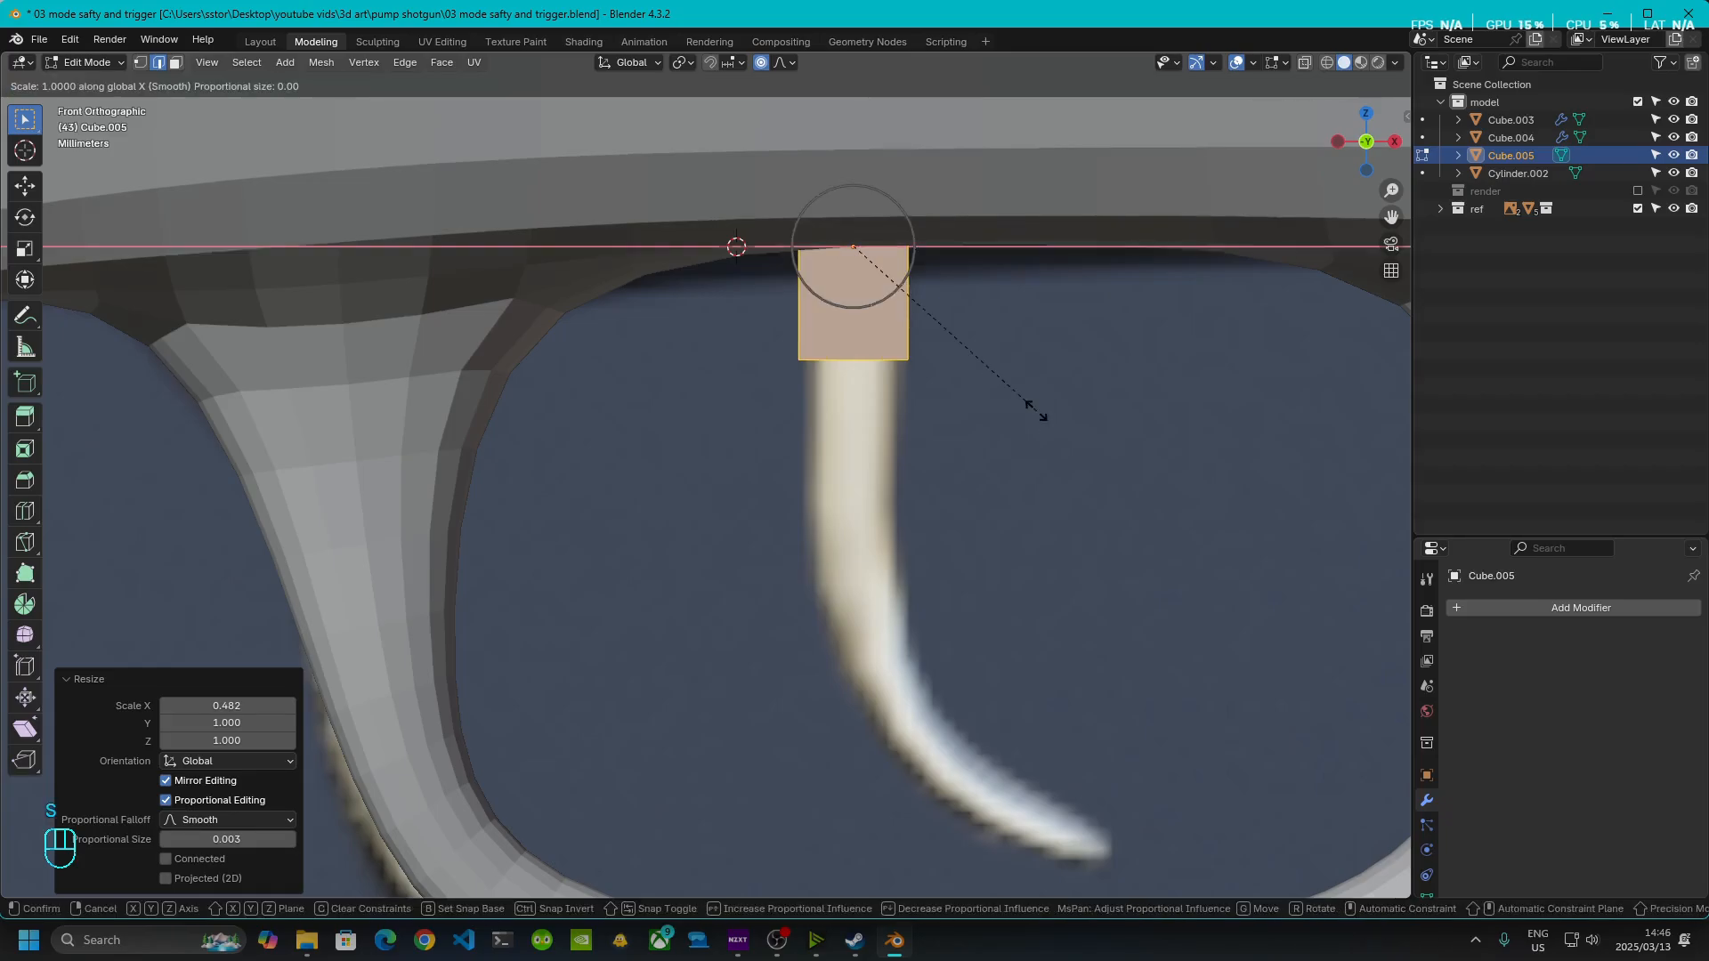
pyautogui.write('.5')
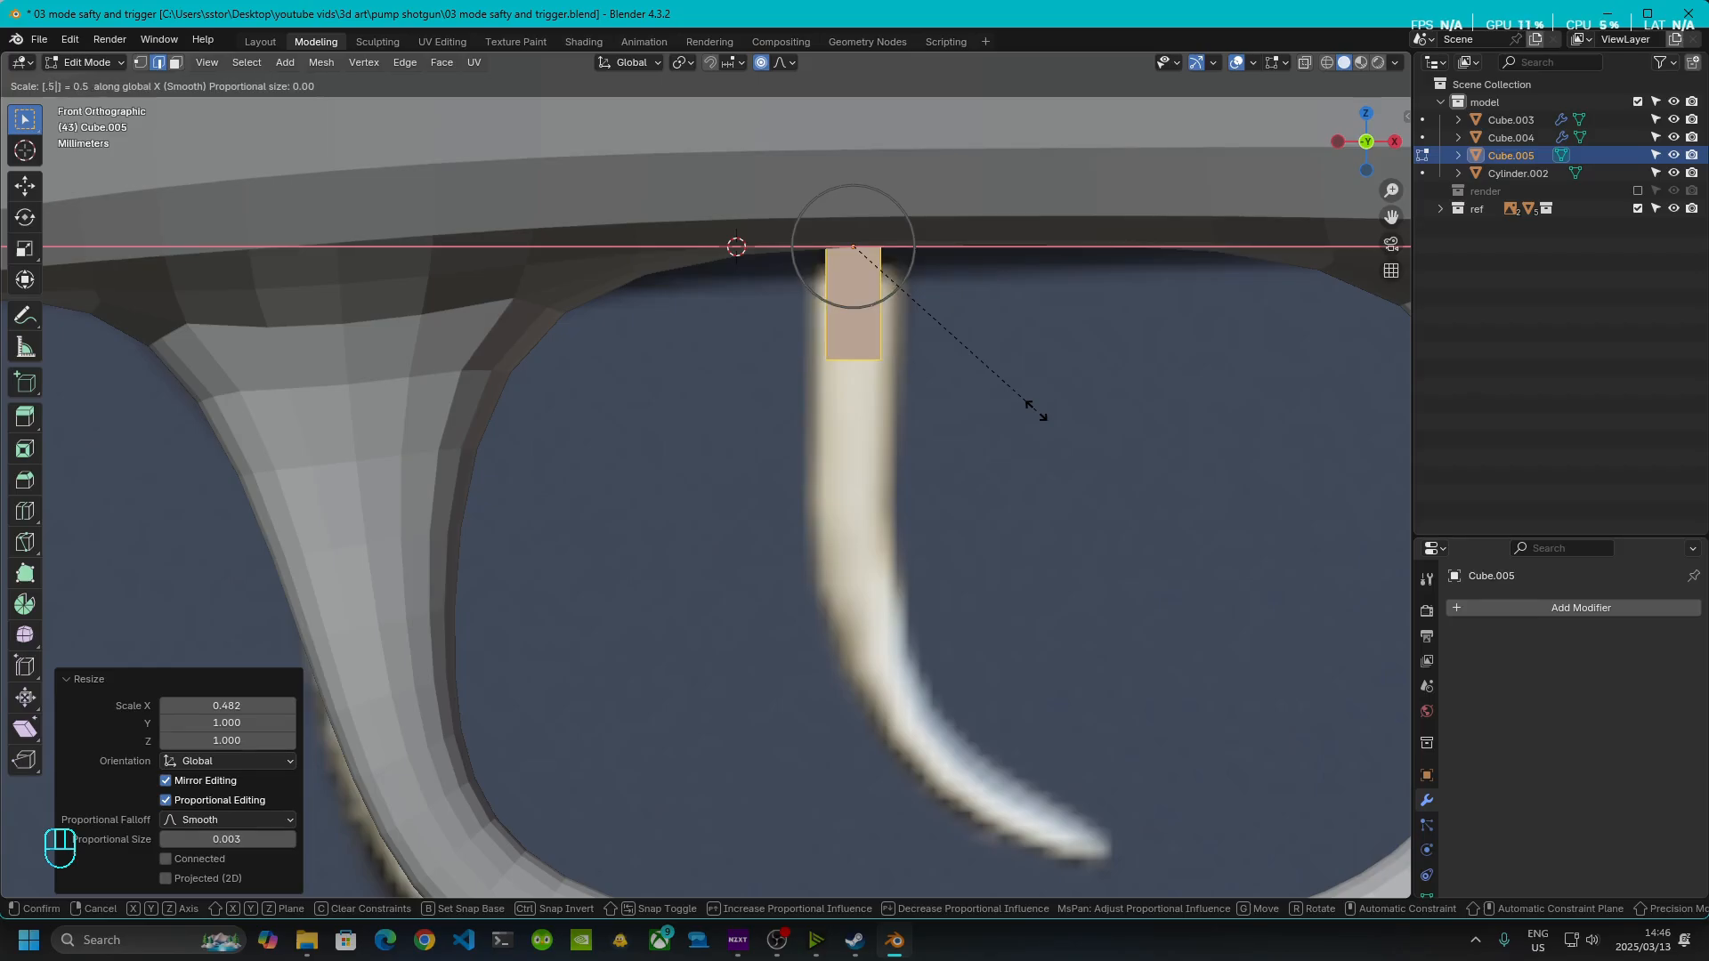
pyautogui.press('Escape')
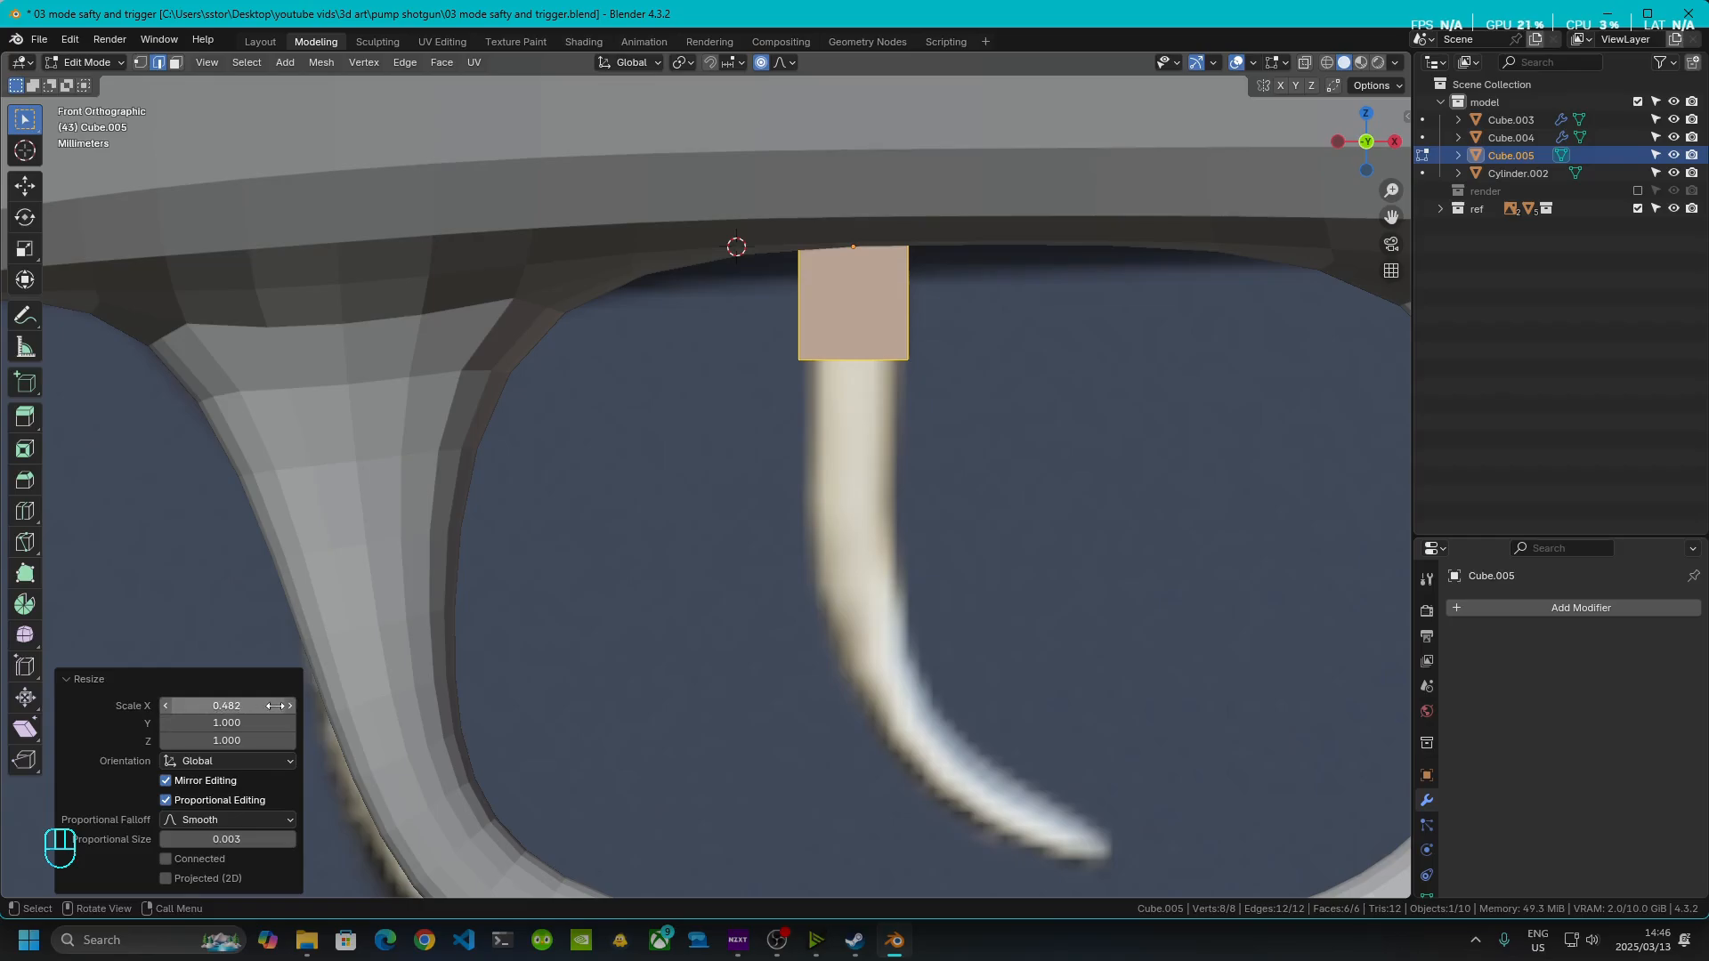
# - Turn on X-ray and extrude the cube's bottom face about 0.0116 m down along the reference trigger
pyautogui.click(1304, 63)
pyautogui.keyDown('shift'); pyautogui.moveTo(1140, 704); pyautogui.dragTo(1018, 616, button='middle'); pyautogui.keyUp('shift')
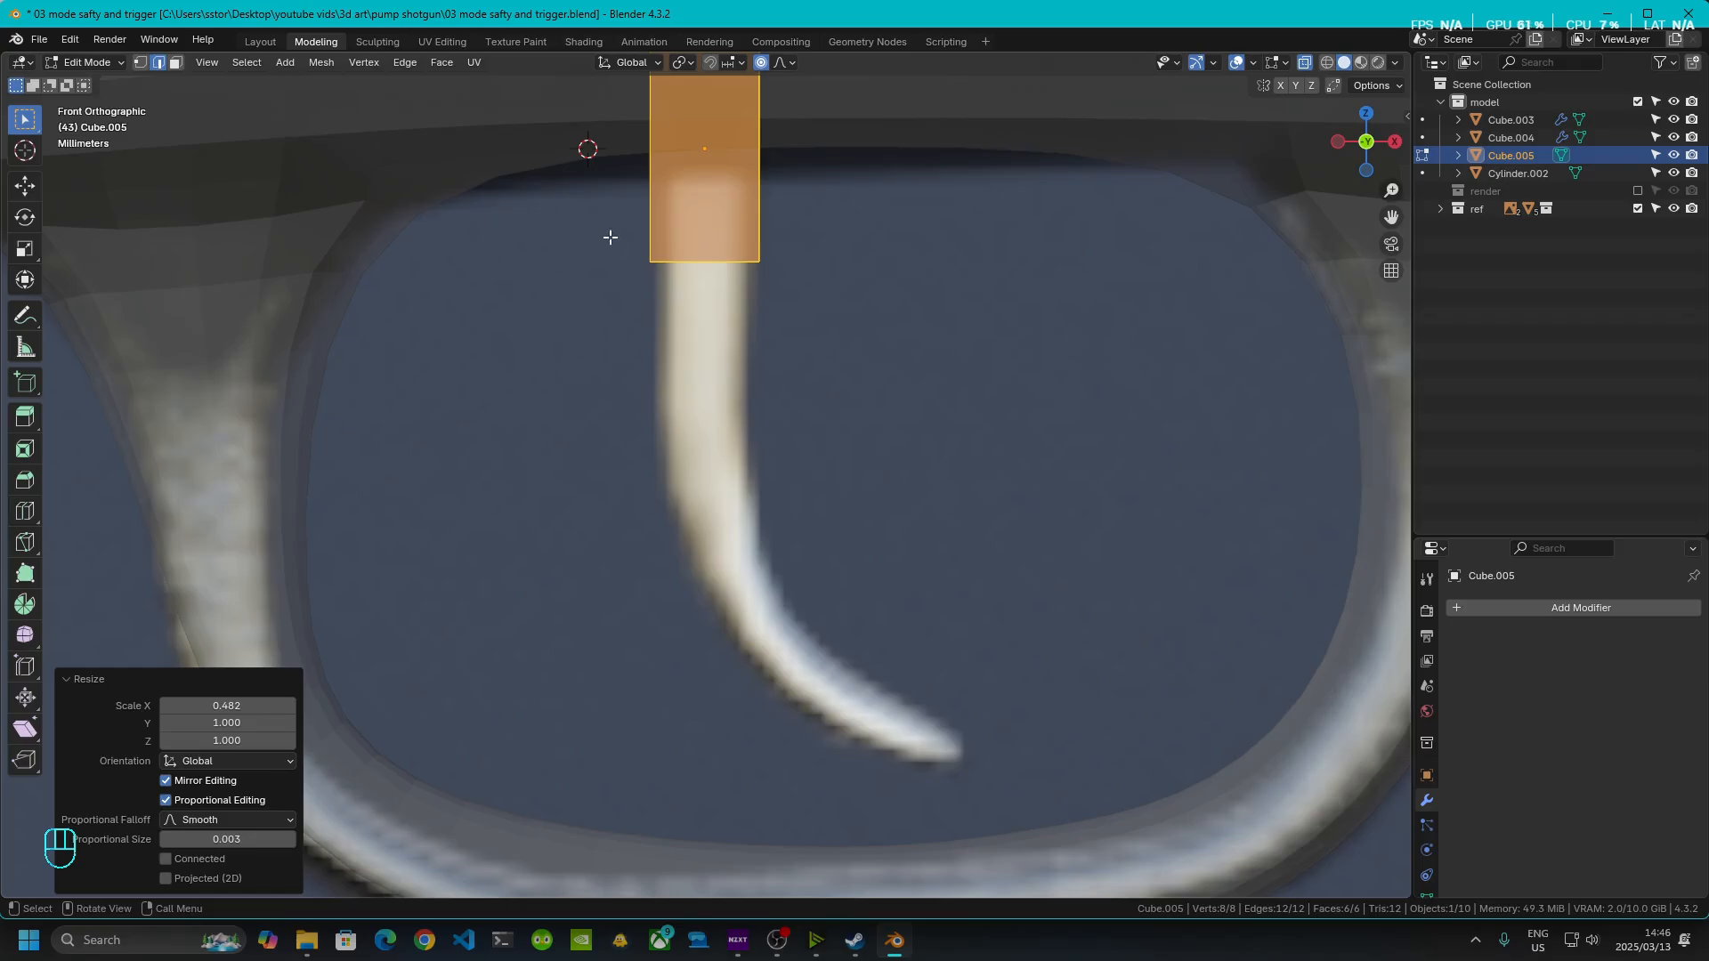
pyautogui.moveTo(632, 246); pyautogui.dragTo(1068, 470)
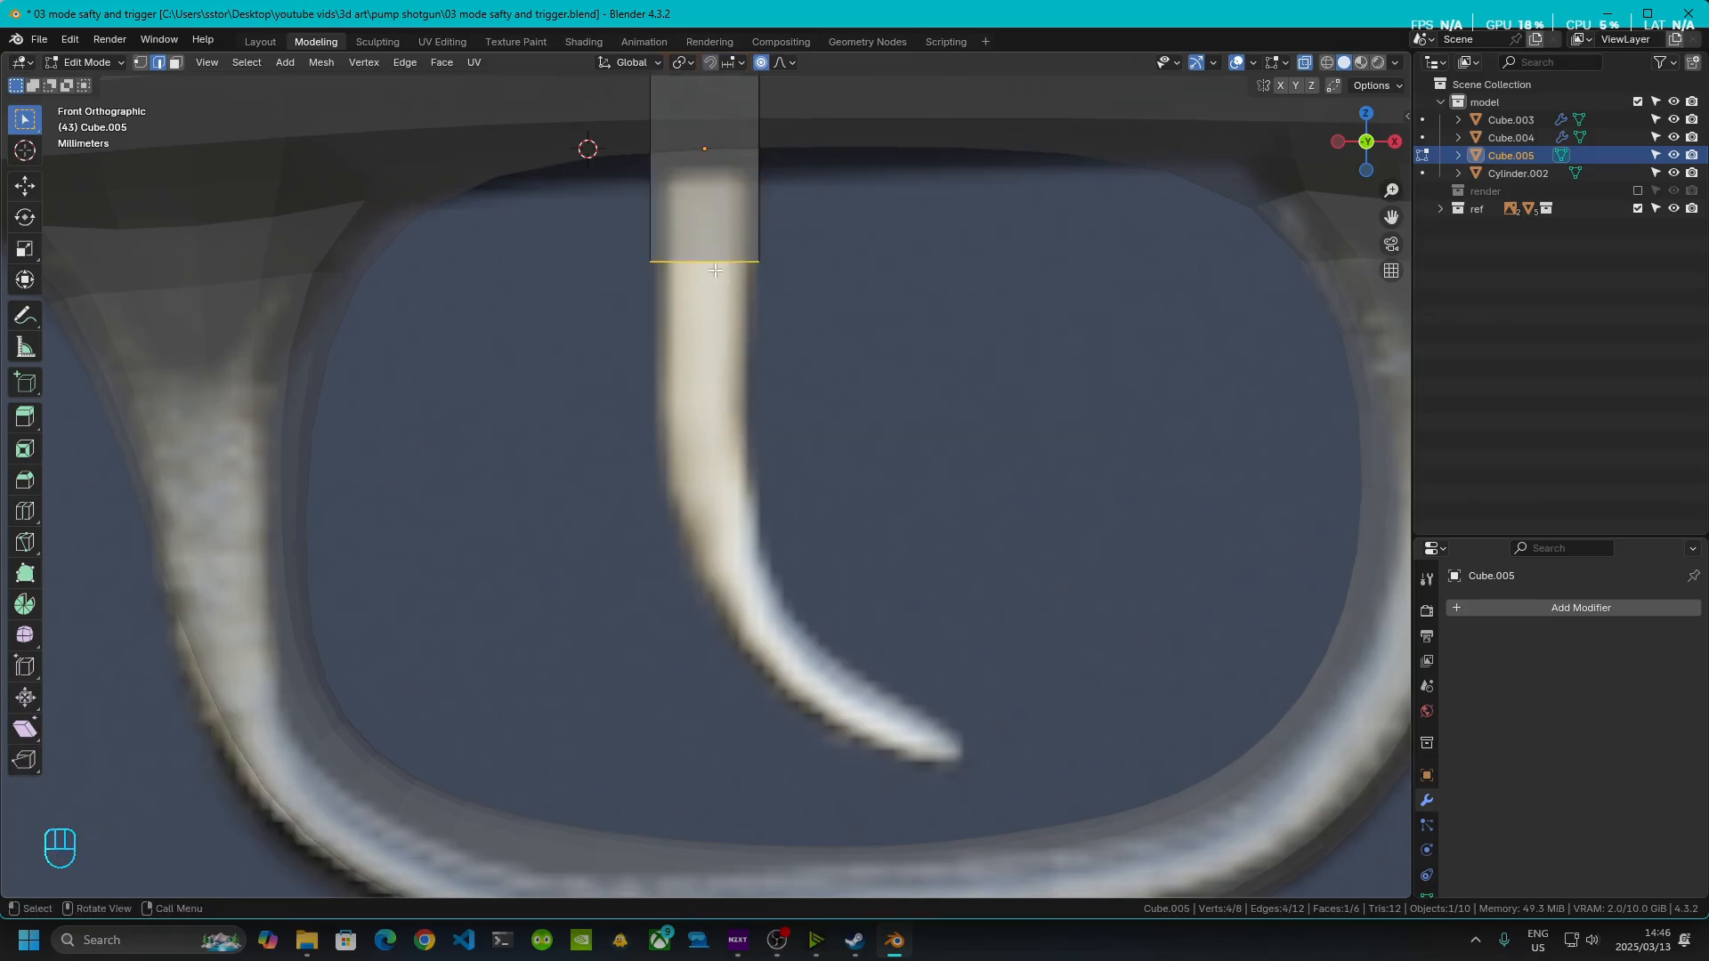
pyautogui.press('e')
pyautogui.click(740, 532)
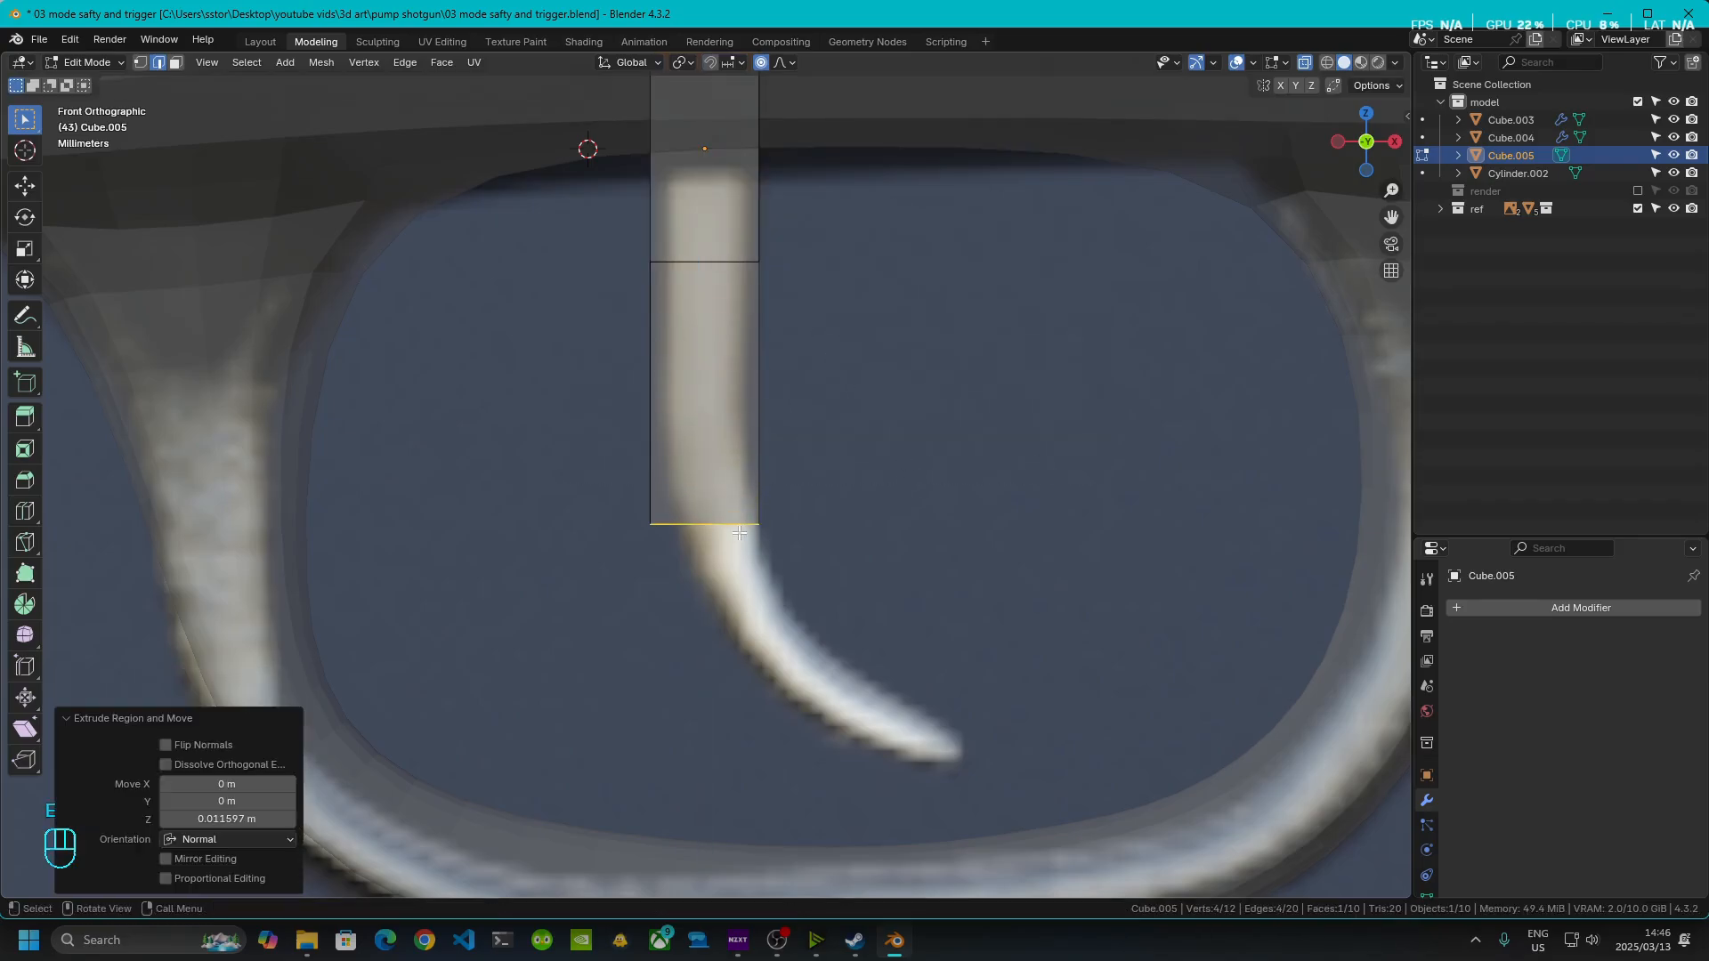
# - Rotate the trigger's lower end face about -7.5° and move it about 0.00035 m along X toward the reference curve
pyautogui.press('r')
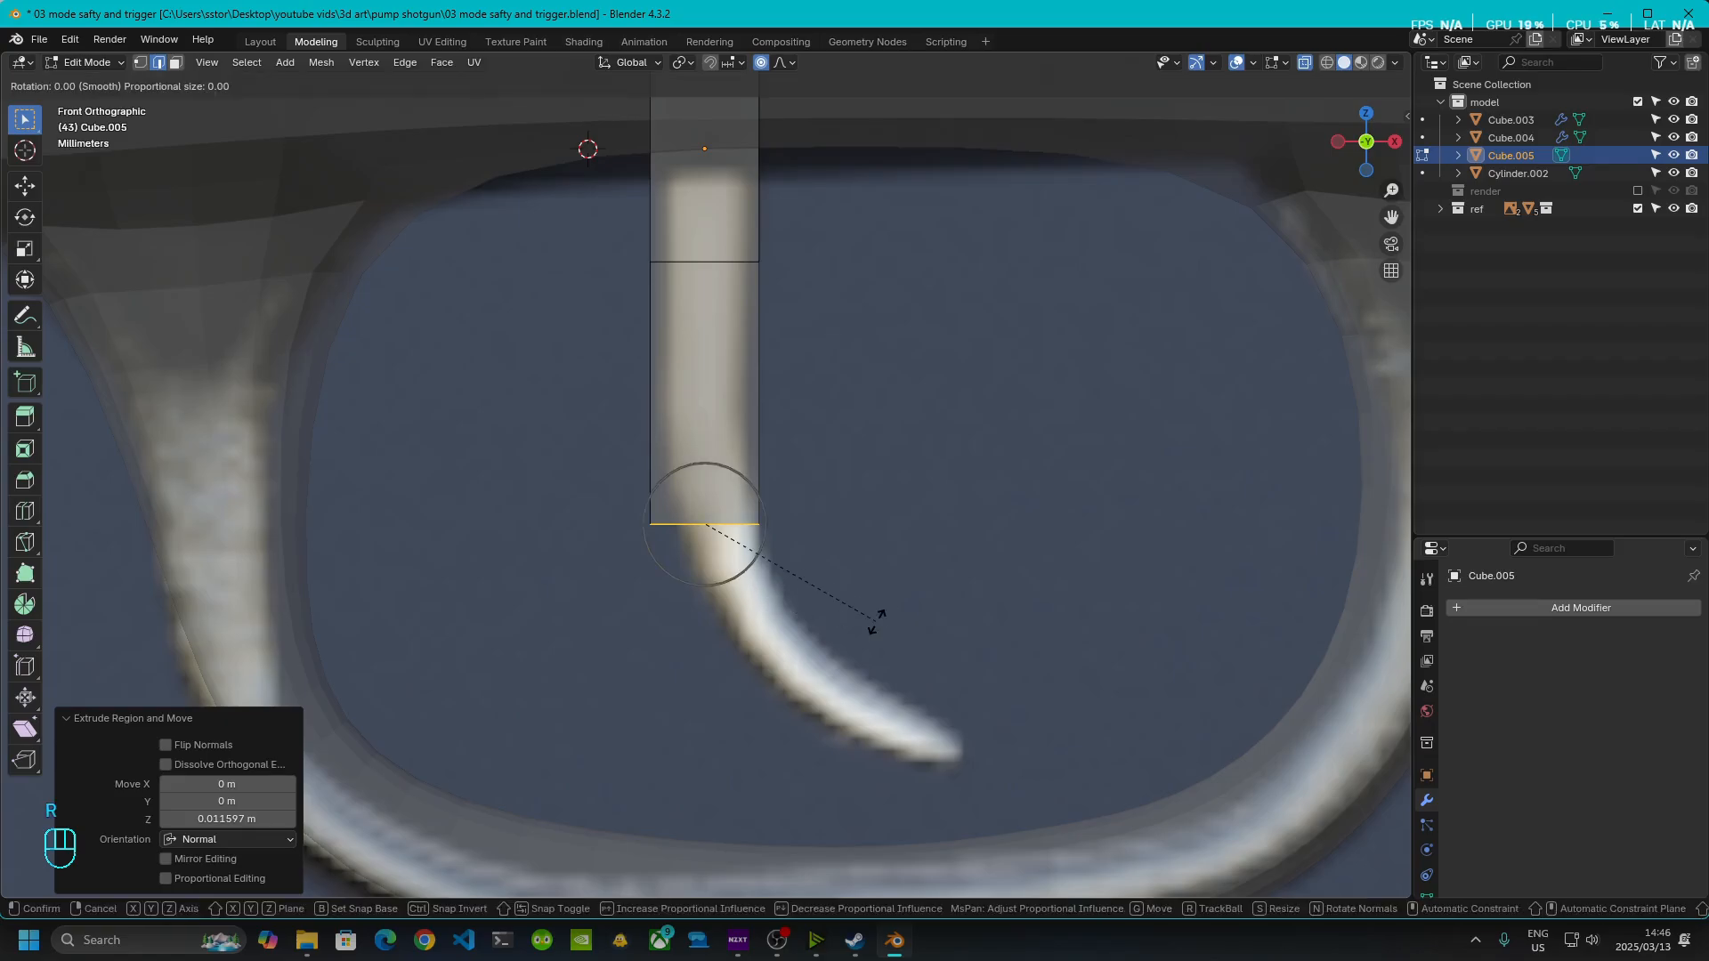
pyautogui.click(900, 604)
pyautogui.press('g')
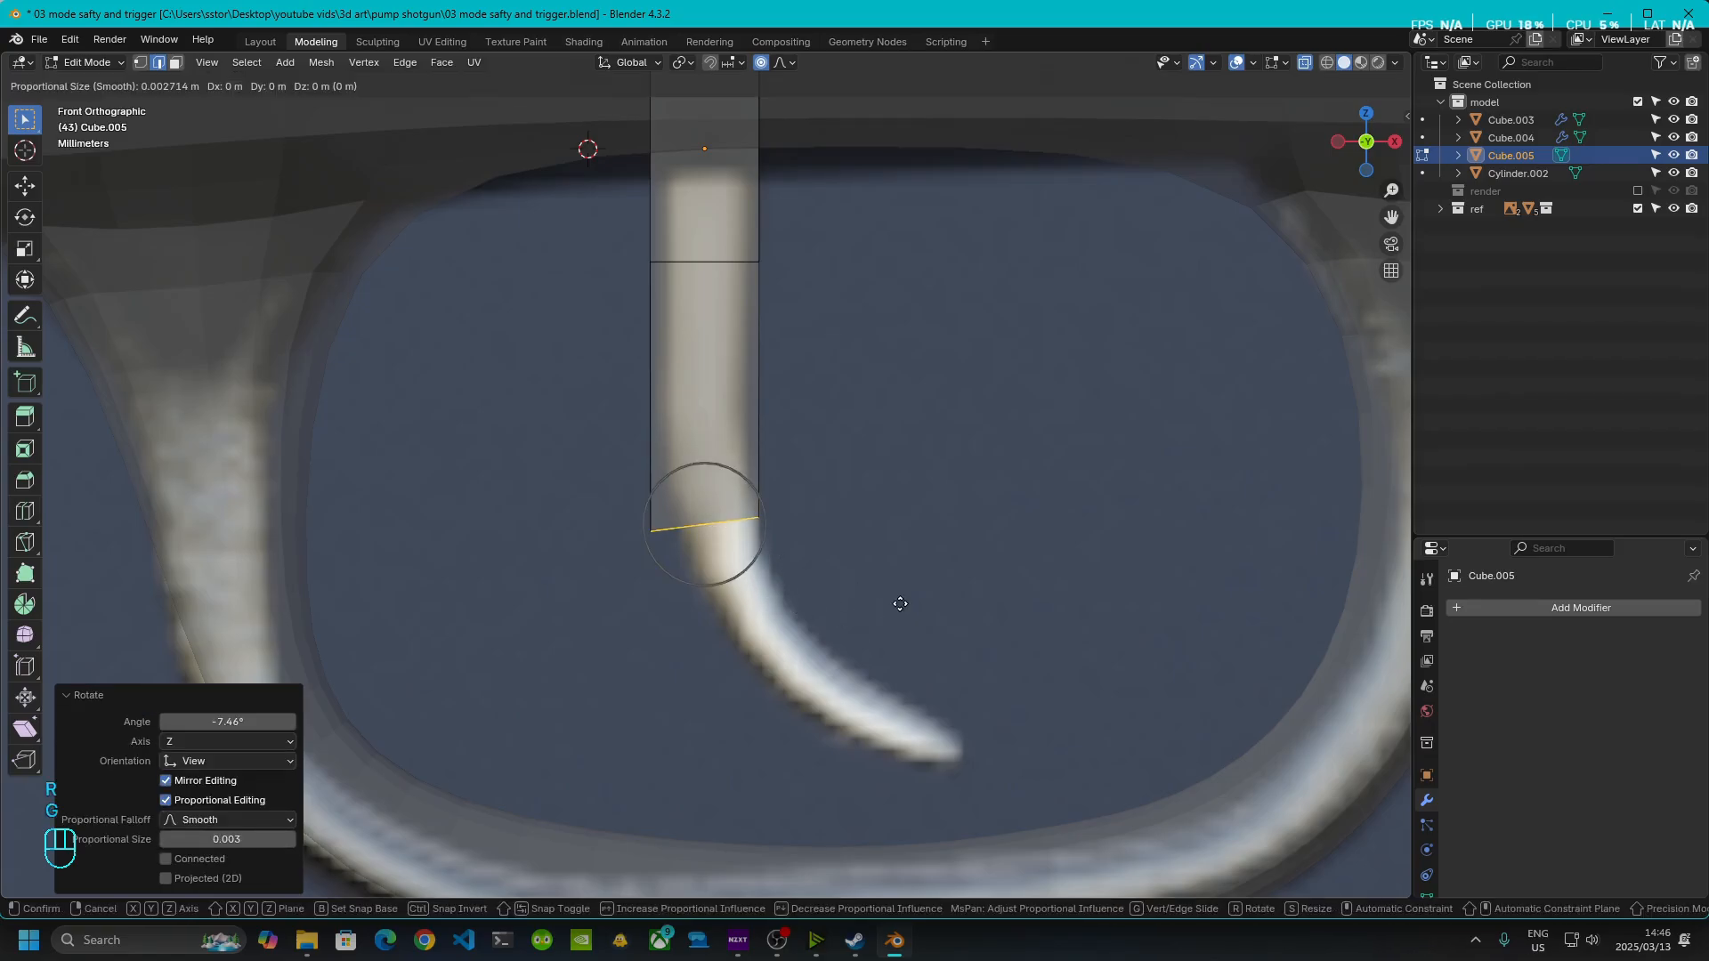
pyautogui.press('x')
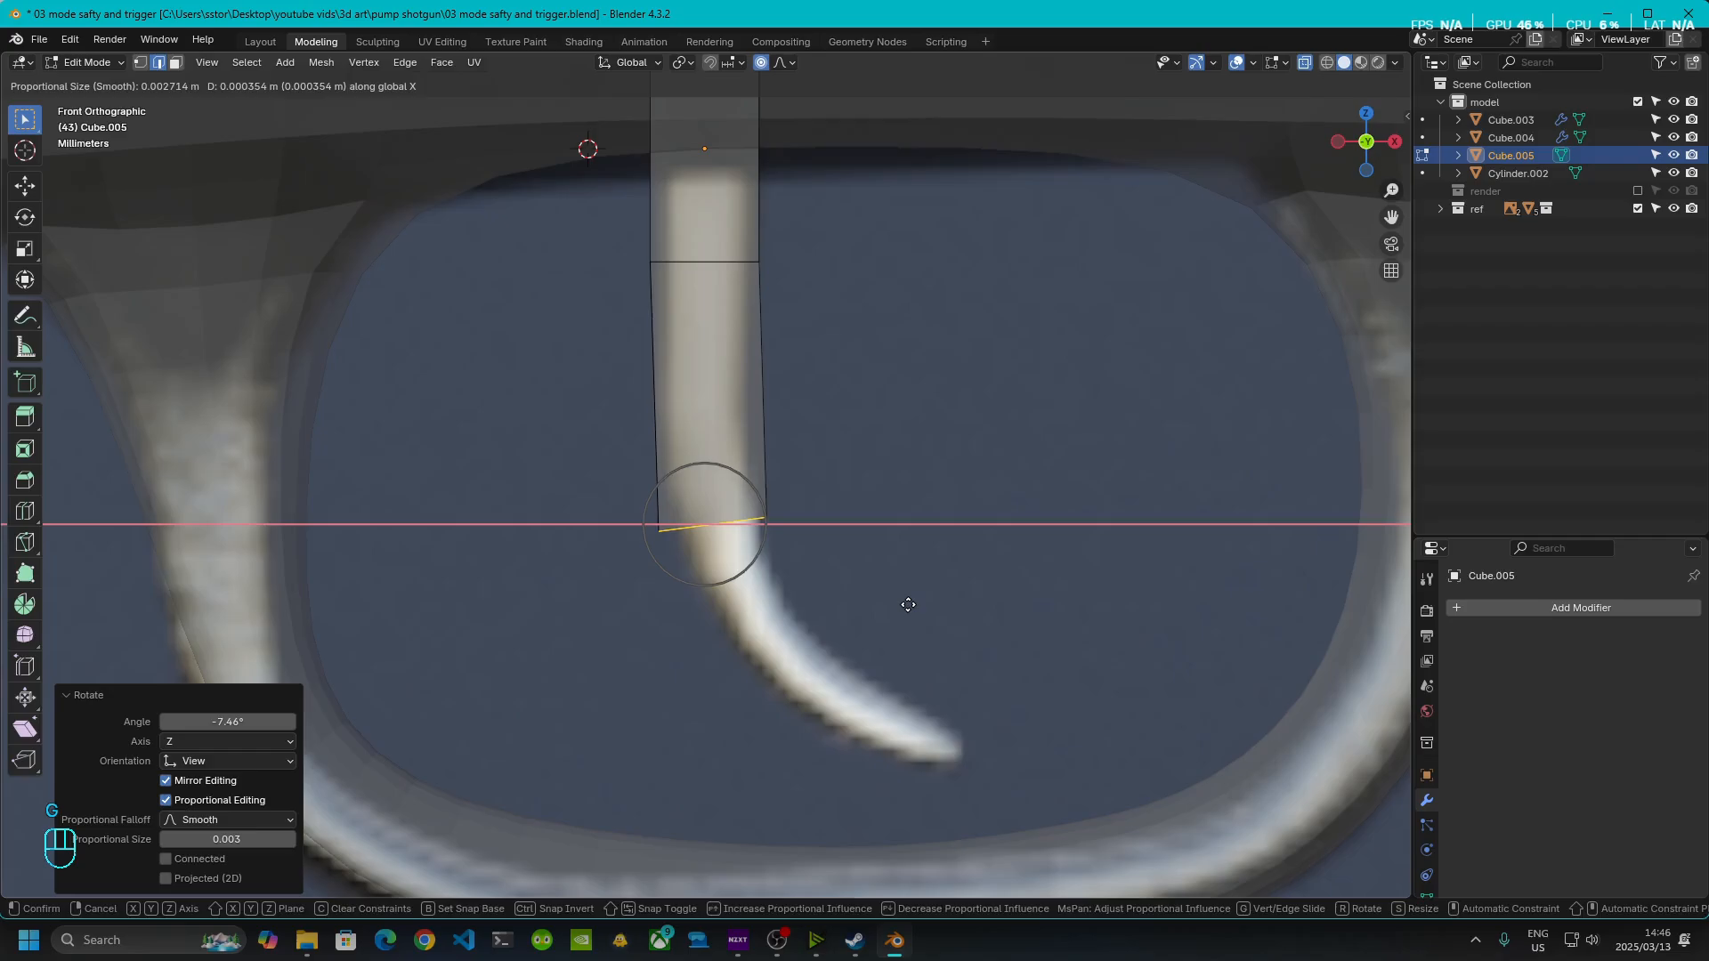
pyautogui.click(903, 599)
# - Extrude the trigger's lower end about 0.0078 m and move the new end about 0.0036 m along X to follow the reference bend
pyautogui.press('e')
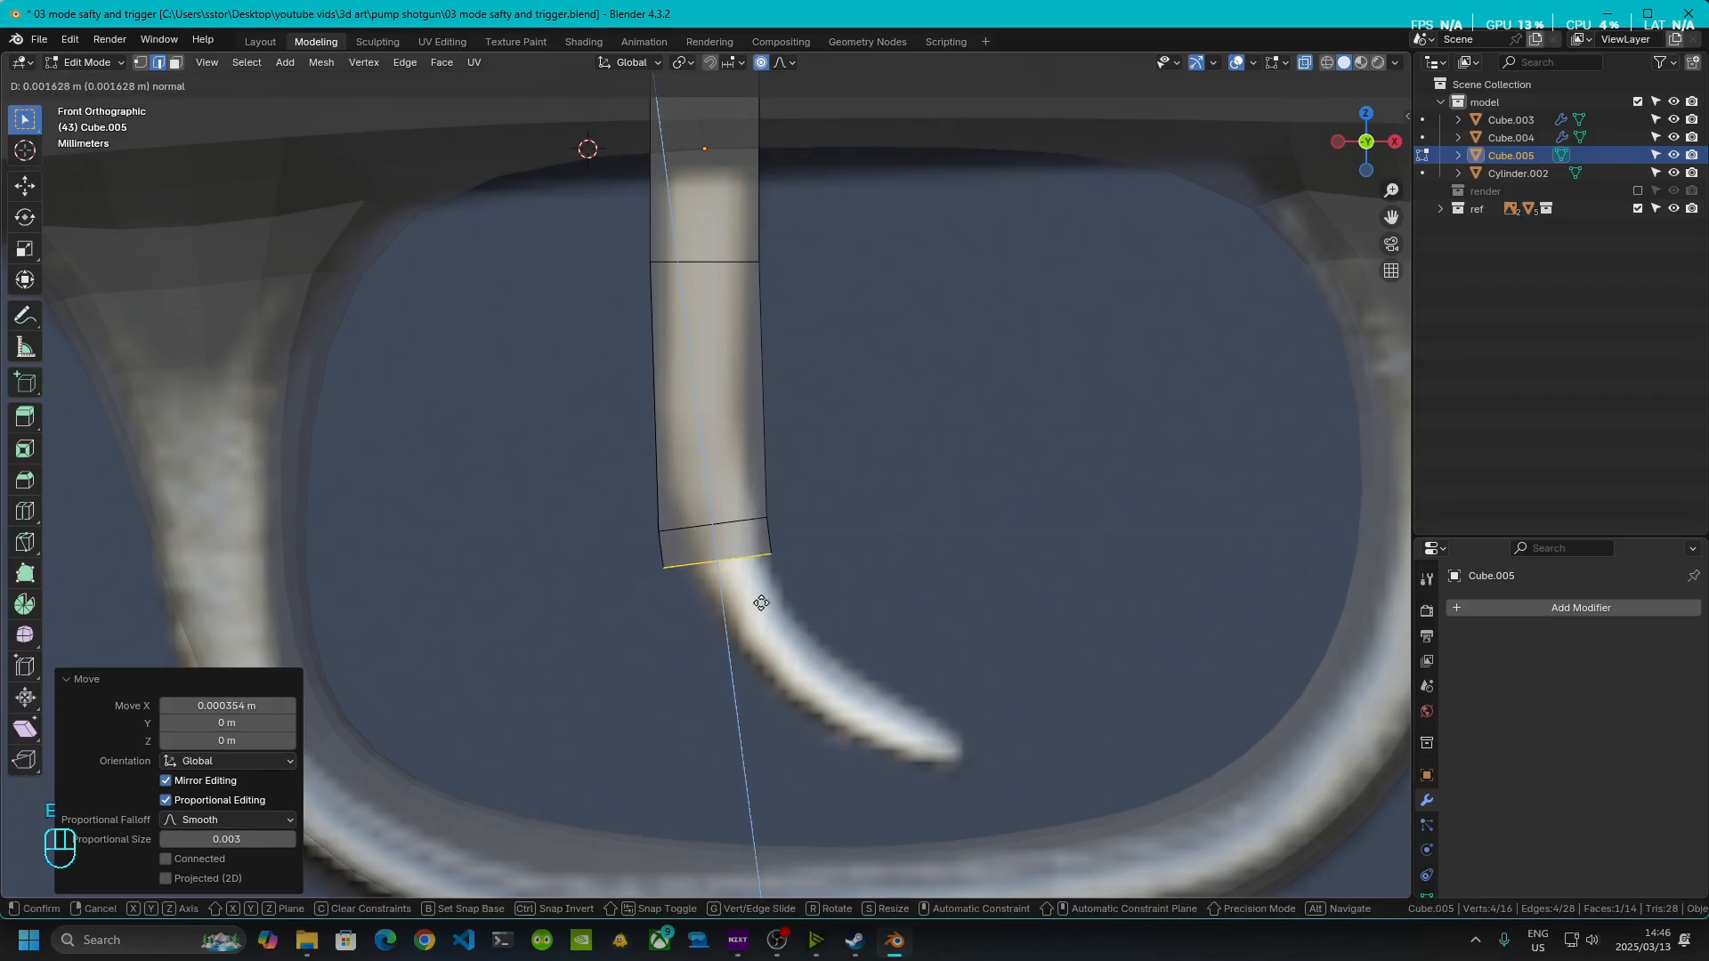
pyautogui.click(845, 752)
pyautogui.press('g')
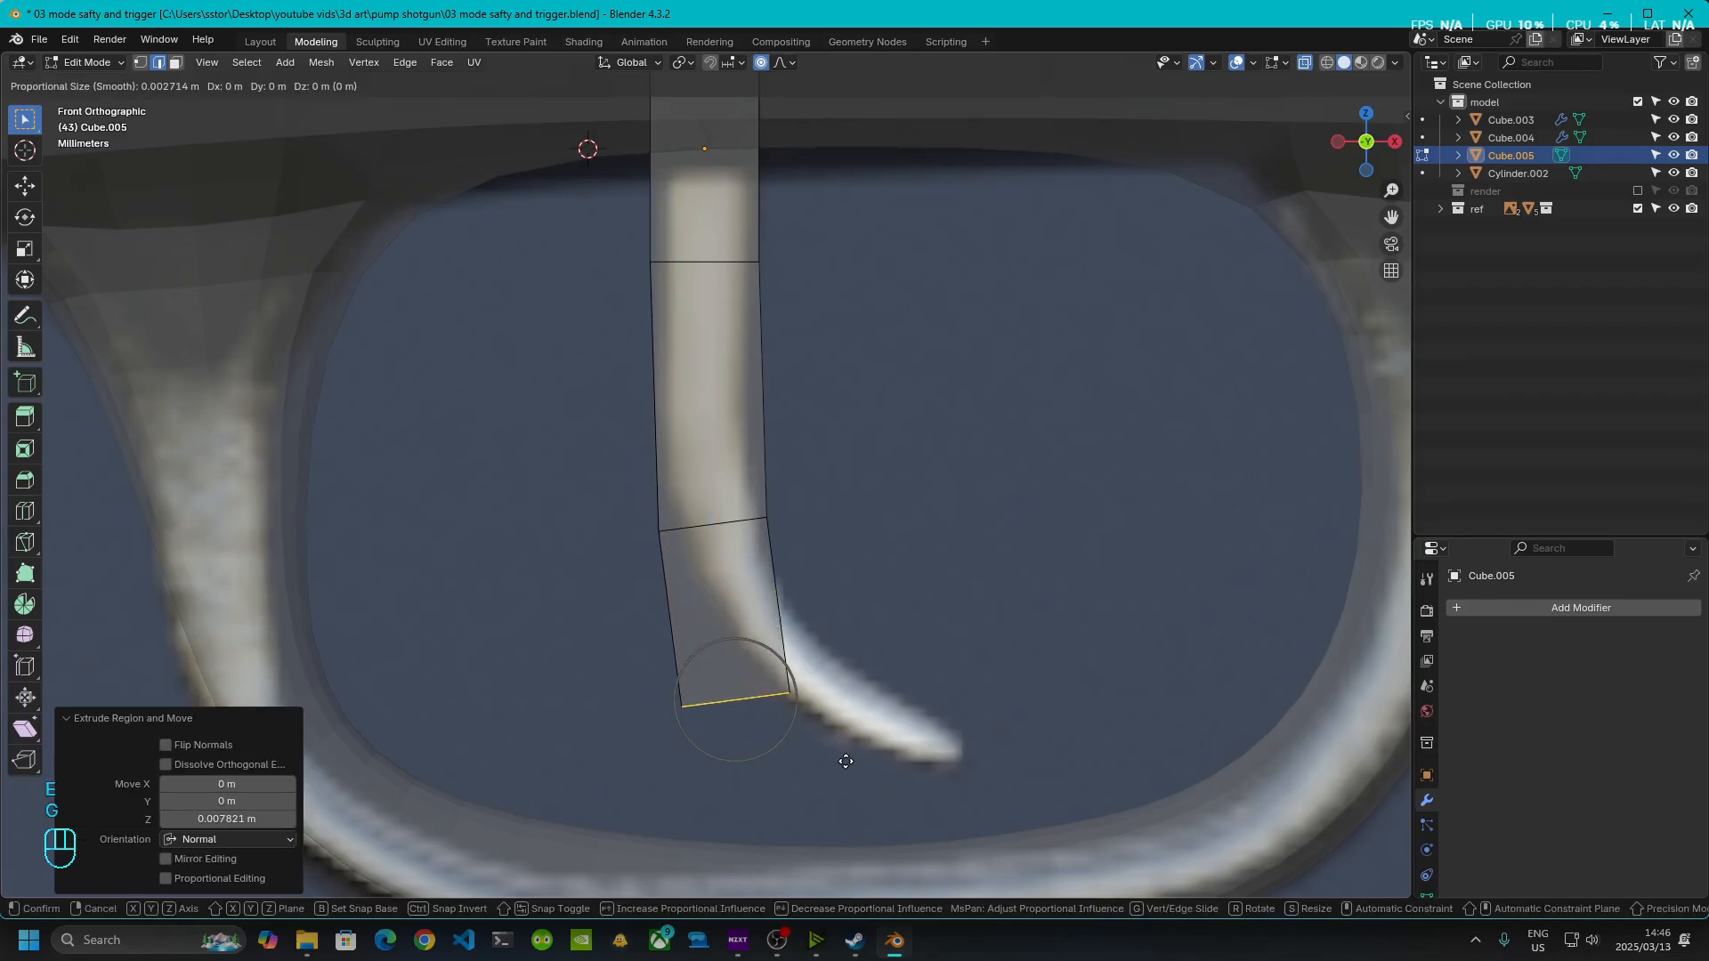
pyautogui.press('x')
pyautogui.click(927, 750)
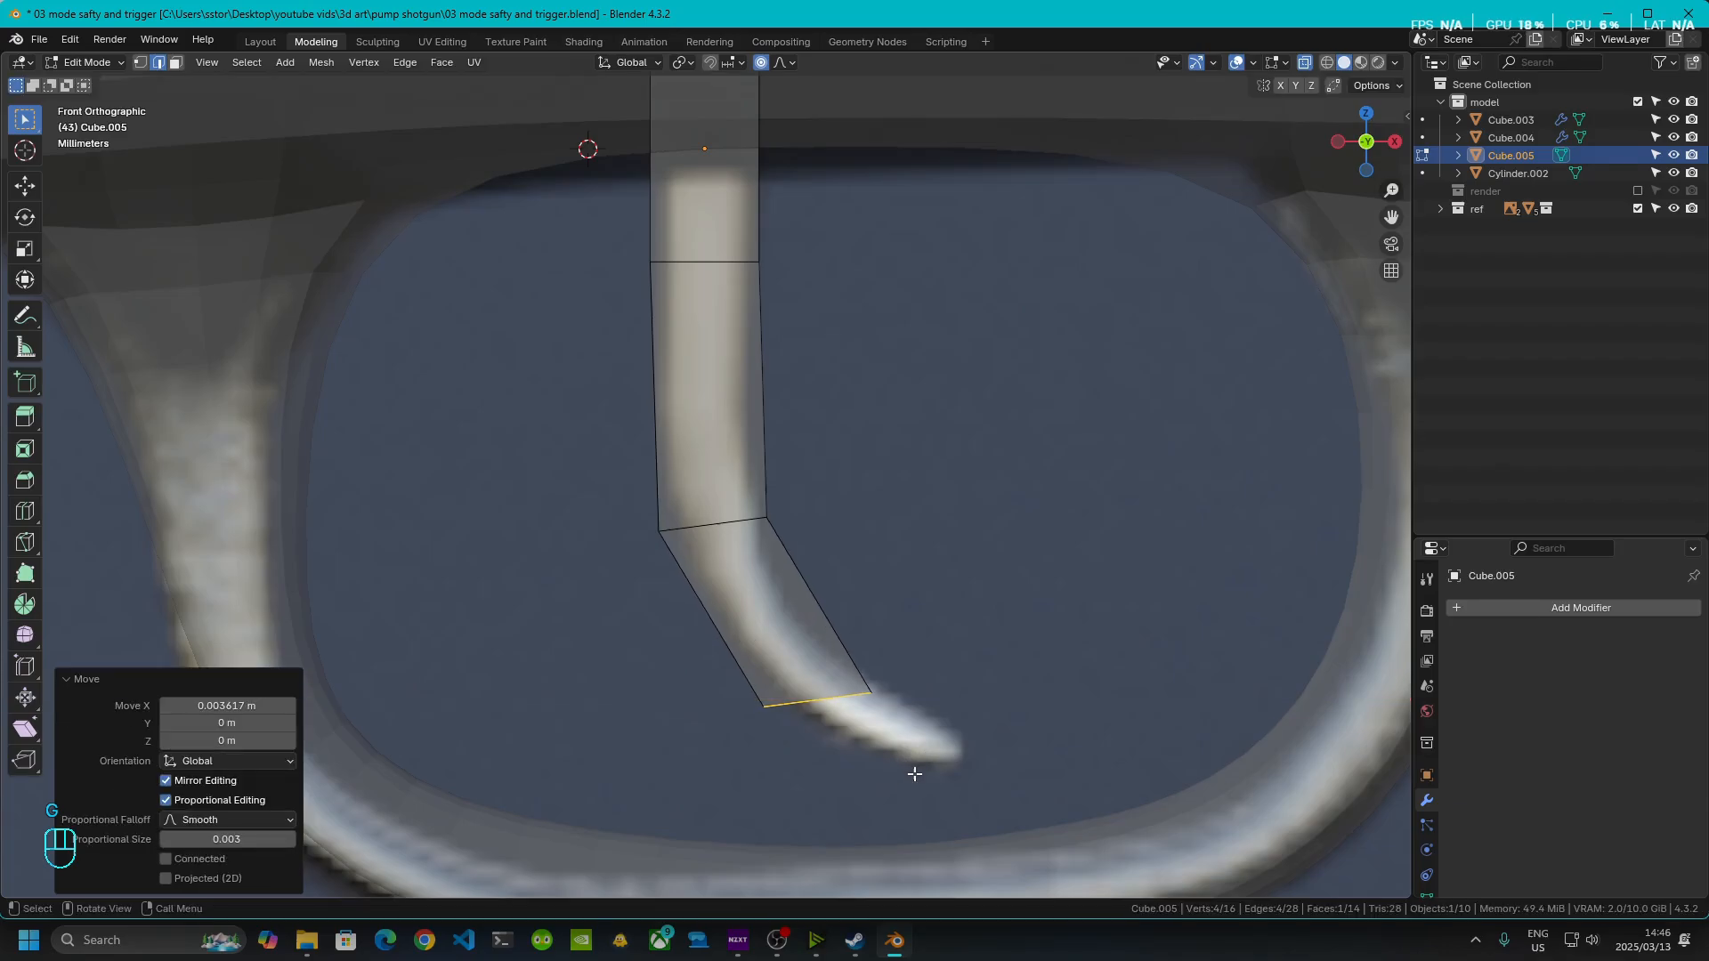
# - Rotate the new end face about -49.1° and scale it by about 0.72 in X and Z, leaving Y out
pyautogui.press('r')
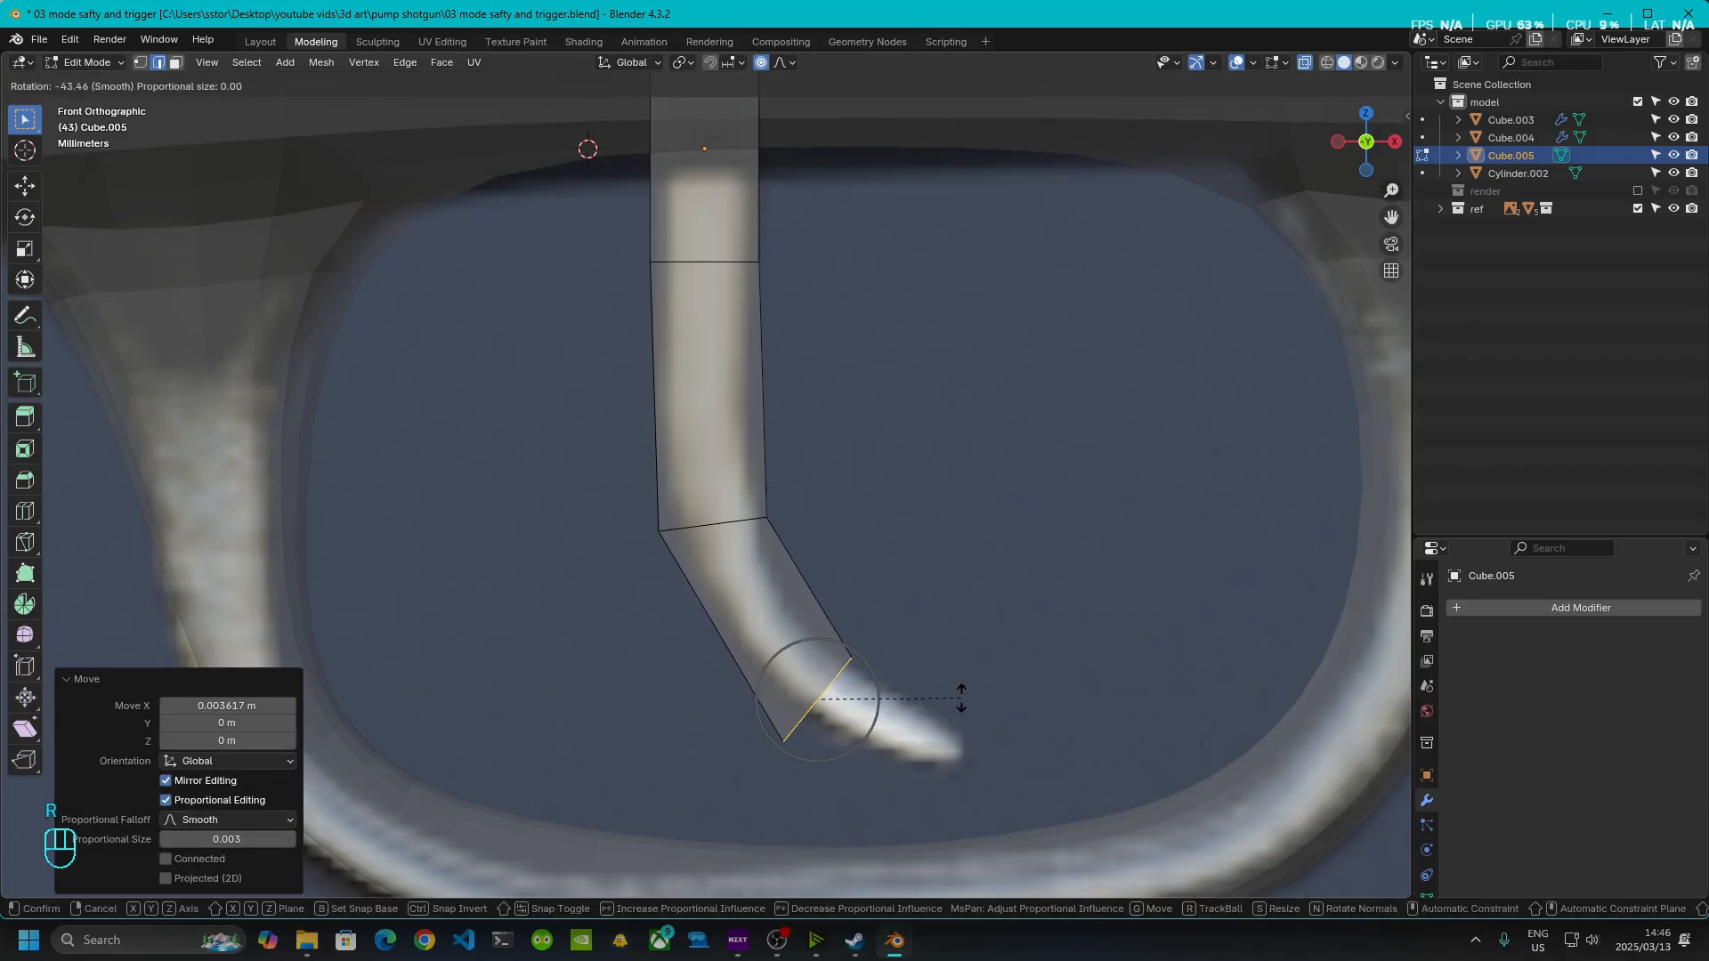
pyautogui.click(954, 687)
pyautogui.press('s')
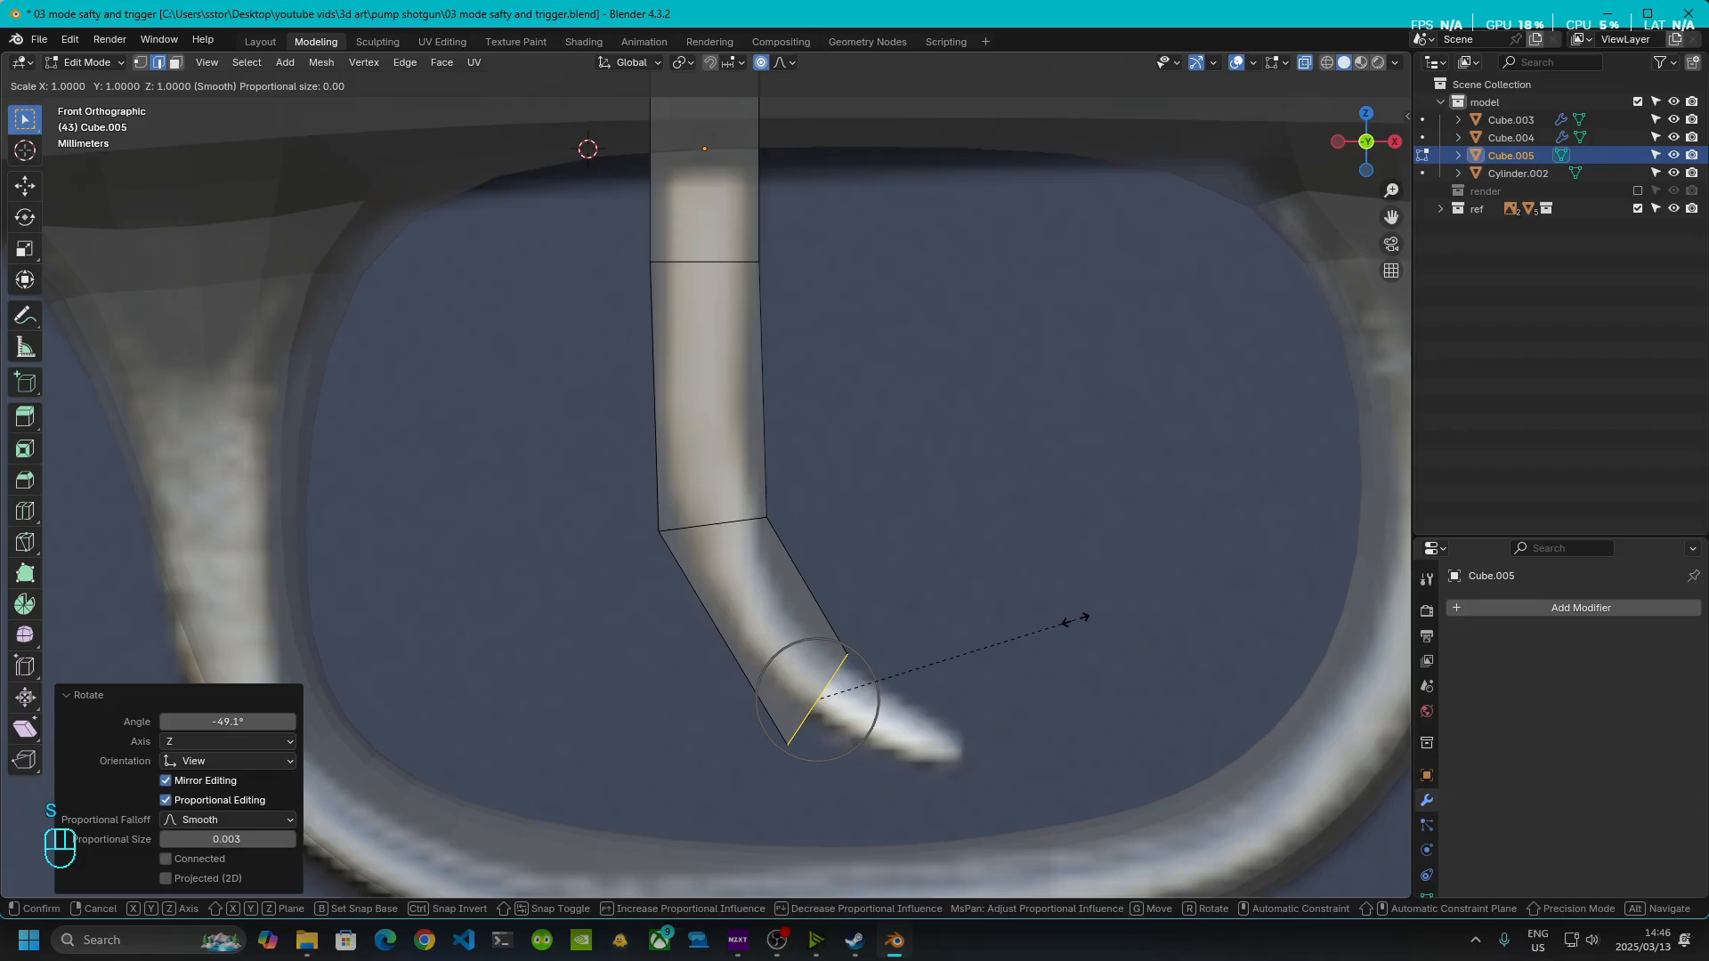
pyautogui.hotkey('shift', 'y')
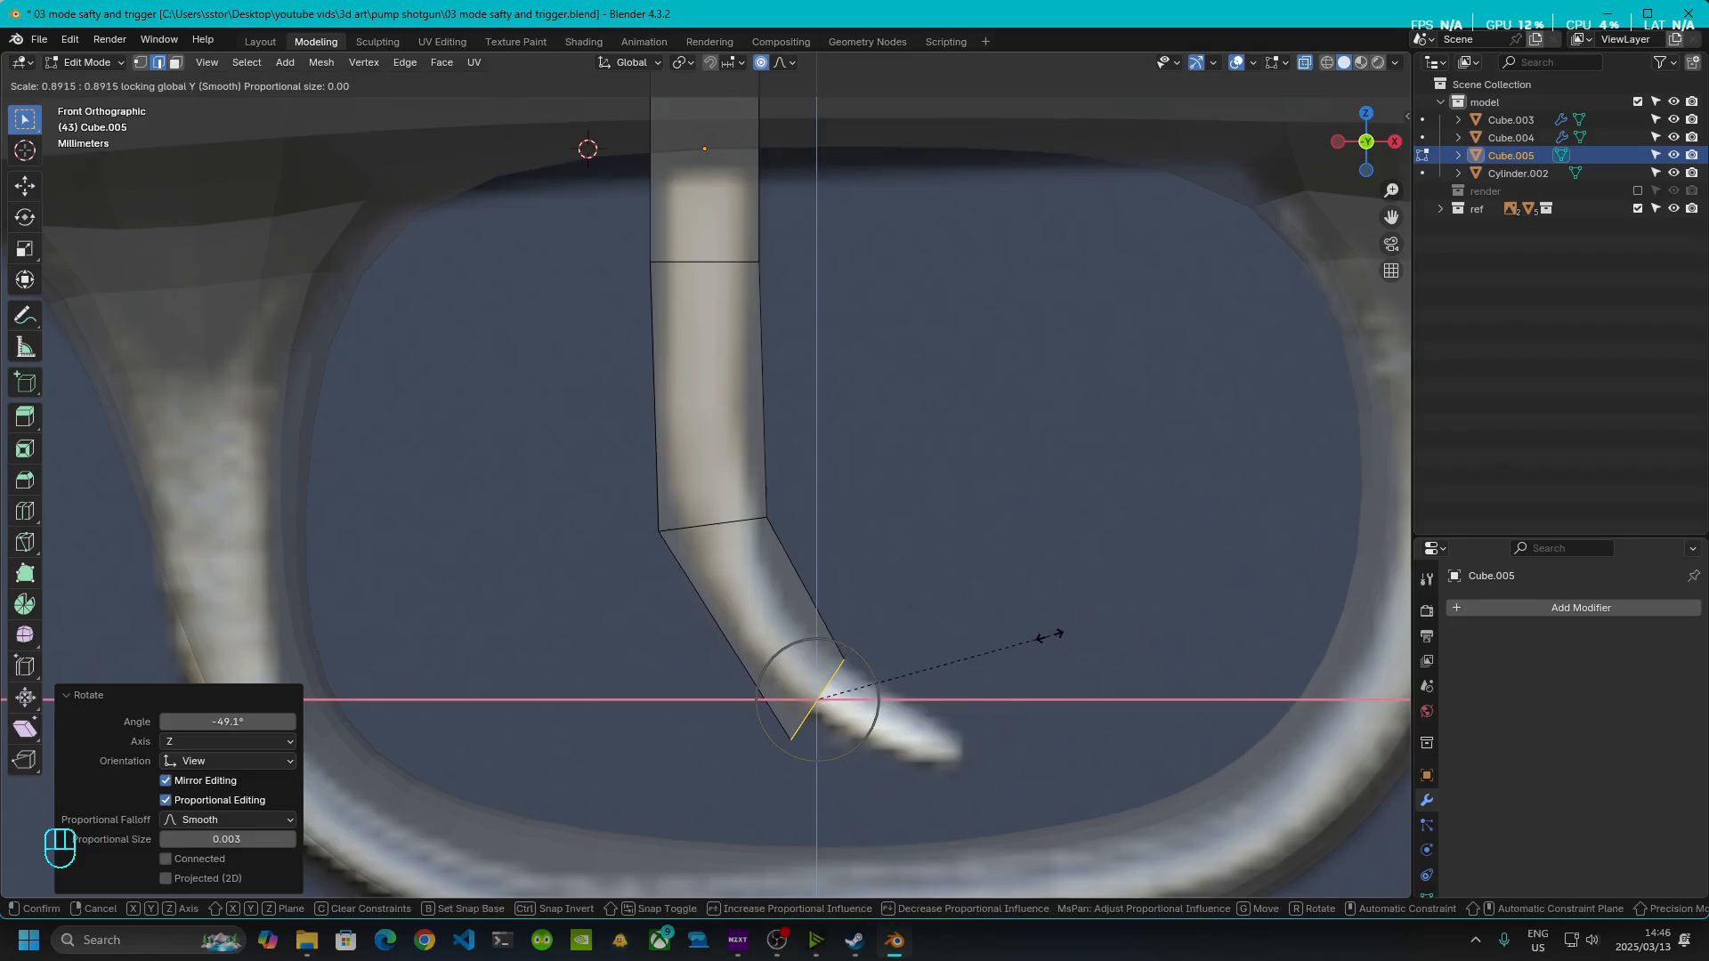
pyautogui.click(1012, 663)
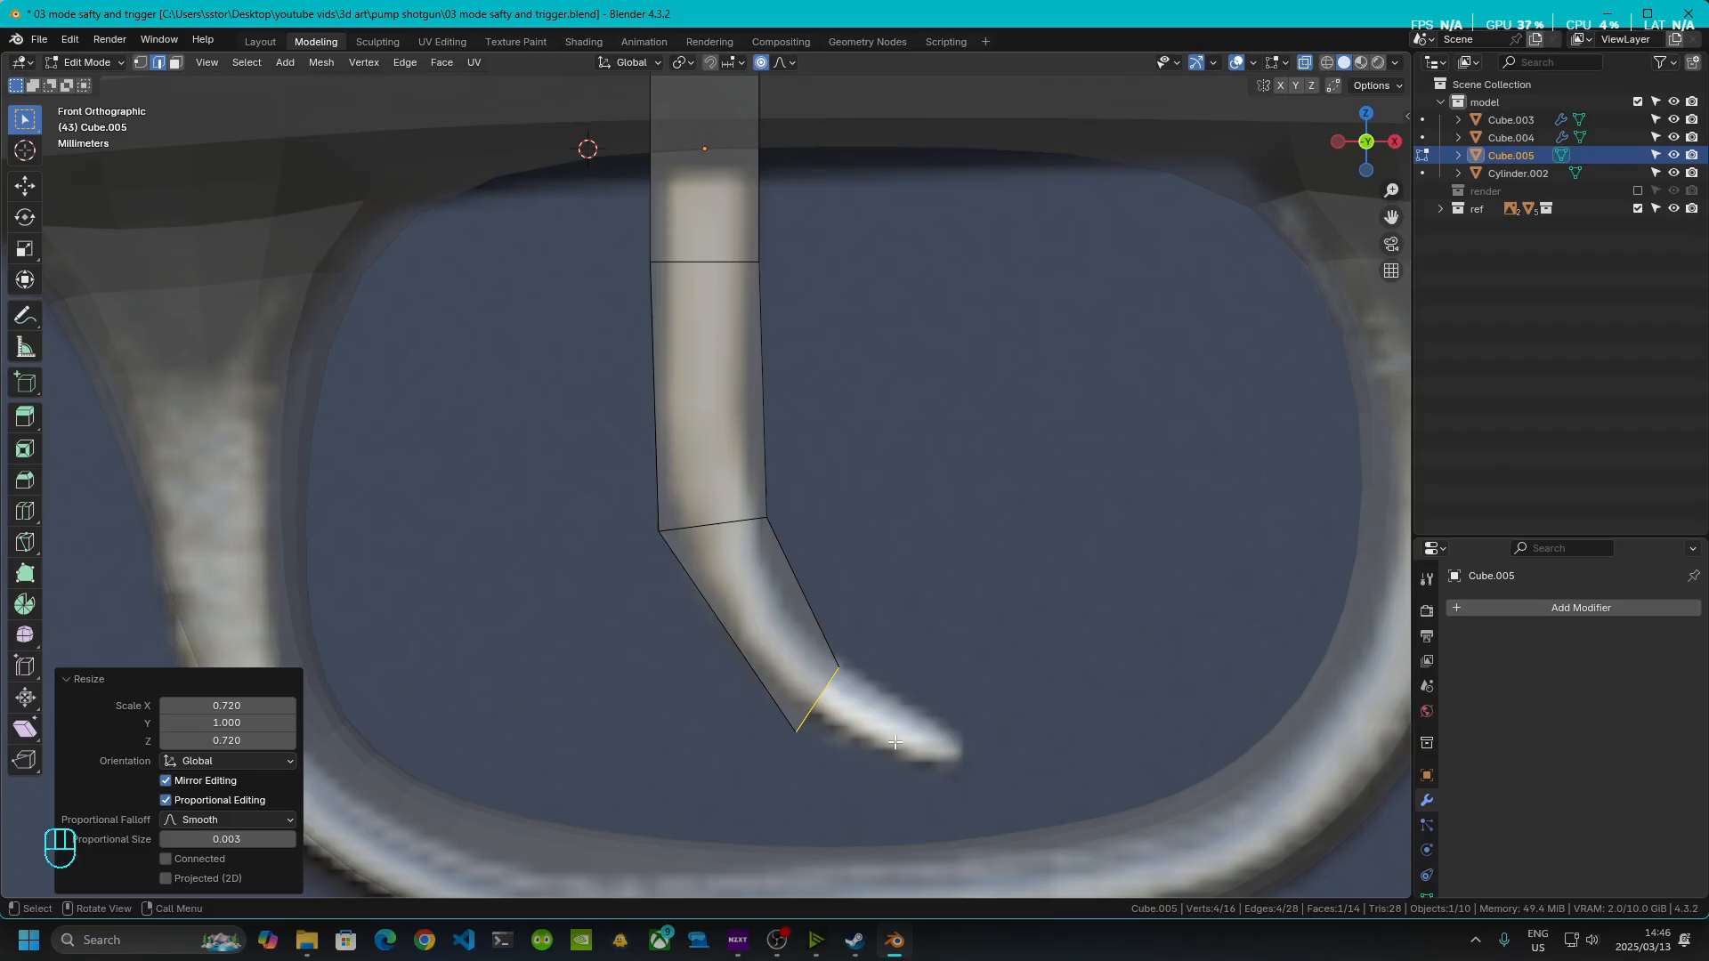
# - Move the end face about 0.00075 m along X and extrude it about 0.0052 m toward the reference trigger's tip
pyautogui.press('g')
pyautogui.press('x')
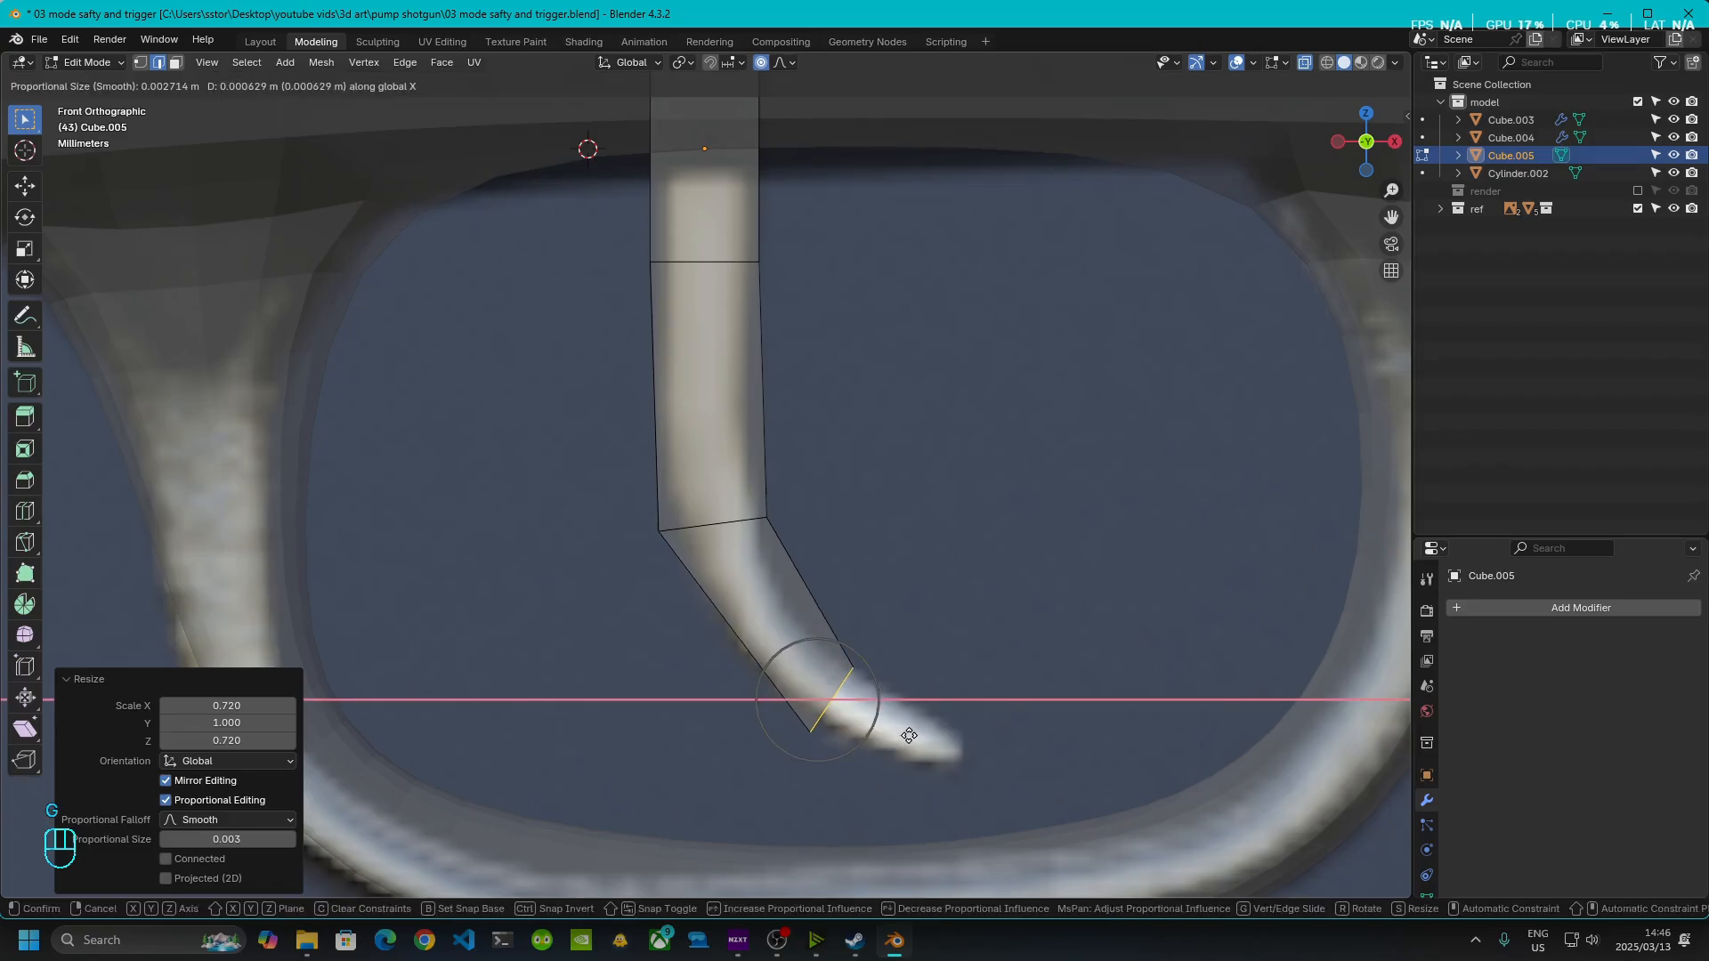
pyautogui.click(911, 733)
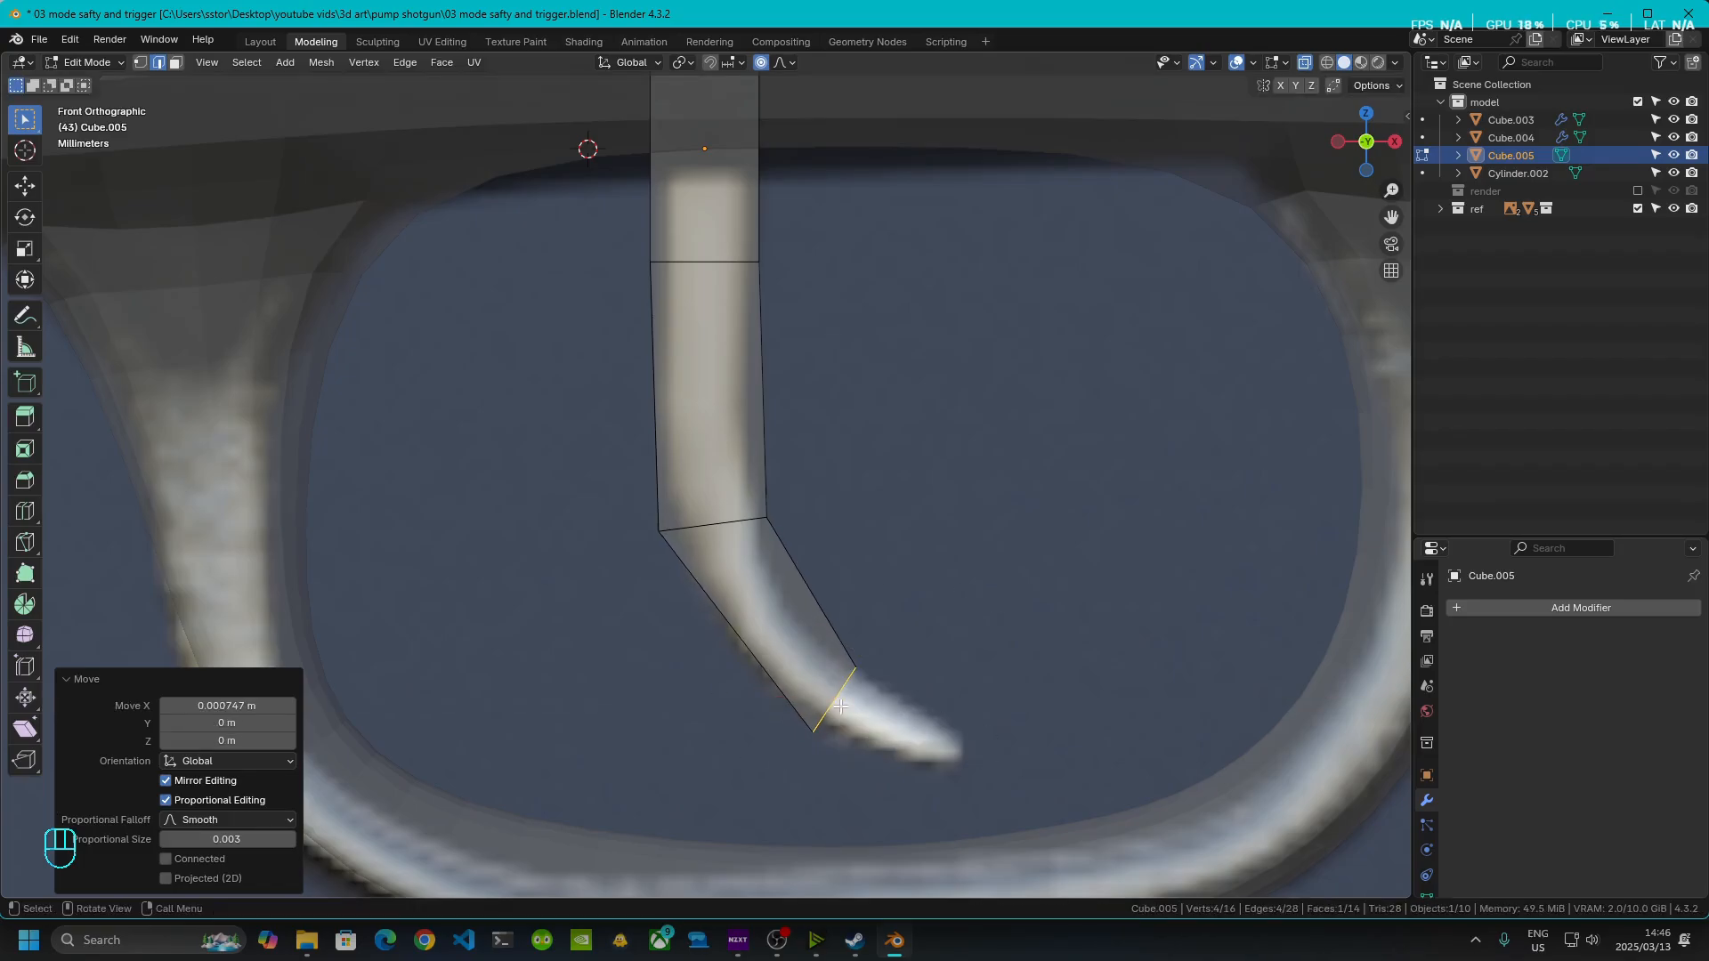
pyautogui.press('e')
pyautogui.click(948, 798)
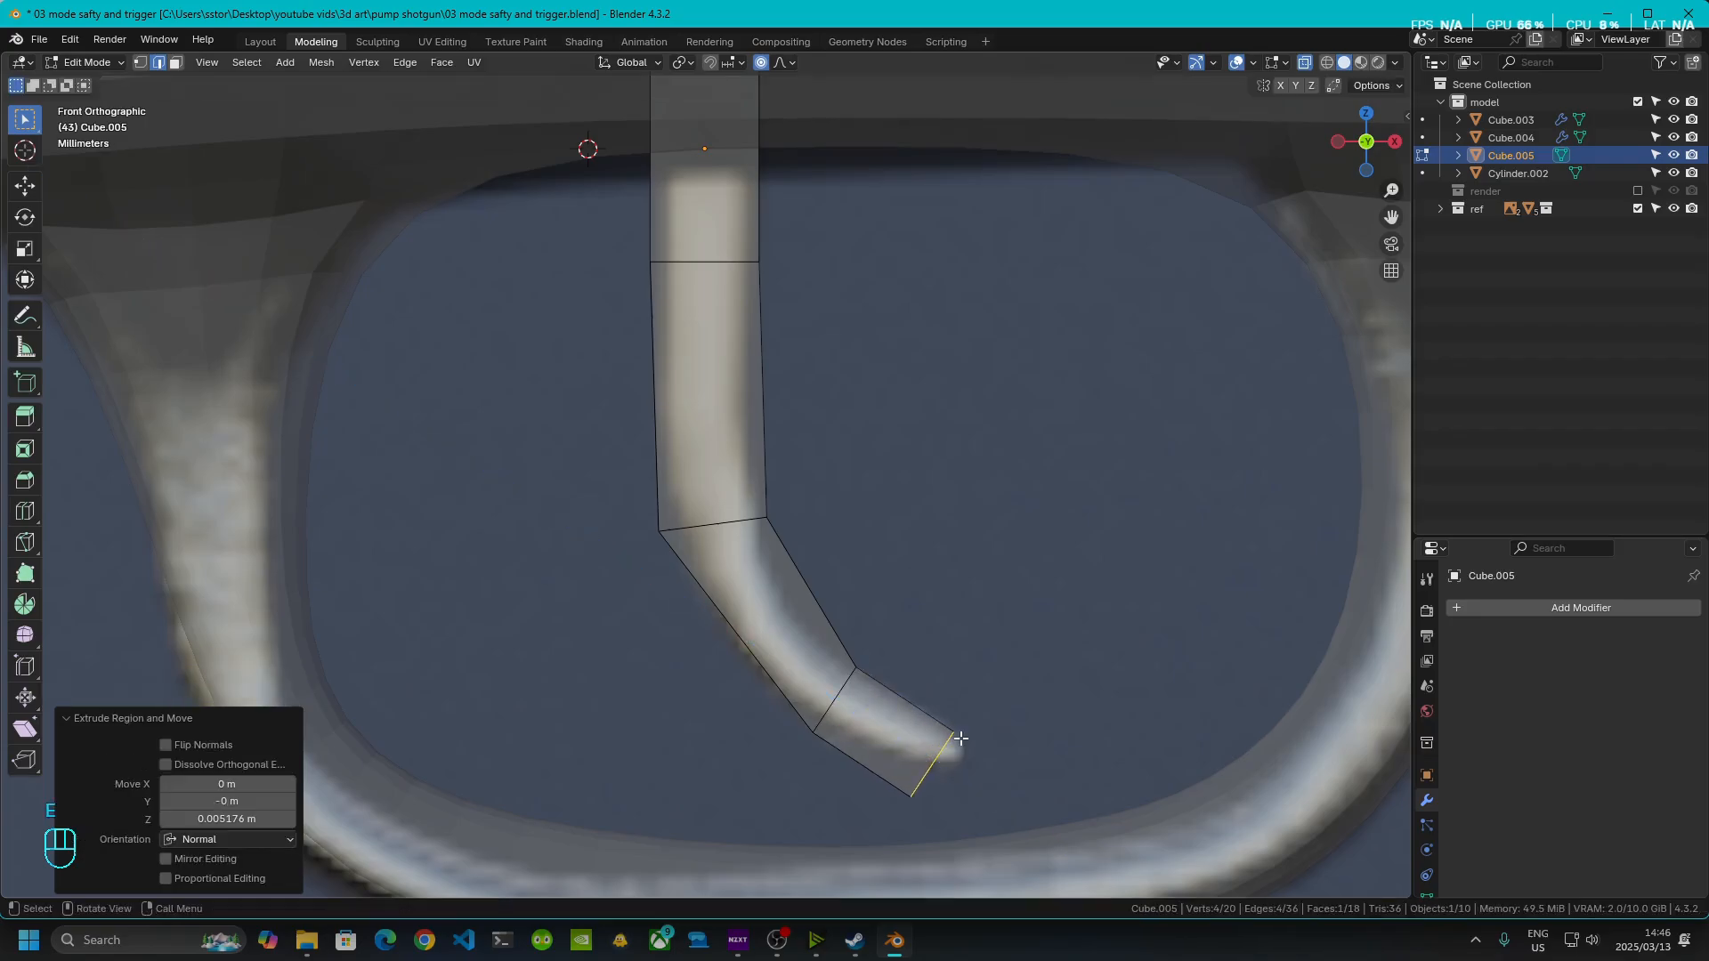
# - Rotate the tip face about -28.6° around Y and move it about 0.0012 m in X and 0.0008 m in Z
pyautogui.press('r')
pyautogui.press('x')
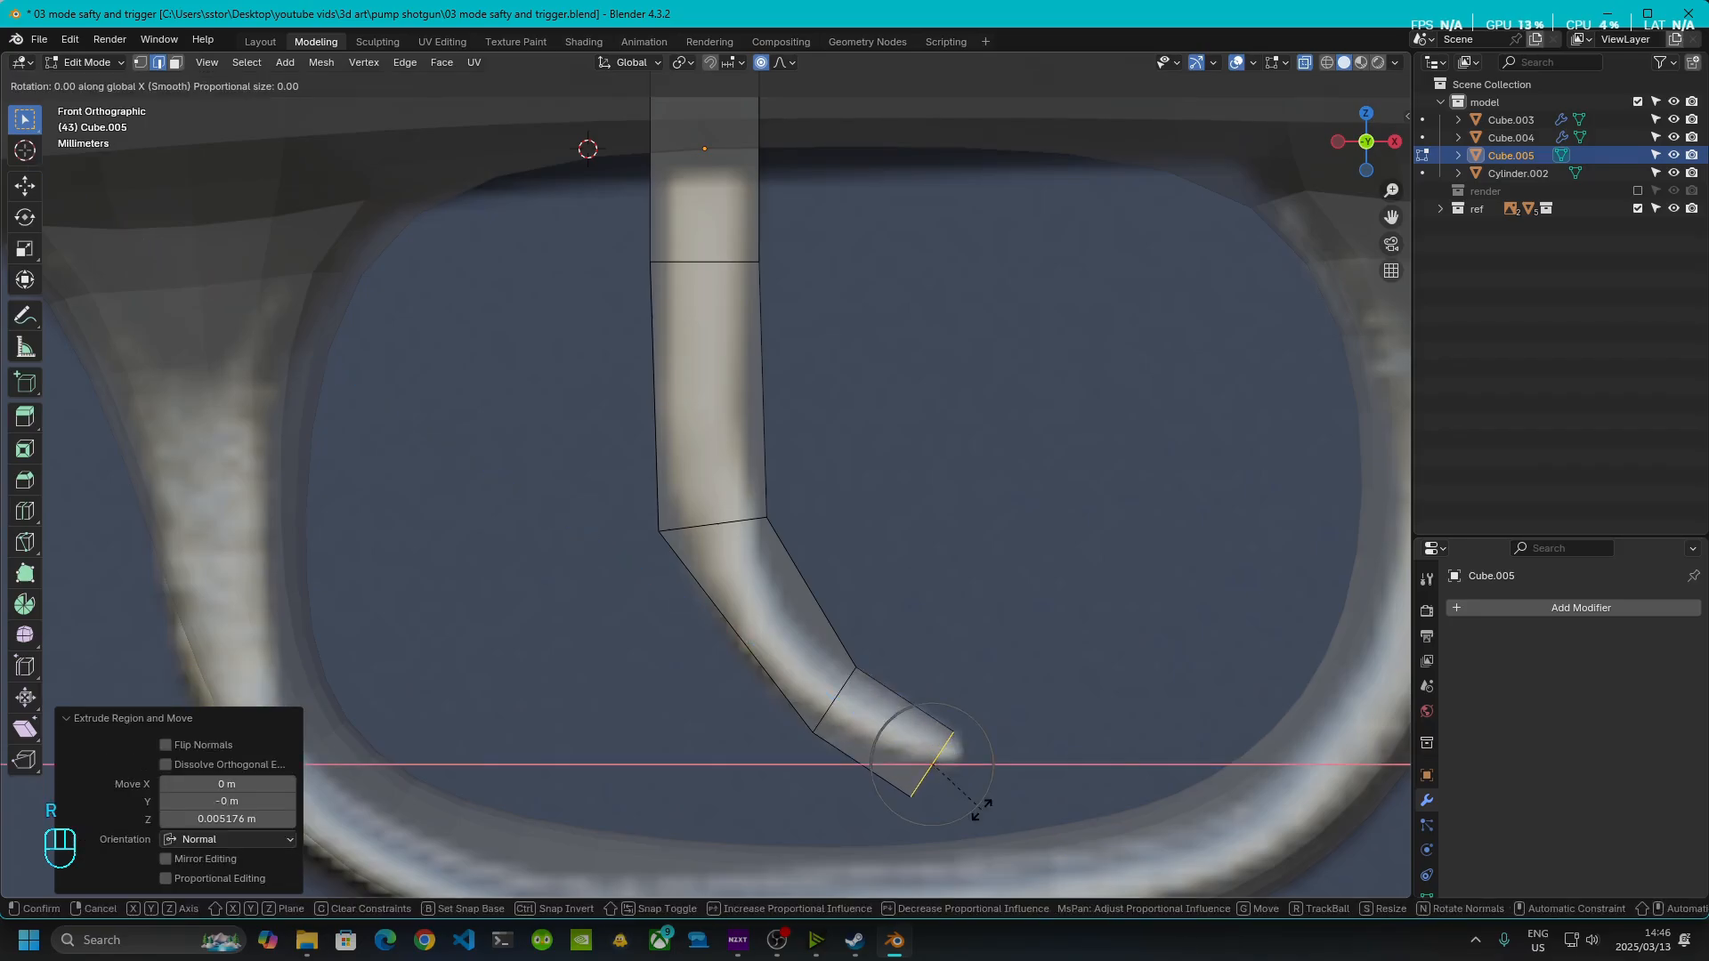
pyautogui.press('y')
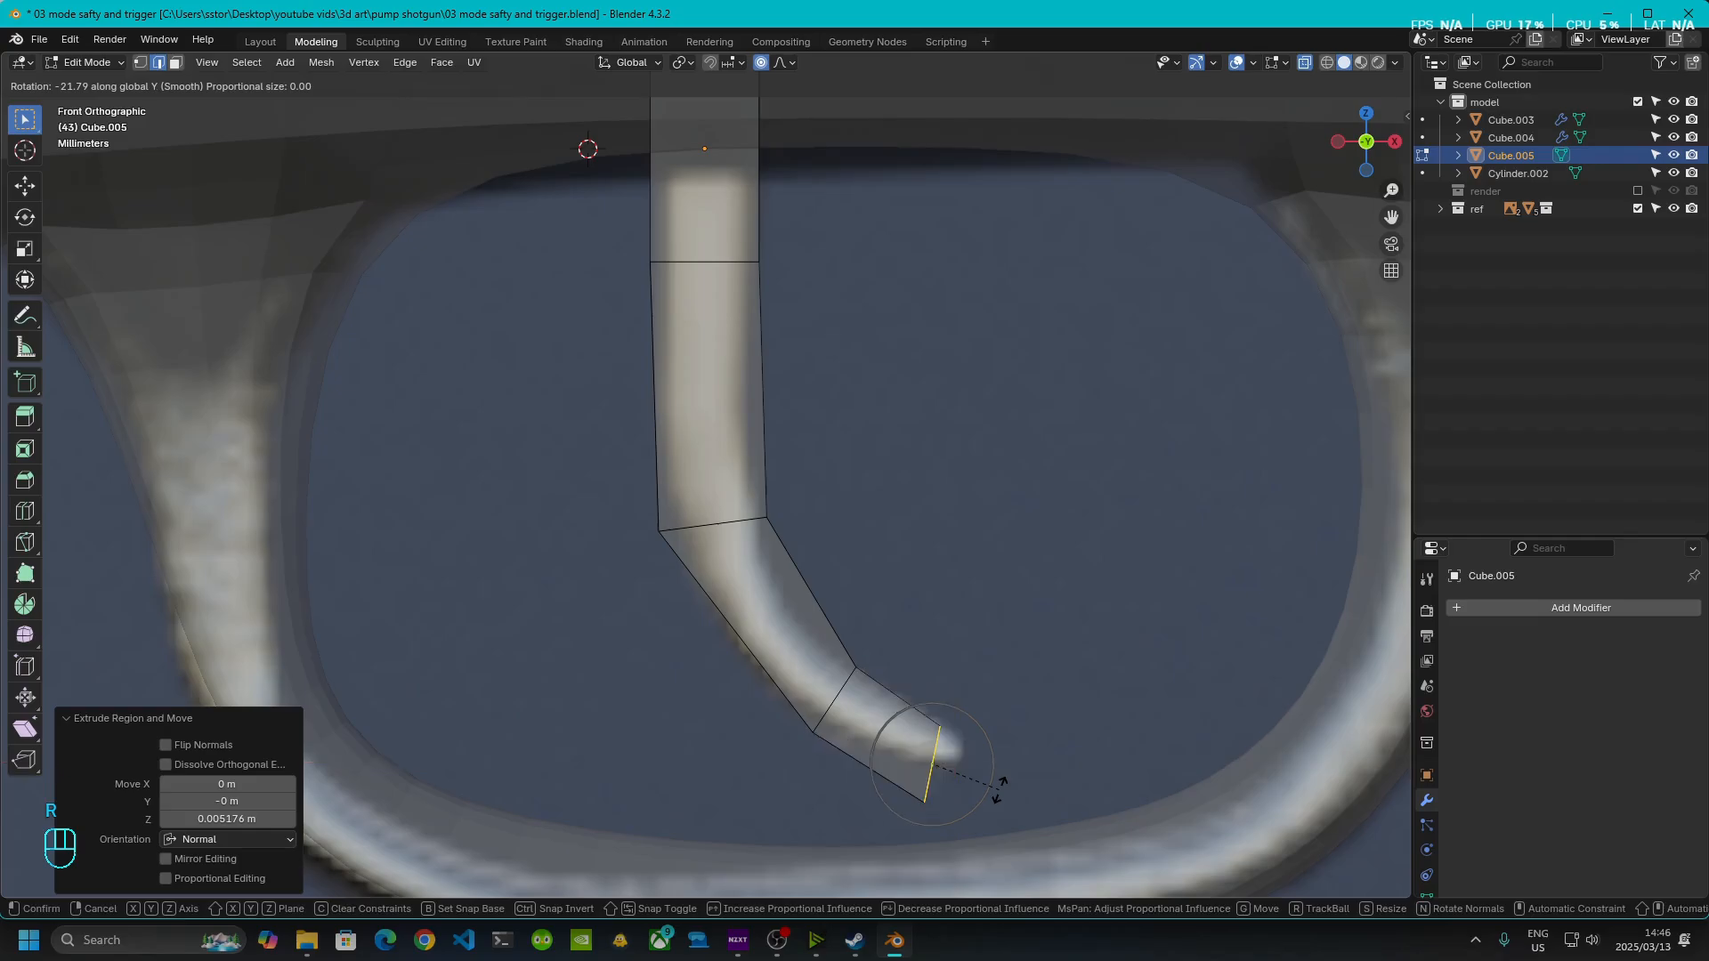
pyautogui.click(960, 819)
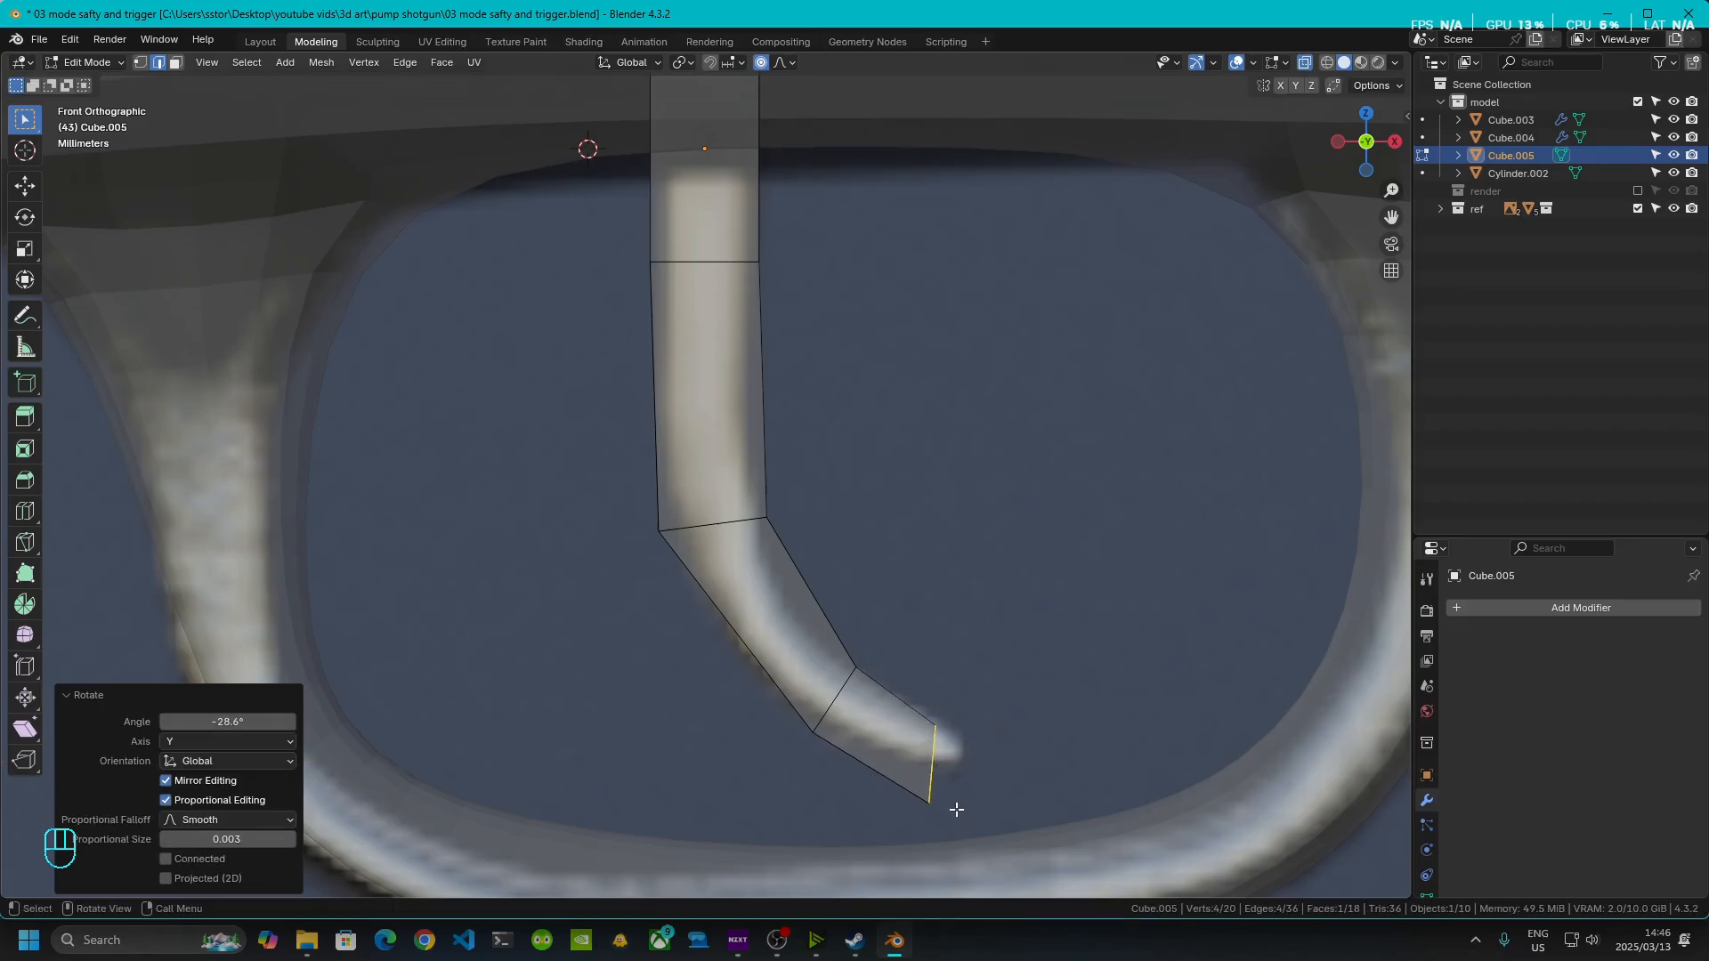
pyautogui.press('g')
pyautogui.hotkey('shift', 'y')
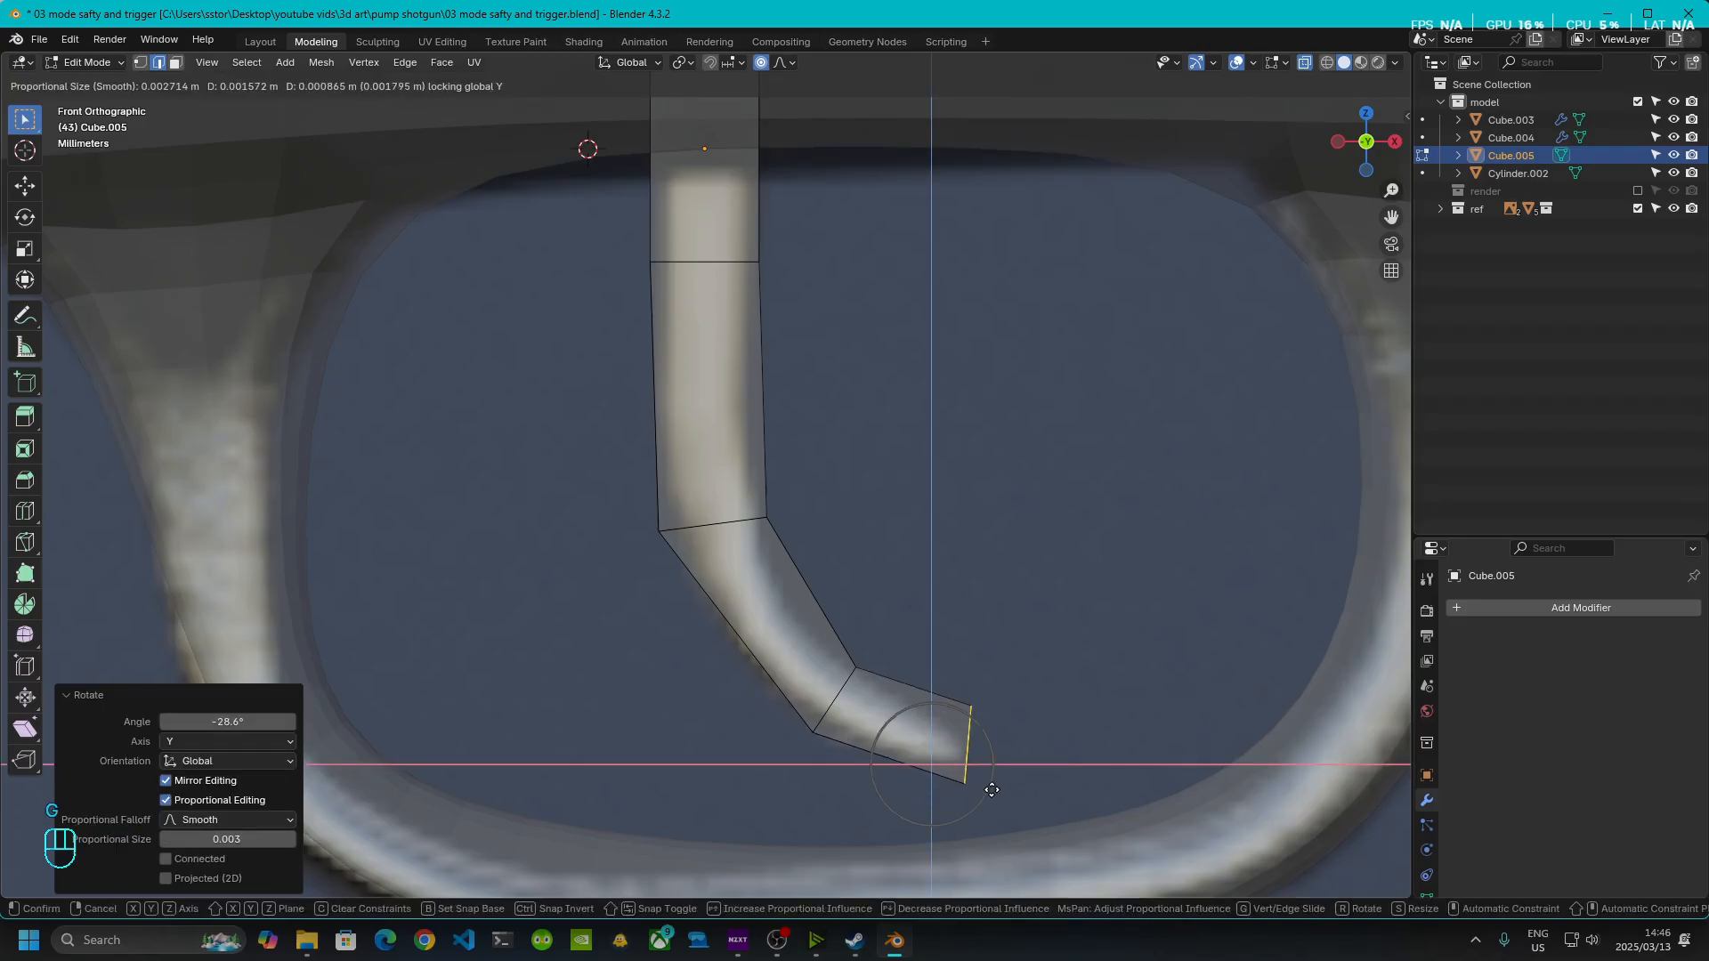
pyautogui.click(980, 789)
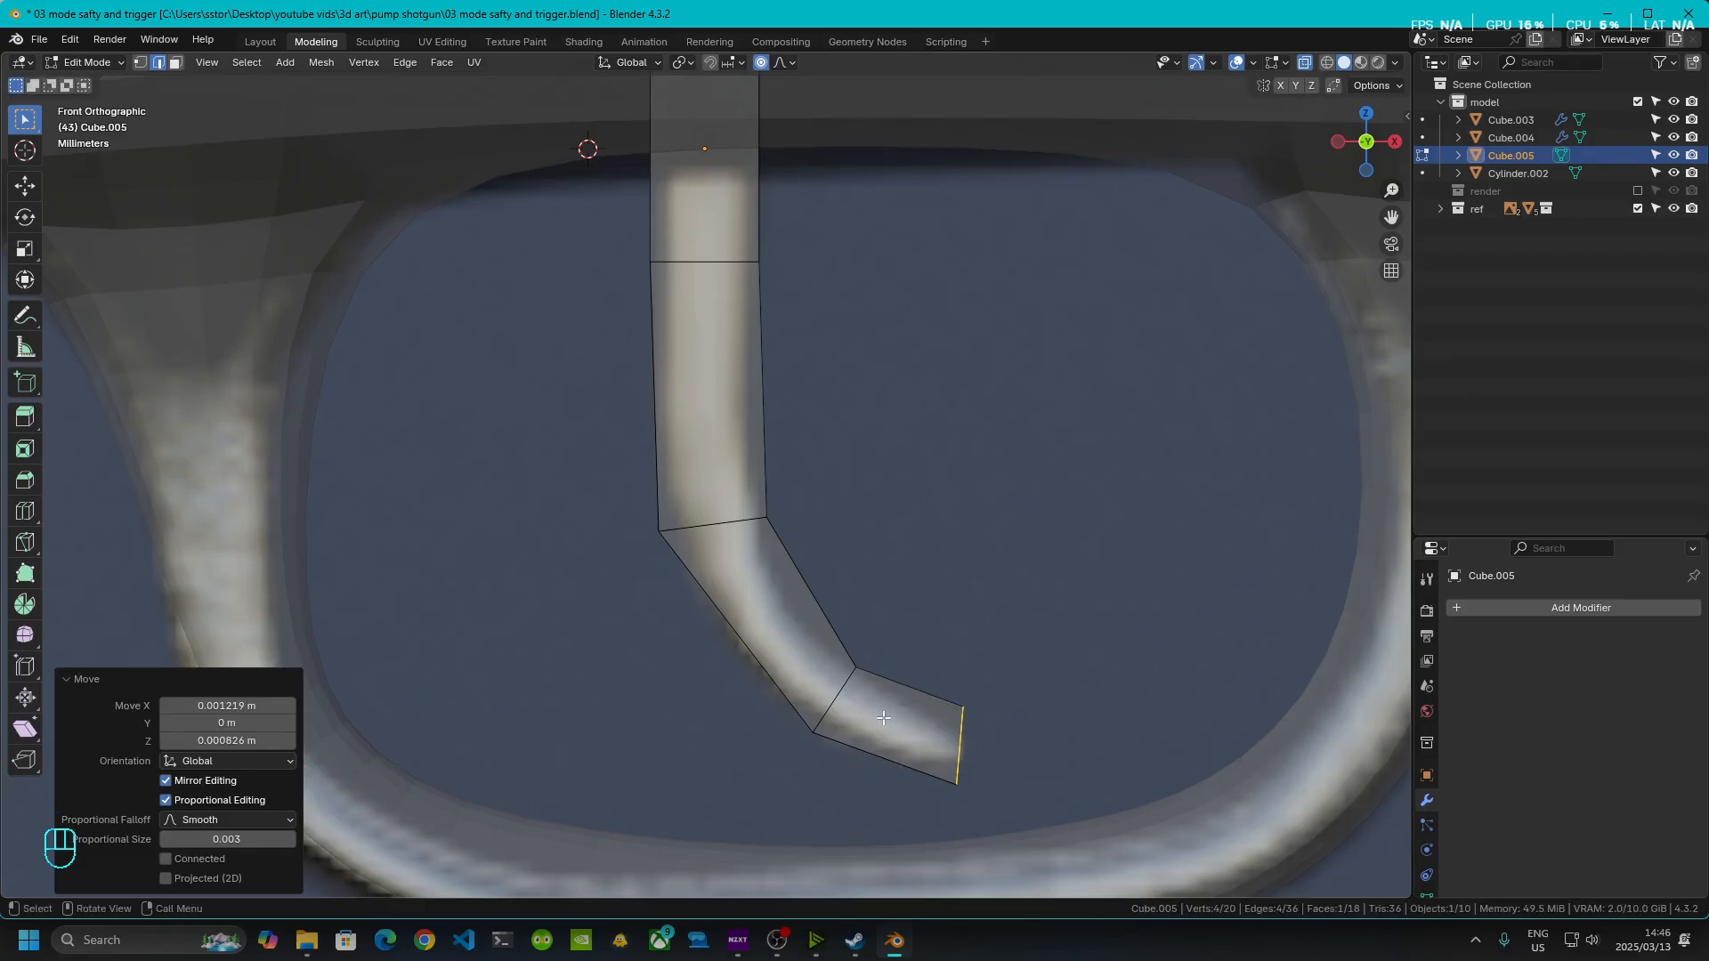
# - Scale the tip face by about 0.56 along Z to taper the trigger's end
pyautogui.press('s')
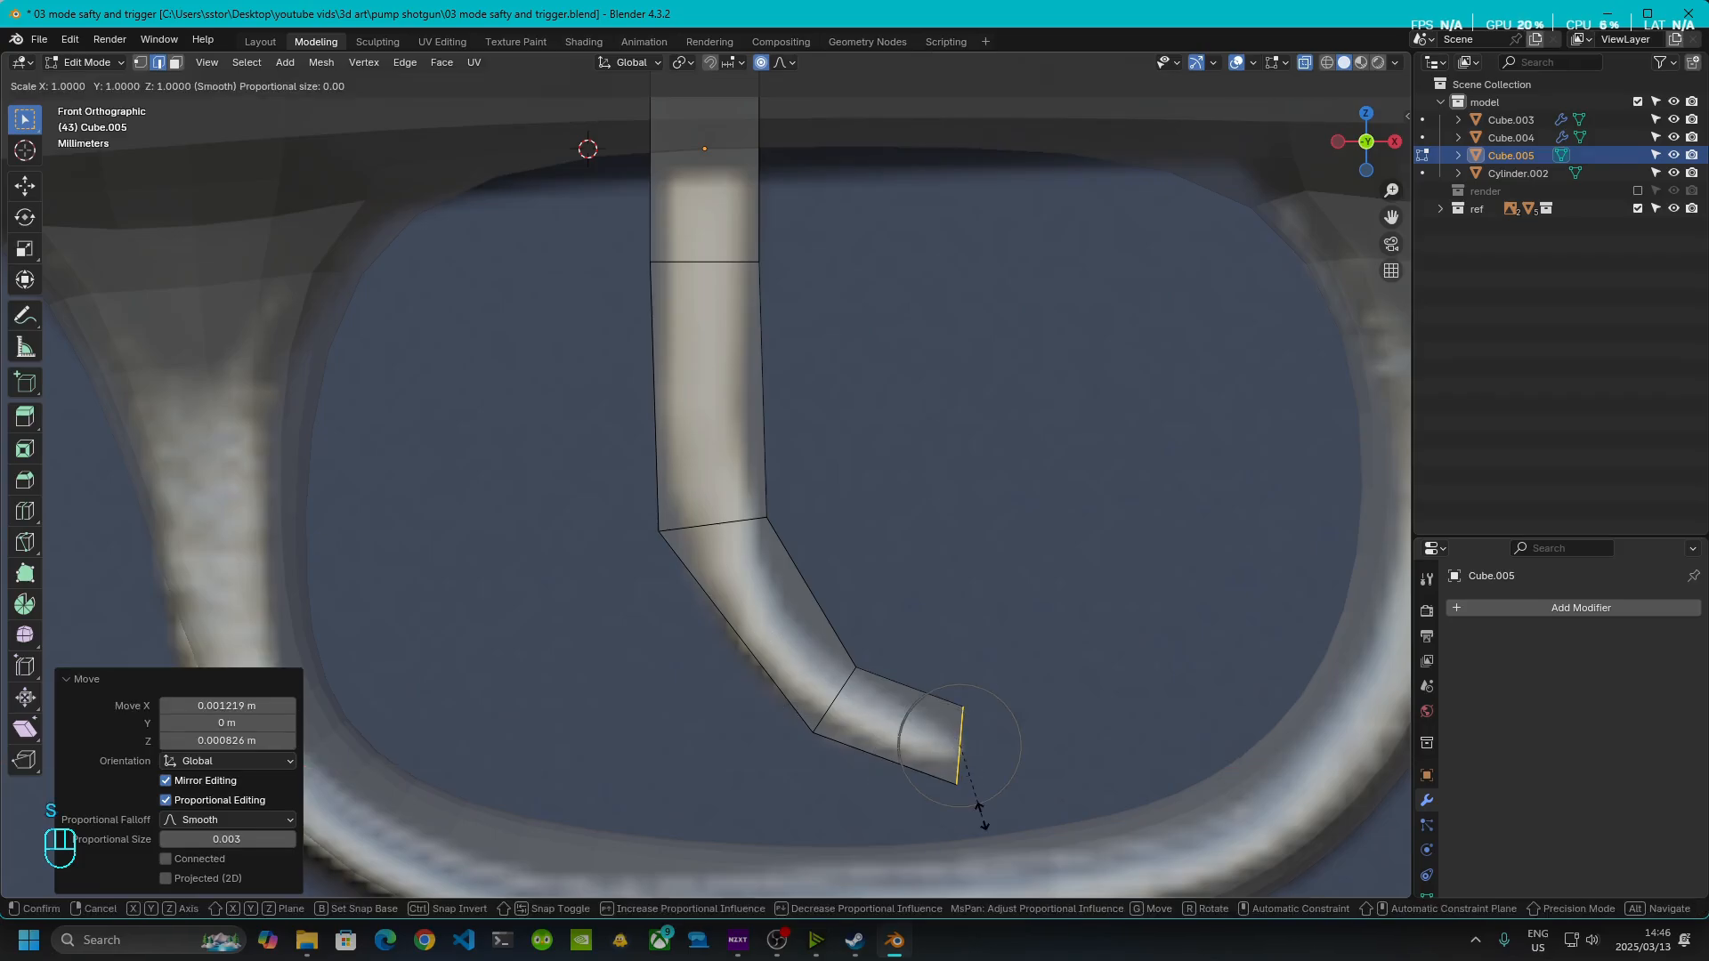
pyautogui.press('z')
pyautogui.click(982, 780)
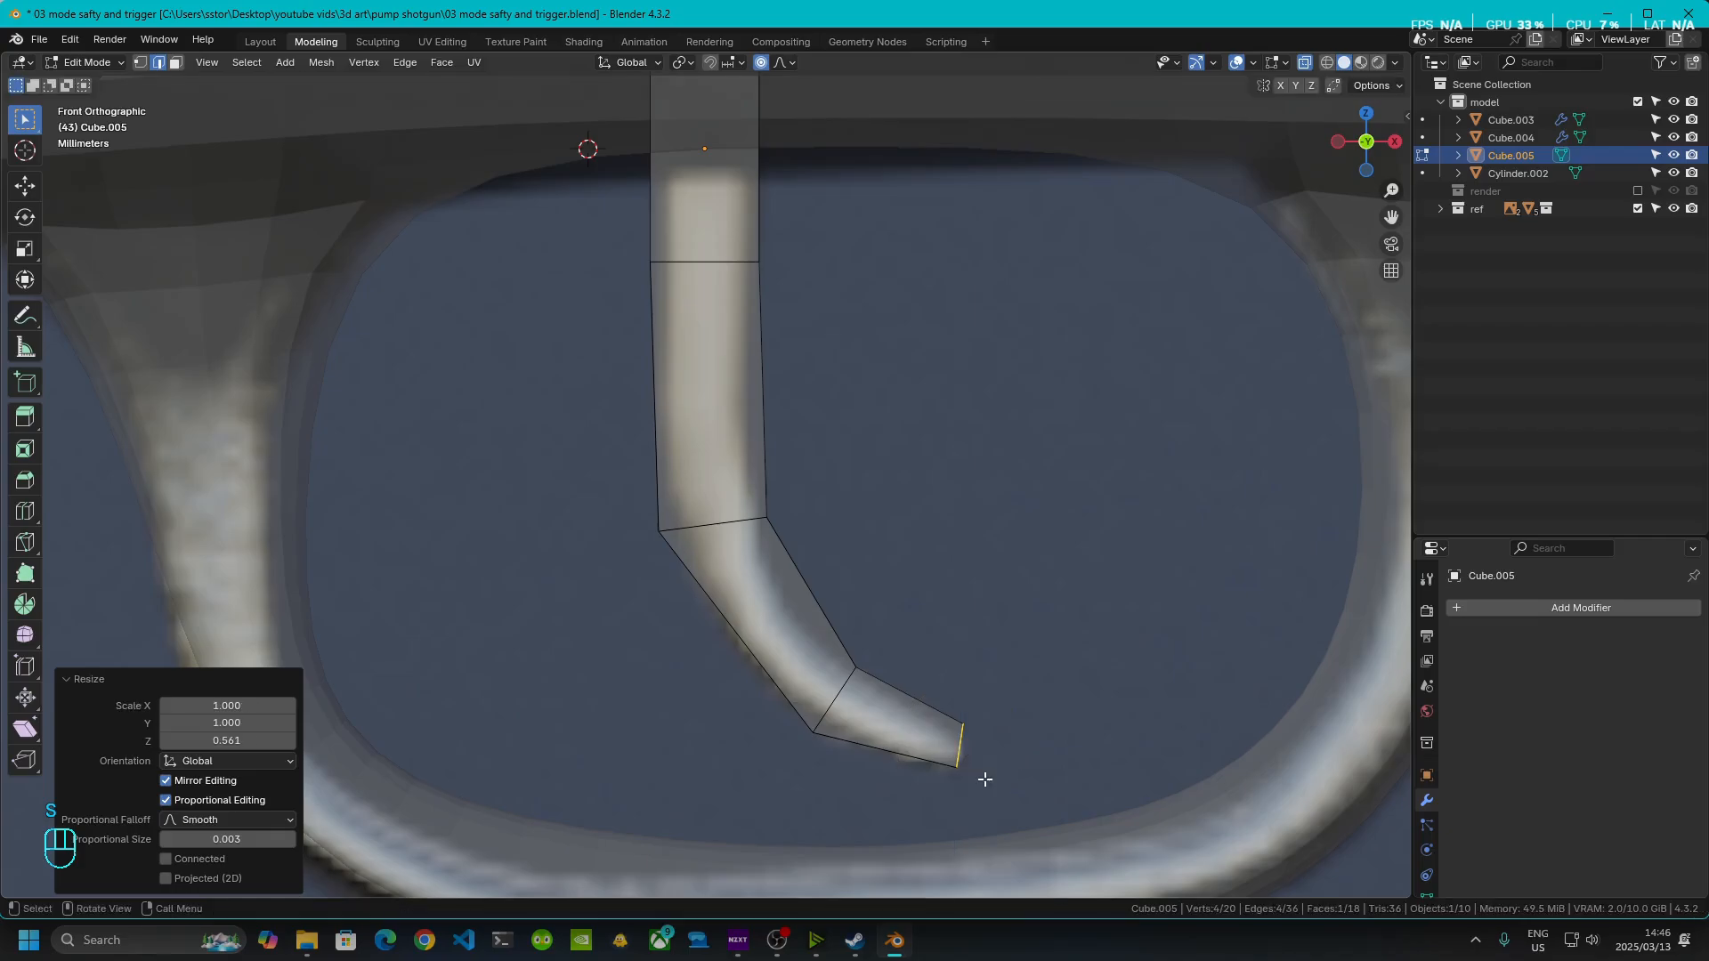
# - Scale down the edge loop at the lower bend in X and Z only, and select the loop at the upper bend
pyautogui.moveTo(751, 614); pyautogui.dragTo(879, 781)
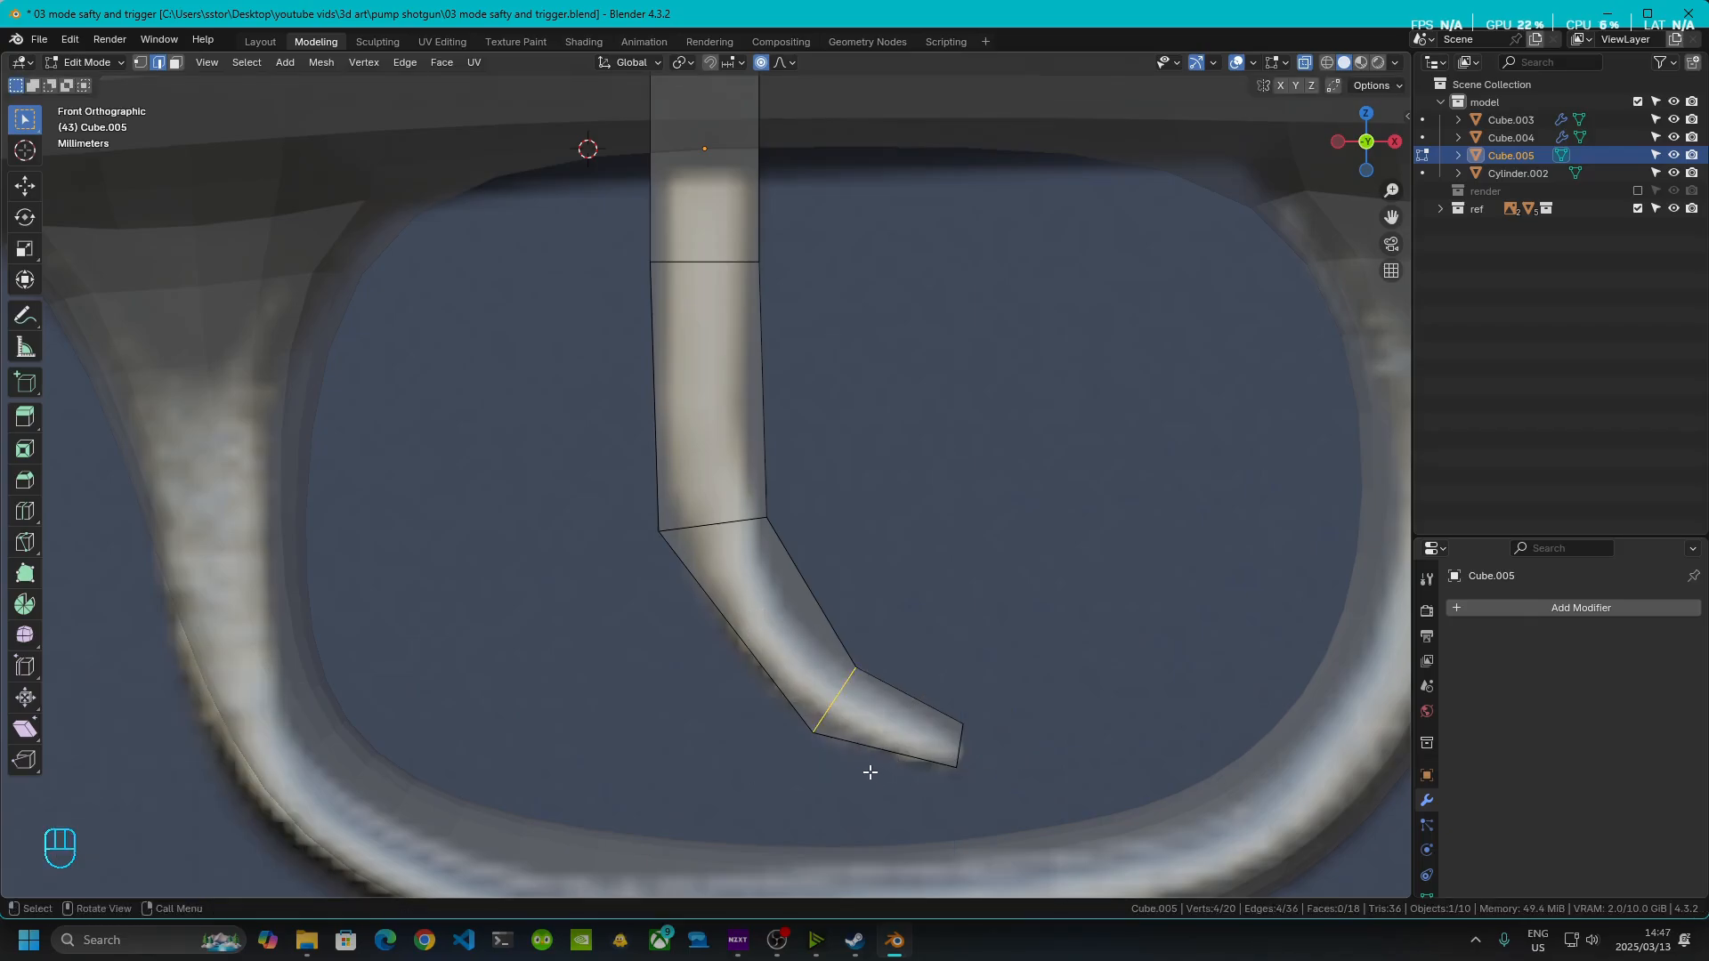
pyautogui.press('s')
pyautogui.hotkey('shift', 'y')
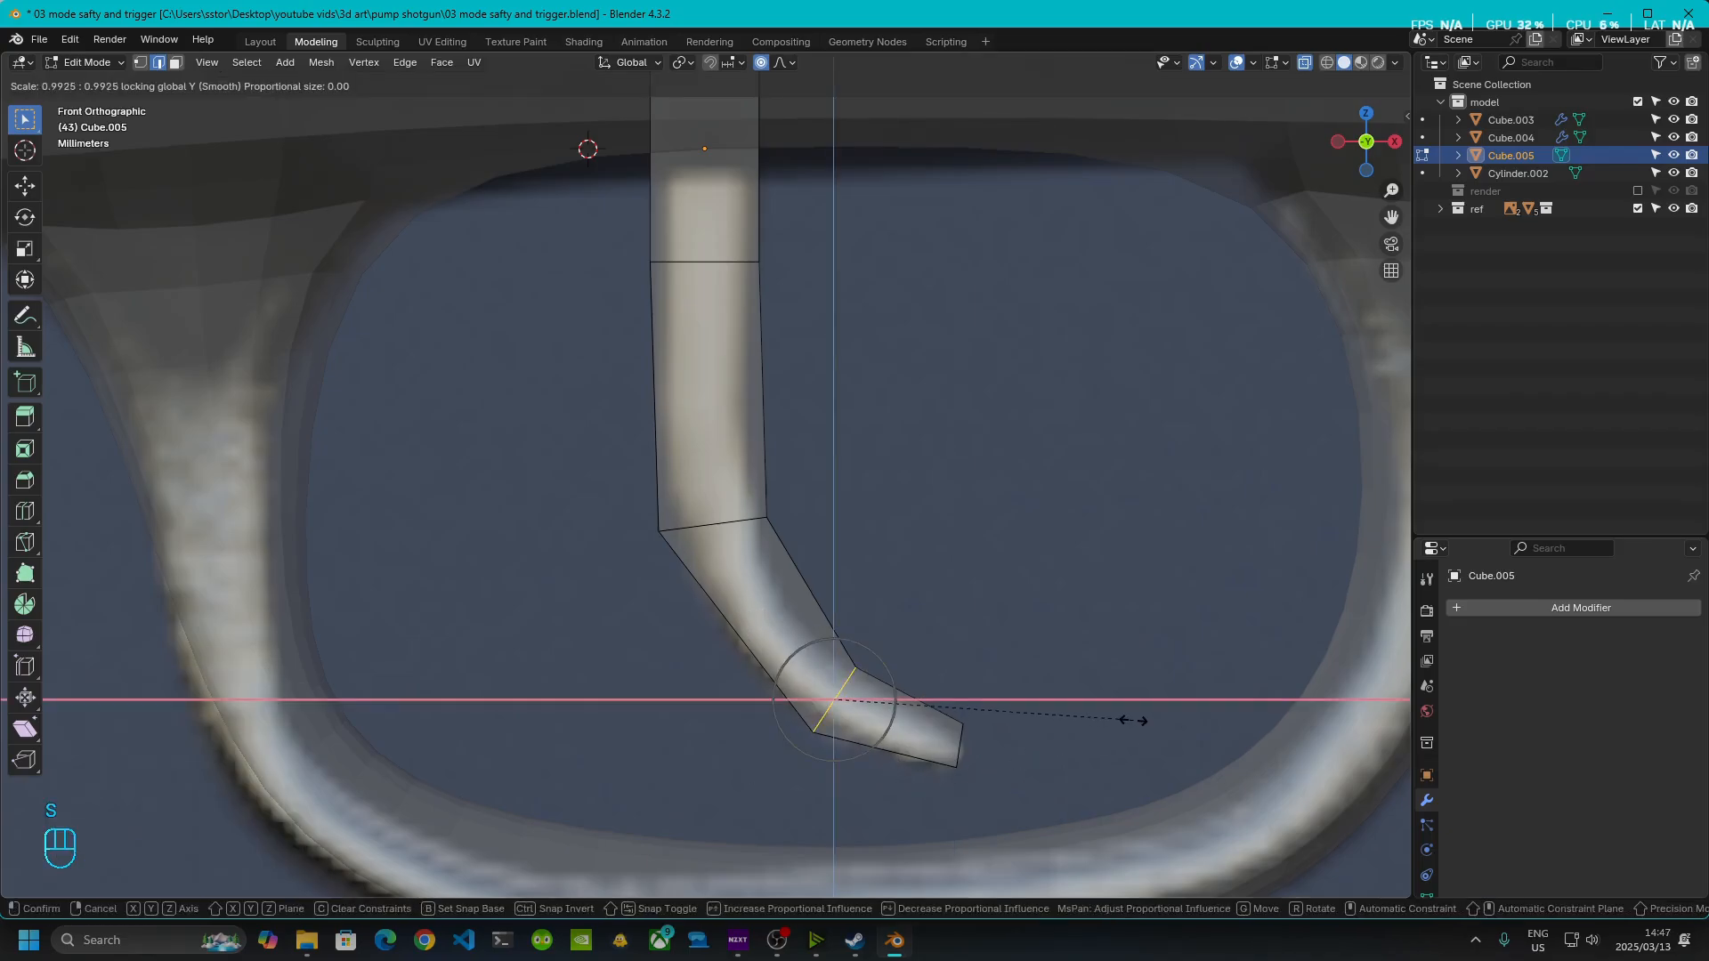
pyautogui.click(1061, 709)
pyautogui.moveTo(545, 454); pyautogui.dragTo(1001, 599)
pyautogui.press('g')
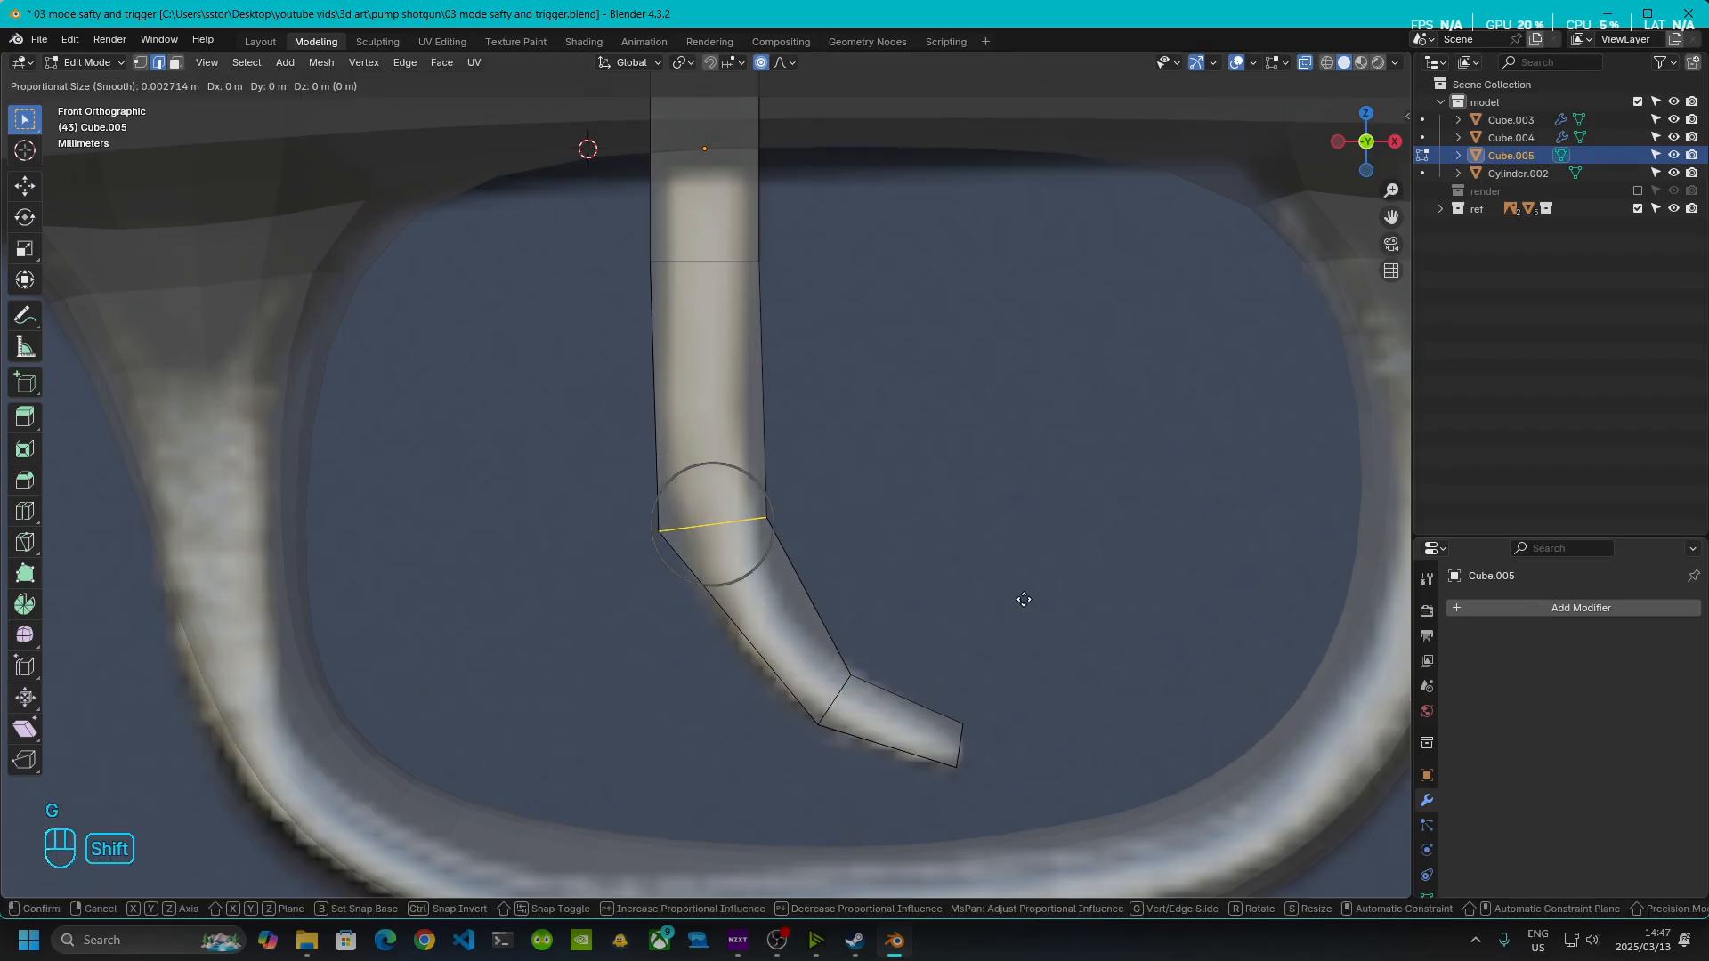
pyautogui.press('x')
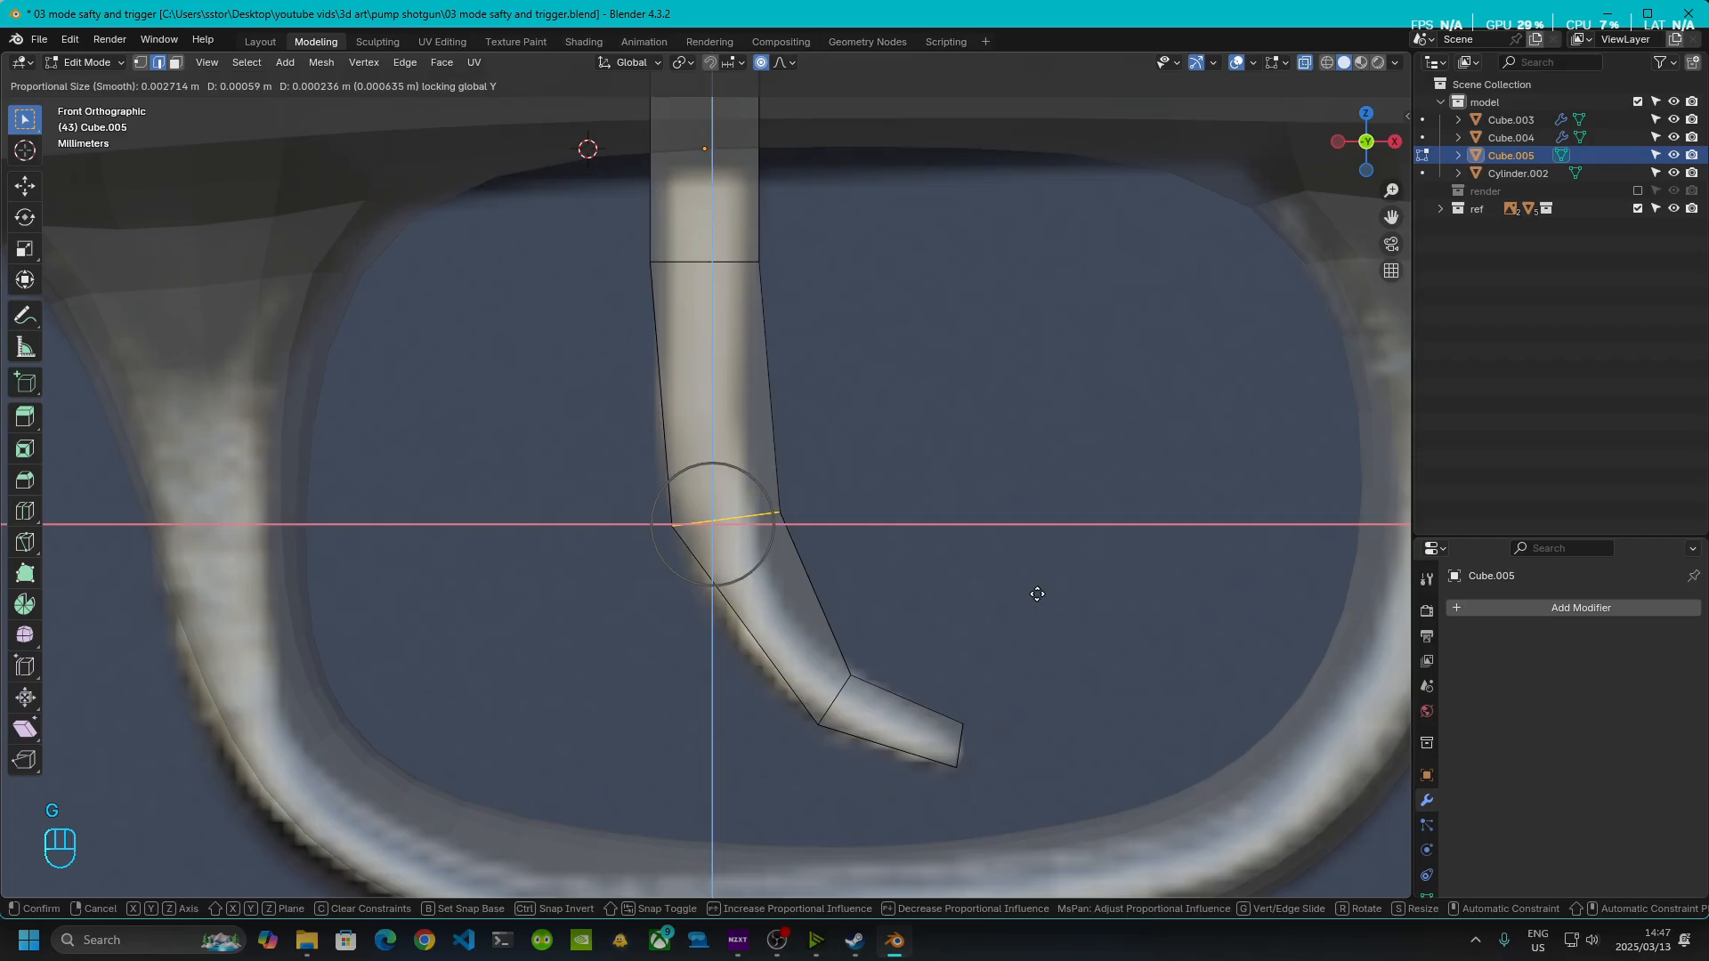
pyautogui.rightClick(1059, 601)
# - Scale the upper bend's edge loop by about 0.84 in X and Z, leaving Y out, to match the reference width
pyautogui.press('s')
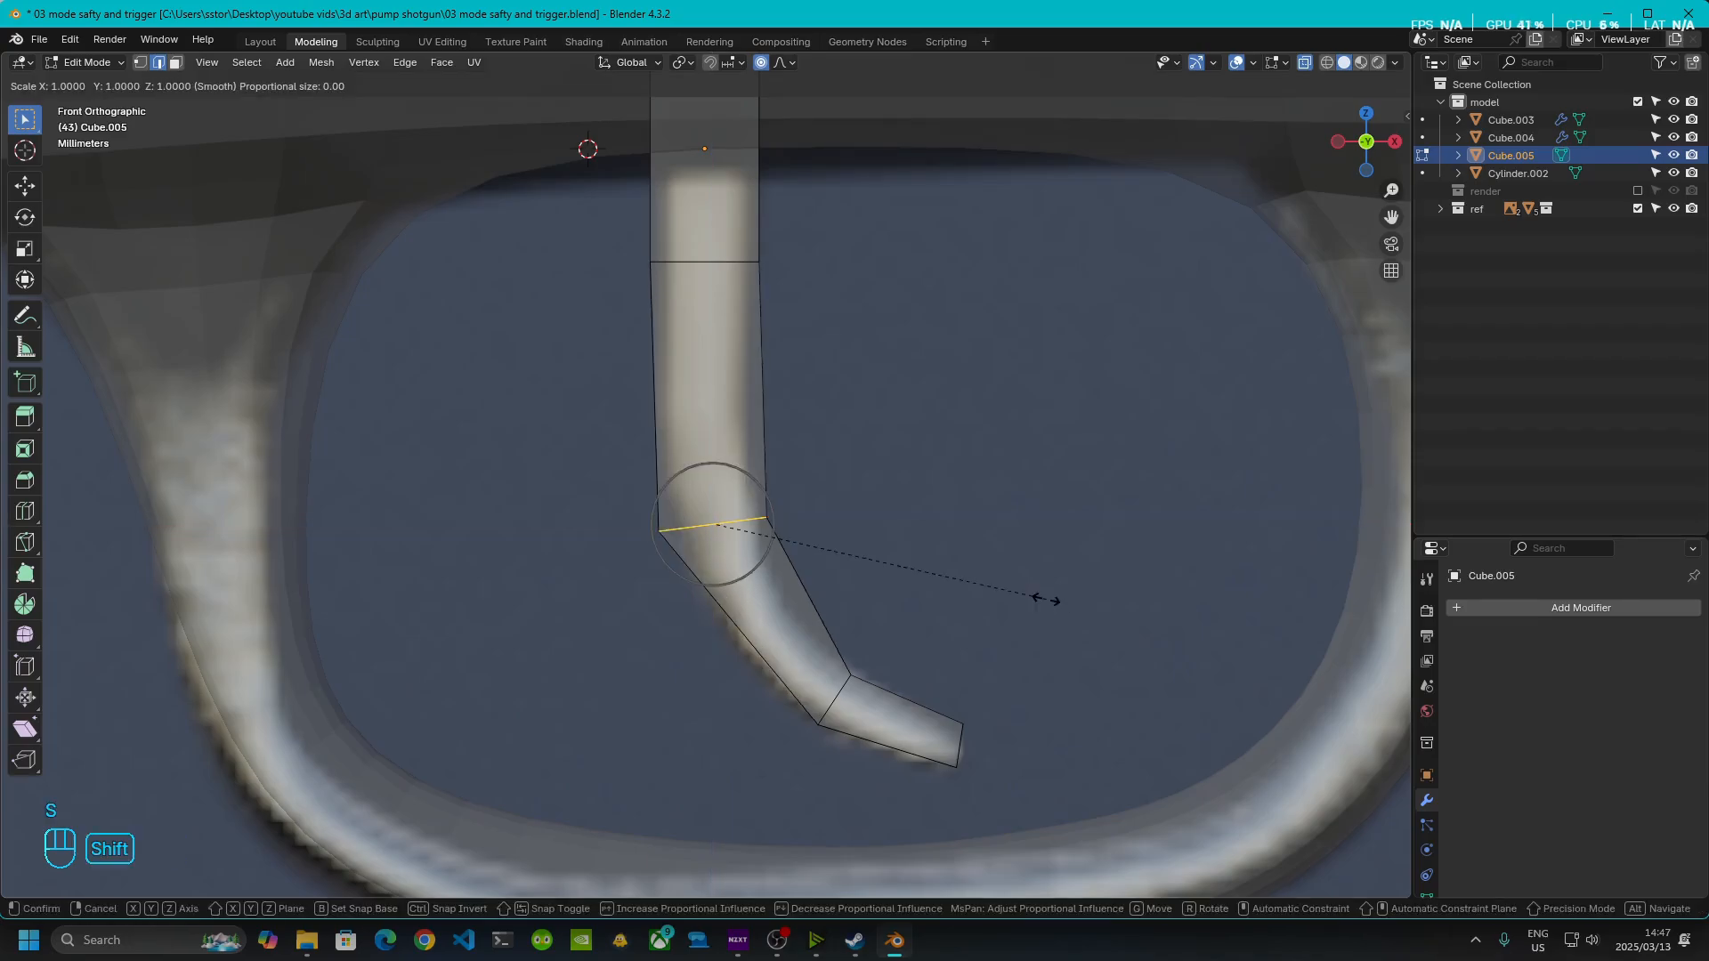
pyautogui.hotkey('shift', 'y')
pyautogui.click(984, 599)
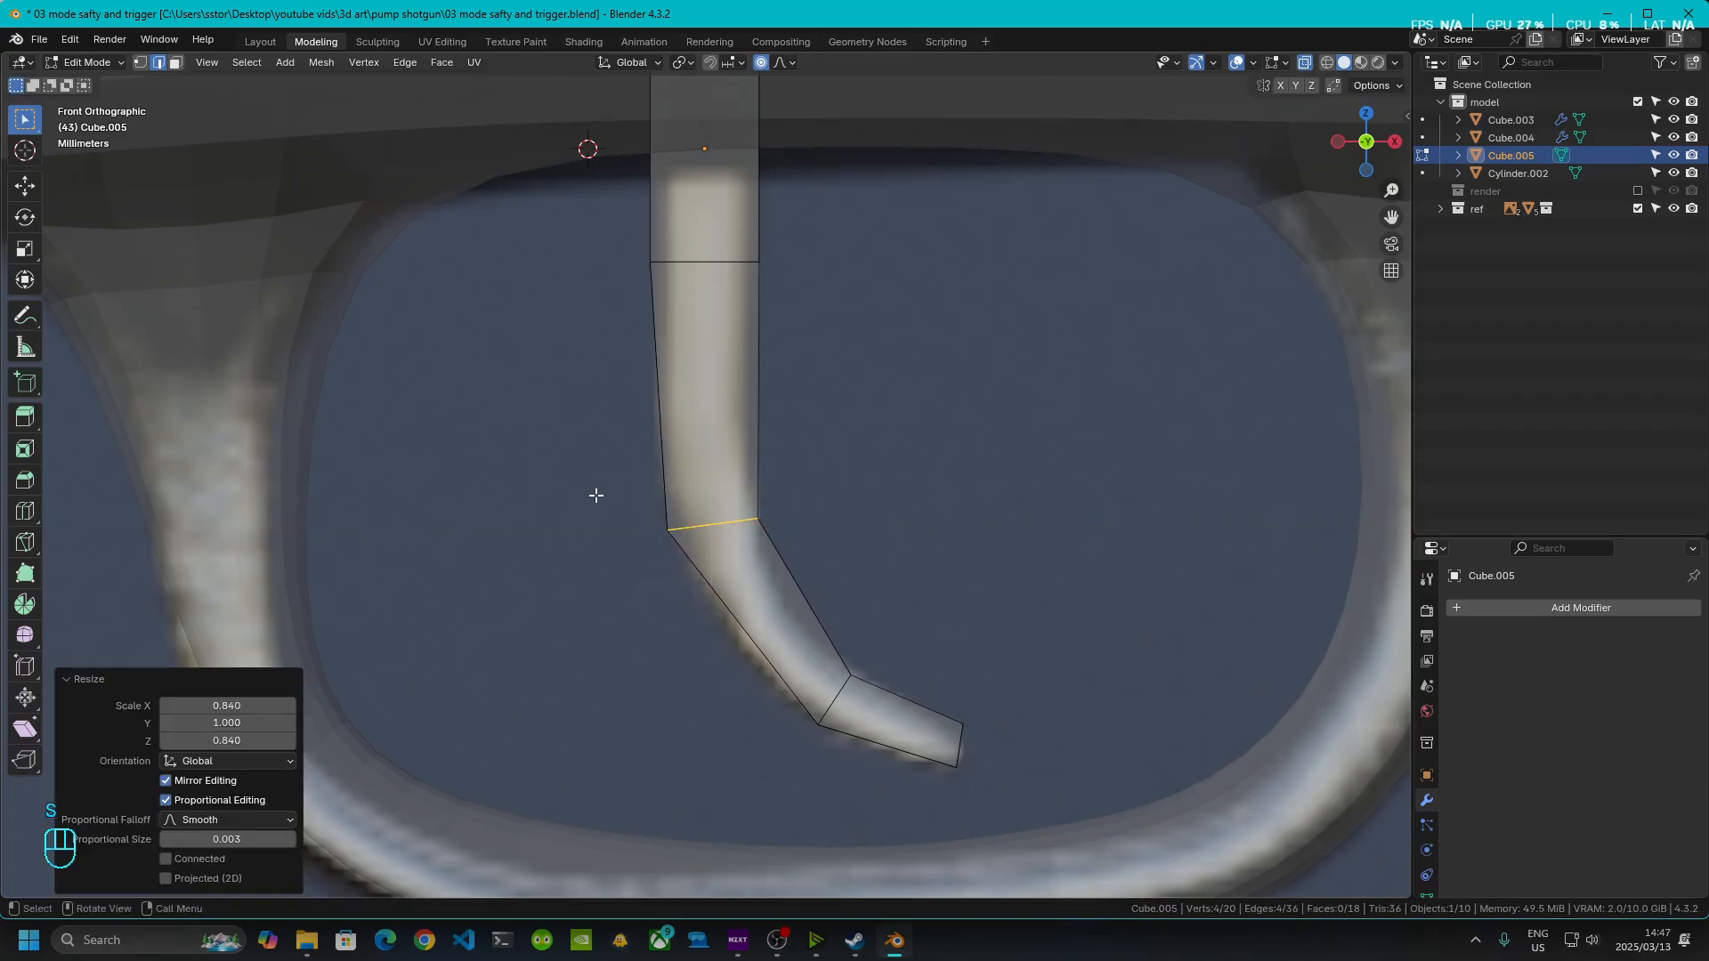
# - Scale the edge loop near the top of the trigger by about 0.93 in X and Z, leaving Y out
pyautogui.click(712, 261)
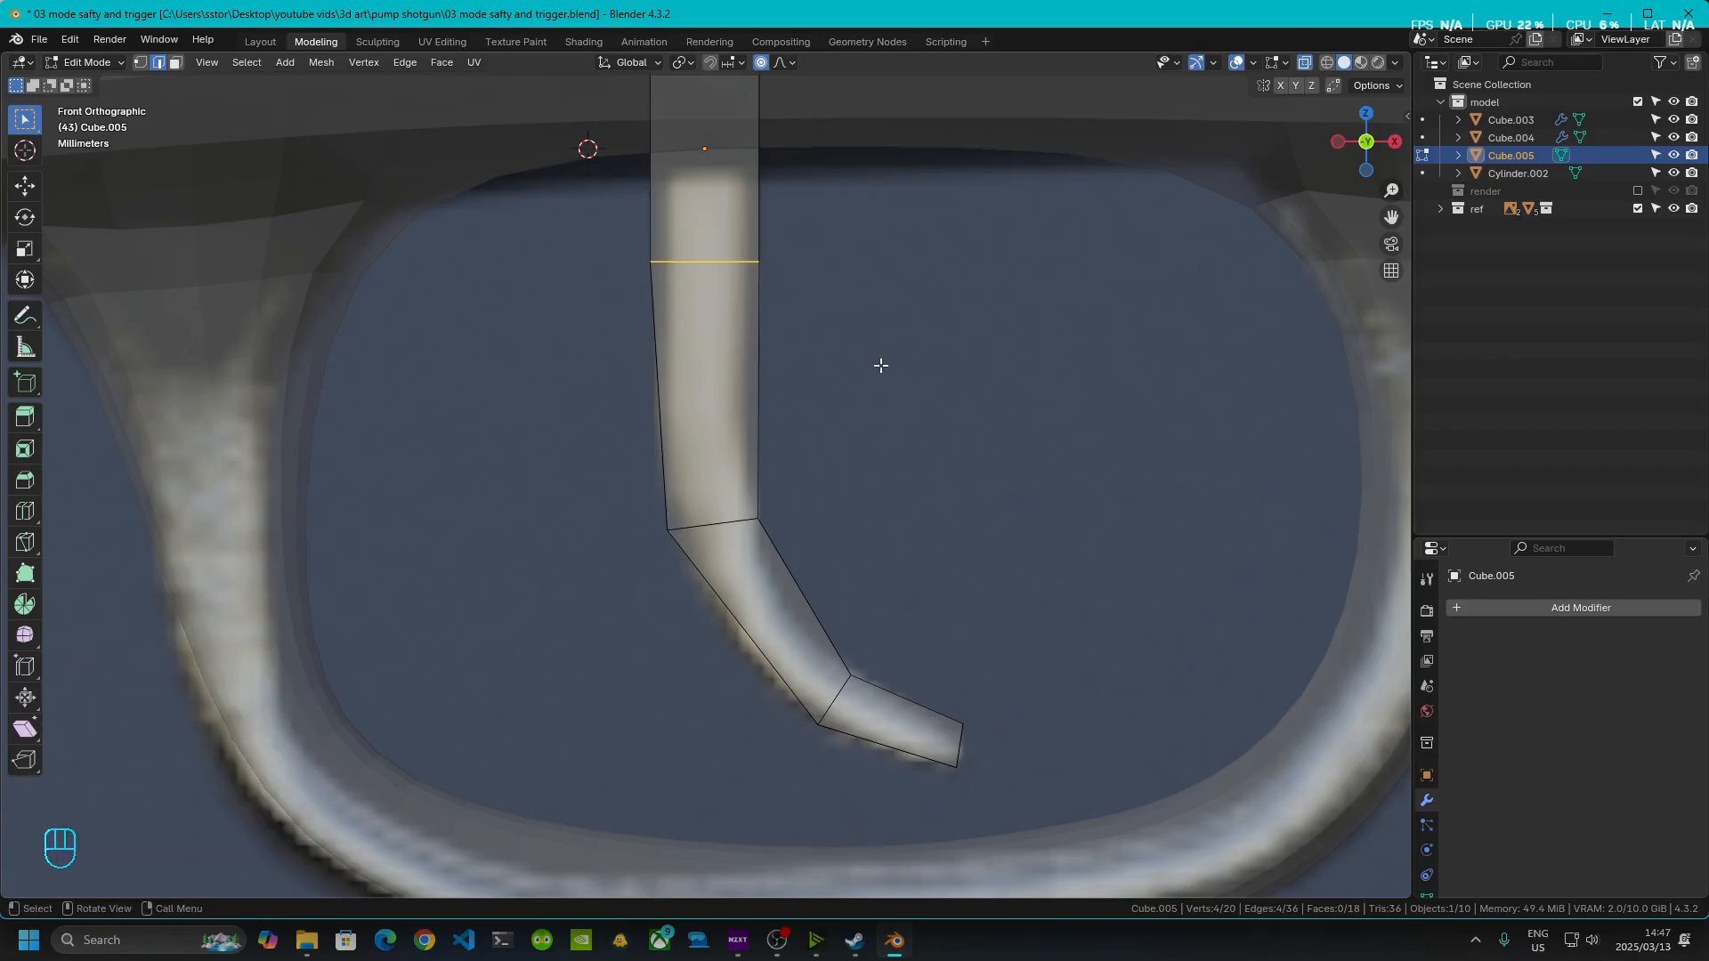
pyautogui.press('s')
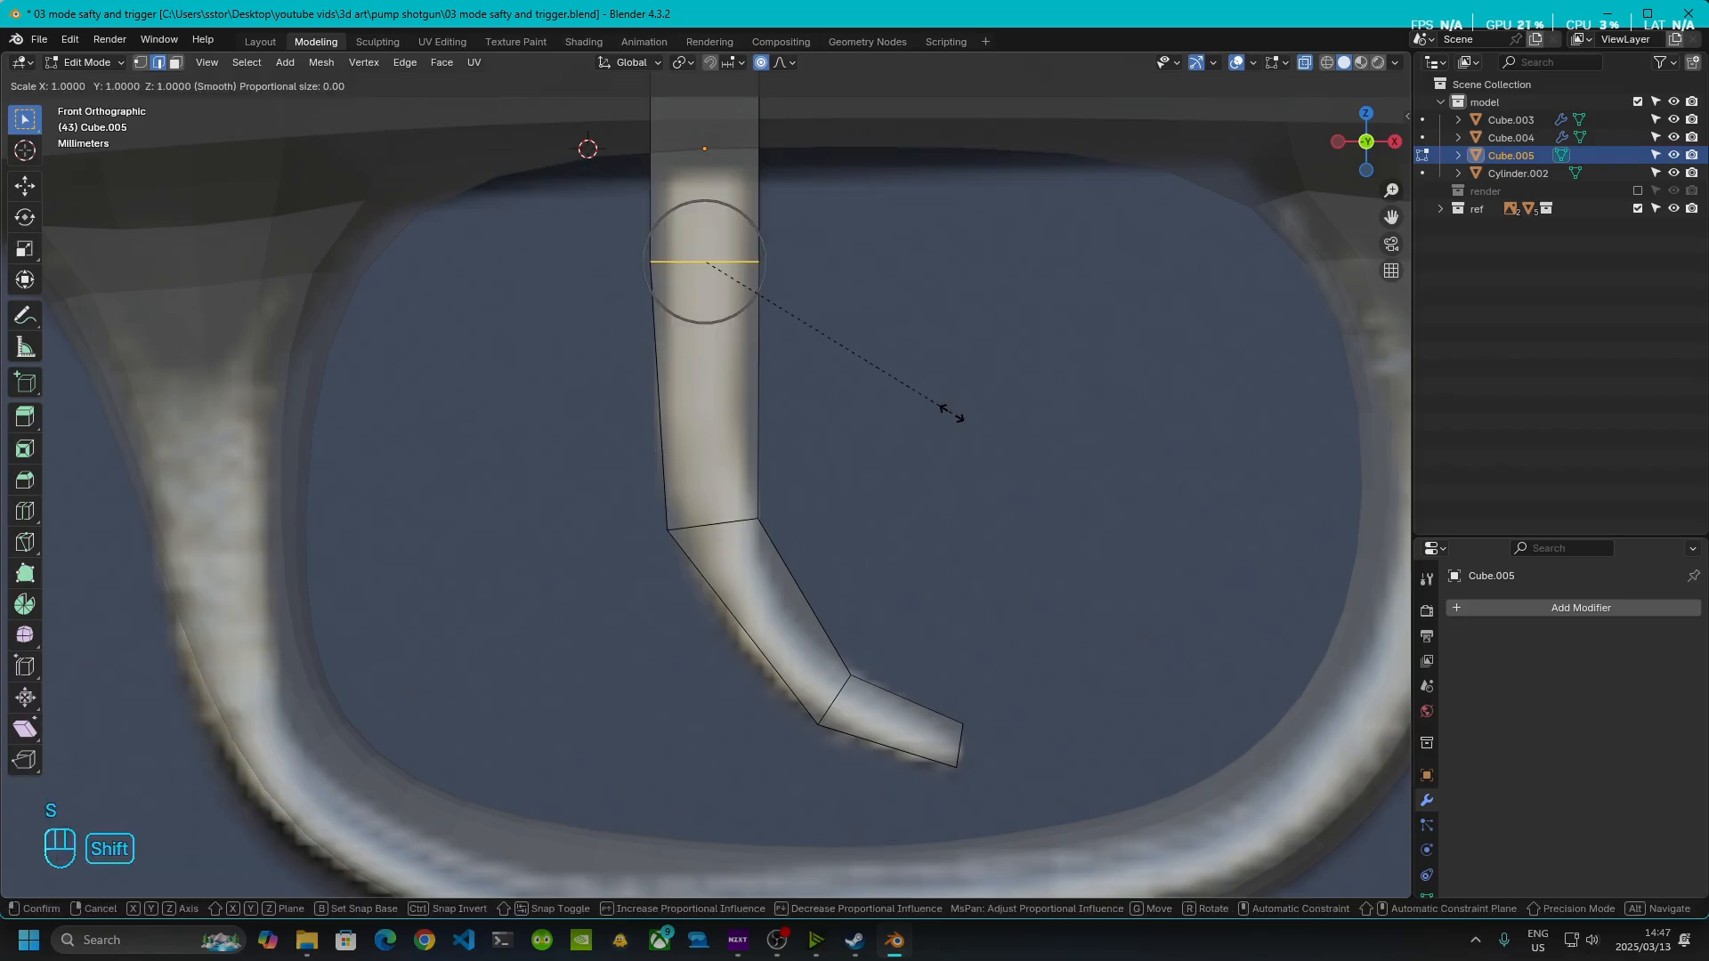
pyautogui.hotkey('shift', 'y')
pyautogui.click(939, 397)
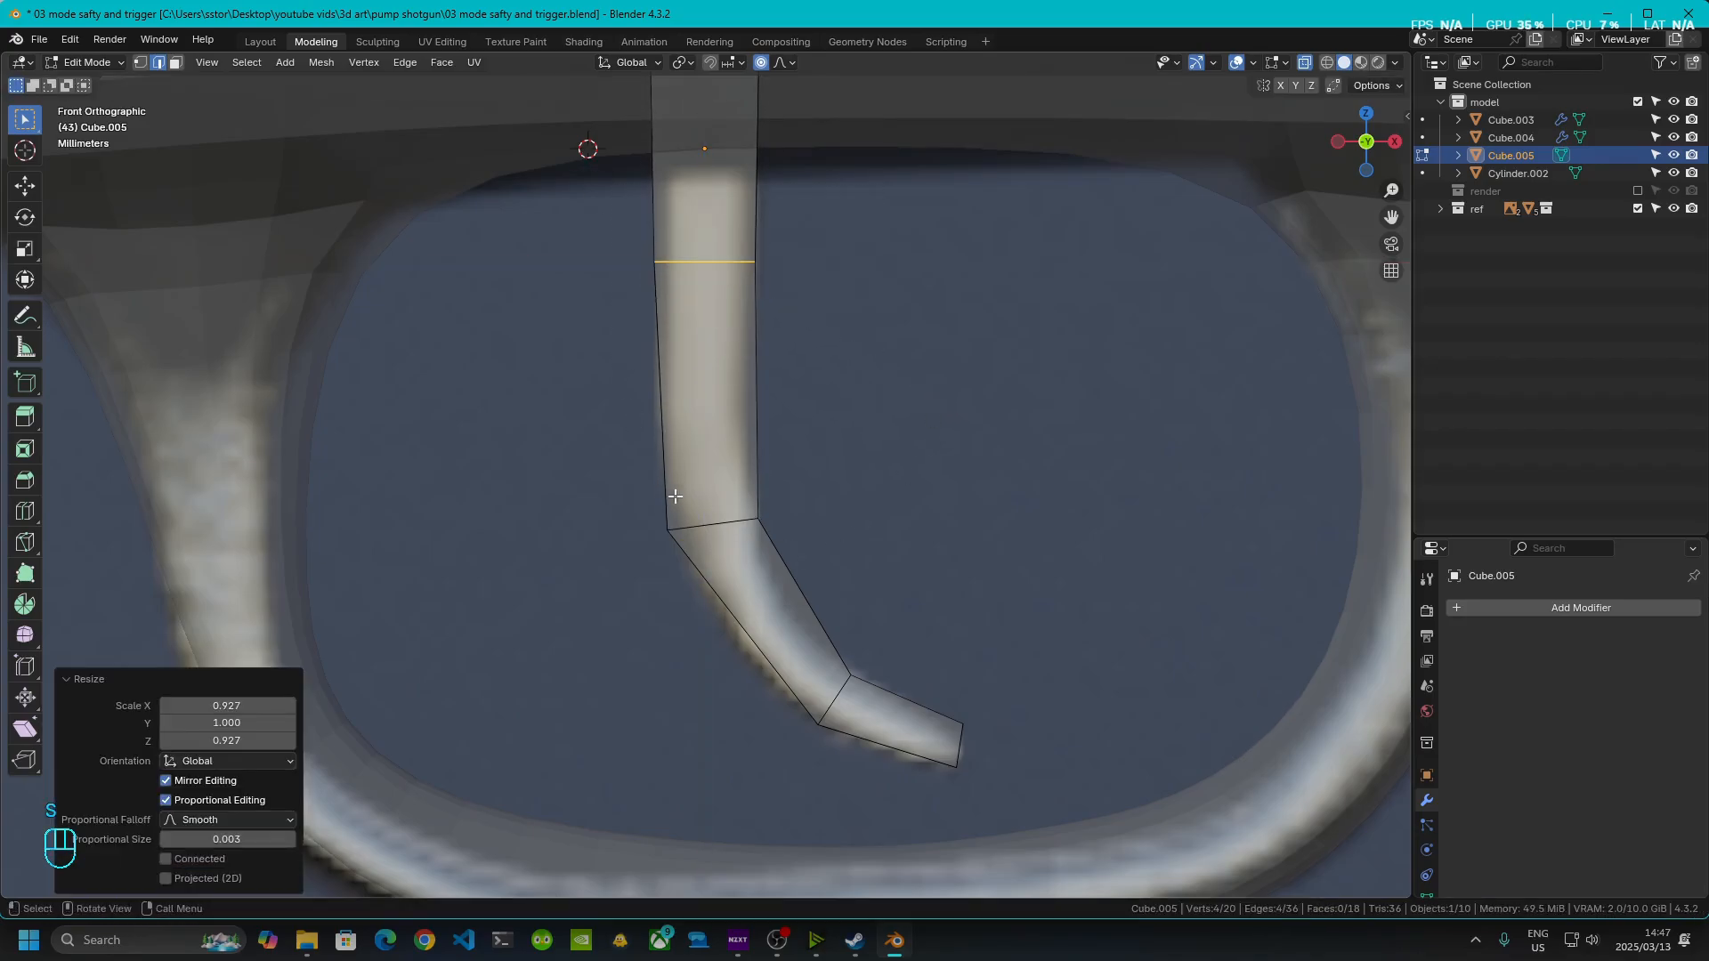
# - Bevel both bend edge loops with 3 segments and about 0.0024 m offset, and check the smoothed curve in Object Mode
pyautogui.click(712, 525)
pyautogui.keyDown('shift'); pyautogui.moveTo(726, 591); pyautogui.dragTo(909, 732); pyautogui.keyUp('shift')
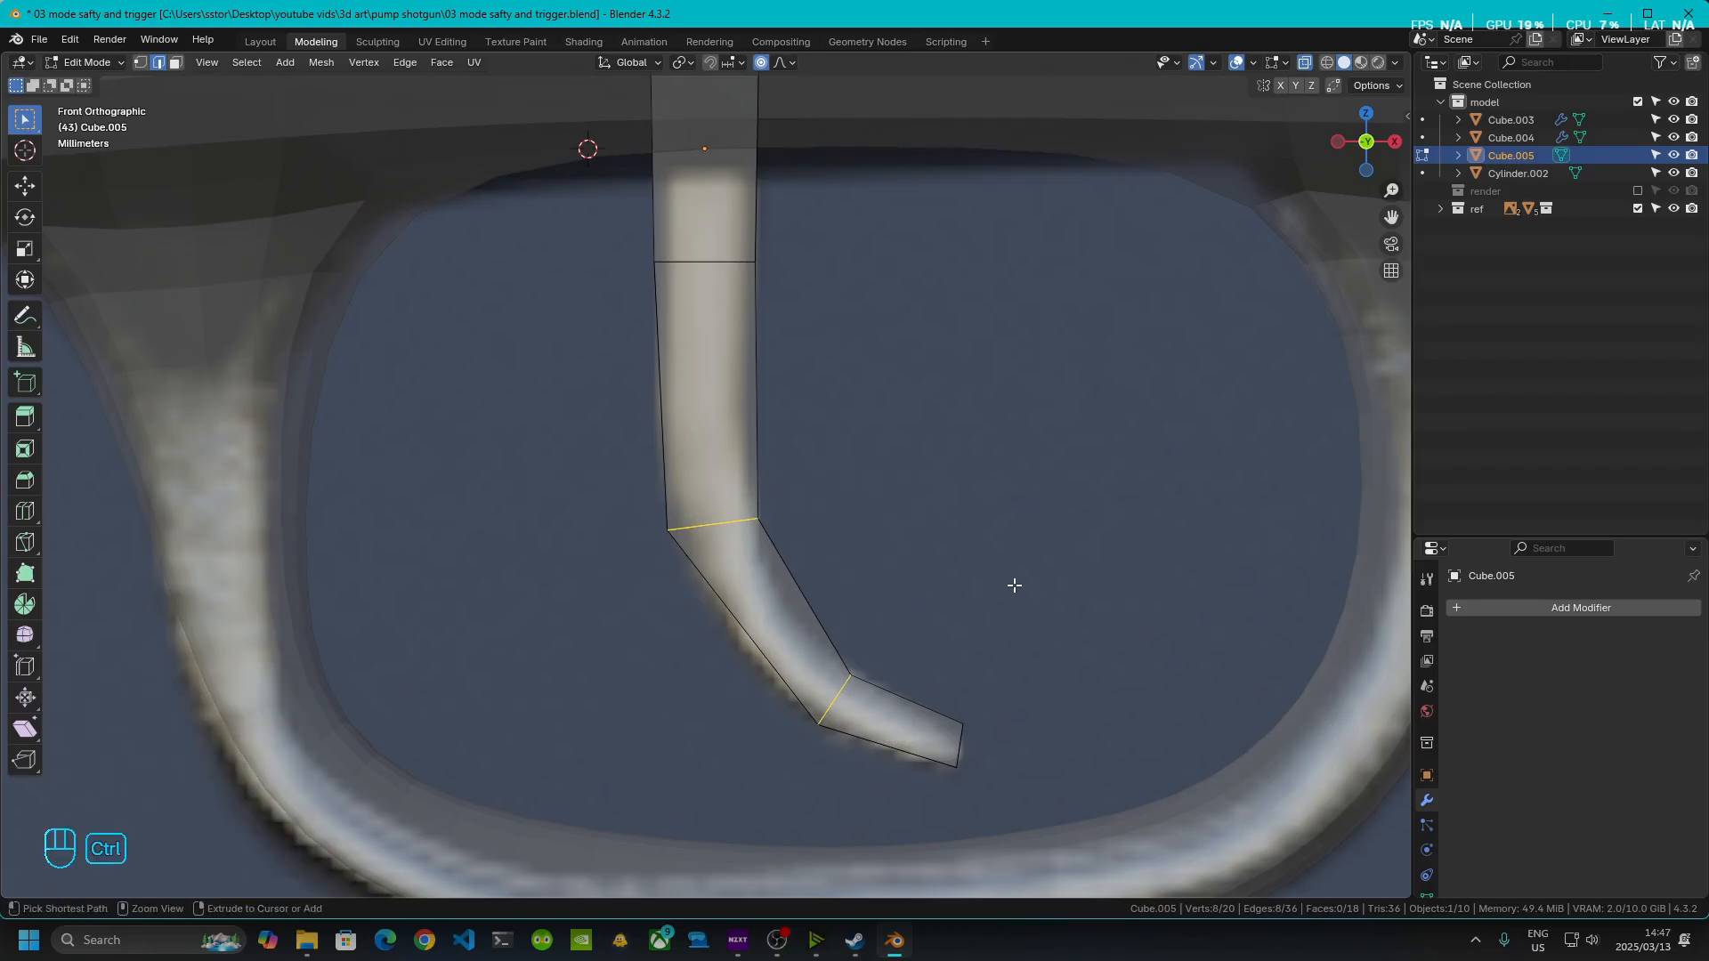
pyautogui.hotkey('ctrl', 'b')
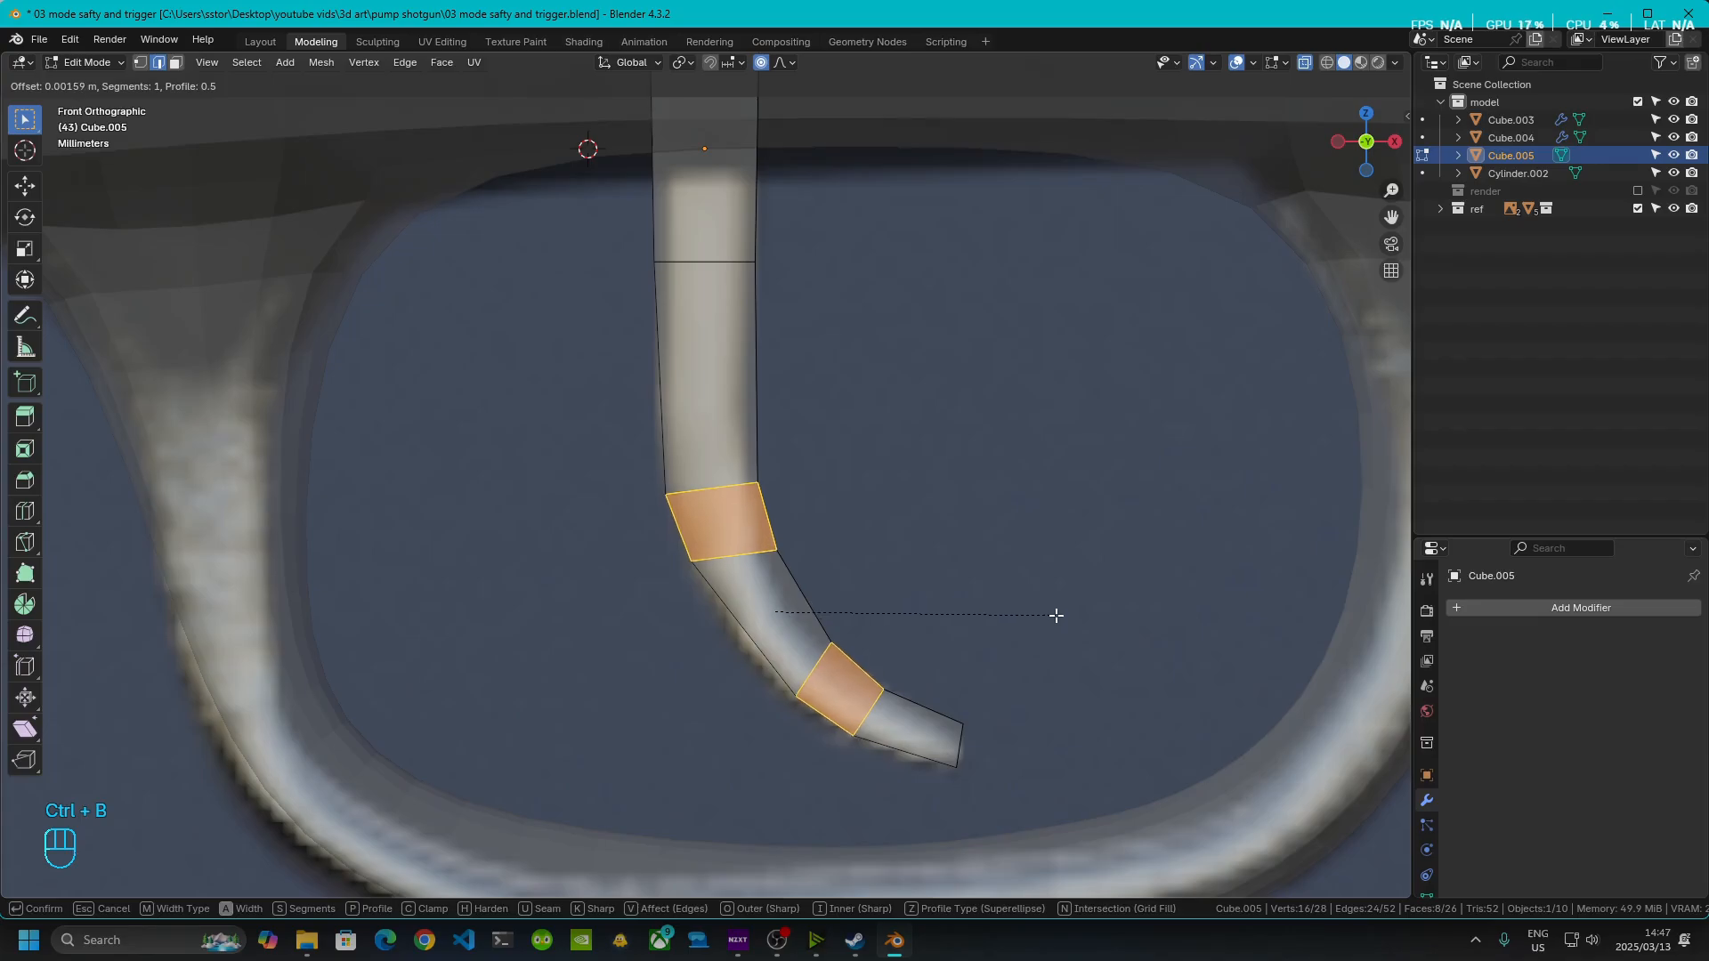
pyautogui.scroll(1, 1066, 621)
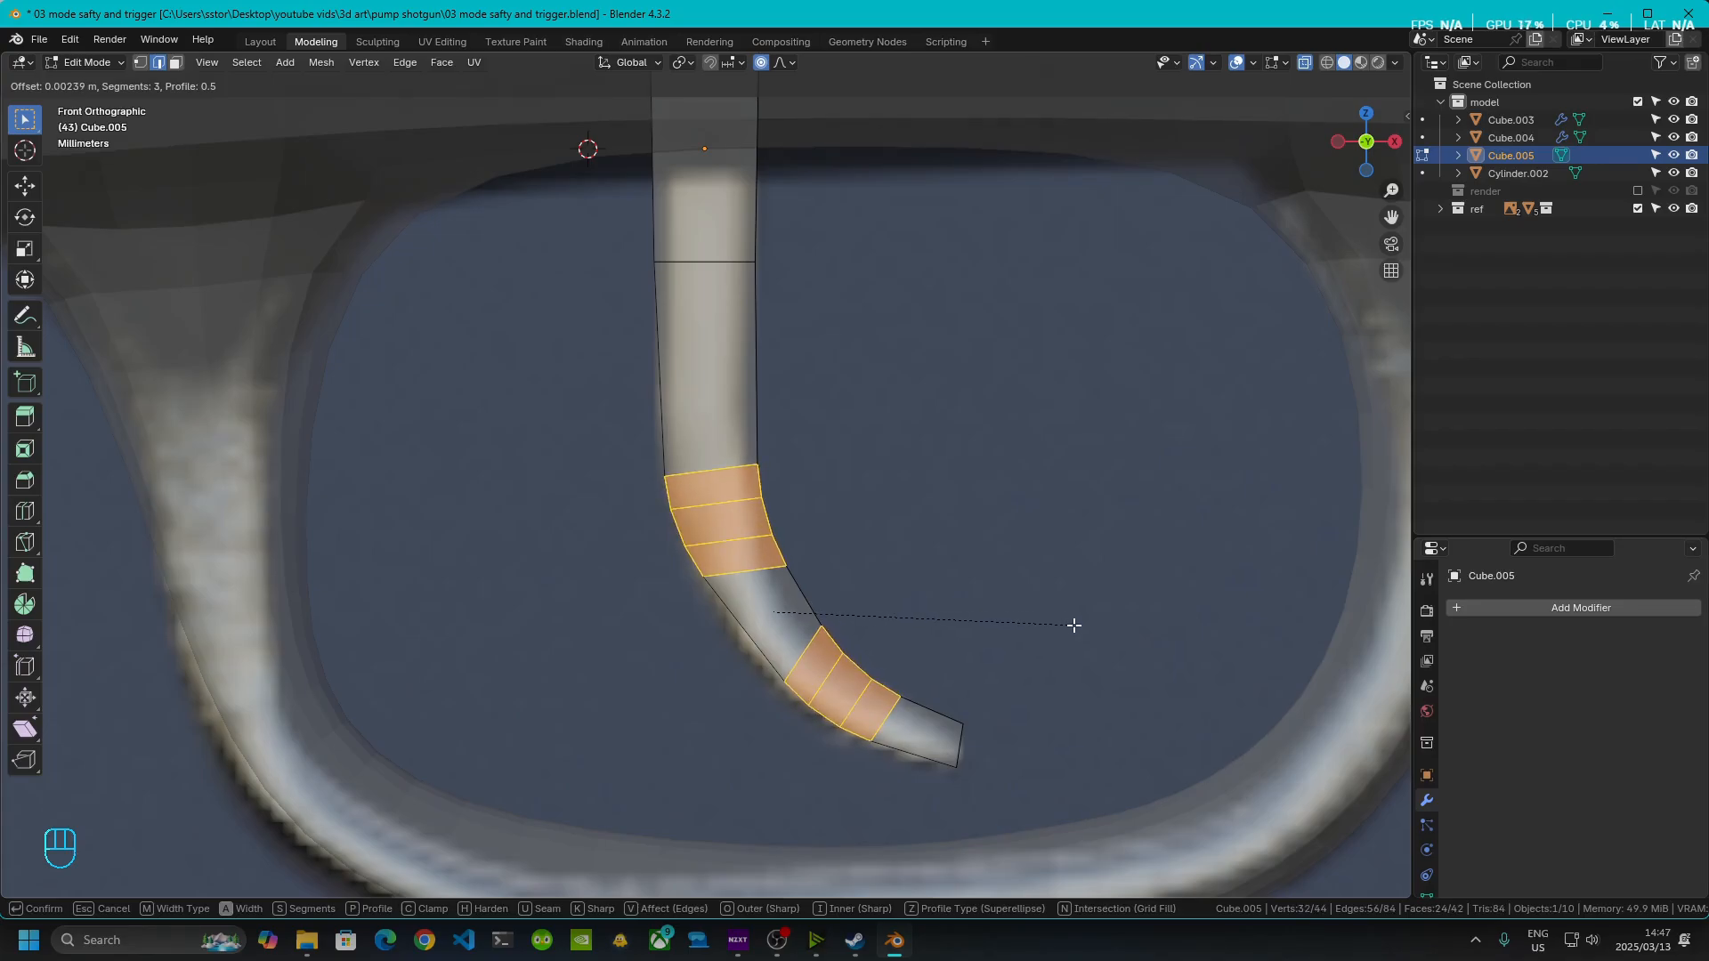
pyautogui.press('Tab')
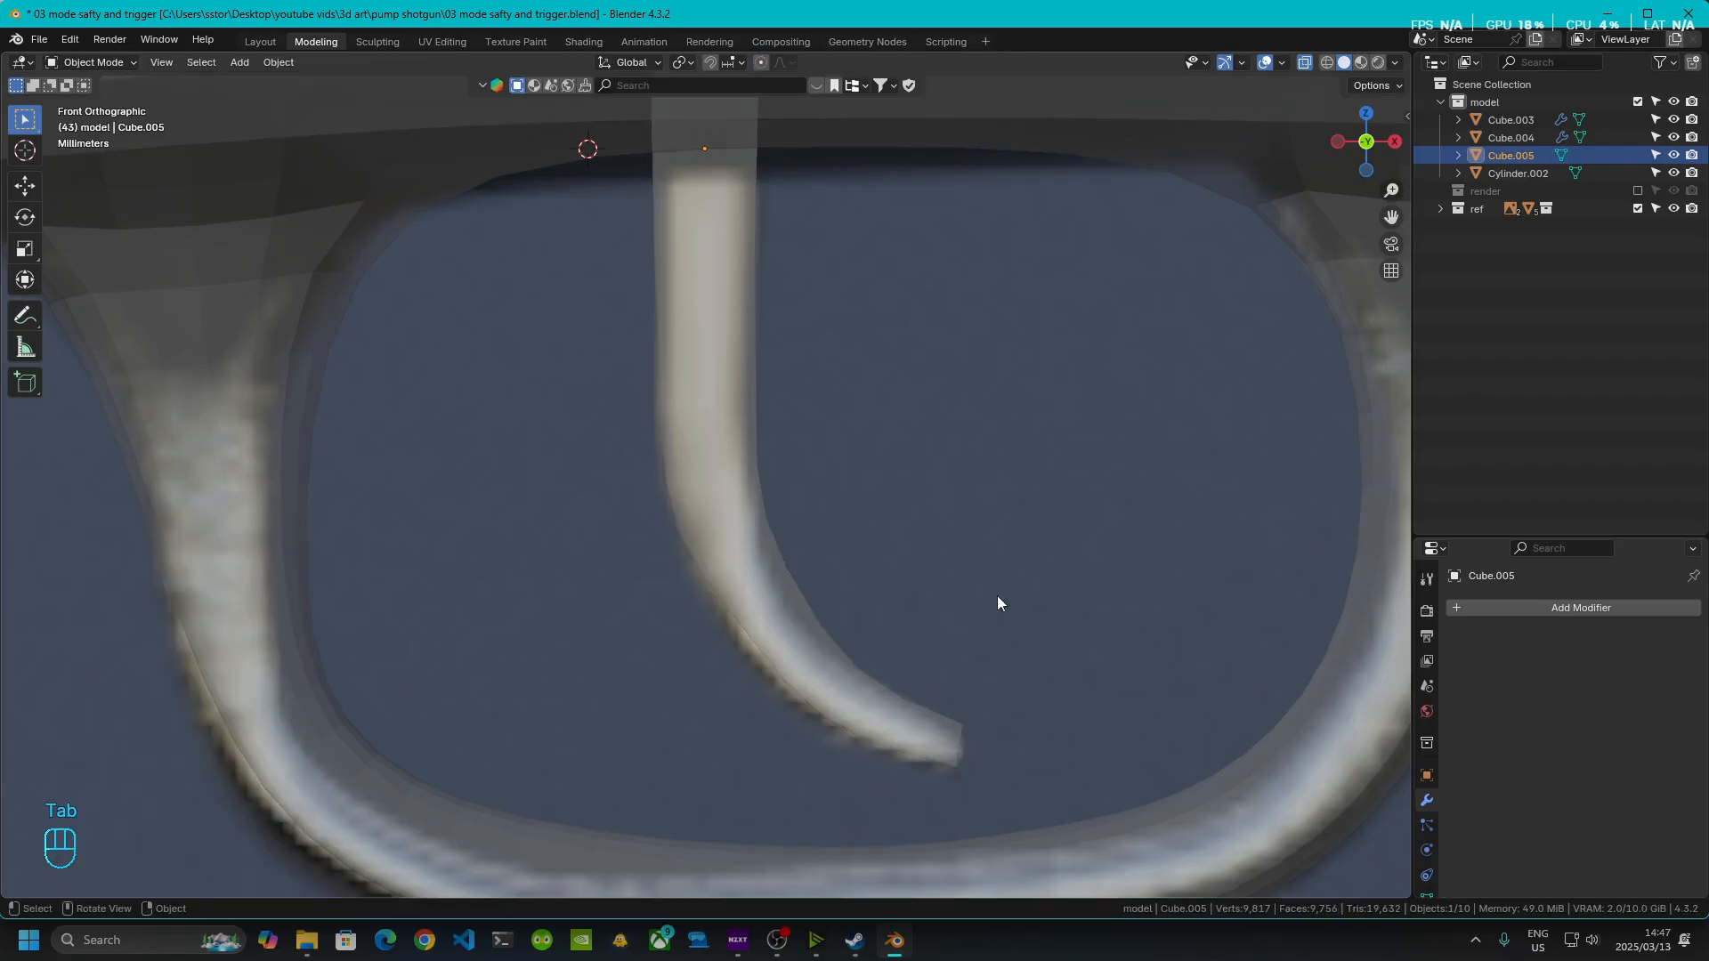
pyautogui.press('Tab')
# - In Edit Mode, select the vertices of the trigger section between the two bends and shift them about 0.0002 m in negative X
pyautogui.click(787, 632)
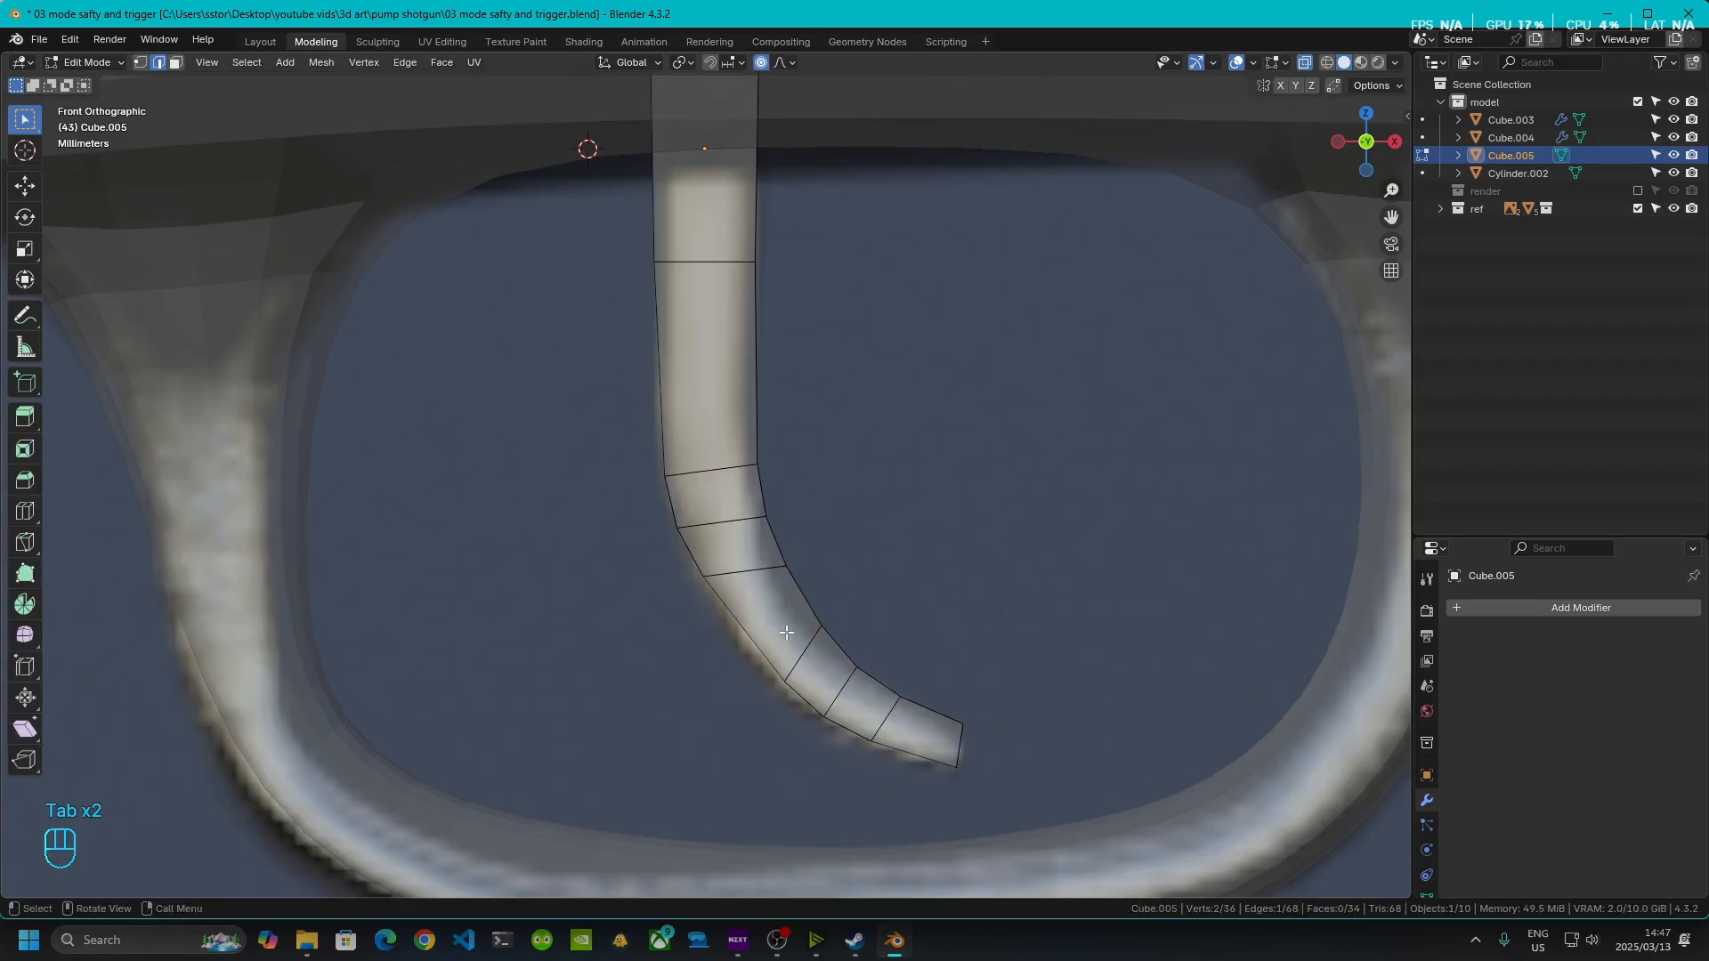
pyautogui.click(741, 611)
pyautogui.moveTo(701, 561); pyautogui.dragTo(845, 677)
pyautogui.keyDown('shift'); pyautogui.click(771, 643); pyautogui.keyUp('shift')
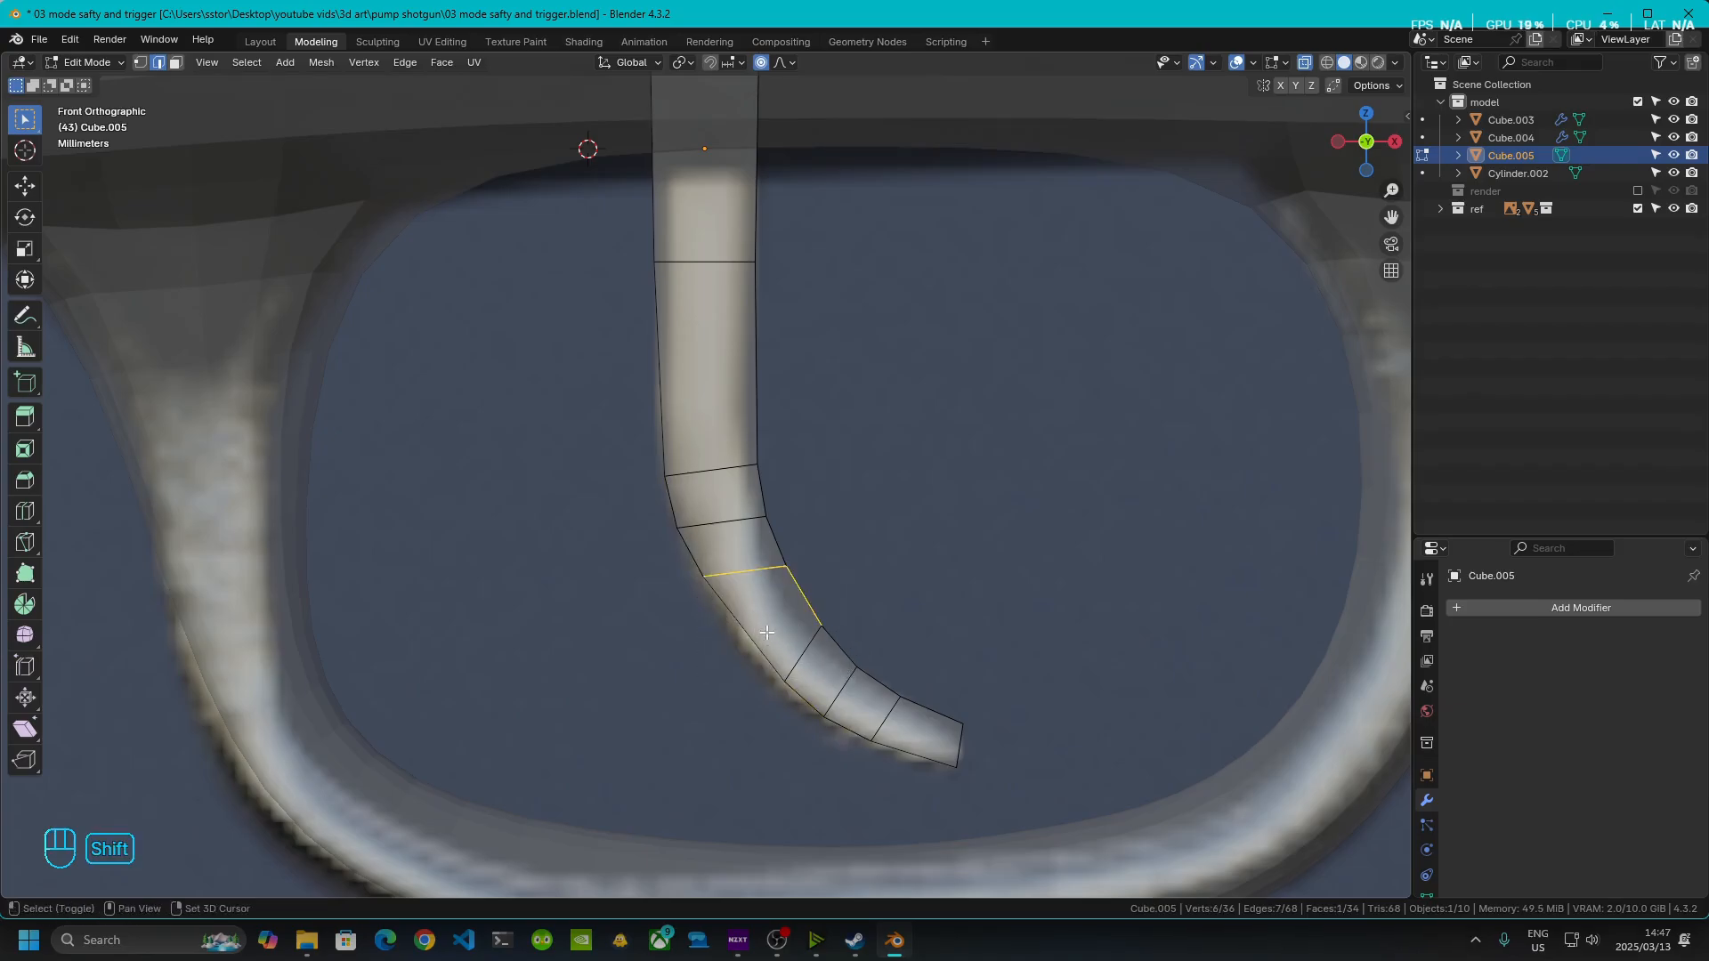
pyautogui.click(141, 64)
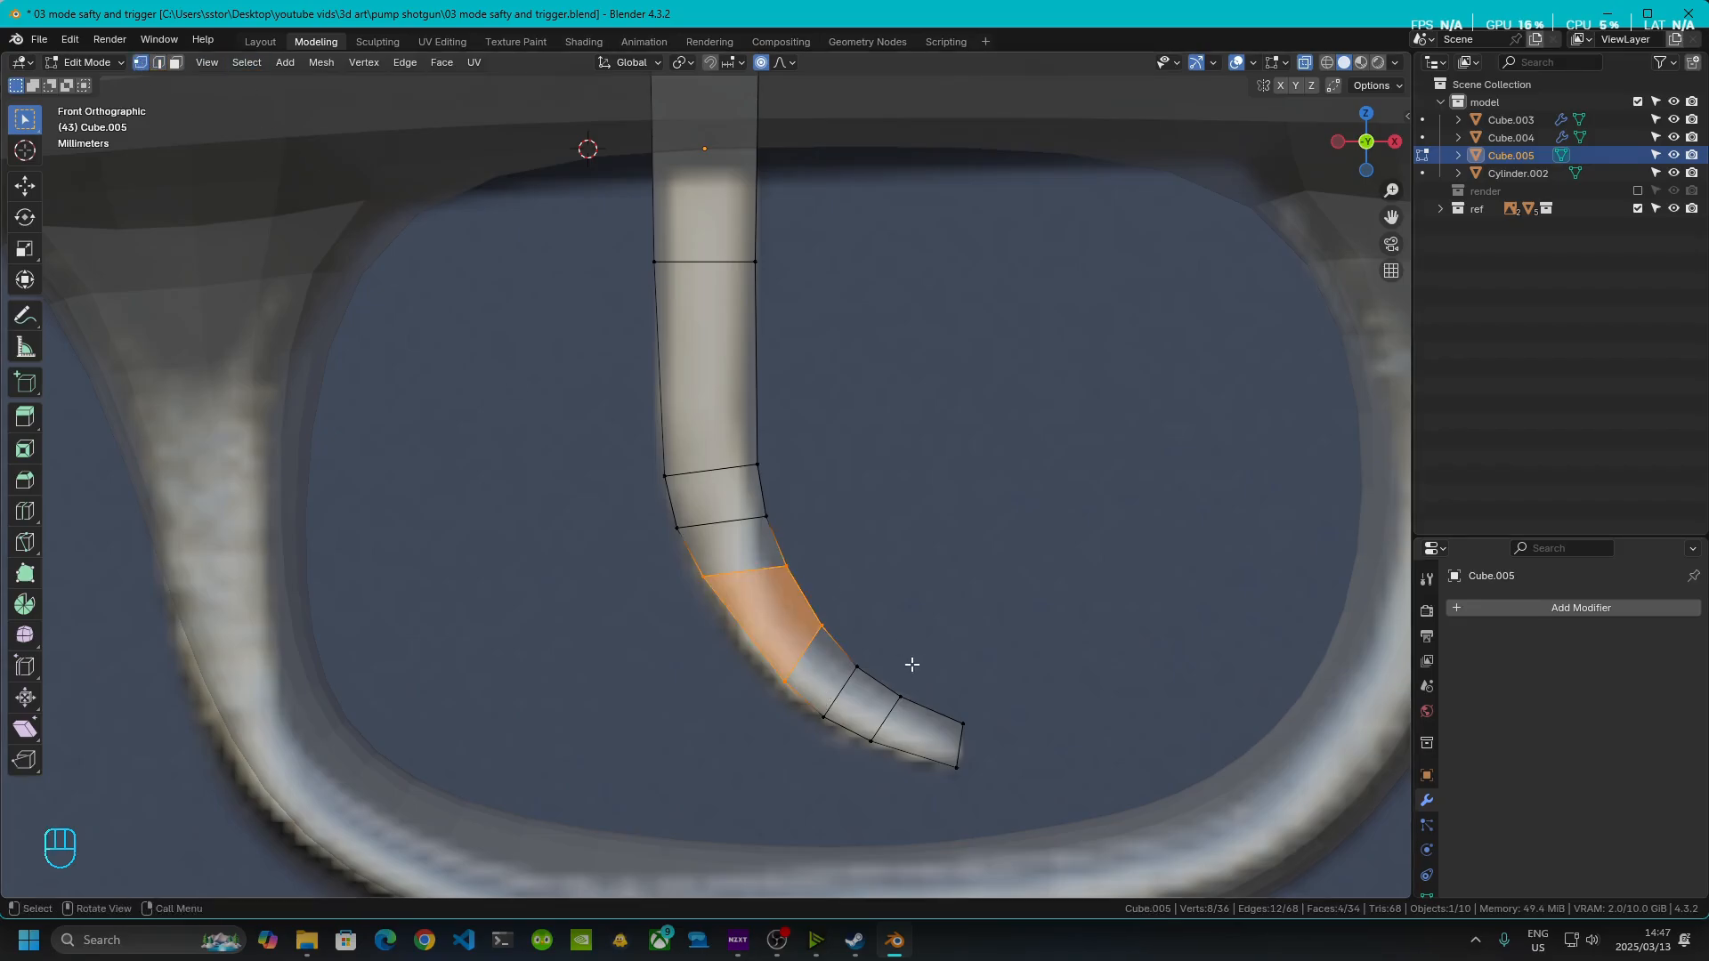
pyautogui.moveTo(683, 564); pyautogui.dragTo(835, 689)
pyautogui.press('g')
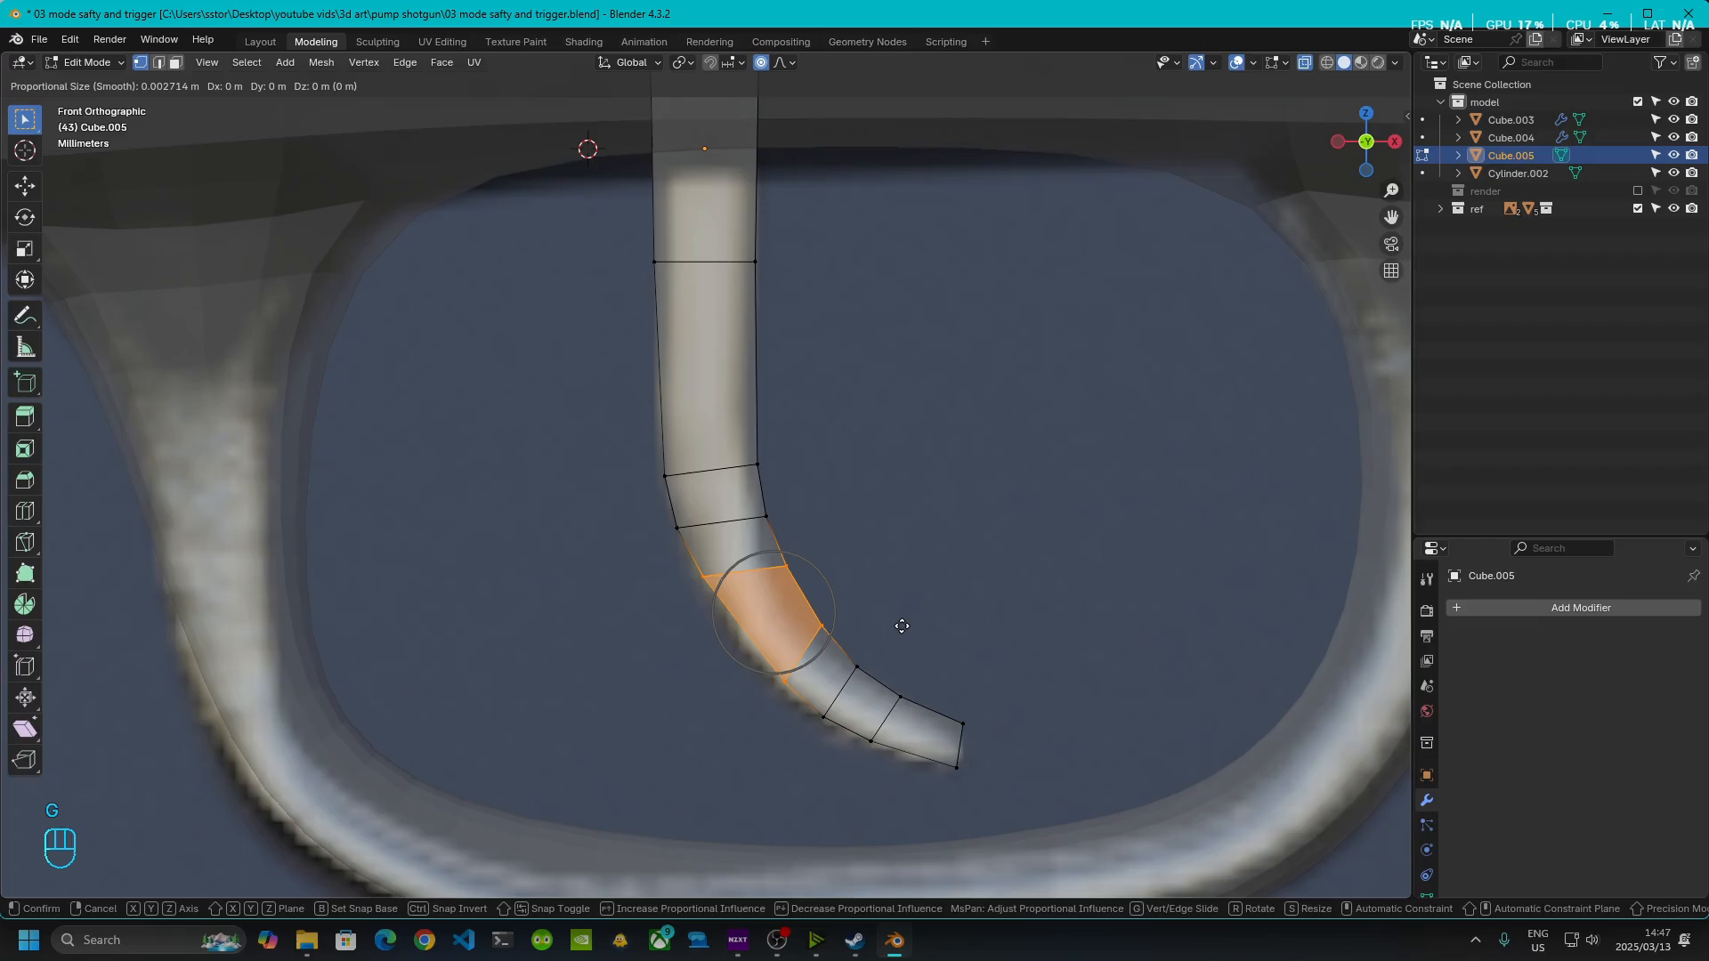
pyautogui.press('x')
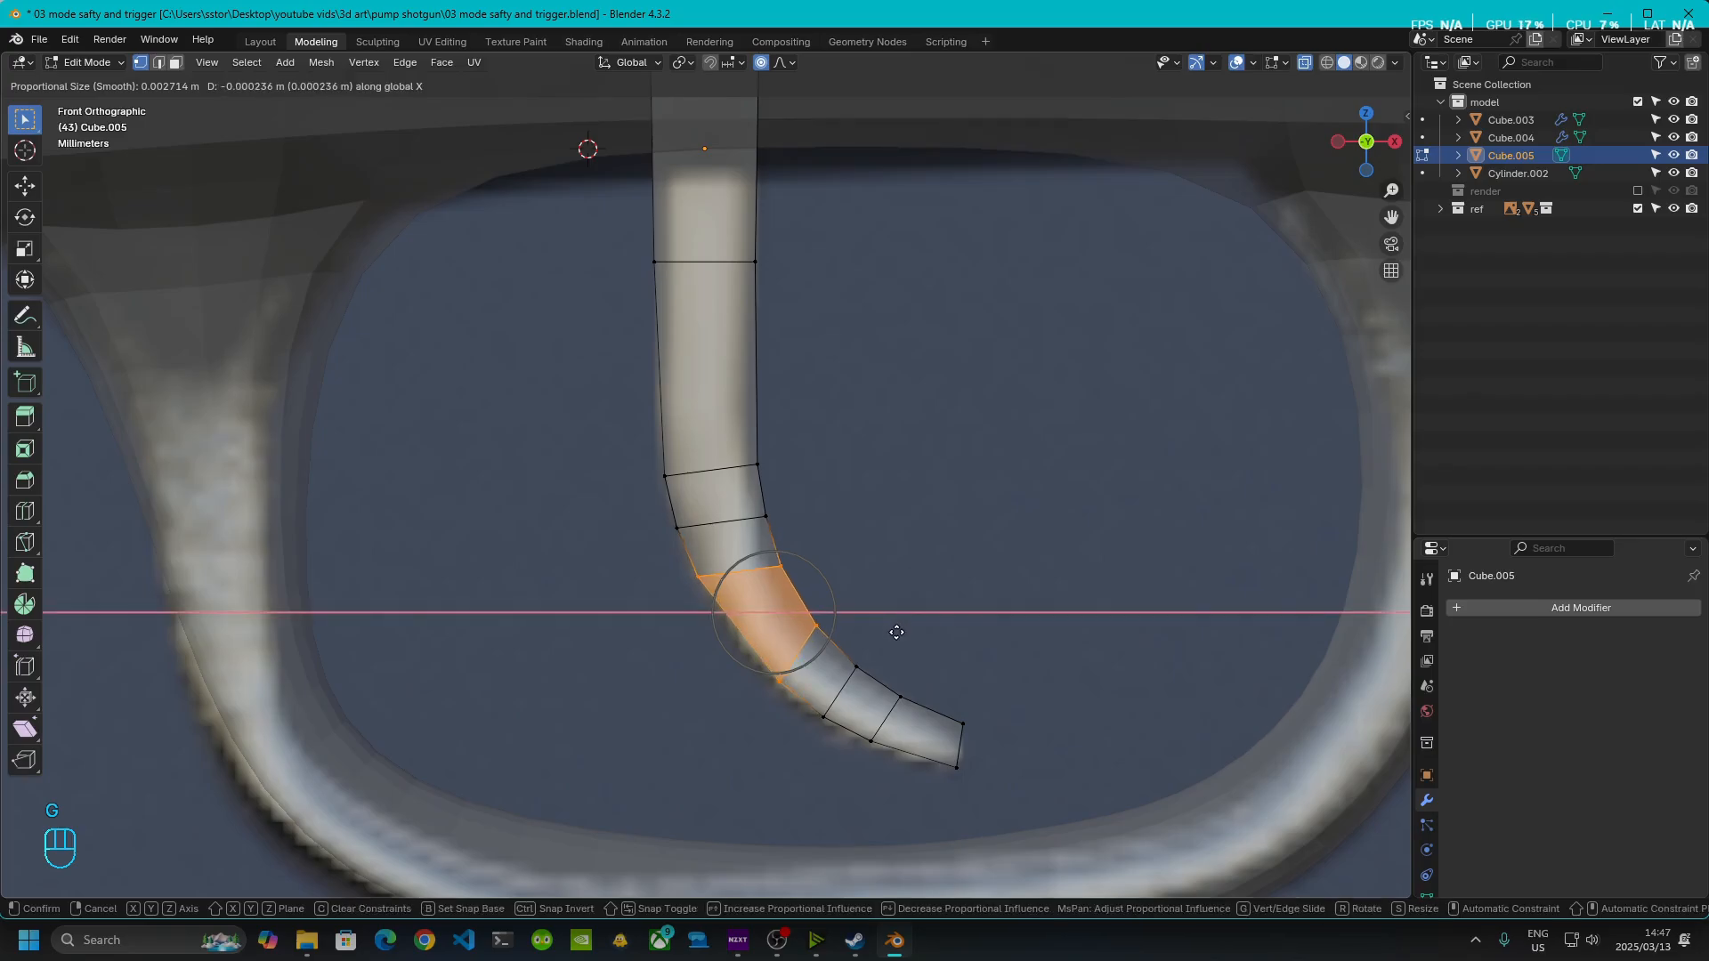
pyautogui.click(898, 642)
# - Edge-slide the outer corners of the two loops bounding the section between the bends toward each other to even out the outer curve
pyautogui.moveTo(674, 557); pyautogui.dragTo(719, 607)
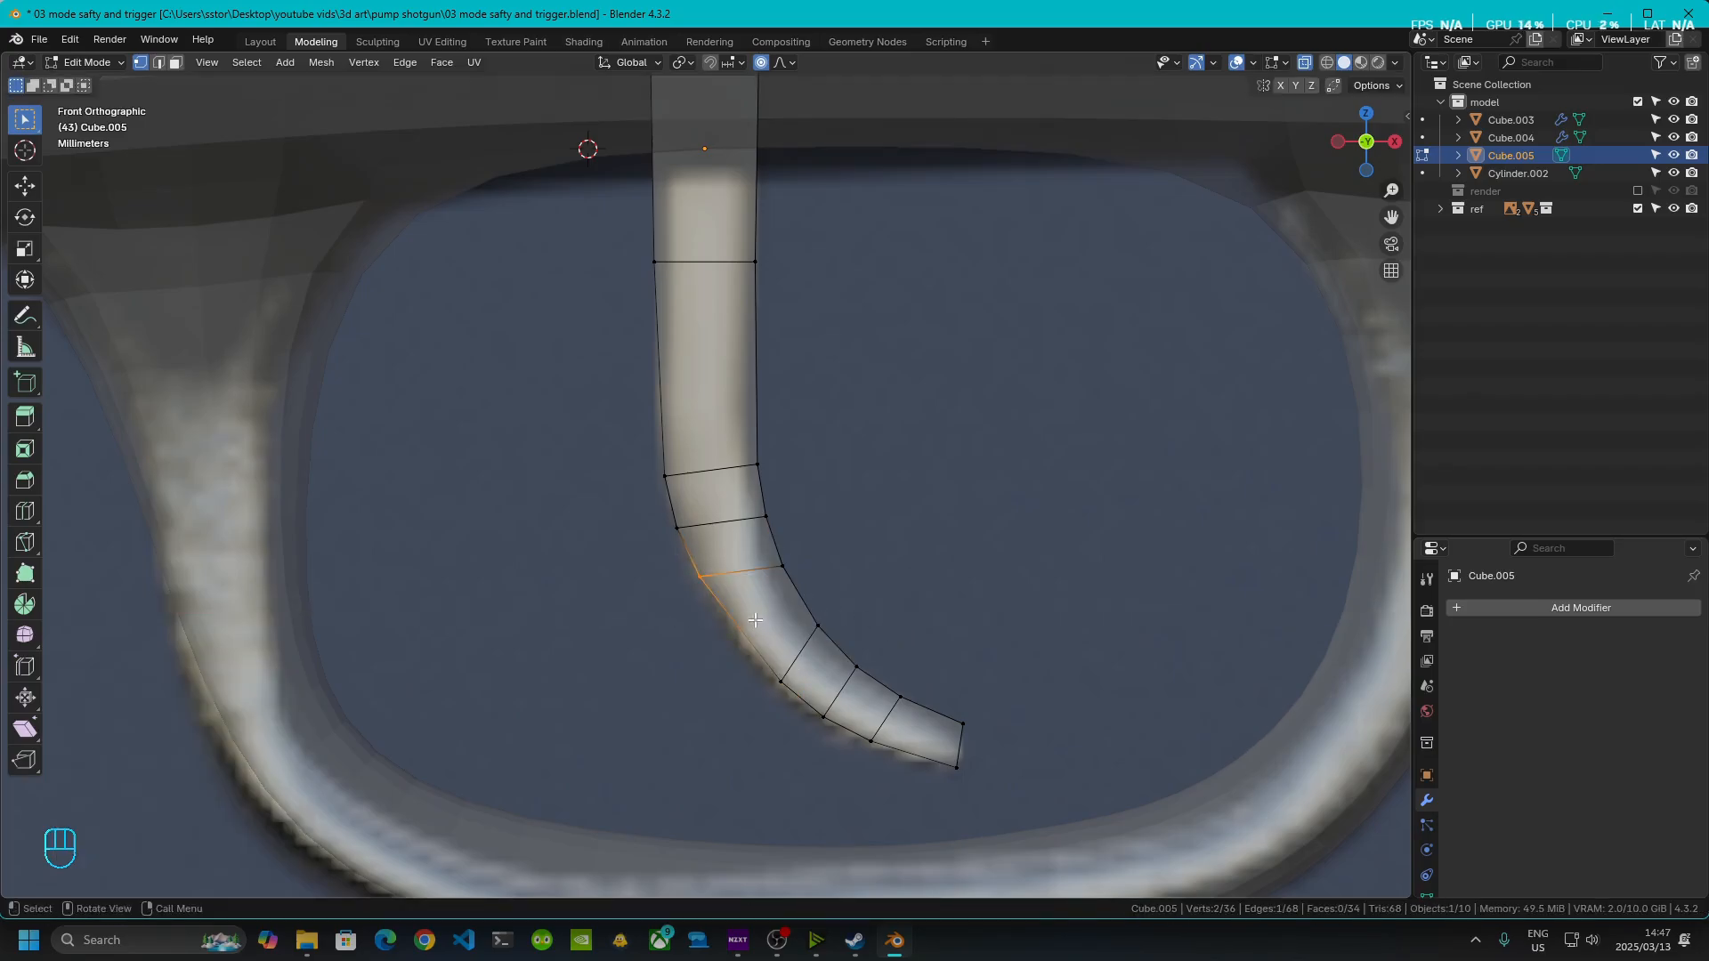
pyautogui.press('x')
pyautogui.press('x')
pyautogui.press('g')
pyautogui.press('g')
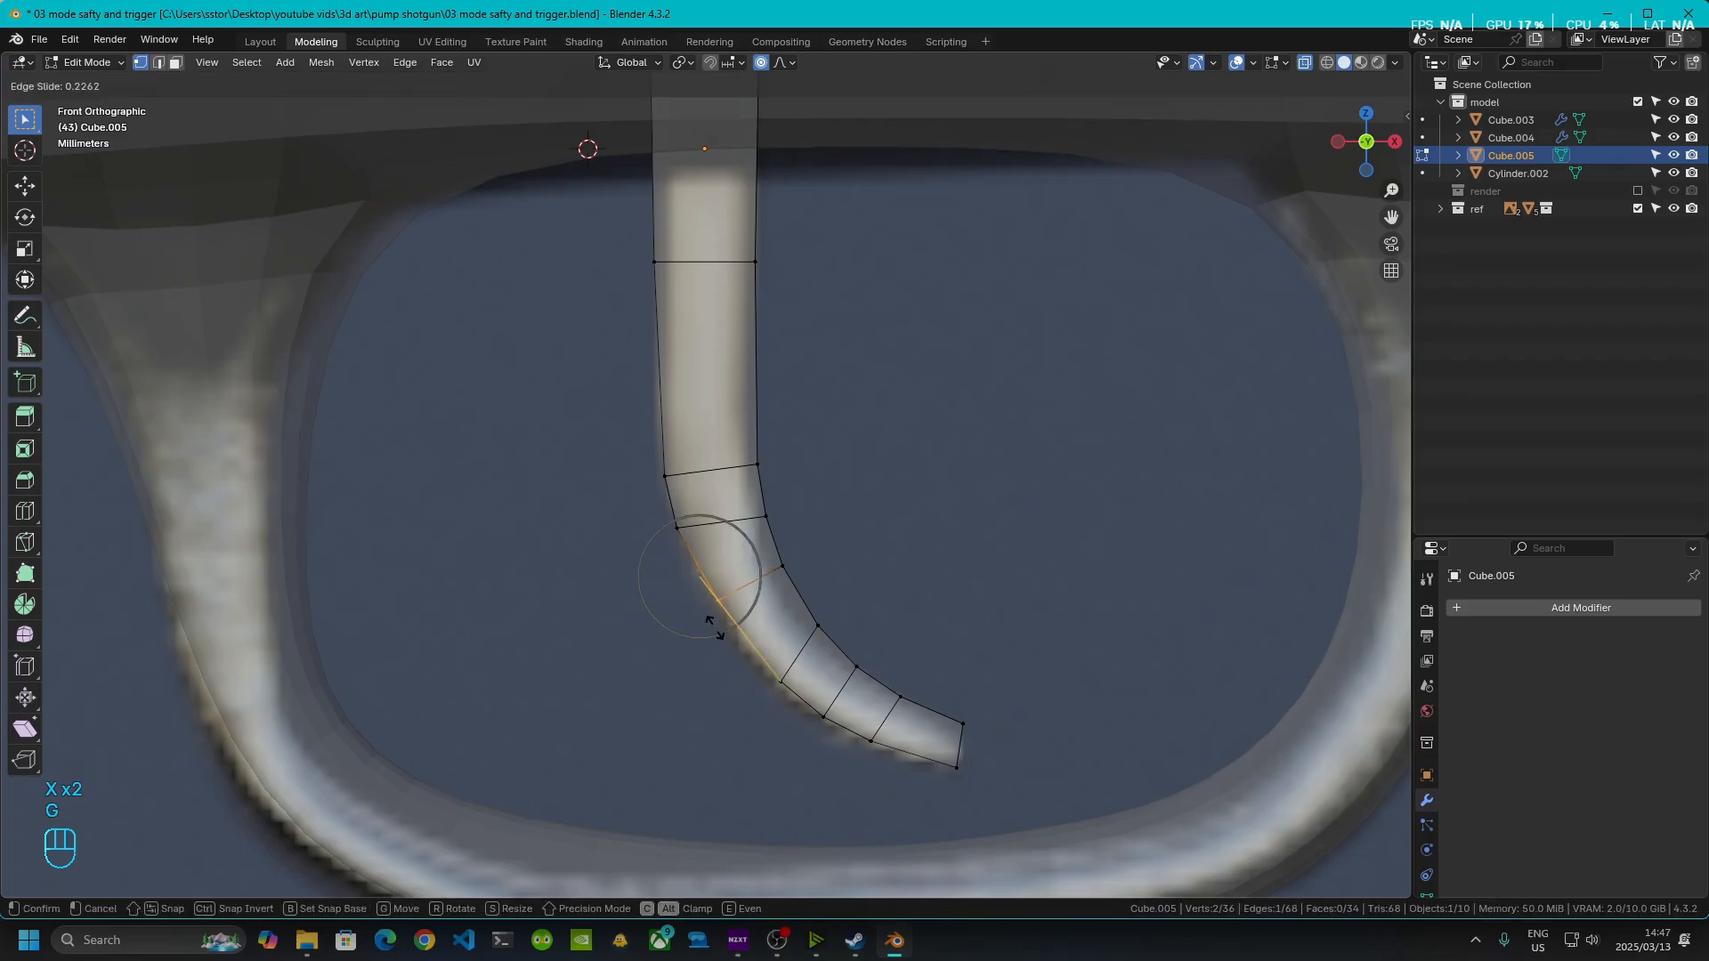
pyautogui.click(724, 631)
pyautogui.moveTo(763, 641); pyautogui.dragTo(801, 697)
pyautogui.press('g')
pyautogui.press('g')
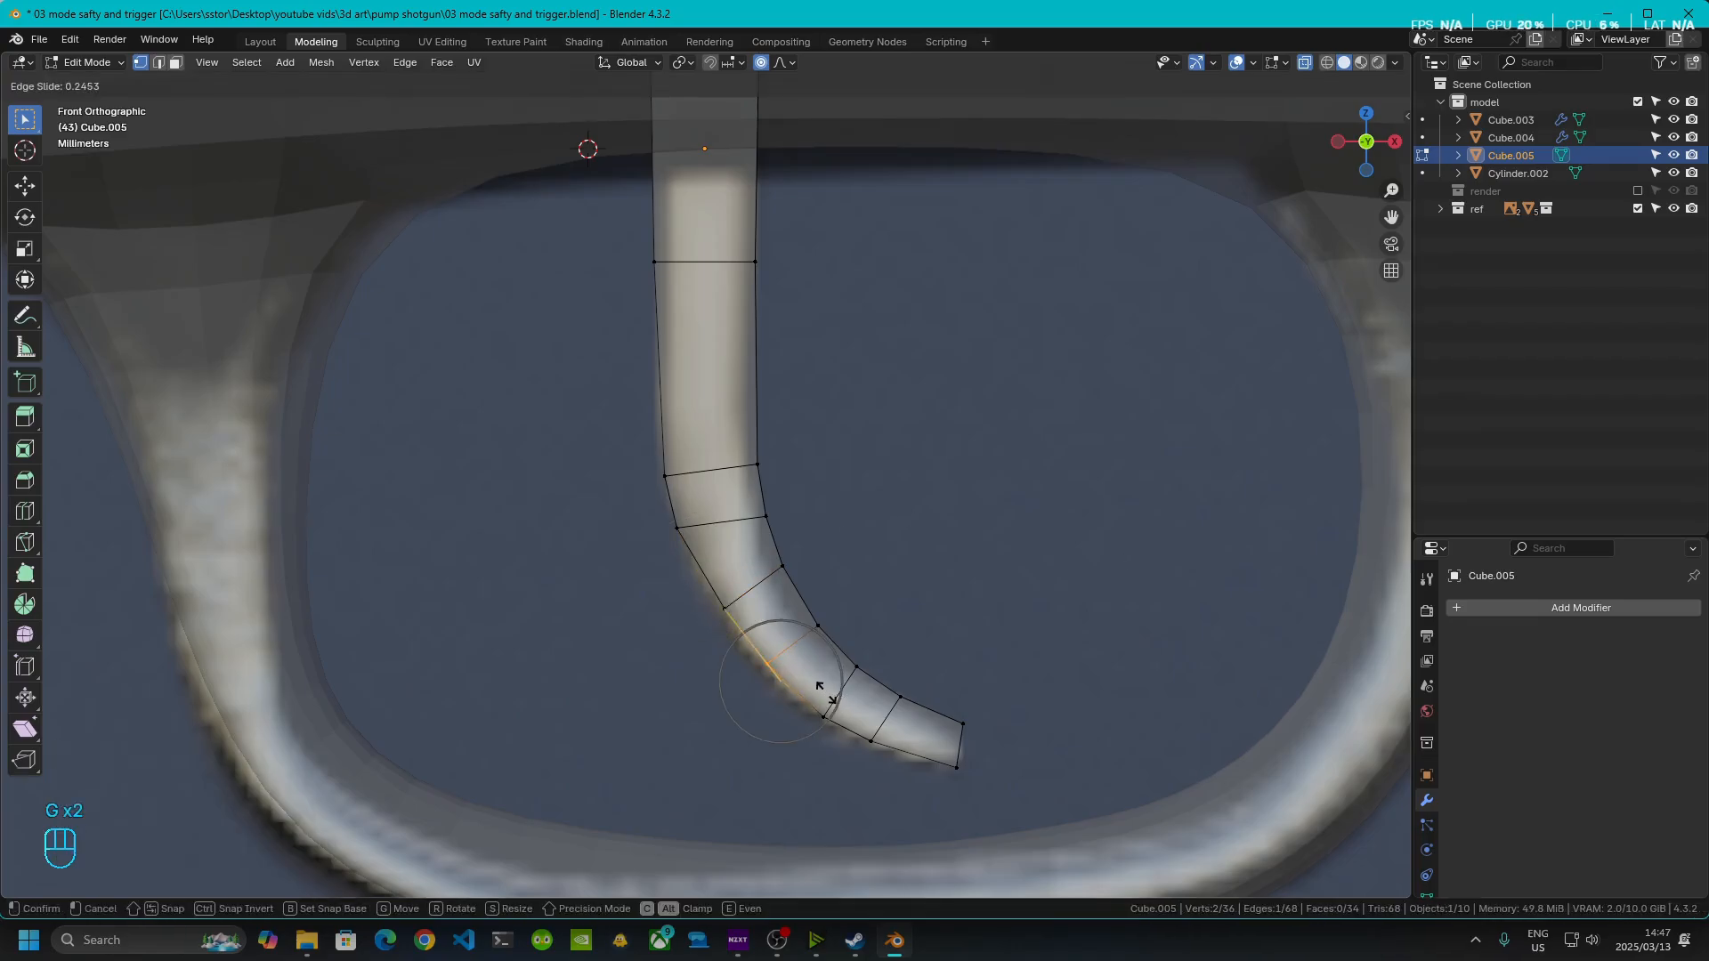
pyautogui.click(818, 682)
# - Edge-slide the upper bend's middle outer corner down by about 0.33 and the lower bend's first outer corner back by 0.132, then check the curve
pyautogui.moveTo(651, 510); pyautogui.dragTo(689, 565)
pyautogui.press('g')
pyautogui.press('g')
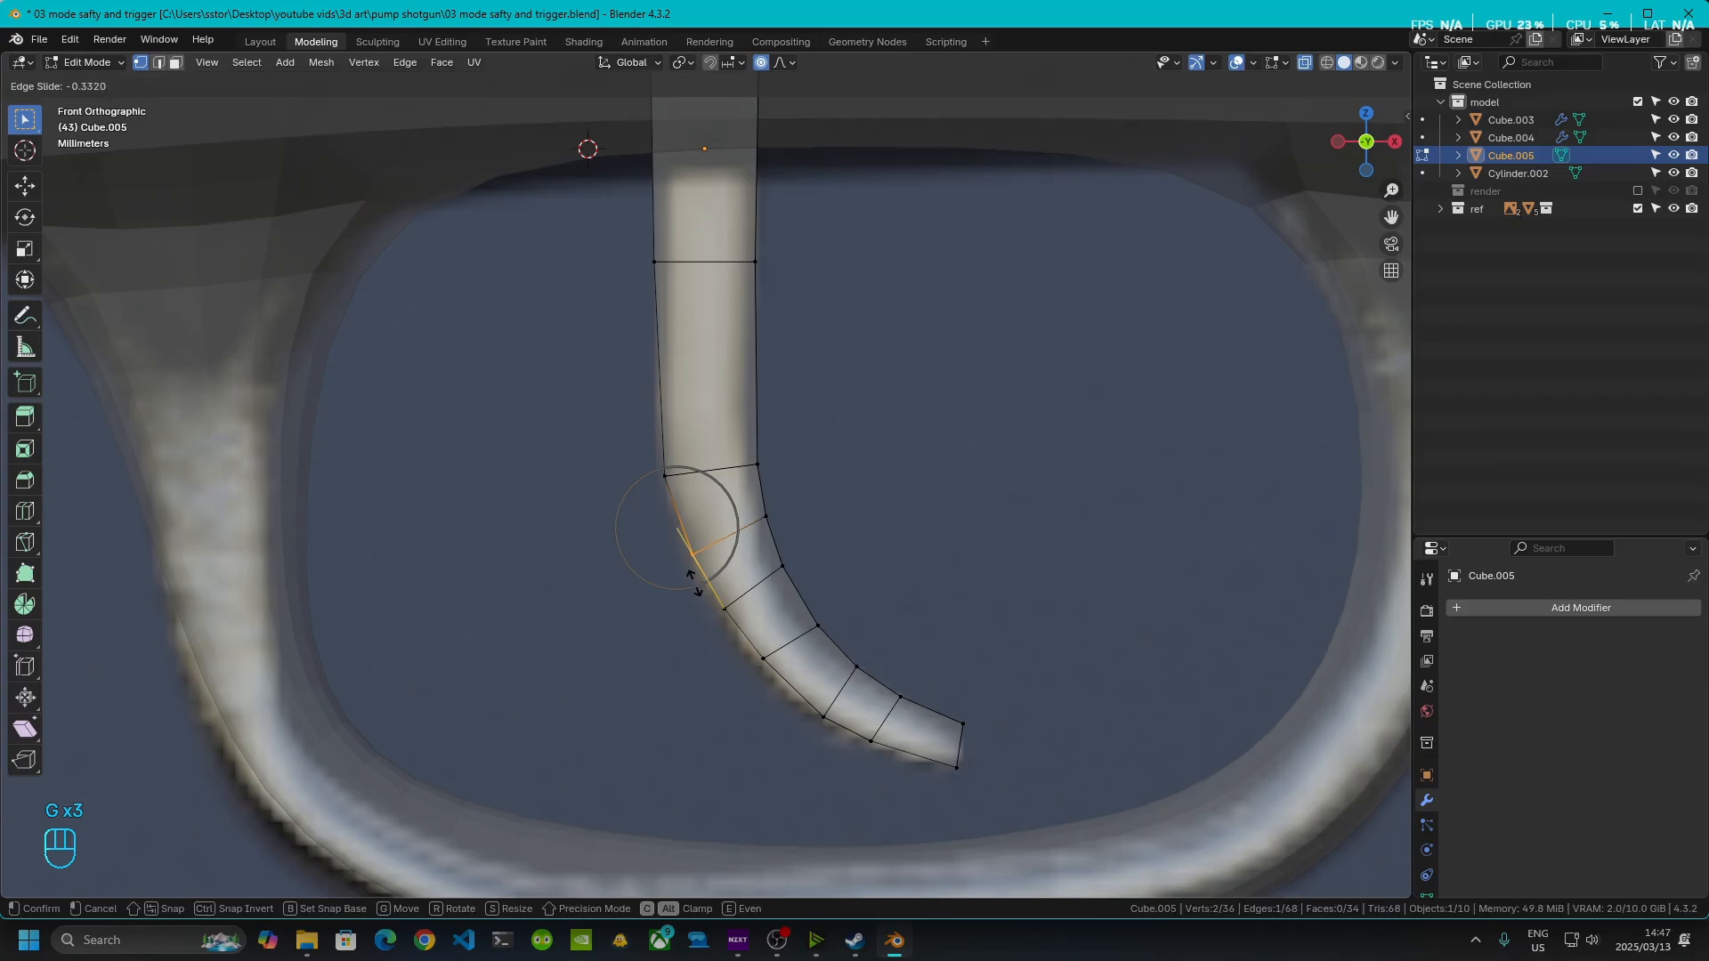
pyautogui.click(694, 583)
pyautogui.moveTo(748, 641); pyautogui.dragTo(788, 681)
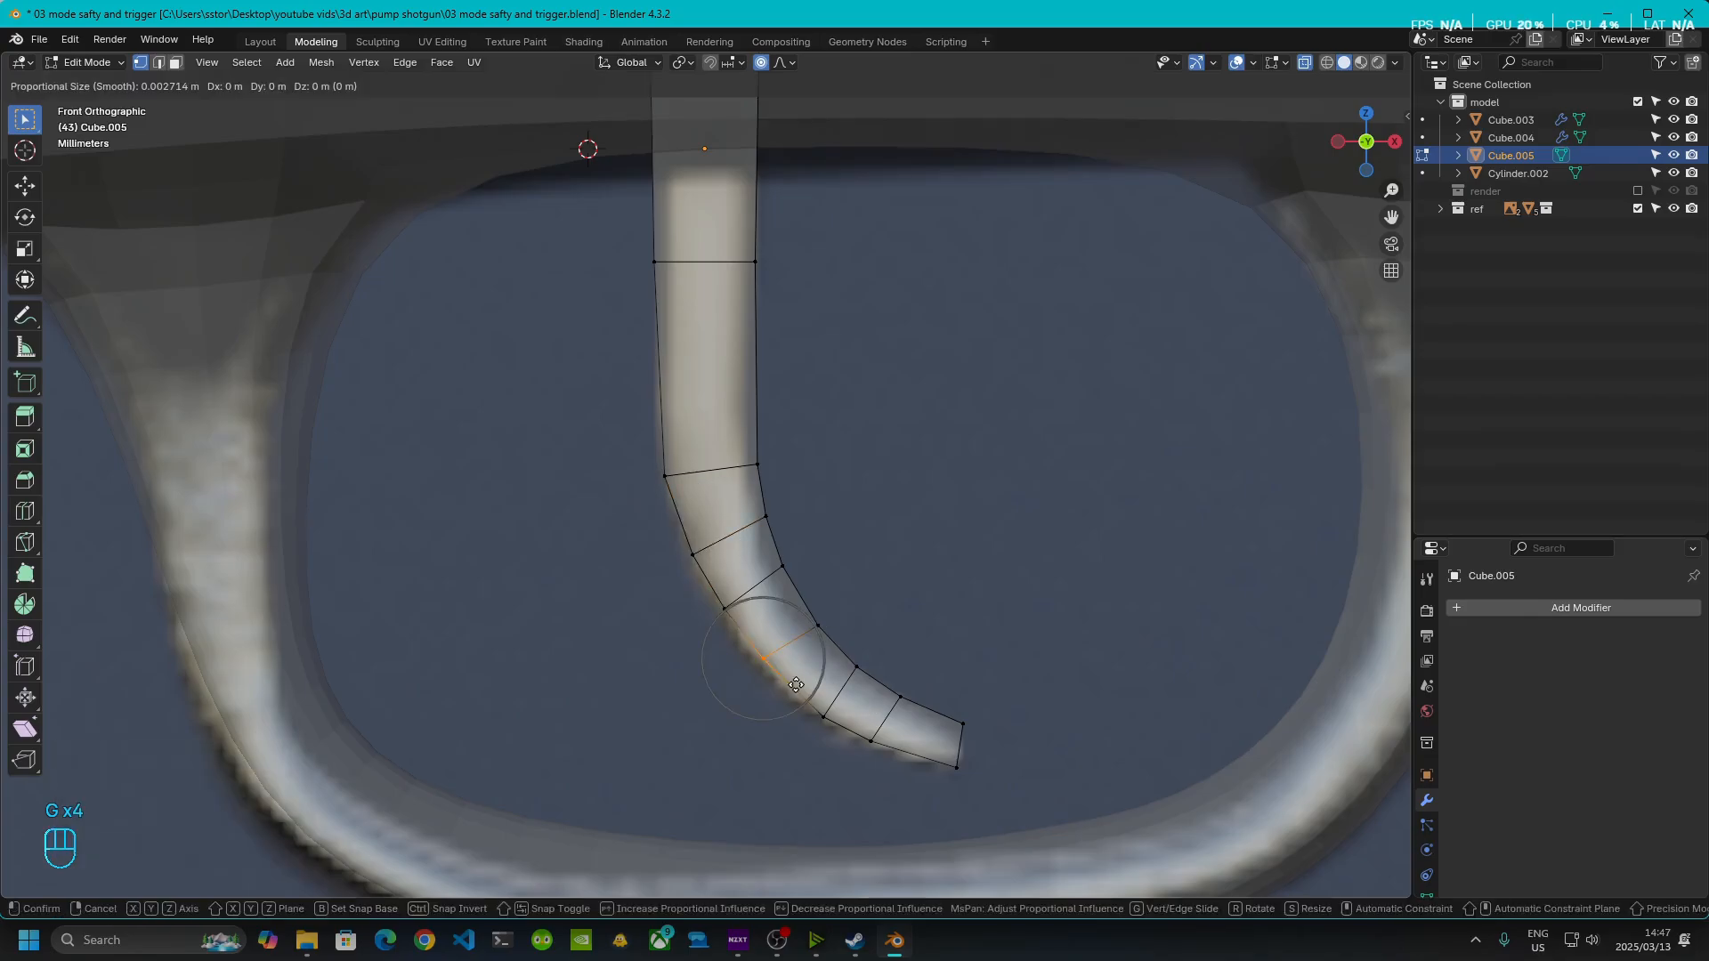
pyautogui.press('g')
pyautogui.press('g')
pyautogui.click(795, 687)
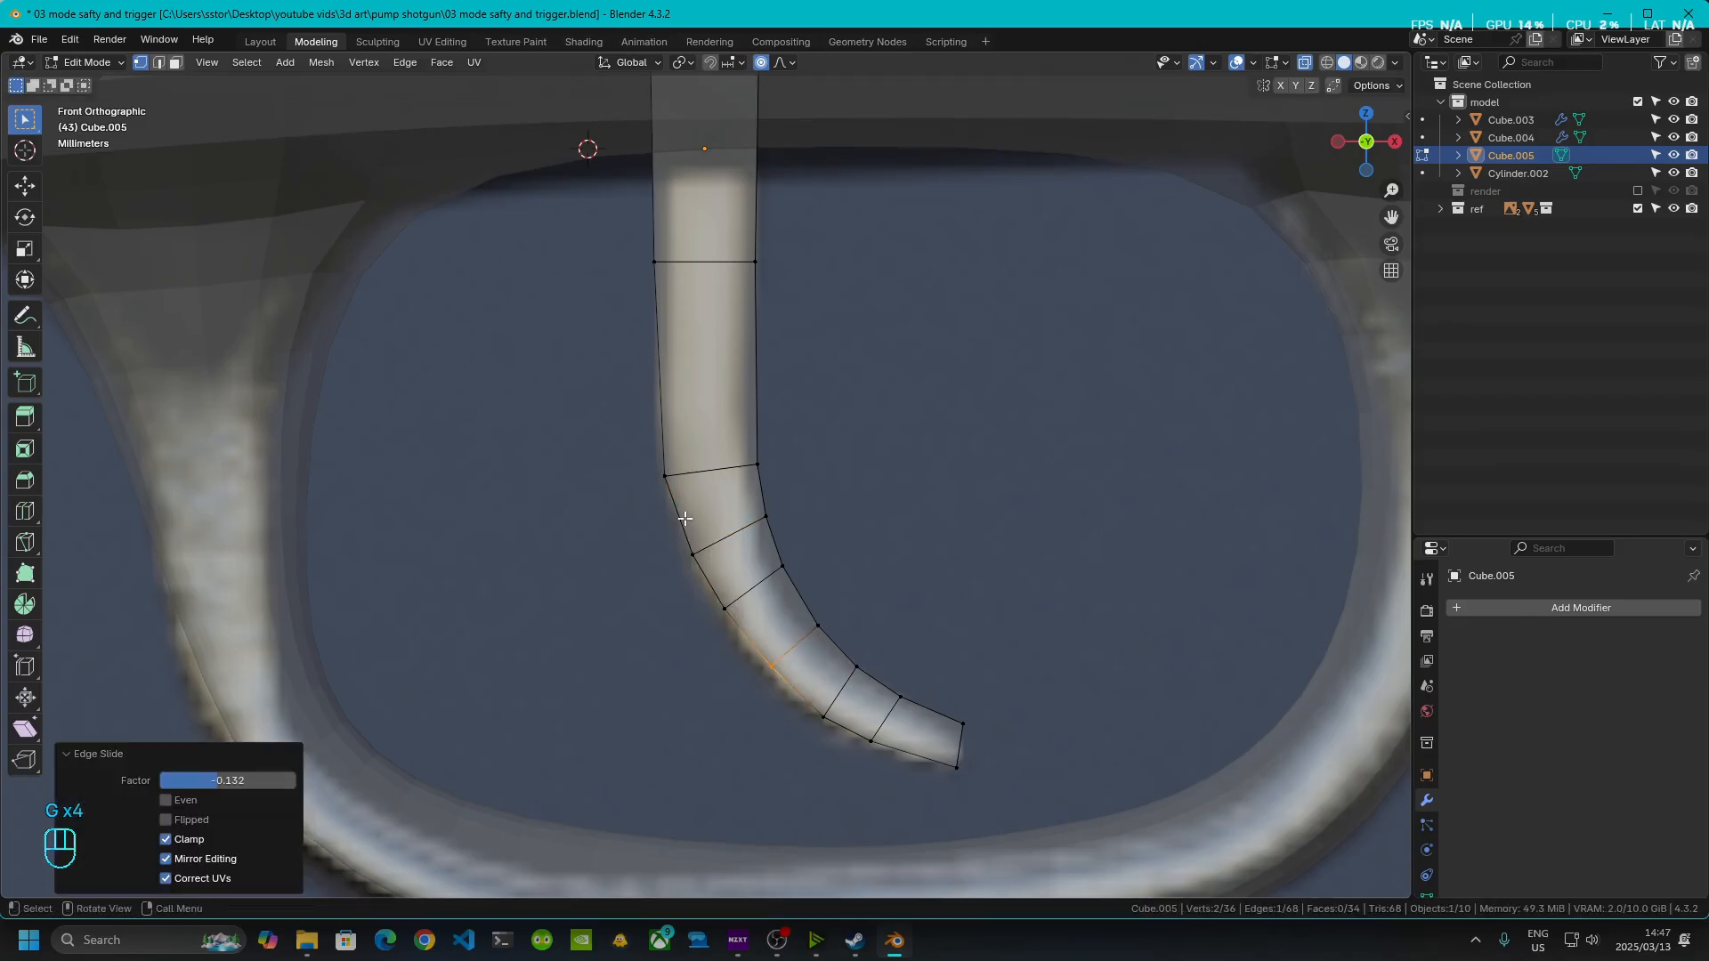
pyautogui.press('Tab')
pyautogui.scroll(-4, 833, 600)
pyautogui.scroll(4, 757, 509)
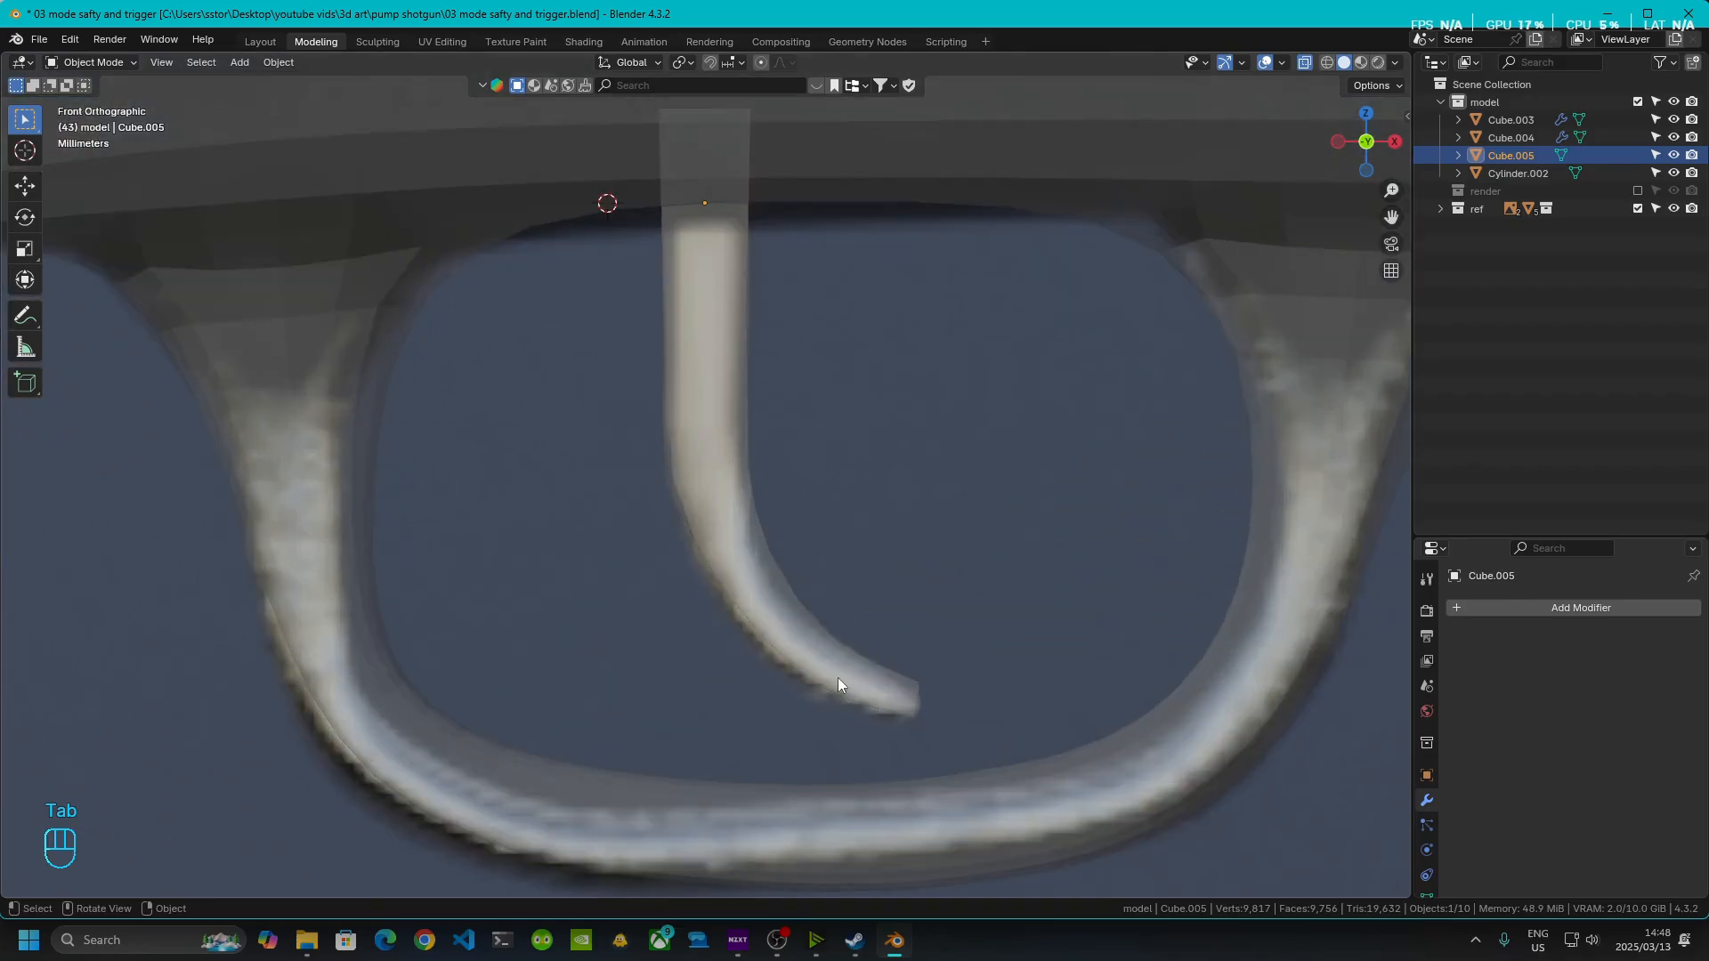
# - Select the whole trigger mesh and scale it down along Y to make the trigger thinner
pyautogui.moveTo(842, 685); pyautogui.dragTo(841, 637, button='middle')
pyautogui.press('Tab')
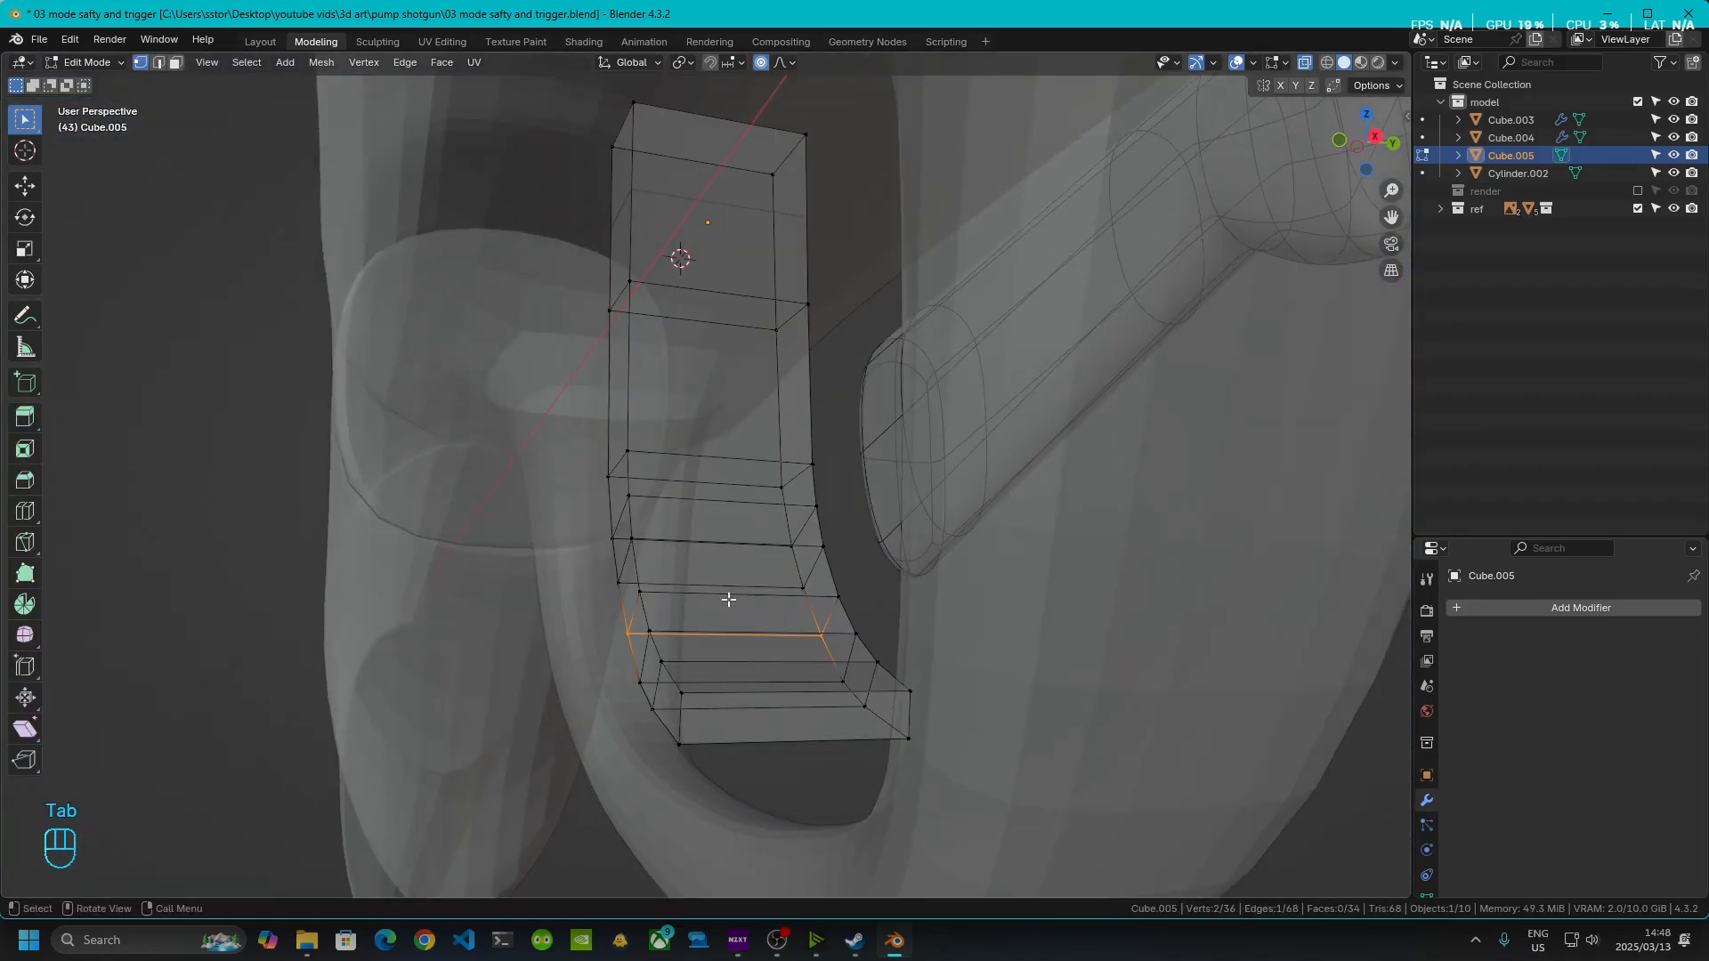
pyautogui.press('a')
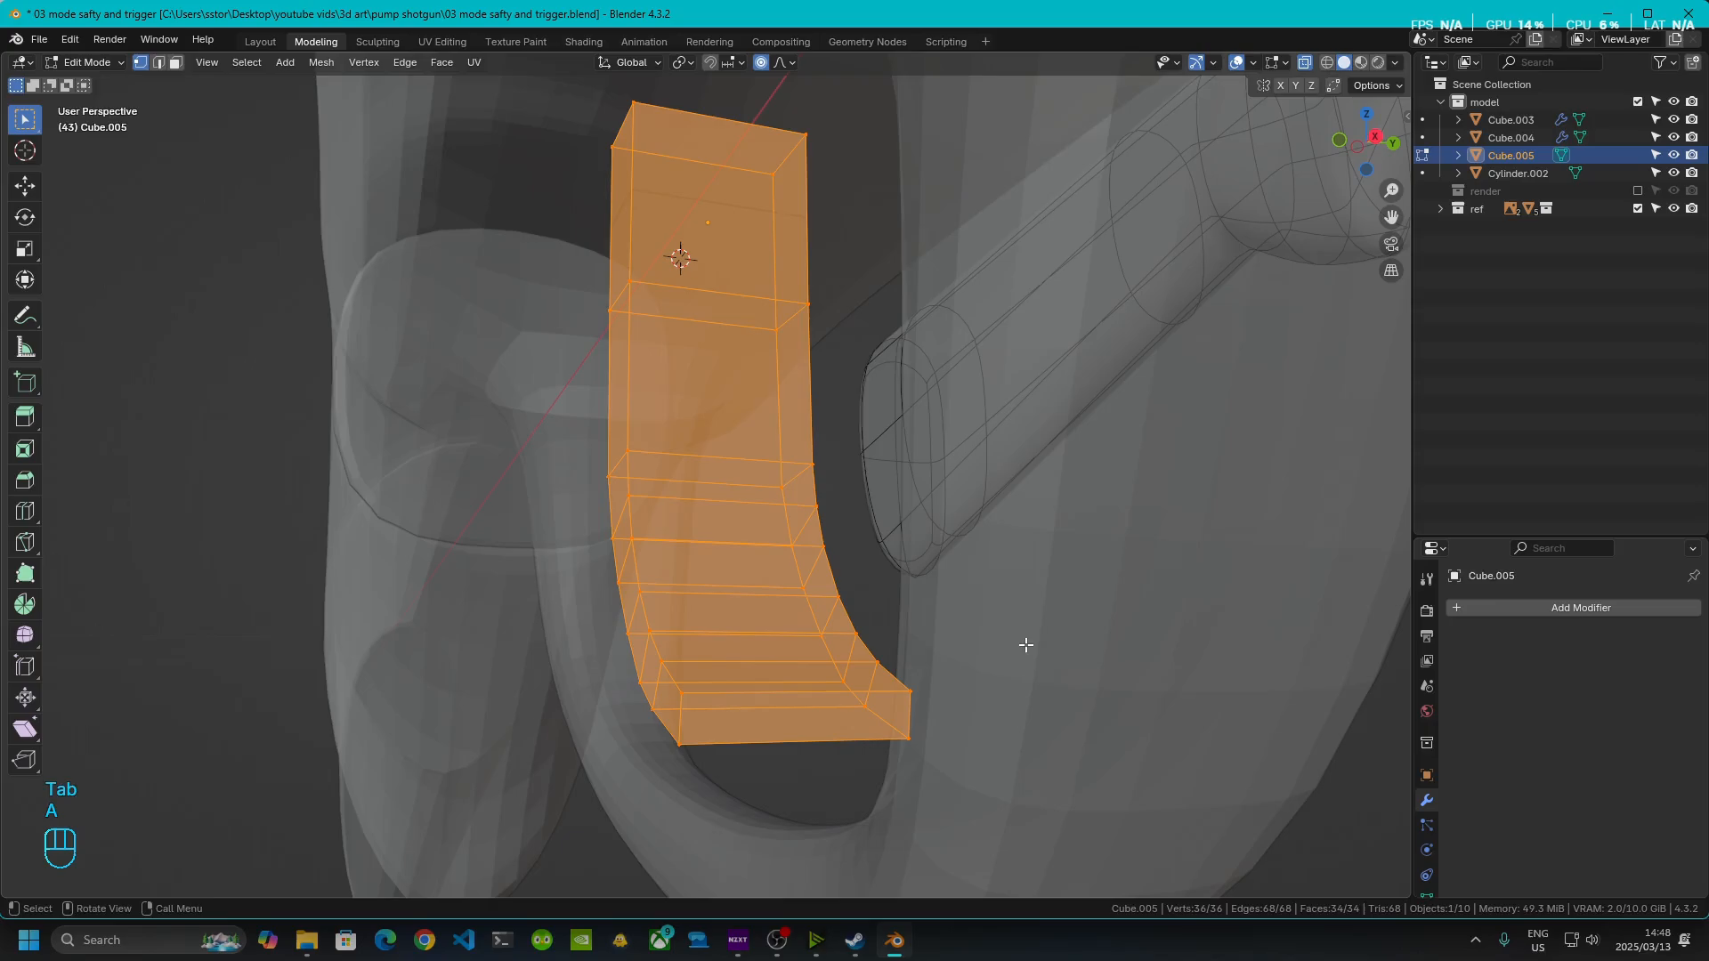
pyautogui.press('s')
pyautogui.press('x')
pyautogui.press('y')
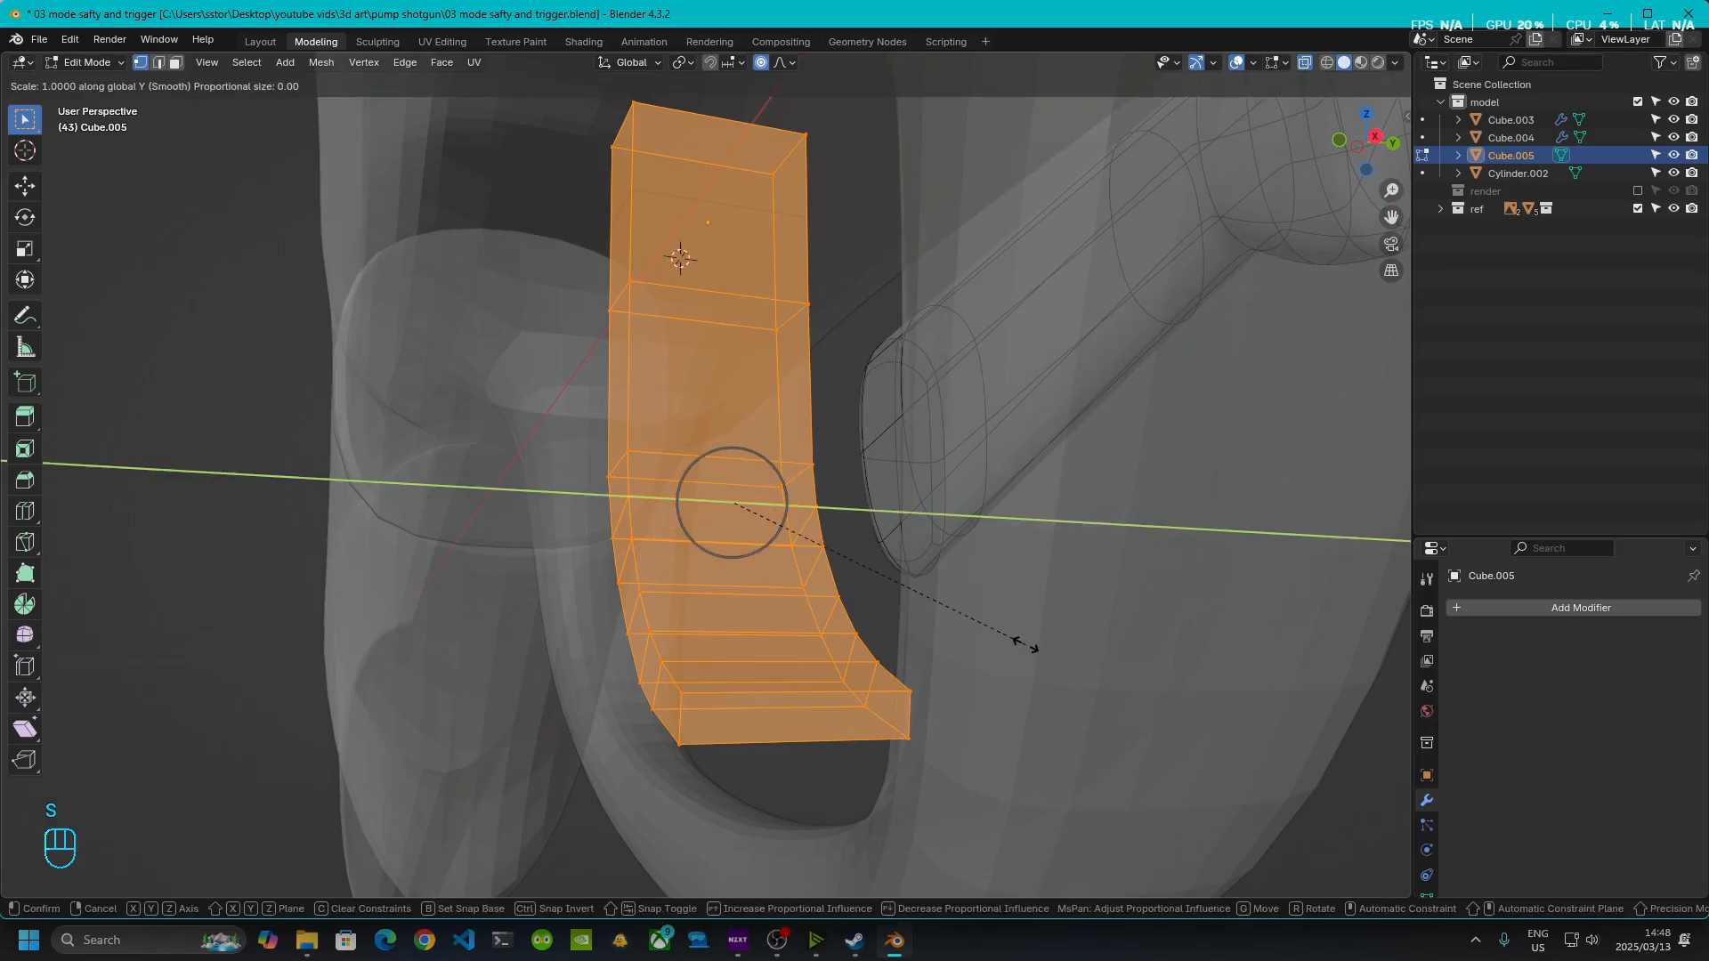
pyautogui.click(903, 628)
# - Scale the trigger's lower tip to 0.521 along Y with smooth proportional falloff of size 0.032, tapering the trigger toward the tip
pyautogui.moveTo(709, 682); pyautogui.dragTo(969, 780)
pyautogui.press('s')
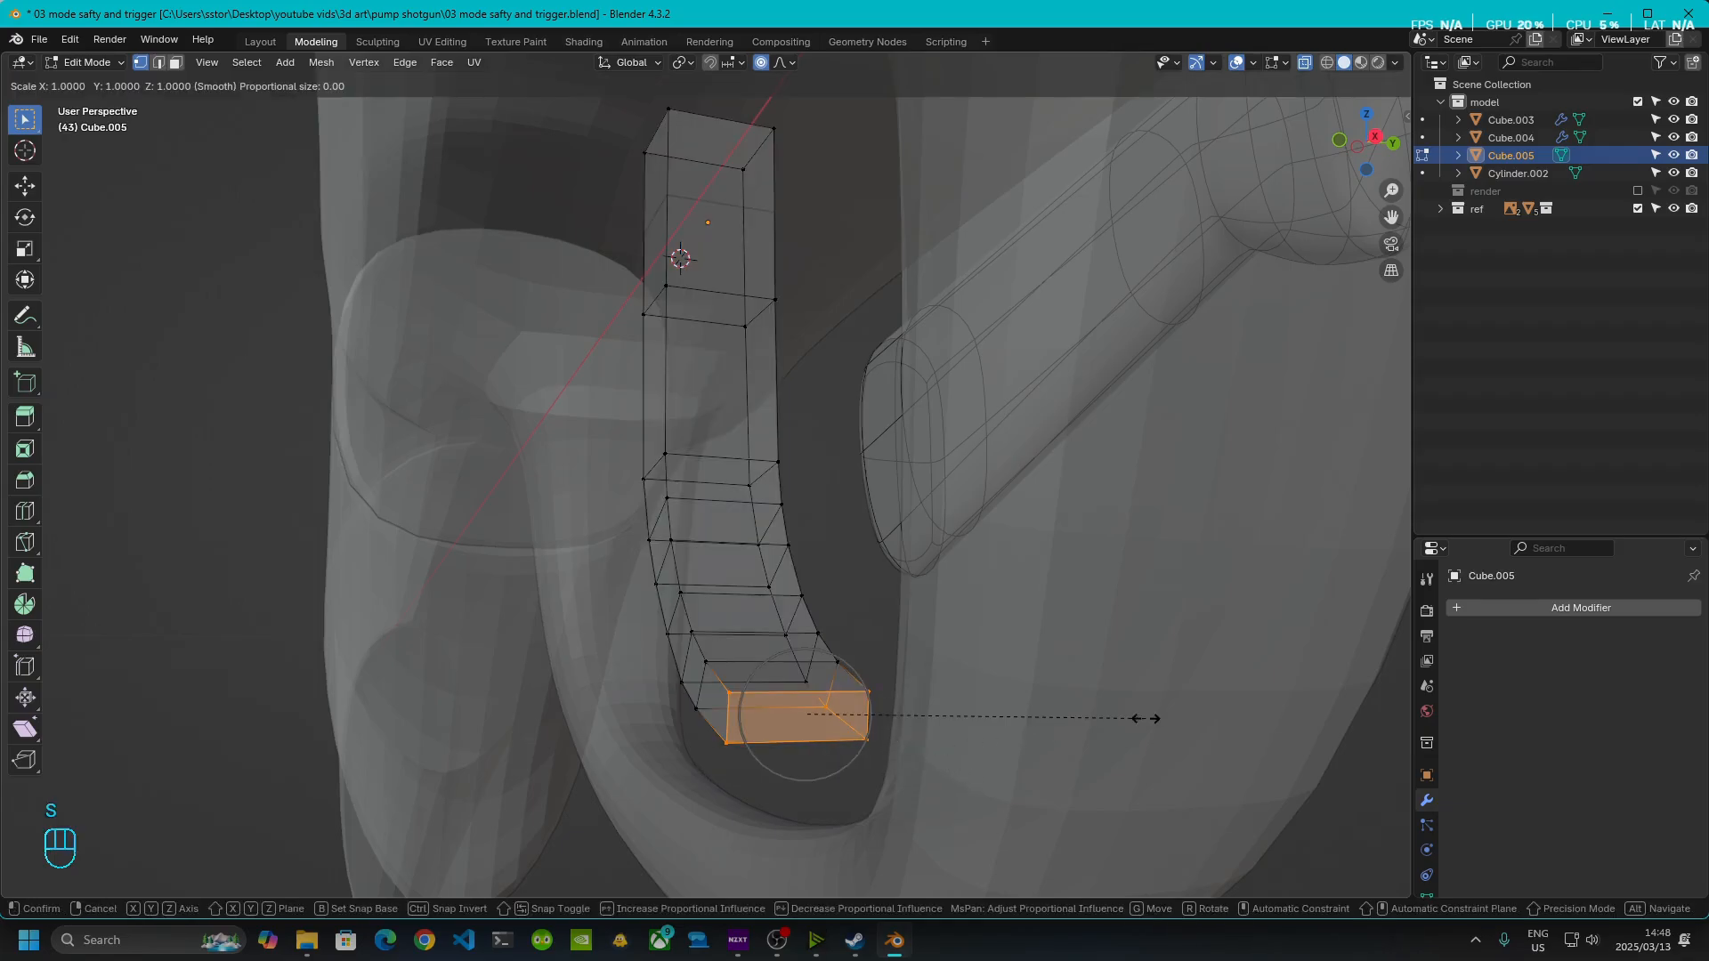
pyautogui.press('y')
pyautogui.scroll(-20, 1147, 717)
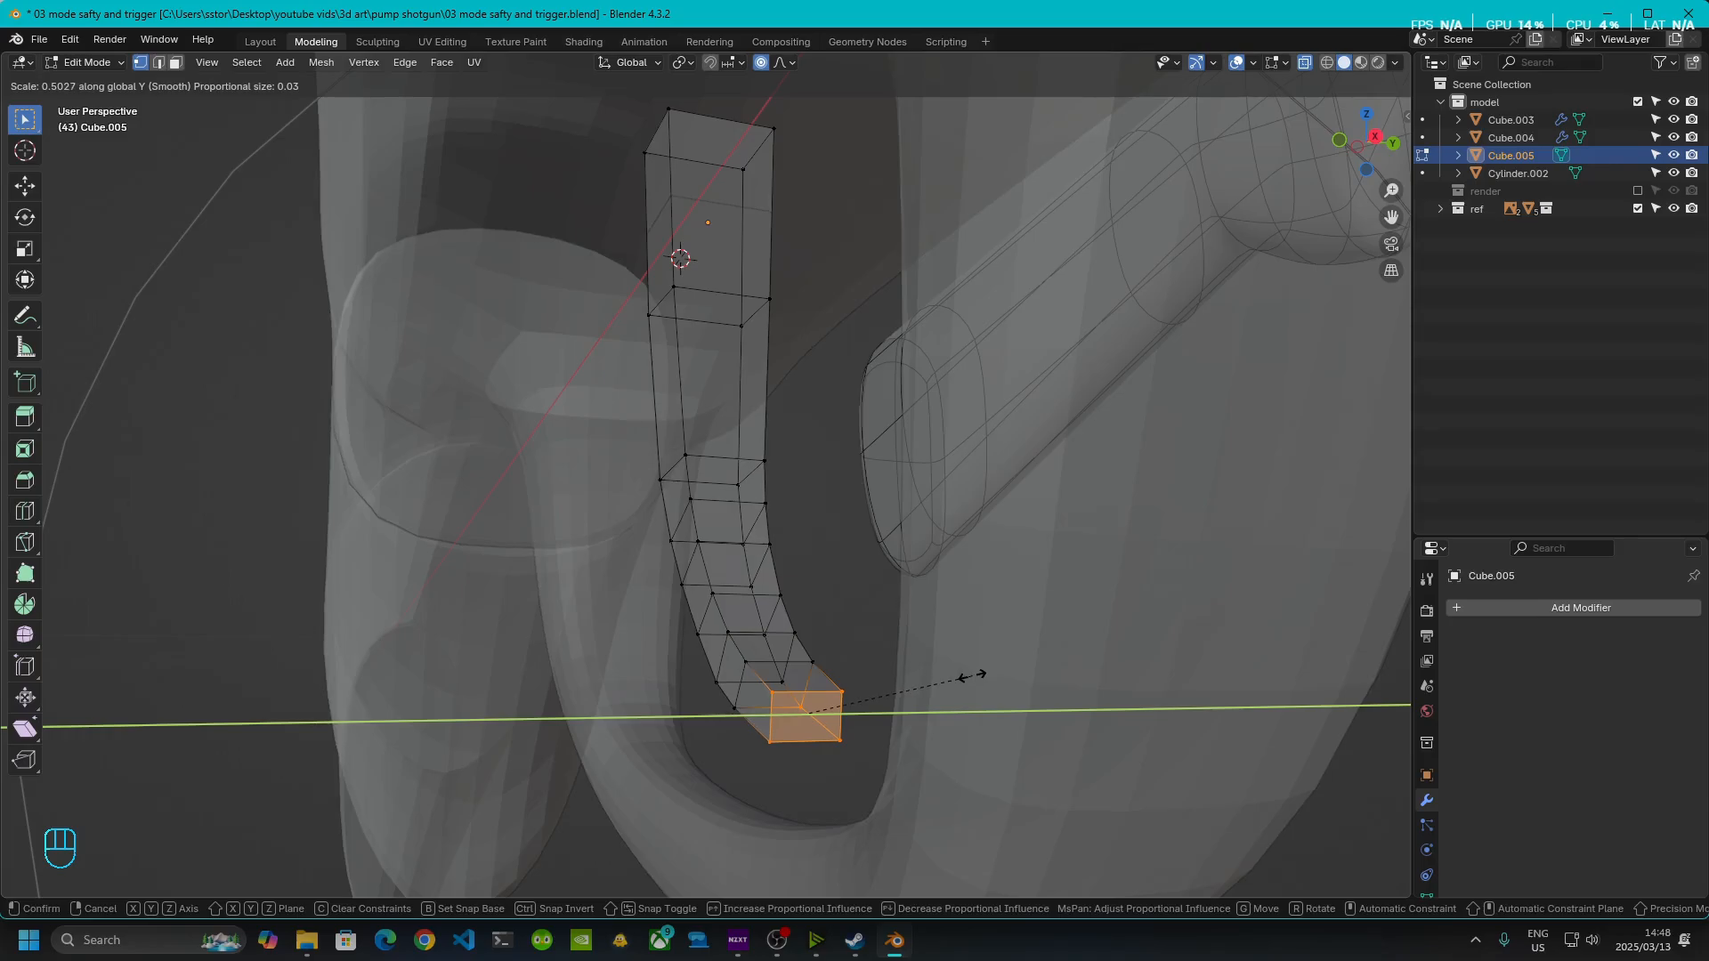
pyautogui.click(977, 682)
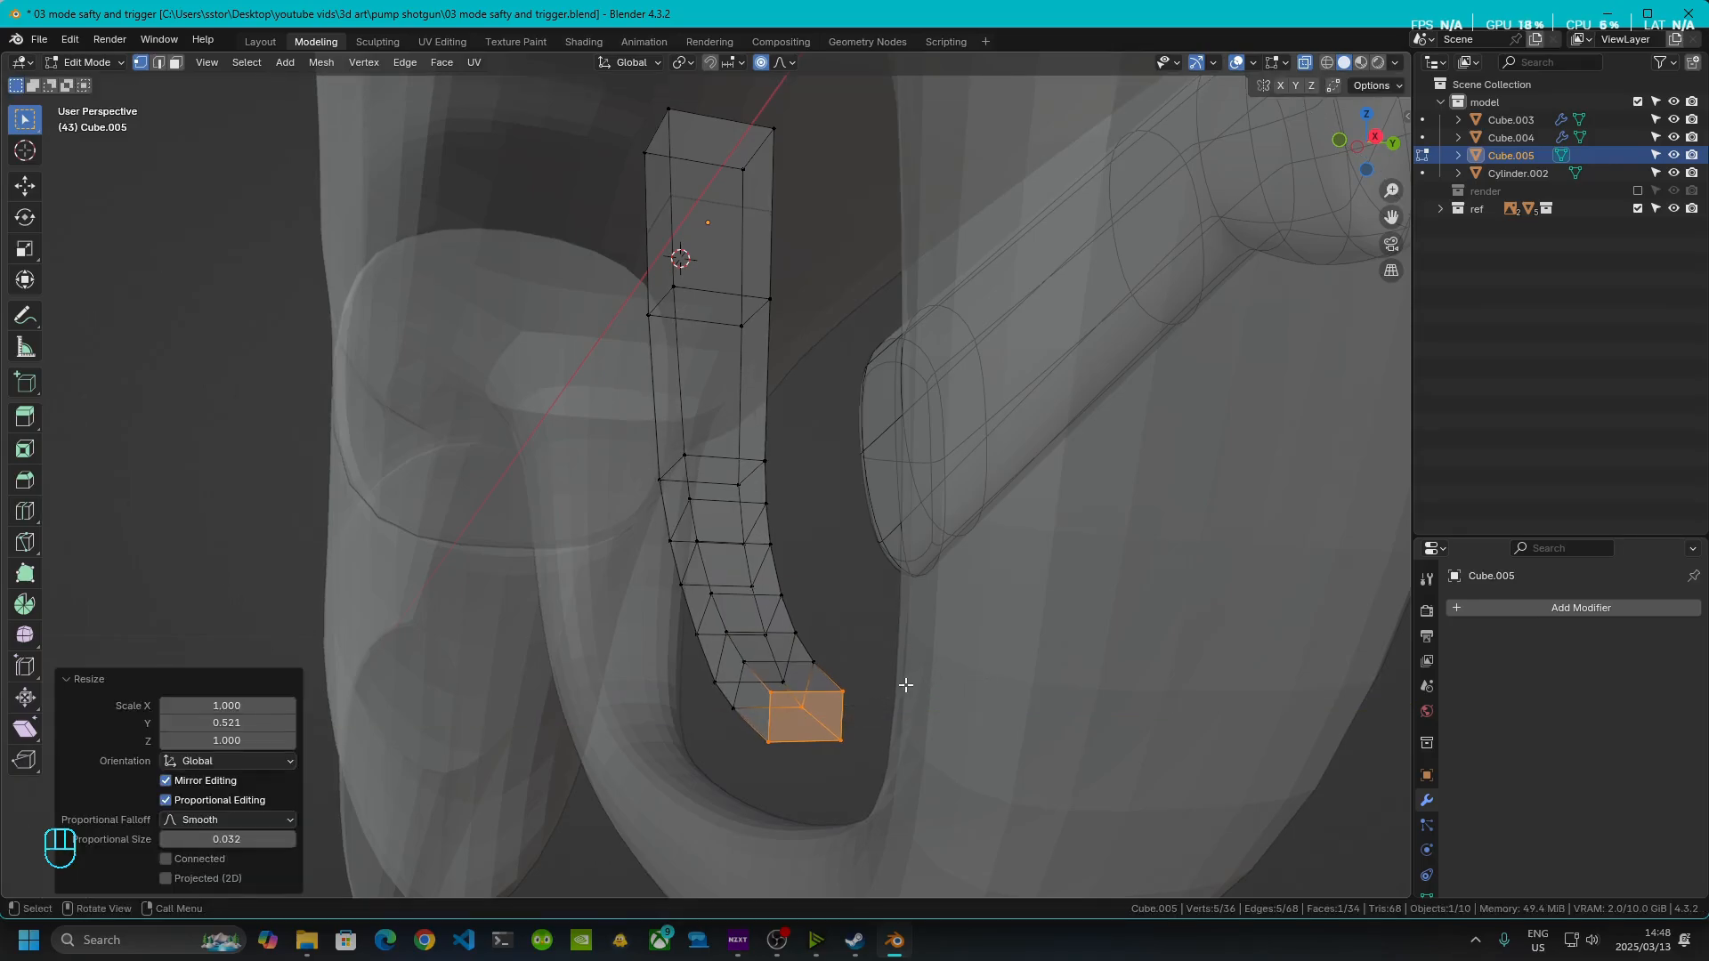
# - Bevel the two long edges on the trigger's negative-Y side and the adjoining tip edges with 1 segment and 0.000431 m width
pyautogui.click(771, 691)
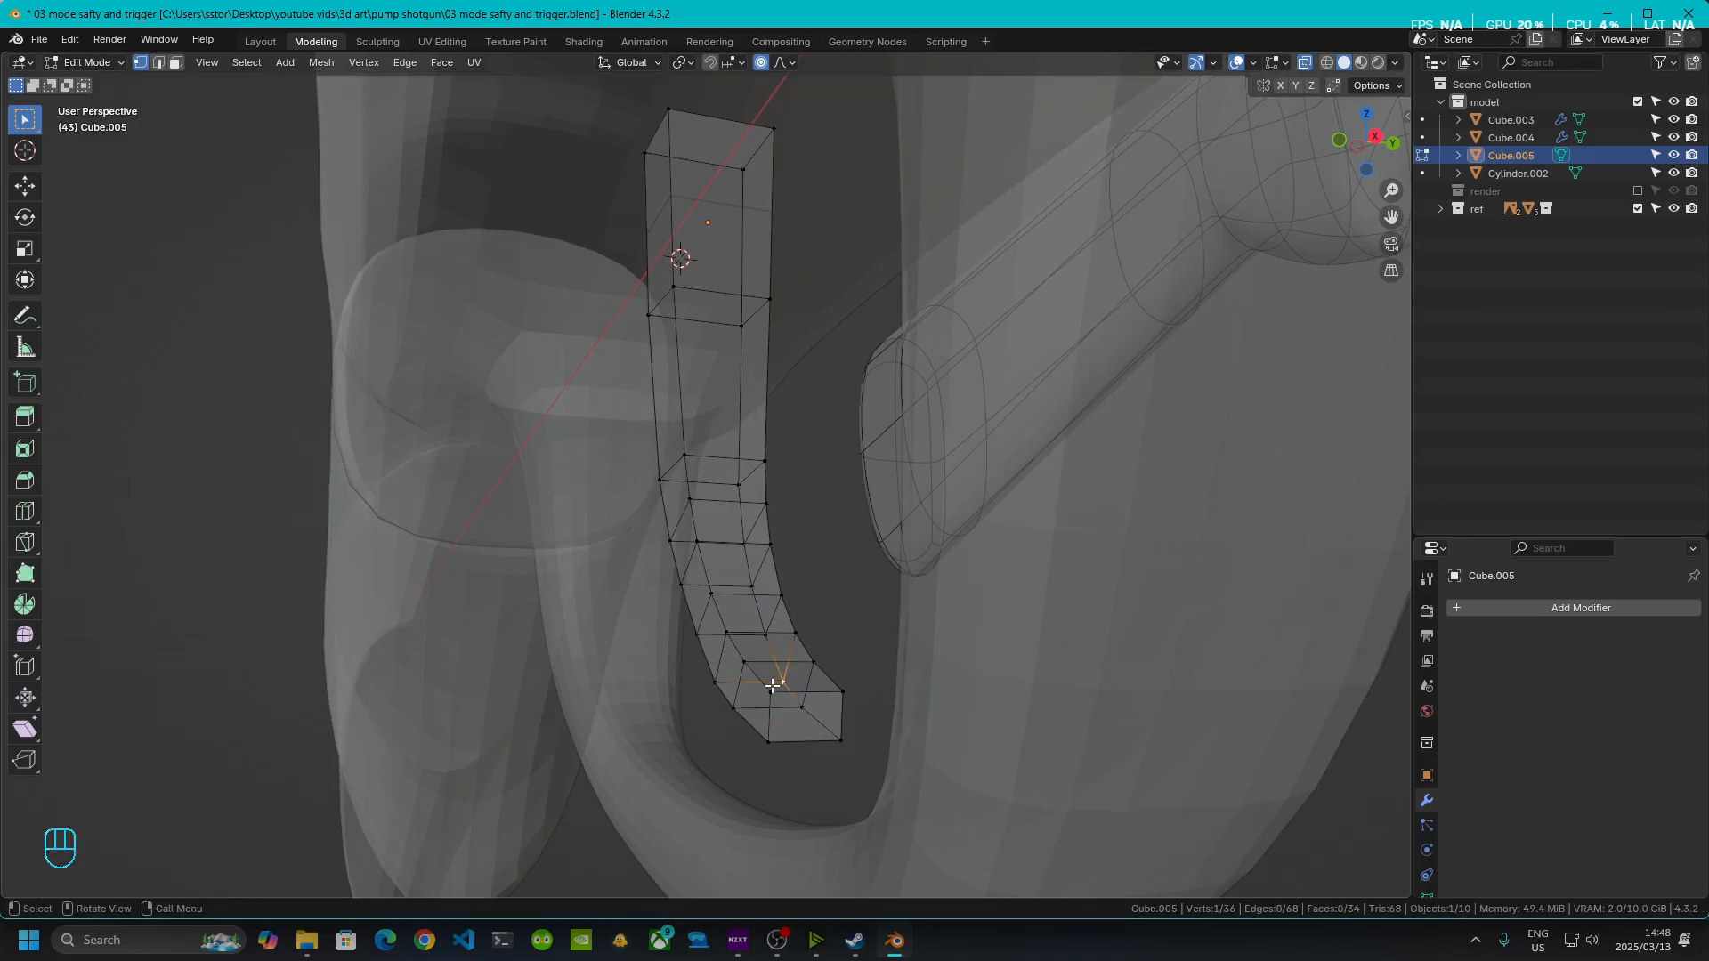
pyautogui.click(160, 62)
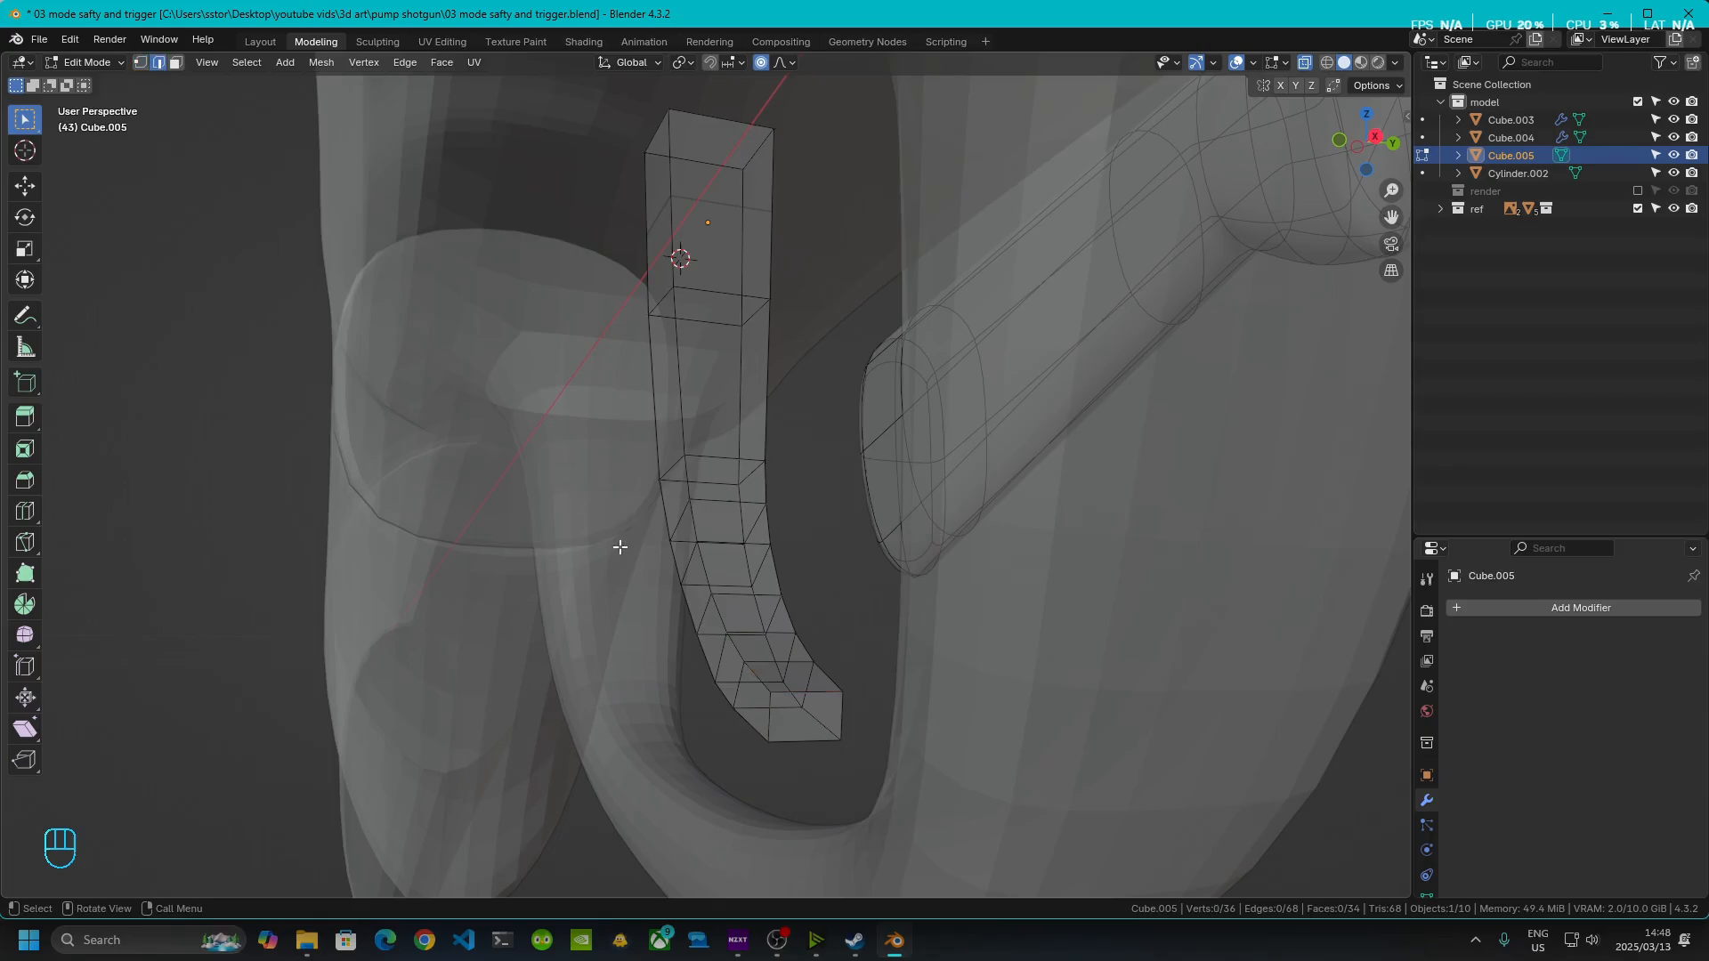
pyautogui.keyDown('alt'); pyautogui.keyDown('shift'); pyautogui.click(765, 692); pyautogui.keyUp('shift'); pyautogui.keyUp('alt')
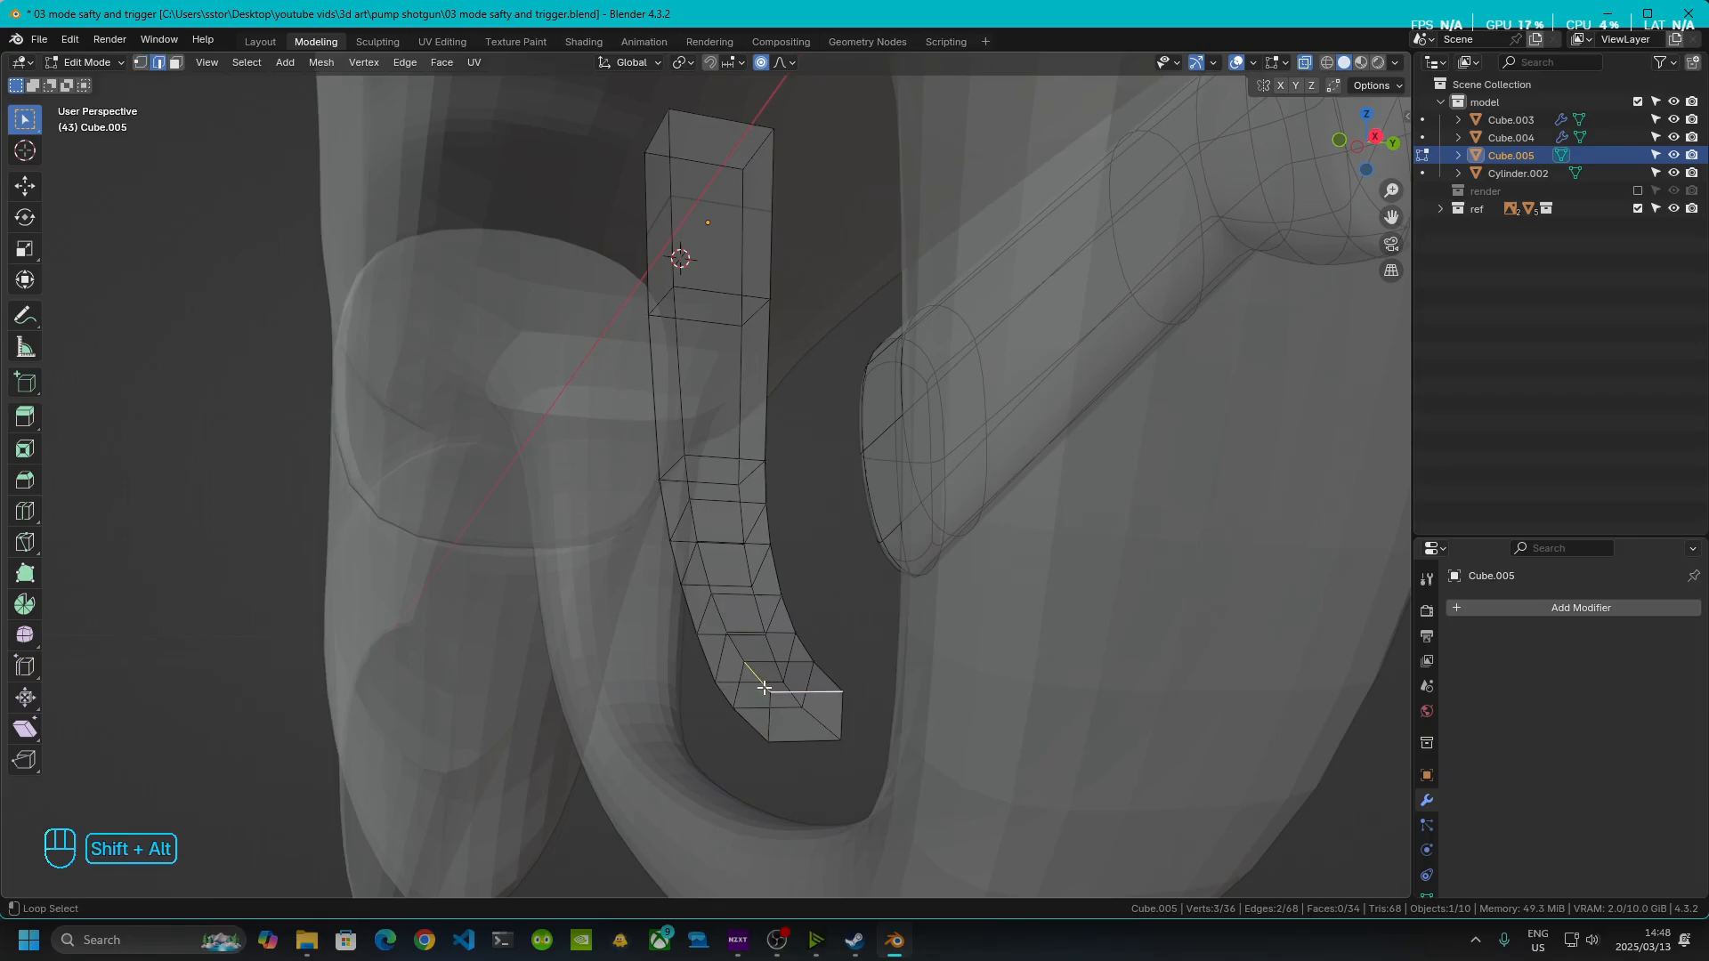
pyautogui.keyDown('alt'); pyautogui.keyDown('shift'); pyautogui.click(764, 687); pyautogui.keyUp('shift'); pyautogui.keyUp('alt')
pyautogui.click(759, 678)
pyautogui.keyDown('alt'); pyautogui.keyDown('shift'); pyautogui.click(759, 677); pyautogui.keyUp('shift'); pyautogui.keyUp('alt')
pyautogui.click(759, 677)
pyautogui.keyDown('alt'); pyautogui.keyDown('shift'); pyautogui.click(681, 354); pyautogui.keyUp('shift'); pyautogui.keyUp('alt')
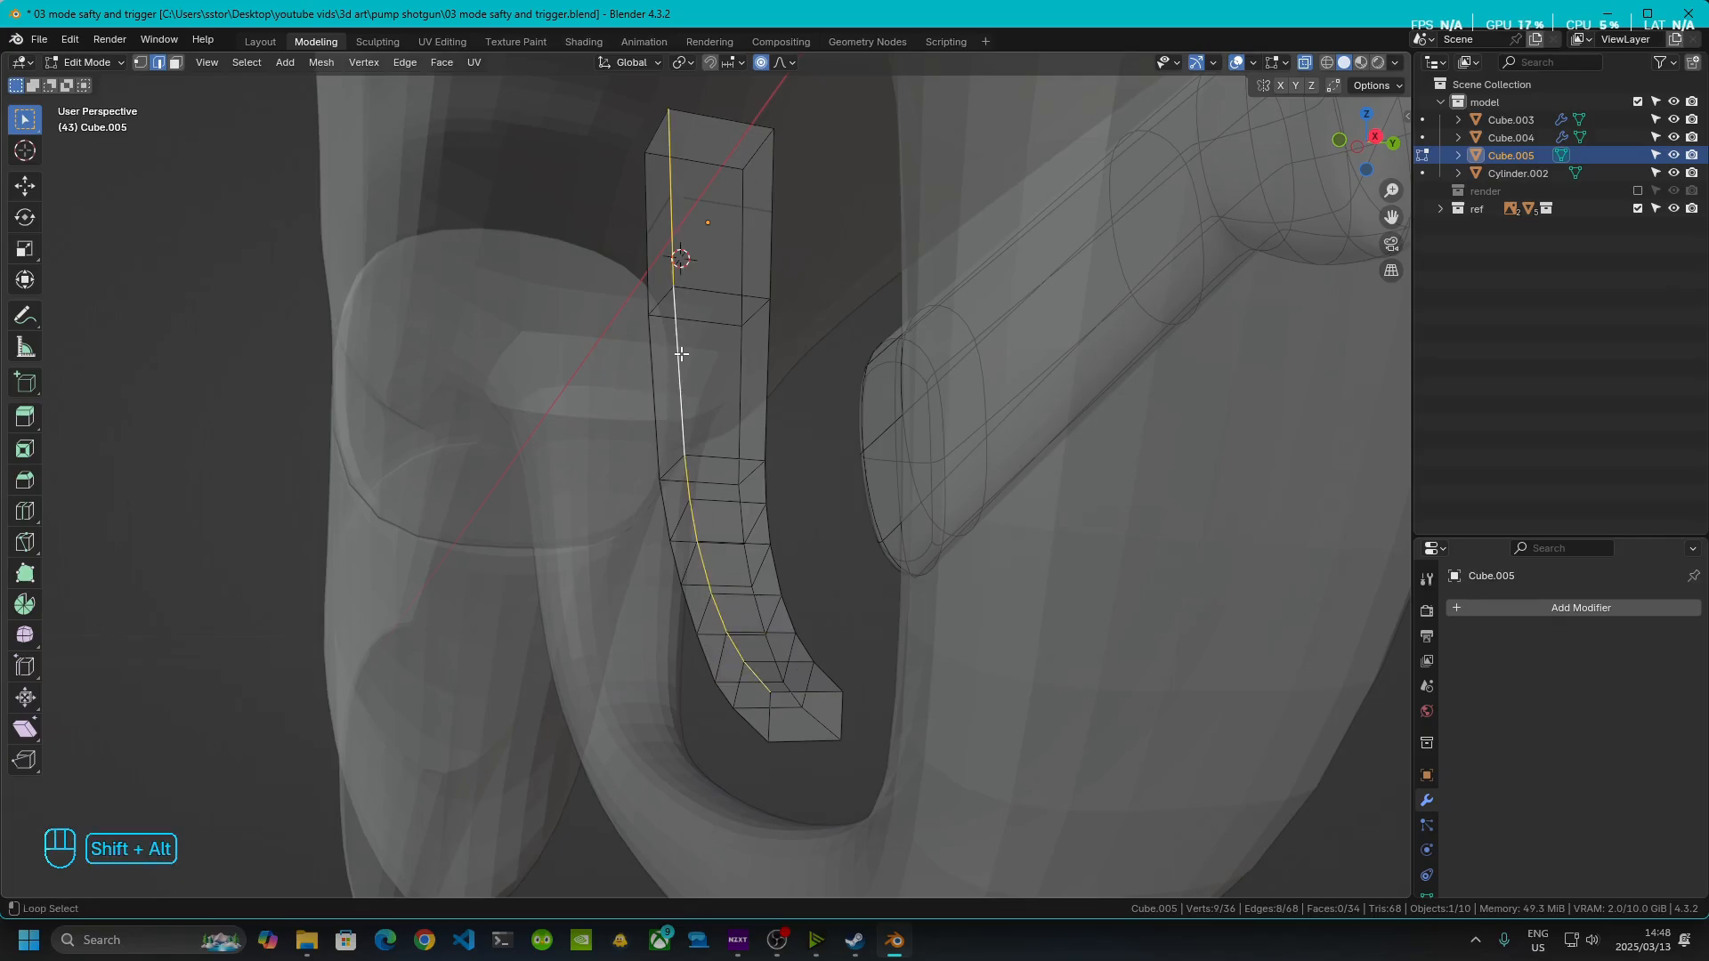
pyautogui.keyDown('alt'); pyautogui.keyDown('shift'); pyautogui.click(656, 392); pyautogui.keyUp('shift'); pyautogui.keyUp('alt')
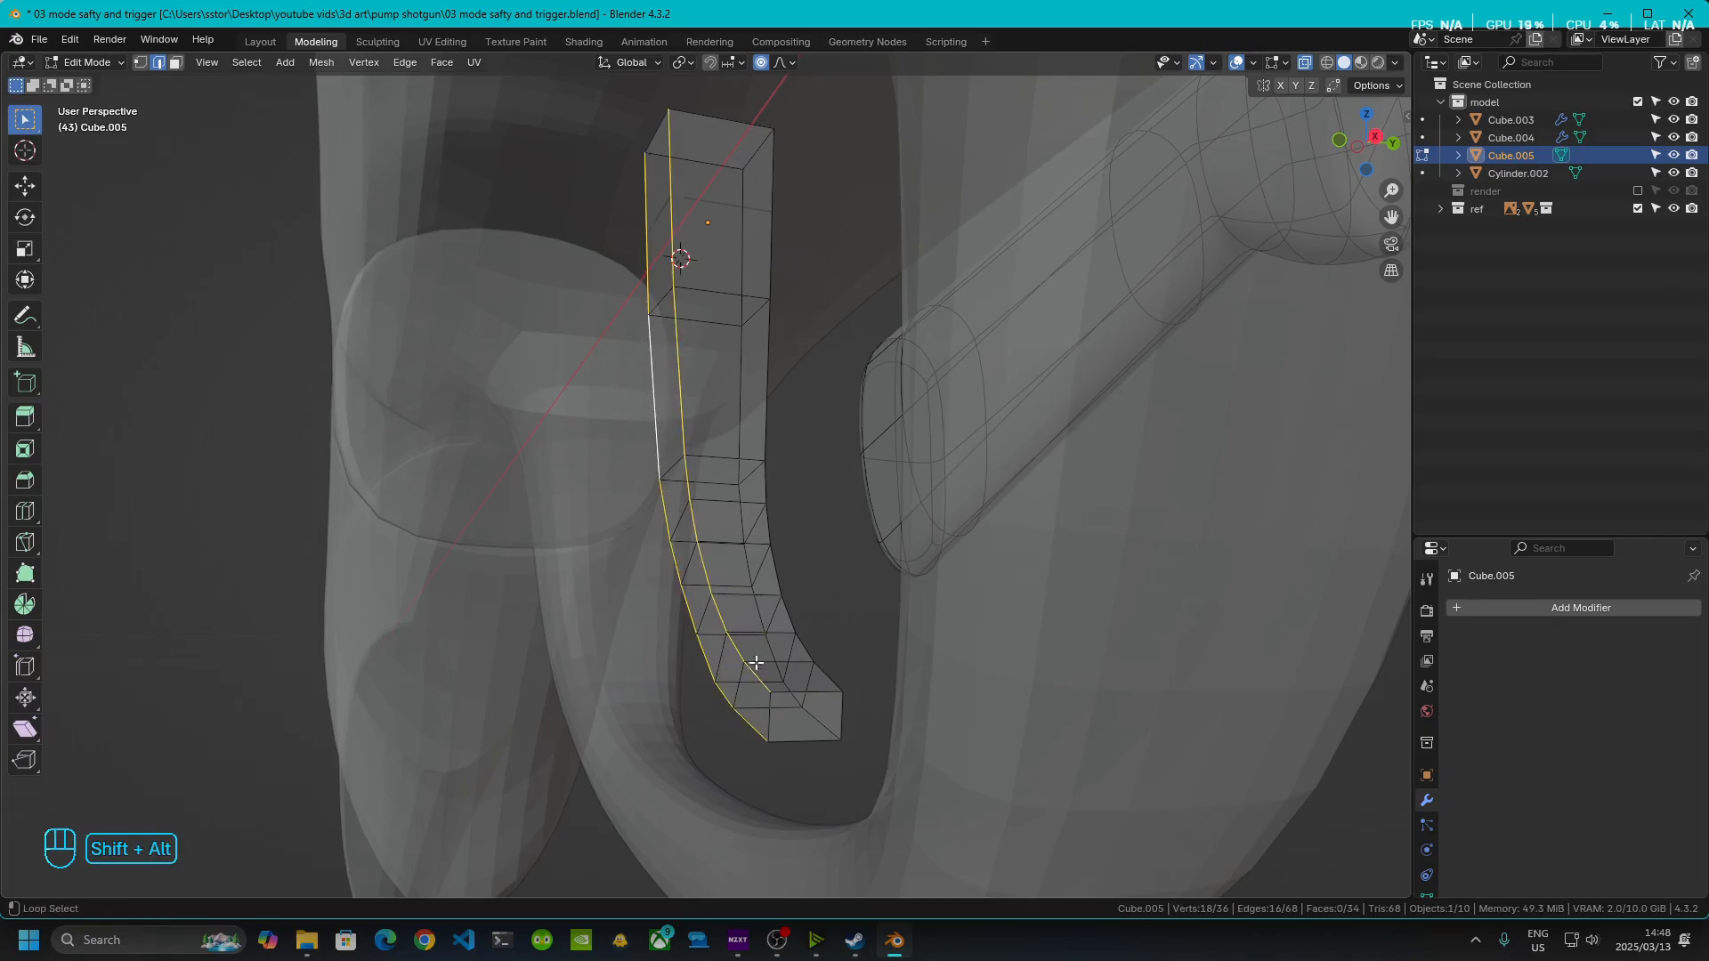
pyautogui.keyDown('alt'); pyautogui.keyDown('shift'); pyautogui.click(771, 719); pyautogui.keyUp('shift'); pyautogui.keyUp('alt')
pyautogui.keyDown('alt'); pyautogui.keyDown('shift'); pyautogui.click(786, 702); pyautogui.keyUp('shift'); pyautogui.keyUp('alt')
pyautogui.keyDown('alt'); pyautogui.keyDown('shift'); pyautogui.click(792, 738); pyautogui.keyUp('shift'); pyautogui.keyUp('alt')
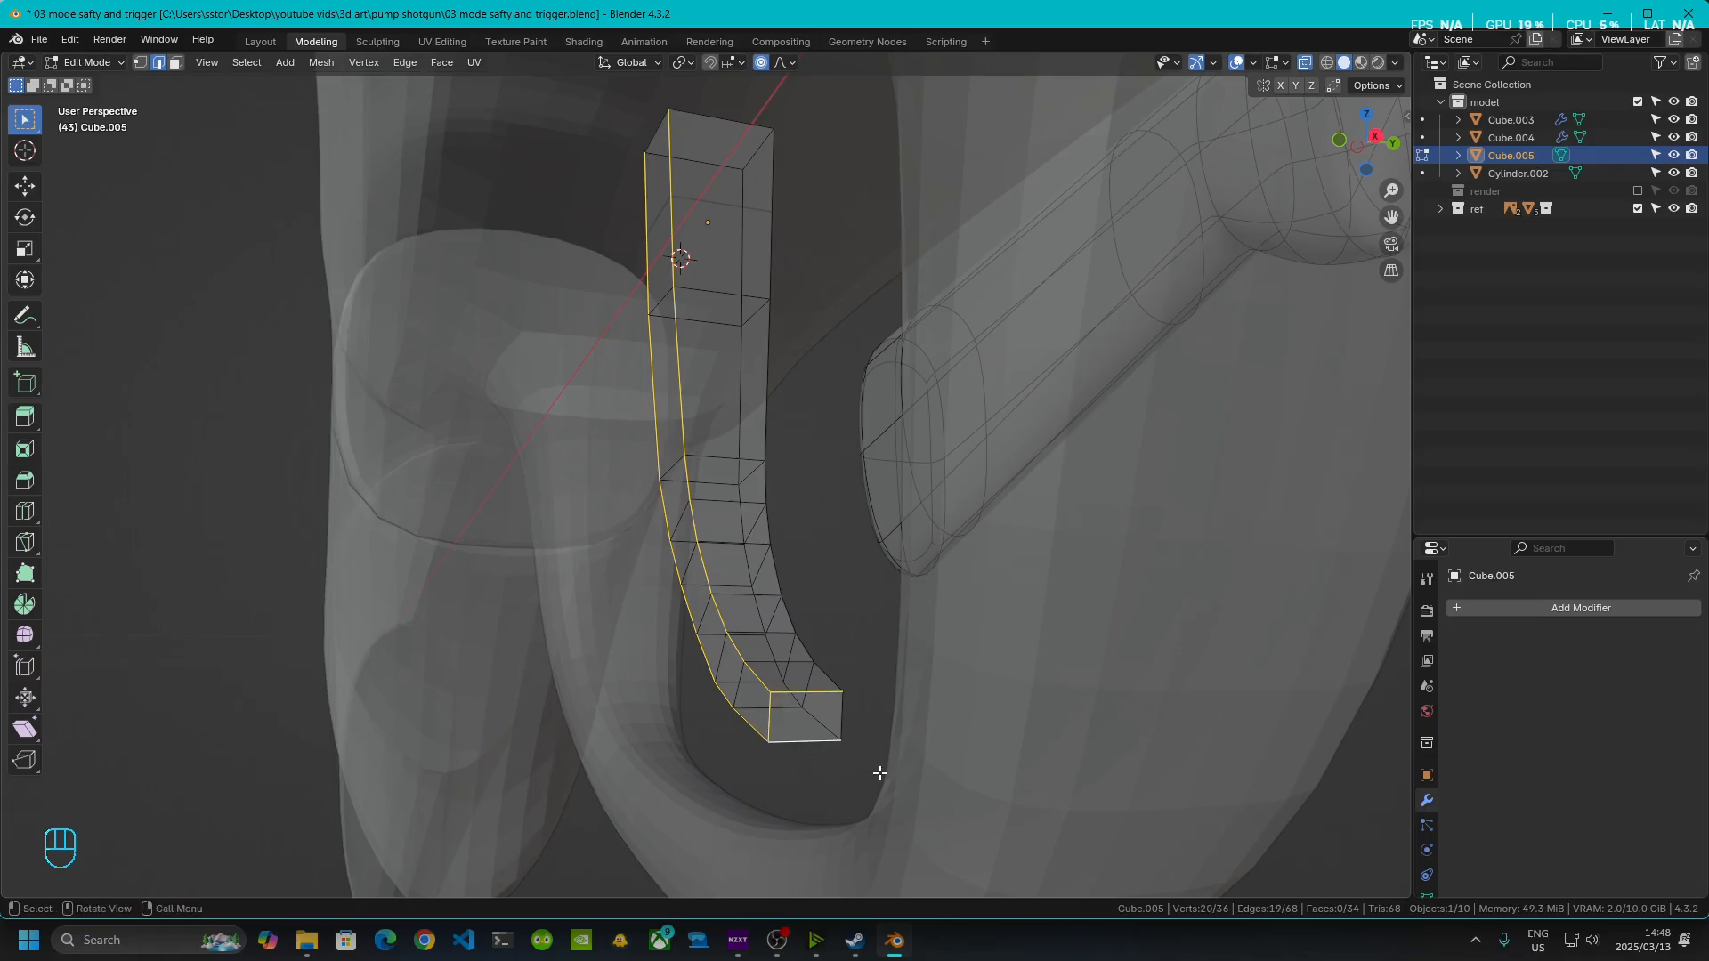
pyautogui.hotkey('ctrl', 'b')
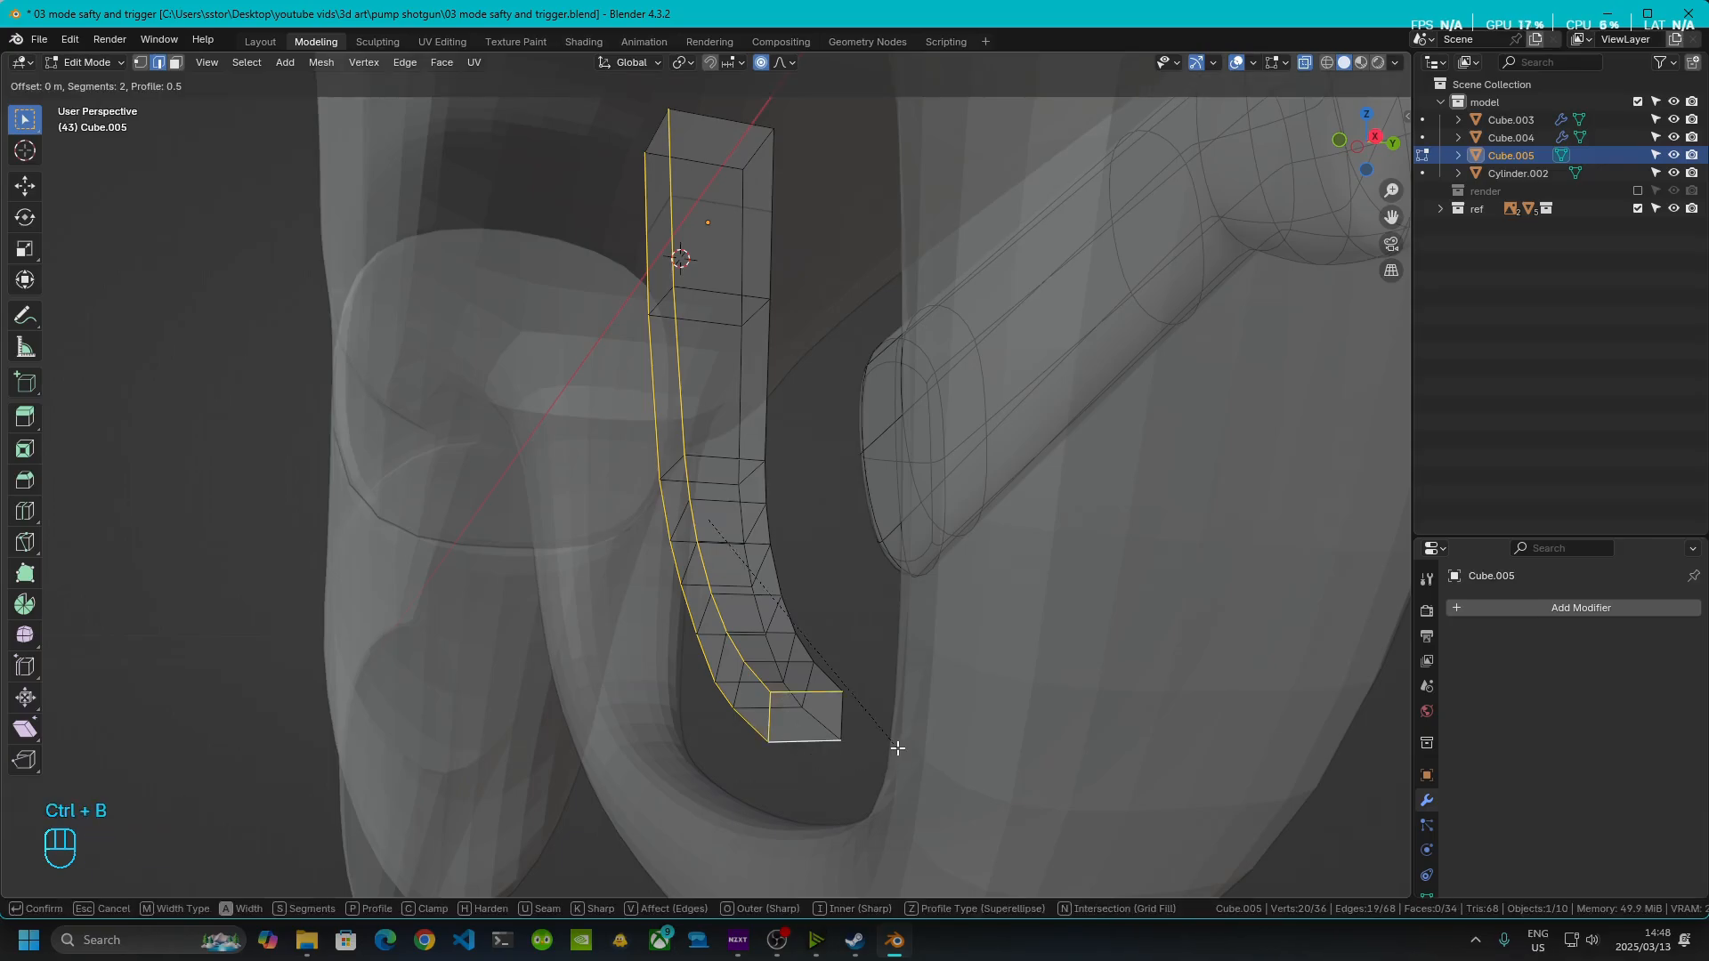
pyautogui.scroll(-1, 906, 755)
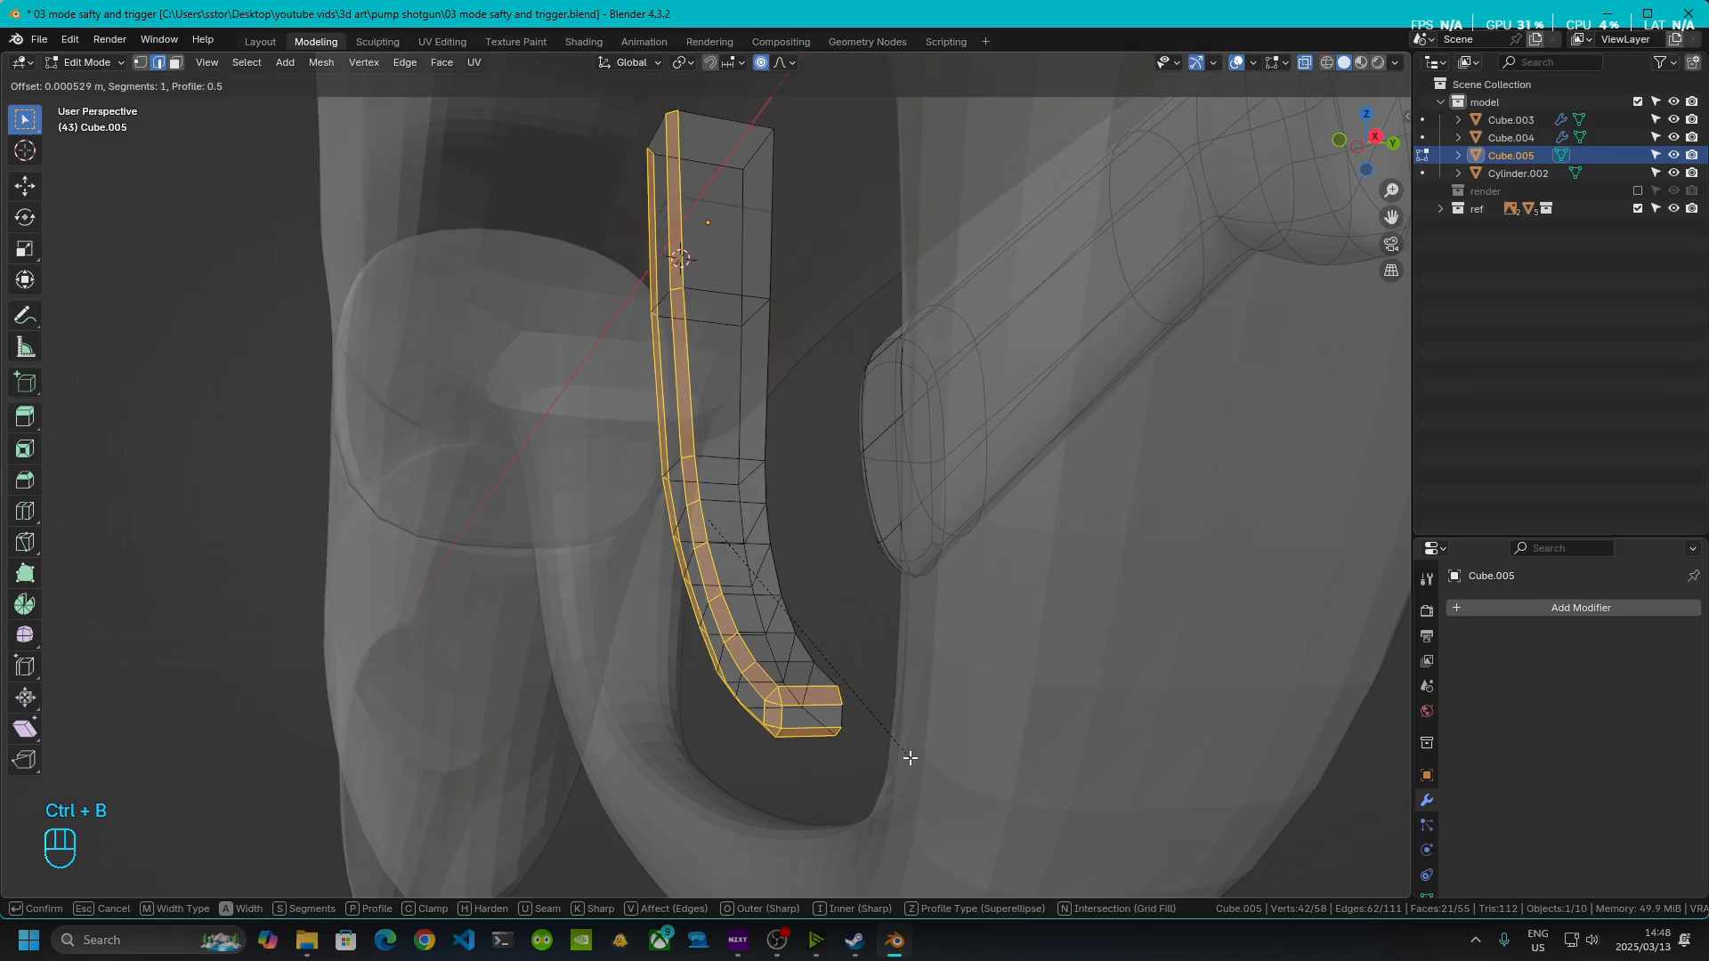
pyautogui.click(910, 754)
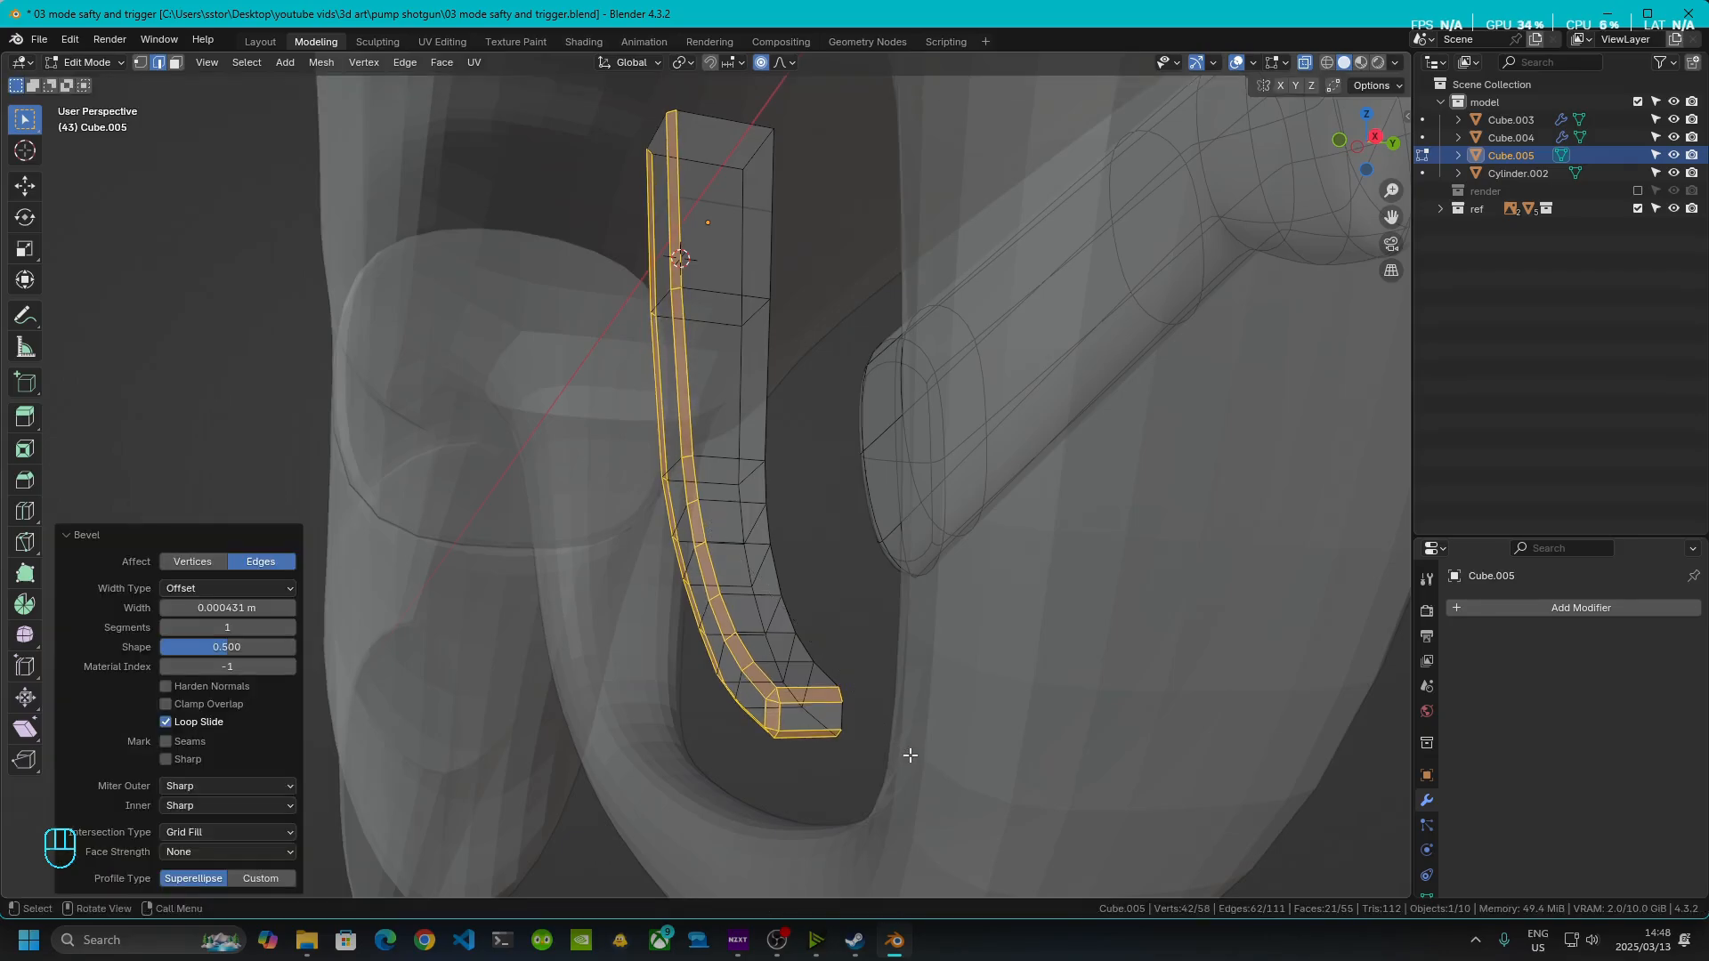
# - Return to Object Mode, turn off X-ray, deselect the trigger and inspect the beveled shape within the guard
pyautogui.press('Tab')
pyautogui.moveTo(909, 753); pyautogui.dragTo(877, 703, button='middle')
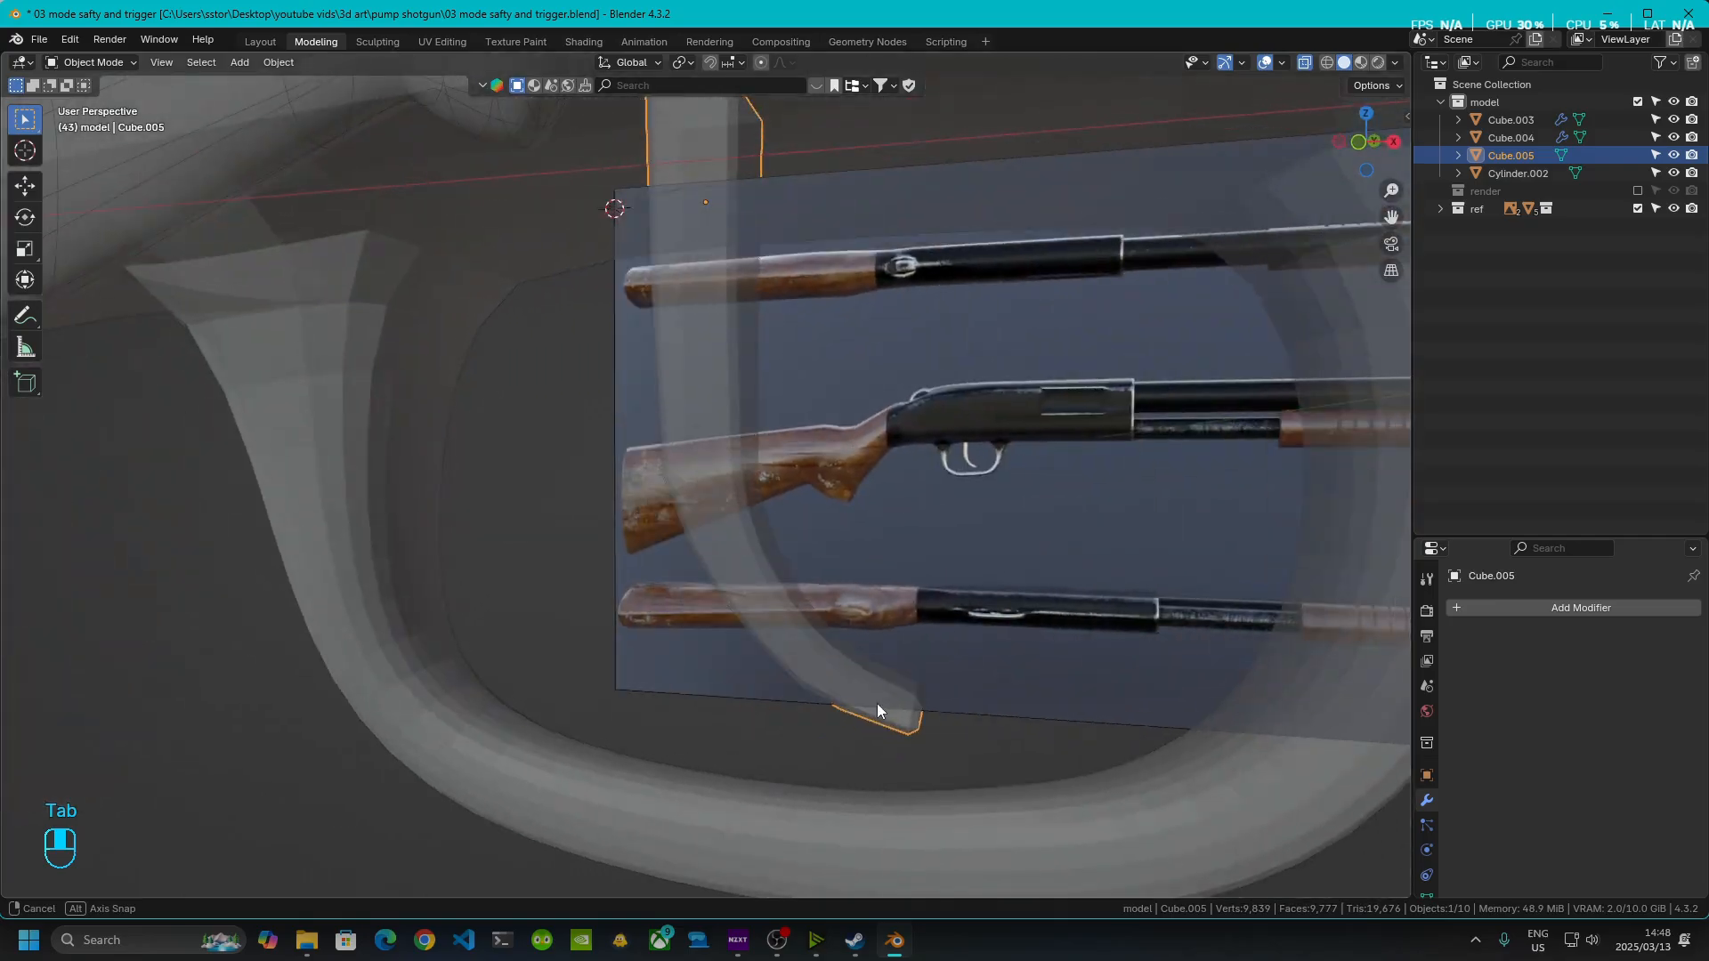
pyautogui.click(1305, 63)
pyautogui.scroll(-3, 825, 490)
pyautogui.click(1075, 685)
pyautogui.moveTo(1075, 686); pyautogui.dragTo(703, 534, button='middle')
# - Open the receiver mesh Cube.003 in Edit Mode with face selection and turn off proportional editing
pyautogui.click(761, 570)
pyautogui.press('Tab')
pyautogui.moveTo(613, 436); pyautogui.dragTo(638, 443, button='middle')
pyautogui.keyDown('shift'); pyautogui.moveTo(637, 443); pyautogui.dragTo(767, 544, button='middle'); pyautogui.keyUp('shift')
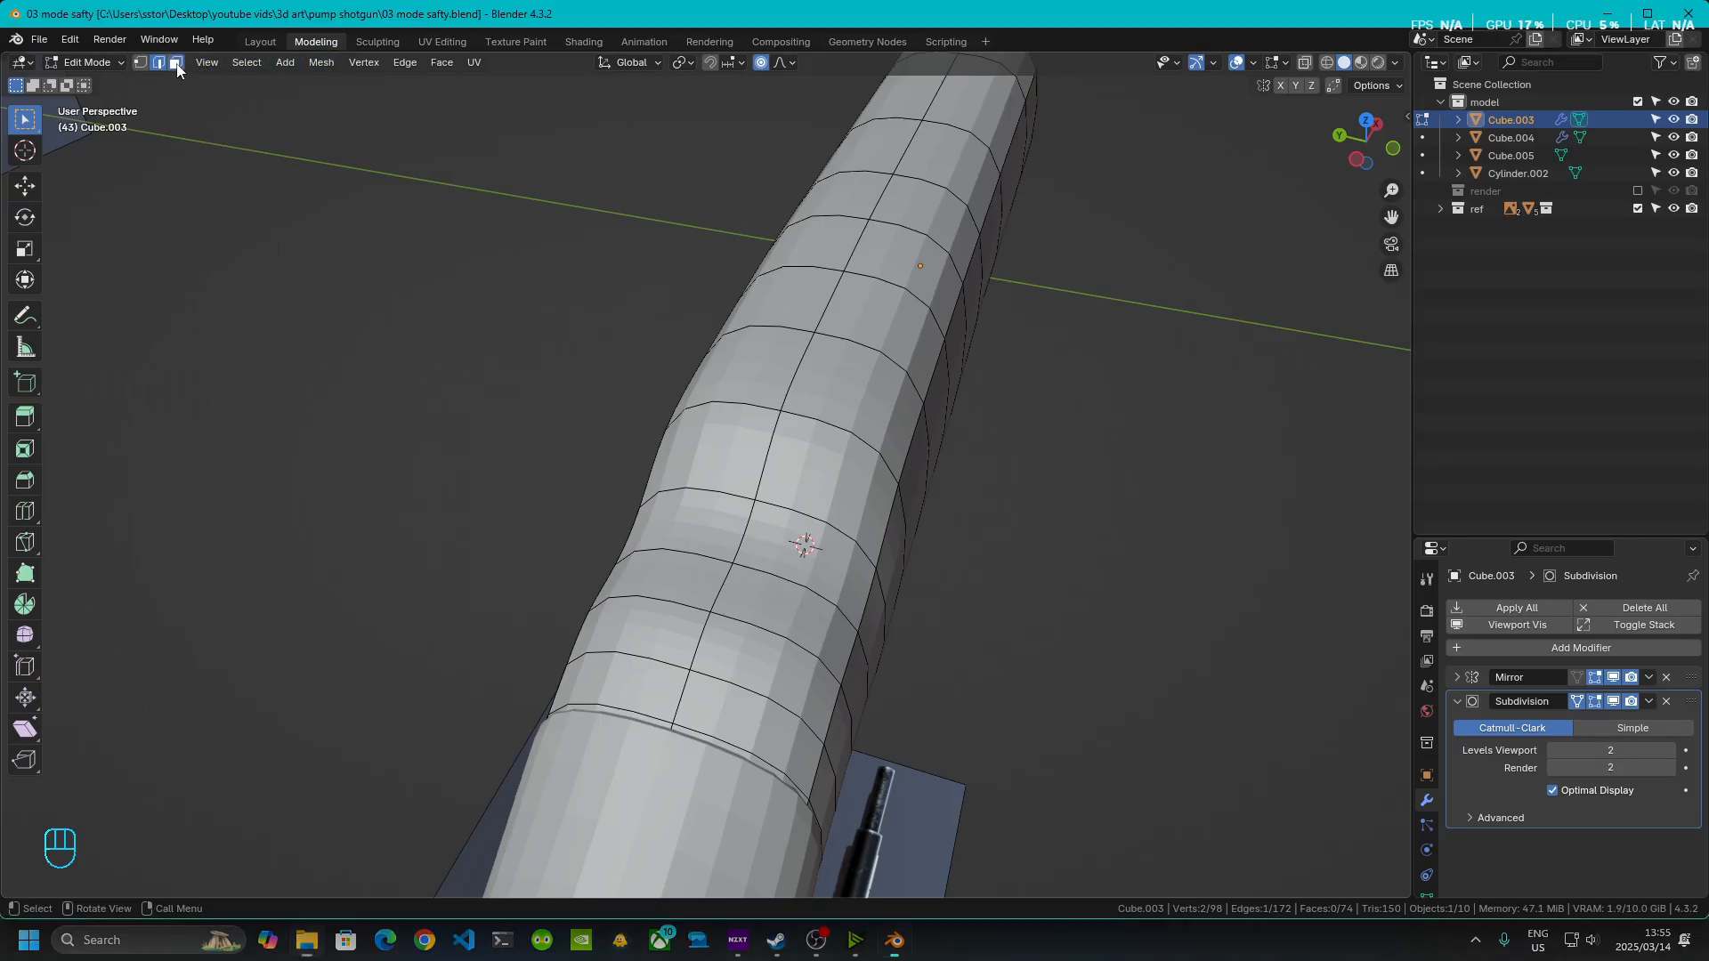
pyautogui.press('3')
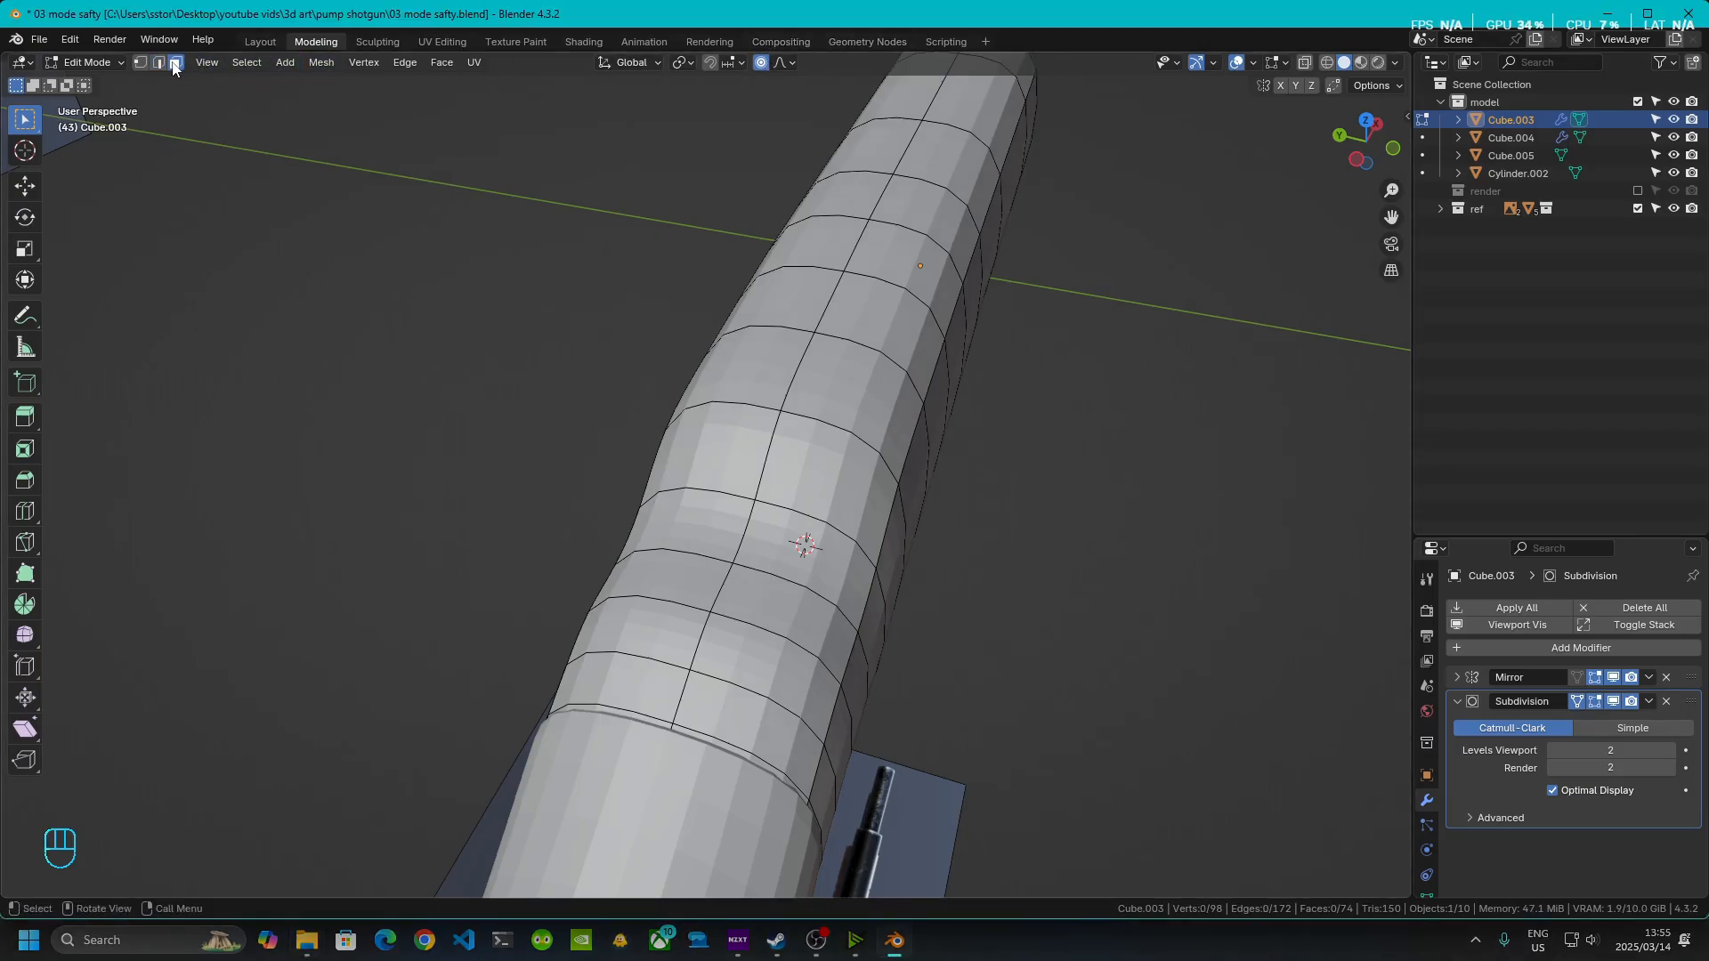
pyautogui.click(760, 64)
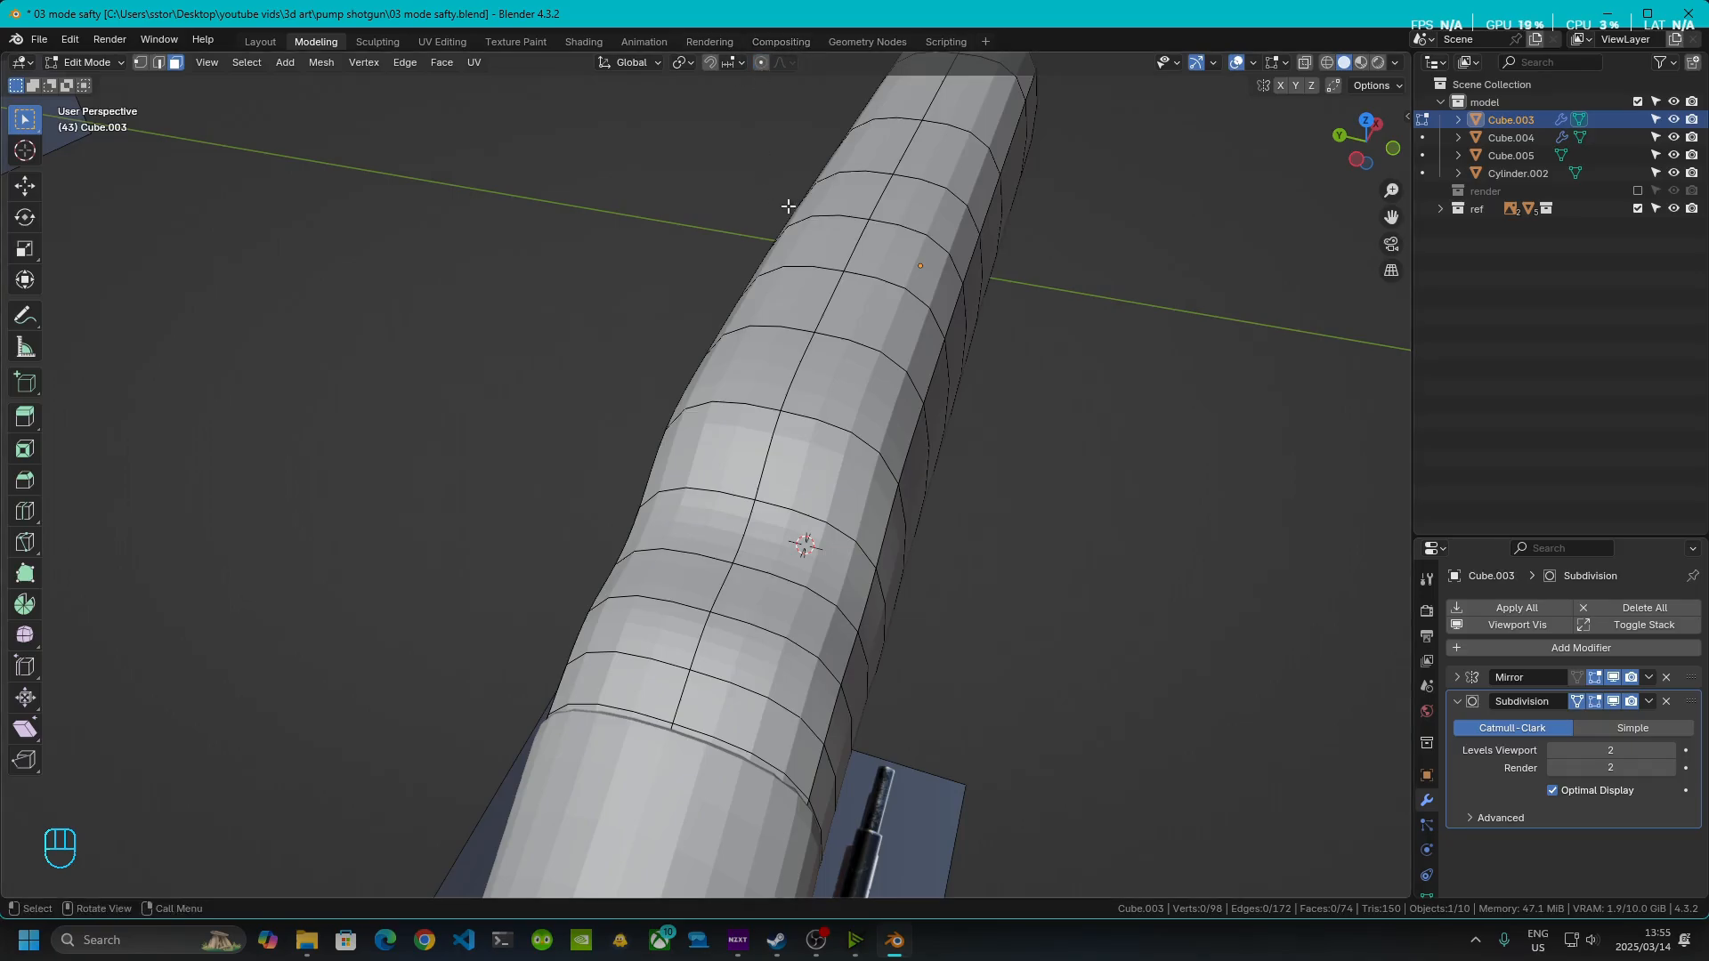
# - Select the three faces along the receiver's upper rear slope and inset them together by 0.004798 m
pyautogui.click(787, 483)
pyautogui.keyDown('shift'); pyautogui.click(781, 545); pyautogui.keyUp('shift')
pyautogui.keyDown('shift'); pyautogui.click(755, 587); pyautogui.keyUp('shift')
pyautogui.moveTo(753, 588); pyautogui.dragTo(798, 628, button='middle')
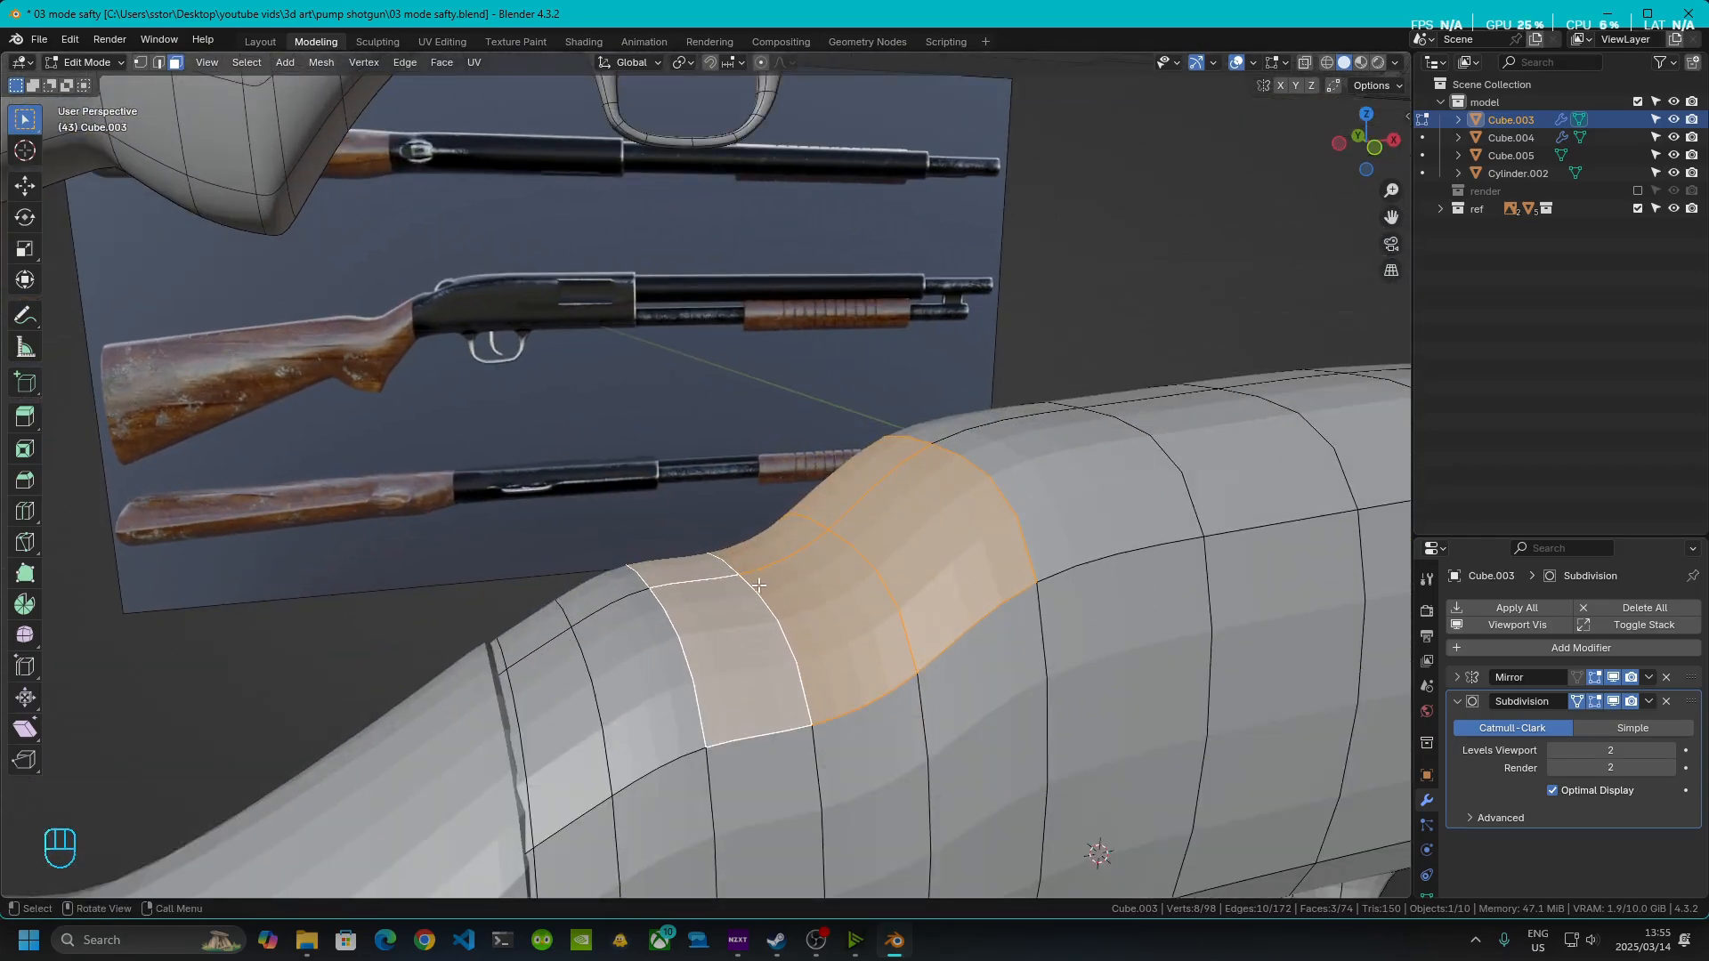
pyautogui.moveTo(758, 585); pyautogui.dragTo(785, 596, button='middle')
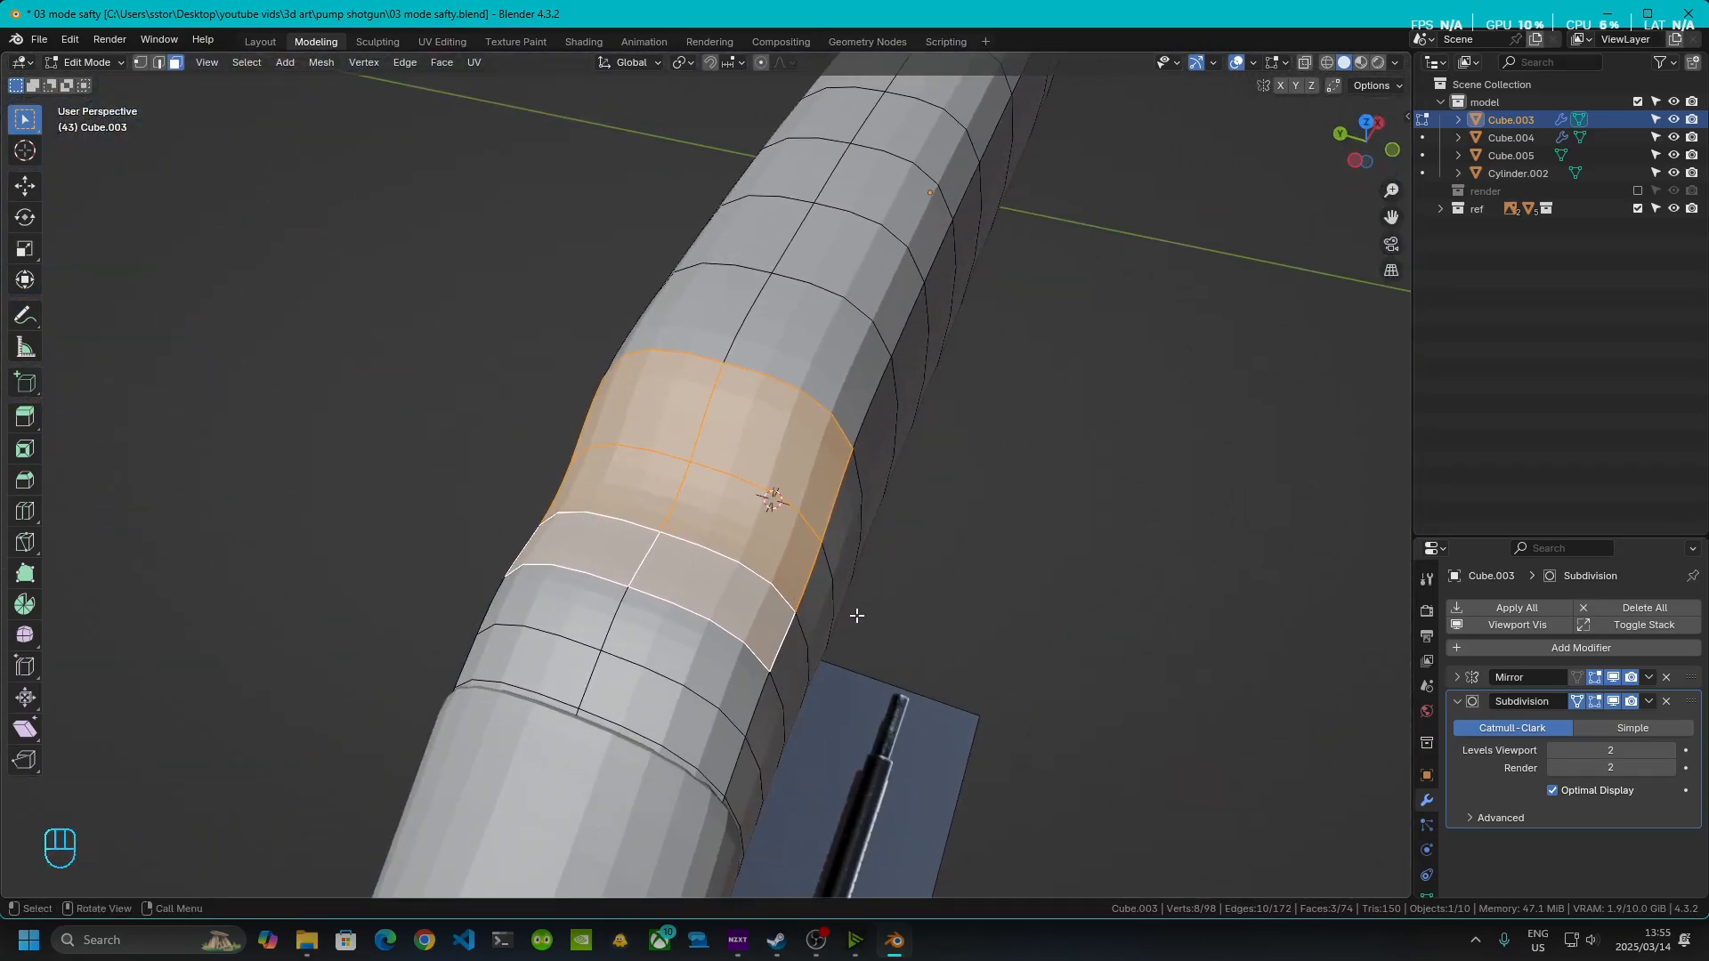
pyautogui.press('i')
pyautogui.press('i')
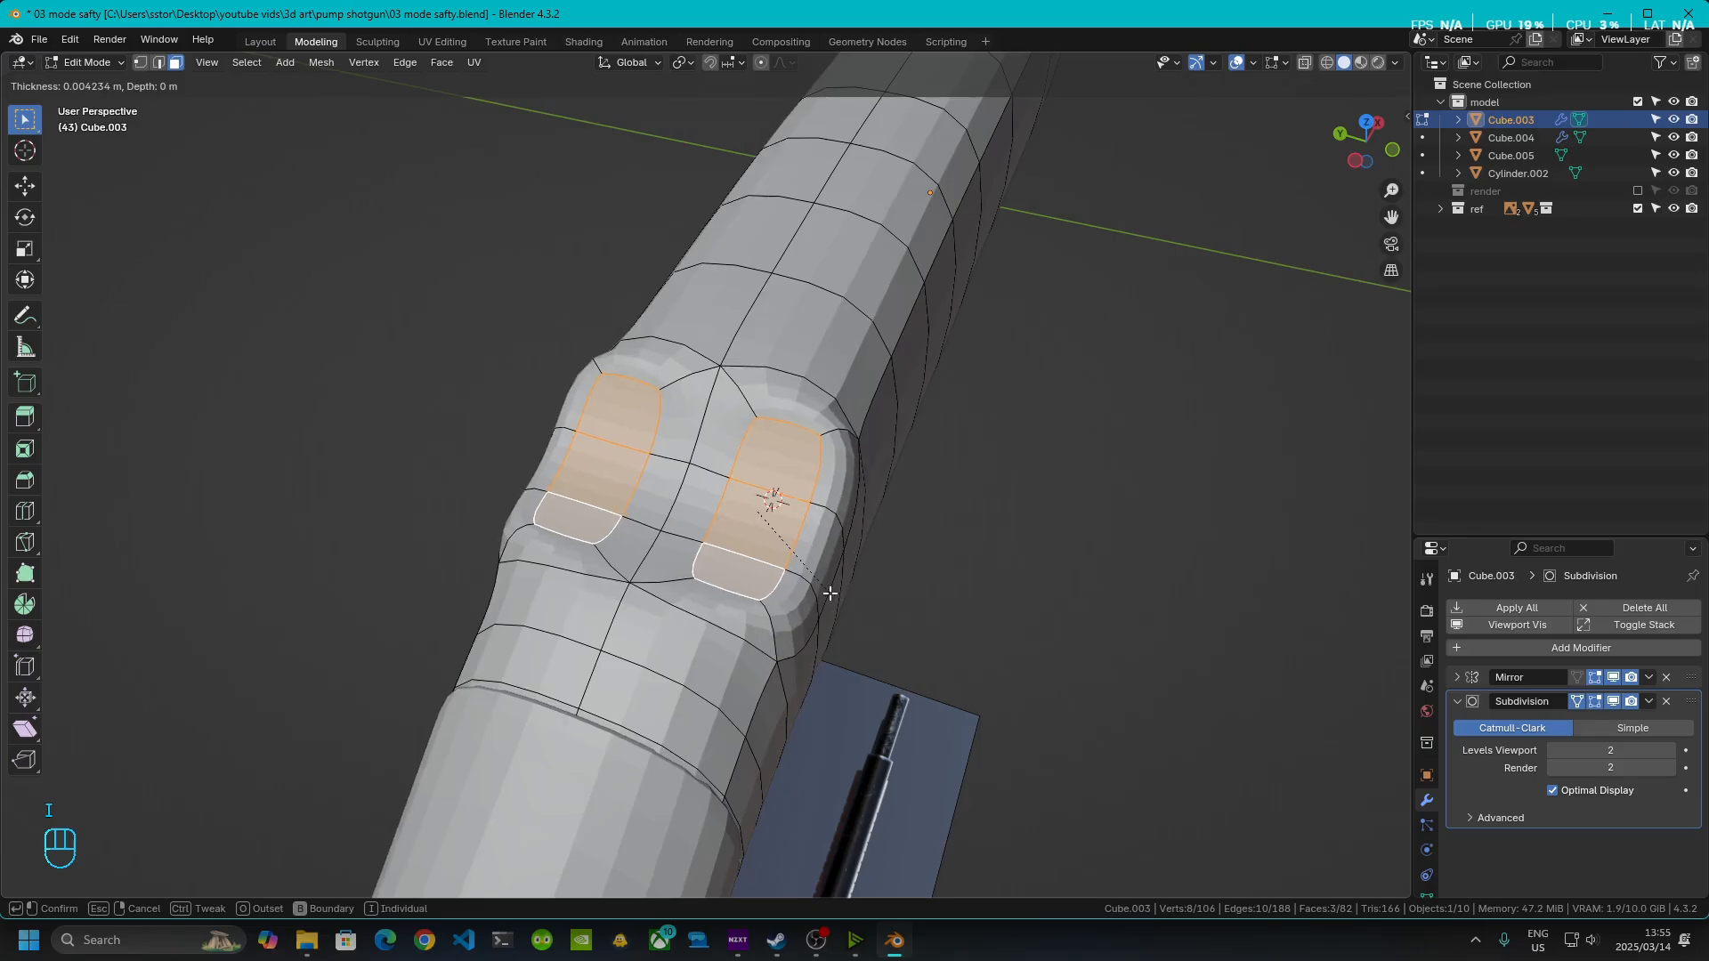
pyautogui.click(824, 591)
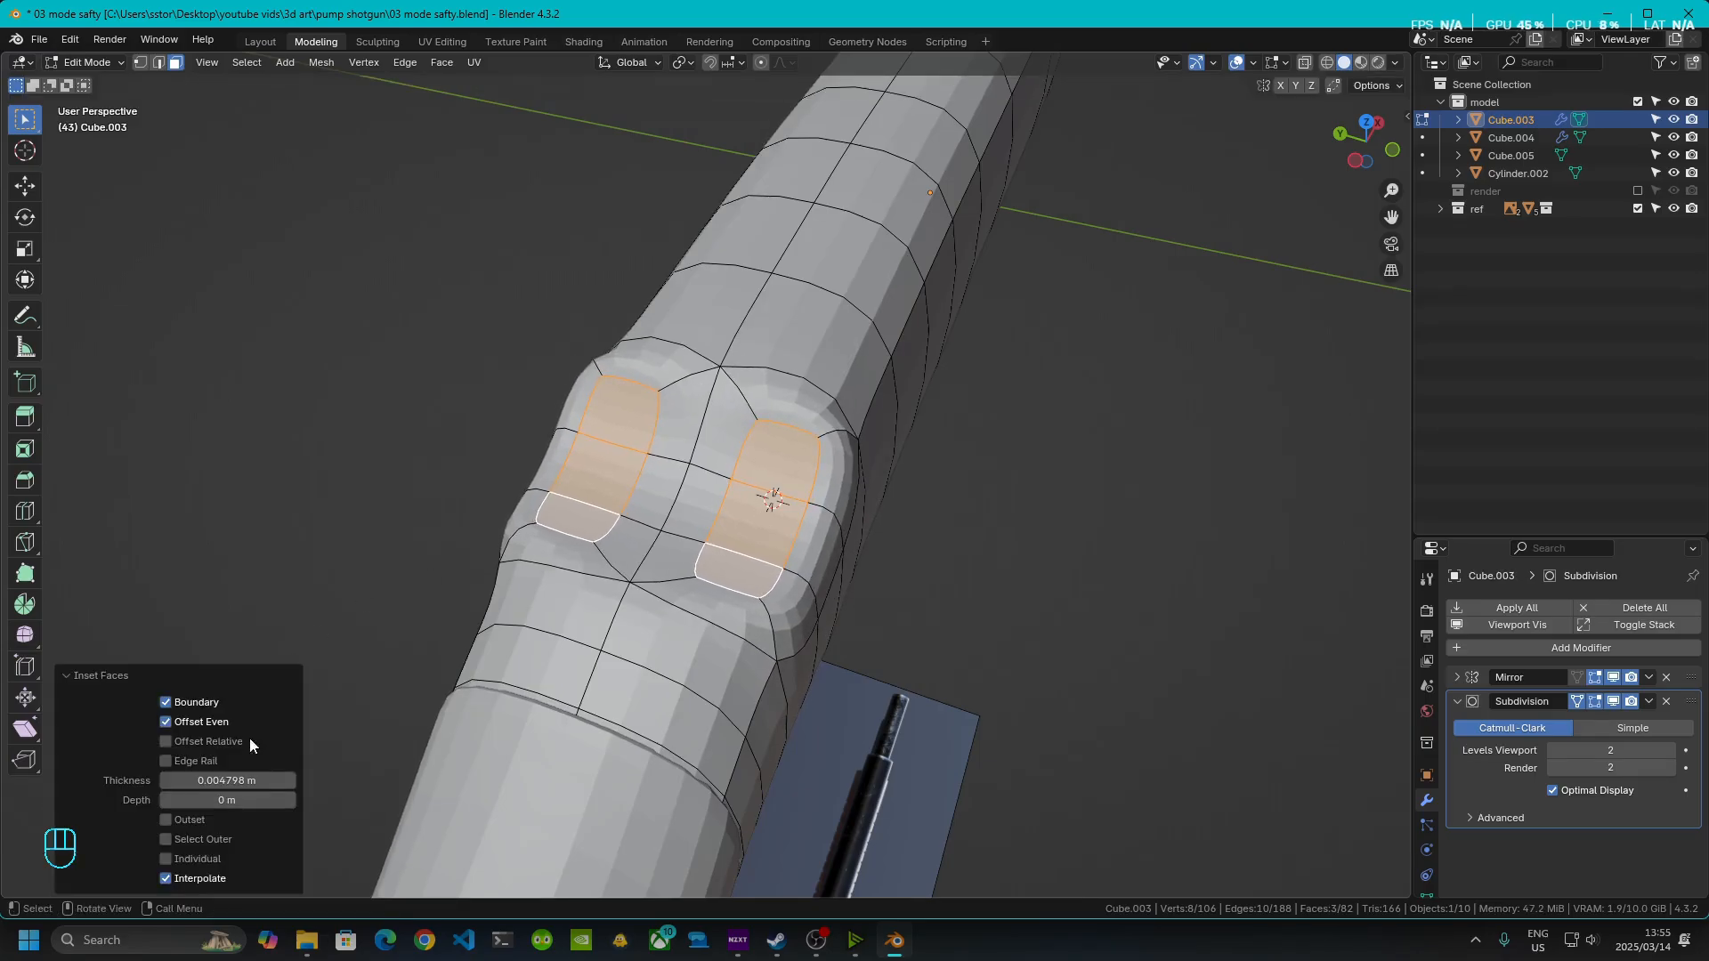
# - Exclude the mirror-plane boundary from the inset and move the inset faces 0.011347 m along Y toward the centre line
pyautogui.click(165, 703)
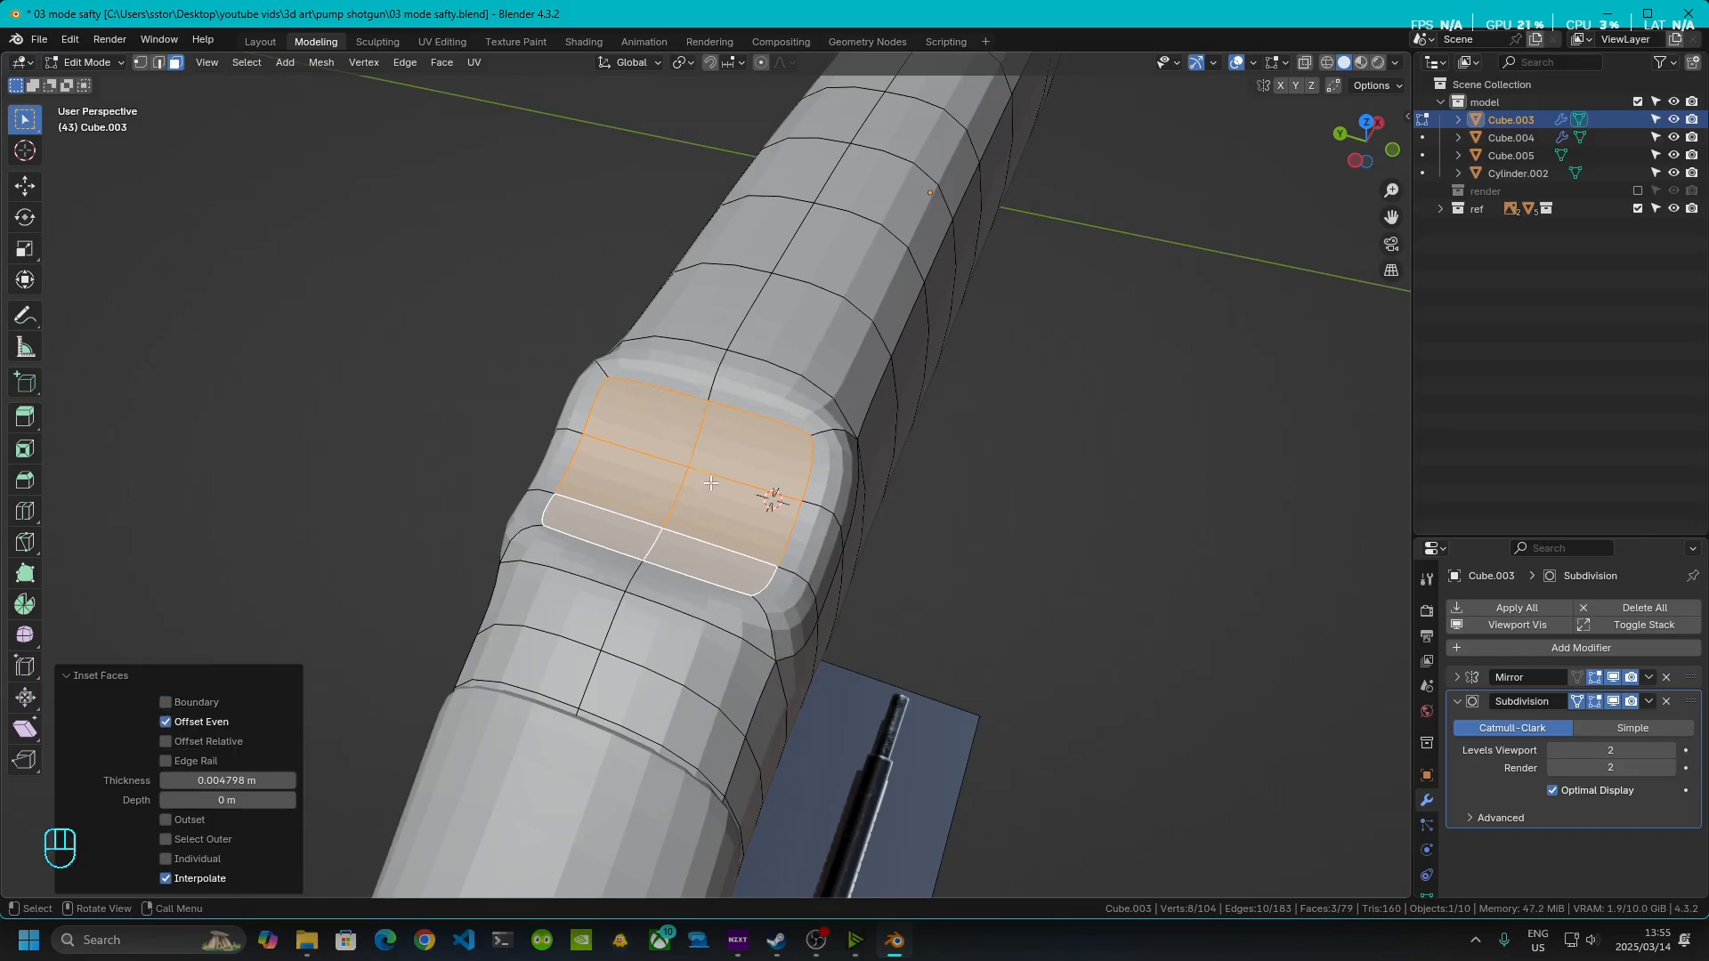
pyautogui.moveTo(726, 367); pyautogui.dragTo(753, 387, button='middle')
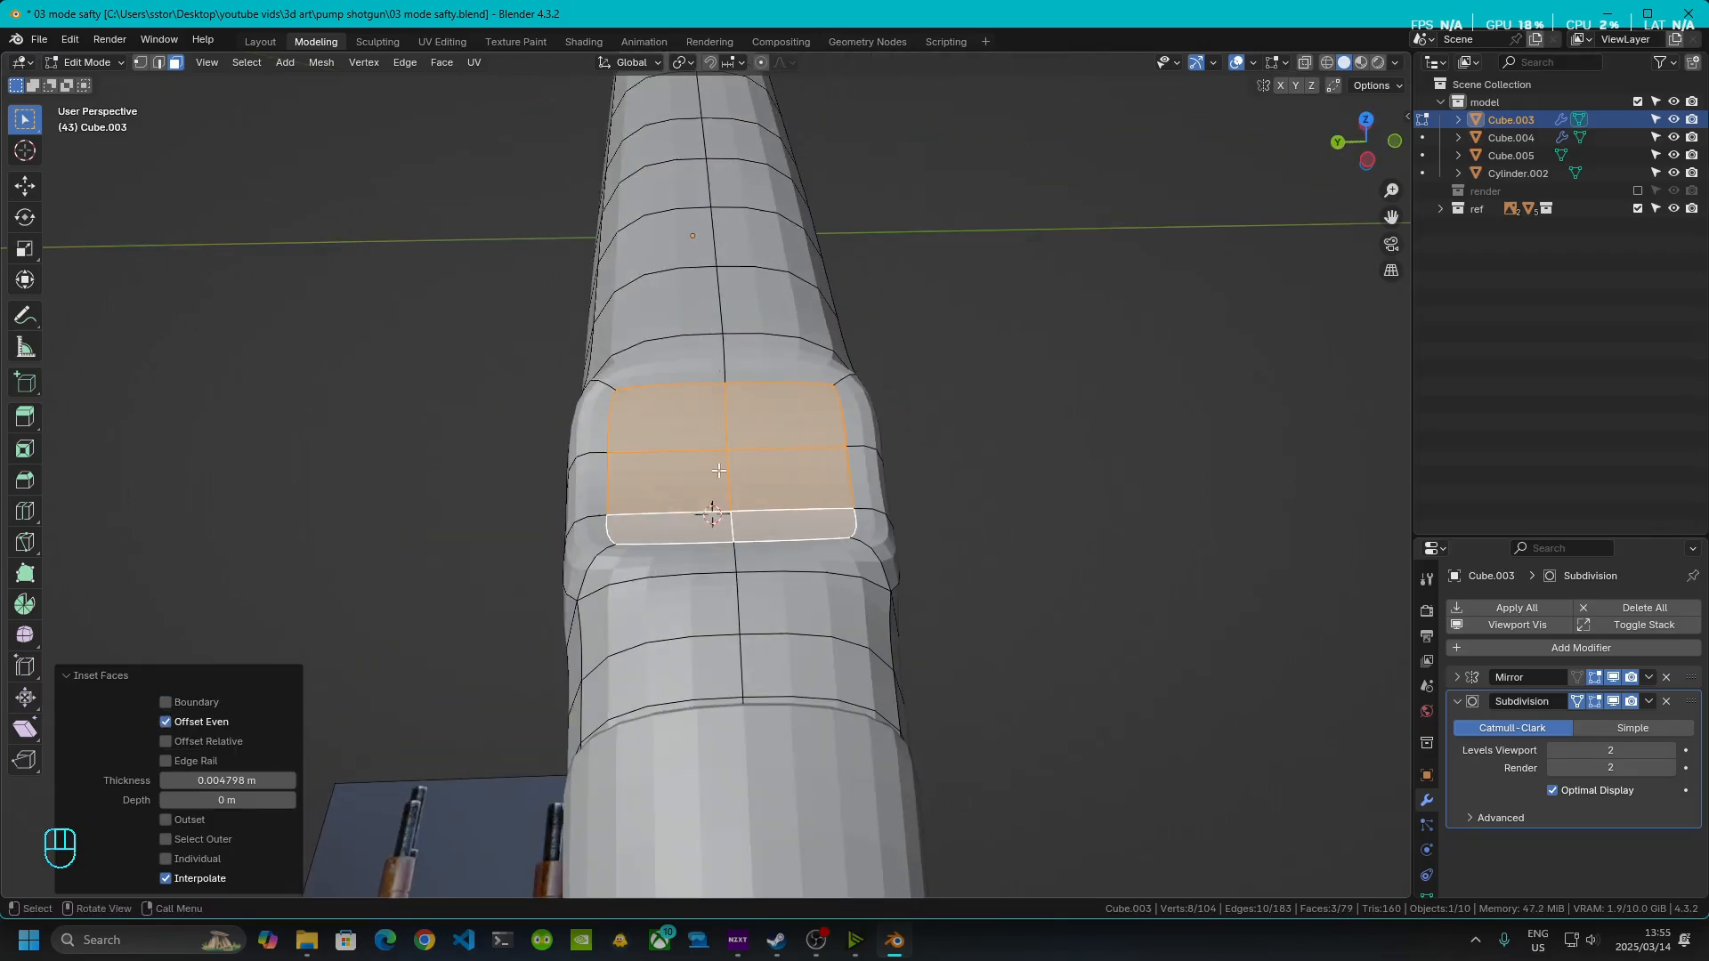
pyautogui.keyDown('shift'); pyautogui.moveTo(719, 470); pyautogui.dragTo(652, 546, button='middle'); pyautogui.keyUp('shift')
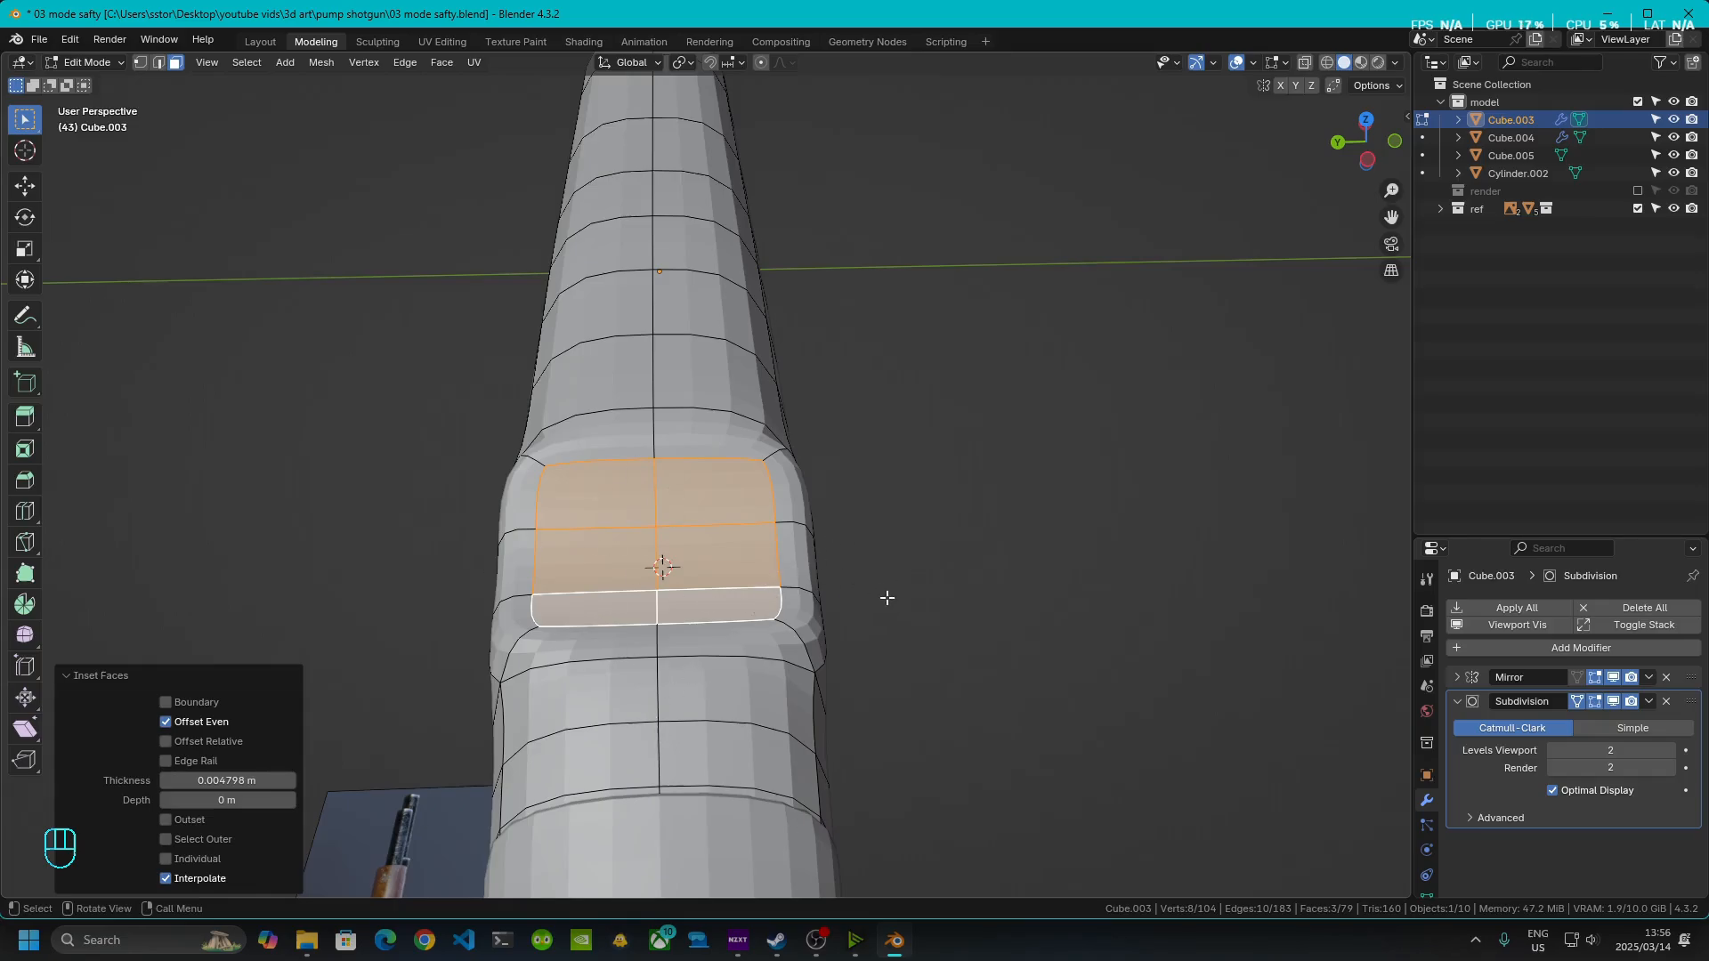
pyautogui.press('g')
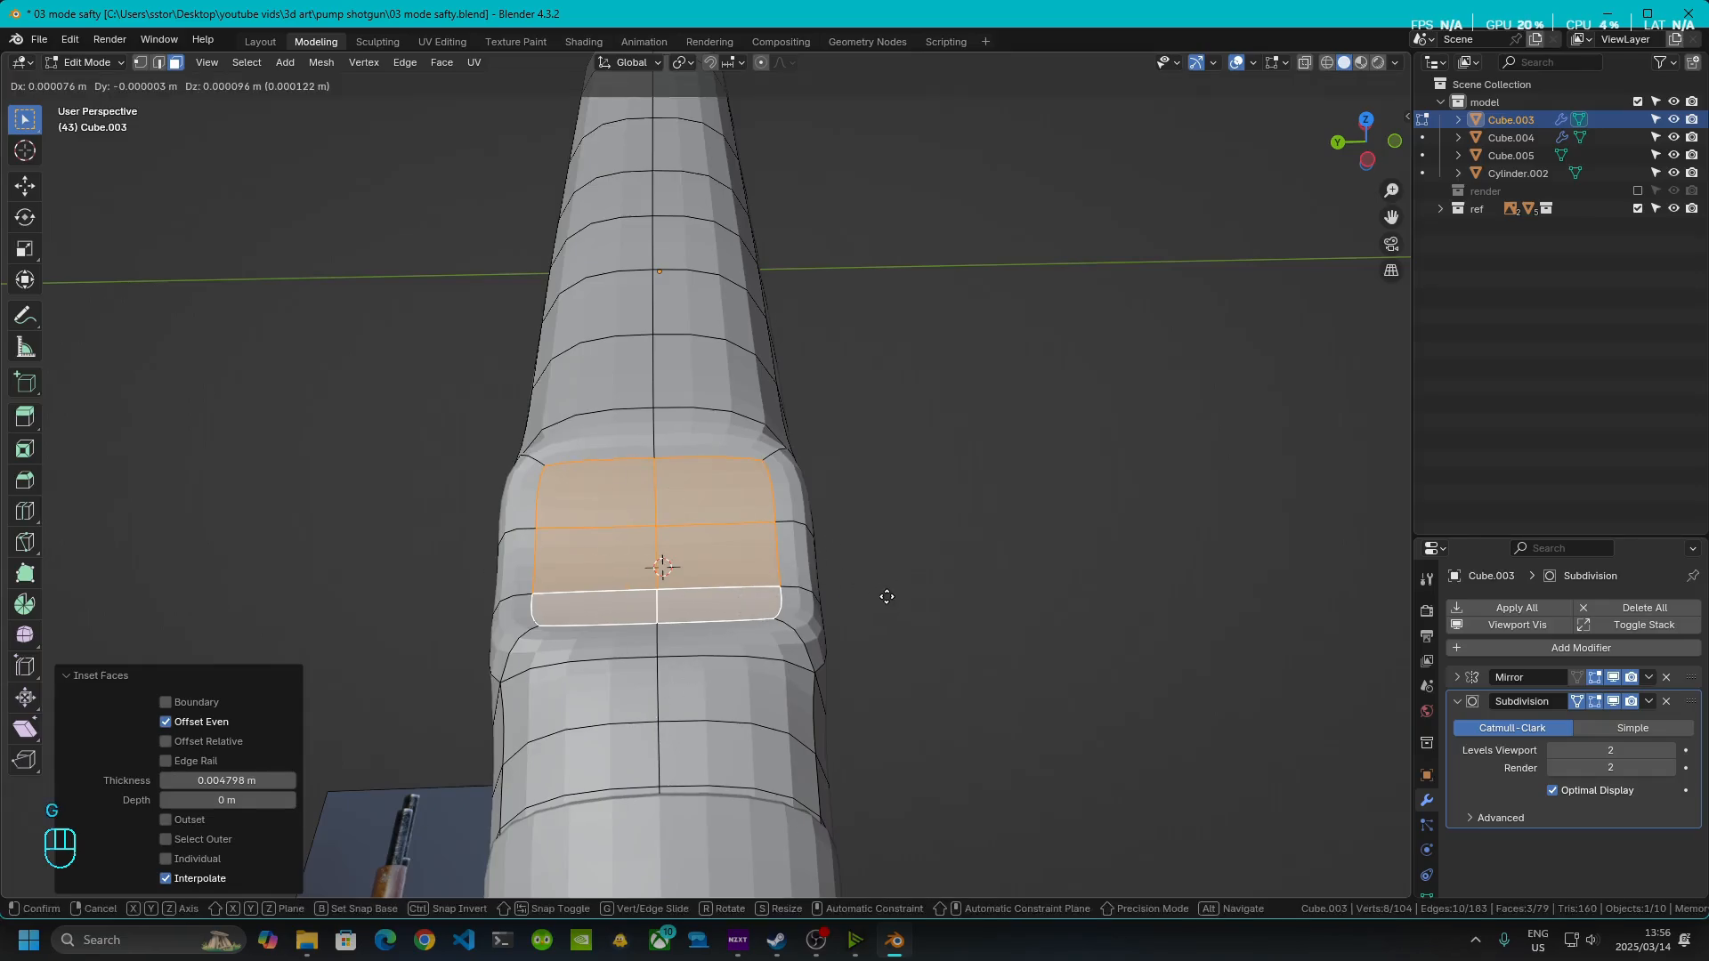
pyautogui.press('y')
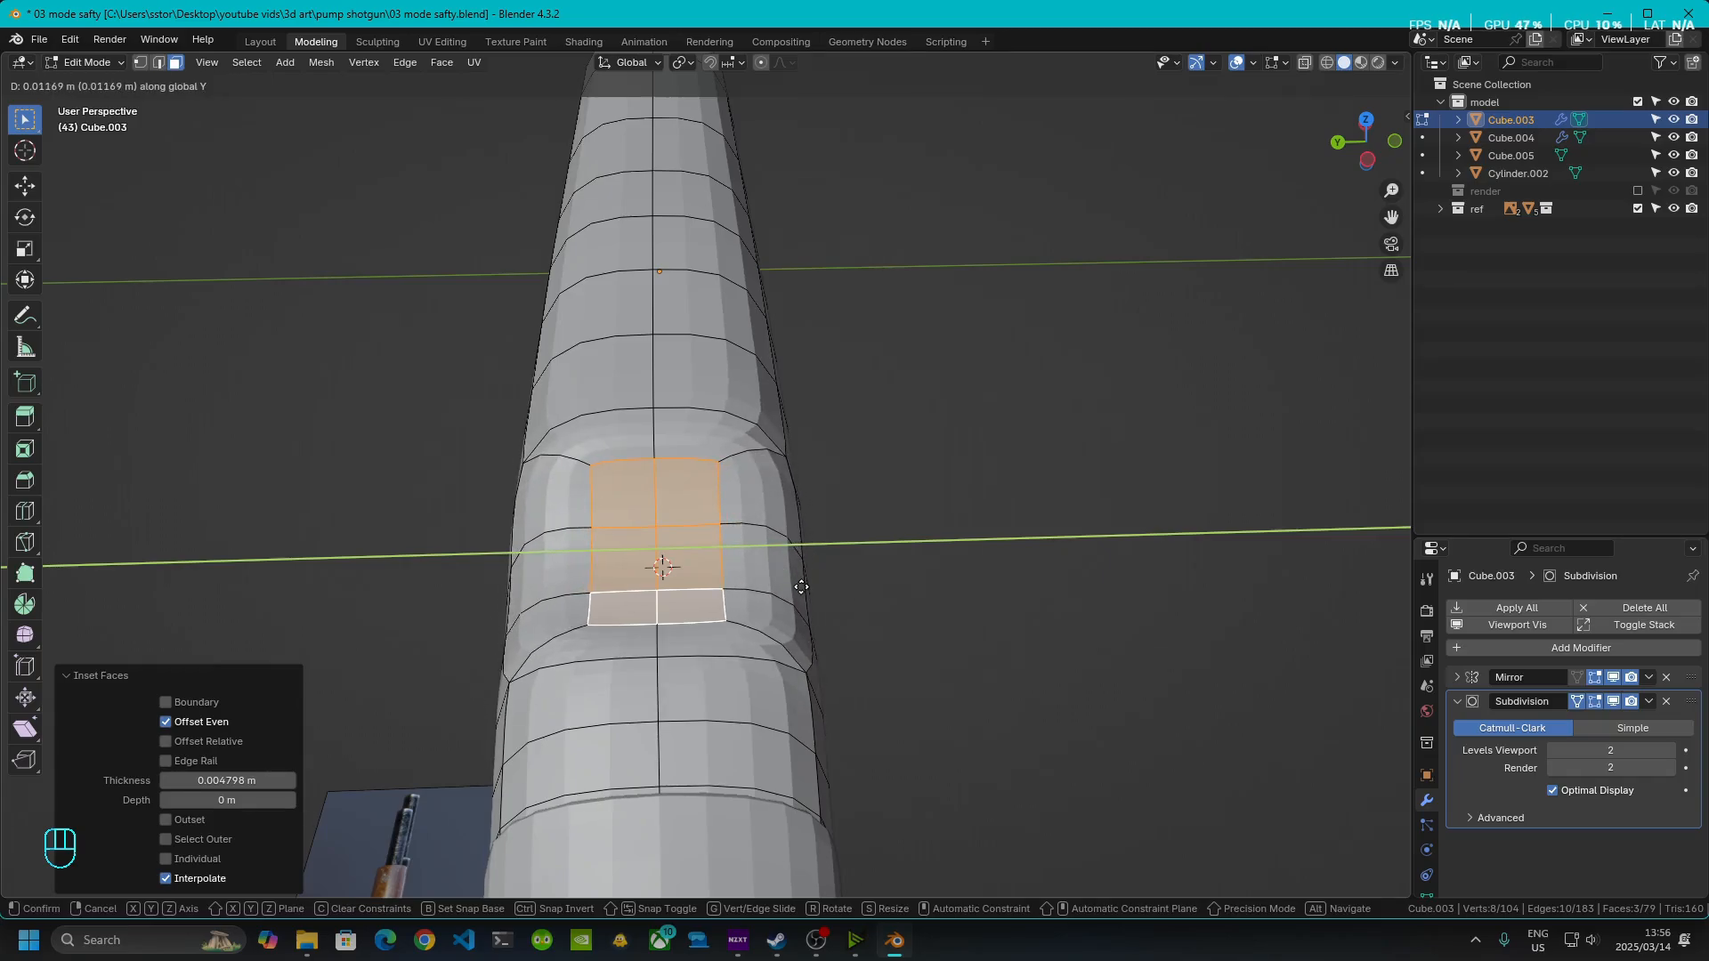
pyautogui.click(803, 592)
pyautogui.moveTo(900, 553); pyautogui.dragTo(373, 641, button='middle')
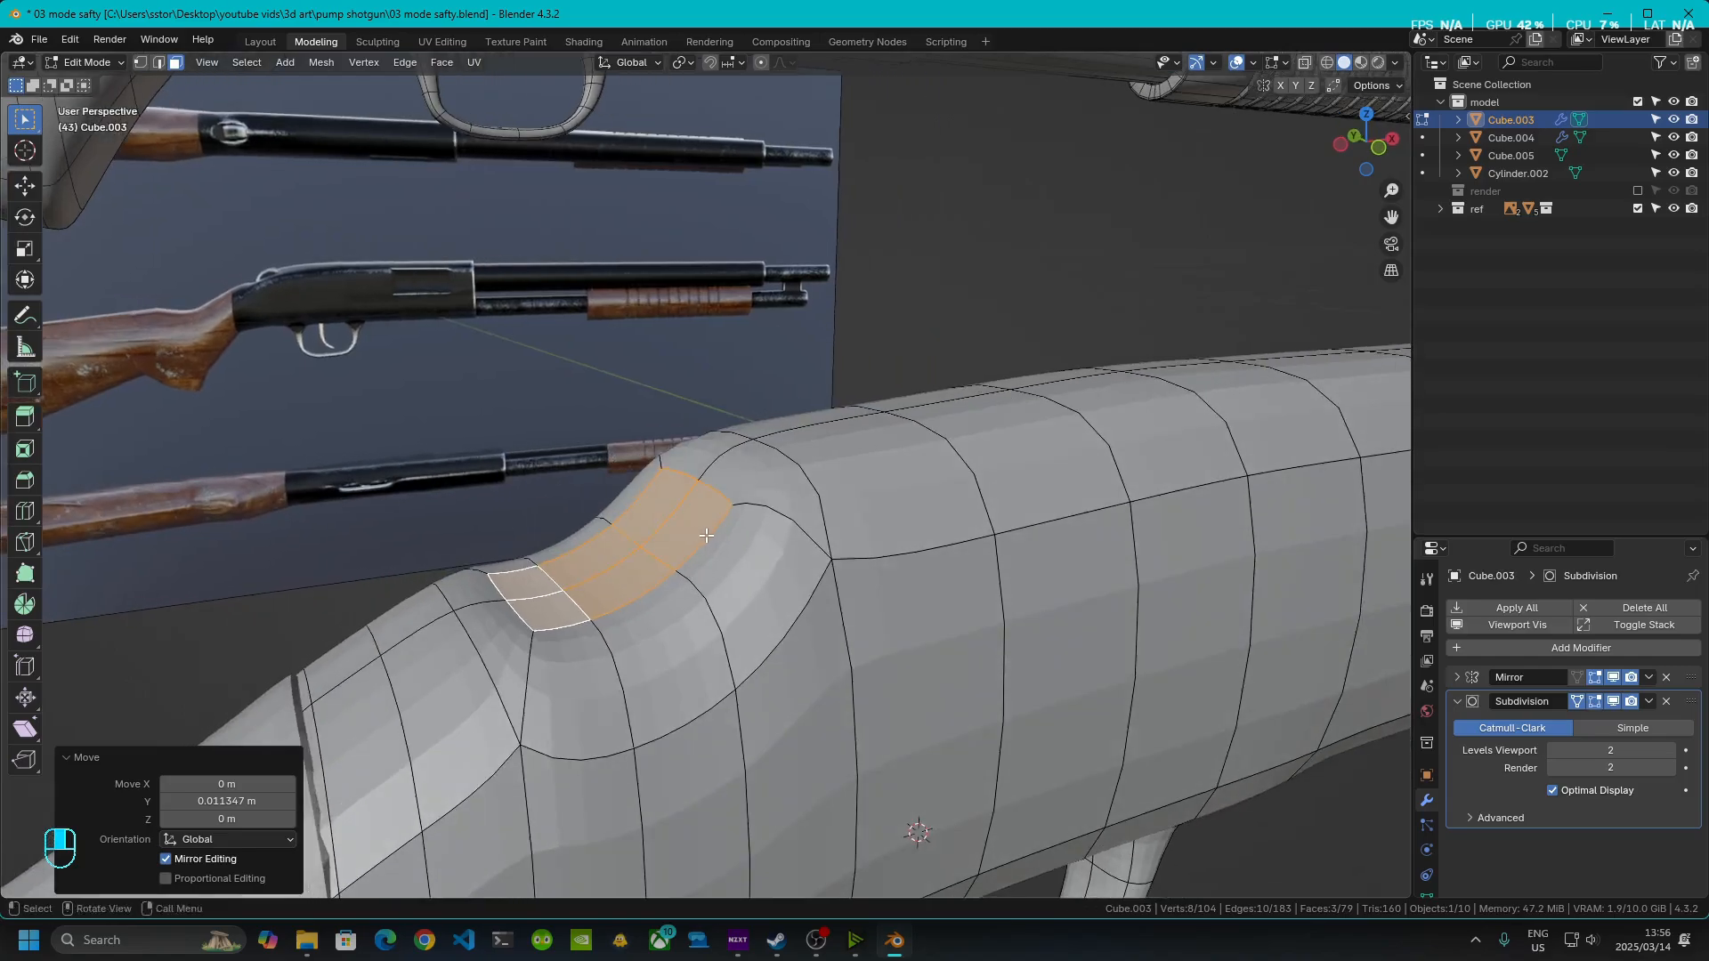
pyautogui.click(70, 756)
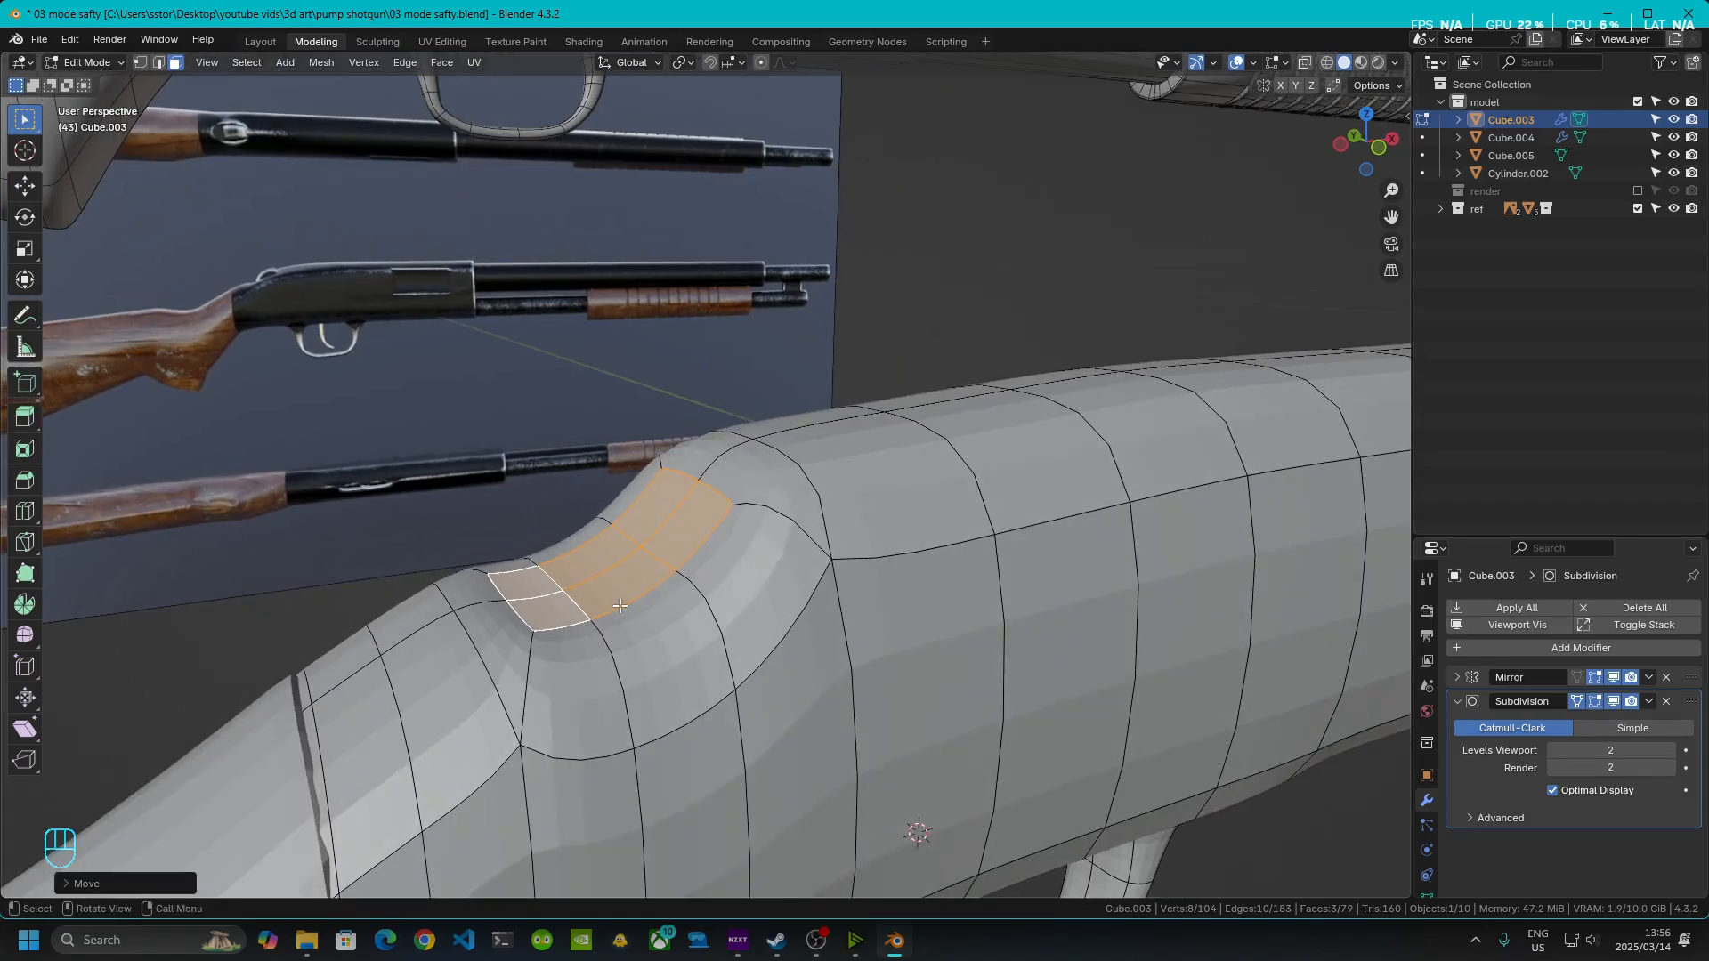
# - Extrude the inset faces about 0.007 m into the receiver and move the resulting floor faces about 0.003858 m along Y
pyautogui.press('e')
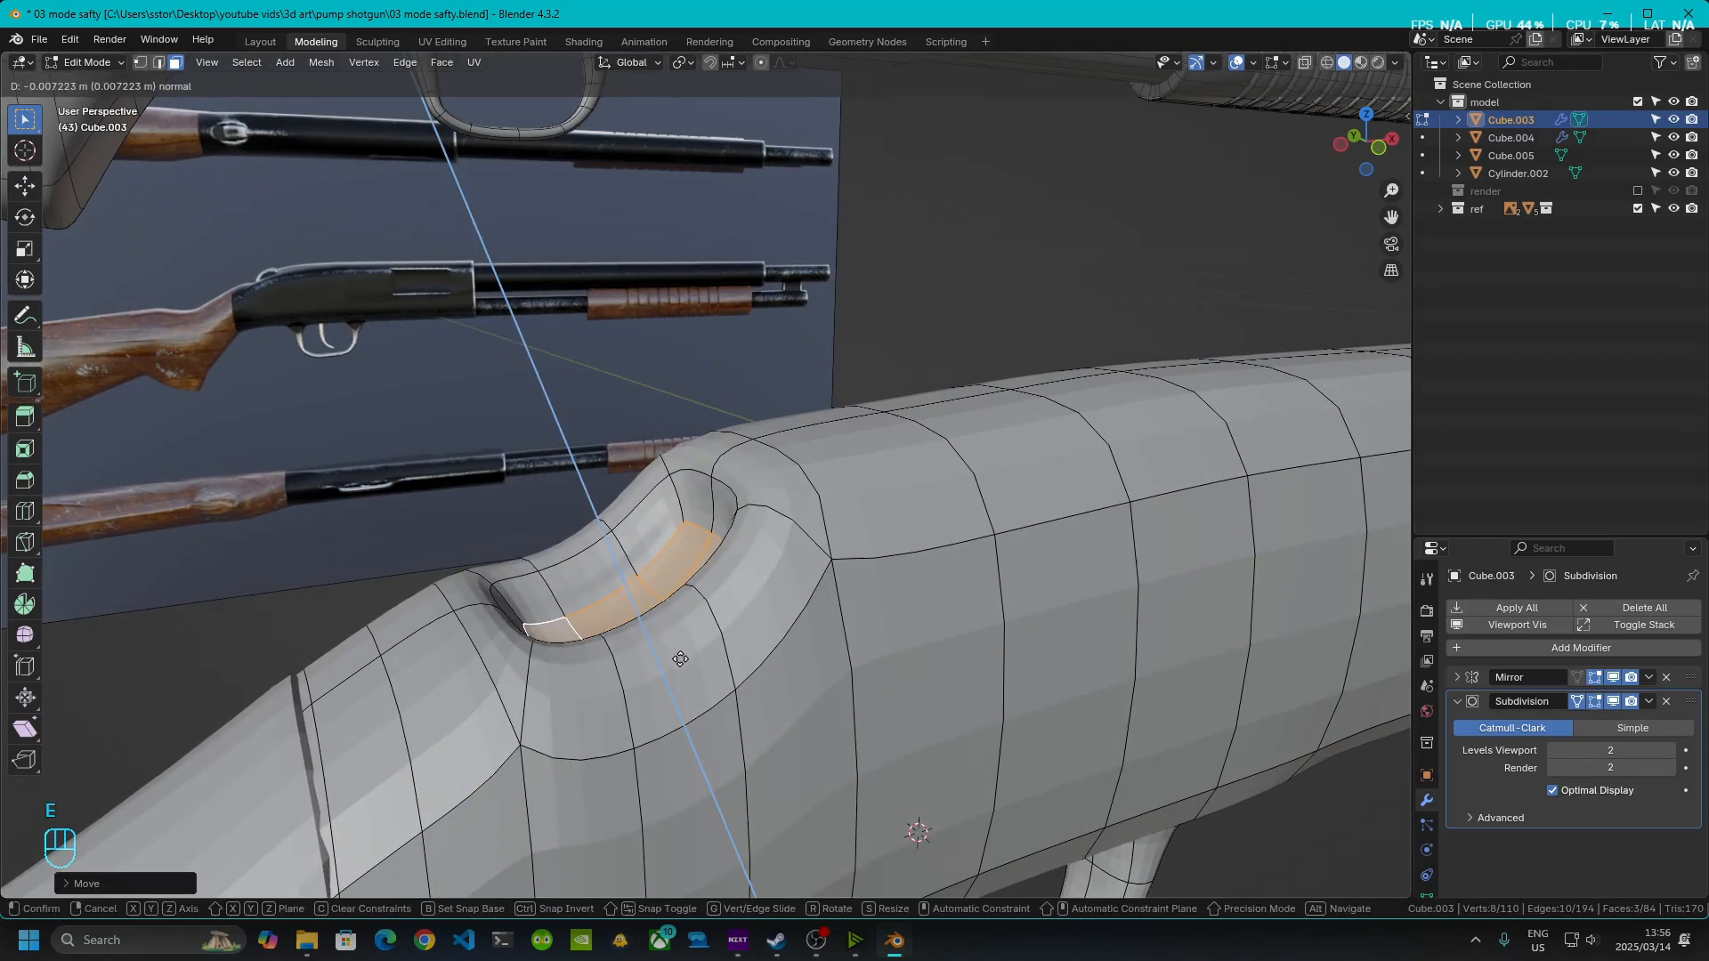
pyautogui.click(684, 662)
pyautogui.moveTo(684, 662); pyautogui.dragTo(917, 629, button='middle')
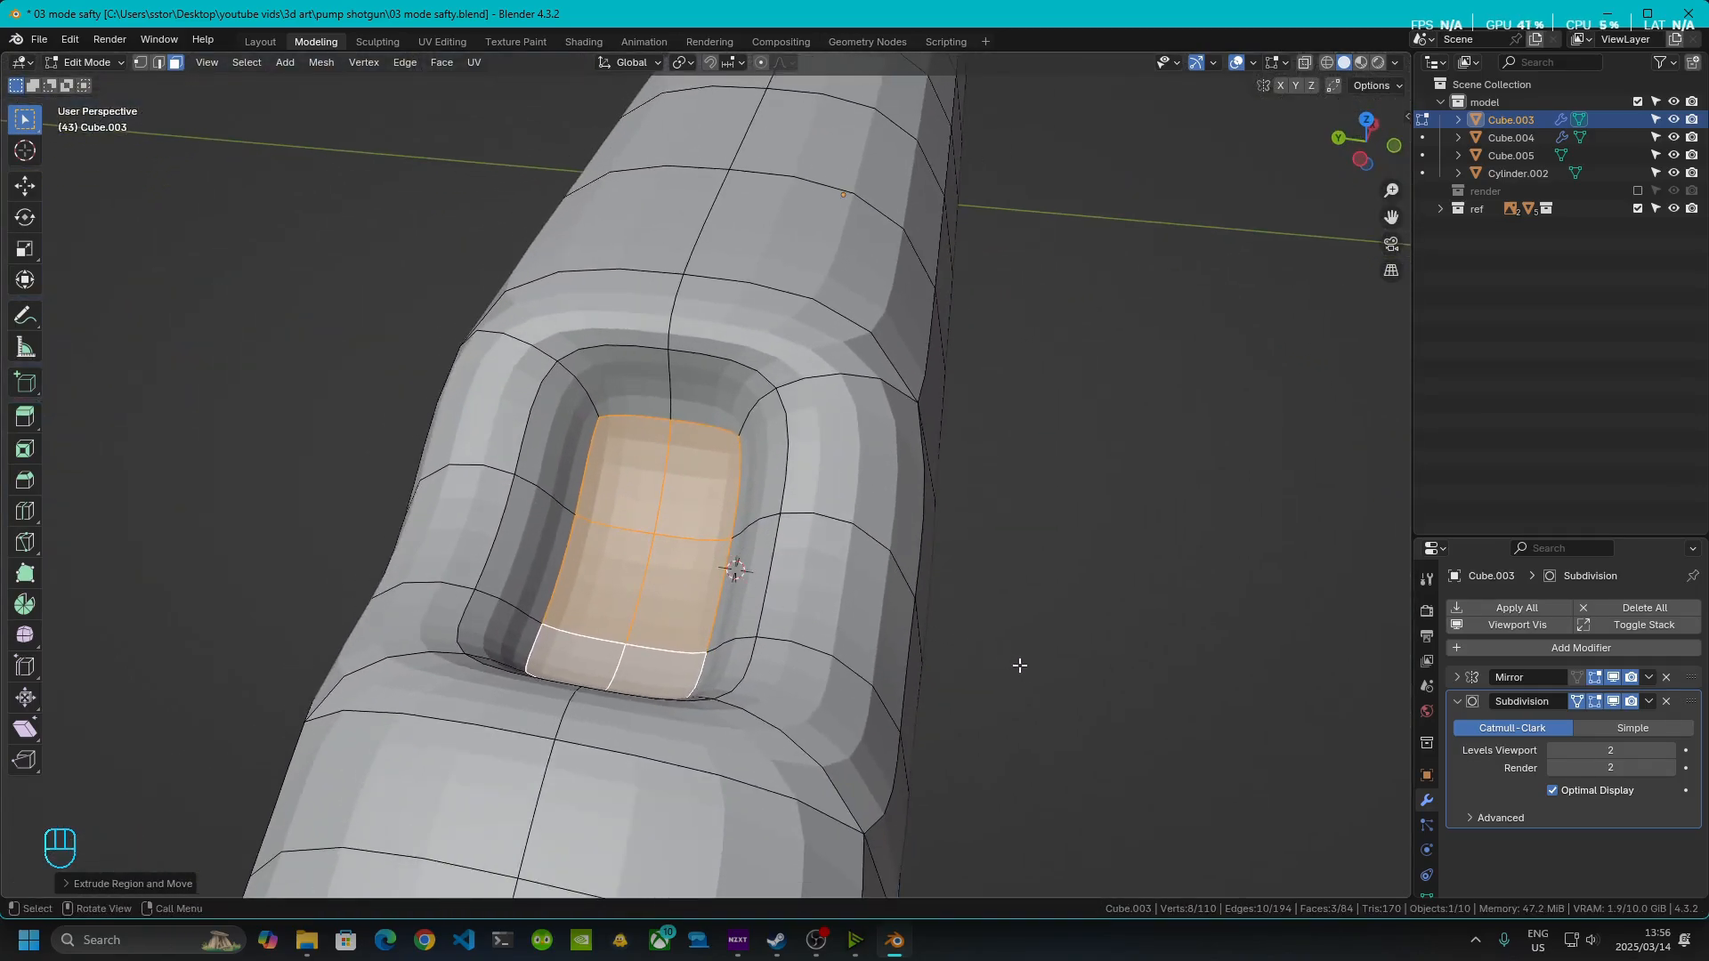
pyautogui.press('g')
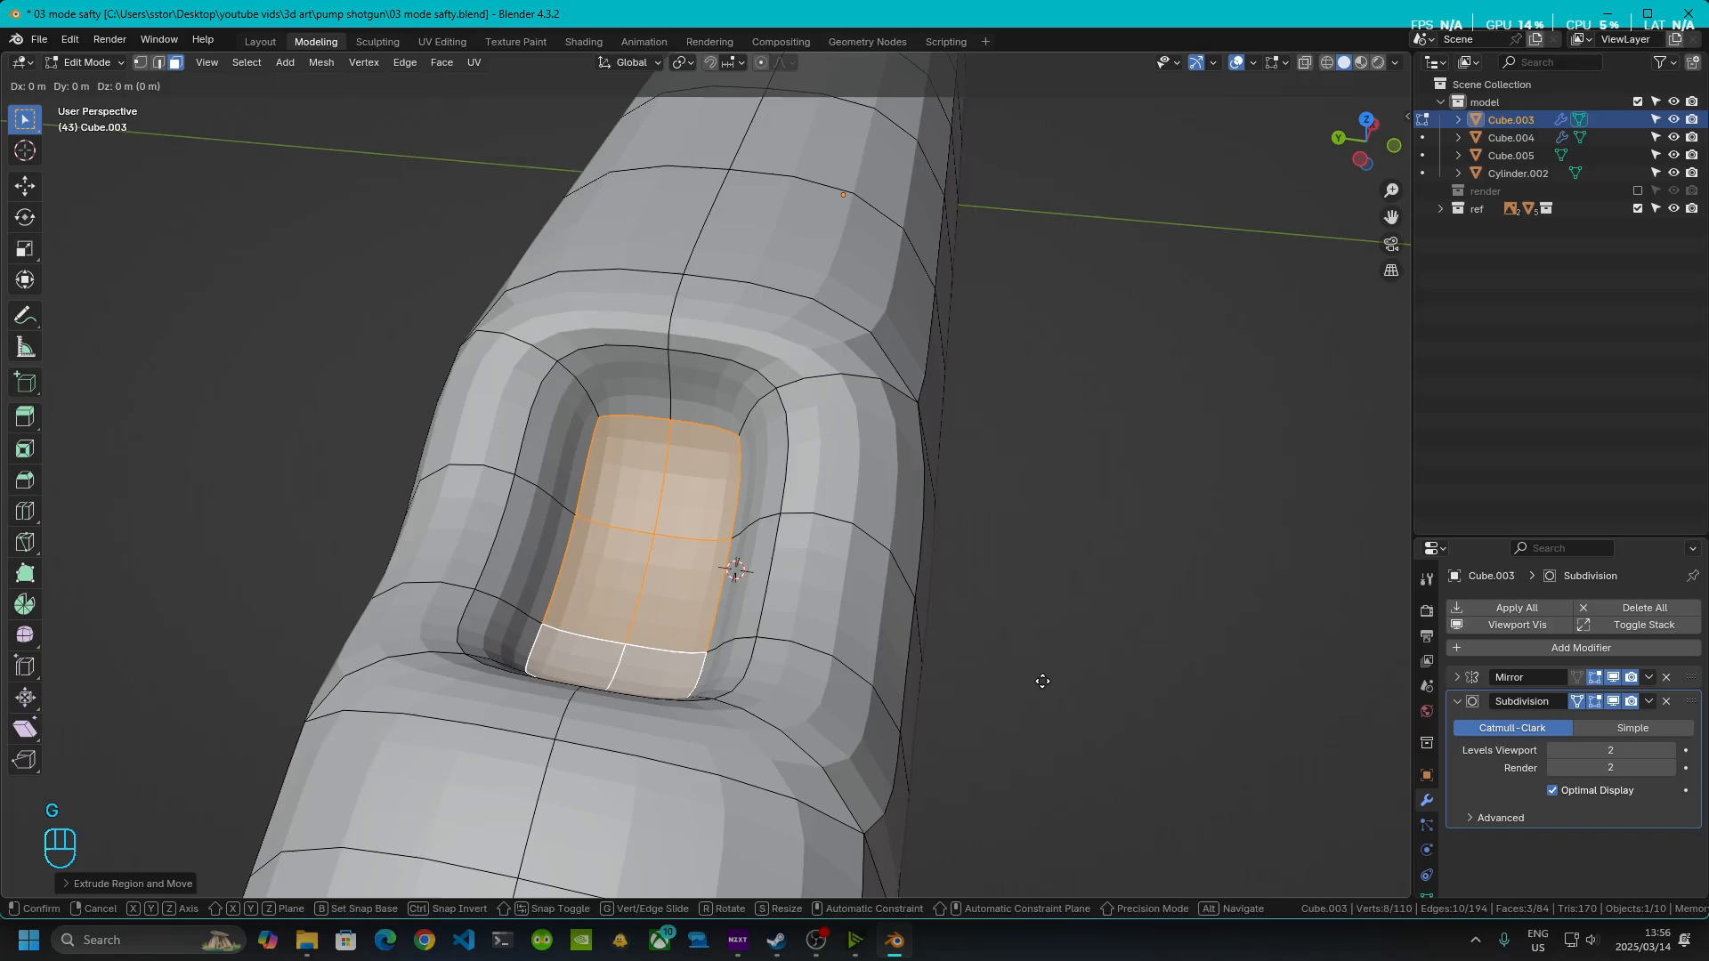
pyautogui.press('y')
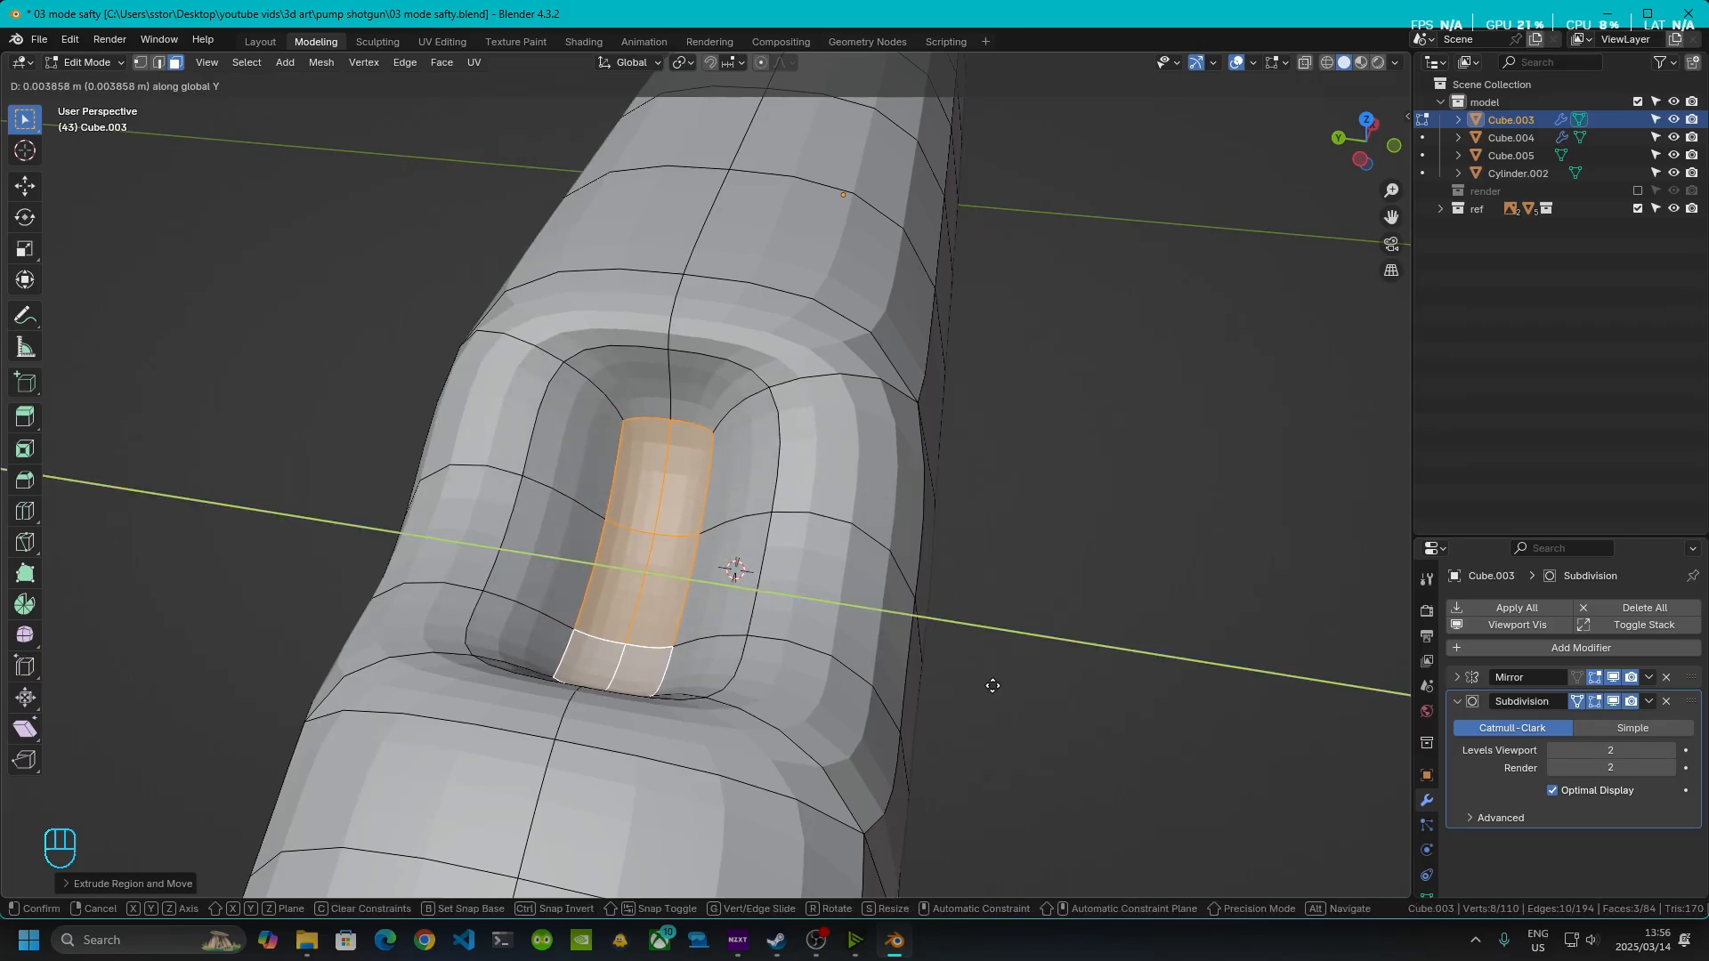
pyautogui.click(993, 686)
# - Return to Object Mode and examine the thumb recess on the receiver's rear slope from behind and from the side
pyautogui.press('Tab')
pyautogui.moveTo(992, 685); pyautogui.dragTo(899, 664, button='middle')
pyautogui.moveTo(515, 370); pyautogui.dragTo(650, 520, button='middle')
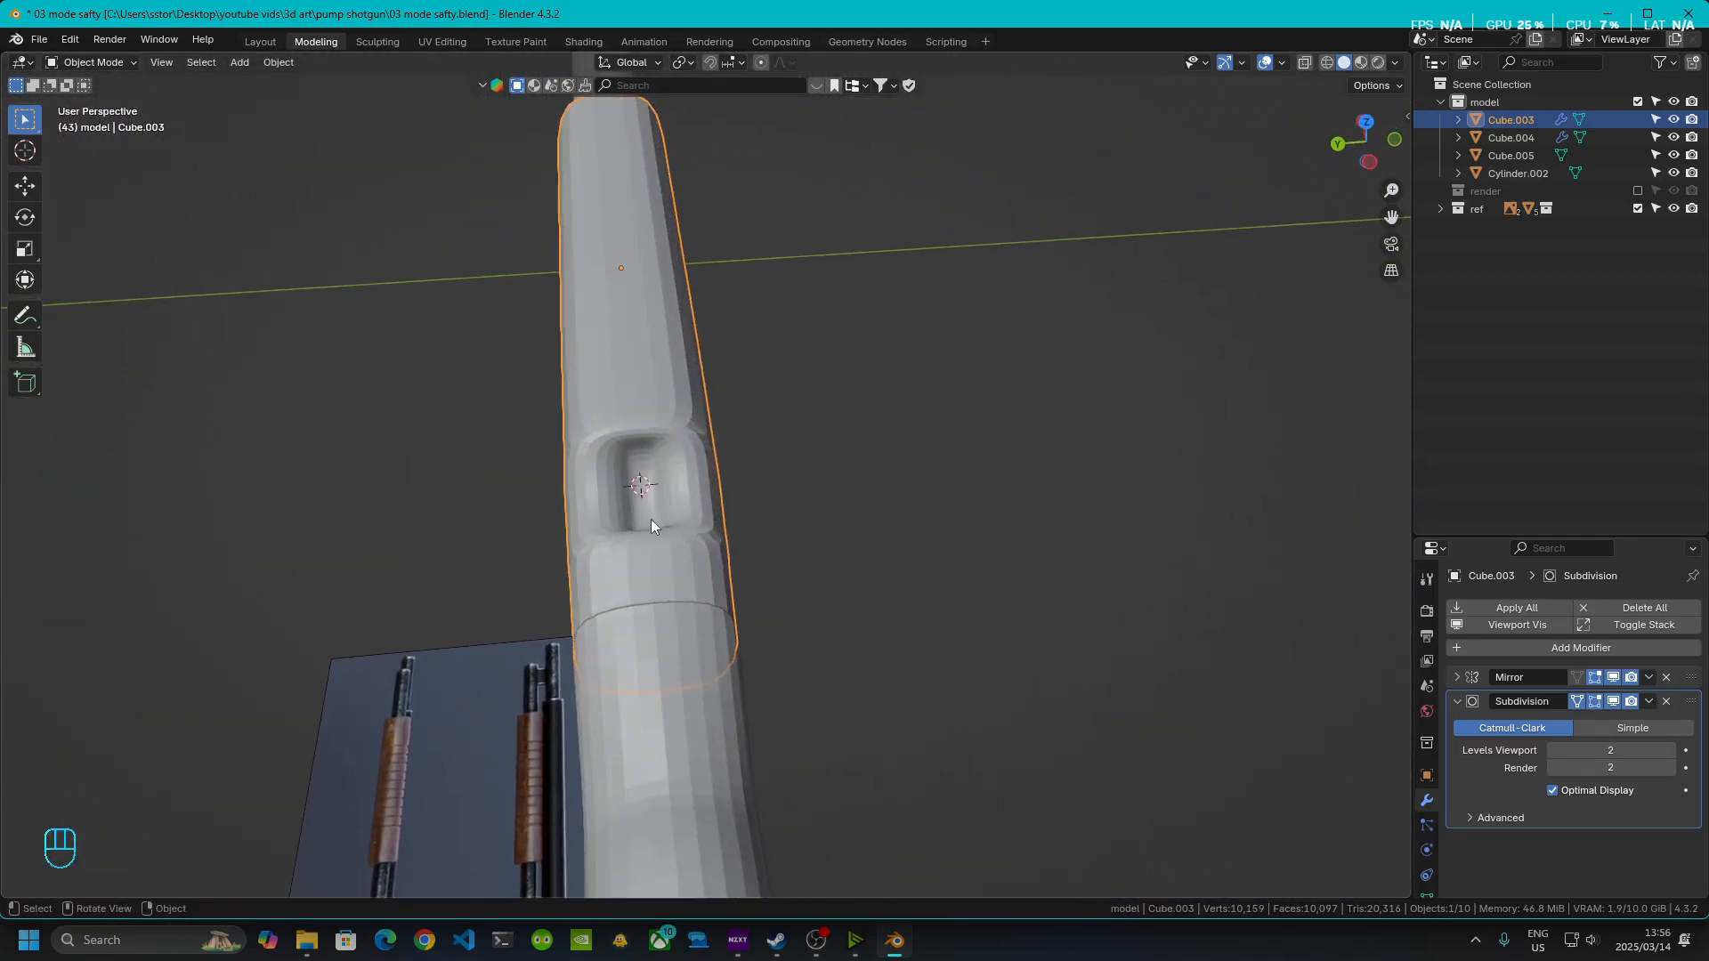
pyautogui.scroll(5, 649, 519)
pyautogui.moveTo(706, 573); pyautogui.dragTo(708, 301, button='middle')
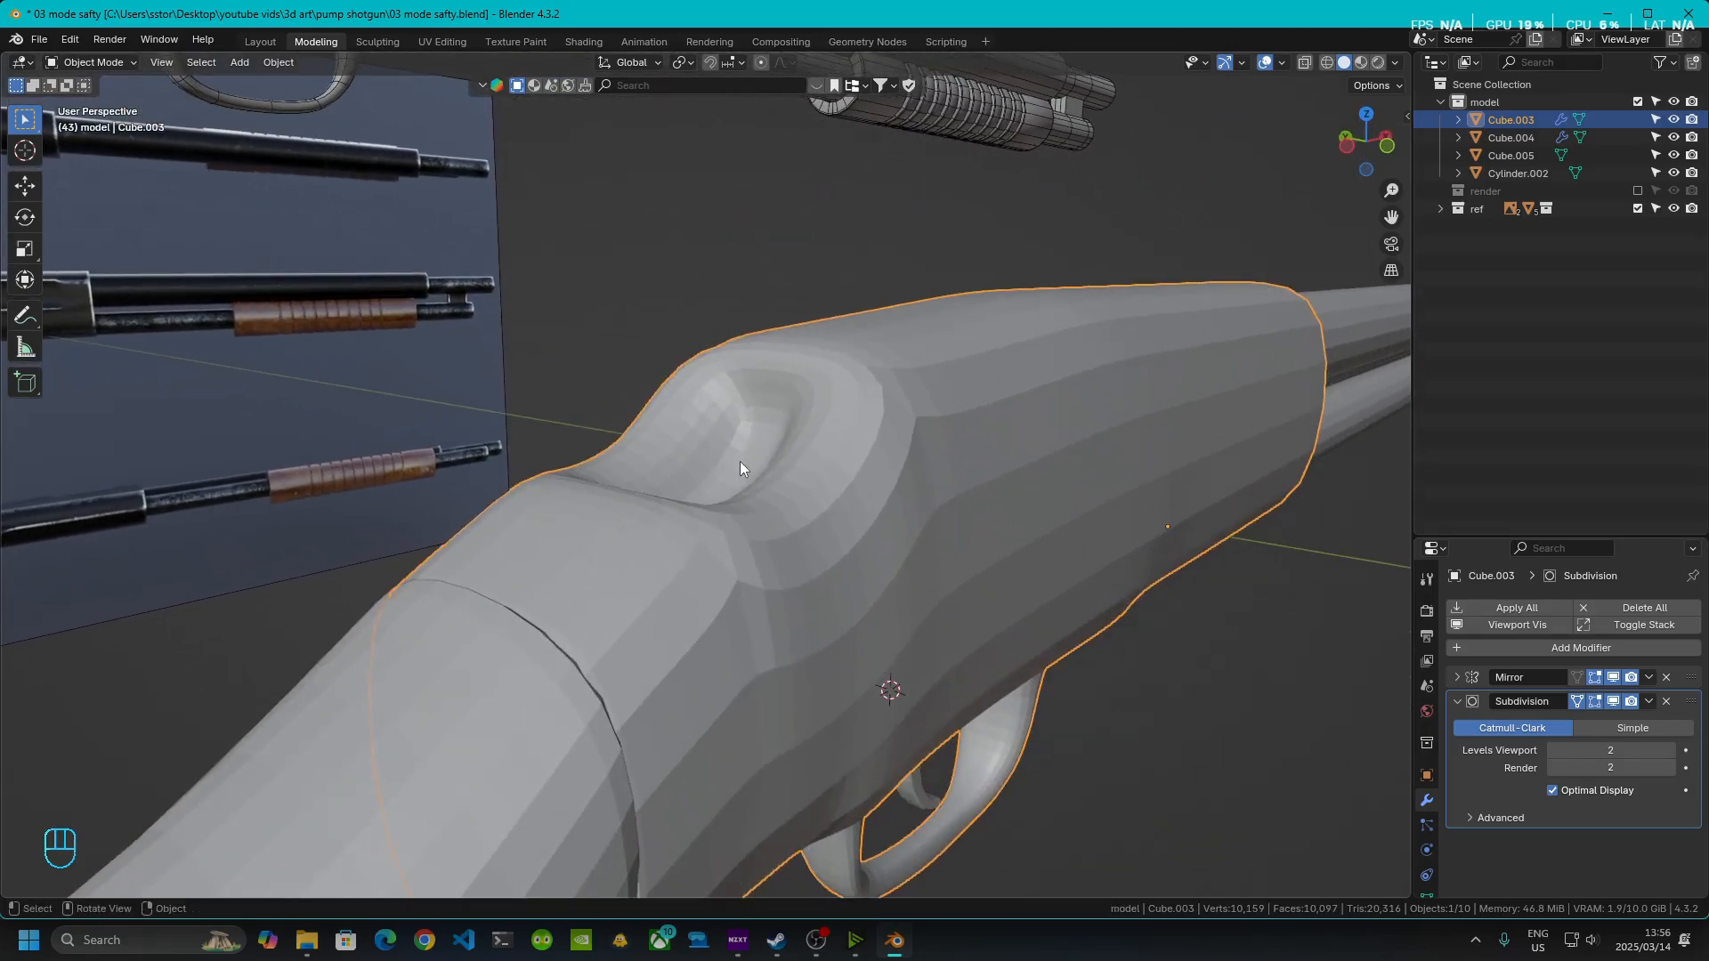
pyautogui.scroll(3, 750, 461)
pyautogui.moveTo(751, 461); pyautogui.dragTo(703, 538, button='middle')
pyautogui.scroll(6, 703, 539)
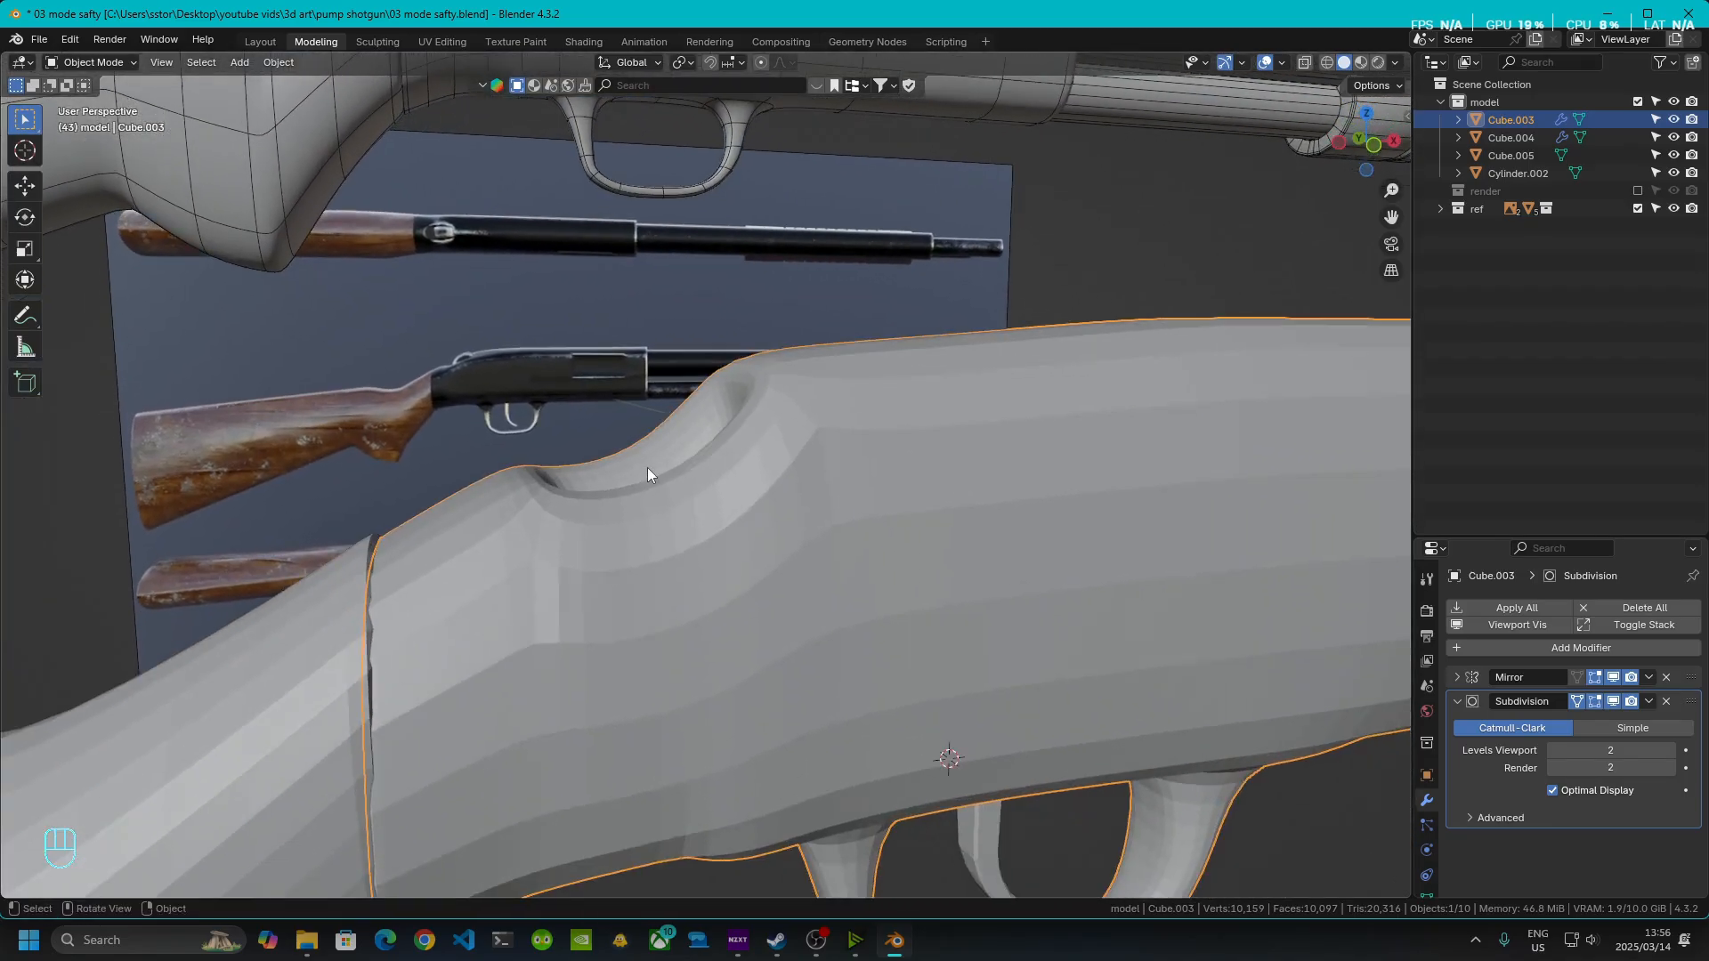
# - Snap the 3D cursor to the selected floor faces of the receiver's recess and return to Object Mode
pyautogui.press('Tab')
pyautogui.moveTo(534, 482); pyautogui.dragTo(590, 514, button='middle')
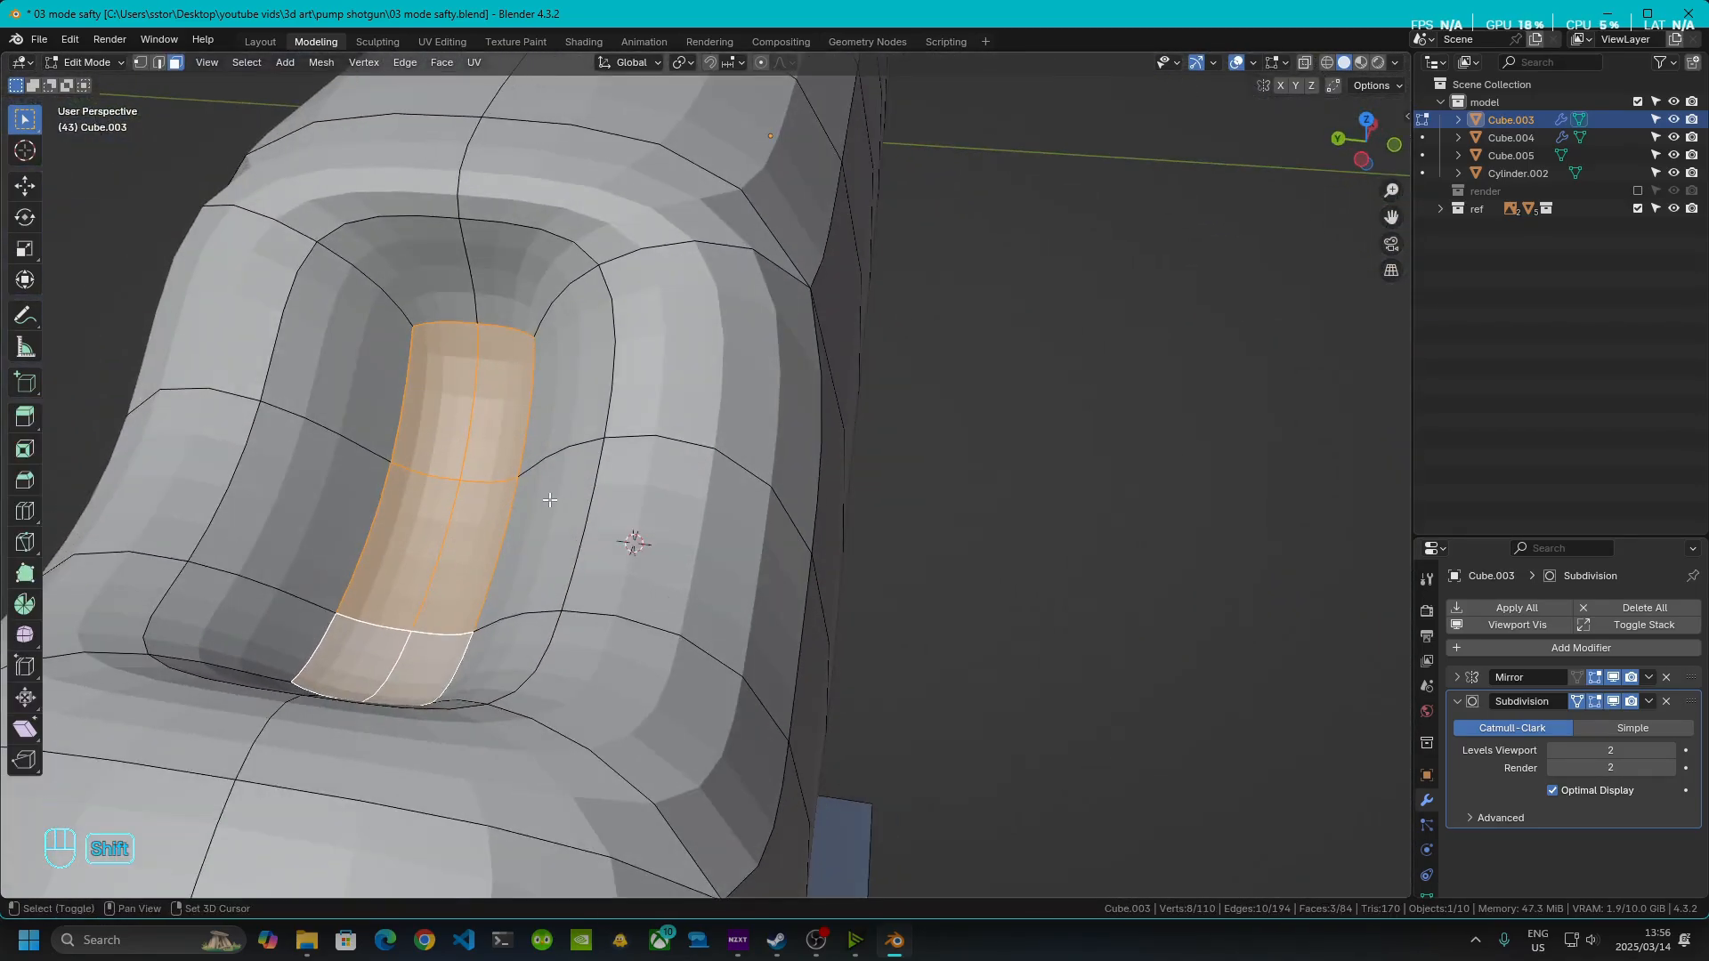
pyautogui.hotkey('shift', 's')
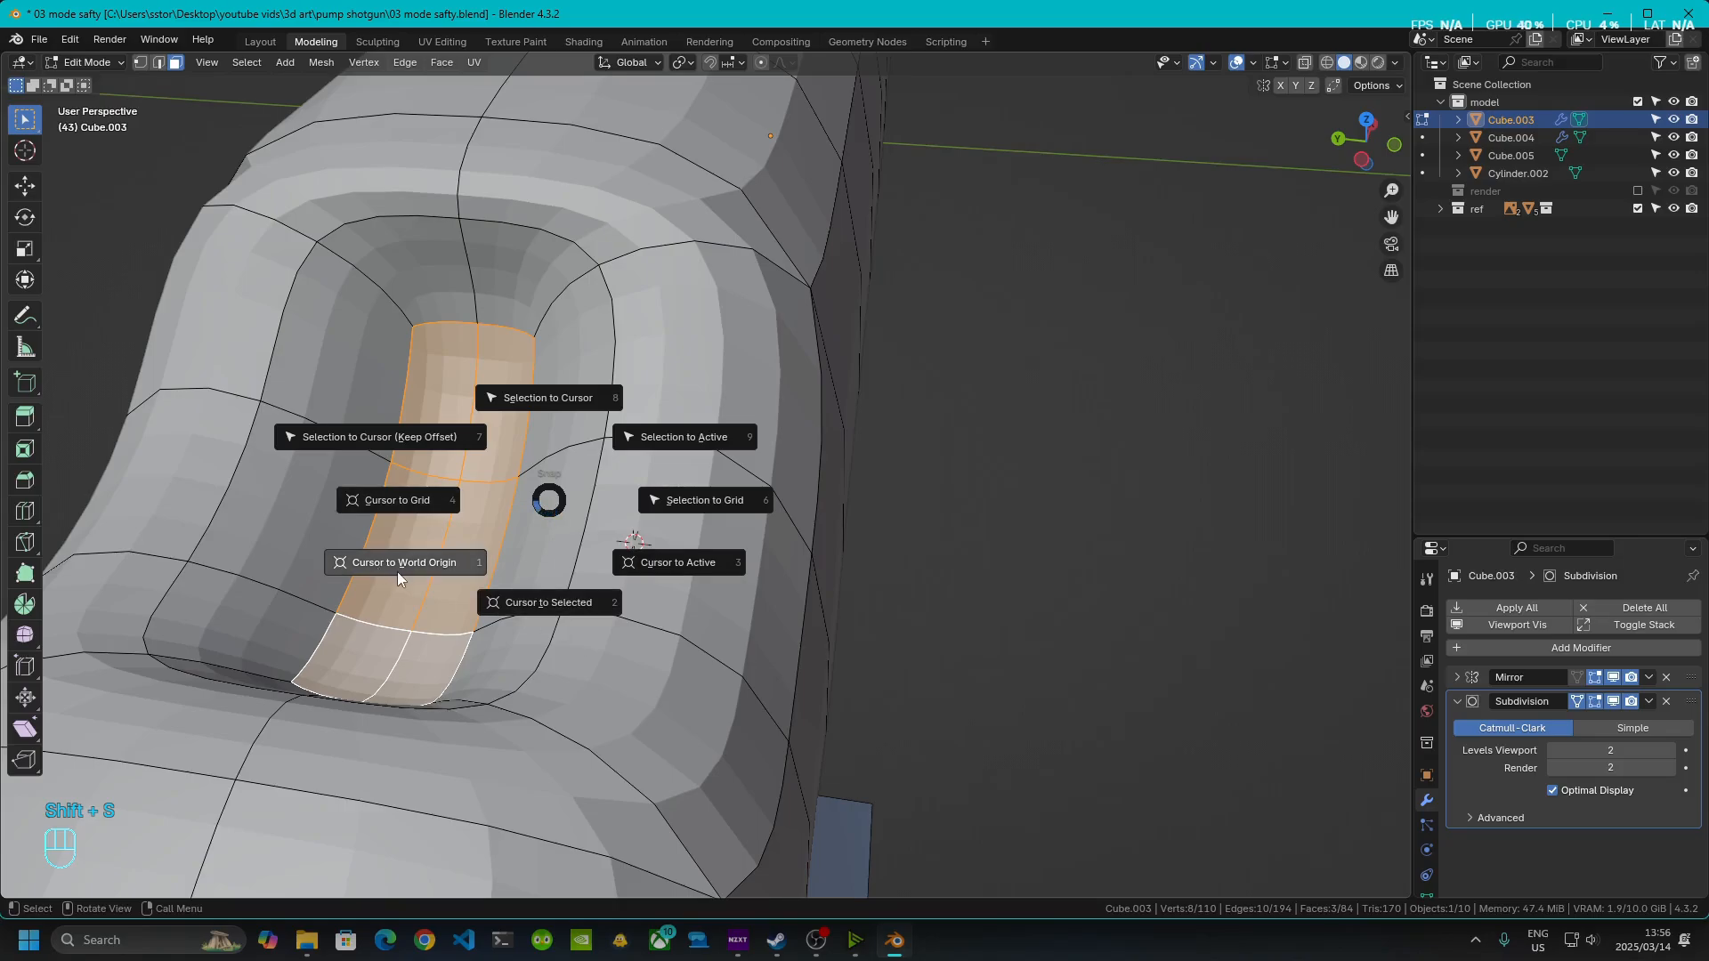
pyautogui.click(548, 602)
pyautogui.moveTo(569, 552); pyautogui.dragTo(766, 563, button='middle')
pyautogui.press('Tab')
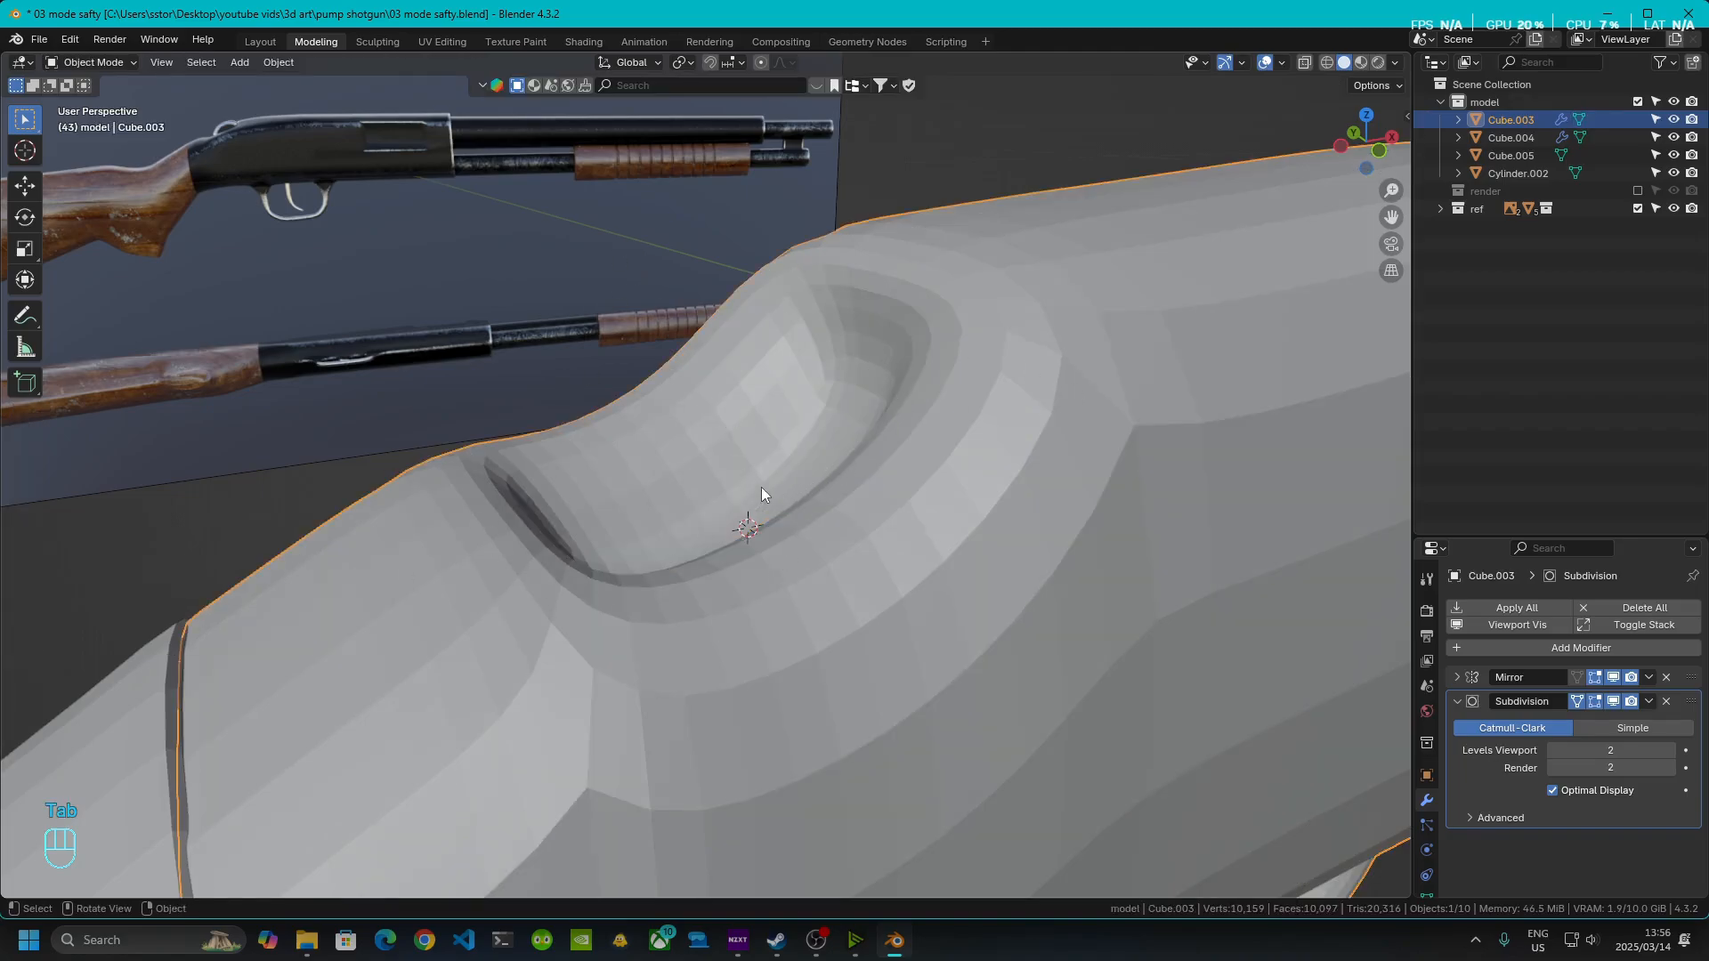
# - Add a mesh cylinder at the 3D cursor in the receiver's recess
pyautogui.hotkey('shift', 'a')
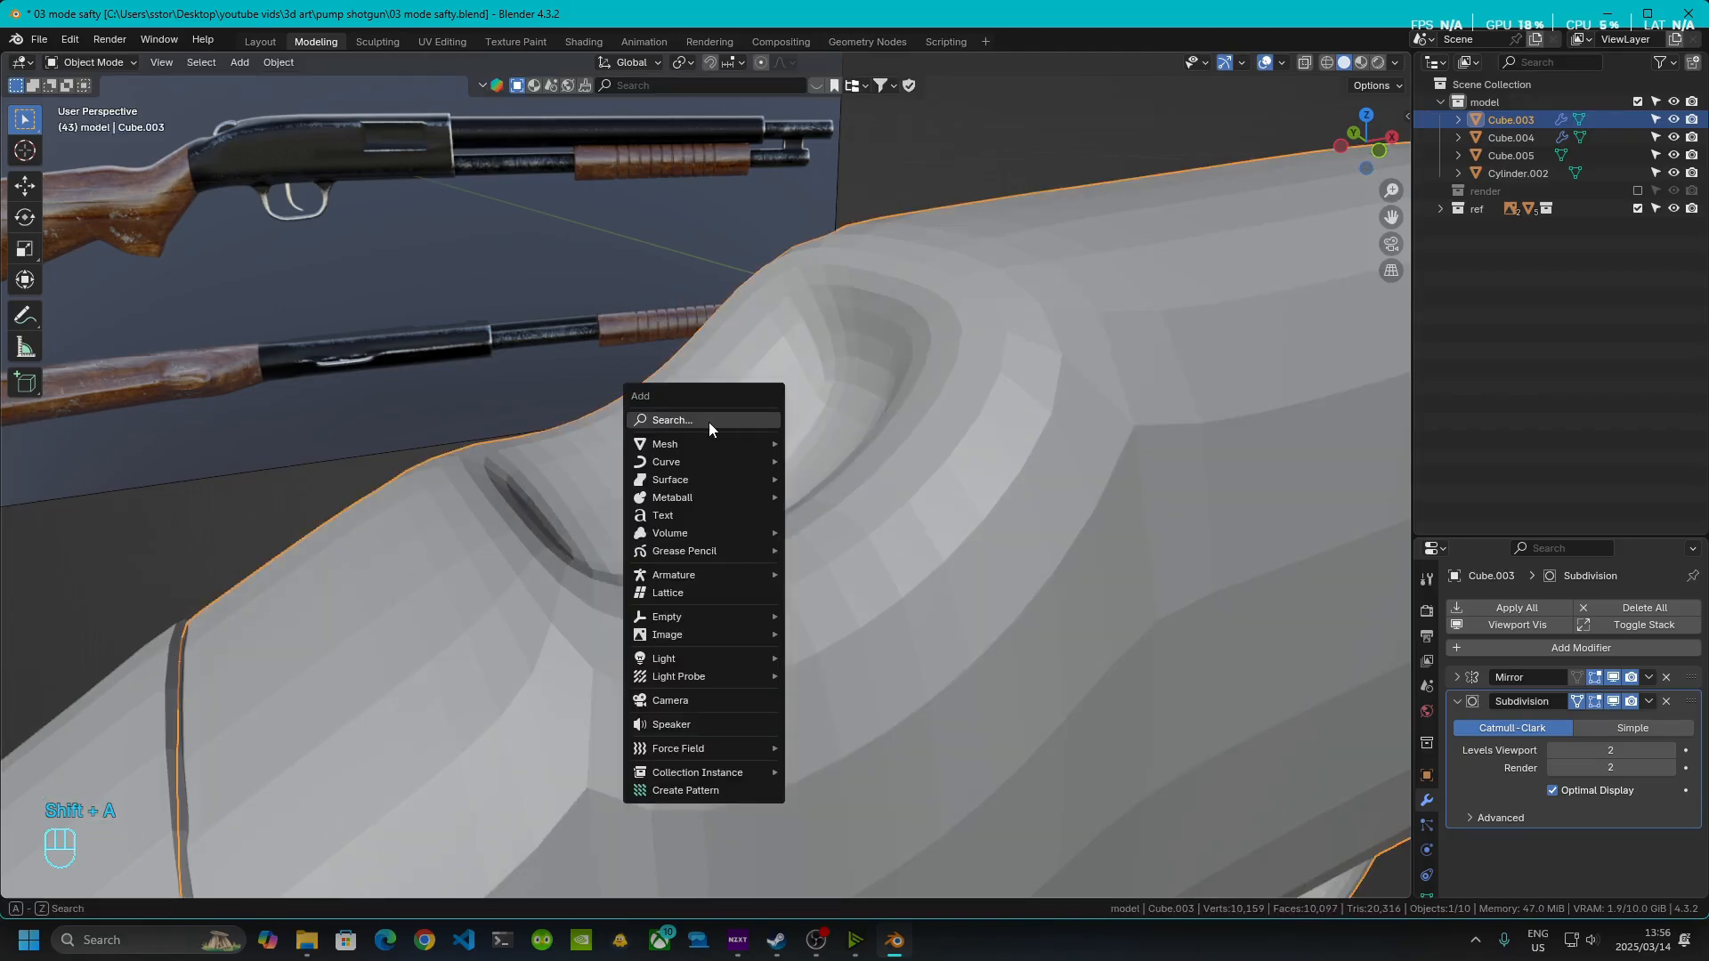
pyautogui.moveTo(694, 443)
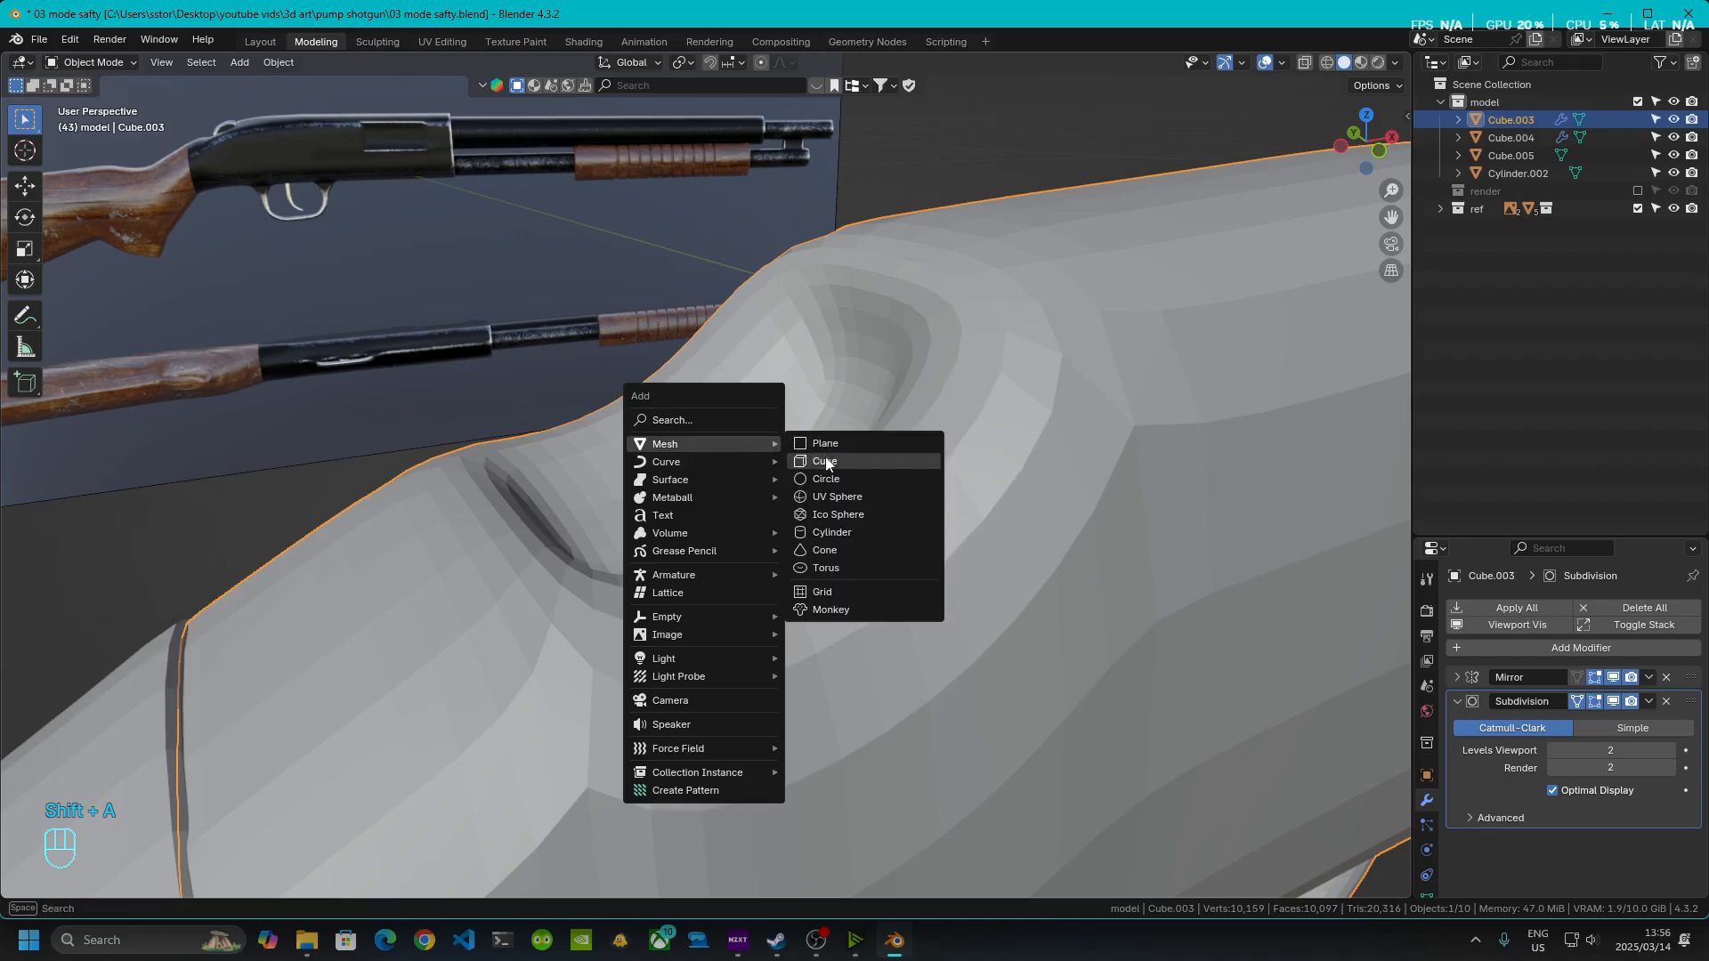
pyautogui.click(851, 528)
pyautogui.scroll(-3, 728, 463)
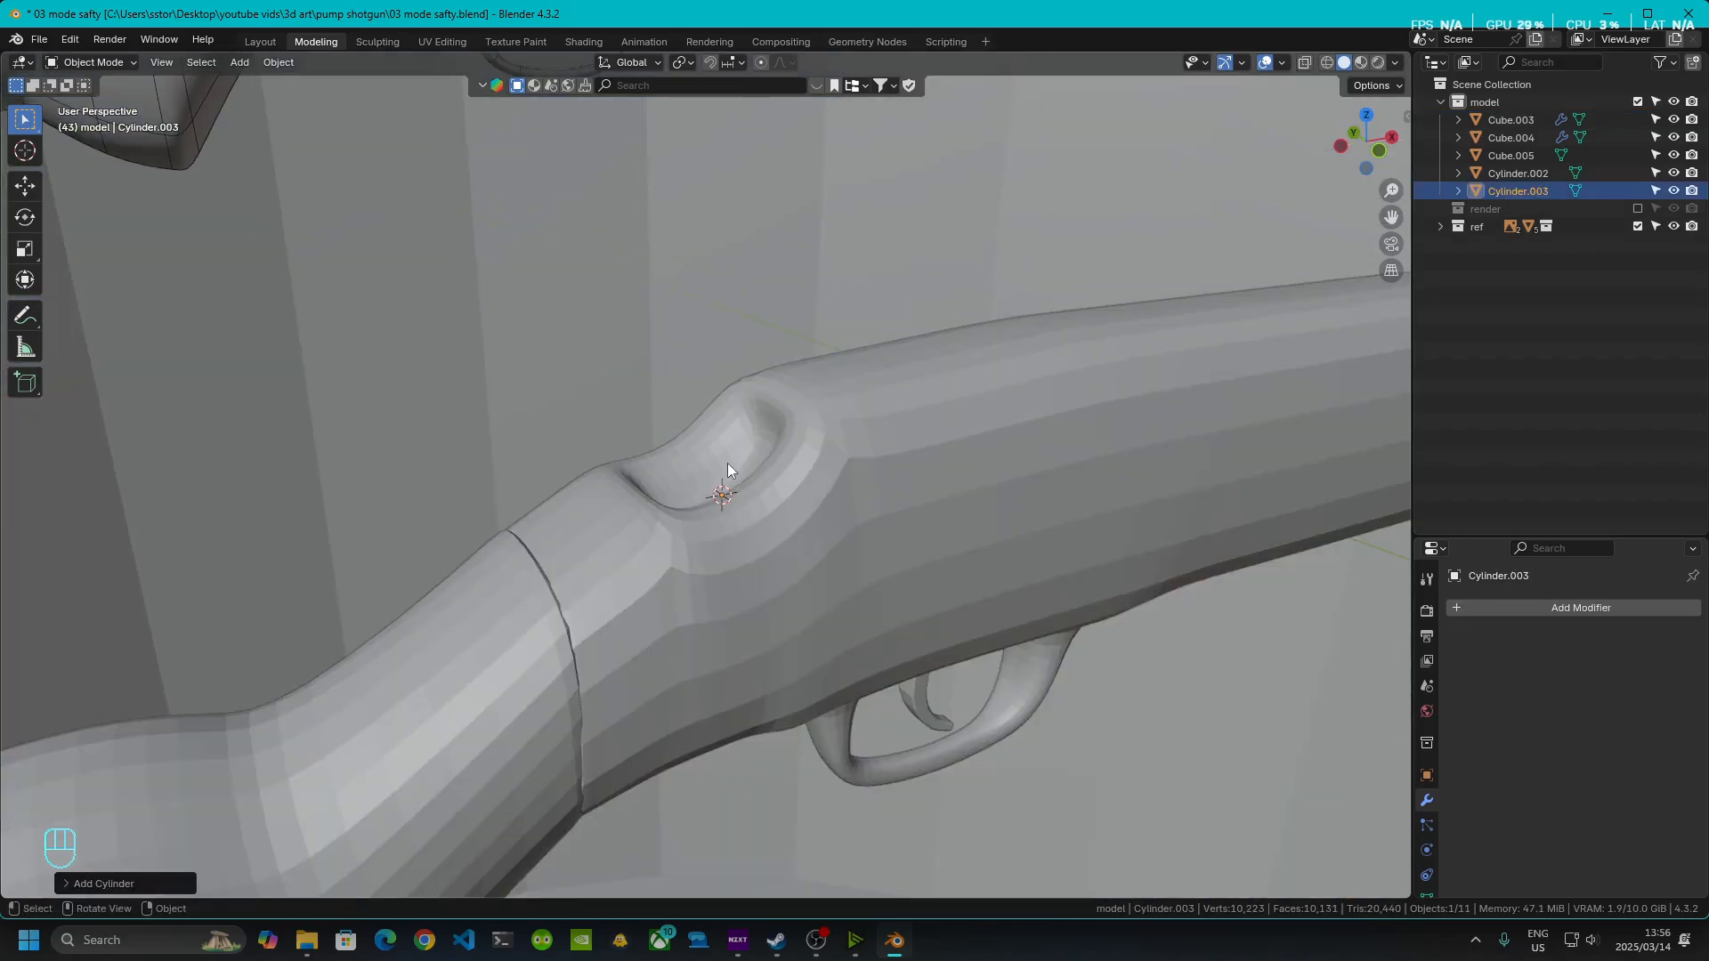
pyautogui.scroll(-5, 728, 463)
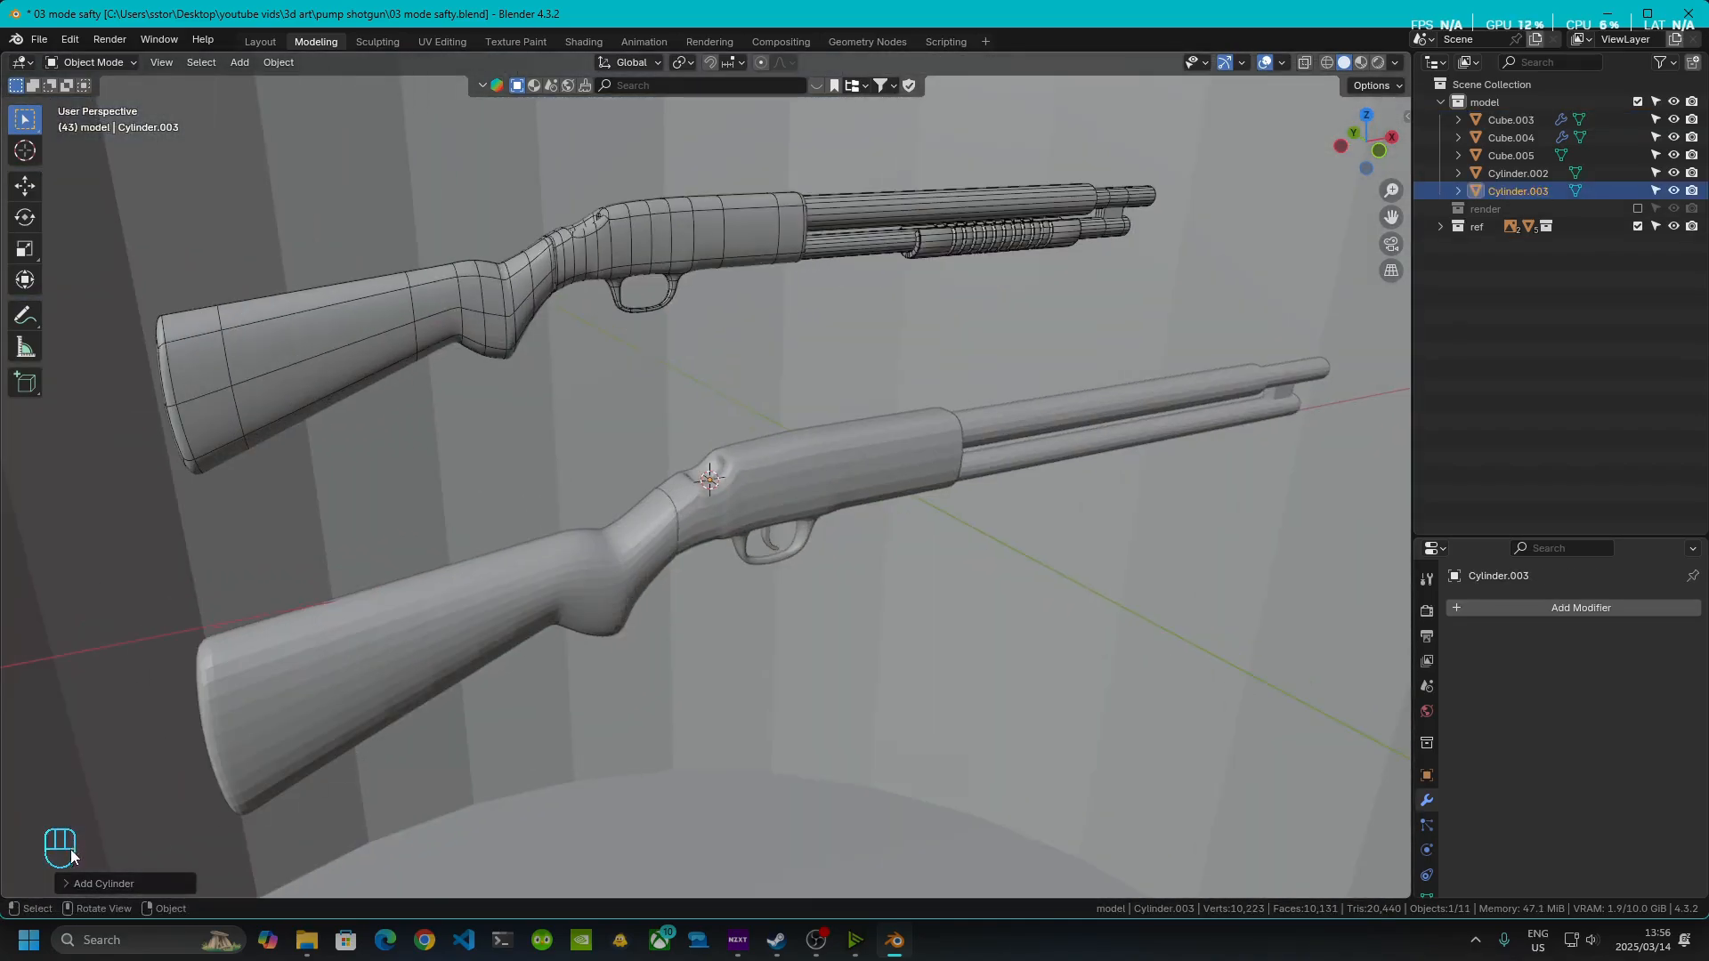
# - Set the new cylinder's radius and depth to 0.01 m and its vertex count to 18
pyautogui.click(62, 883)
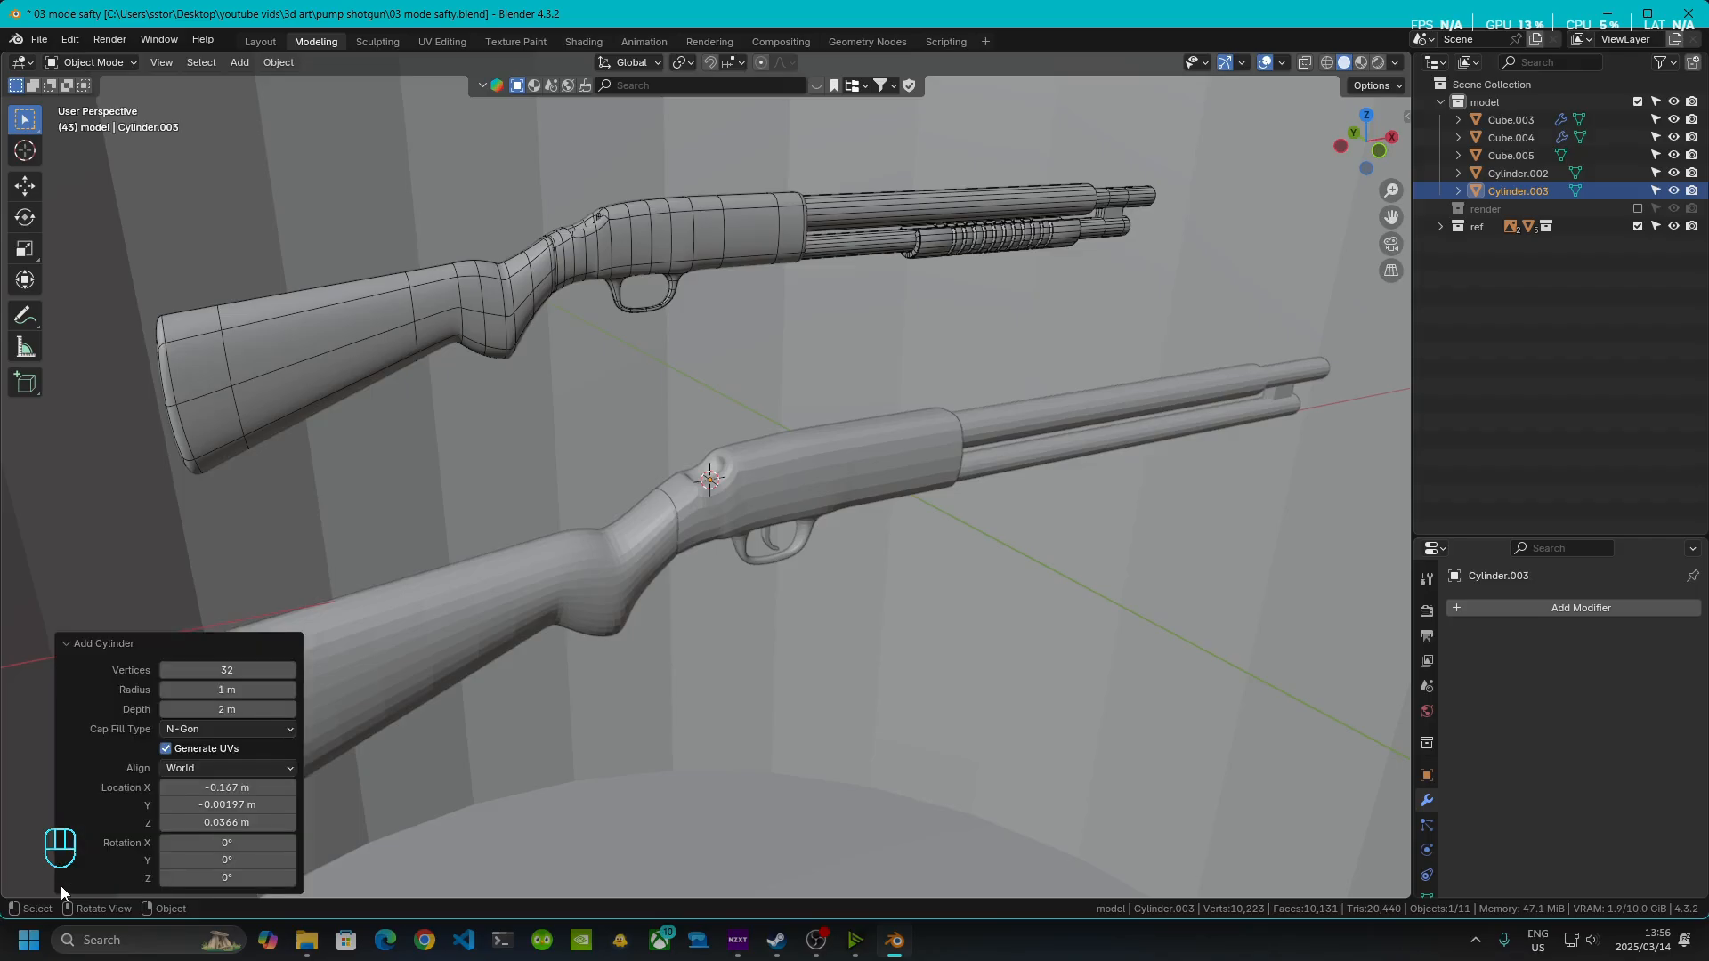
pyautogui.click(230, 689)
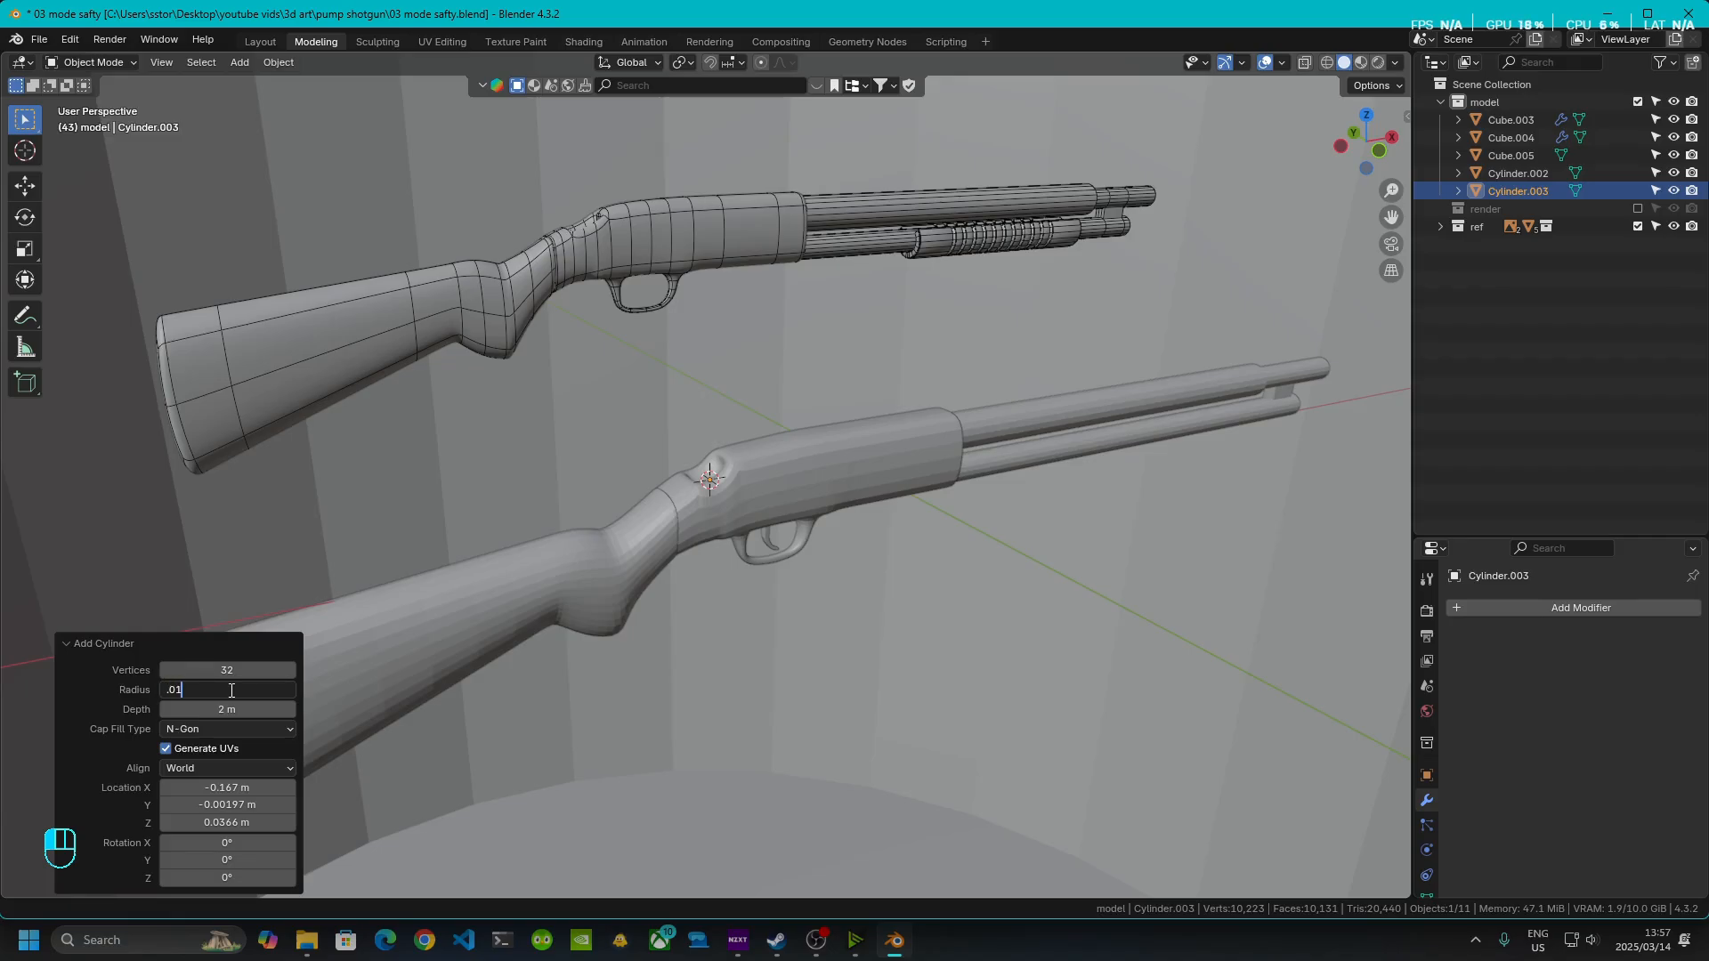
pyautogui.click(231, 707)
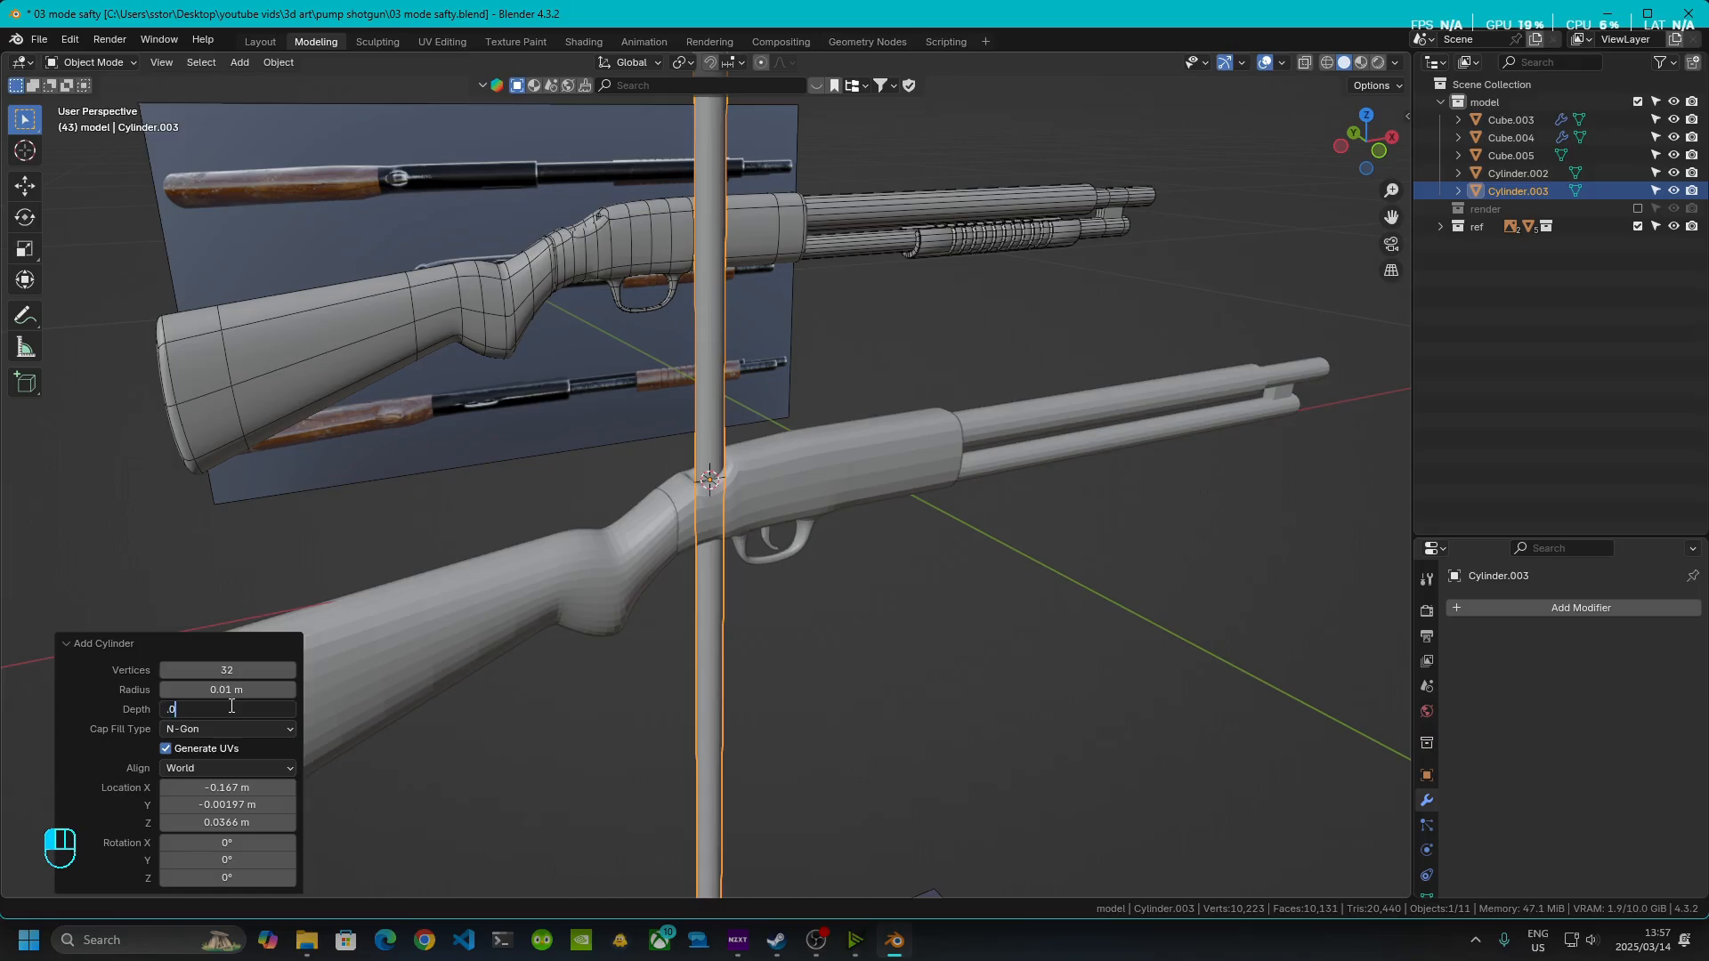
pyautogui.write('.01')
pyautogui.press('Return')
pyautogui.click(218, 671)
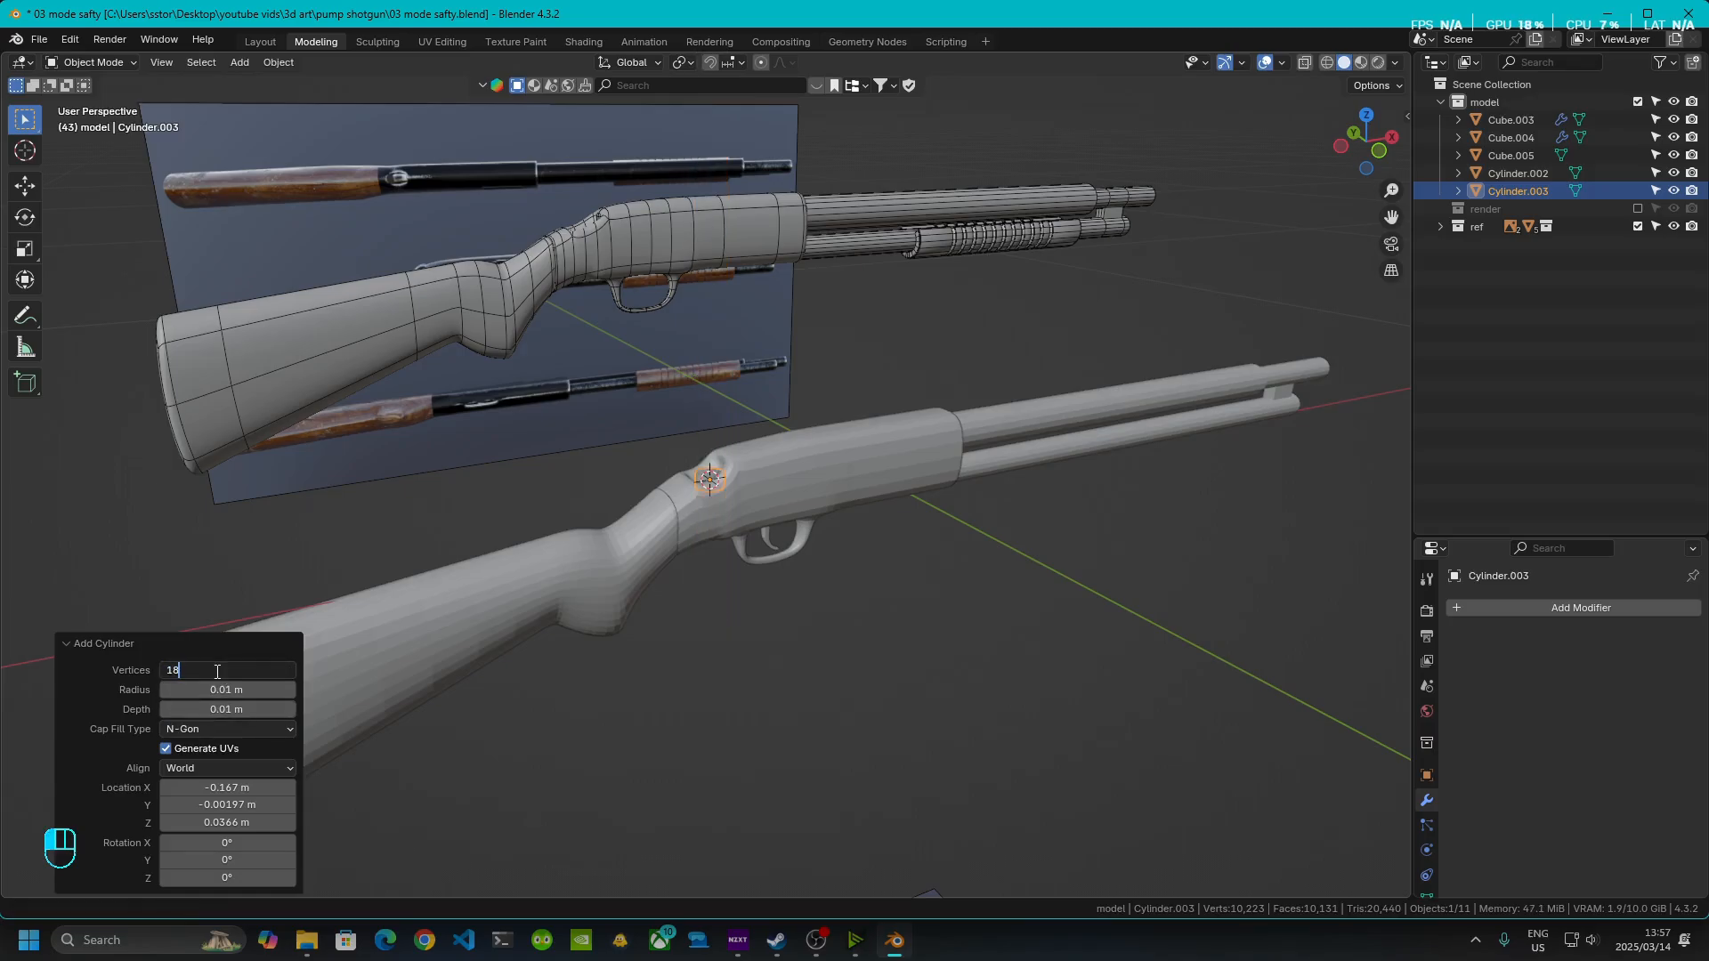
pyautogui.write('18')
pyautogui.press('Return')
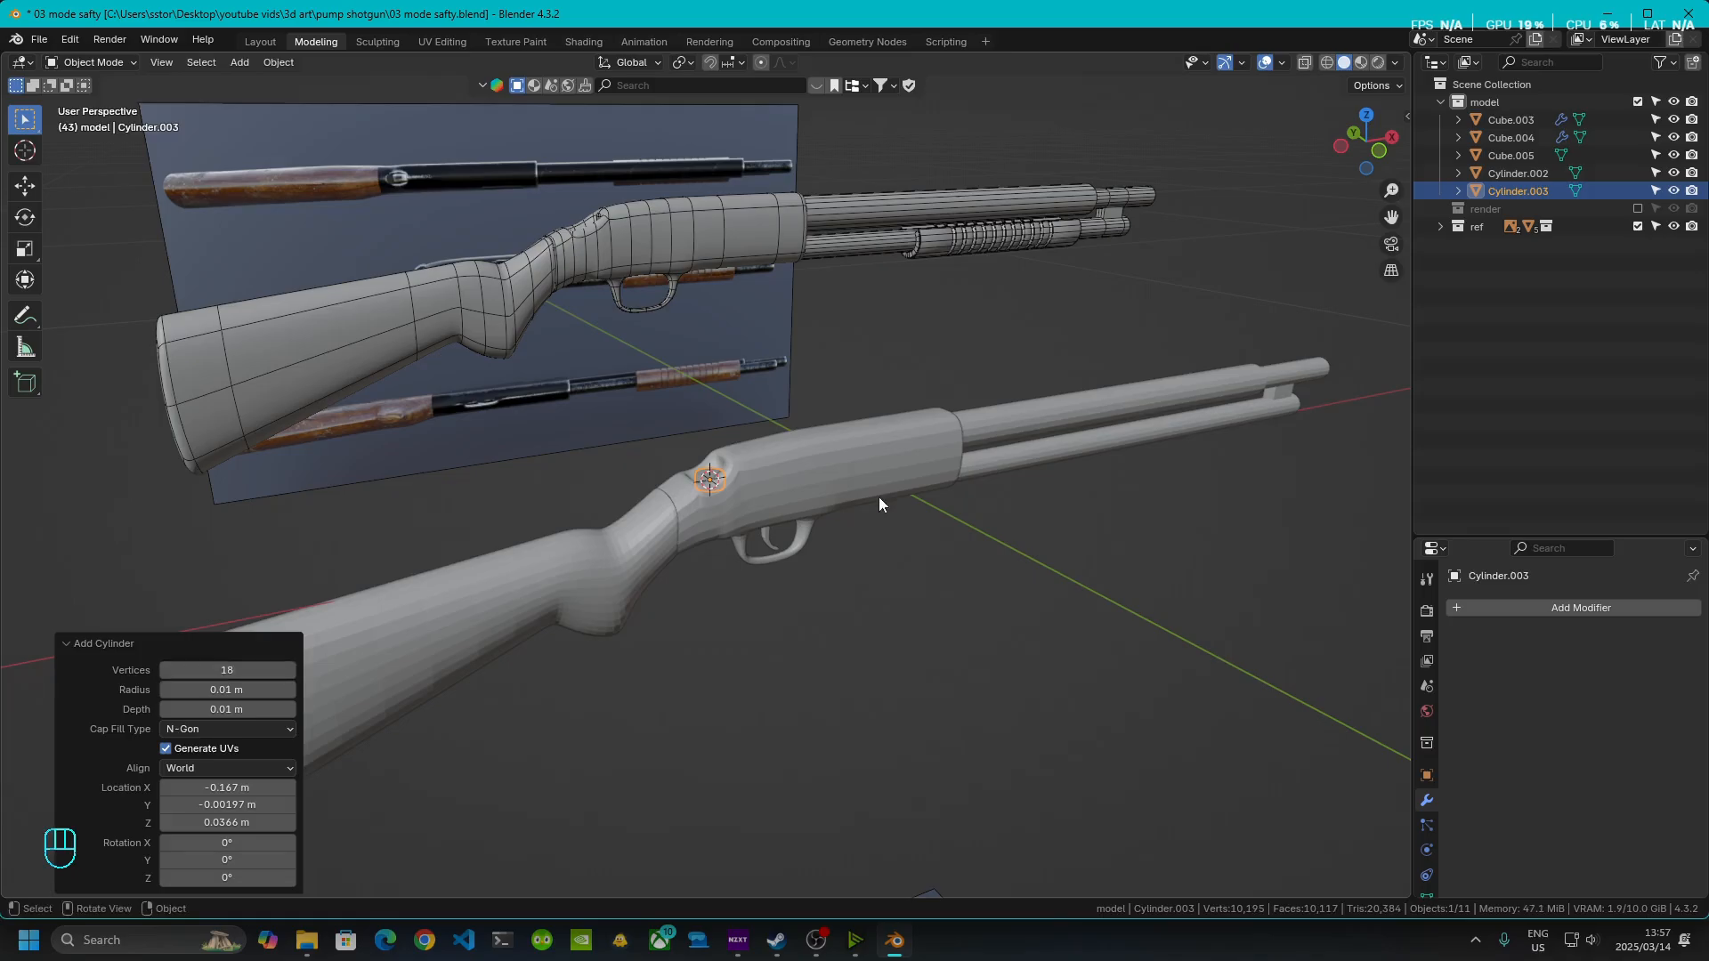
# - Open the new cylinder in Edit Mode and rotate its whole mesh 90° about the X axis
pyautogui.scroll(12, 801, 502)
pyautogui.moveTo(756, 519); pyautogui.dragTo(826, 570, button='middle')
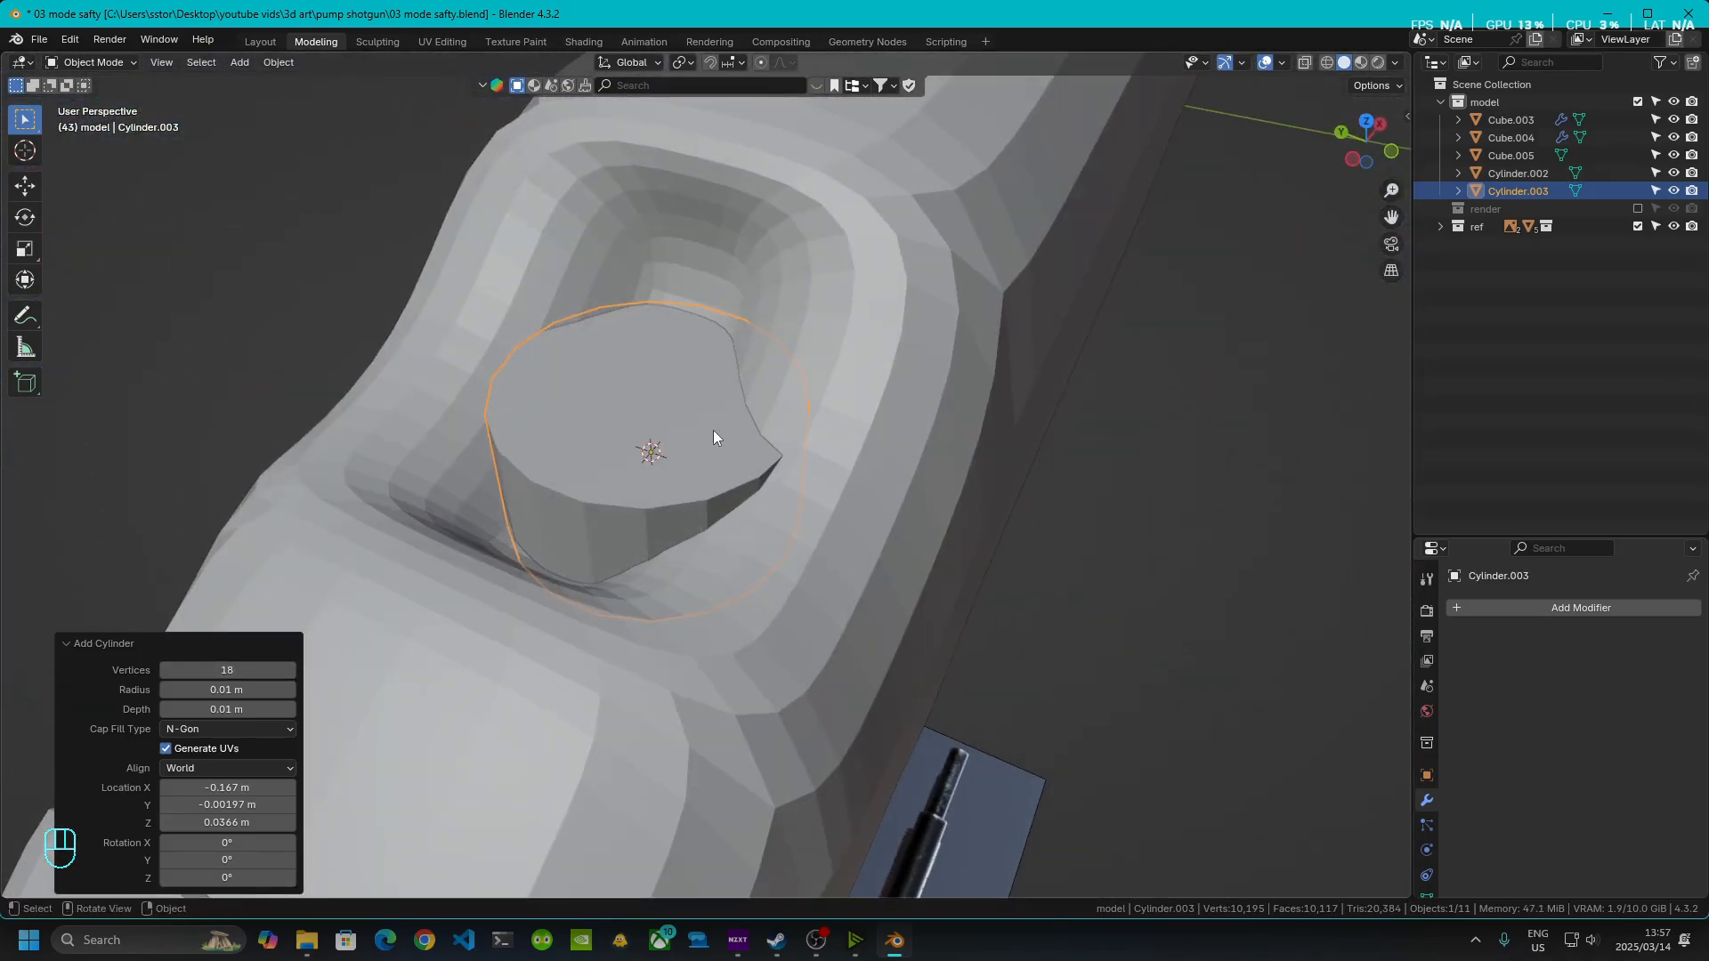
pyautogui.press('Tab')
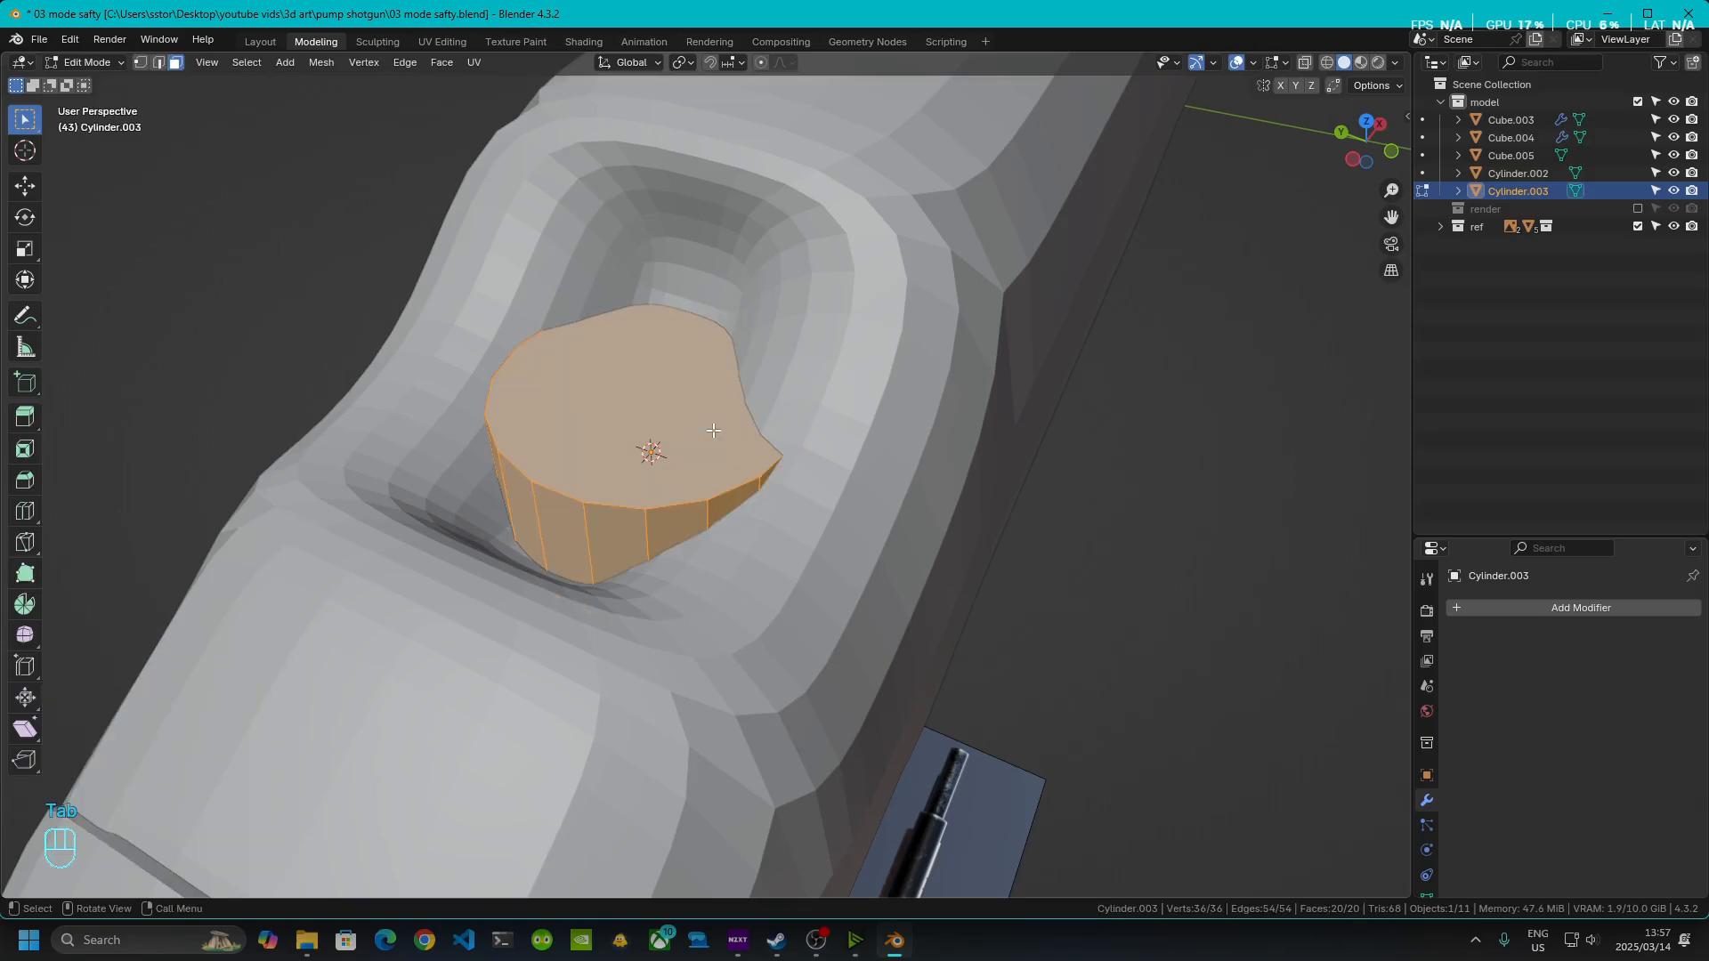
pyautogui.write('r90')
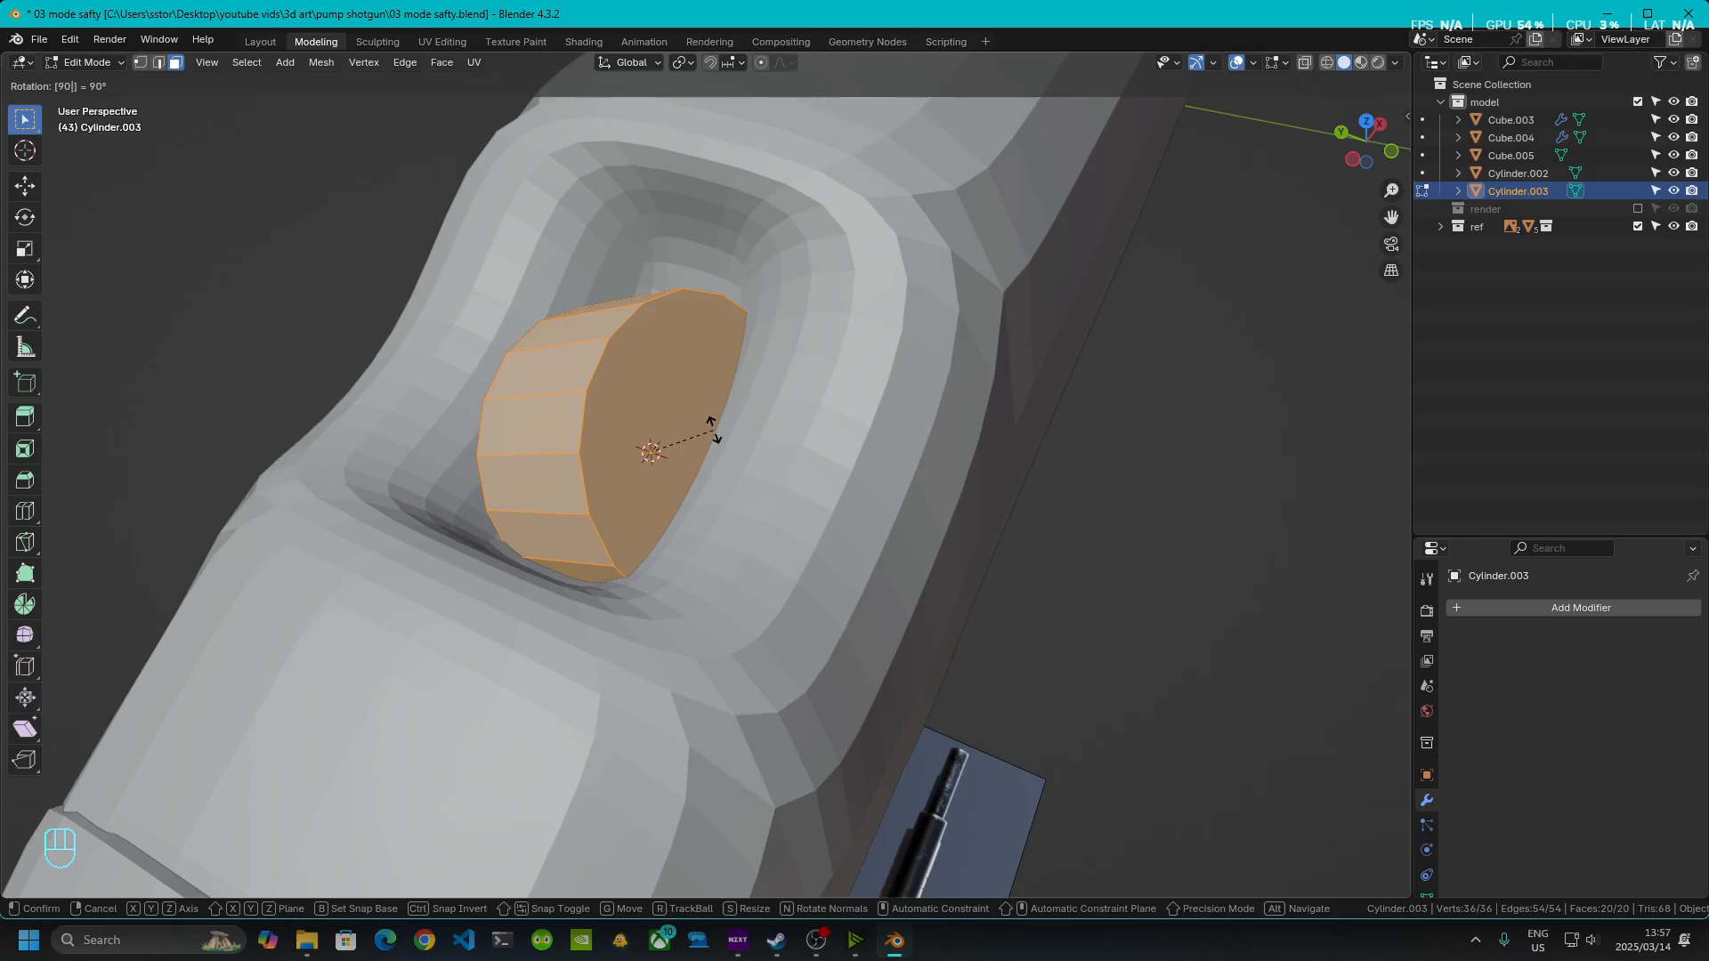
pyautogui.write('x')
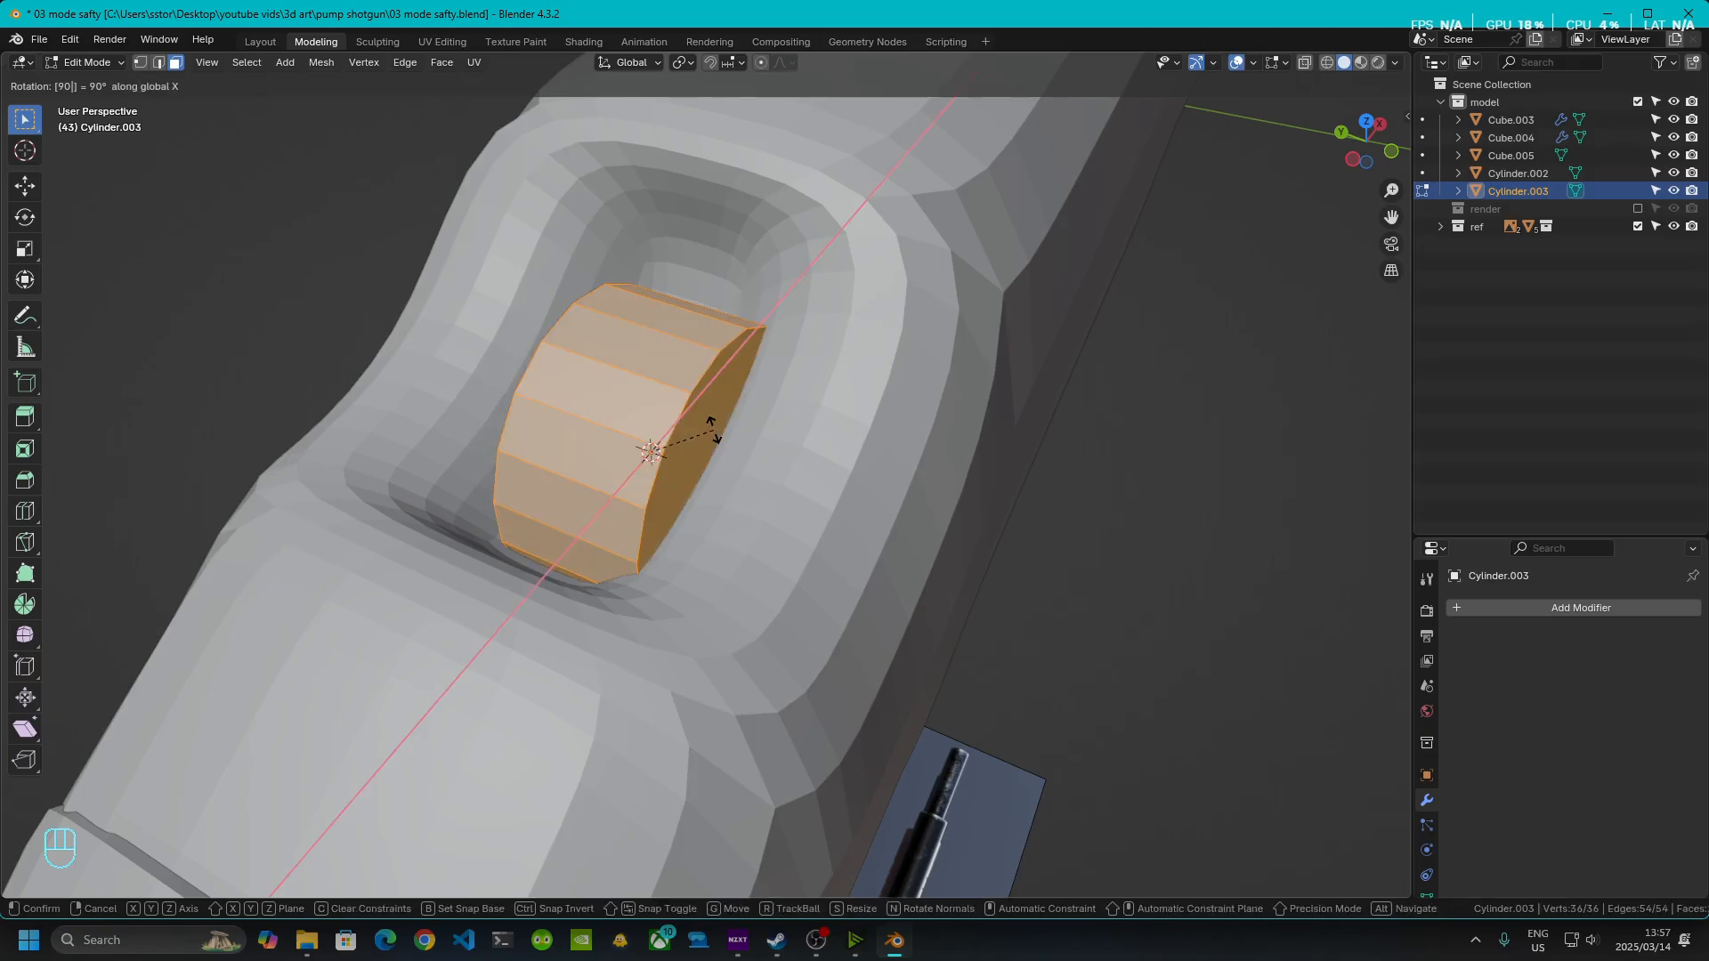
pyautogui.press('Return')
# - Scale the cylinder mesh uniformly by 1.670 within the recess
pyautogui.moveTo(890, 438); pyautogui.dragTo(837, 579, button='middle')
pyautogui.press('s')
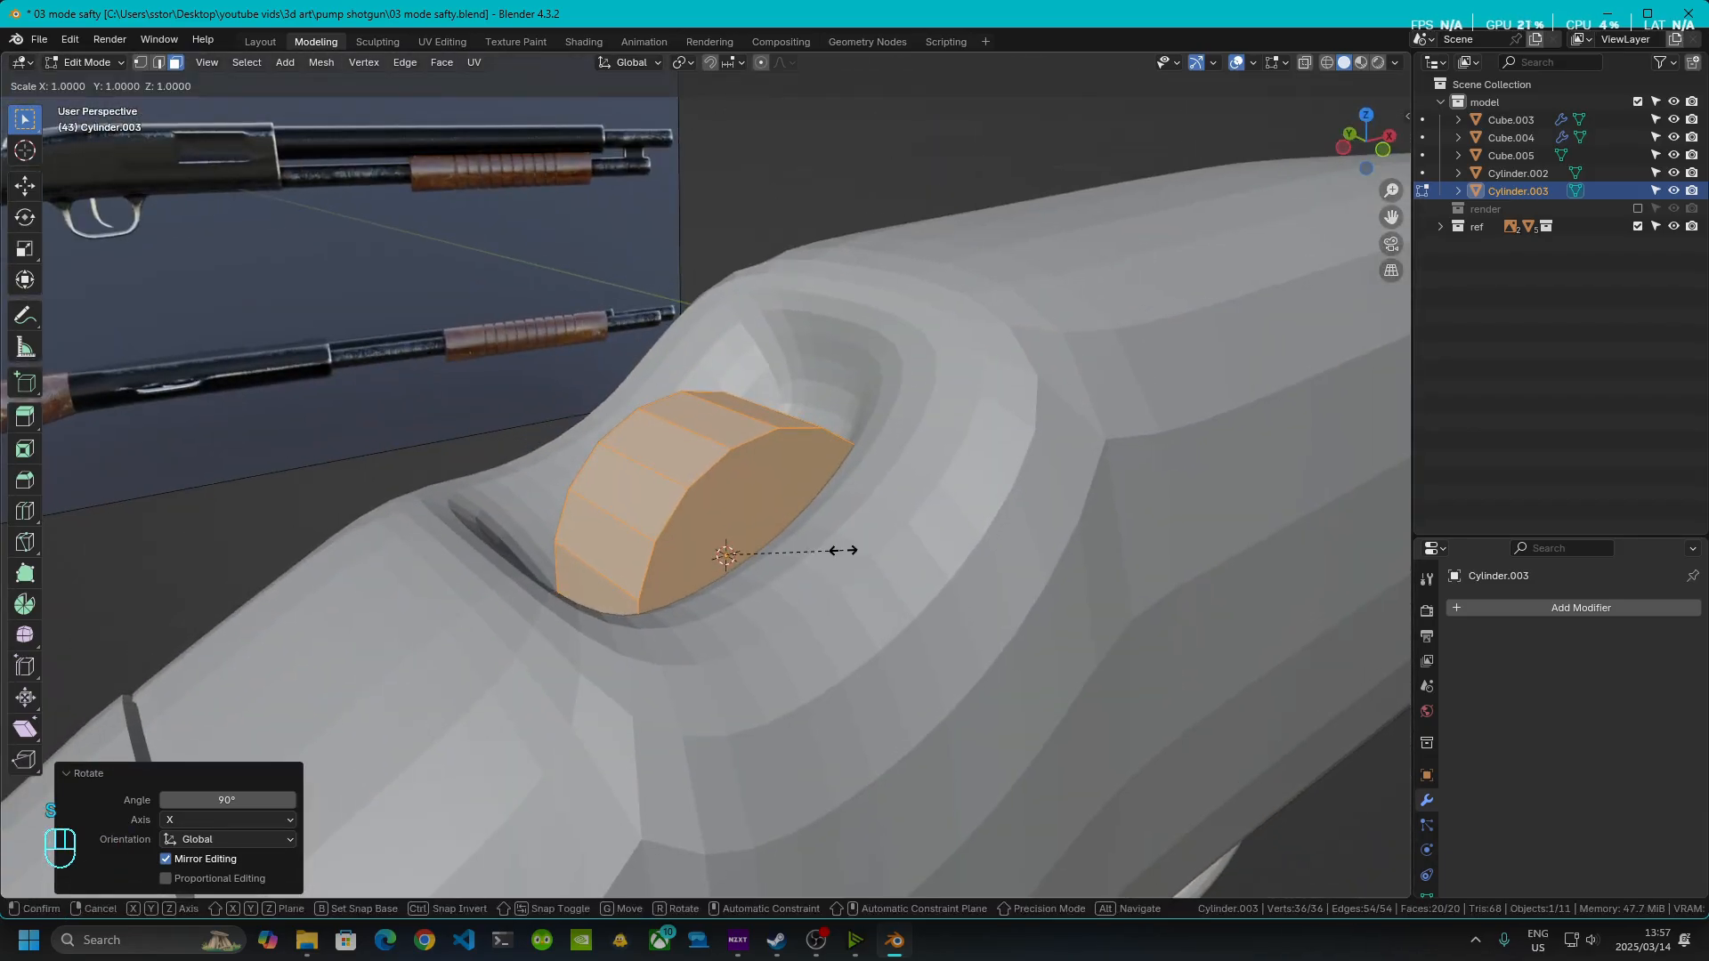
pyautogui.click(921, 561)
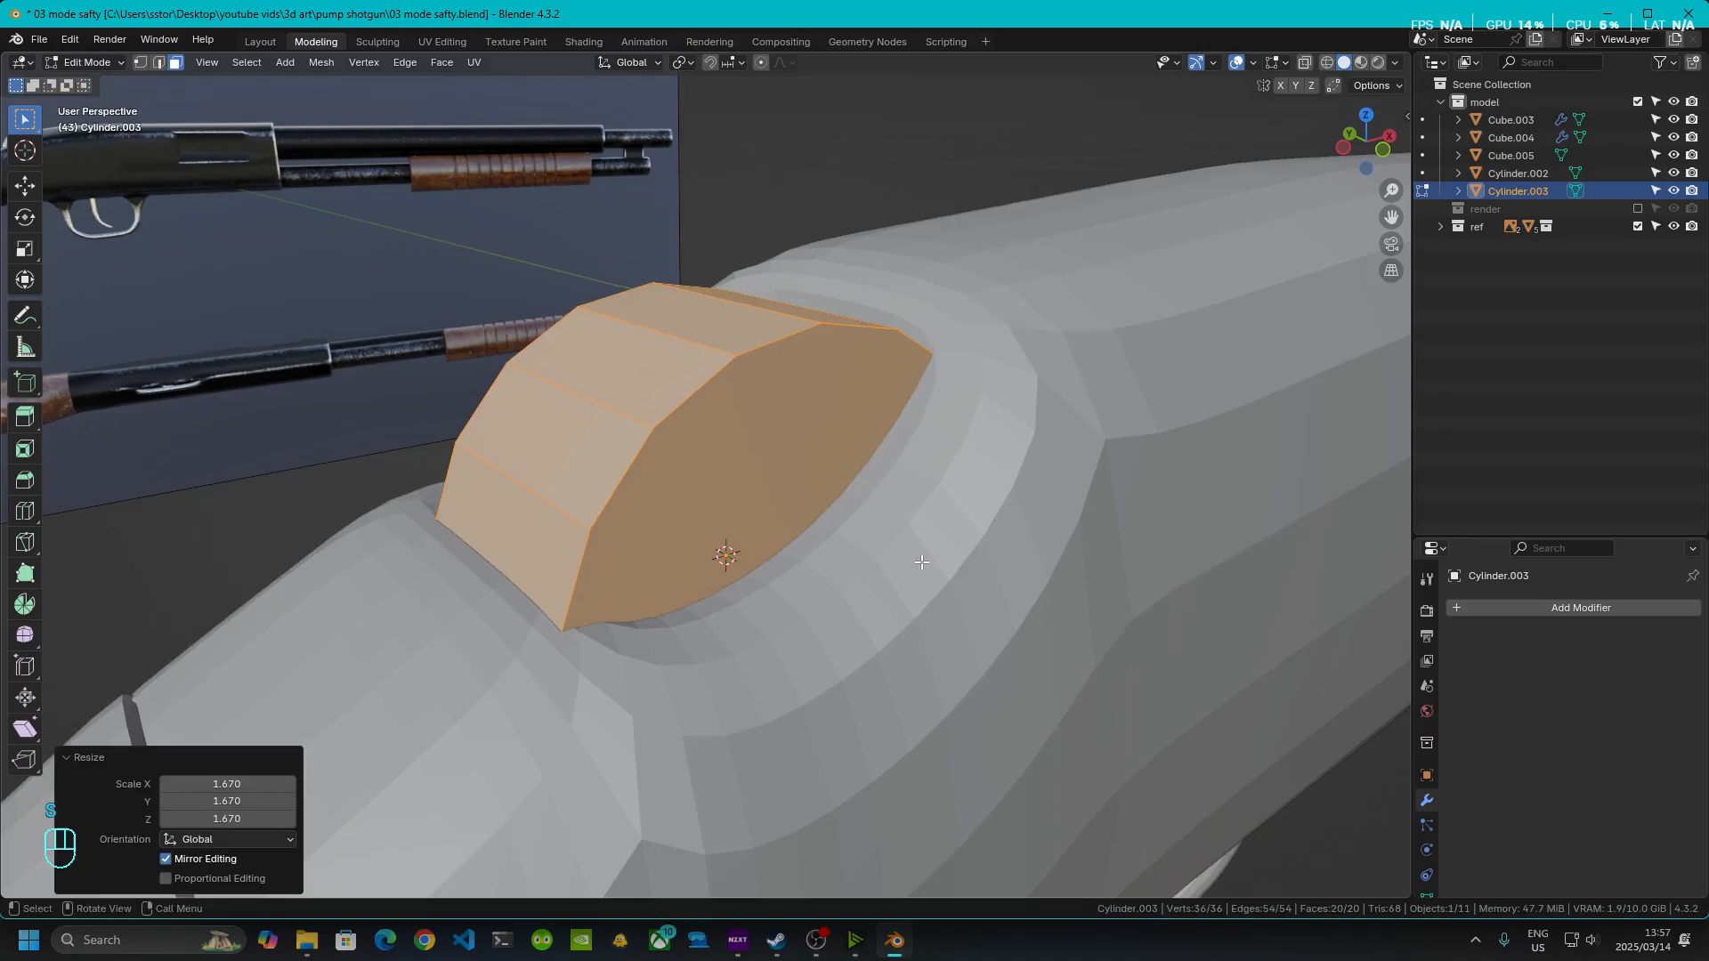
pyautogui.moveTo(921, 561); pyautogui.dragTo(796, 526, button='middle')
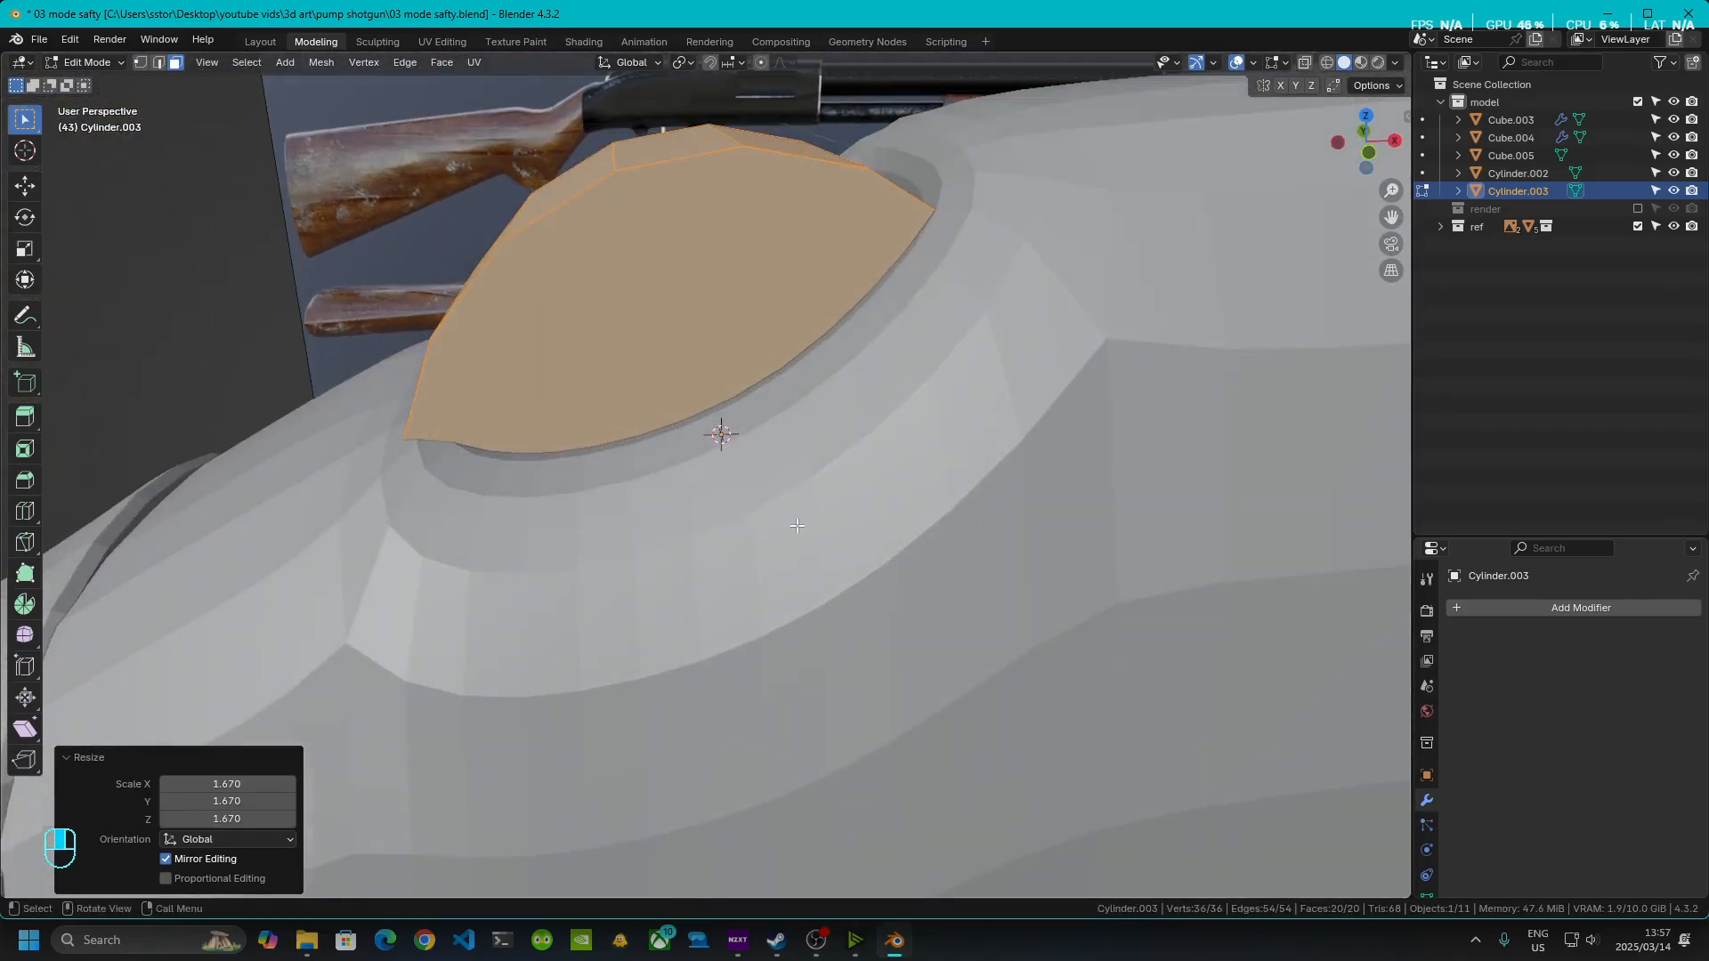
# - Turn on X-ray and bring the whole cylinder into view through the receiver
pyautogui.click(1304, 62)
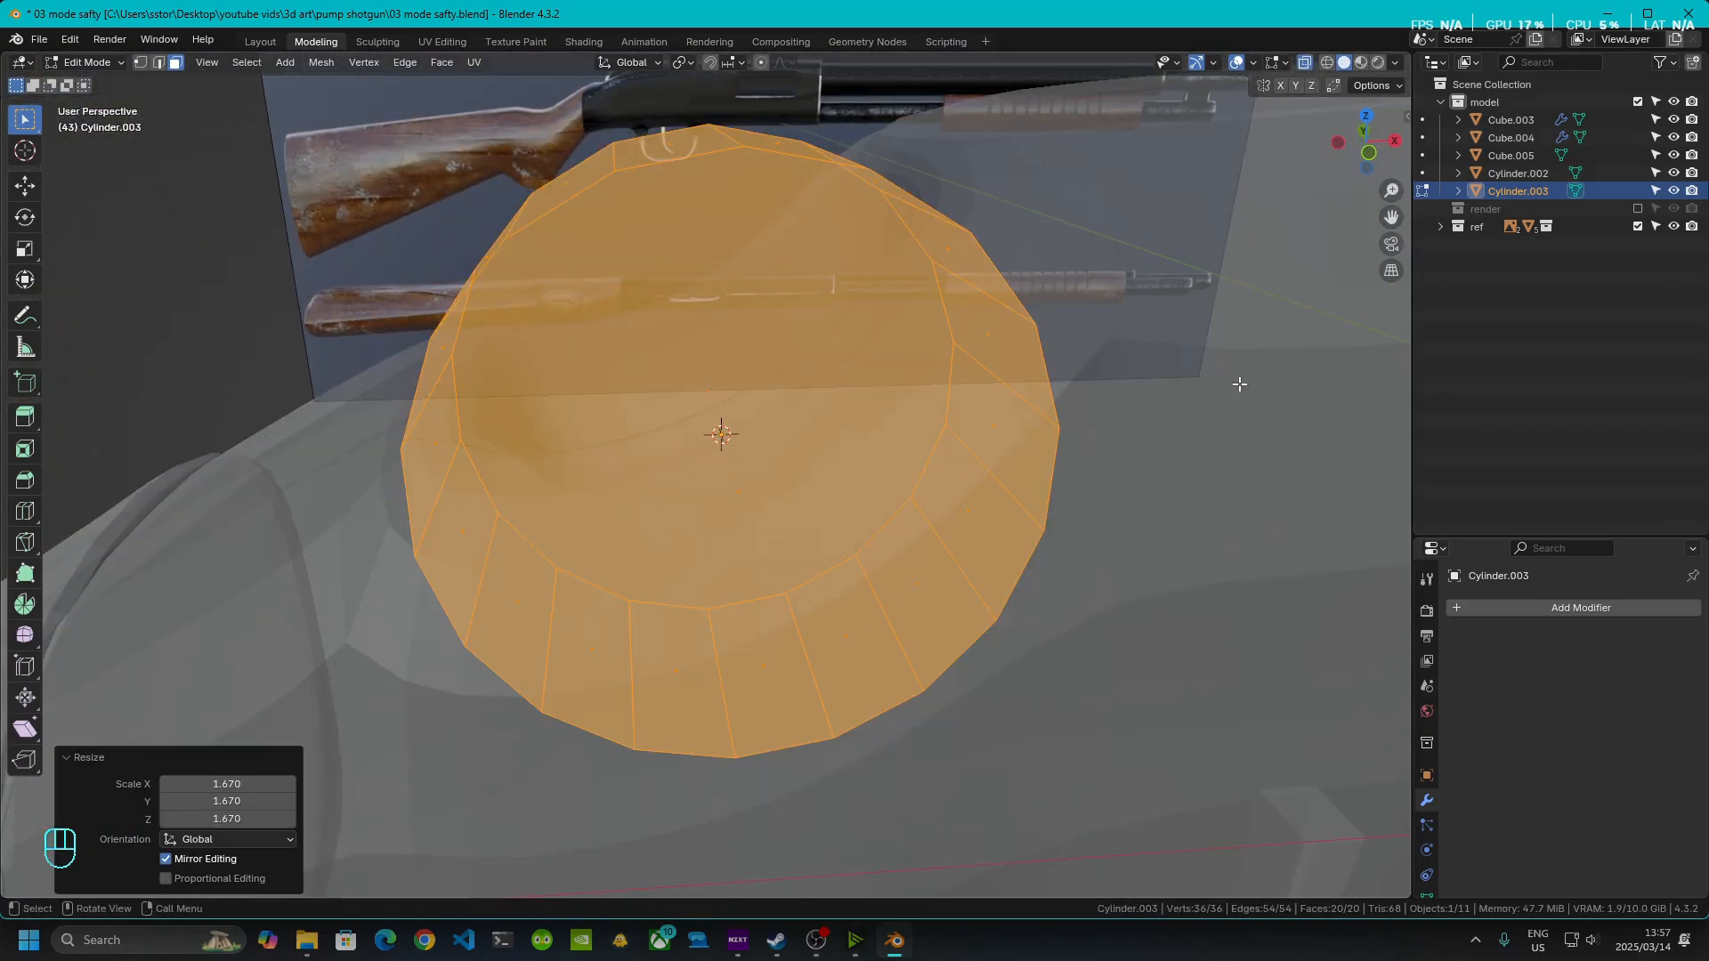
pyautogui.keyDown('shift'); pyautogui.moveTo(1237, 384); pyautogui.dragTo(981, 392, button='middle'); pyautogui.keyUp('shift')
pyautogui.scroll(-3, 984, 480)
pyautogui.moveTo(985, 481); pyautogui.dragTo(958, 450, button='middle')
pyautogui.keyDown('shift'); pyautogui.moveTo(959, 450); pyautogui.dragTo(999, 542, button='middle'); pyautogui.keyUp('shift')
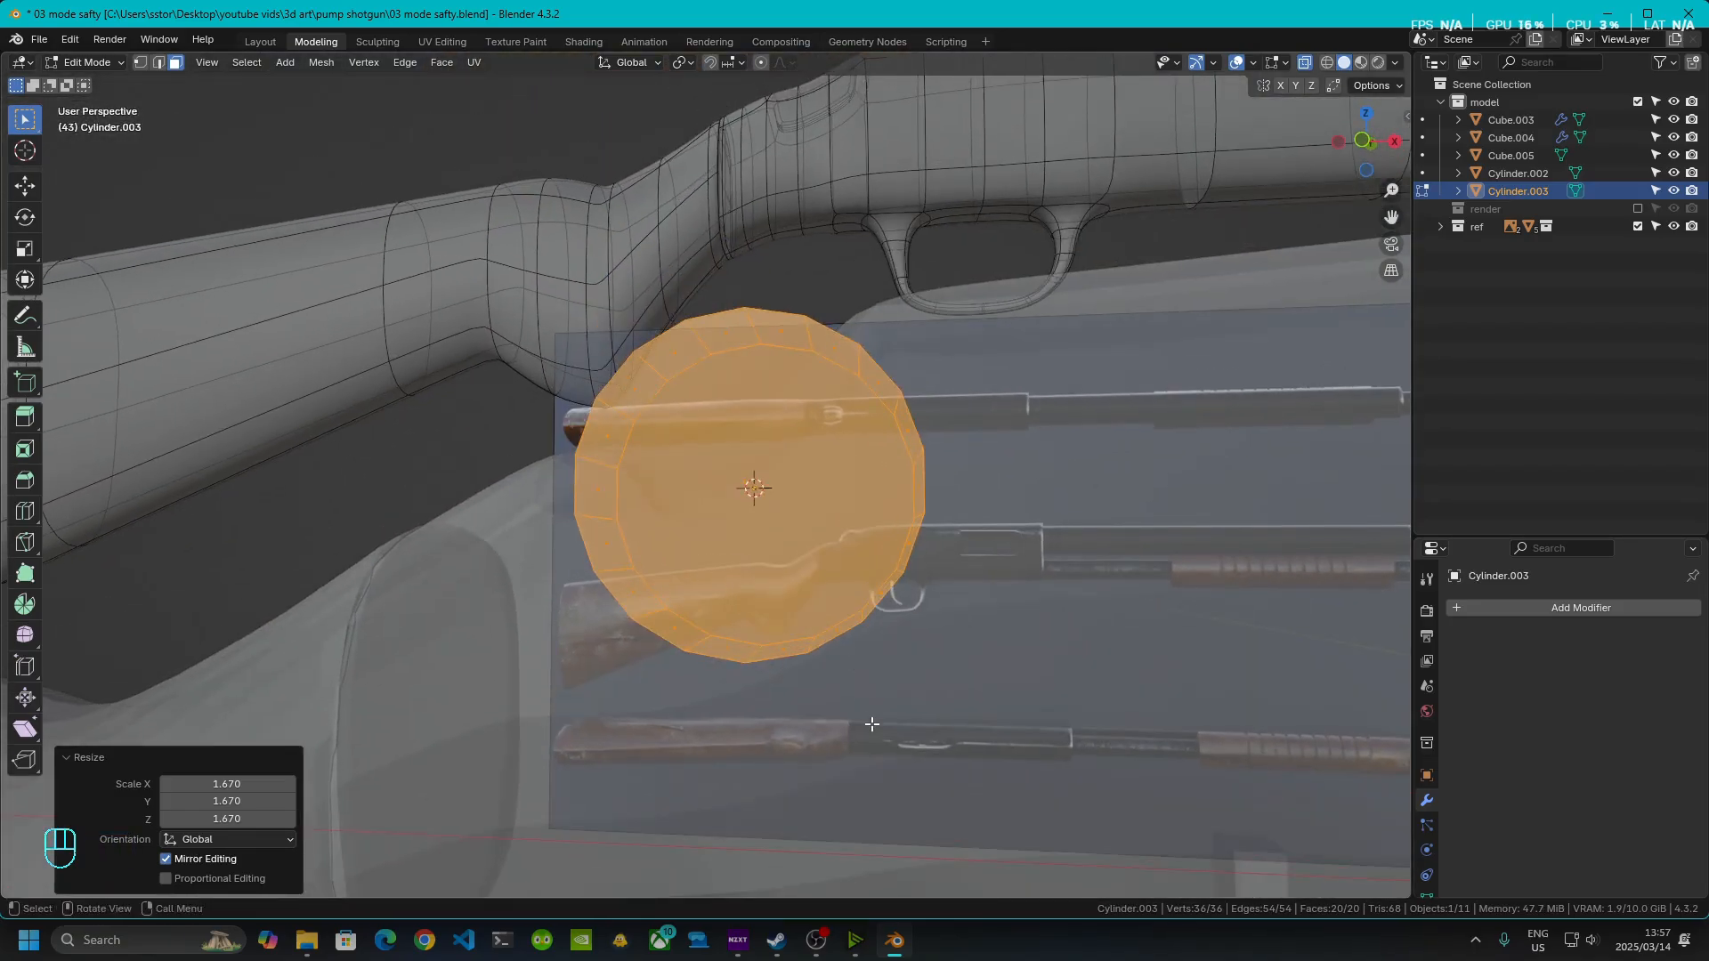
# - Flatten the cylinder mesh to 0.683 along Z and tilt it -27.6° about the Y axis
pyautogui.press('s')
pyautogui.press('z')
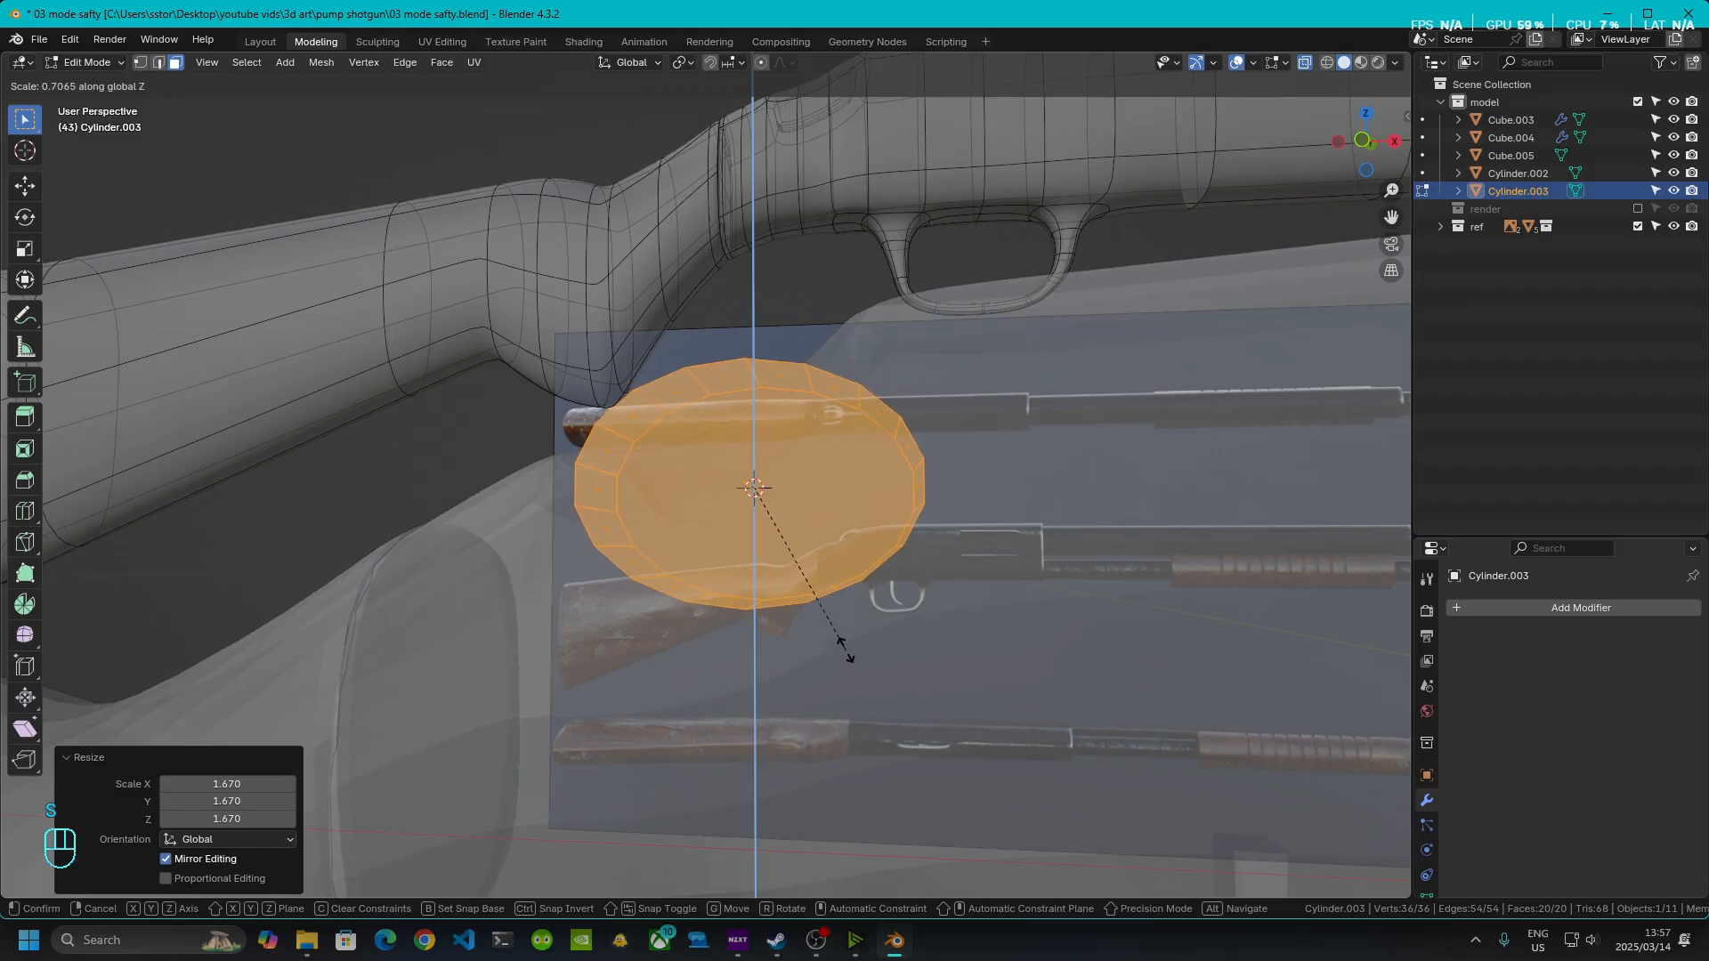
pyautogui.click(840, 643)
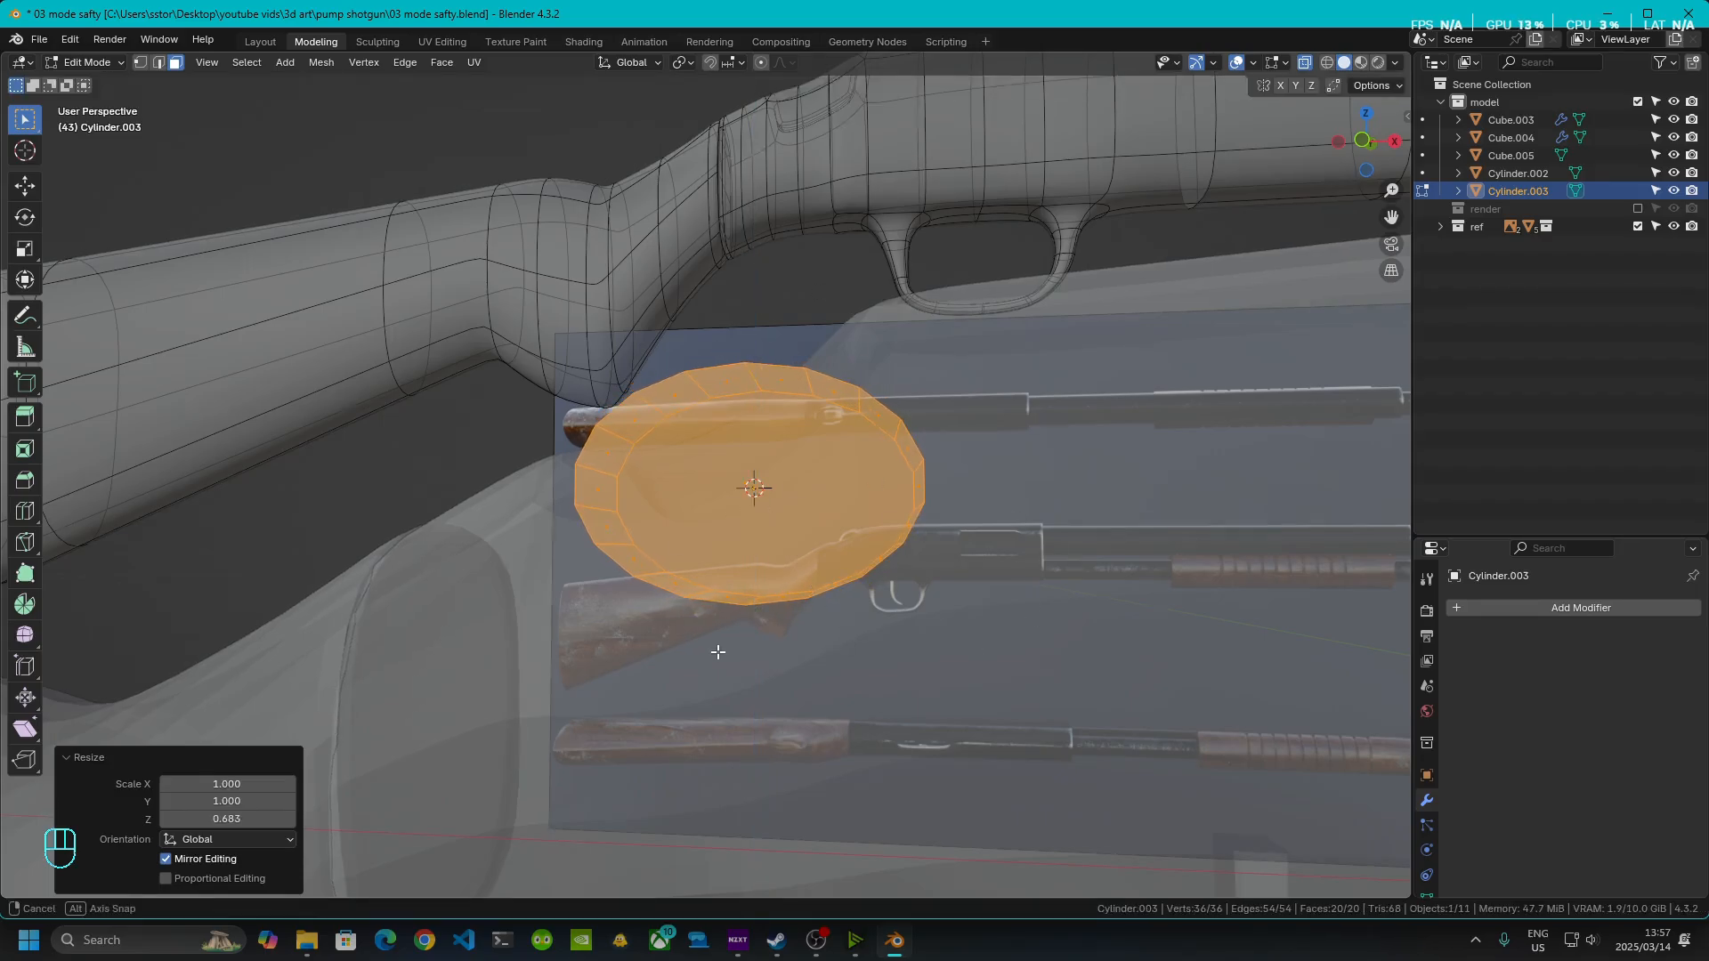
pyautogui.moveTo(719, 652); pyautogui.dragTo(730, 662, button='middle')
pyautogui.press('r')
pyautogui.press('y')
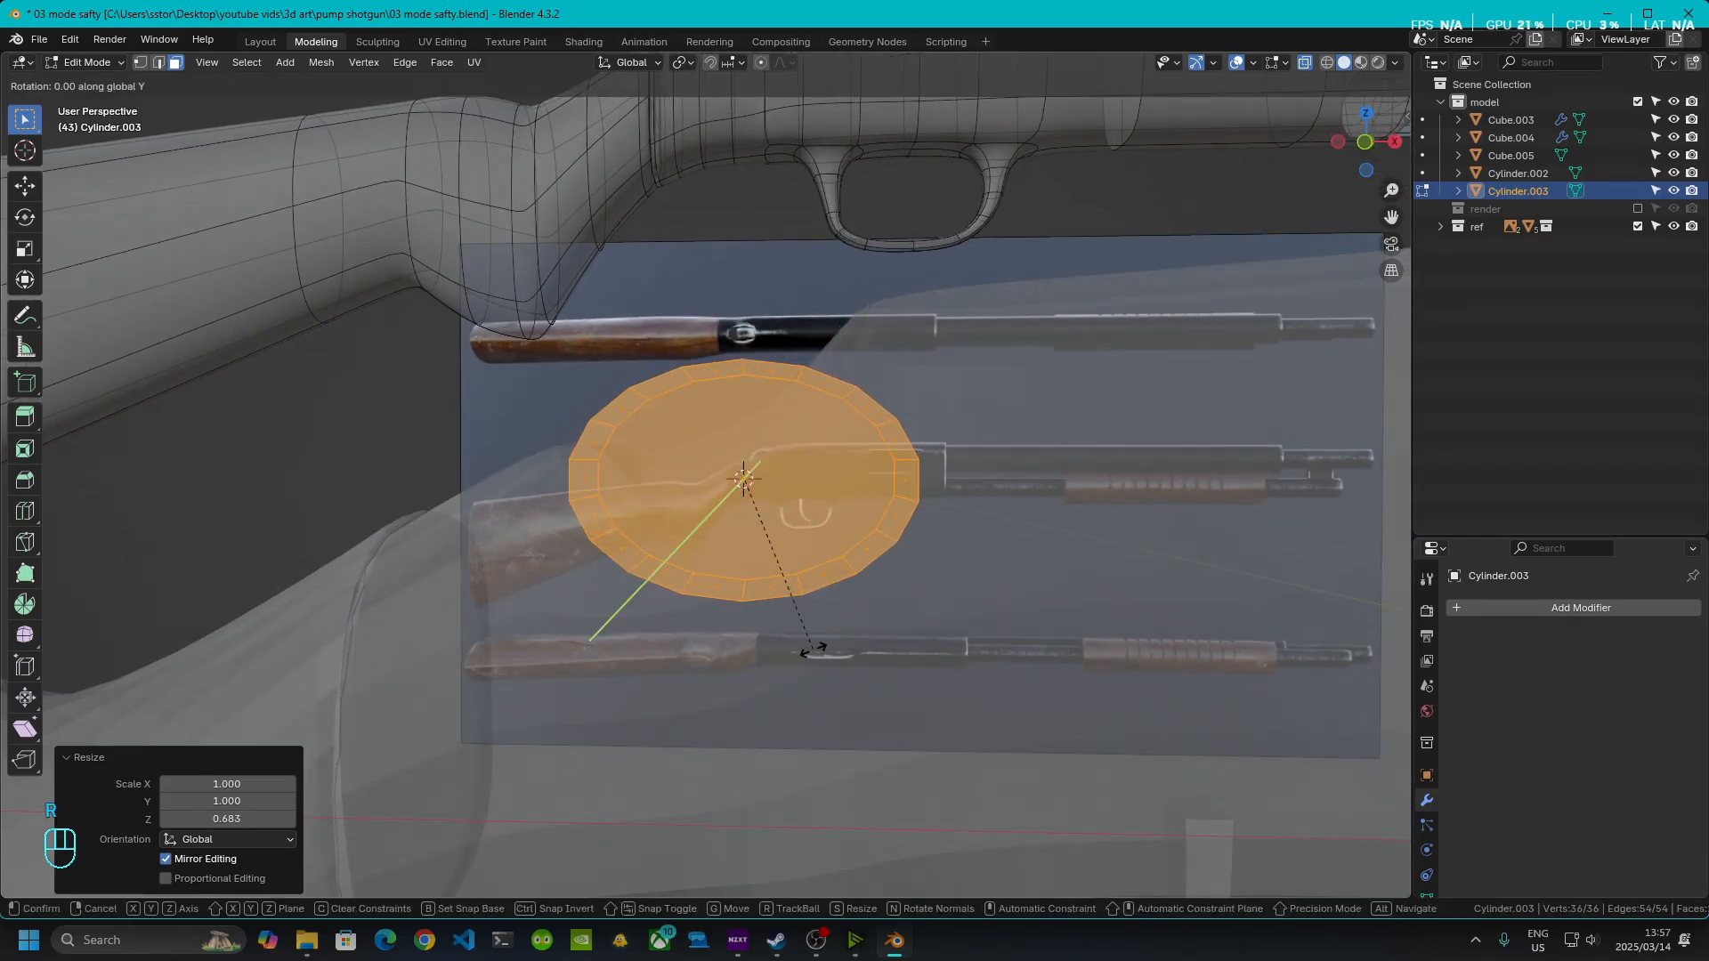
pyautogui.click(869, 584)
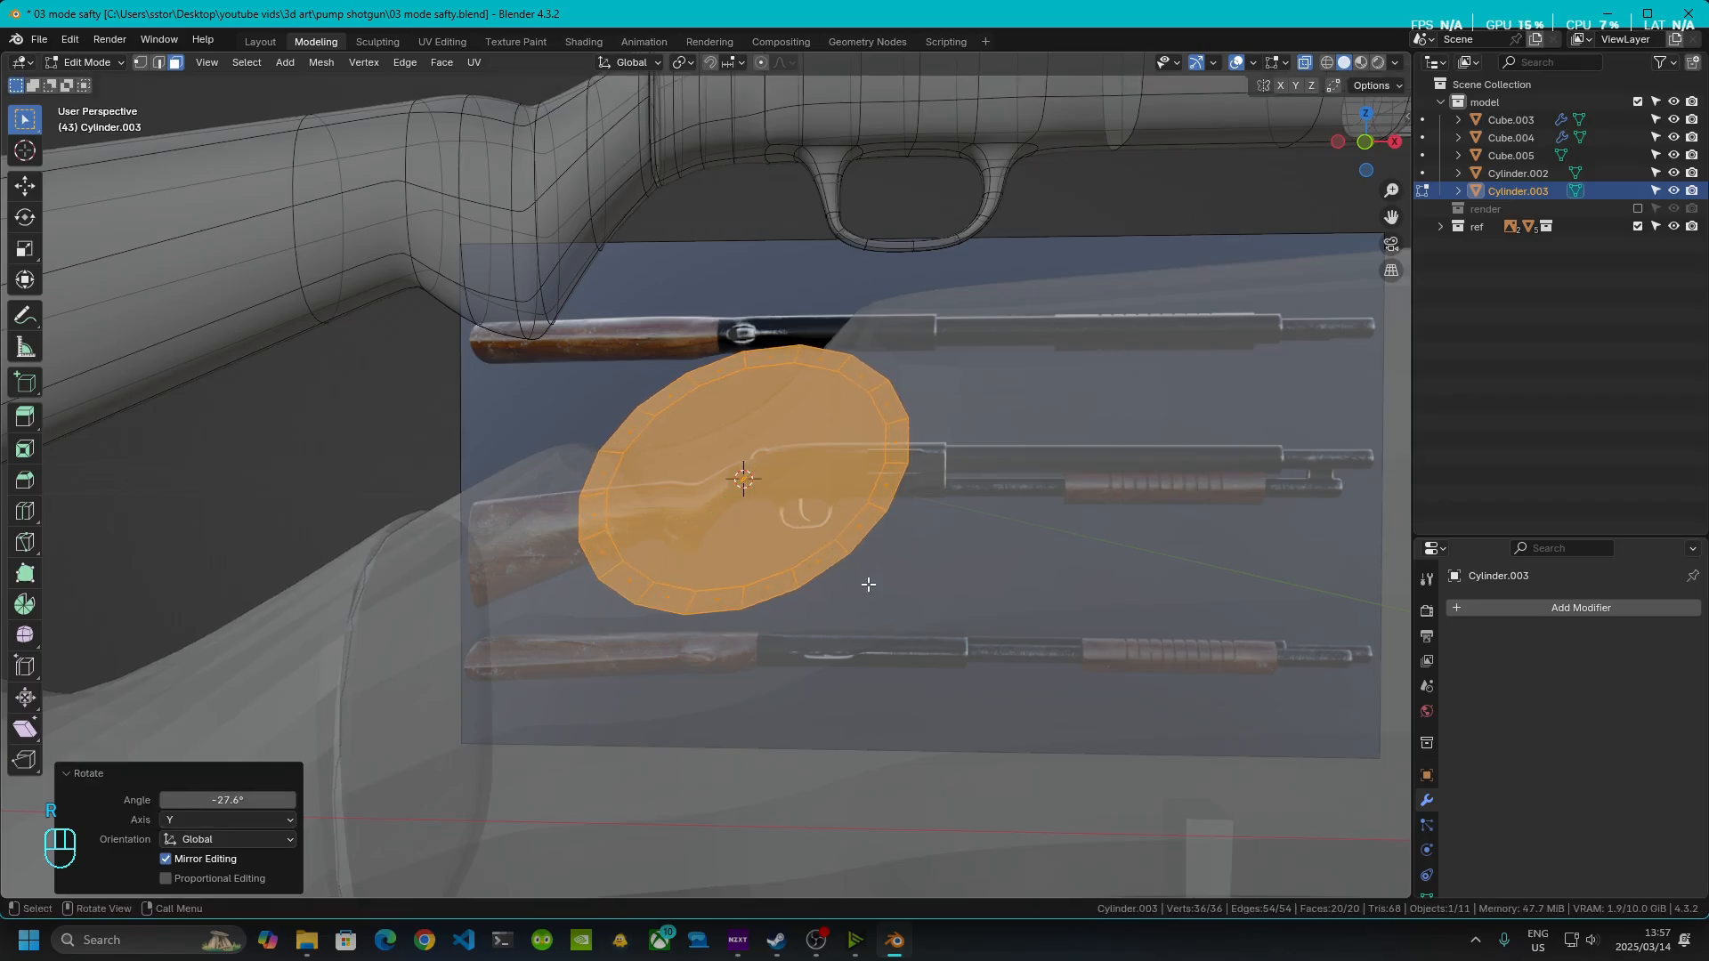
pyautogui.press('g')
pyautogui.press('z')
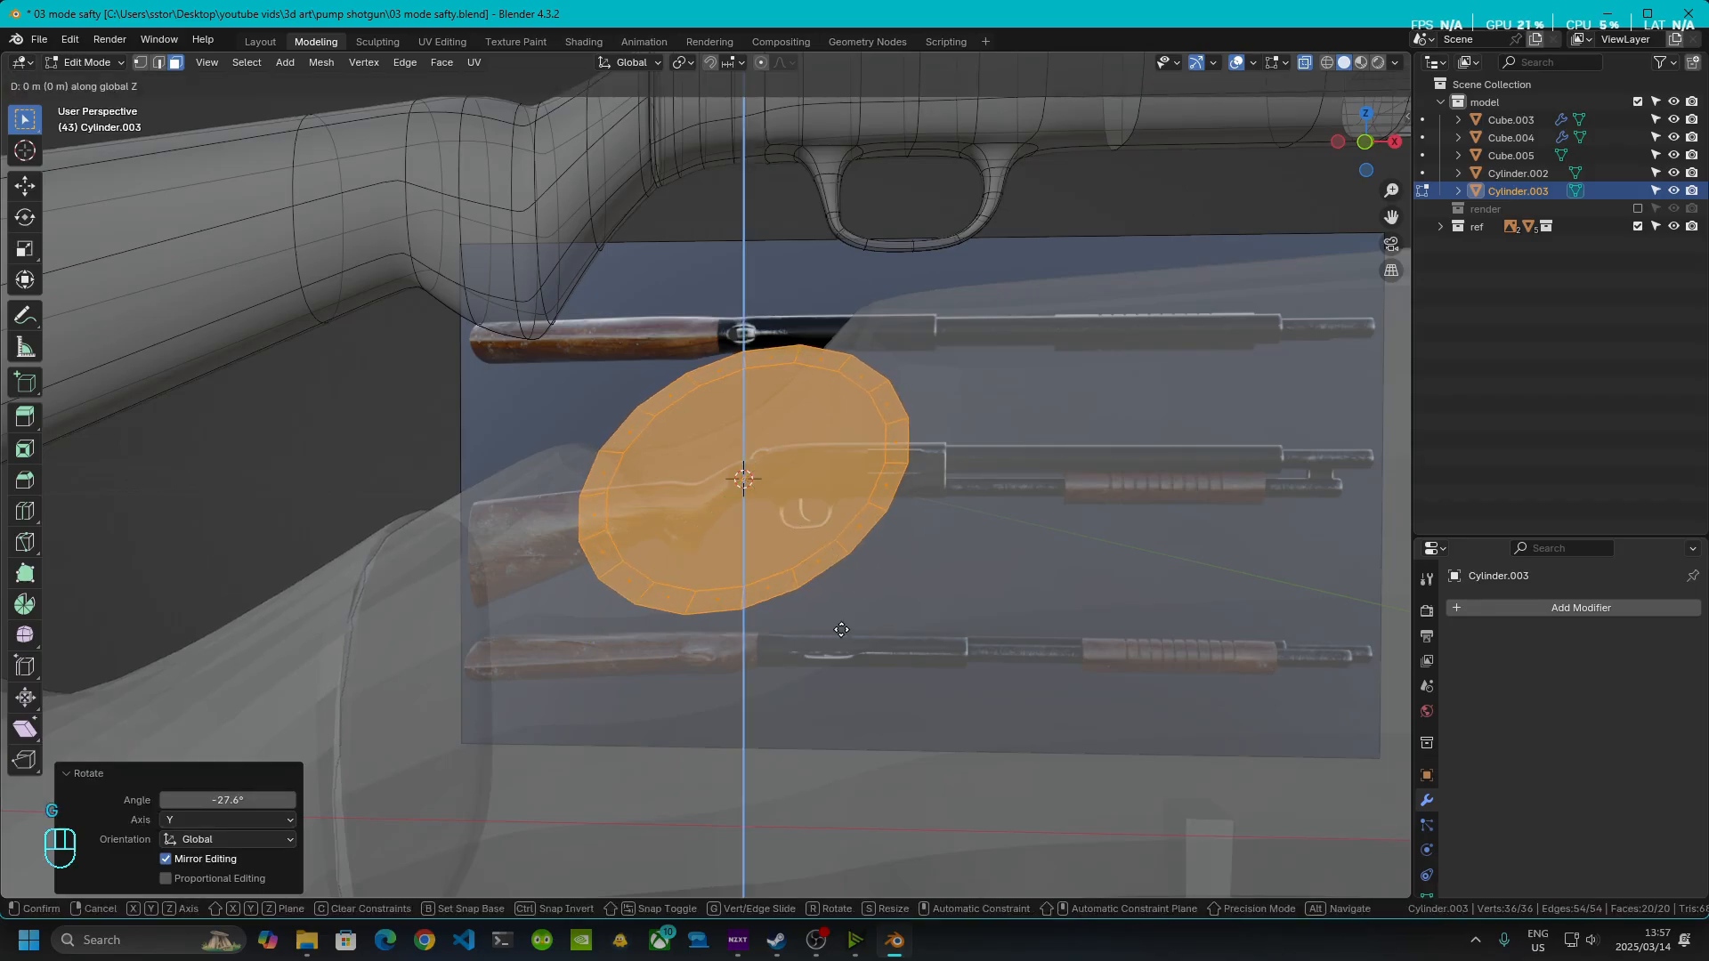
pyautogui.press('Escape')
# - Return to Object Mode, raise the cylinder 0.004663 m along Z into the receiver's recess and turn off X-ray
pyautogui.press('Tab')
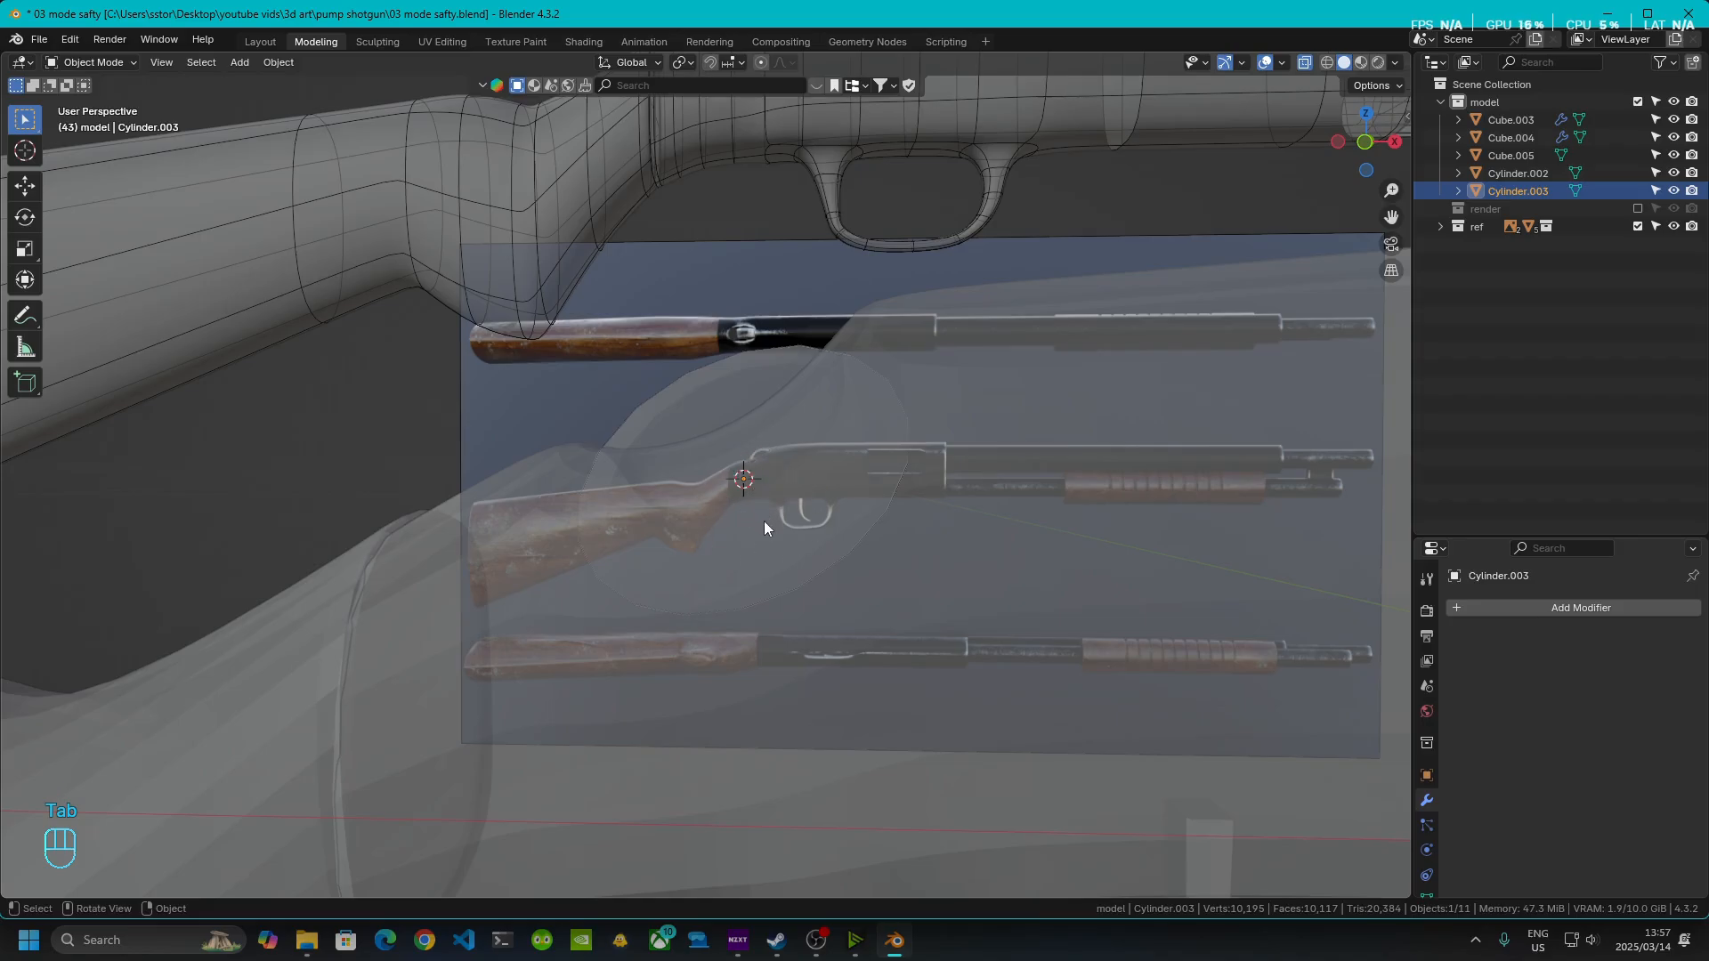
pyautogui.press('g')
pyautogui.press('z')
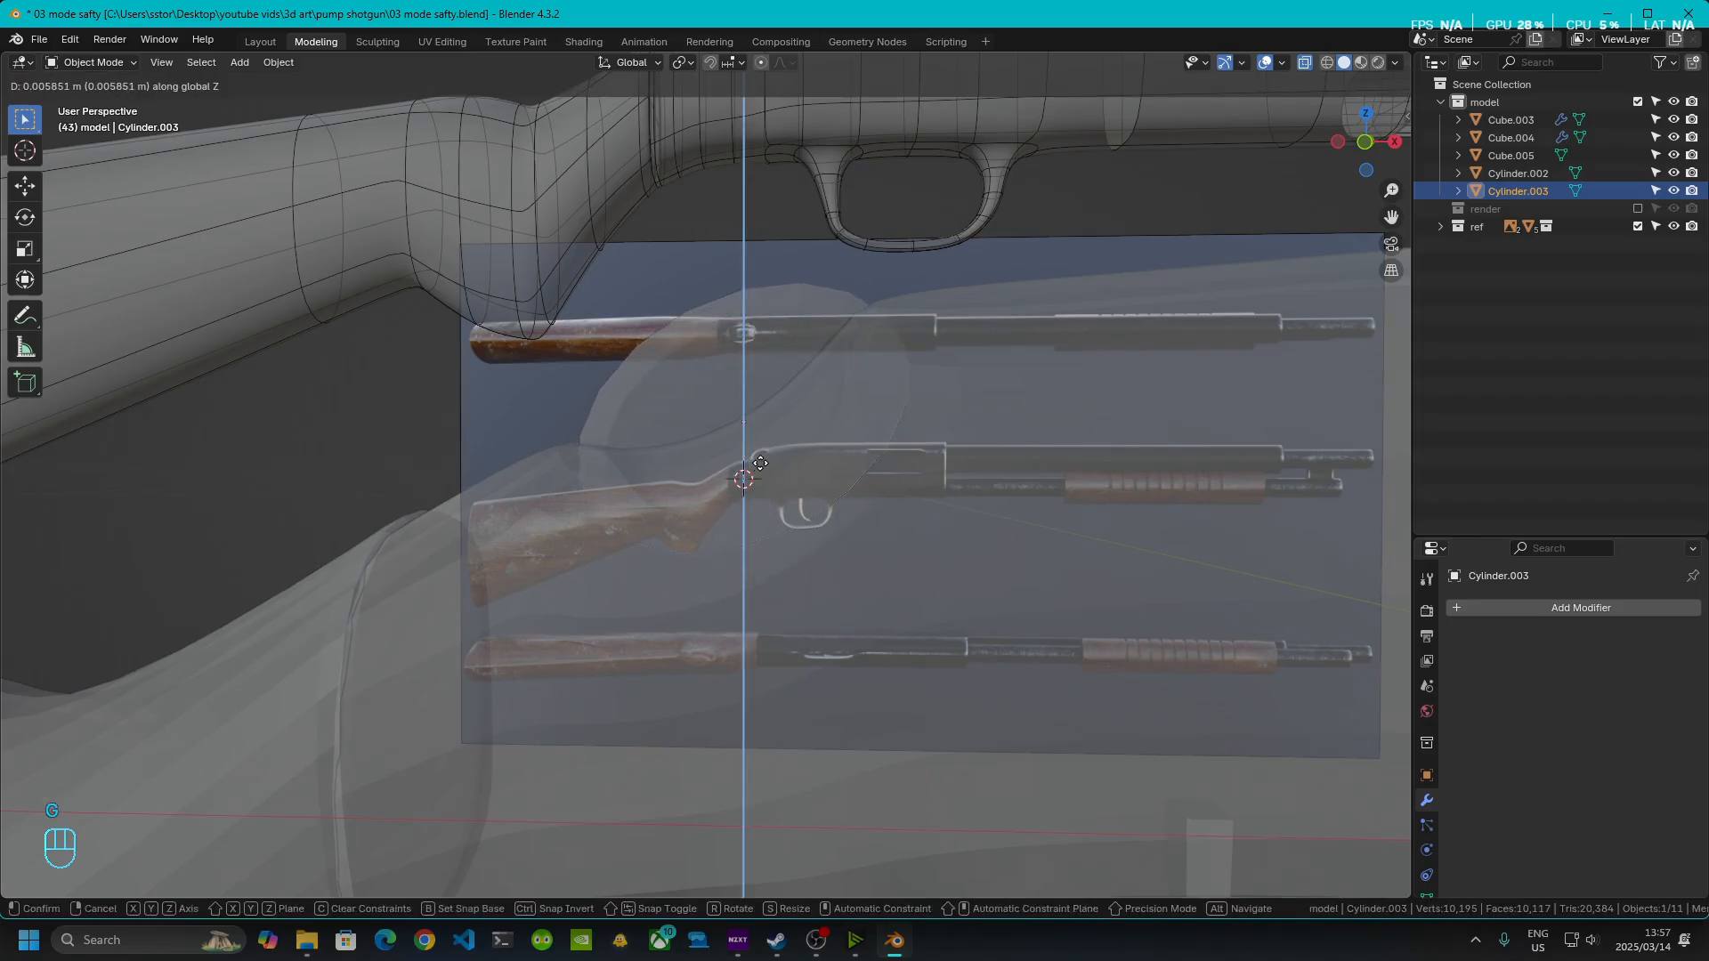
pyautogui.click(766, 486)
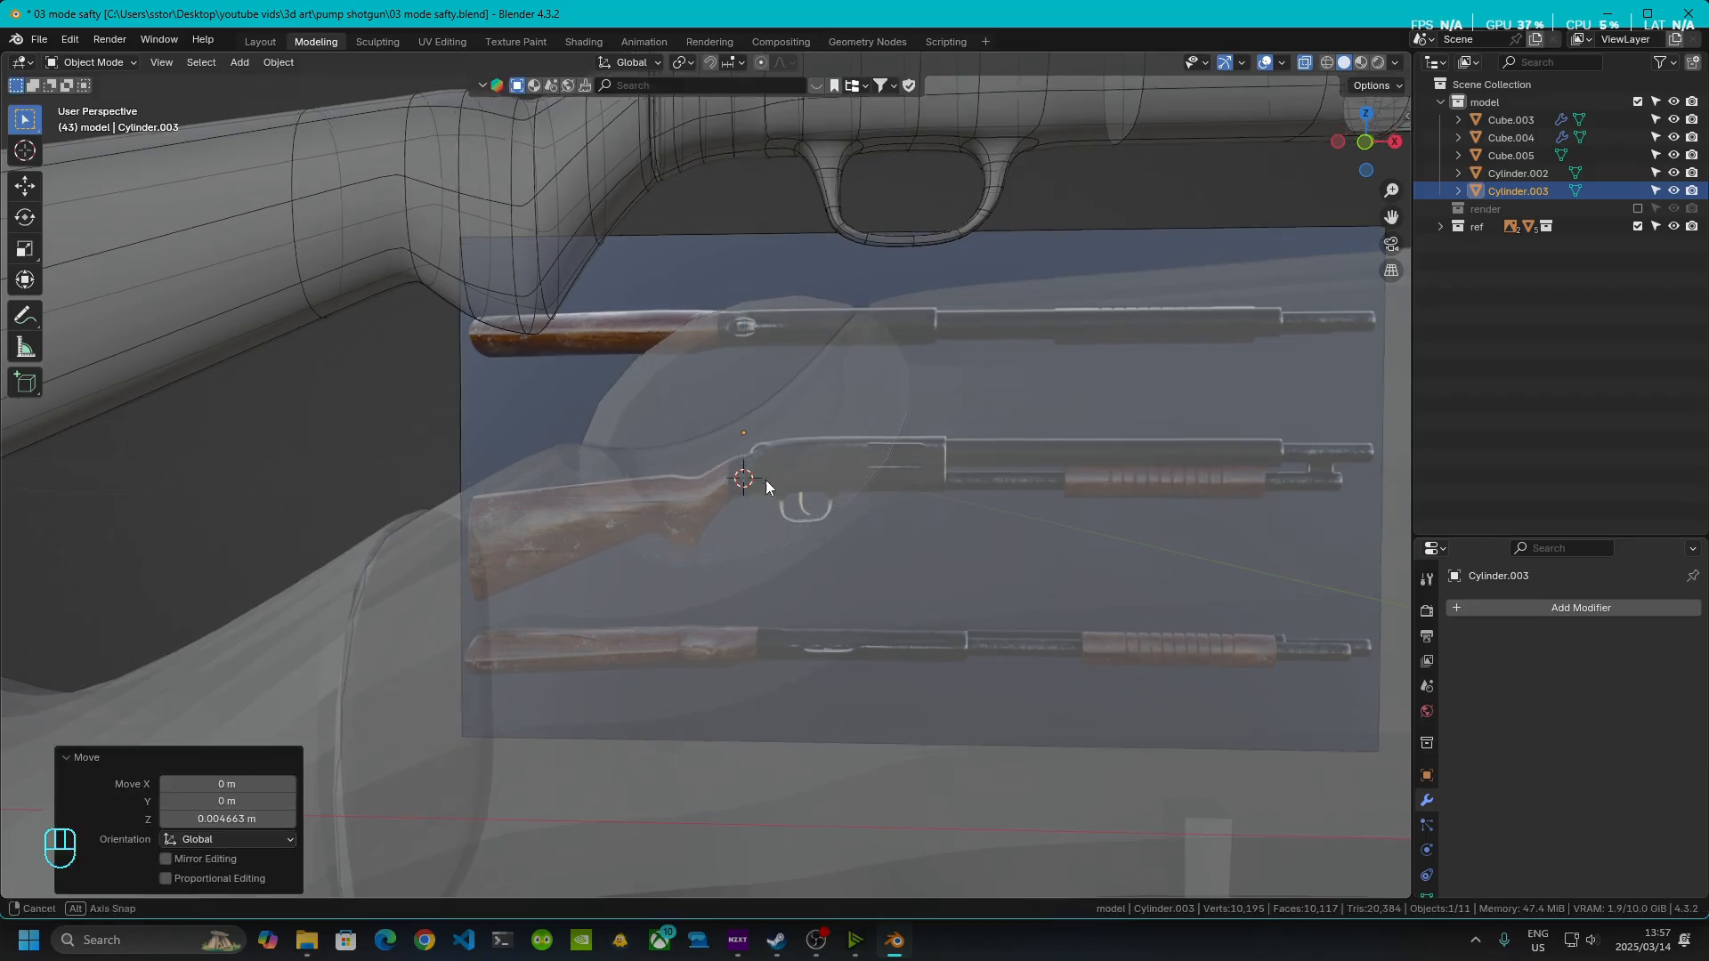
pyautogui.moveTo(766, 487); pyautogui.dragTo(1012, 520, button='middle')
pyautogui.click(1308, 64)
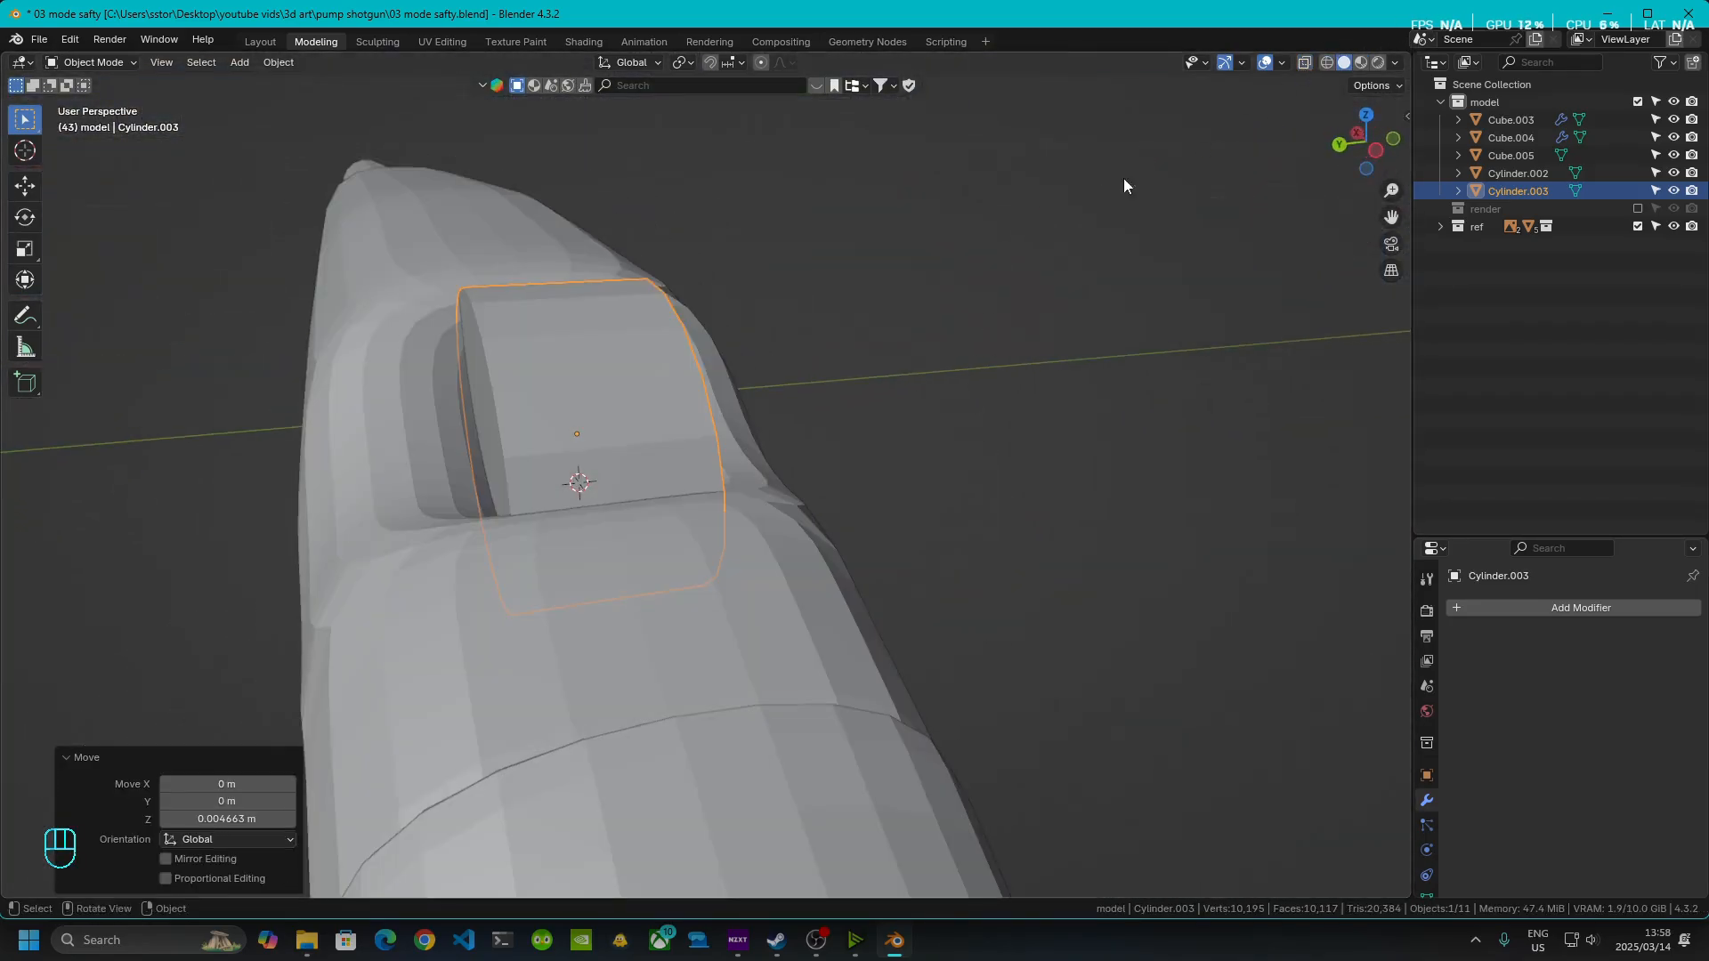
# - Centre the cylinder across the receiver by setting its Y location to 0 m
pyautogui.moveTo(1123, 186); pyautogui.dragTo(963, 310, button='middle')
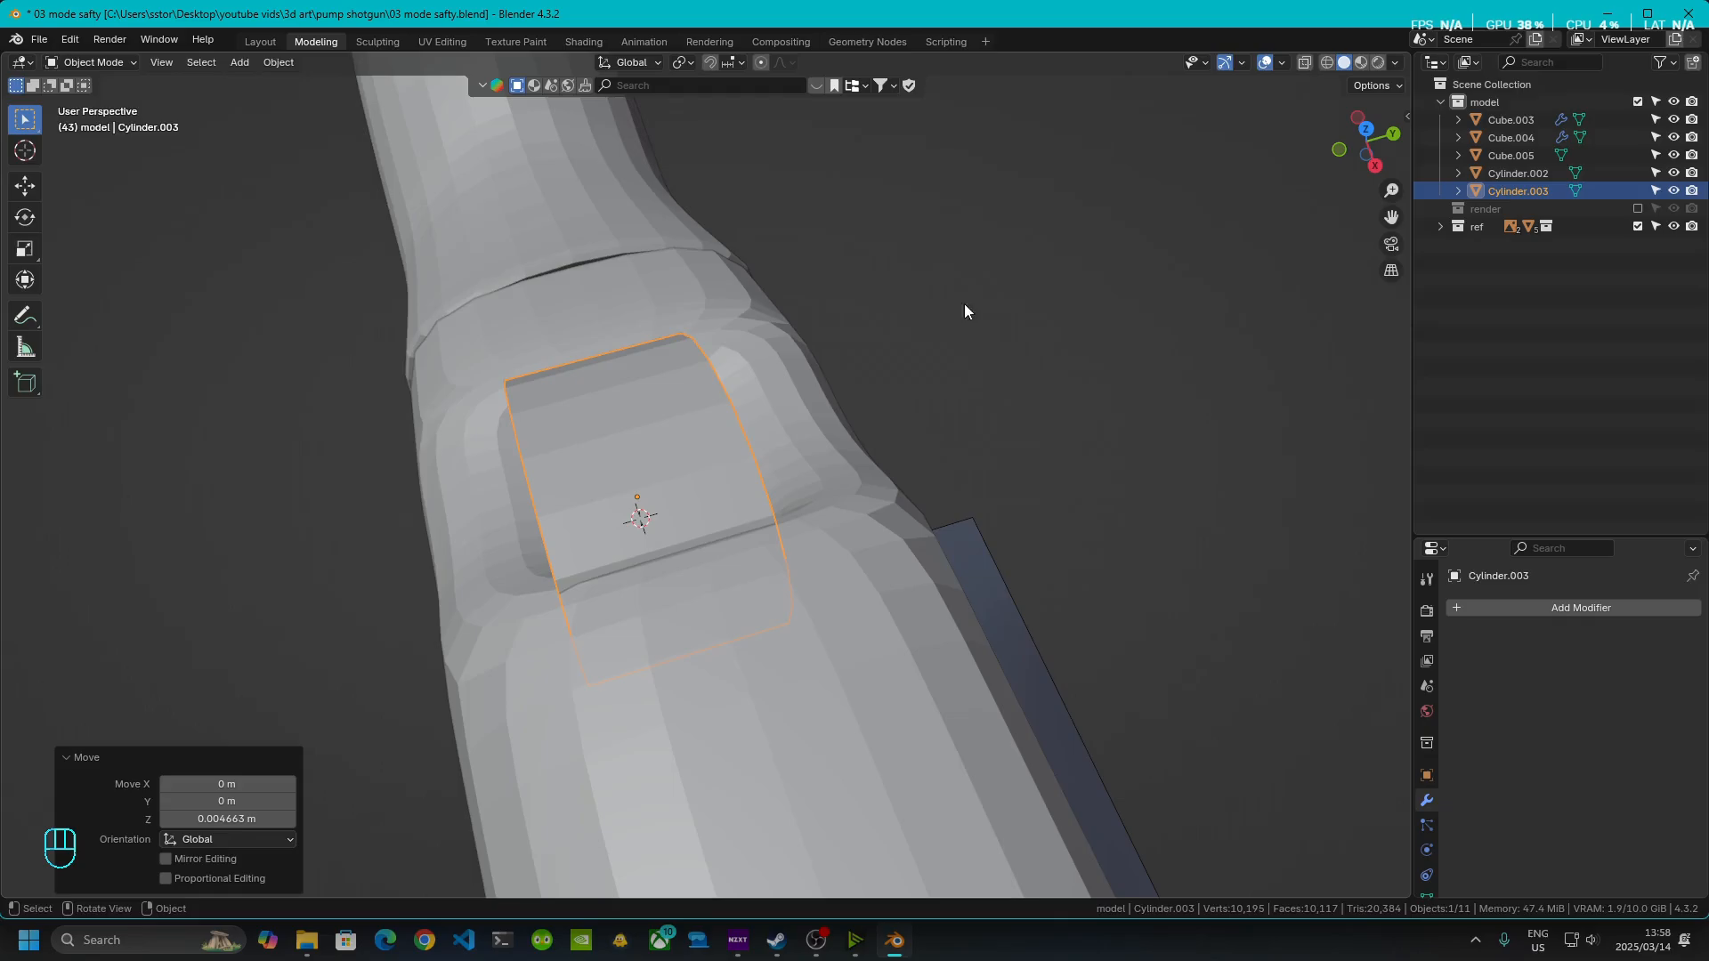
pyautogui.press('KP_7')
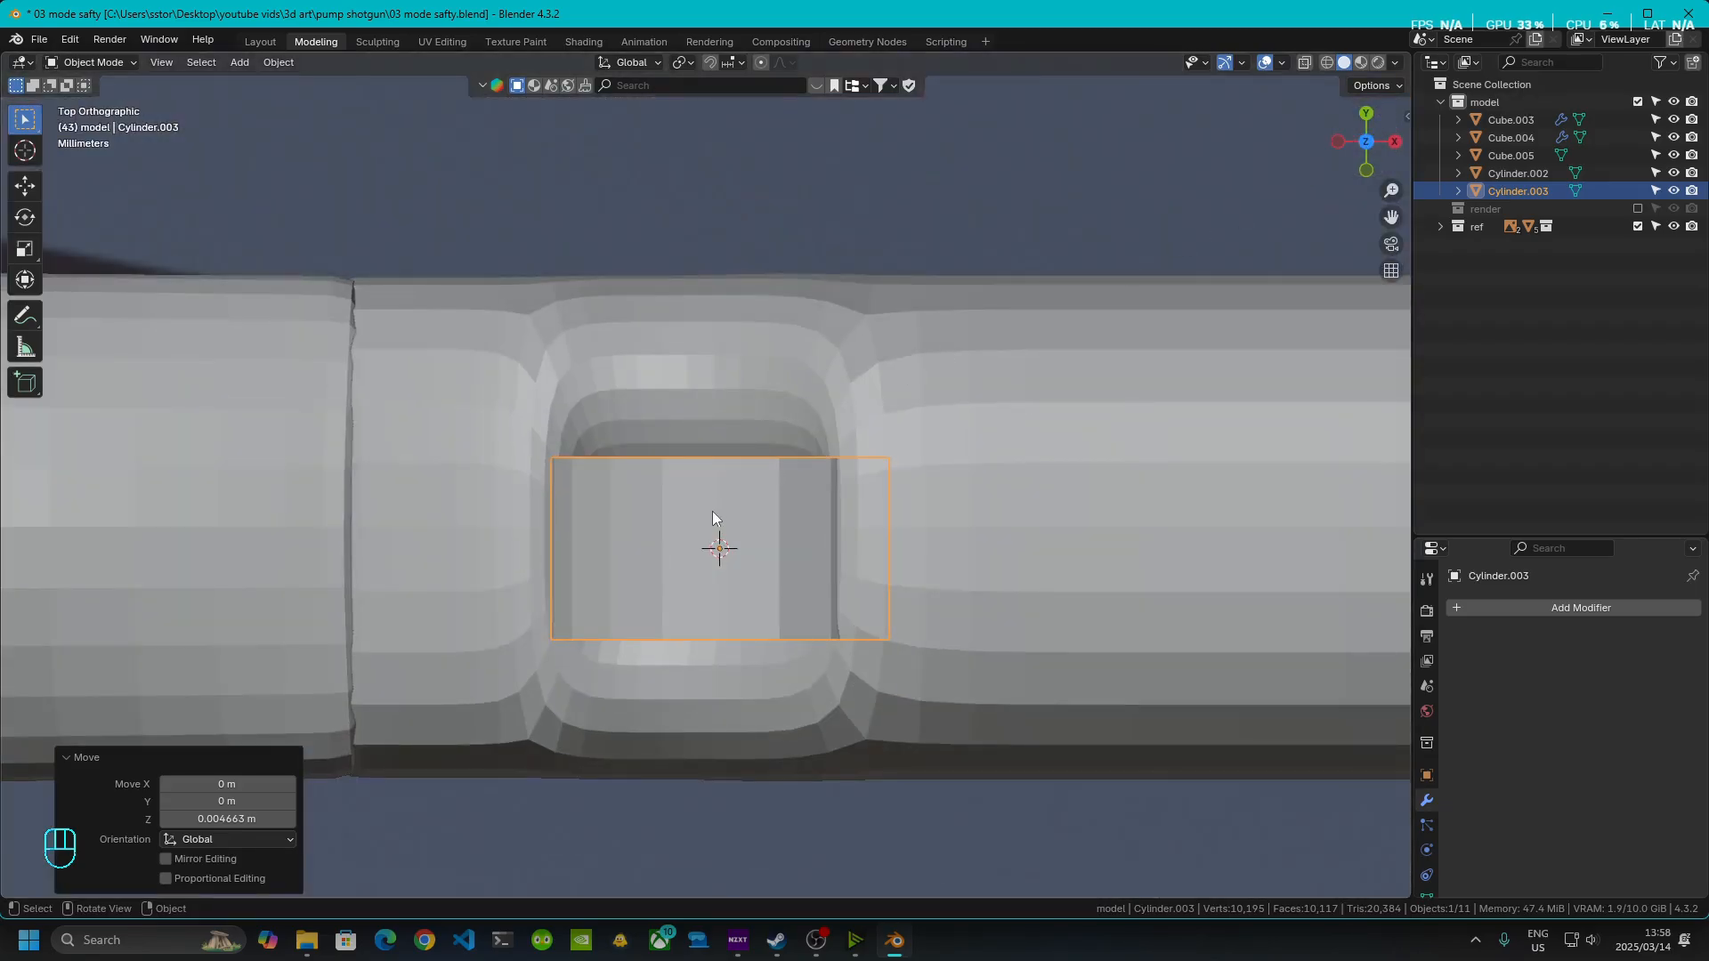
pyautogui.keyDown('shift'); pyautogui.moveTo(712, 516); pyautogui.dragTo(710, 619, button='middle'); pyautogui.keyUp('shift')
pyautogui.click(771, 632)
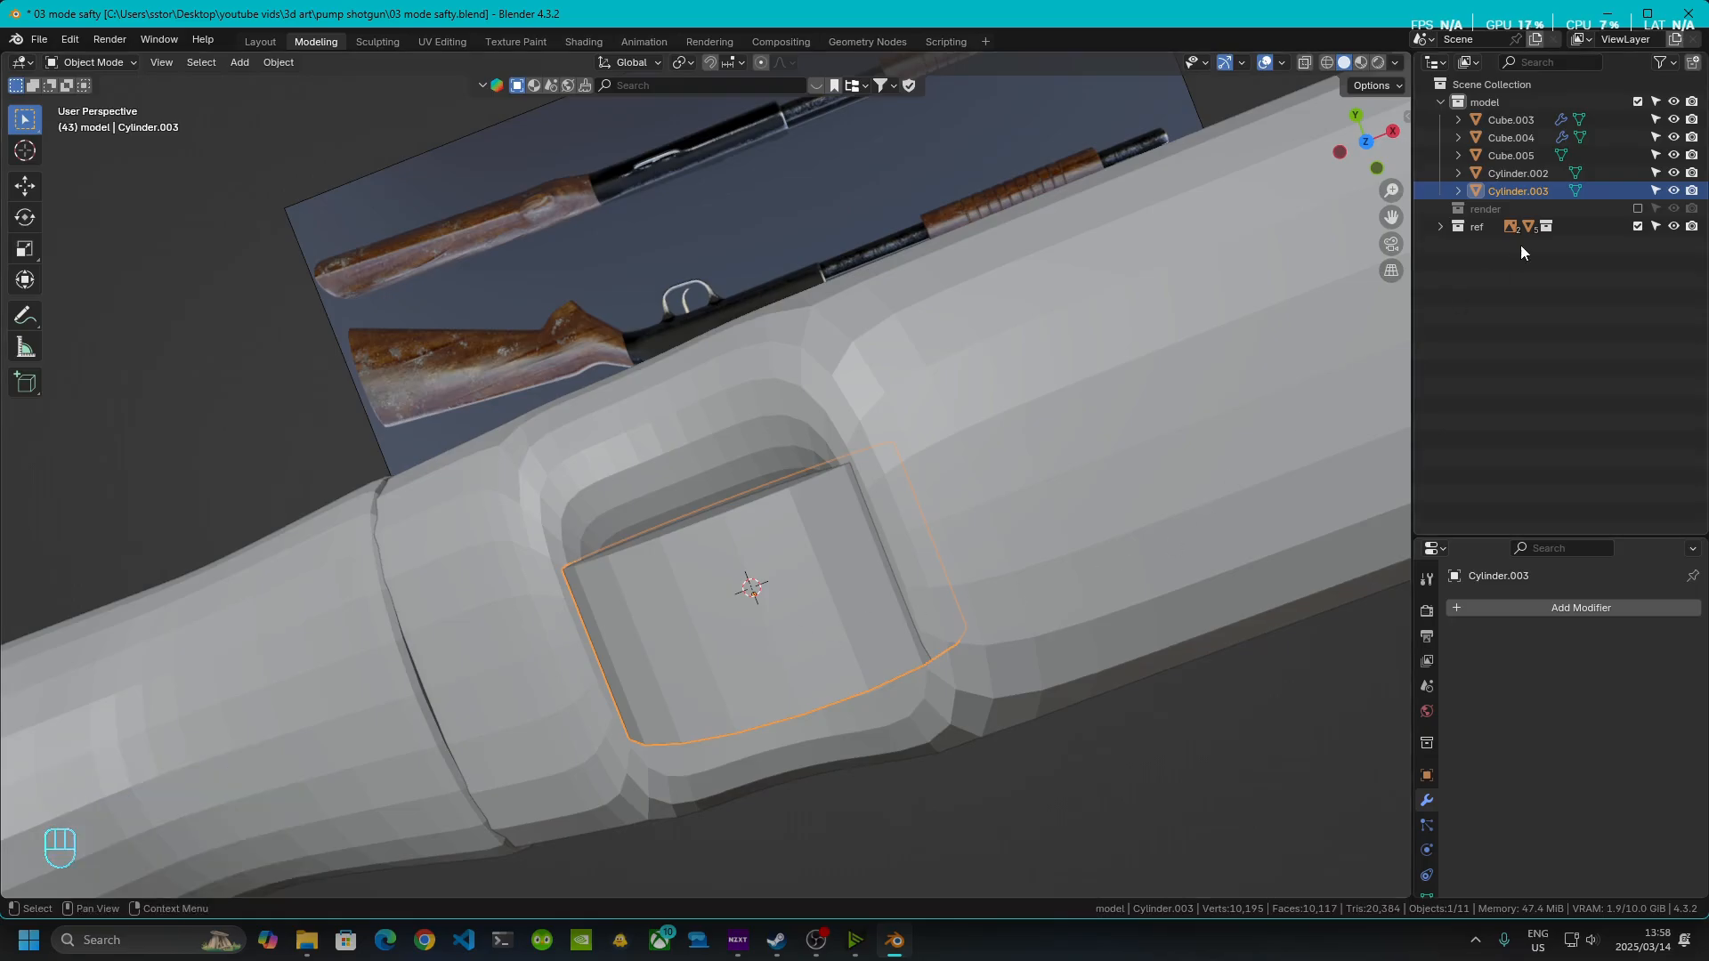
pyautogui.click(1427, 775)
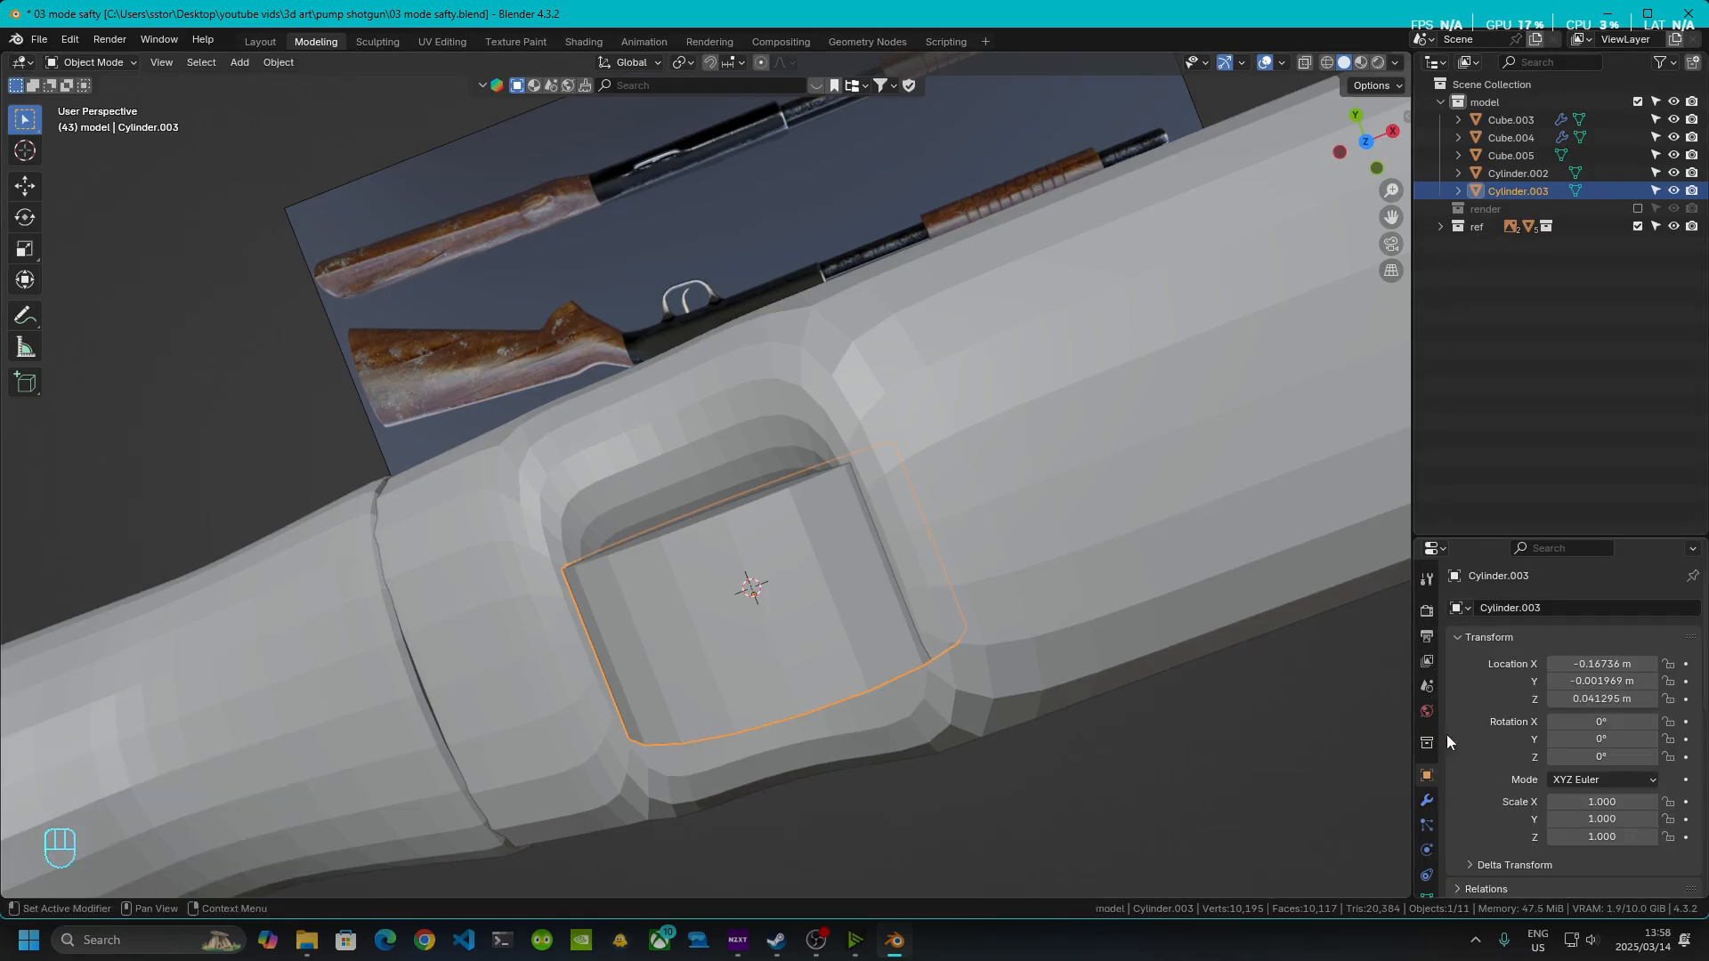
pyautogui.click(1591, 681)
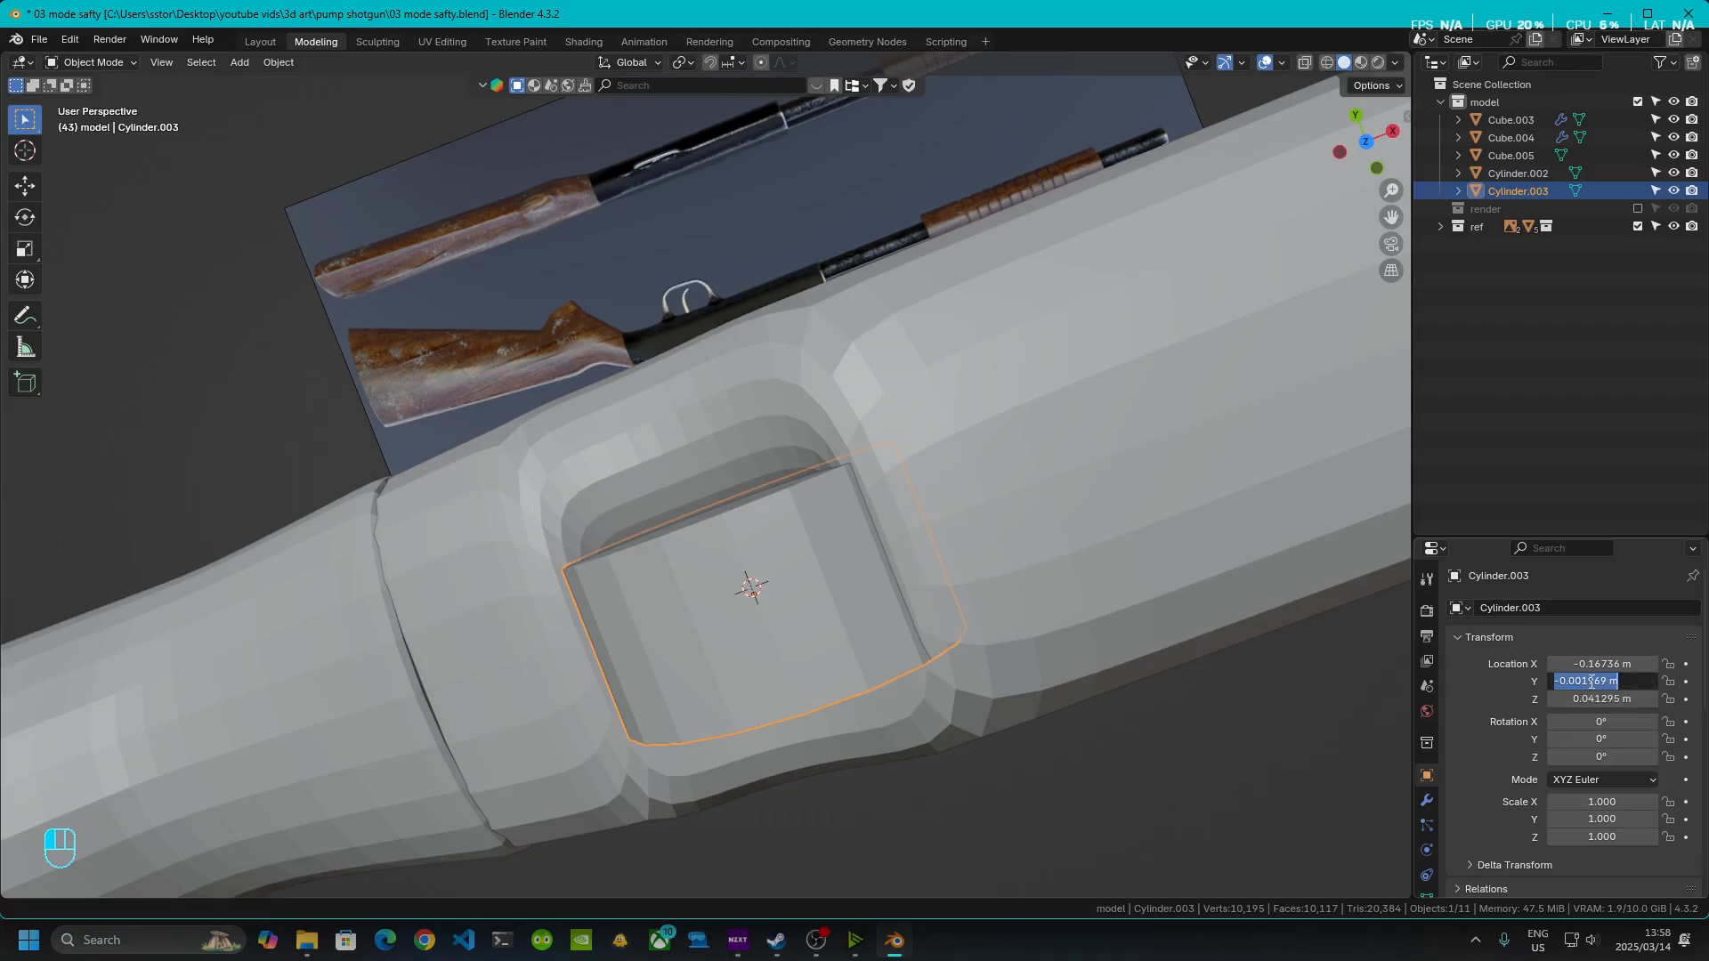
pyautogui.write('0')
pyautogui.press('Return')
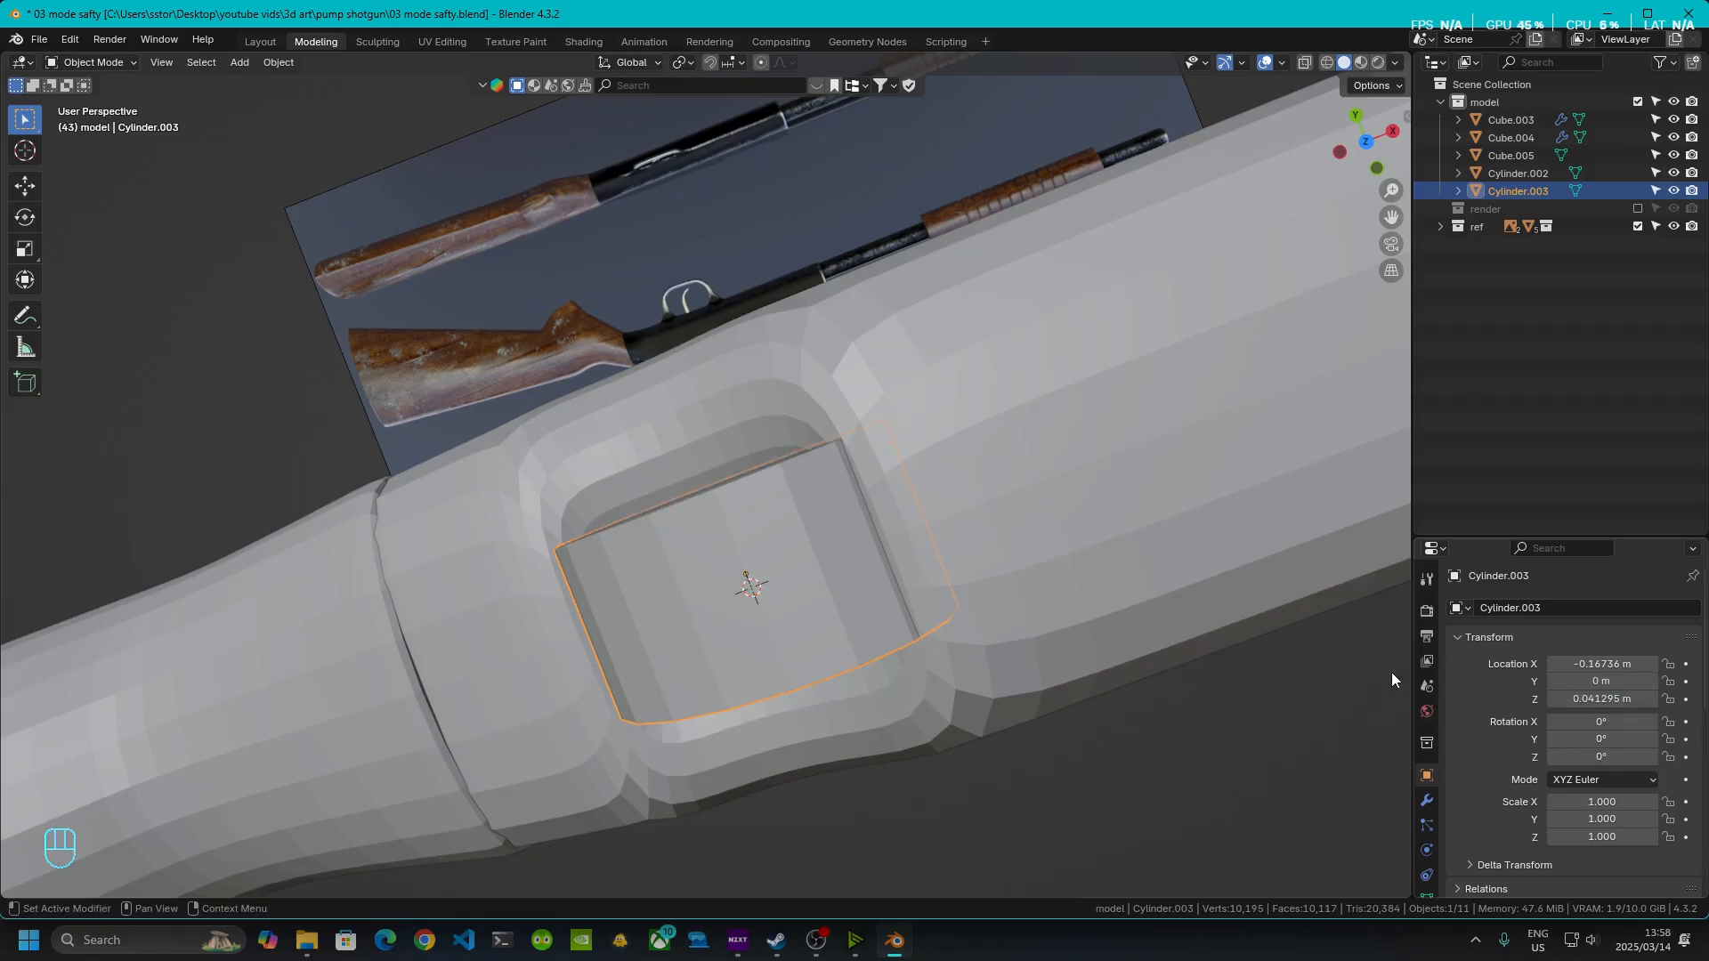
# - Scale the whole cylinder mesh uniformly by 0.858 in Edit Mode so it fits inside the recess
pyautogui.moveTo(1391, 671); pyautogui.dragTo(499, 480, button='middle')
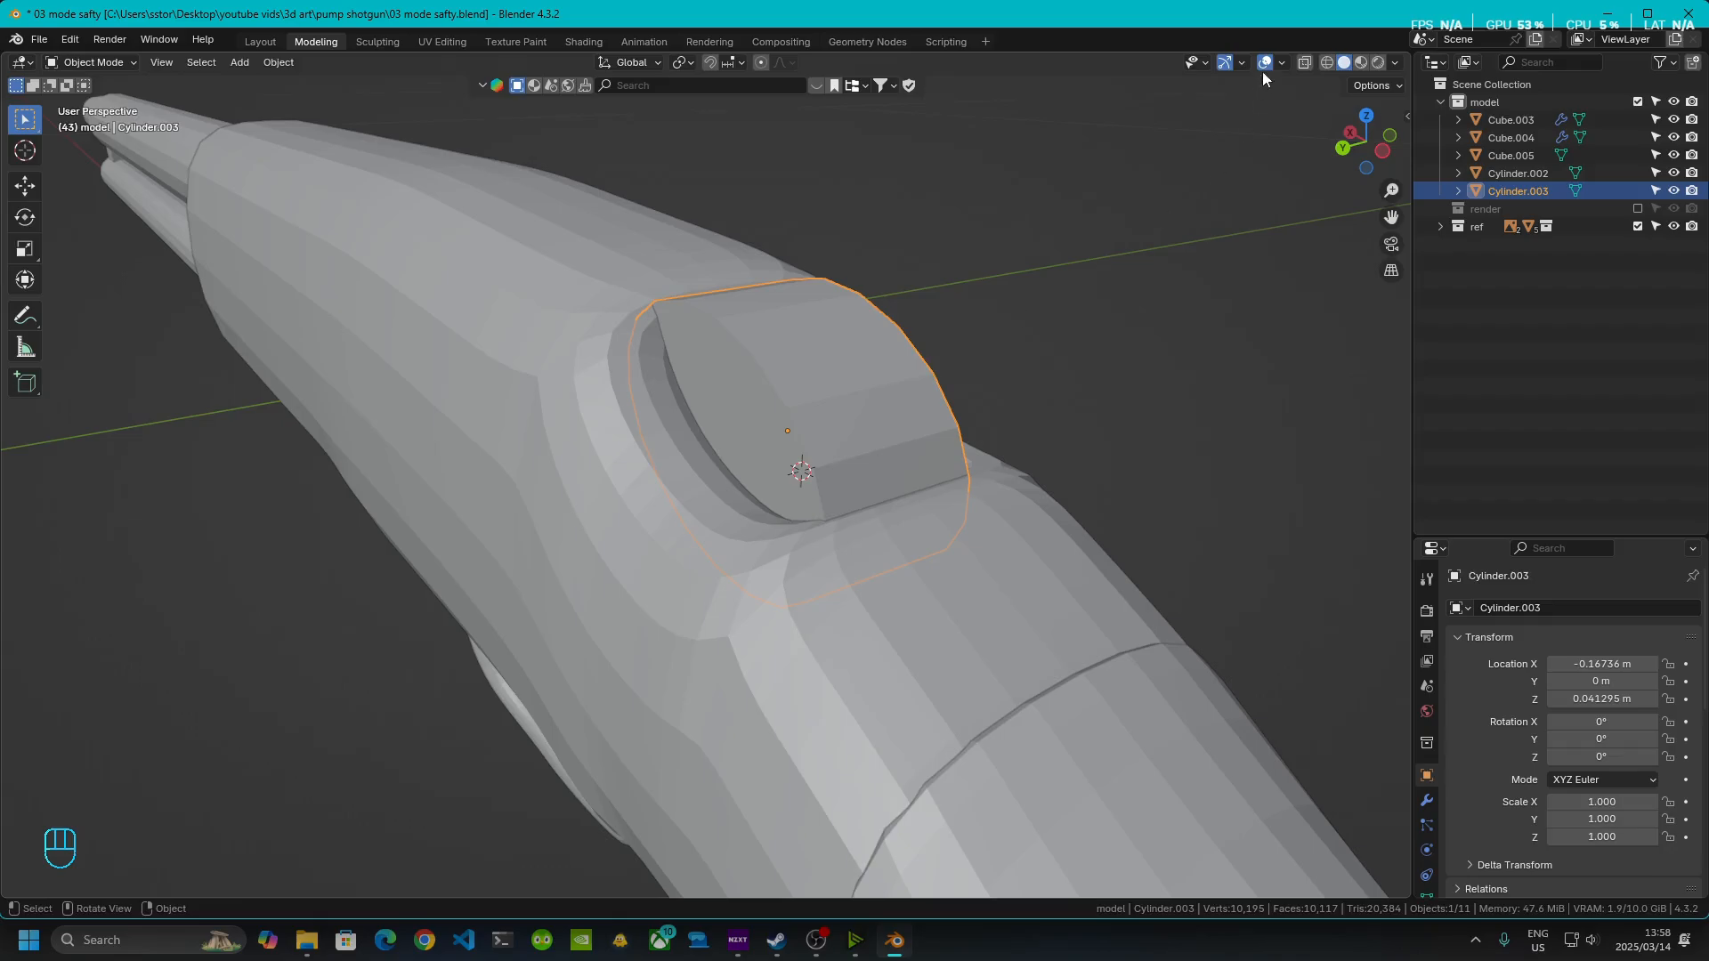
pyautogui.click(1366, 116)
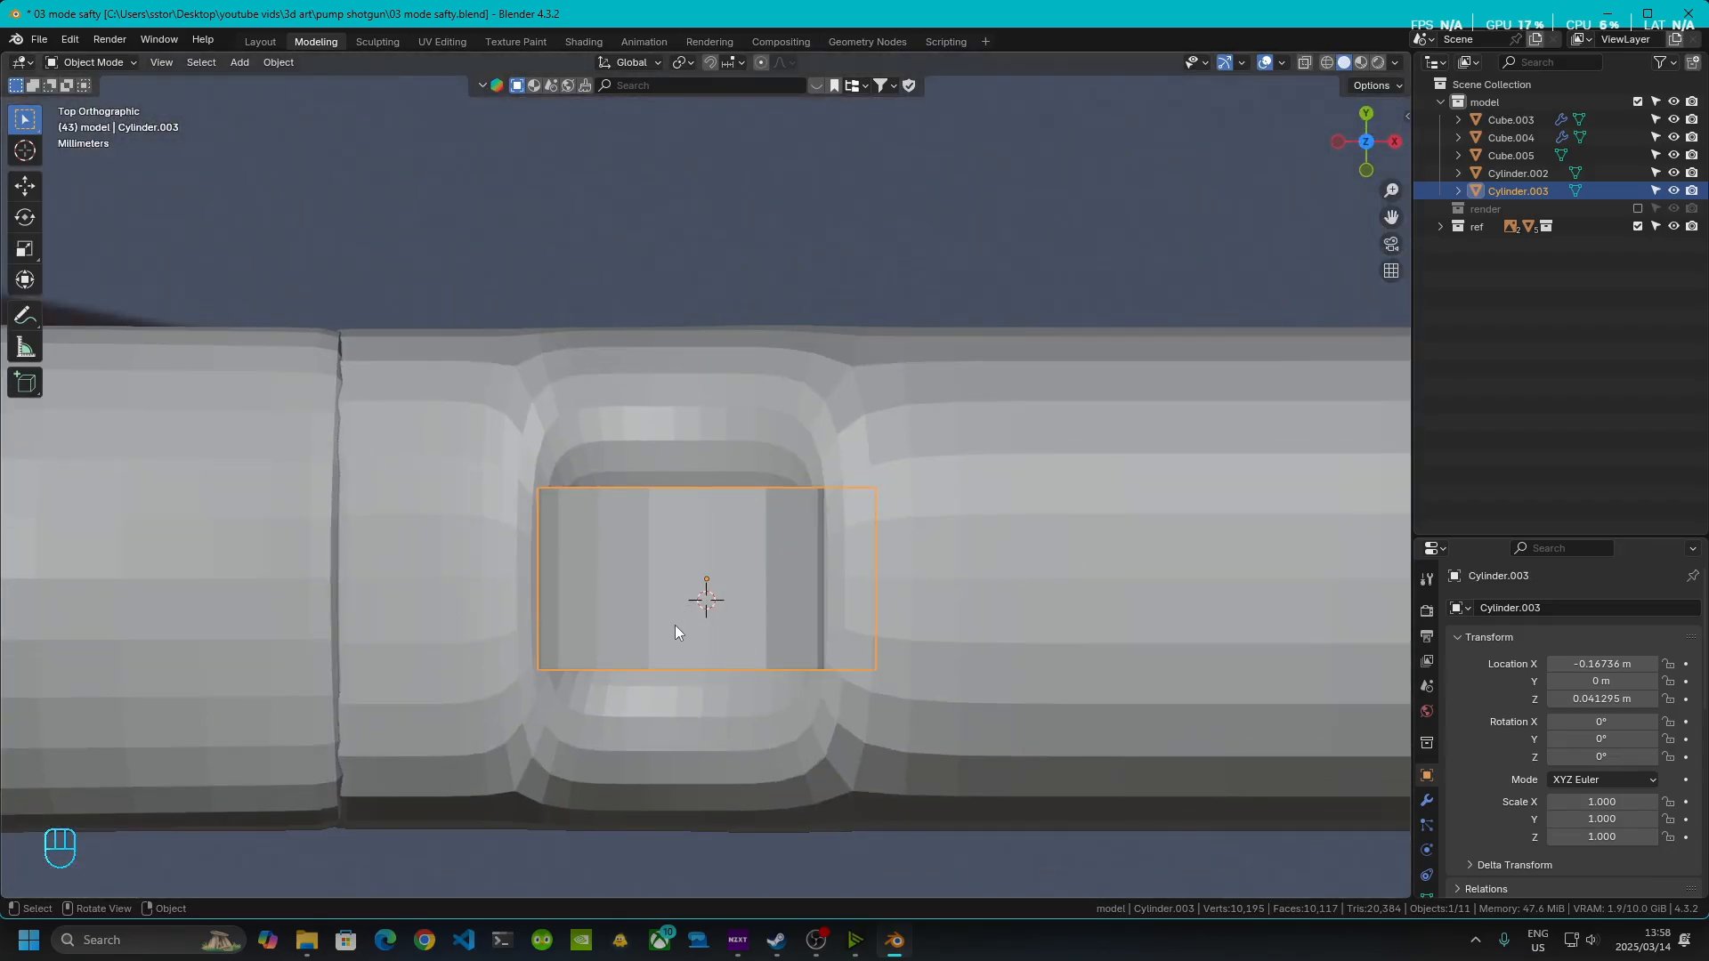
pyautogui.moveTo(675, 625); pyautogui.dragTo(616, 441, button='middle')
pyautogui.scroll(2, 761, 515)
pyautogui.press('Tab')
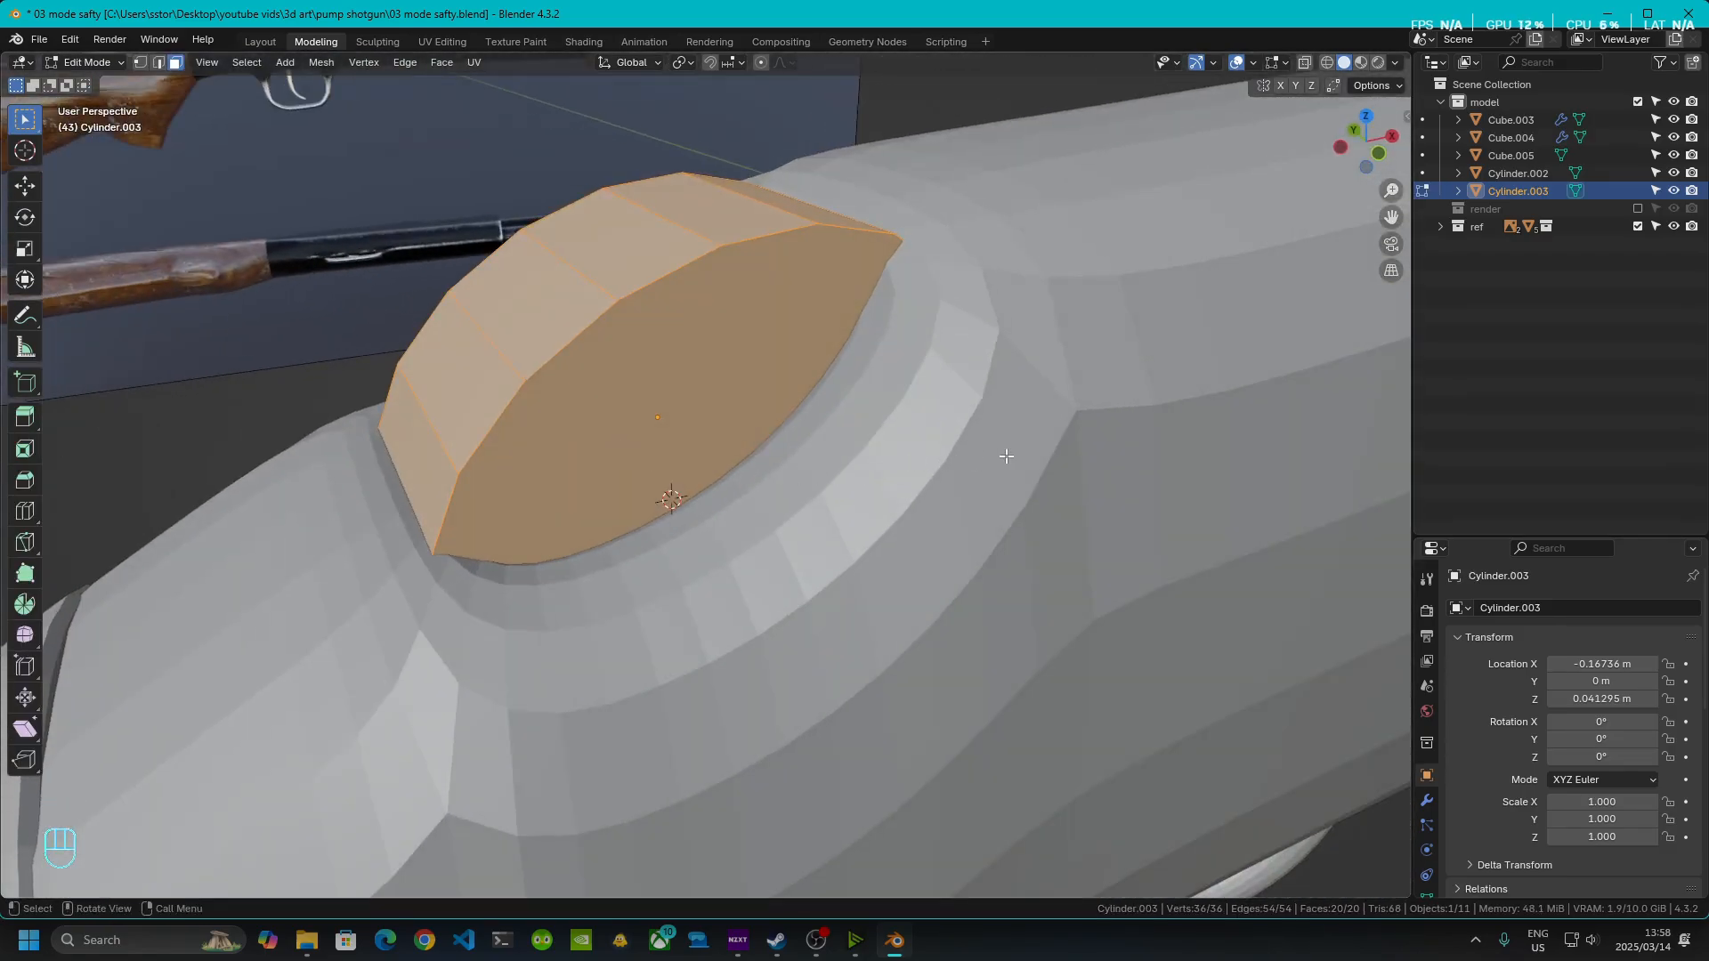
pyautogui.press('s')
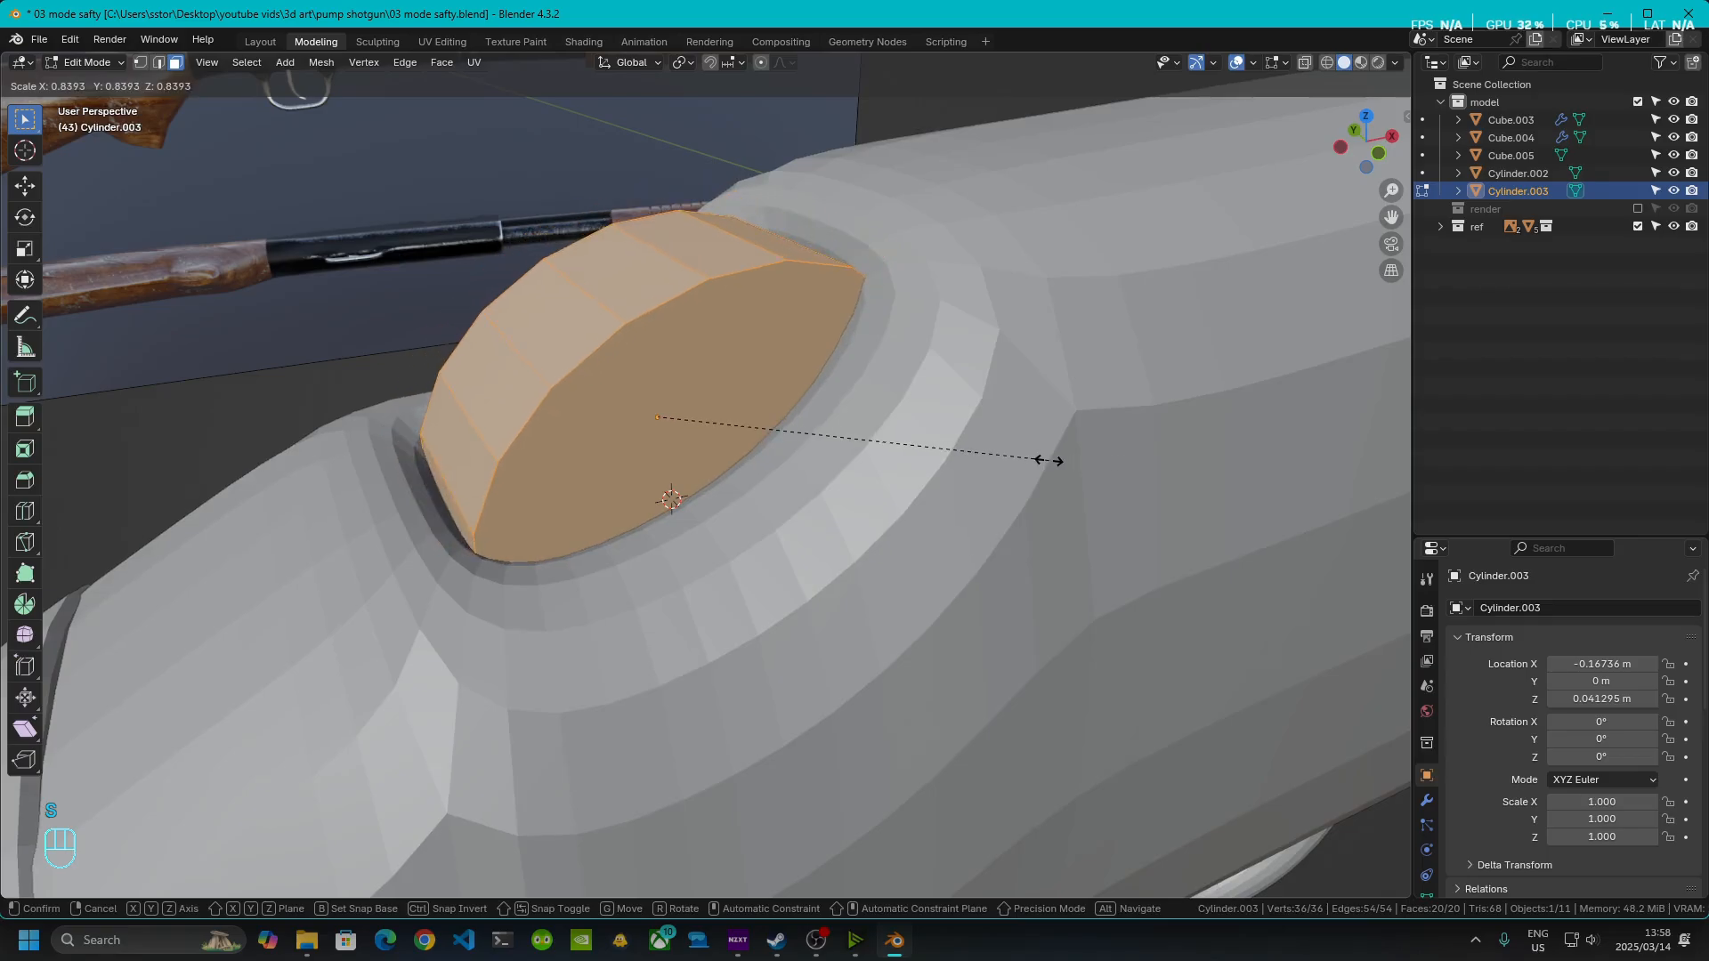
pyautogui.click(1057, 461)
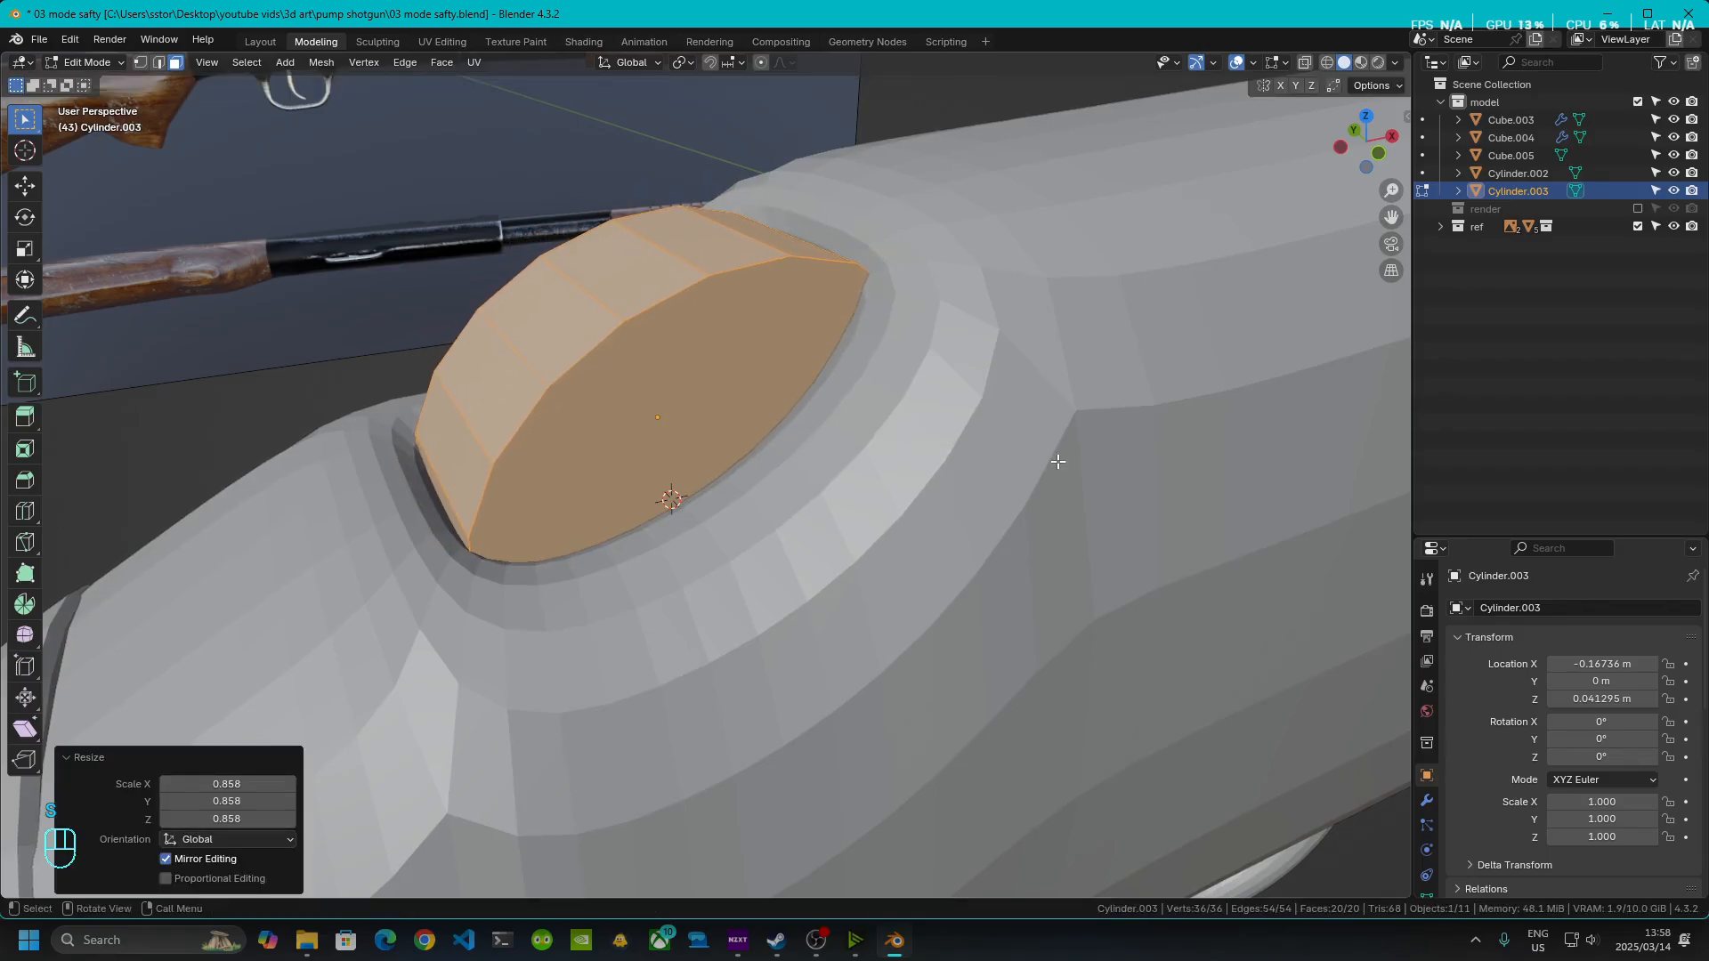
pyautogui.rightClick(1057, 461)
# - Return to Object Mode and shift the cylinder about -0.00095 m along X towards the stock
pyautogui.press('Tab')
pyautogui.press('g')
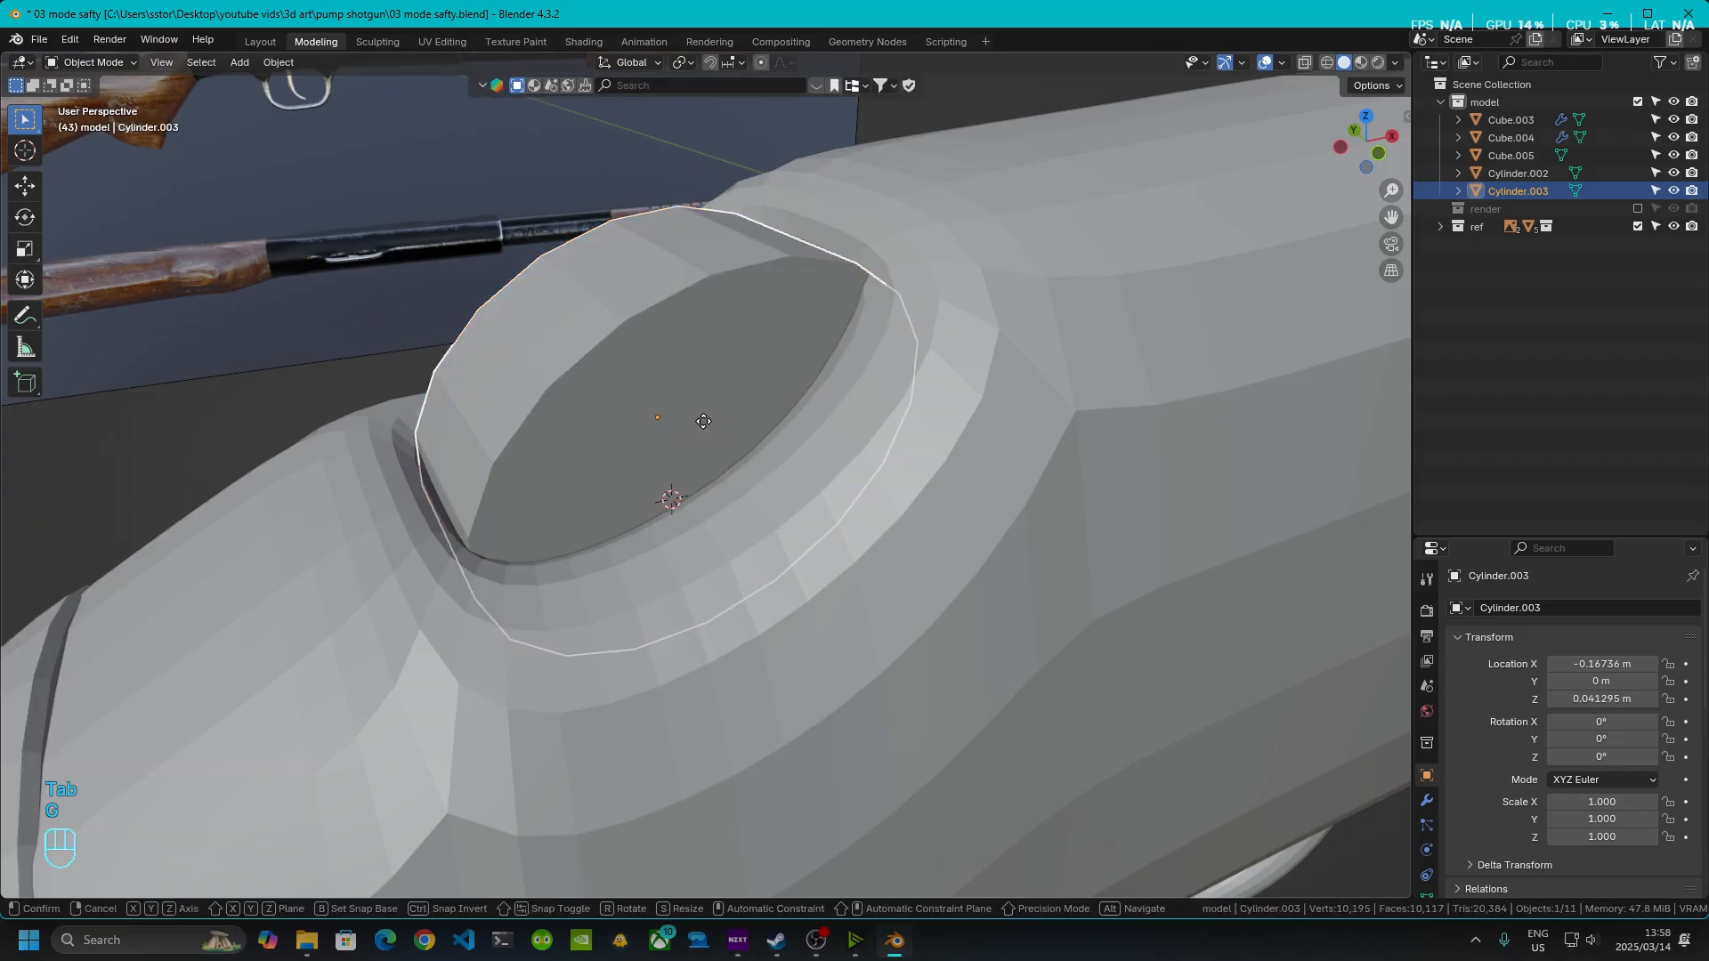
pyautogui.press('x')
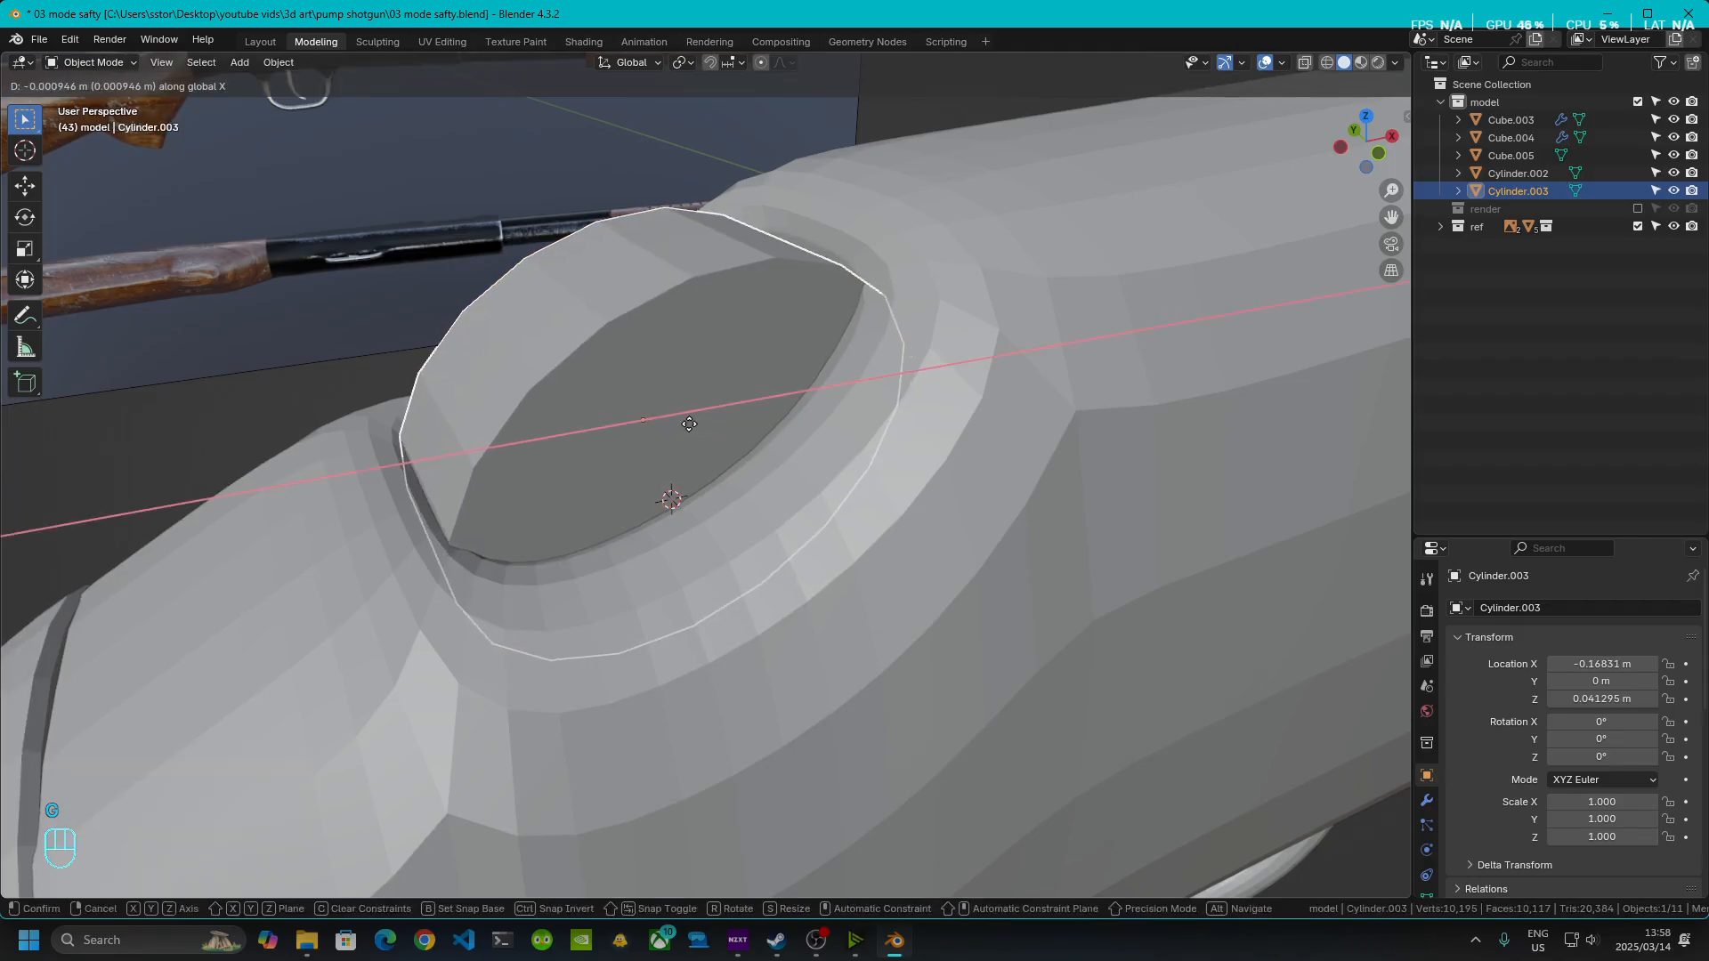
pyautogui.click(689, 425)
# - Bevel the edge loops around both end faces of the cylinder with two segments and return to Object Mode
pyautogui.moveTo(690, 425); pyautogui.dragTo(743, 451, button='middle')
pyautogui.press('Tab')
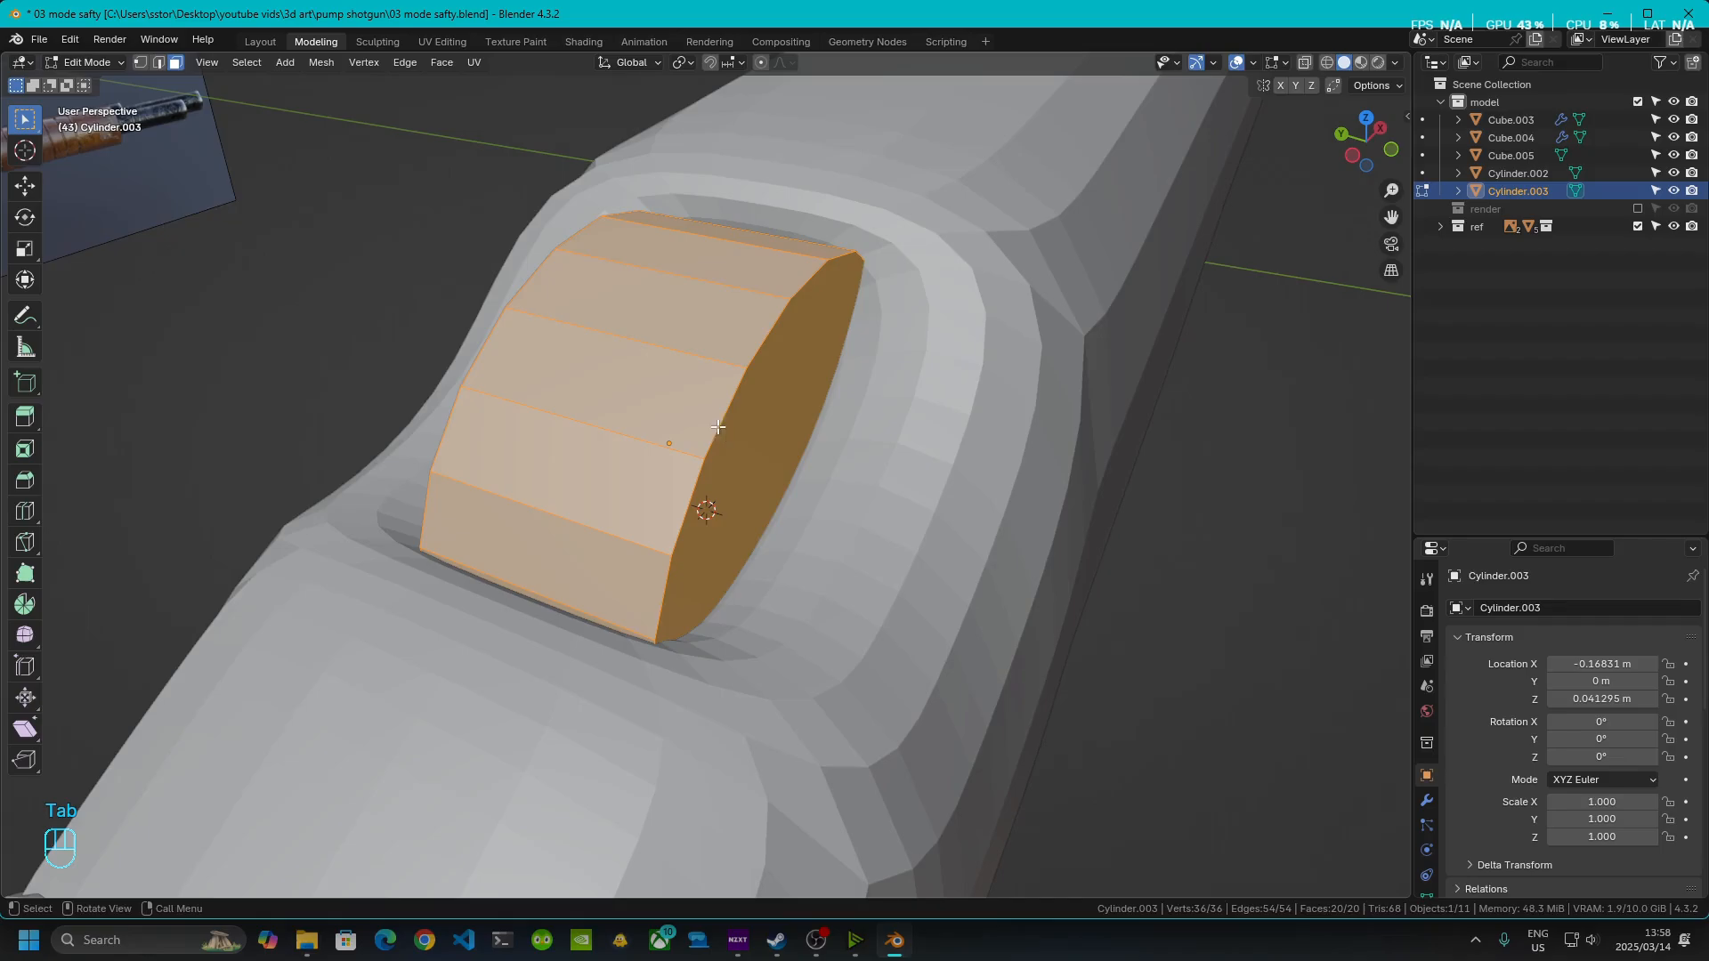
pyautogui.click(715, 423)
pyautogui.click(157, 66)
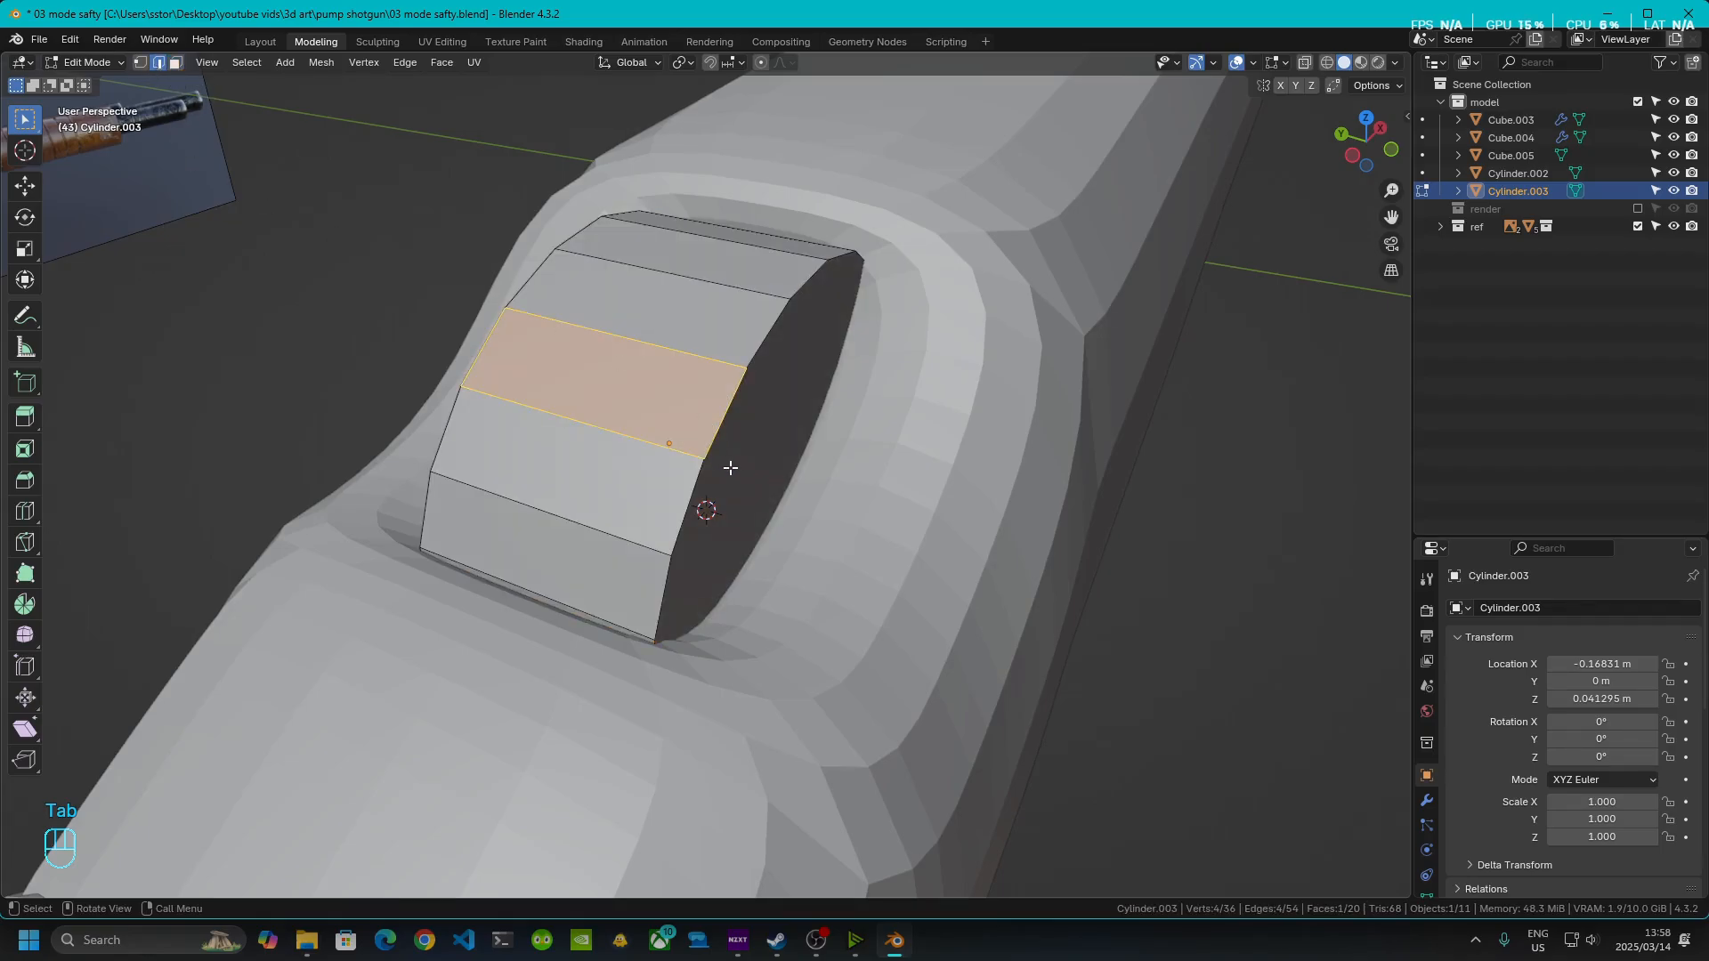
pyautogui.click(713, 443)
pyautogui.keyDown('alt'); pyautogui.keyDown('shift'); pyautogui.click(713, 443); pyautogui.keyUp('shift'); pyautogui.keyUp('alt')
pyautogui.keyDown('alt'); pyautogui.keyDown('shift'); pyautogui.click(713, 443); pyautogui.keyUp('shift'); pyautogui.keyUp('alt')
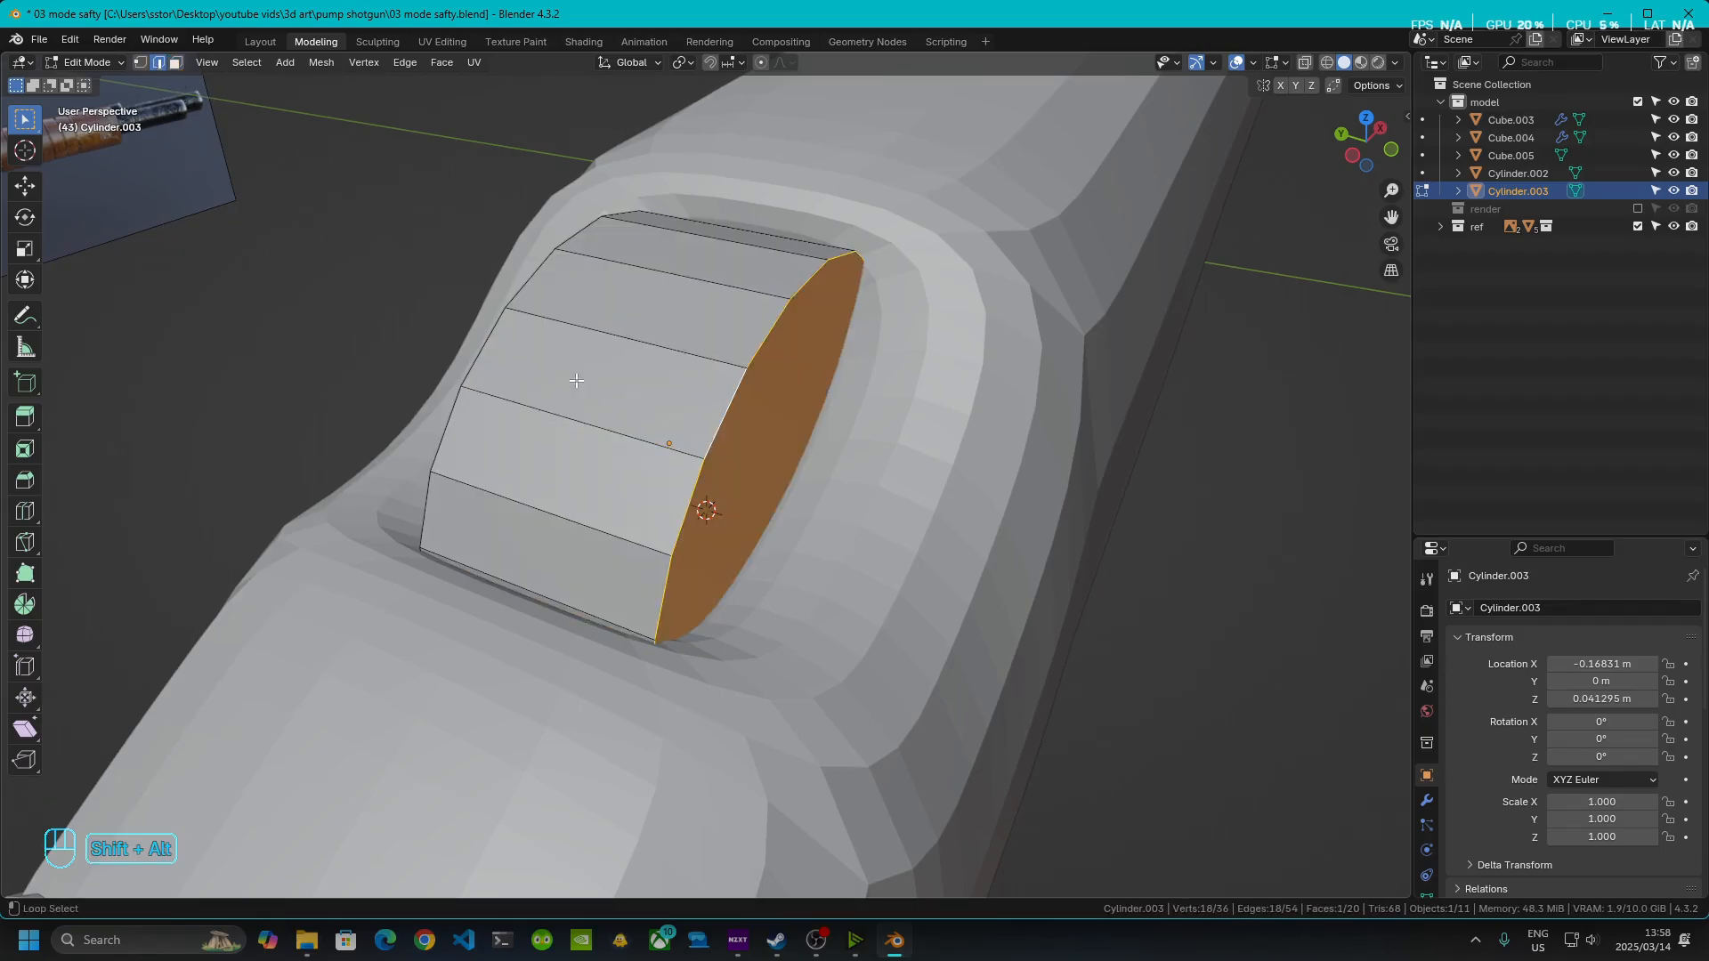
pyautogui.keyDown('alt'); pyautogui.keyDown('shift'); pyautogui.click(500, 335); pyautogui.keyUp('shift'); pyautogui.keyUp('alt')
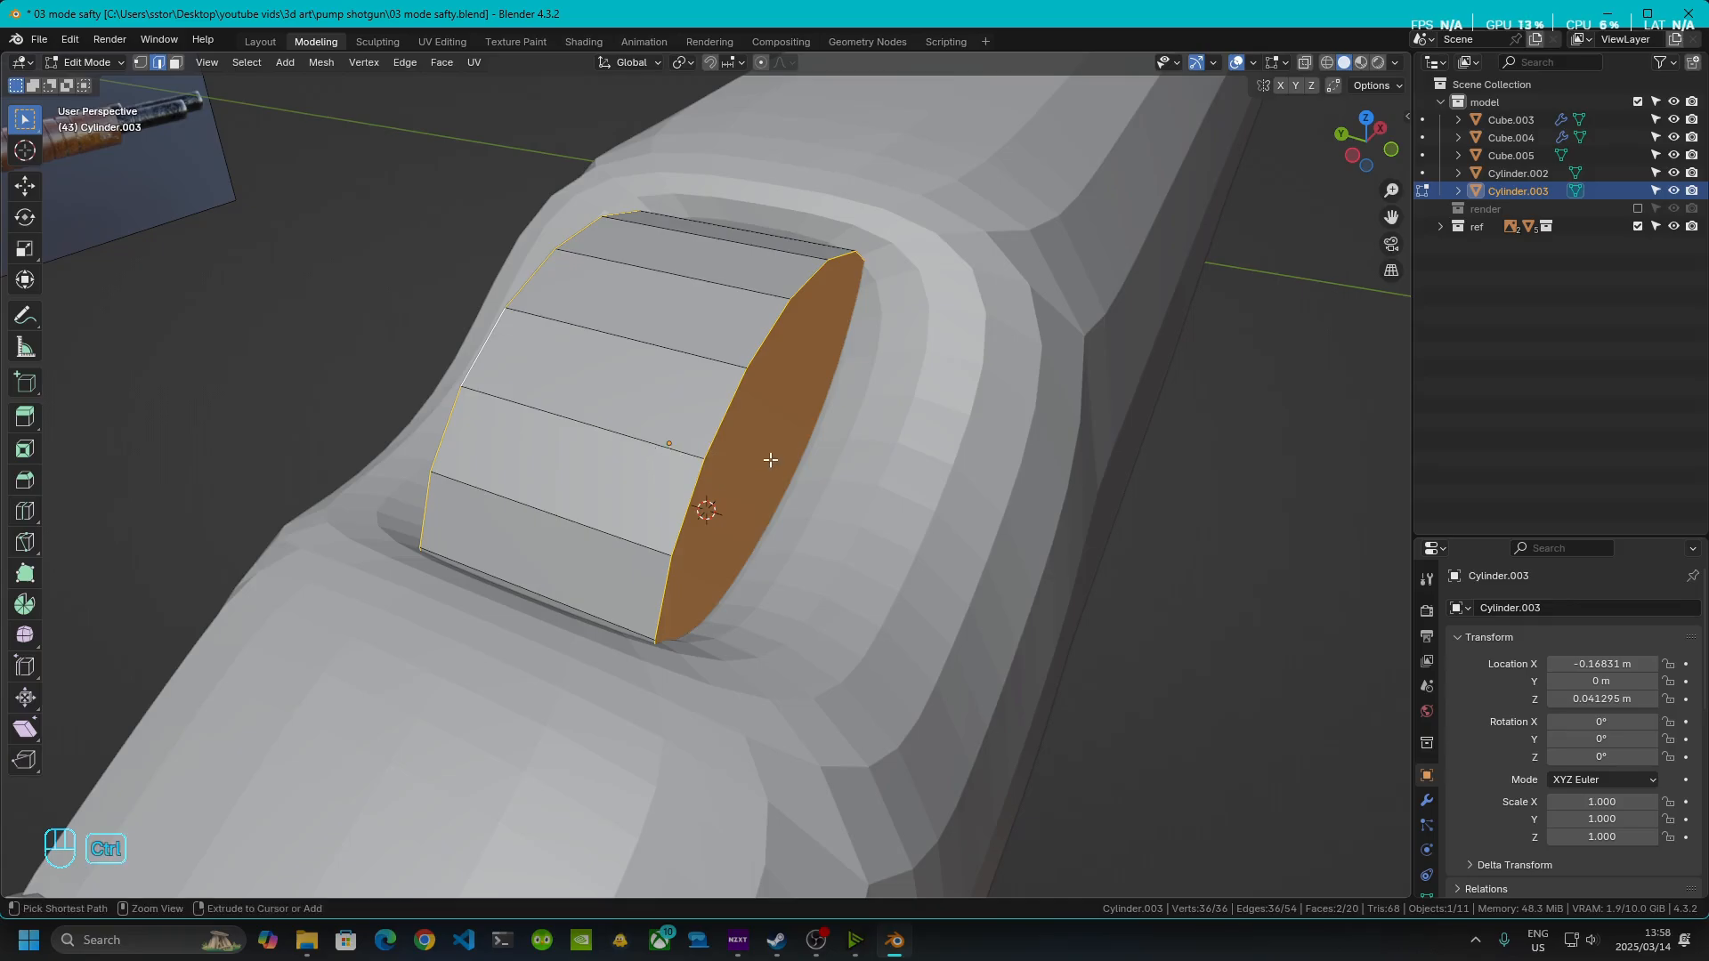
pyautogui.hotkey('ctrl', 'b')
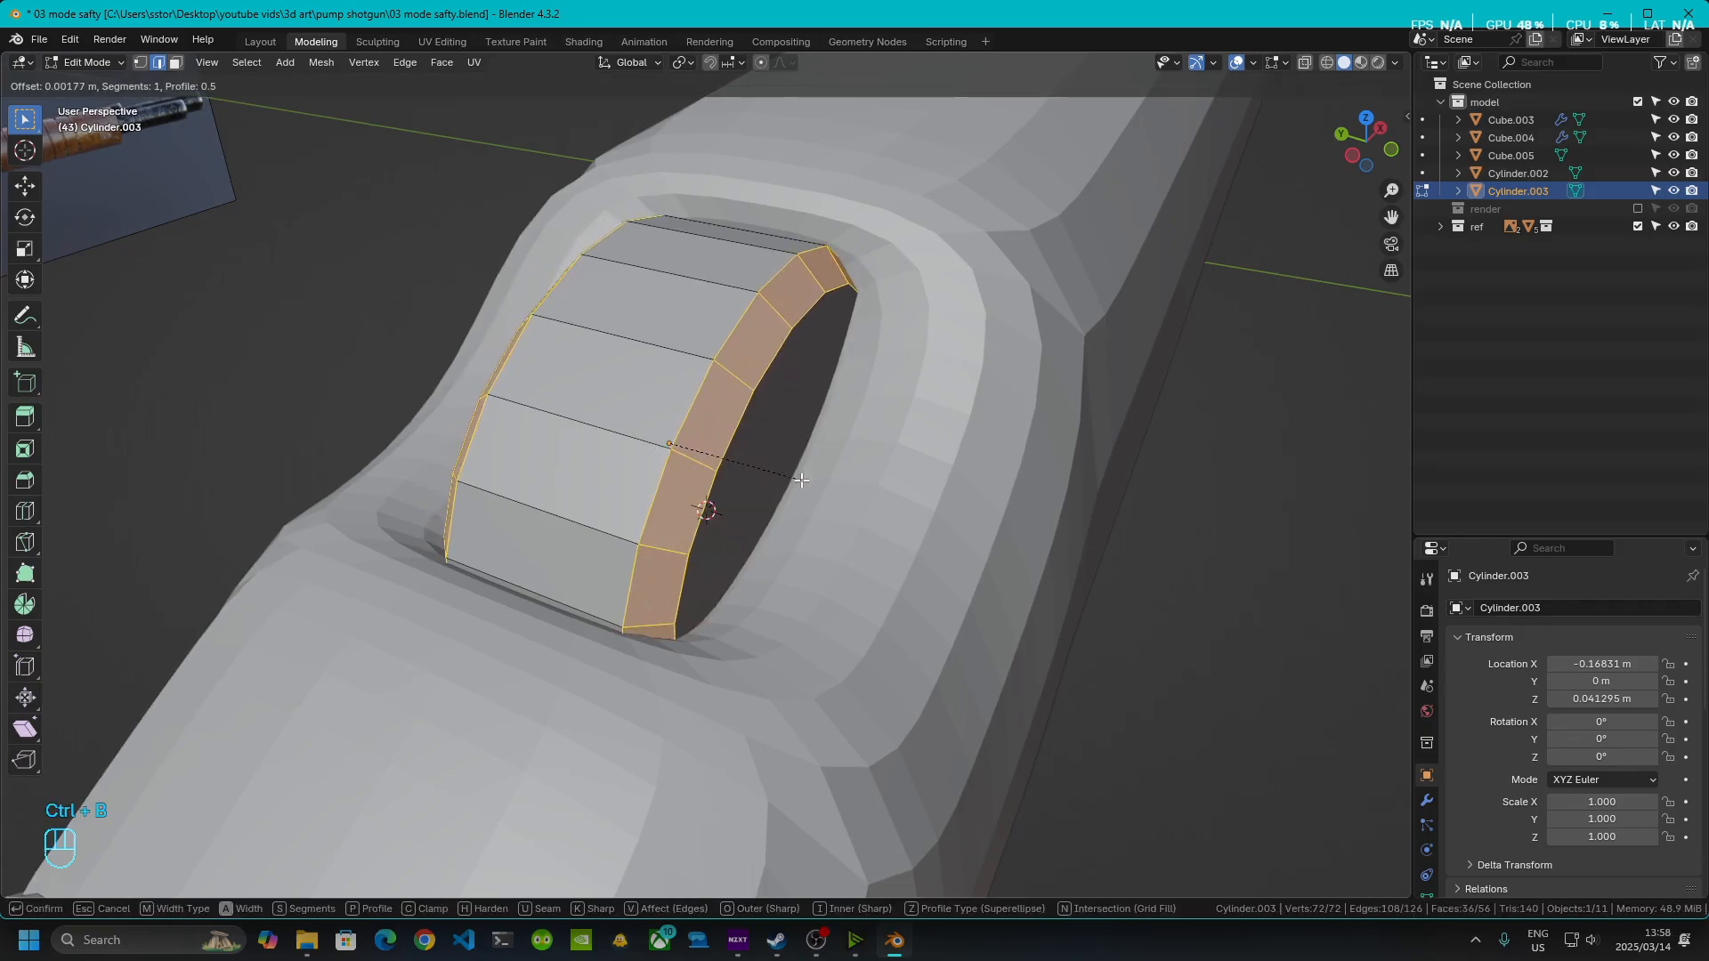
pyautogui.click(801, 480)
pyautogui.press('Tab')
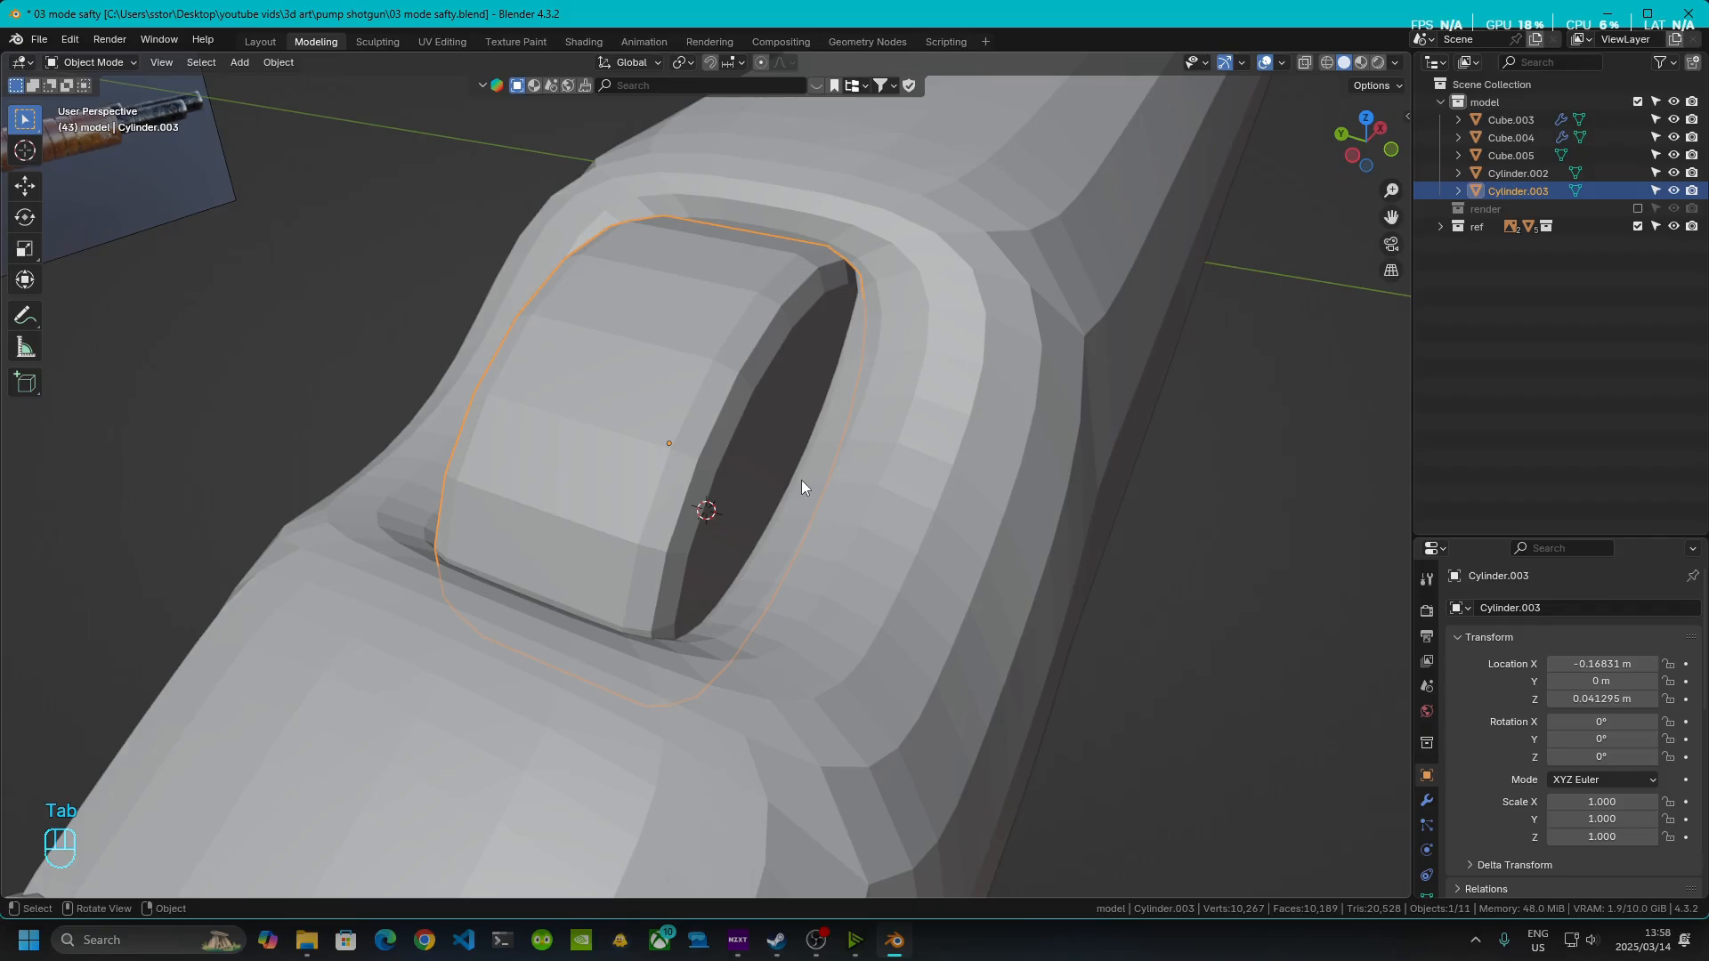
# - Examine the beveled safety switch in its recess from several angles and compare the whole shotgun with the reference images
pyautogui.moveTo(801, 480); pyautogui.dragTo(708, 447, button='middle')
pyautogui.scroll(-10, 737, 478)
pyautogui.scroll(8, 594, 527)
pyautogui.press('Tab')
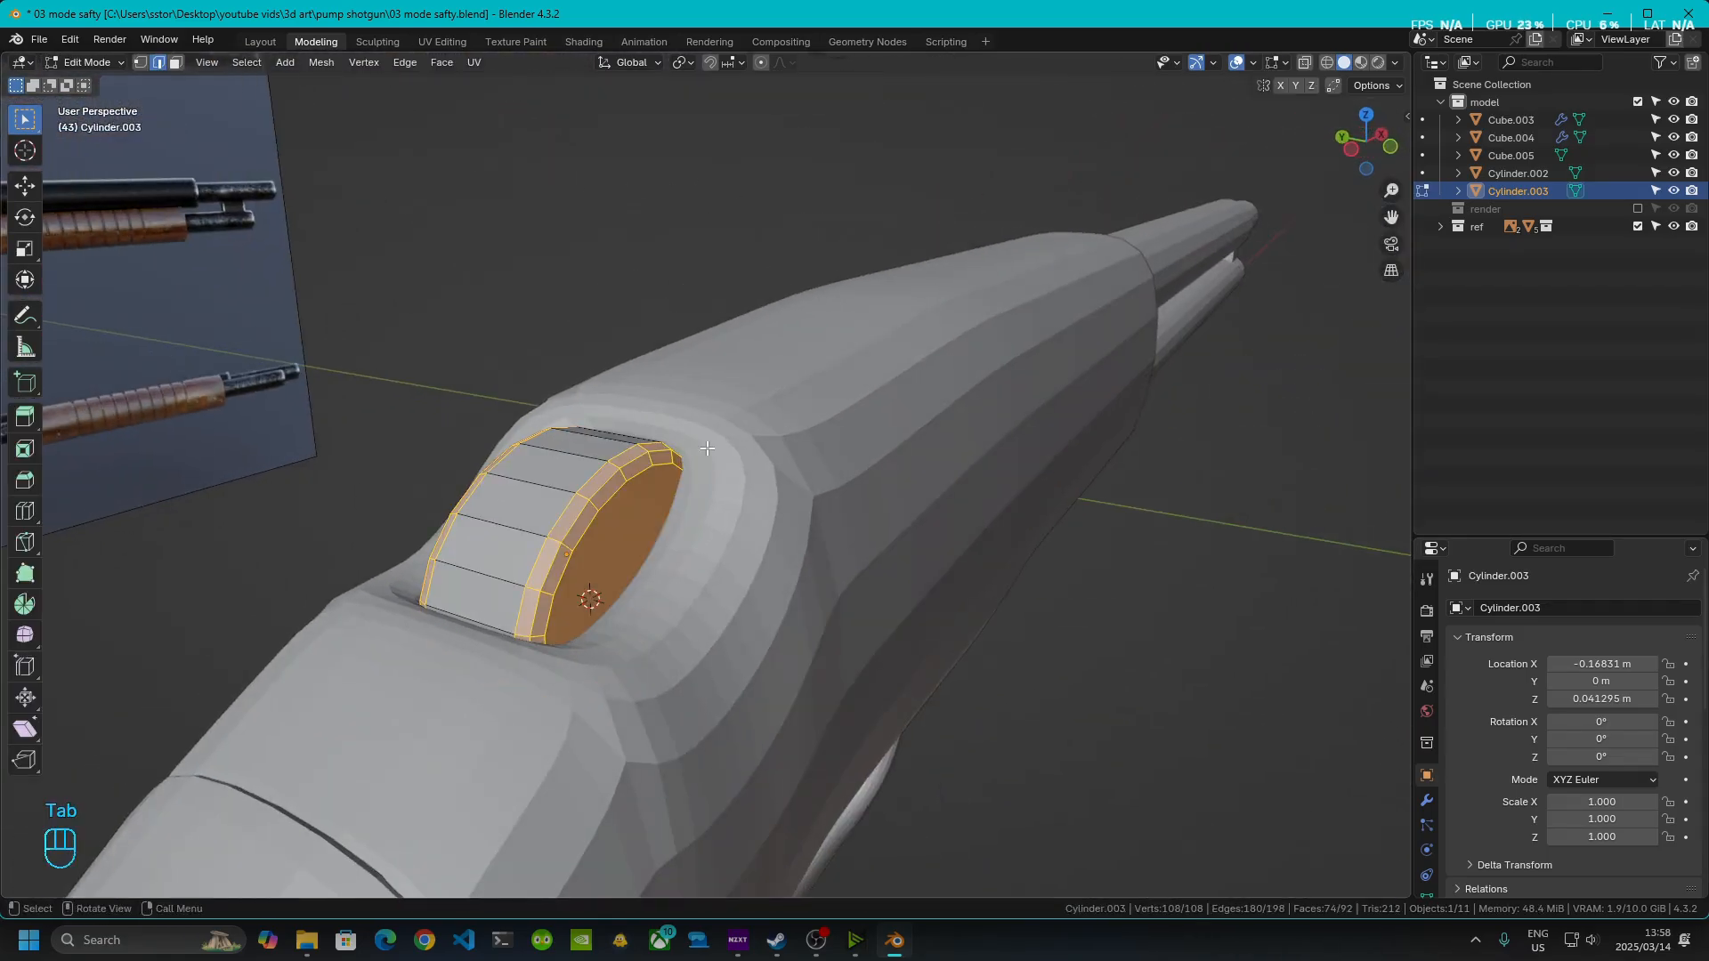
pyautogui.press('Tab')
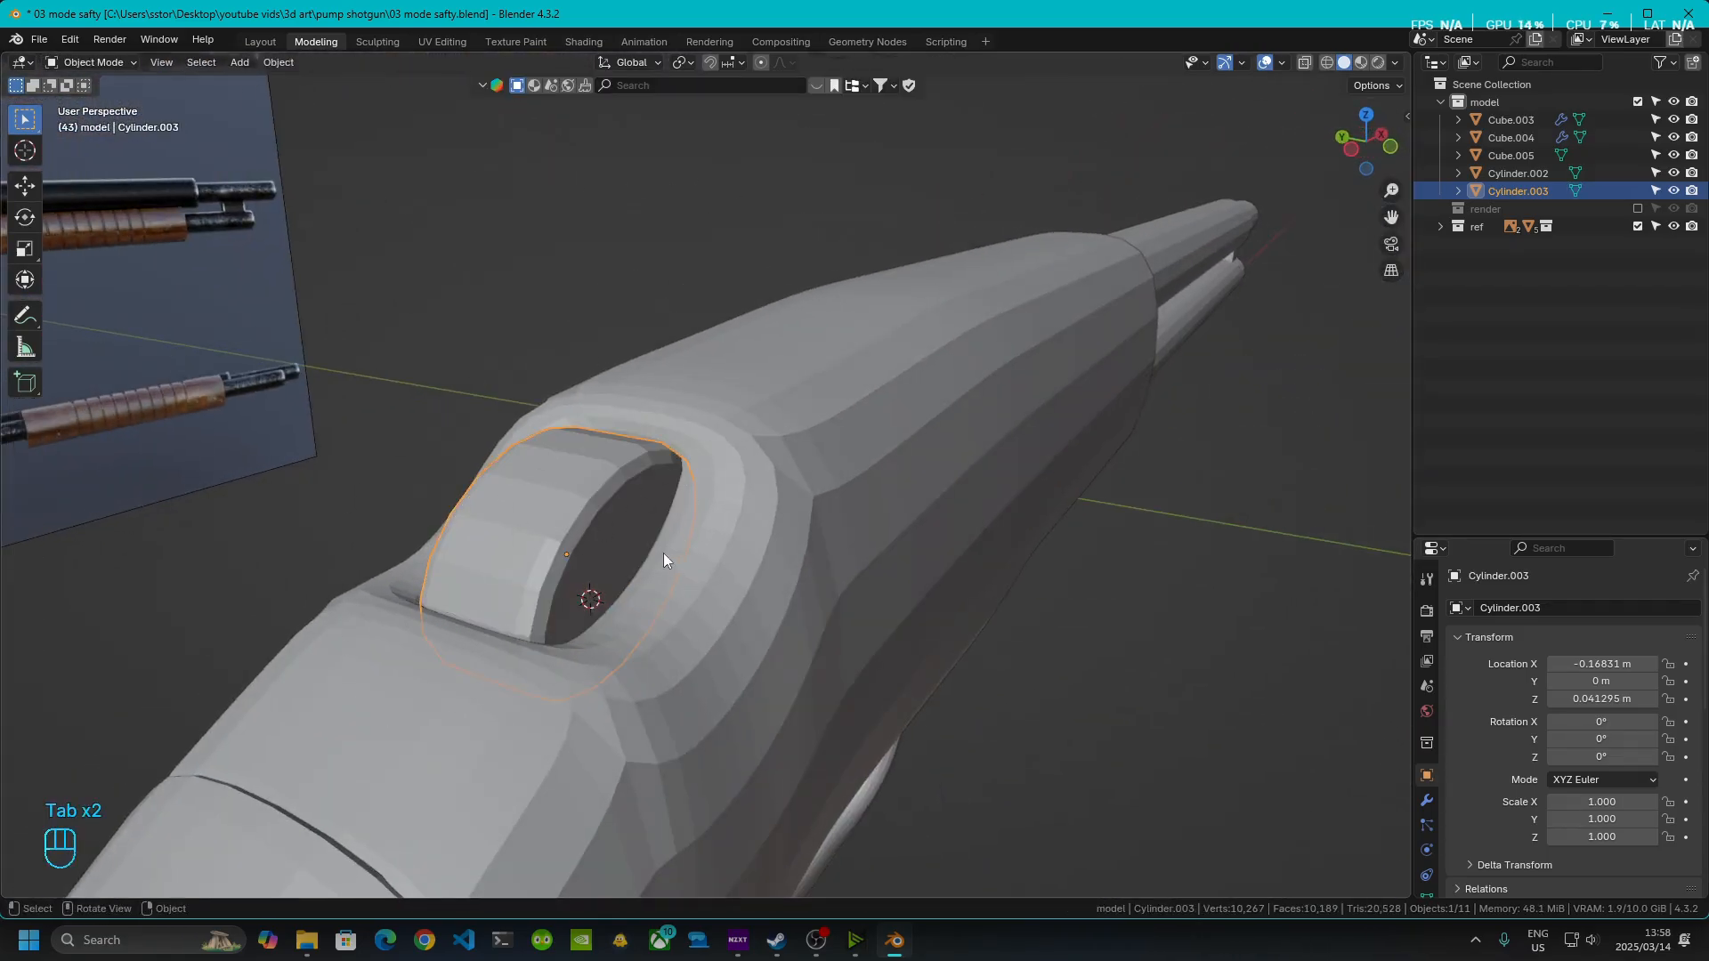
pyautogui.moveTo(664, 553); pyautogui.dragTo(415, 472, button='middle')
pyautogui.moveTo(683, 506); pyautogui.dragTo(654, 505, button='middle')
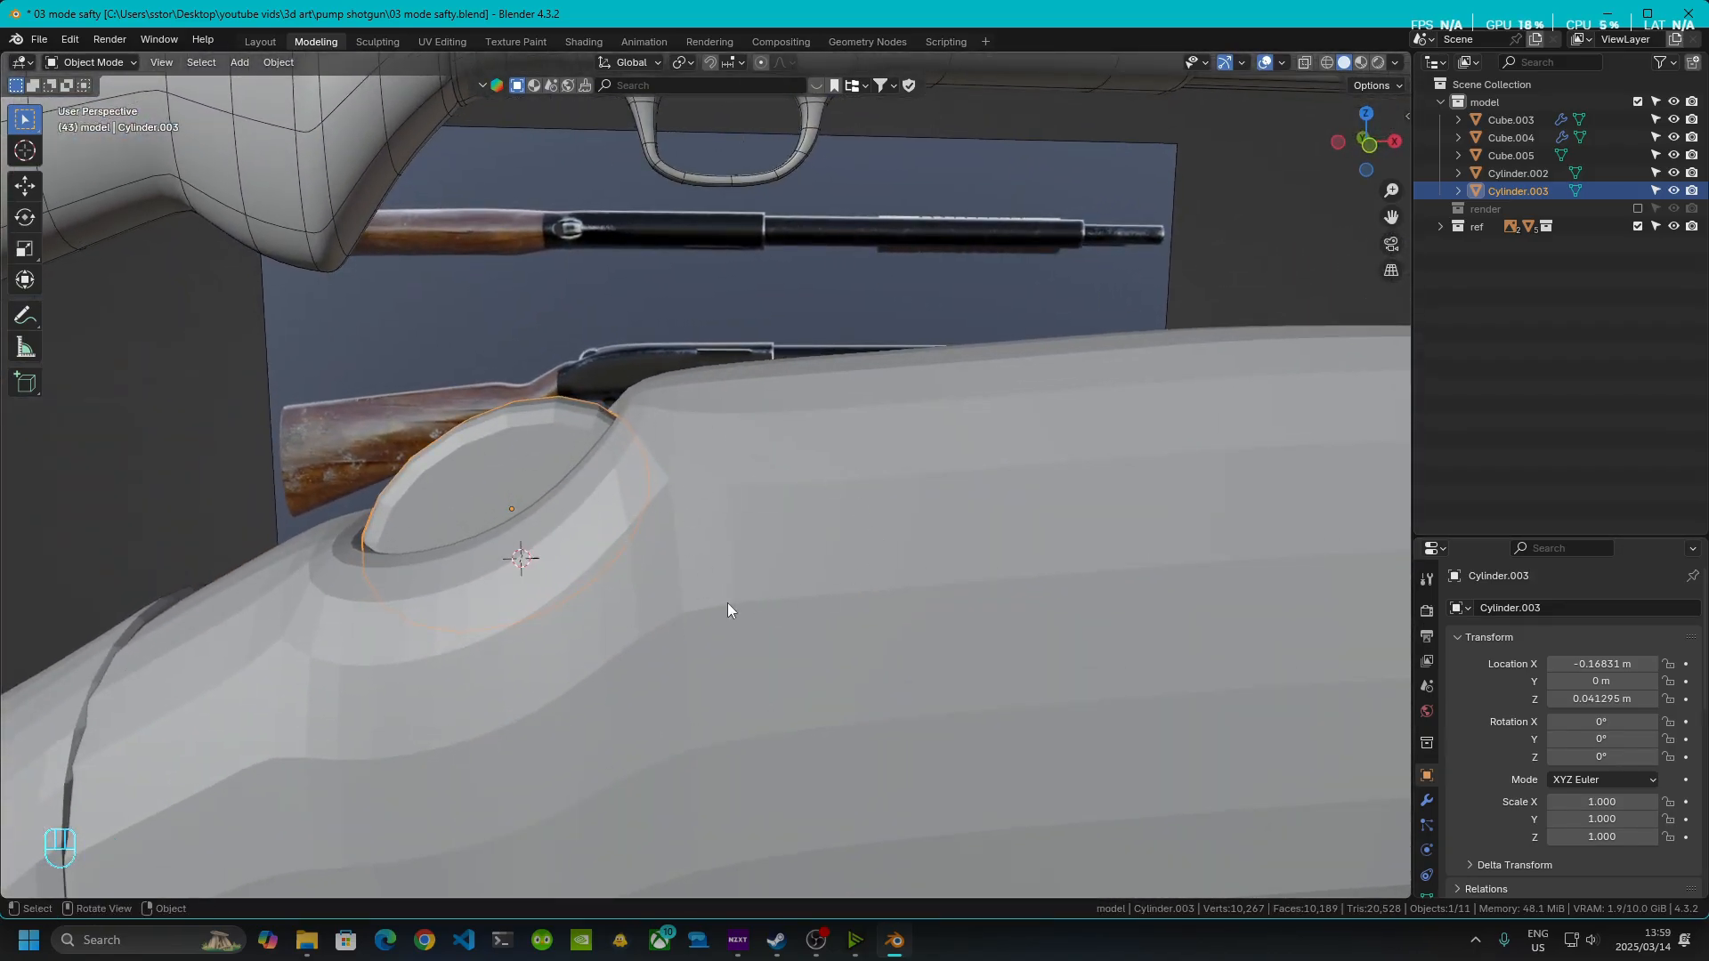
pyautogui.scroll(-9, 498, 510)
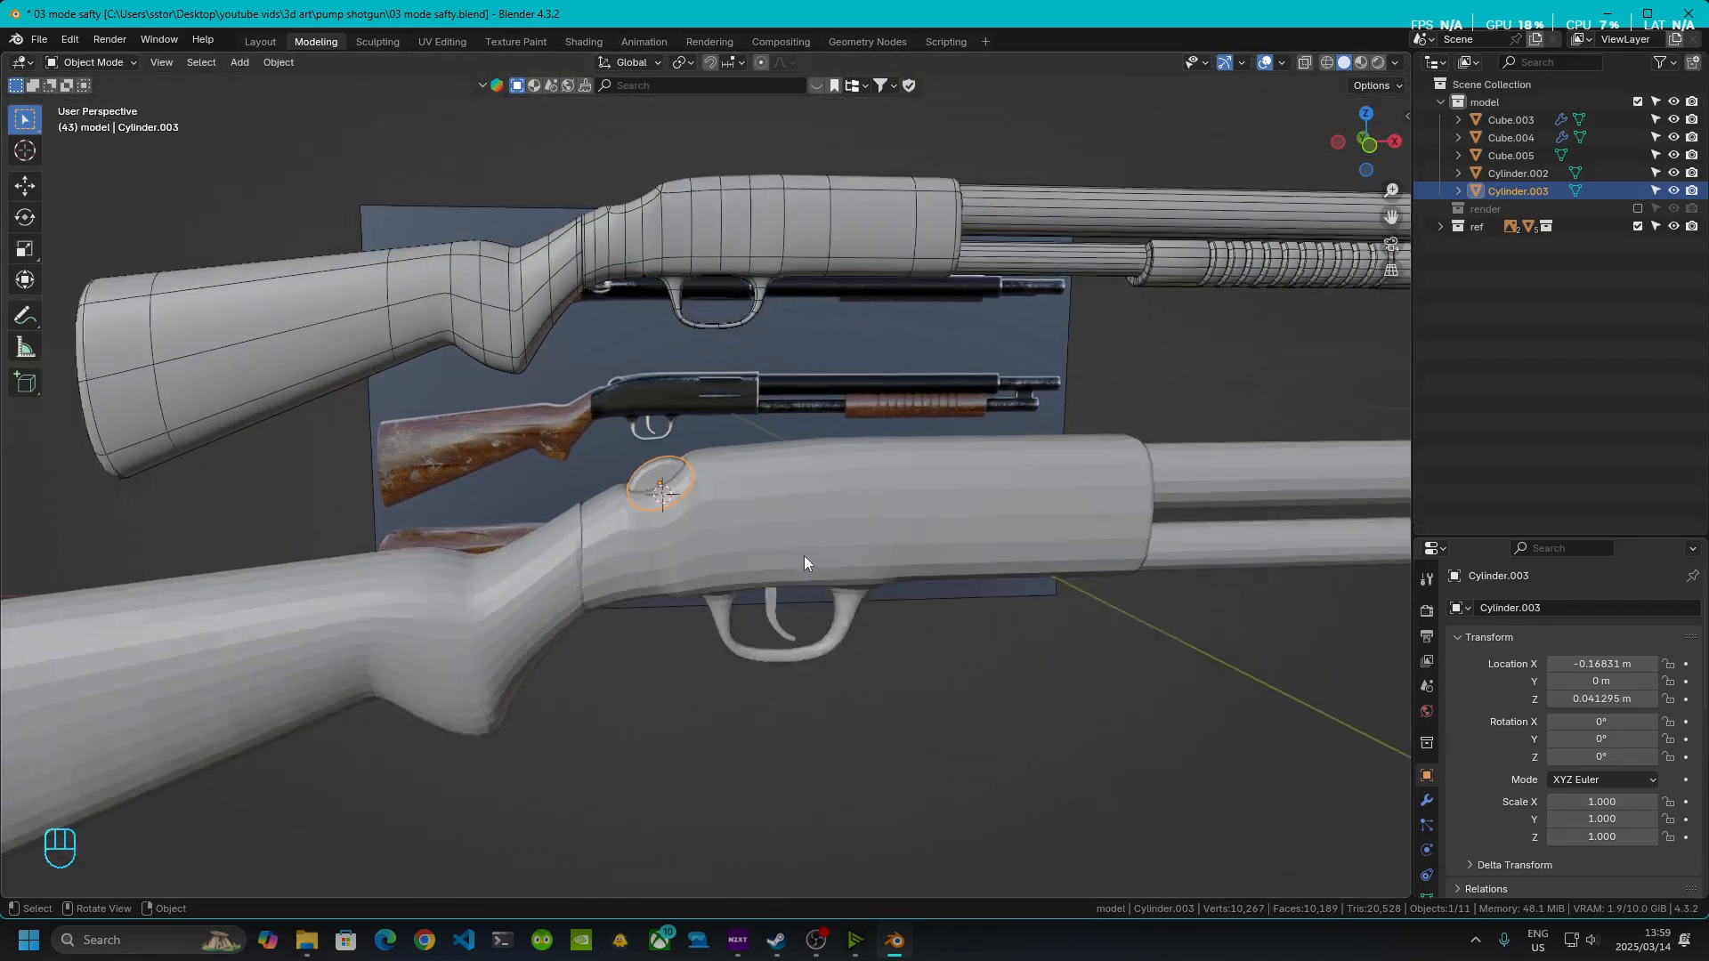
pyautogui.keyDown('shift'); pyautogui.moveTo(1023, 574); pyautogui.dragTo(521, 538, button='middle'); pyautogui.keyUp('shift')
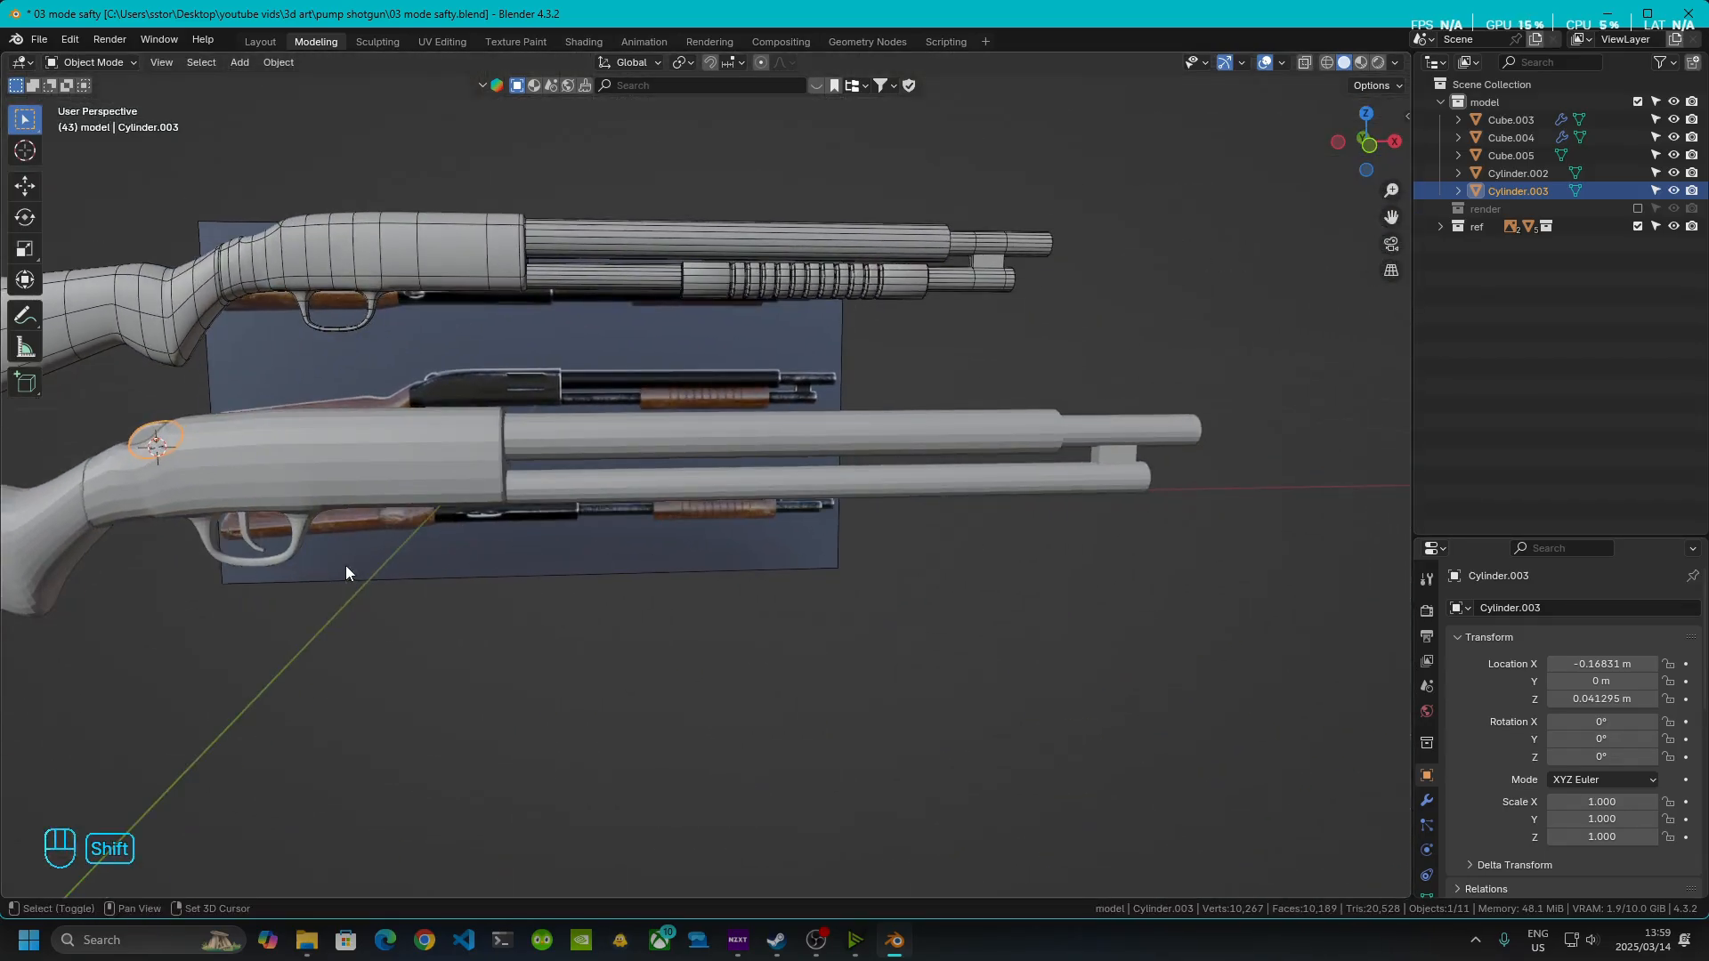
pyautogui.keyDown('shift'); pyautogui.moveTo(346, 571); pyautogui.dragTo(469, 504, button='middle'); pyautogui.keyUp('shift')
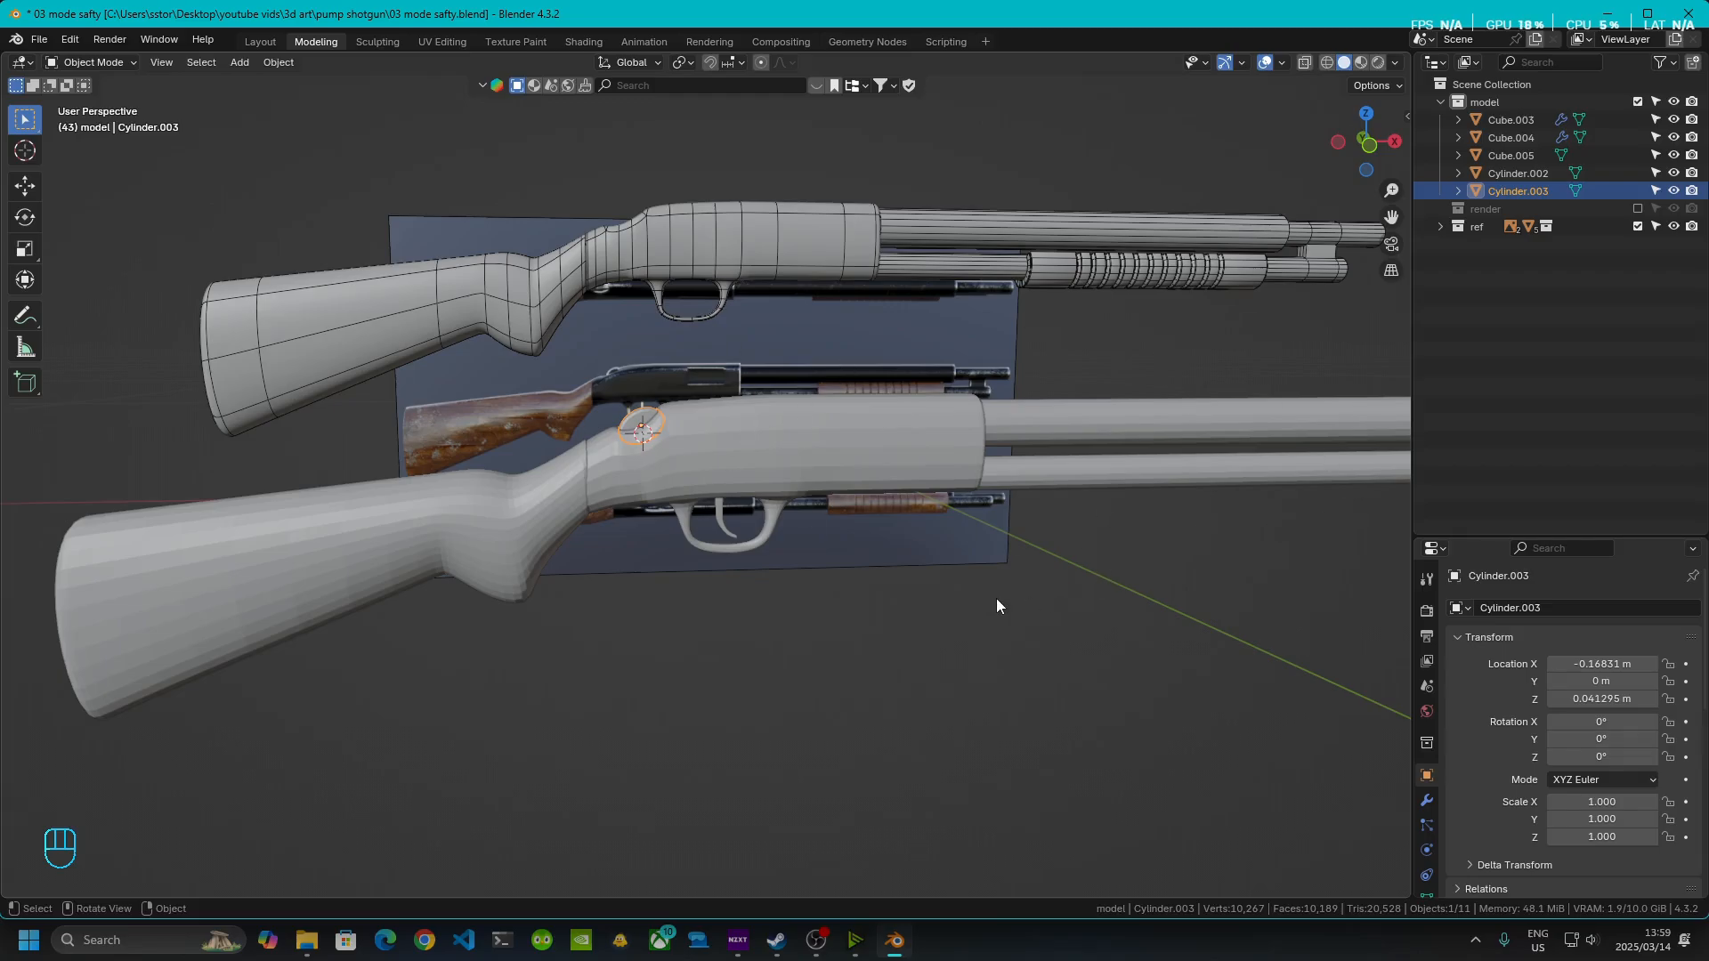
pyautogui.scroll(6, 570, 428)
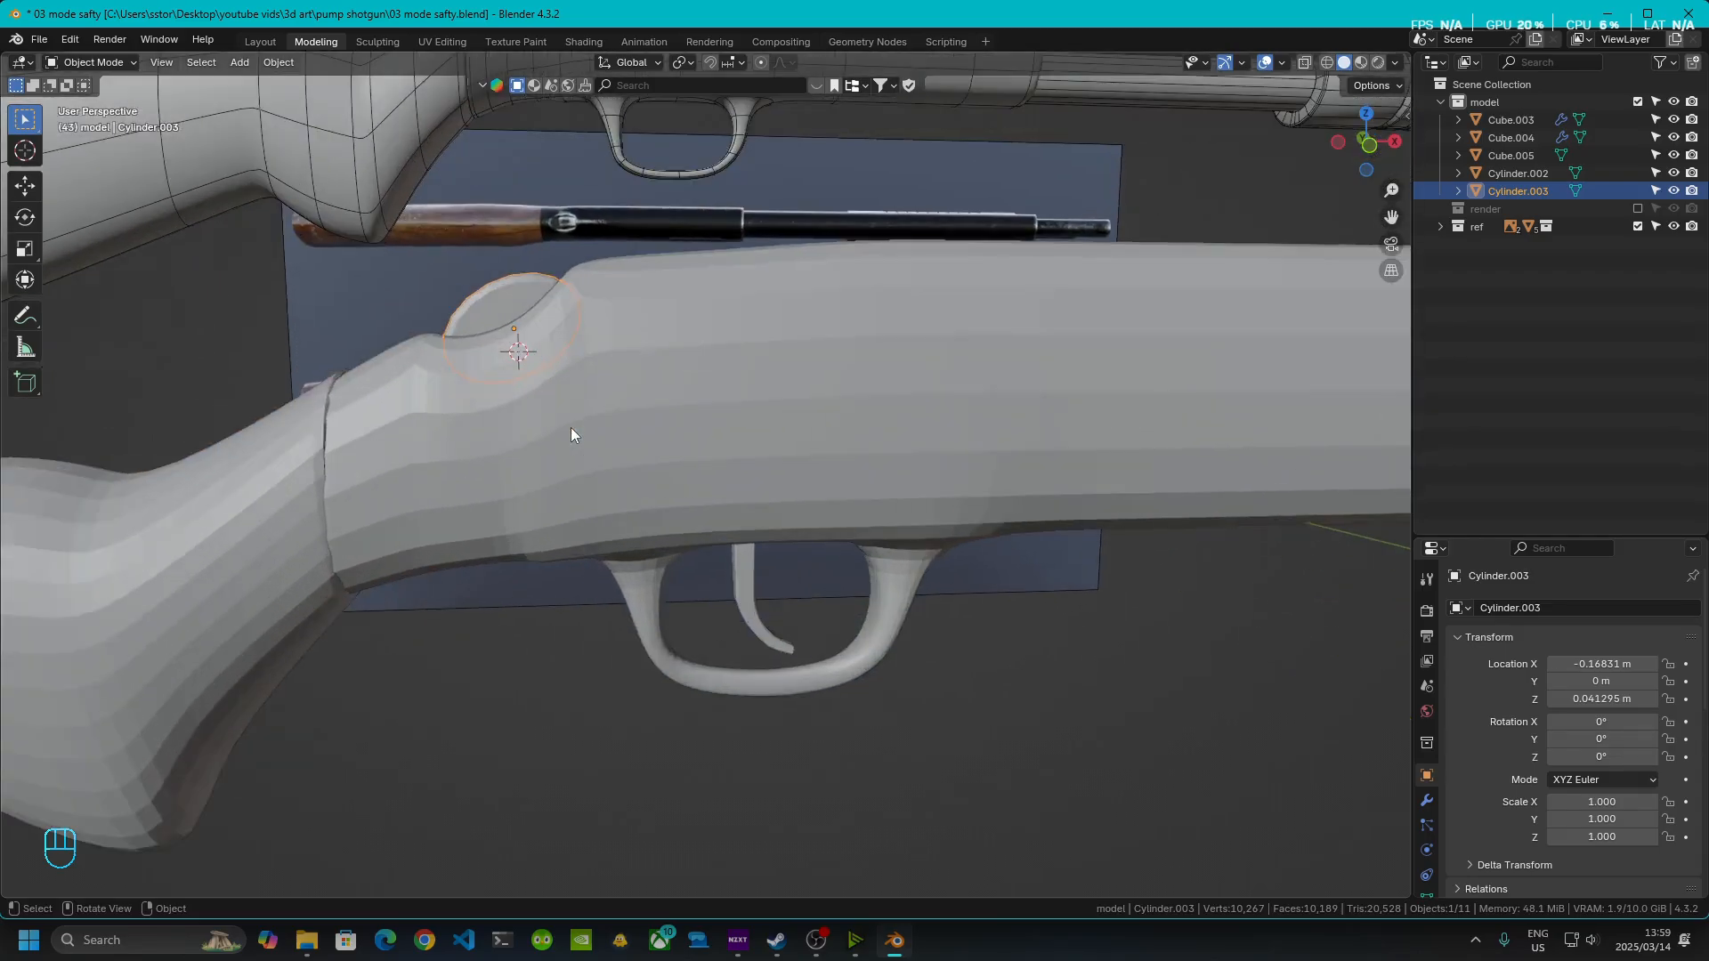
# - Inspect the safety switch's bevels and its fit in the recess up close, then the barrel and magazine tube area
pyautogui.moveTo(570, 428); pyautogui.dragTo(777, 492, button='middle')
pyautogui.scroll(2, 777, 492)
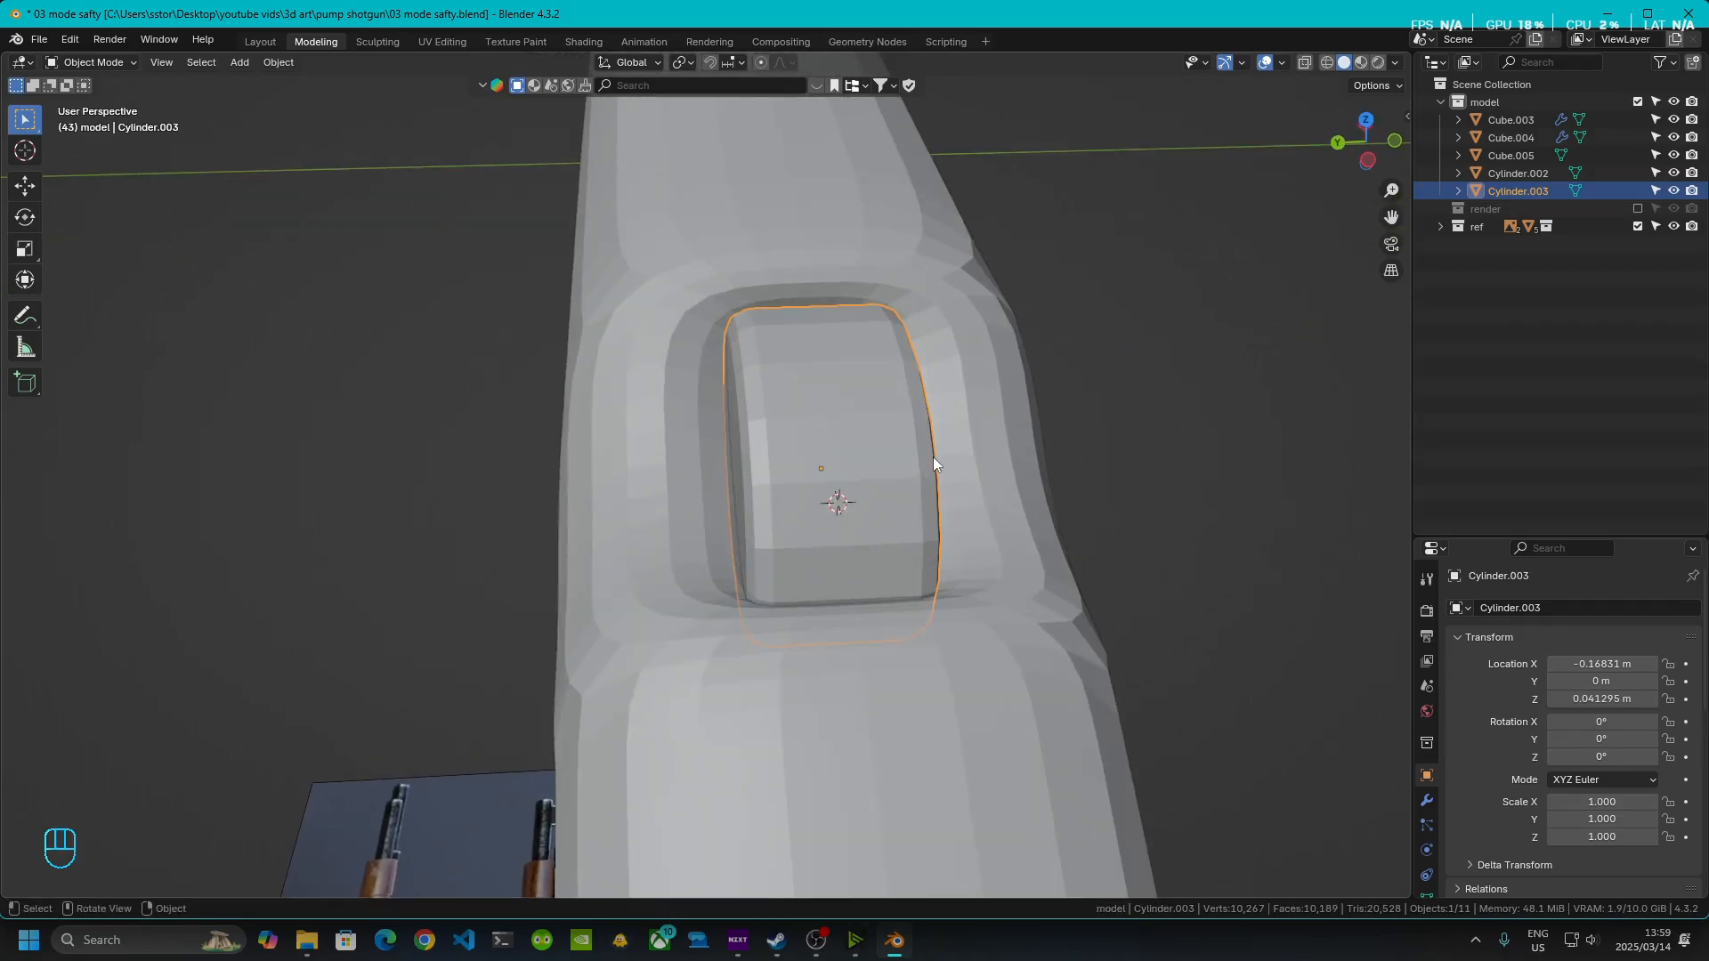
pyautogui.moveTo(934, 461); pyautogui.dragTo(833, 458, button='middle')
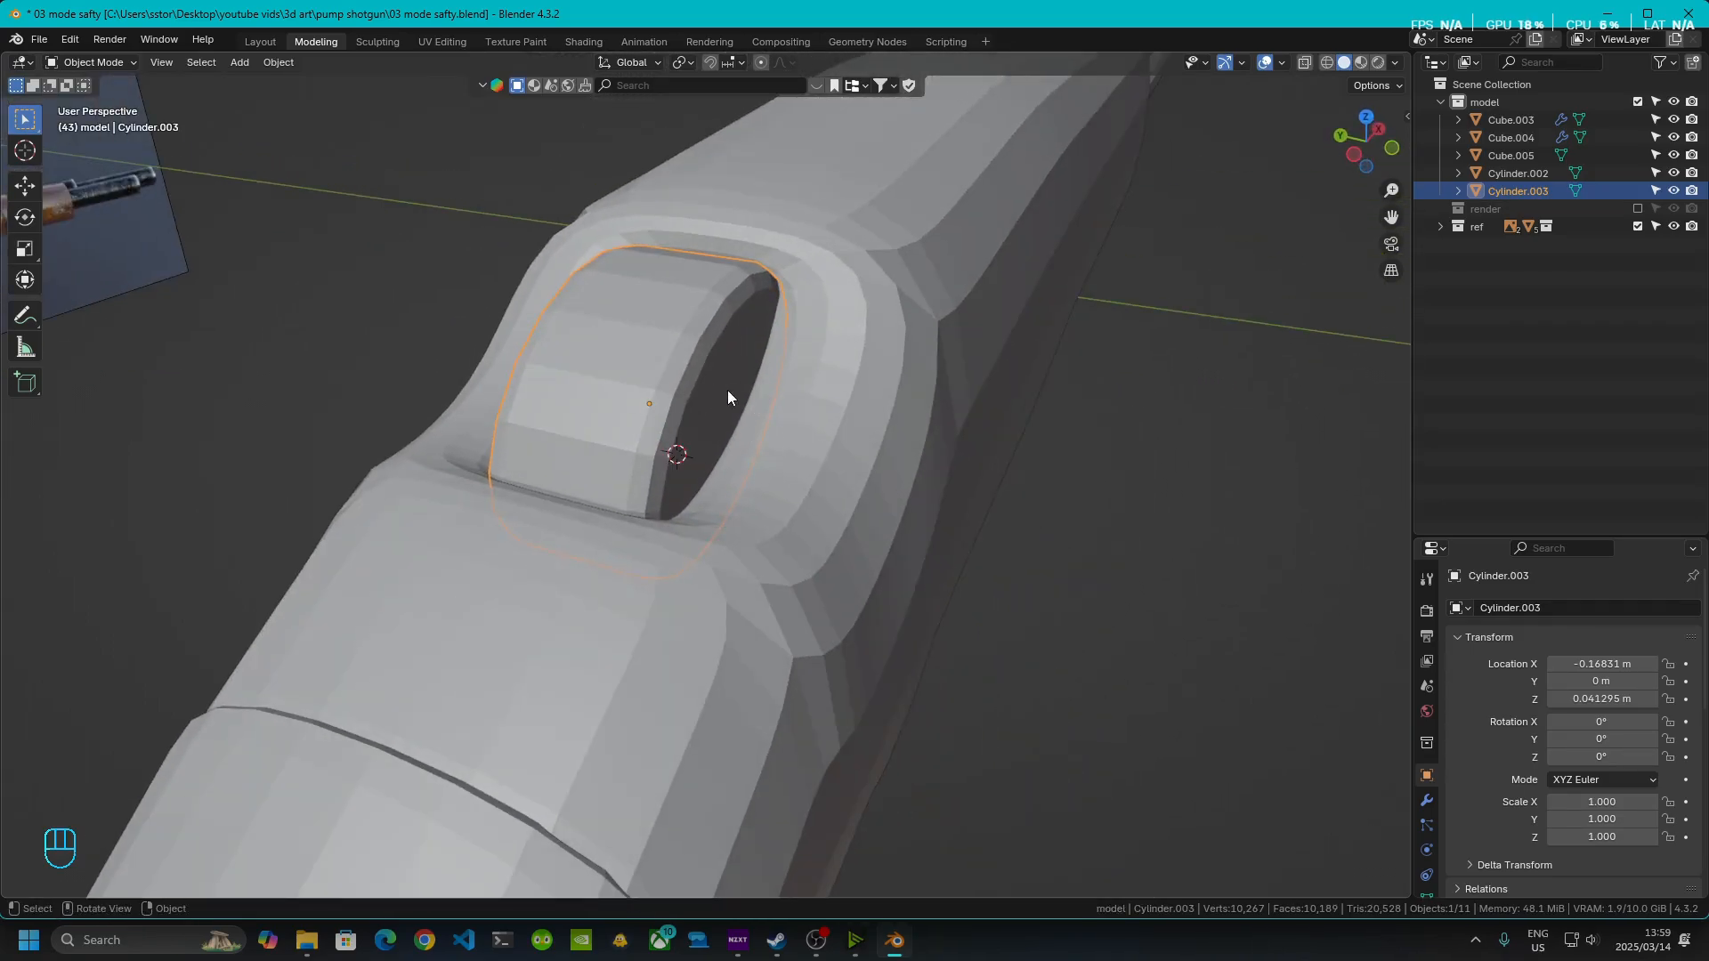
pyautogui.press('Tab')
pyautogui.moveTo(1134, 422); pyautogui.dragTo(942, 401, button='middle')
pyautogui.press('Tab')
pyautogui.scroll(-3, 963, 384)
pyautogui.keyDown('shift'); pyautogui.moveTo(941, 400); pyautogui.dragTo(647, 511, button='middle'); pyautogui.keyUp('shift')
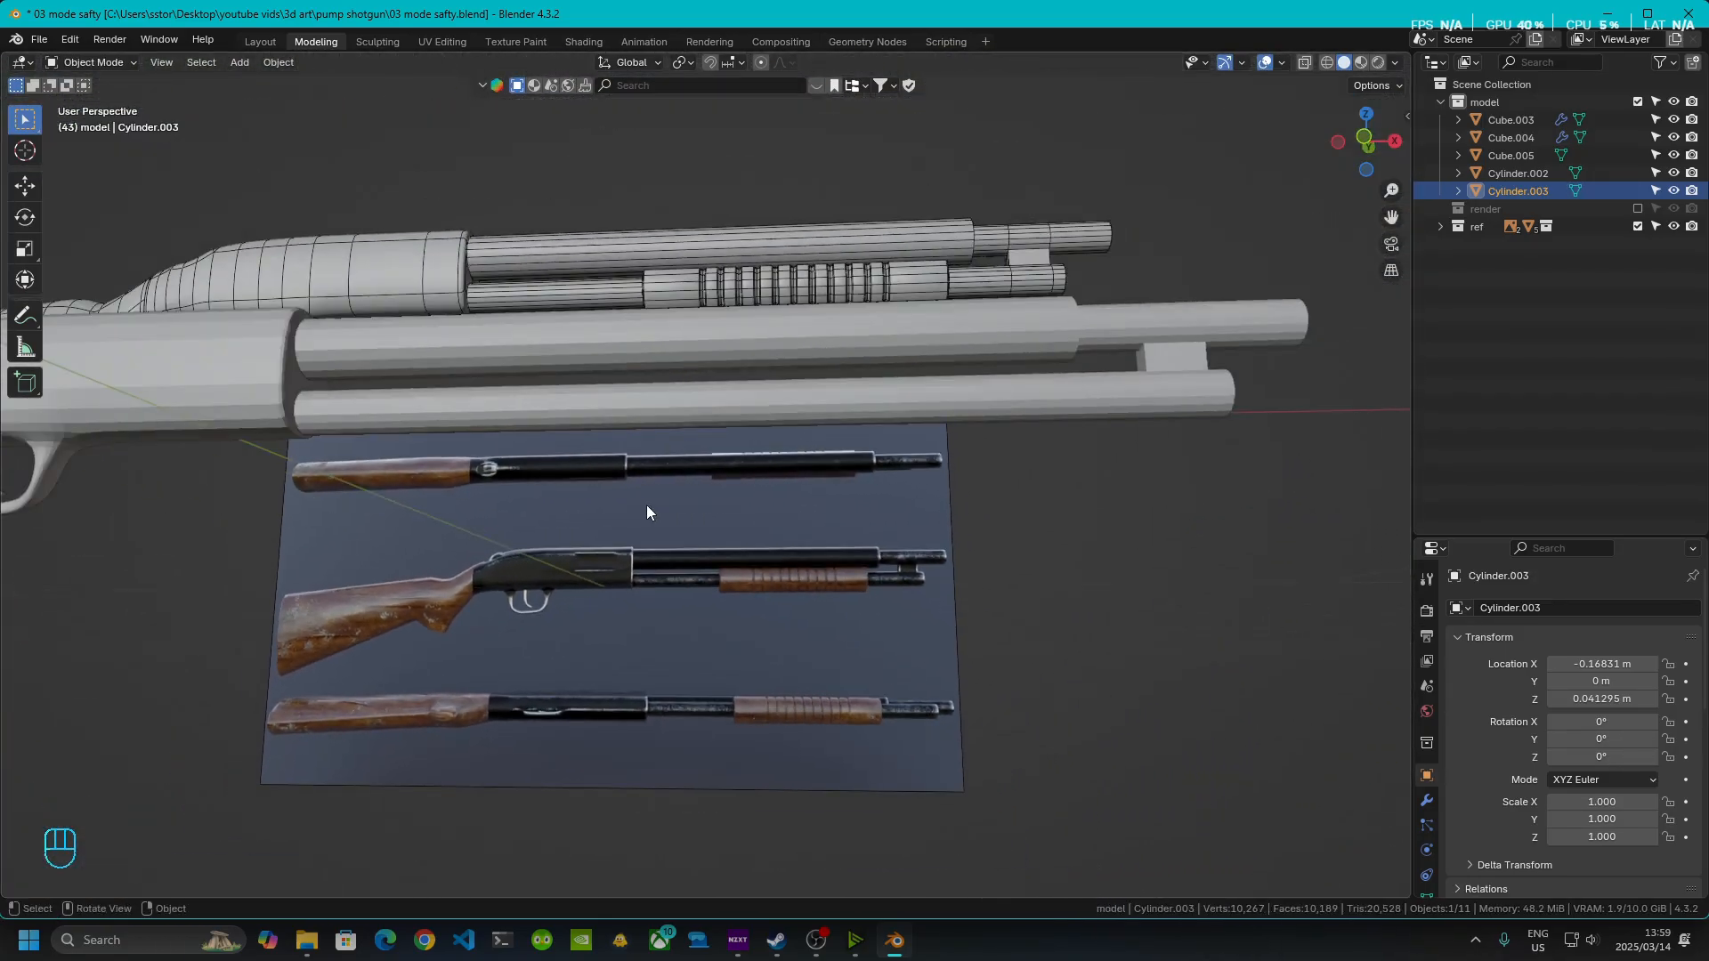
# - View the pump grip area of the reference from the front and save the file as "03 mode slider.blend"
pyautogui.click(1359, 139)
pyautogui.scroll(4, 947, 572)
pyautogui.keyDown('shift'); pyautogui.moveTo(721, 798); pyautogui.dragTo(738, 577, button='middle'); pyautogui.keyUp('shift')
pyautogui.keyDown('shift'); pyautogui.moveTo(1034, 445); pyautogui.dragTo(988, 795, button='middle'); pyautogui.keyUp('shift')
pyautogui.scroll(2, 671, 564)
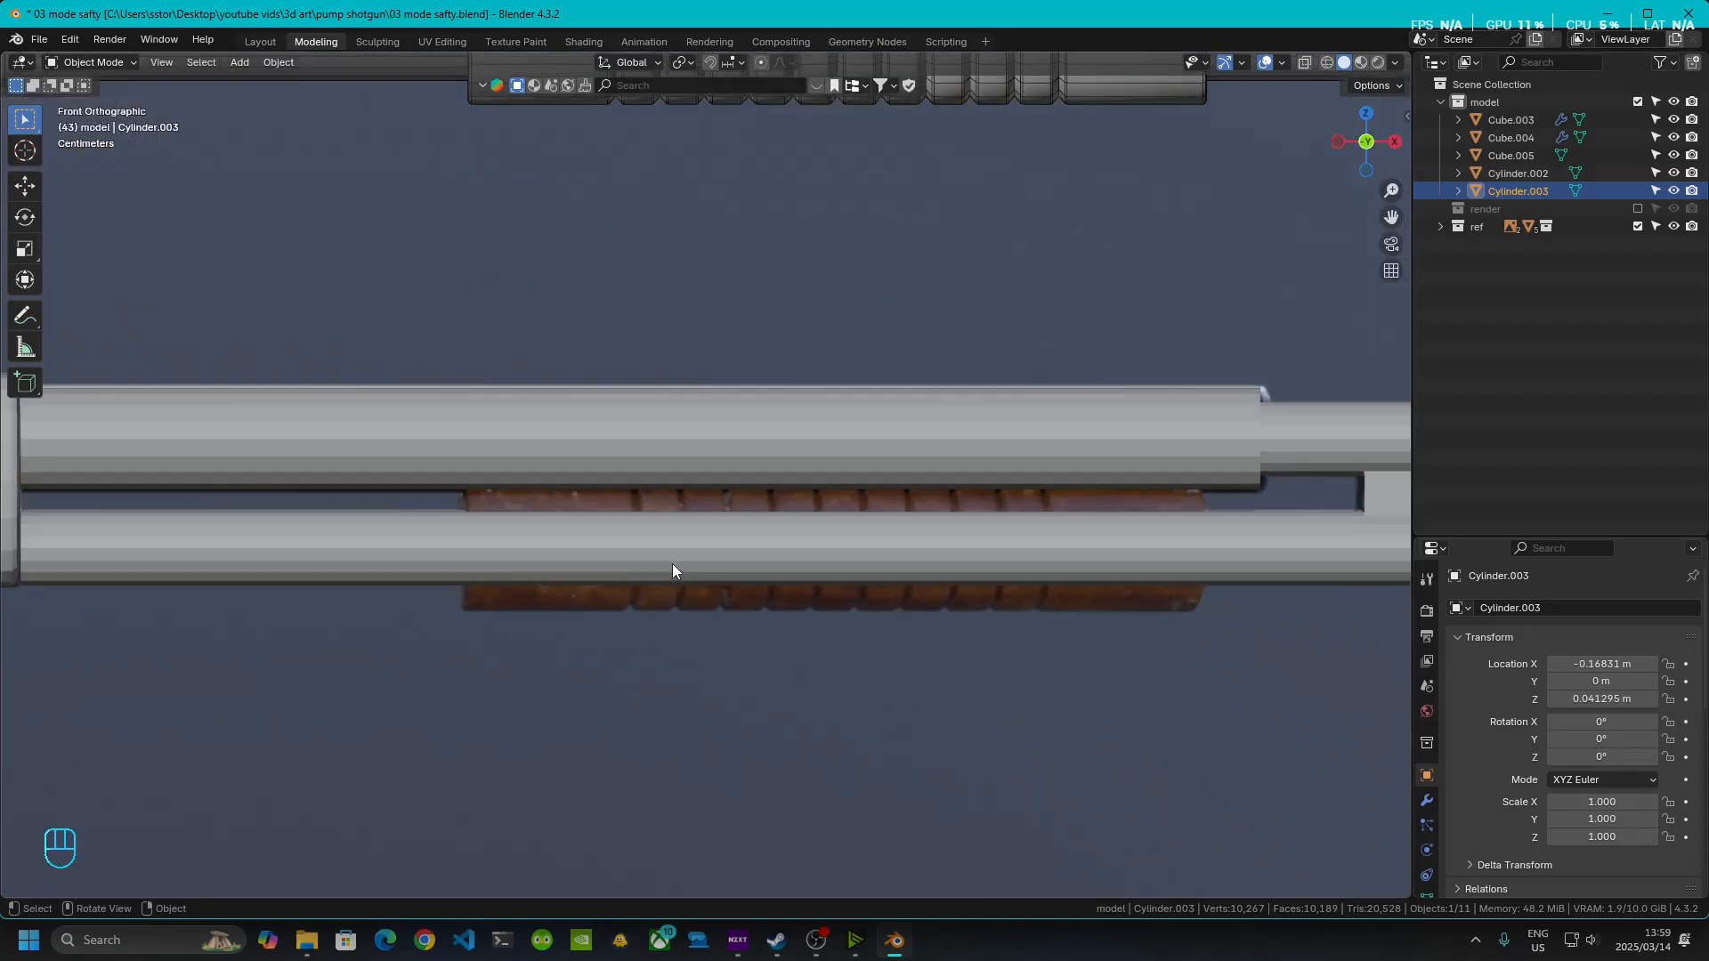
pyautogui.hotkey('shift', 'ctrl')
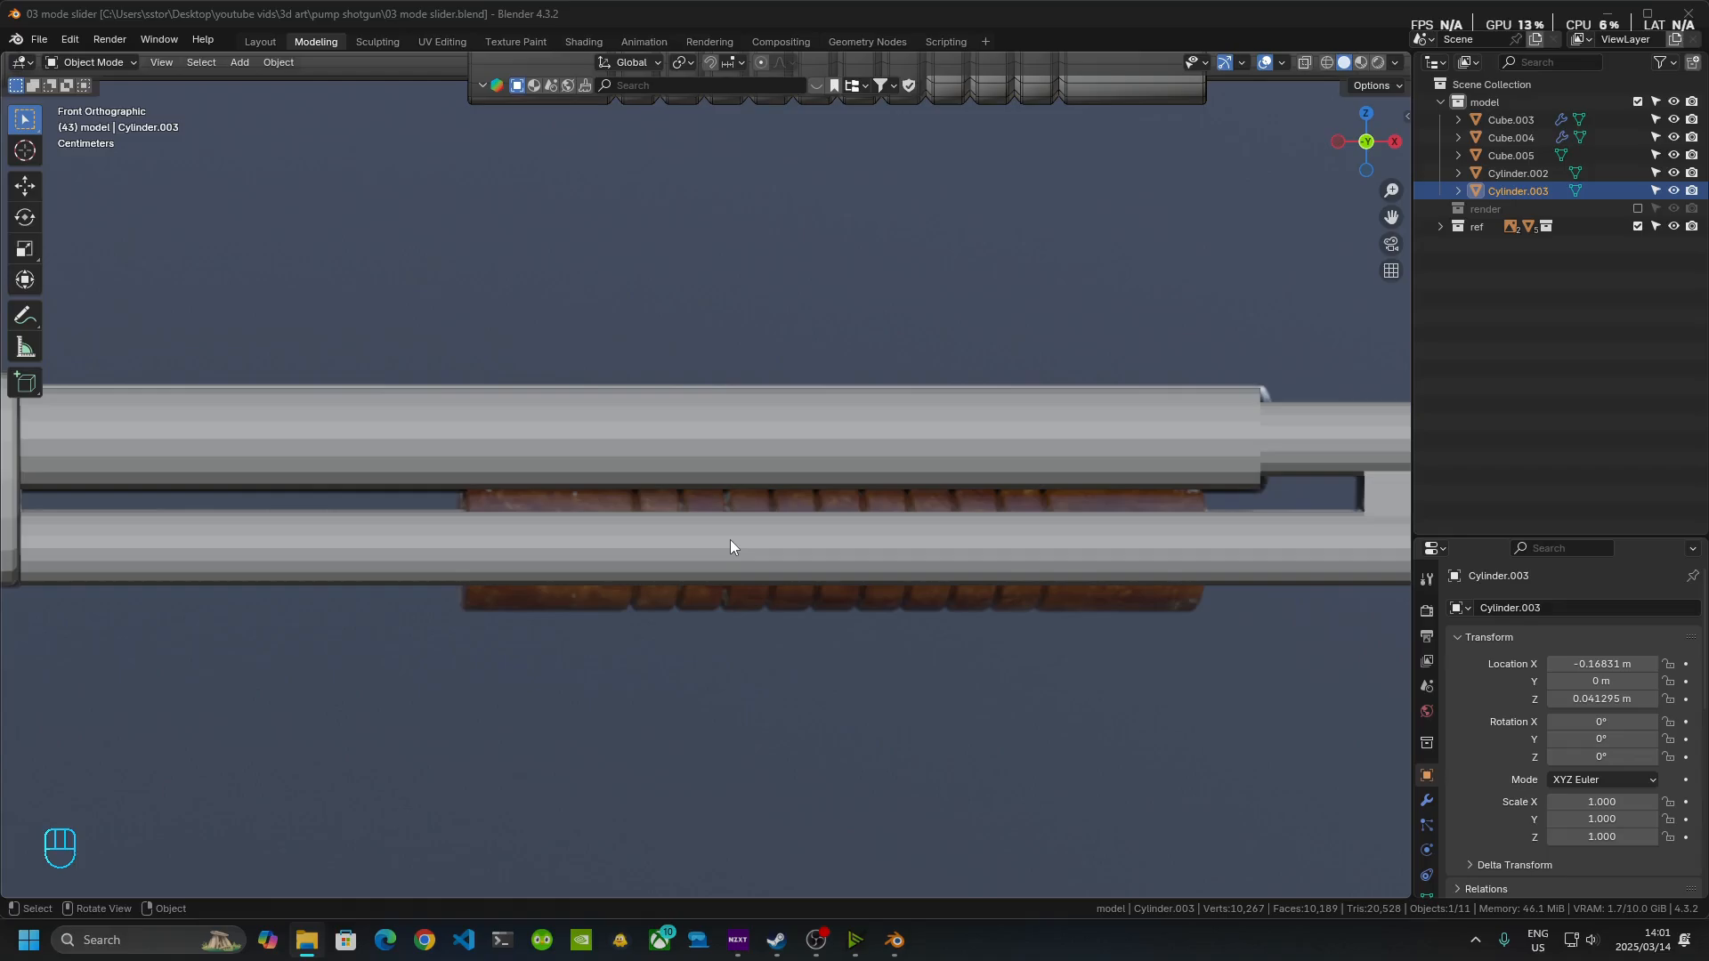
# - Reset the 3D cursor to the world origin
pyautogui.scroll(-4, 730, 546)
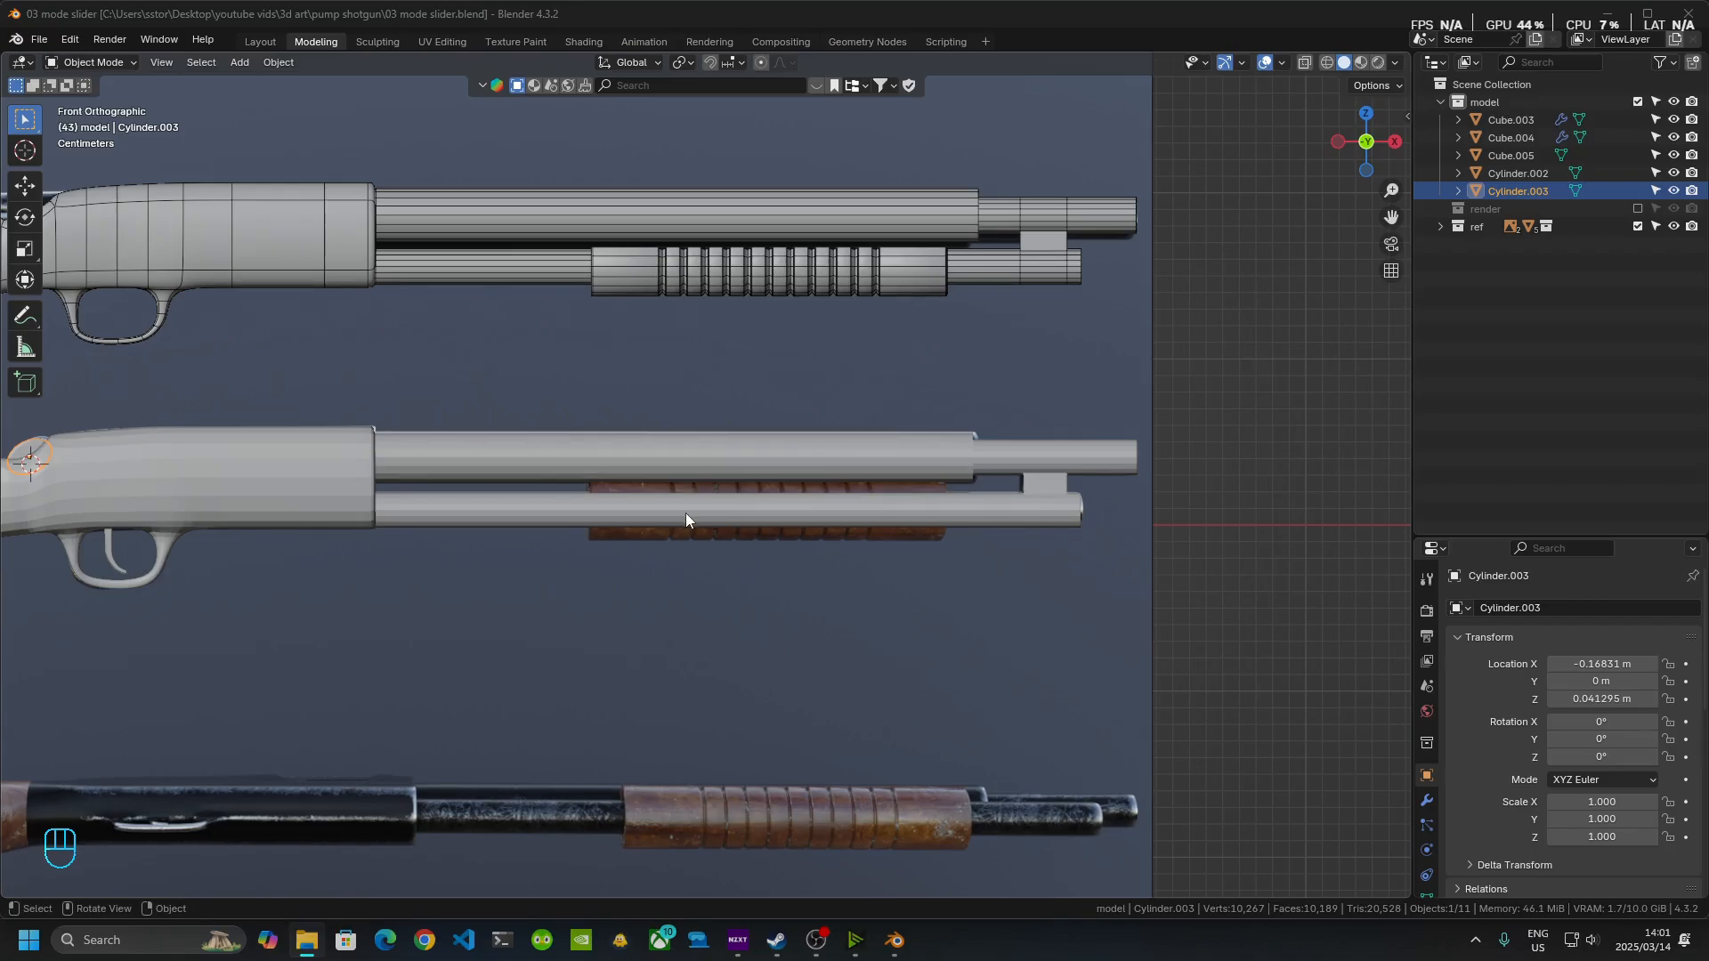
pyautogui.rightClick(753, 526)
pyautogui.press('Escape')
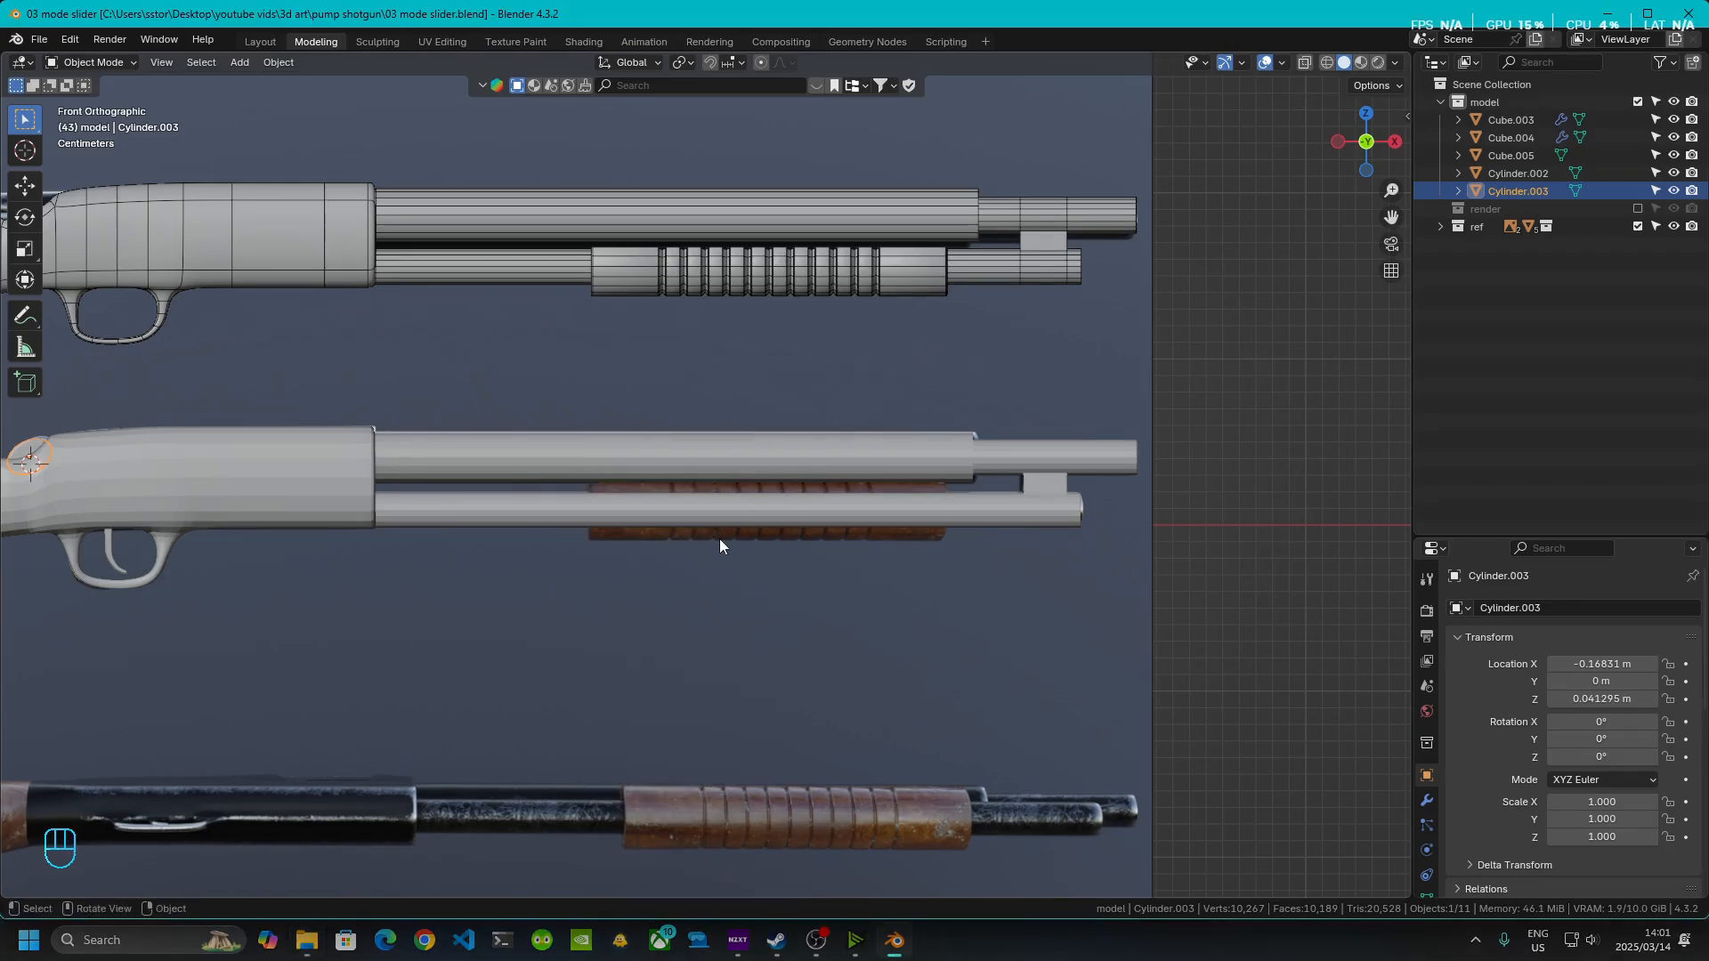
pyautogui.hotkey('shift', 's')
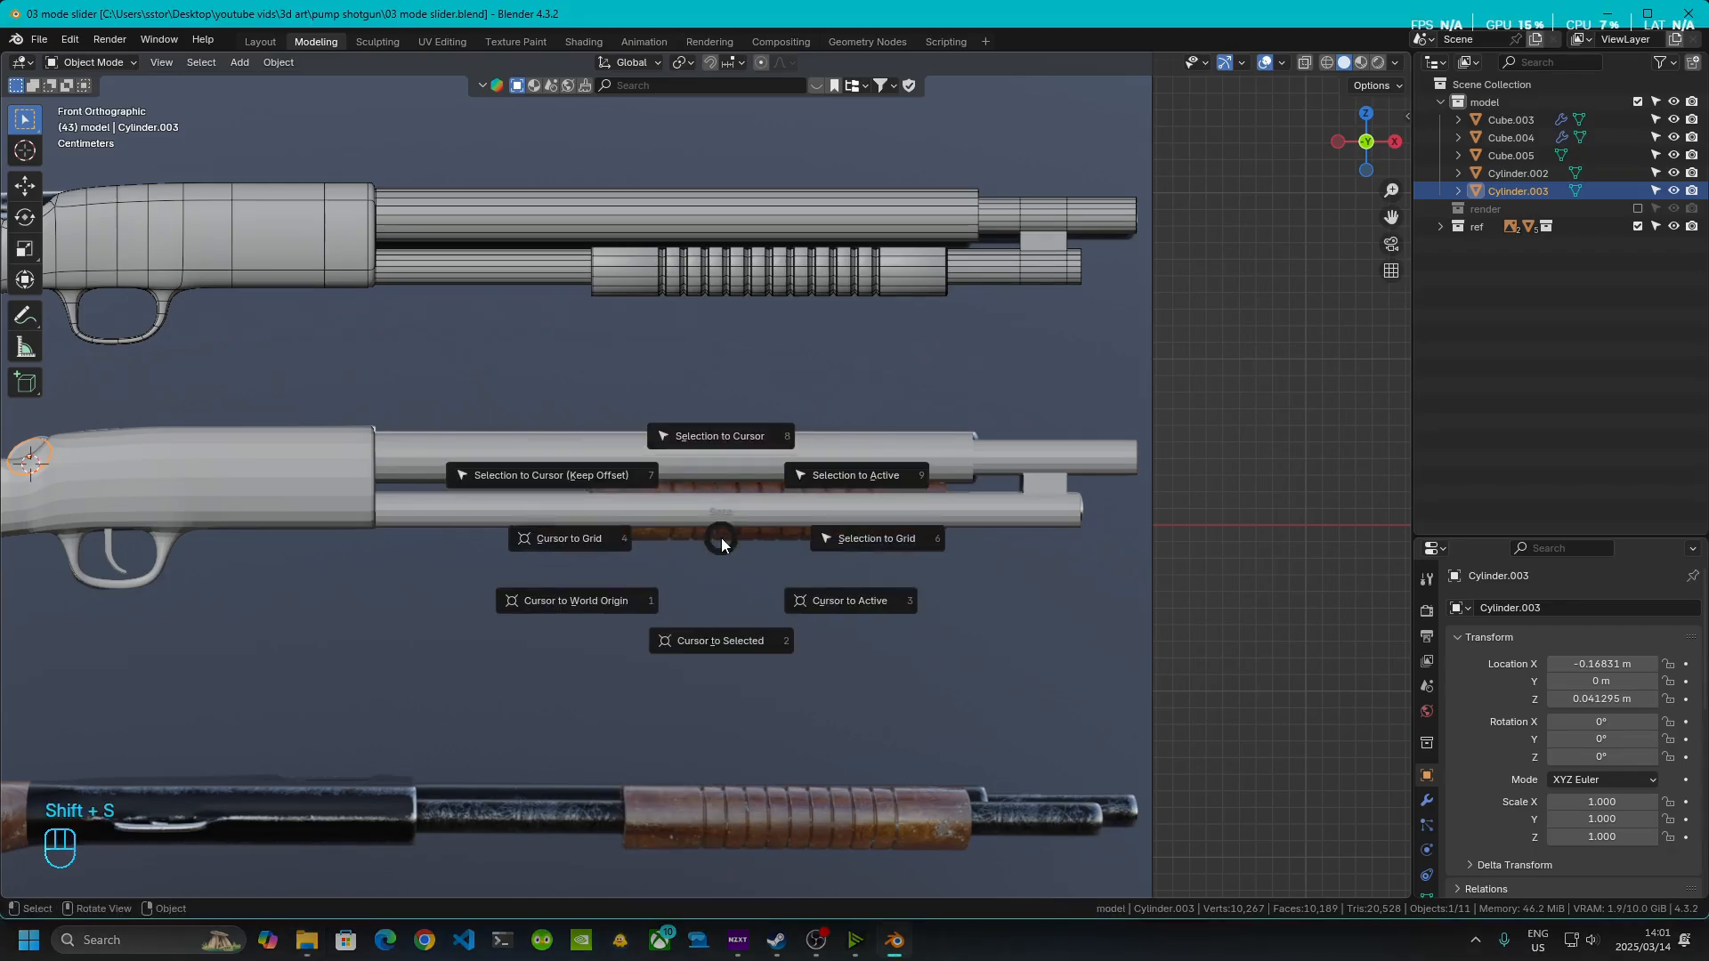
pyautogui.click(626, 598)
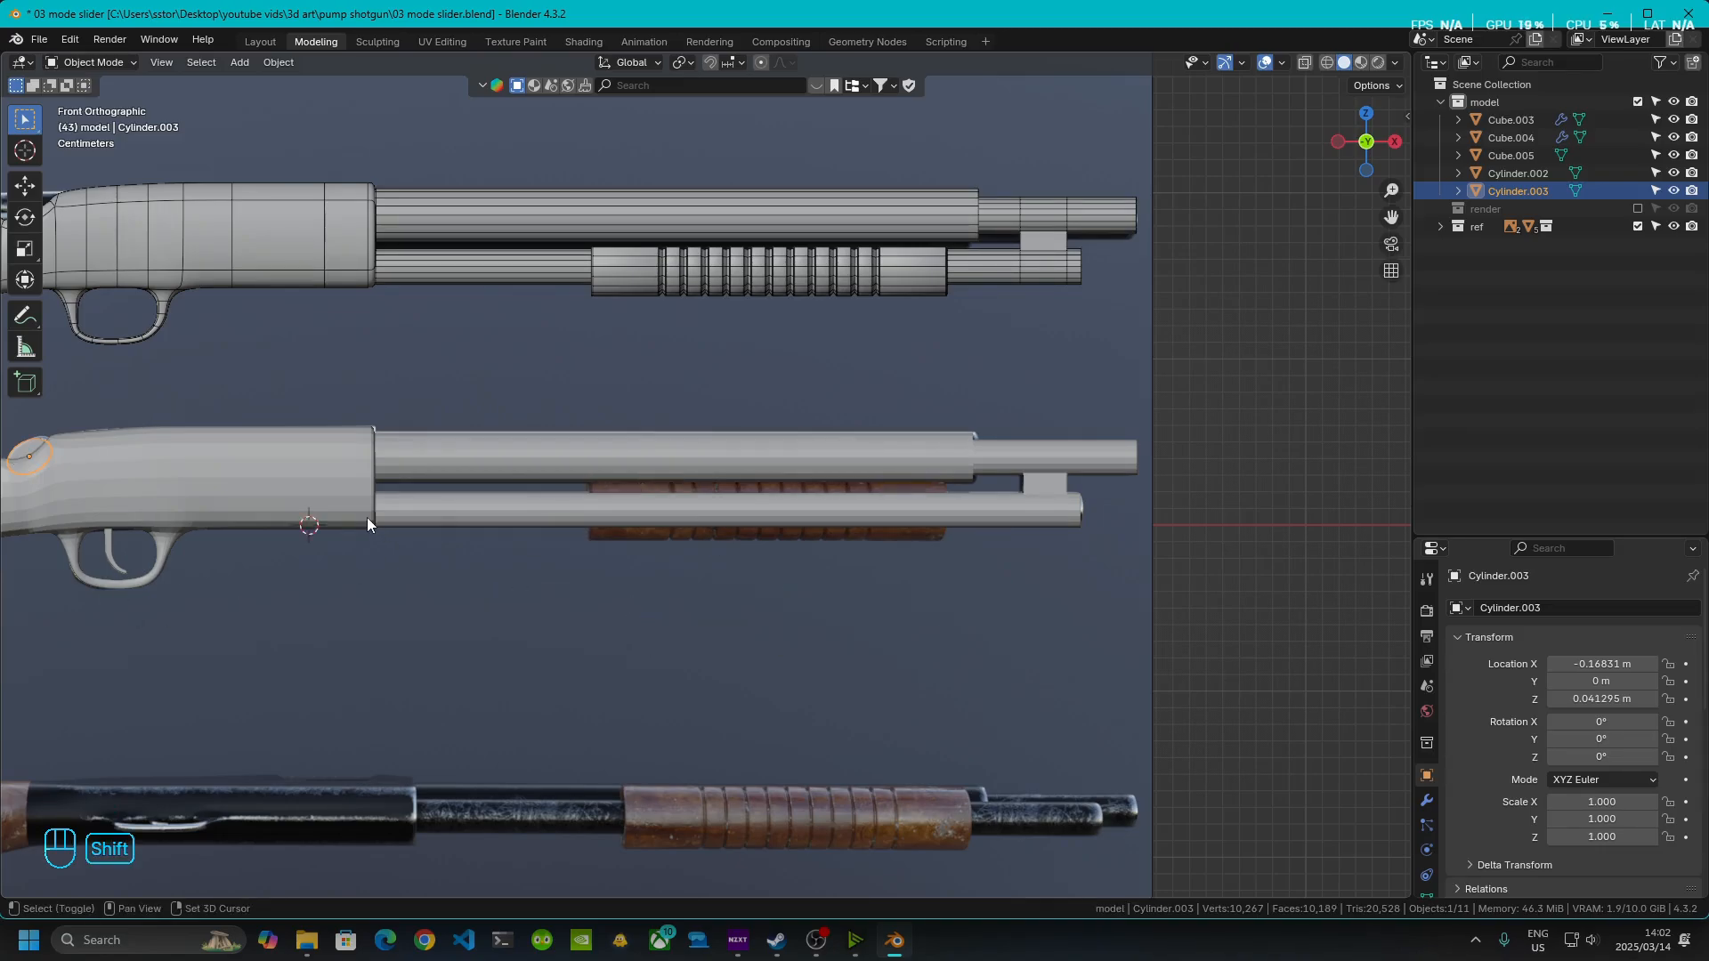
# - Add a mesh cylinder at the world origin with 18 vertices
pyautogui.hotkey('shift', 'a')
pyautogui.moveTo(367, 518)
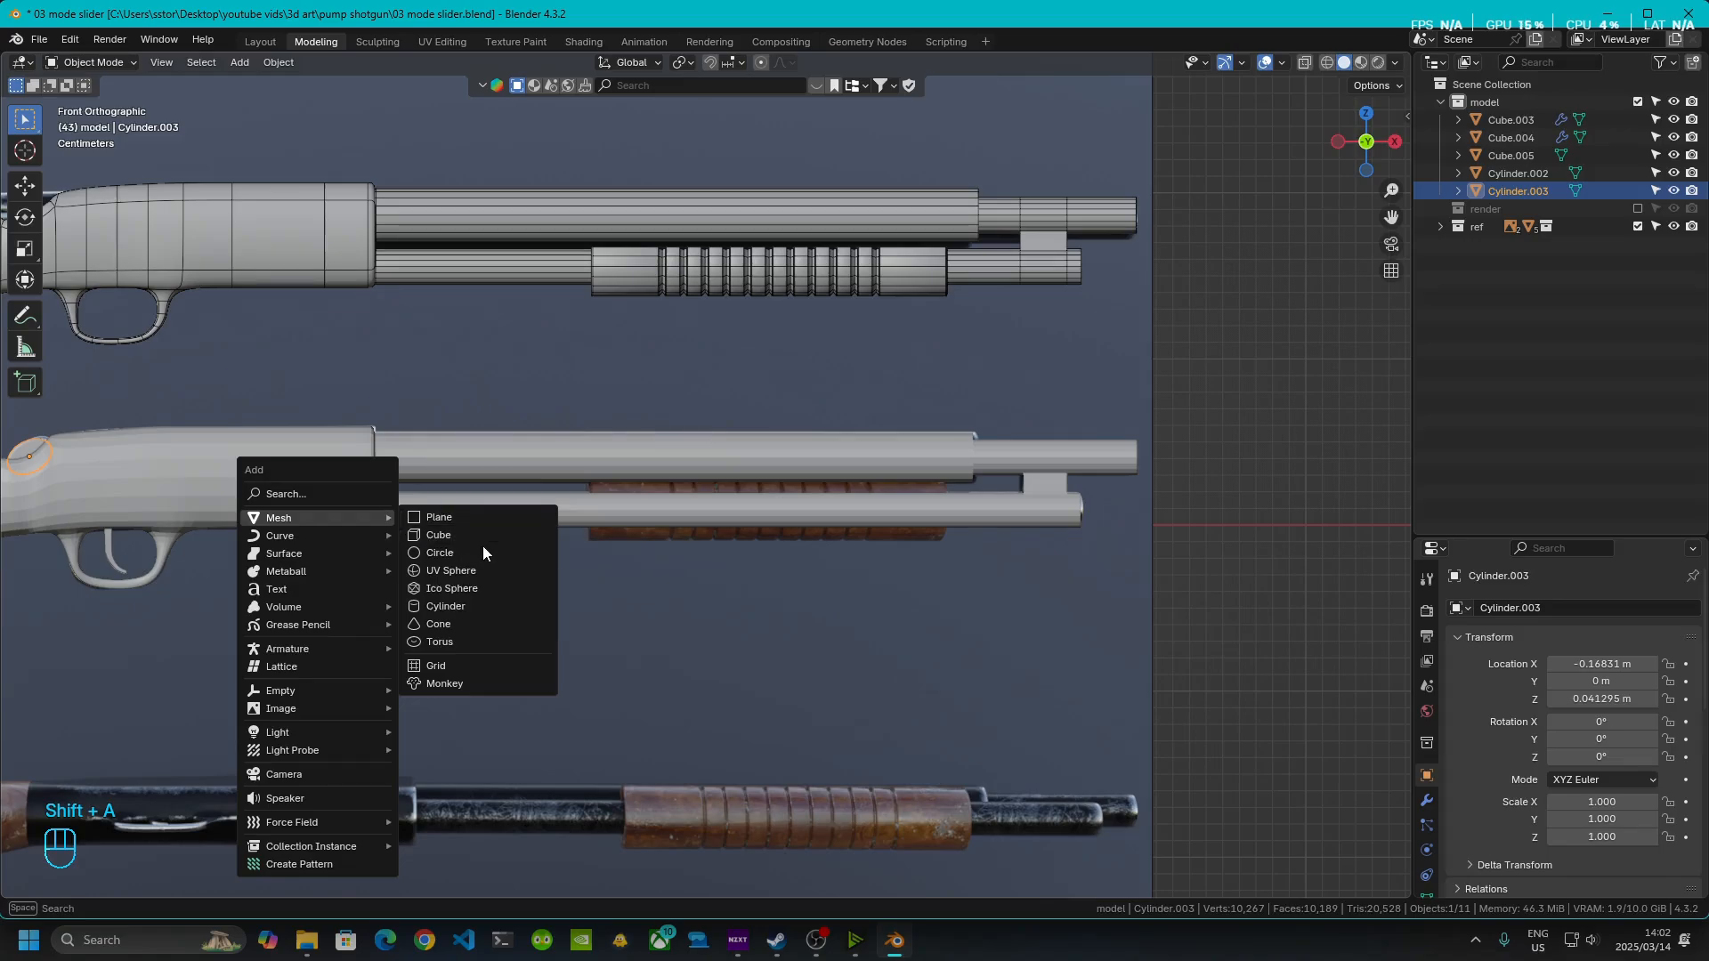
pyautogui.click(467, 605)
pyautogui.click(224, 672)
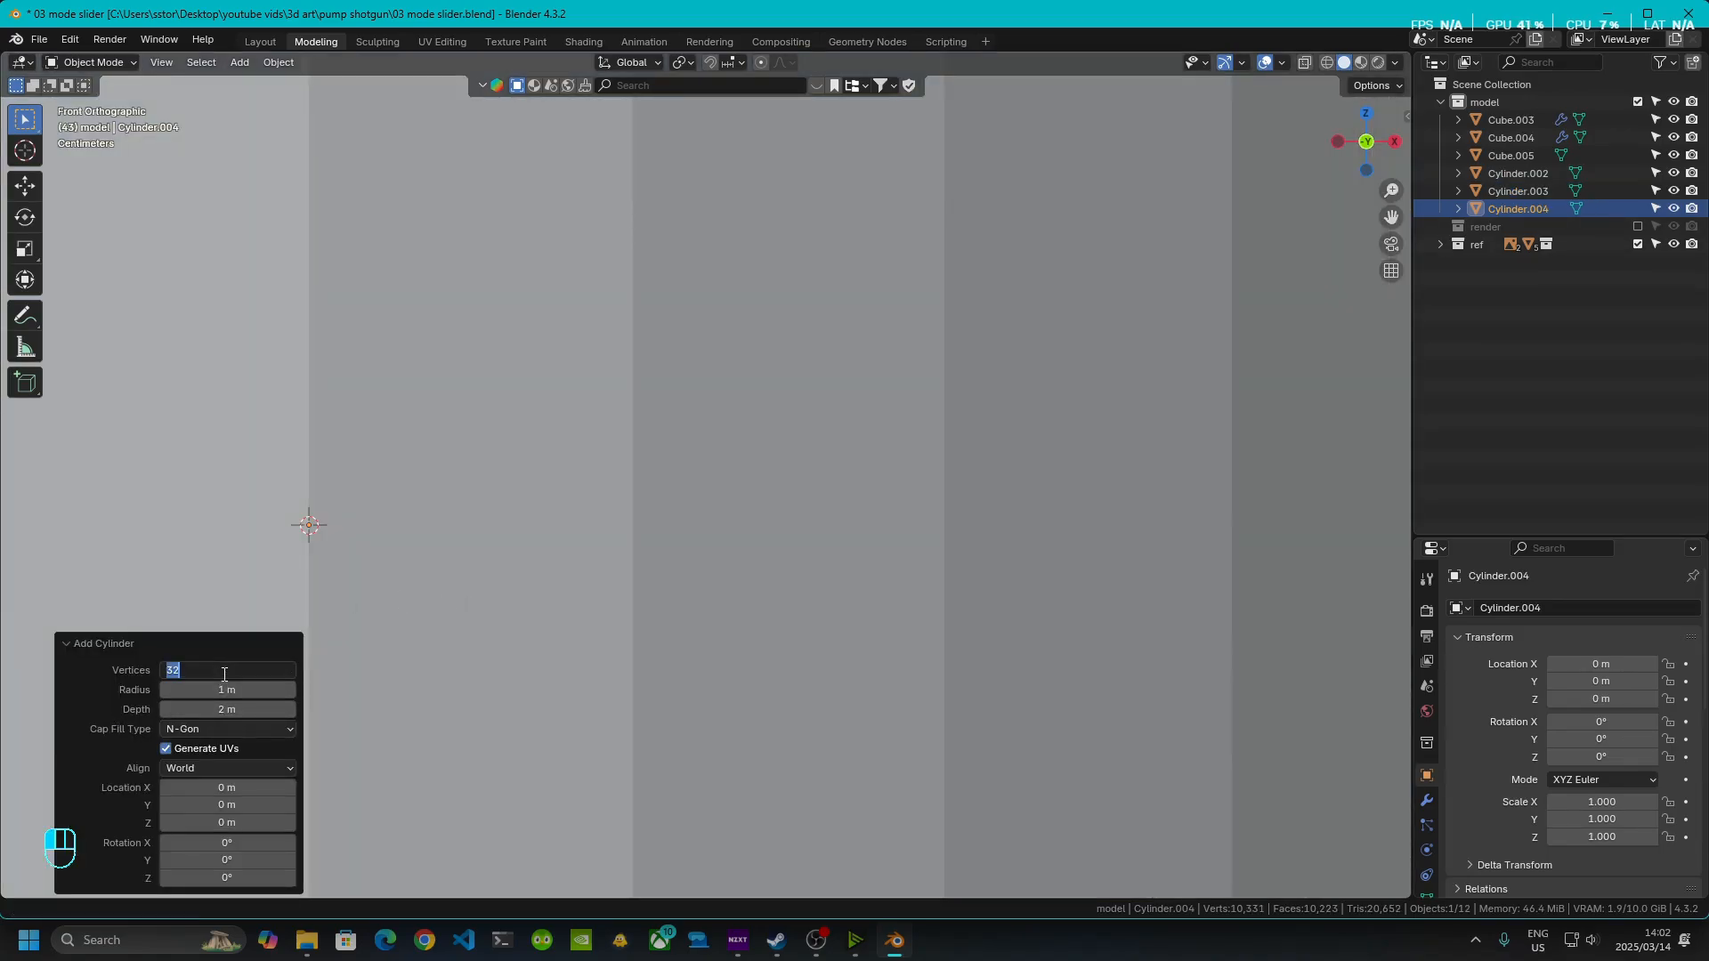
pyautogui.write('18')
pyautogui.press('Return')
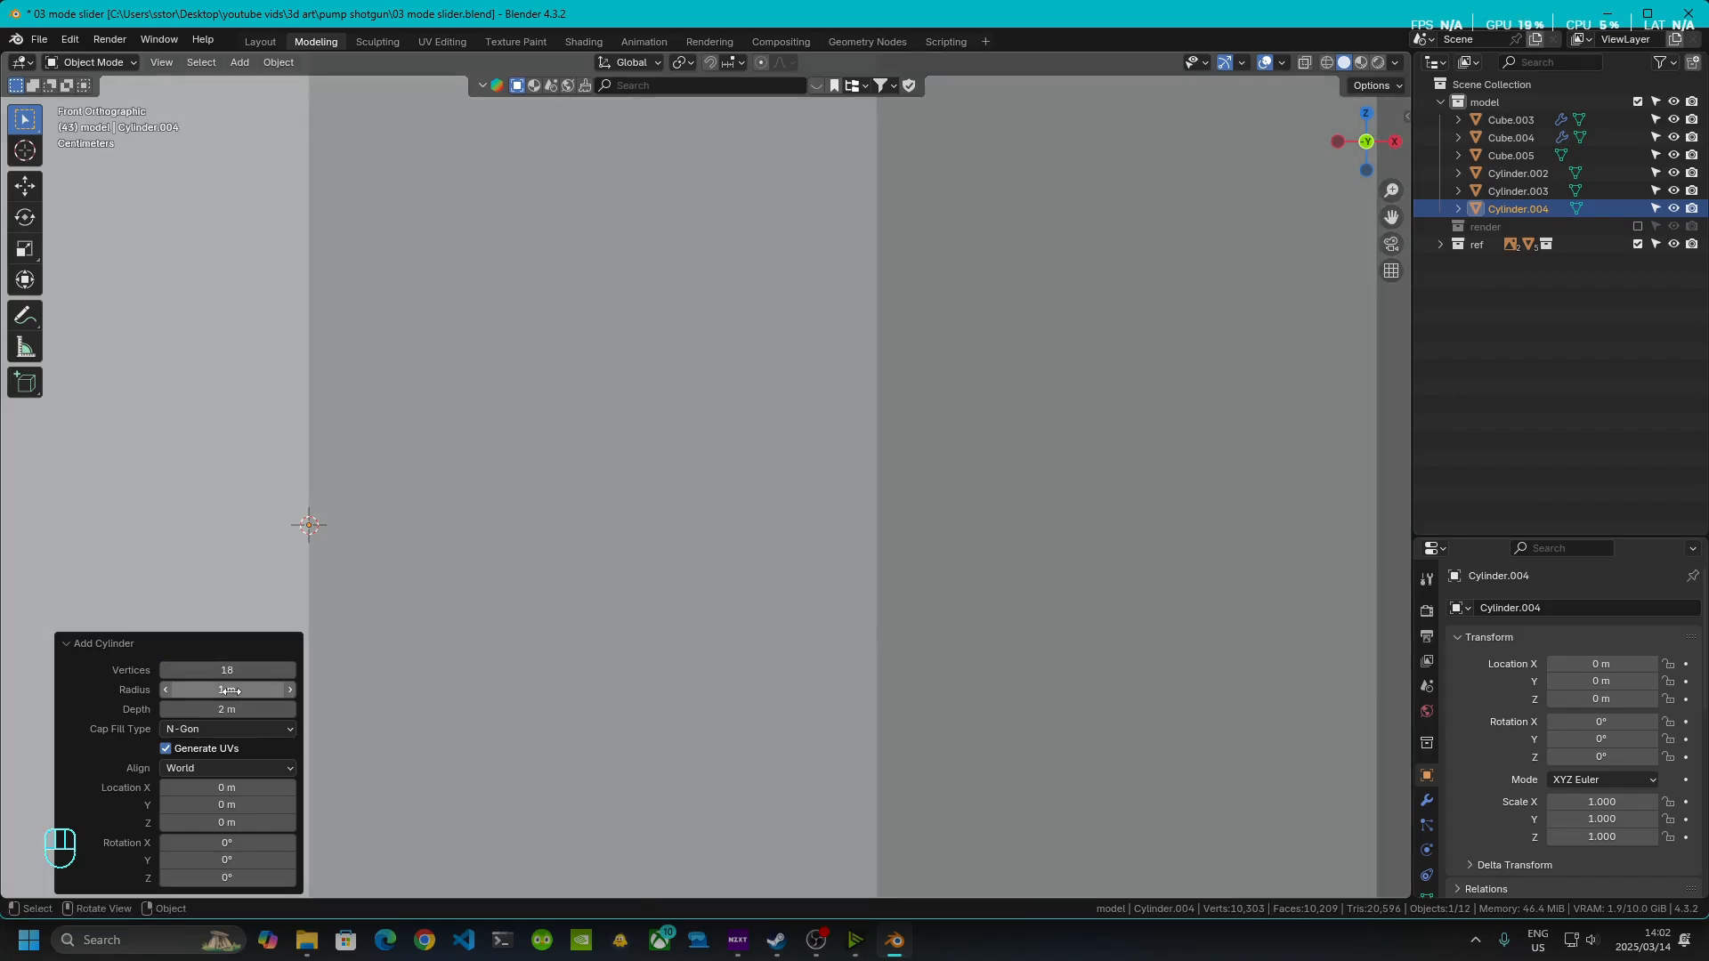
# - Set the new cylinder's radius to 0.1 m and its depth to 0.1 m
pyautogui.click(233, 691)
pyautogui.press('BackSpace')
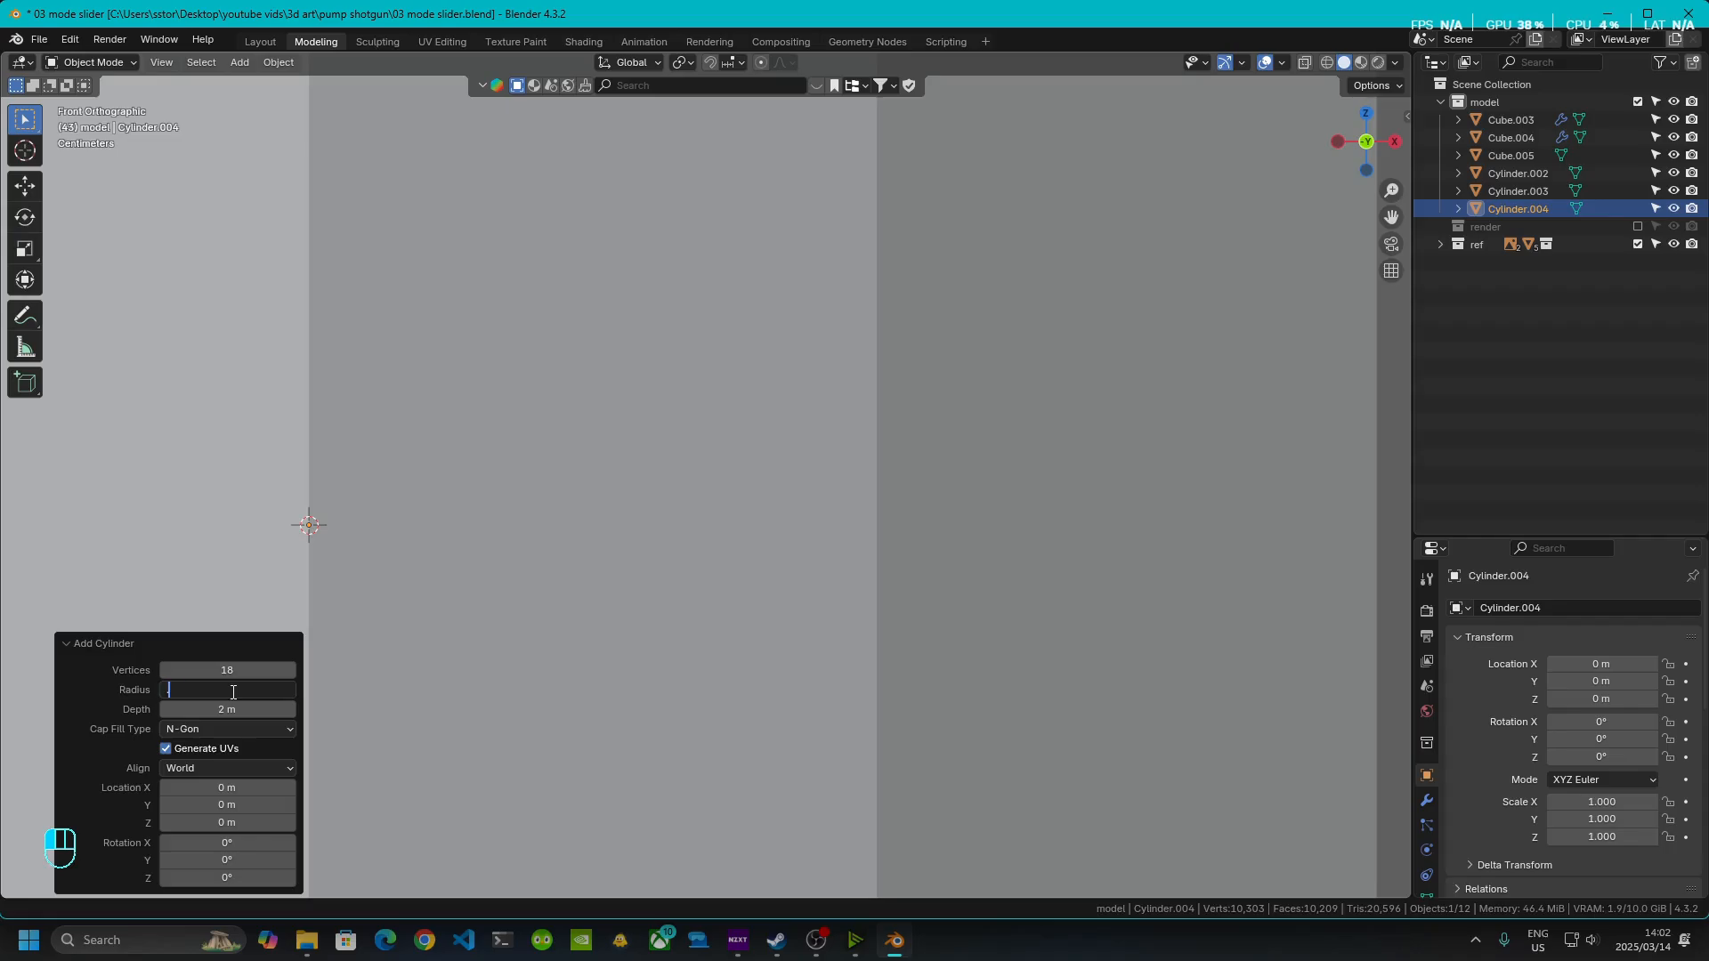
pyautogui.write('.1')
pyautogui.press('Return')
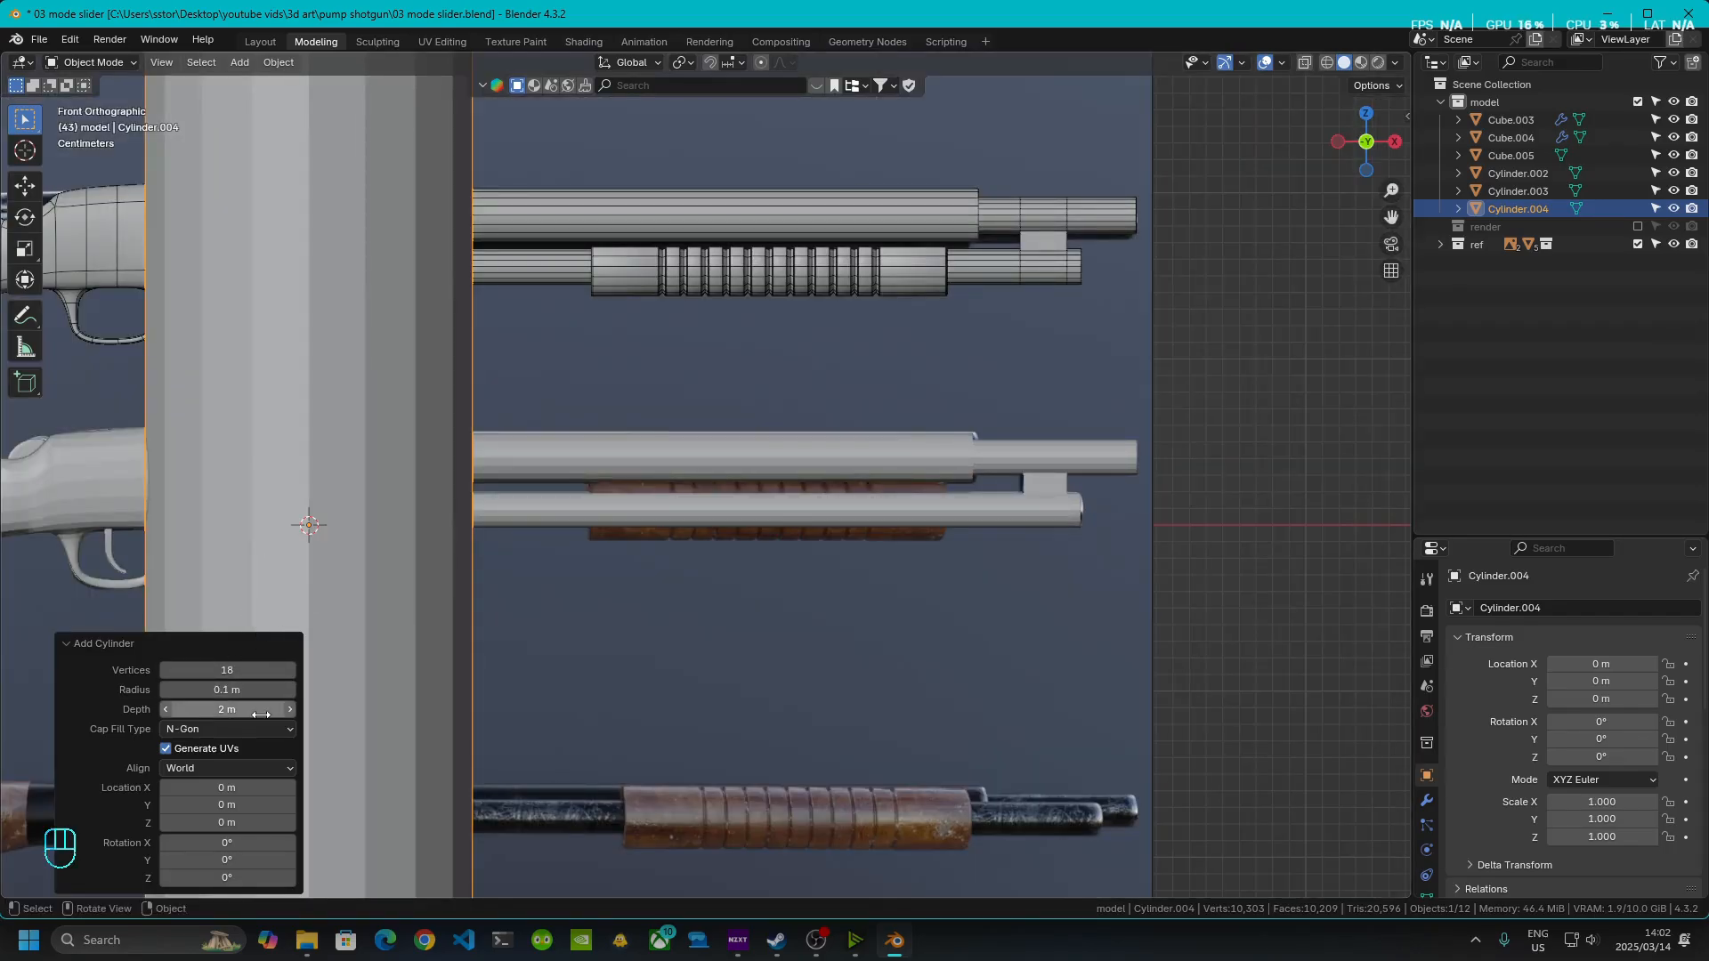
pyautogui.click(230, 709)
pyautogui.press('BackSpace')
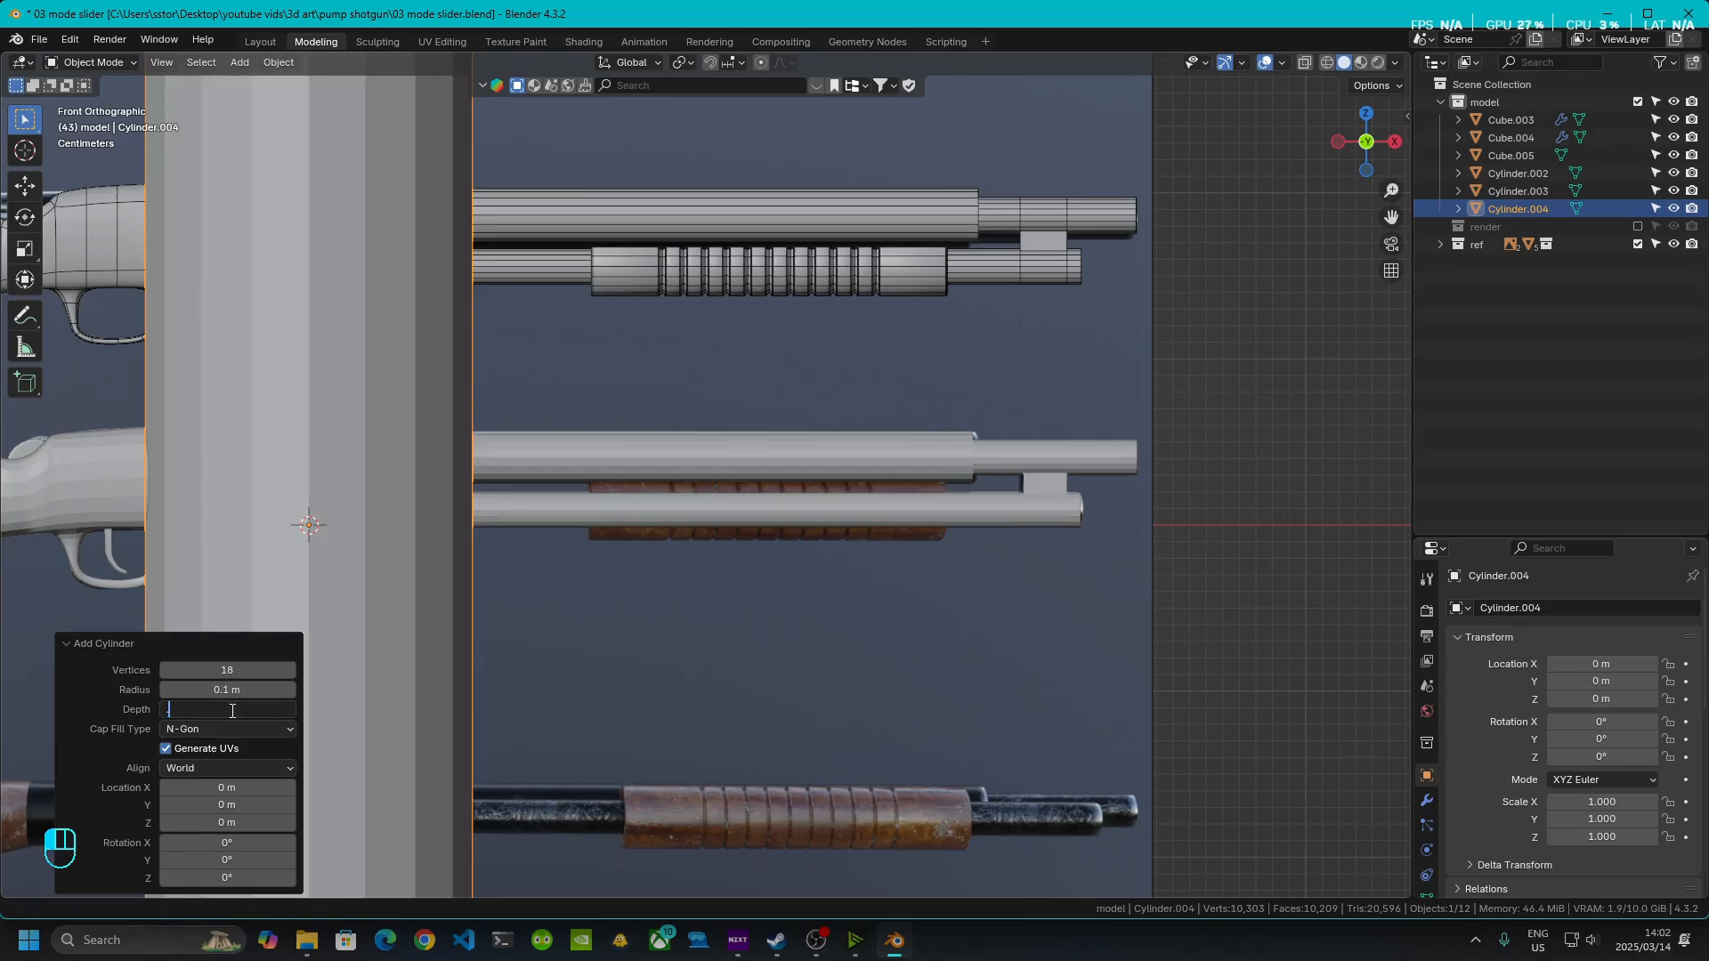
pyautogui.press('Return')
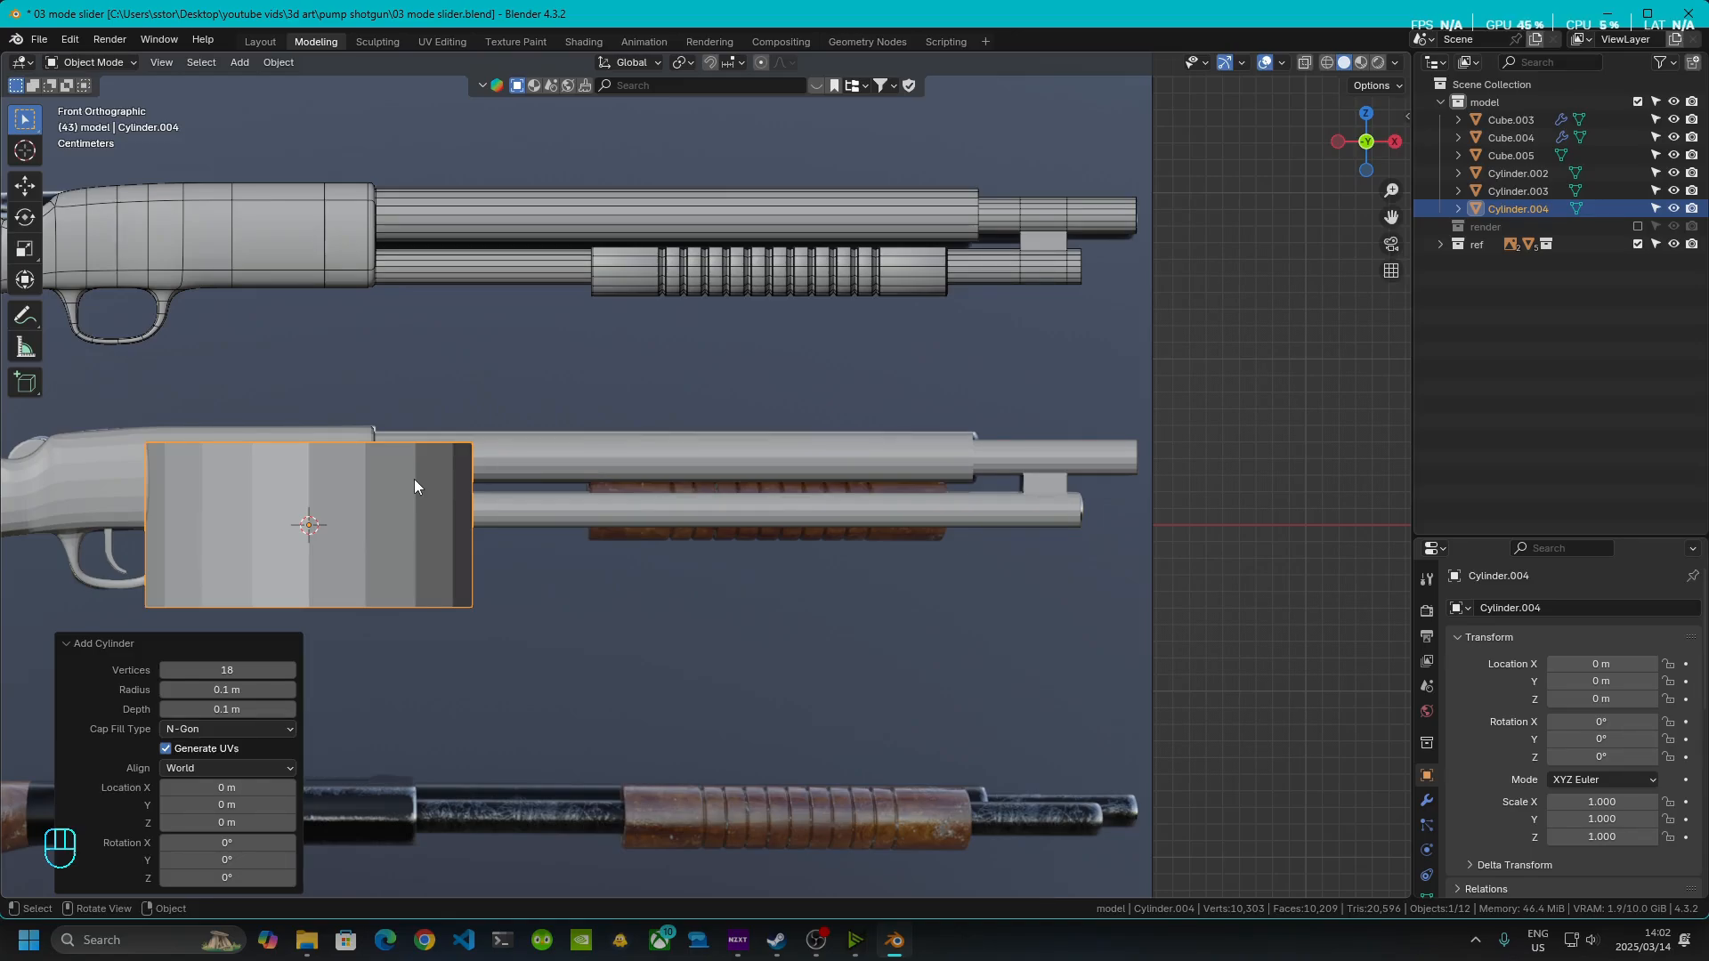
# - Move the cylinder about 0.273 m along X to the middle of the reference pump grip
pyautogui.press('g')
pyautogui.press('x')
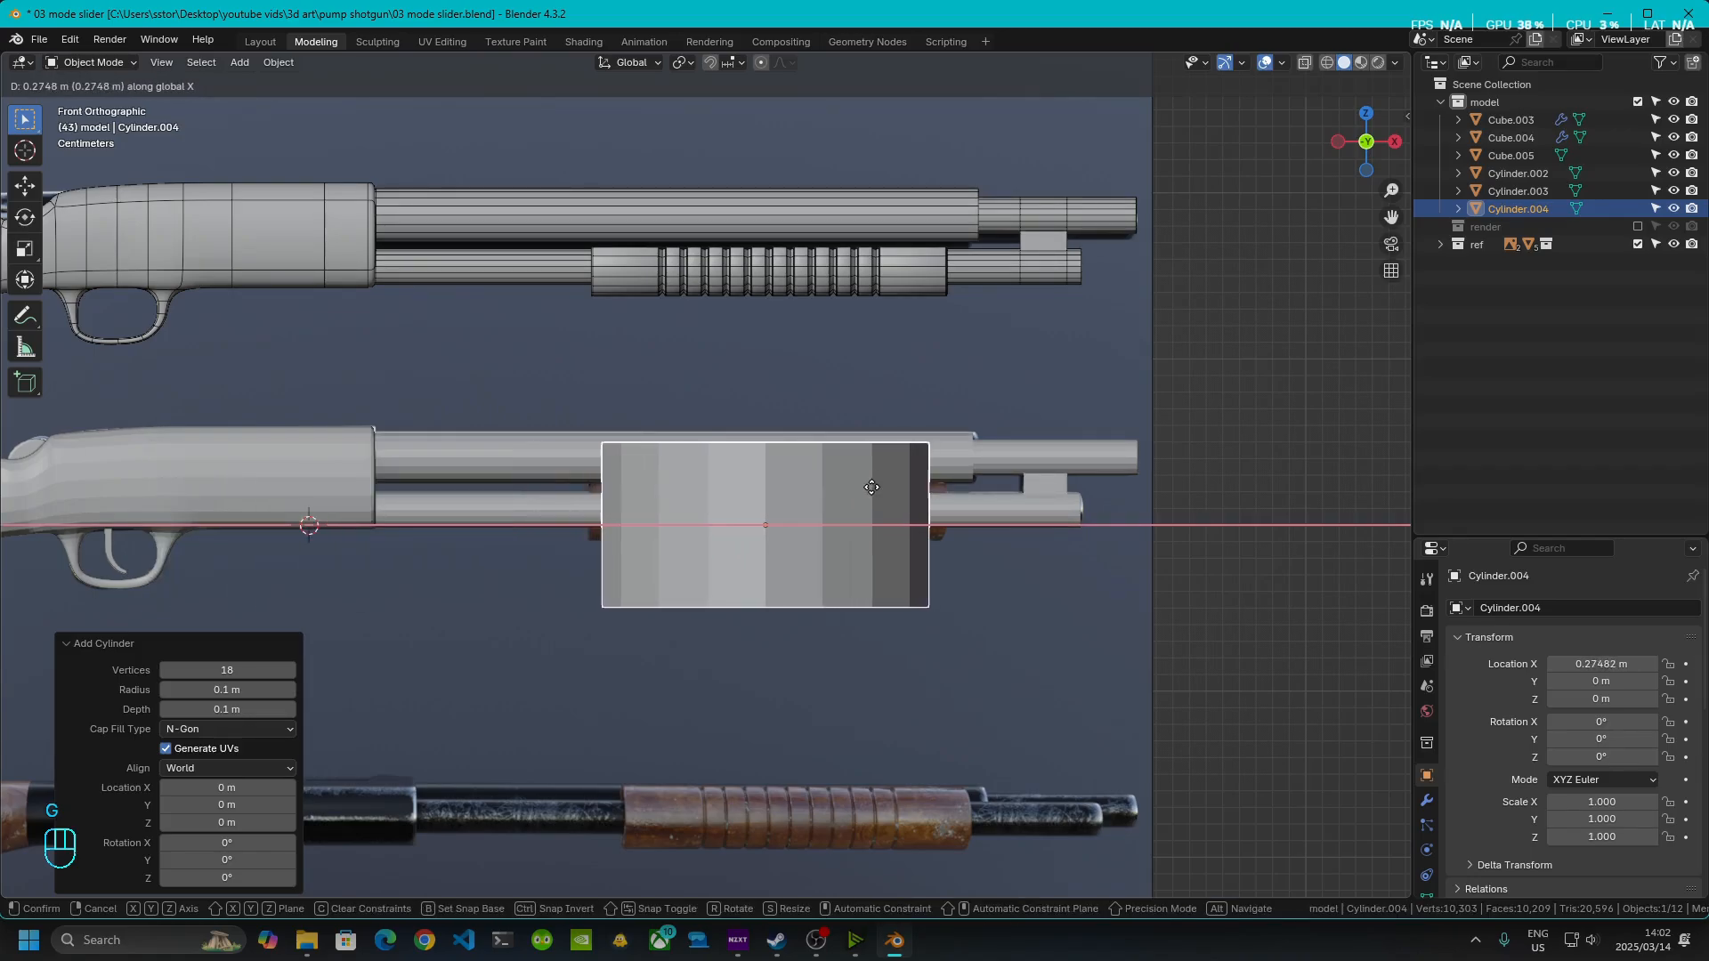
pyautogui.click(868, 488)
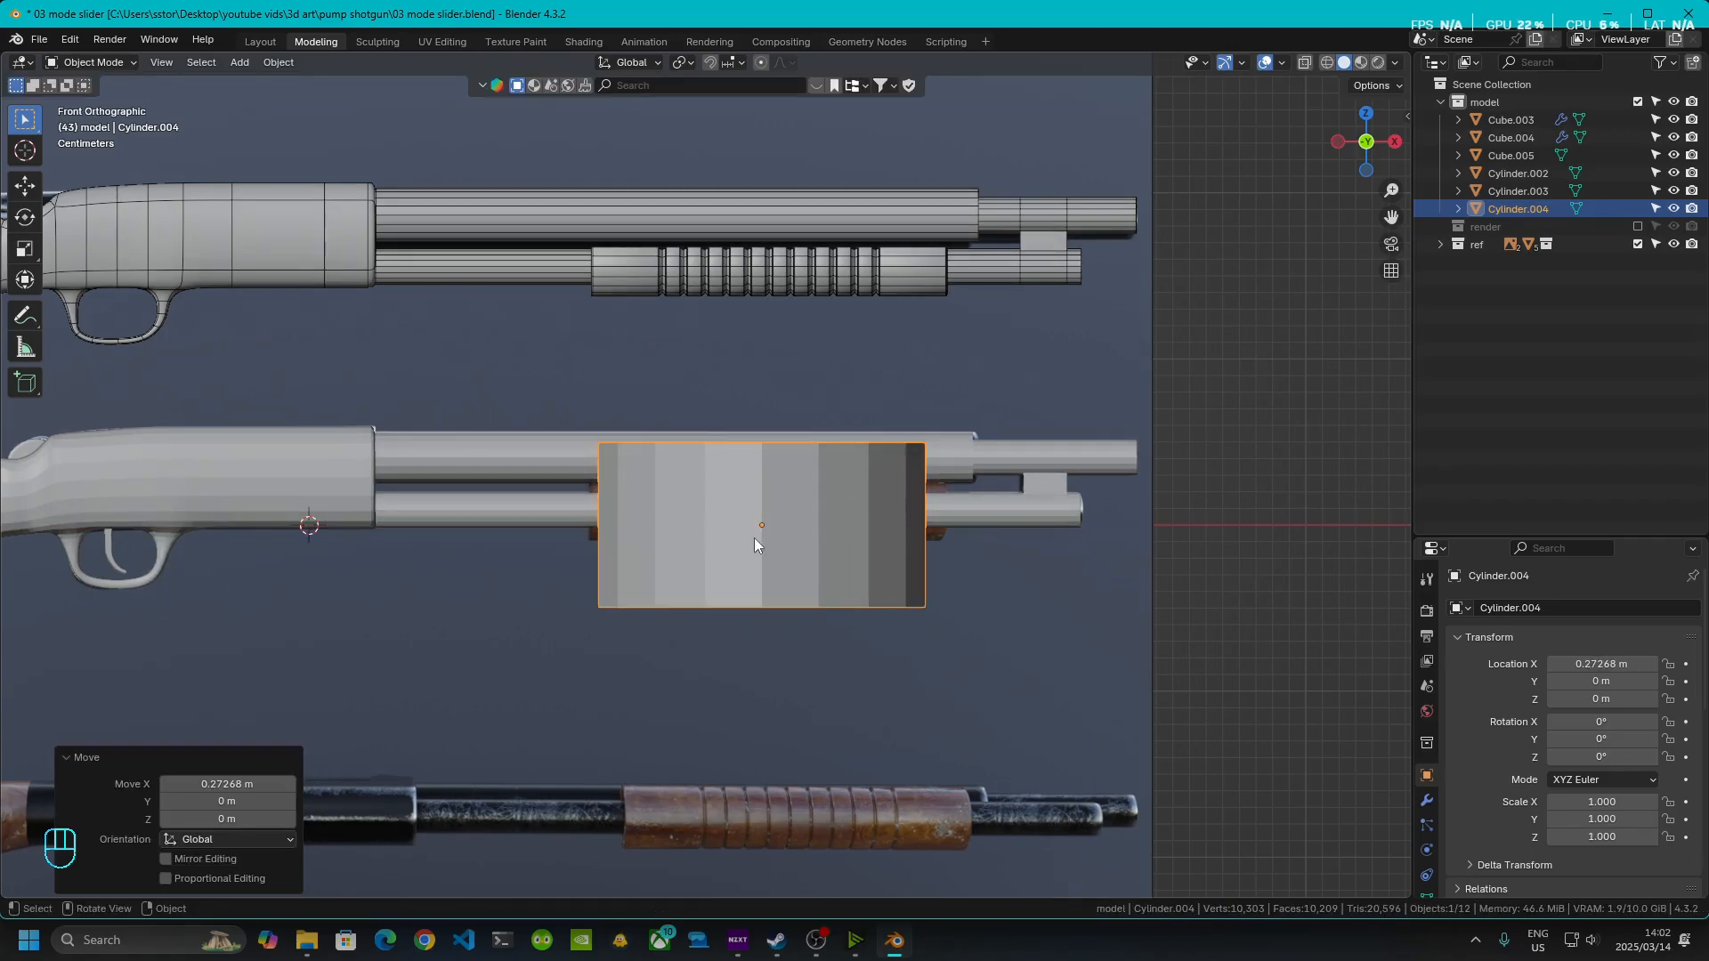
# - In Edit Mode, rotate the cylinder mesh 90° about Y and scale it uniformly by about 0.19
pyautogui.press('Tab')
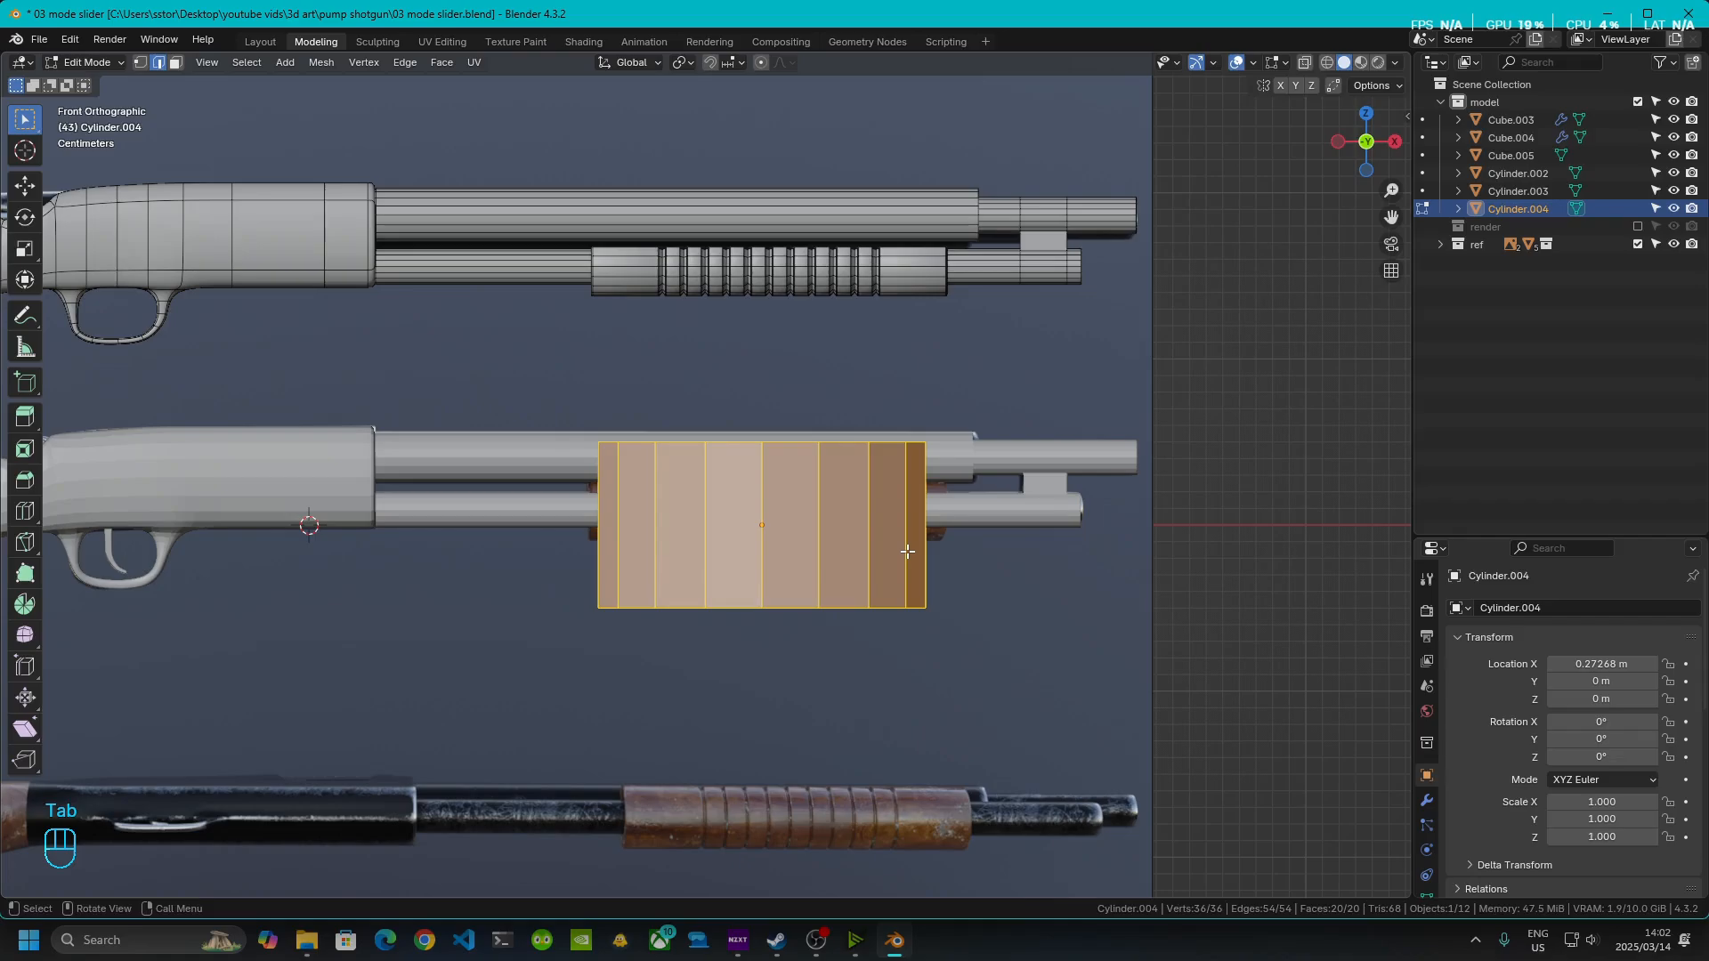
pyautogui.write('r90')
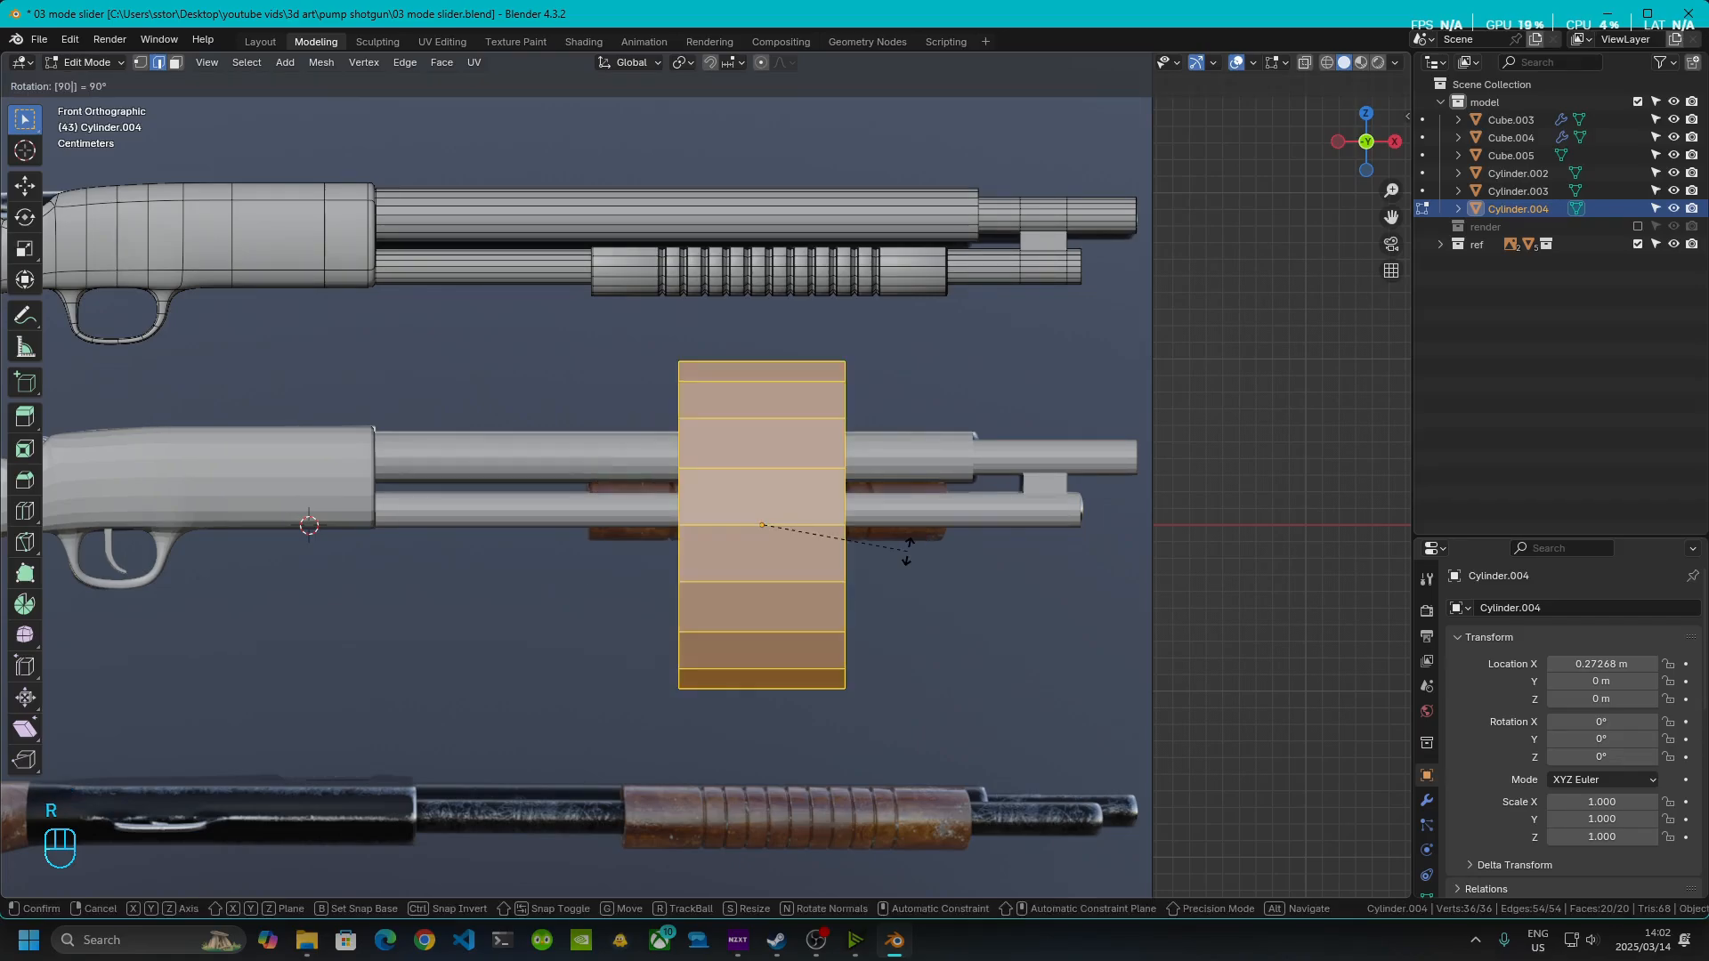
pyautogui.write('x')
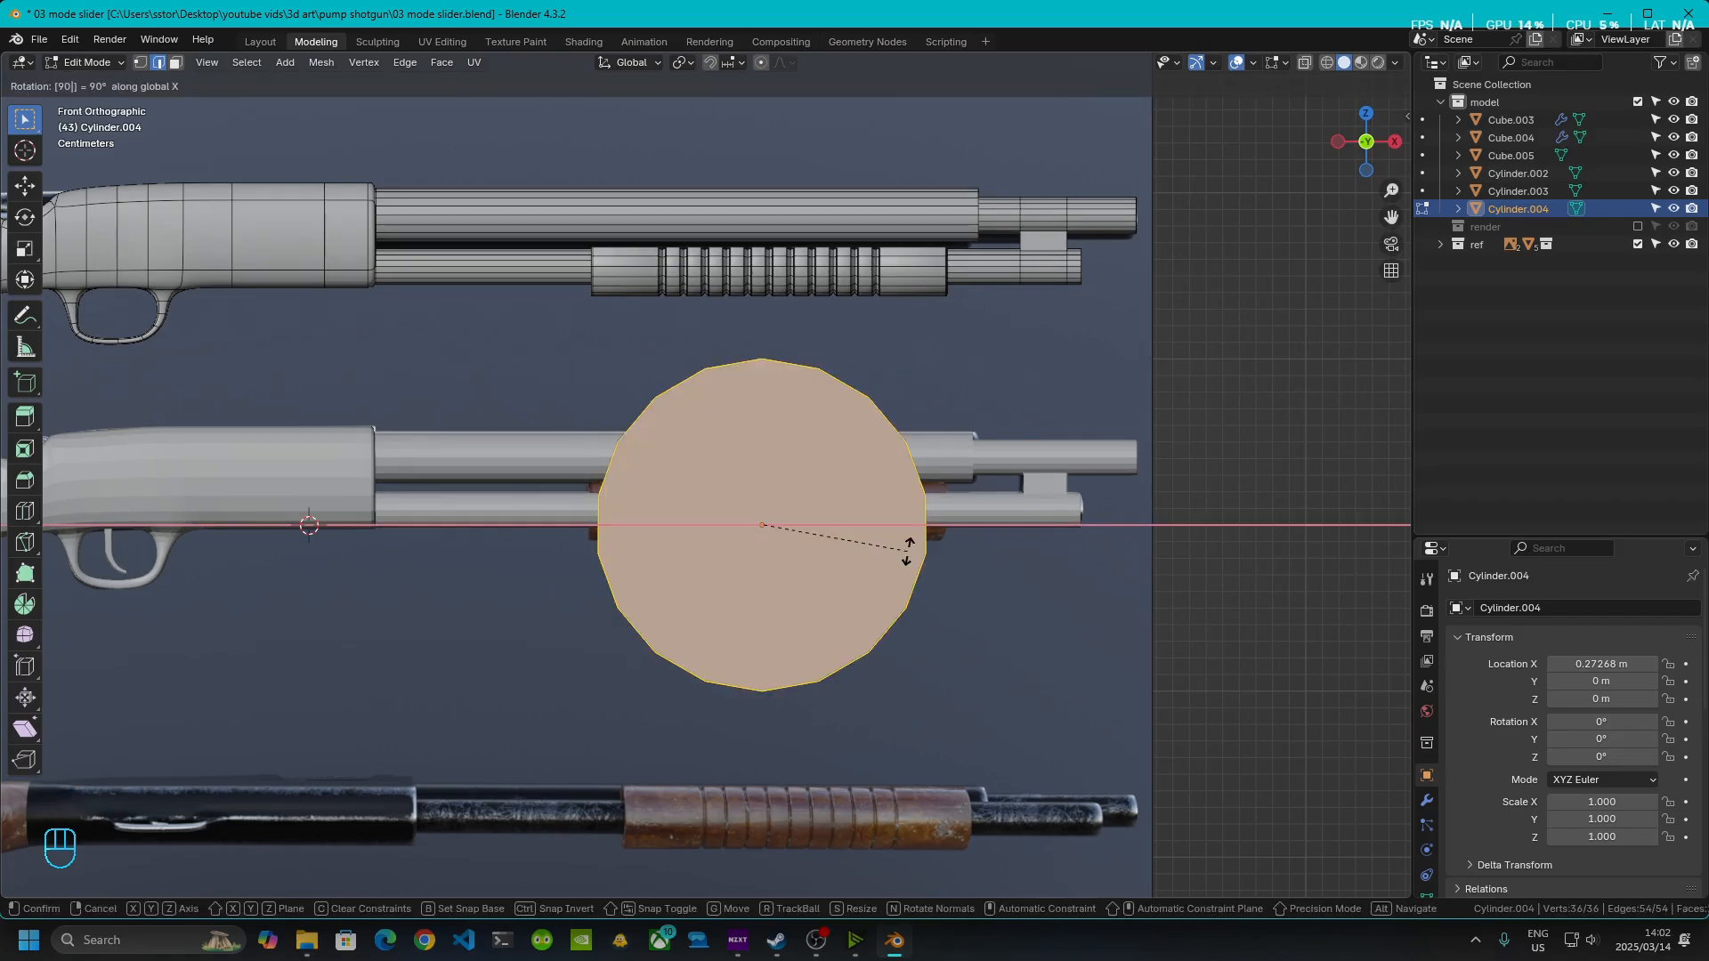
pyautogui.write('y')
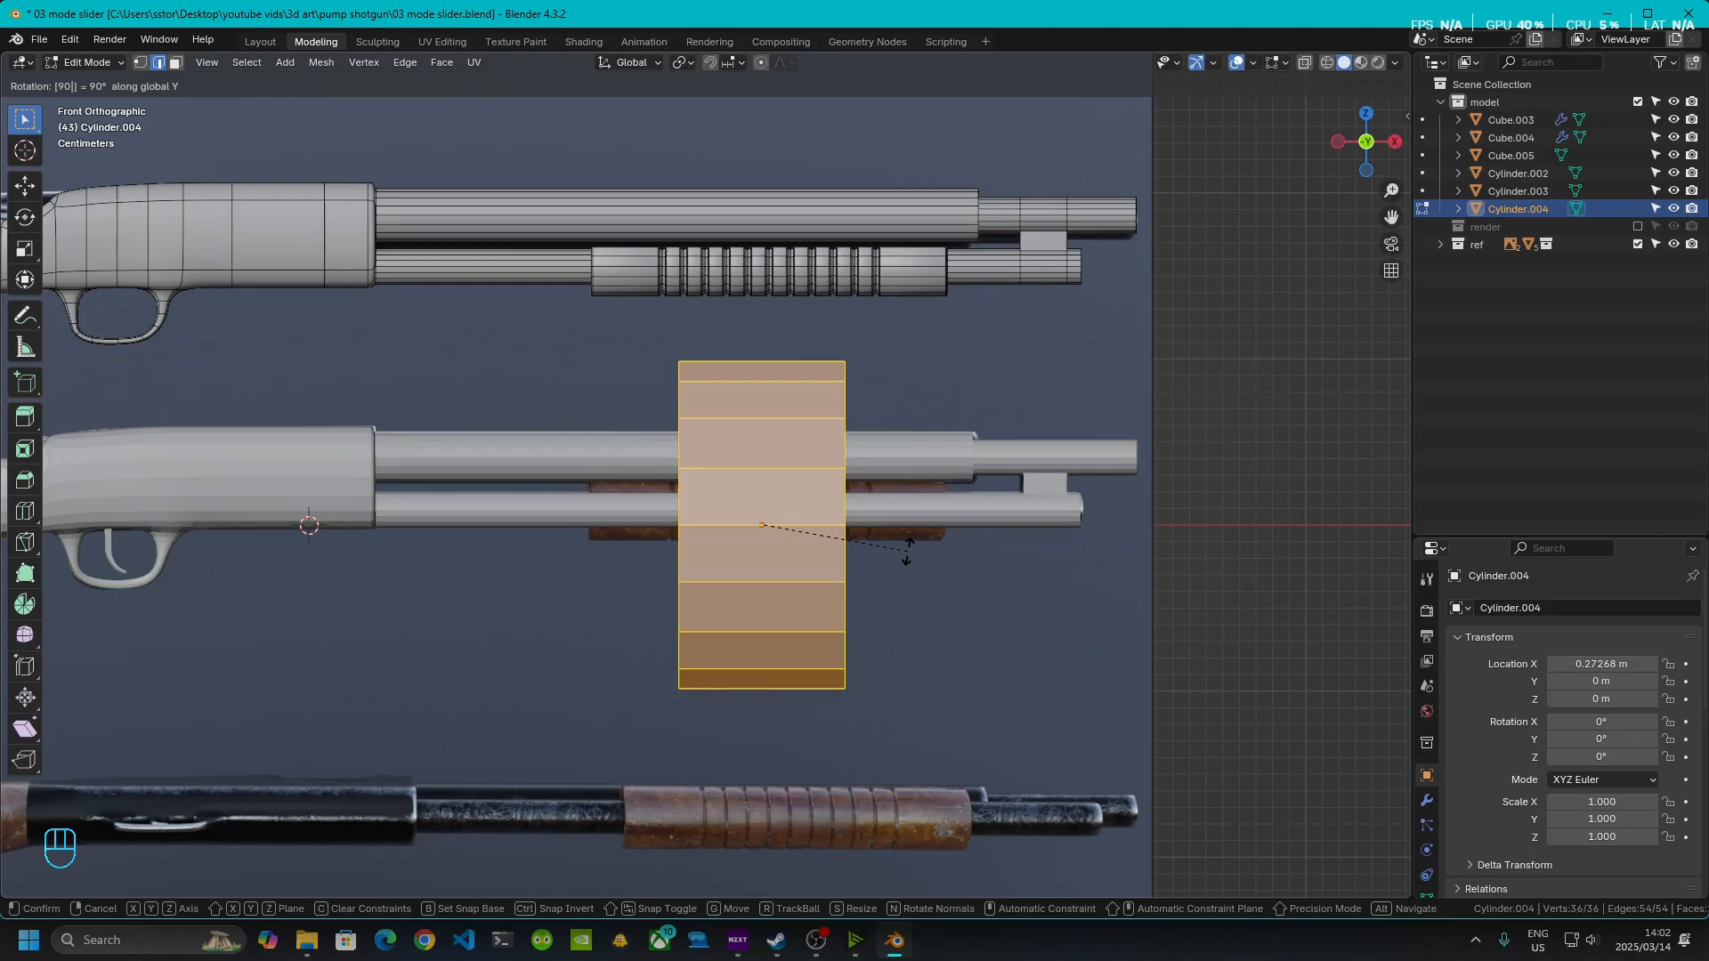
pyautogui.press('Return')
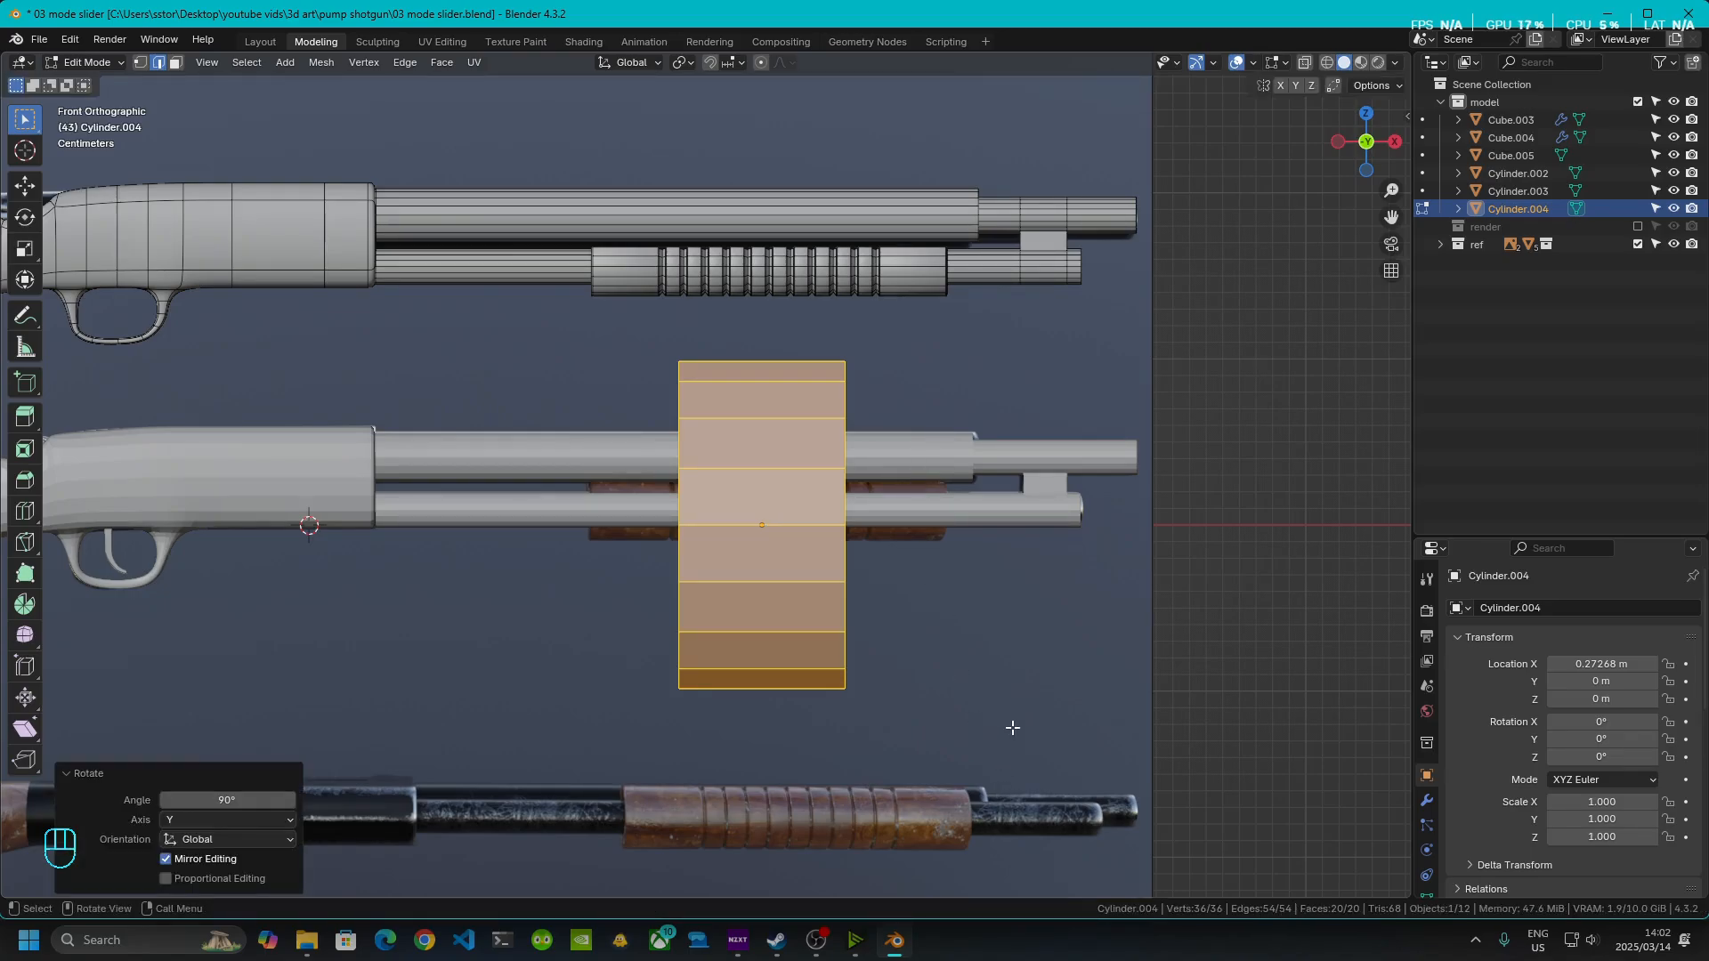
pyautogui.press('s')
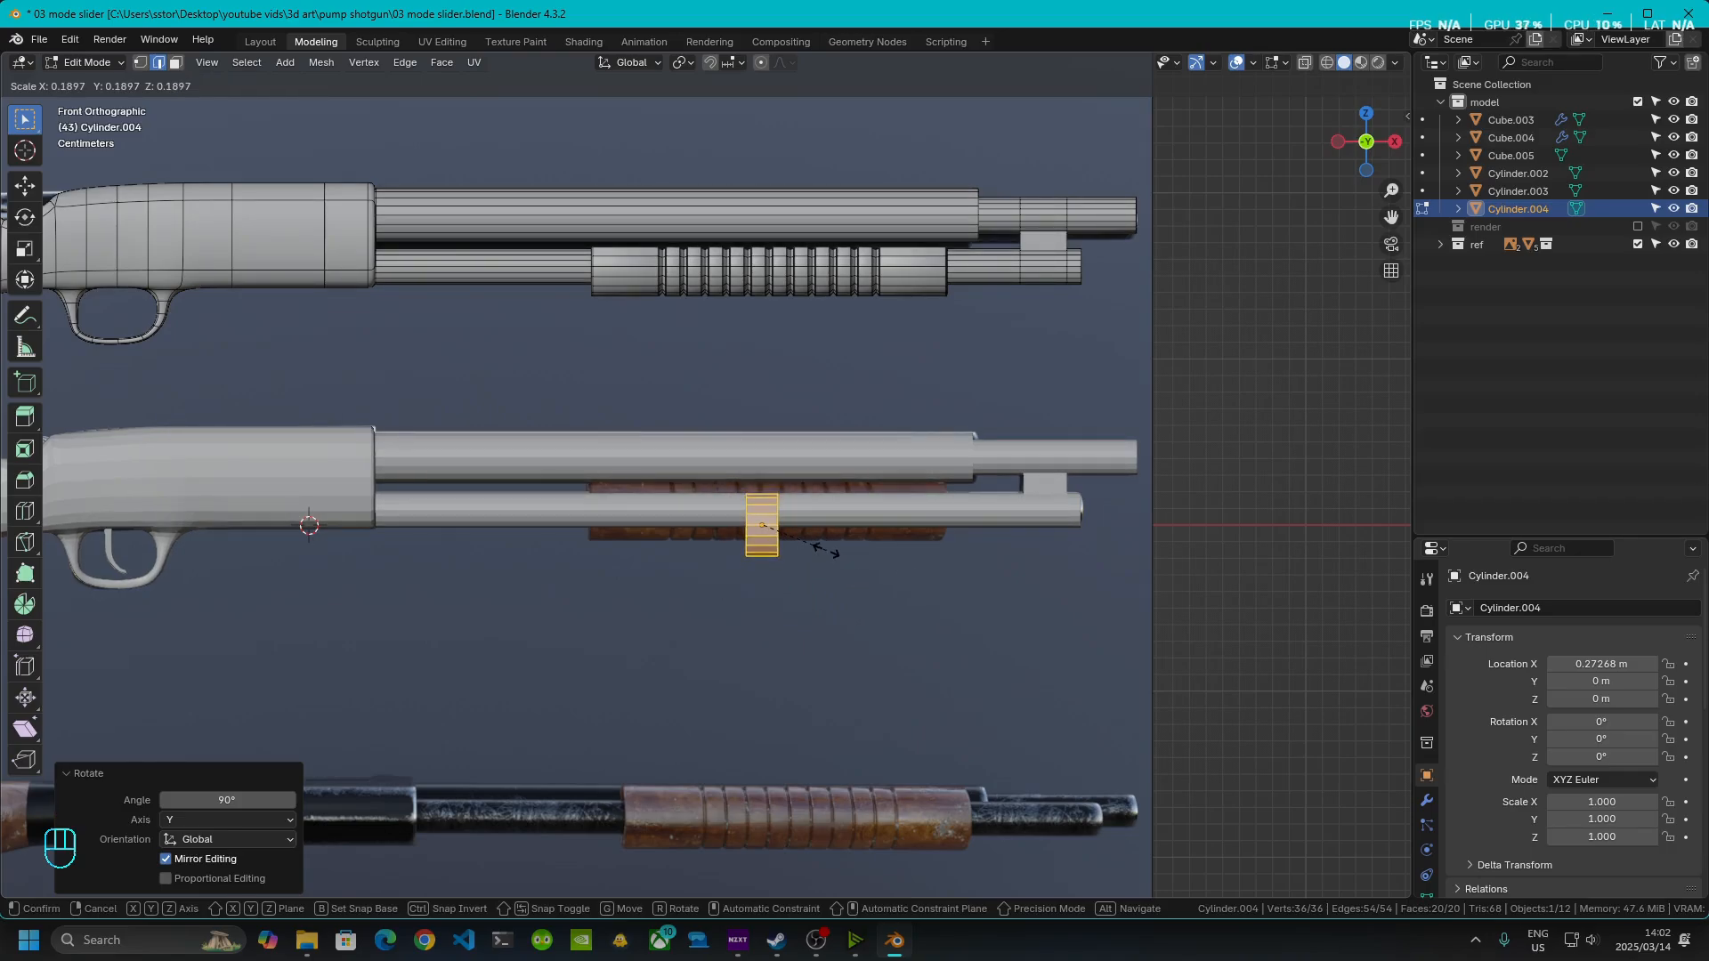
pyautogui.click(824, 550)
# - Turn on X-ray and raise the cylinder mesh about 0.0088 m along Z to align with the reference pump grip
pyautogui.scroll(7, 927, 589)
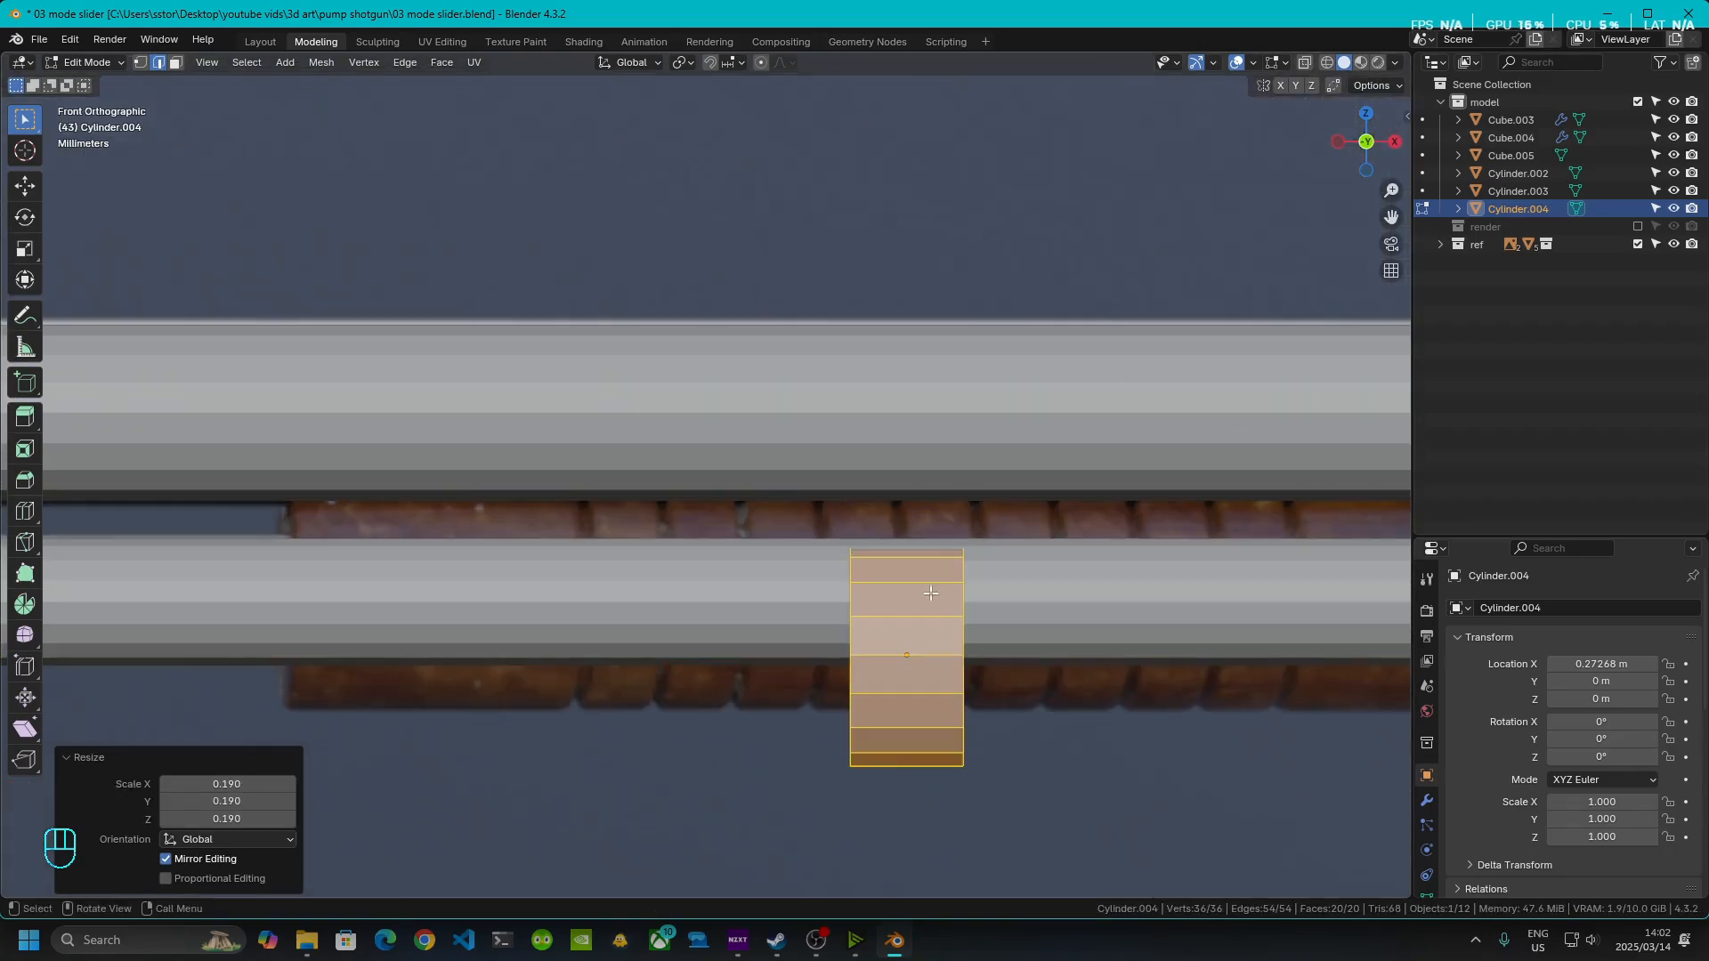
pyautogui.keyDown('shift'); pyautogui.moveTo(976, 672); pyautogui.dragTo(1073, 625, button='middle'); pyautogui.keyUp('shift')
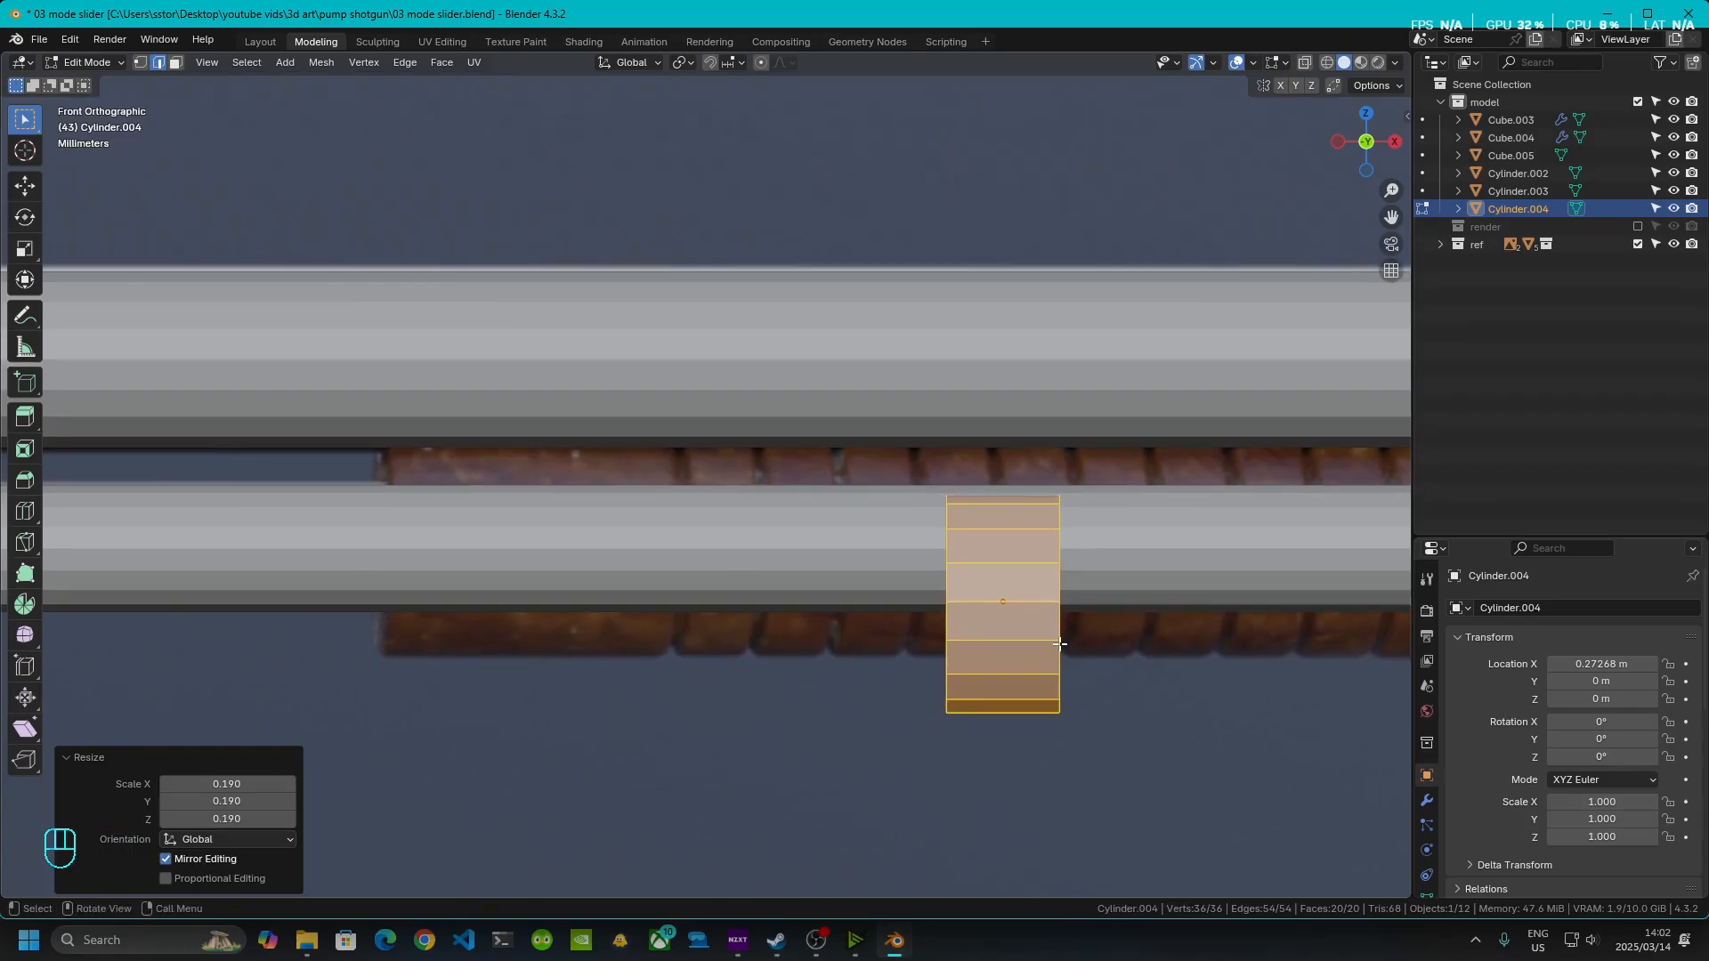
pyautogui.click(1309, 63)
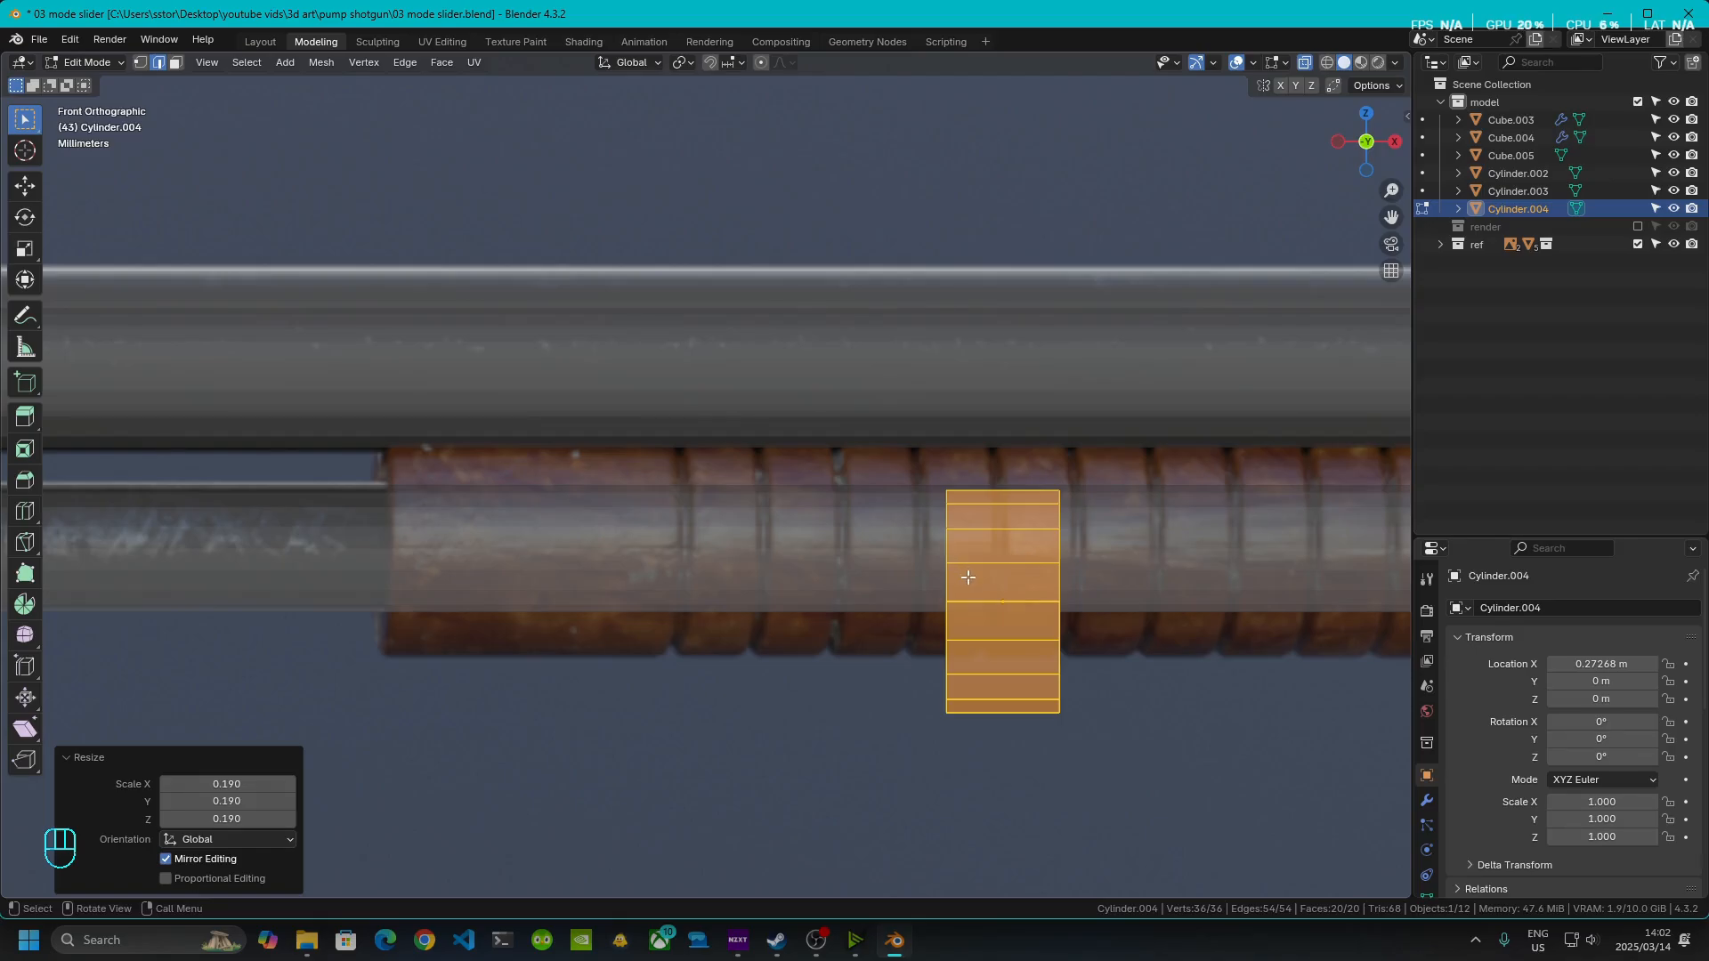
pyautogui.press('g')
pyautogui.press('z')
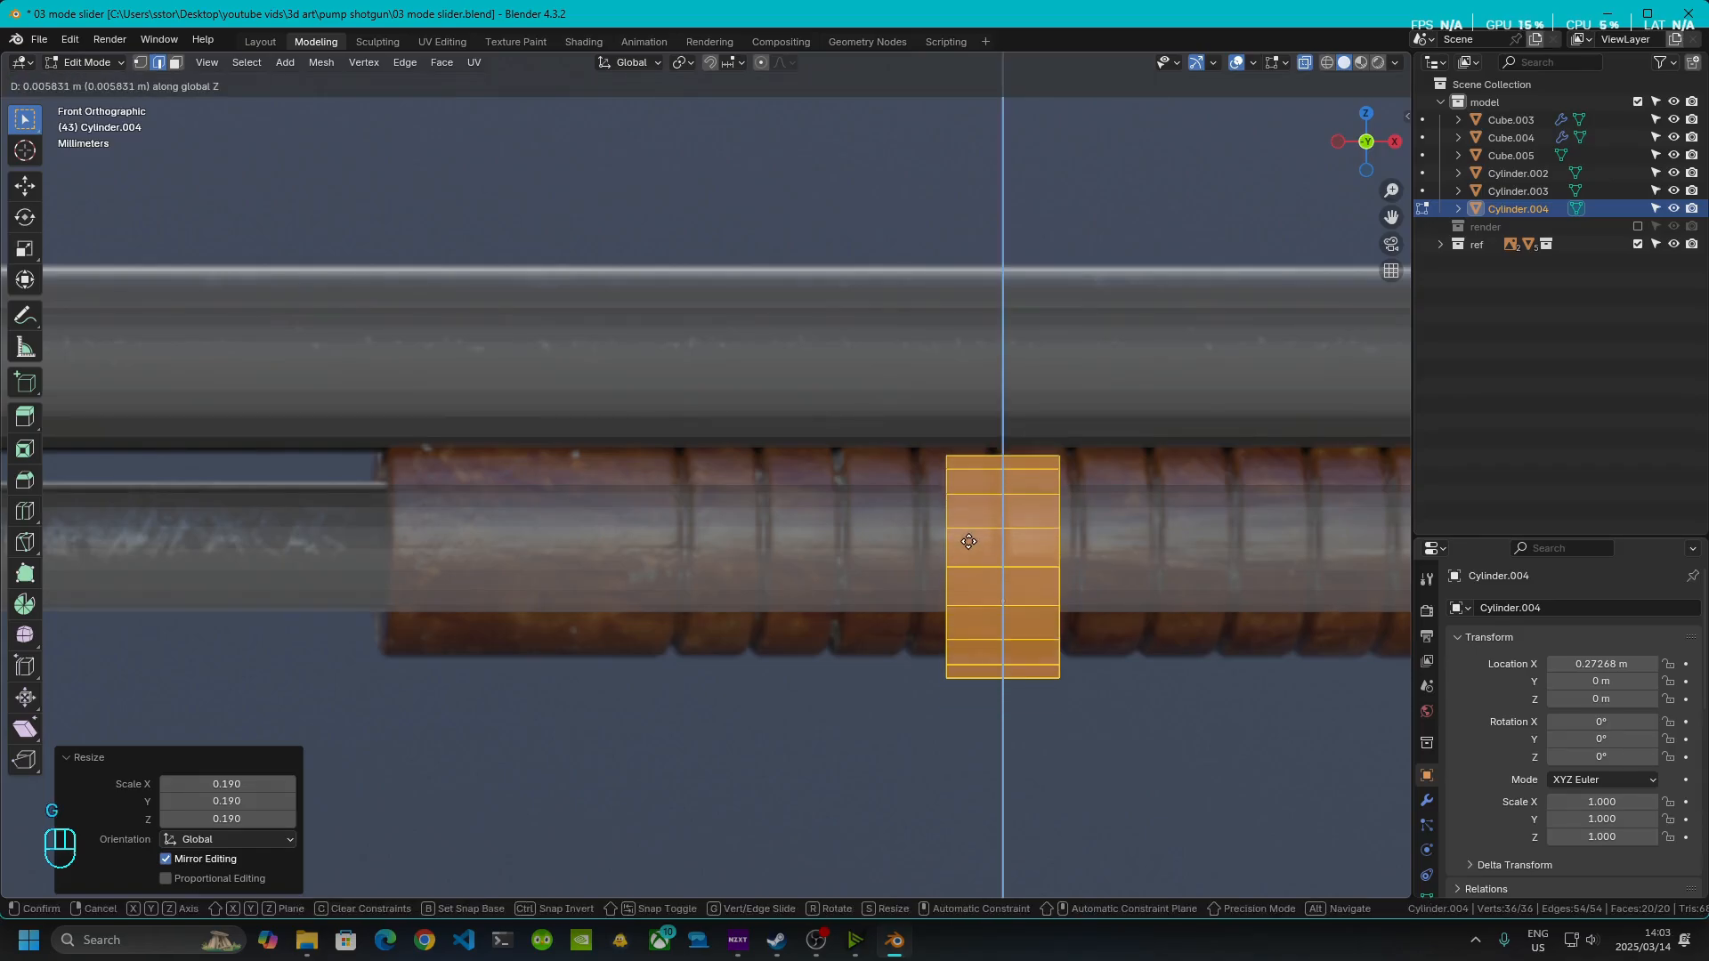
pyautogui.click(970, 525)
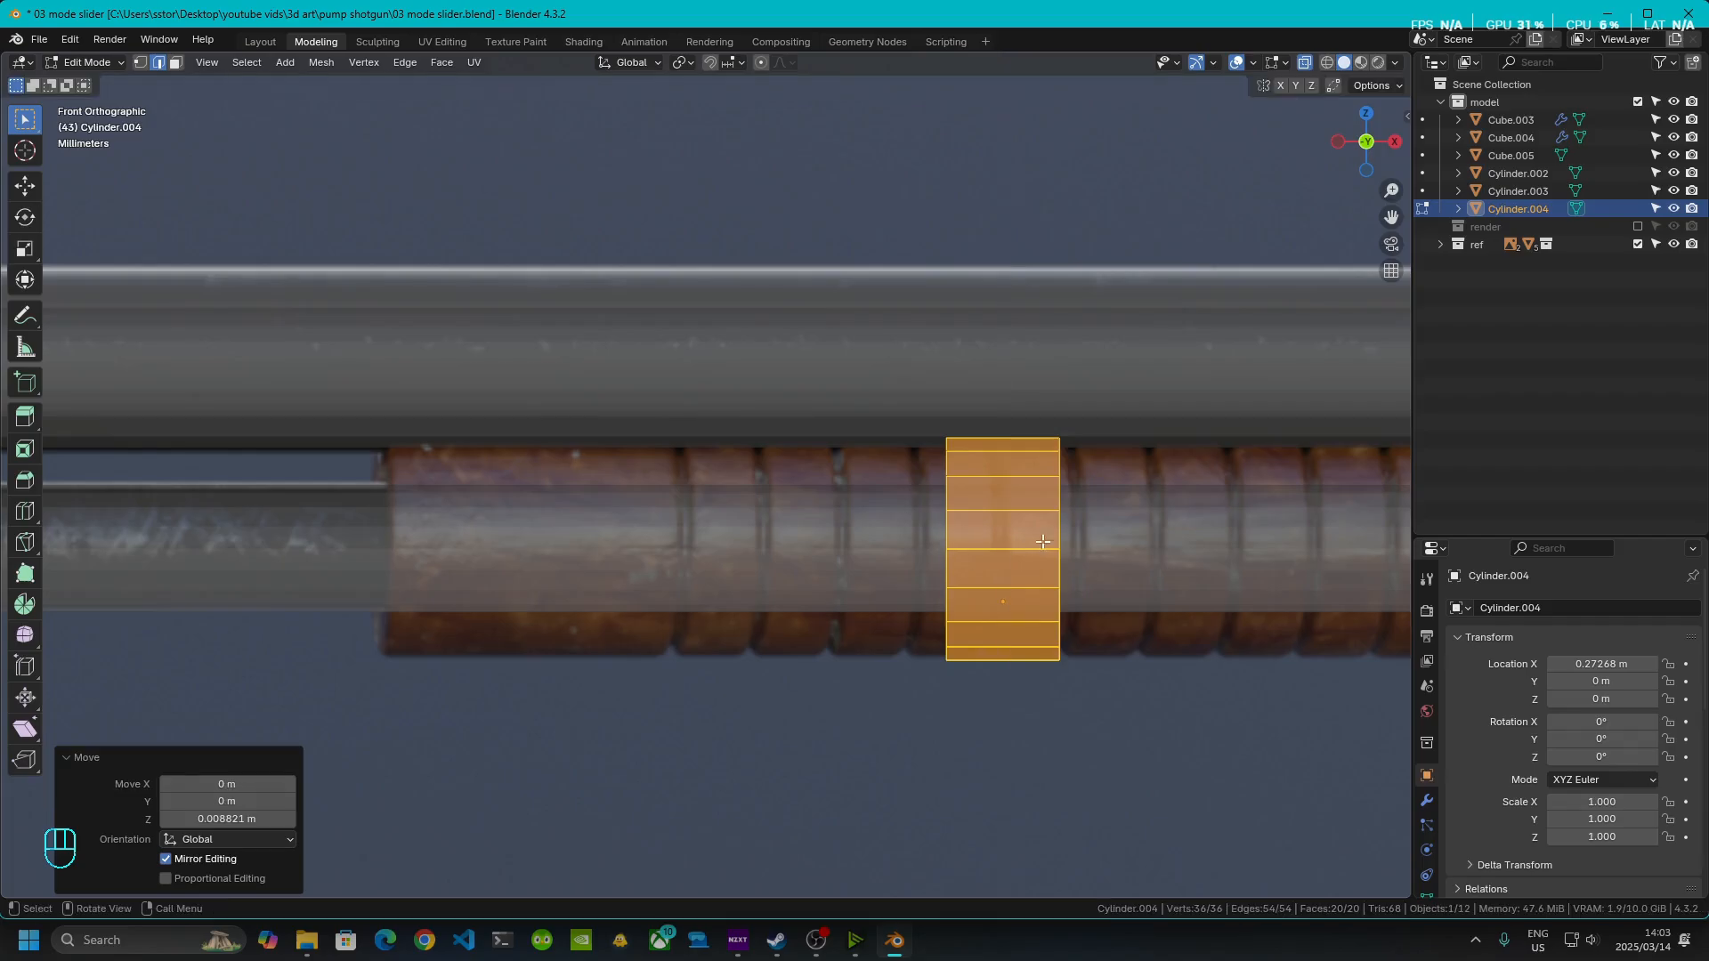
# - Move the cylinder's receiver-side end loop about -0.0946 m along X to the rear edge of the reference grip
pyautogui.keyDown('shift'); pyautogui.moveTo(1026, 558); pyautogui.dragTo(877, 492, button='middle'); pyautogui.keyUp('shift')
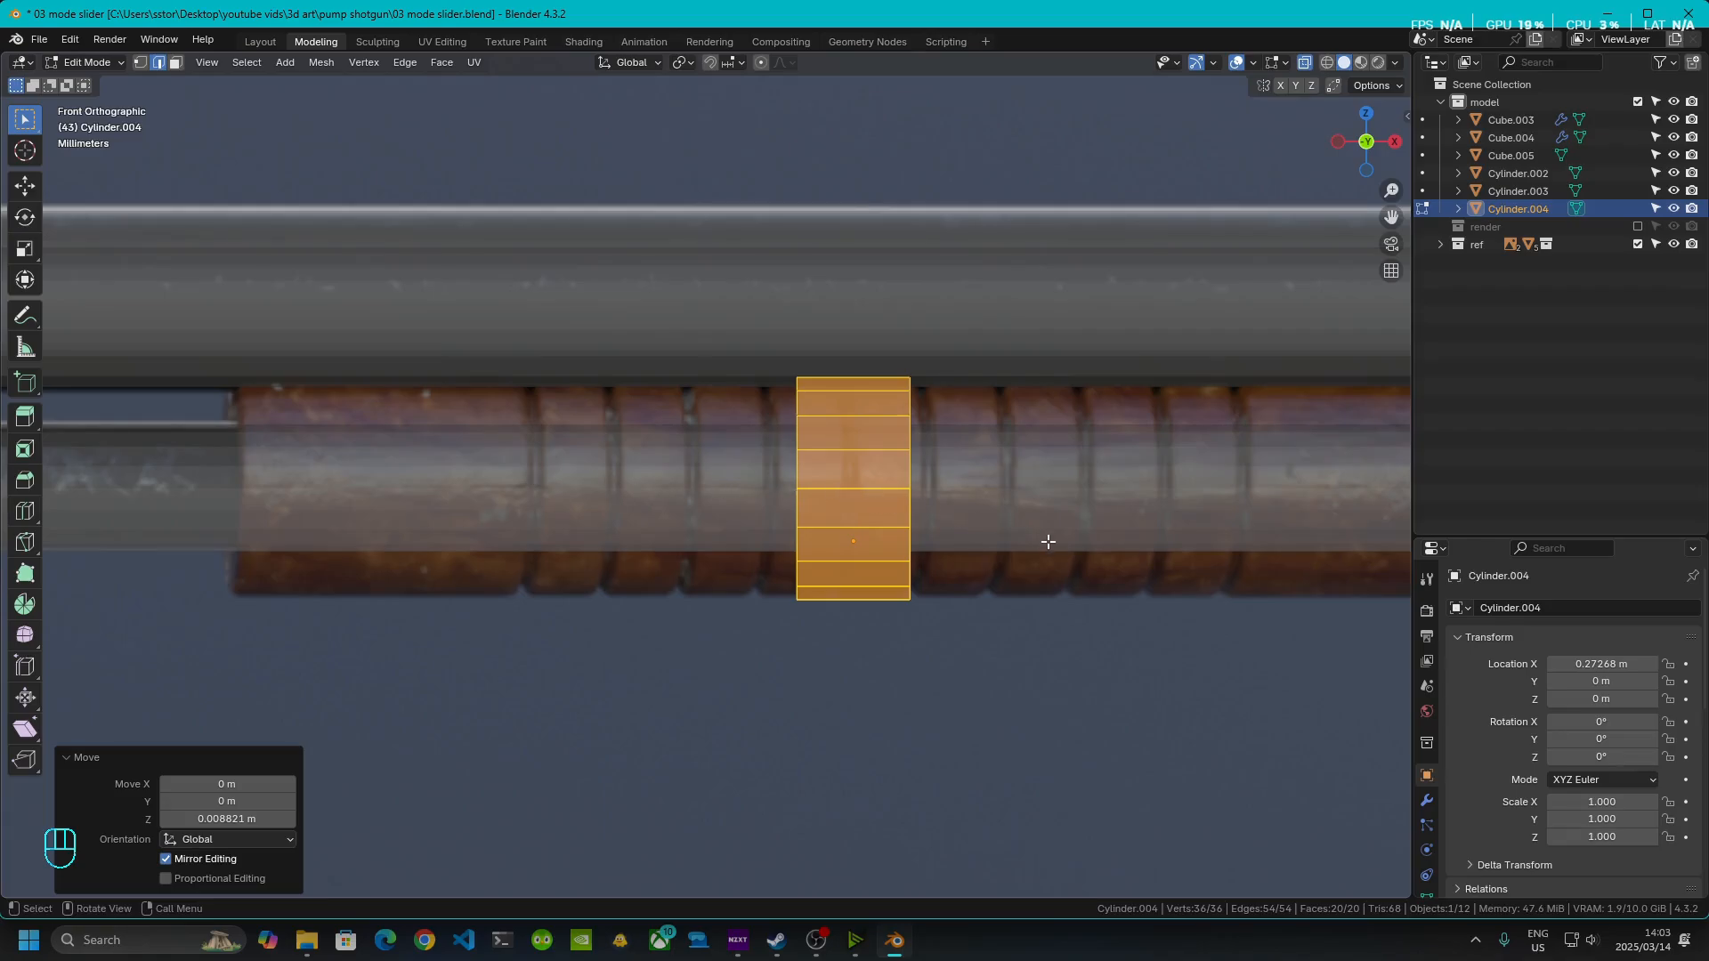
pyautogui.keyDown('shift'); pyautogui.moveTo(1051, 544); pyautogui.dragTo(998, 521, button='middle'); pyautogui.keyUp('shift')
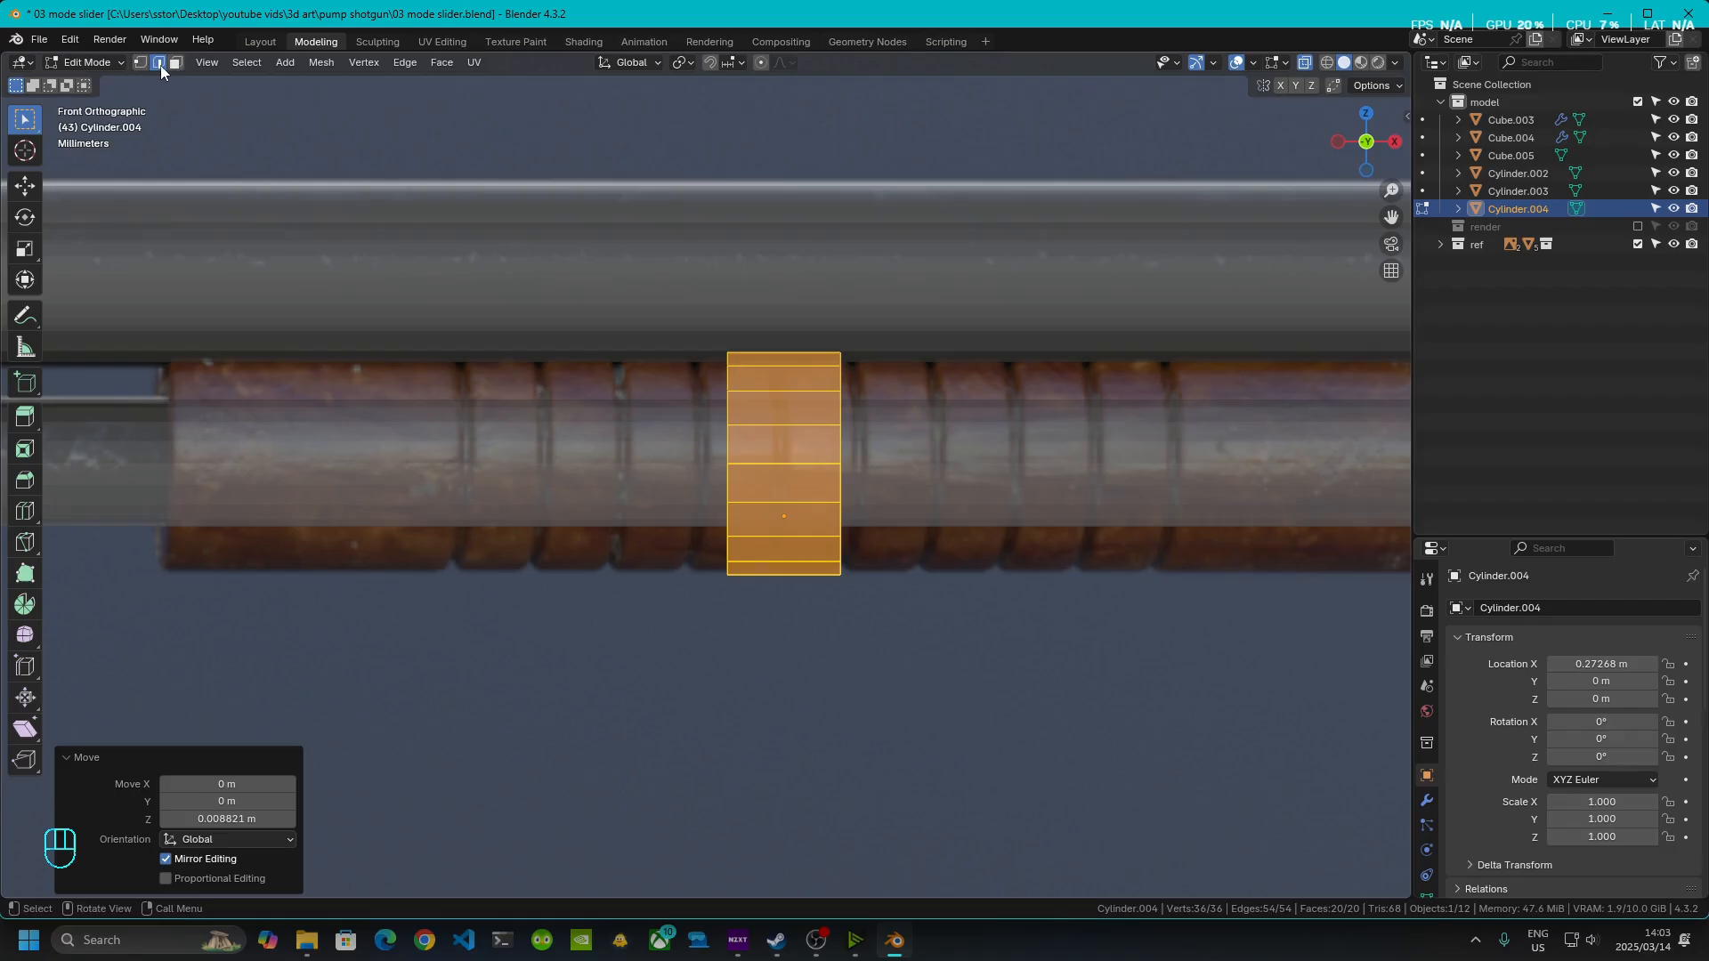
pyautogui.moveTo(672, 286); pyautogui.dragTo(751, 750)
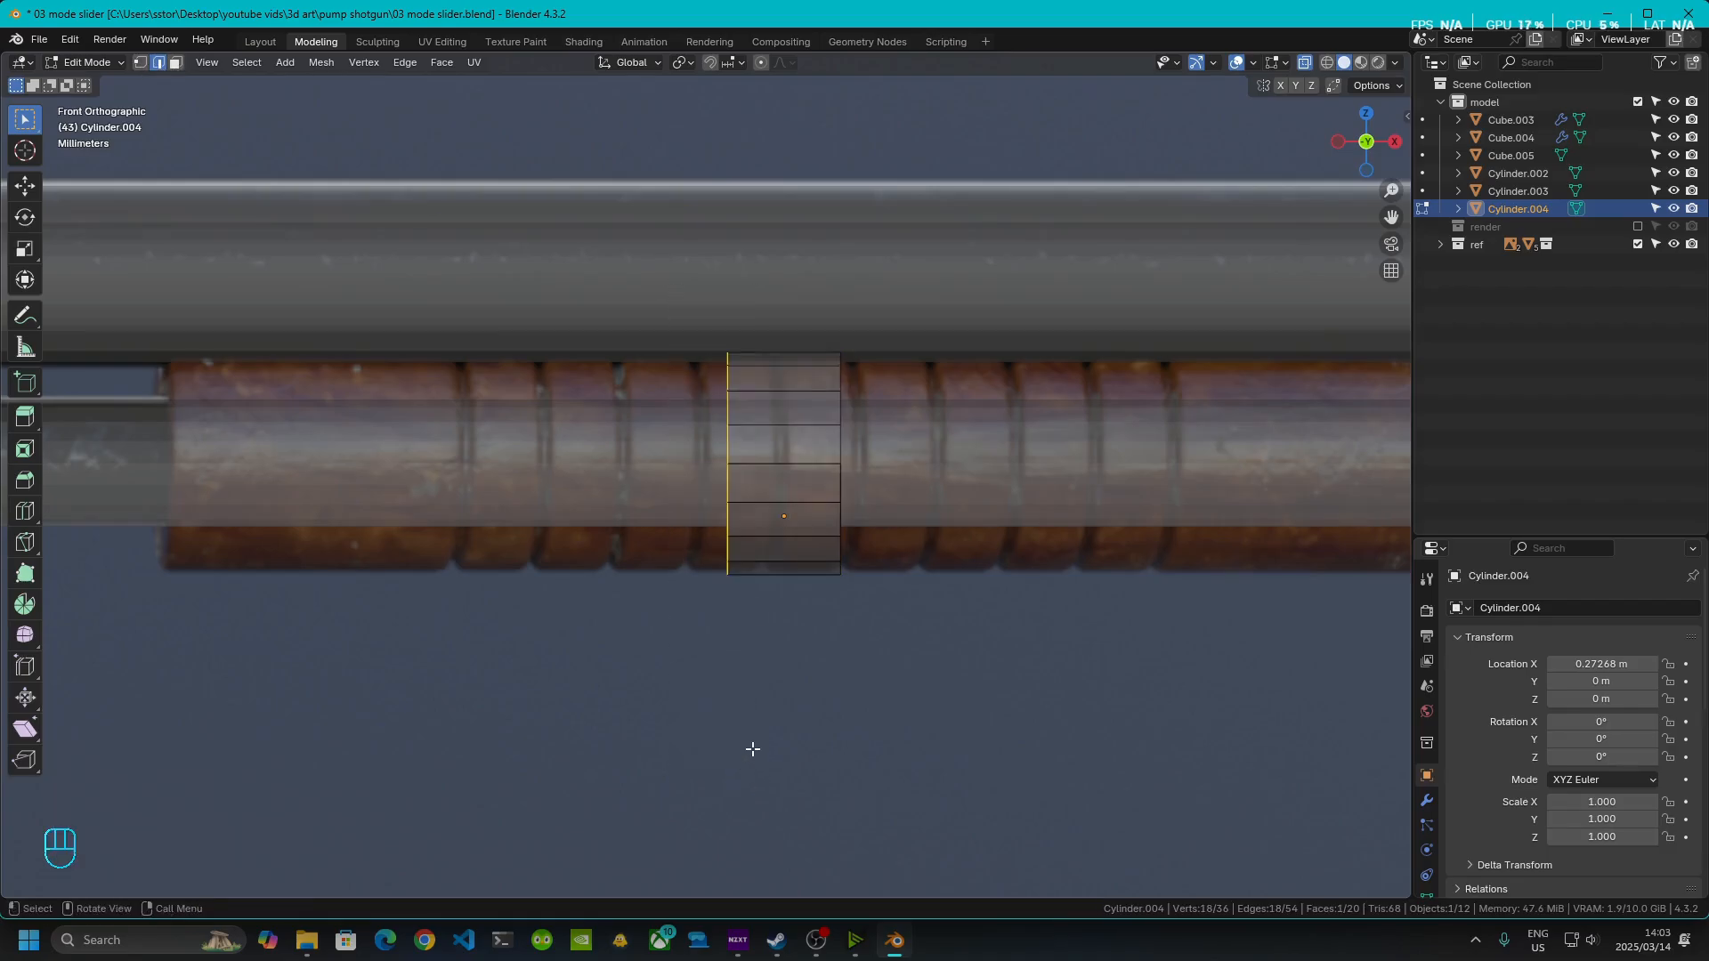
pyautogui.press('g')
pyautogui.middleClick(781, 498)
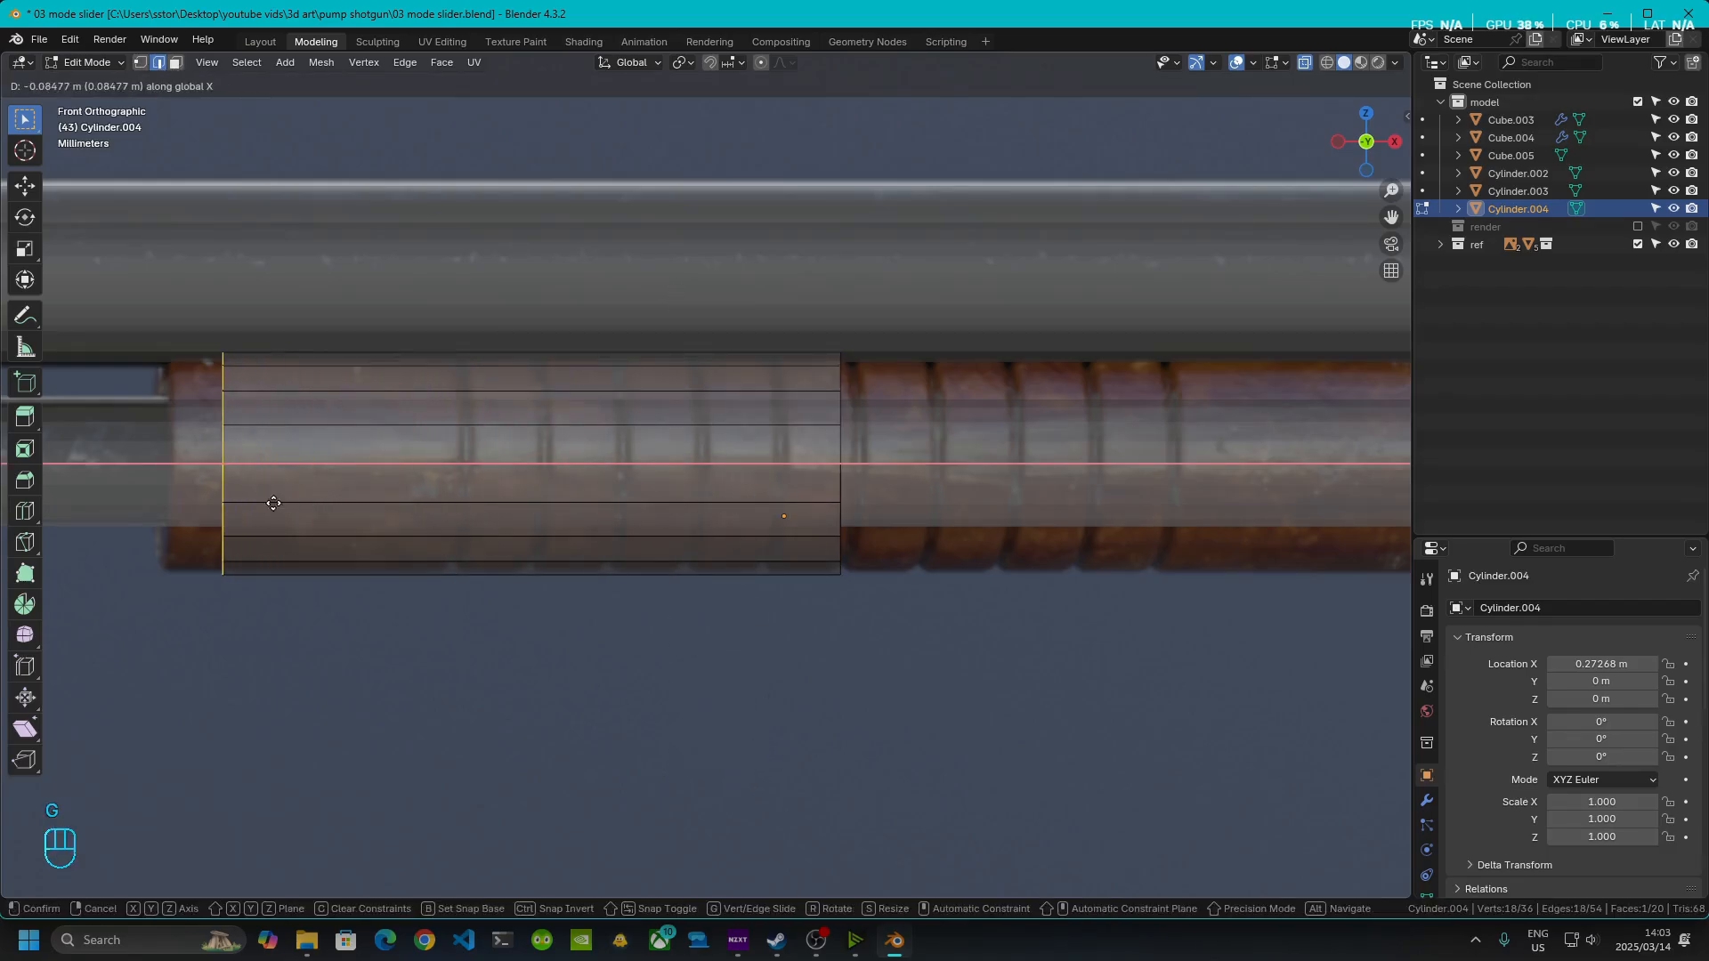
pyautogui.click(221, 497)
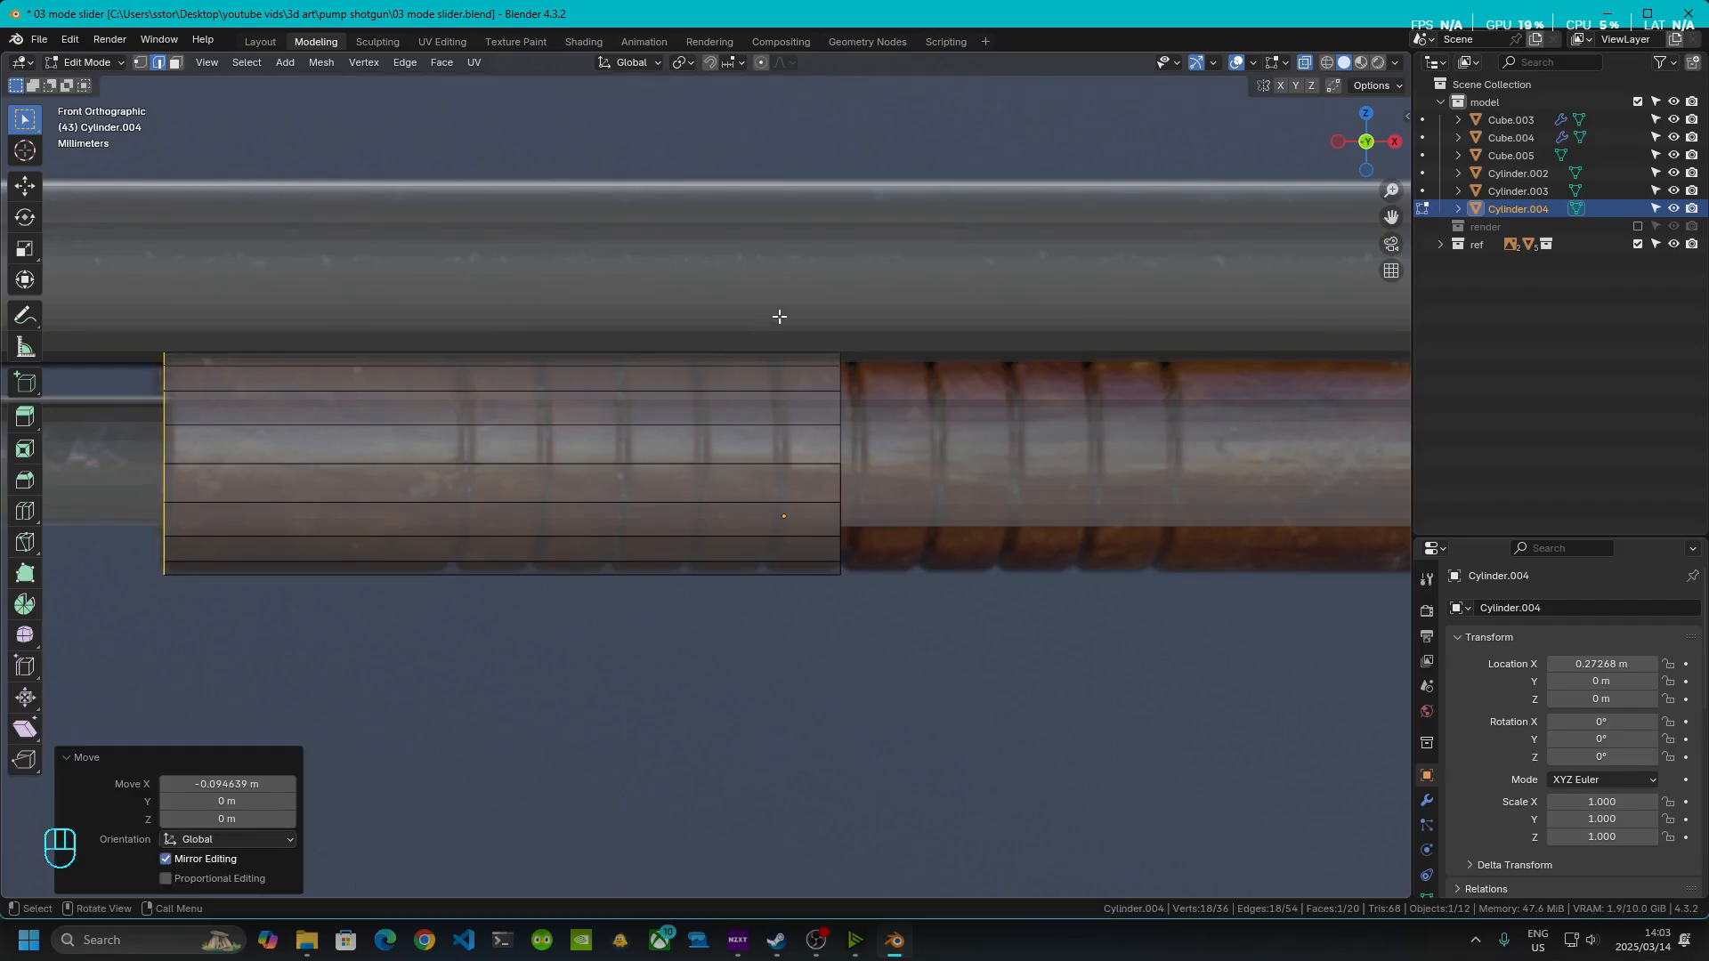
# - Move the cylinder's muzzle-side end loop about 0.1024 m along X to the front edge of the reference grip
pyautogui.moveTo(779, 316); pyautogui.dragTo(1052, 773)
pyautogui.keyDown('shift'); pyautogui.moveTo(1177, 734); pyautogui.dragTo(365, 543, button='middle'); pyautogui.keyUp('shift')
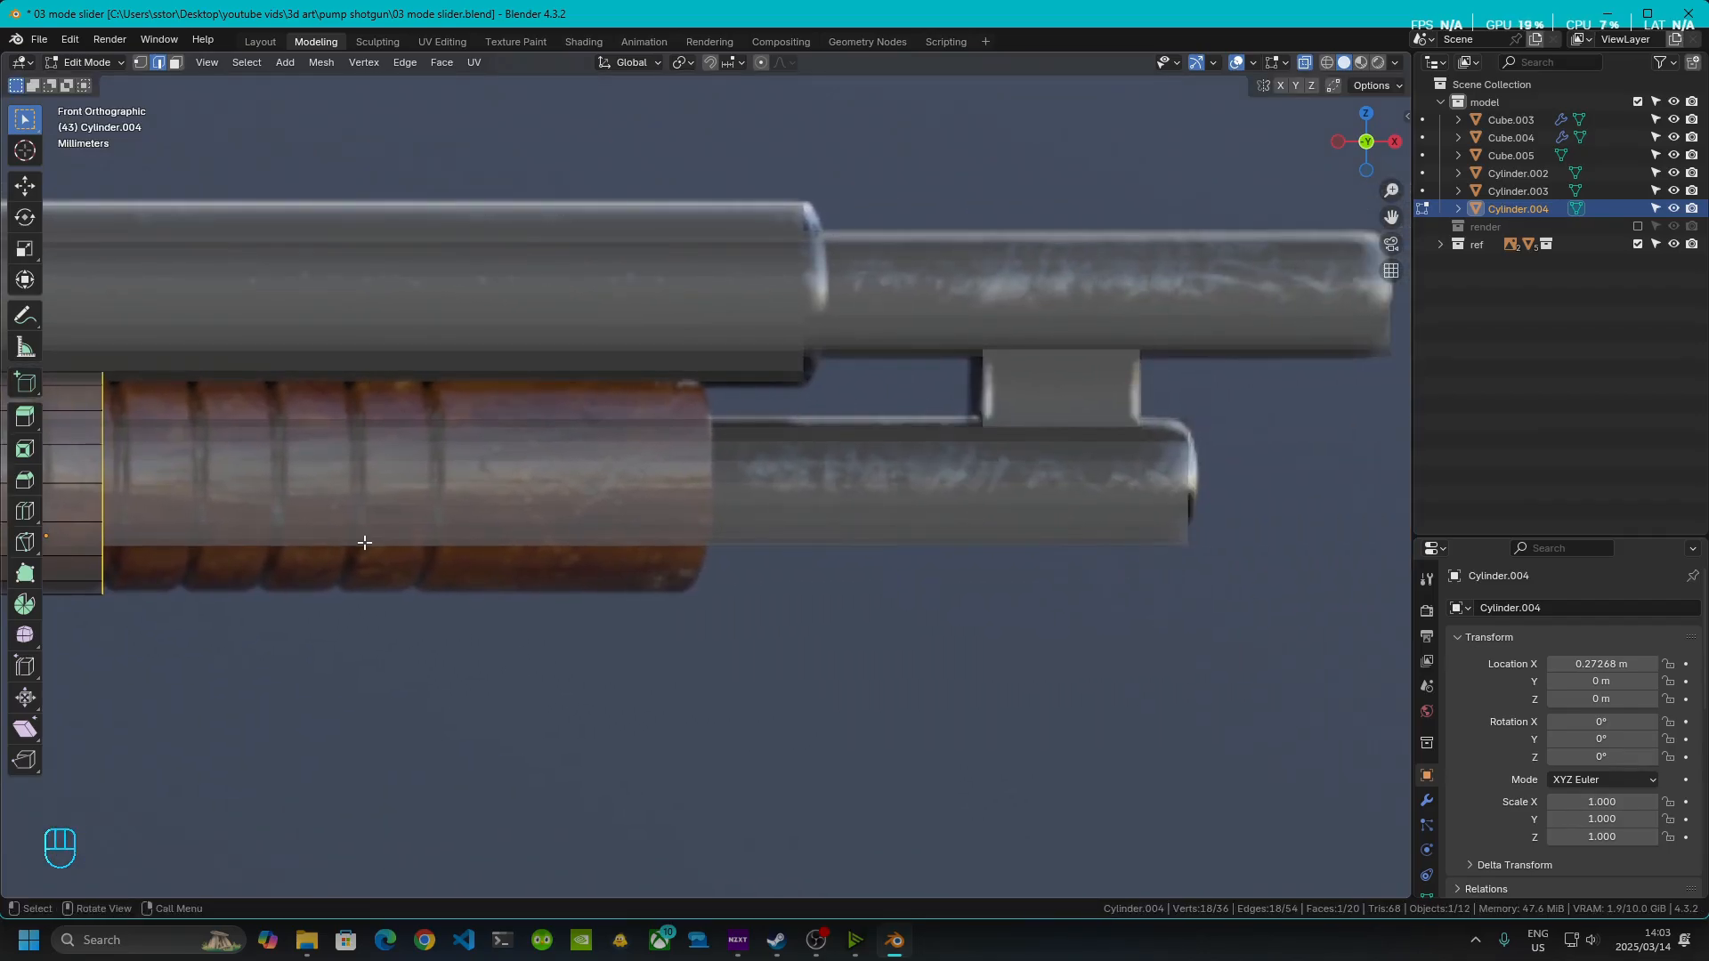
pyautogui.press('g')
pyautogui.press('x')
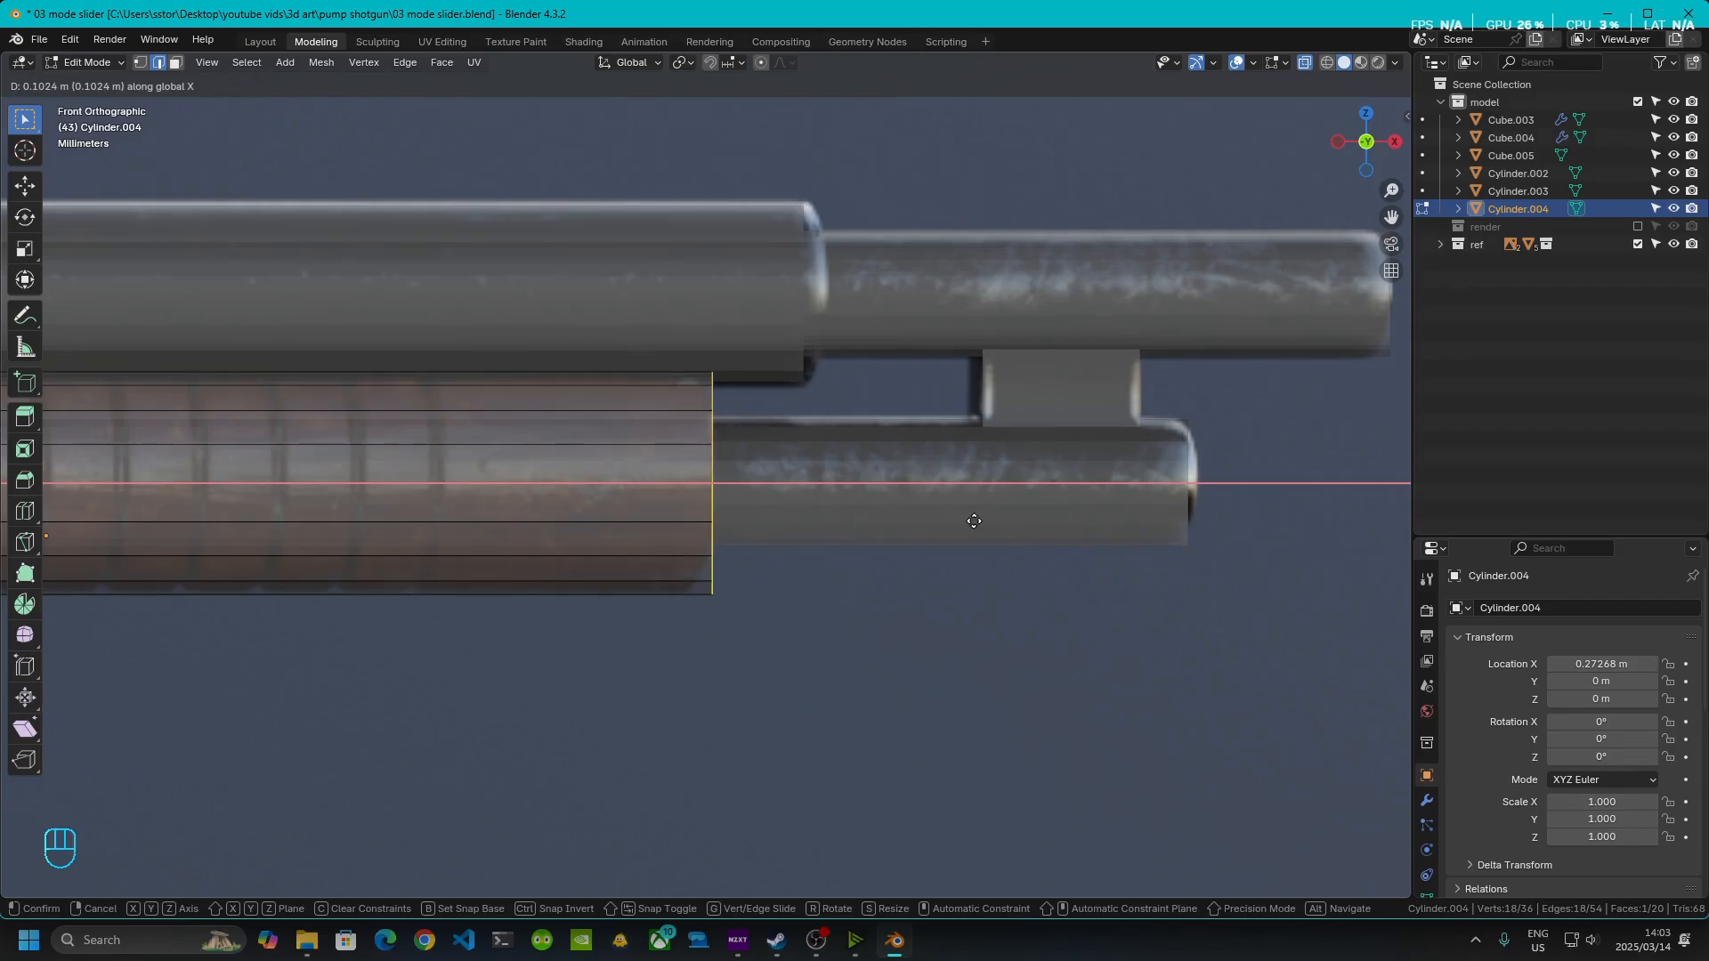
pyautogui.click(973, 521)
pyautogui.scroll(-5, 763, 511)
pyautogui.keyDown('shift'); pyautogui.moveTo(496, 538); pyautogui.dragTo(721, 541, button='middle'); pyautogui.keyUp('shift')
pyautogui.scroll(3, 721, 541)
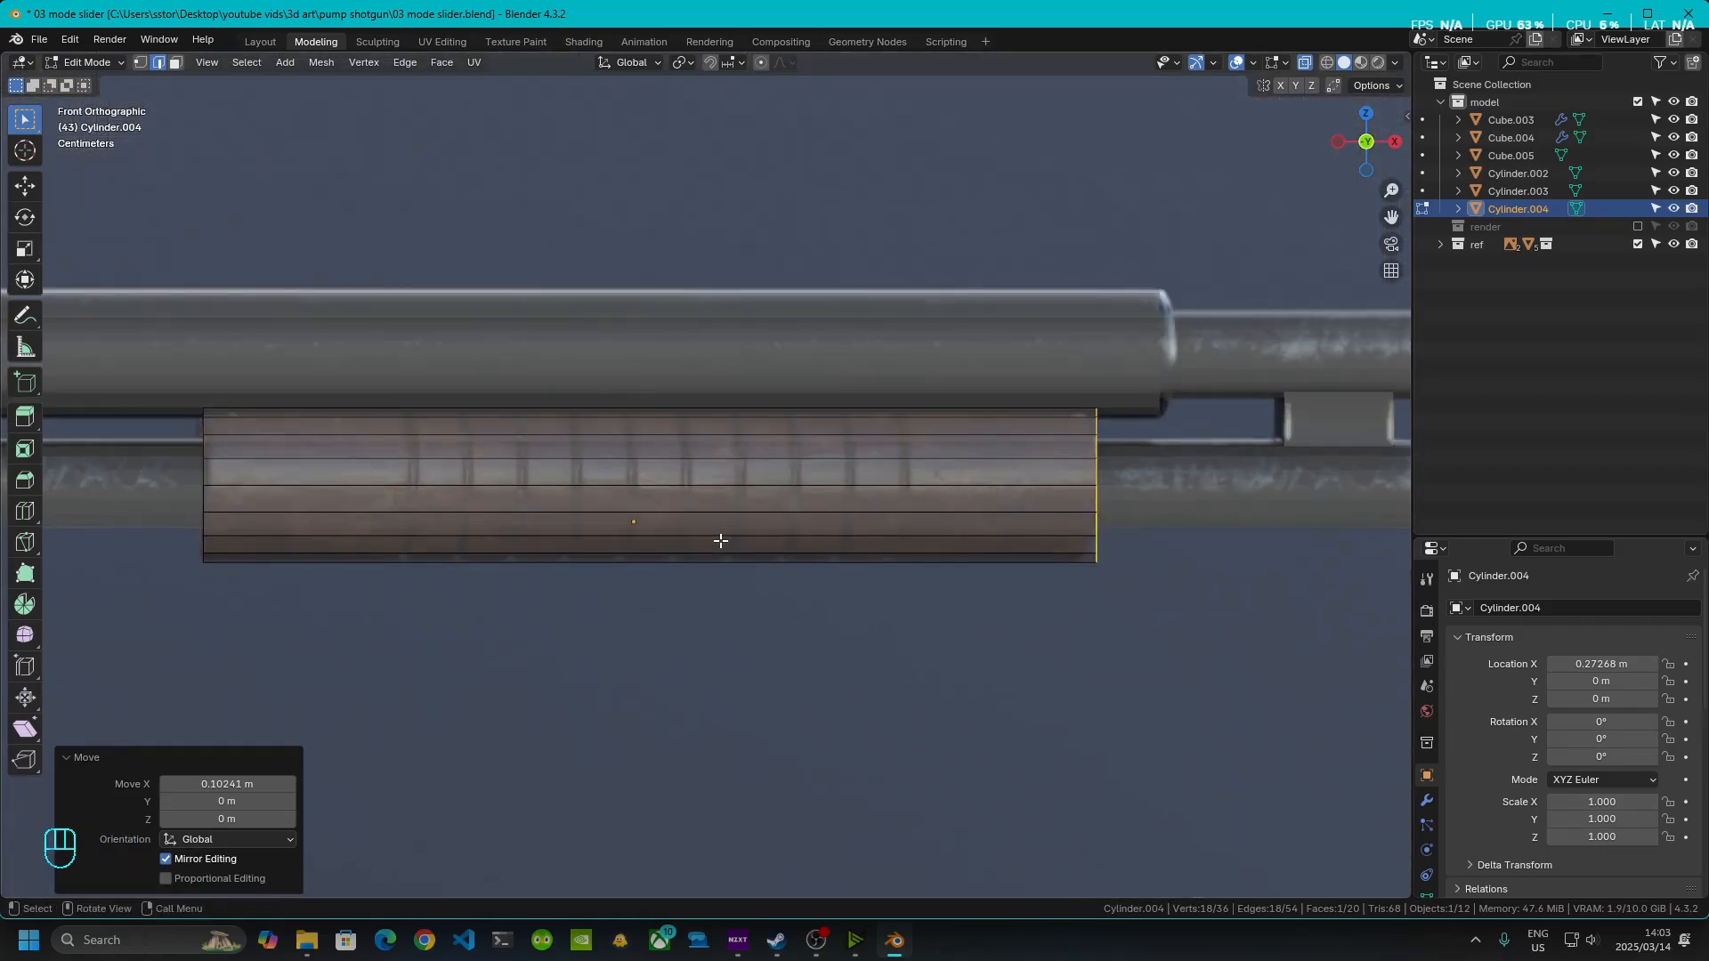
pyautogui.keyDown('shift'); pyautogui.moveTo(591, 519); pyautogui.dragTo(817, 508, button='middle'); pyautogui.keyUp('shift')
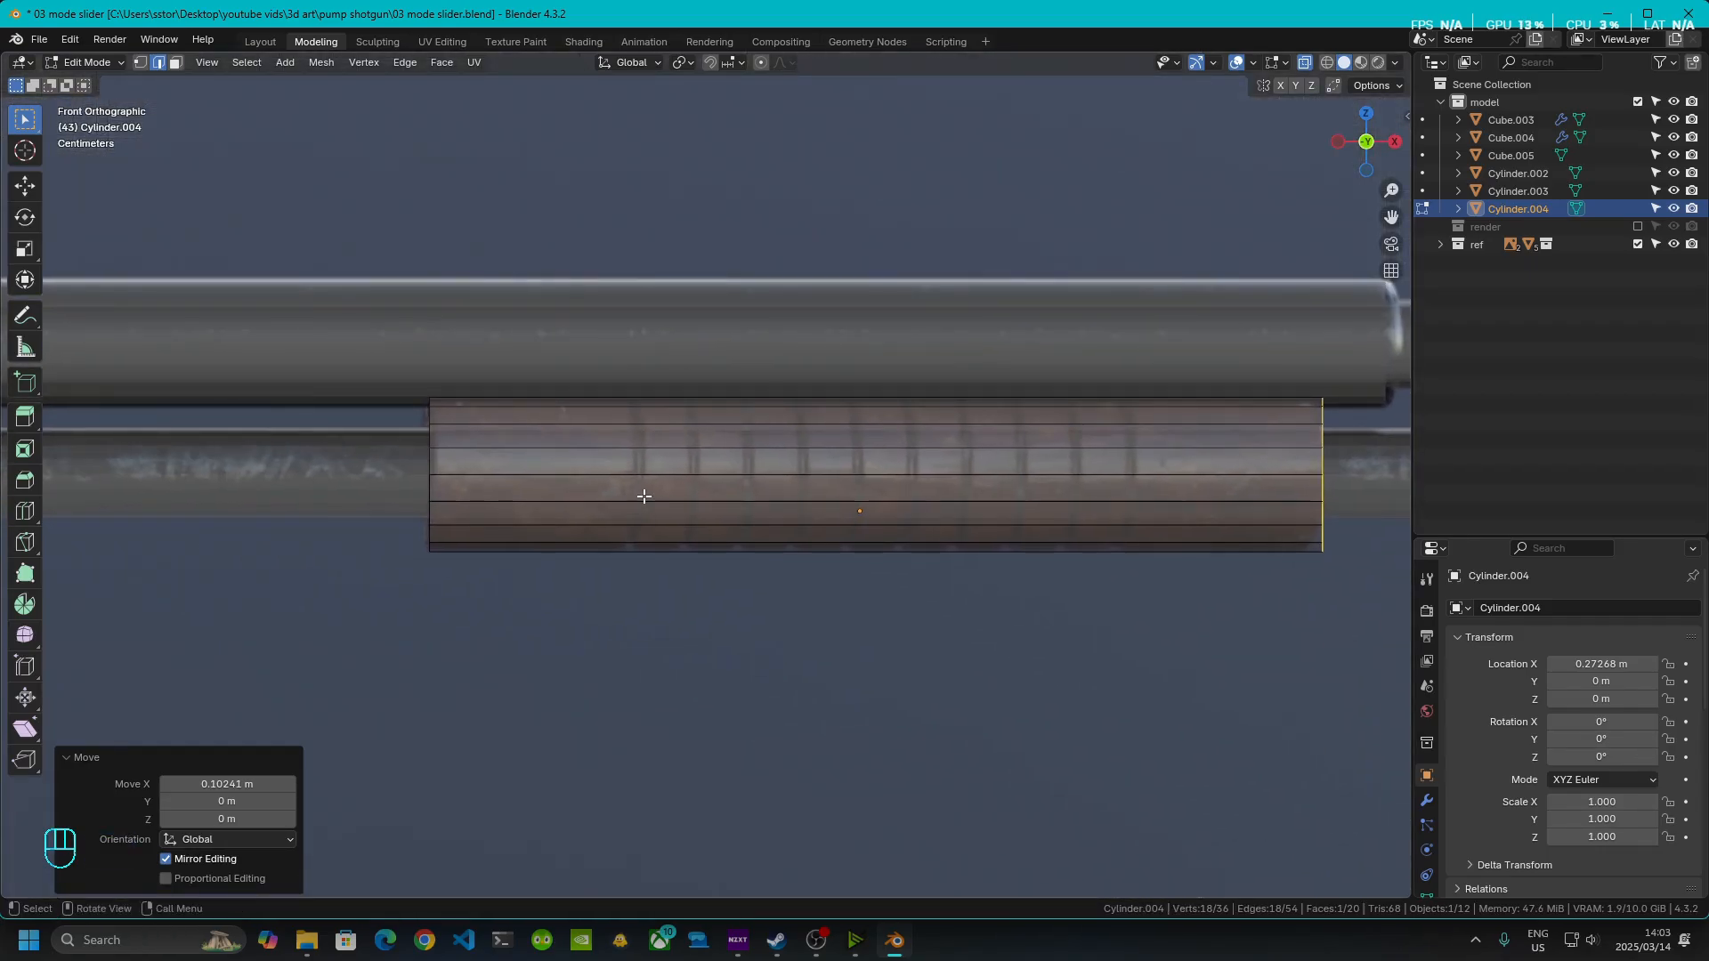
pyautogui.hotkey('ctrl', 'r')
pyautogui.click(644, 495)
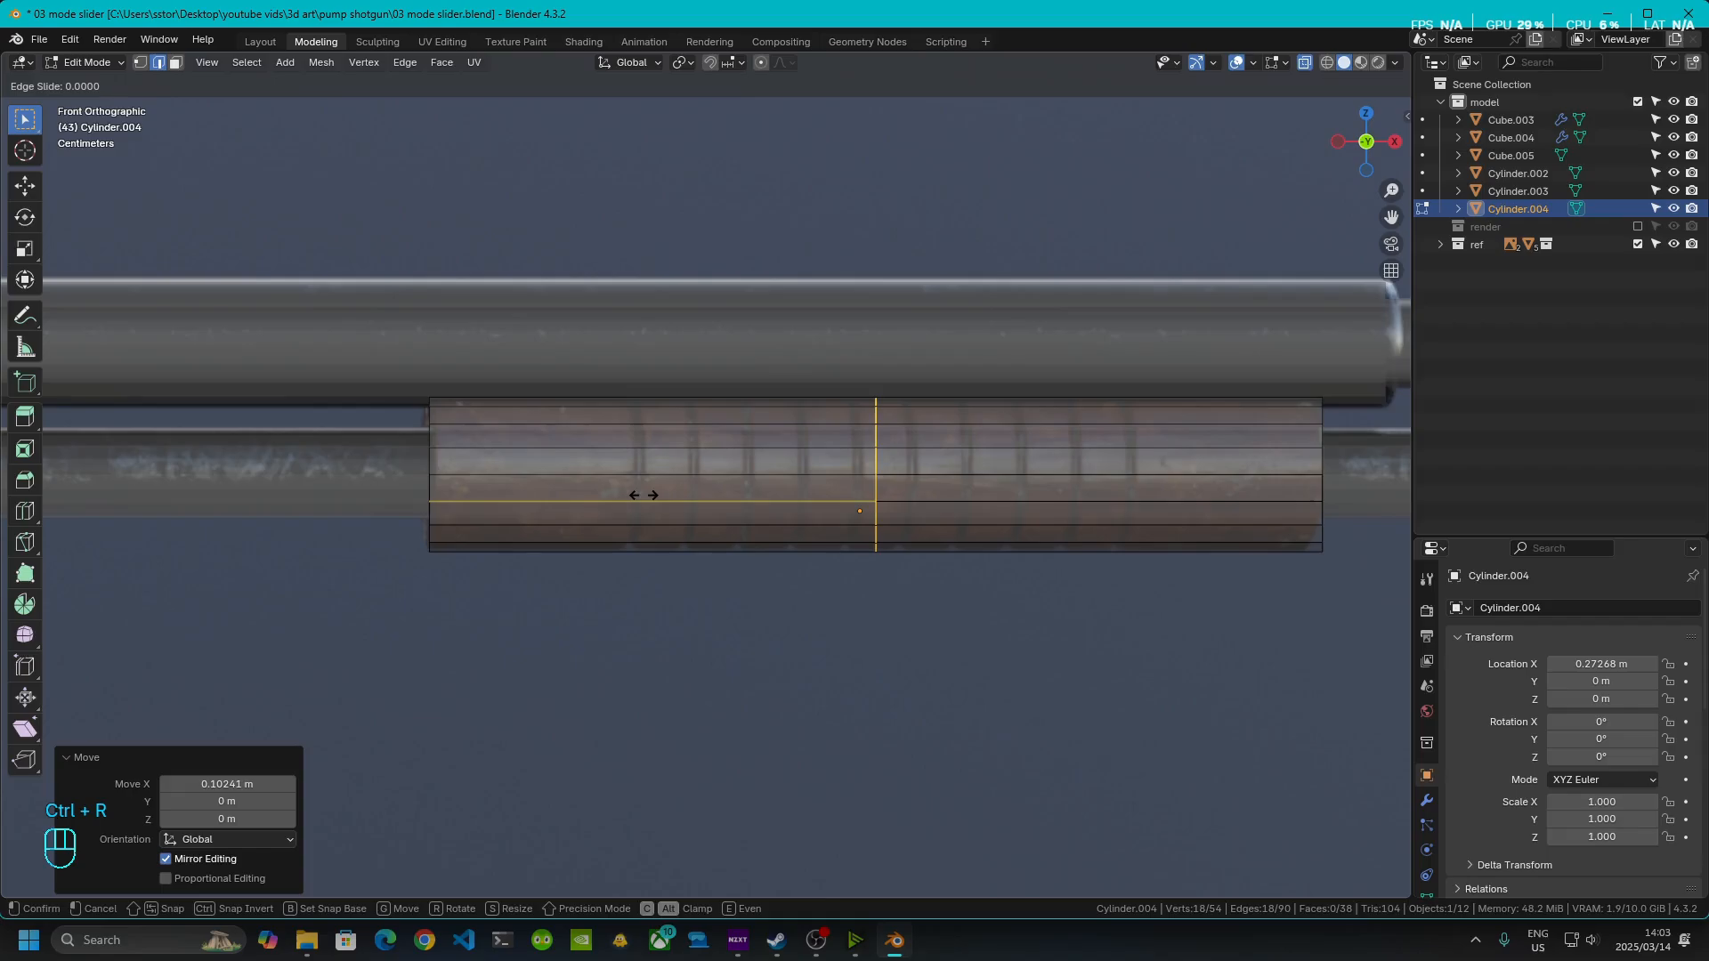
pyautogui.rightClick(642, 495)
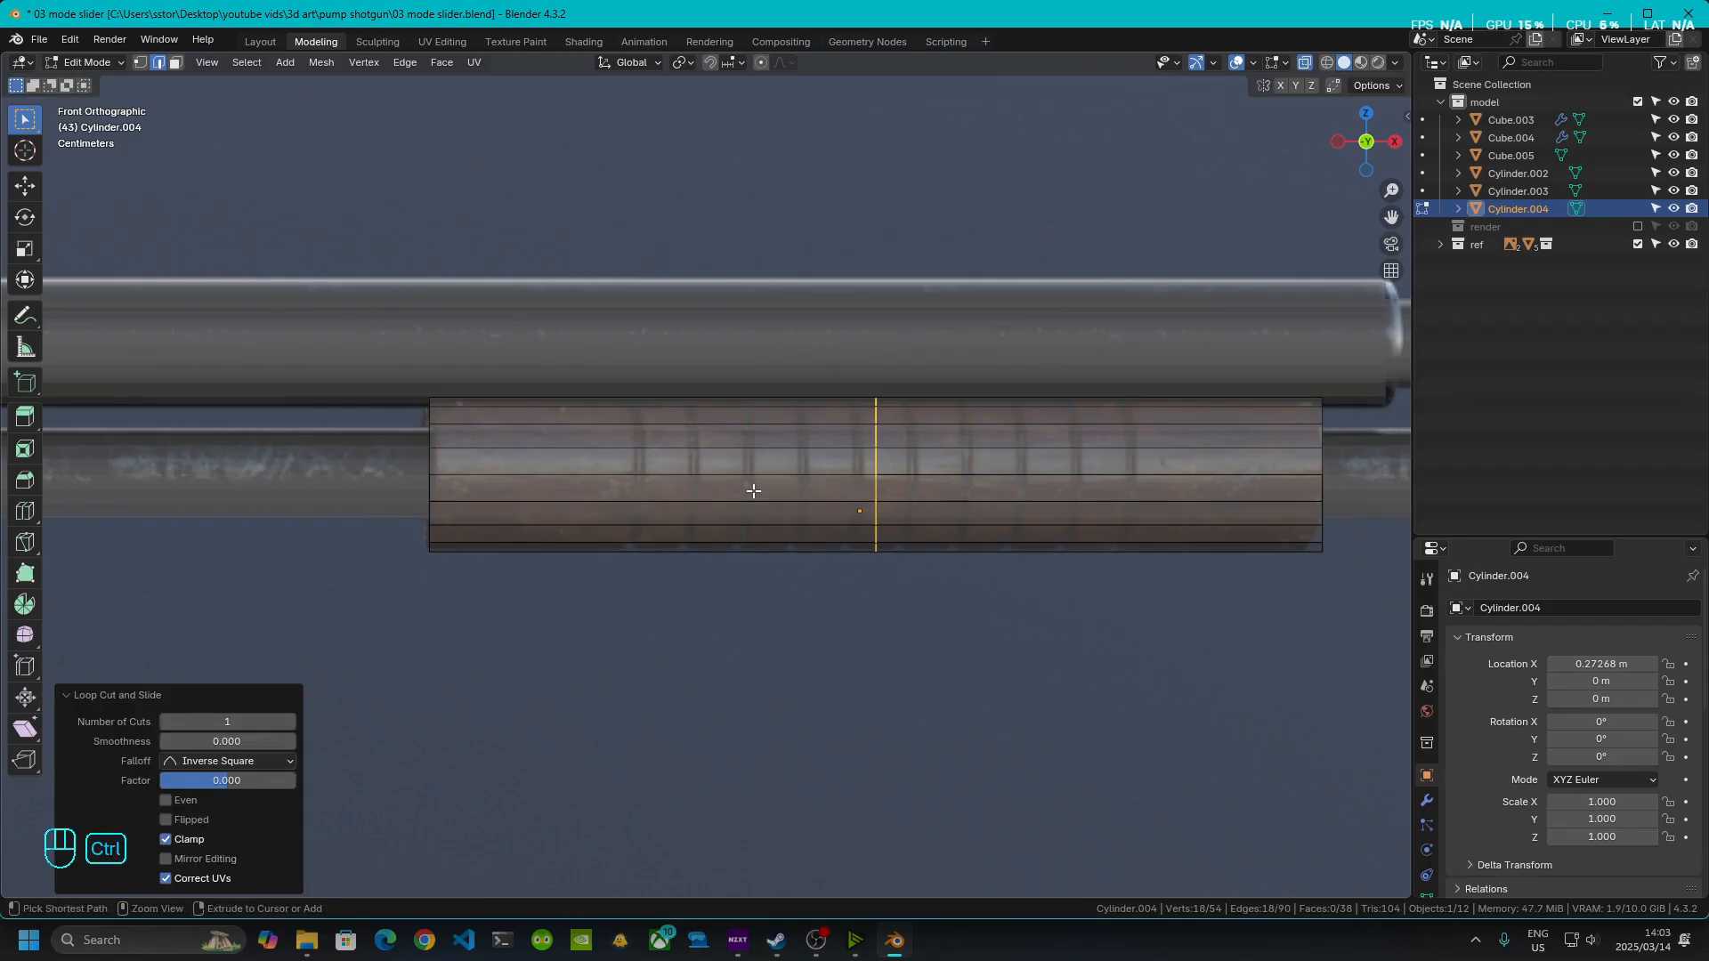
pyautogui.hotkey('ctrl', 'z')
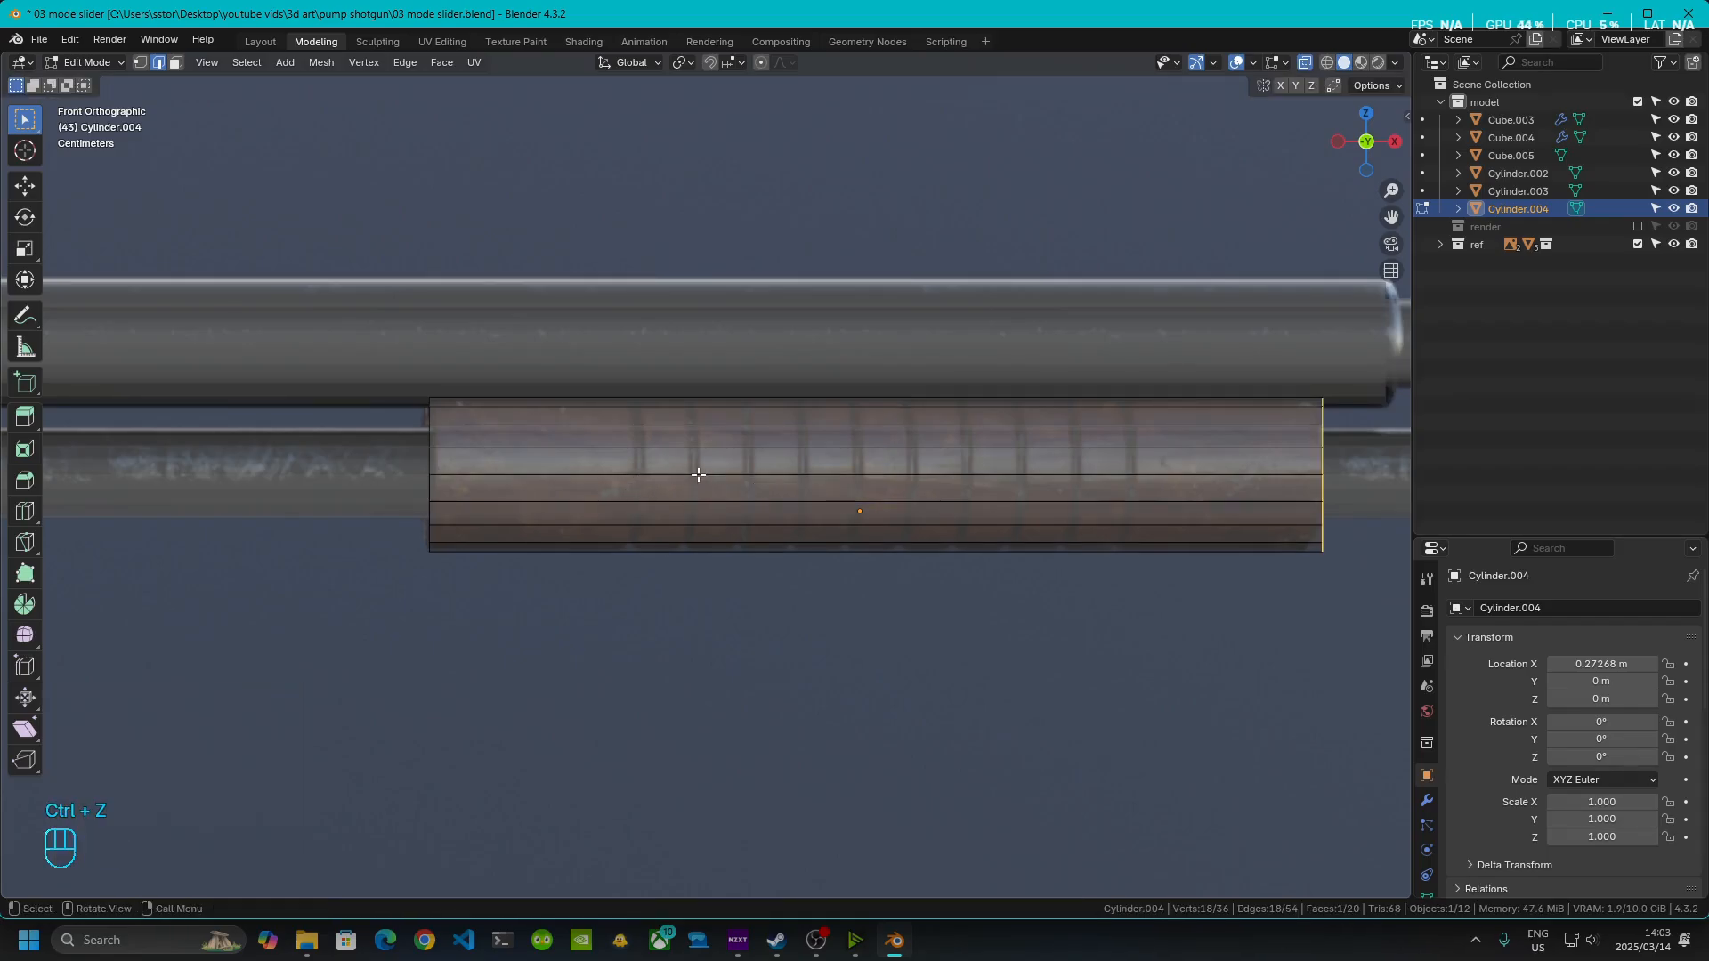
# - Add two evenly spaced, unslid loop cuts around the slider cylinder
pyautogui.hotkey('ctrl', 'r')
pyautogui.scroll(1, 830, 489)
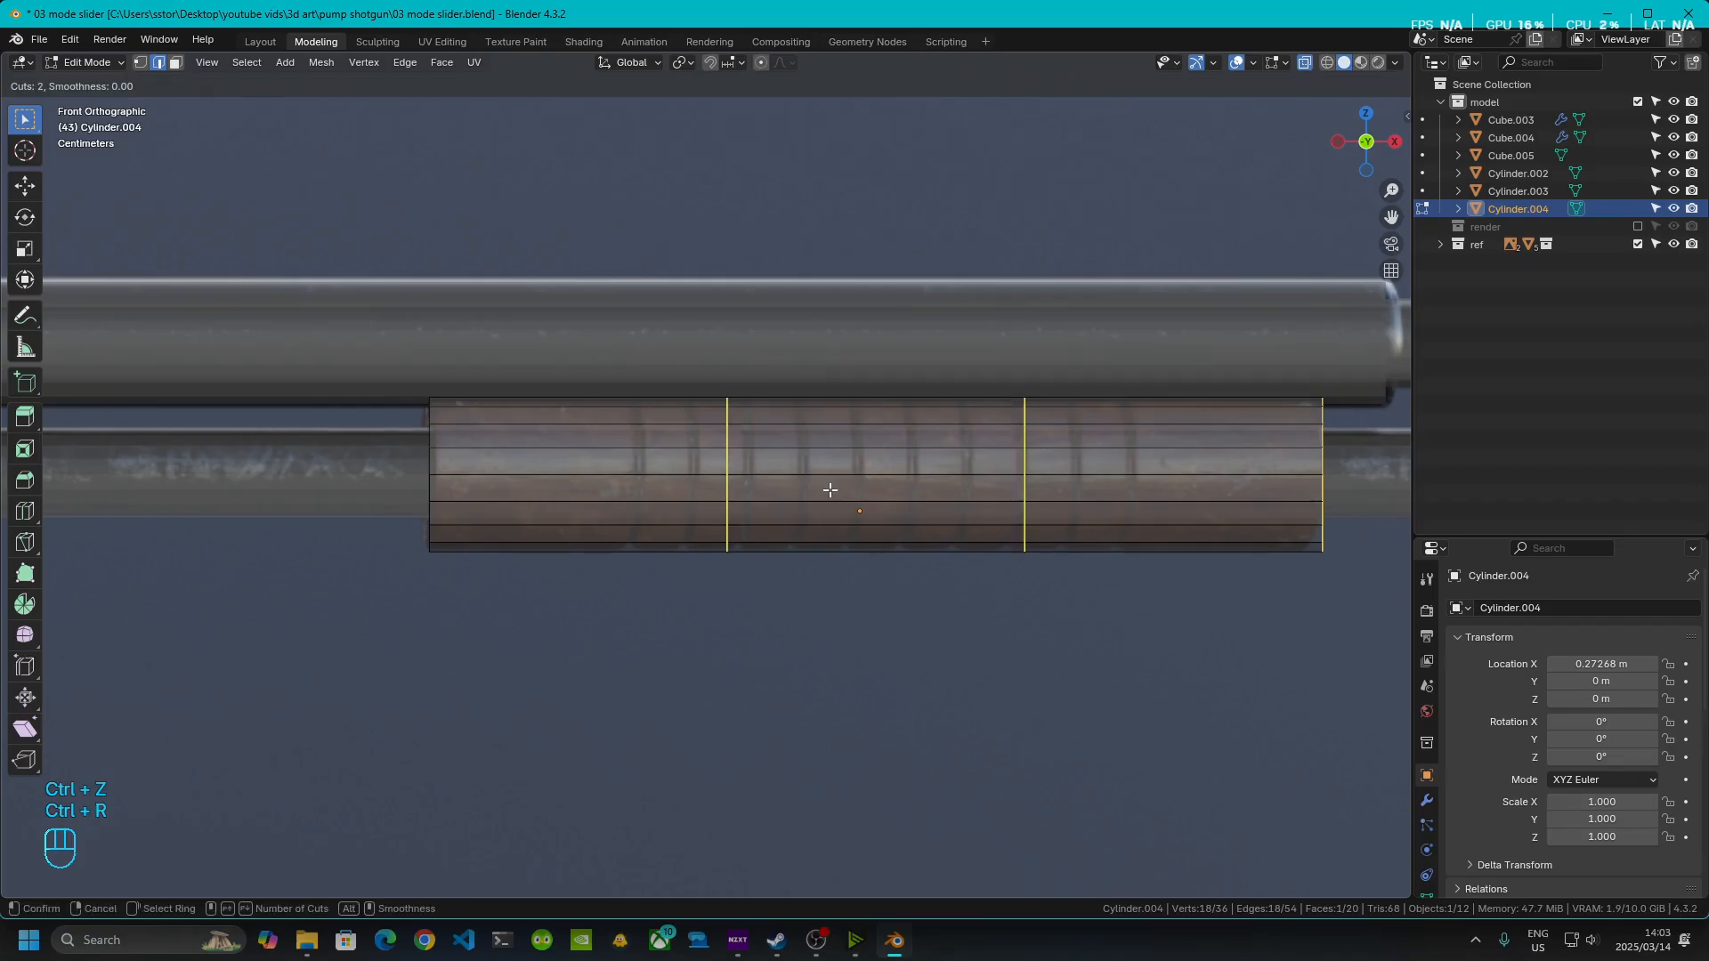
pyautogui.click(830, 489)
pyautogui.rightClick(830, 489)
# - Move the receiver-side loop cut about -0.0215 m along X onto the rearmost groove of the reference grip
pyautogui.click(728, 465)
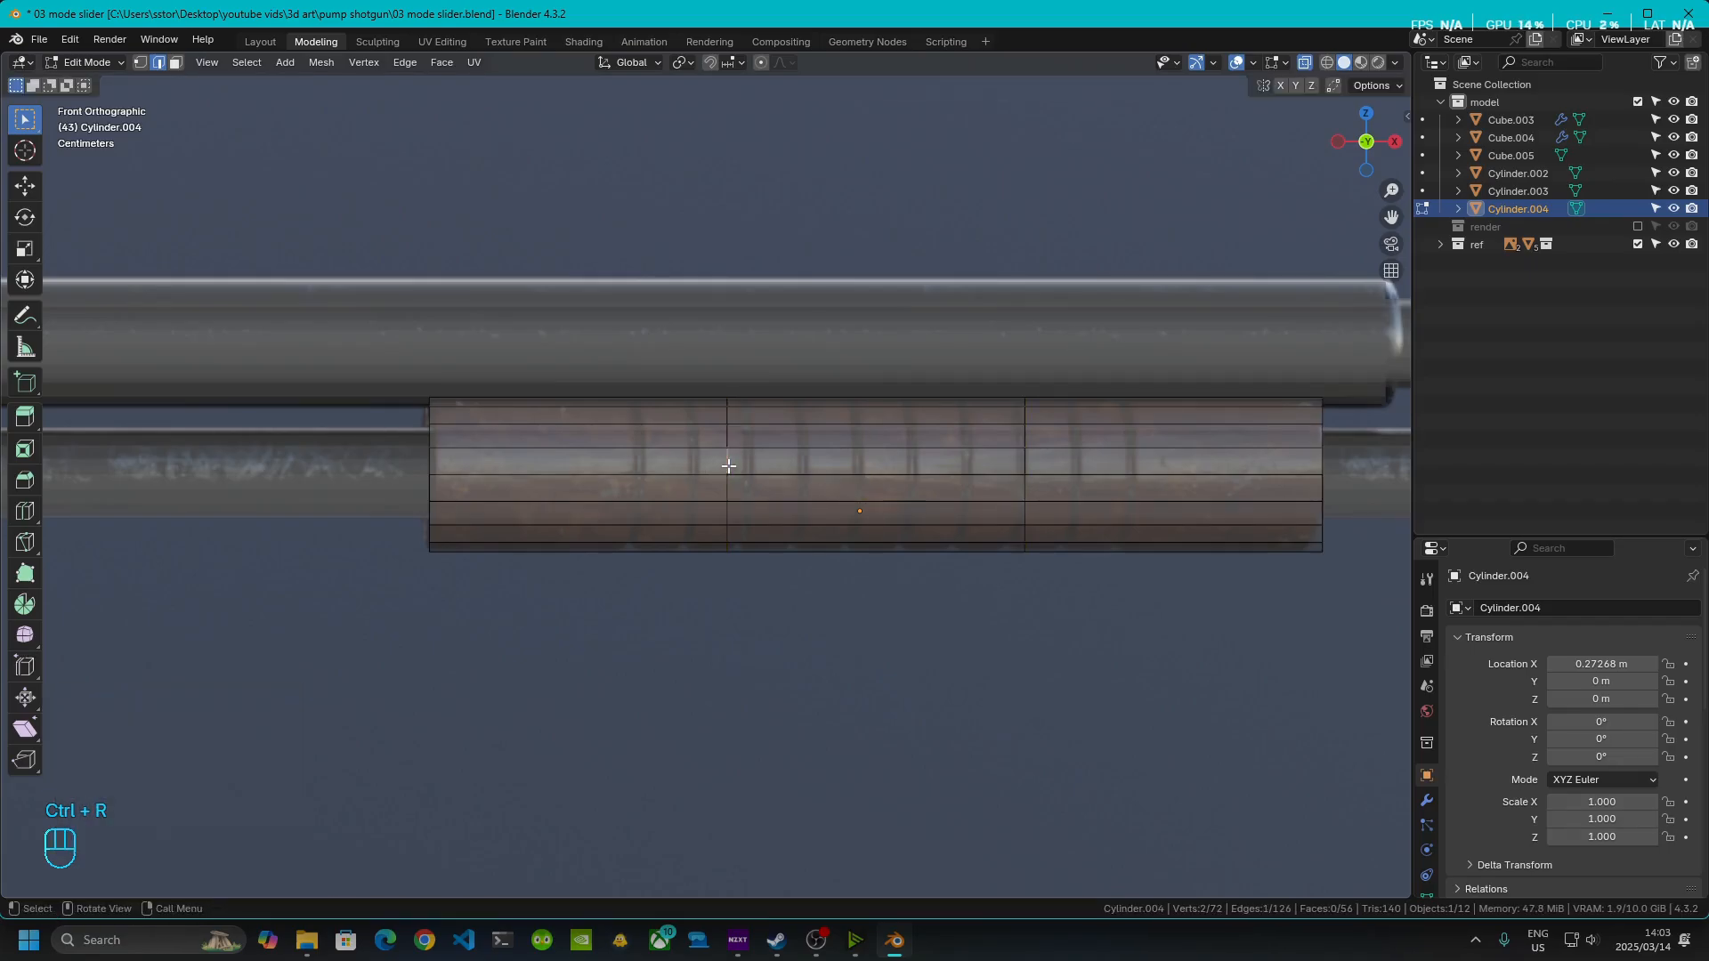
pyautogui.keyDown('alt'); pyautogui.click(728, 466); pyautogui.keyUp('alt')
pyautogui.press('g')
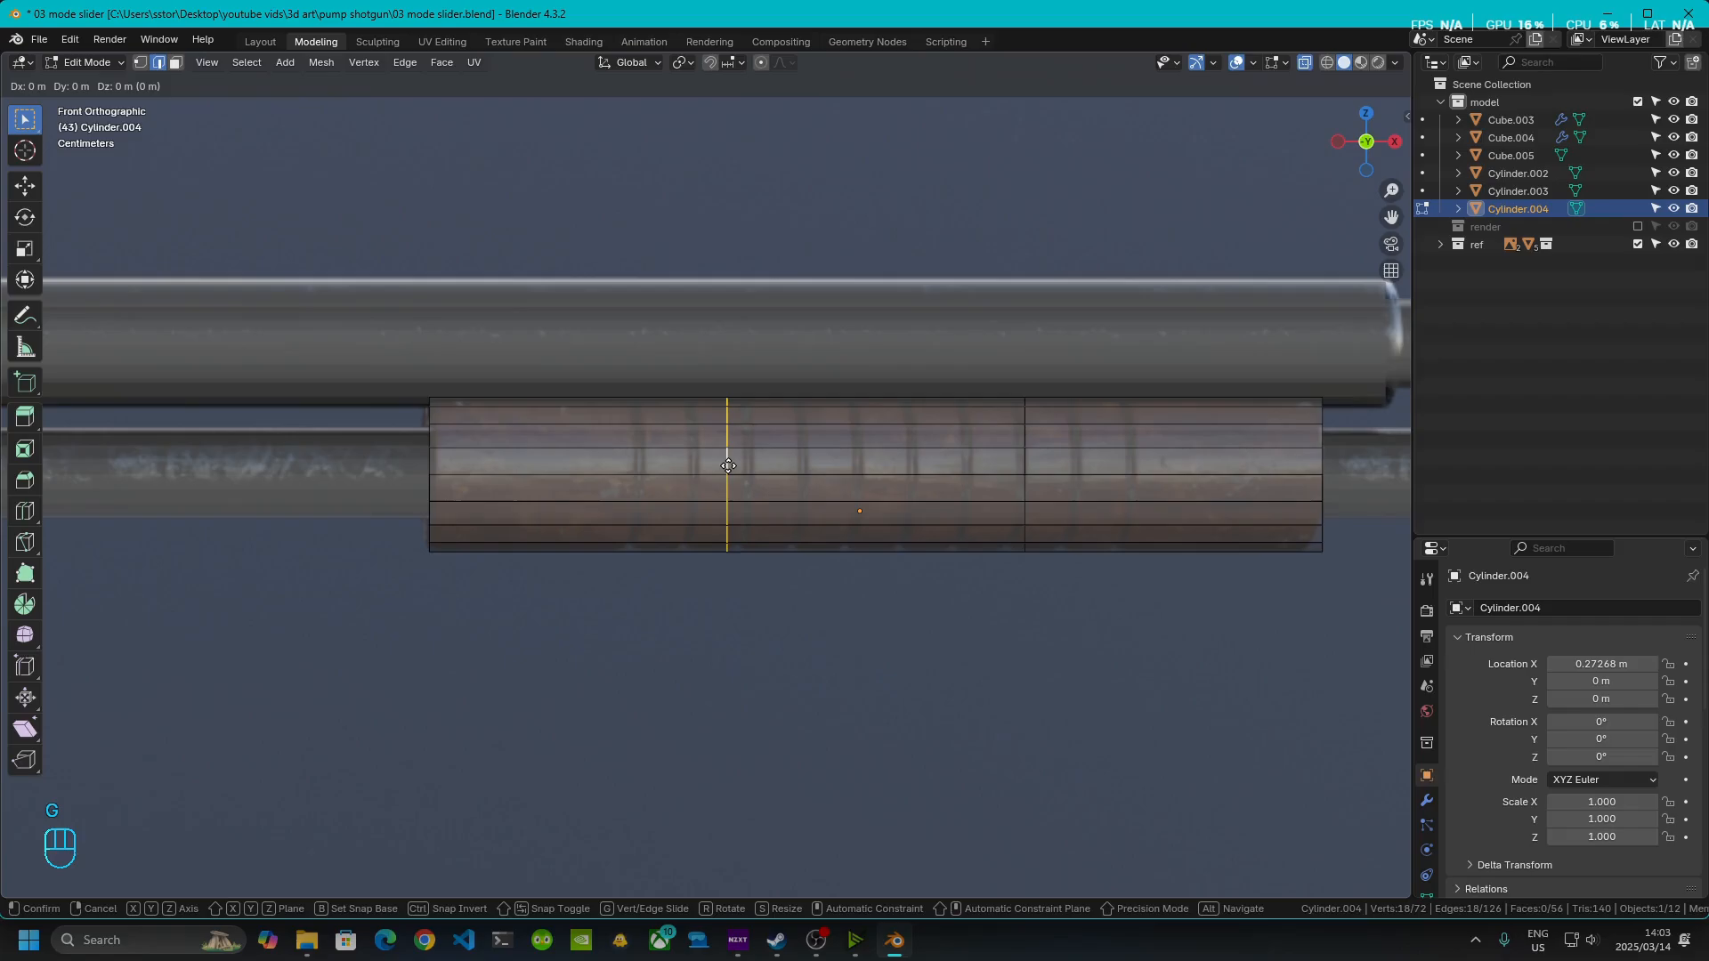
pyautogui.press('x')
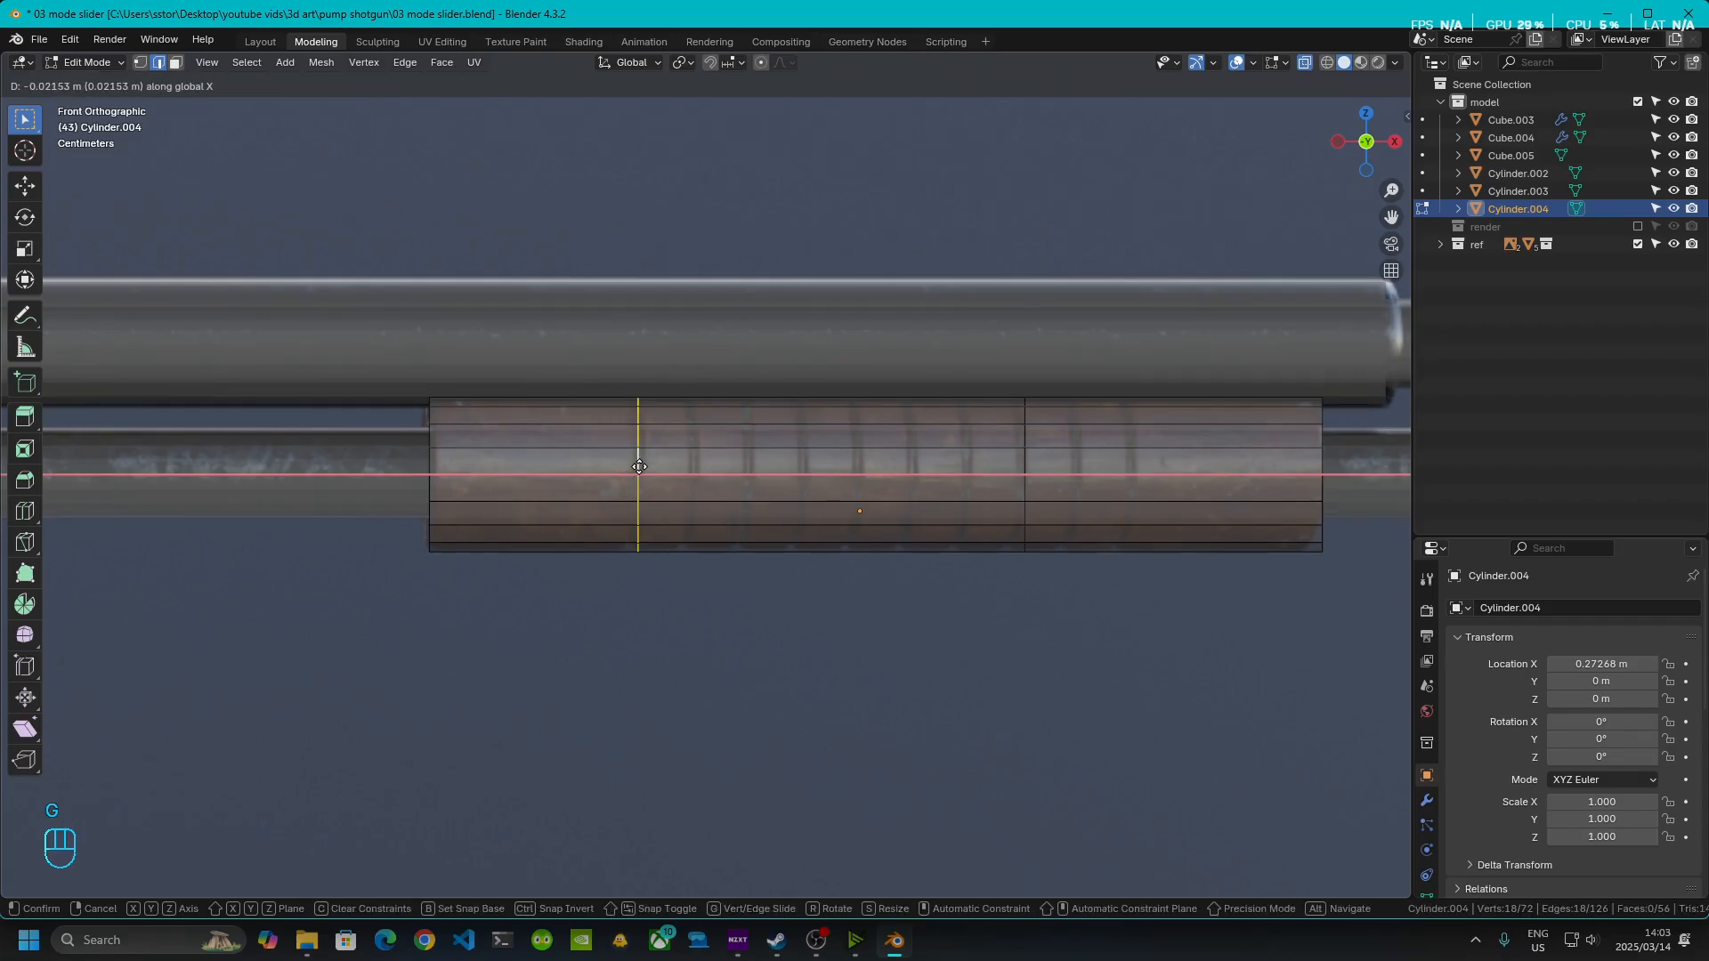
pyautogui.click(639, 466)
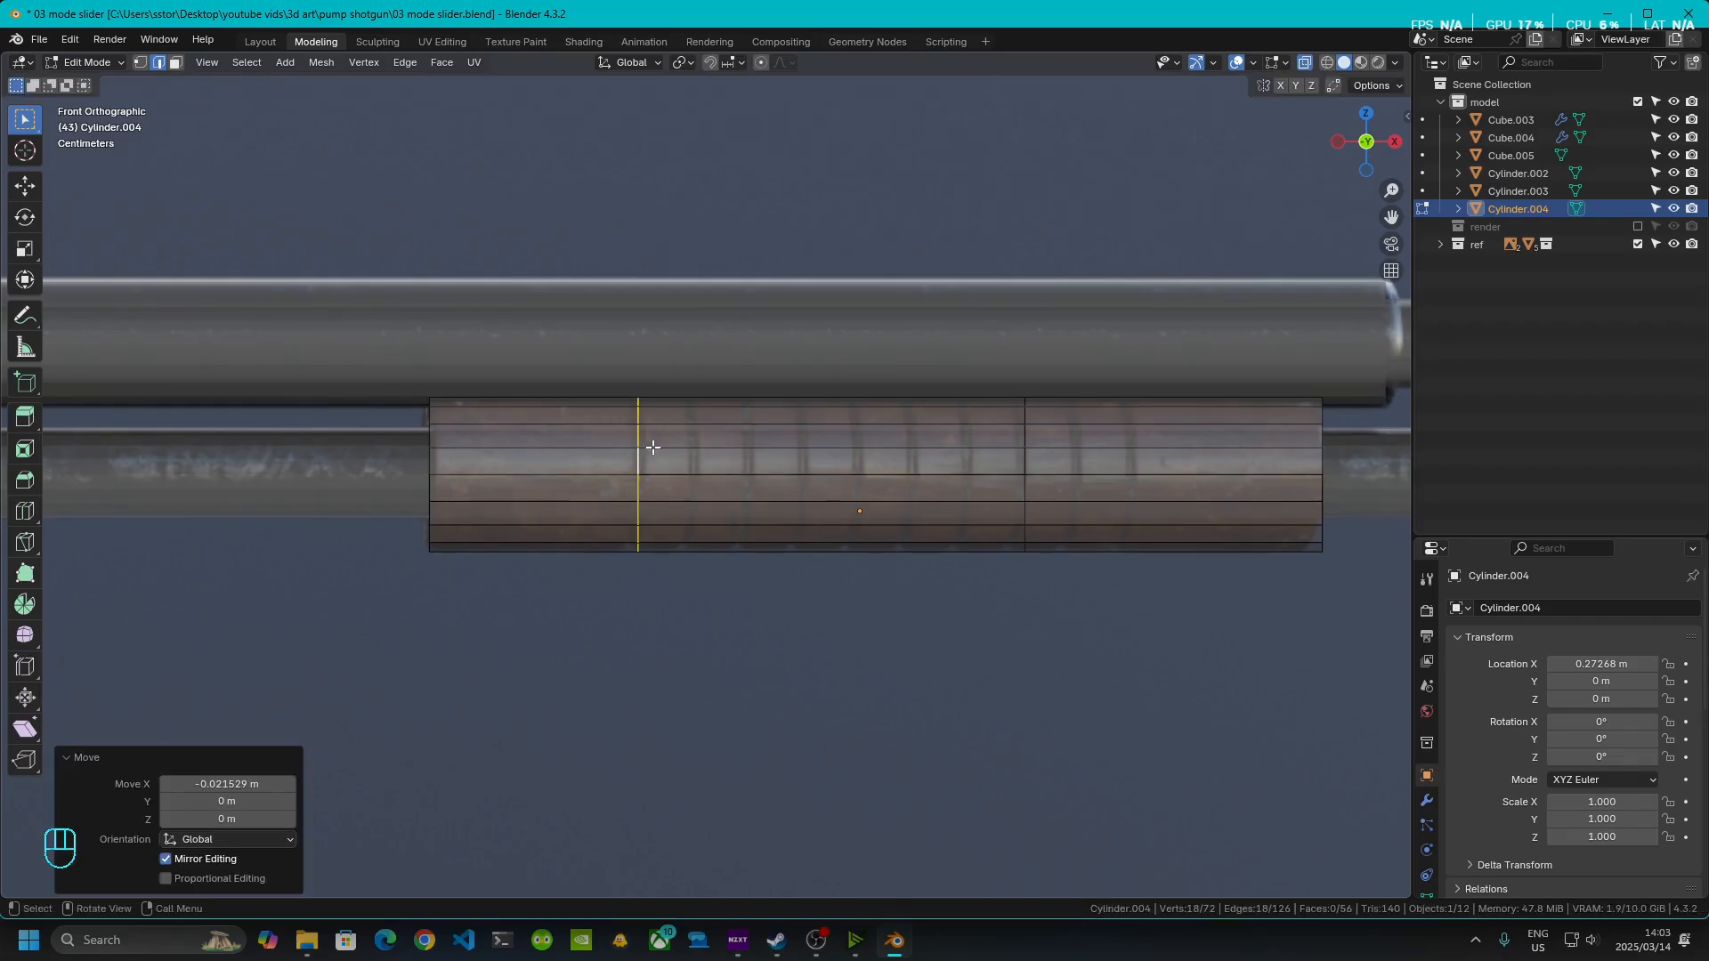
# - Move the muzzle-side loop cut about 0.0256 m along X onto the frontmost groove of the reference grip
pyautogui.keyDown('shift'); pyautogui.moveTo(926, 537); pyautogui.dragTo(640, 512, button='middle'); pyautogui.keyUp('shift')
pyautogui.moveTo(669, 298); pyautogui.dragTo(823, 648)
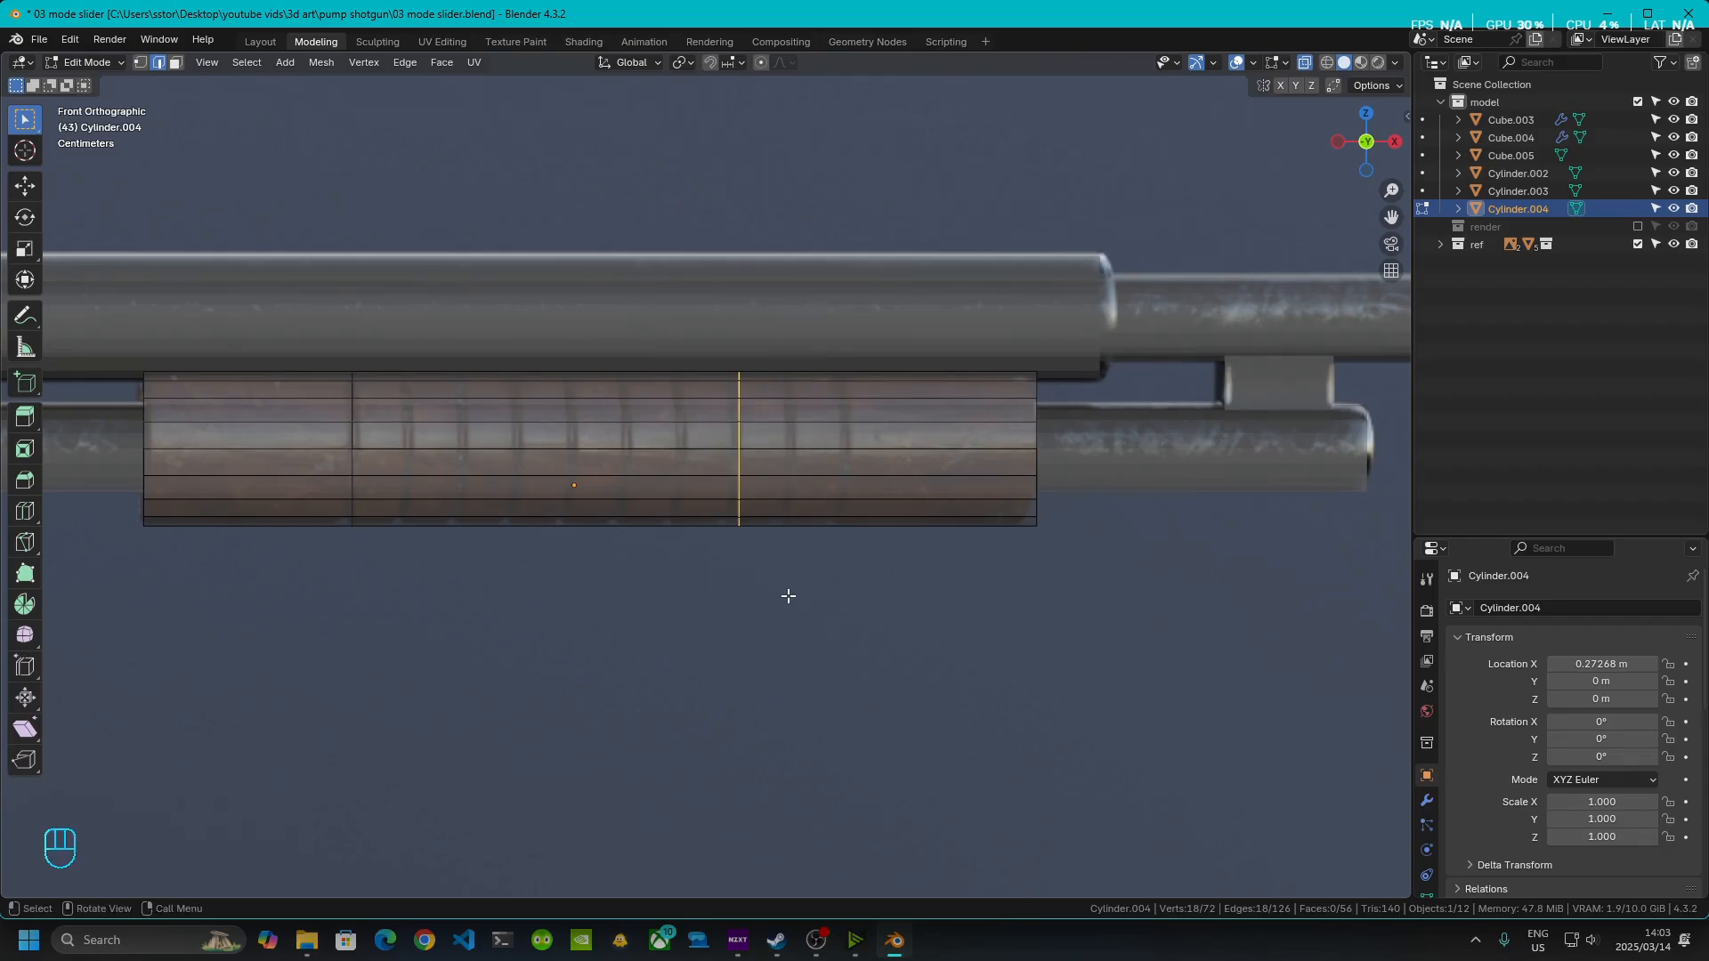
pyautogui.press('g')
pyautogui.press('x')
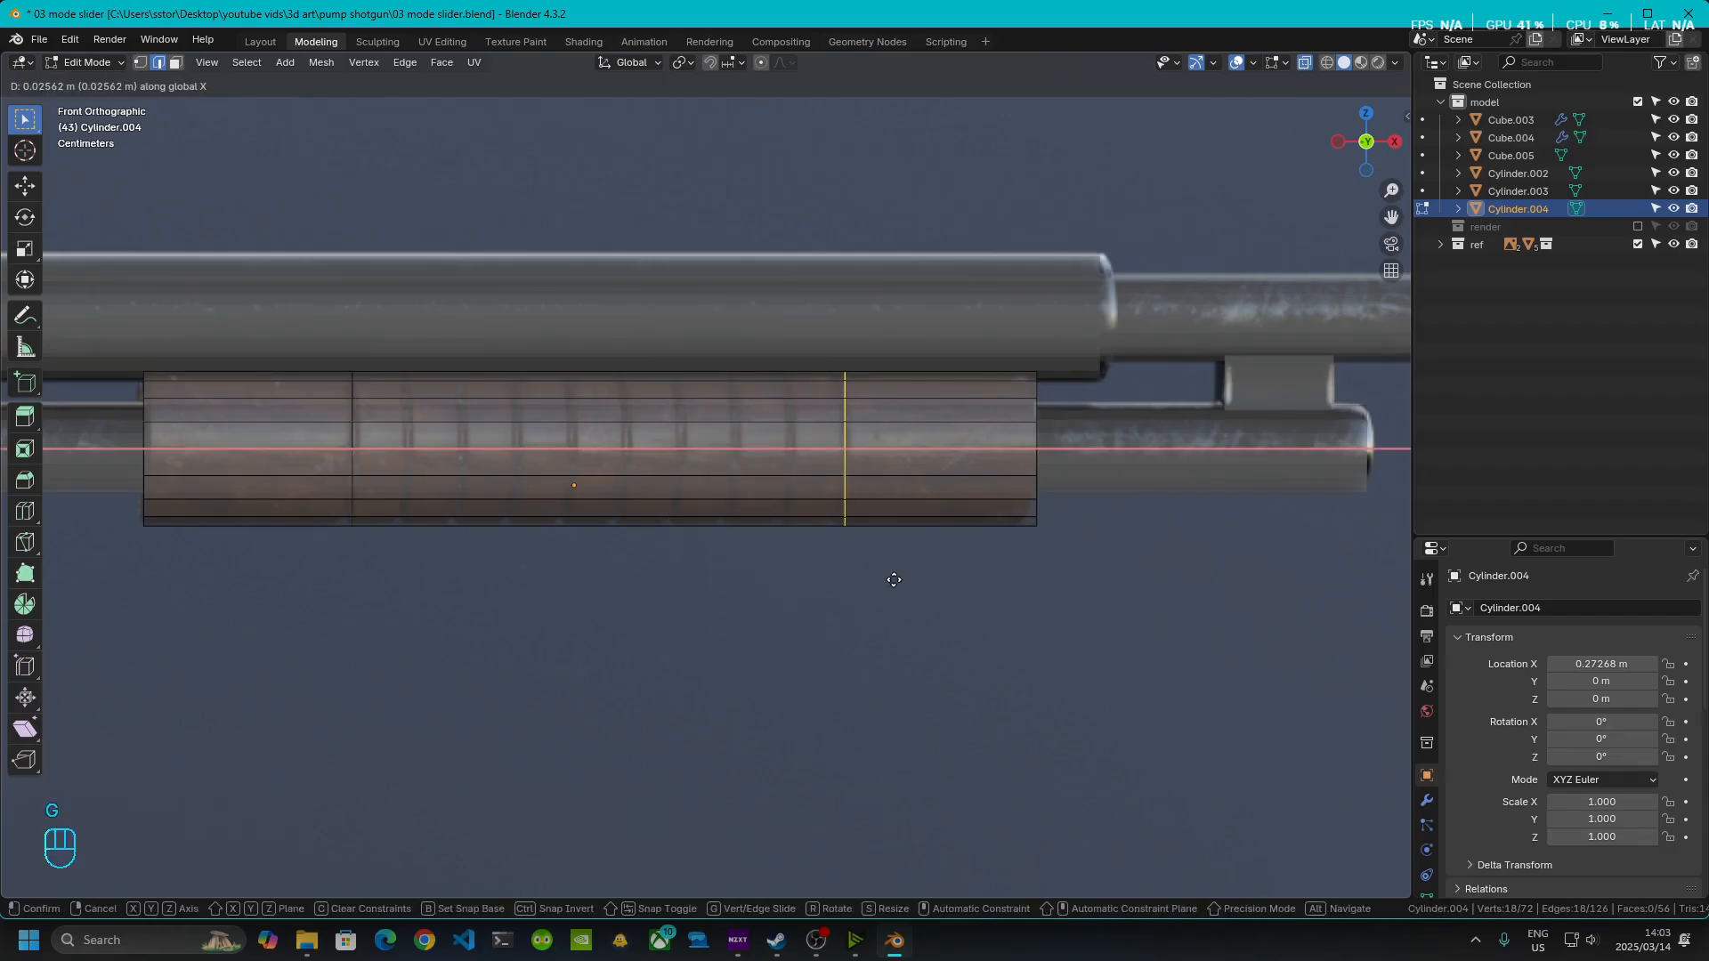
pyautogui.click(895, 580)
# - Add eight evenly spaced loop cuts between the two outer groove loops, without sliding them, to match the reference grooves
pyautogui.hotkey('ctrl', 'r')
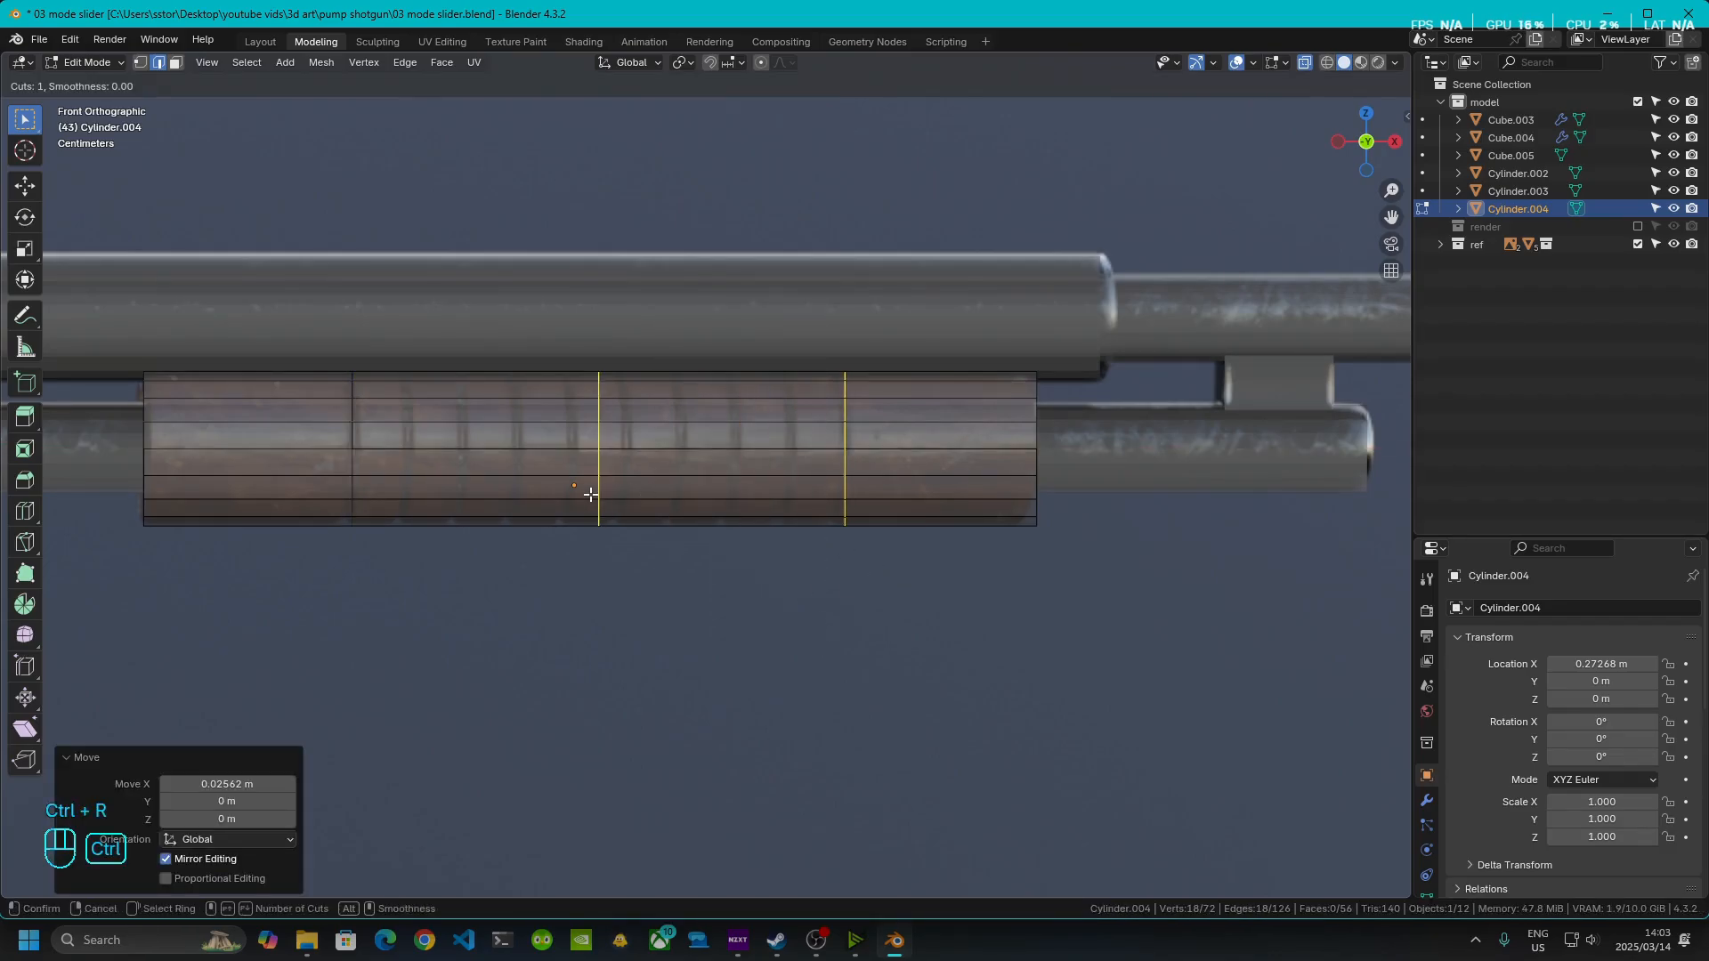
pyautogui.scroll(4, 590, 495)
pyautogui.scroll(3, 590, 495)
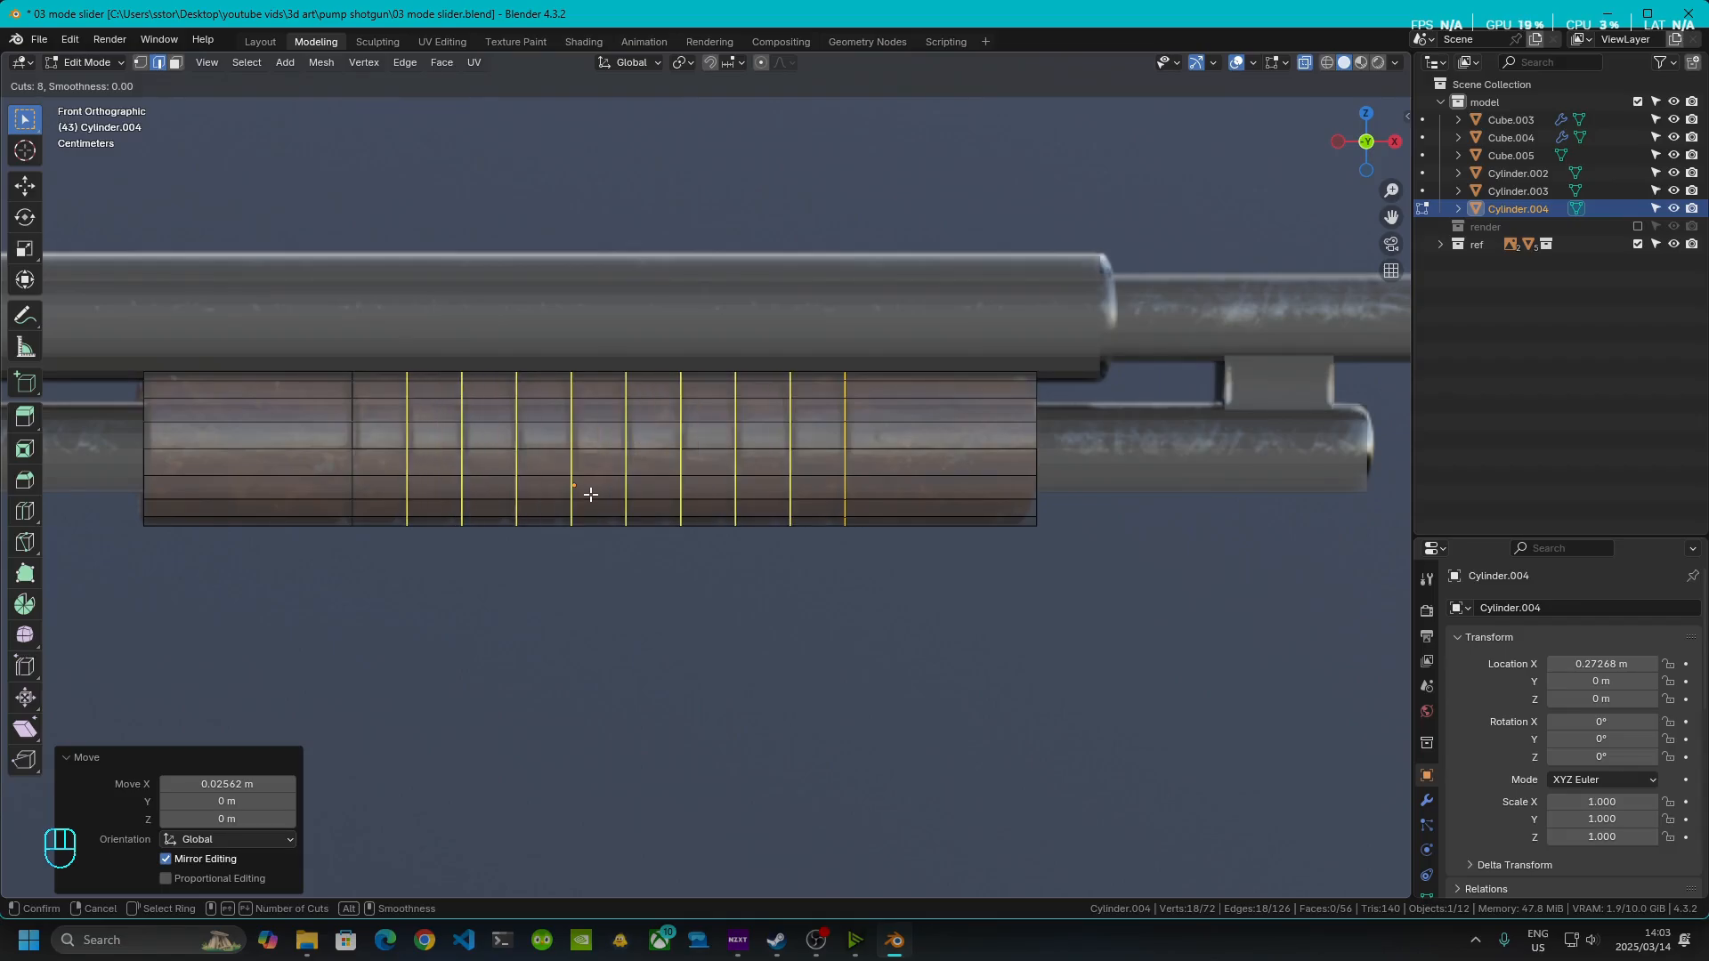
pyautogui.click(590, 495)
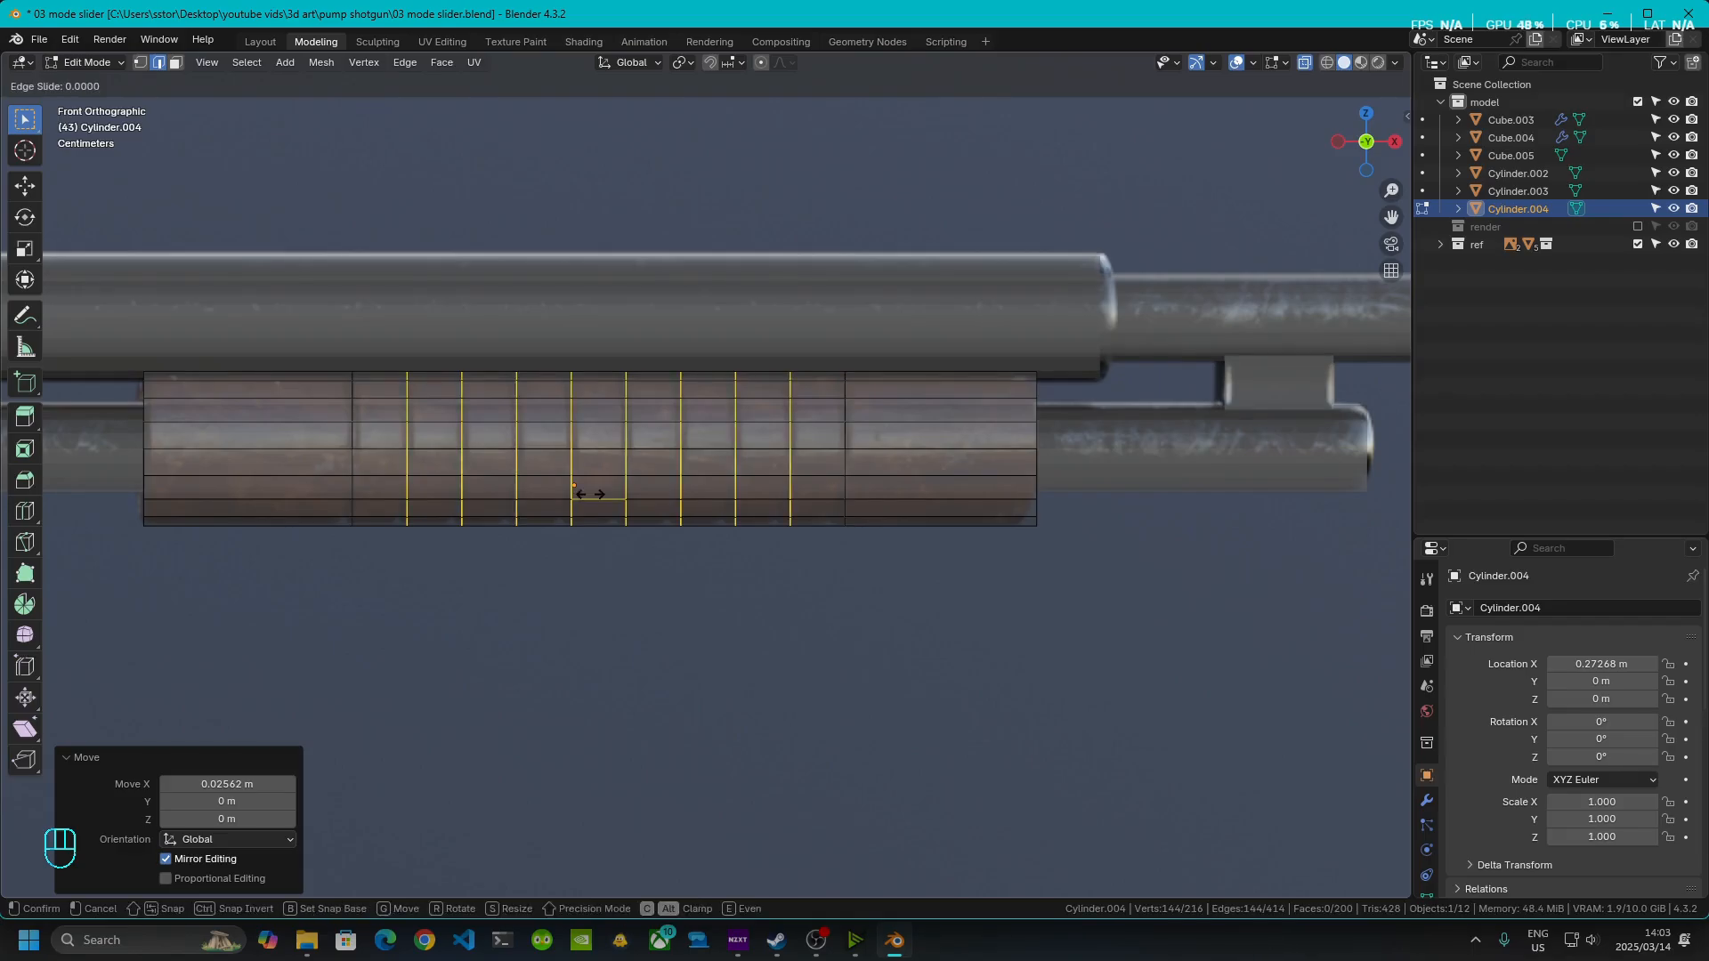
pyautogui.rightClick(590, 495)
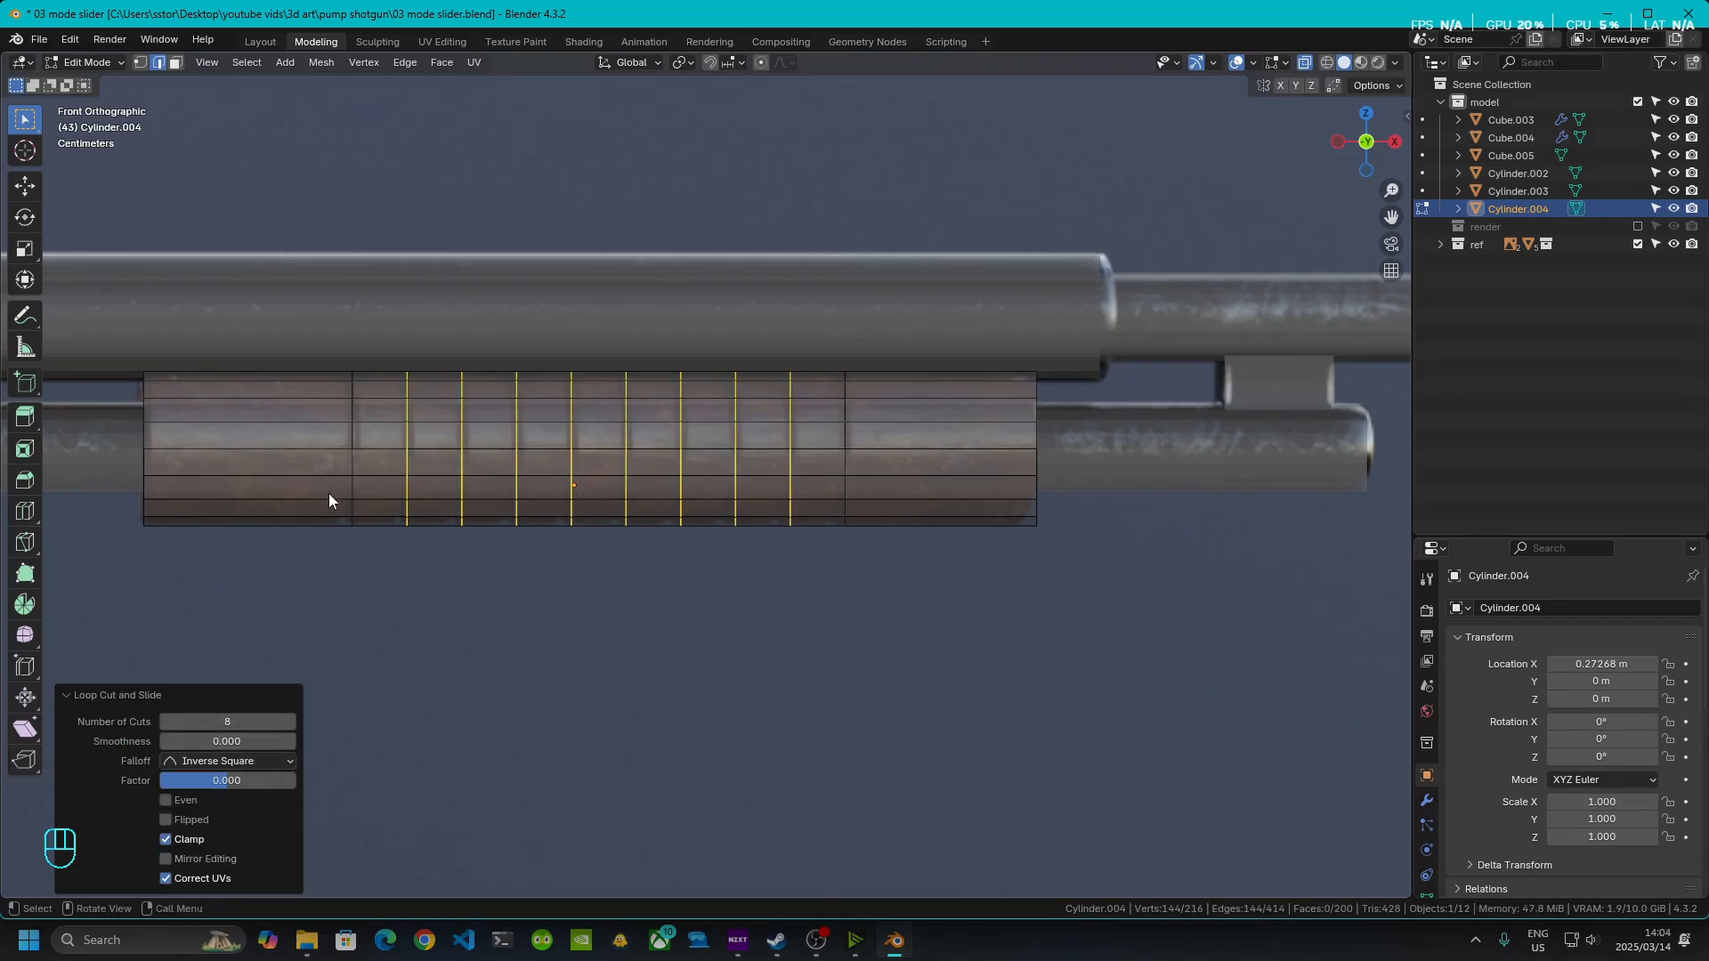
# - Add both outer groove loops to the selection and bevel all ten loops with a width of about 0.00117 m and 2 segments
pyautogui.keyDown('alt'); pyautogui.keyDown('shift'); pyautogui.click(350, 436); pyautogui.keyUp('shift'); pyautogui.keyUp('alt')
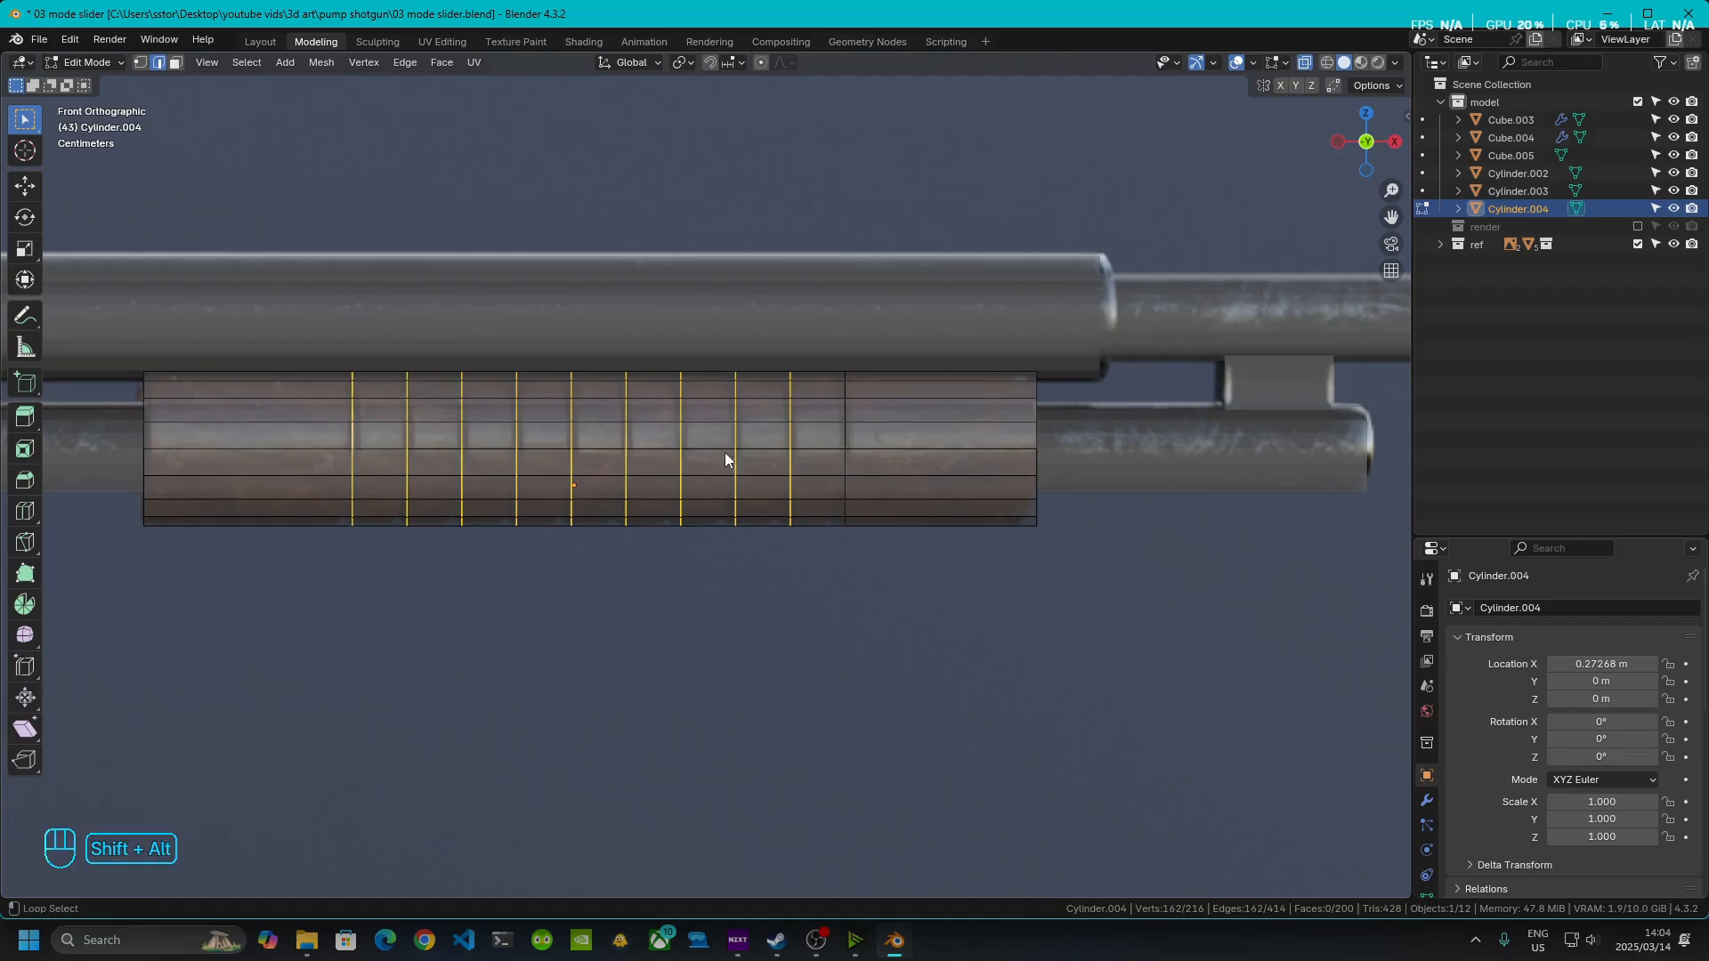
pyautogui.keyDown('alt'); pyautogui.keyDown('shift'); pyautogui.click(846, 437); pyautogui.keyUp('shift'); pyautogui.keyUp('alt')
pyautogui.scroll(2, 688, 552)
pyautogui.press('ctrl')
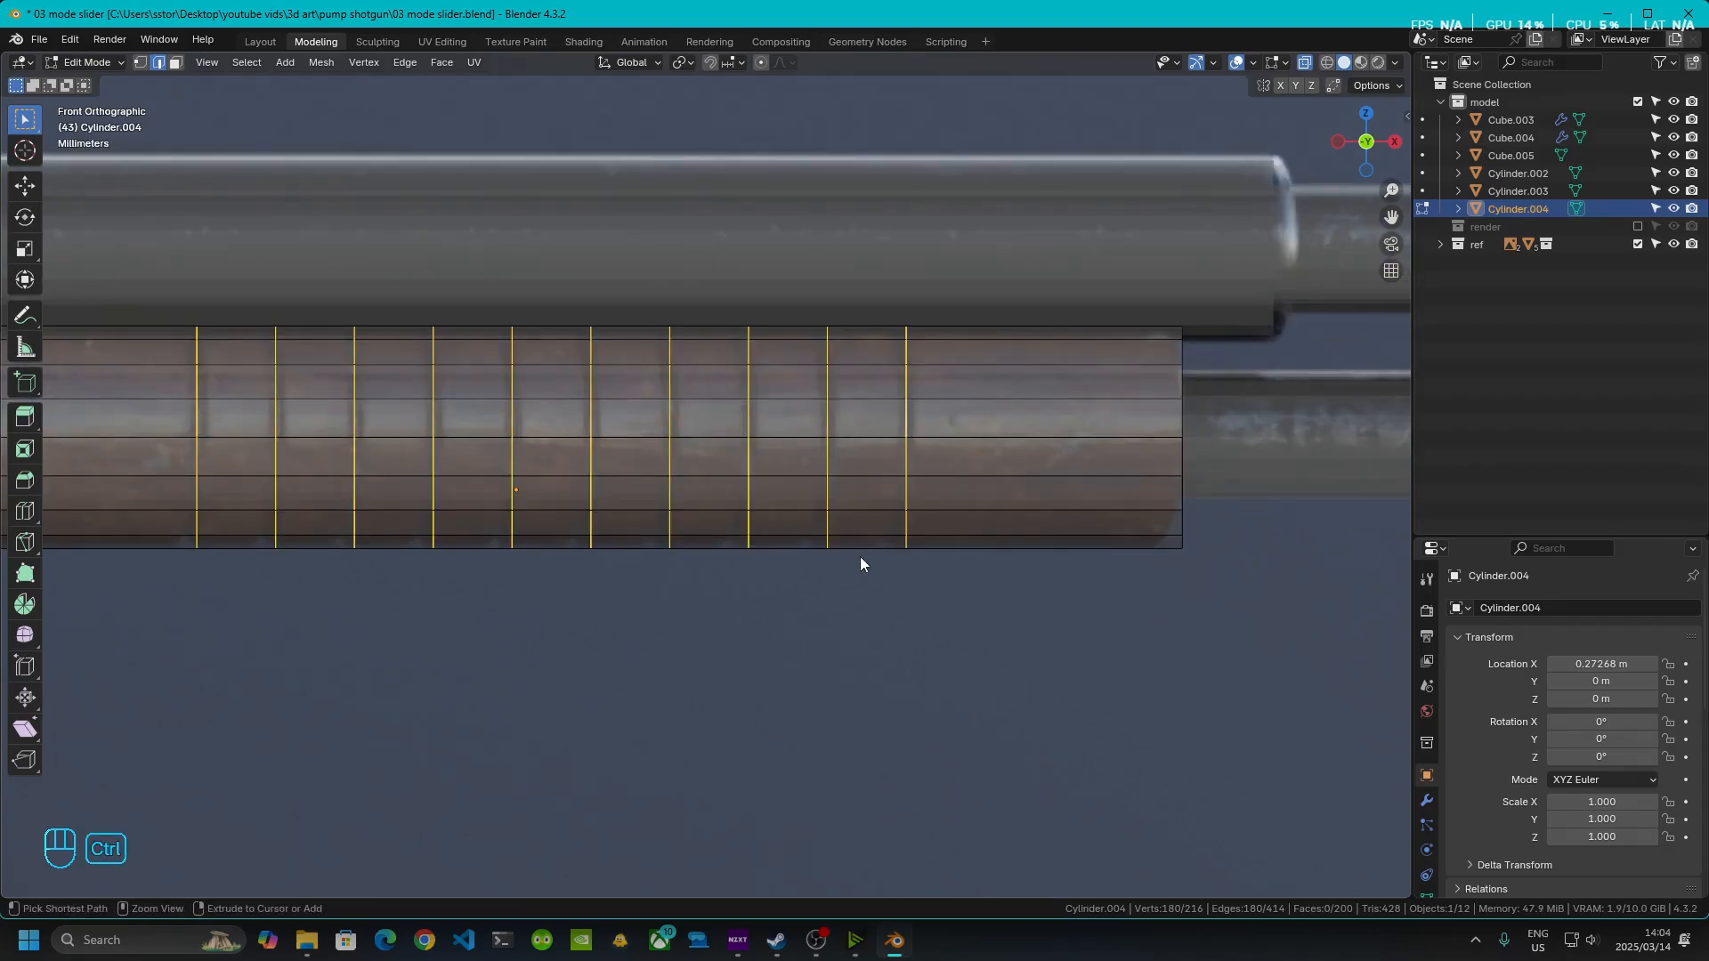
pyautogui.hotkey('ctrl', 'b')
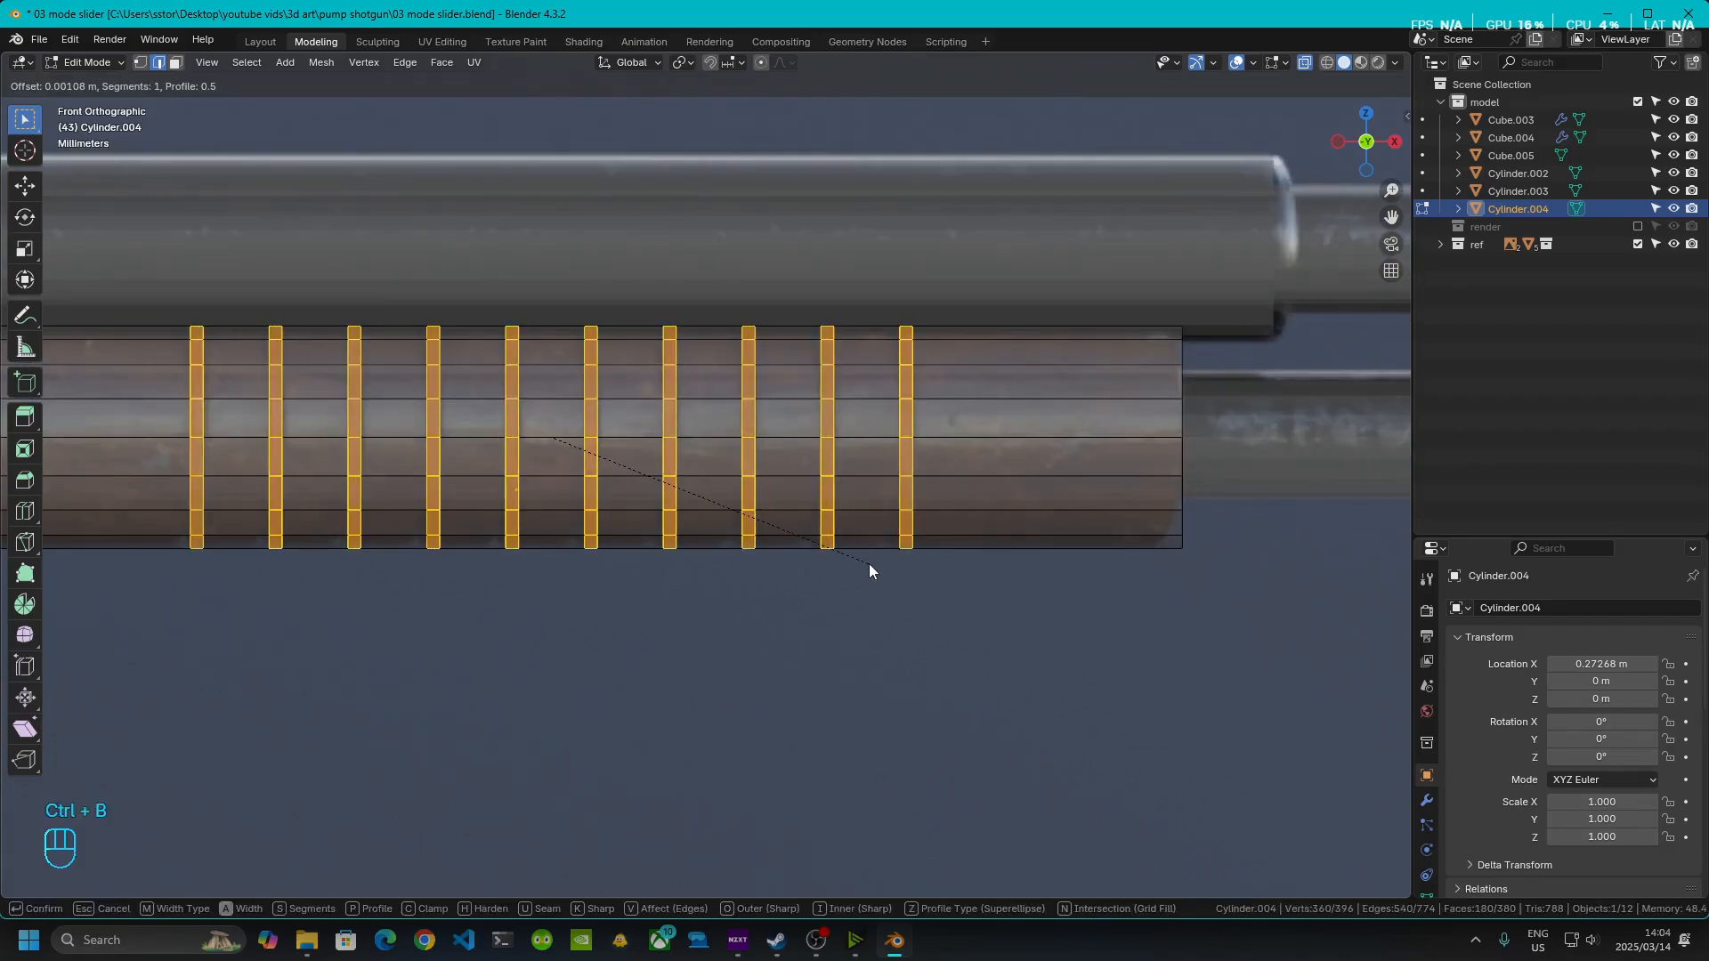
pyautogui.scroll(1, 869, 564)
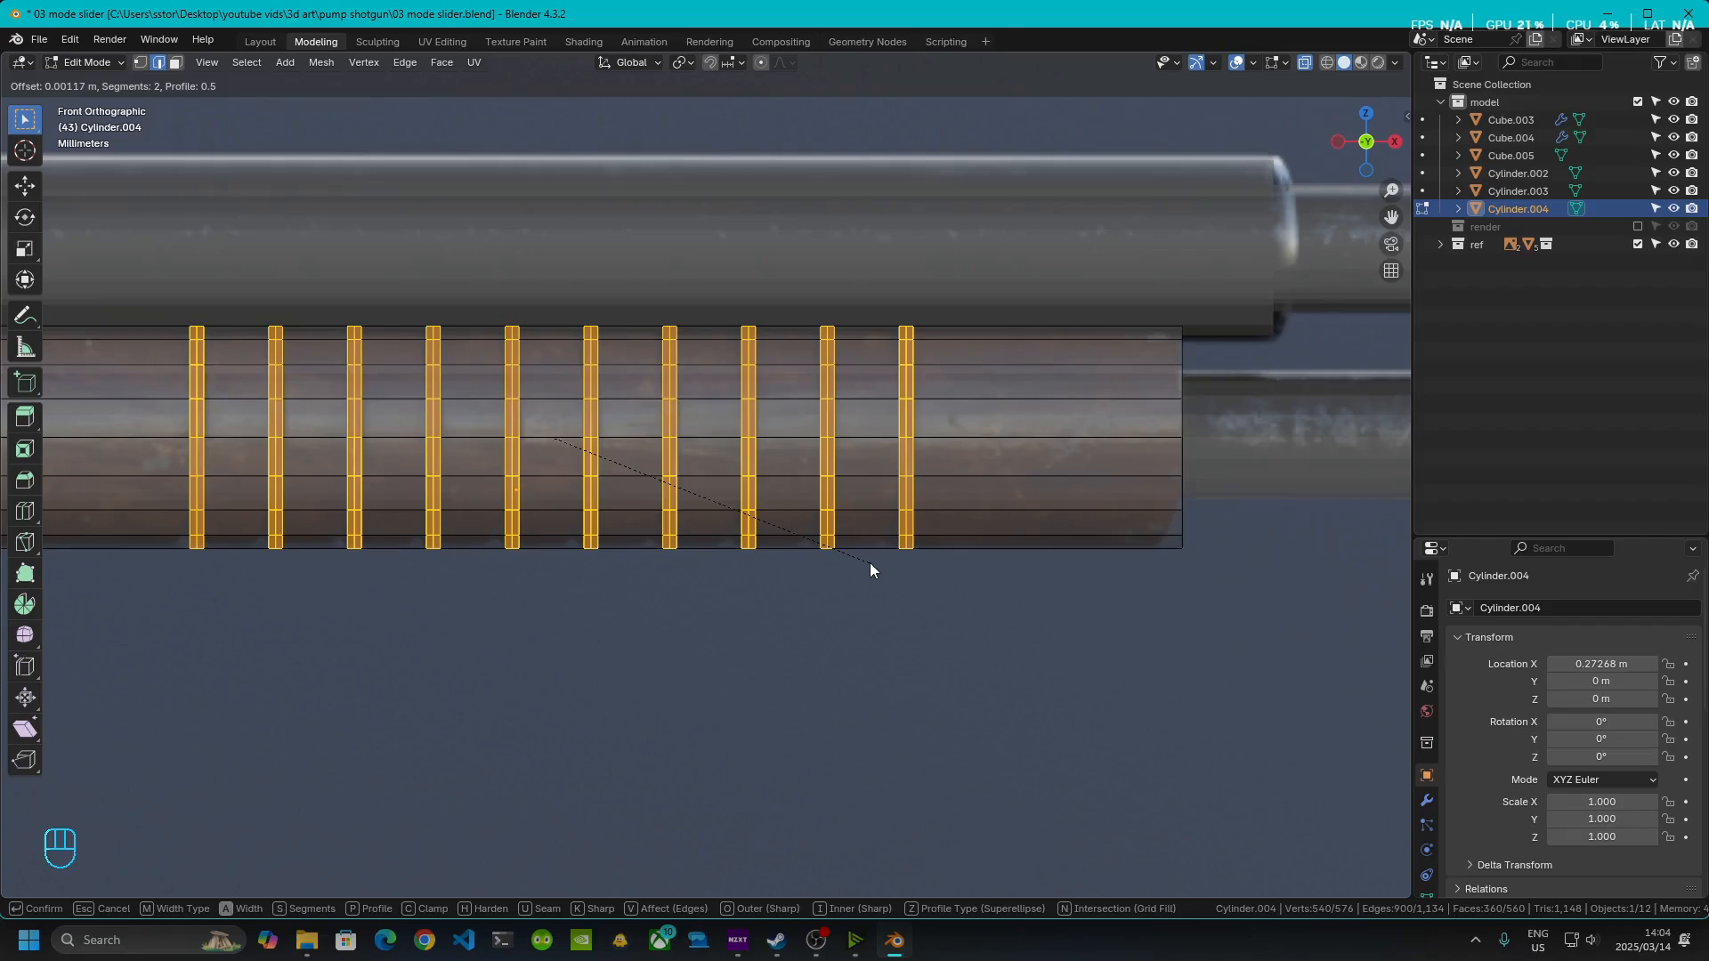
pyautogui.click(871, 565)
pyautogui.rightClick(870, 570)
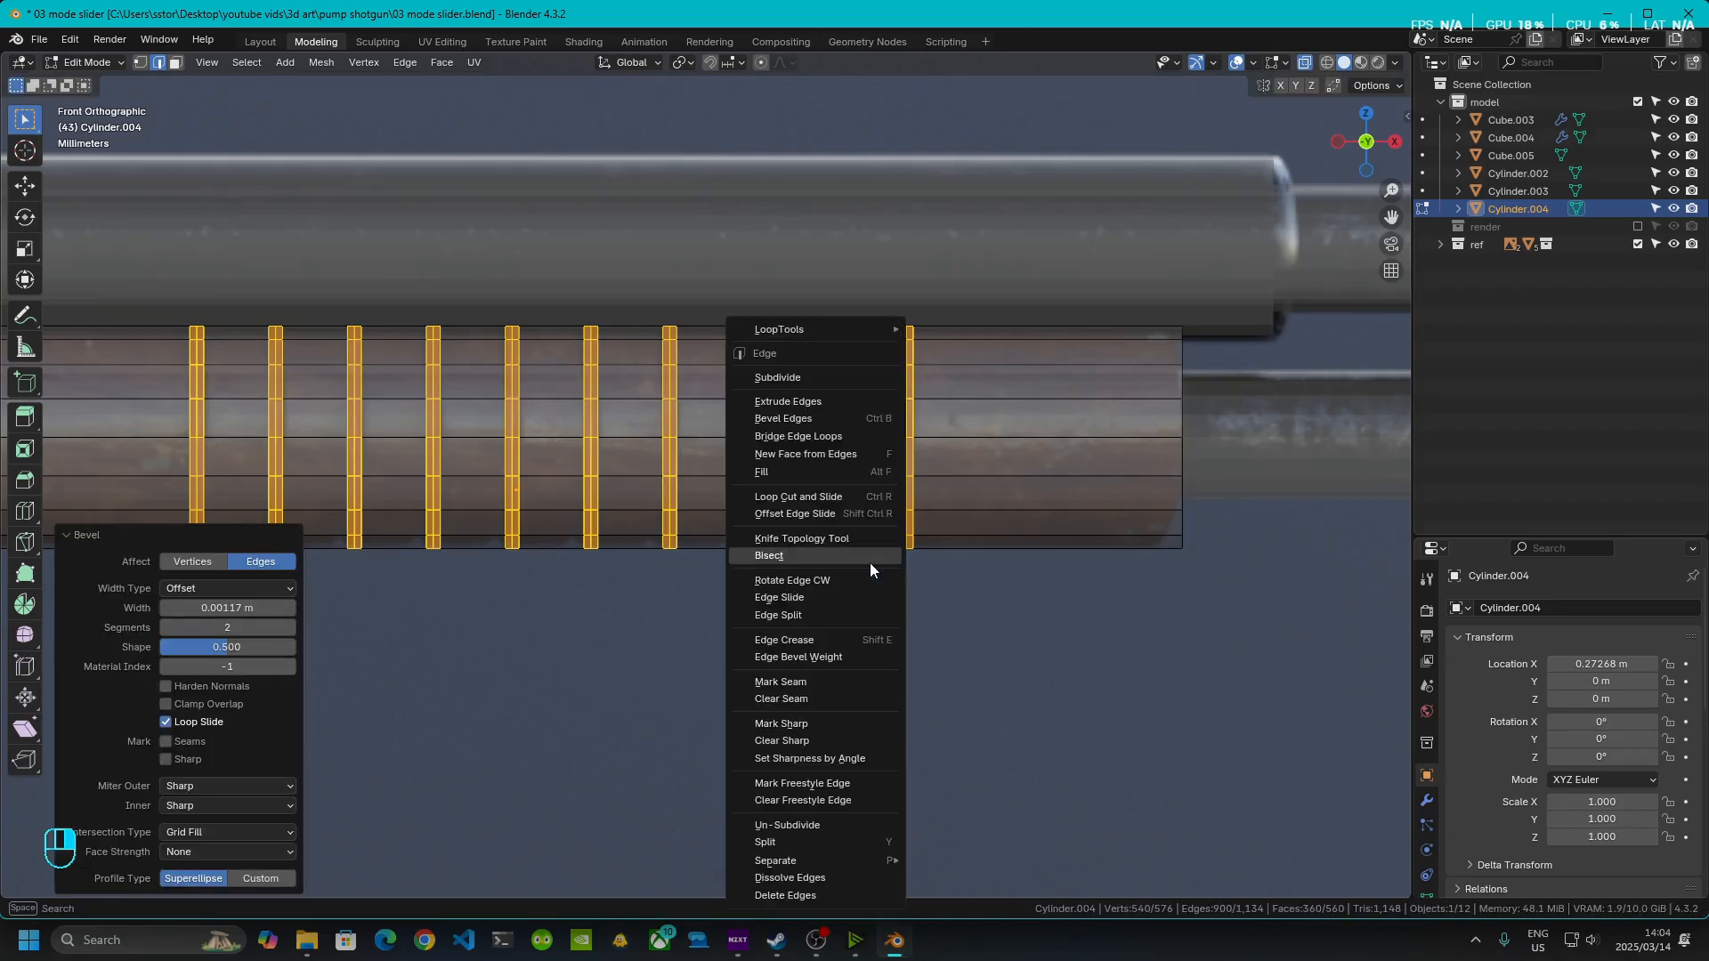
# - Set the slider mesh to face selection and turn off X-ray in Object Mode
pyautogui.moveTo(699, 489); pyautogui.dragTo(799, 519, button='middle')
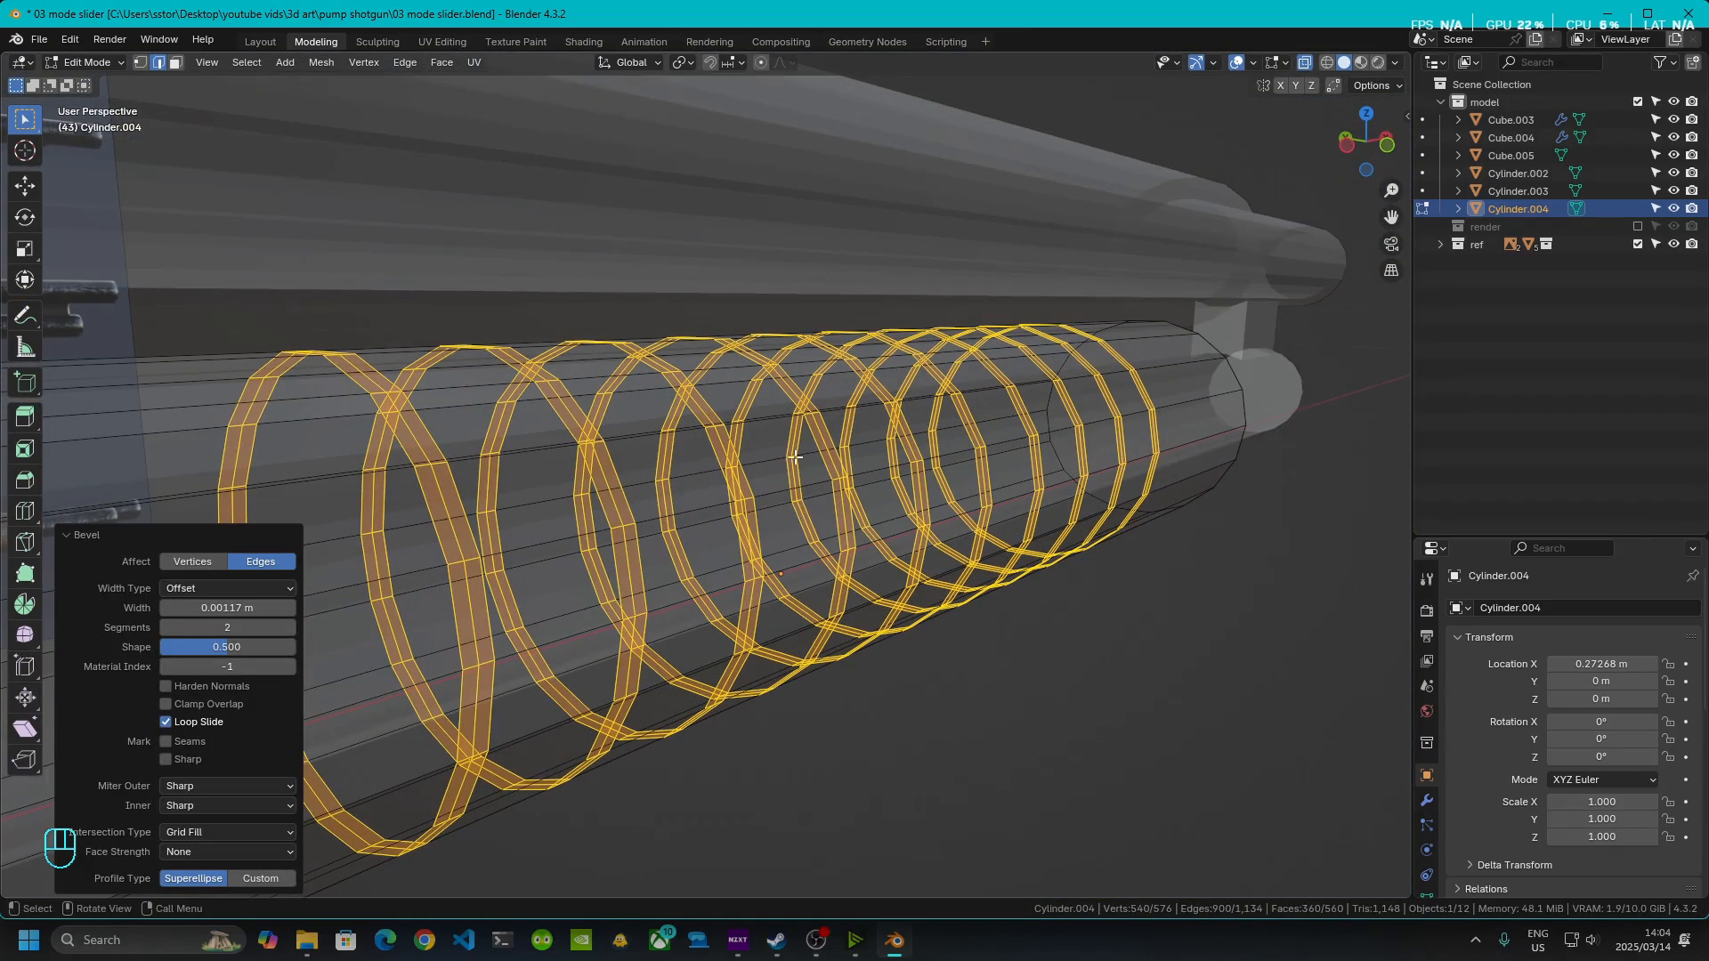
pyautogui.scroll(-4, 712, 457)
pyautogui.keyDown('shift'); pyautogui.moveTo(698, 470); pyautogui.dragTo(740, 509, button='middle'); pyautogui.keyUp('shift')
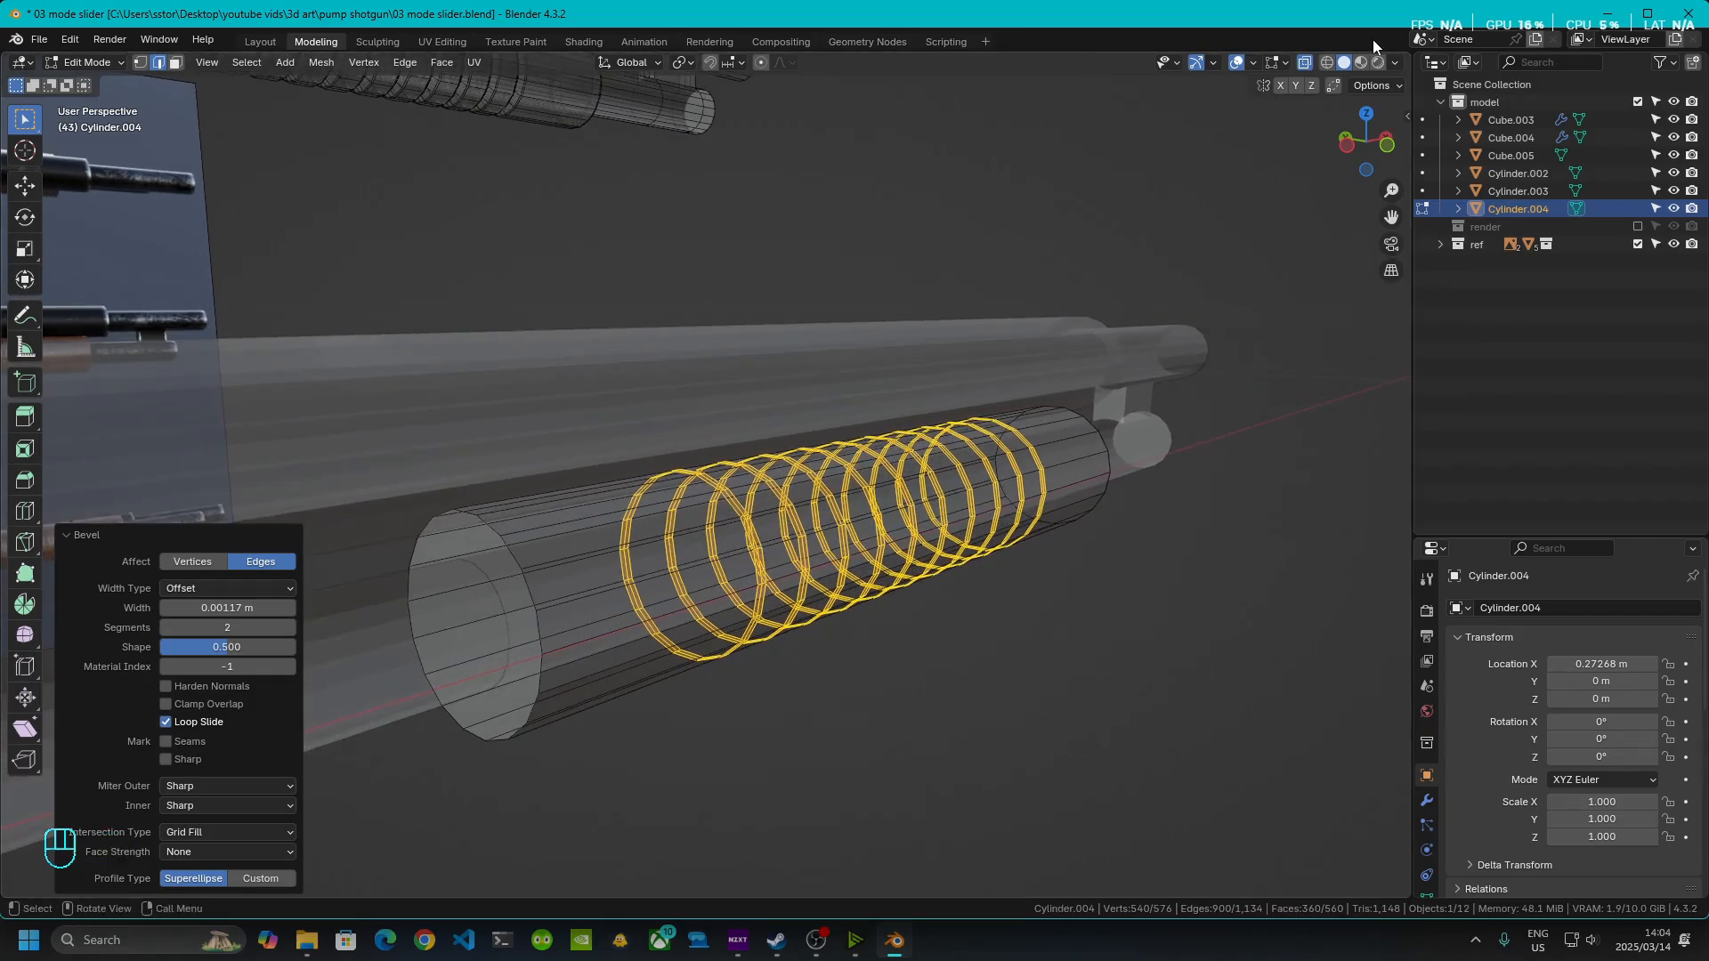
pyautogui.moveTo(1043, 547); pyautogui.dragTo(824, 539, button='middle')
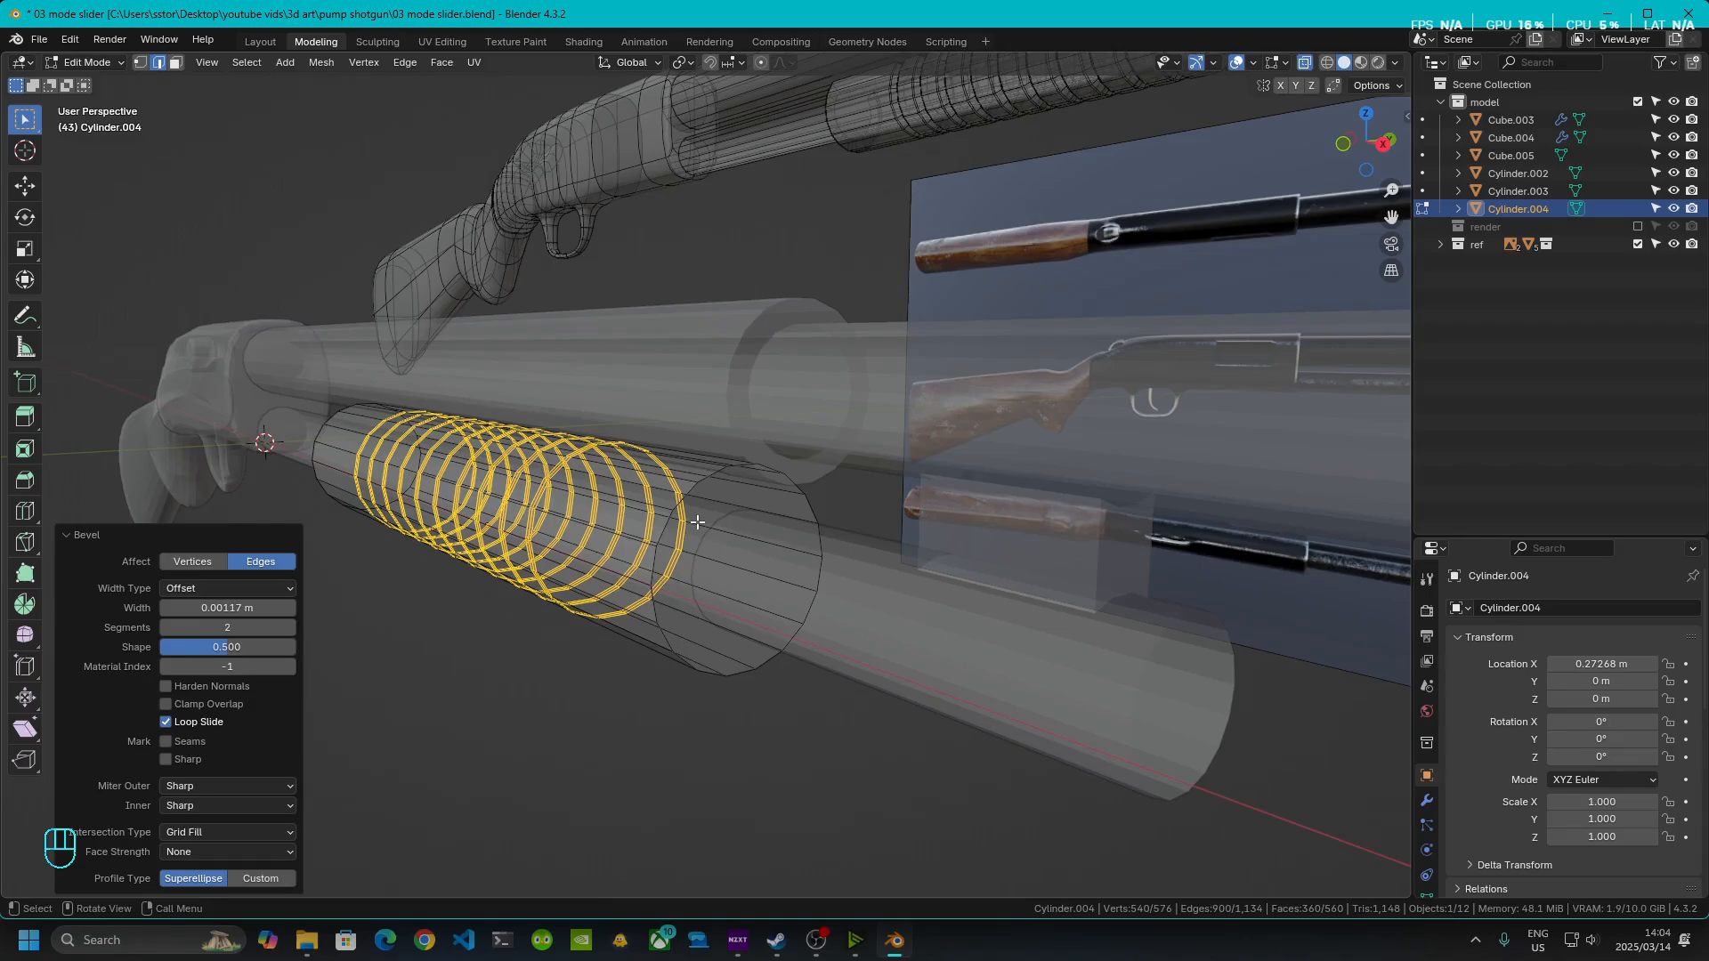
pyautogui.moveTo(765, 481); pyautogui.dragTo(795, 471, button='middle')
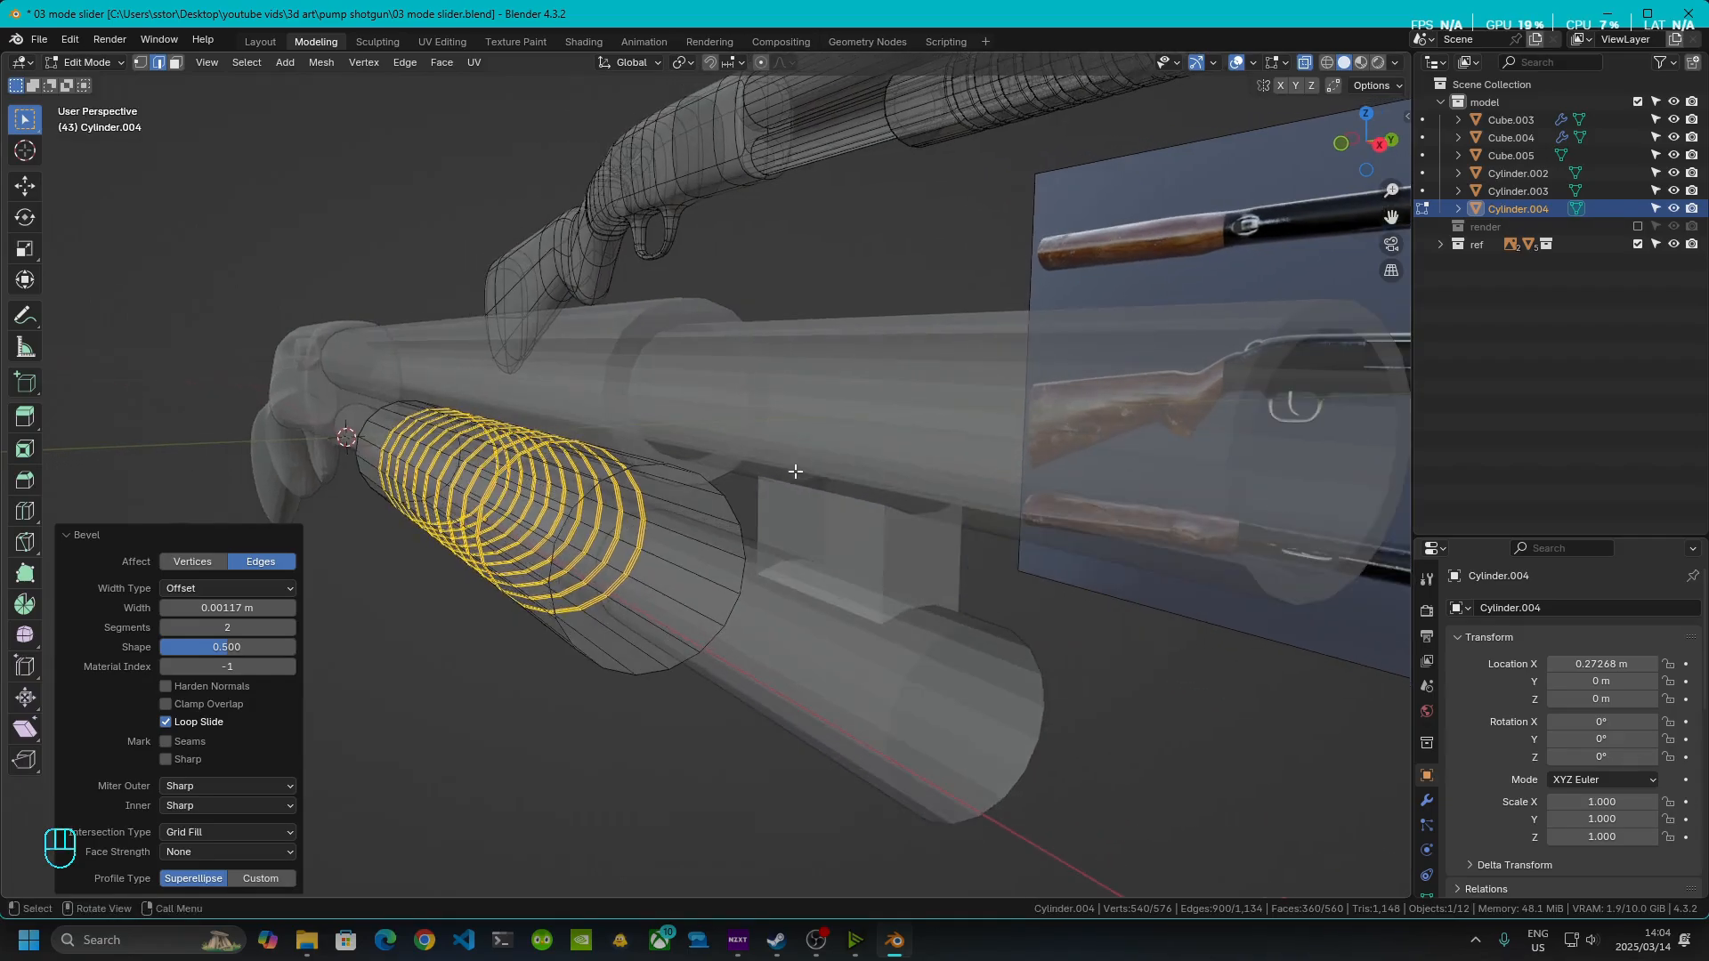
pyautogui.press('Tab')
pyautogui.press('Tab')
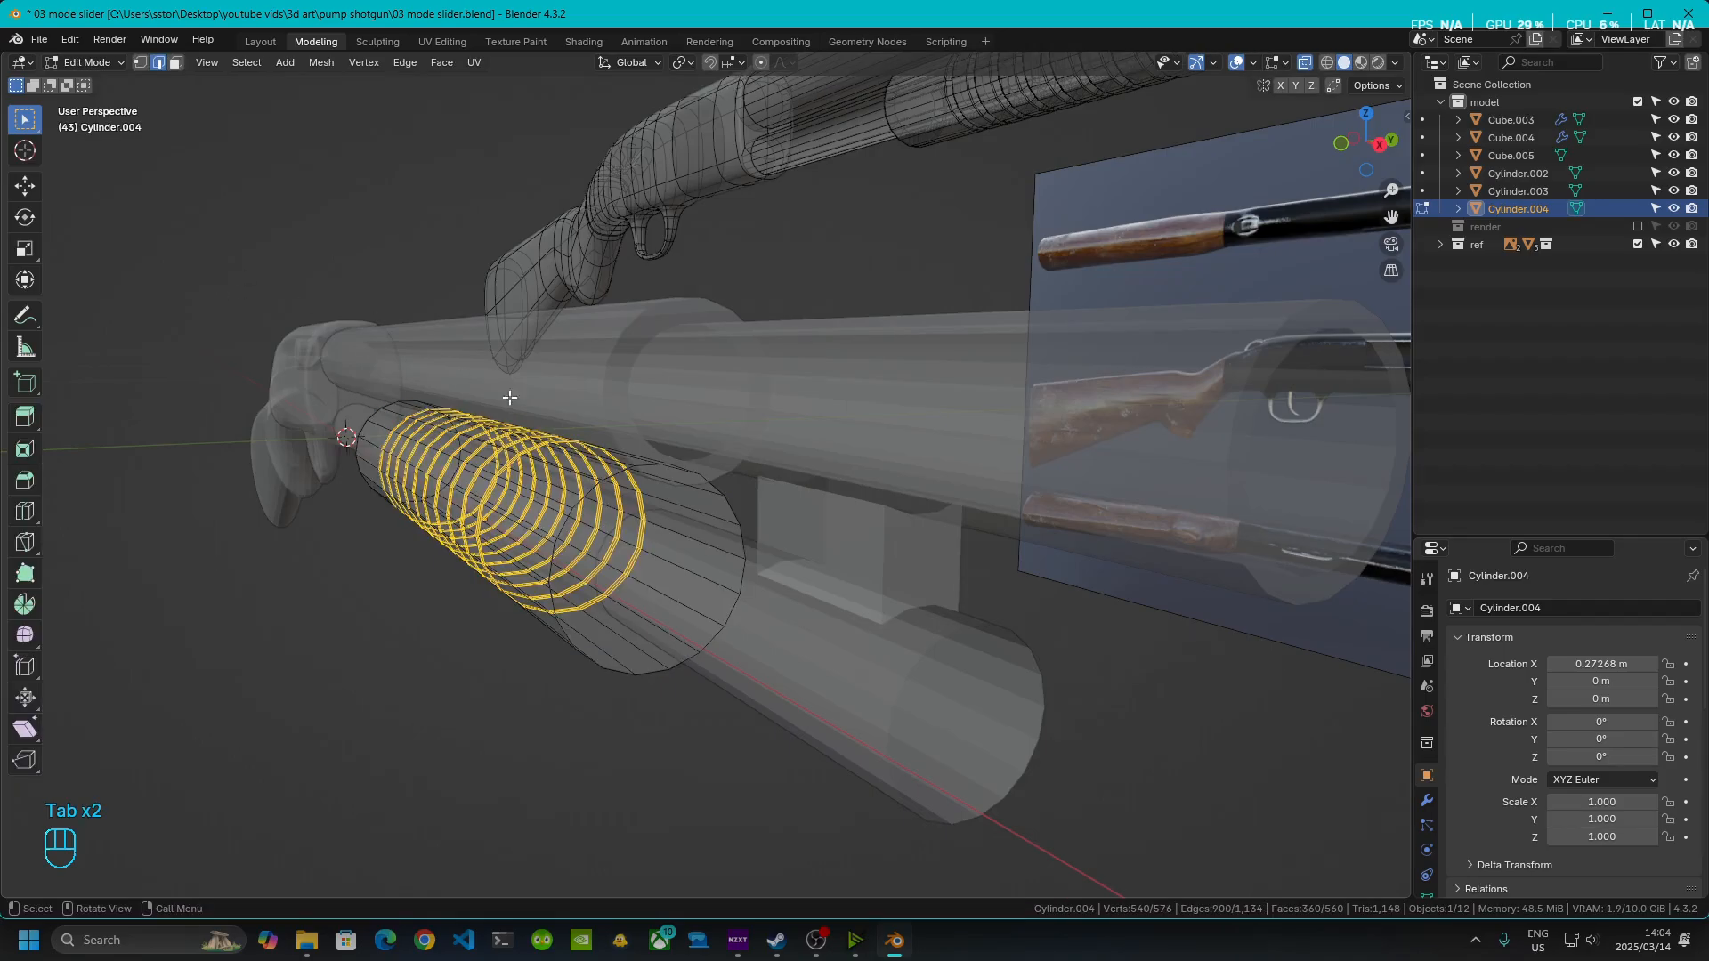
pyautogui.click(175, 62)
pyautogui.hotkey('alt', 'a')
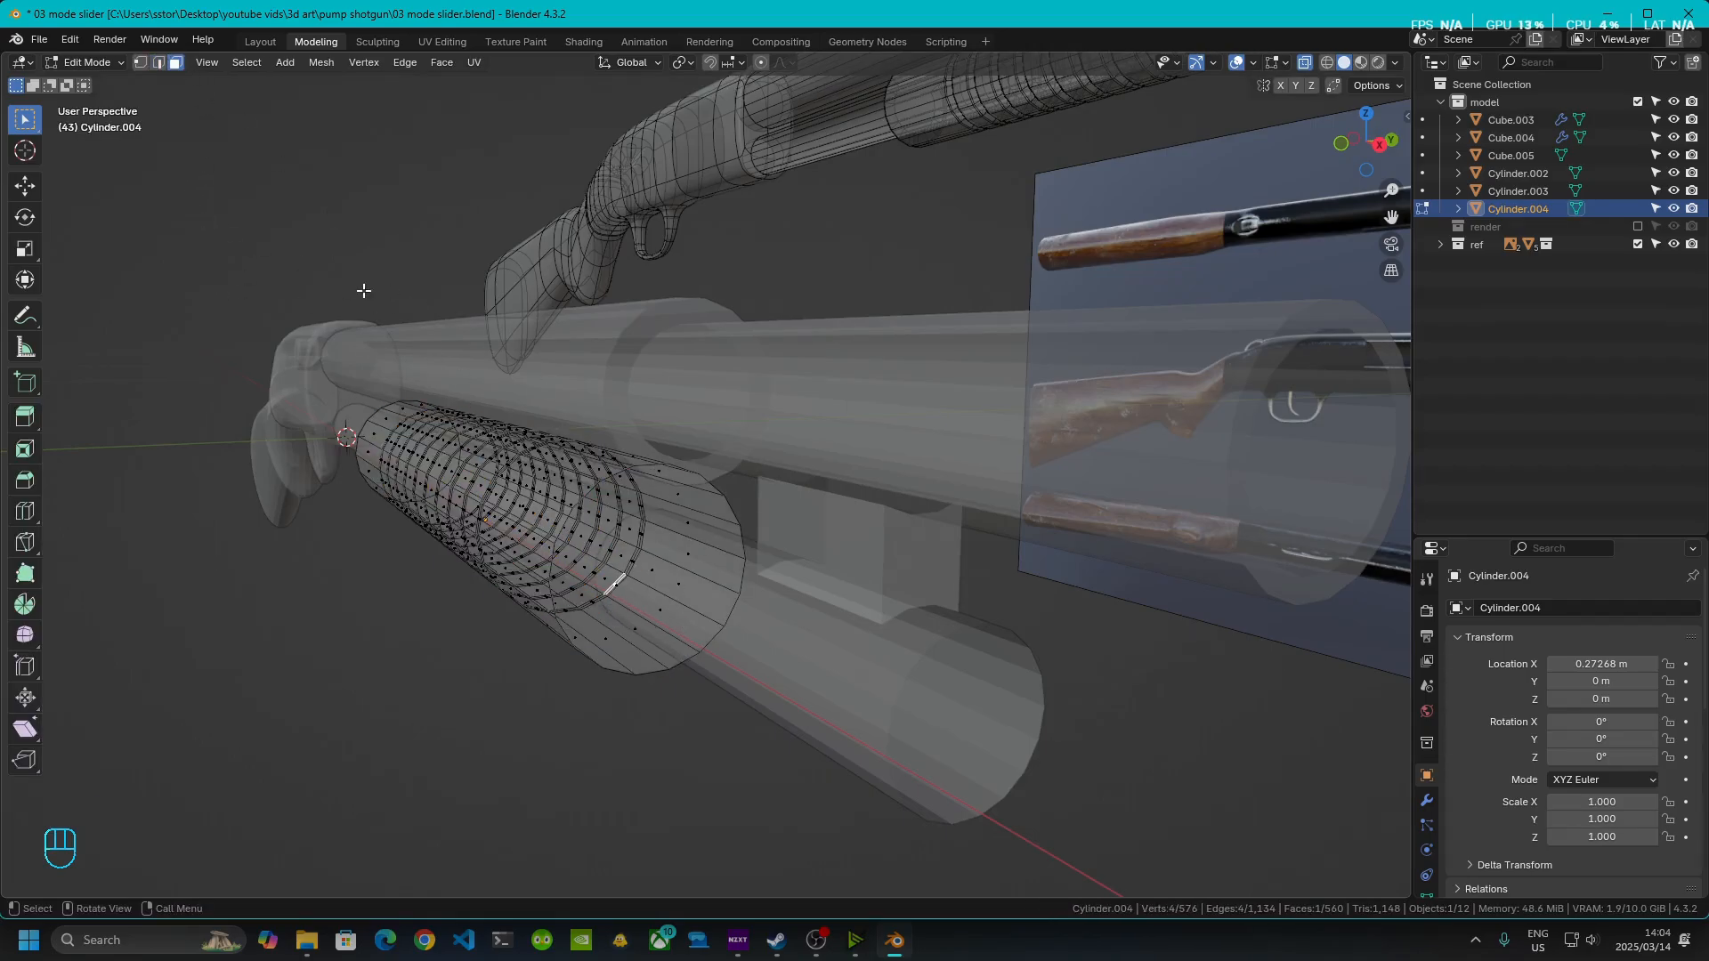
pyautogui.press('Tab')
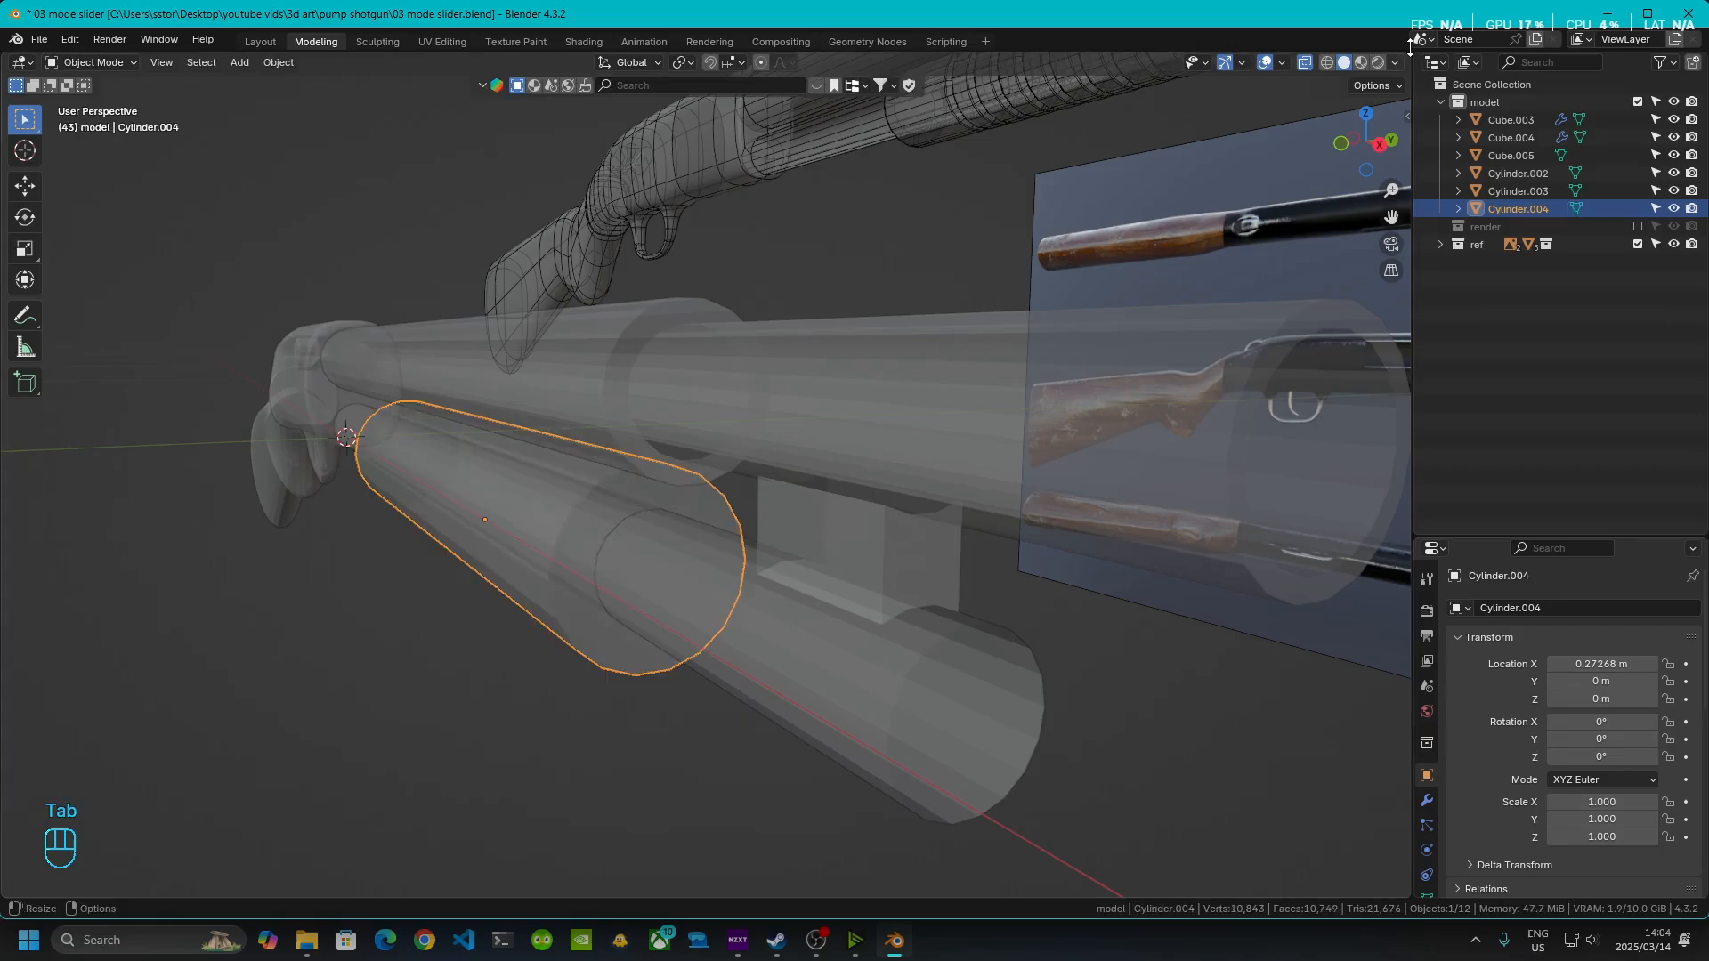
pyautogui.click(1304, 62)
# - In Edit Mode, select both end faces of the slider cylinder and inset them by about 0.0071 m towards the magazine tube
pyautogui.moveTo(694, 445); pyautogui.dragTo(721, 471, button='middle')
pyautogui.press('Tab')
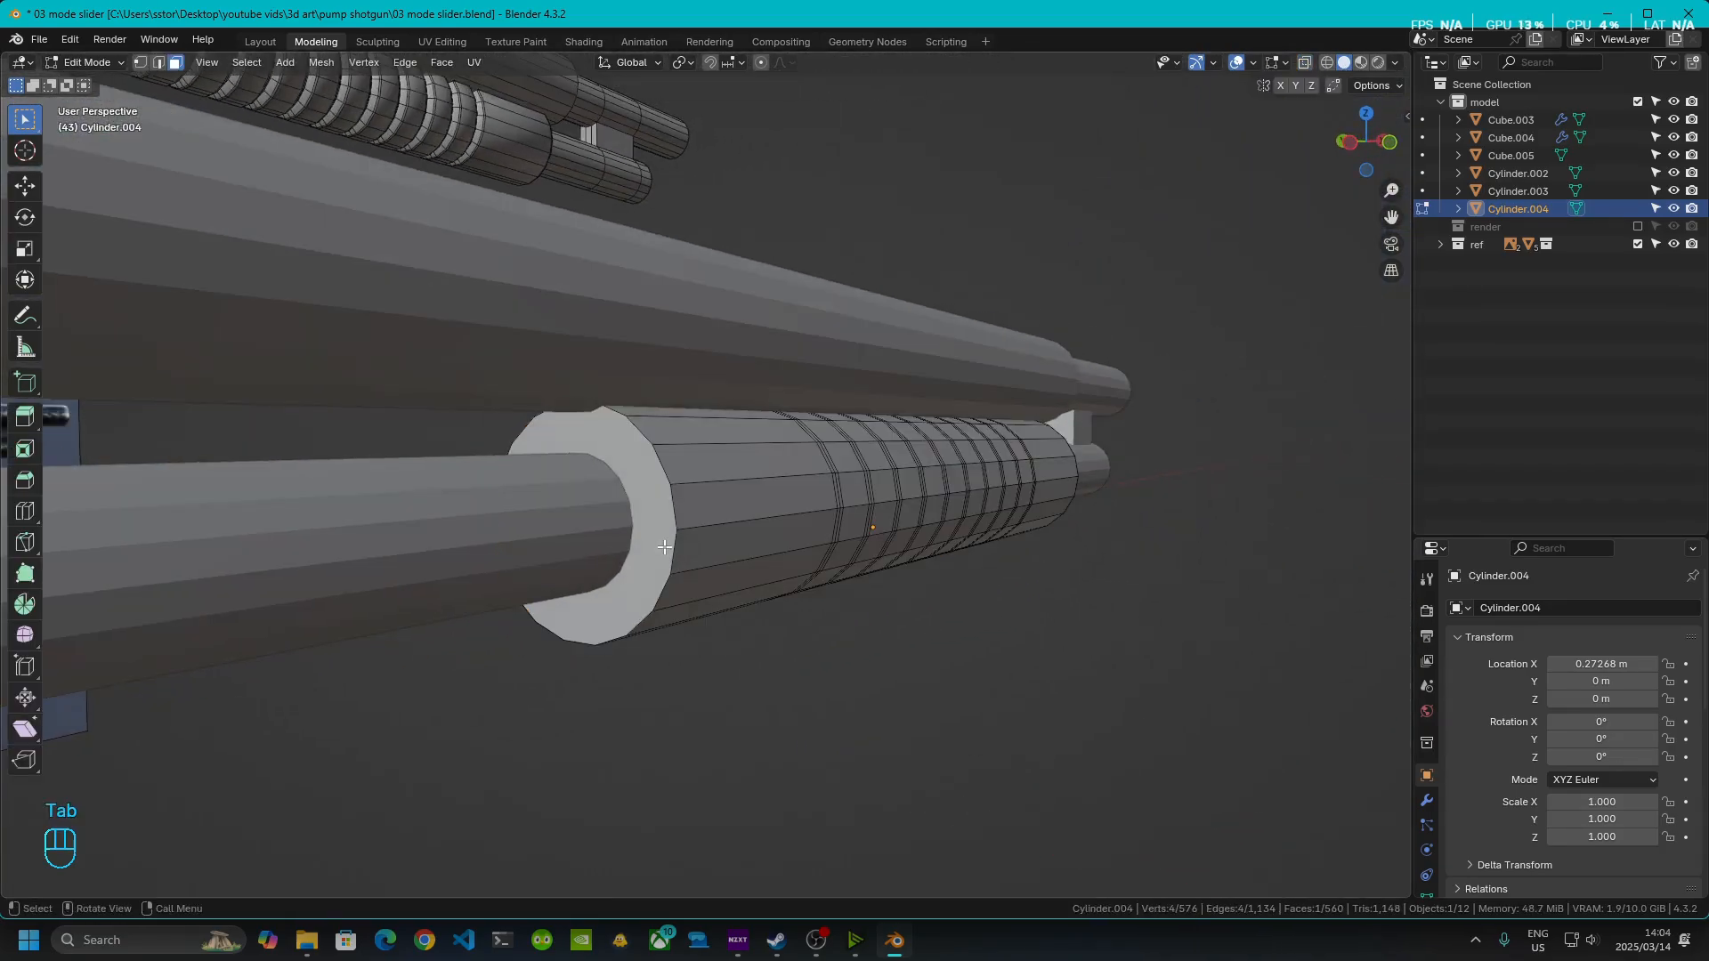
pyautogui.click(658, 546)
pyautogui.moveTo(1093, 535); pyautogui.dragTo(766, 523, button='middle')
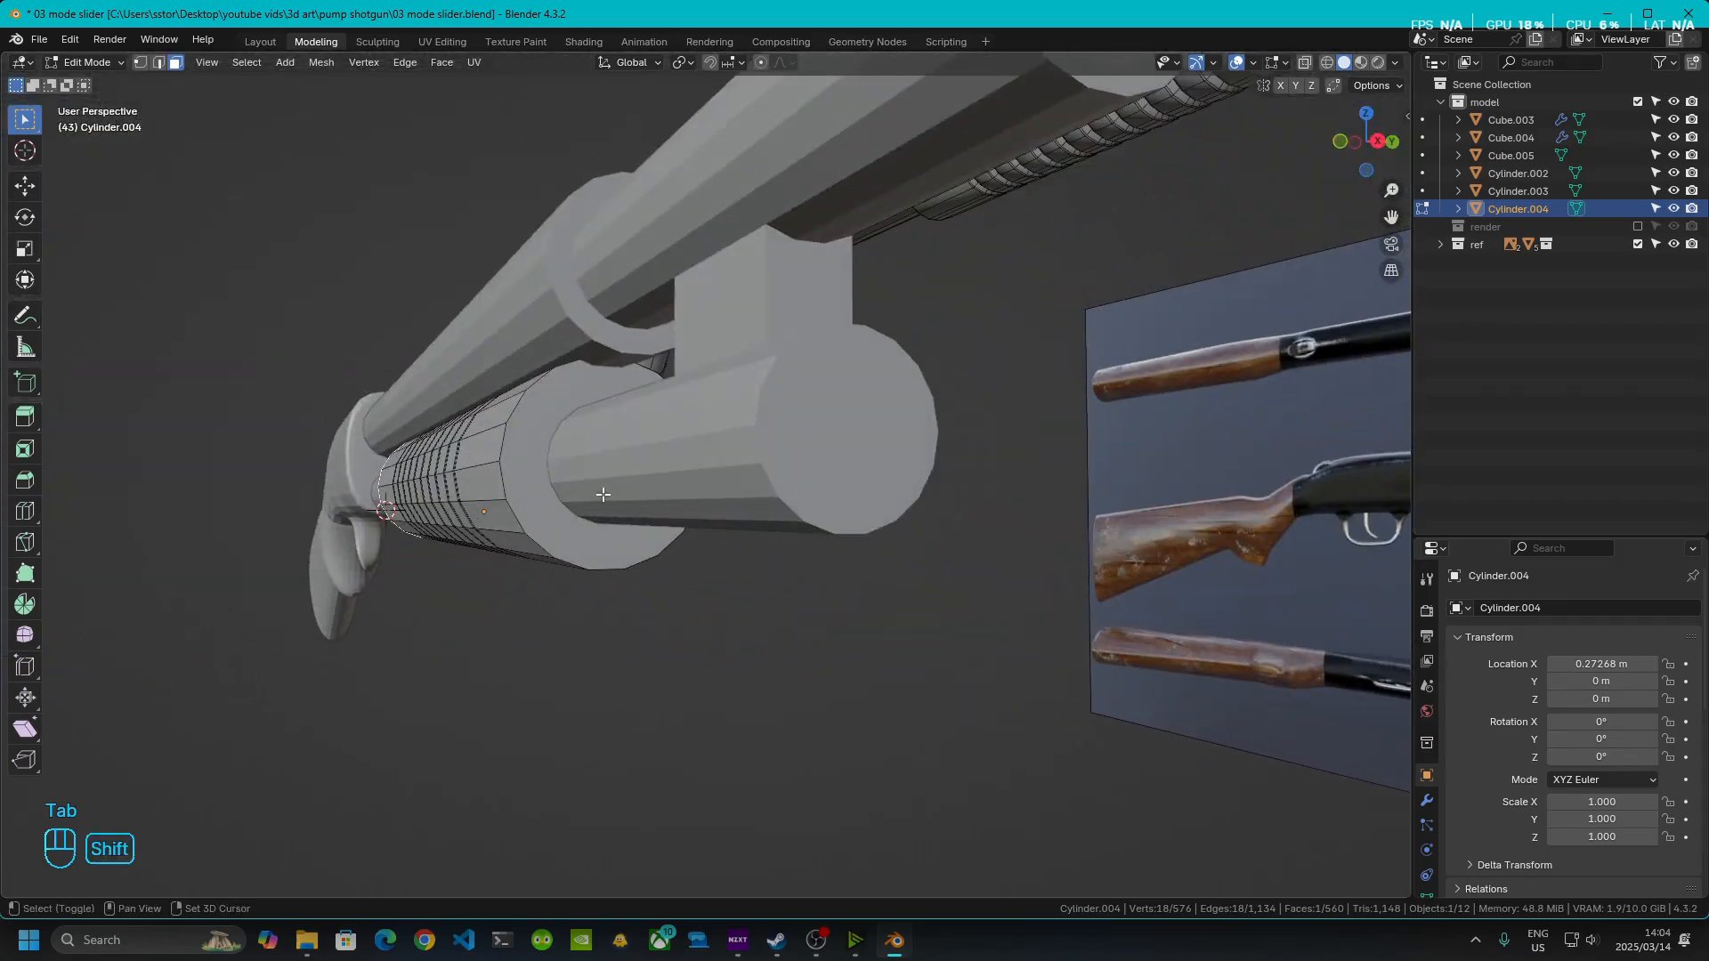
pyautogui.keyDown('shift'); pyautogui.click(513, 471); pyautogui.keyUp('shift')
pyautogui.moveTo(512, 472); pyautogui.dragTo(560, 557, button='middle')
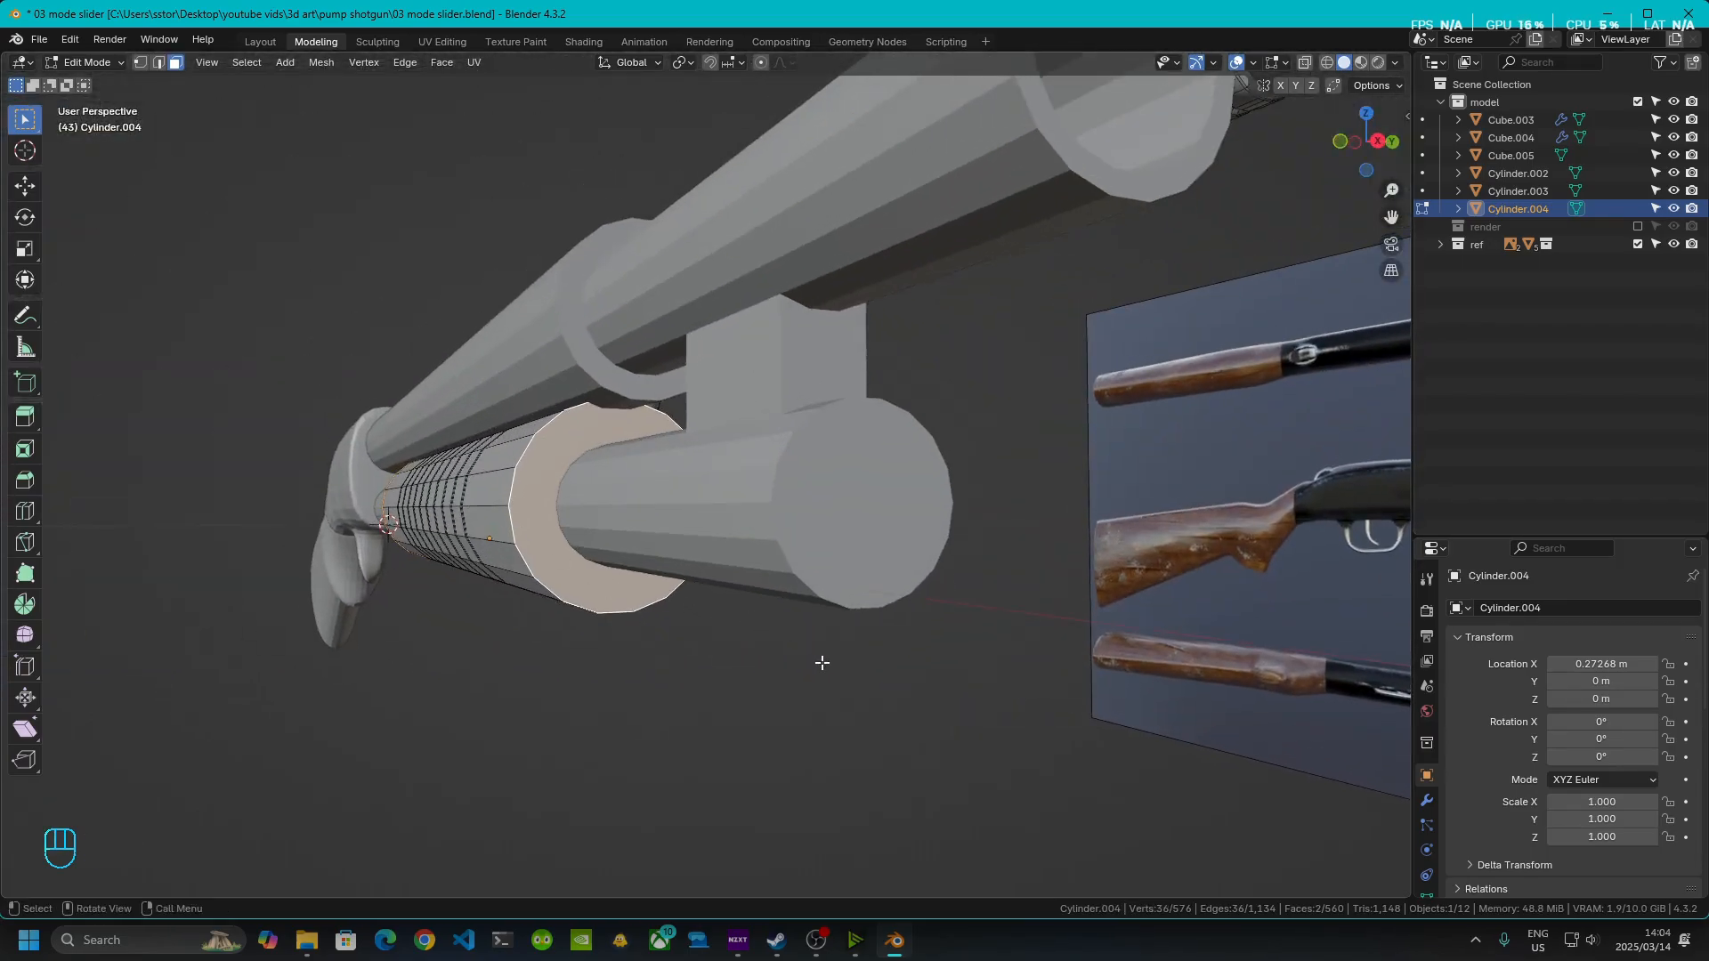
pyautogui.press('i')
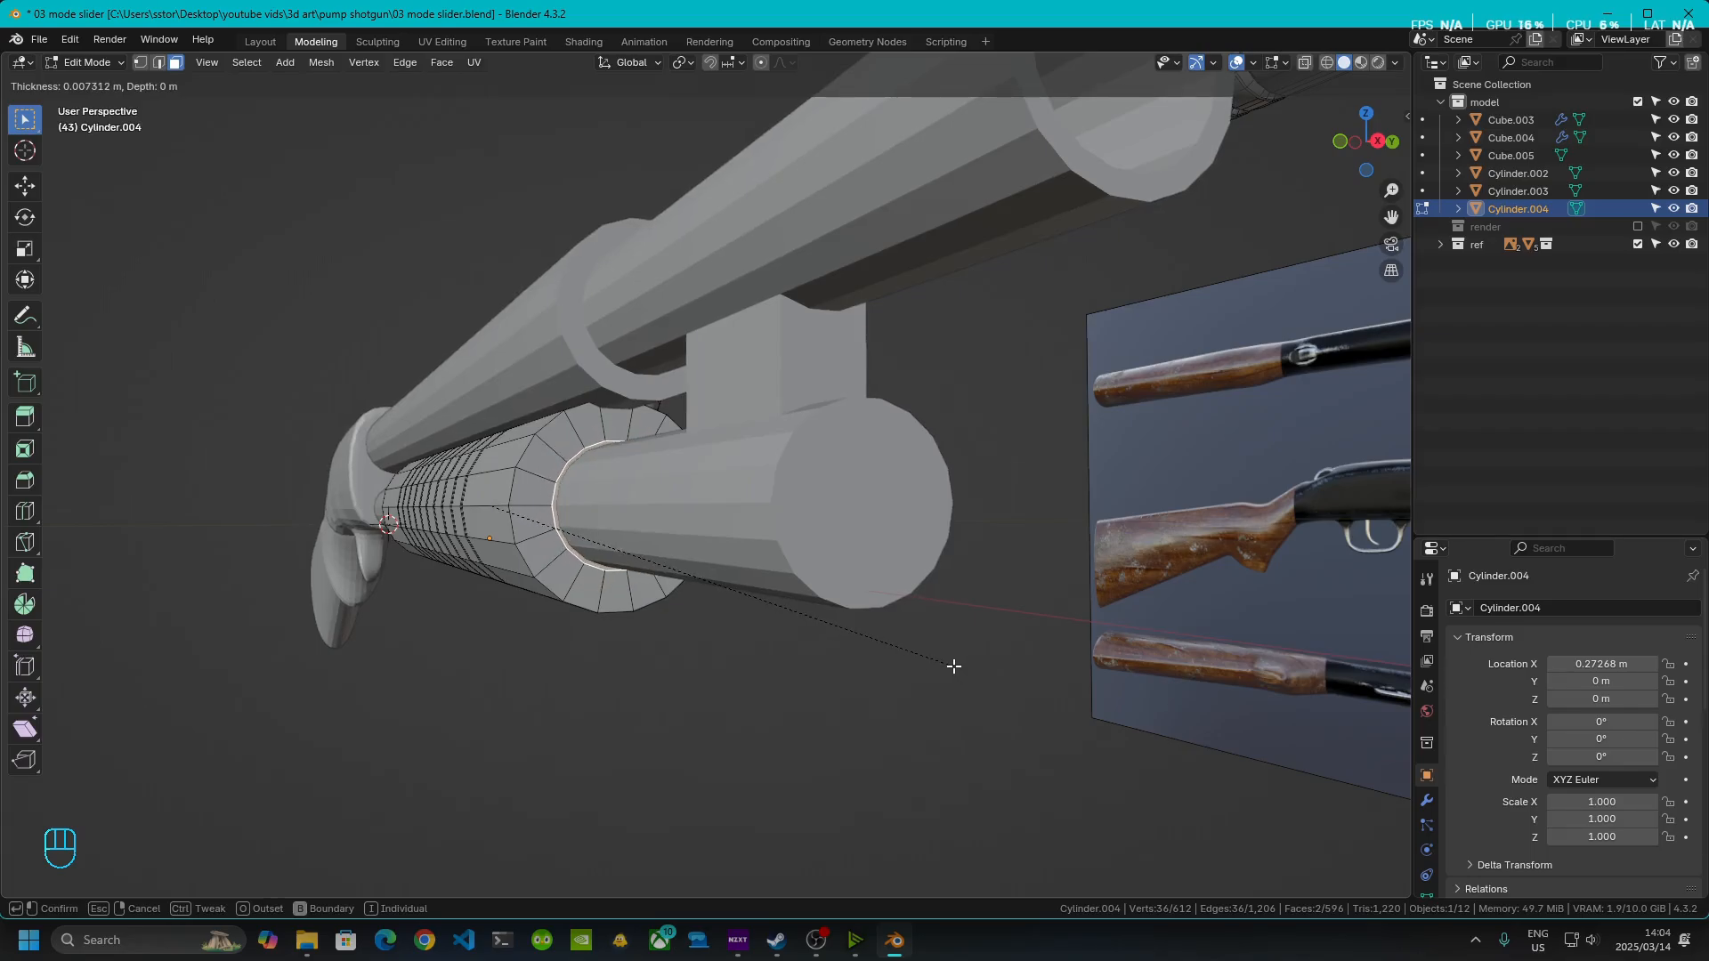
pyautogui.click(955, 665)
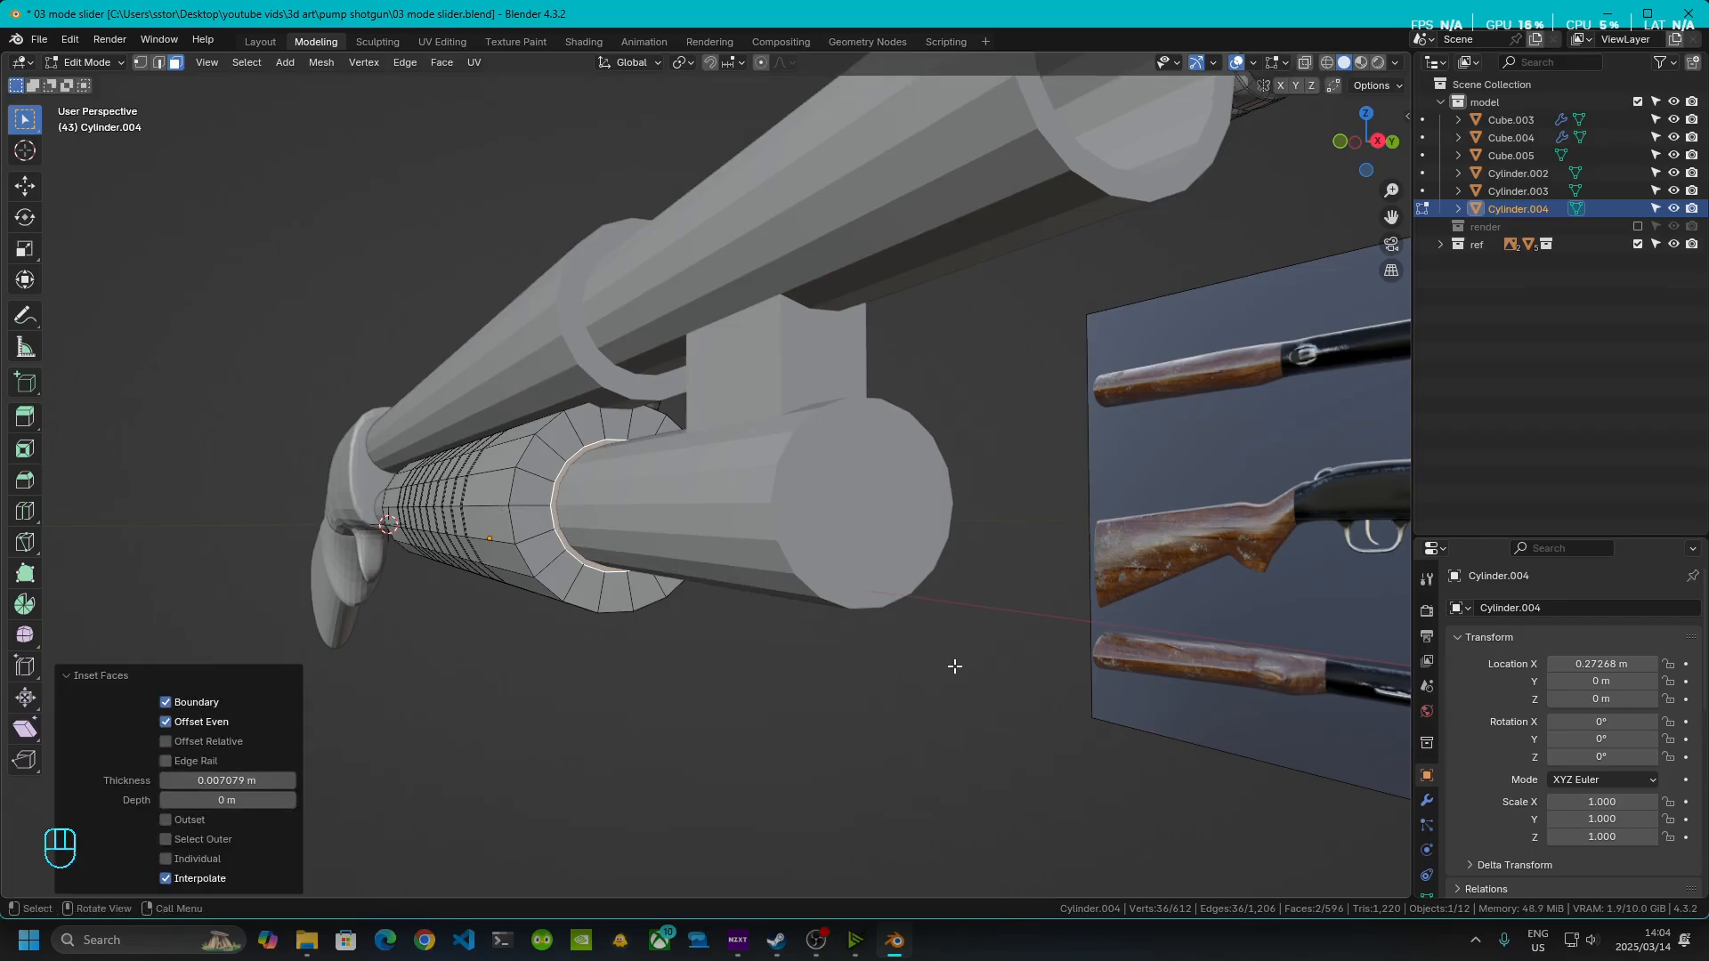
# - Bridge the two inset end faces of the slider with LoopTools to open a hollow bore through its full length
pyautogui.rightClick(632, 375)
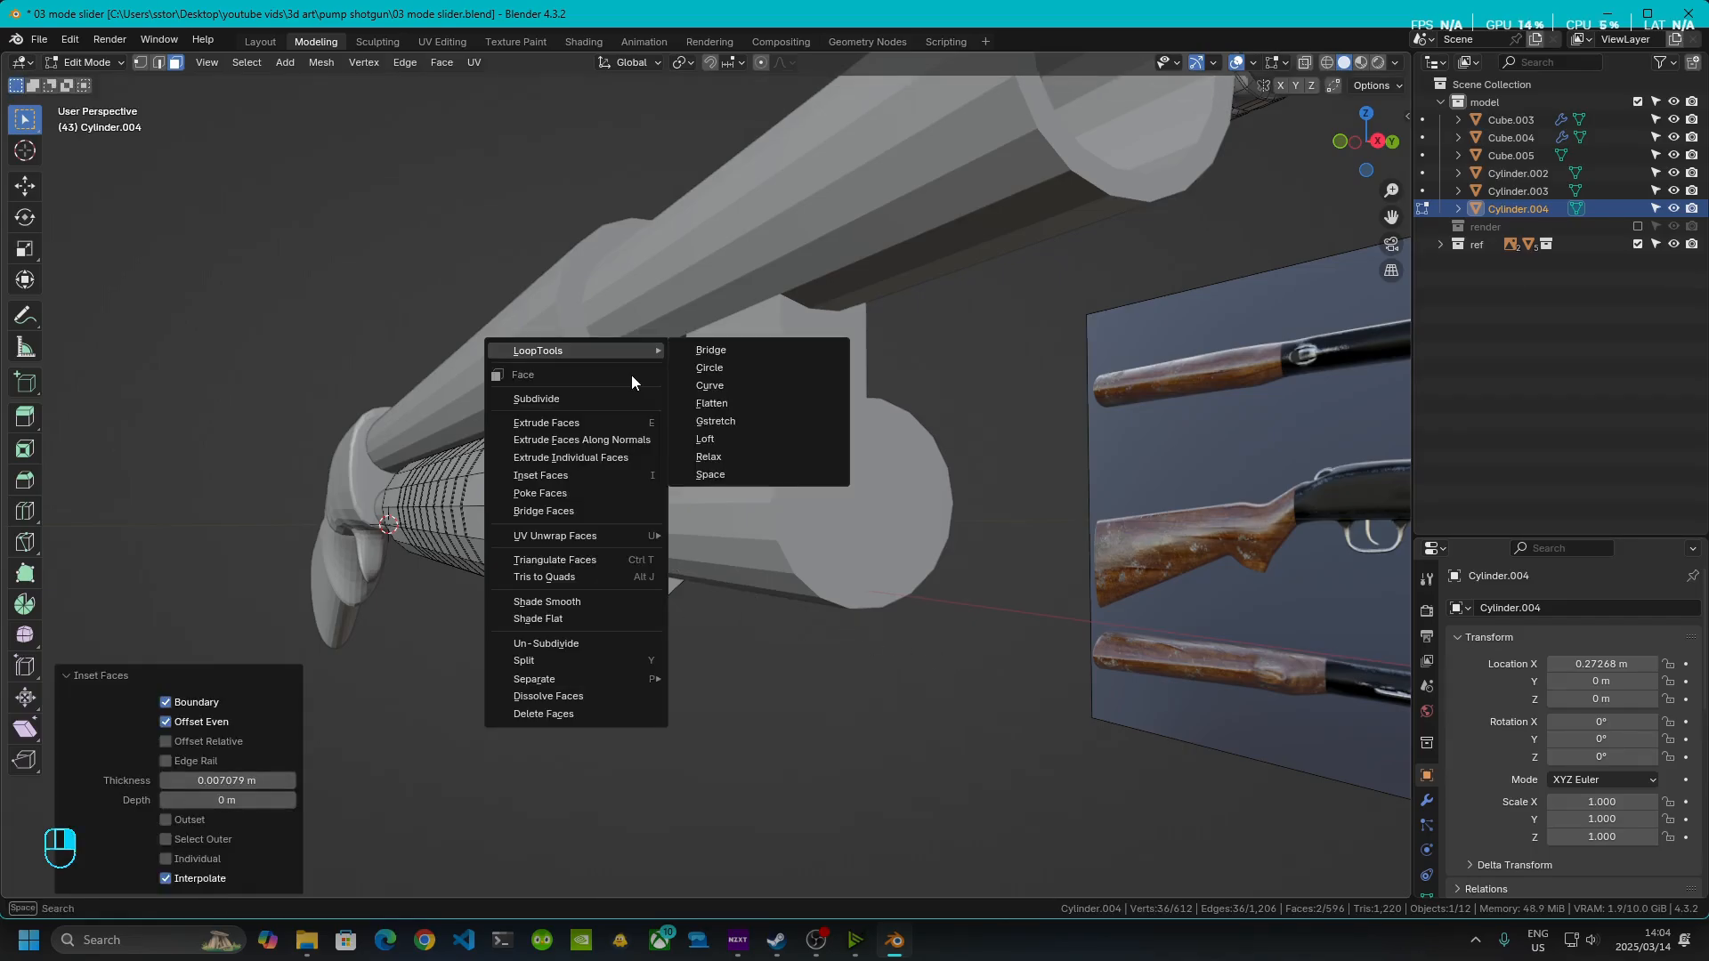
pyautogui.moveTo(574, 351)
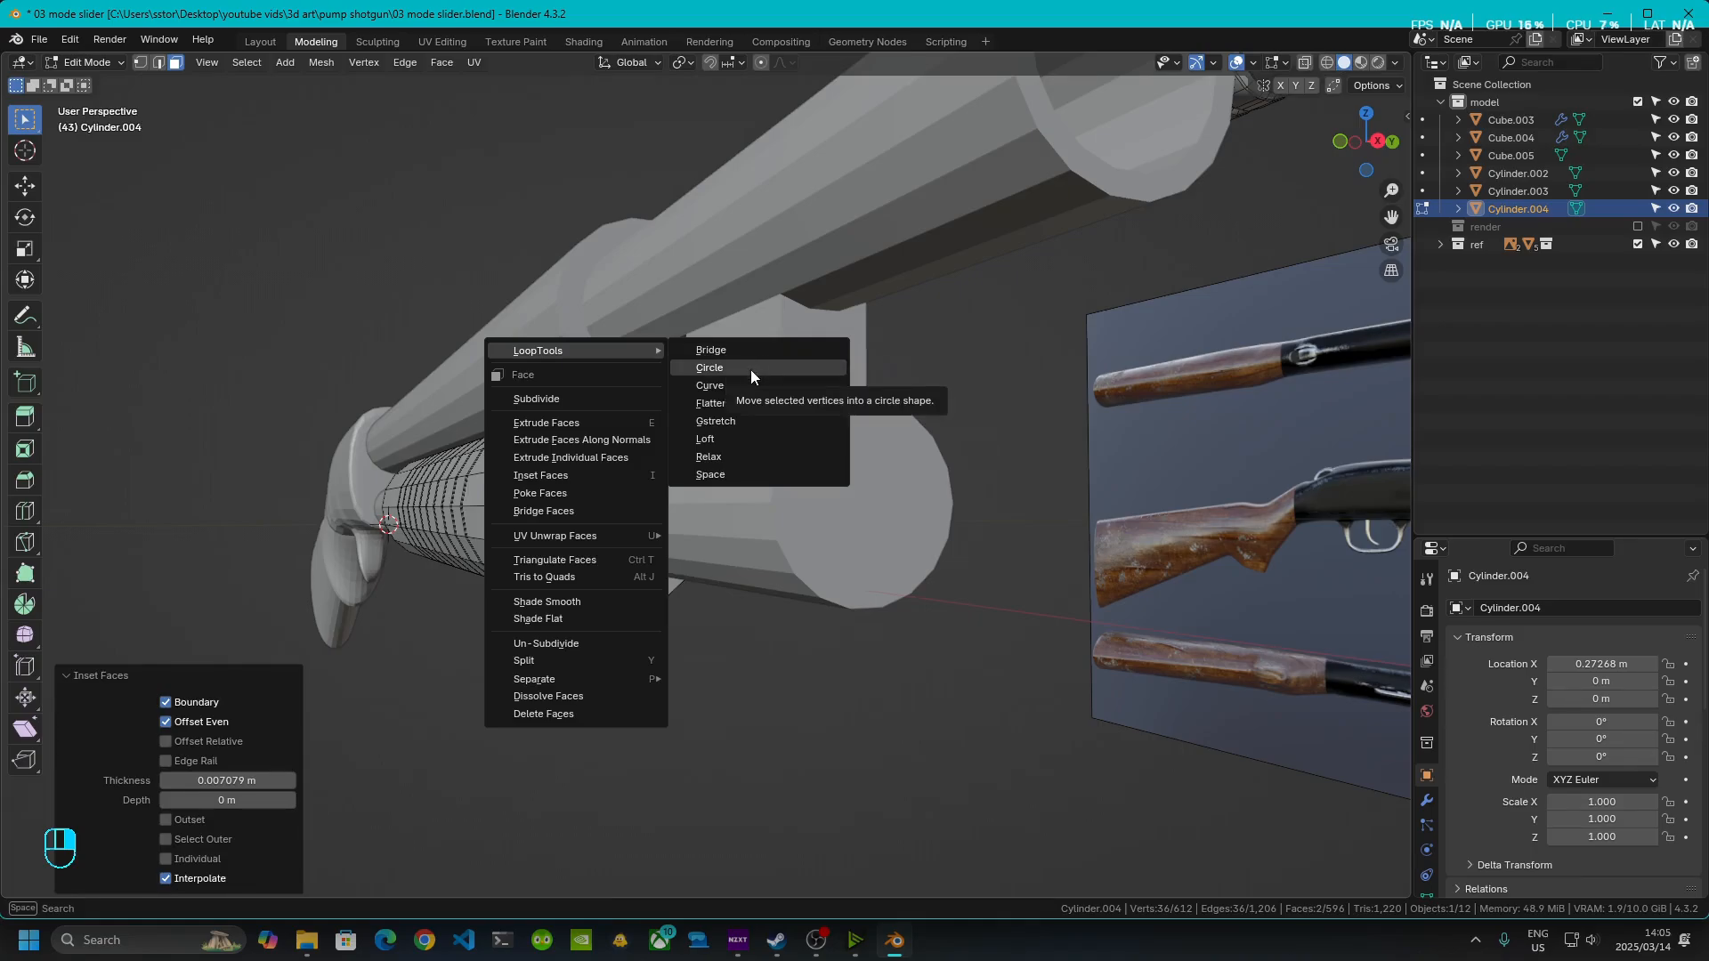
pyautogui.click(771, 350)
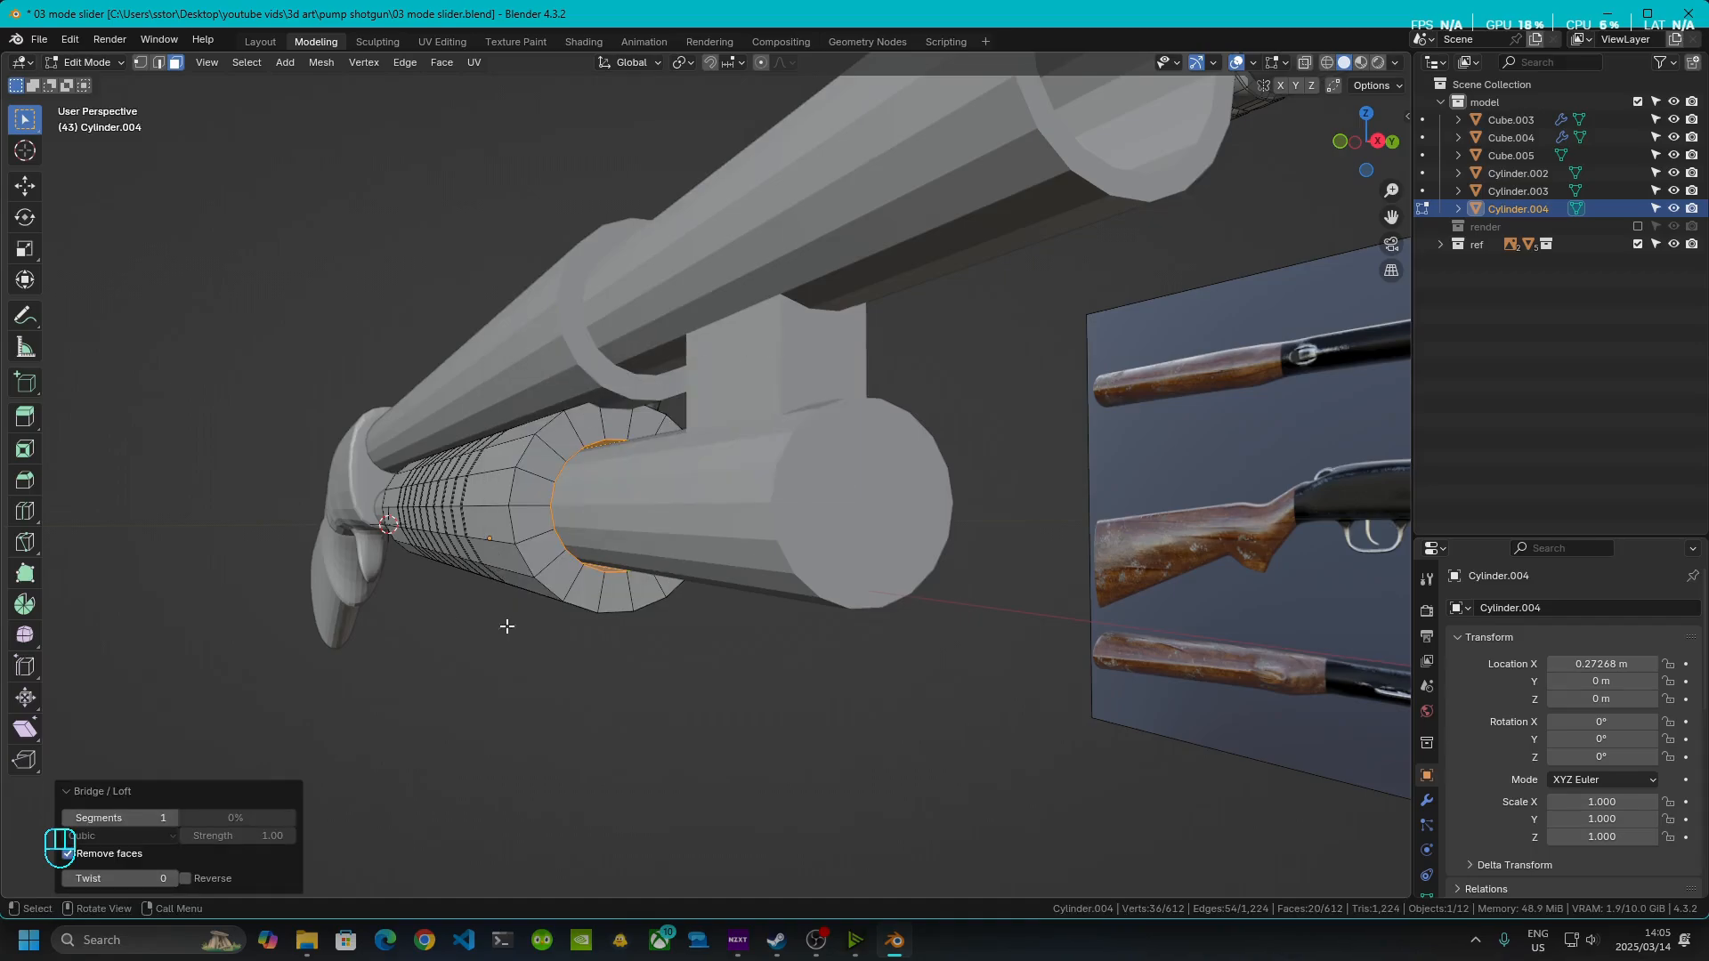
pyautogui.moveTo(436, 548); pyautogui.dragTo(682, 553, button='middle')
pyautogui.moveTo(846, 380); pyautogui.dragTo(688, 566, button='middle')
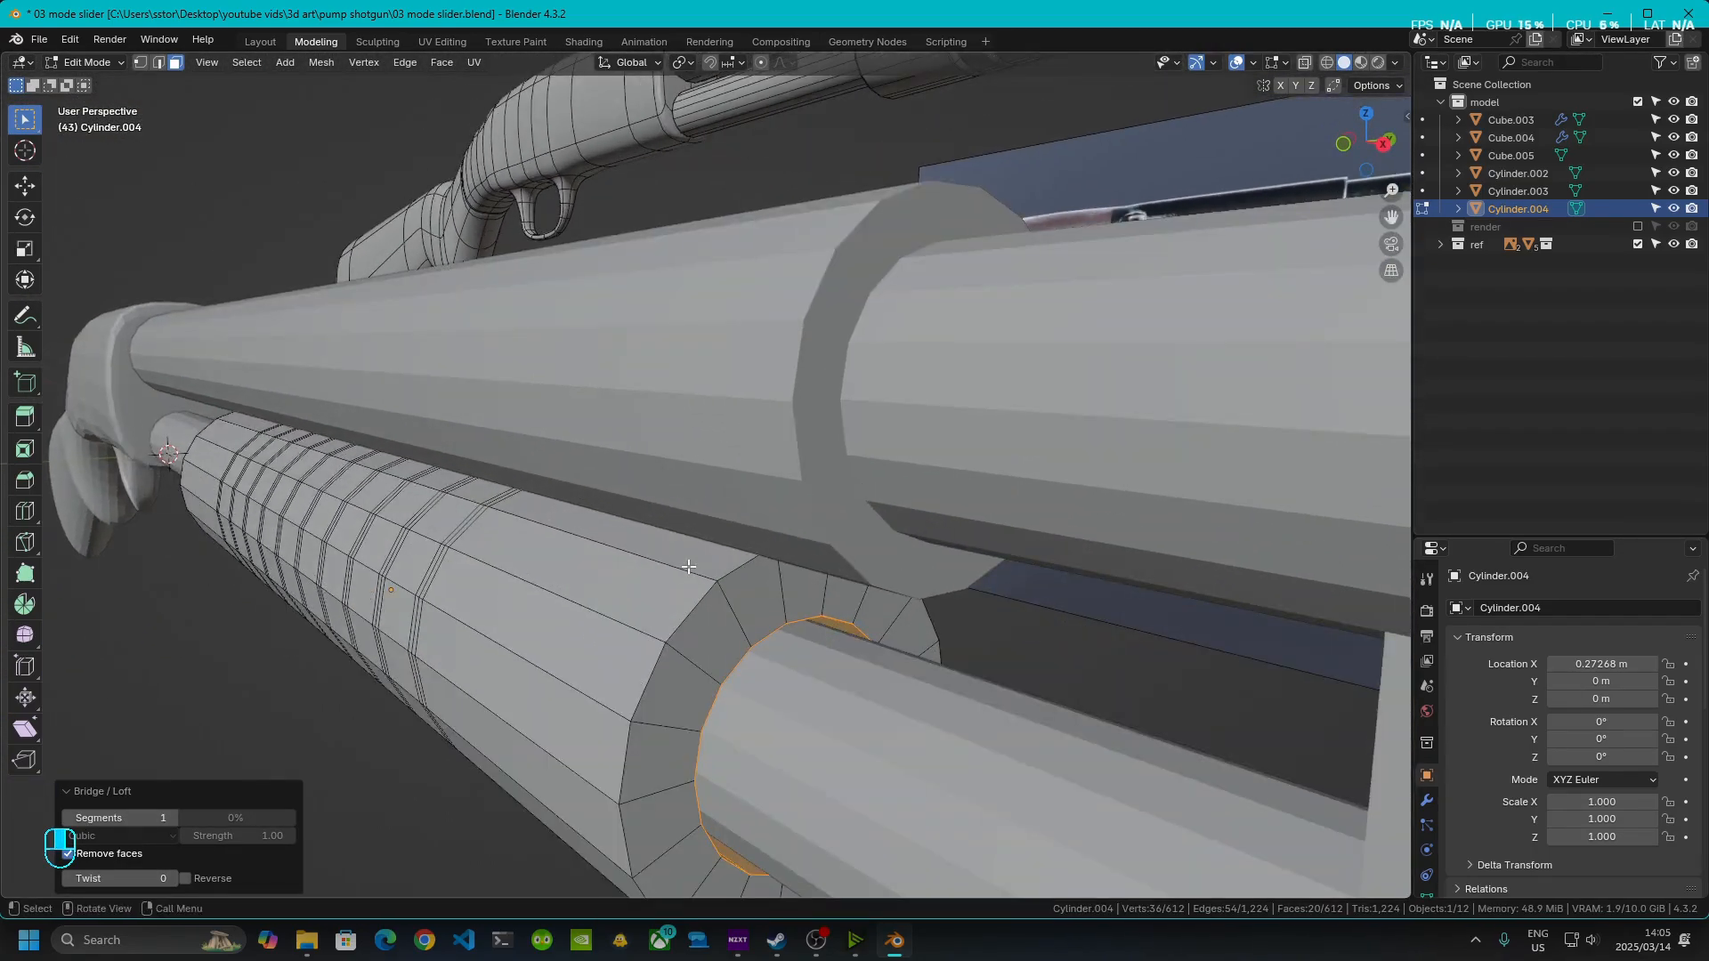
# - Select the three adjoining lengthwise face loops along the top of the slider and delete their faces to open a channel
pyautogui.scroll(5, 712, 591)
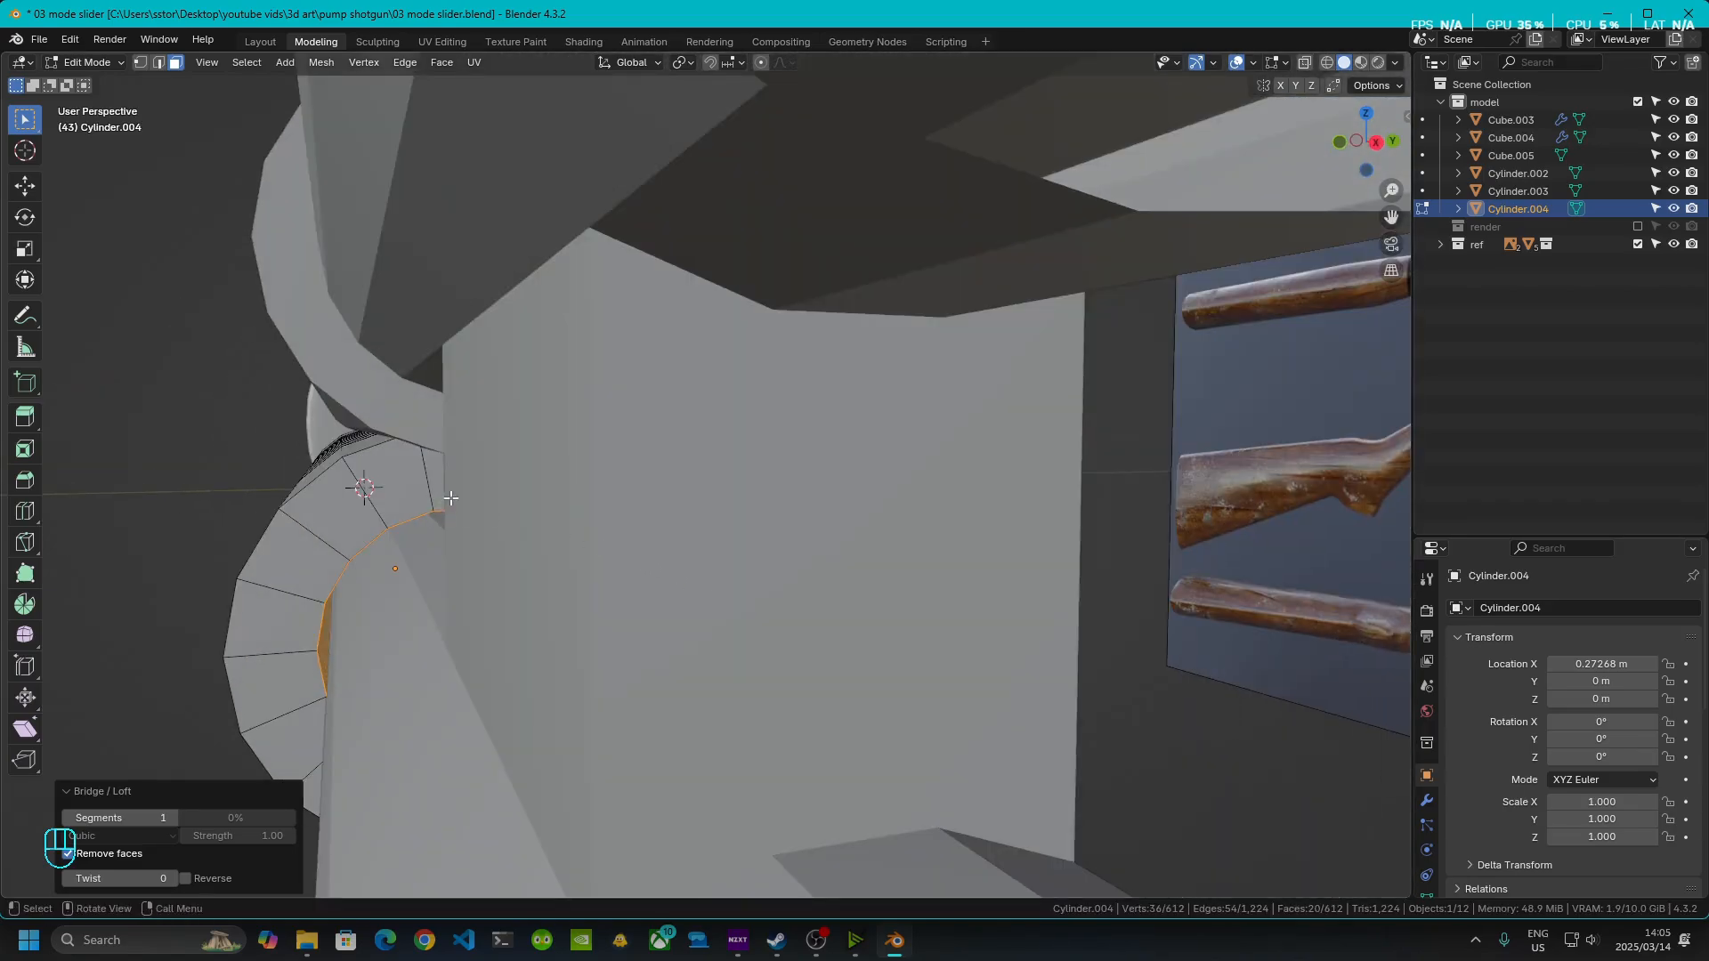
pyautogui.rightClick(446, 495)
pyautogui.moveTo(996, 496); pyautogui.dragTo(549, 503, button='middle')
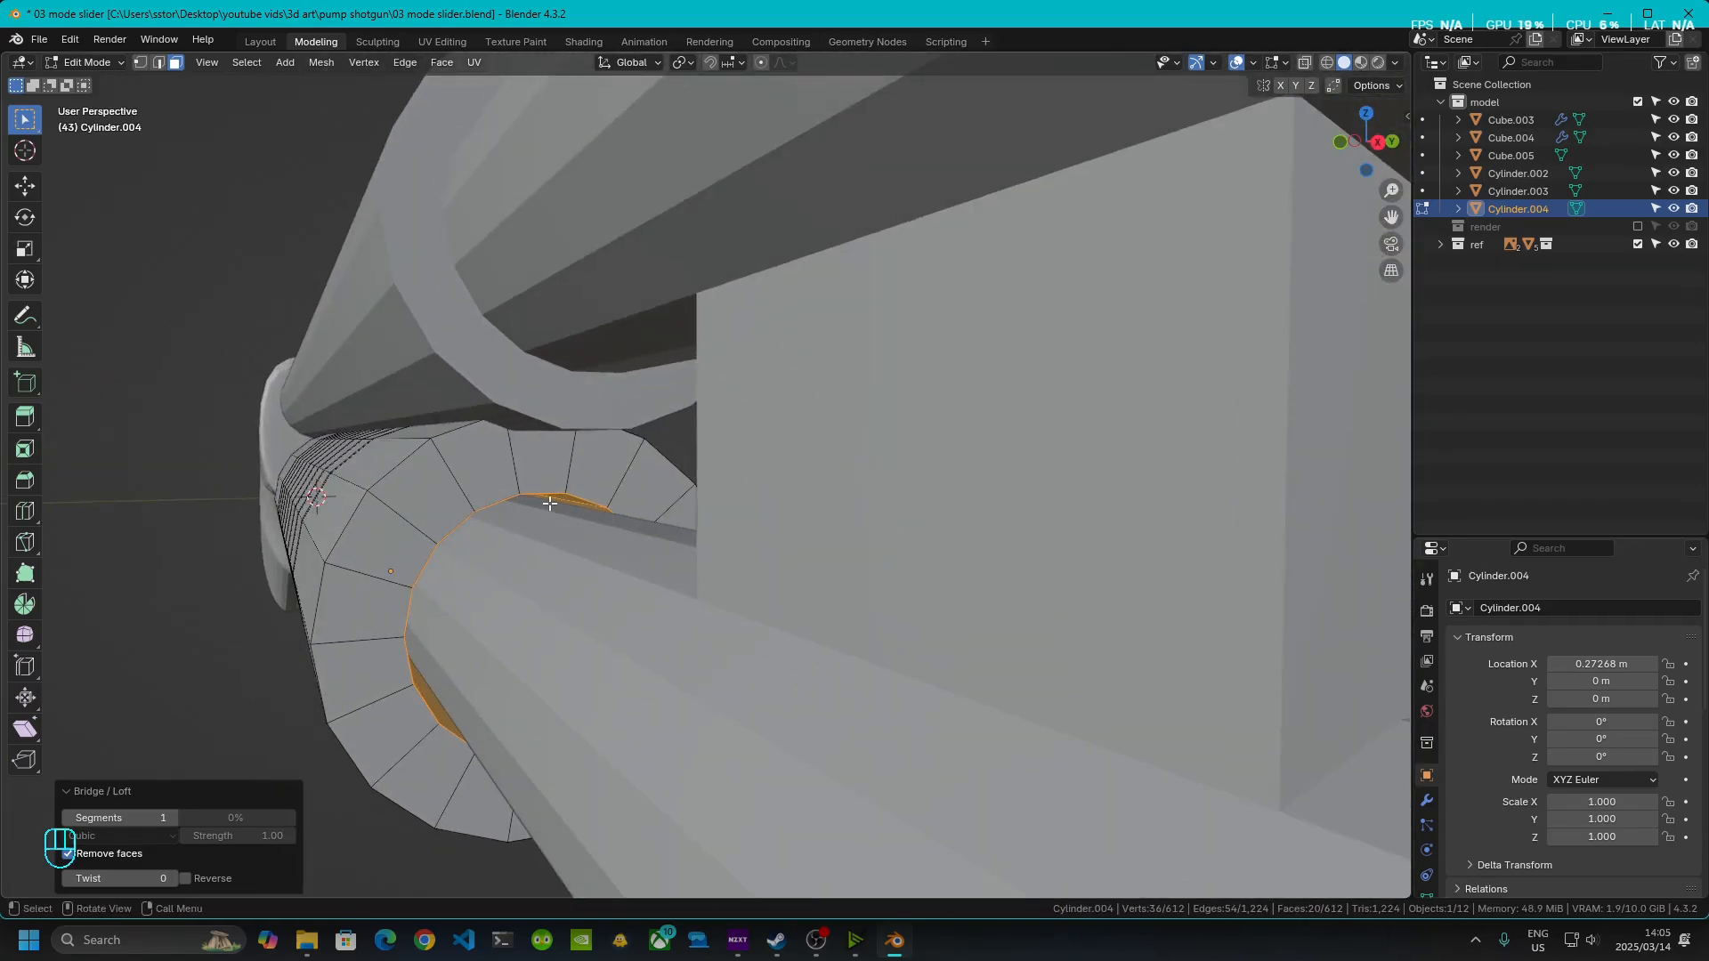
pyautogui.click(561, 467)
pyautogui.keyDown('alt'); pyautogui.keyDown('shift'); pyautogui.click(542, 486); pyautogui.keyUp('shift'); pyautogui.keyUp('alt')
pyautogui.keyDown('alt'); pyautogui.keyDown('shift'); pyautogui.click(540, 488); pyautogui.keyUp('shift'); pyautogui.keyUp('alt')
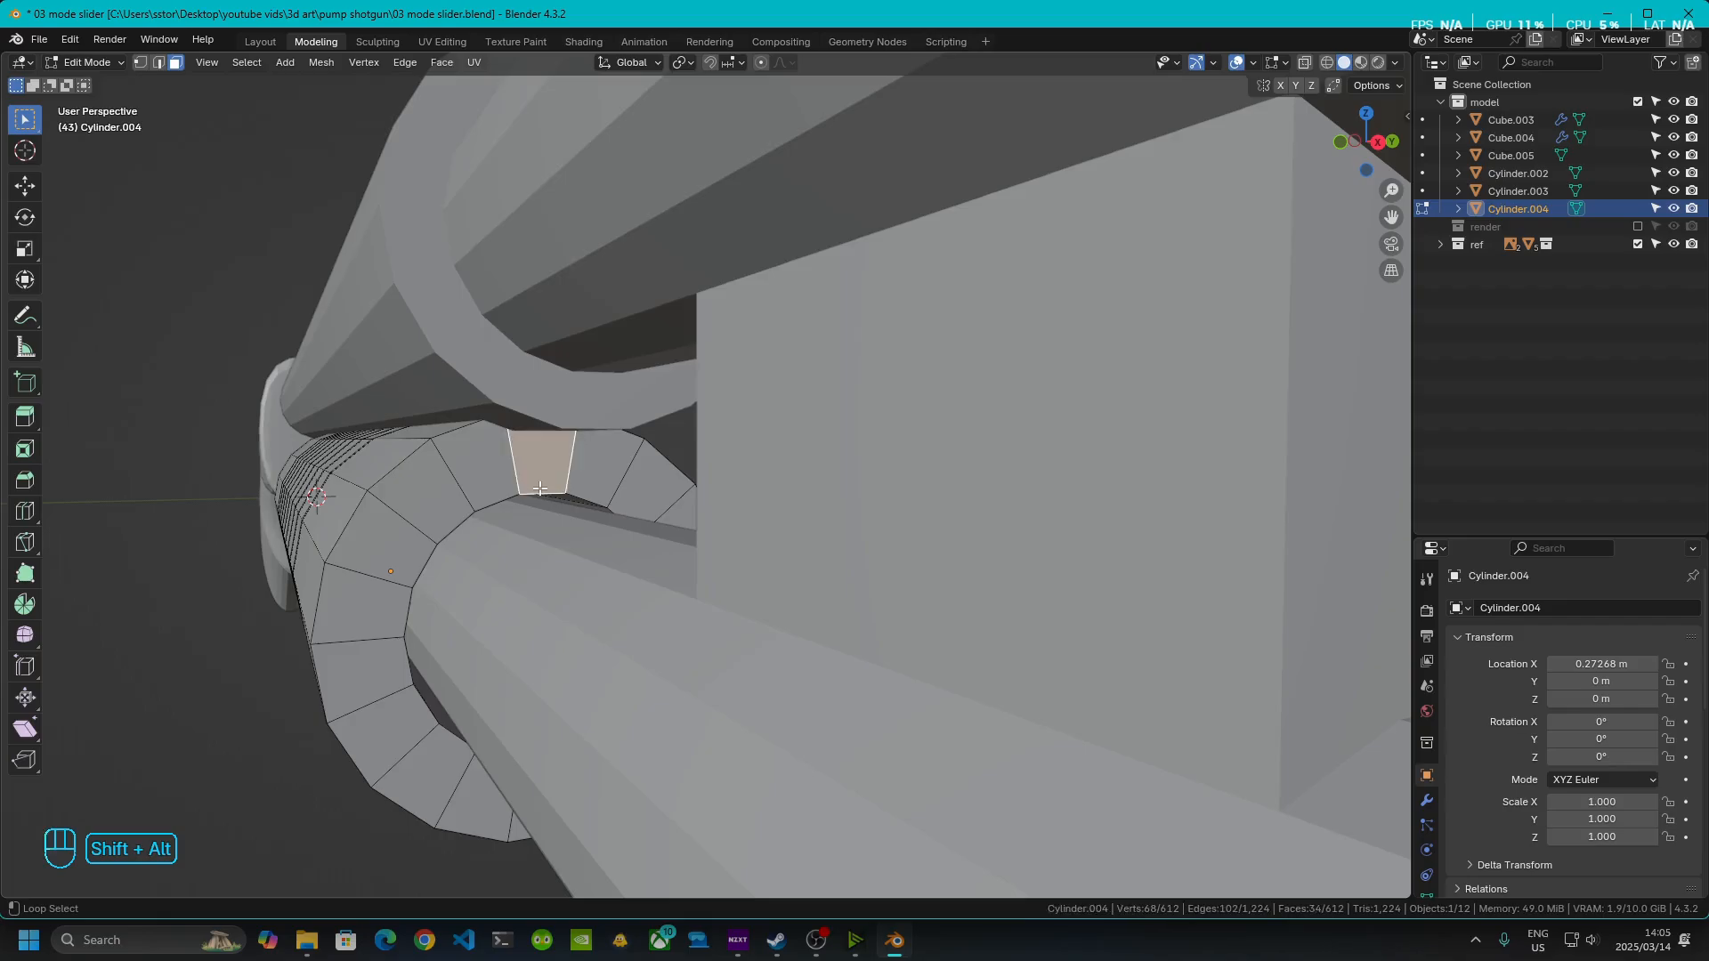
pyautogui.keyDown('alt'); pyautogui.keyDown('shift'); pyautogui.click(582, 487); pyautogui.keyUp('shift'); pyautogui.keyUp('alt')
pyautogui.keyDown('alt'); pyautogui.keyDown('shift'); pyautogui.click(497, 497); pyautogui.keyUp('shift'); pyautogui.keyUp('alt')
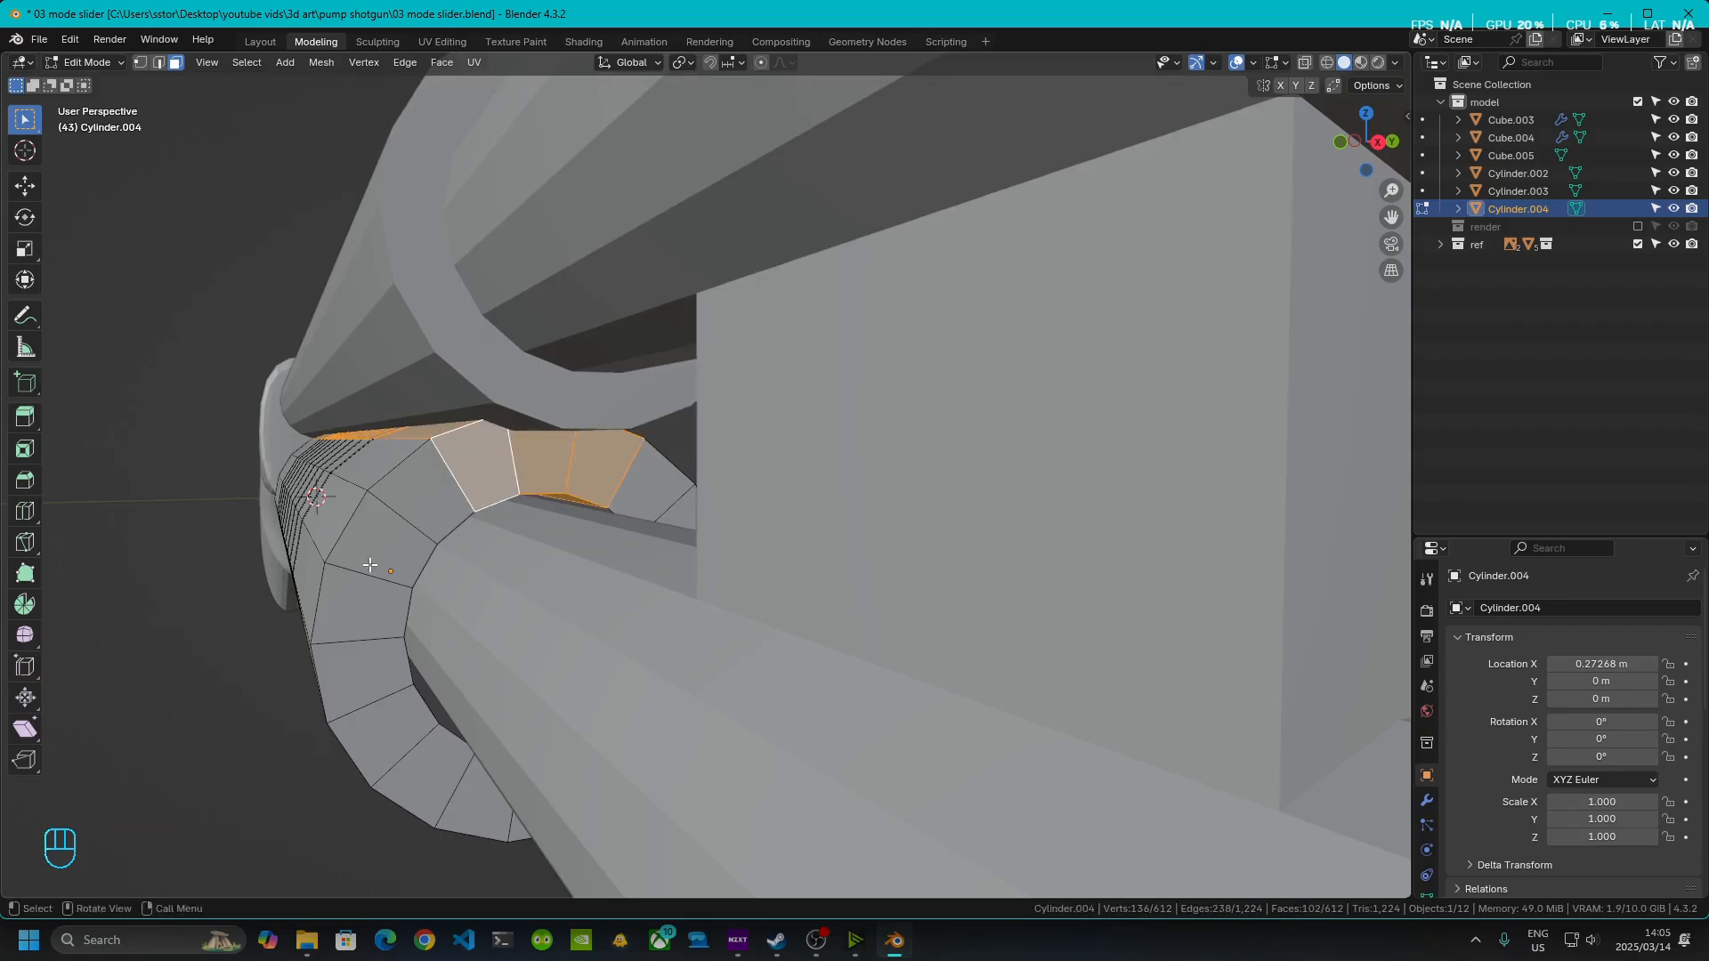
pyautogui.moveTo(497, 497); pyautogui.dragTo(1087, 525, button='middle')
pyautogui.scroll(3, 1096, 534)
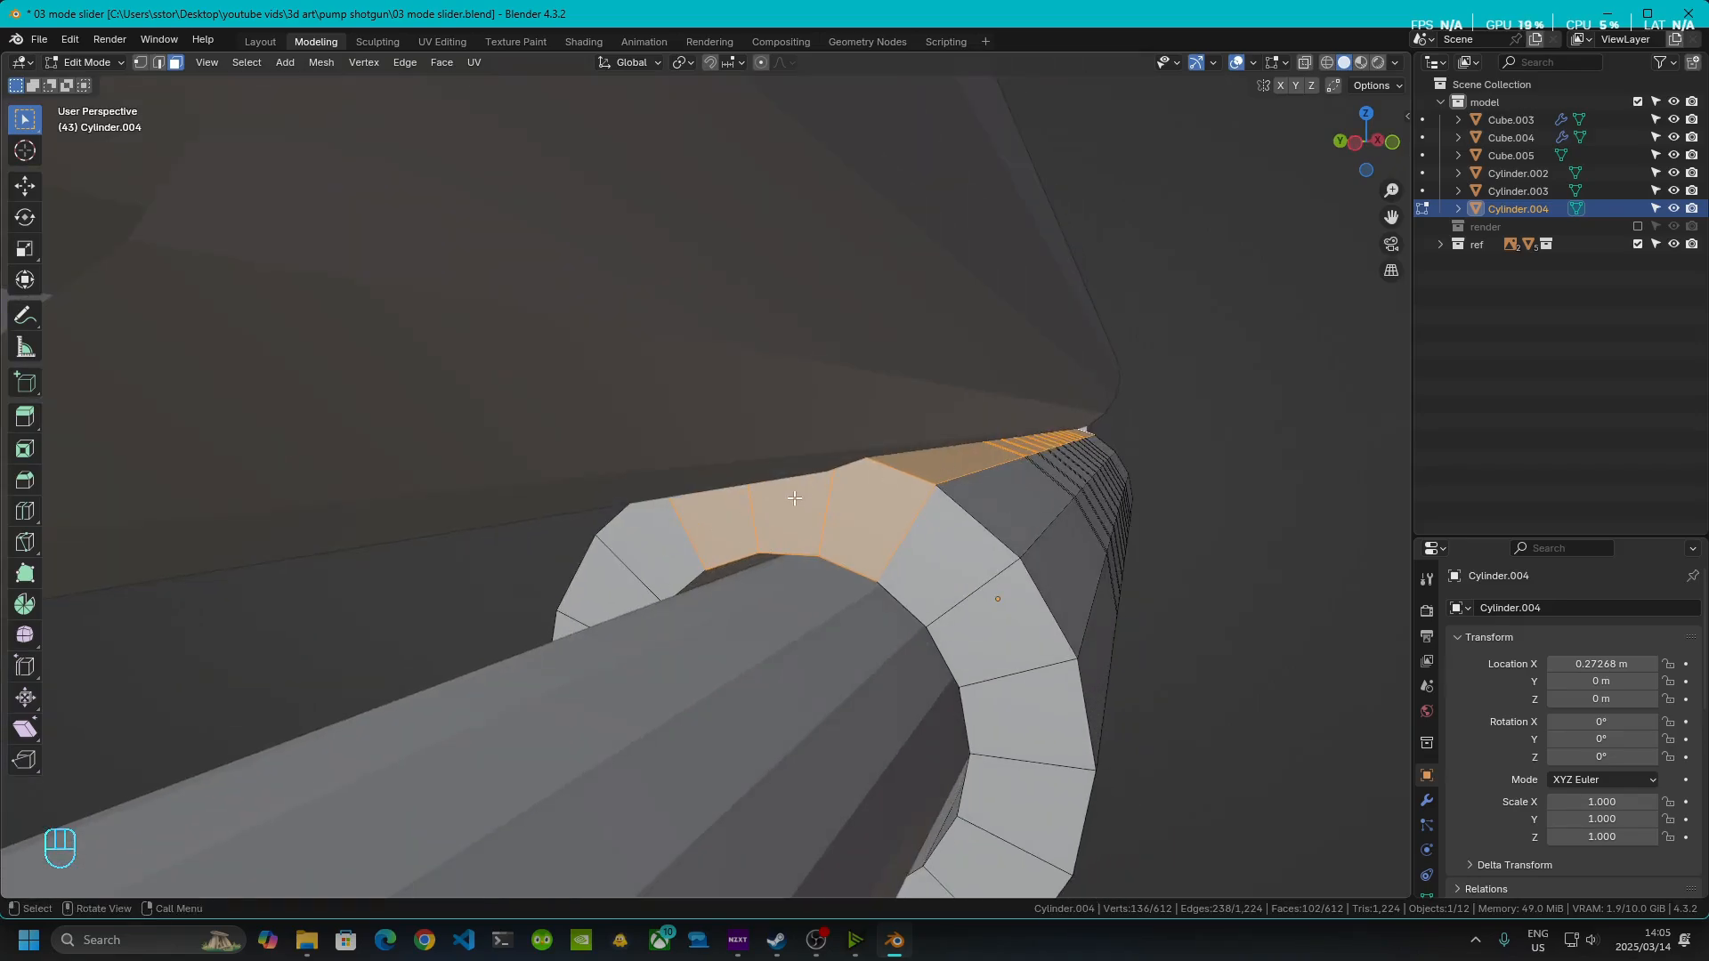
pyautogui.press('x')
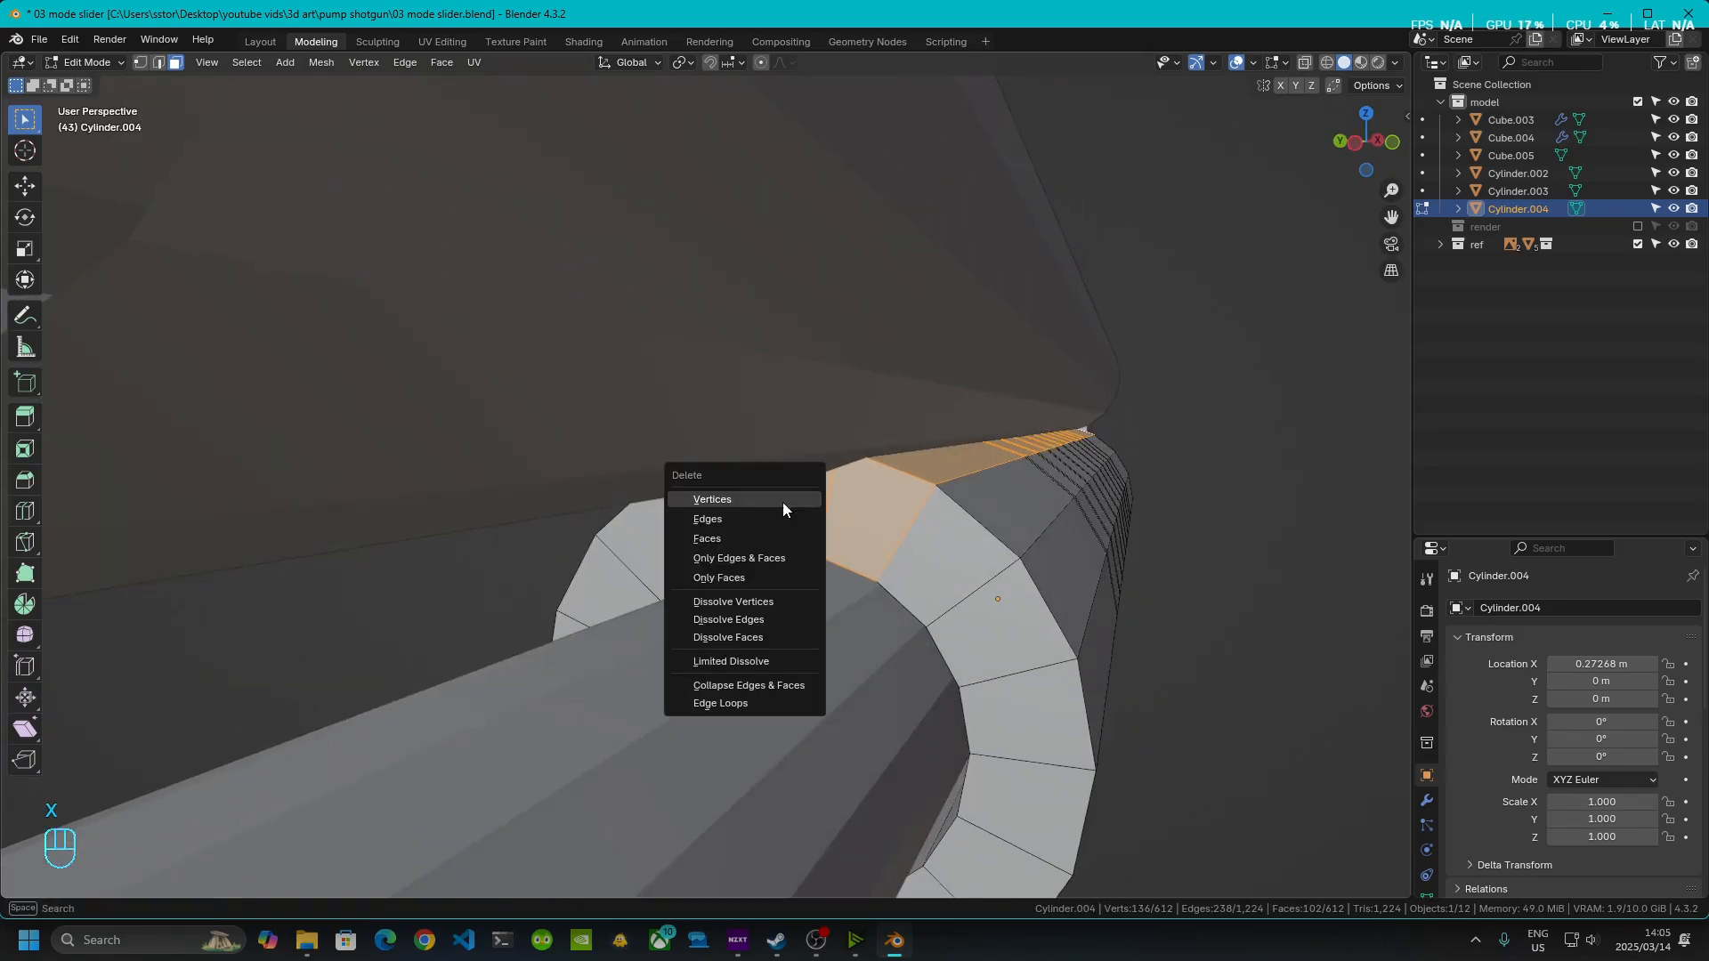
pyautogui.click(729, 540)
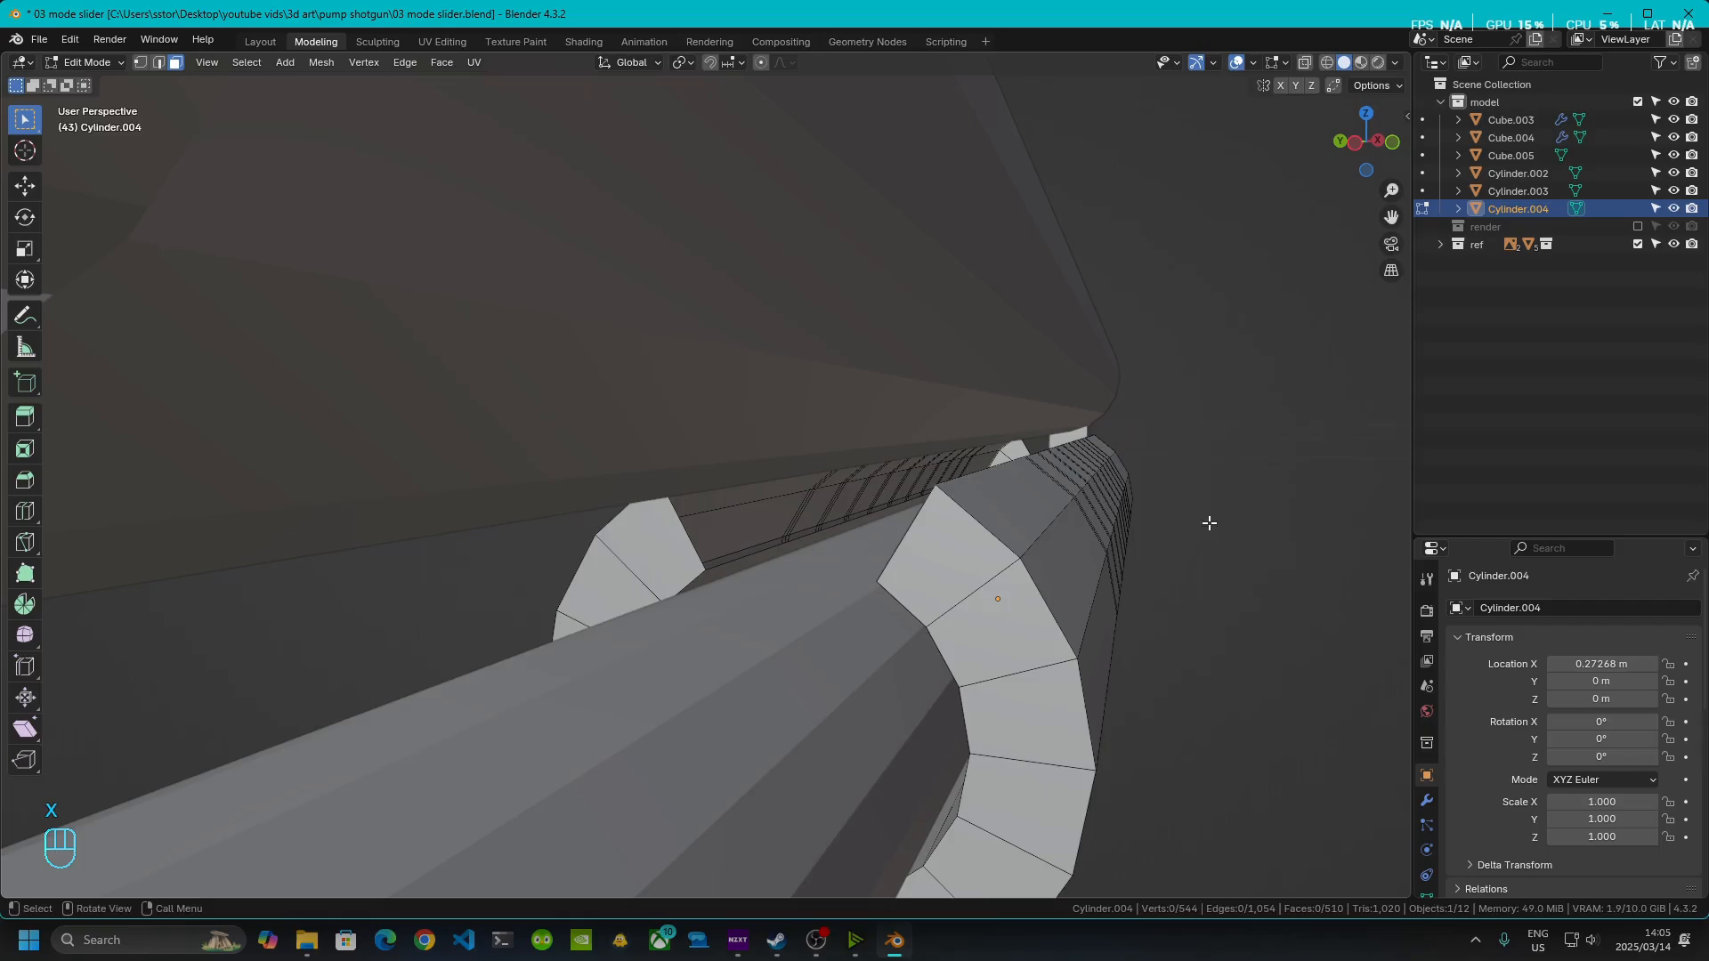
# - Try to fill the open side wall of the slider's top channel with faces starting from its end edge, and undo the fills
pyautogui.moveTo(1209, 519); pyautogui.dragTo(887, 539, button='middle')
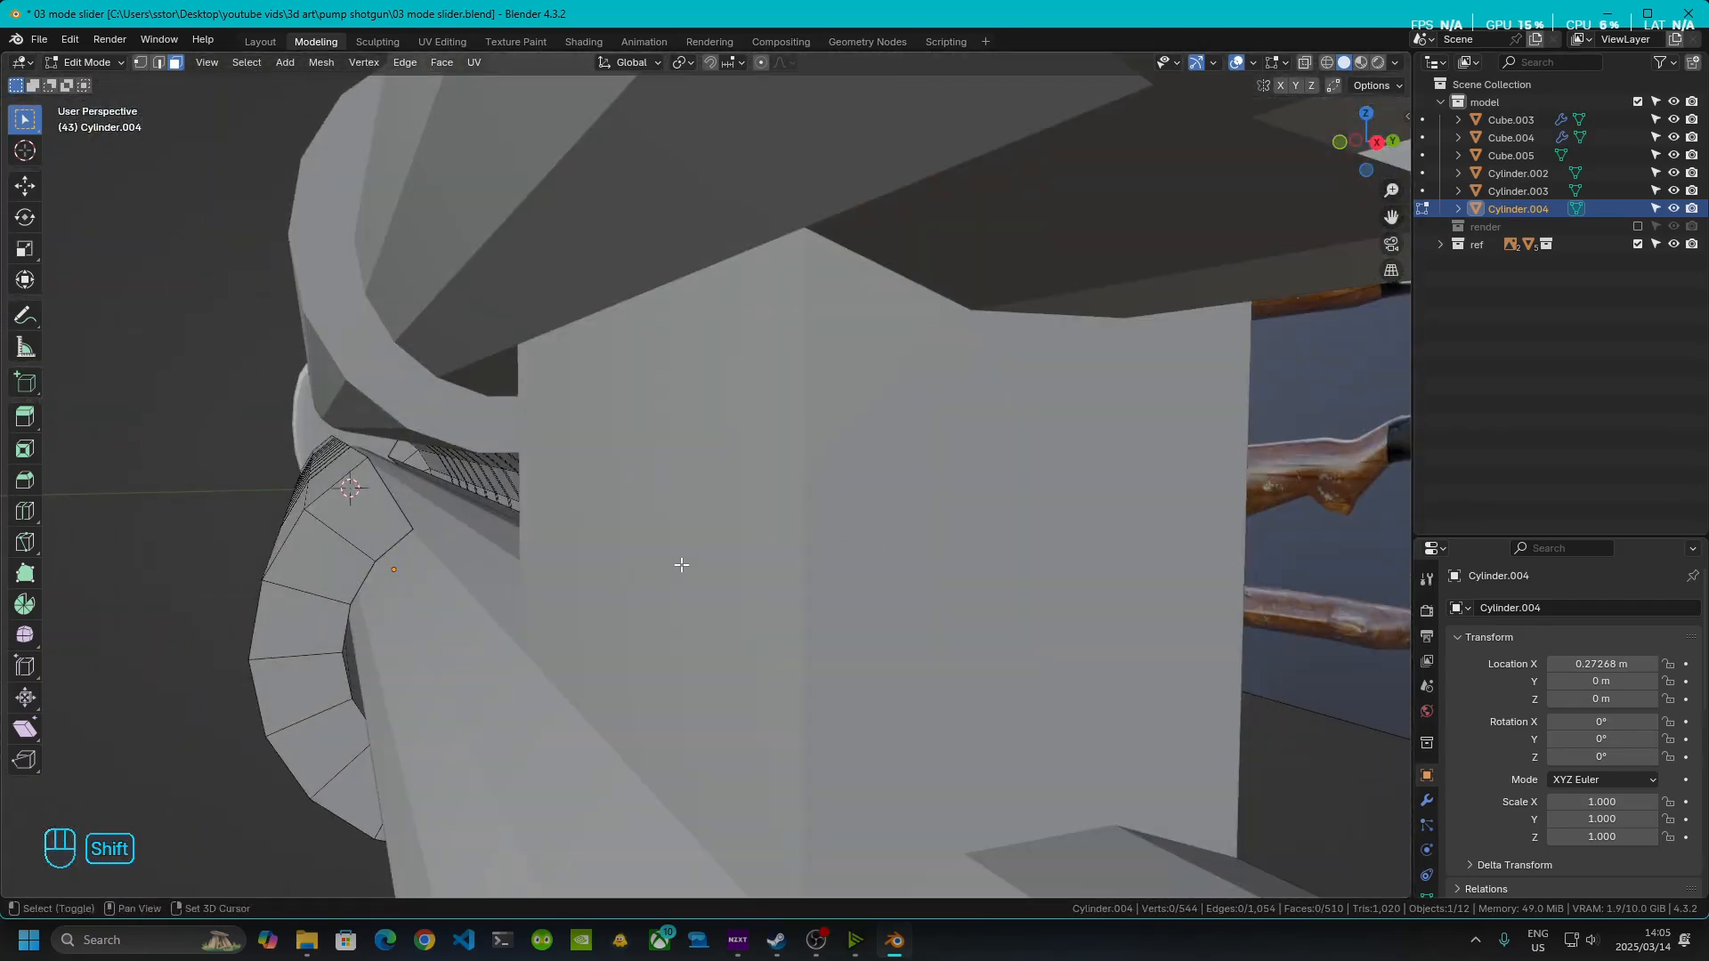
pyautogui.keyDown('shift'); pyautogui.moveTo(680, 565); pyautogui.dragTo(746, 572, button='middle'); pyautogui.keyUp('shift')
pyautogui.keyDown('shift'); pyautogui.moveTo(627, 546); pyautogui.dragTo(491, 529, button='middle'); pyautogui.keyUp('shift')
pyautogui.scroll(3, 721, 564)
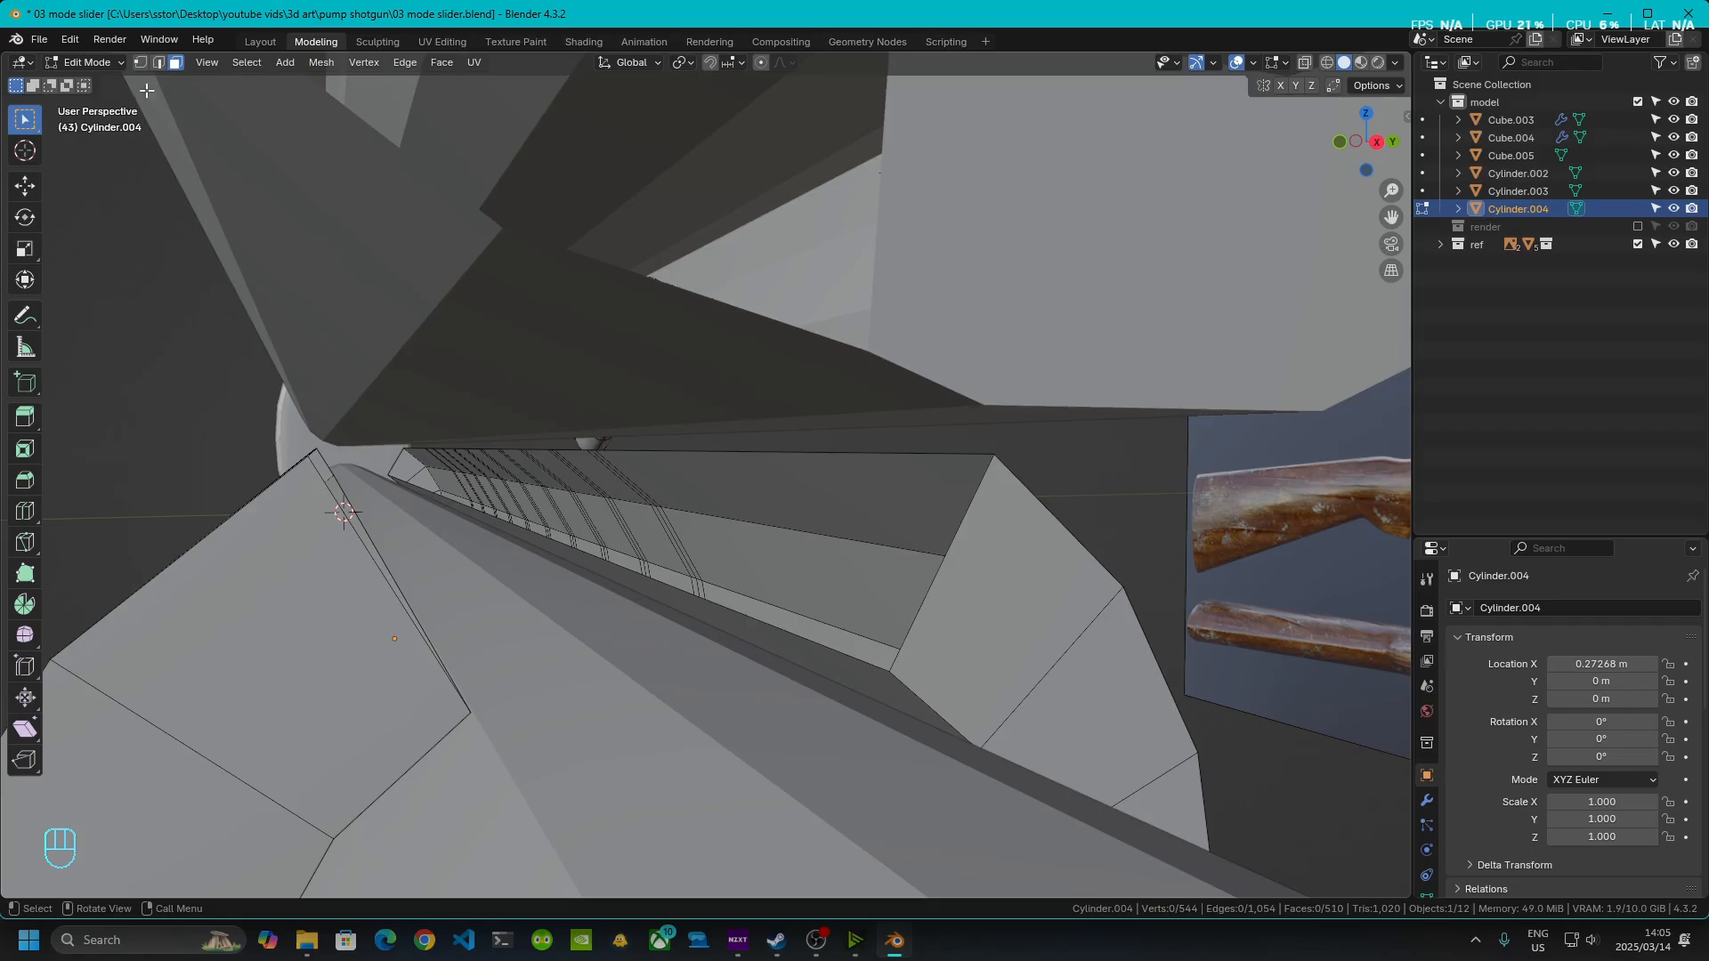
pyautogui.click(459, 641)
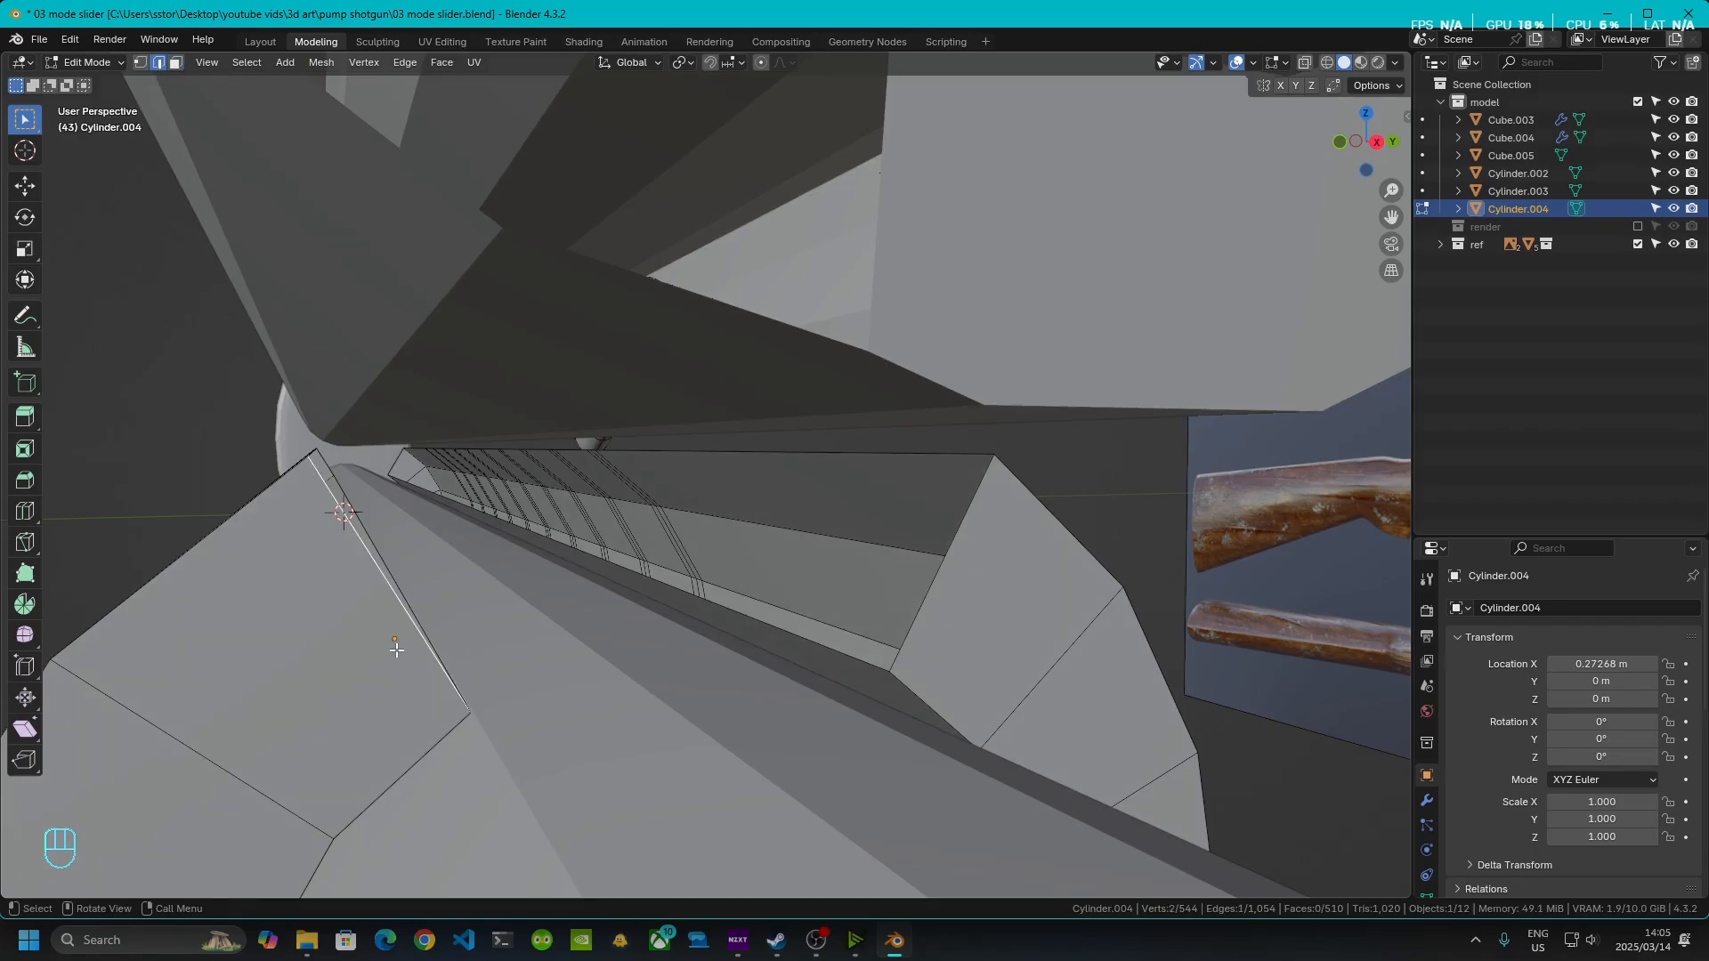
pyautogui.moveTo(398, 652); pyautogui.dragTo(393, 651, button='middle')
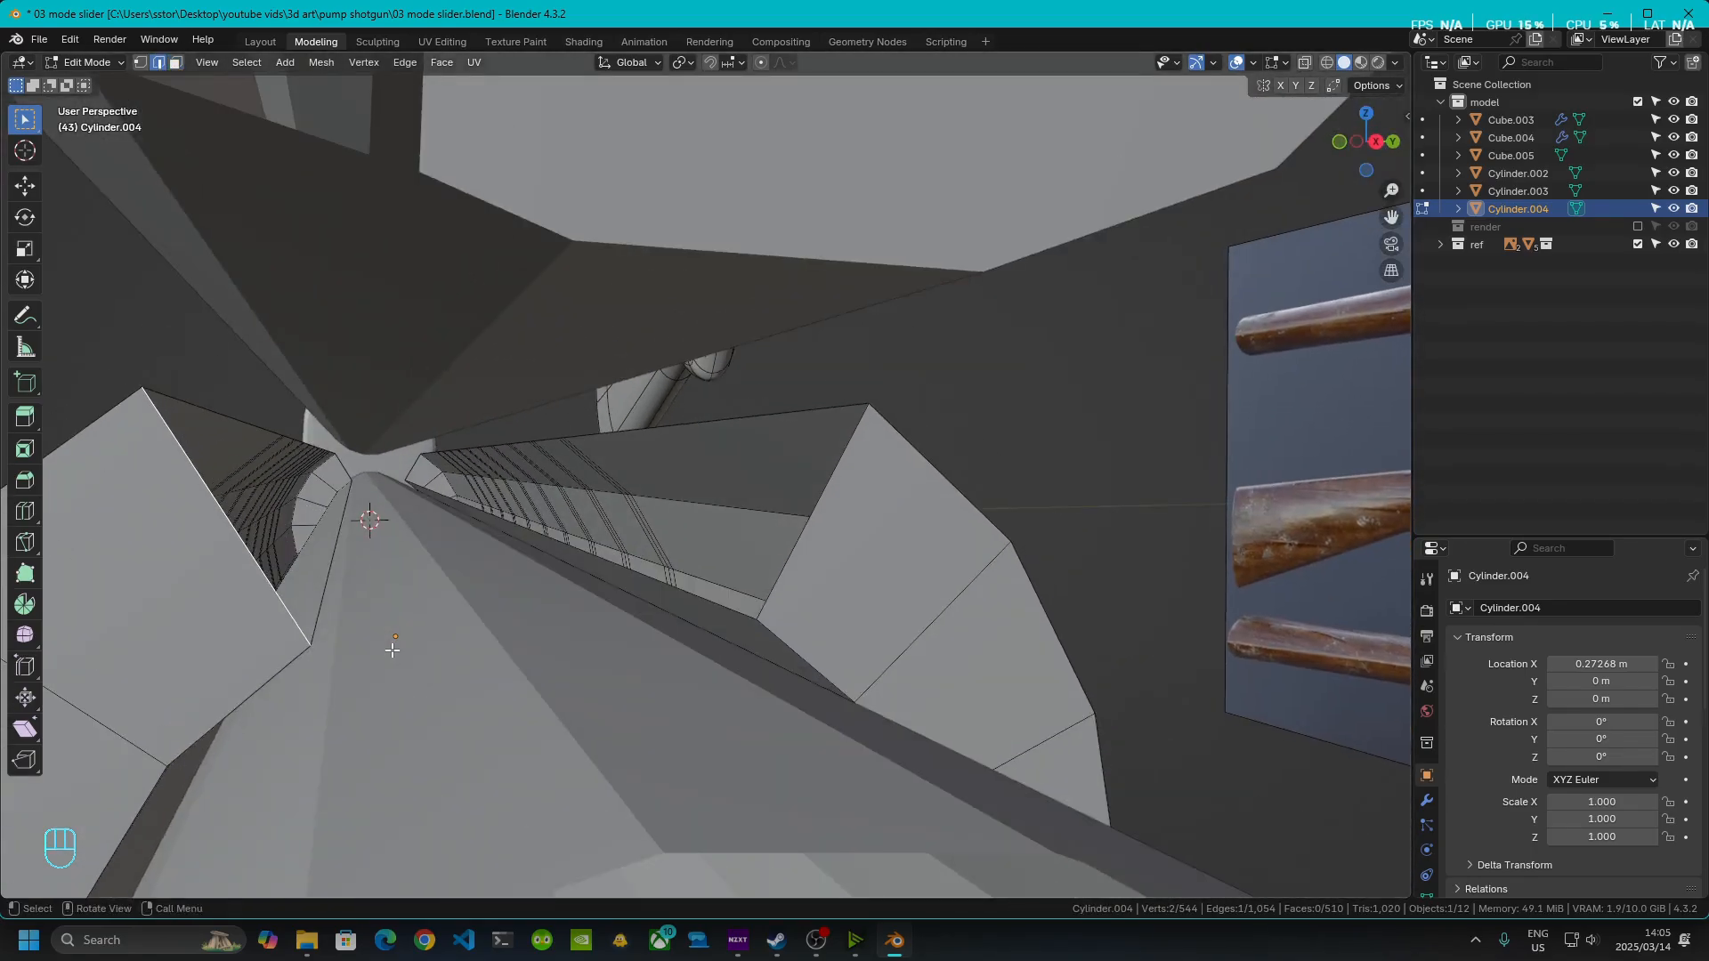
pyautogui.press('f')
pyautogui.press('f')
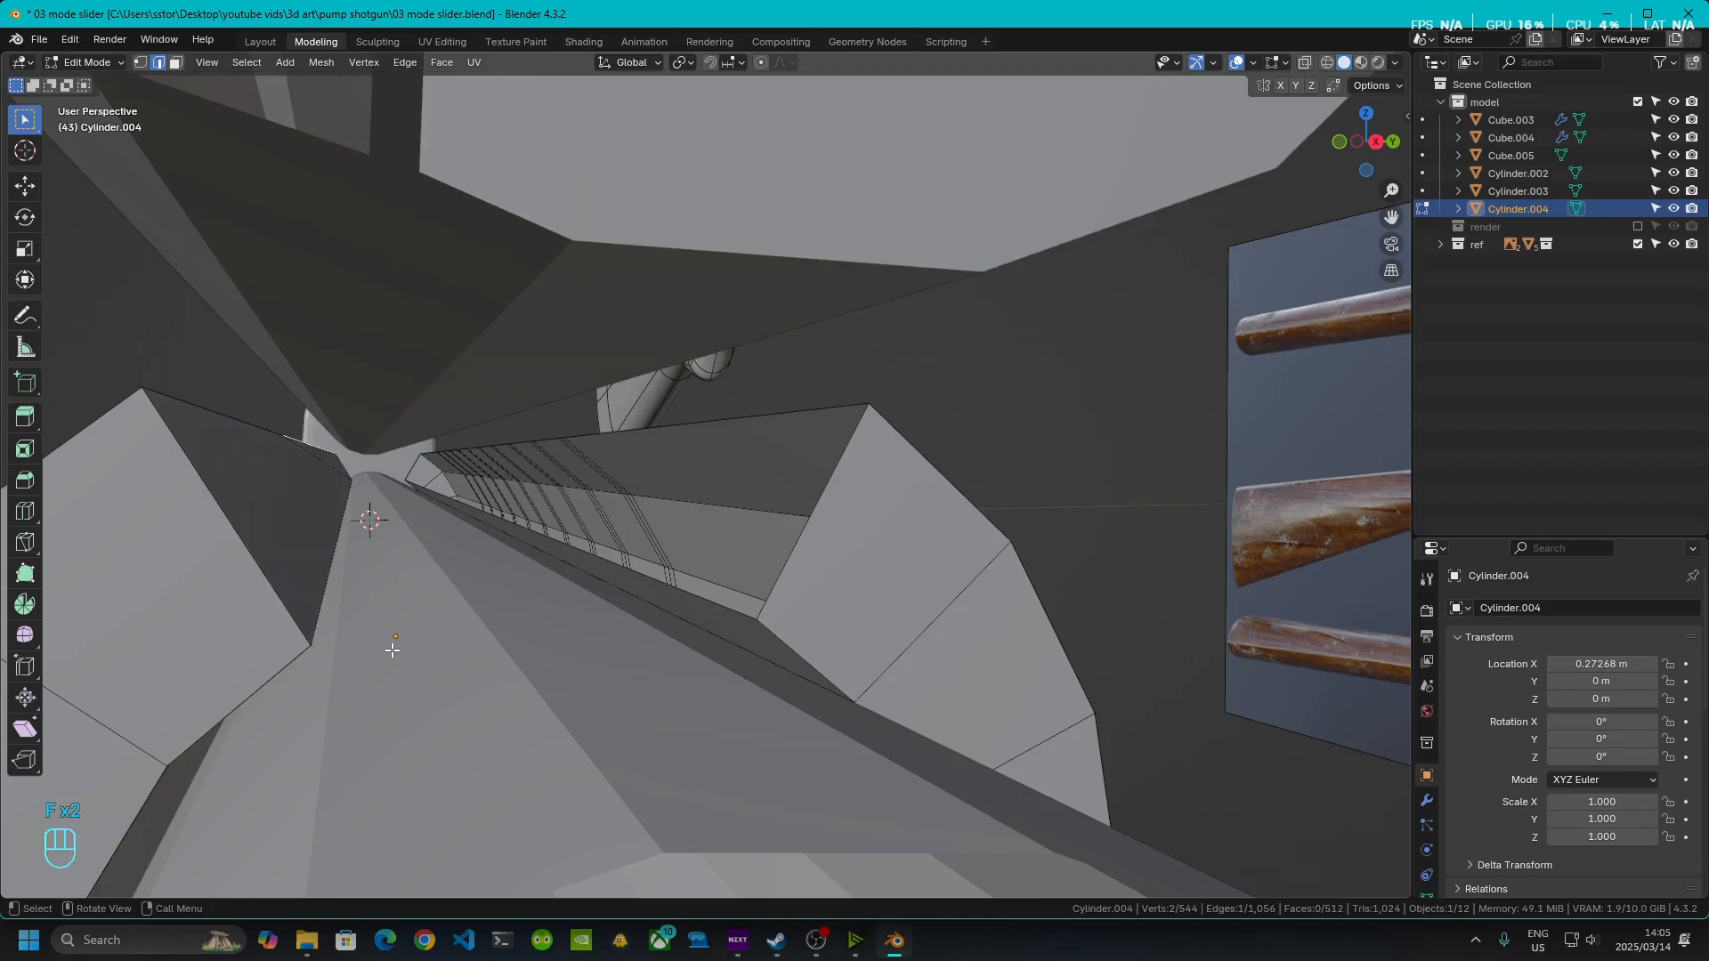
pyautogui.moveTo(392, 650); pyautogui.dragTo(791, 708, button='middle')
pyautogui.hotkey('ctrl', 'z')
pyautogui.hotkey('ctrl', 'z')
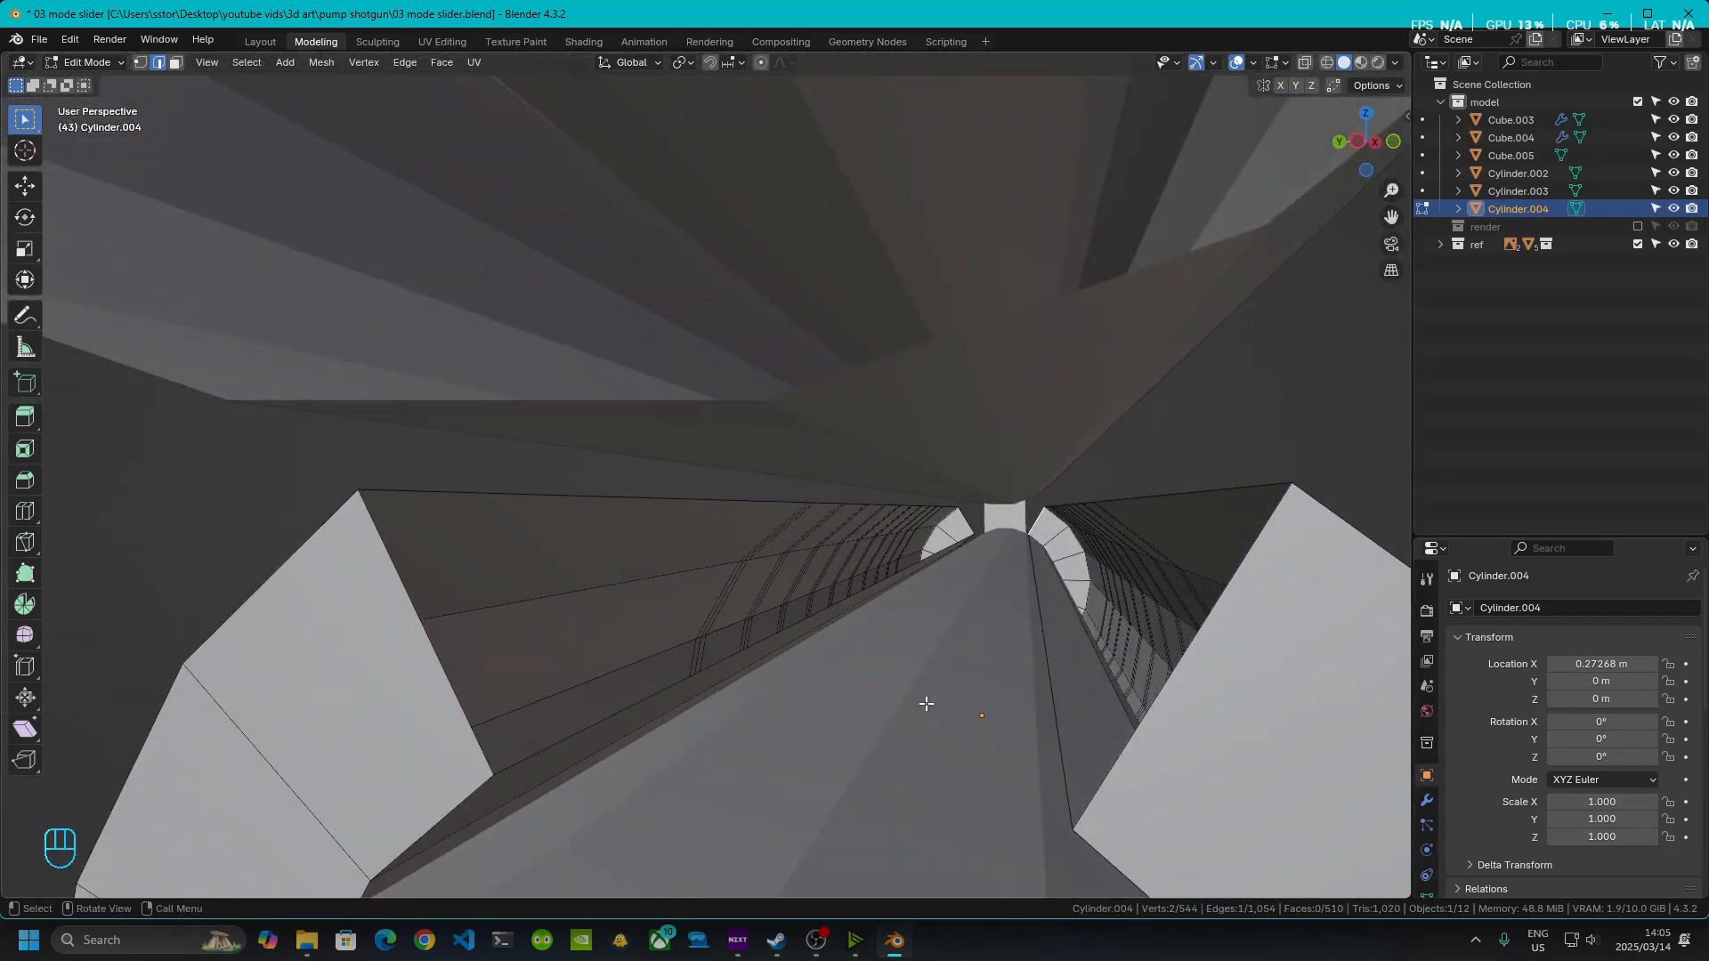
# - Isolate the slider in local view and examine its open top channel and inner walls from above and from the end
pyautogui.moveTo(1076, 685); pyautogui.dragTo(932, 718, button='middle')
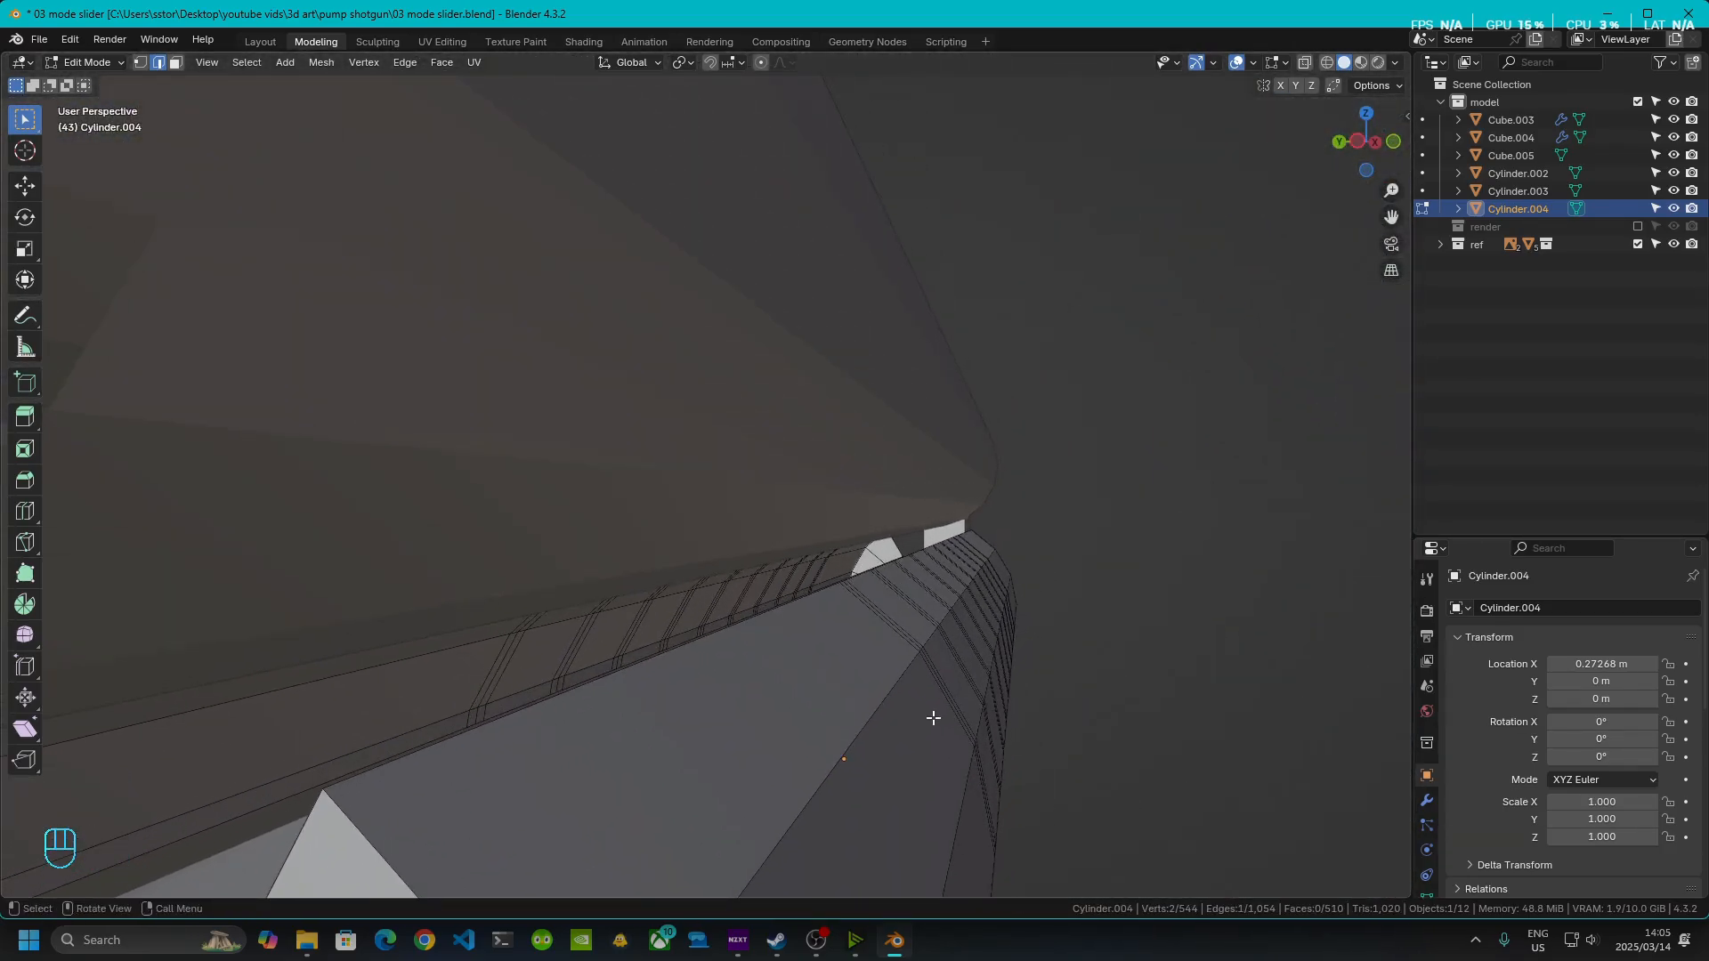
pyautogui.press('KP_Divide')
pyautogui.scroll(4, 816, 439)
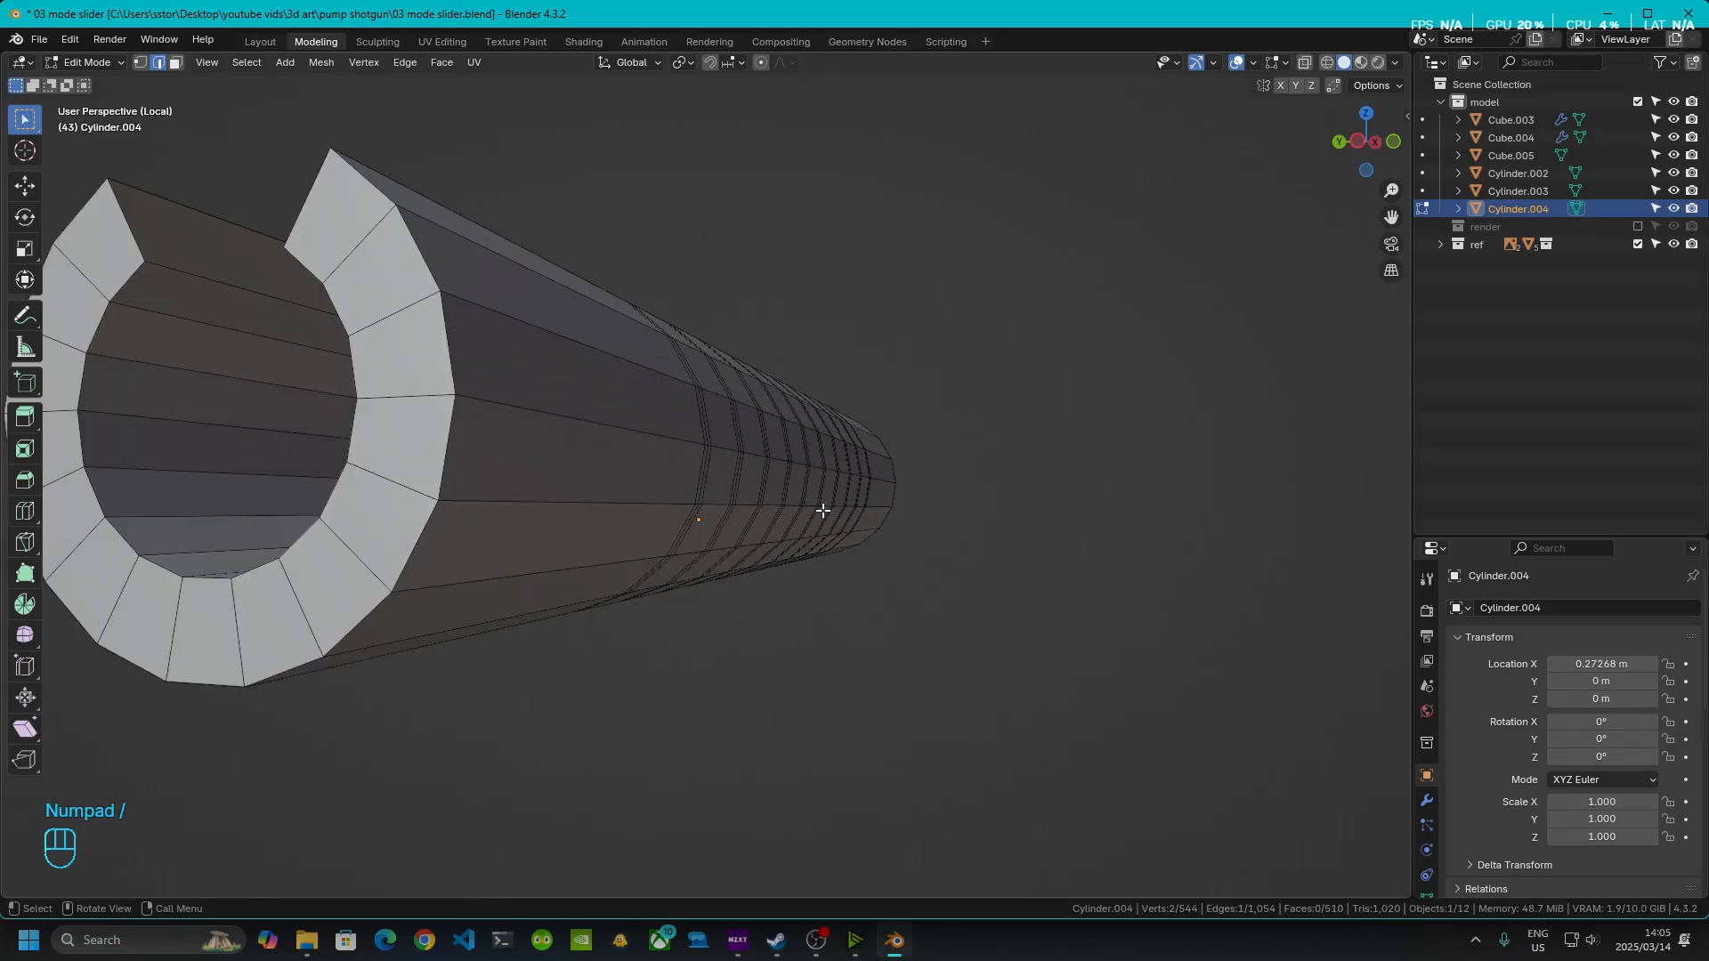
pyautogui.moveTo(820, 513); pyautogui.dragTo(1189, 572, button='middle')
pyautogui.keyDown('shift'); pyautogui.moveTo(623, 621); pyautogui.dragTo(872, 489, button='middle'); pyautogui.keyUp('shift')
pyautogui.scroll(3, 1004, 523)
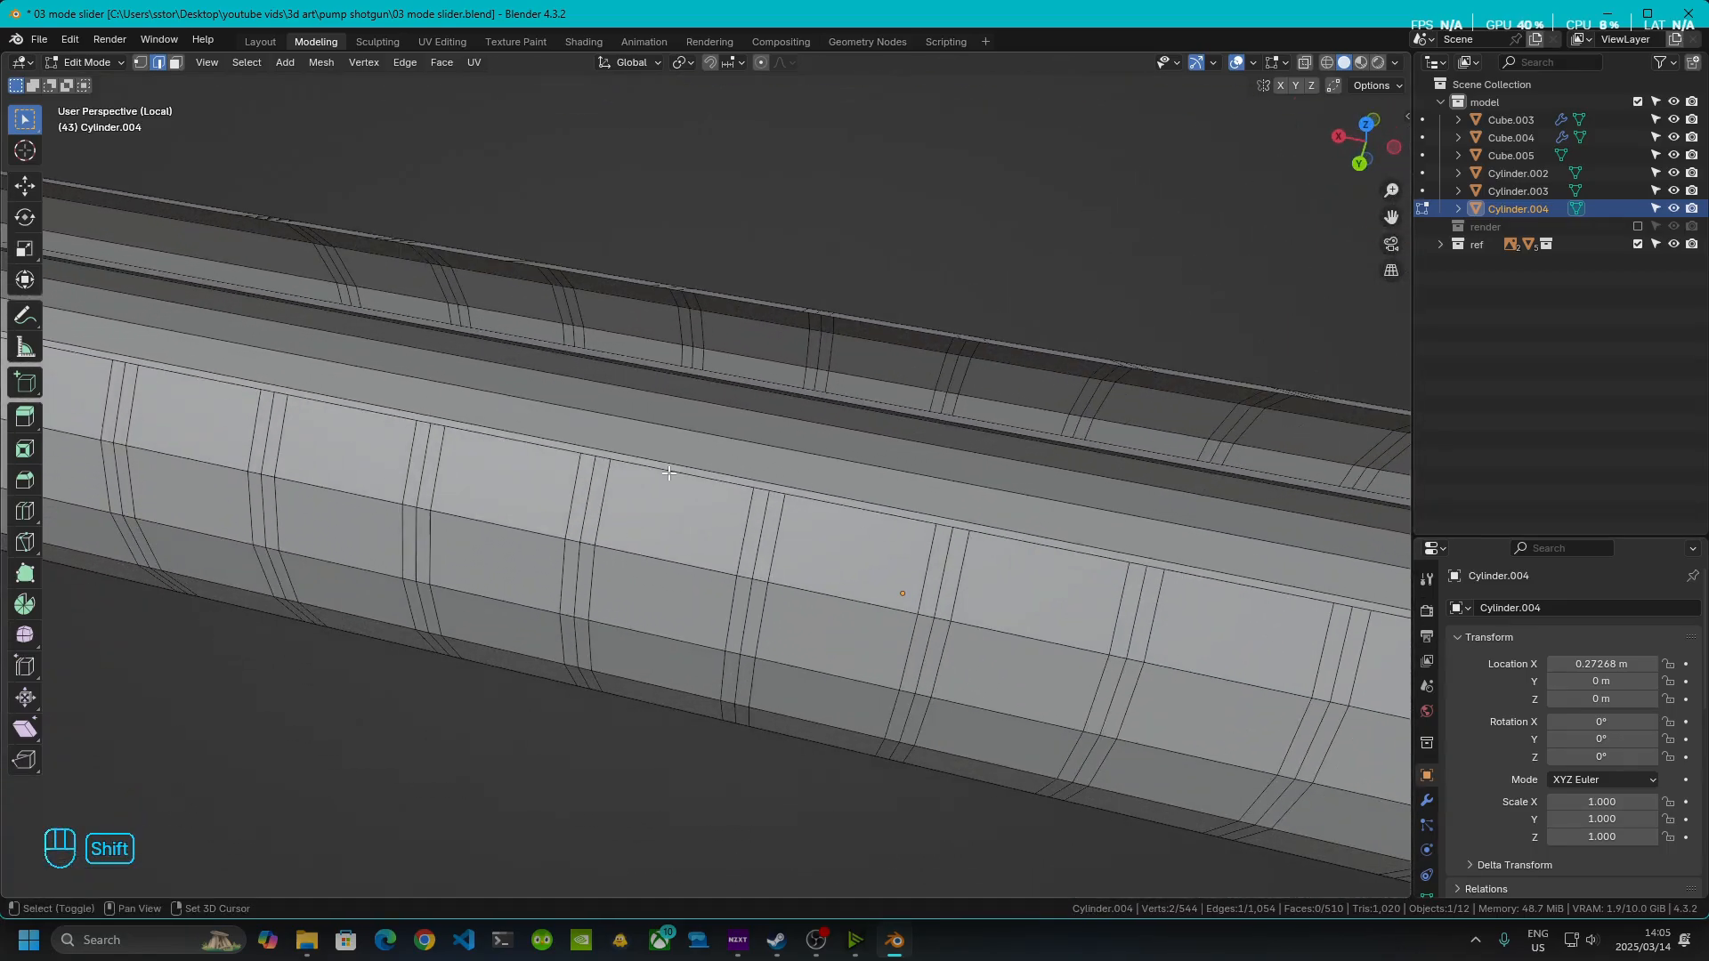
pyautogui.click(1368, 126)
pyautogui.keyDown('shift'); pyautogui.moveTo(747, 420); pyautogui.dragTo(576, 584, button='middle'); pyautogui.keyUp('shift')
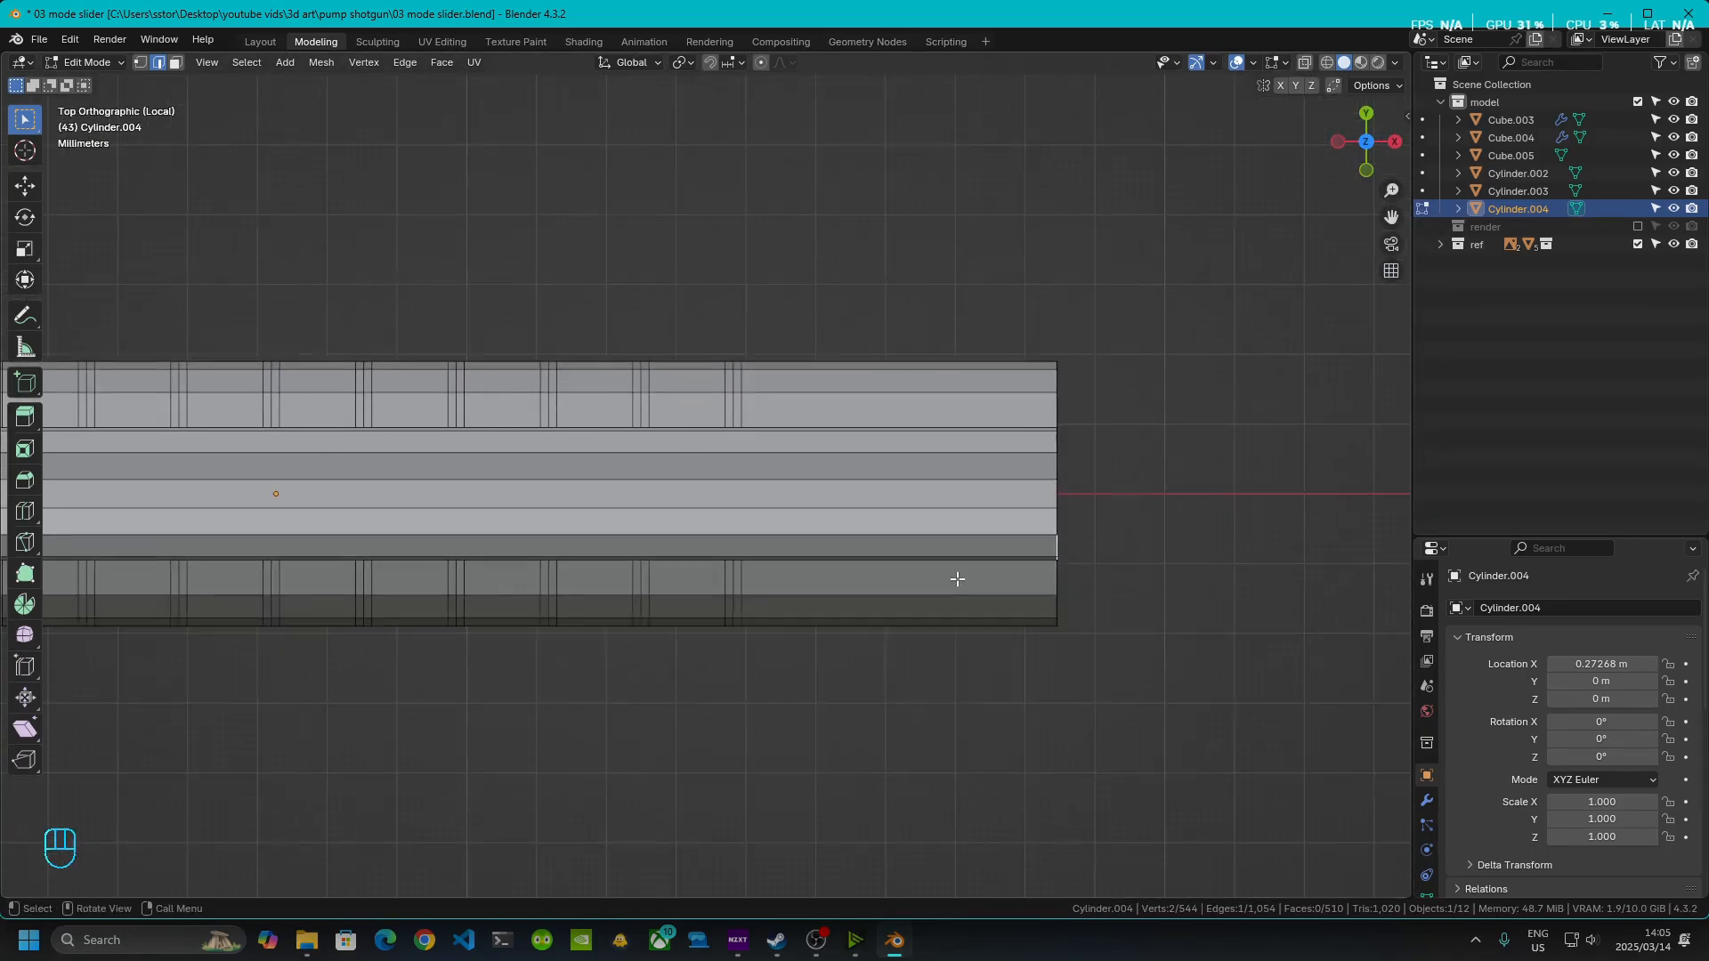
pyautogui.moveTo(958, 580); pyautogui.dragTo(774, 514, button='middle')
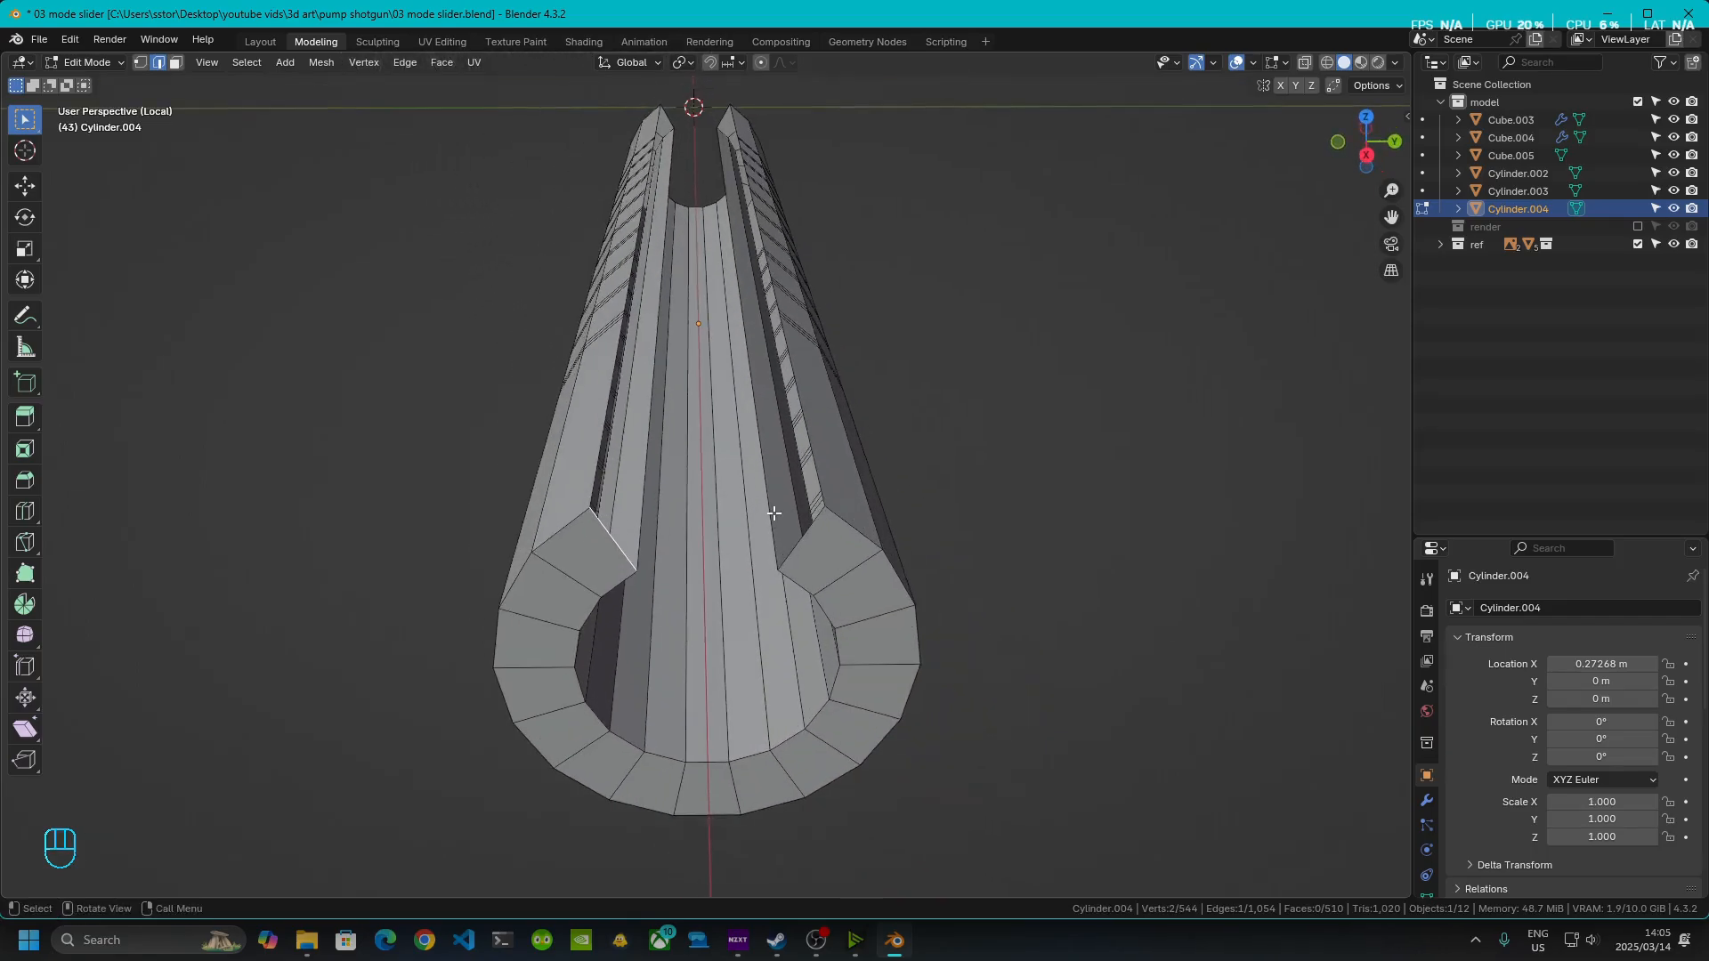
pyautogui.click(584, 454)
pyautogui.moveTo(587, 398); pyautogui.dragTo(720, 392, button='middle')
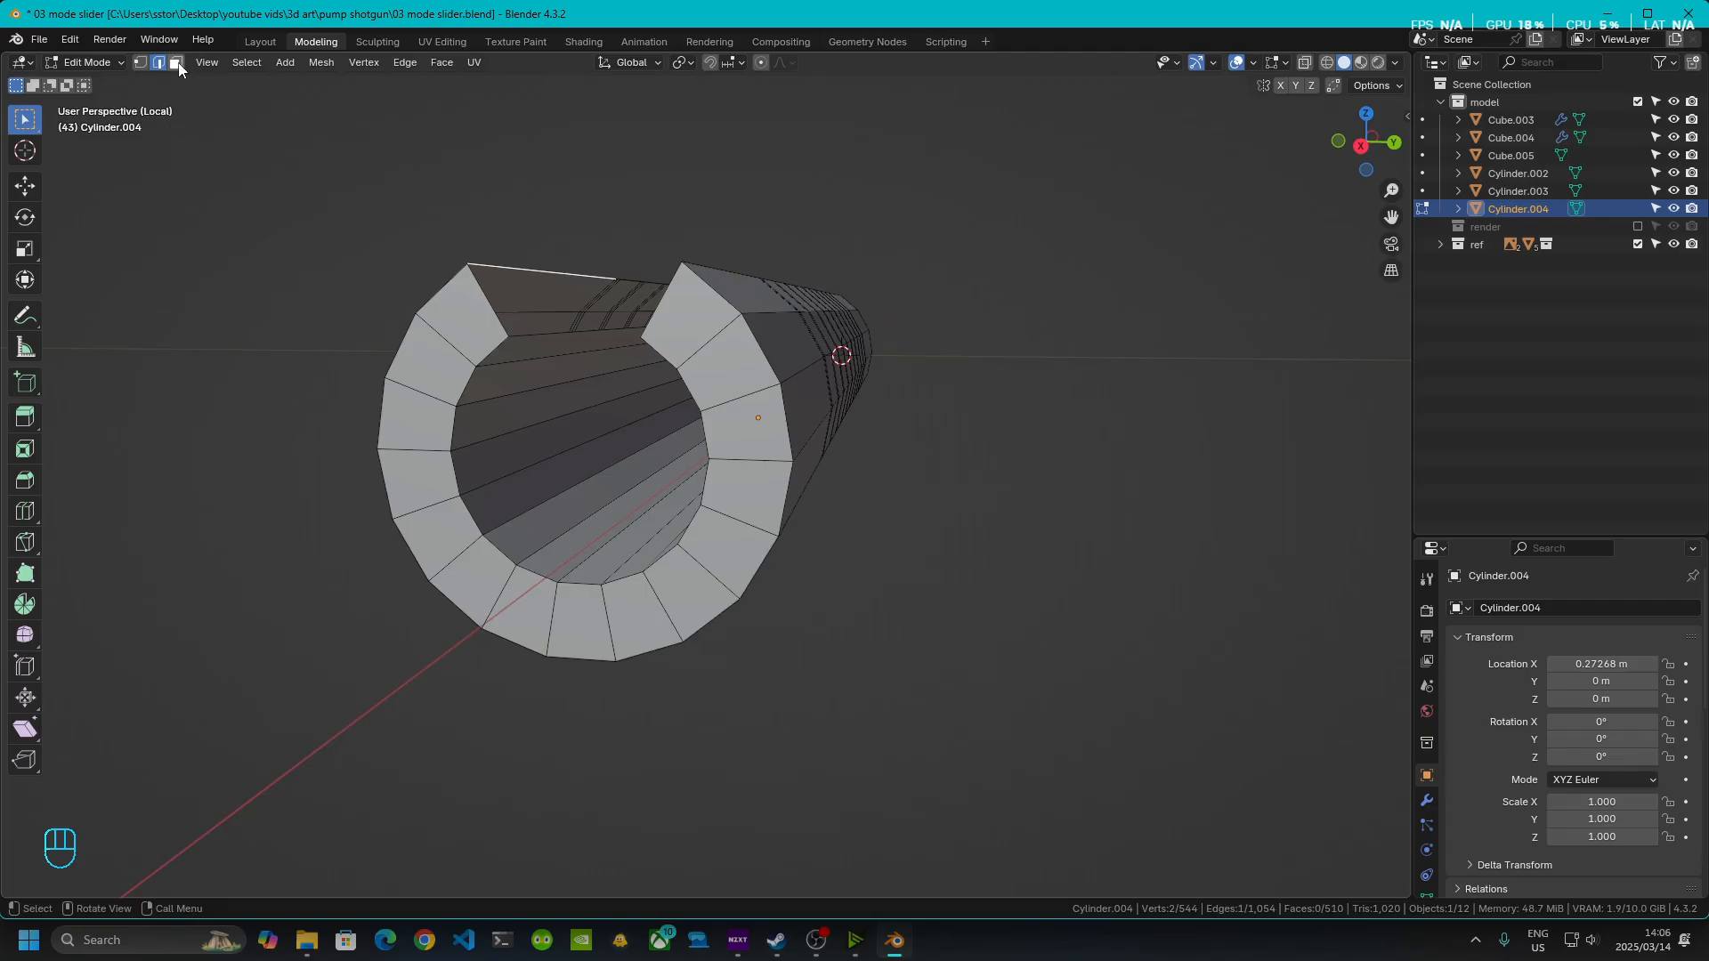
# - In face selection, select all the inner bore faces from one side of the channel to the other and delete them
pyautogui.click(176, 63)
pyautogui.click(533, 360)
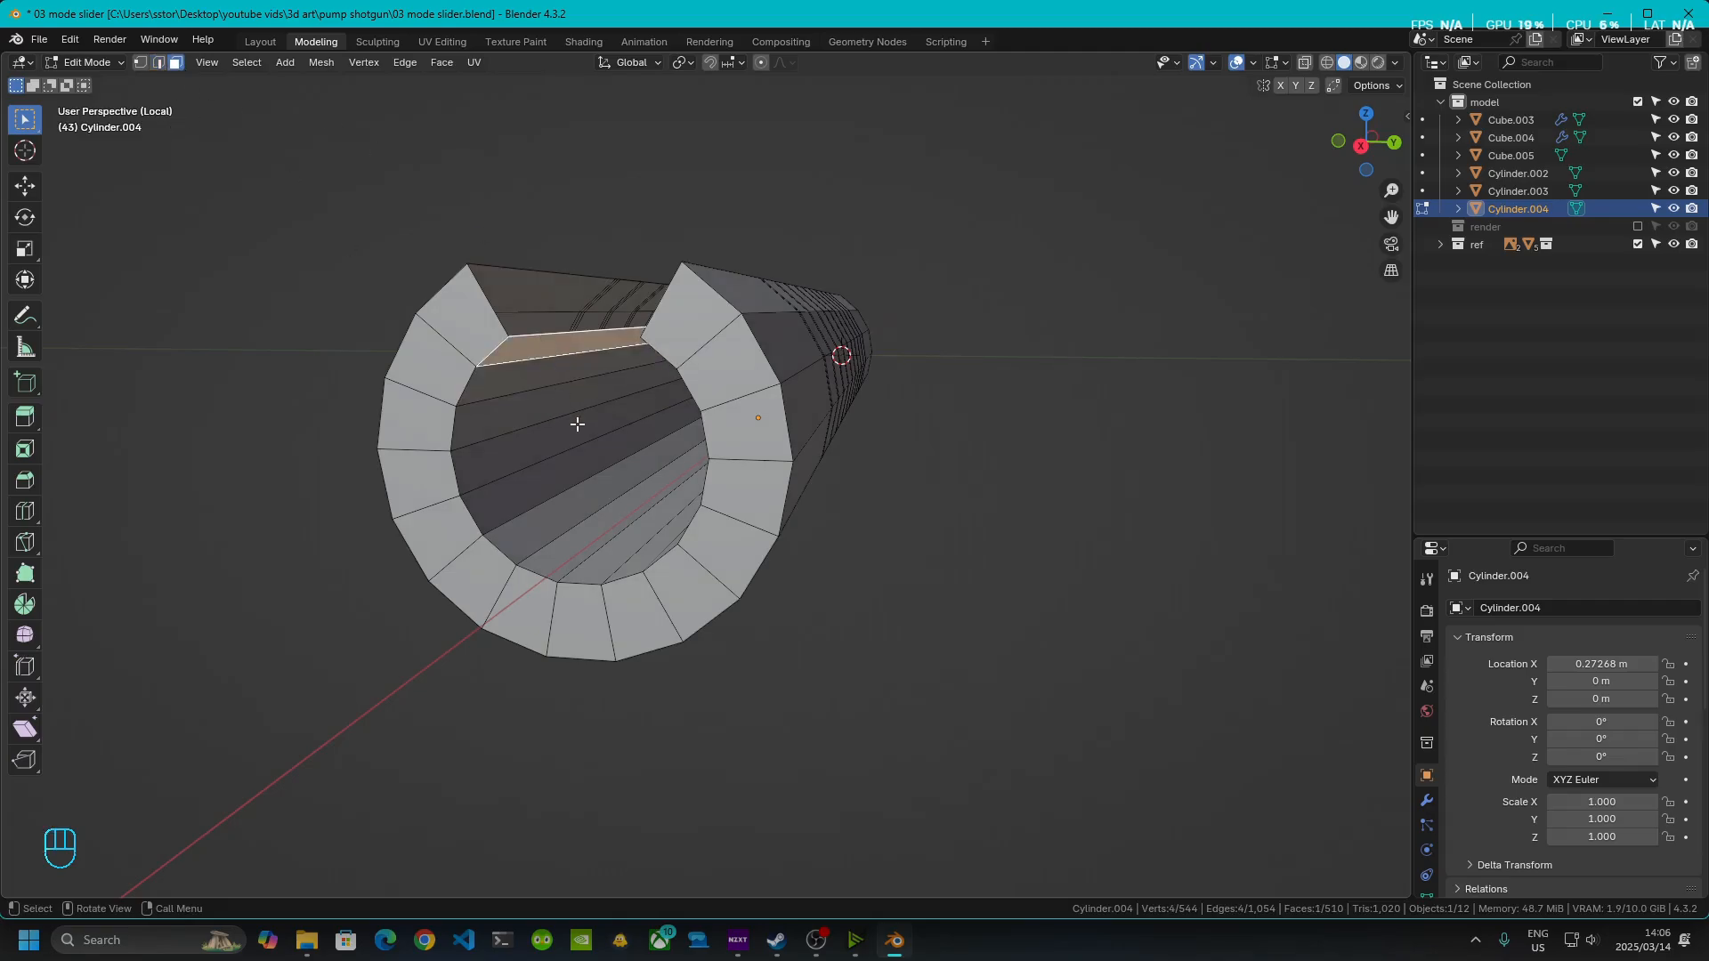
pyautogui.moveTo(576, 423); pyautogui.dragTo(878, 354, button='middle')
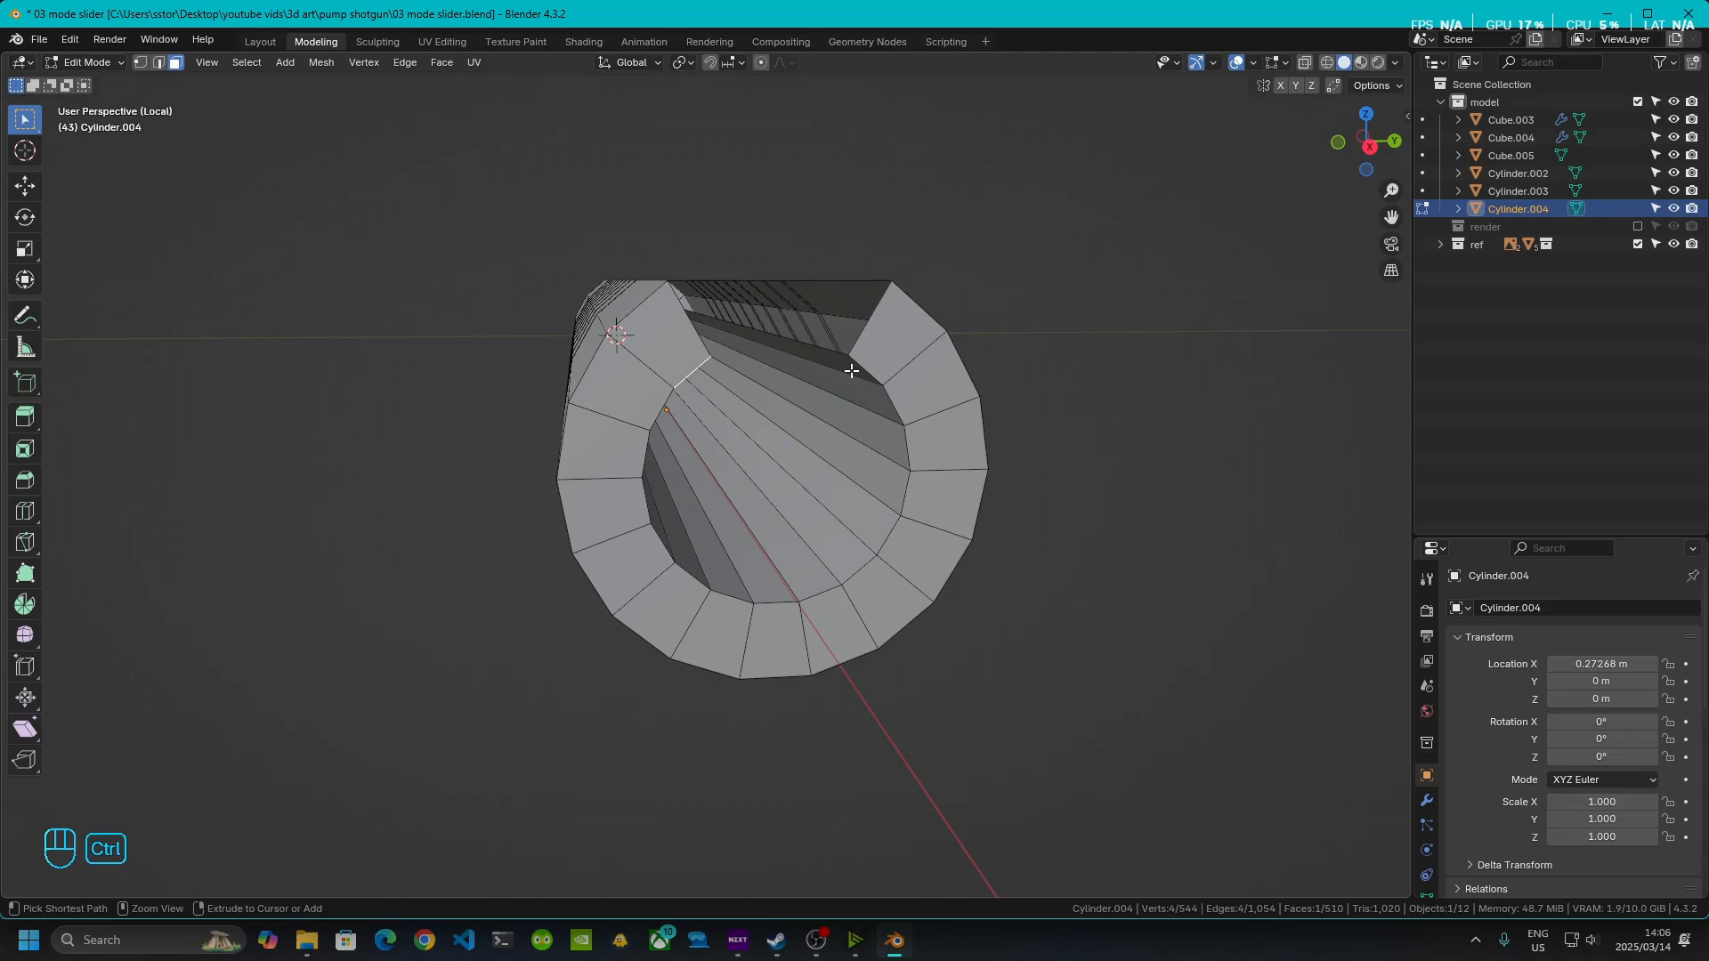
pyautogui.keyDown('ctrl'); pyautogui.click(851, 372); pyautogui.keyUp('ctrl')
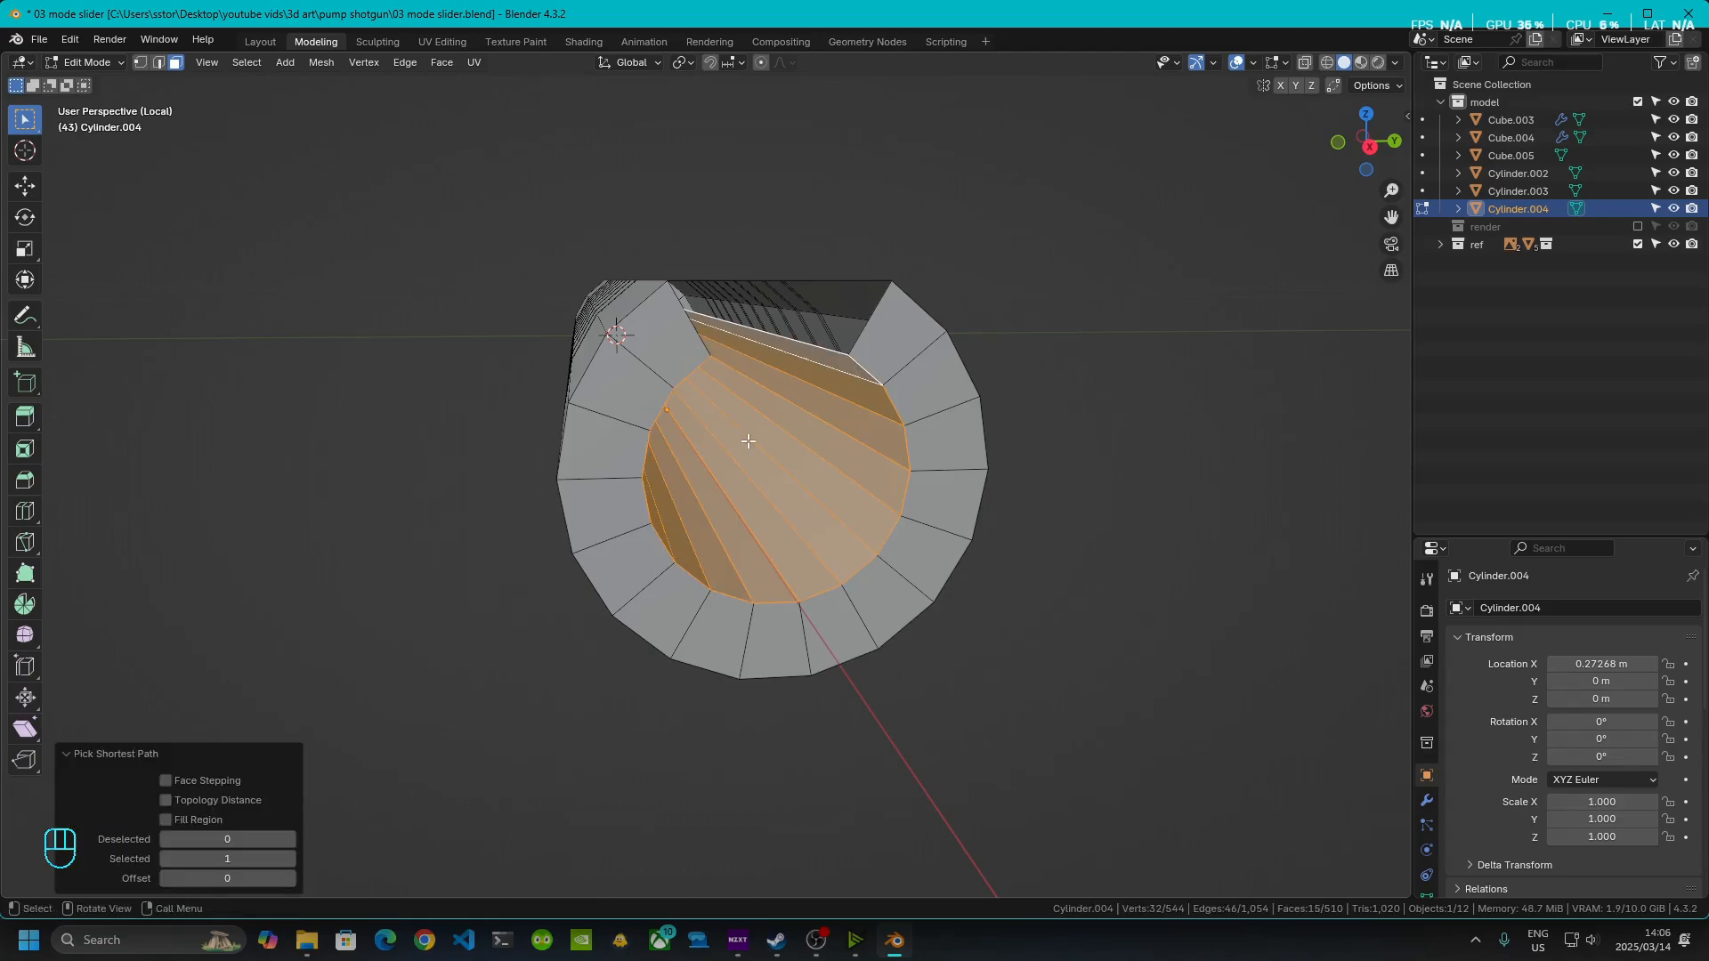
pyautogui.press('x')
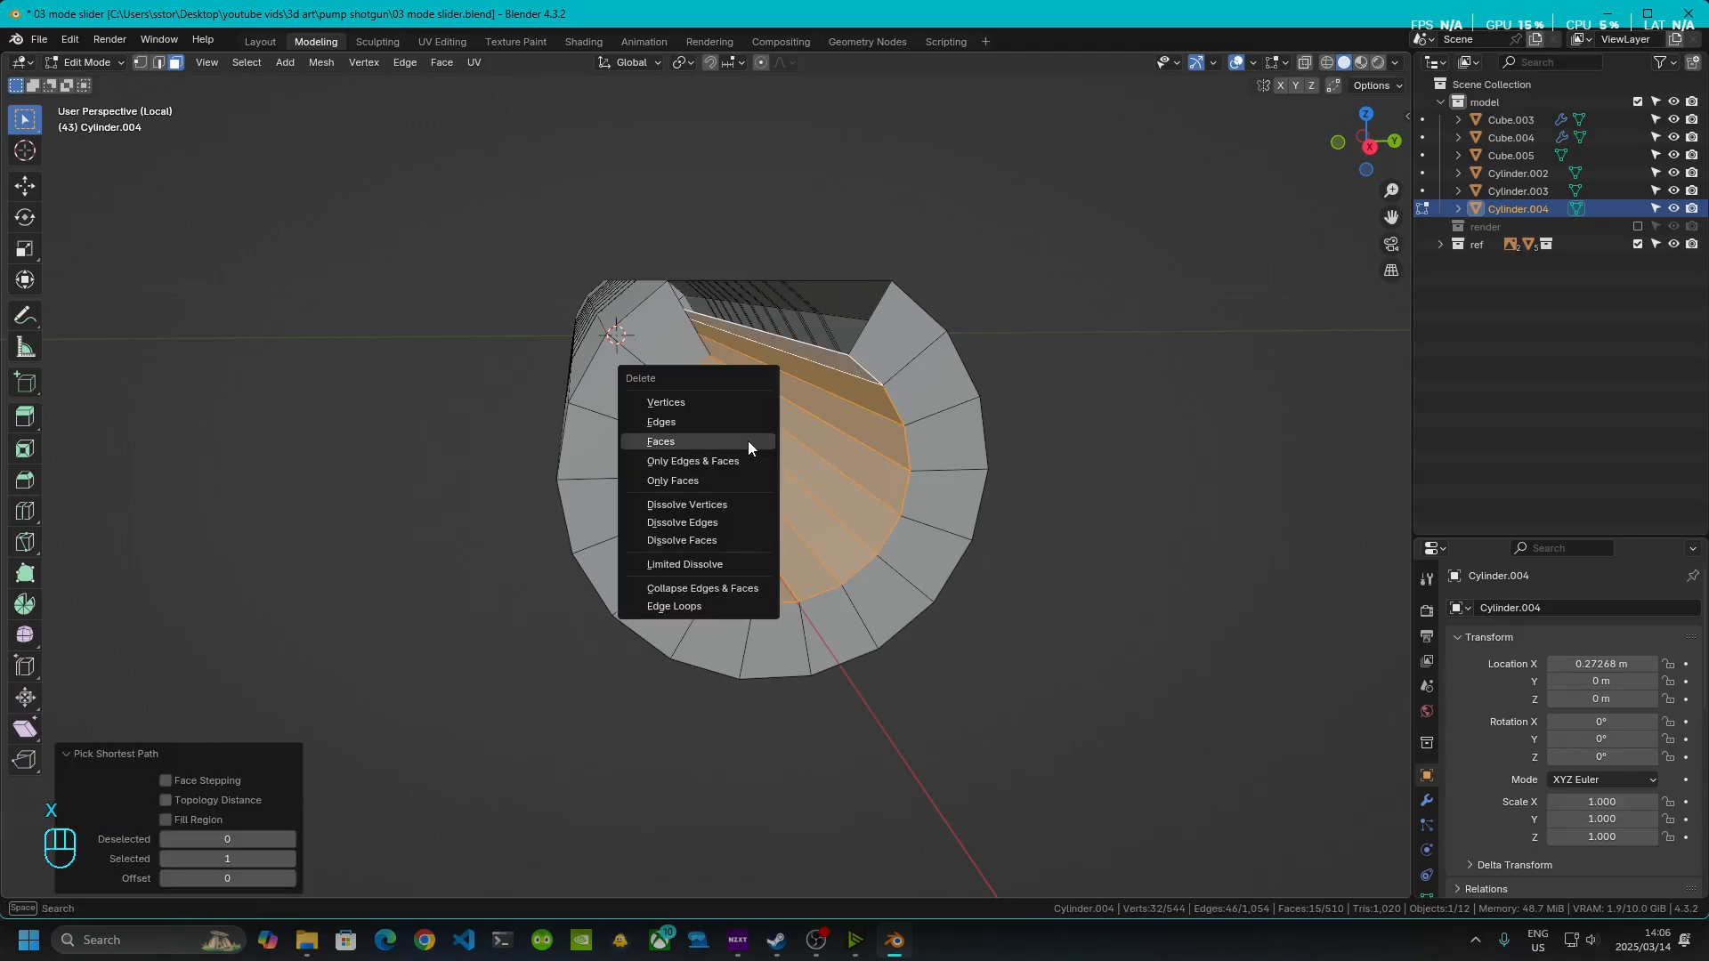
pyautogui.click(701, 445)
pyautogui.moveTo(701, 445); pyautogui.dragTo(1034, 583, button='middle')
pyautogui.scroll(-2, 1033, 583)
pyautogui.keyDown('shift'); pyautogui.moveTo(890, 569); pyautogui.dragTo(1018, 507, button='middle'); pyautogui.keyUp('shift')
pyautogui.scroll(1, 1018, 507)
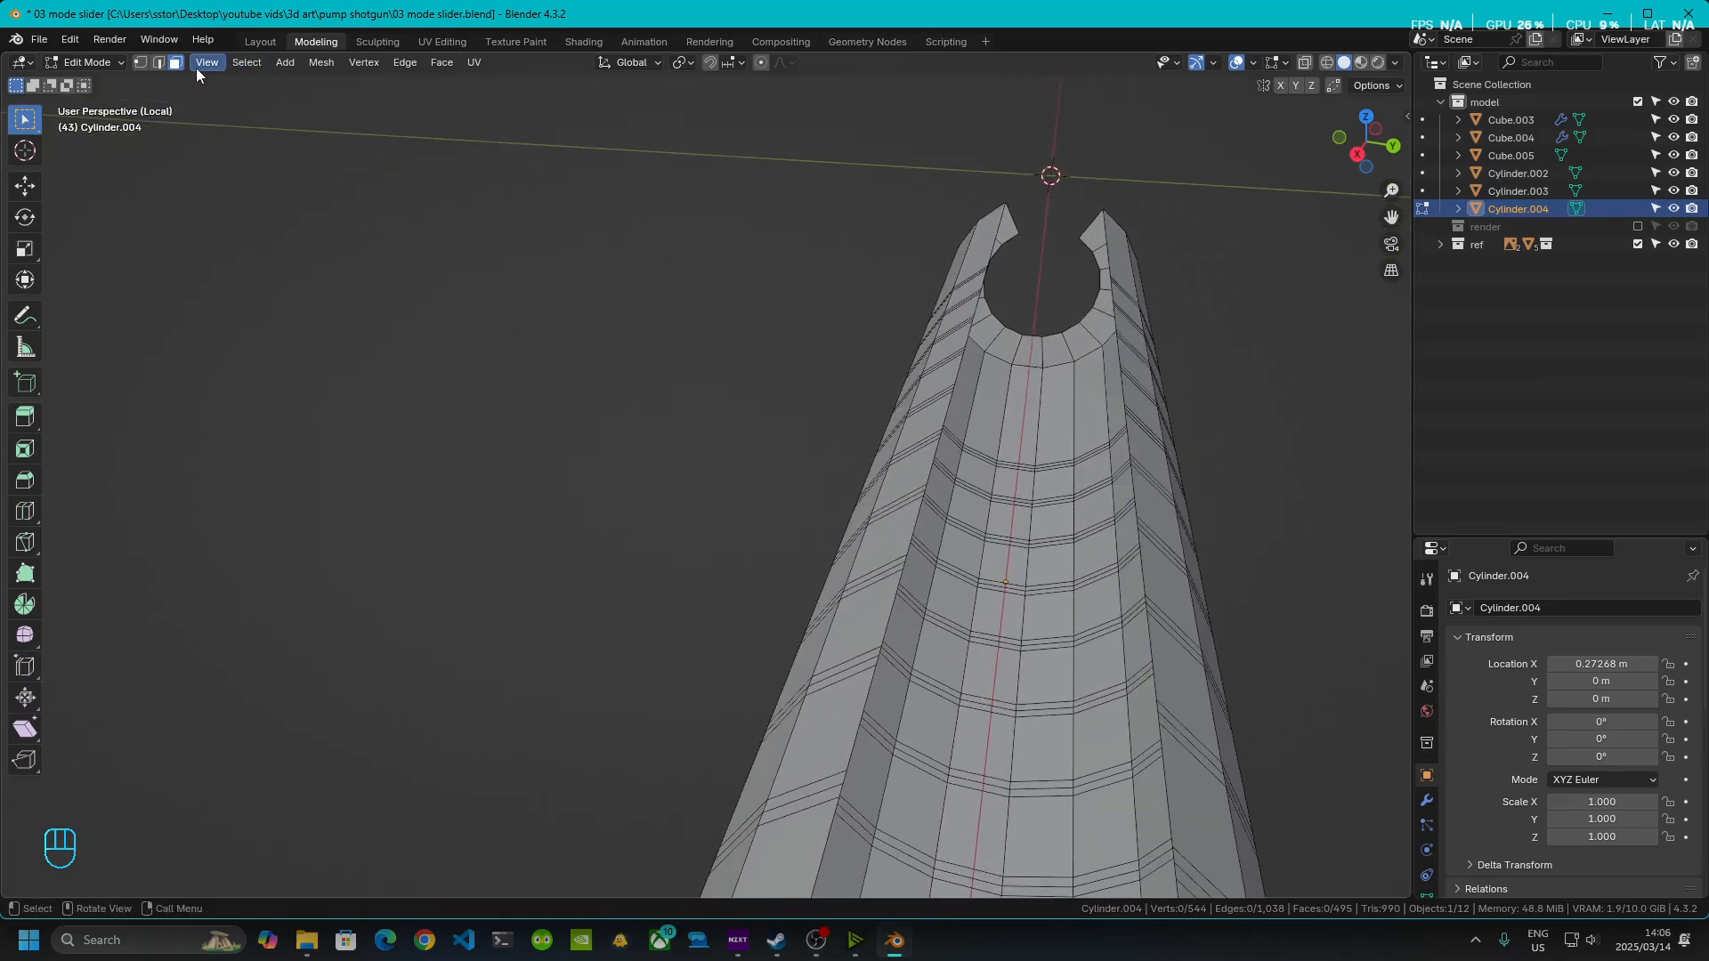
# - Return the slider to Object Mode and open the viewport shading options
pyautogui.scroll(-2, 987, 593)
pyautogui.moveTo(973, 588); pyautogui.dragTo(951, 548, button='middle')
pyautogui.scroll(-1, 950, 548)
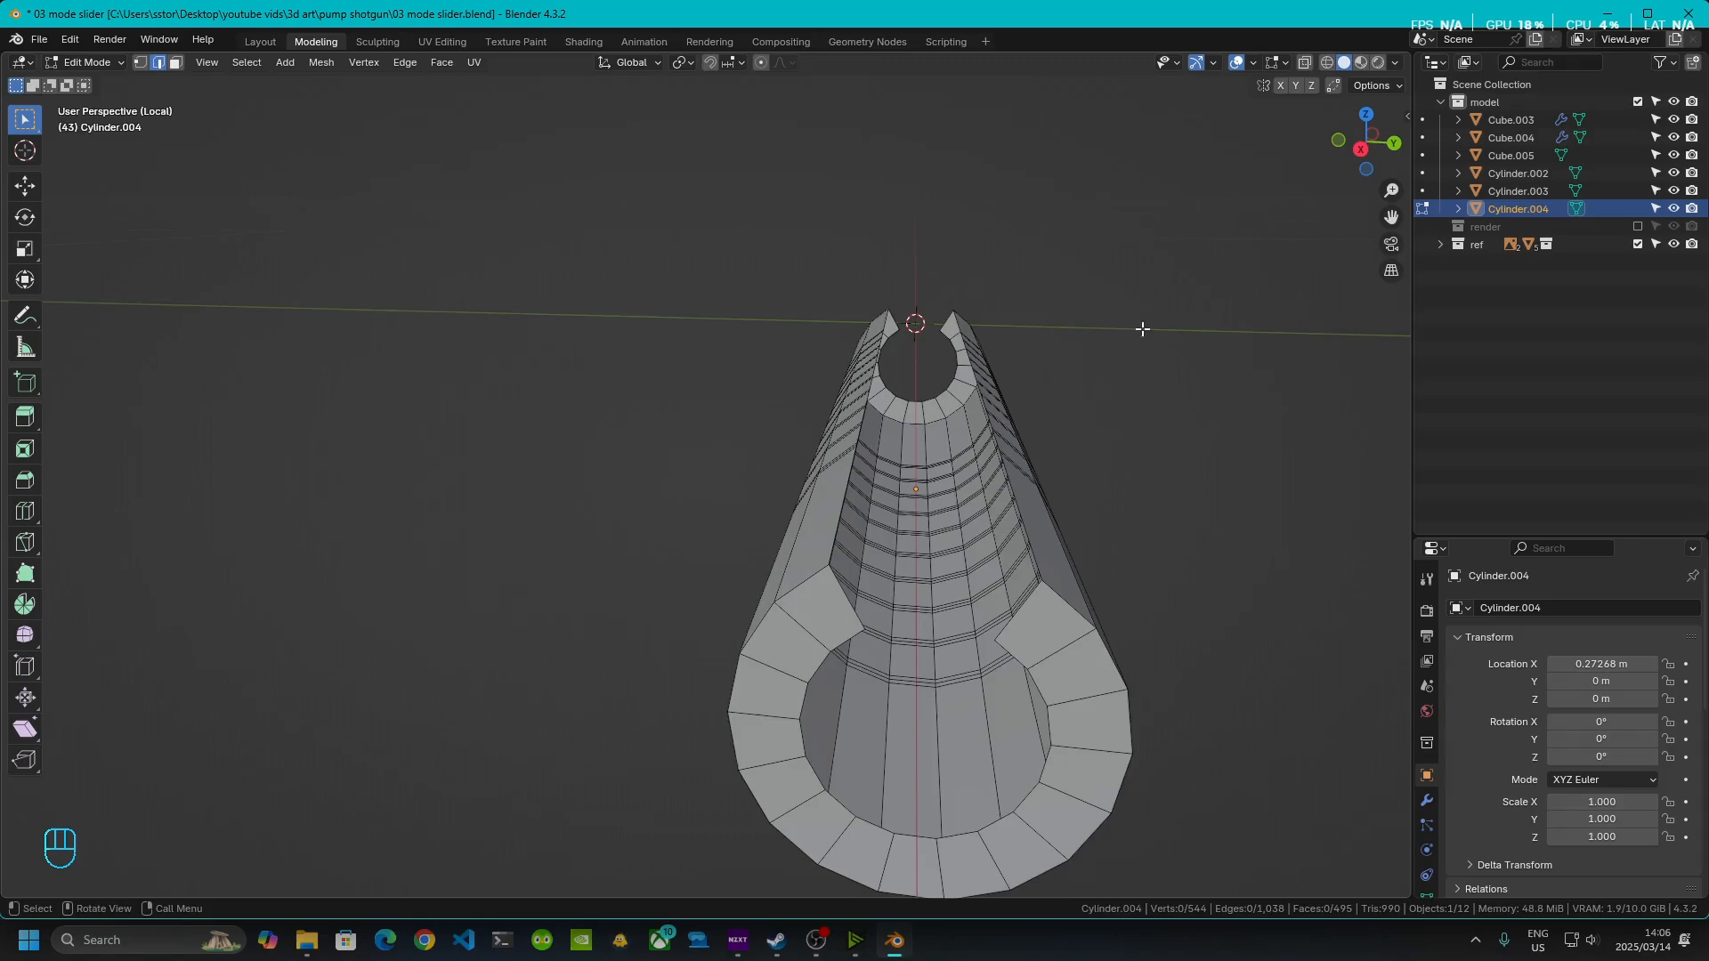
pyautogui.press('Tab')
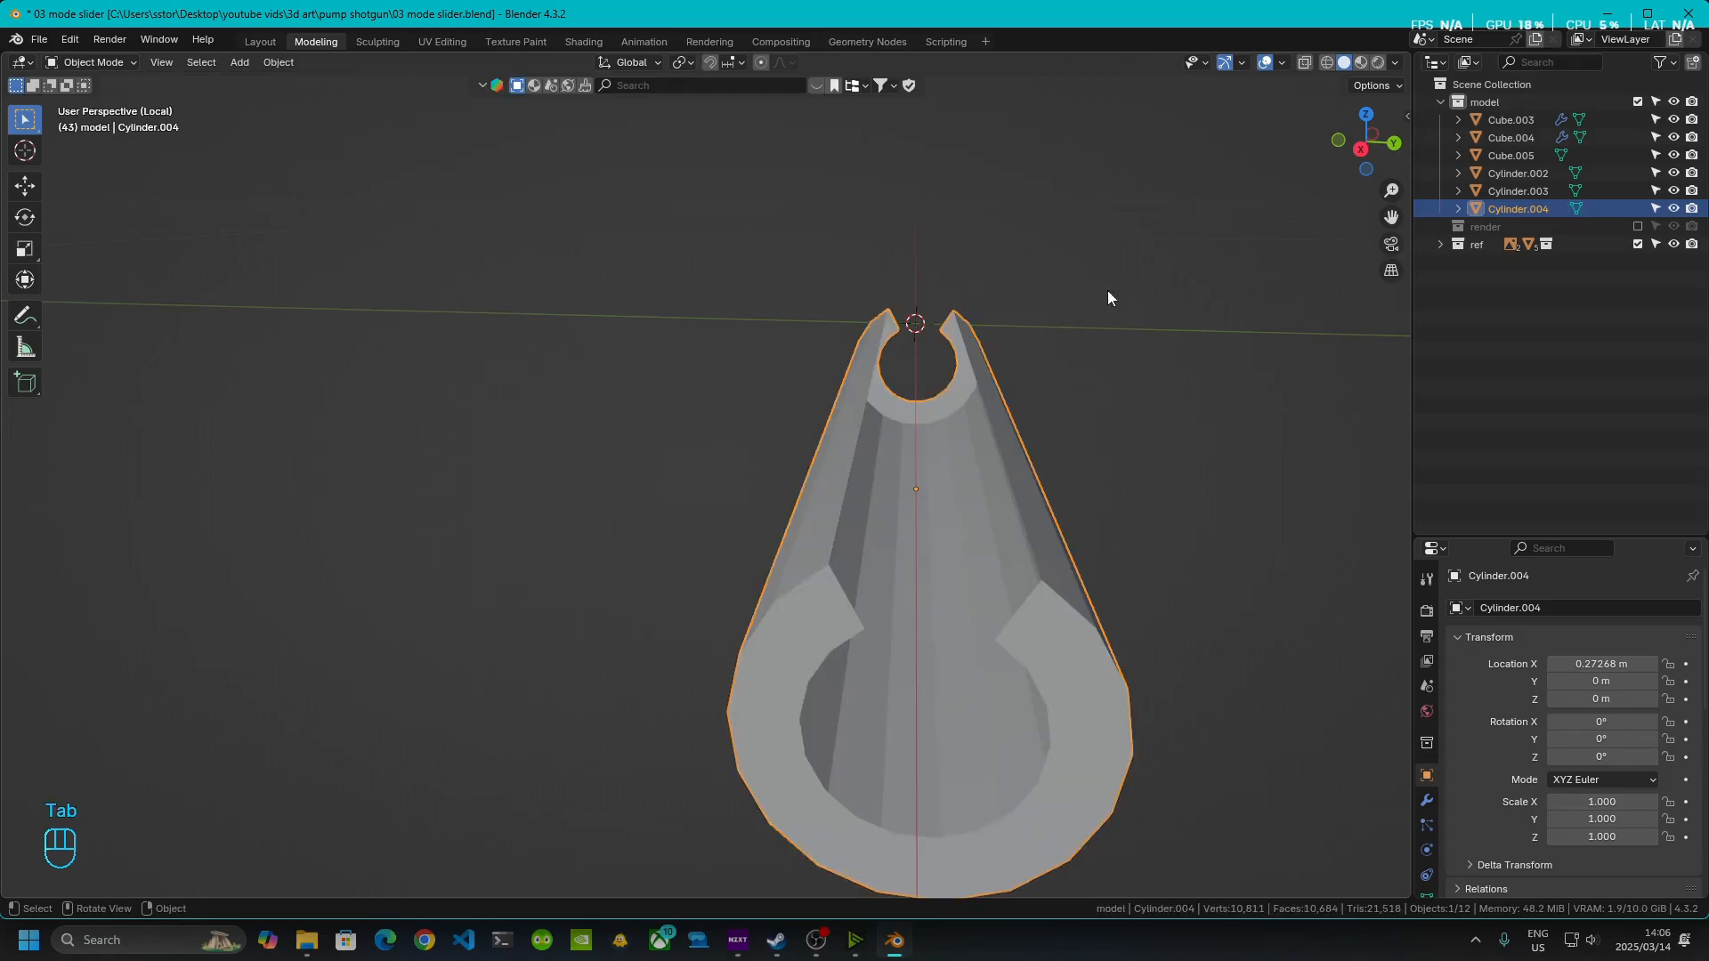
pyautogui.click(1395, 62)
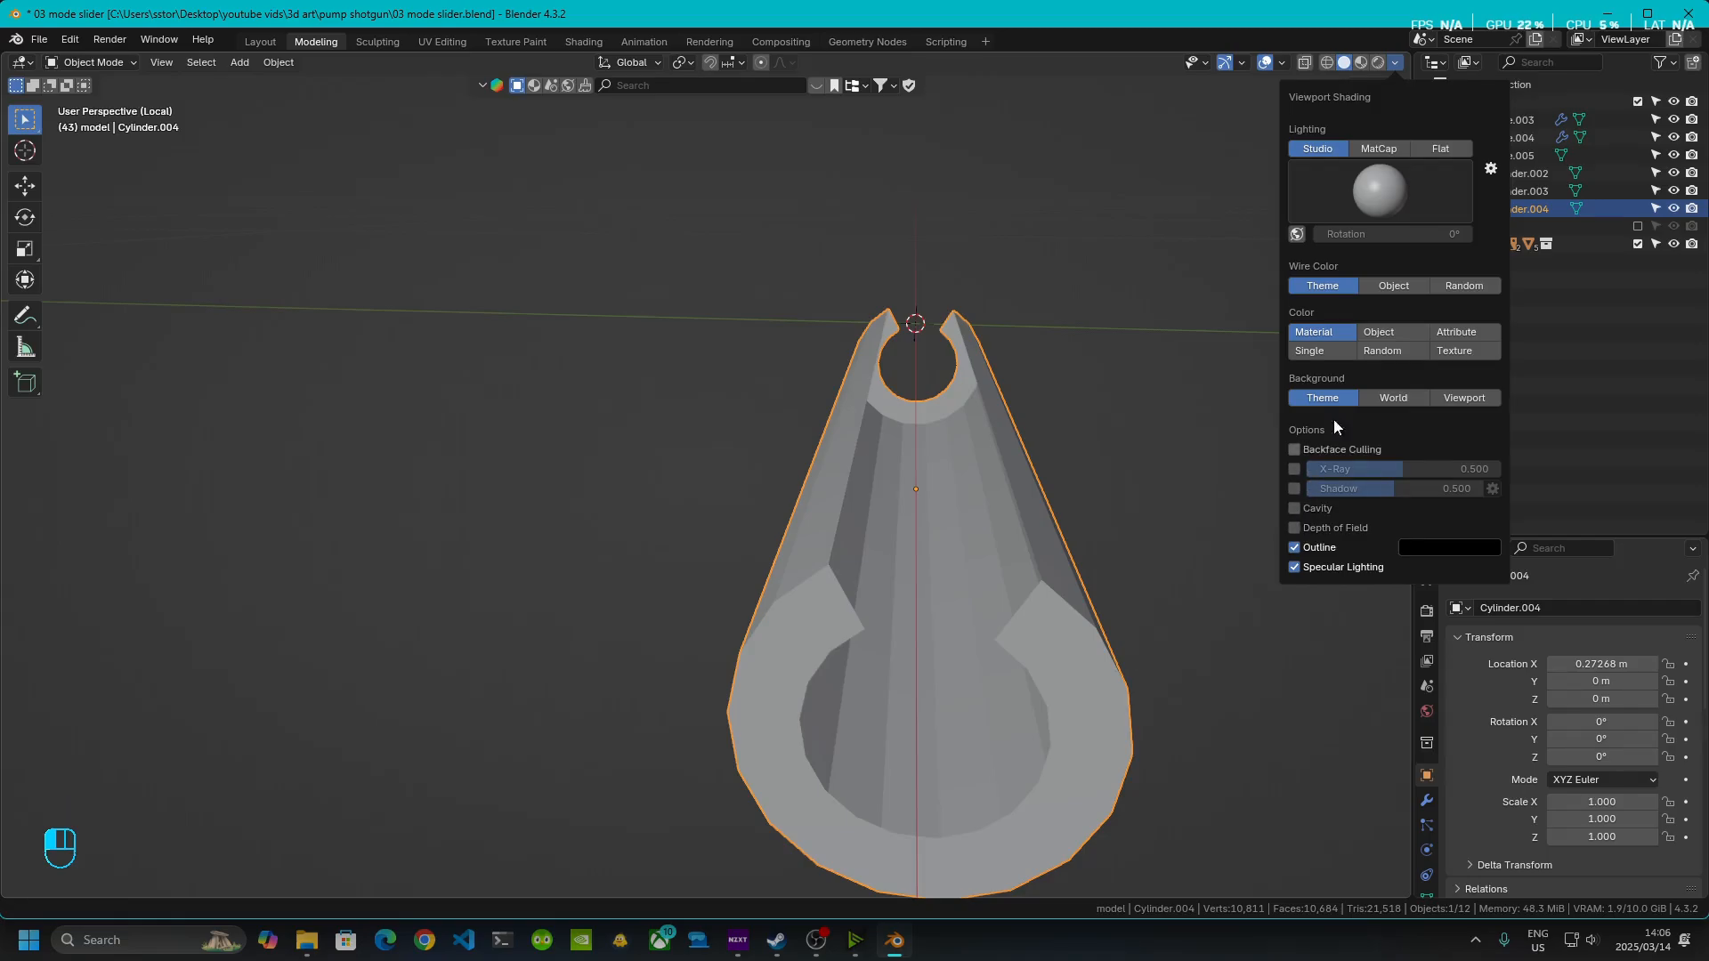
# - Mirror the slotted cylinder across the Y axis with AutoMirror, using Negative orientation with Cut and Mirror and clipping enabled
pyautogui.click(1281, 62)
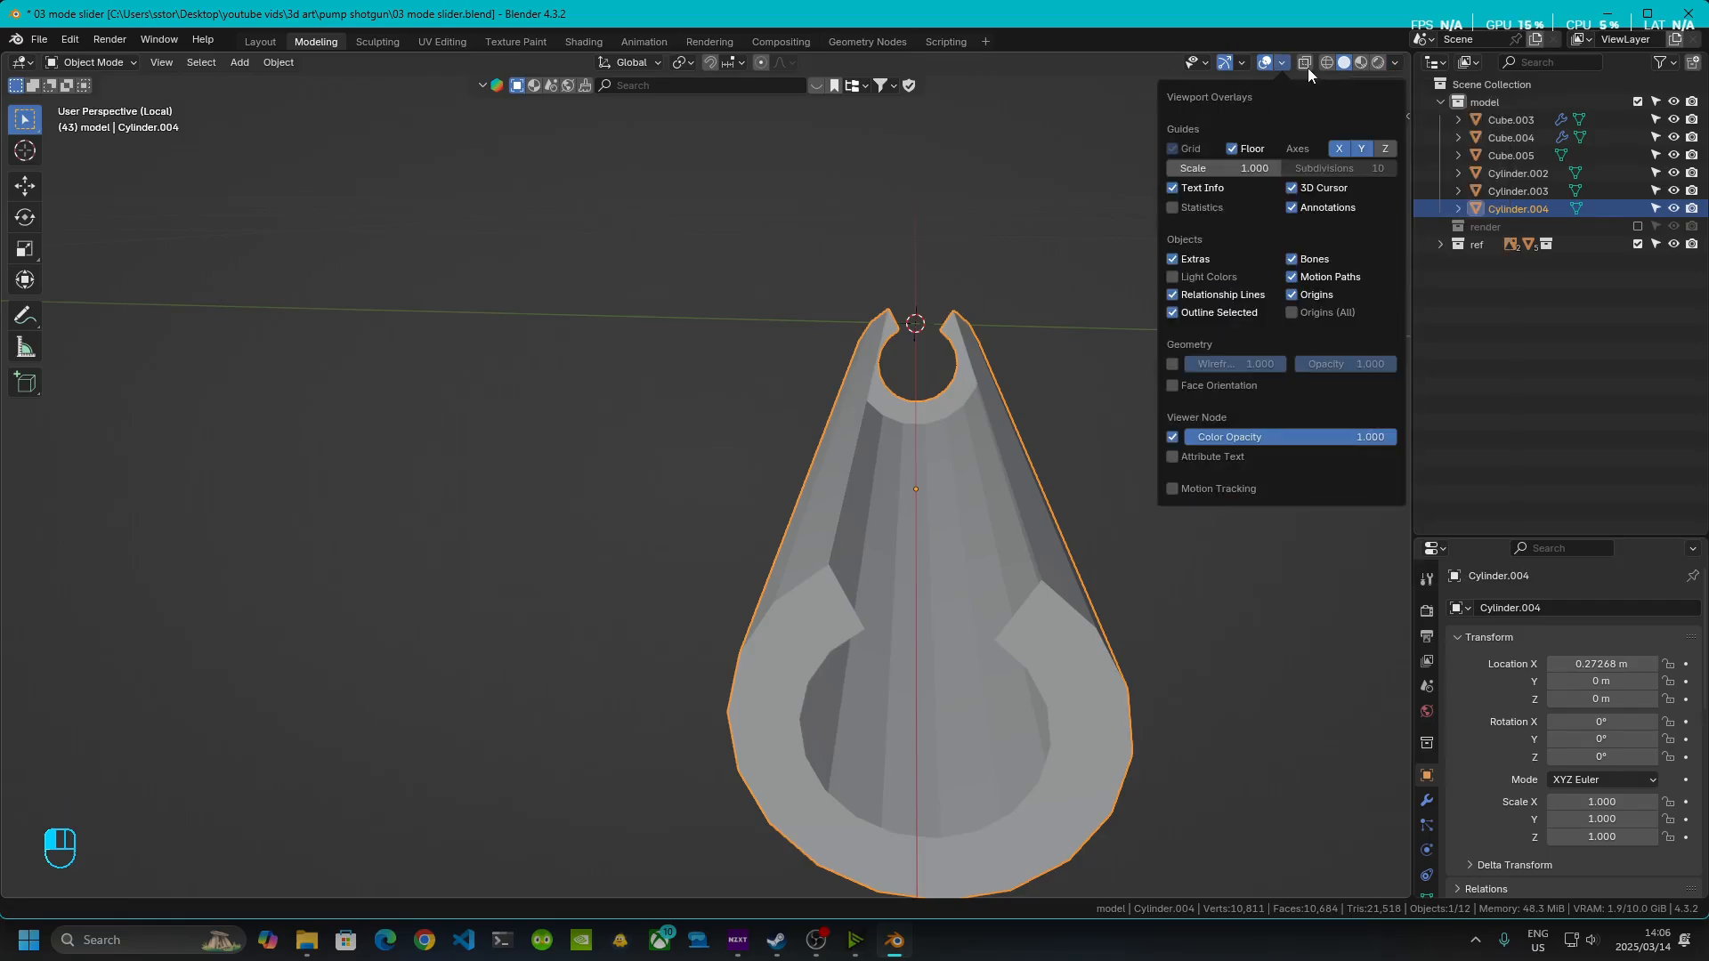
pyautogui.click(1407, 116)
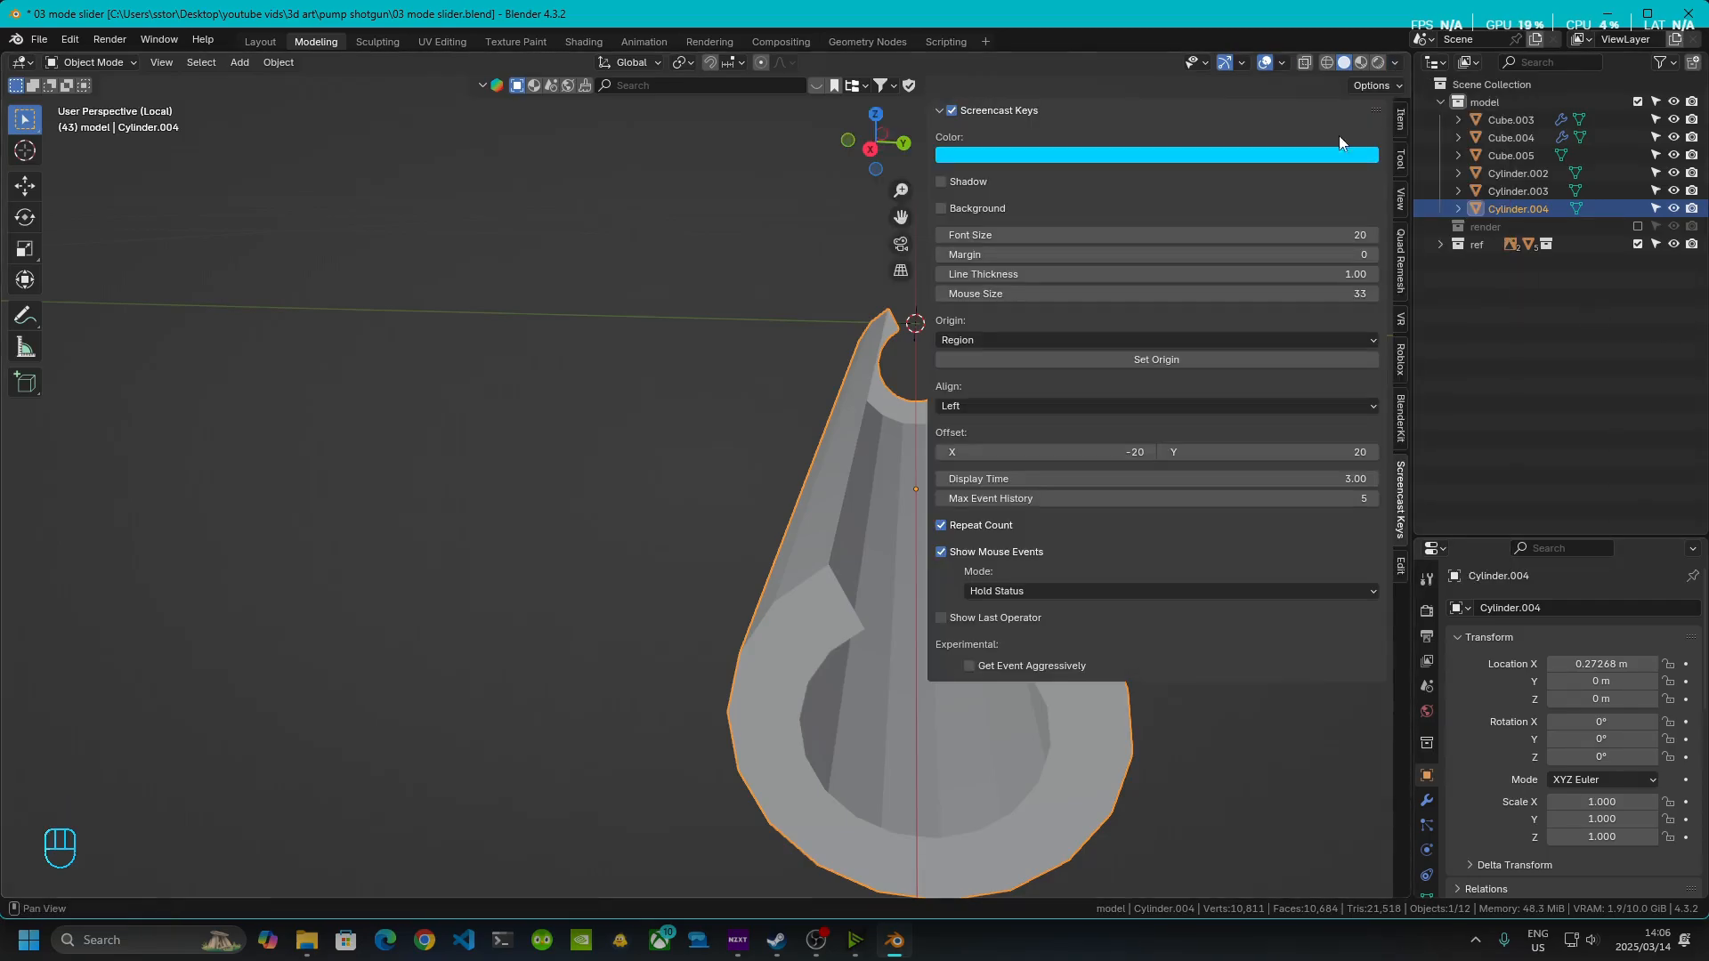
pyautogui.click(1401, 564)
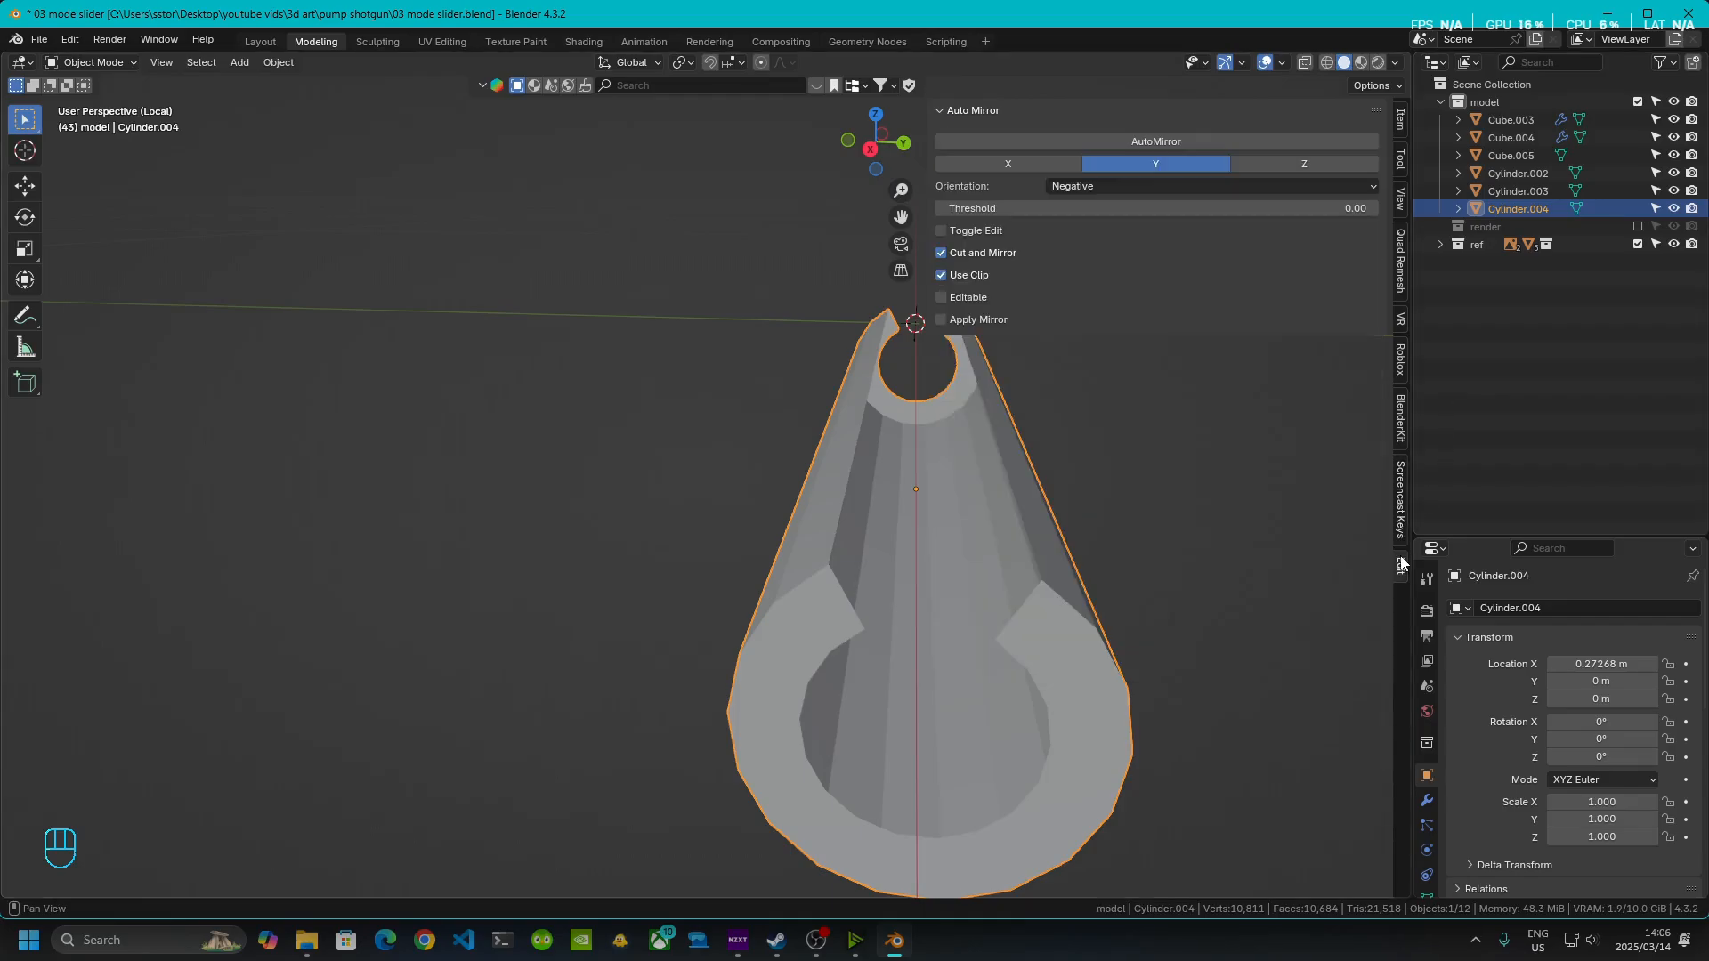
pyautogui.click(1128, 143)
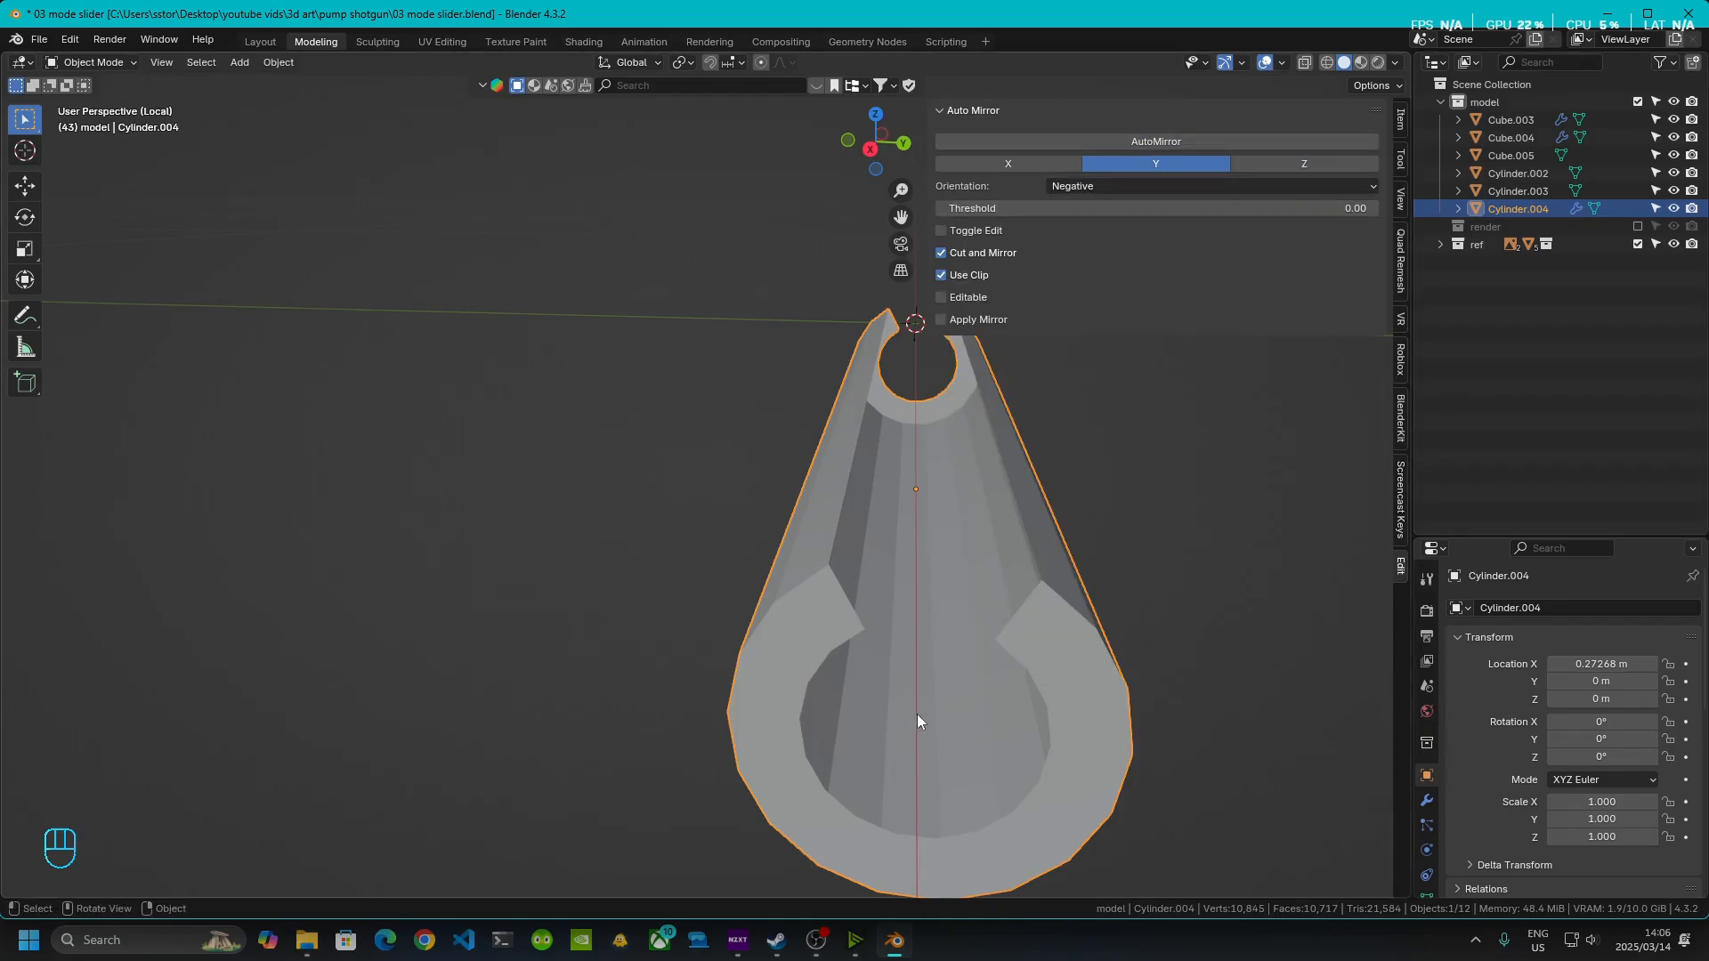
# - In Edit Mode, select the full lengthwise chain of edges along the outer lip of the cylinder's slot
pyautogui.press('Tab')
pyautogui.moveTo(702, 489); pyautogui.dragTo(1007, 537, button='middle')
pyautogui.scroll(-3, 1006, 537)
pyautogui.moveTo(729, 566); pyautogui.dragTo(736, 573, button='middle')
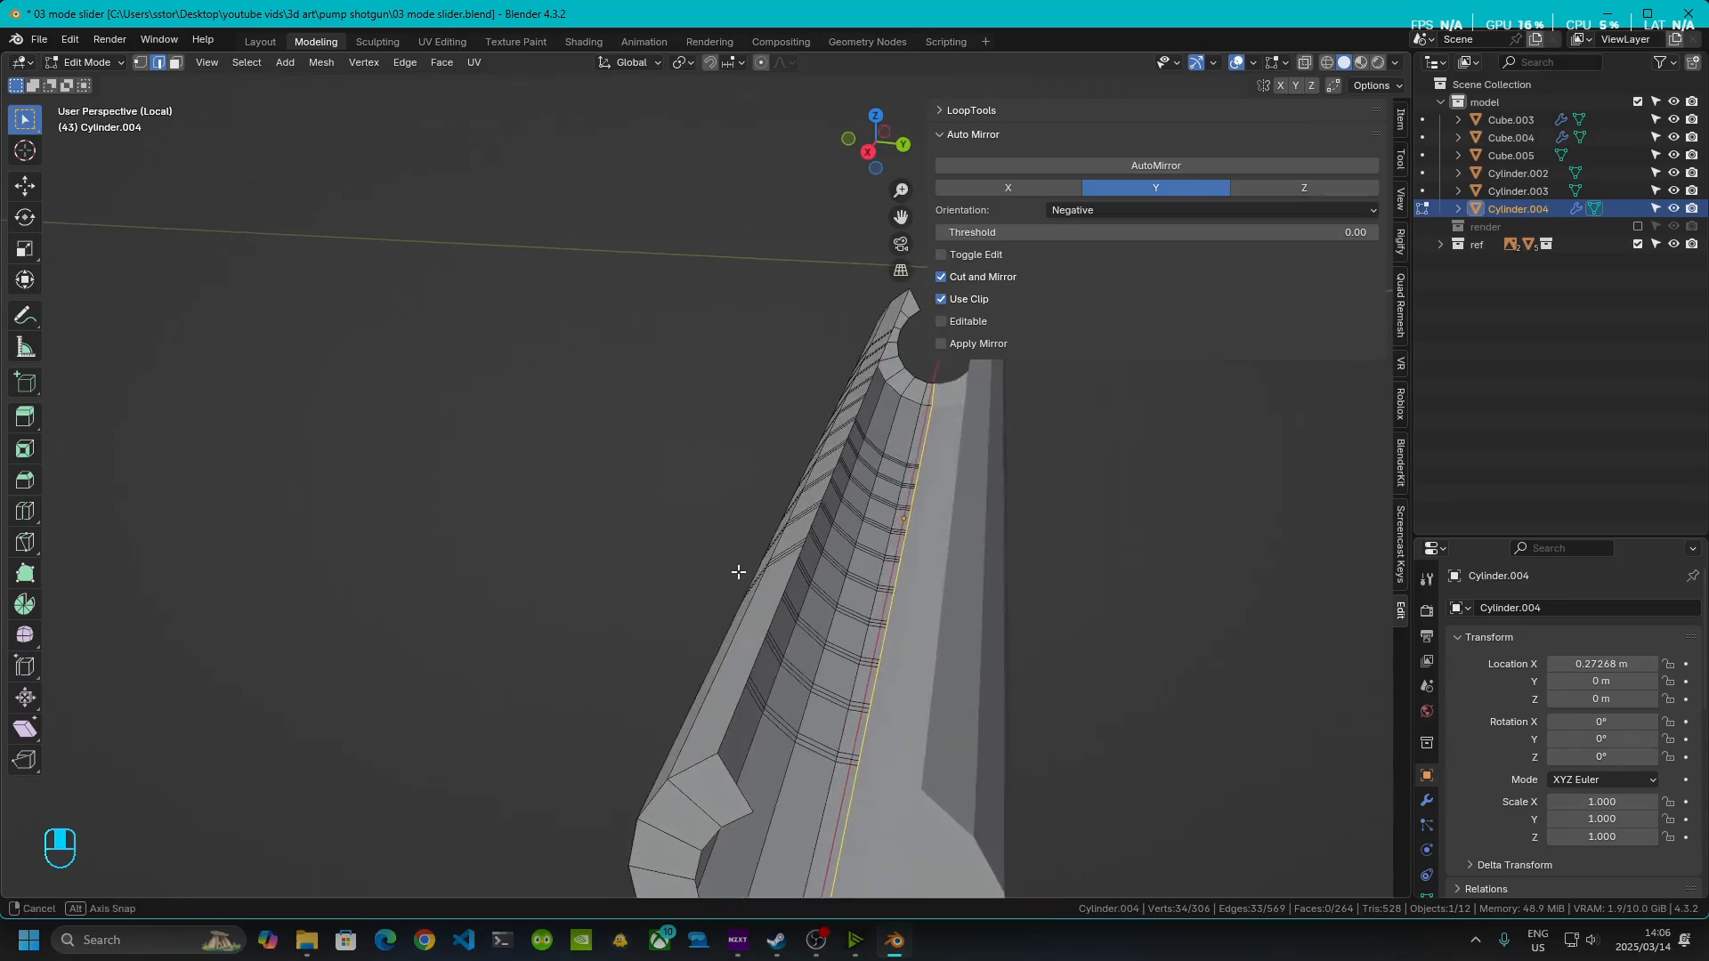
pyautogui.click(781, 599)
pyautogui.keyDown('shift'); pyautogui.moveTo(927, 531); pyautogui.dragTo(894, 622, button='middle'); pyautogui.keyUp('shift')
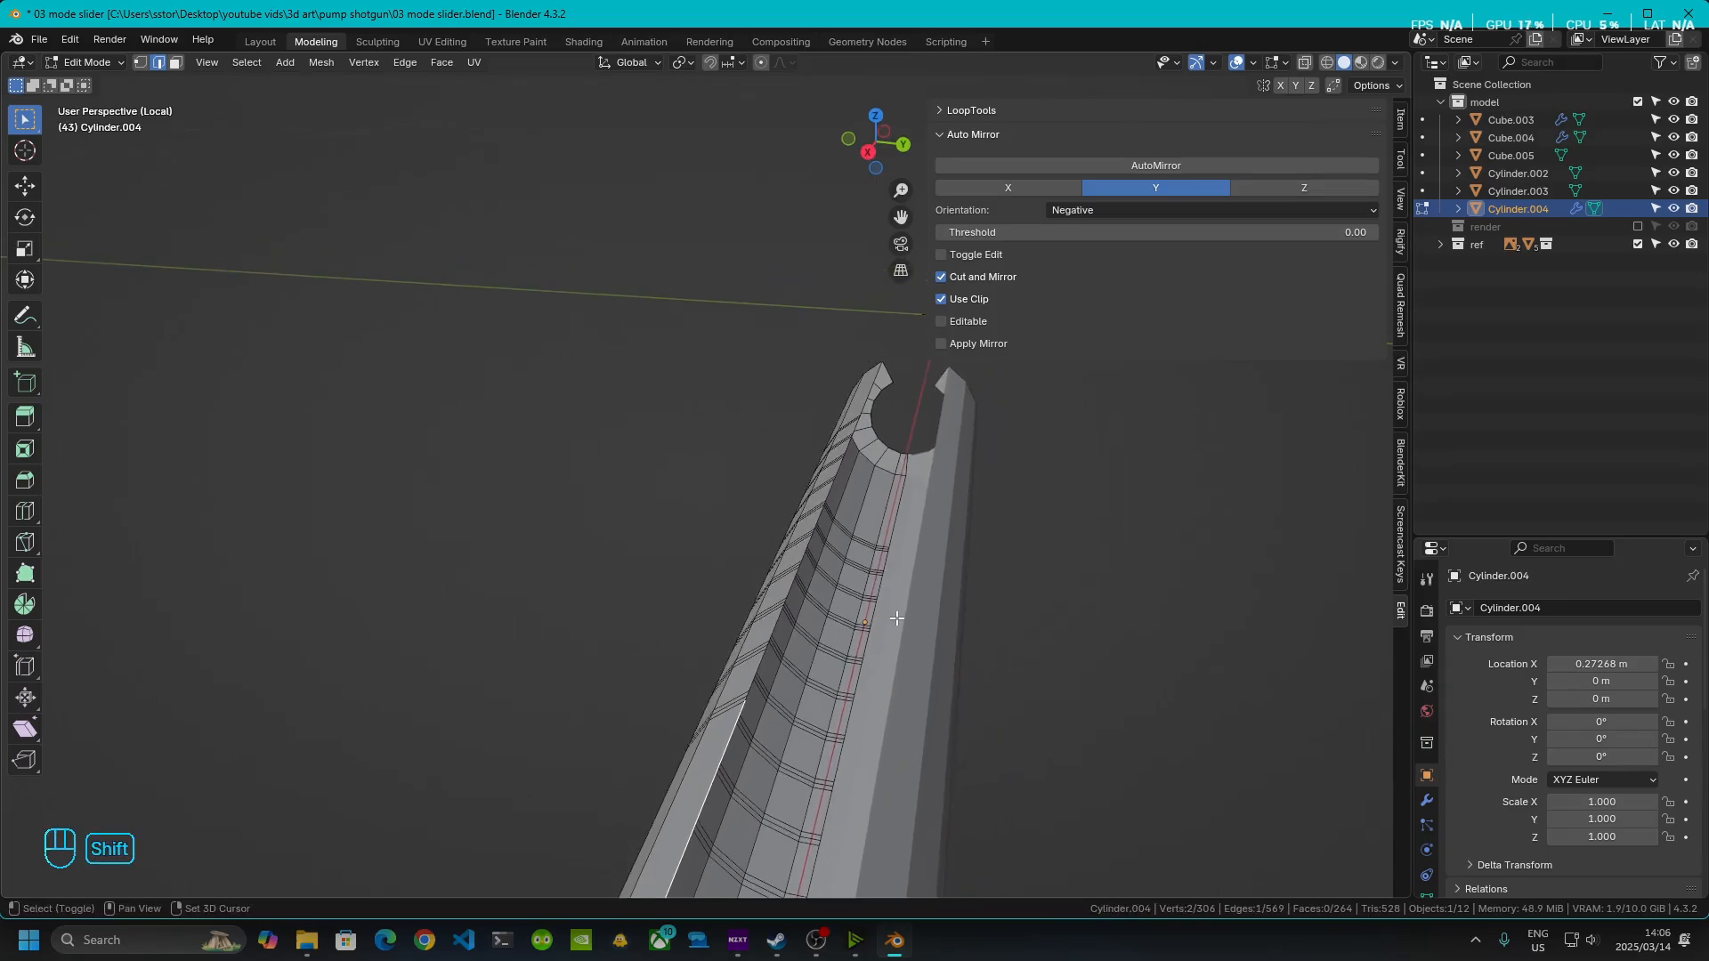
pyautogui.keyDown('ctrl'); pyautogui.click(873, 391); pyautogui.keyUp('ctrl')
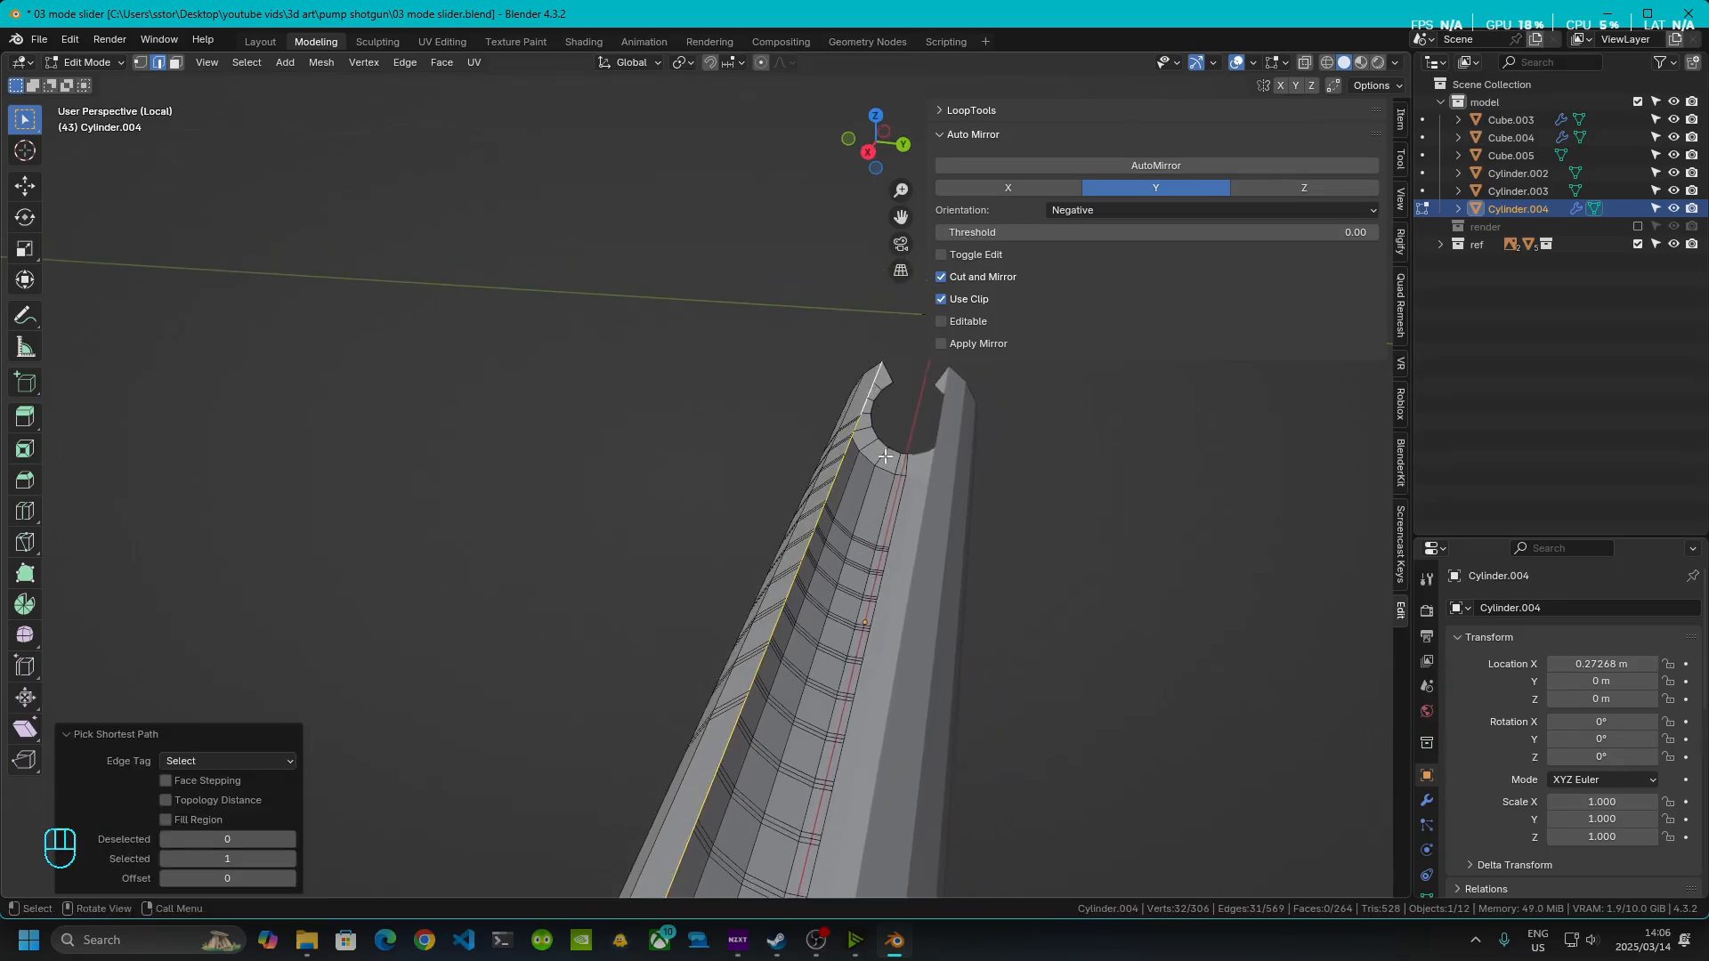
# - Enable snapping and set the snap target to Vertex
pyautogui.moveTo(872, 392); pyautogui.dragTo(906, 404, button='middle')
pyautogui.scroll(2, 736, 481)
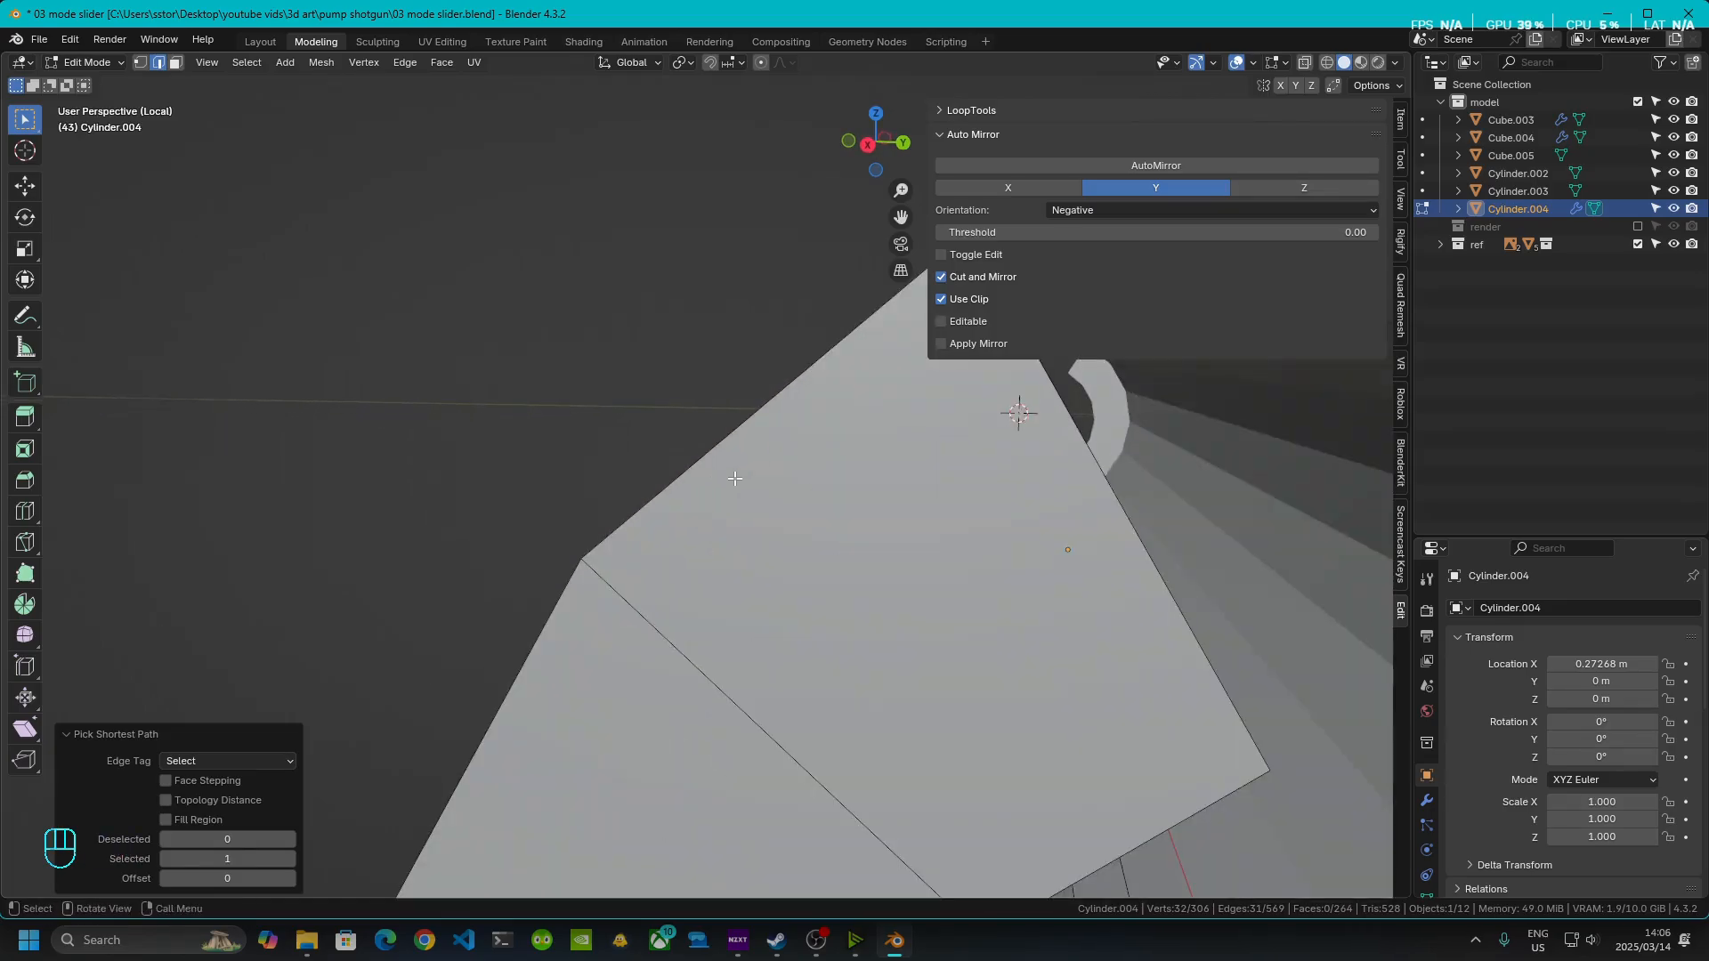
pyautogui.scroll(-1, 736, 480)
pyautogui.keyDown('shift'); pyautogui.moveTo(783, 495); pyautogui.dragTo(765, 505, button='middle'); pyautogui.keyUp('shift')
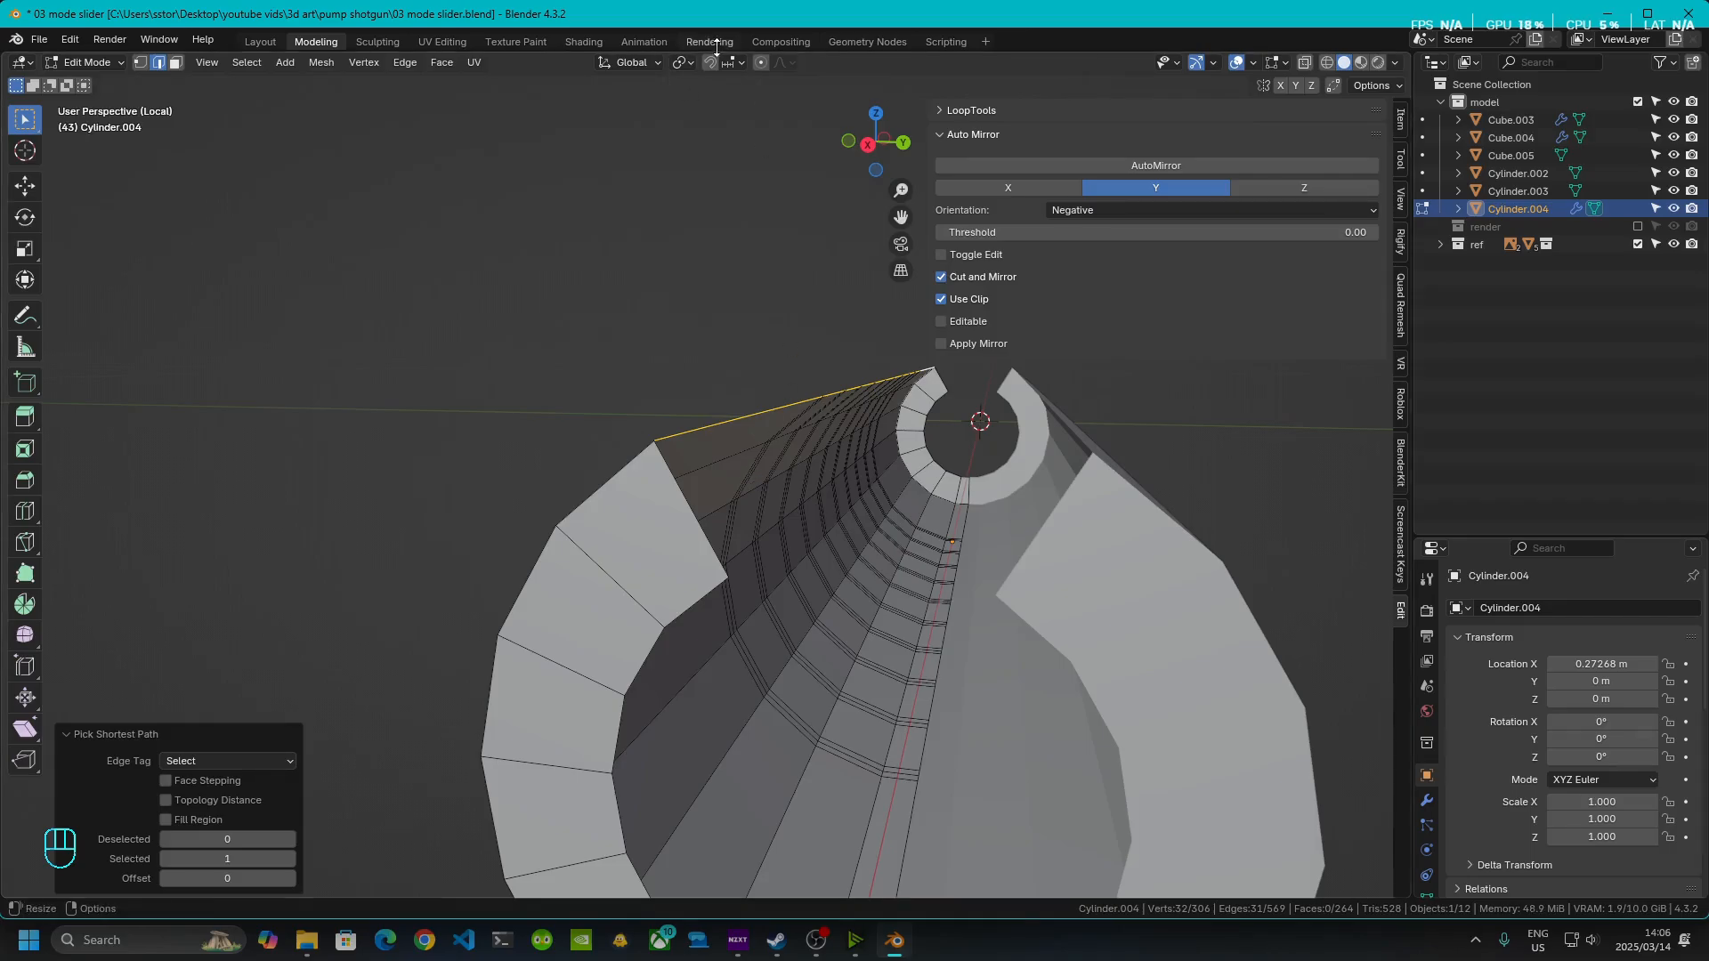
pyautogui.click(739, 62)
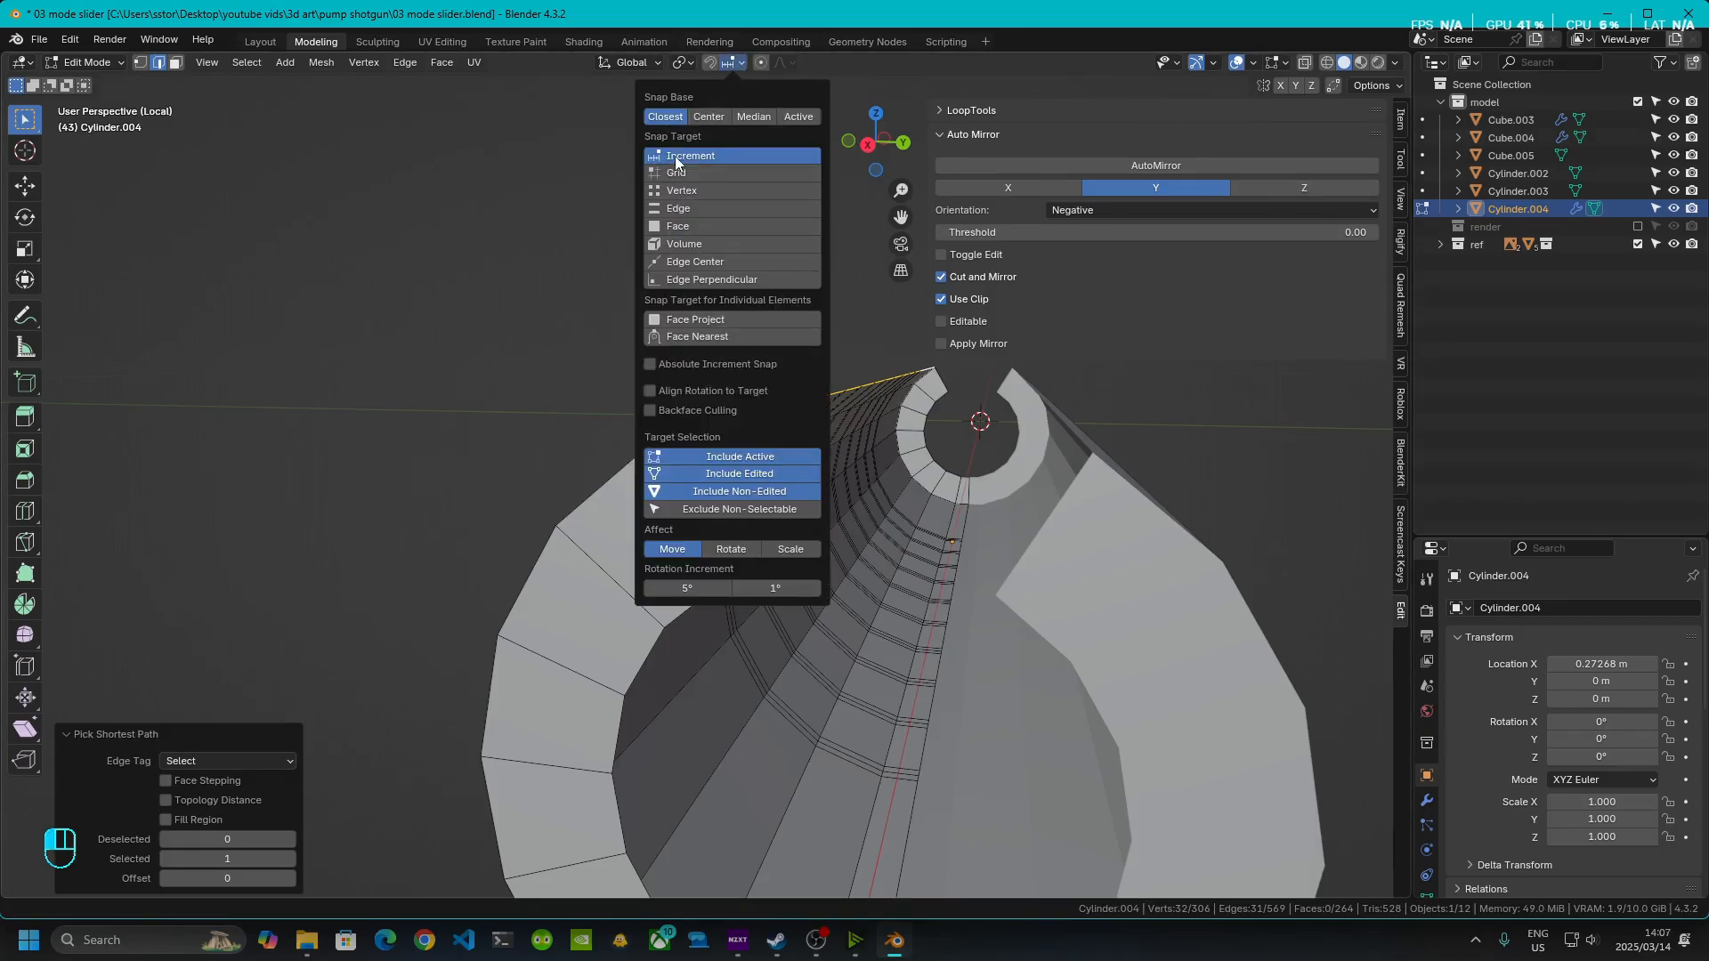
pyautogui.click(710, 63)
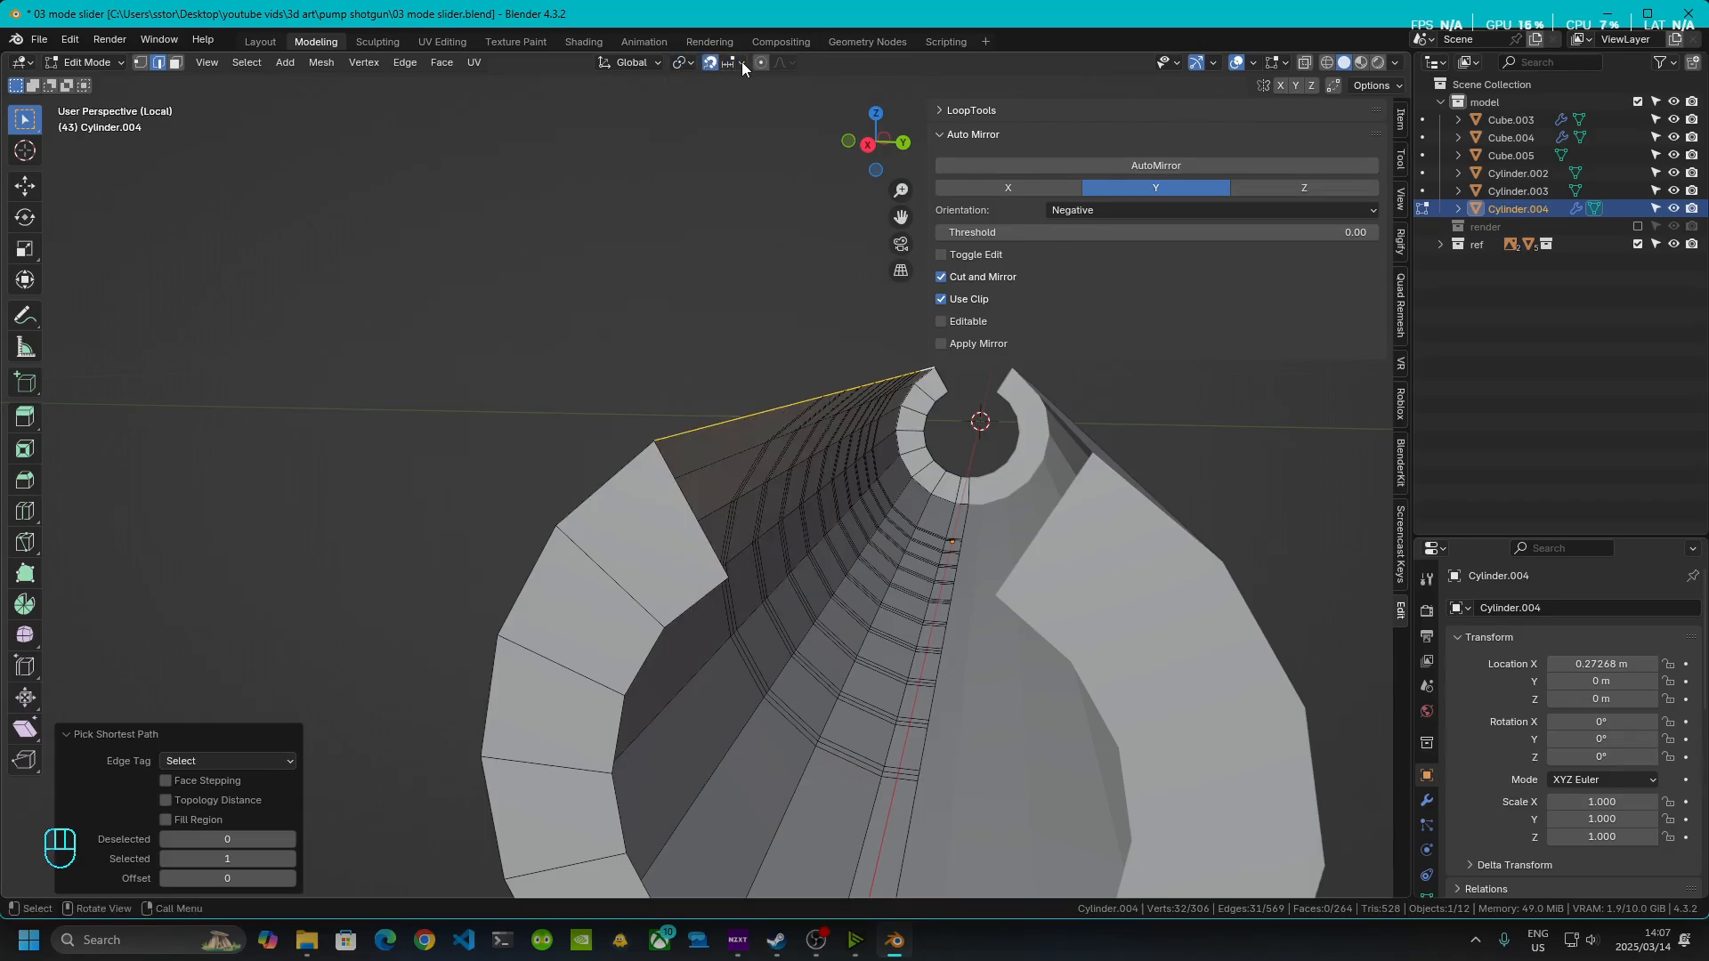
pyautogui.click(739, 62)
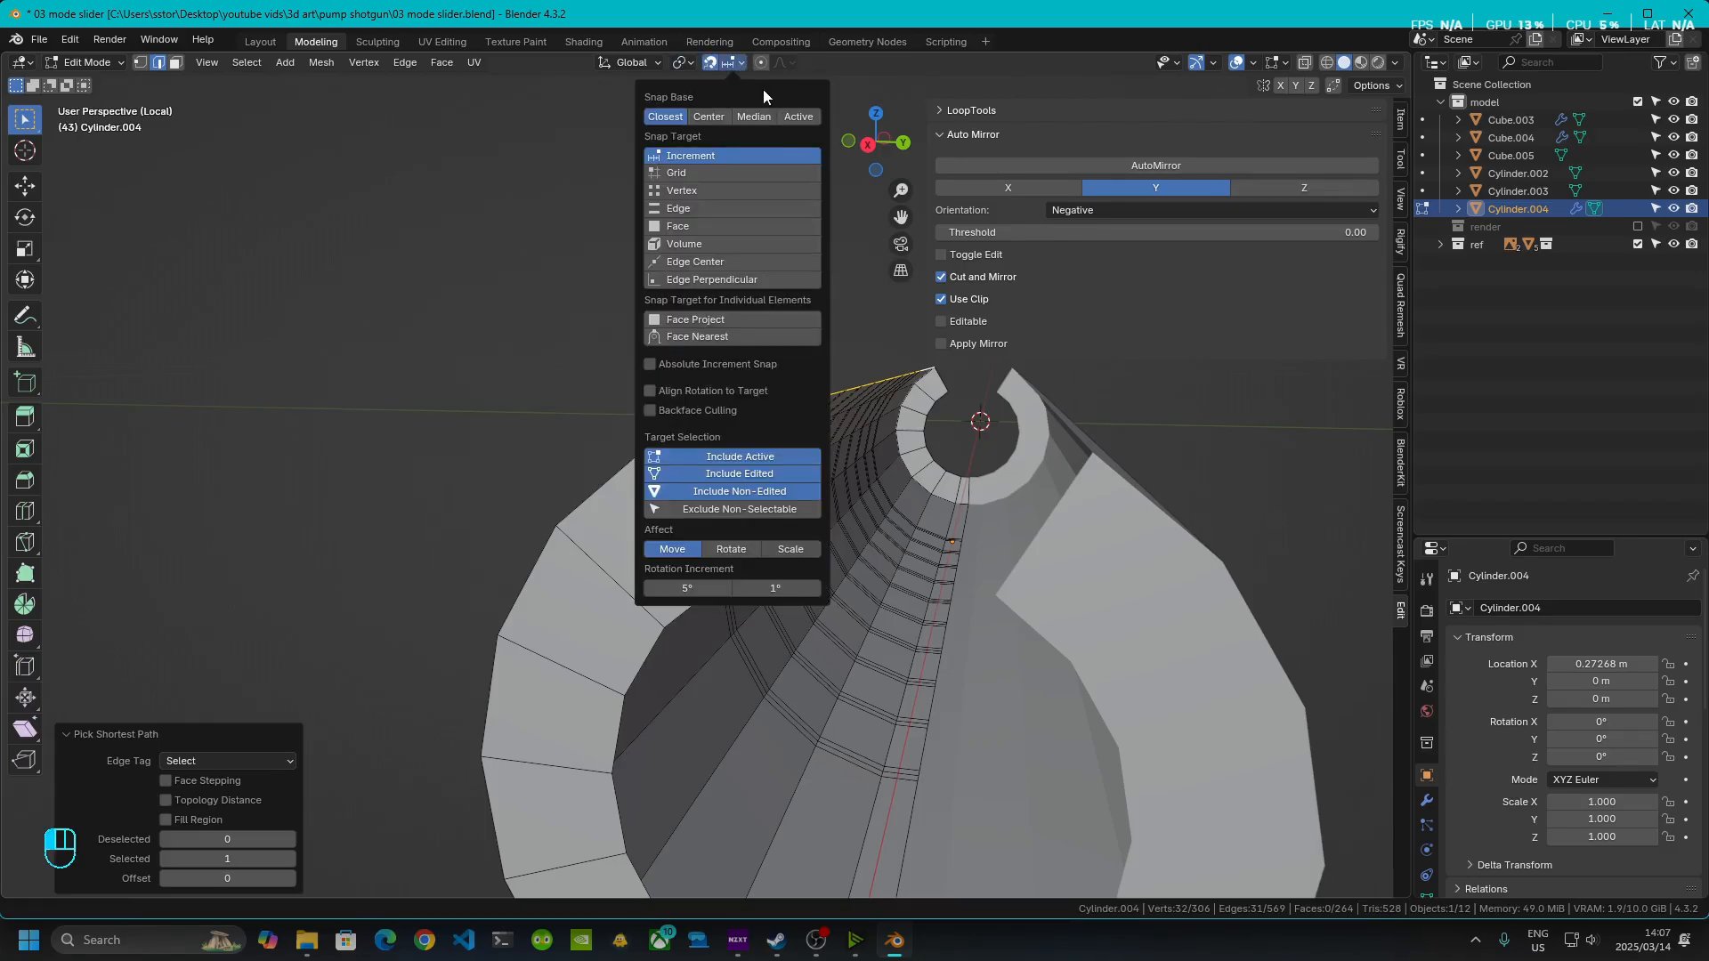
pyautogui.click(696, 192)
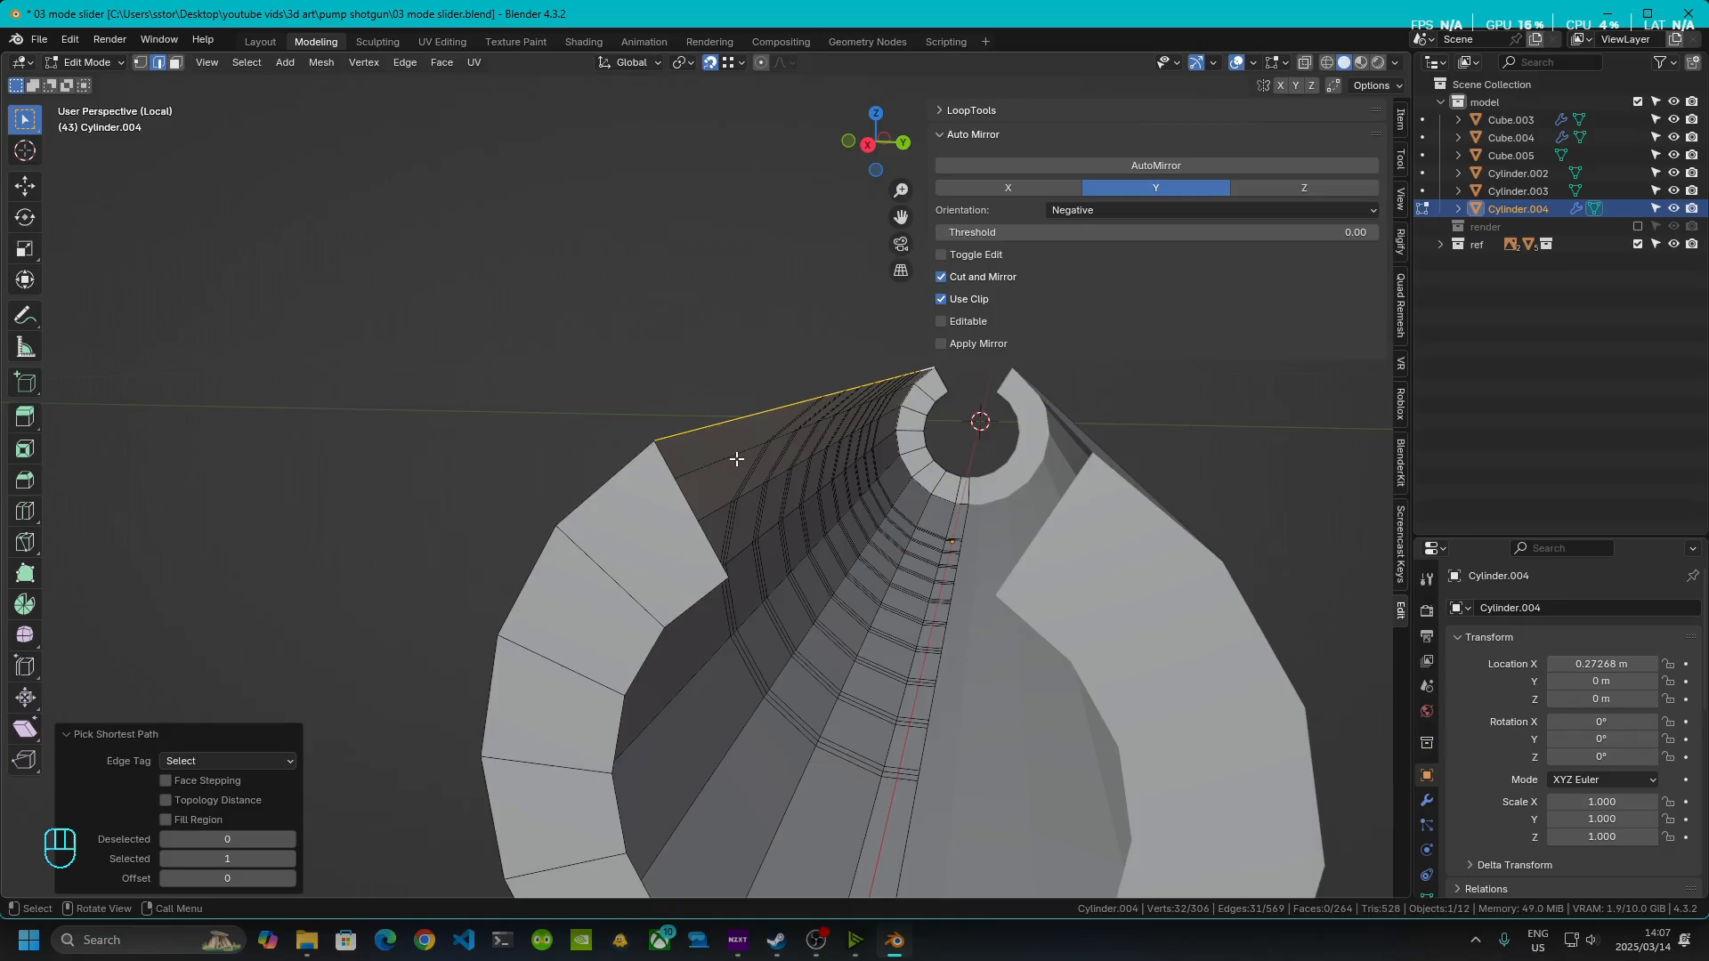
# - Extrude the selected edges with X locked onto the slot's inner corner vertex, and merge all vertices of the mesh by distance
pyautogui.press('e')
pyautogui.hotkey('shift', 'x')
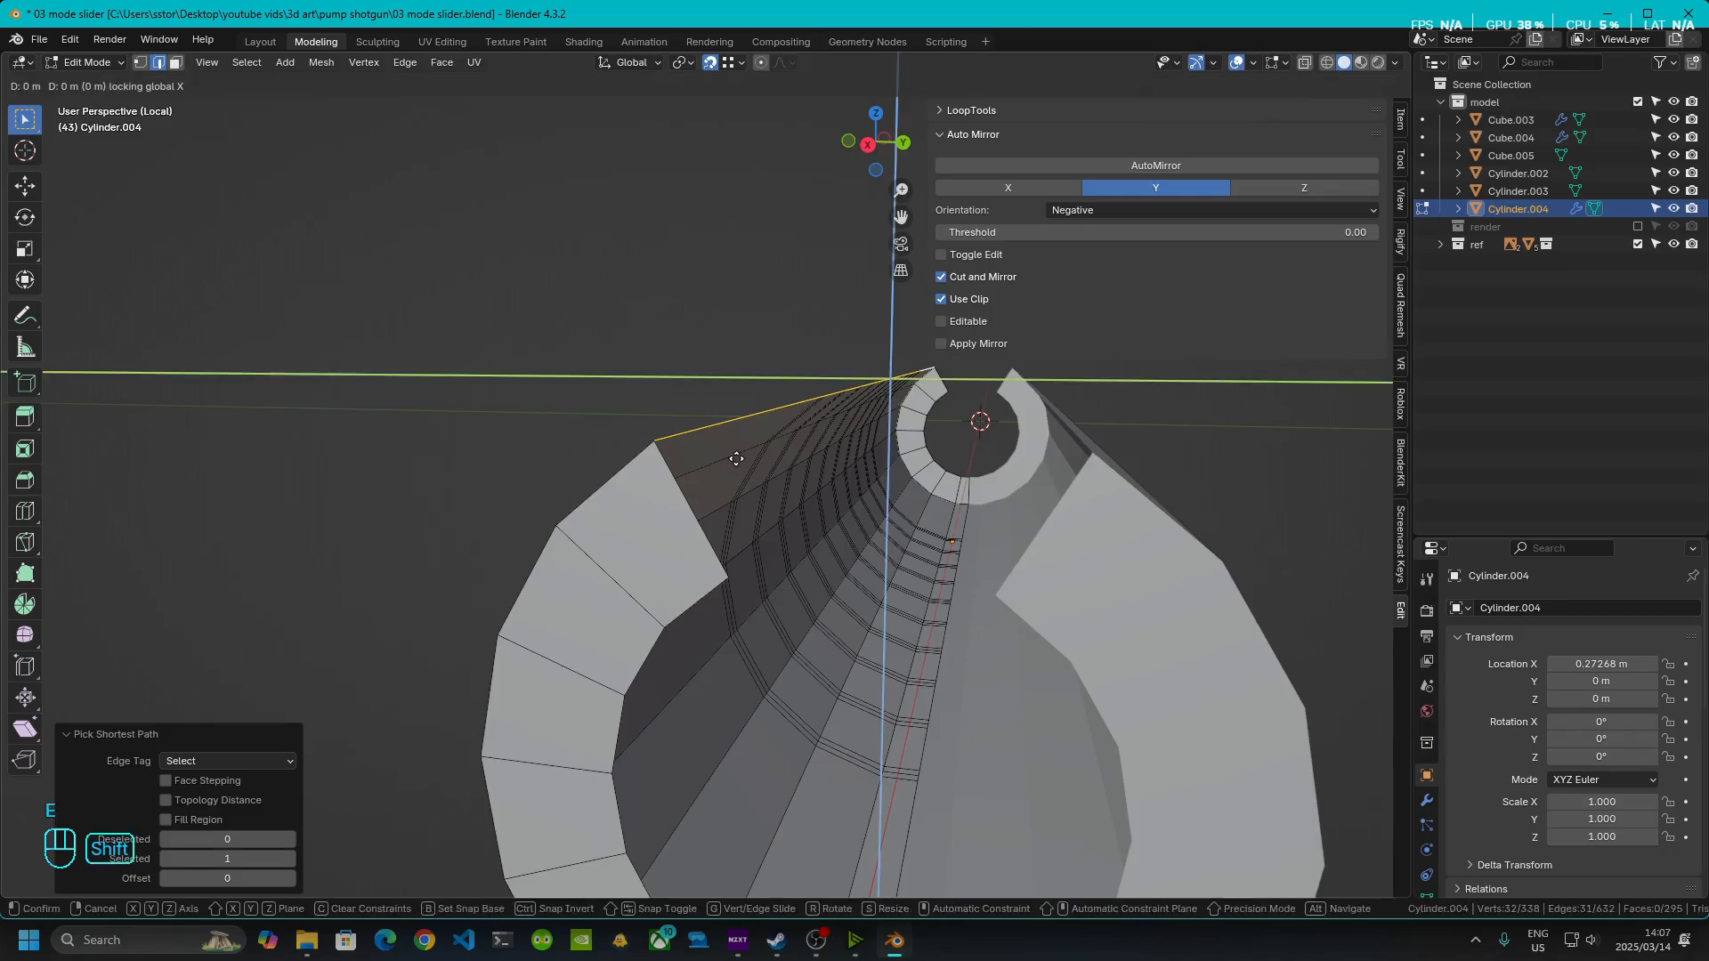
pyautogui.click(717, 573)
pyautogui.press('a')
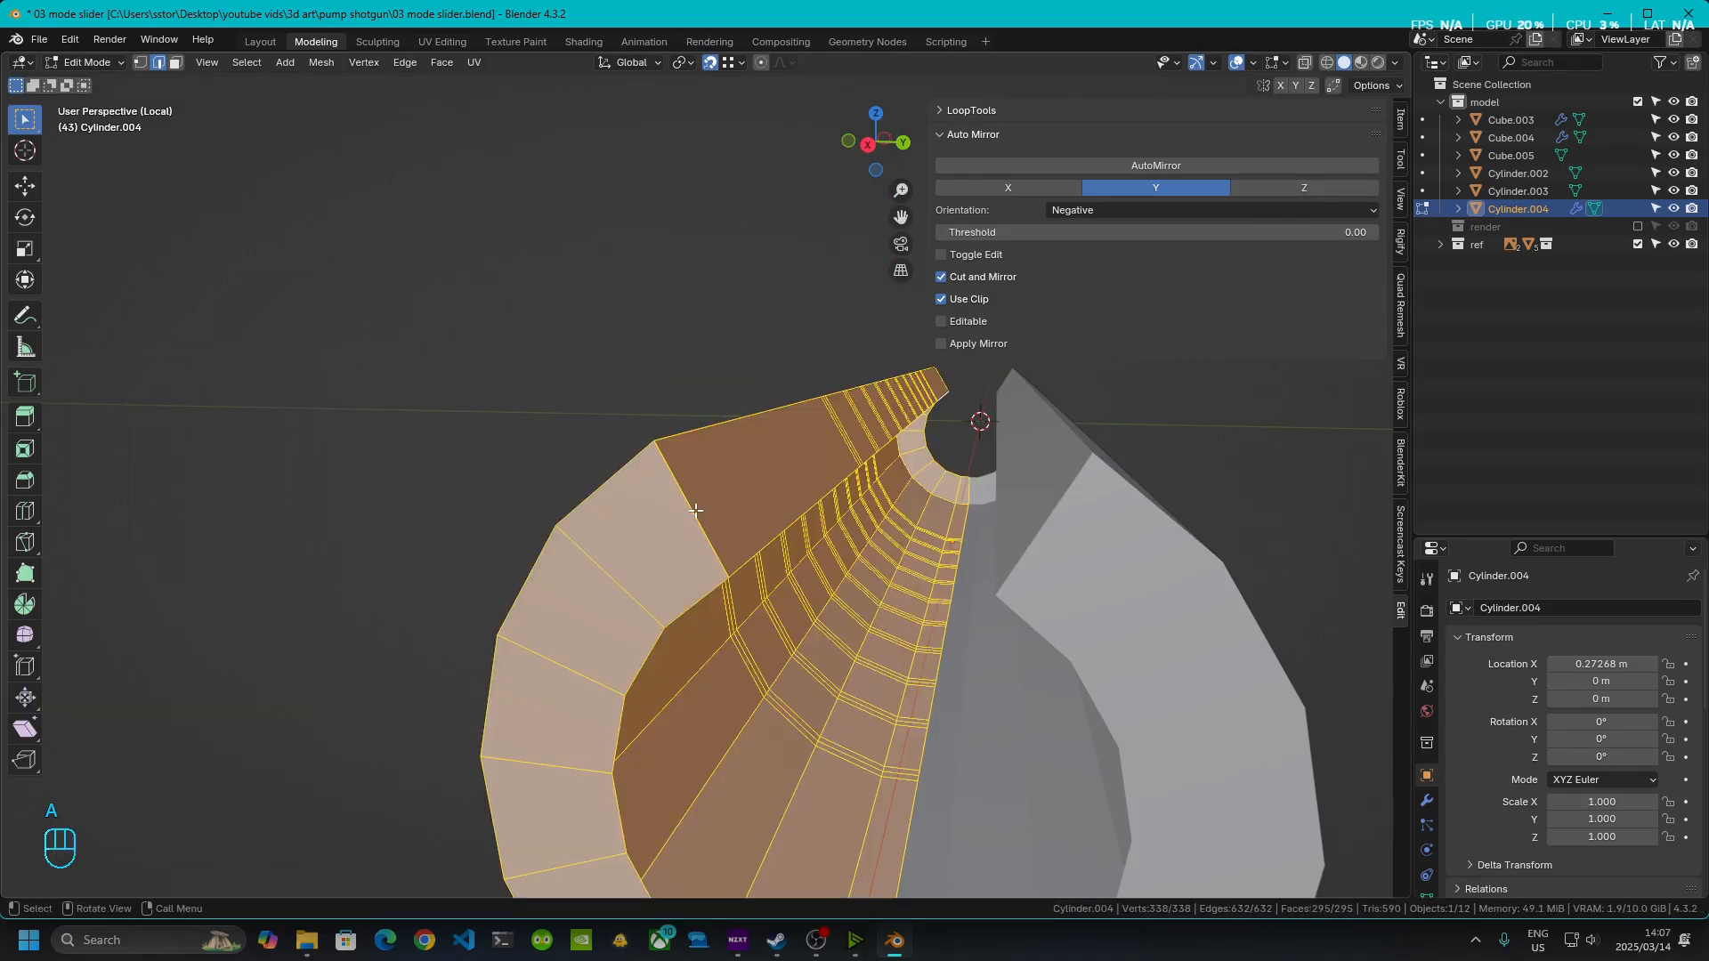
pyautogui.press('m')
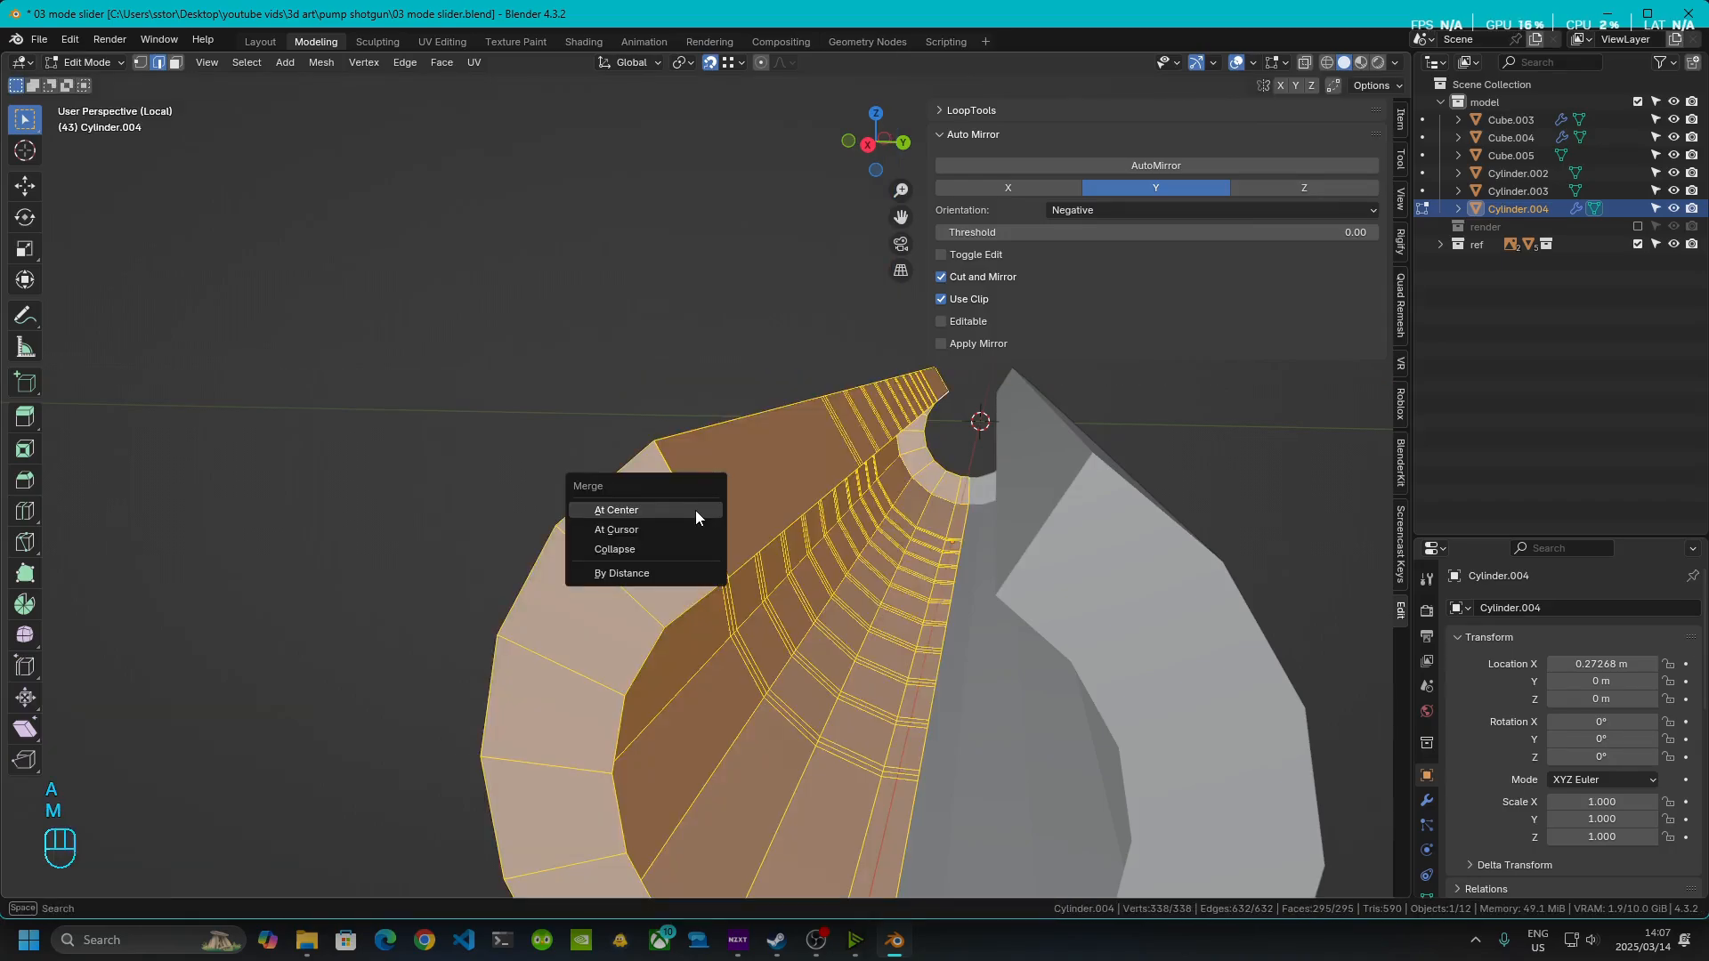
pyautogui.click(665, 575)
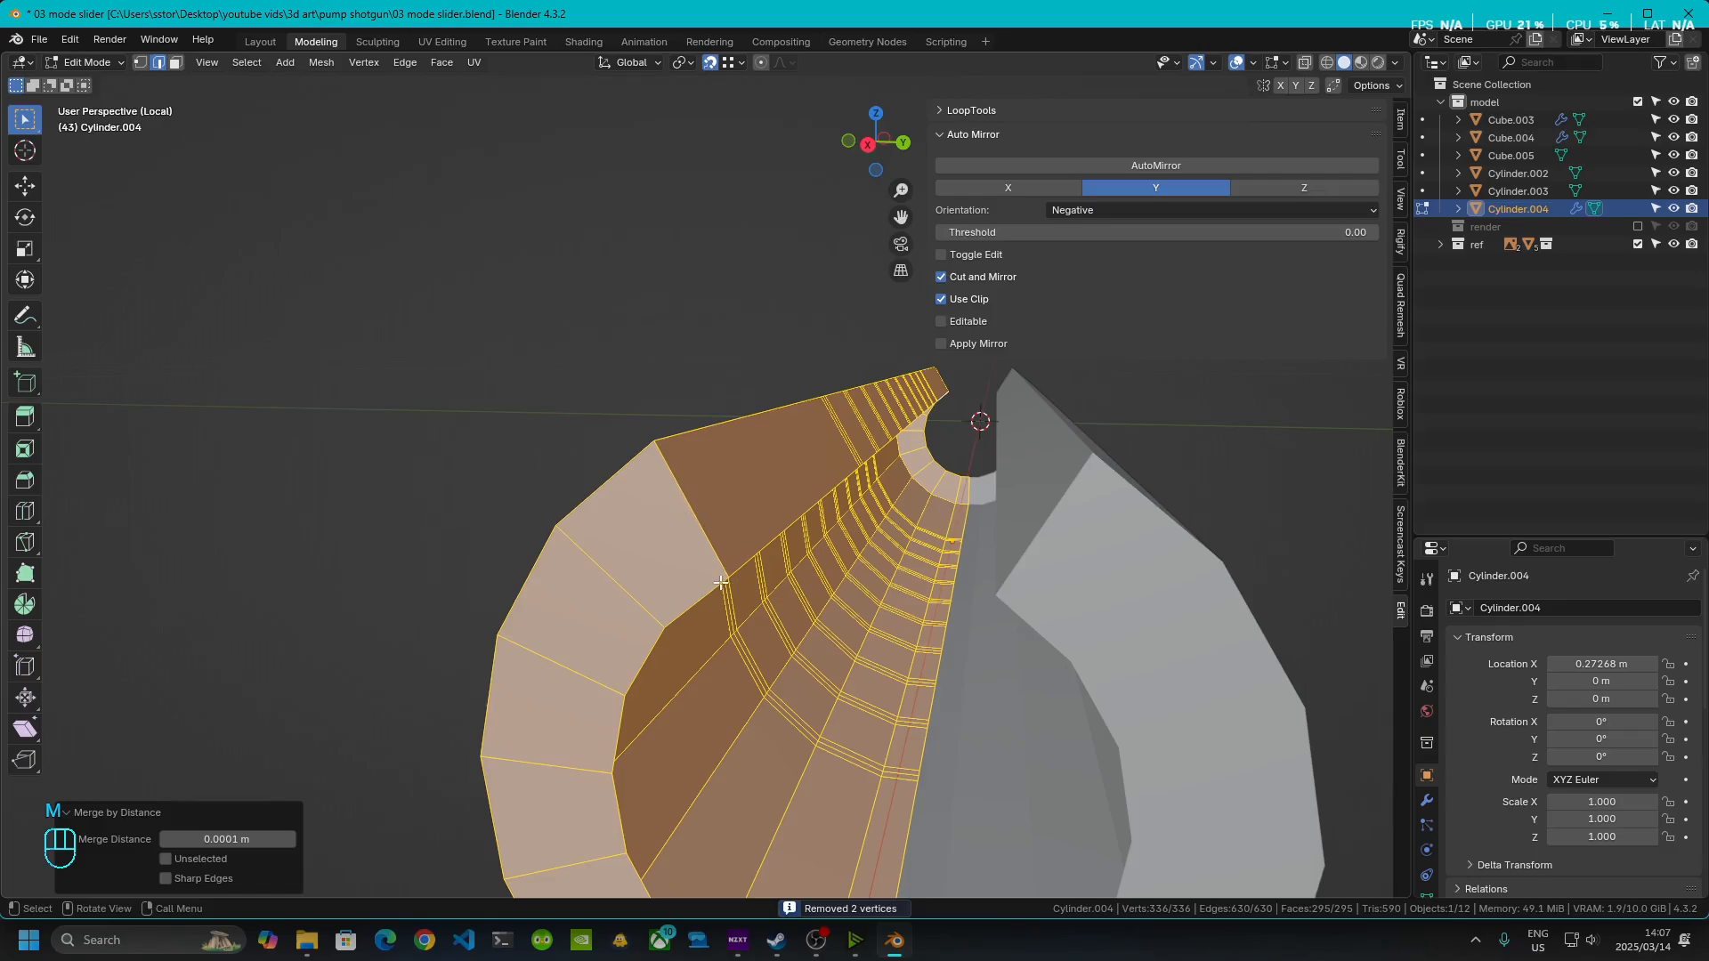
pyautogui.click(729, 566)
pyautogui.click(766, 535)
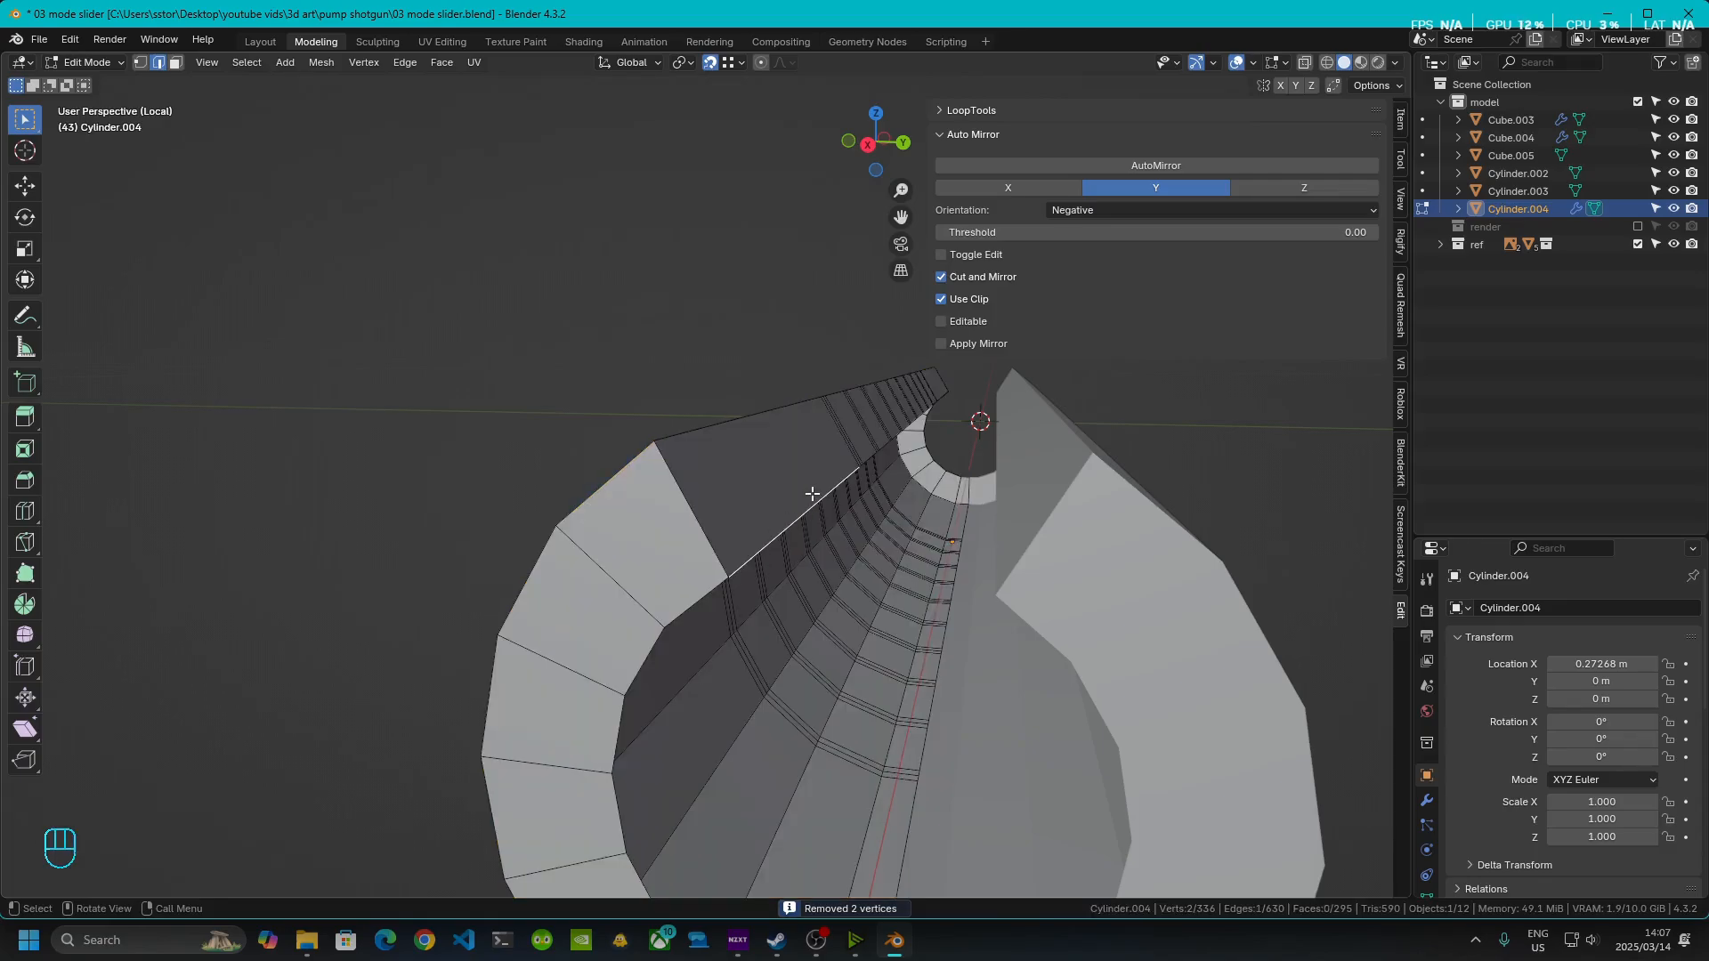
pyautogui.press('g')
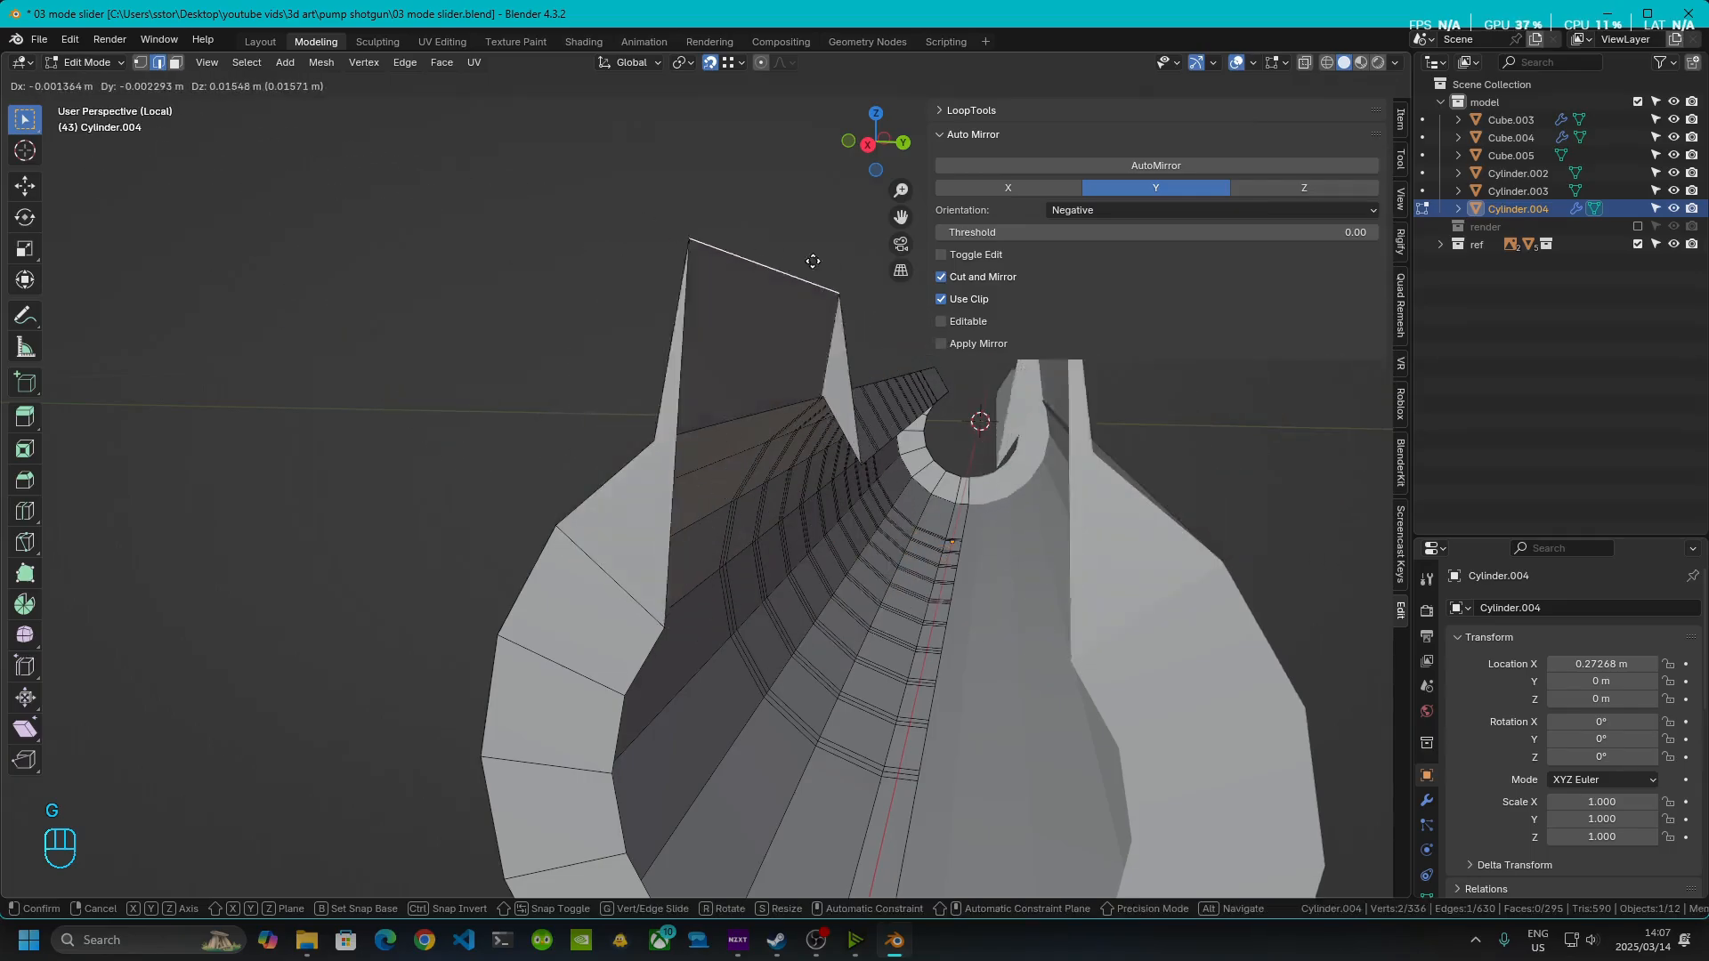
pyautogui.rightClick(854, 520)
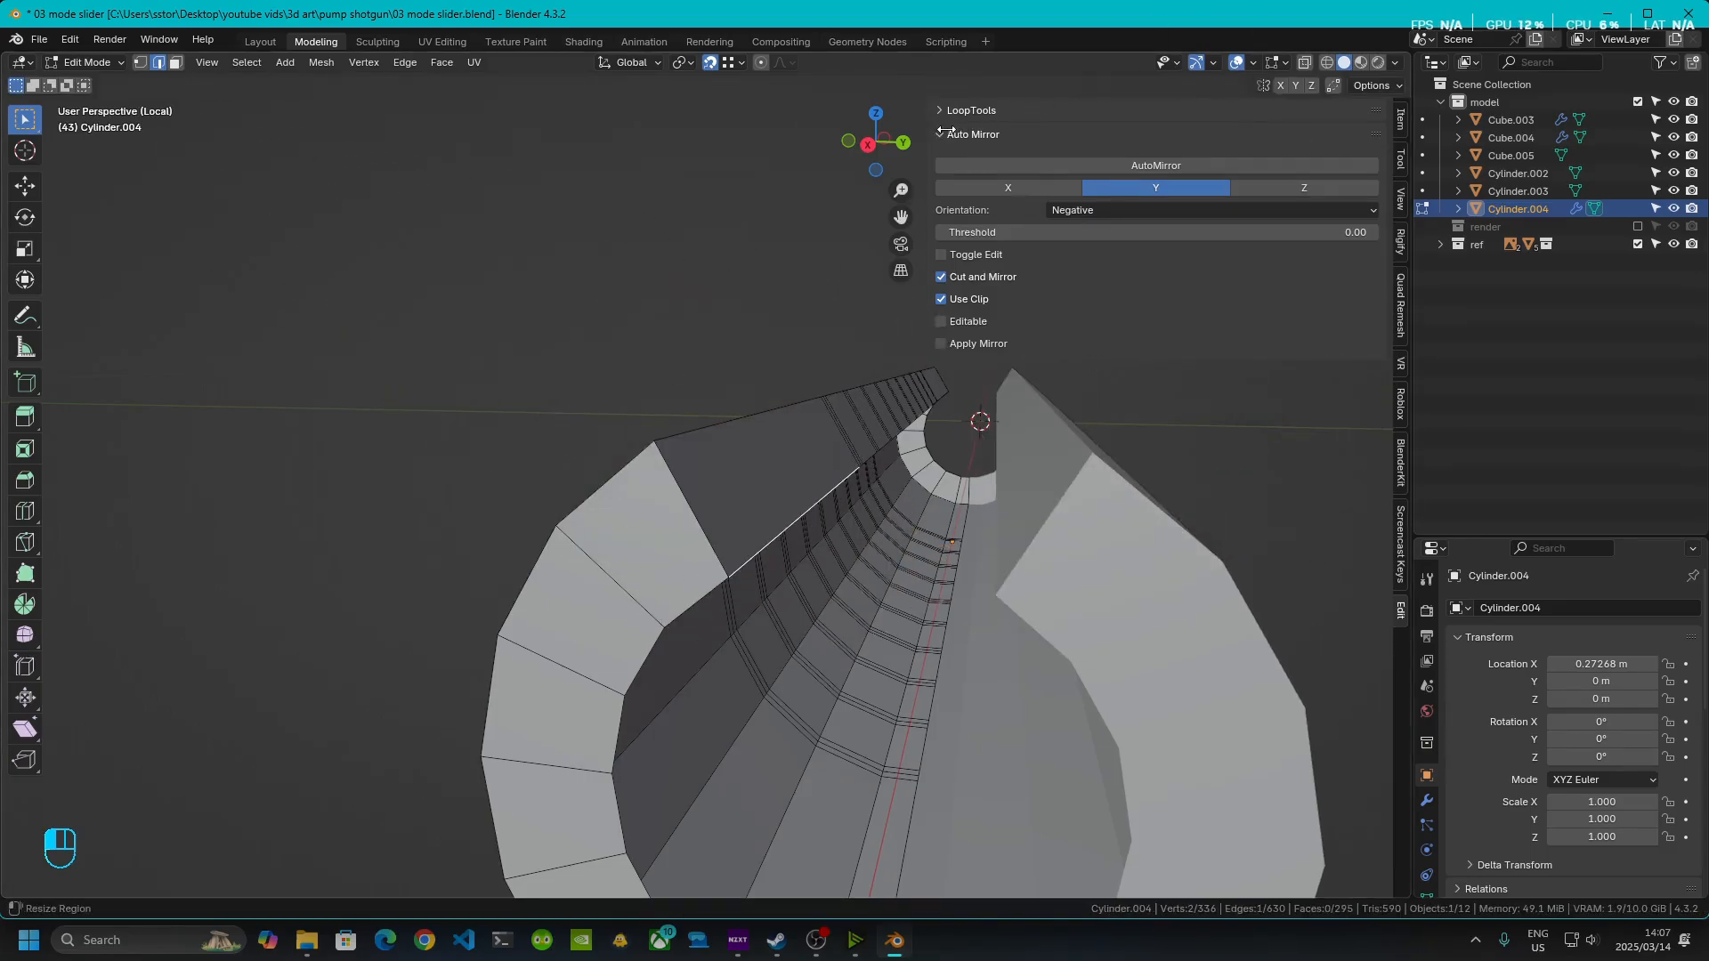
# - Hide the sidebar and select the outer rim edges plus the short slot-side edge at one end of the cylinder
pyautogui.press('n')
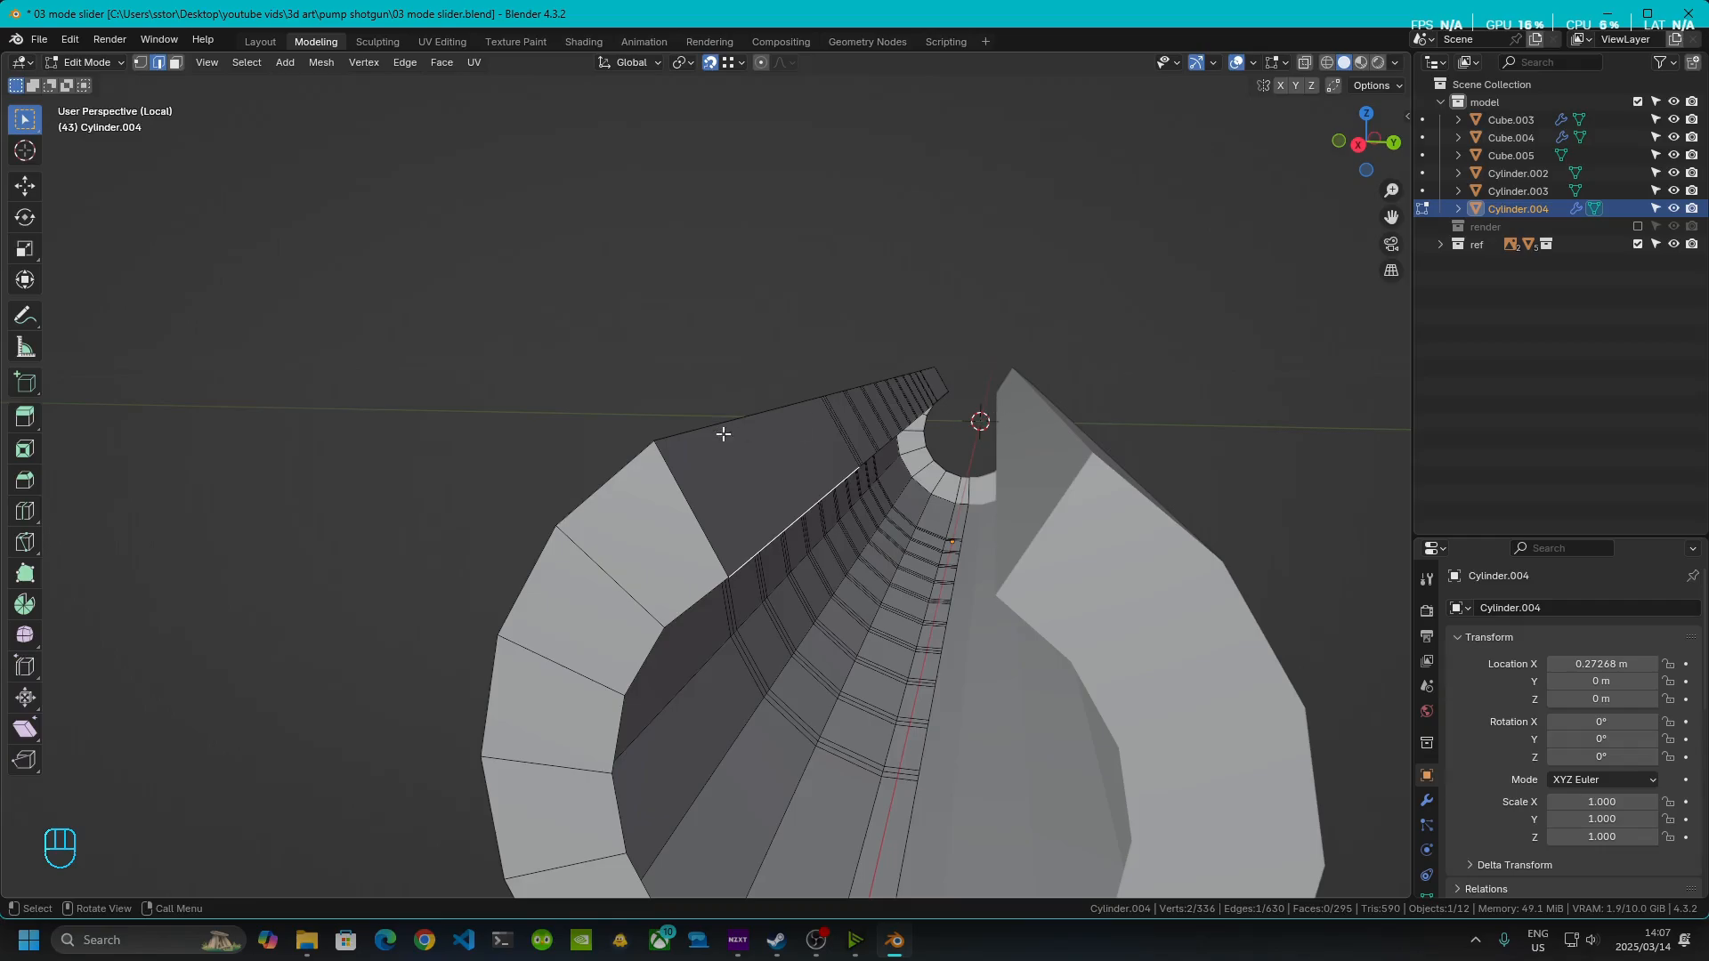
pyautogui.press('Tab')
pyautogui.moveTo(724, 522); pyautogui.dragTo(786, 440, button='middle')
pyautogui.press('Tab')
pyautogui.click(756, 433)
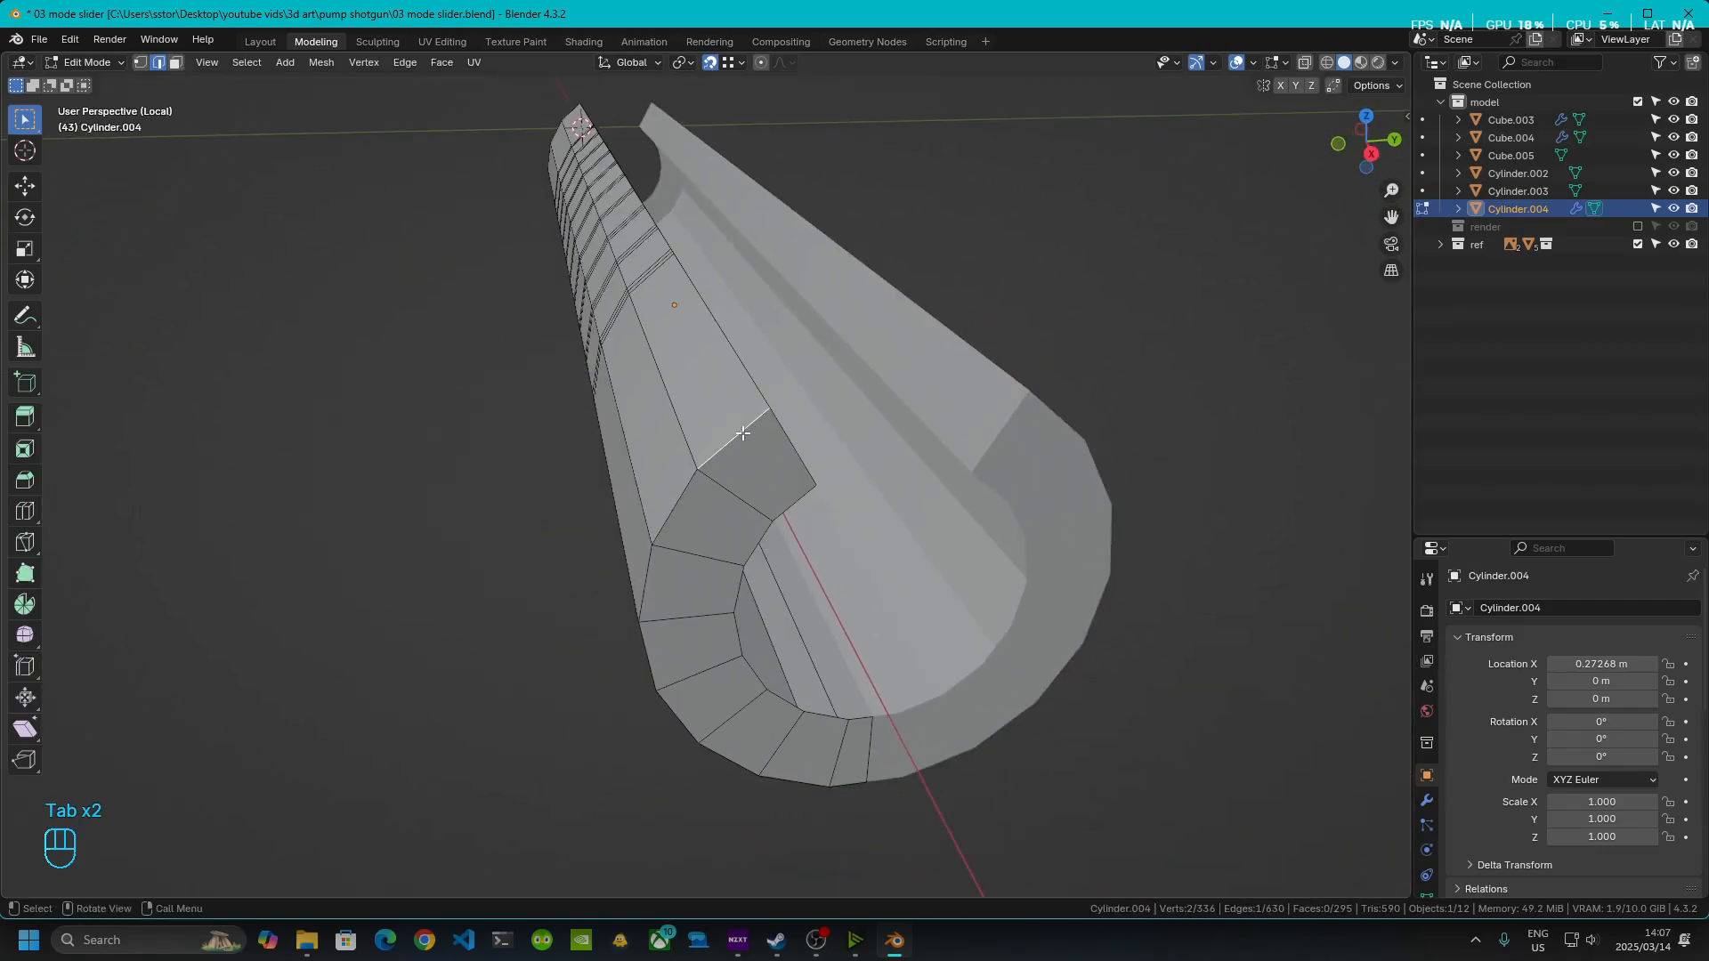
pyautogui.scroll(2, 743, 433)
pyautogui.keyDown('alt'); pyautogui.keyDown('shift'); pyautogui.click(732, 418); pyautogui.keyUp('shift'); pyautogui.keyUp('alt')
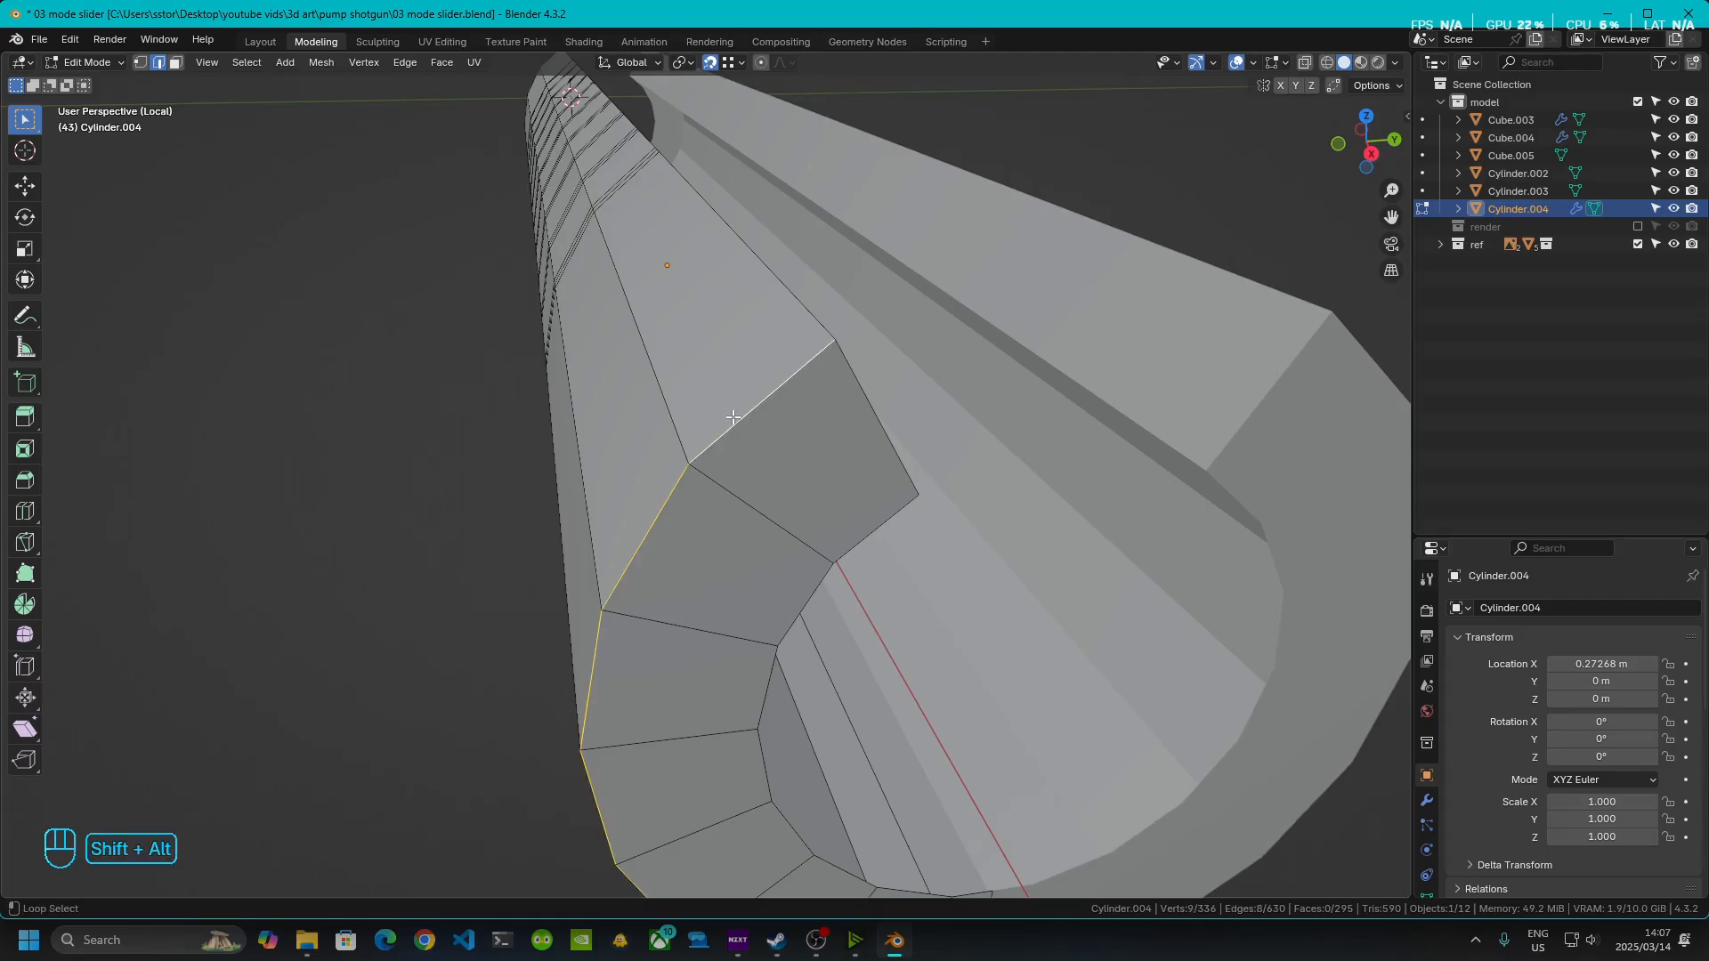
pyautogui.keyDown('shift'); pyautogui.click(873, 419); pyautogui.keyUp('shift')
pyautogui.moveTo(860, 495)
pyautogui.mouseDown(button='middle')
pyautogui.moveTo(813, 382)
pyautogui.moveTo(831, 485)
pyautogui.mouseUp(button='middle')
pyautogui.scroll(-5, 737, 459)
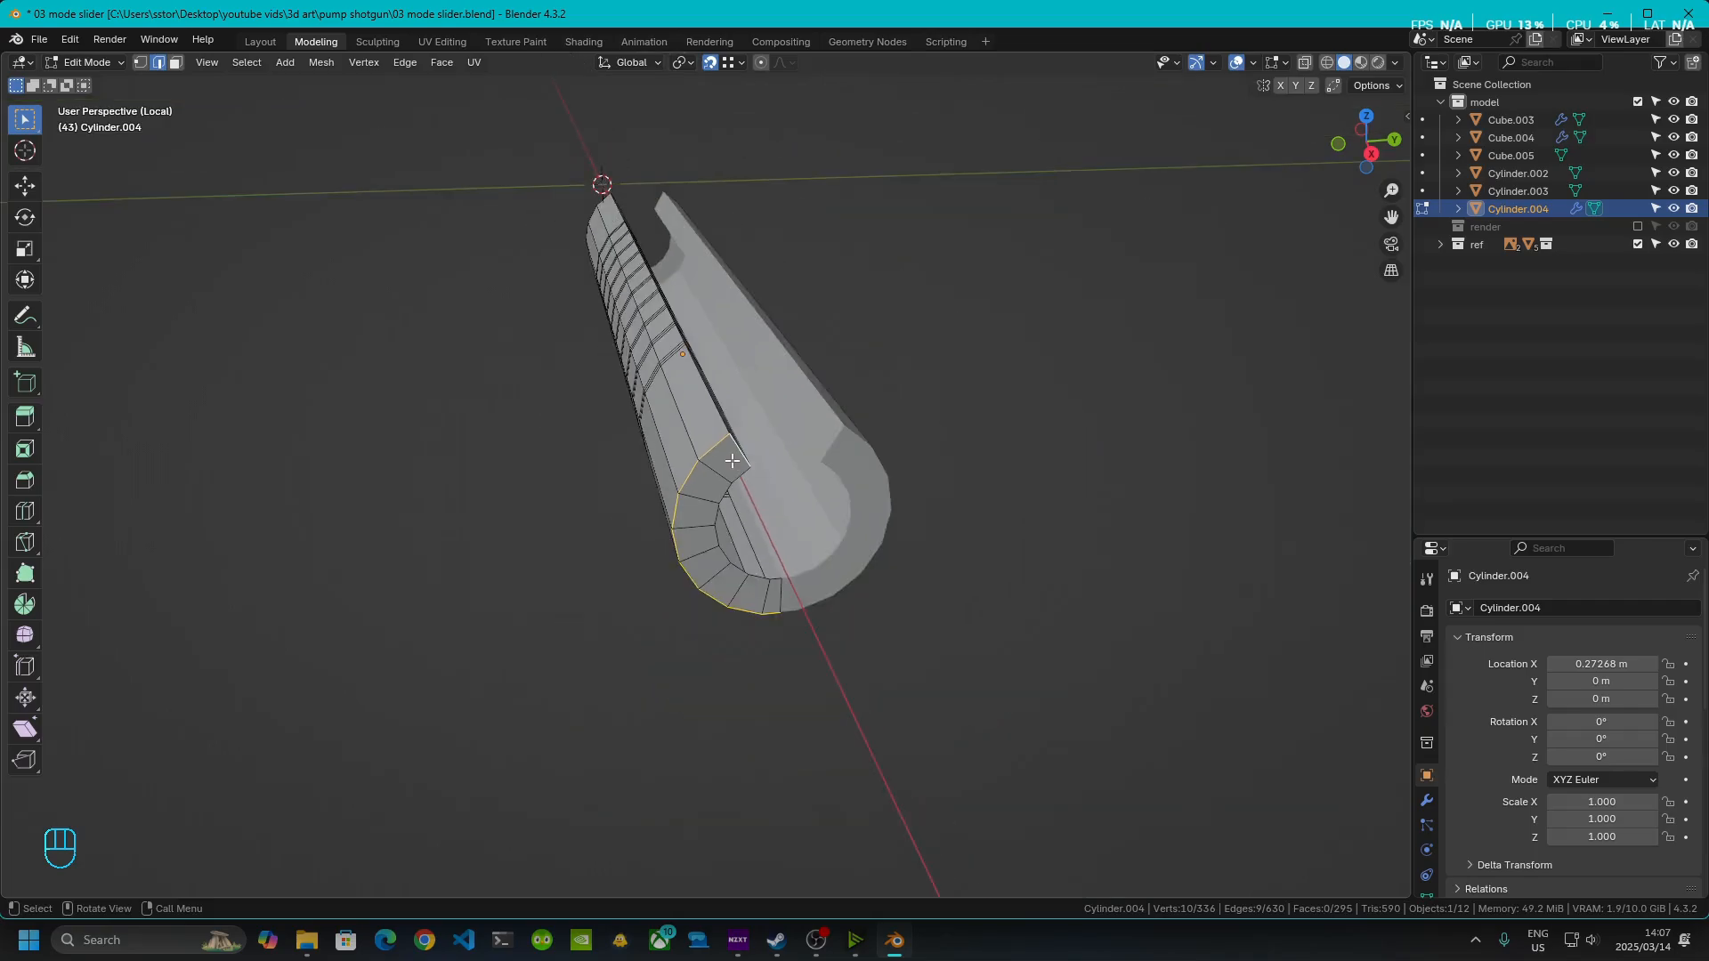
# - Add the lengthwise outer slot edge and the opposite end's outer rim and short edge, and bevel everything about 0.0004 m with one segment
pyautogui.moveTo(737, 459); pyautogui.dragTo(984, 489, button='middle')
pyautogui.scroll(3, 632, 516)
pyautogui.keyDown('alt'); pyautogui.keyDown('shift'); pyautogui.click(655, 494); pyautogui.keyUp('shift'); pyautogui.keyUp('alt')
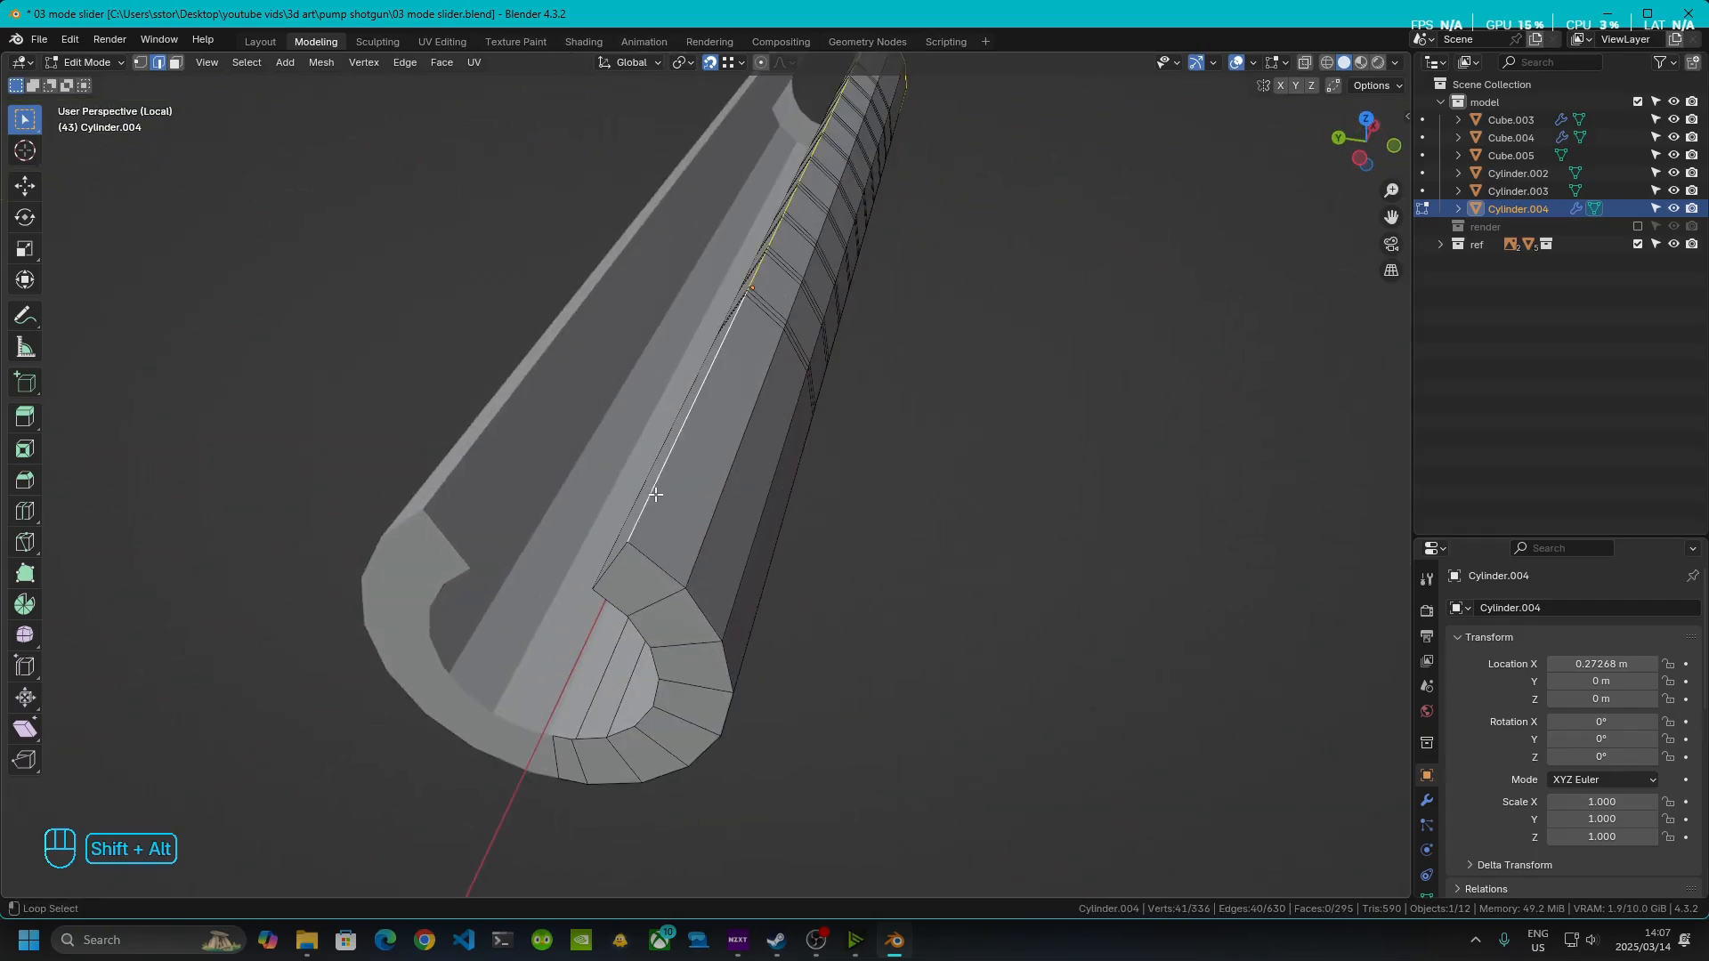
pyautogui.keyDown('alt'); pyautogui.keyDown('shift'); pyautogui.click(657, 564); pyautogui.keyUp('shift'); pyautogui.keyUp('alt')
pyautogui.keyDown('alt'); pyautogui.keyDown('shift'); pyautogui.click(615, 570); pyautogui.keyUp('shift'); pyautogui.keyUp('alt')
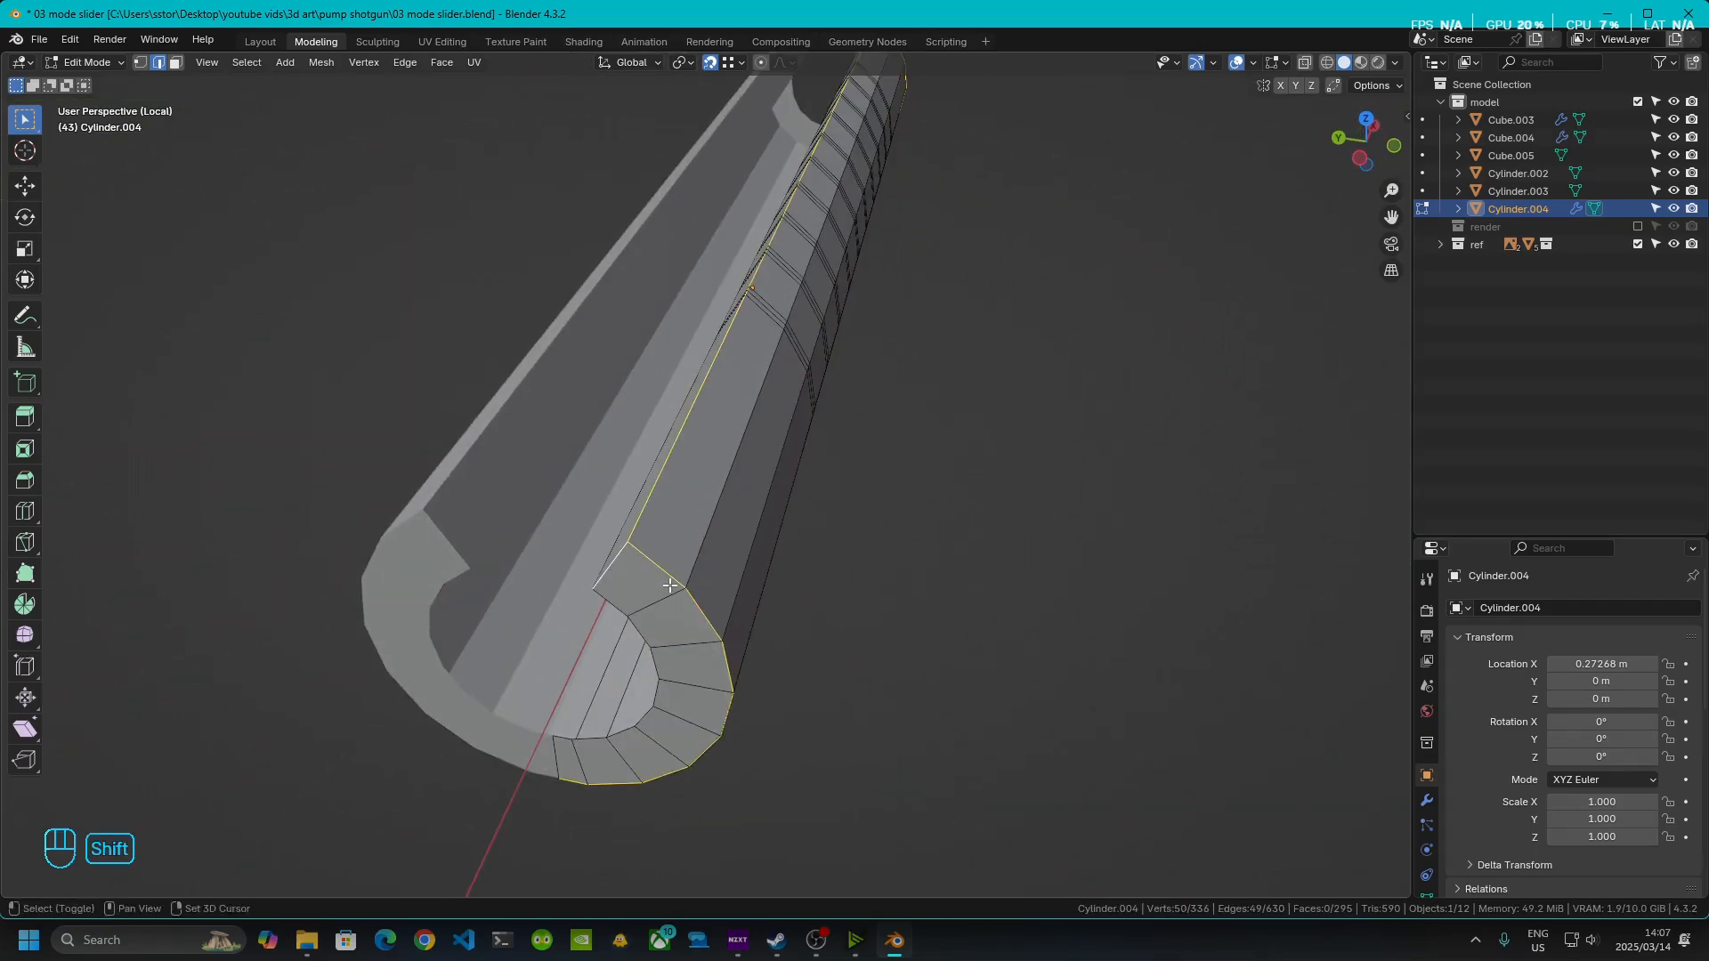
pyautogui.moveTo(615, 571); pyautogui.dragTo(668, 591, button='middle')
pyautogui.scroll(3, 666, 600)
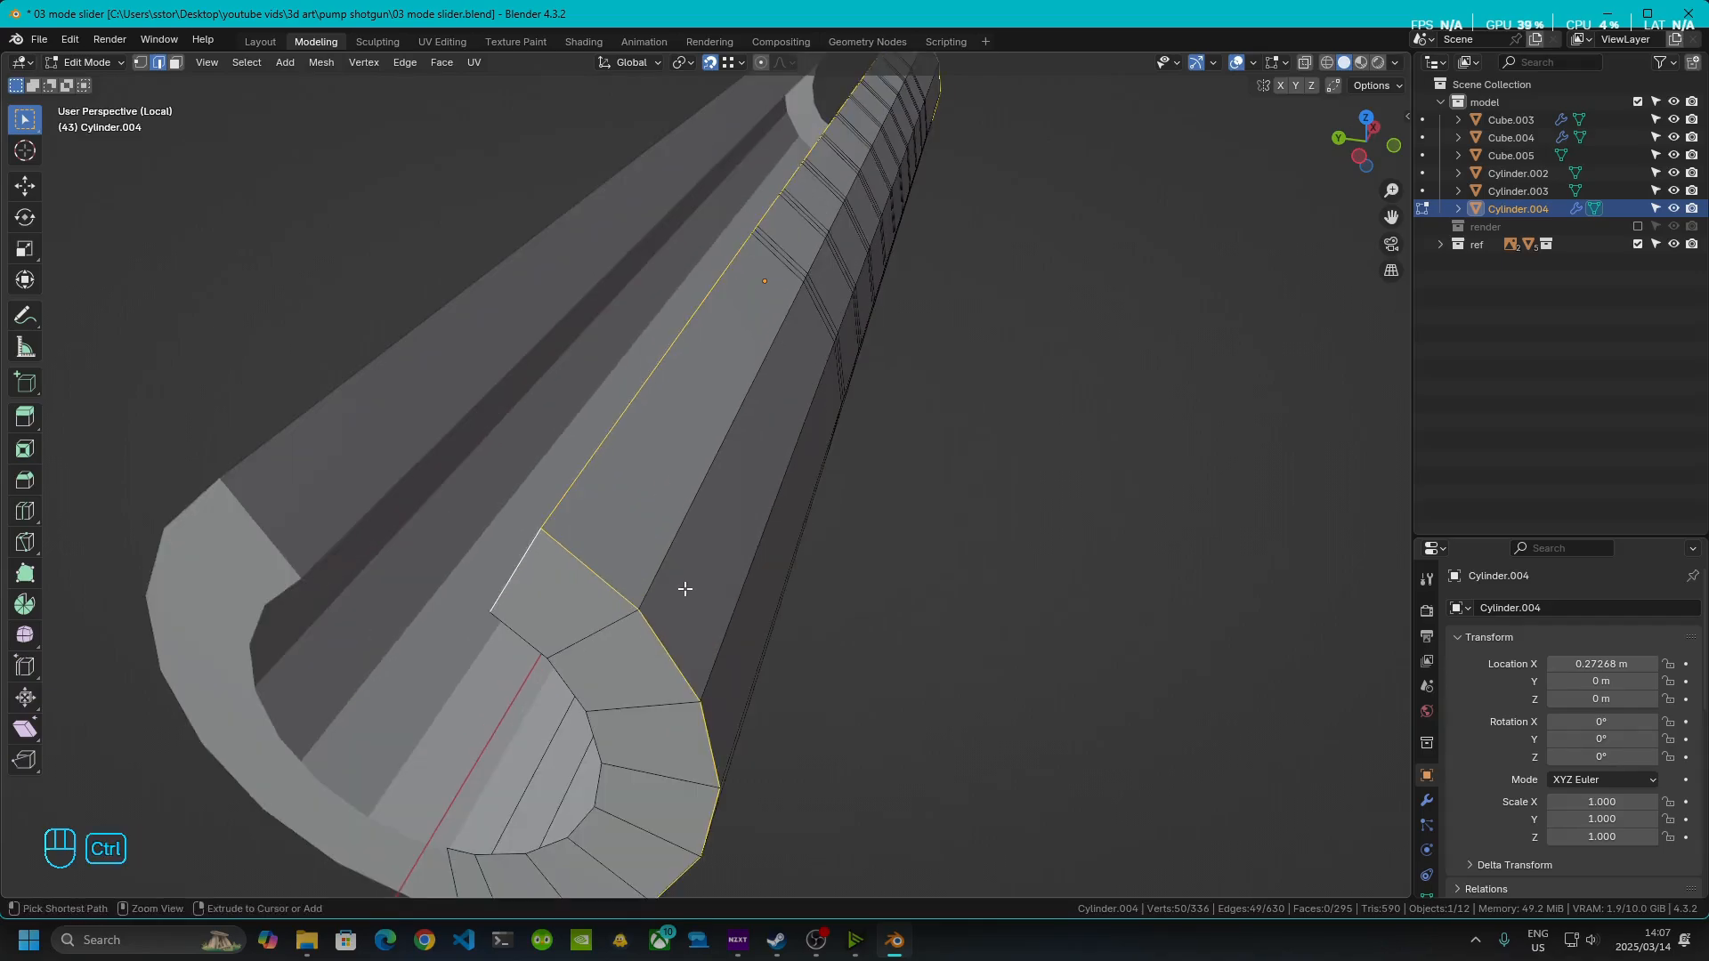
pyautogui.hotkey('ctrl', 'b')
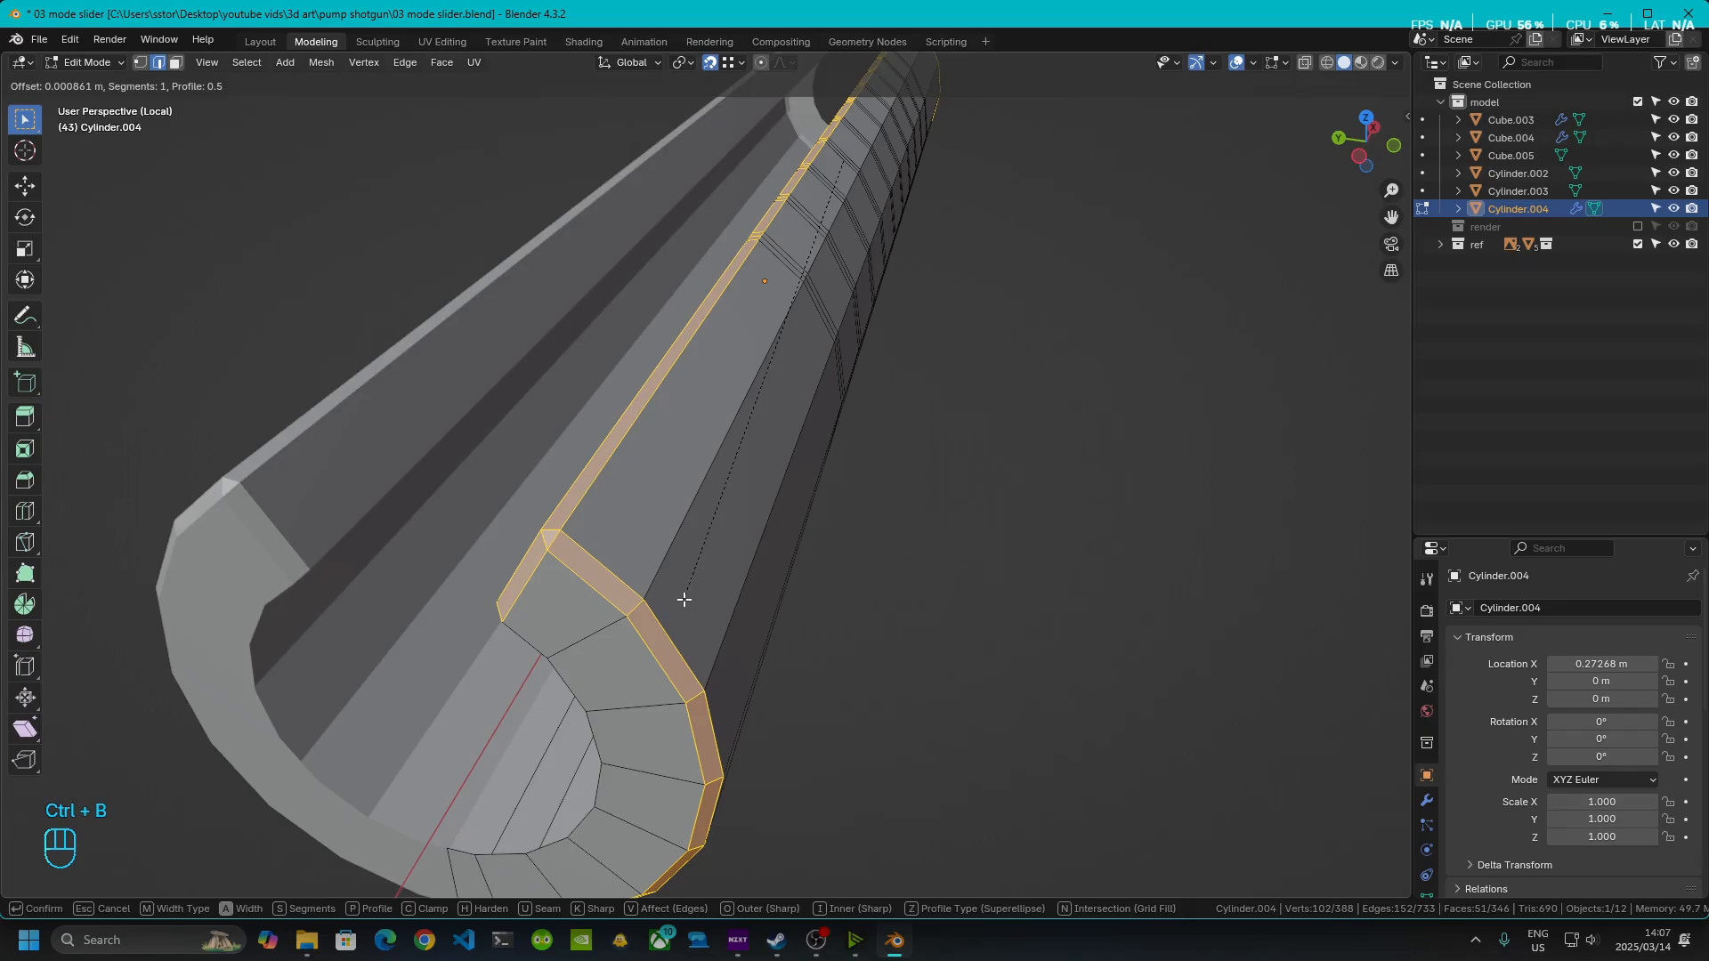
pyautogui.scroll(-1, 682, 596)
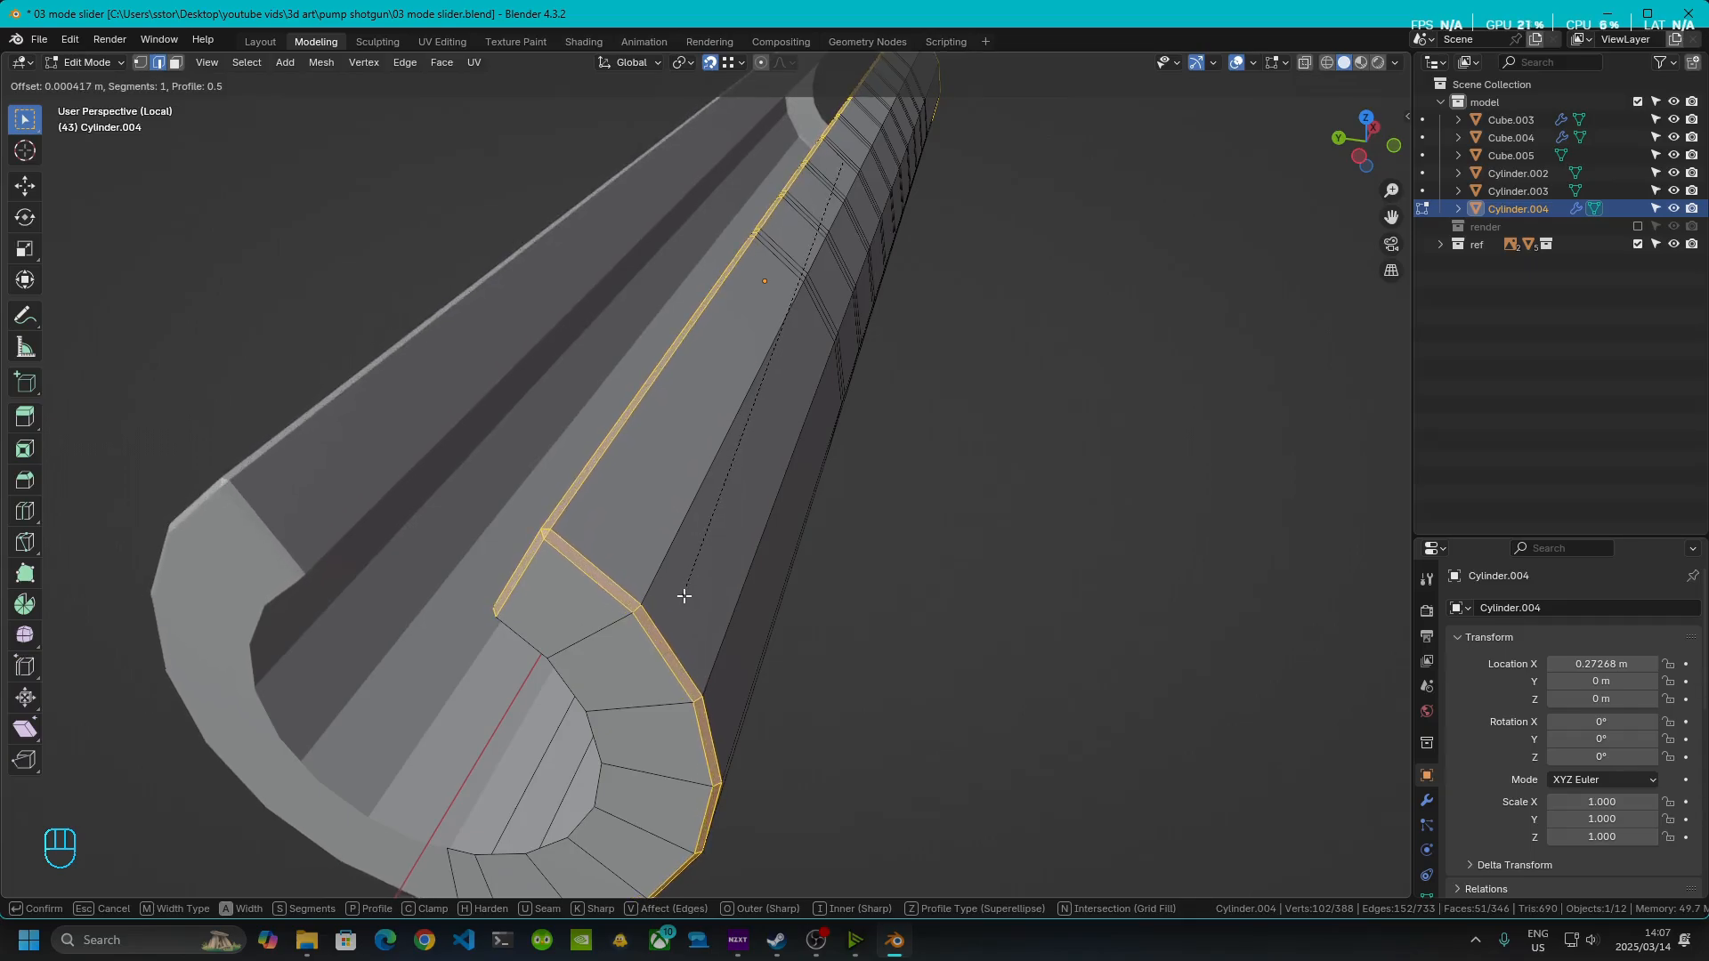
pyautogui.click(553, 635)
pyautogui.press('Tab')
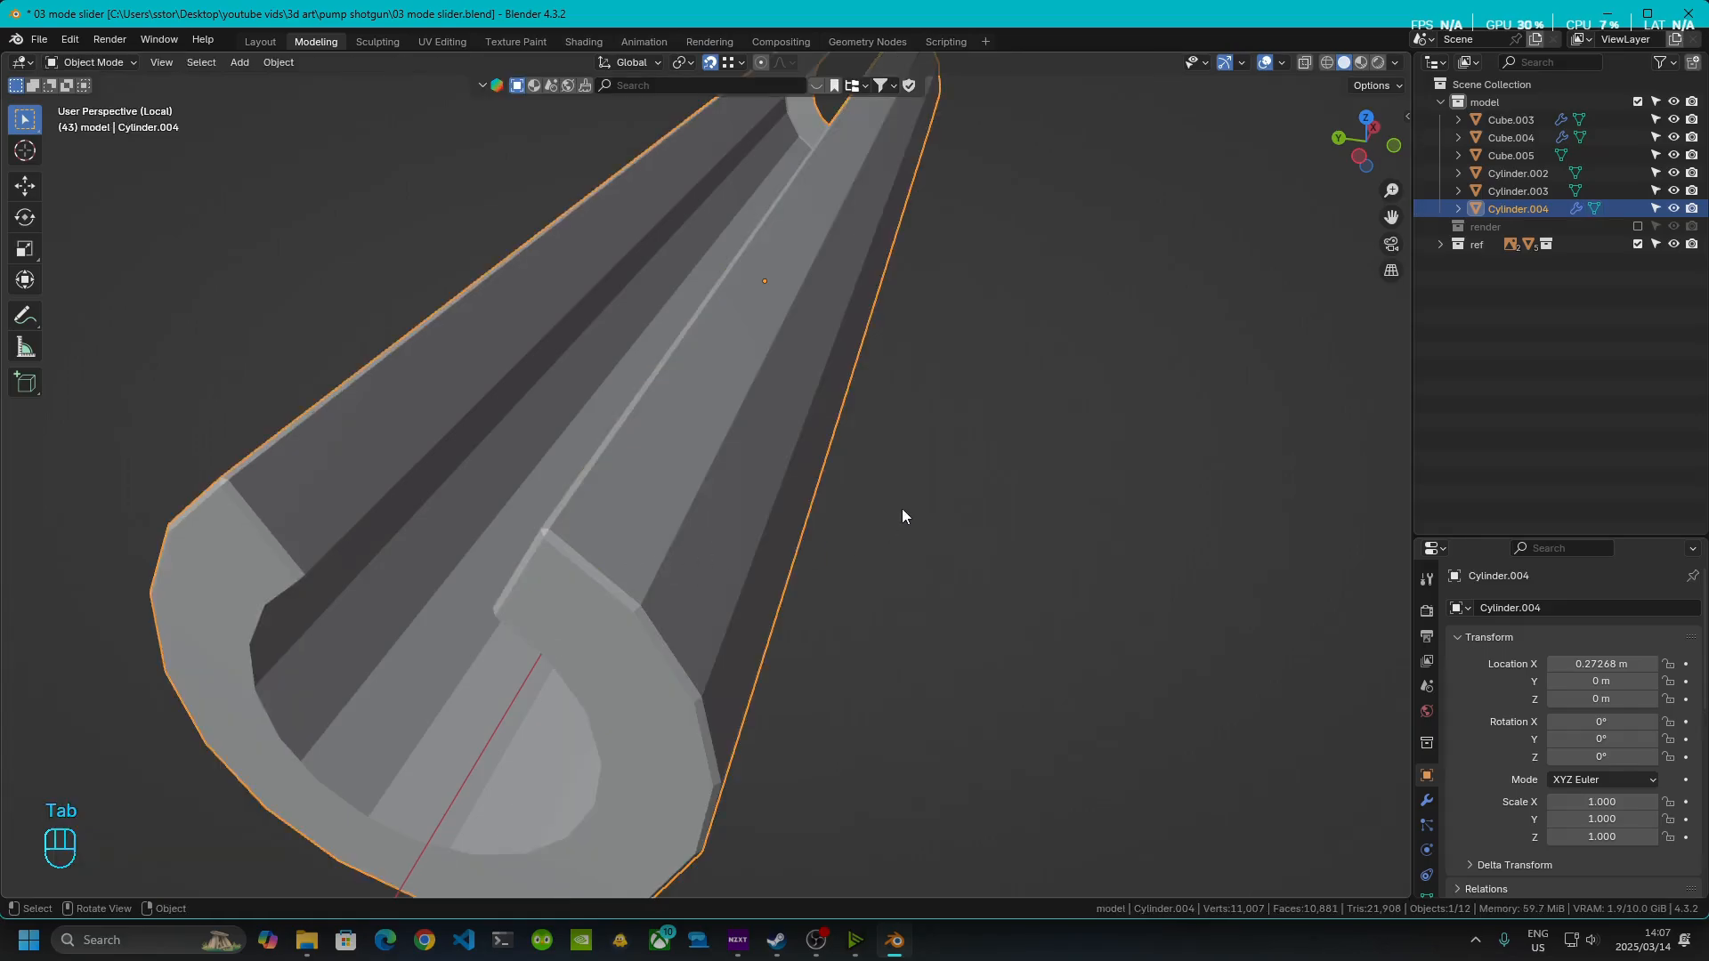
# - Clear the selection in Edit Mode and select the middle edge loop of every three-loop band along the cylinder
pyautogui.moveTo(902, 516); pyautogui.dragTo(502, 473, button='middle')
pyautogui.press('Tab')
pyautogui.hotkey('alt', 'a')
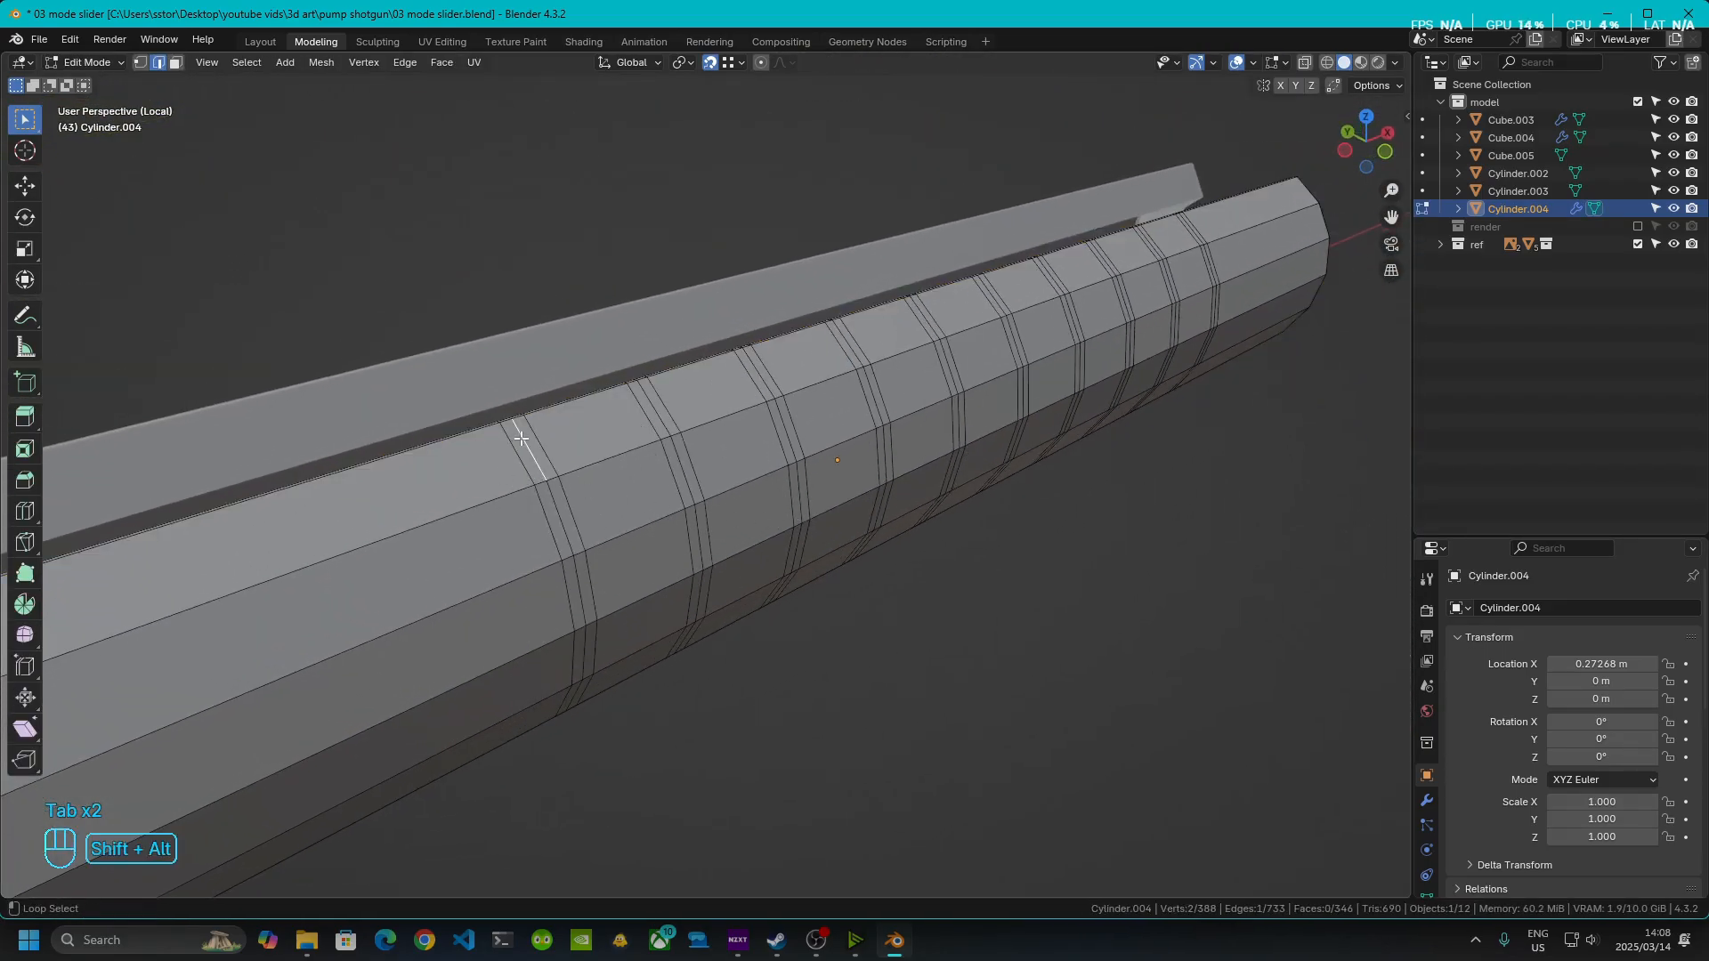
pyautogui.keyDown('alt'); pyautogui.keyDown('shift'); pyautogui.click(570, 435); pyautogui.keyUp('shift'); pyautogui.keyUp('alt')
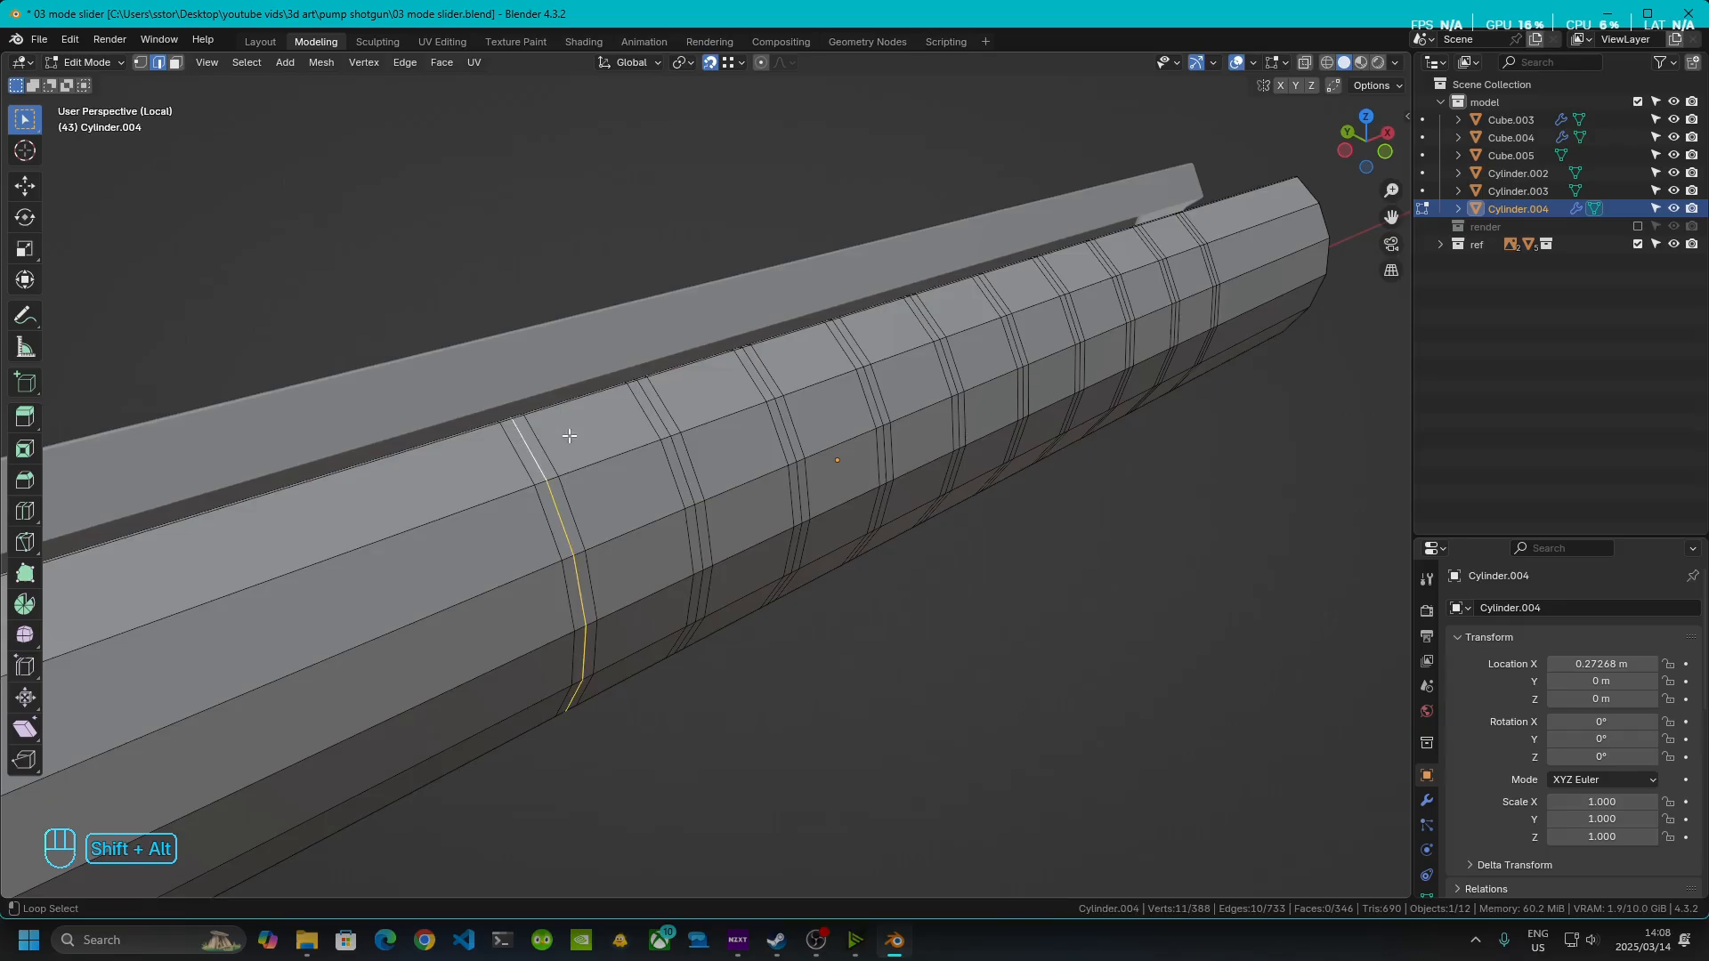
pyautogui.keyDown('alt'); pyautogui.keyDown('shift'); pyautogui.click(763, 375); pyautogui.keyUp('shift'); pyautogui.keyUp('alt')
pyautogui.moveTo(831, 466); pyautogui.dragTo(615, 478, button='middle')
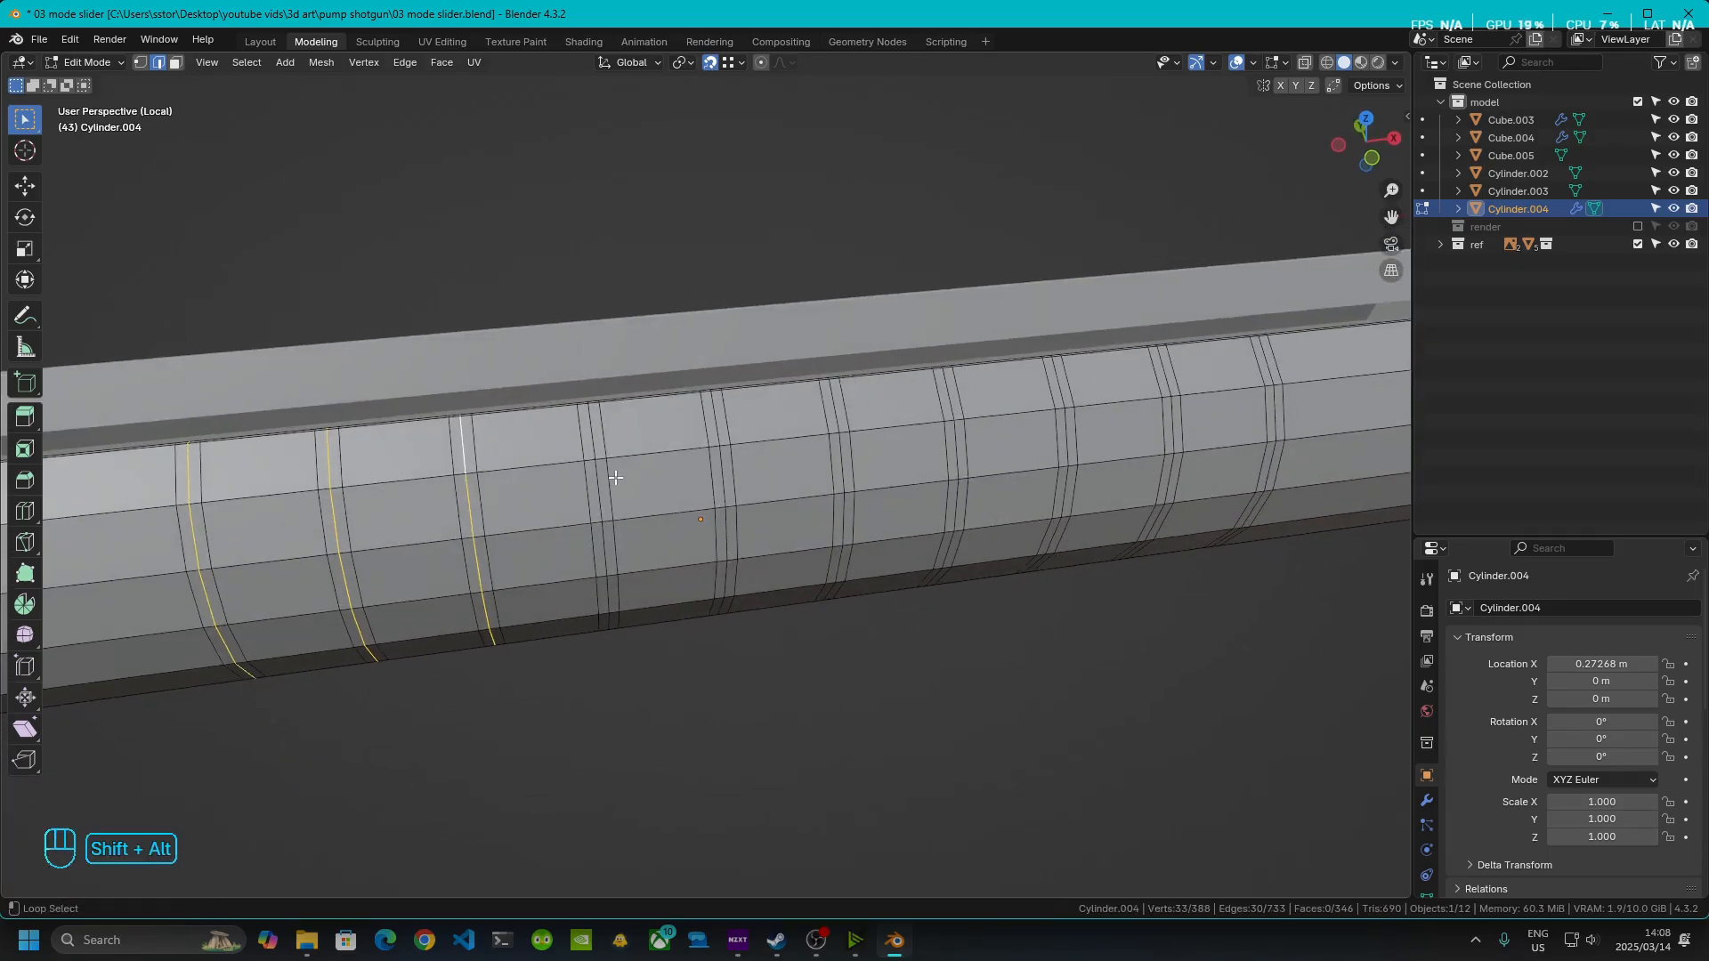
pyautogui.keyDown('alt'); pyautogui.keyDown('shift'); pyautogui.click(717, 422); pyautogui.keyUp('shift'); pyautogui.keyUp('alt')
pyautogui.keyDown('shift'); pyautogui.moveTo(961, 473); pyautogui.dragTo(508, 427, button='middle'); pyautogui.keyUp('shift')
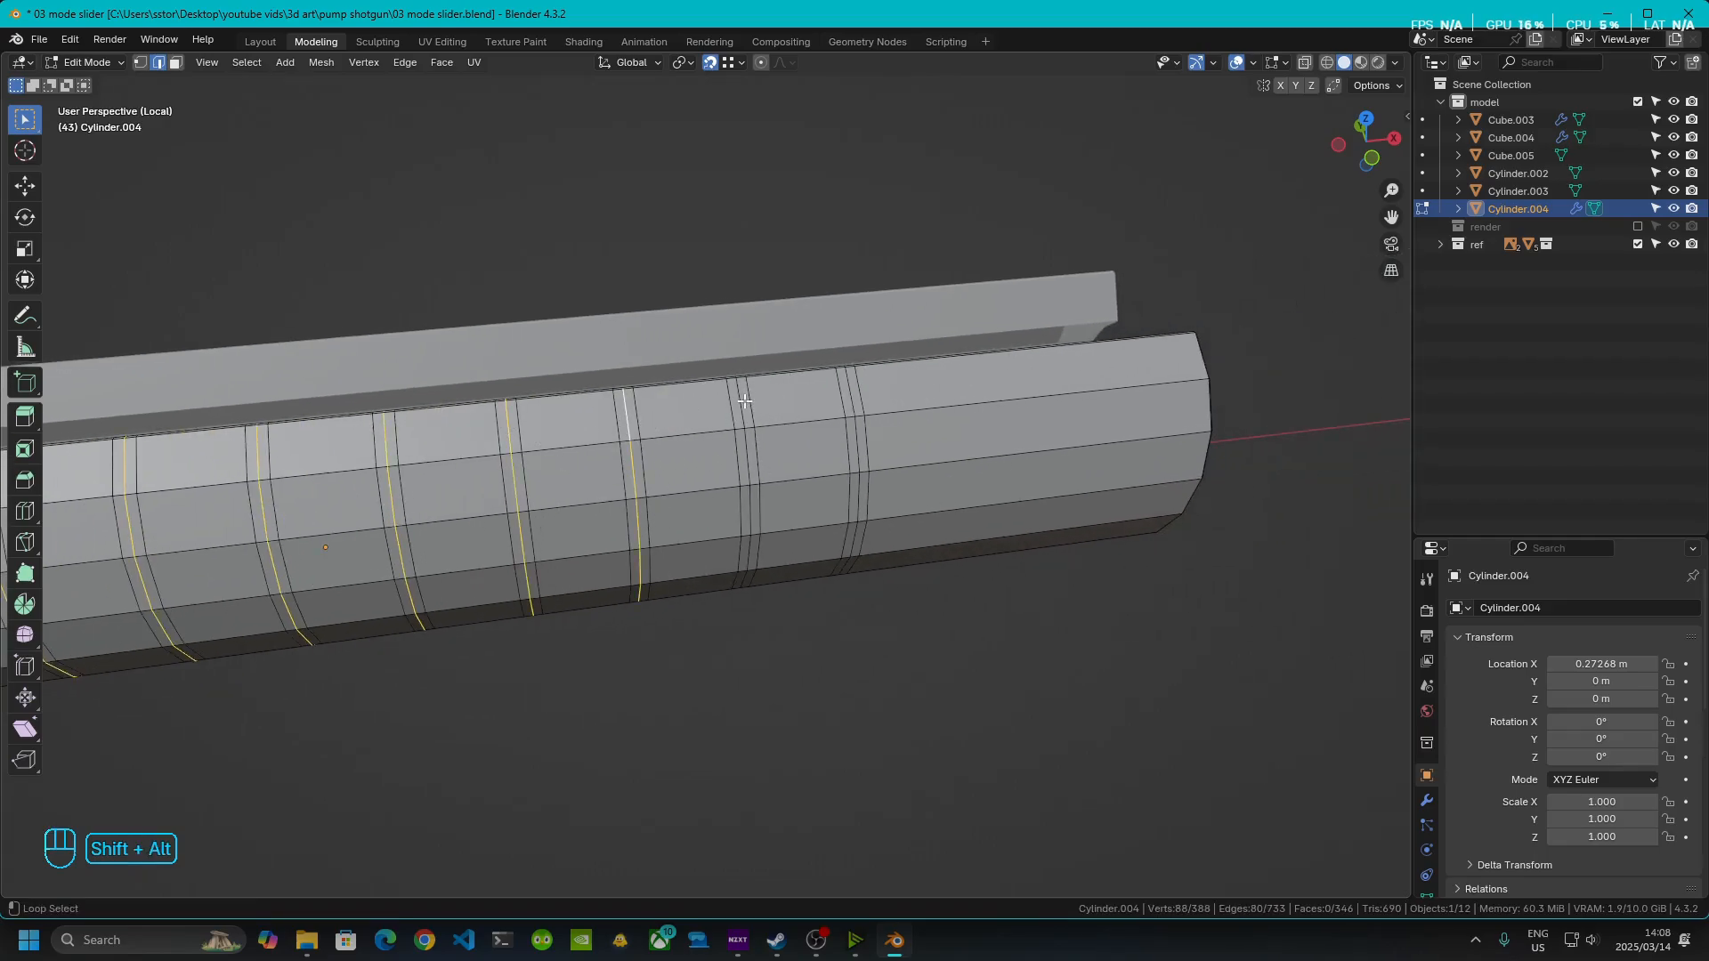
pyautogui.keyDown('alt'); pyautogui.keyDown('shift'); pyautogui.click(853, 399); pyautogui.keyUp('shift'); pyautogui.keyUp('alt')
pyautogui.moveTo(852, 398)
pyautogui.mouseDown(button='middle')
pyautogui.moveTo(724, 507)
pyautogui.moveTo(880, 473)
pyautogui.moveTo(858, 416)
pyautogui.mouseUp(button='middle')
pyautogui.scroll(-5, 855, 422)
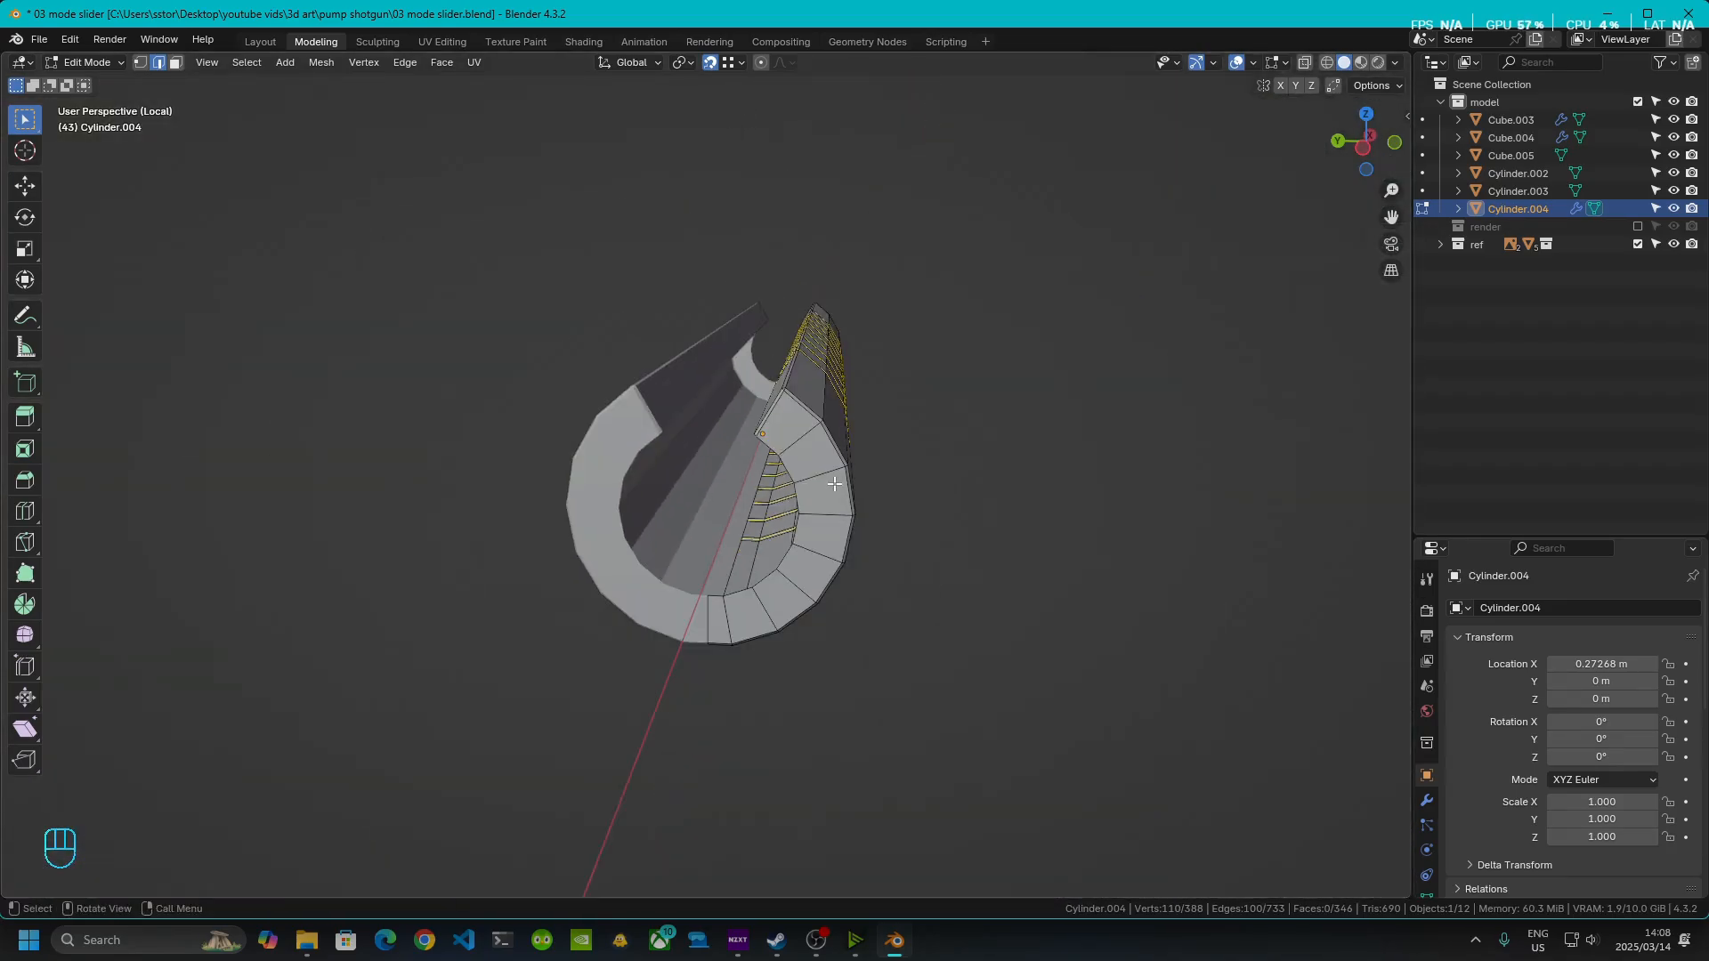
# - Change the transform pivot point in Edit Mode and try to auto-smooth the shading of the slider cylinder in Object Mode
pyautogui.click(687, 62)
pyautogui.click(686, 148)
pyautogui.press('Tab')
pyautogui.moveTo(1002, 486); pyautogui.dragTo(674, 472, button='middle')
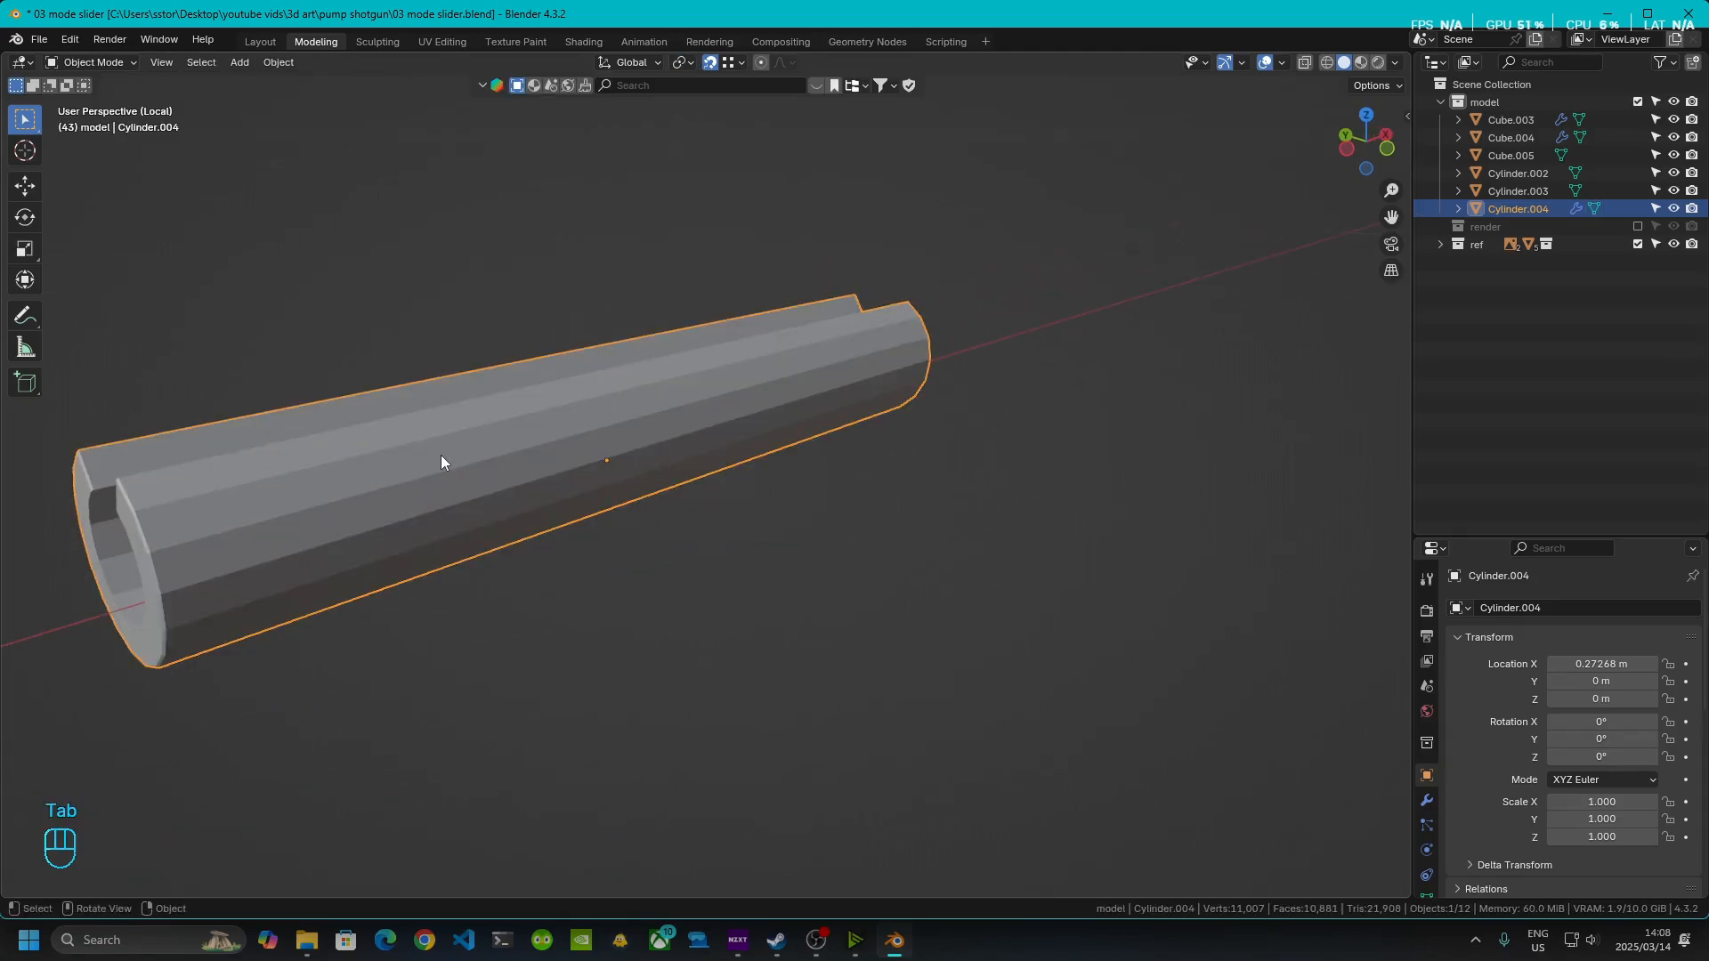
pyautogui.rightClick(520, 447)
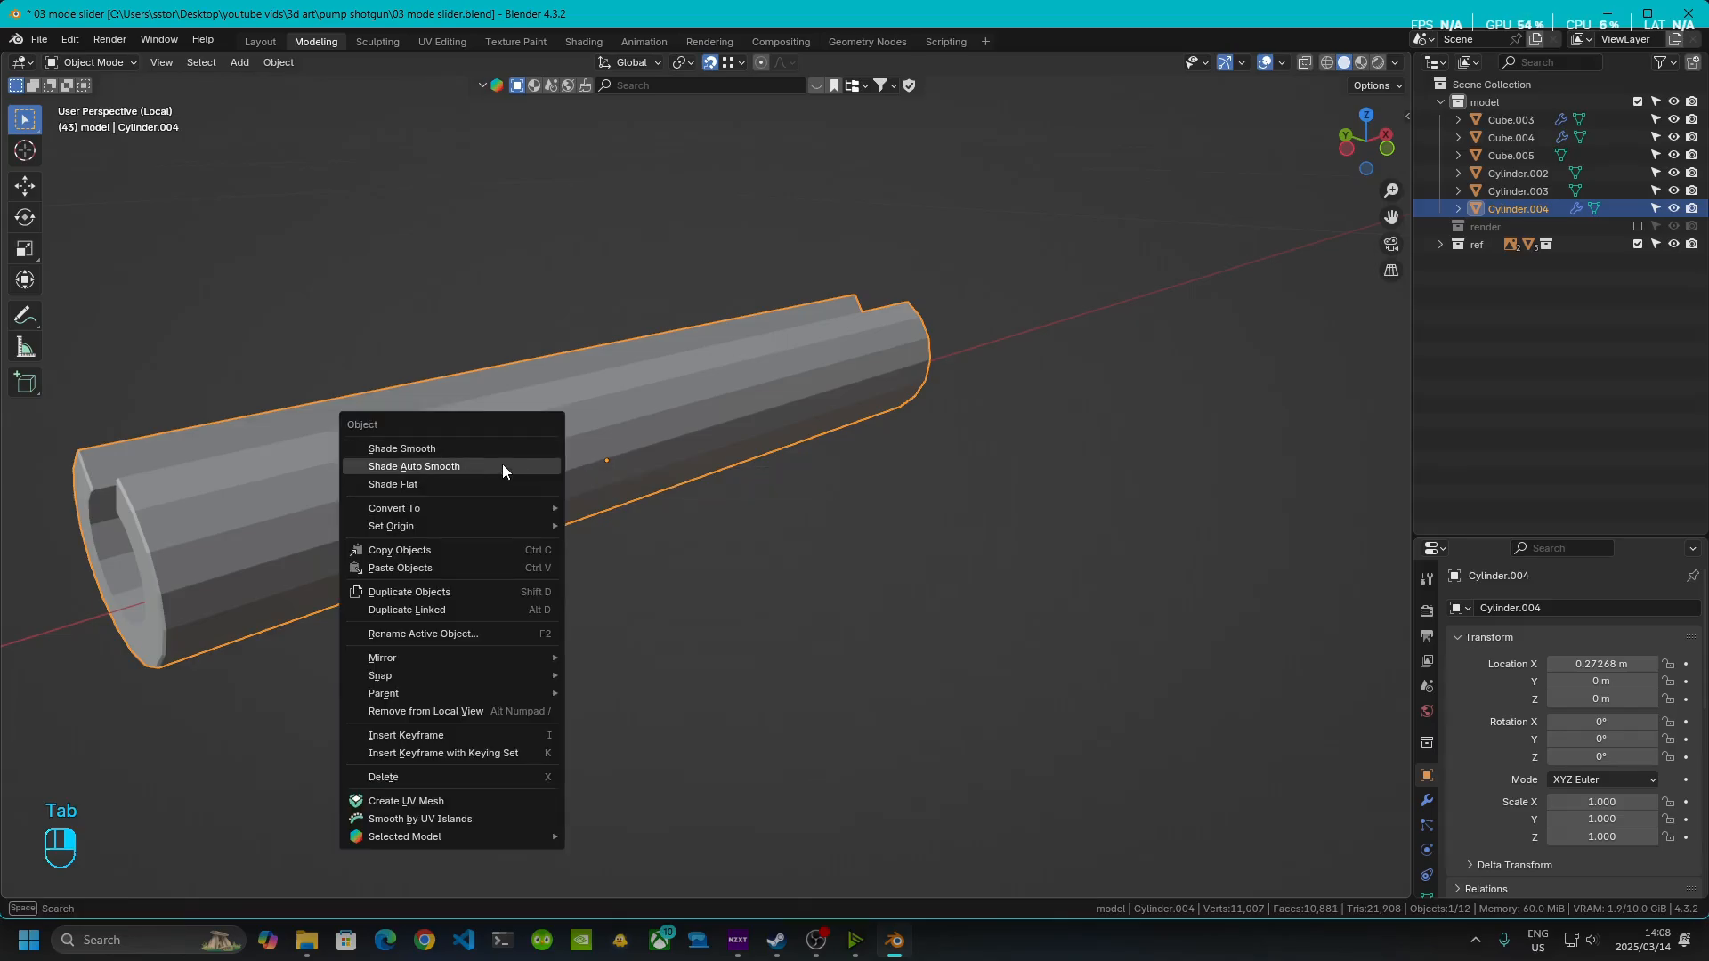
pyautogui.click(502, 467)
pyautogui.moveTo(676, 546); pyautogui.dragTo(806, 508, button='middle')
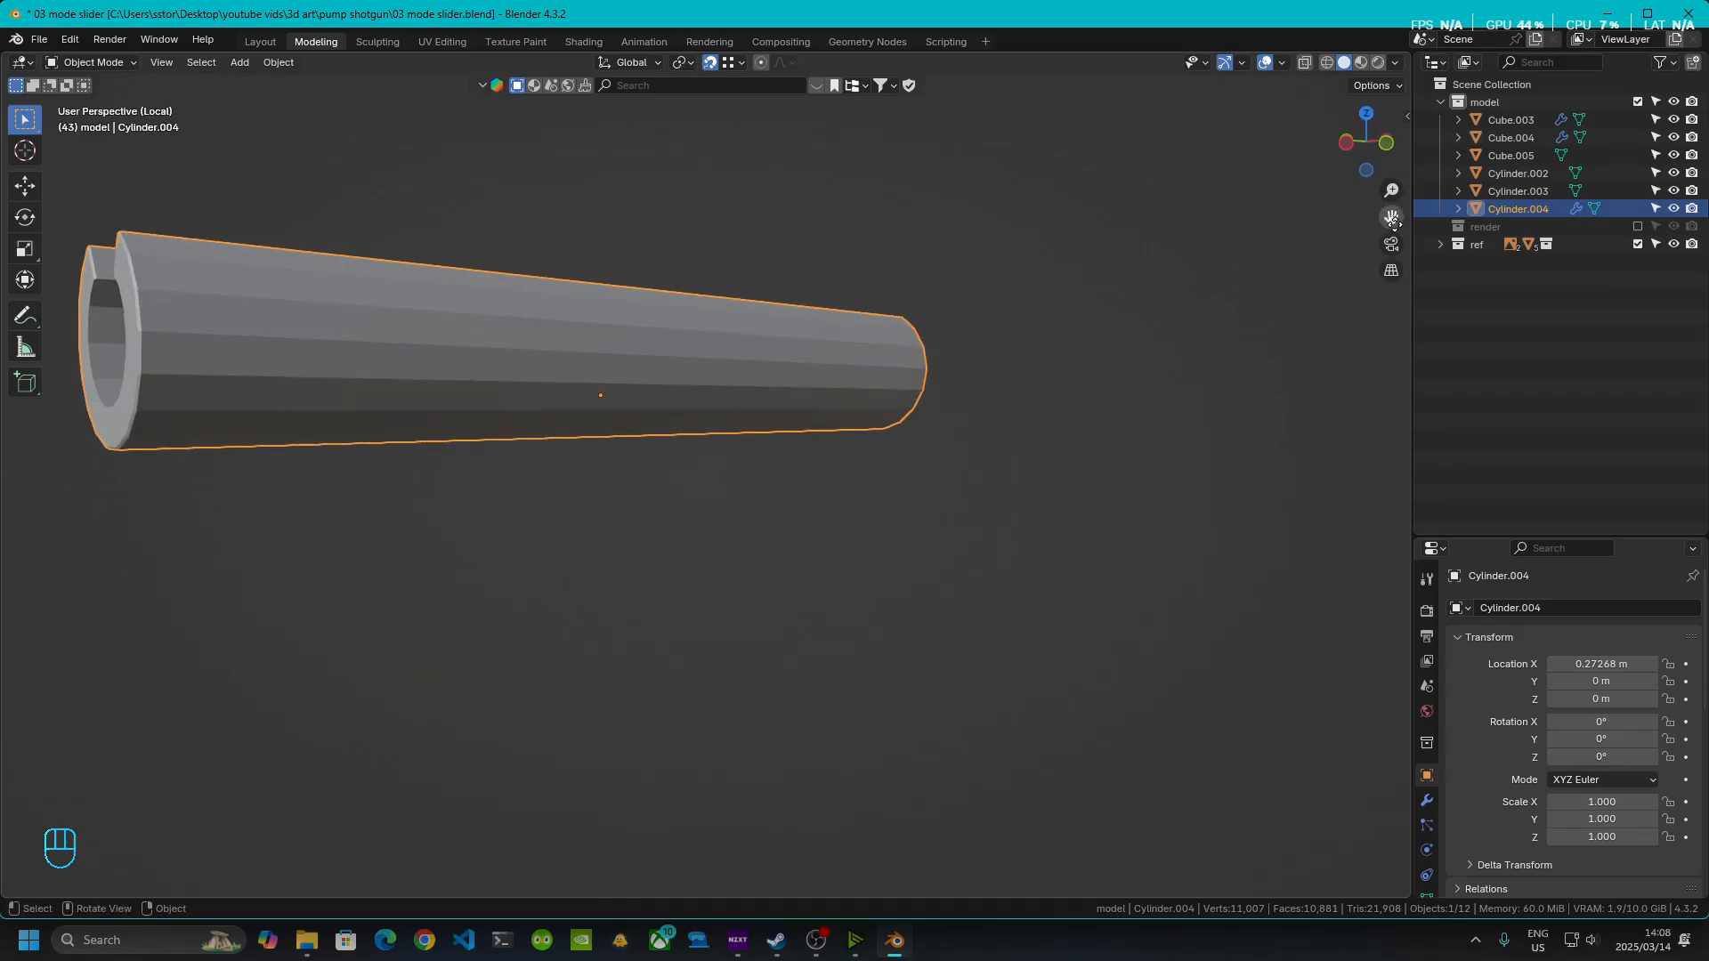
pyautogui.click(1384, 151)
pyautogui.keyDown('shift'); pyautogui.moveTo(558, 445); pyautogui.dragTo(706, 561, button='middle'); pyautogui.keyUp('shift')
pyautogui.scroll(2, 656, 526)
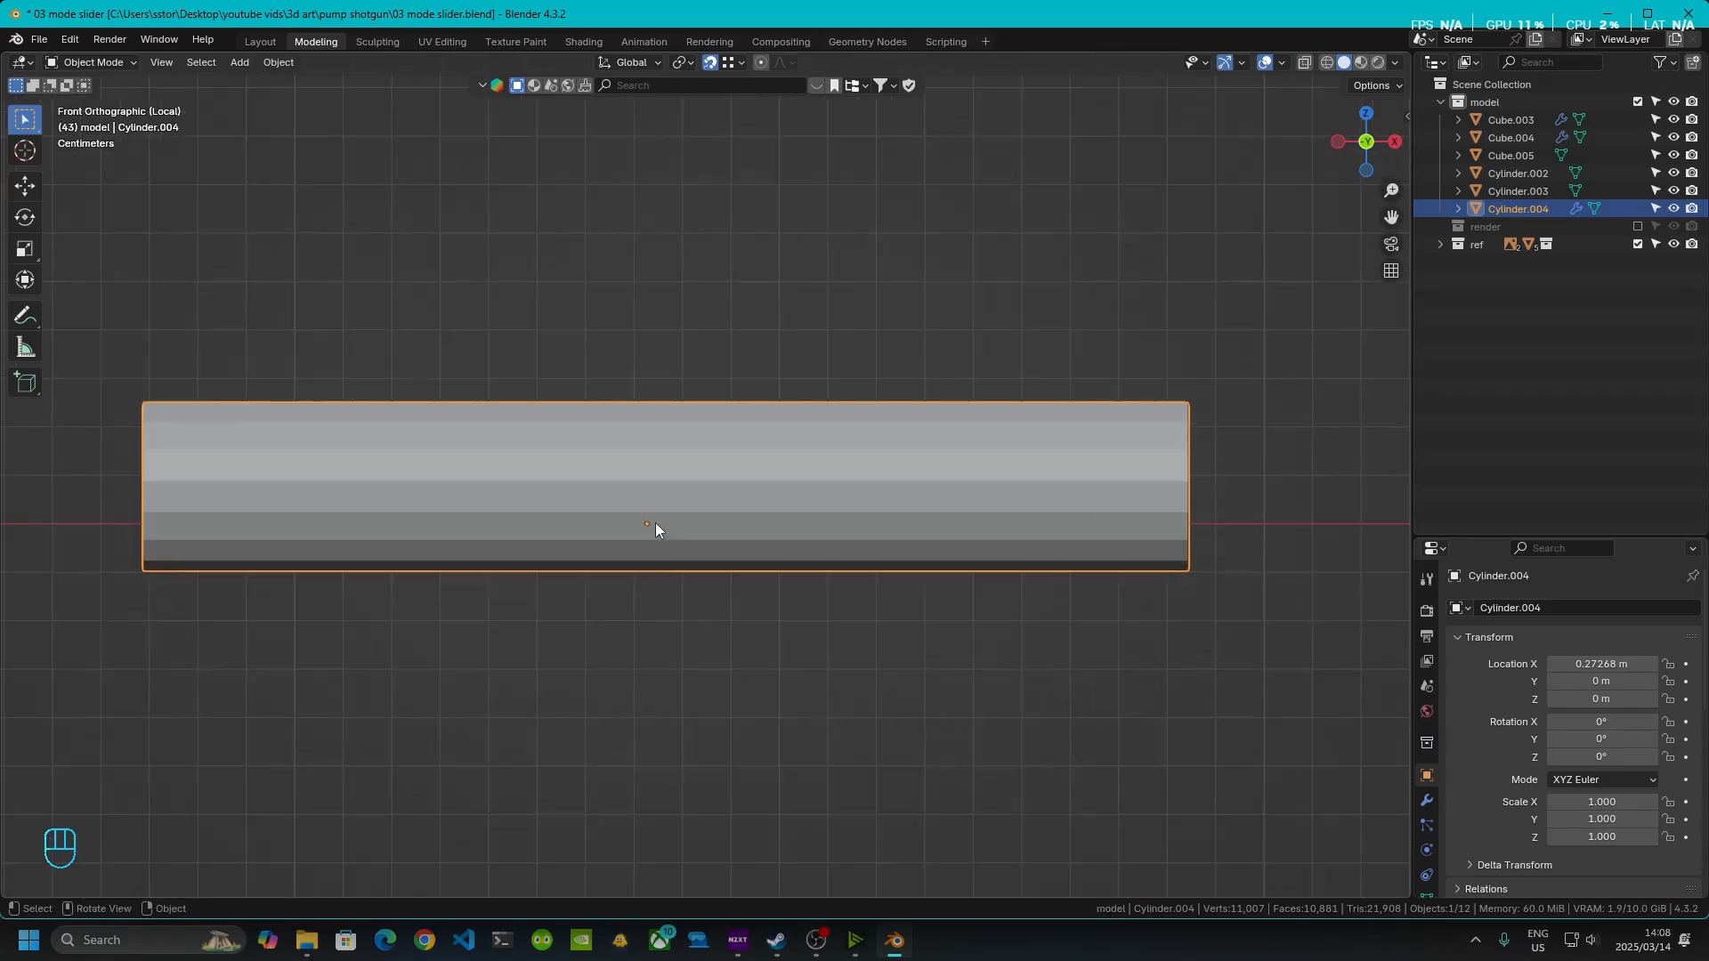
pyautogui.moveTo(553, 522); pyautogui.dragTo(797, 544, button='middle')
# - Select the outer slot edge segment between two bands near mid-length and extrude it about 0.0264 m along Y
pyautogui.press('Tab')
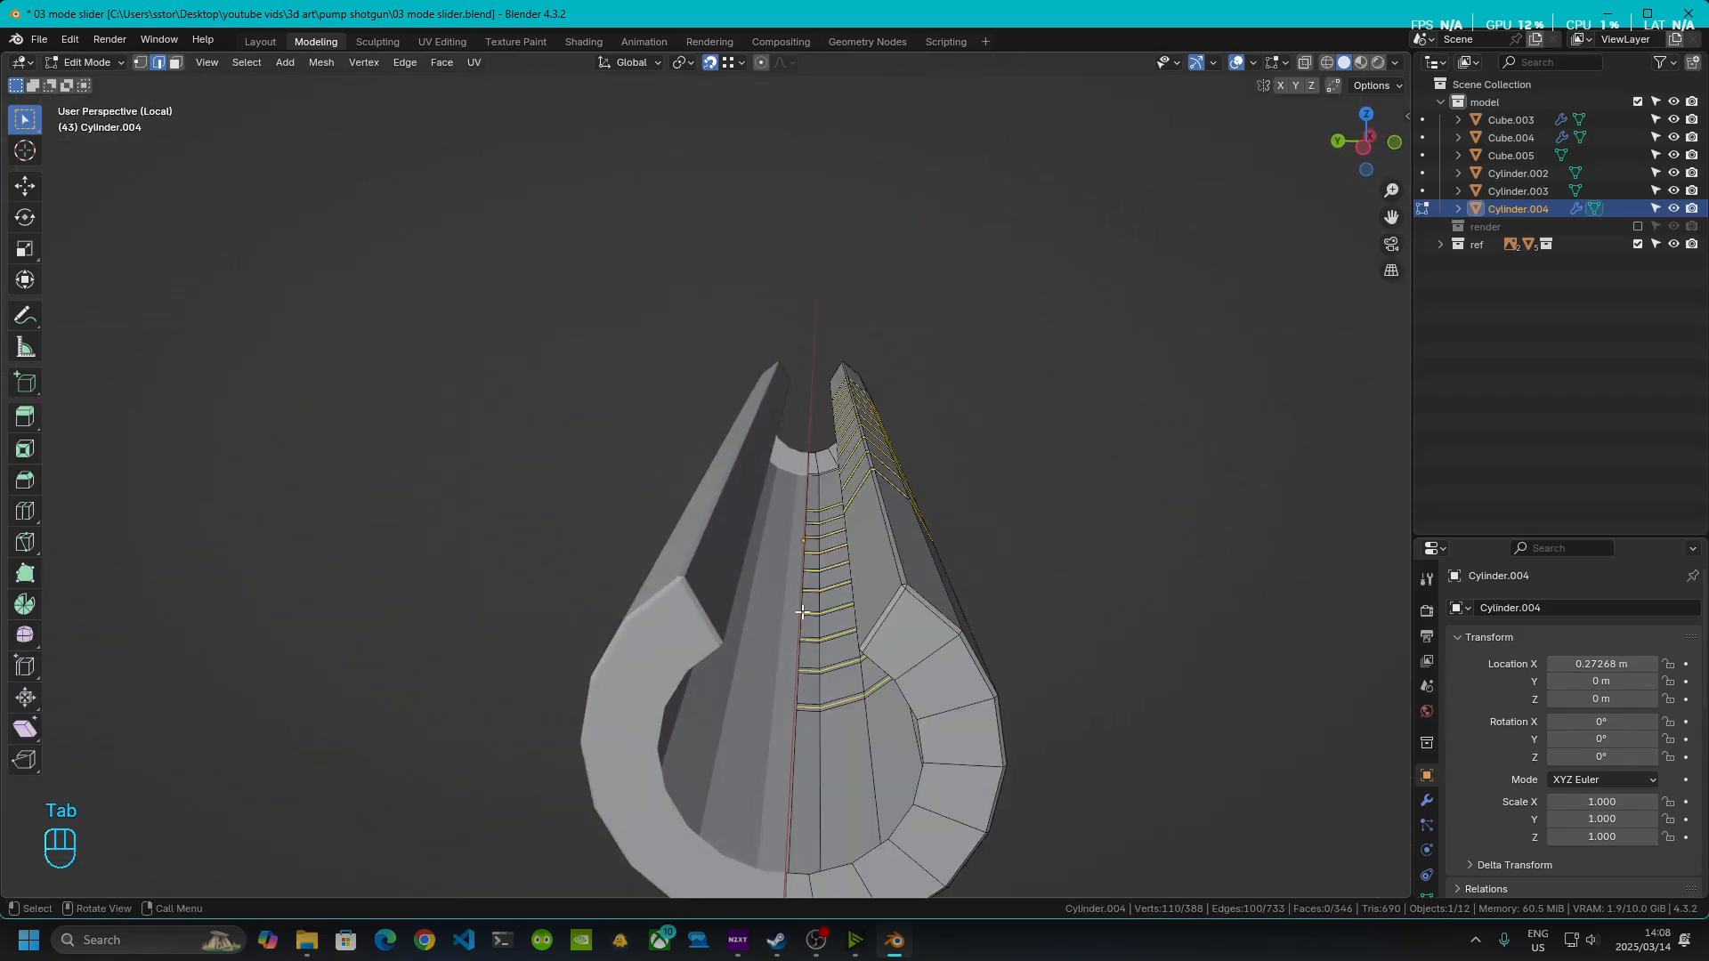
pyautogui.moveTo(802, 611); pyautogui.dragTo(623, 681, button='middle')
pyautogui.click(1369, 126)
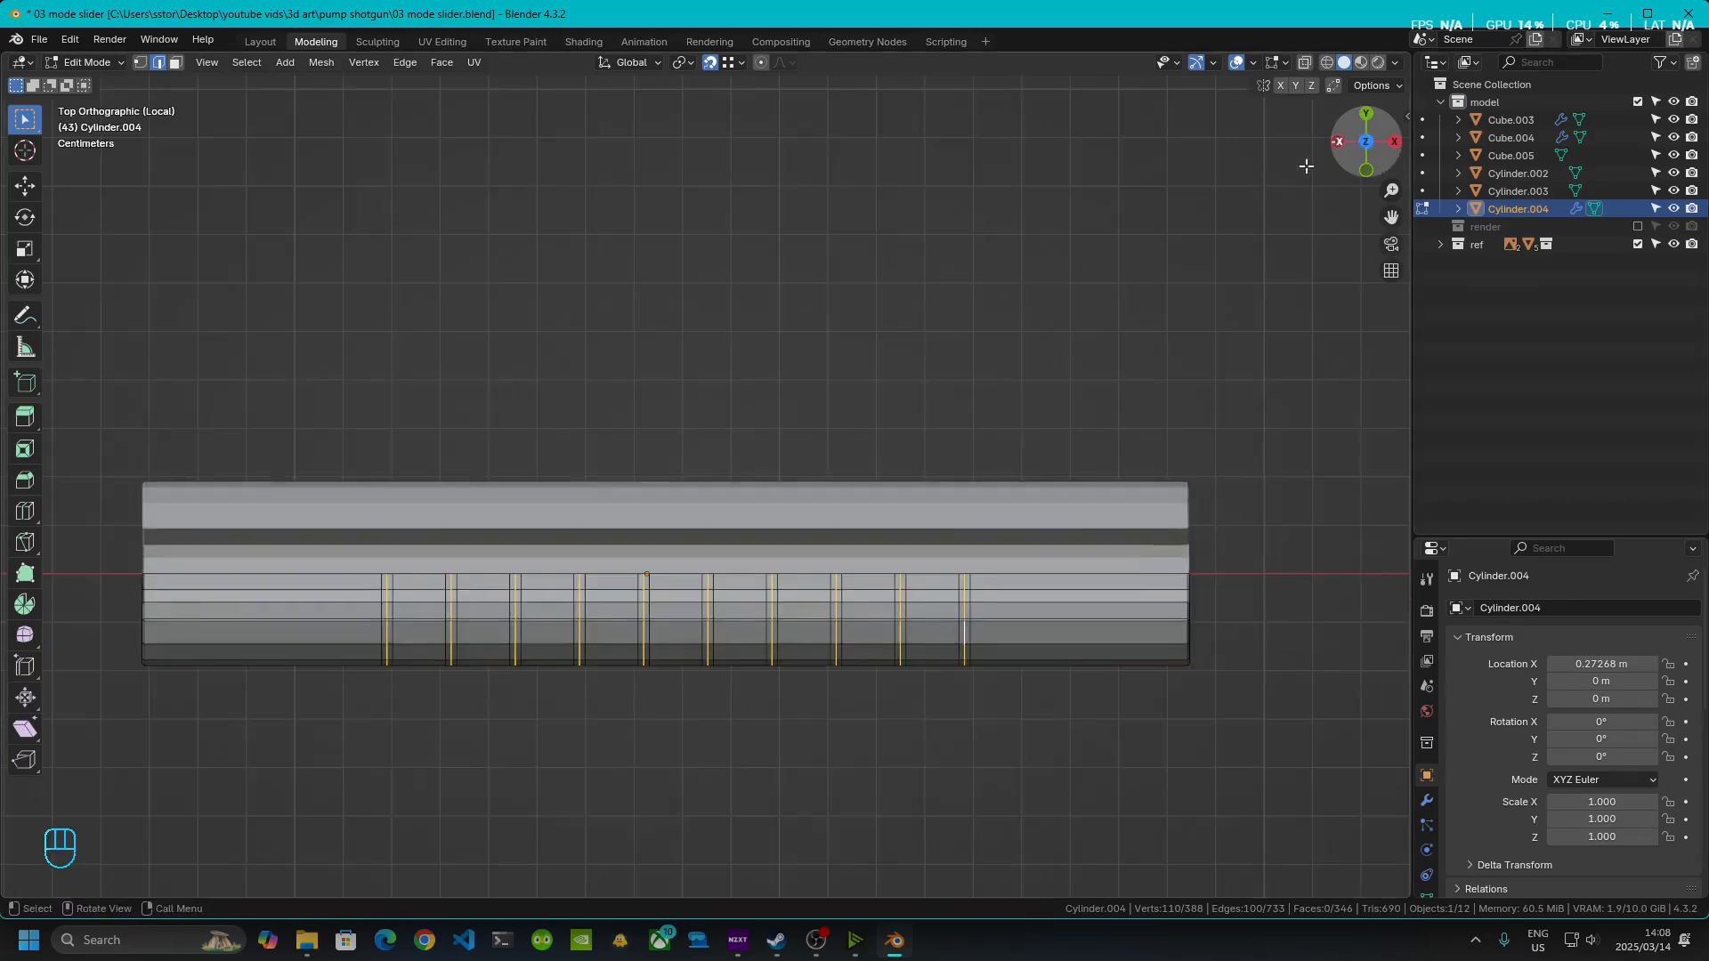
pyautogui.scroll(4, 679, 602)
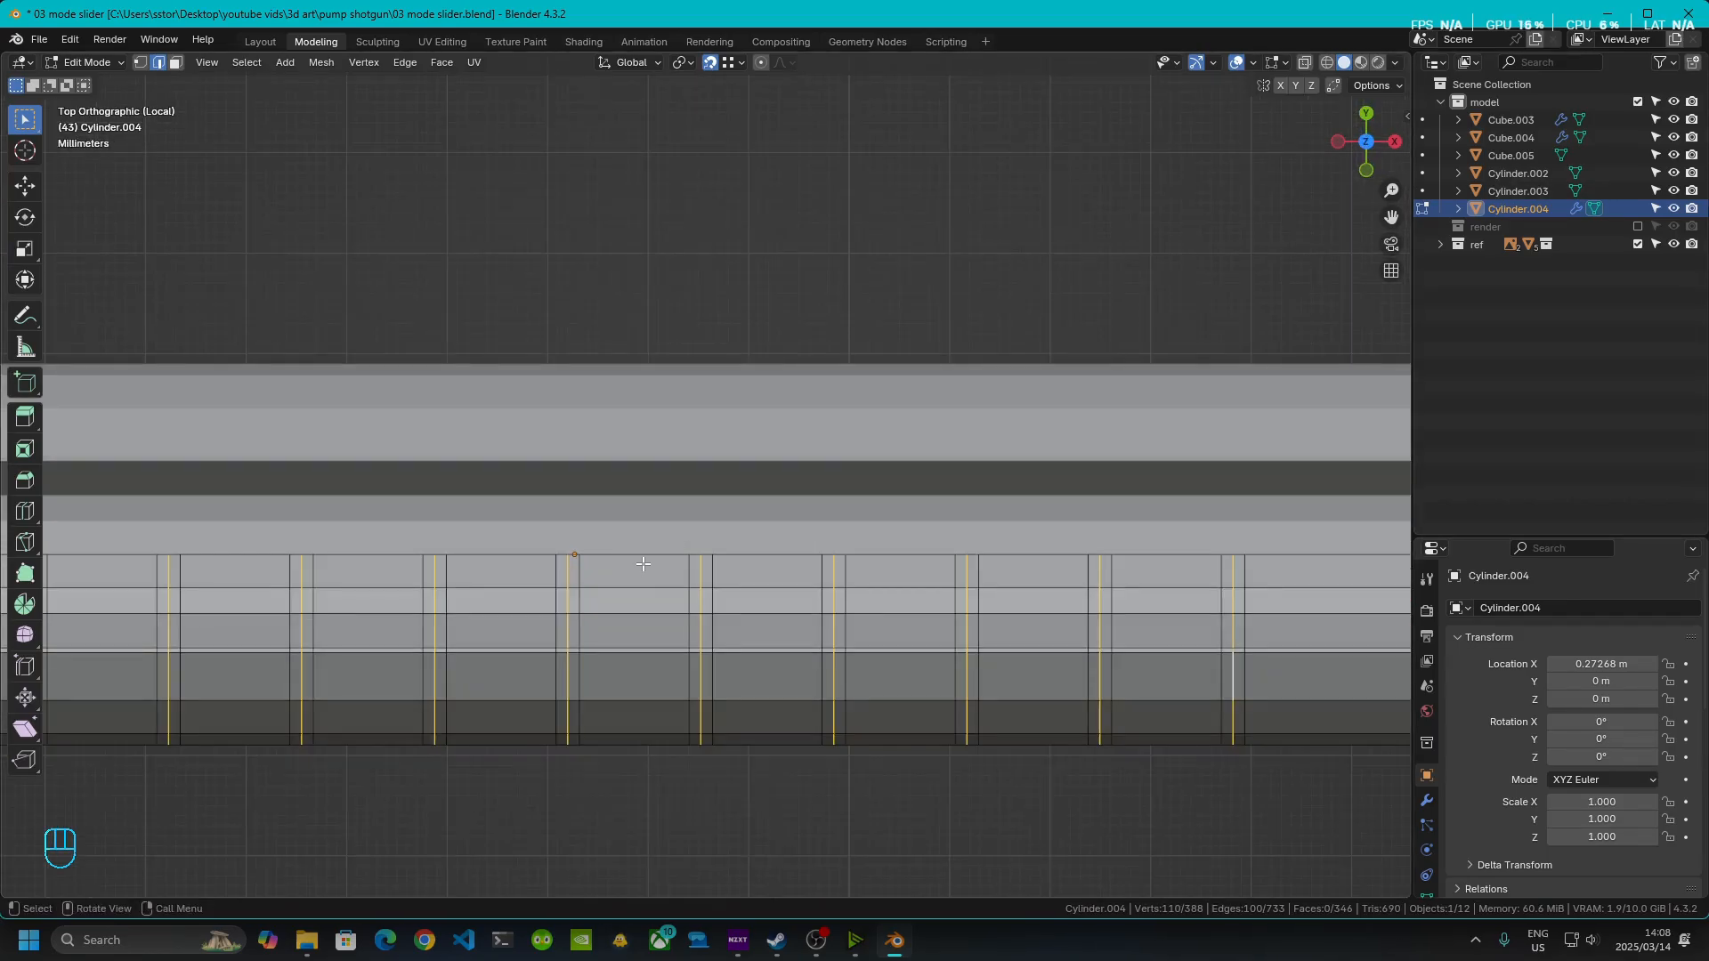
pyautogui.click(637, 555)
pyautogui.moveTo(637, 556); pyautogui.dragTo(723, 614, button='middle')
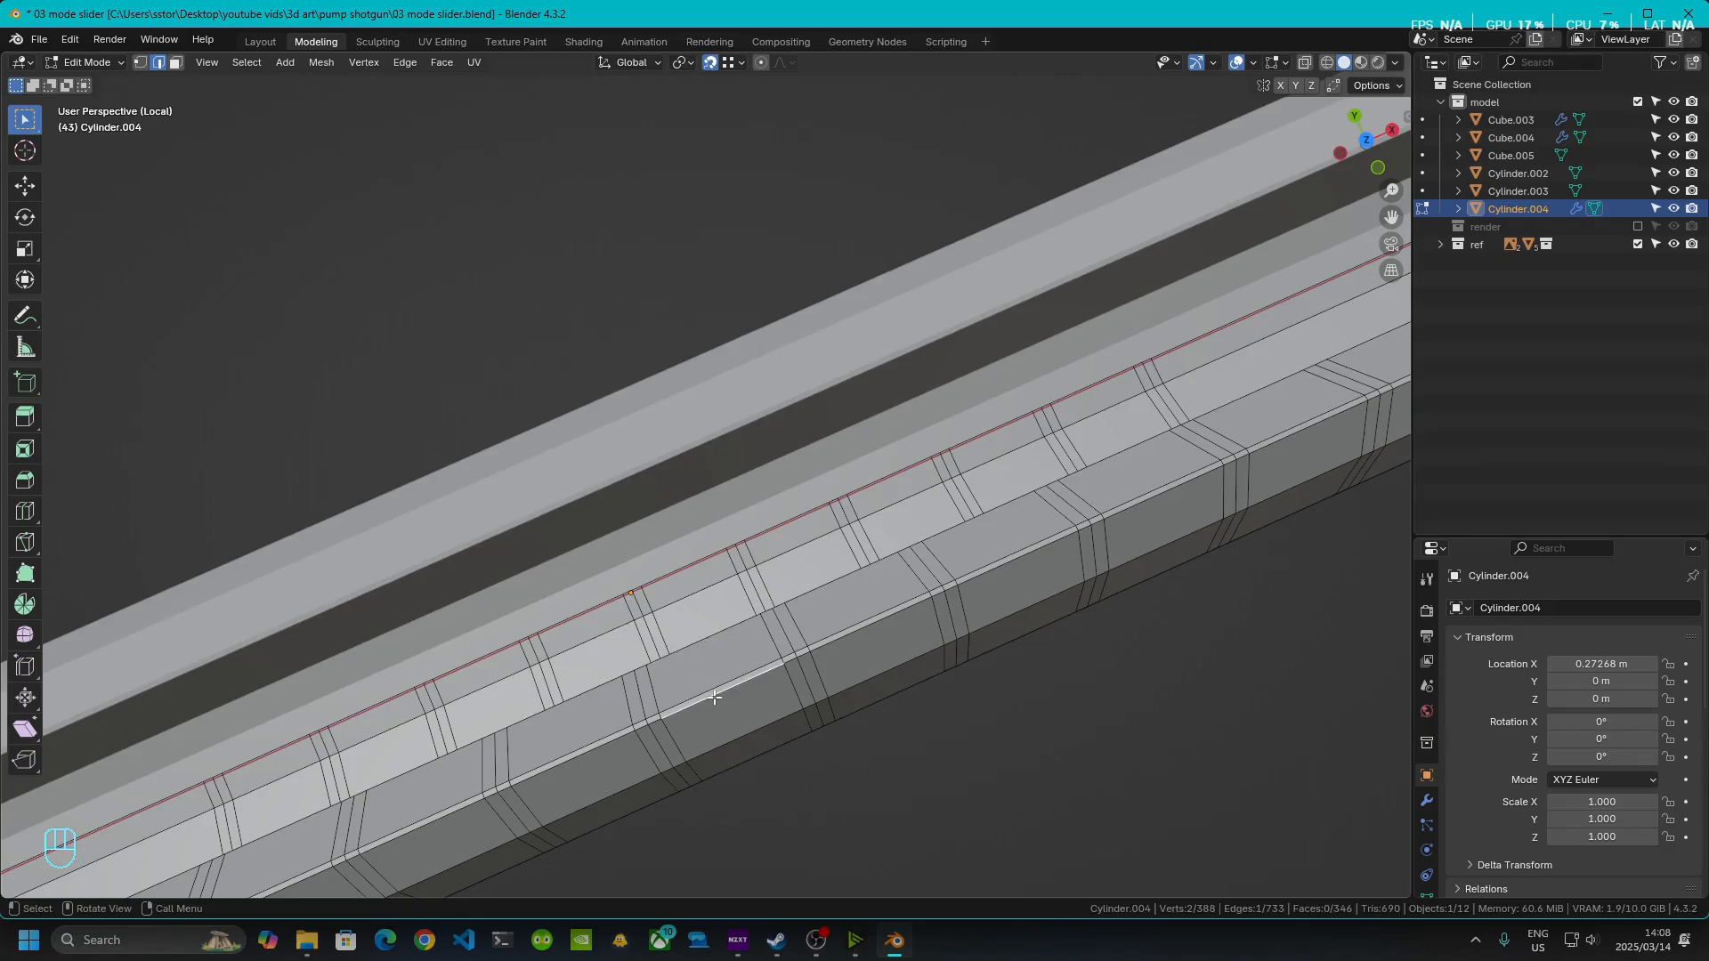
pyautogui.press('e')
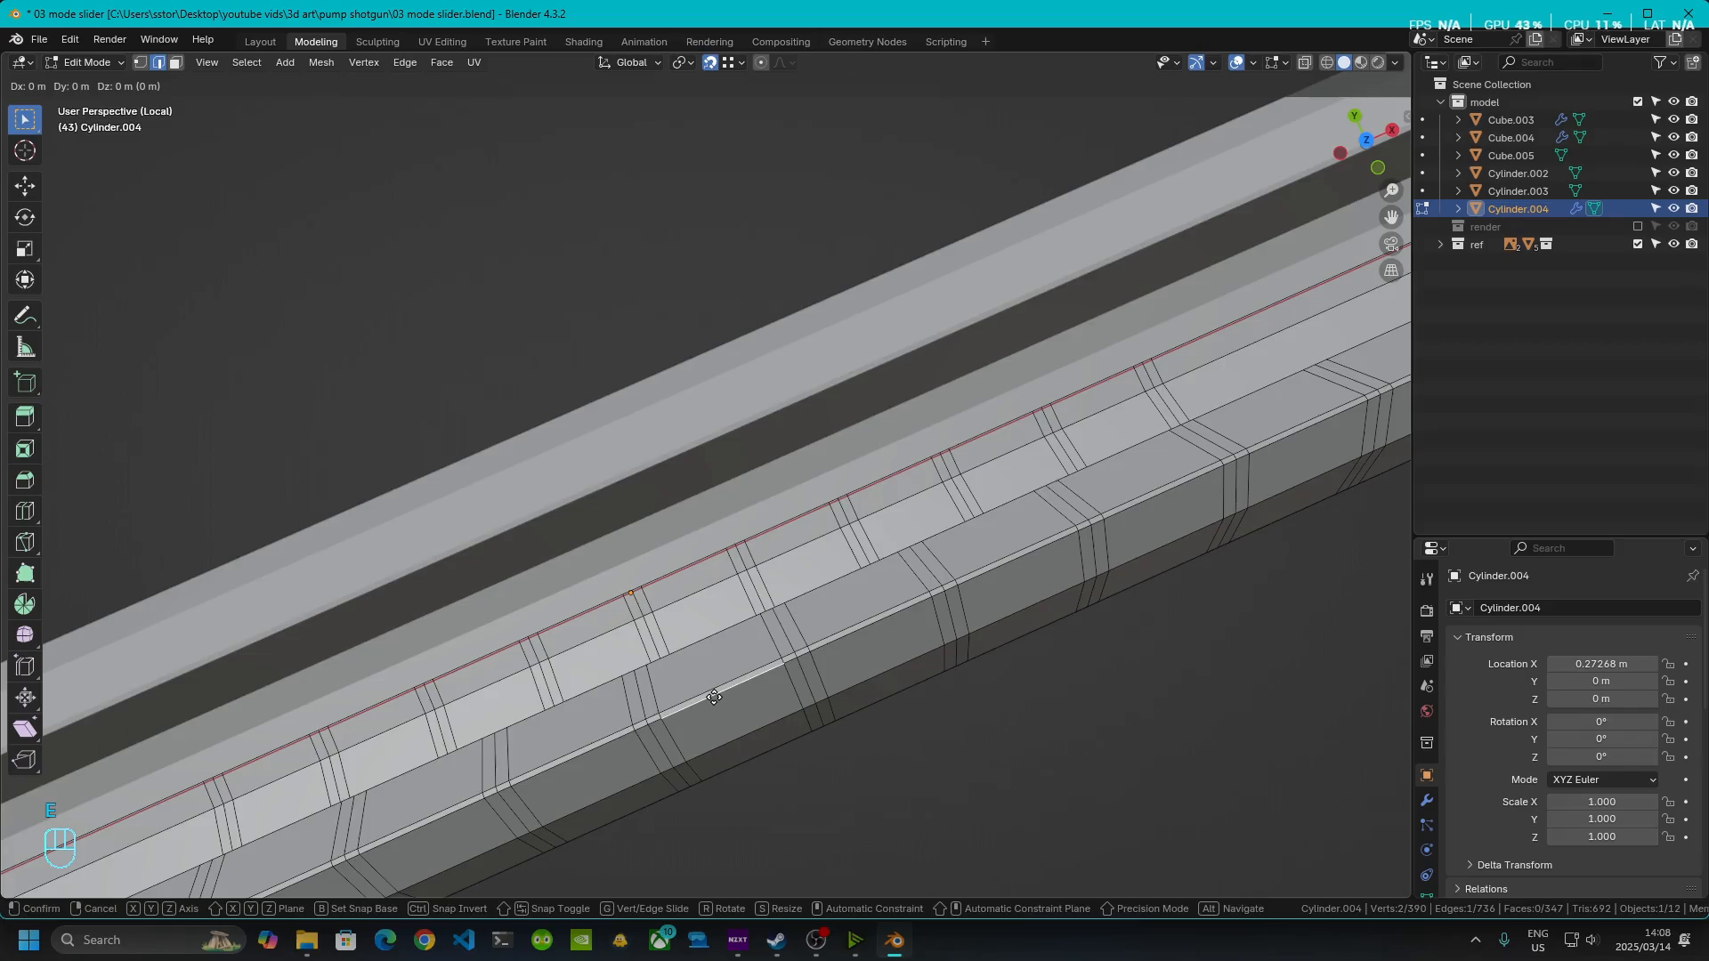
pyautogui.press('y')
pyautogui.click(539, 422)
pyautogui.moveTo(687, 536); pyautogui.dragTo(881, 538, button='middle')
pyautogui.moveTo(788, 578)
pyautogui.mouseDown(button='middle')
pyautogui.moveTo(780, 625)
pyautogui.moveTo(641, 685)
pyautogui.moveTo(810, 594)
pyautogui.mouseUp(button='middle')
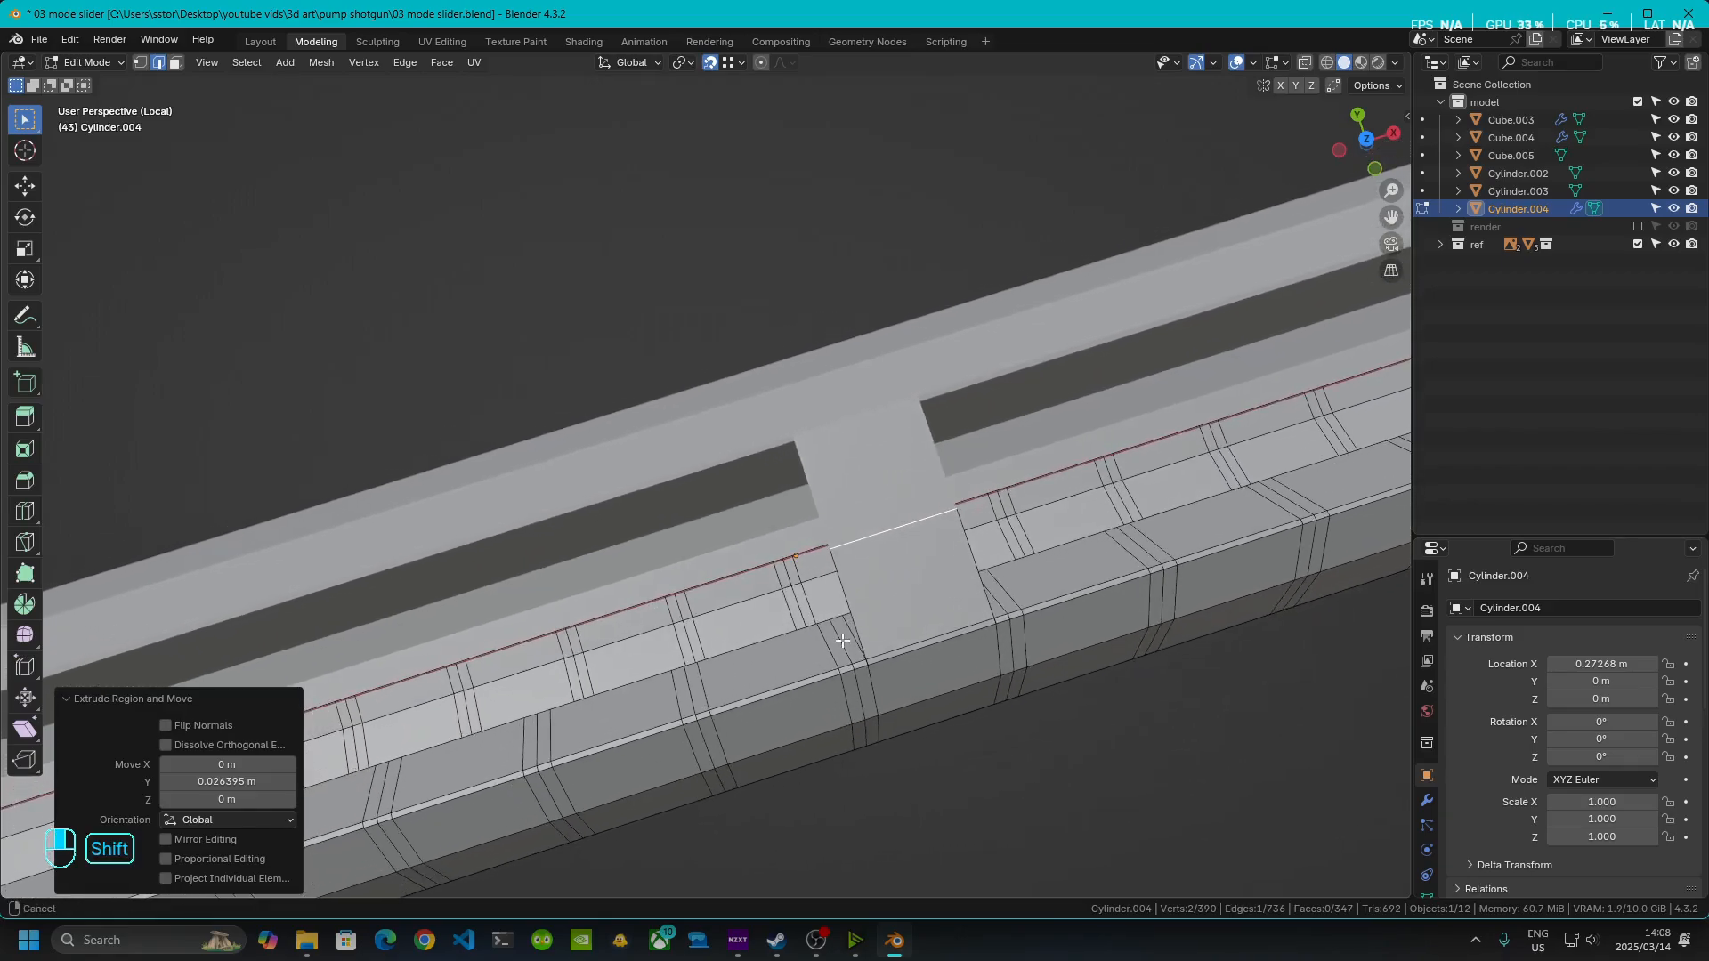
# - Add the short neighbouring edge near the origin to the selection and snap the 3D cursor to the selected edges
pyautogui.keyDown('shift'); pyautogui.click(815, 557); pyautogui.keyUp('shift')
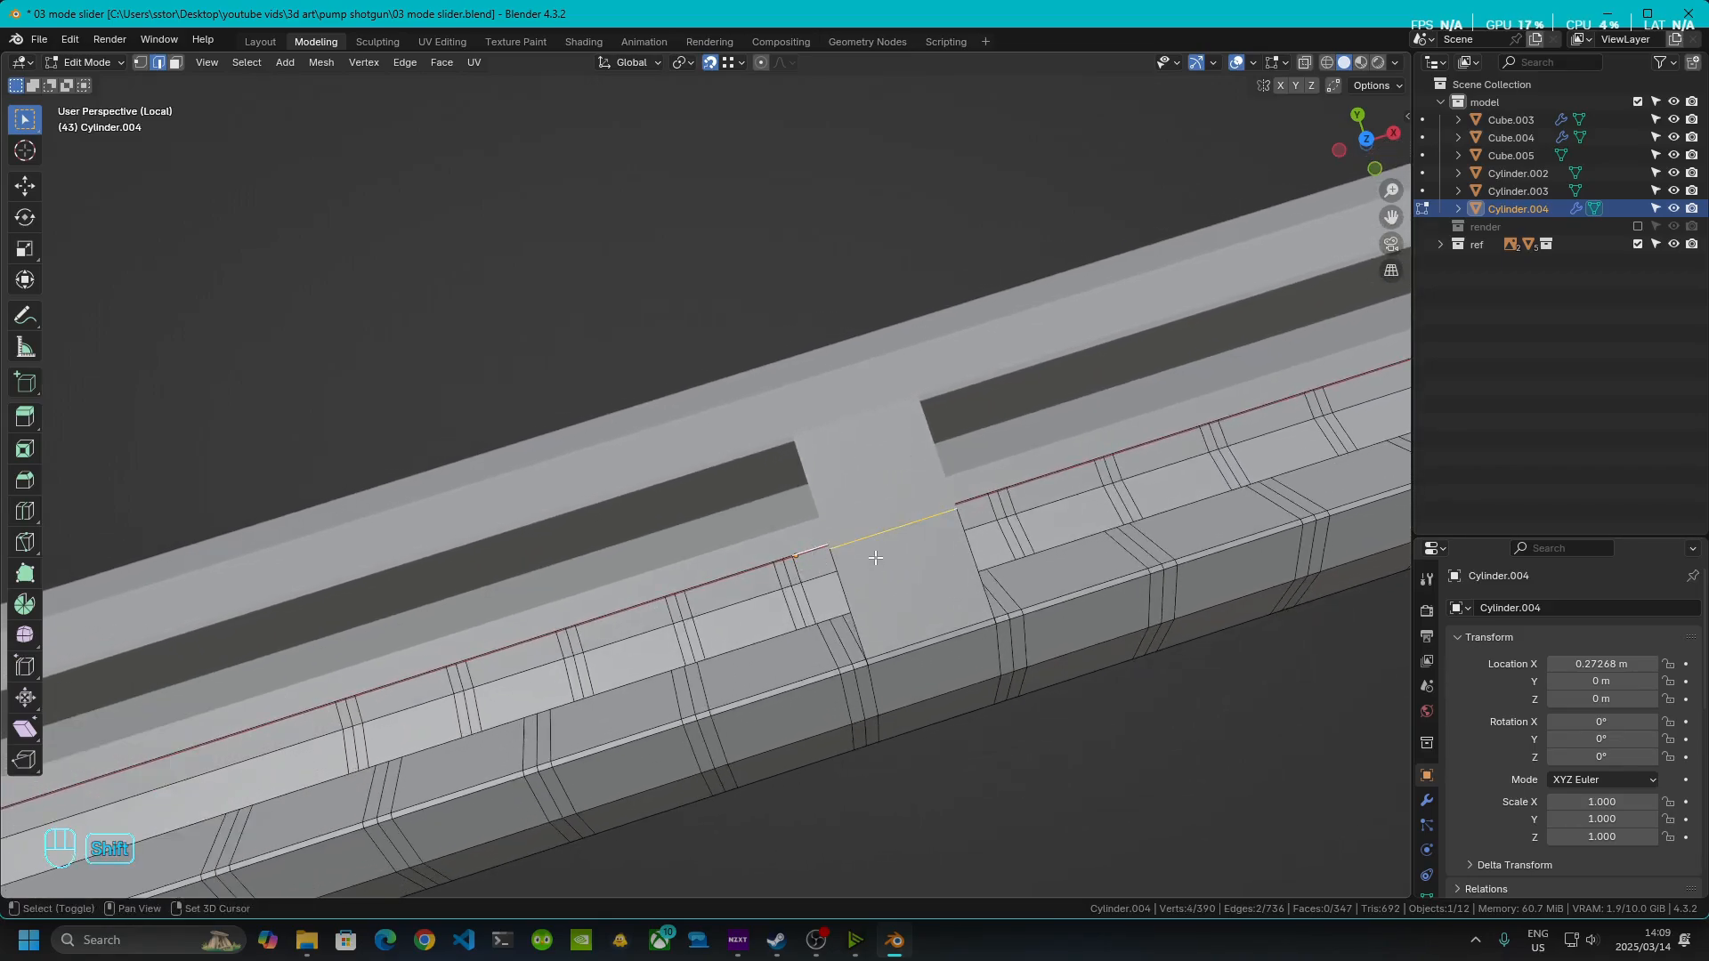
pyautogui.hotkey('shift', 's')
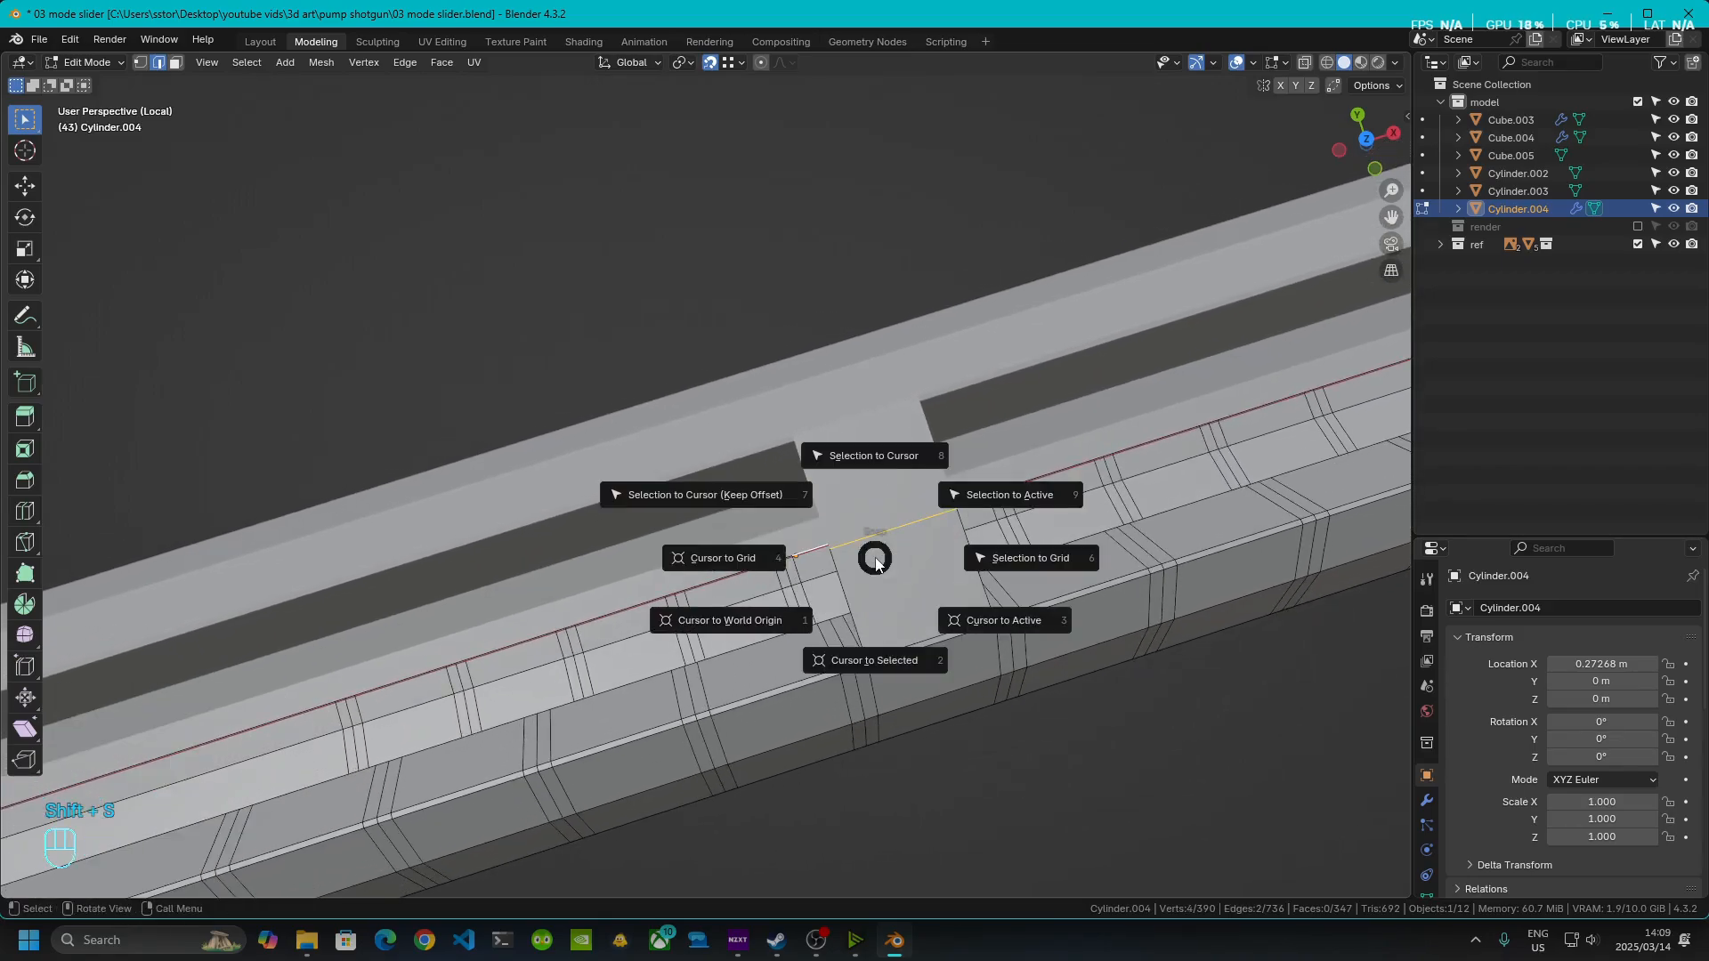
pyautogui.click(857, 666)
pyautogui.moveTo(857, 666); pyautogui.dragTo(1054, 453, button='middle')
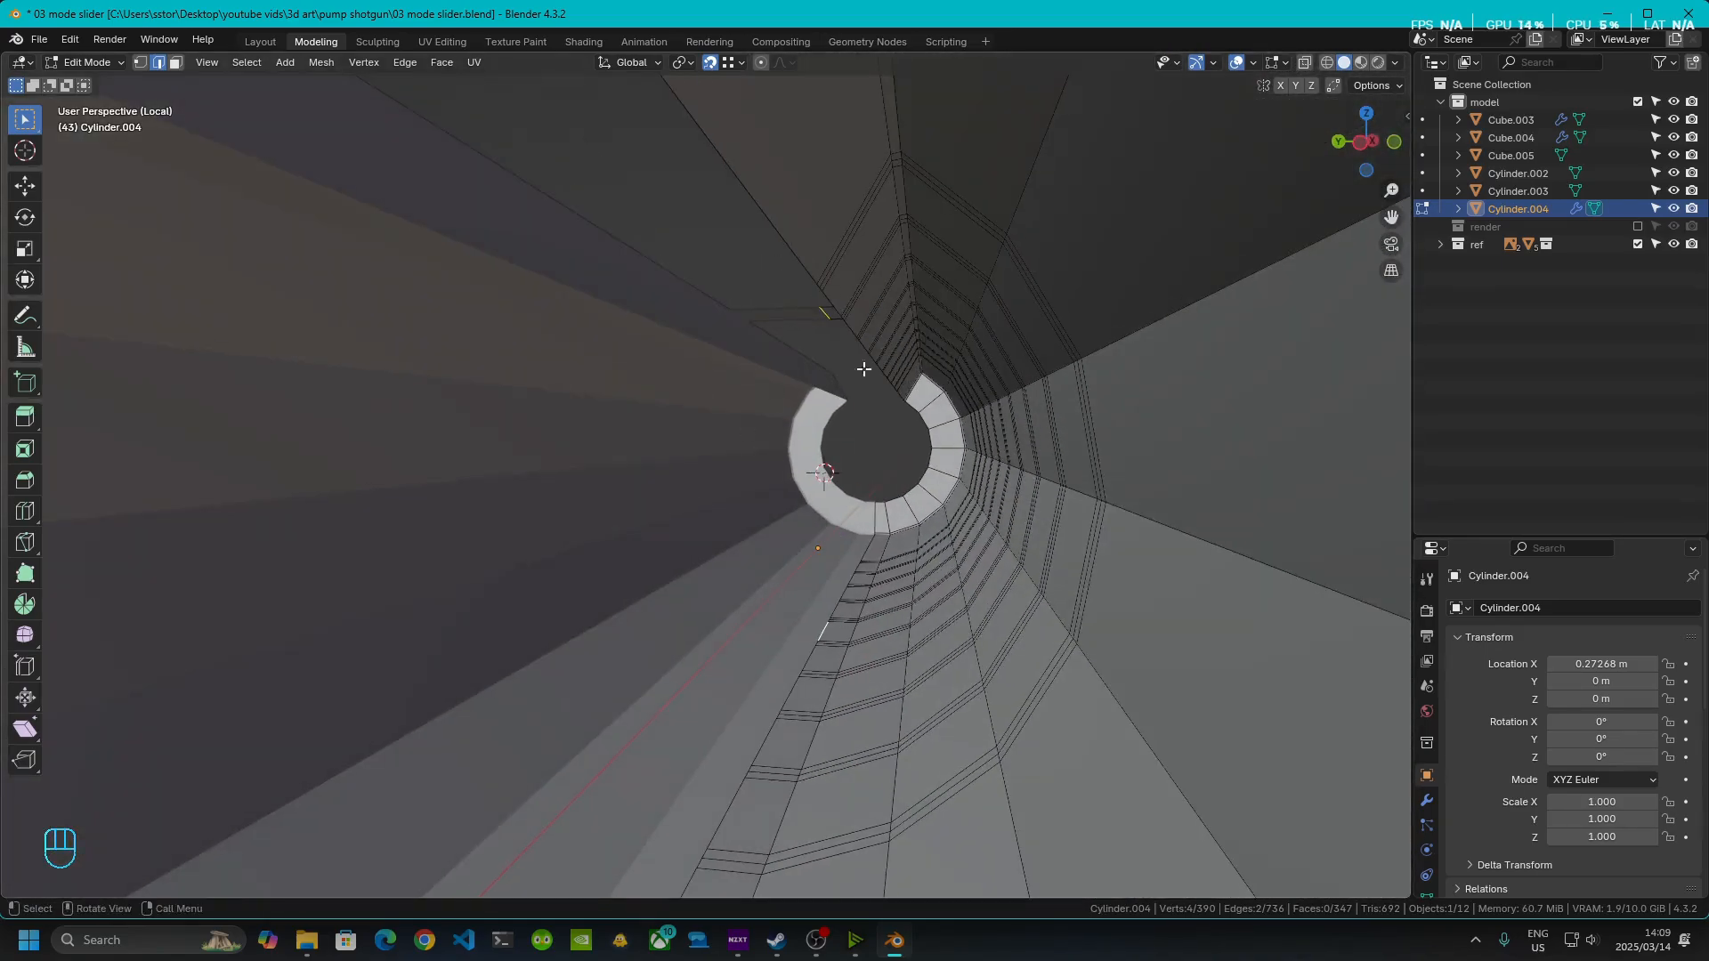
pyautogui.moveTo(894, 374); pyautogui.dragTo(872, 448, button='middle')
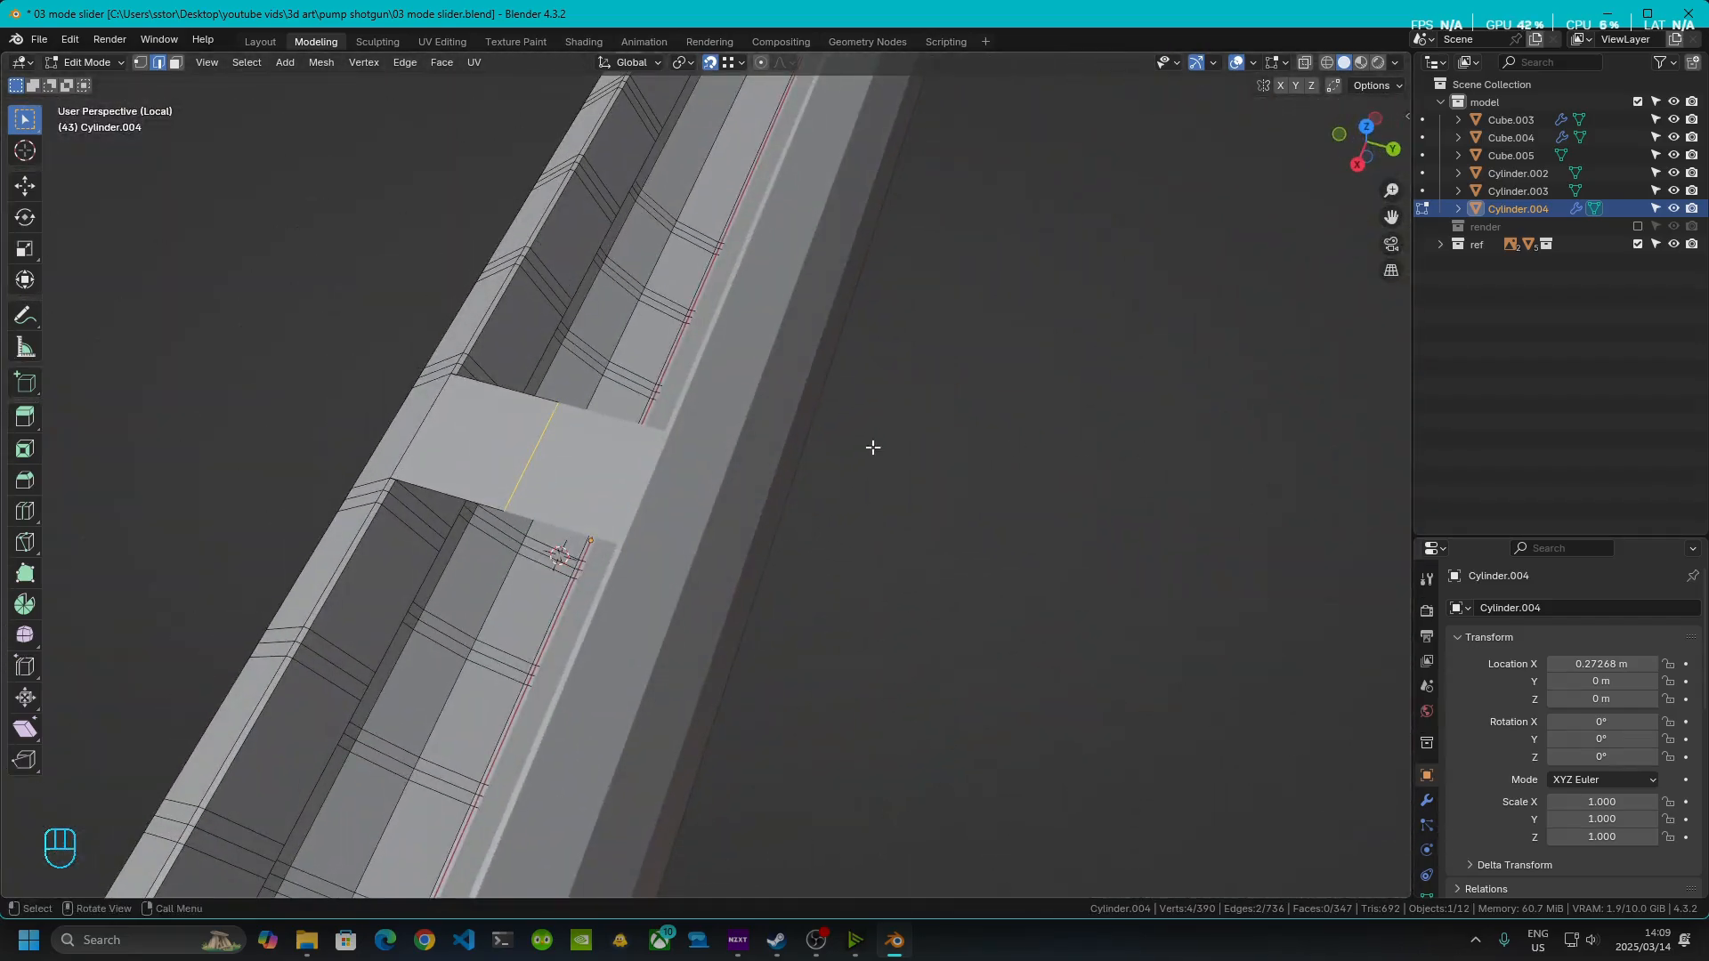
# - Delete the extruded face that bridges the slot near the cylinder's mid-length
pyautogui.press('Tab')
pyautogui.press('Tab')
pyautogui.click(482, 452)
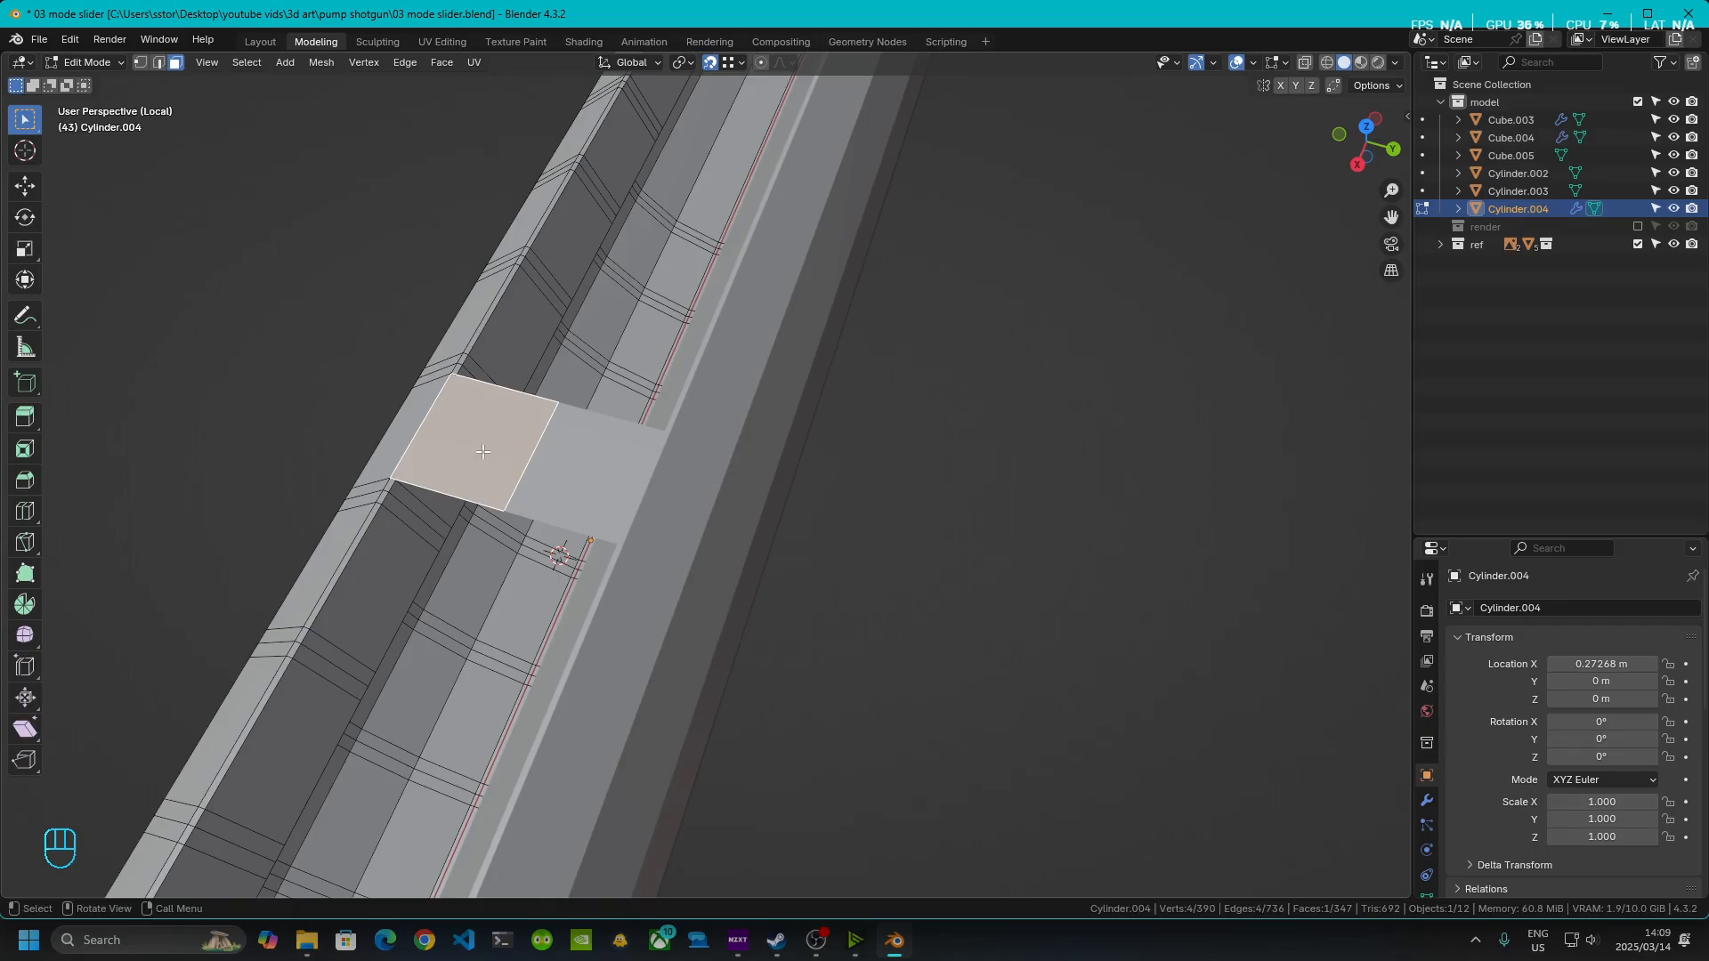
pyautogui.press('x')
pyautogui.click(482, 451)
pyautogui.moveTo(593, 518); pyautogui.dragTo(721, 488, button='middle')
pyautogui.keyDown('shift'); pyautogui.moveTo(721, 488); pyautogui.dragTo(1025, 504, button='middle'); pyautogui.keyUp('shift')
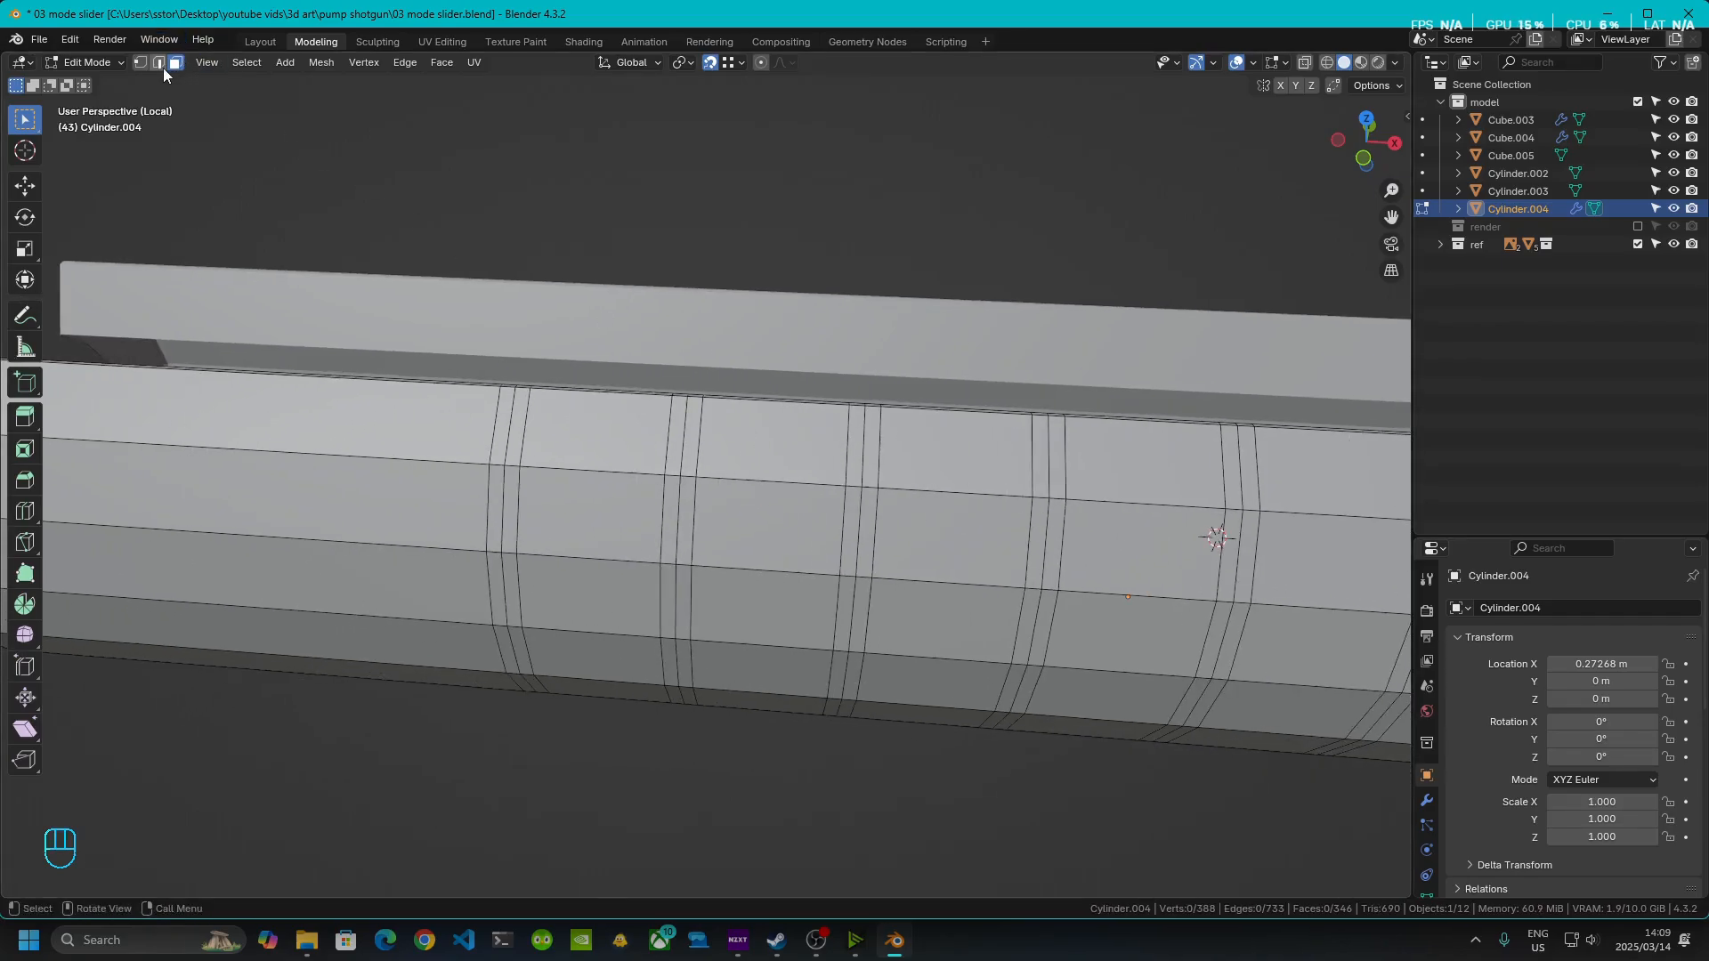
# - In edge select mode, reselect the middle edge loops of all the bands from one end of the cylinder to the other
pyautogui.keyDown('alt'); pyautogui.keyDown('shift'); pyautogui.click(509, 435); pyautogui.keyUp('shift'); pyautogui.keyUp('alt')
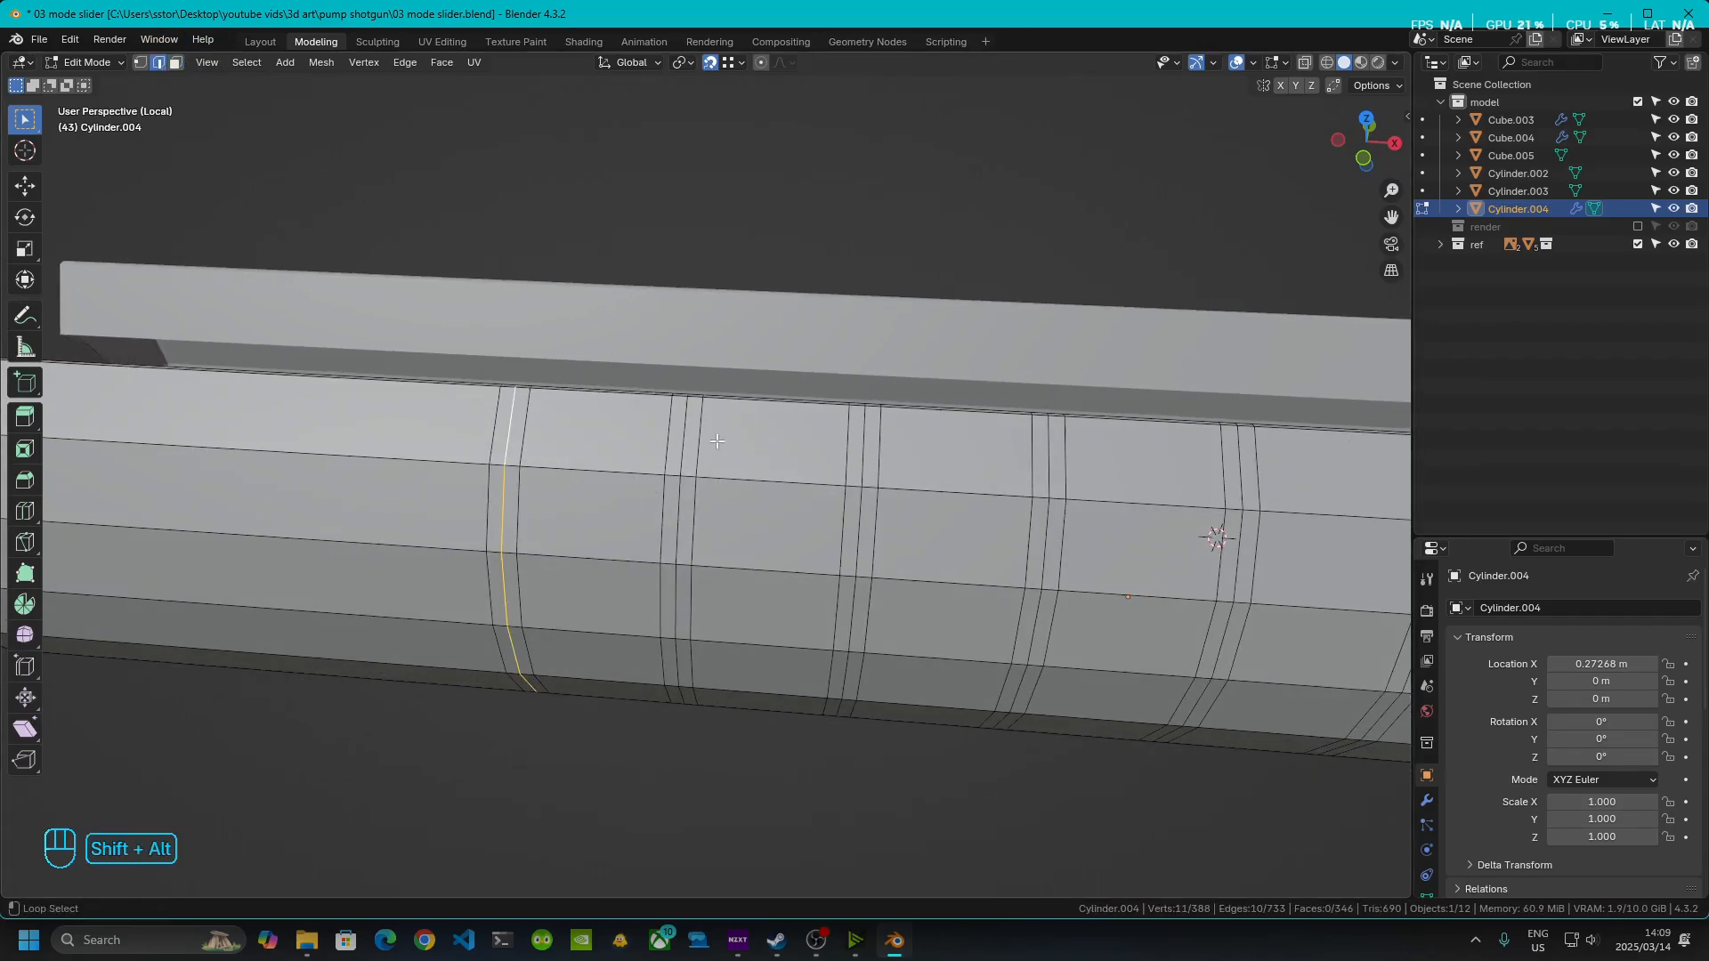
pyautogui.keyDown('alt'); pyautogui.keyDown('shift'); pyautogui.click(857, 452); pyautogui.keyUp('shift'); pyautogui.keyUp('alt')
pyautogui.keyDown('shift'); pyautogui.moveTo(1022, 496); pyautogui.dragTo(740, 494, button='middle'); pyautogui.keyUp('shift')
pyautogui.keyDown('alt'); pyautogui.keyDown('shift'); pyautogui.click(756, 451); pyautogui.keyUp('shift'); pyautogui.keyUp('alt')
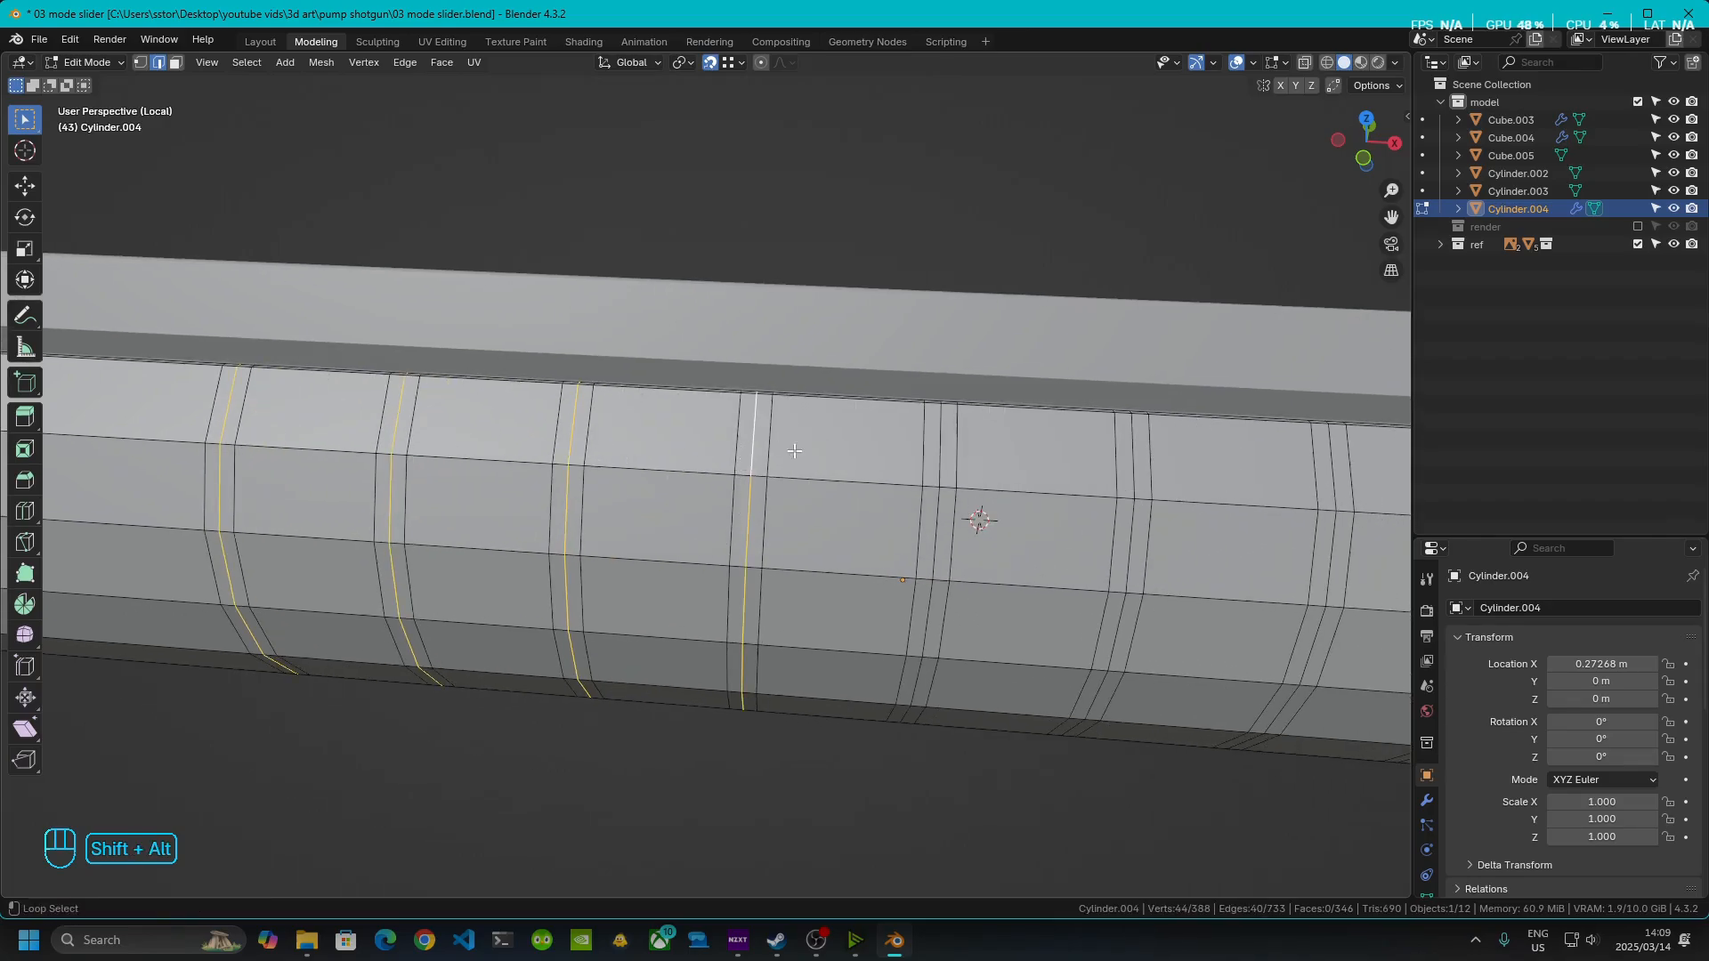
pyautogui.keyDown('alt'); pyautogui.keyDown('shift'); pyautogui.click(948, 435); pyautogui.keyUp('shift'); pyautogui.keyUp('alt')
pyautogui.keyDown('shift'); pyautogui.moveTo(1059, 533); pyautogui.dragTo(732, 501, button='middle'); pyautogui.keyUp('shift')
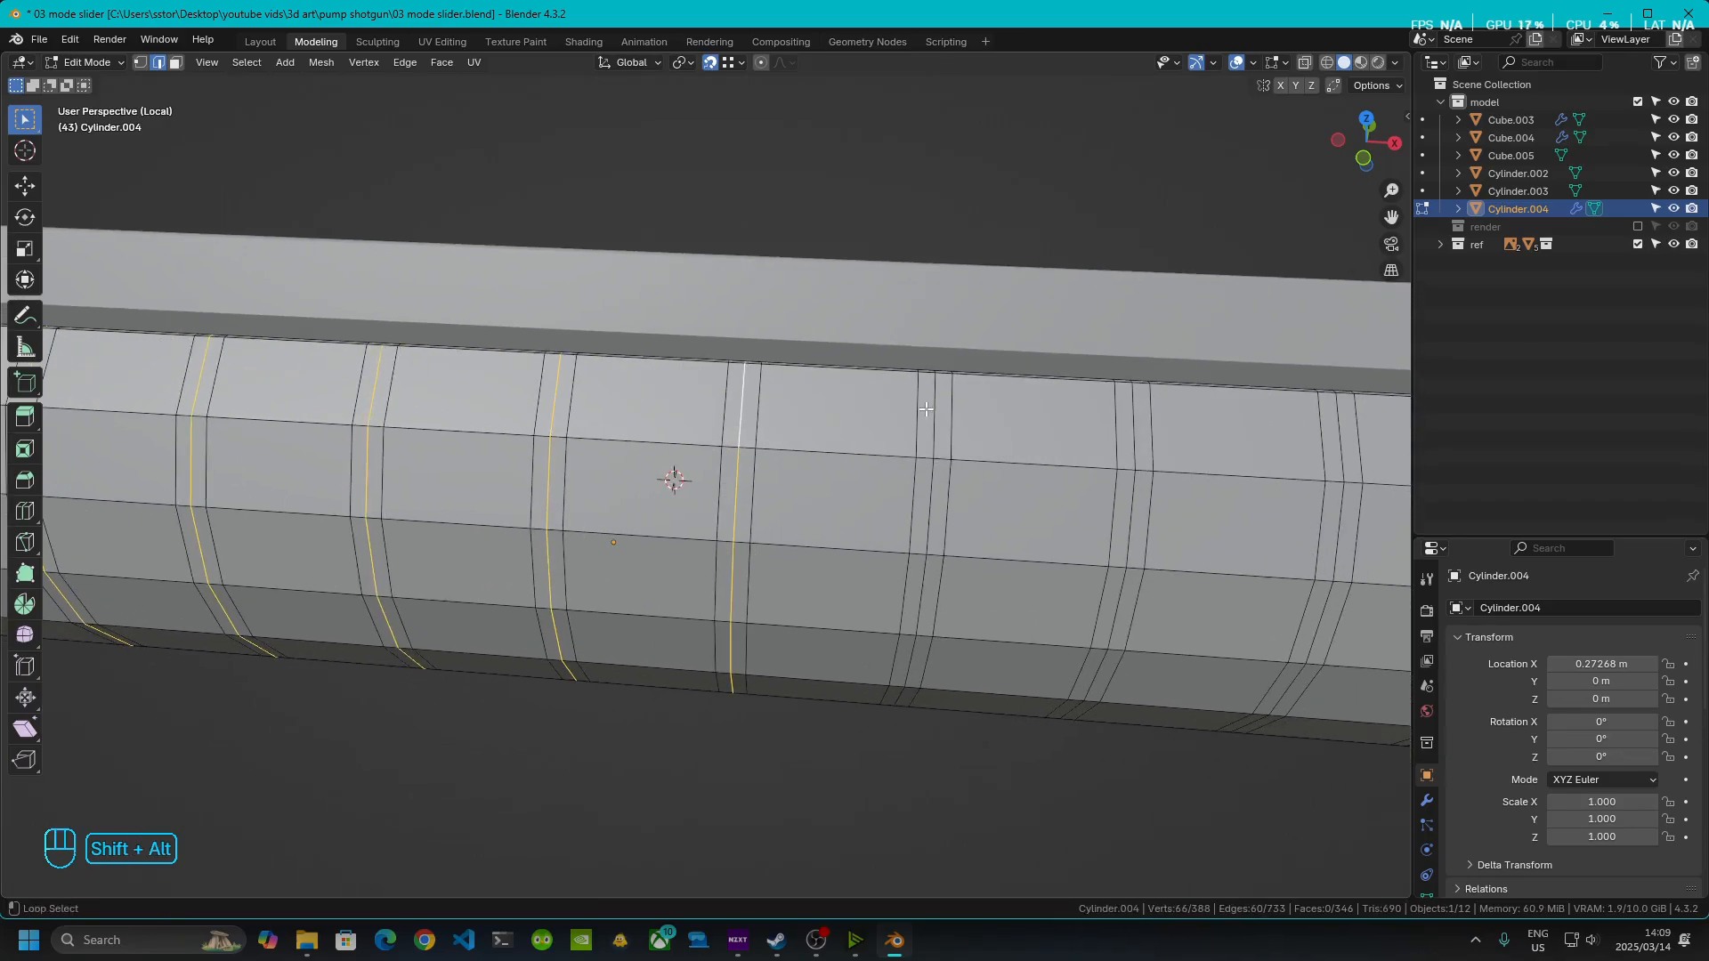
pyautogui.keyDown('shift'); pyautogui.moveTo(961, 476); pyautogui.dragTo(414, 475, button='middle'); pyautogui.keyUp('shift')
pyautogui.keyDown('alt'); pyautogui.keyDown('shift'); pyautogui.click(578, 429); pyautogui.keyUp('shift'); pyautogui.keyUp('alt')
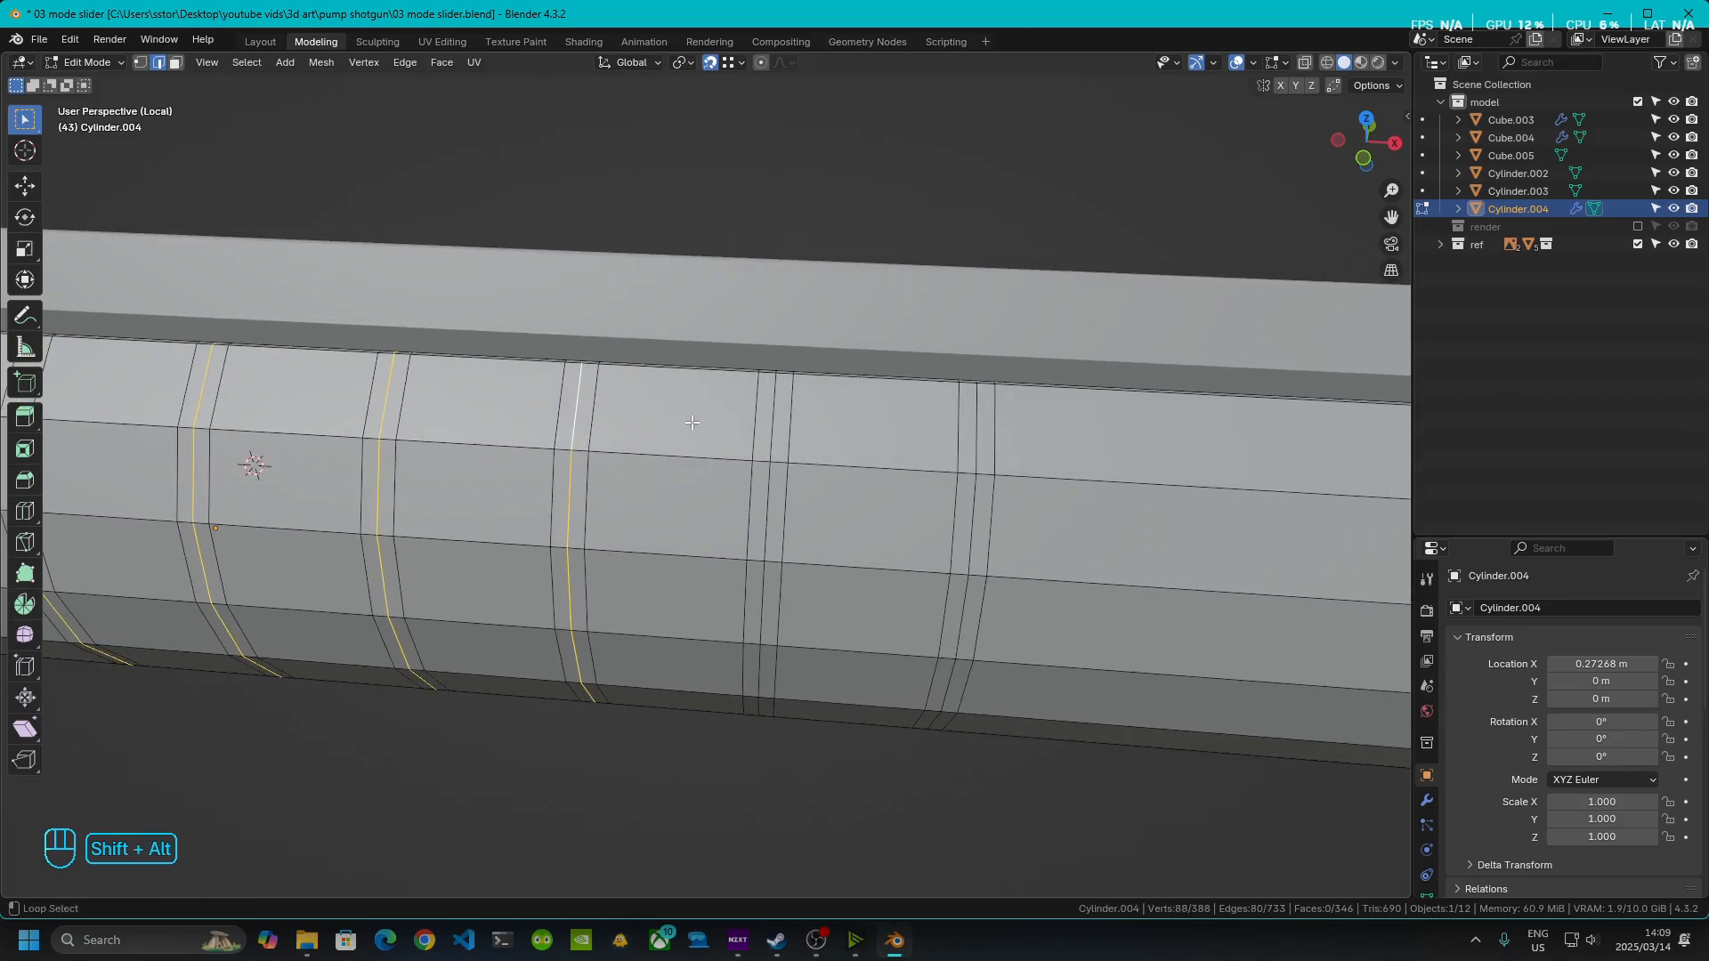
pyautogui.keyDown('alt'); pyautogui.keyDown('shift'); pyautogui.click(974, 436); pyautogui.keyUp('shift'); pyautogui.keyUp('alt')
# - Scale the selected loops to about 0.9 with X locked to form grooves around the cylinder, and return to Object Mode
pyautogui.scroll(-5, 853, 486)
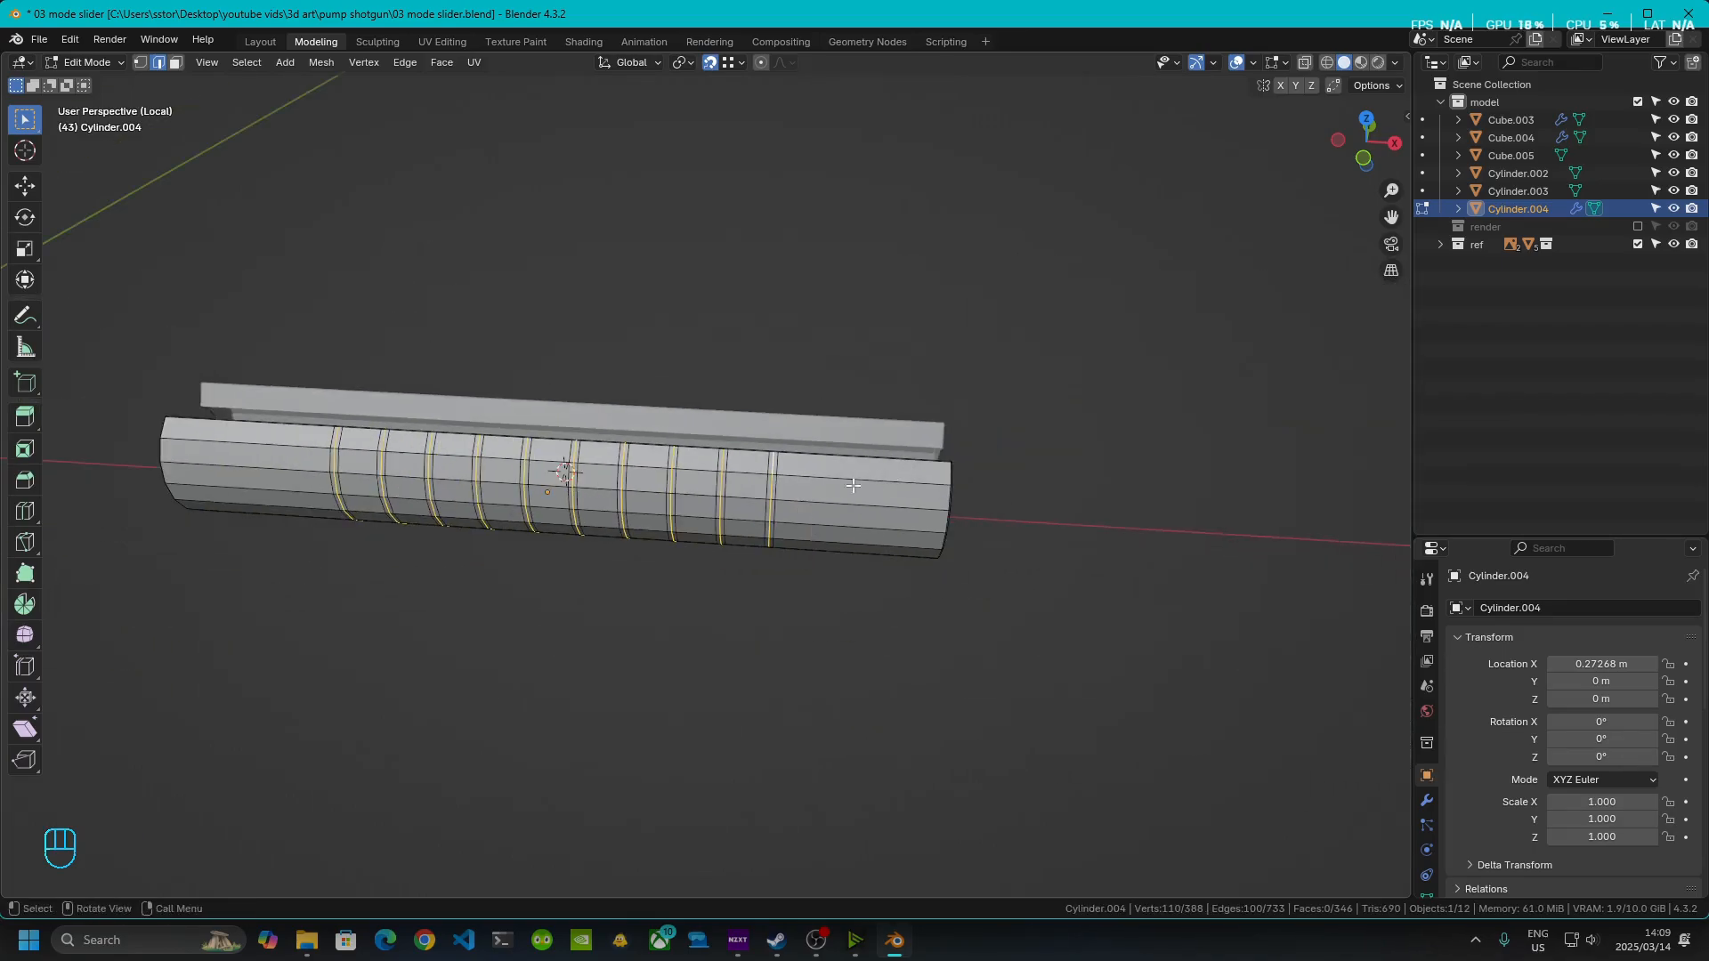
pyautogui.scroll(4, 771, 495)
pyautogui.moveTo(772, 495); pyautogui.dragTo(915, 496, button='middle')
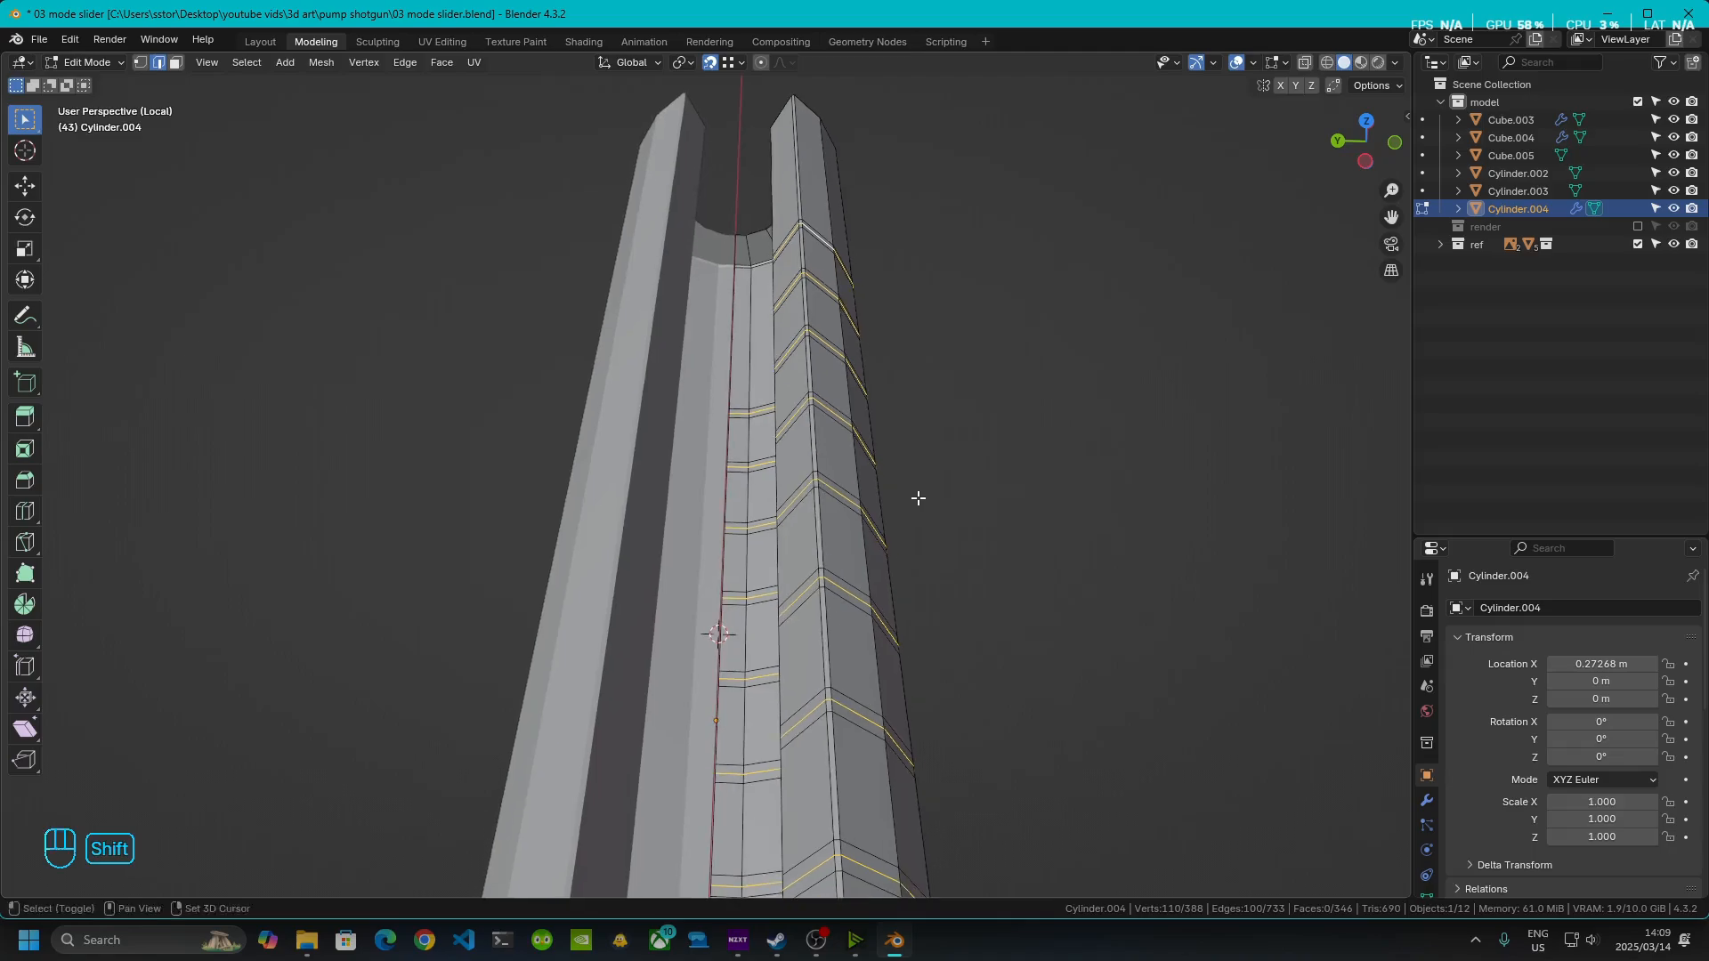
pyautogui.scroll(2, 964, 519)
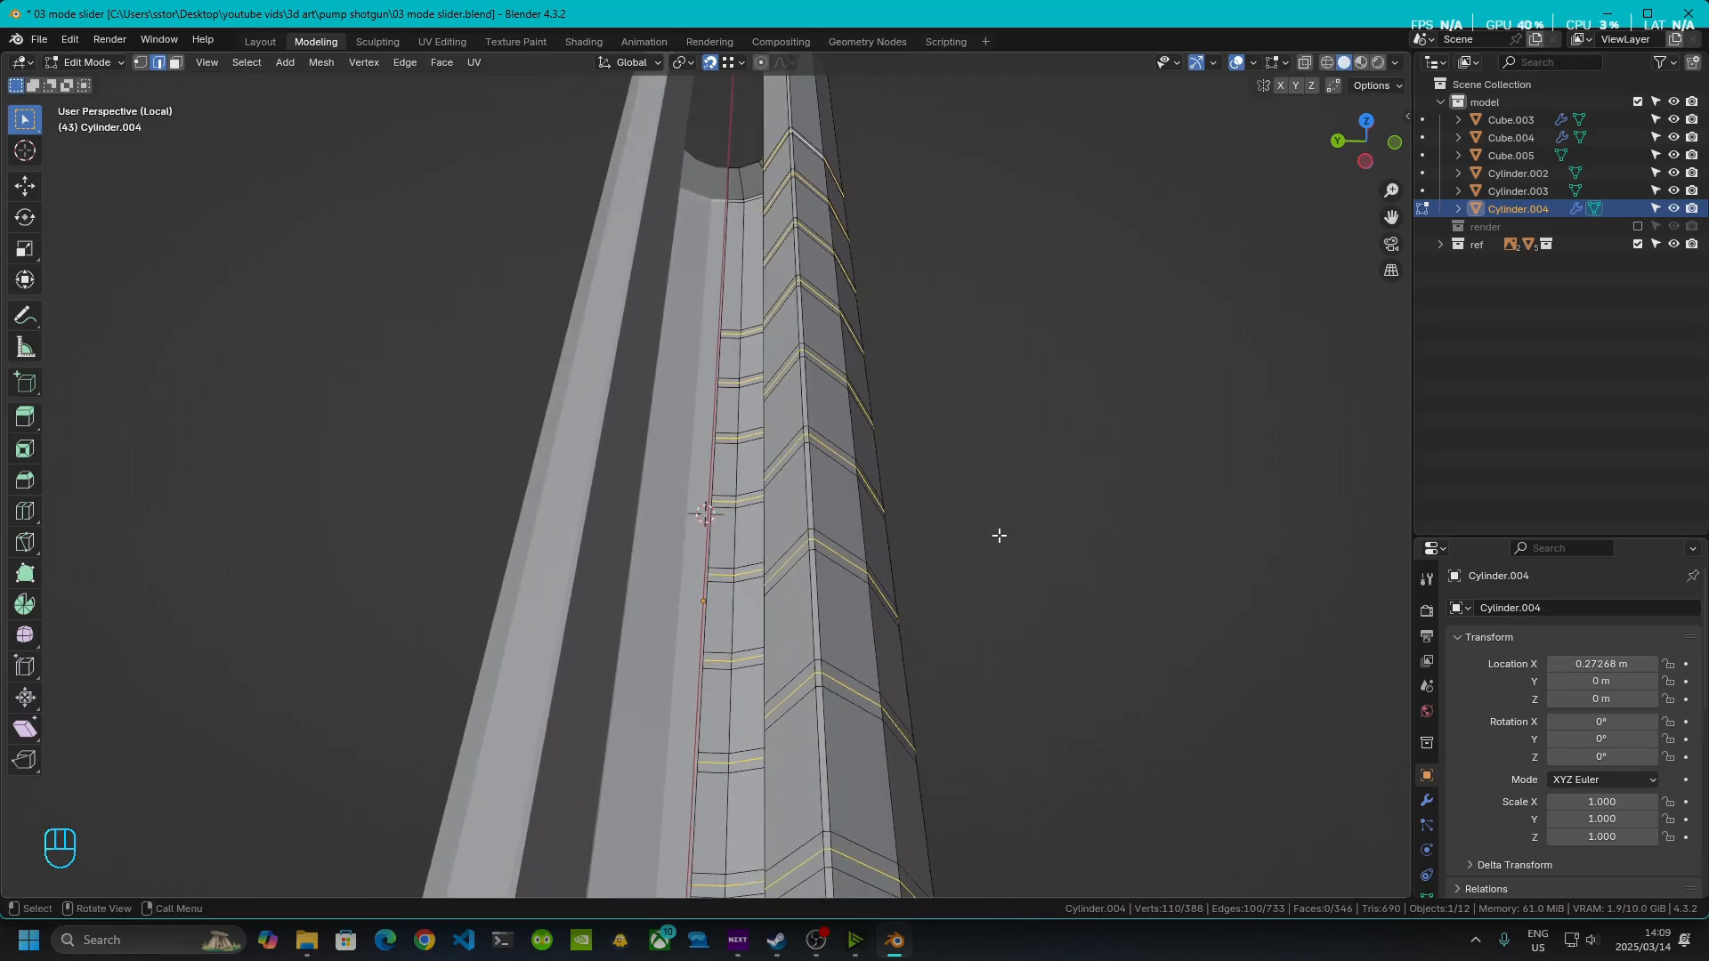
pyautogui.press('s')
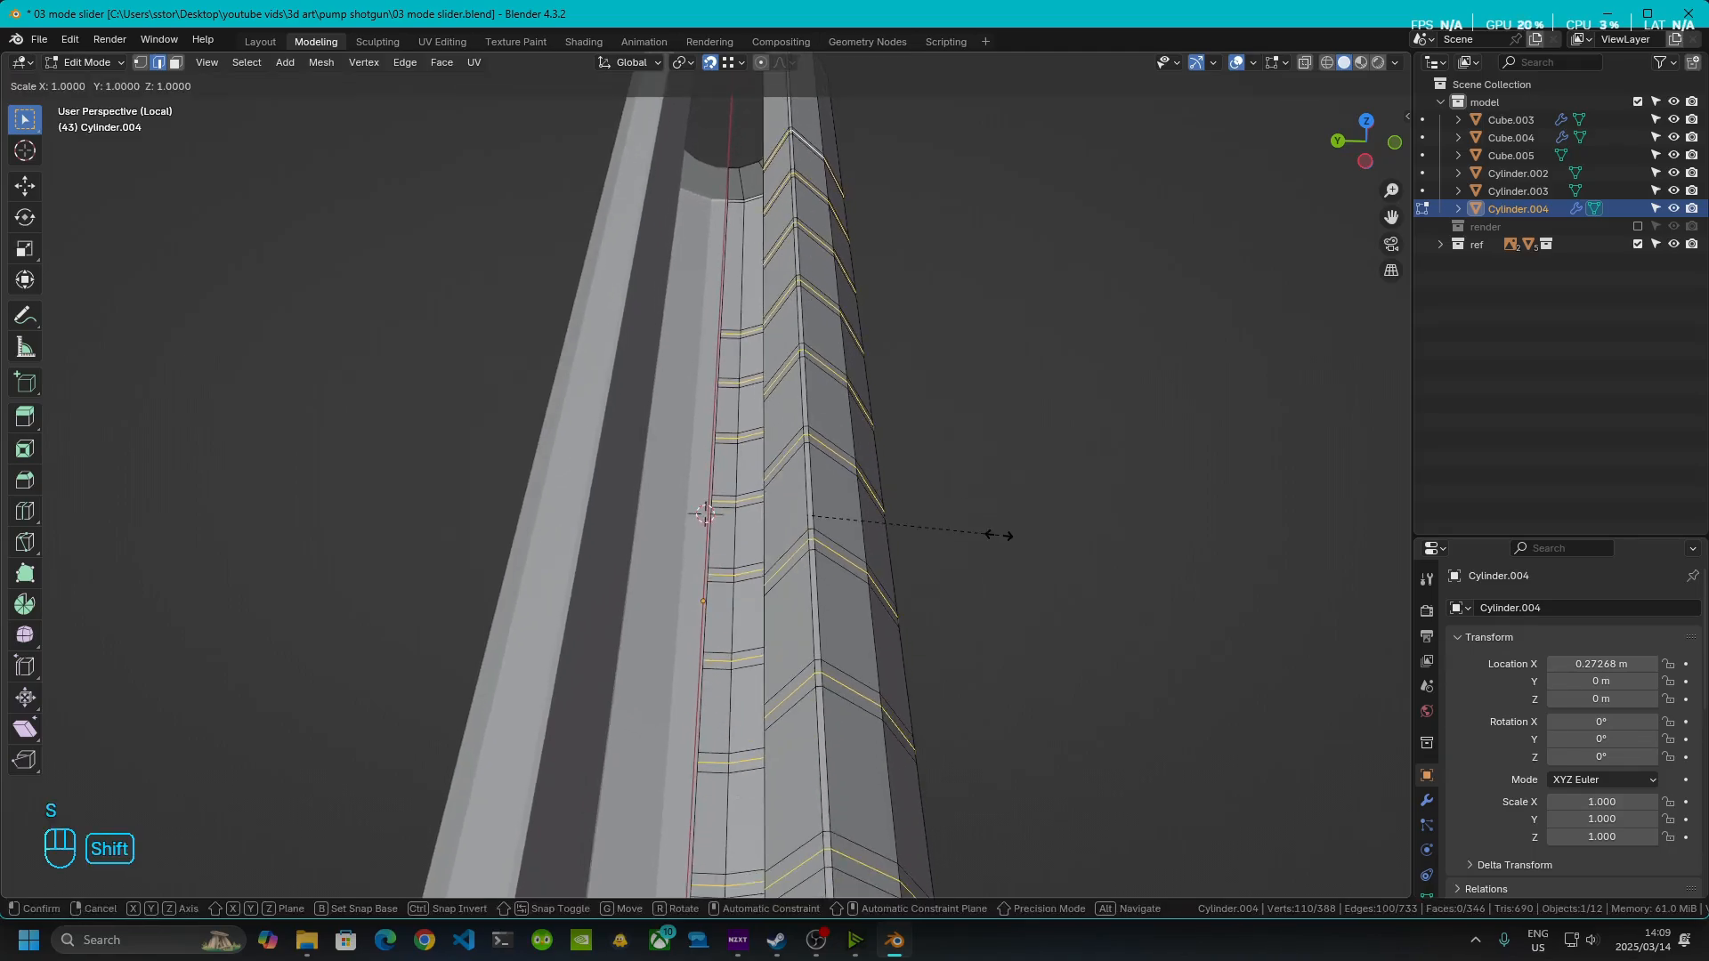
pyautogui.hotkey('shift', 'x')
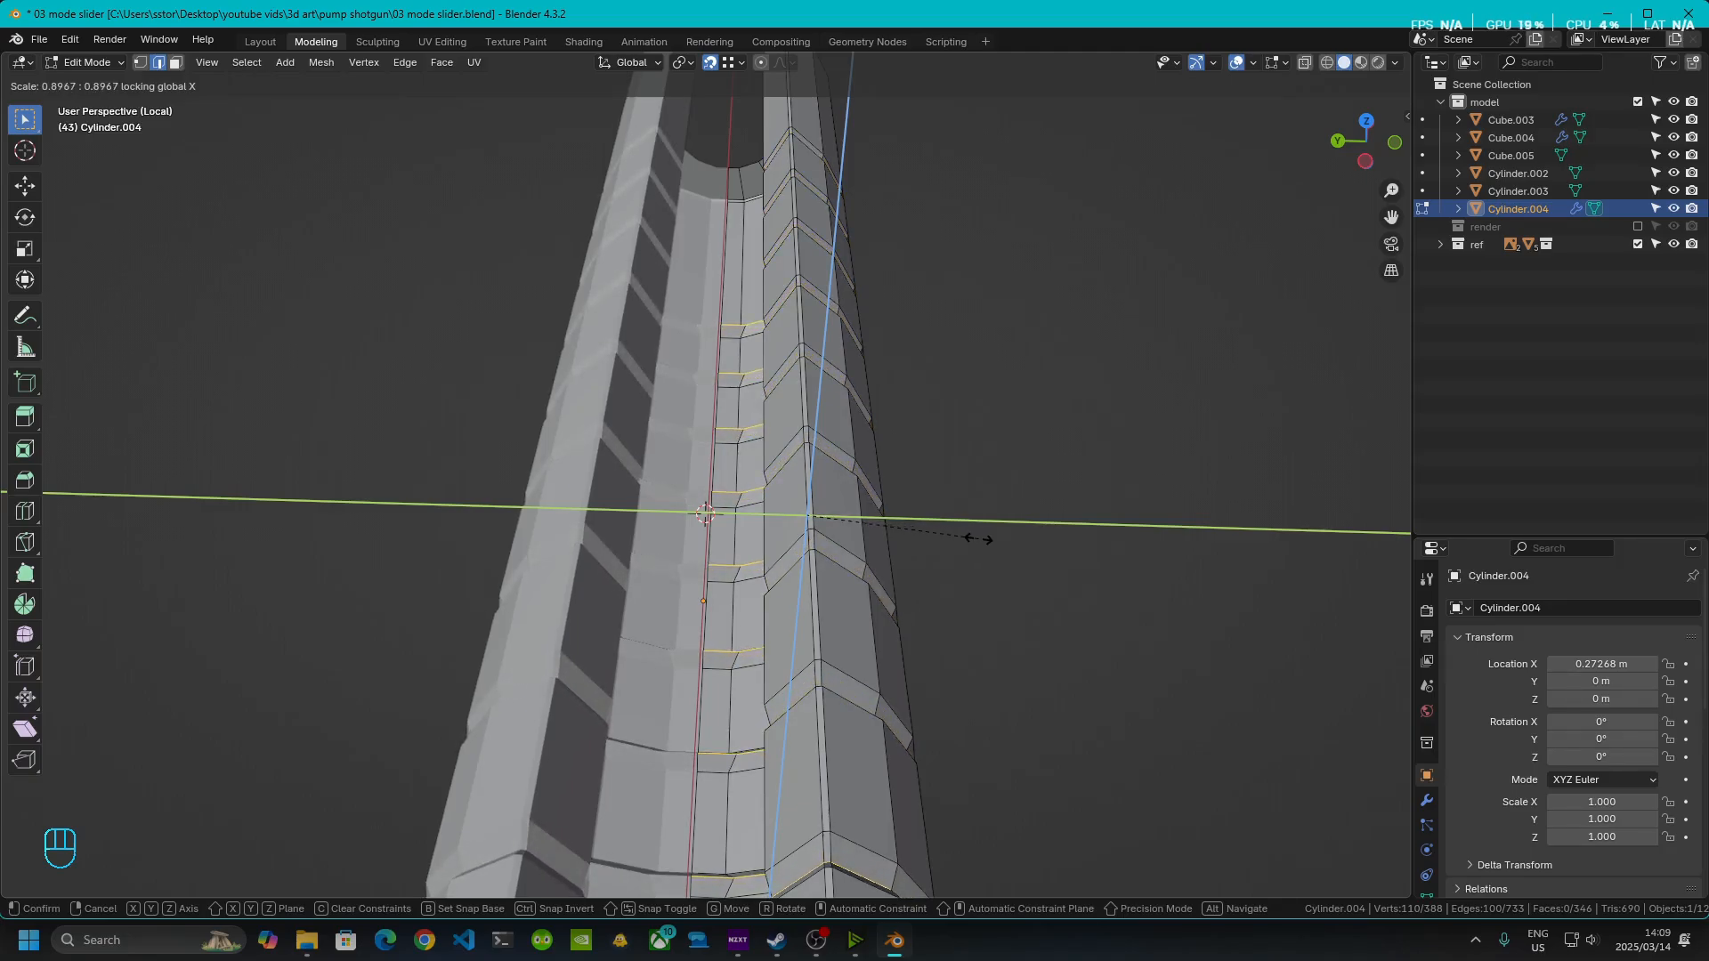
pyautogui.click(982, 539)
pyautogui.press('Tab')
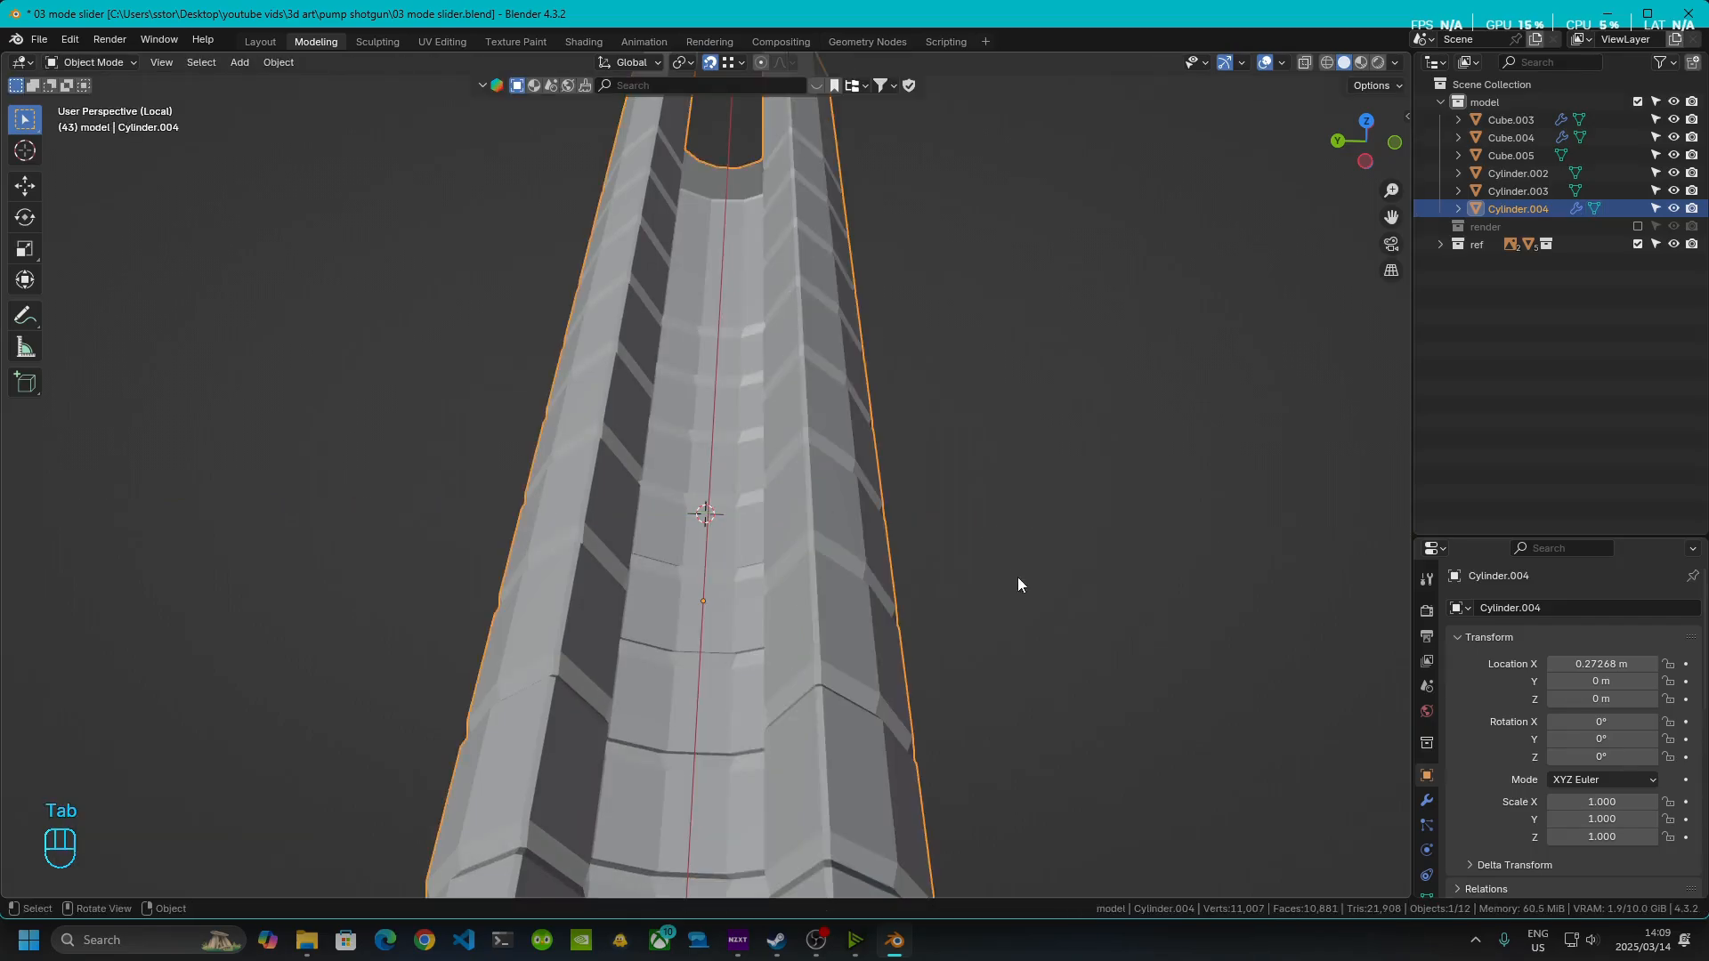
# - Set the cylinder object's origin to the 3D cursor and clear the object selection
pyautogui.moveTo(1018, 579); pyautogui.dragTo(809, 556, button='middle')
pyautogui.scroll(5, 751, 481)
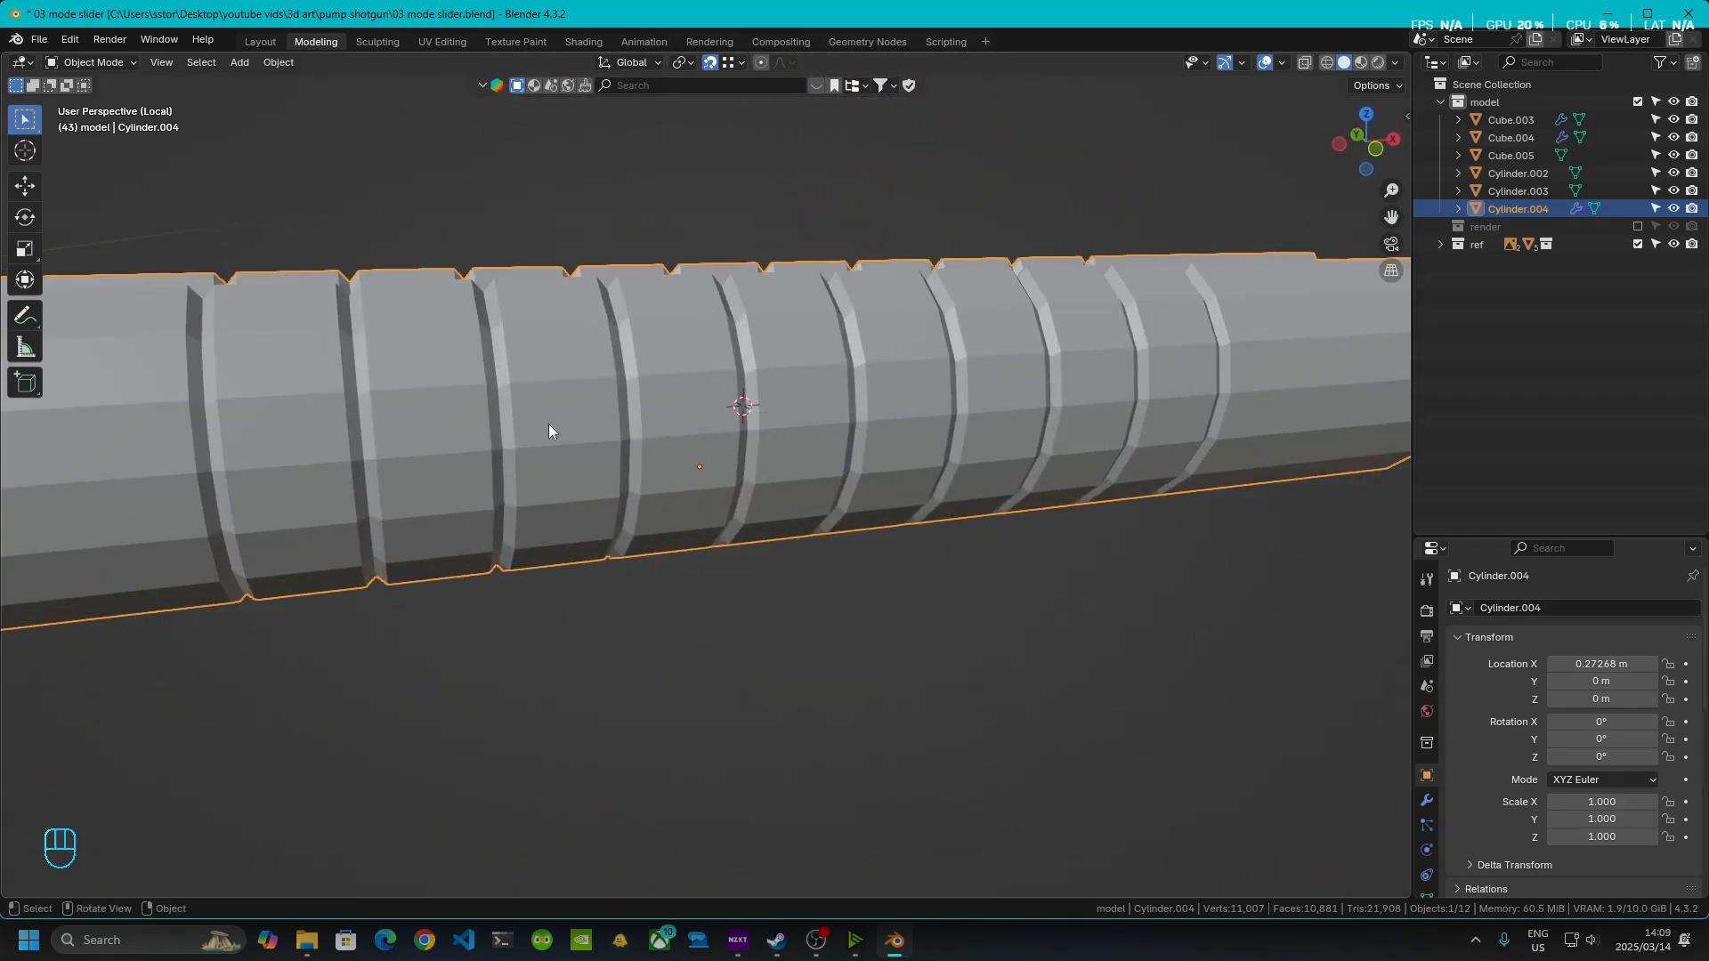
pyautogui.rightClick(798, 459)
pyautogui.moveTo(712, 515)
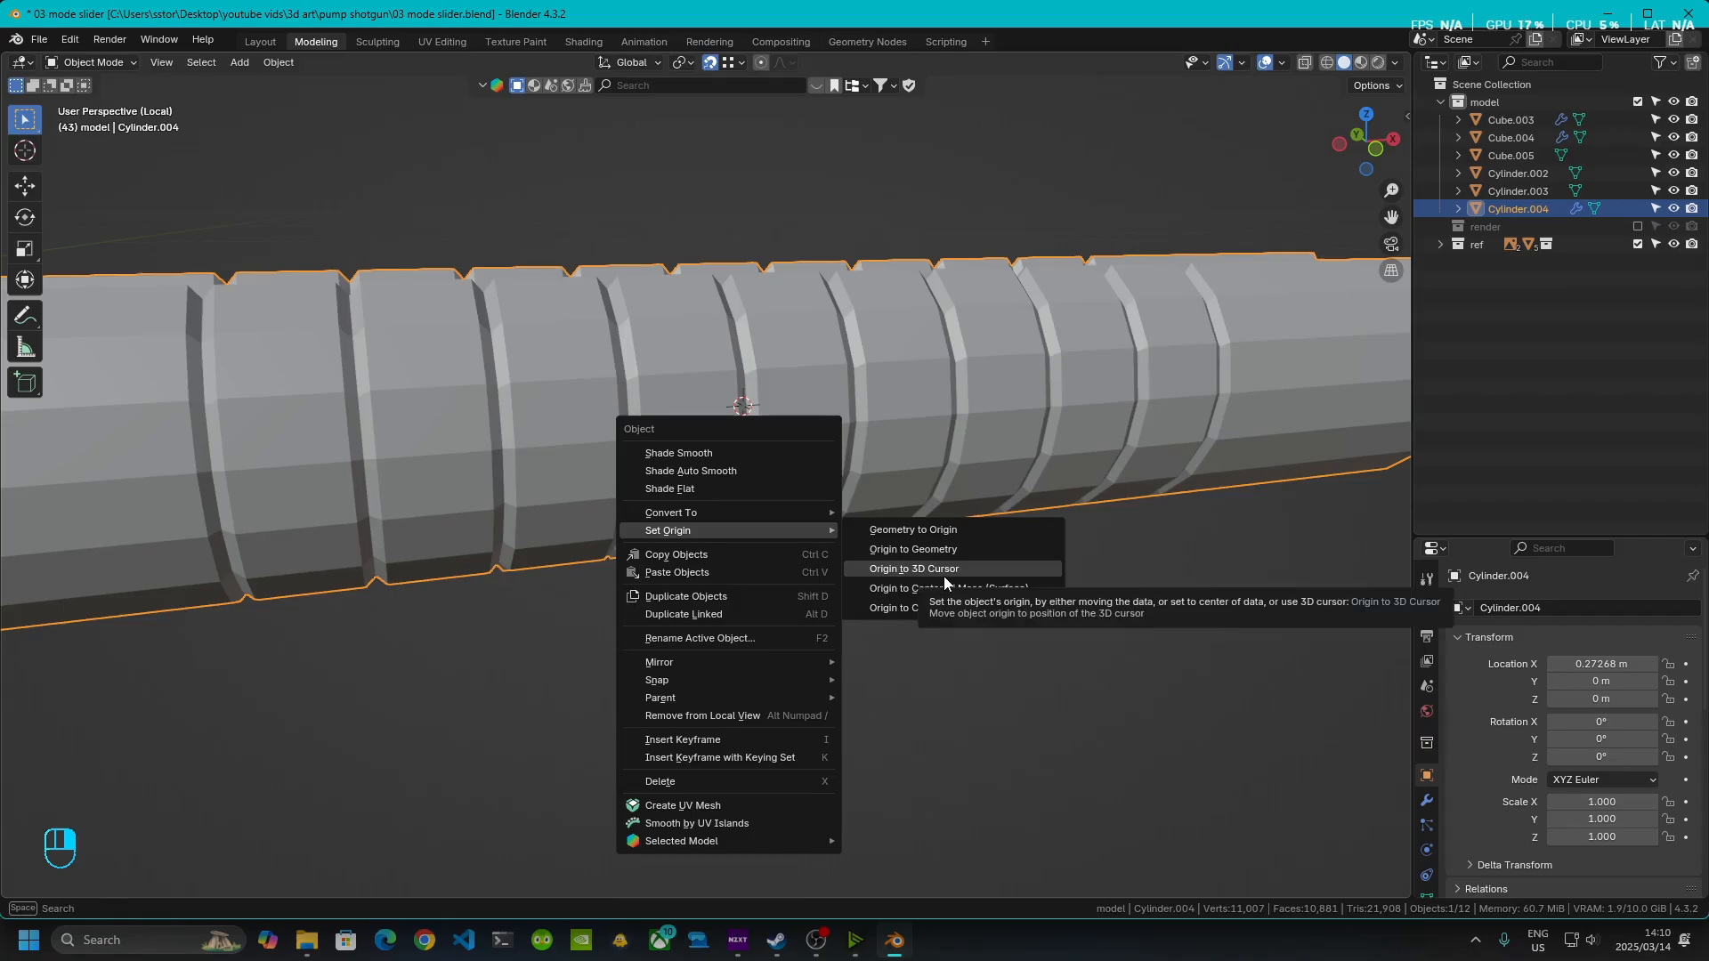
pyautogui.click(944, 575)
pyautogui.click(835, 598)
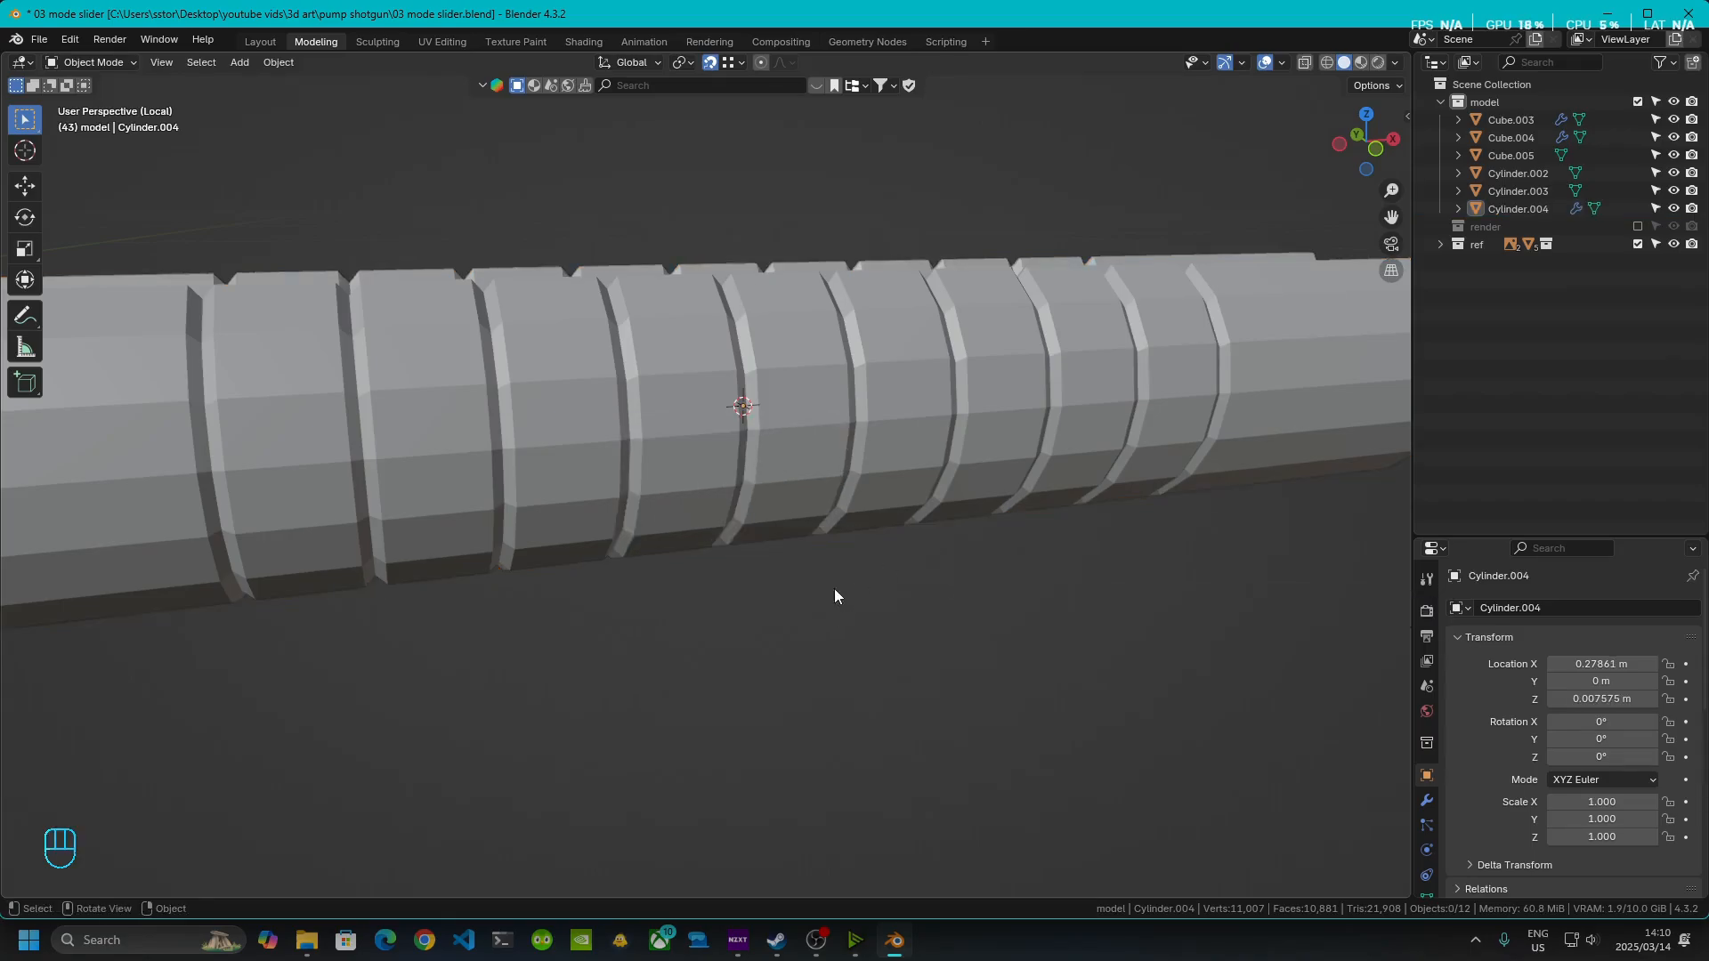
pyautogui.scroll(-4, 938, 480)
pyautogui.moveTo(721, 472)
pyautogui.mouseDown(button='middle')
pyautogui.moveTo(774, 511)
pyautogui.moveTo(714, 478)
pyautogui.mouseUp(button='middle')
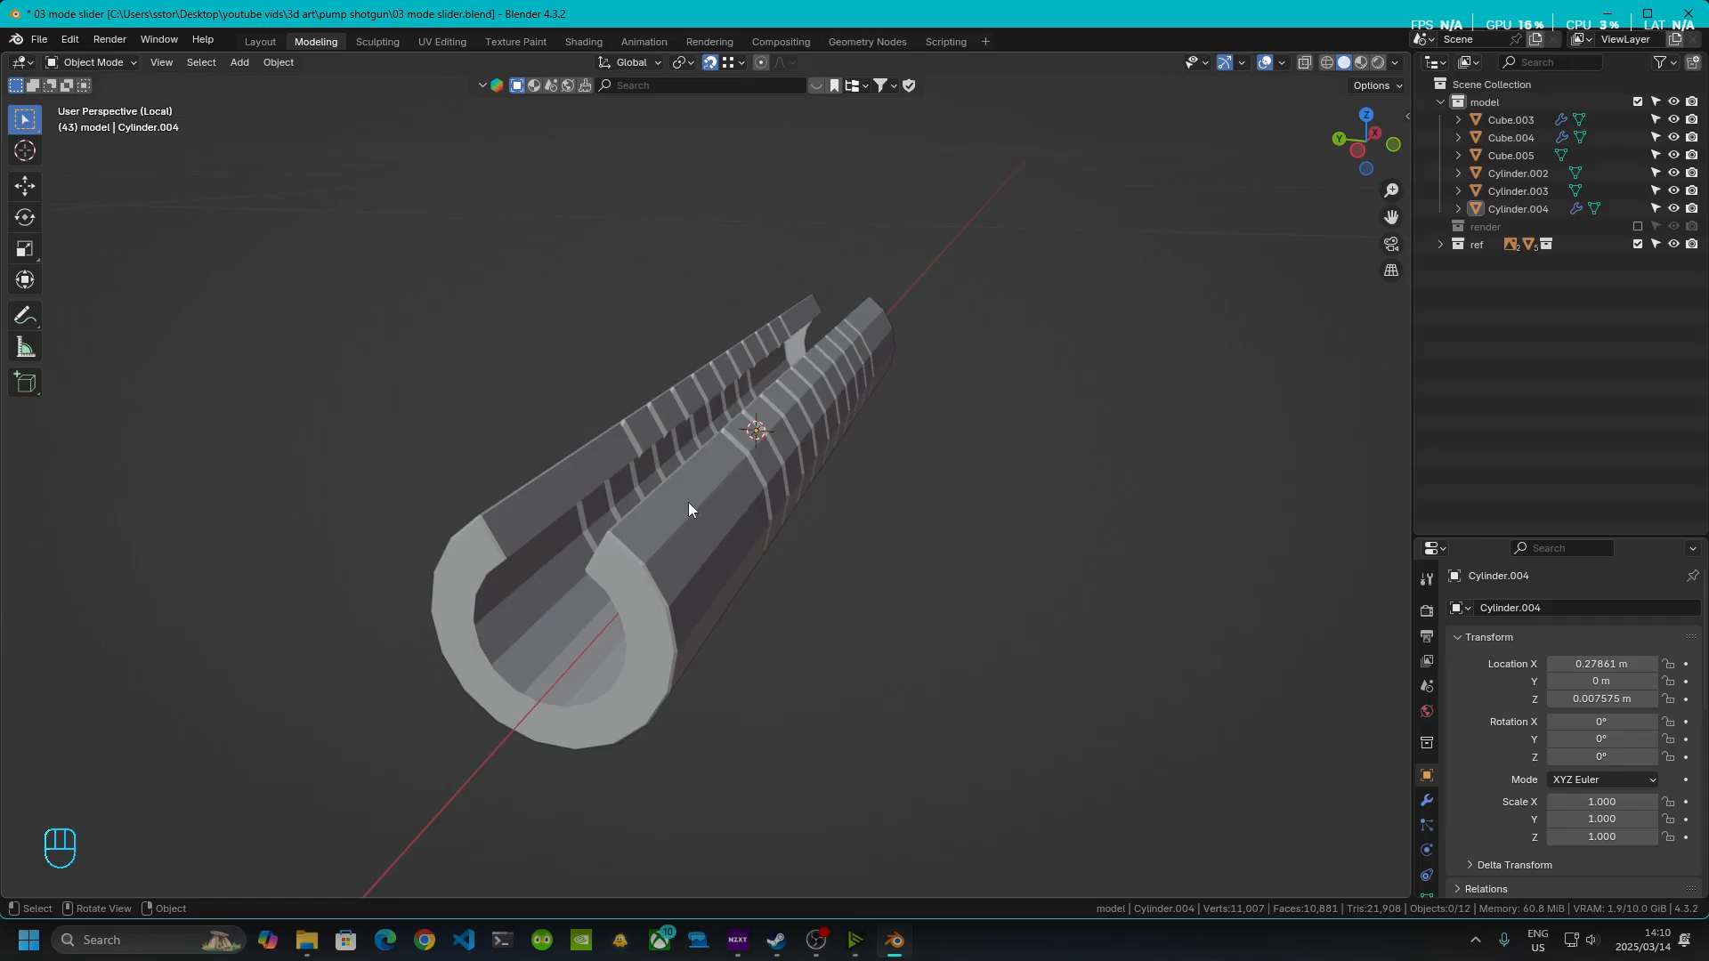
# - Exit Local View to bring back the other shotgun parts around the slider
pyautogui.press('KP_Divide')
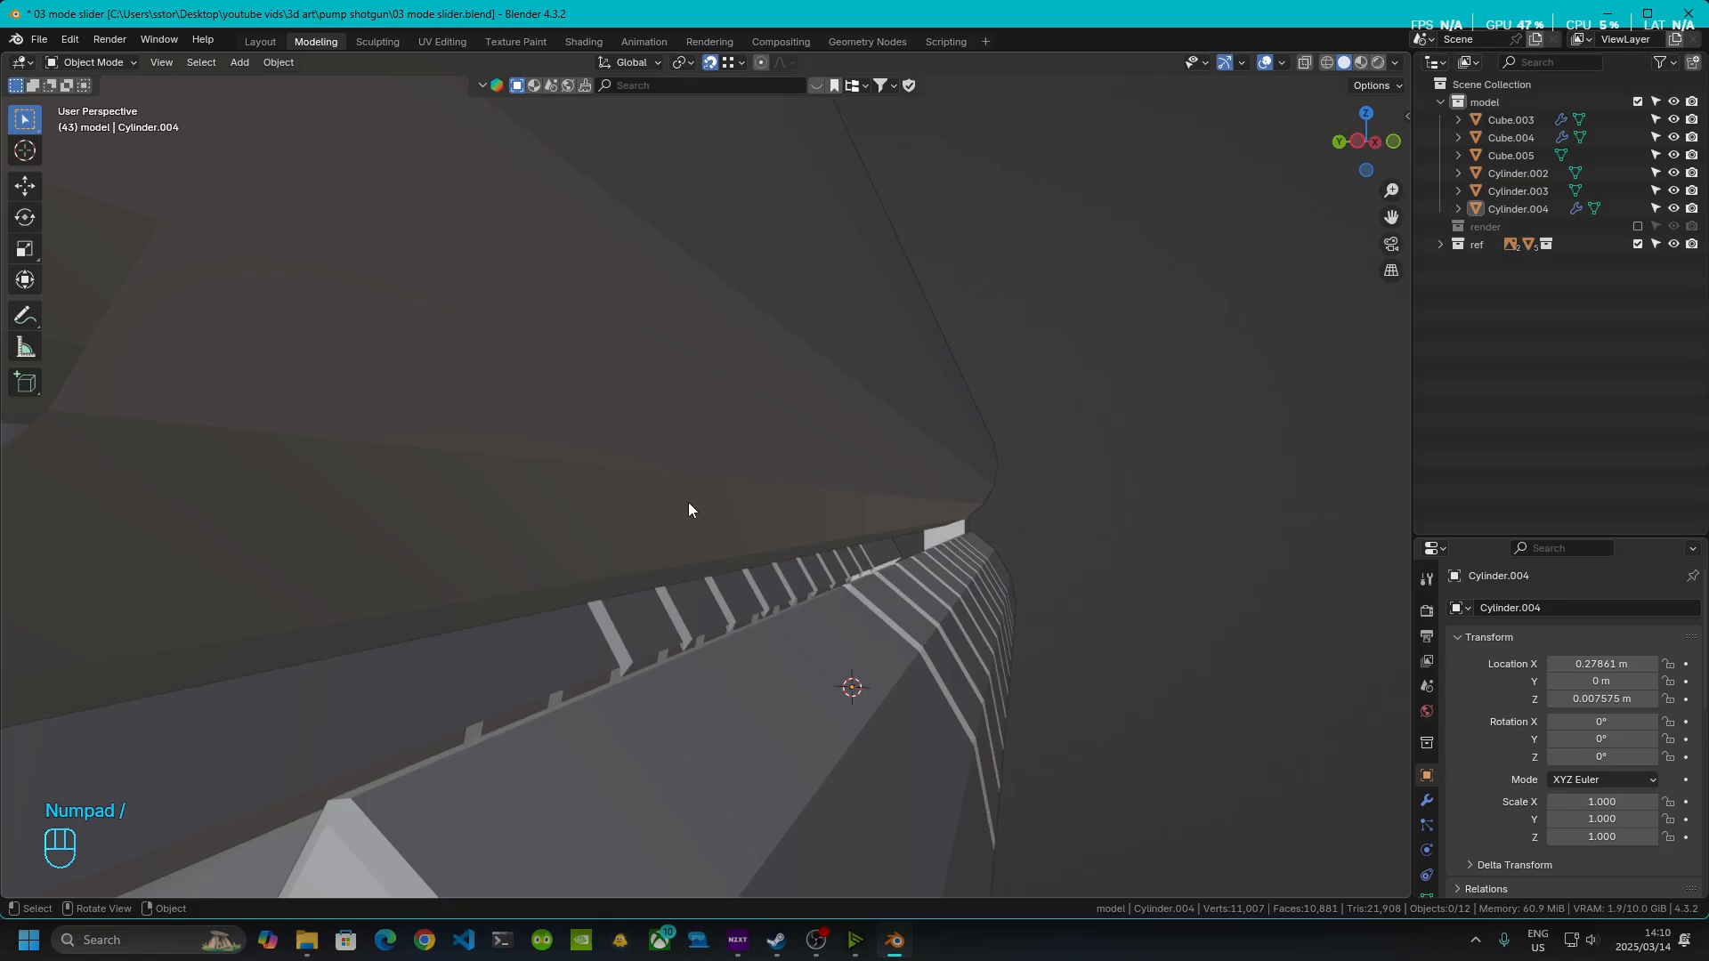
pyautogui.press('Tab')
pyautogui.press('Tab')
pyautogui.moveTo(1010, 579); pyautogui.dragTo(670, 570, button='middle')
pyautogui.scroll(5, 733, 507)
pyautogui.moveTo(734, 500); pyautogui.dragTo(739, 580, button='middle')
# - Examine how the slider's inner rim and end face fit around the tube that runs through them
pyautogui.press('Tab')
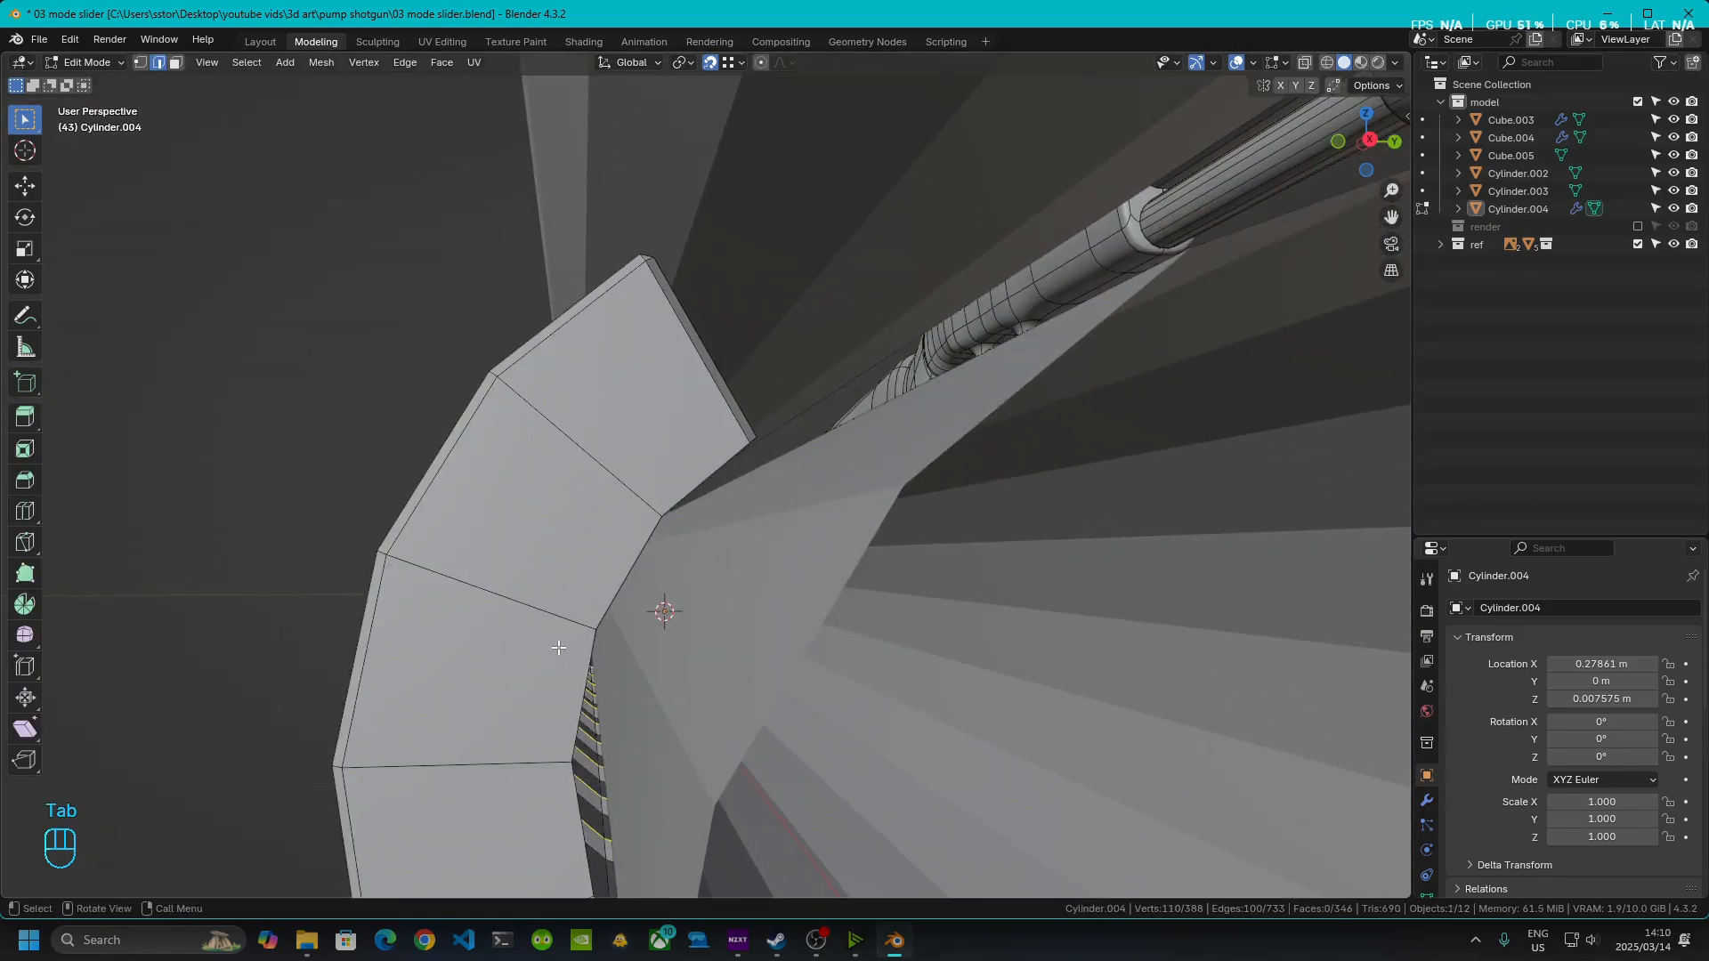
pyautogui.keyDown('shift'); pyautogui.moveTo(558, 647); pyautogui.dragTo(675, 556, button='middle'); pyautogui.keyUp('shift')
pyautogui.click(674, 556)
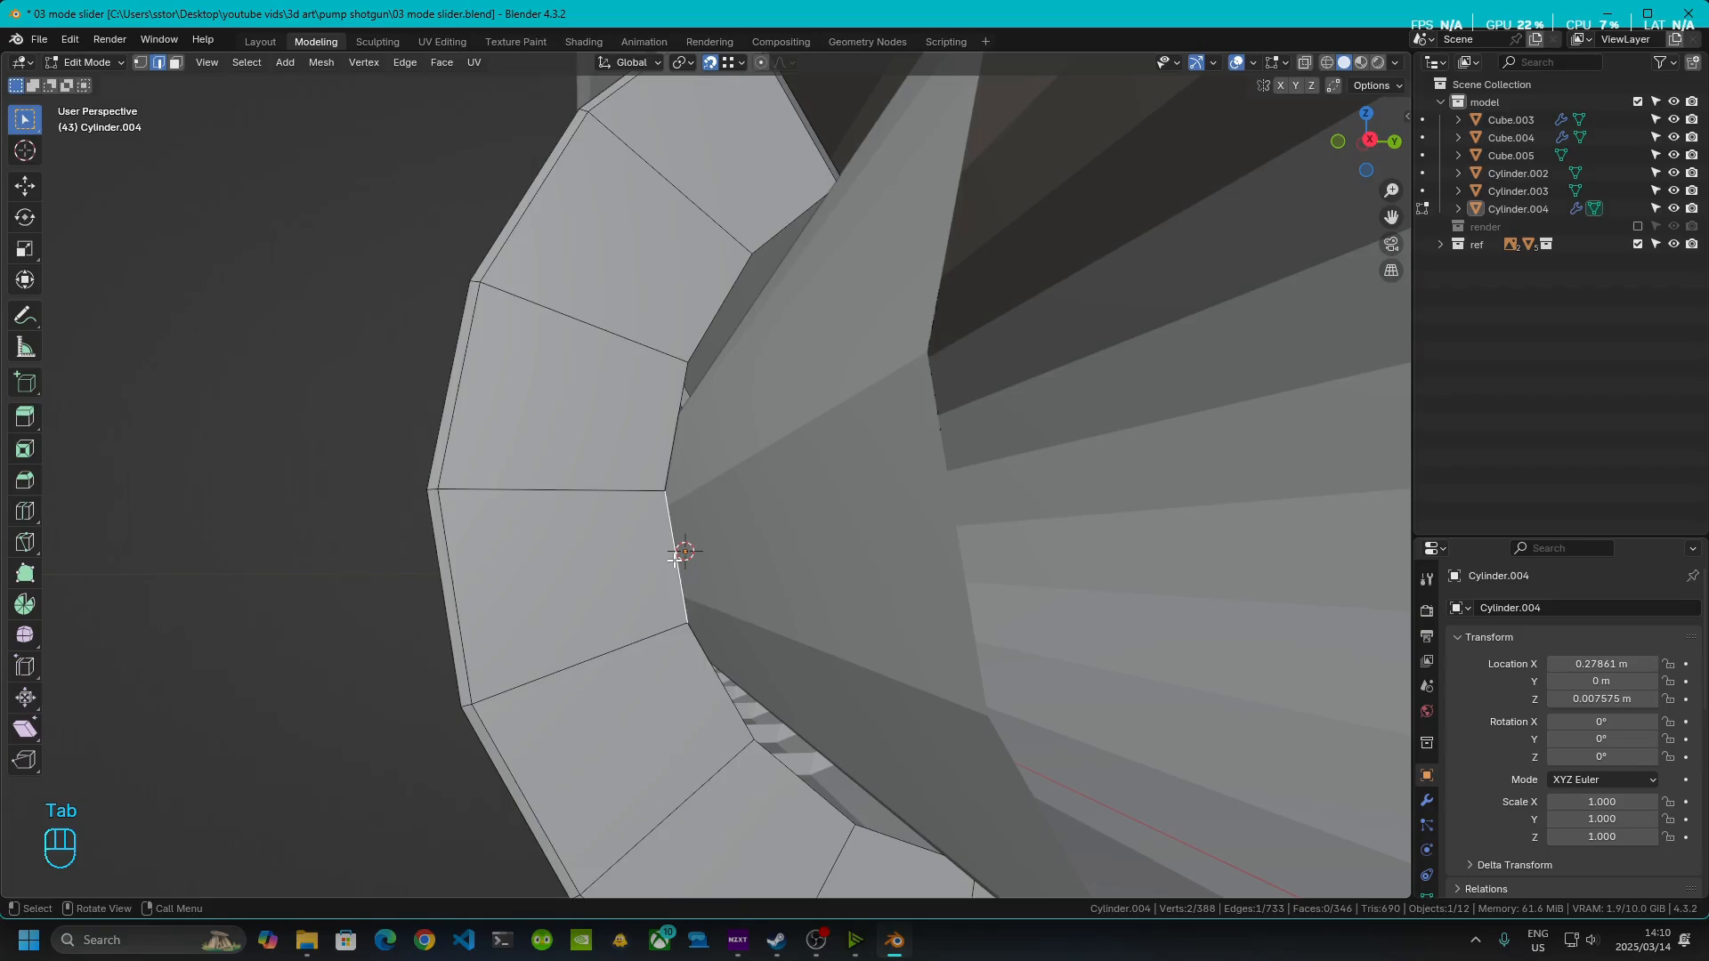
pyautogui.keyDown('shift'); pyautogui.moveTo(758, 660); pyautogui.dragTo(763, 634, button='middle'); pyautogui.keyUp('shift')
pyautogui.press('a')
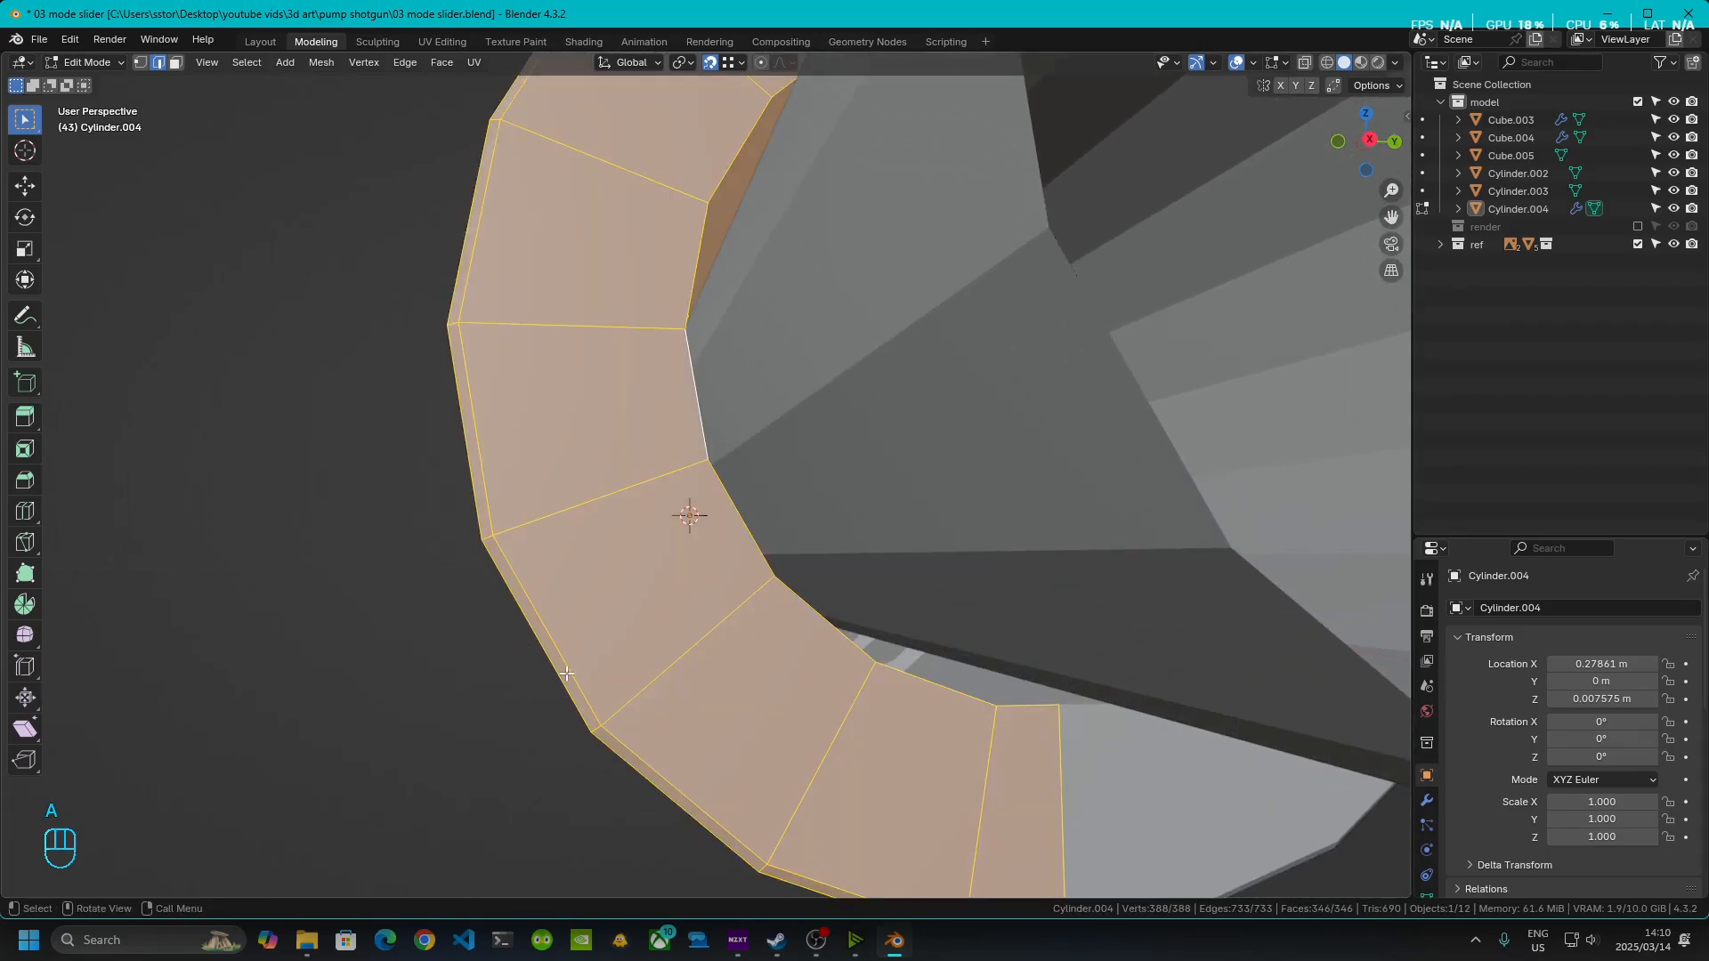
pyautogui.moveTo(567, 674); pyautogui.dragTo(923, 679, button='middle')
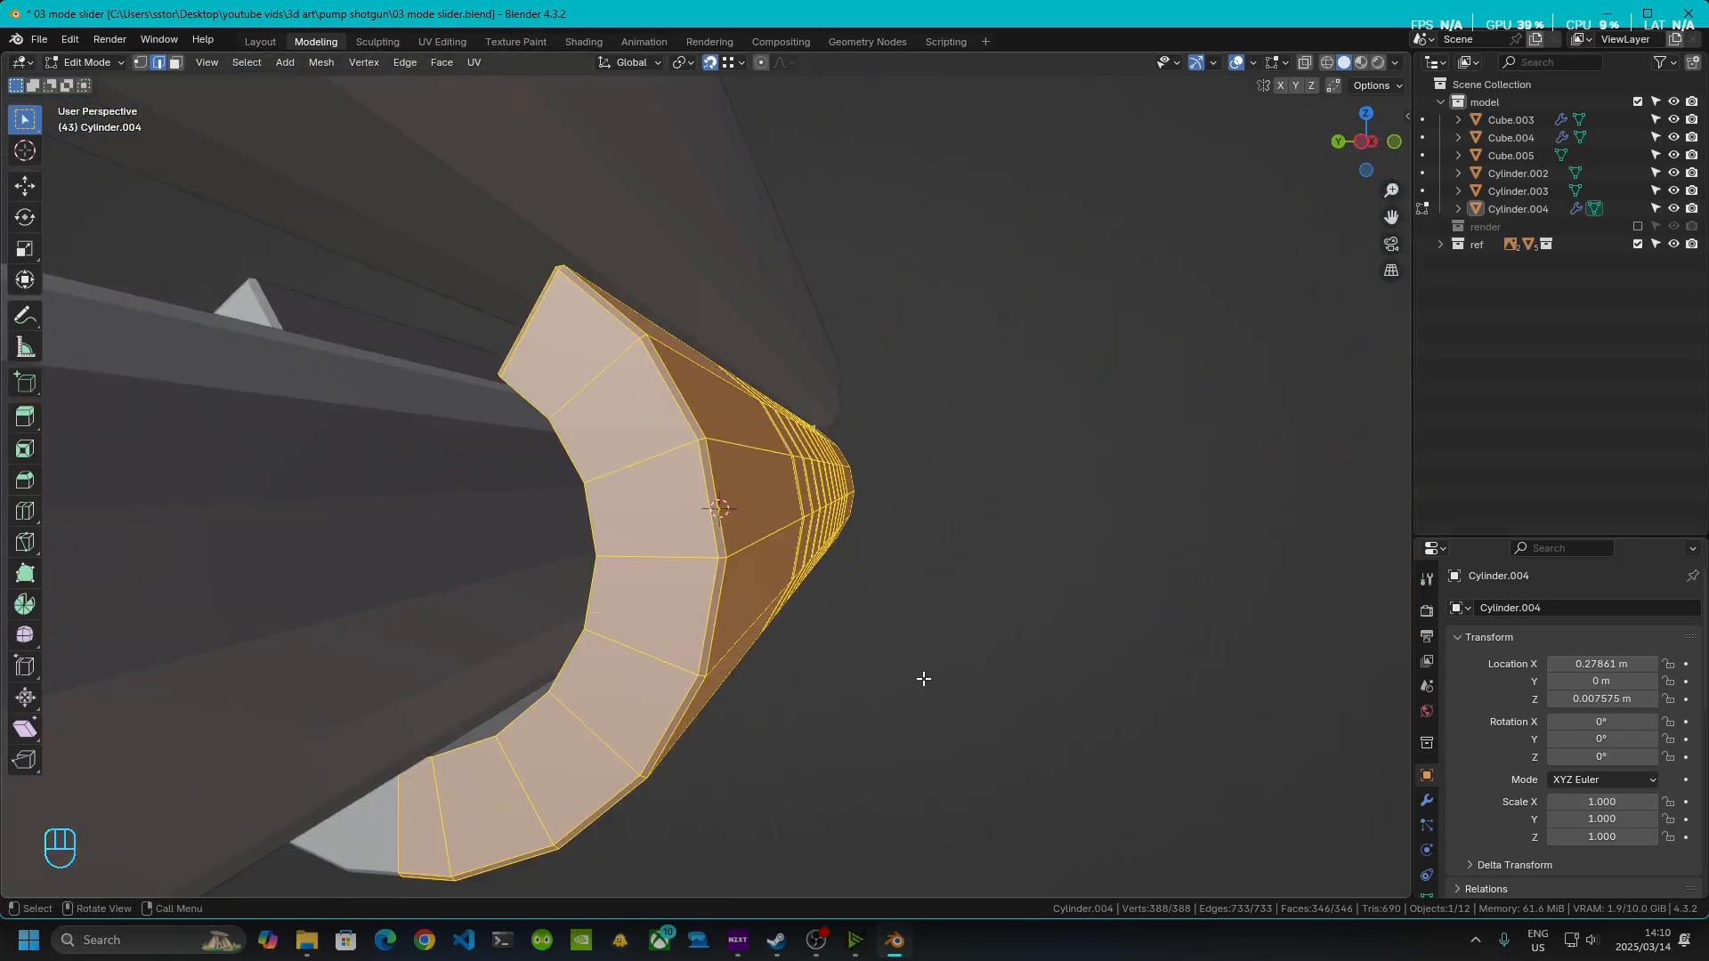
pyautogui.press('Tab')
pyautogui.moveTo(1123, 268); pyautogui.dragTo(1084, 284, button='middle')
pyautogui.keyDown('shift'); pyautogui.moveTo(1179, 261); pyautogui.dragTo(1317, 206, button='middle'); pyautogui.keyUp('shift')
pyautogui.press('Tab')
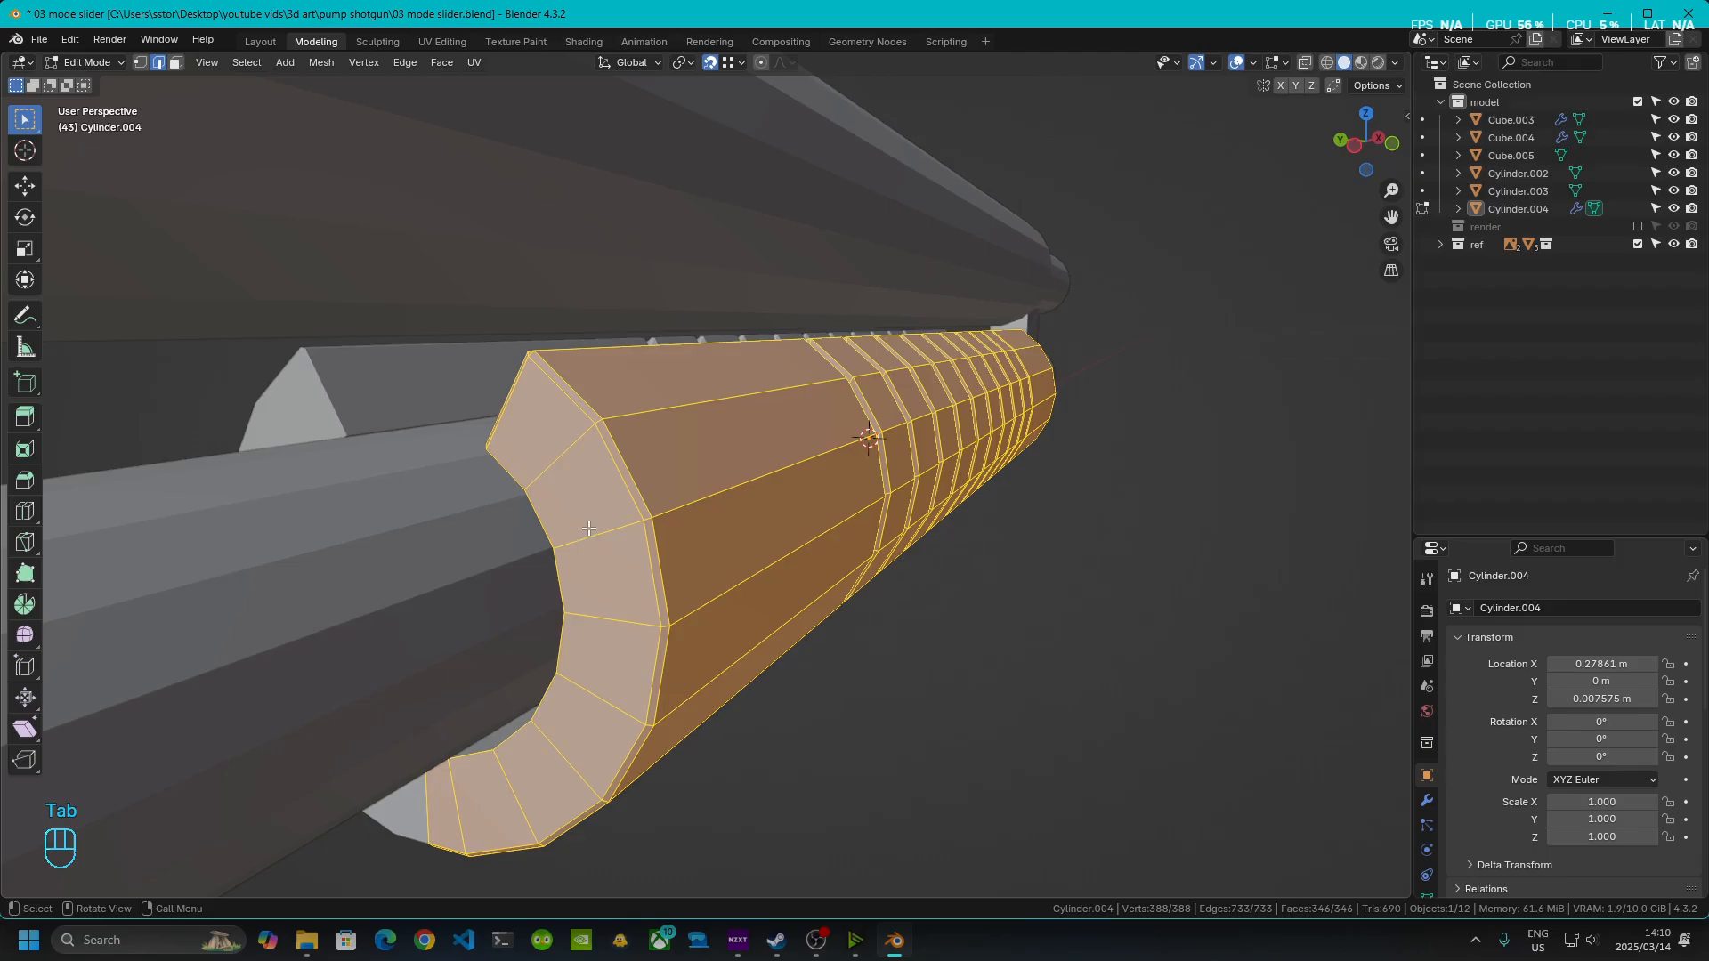
# - Try moving the slider's inner edge loop with X locked, and undo the move
pyautogui.keyDown('alt'); pyautogui.keyDown('shift'); pyautogui.click(512, 476); pyautogui.keyUp('shift'); pyautogui.keyUp('alt')
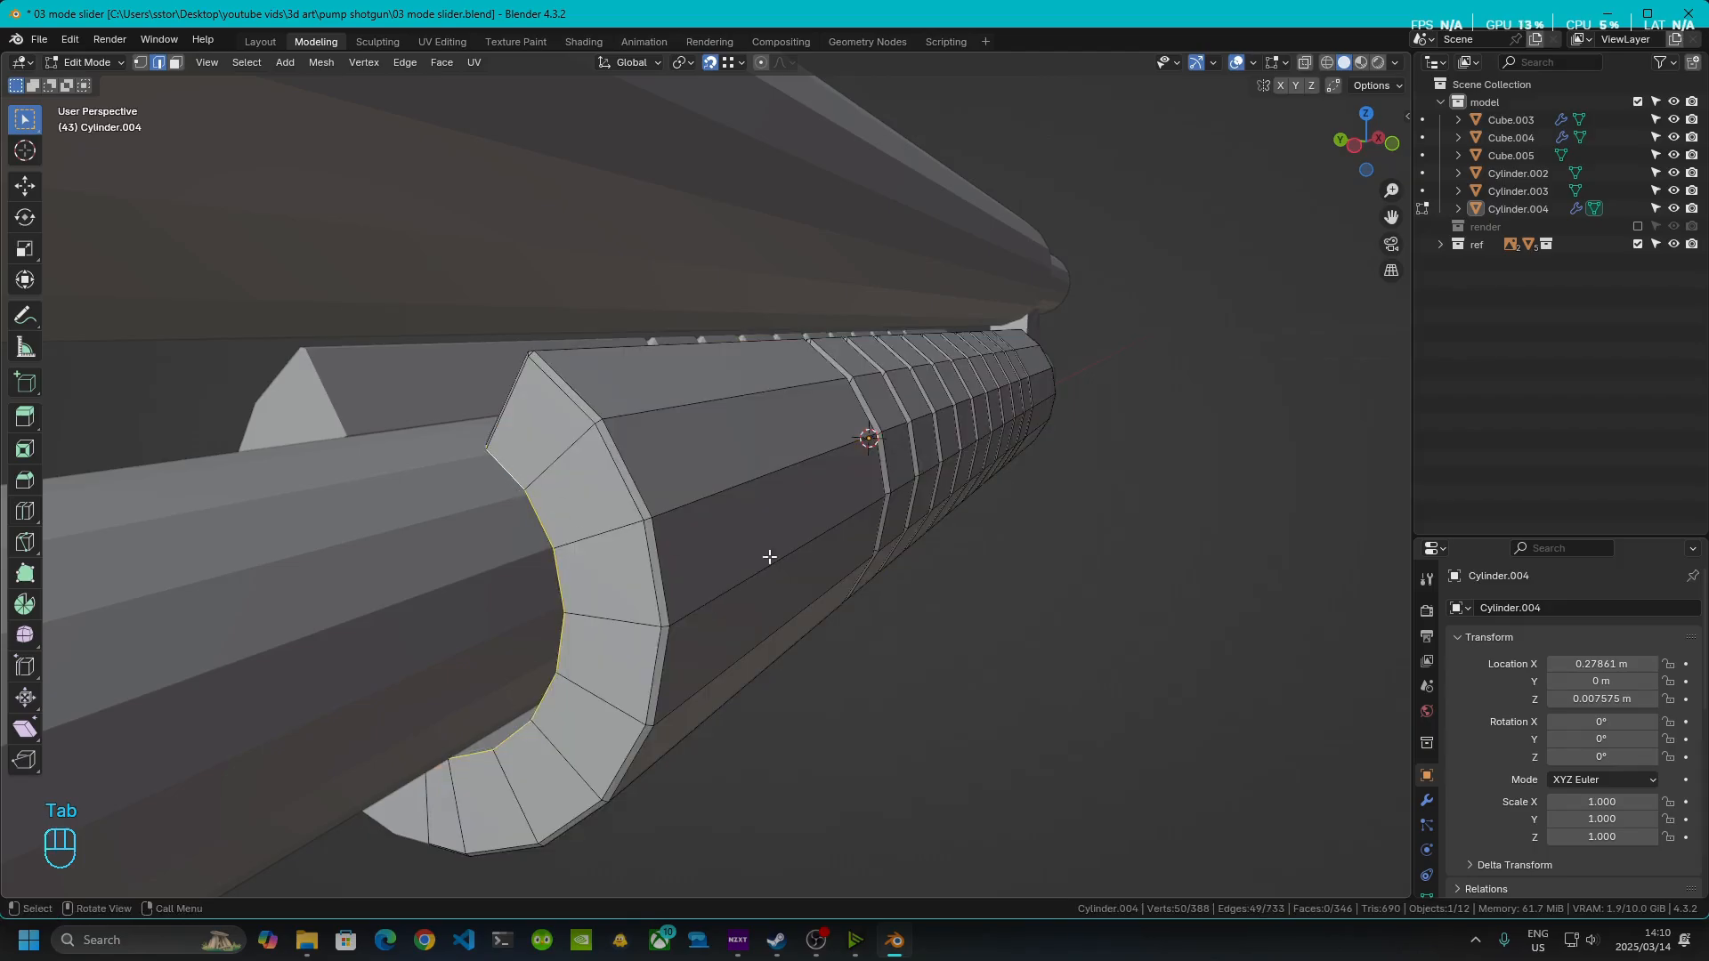
pyautogui.moveTo(766, 560); pyautogui.dragTo(645, 592, button='middle')
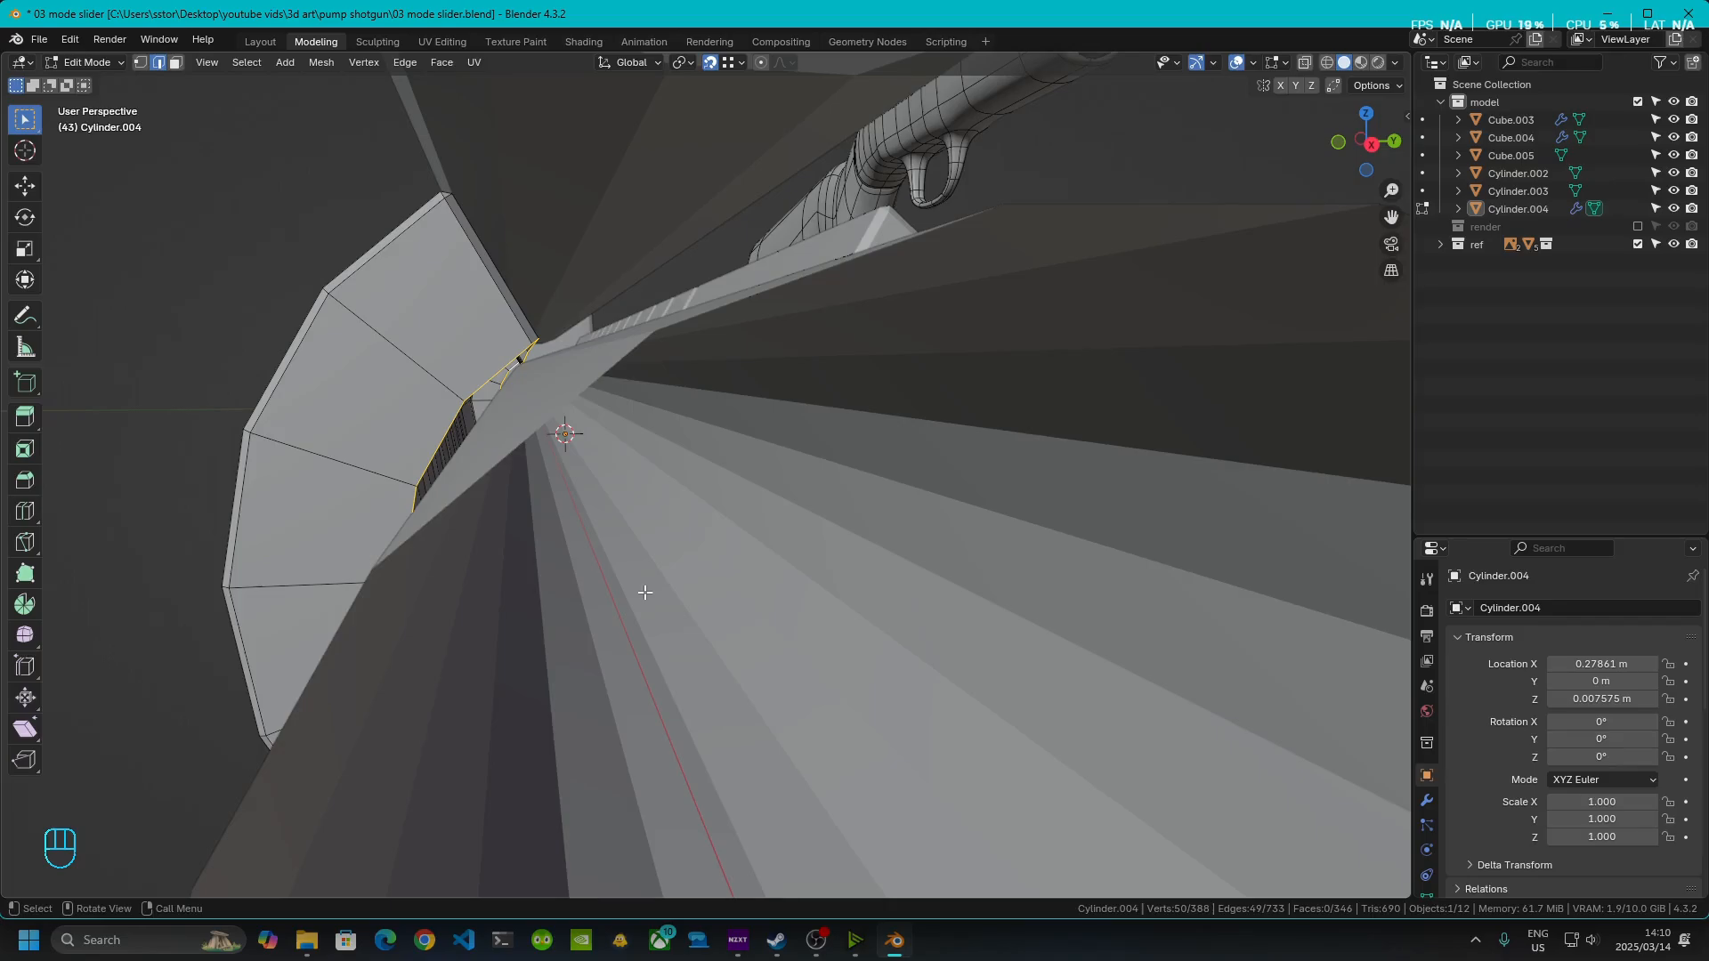
pyautogui.press('g')
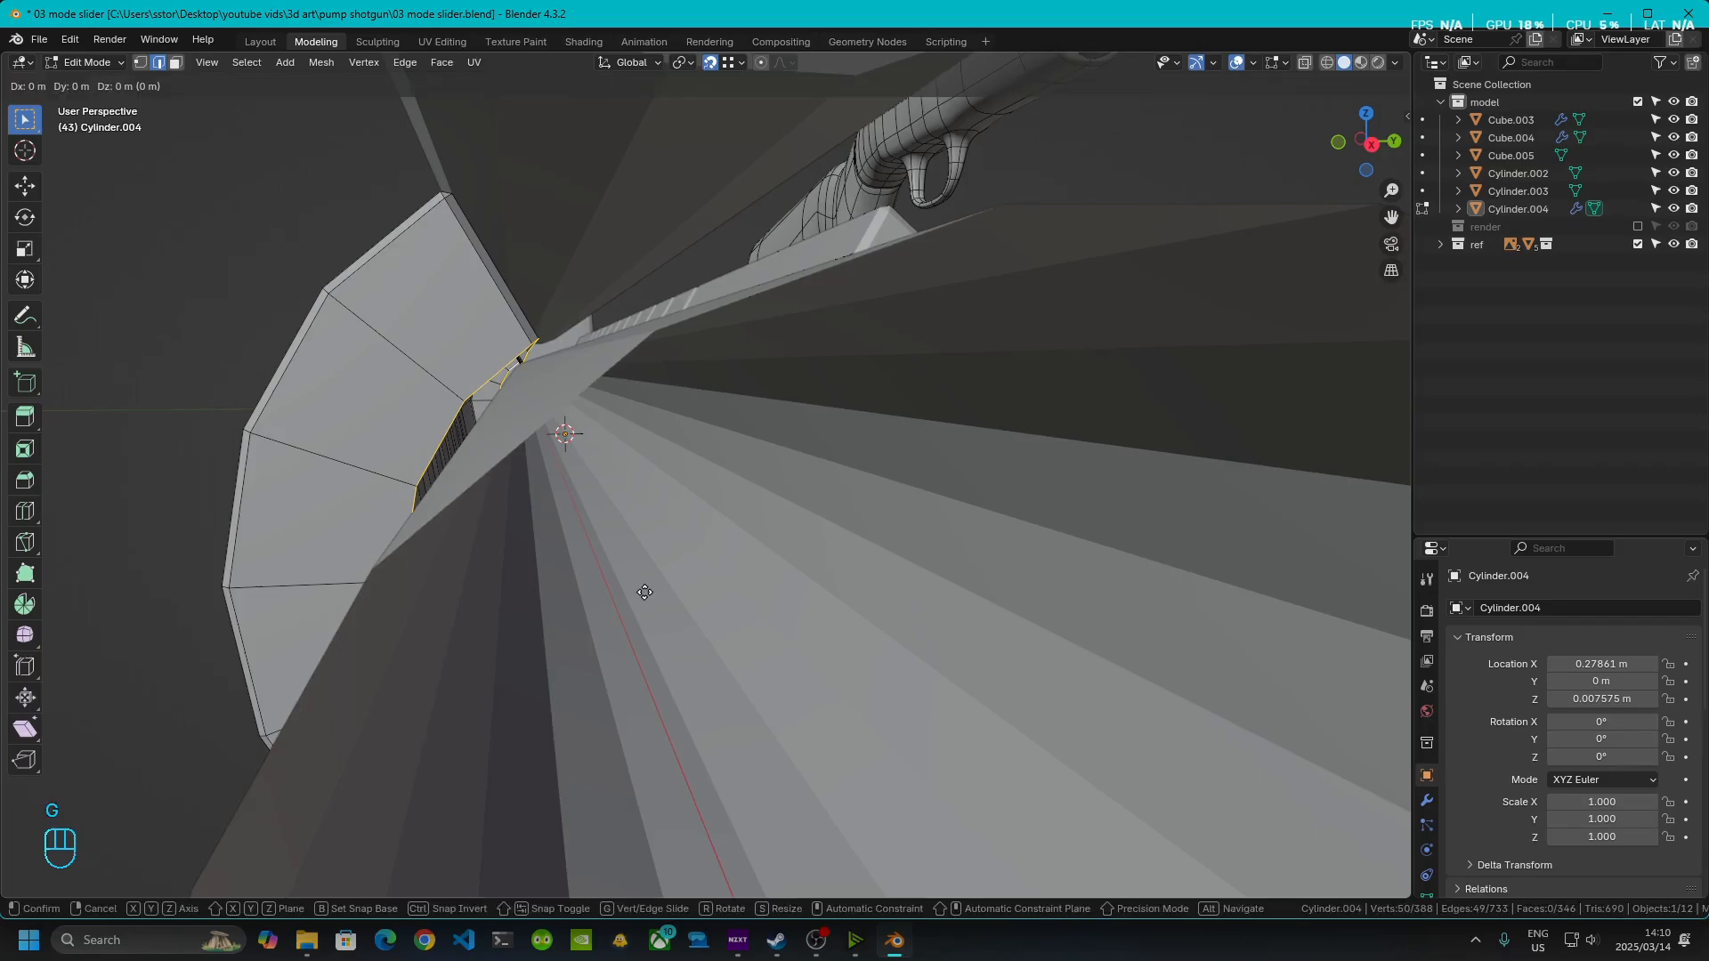
pyautogui.hotkey('shift', 'x')
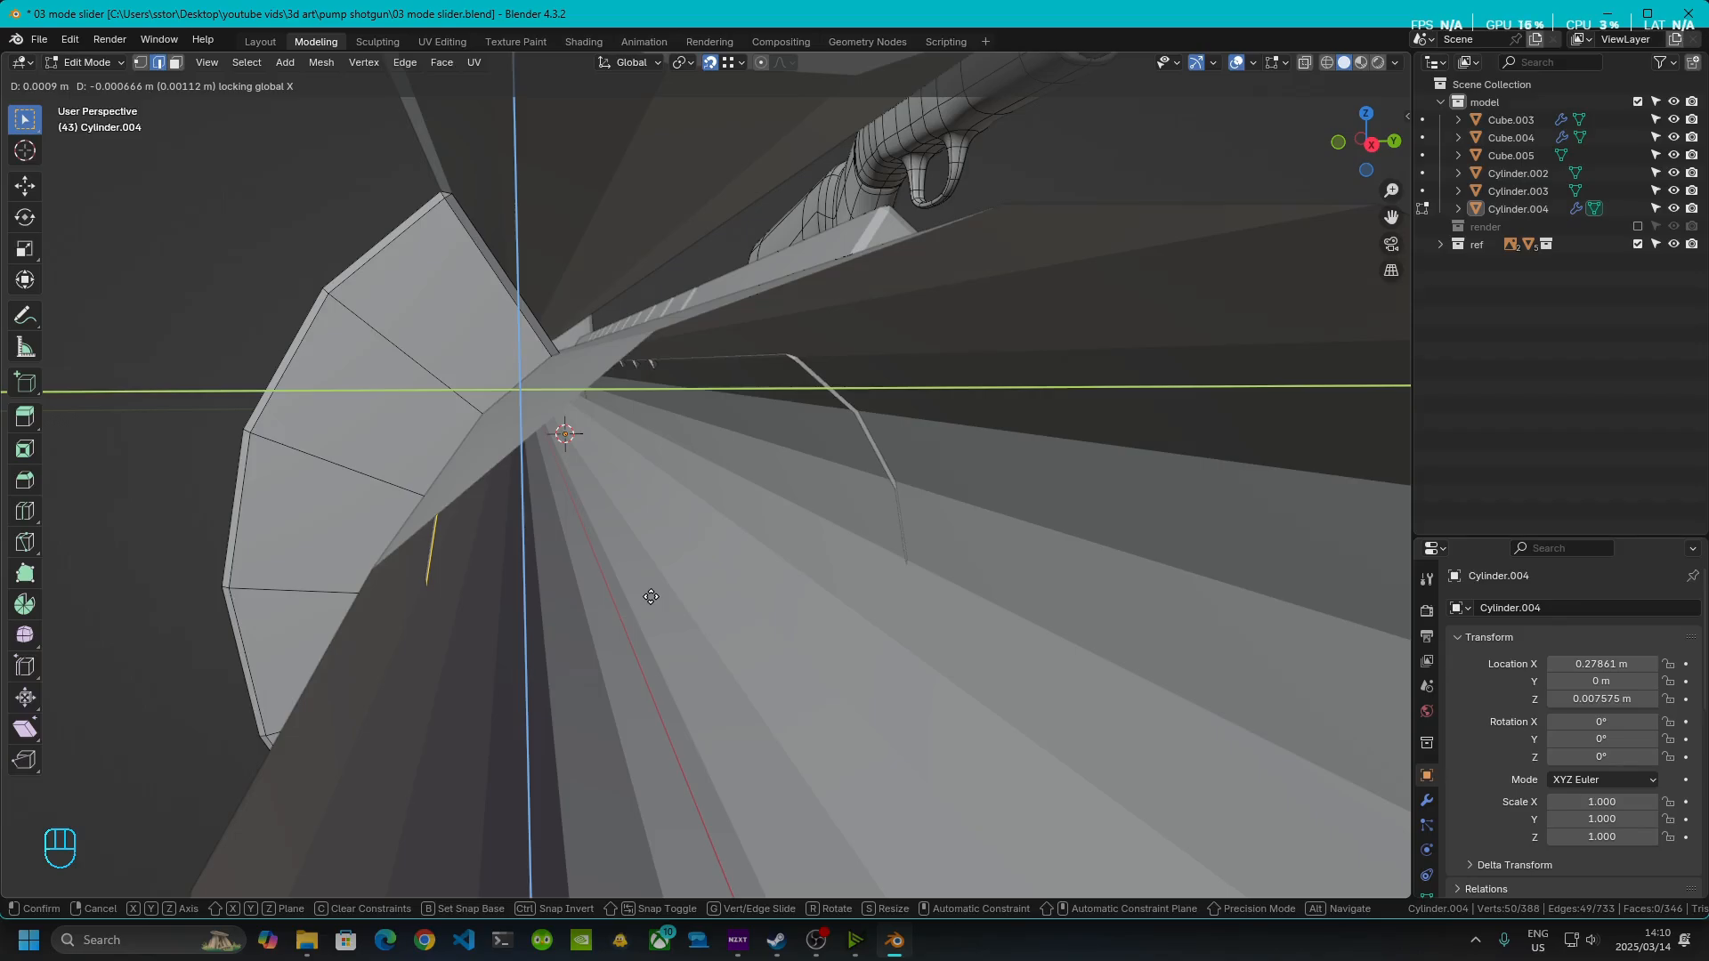
pyautogui.click(651, 596)
pyautogui.moveTo(638, 630); pyautogui.dragTo(739, 645, button='middle')
pyautogui.hotkey('ctrl', 'z')
# - Try scaling the inner edge loop down with X locked to close the gap around the tube, and undo the scaling
pyautogui.press('s')
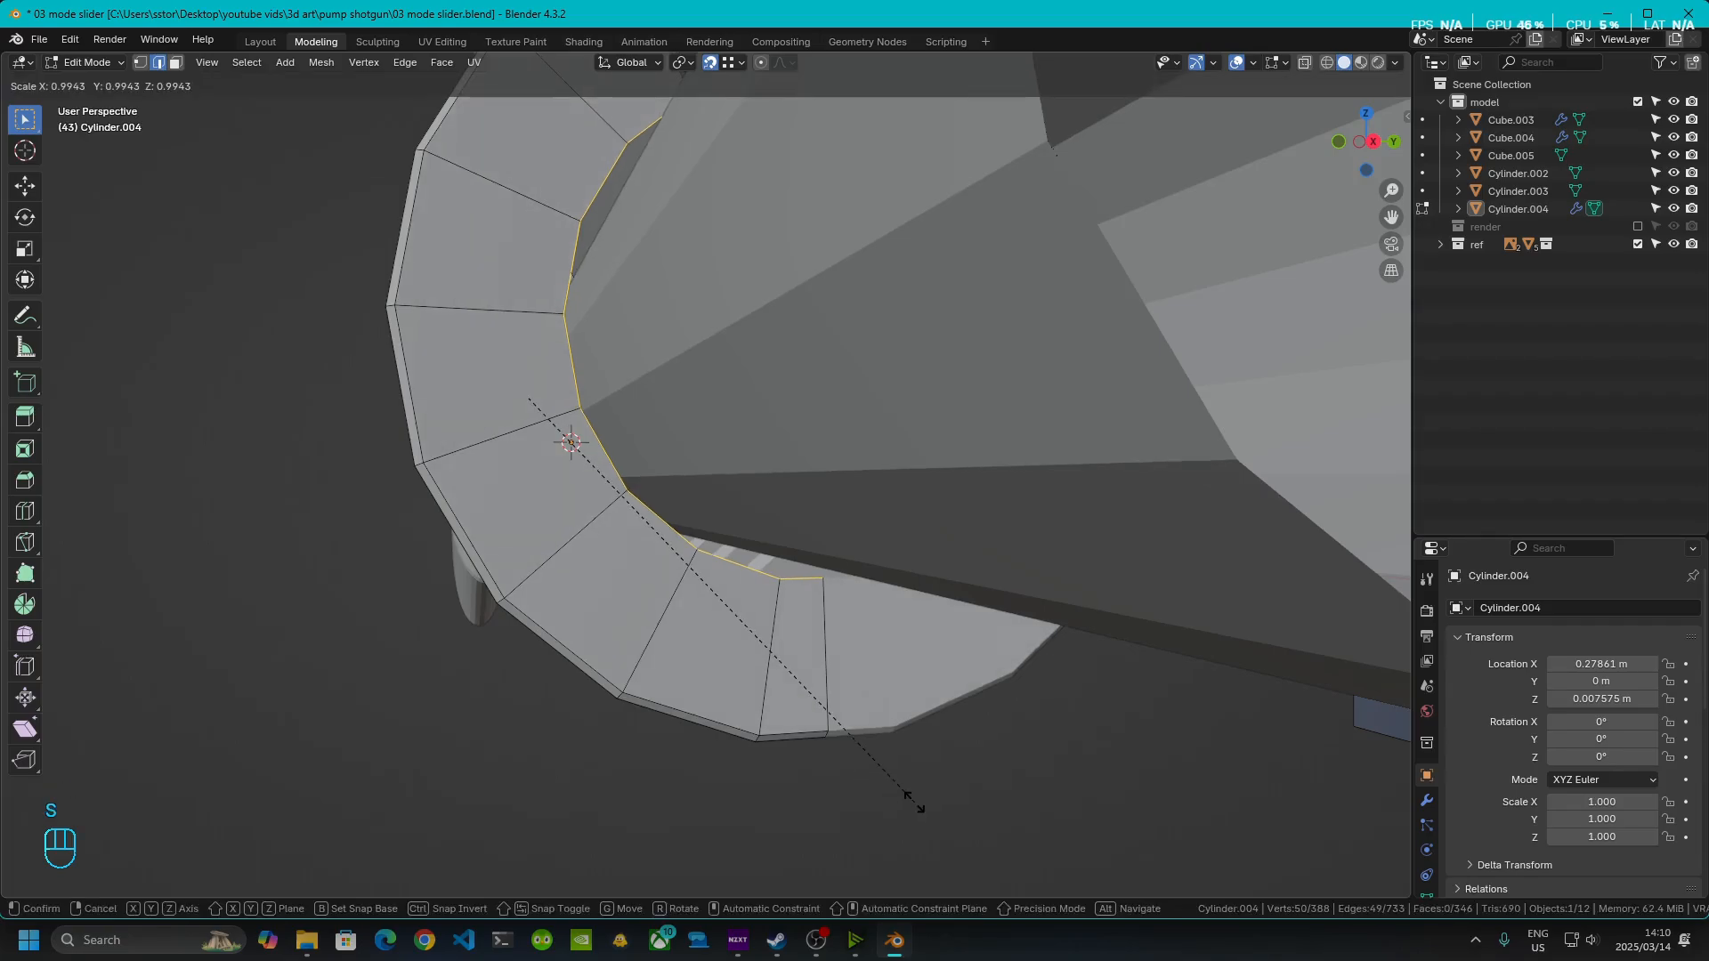
pyautogui.hotkey('shift', 'x')
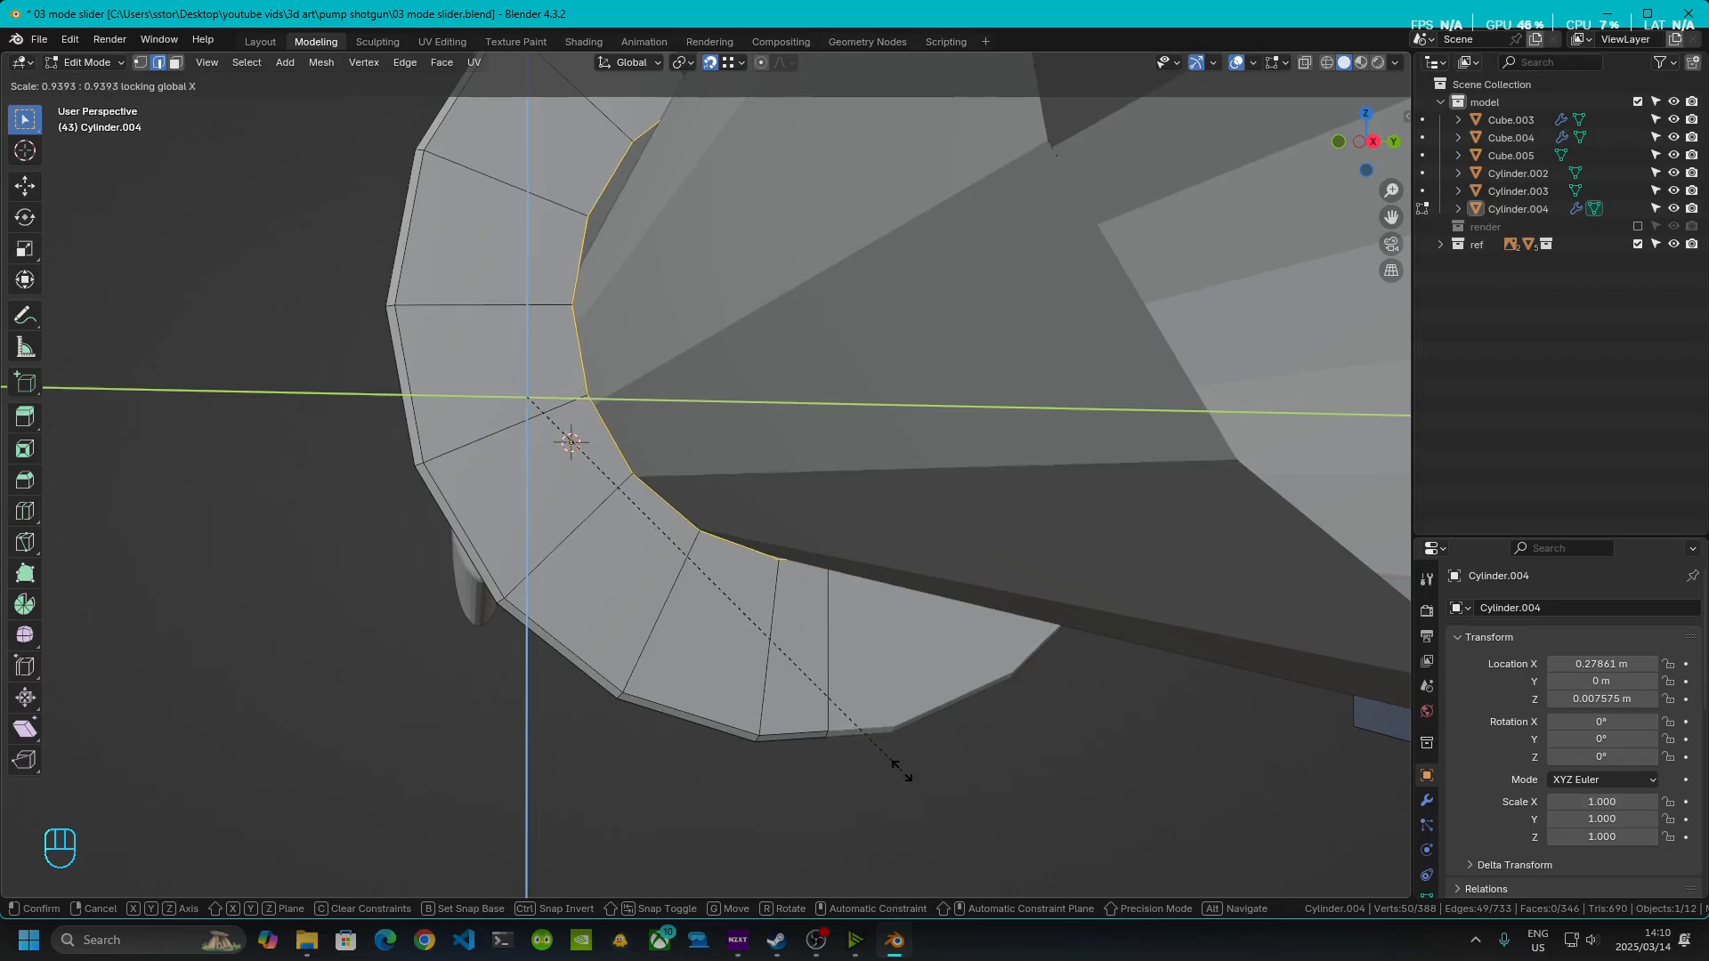
pyautogui.click(846, 645)
pyautogui.press('Tab')
pyautogui.moveTo(846, 644); pyautogui.dragTo(970, 539, button='middle')
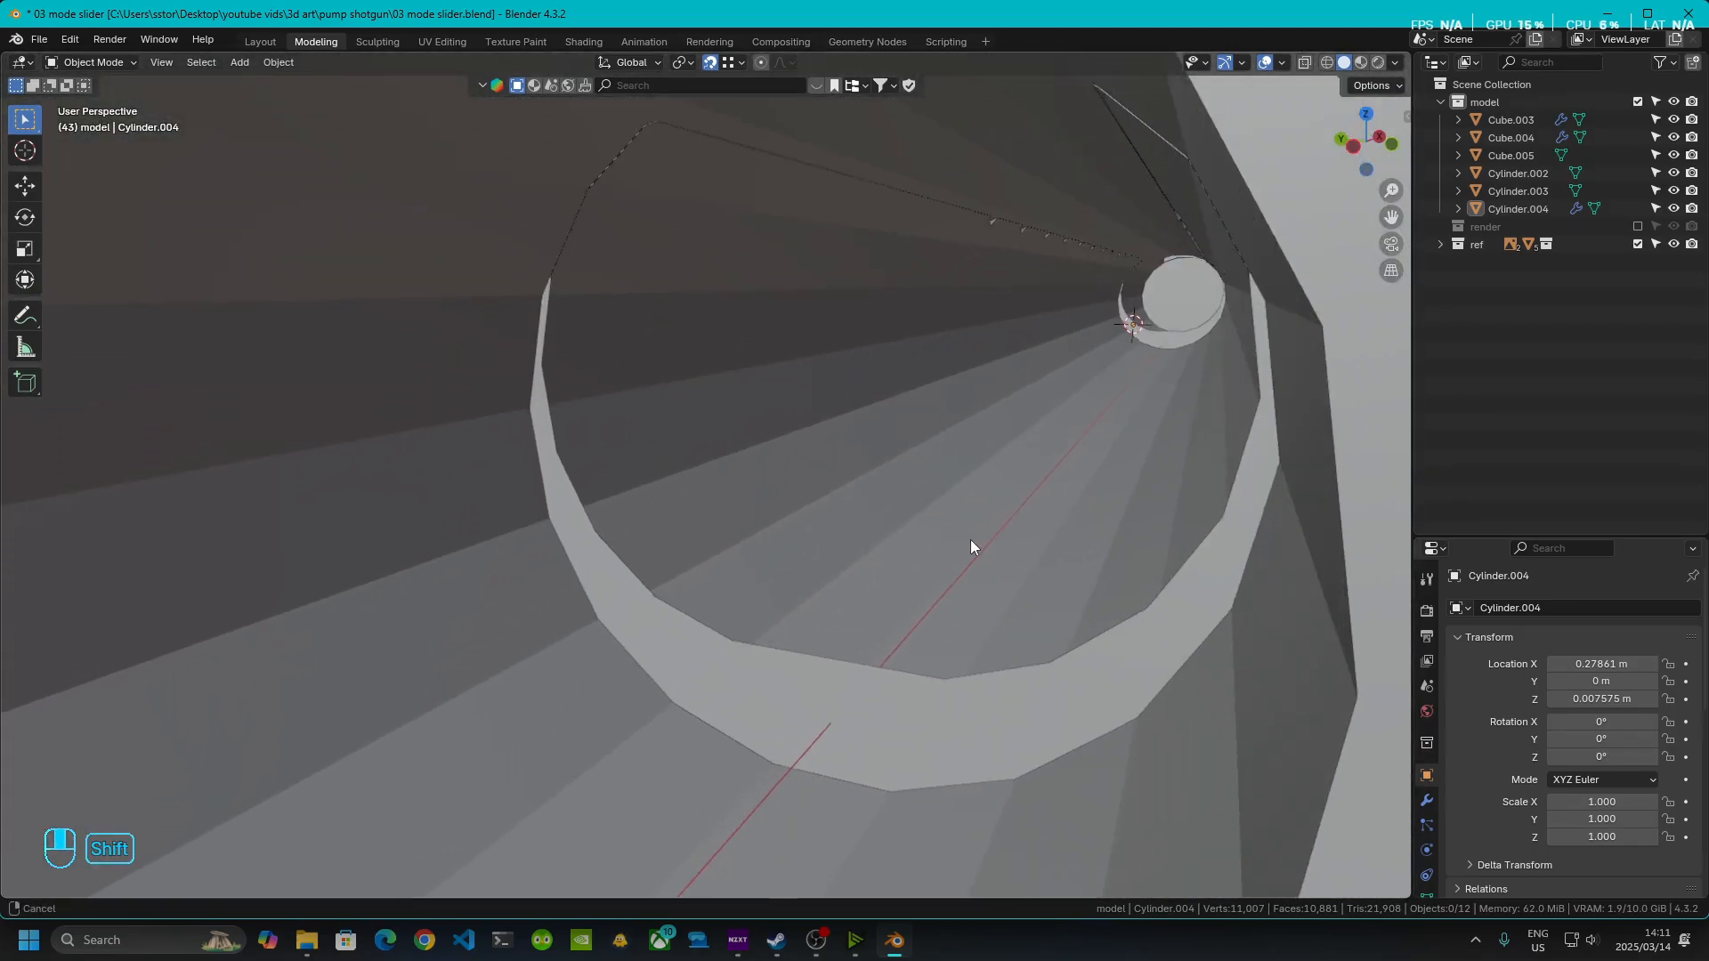
pyautogui.moveTo(1091, 570); pyautogui.dragTo(756, 579, button='middle')
pyautogui.hotkey('ctrl', 'z')
pyautogui.hotkey('ctrl', 'z')
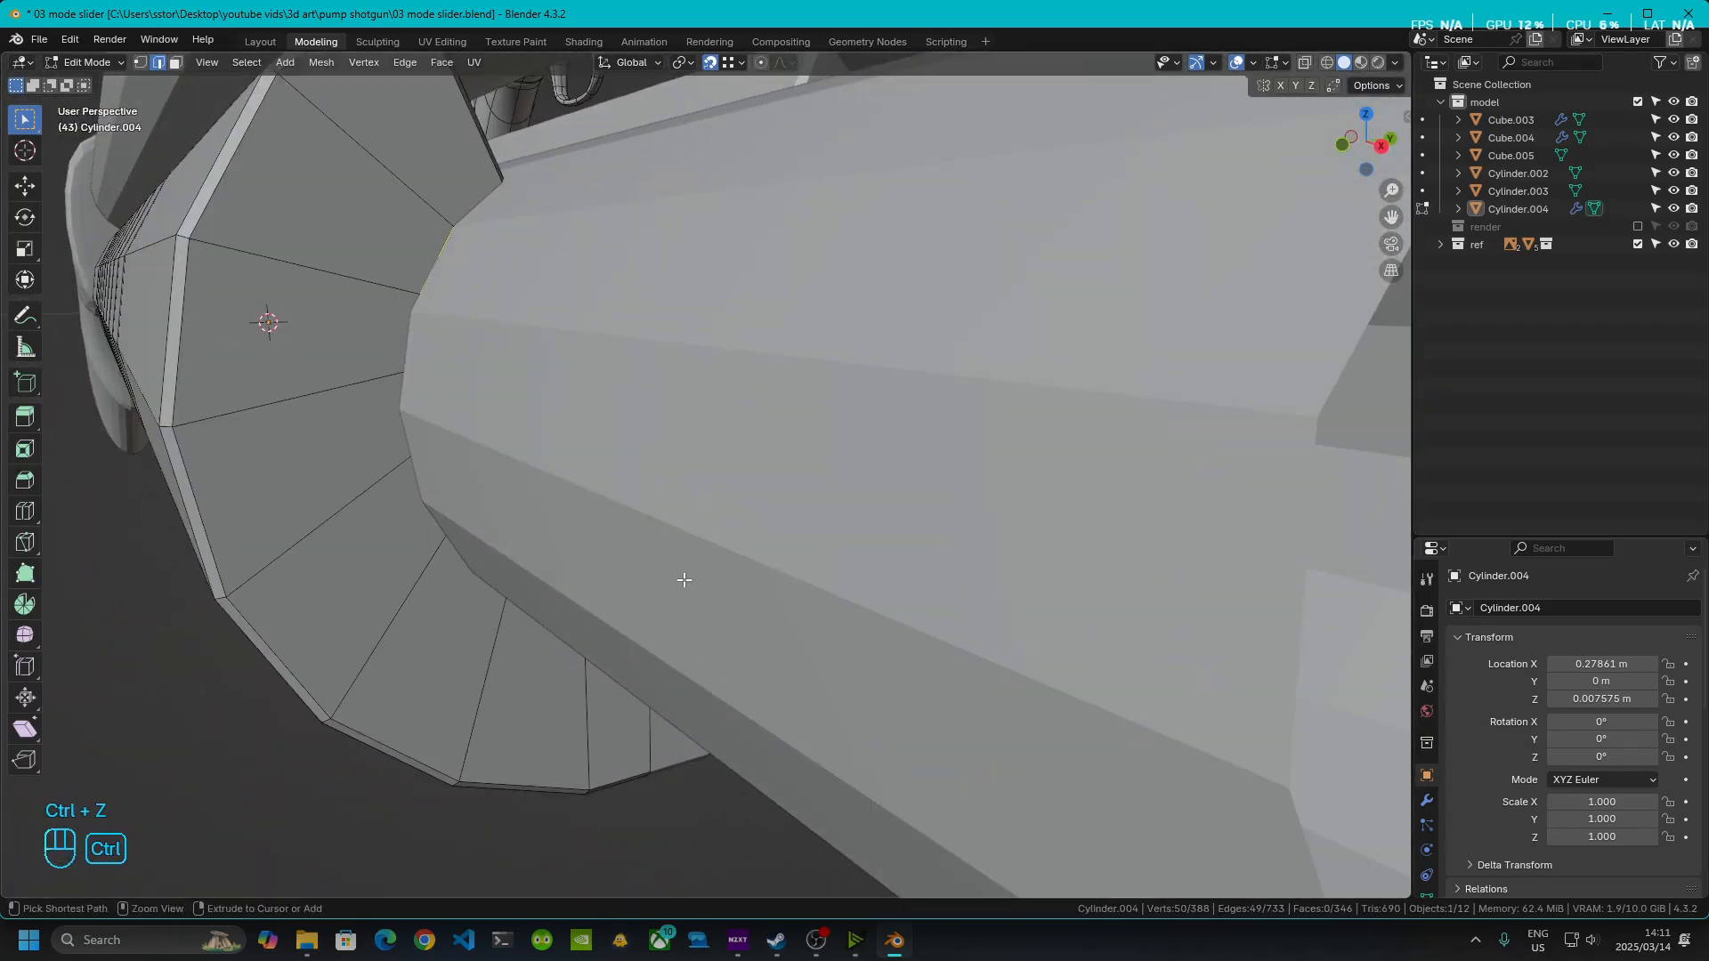
# - Reselect the slider's inner edge loop in edge mode and isolate the slider in Local View
pyautogui.moveTo(664, 617); pyautogui.dragTo(664, 579, button='middle')
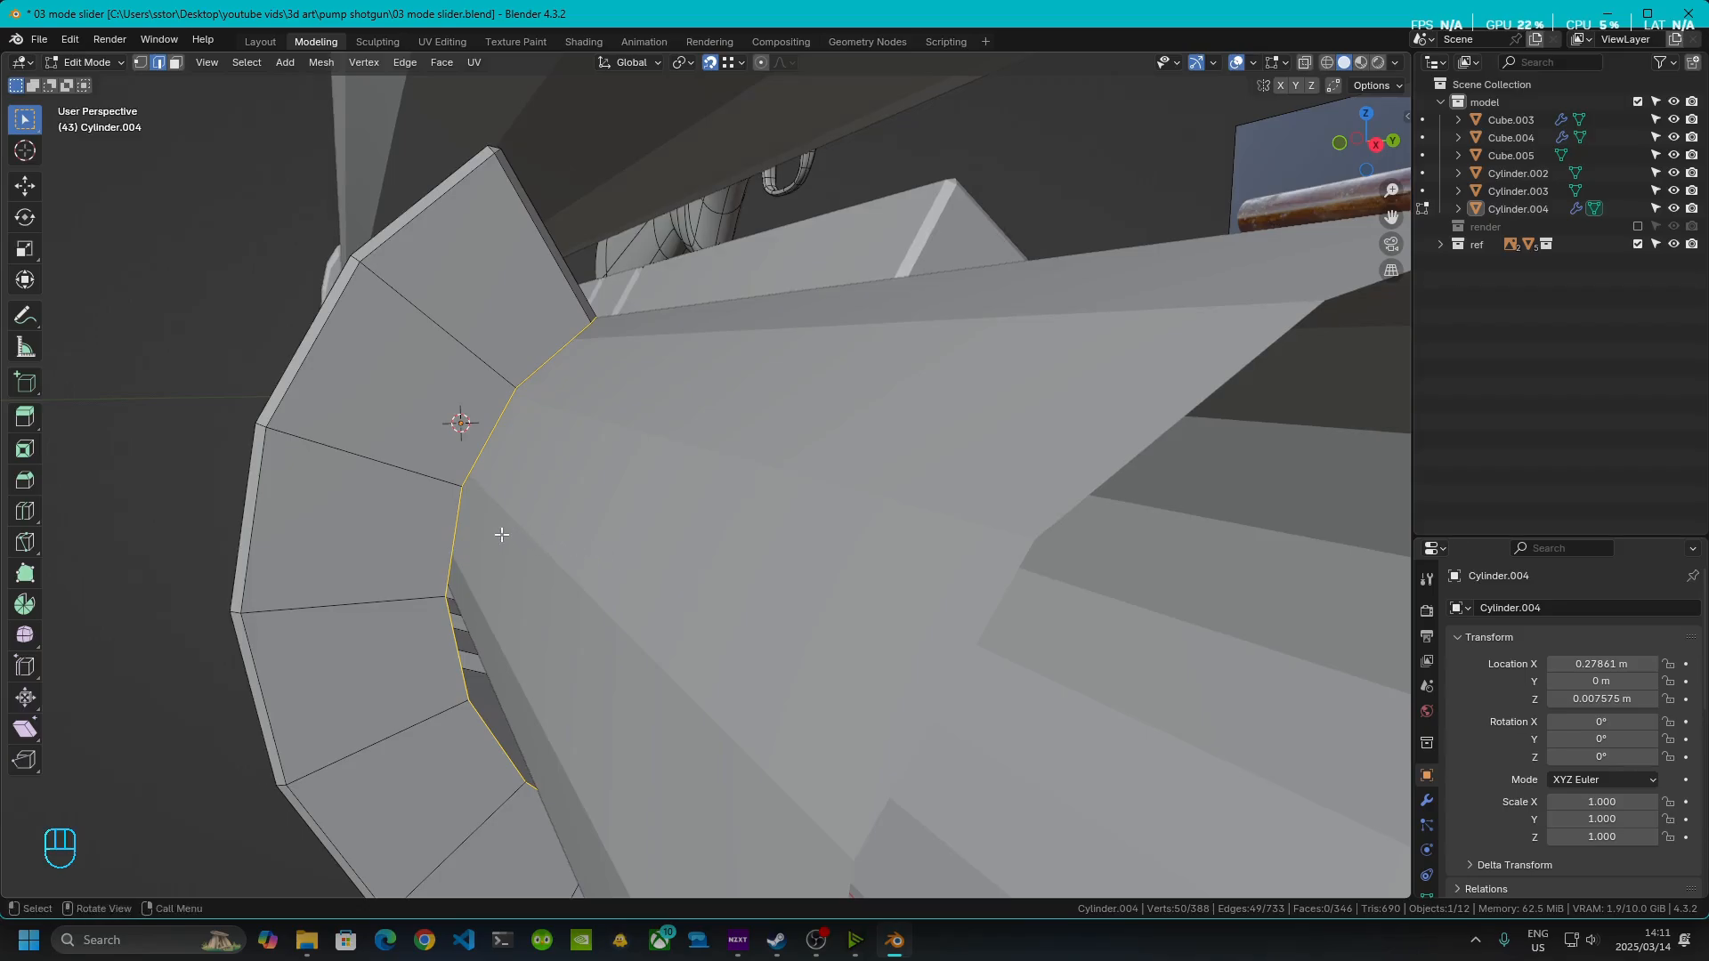
pyautogui.keyDown('alt'); pyautogui.keyDown('shift'); pyautogui.click(454, 544); pyautogui.keyUp('shift'); pyautogui.keyUp('alt')
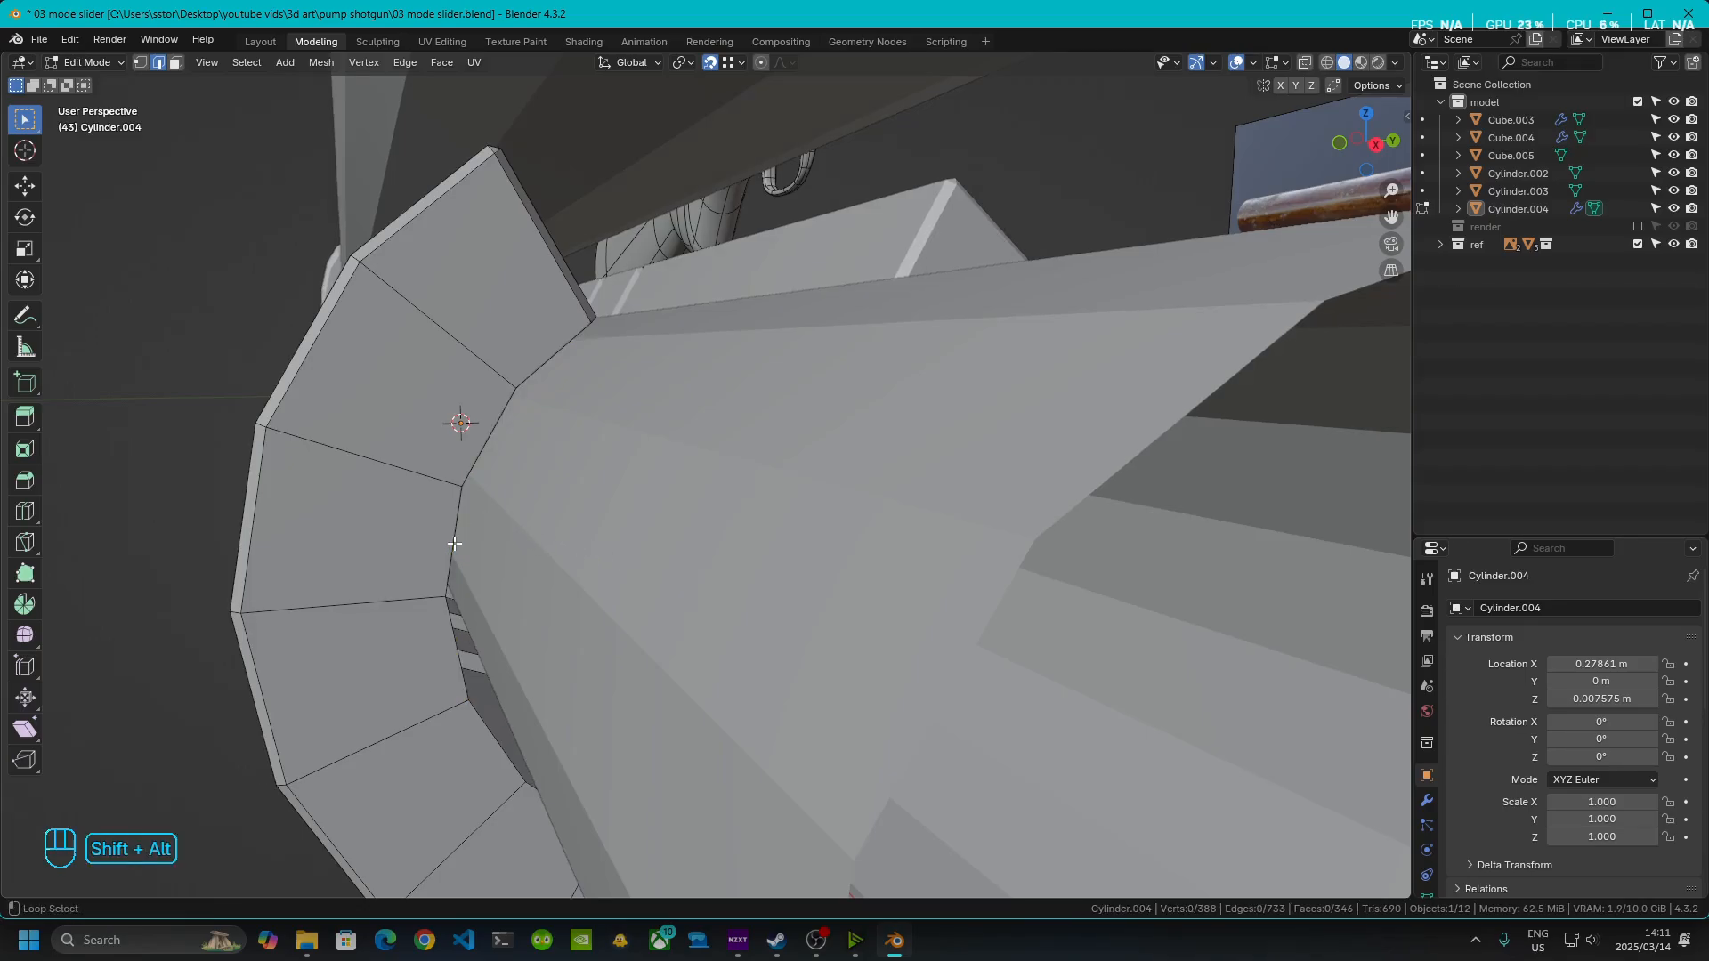
pyautogui.keyDown('alt'); pyautogui.keyDown('shift'); pyautogui.click(496, 419); pyautogui.keyUp('shift'); pyautogui.keyUp('alt')
pyautogui.moveTo(495, 419); pyautogui.dragTo(612, 506, button='middle')
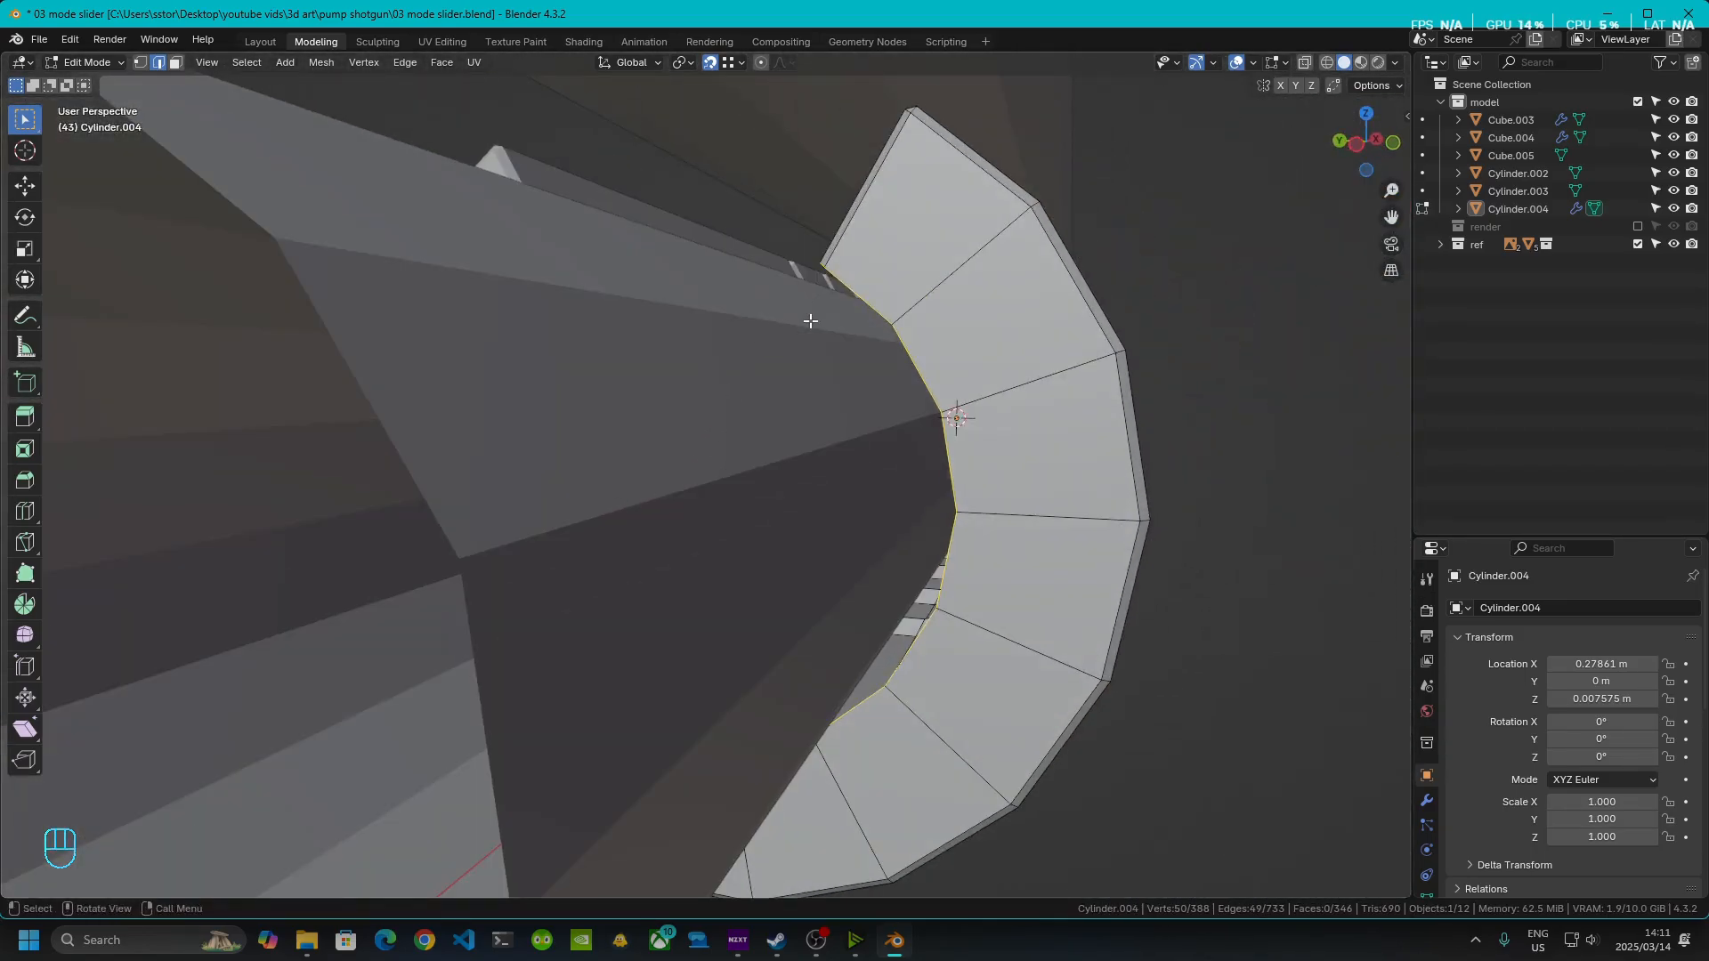
pyautogui.press('KP_Divide')
pyautogui.scroll(4, 553, 465)
pyautogui.moveTo(553, 465); pyautogui.dragTo(855, 466, button='middle')
pyautogui.scroll(3, 771, 352)
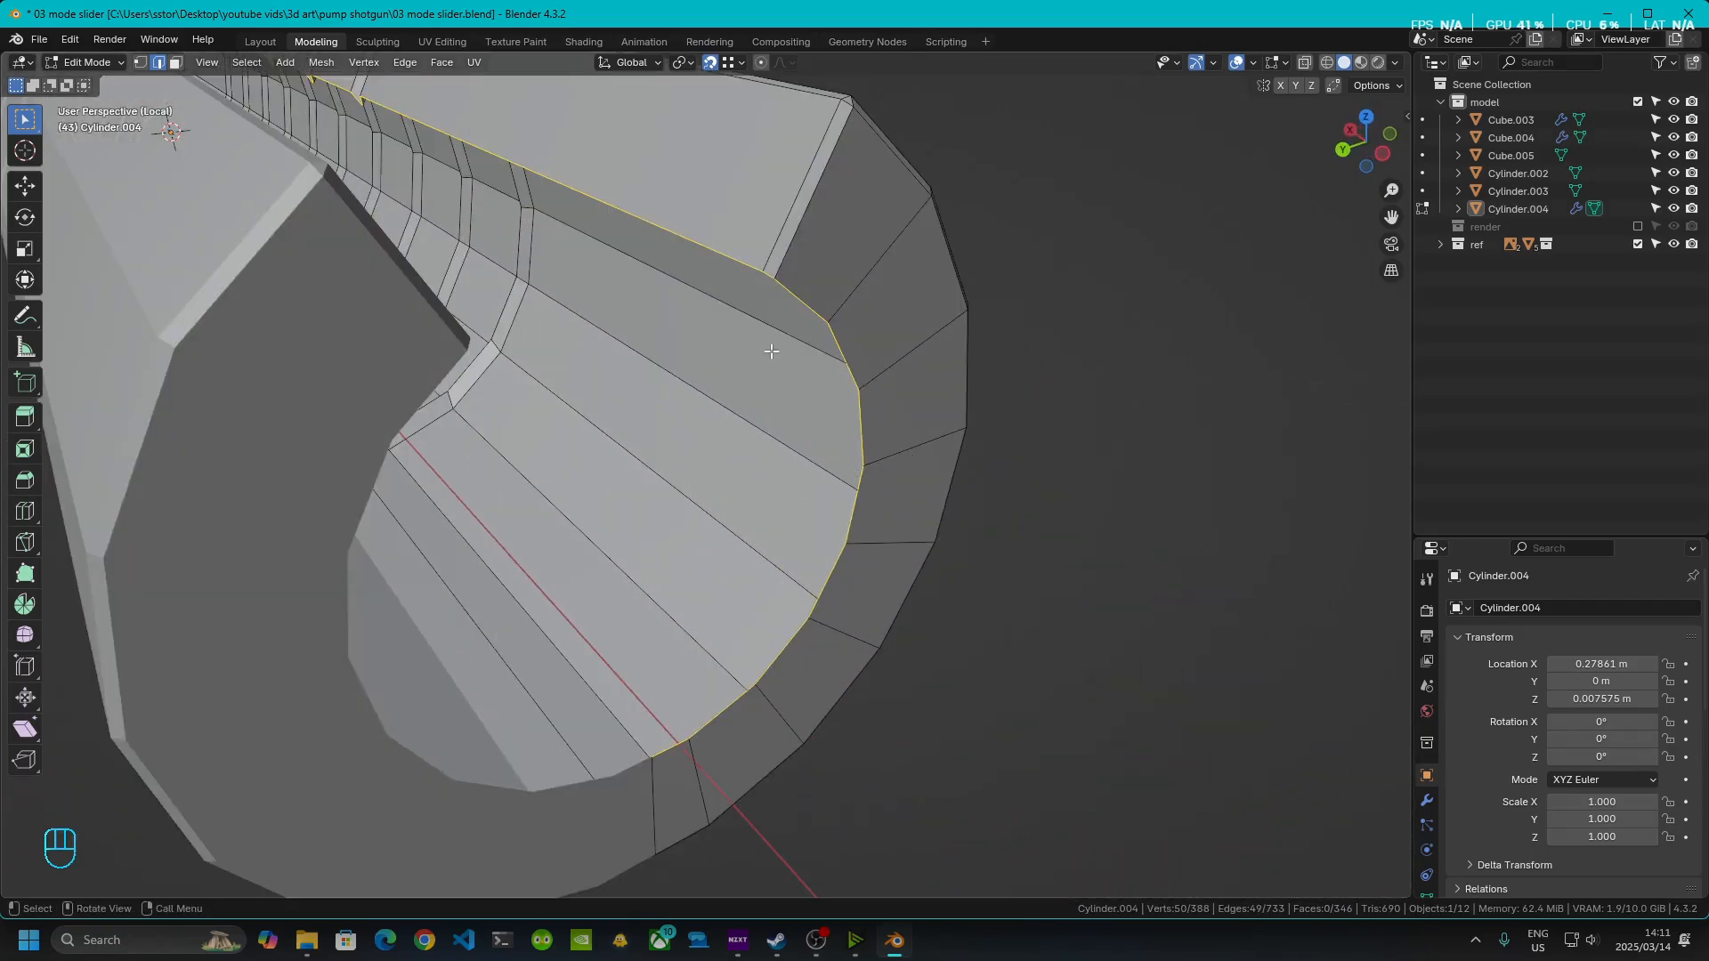
# - Select only the curved inner rim edges at both ends of the slider, from the slot down to the mirror line
pyautogui.click(782, 277)
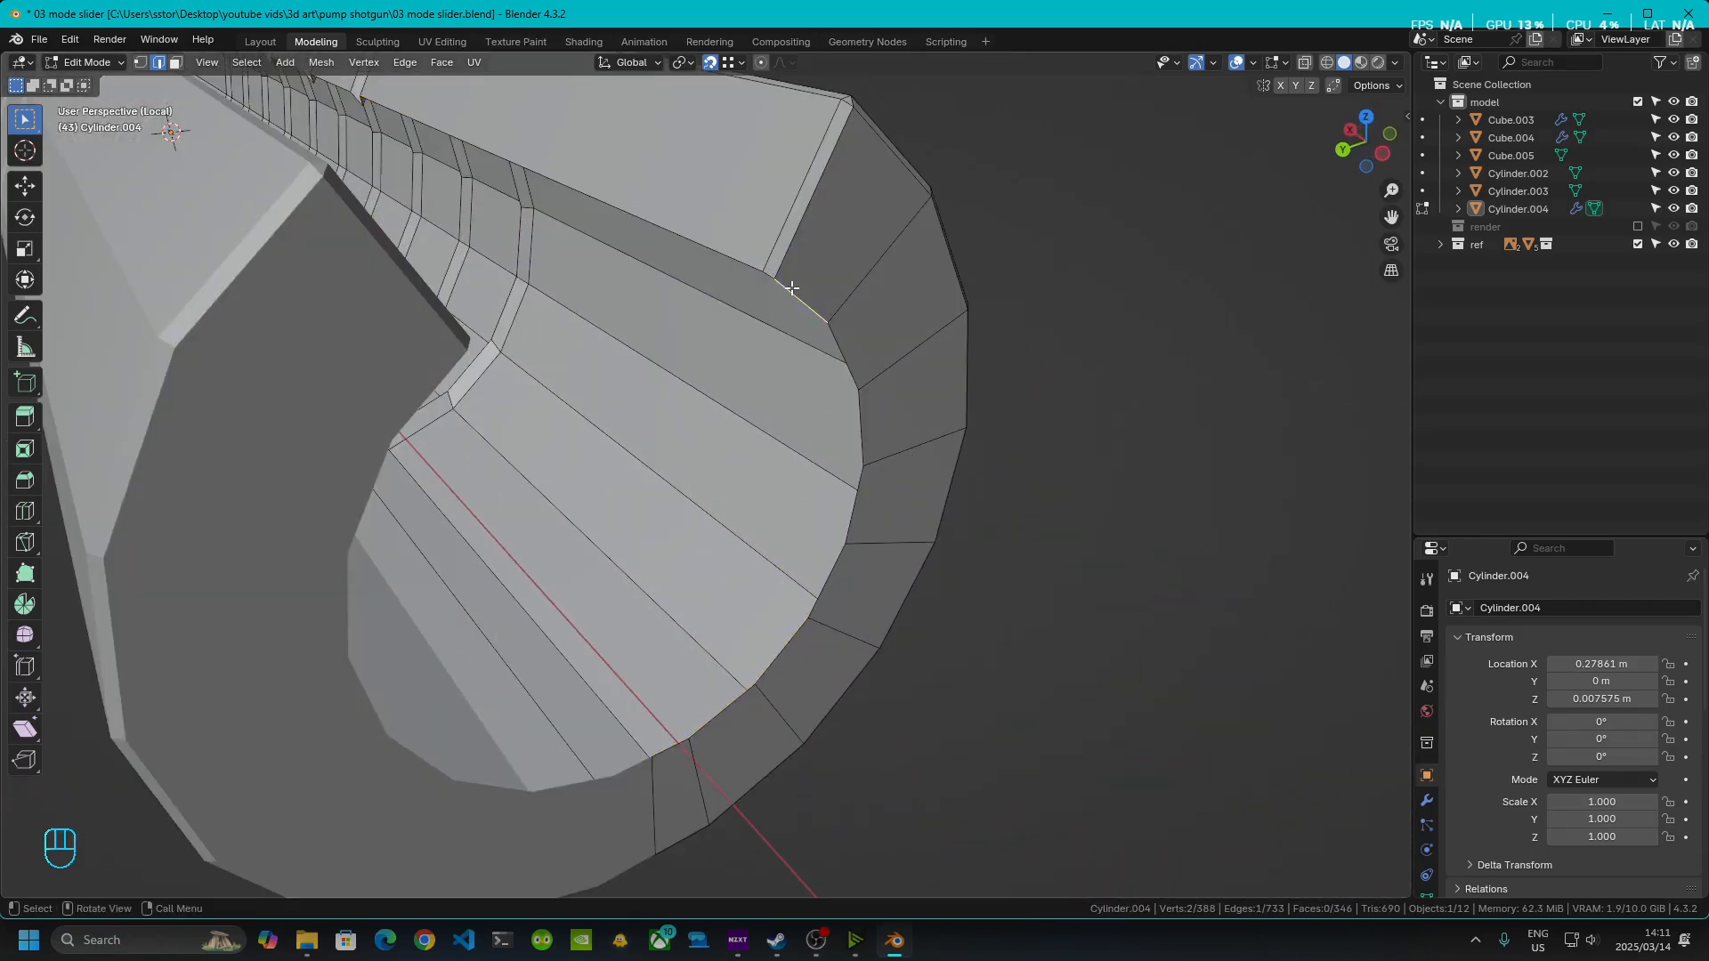
pyautogui.keyDown('ctrl'); pyautogui.click(681, 747); pyautogui.keyUp('ctrl')
pyautogui.scroll(-5, 630, 566)
pyautogui.moveTo(630, 567); pyautogui.dragTo(834, 480, button='middle')
pyautogui.keyDown('shift'); pyautogui.click(837, 293); pyautogui.keyUp('shift')
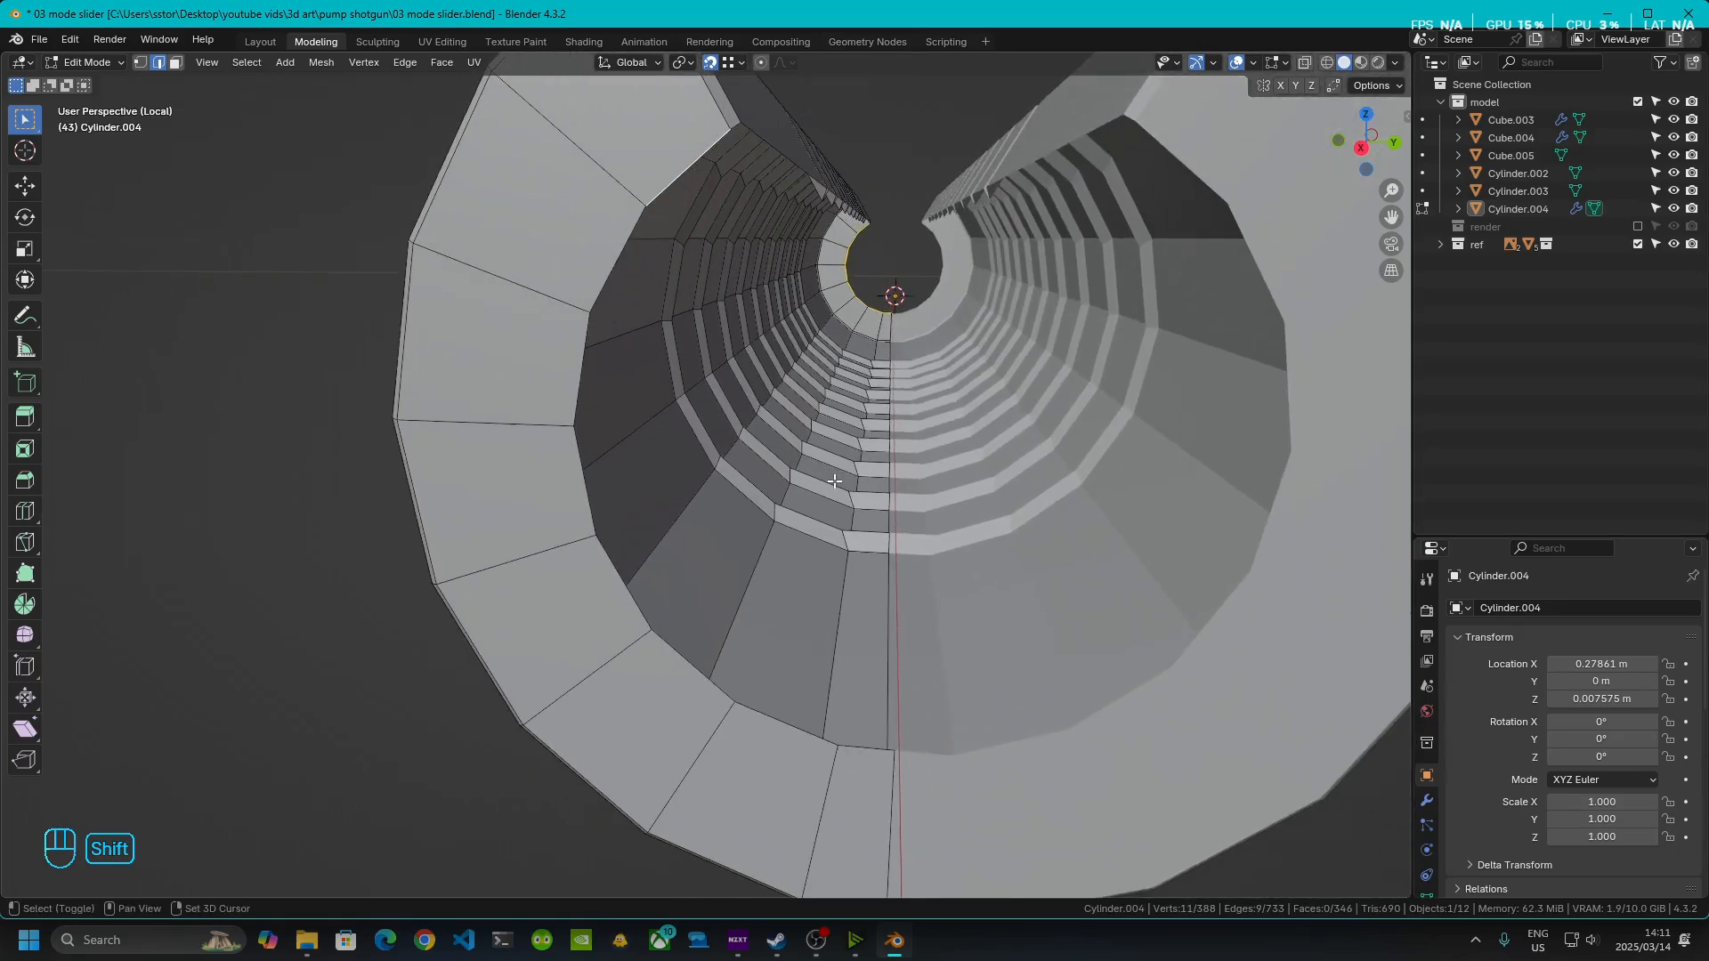
pyautogui.keyDown('ctrl'); pyautogui.click(873, 752); pyautogui.keyUp('ctrl')
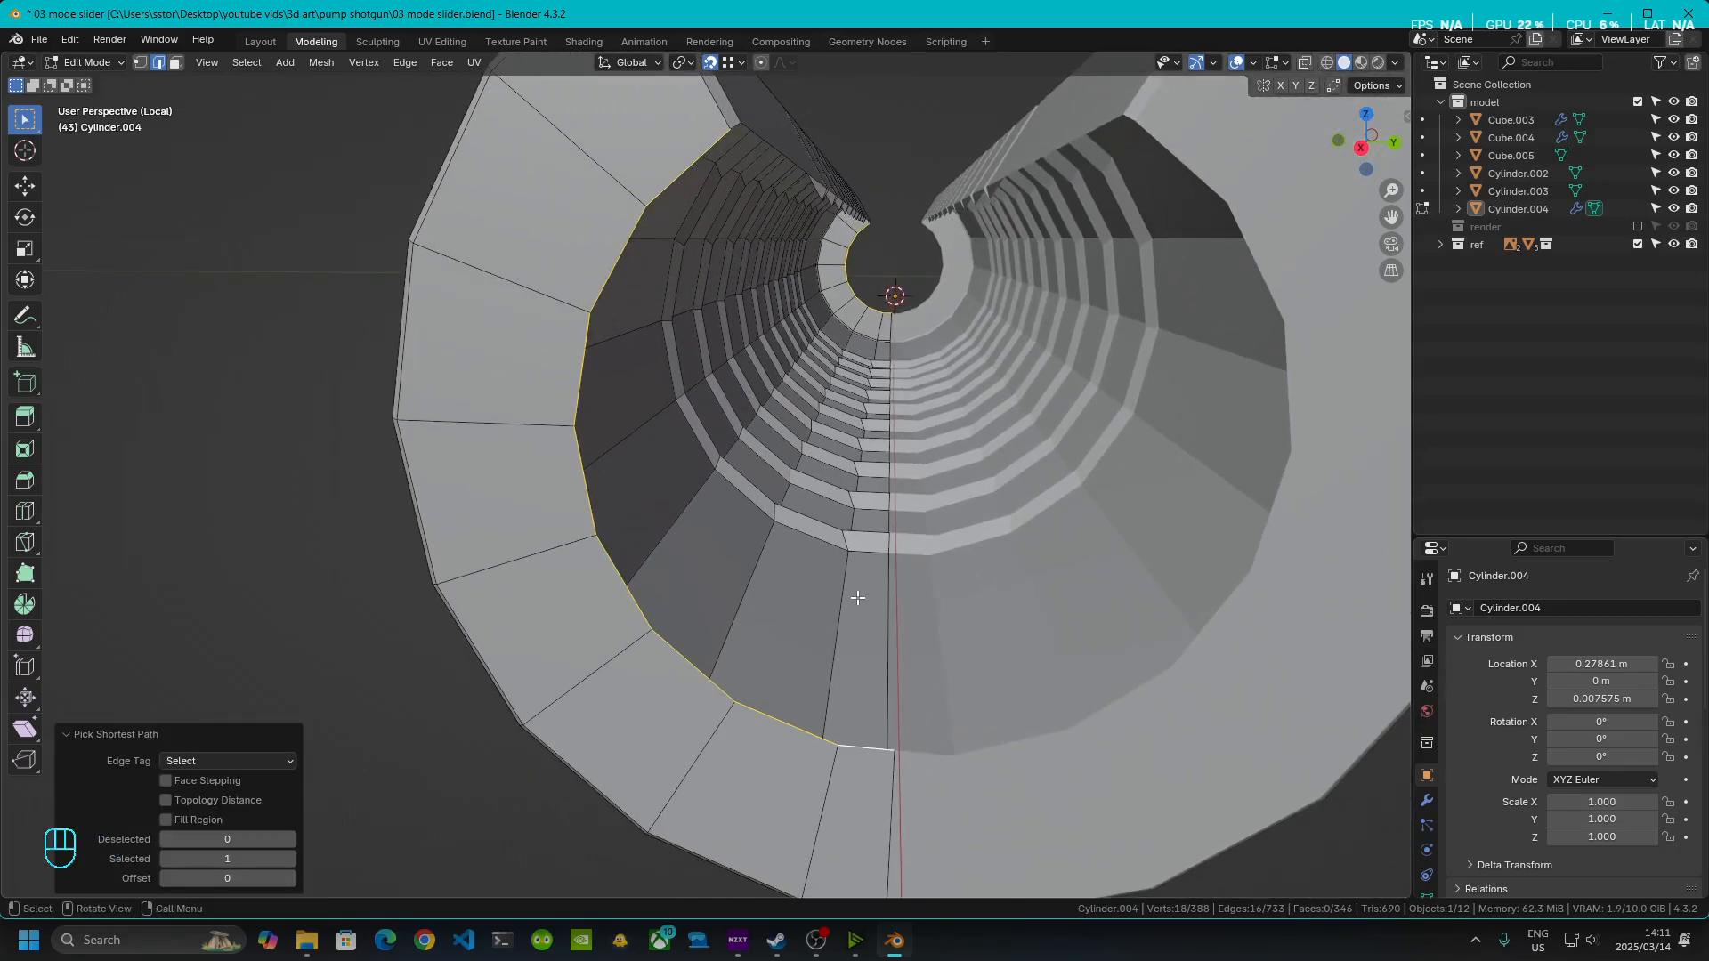
# - Bridge the two inner rims with LoopTools to form a straight inner wall, and return to Object Mode
pyautogui.hotkey('ctrl', 'e')
pyautogui.moveTo(712, 327)
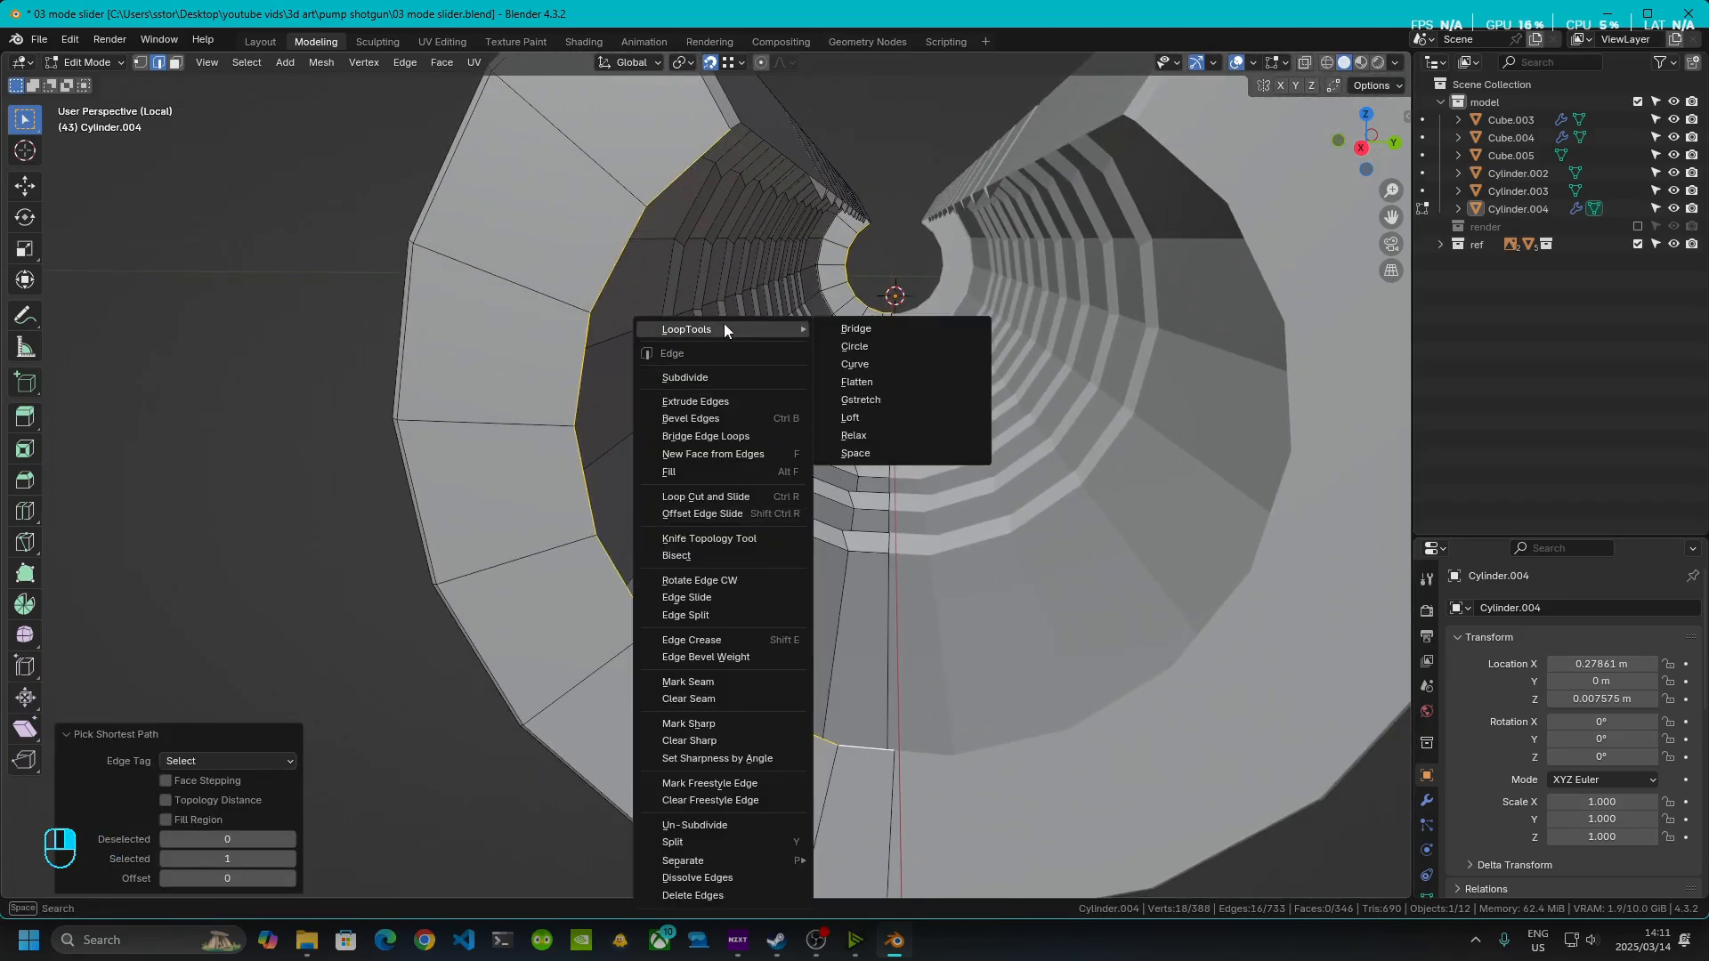
pyautogui.click(895, 327)
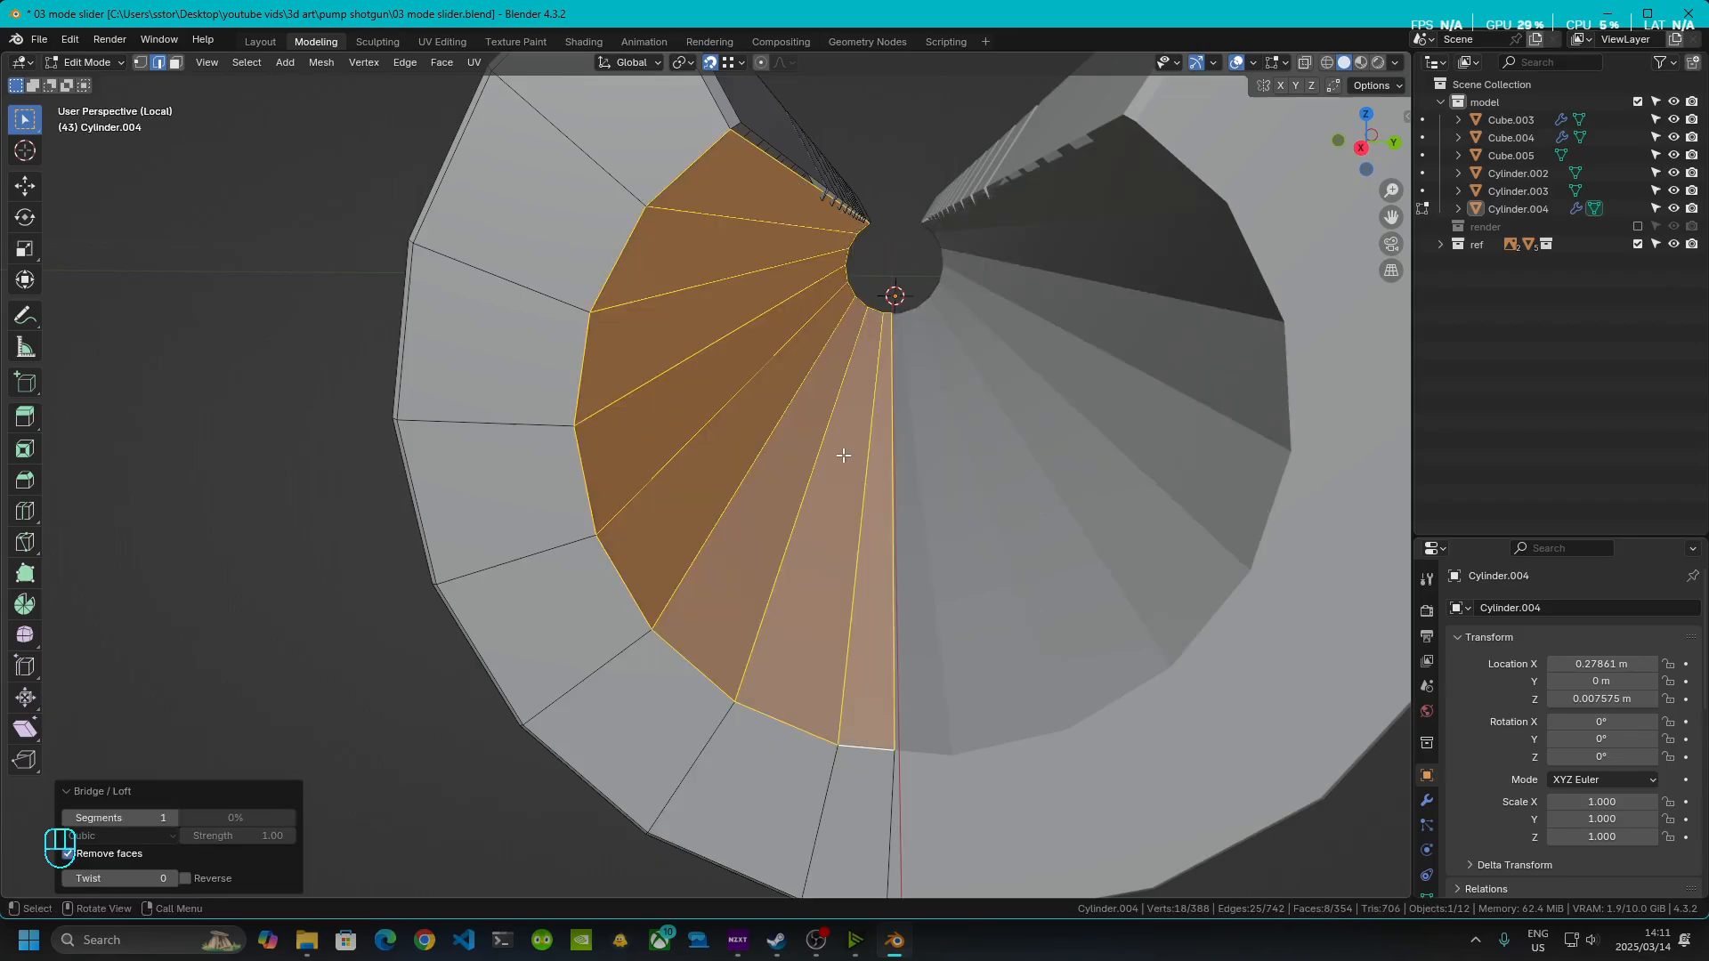
pyautogui.press('Tab')
pyautogui.moveTo(883, 426); pyautogui.dragTo(751, 550, button='middle')
pyautogui.scroll(2, 750, 463)
pyautogui.keyDown('shift'); pyautogui.moveTo(751, 432); pyautogui.dragTo(744, 459, button='middle'); pyautogui.keyUp('shift')
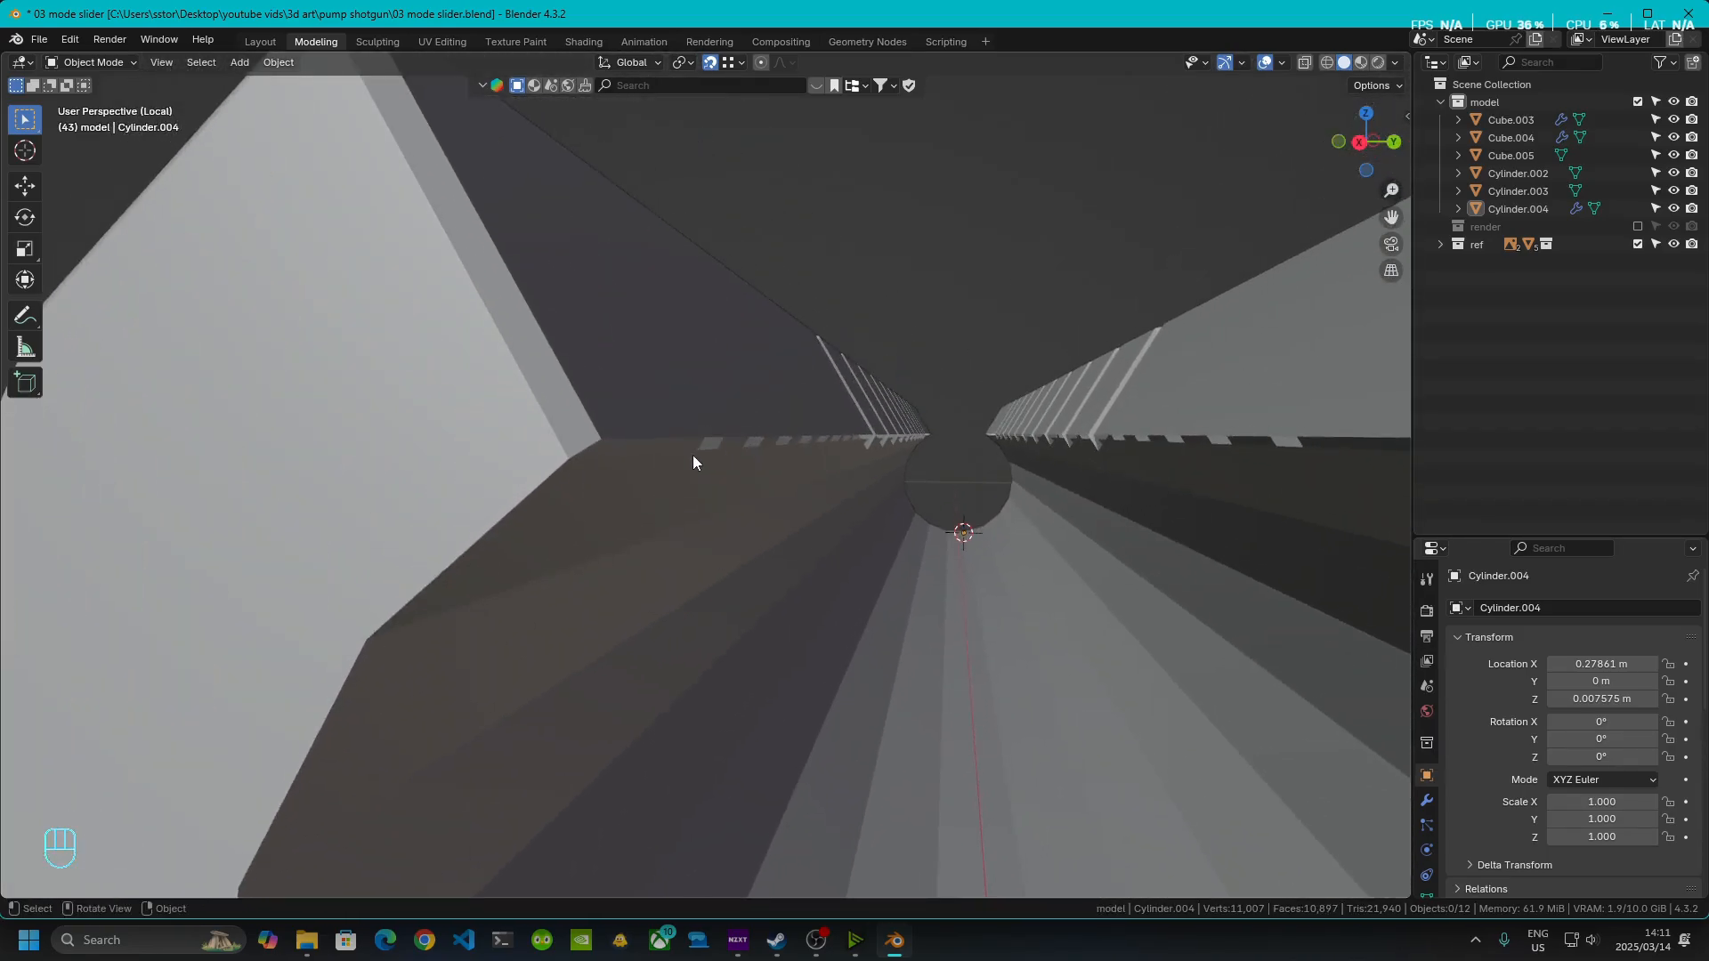
# - Fill the narrow gap along the slot's inner edge with a new face, and return to Object Mode
pyautogui.press('Tab')
pyautogui.click(596, 446)
pyautogui.moveTo(610, 450); pyautogui.dragTo(751, 472, button='middle')
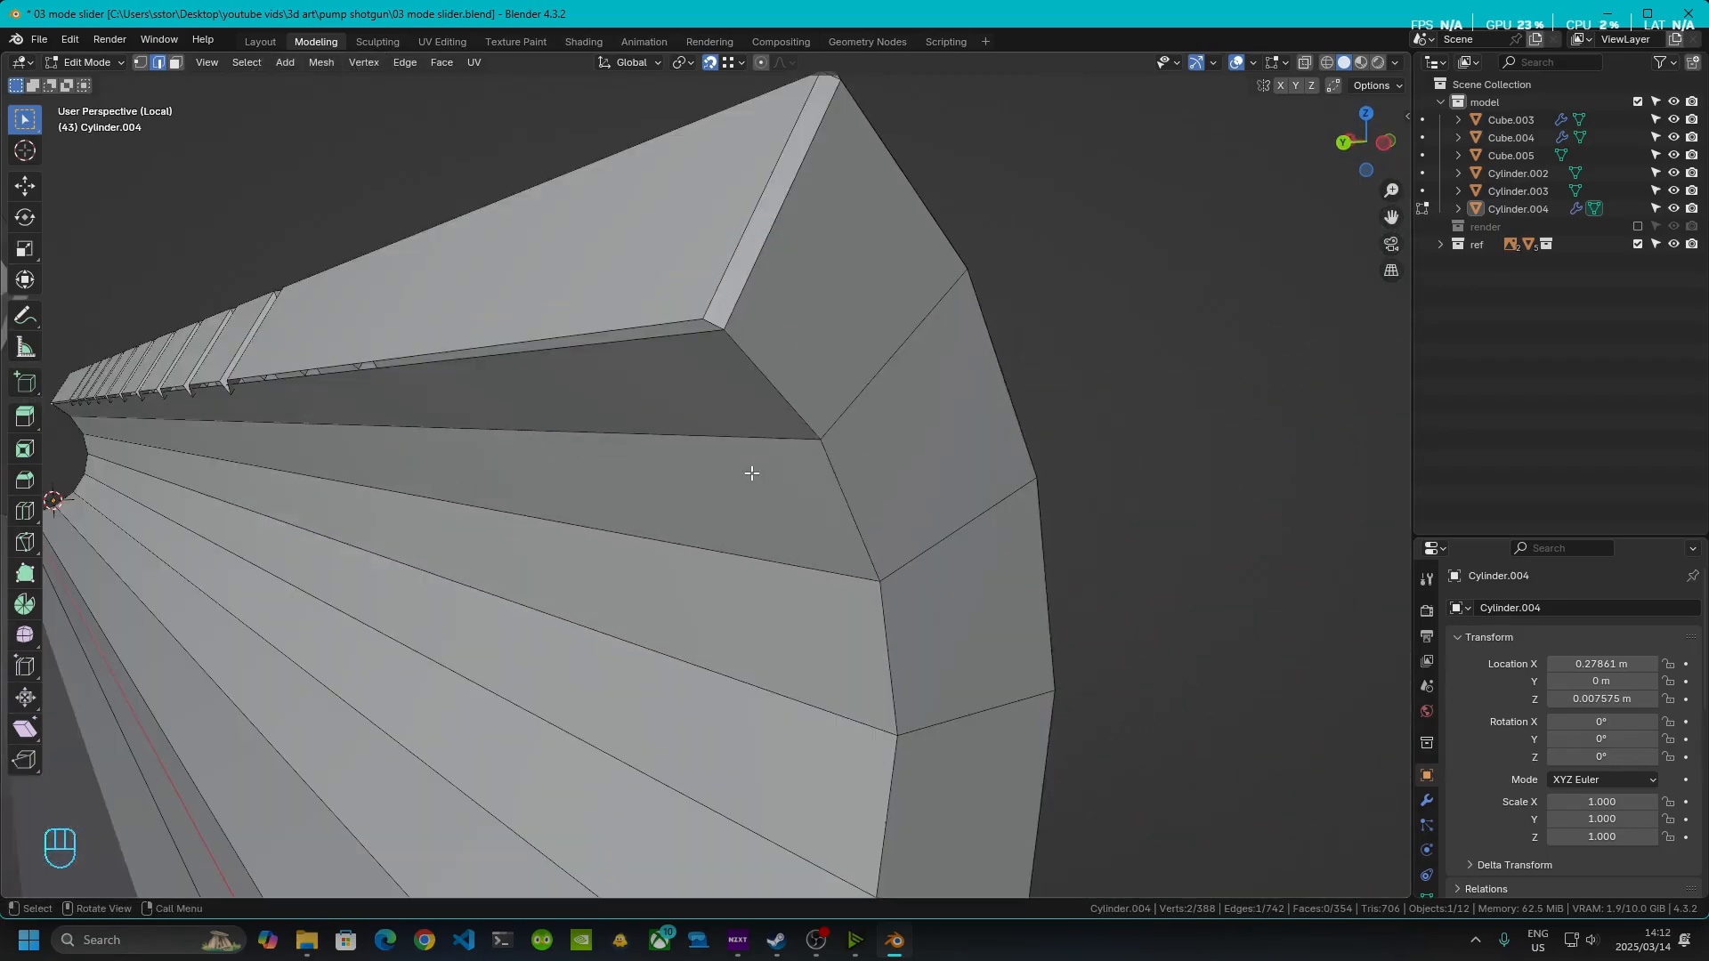
pyautogui.keyDown('shift'); pyautogui.click(702, 341); pyautogui.keyUp('shift')
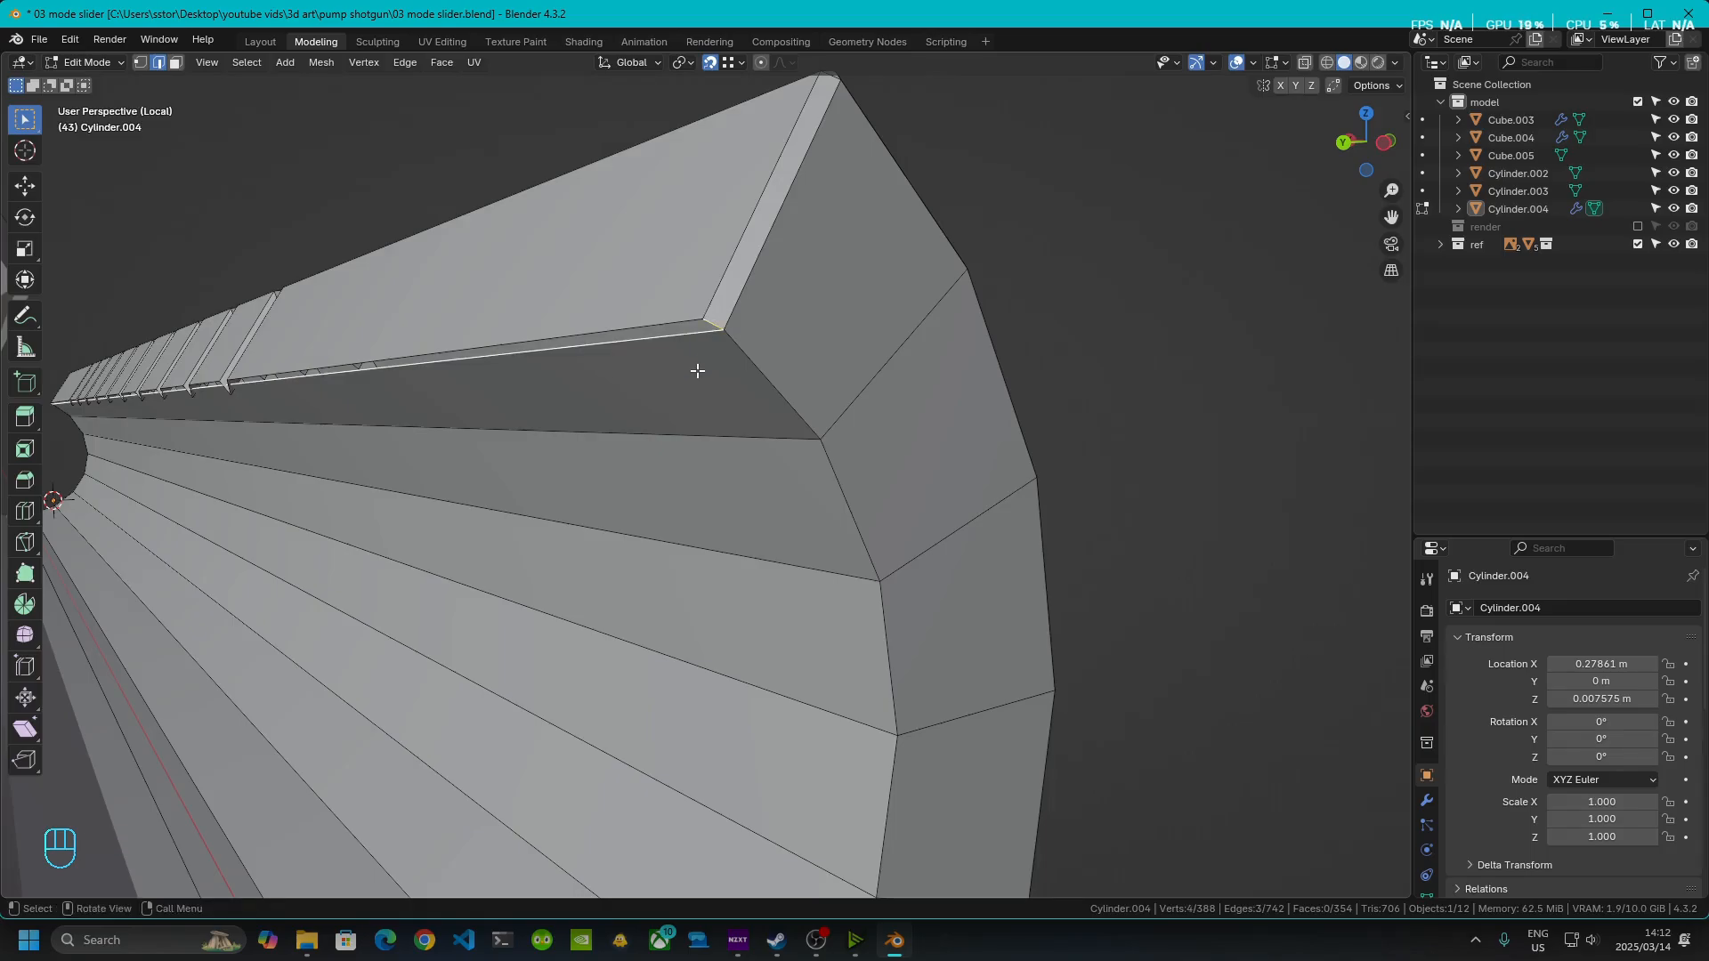
pyautogui.press('f')
pyautogui.press('Tab')
# - Check the slider's closed interior and exit Local View to bring back the other shotgun parts
pyautogui.moveTo(703, 445); pyautogui.dragTo(639, 448, button='middle')
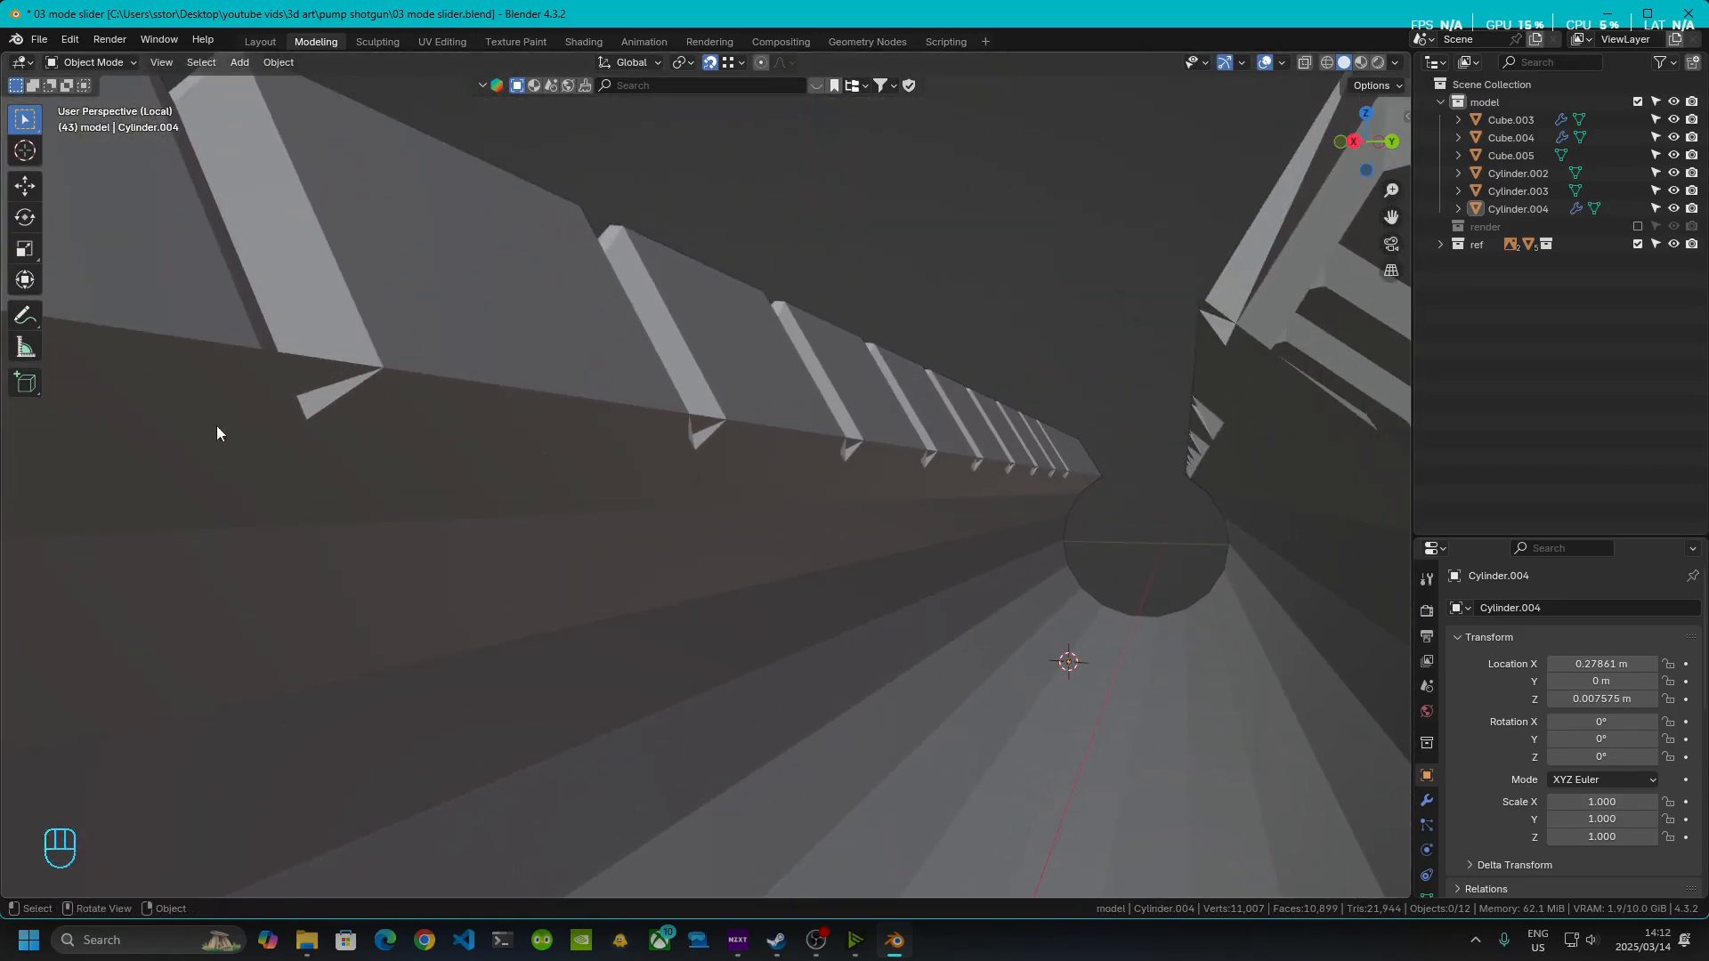
pyautogui.moveTo(310, 458); pyautogui.dragTo(477, 468, button='middle')
pyautogui.scroll(-2, 477, 468)
pyautogui.moveTo(827, 435); pyautogui.dragTo(812, 421, button='middle')
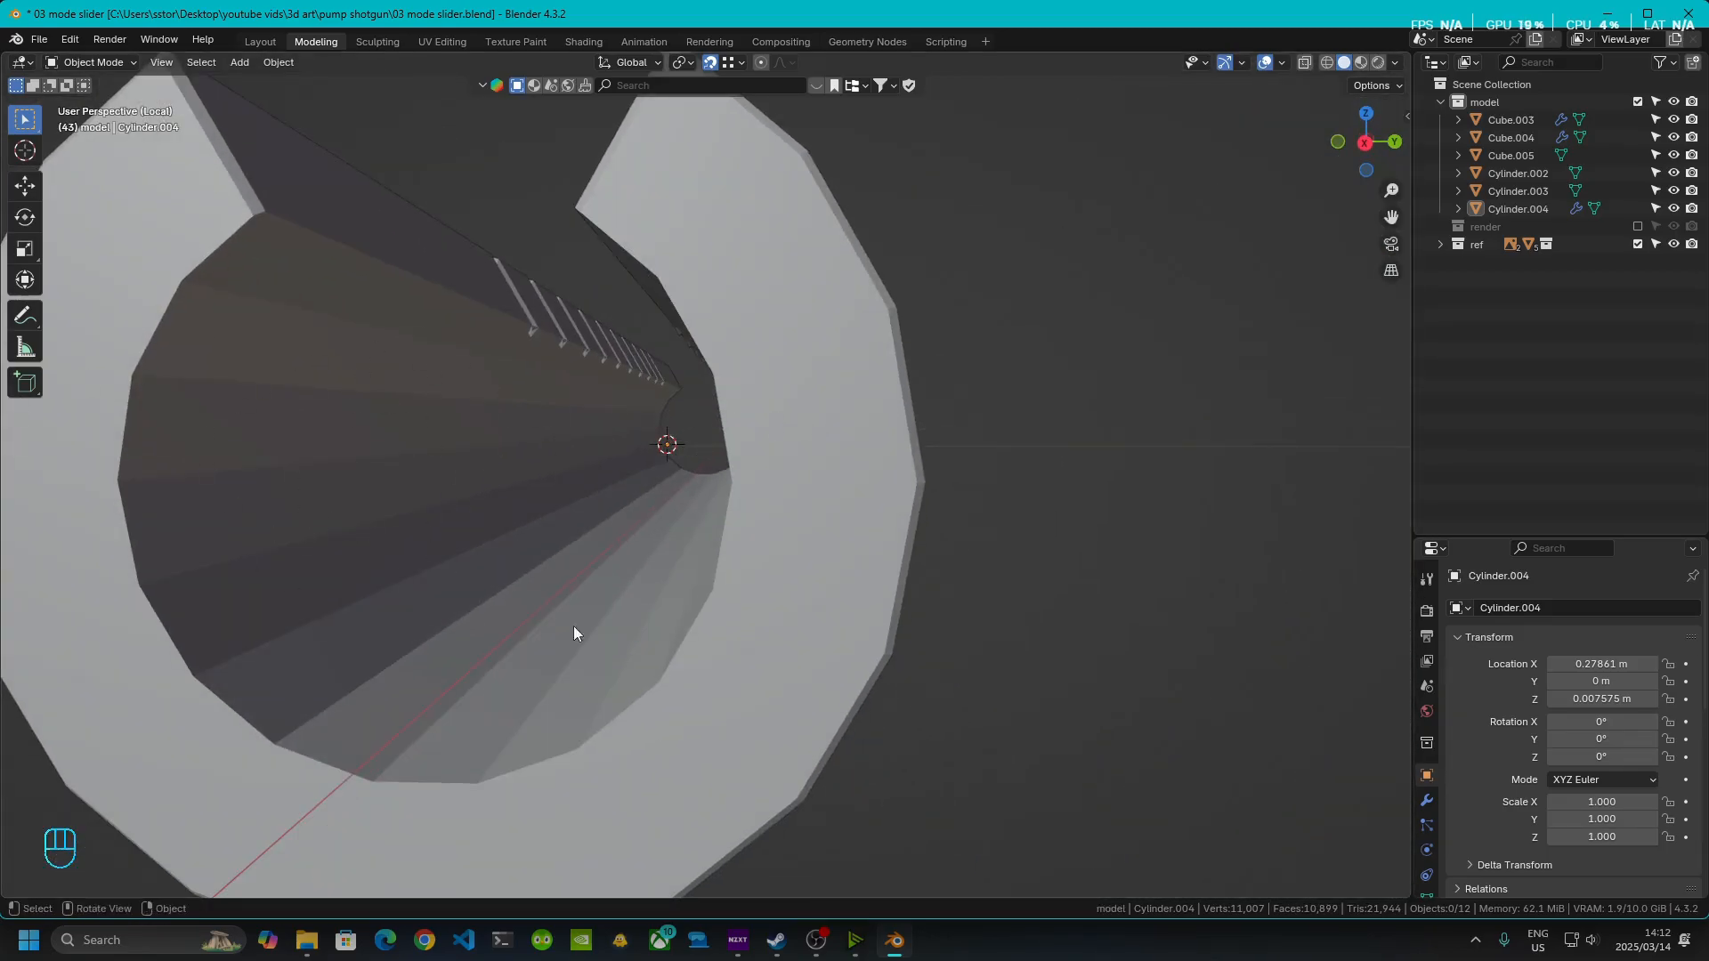
pyautogui.moveTo(553, 511); pyautogui.dragTo(576, 558, button='middle')
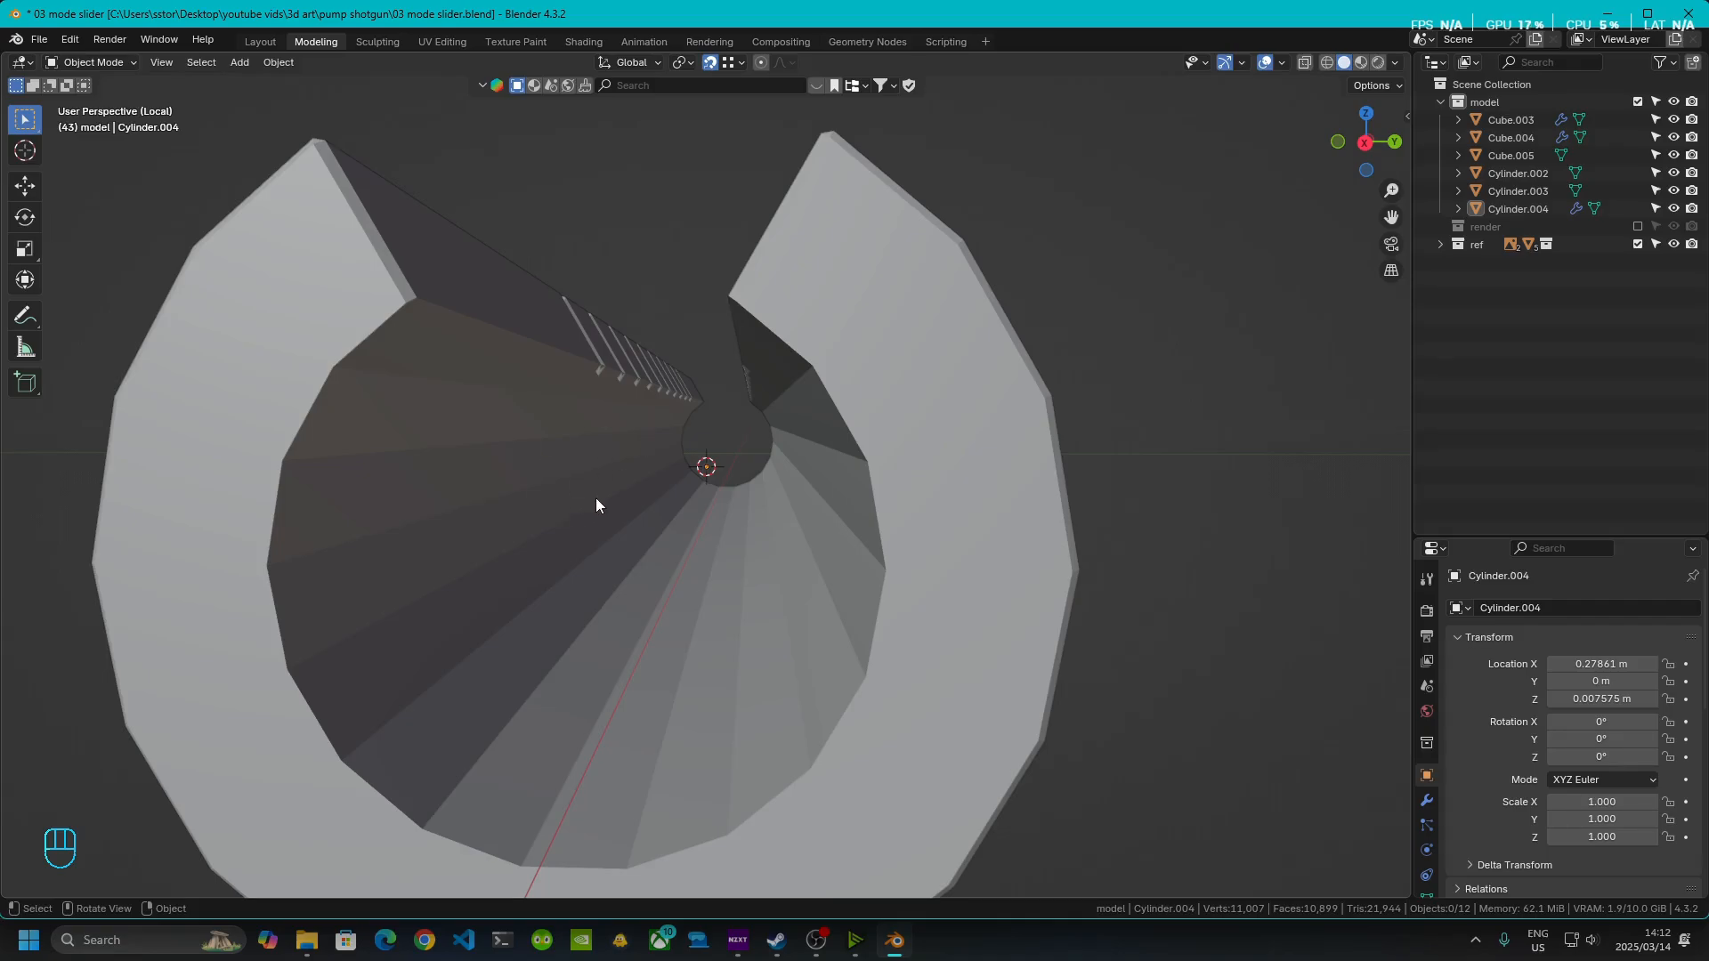
pyautogui.press('KP_Divide')
pyautogui.moveTo(1084, 561); pyautogui.dragTo(403, 559, button='middle')
# - Apply Shade Auto Smooth to the stock, receiver, trigger, slider and barrel parts together, and clear the selection
pyautogui.click(403, 559)
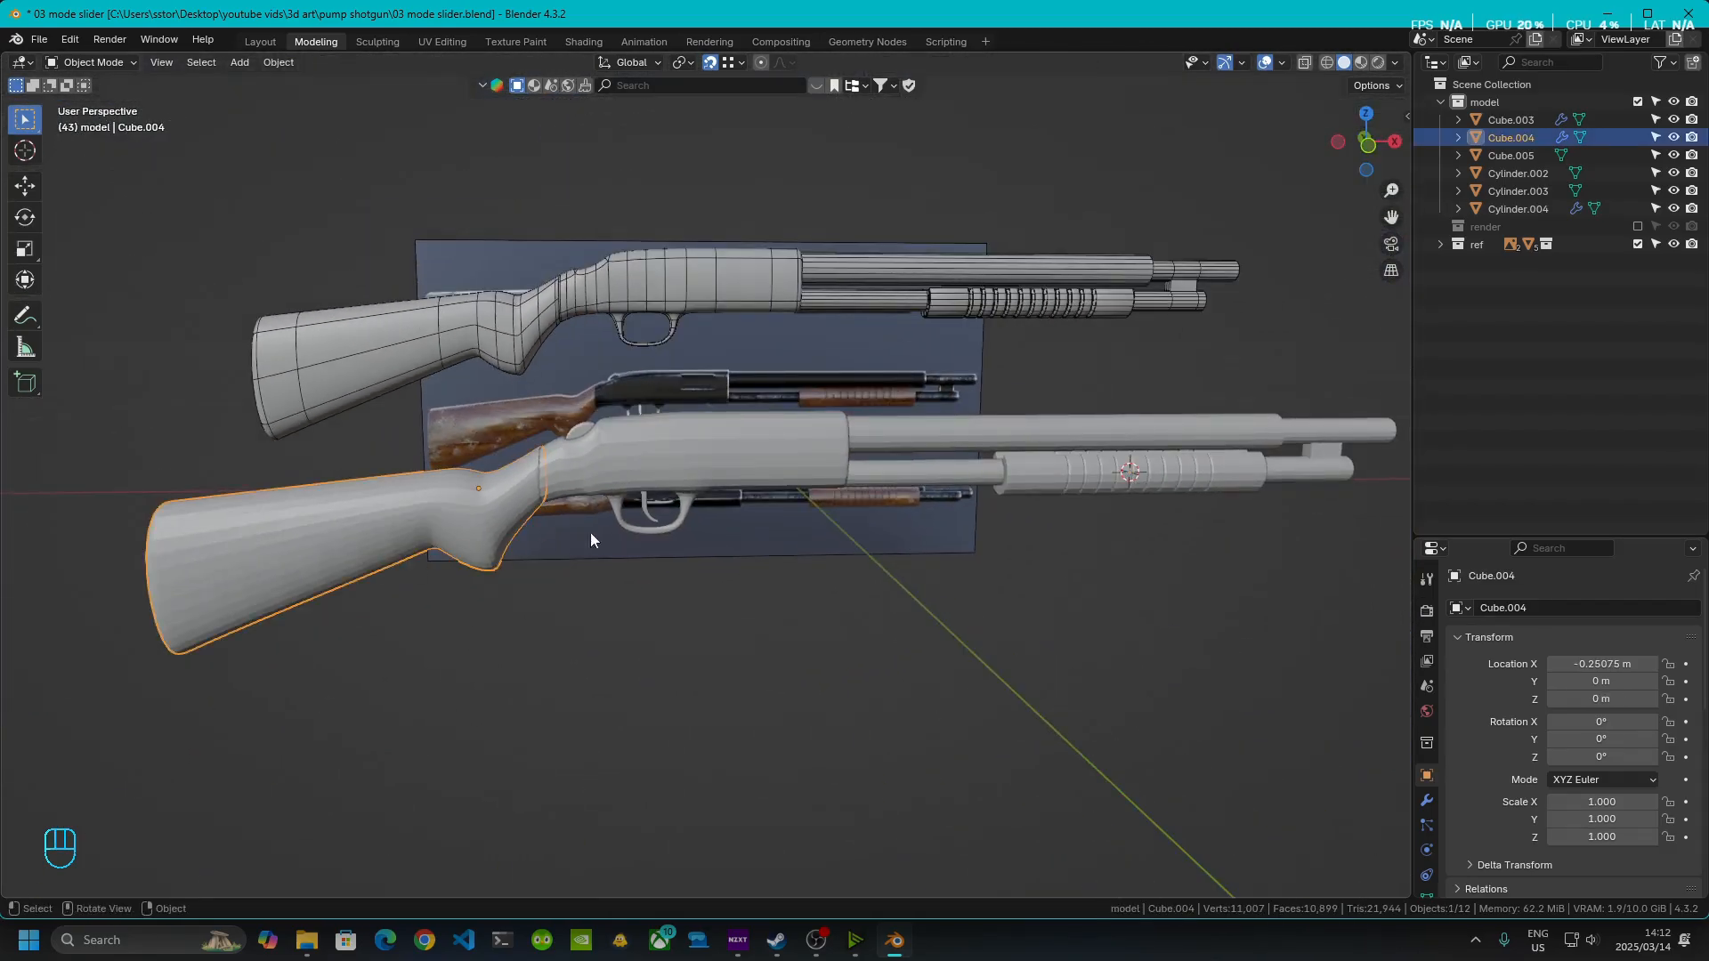
pyautogui.keyDown('shift'); pyautogui.click(582, 430); pyautogui.keyUp('shift')
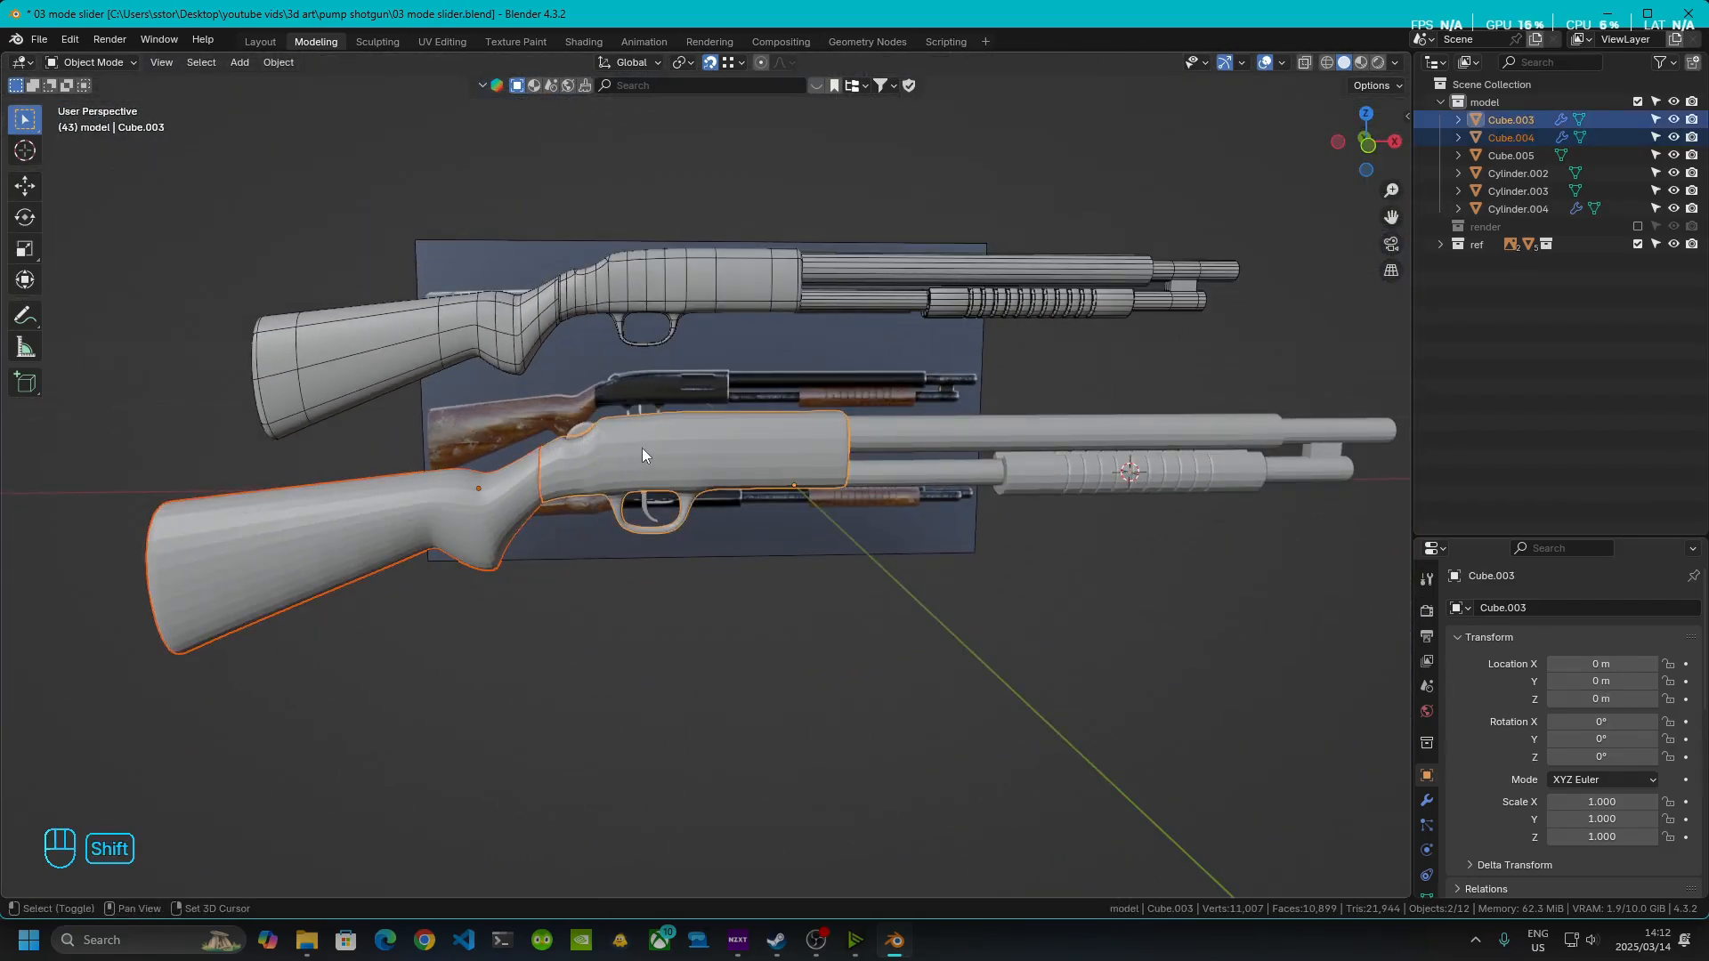
pyautogui.keyDown('shift'); pyautogui.click(588, 431); pyautogui.keyUp('shift')
pyautogui.keyDown('shift'); pyautogui.click(1139, 472); pyautogui.keyUp('shift')
pyautogui.keyDown('shift'); pyautogui.click(963, 430); pyautogui.keyUp('shift')
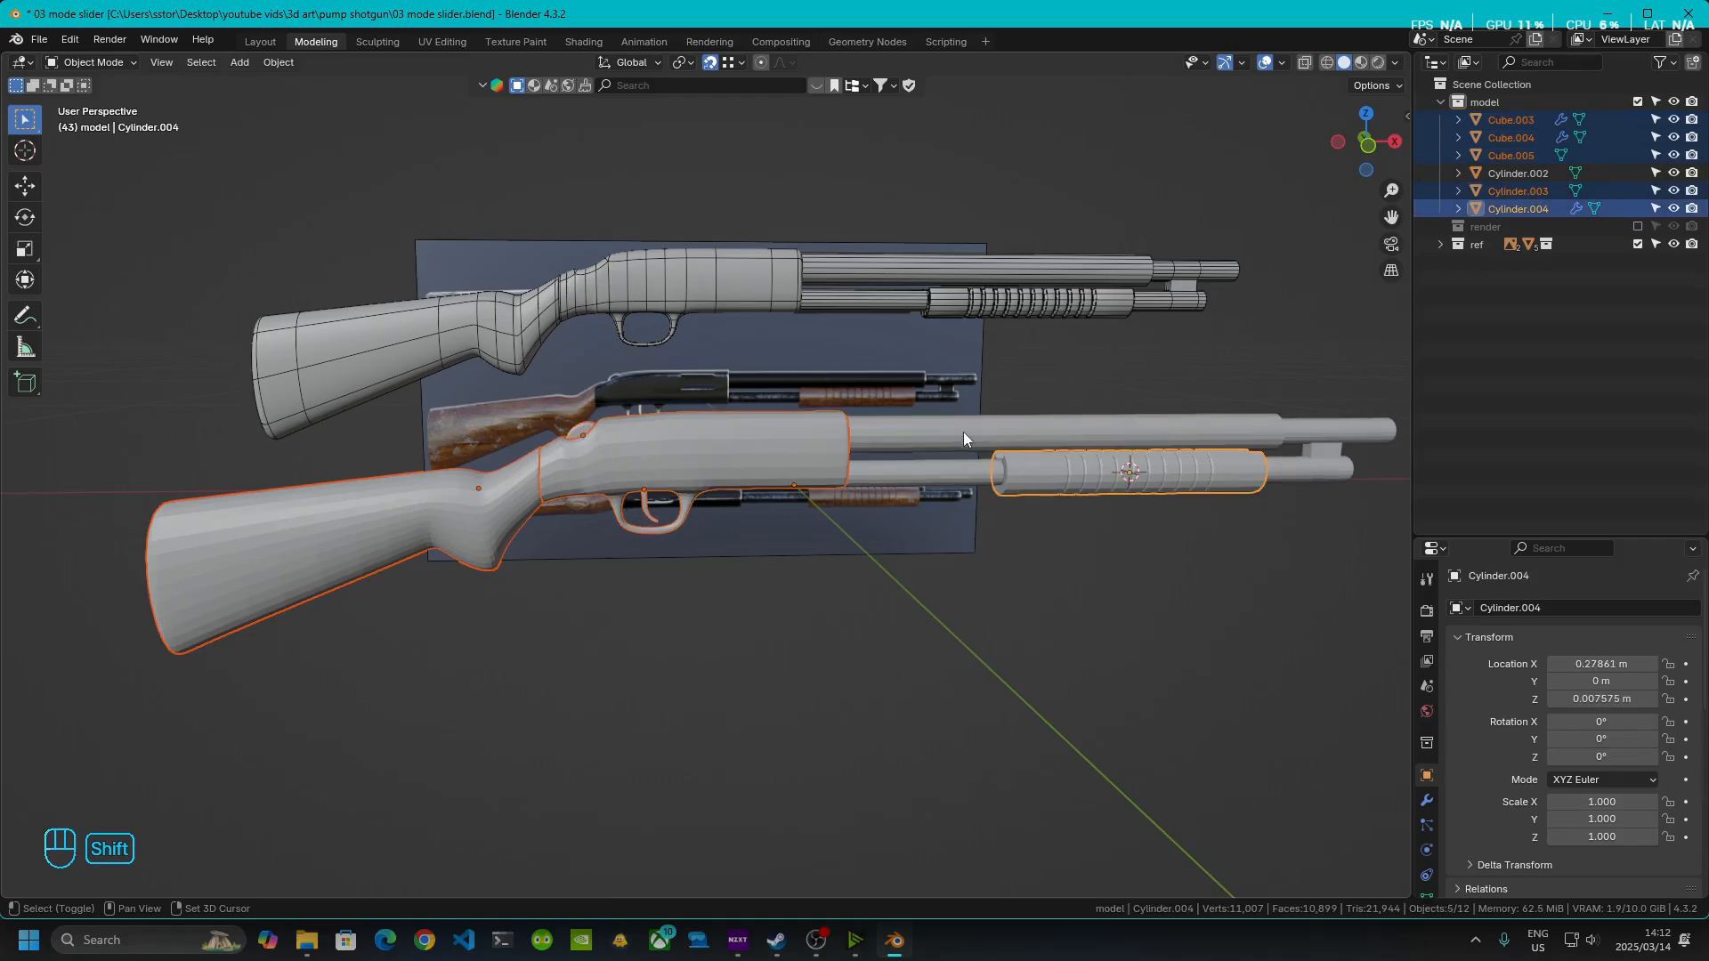
pyautogui.keyDown('shift'); pyautogui.click(925, 455); pyautogui.keyUp('shift')
pyautogui.rightClick(659, 452)
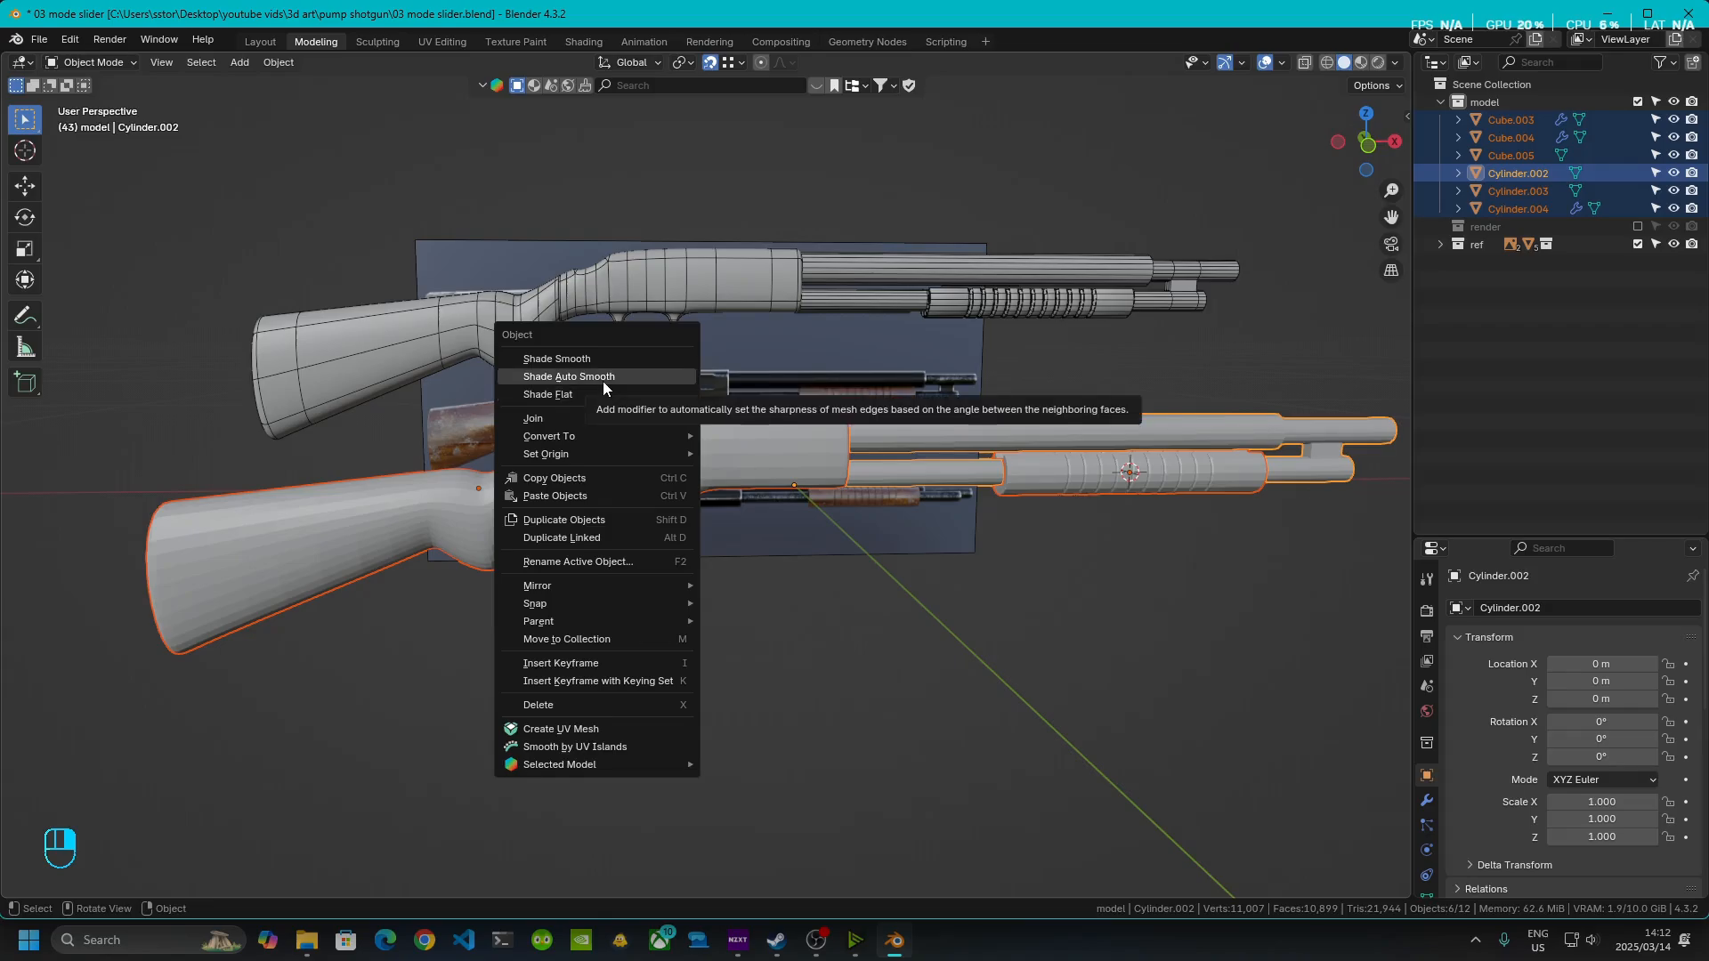
pyautogui.click(569, 379)
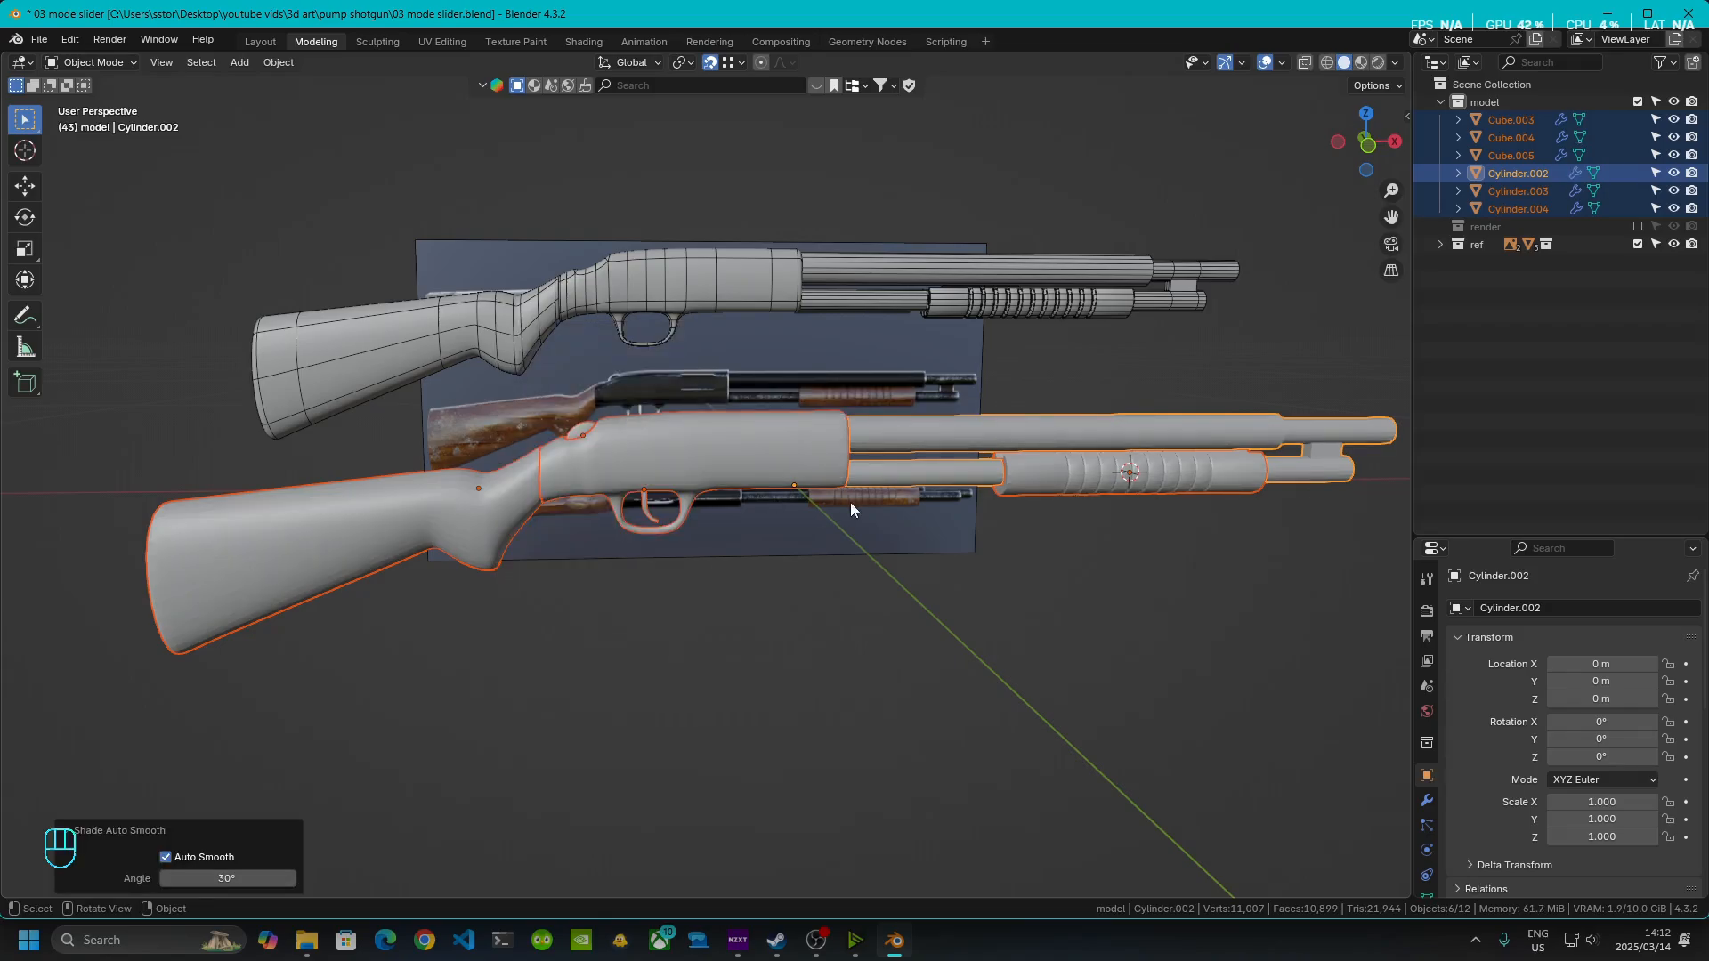
pyautogui.click(933, 643)
# - Examine the smooth shading along the shotgun, from the stock to the slider's grooves
pyautogui.moveTo(1002, 682); pyautogui.dragTo(671, 644, button='middle')
pyautogui.scroll(3, 577, 627)
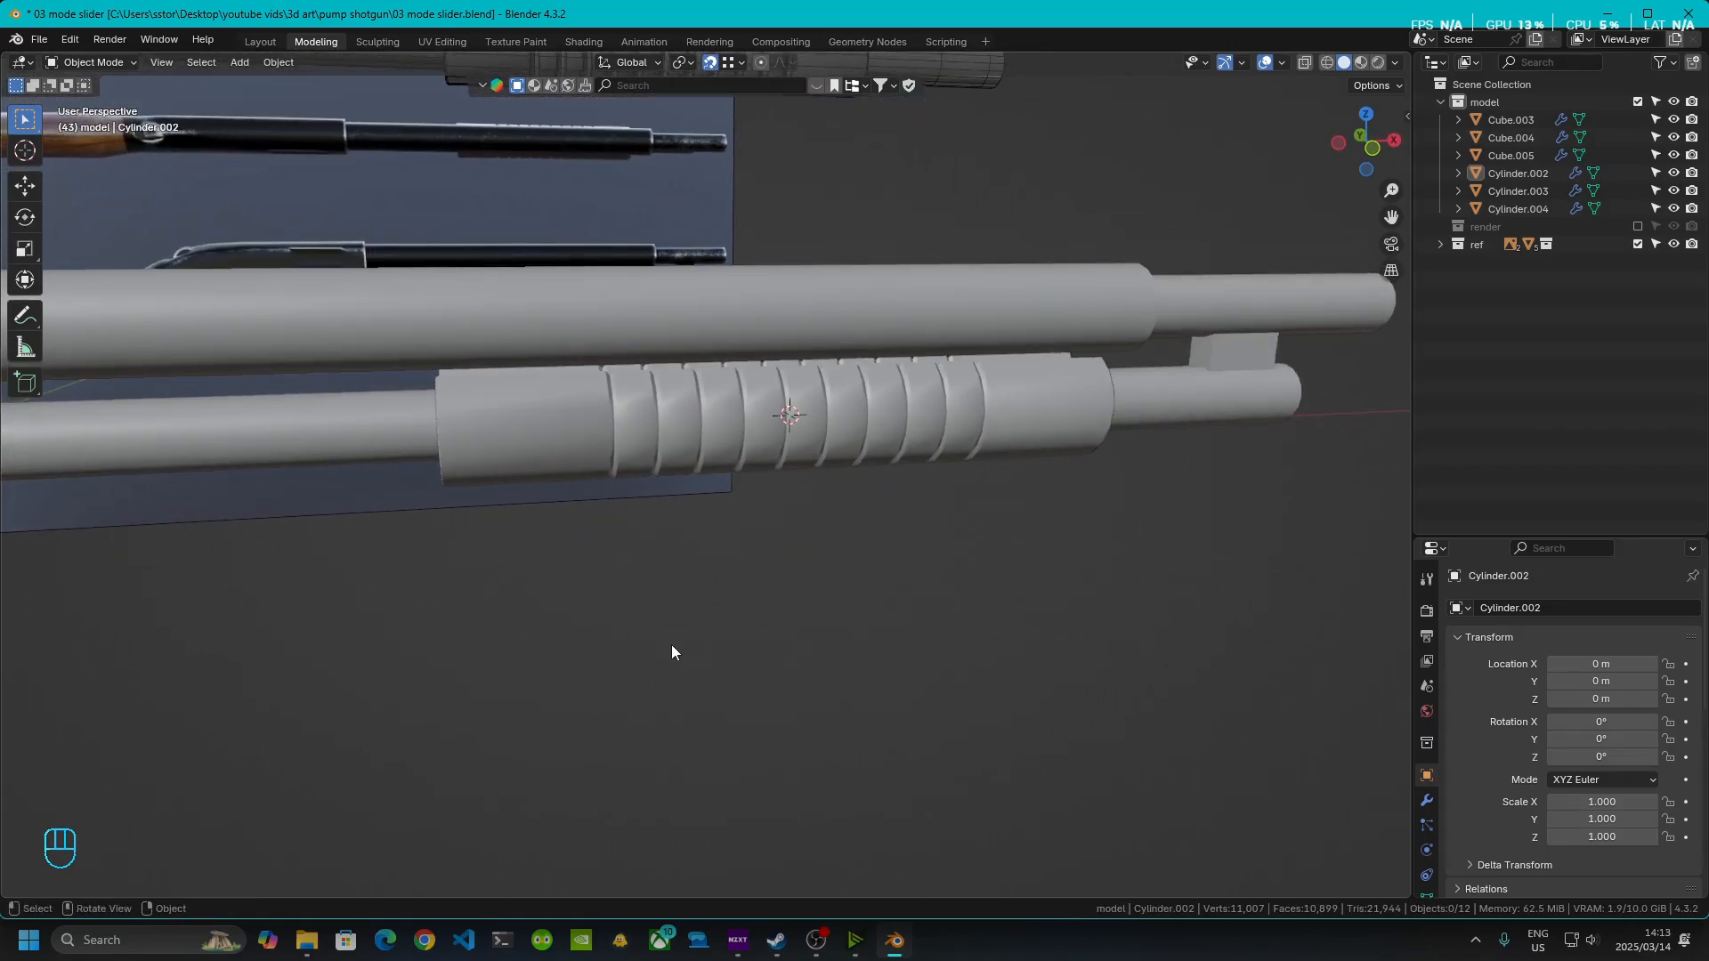
pyautogui.scroll(3, 728, 531)
pyautogui.moveTo(728, 538); pyautogui.dragTo(941, 588, button='middle')
pyautogui.scroll(-5, 694, 584)
pyautogui.keyDown('shift'); pyautogui.moveTo(552, 585); pyautogui.dragTo(1051, 561, button='middle'); pyautogui.keyUp('shift')
pyautogui.click(691, 583)
pyautogui.keyDown('shift'); pyautogui.moveTo(1167, 662); pyautogui.dragTo(463, 610, button='middle'); pyautogui.keyUp('shift')
pyautogui.keyDown('shift'); pyautogui.moveTo(1097, 589); pyautogui.dragTo(881, 590, button='middle'); pyautogui.keyUp('shift')
pyautogui.scroll(7, 880, 590)
pyautogui.keyDown('shift'); pyautogui.moveTo(769, 471); pyautogui.dragTo(778, 553, button='middle'); pyautogui.keyUp('shift')
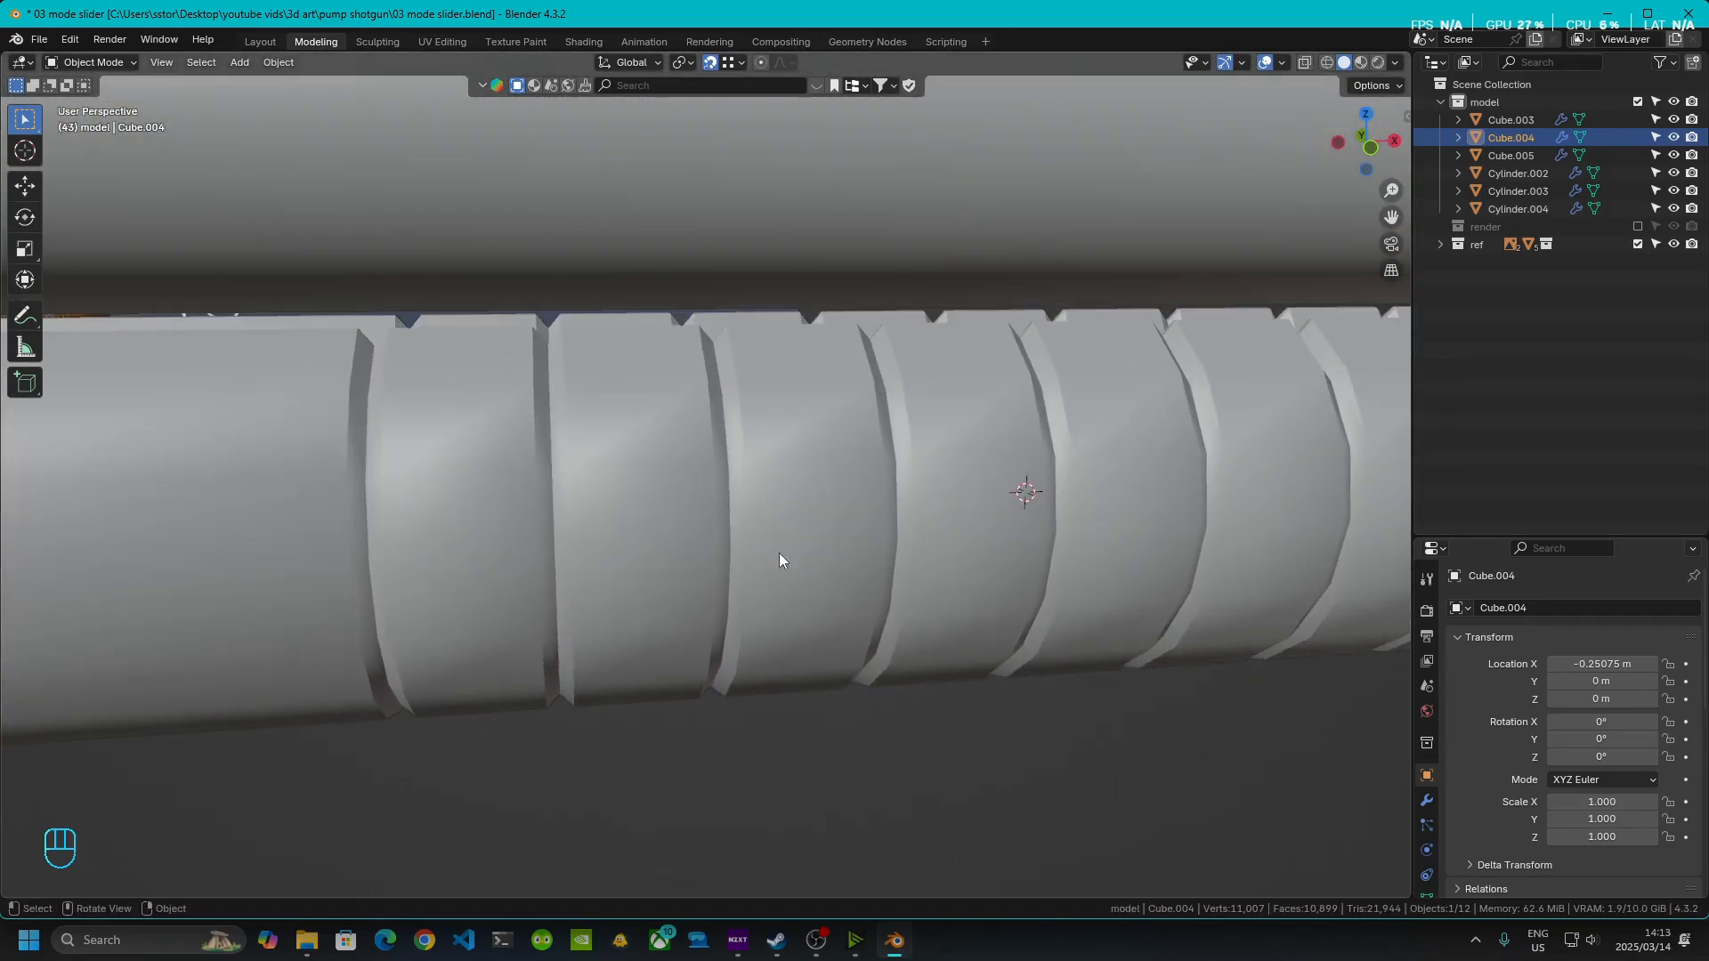
# - Mark the edge loops on both sides of every slider groove as sharp and return to Object Mode
pyautogui.click(595, 518)
pyautogui.press('Tab')
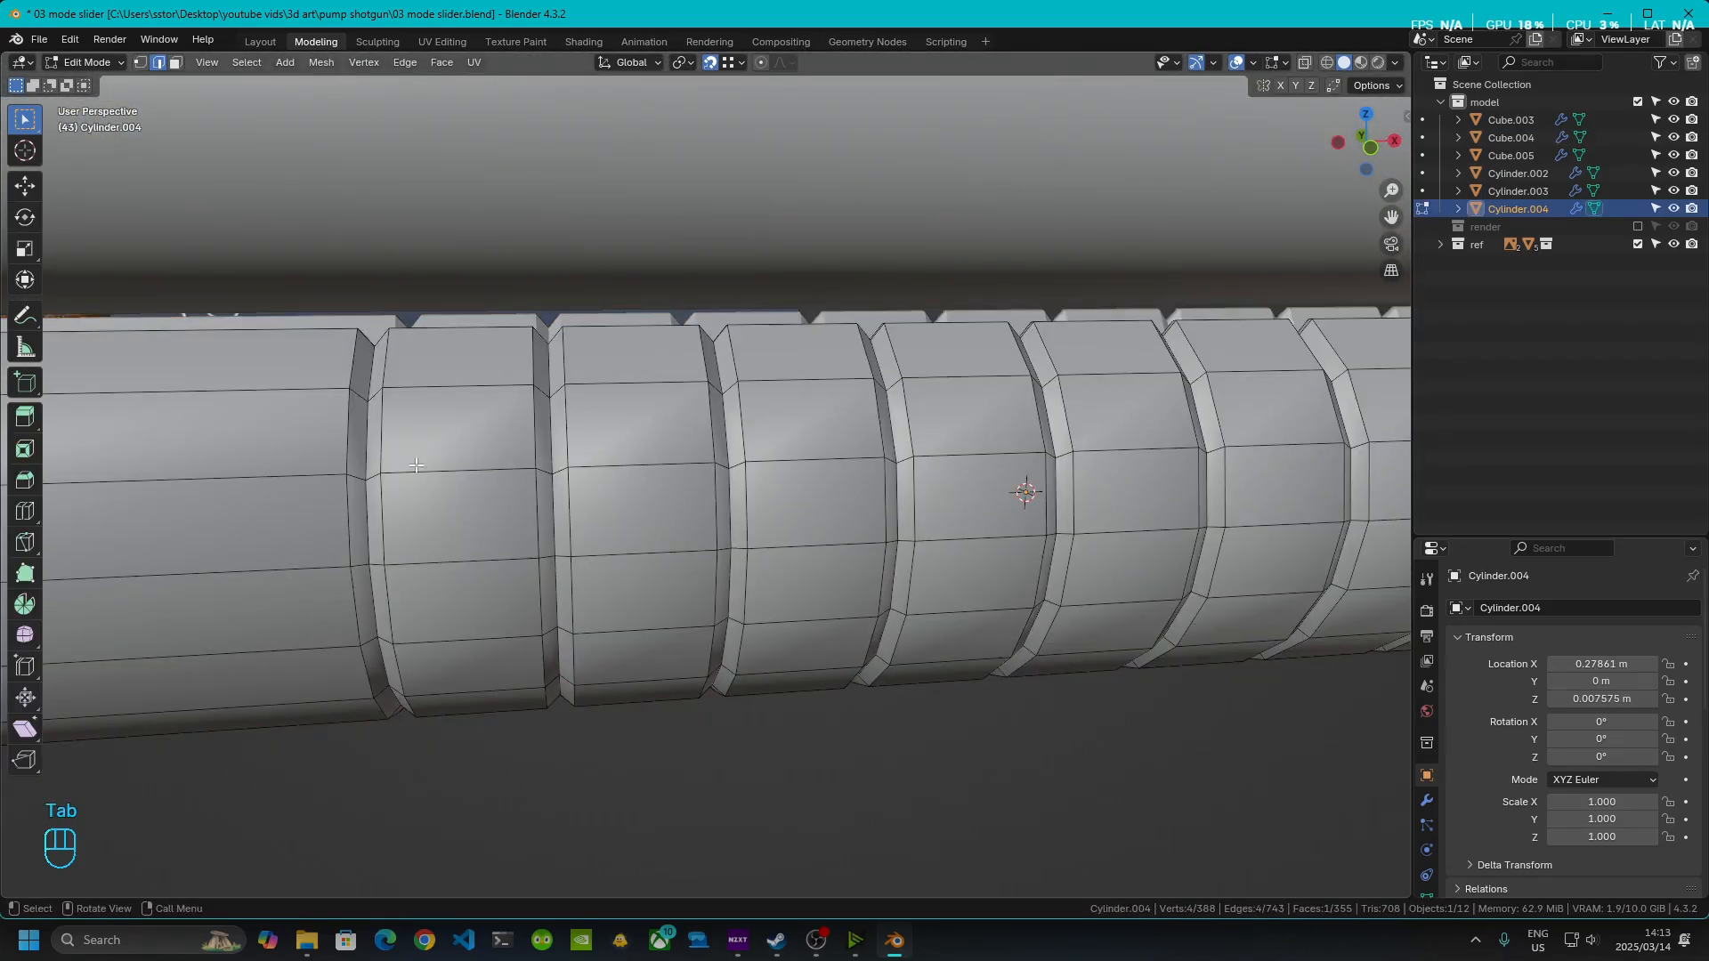
pyautogui.keyDown('alt'); pyautogui.keyDown('shift'); pyautogui.click(358, 438); pyautogui.keyUp('shift'); pyautogui.keyUp('alt')
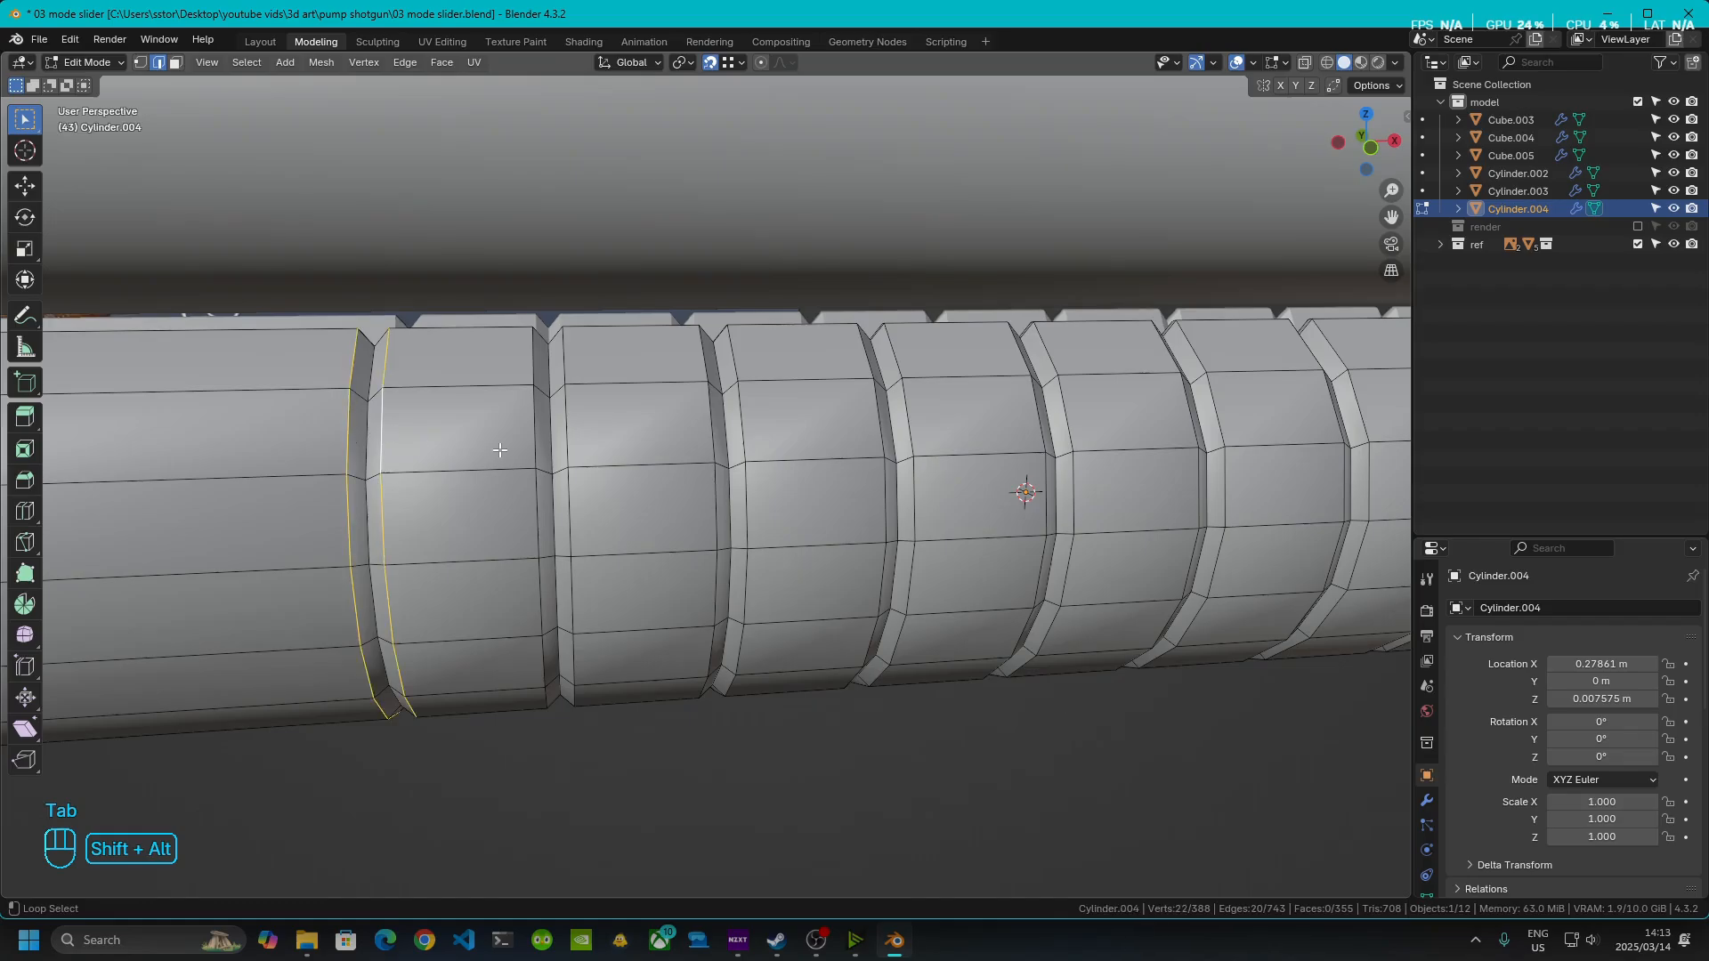
pyautogui.keyDown('alt'); pyautogui.keyDown('shift'); pyautogui.click(577, 441); pyautogui.keyUp('shift'); pyautogui.keyUp('alt')
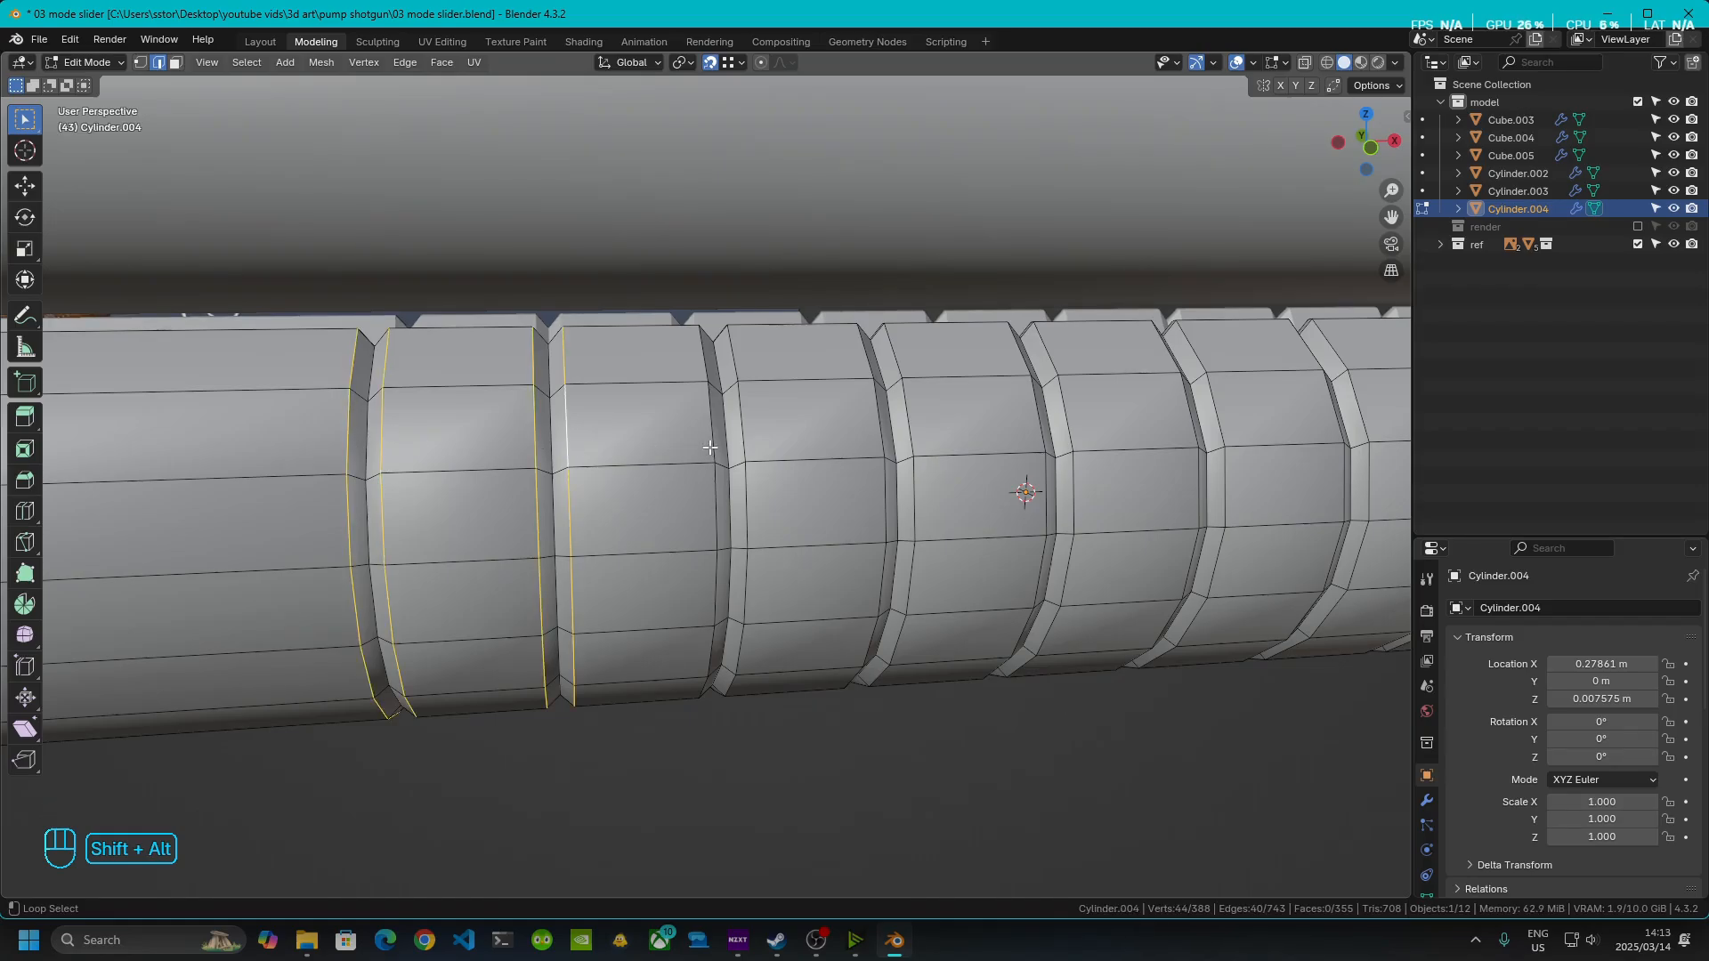
pyautogui.keyDown('alt'); pyautogui.keyDown('shift'); pyautogui.click(762, 446); pyautogui.keyUp('shift'); pyautogui.keyUp('alt')
pyautogui.hotkey('ctrl', 'z')
pyautogui.keyDown('alt'); pyautogui.keyDown('shift'); pyautogui.click(768, 431); pyautogui.keyUp('shift'); pyautogui.keyUp('alt')
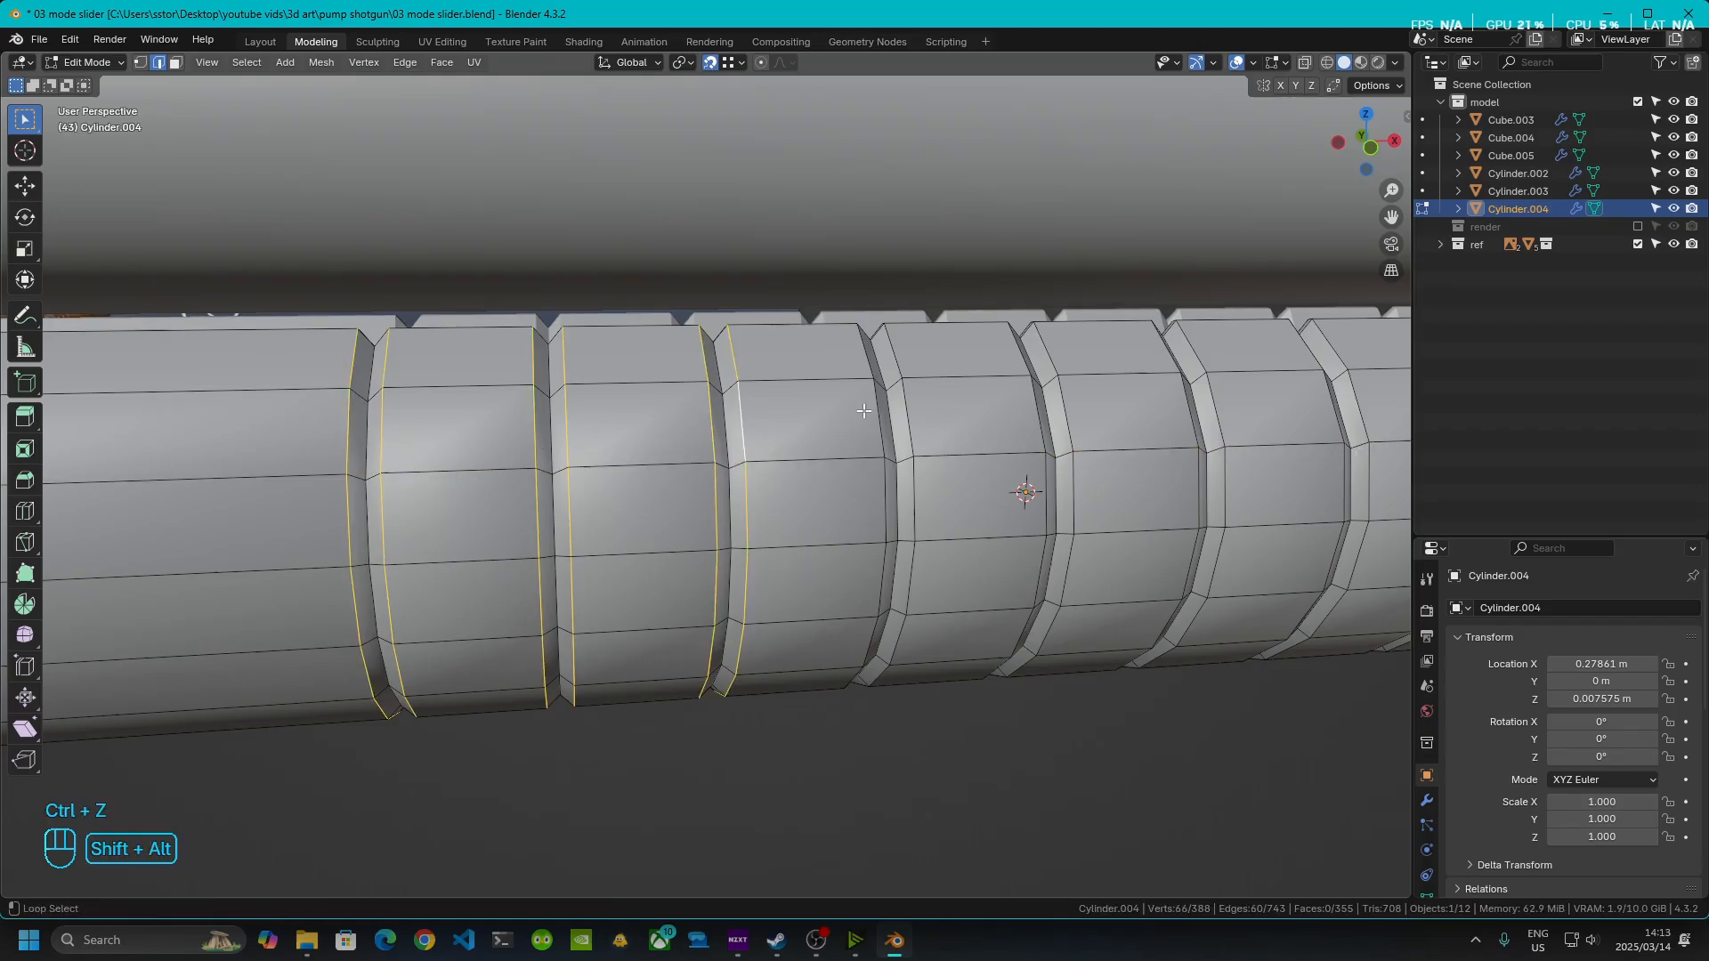
pyautogui.keyDown('alt'); pyautogui.keyDown('shift'); pyautogui.click(930, 420); pyautogui.keyUp('shift'); pyautogui.keyUp('alt')
pyautogui.keyDown('shift'); pyautogui.moveTo(961, 503); pyautogui.dragTo(224, 545, button='middle'); pyautogui.keyUp('shift')
pyautogui.keyDown('shift'); pyautogui.moveTo(491, 522); pyautogui.dragTo(763, 515, button='middle'); pyautogui.keyUp('shift')
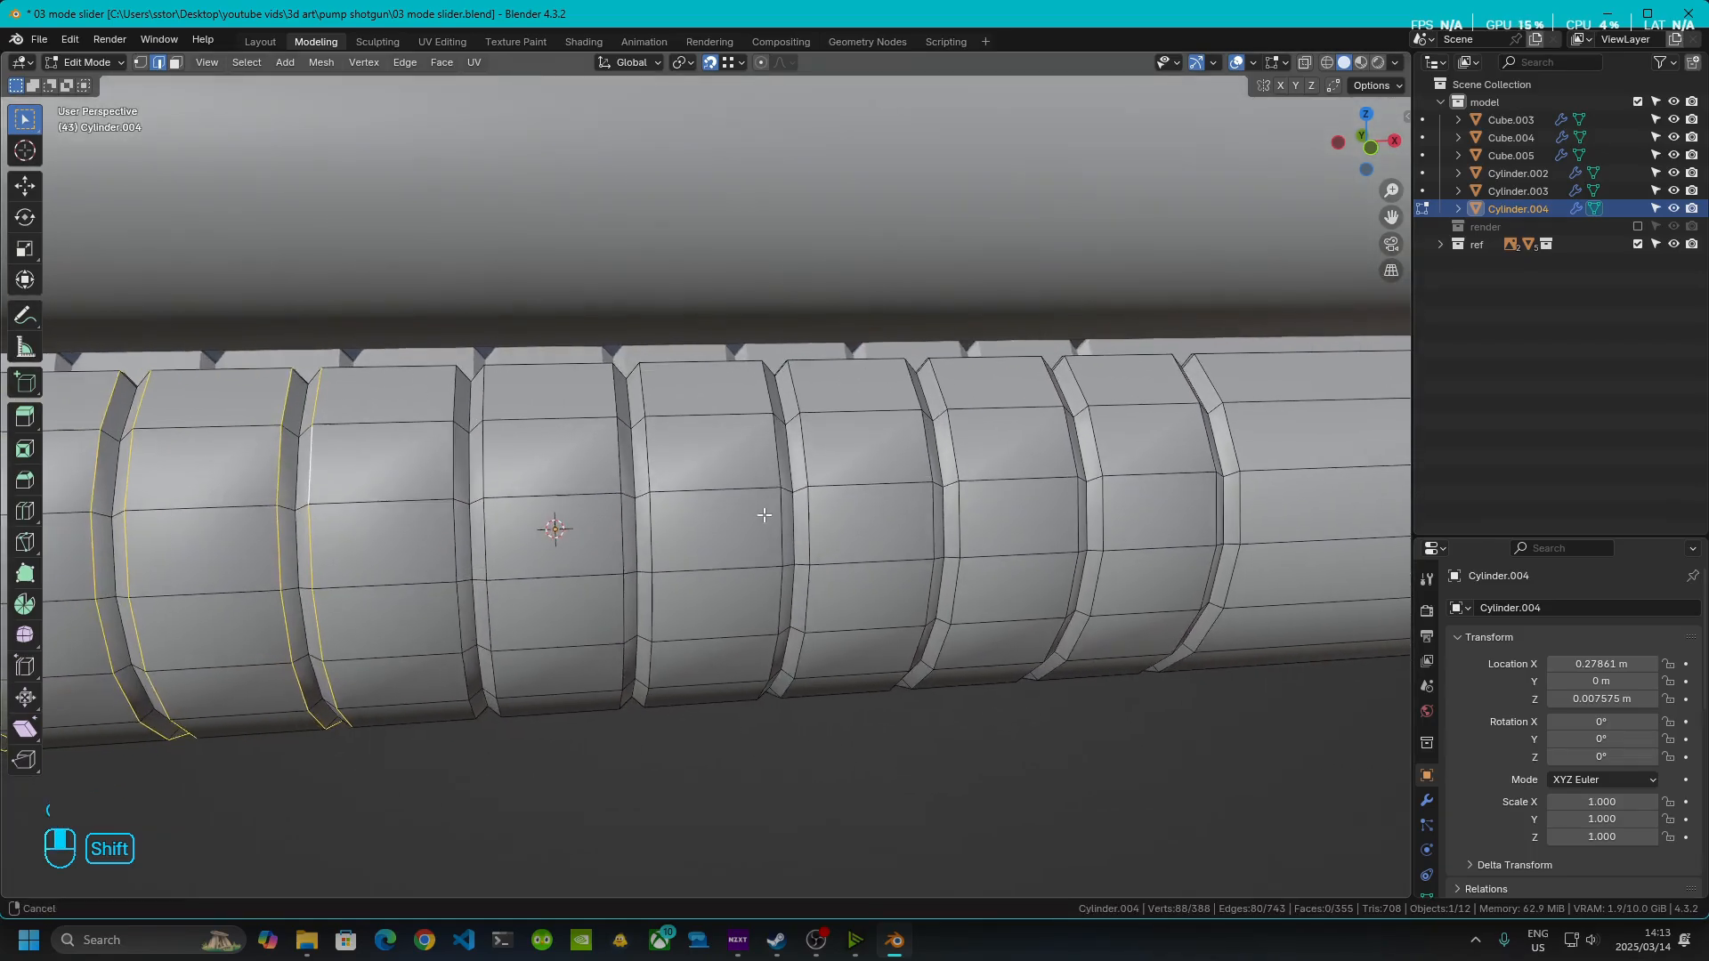
pyautogui.keyDown('alt'); pyautogui.keyDown('shift'); pyautogui.click(503, 467); pyautogui.keyUp('shift'); pyautogui.keyUp('alt')
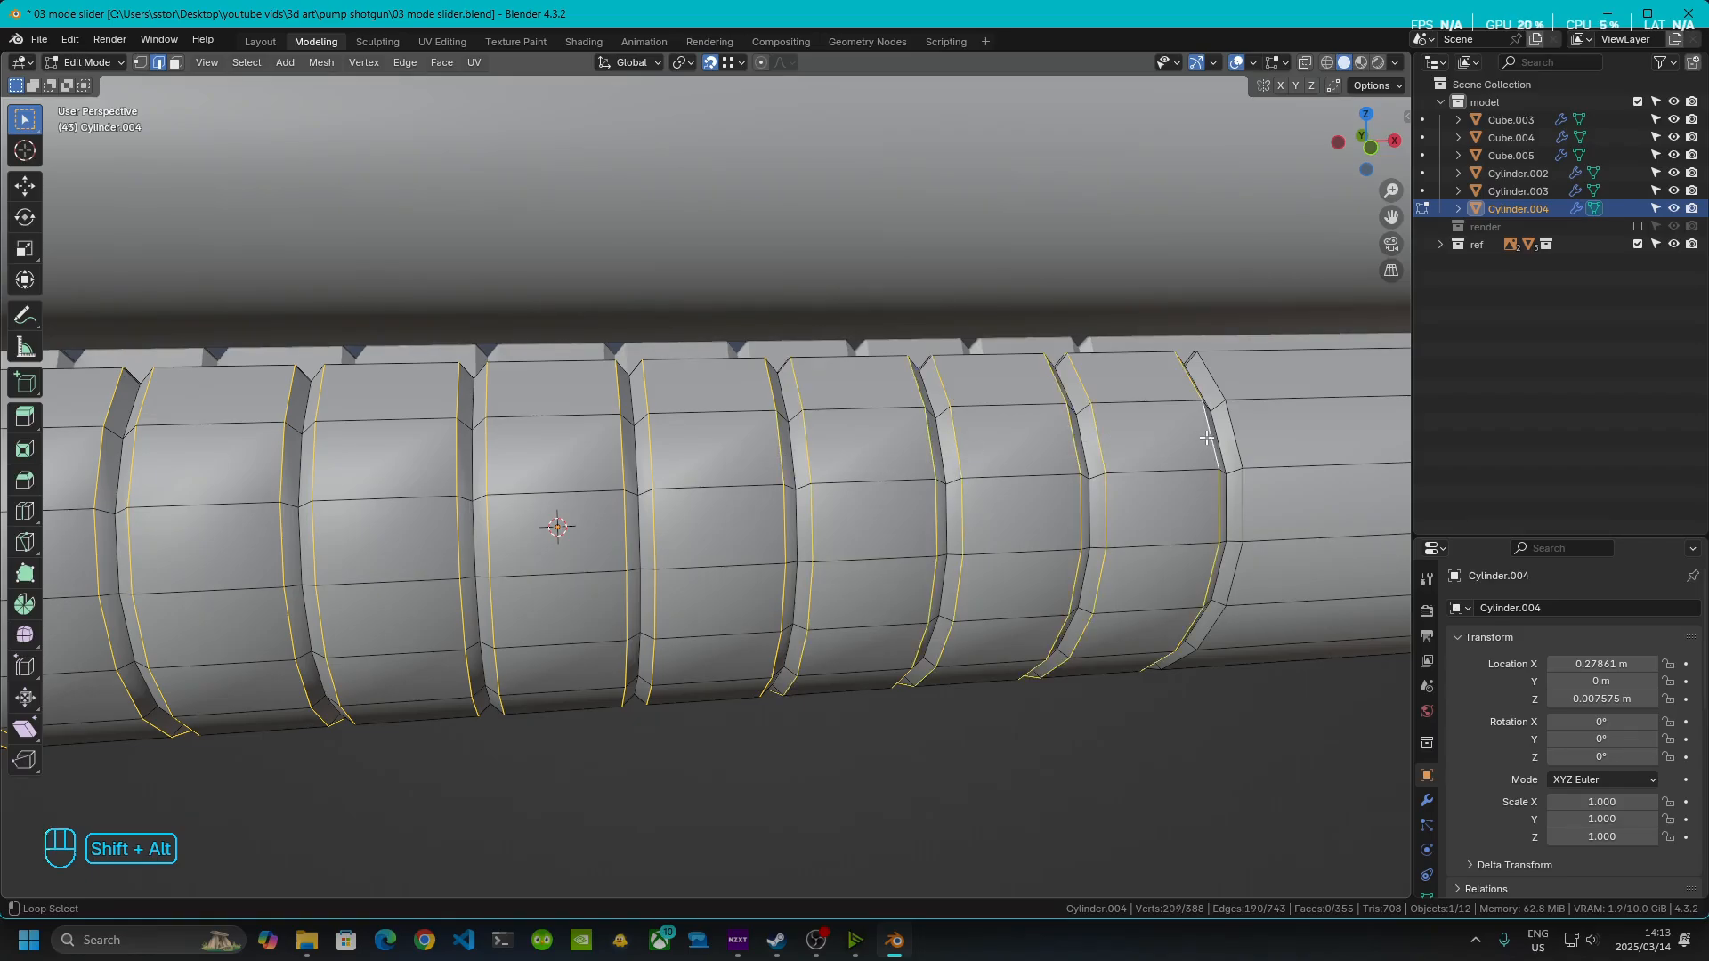
pyautogui.keyDown('alt'); pyautogui.keyDown('shift'); pyautogui.click(1245, 435); pyautogui.keyUp('shift'); pyautogui.keyUp('alt')
pyautogui.scroll(-6, 782, 488)
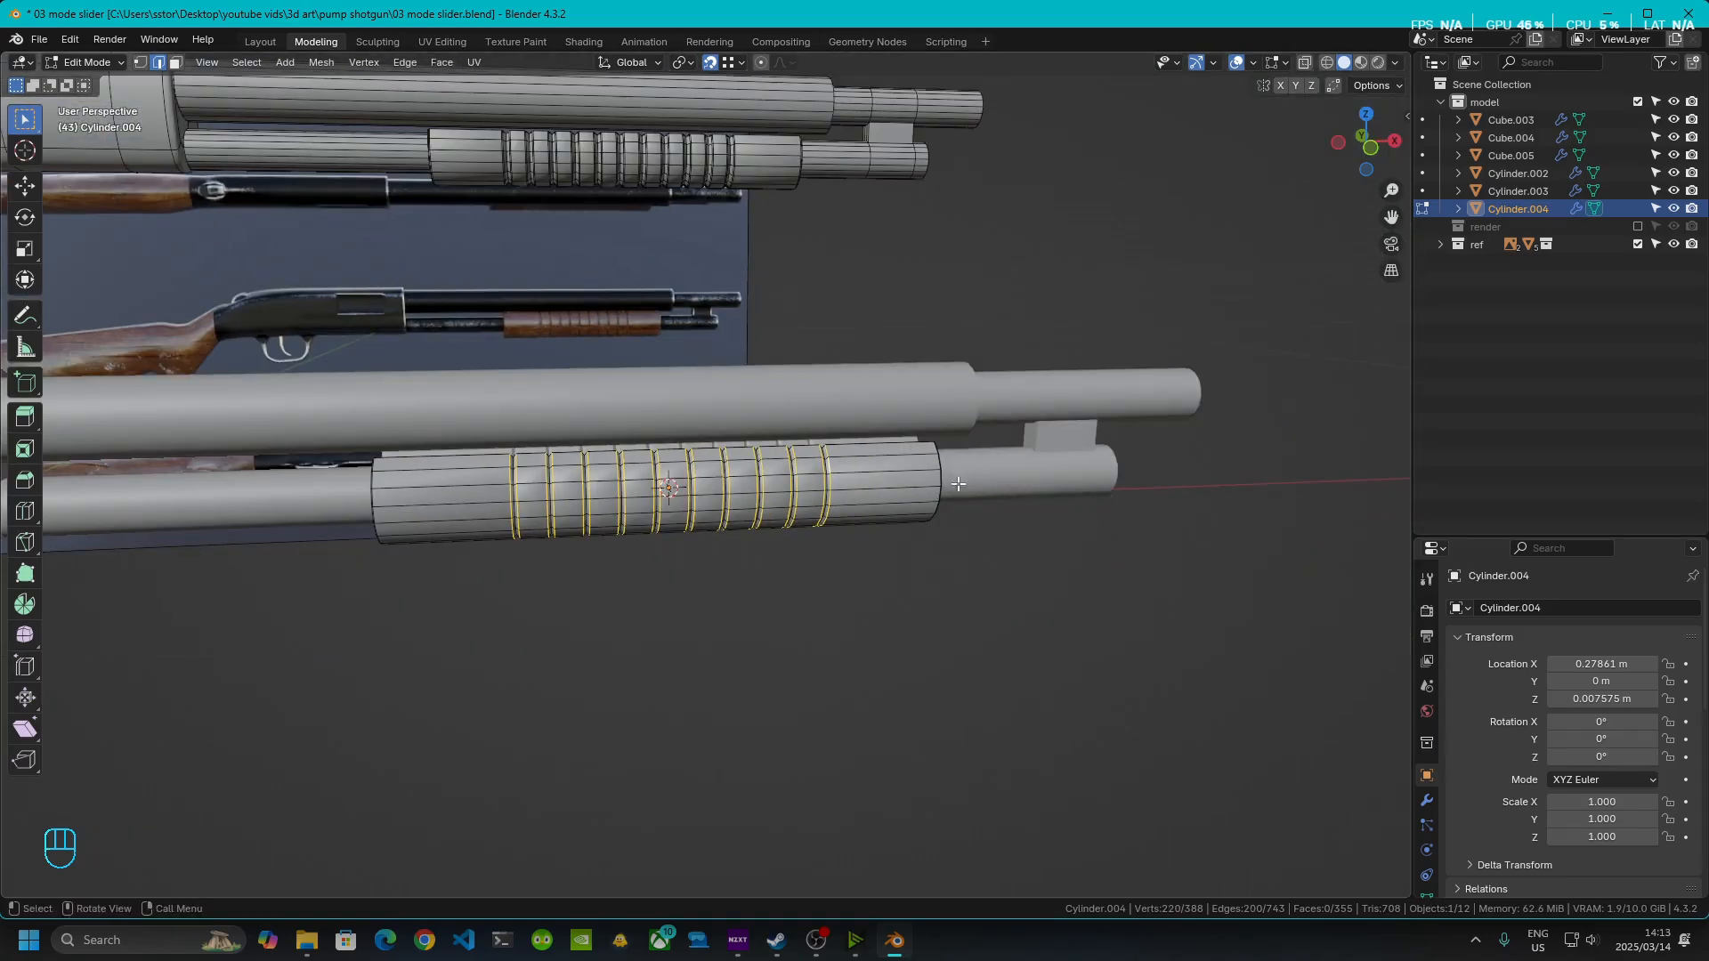
pyautogui.rightClick(707, 484)
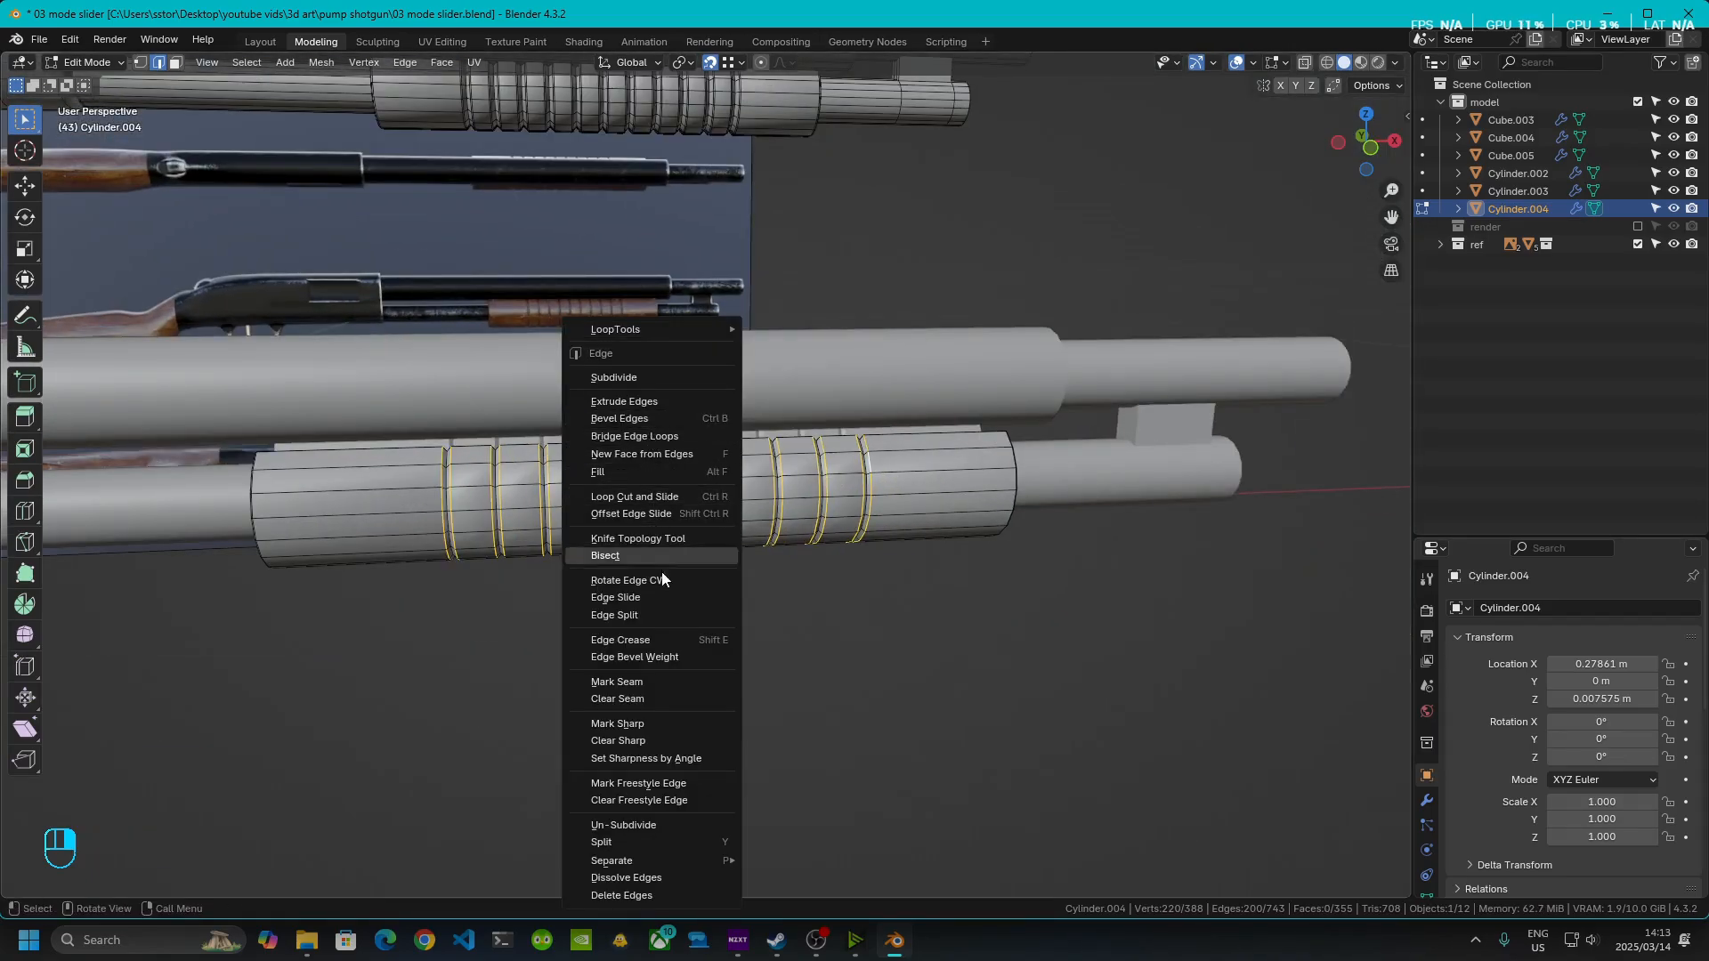
pyautogui.click(648, 726)
pyautogui.press('Tab')
pyautogui.click(623, 706)
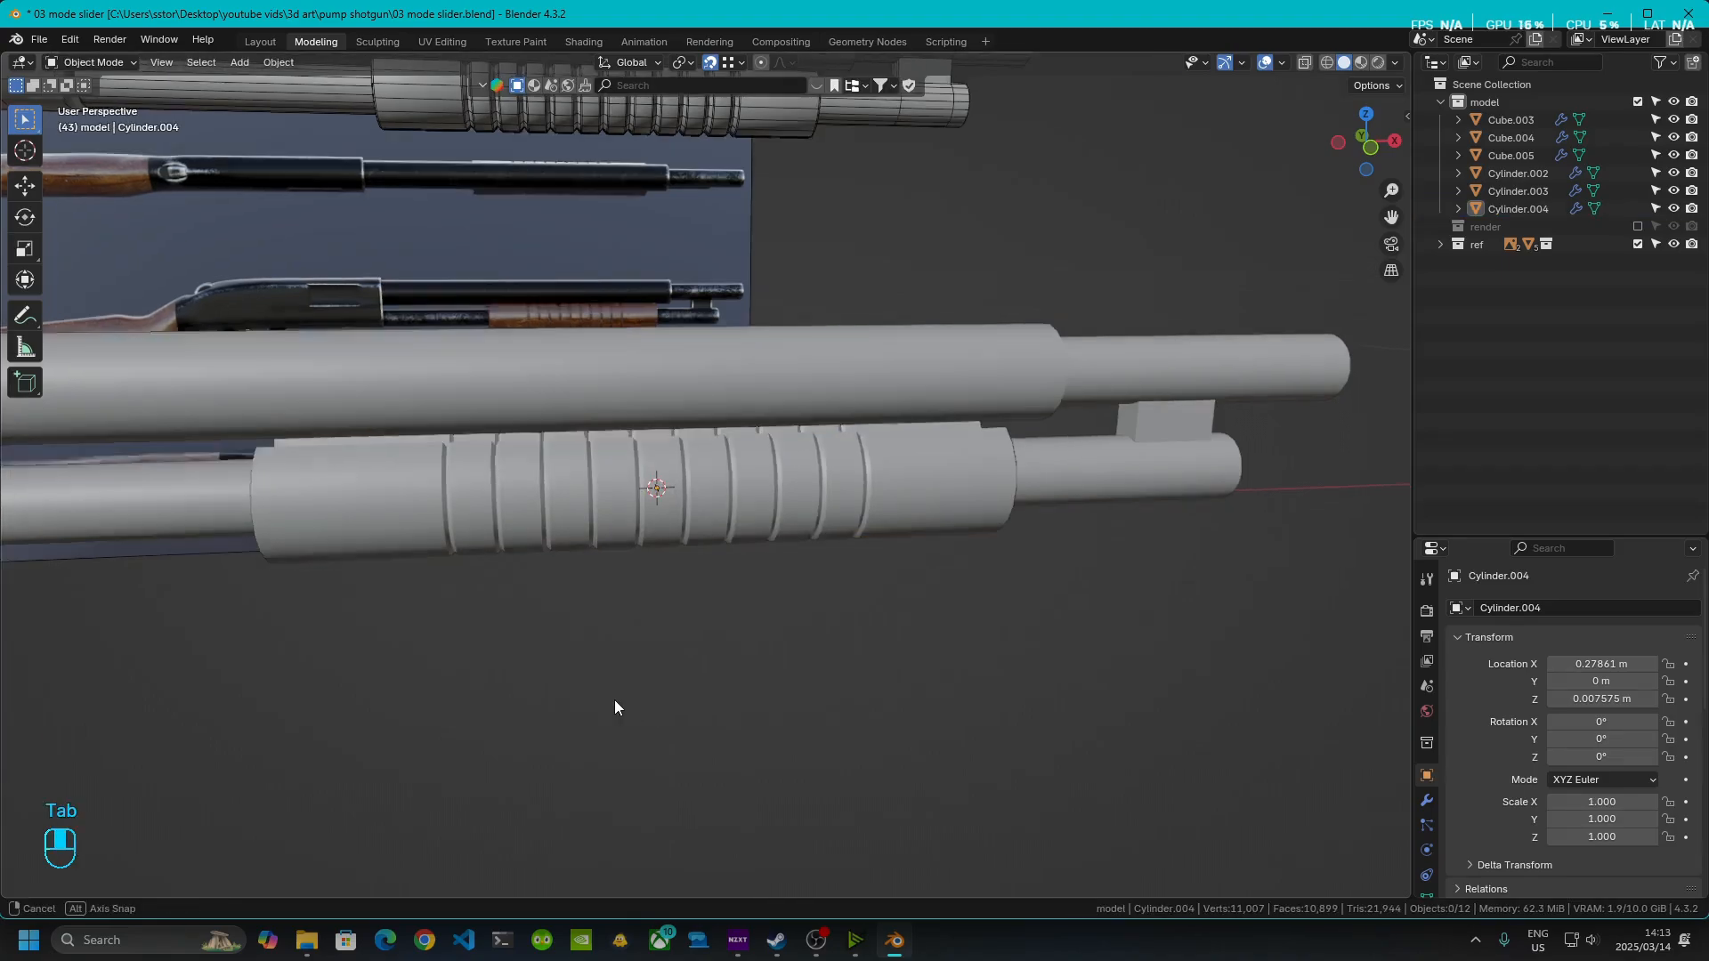
# - Bevel the front end rim of the lower magazine tube by about 0.001 m with two segments
pyautogui.moveTo(614, 700); pyautogui.dragTo(676, 689, button='middle')
pyautogui.scroll(5, 676, 689)
pyautogui.keyDown('shift'); pyautogui.moveTo(718, 571); pyautogui.dragTo(574, 653, button='middle'); pyautogui.keyUp('shift')
pyautogui.scroll(-4, 574, 646)
pyautogui.keyDown('shift'); pyautogui.moveTo(753, 587); pyautogui.dragTo(985, 605, button='middle'); pyautogui.keyUp('shift')
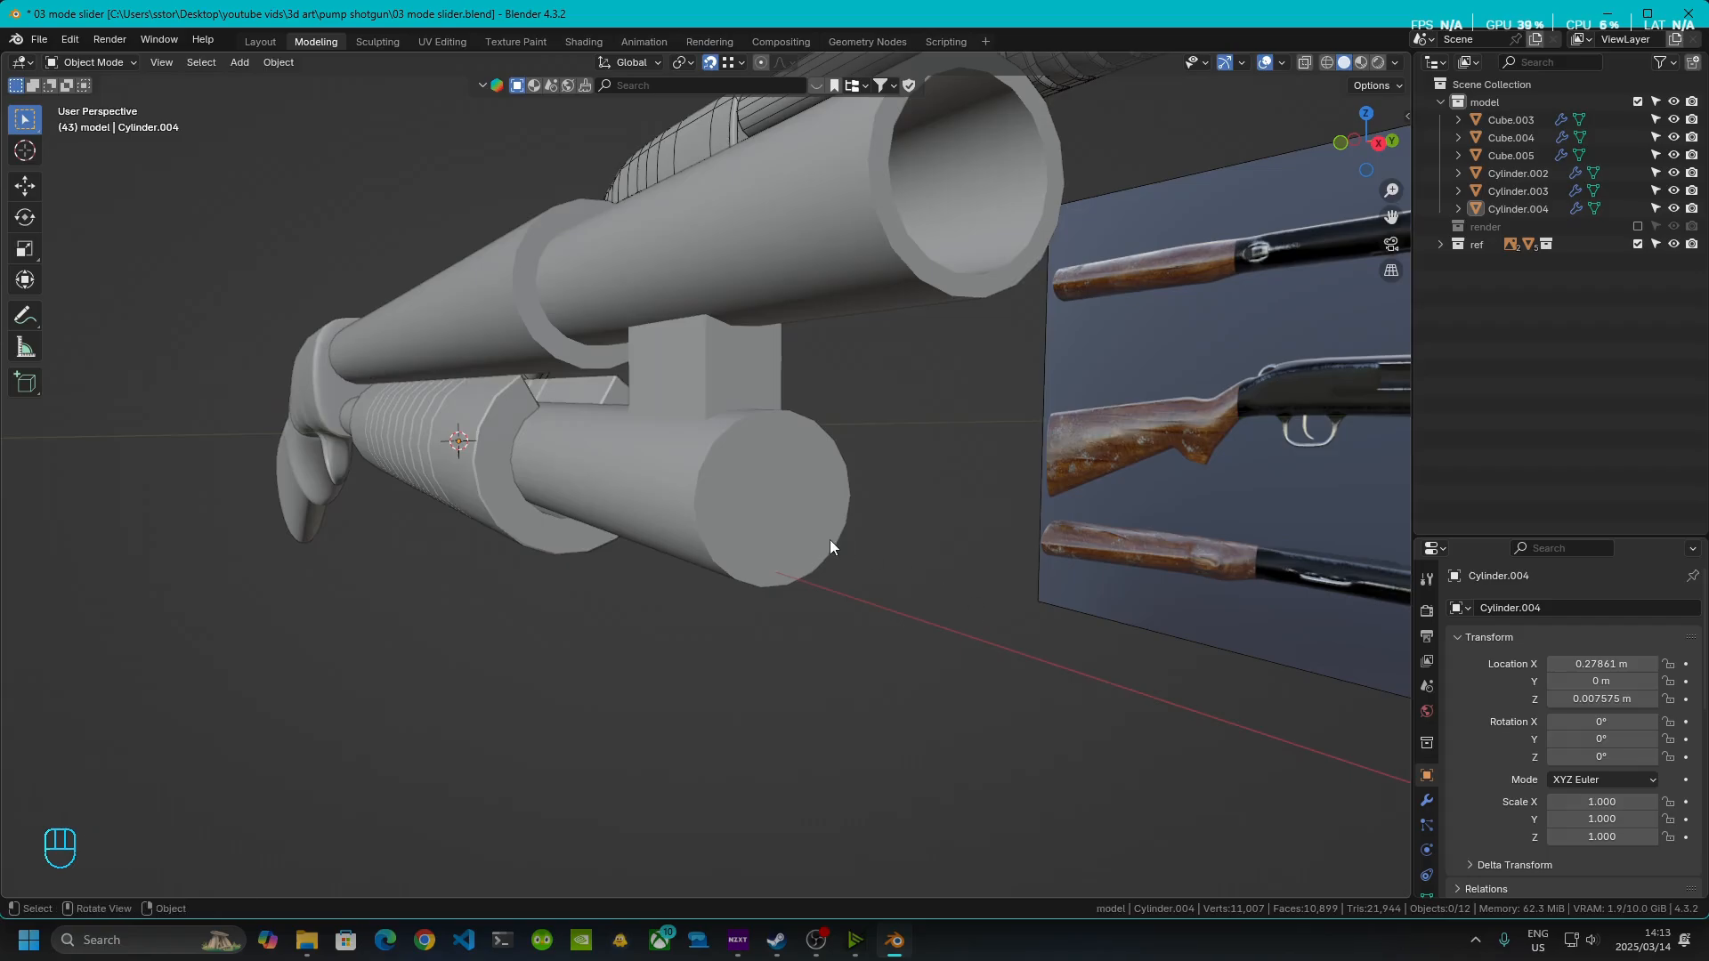
pyautogui.scroll(2, 724, 506)
pyautogui.click(724, 513)
pyautogui.press('Tab')
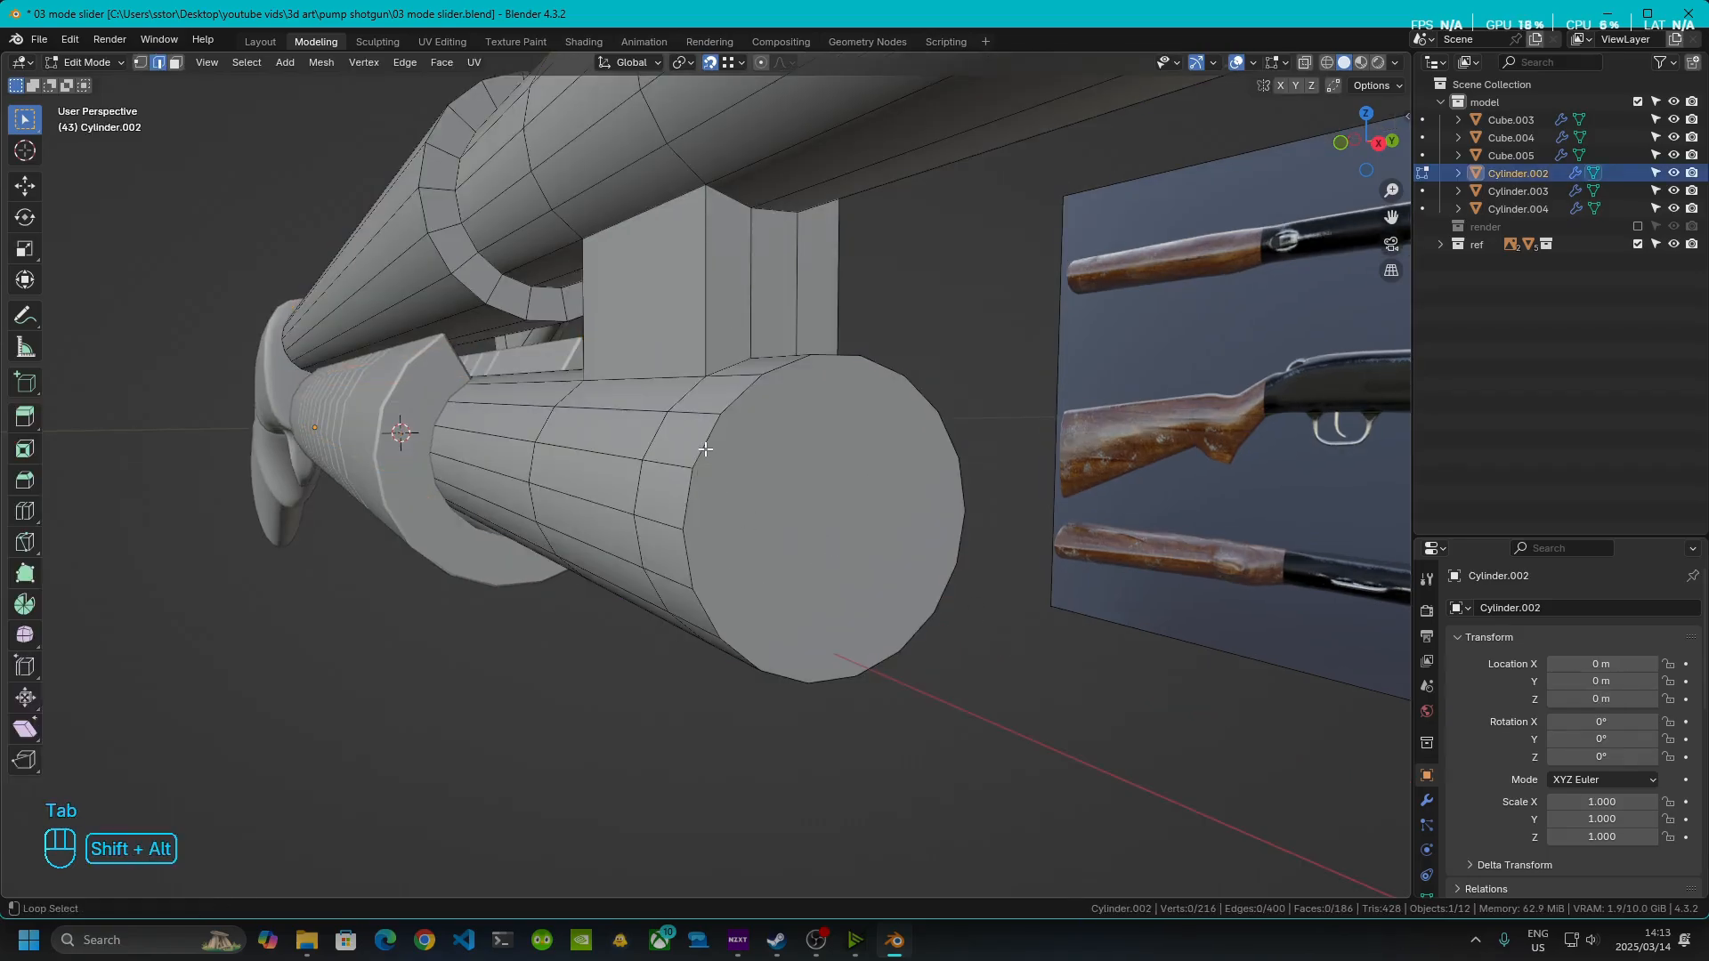
pyautogui.keyDown('alt'); pyautogui.keyDown('shift'); pyautogui.click(712, 458); pyautogui.keyUp('shift'); pyautogui.keyUp('alt')
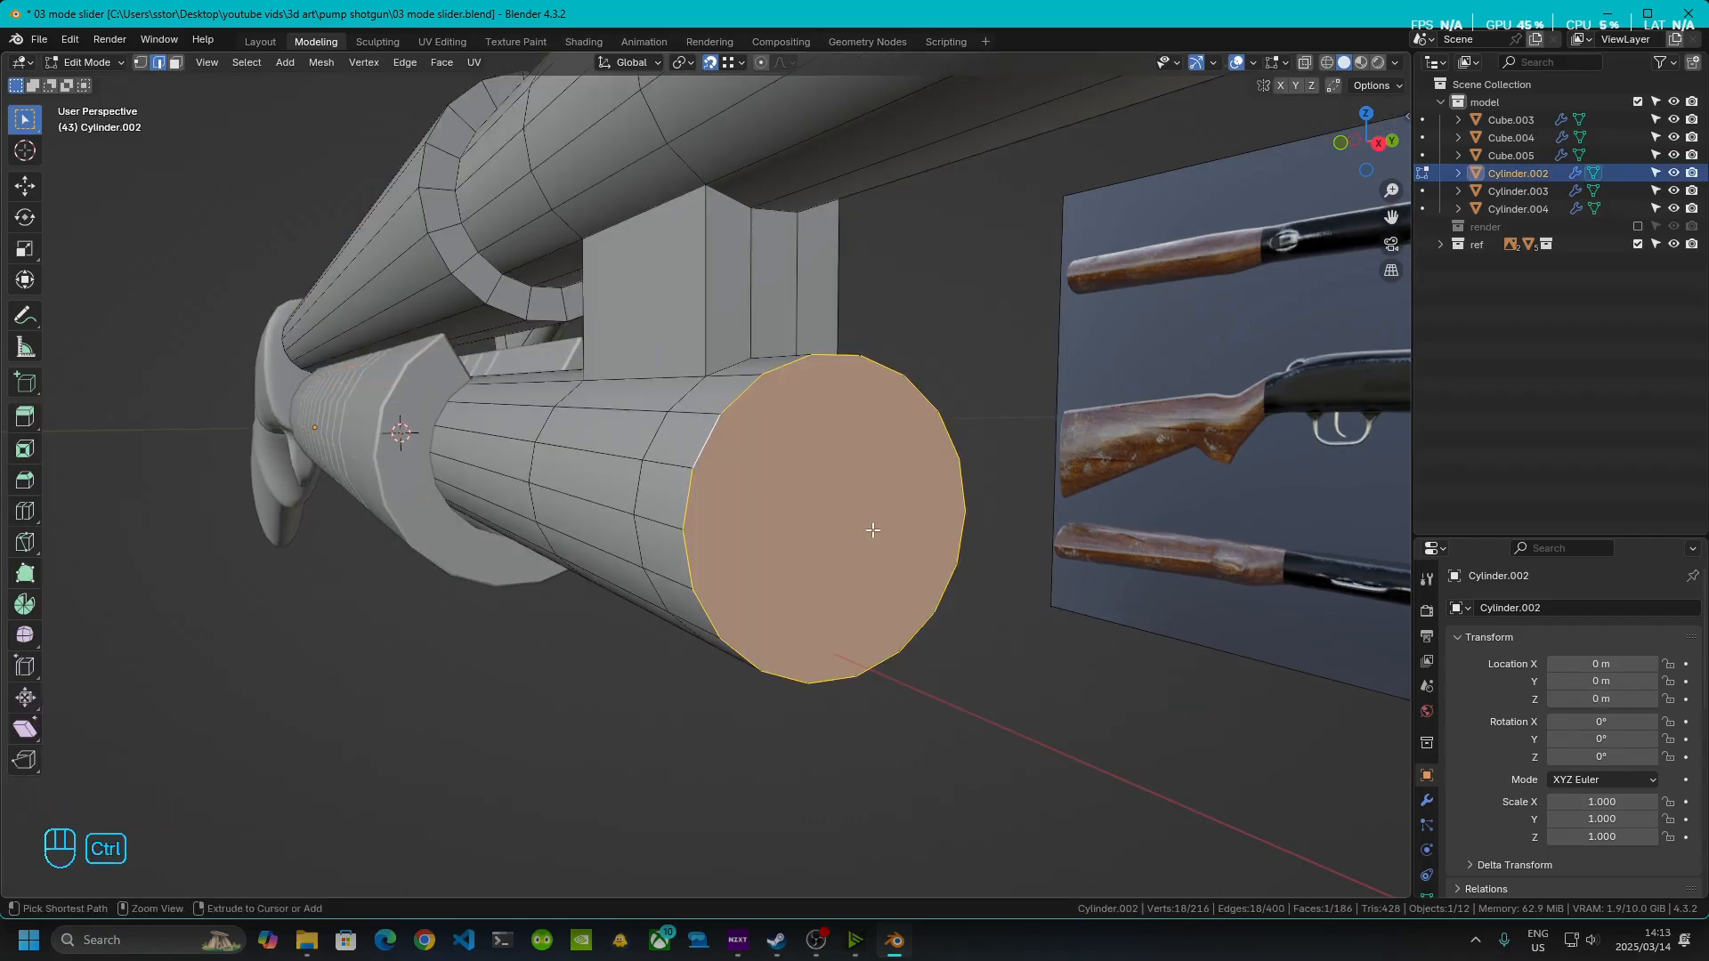
pyautogui.hotkey('ctrl', 'b')
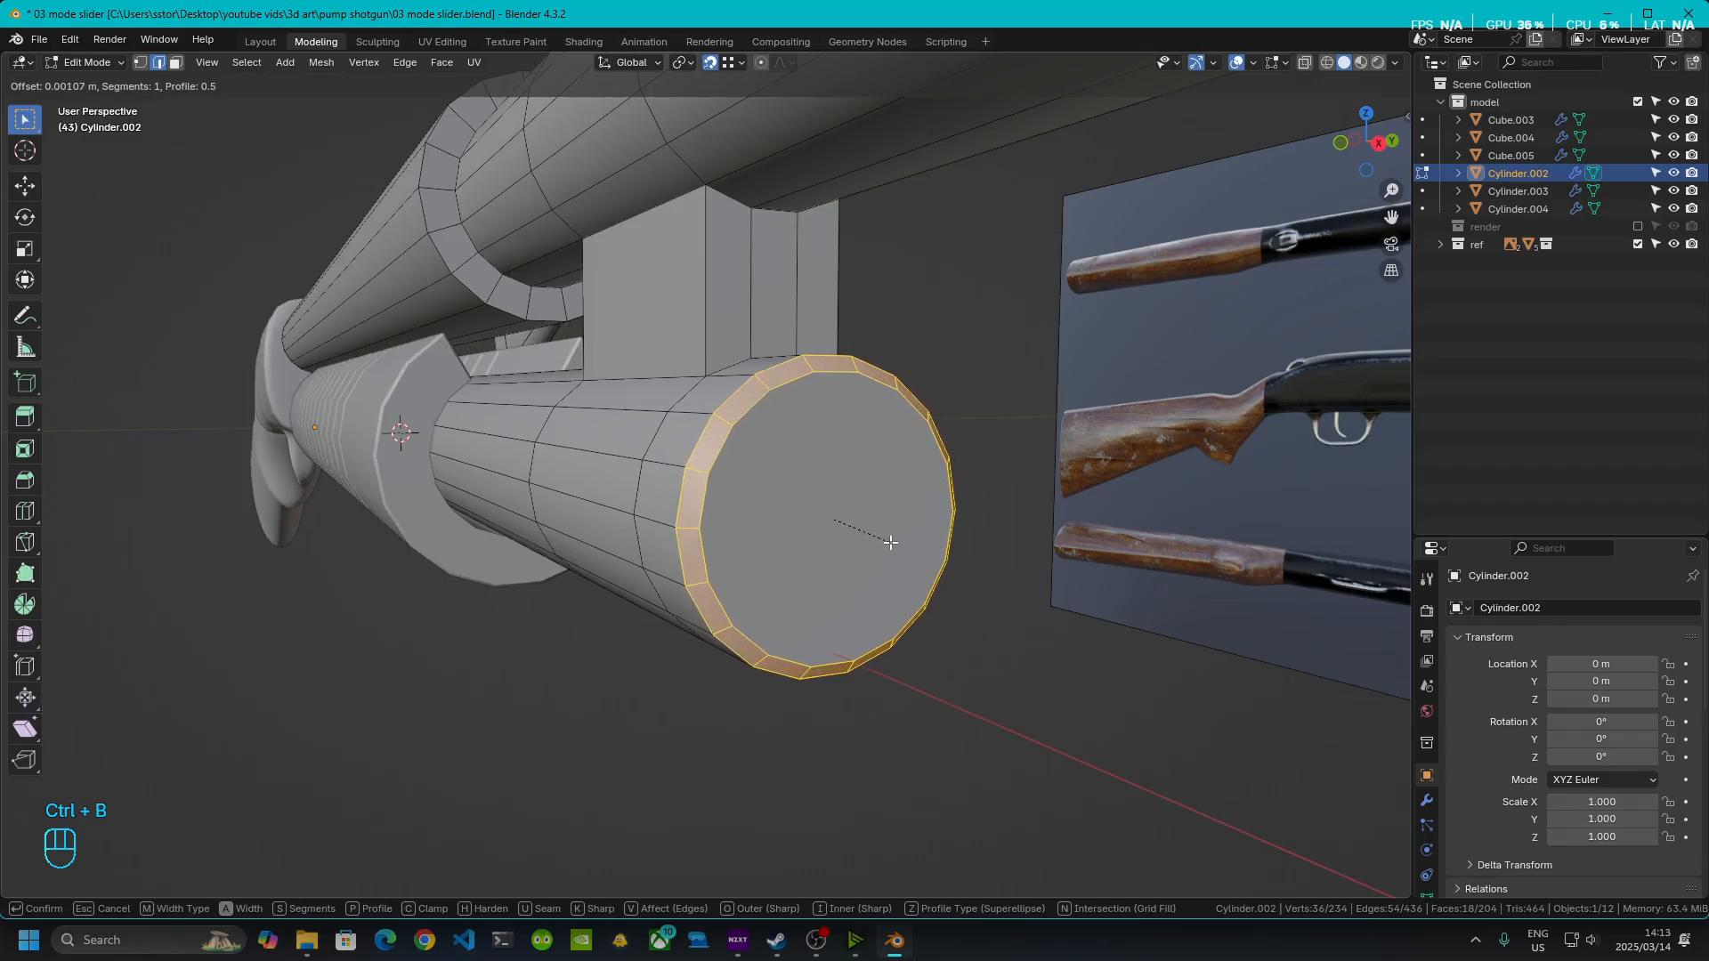
pyautogui.click(891, 543)
pyautogui.press('Tab')
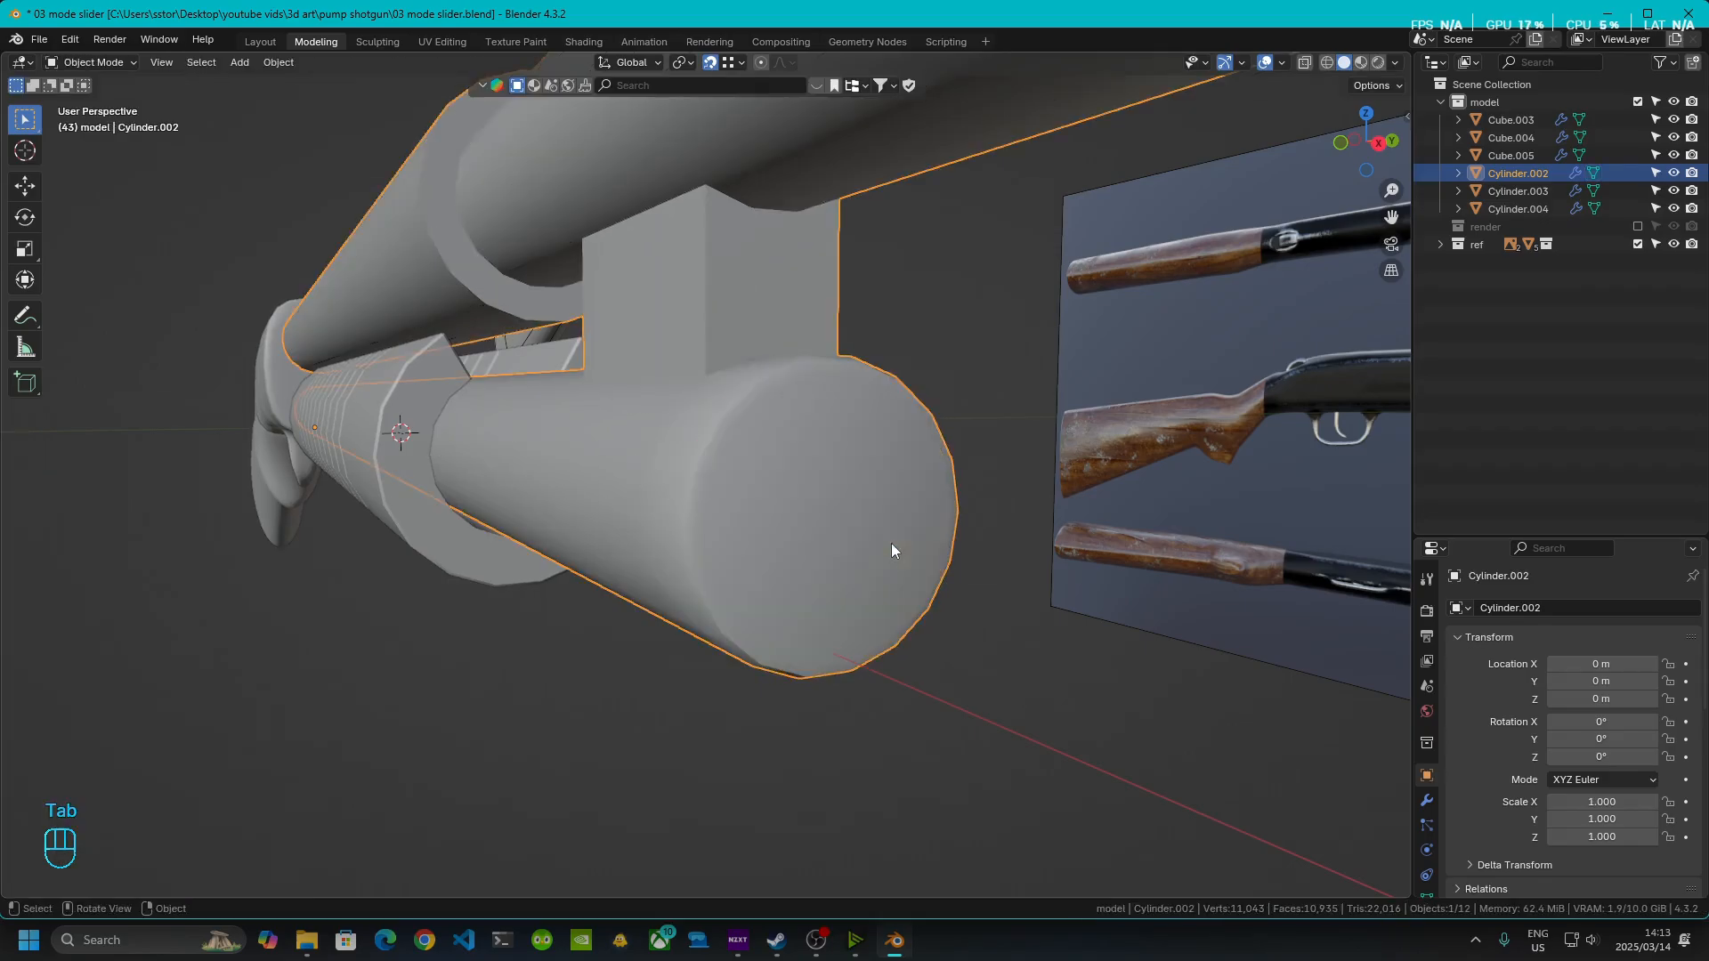
# - Bevel the outer edge loop where the barrel steps down near the muzzle by about 0.00075 m with two segments
pyautogui.moveTo(770, 564); pyautogui.dragTo(265, 556, button='middle')
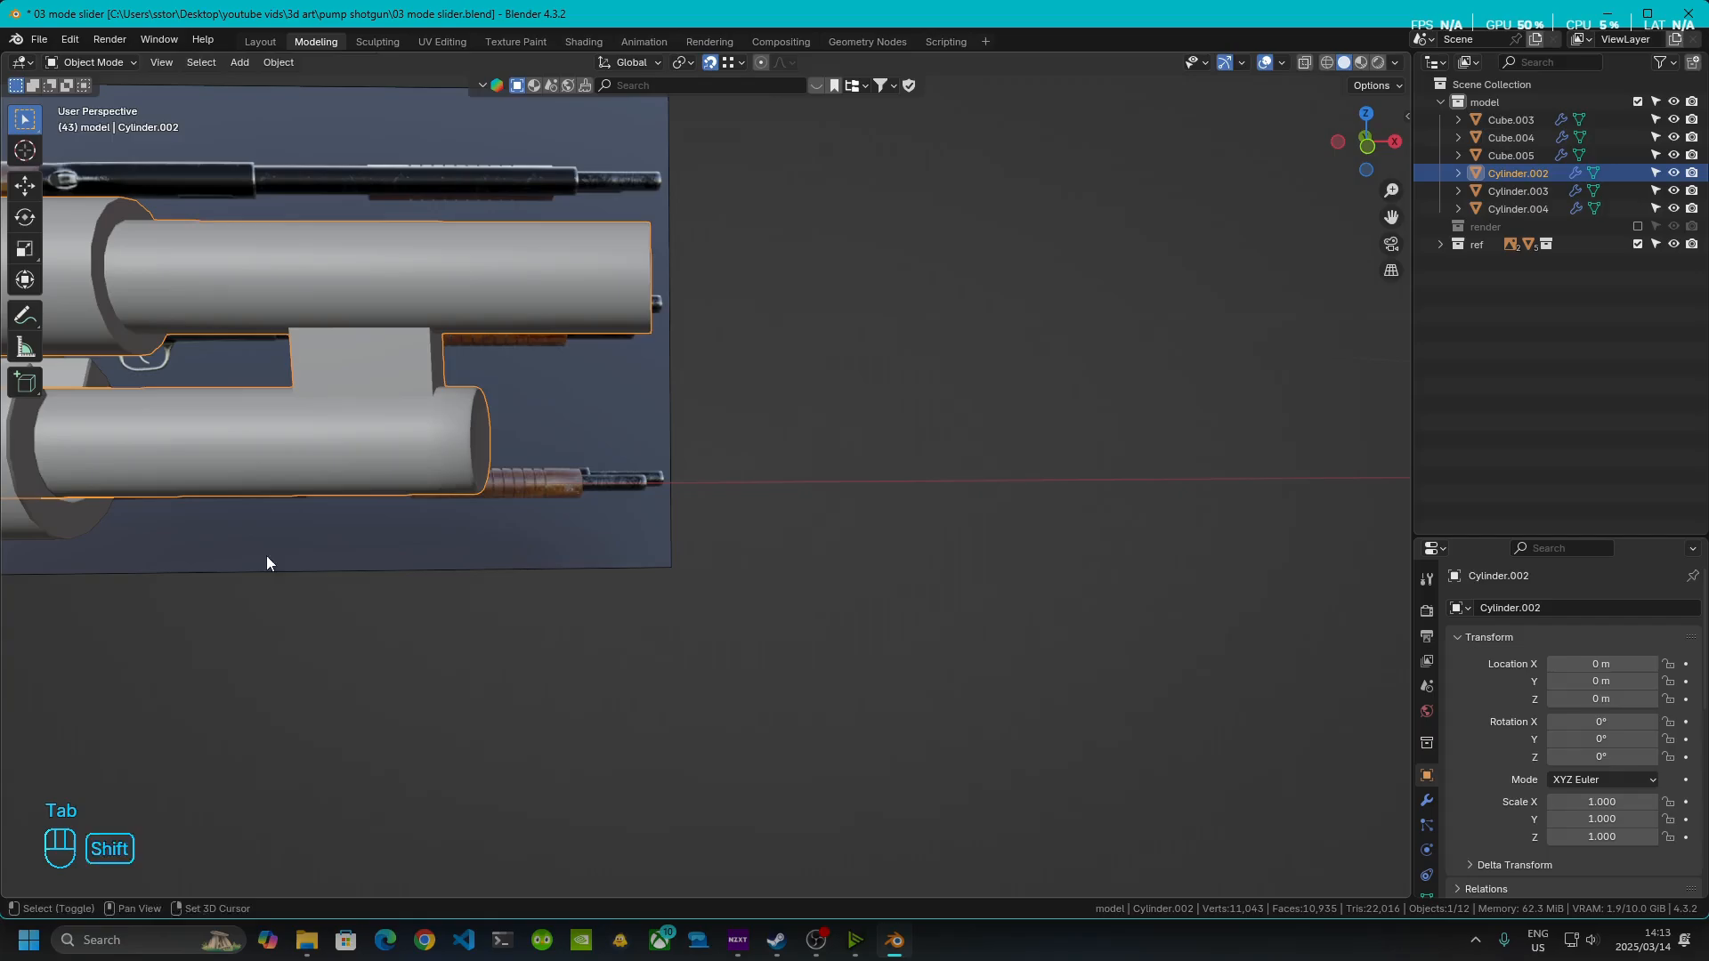
pyautogui.scroll(3, 518, 483)
pyautogui.moveTo(518, 483); pyautogui.dragTo(659, 659, button='middle')
pyautogui.moveTo(554, 457); pyautogui.dragTo(540, 559, button='middle')
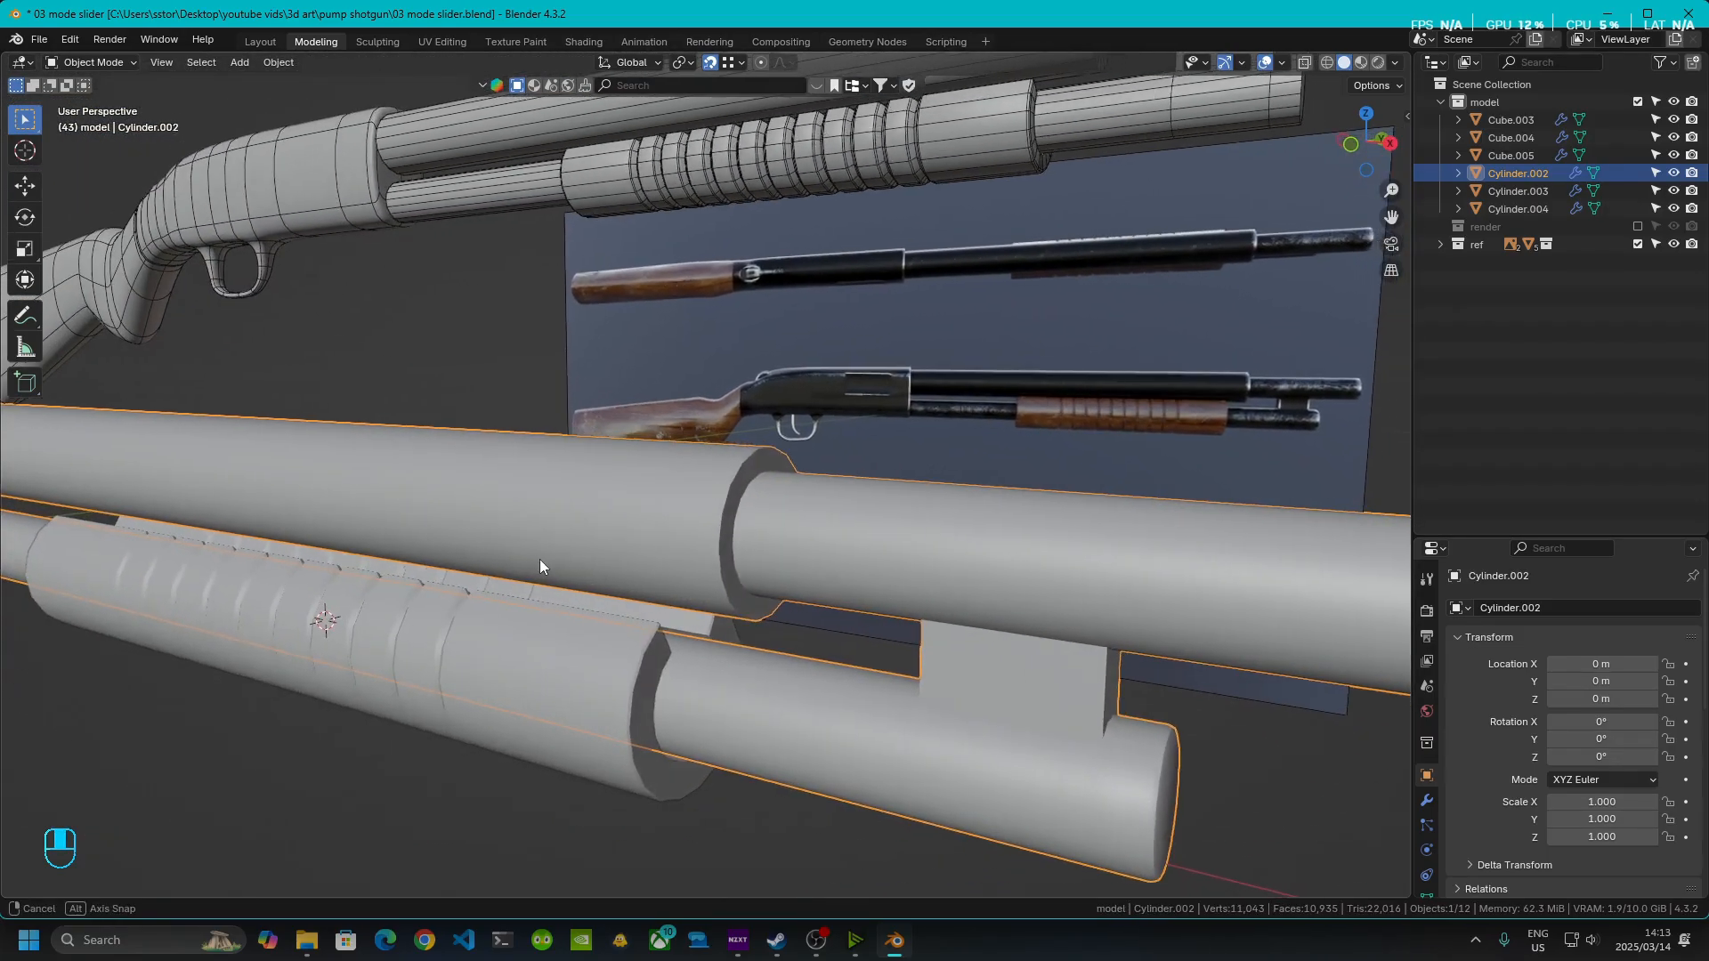
pyautogui.scroll(3, 539, 559)
pyautogui.moveTo(750, 537); pyautogui.dragTo(614, 530, button='middle')
pyautogui.scroll(2, 614, 531)
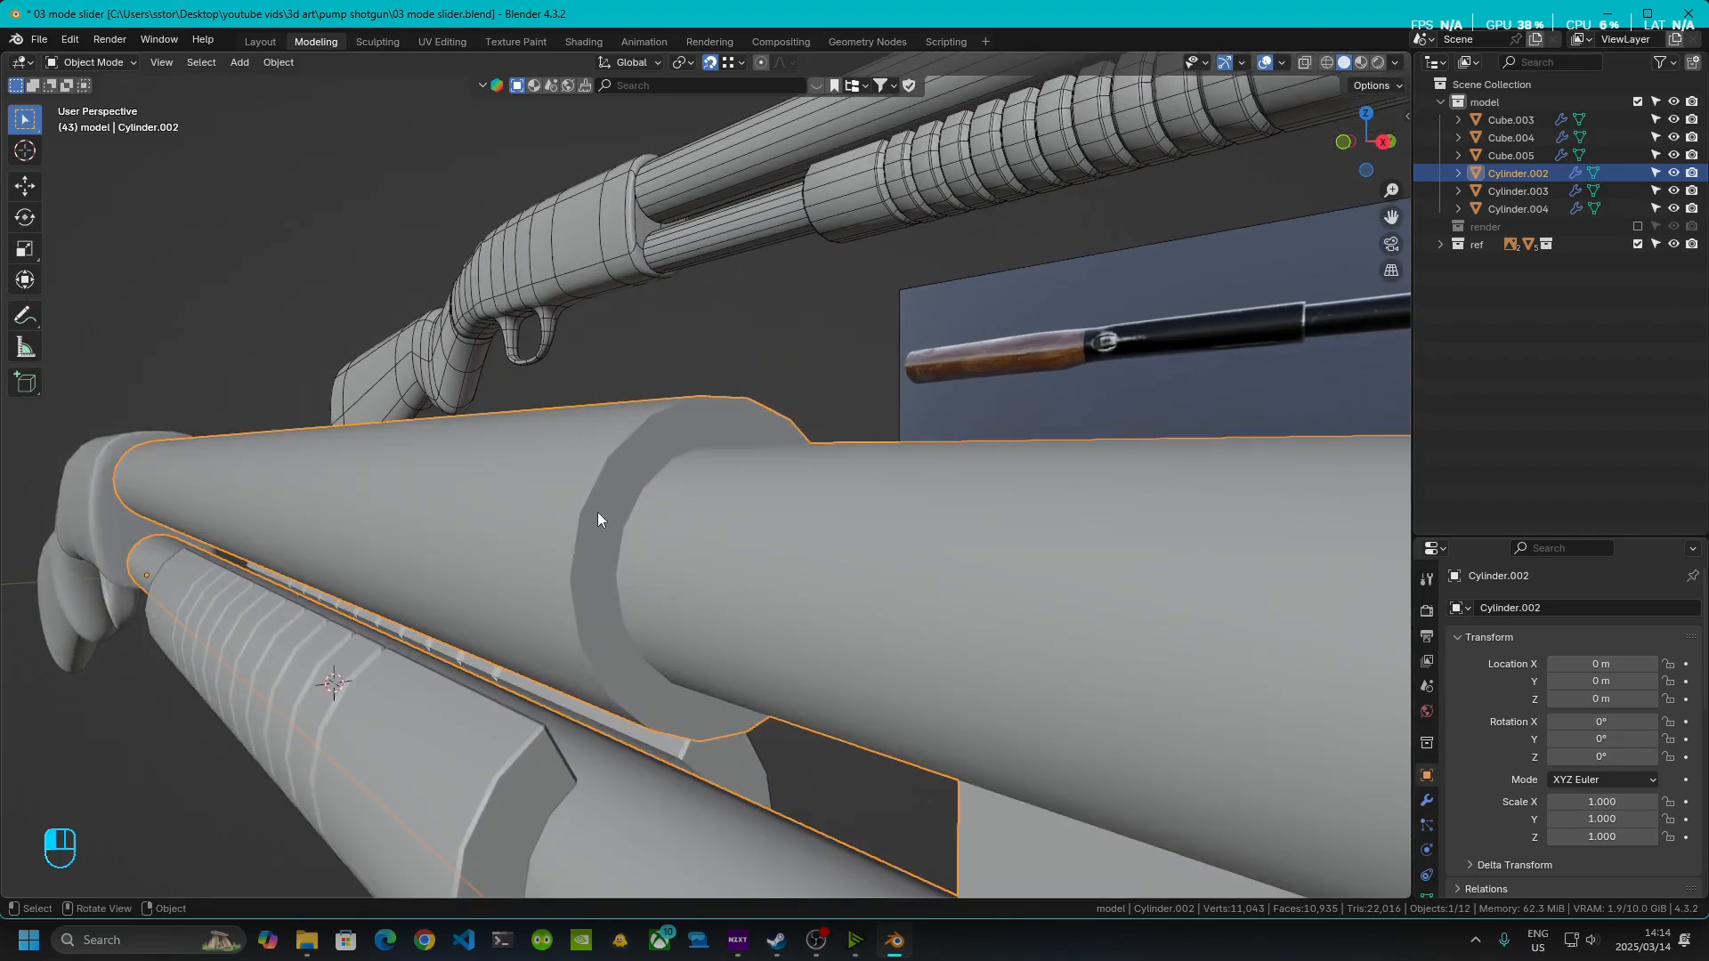
pyautogui.press('Tab')
pyautogui.click(571, 548)
pyautogui.keyDown('alt'); pyautogui.keyDown('shift'); pyautogui.click(572, 548); pyautogui.keyUp('shift'); pyautogui.keyUp('alt')
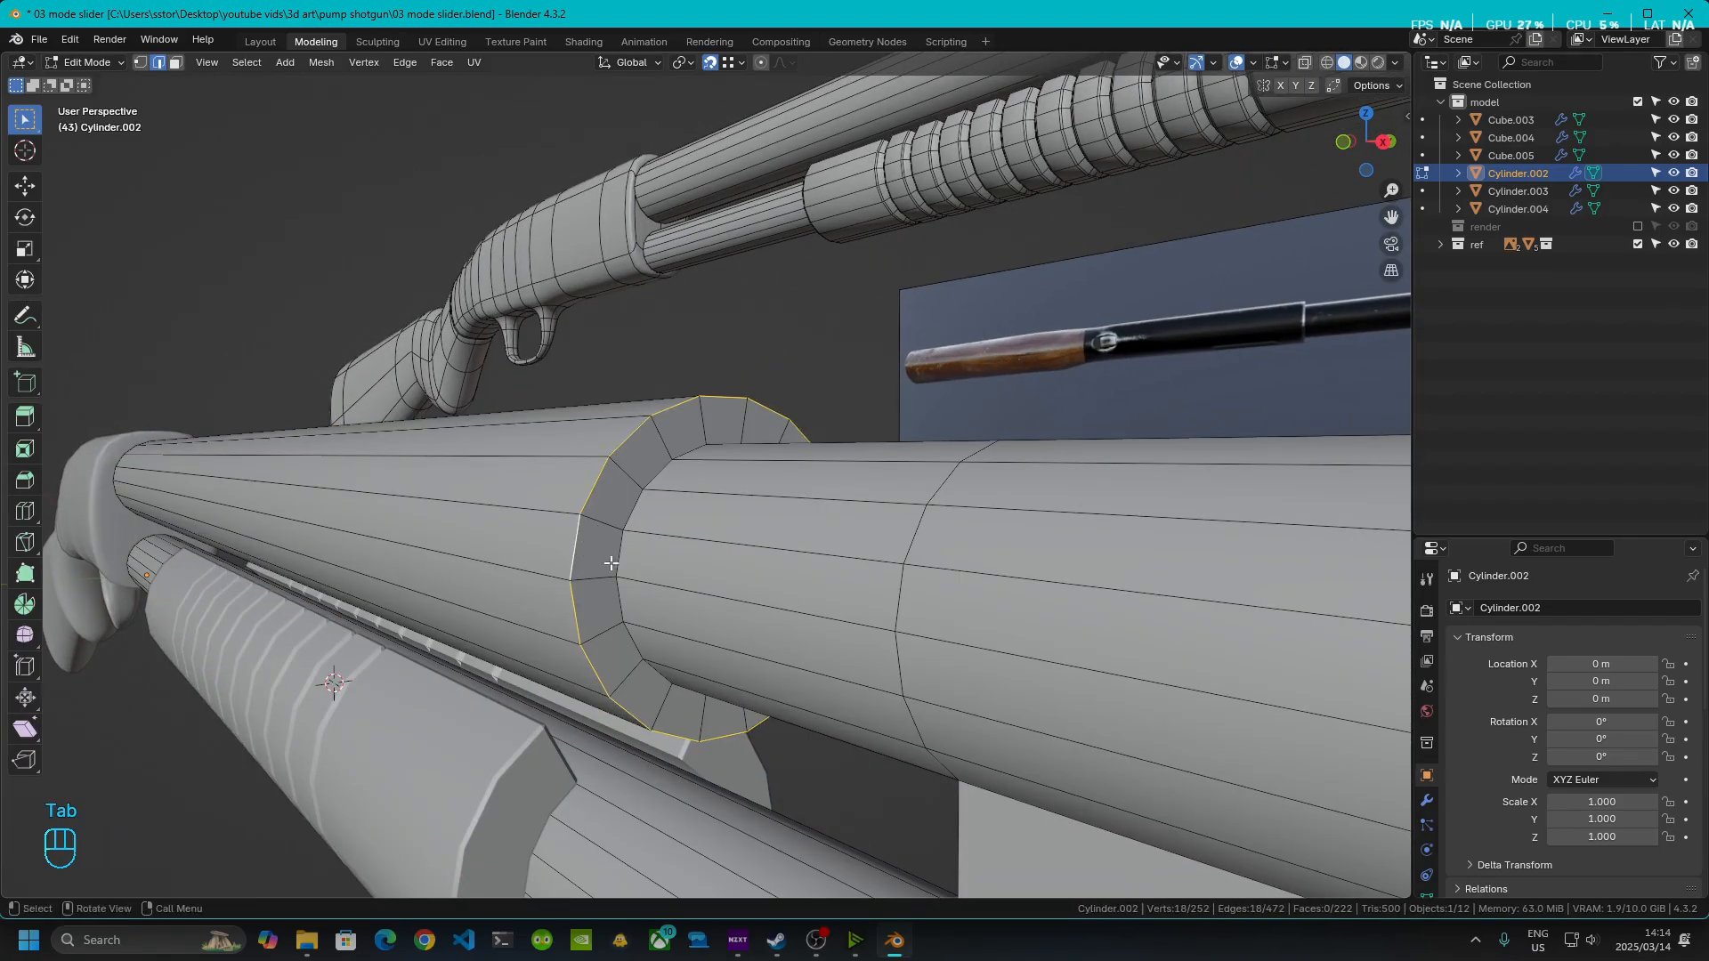
pyautogui.hotkey('ctrl', 'b')
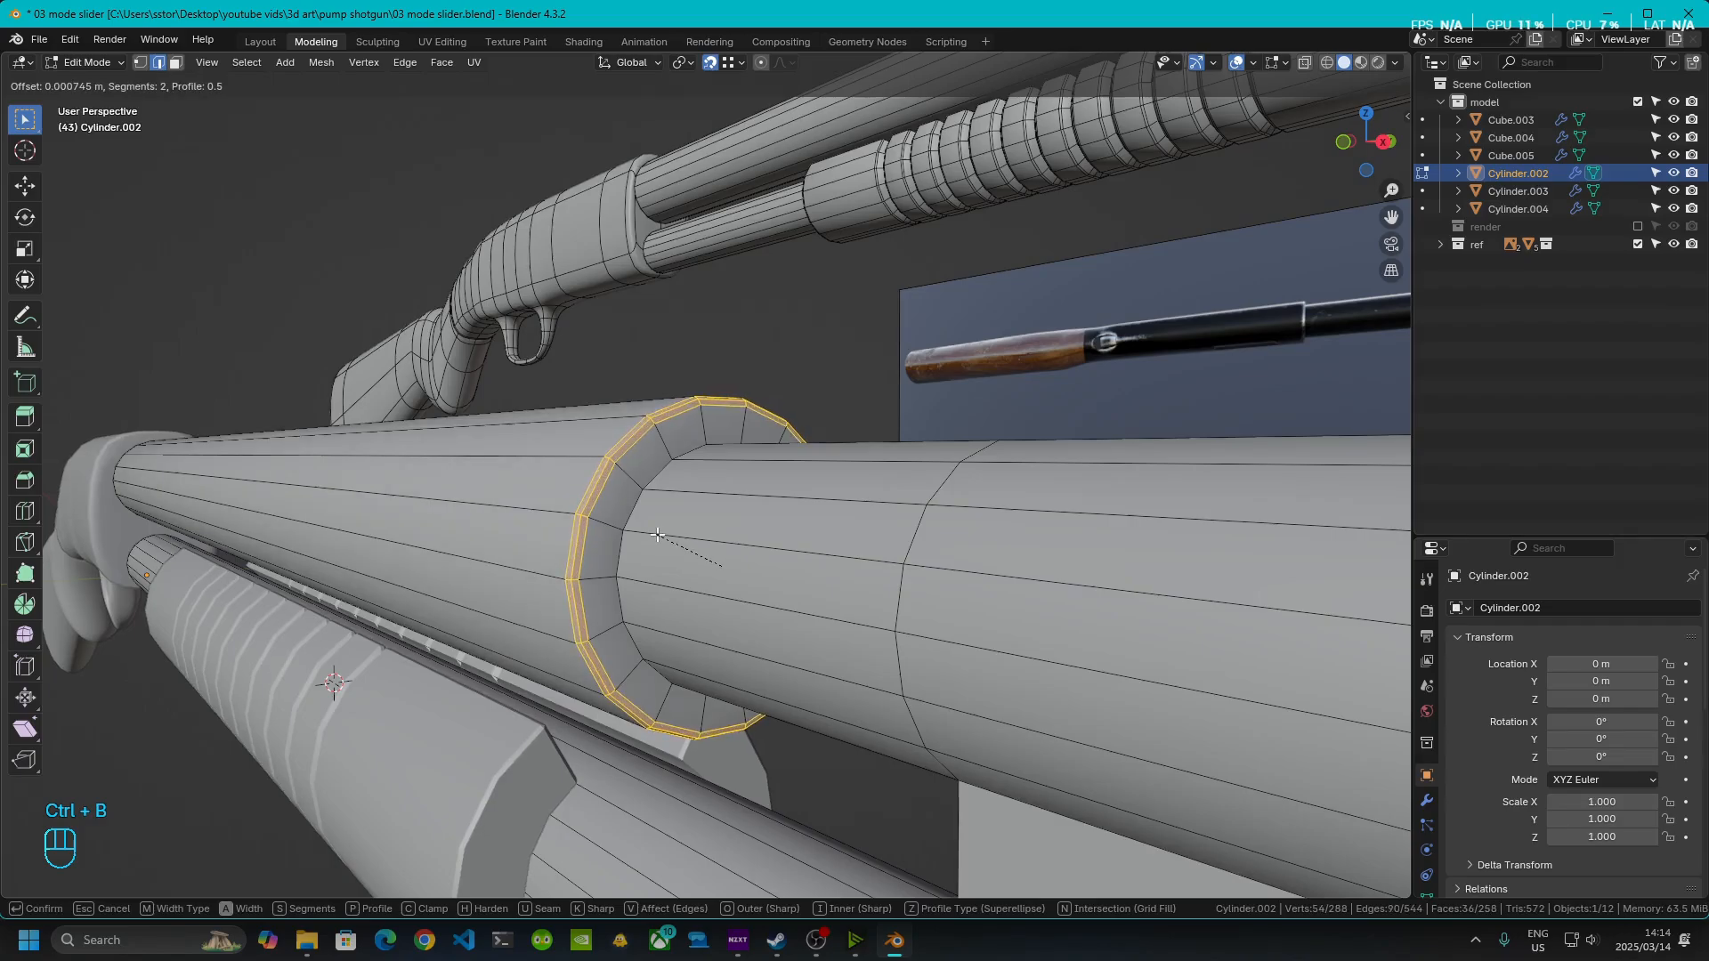
pyautogui.click(657, 534)
pyautogui.press('Tab')
# - Examine the joint where the barrel and magazine tube meet the receiver
pyautogui.moveTo(657, 534); pyautogui.dragTo(1401, 589, button='middle')
pyautogui.scroll(3, 733, 568)
pyautogui.scroll(-5, 734, 568)
pyautogui.scroll(3, 628, 548)
pyautogui.moveTo(627, 548); pyautogui.dragTo(658, 518, button='middle')
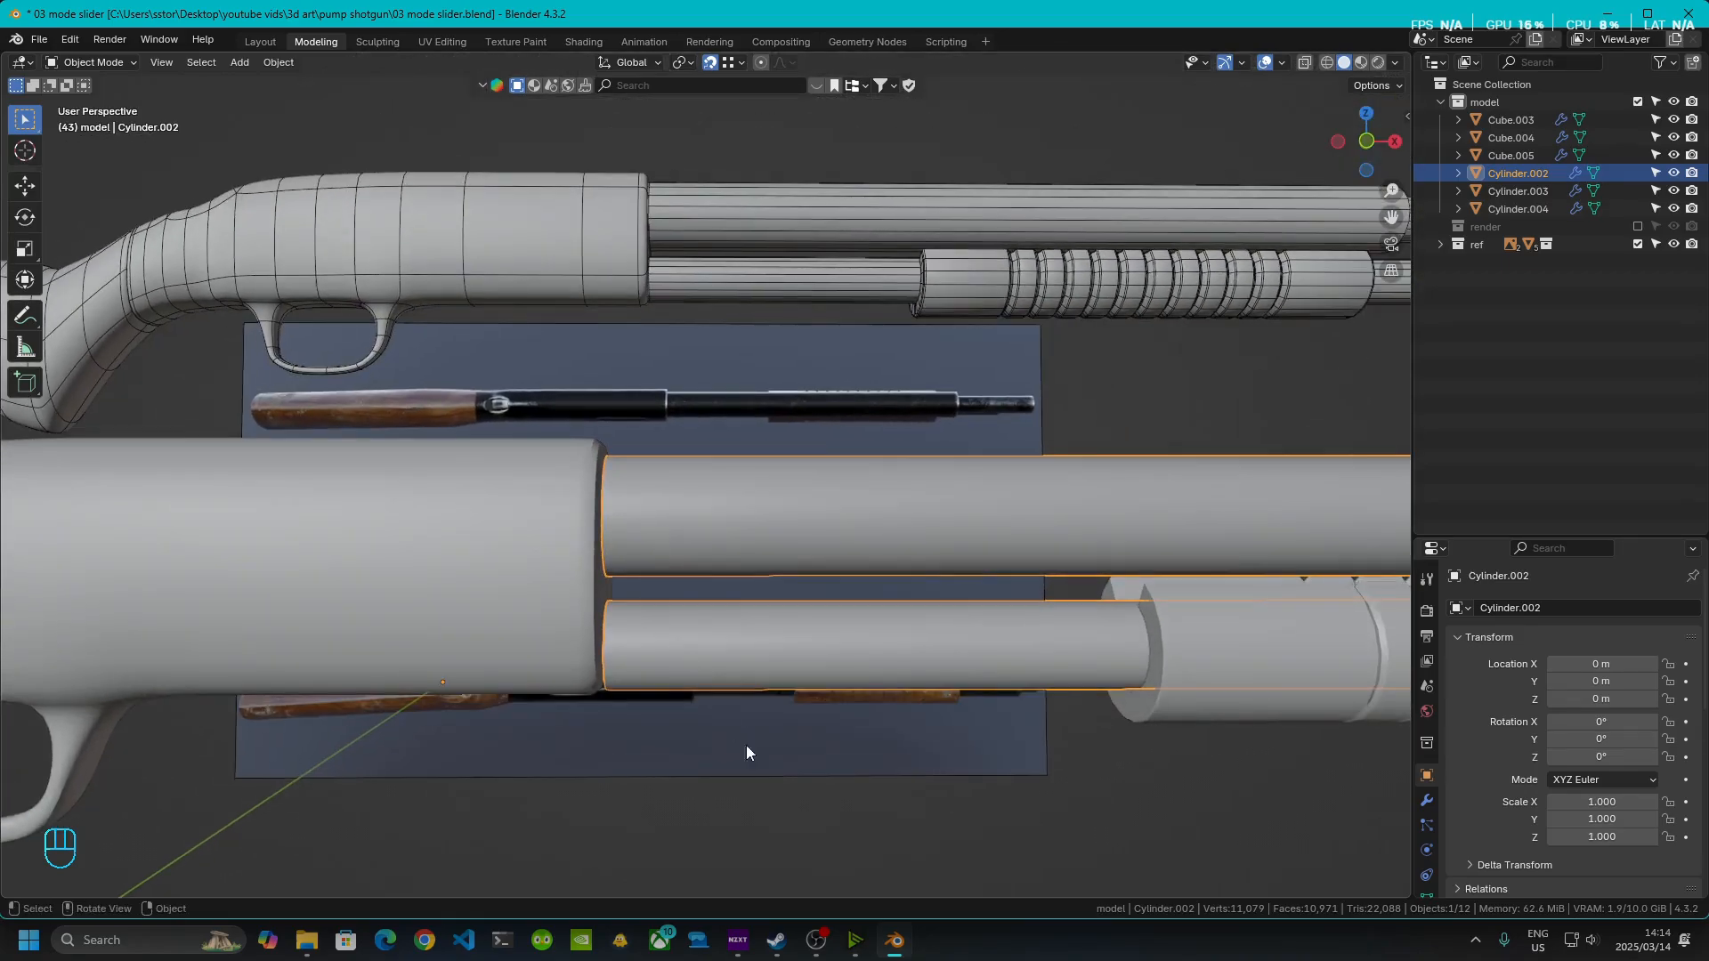
pyautogui.click(763, 786)
pyautogui.keyDown('shift'); pyautogui.moveTo(782, 824); pyautogui.dragTo(681, 583, button='middle'); pyautogui.keyUp('shift')
pyautogui.scroll(4, 854, 559)
pyautogui.scroll(2, 538, 539)
pyautogui.click(611, 533)
pyautogui.moveTo(644, 428); pyautogui.dragTo(710, 367, button='middle')
# - In front view with X-ray on, select the rear end edges of the barrel and magazine tube in Edit Mode
pyautogui.click(1371, 136)
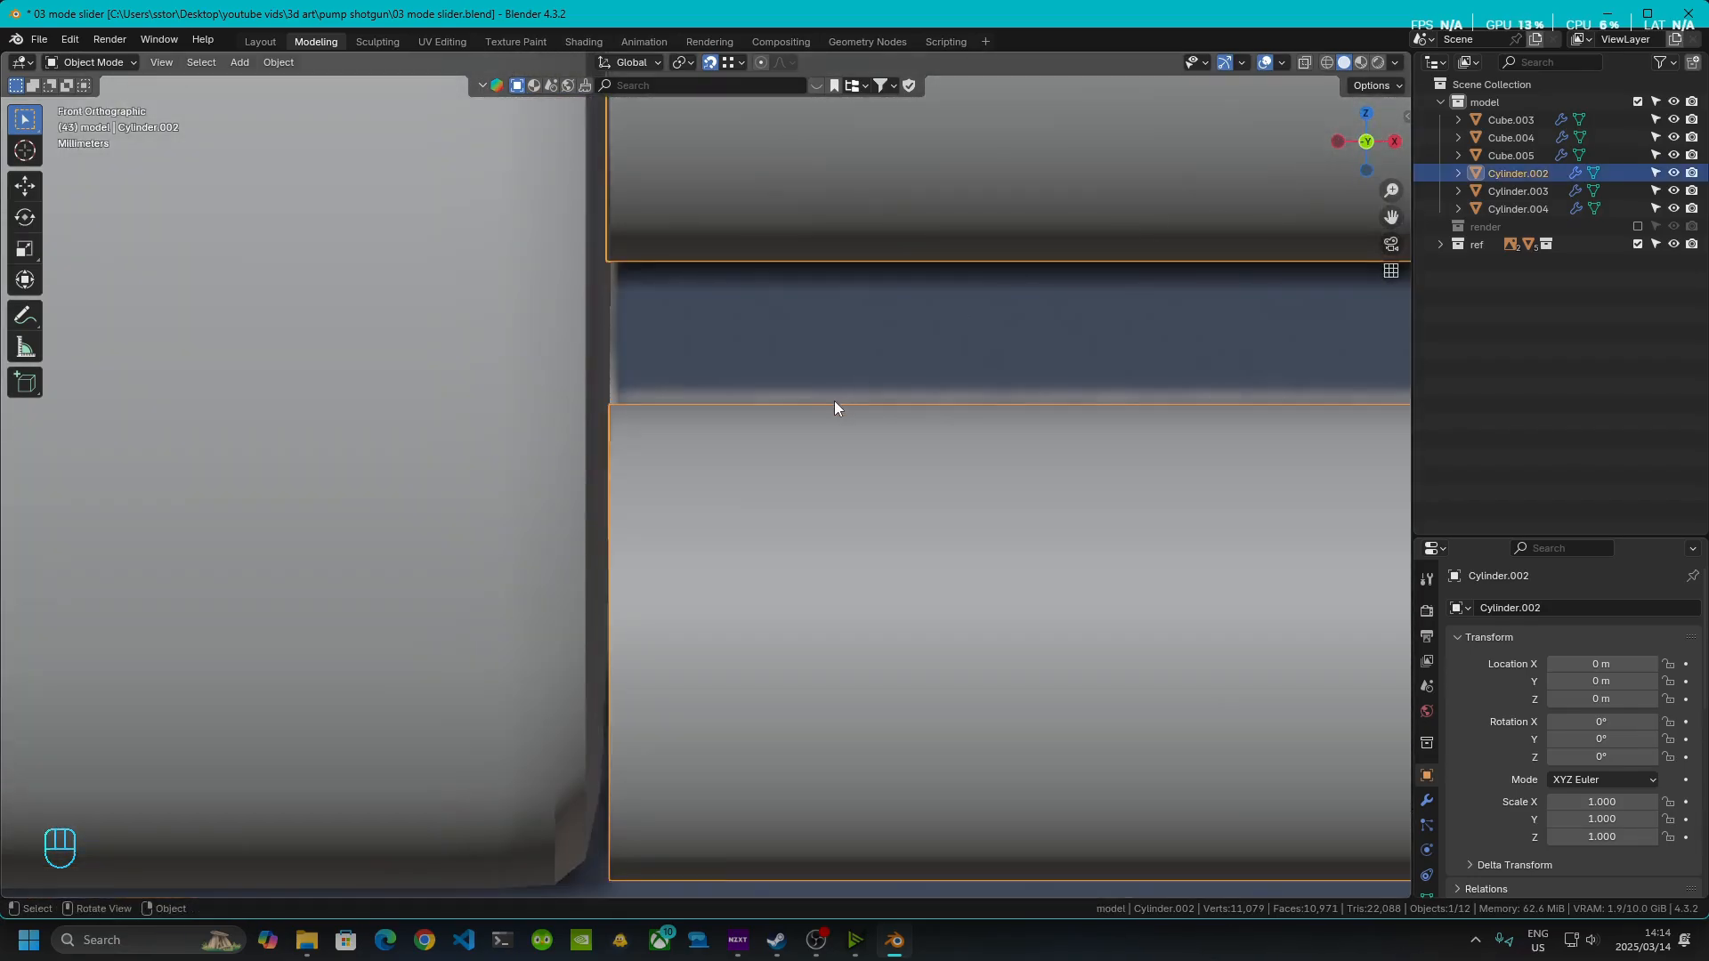
pyautogui.scroll(-3, 835, 401)
pyautogui.scroll(-2, 719, 365)
pyautogui.keyDown('shift'); pyautogui.moveTo(718, 345); pyautogui.dragTo(657, 435, button='middle'); pyautogui.keyUp('shift')
pyautogui.scroll(3, 657, 434)
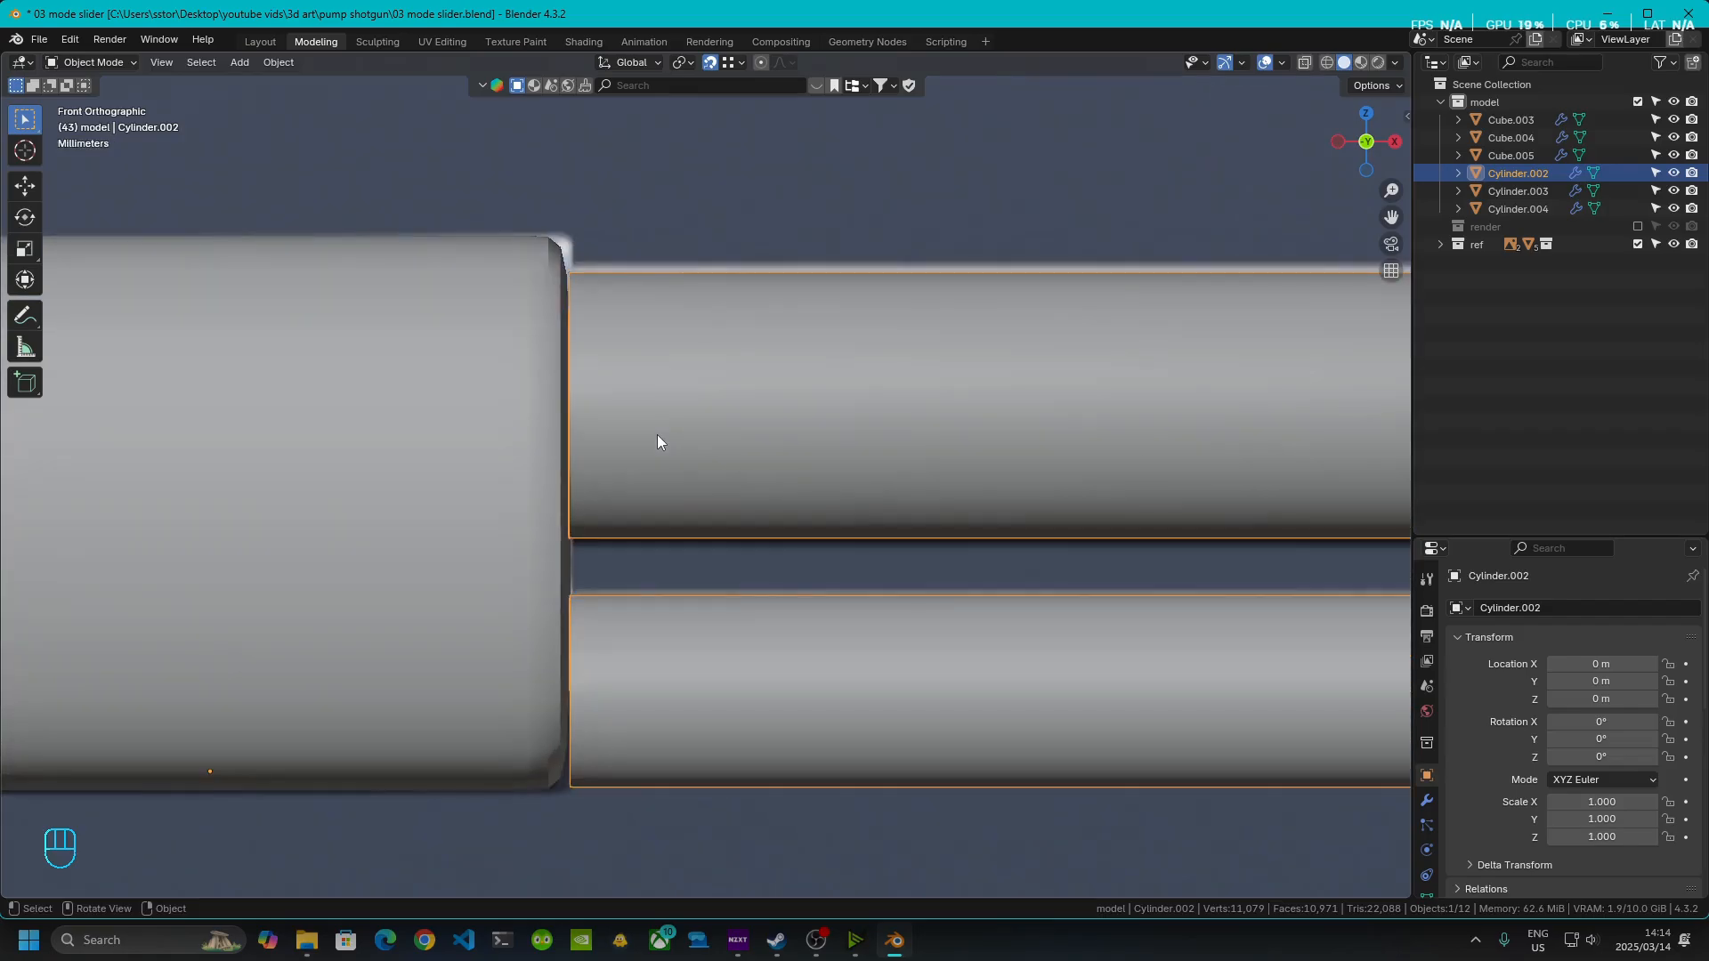
pyautogui.press('Tab')
pyautogui.click(1306, 62)
pyautogui.keyDown('shift'); pyautogui.moveTo(894, 361); pyautogui.dragTo(1012, 241, button='middle'); pyautogui.keyUp('shift')
pyautogui.click(880, 332)
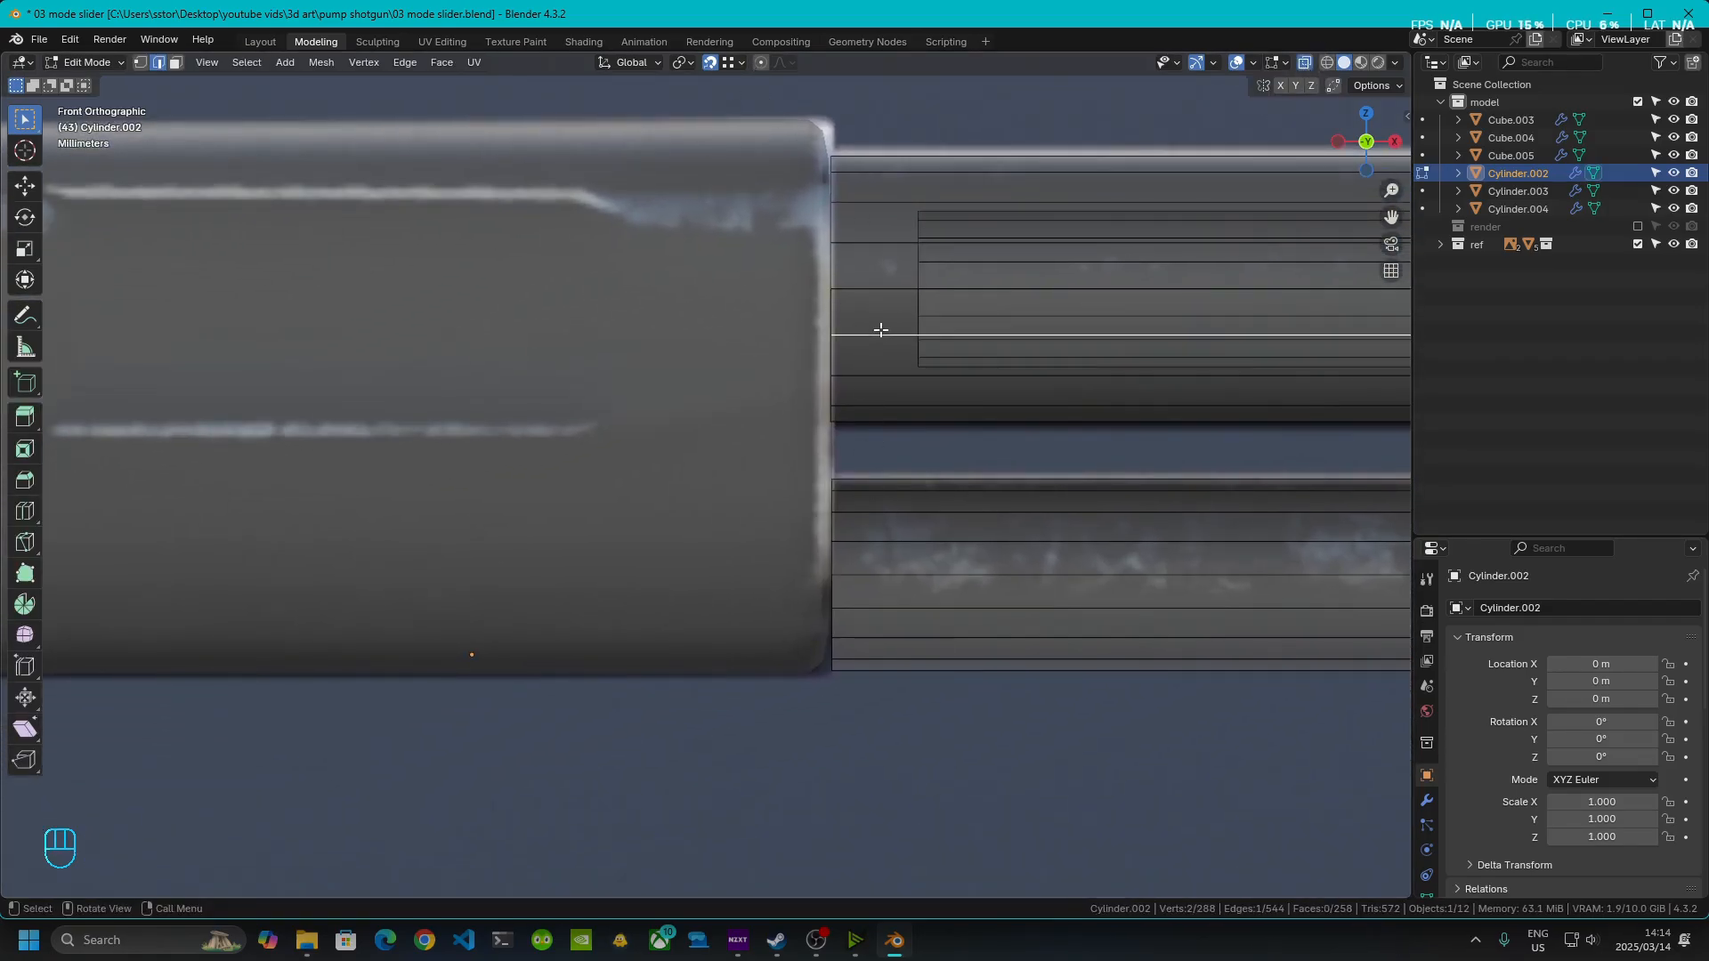
pyautogui.moveTo(753, 87); pyautogui.dragTo(877, 664)
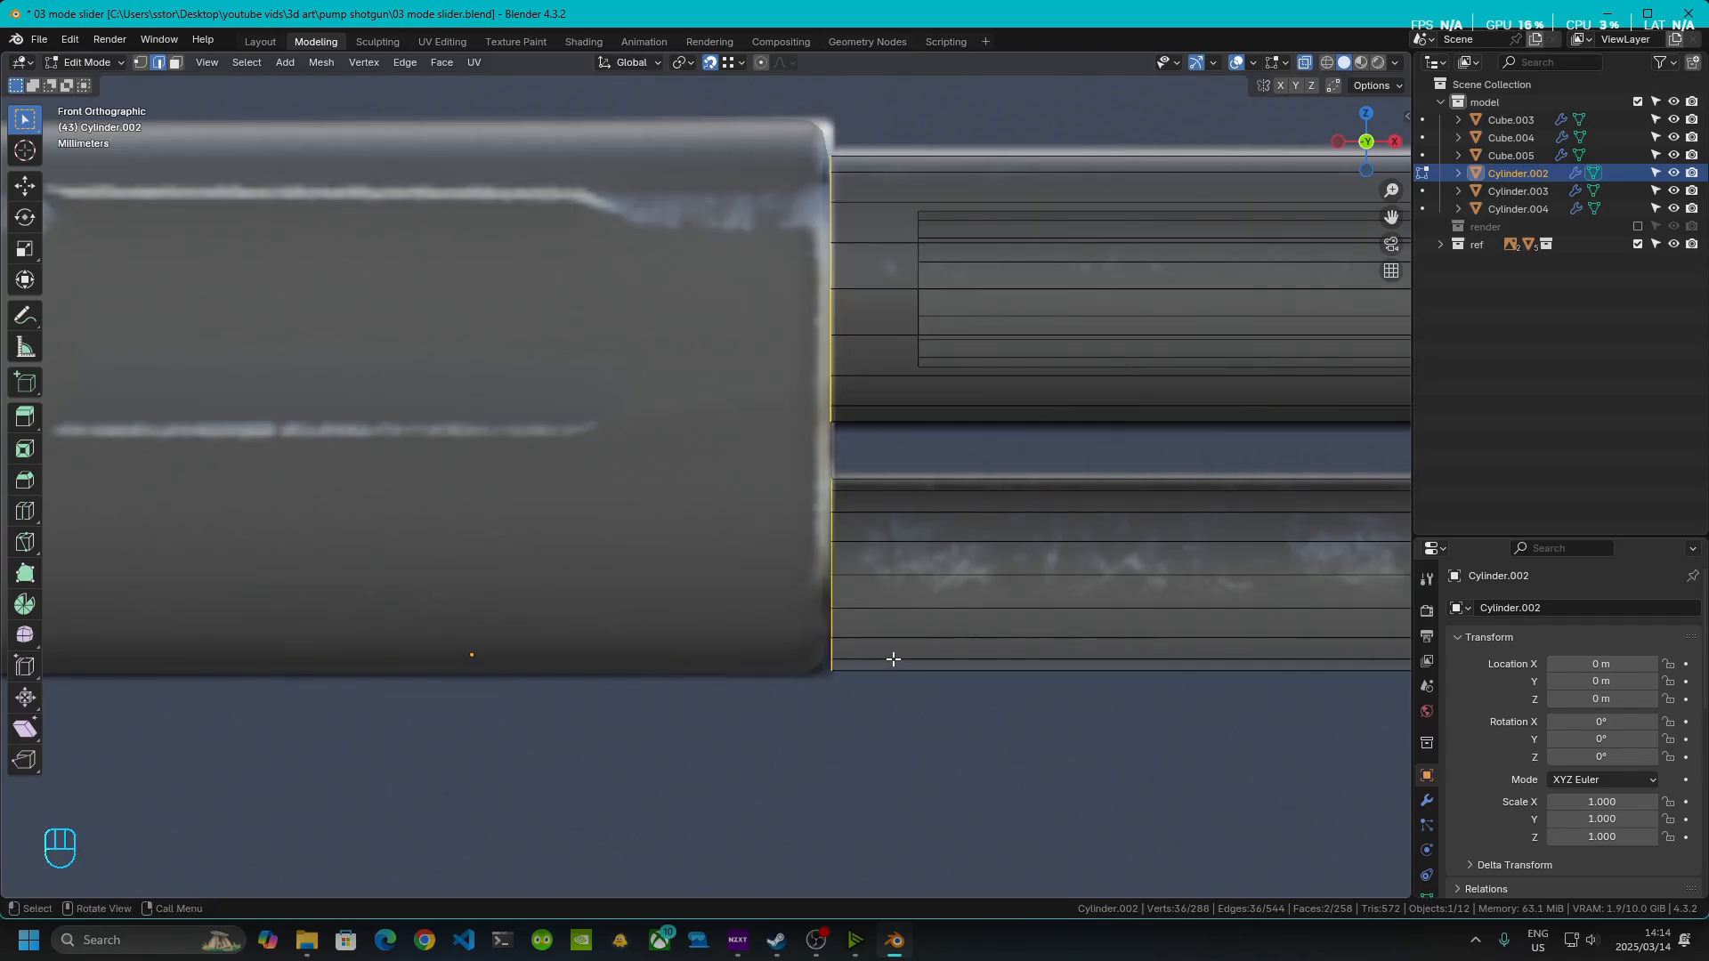
pyautogui.press('g')
pyautogui.press('x')
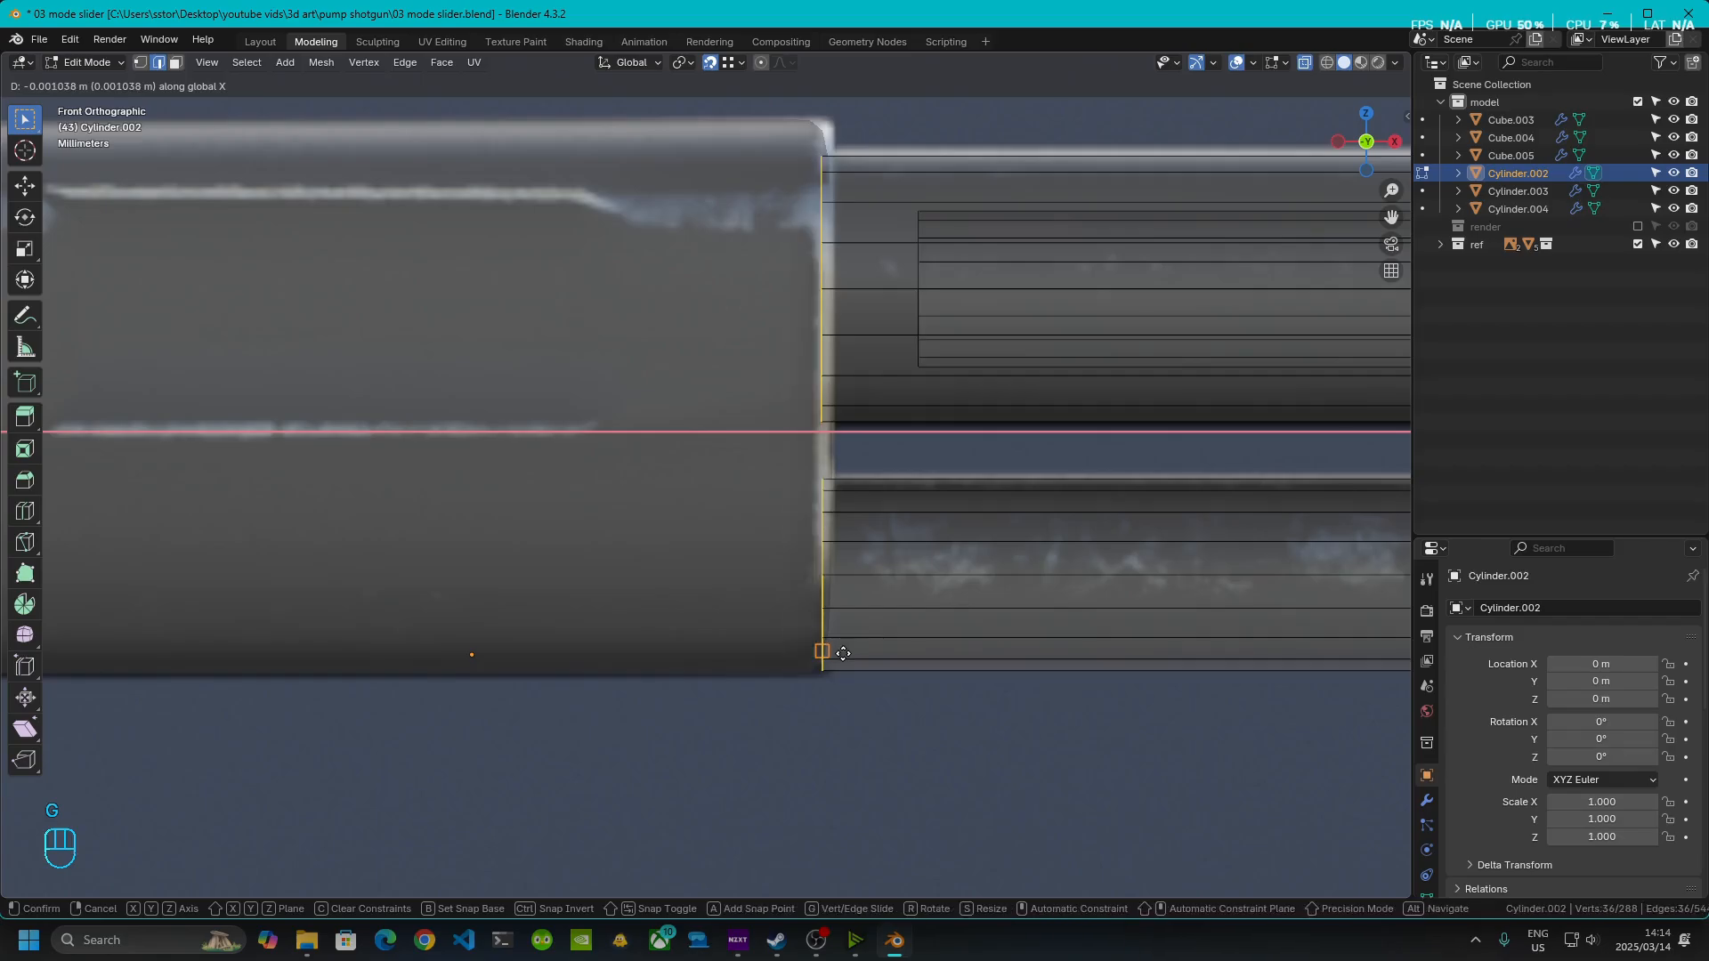
pyautogui.rightClick(843, 653)
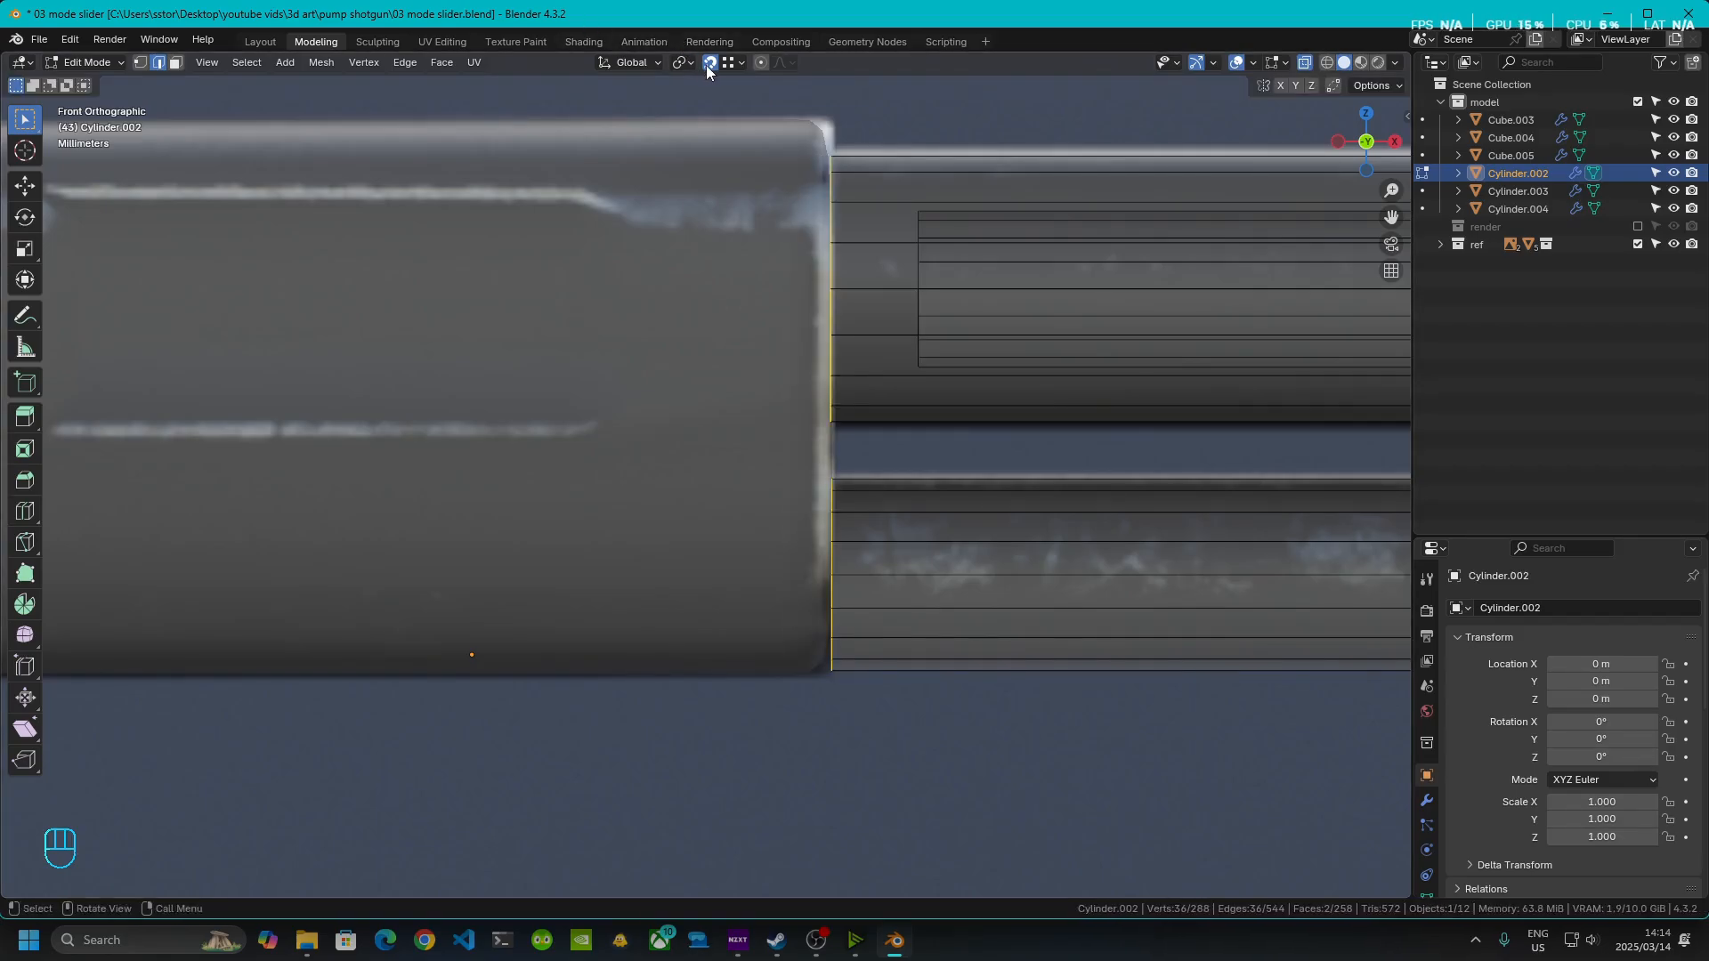
# - With snapping off, move the selected tube ends about 0.009 m along negative X into the receiver, and leave Edit Mode and X-ray
pyautogui.press('g')
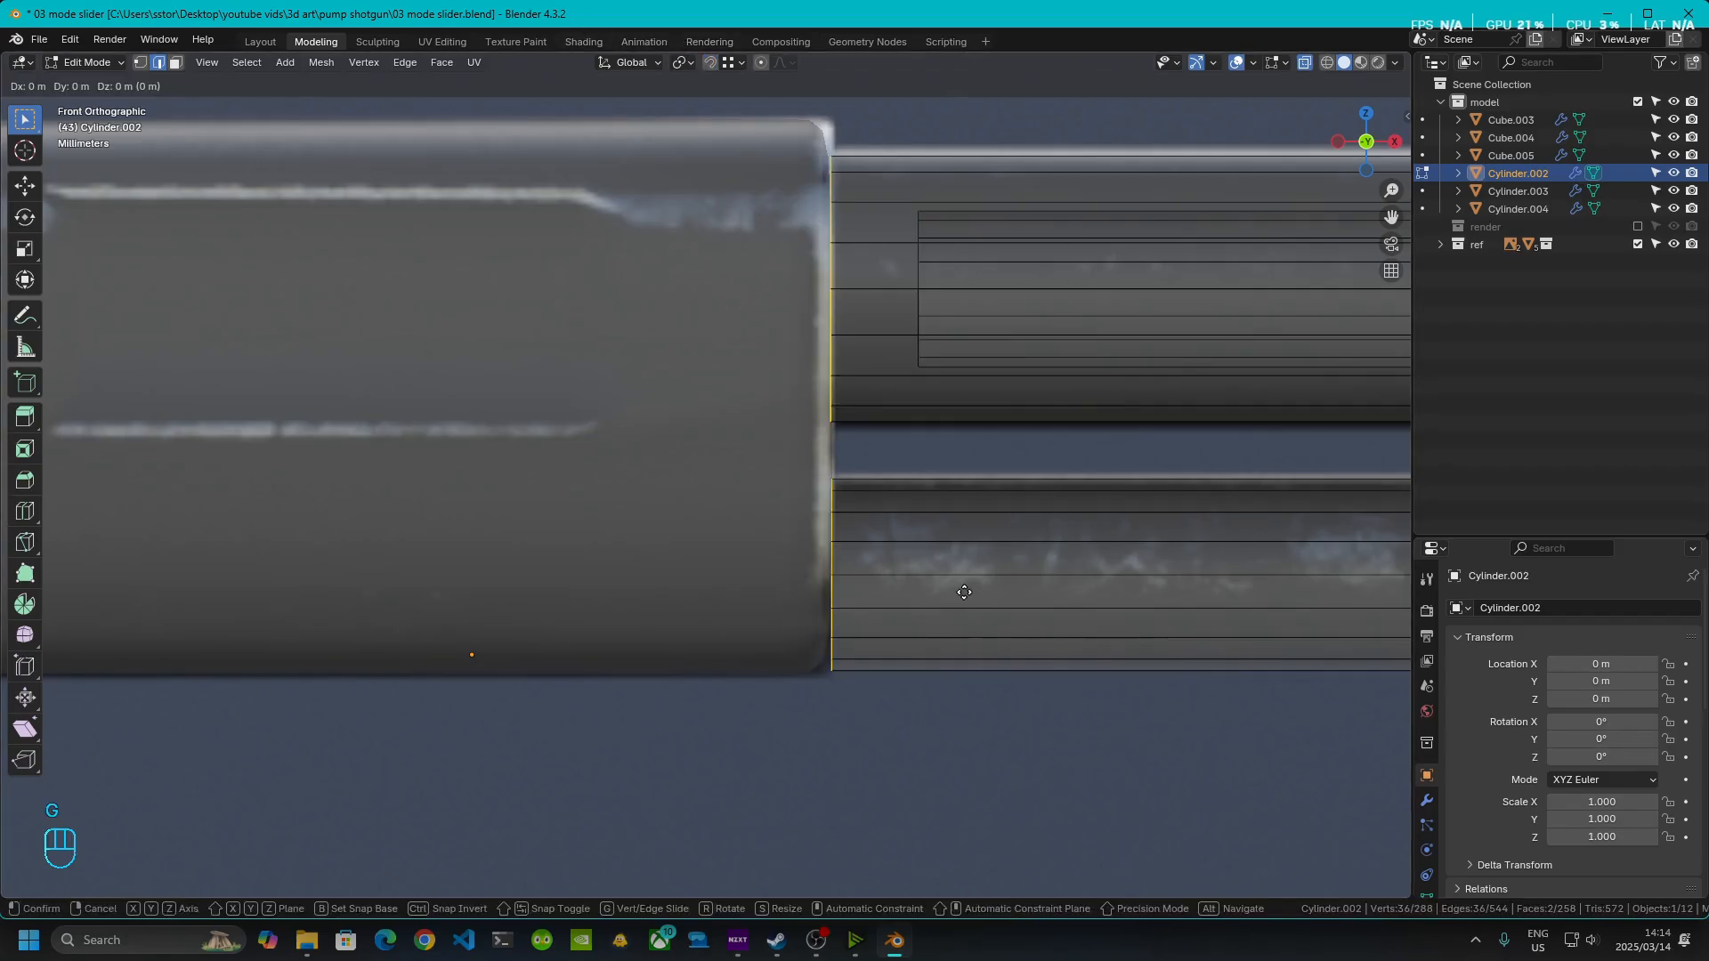
pyautogui.press('x')
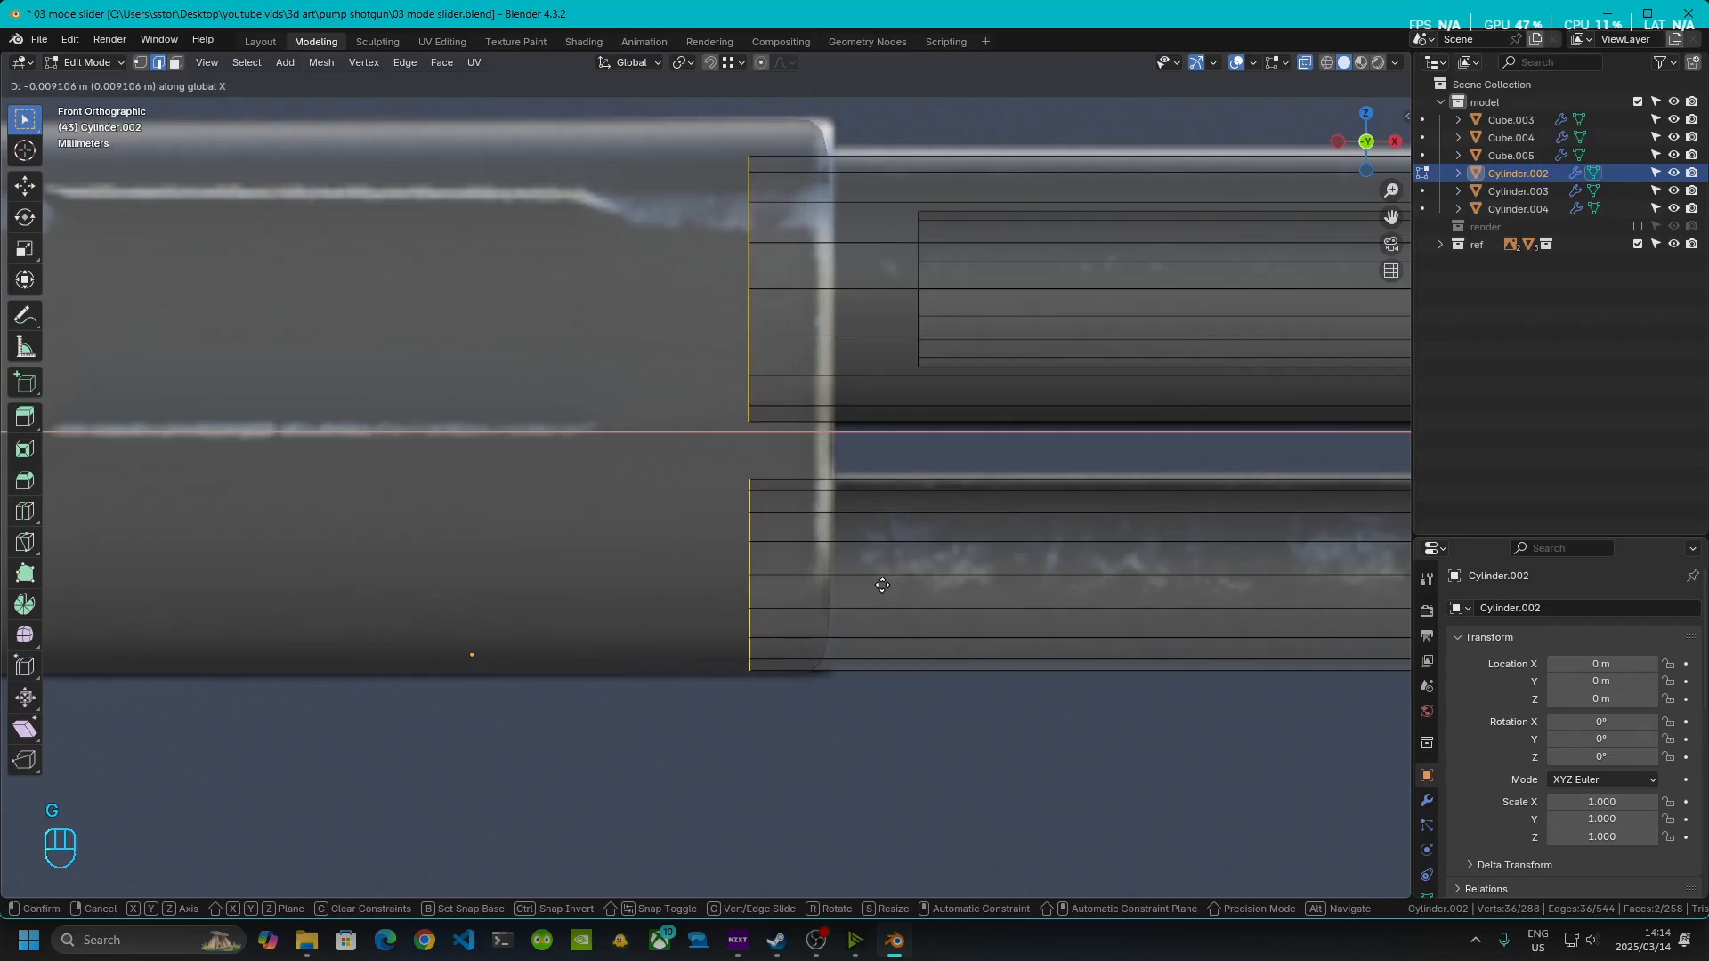
pyautogui.click(882, 585)
pyautogui.press('Tab')
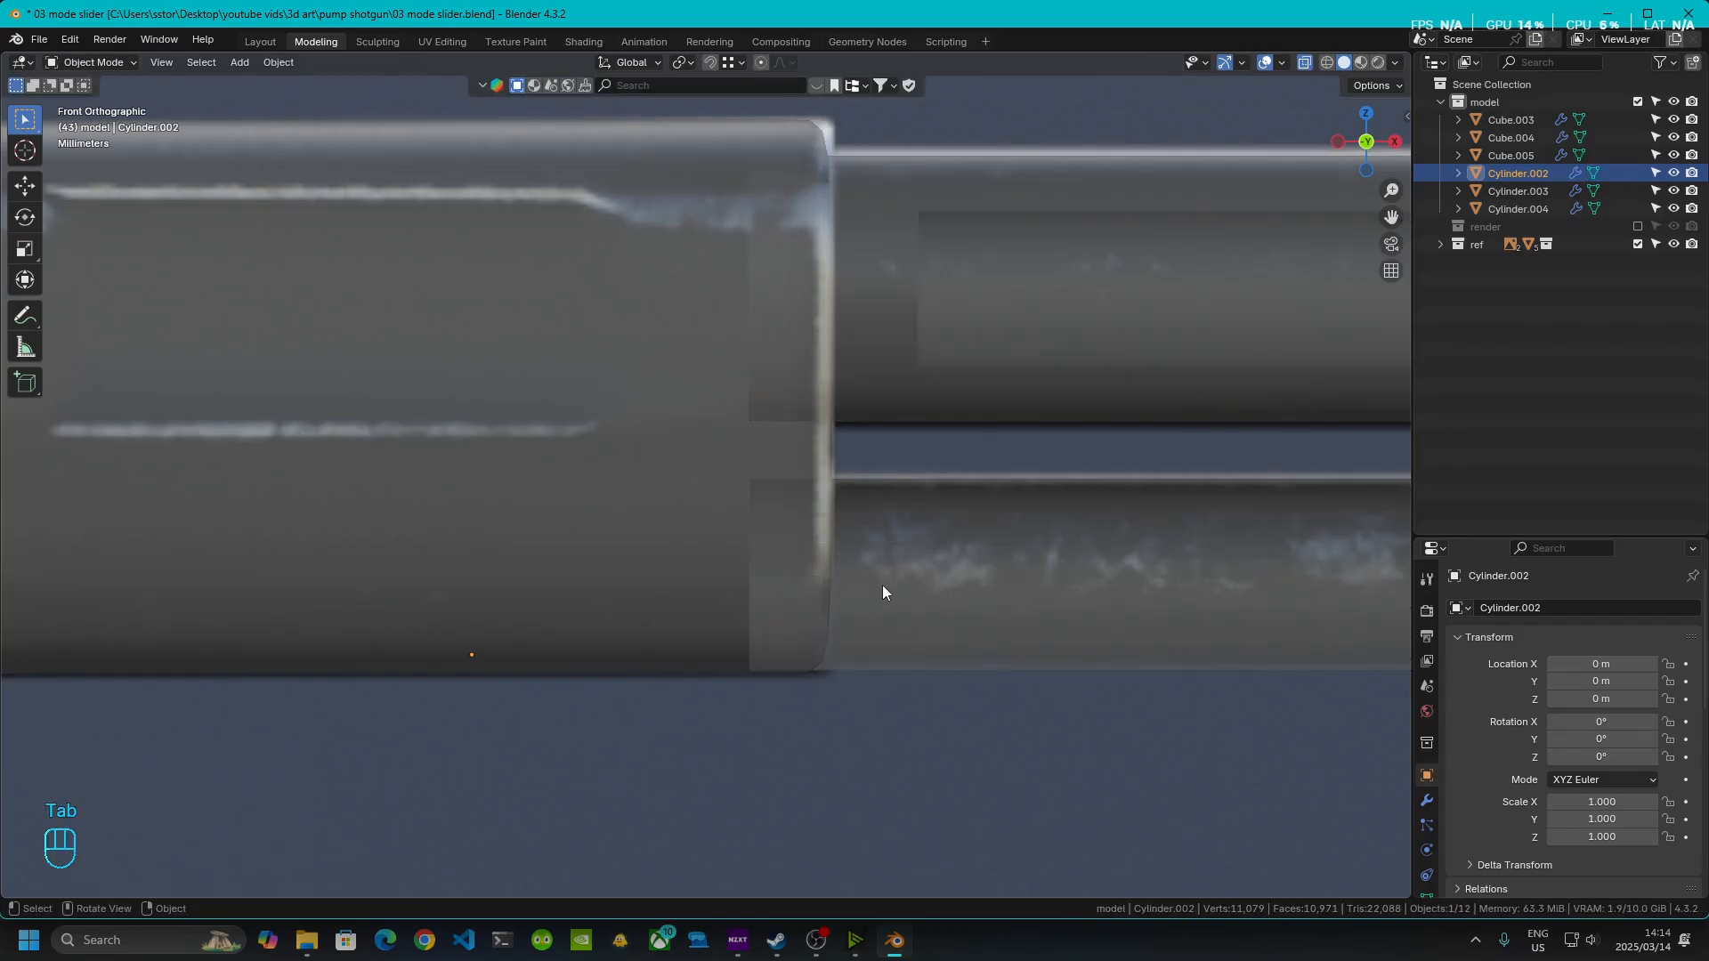
pyautogui.click(1304, 61)
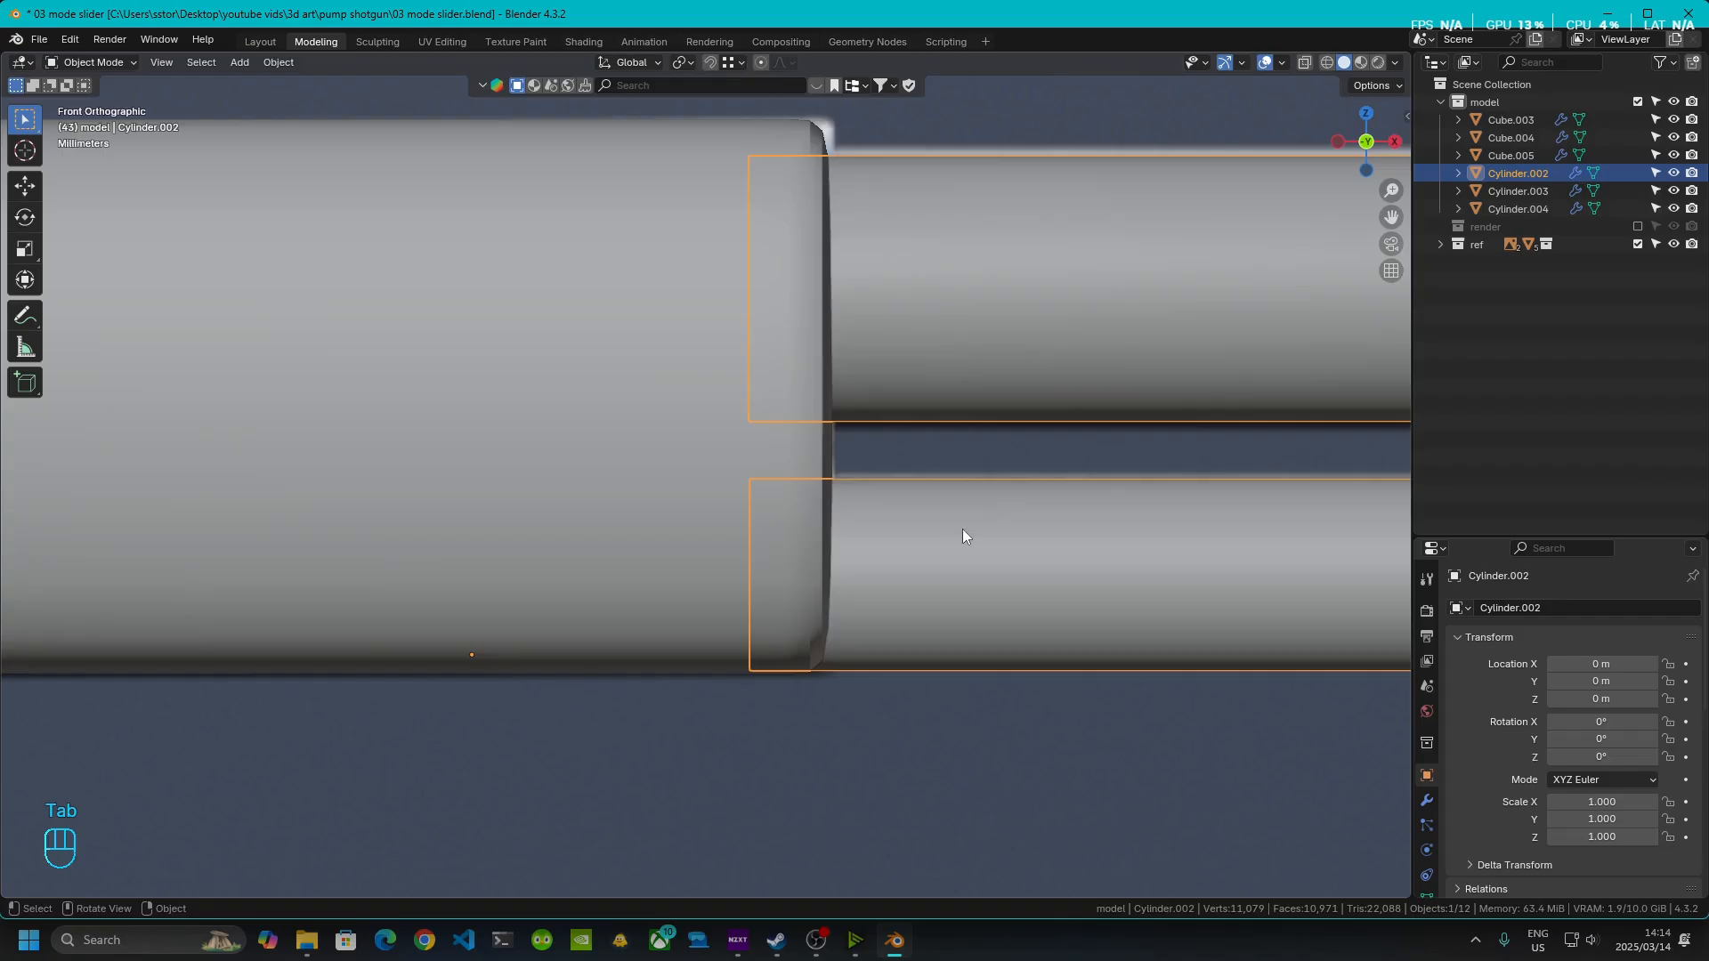
# - Select the barrel and magazine tube together with the pump slider, move them up about 0.0016 m along Z in front view, and deselect
pyautogui.moveTo(962, 534); pyautogui.dragTo(663, 385, button='middle')
pyautogui.moveTo(810, 381); pyautogui.dragTo(627, 489, button='middle')
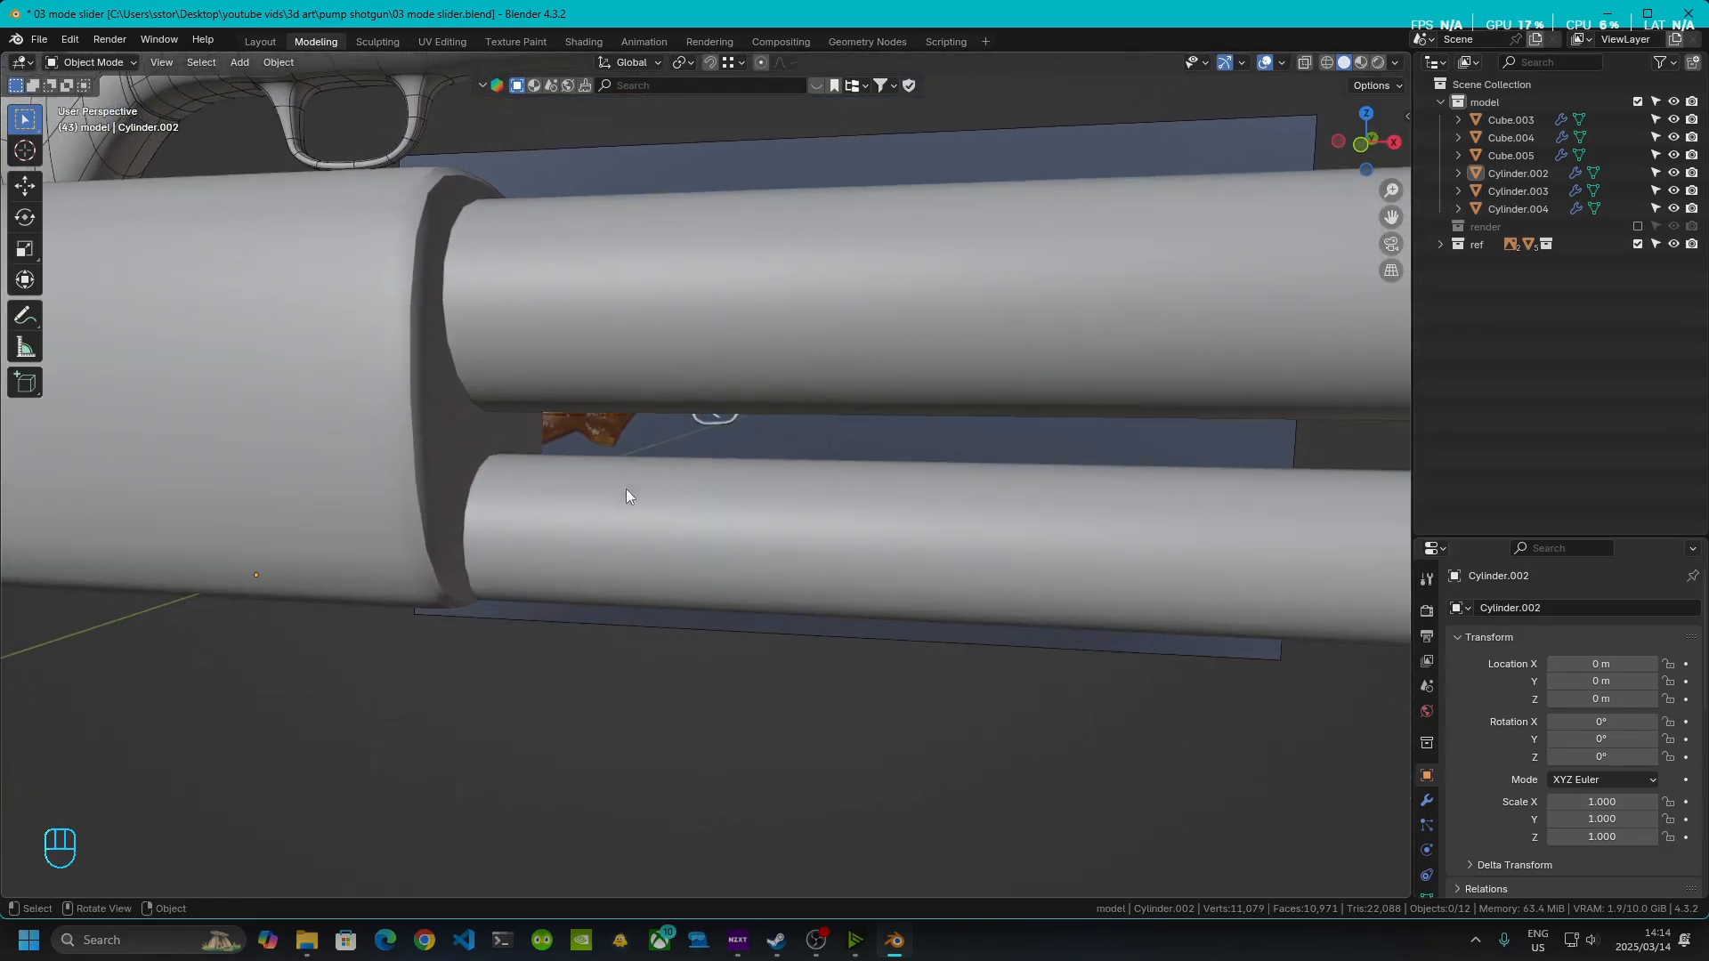
pyautogui.click(739, 557)
pyautogui.scroll(-4, 854, 634)
pyautogui.keyDown('shift'); pyautogui.moveTo(1057, 627); pyautogui.dragTo(682, 605, button='middle'); pyautogui.keyUp('shift')
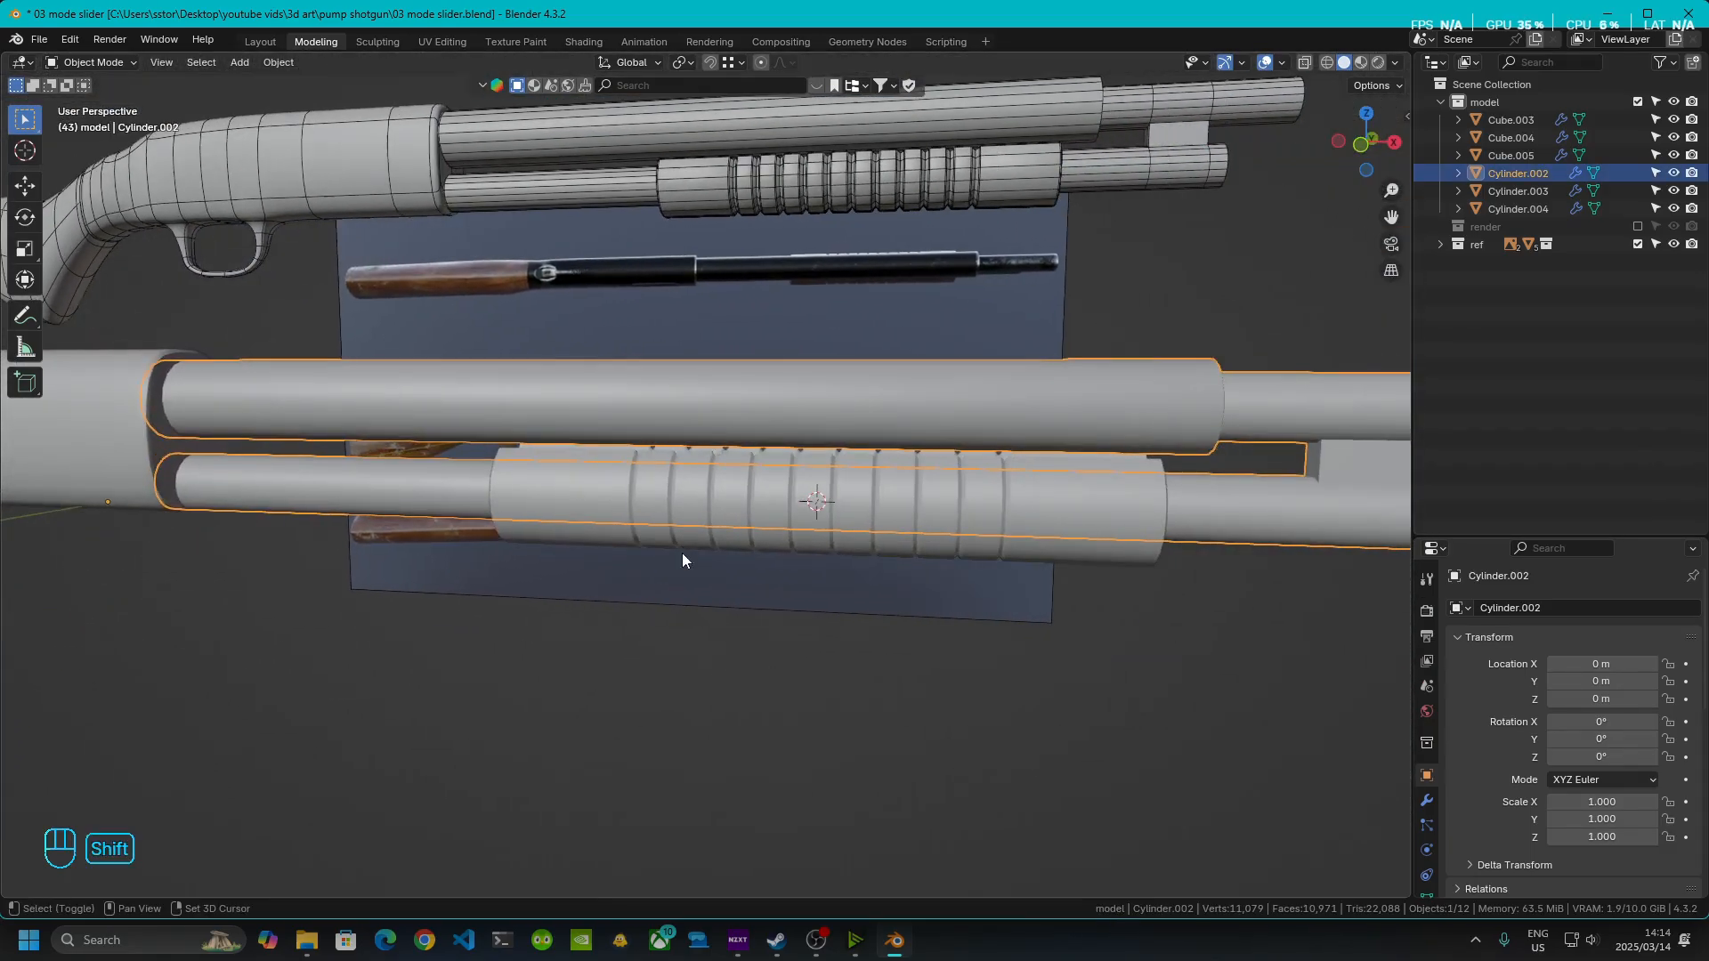
pyautogui.keyDown('shift'); pyautogui.click(767, 538); pyautogui.keyUp('shift')
pyautogui.click(1371, 143)
pyautogui.scroll(8, 694, 467)
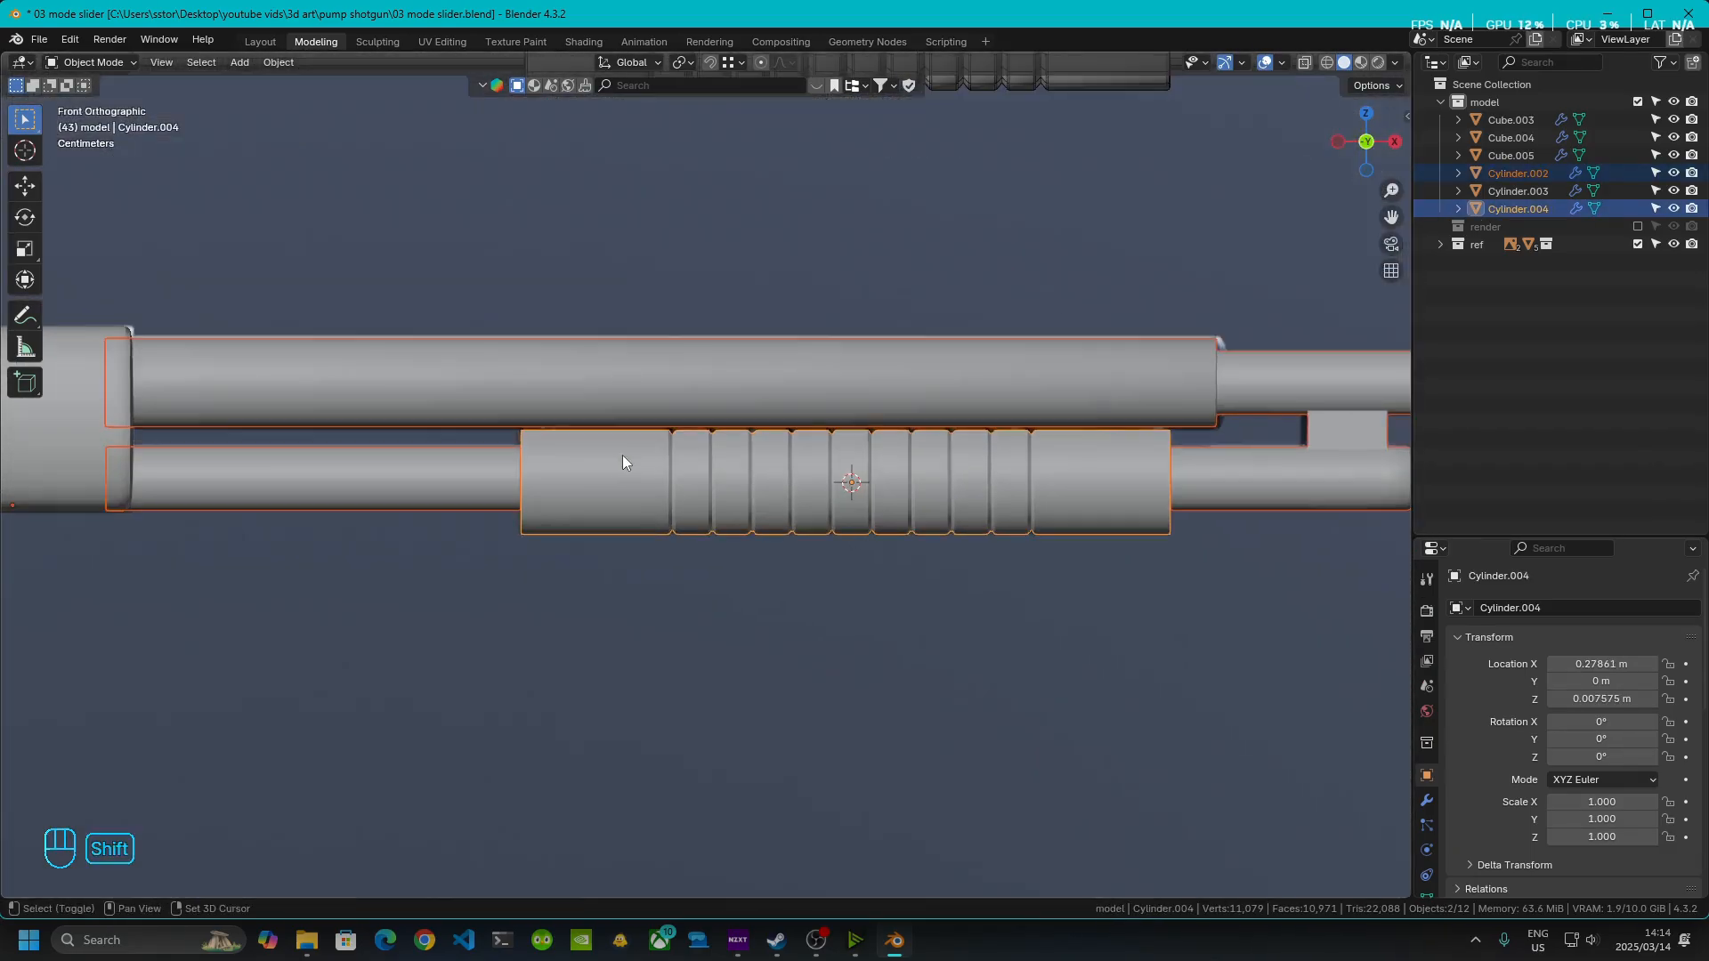
pyautogui.scroll(2, 767, 472)
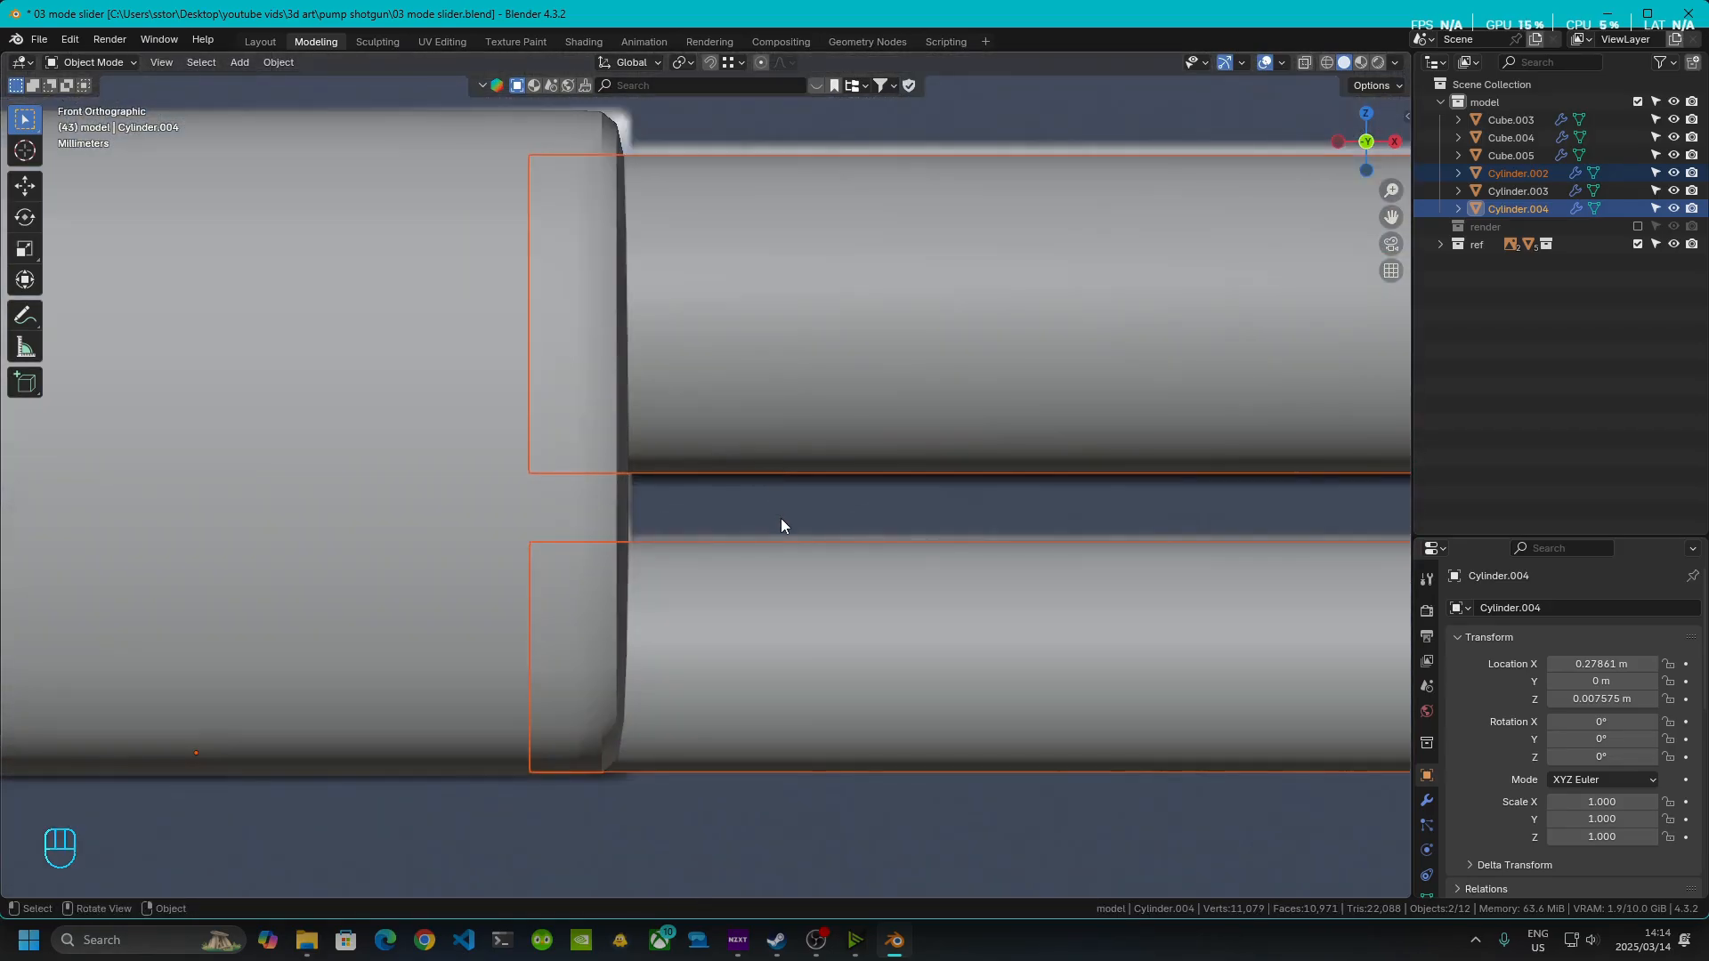
pyautogui.press('g')
pyautogui.press('z')
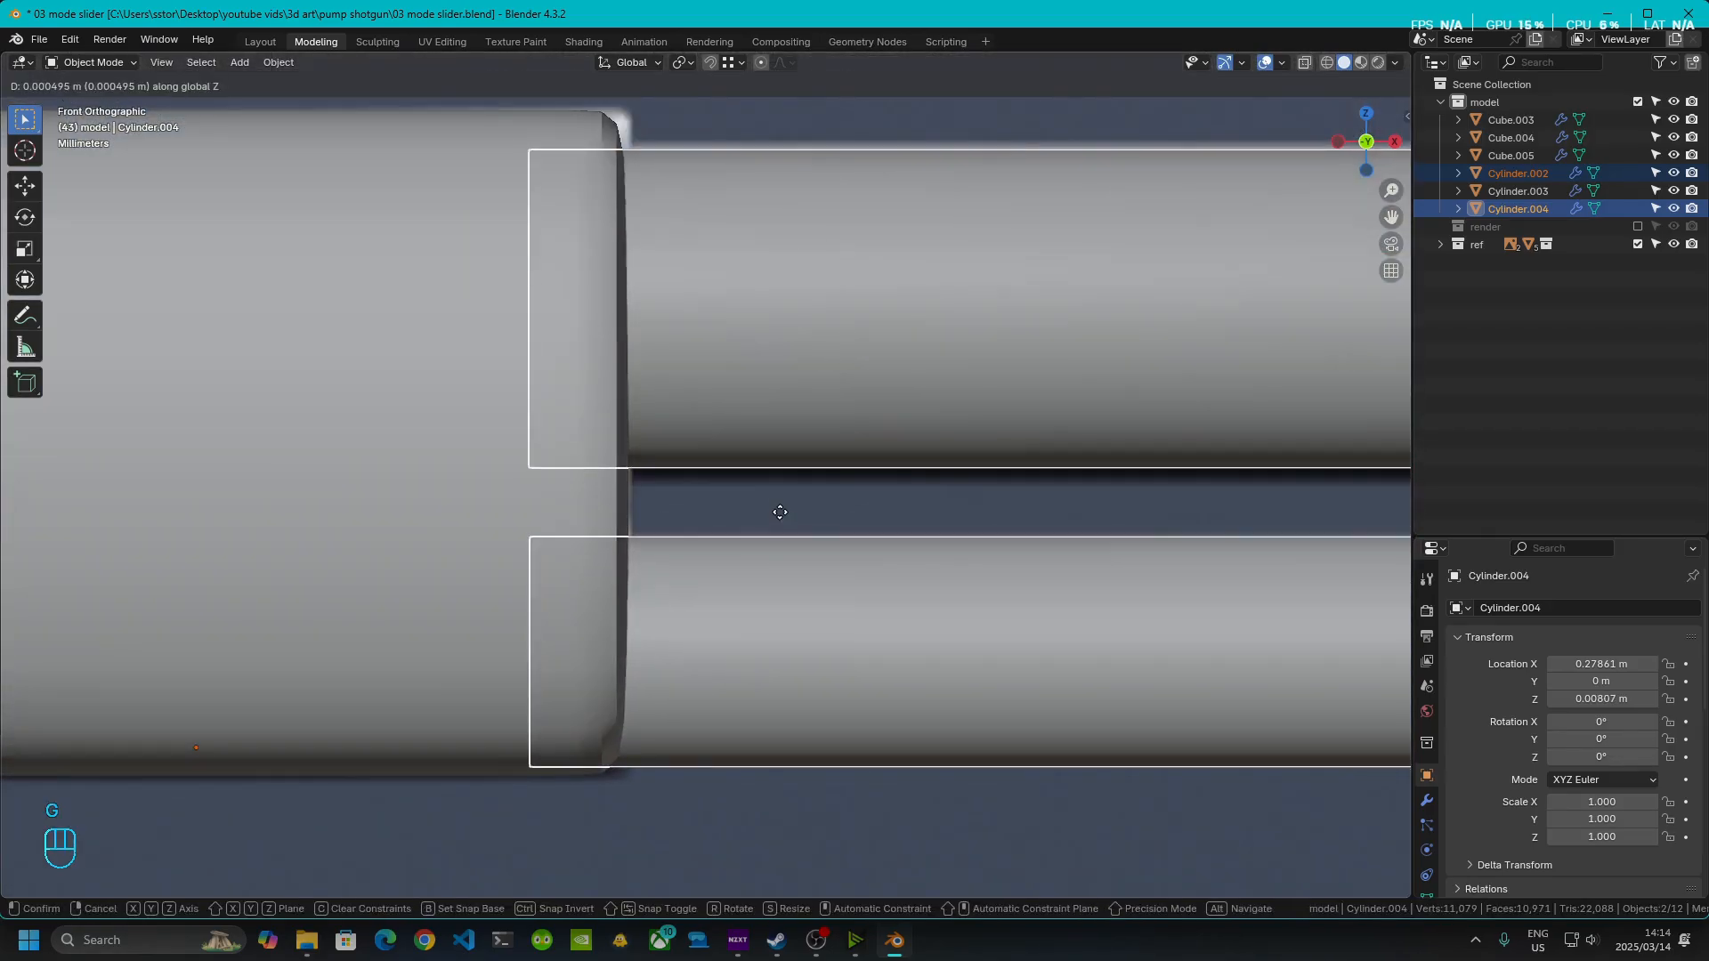
pyautogui.click(778, 501)
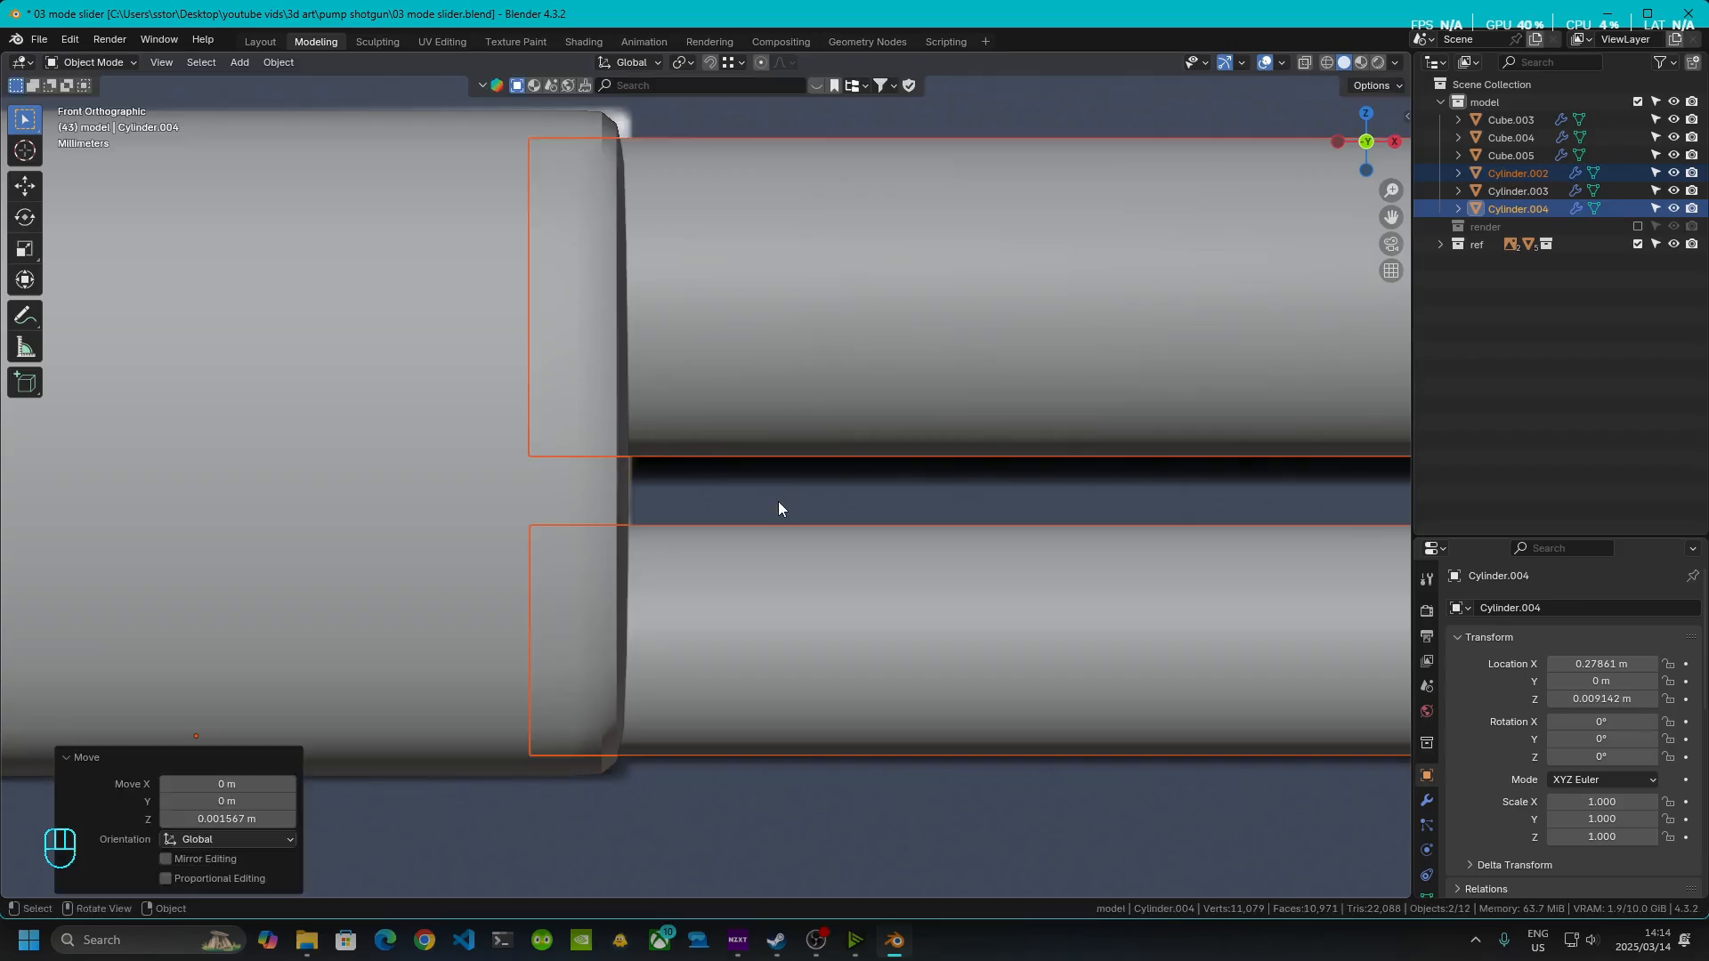
pyautogui.scroll(-1, 851, 512)
pyautogui.scroll(-15, 851, 505)
pyautogui.click(728, 540)
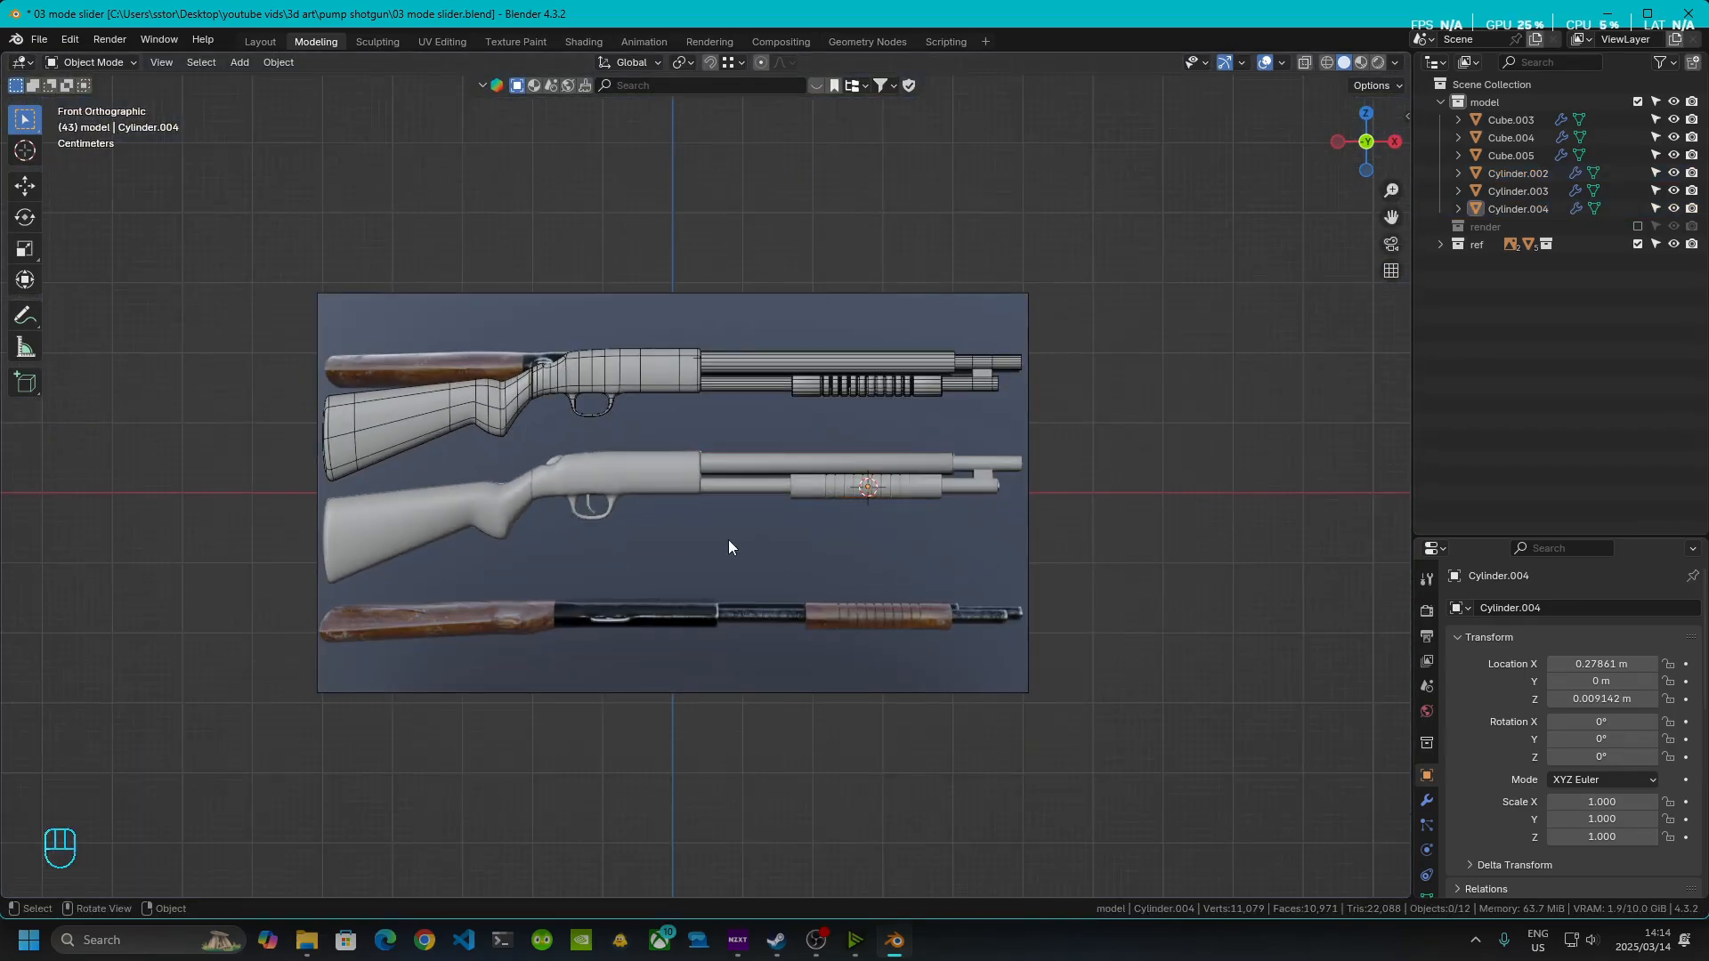
# - Apply Shade Auto Smooth to the receiver with an angle of 45°
pyautogui.scroll(10, 723, 536)
pyautogui.scroll(4, 723, 541)
pyautogui.moveTo(771, 549); pyautogui.dragTo(853, 568, button='middle')
pyautogui.click(646, 521)
pyautogui.scroll(-2, 628, 540)
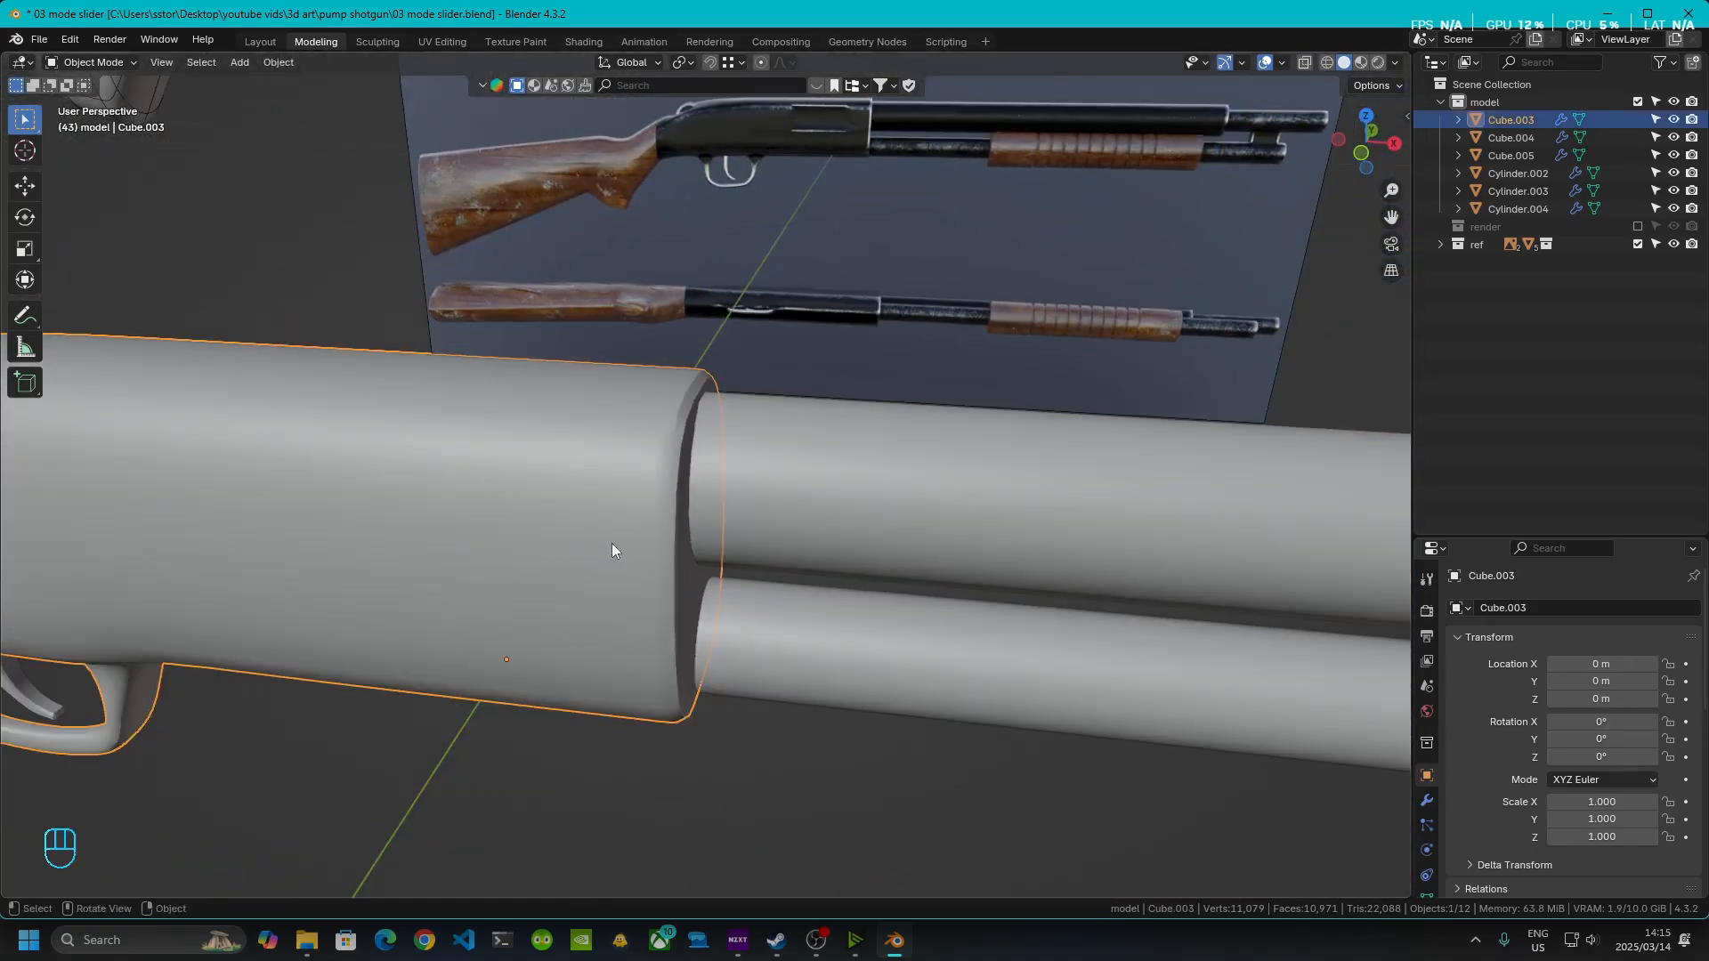
pyautogui.rightClick(495, 498)
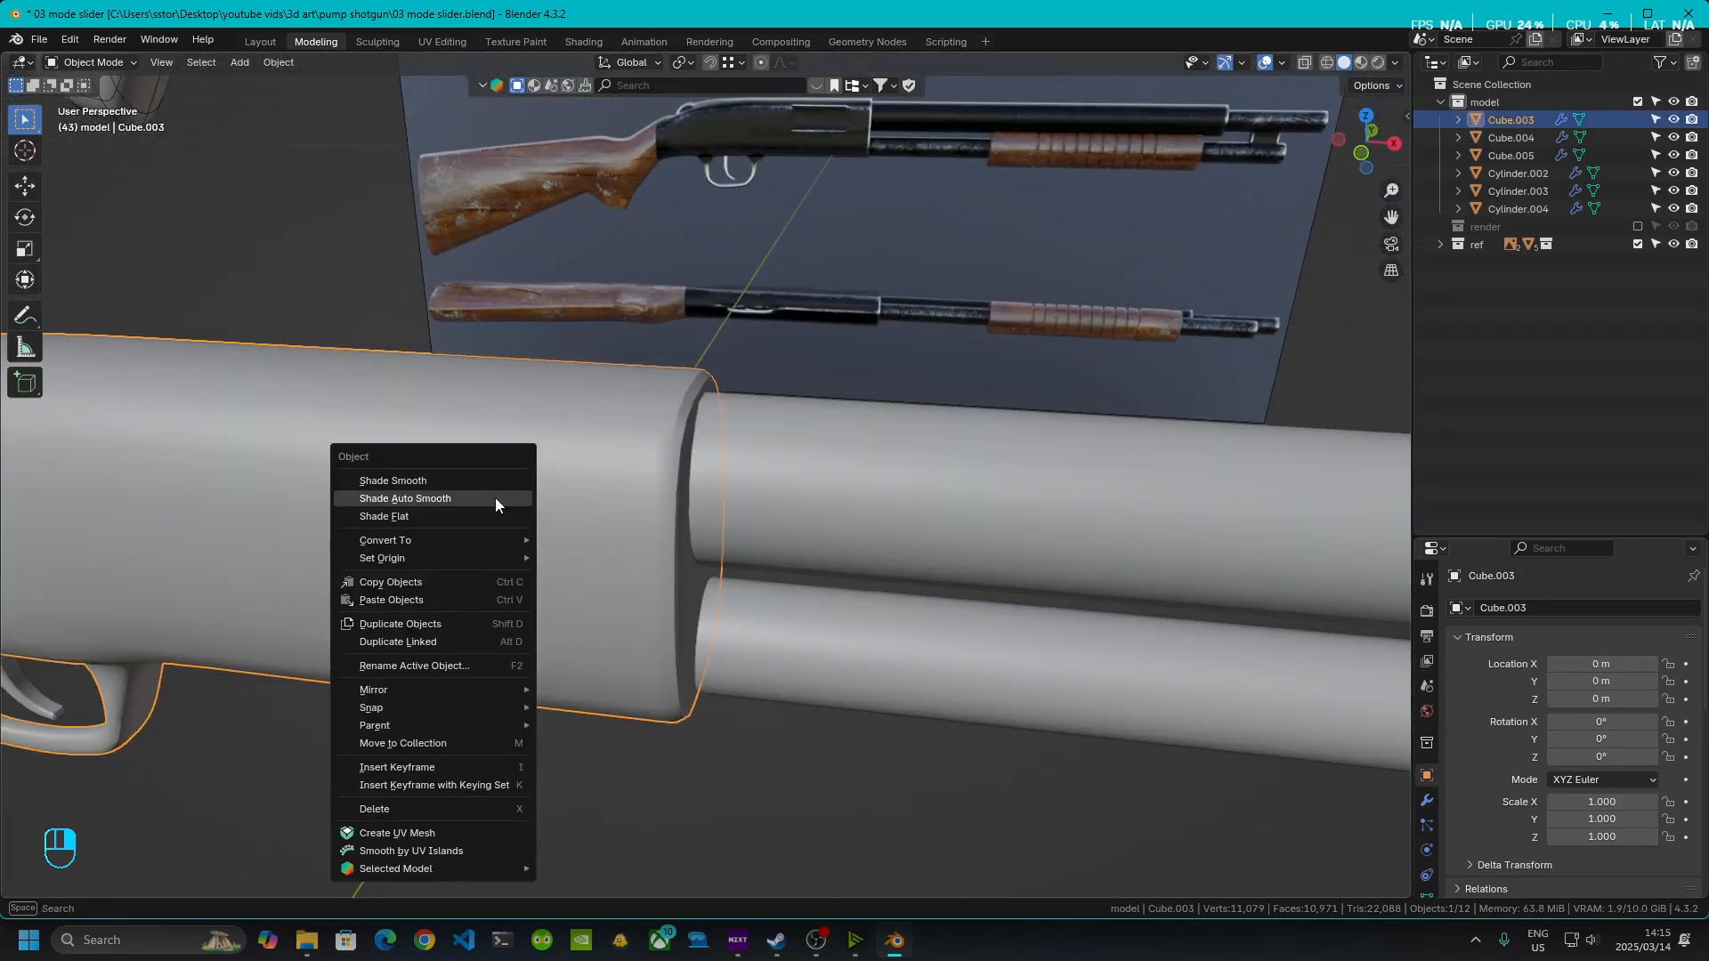
pyautogui.click(494, 498)
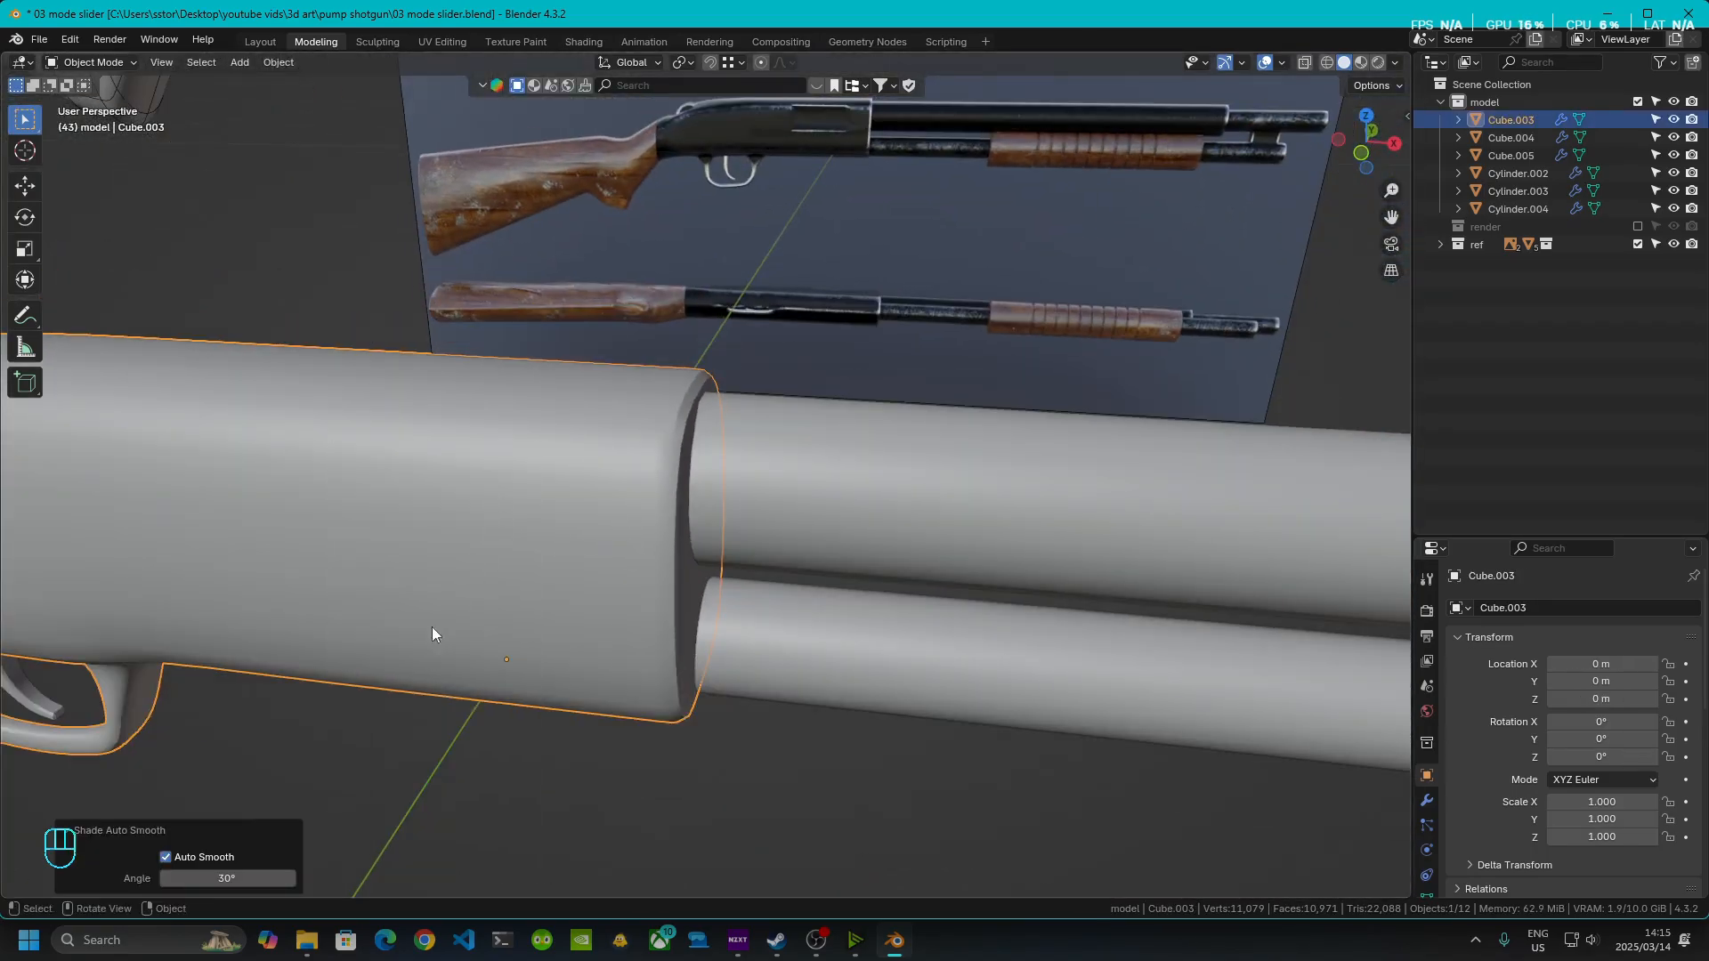
pyautogui.moveTo(223, 879); pyautogui.dragTo(279, 878)
pyautogui.click(228, 878)
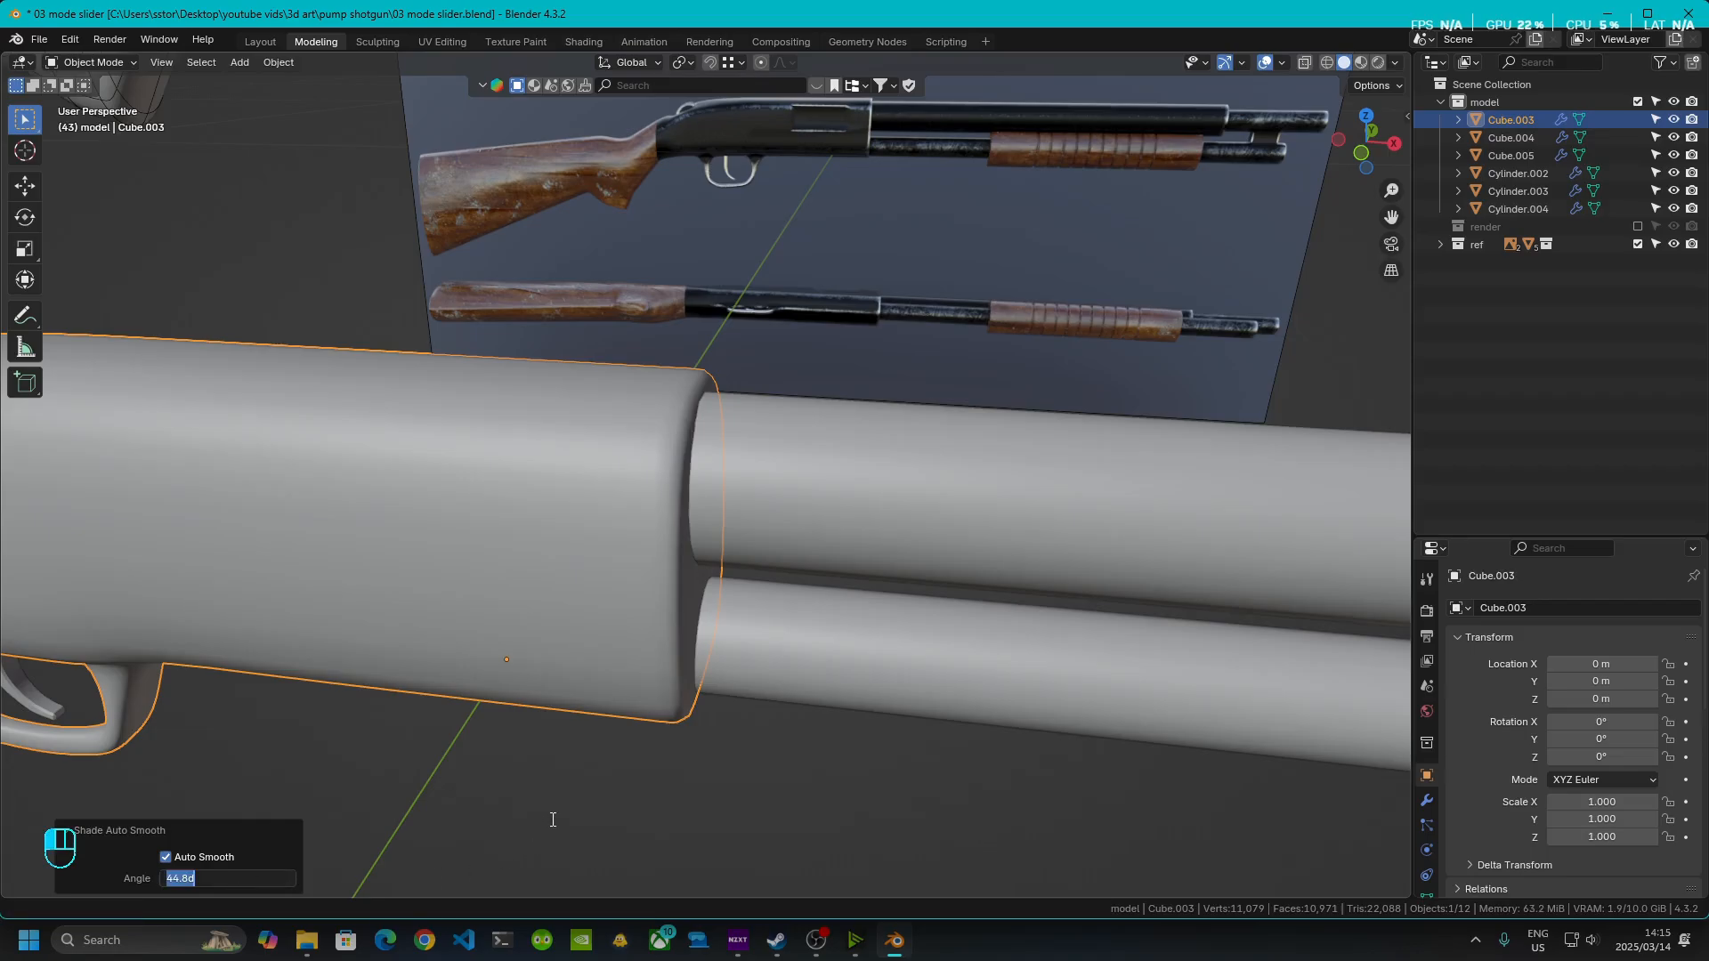
pyautogui.write('45')
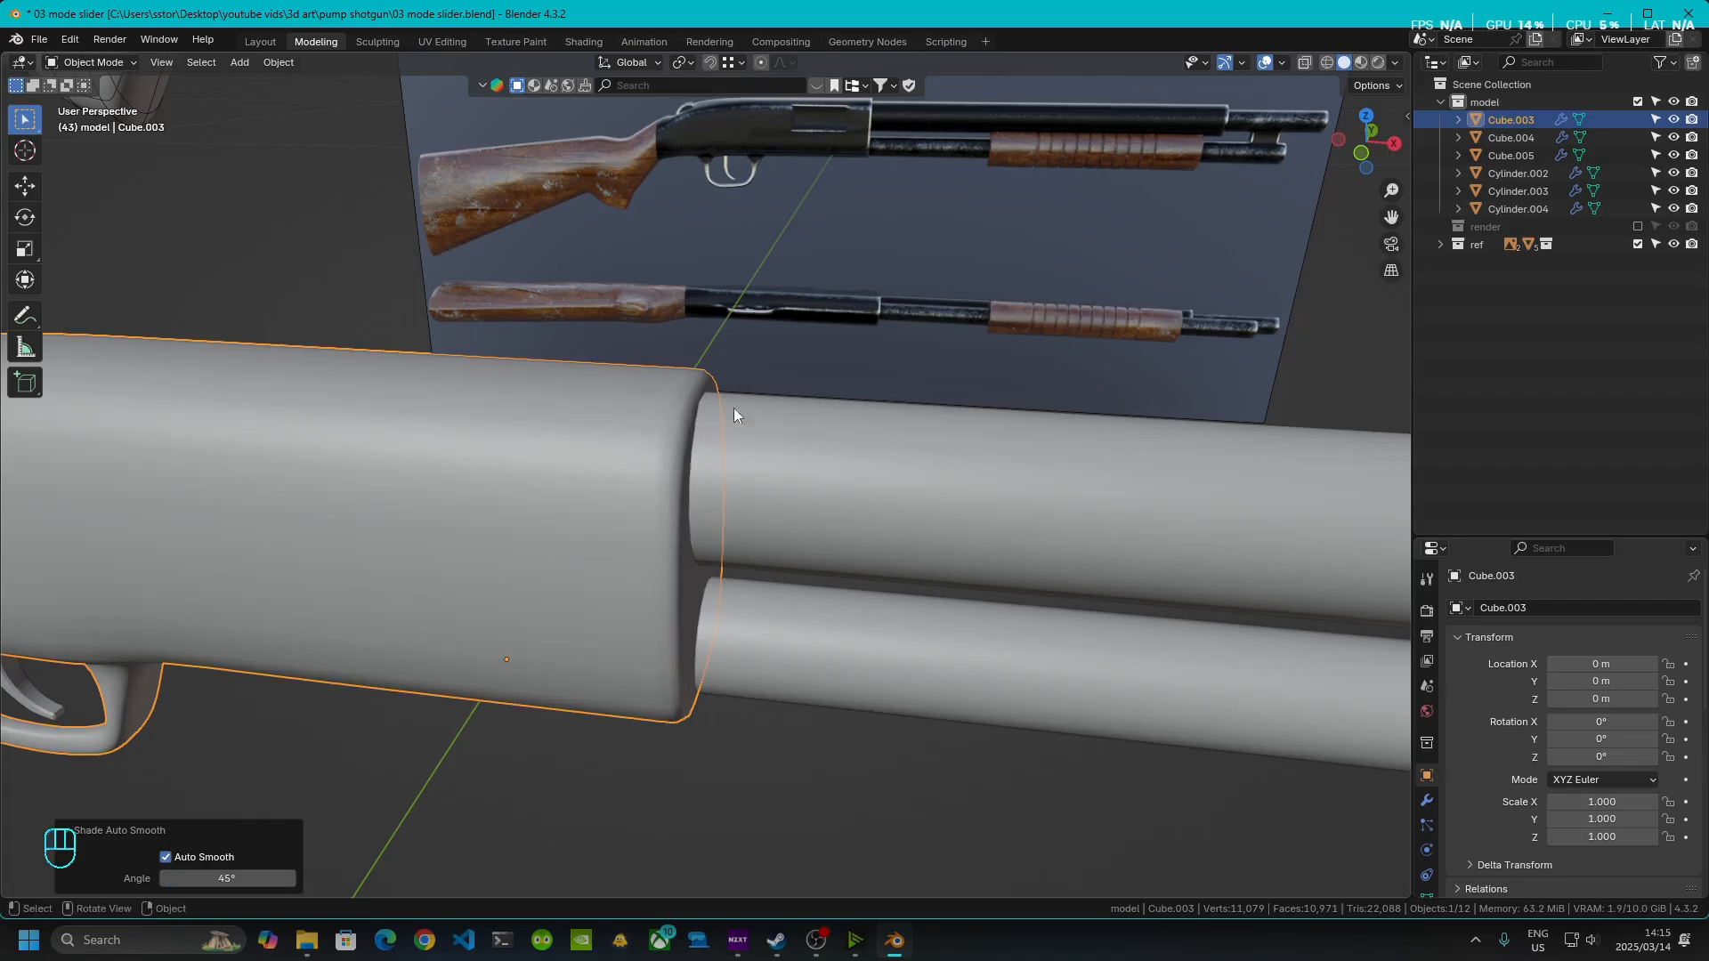
pyautogui.press('Return')
# - Try Shade Auto Smooth on the receiver with a 30° angle, checking its rounded front edge up close
pyautogui.moveTo(733, 407); pyautogui.dragTo(440, 509, button='middle')
pyautogui.keyDown('shift'); pyautogui.moveTo(863, 276); pyautogui.dragTo(596, 510, button='middle'); pyautogui.keyUp('shift')
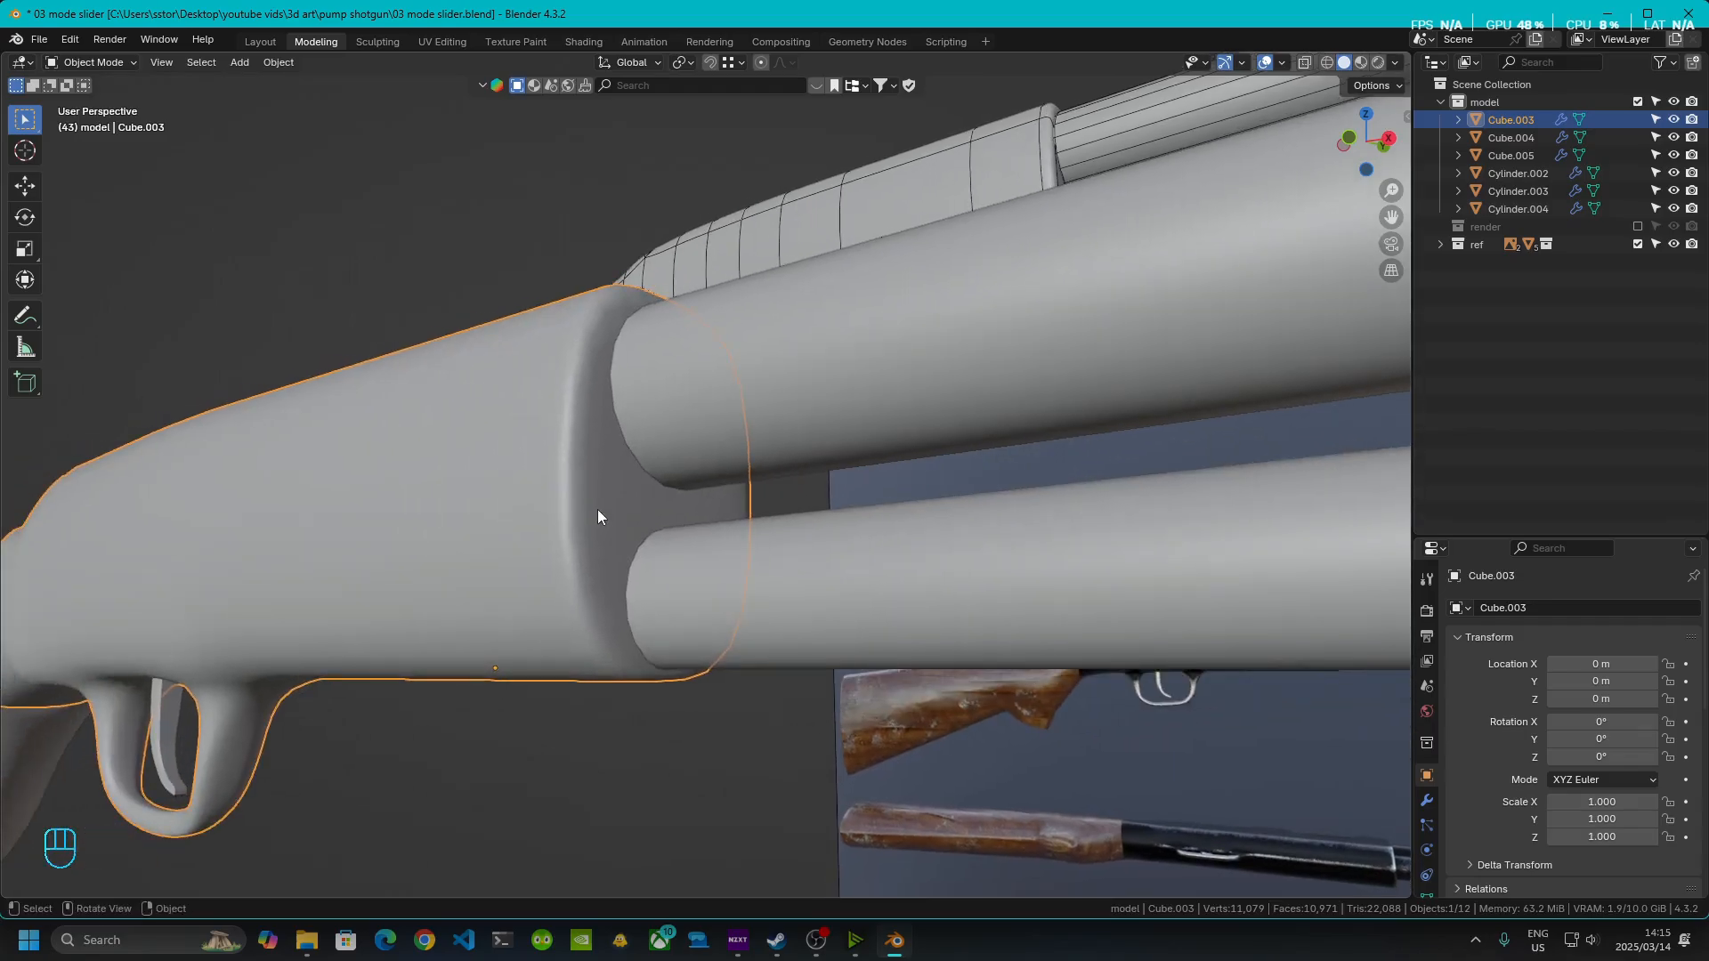
pyautogui.rightClick(517, 491)
pyautogui.click(516, 491)
pyautogui.click(219, 874)
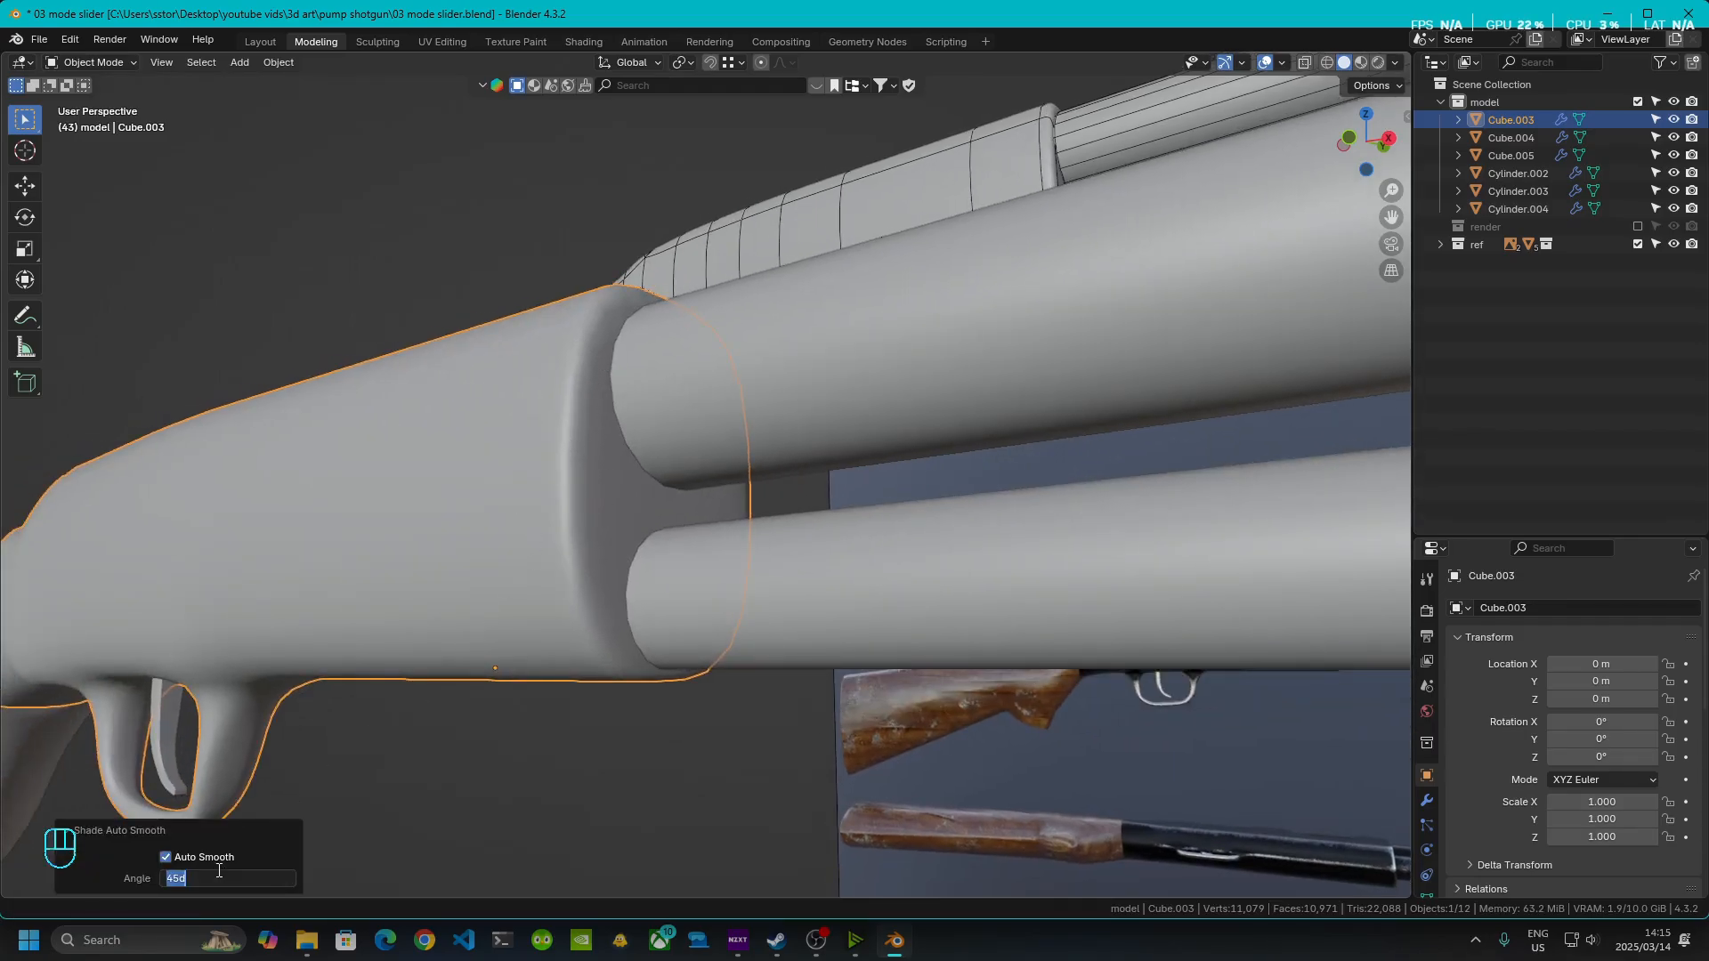
pyautogui.write('30')
pyautogui.press('Return')
pyautogui.scroll(3, 516, 354)
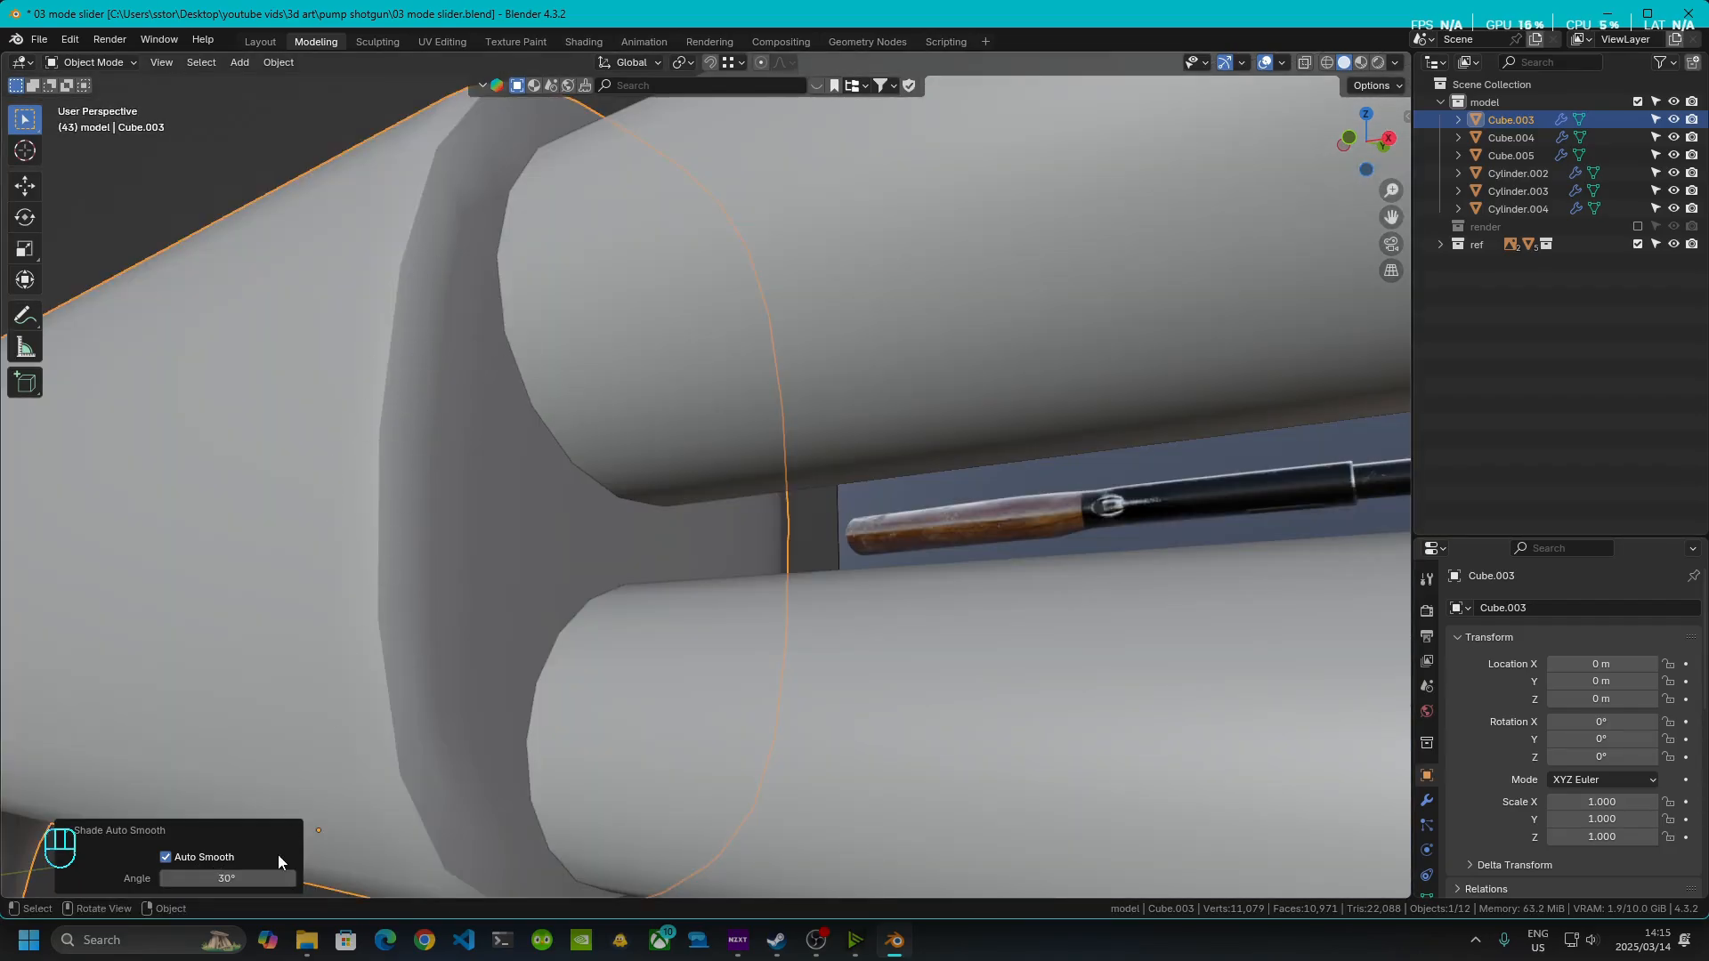
# - Set the receiver's auto smooth angle back to 45°
pyautogui.click(234, 877)
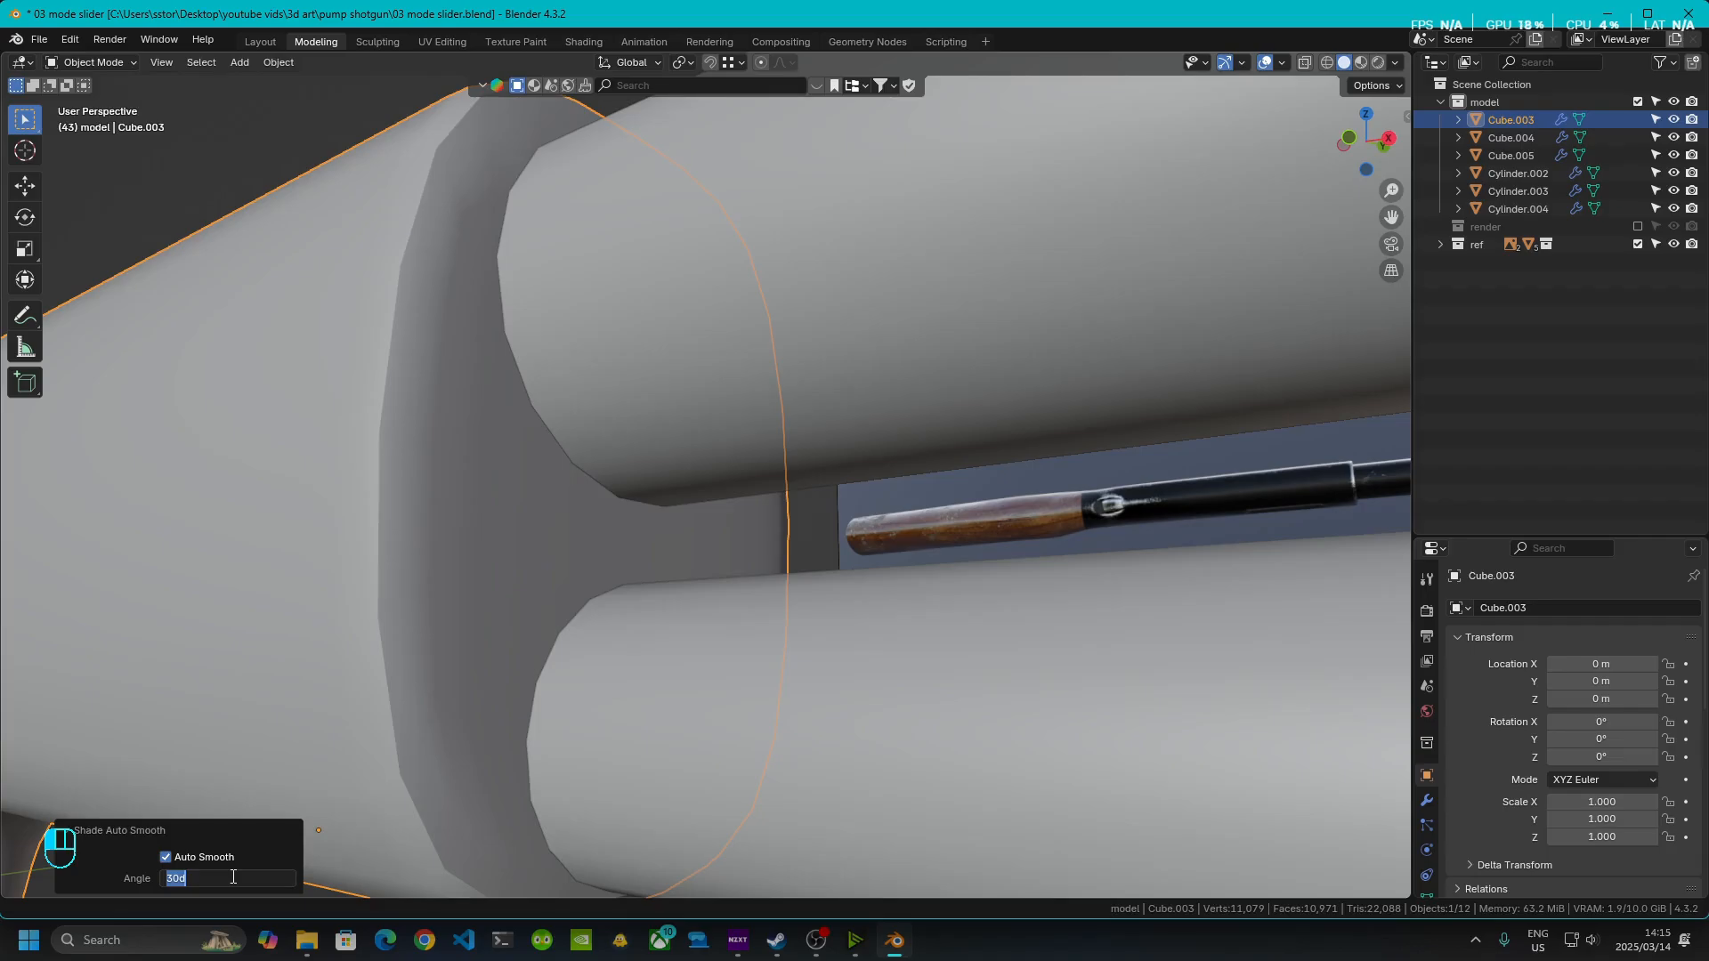
pyautogui.write('45')
pyautogui.press('Return')
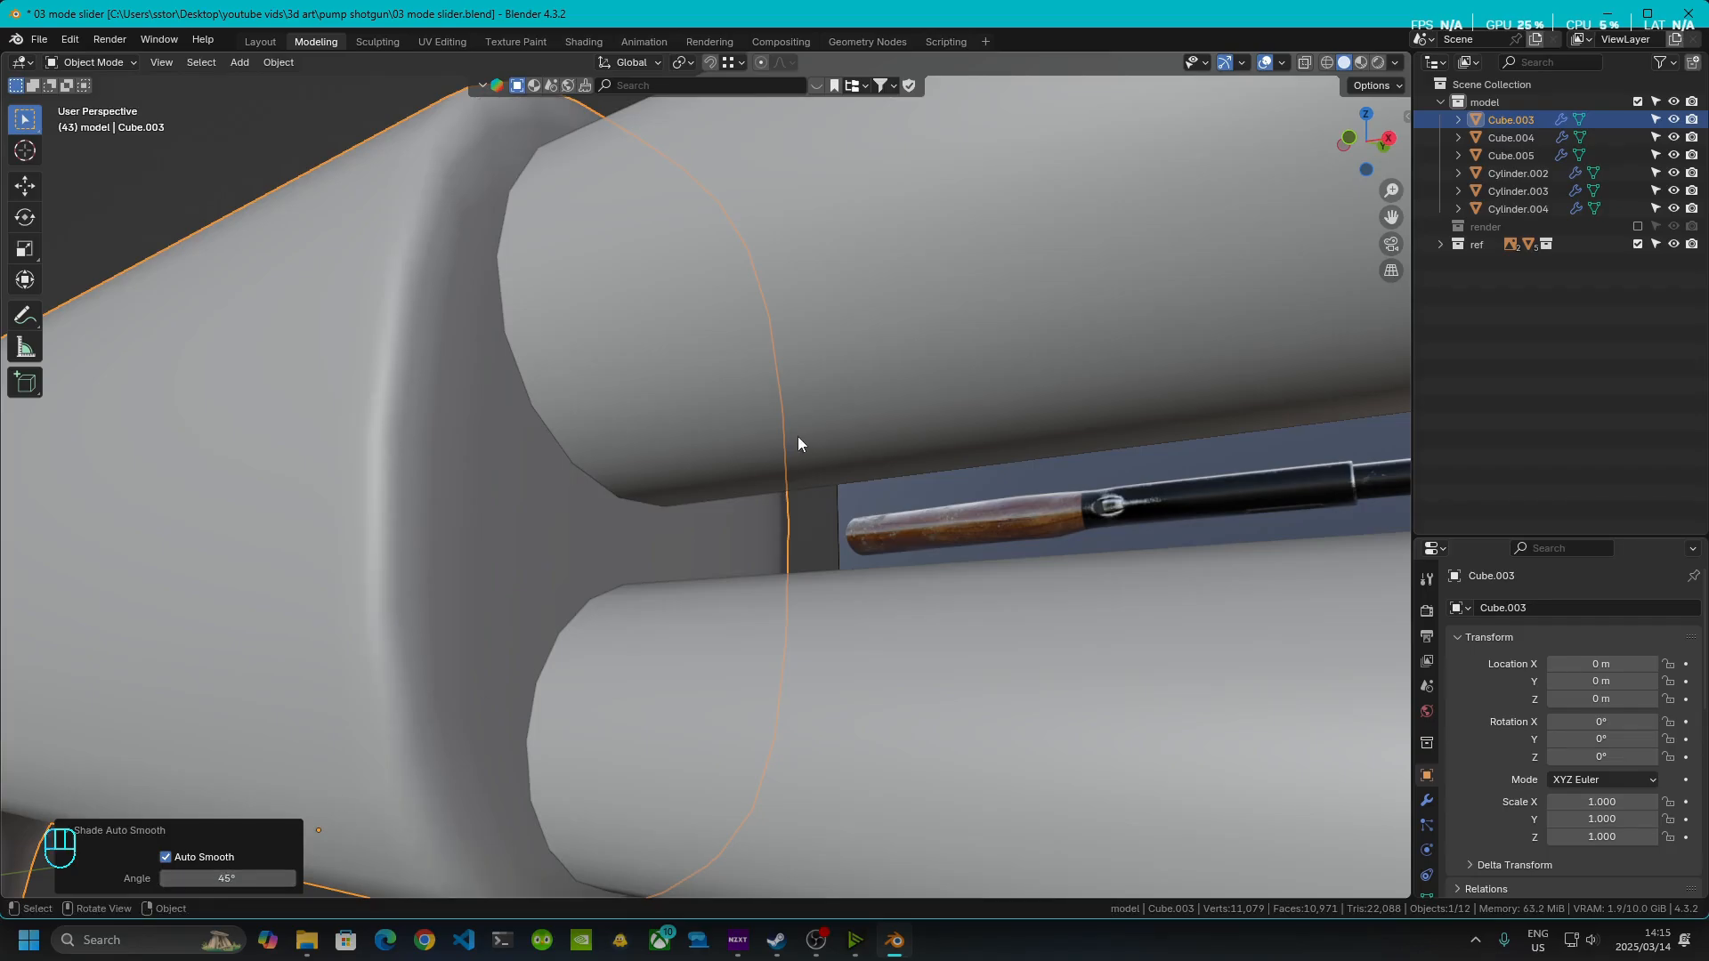
pyautogui.moveTo(421, 549); pyautogui.dragTo(725, 578, button='middle')
# - Put the receiver in Edit Mode in front view and save the file as 03 mode chamber.blend
pyautogui.click(1364, 144)
pyautogui.scroll(4, 893, 567)
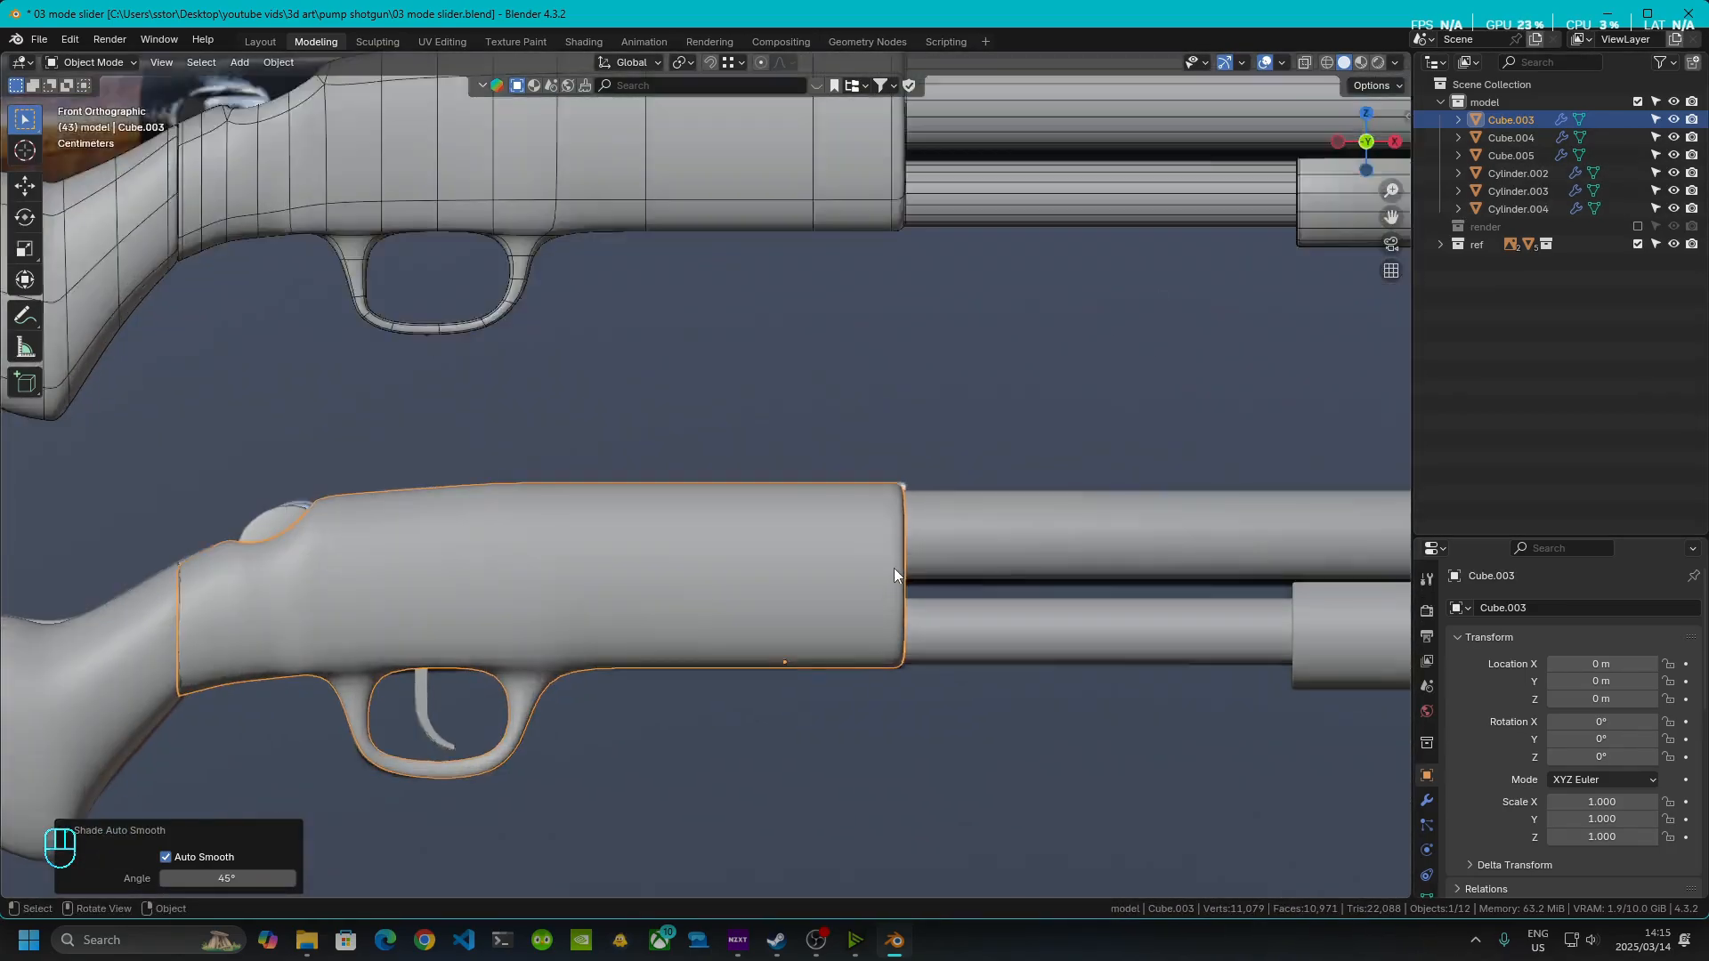
pyautogui.keyDown('shift'); pyautogui.moveTo(851, 657); pyautogui.dragTo(784, 499, button='middle'); pyautogui.keyUp('shift')
pyautogui.scroll(2, 853, 527)
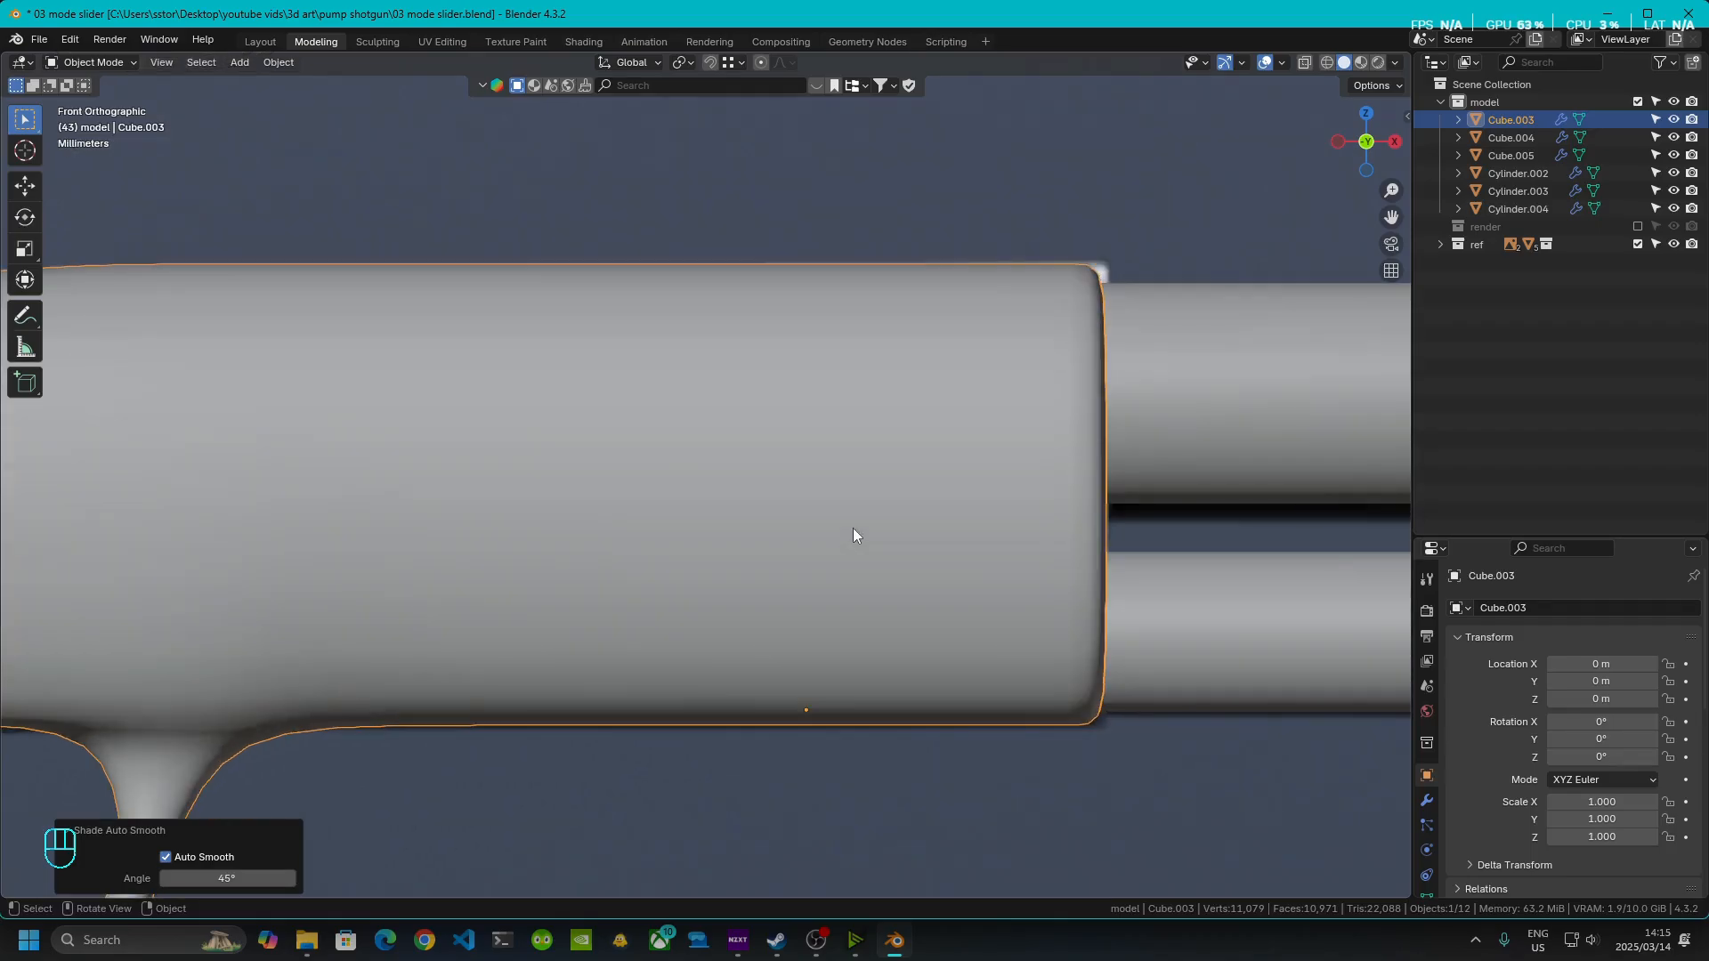
pyautogui.press('Tab')
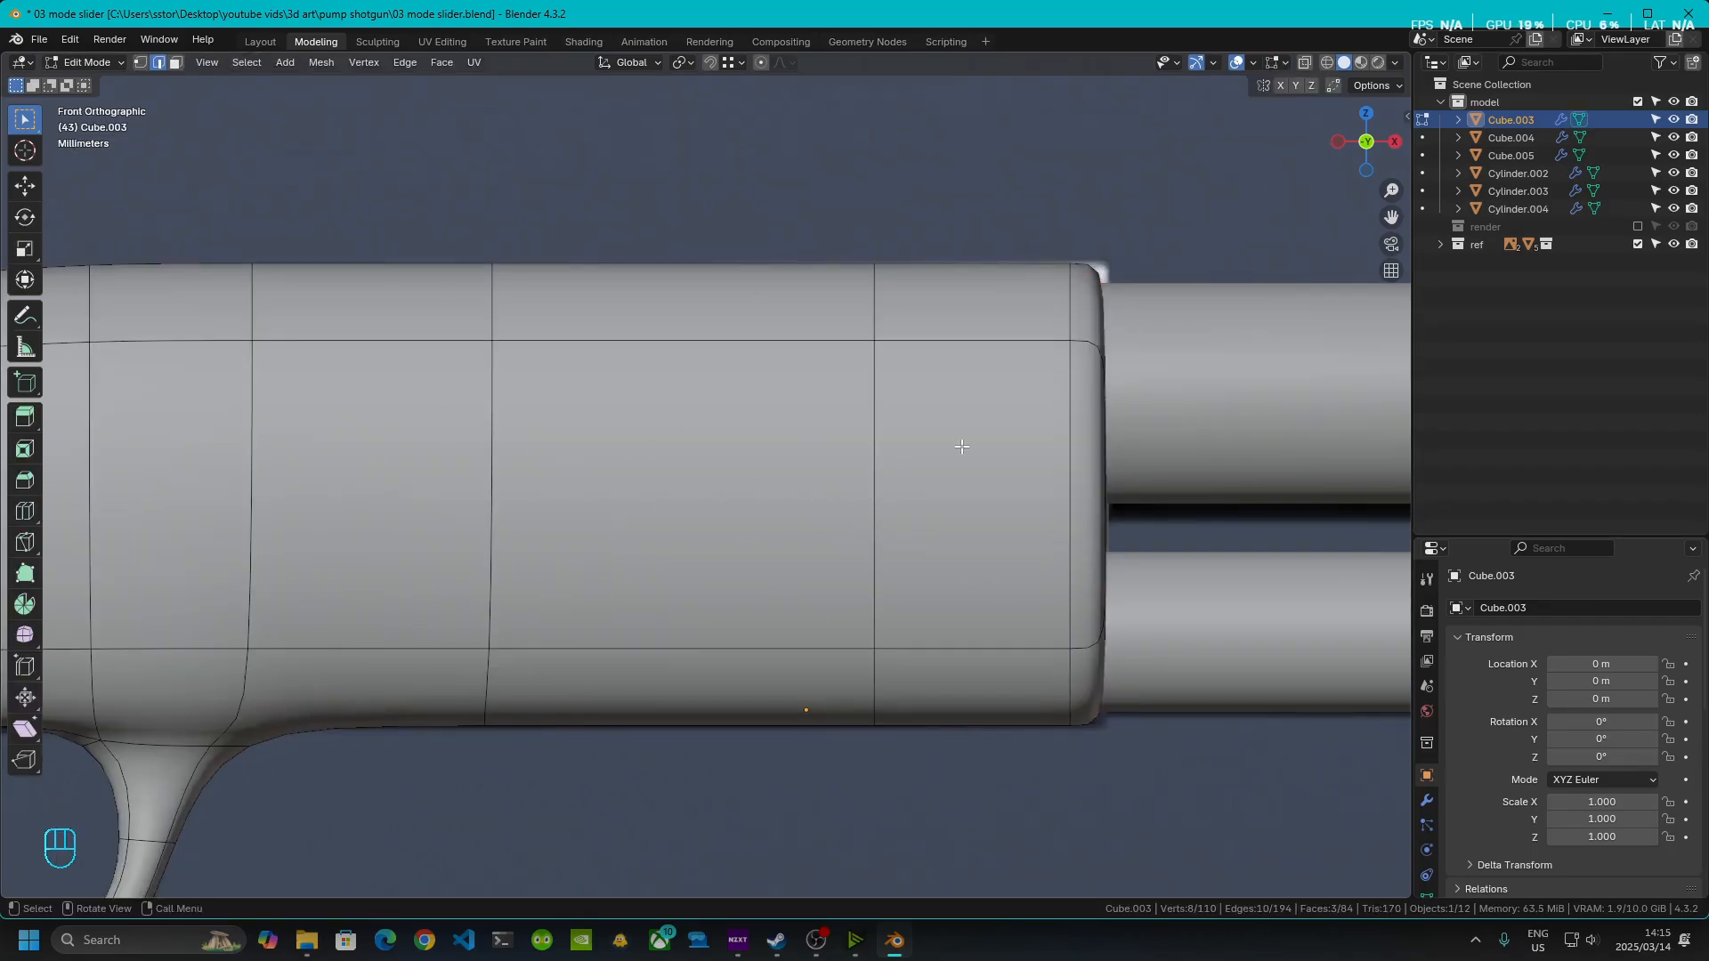
pyautogui.hotkey('shift', 'ctrl', 'Up')
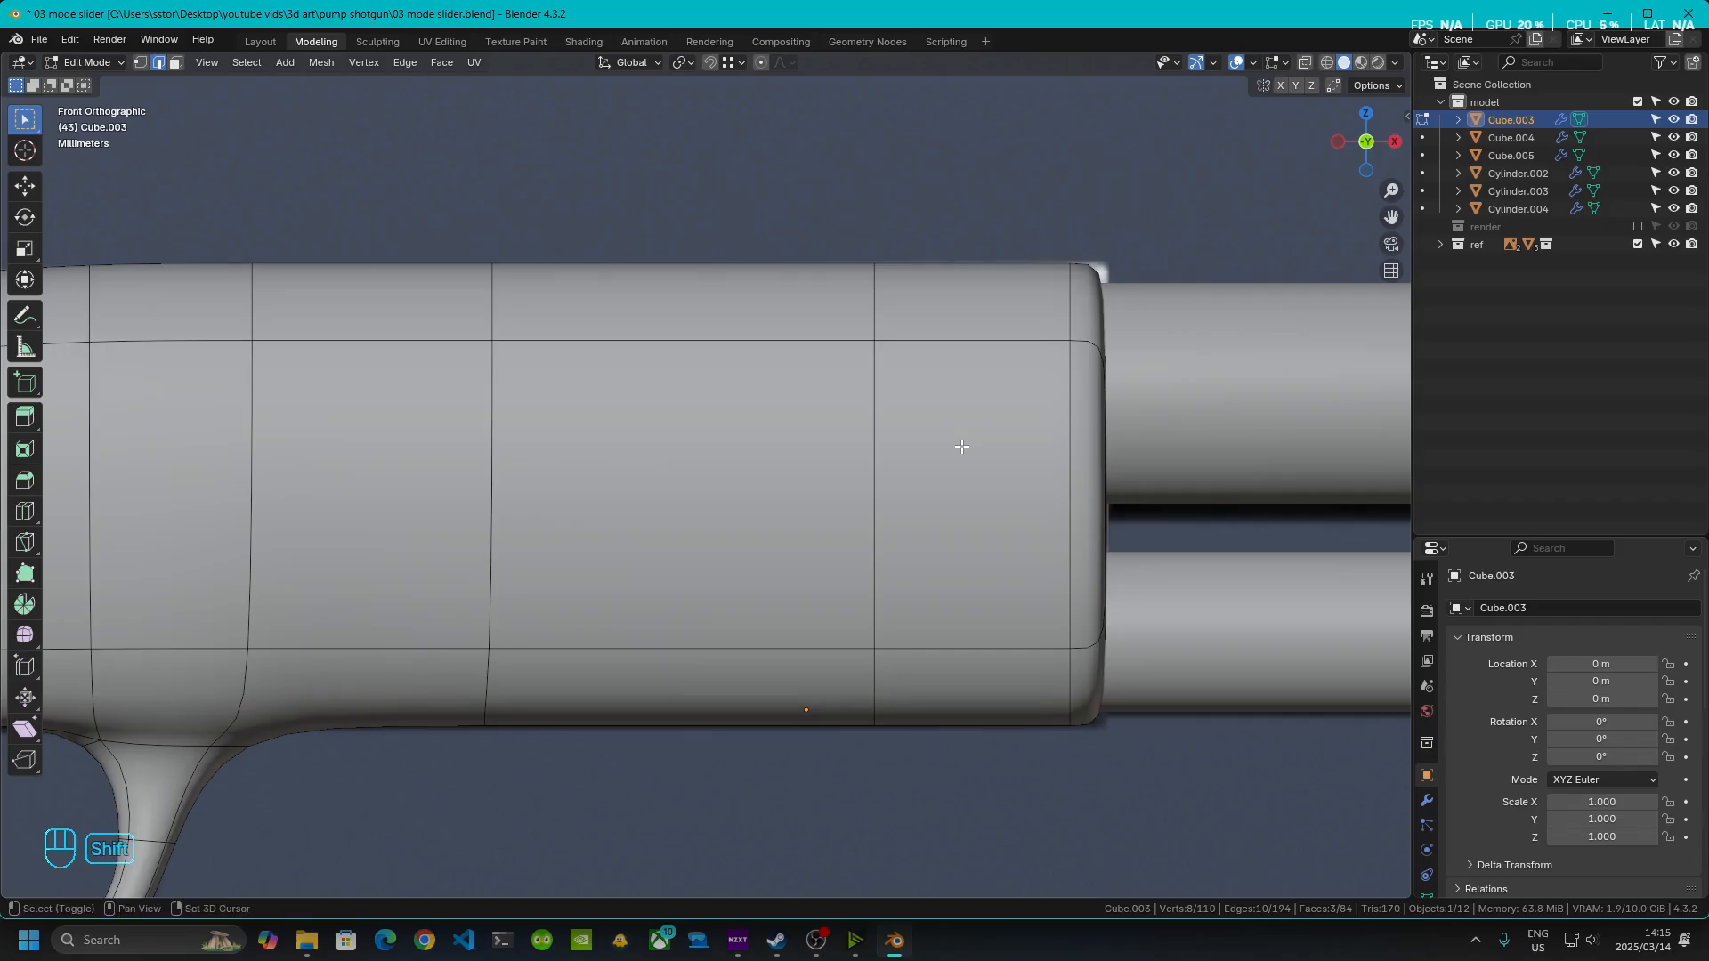
pyautogui.hotkey('shift', 'ctrl', 'pagedown')
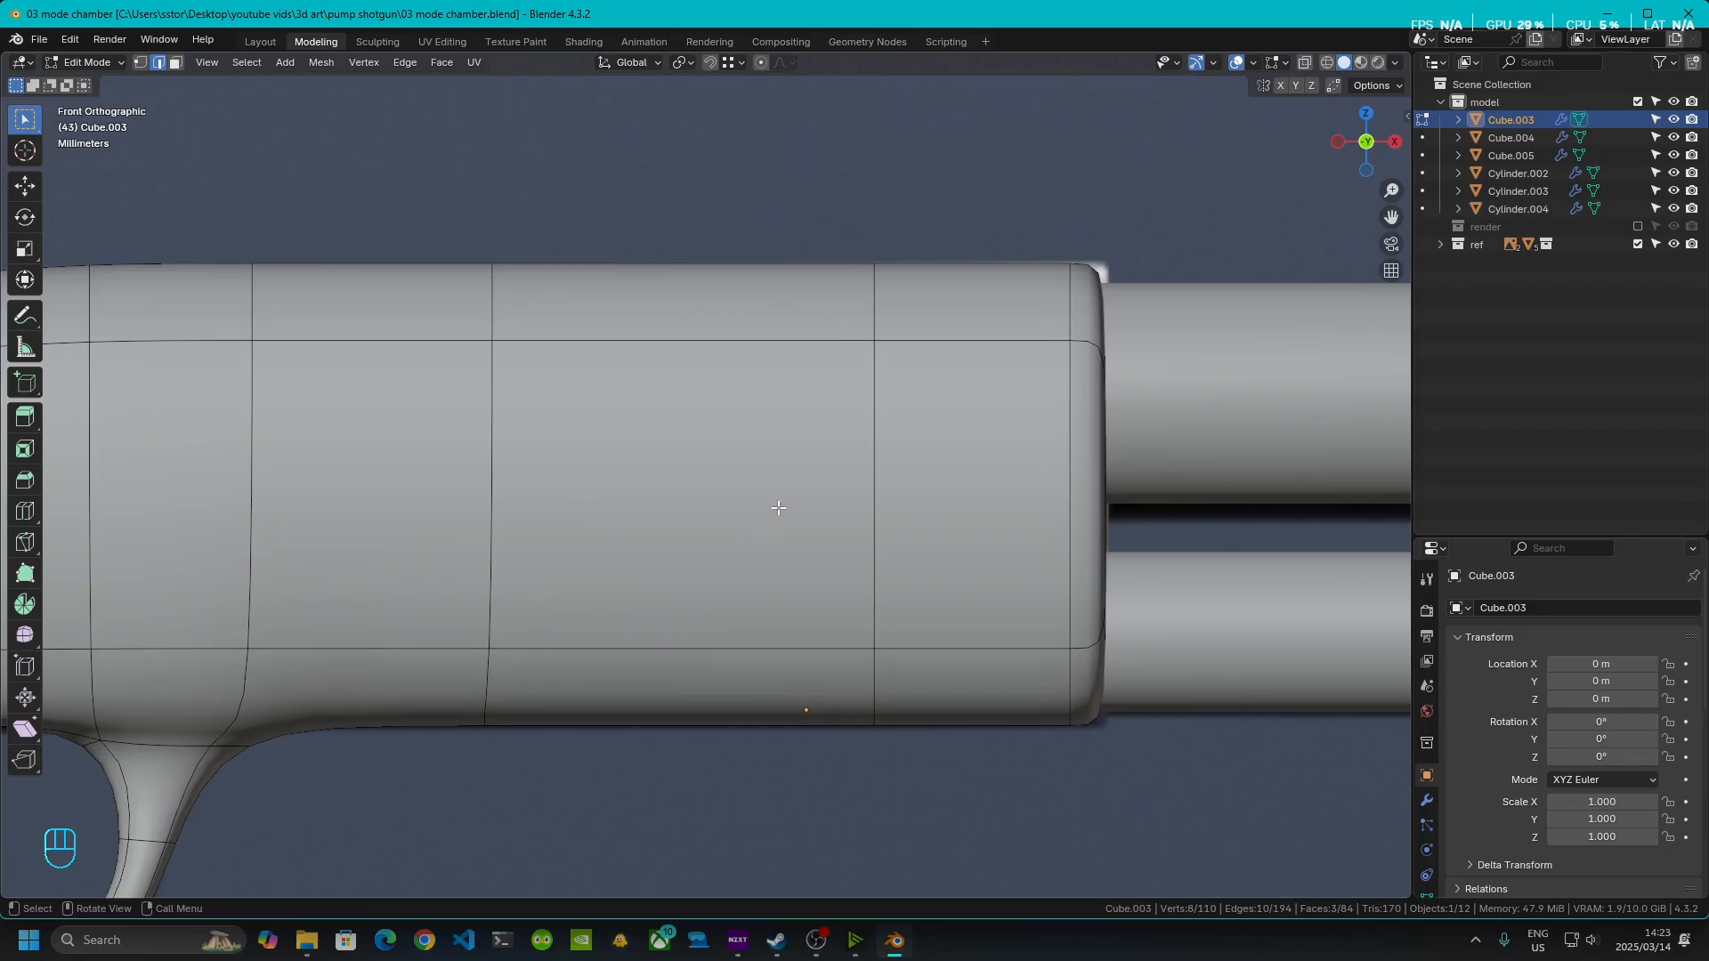
# - Return to Object Mode, apply the receiver's Mirror and Subdivision modifiers, and collapse its Smooth by Angle modifier
pyautogui.scroll(-5, 778, 507)
pyautogui.scroll(3, 717, 529)
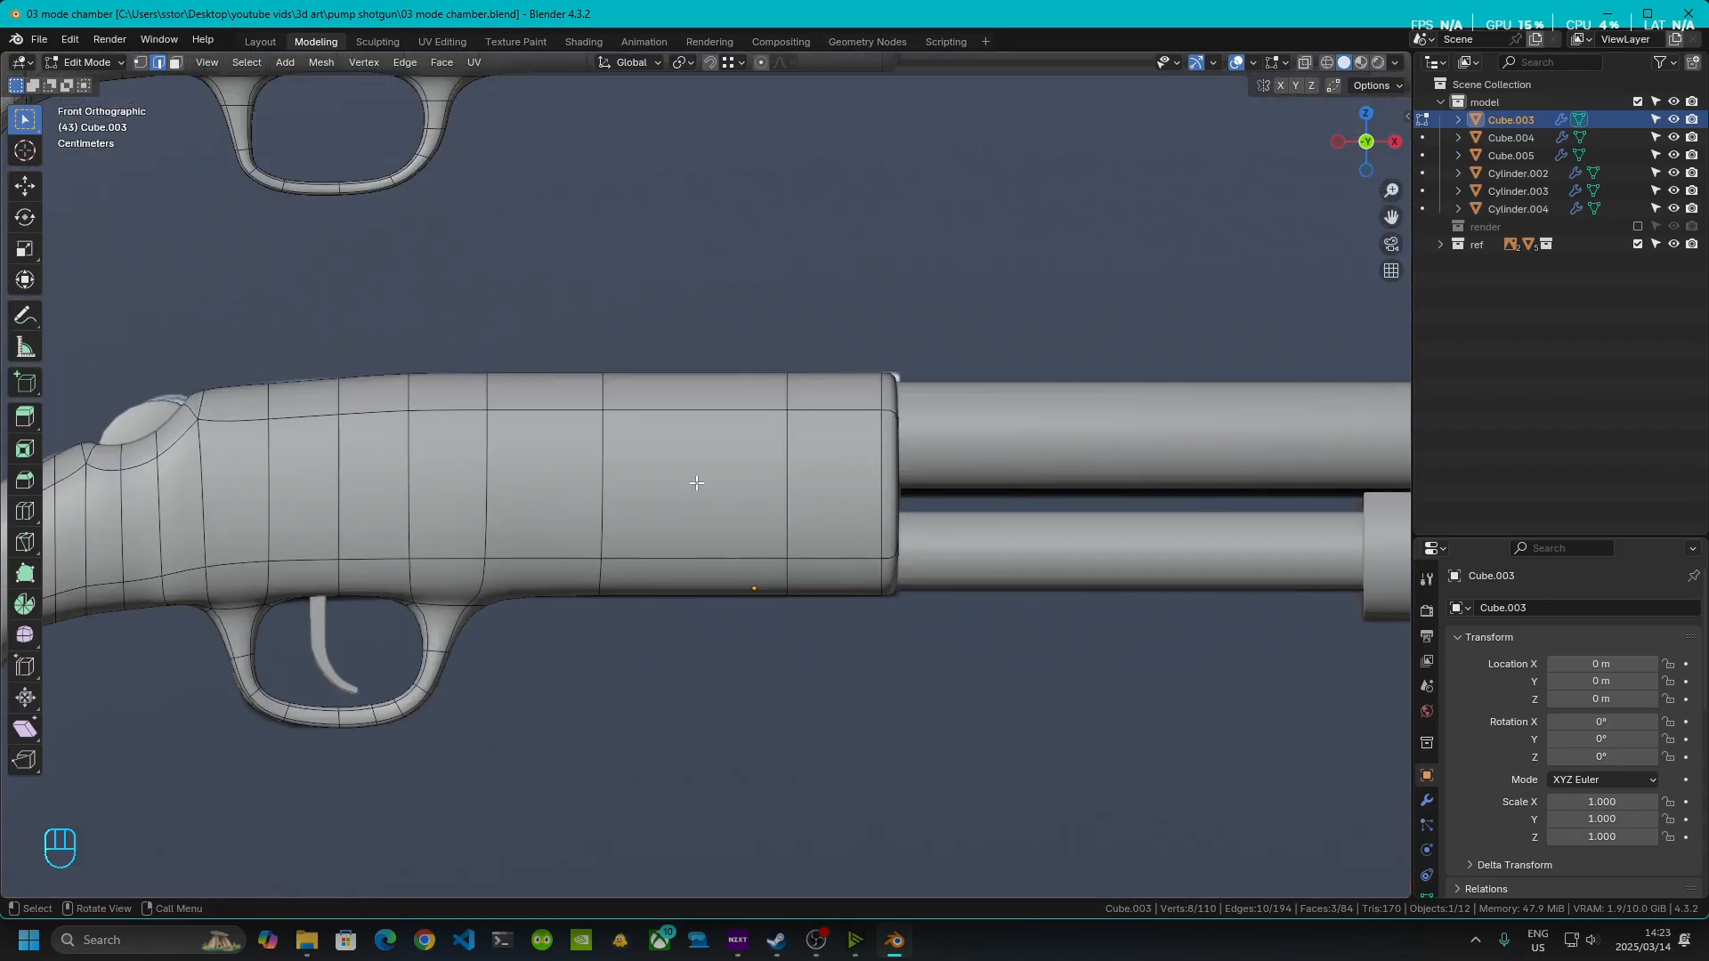
pyautogui.click(744, 434)
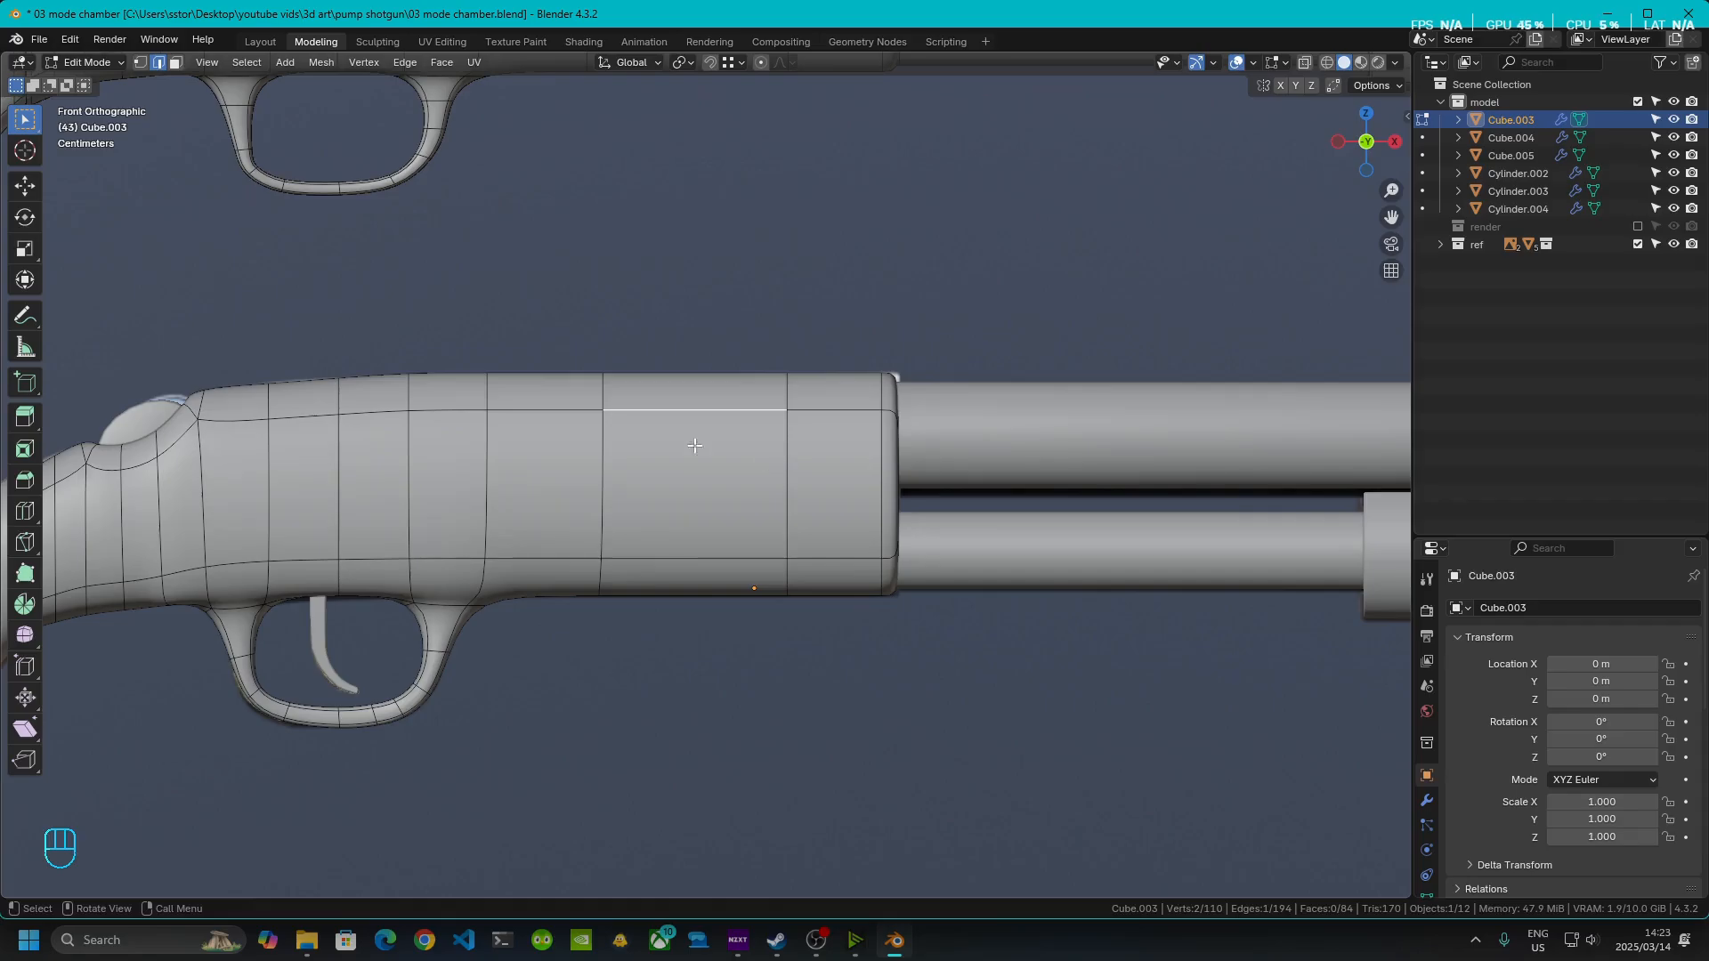
pyautogui.press('Tab')
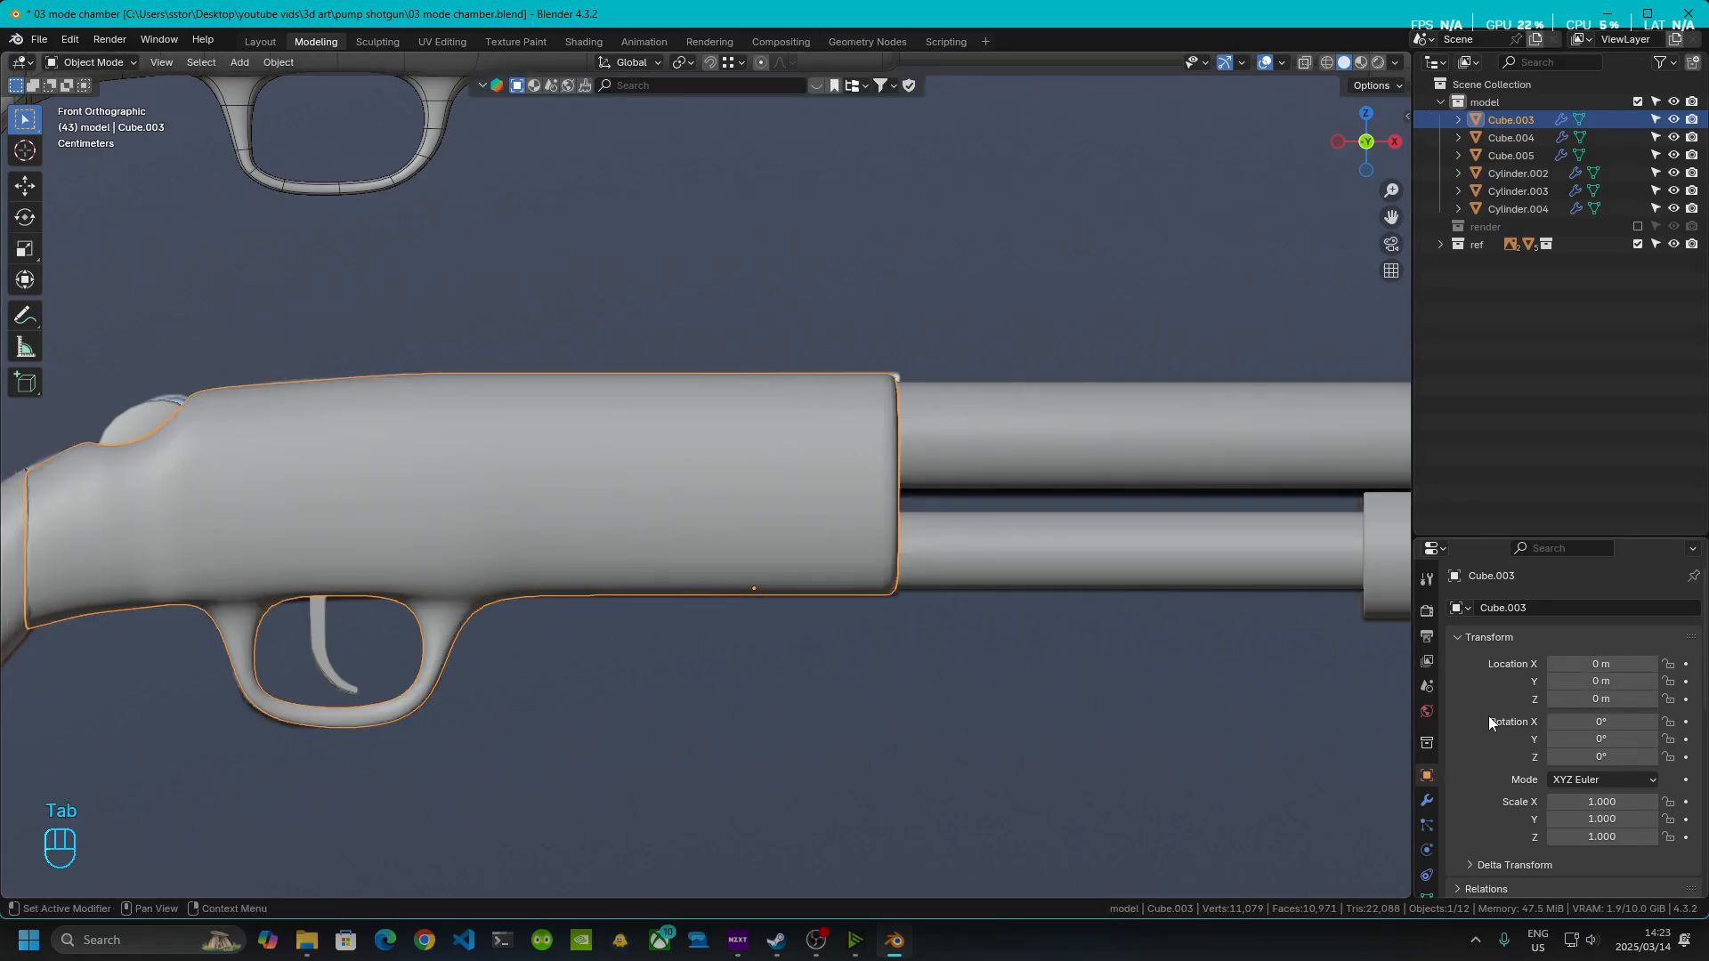
pyautogui.click(1426, 800)
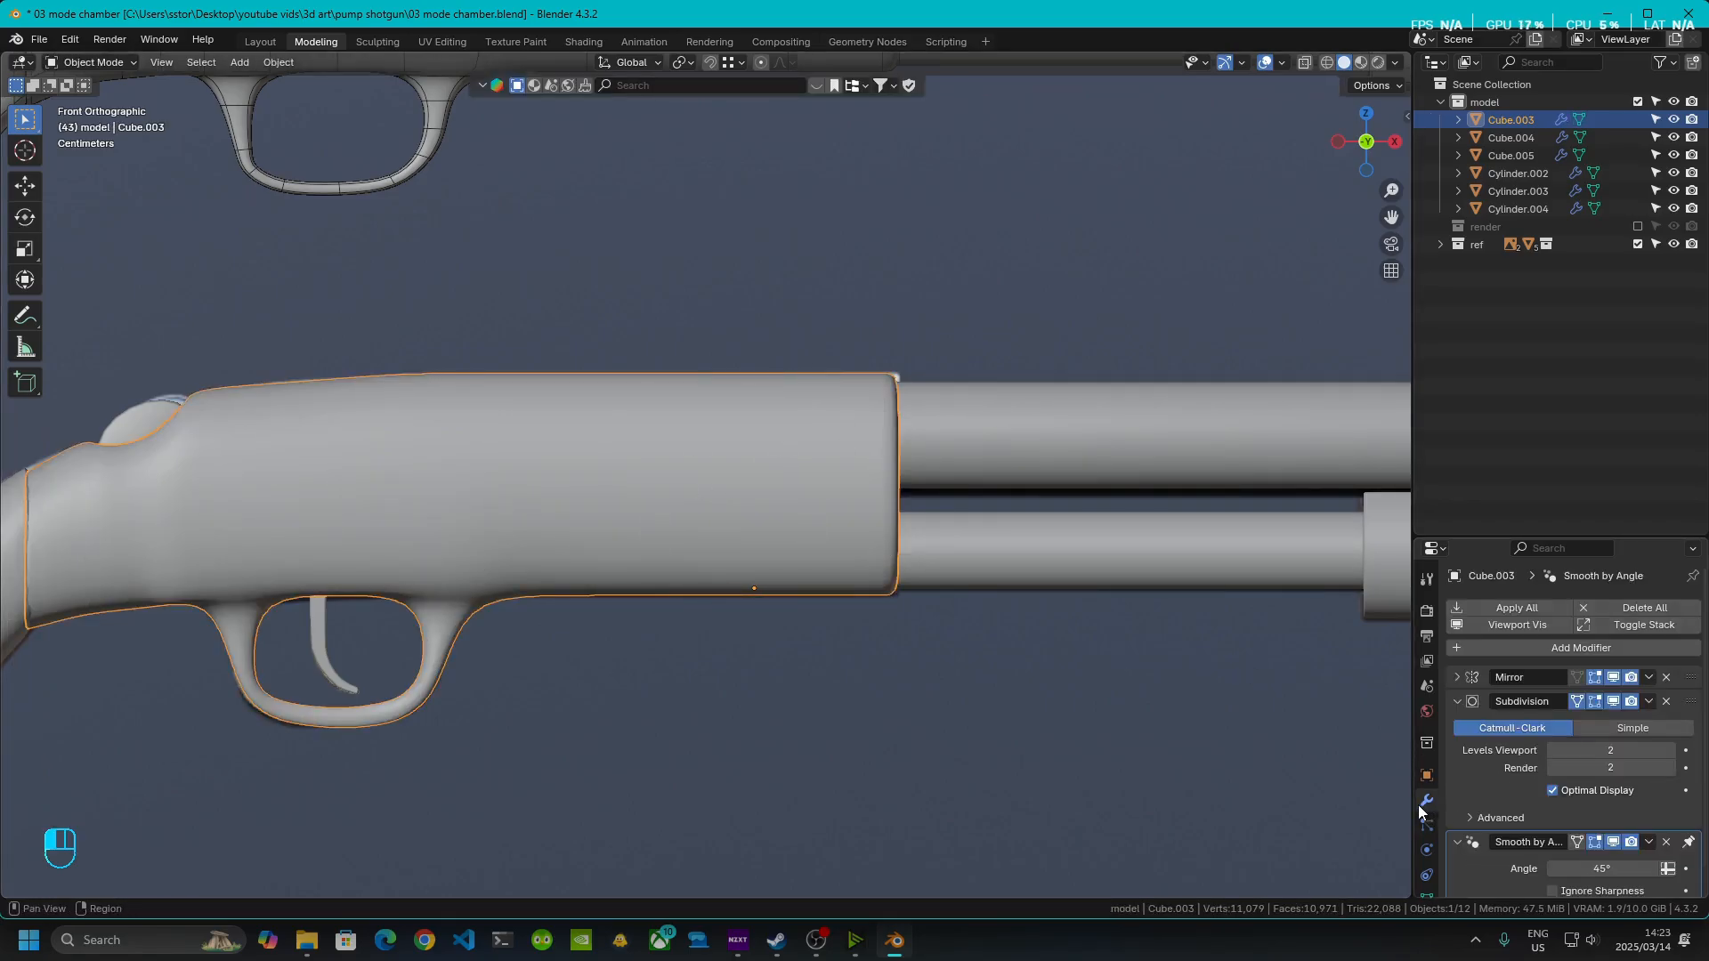
pyautogui.click(1649, 677)
pyautogui.click(1621, 706)
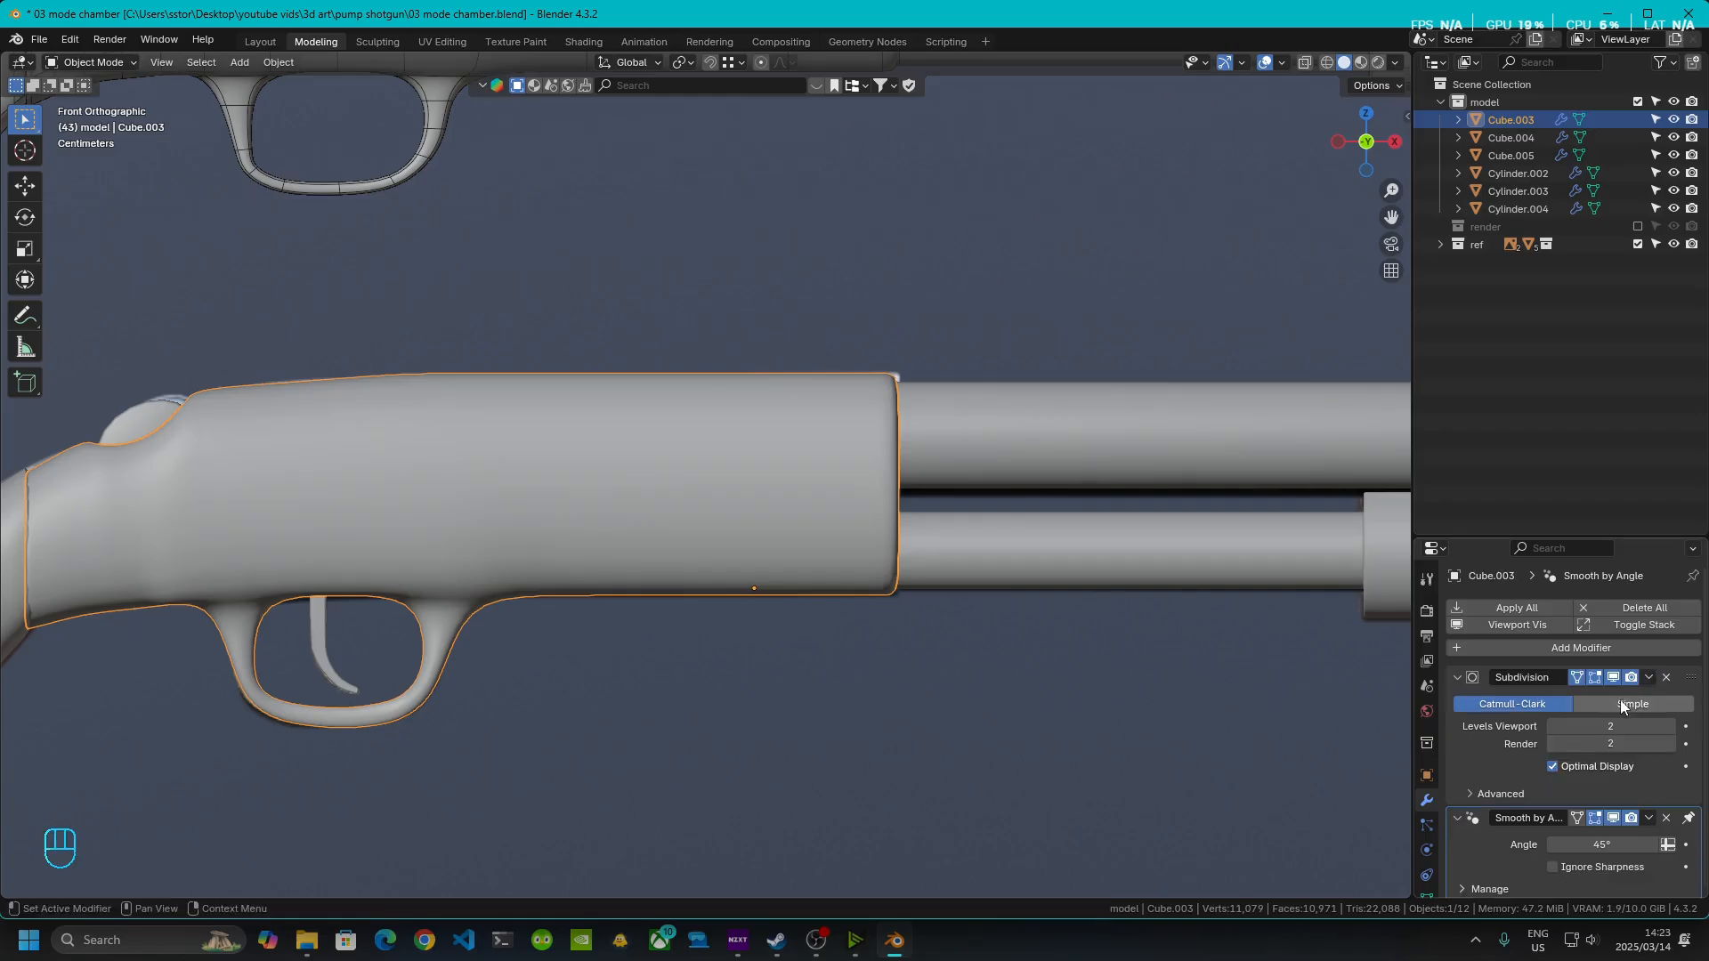
pyautogui.click(1650, 680)
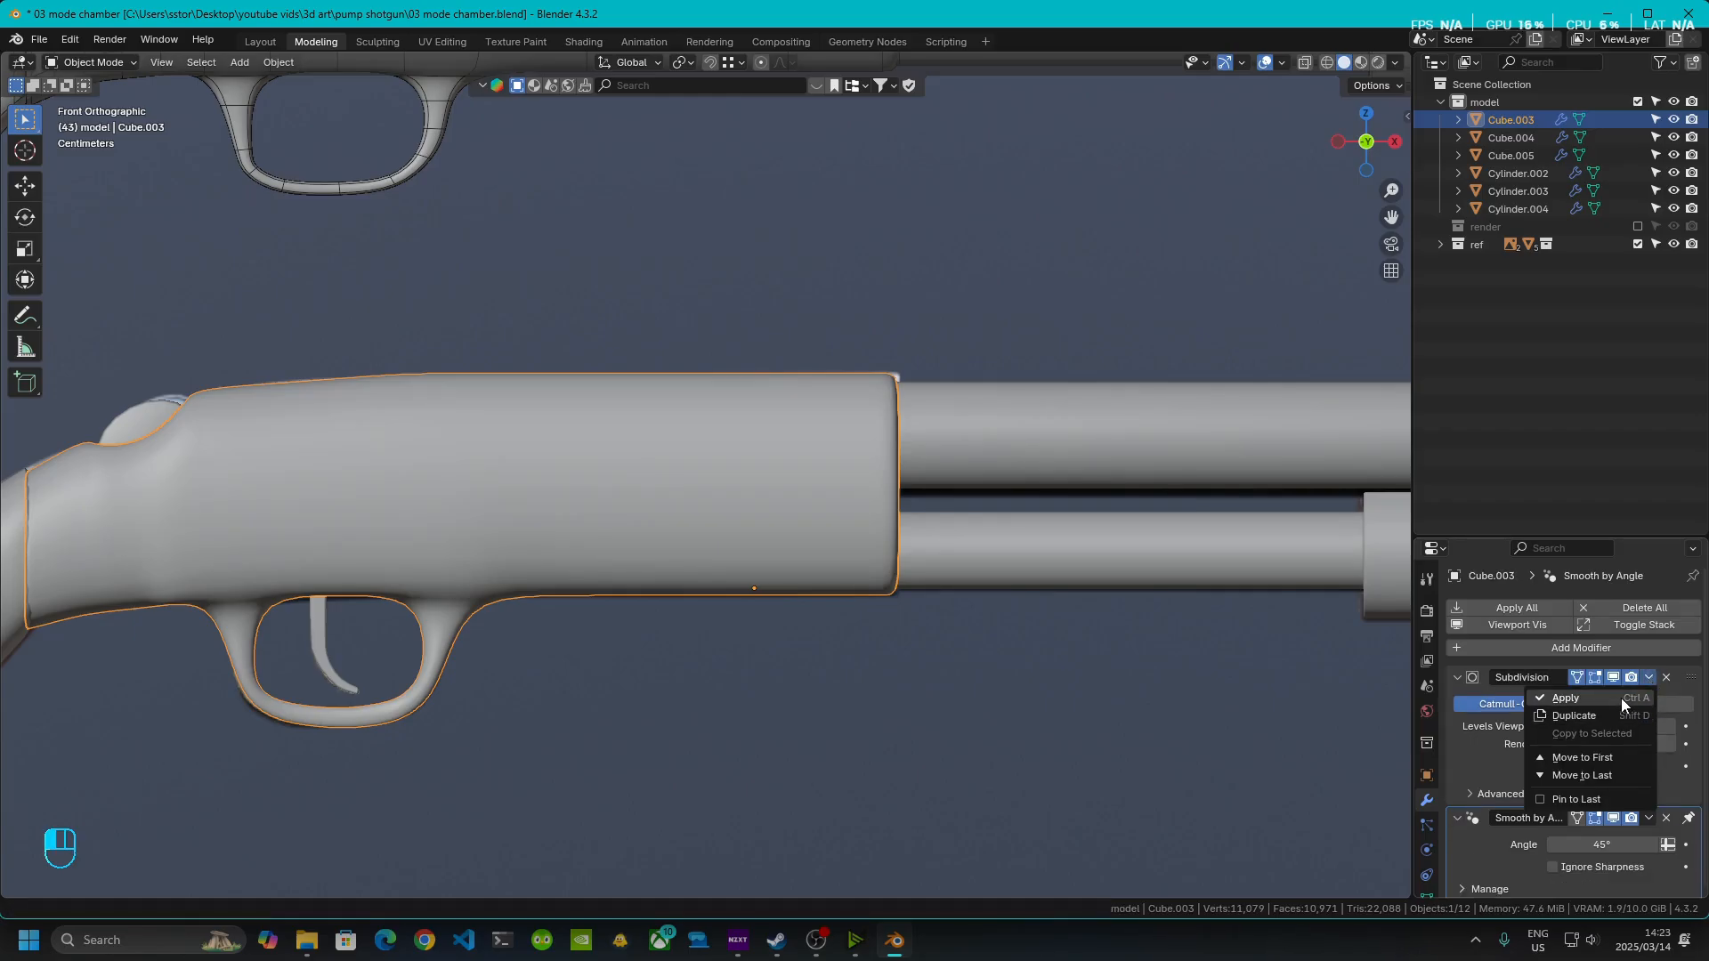
pyautogui.click(1621, 703)
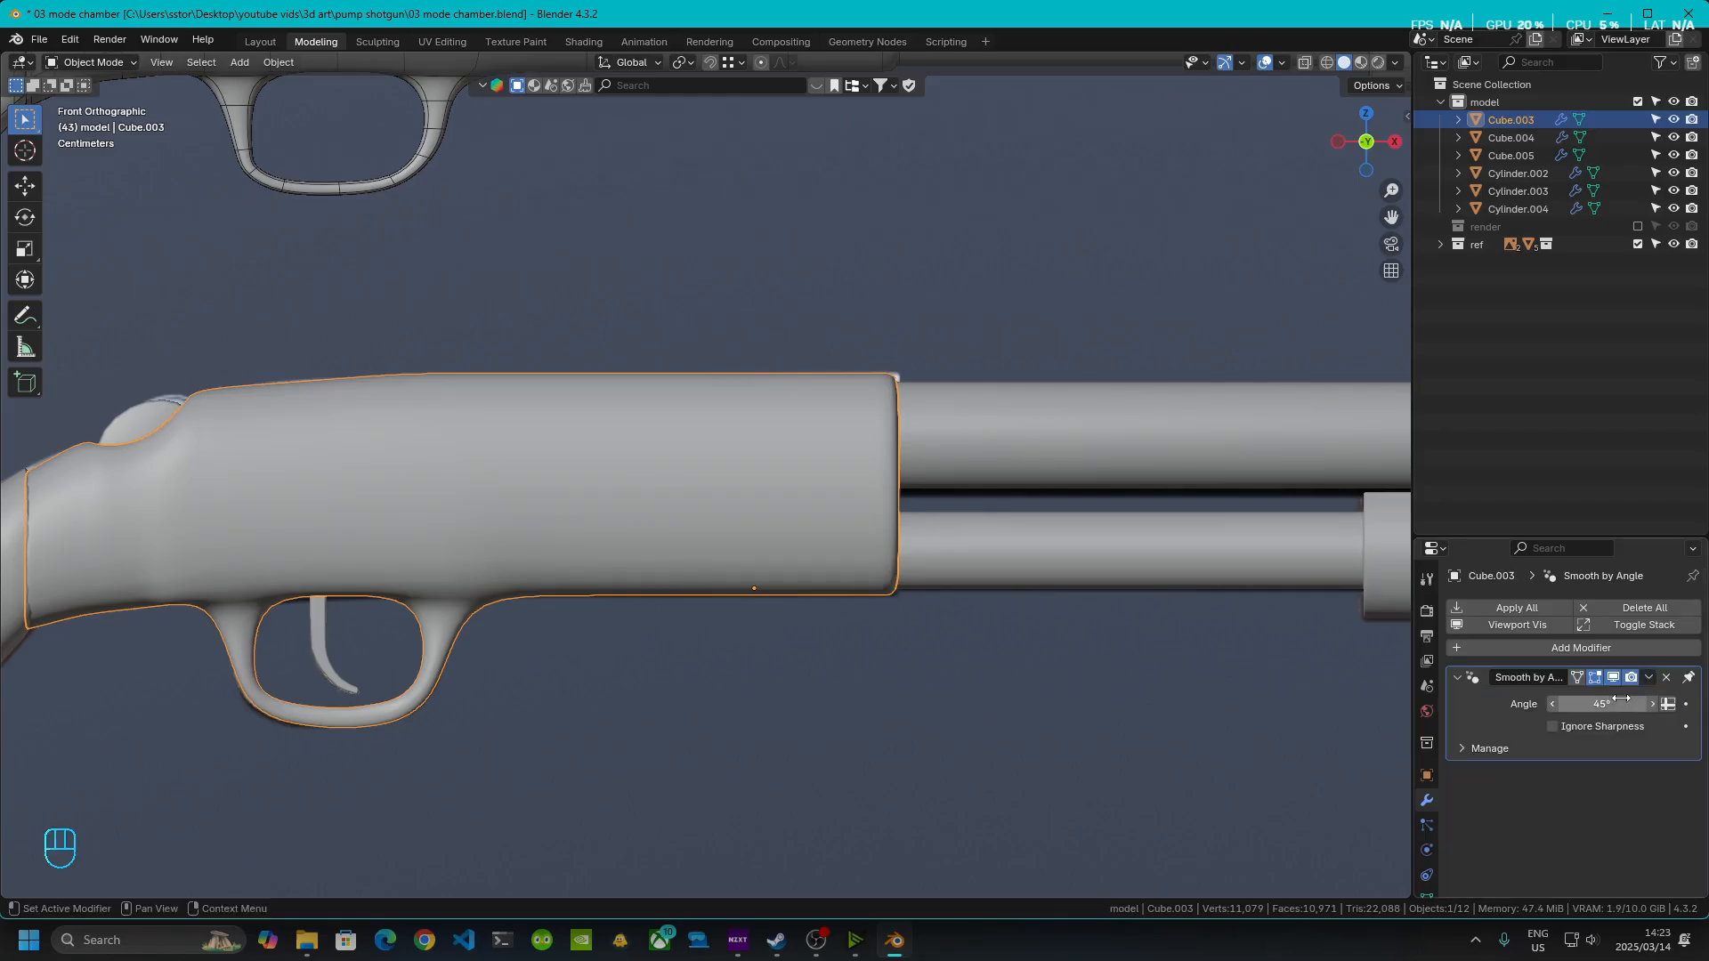
pyautogui.click(1457, 677)
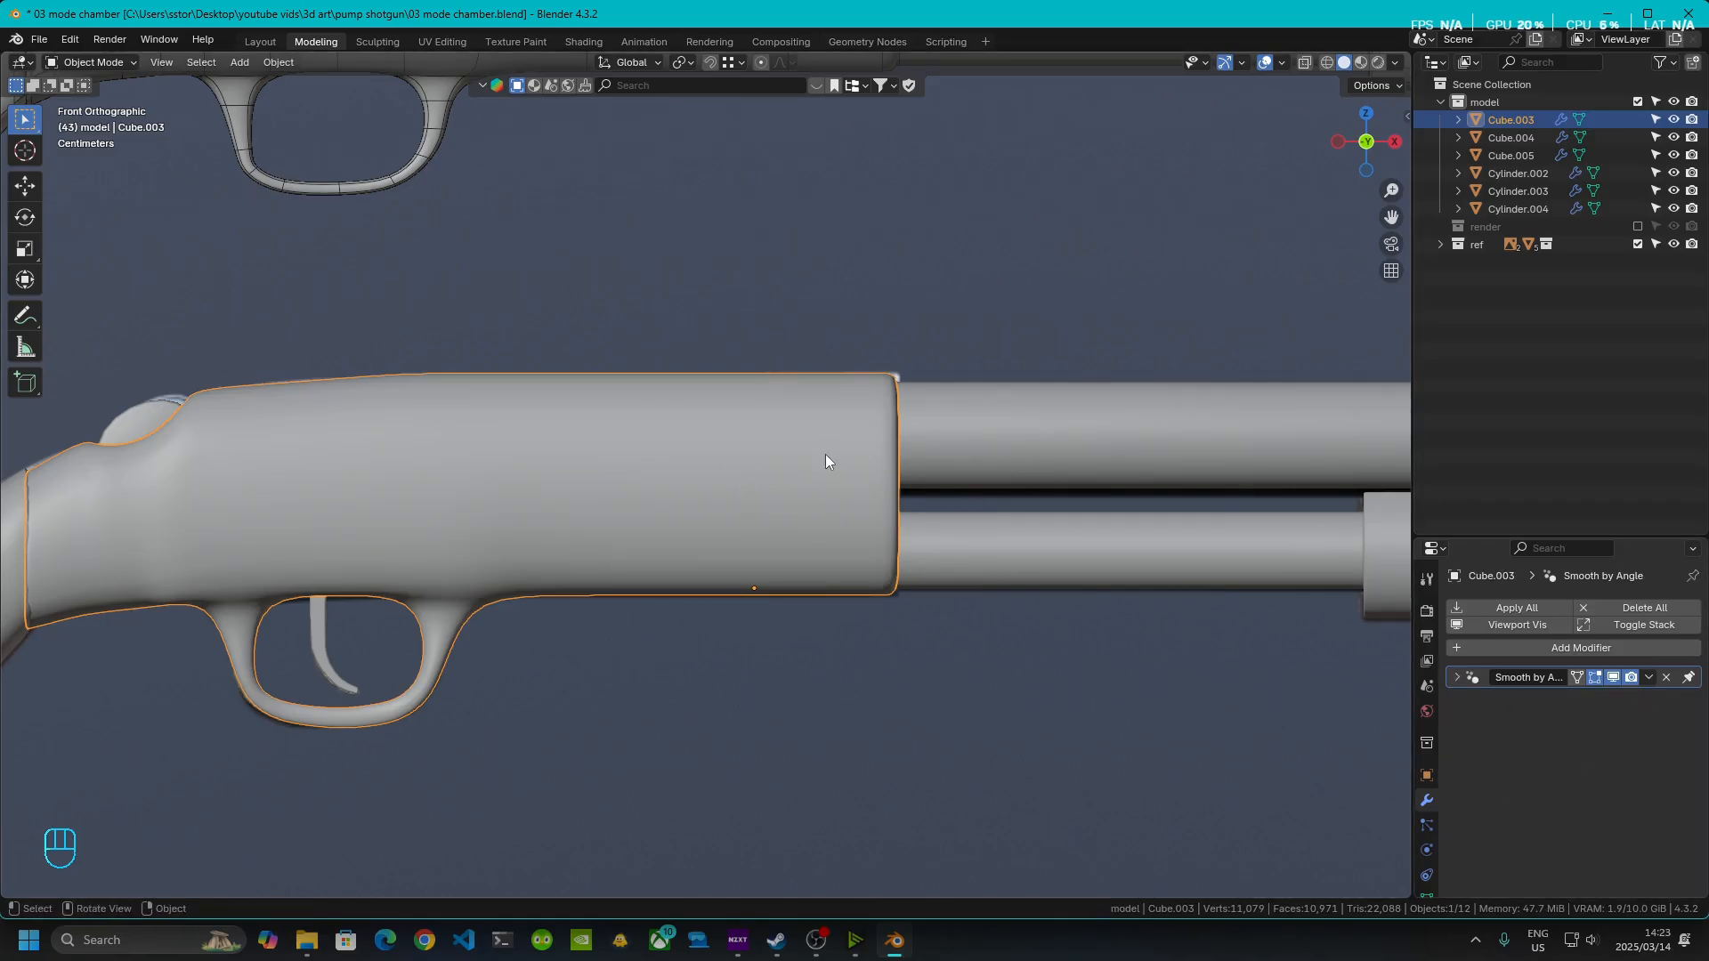
# - Put the receiver in Edit Mode in front view with X-ray on, so the reference ejection port shows through the mesh
pyautogui.scroll(3, 825, 461)
pyautogui.press('Tab')
pyautogui.scroll(-2, 1003, 570)
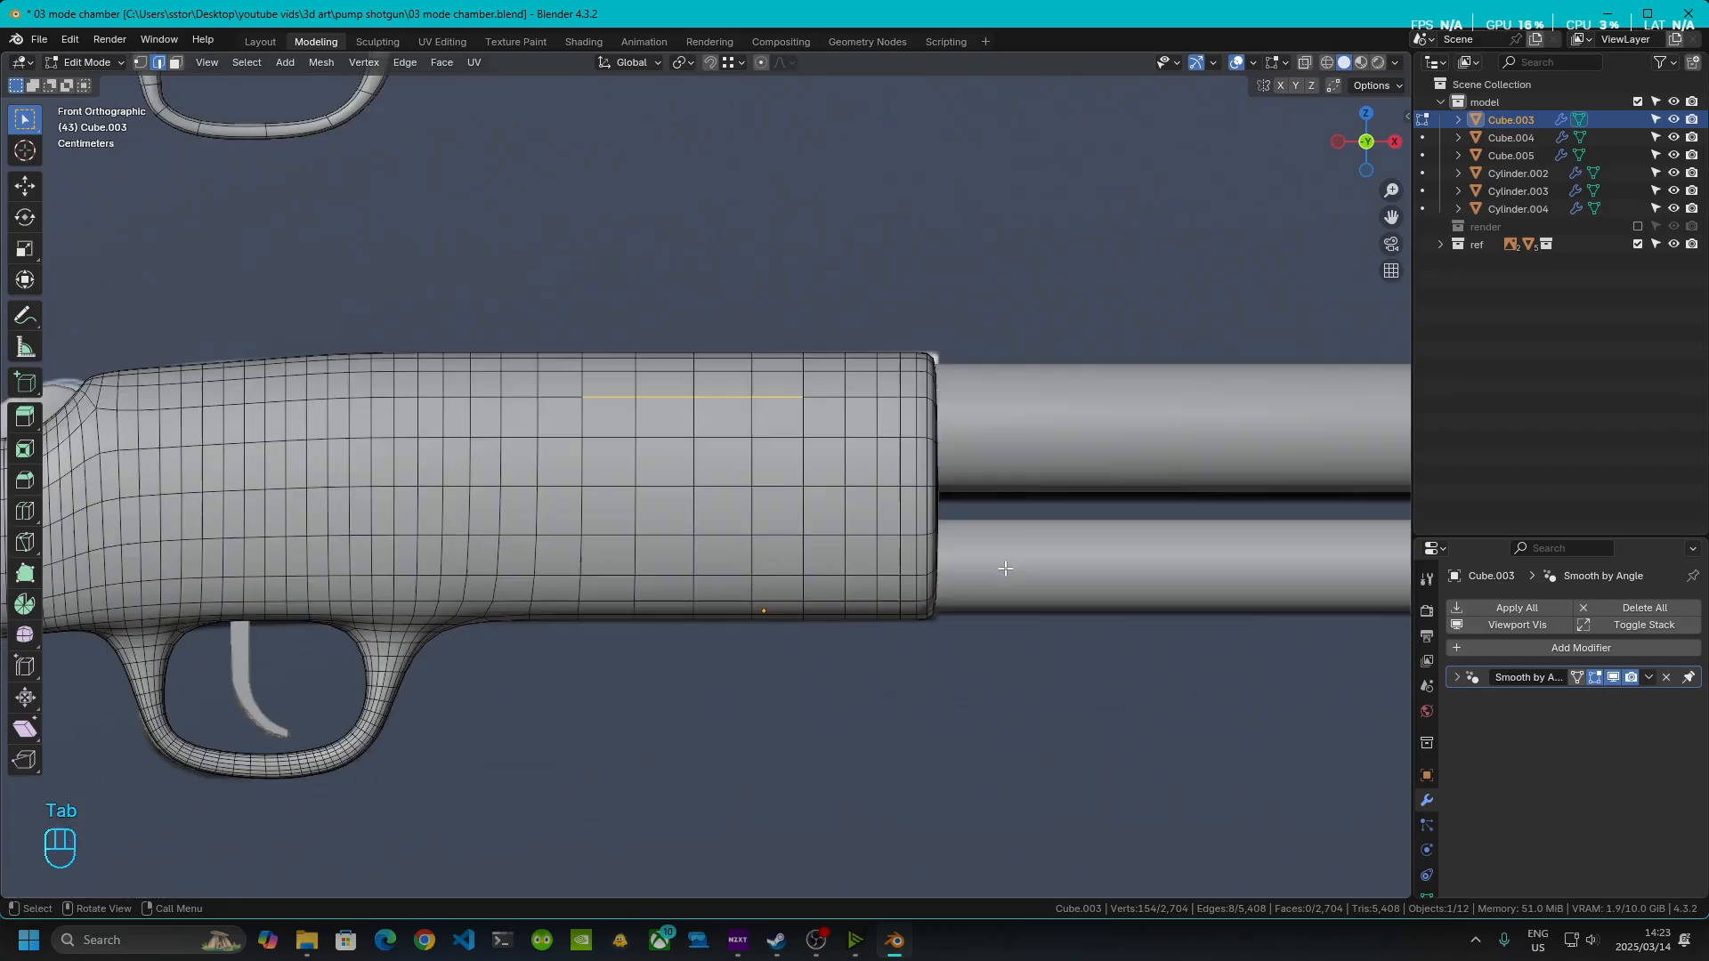
pyautogui.moveTo(1001, 571); pyautogui.dragTo(1233, 671, button='middle')
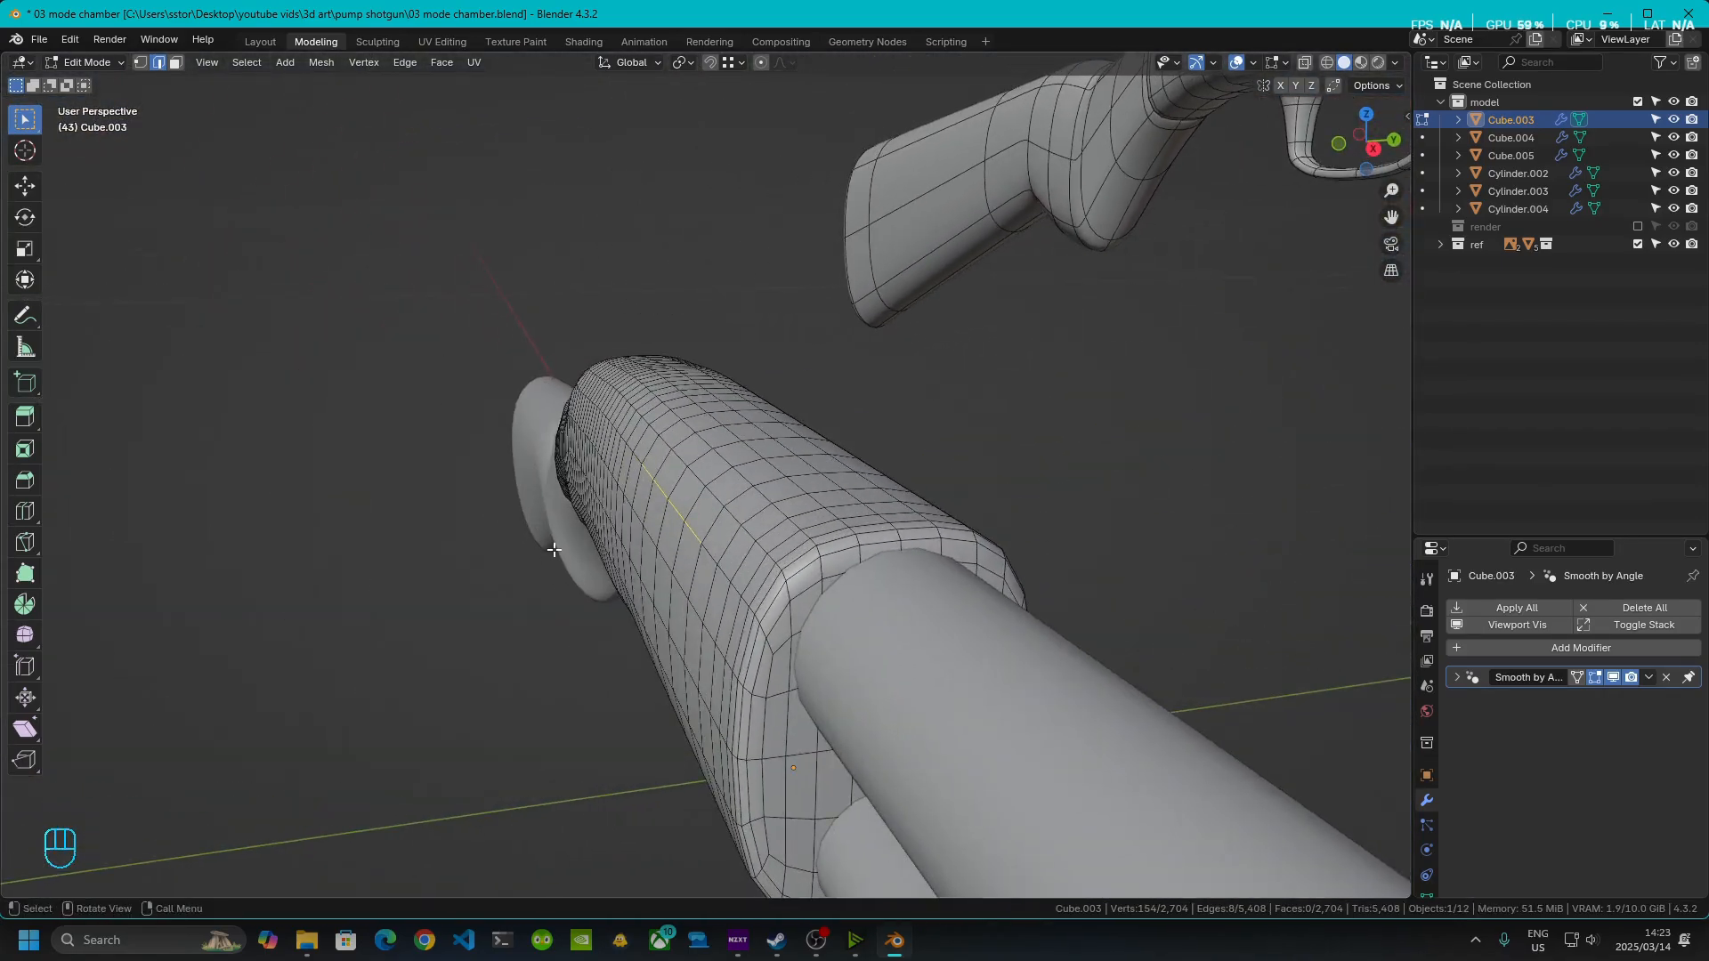
pyautogui.click(666, 527)
pyautogui.moveTo(792, 586); pyautogui.dragTo(1024, 614, button='middle')
pyautogui.click(1362, 152)
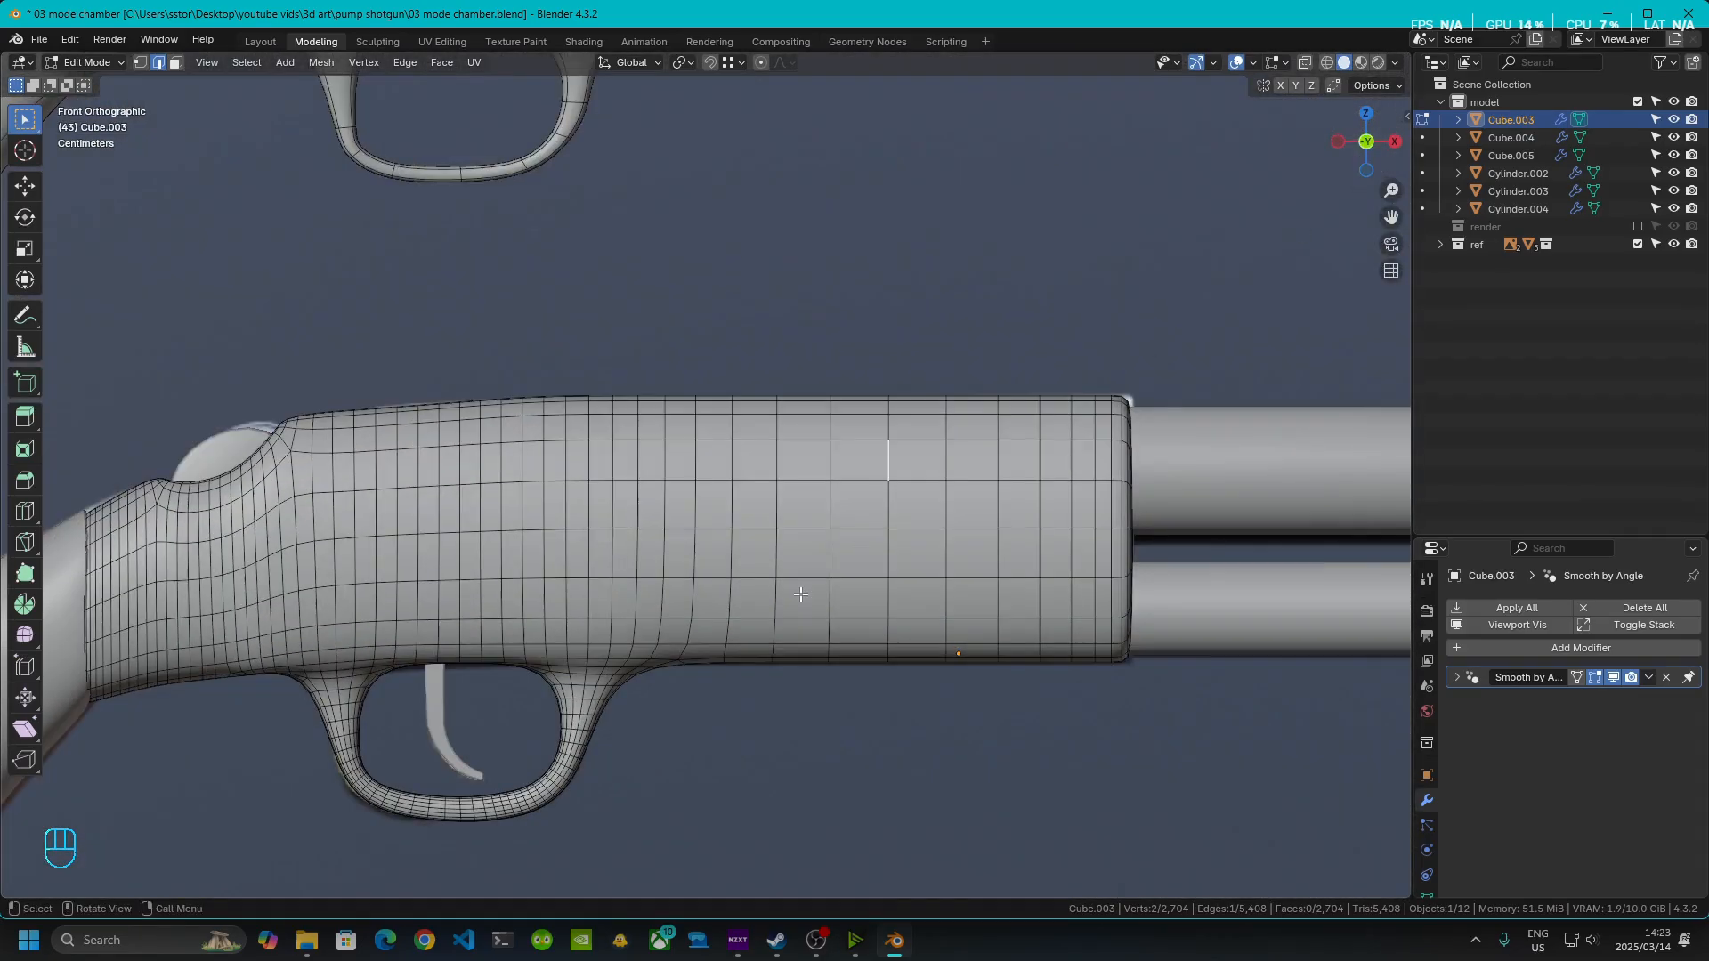
pyautogui.keyDown('shift'); pyautogui.moveTo(942, 541); pyautogui.dragTo(821, 568, button='middle'); pyautogui.keyUp('shift')
pyautogui.click(1306, 62)
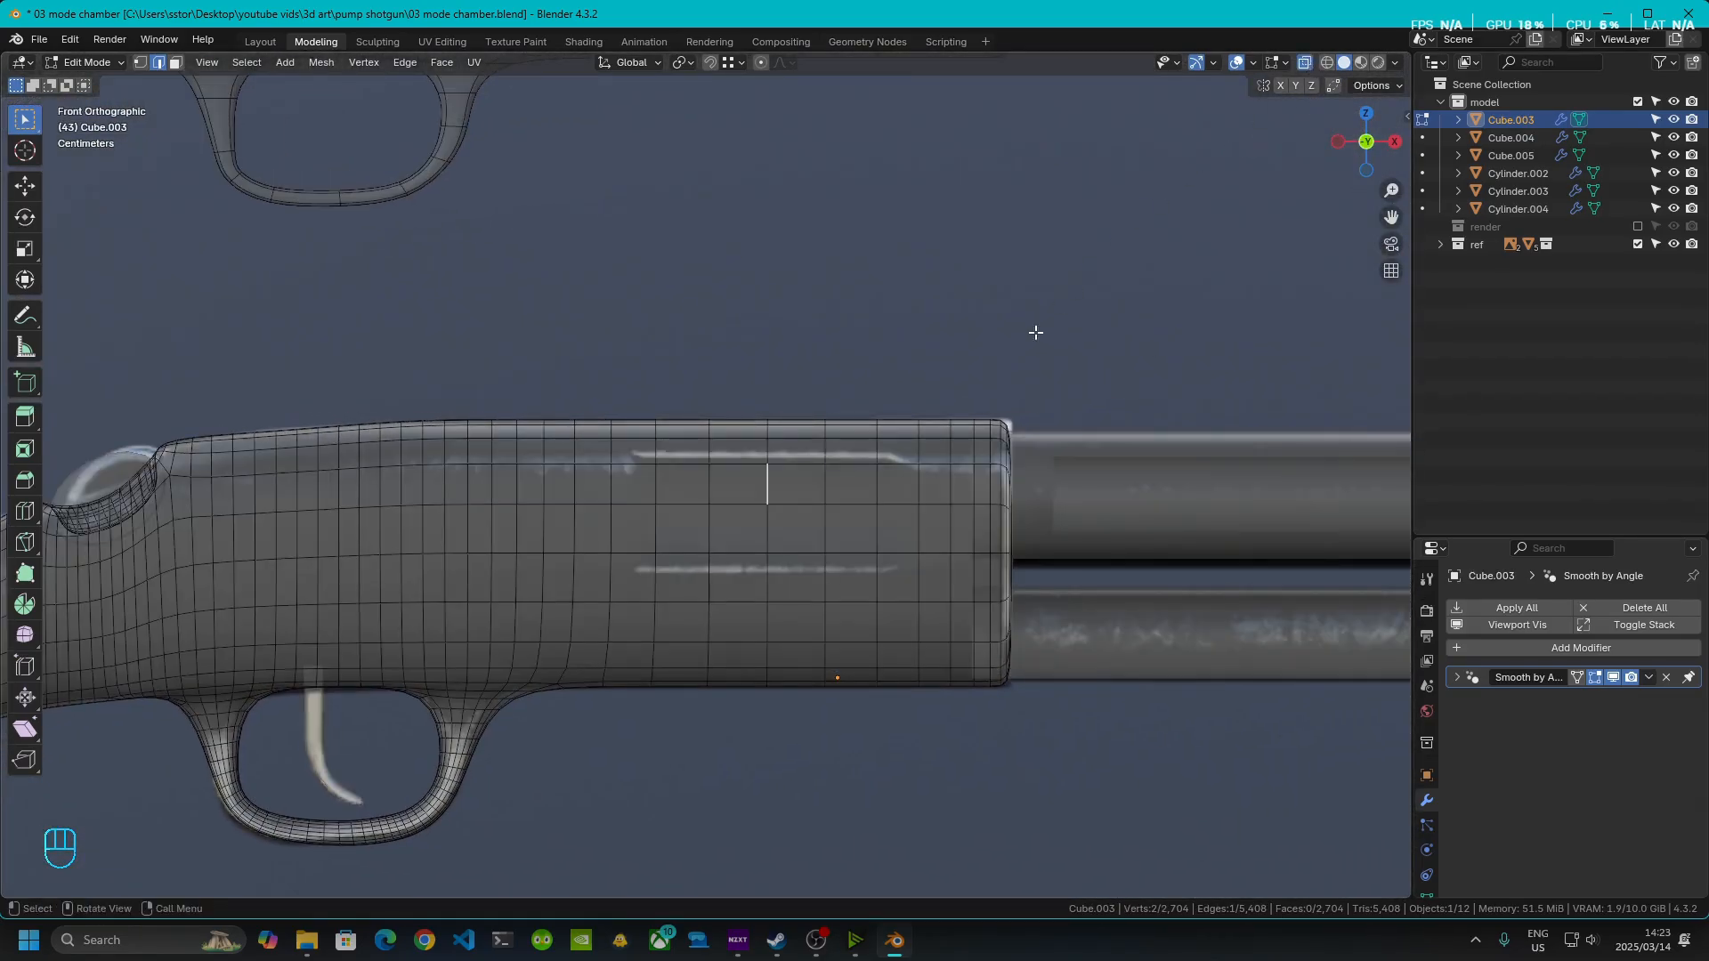
# - Select the run of five horizontal receiver edges just below the reference port's upper line
pyautogui.scroll(4, 863, 515)
pyautogui.click(570, 458)
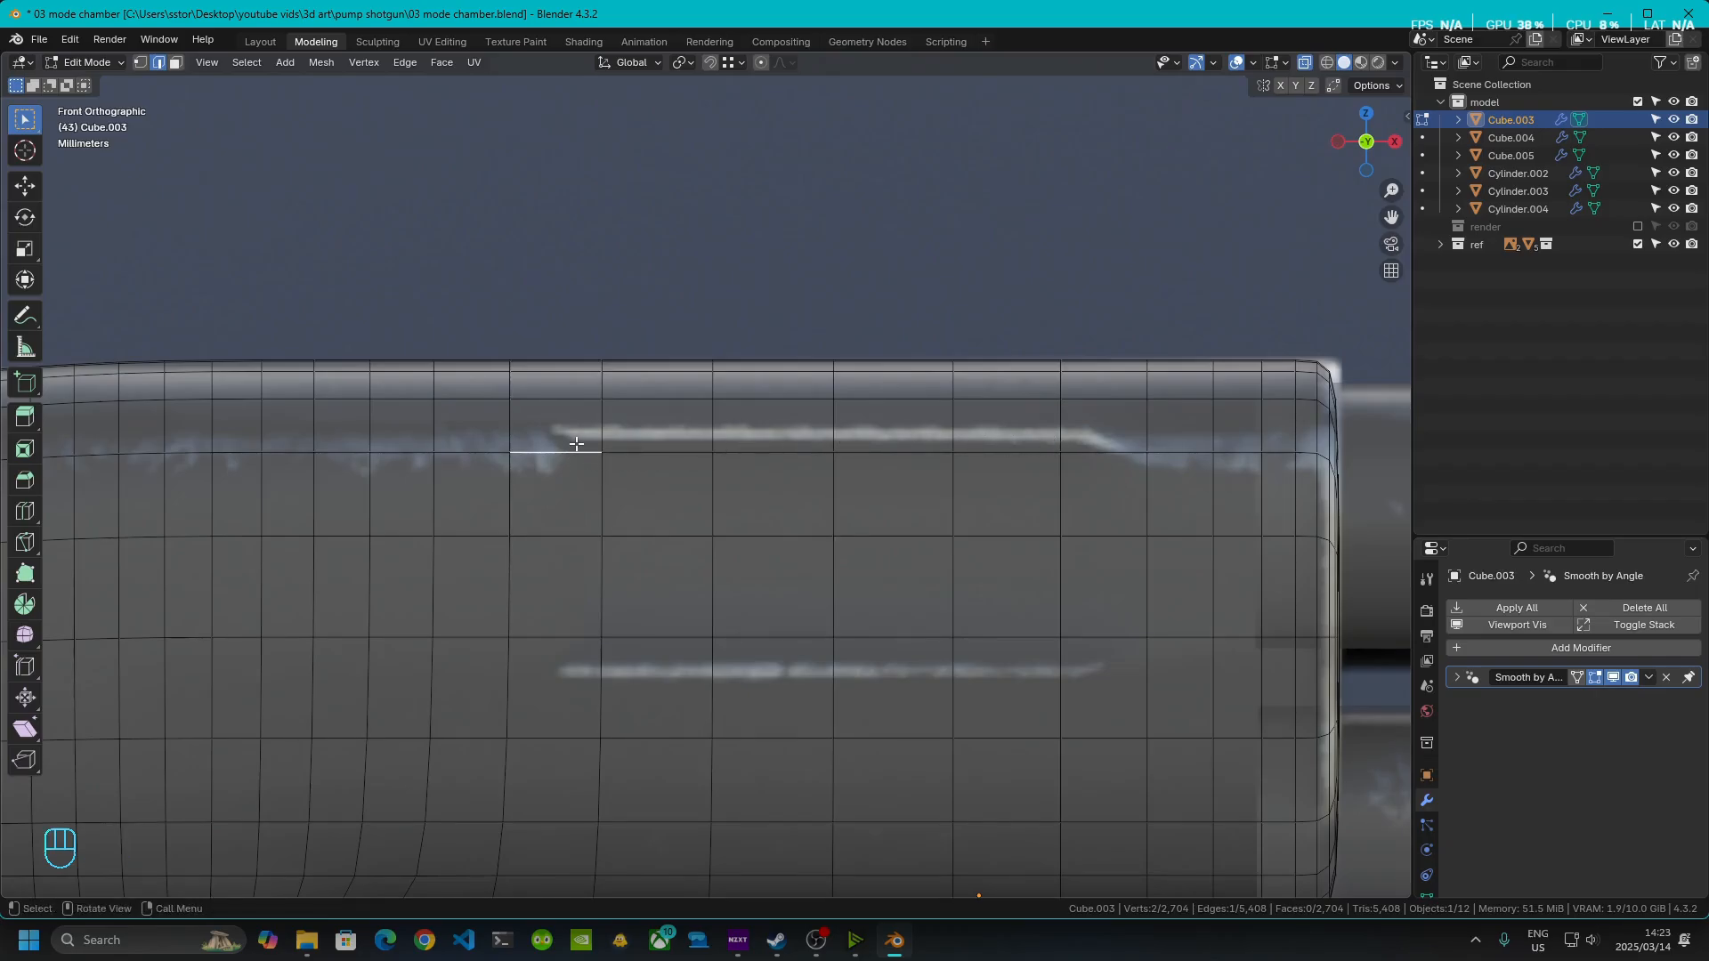
pyautogui.press('ctrl')
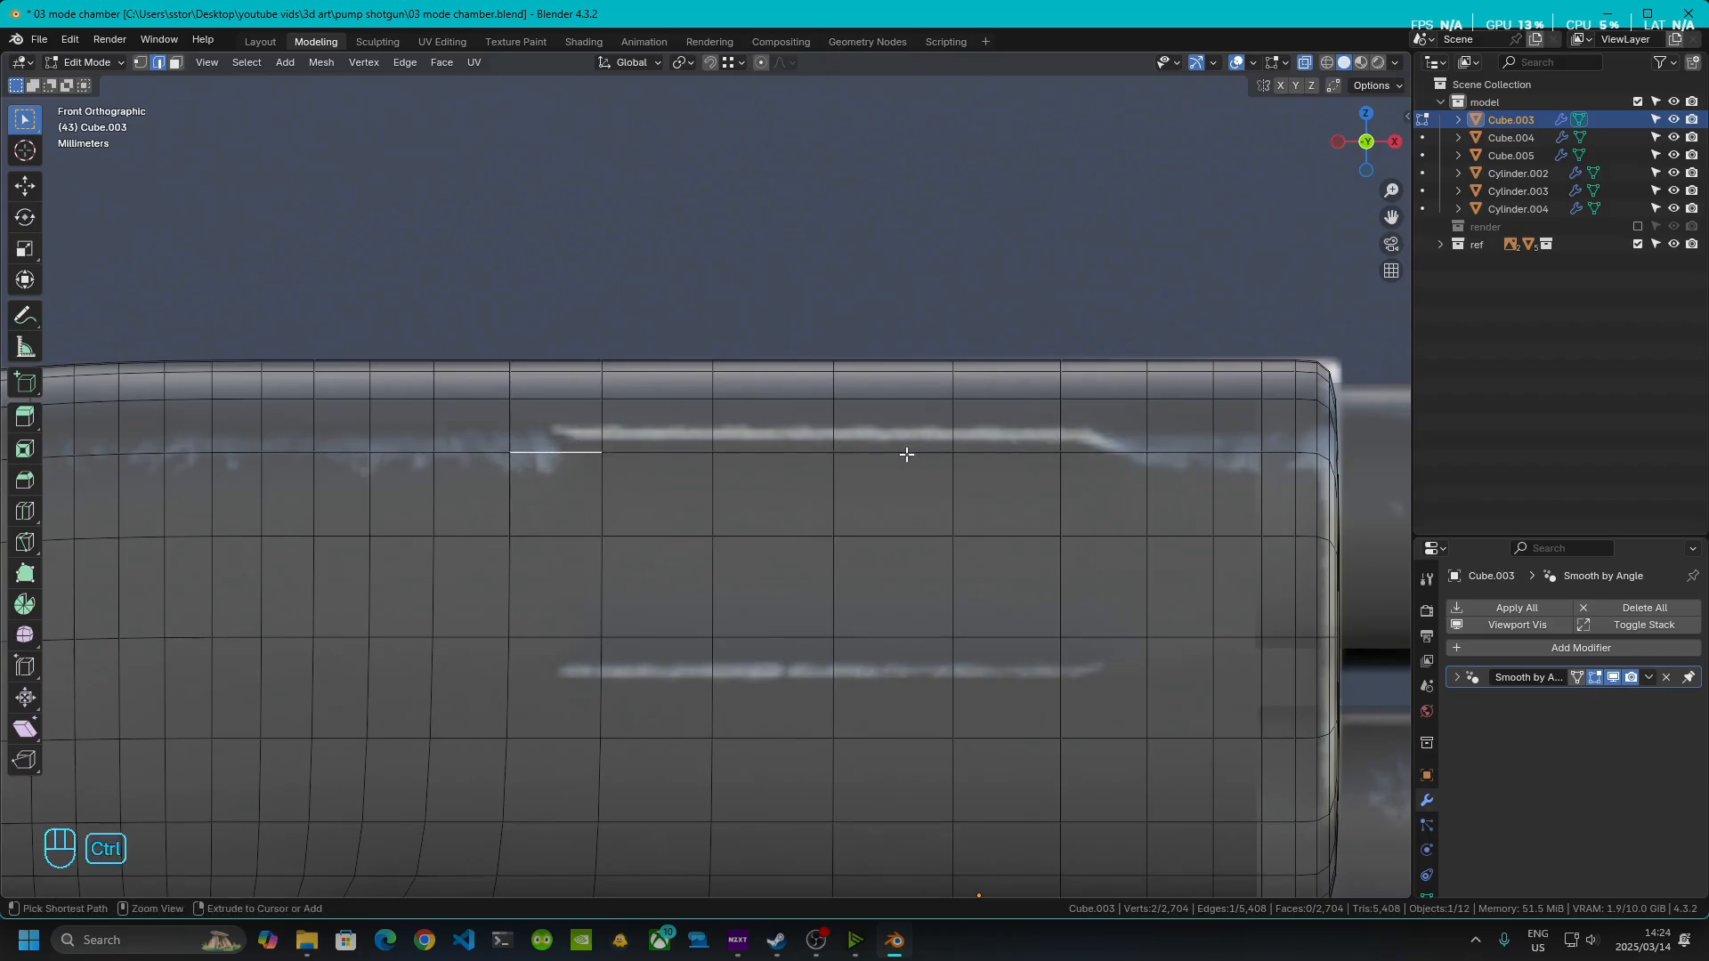
pyautogui.keyDown('ctrl'); pyautogui.click(1059, 456); pyautogui.keyUp('ctrl')
pyautogui.moveTo(954, 477); pyautogui.dragTo(895, 470, button='middle')
pyautogui.click(1362, 153)
pyautogui.scroll(5, 824, 595)
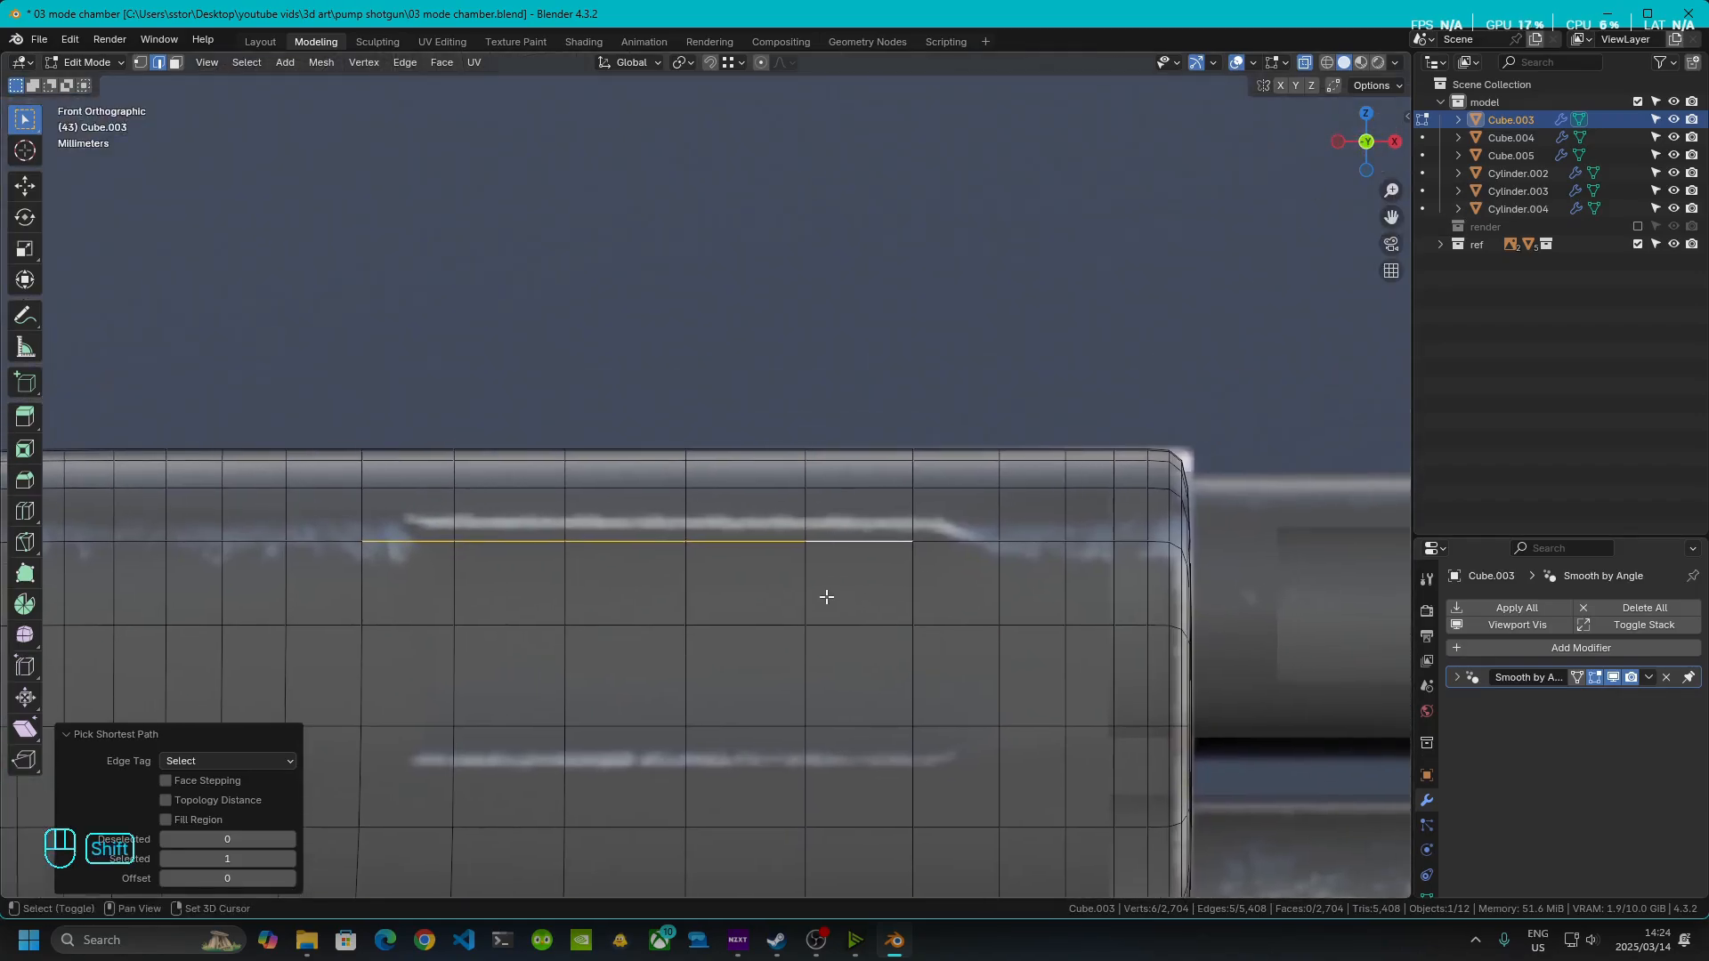
# - Raise the five selected edges about 0.0023 m along Z onto the port's upper line
pyautogui.press('g')
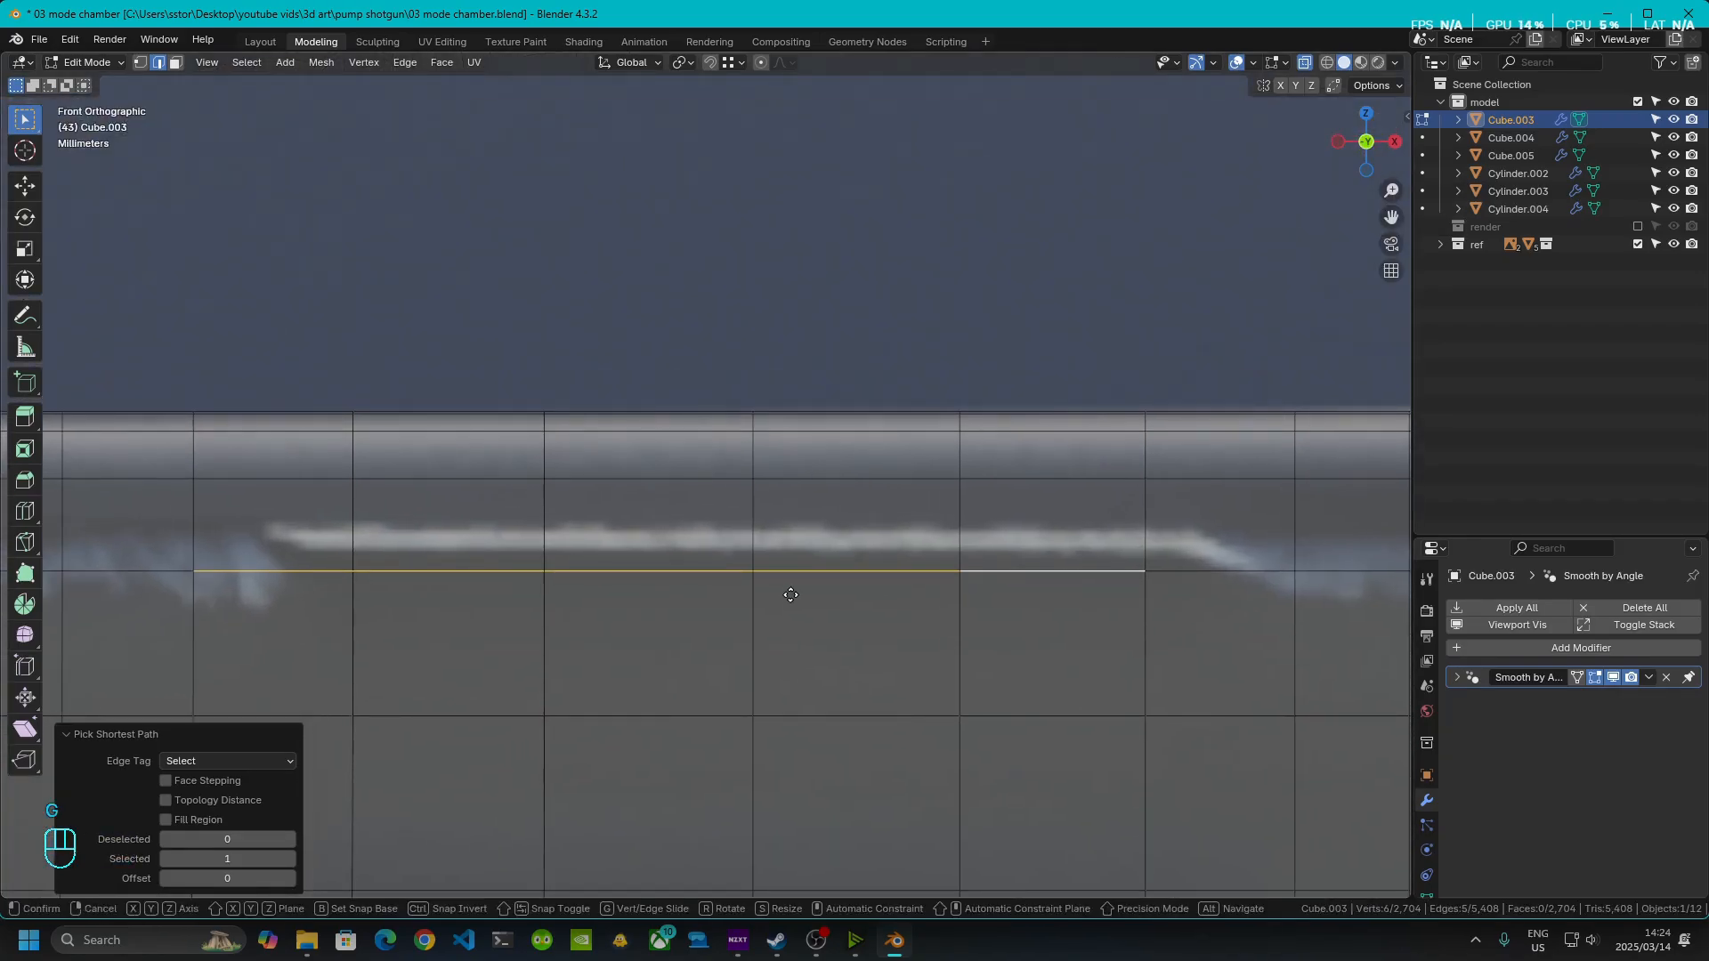
pyautogui.press('z')
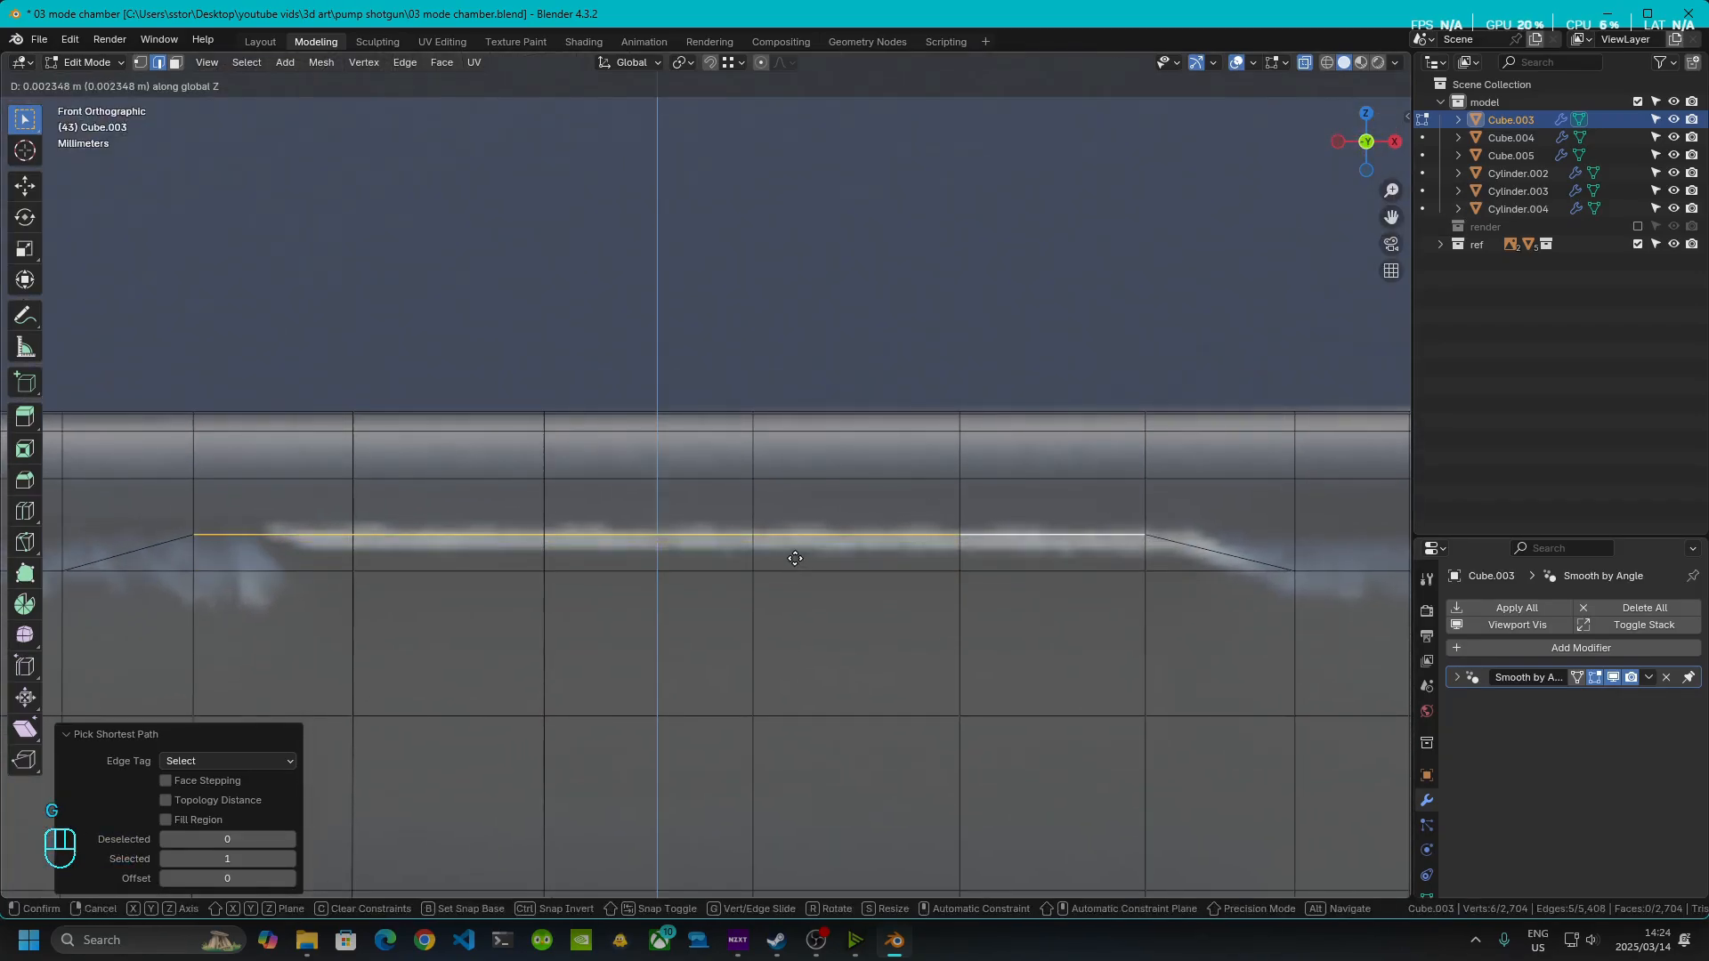
pyautogui.click(795, 561)
# - Try to select the matching run of edges near the port's lower line in front view
pyautogui.scroll(-3, 794, 561)
pyautogui.keyDown('shift'); pyautogui.moveTo(794, 561); pyautogui.dragTo(804, 348, button='middle'); pyautogui.keyUp('shift')
pyautogui.scroll(2, 641, 545)
pyautogui.keyDown('shift'); pyautogui.moveTo(372, 532); pyautogui.dragTo(432, 486, button='middle'); pyautogui.keyUp('shift')
pyautogui.click(424, 475)
pyautogui.click(416, 471)
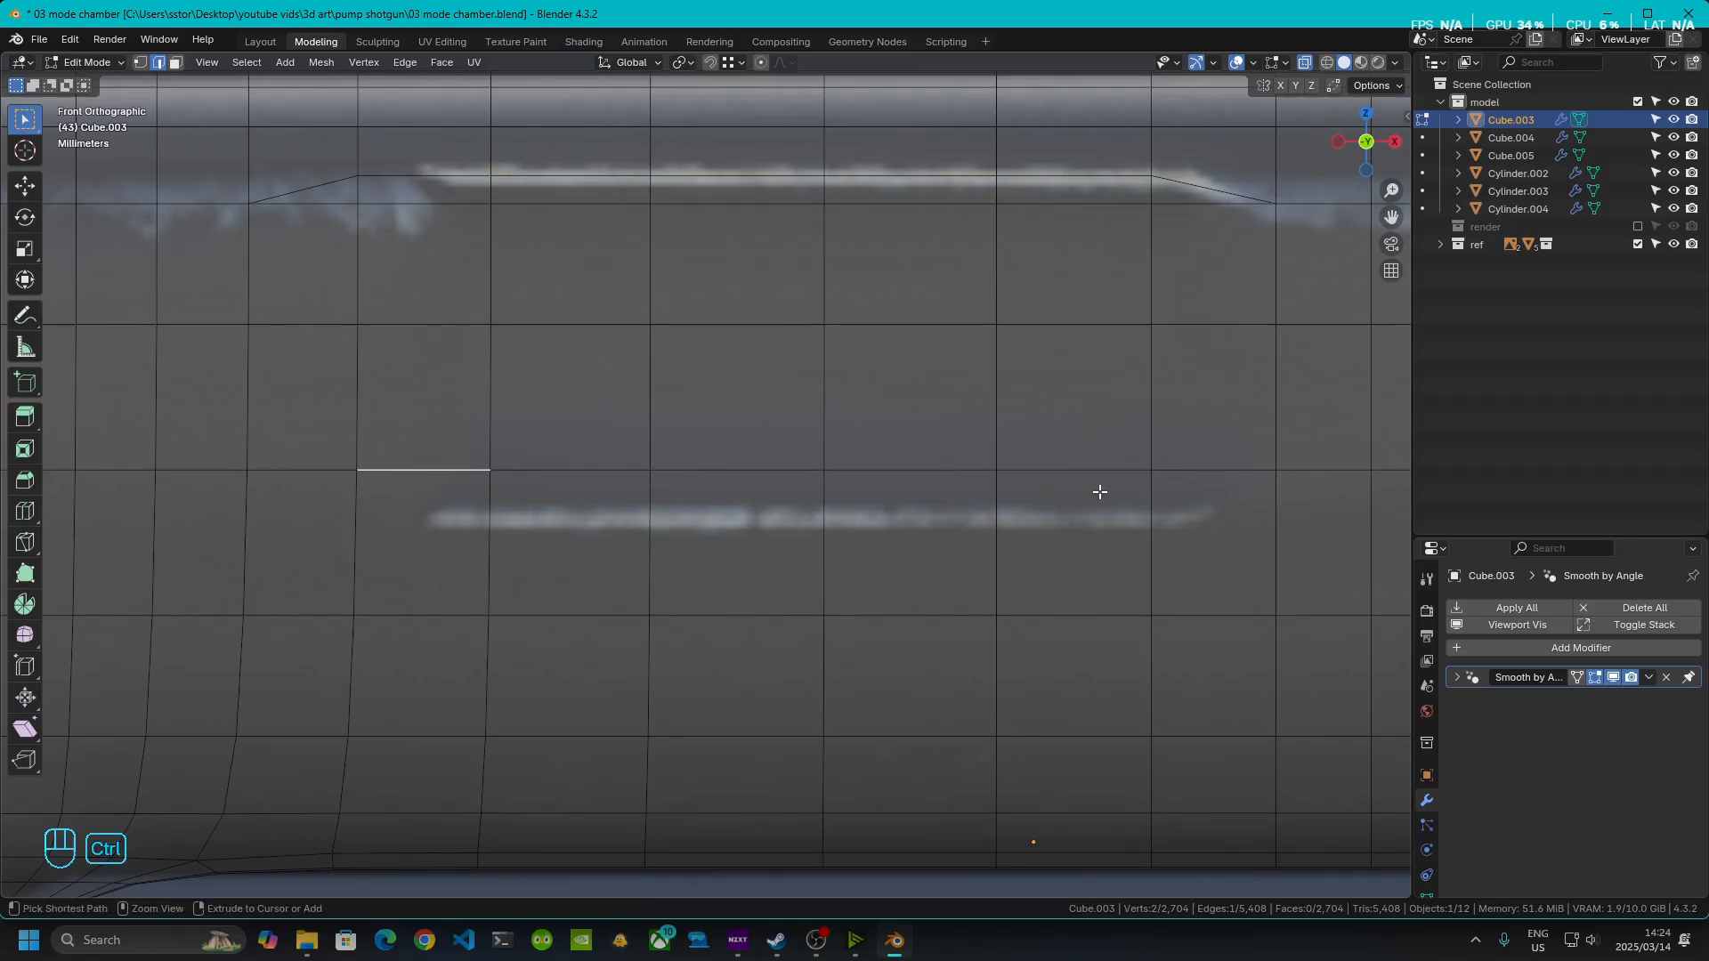
pyautogui.keyDown('ctrl'); pyautogui.click(1132, 473); pyautogui.keyUp('ctrl')
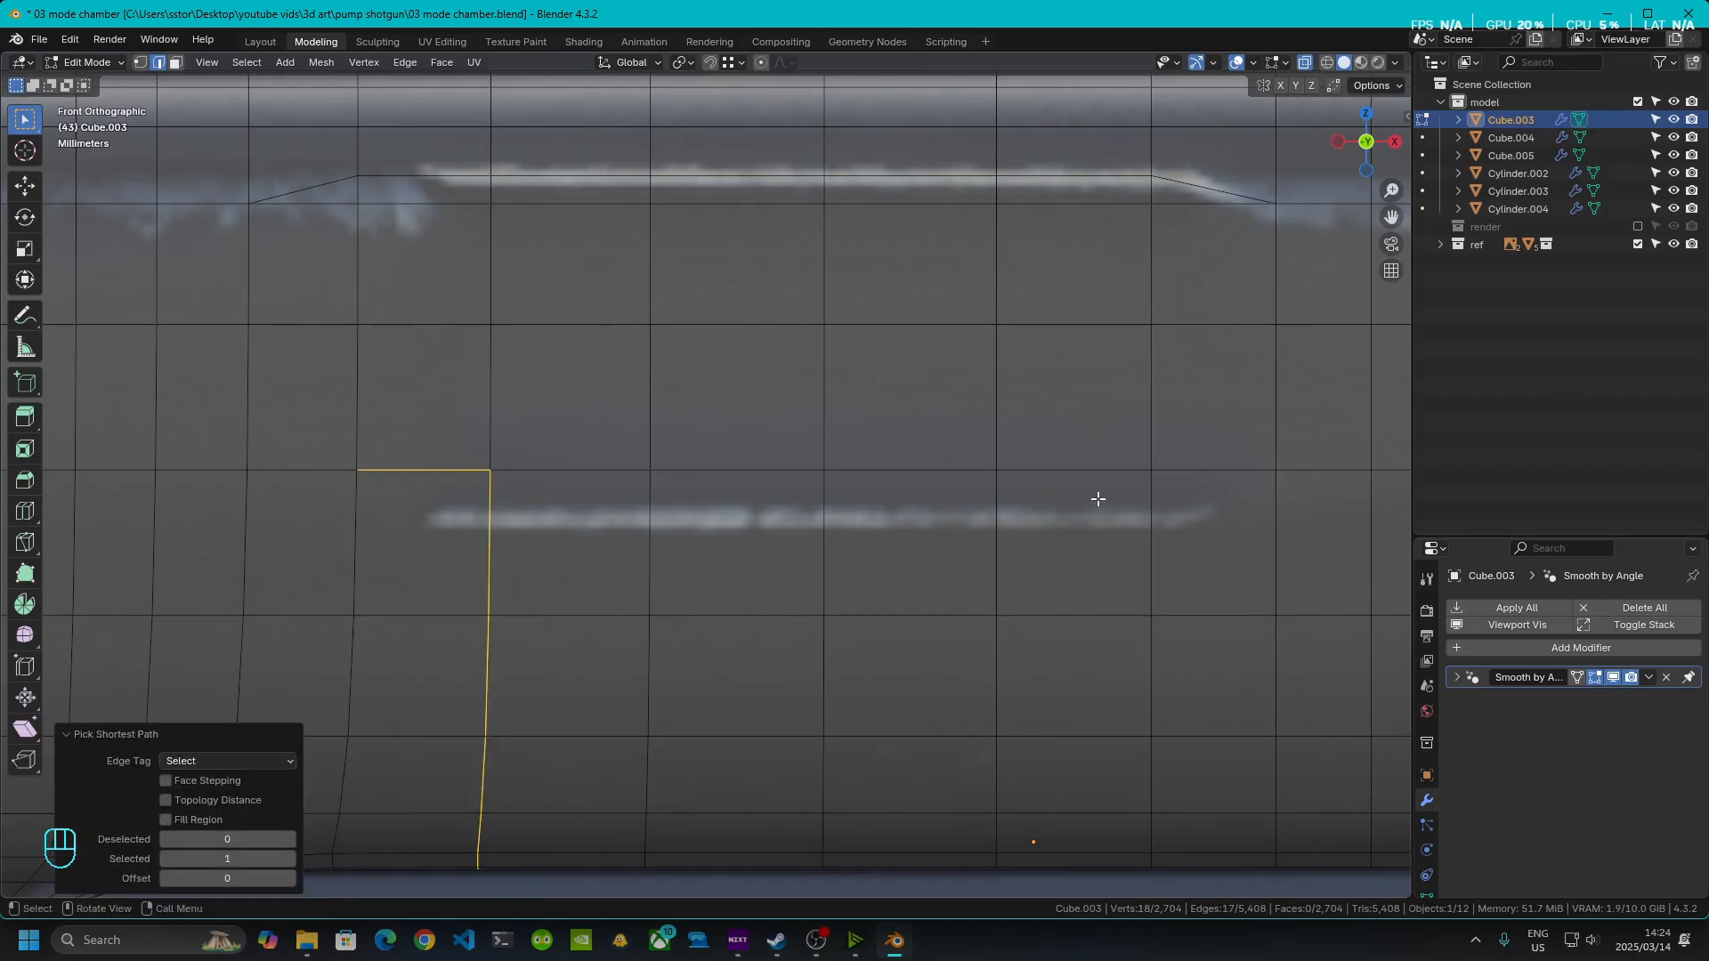
pyautogui.hotkey('ctrl', 'z')
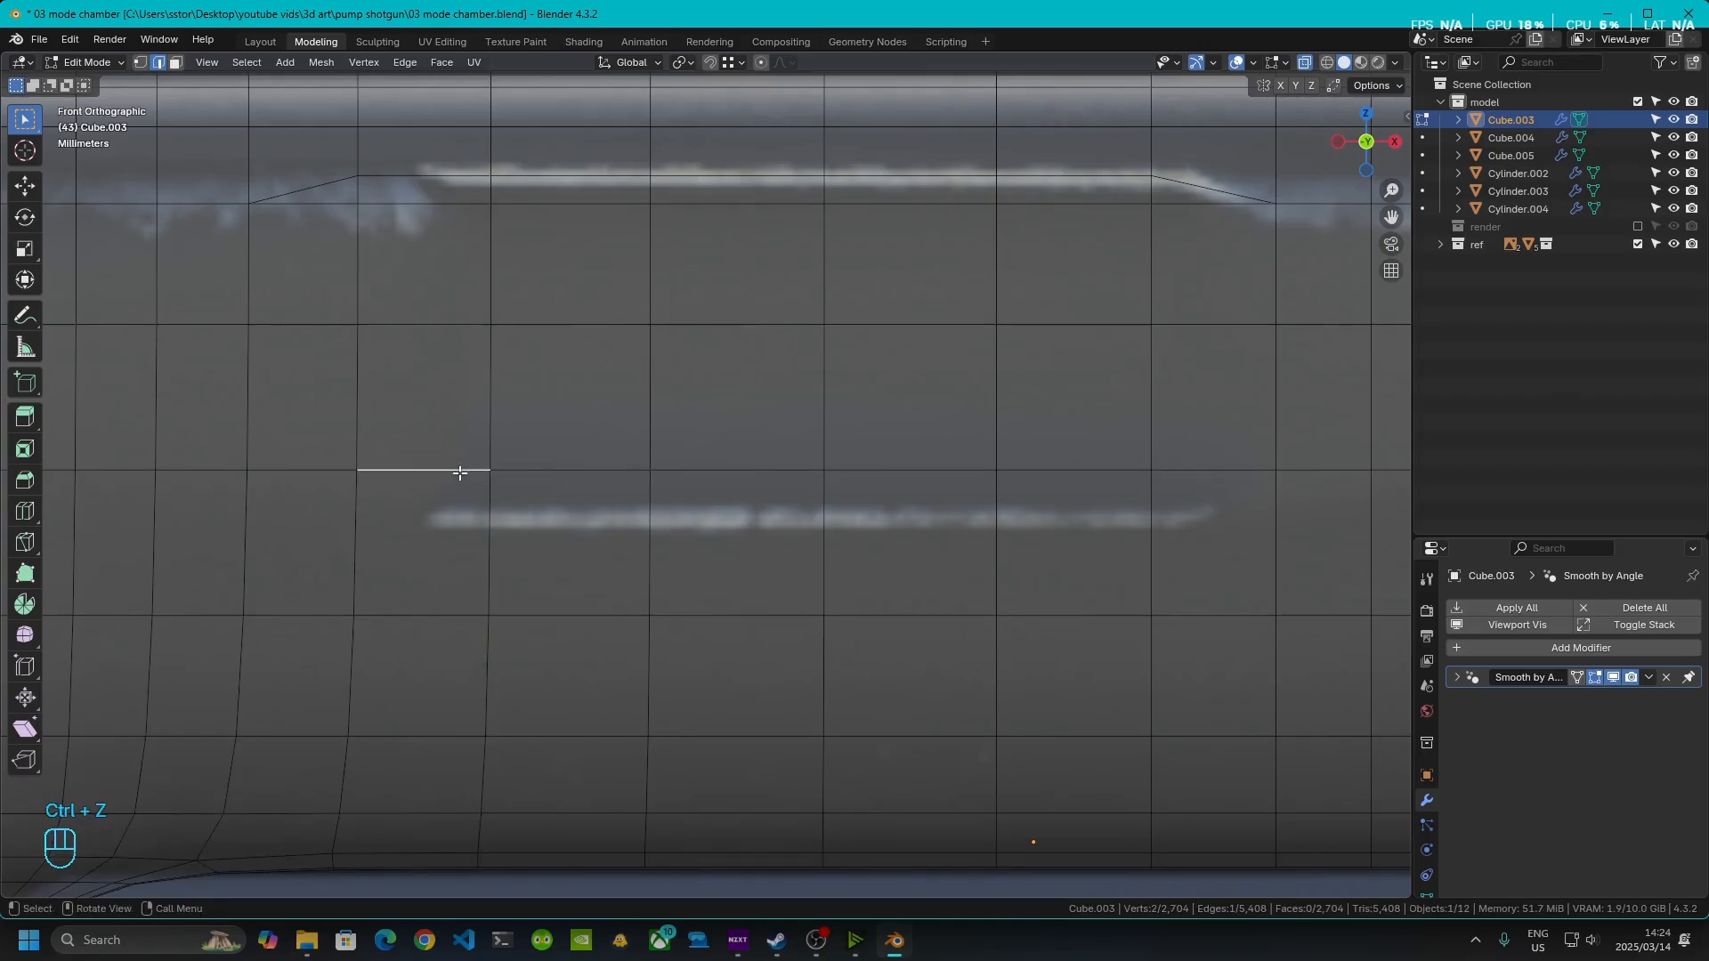
pyautogui.keyDown('shift'); pyautogui.click(1078, 472); pyautogui.keyUp('shift')
# - Select the five near-side edges above the port's lower line and lower them 0.004067 m along Z onto it
pyautogui.moveTo(431, 500); pyautogui.dragTo(930, 565, button='middle')
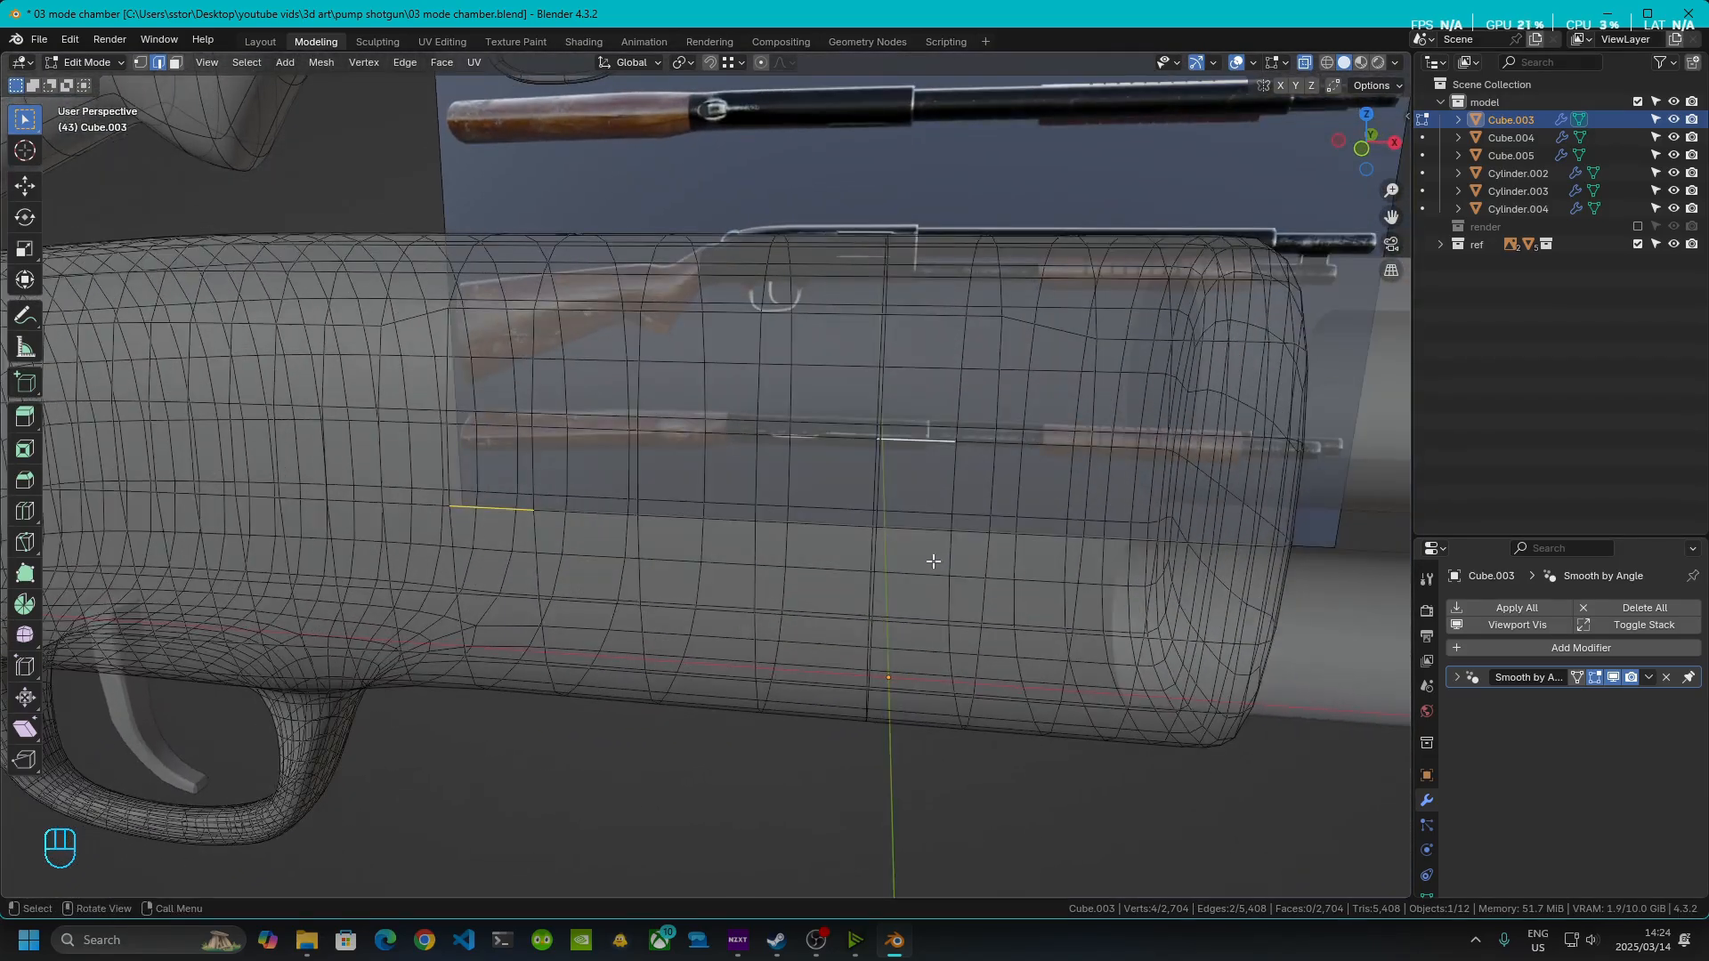
pyautogui.click(507, 514)
pyautogui.click(508, 508)
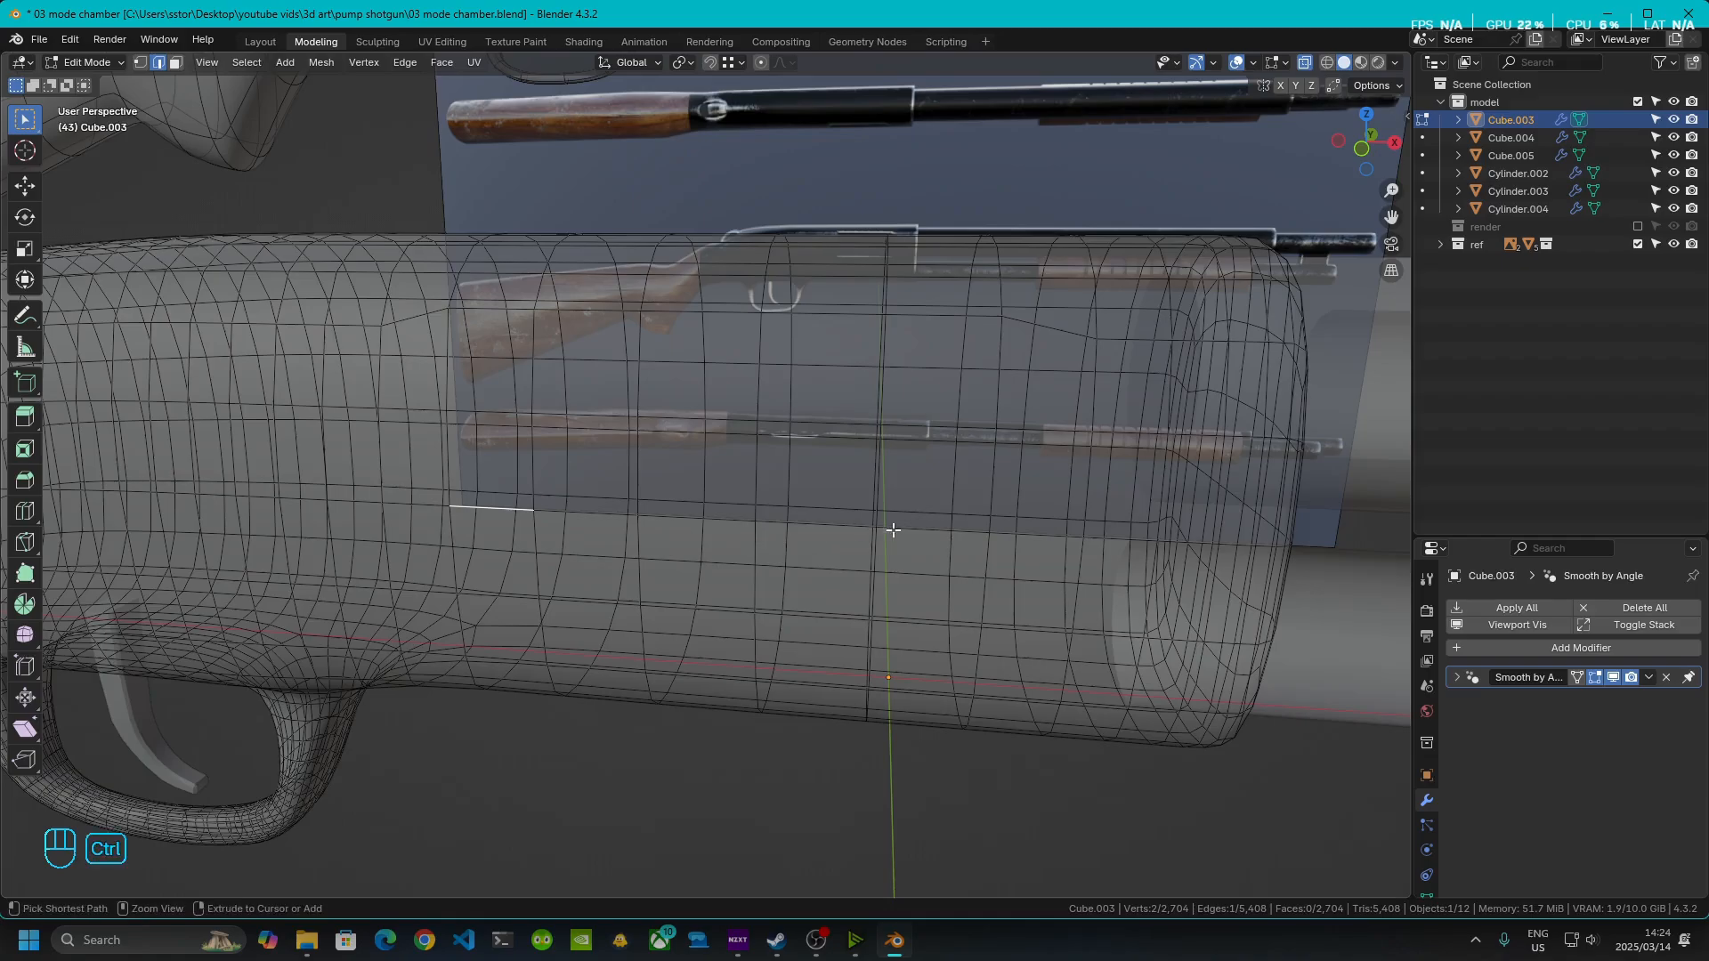
pyautogui.moveTo(962, 526); pyautogui.dragTo(949, 495, button='middle')
pyautogui.keyDown('ctrl'); pyautogui.click(949, 496); pyautogui.keyUp('ctrl')
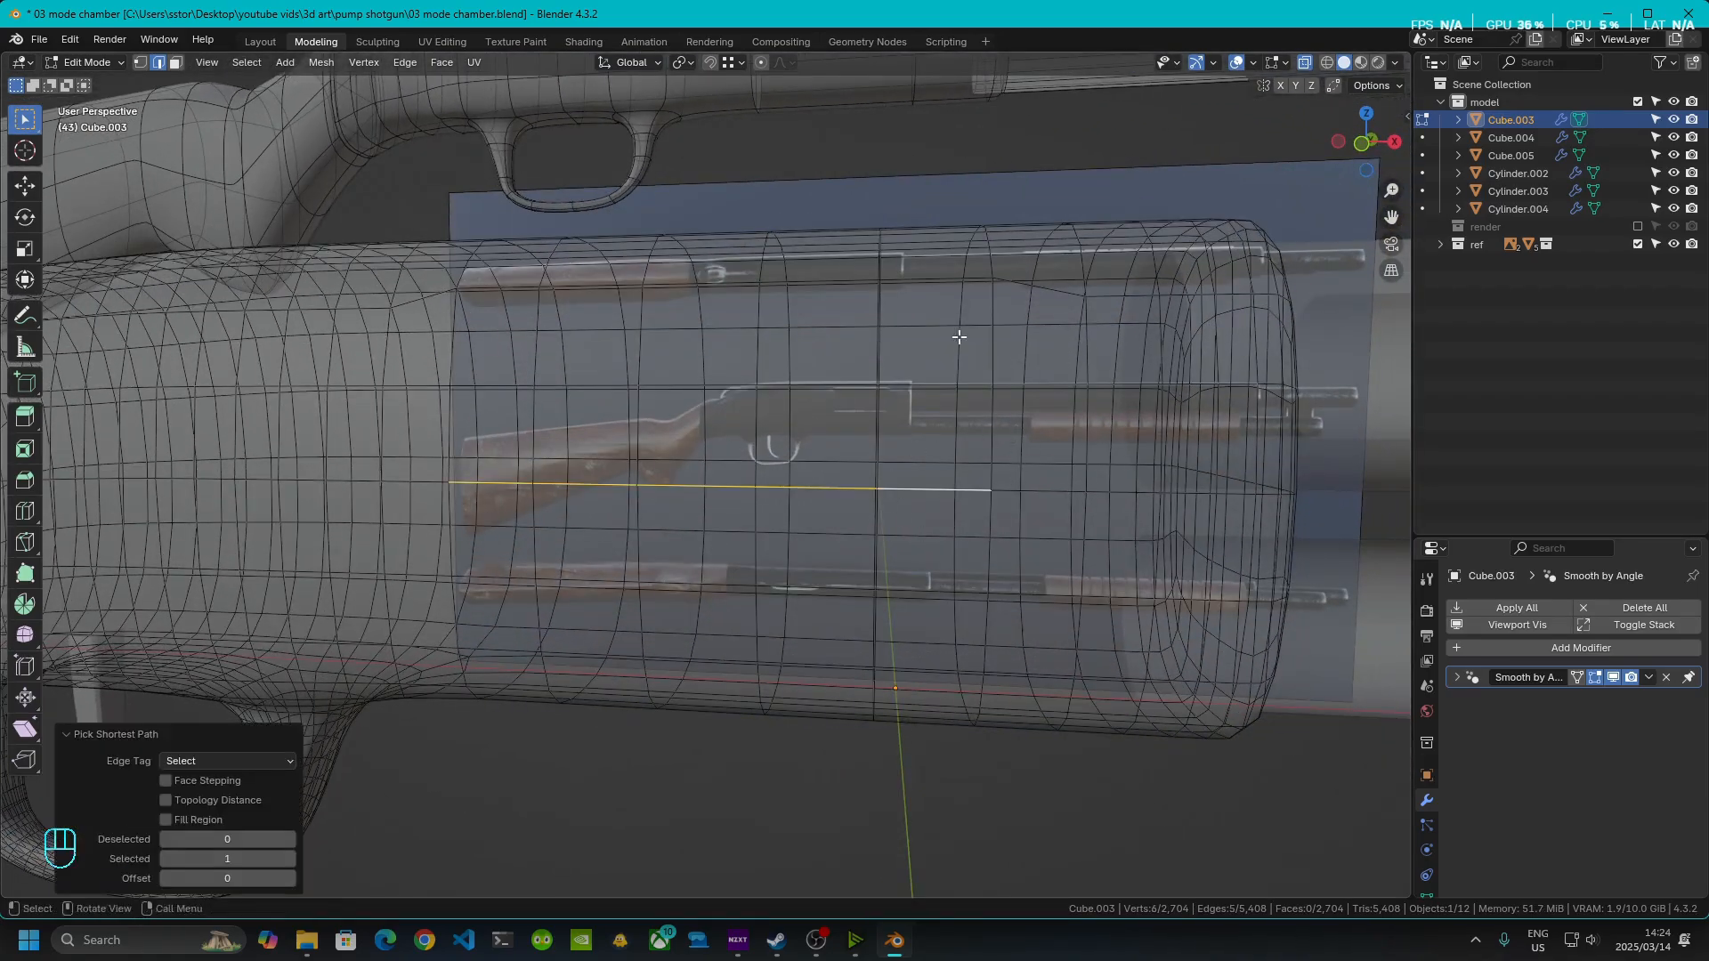
pyautogui.click(1357, 153)
pyautogui.keyDown('shift'); pyautogui.moveTo(1128, 507); pyautogui.dragTo(637, 476, button='middle'); pyautogui.keyUp('shift')
pyautogui.press('g')
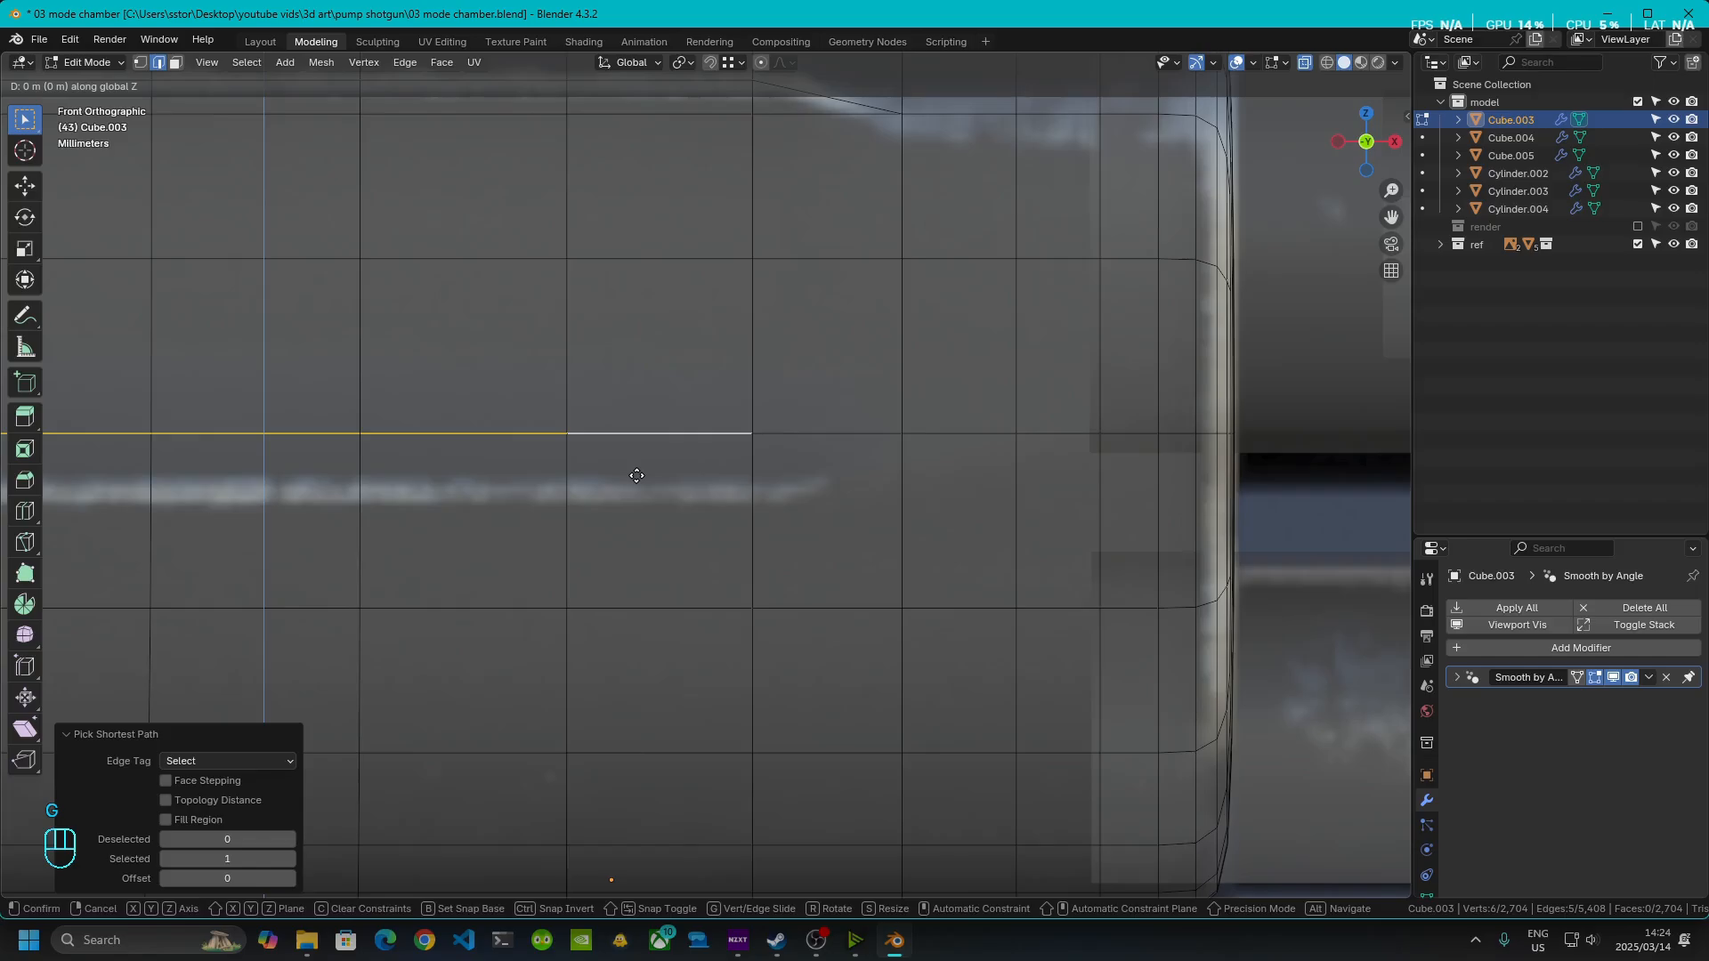
pyautogui.press('z')
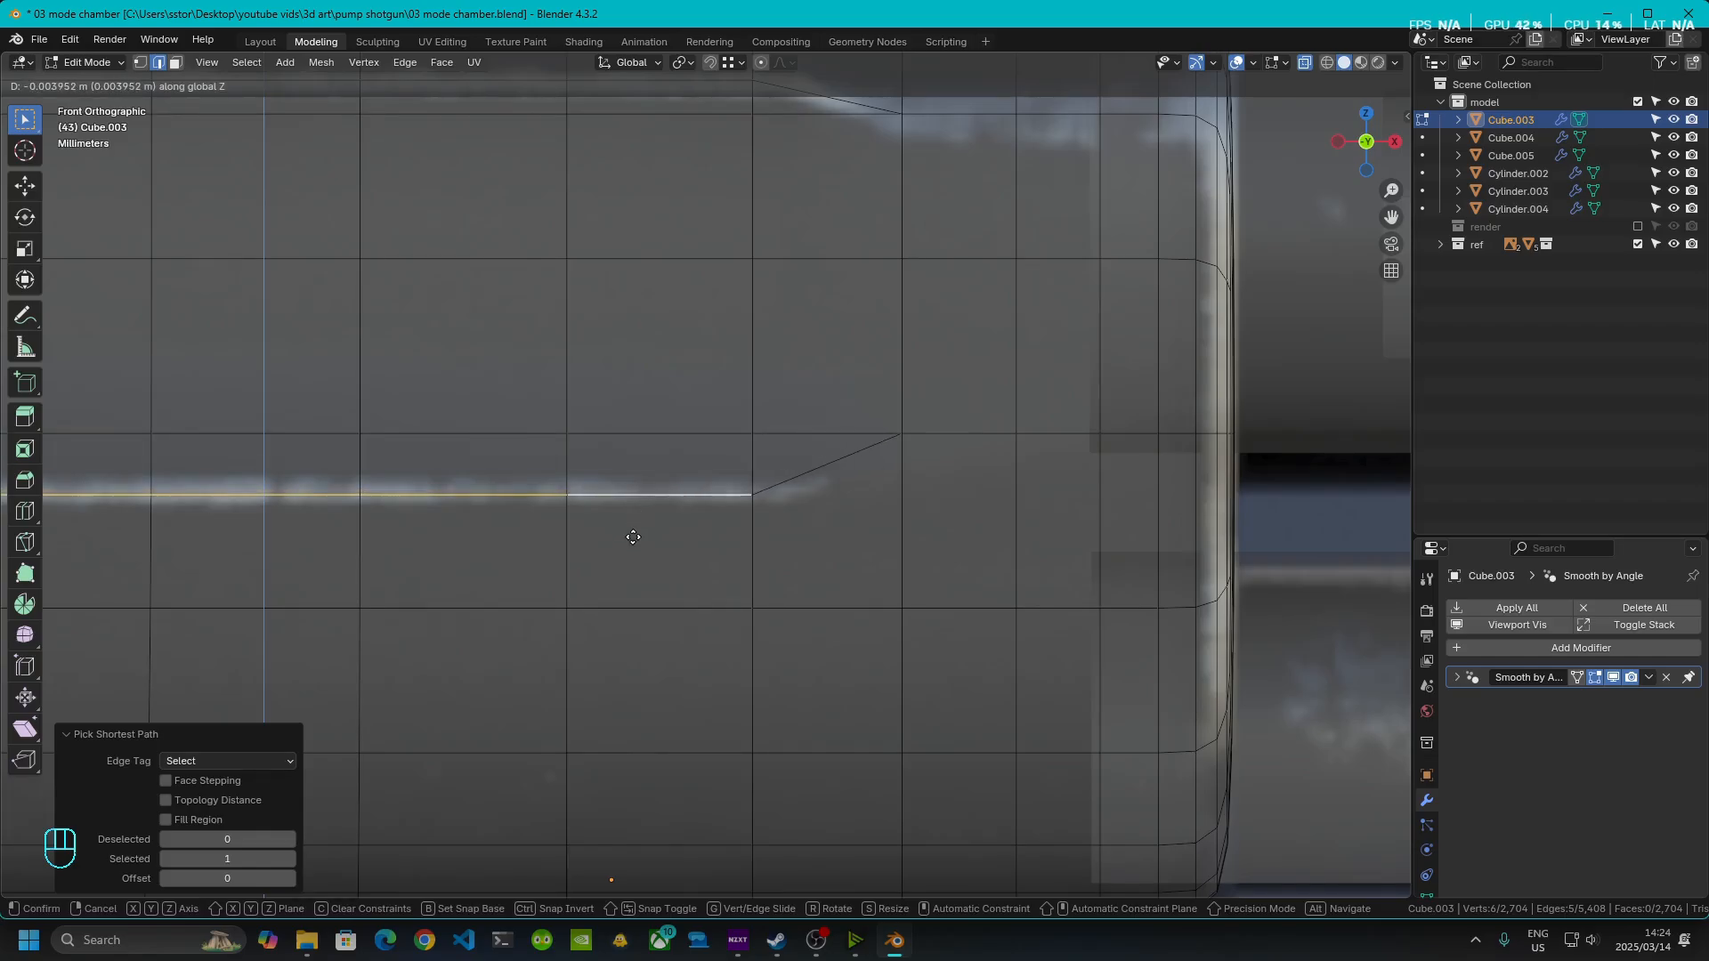
pyautogui.click(624, 539)
# - Compare the reshaped port edges with the reference from the front and at an angle
pyautogui.scroll(-5, 624, 539)
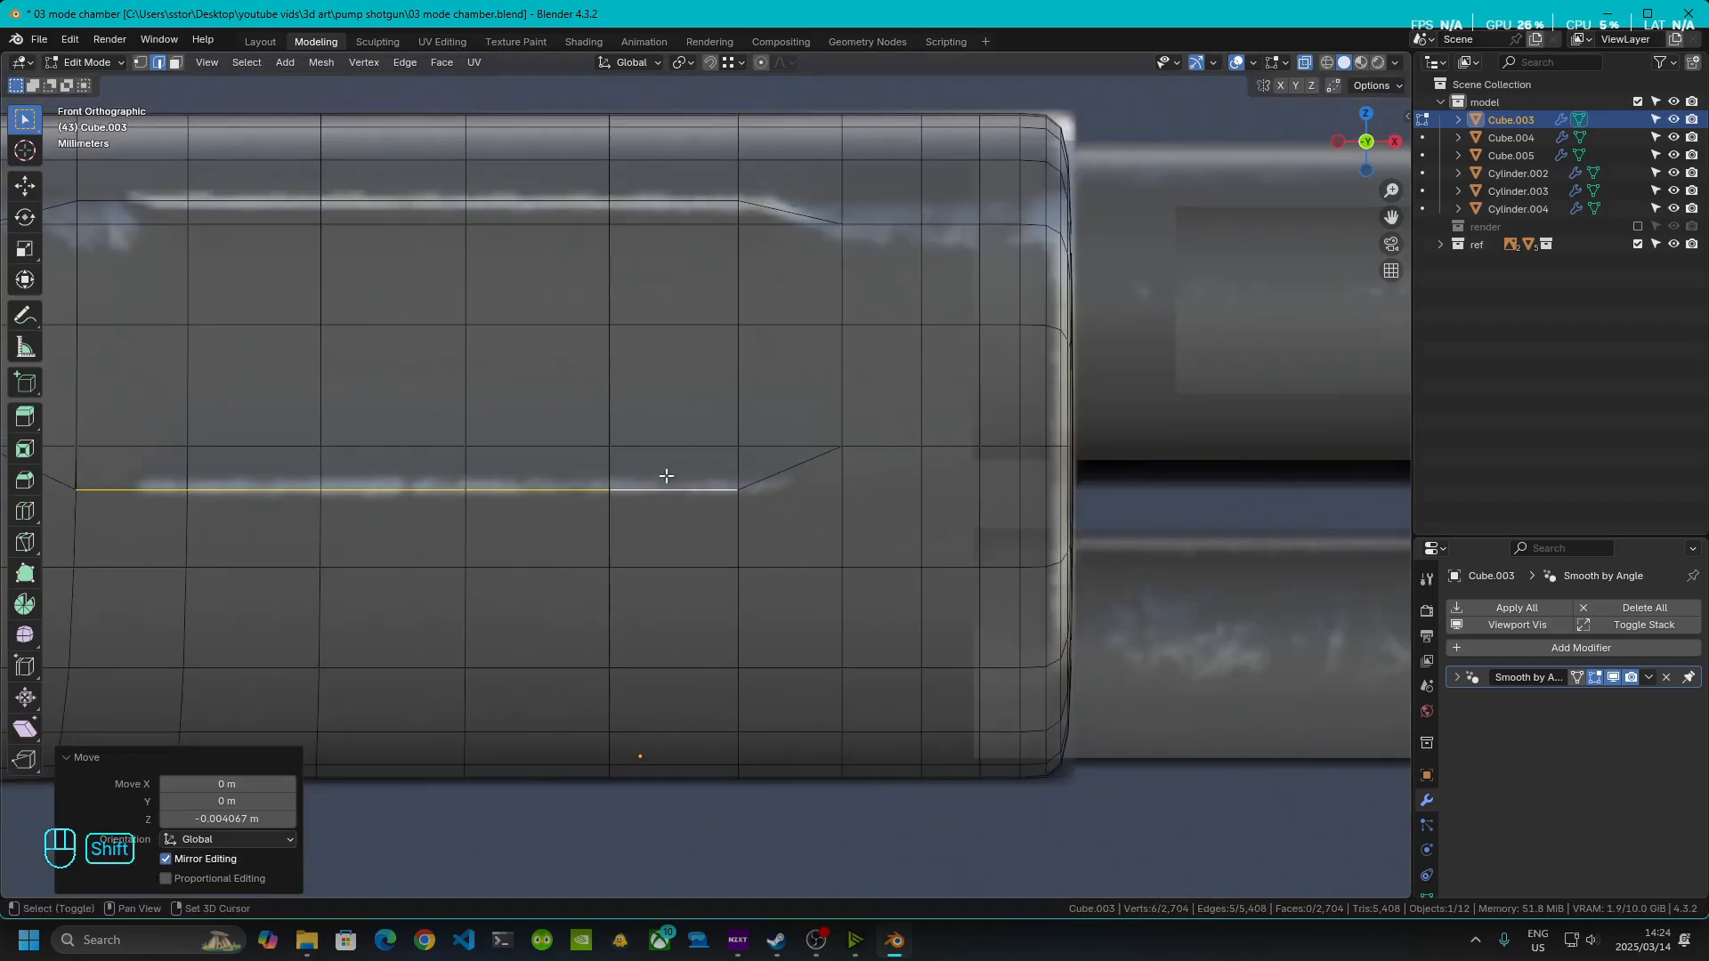
pyautogui.scroll(3, 904, 591)
pyautogui.scroll(2, 583, 481)
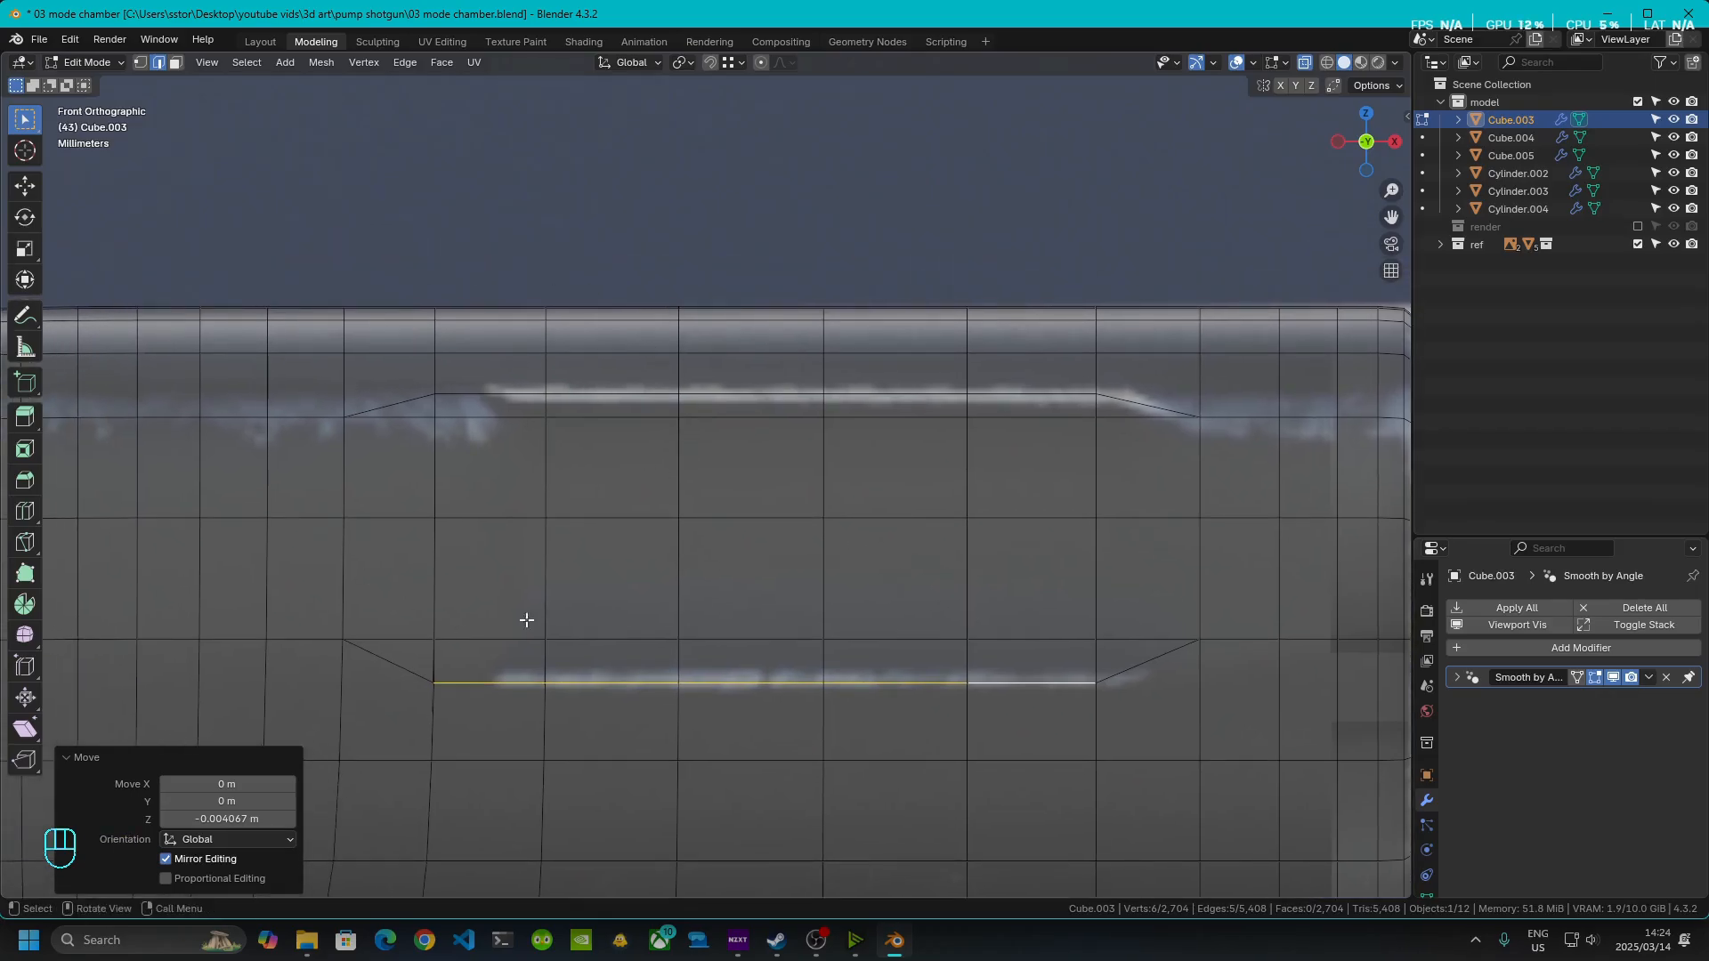
pyautogui.keyDown('shift'); pyautogui.moveTo(595, 488); pyautogui.dragTo(647, 384, button='middle'); pyautogui.keyUp('shift')
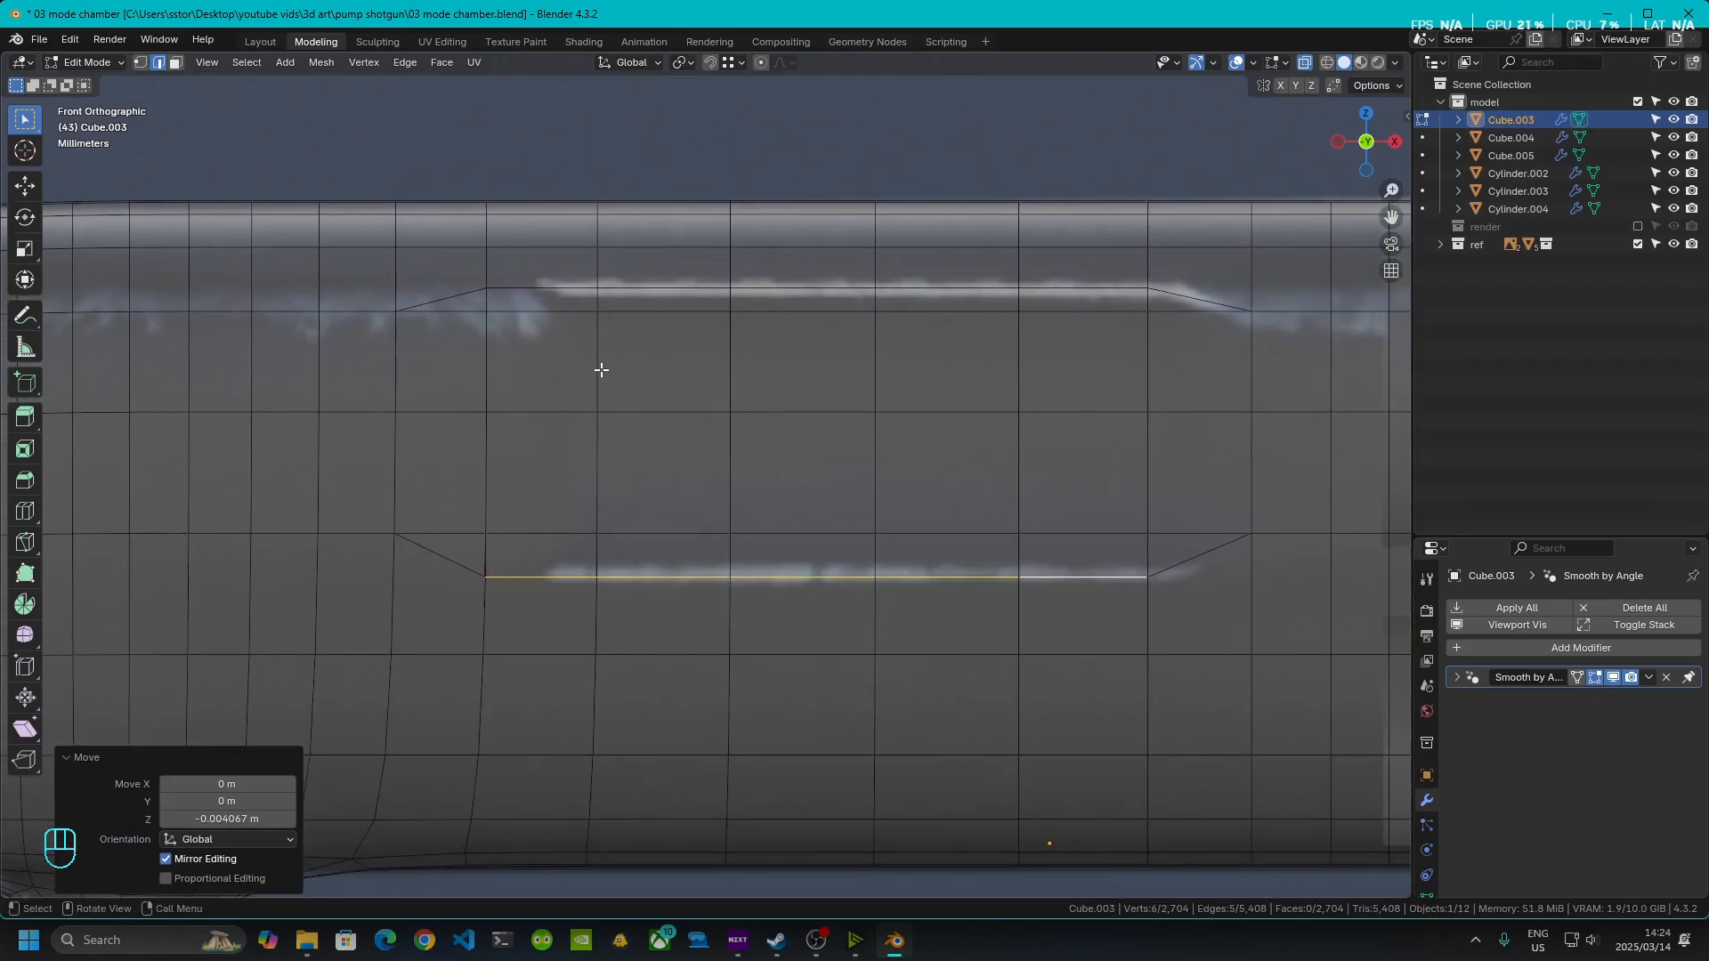
pyautogui.moveTo(514, 375); pyautogui.dragTo(599, 445, button='middle')
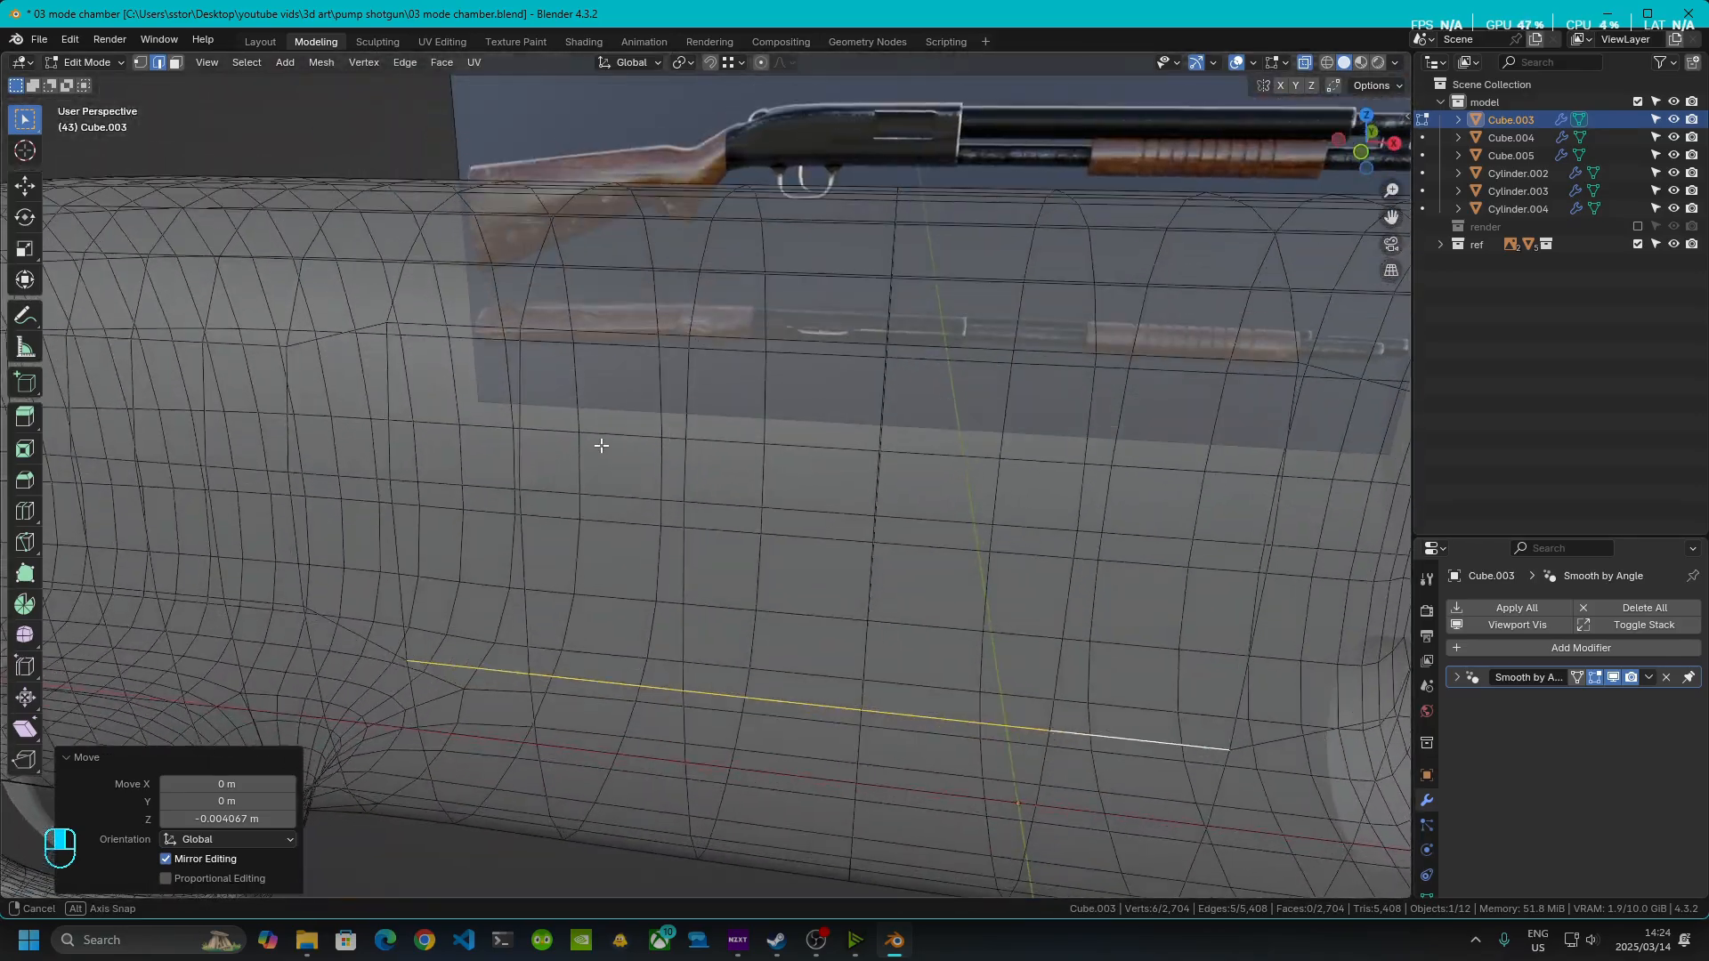
pyautogui.scroll(-3, 599, 446)
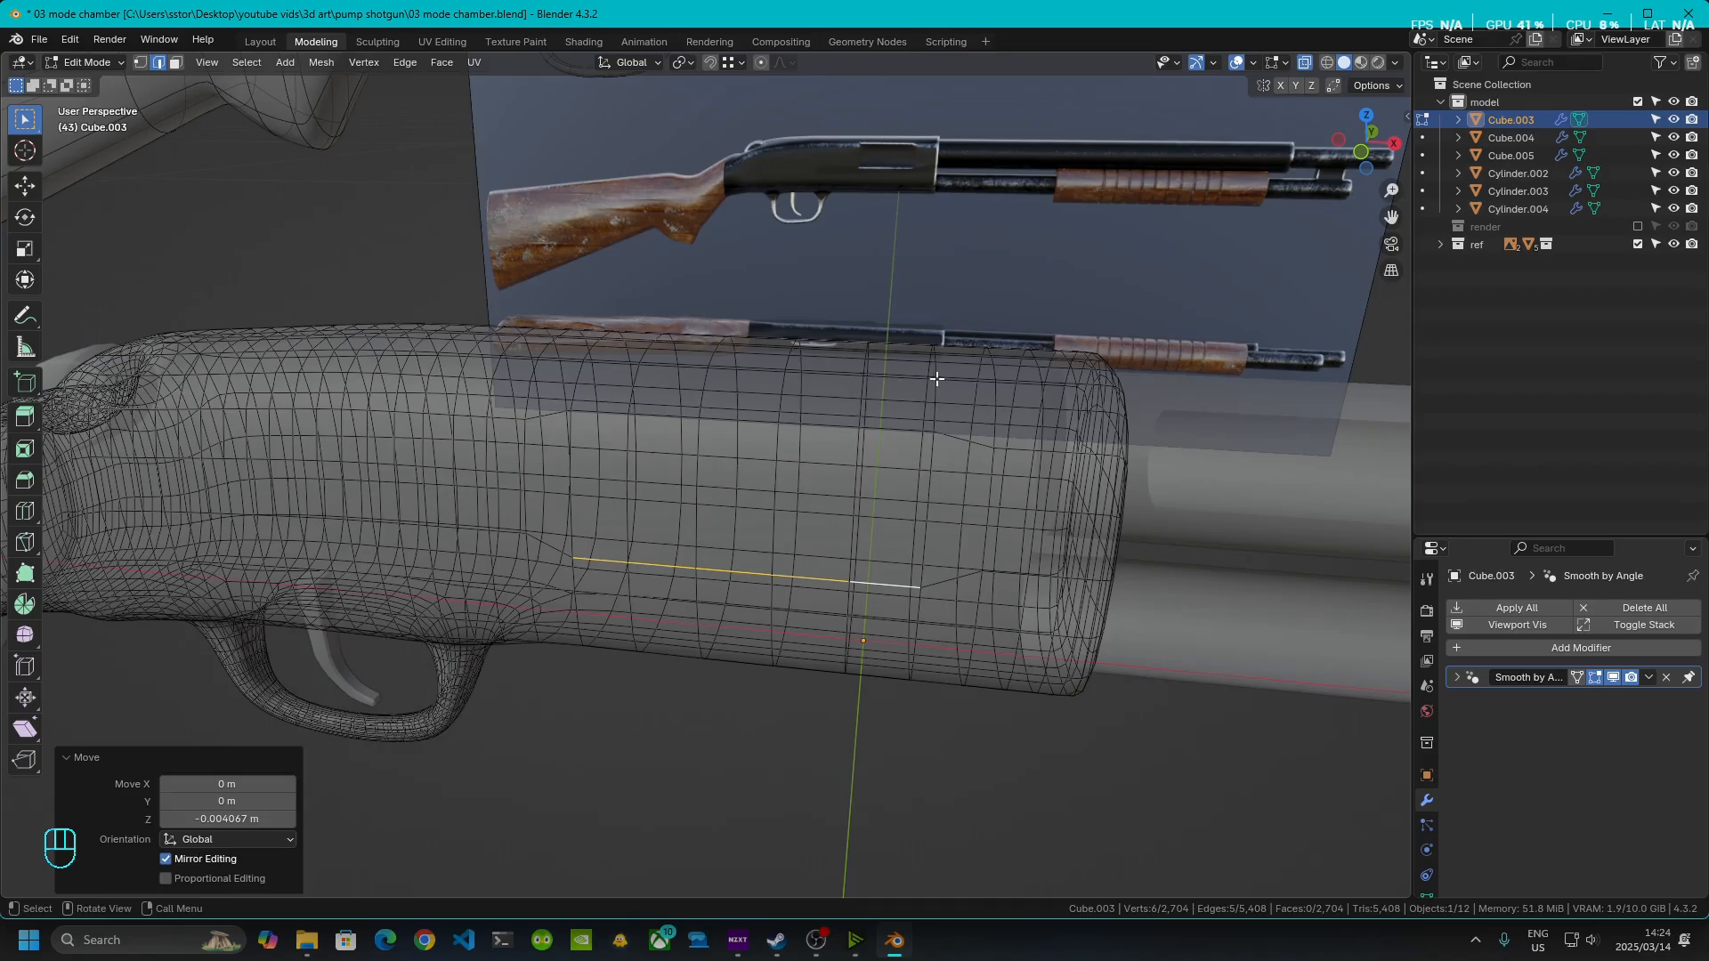
pyautogui.click(1364, 155)
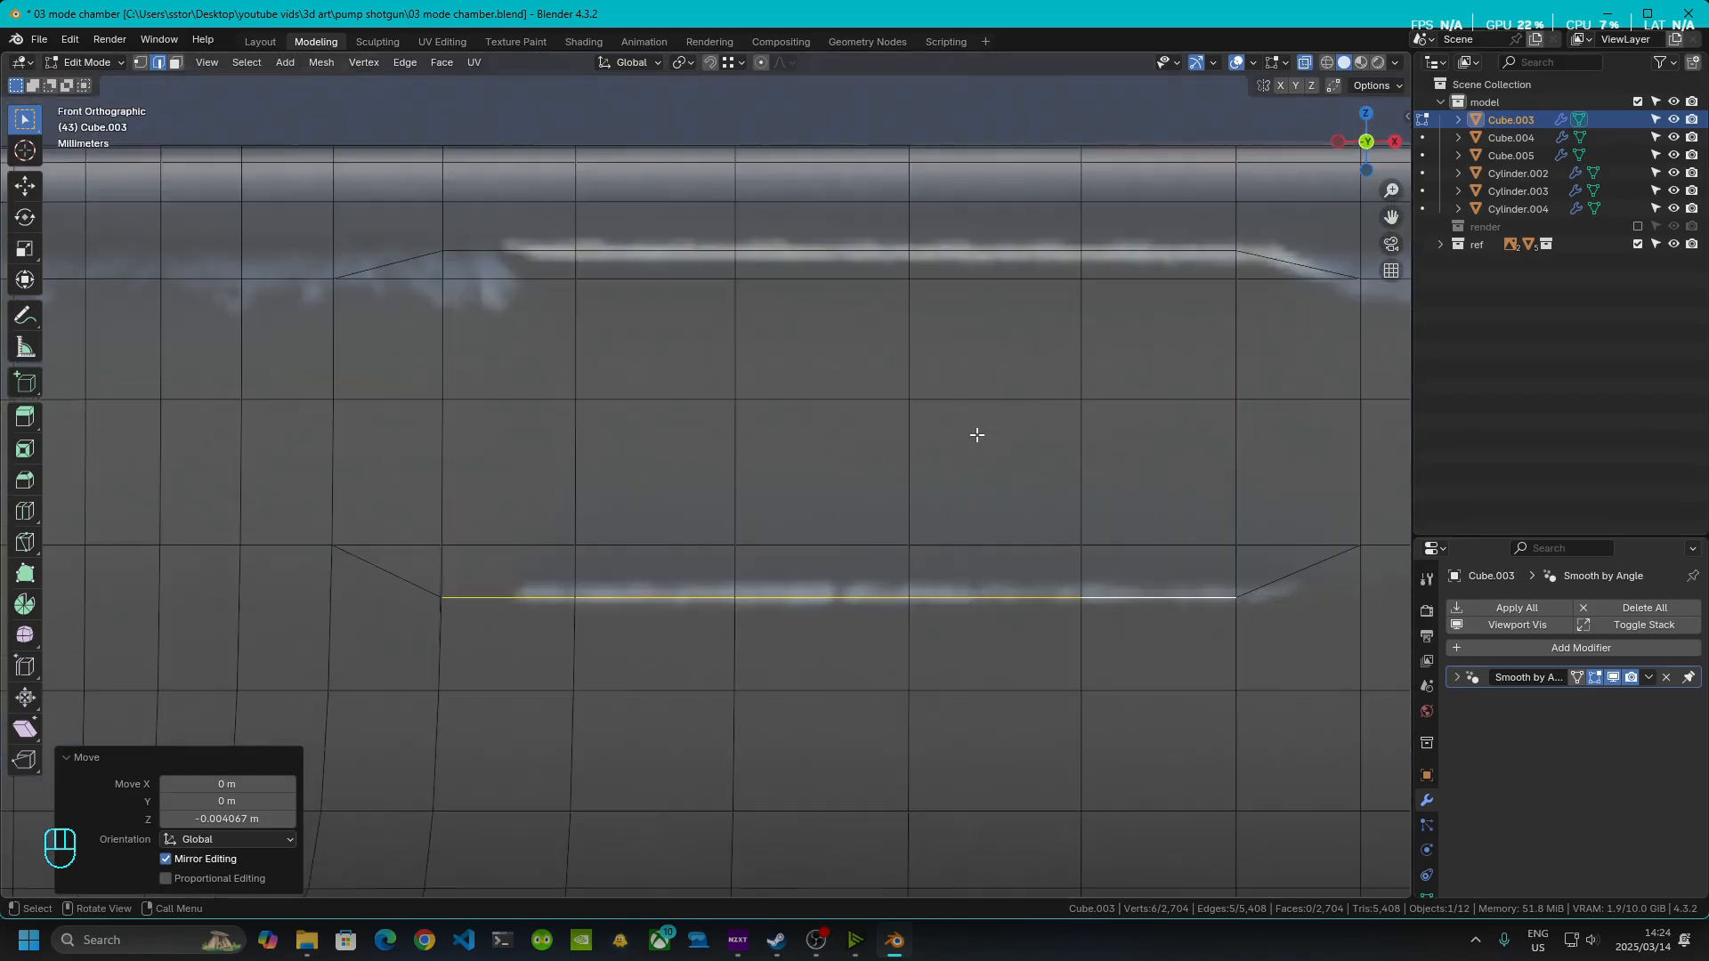
pyautogui.keyDown('shift'); pyautogui.moveTo(924, 452); pyautogui.dragTo(830, 514, button='middle'); pyautogui.keyUp('shift')
# - Switch to face selection, select the rear upper face of the port outline with X-ray off, and restore X-ray
pyautogui.click(175, 62)
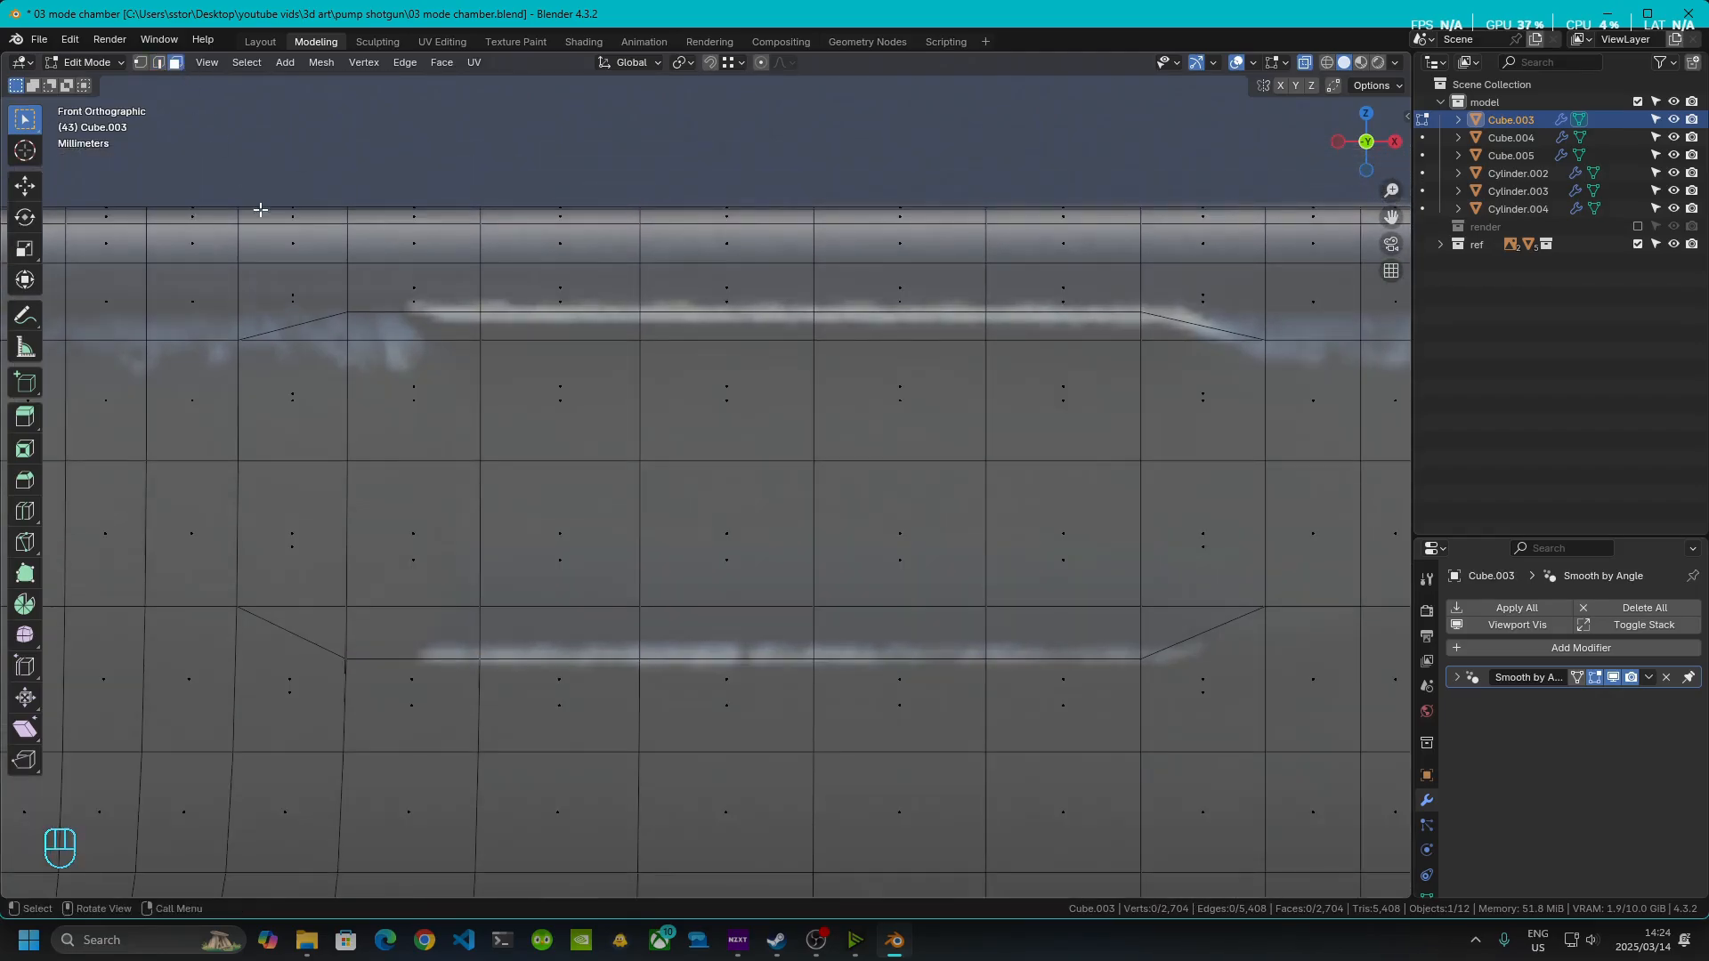
pyautogui.click(1306, 63)
pyautogui.click(413, 383)
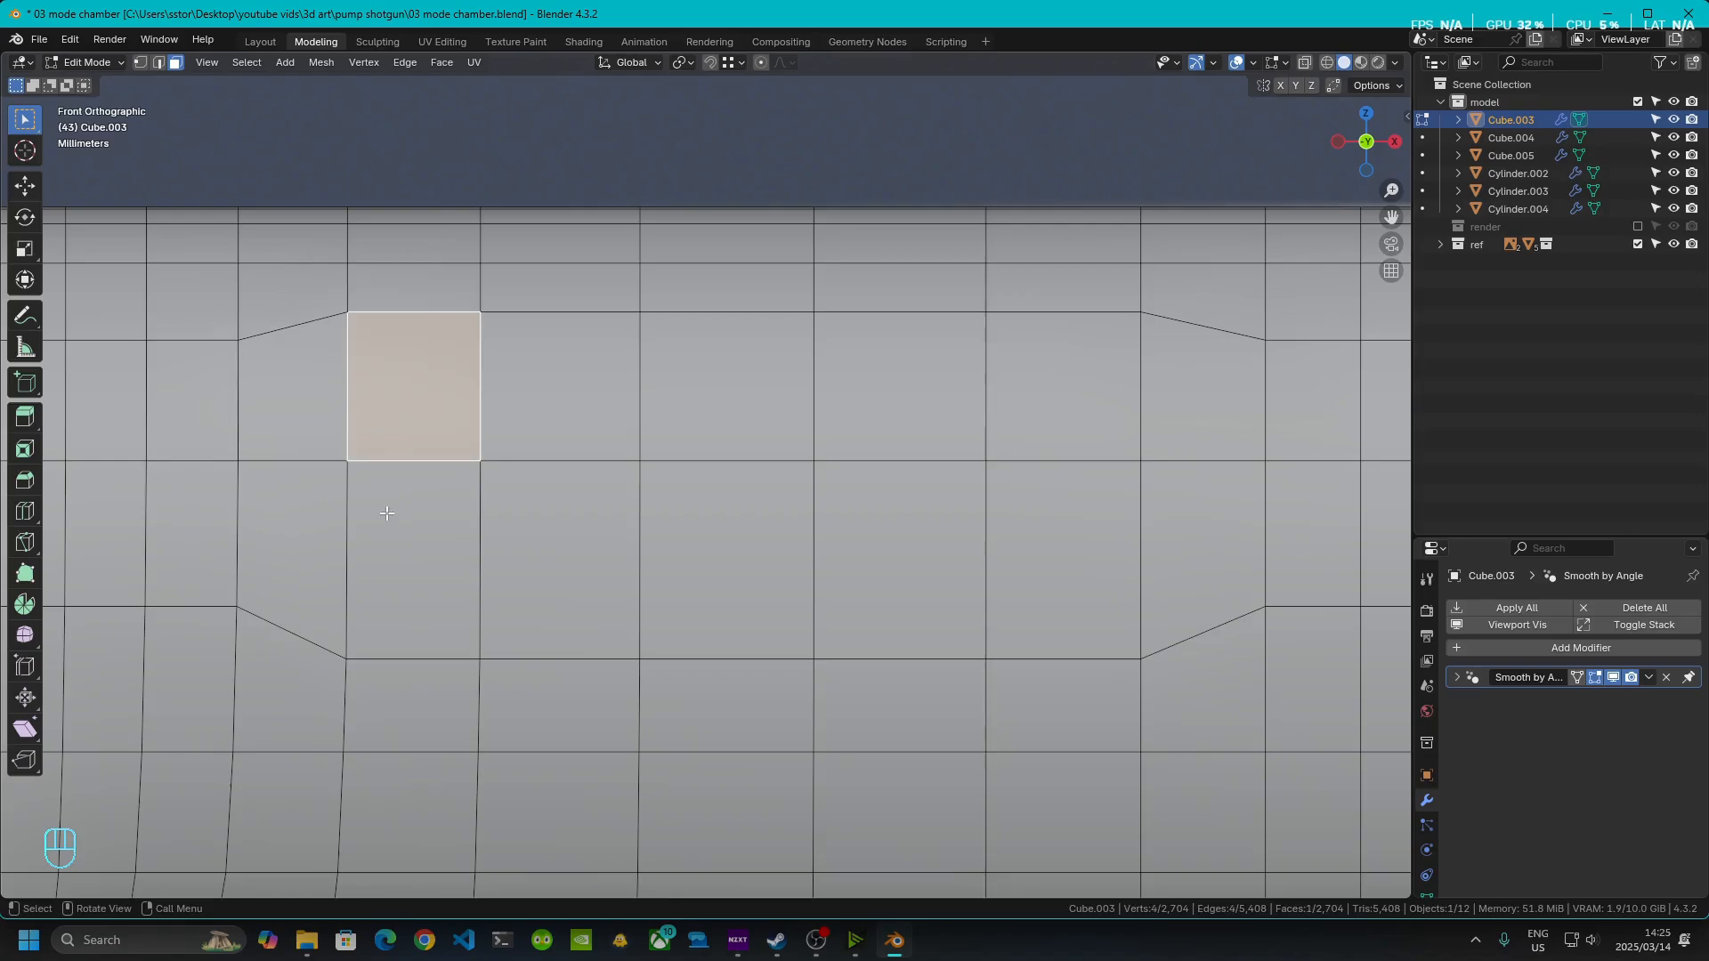
pyautogui.click(1299, 61)
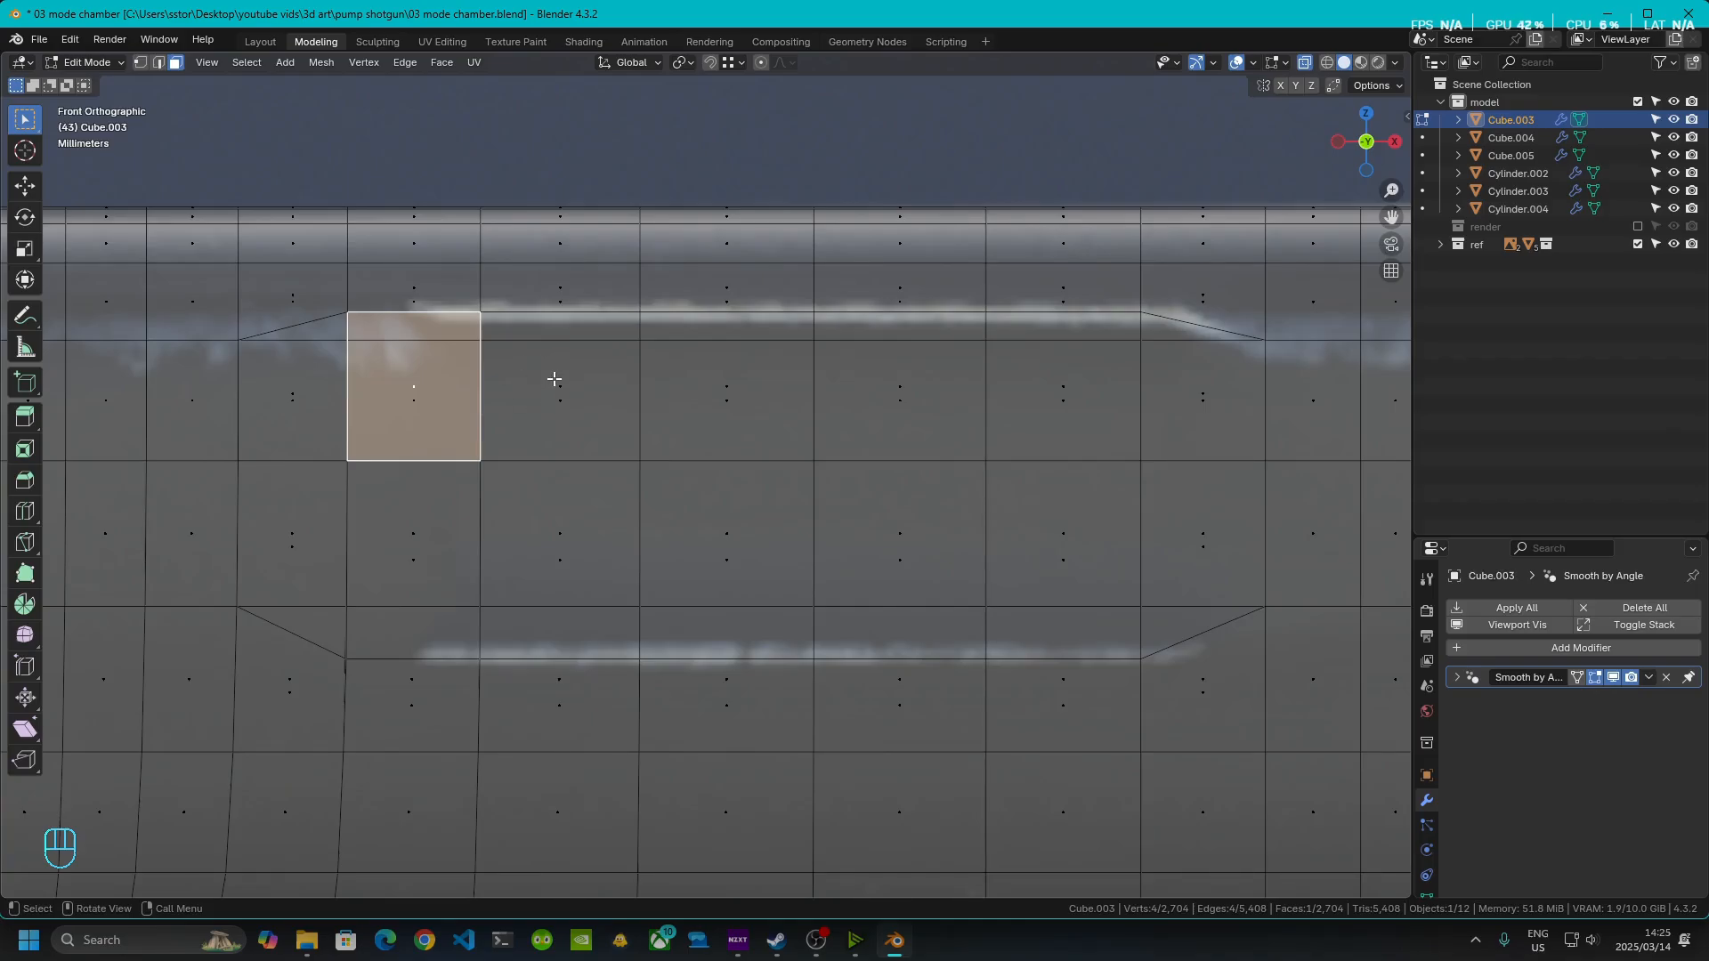
# - Undo the port edits back to the five-edge upper selection, before it was raised
pyautogui.hotkey('ctrl', 'z')
pyautogui.hotkey('ctrl', 'z')
pyautogui.hotkey('ctrl', 'z')
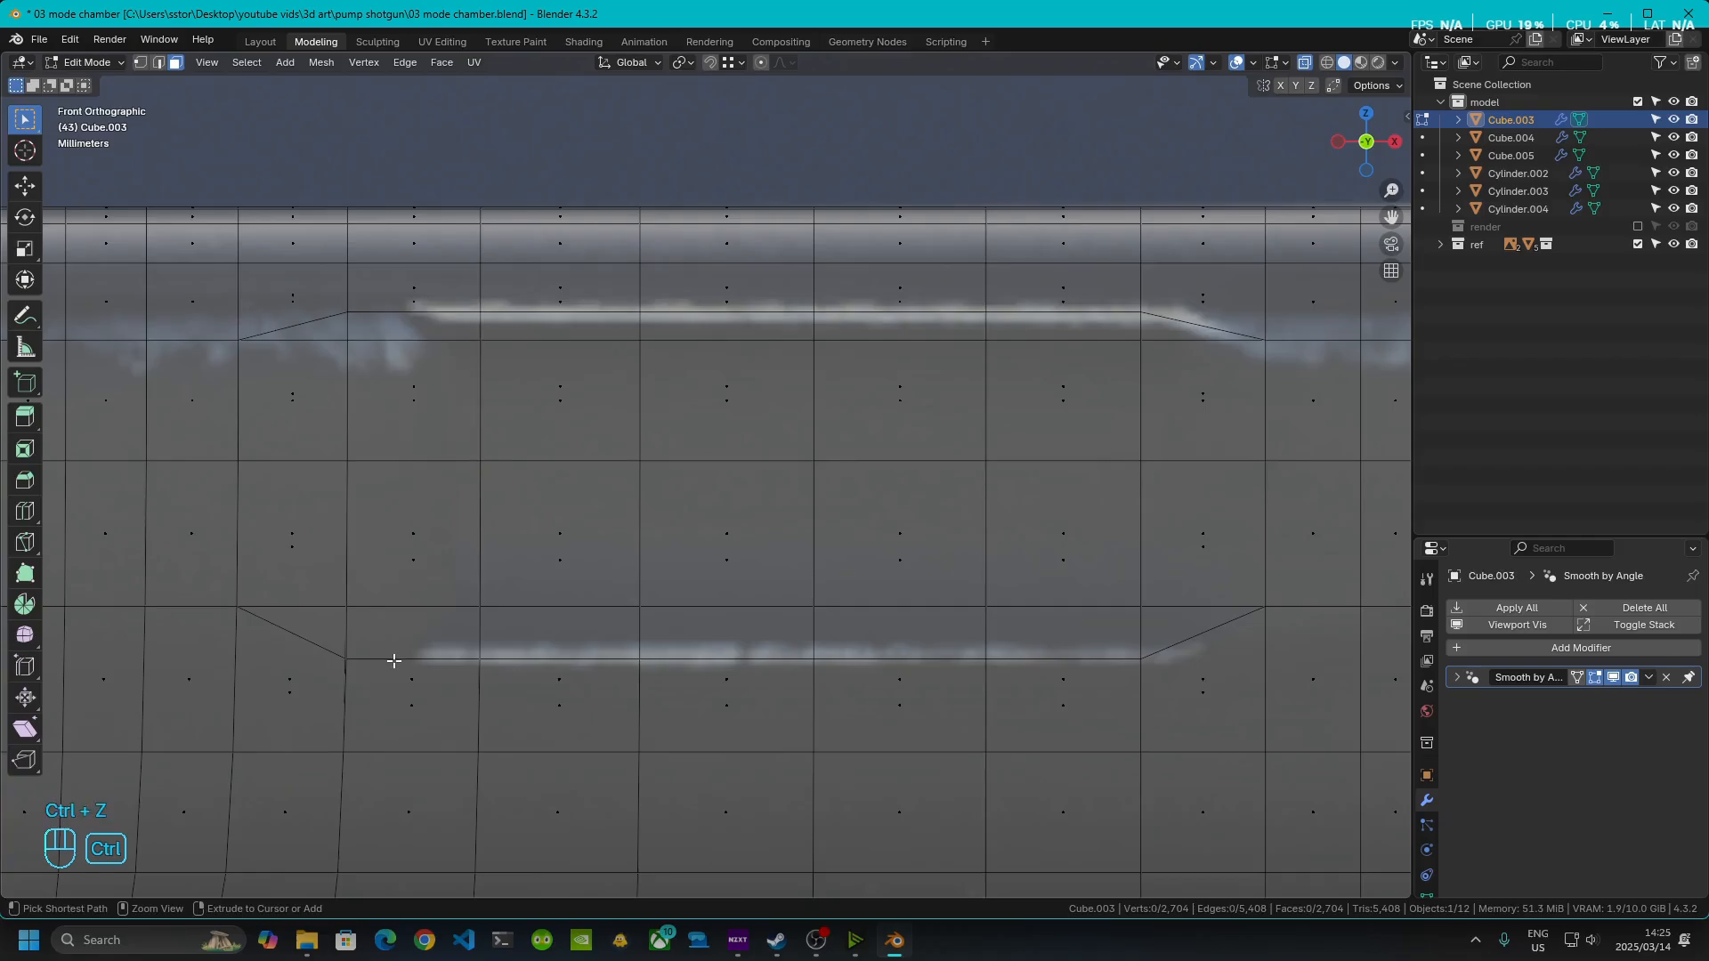
pyautogui.hotkey('ctrl', 'z')
pyautogui.hotkey('ctrl', 'z')
pyautogui.hotkey('ctrl', 'z')
pyautogui.hotkey('ctrl', 'z')
pyautogui.hotkey('ctrl', 'z')
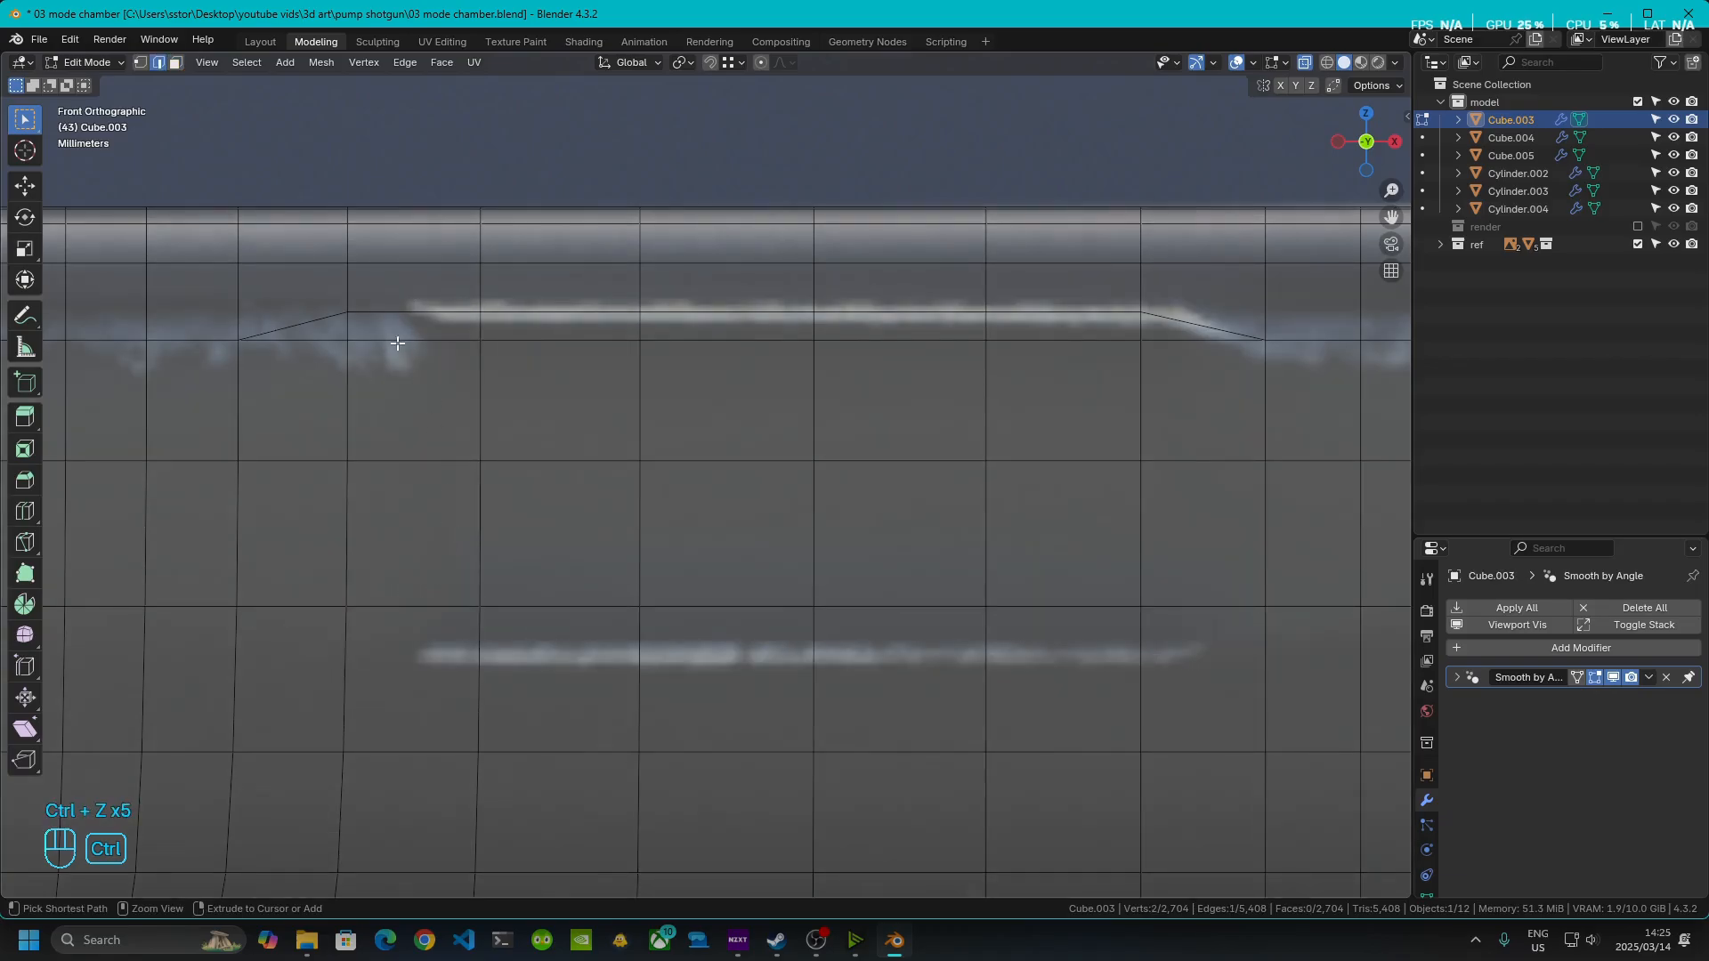
pyautogui.hotkey('ctrl', 'z')
pyautogui.hotkey('ctrl', 'z')
pyautogui.hotkey('ctrl', 'z')
pyautogui.hotkey('ctrl', 'z')
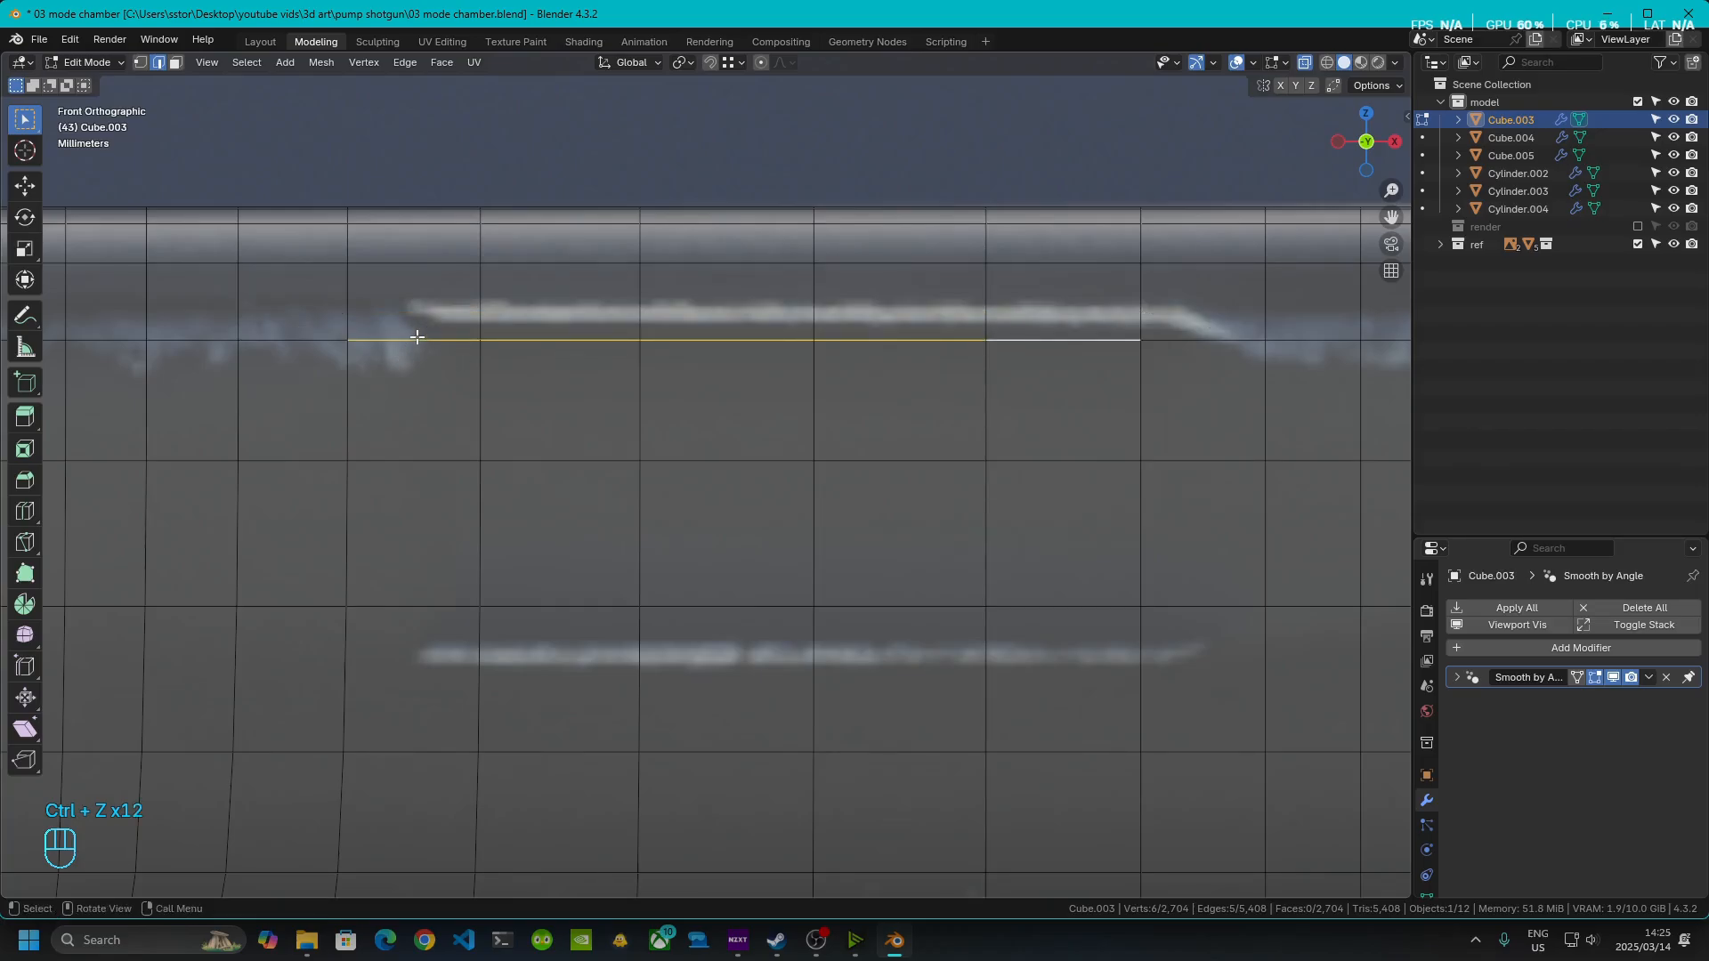
# - Deselect the rearmost edge of the upper run and raise the remaining four edges 0.002337 m along Z onto the reference line
pyautogui.press('c')
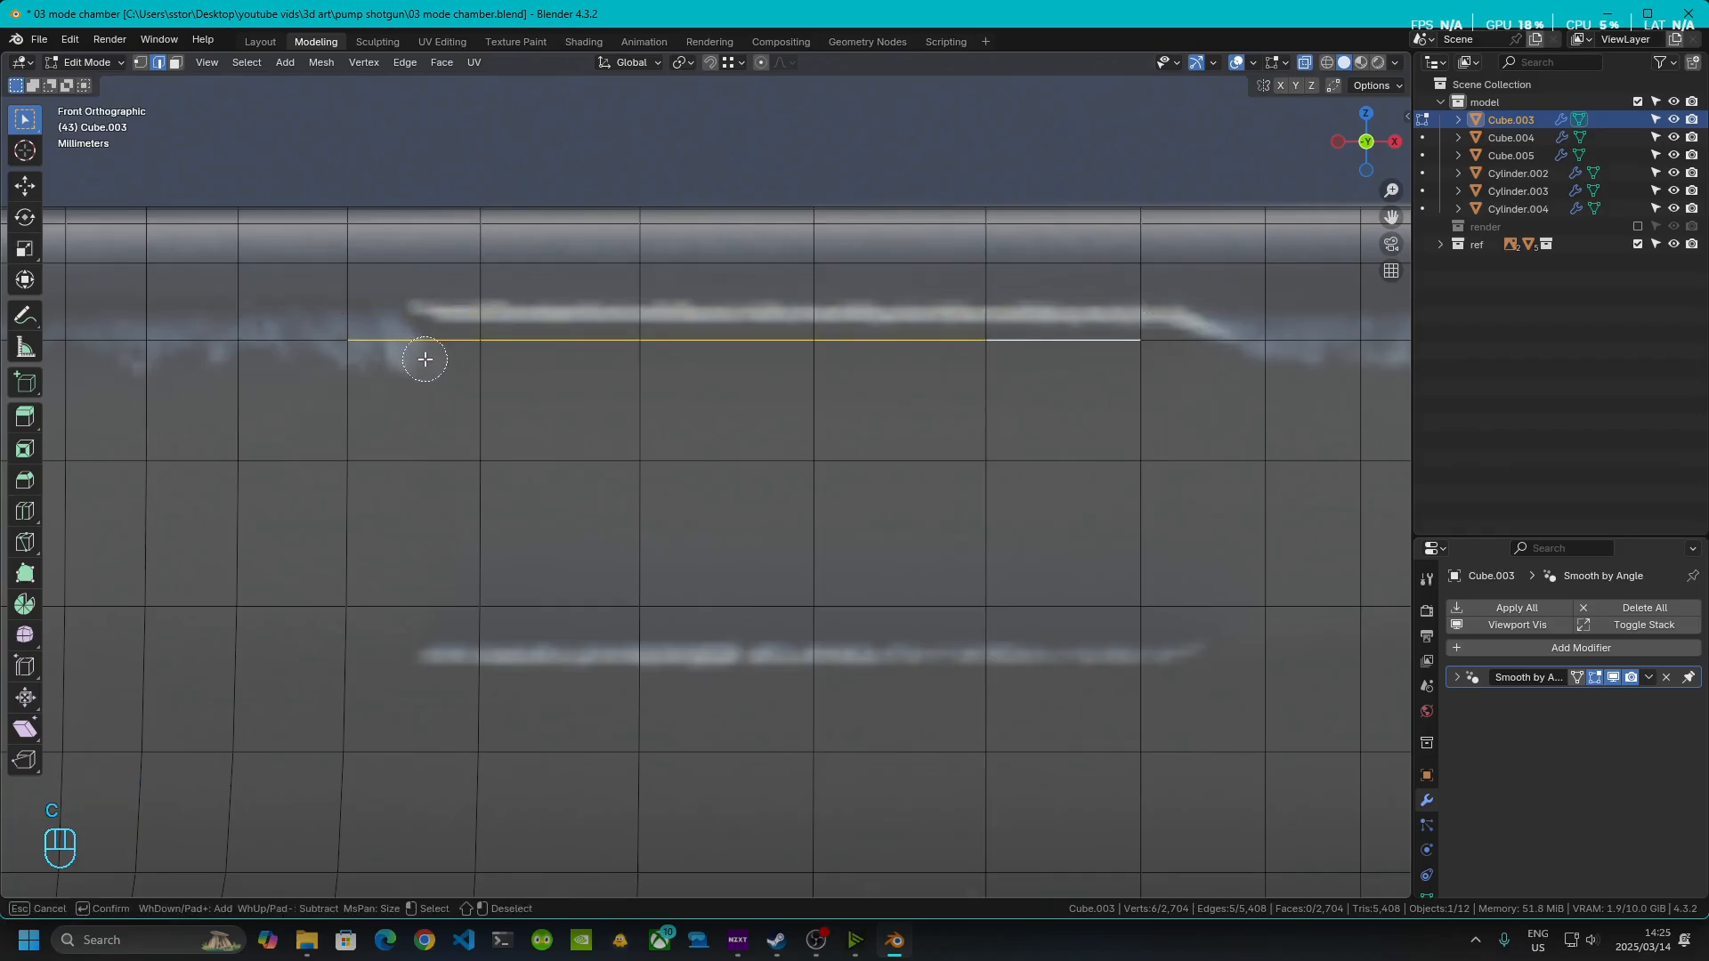
pyautogui.middleClick(424, 357)
pyautogui.rightClick(423, 355)
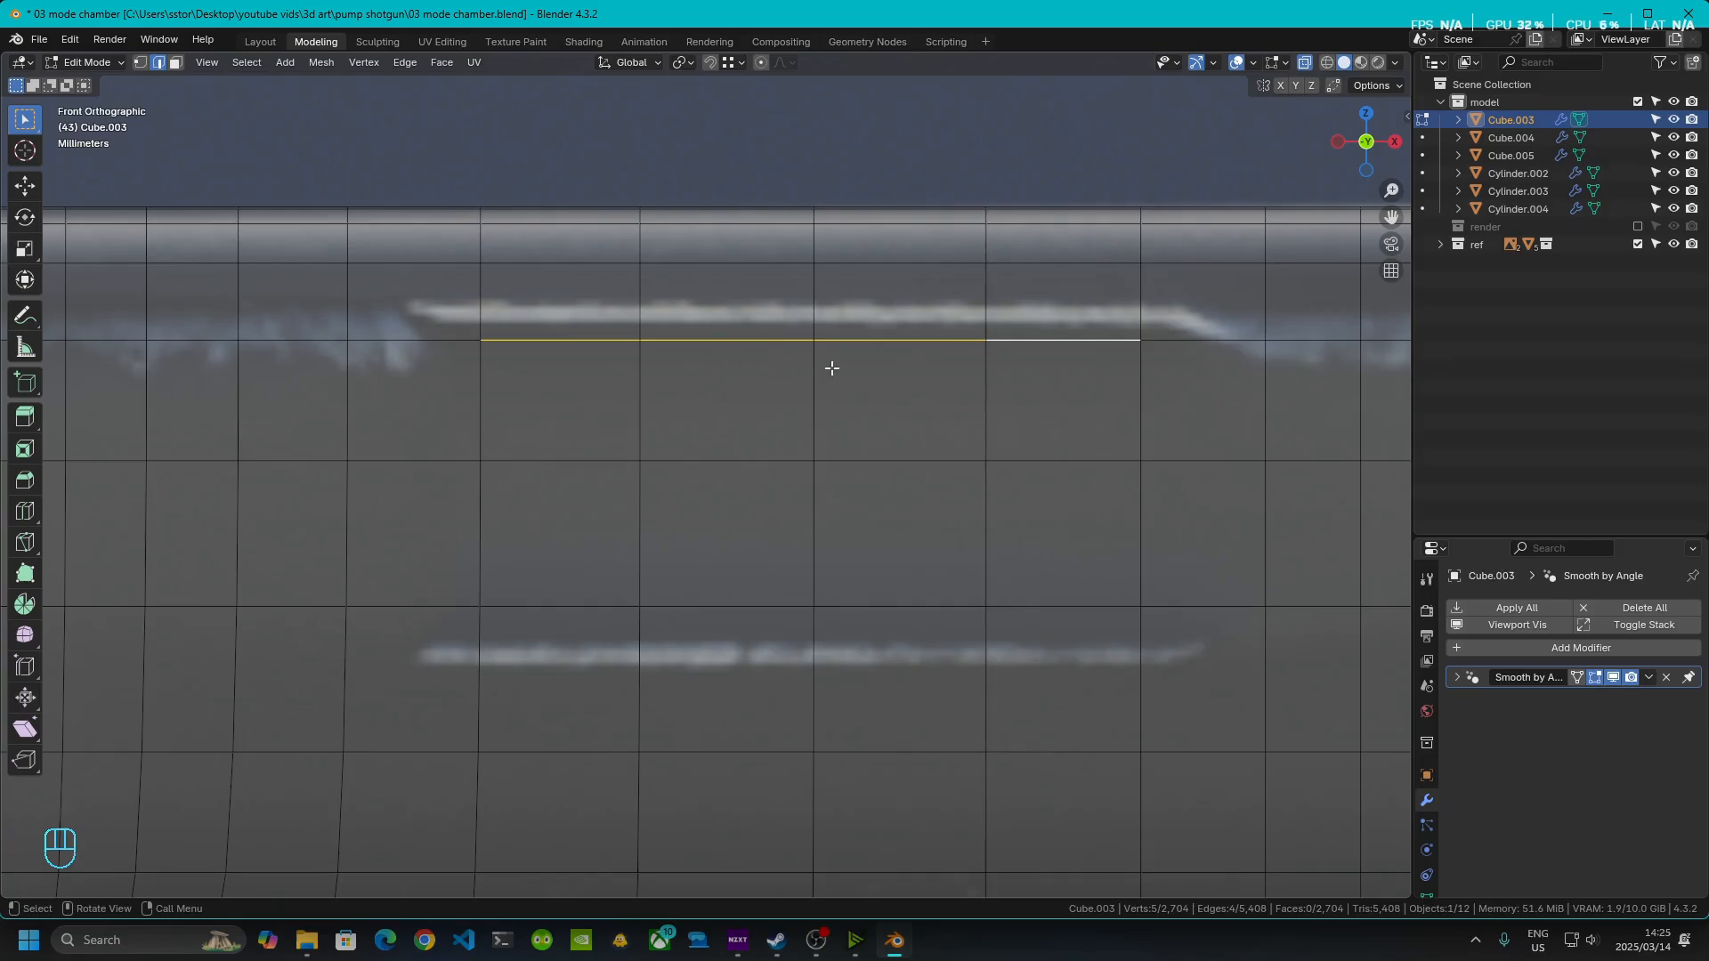
pyautogui.press('g')
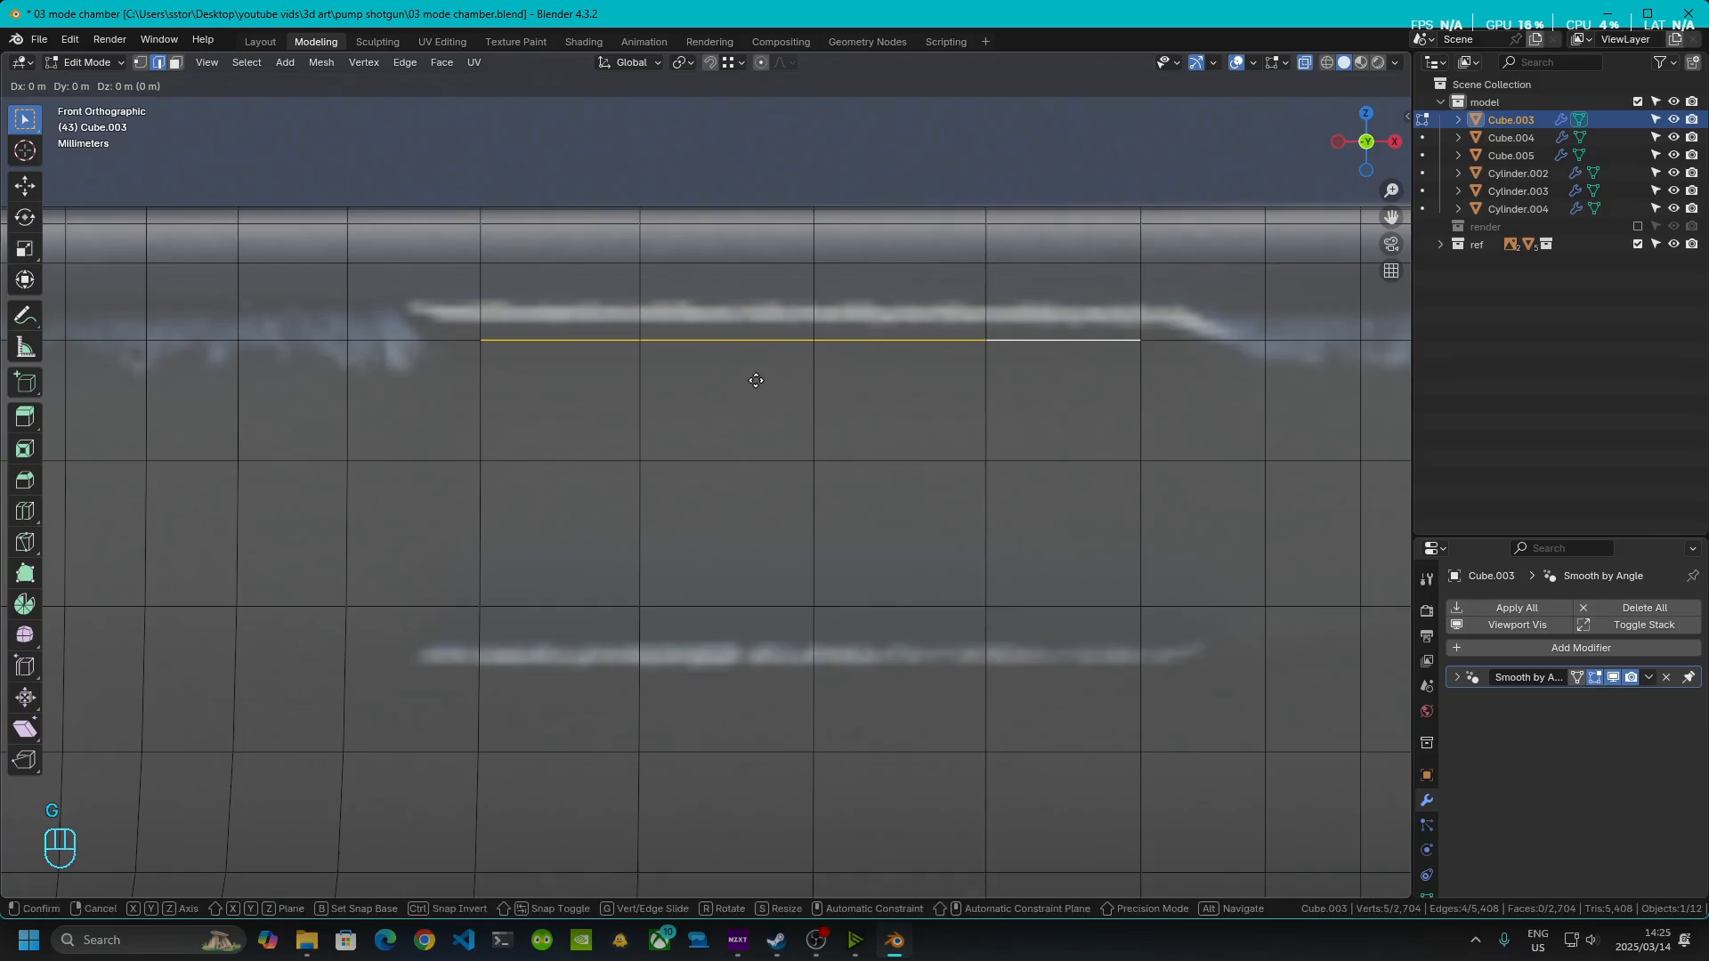
pyautogui.press('z')
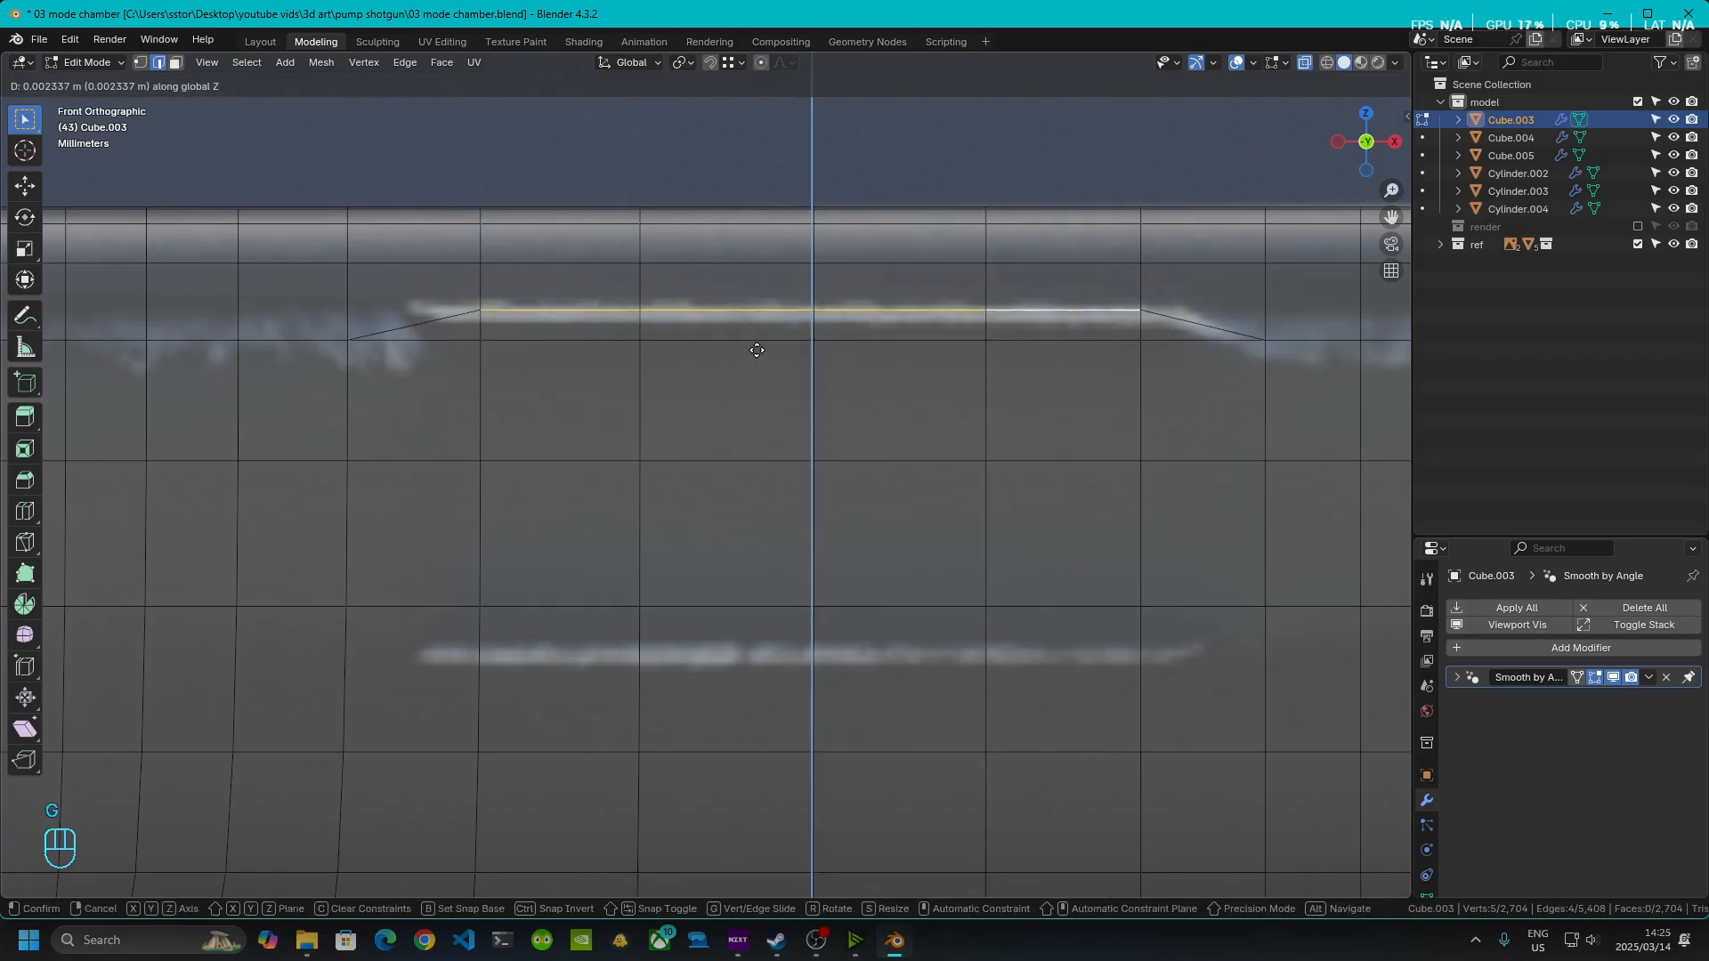
pyautogui.click(758, 349)
# - Select the four edges along the port's lower side and lower them 0.004009 m along Z onto the reference line
pyautogui.keyDown('shift'); pyautogui.moveTo(817, 542); pyautogui.dragTo(790, 464, button='middle'); pyautogui.keyUp('shift')
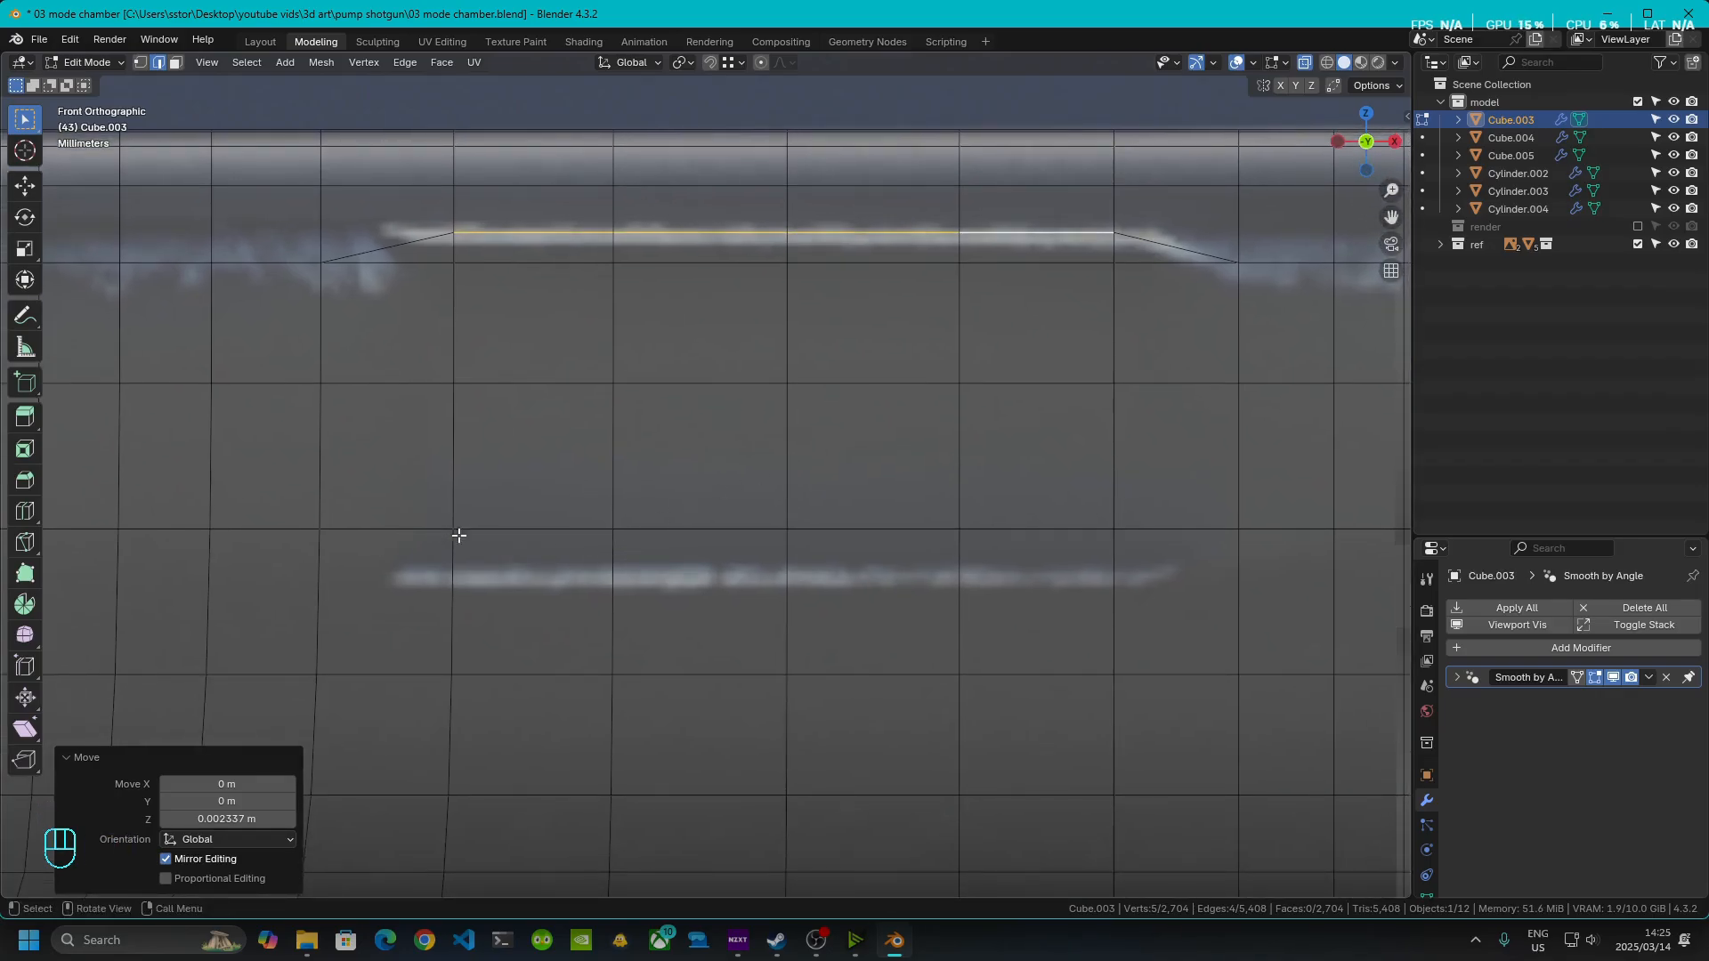
pyautogui.click(498, 530)
pyautogui.moveTo(608, 542); pyautogui.dragTo(282, 428, button='middle')
pyautogui.moveTo(575, 572); pyautogui.dragTo(629, 557, button='middle')
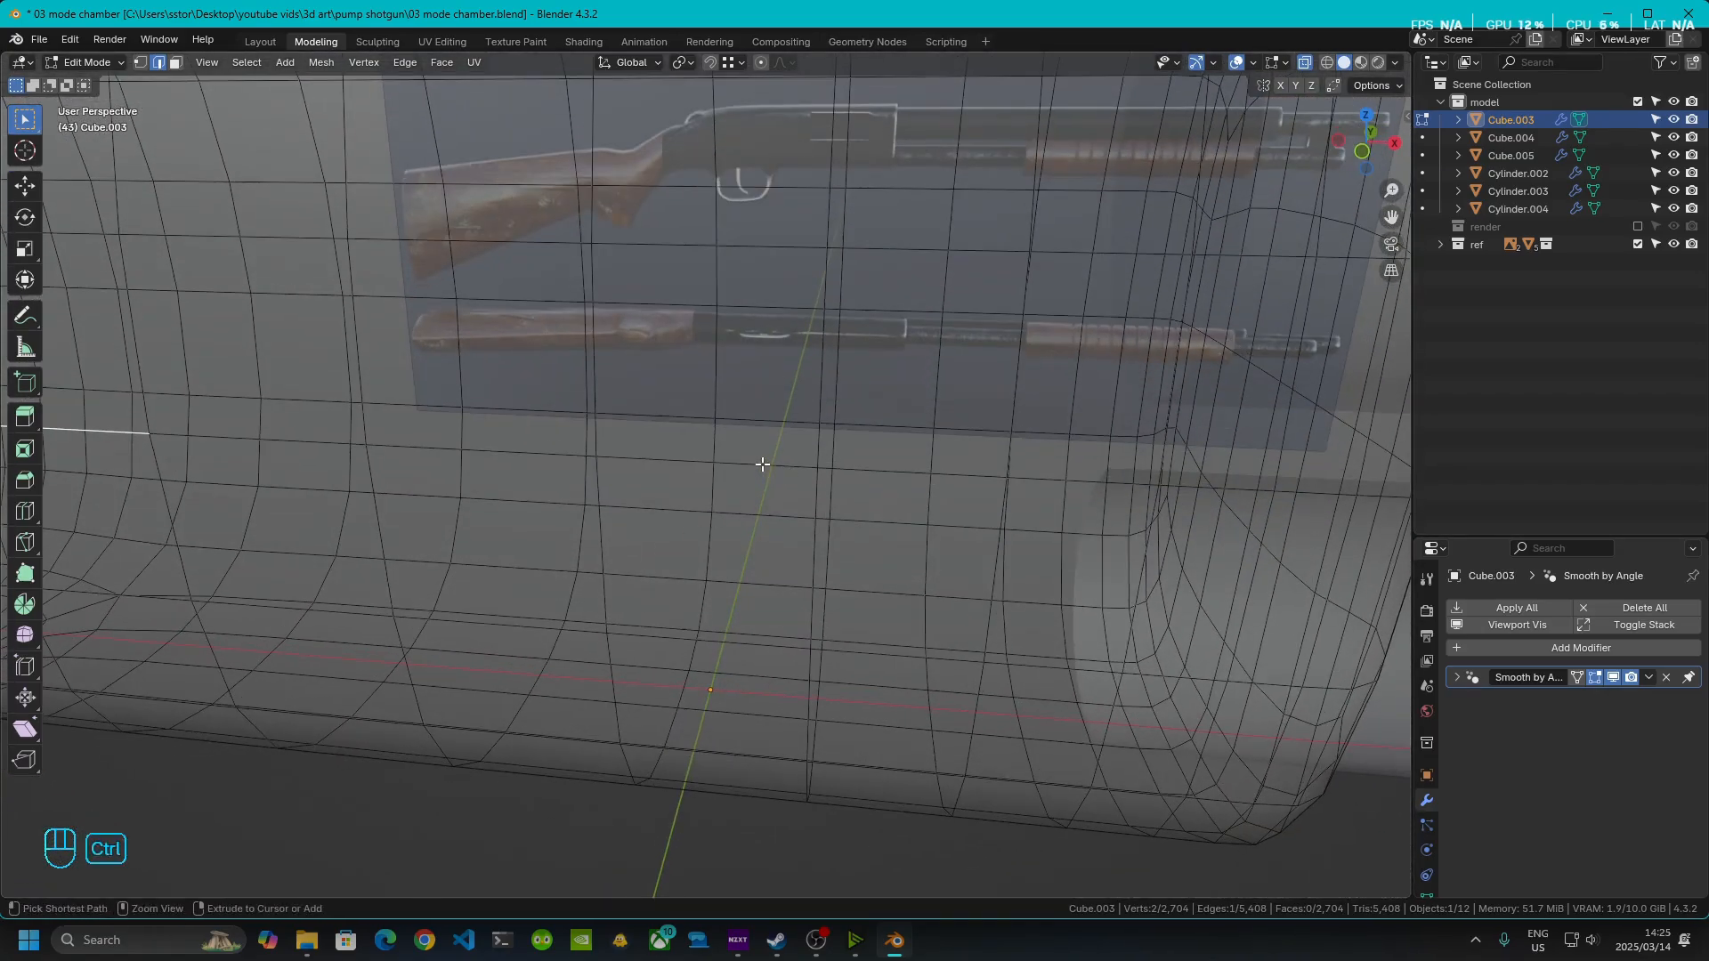
pyautogui.keyDown('ctrl'); pyautogui.click(762, 463); pyautogui.keyUp('ctrl')
pyautogui.hotkey('ctrl', 'z')
pyautogui.keyDown('ctrl'); pyautogui.click(761, 464); pyautogui.keyUp('ctrl')
pyautogui.click(1360, 152)
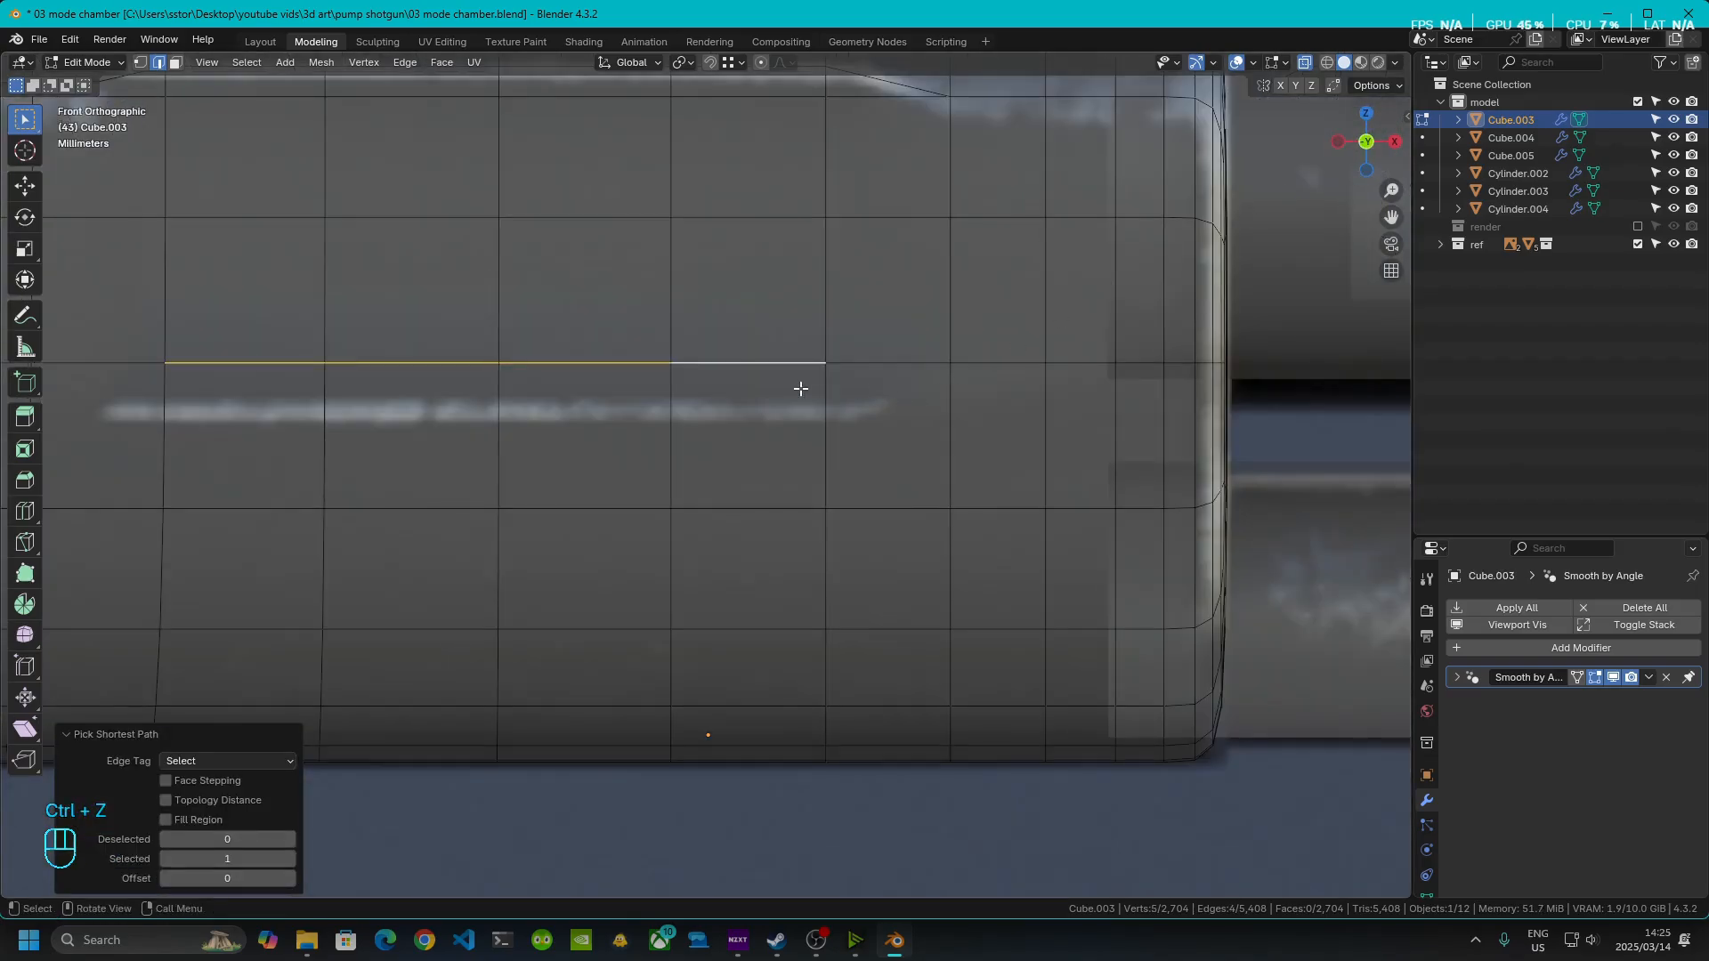
pyautogui.scroll(4, 801, 387)
pyautogui.press('g')
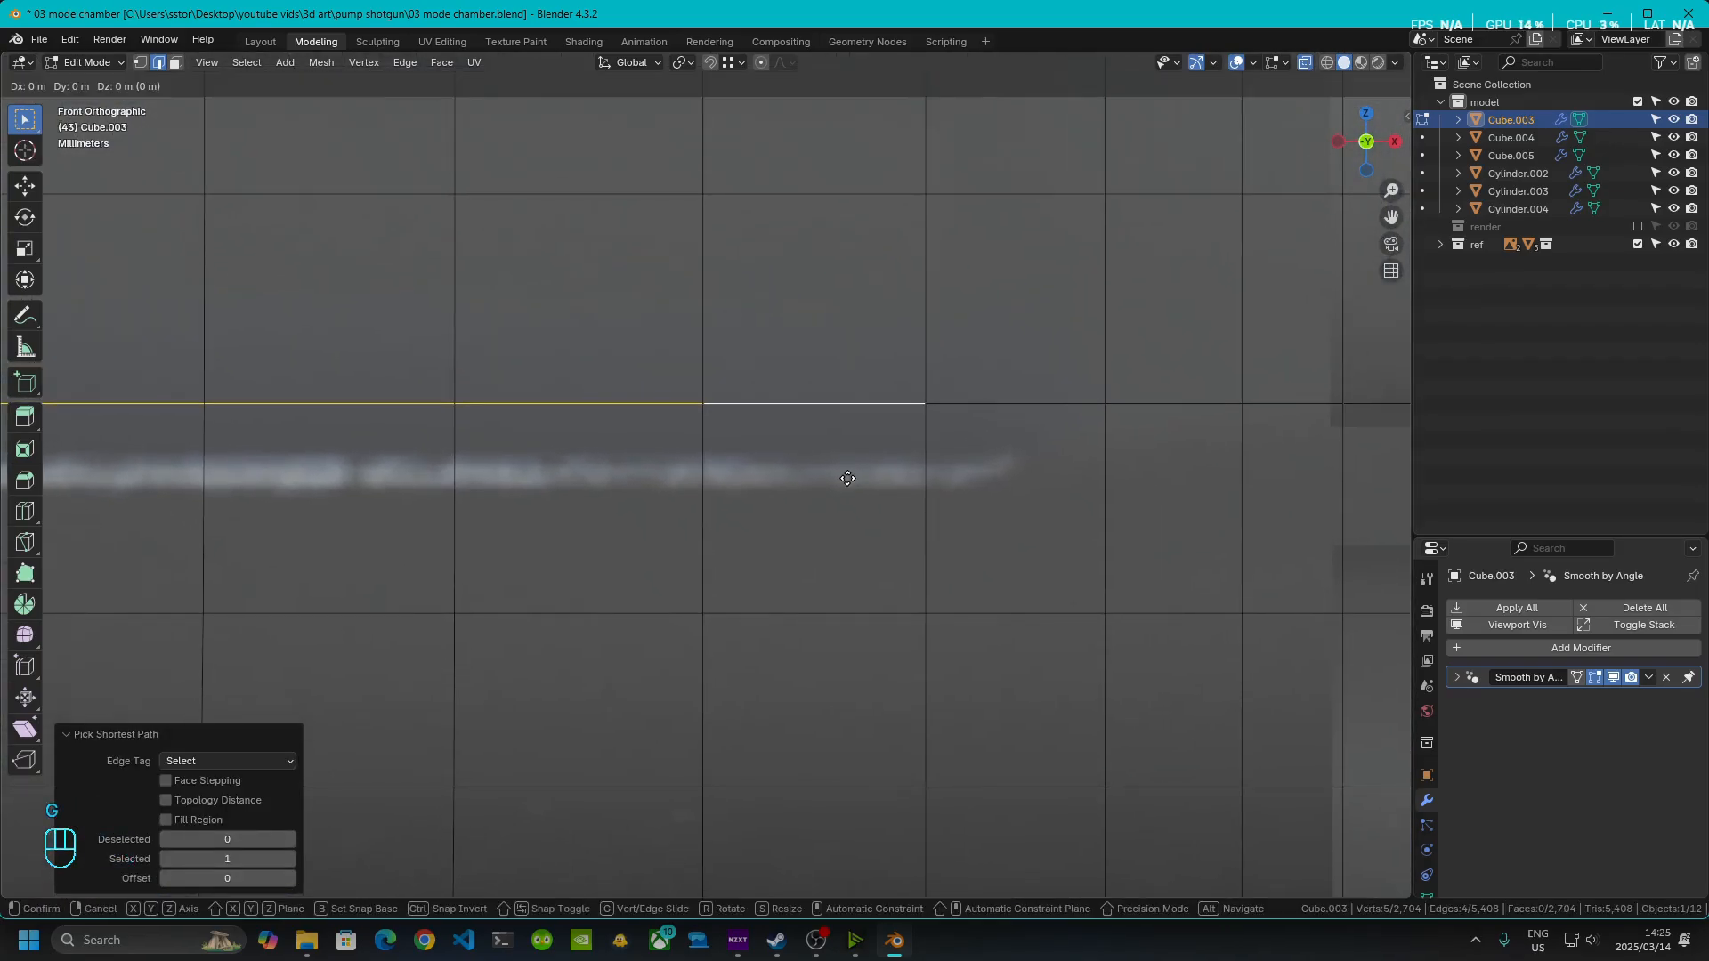
pyautogui.press('z')
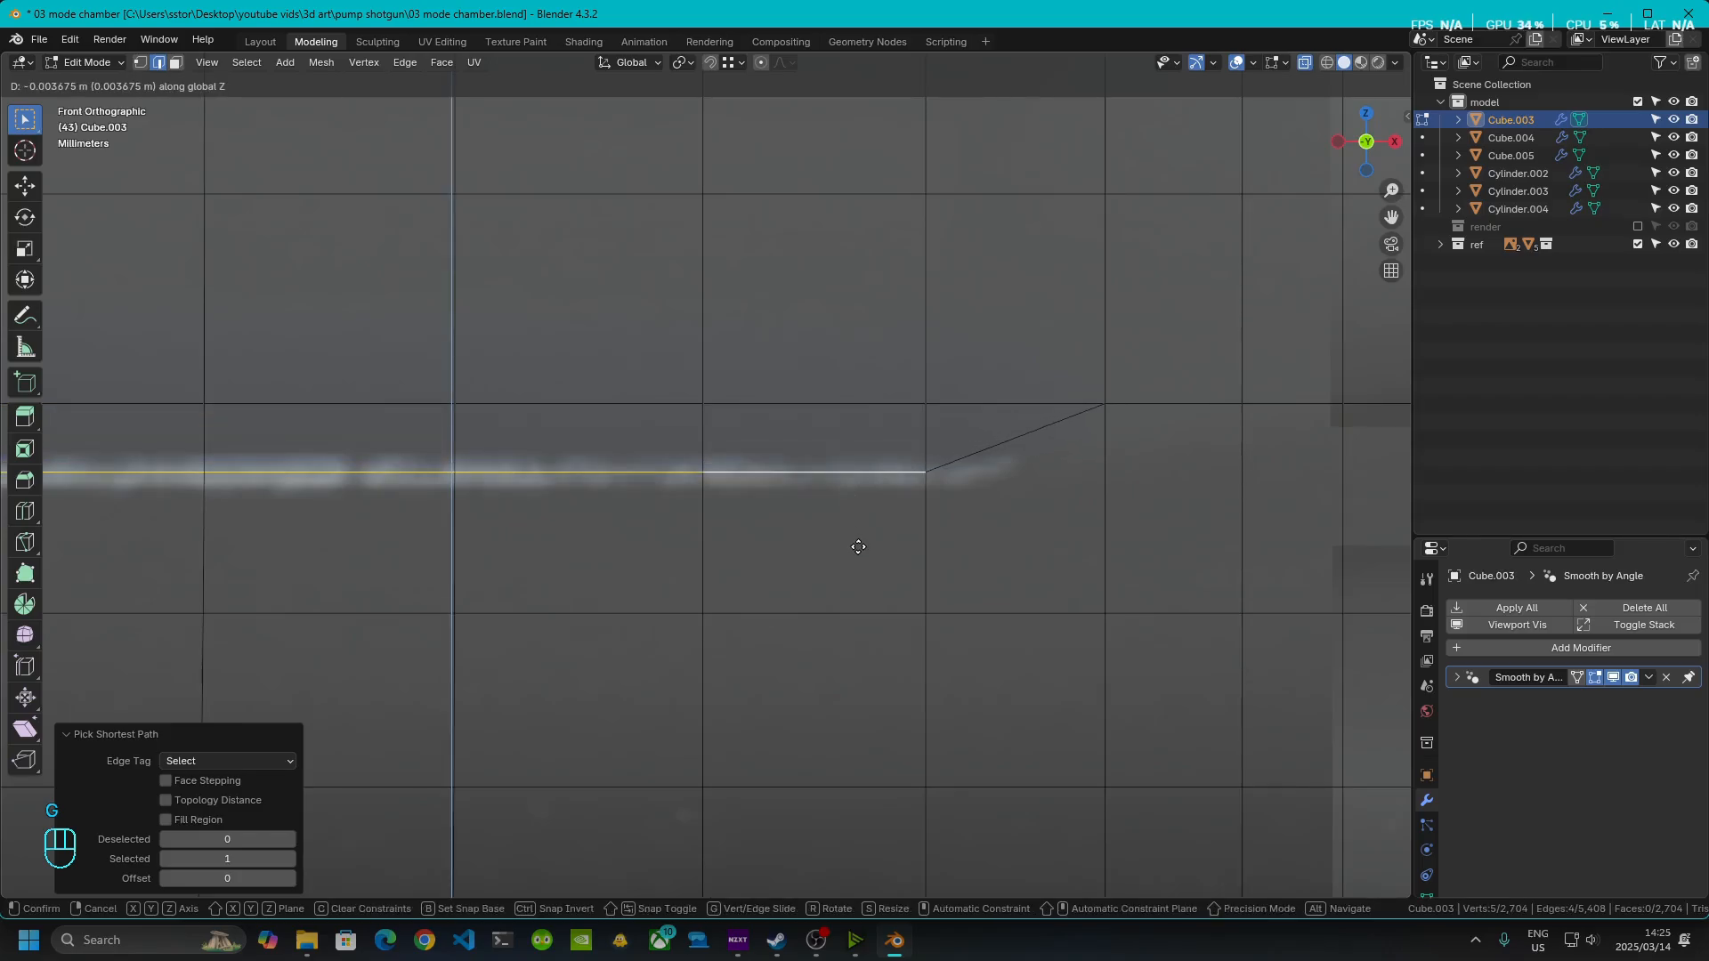
pyautogui.click(859, 552)
pyautogui.scroll(-3, 736, 466)
pyautogui.keyDown('shift'); pyautogui.moveTo(702, 431); pyautogui.dragTo(885, 641, button='middle'); pyautogui.keyUp('shift')
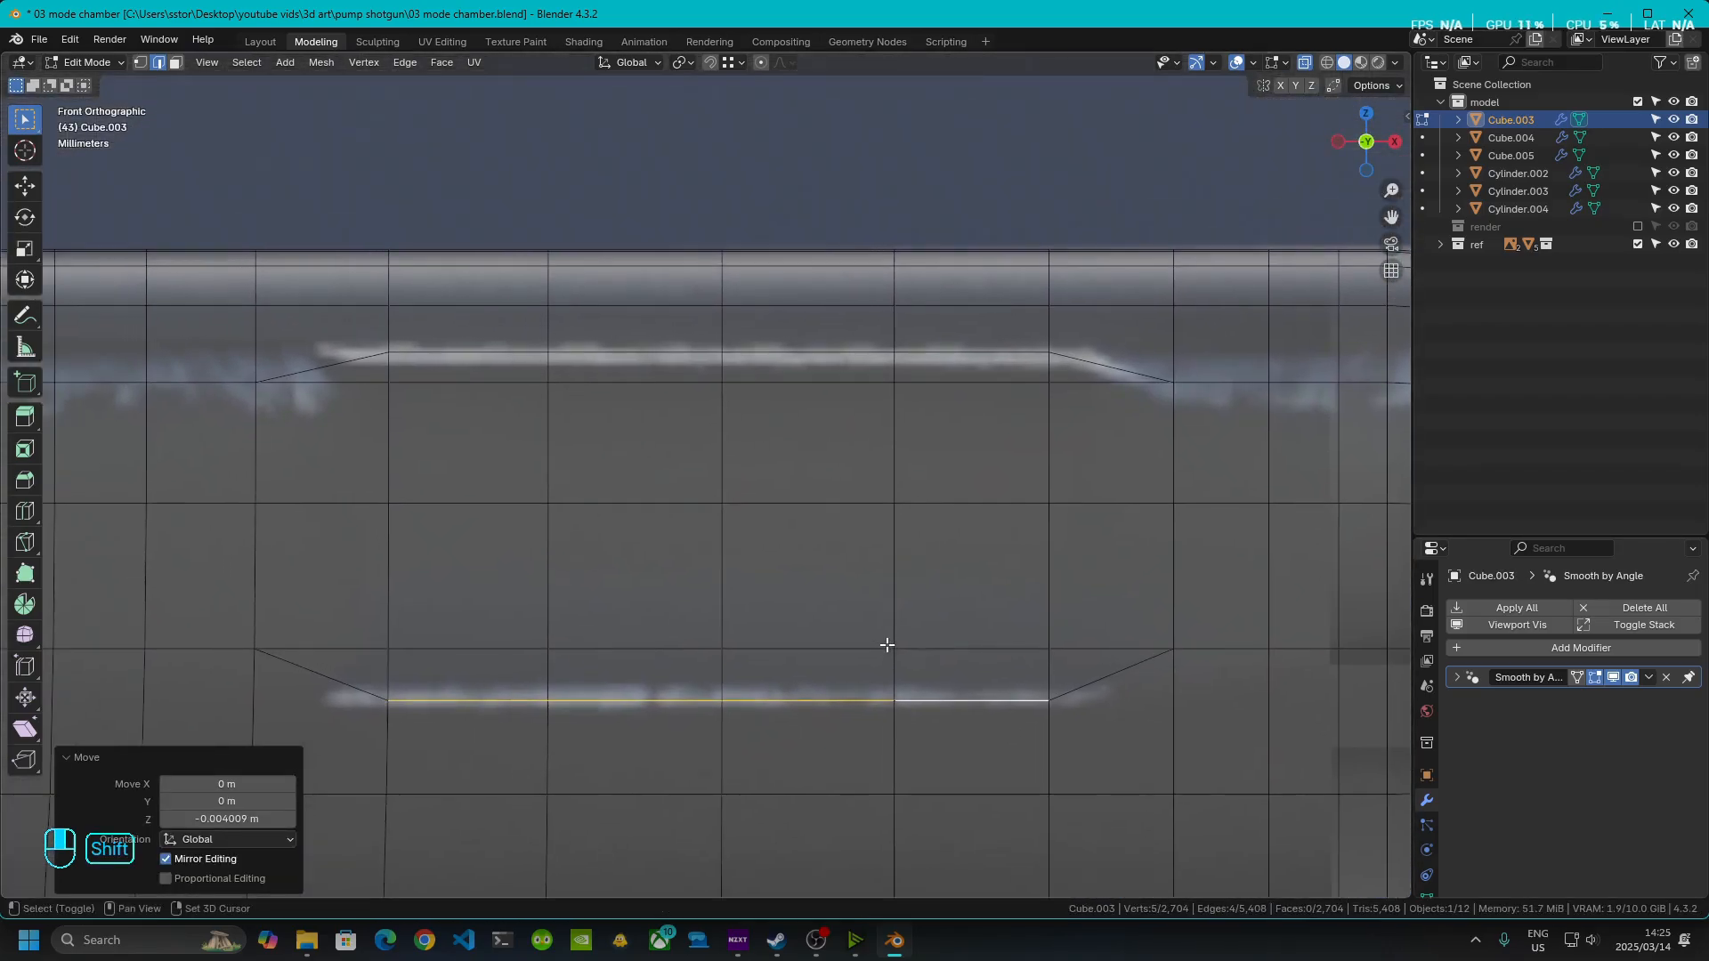
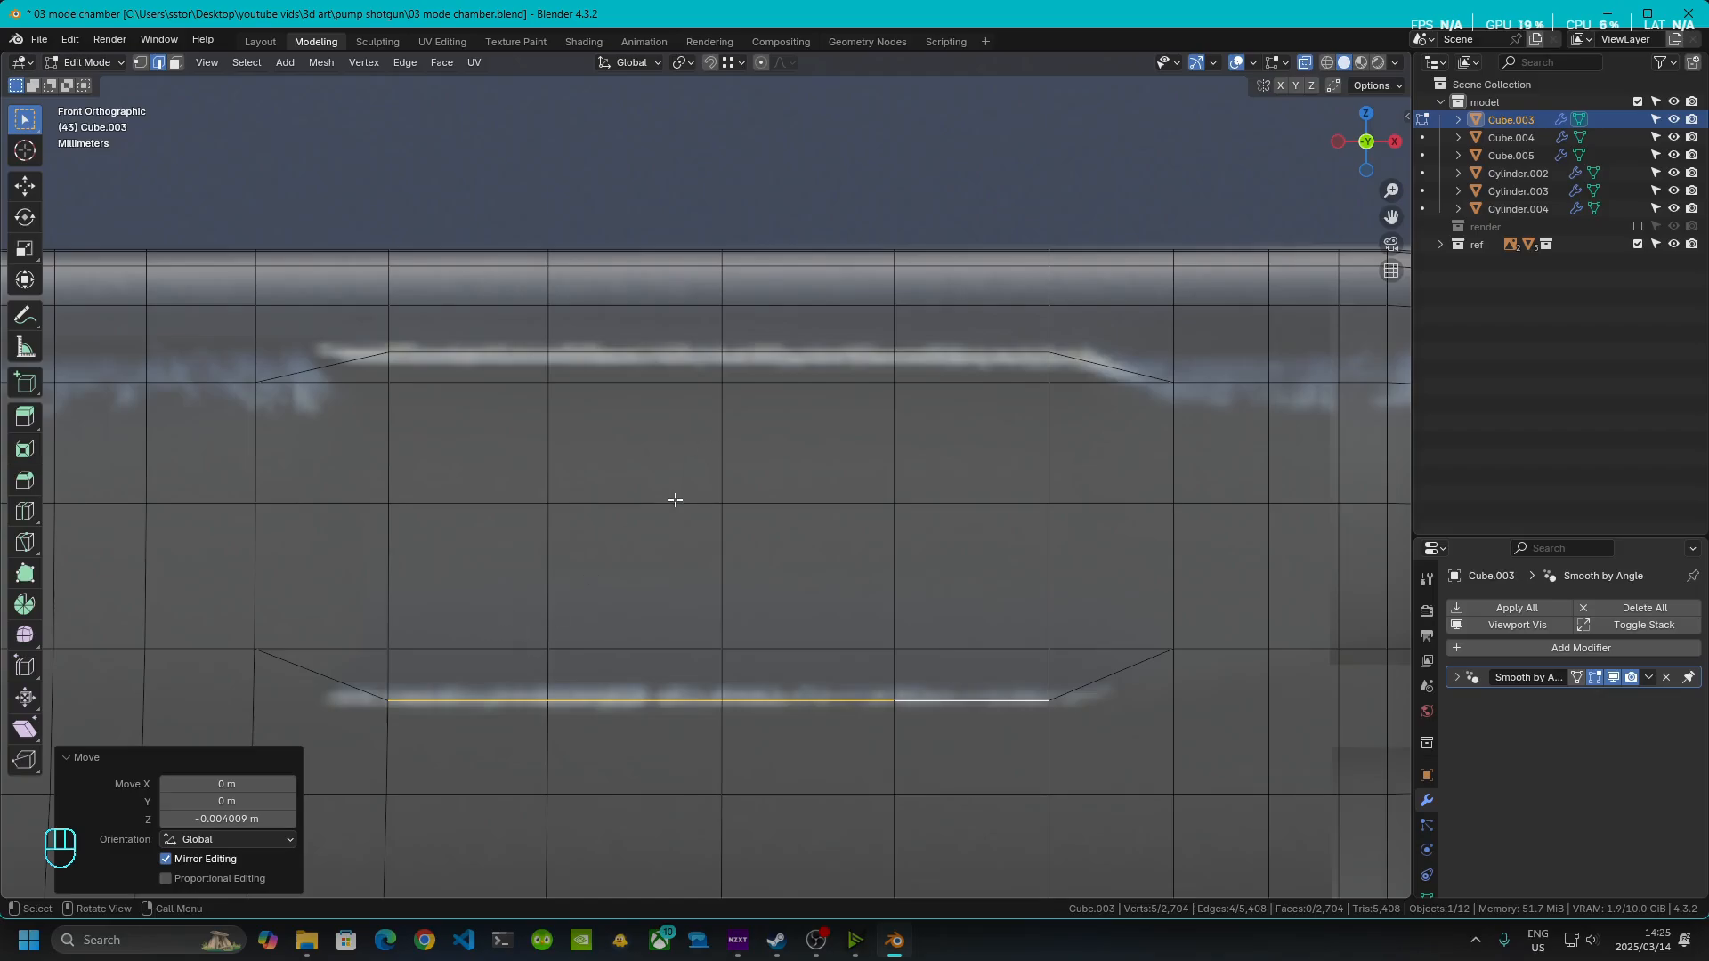
# - Turn X-ray off and switch to face selection on the receiver mesh
pyautogui.moveTo(794, 461); pyautogui.dragTo(666, 537, button='middle')
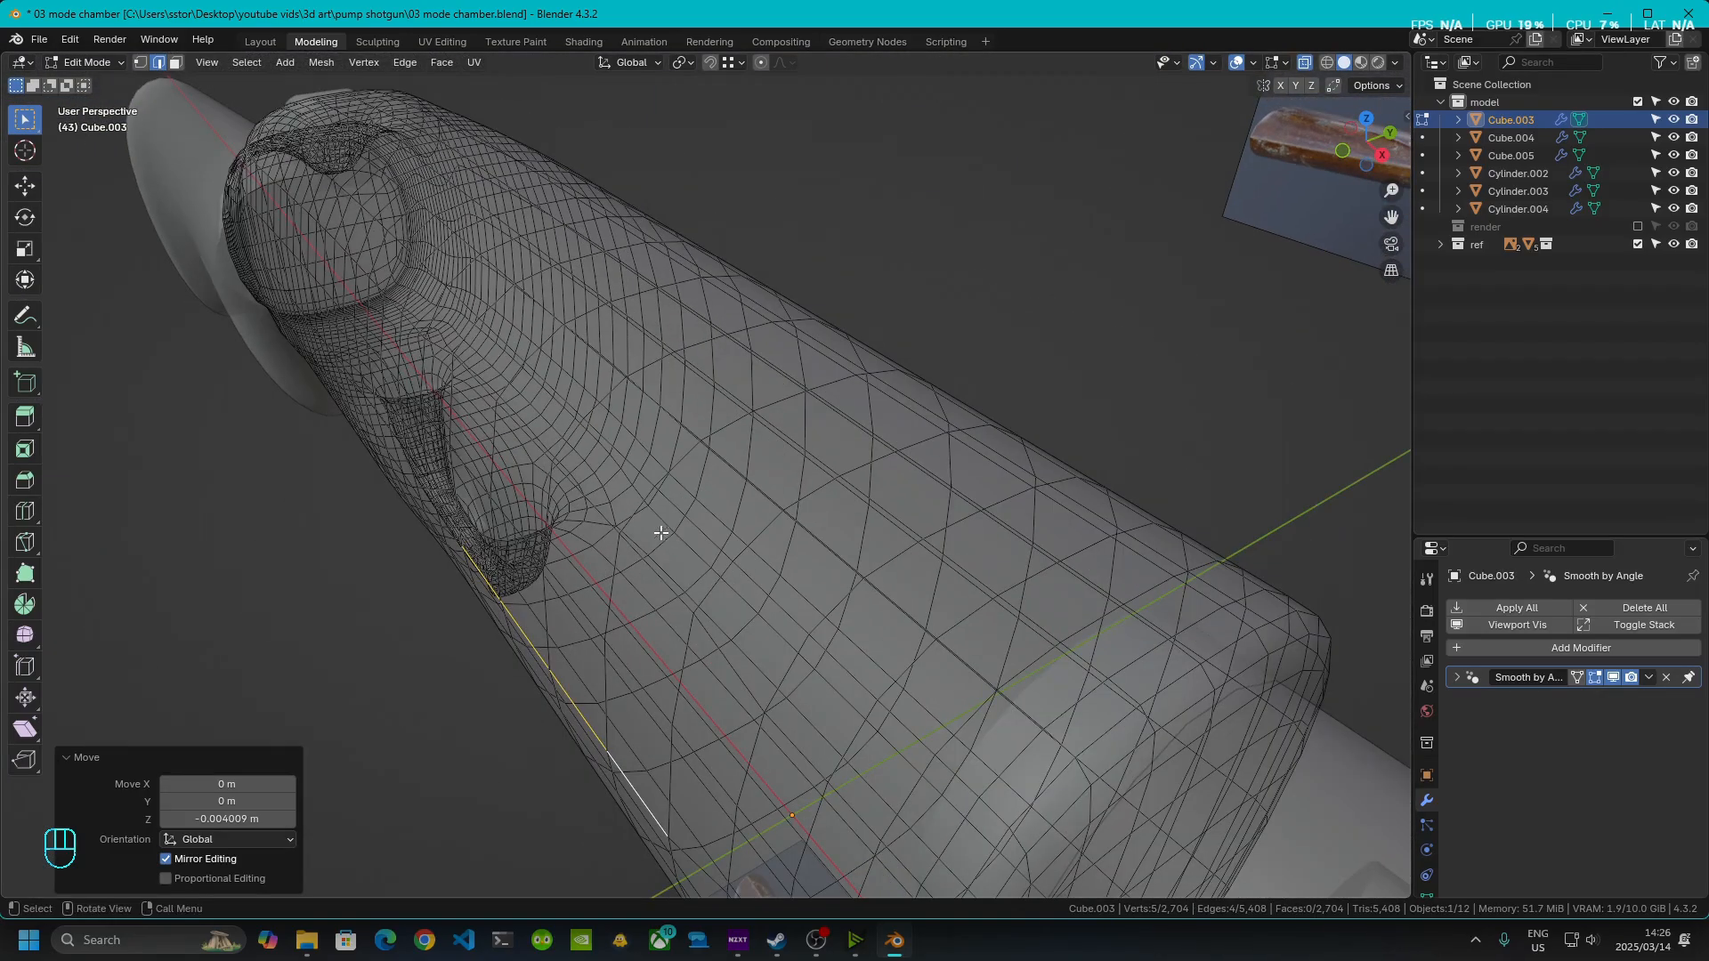
pyautogui.click(1303, 63)
pyautogui.moveTo(943, 249); pyautogui.dragTo(623, 258, button='middle')
pyautogui.click(175, 64)
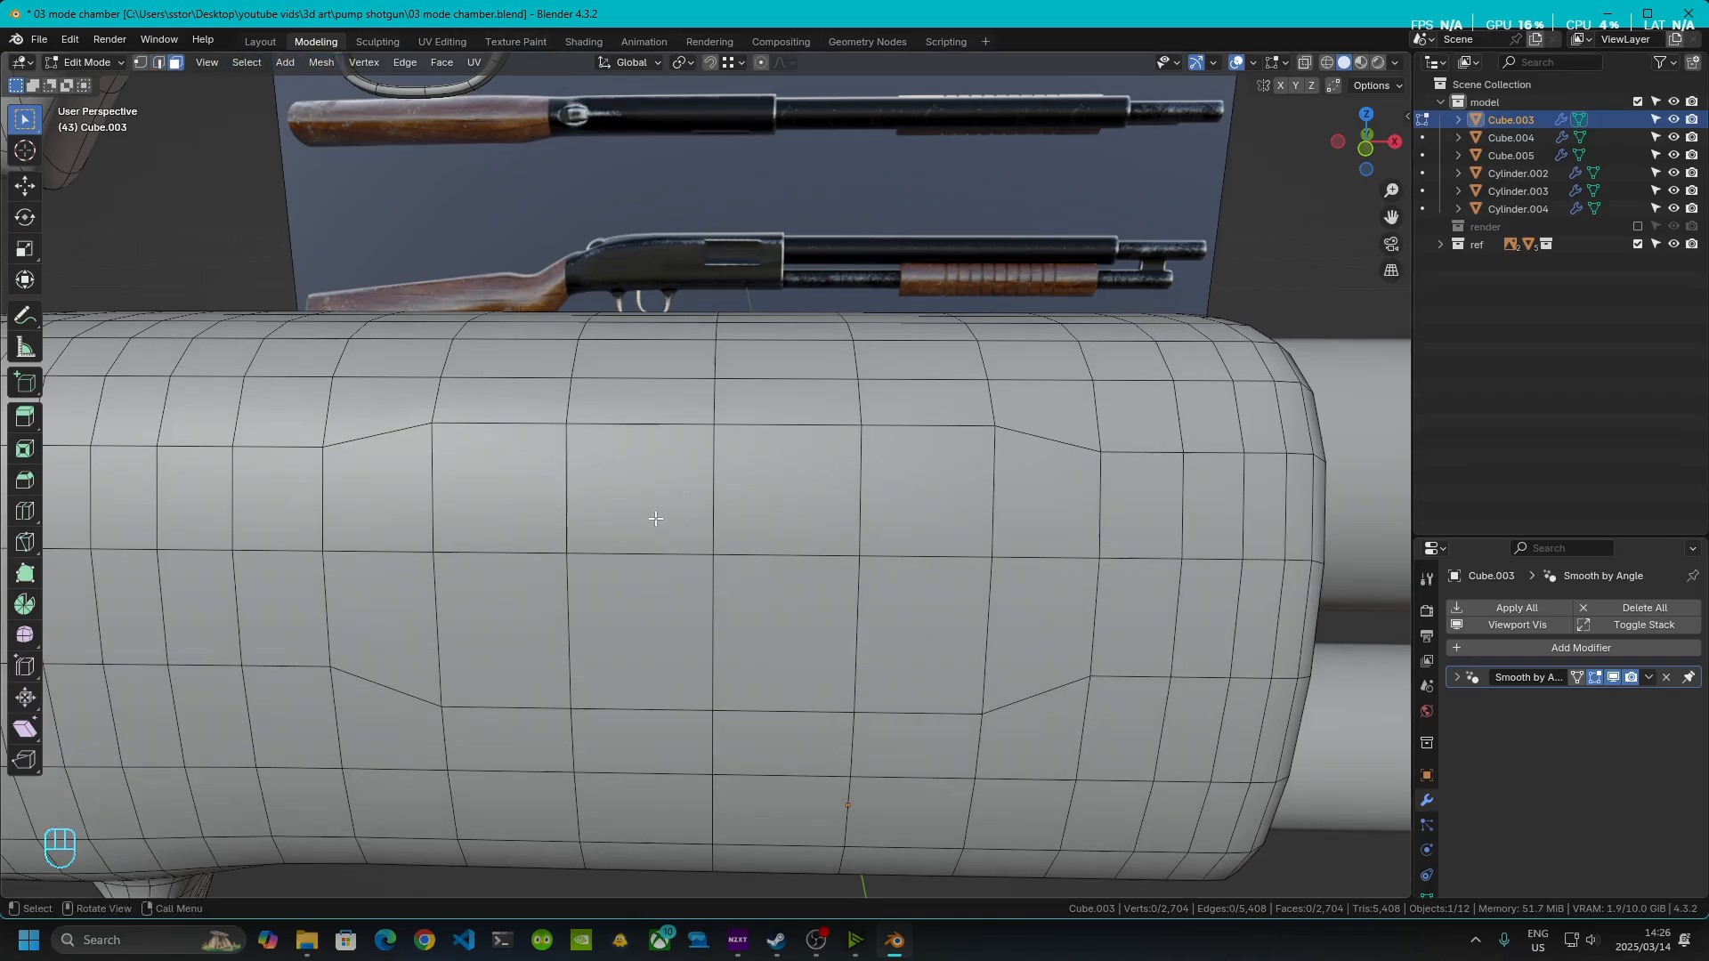
# - Try to select the faces inside the port outline, starting from the rear upper face and continuing along the lower row
pyautogui.click(503, 500)
pyautogui.keyDown('ctrl'); pyautogui.click(483, 582); pyautogui.keyUp('ctrl')
pyautogui.keyDown('ctrl'); pyautogui.click(681, 643); pyautogui.keyUp('ctrl')
pyautogui.keyDown('ctrl'); pyautogui.click(799, 647); pyautogui.keyUp('ctrl')
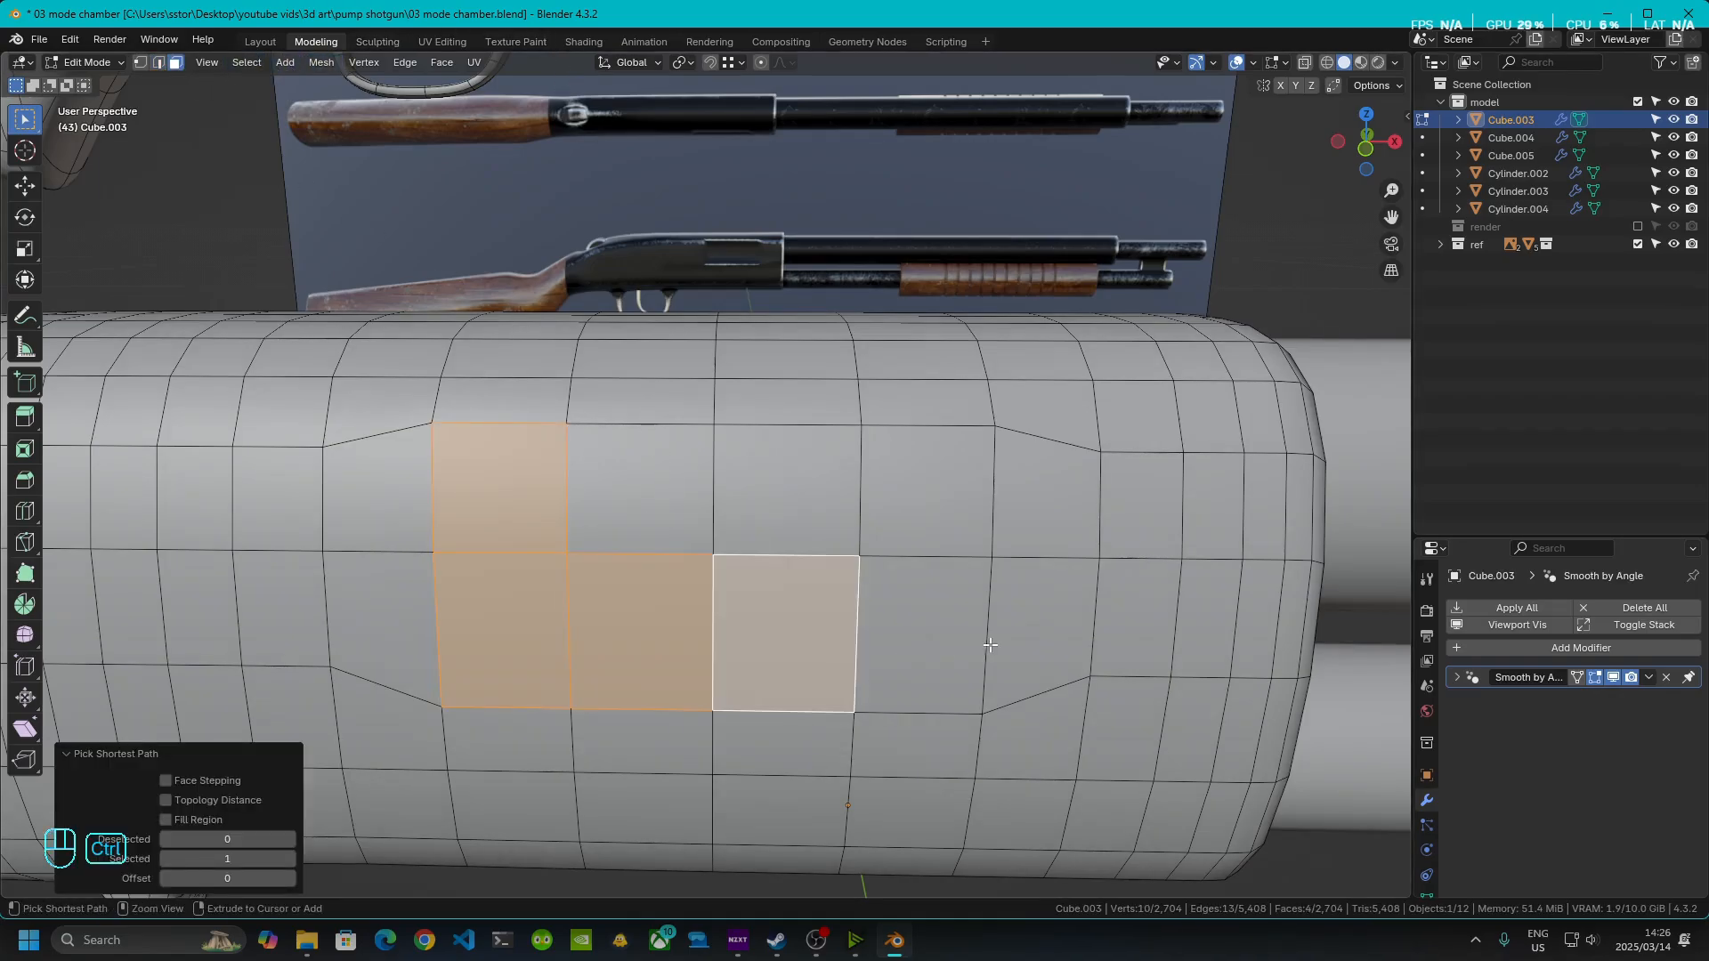
pyautogui.keyDown('ctrl'); pyautogui.click(996, 646); pyautogui.keyUp('ctrl')
pyautogui.keyDown('ctrl'); pyautogui.click(1031, 638); pyautogui.keyUp('ctrl')
pyautogui.keyDown('ctrl'); pyautogui.click(929, 485); pyautogui.keyUp('ctrl')
pyautogui.hotkey('ctrl', 'z')
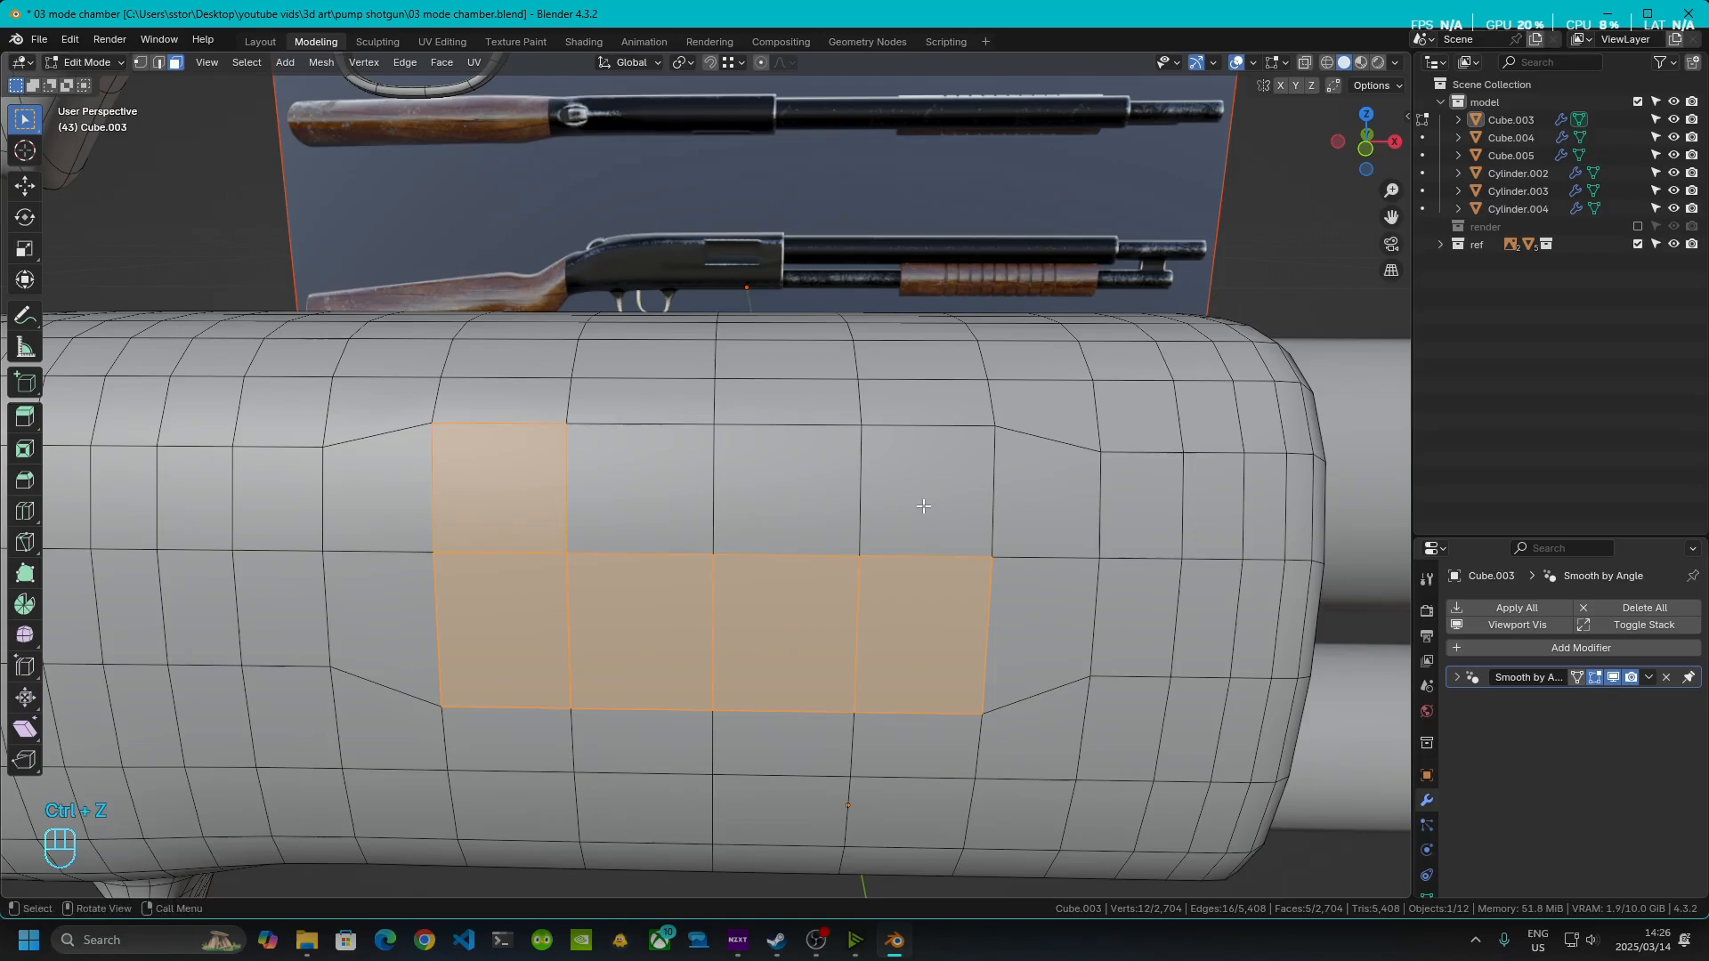
# - Make the ref collection unselectable and select all eight faces inside the port outline
pyautogui.click(1657, 242)
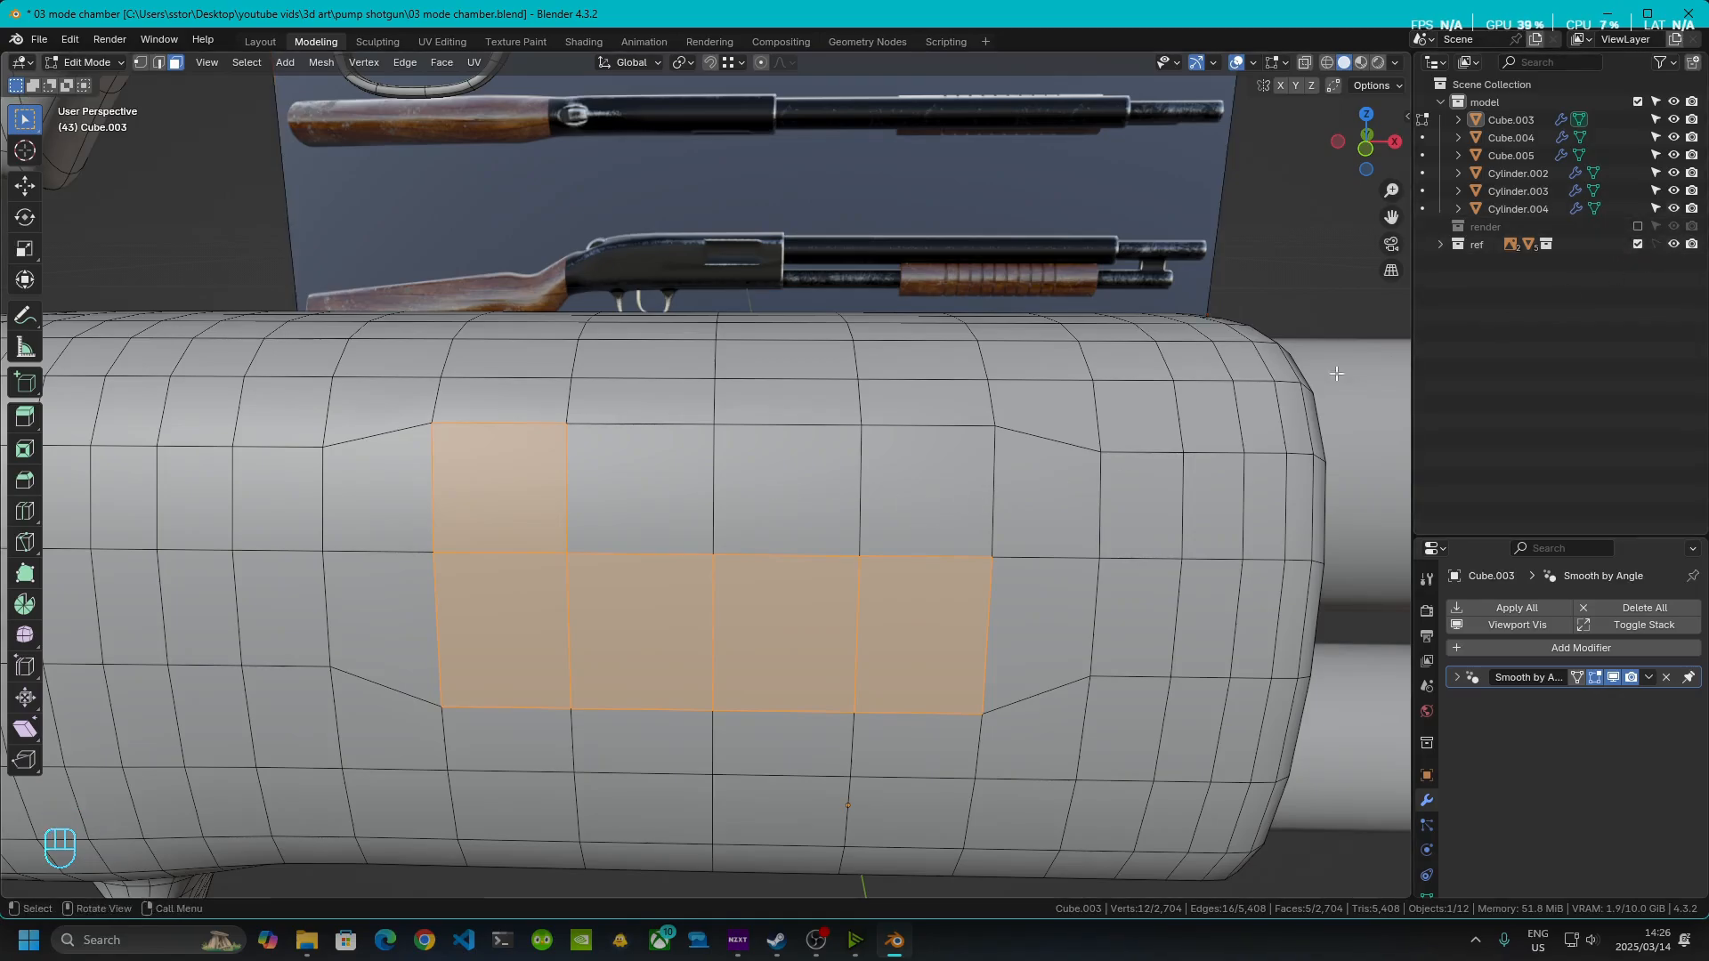
pyautogui.click(937, 520)
pyautogui.keyDown('ctrl'); pyautogui.click(484, 502); pyautogui.keyUp('ctrl')
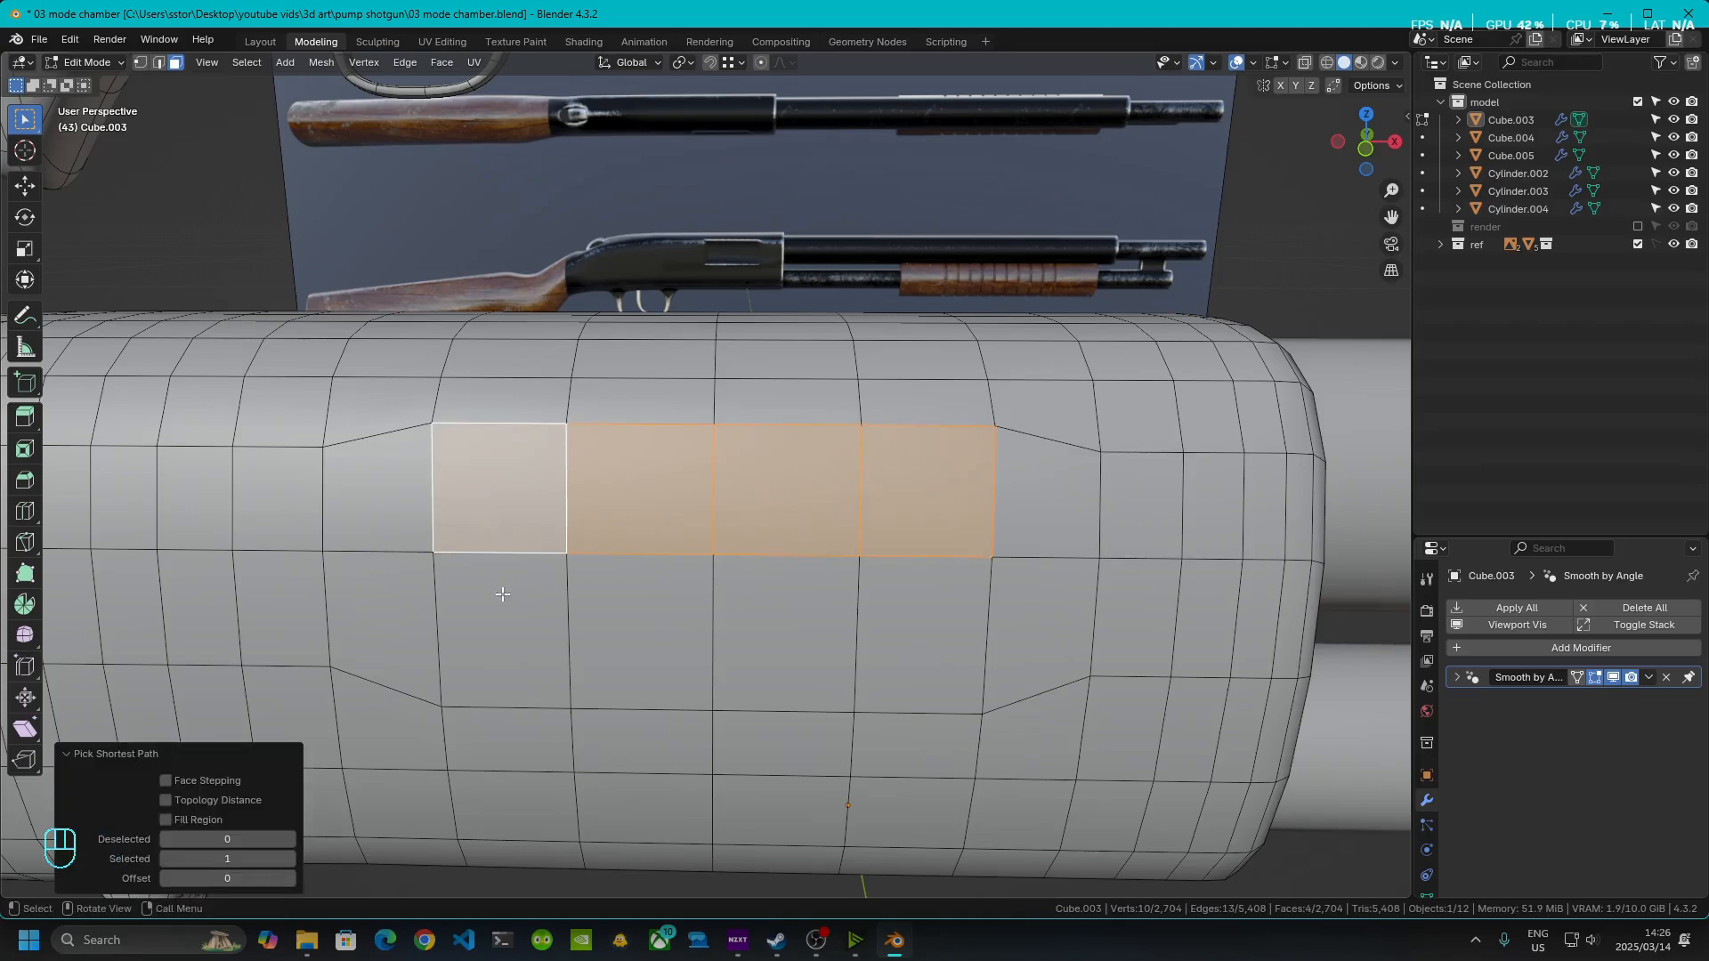
pyautogui.keyDown('shift'); pyautogui.click(494, 617); pyautogui.keyUp('shift')
pyautogui.keyDown('ctrl'); pyautogui.click(890, 650); pyautogui.keyUp('ctrl')
# - Extrude the selected port faces 0.001878 m inward along the Y axis
pyautogui.moveTo(881, 654); pyautogui.dragTo(739, 566, button='middle')
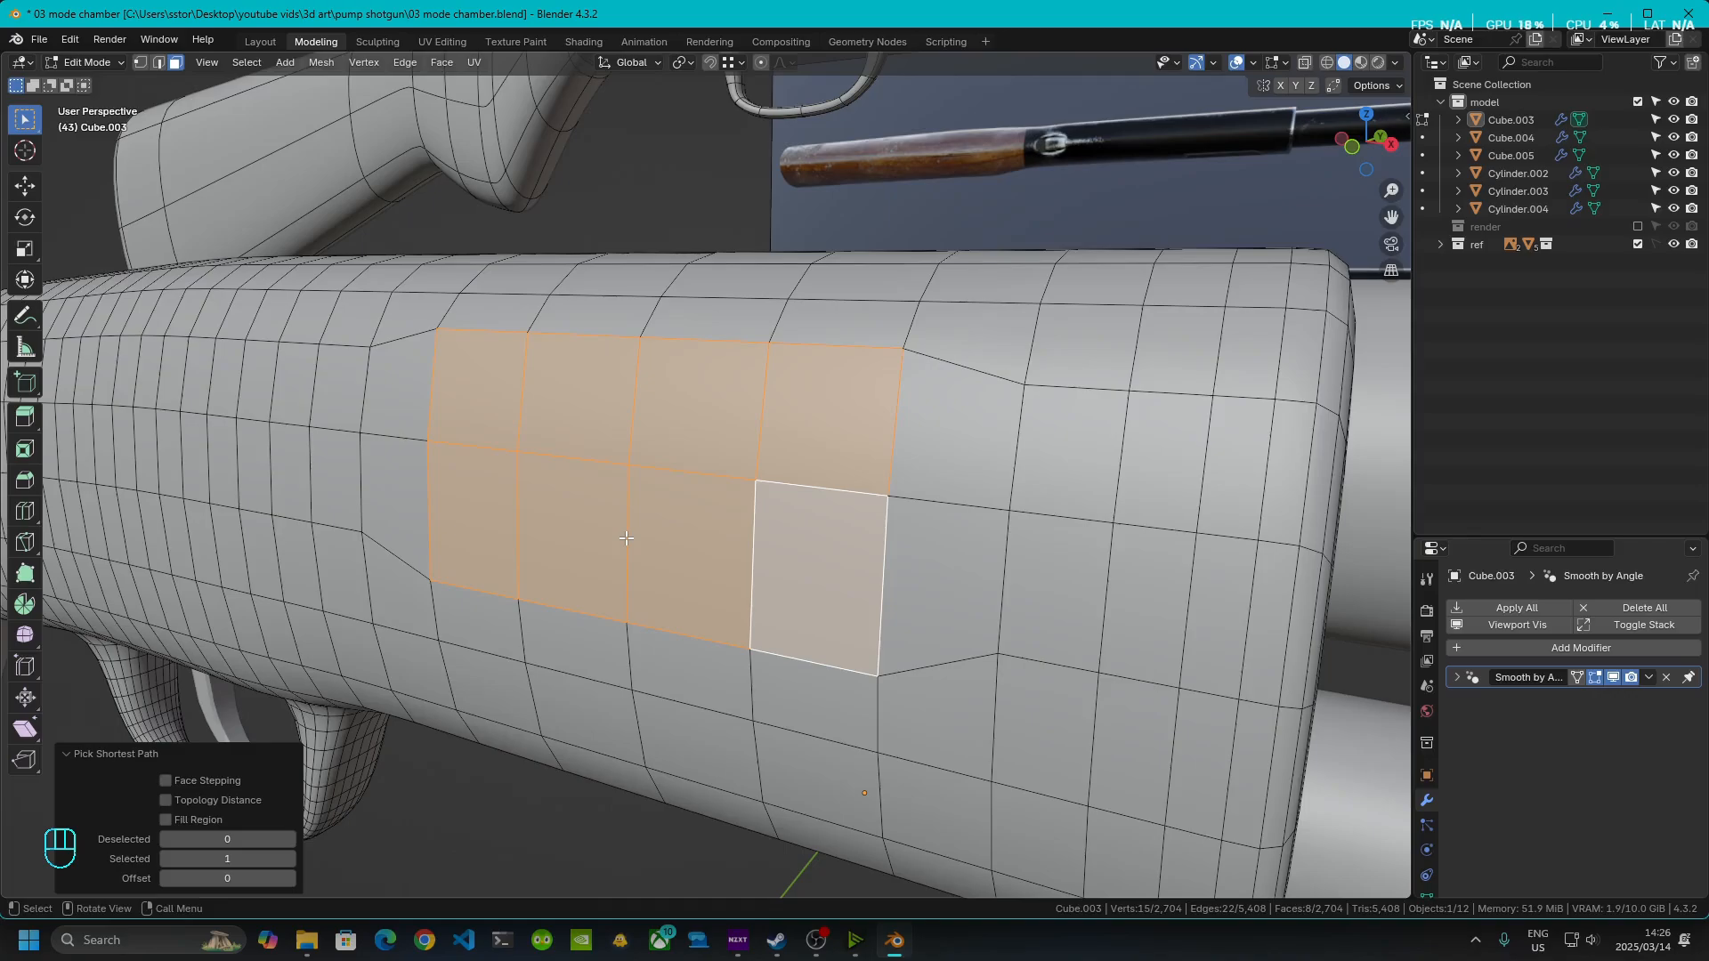
pyautogui.press('e')
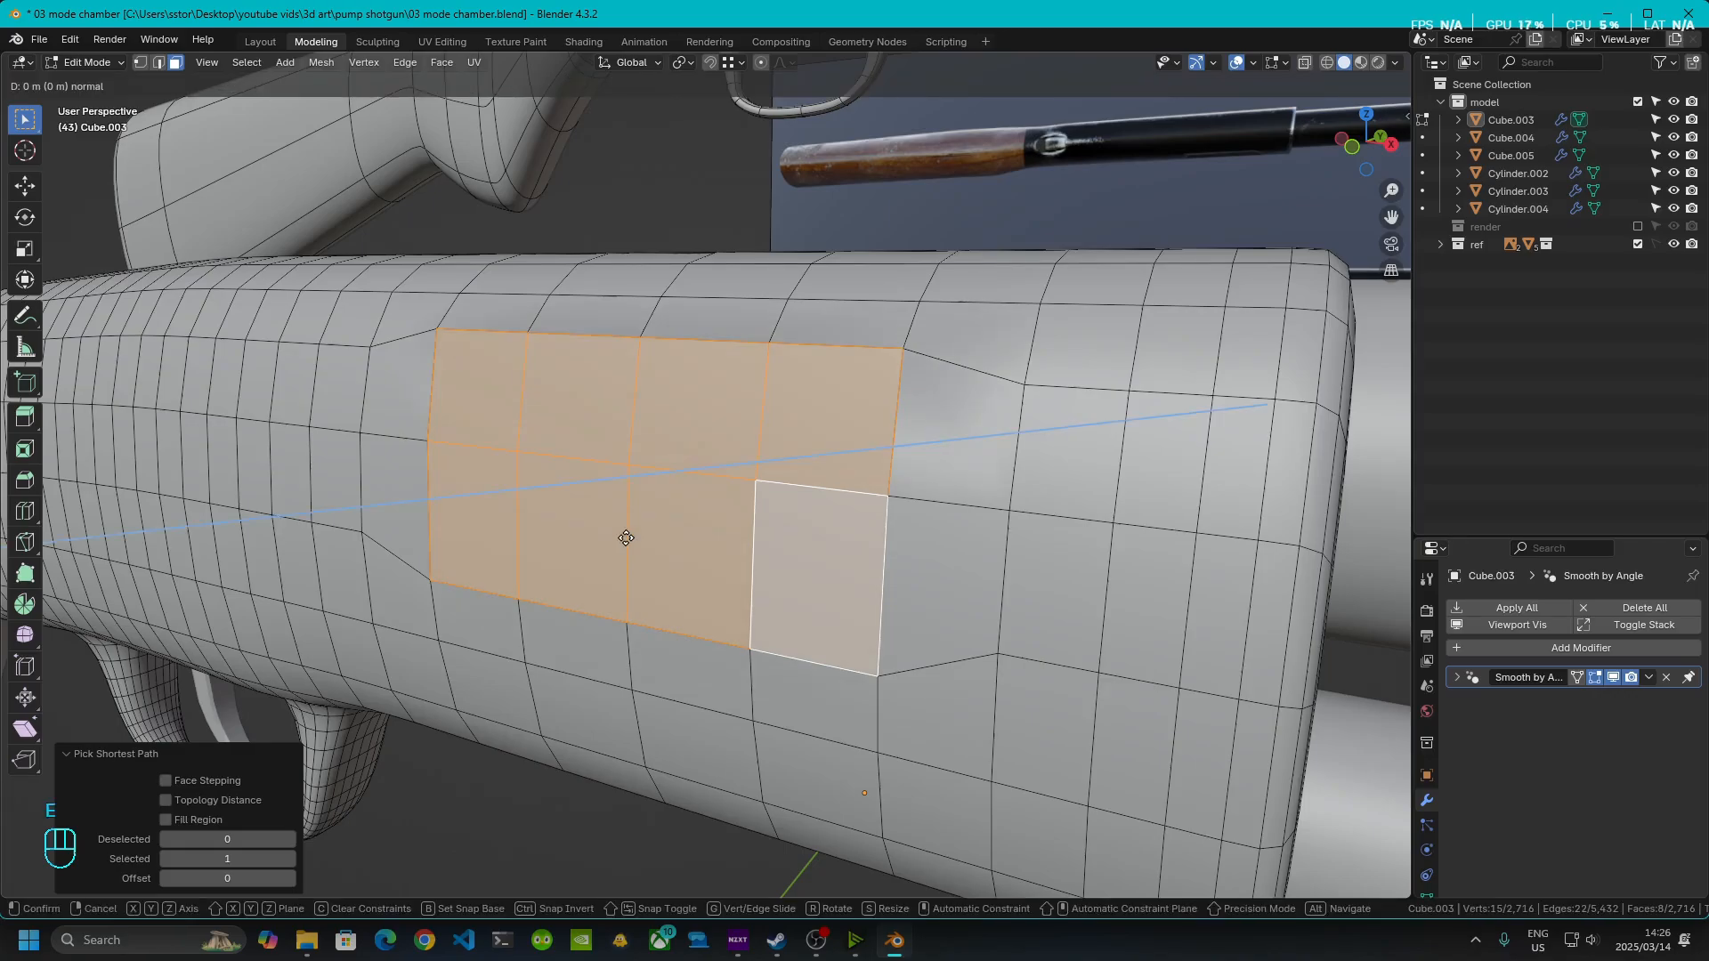
pyautogui.press('y')
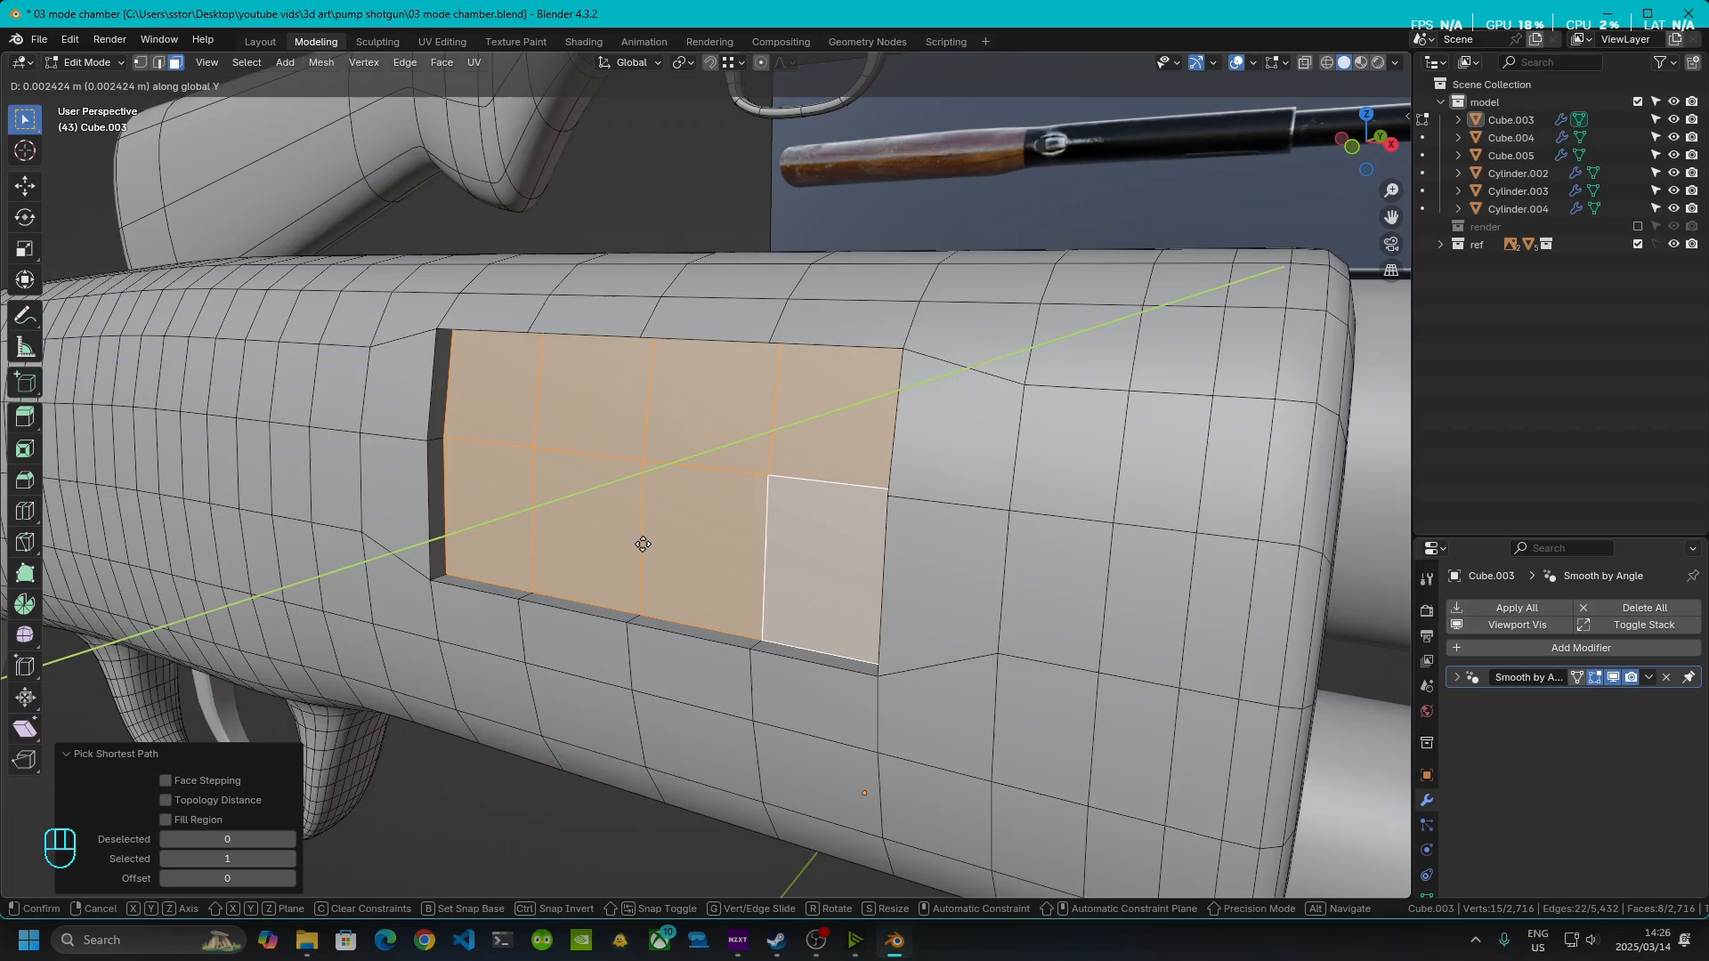
pyautogui.click(643, 544)
# - Scale the recessed port faces down to about 0.93 in the front view to slope the recess walls
pyautogui.moveTo(643, 544); pyautogui.dragTo(795, 556, button='middle')
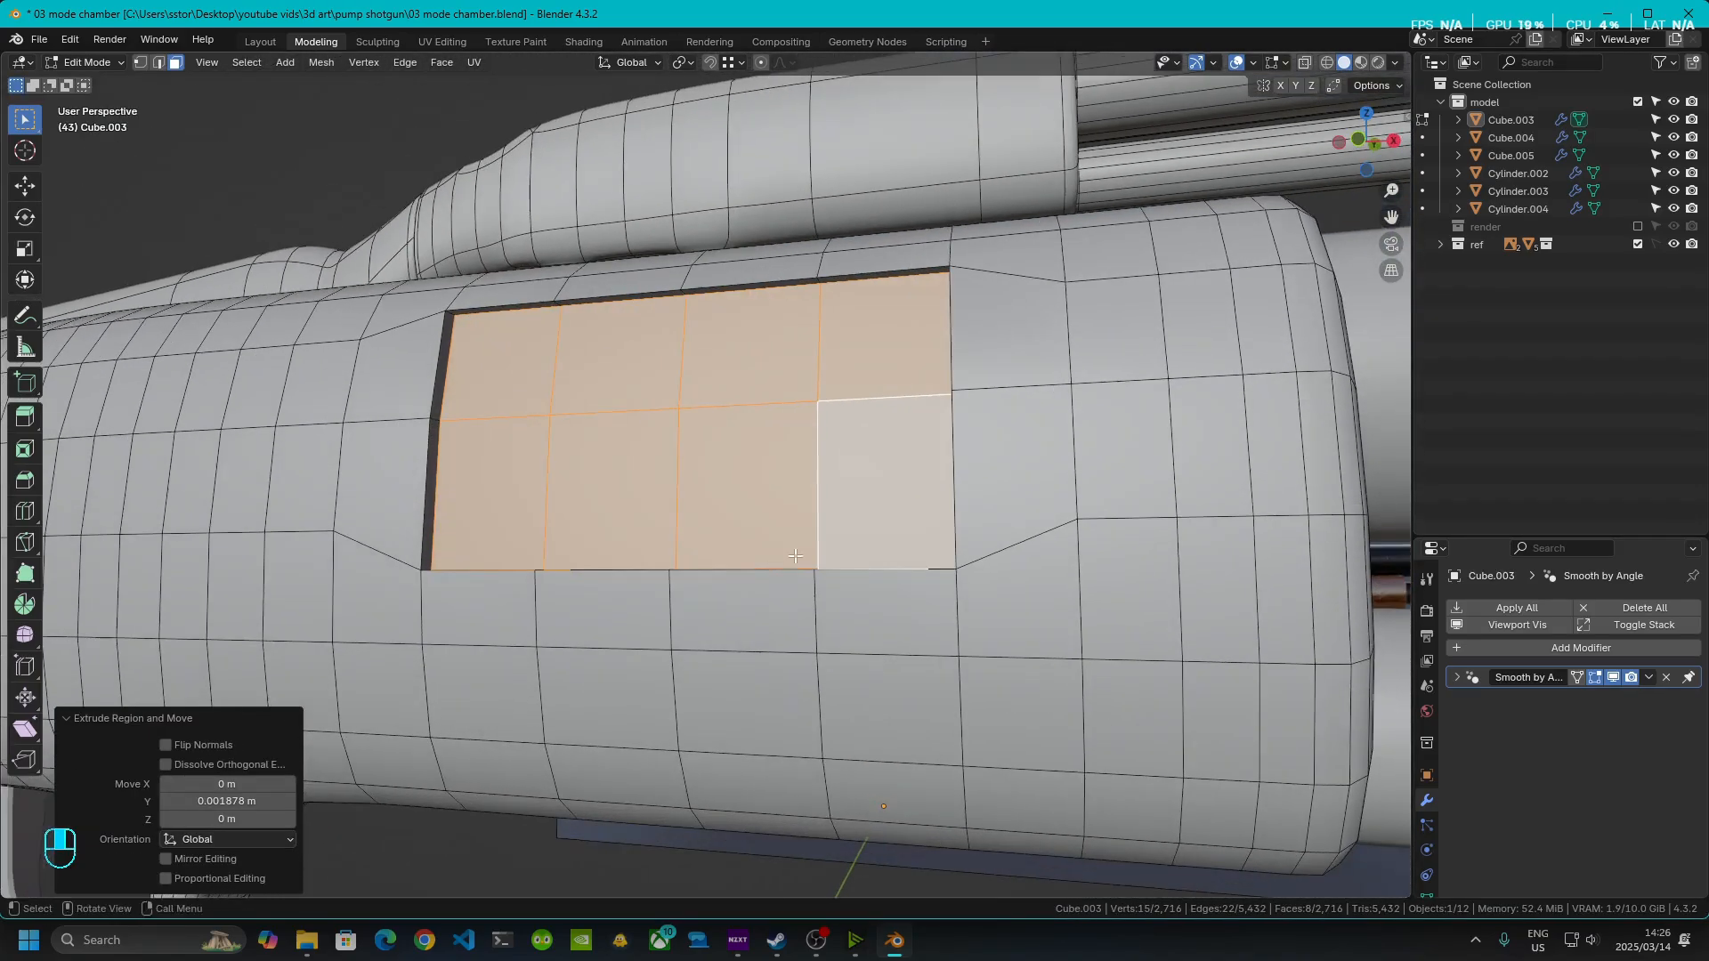
pyautogui.press('KP_1')
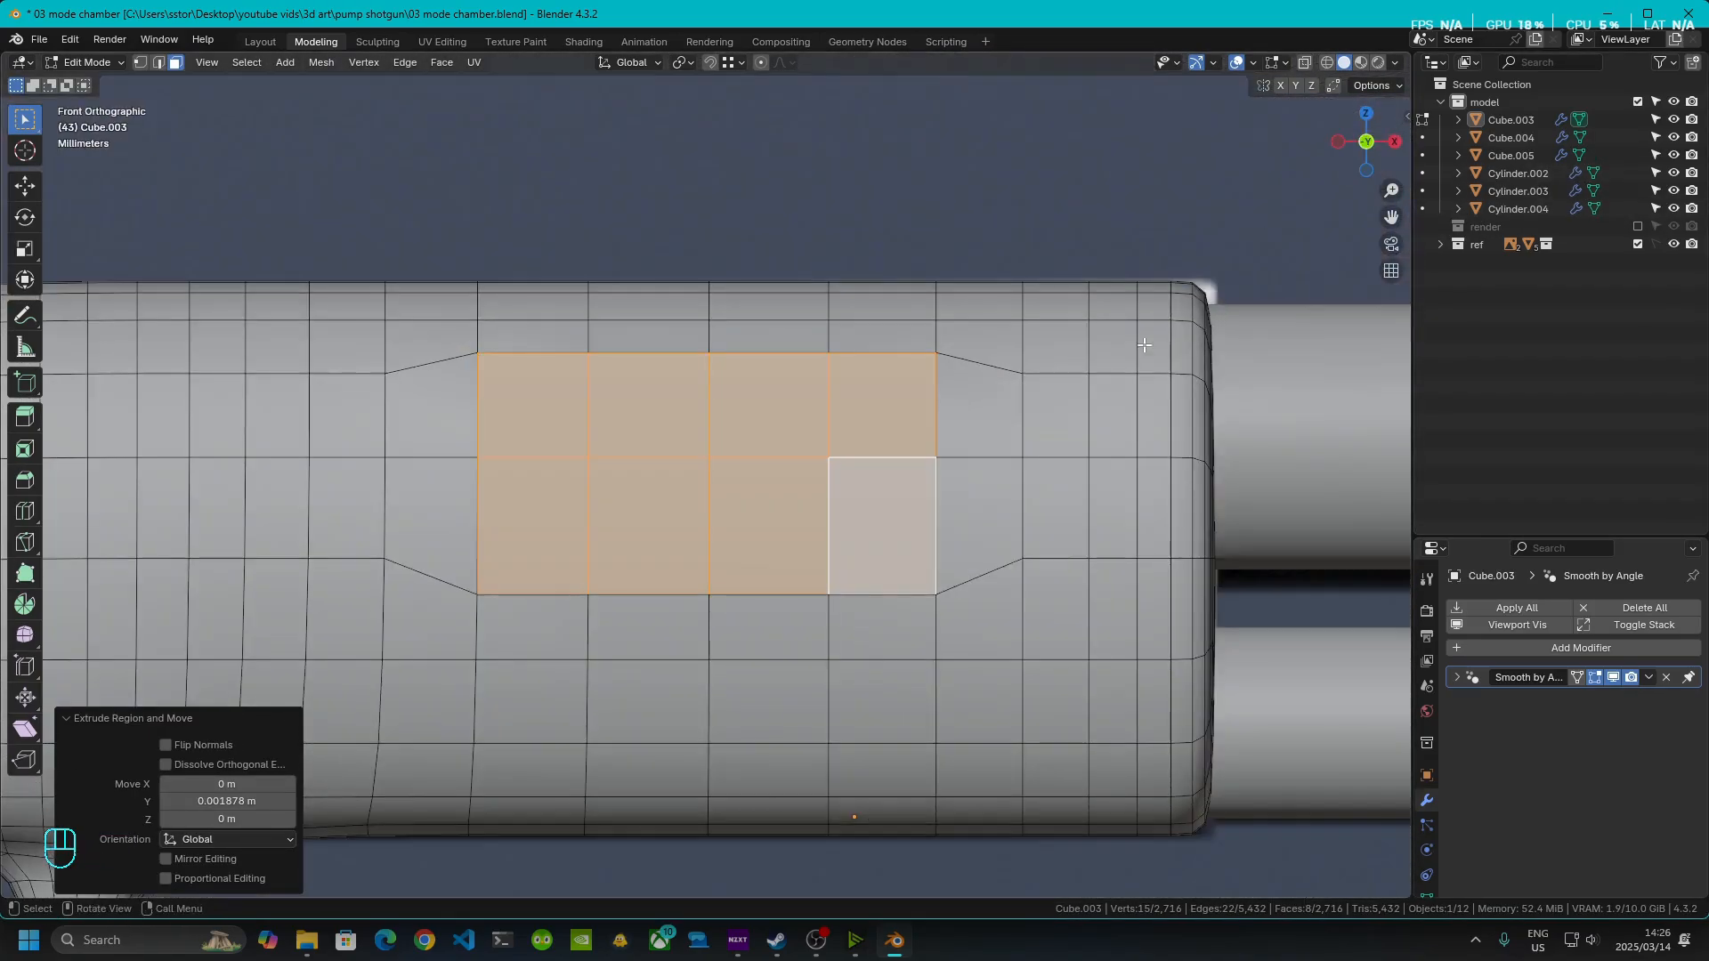
pyautogui.scroll(3, 1144, 344)
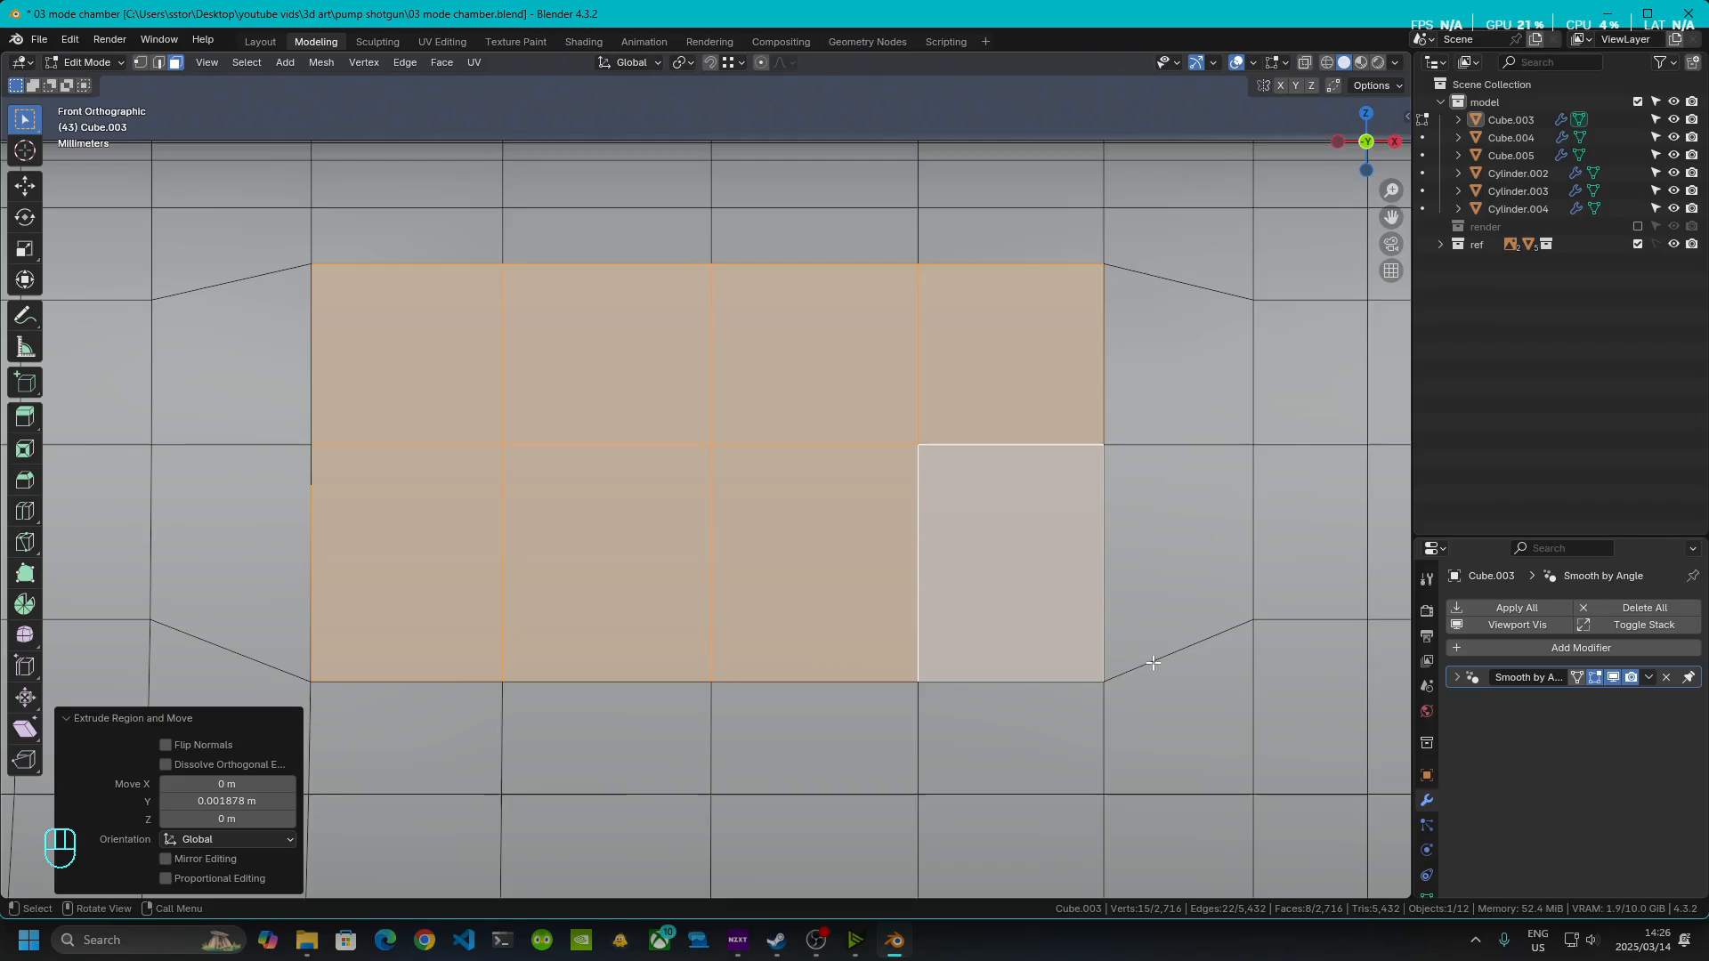
pyautogui.press('s')
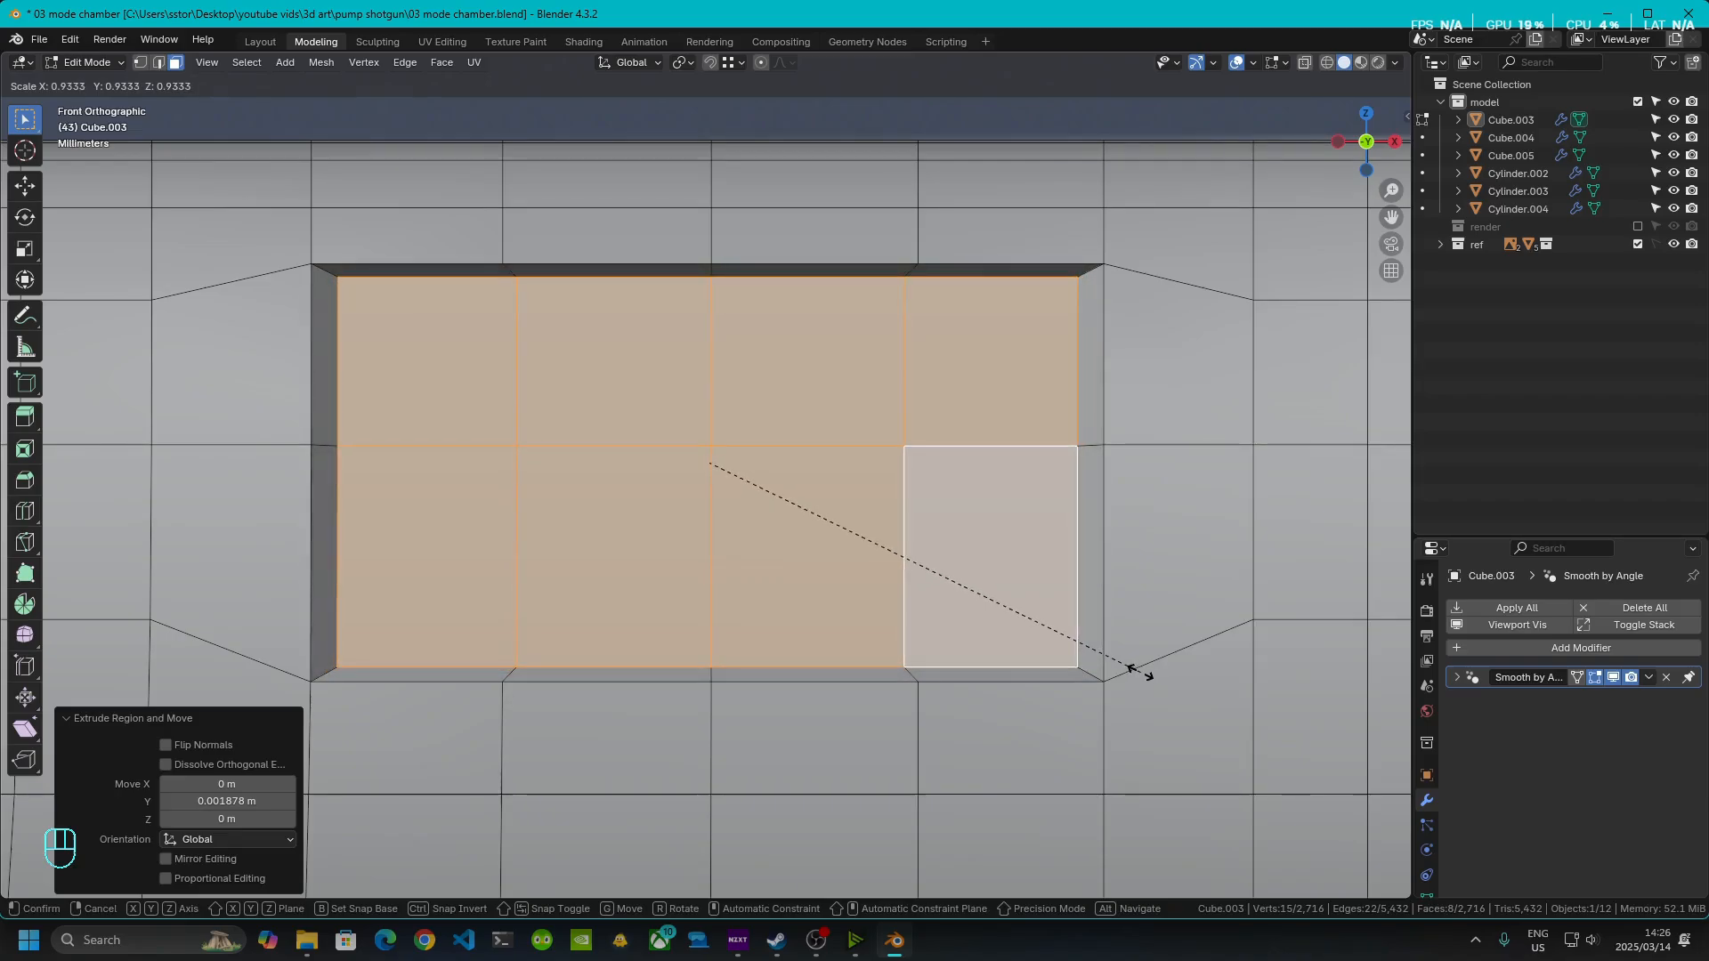
pyautogui.click(1135, 672)
# - Leave Edit Mode and compare the recessed port with the reference from the front, using X-ray temporarily
pyautogui.moveTo(1134, 672); pyautogui.dragTo(1011, 597, button='middle')
pyautogui.press('Tab')
pyautogui.scroll(-3, 1113, 621)
pyautogui.scroll(-3, 943, 498)
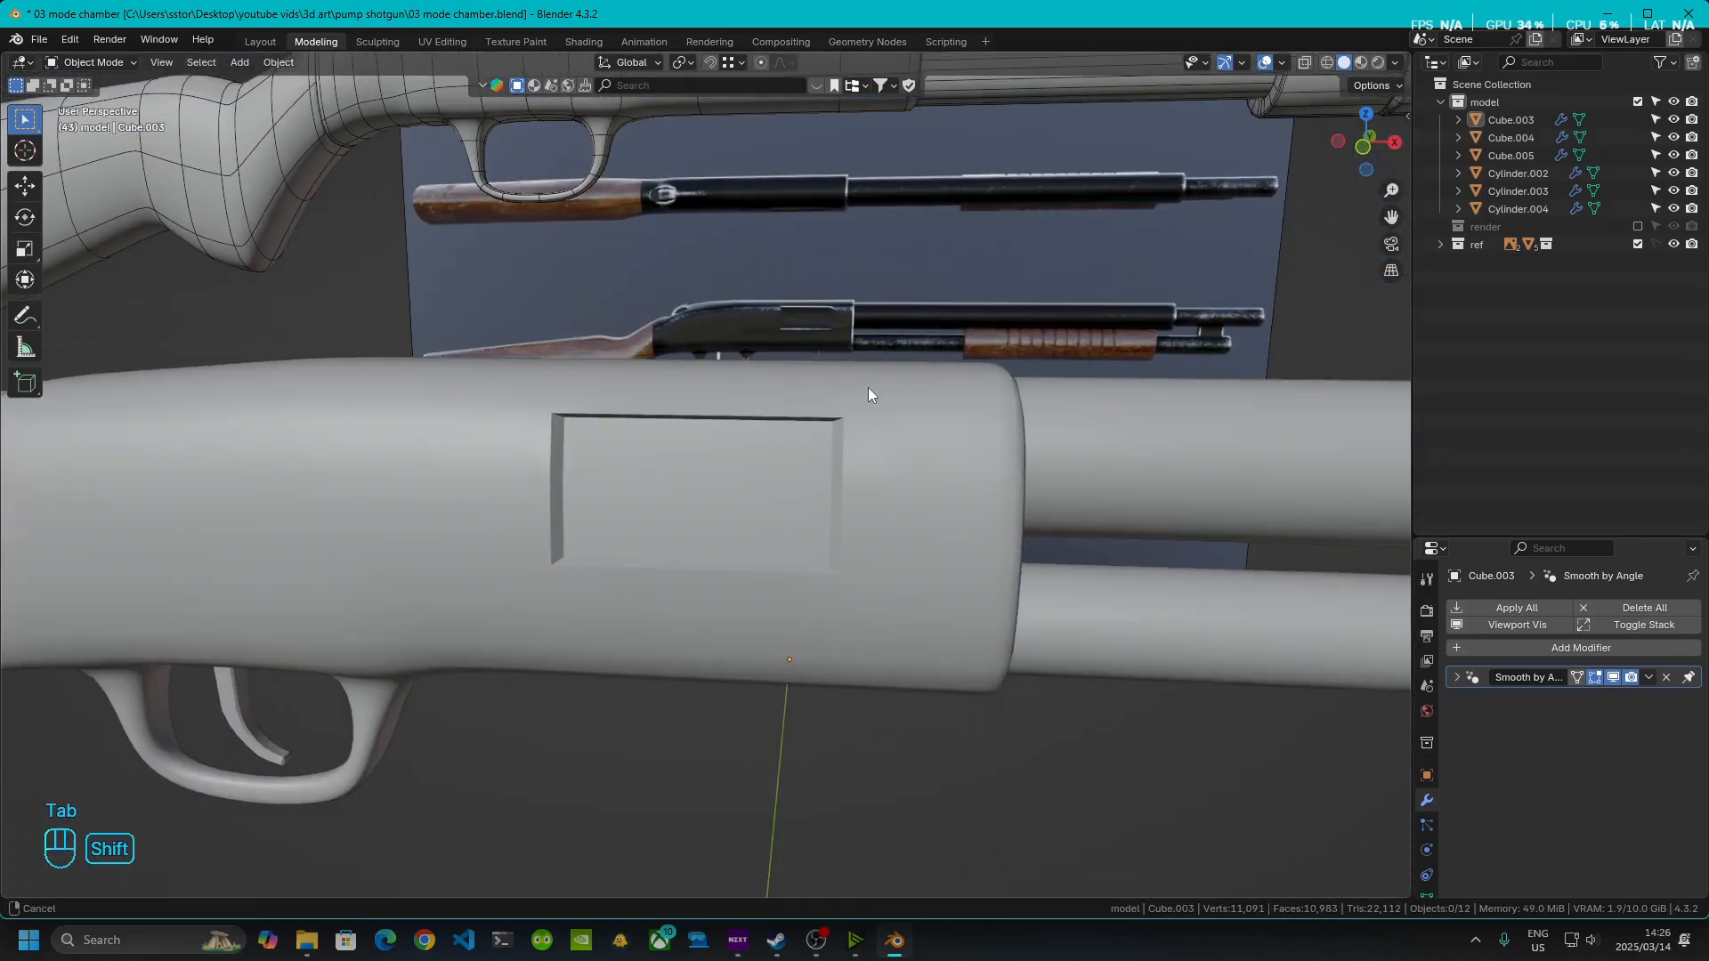
pyautogui.keyDown('shift'); pyautogui.moveTo(868, 387); pyautogui.dragTo(837, 589, button='middle'); pyautogui.keyUp('shift')
pyautogui.click(1374, 151)
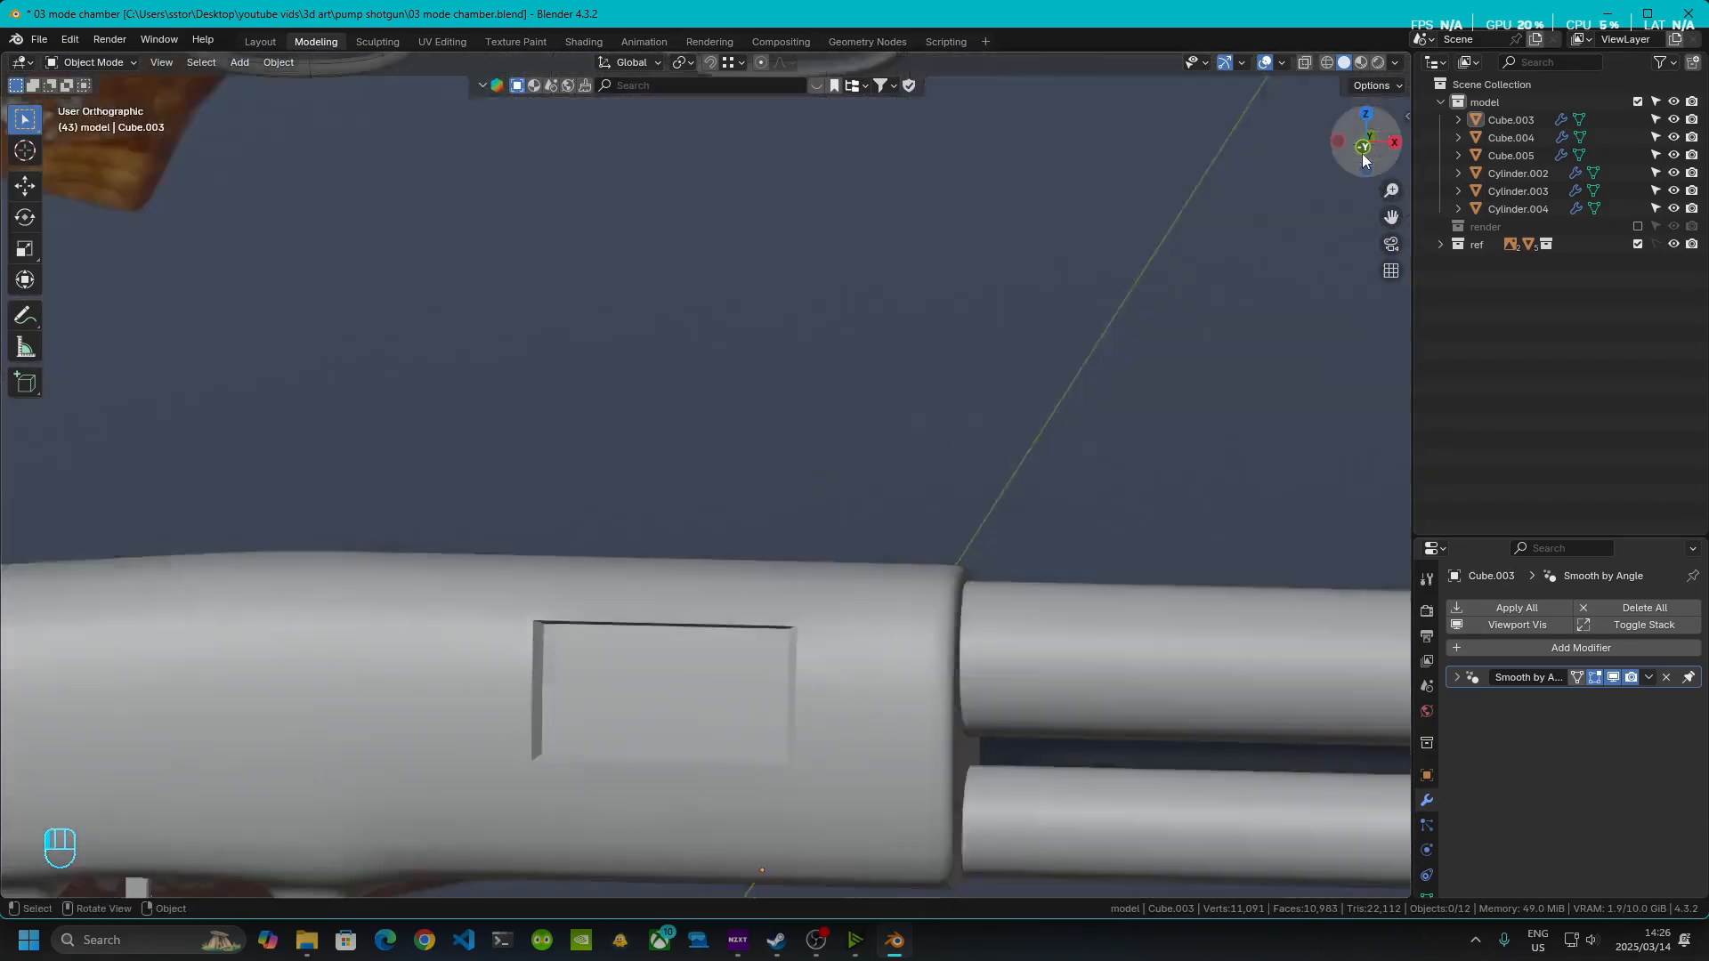
pyautogui.scroll(4, 974, 363)
pyautogui.scroll(3, 998, 323)
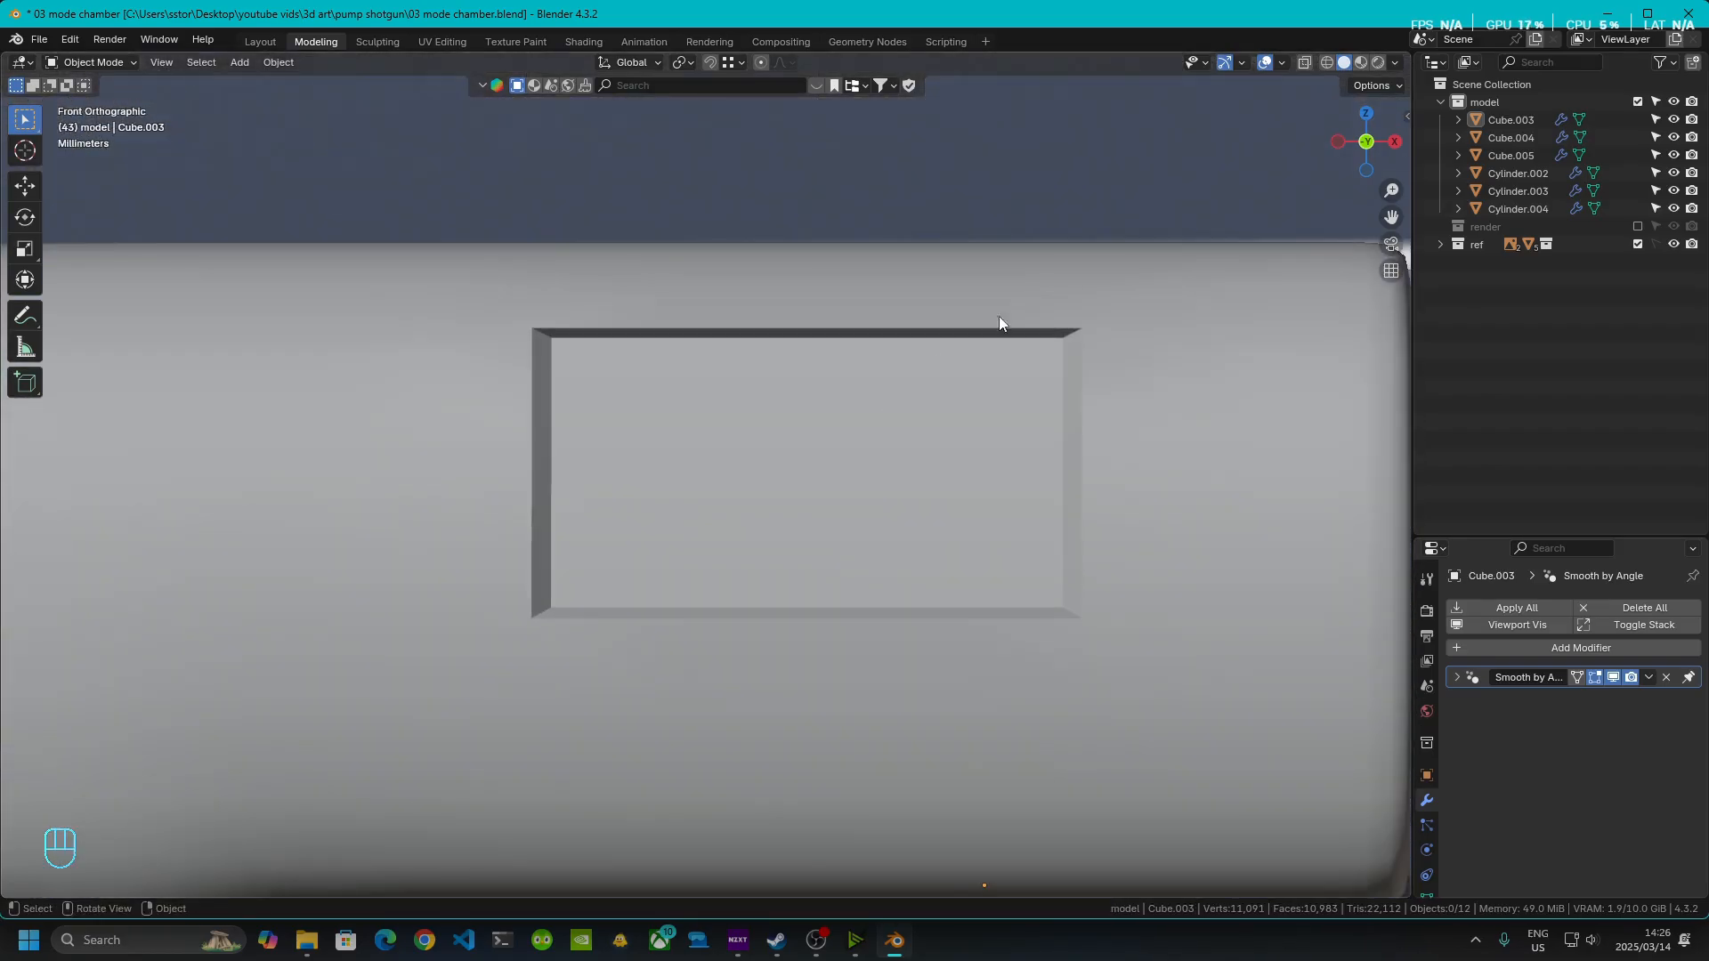
pyautogui.click(1303, 63)
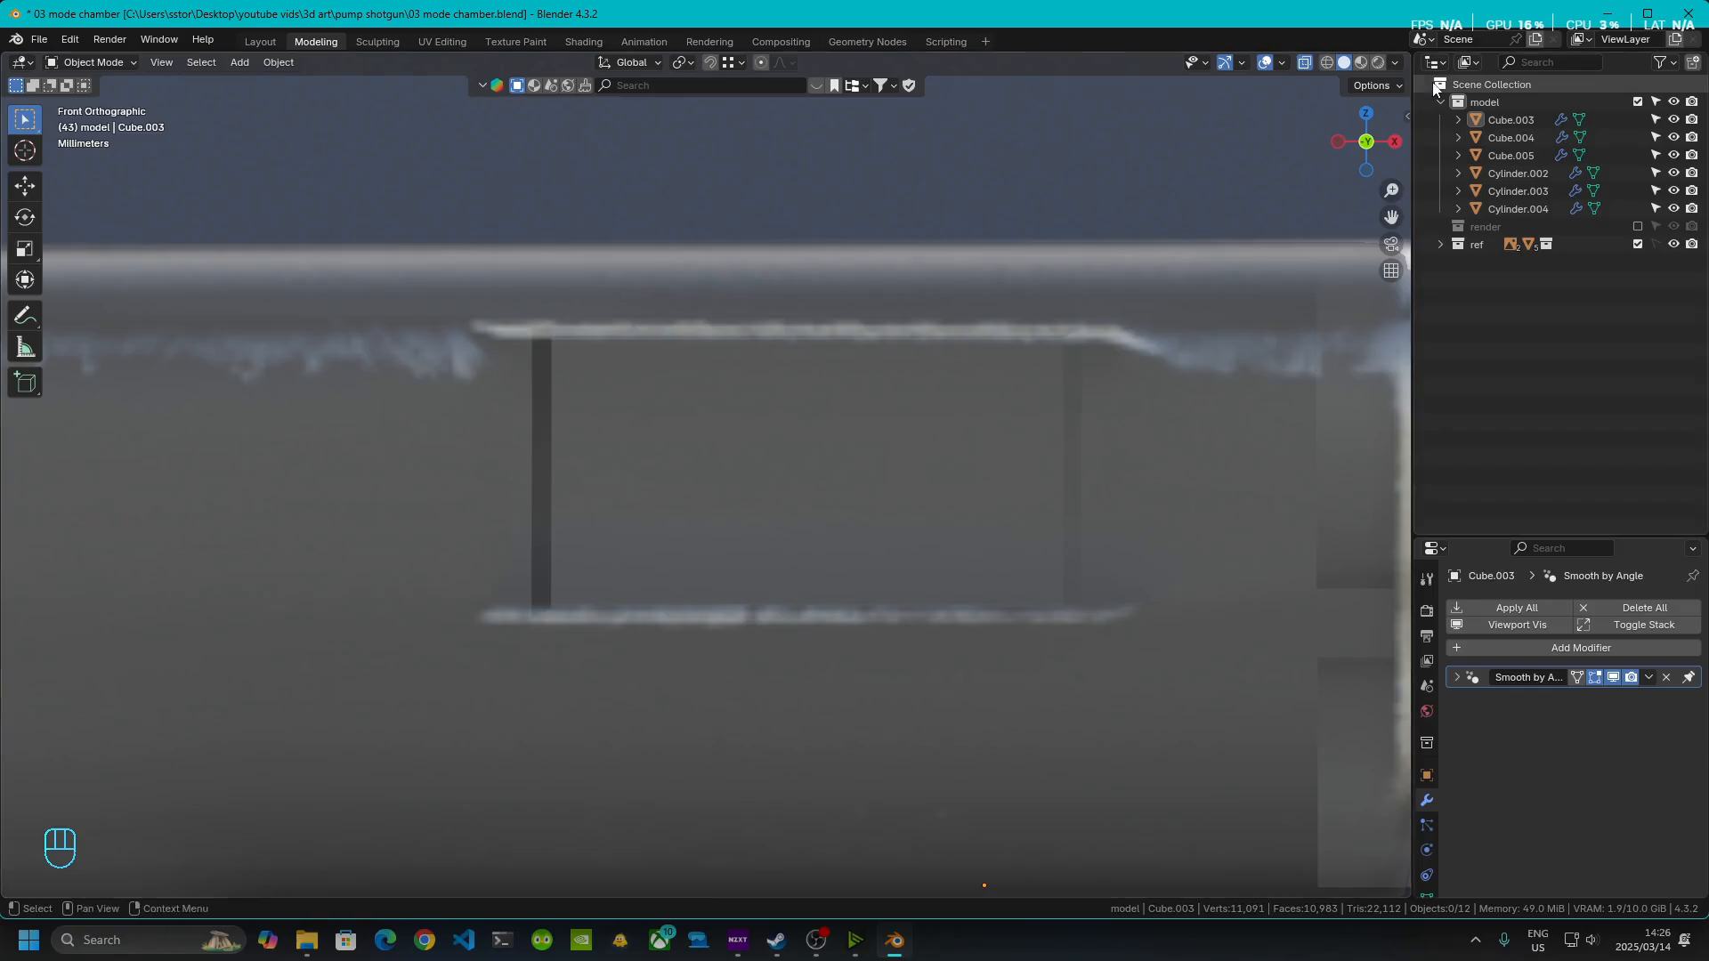
pyautogui.click(1366, 142)
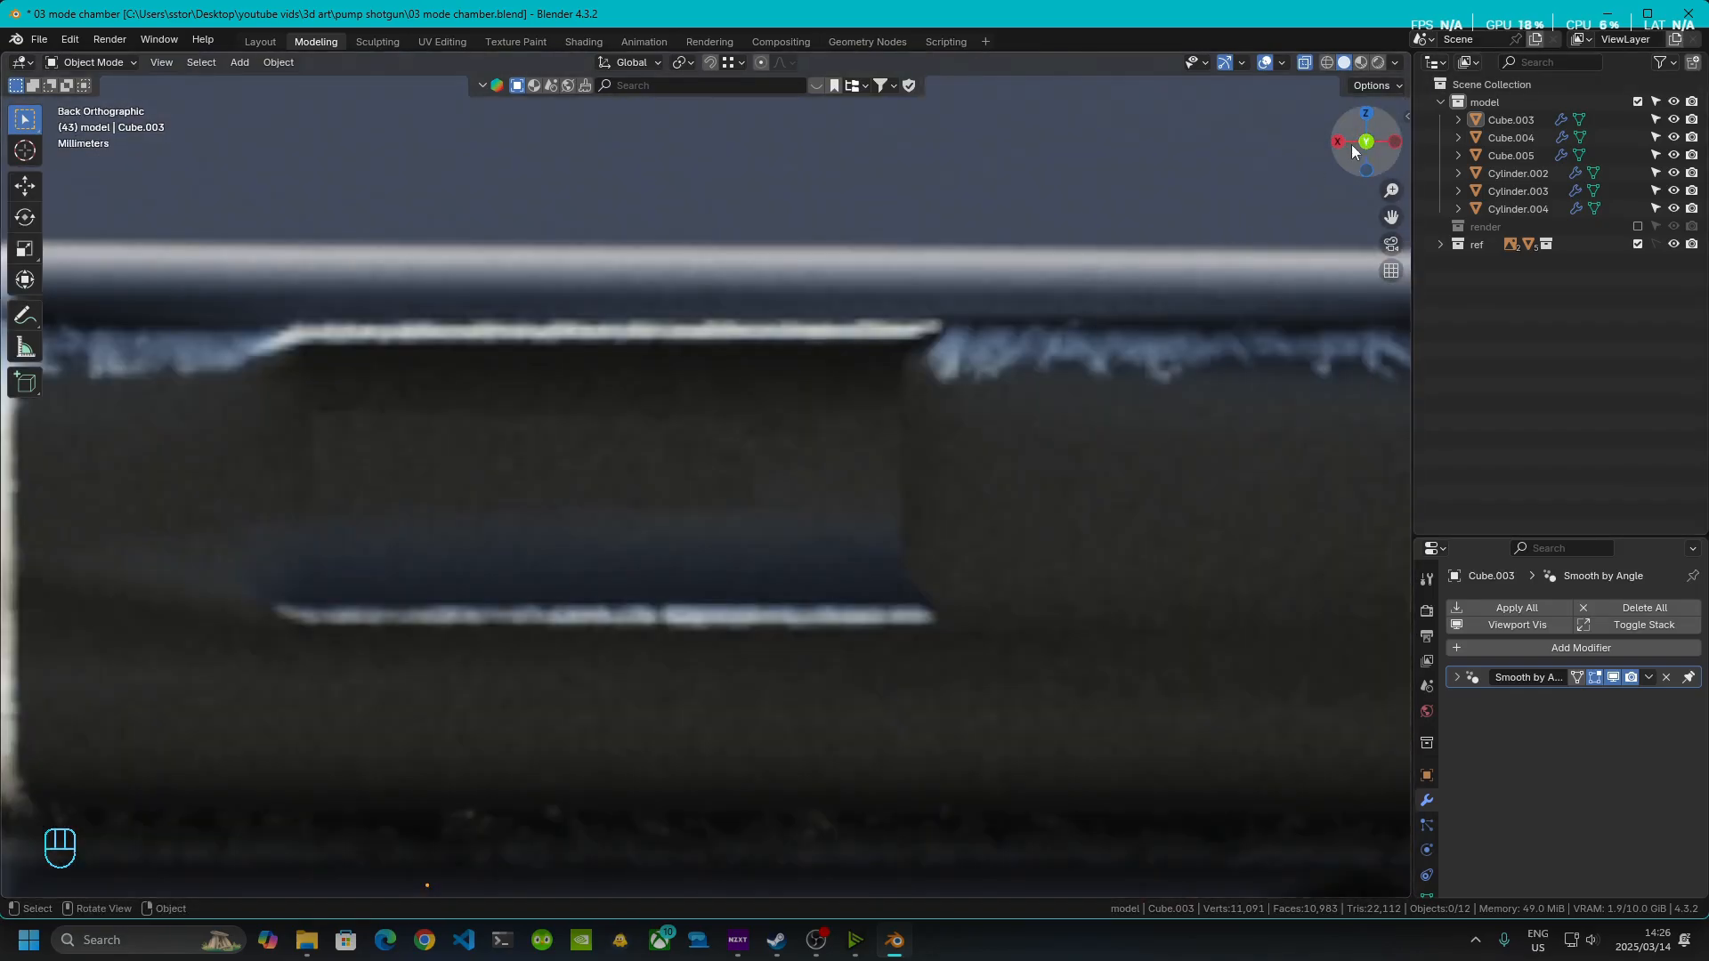
pyautogui.click(1362, 142)
pyautogui.hotkey('alt', 'z')
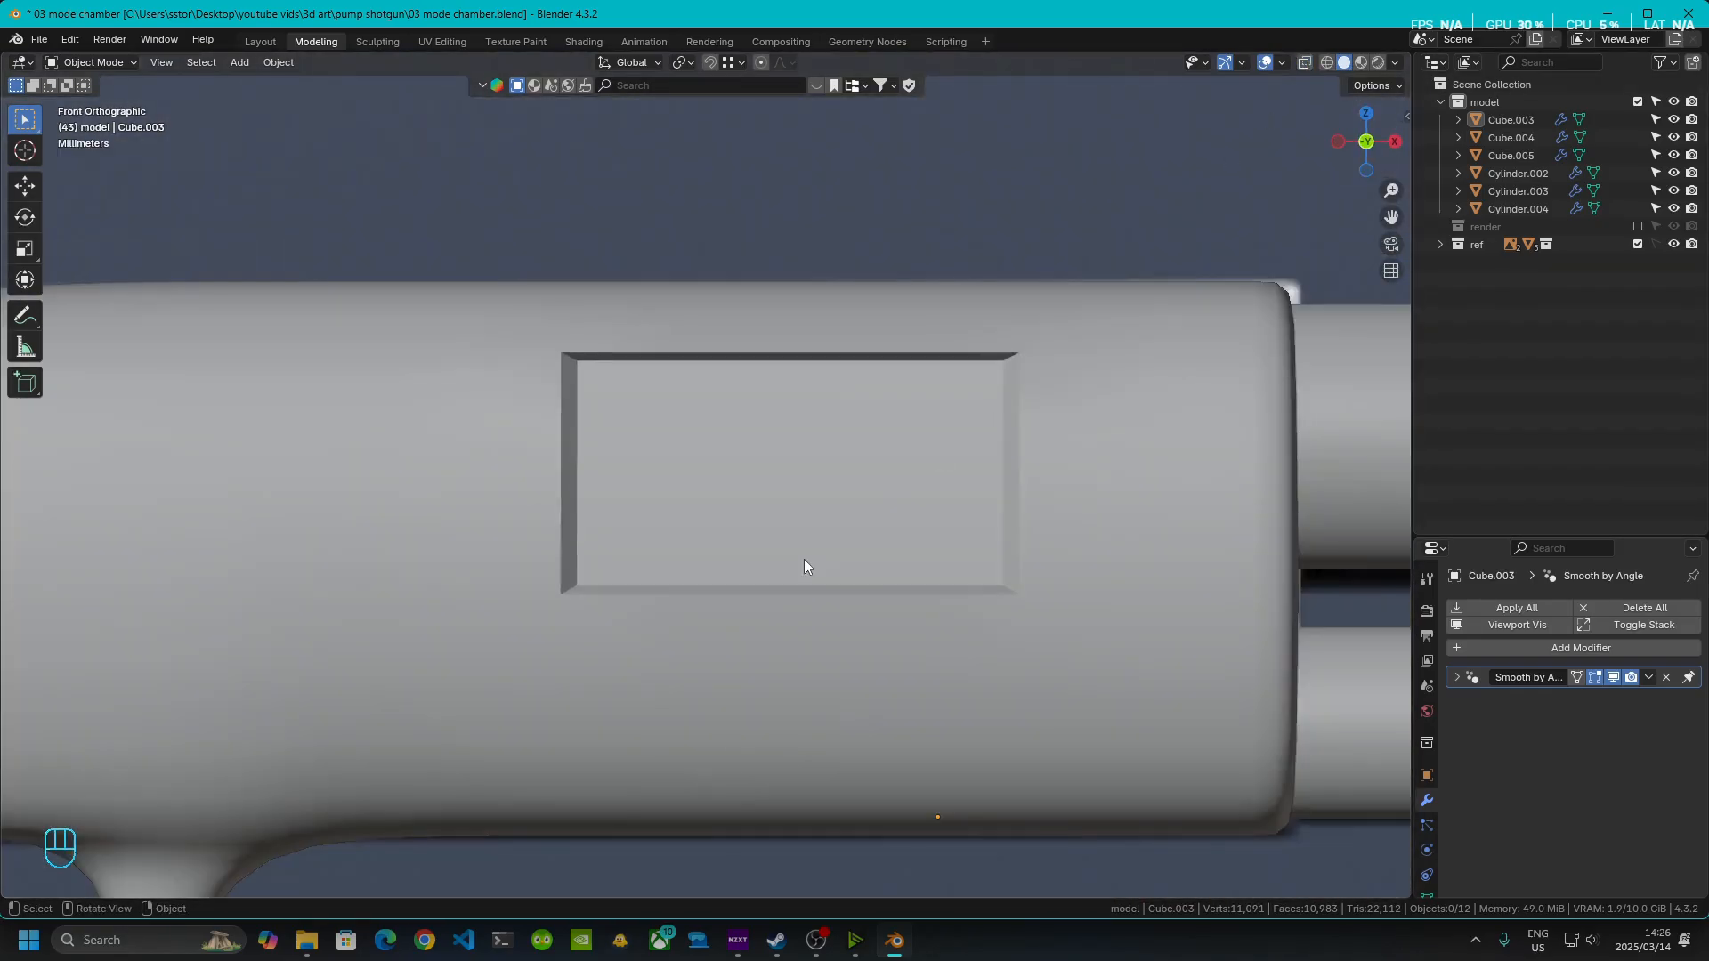
# - Return to Edit Mode, select the two rear wall faces of the port recess and inspect the recess from several angles
pyautogui.moveTo(804, 567); pyautogui.dragTo(804, 475, button='middle')
pyautogui.press('Tab')
pyautogui.click(637, 392)
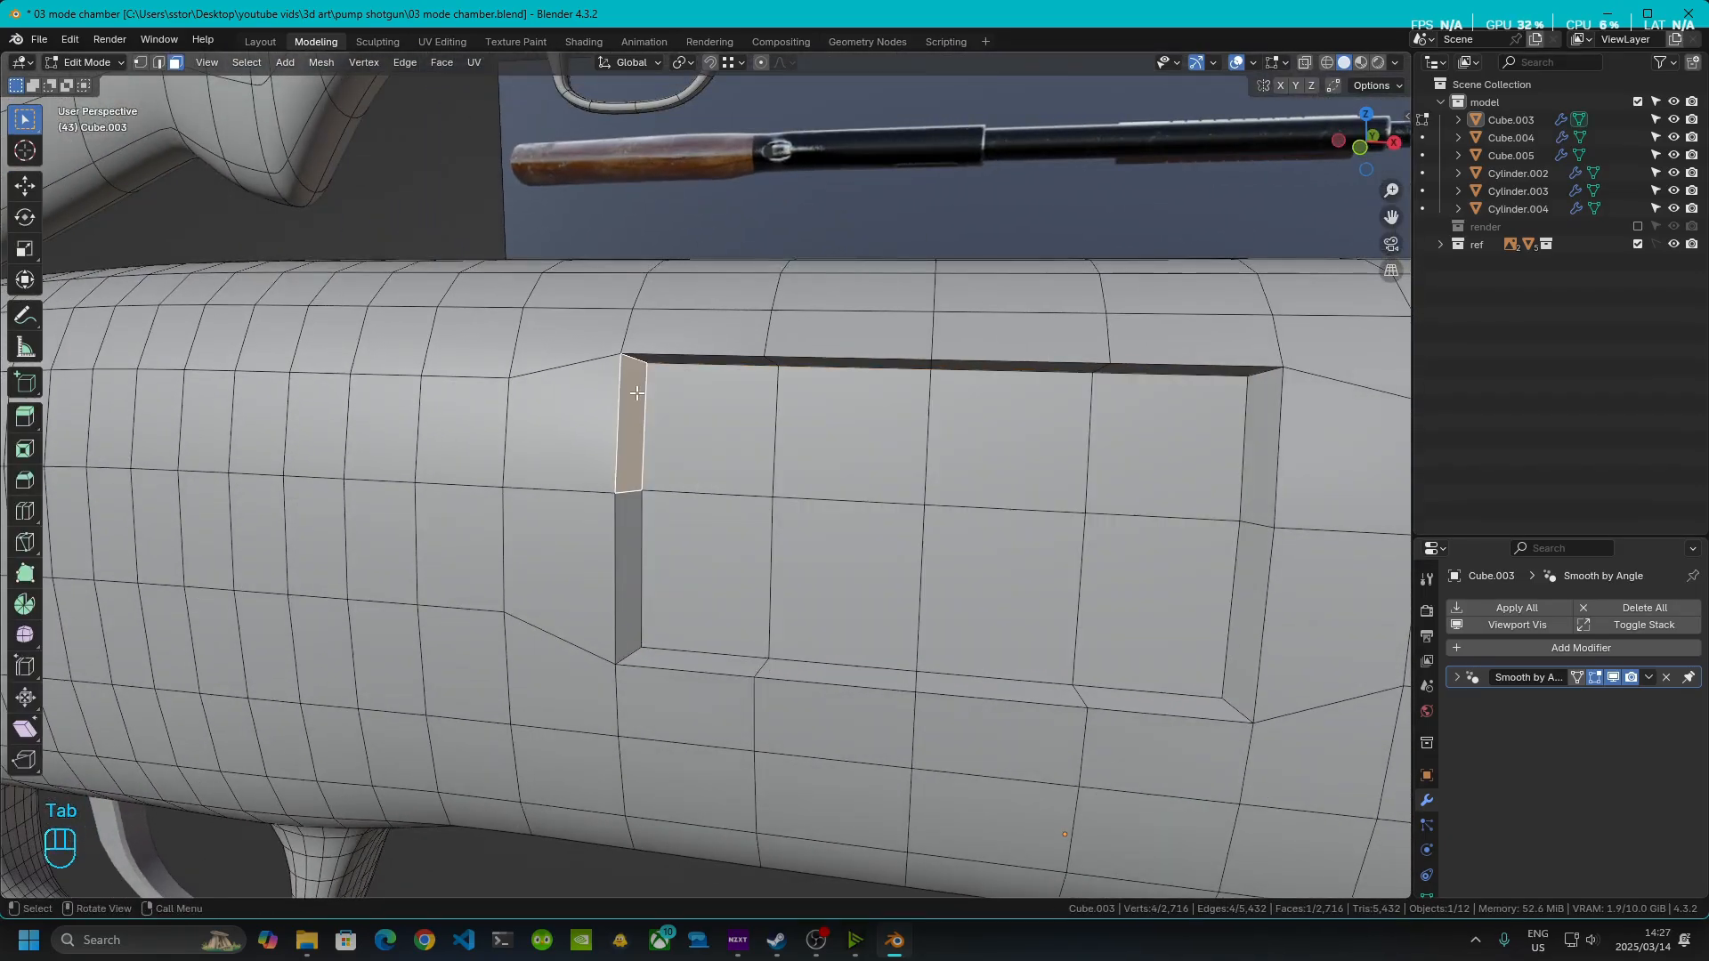
pyautogui.keyDown('shift'); pyautogui.click(628, 577); pyautogui.keyUp('shift')
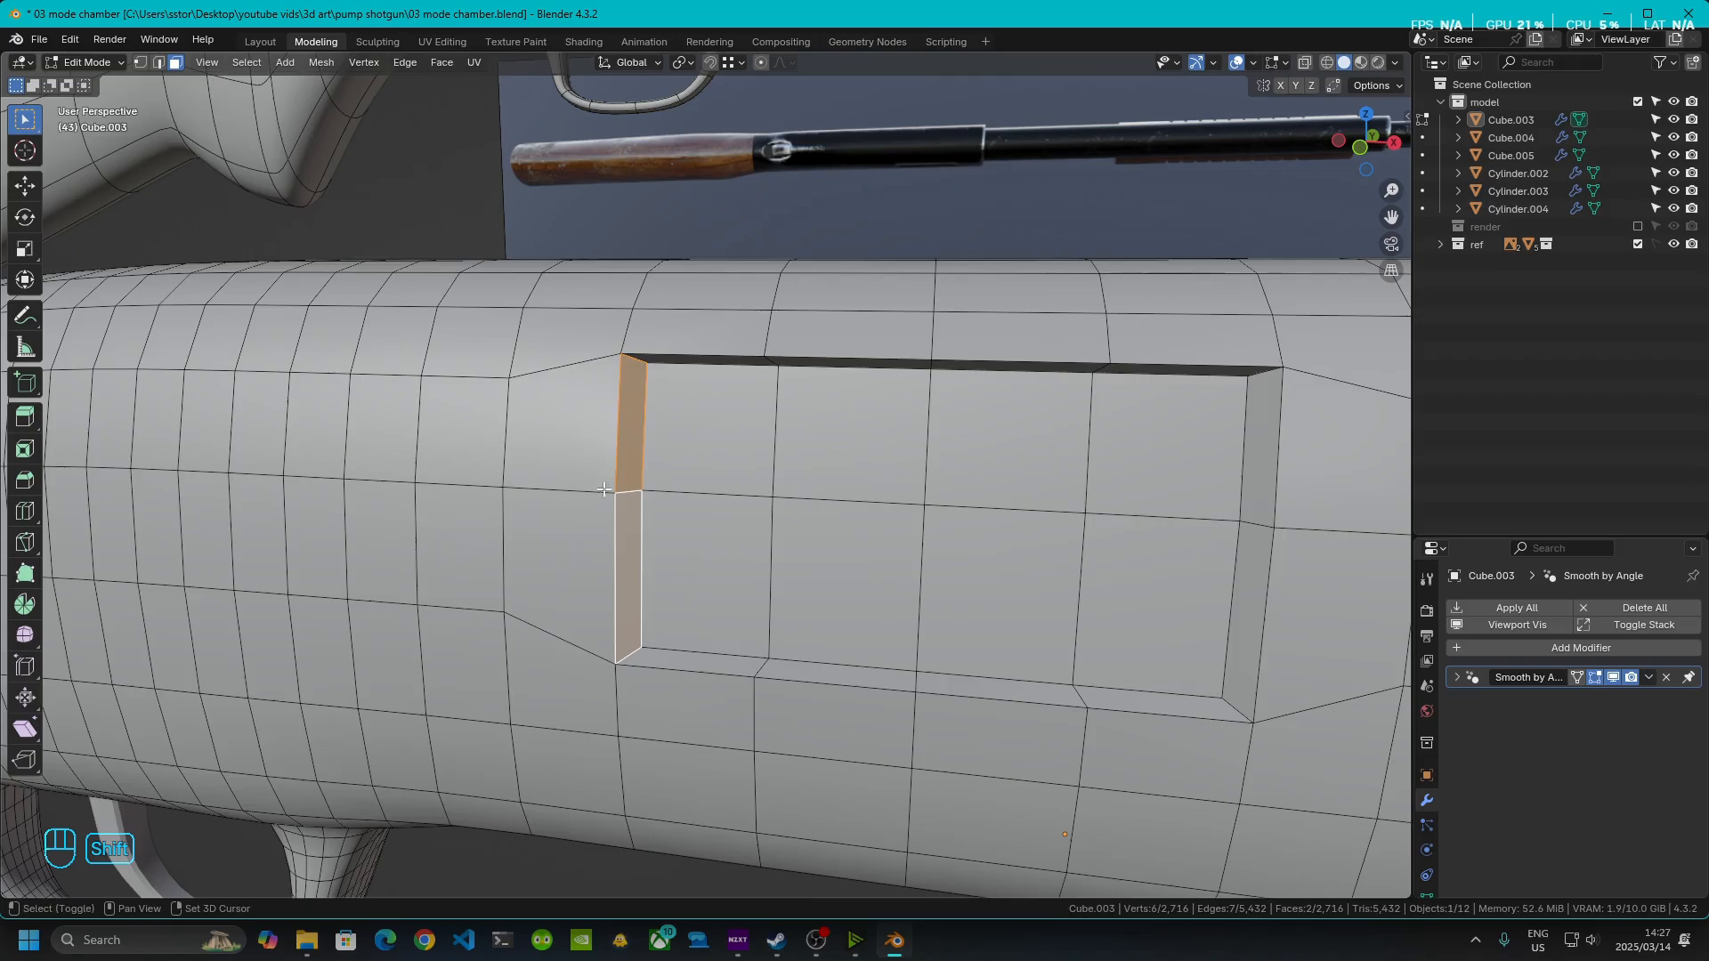
pyautogui.moveTo(676, 476); pyautogui.dragTo(668, 427, button='middle')
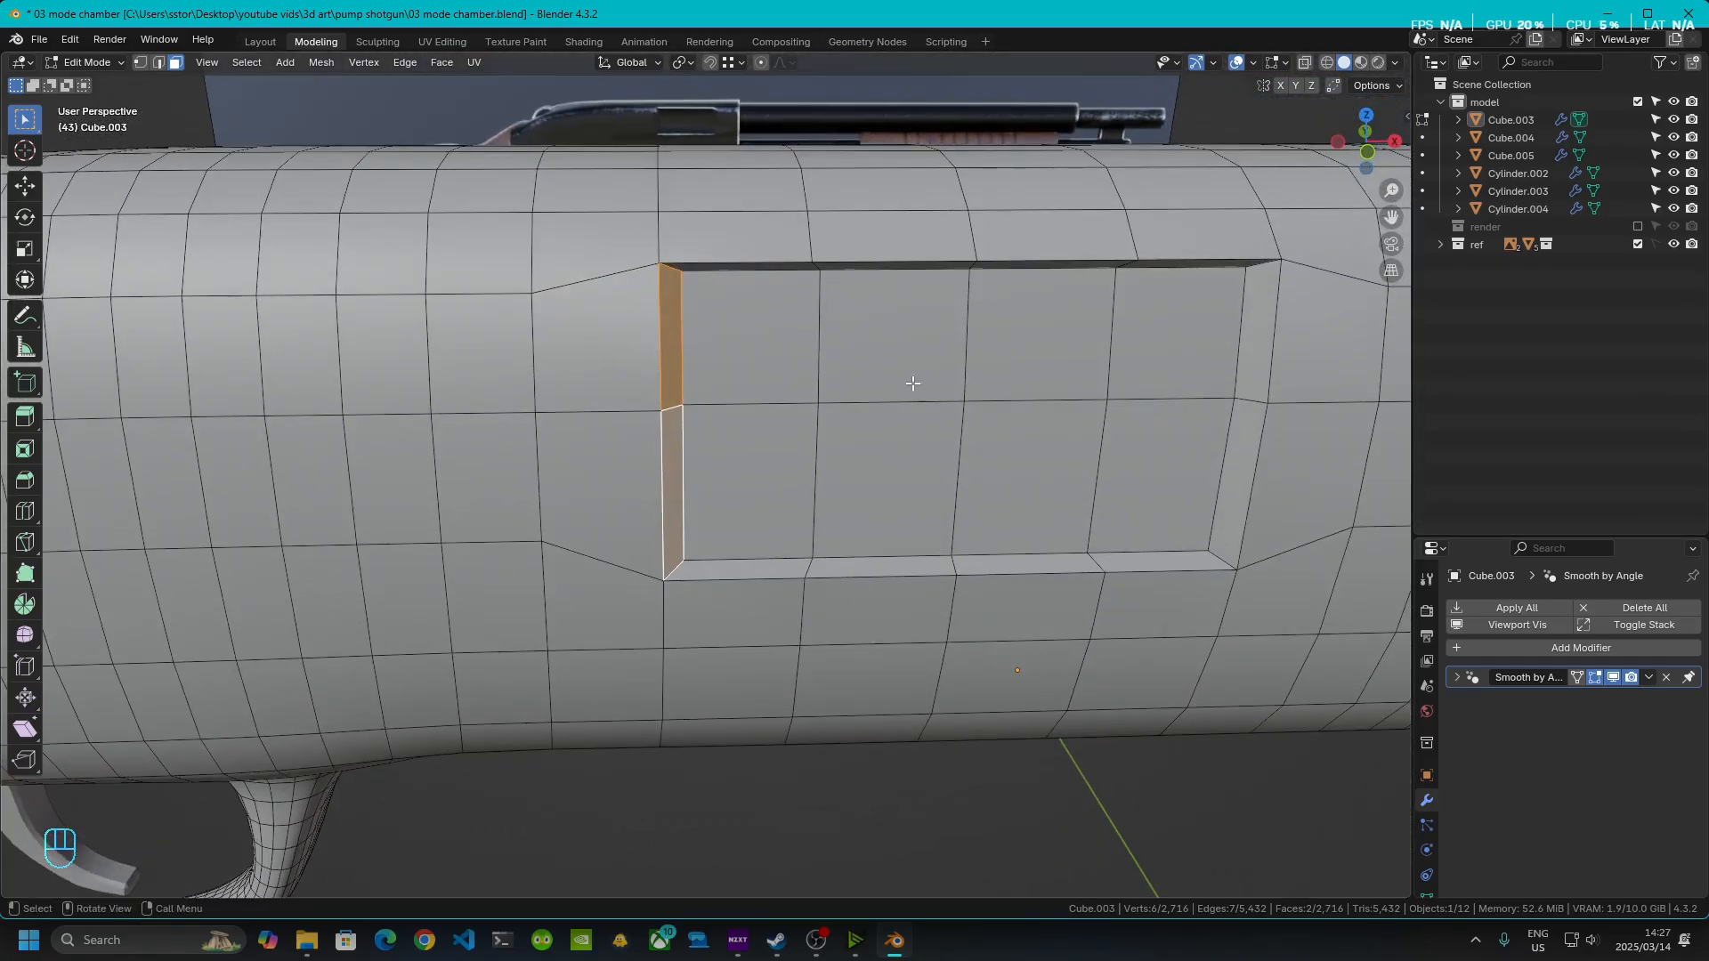
pyautogui.keyDown('shift'); pyautogui.moveTo(913, 382); pyautogui.dragTo(746, 431, button='middle'); pyautogui.keyUp('shift')
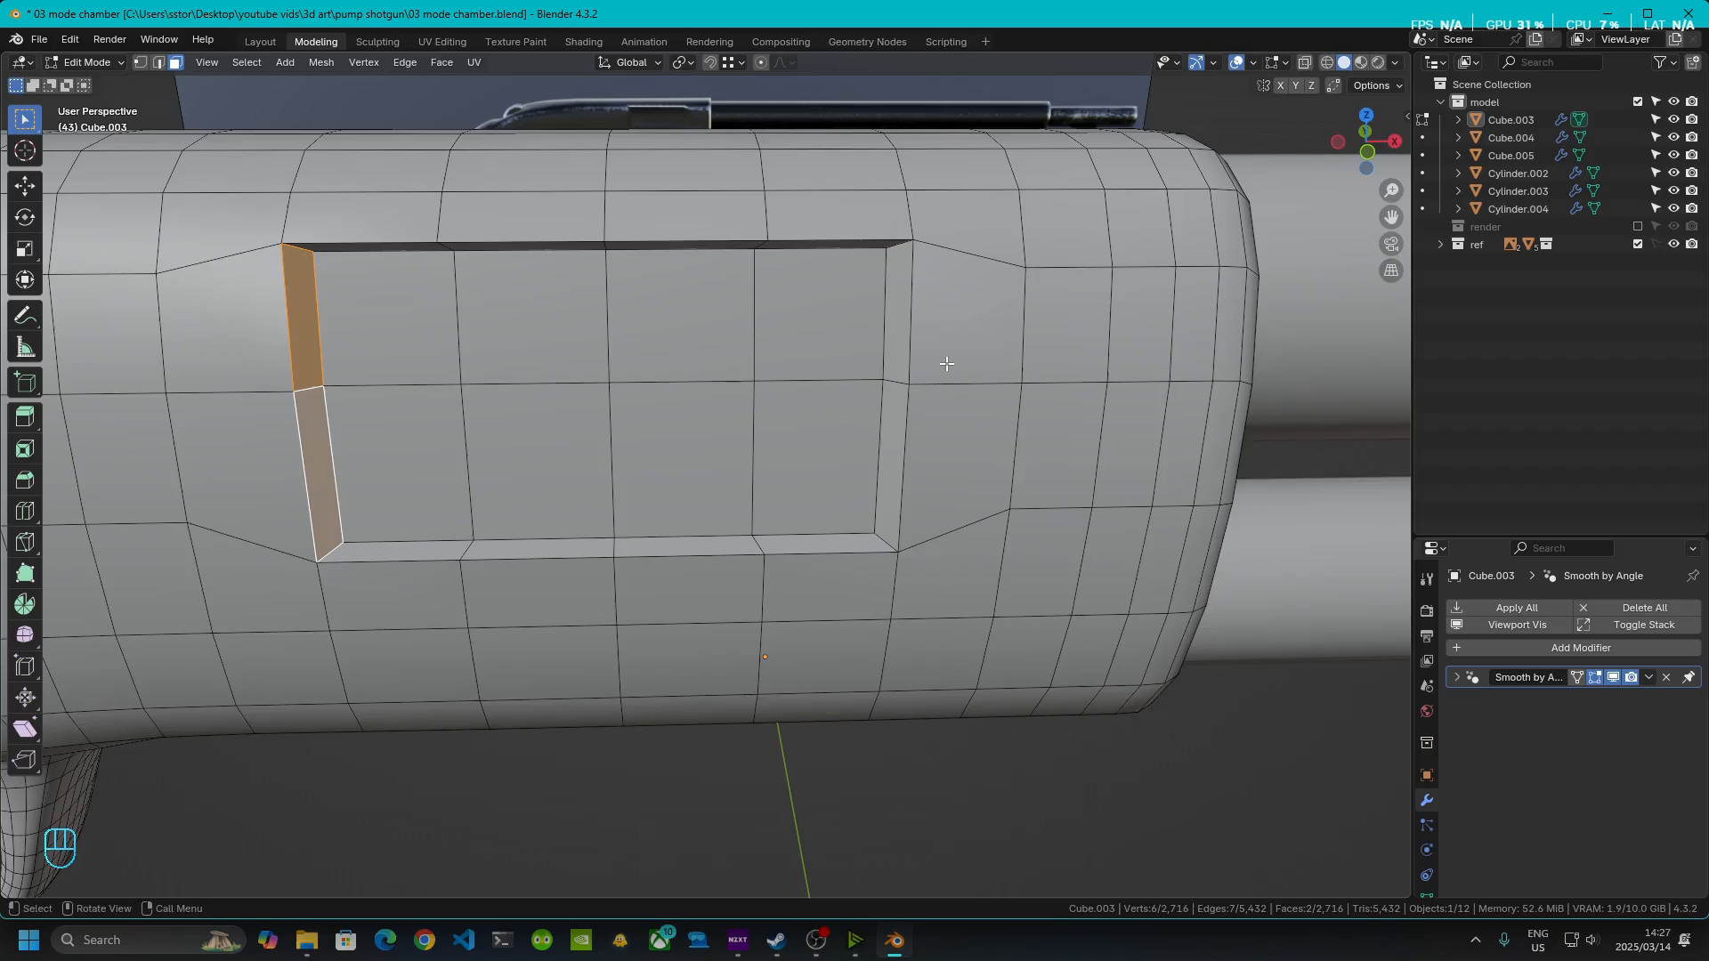
pyautogui.moveTo(946, 364); pyautogui.dragTo(774, 489, button='middle')
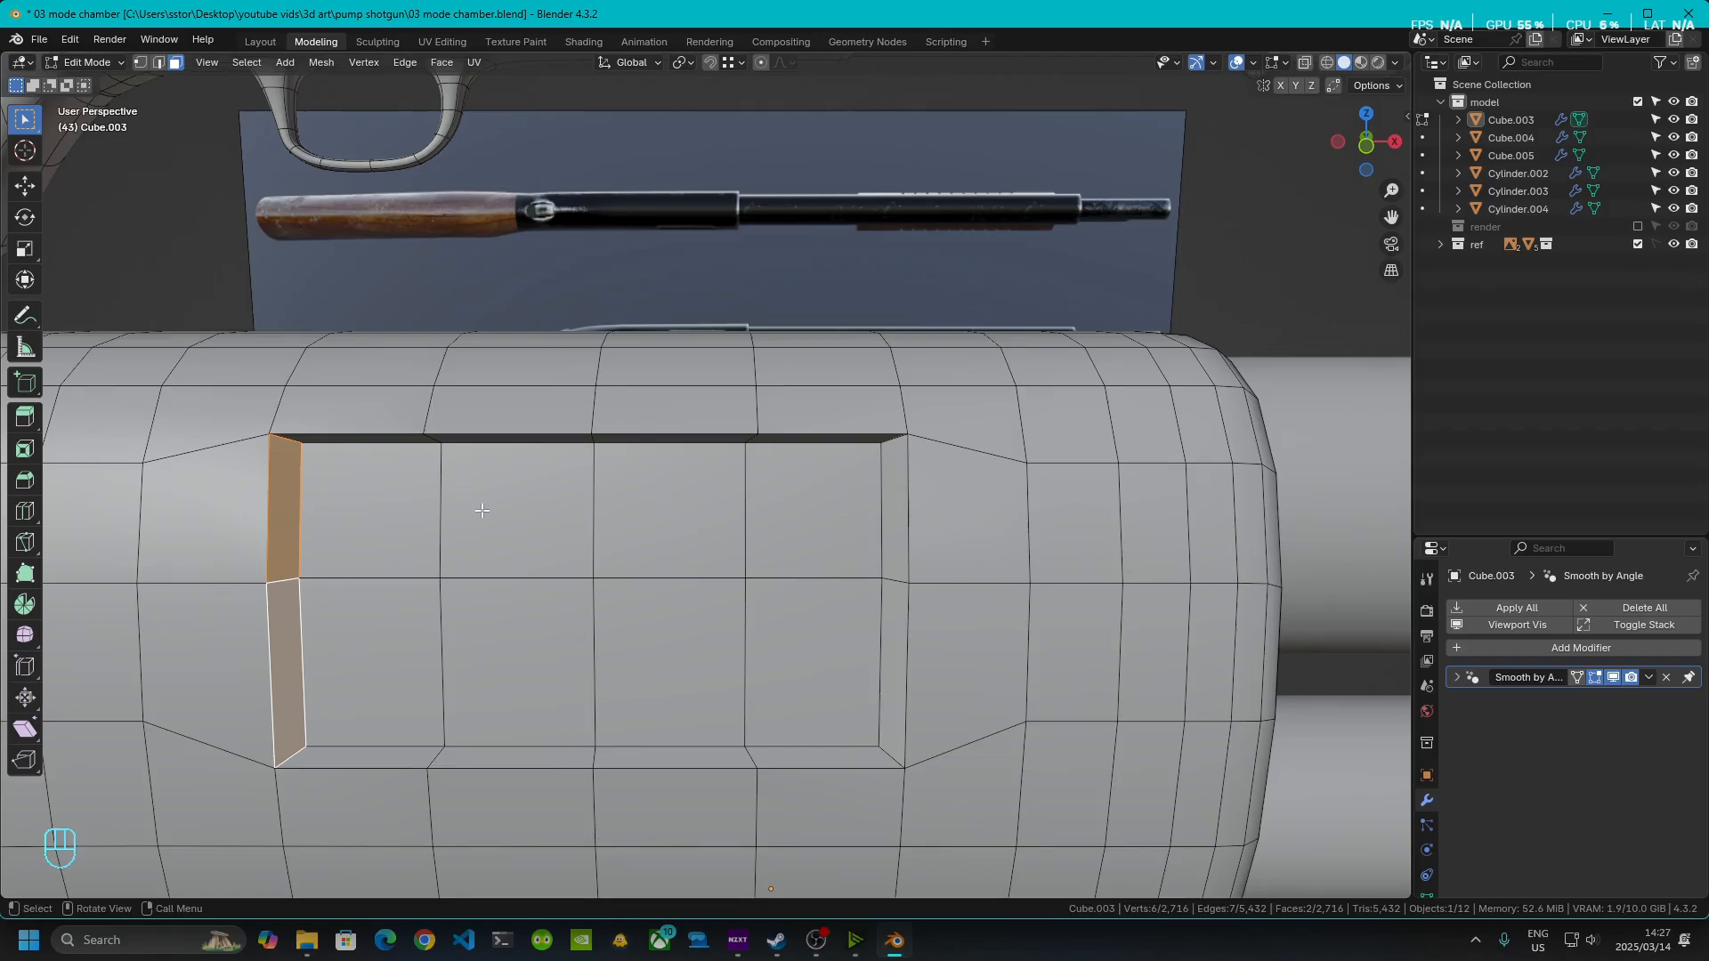
pyautogui.moveTo(482, 510); pyautogui.dragTo(763, 417, button='middle')
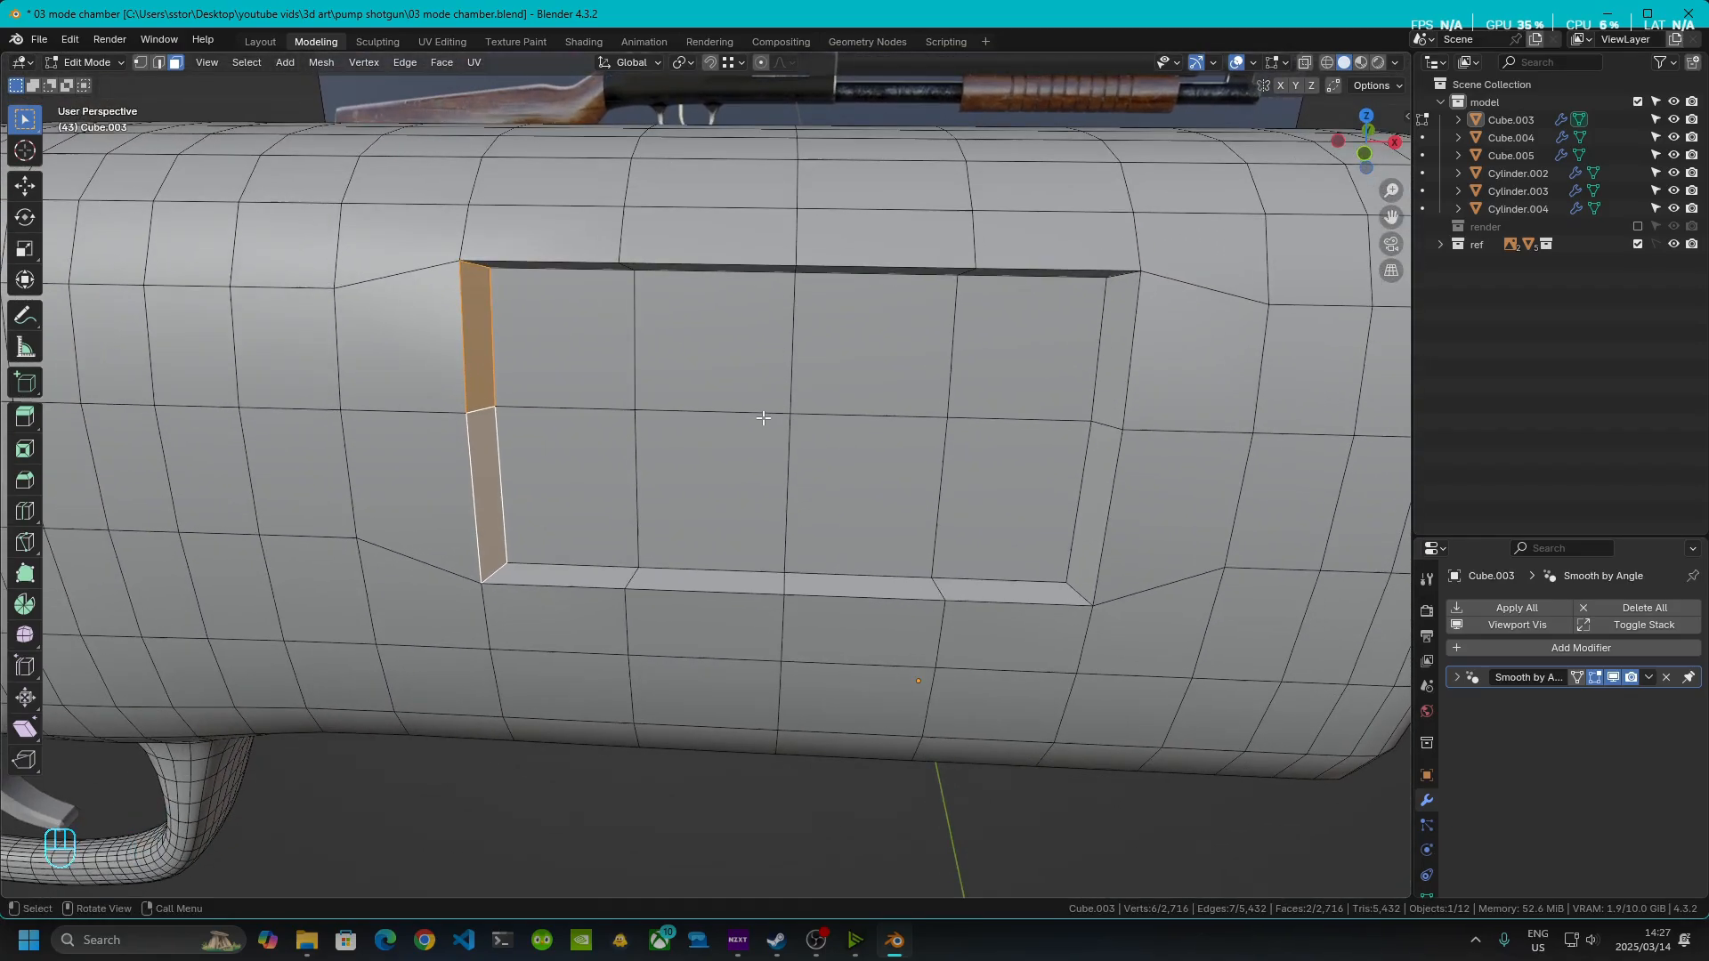
# - Edge-slide the two rear vertical edges of the recess floor toward the port's middle by a factor of about 0.56
pyautogui.click(164, 63)
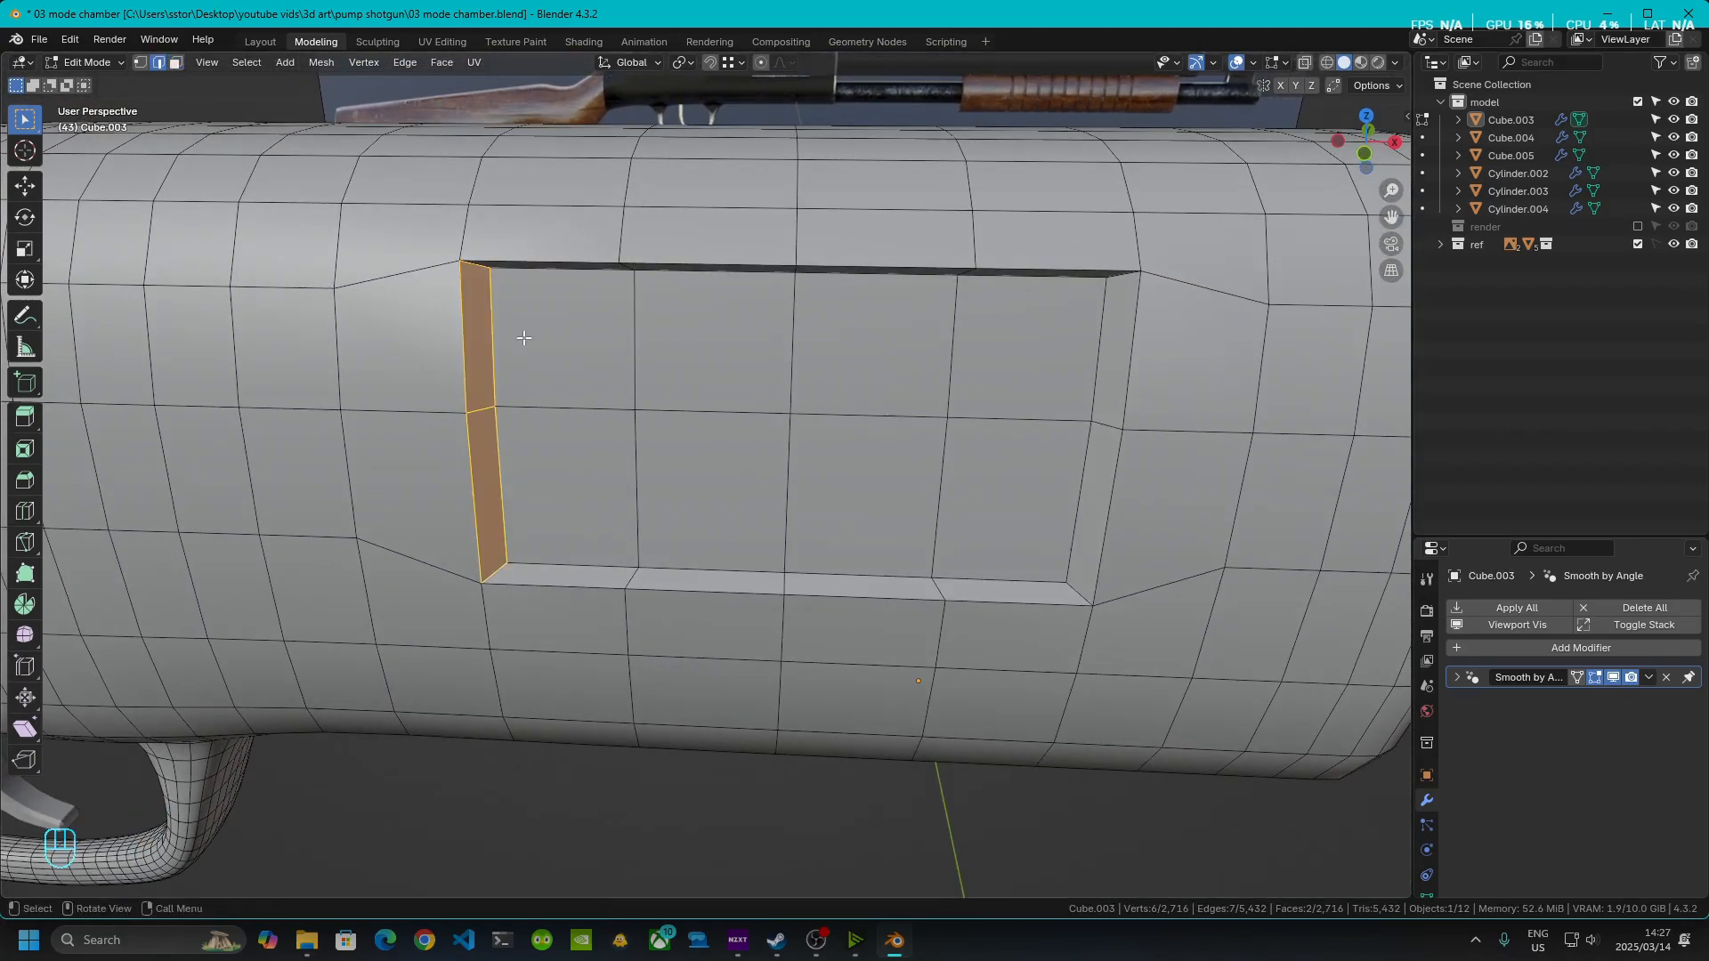
pyautogui.click(508, 342)
pyautogui.keyDown('shift'); pyautogui.click(518, 477); pyautogui.keyUp('shift')
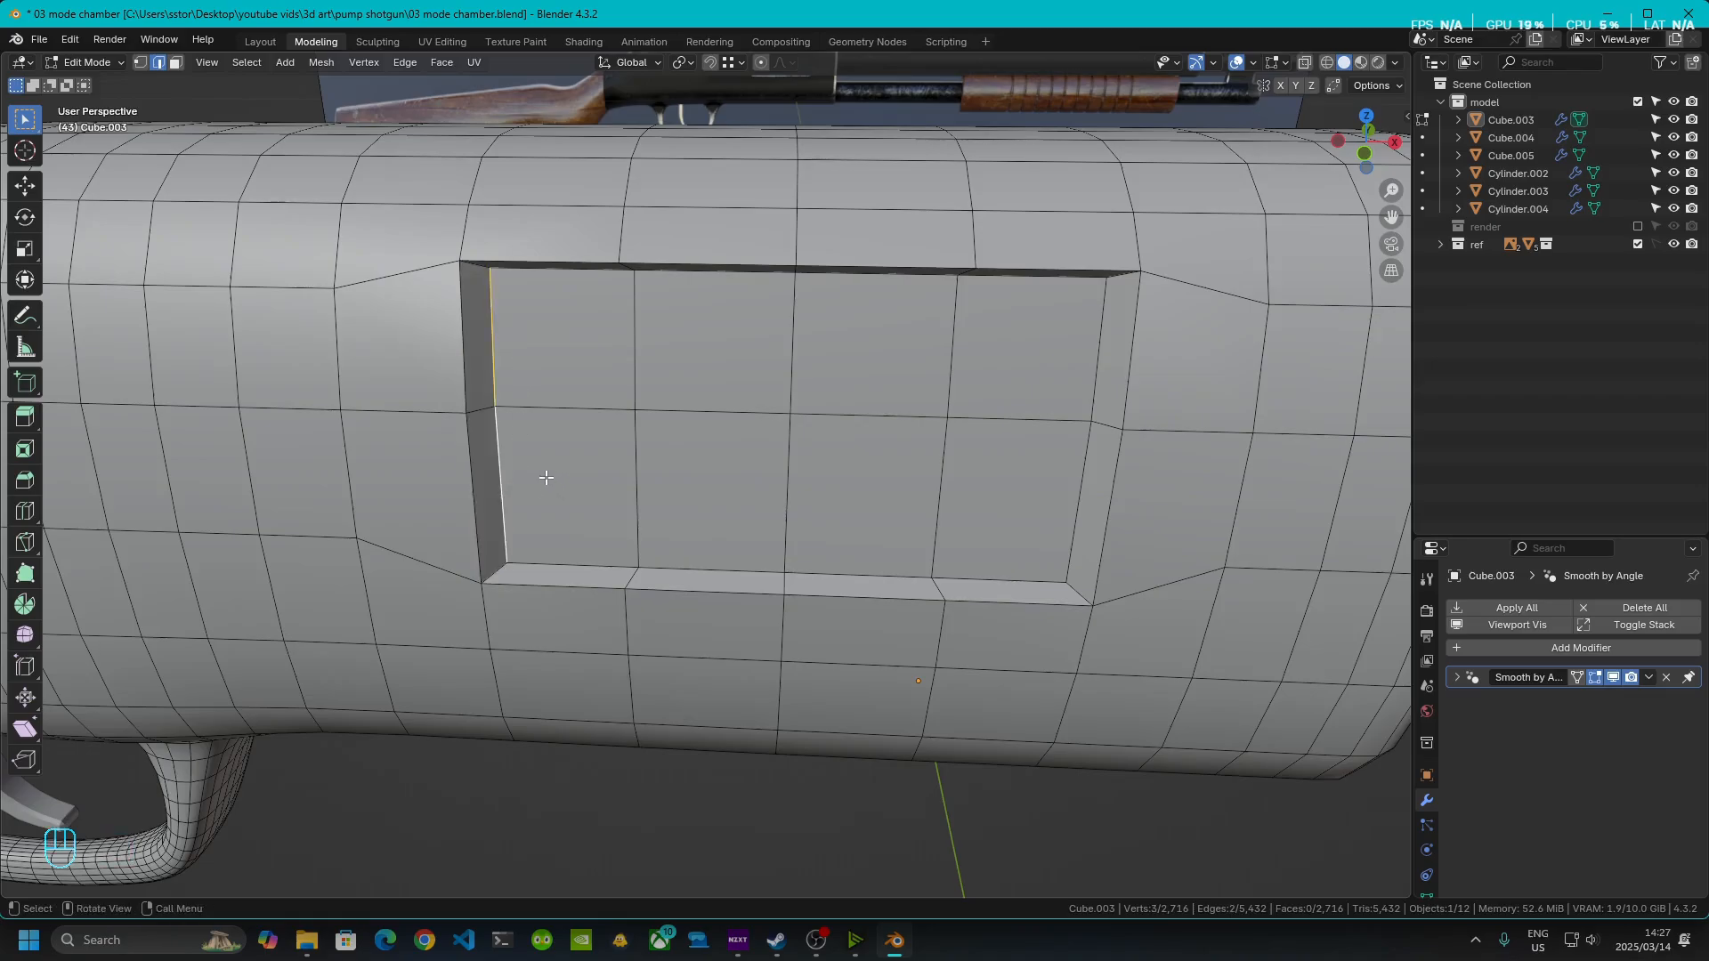
pyautogui.press('g')
pyautogui.press('g')
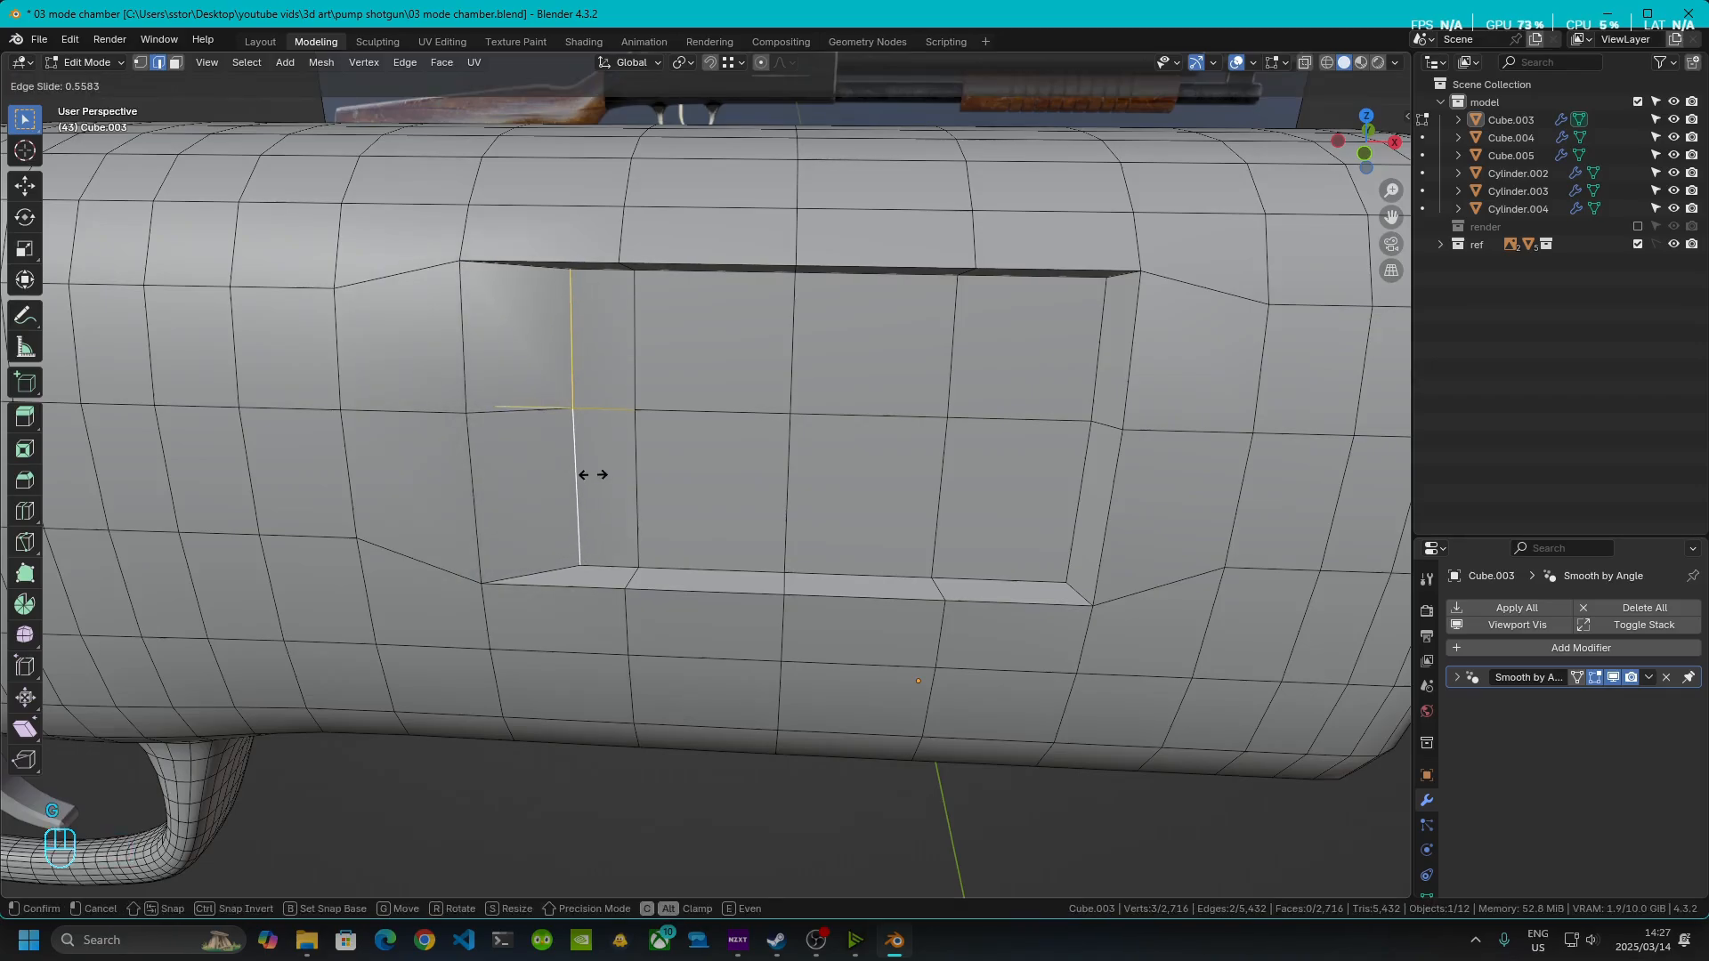
pyautogui.click(595, 475)
# - Edge-slide the two front vertical edges of the recess floor inward to slope the front wall, and check the shading in Object Mode
pyautogui.press('g')
pyautogui.press('g')
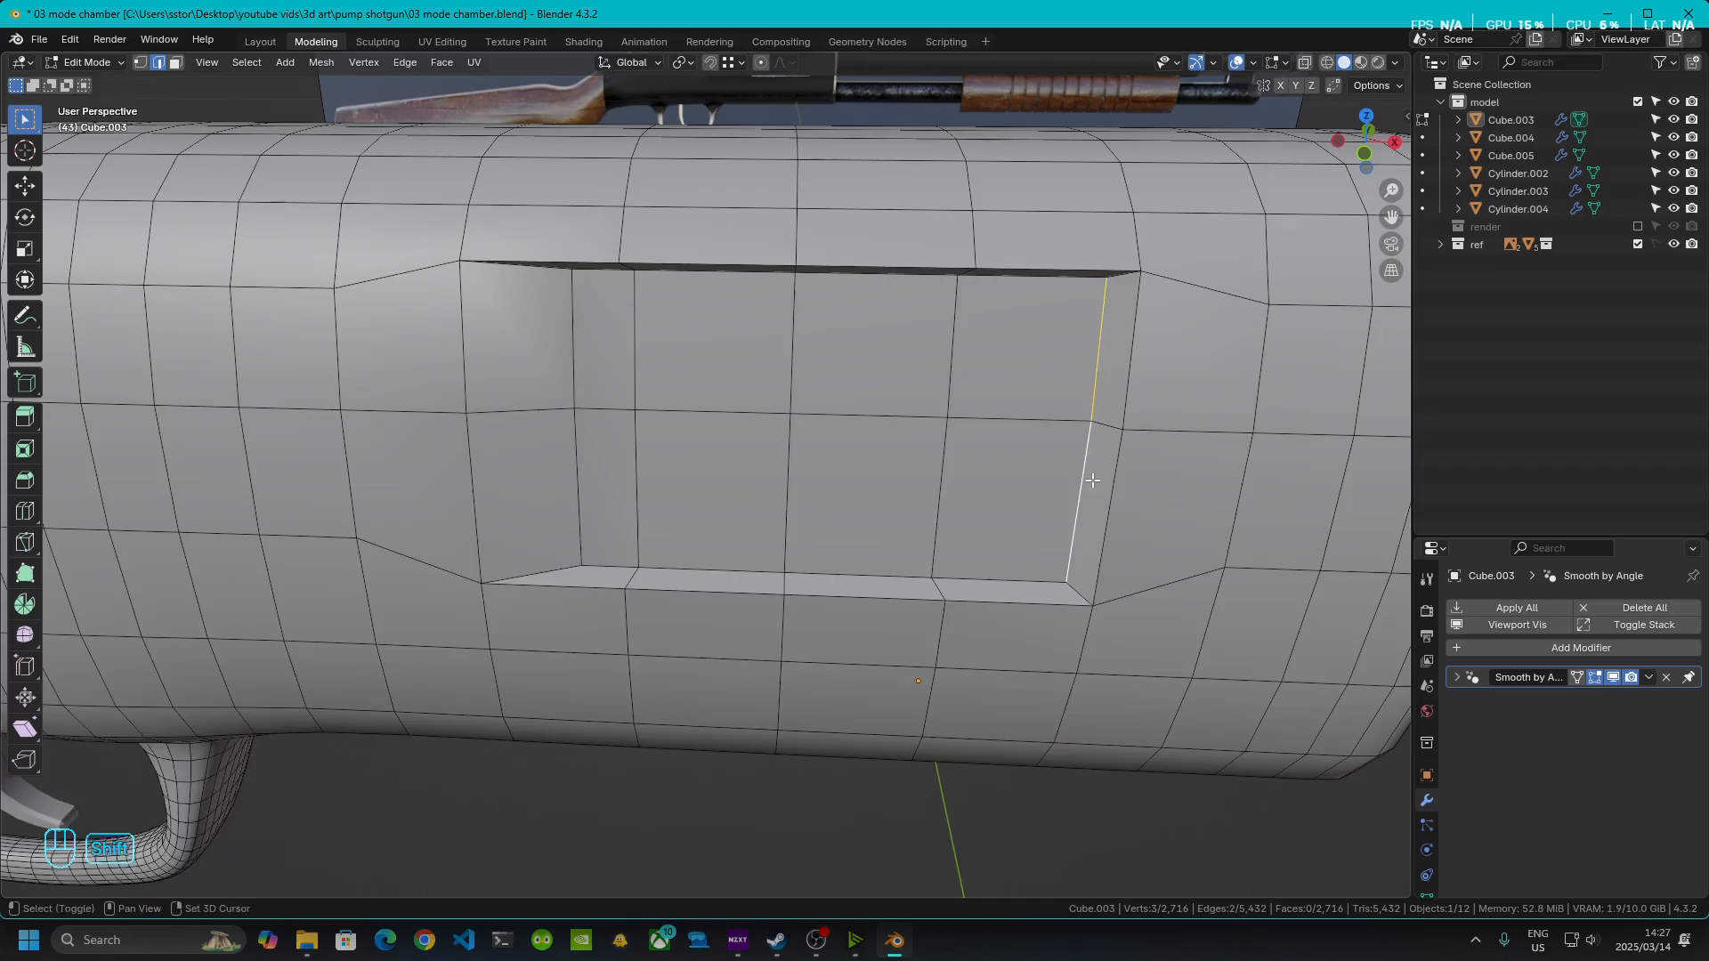
pyautogui.click(1041, 478)
pyautogui.press('Tab')
pyautogui.moveTo(1034, 495); pyautogui.dragTo(961, 501, button='middle')
pyautogui.press('Tab')
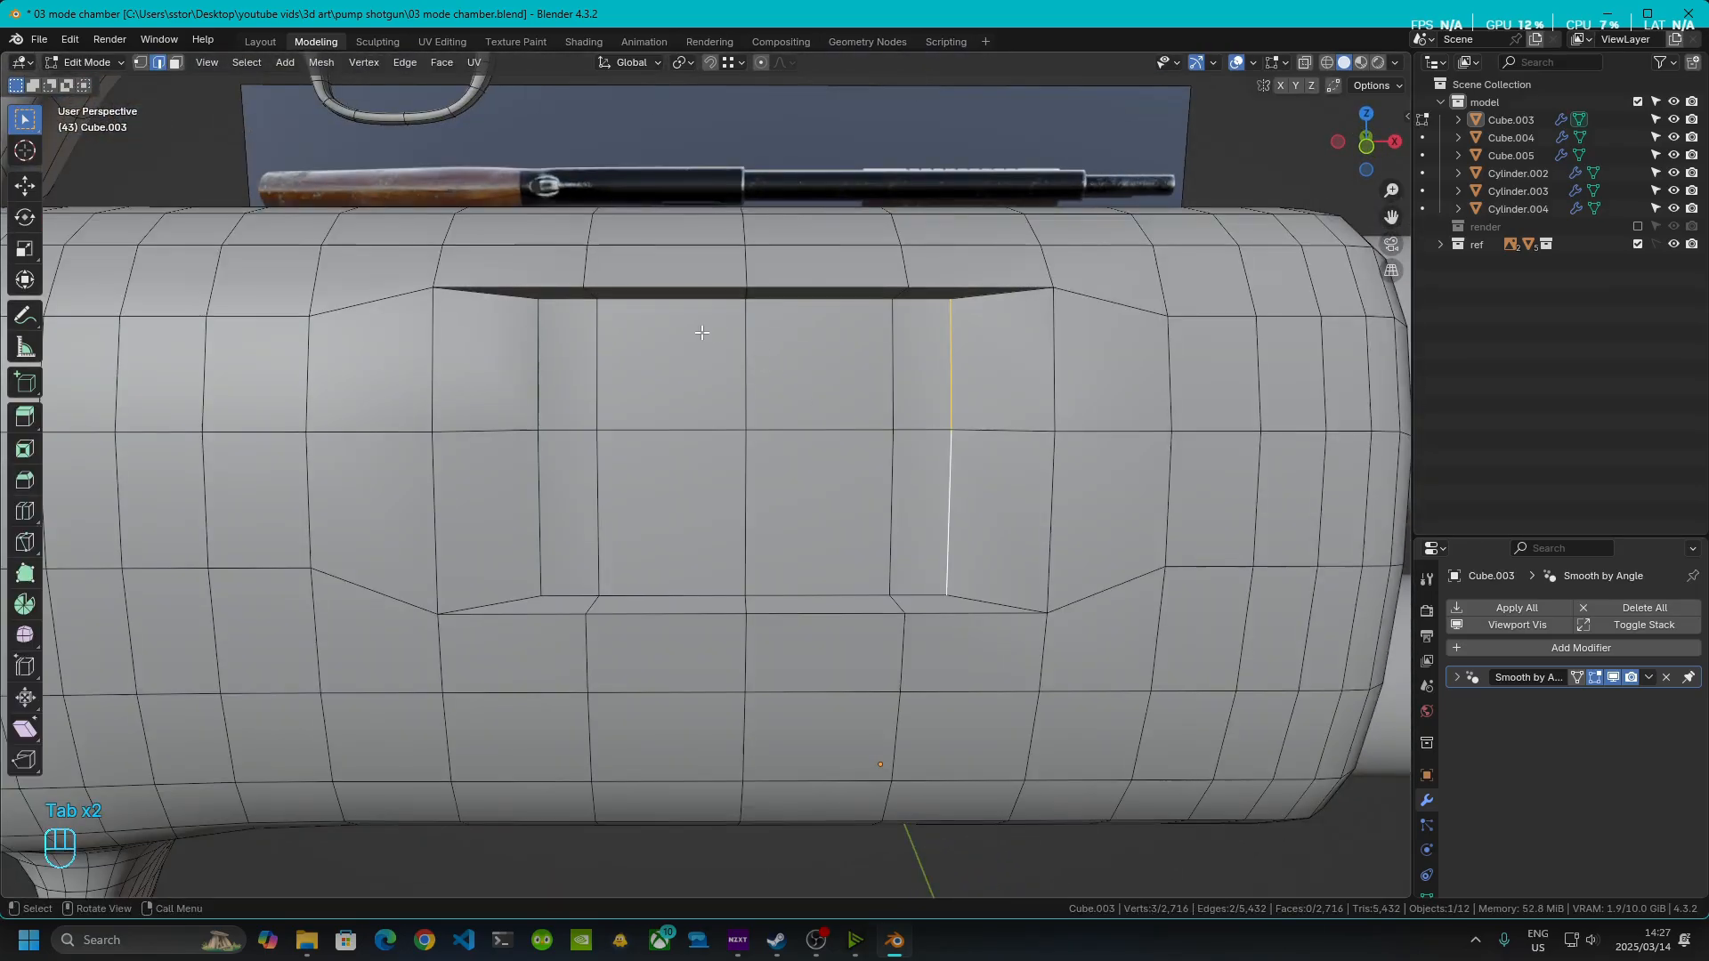
# - Select the row of four edges along the recess floor's upper side and edge-slide it downward to slope the upper wall
pyautogui.click(558, 307)
pyautogui.keyDown('ctrl'); pyautogui.click(910, 306); pyautogui.keyUp('ctrl')
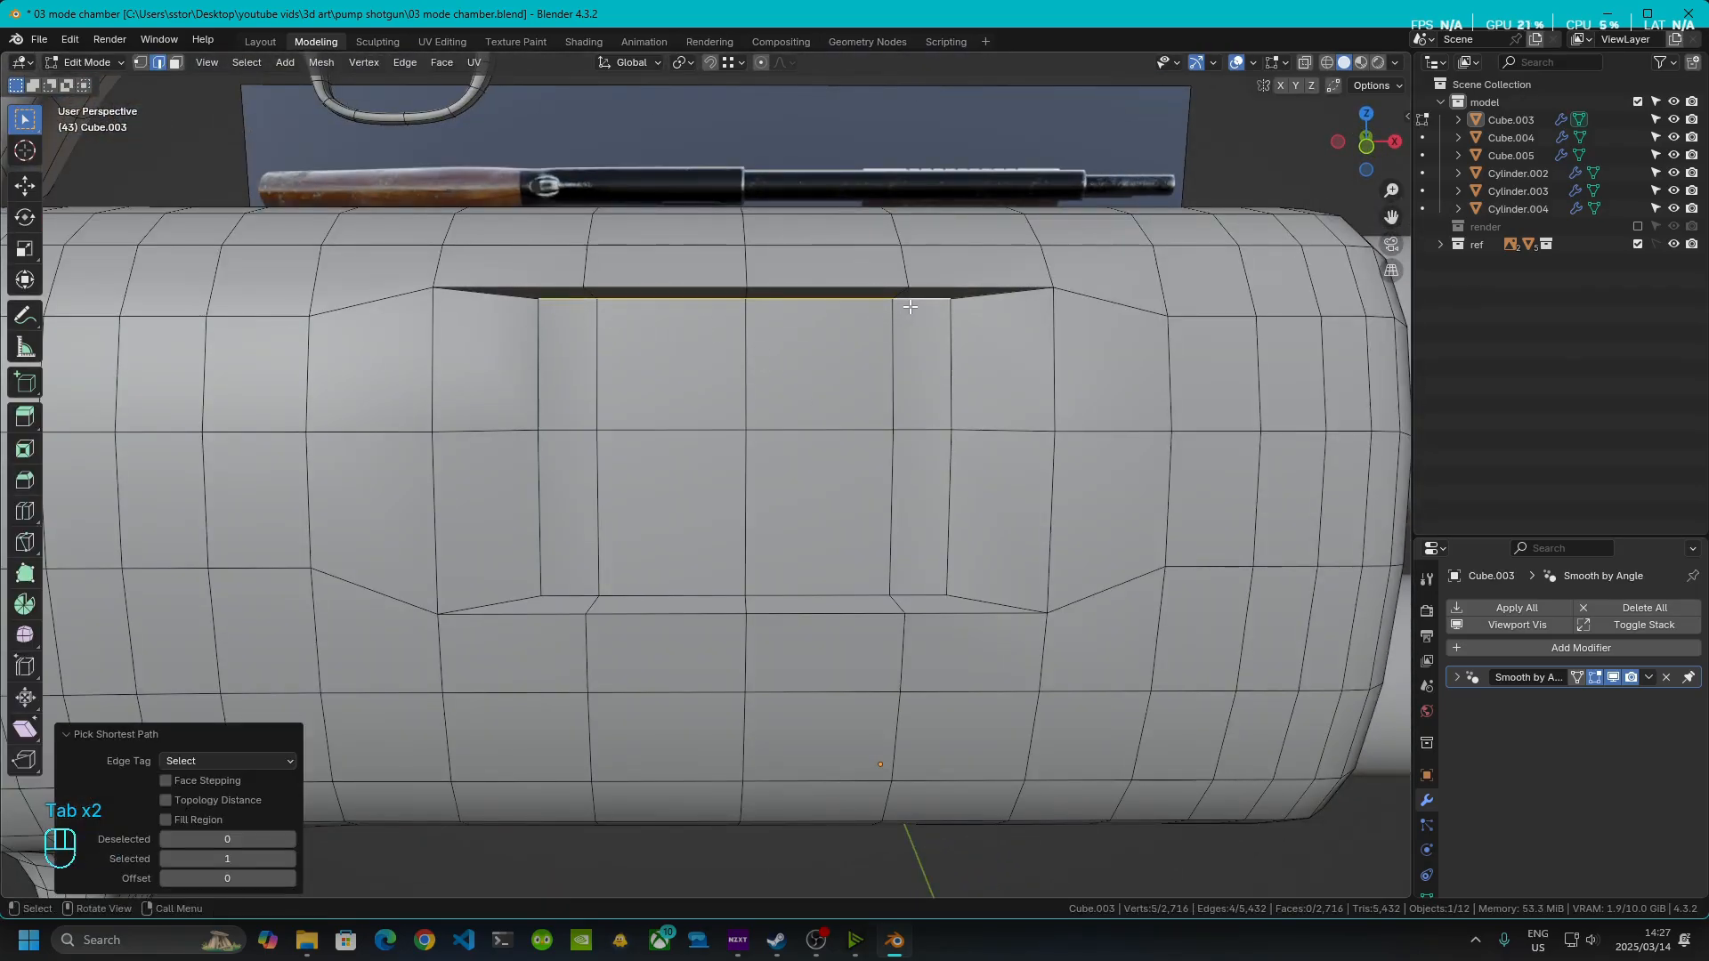
pyautogui.press('g')
pyautogui.press('g')
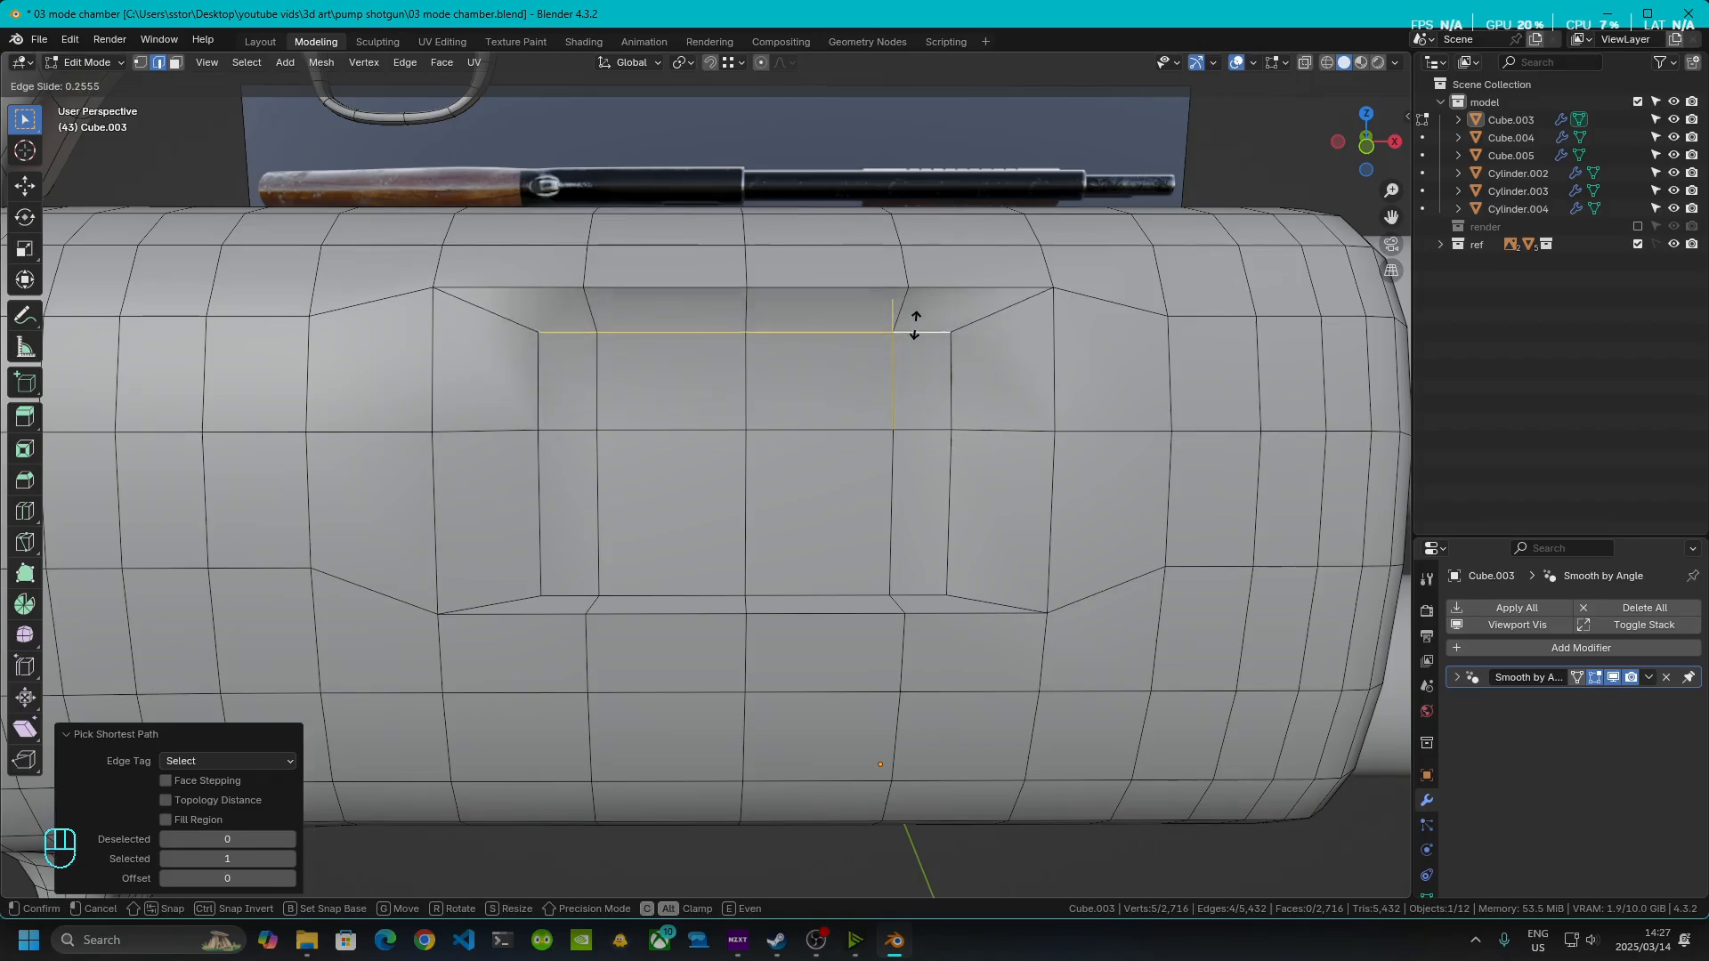
pyautogui.click(916, 329)
# - Edge-slide the four edges along the recess floor's lower side upward by about 0.44, and check the shading in Object Mode
pyautogui.click(814, 571)
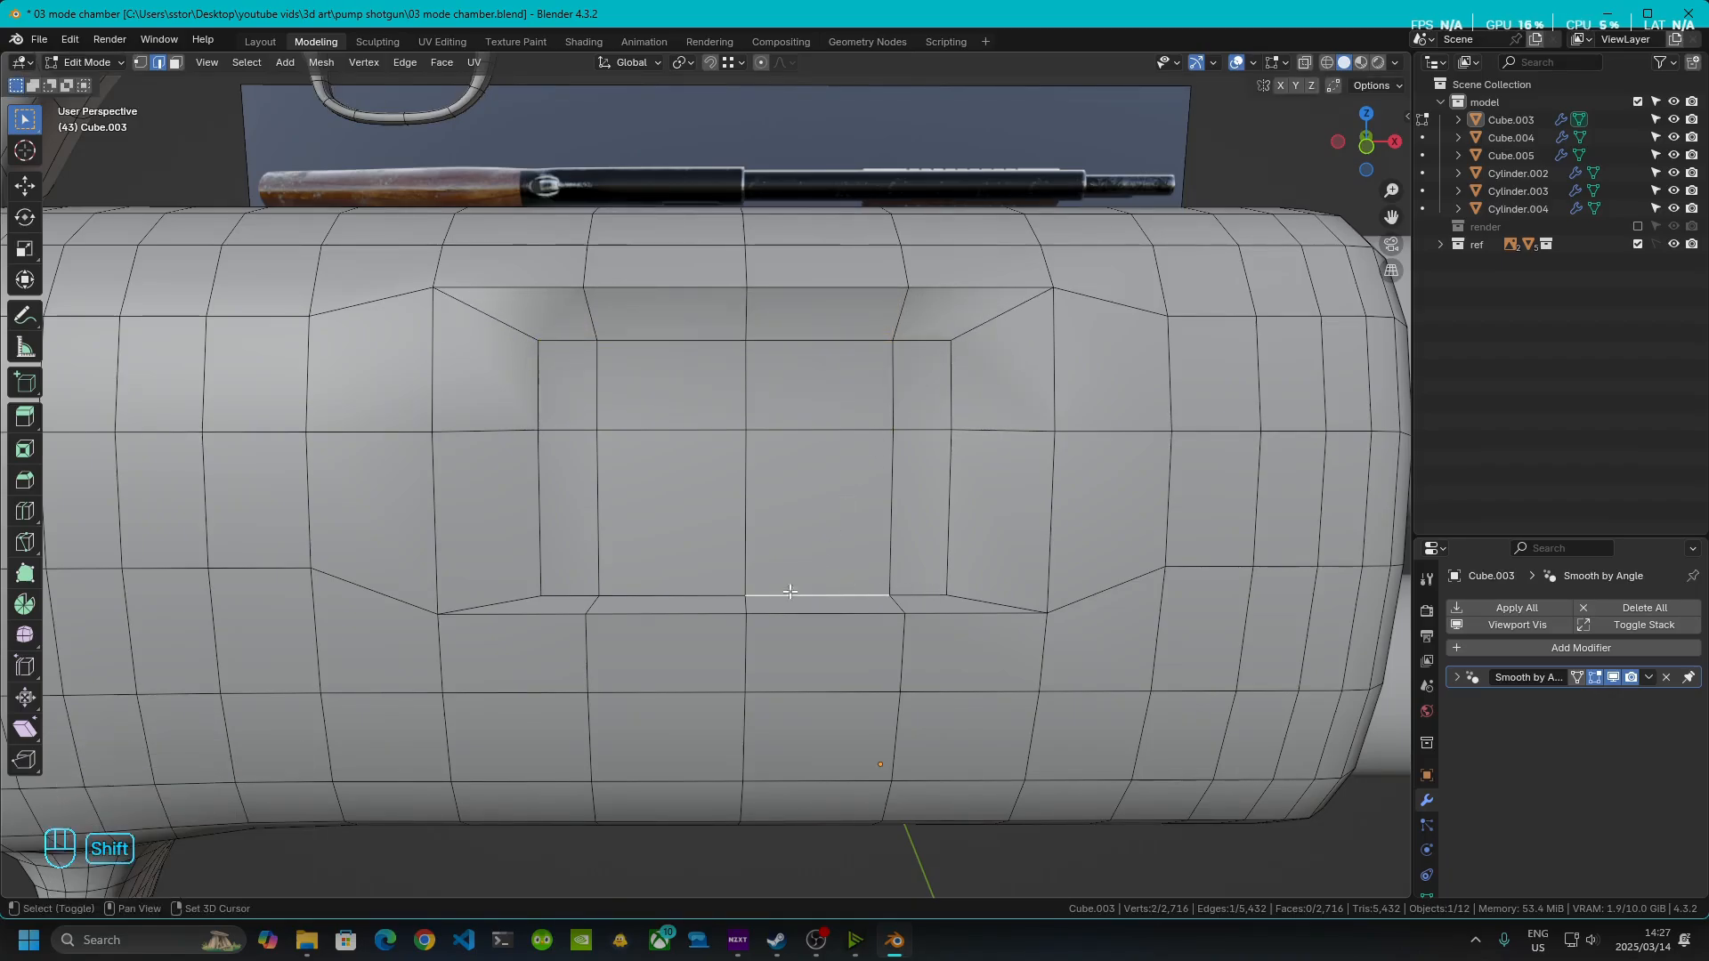
pyautogui.keyDown('shift'); pyautogui.click(546, 593); pyautogui.keyUp('shift')
pyautogui.keyDown('shift'); pyautogui.click(901, 591); pyautogui.keyUp('shift')
pyautogui.keyDown('shift'); pyautogui.click(703, 595); pyautogui.keyUp('shift')
pyautogui.press('g')
pyautogui.press('g')
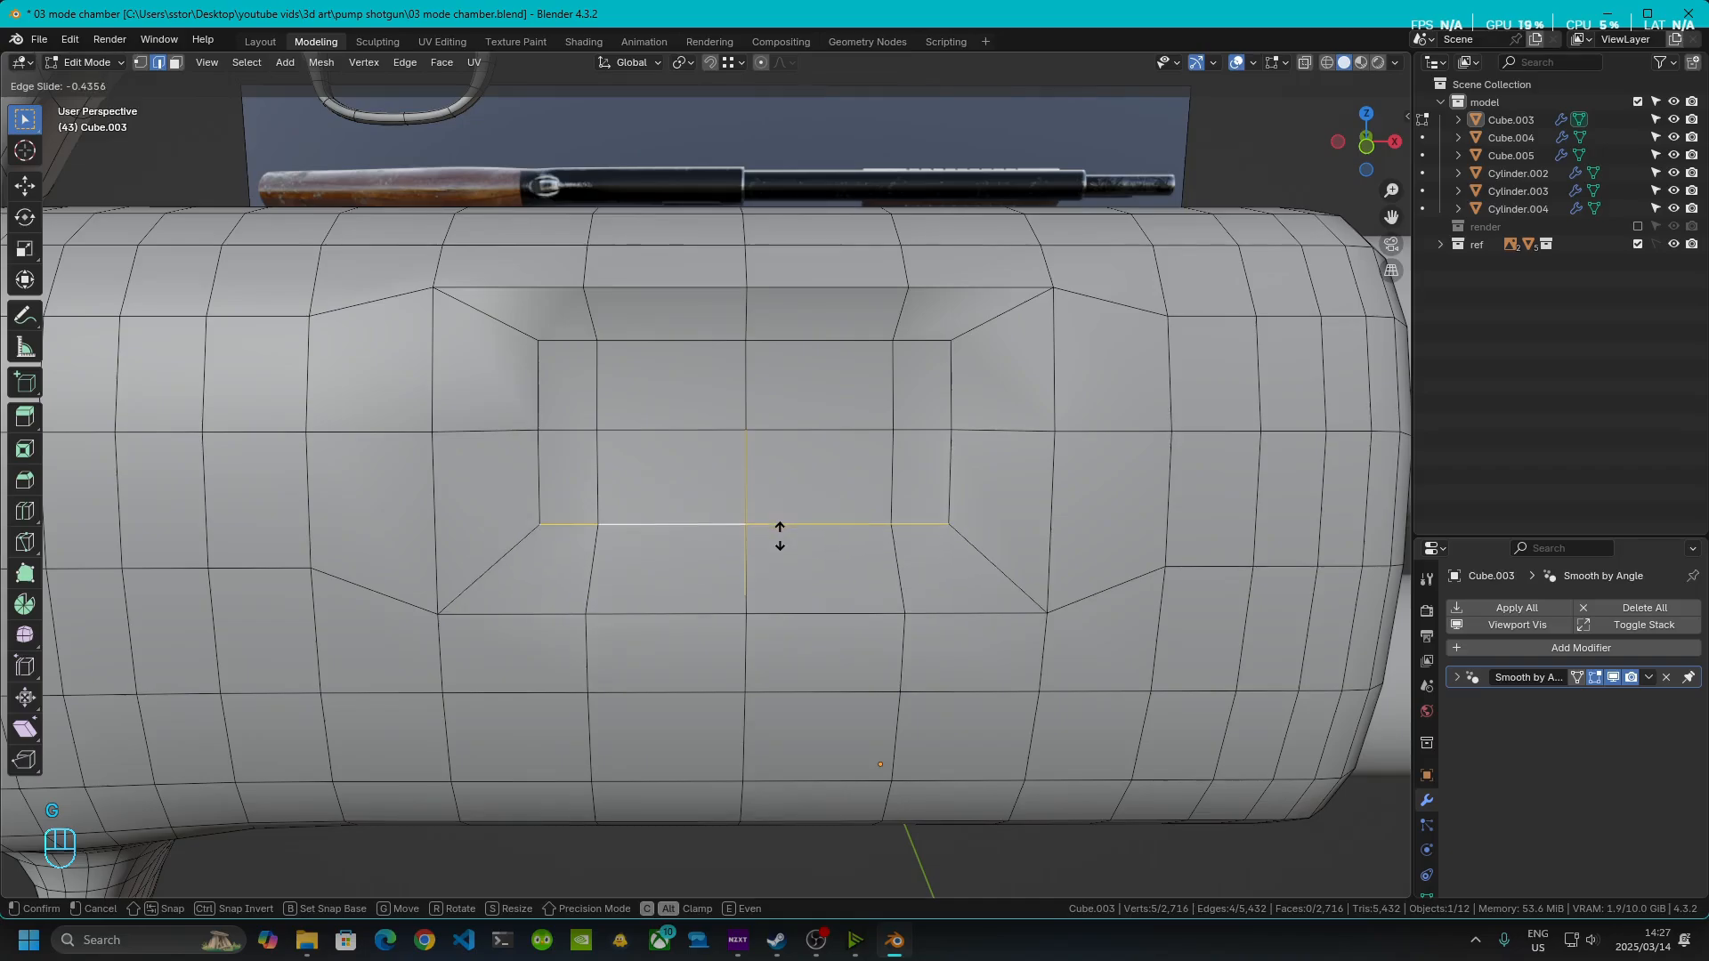
pyautogui.click(778, 540)
pyautogui.press('Tab')
pyautogui.scroll(-3, 784, 548)
# - Mark the upper and lower outer rim edges of the ejection port as sharp and check the shading in Object Mode
pyautogui.scroll(5, 782, 541)
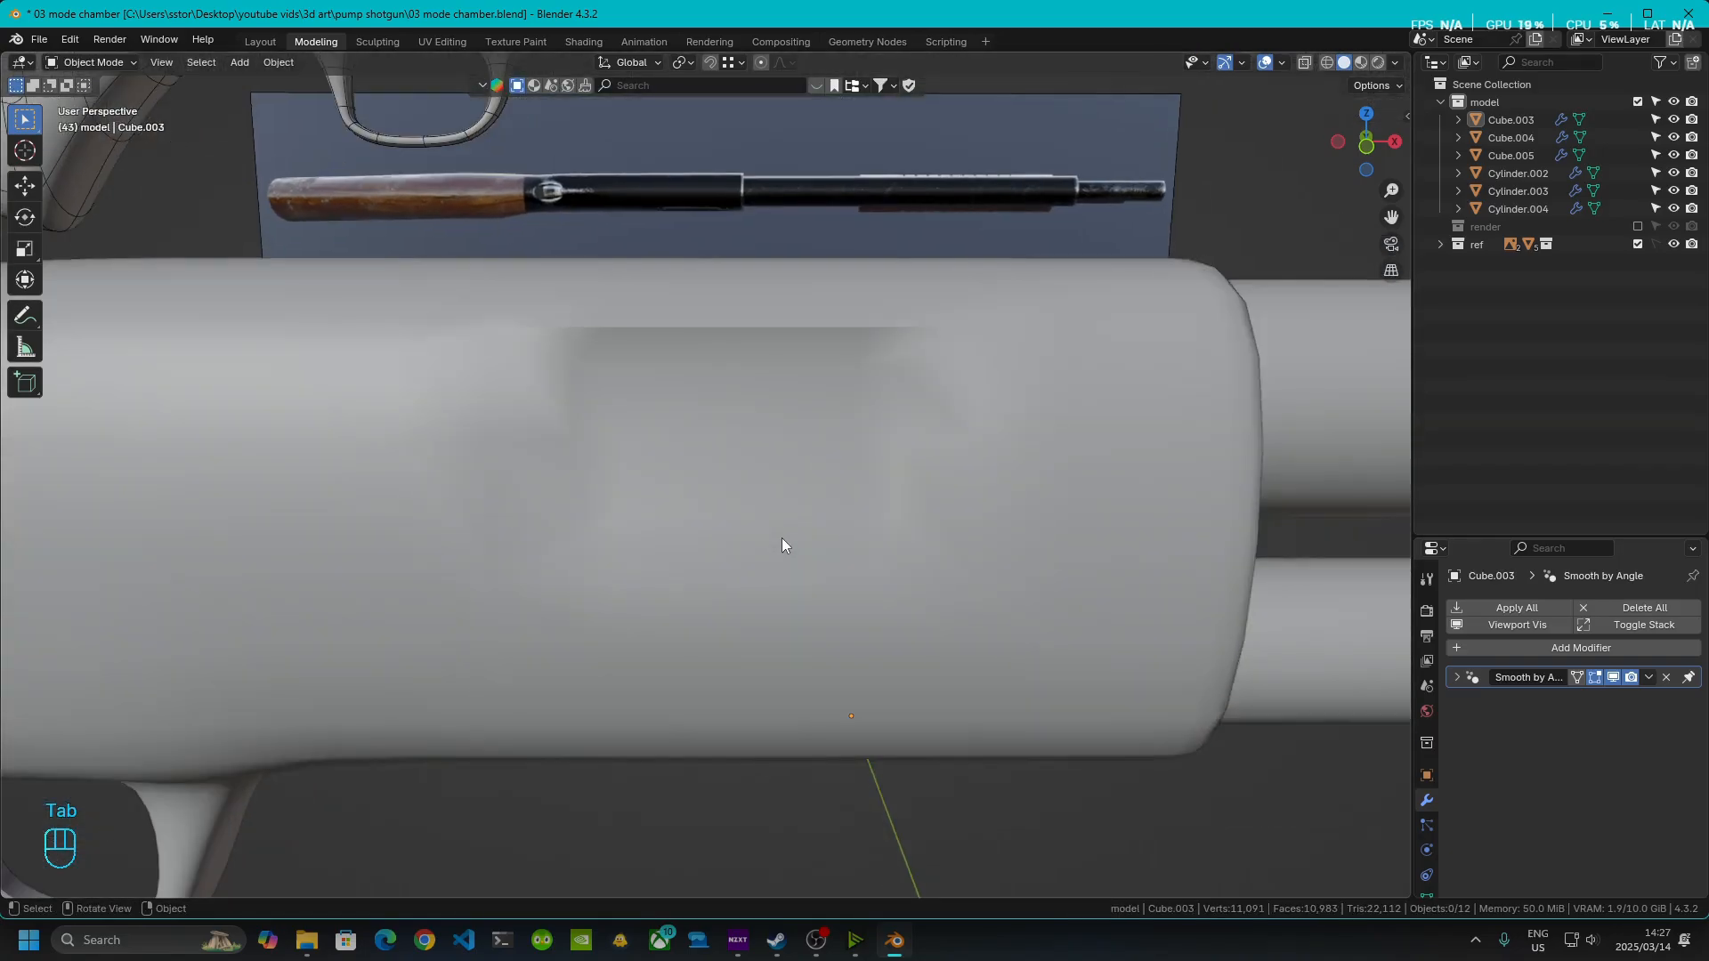
pyautogui.press('Tab')
pyautogui.click(408, 654)
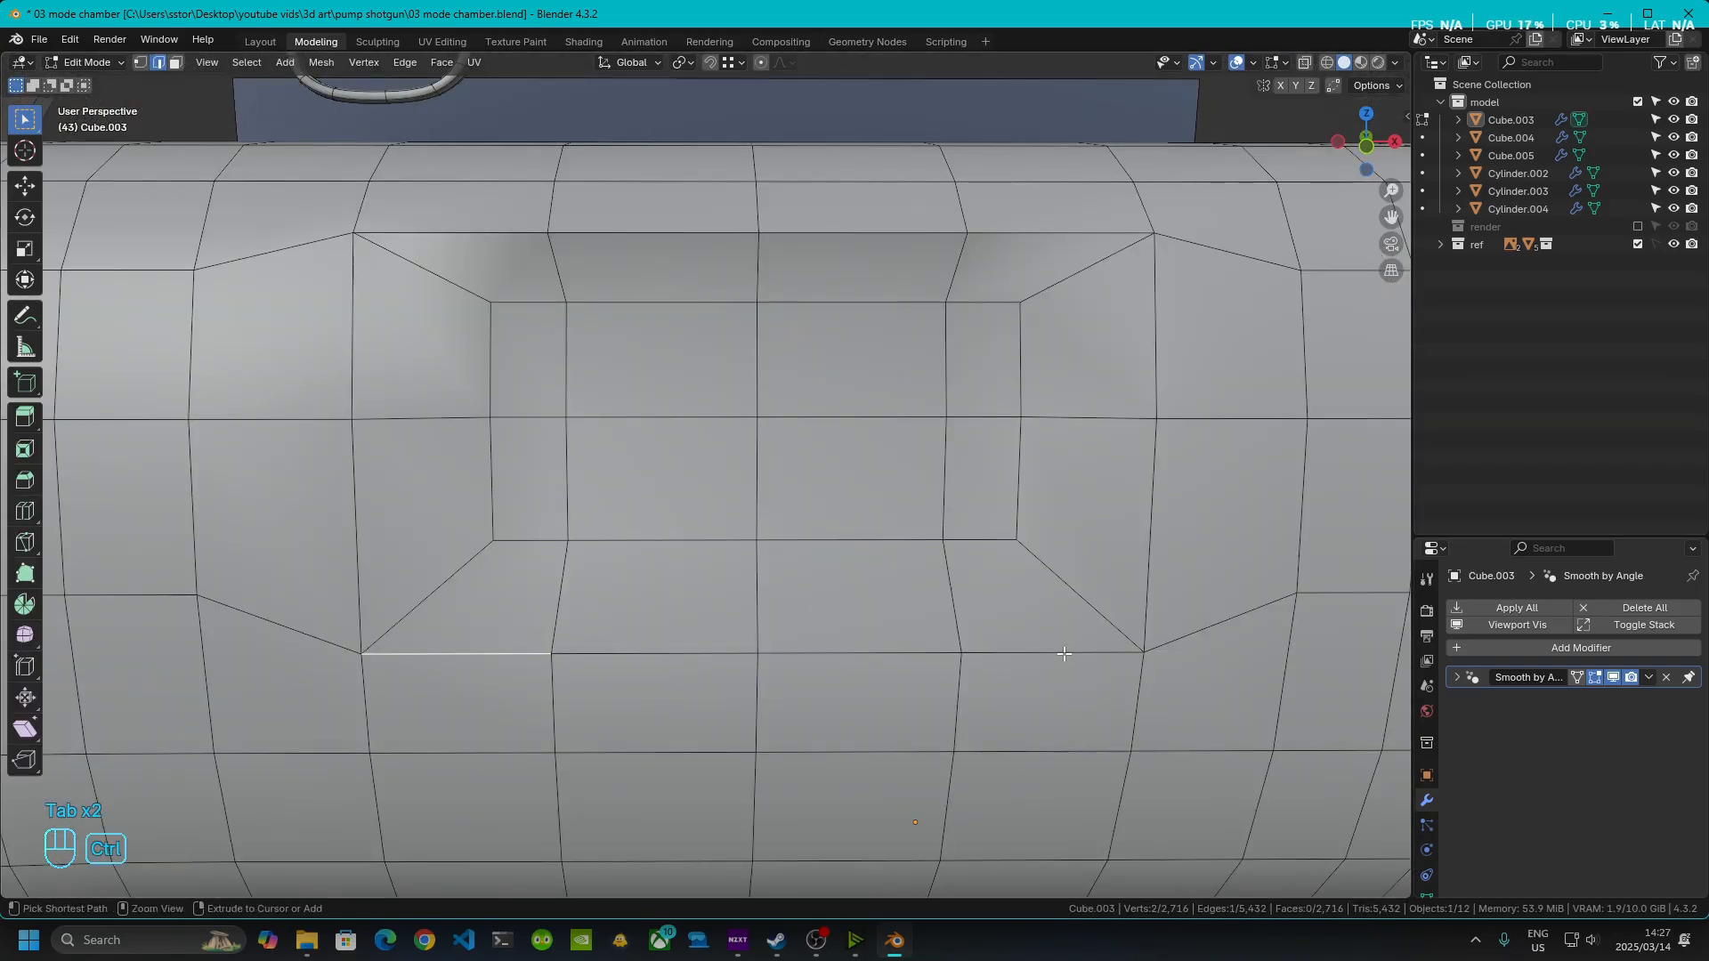
pyautogui.keyDown('ctrl'); pyautogui.click(1059, 653); pyautogui.keyUp('ctrl')
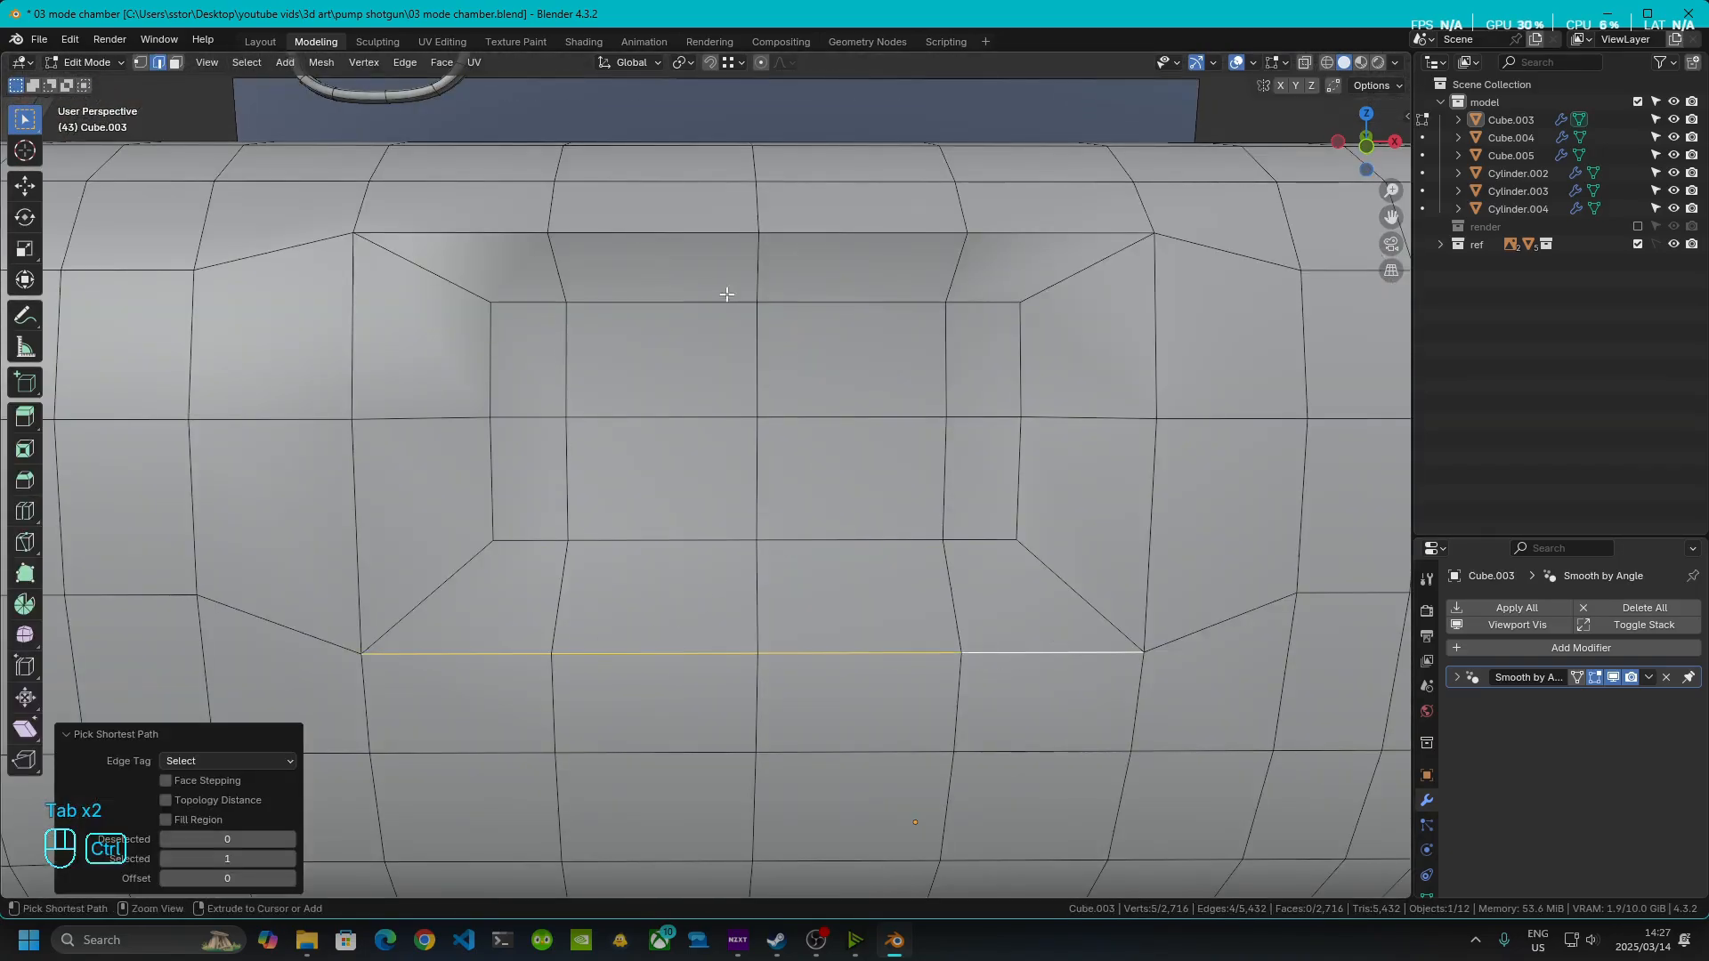
pyautogui.keyDown('shift'); pyautogui.click(412, 233); pyautogui.keyUp('shift')
pyautogui.keyDown('ctrl'); pyautogui.click(1056, 229); pyautogui.keyUp('ctrl')
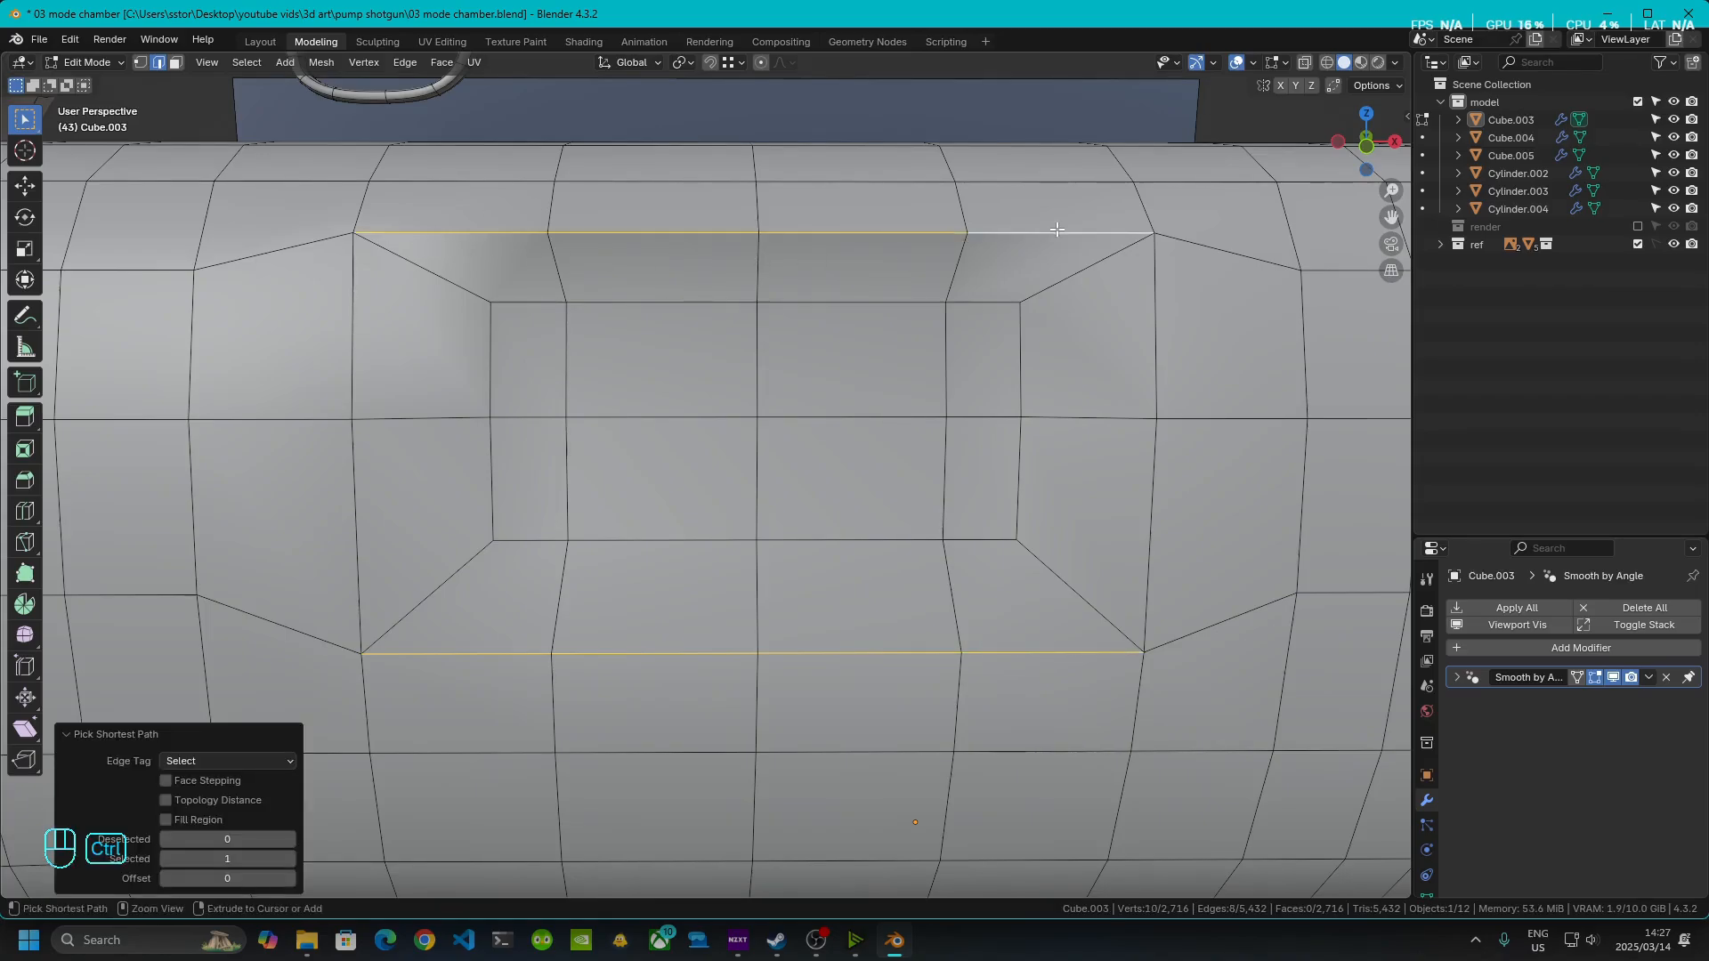
pyautogui.rightClick(1056, 229)
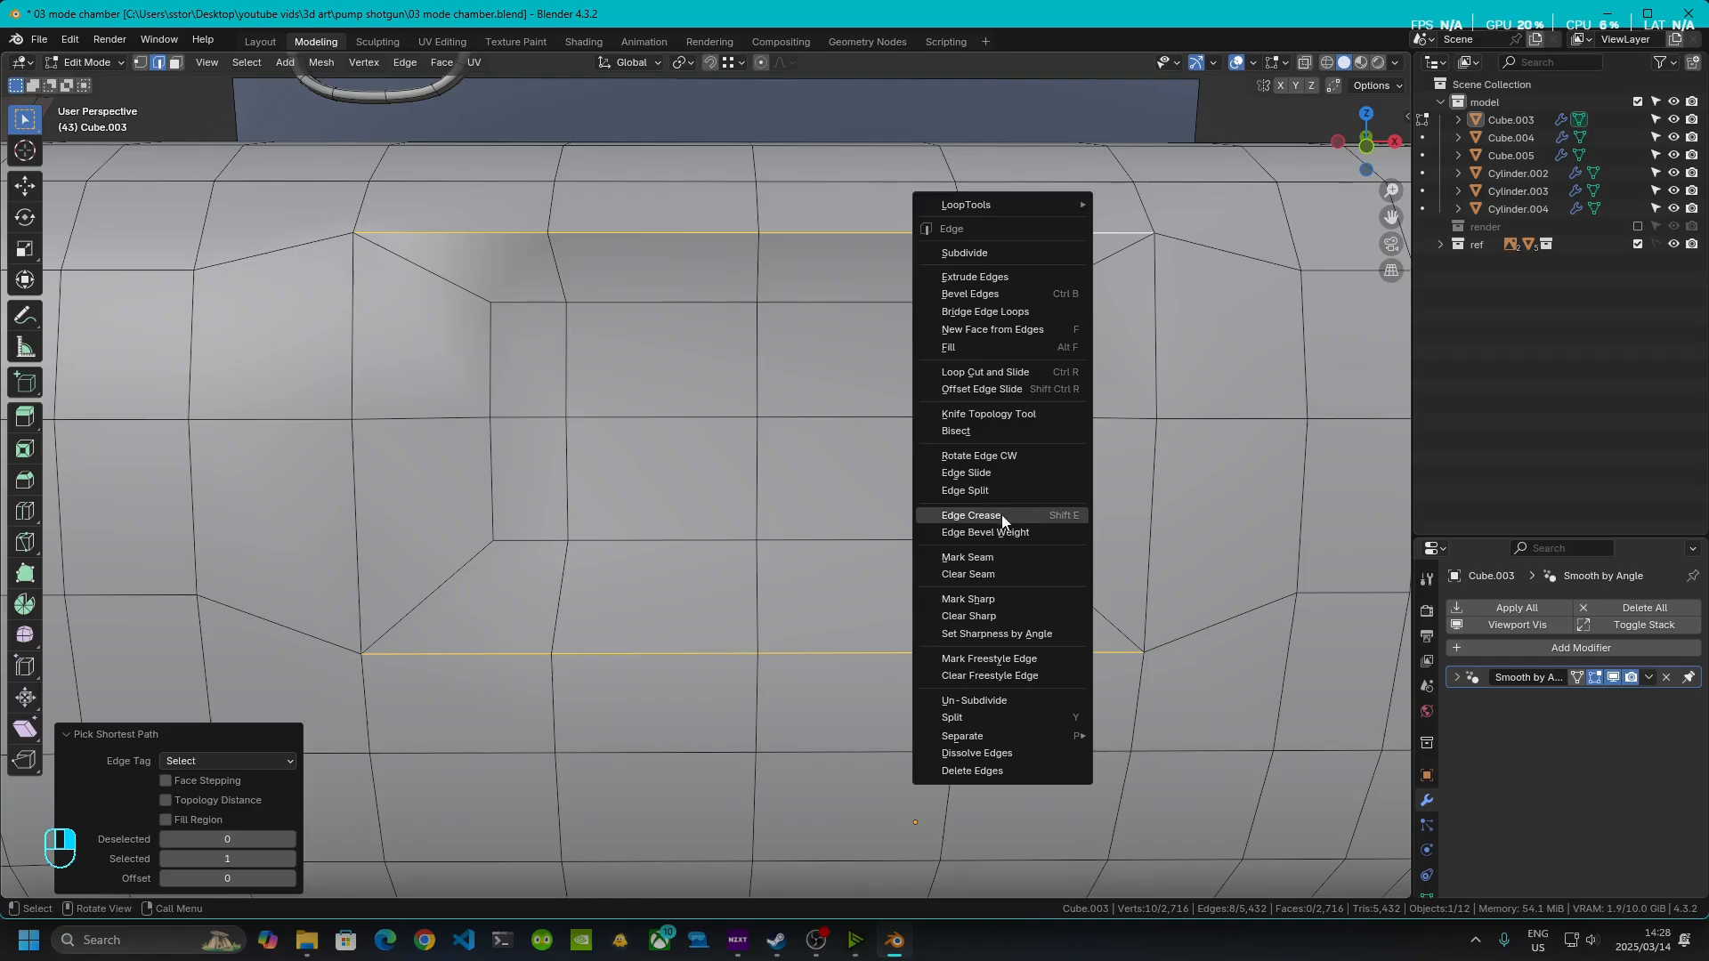
pyautogui.click(995, 602)
pyautogui.press('Tab')
pyautogui.scroll(-3, 809, 487)
pyautogui.scroll(1, 825, 492)
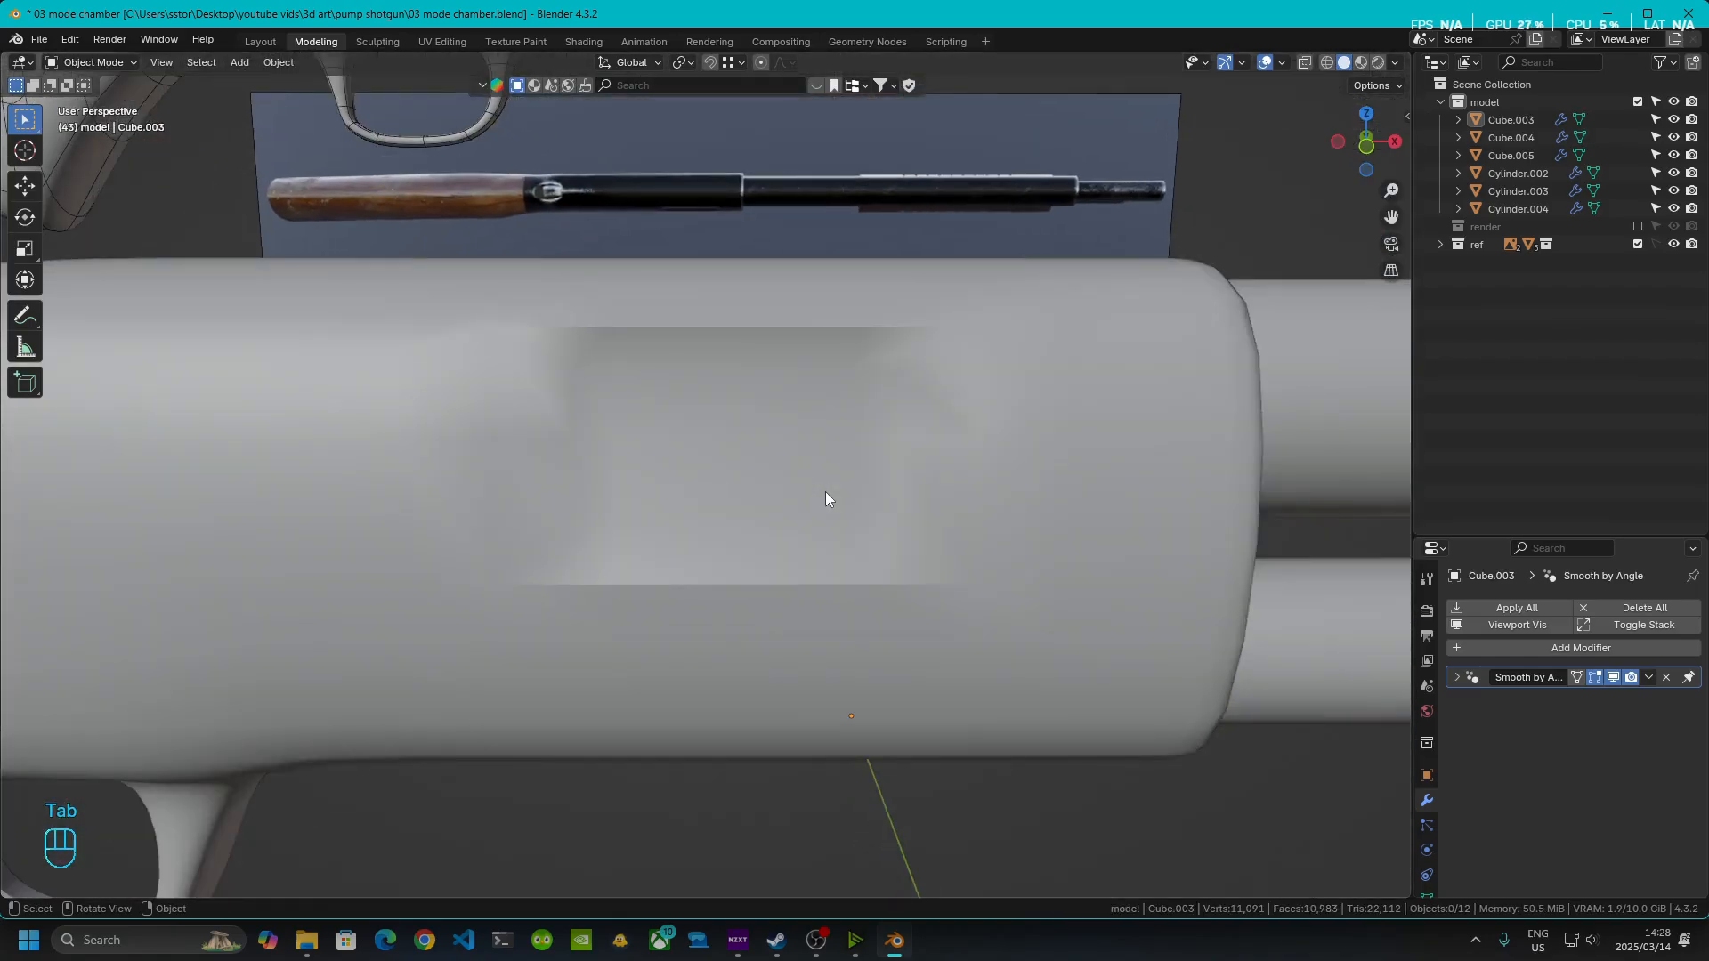
# - Mark the recess's four diagonal corner edges and the front and rear vertical edges of its floor as sharp
pyautogui.press('Tab')
pyautogui.moveTo(951, 464)
pyautogui.mouseDown(button='middle')
pyautogui.moveTo(954, 408)
pyautogui.moveTo(1088, 439)
pyautogui.moveTo(954, 438)
pyautogui.mouseUp(button='middle')
pyautogui.press('Tab')
pyautogui.press('Tab')
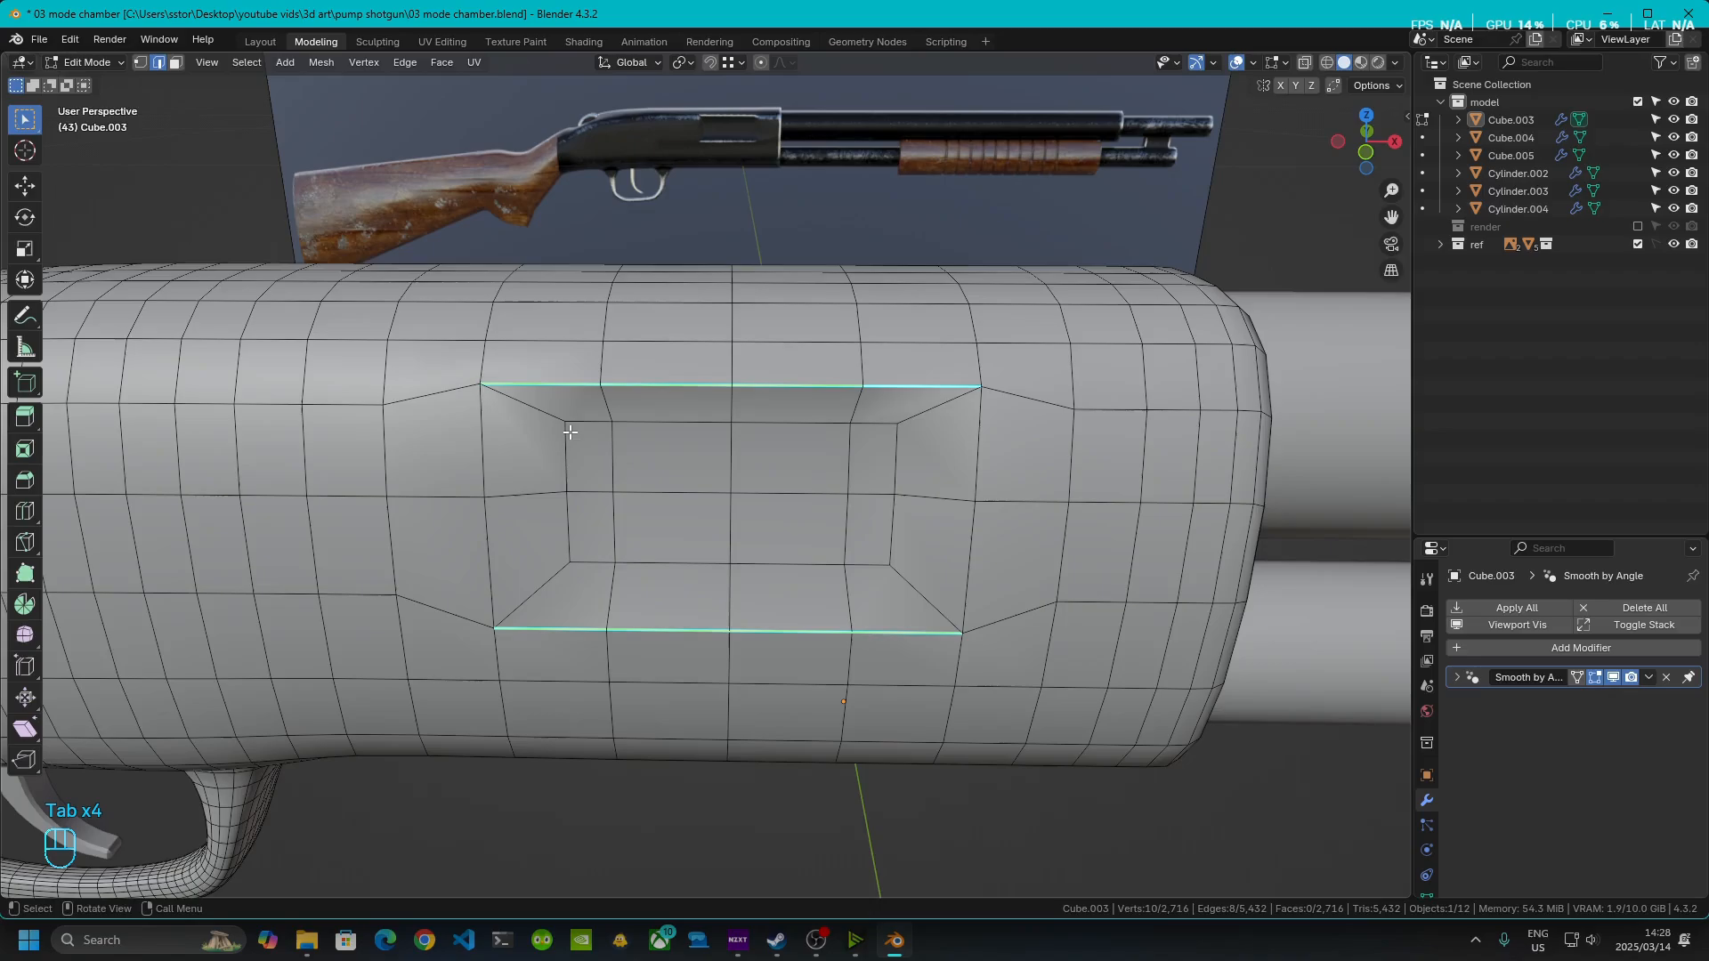
pyautogui.click(566, 456)
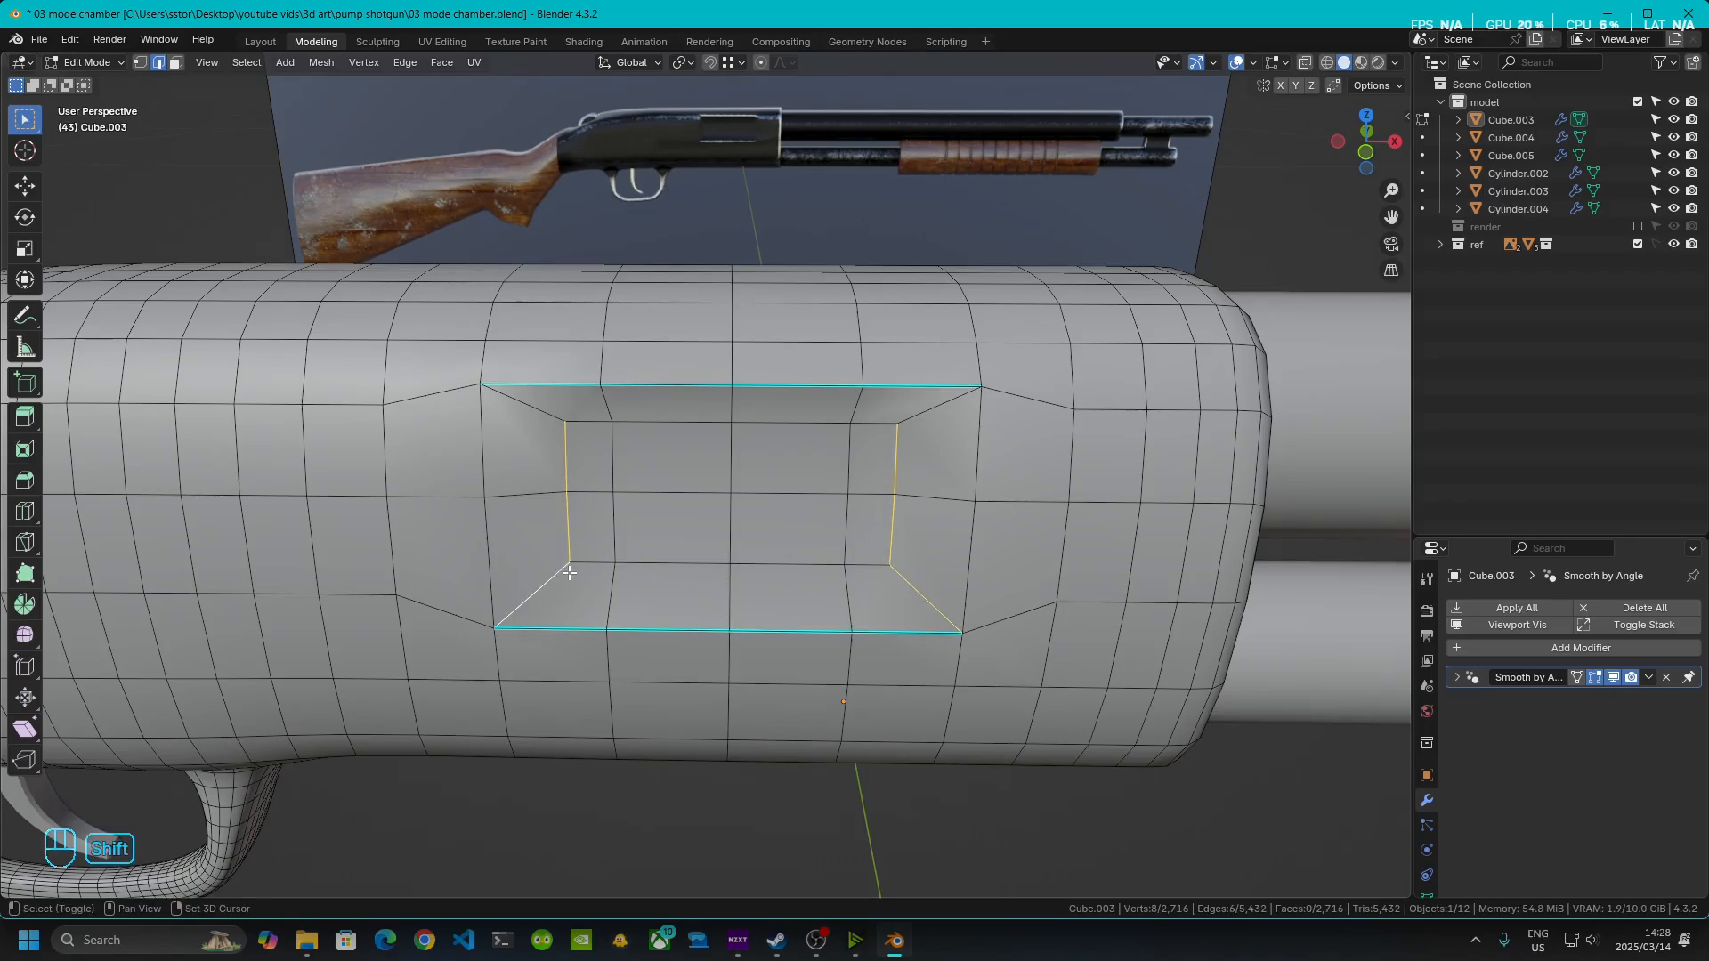
pyautogui.keyDown('shift'); pyautogui.click(928, 417); pyautogui.keyUp('shift')
pyautogui.rightClick(928, 418)
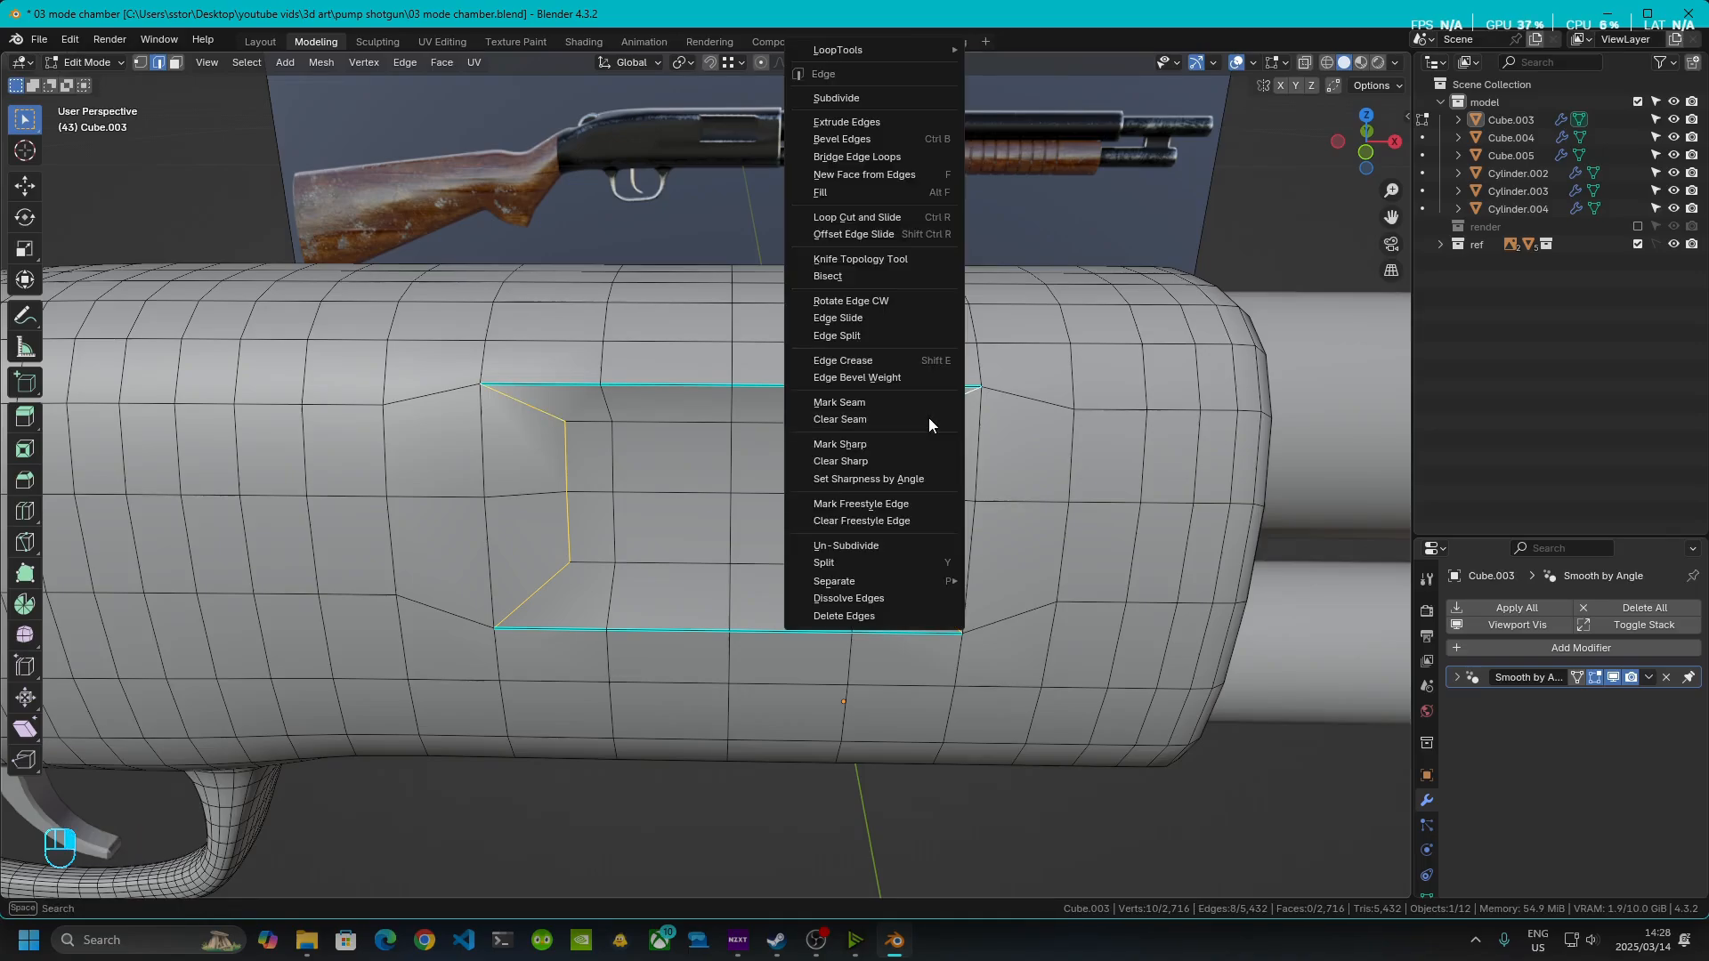
pyautogui.press('Escape')
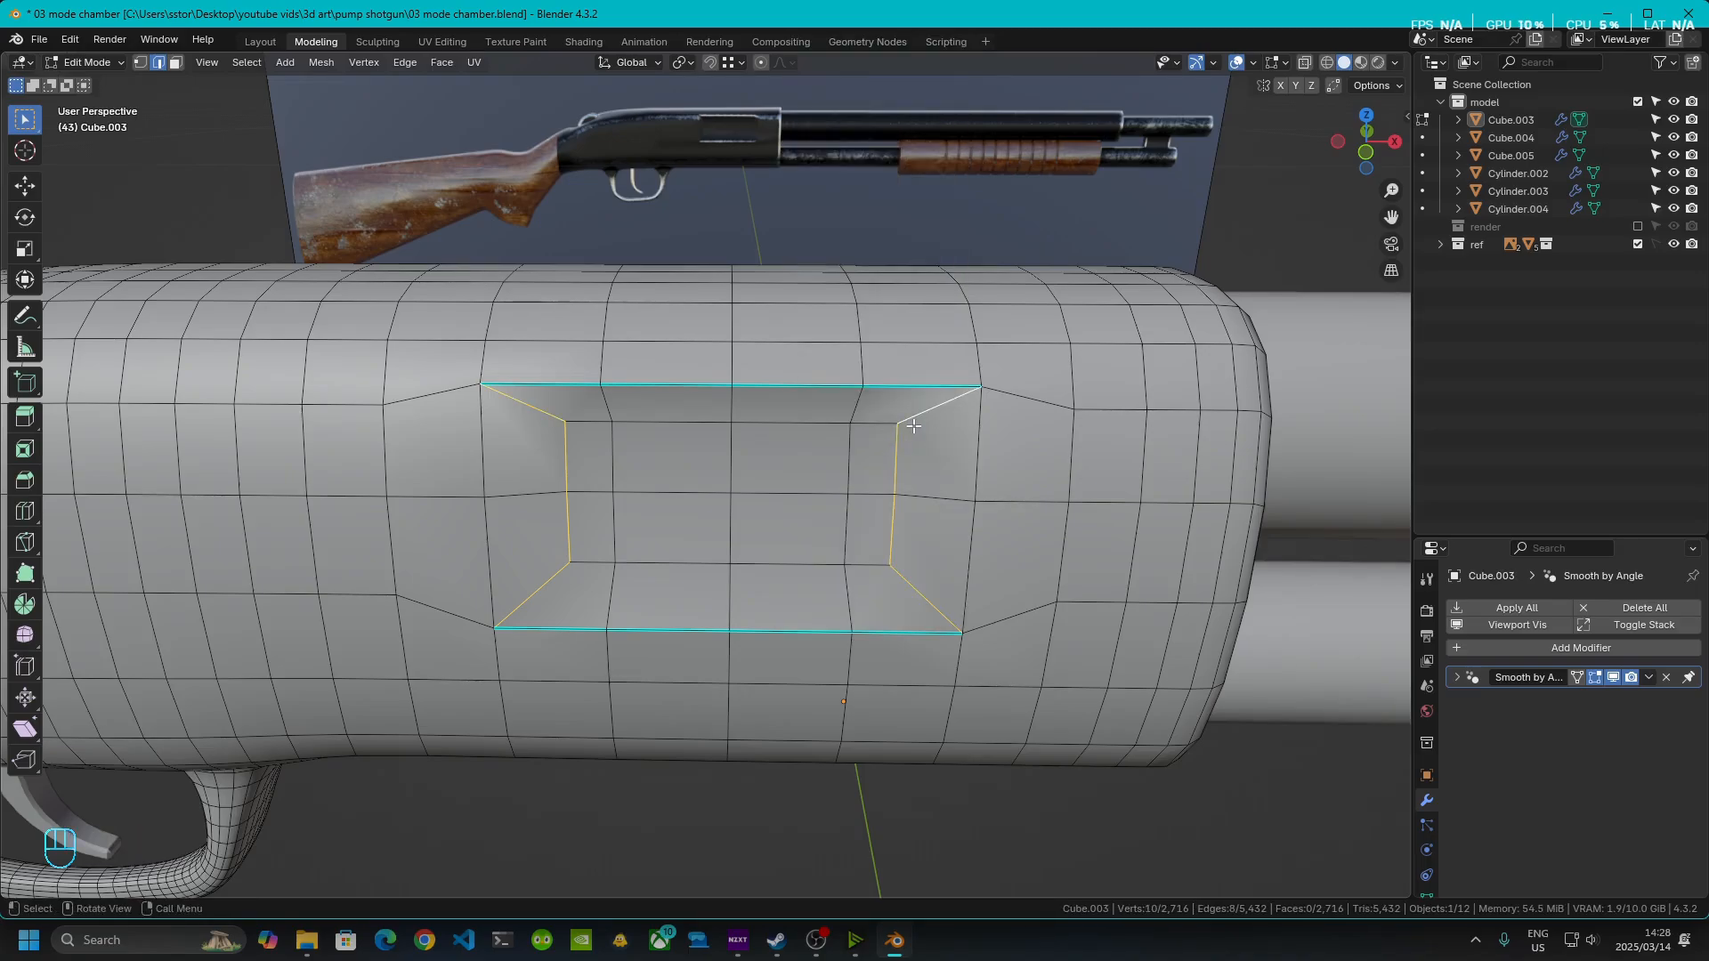
pyautogui.rightClick(914, 426)
pyautogui.press('Escape')
pyautogui.rightClick(881, 431)
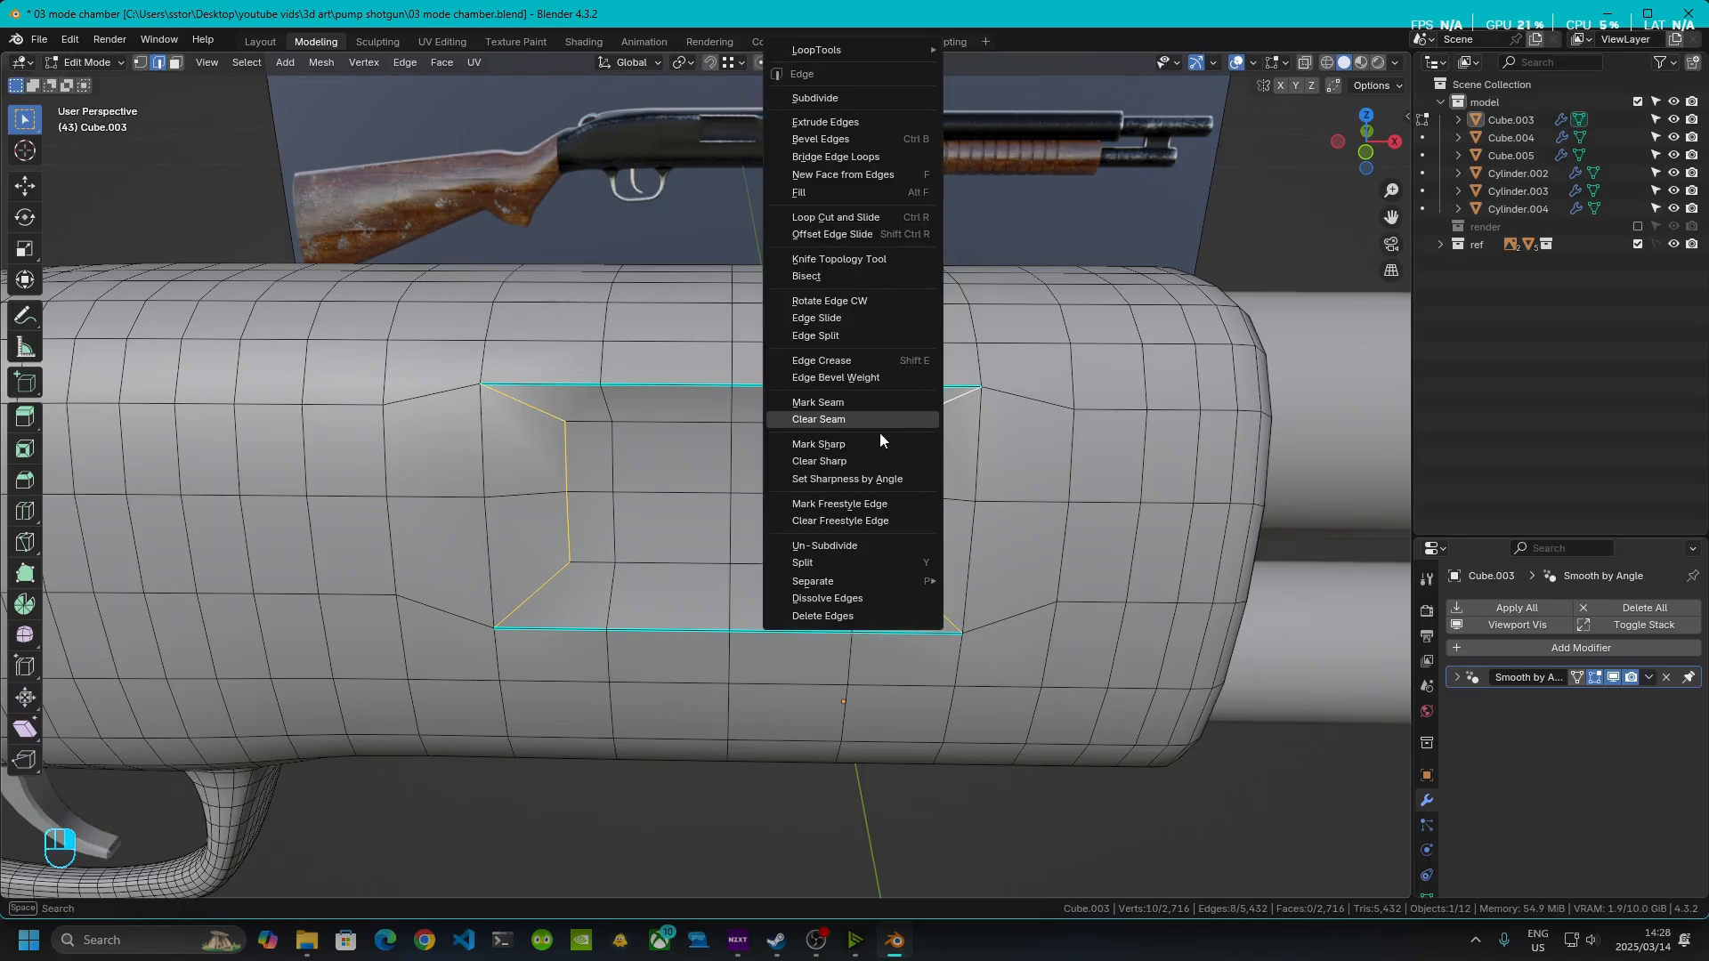
pyautogui.click(855, 451)
# - Leave Edit Mode and inspect the sharpened port recess from several angles
pyautogui.press('Tab')
pyautogui.moveTo(783, 516)
pyautogui.mouseDown(button='middle')
pyautogui.moveTo(863, 493)
pyautogui.moveTo(835, 467)
pyautogui.moveTo(740, 479)
pyautogui.moveTo(778, 500)
pyautogui.mouseUp(button='middle')
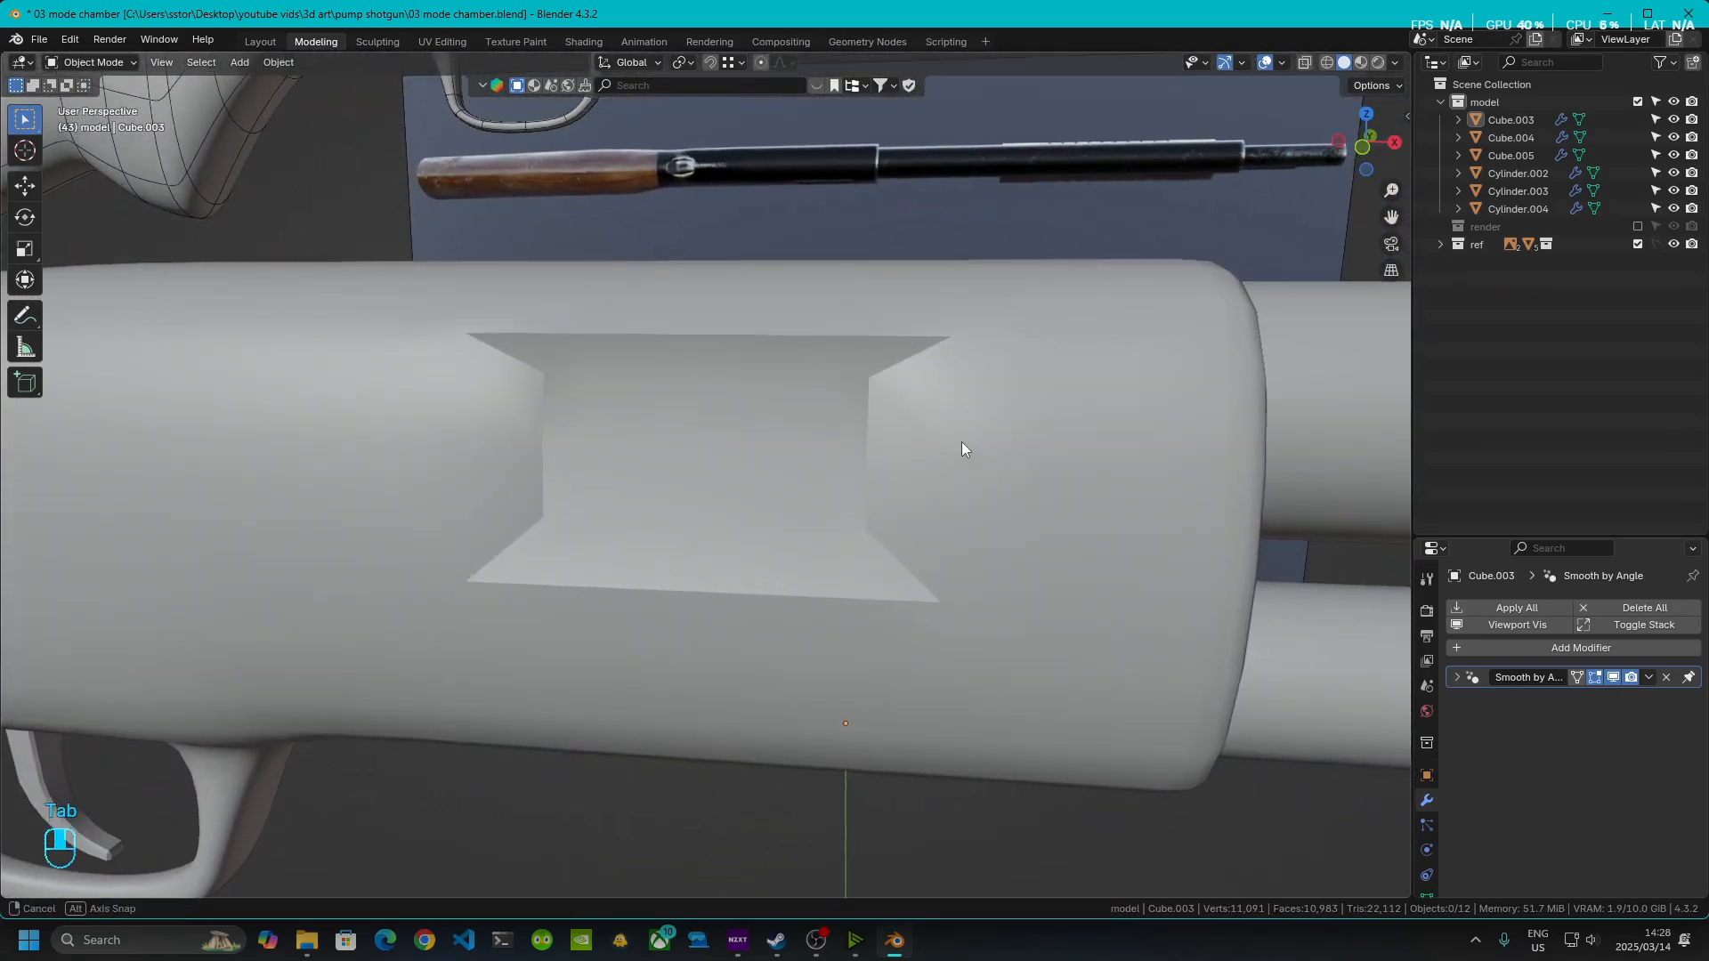
pyautogui.moveTo(962, 451)
pyautogui.mouseDown(button='middle')
pyautogui.moveTo(968, 412)
pyautogui.moveTo(1056, 417)
pyautogui.moveTo(938, 442)
pyautogui.moveTo(946, 469)
pyautogui.mouseUp(button='middle')
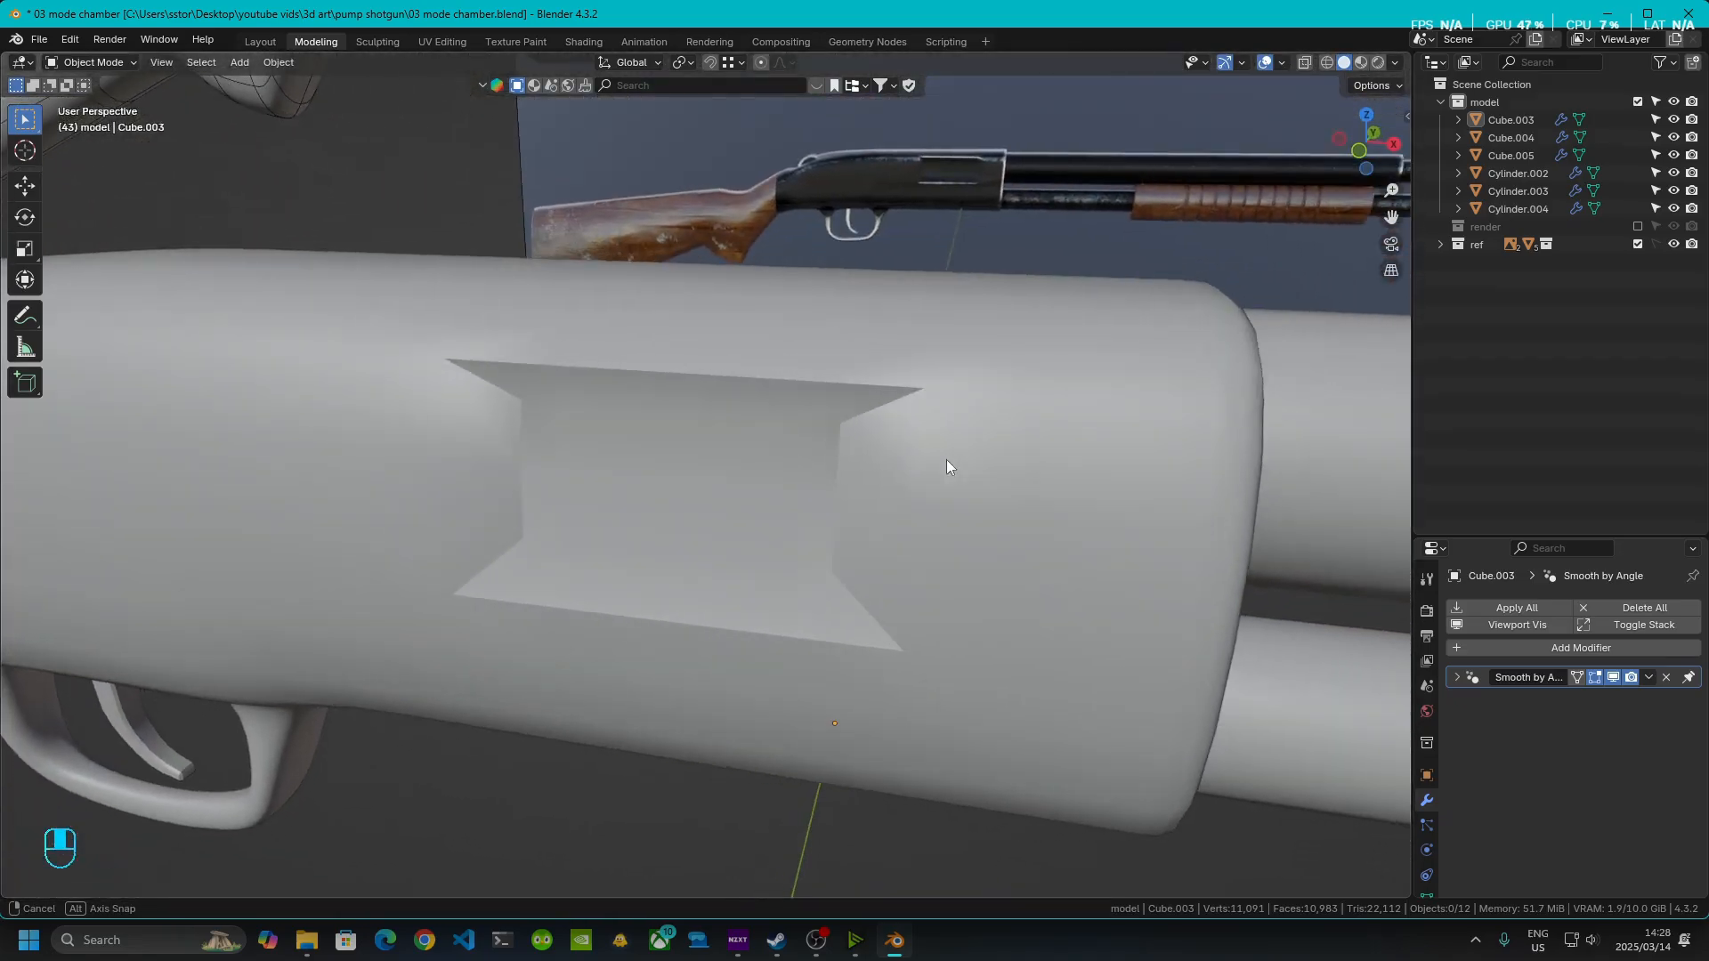
pyautogui.moveTo(870, 553); pyautogui.dragTo(822, 595, button='middle')
pyautogui.scroll(3, 902, 531)
pyautogui.press('Tab')
pyautogui.press('Tab')
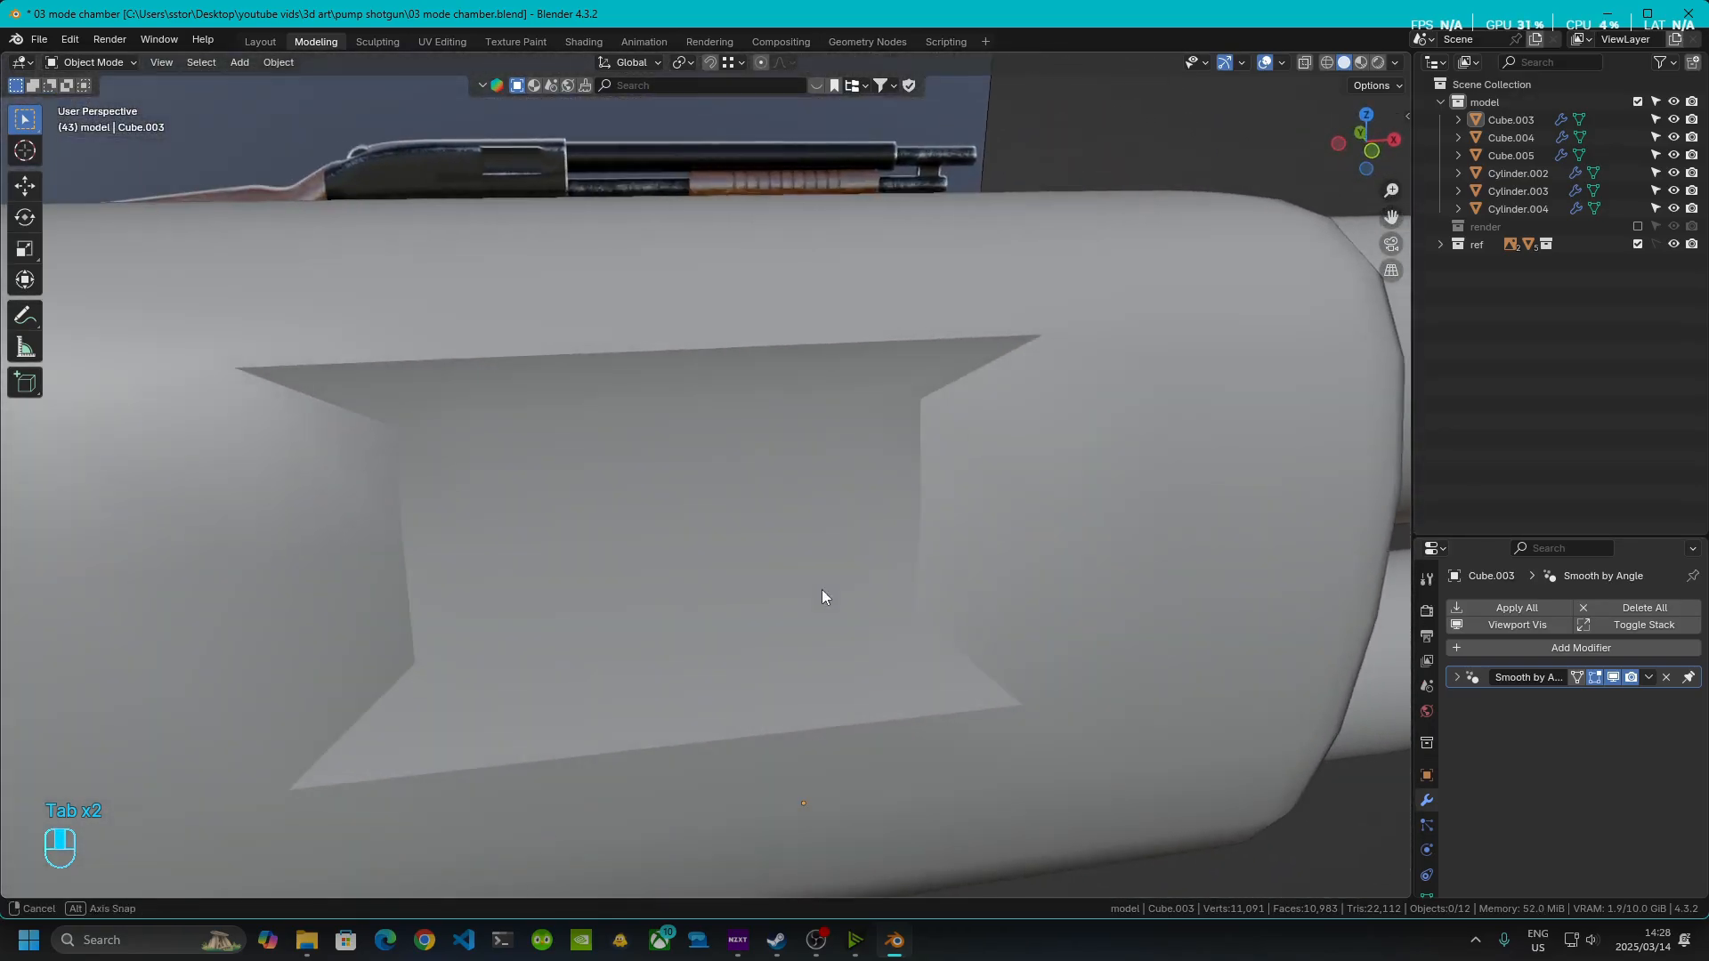
# - Compare the port mesh with the reference in the front view in Edit Mode, using X-ray temporarily
pyautogui.press('Tab')
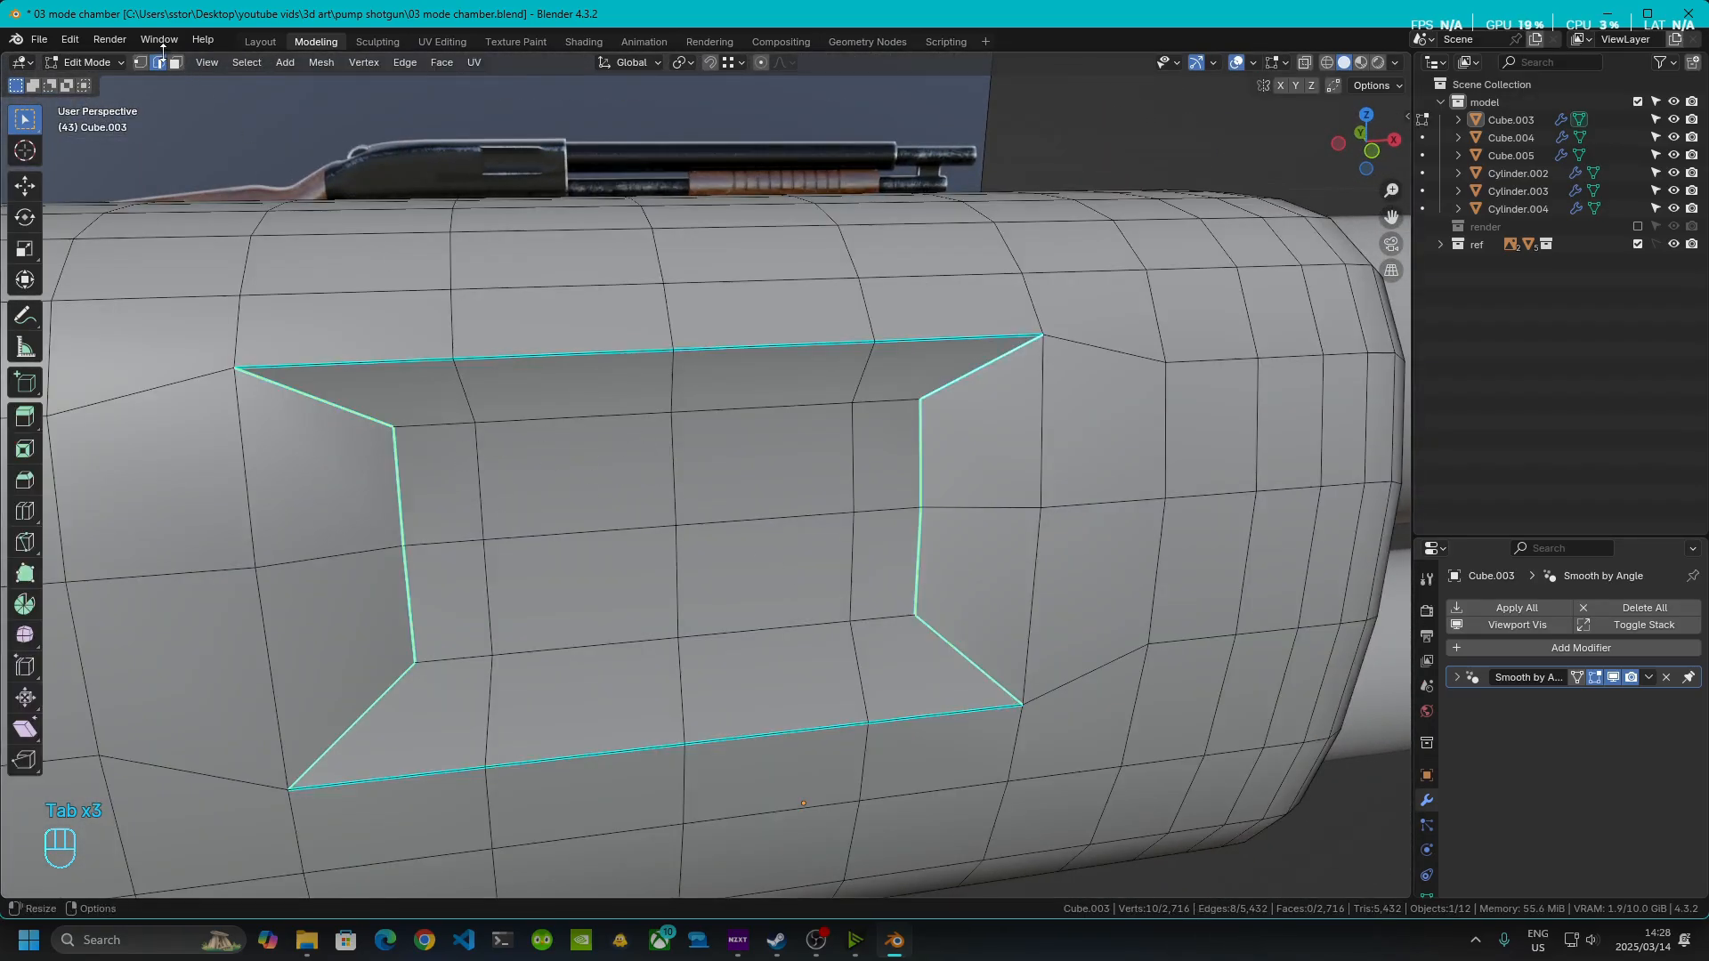
pyautogui.click(1371, 152)
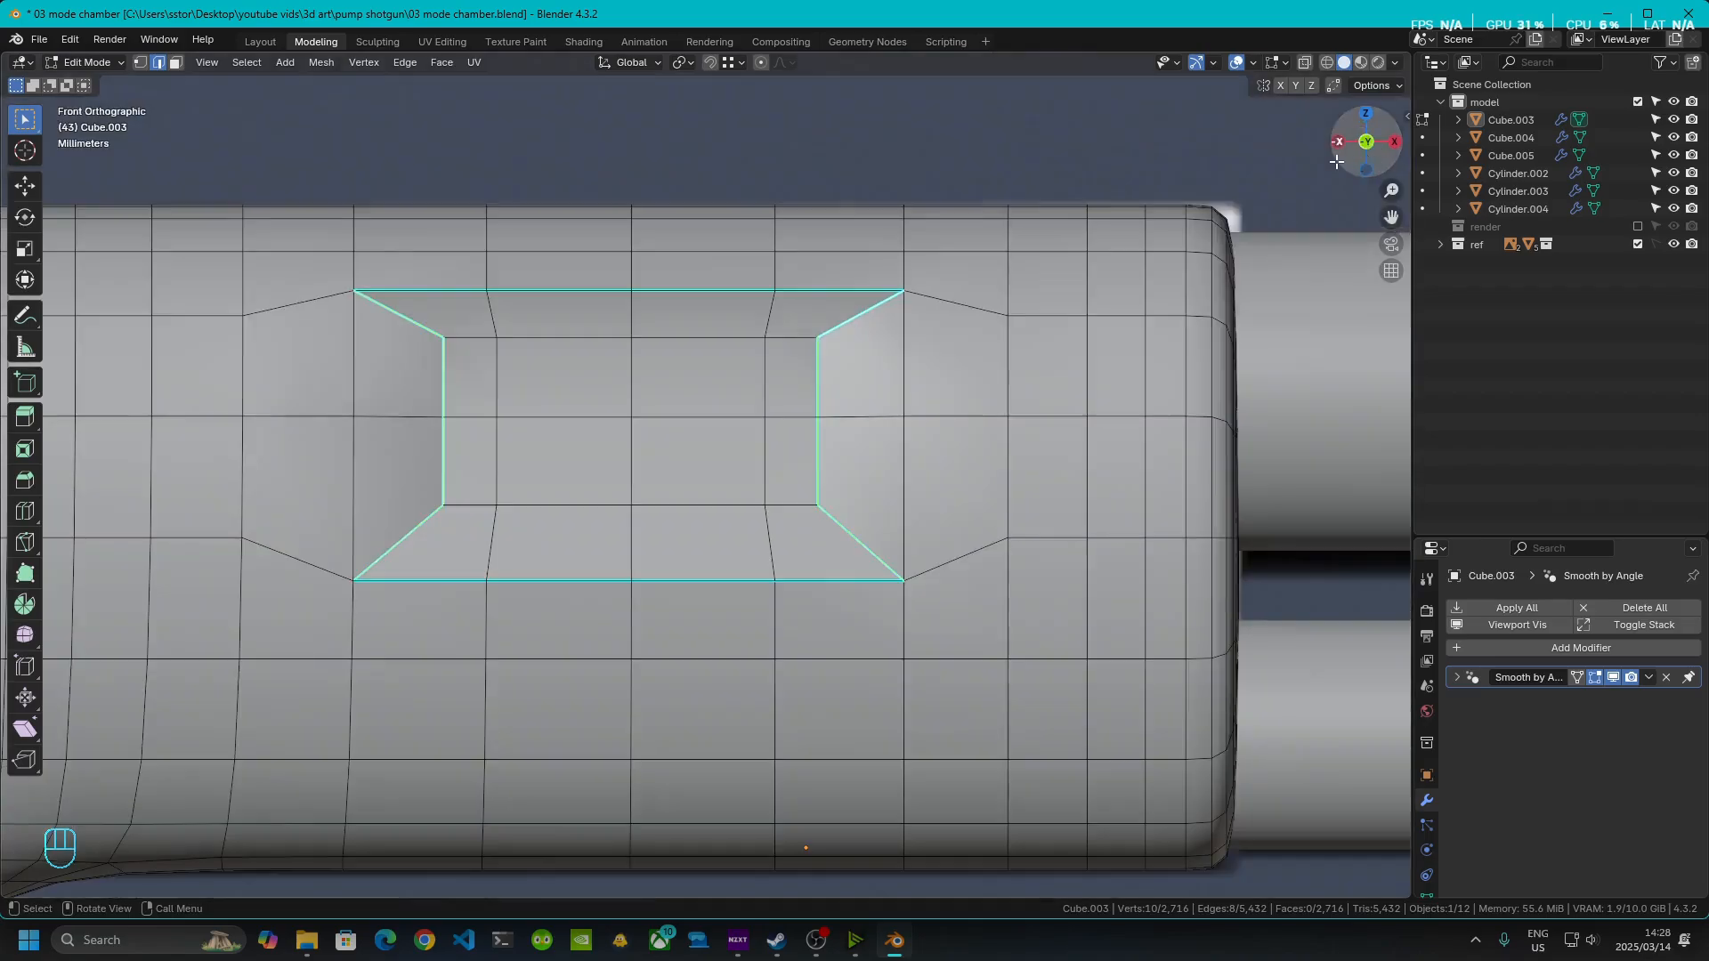
pyautogui.click(1309, 59)
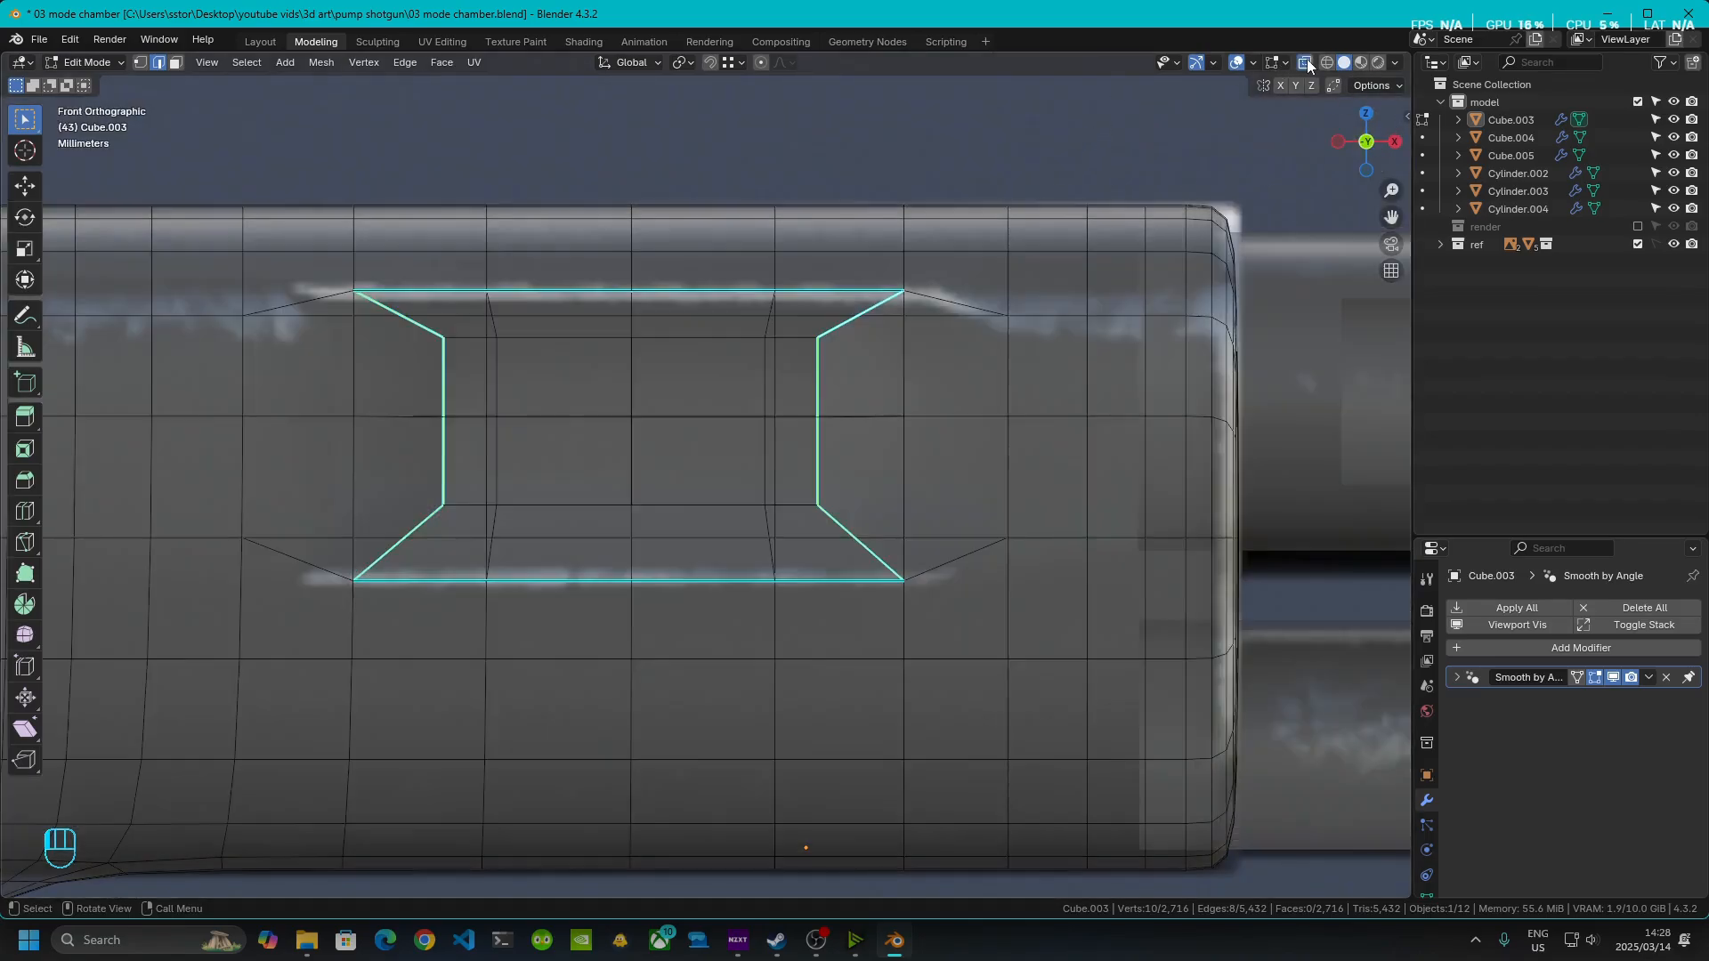
pyautogui.scroll(2, 629, 401)
pyautogui.keyDown('shift'); pyautogui.moveTo(629, 401); pyautogui.dragTo(945, 533, button='middle'); pyautogui.keyUp('shift')
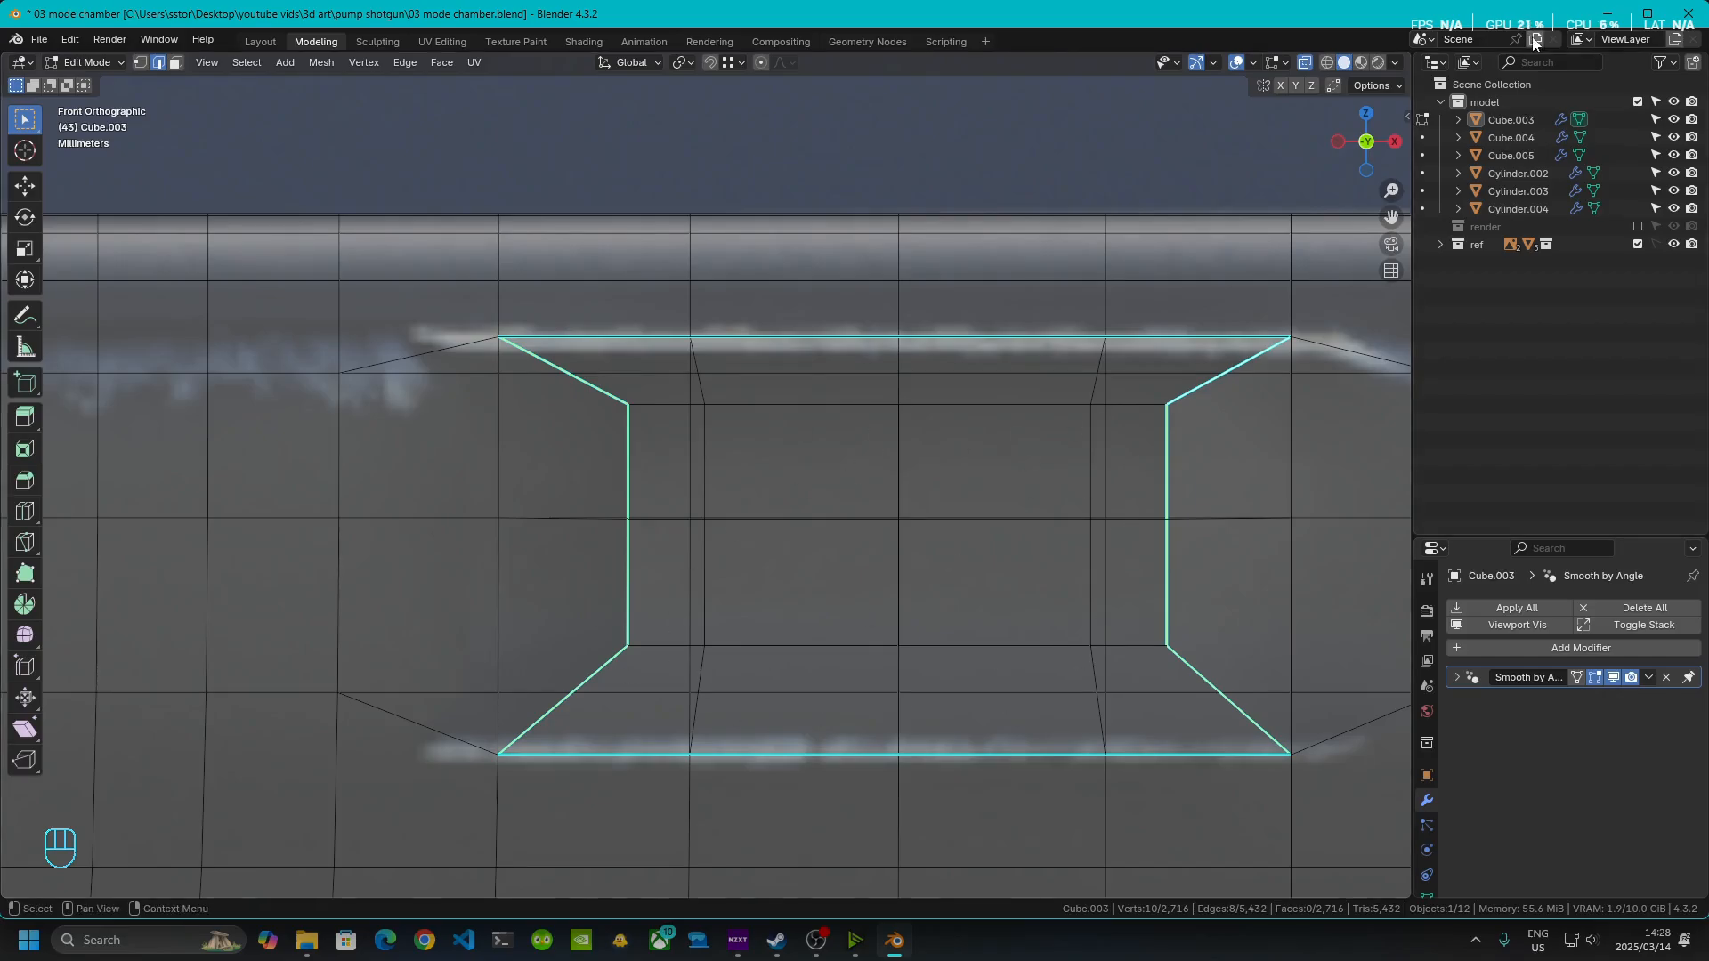
pyautogui.click(1302, 63)
pyautogui.moveTo(907, 491); pyautogui.dragTo(374, 156, button='middle')
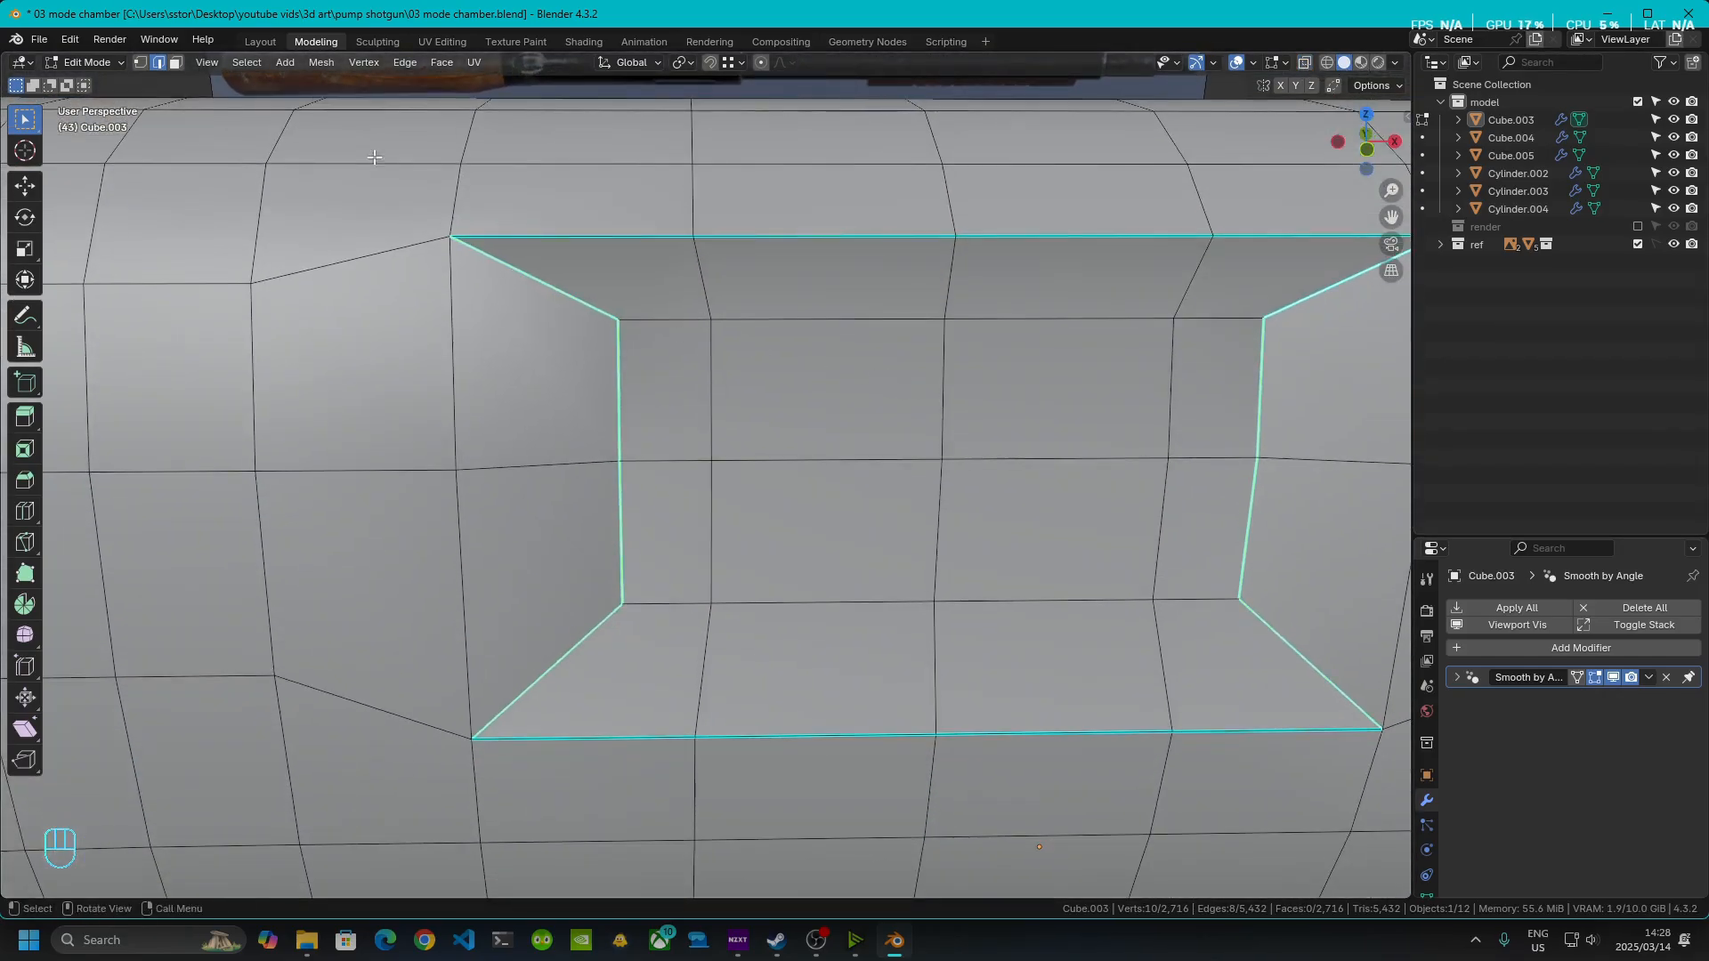
# - Select the eight floor faces of the port recess and inset them by 0.001061 m
pyautogui.click(180, 62)
pyautogui.click(659, 374)
pyautogui.keyDown('shift'); pyautogui.click(1201, 401); pyautogui.keyUp('shift')
pyautogui.keyDown('shift'); pyautogui.click(1198, 530); pyautogui.keyUp('shift')
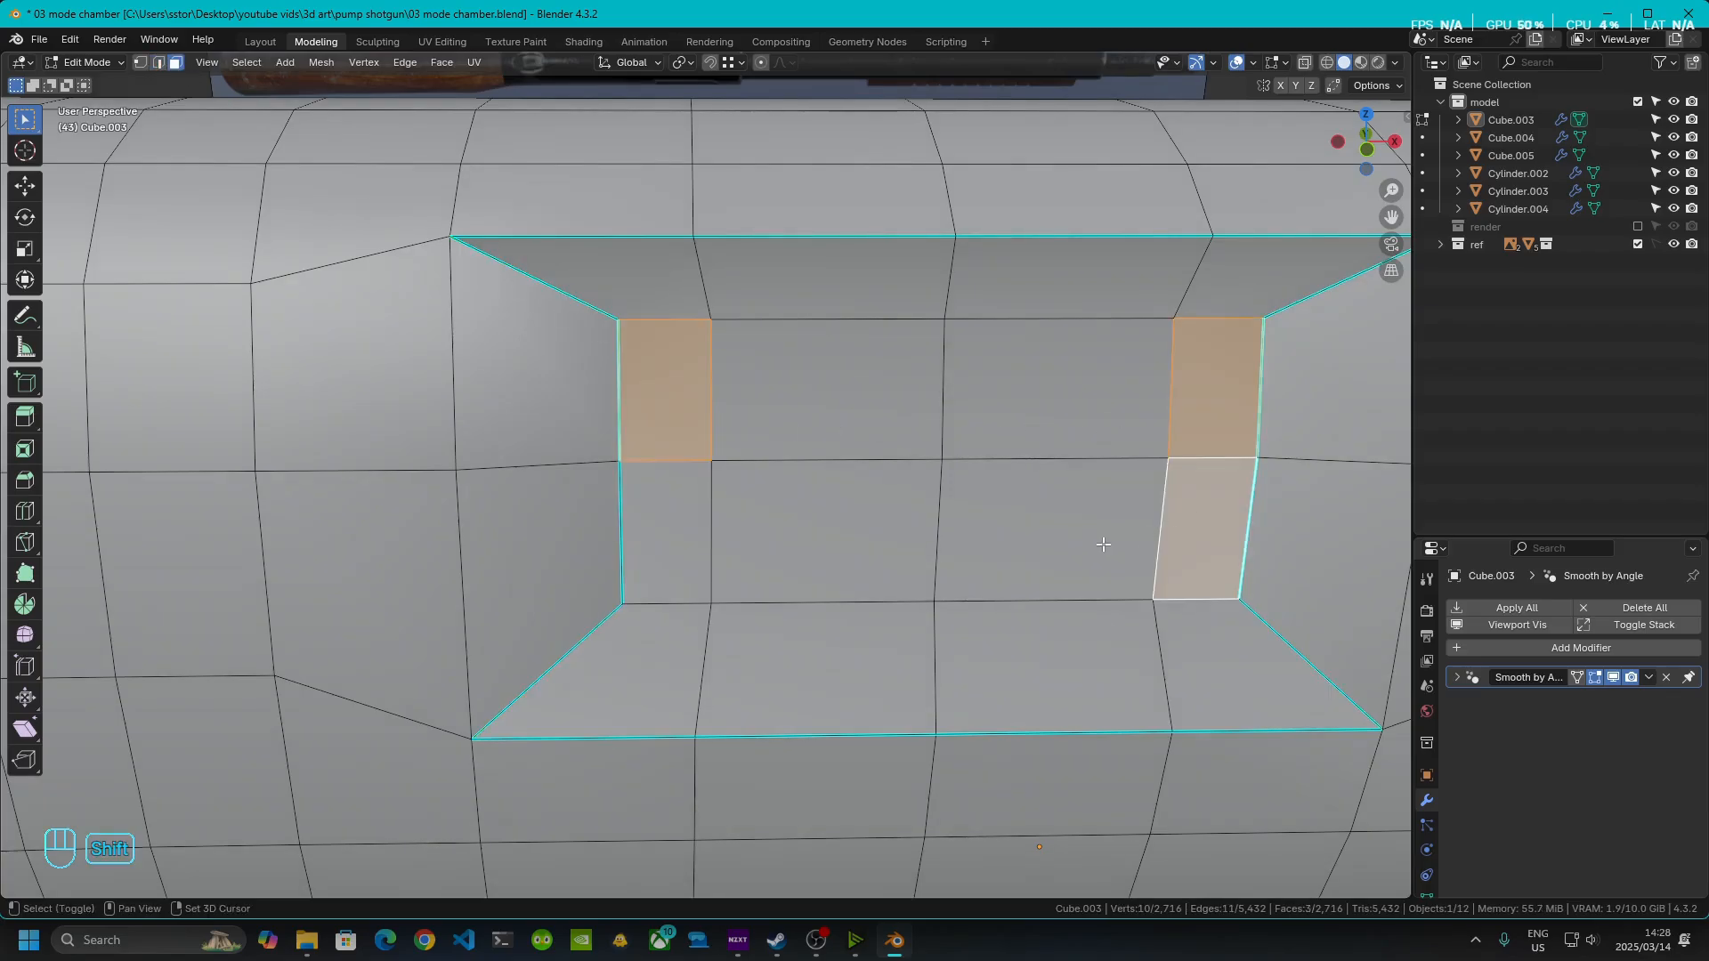
pyautogui.keyDown('shift'); pyautogui.click(1104, 544); pyautogui.keyUp('shift')
pyautogui.keyDown('shift'); pyautogui.click(811, 534); pyautogui.keyUp('shift')
pyautogui.keyDown('shift'); pyautogui.click(1077, 432); pyautogui.keyUp('shift')
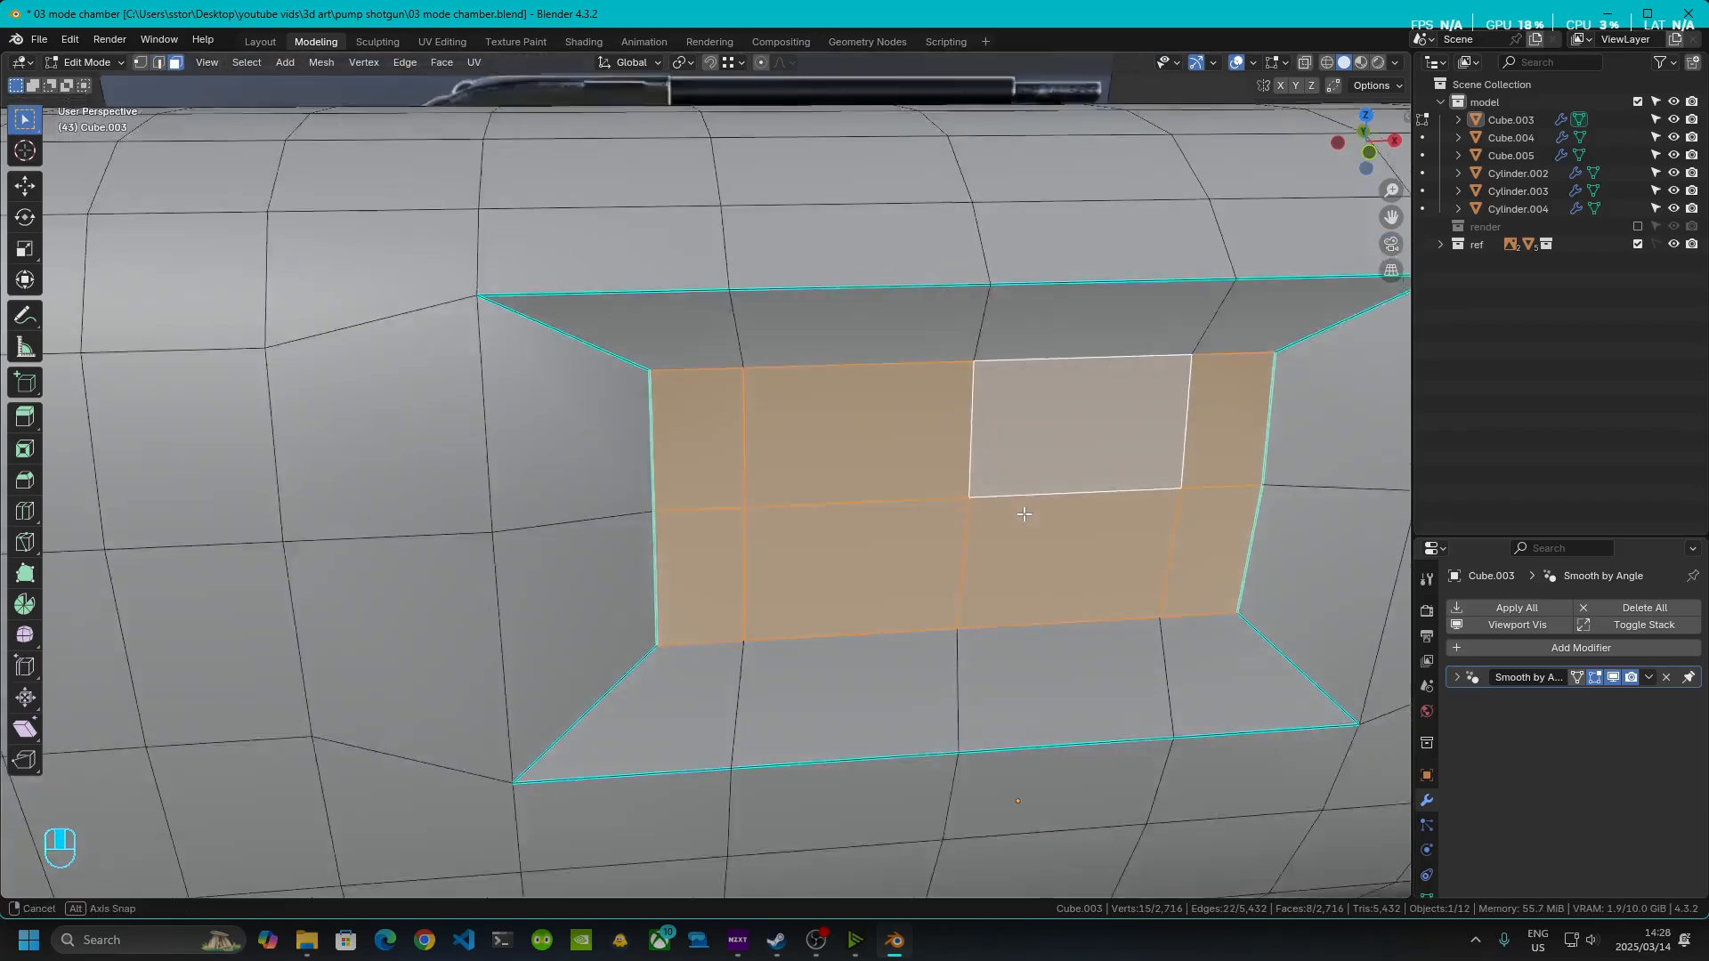
pyautogui.moveTo(1077, 431); pyautogui.dragTo(908, 442, button='middle')
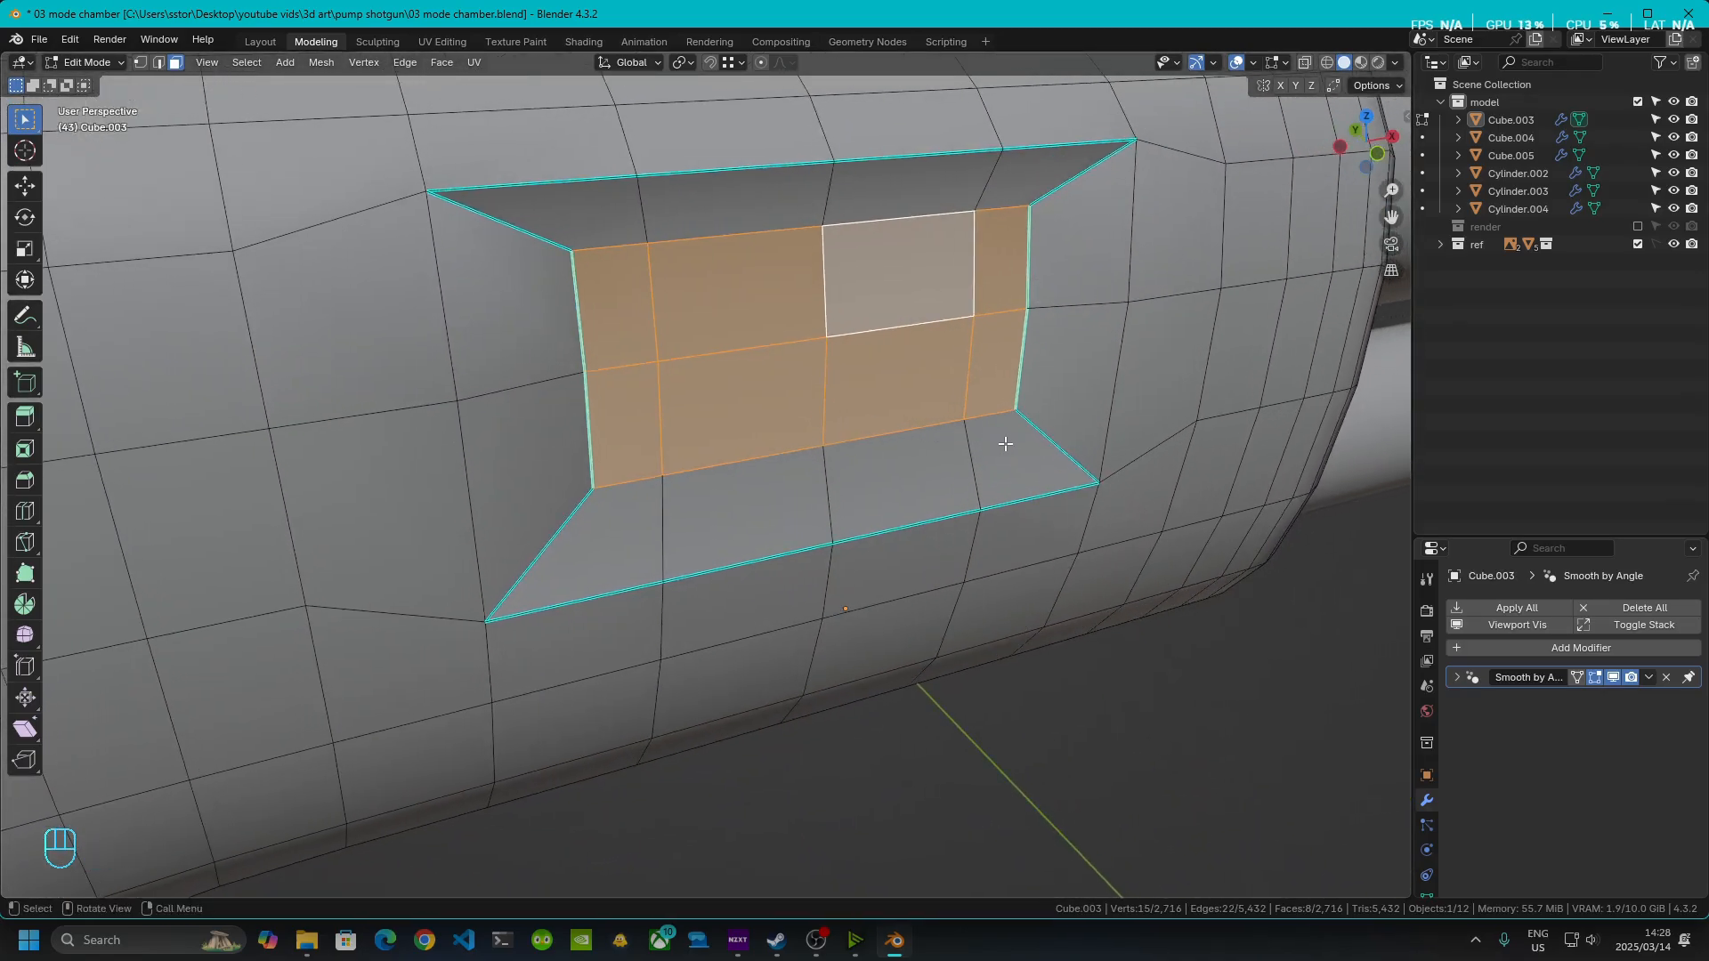
pyautogui.press('i')
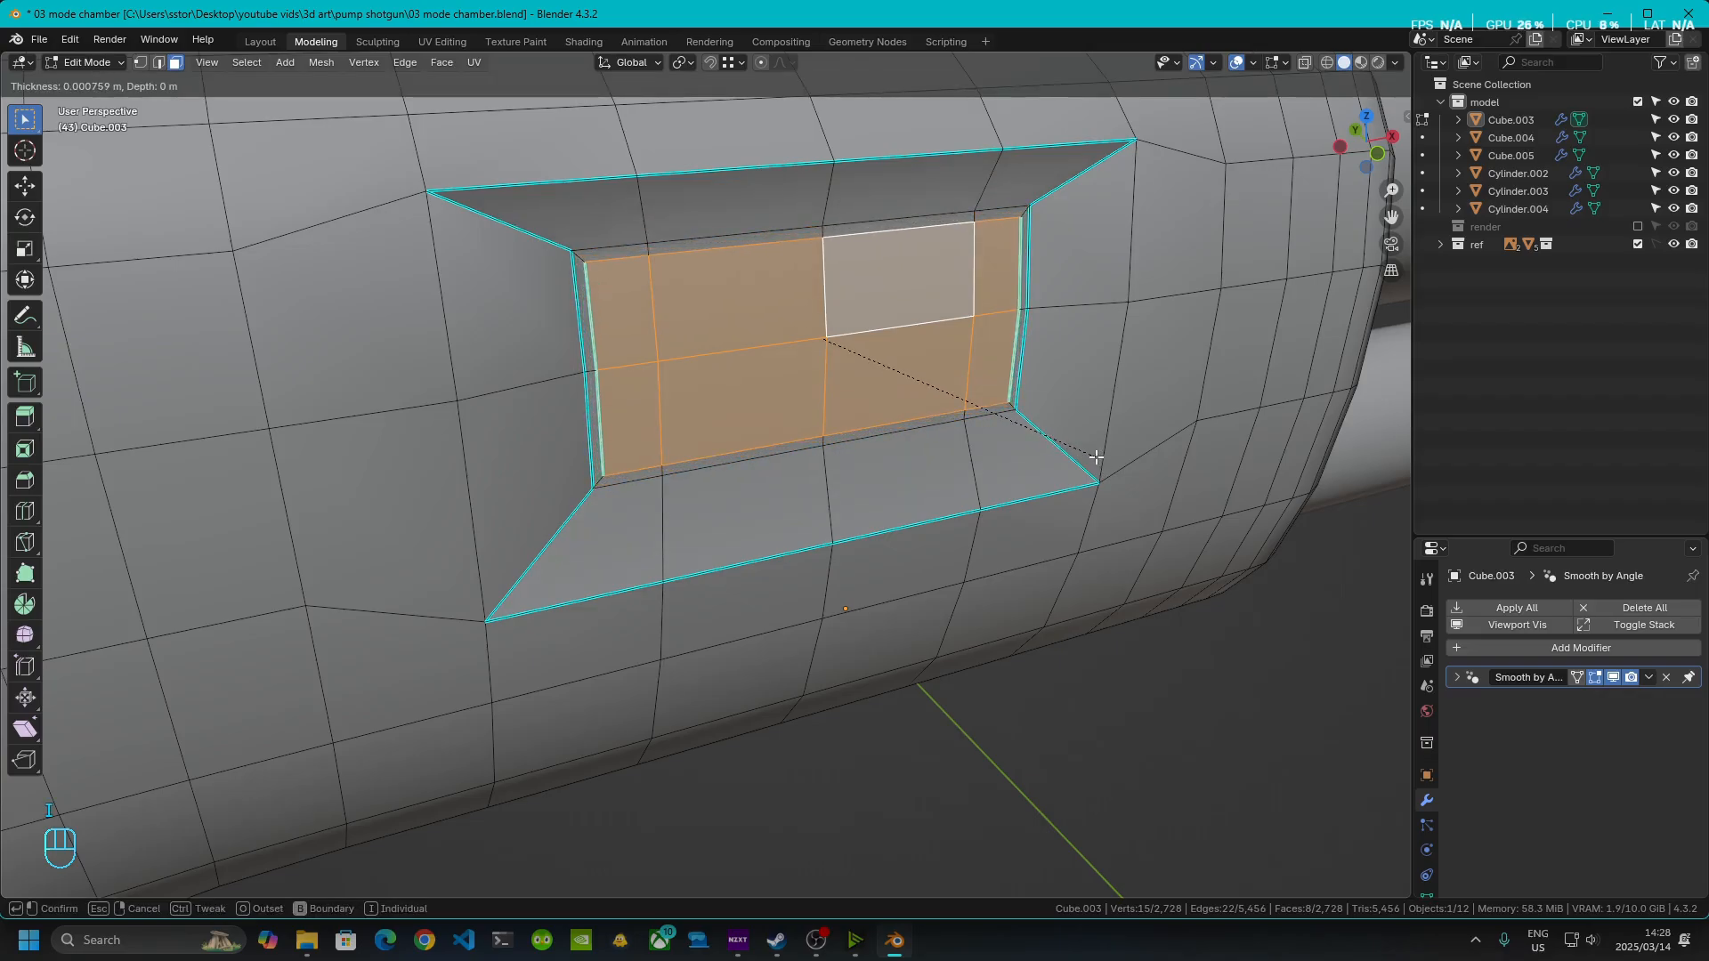
pyautogui.click(1068, 430)
# - Extrude the inset floor faces about 0.0018 m inward and review the port from the front in Object Mode
pyautogui.moveTo(875, 269); pyautogui.dragTo(907, 312, button='middle')
pyautogui.press('e')
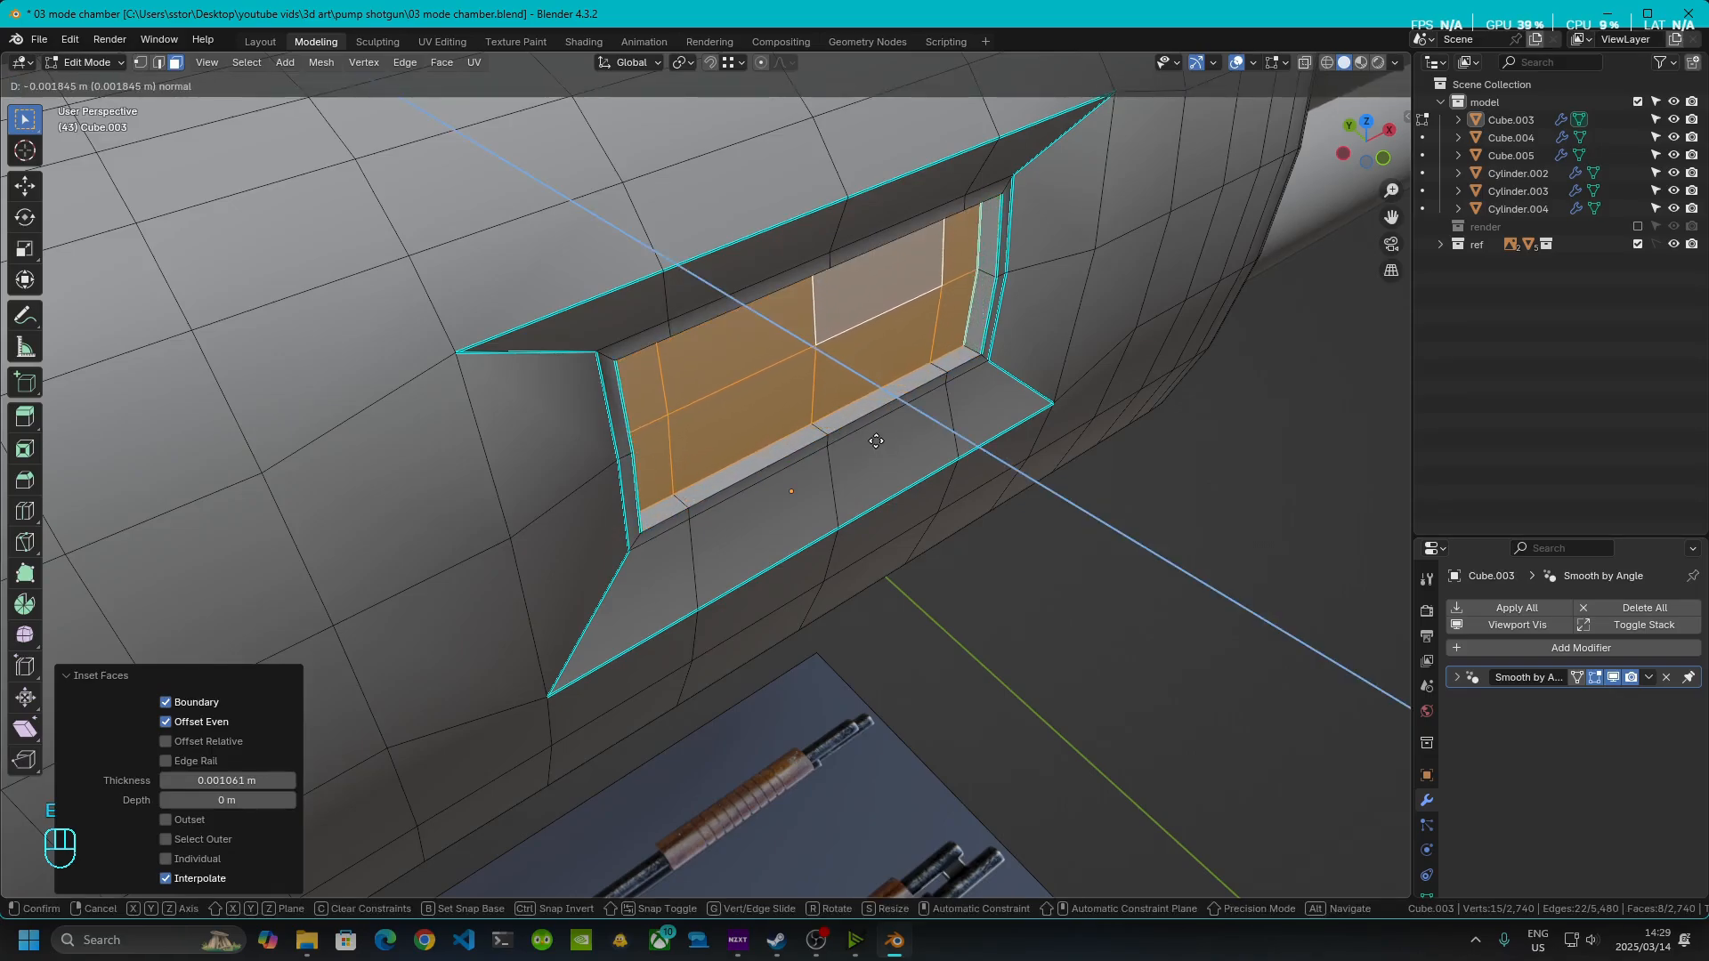
pyautogui.click(876, 441)
pyautogui.press('Tab')
pyautogui.moveTo(876, 440); pyautogui.dragTo(942, 424, button='middle')
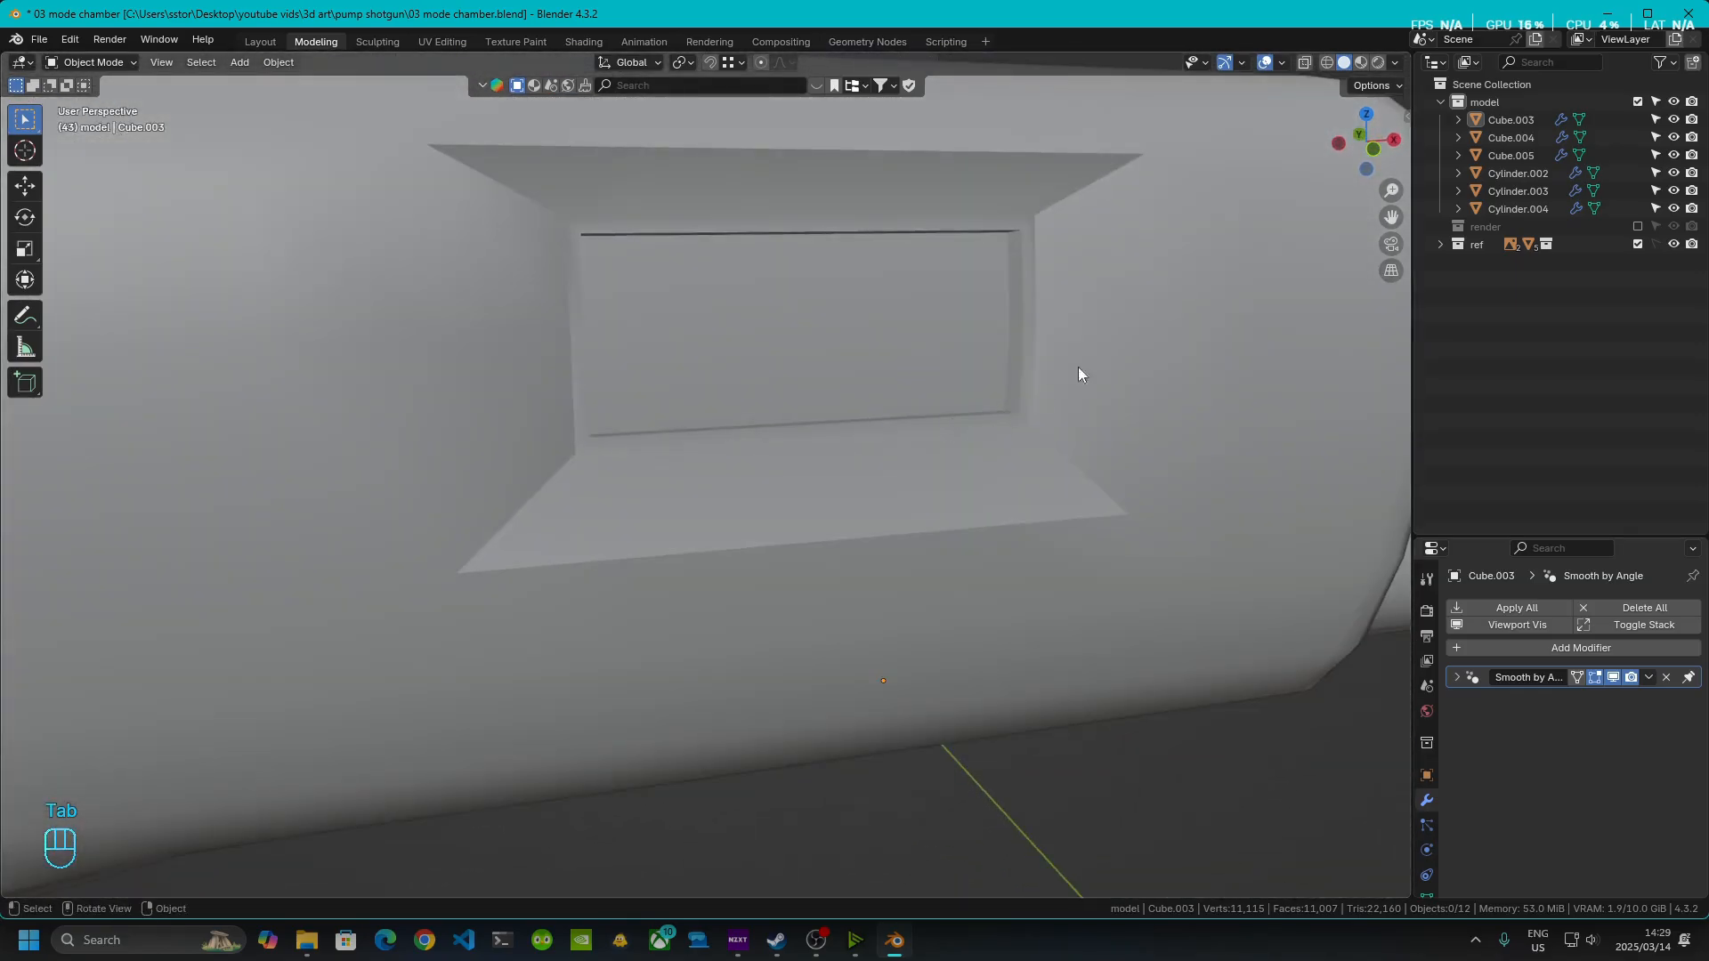
pyautogui.click(1373, 149)
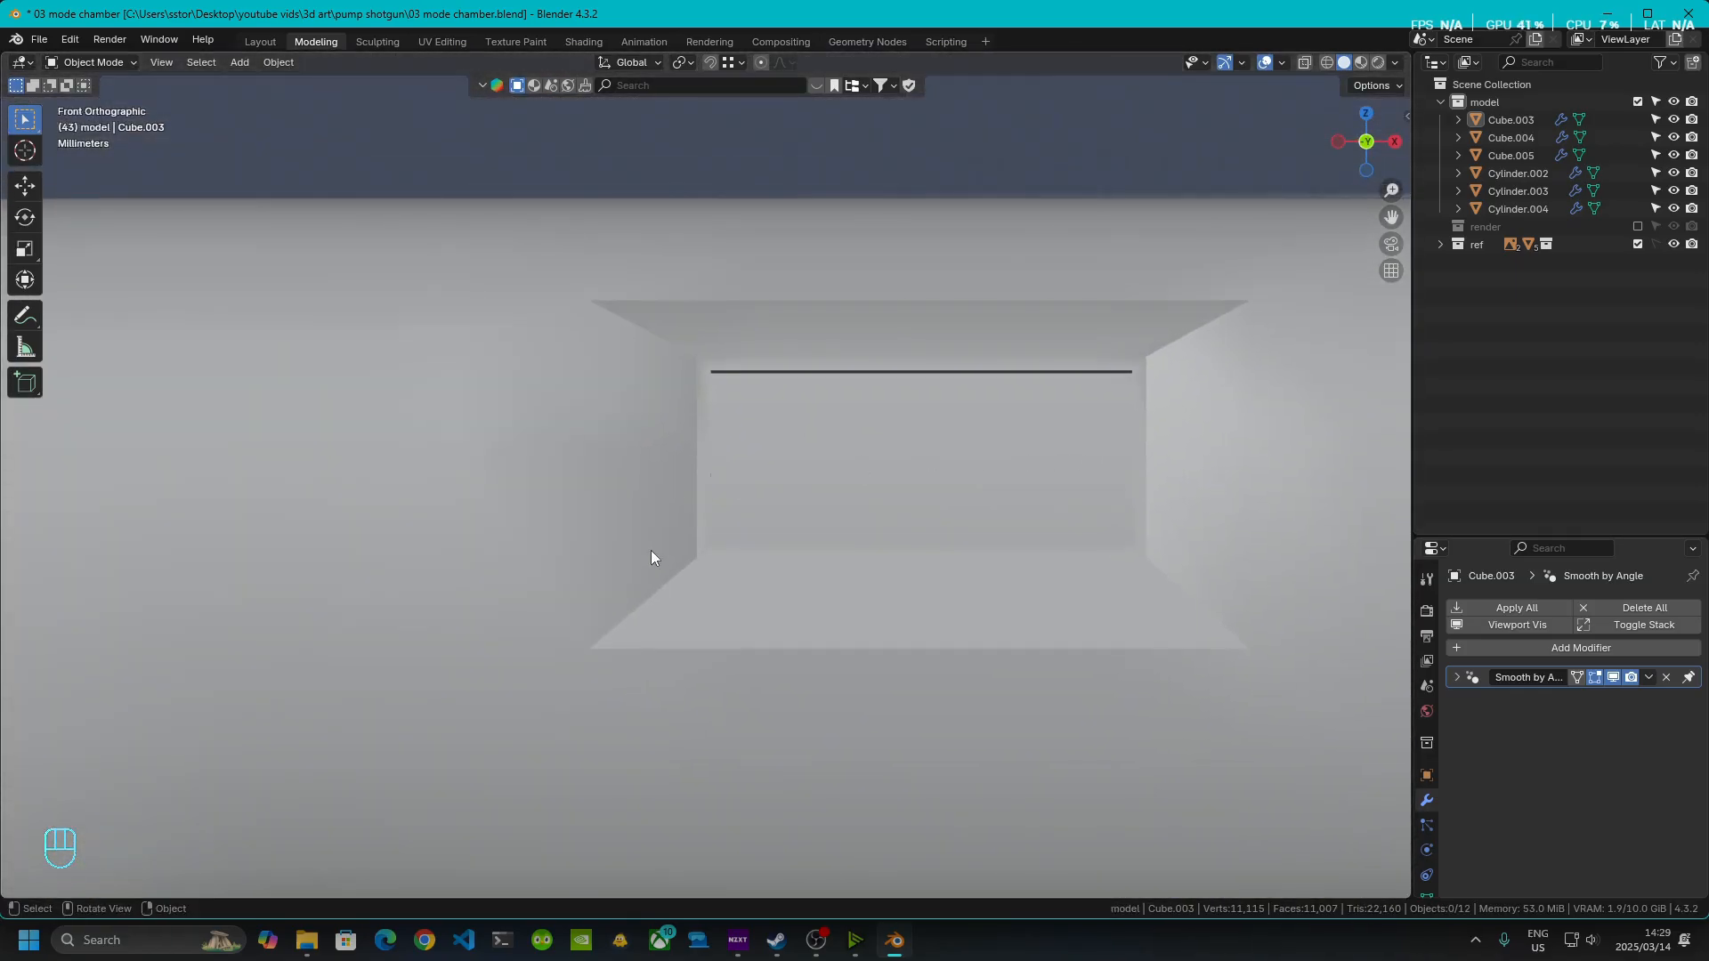
# - Clear the sharp marks from the vertical edges at both ends of the port's inner opening, including the recessed ones
pyautogui.press('Tab')
pyautogui.click(603, 607)
pyautogui.click(578, 538)
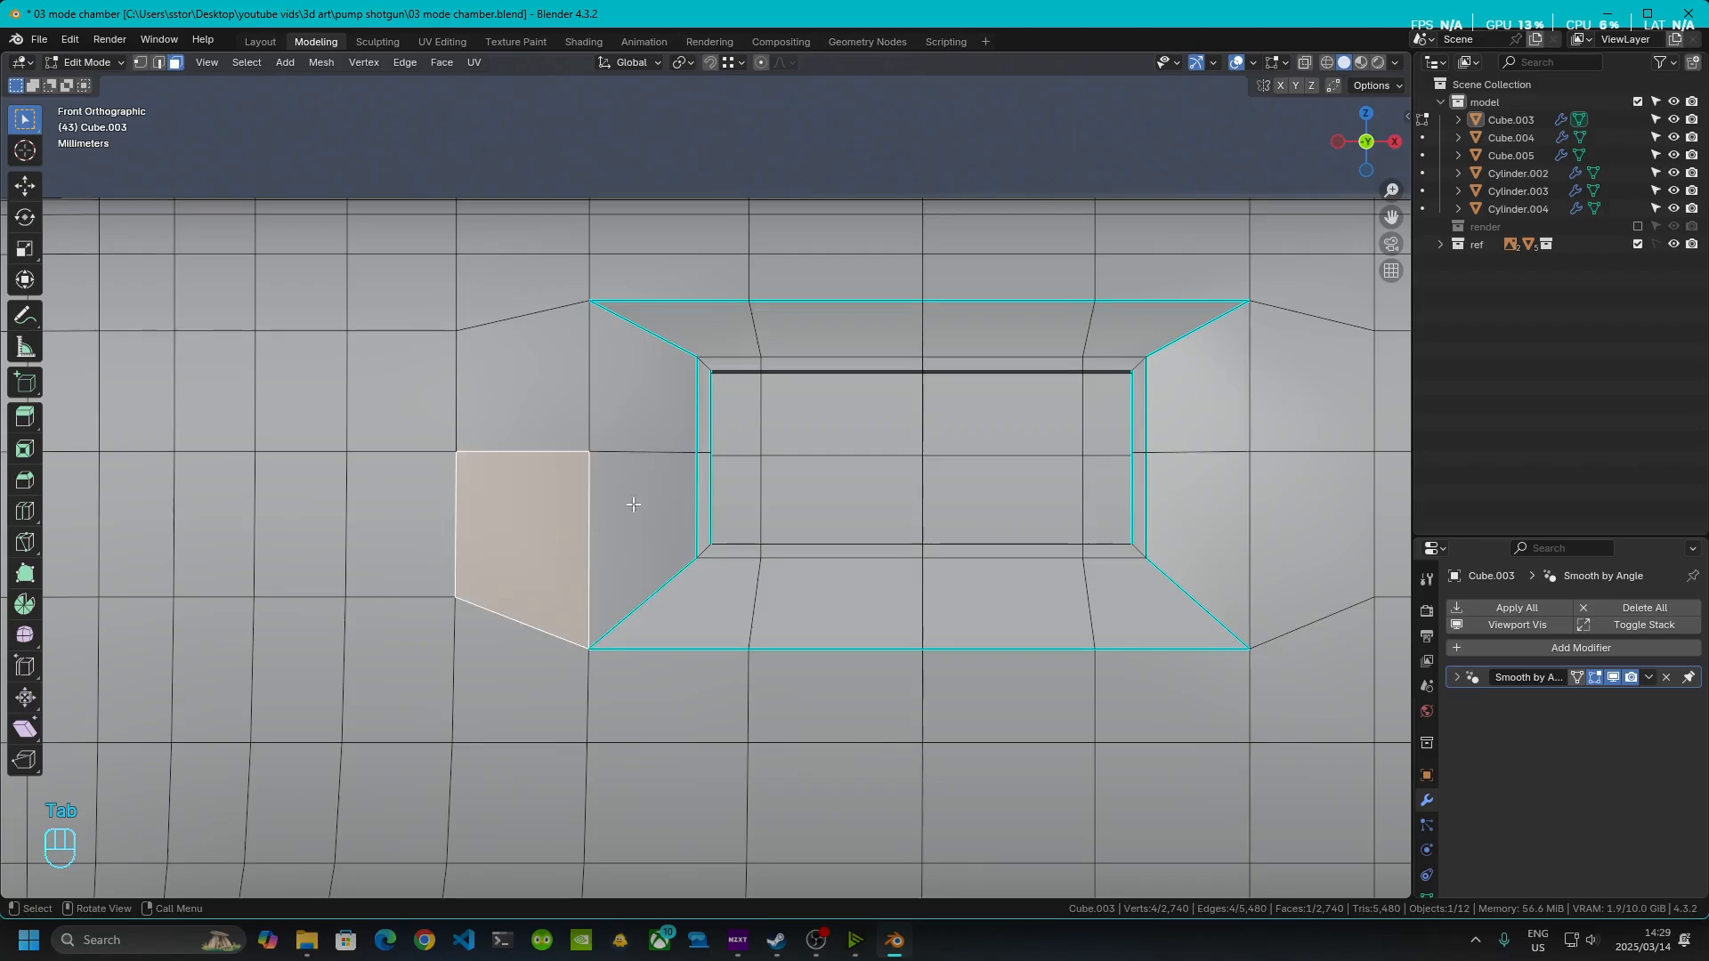
pyautogui.click(681, 396)
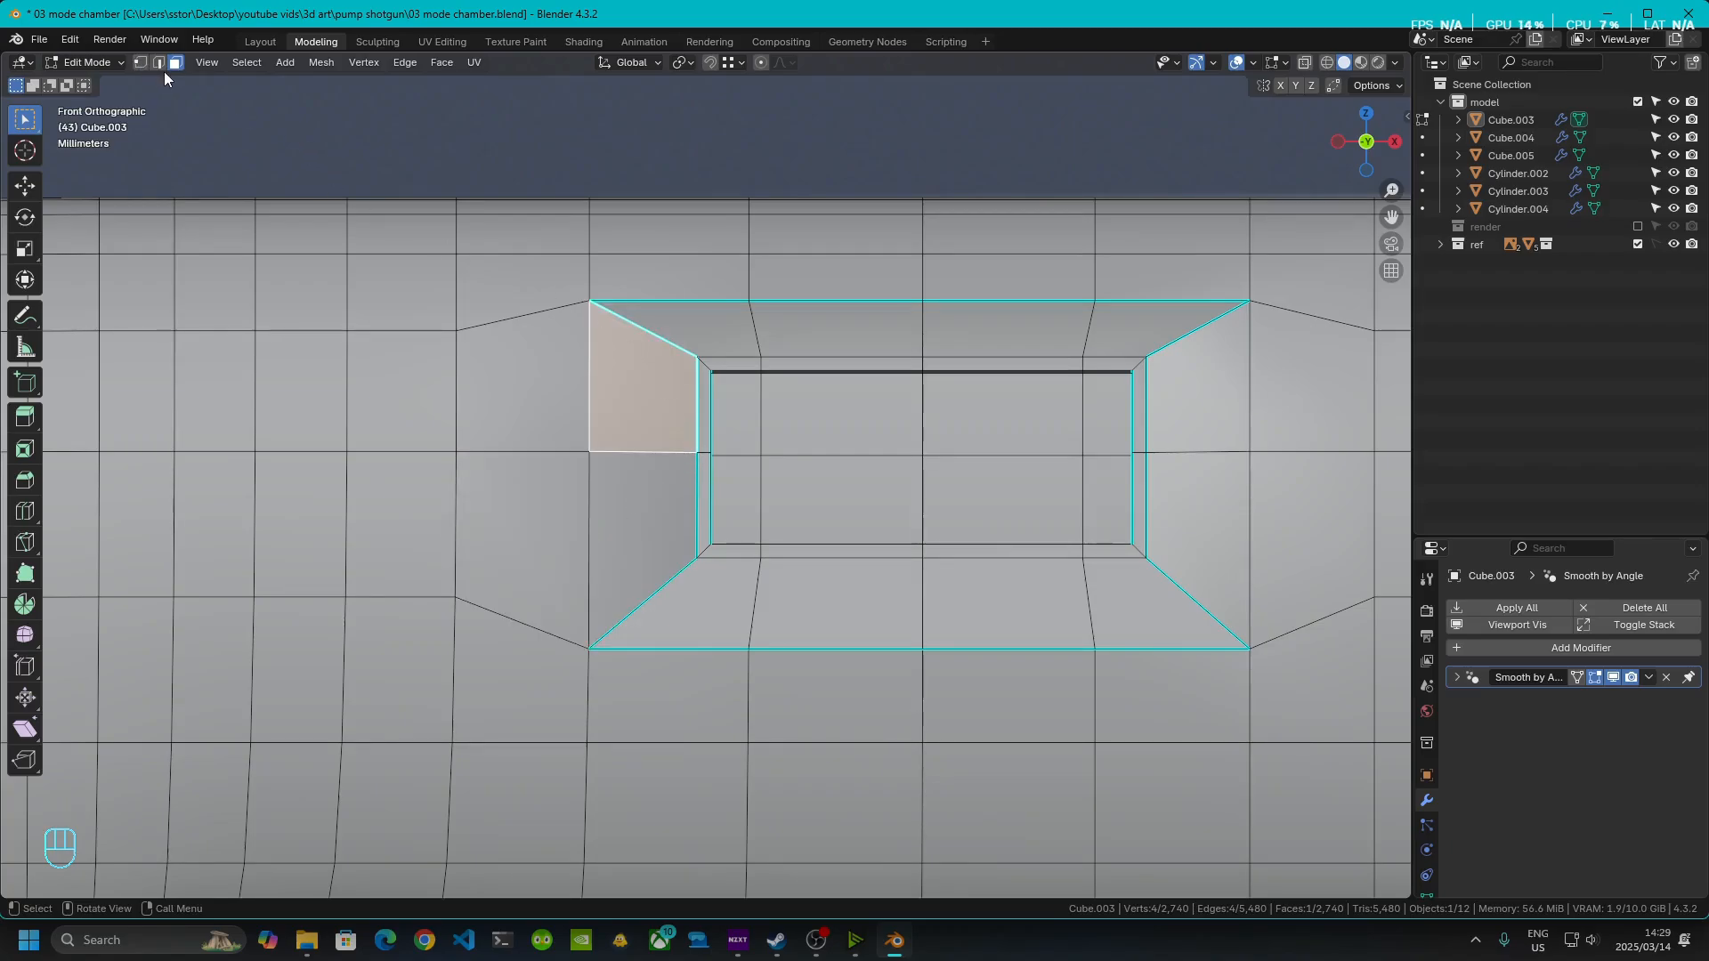
pyautogui.click(158, 63)
pyautogui.click(680, 481)
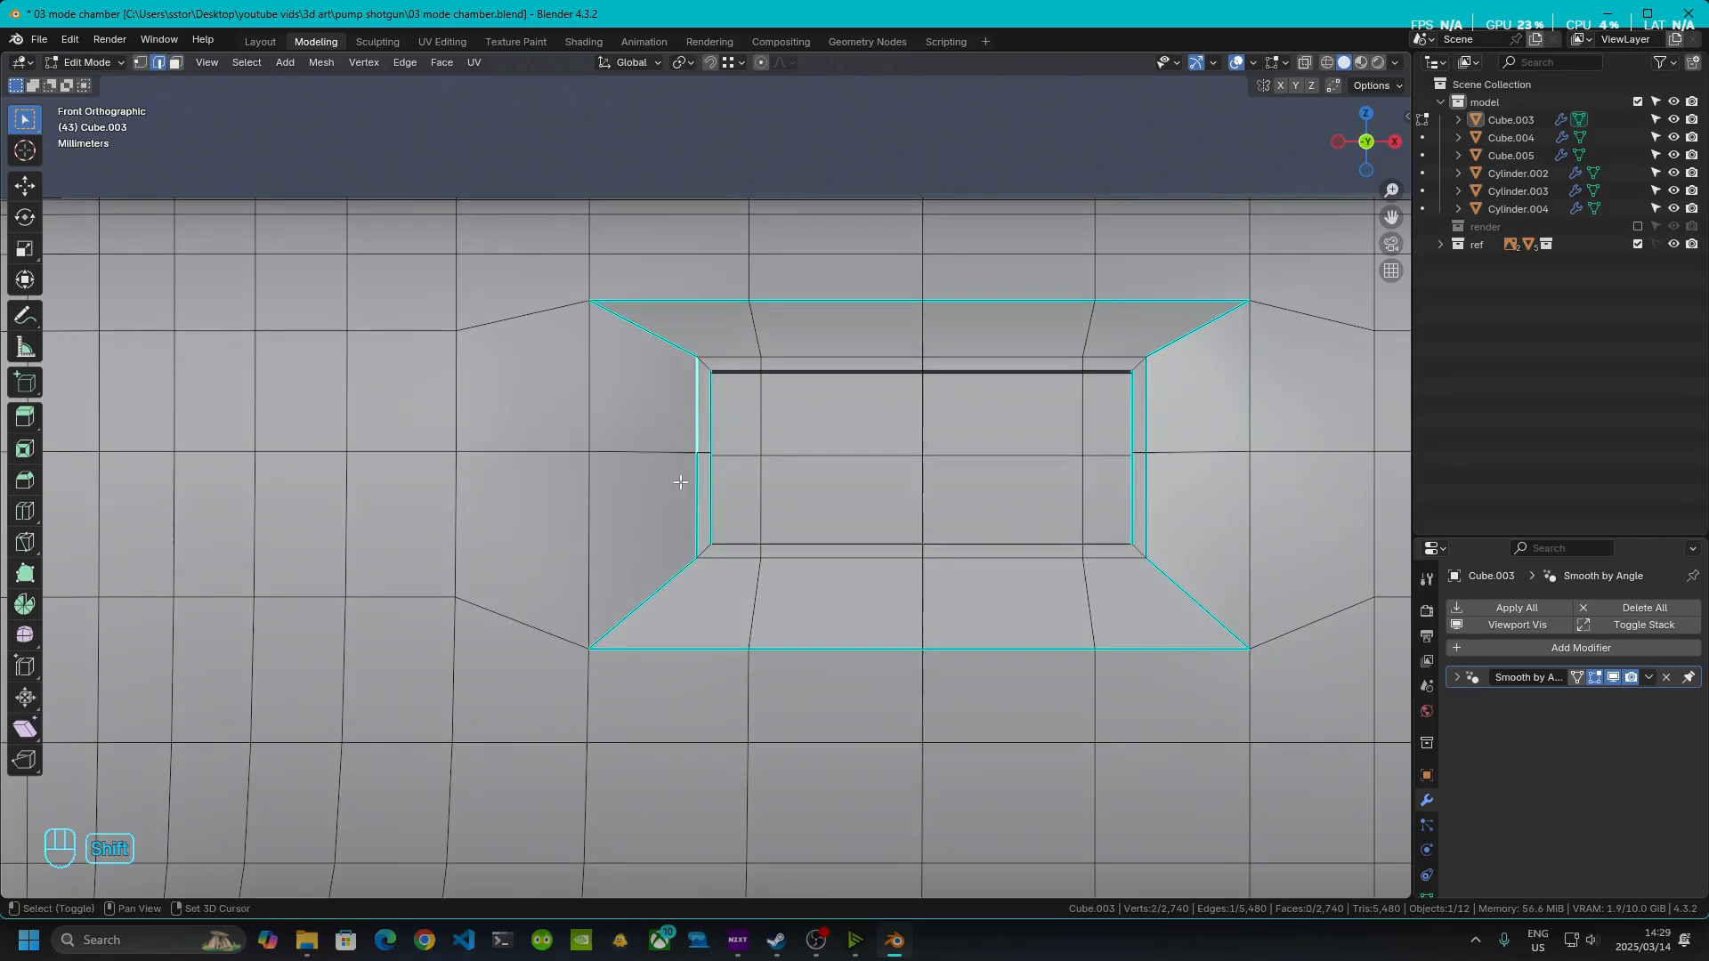
pyautogui.keyDown('shift'); pyautogui.click(1162, 526); pyautogui.keyUp('shift')
pyautogui.keyDown('shift'); pyautogui.click(1158, 437); pyautogui.keyUp('shift')
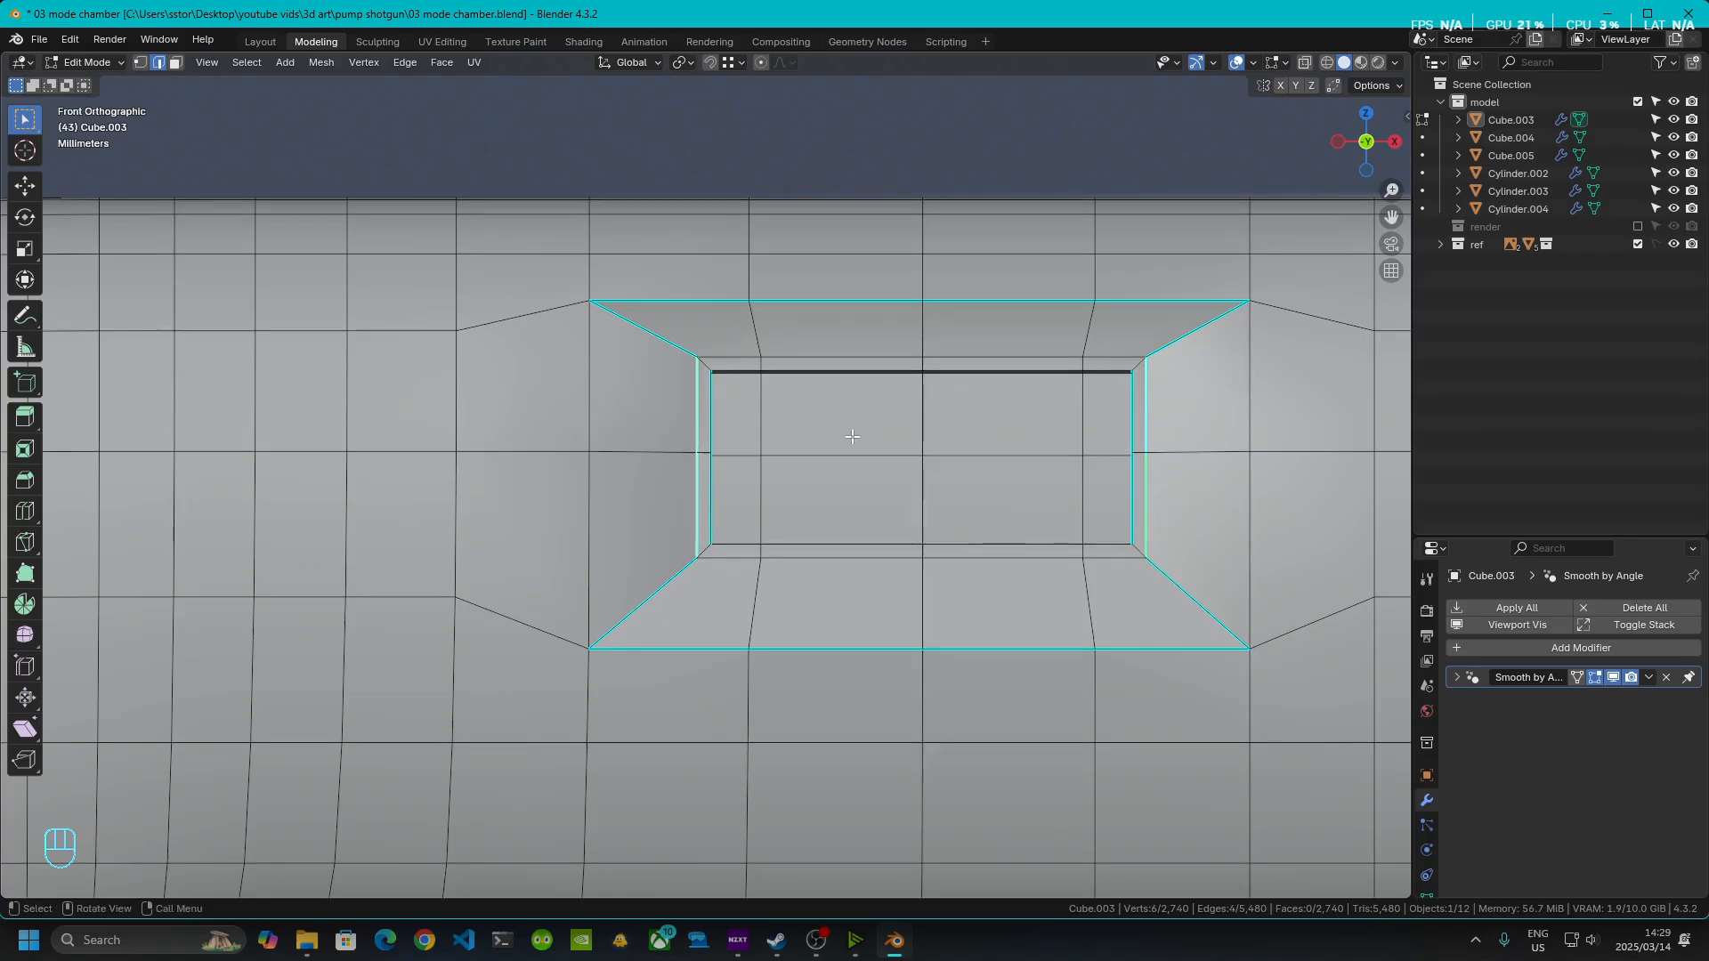
pyautogui.moveTo(844, 429); pyautogui.dragTo(778, 446, button='middle')
pyautogui.press('c')
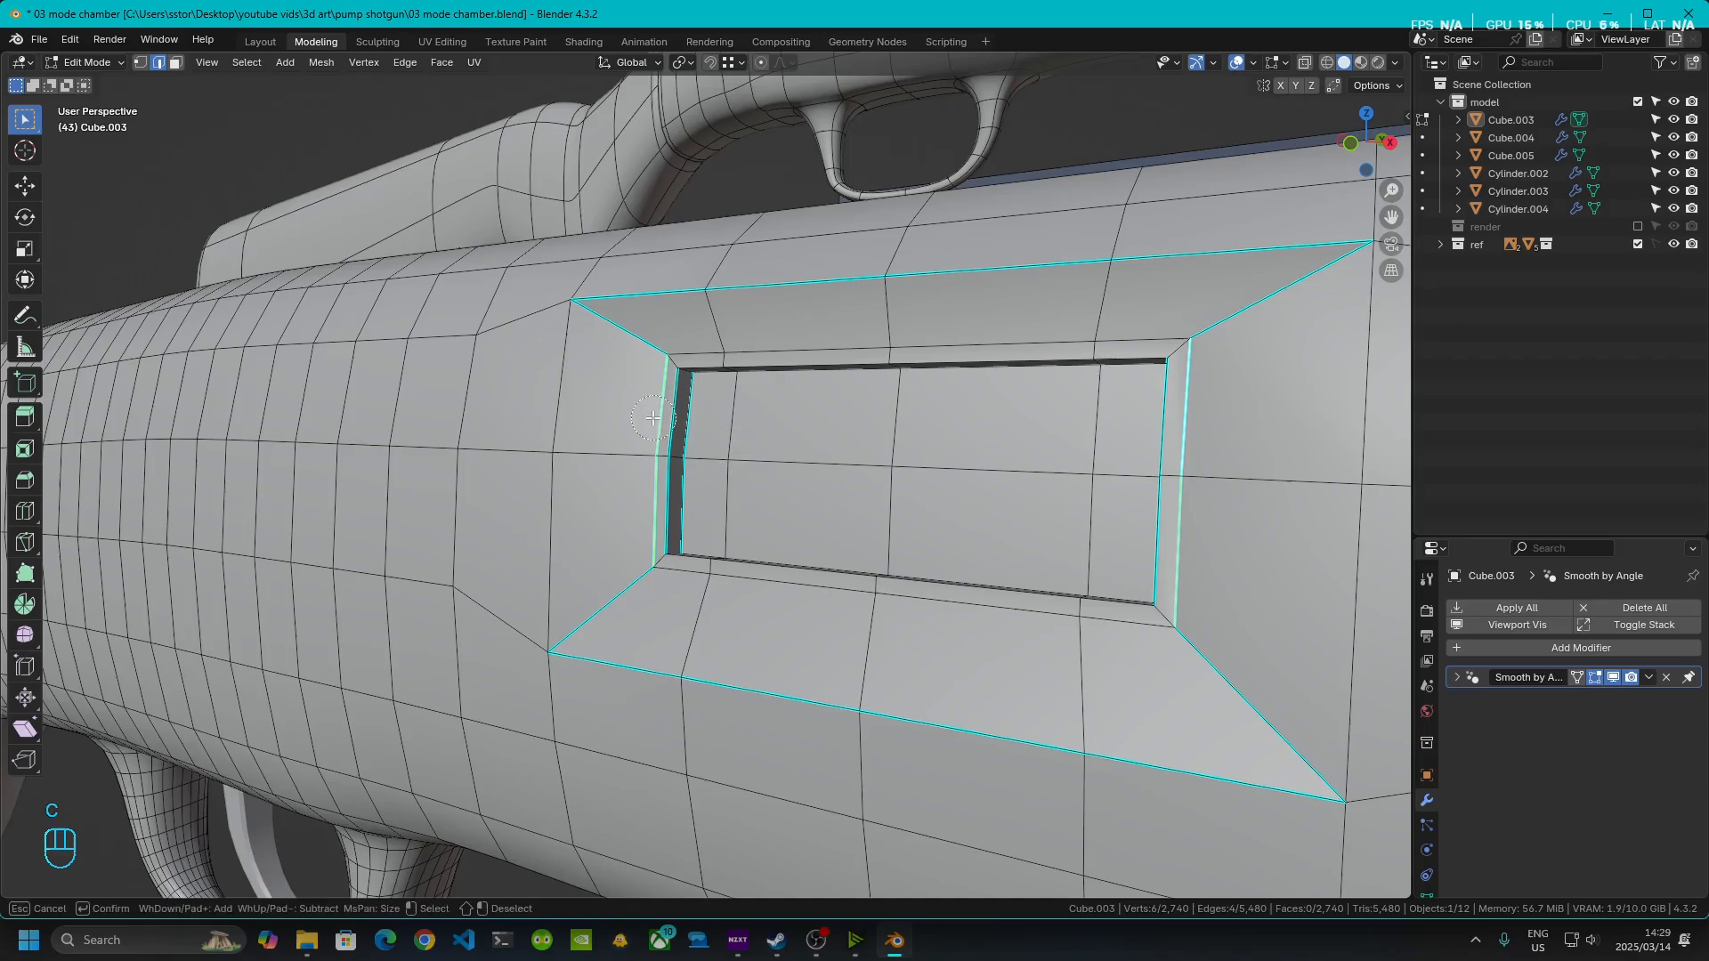
pyautogui.moveTo(666, 394); pyautogui.dragTo(654, 484)
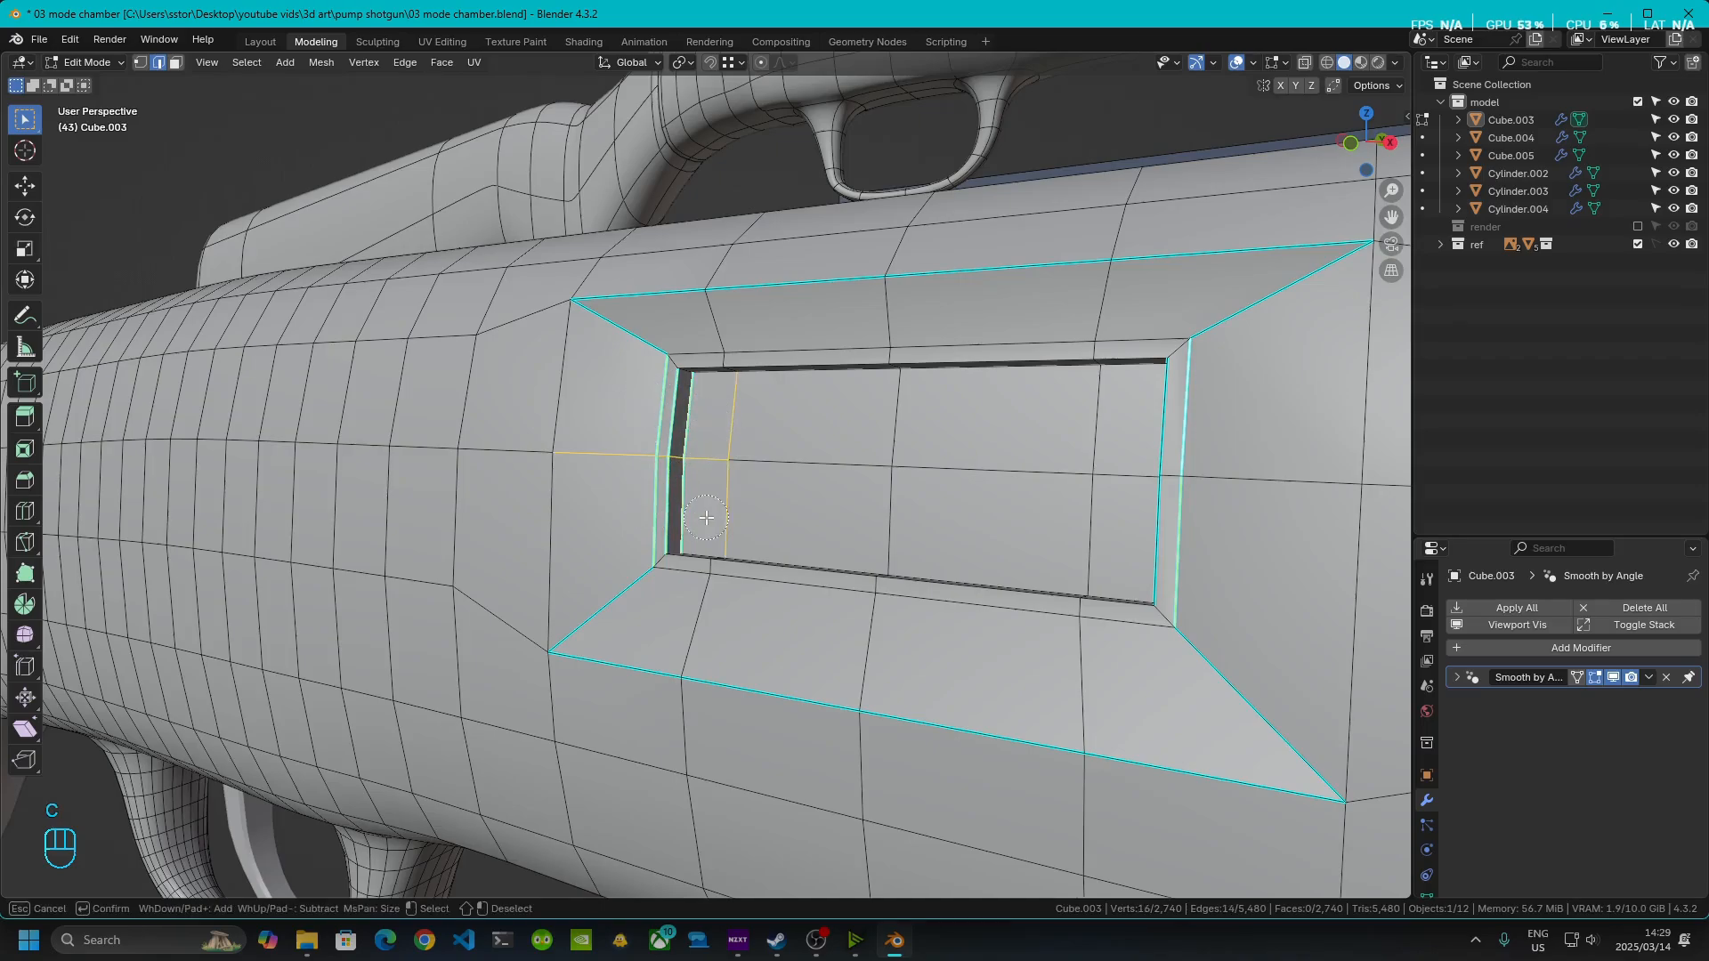
pyautogui.rightClick(1087, 523)
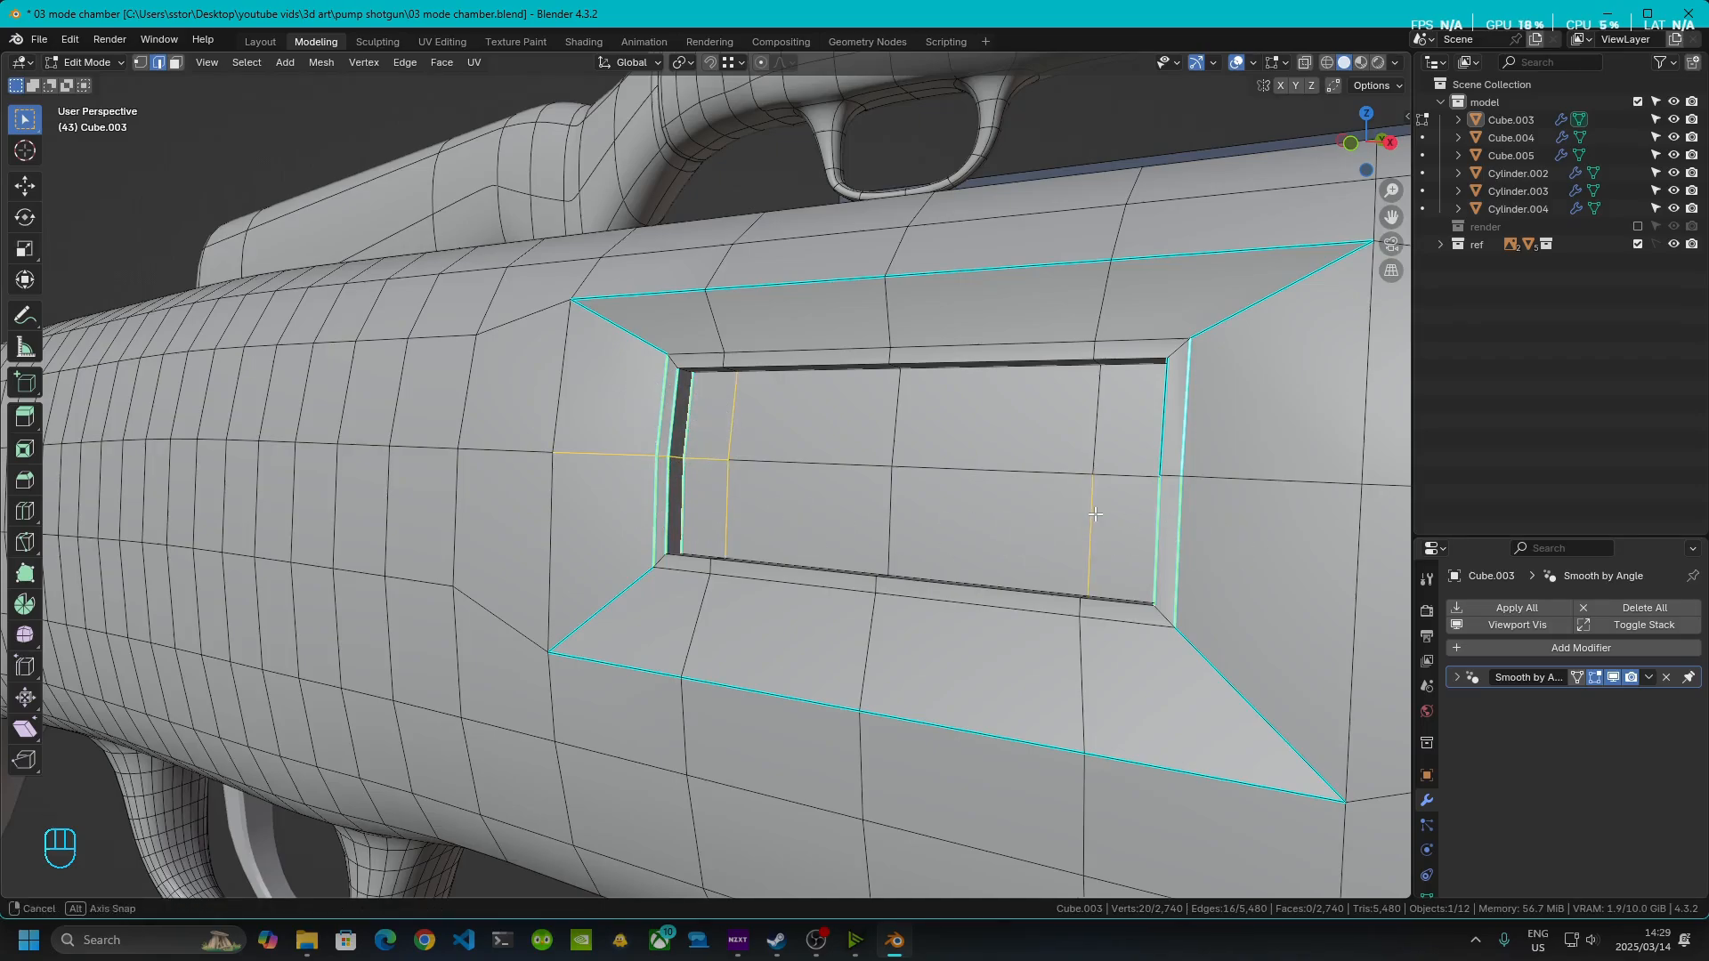
pyautogui.moveTo(1170, 521); pyautogui.dragTo(1143, 496, button='middle')
pyautogui.press('x')
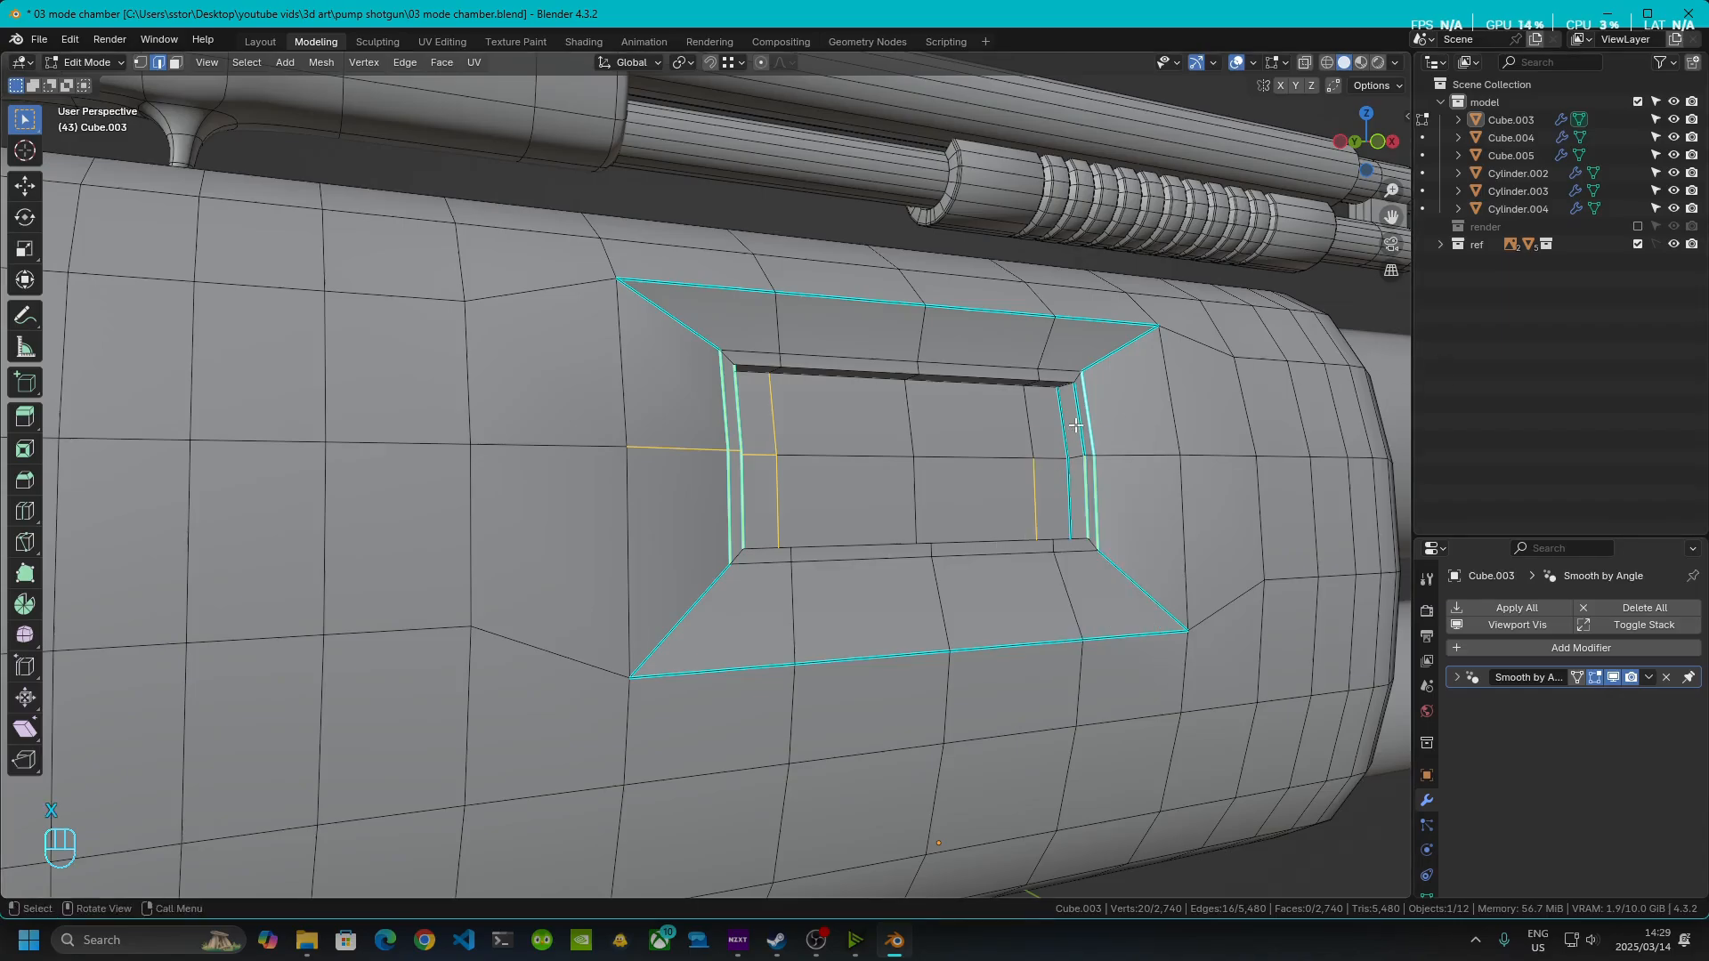
pyautogui.press('c')
pyautogui.click(1065, 484)
pyautogui.moveTo(1086, 472); pyautogui.dragTo(1088, 453)
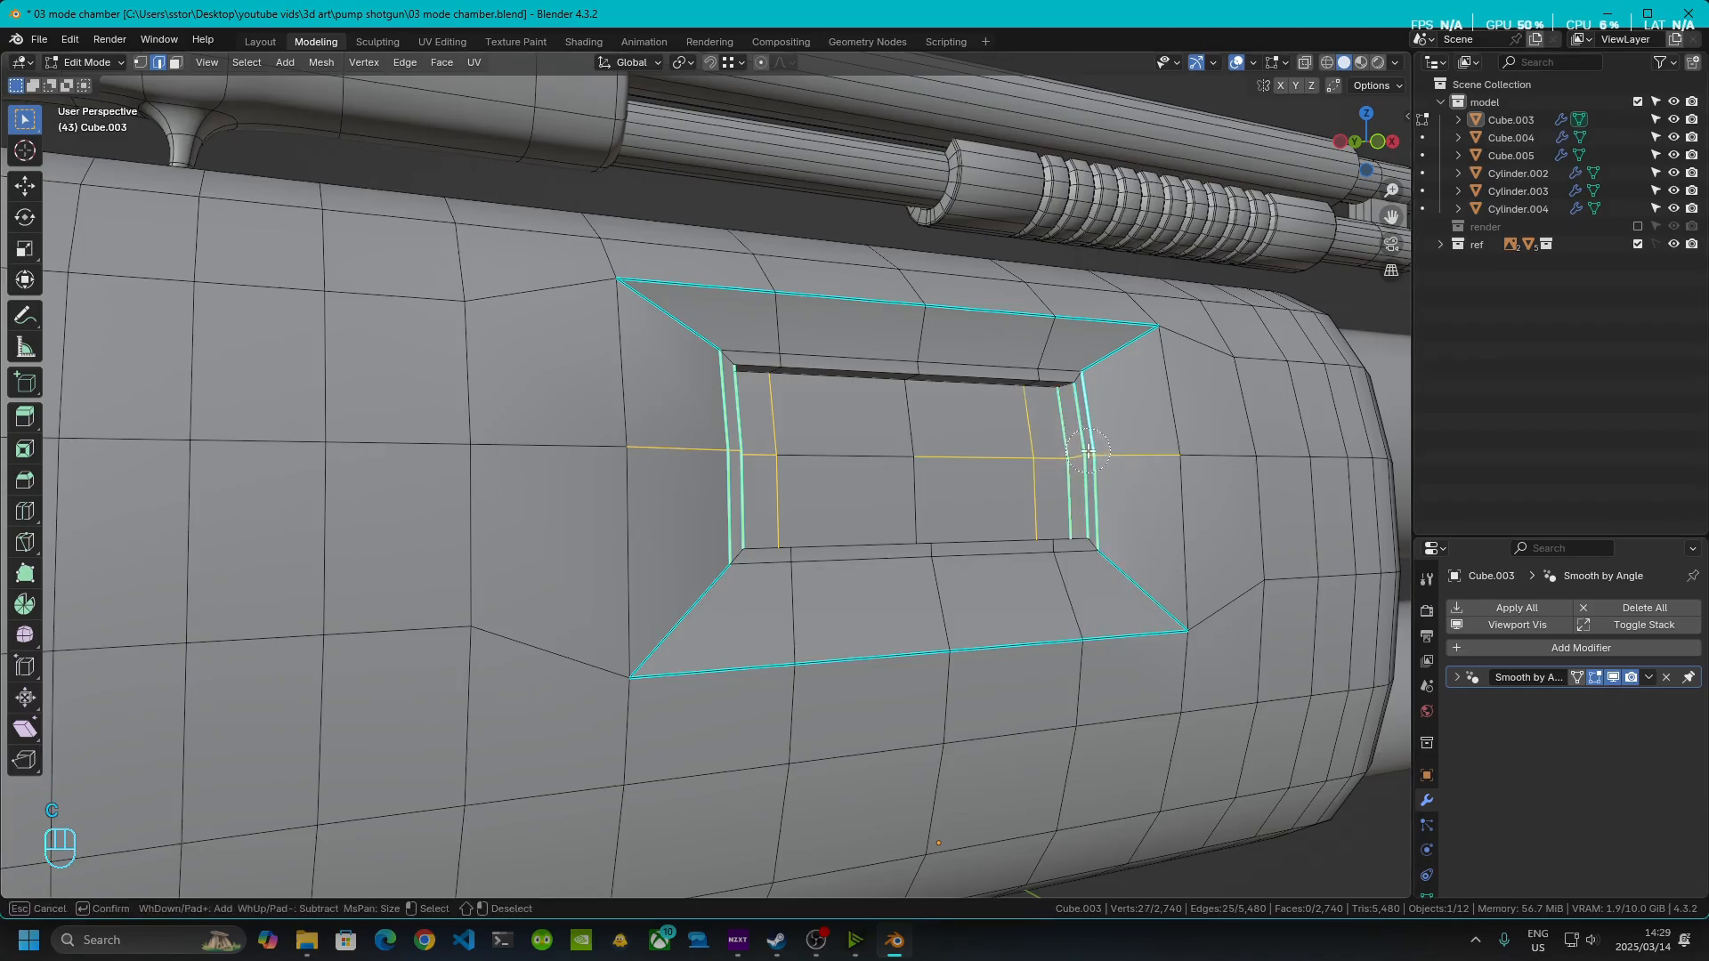
pyautogui.press('Escape')
pyautogui.hotkey('ctrl', 'e')
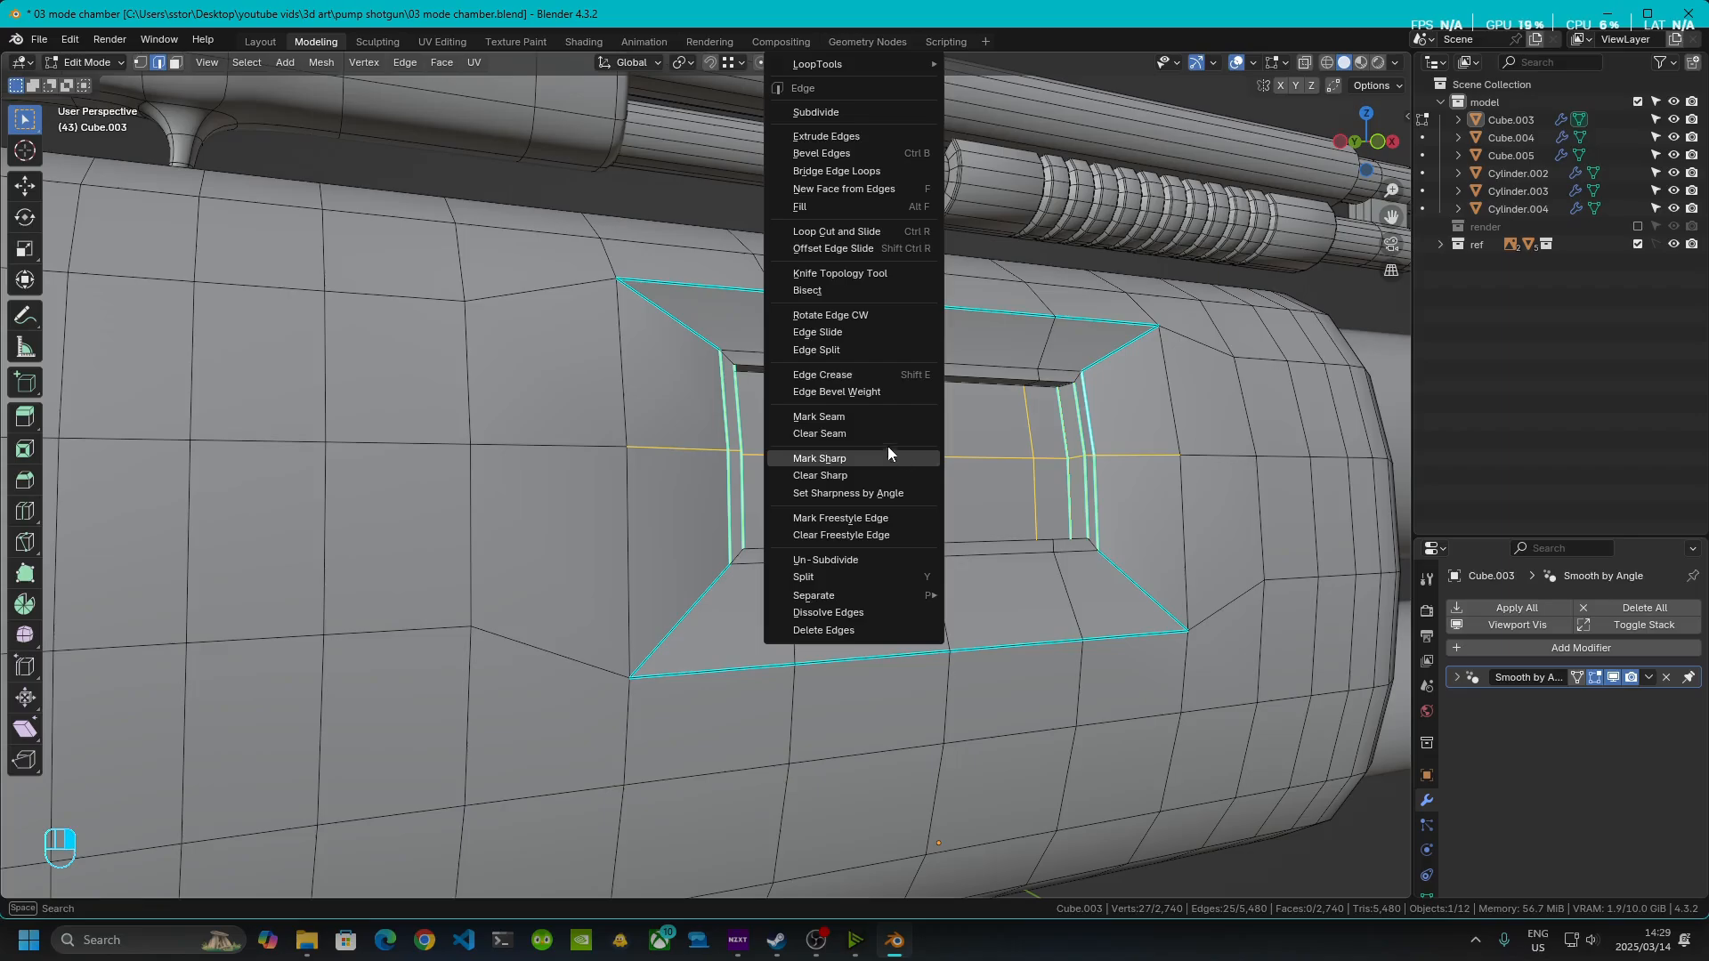
pyautogui.click(878, 476)
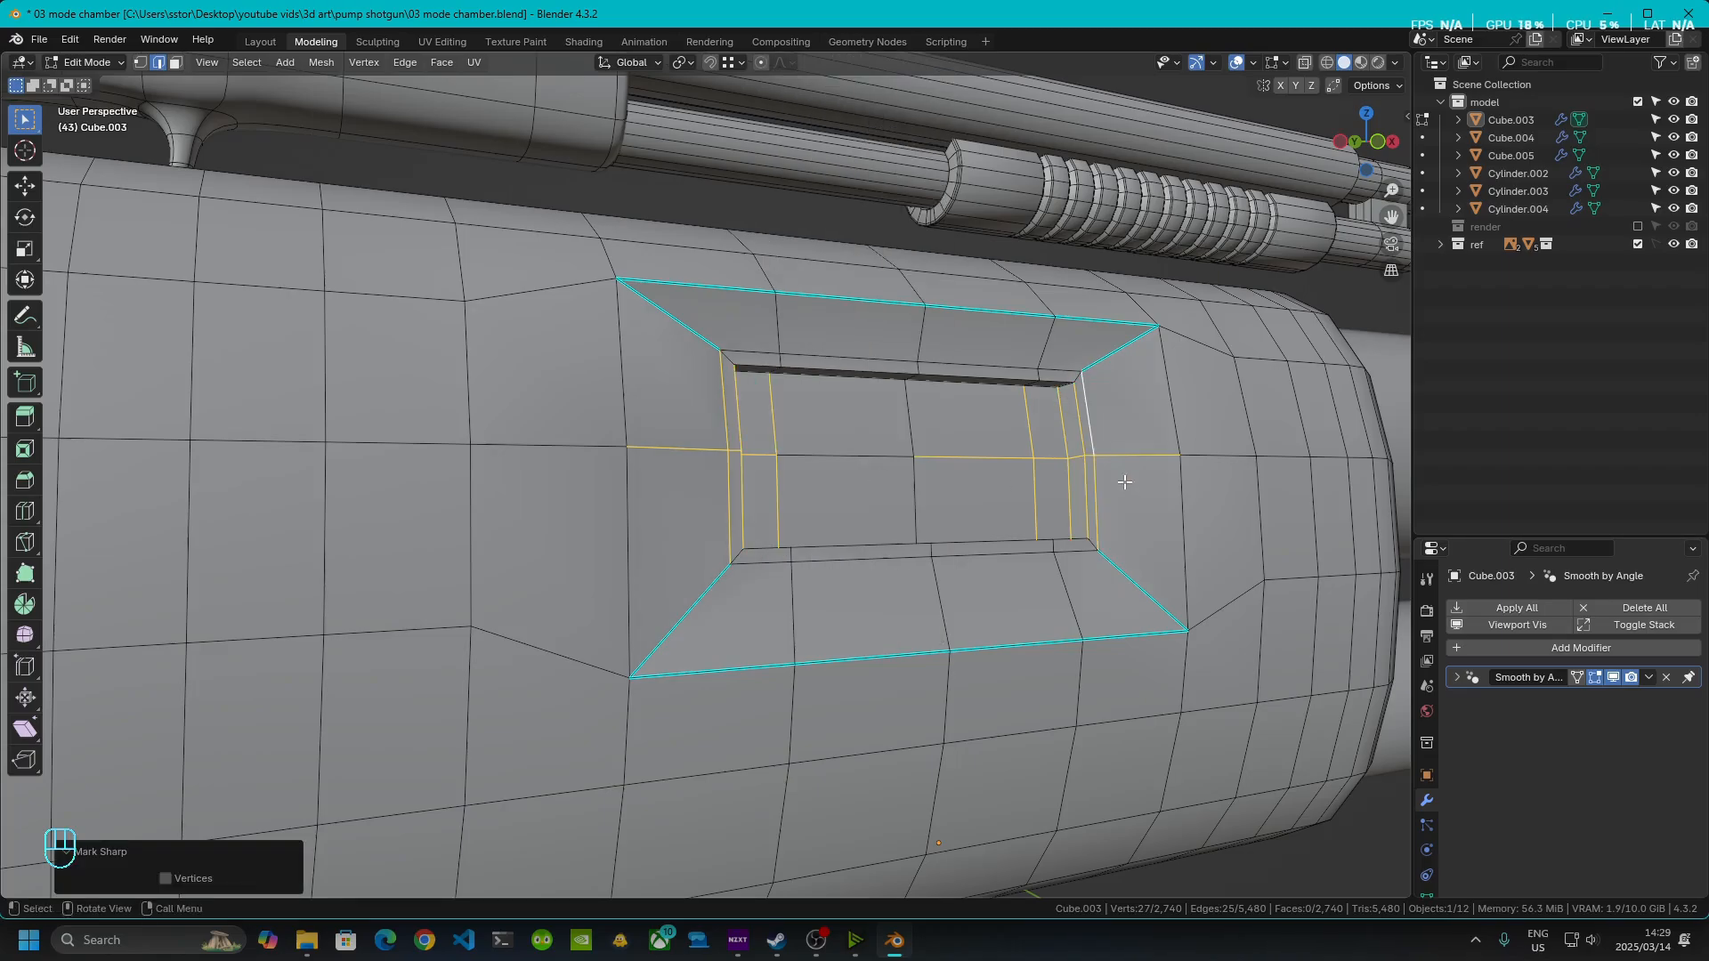
# - Clear the sharp marks from the four diagonal corner edges of the port's sloped walls
pyautogui.press('Tab')
pyautogui.moveTo(1118, 475)
pyautogui.mouseDown(button='middle')
pyautogui.moveTo(1001, 529)
pyautogui.moveTo(1006, 499)
pyautogui.mouseUp(button='middle')
pyautogui.keyDown('shift'); pyautogui.moveTo(1055, 558); pyautogui.dragTo(899, 473, button='middle'); pyautogui.keyUp('shift')
pyautogui.scroll(2, 935, 487)
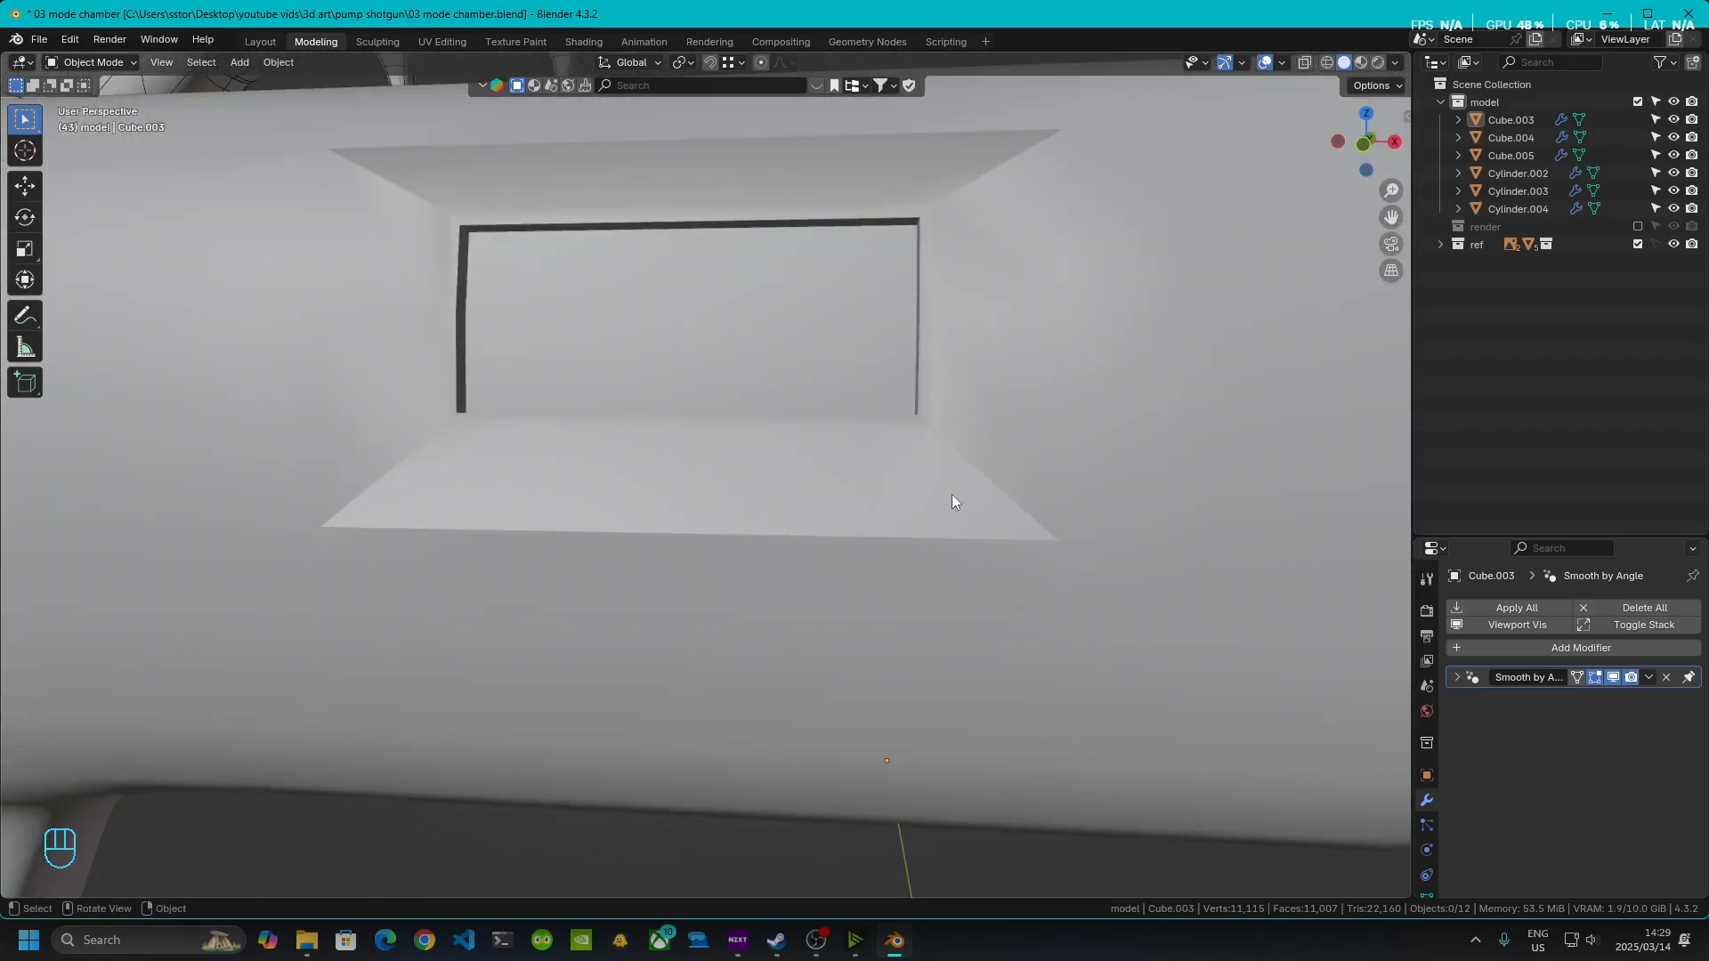
pyautogui.click(980, 474)
pyautogui.press('Tab')
pyautogui.keyDown('shift'); pyautogui.moveTo(1015, 494); pyautogui.dragTo(879, 451, button='middle'); pyautogui.keyUp('shift')
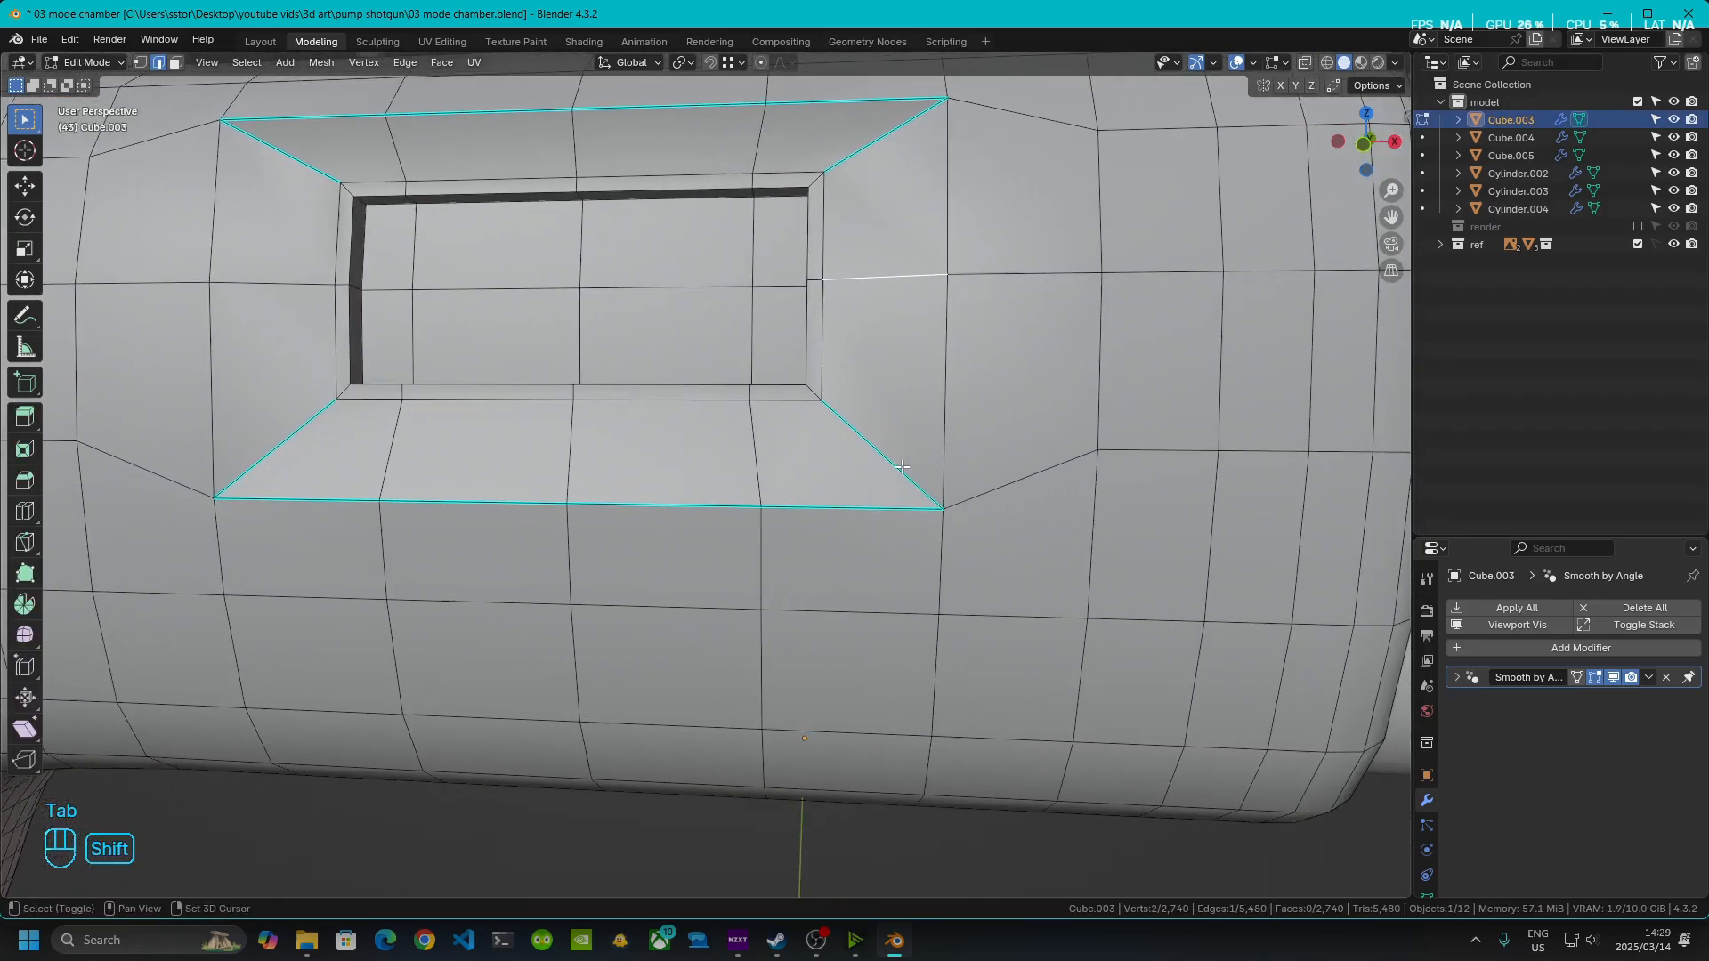
pyautogui.click(879, 451)
pyautogui.keyDown('shift'); pyautogui.click(880, 156); pyautogui.keyUp('shift')
pyautogui.rightClick(910, 200)
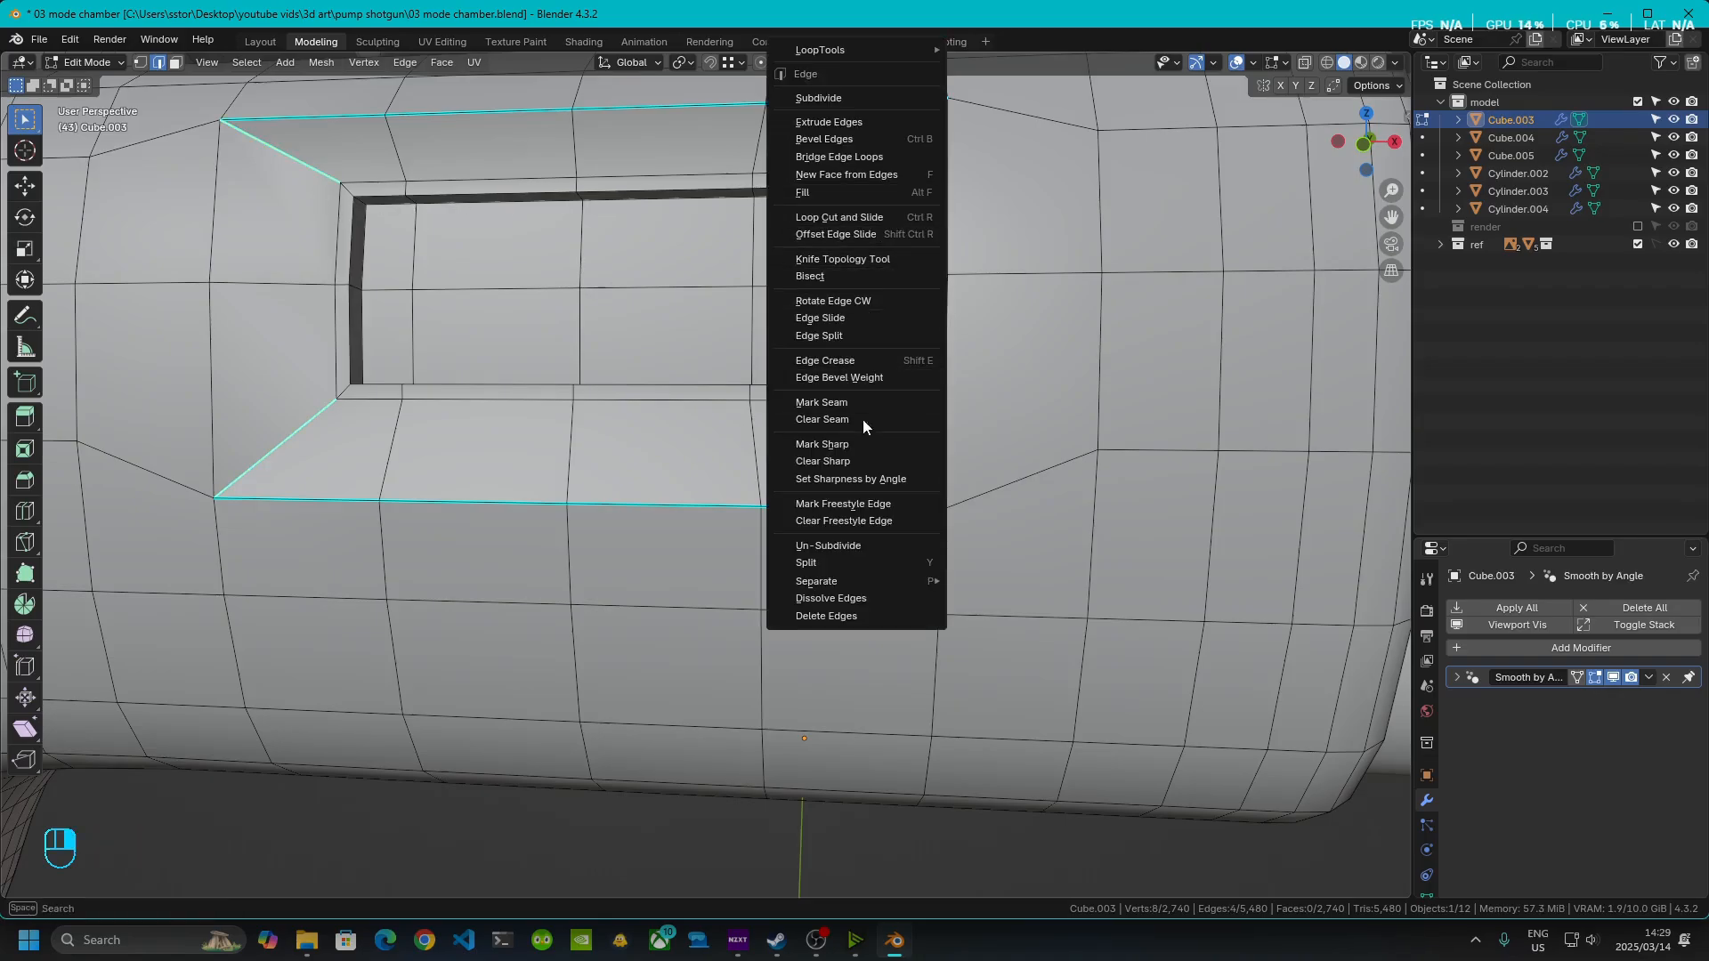
pyautogui.click(861, 461)
# - Add one edge loop around the port's sloped walls and slide it close to the outer rim
pyautogui.press('Tab')
pyautogui.moveTo(862, 461); pyautogui.dragTo(666, 456, button='middle')
pyautogui.scroll(4, 782, 459)
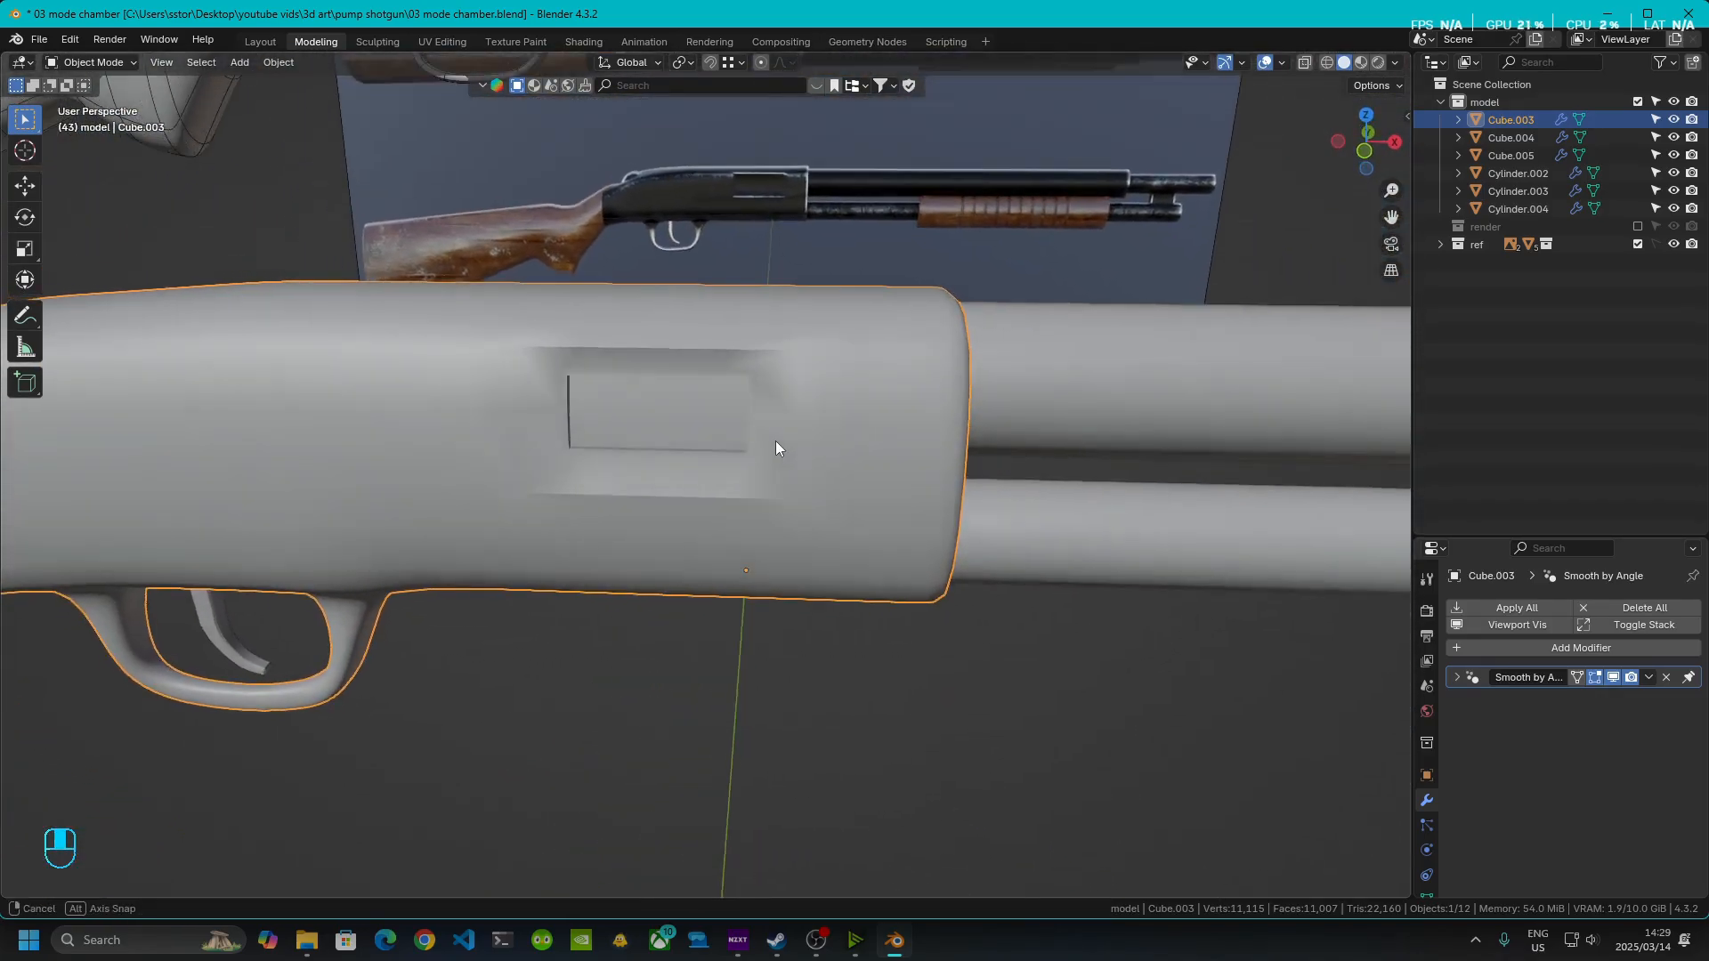
pyautogui.press('Tab')
pyautogui.keyDown('shift'); pyautogui.moveTo(873, 383); pyautogui.dragTo(866, 415, button='middle'); pyautogui.keyUp('shift')
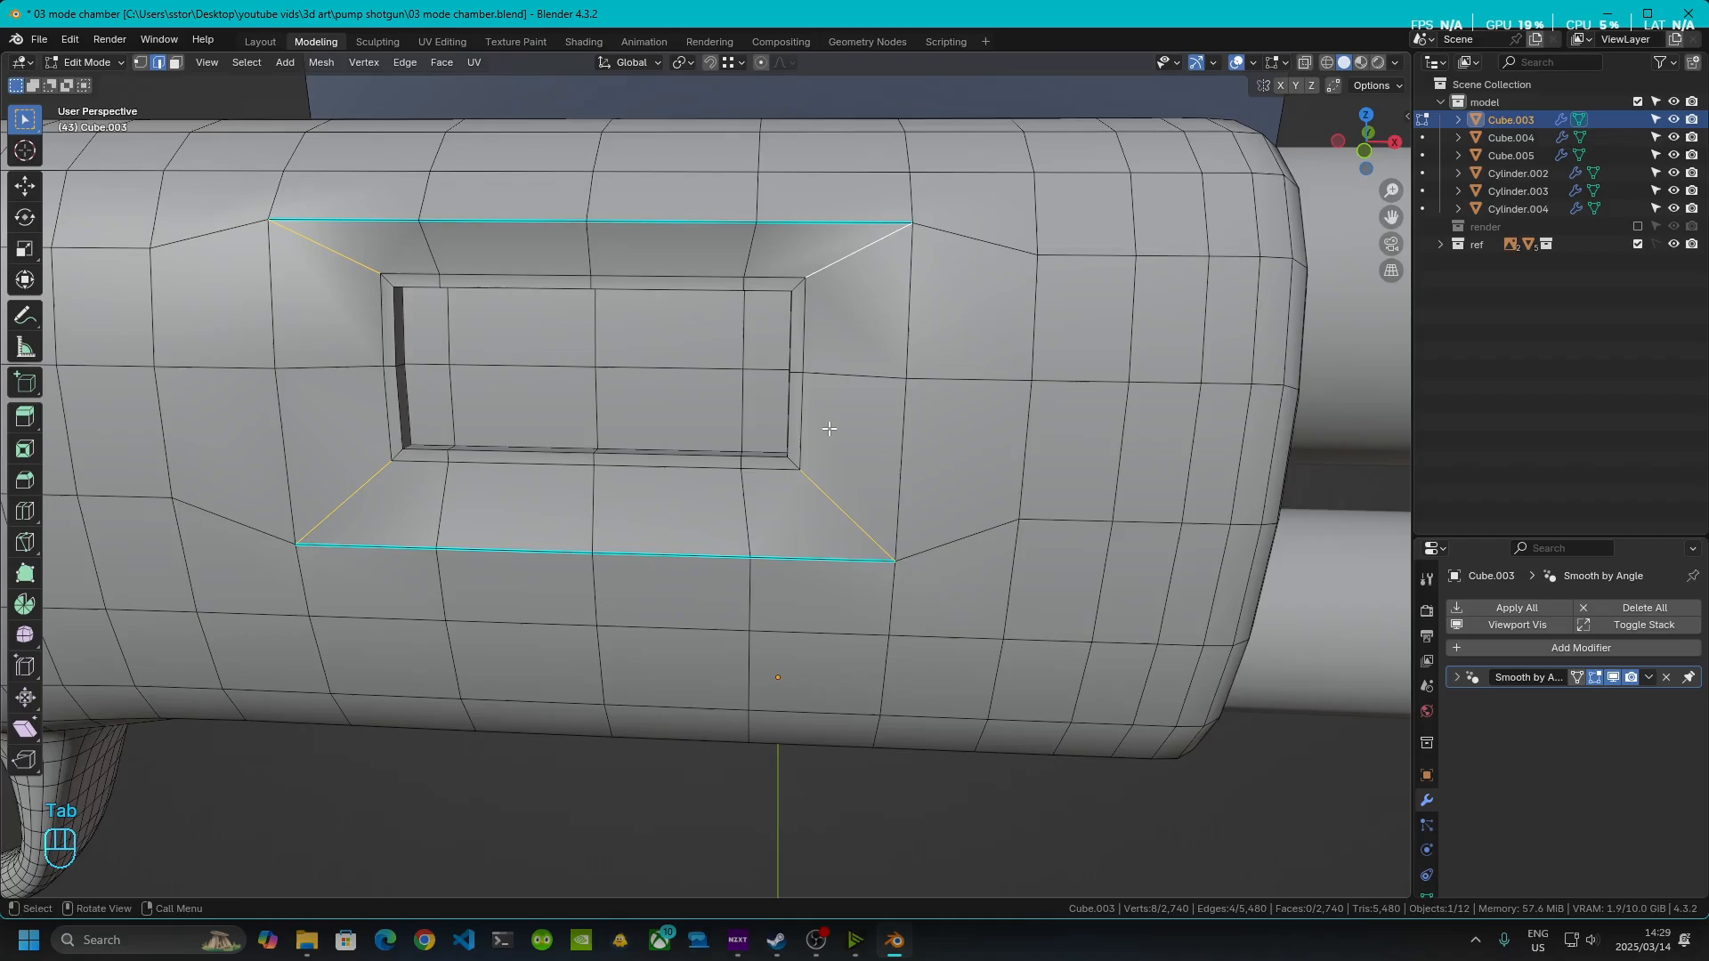
pyautogui.hotkey('ctrl', 'r')
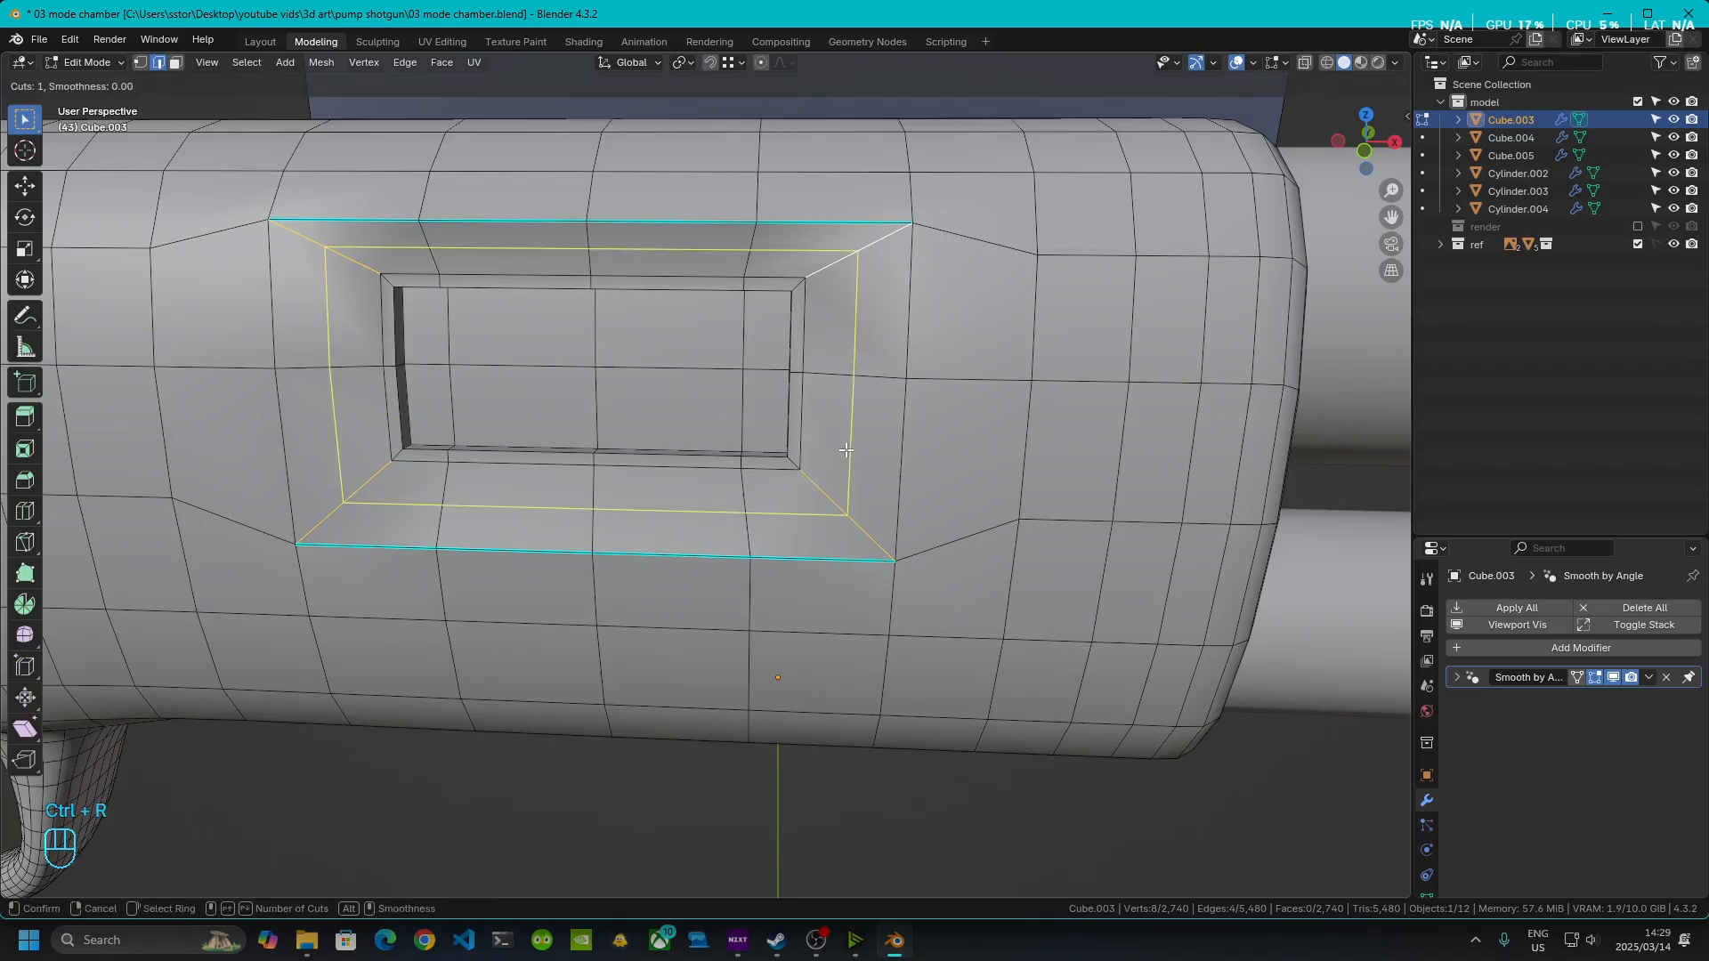
pyautogui.click(844, 452)
pyautogui.moveTo(878, 452); pyautogui.dragTo(906, 455)
pyautogui.click(906, 454)
# - Bevel the edge loop around the inner opening with one segment and an offset of about 0.0003 m
pyautogui.press('Tab')
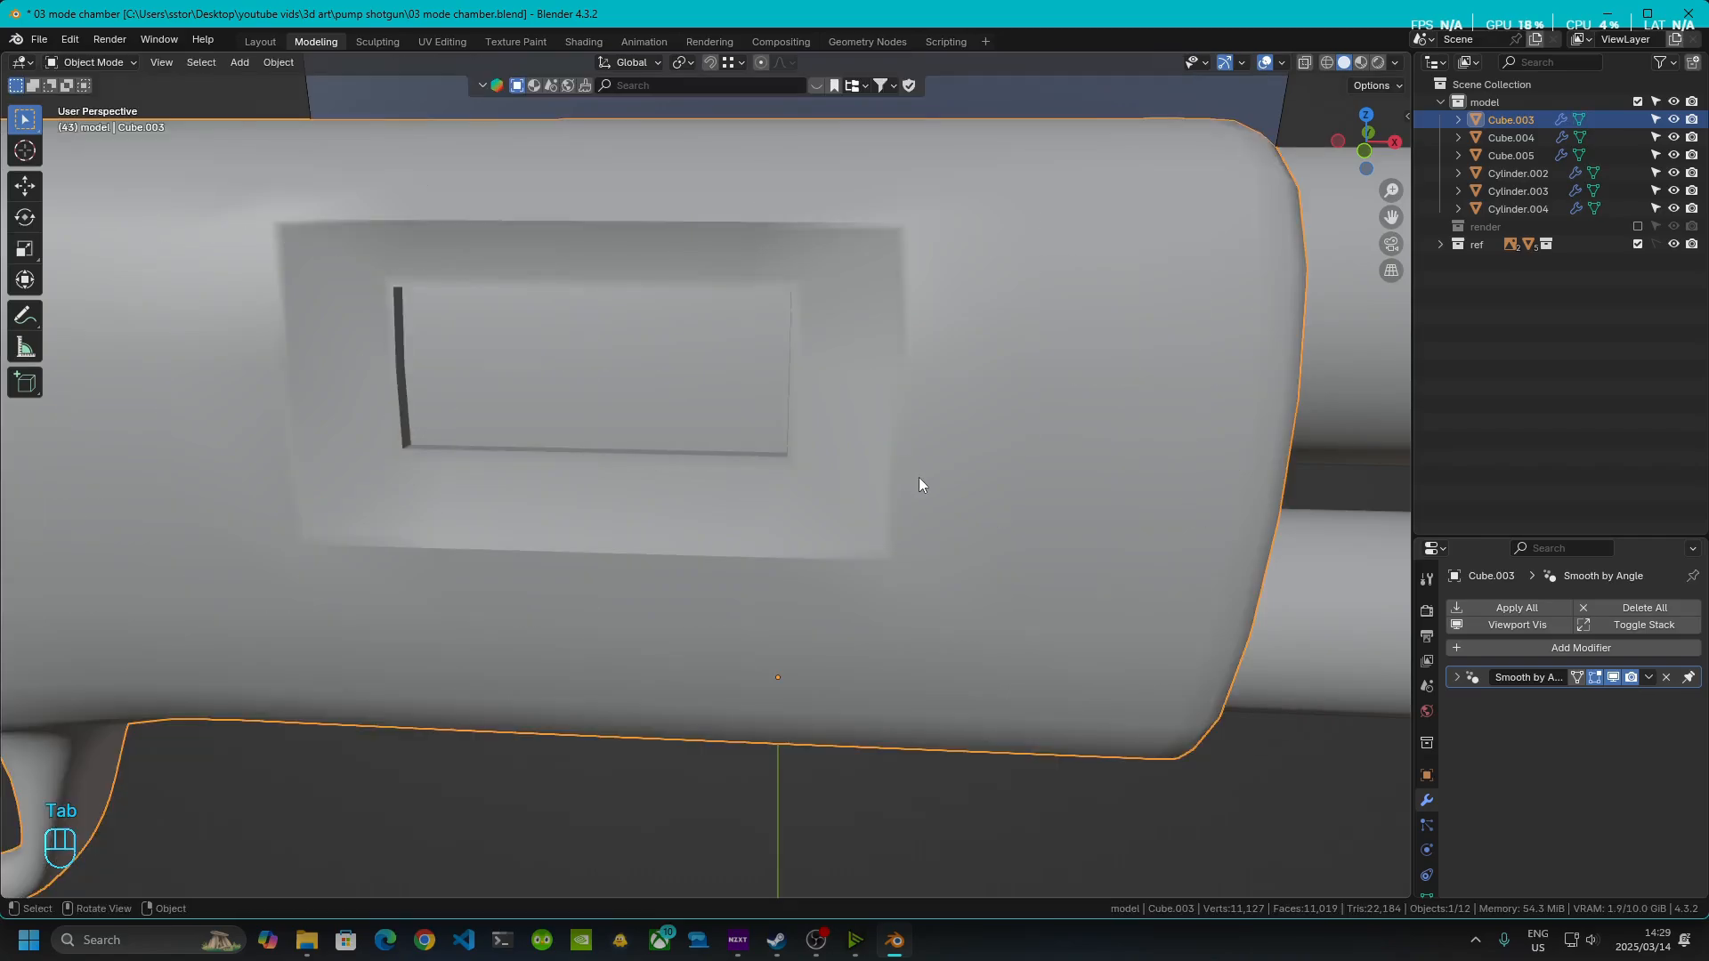
pyautogui.moveTo(919, 477)
pyautogui.mouseDown(button='middle')
pyautogui.moveTo(952, 483)
pyautogui.moveTo(973, 425)
pyautogui.moveTo(772, 446)
pyautogui.moveTo(922, 481)
pyautogui.mouseUp(button='middle')
pyautogui.moveTo(862, 389)
pyautogui.mouseDown(button='middle')
pyautogui.moveTo(895, 397)
pyautogui.moveTo(870, 394)
pyautogui.mouseUp(button='middle')
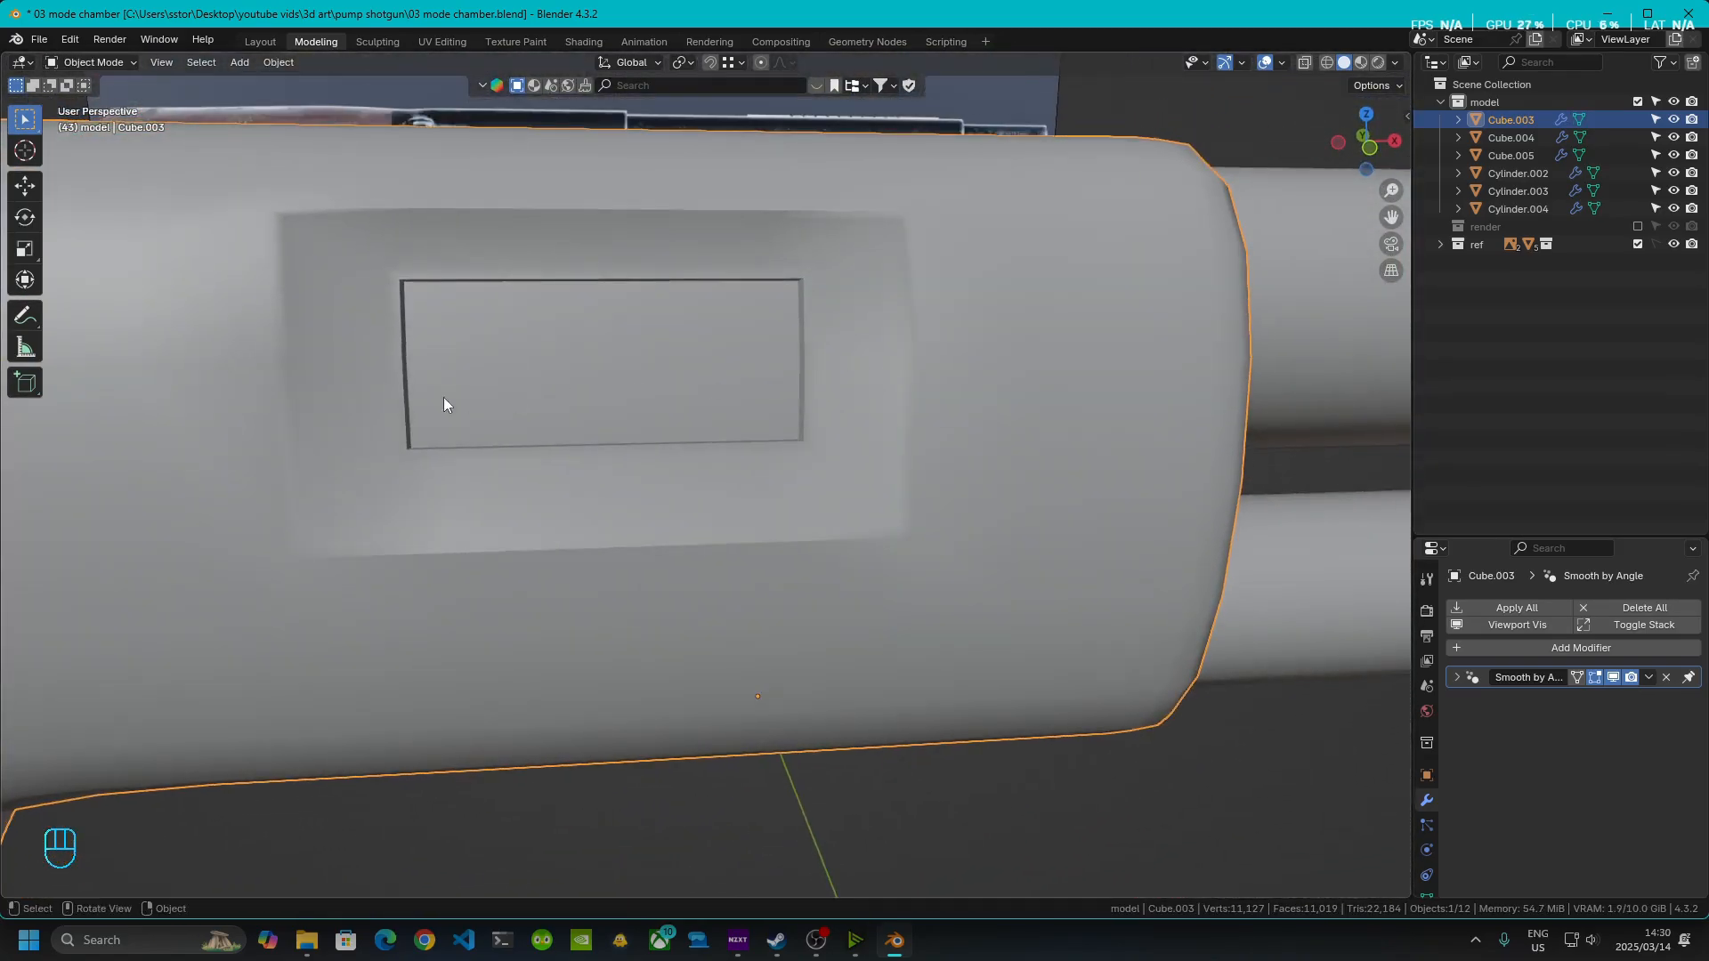
pyautogui.scroll(2, 443, 397)
pyautogui.keyDown('shift'); pyautogui.moveTo(612, 435); pyautogui.dragTo(632, 480, button='middle'); pyautogui.keyUp('shift')
pyautogui.moveTo(632, 480); pyautogui.dragTo(892, 525, button='middle')
pyautogui.press('Tab')
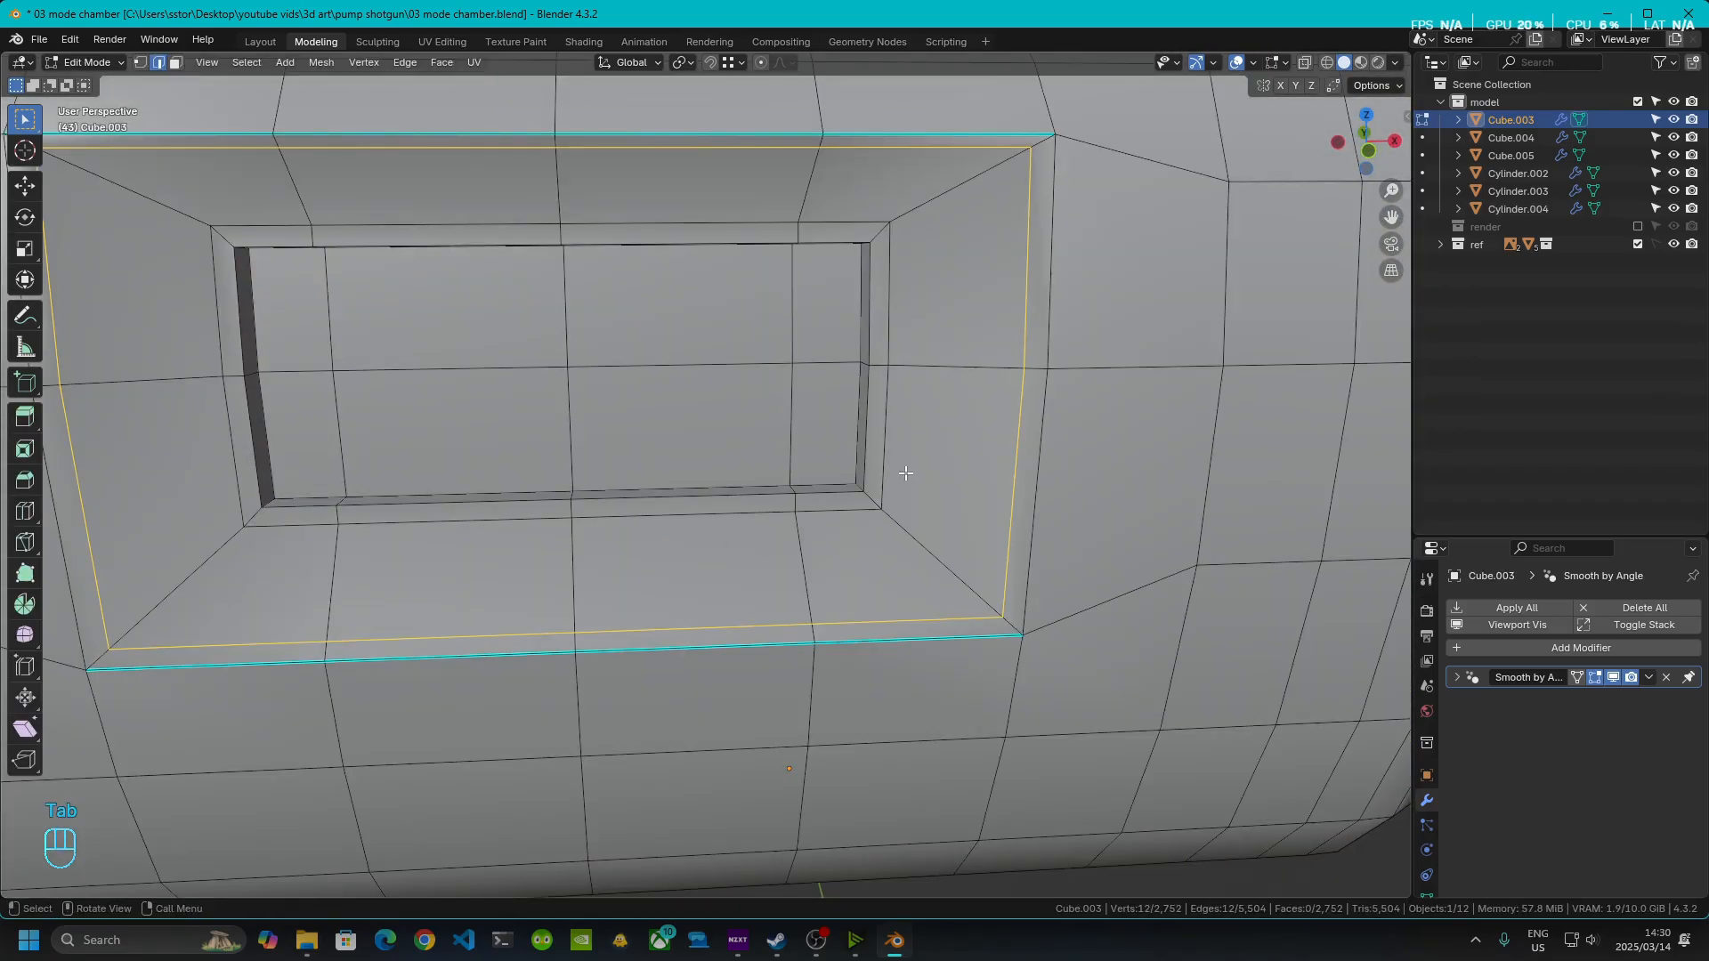
pyautogui.click(866, 446)
pyautogui.keyDown('alt'); pyautogui.keyDown('shift'); pyautogui.click(868, 446); pyautogui.keyUp('shift'); pyautogui.keyUp('alt')
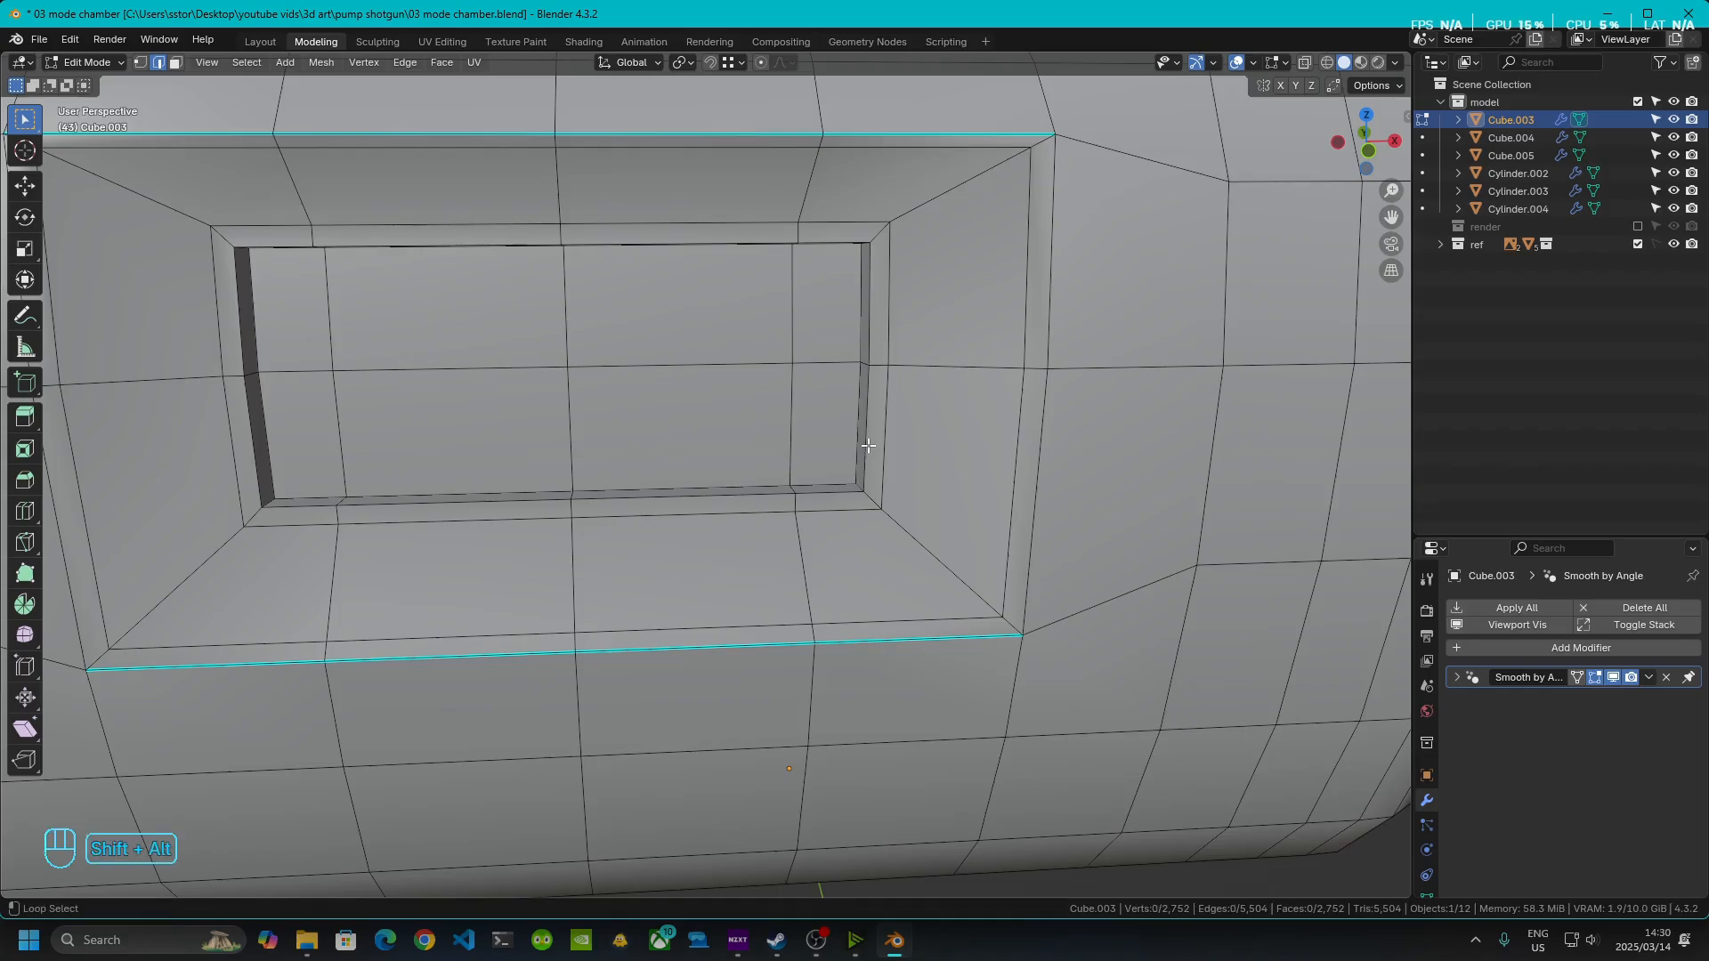
pyautogui.keyDown('alt'); pyautogui.keyDown('shift'); pyautogui.click(868, 446); pyautogui.keyUp('shift'); pyautogui.keyUp('alt')
pyautogui.hotkey('ctrl', 'b')
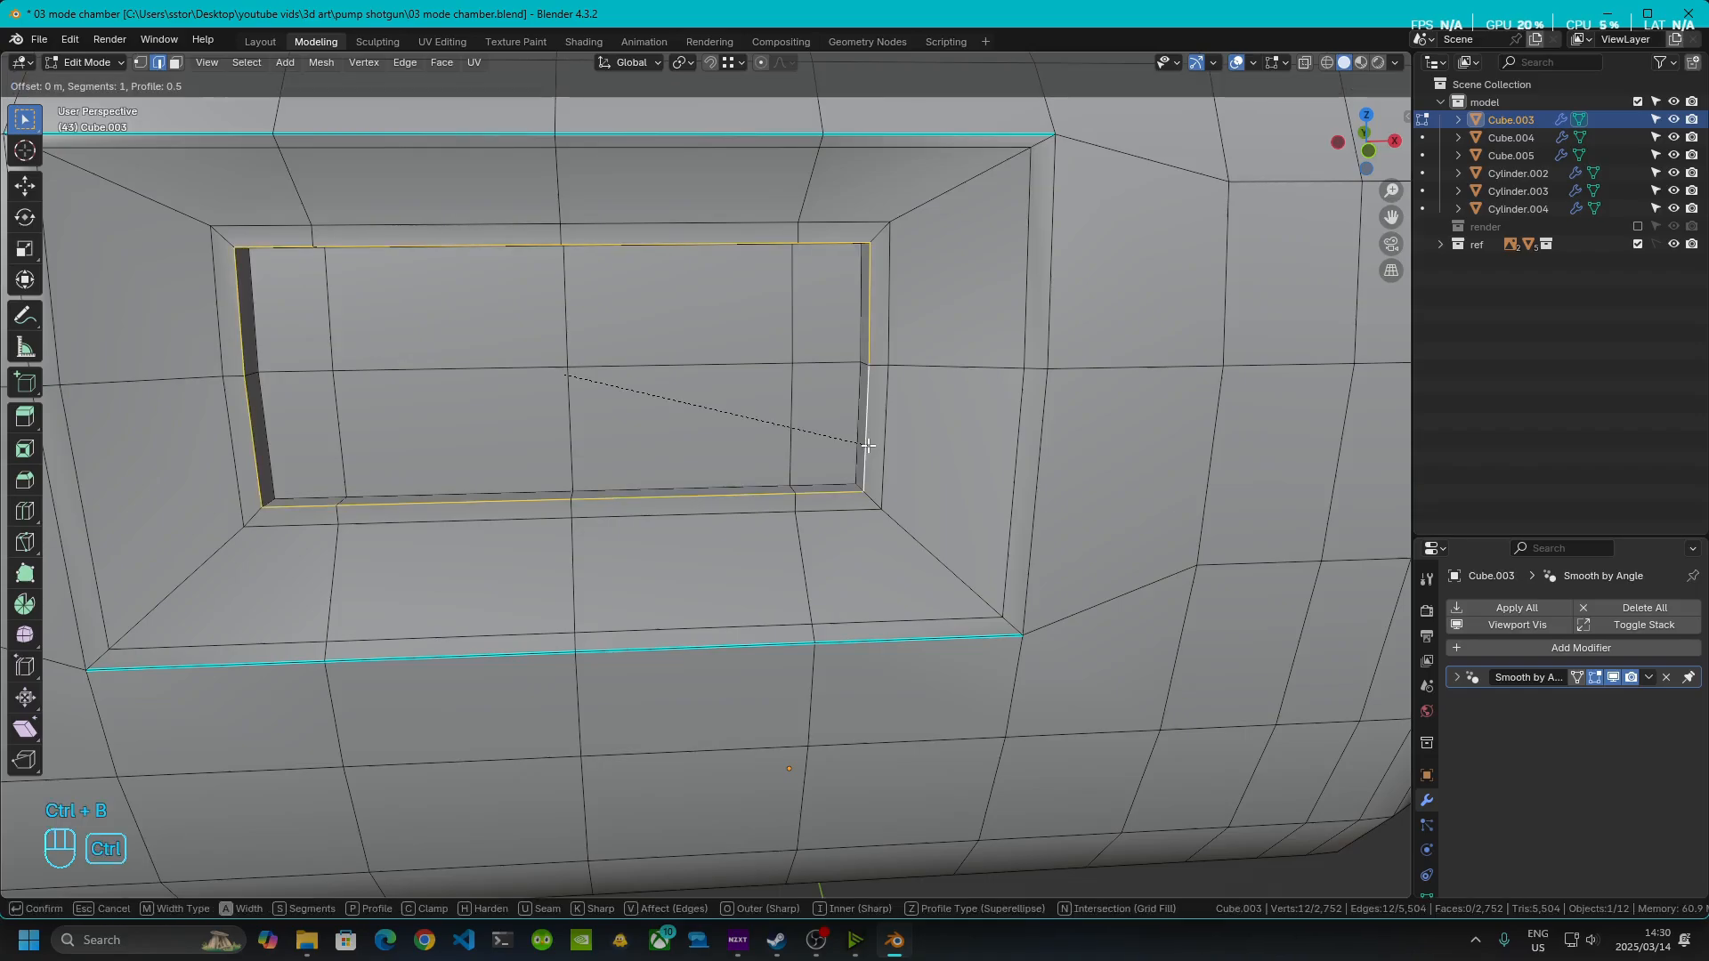
pyautogui.click(879, 453)
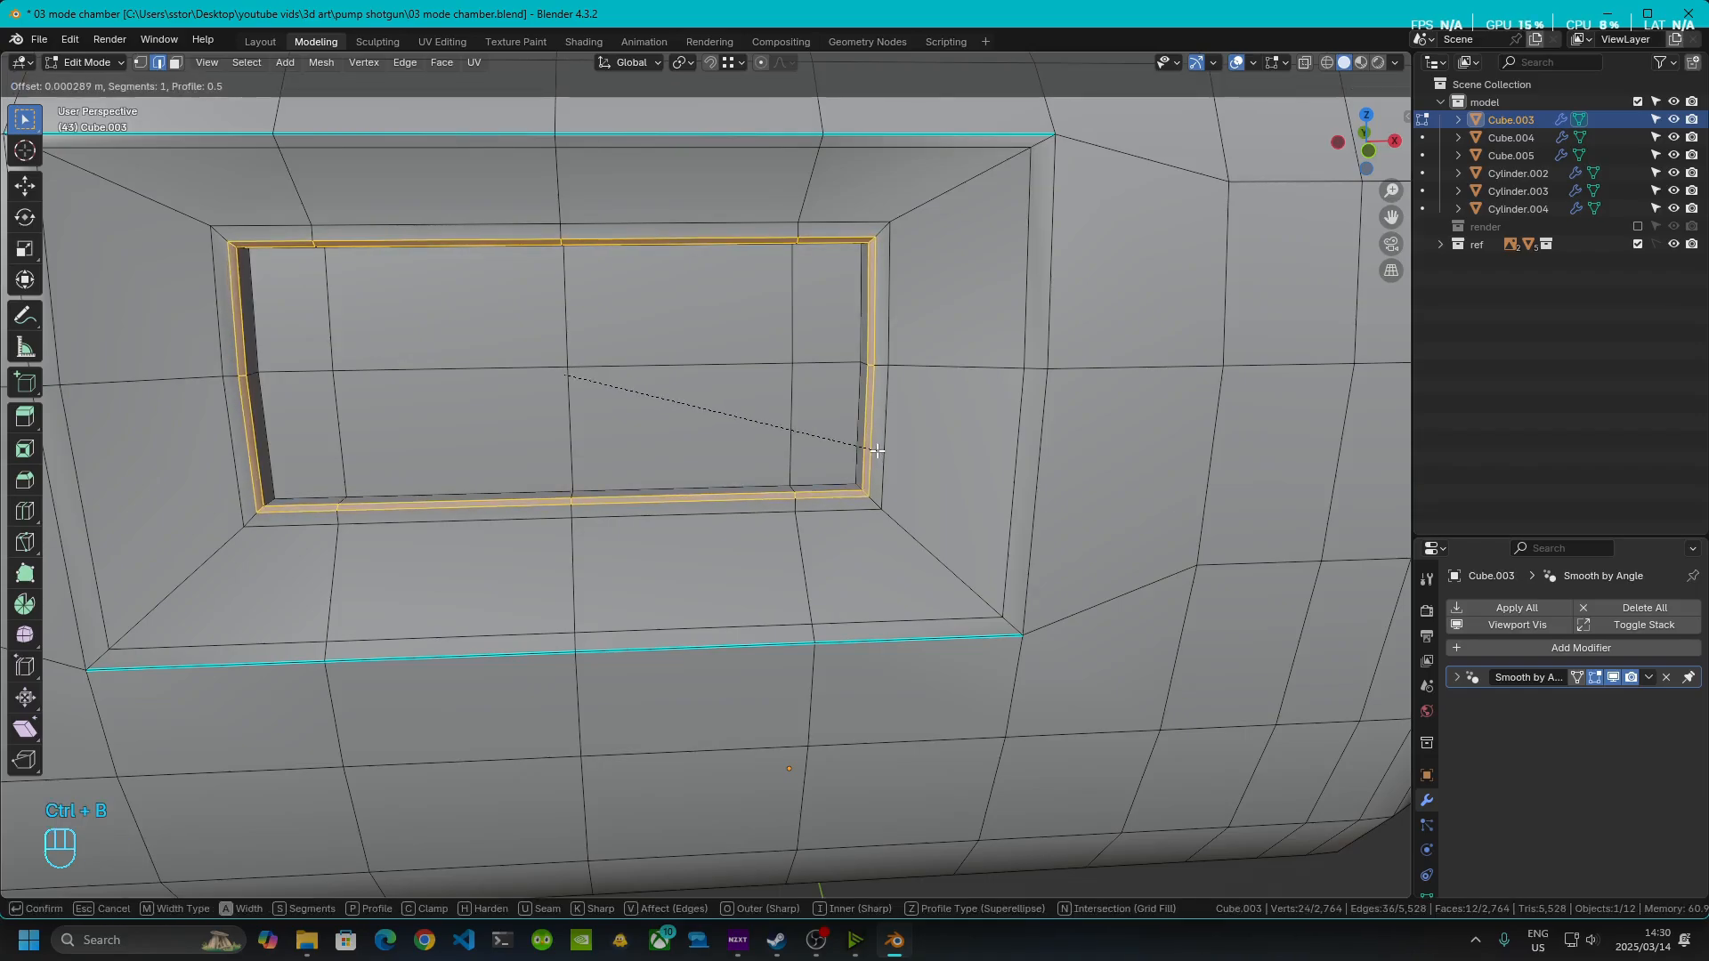
# - Review the port in Object Mode and compare it with the reference in the front view using X-ray
pyautogui.press('Tab')
pyautogui.moveTo(878, 451)
pyautogui.mouseDown(button='middle')
pyautogui.moveTo(869, 466)
pyautogui.moveTo(776, 458)
pyautogui.moveTo(848, 464)
pyautogui.mouseUp(button='middle')
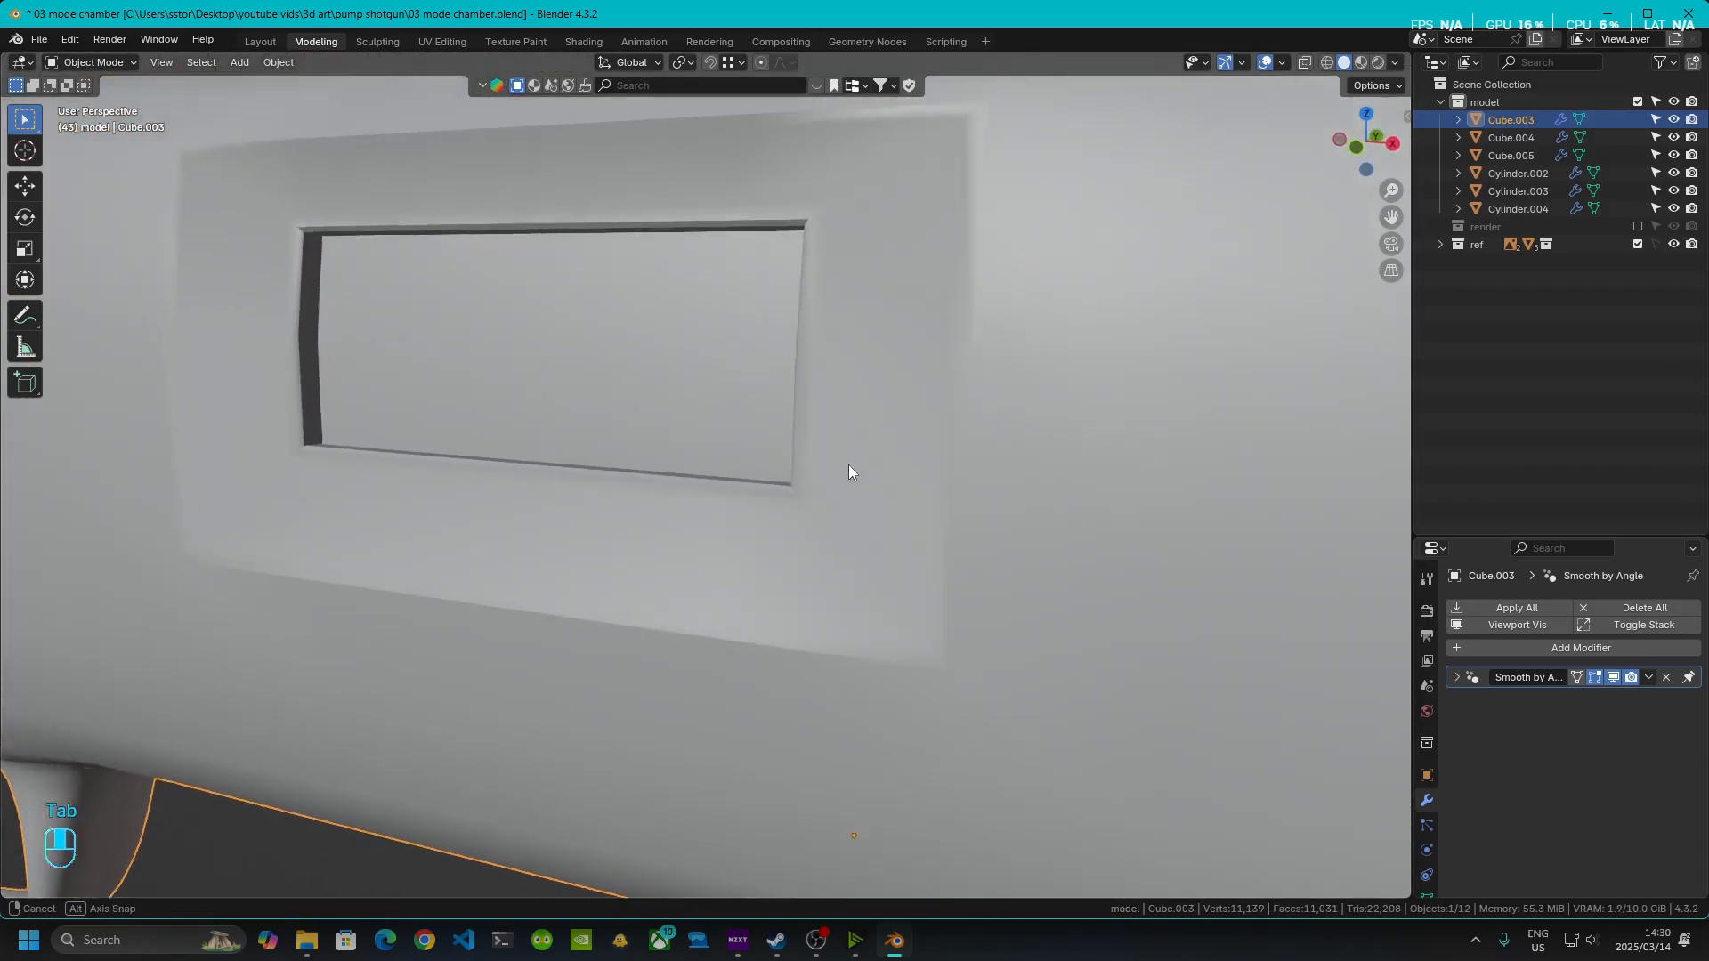
pyautogui.scroll(-8, 847, 464)
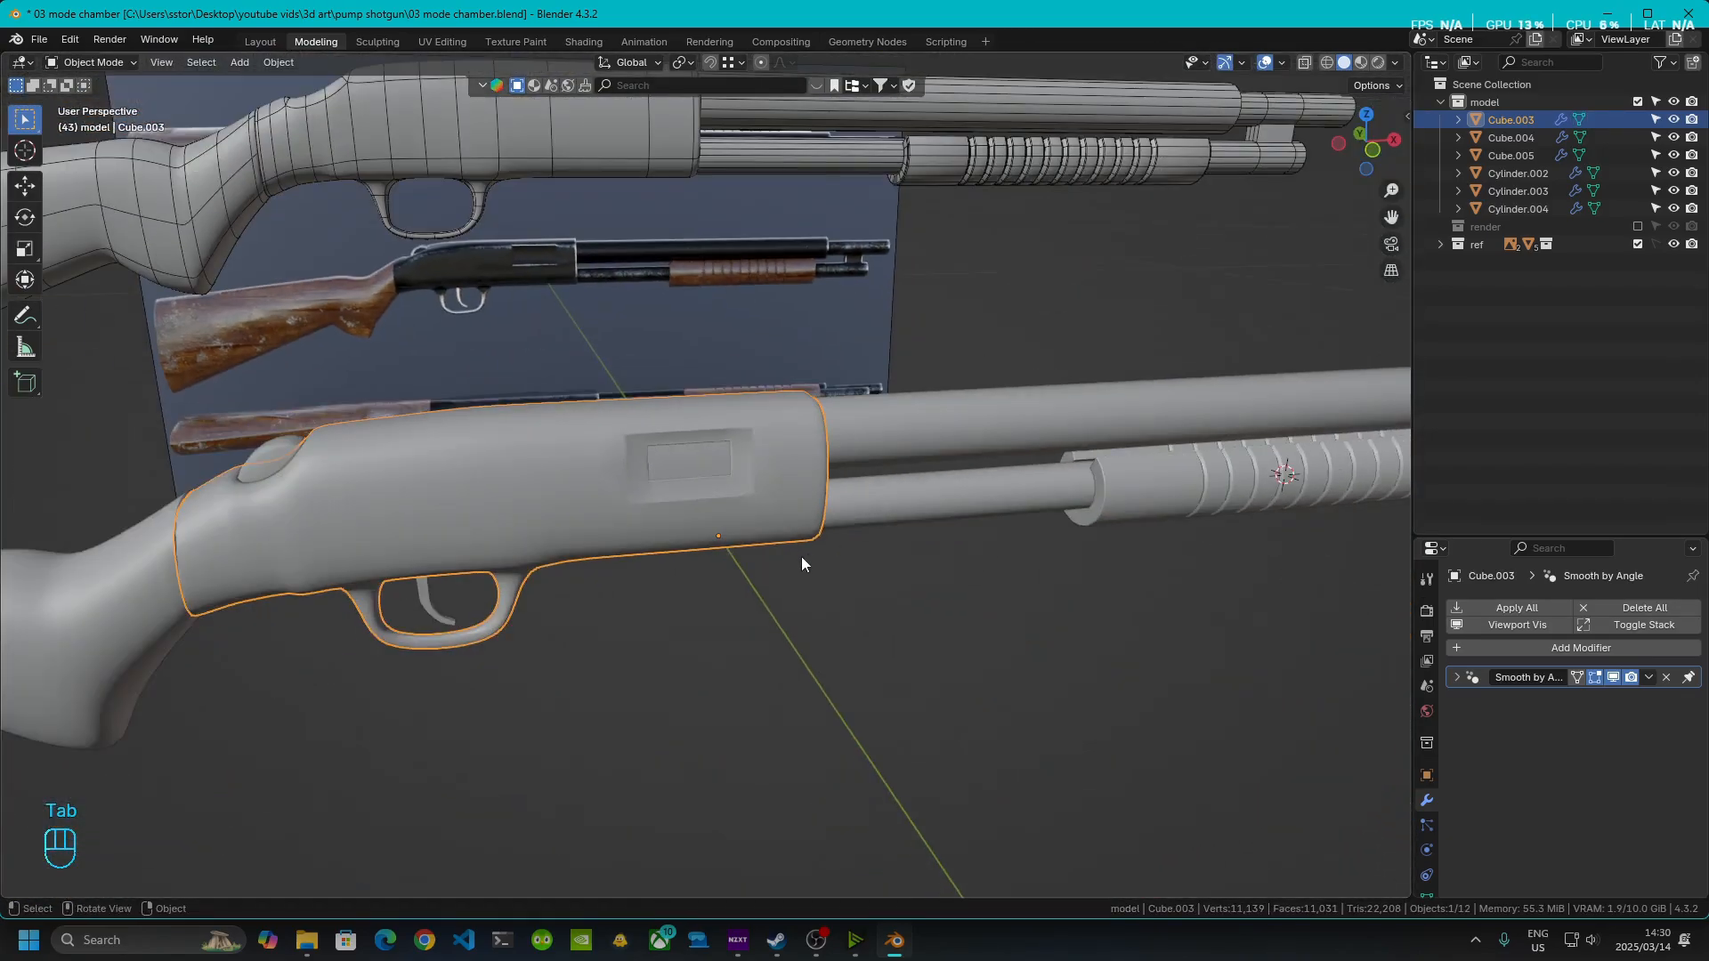
pyautogui.moveTo(801, 558); pyautogui.dragTo(767, 533, button='middle')
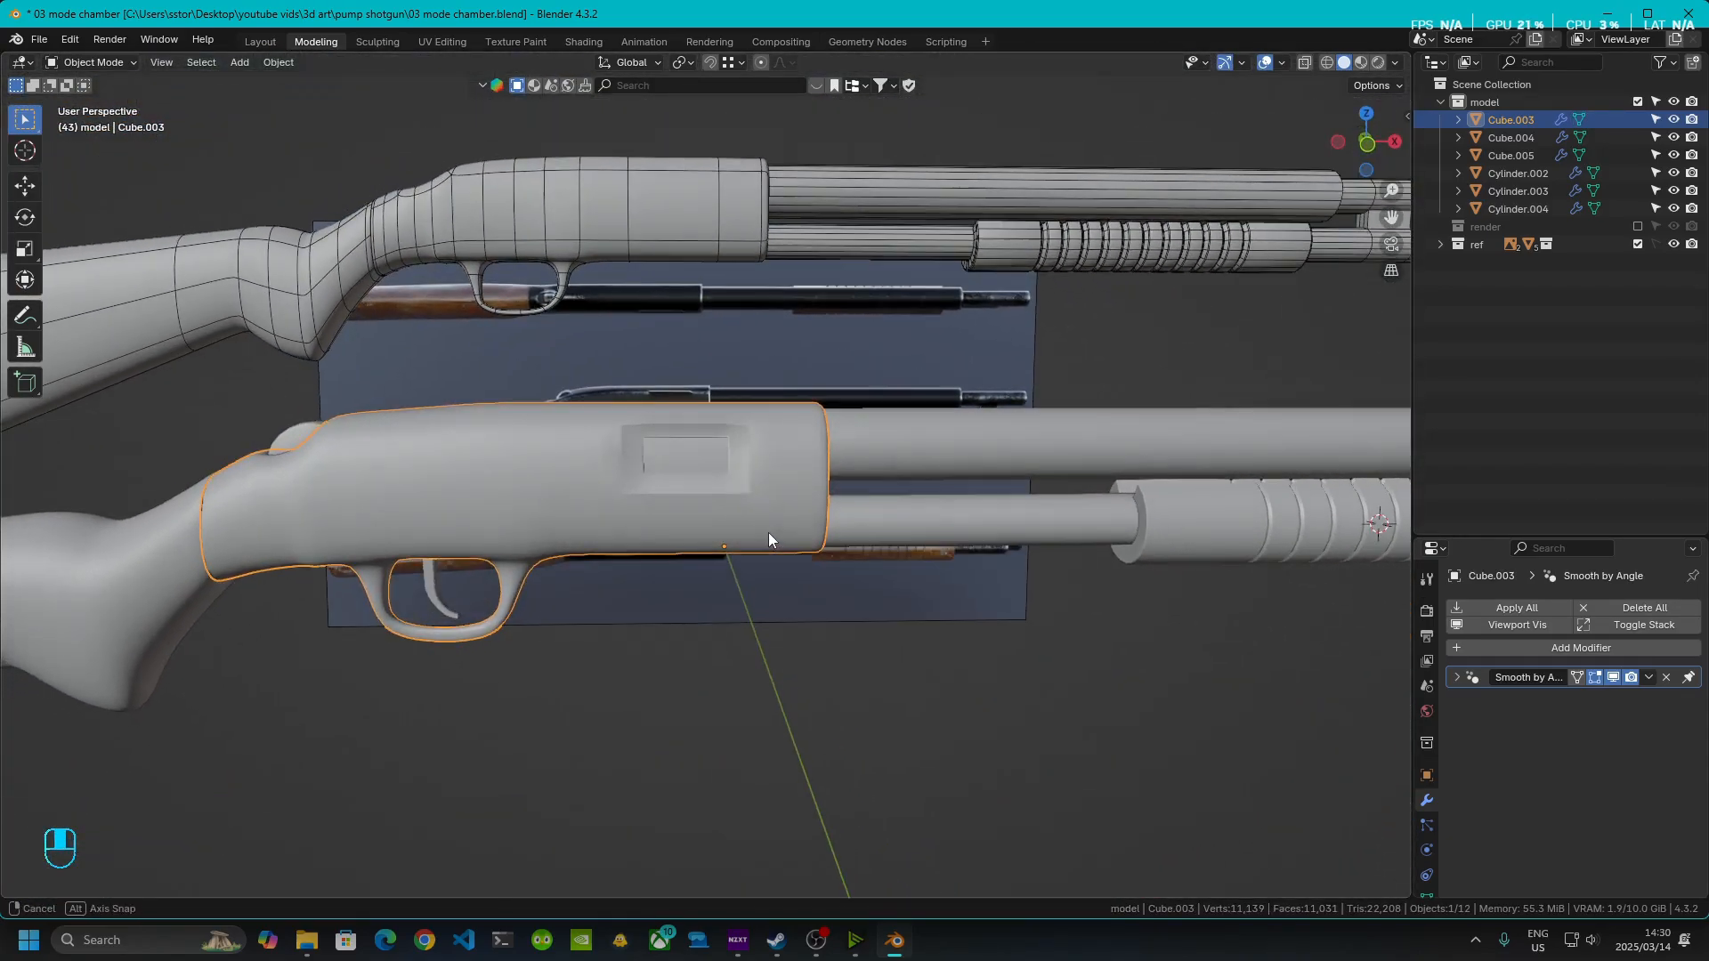
pyautogui.keyDown('shift'); pyautogui.moveTo(870, 319); pyautogui.dragTo(824, 511, button='middle'); pyautogui.keyUp('shift')
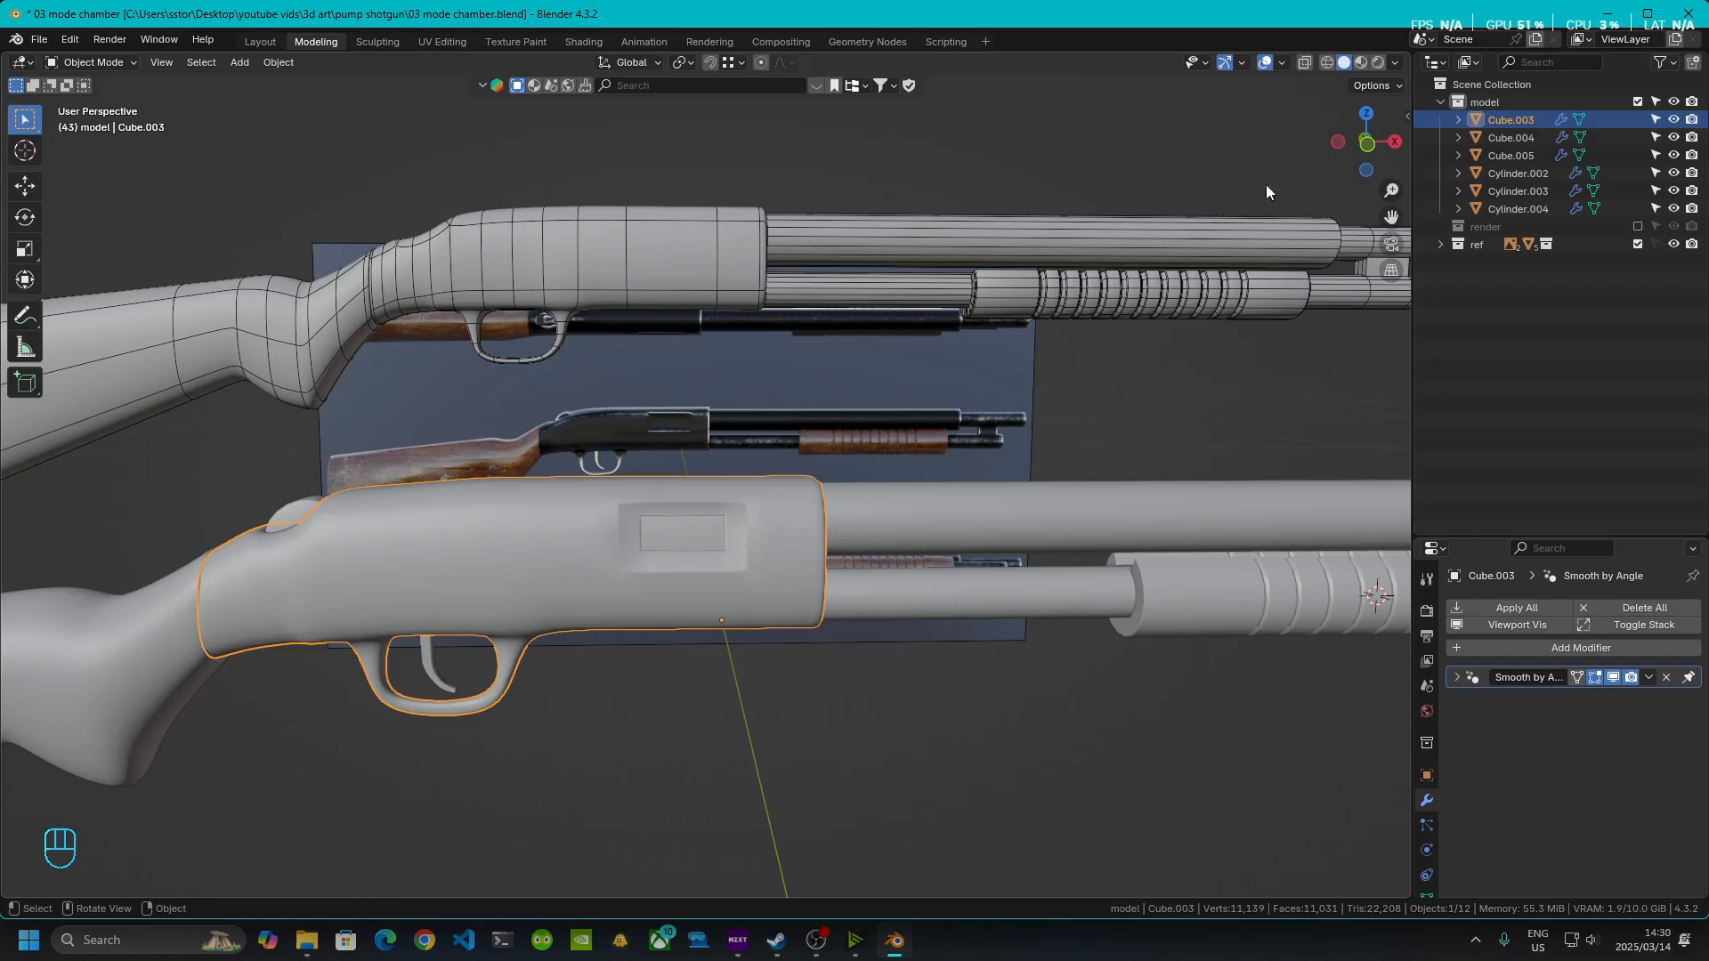
pyautogui.click(1366, 143)
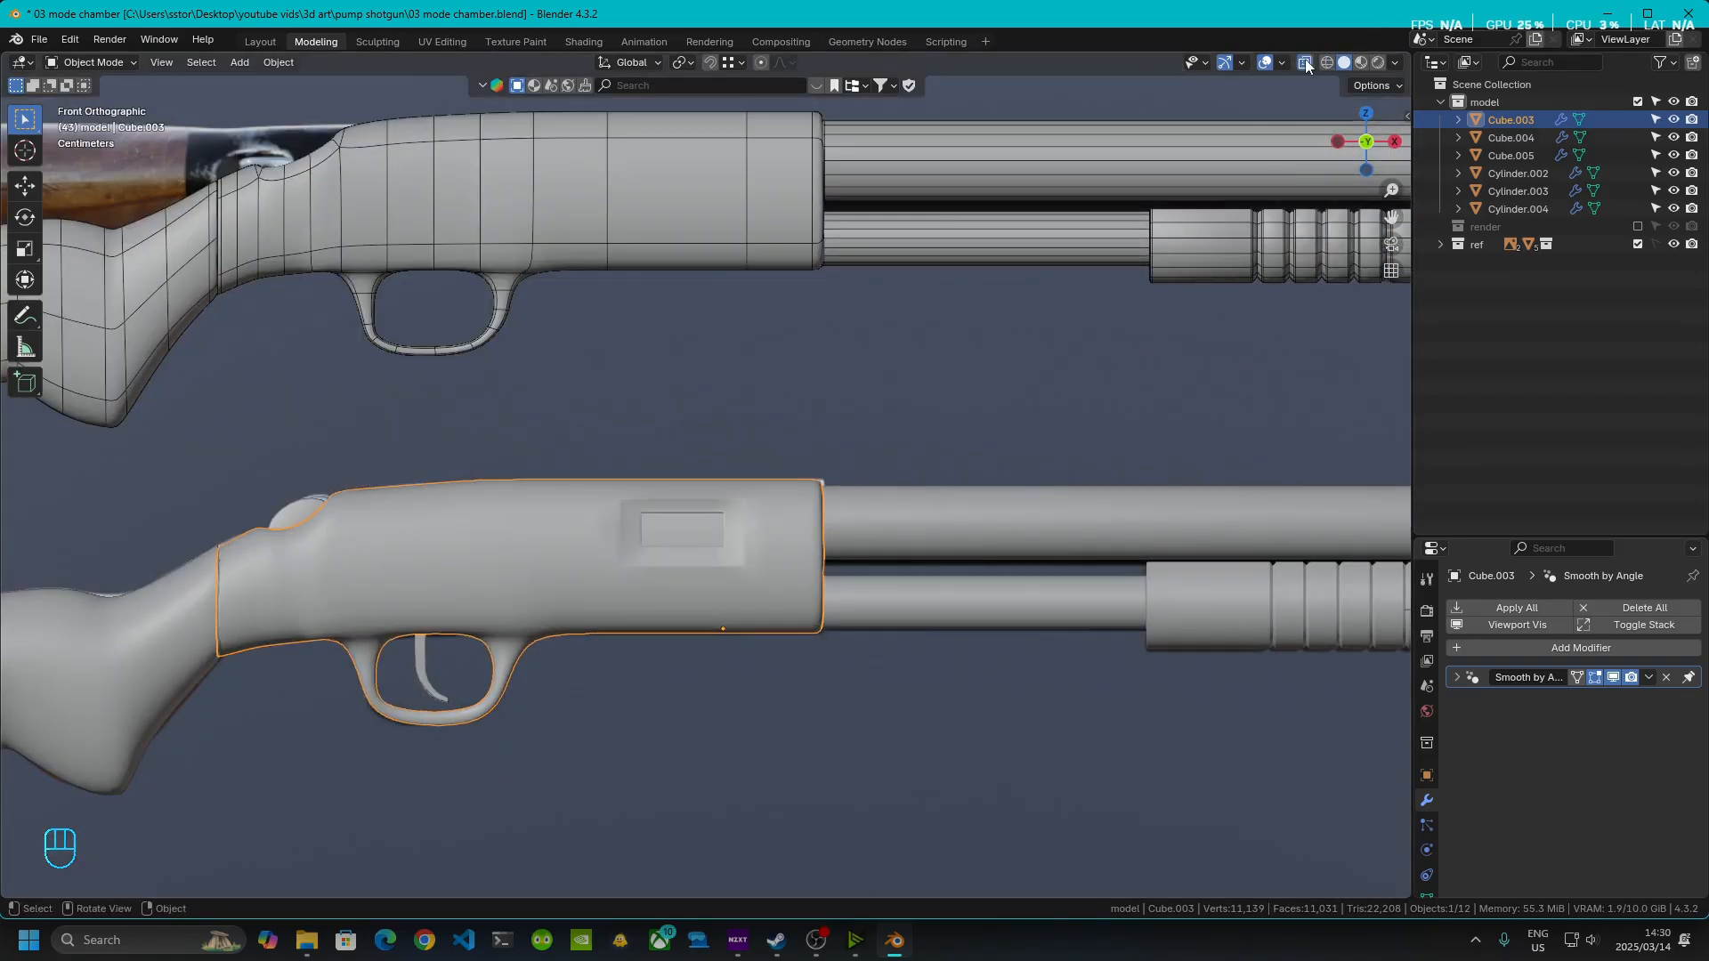
pyautogui.scroll(6, 803, 557)
pyautogui.keyDown('shift'); pyautogui.moveTo(731, 650); pyautogui.dragTo(763, 522, button='middle'); pyautogui.keyUp('shift')
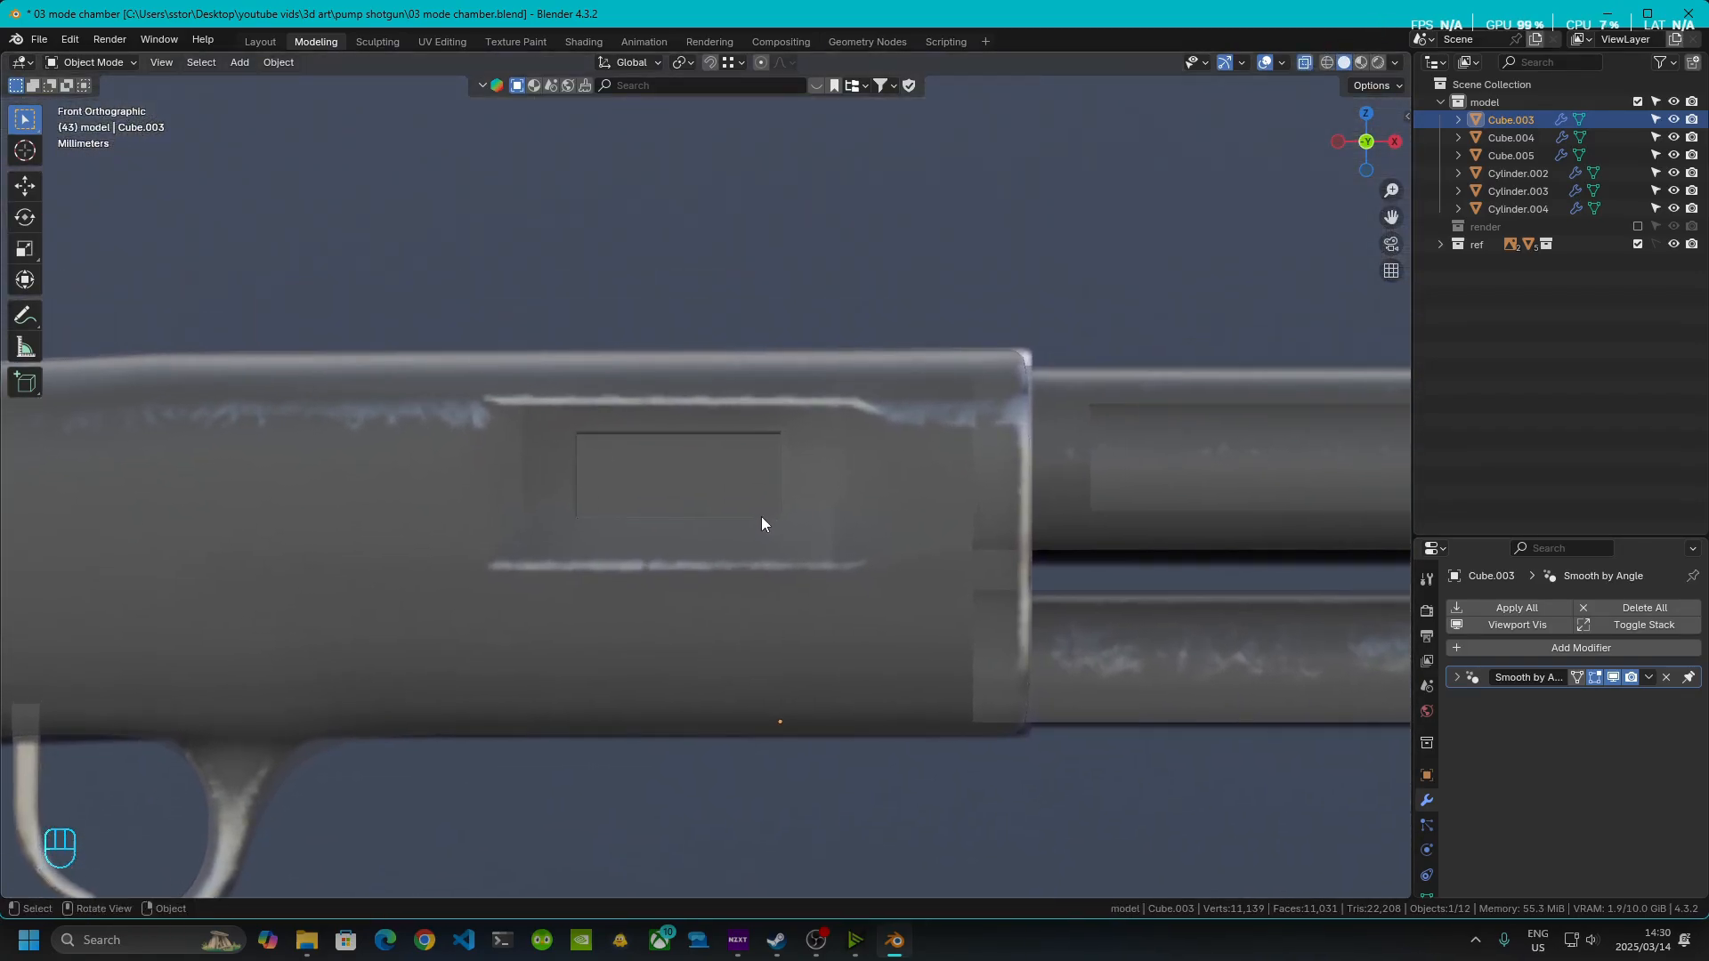
pyautogui.scroll(3, 761, 523)
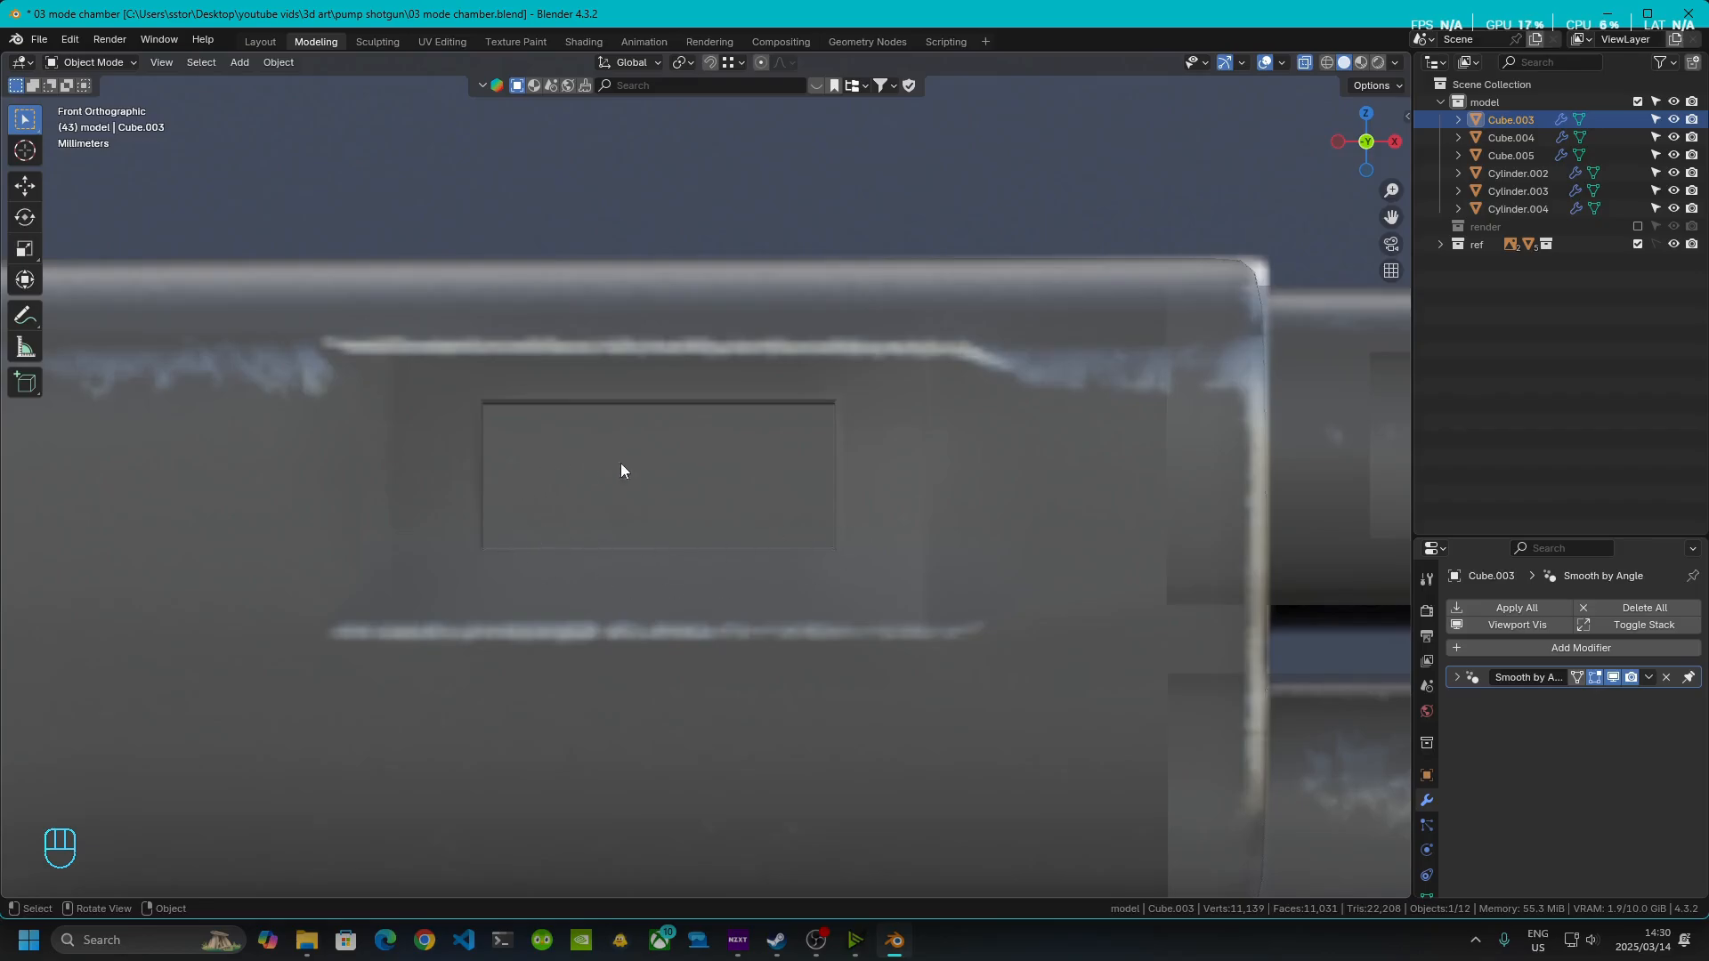
# - Raise the lower edge band of the ejection port's inner opening about 0.0028 m along Z
pyautogui.press('Tab')
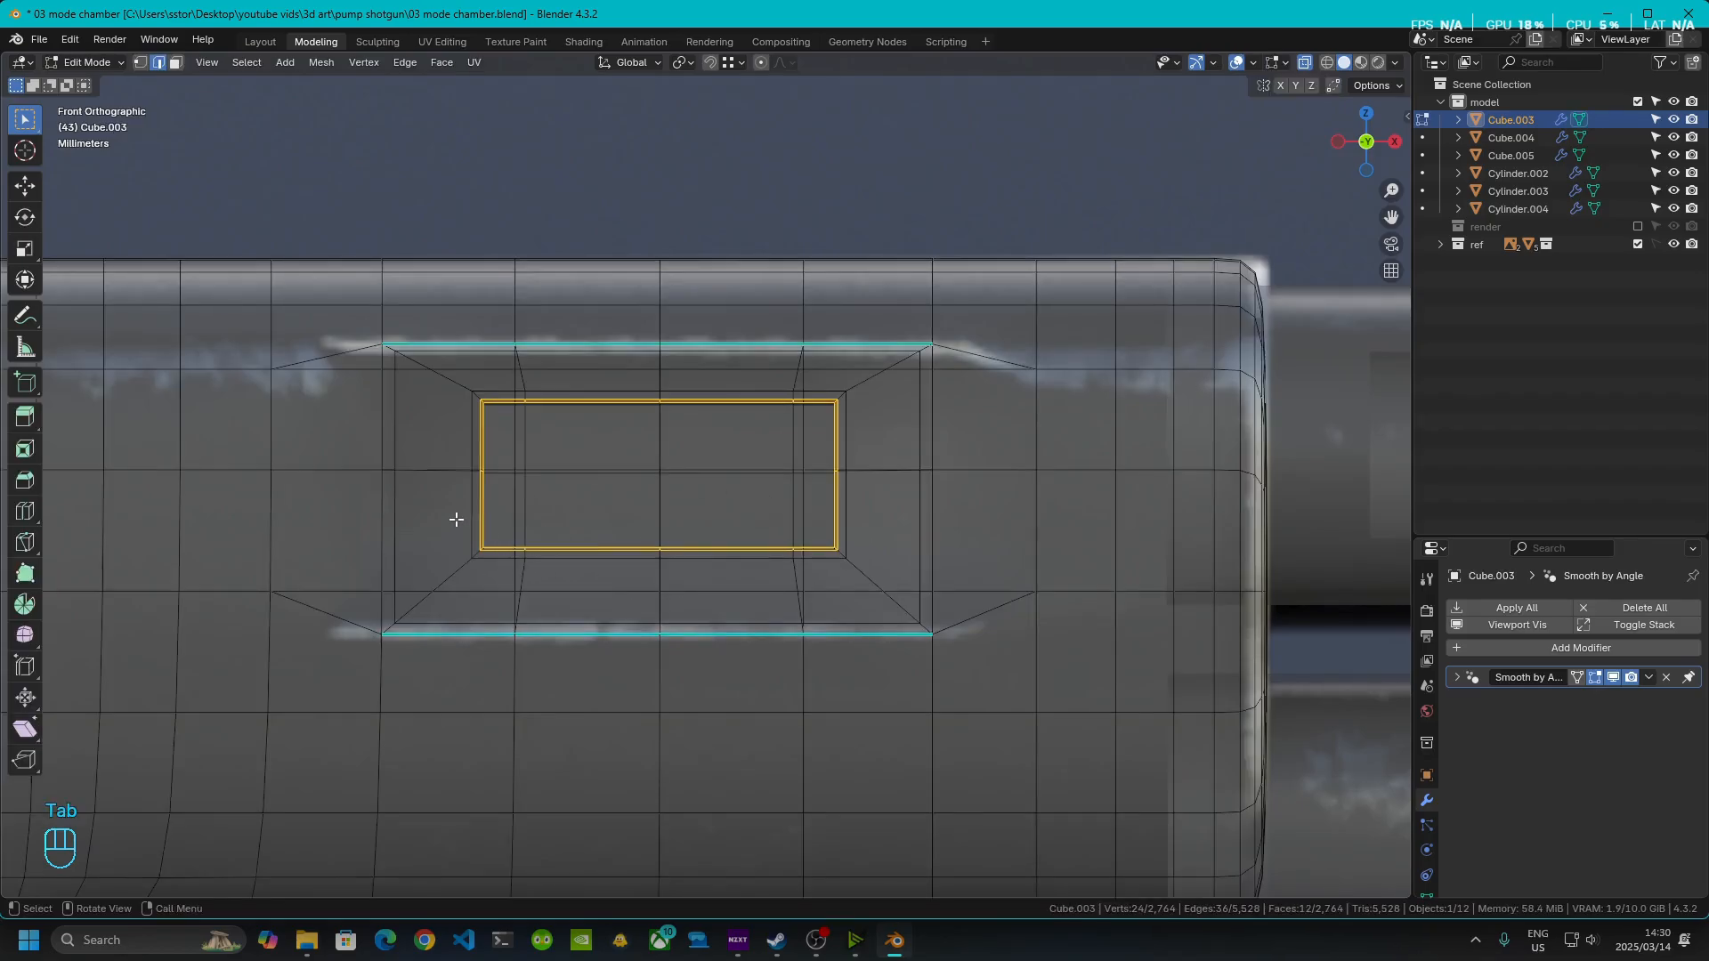
pyautogui.moveTo(456, 519); pyautogui.dragTo(888, 579)
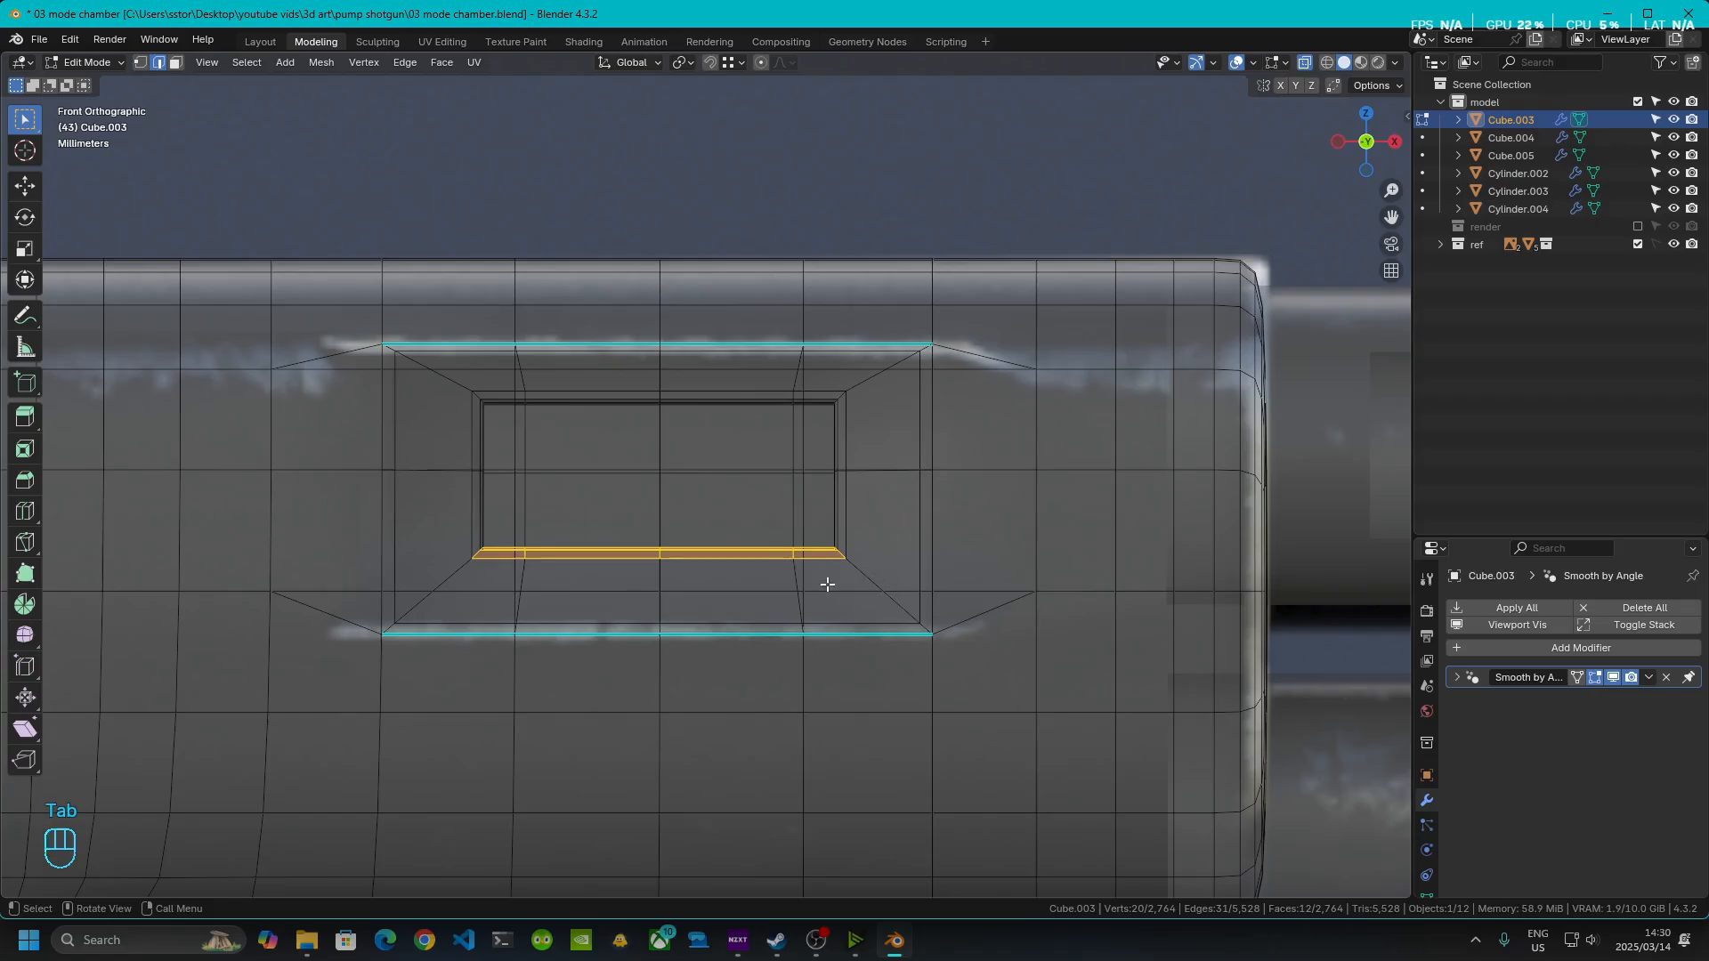
pyautogui.moveTo(450, 517); pyautogui.dragTo(885, 577)
pyautogui.moveTo(728, 557); pyautogui.dragTo(744, 616, button='middle')
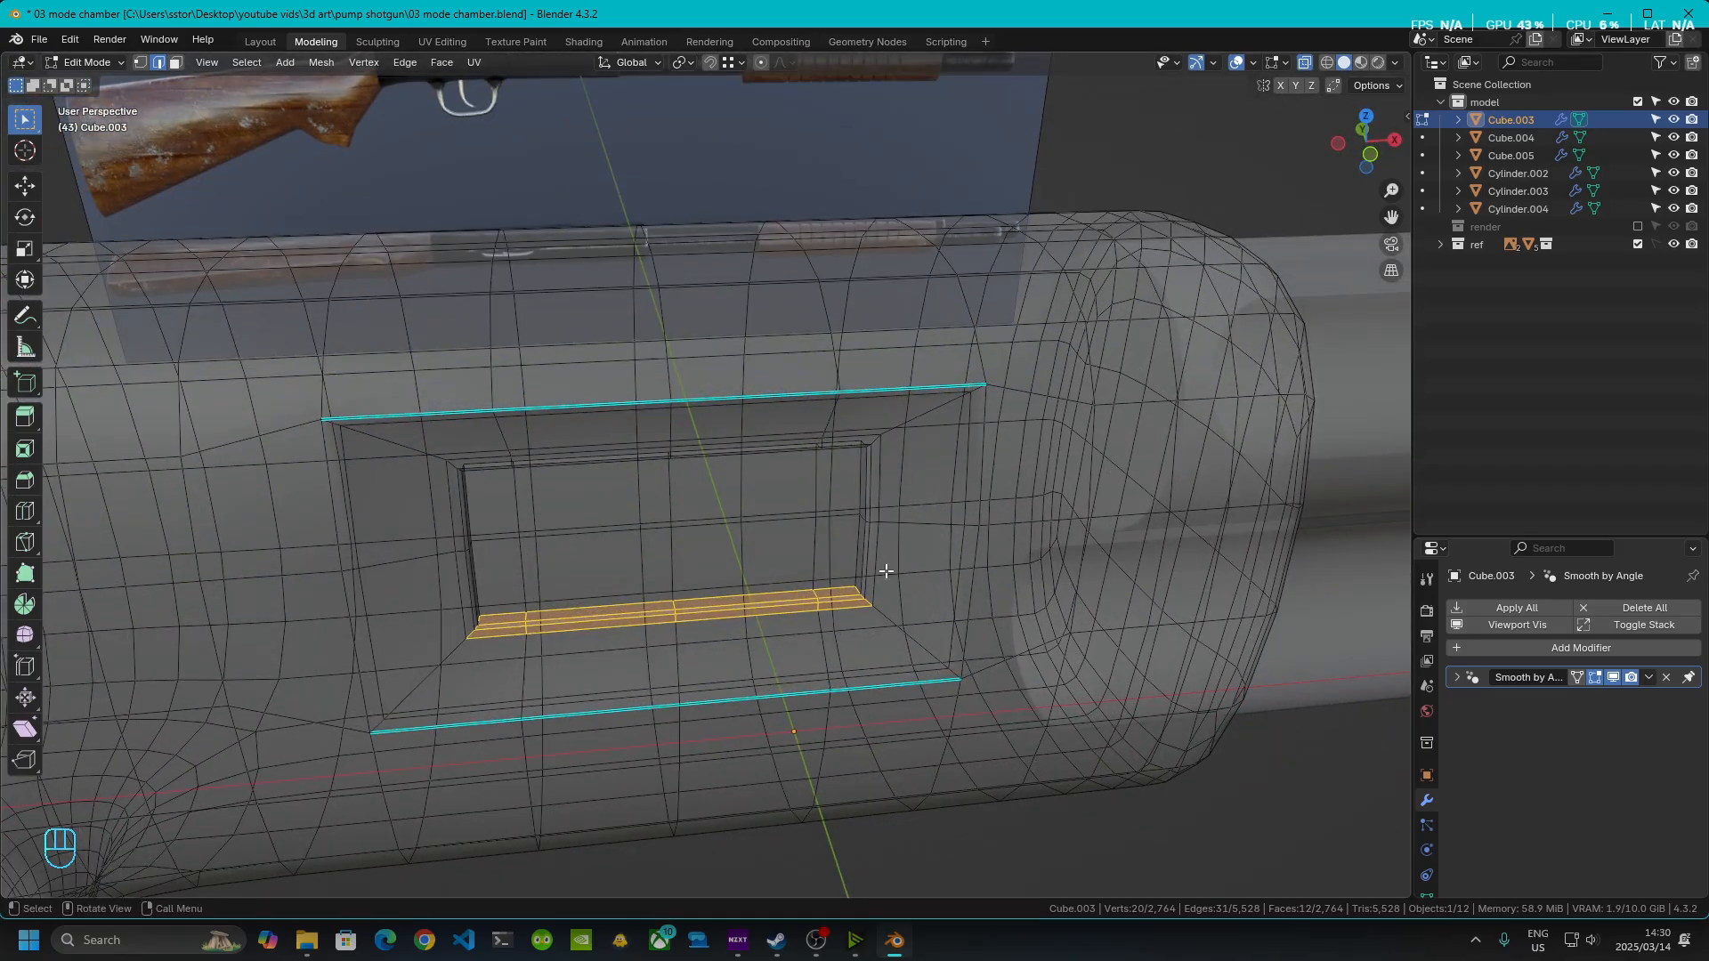
pyautogui.click(1374, 158)
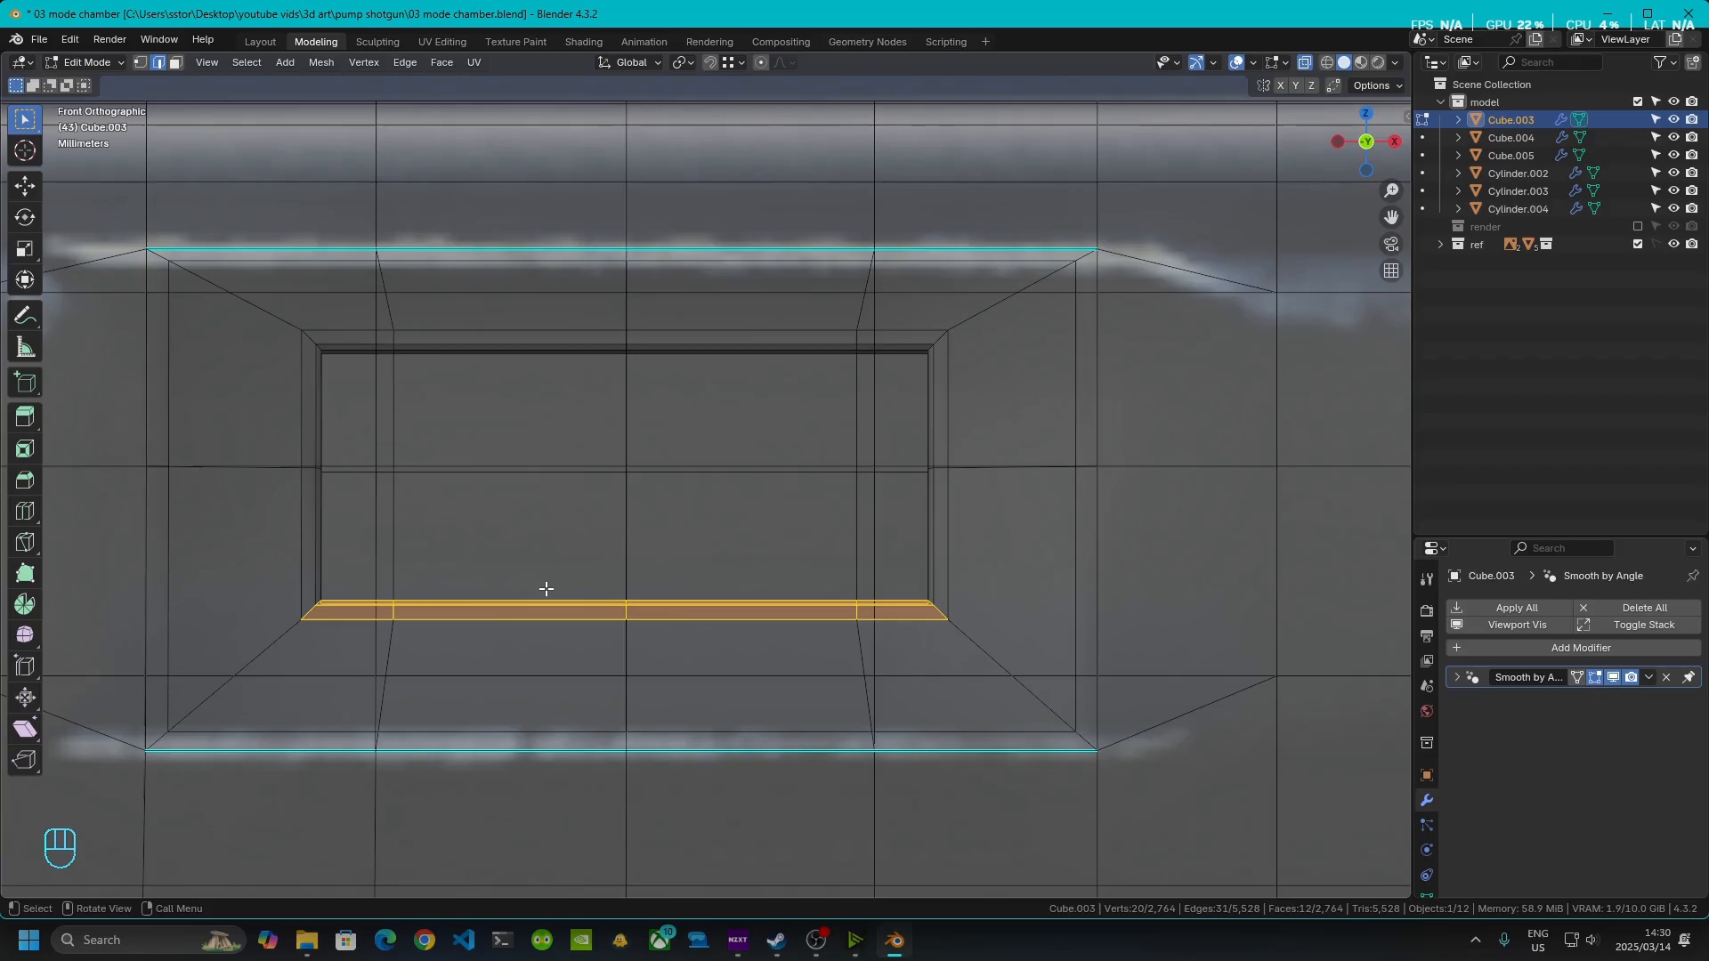
pyautogui.press('g')
pyautogui.press('z')
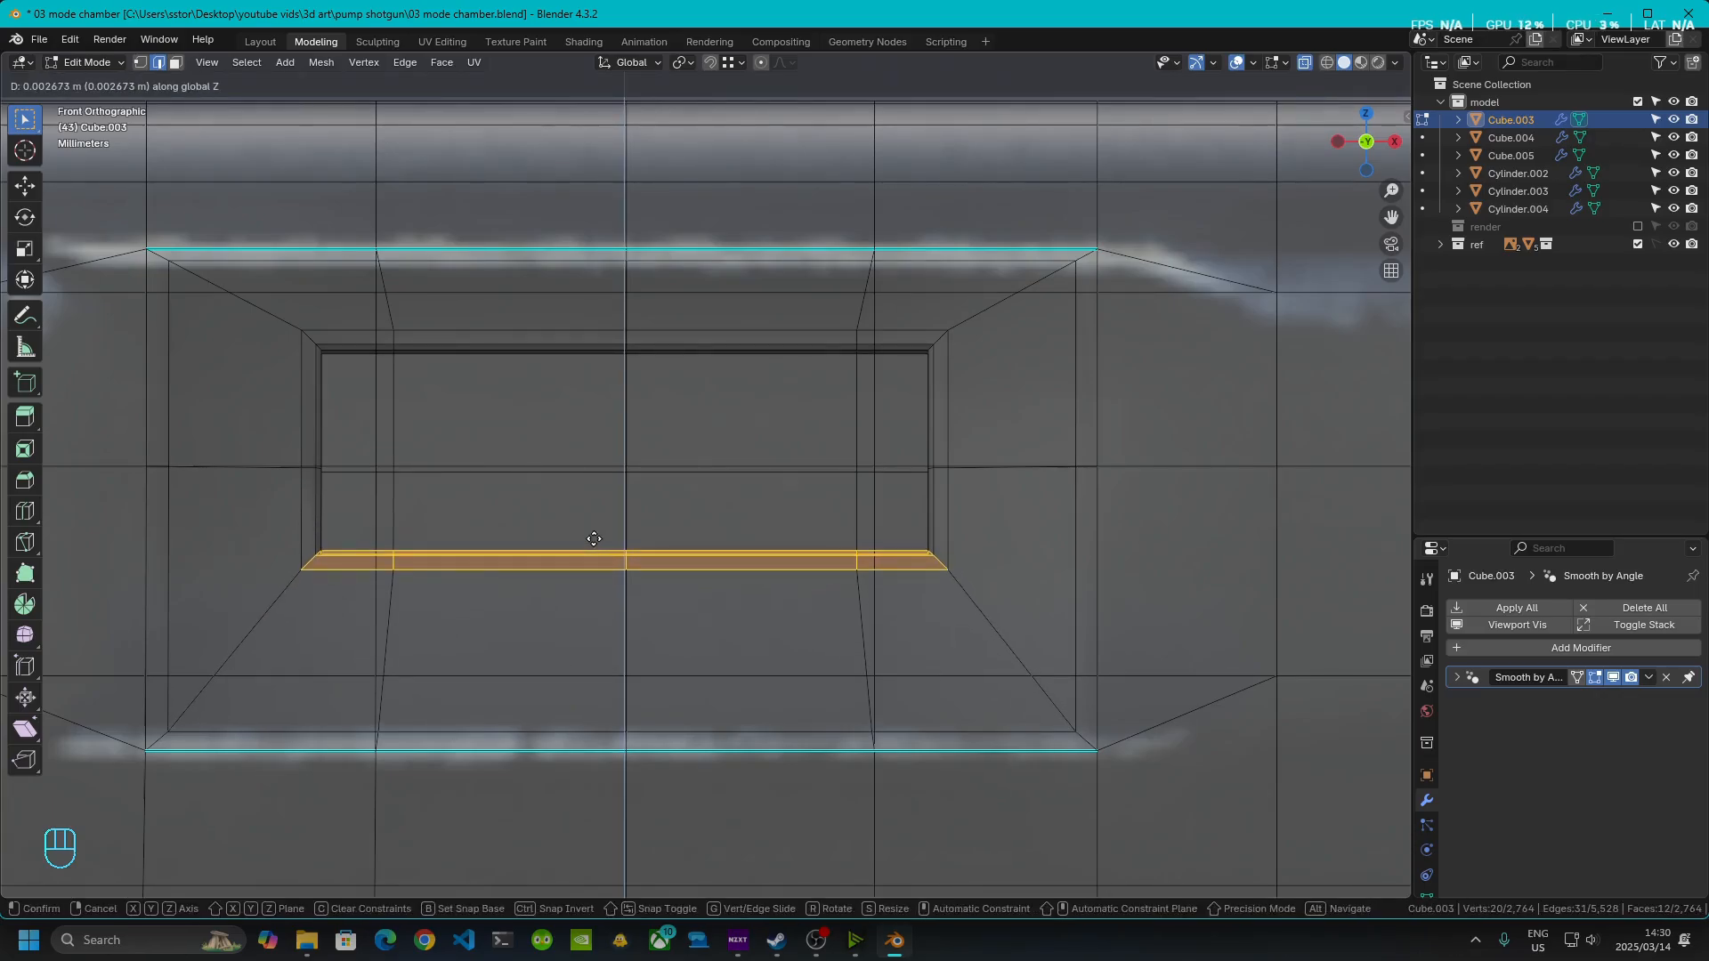
pyautogui.click(594, 536)
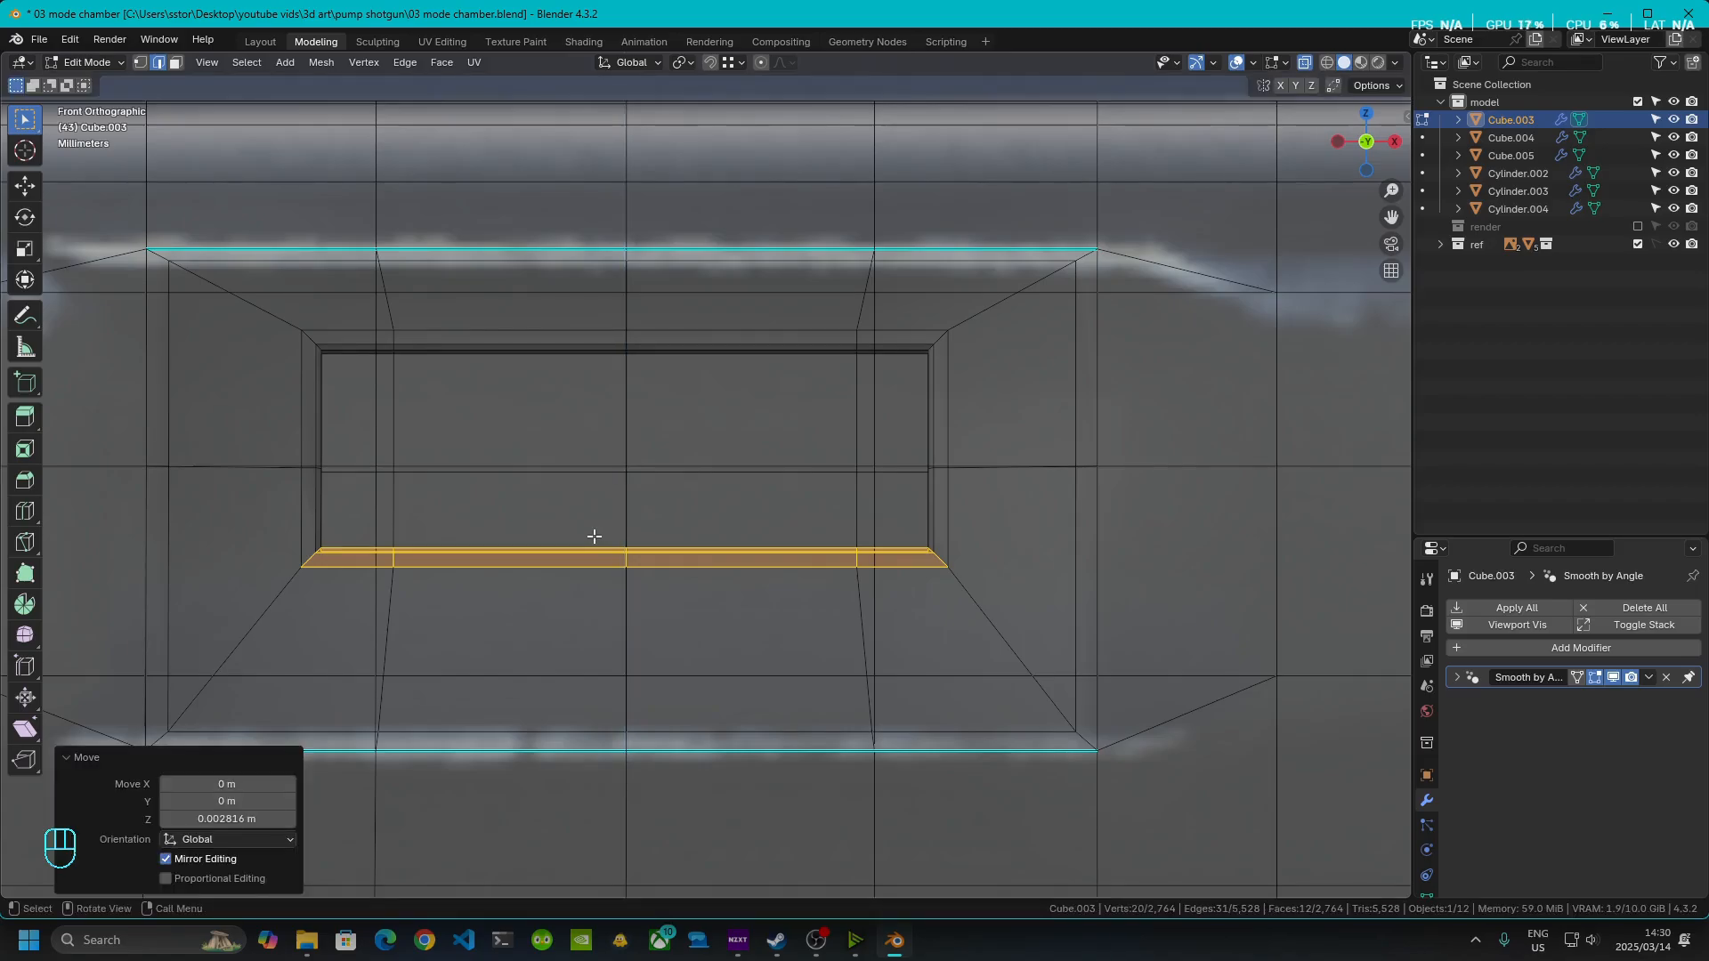
# - Return to Object Mode with X-ray off and review the ejection port on the whole shotgun
pyautogui.press('Tab')
pyautogui.click(1305, 64)
pyautogui.scroll(-7, 895, 538)
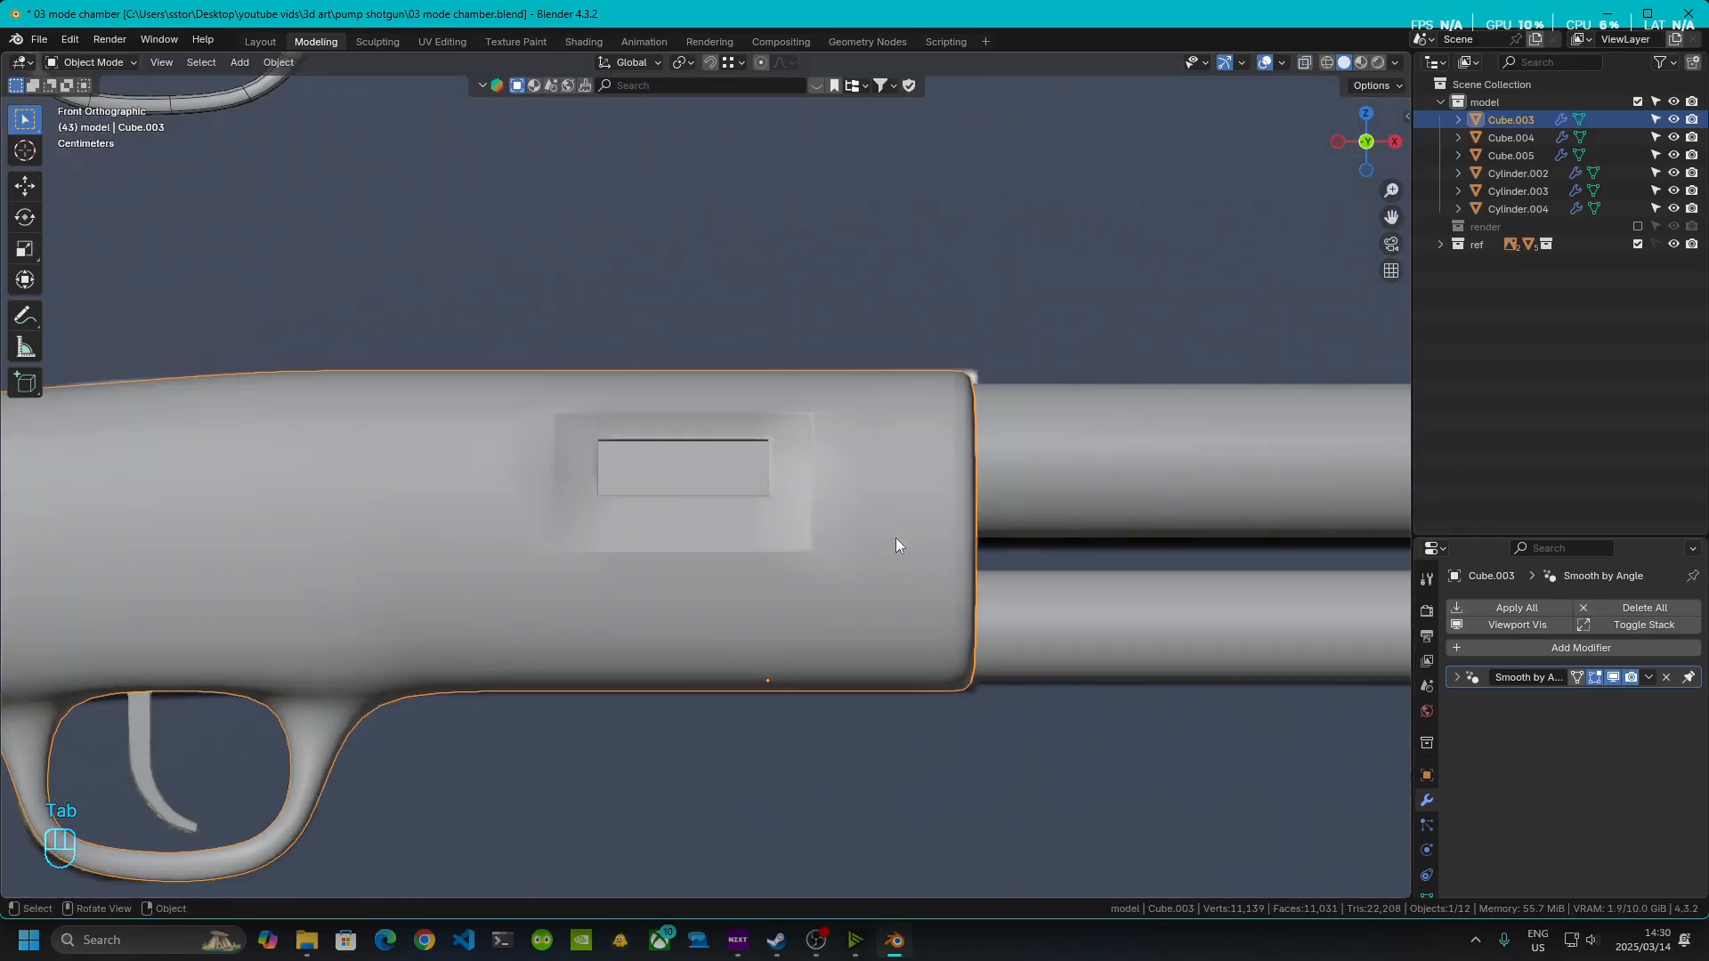
pyautogui.scroll(-5, 870, 249)
pyautogui.moveTo(762, 362); pyautogui.dragTo(464, 469, button='middle')
# - Apply the Mirror and Subdivision modifiers on the shotgun's stock
pyautogui.click(464, 469)
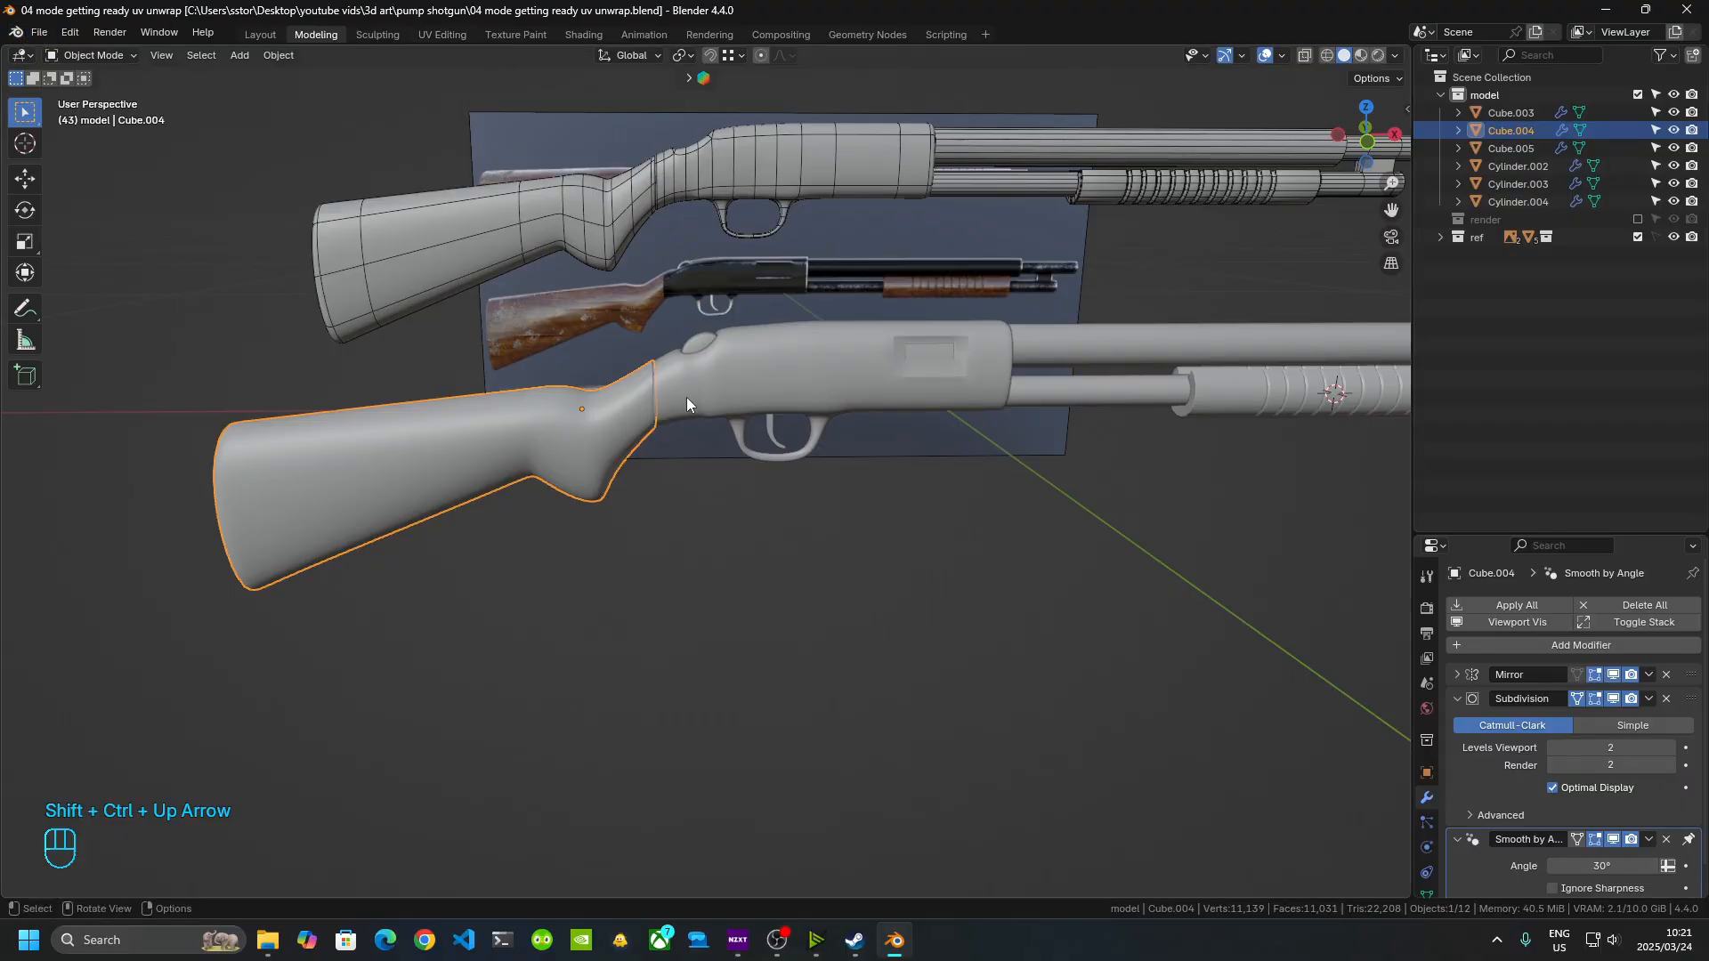
pyautogui.keyDown('shift'); pyautogui.moveTo(562, 516); pyautogui.dragTo(739, 488, button='middle'); pyautogui.keyUp('shift')
pyautogui.scroll(3, 680, 503)
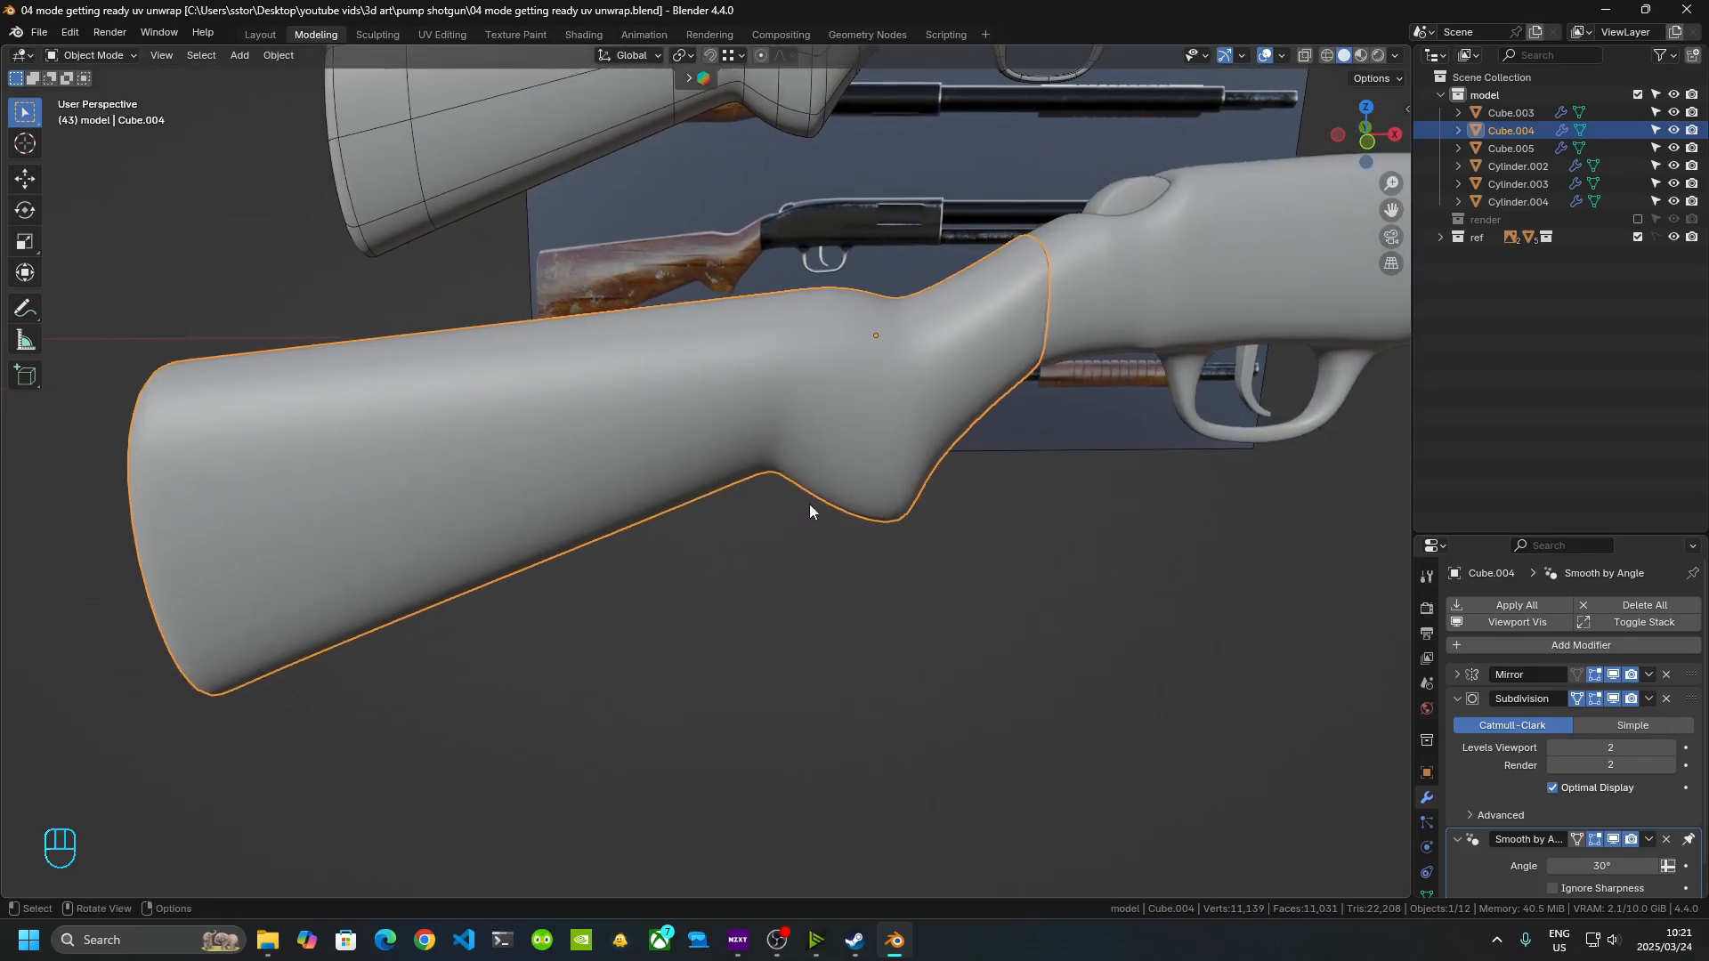
pyautogui.click(1457, 698)
pyautogui.click(1649, 674)
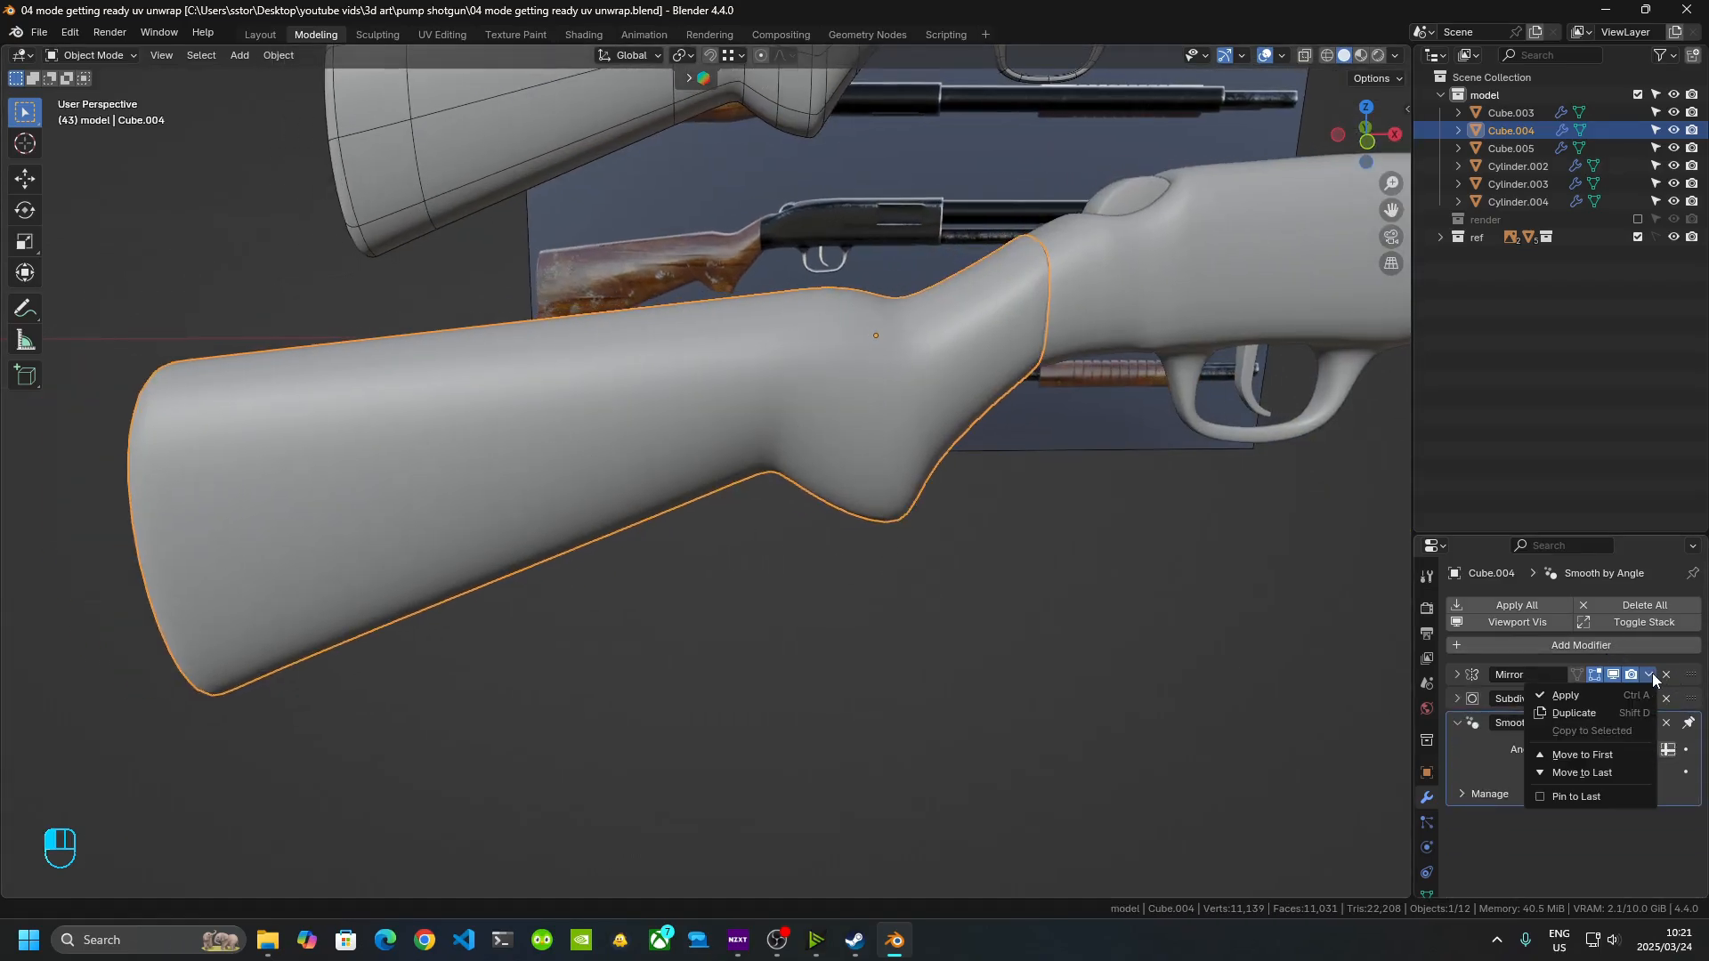
pyautogui.click(1626, 690)
pyautogui.click(1649, 677)
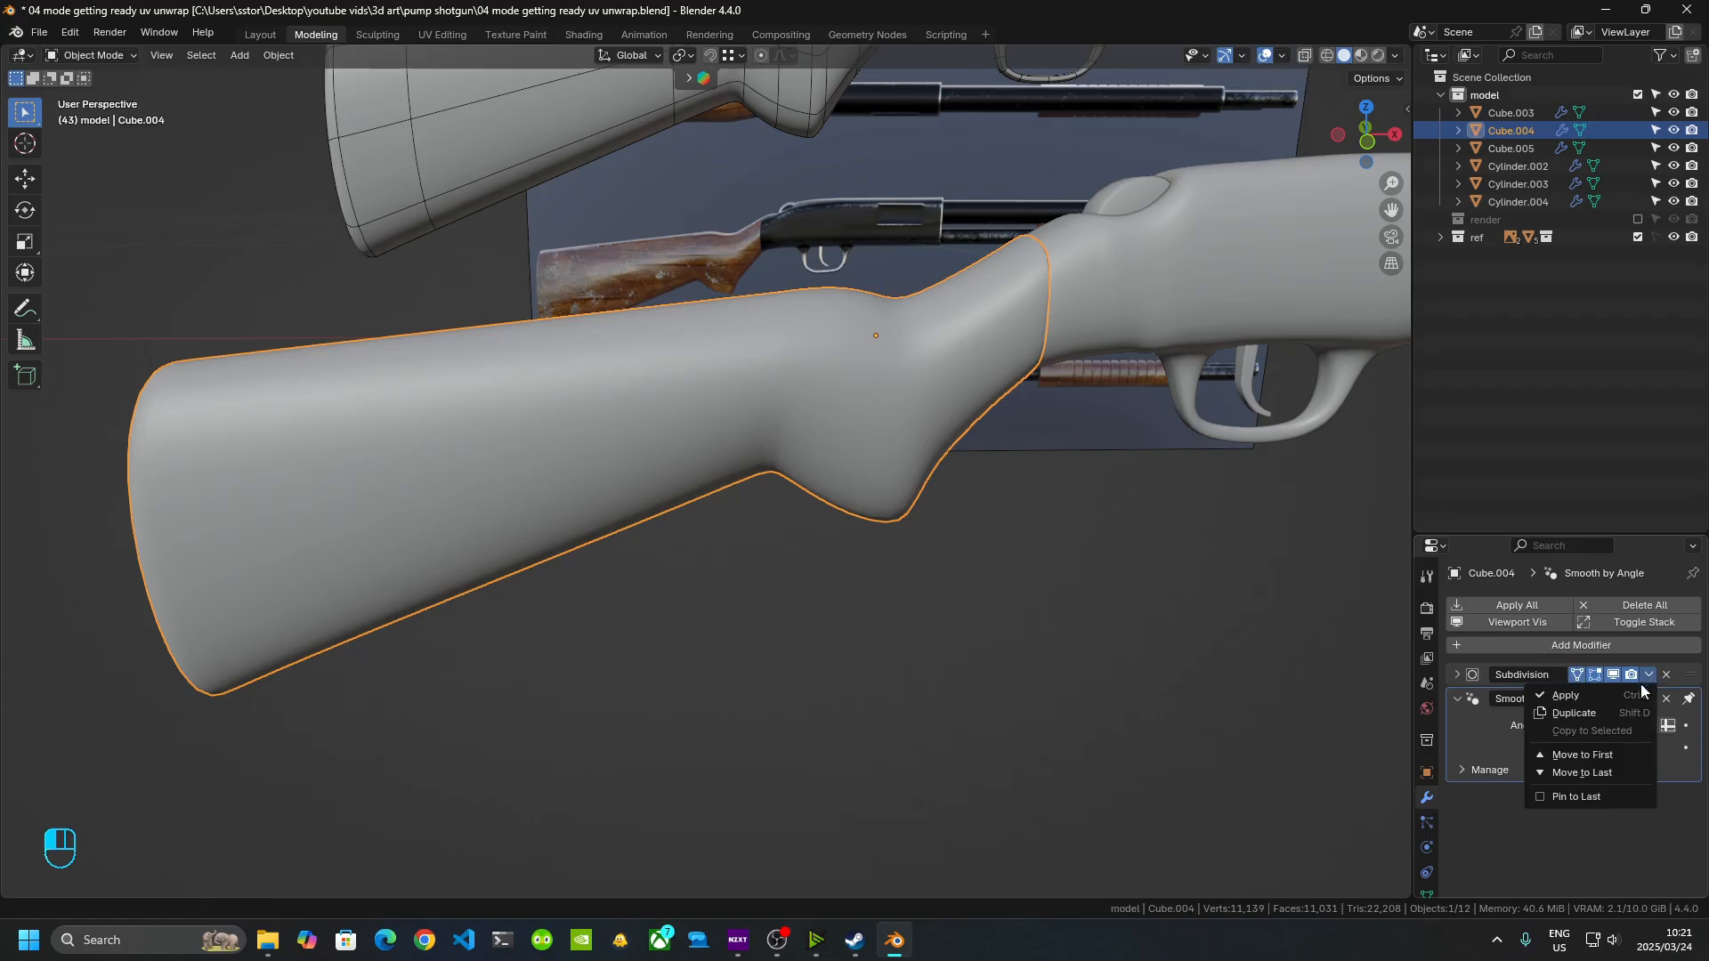
pyautogui.click(1559, 695)
# - Check the modifier stacks of the receiver, the rounded part at the receiver's rear and the trigger
pyautogui.keyDown('shift'); pyautogui.moveTo(1068, 666); pyautogui.dragTo(520, 669, button='middle'); pyautogui.keyUp('shift')
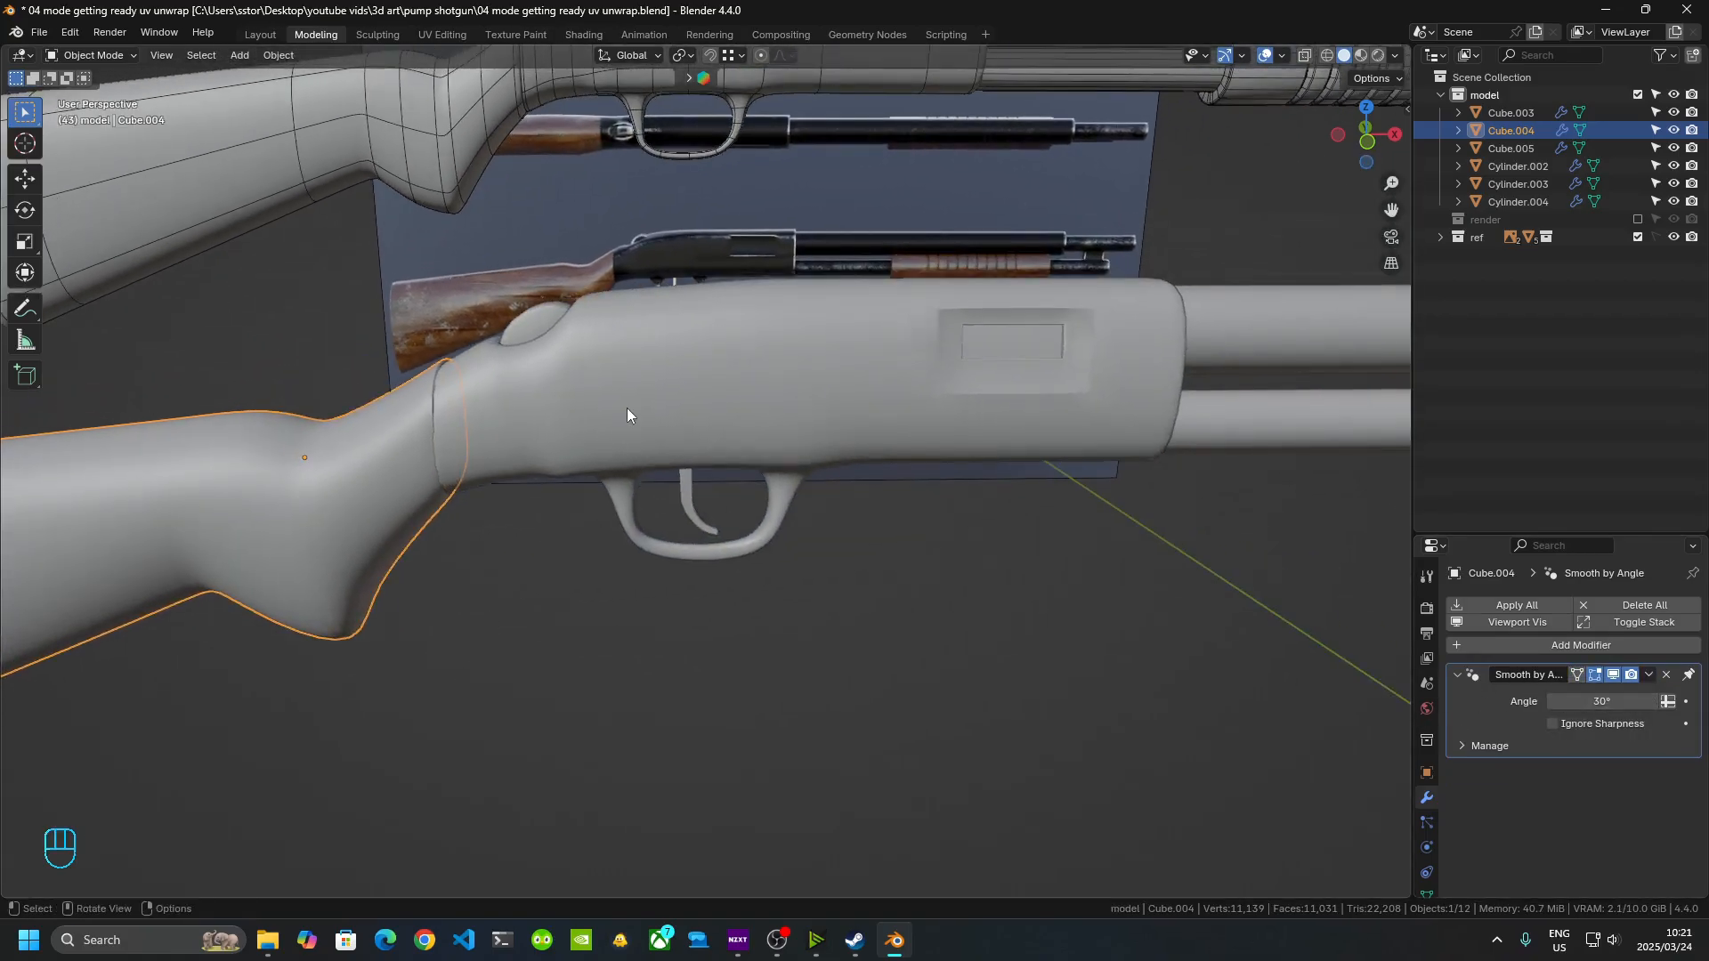
pyautogui.click(626, 408)
pyautogui.click(518, 322)
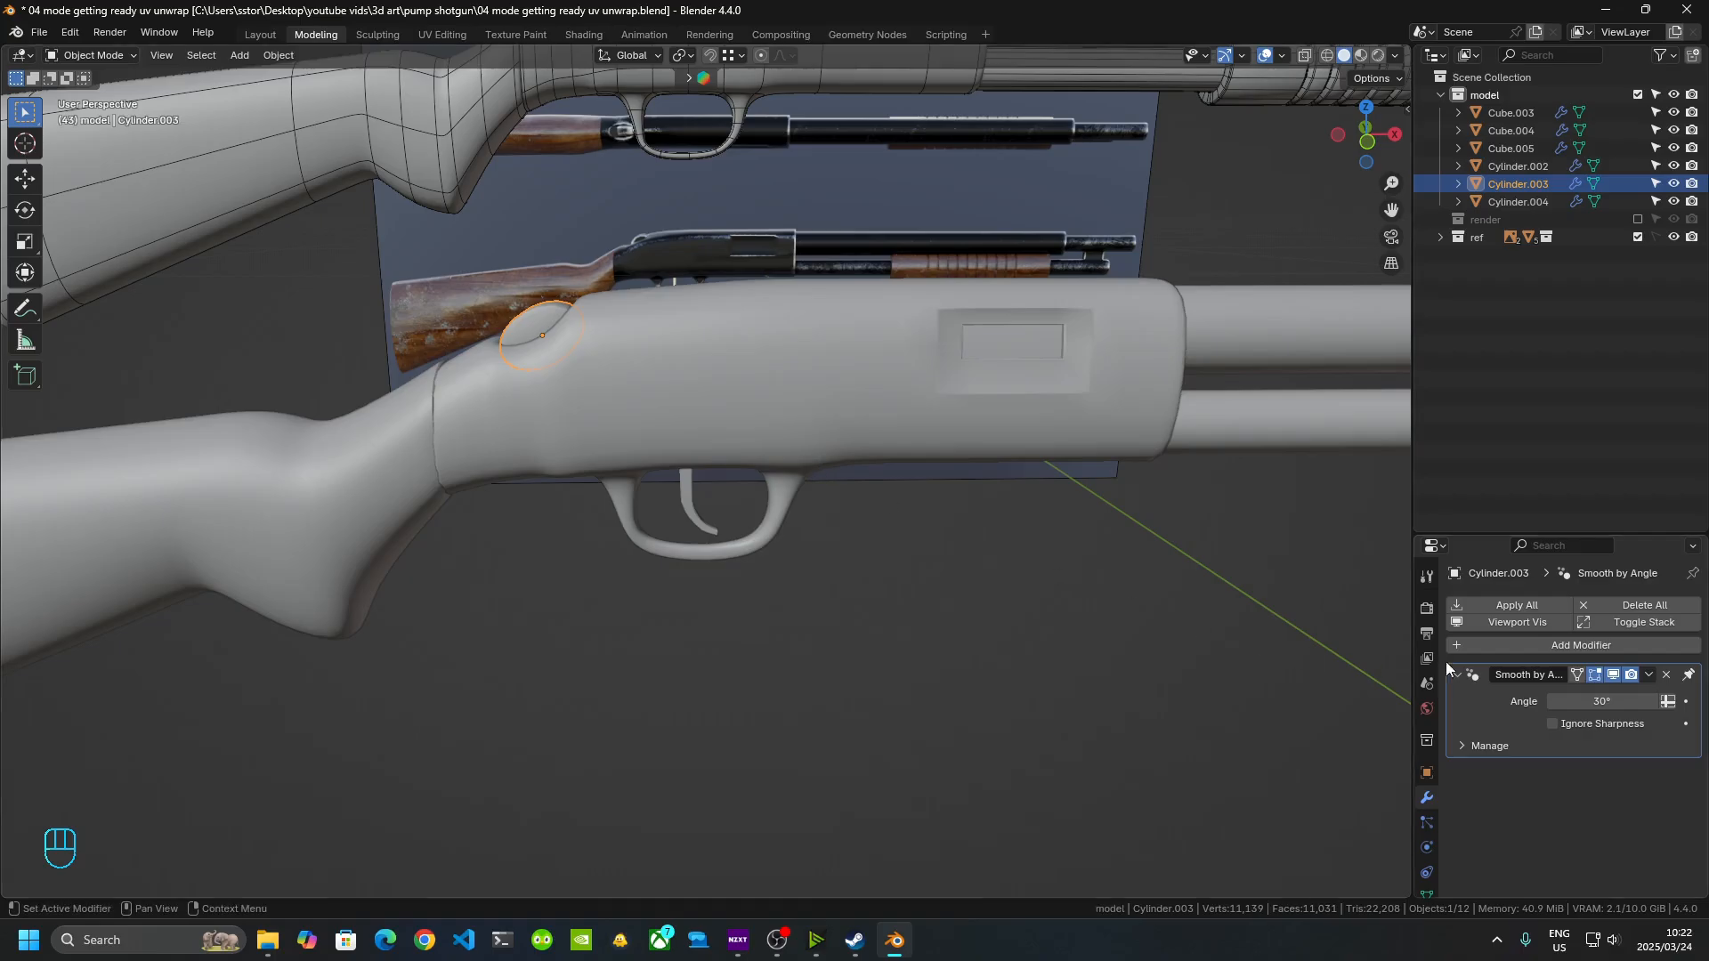
pyautogui.keyDown('shift'); pyautogui.moveTo(901, 505); pyautogui.dragTo(304, 578, button='middle'); pyautogui.keyUp('shift')
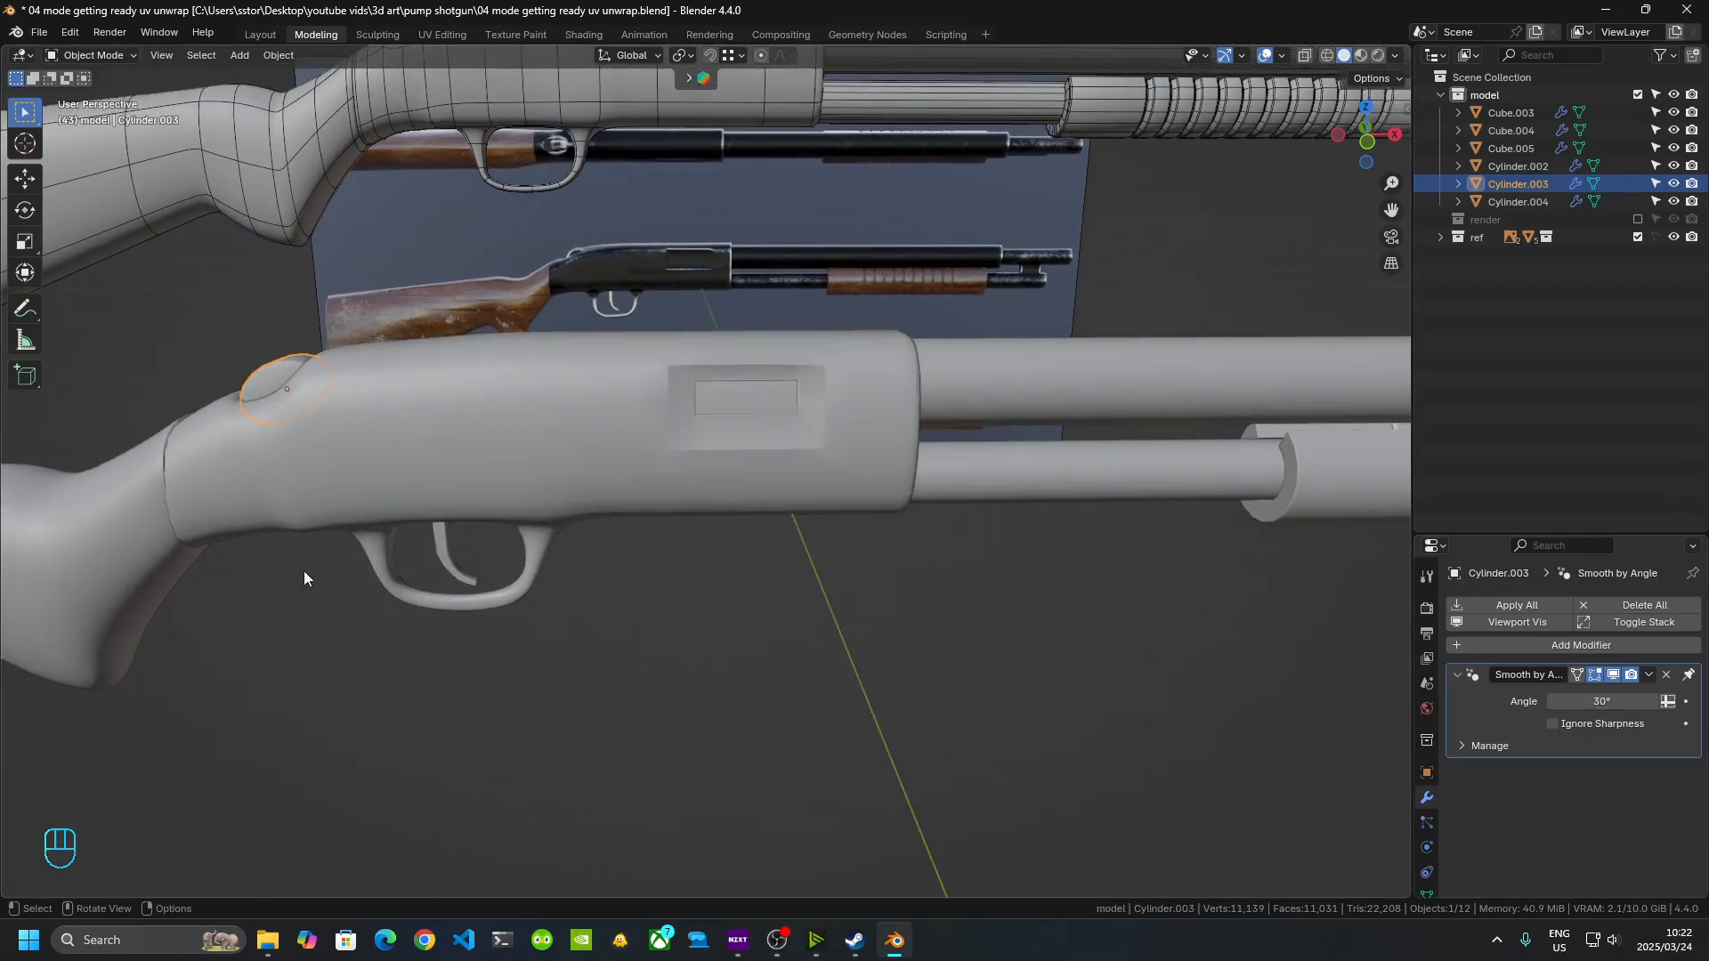
pyautogui.click(451, 550)
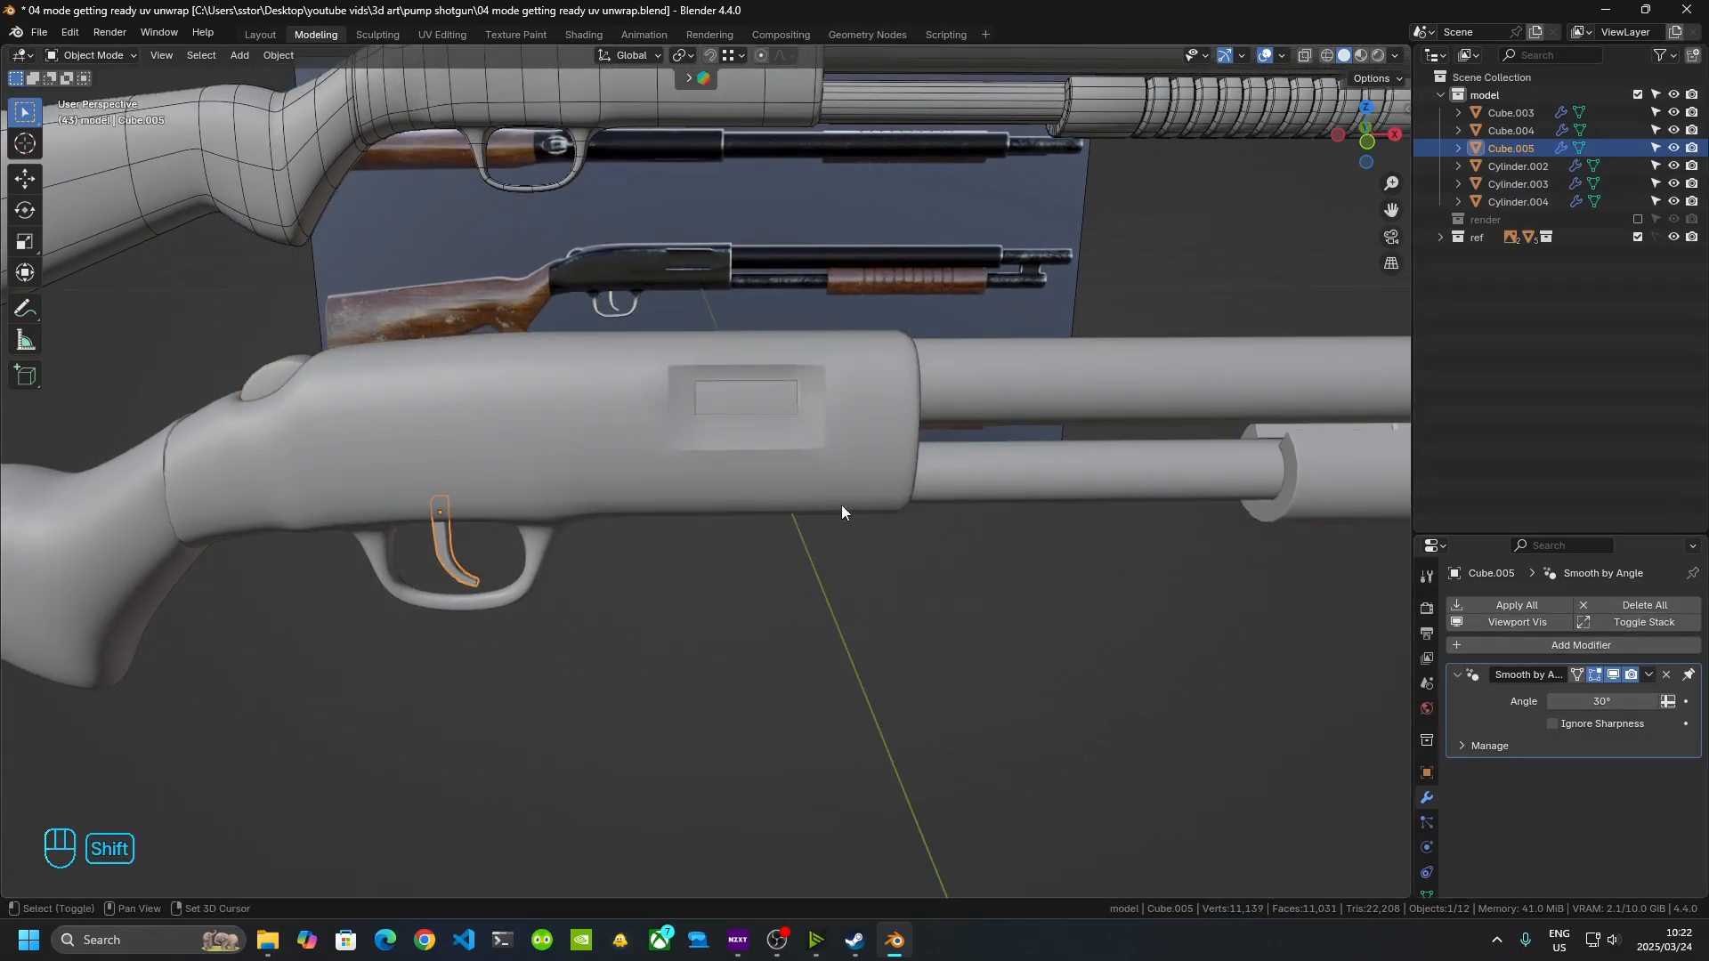
pyautogui.keyDown('shift'); pyautogui.moveTo(841, 505); pyautogui.dragTo(292, 523, button='middle'); pyautogui.keyUp('shift')
# - Apply the Mirror modifier on the ribbed pump grip and check the barrel's modifiers
pyautogui.click(723, 481)
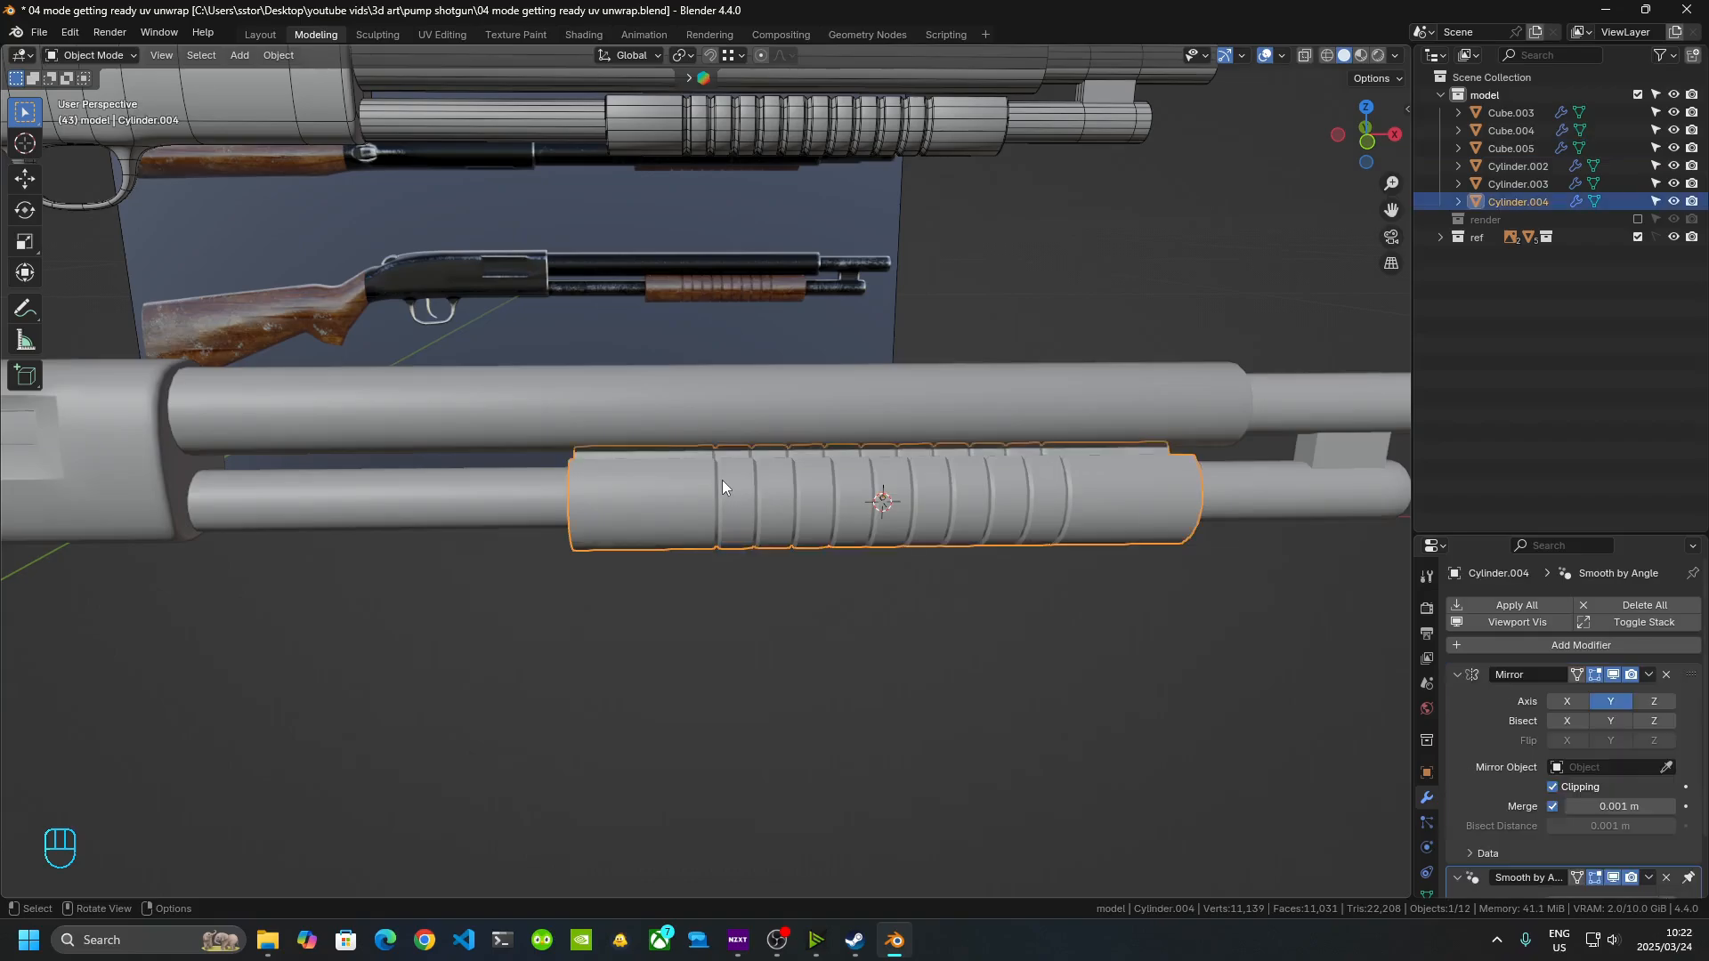
pyautogui.click(1649, 674)
pyautogui.click(1550, 695)
pyautogui.click(815, 422)
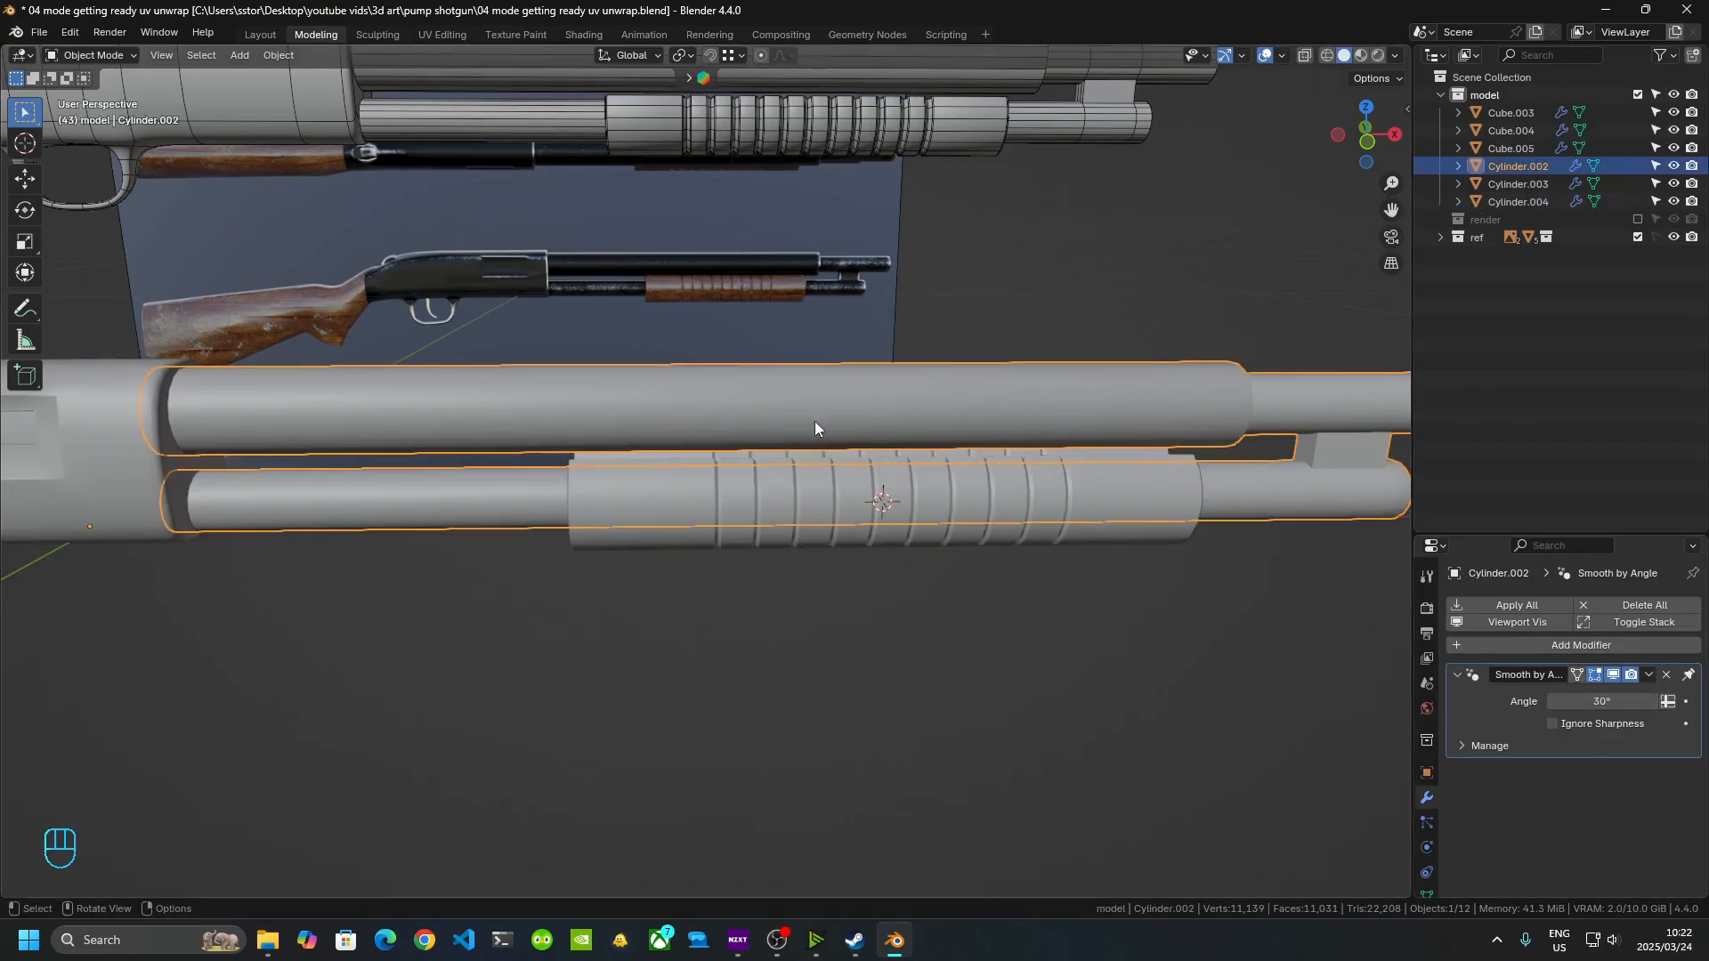
# - Inspect the trigger up close and isolate it in Local View, seen from the front
pyautogui.keyDown('shift'); pyautogui.moveTo(467, 511); pyautogui.dragTo(1015, 365, button='middle'); pyautogui.keyUp('shift')
pyautogui.scroll(2, 842, 423)
pyautogui.scroll(-5, 1015, 365)
pyautogui.scroll(4, 717, 392)
pyautogui.keyDown('shift'); pyautogui.moveTo(889, 370); pyautogui.dragTo(772, 367, button='middle'); pyautogui.keyUp('shift')
pyautogui.keyDown('shift'); pyautogui.moveTo(773, 366); pyautogui.dragTo(611, 588, button='middle'); pyautogui.keyUp('shift')
pyautogui.scroll(4, 491, 261)
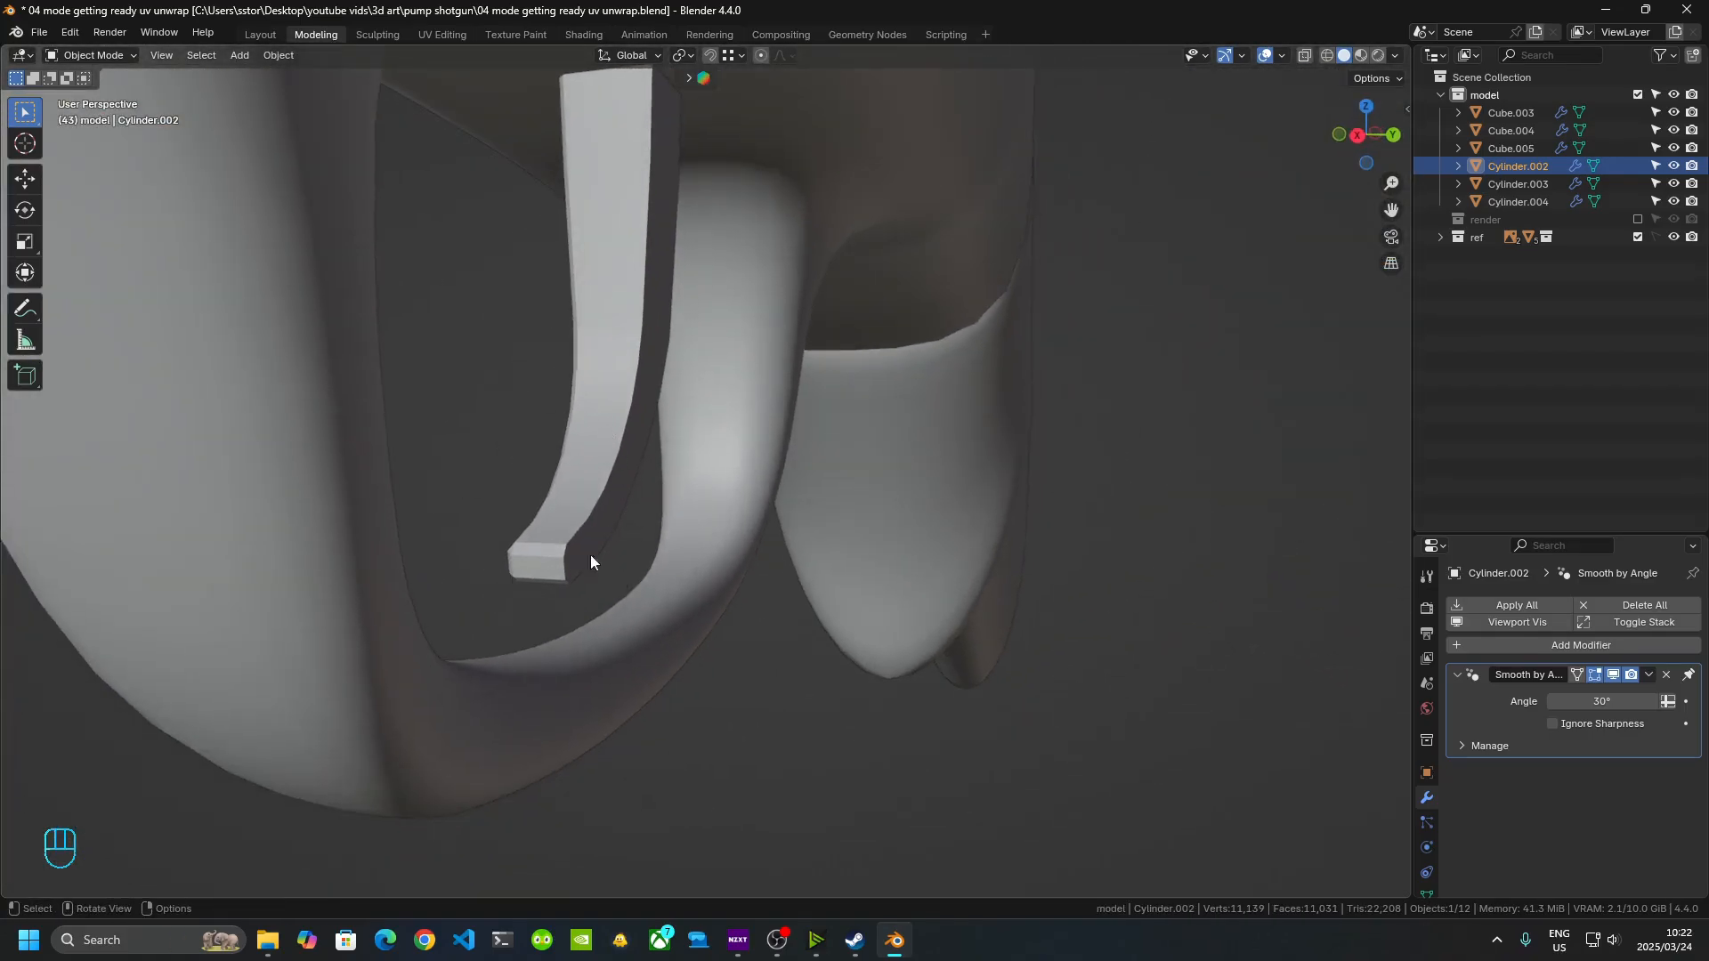
pyautogui.moveTo(764, 333); pyautogui.dragTo(798, 525, button='middle')
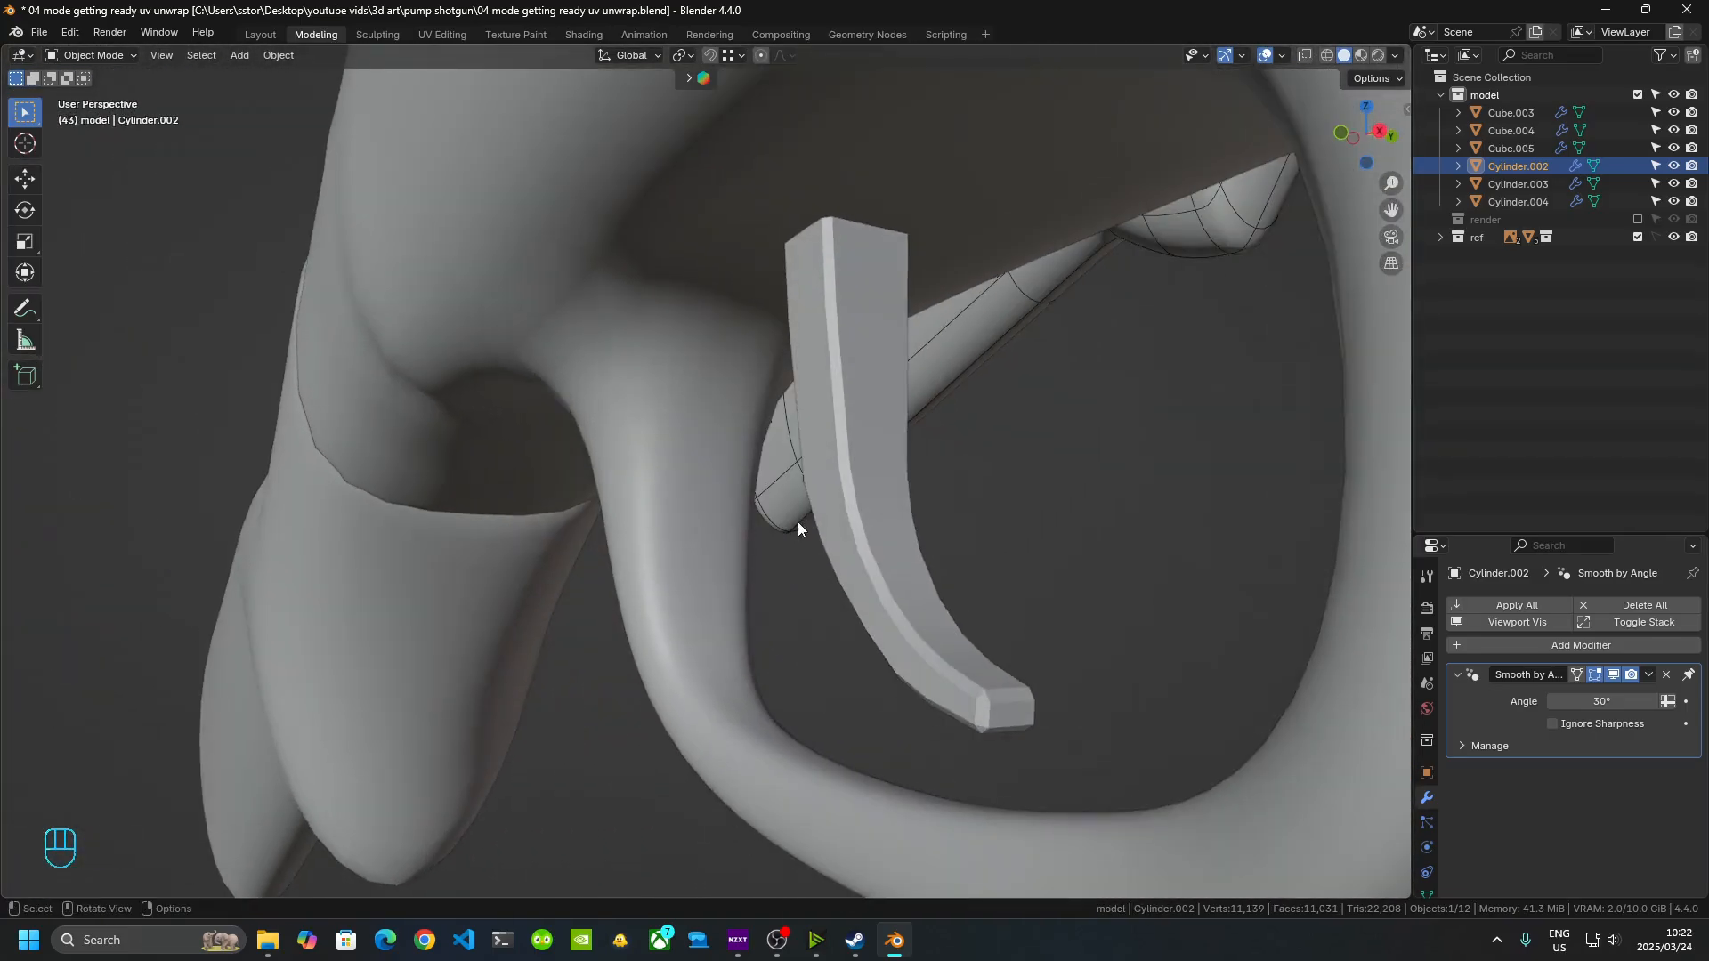
pyautogui.click(942, 610)
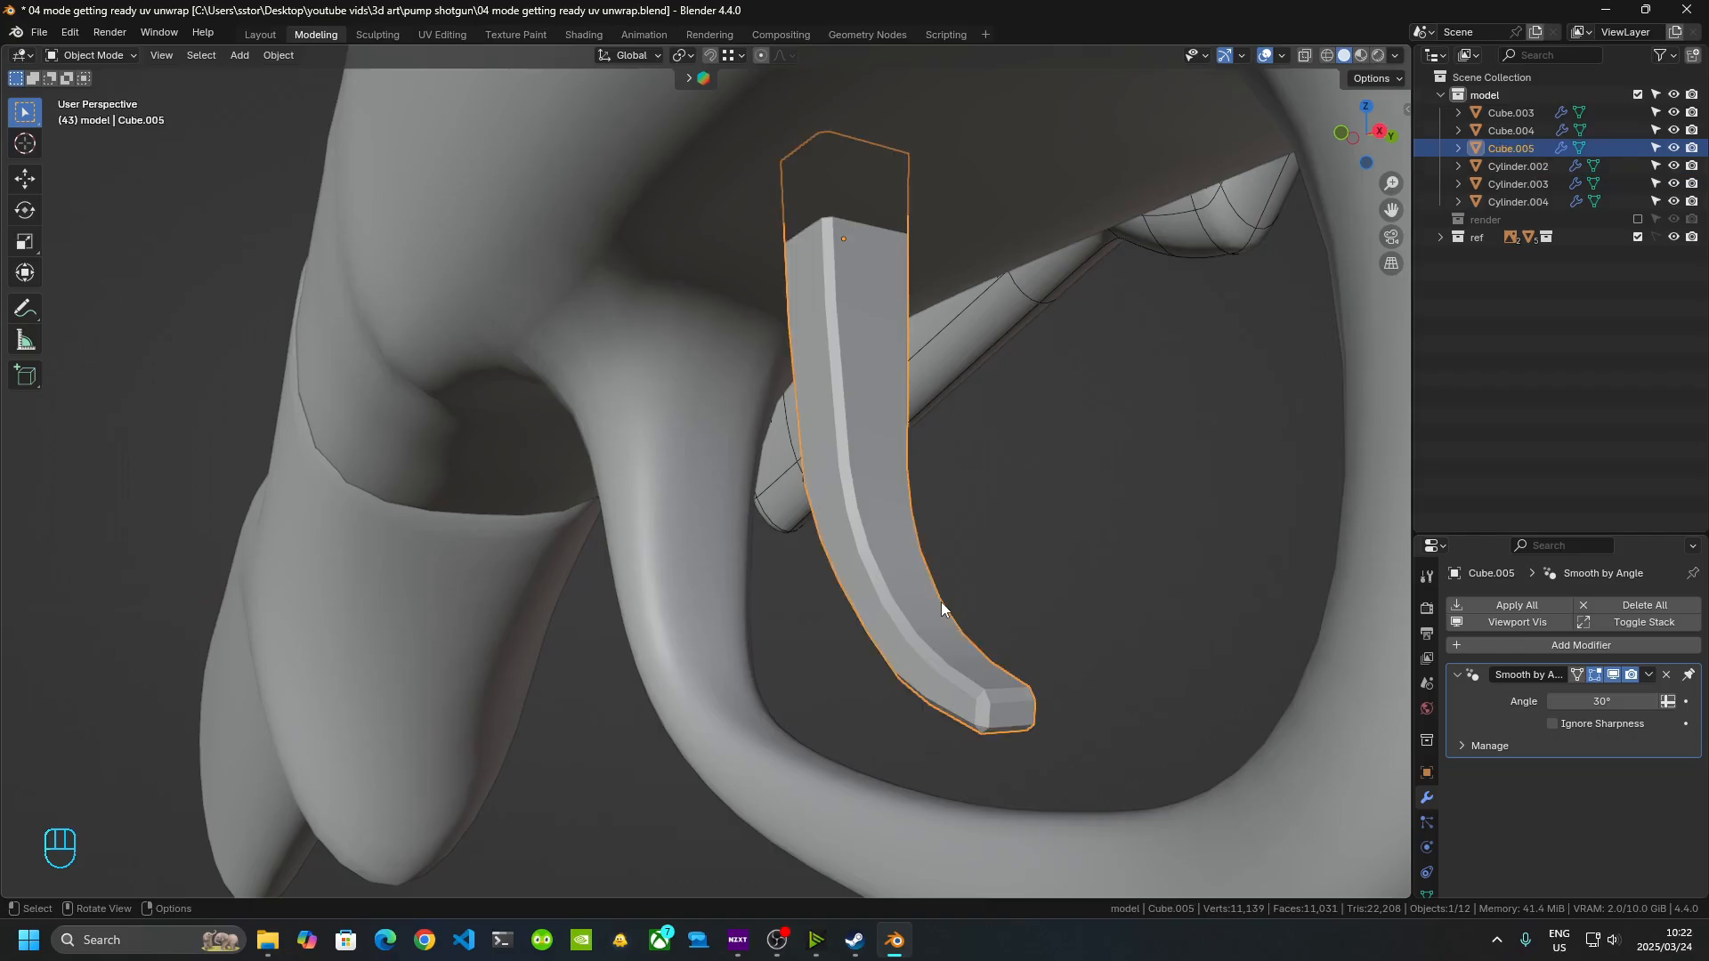
pyautogui.click(1341, 134)
pyautogui.keyDown('shift'); pyautogui.moveTo(1171, 489); pyautogui.dragTo(956, 538, button='middle'); pyautogui.keyUp('shift')
pyautogui.scroll(3, 690, 370)
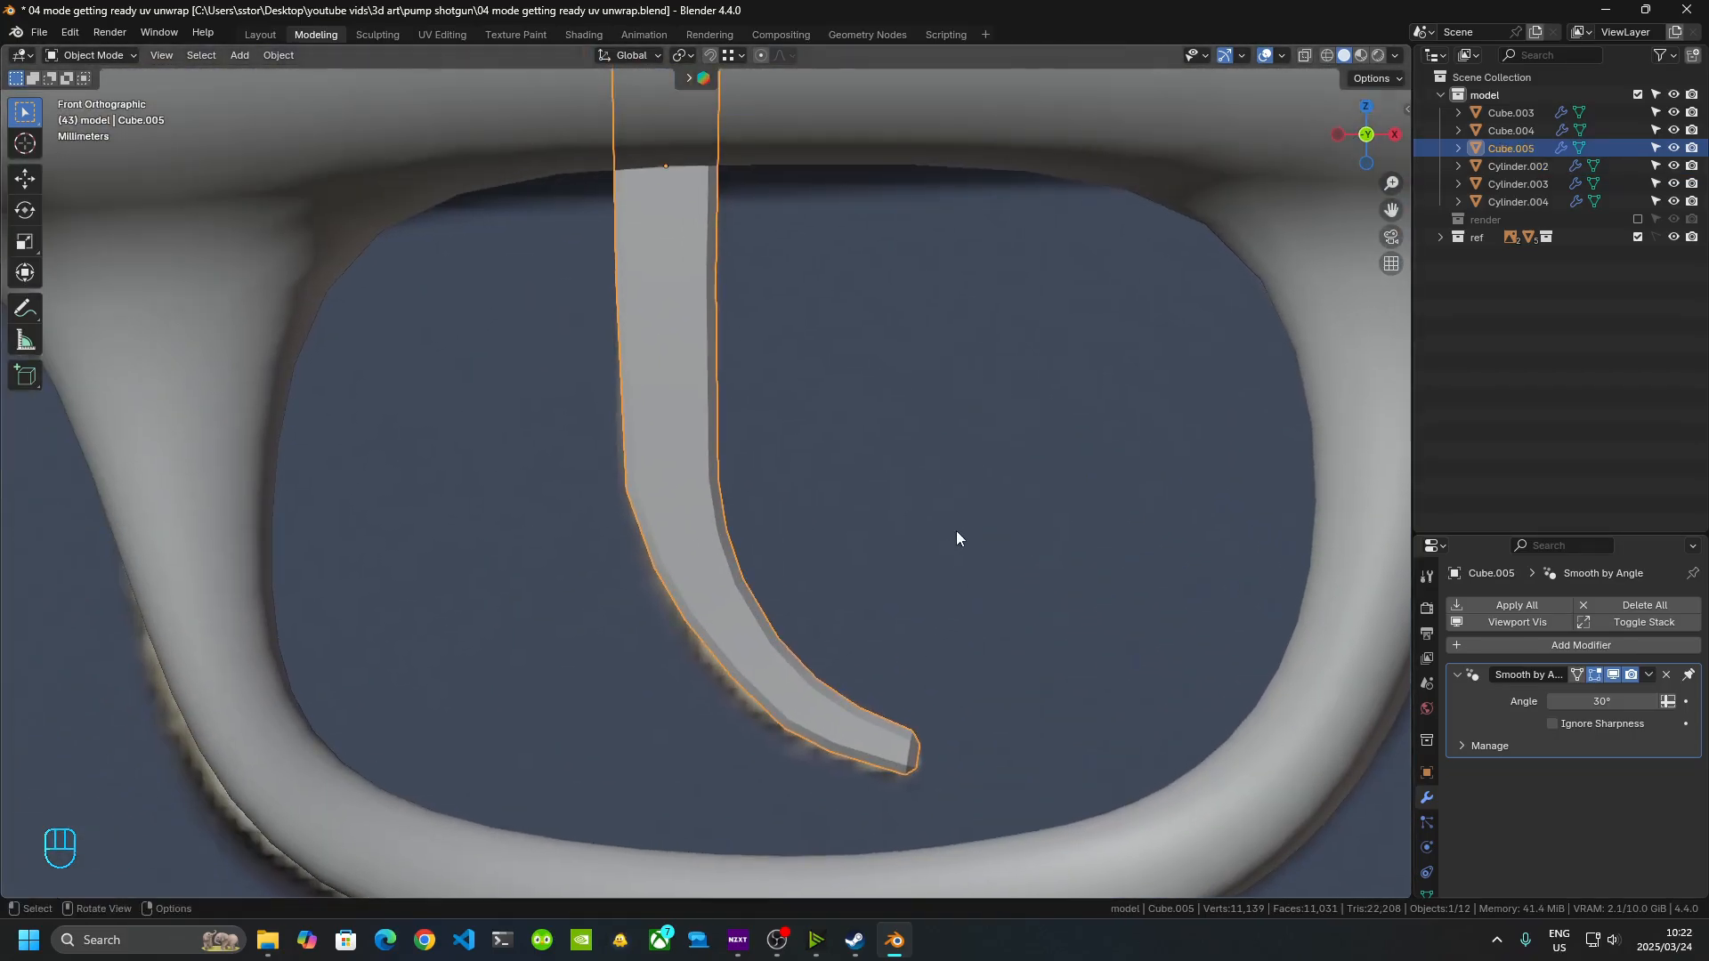
pyautogui.press('KP_Divide')
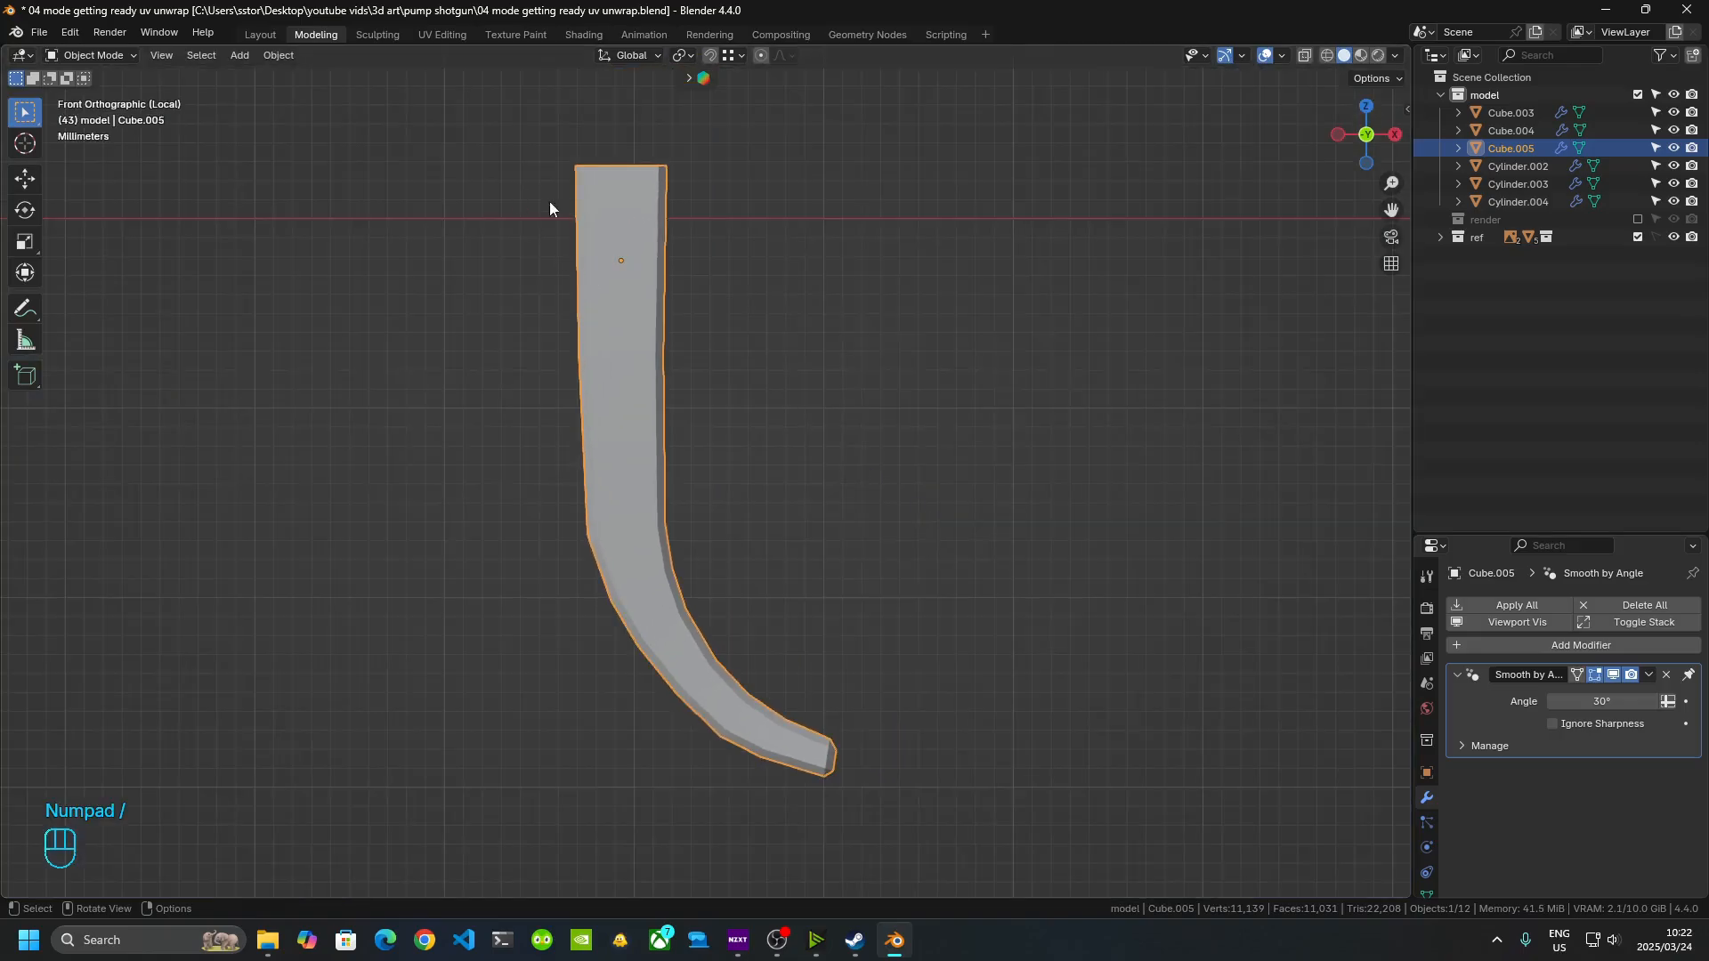
# - Add one centred edge loop lengthwise down the trigger
pyautogui.press('Tab')
pyautogui.moveTo(717, 312); pyautogui.dragTo(722, 352, button='middle')
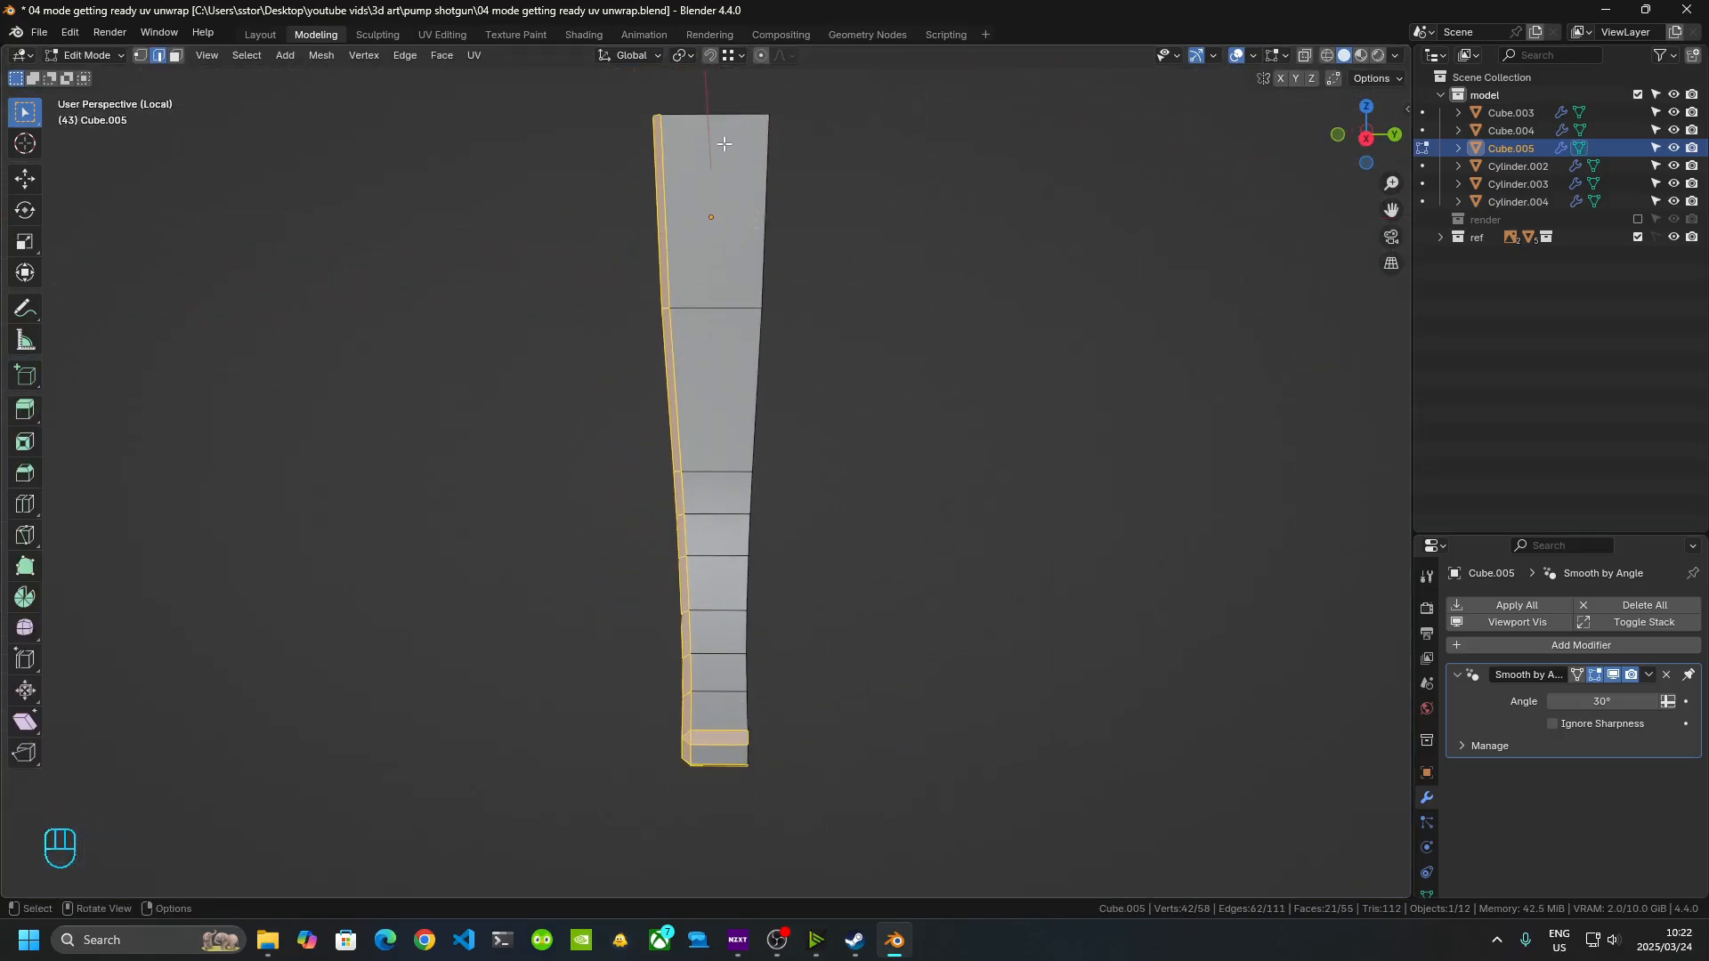
pyautogui.press('ctrl')
pyautogui.hotkey('ctrl', 'r')
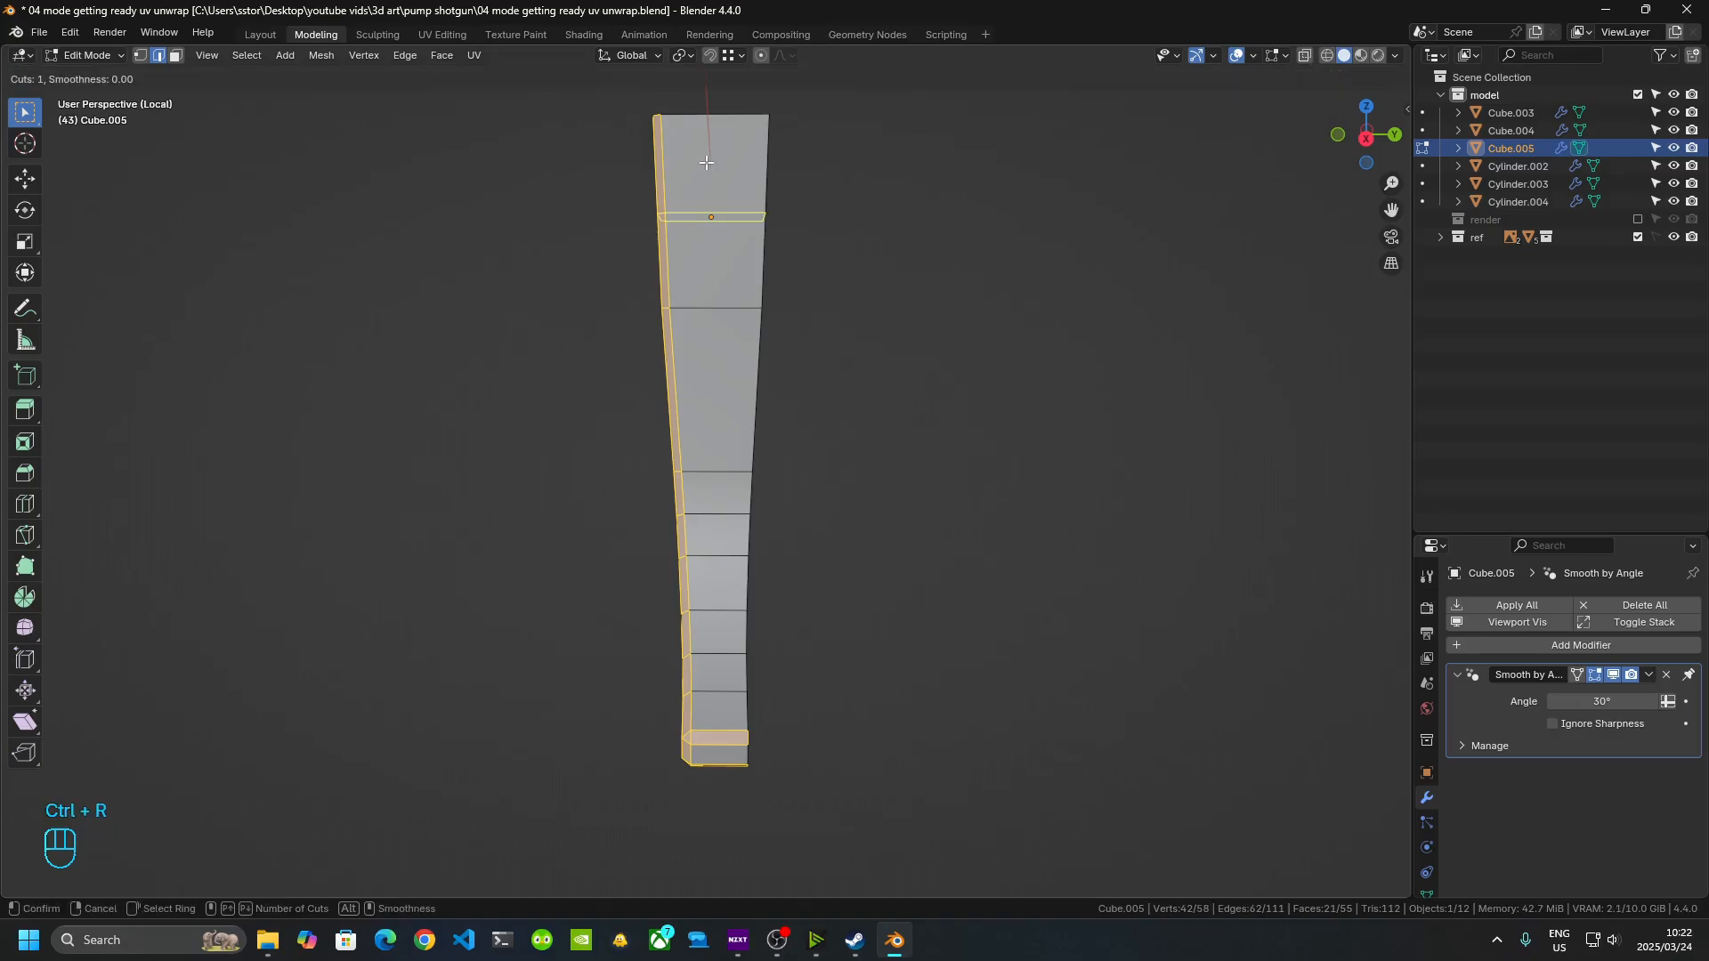
pyautogui.click(714, 176)
pyautogui.rightClick(828, 217)
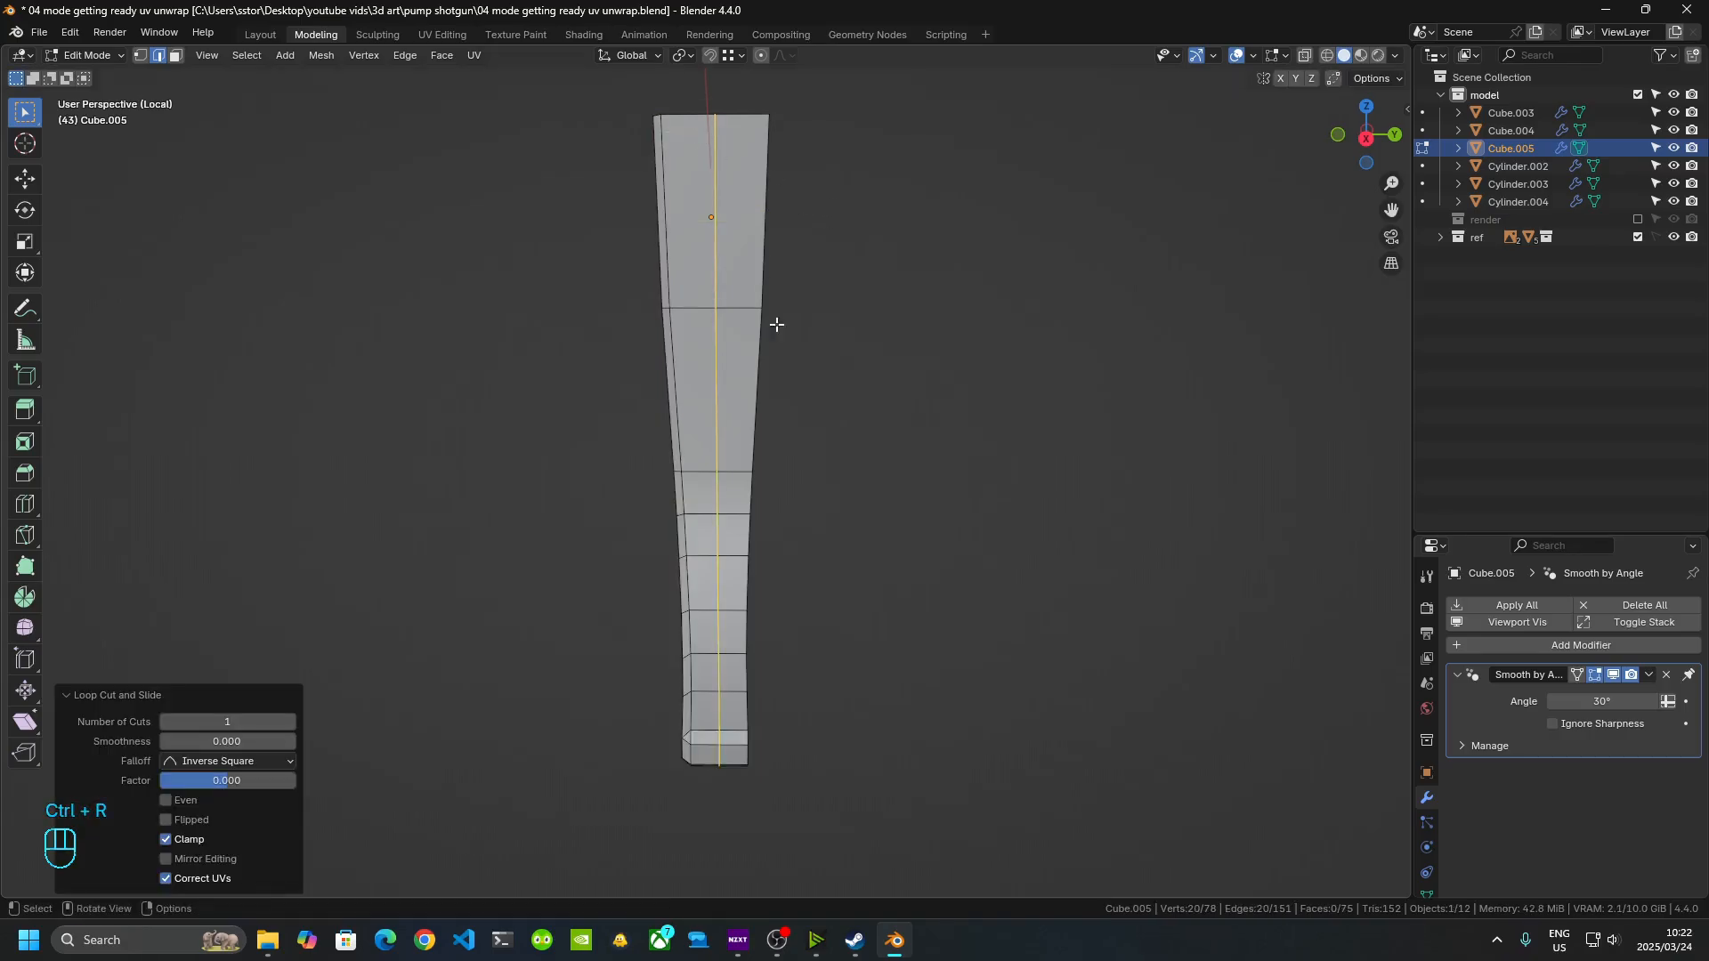
# - Run AutoMirror on the trigger across the Y axis with Negative orientation and inspect the mirrored tip
pyautogui.click(1337, 135)
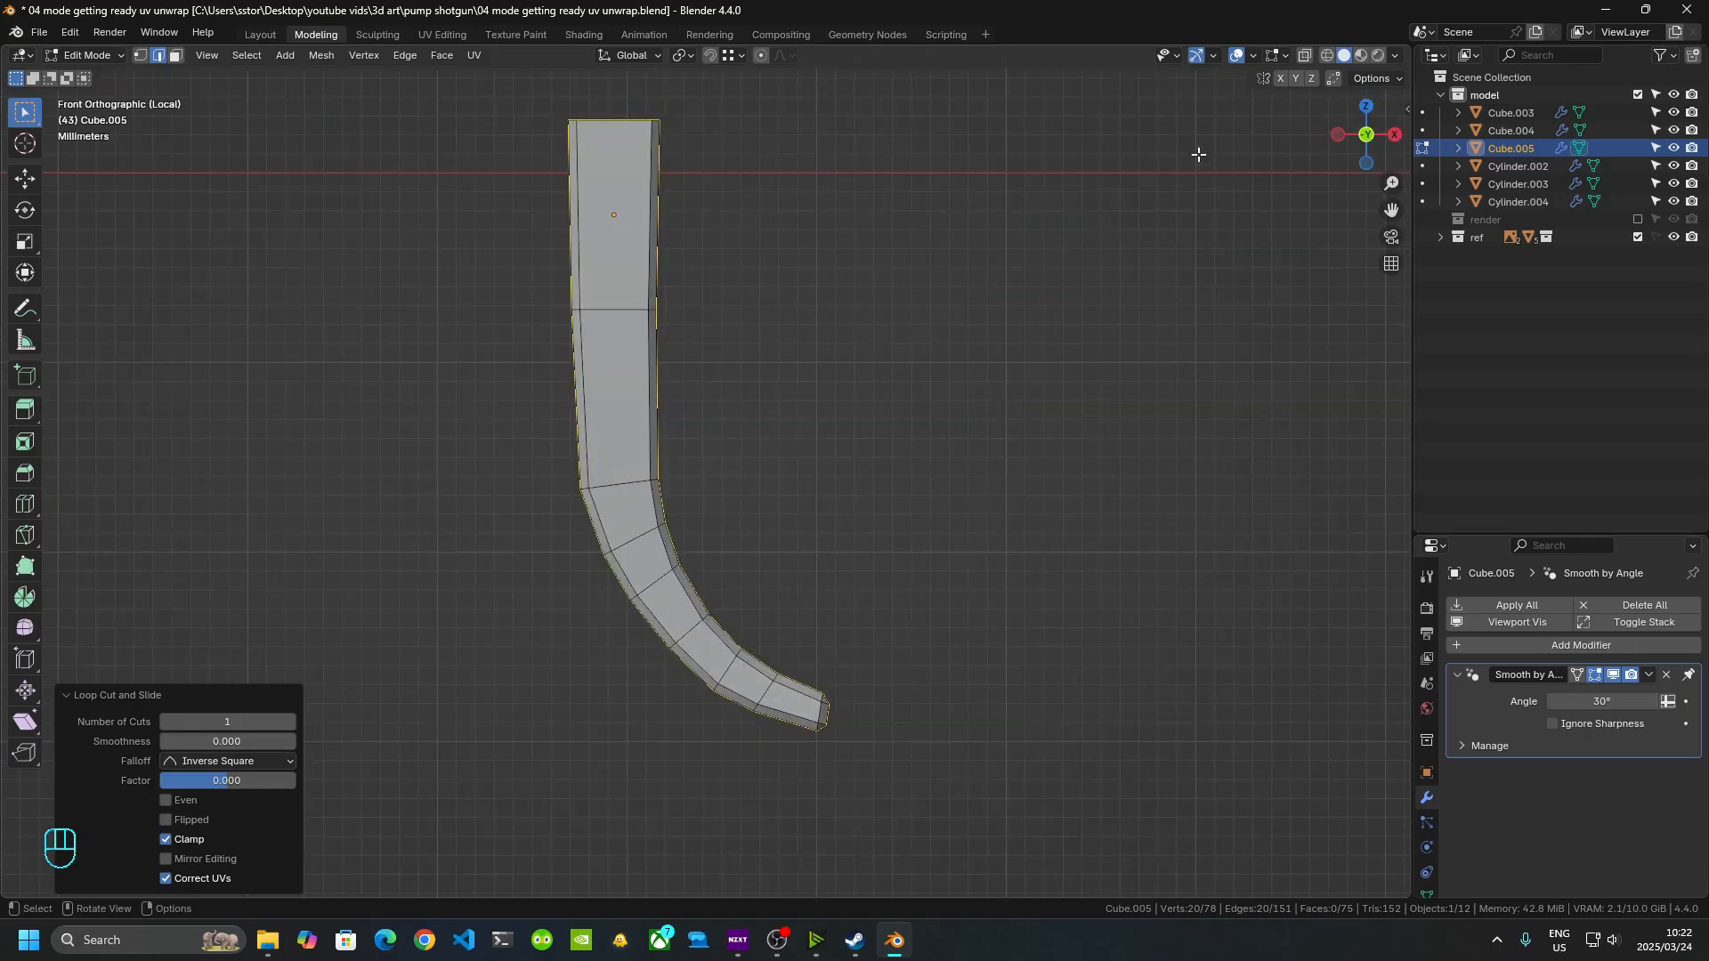
pyautogui.moveTo(699, 249); pyautogui.dragTo(890, 316, button='middle')
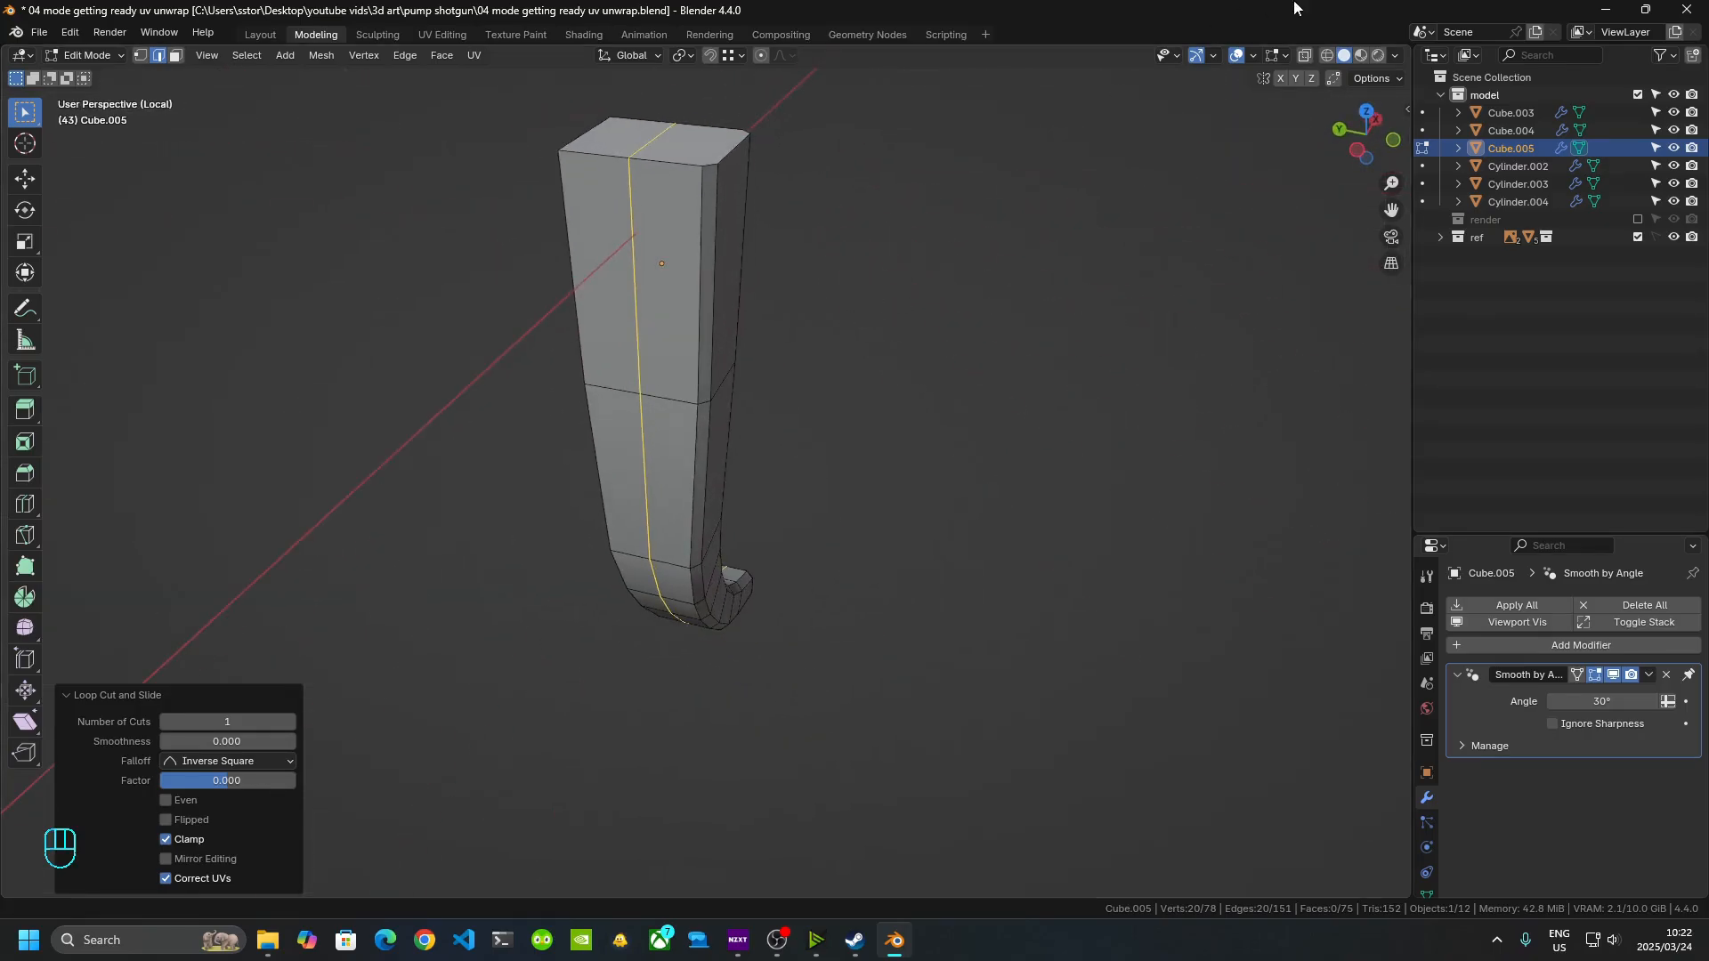
pyautogui.click(1393, 82)
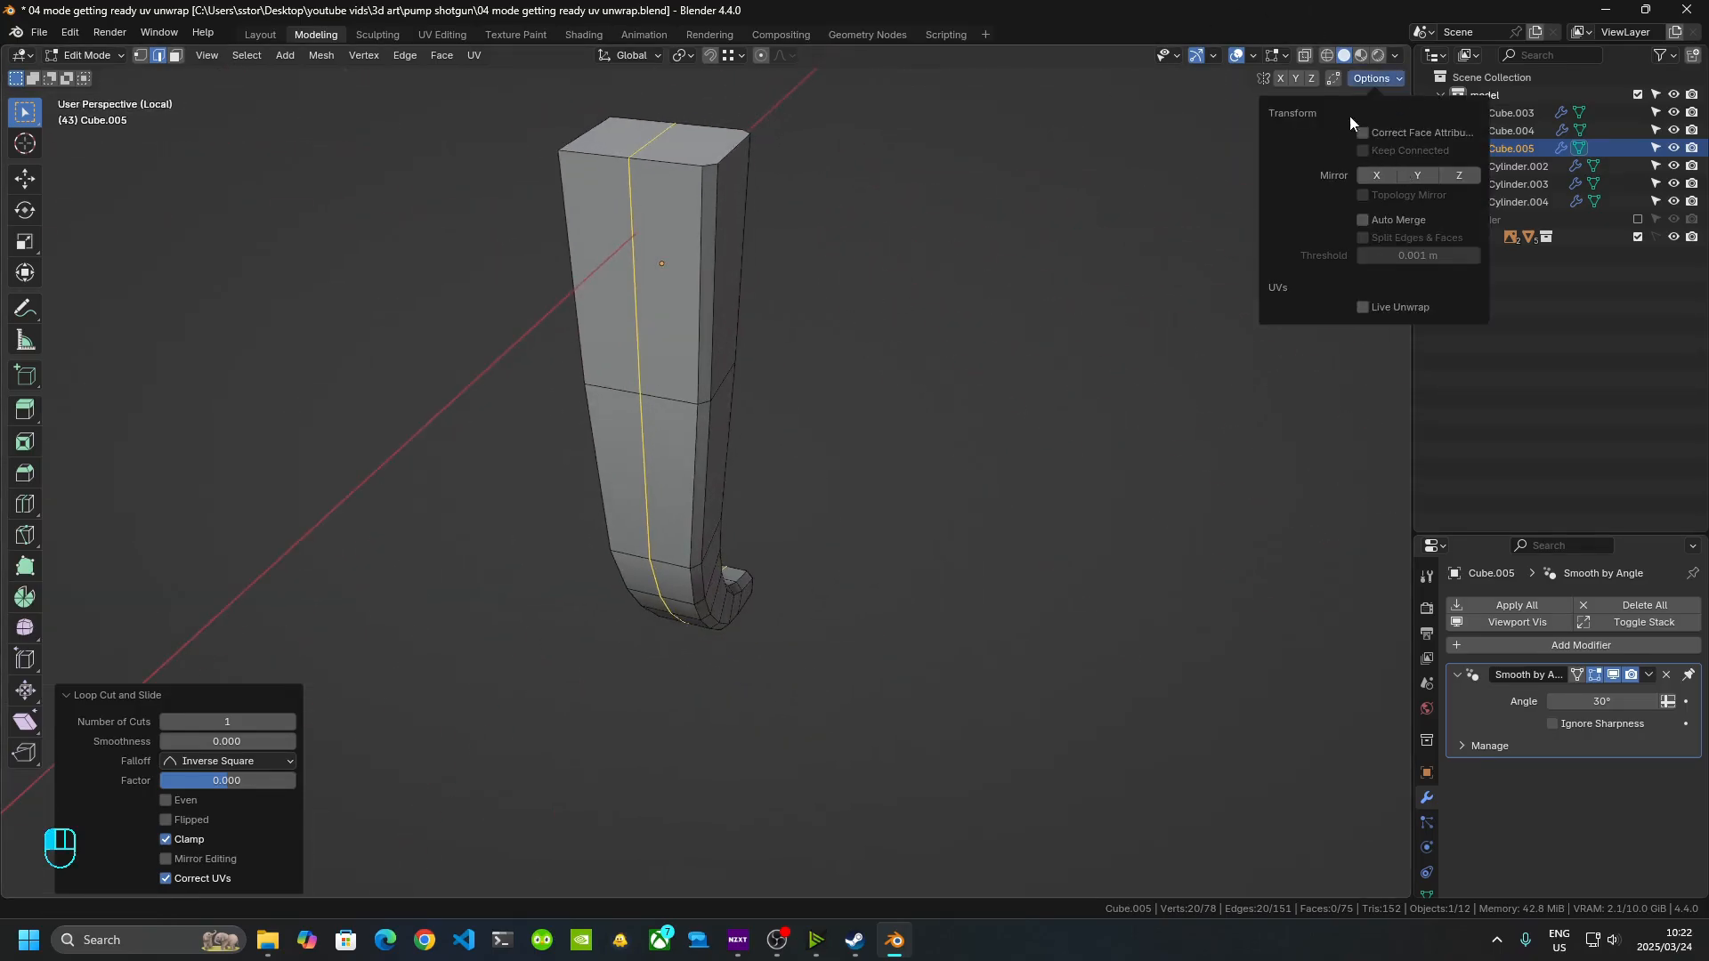
pyautogui.click(1407, 109)
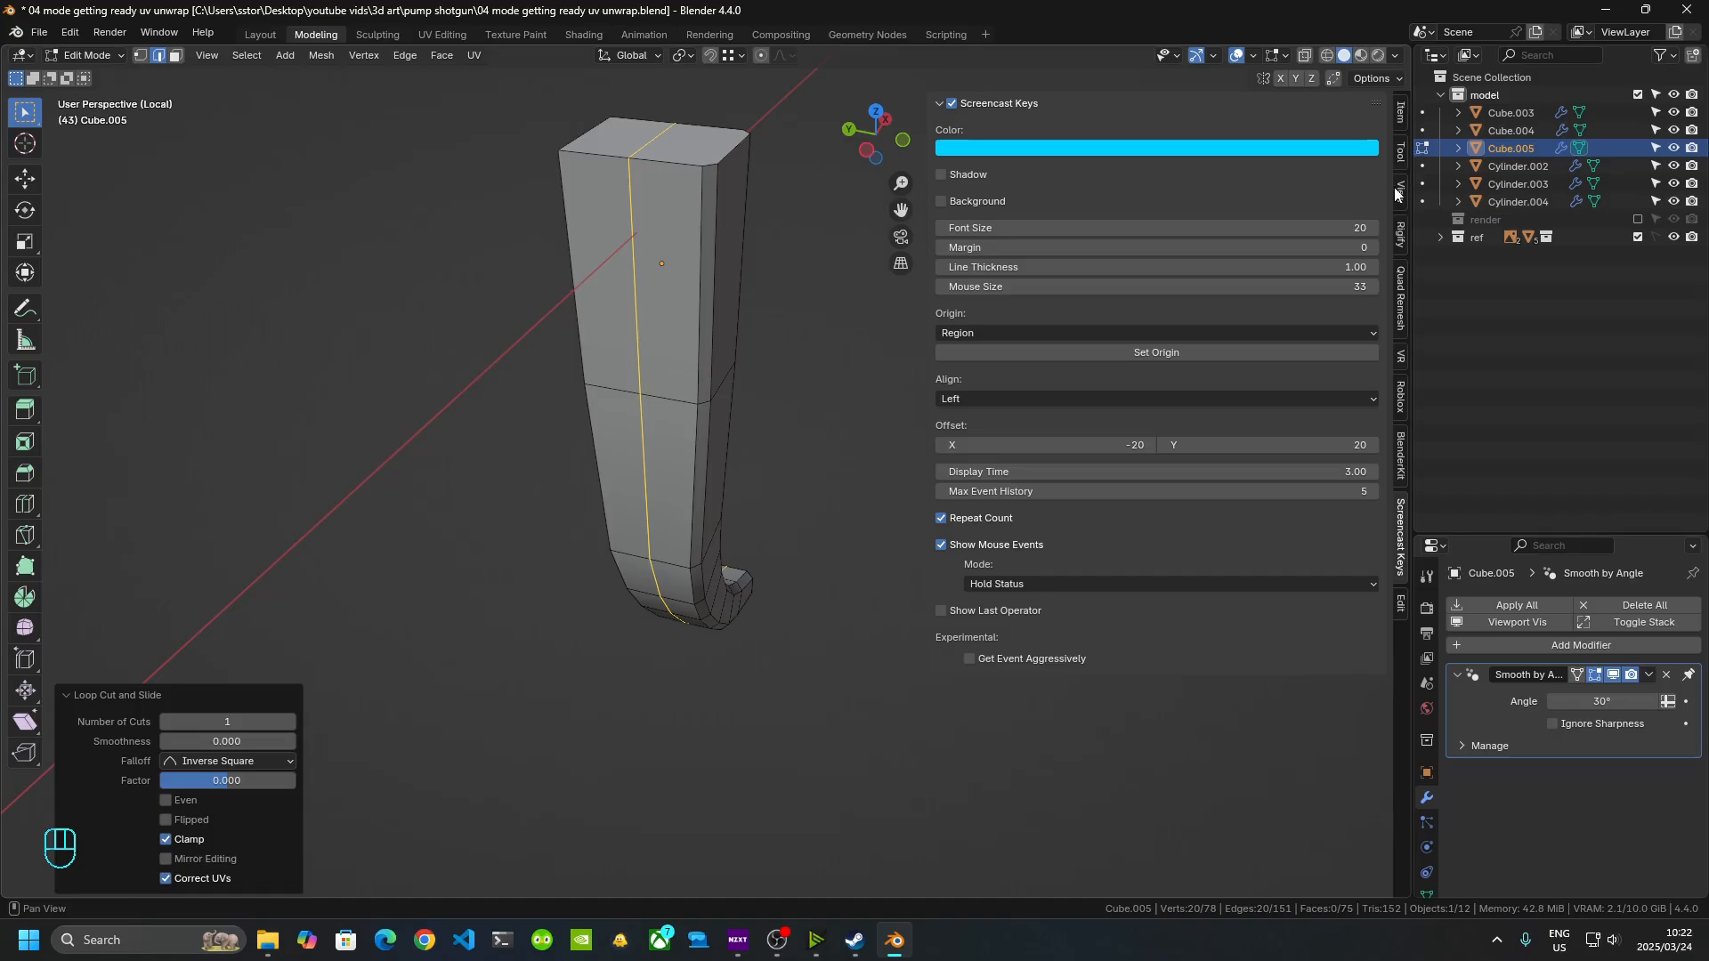
pyautogui.click(1404, 611)
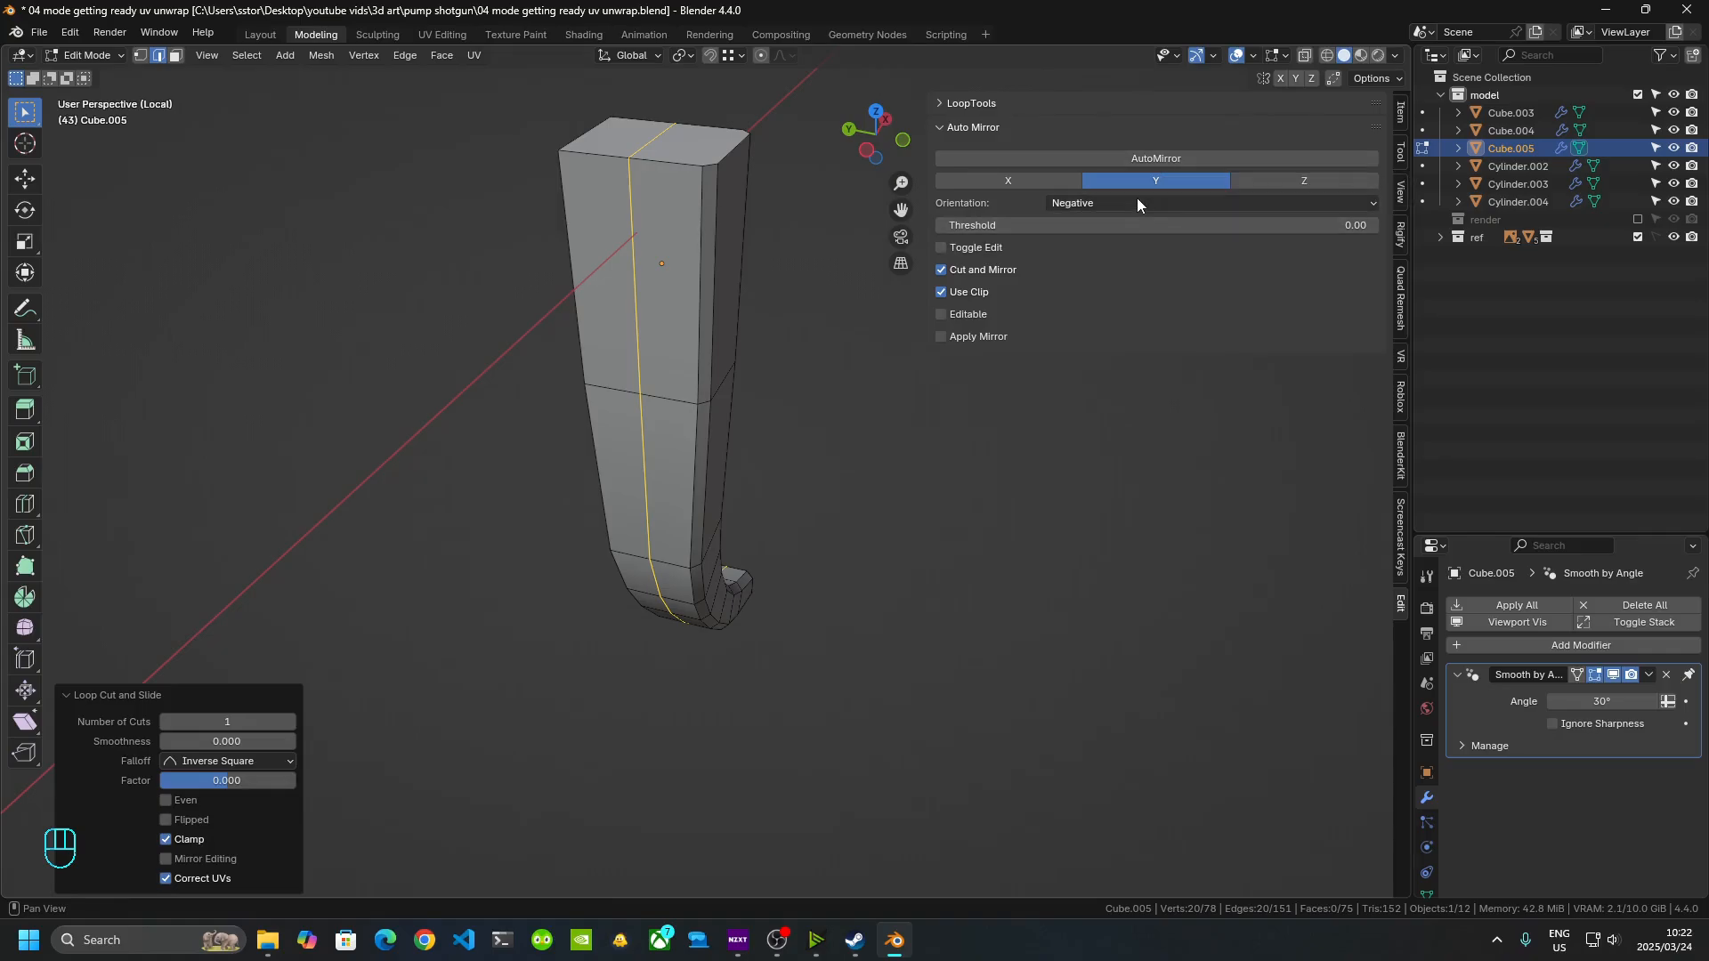
pyautogui.click(1183, 160)
pyautogui.moveTo(614, 365); pyautogui.dragTo(754, 505, button='middle')
pyautogui.press('Tab')
pyautogui.press('Tab')
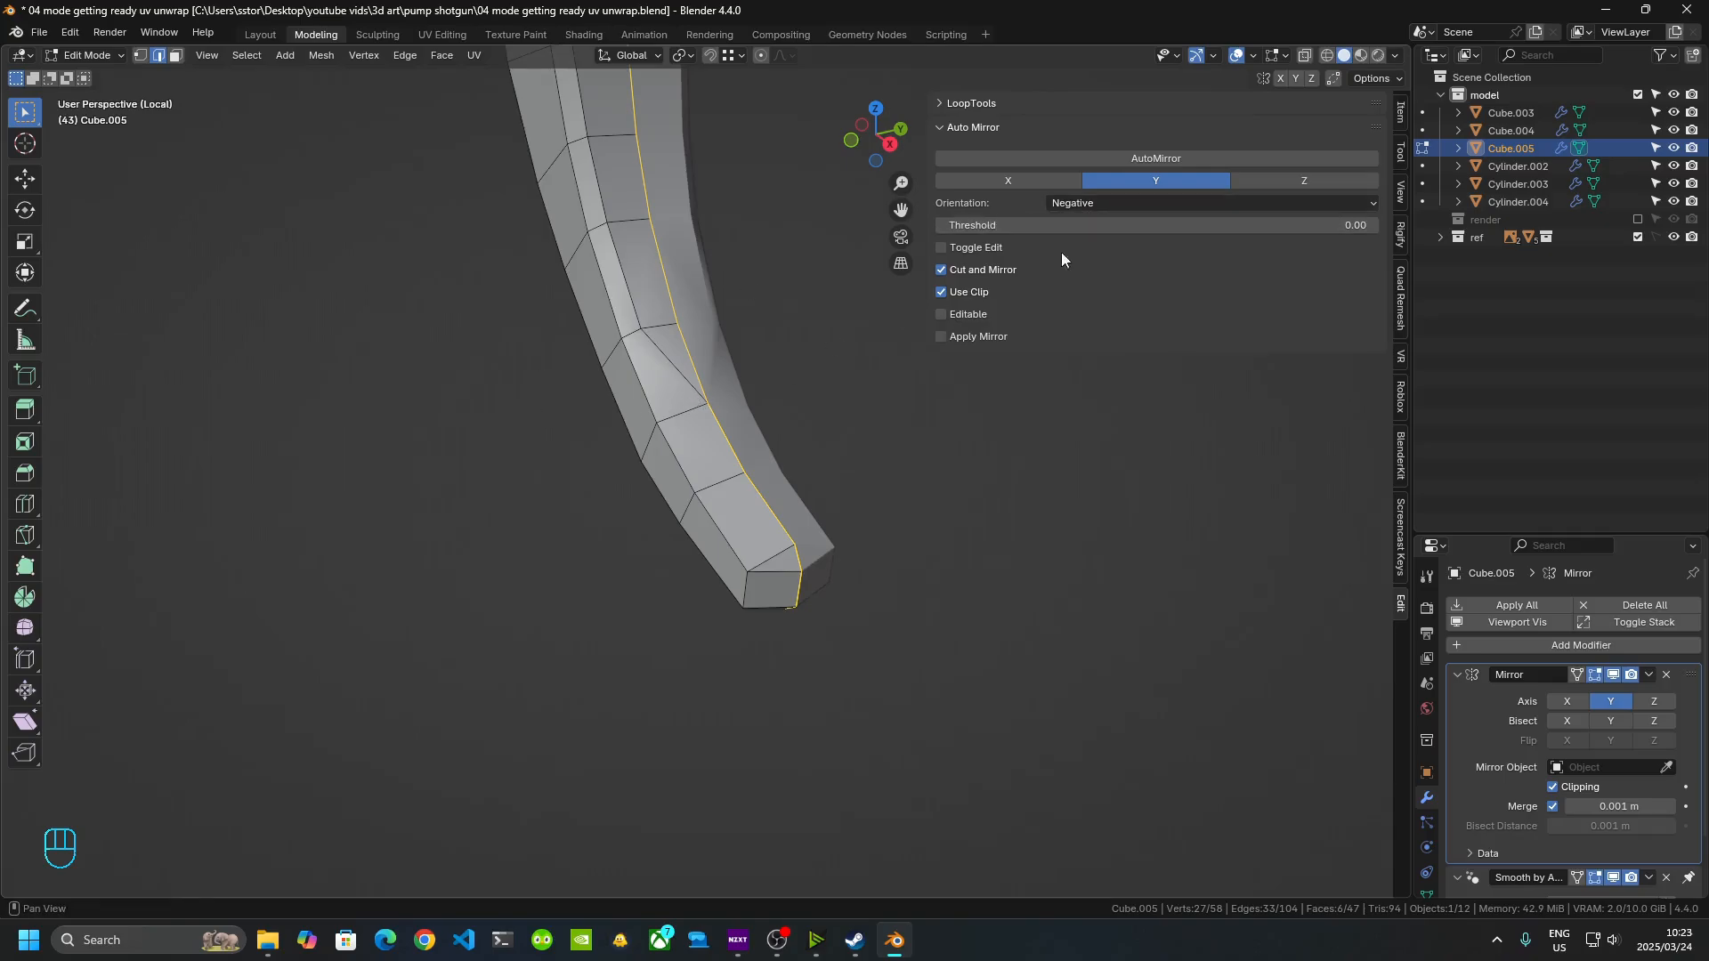
# - Apply the trigger's new Mirror modifier in Object Mode
pyautogui.press('Tab')
pyautogui.click(1648, 675)
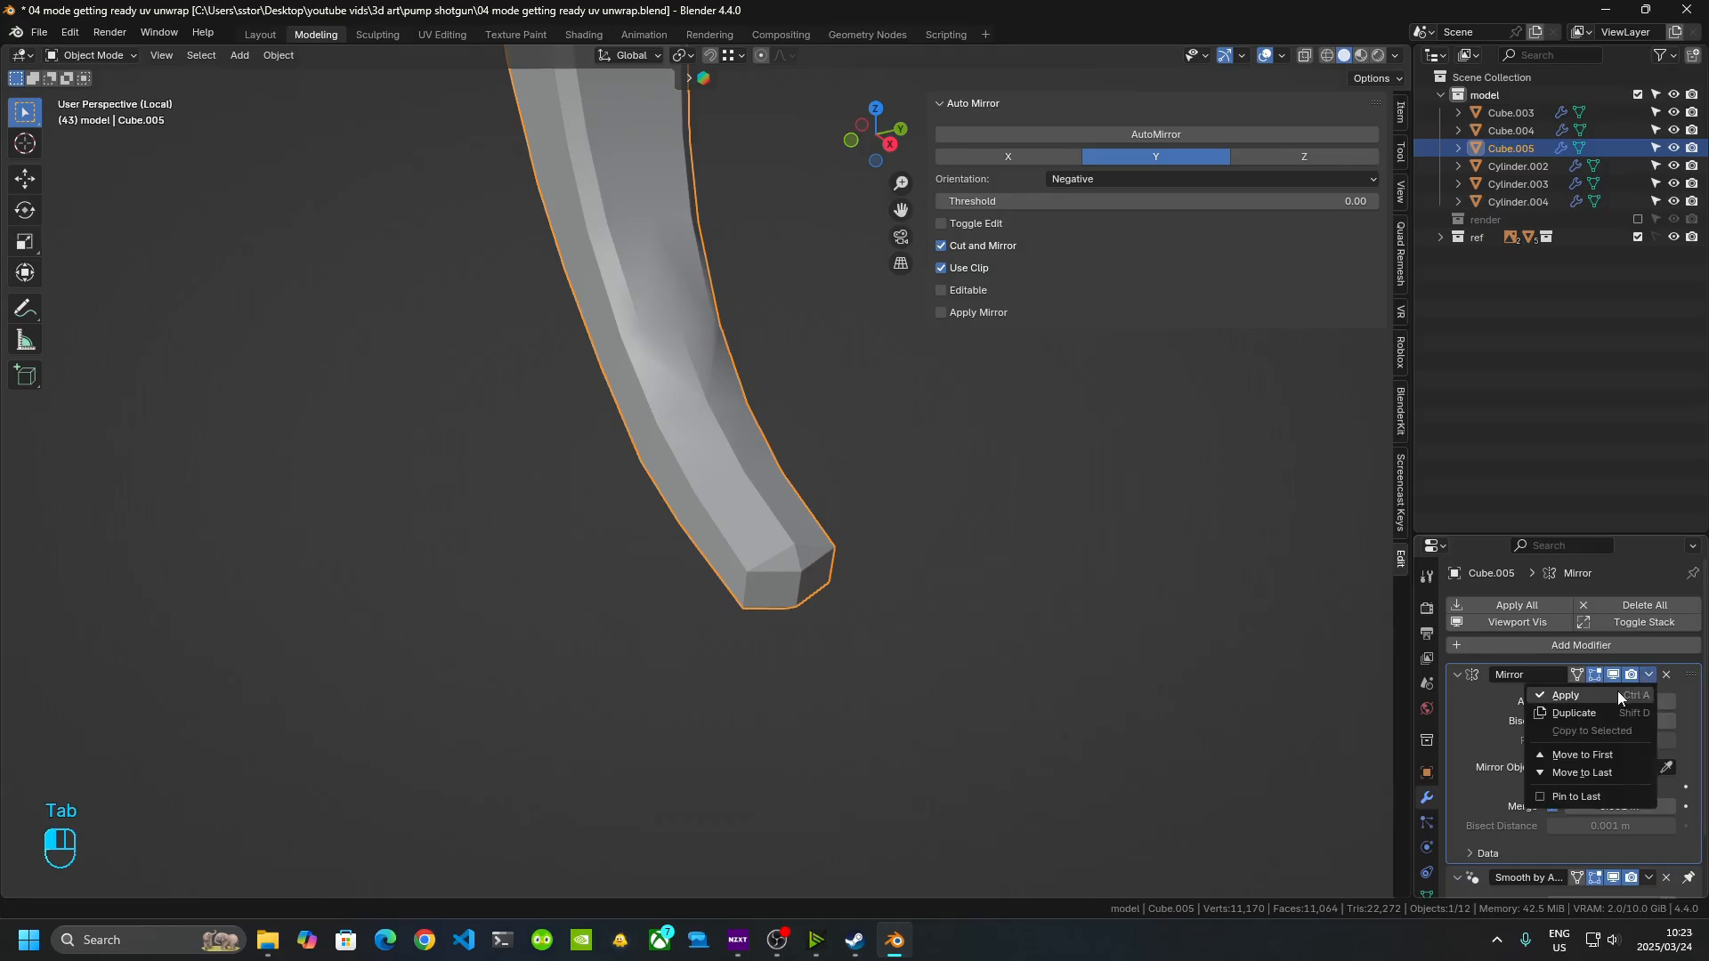
pyautogui.click(1618, 696)
# - Subdivide the crosswise edges on the negative Y half of the trigger tip with one cut
pyautogui.press('Tab')
pyautogui.scroll(3, 700, 380)
pyautogui.moveTo(700, 380); pyautogui.dragTo(629, 390, button='middle')
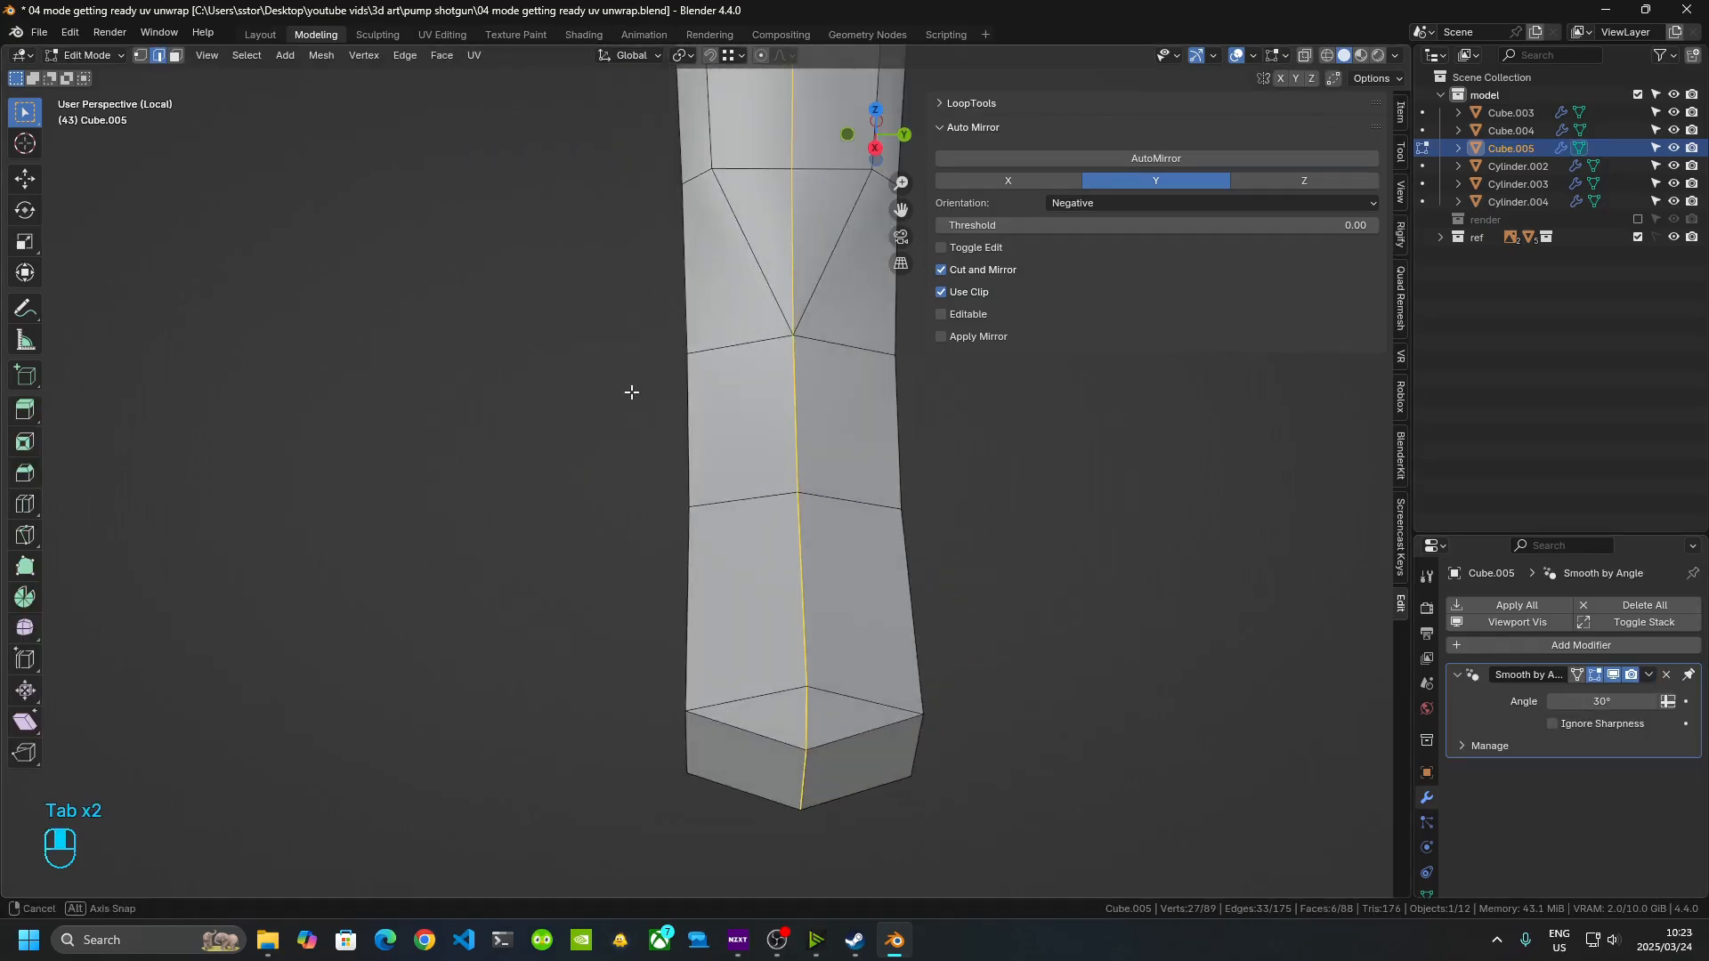
pyautogui.click(747, 258)
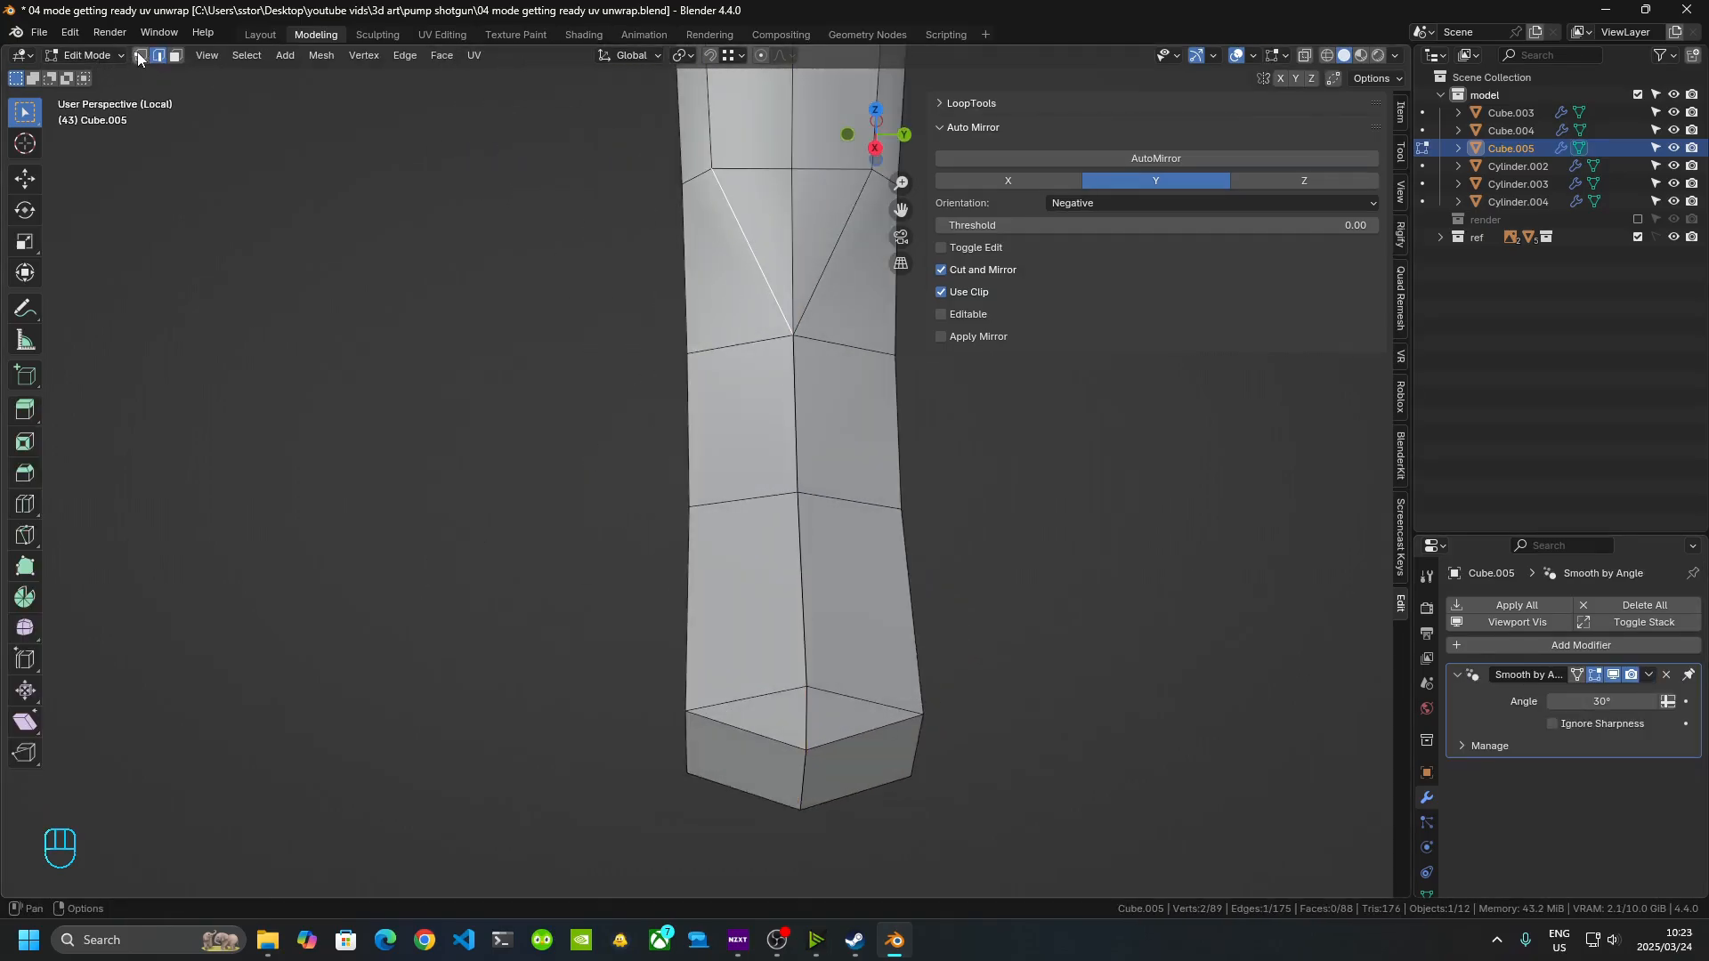
pyautogui.click(746, 345)
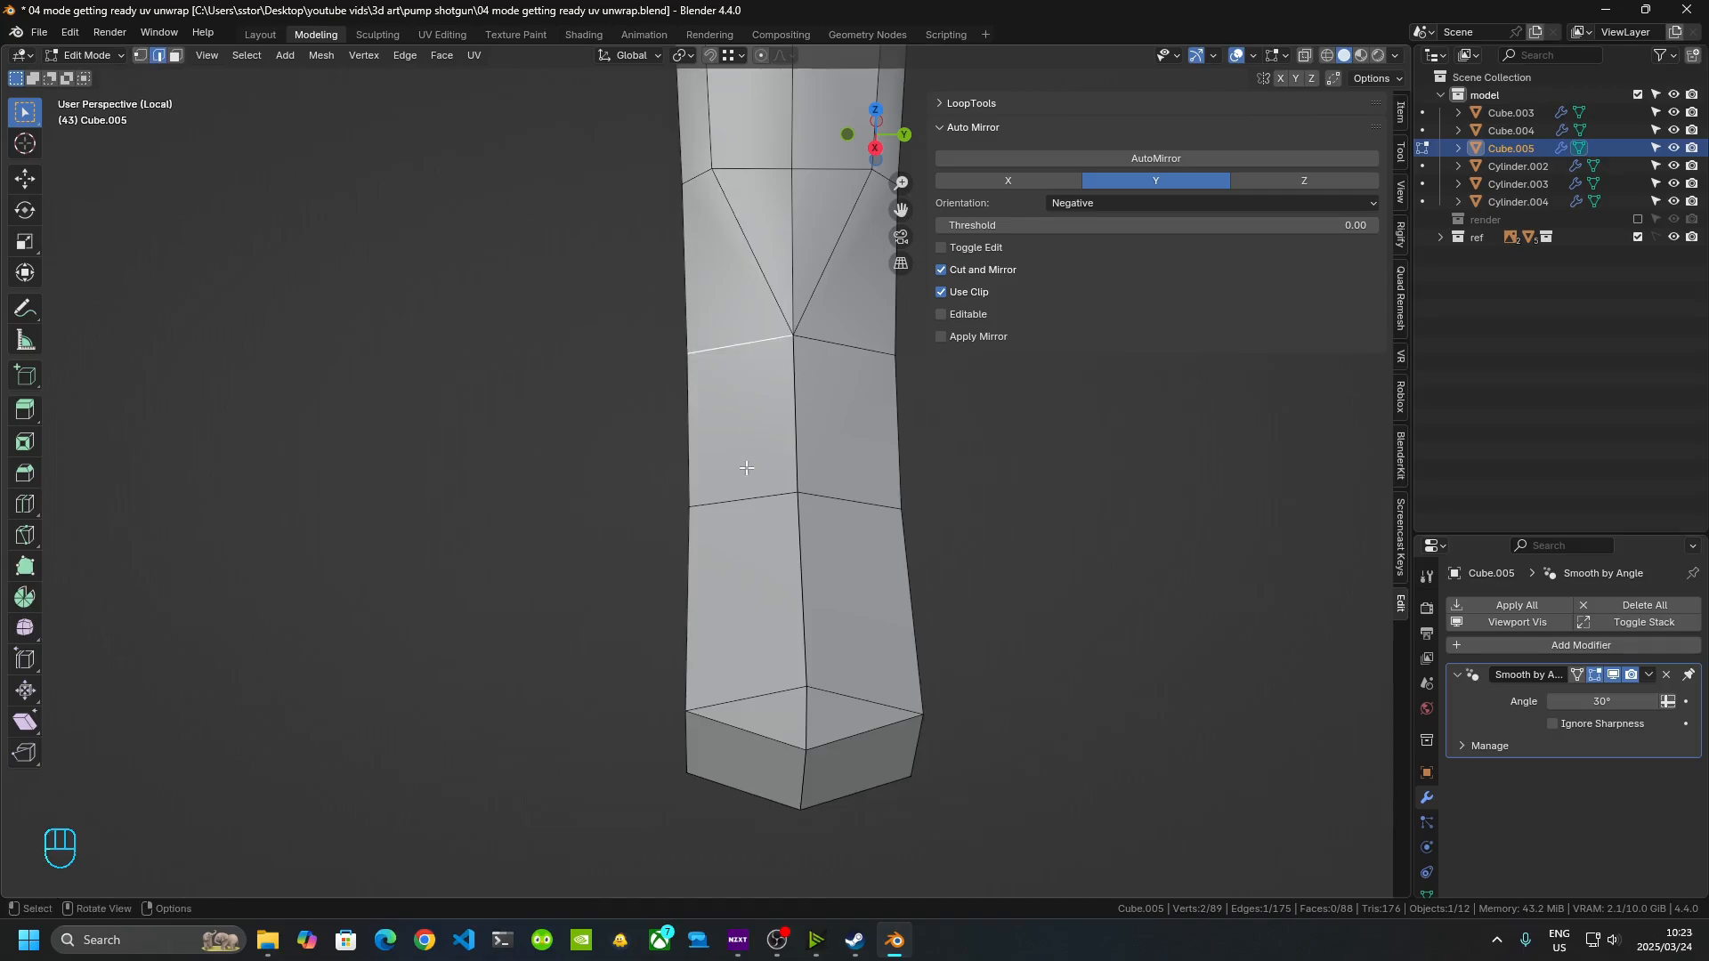
pyautogui.keyDown('shift'); pyautogui.click(737, 714); pyautogui.keyUp('shift')
pyautogui.moveTo(738, 715); pyautogui.dragTo(775, 488, button='middle')
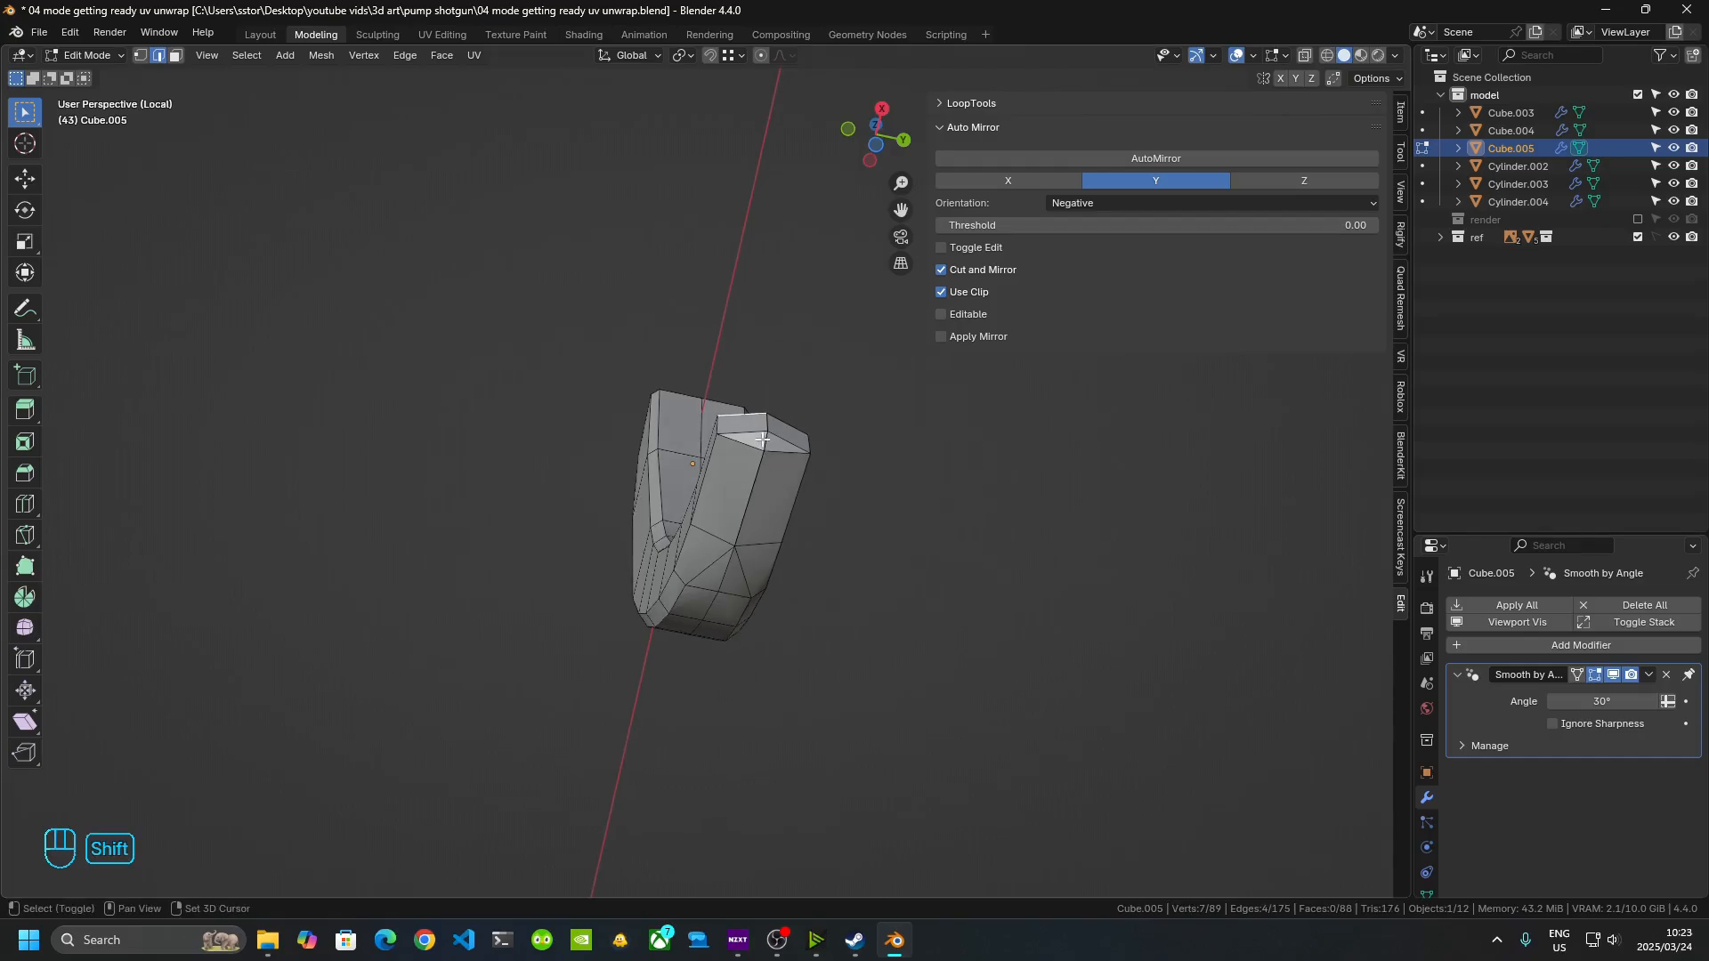
pyautogui.keyDown('shift'); pyautogui.click(712, 520); pyautogui.keyUp('shift')
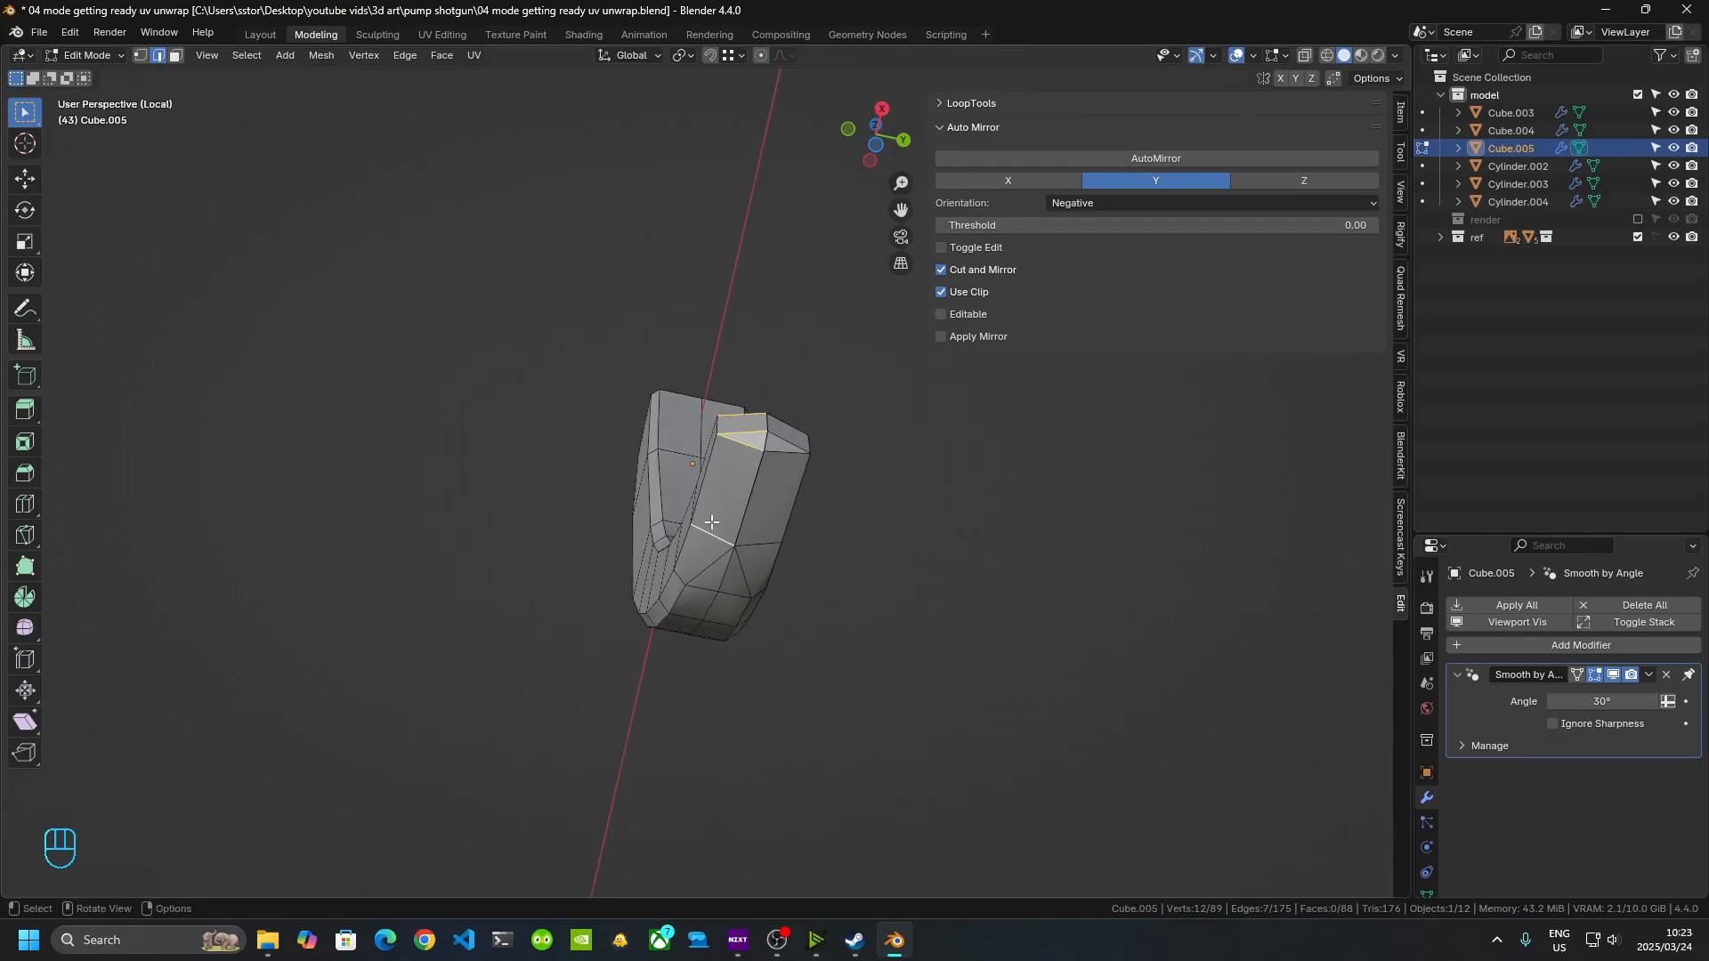
pyautogui.rightClick(712, 522)
pyautogui.click(682, 377)
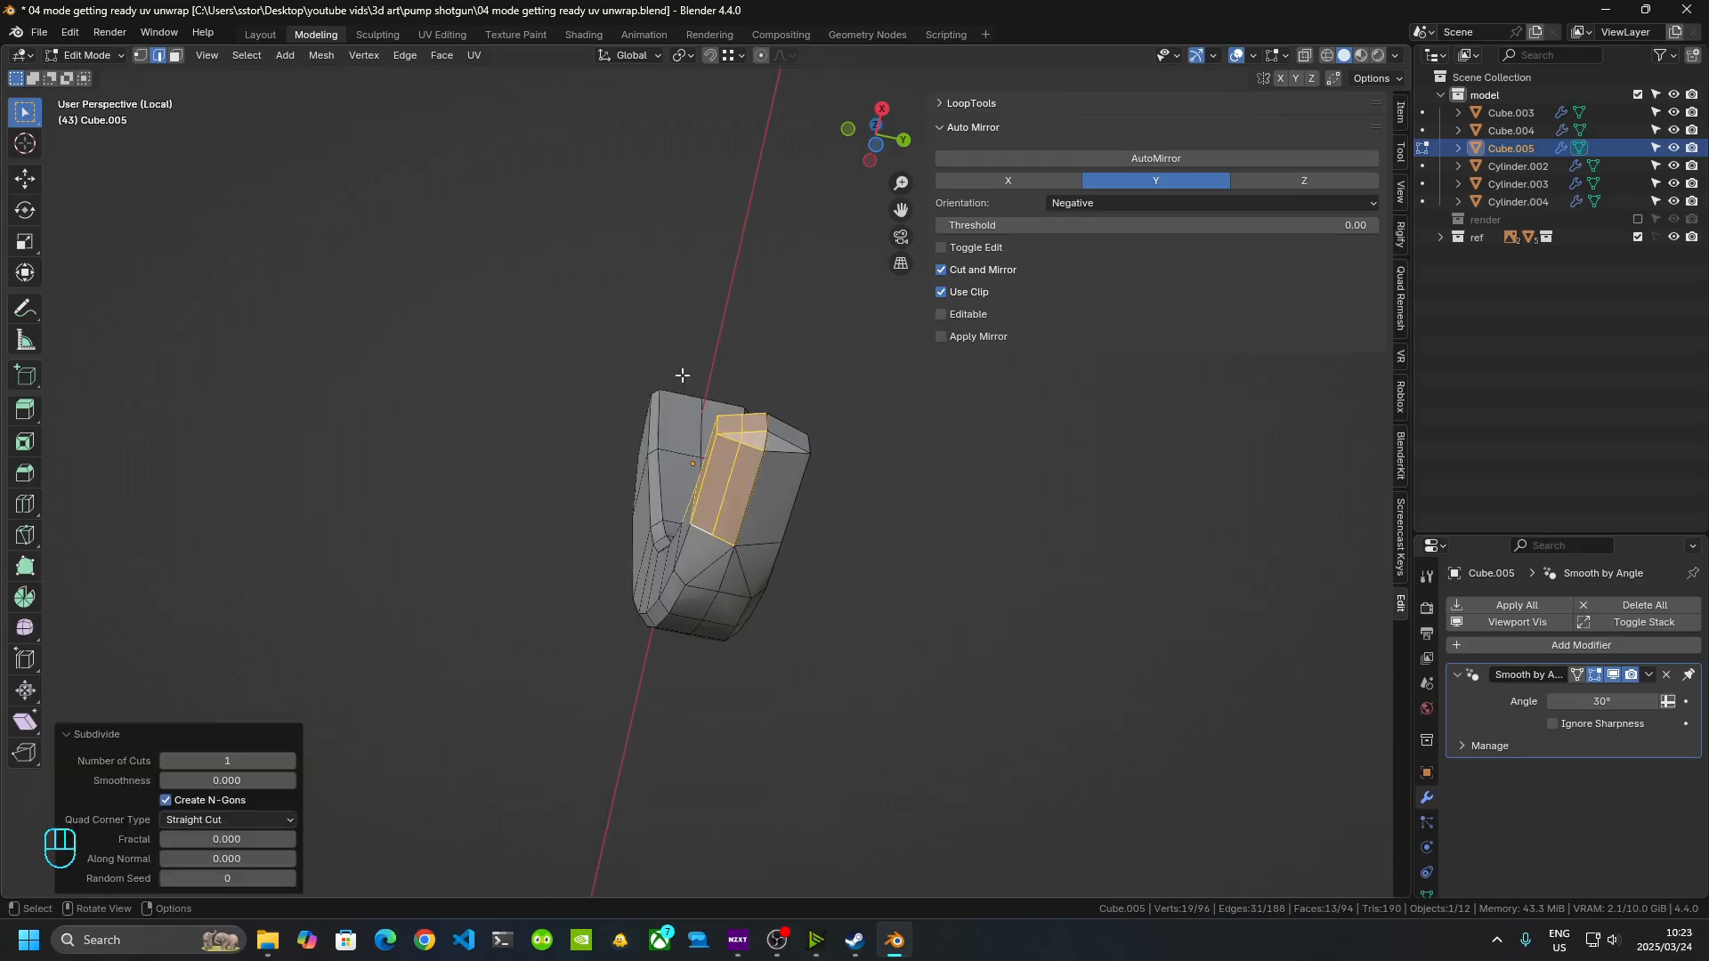
pyautogui.moveTo(721, 623); pyautogui.dragTo(820, 677, button='middle')
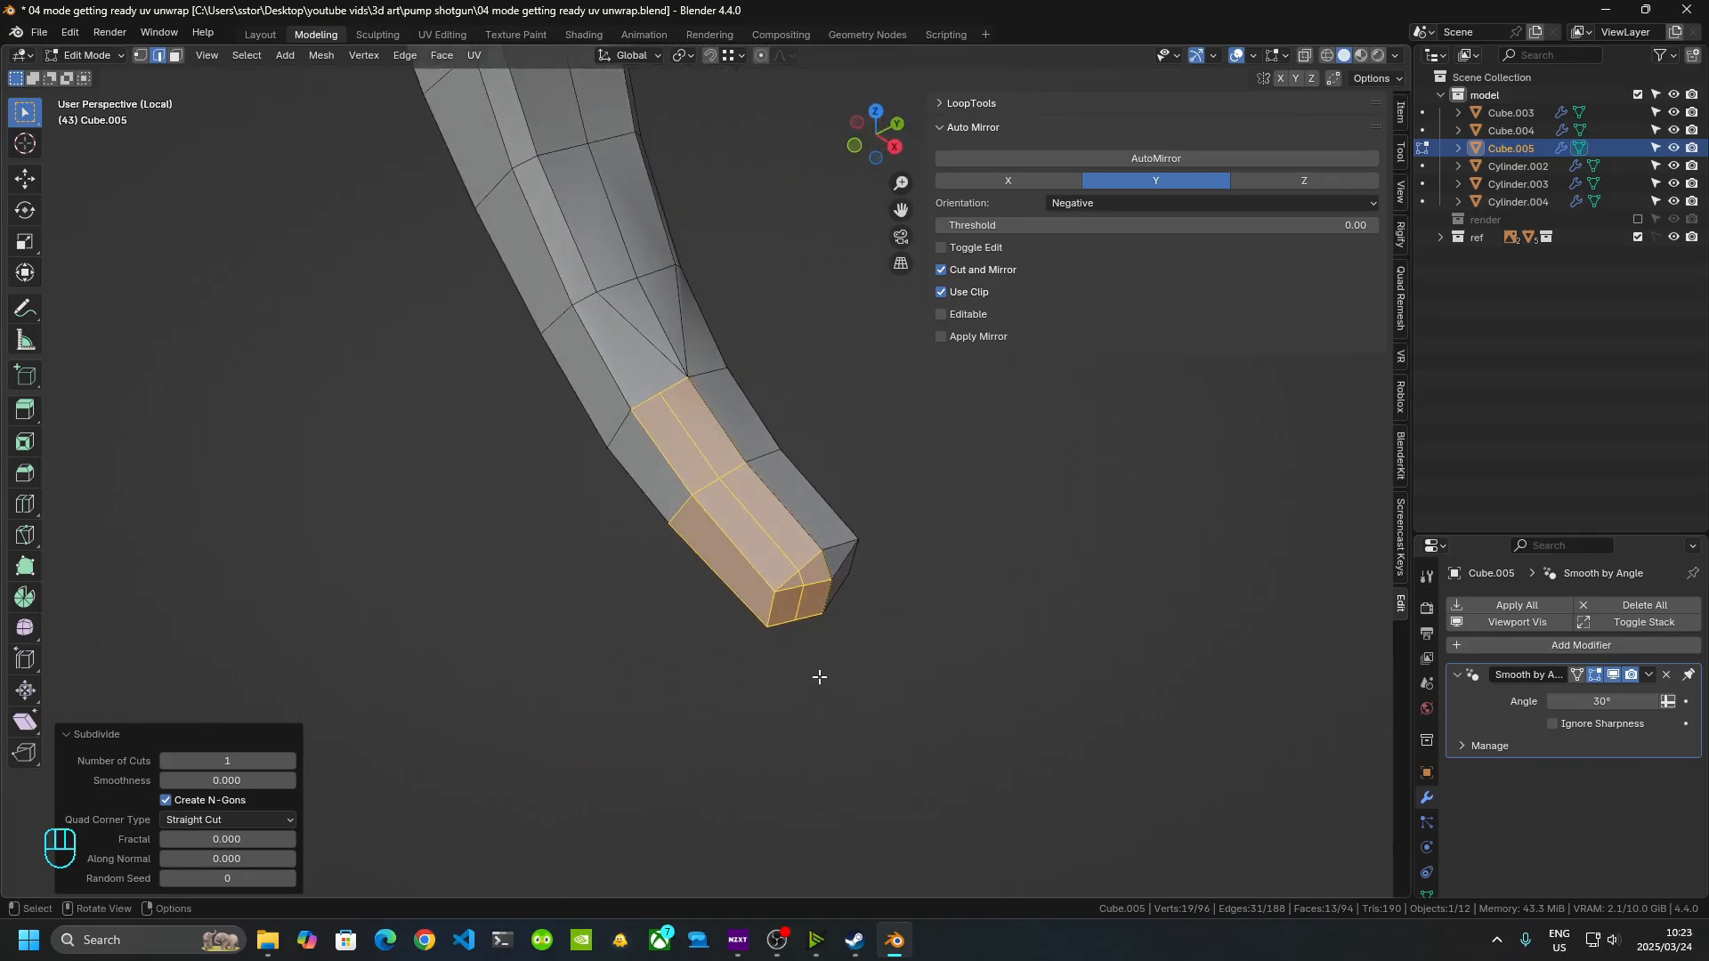
# - Connect the new lengthwise edges' end vertices to the existing vertices above them on the negative Y half of the trigger
pyautogui.click(139, 55)
pyautogui.click(597, 291)
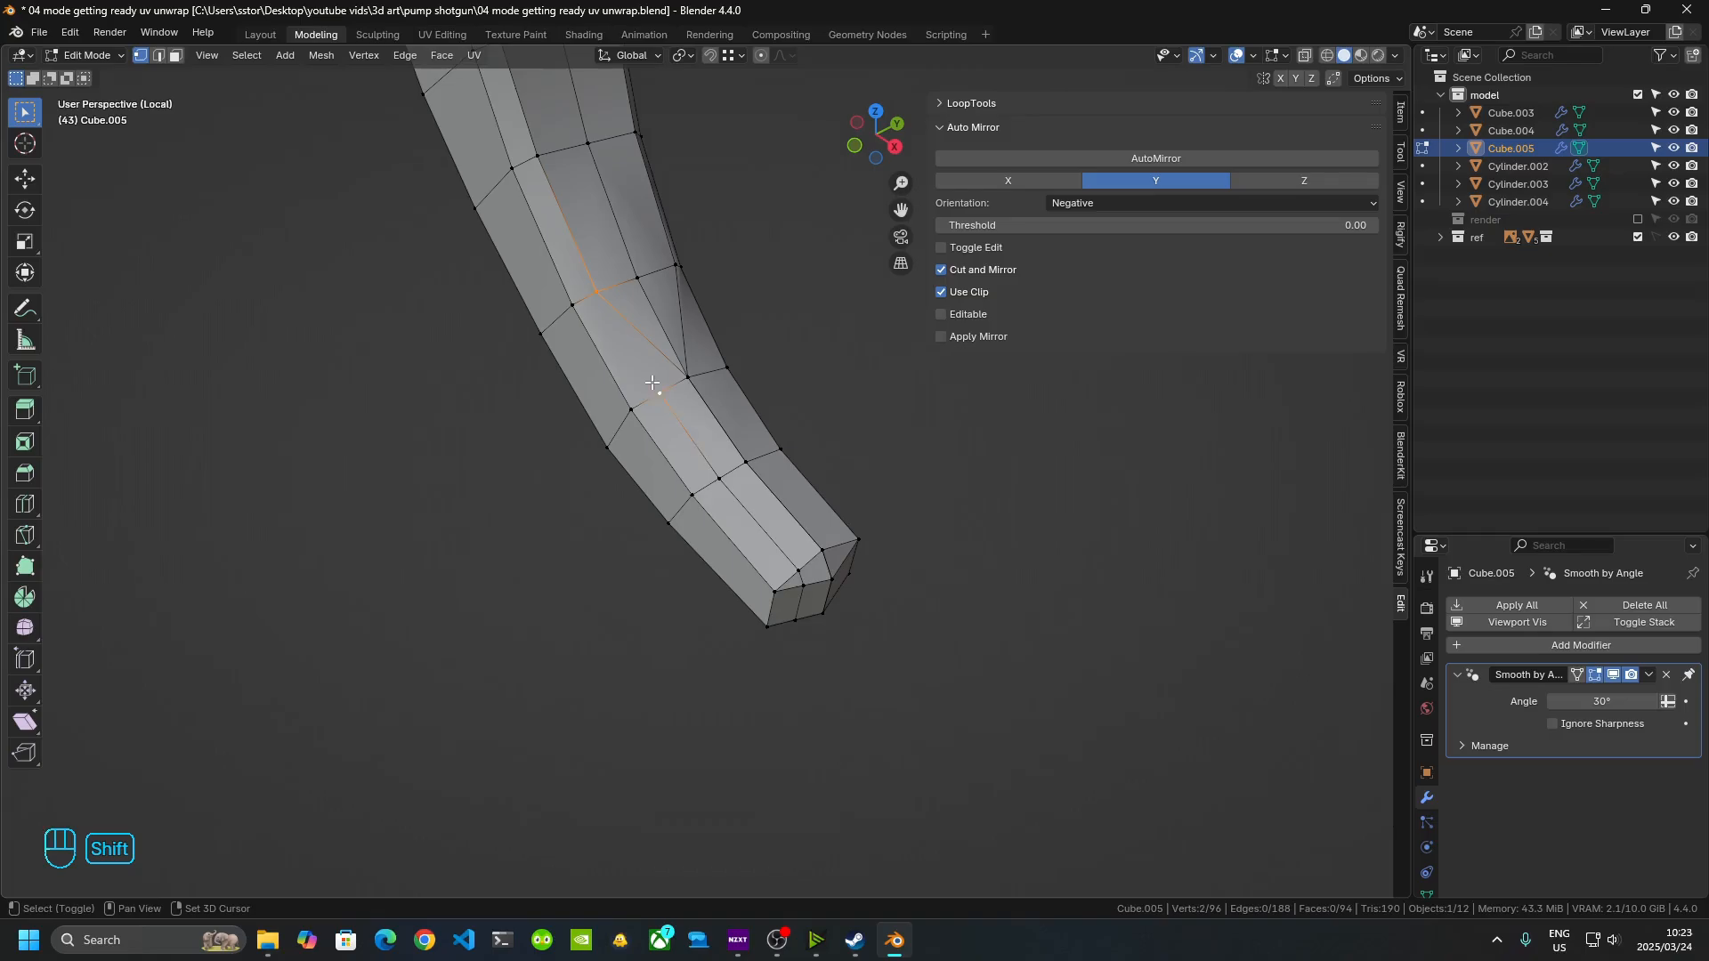
pyautogui.moveTo(737, 470); pyautogui.dragTo(615, 431, button='middle')
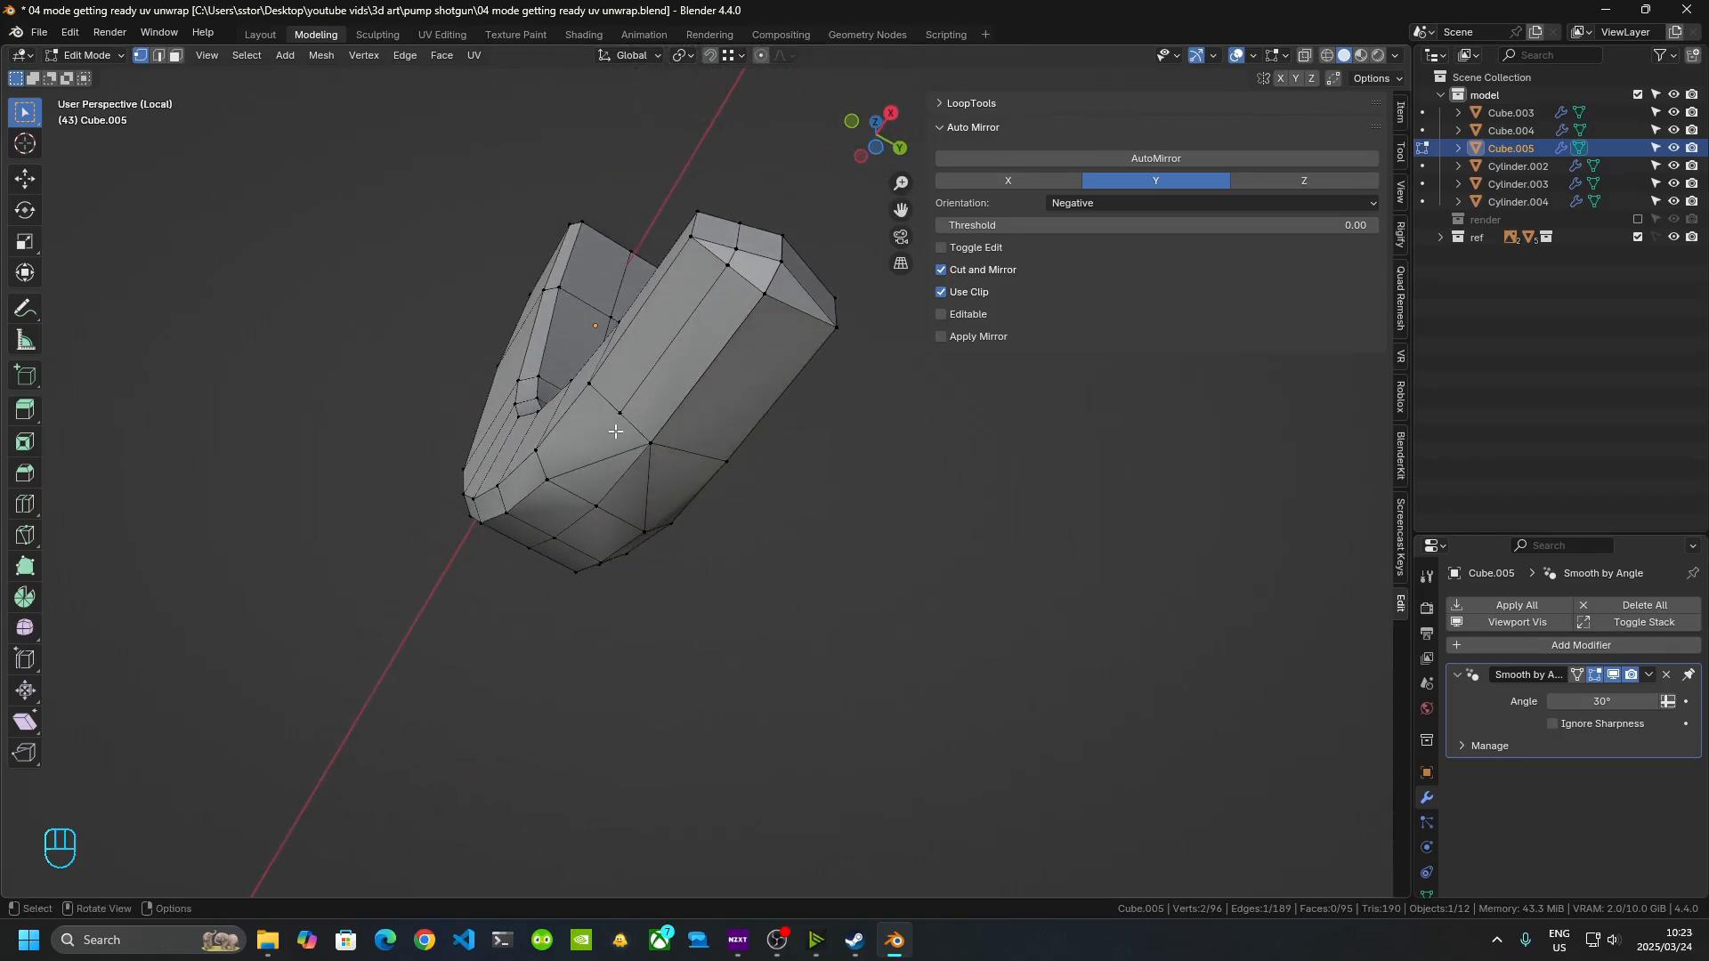
pyautogui.keyDown('shift'); pyautogui.click(616, 427); pyautogui.keyUp('shift')
pyautogui.moveTo(551, 477); pyautogui.dragTo(679, 477, button='middle')
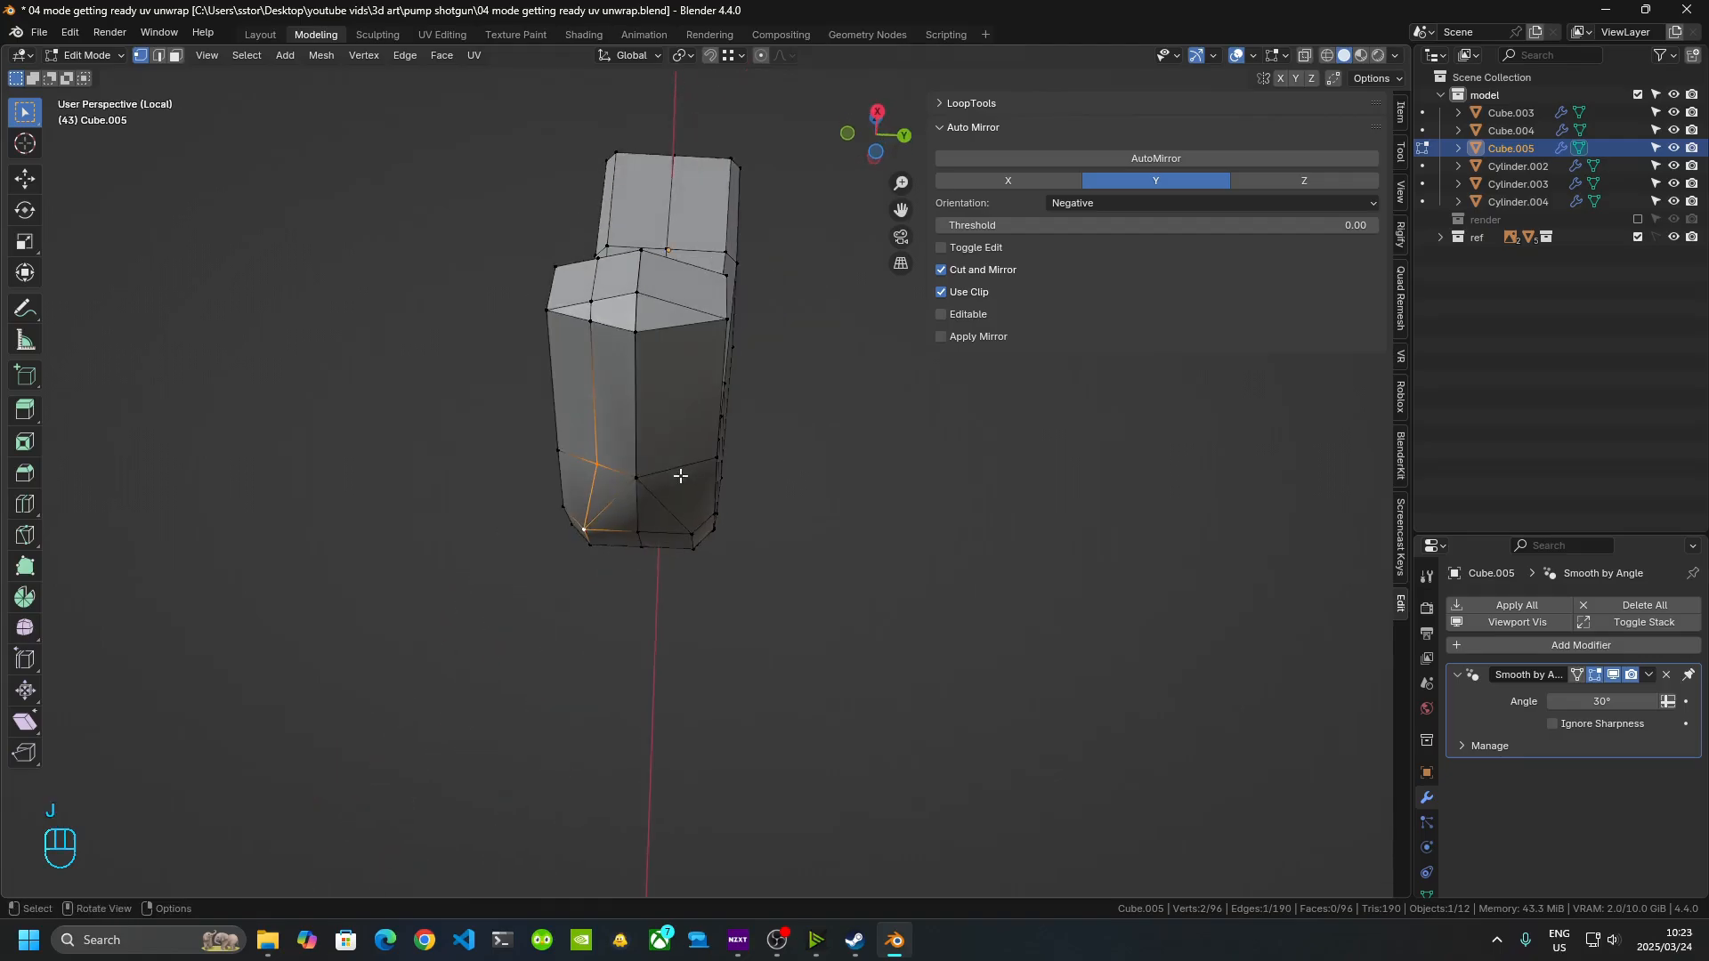
# - Subdivide the matching crosswise edges on the positive Y half of the trigger tip with one cut
pyautogui.click(157, 56)
pyautogui.keyDown('shift'); pyautogui.click(679, 319); pyautogui.keyUp('shift')
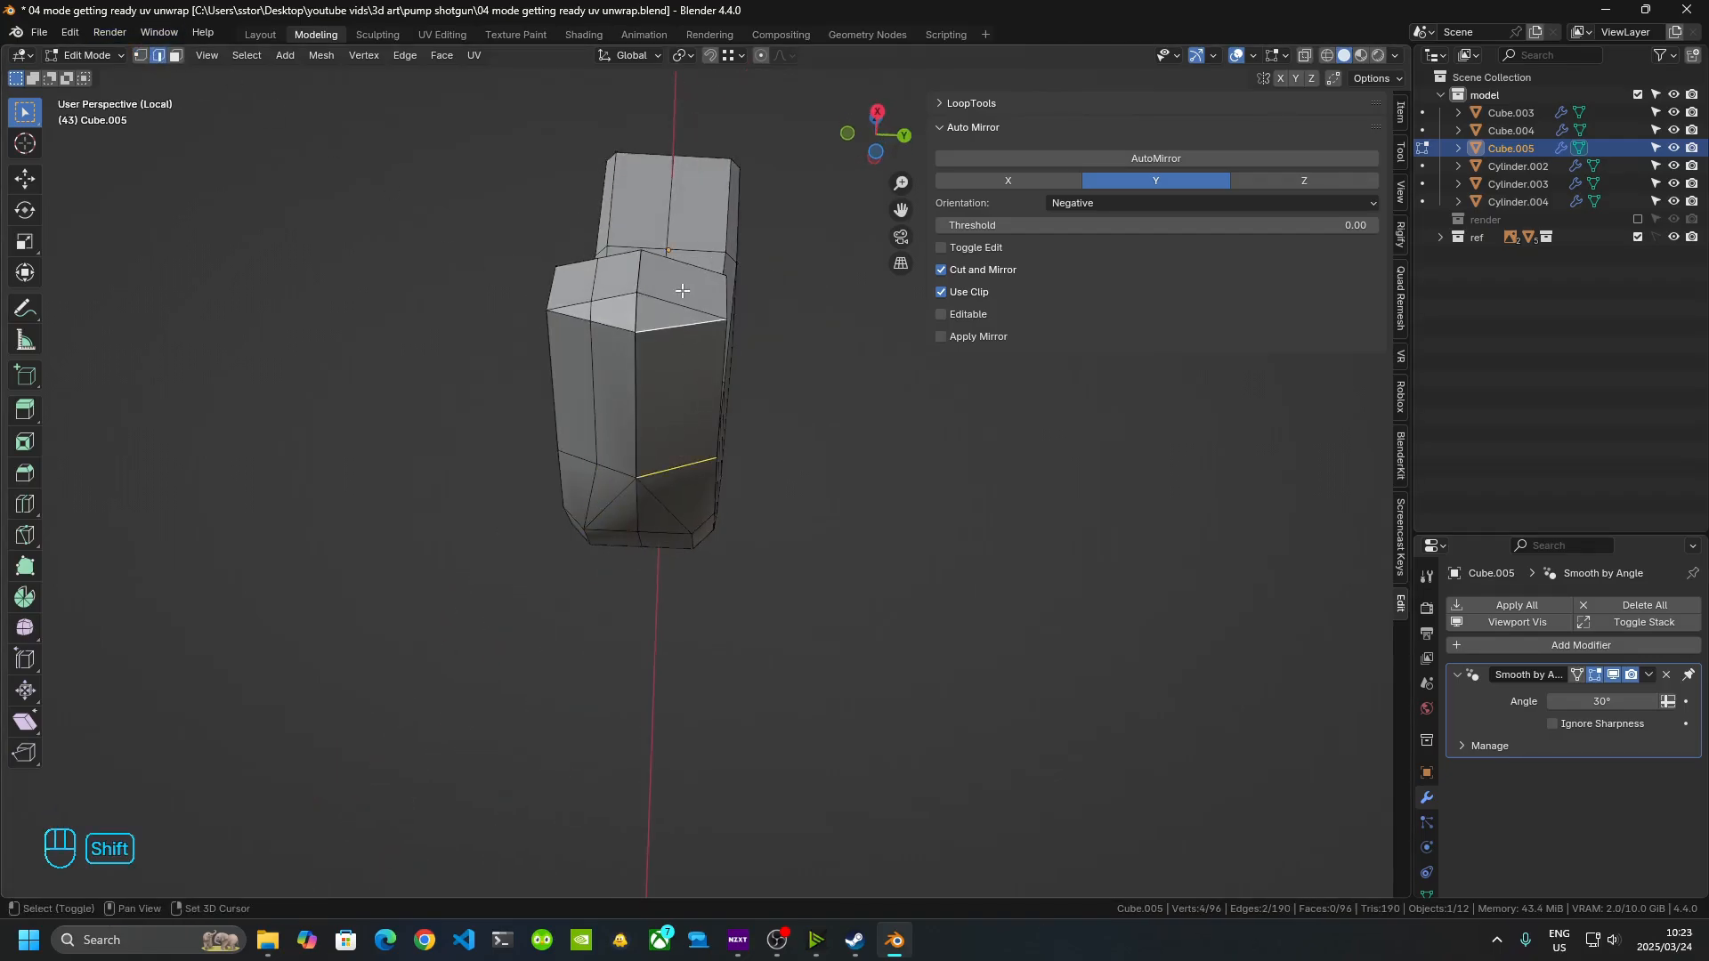
pyautogui.keyDown('shift'); pyautogui.click(684, 286); pyautogui.keyUp('shift')
pyautogui.moveTo(685, 285); pyautogui.dragTo(639, 476, button='middle')
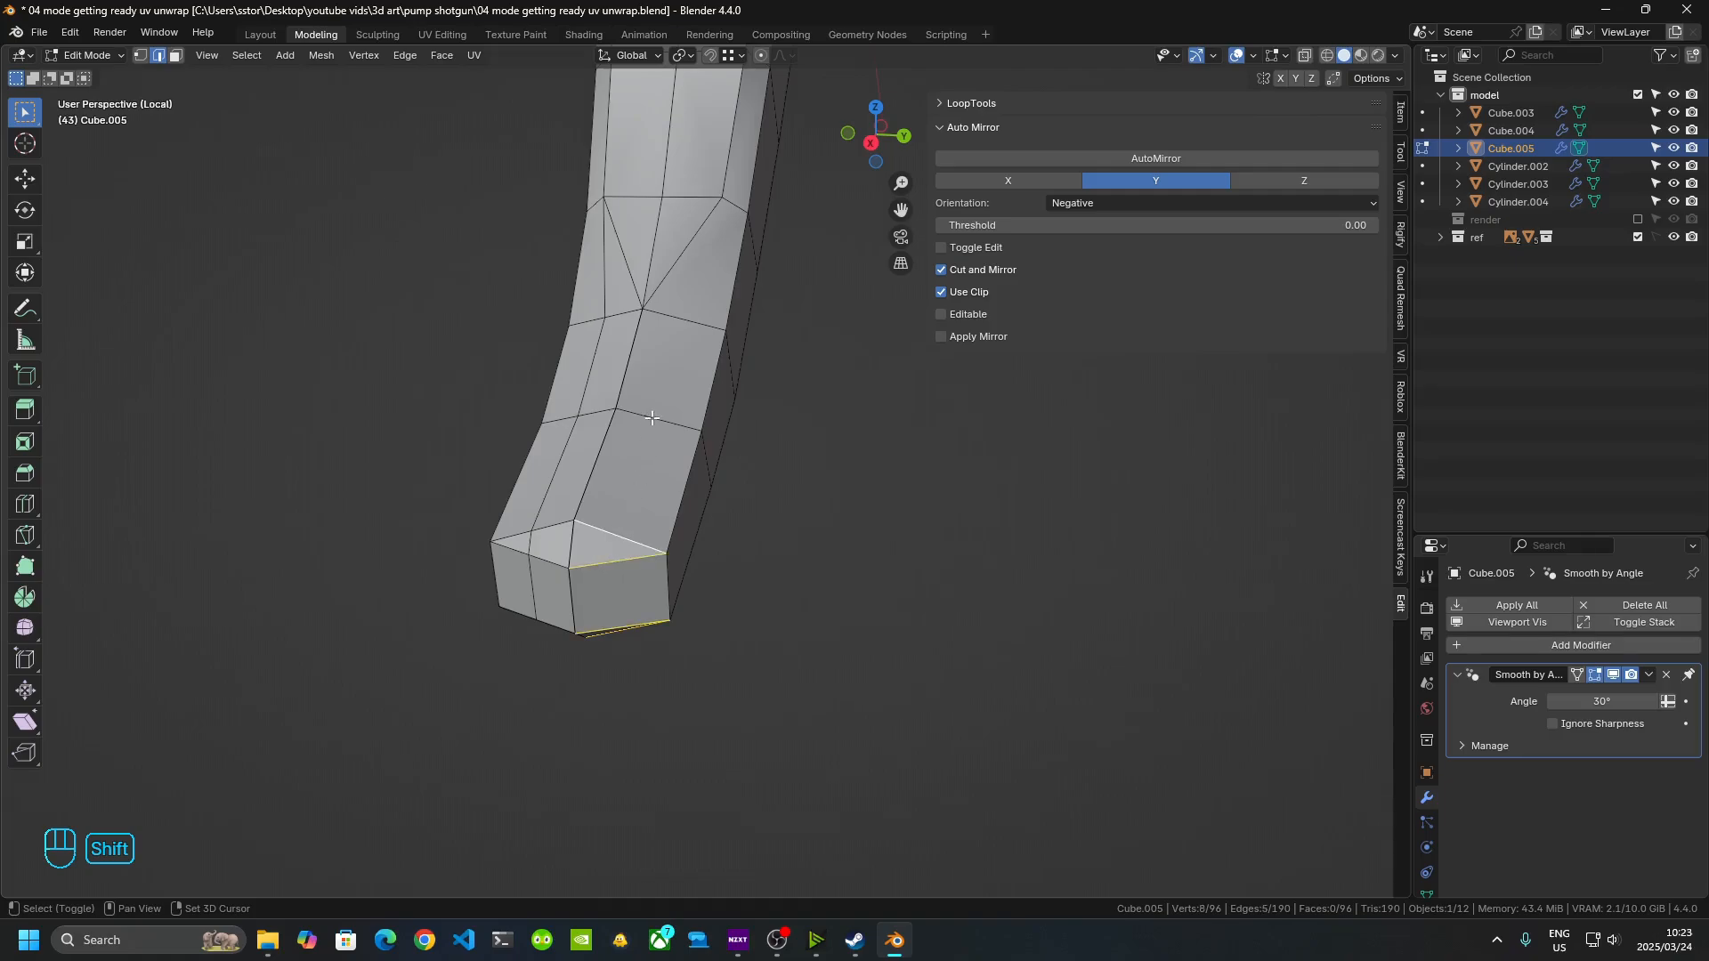
pyautogui.rightClick(687, 334)
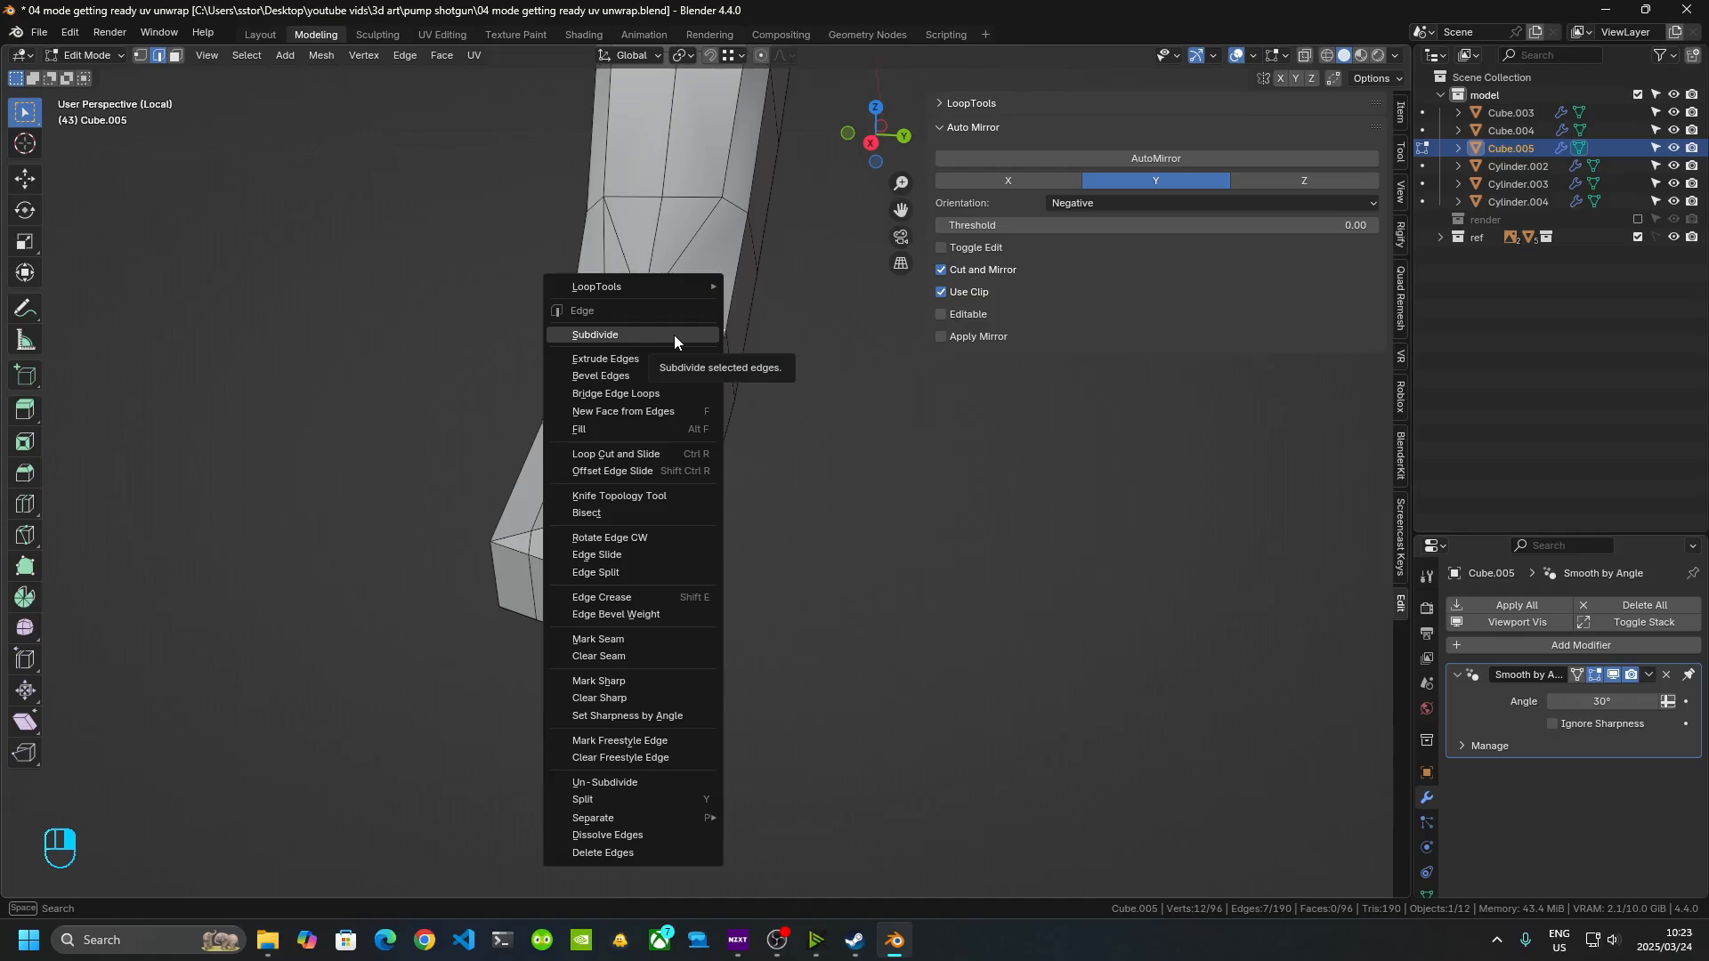
pyautogui.click(675, 335)
pyautogui.moveTo(674, 334); pyautogui.dragTo(445, 377, button='middle')
pyautogui.moveTo(690, 463); pyautogui.dragTo(692, 487, button='middle')
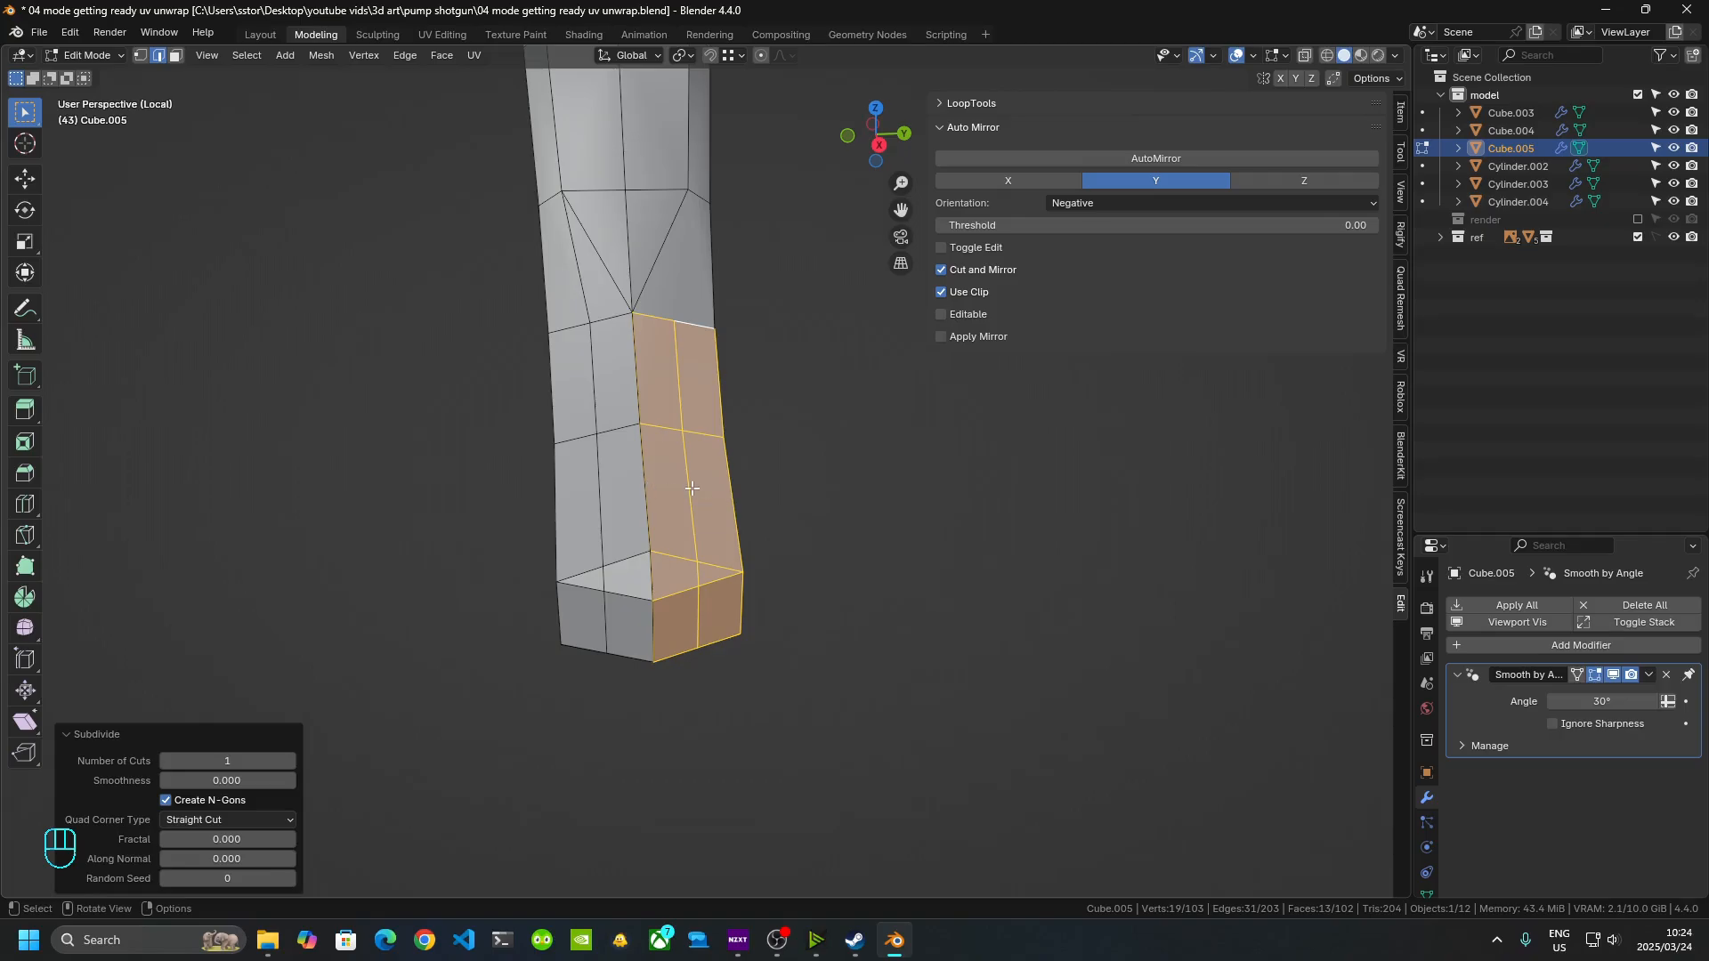
# - Join the new cut's end vertices to the vertices above them on the positive Y half, front and back
pyautogui.click(140, 55)
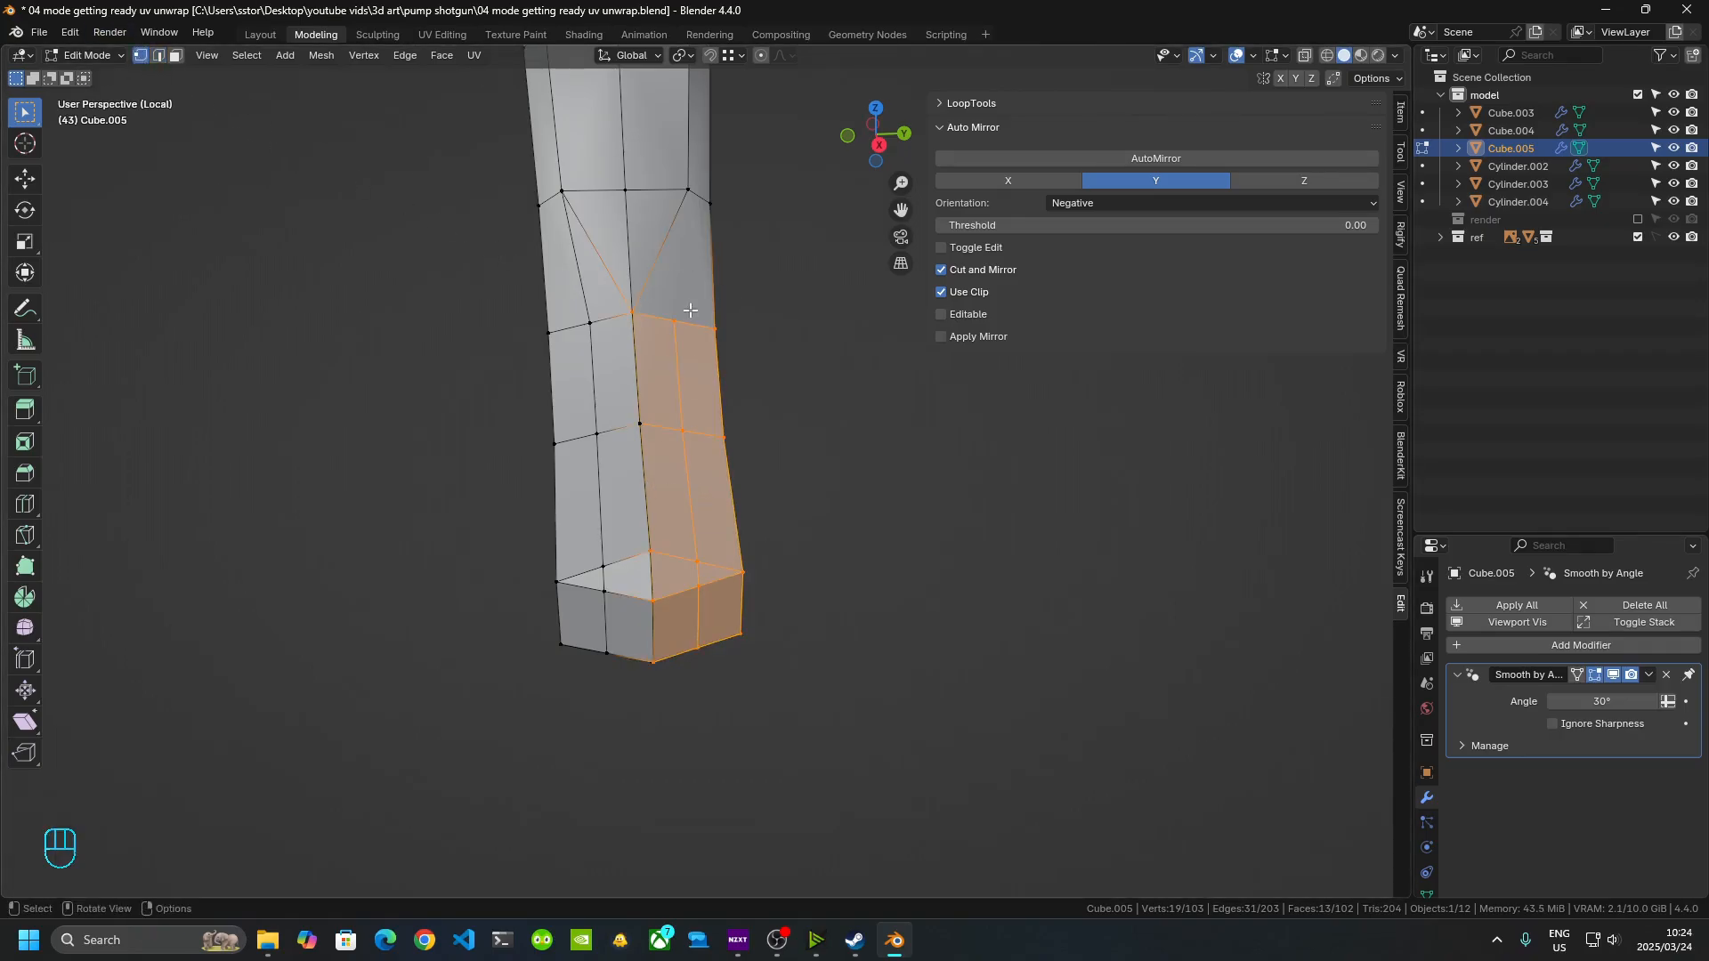
pyautogui.click(691, 311)
pyautogui.keyDown('shift'); pyautogui.click(691, 254); pyautogui.keyUp('shift')
pyautogui.moveTo(691, 254); pyautogui.dragTo(506, 314, button='middle')
pyautogui.press('j')
pyautogui.click(725, 494)
pyautogui.keyDown('shift'); pyautogui.click(776, 405); pyautogui.keyUp('shift')
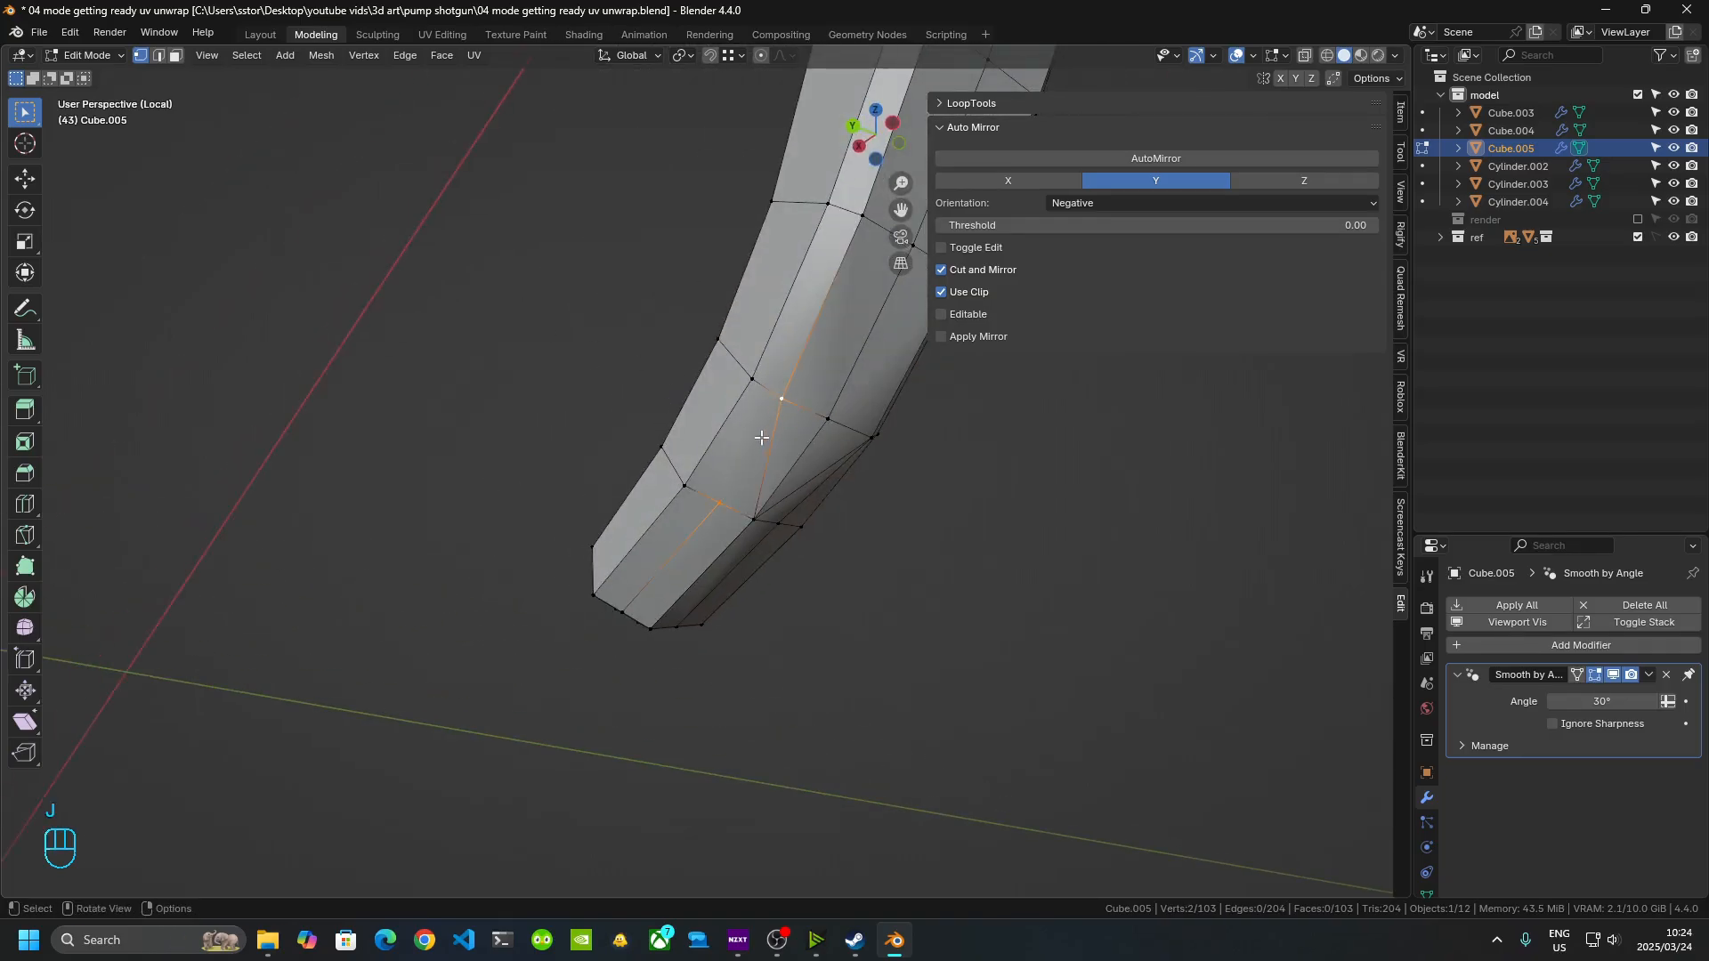
pyautogui.keyDown('shift'); pyautogui.moveTo(761, 437); pyautogui.dragTo(559, 372, button='middle'); pyautogui.keyUp('shift')
# - Dissolve the leftover diagonal edges that meet at the trigger's centre line, front and back
pyautogui.press('2')
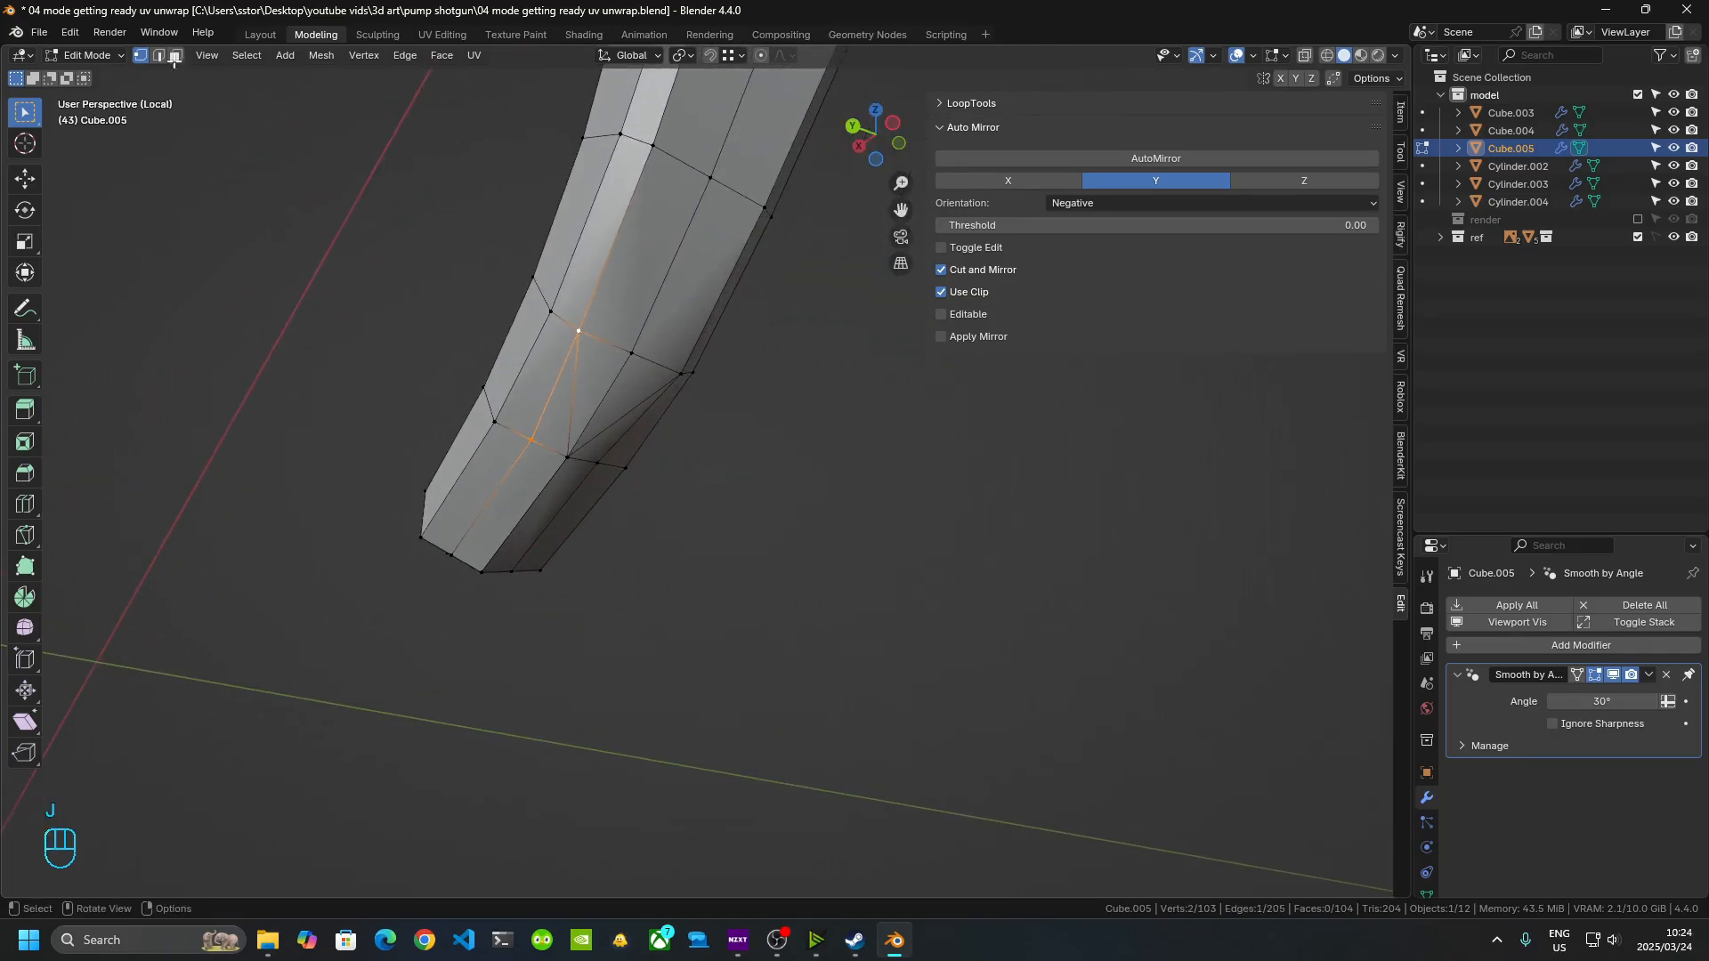
pyautogui.keyDown('shift'); pyautogui.click(573, 396); pyautogui.keyUp('shift')
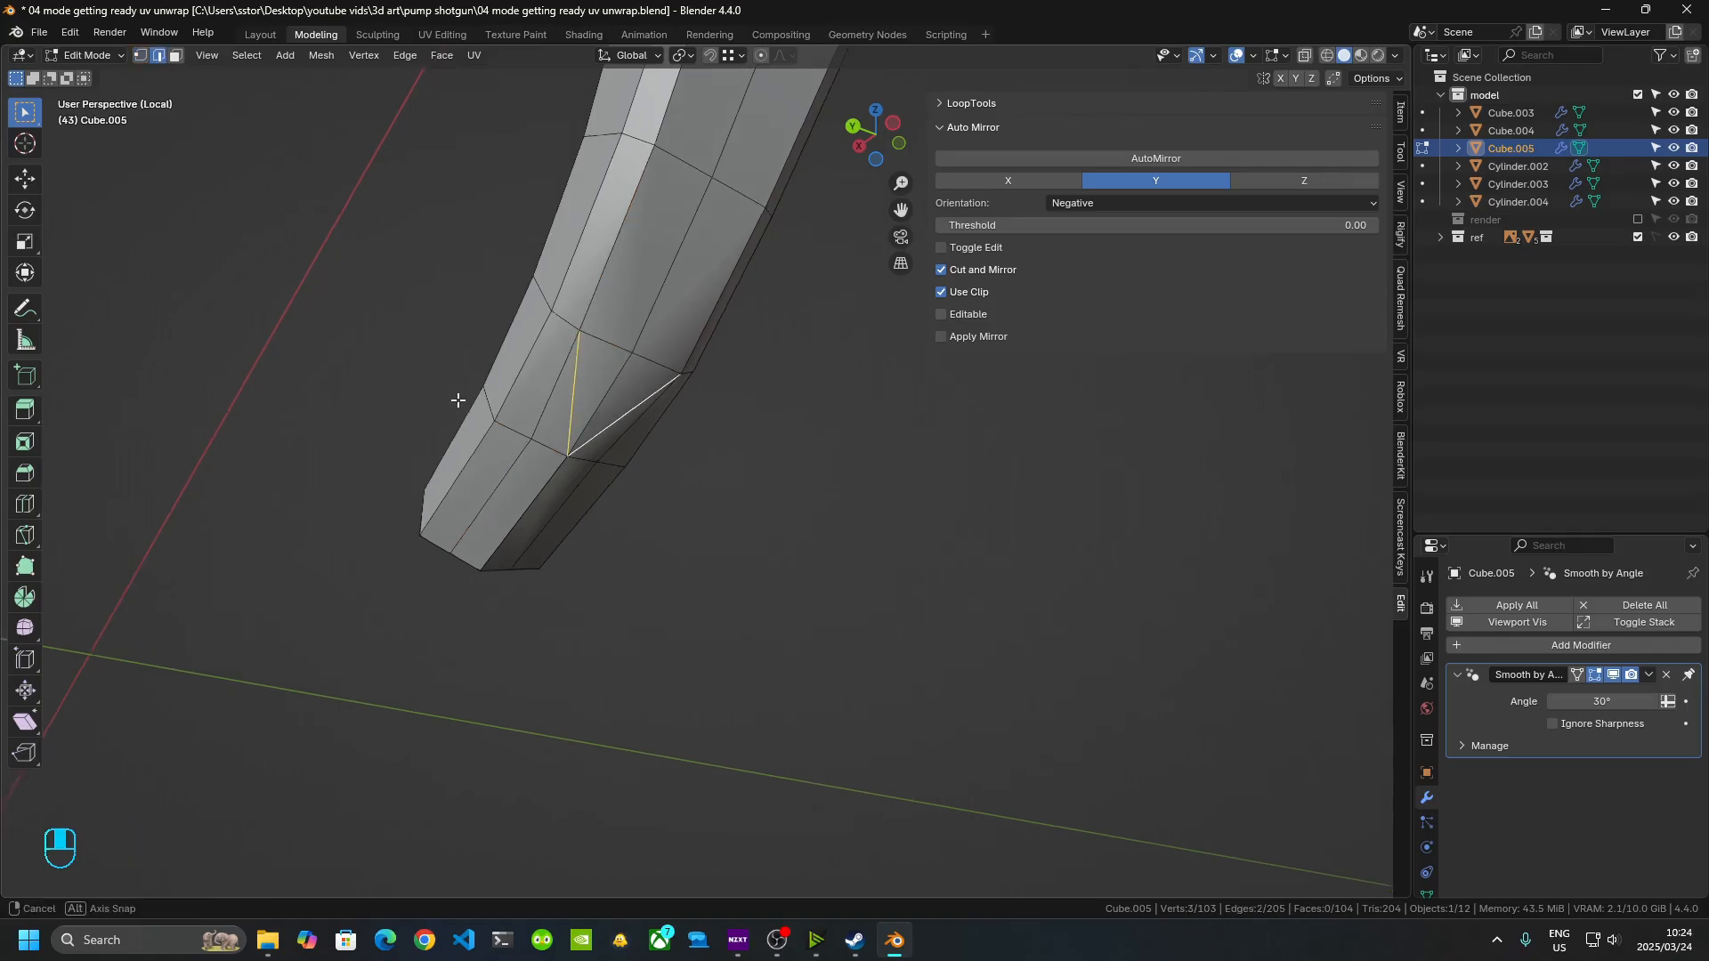
pyautogui.moveTo(458, 397); pyautogui.dragTo(912, 257, button='middle')
pyautogui.keyDown('shift'); pyautogui.click(857, 279); pyautogui.keyUp('shift')
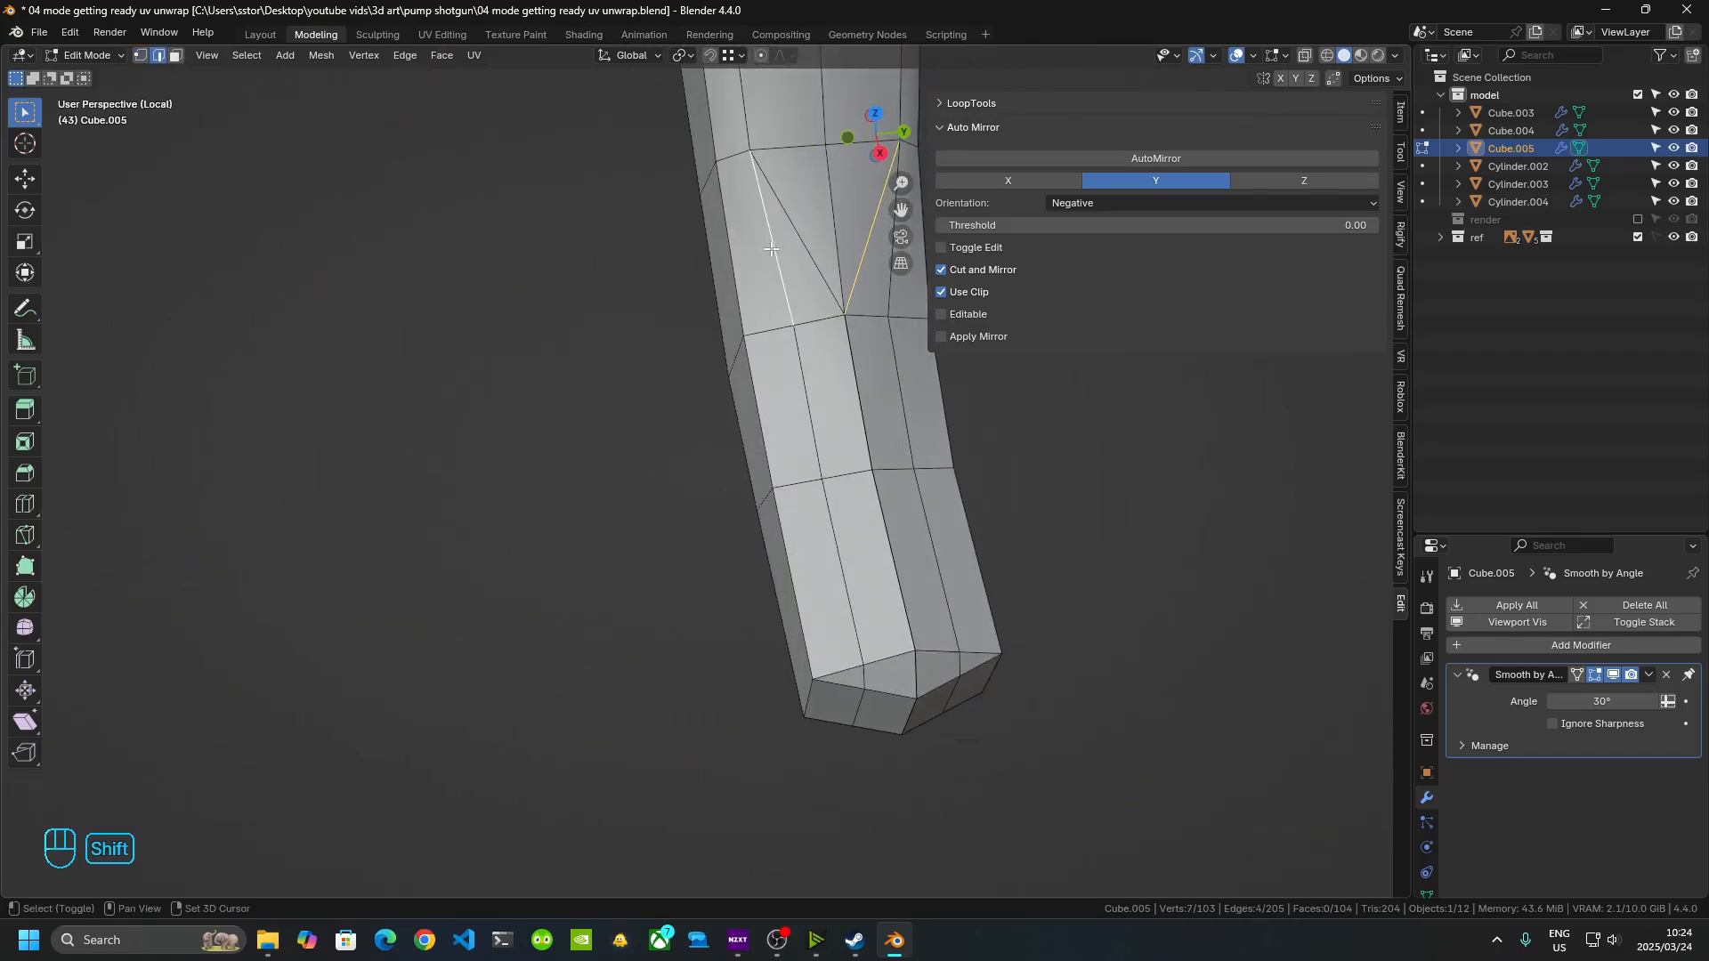
pyautogui.keyDown('shift'); pyautogui.click(784, 219); pyautogui.keyUp('shift')
pyautogui.keyDown('shift'); pyautogui.moveTo(784, 219); pyautogui.dragTo(452, 289, button='middle'); pyautogui.keyUp('shift')
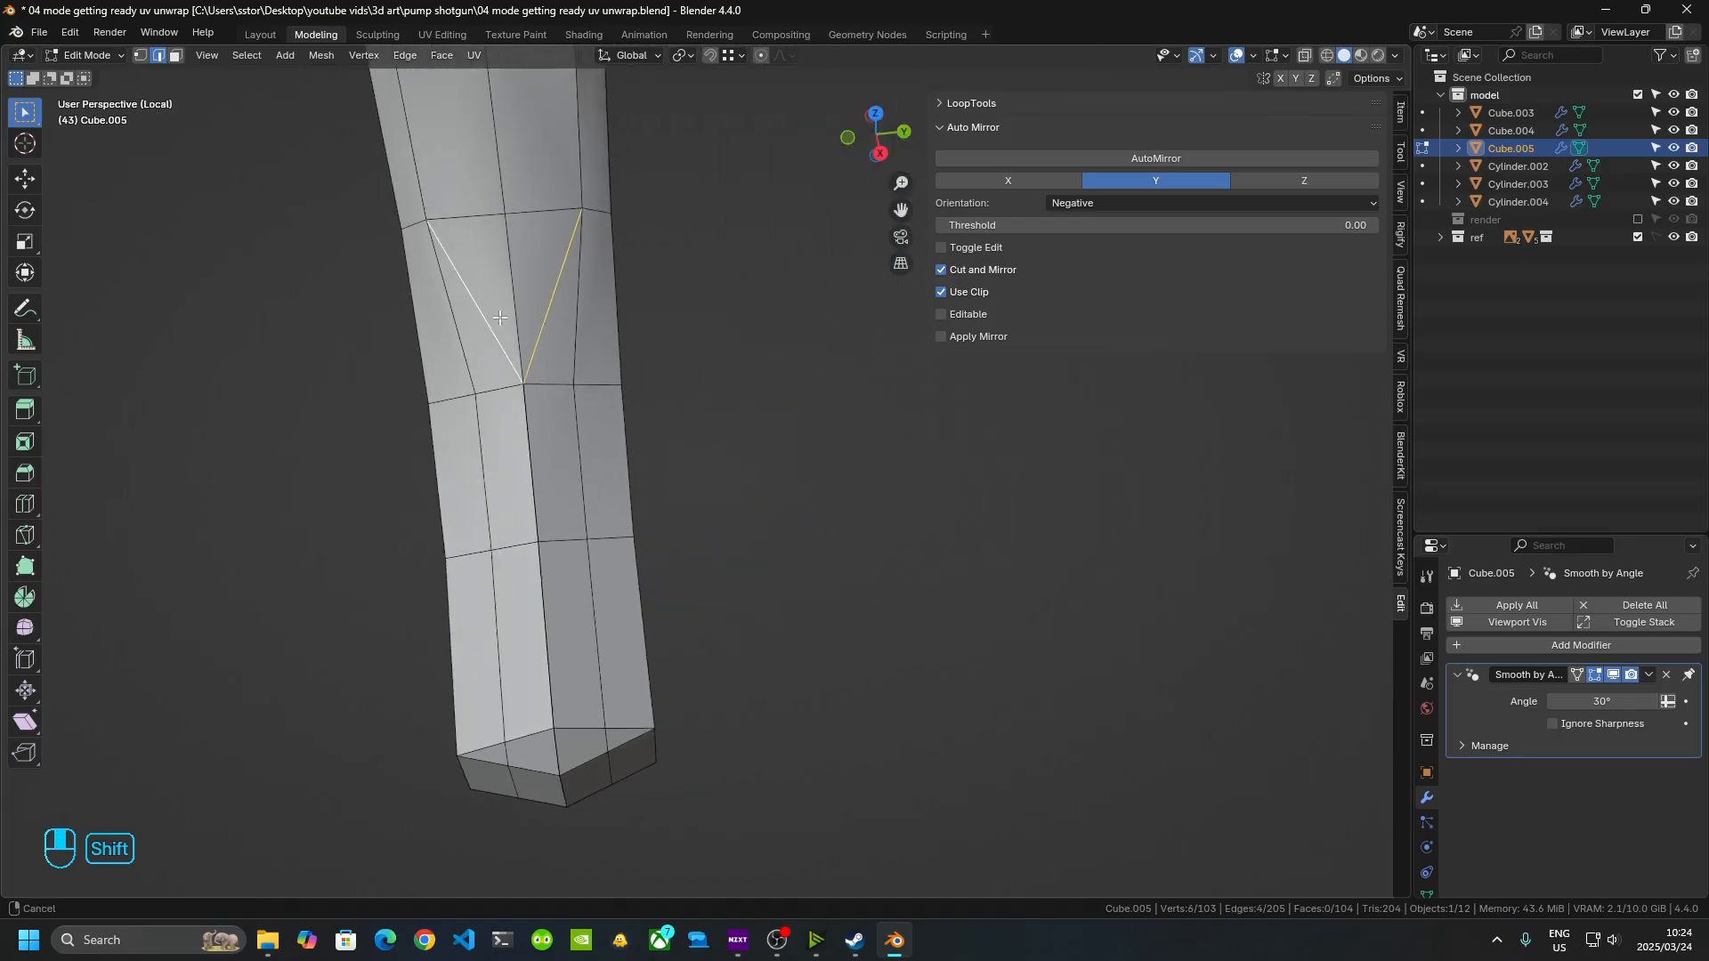
pyautogui.rightClick(498, 317)
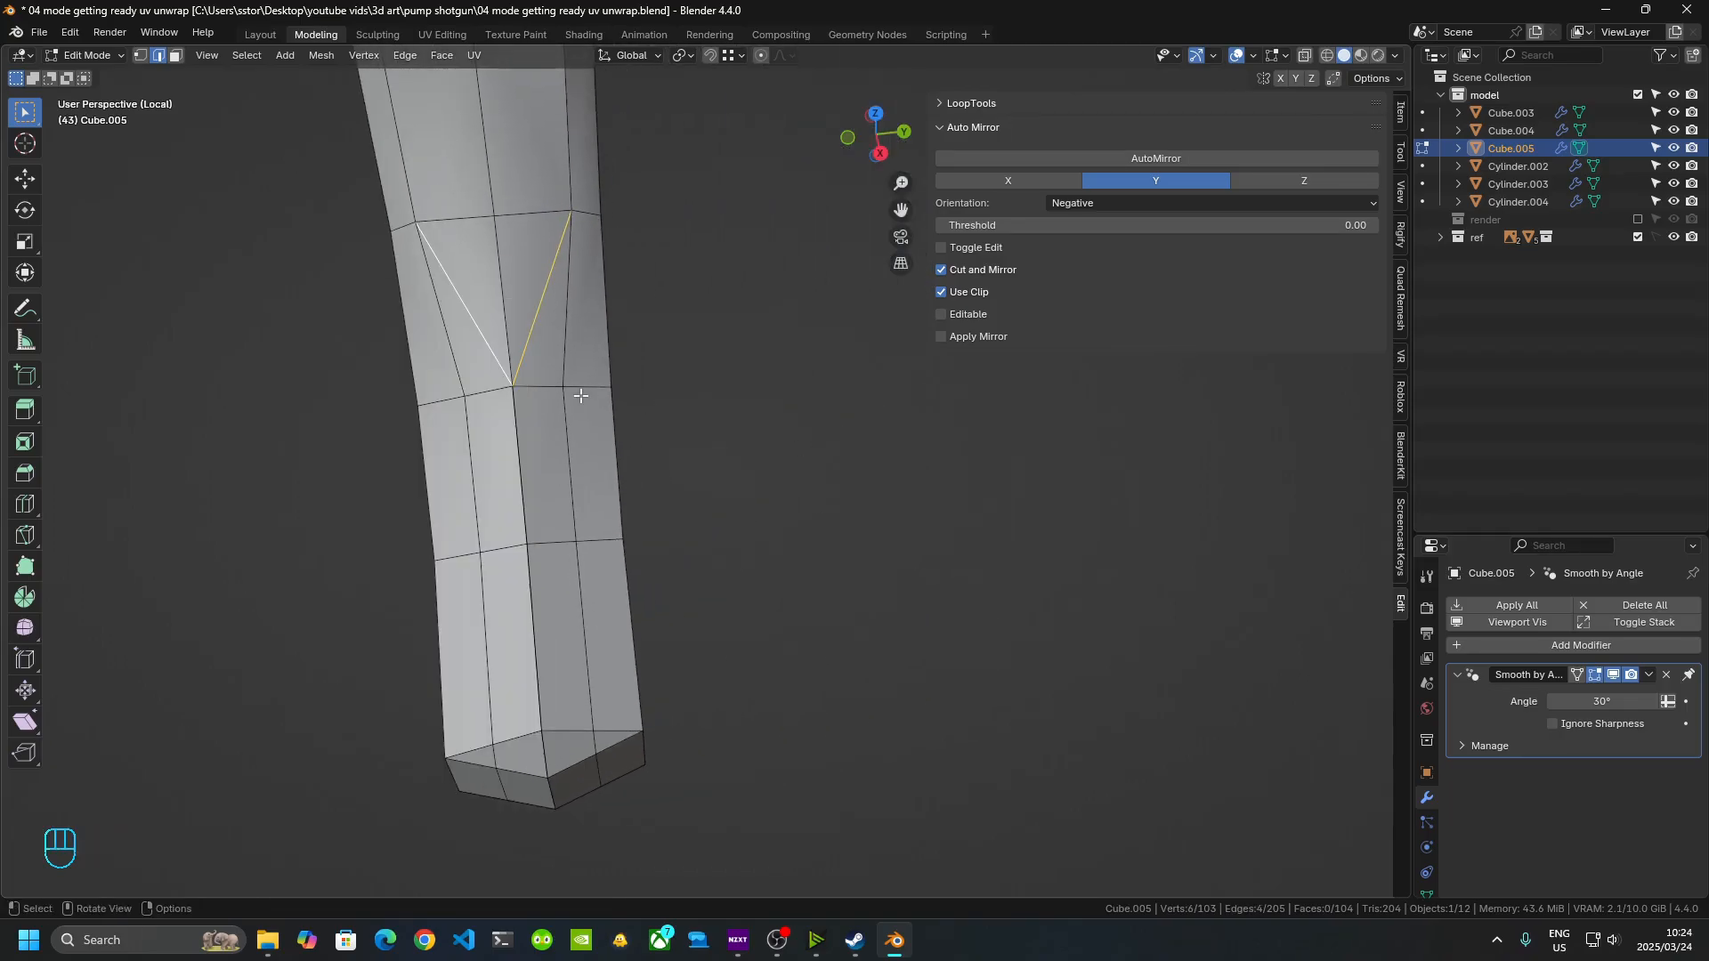
pyautogui.press('x')
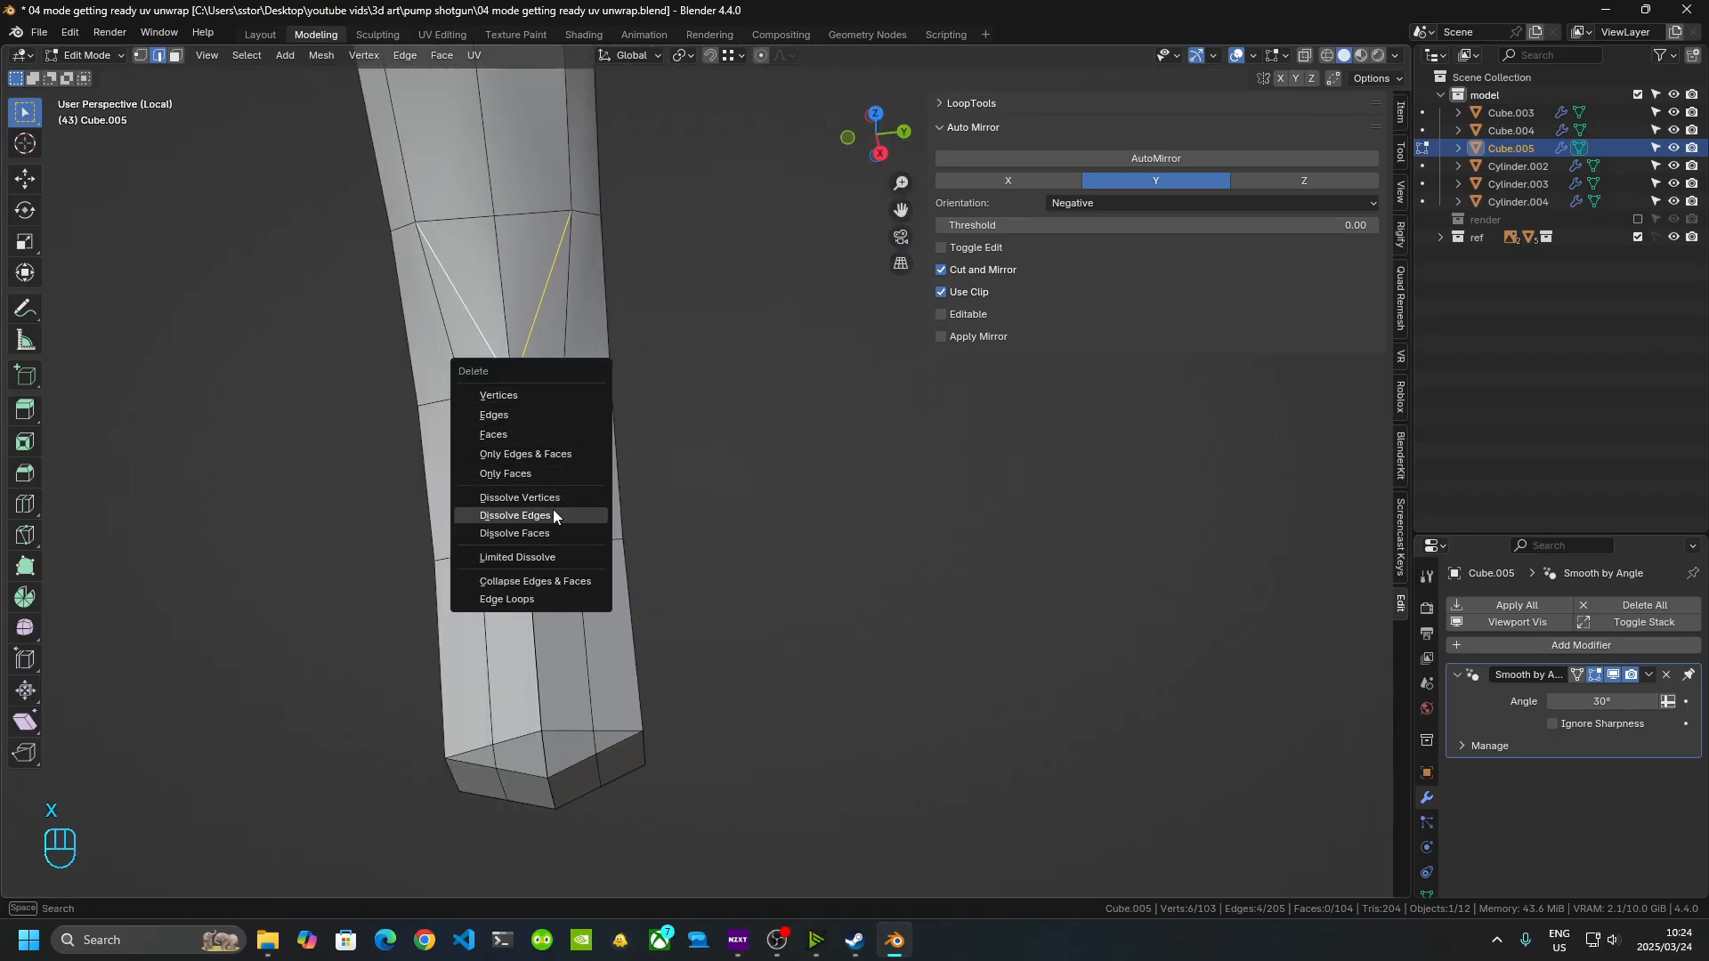
pyautogui.click(553, 513)
pyautogui.moveTo(718, 557); pyautogui.dragTo(451, 464, button='middle')
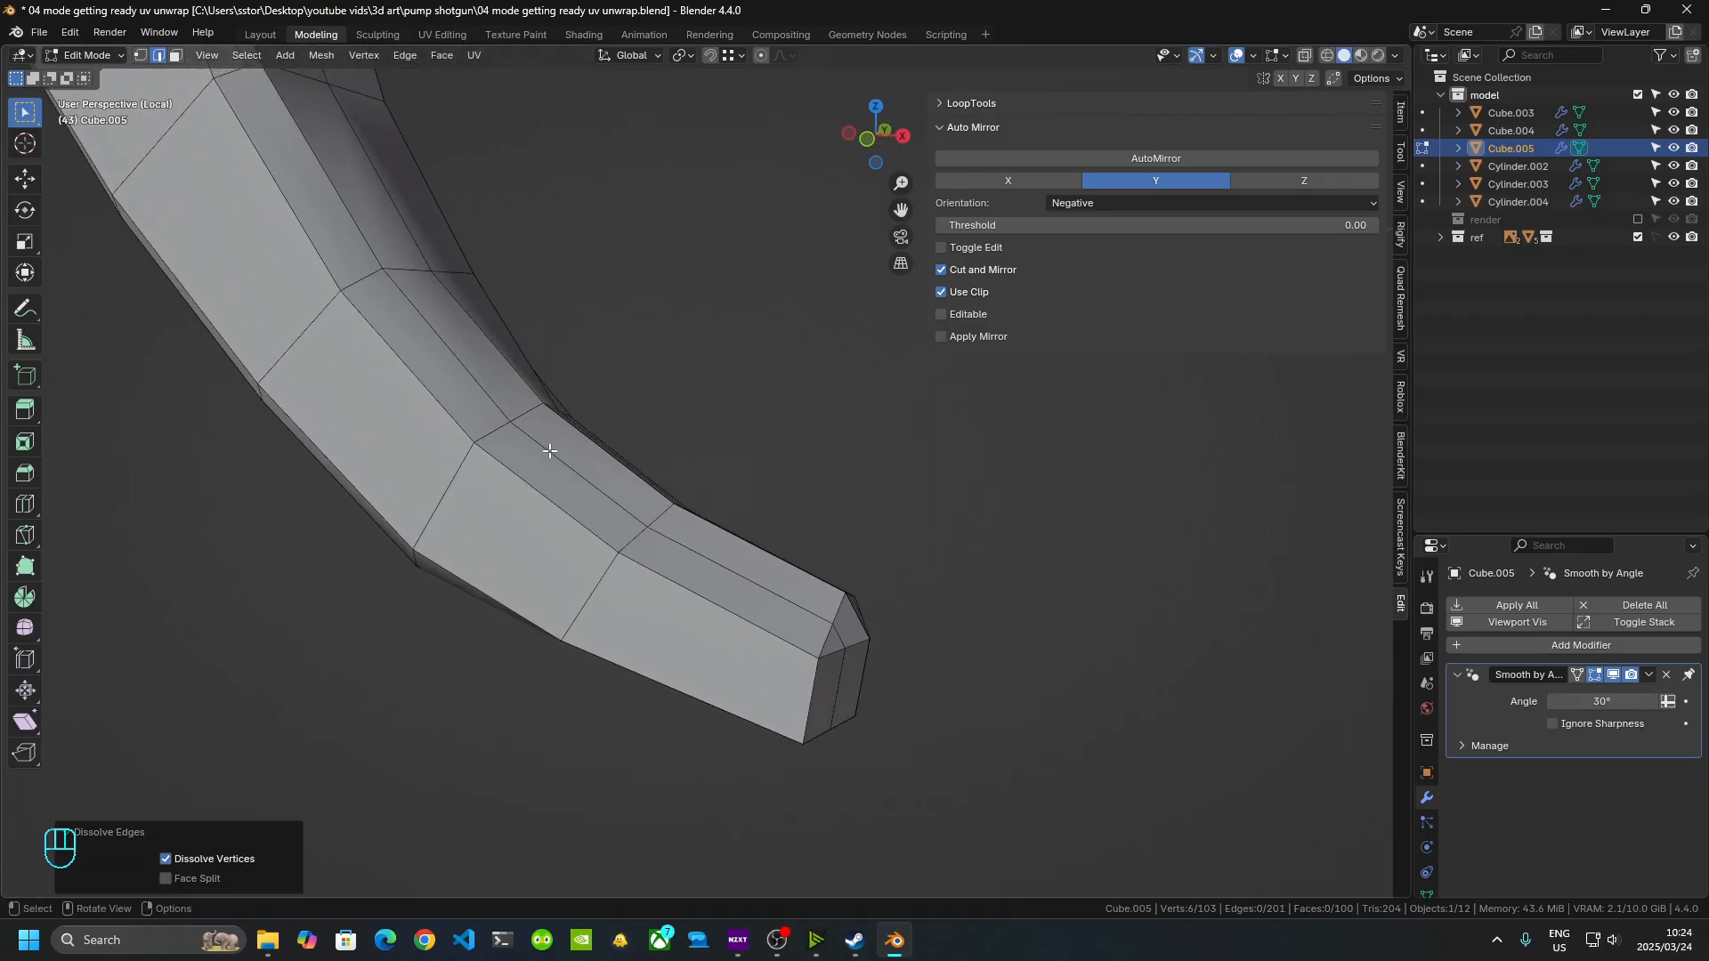
# - Scale the new lengthwise edges on both halves of the trigger tip by about 1.06 along Z and check the shading in Object Mode
pyautogui.click(550, 451)
pyautogui.keyDown('shift'); pyautogui.click(570, 517); pyautogui.keyUp('shift')
pyautogui.moveTo(564, 557); pyautogui.dragTo(555, 507, button='middle')
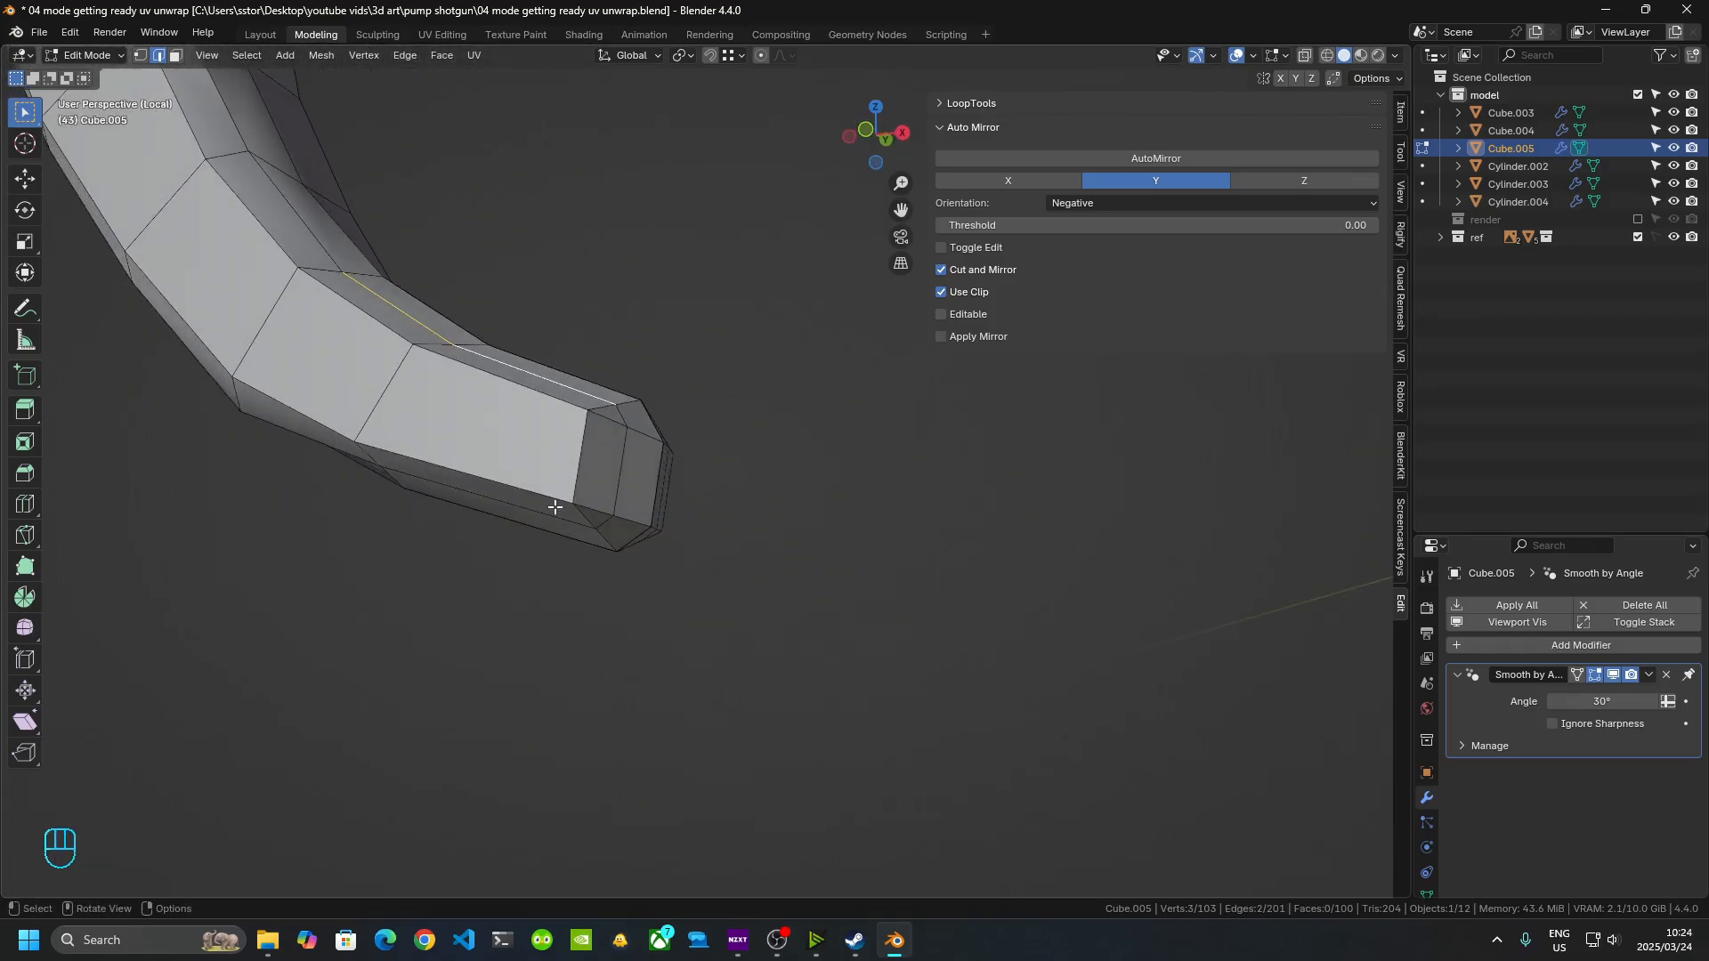
pyautogui.moveTo(606, 424); pyautogui.dragTo(694, 412, button='middle')
pyautogui.keyDown('shift'); pyautogui.click(482, 379); pyautogui.keyUp('shift')
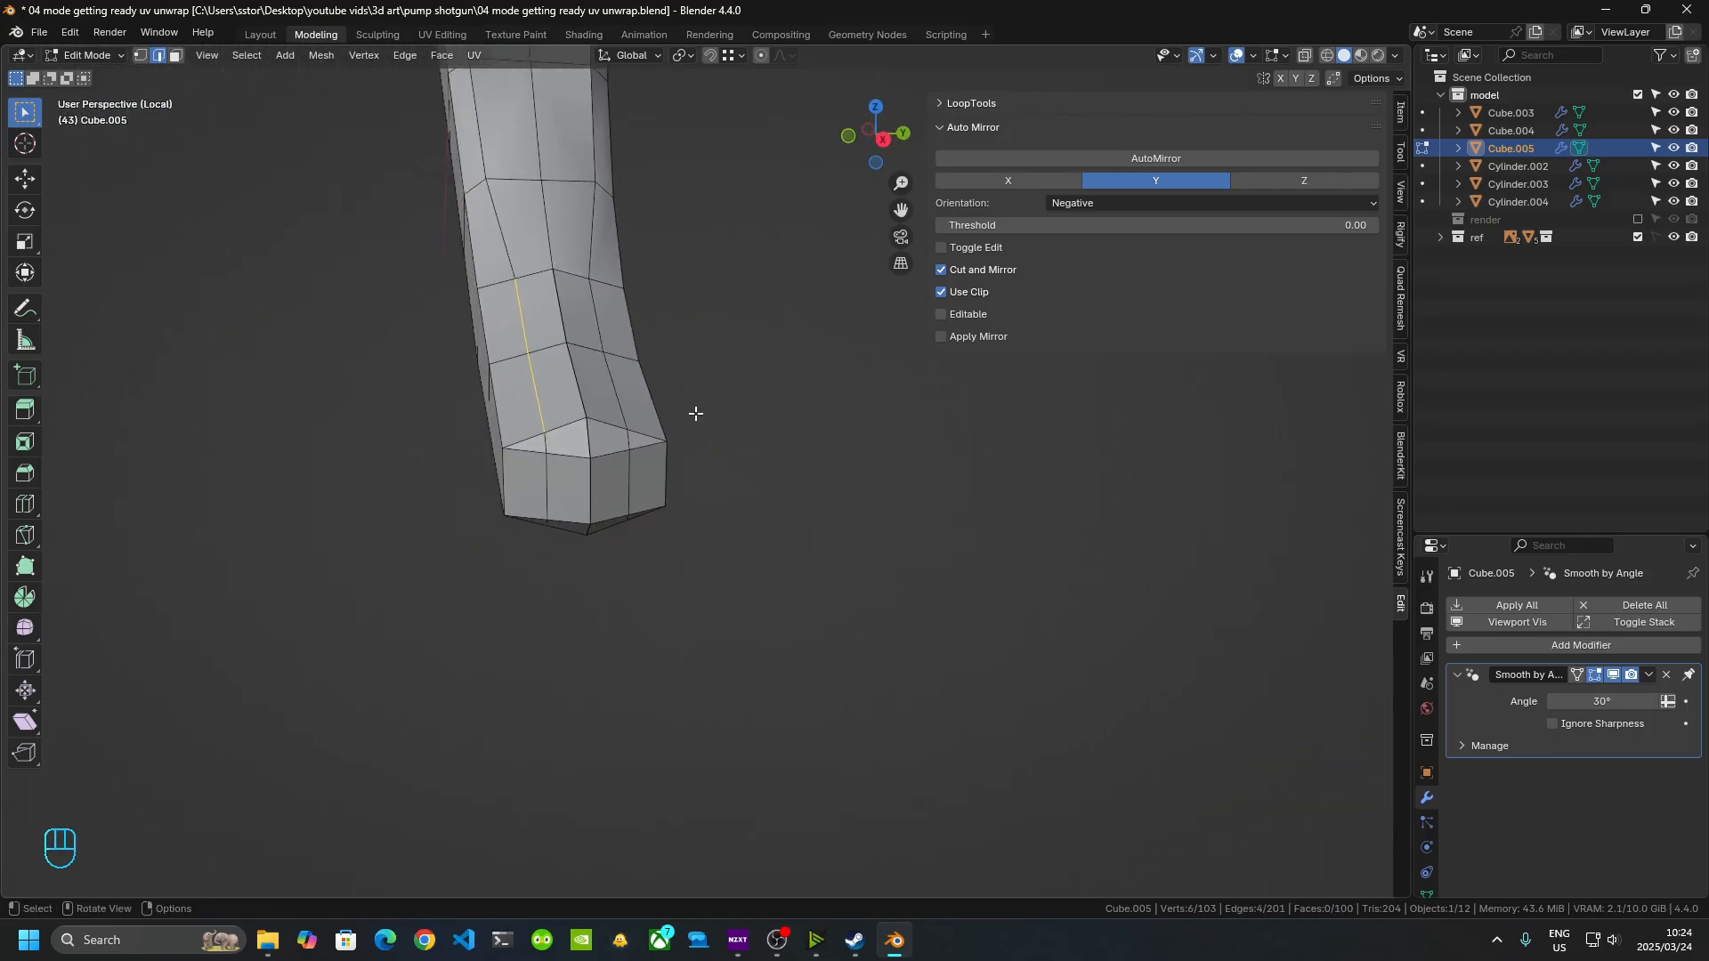
pyautogui.keyDown('shift'); pyautogui.click(602, 371); pyautogui.keyUp('shift')
pyautogui.moveTo(603, 371); pyautogui.dragTo(594, 391, button='middle')
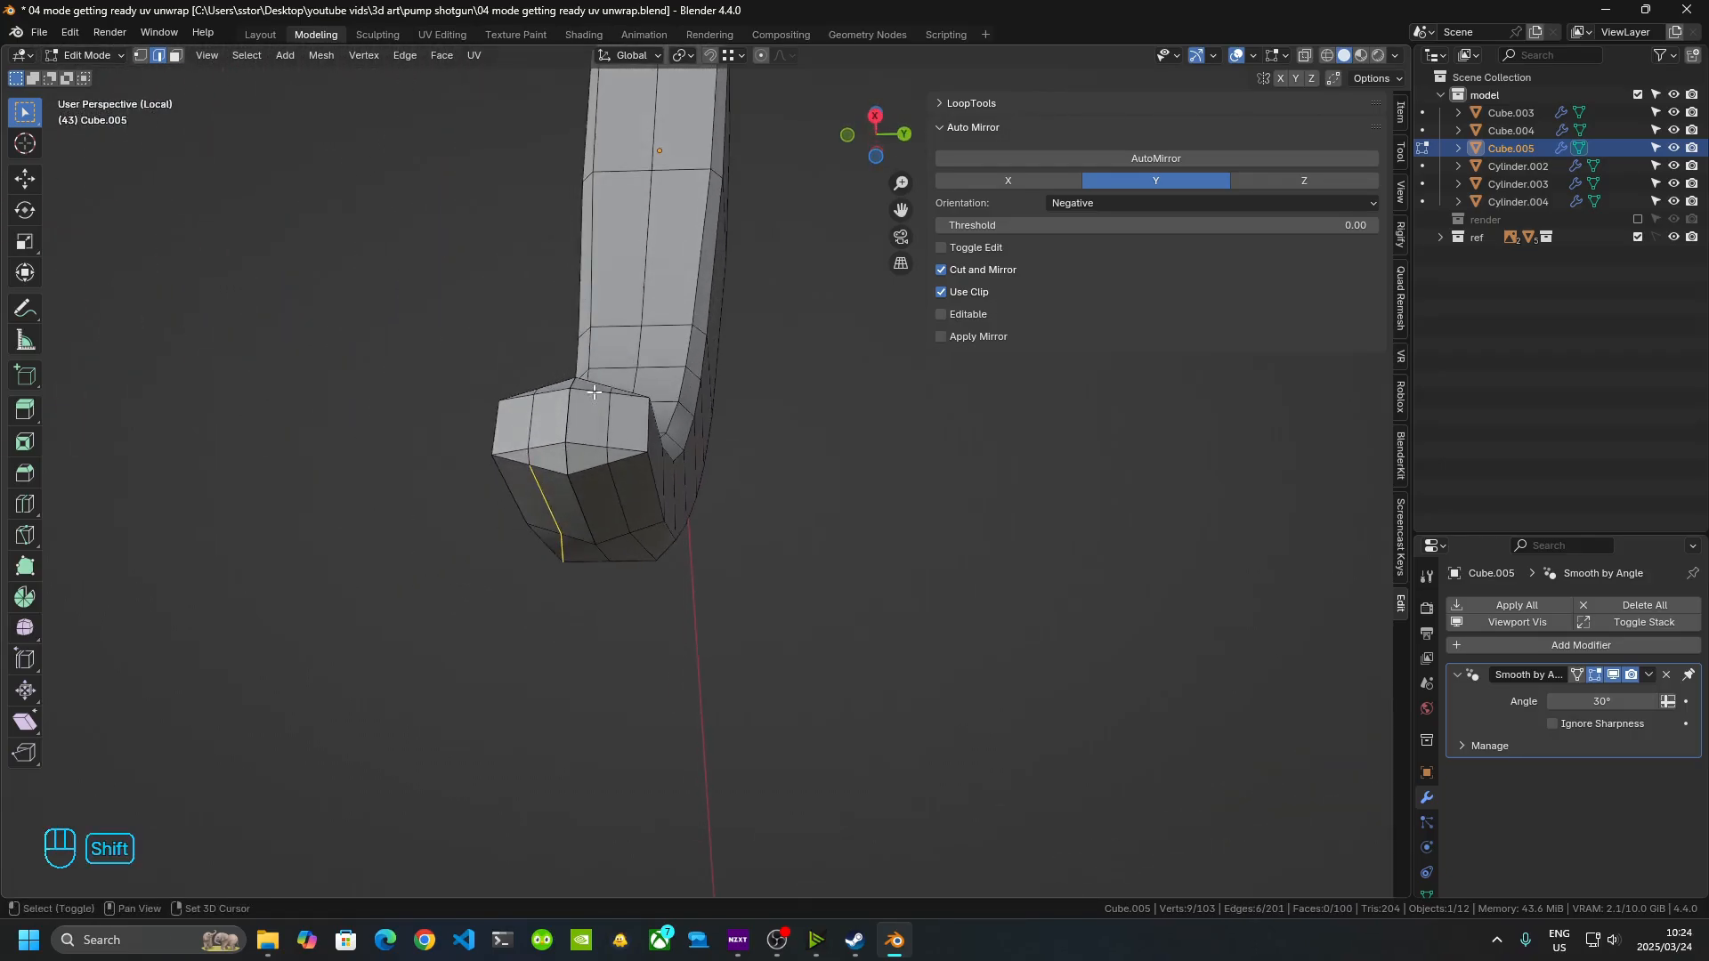
pyautogui.keyDown('shift'); pyautogui.click(648, 541); pyautogui.keyUp('shift')
pyautogui.moveTo(648, 540); pyautogui.dragTo(523, 606, button='middle')
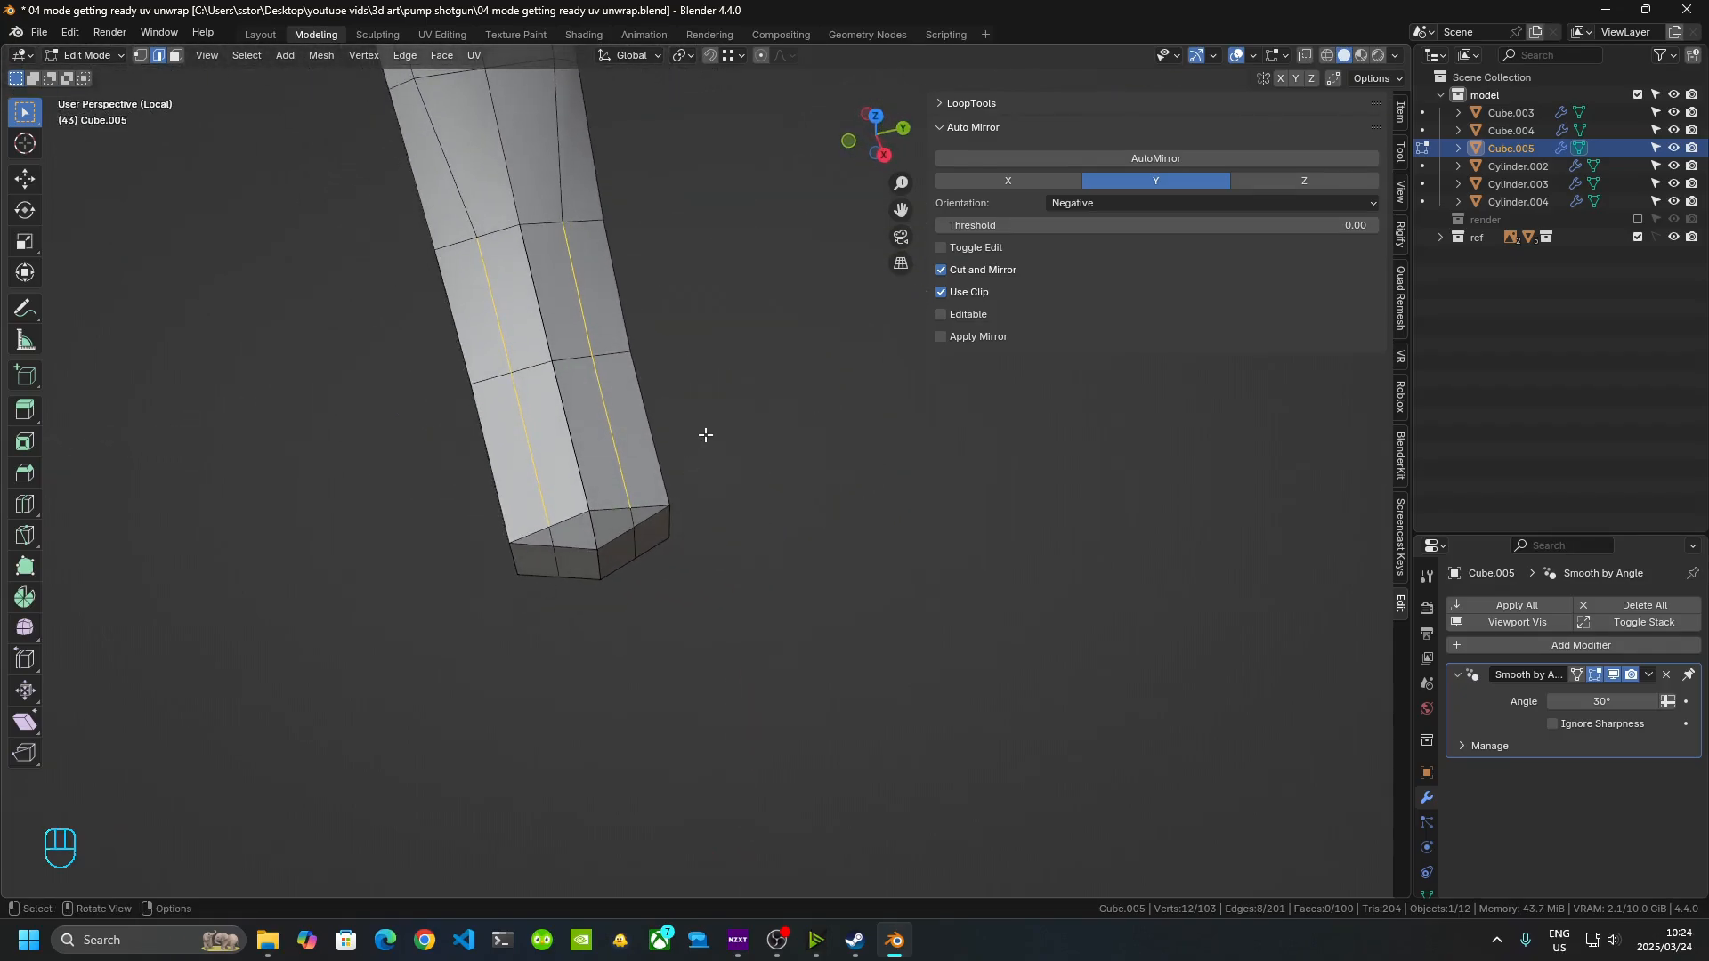
pyautogui.press('s')
pyautogui.press('x')
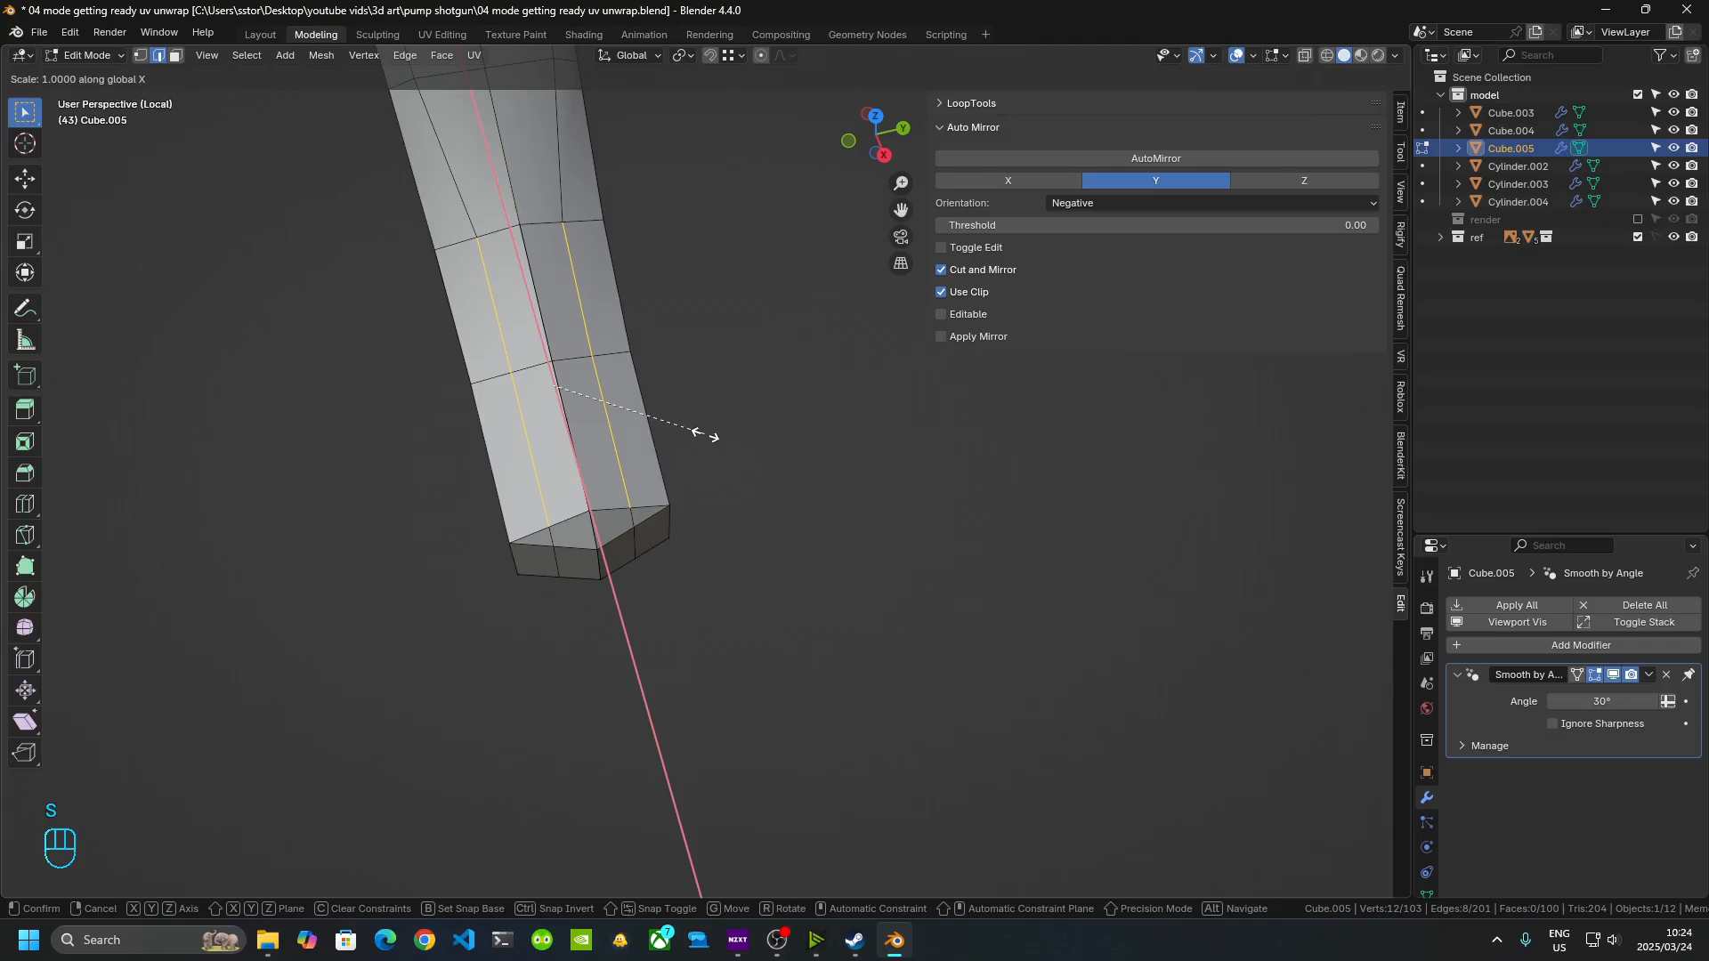
pyautogui.press('z')
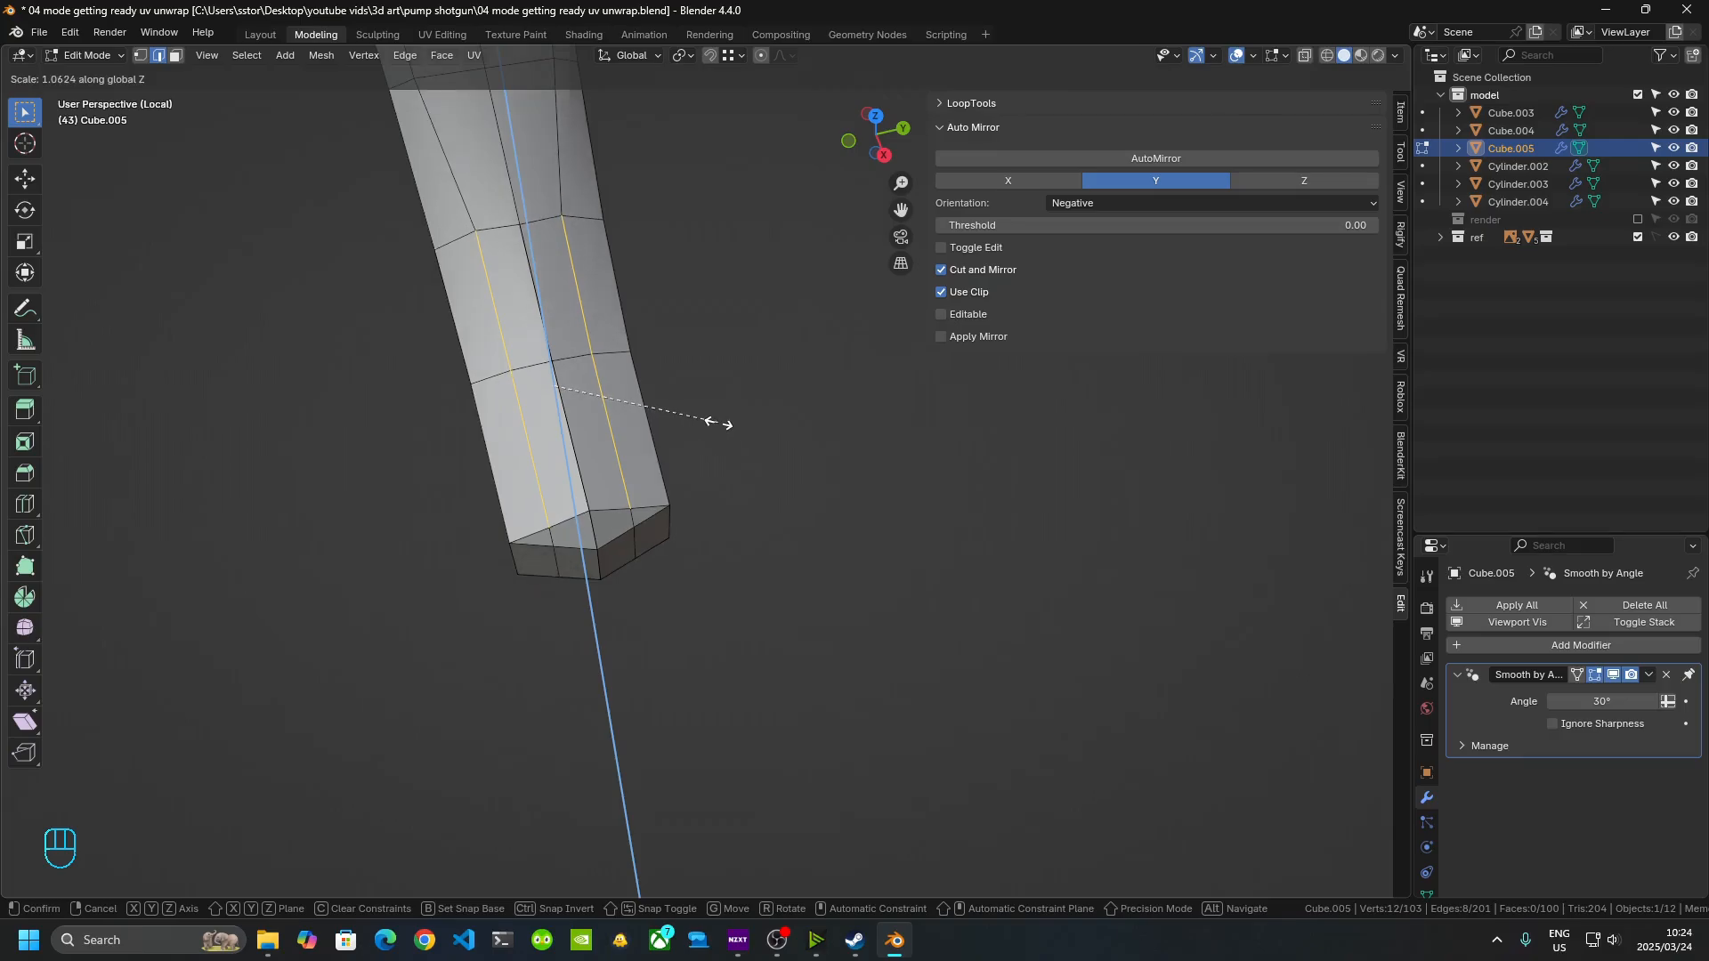
pyautogui.click(722, 426)
pyautogui.moveTo(637, 458)
pyautogui.mouseDown(button='middle')
pyautogui.moveTo(686, 381)
pyautogui.moveTo(607, 447)
pyautogui.mouseUp(button='middle')
pyautogui.press('Tab')
pyautogui.moveTo(720, 460); pyautogui.dragTo(622, 465, button='middle')
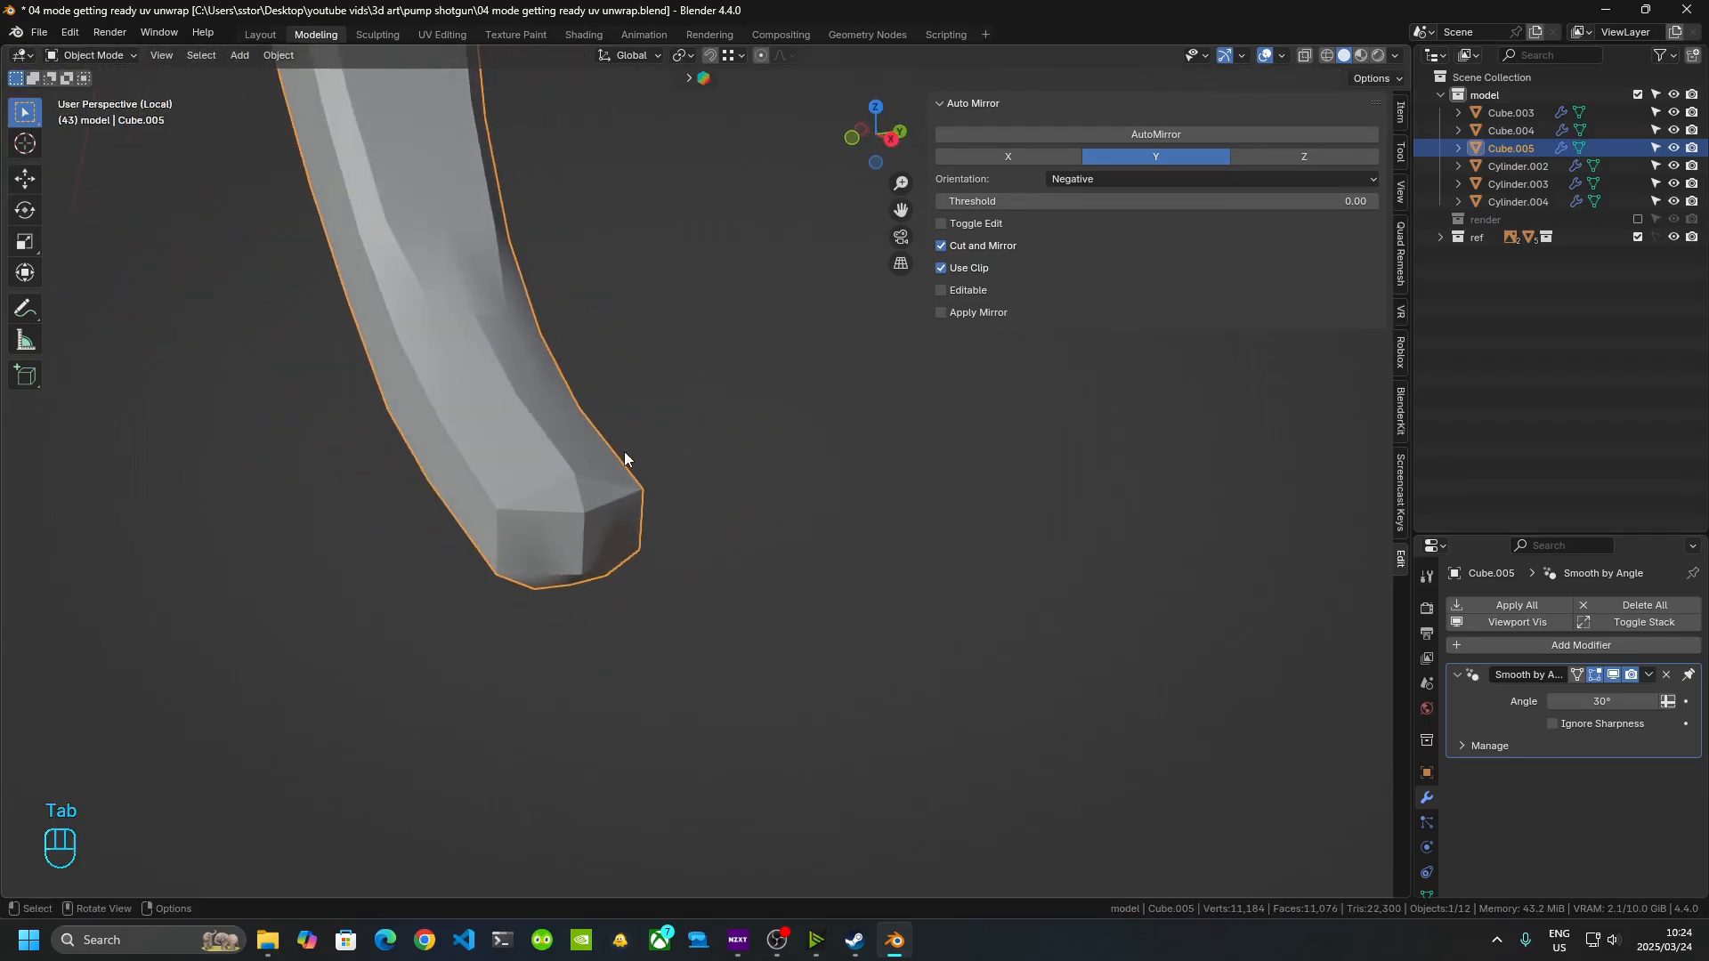
# - Scale the same lengthwise edges again by about 1.10 along Z and review the rounded tip in Object Mode
pyautogui.press('Tab')
pyautogui.press('s')
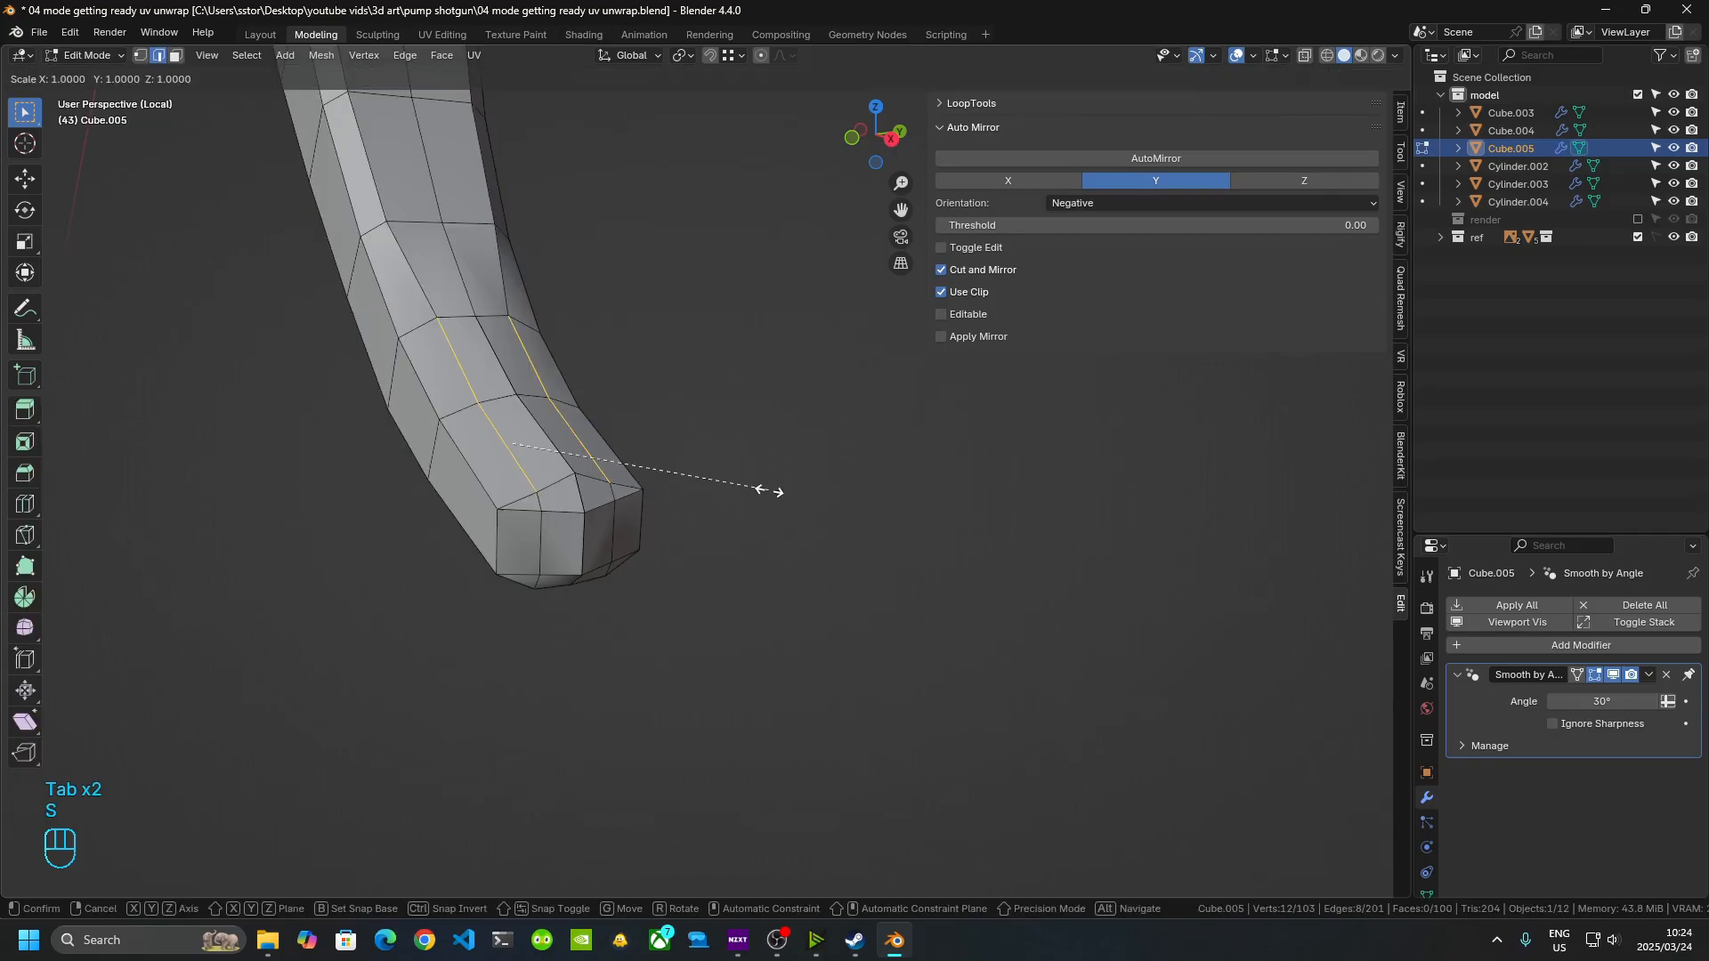
pyautogui.press('z')
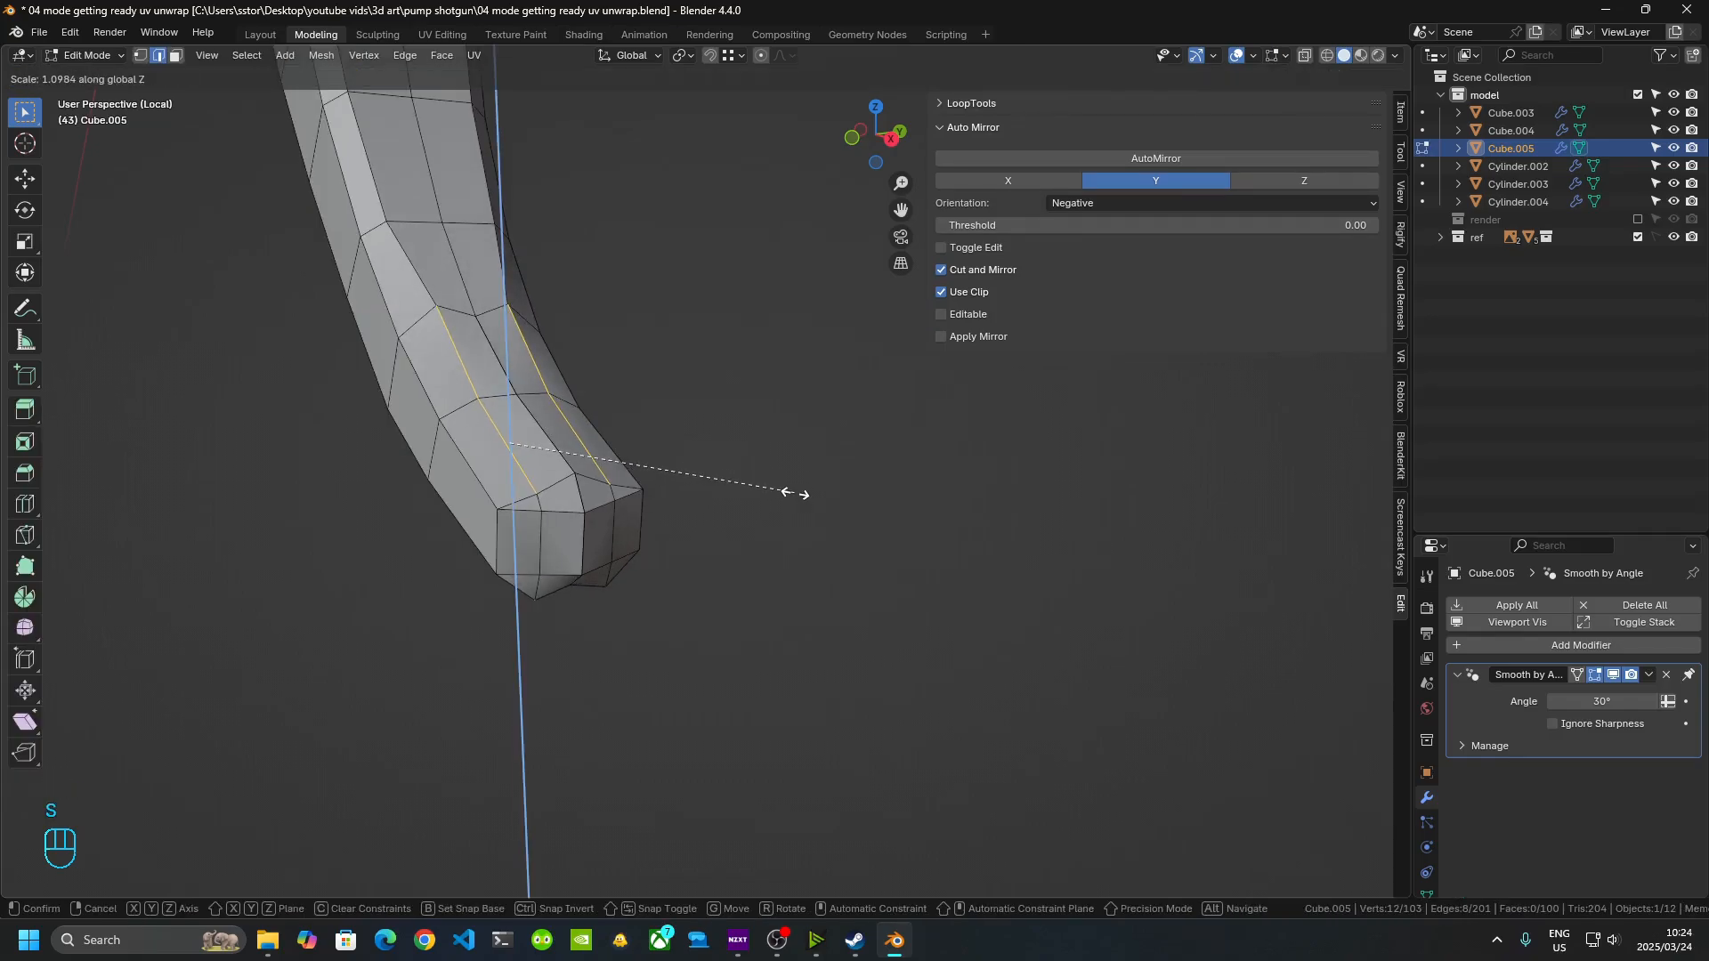
pyautogui.click(795, 494)
pyautogui.press('Tab')
pyautogui.moveTo(696, 465); pyautogui.dragTo(538, 483, button='middle')
# - Enable vertex snapping and move the vertex pair flanking the centre line at the trigger tip's upper edge about 0.00028 m along Z, level with the centre vertex
pyautogui.press('Tab')
pyautogui.click(140, 55)
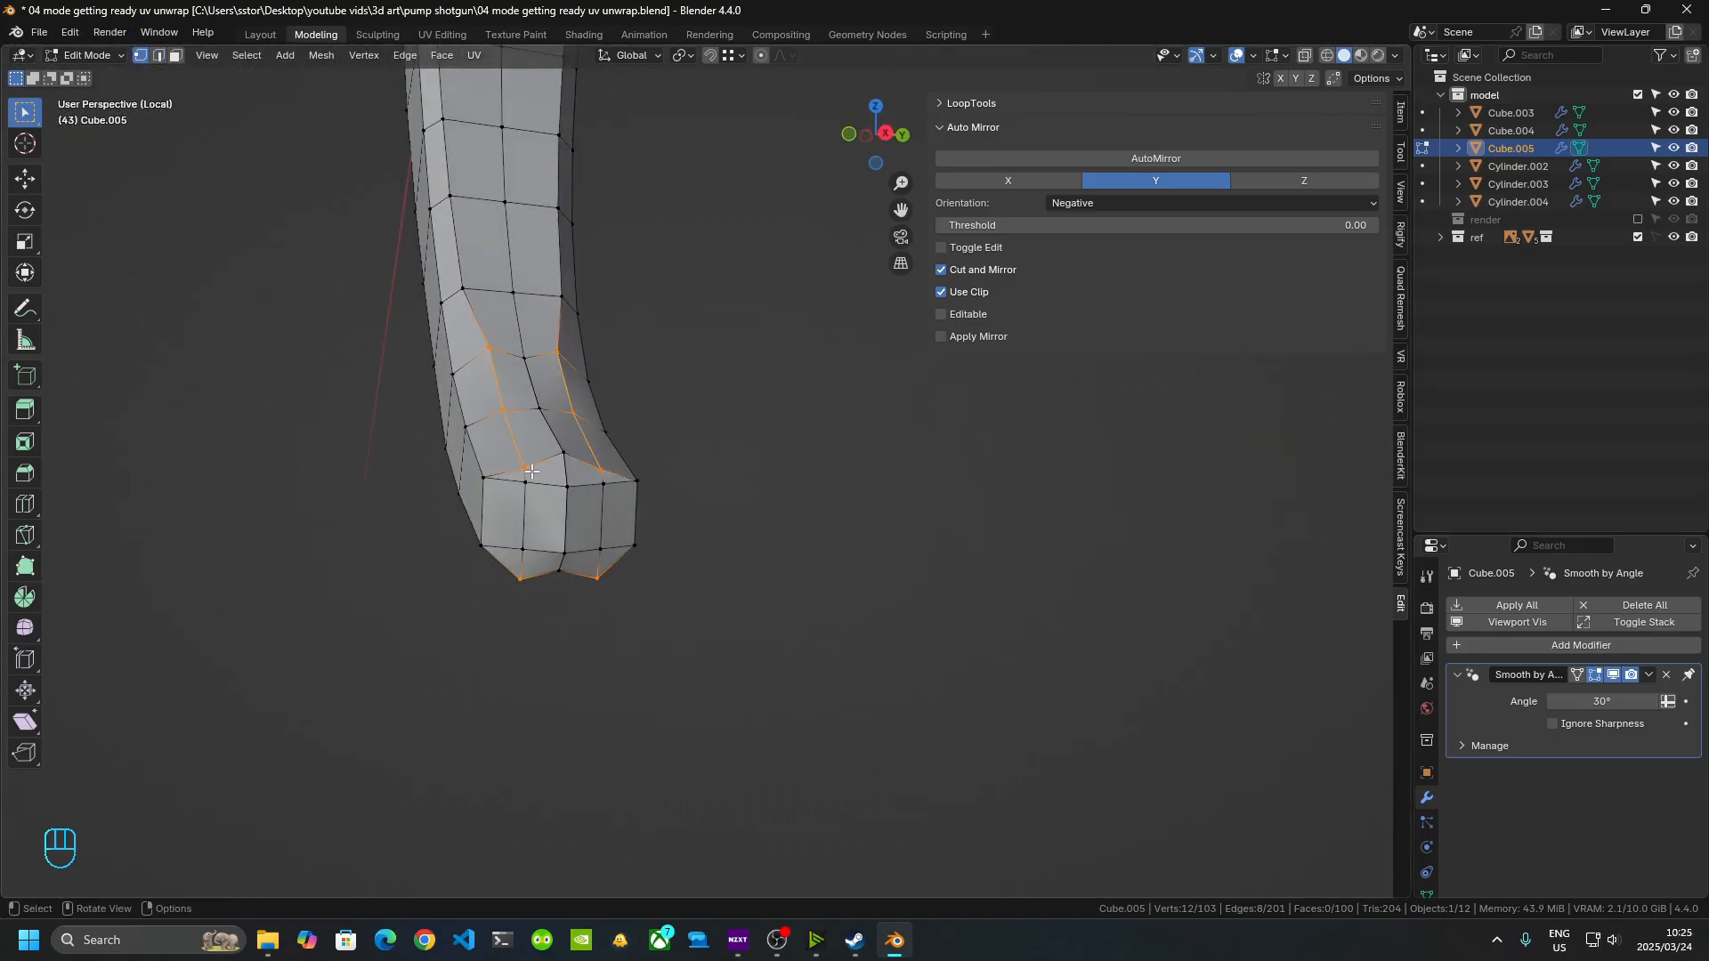
pyautogui.click(523, 467)
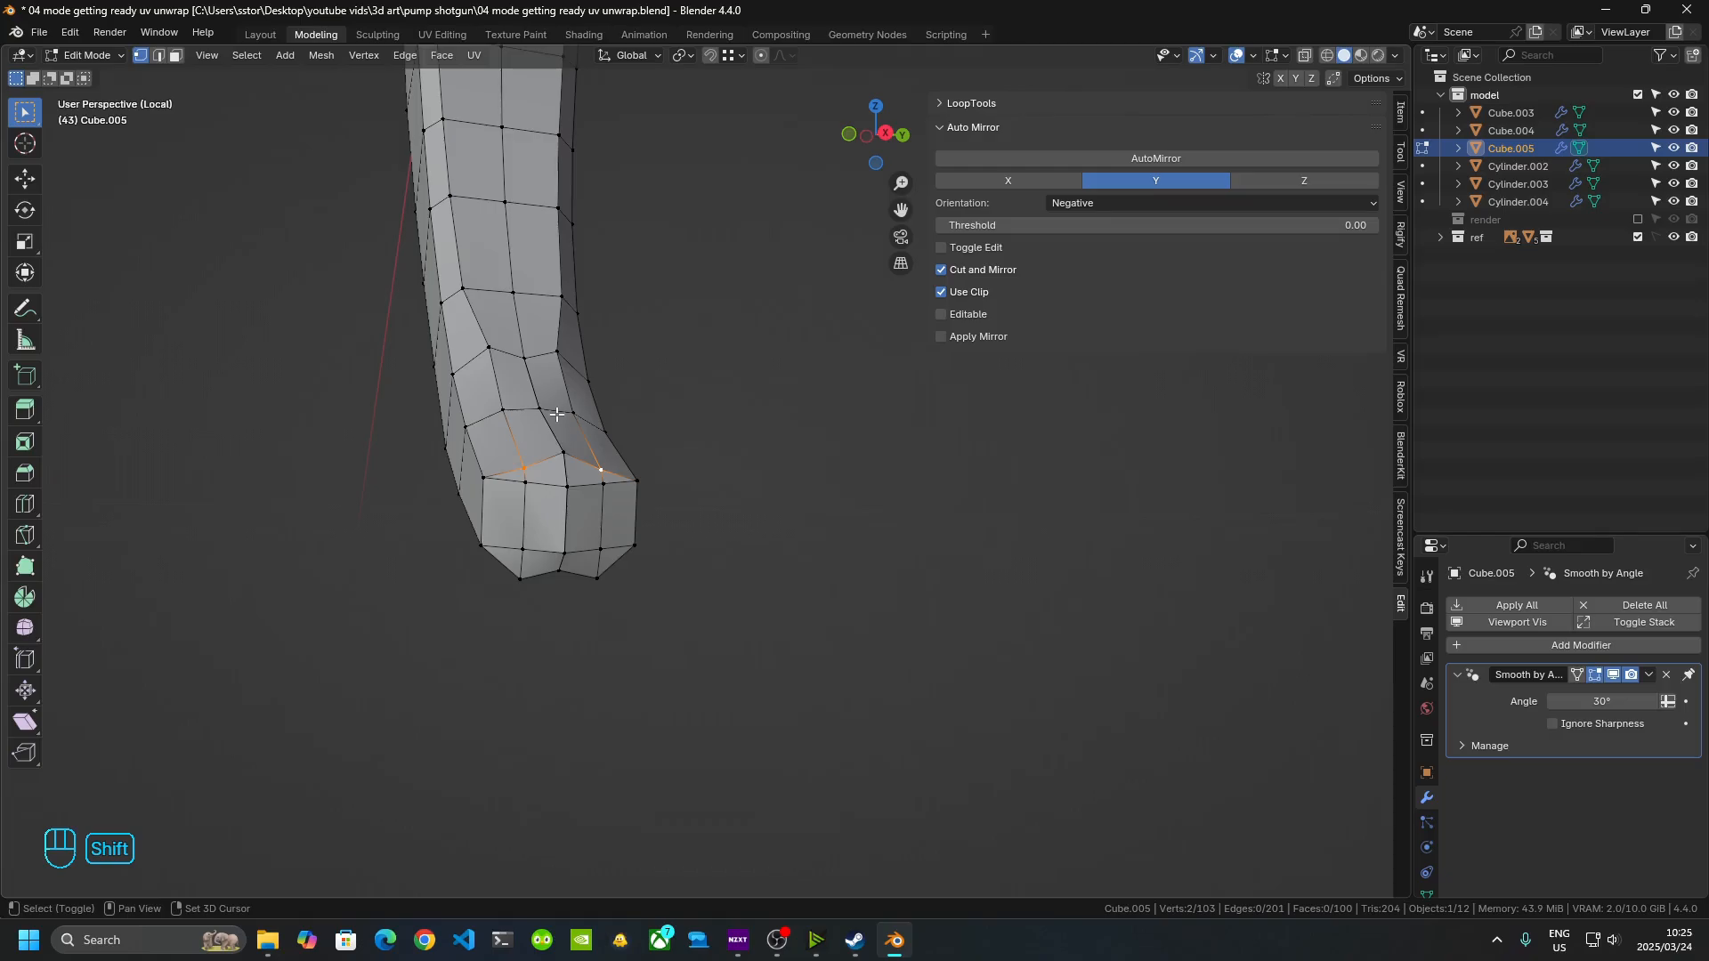
pyautogui.click(728, 58)
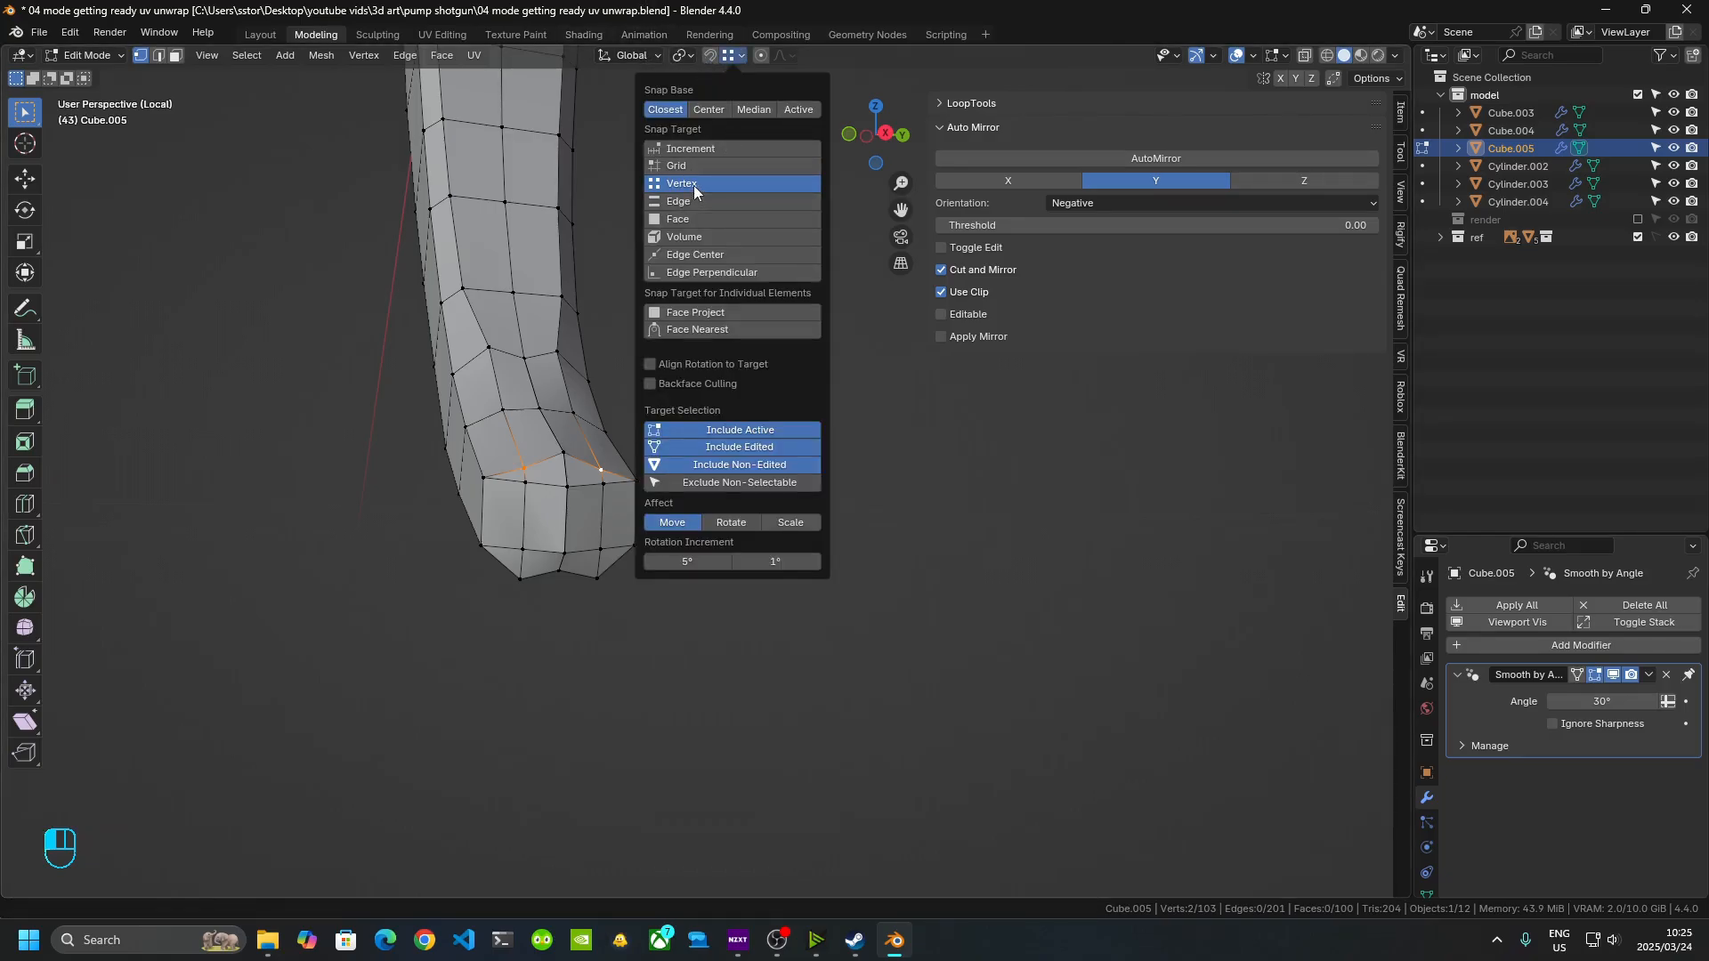
pyautogui.click(709, 56)
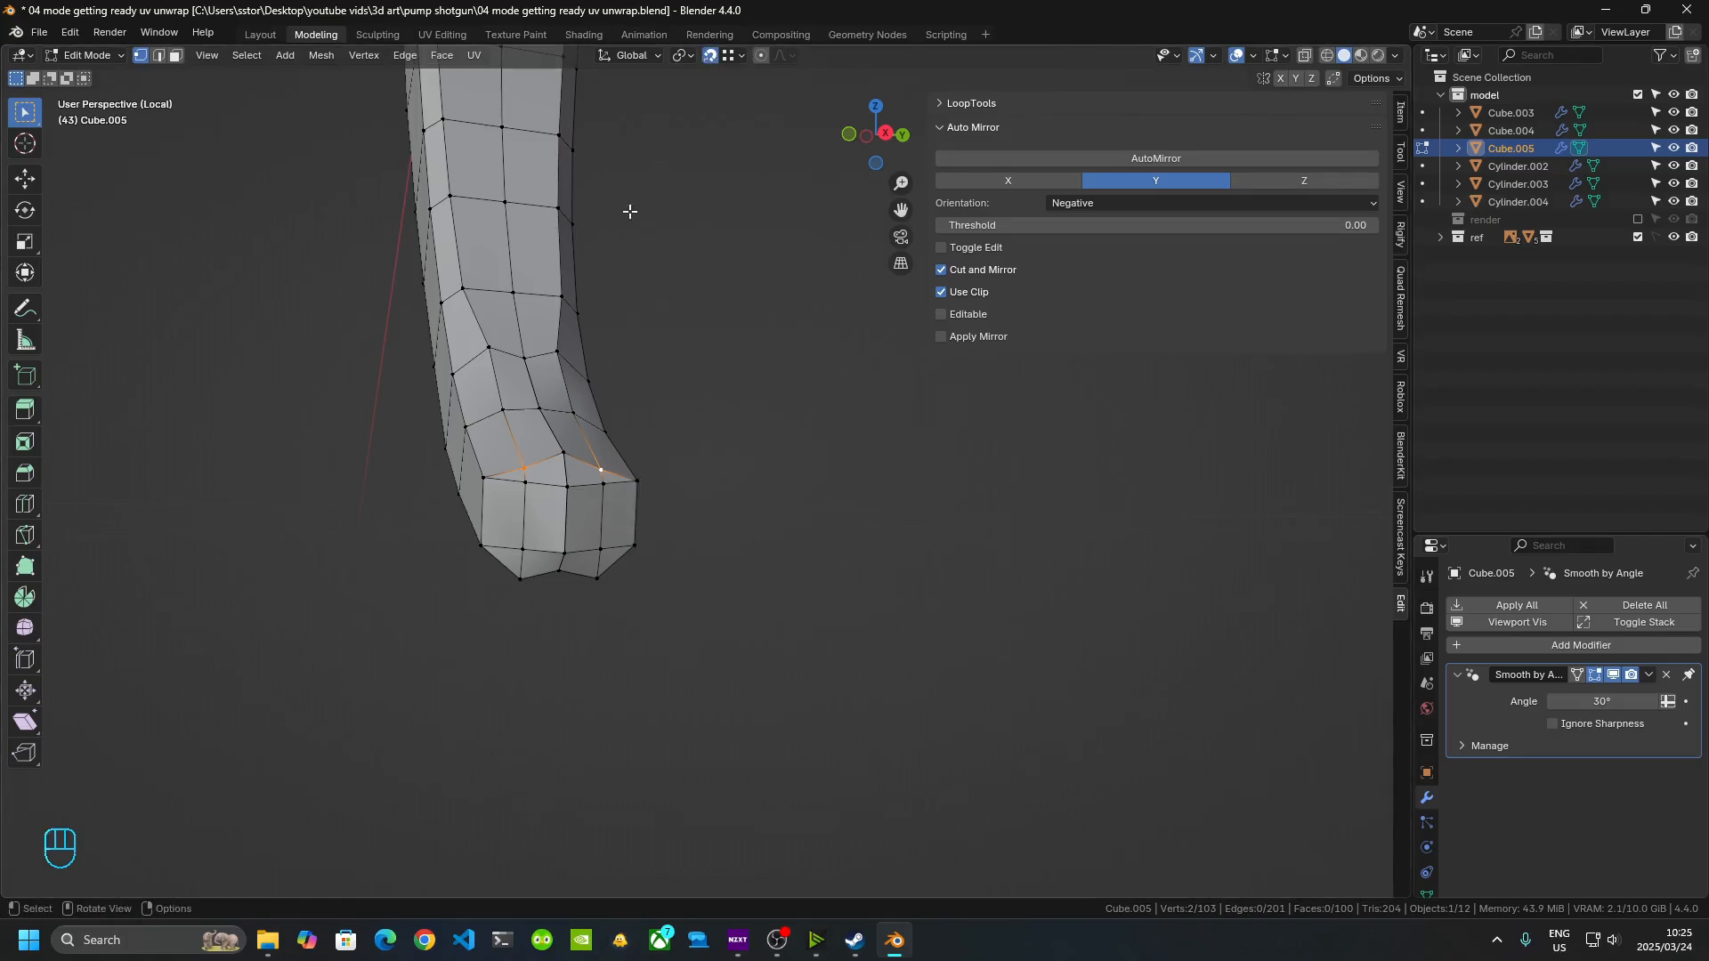
pyautogui.press('g')
pyautogui.press('z')
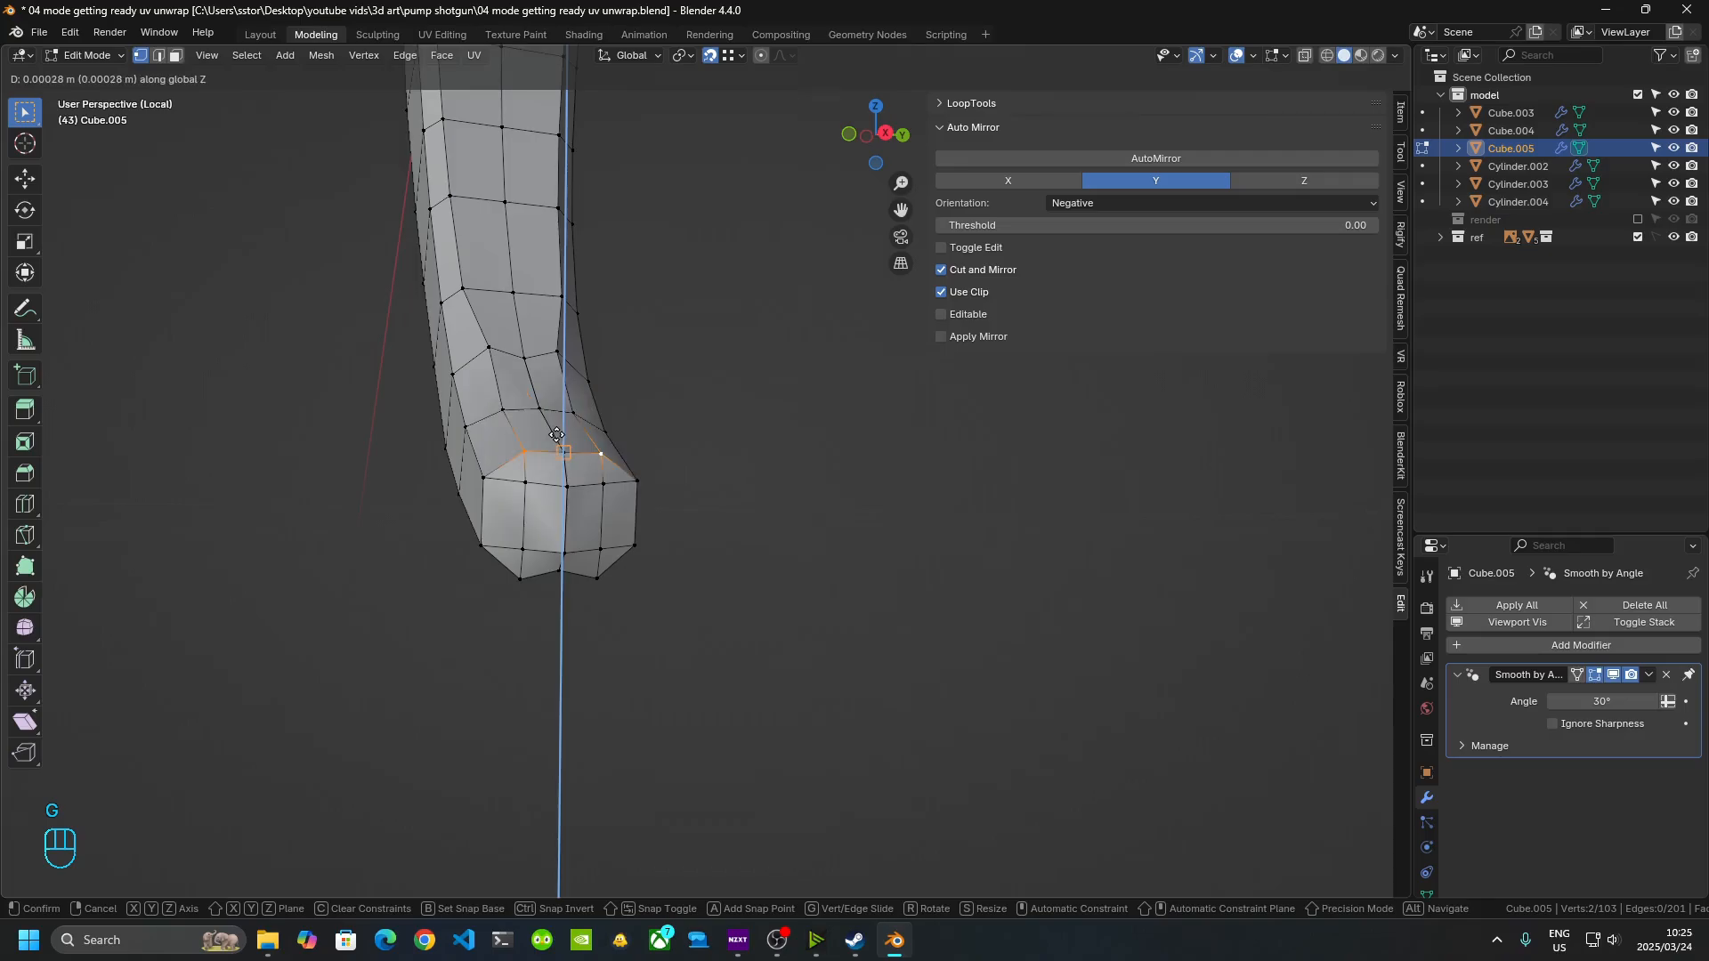
pyautogui.click(558, 436)
# - Snap the next two vertex pairs up the trigger along Z to their centre vertices, about 0.000037 m and -0.000217 m
pyautogui.click(506, 409)
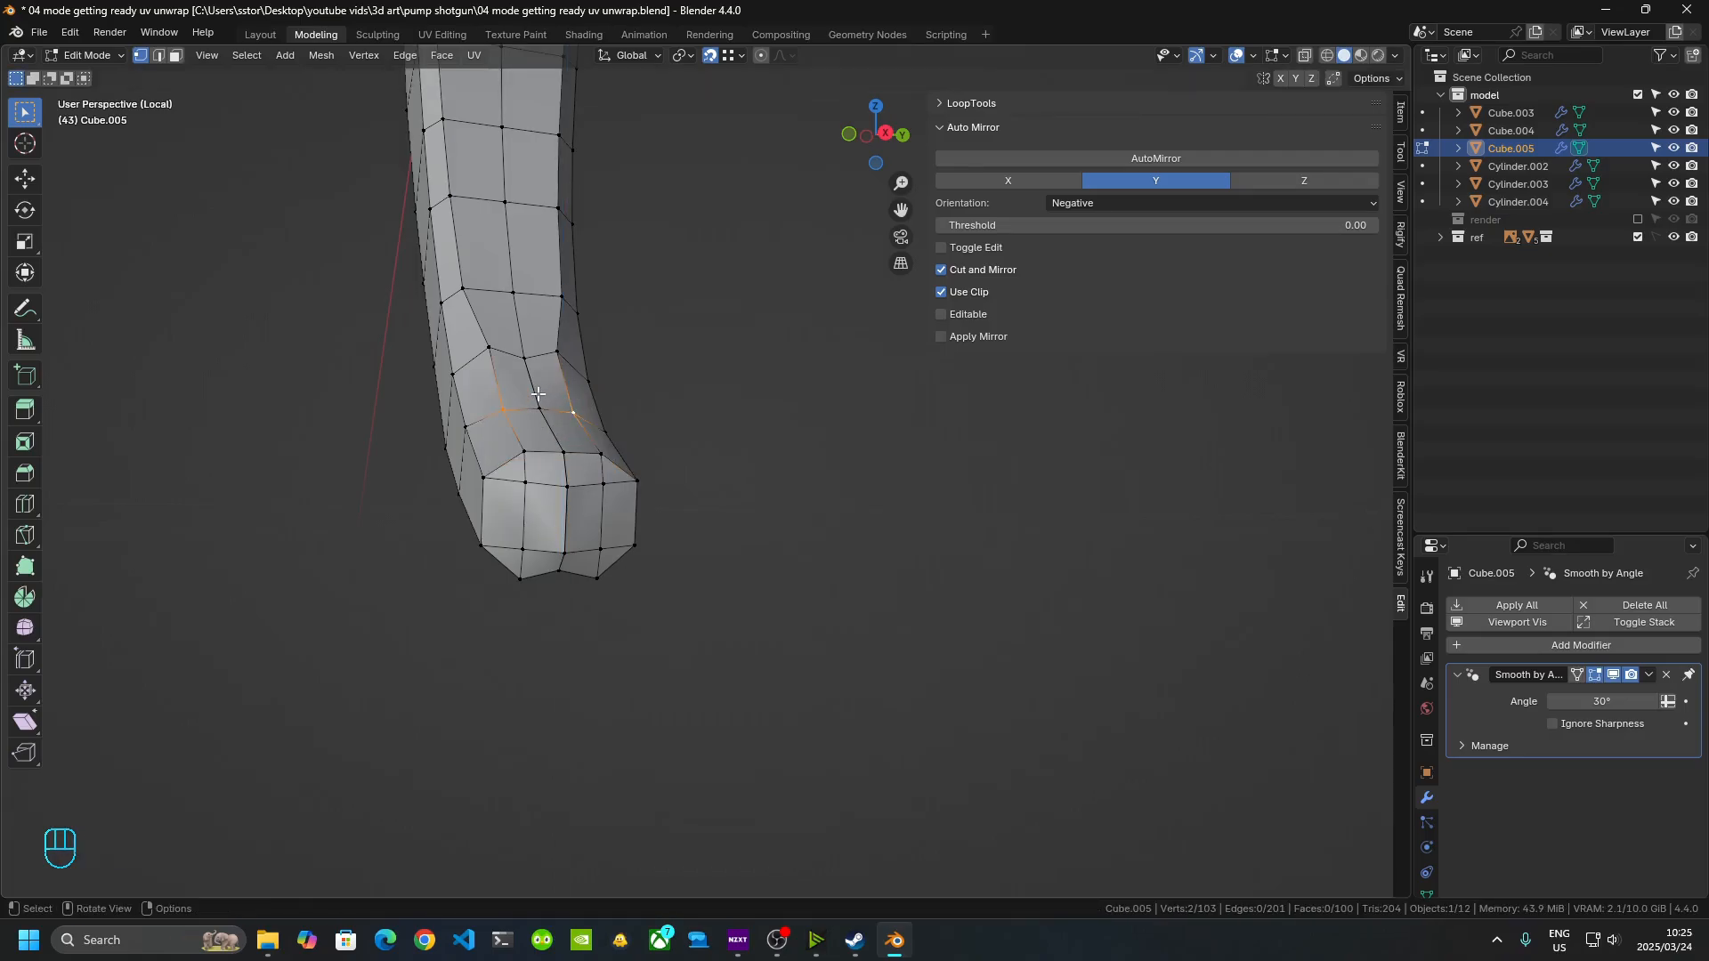
pyautogui.press('g')
pyautogui.press('z')
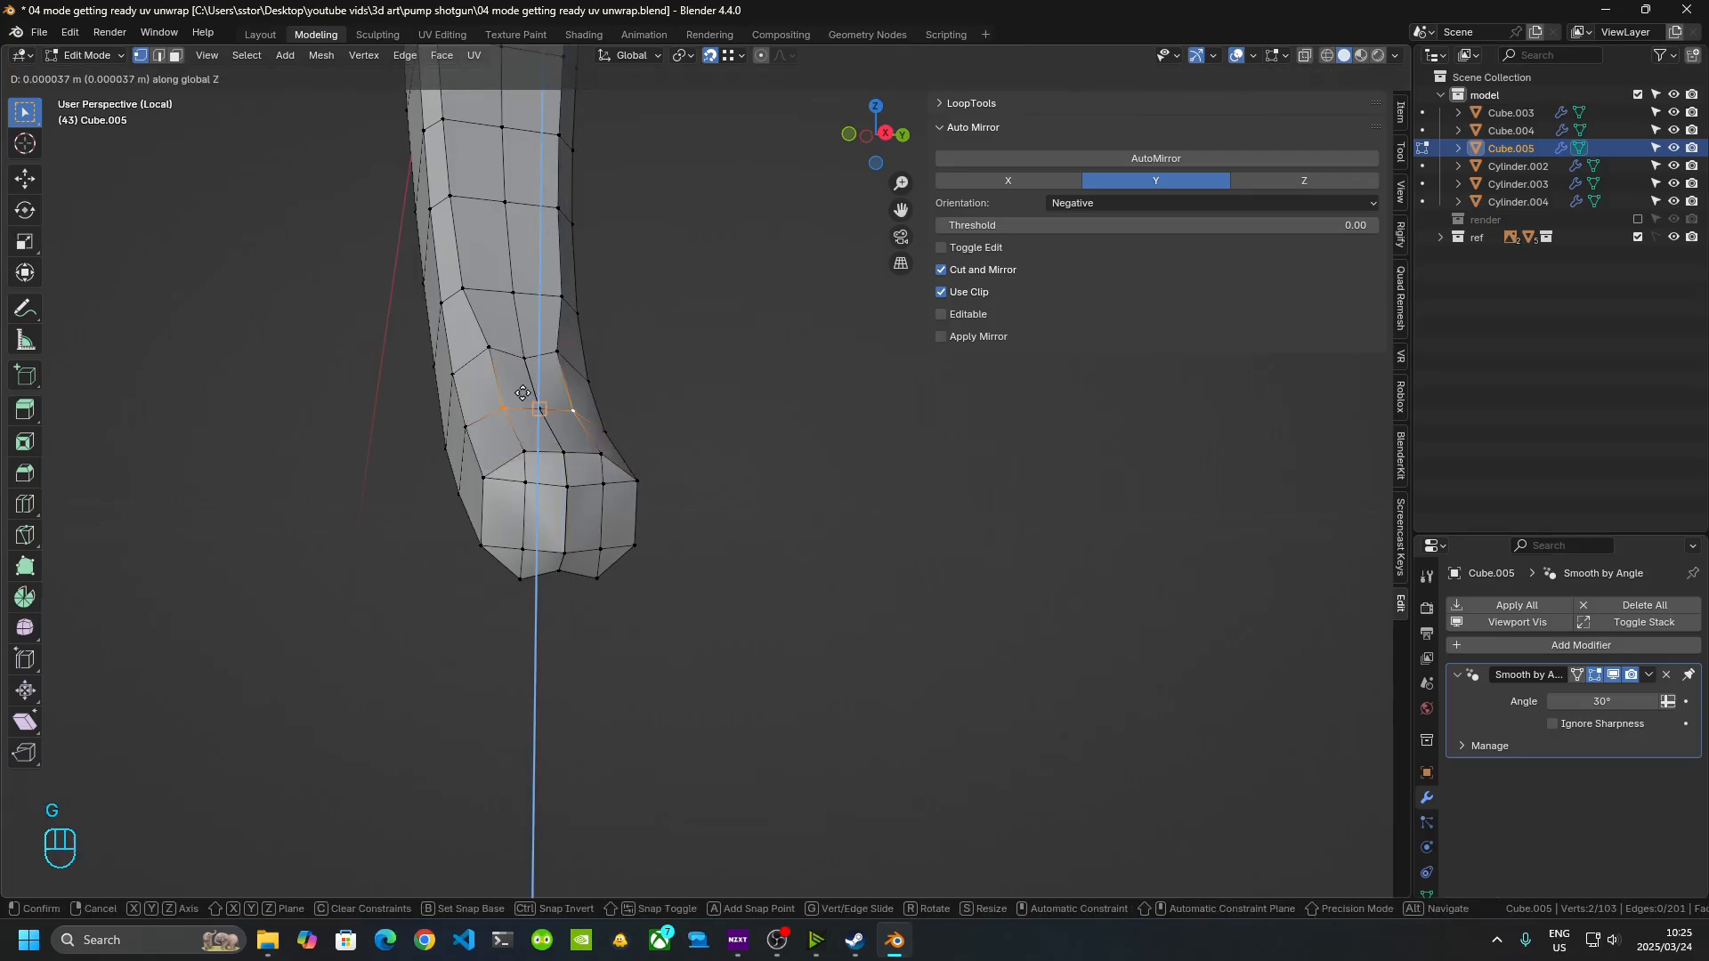
pyautogui.click(522, 392)
pyautogui.click(498, 361)
pyautogui.keyDown('shift'); pyautogui.click(561, 354); pyautogui.keyUp('shift')
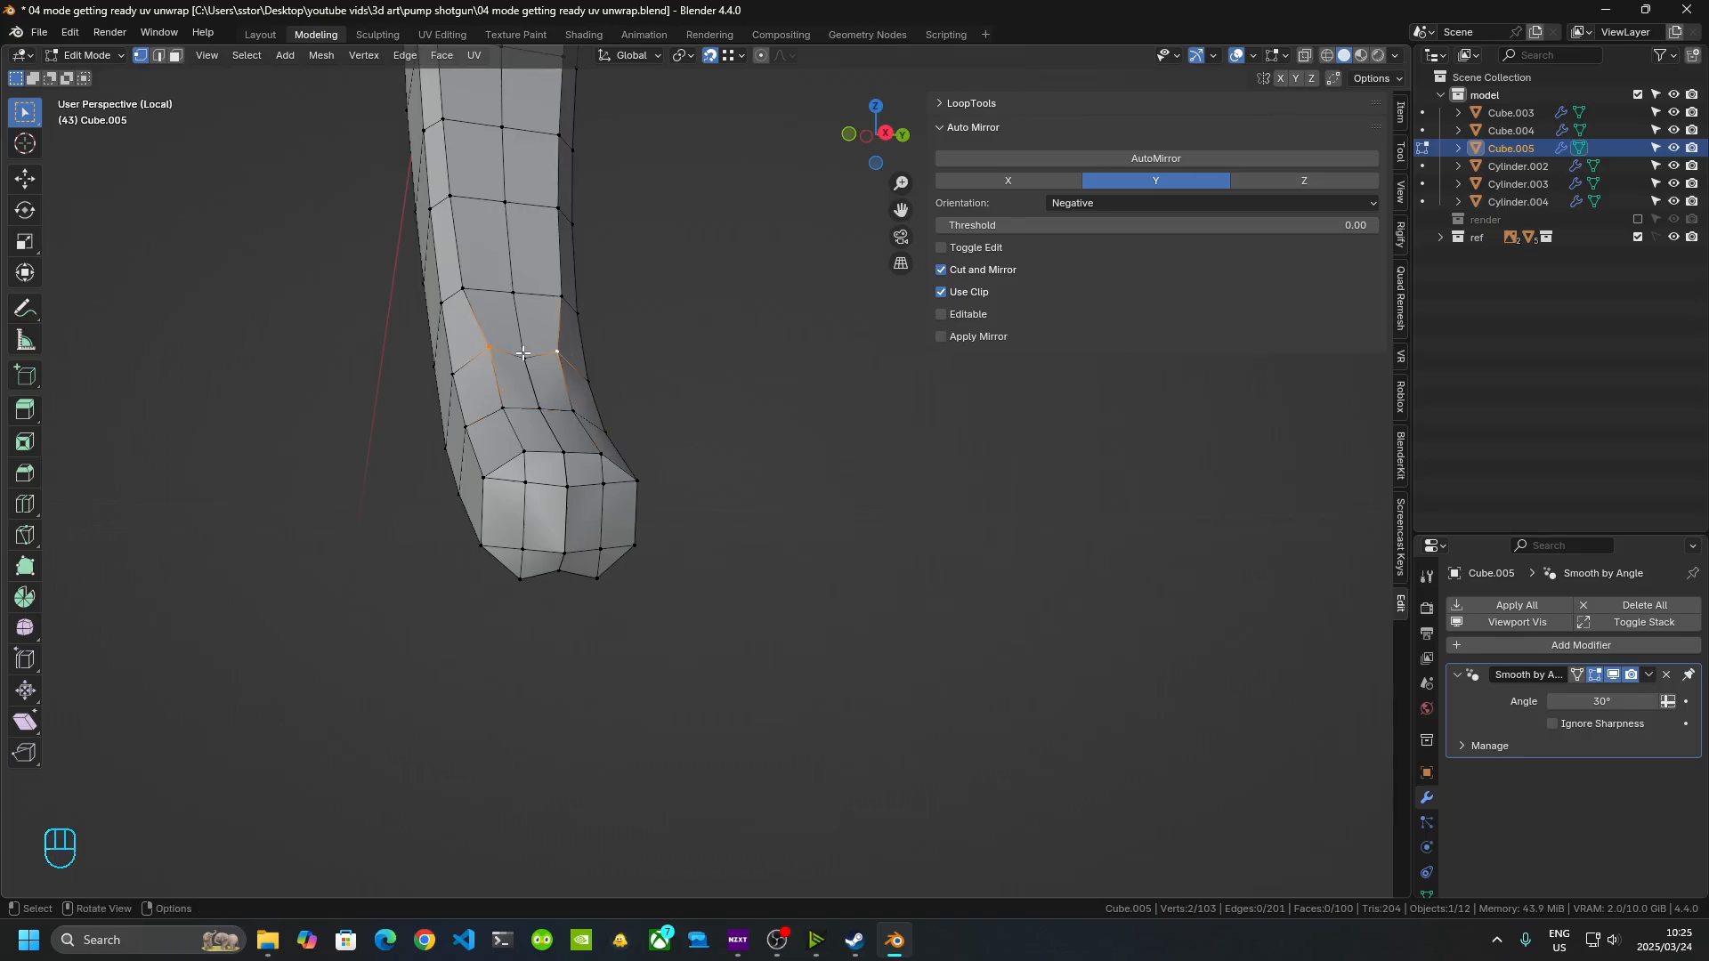
pyautogui.press('g')
pyautogui.press('z')
pyautogui.click(522, 353)
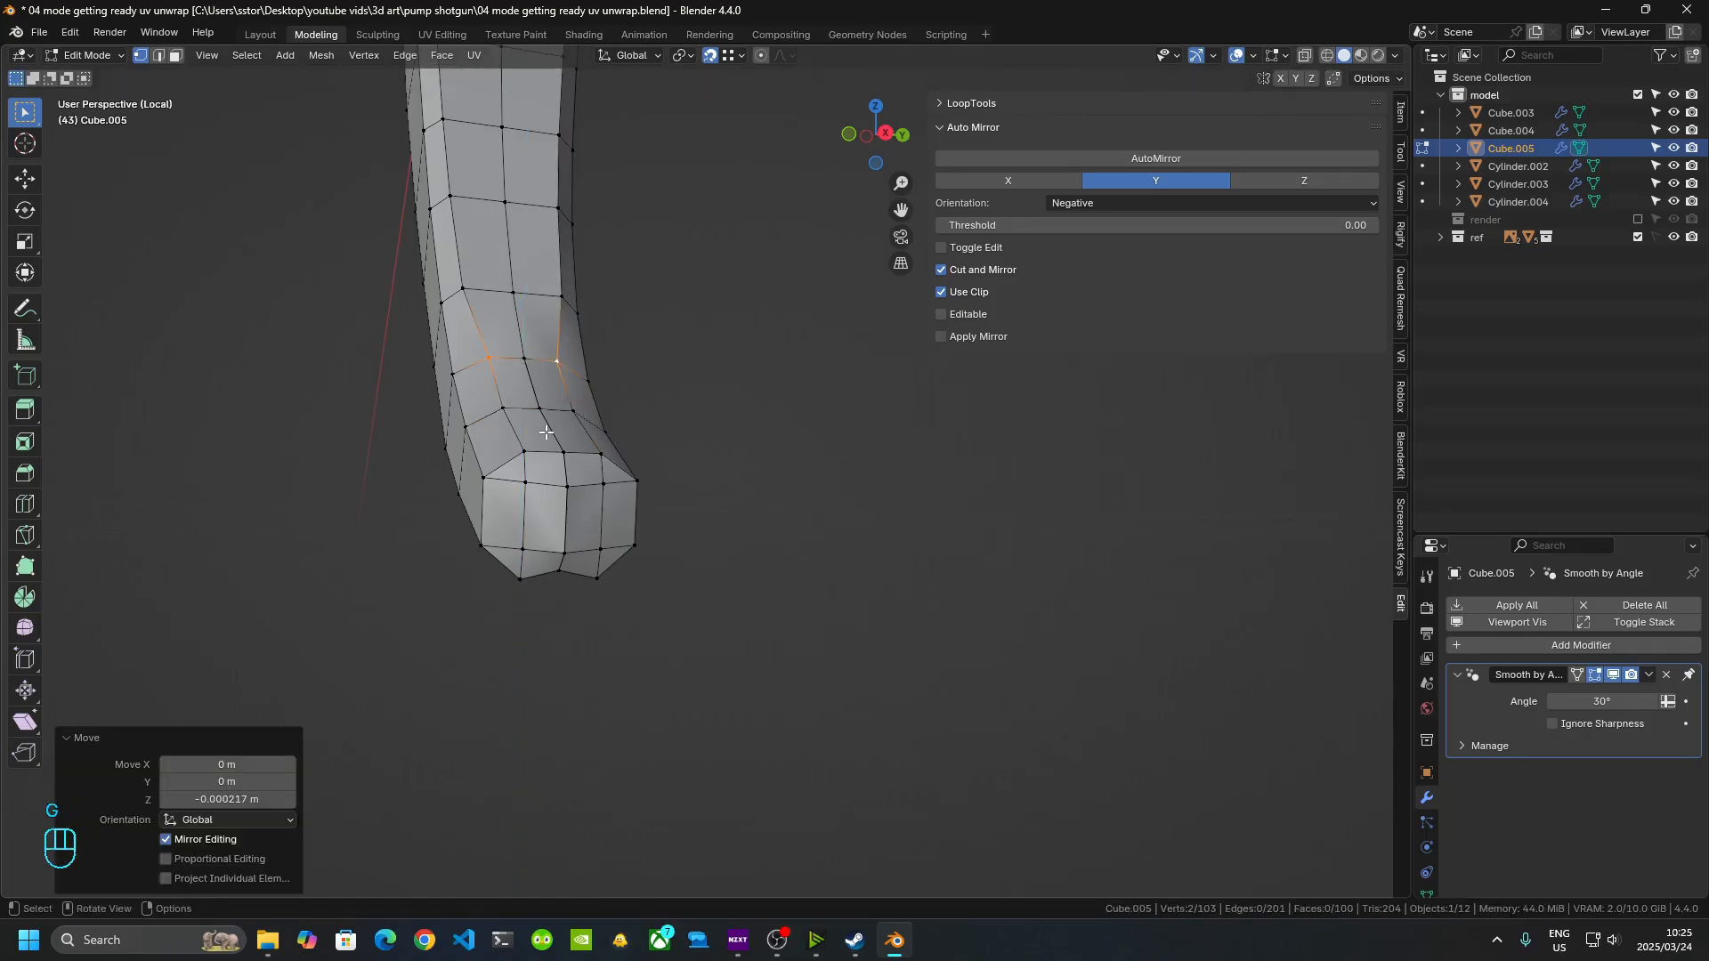
# - Snap the vertex pair at the tip's lower edge about 0.000144 m along Z, level with the centre vertex between them
pyautogui.moveTo(547, 433)
pyautogui.mouseDown(button='middle')
pyautogui.moveTo(663, 450)
pyautogui.moveTo(564, 293)
pyautogui.moveTo(538, 450)
pyautogui.mouseUp(button='middle')
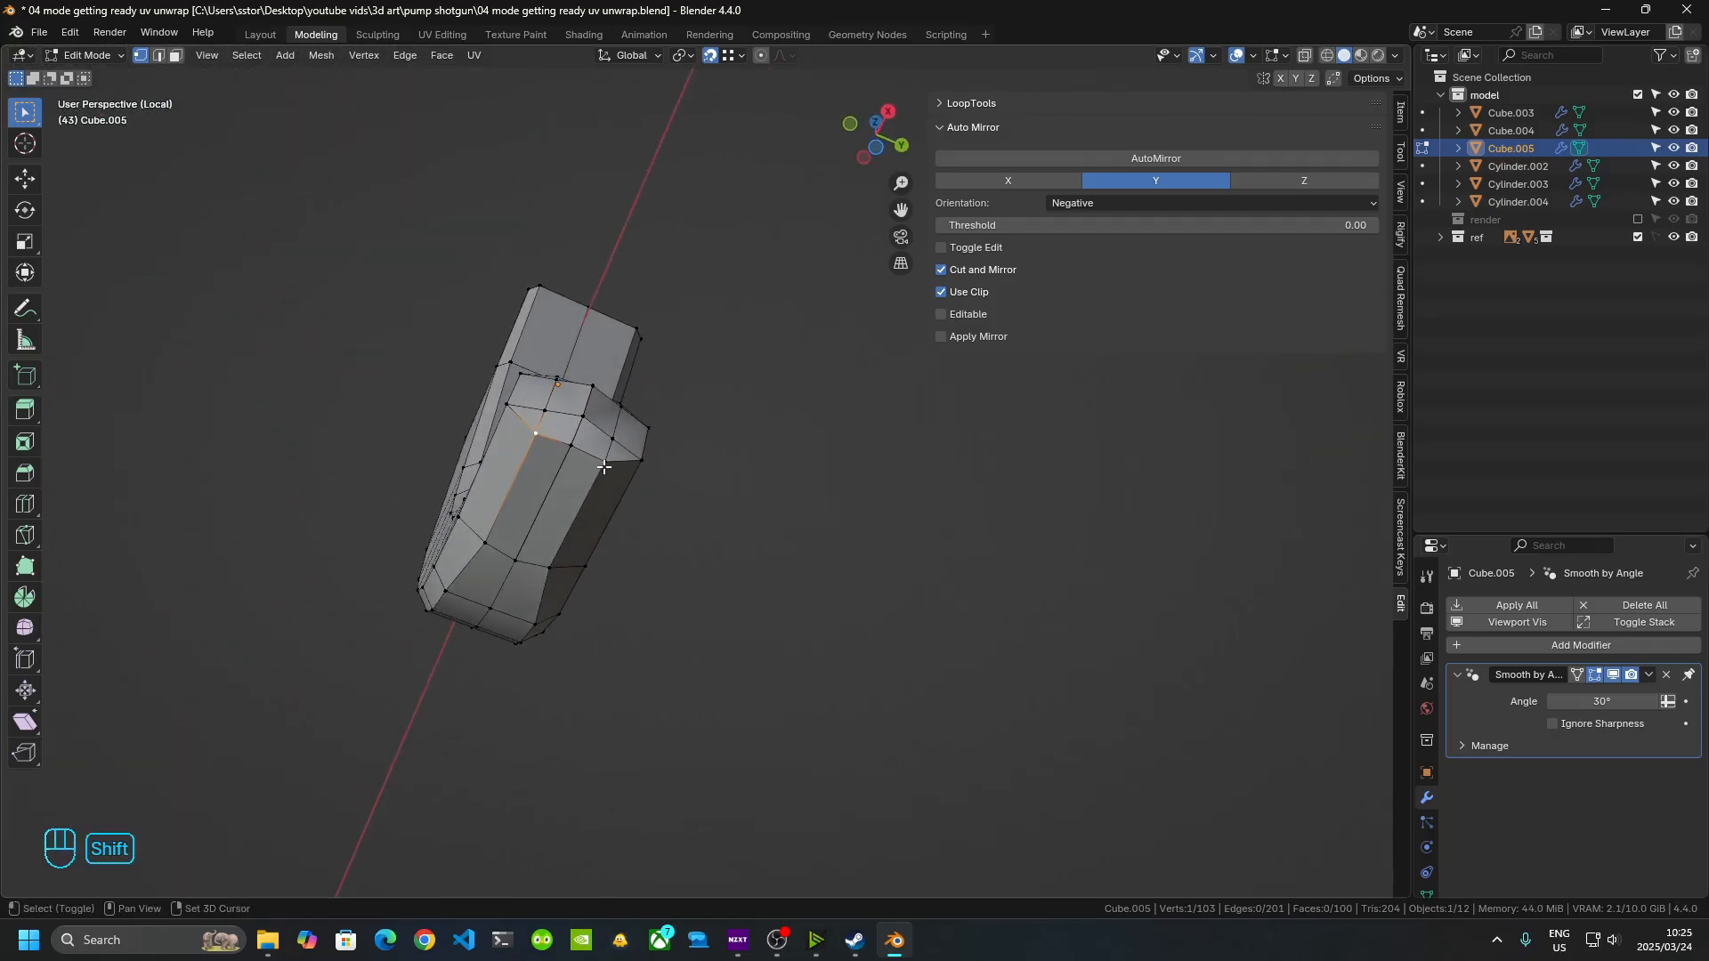
pyautogui.keyDown('alt'); pyautogui.click(581, 454); pyautogui.keyUp('alt')
pyautogui.press('g')
pyautogui.press('z')
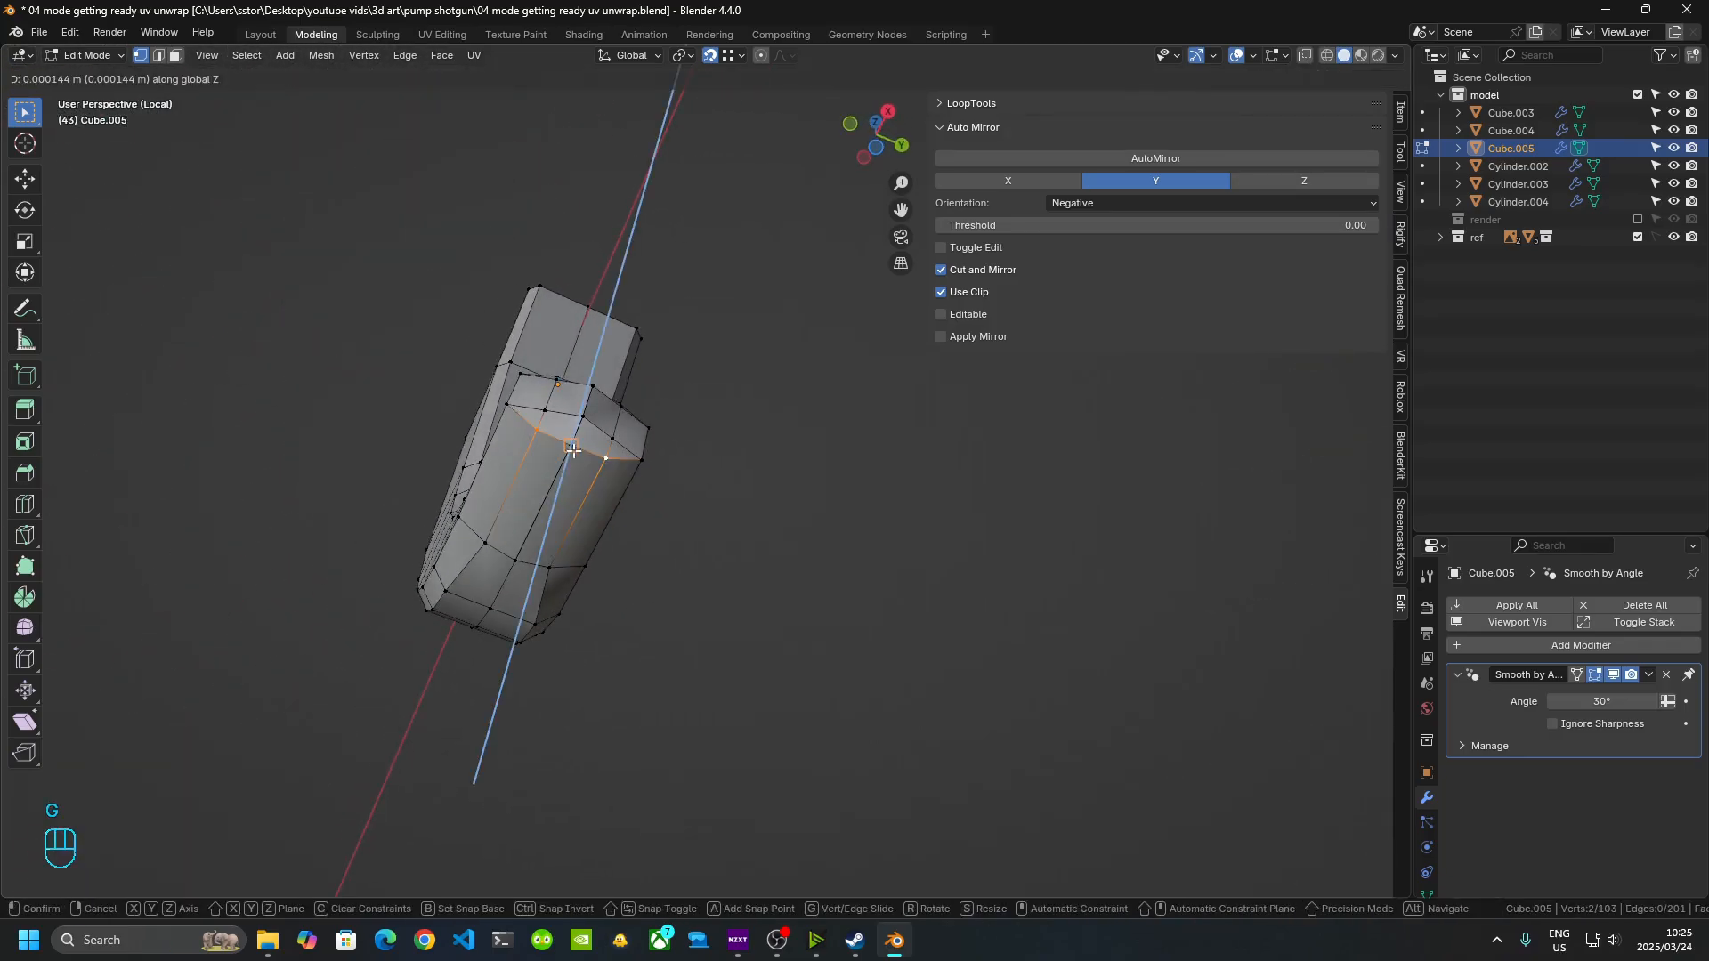
pyautogui.click(574, 450)
# - Snap the next vertex pair on the trigger's underside by -0.000121 m along X, in line with its centre vertex
pyautogui.click(501, 544)
pyautogui.press('shift')
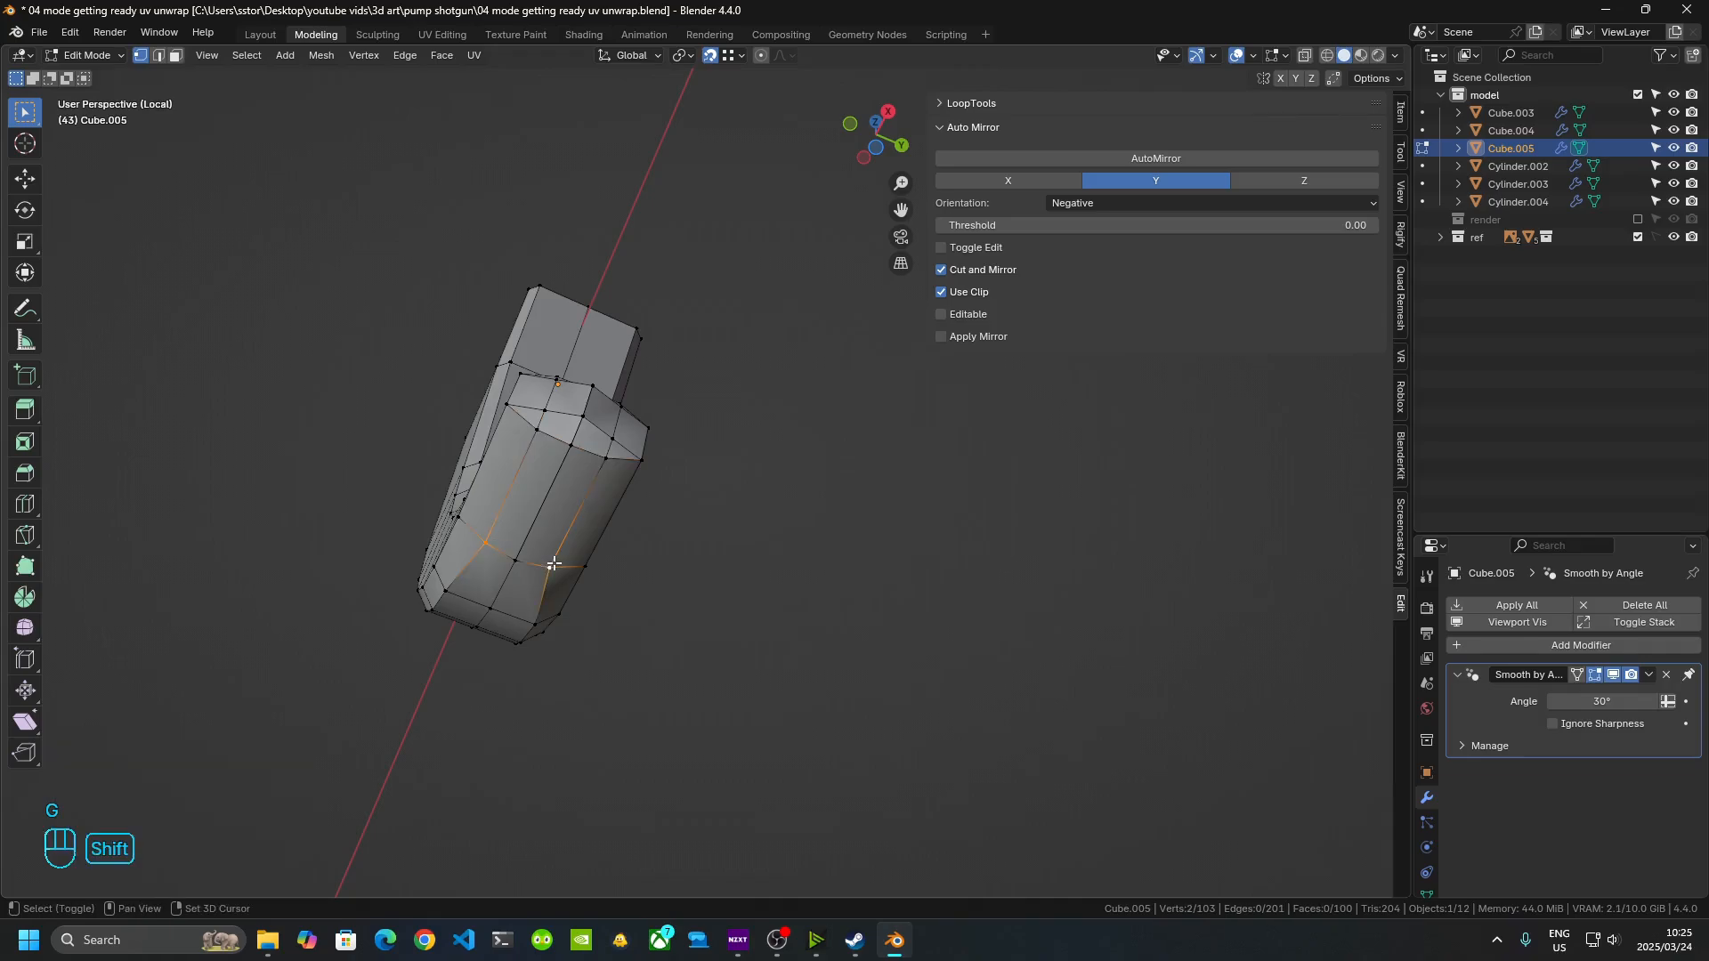
pyautogui.press('g')
pyautogui.press('x')
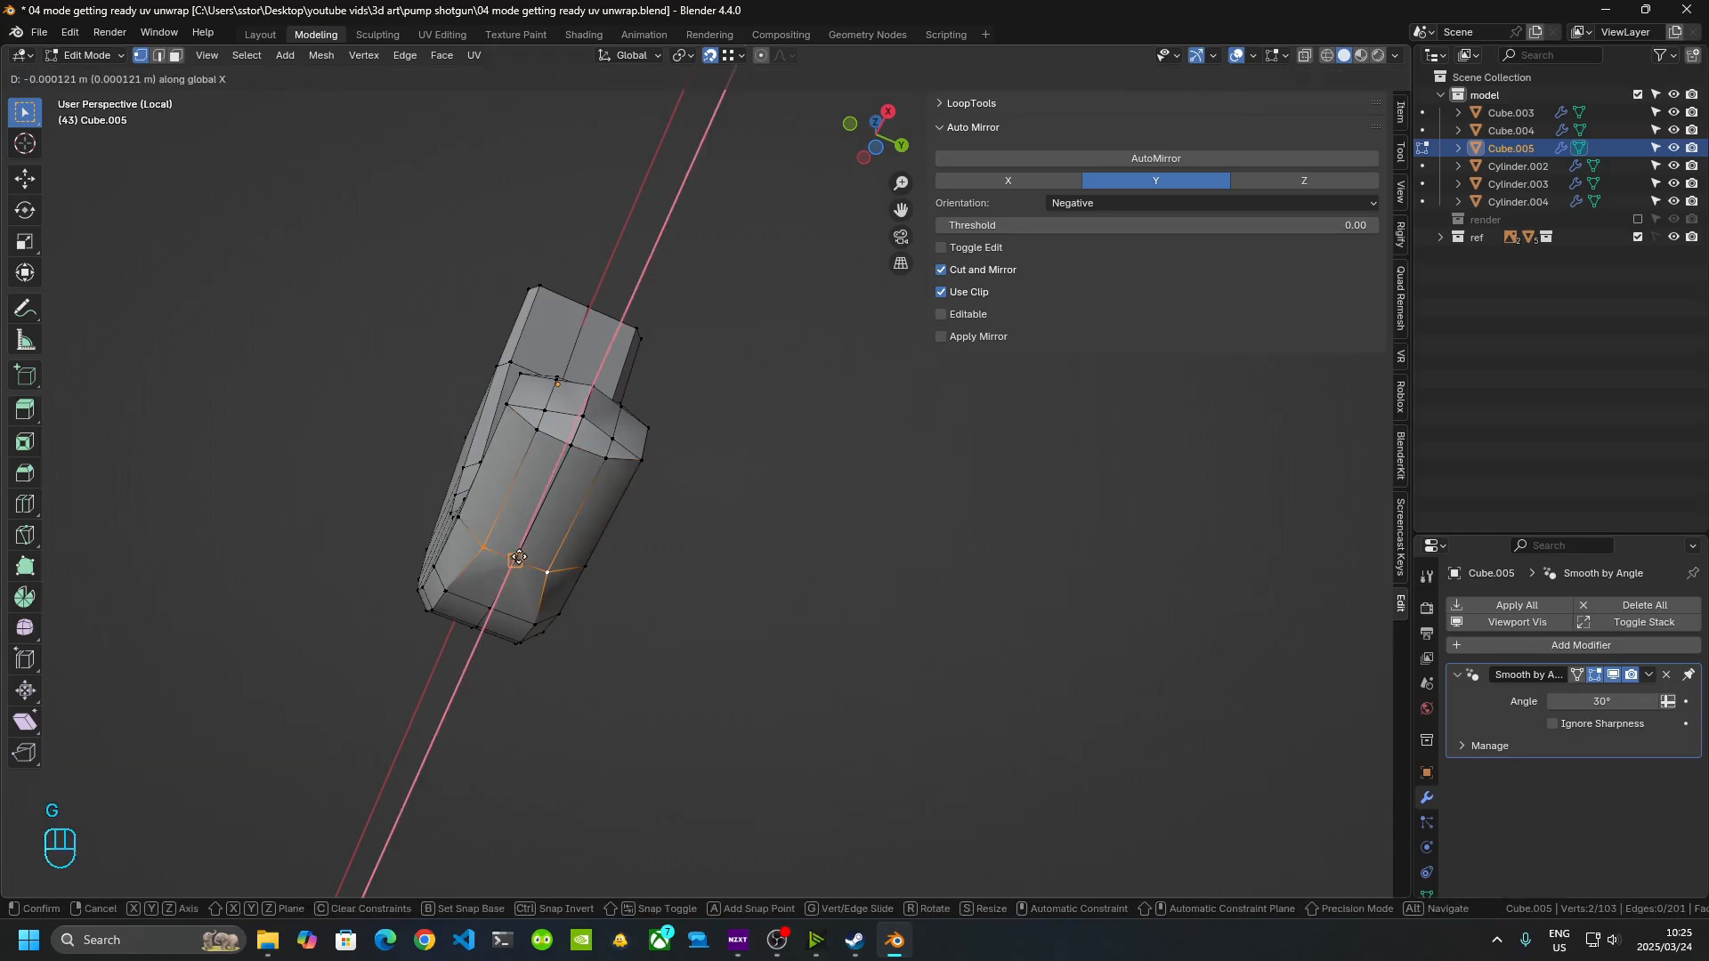
pyautogui.click(519, 557)
# - Move the lengthwise vertex path wrapping around the tip on one half along Y and check the shading in Object Mode
pyautogui.moveTo(522, 561); pyautogui.dragTo(687, 570, button='middle')
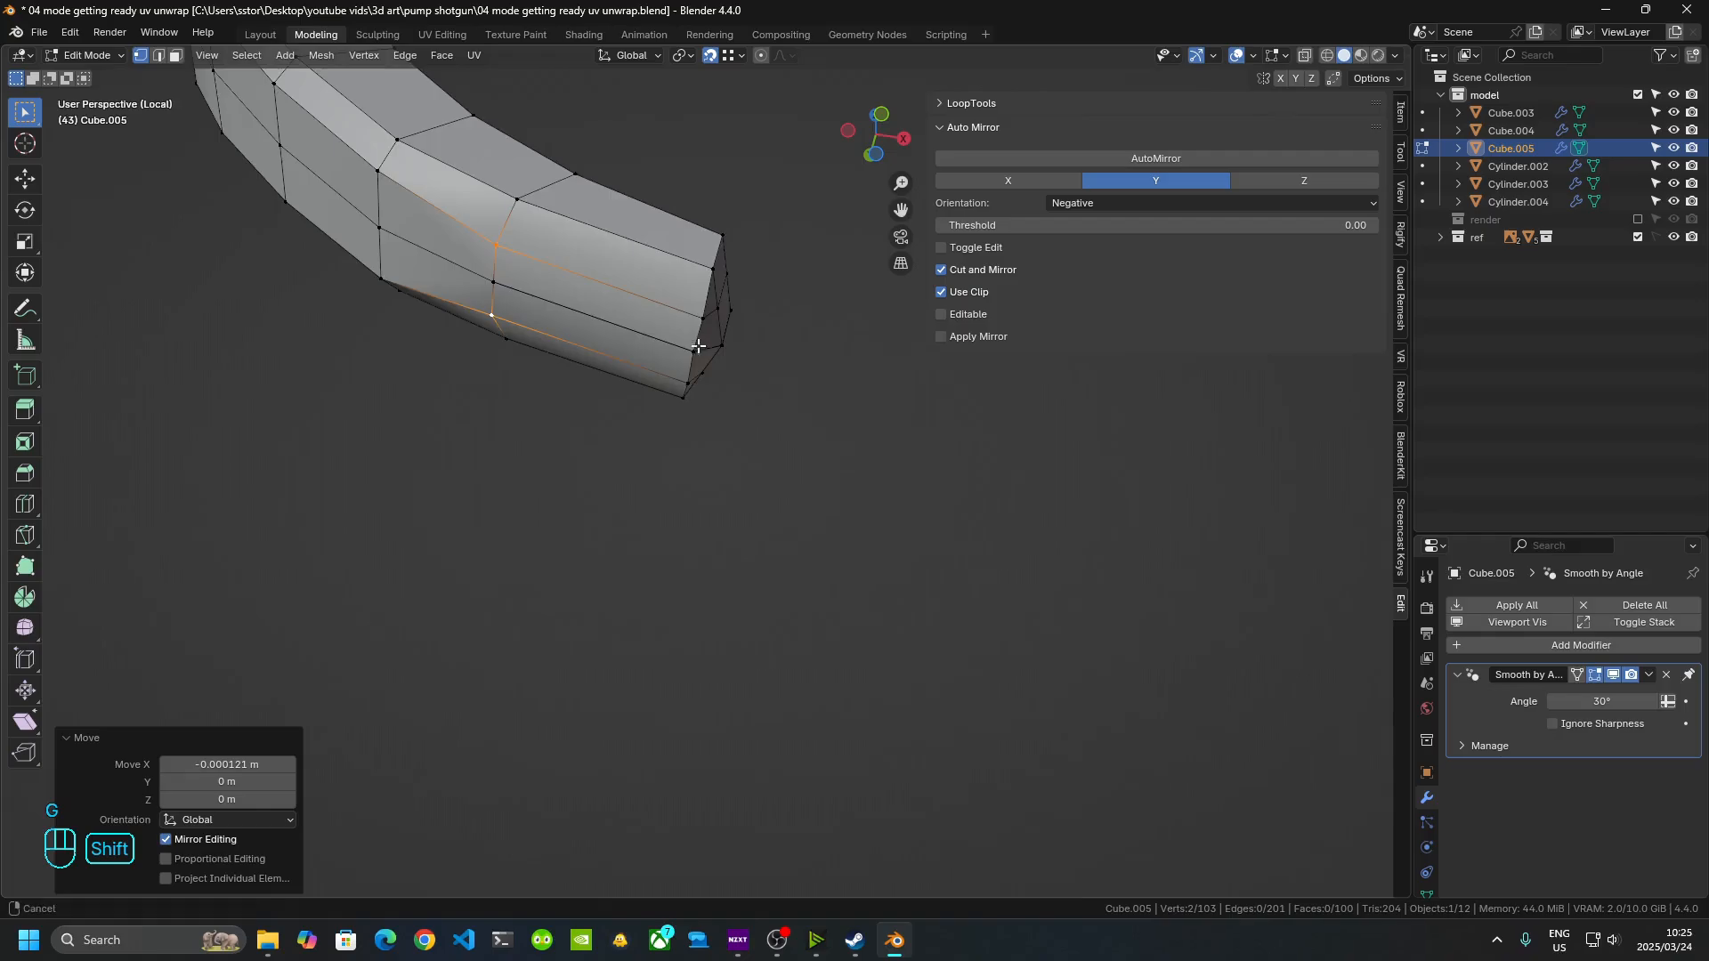
pyautogui.moveTo(698, 347); pyautogui.dragTo(507, 433, button='middle')
pyautogui.click(645, 426)
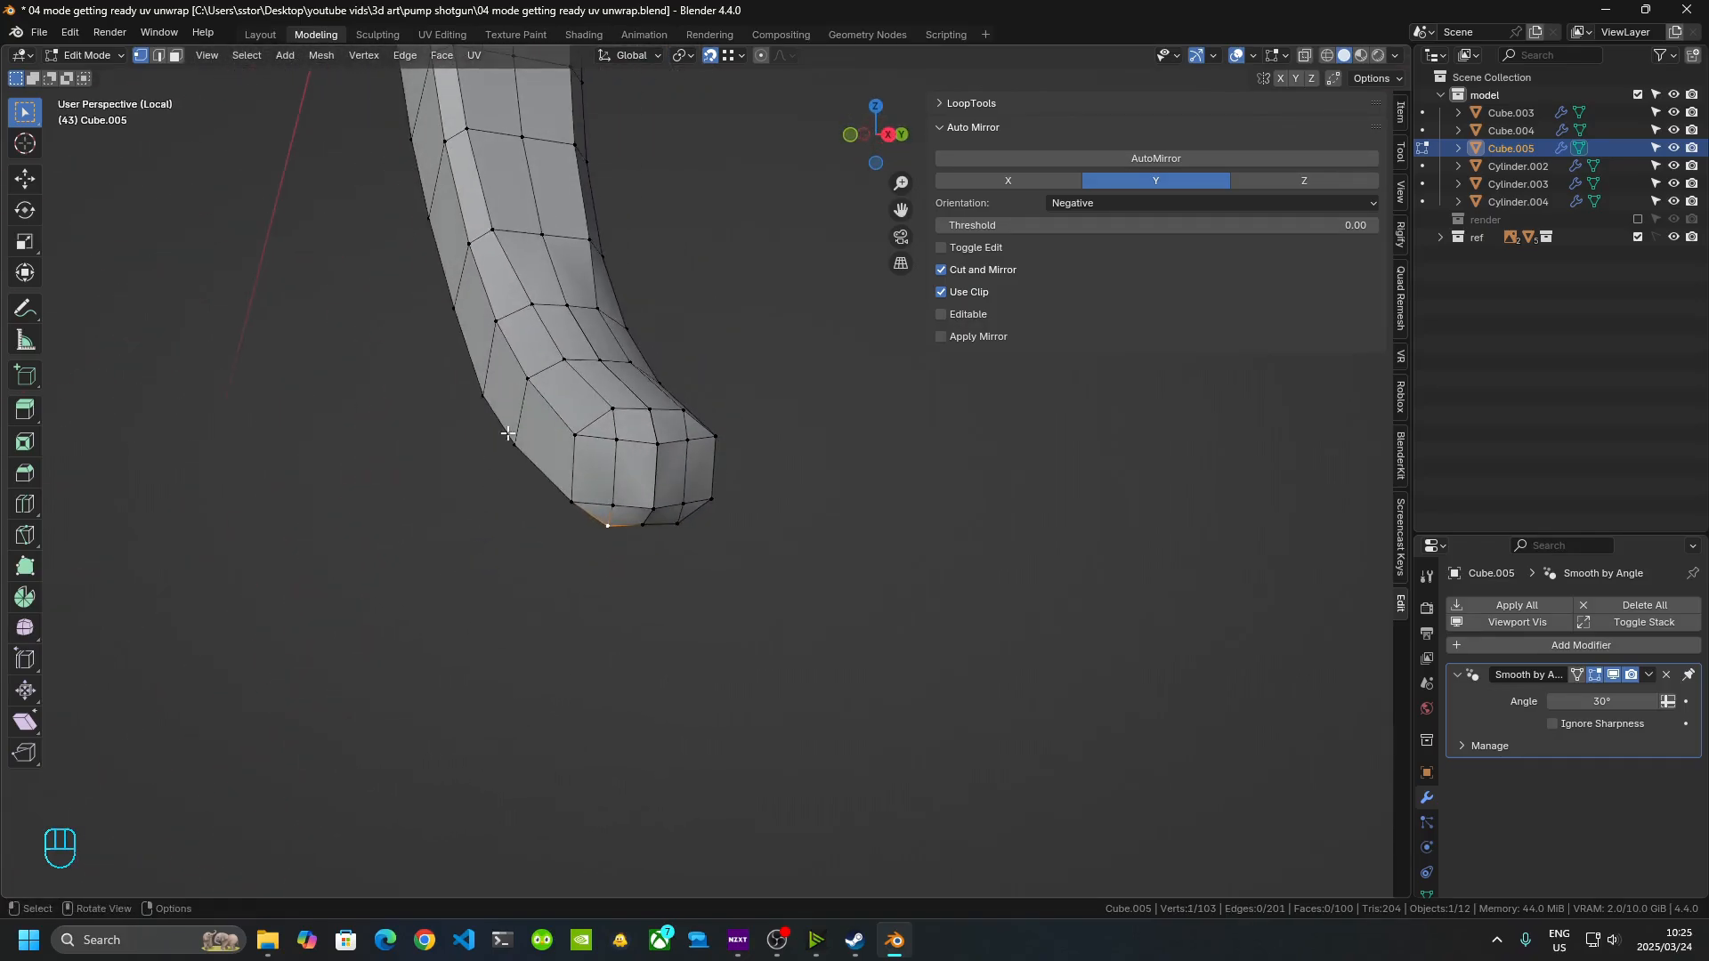
pyautogui.keyDown('ctrl'); pyautogui.click(614, 409); pyautogui.keyUp('ctrl')
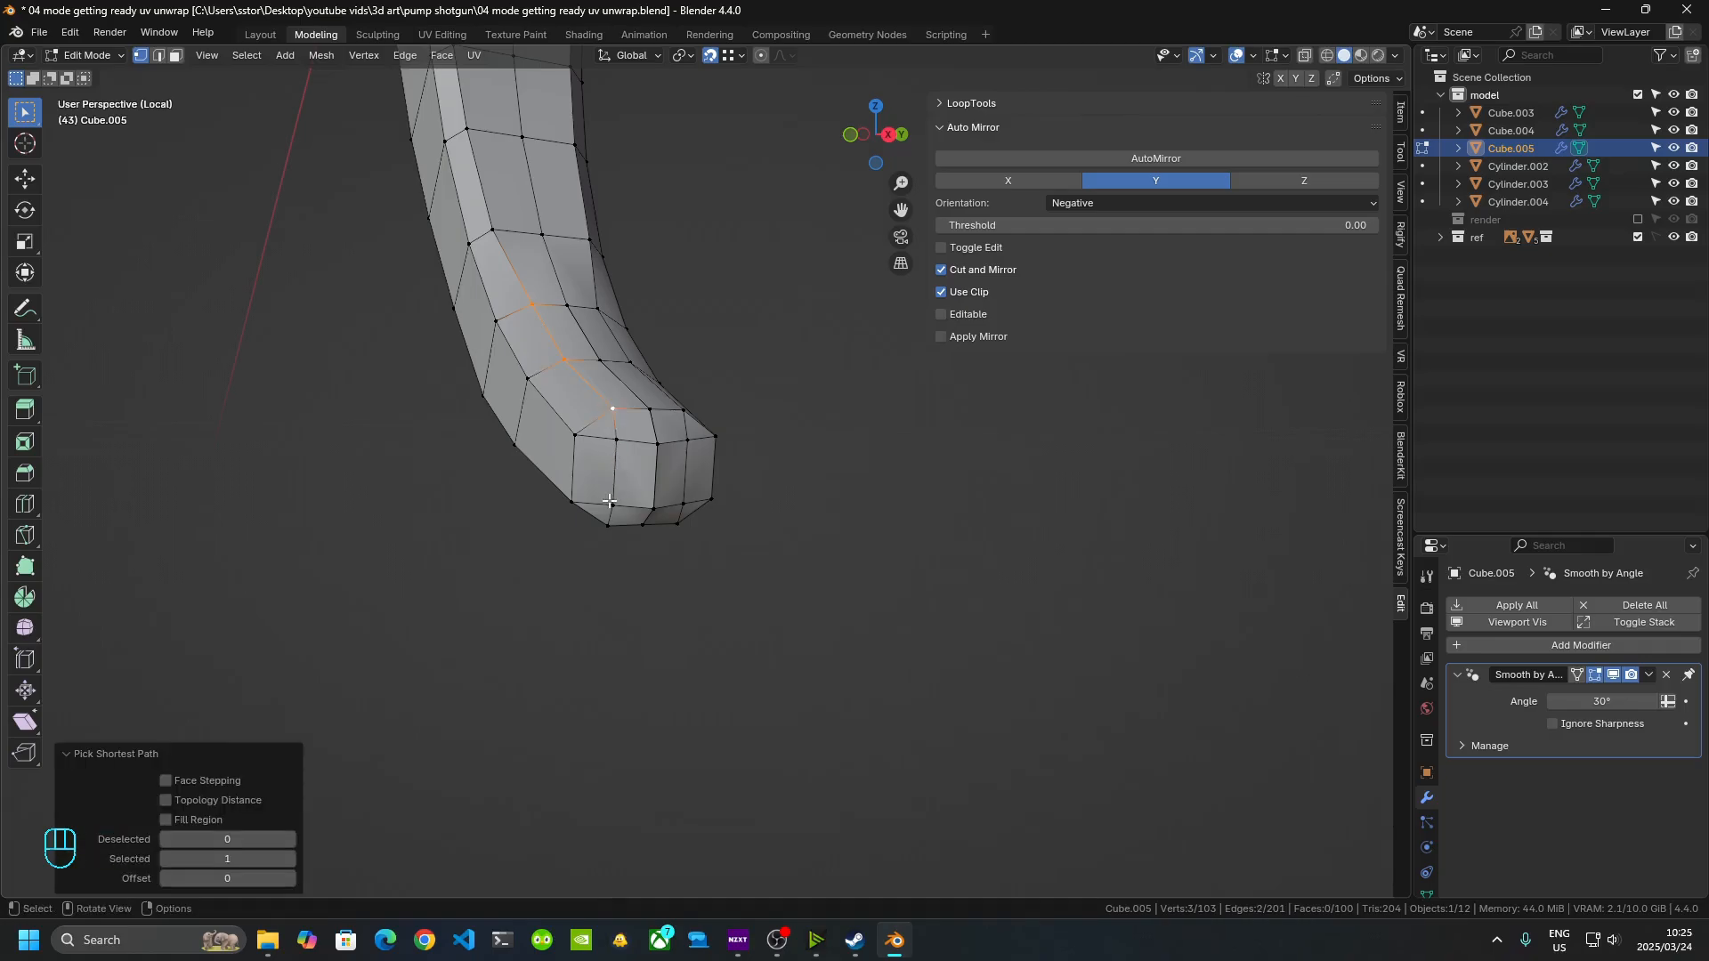
pyautogui.moveTo(609, 502); pyautogui.dragTo(519, 518, button='middle')
pyautogui.keyDown('ctrl'); pyautogui.click(490, 522); pyautogui.keyUp('ctrl')
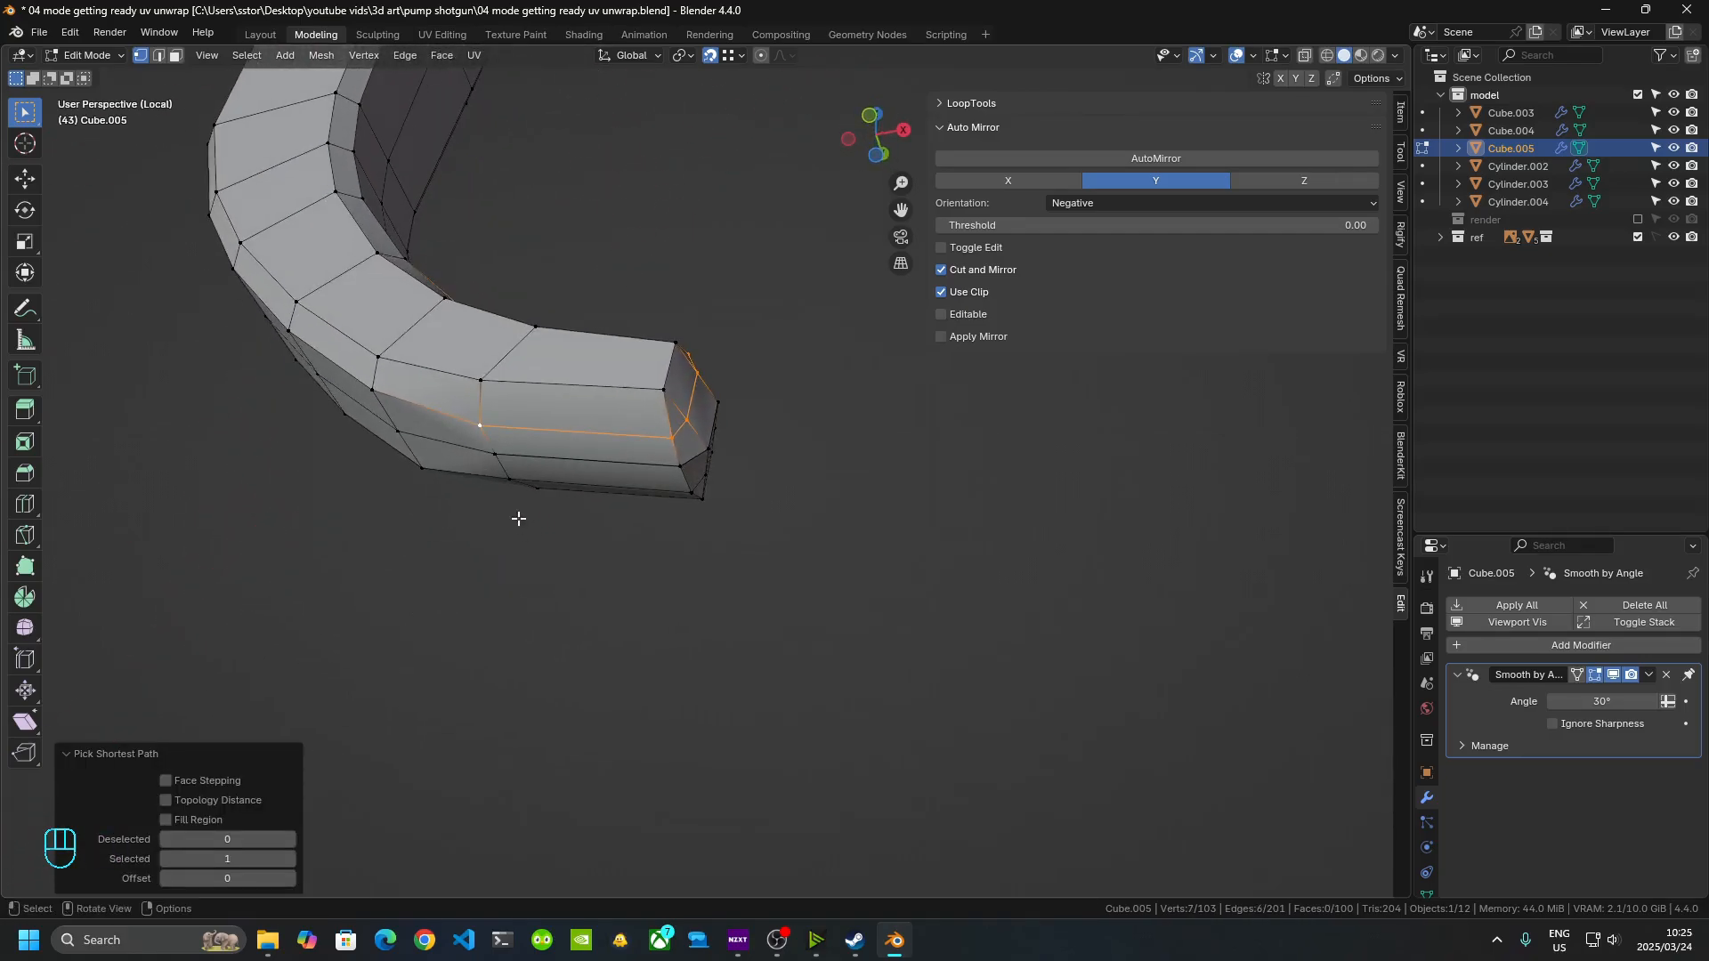
pyautogui.press('g')
pyautogui.press('y')
pyautogui.click(377, 401)
pyautogui.press('Tab')
pyautogui.moveTo(665, 422); pyautogui.dragTo(416, 507, button='middle')
pyautogui.press('Tab')
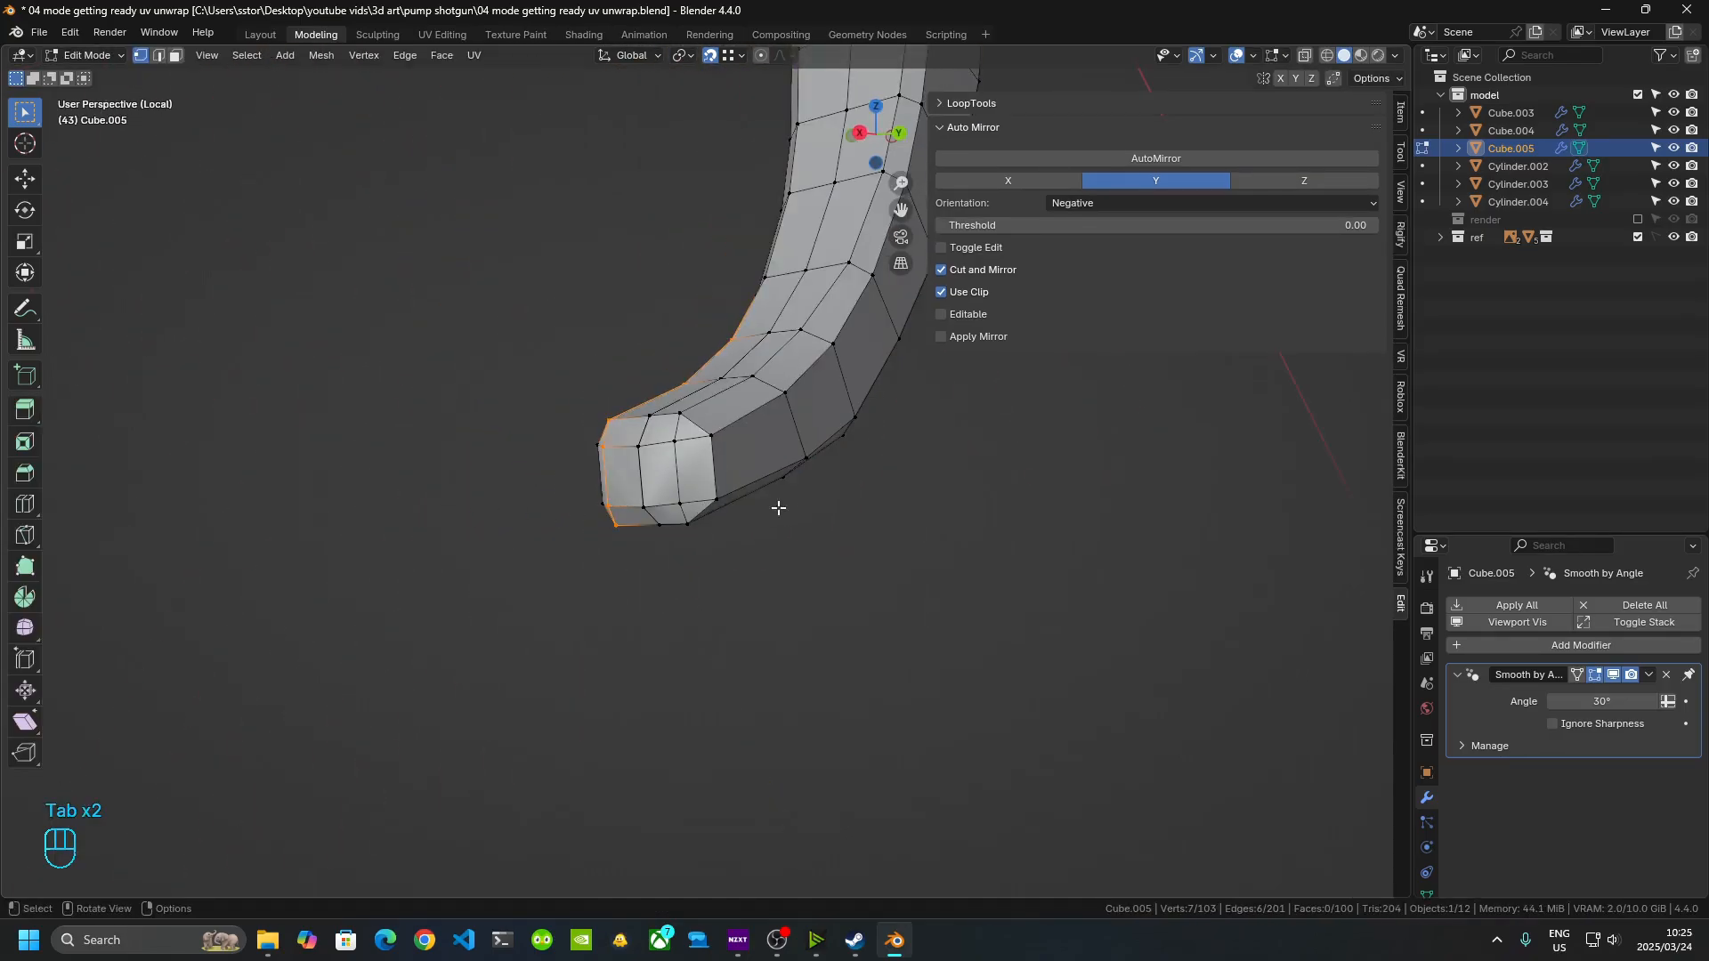
pyautogui.moveTo(779, 508); pyautogui.dragTo(530, 463, button='middle')
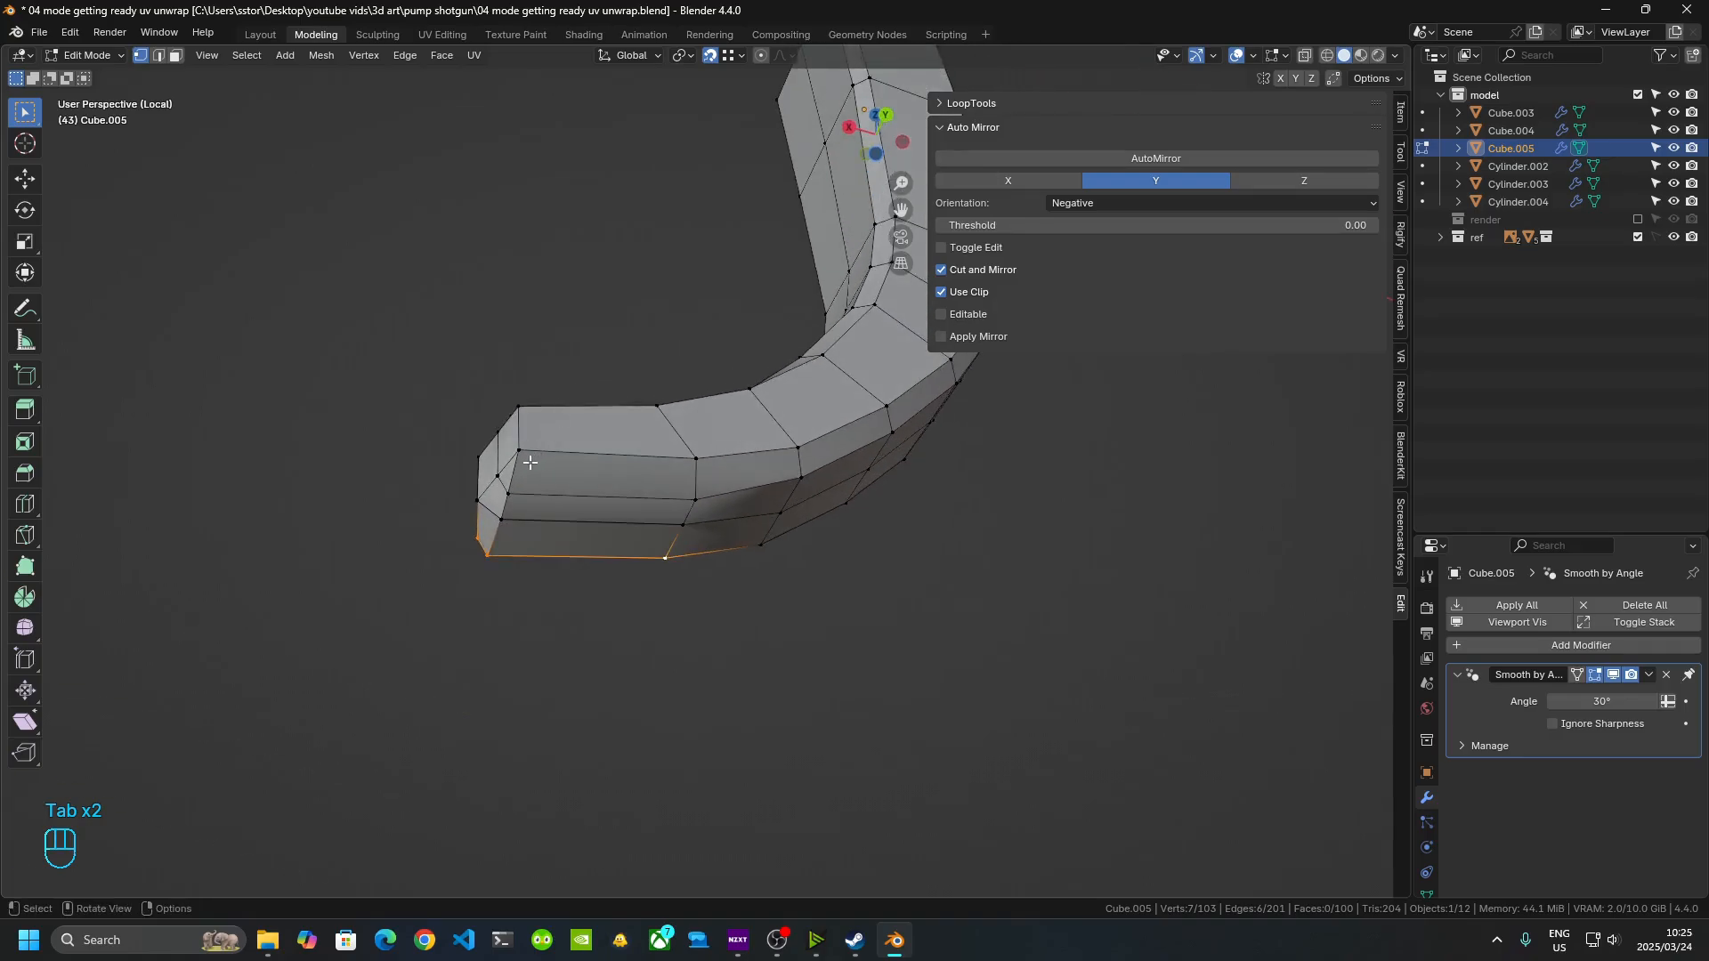
# - Select the vertex path along one side edge of the trigger's curved tip and move it along Y, snapped onto the neighbouring edge
pyautogui.click(531, 463)
pyautogui.click(703, 502)
pyautogui.moveTo(703, 502); pyautogui.dragTo(683, 445, button='middle')
pyautogui.keyDown('ctrl'); pyautogui.click(681, 390); pyautogui.keyUp('ctrl')
pyautogui.moveTo(725, 248); pyautogui.dragTo(618, 549, button='middle')
pyautogui.keyDown('ctrl'); pyautogui.click(645, 253); pyautogui.keyUp('ctrl')
pyautogui.press('g')
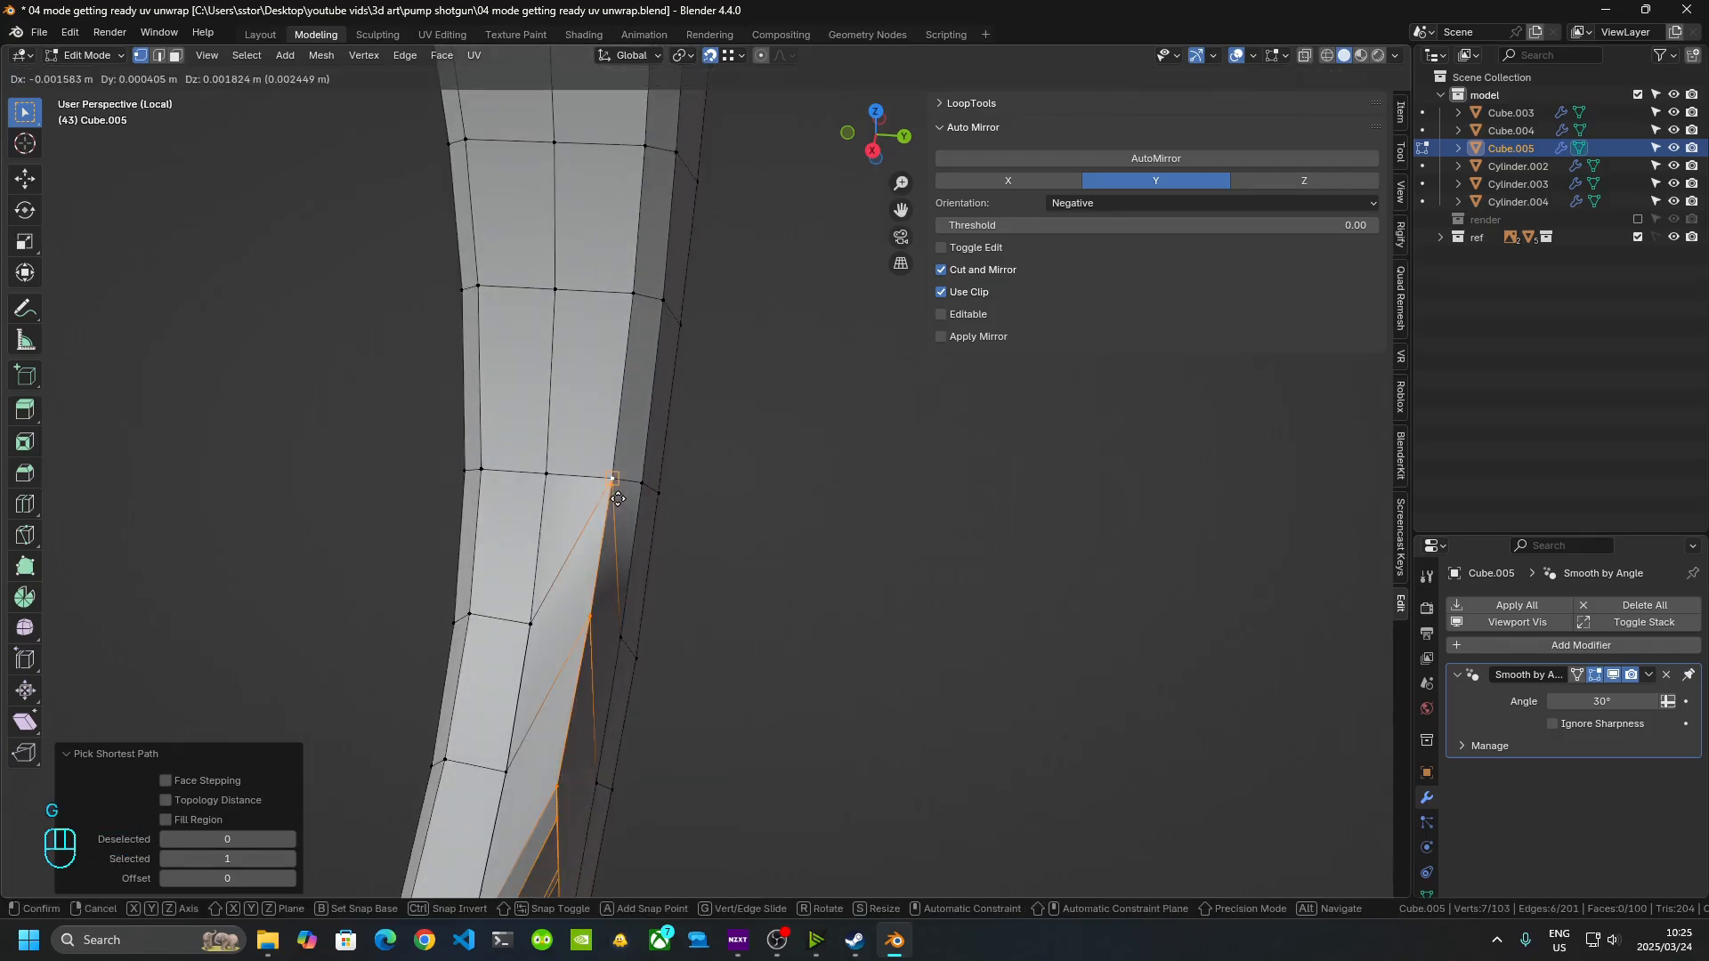
pyautogui.press('y')
pyautogui.click(619, 499)
pyautogui.press('Tab')
pyautogui.moveTo(697, 606); pyautogui.dragTo(557, 593, button='middle')
# - Select the trigger's whole mesh and merge its overlapping vertices by distance
pyautogui.press('Tab')
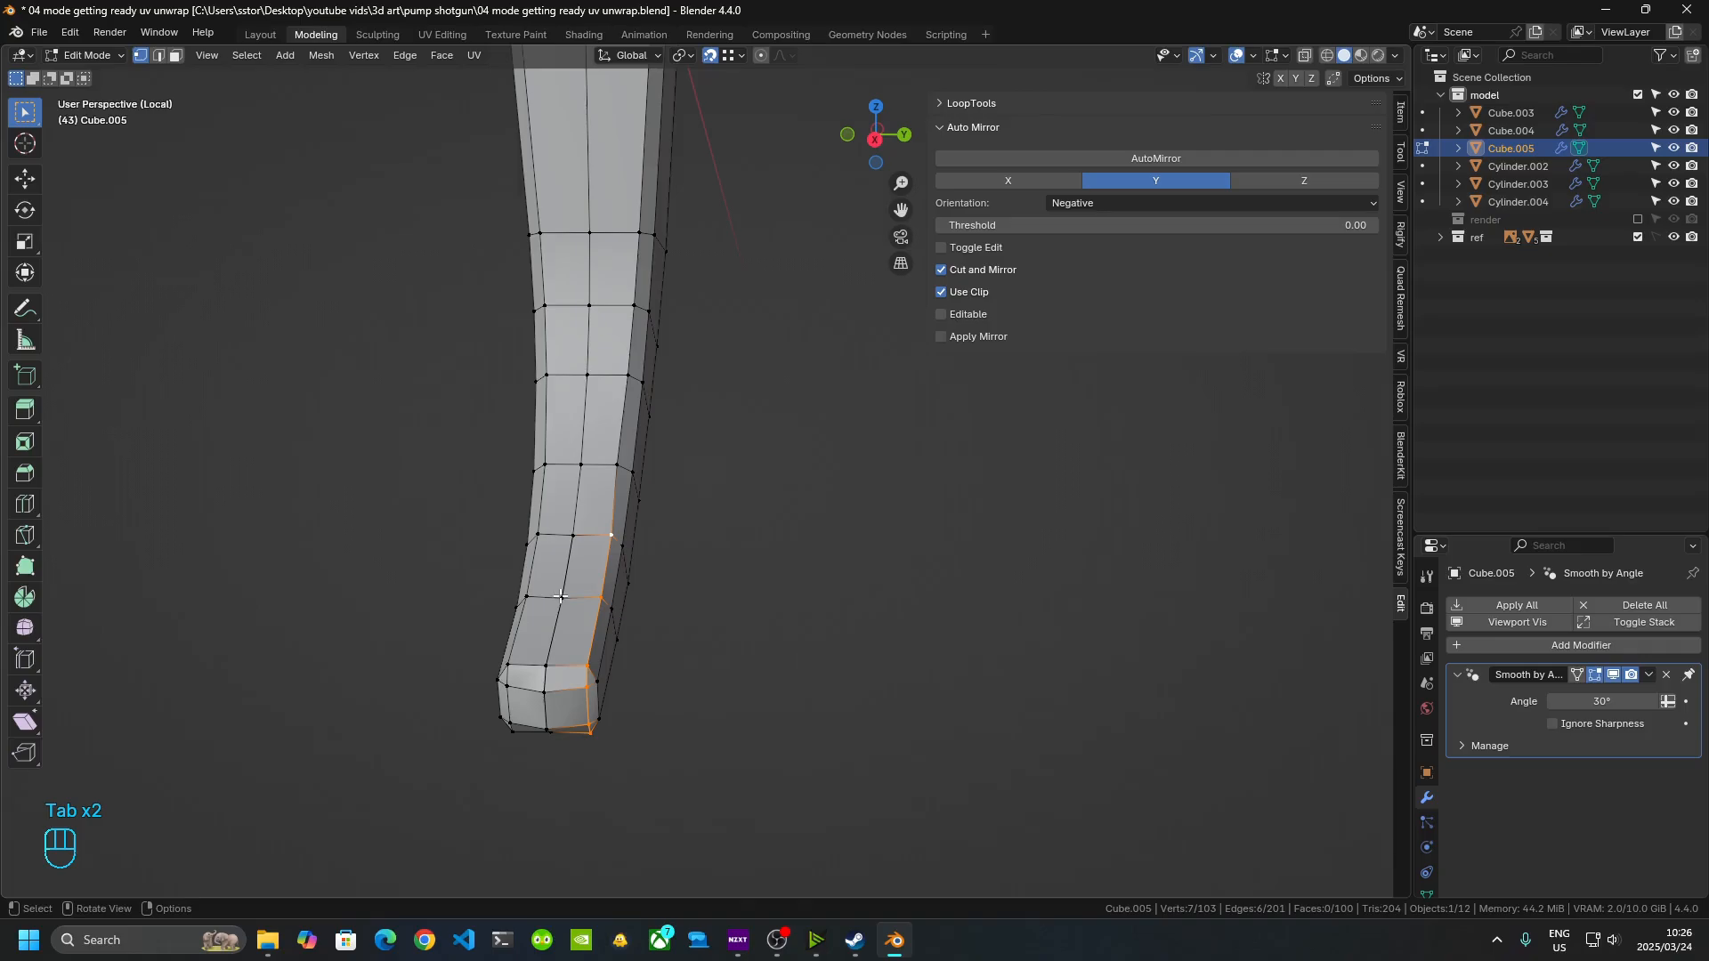
pyautogui.press('a')
pyautogui.press('m')
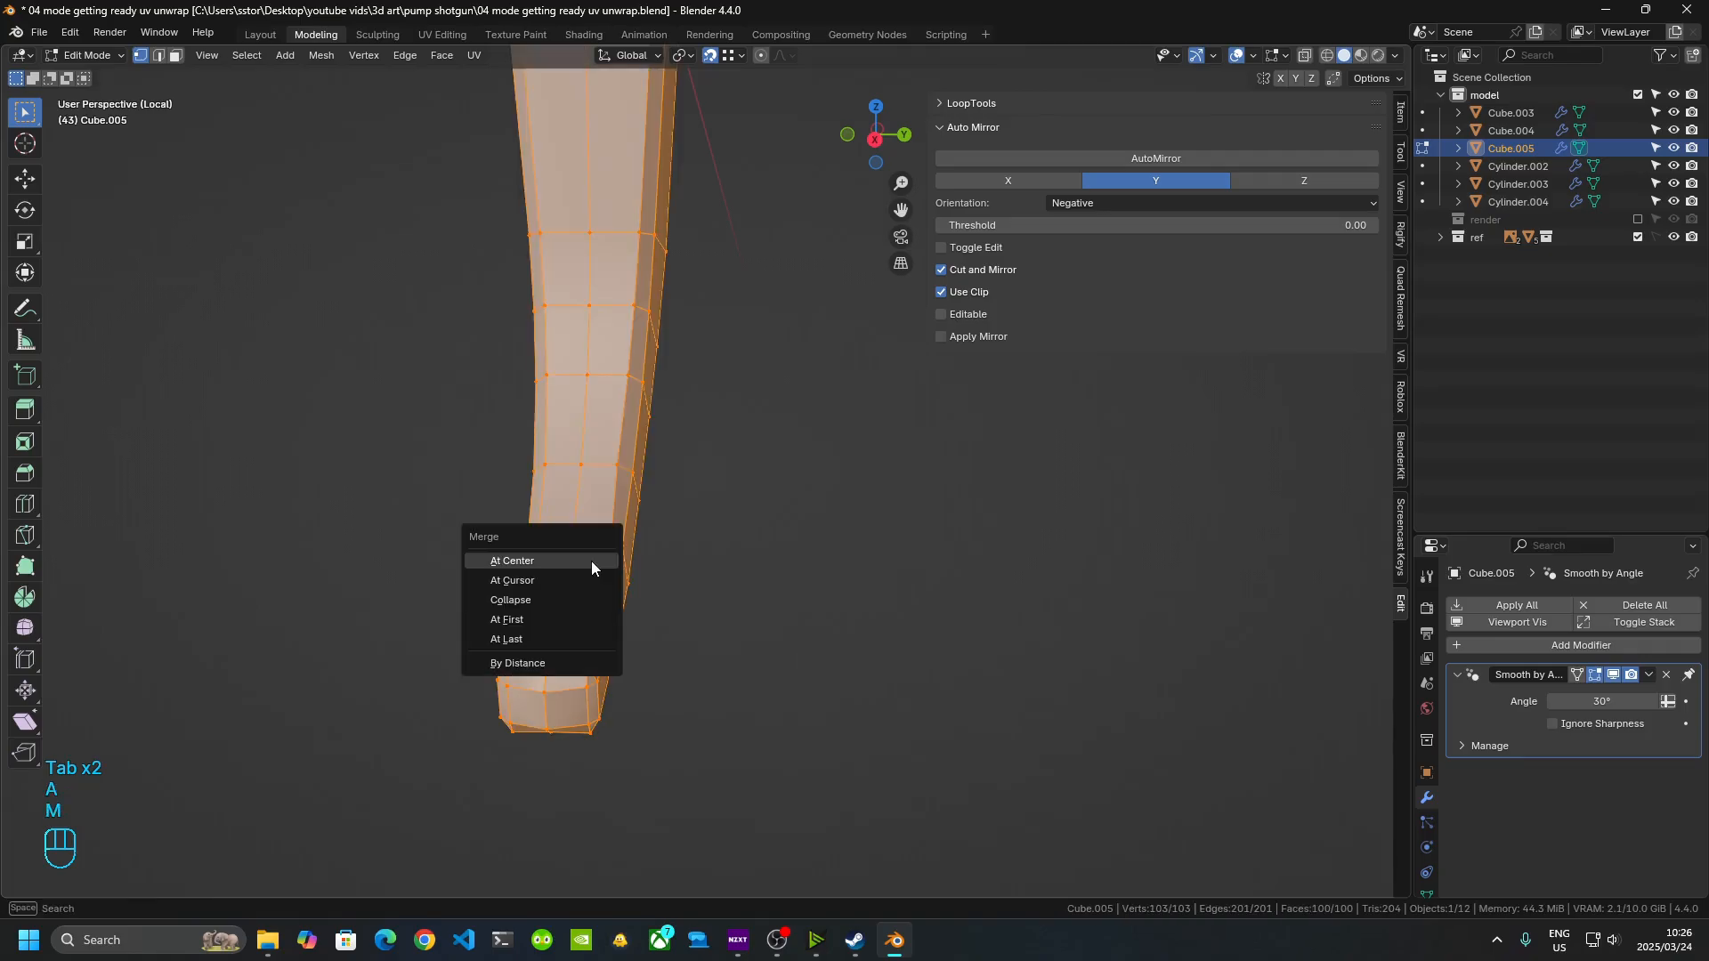
pyautogui.click(566, 658)
pyautogui.press('Tab')
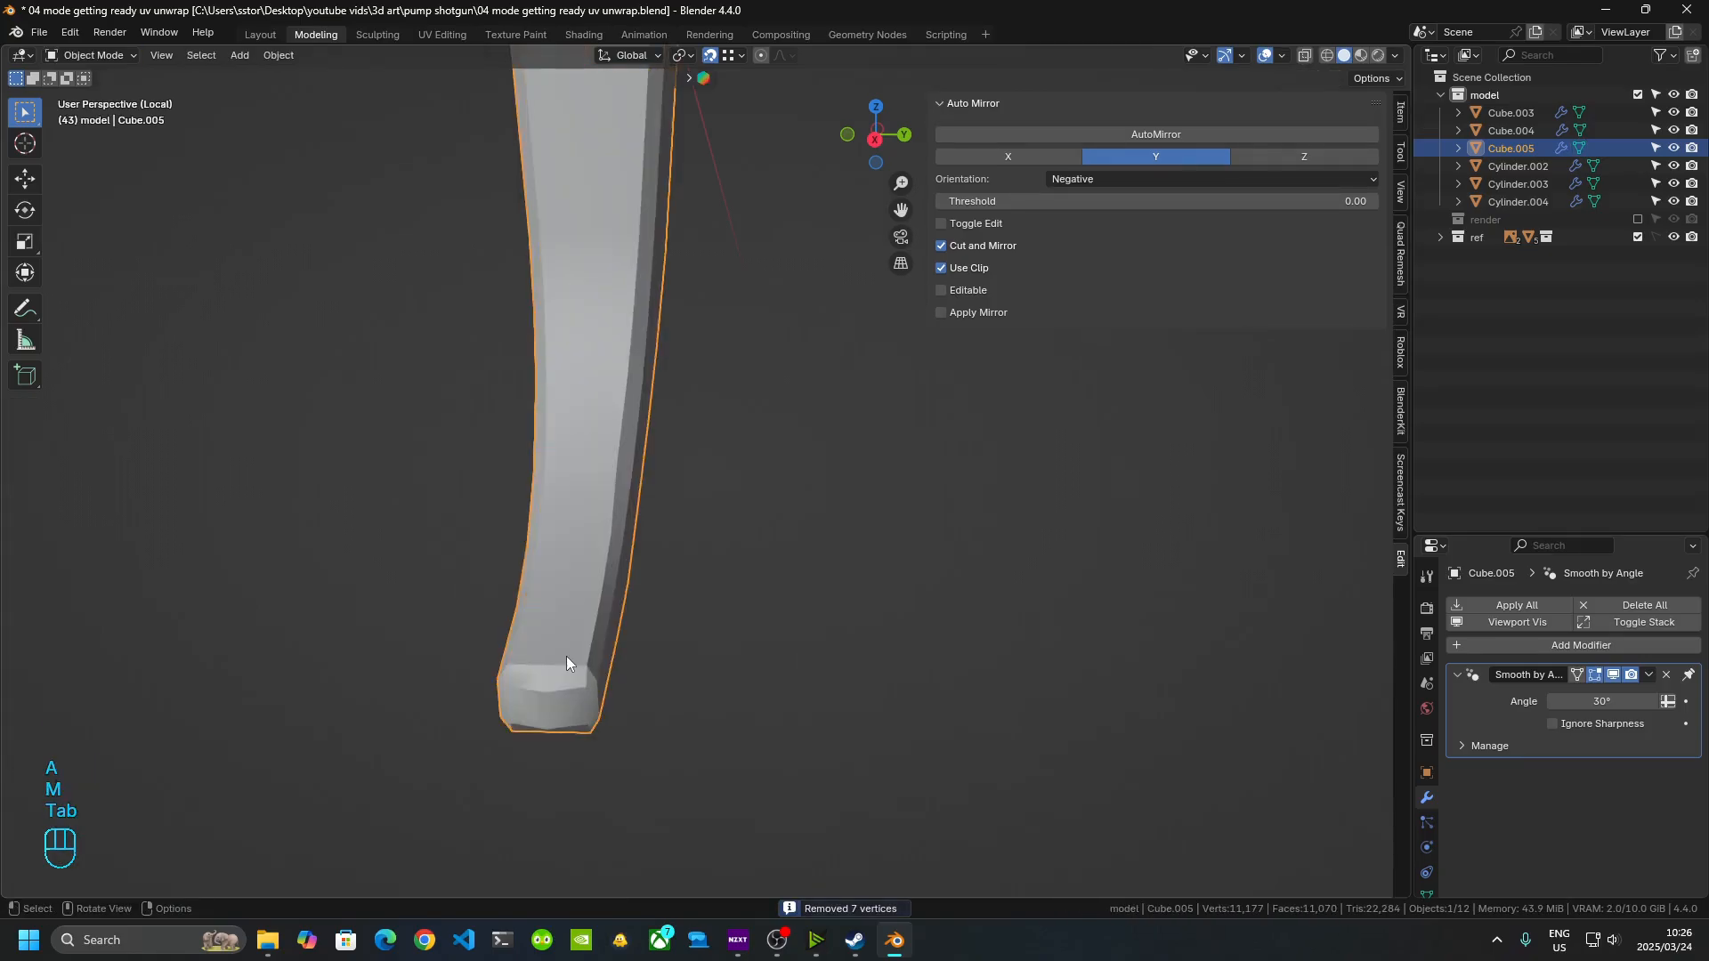
# - Move the two protruding middle vertices on the trigger's tip about -0.0002 m along X to flatten the end
pyautogui.moveTo(638, 654); pyautogui.dragTo(680, 583, button='middle')
pyautogui.moveTo(666, 582); pyautogui.dragTo(704, 655, button='middle')
pyautogui.press('Tab')
pyautogui.press('Tab')
pyautogui.click(607, 527)
pyautogui.keyDown('shift'); pyautogui.click(600, 519); pyautogui.keyUp('shift')
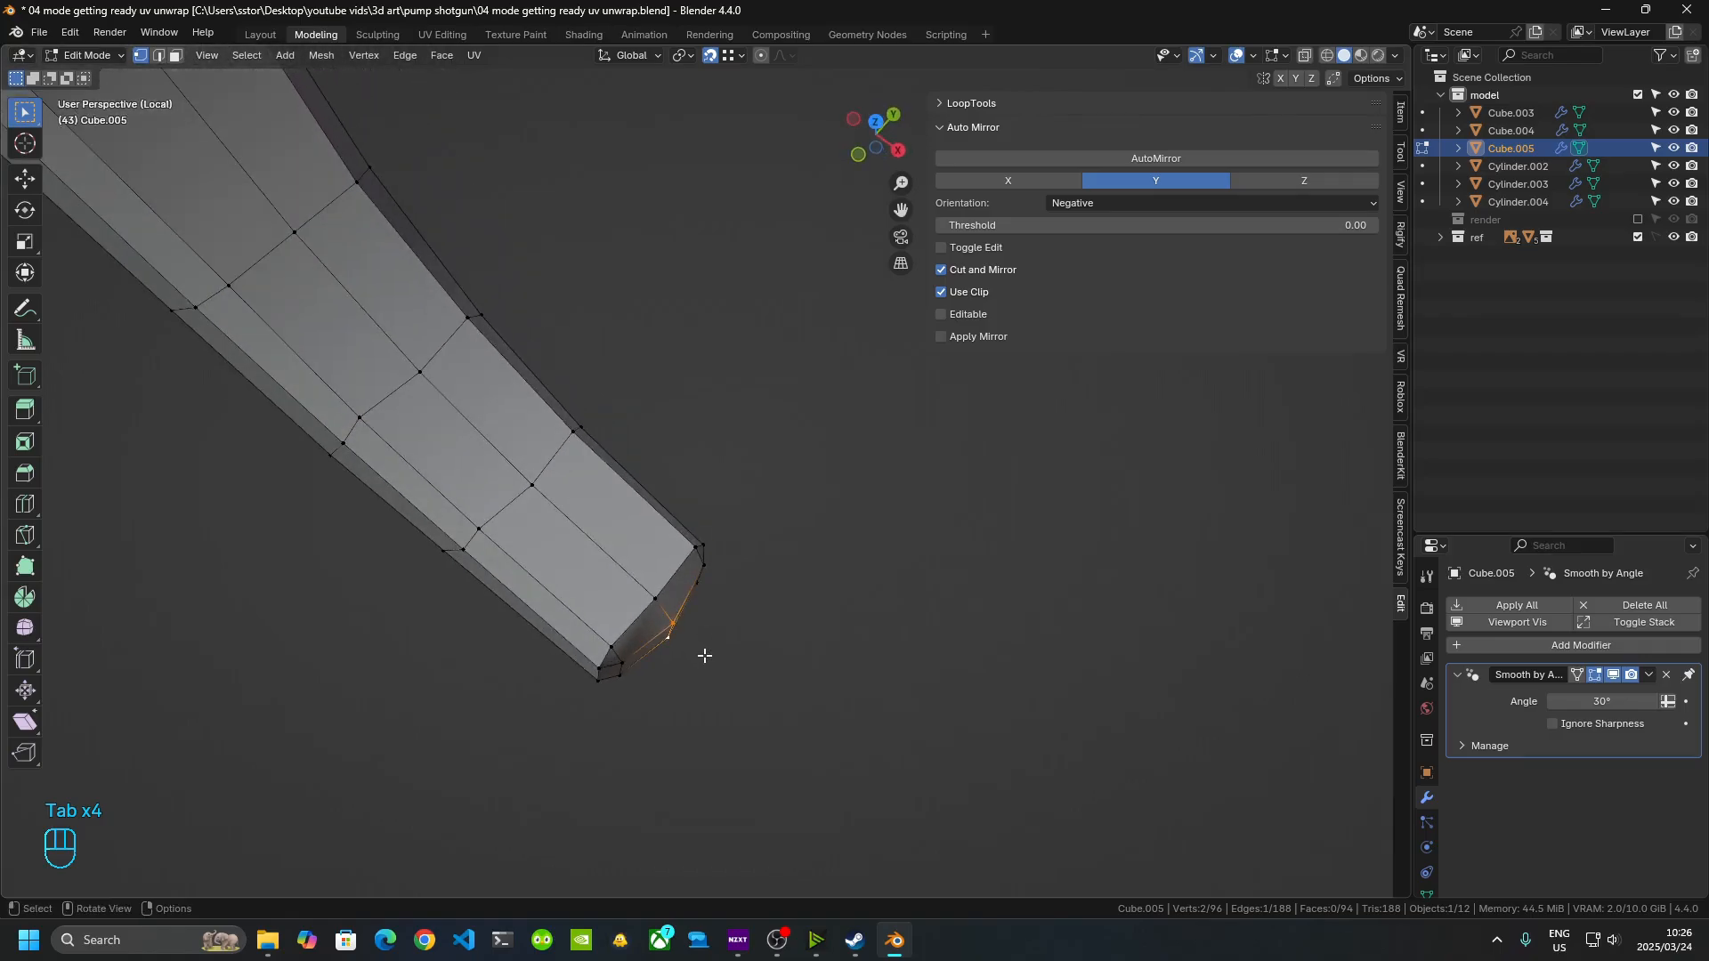
pyautogui.press('g')
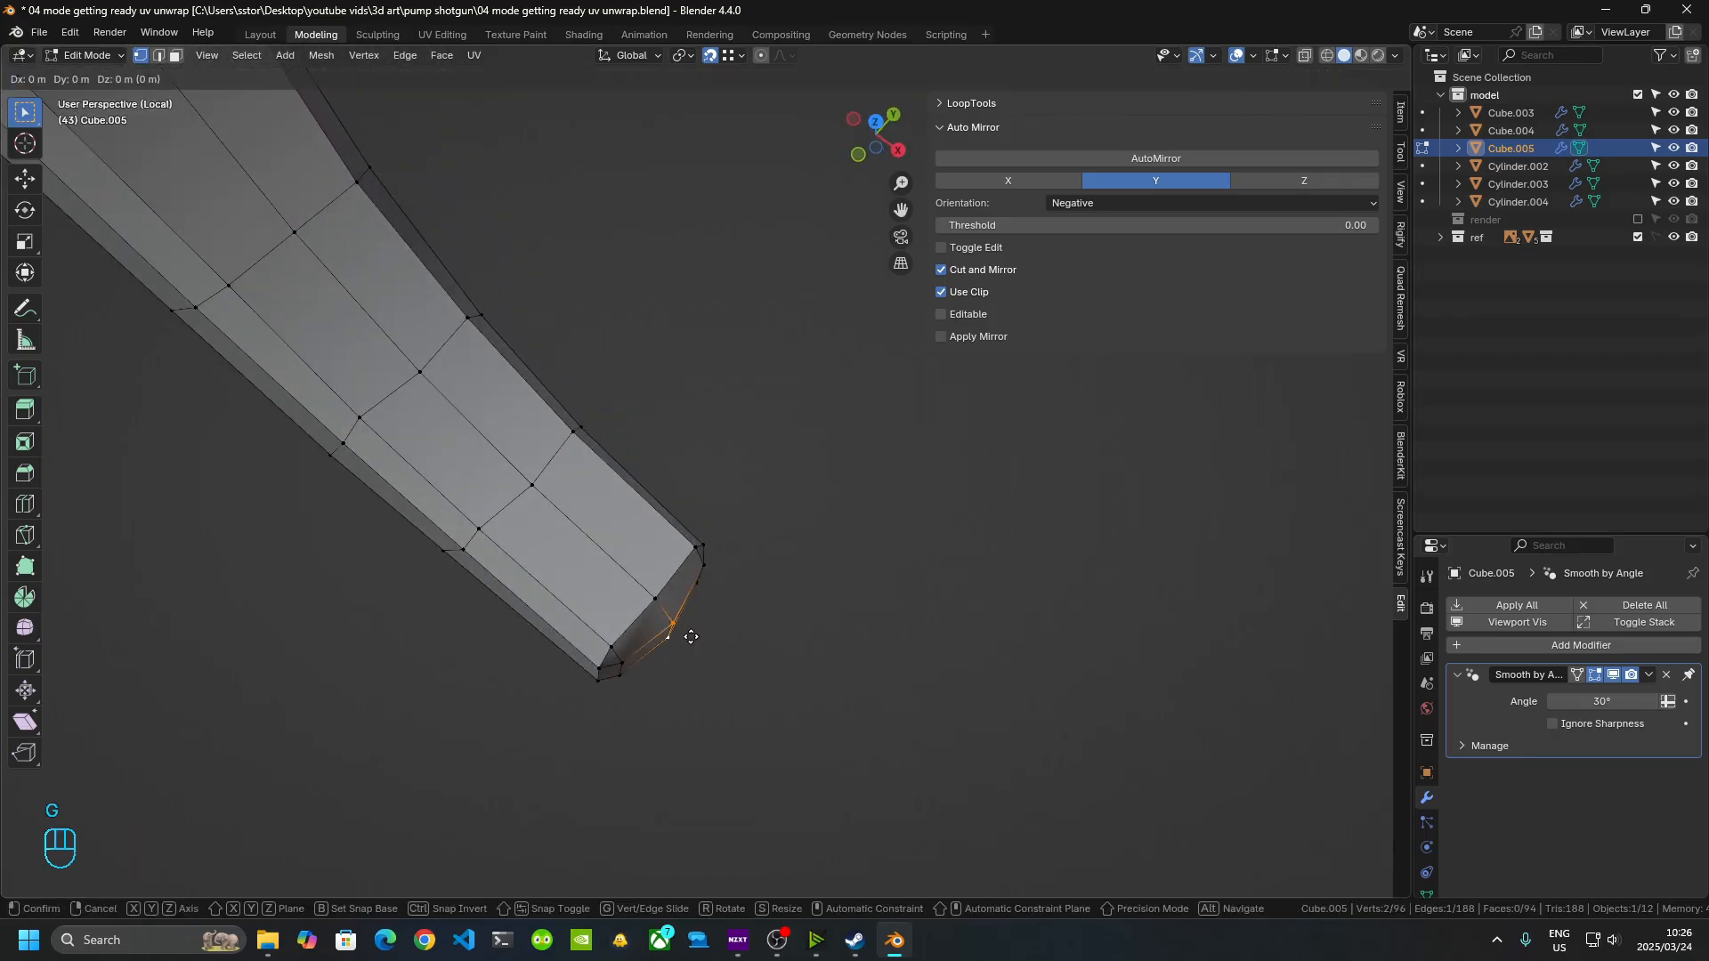
pyautogui.press('x')
pyautogui.click(703, 566)
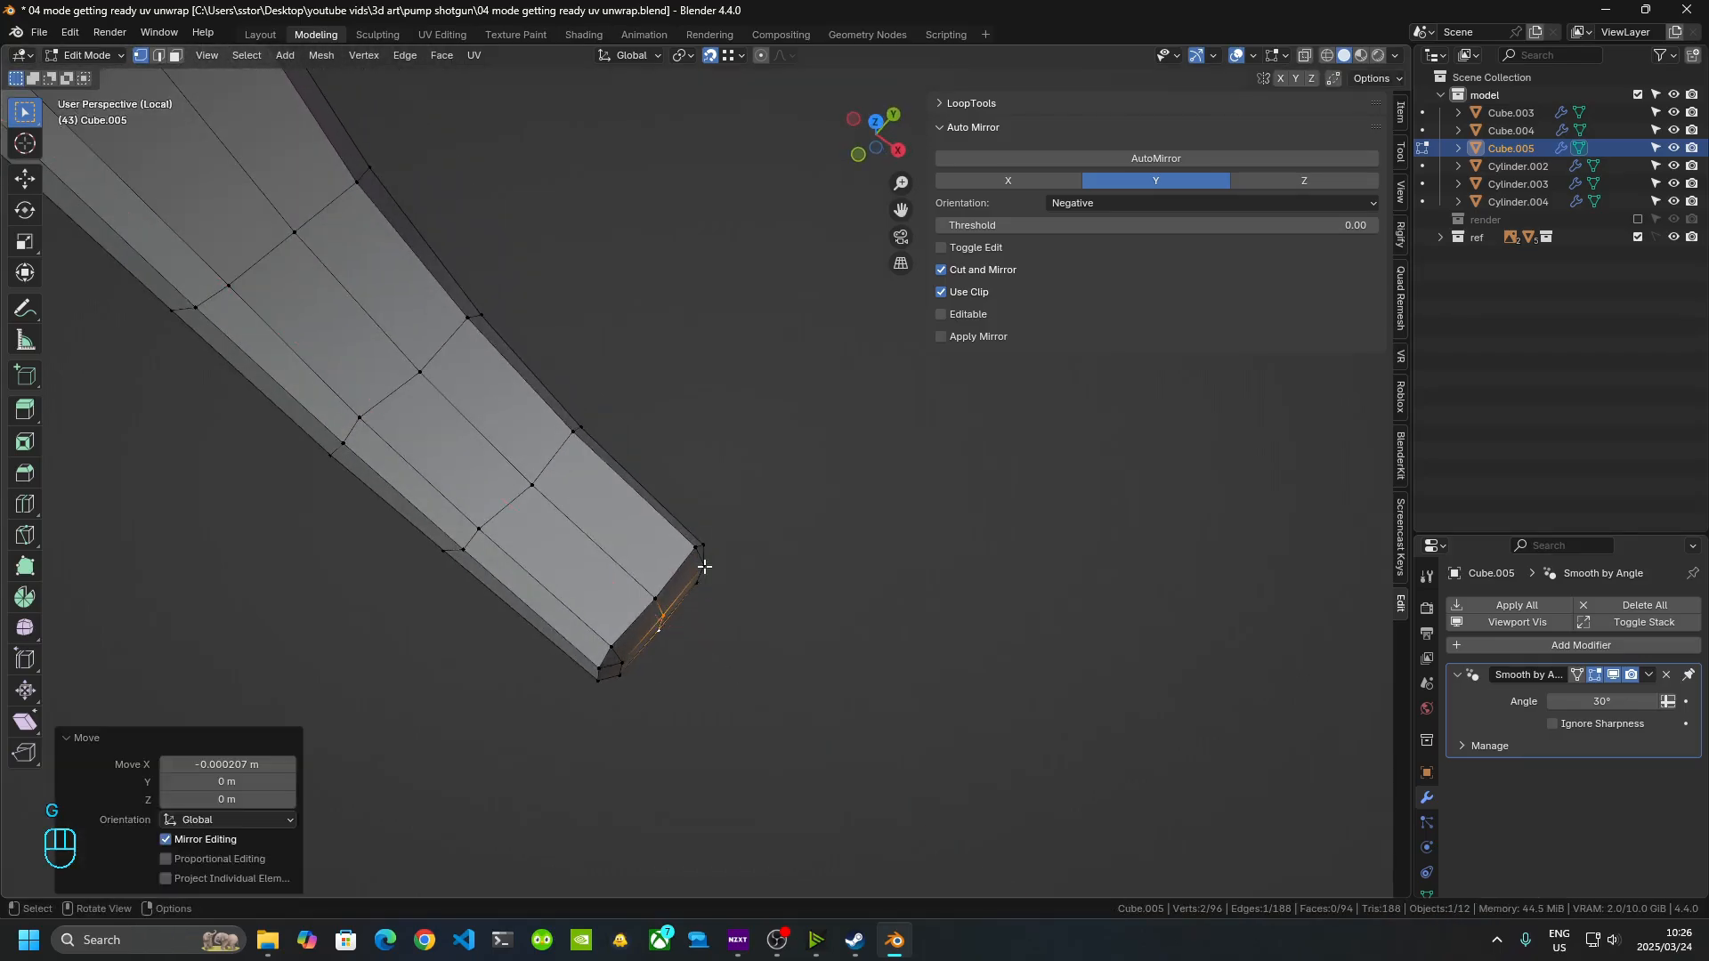
pyautogui.press('Tab')
pyautogui.moveTo(704, 566); pyautogui.dragTo(832, 699, button='middle')
pyautogui.press('Tab')
pyautogui.press('Tab')
# - Dissolve the edges of the trigger's central lengthwise loop and leave local view to show the whole shotgun
pyautogui.press('Tab')
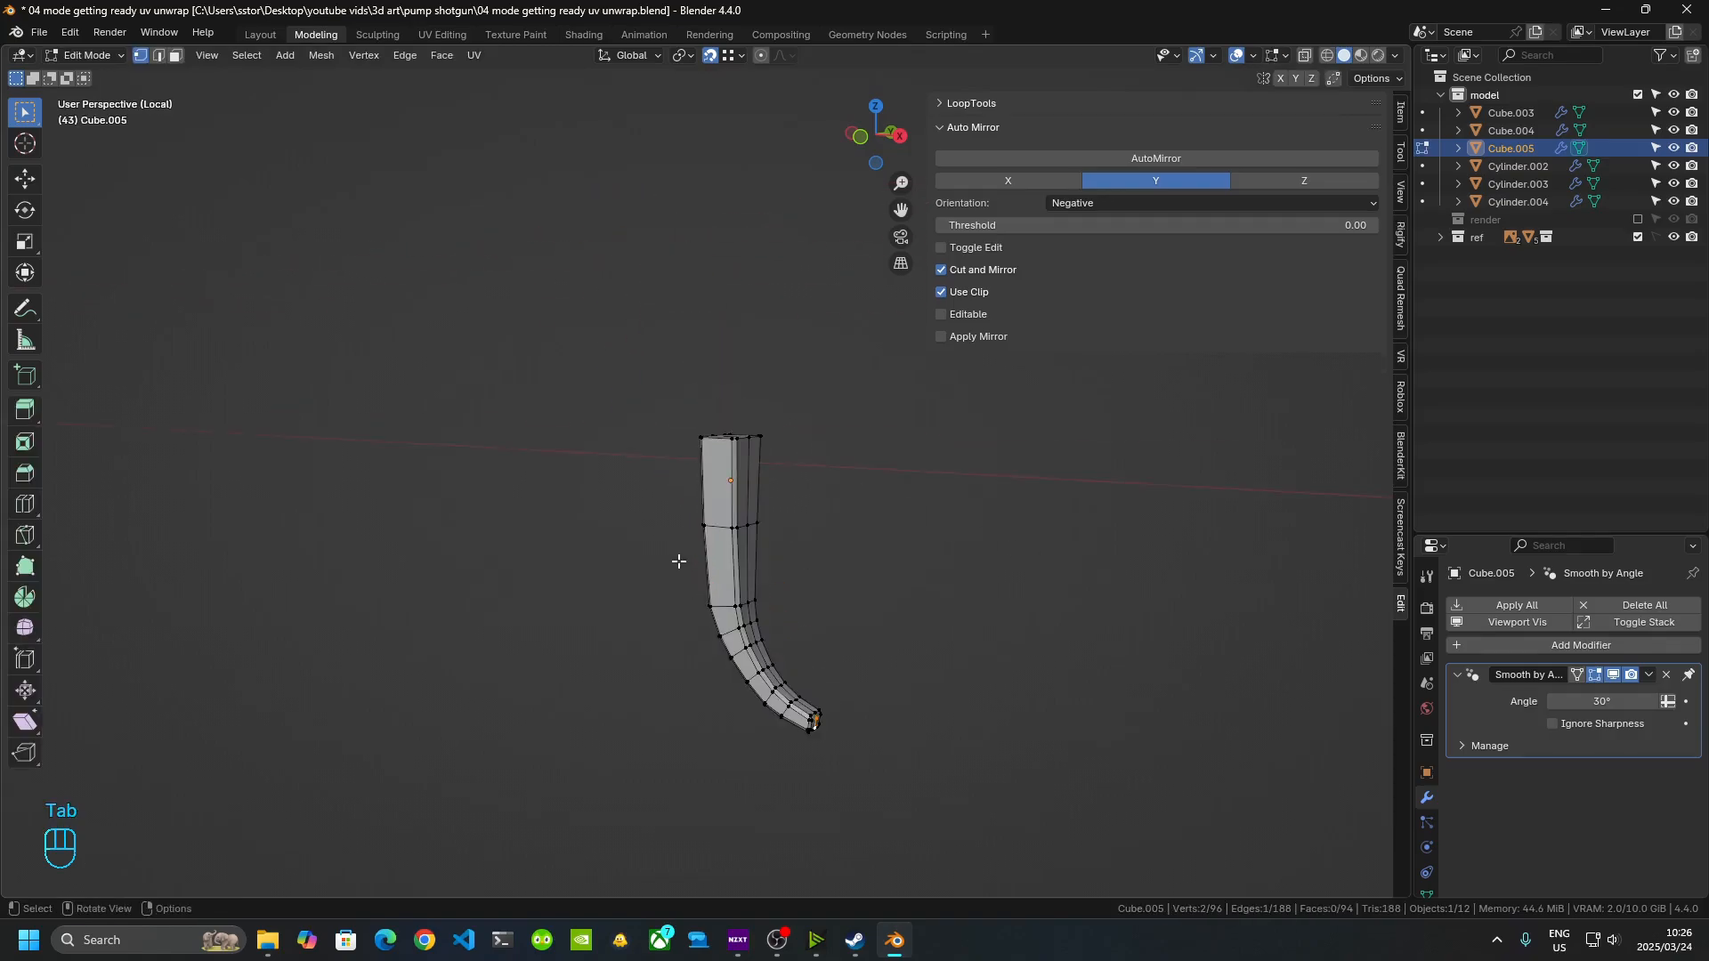
pyautogui.moveTo(749, 524); pyautogui.dragTo(602, 542, button='middle')
pyautogui.scroll(3, 603, 542)
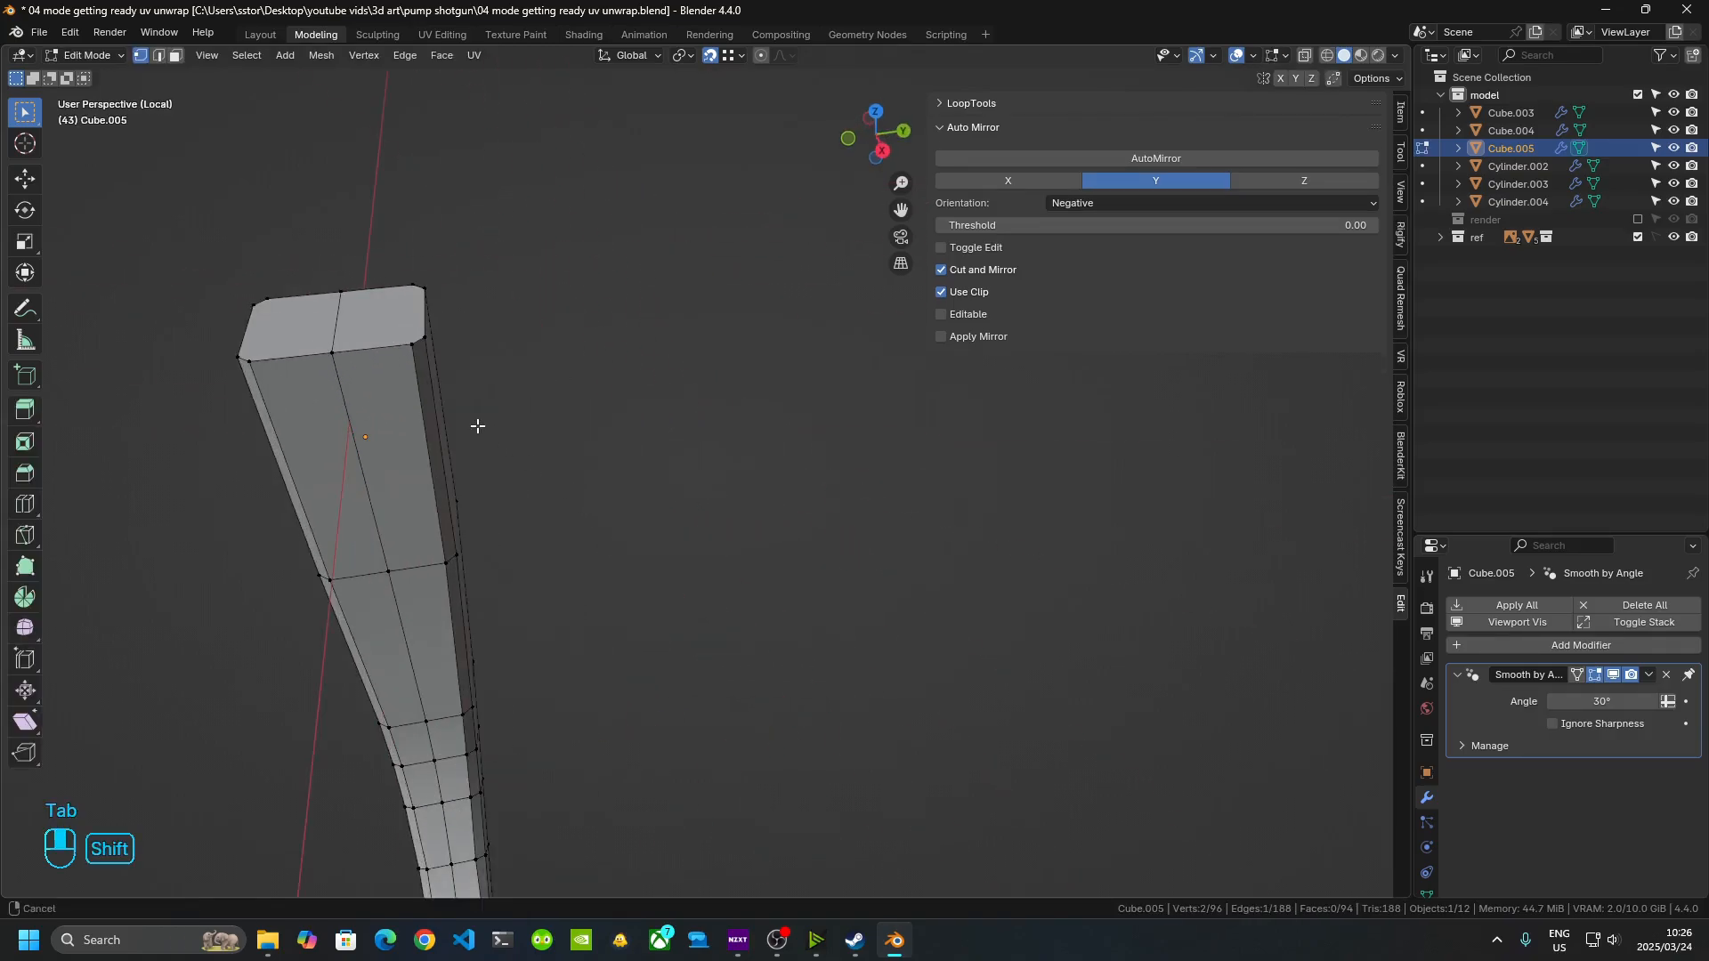
pyautogui.keyDown('shift'); pyautogui.moveTo(477, 424); pyautogui.dragTo(556, 431, button='middle'); pyautogui.keyUp('shift')
pyautogui.keyDown('alt'); pyautogui.keyDown('shift'); pyautogui.click(539, 393); pyautogui.keyUp('shift'); pyautogui.keyUp('alt')
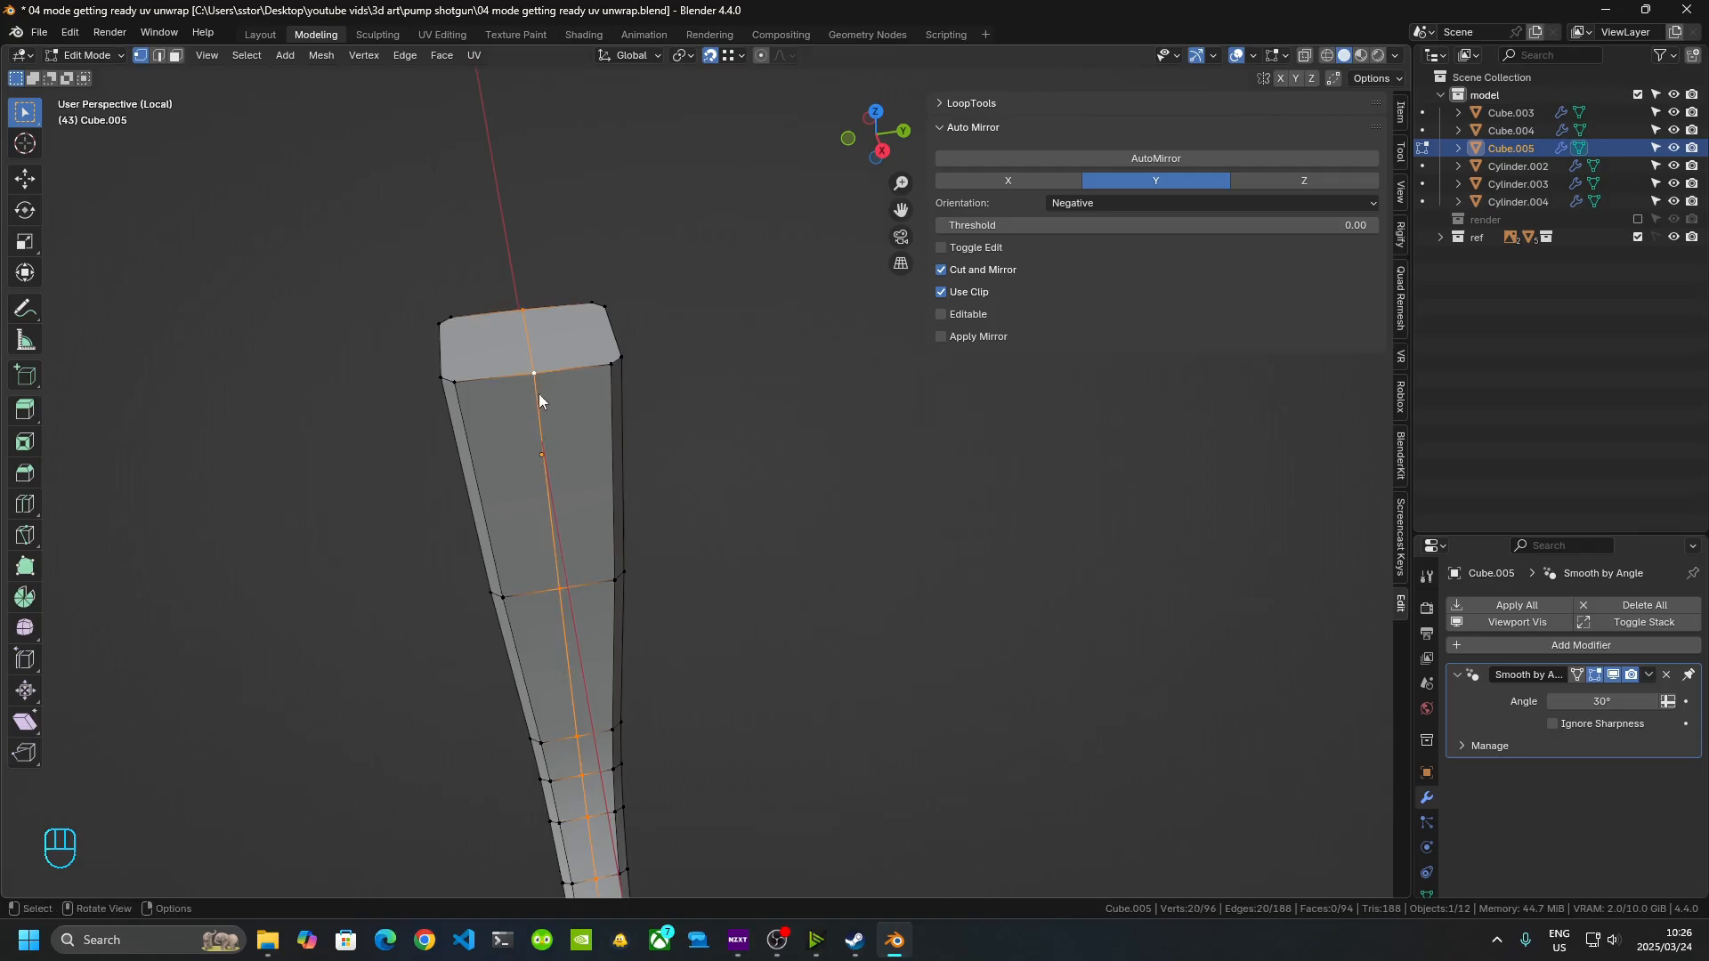
pyautogui.press('x')
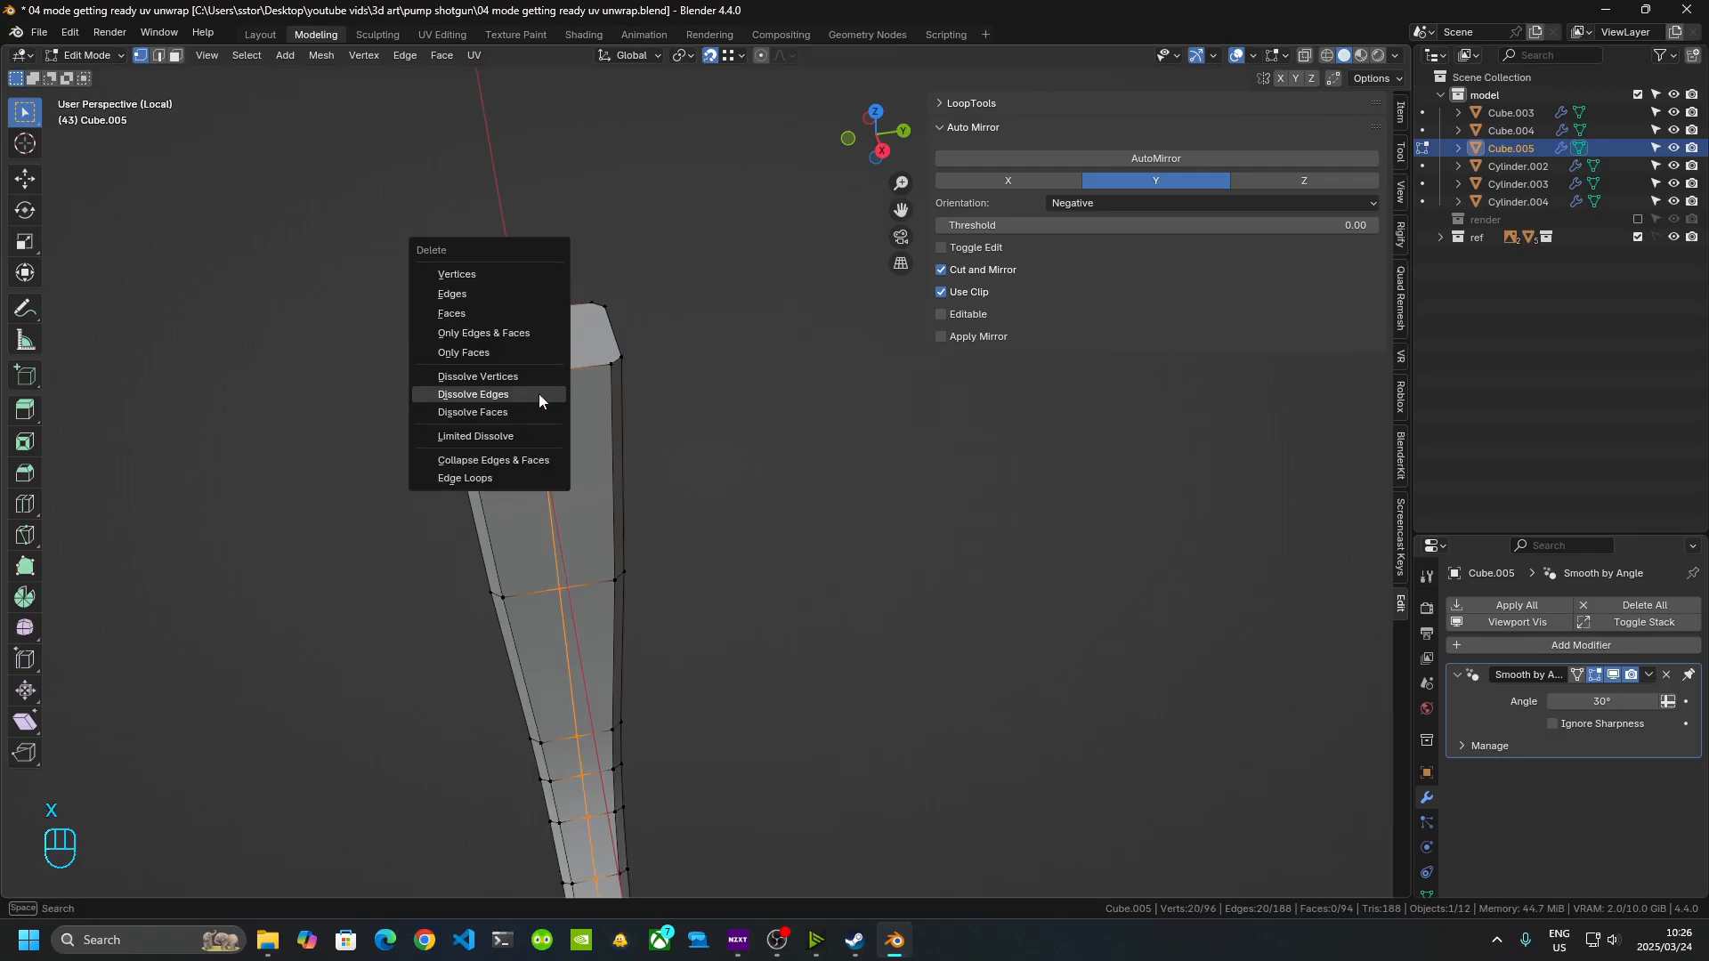
pyautogui.click(537, 393)
pyautogui.press('Tab')
pyautogui.scroll(-3, 680, 454)
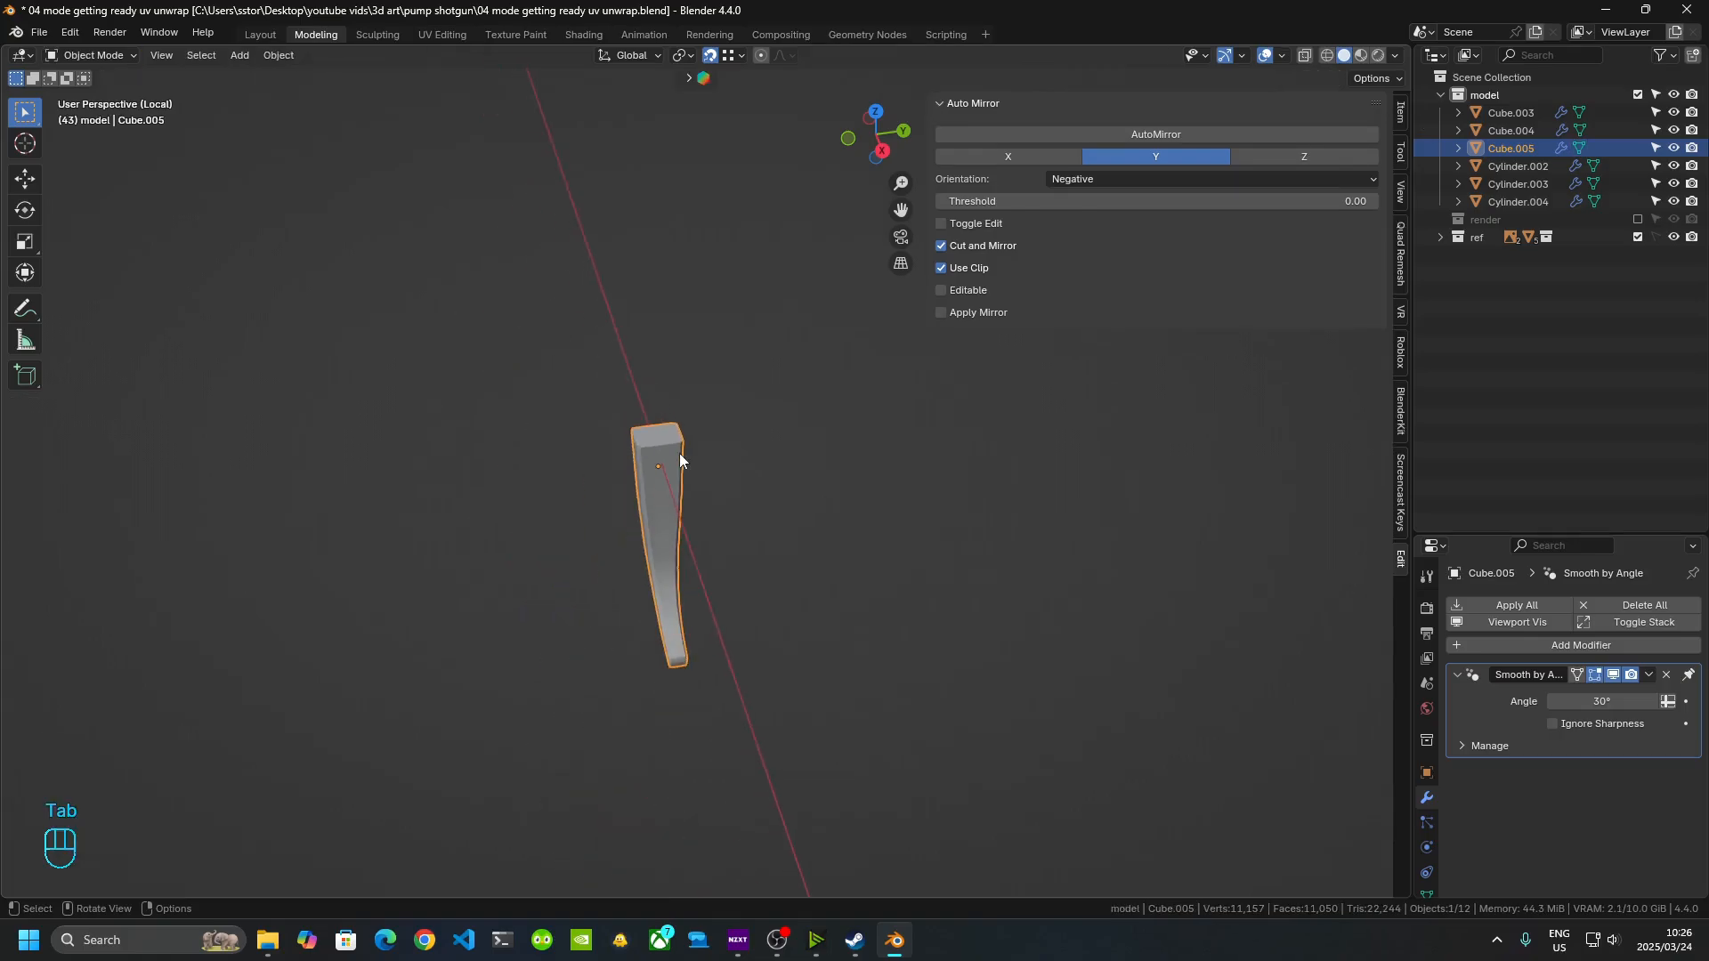
pyautogui.press('KP_Divide')
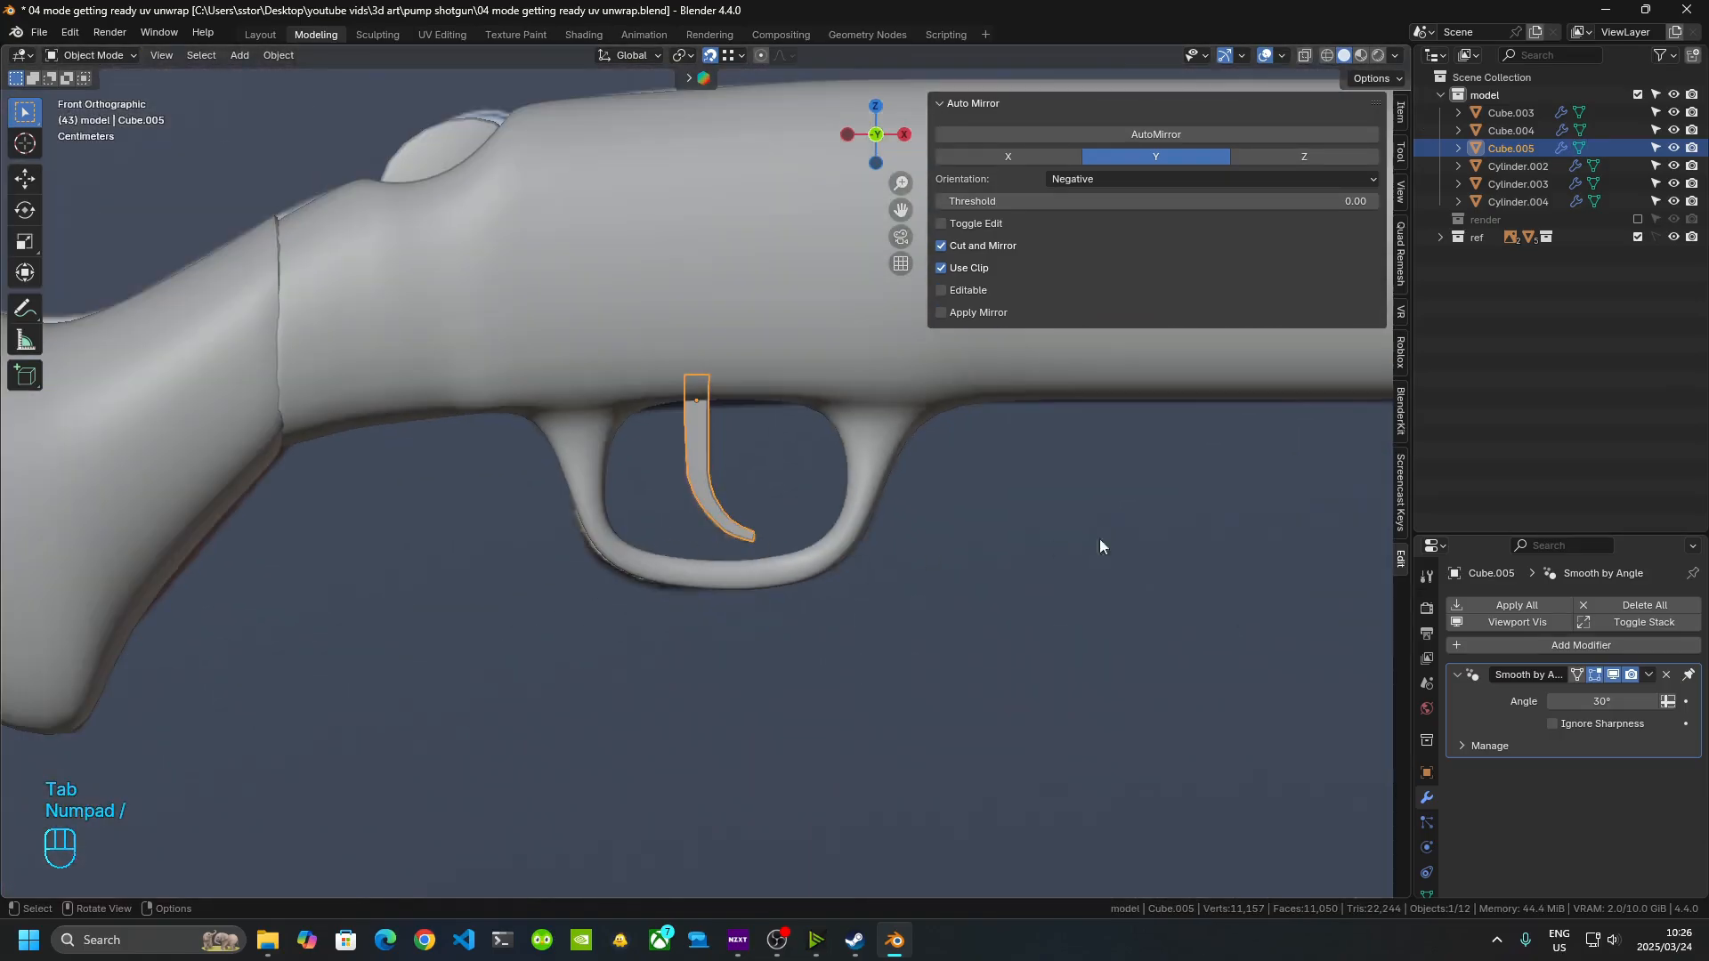
# - Open the barrel and magazine tube object in Edit Mode, looking at the support block between the two tubes
pyautogui.keyDown('shift'); pyautogui.moveTo(1204, 555); pyautogui.dragTo(569, 761, button='middle'); pyautogui.keyUp('shift')
pyautogui.moveTo(805, 616); pyautogui.dragTo(761, 643, button='middle')
pyautogui.keyDown('shift'); pyautogui.moveTo(681, 666); pyautogui.dragTo(819, 721, button='middle'); pyautogui.keyUp('shift')
pyautogui.scroll(-5, 819, 721)
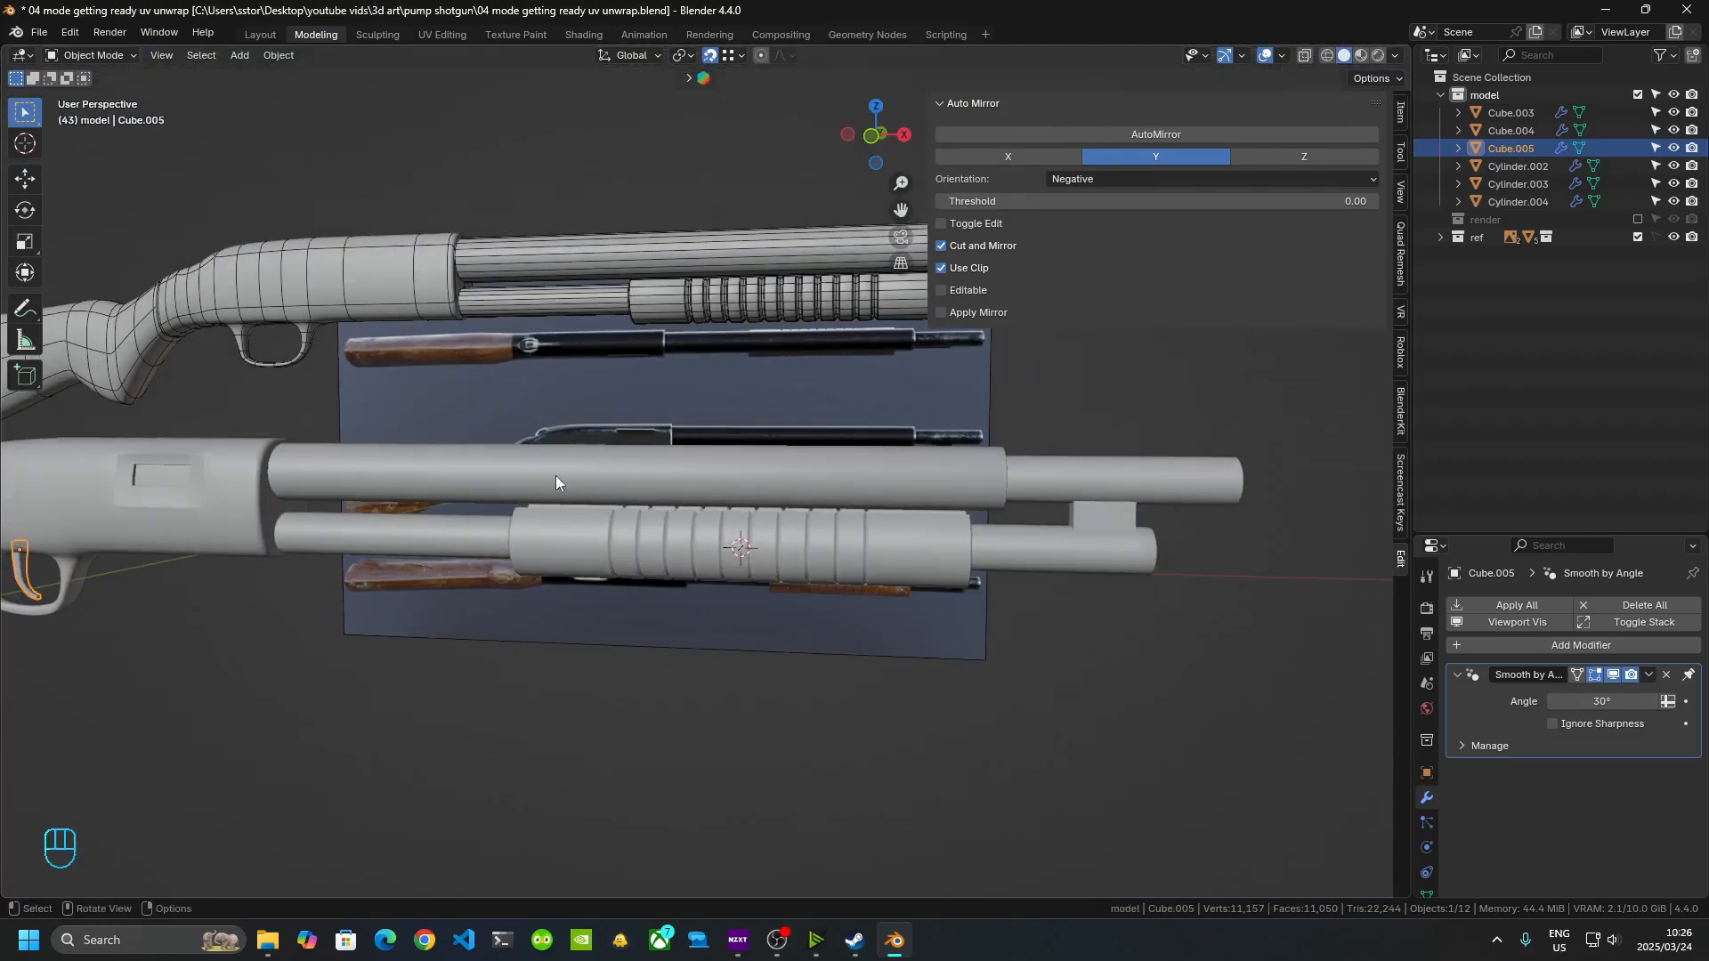
pyautogui.click(518, 458)
pyautogui.press('Tab')
pyautogui.keyDown('shift'); pyautogui.moveTo(1059, 595); pyautogui.dragTo(757, 523, button='middle'); pyautogui.keyUp('shift')
pyautogui.scroll(5, 595, 504)
pyautogui.scroll(3, 755, 441)
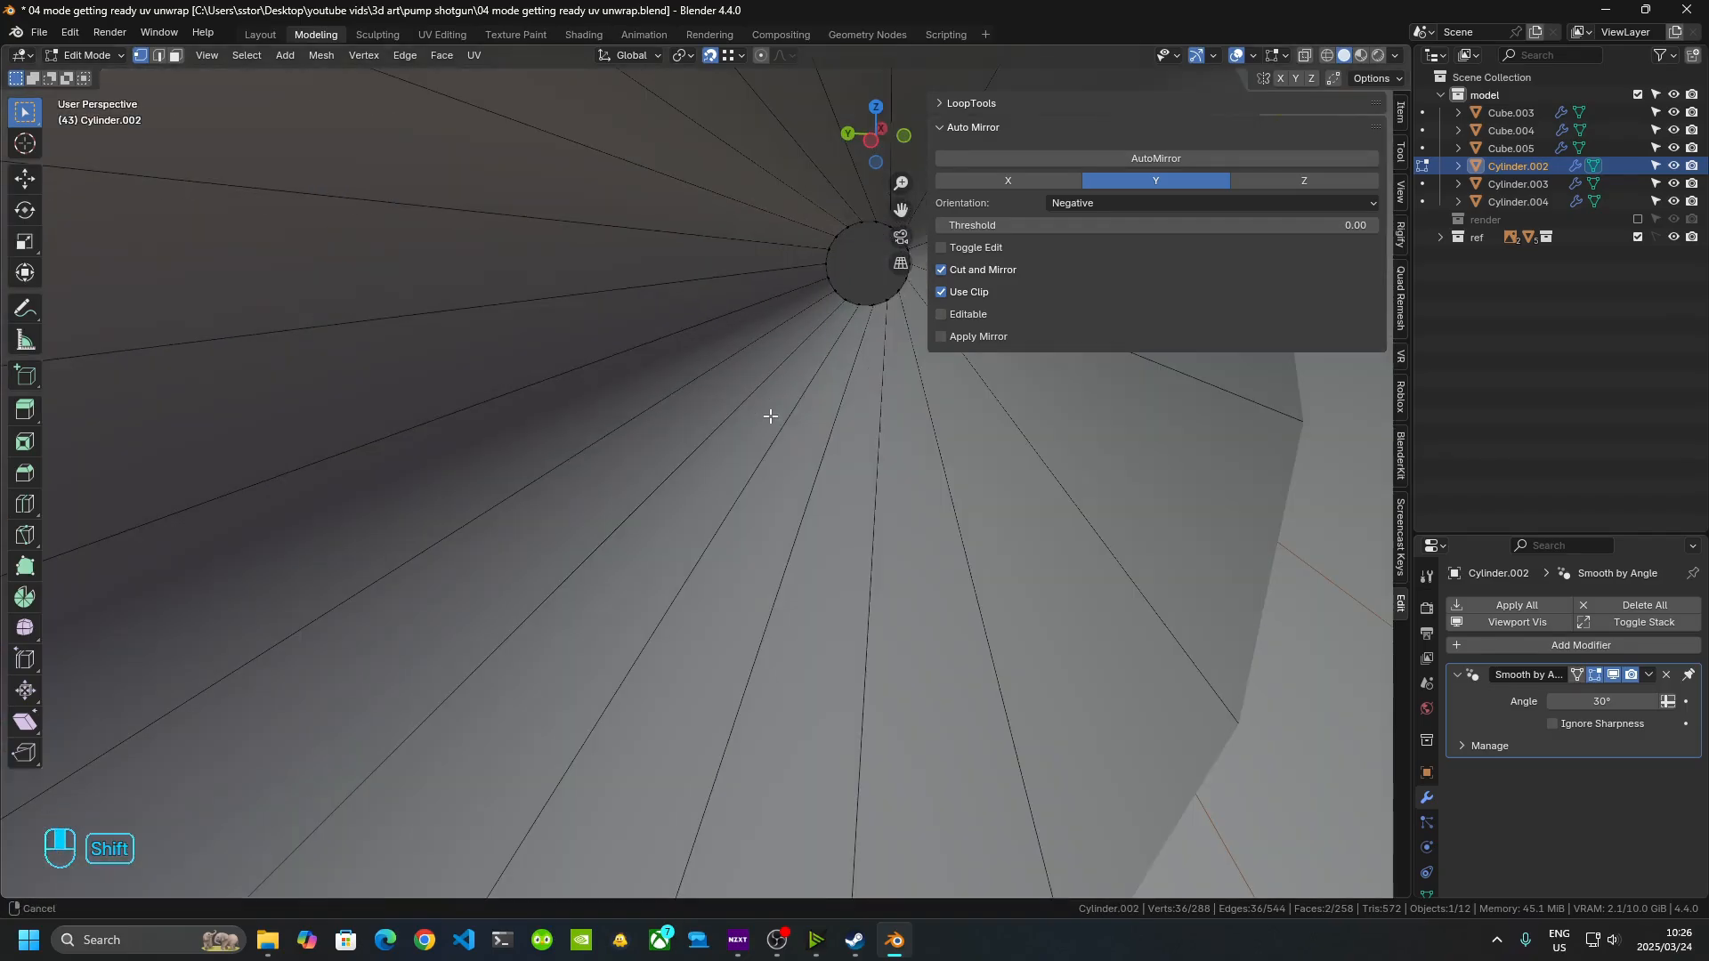
pyautogui.keyDown('shift'); pyautogui.moveTo(771, 415); pyautogui.dragTo(507, 584, button='middle'); pyautogui.keyUp('shift')
pyautogui.scroll(4, 507, 585)
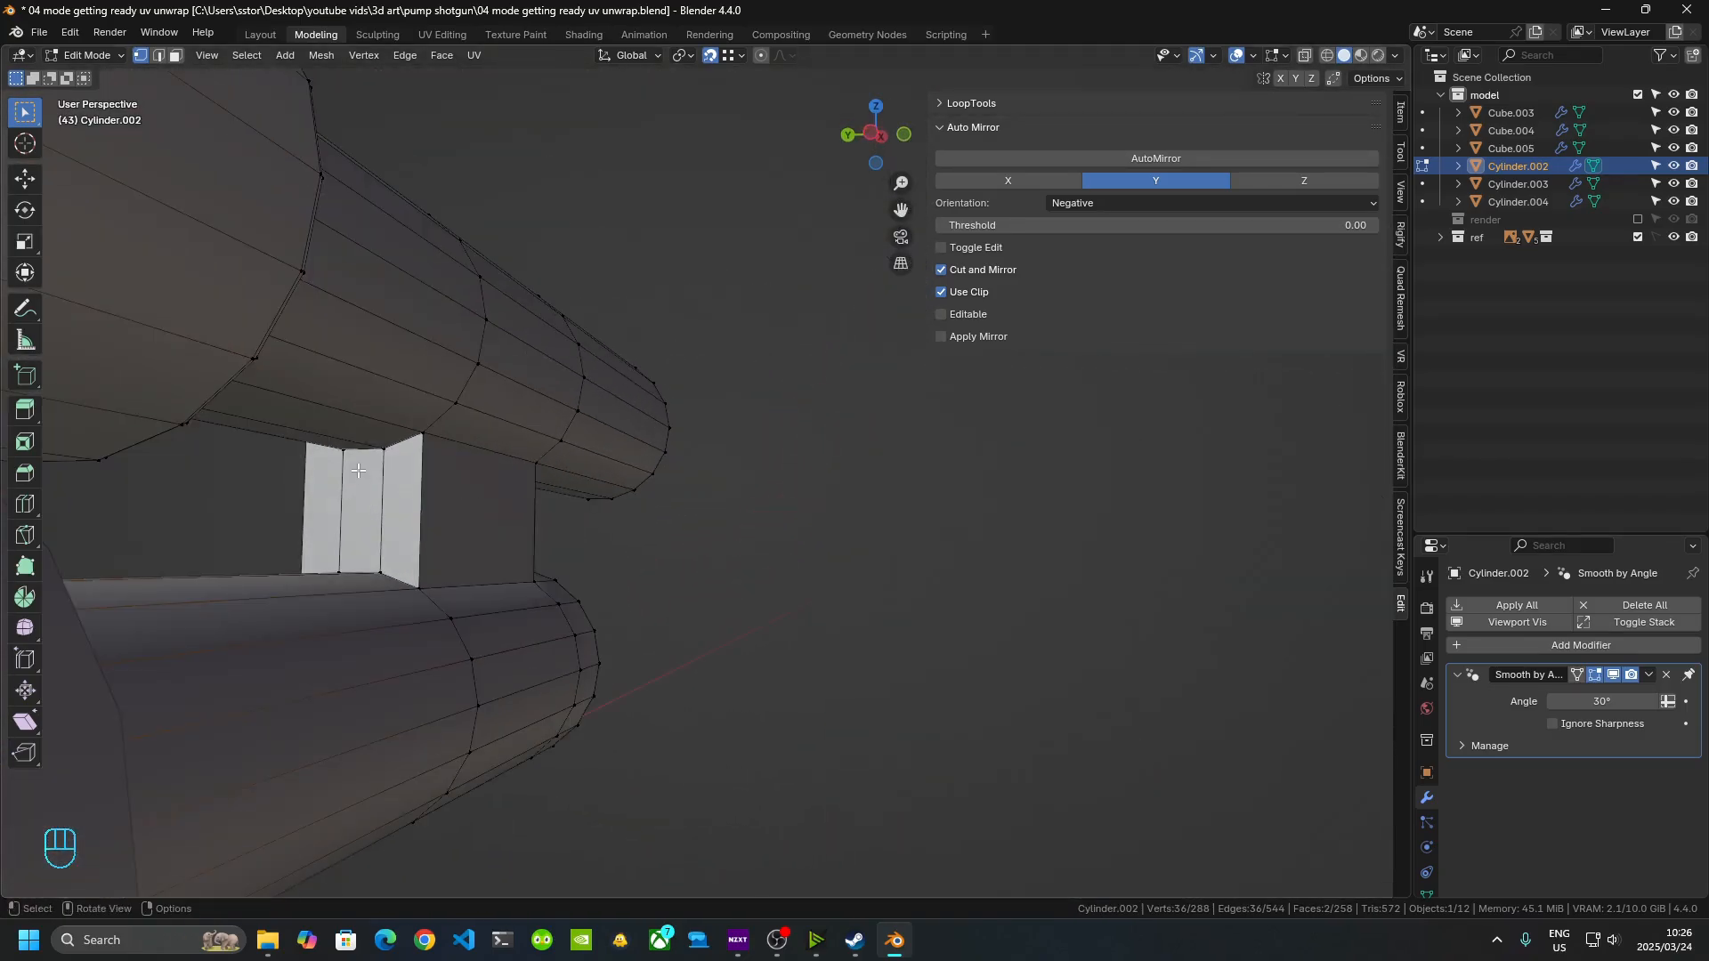
pyautogui.press('ctrl')
pyautogui.hotkey('ctrl', 'r')
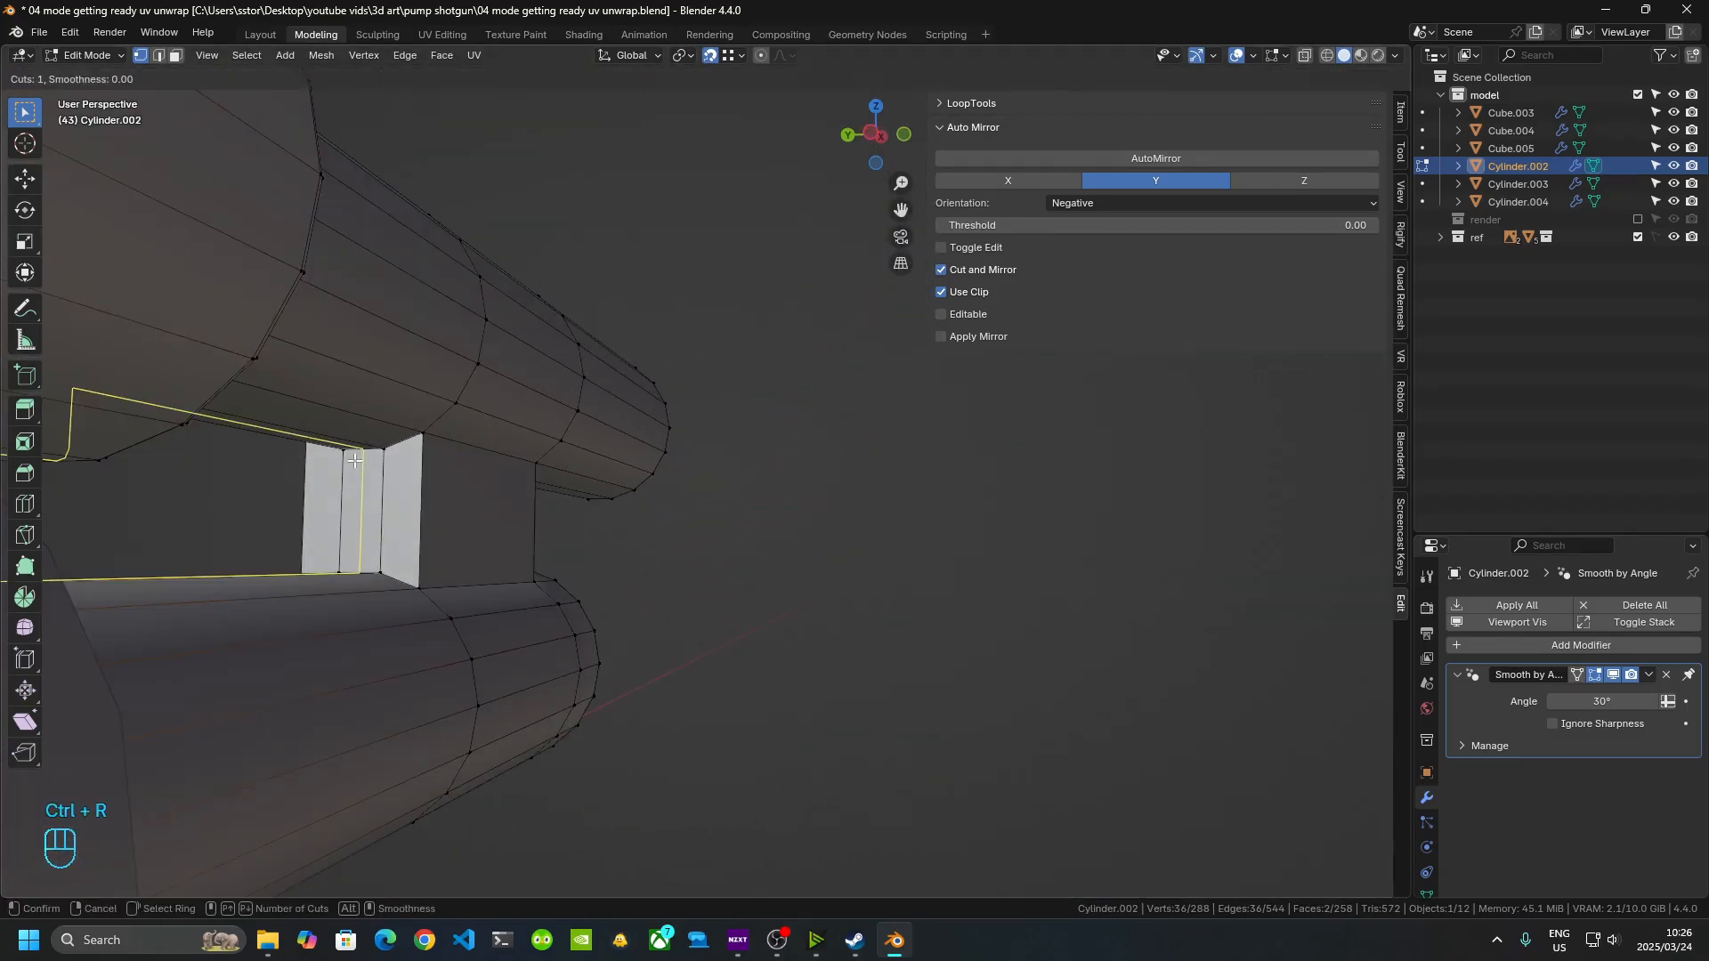
pyautogui.click(355, 460)
pyautogui.scroll(-5, 460, 529)
pyautogui.moveTo(459, 530); pyautogui.dragTo(507, 467, button='middle')
pyautogui.scroll(4, 652, 489)
pyautogui.hotkey('ctrl', 'z')
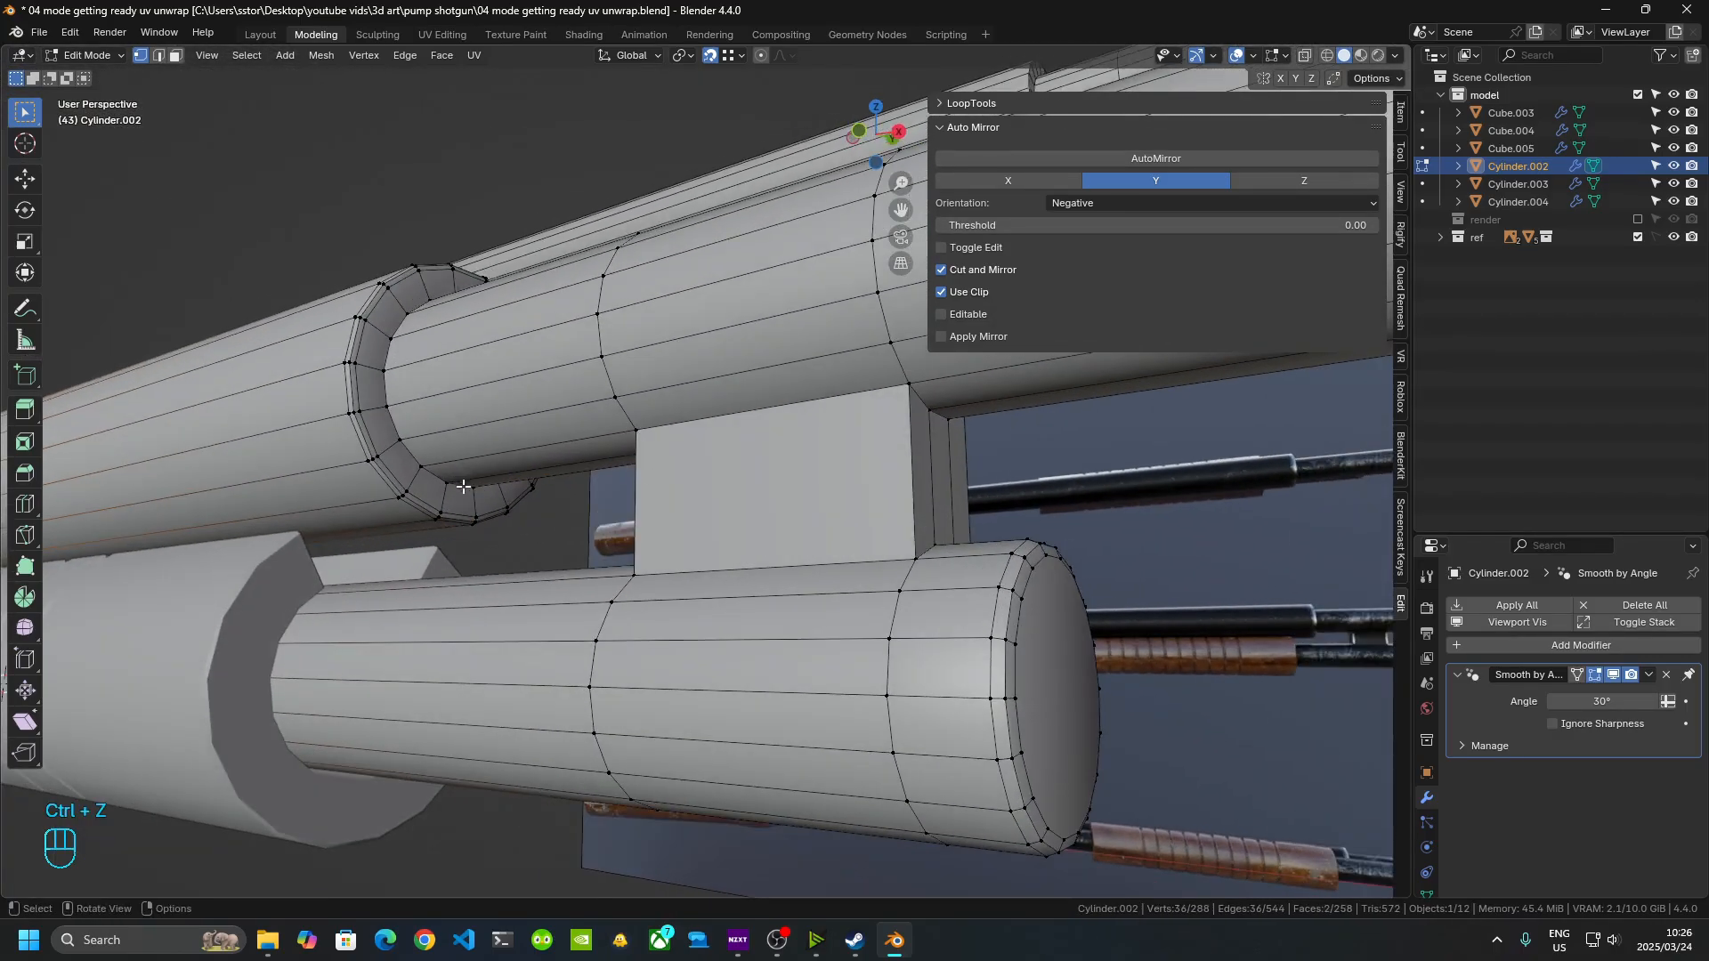
# - Add one centred lengthwise loop cut along the barrel's underside, through the rim where the barrel narrows
pyautogui.press('ctrl')
pyautogui.hotkey('ctrl', 'r')
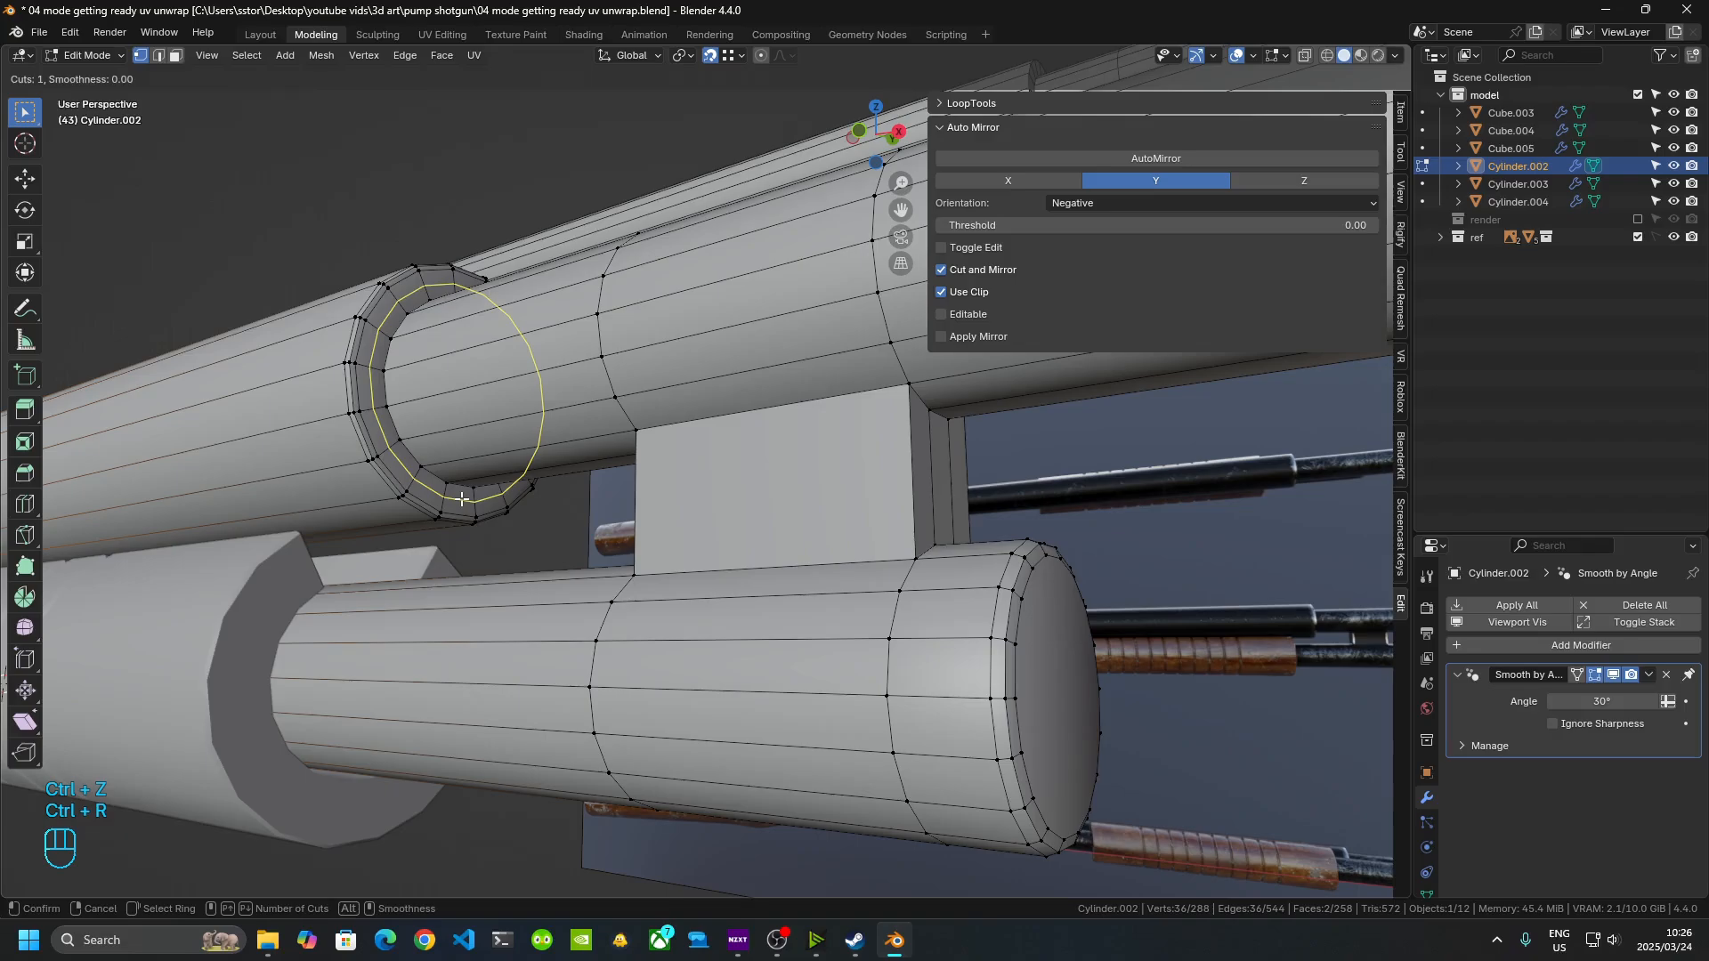
pyautogui.click(461, 498)
pyautogui.rightClick(456, 508)
pyautogui.moveTo(975, 539); pyautogui.dragTo(756, 386, button='middle')
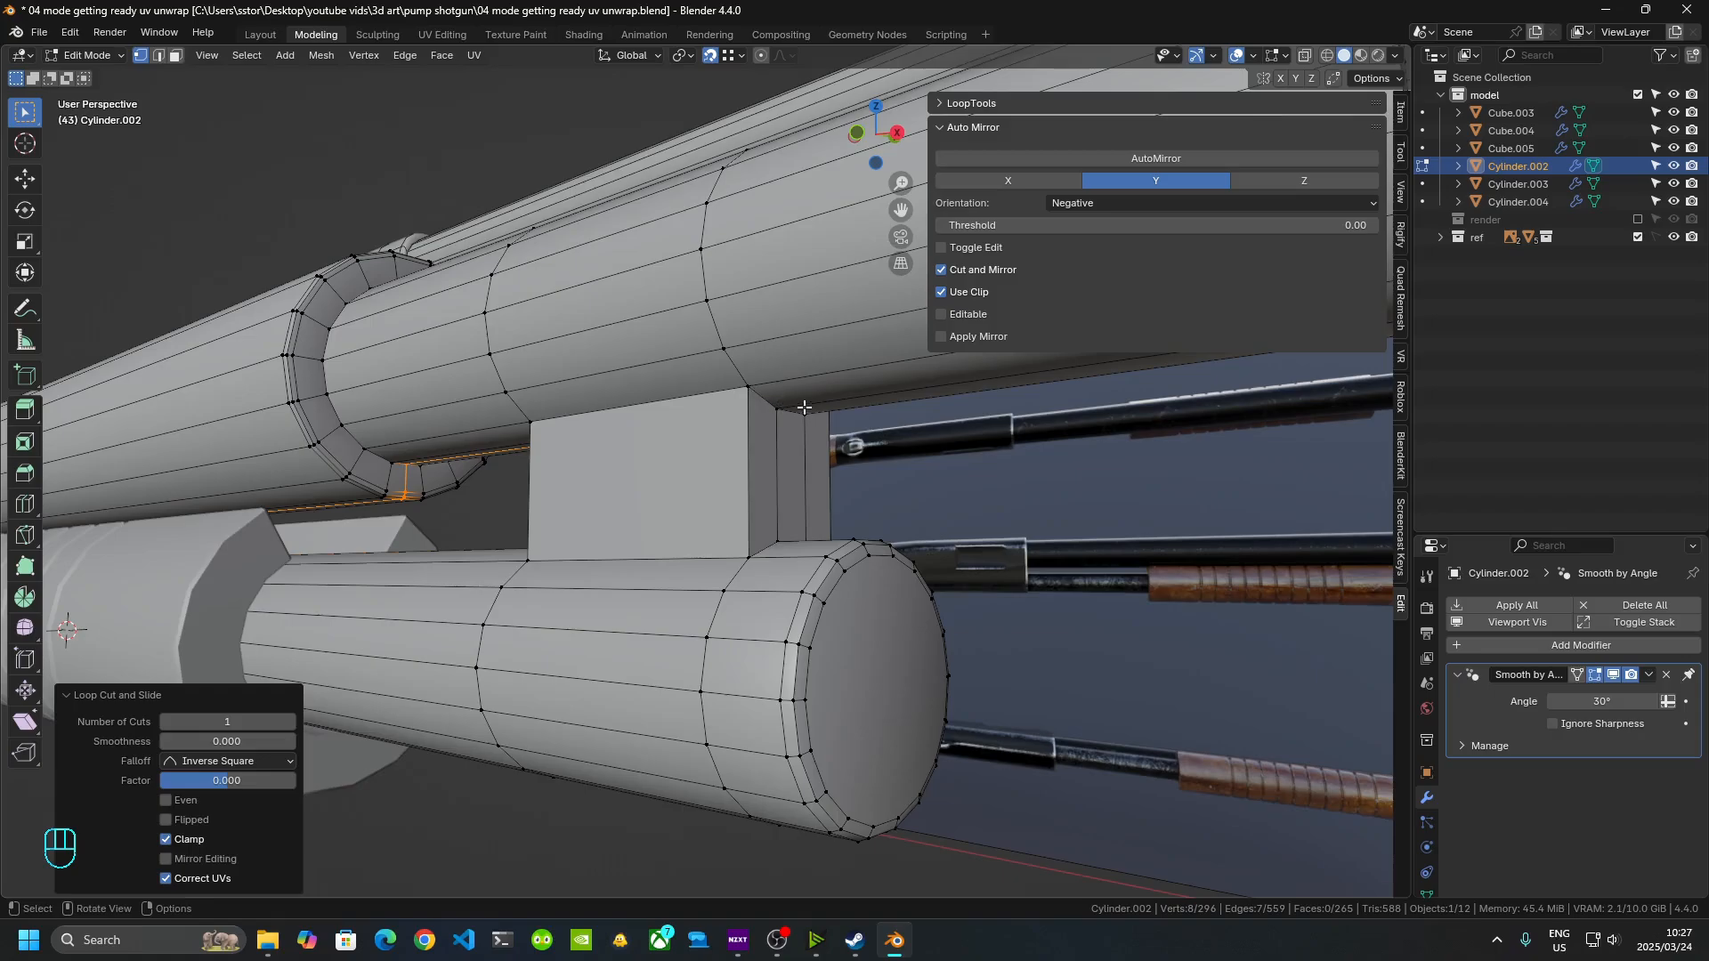
# - Add one centred loop cut down the front of the support block and along the barrel's underside to the muzzle
pyautogui.moveTo(929, 382); pyautogui.dragTo(746, 368, button='middle')
pyautogui.press('ctrl')
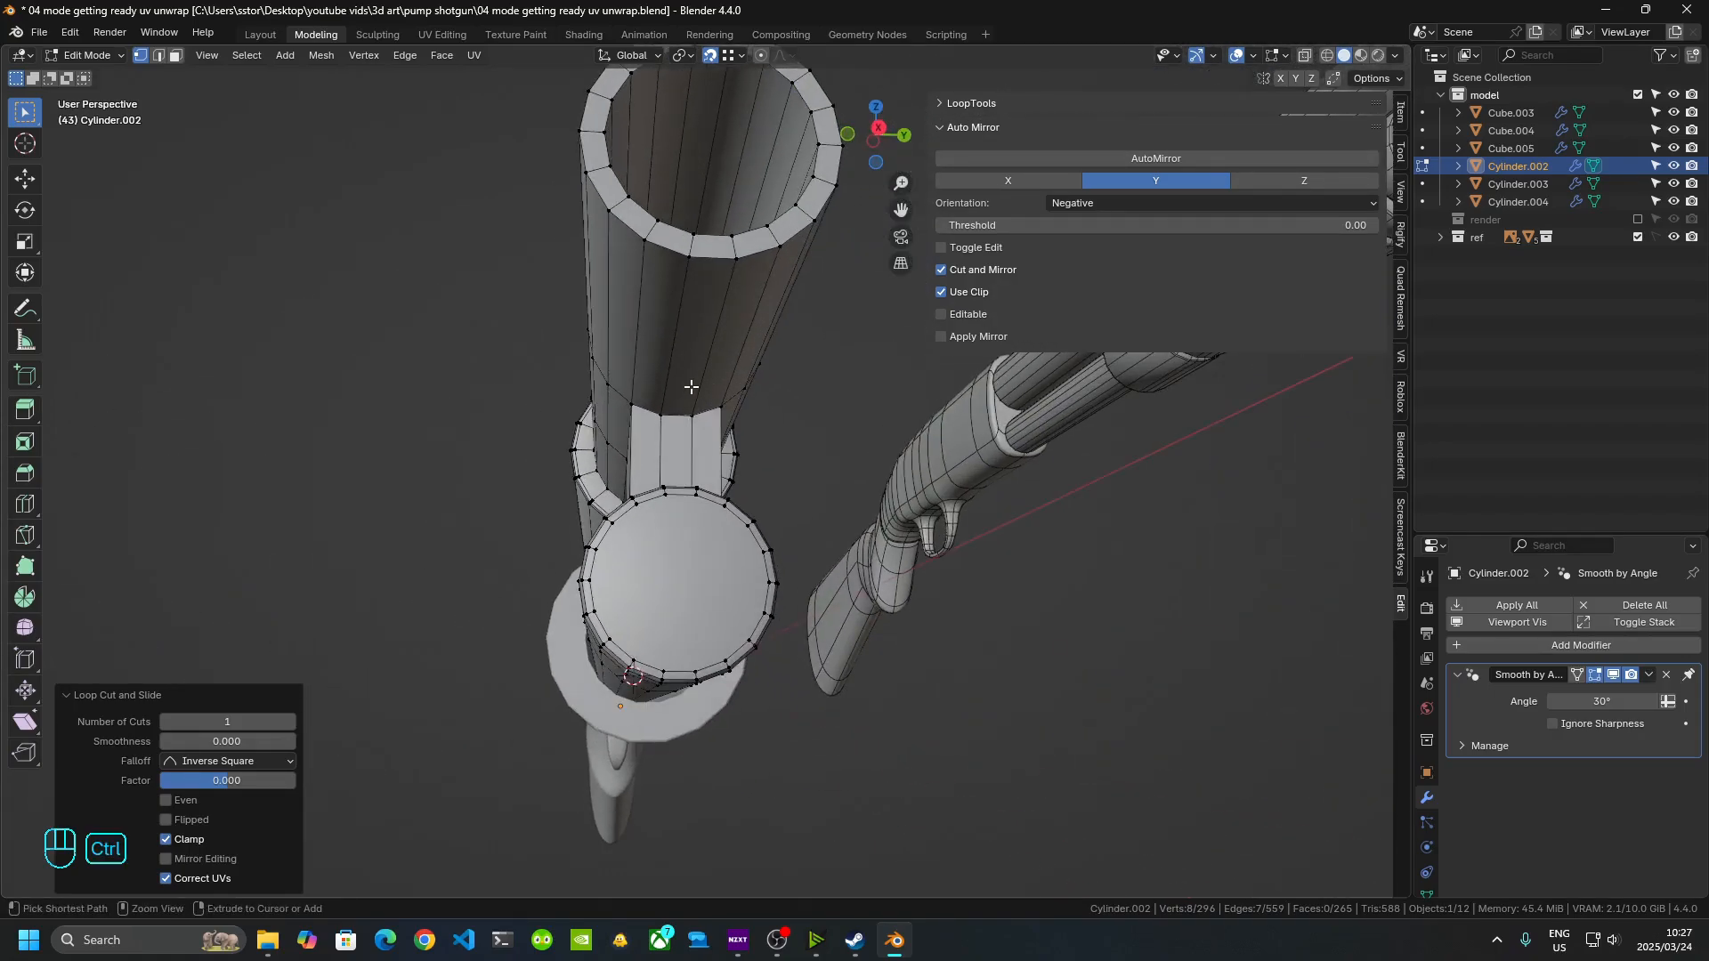
pyautogui.hotkey('ctrl', 'r')
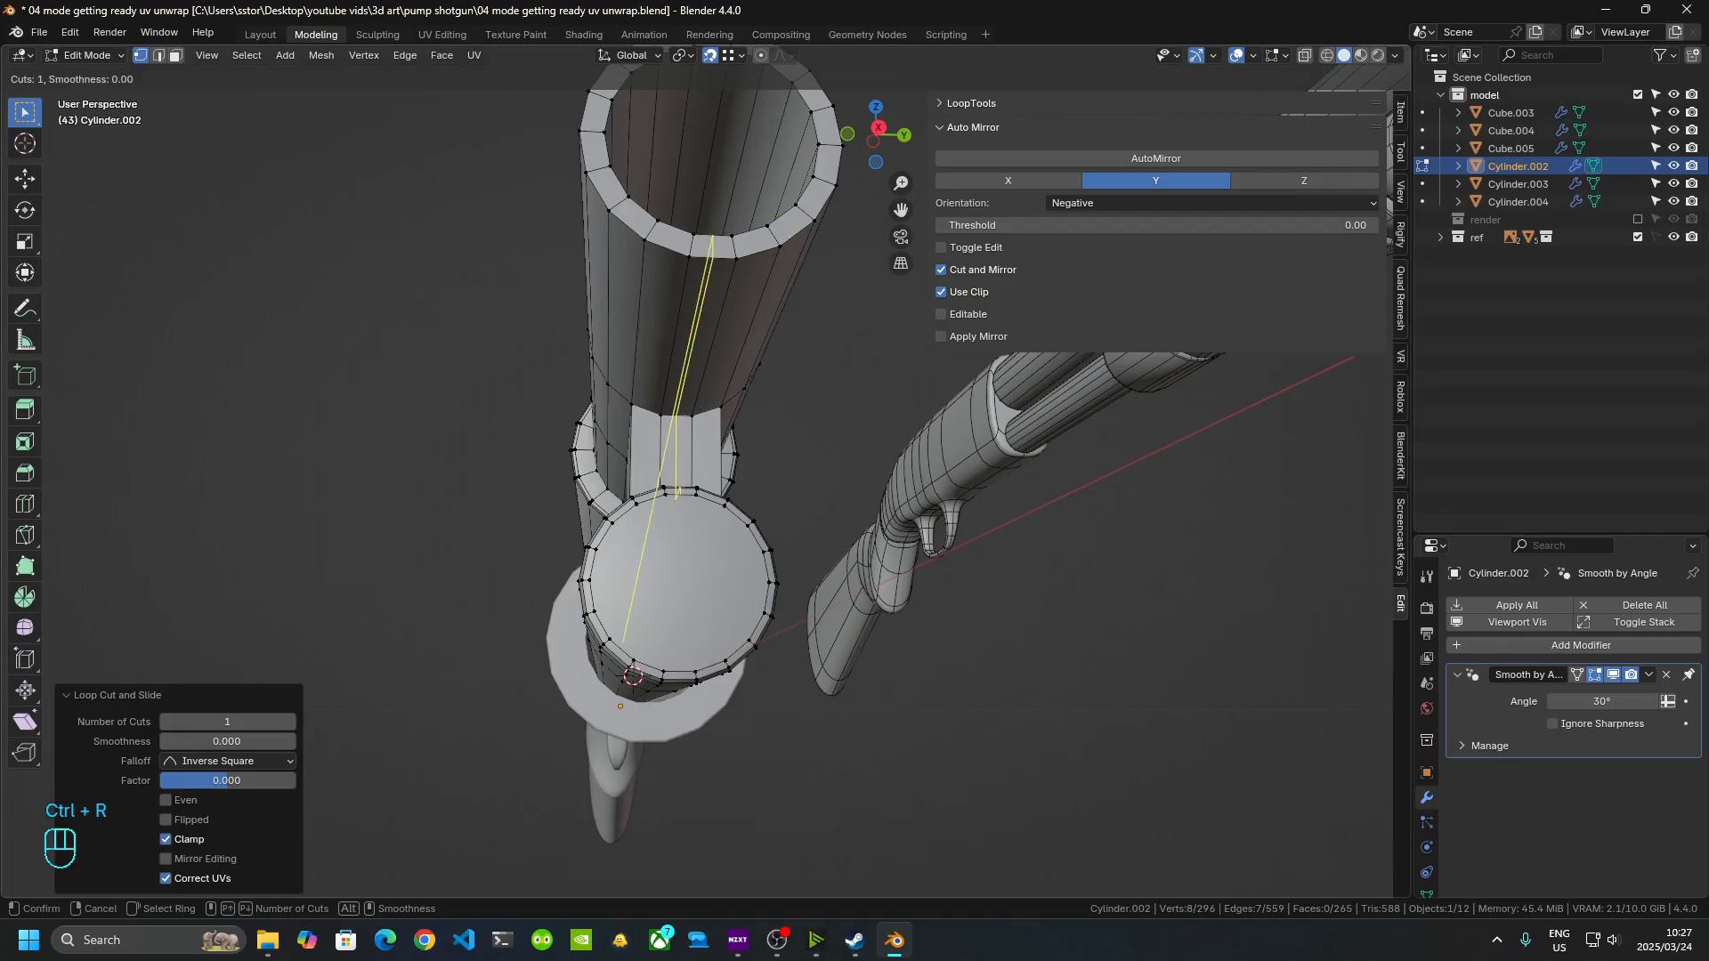
pyautogui.click(709, 254)
pyautogui.rightClick(710, 253)
# - Examine the barrel and magazine tube topology from several angles, including the support block and muzzle
pyautogui.moveTo(709, 254); pyautogui.dragTo(746, 419, button='middle')
pyautogui.scroll(-5, 705, 352)
pyautogui.moveTo(705, 352); pyautogui.dragTo(877, 356, button='middle')
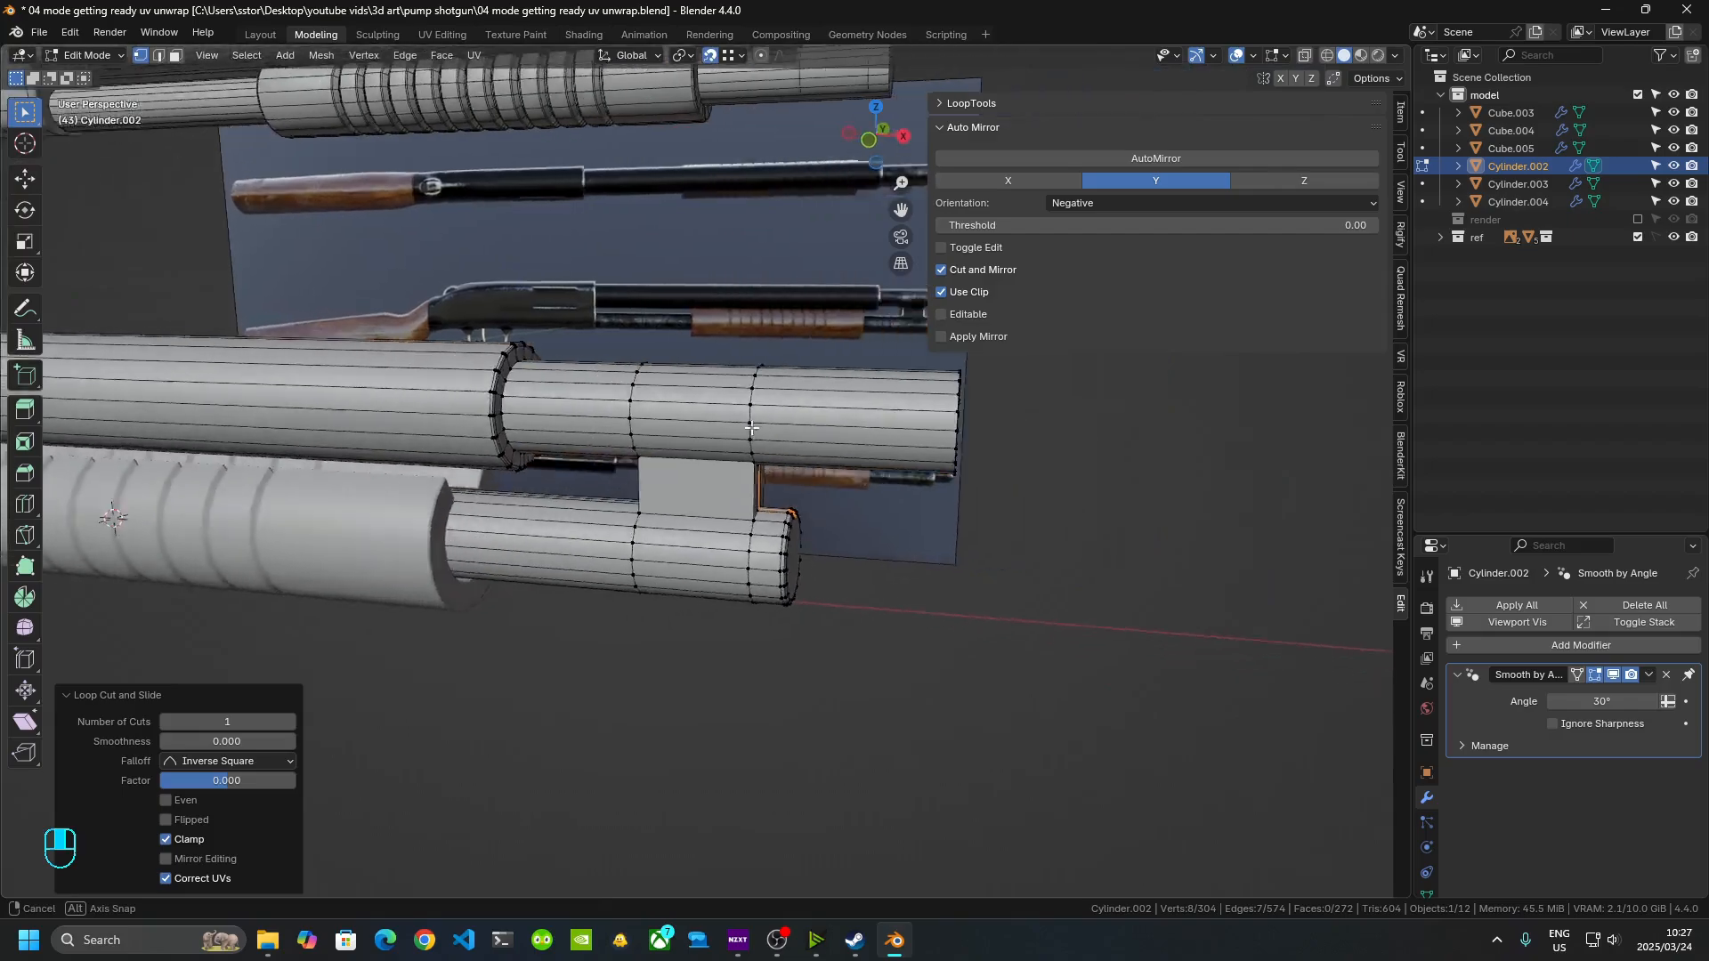
pyautogui.keyDown('shift'); pyautogui.moveTo(534, 392); pyautogui.dragTo(953, 427, button='middle'); pyautogui.keyUp('shift')
pyautogui.keyDown('shift'); pyautogui.moveTo(427, 498); pyautogui.dragTo(574, 495, button='middle'); pyautogui.keyUp('shift')
pyautogui.keyDown('shift'); pyautogui.moveTo(961, 383); pyautogui.dragTo(622, 526, button='middle'); pyautogui.keyUp('shift')
pyautogui.keyDown('shift'); pyautogui.moveTo(1183, 543); pyautogui.dragTo(787, 633, button='middle'); pyautogui.keyUp('shift')
pyautogui.keyDown('shift'); pyautogui.moveTo(1002, 691); pyautogui.dragTo(765, 637, button='middle'); pyautogui.keyUp('shift')
pyautogui.moveTo(766, 636); pyautogui.dragTo(851, 671, button='middle')
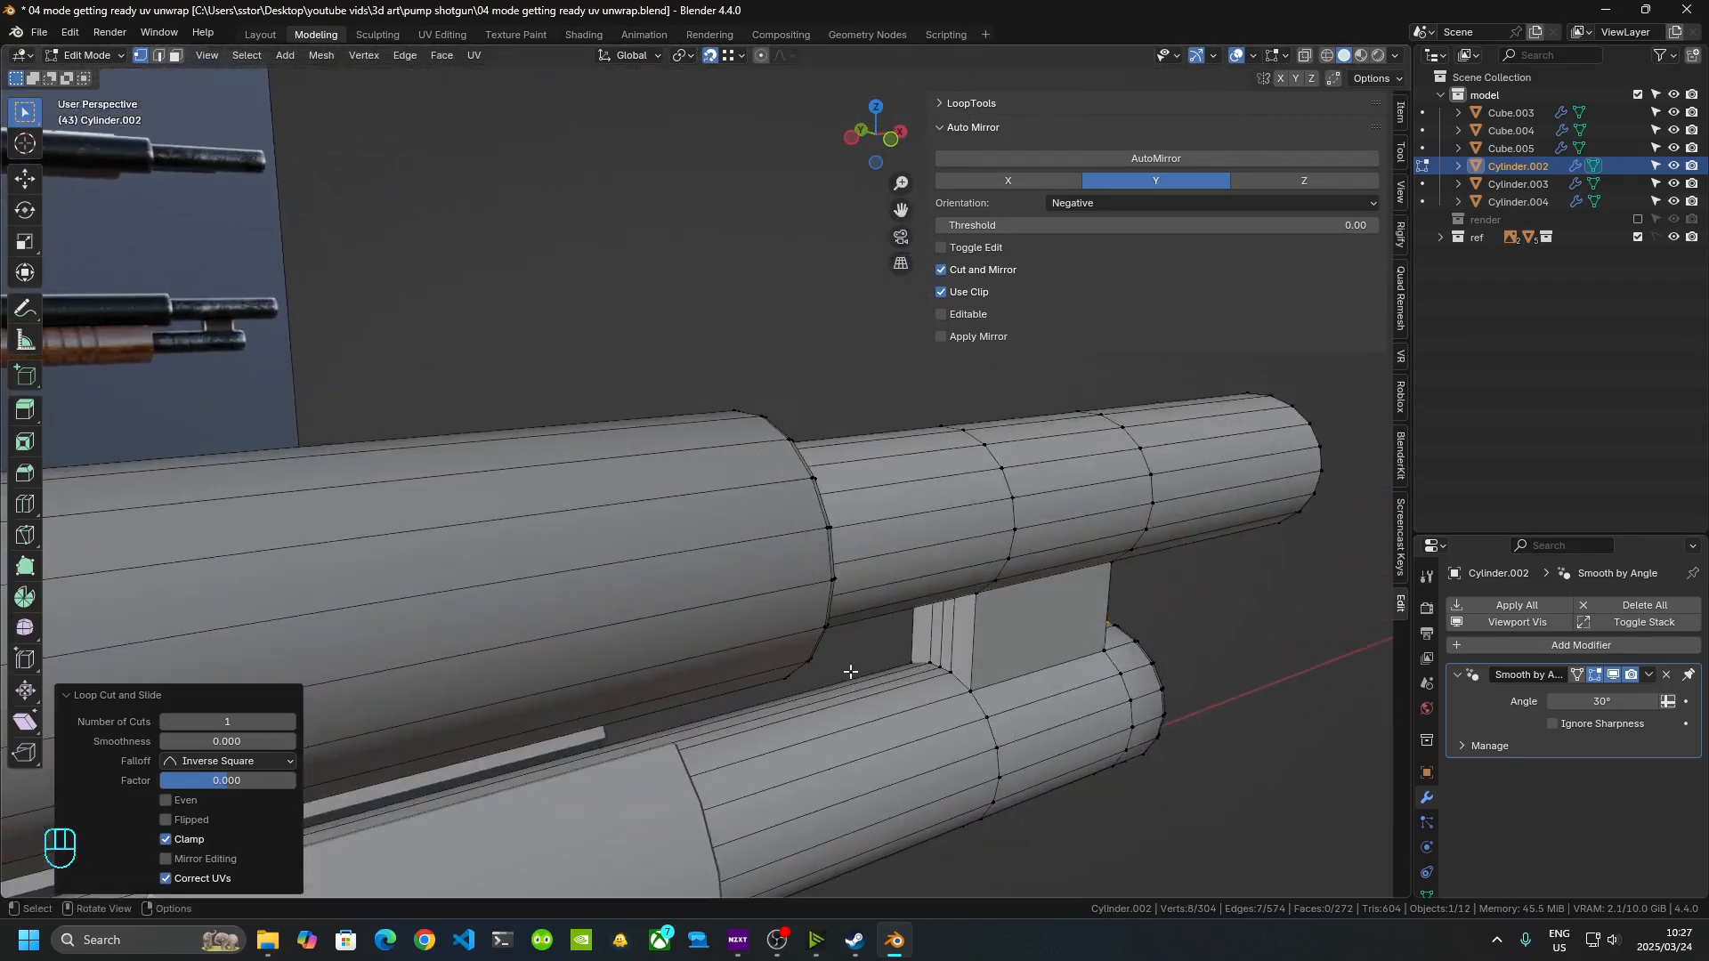
pyautogui.keyDown('shift'); pyautogui.moveTo(1113, 775); pyautogui.dragTo(935, 611, button='middle'); pyautogui.keyUp('shift')
pyautogui.moveTo(988, 485); pyautogui.dragTo(998, 523, button='middle')
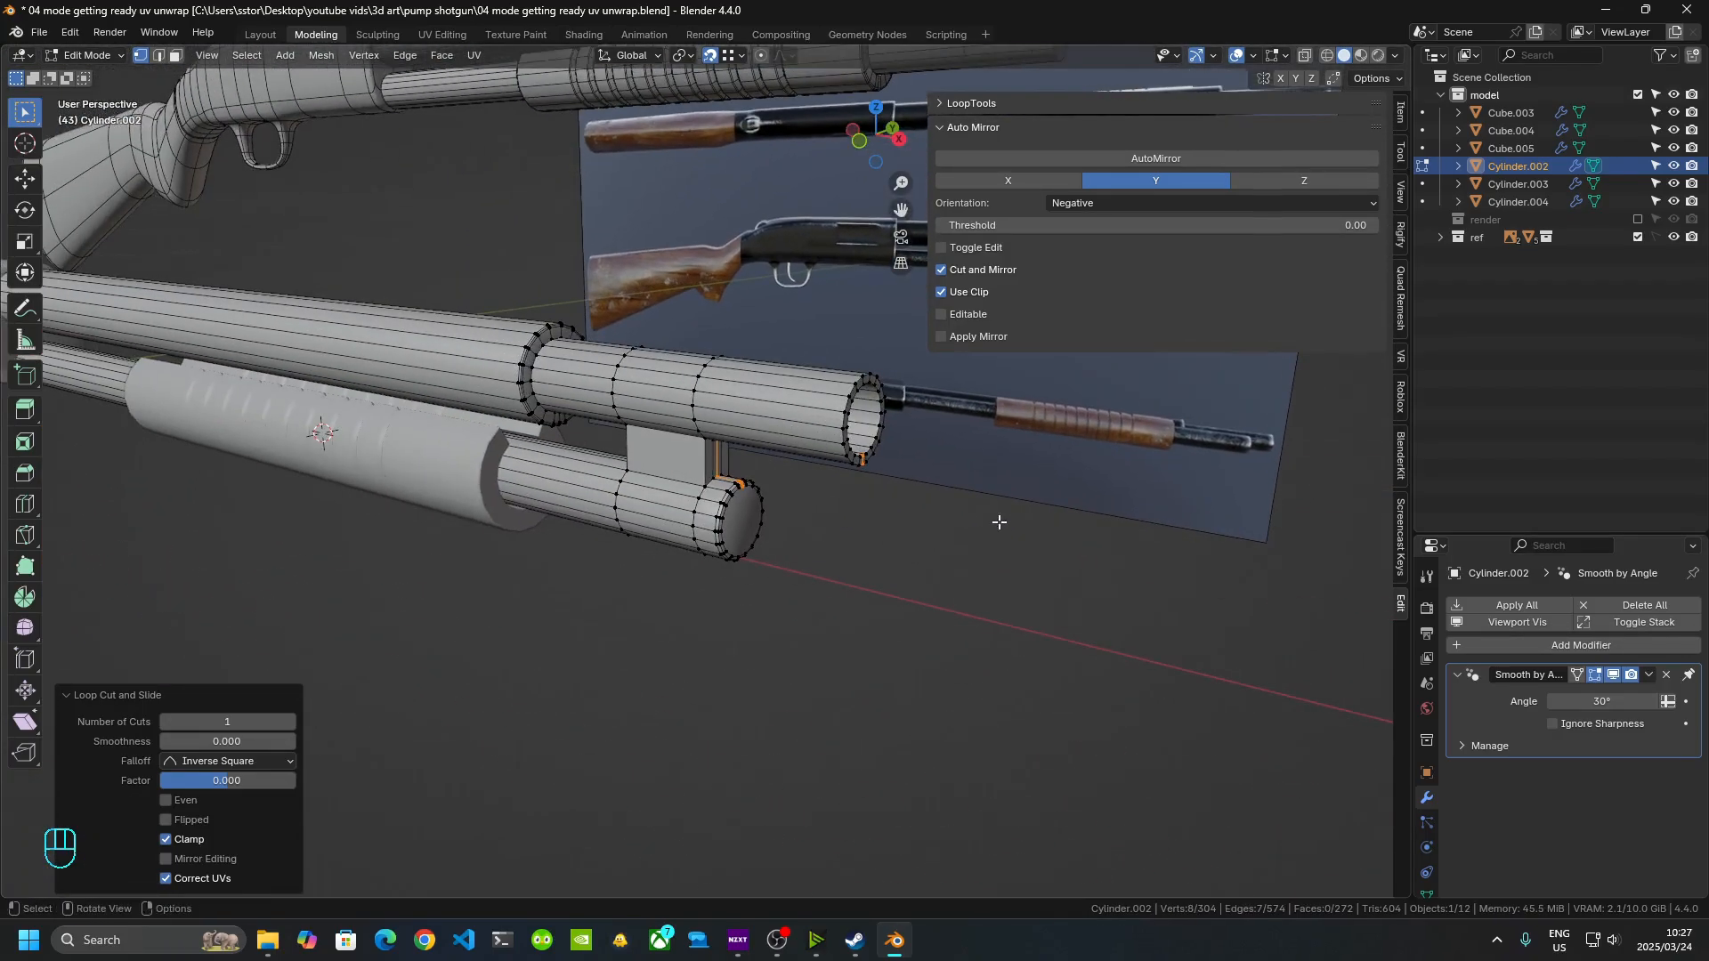
pyautogui.keyDown('shift'); pyautogui.moveTo(718, 481); pyautogui.dragTo(656, 666, button='middle'); pyautogui.keyUp('shift')
pyautogui.scroll(3, 929, 548)
pyautogui.scroll(-4, 754, 525)
pyautogui.scroll(5, 721, 574)
pyautogui.moveTo(336, 392); pyautogui.dragTo(820, 514, button='middle')
# - Return to Object Mode, save the project as "05 uv unwrap.blend" and collapse the viewport sidebar
pyautogui.press('Tab')
pyautogui.scroll(-4, 660, 506)
pyautogui.moveTo(661, 505); pyautogui.dragTo(775, 556, button='middle')
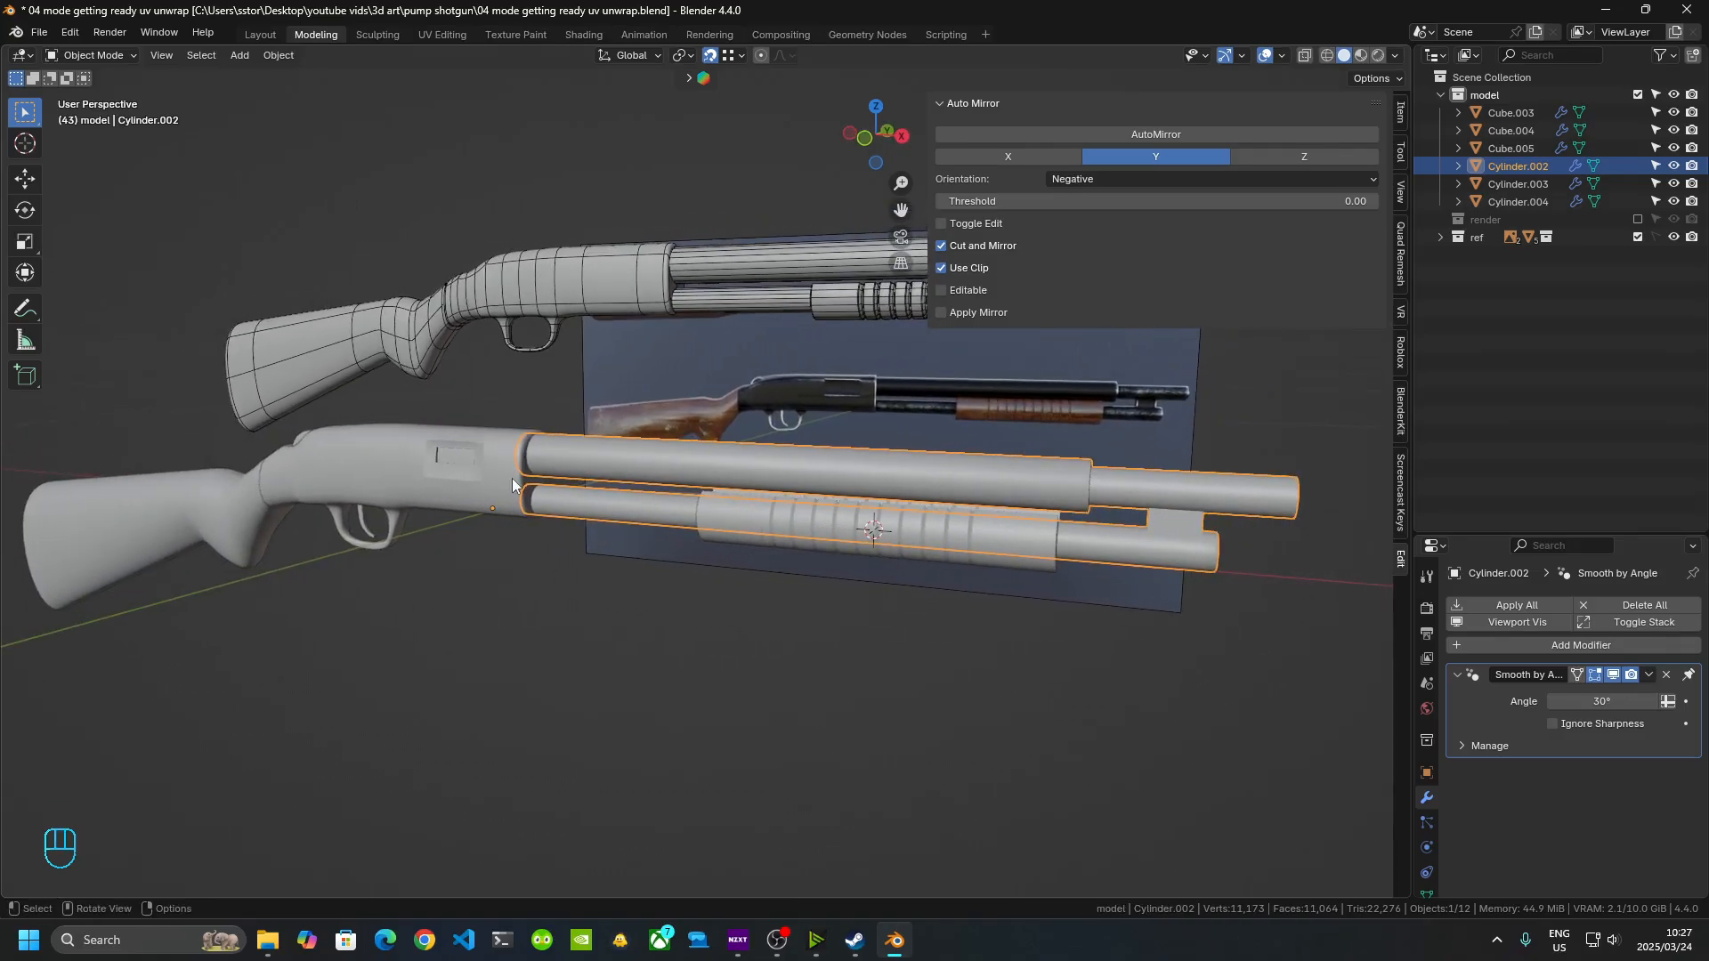
pyautogui.hotkey('ctrl', 'shift')
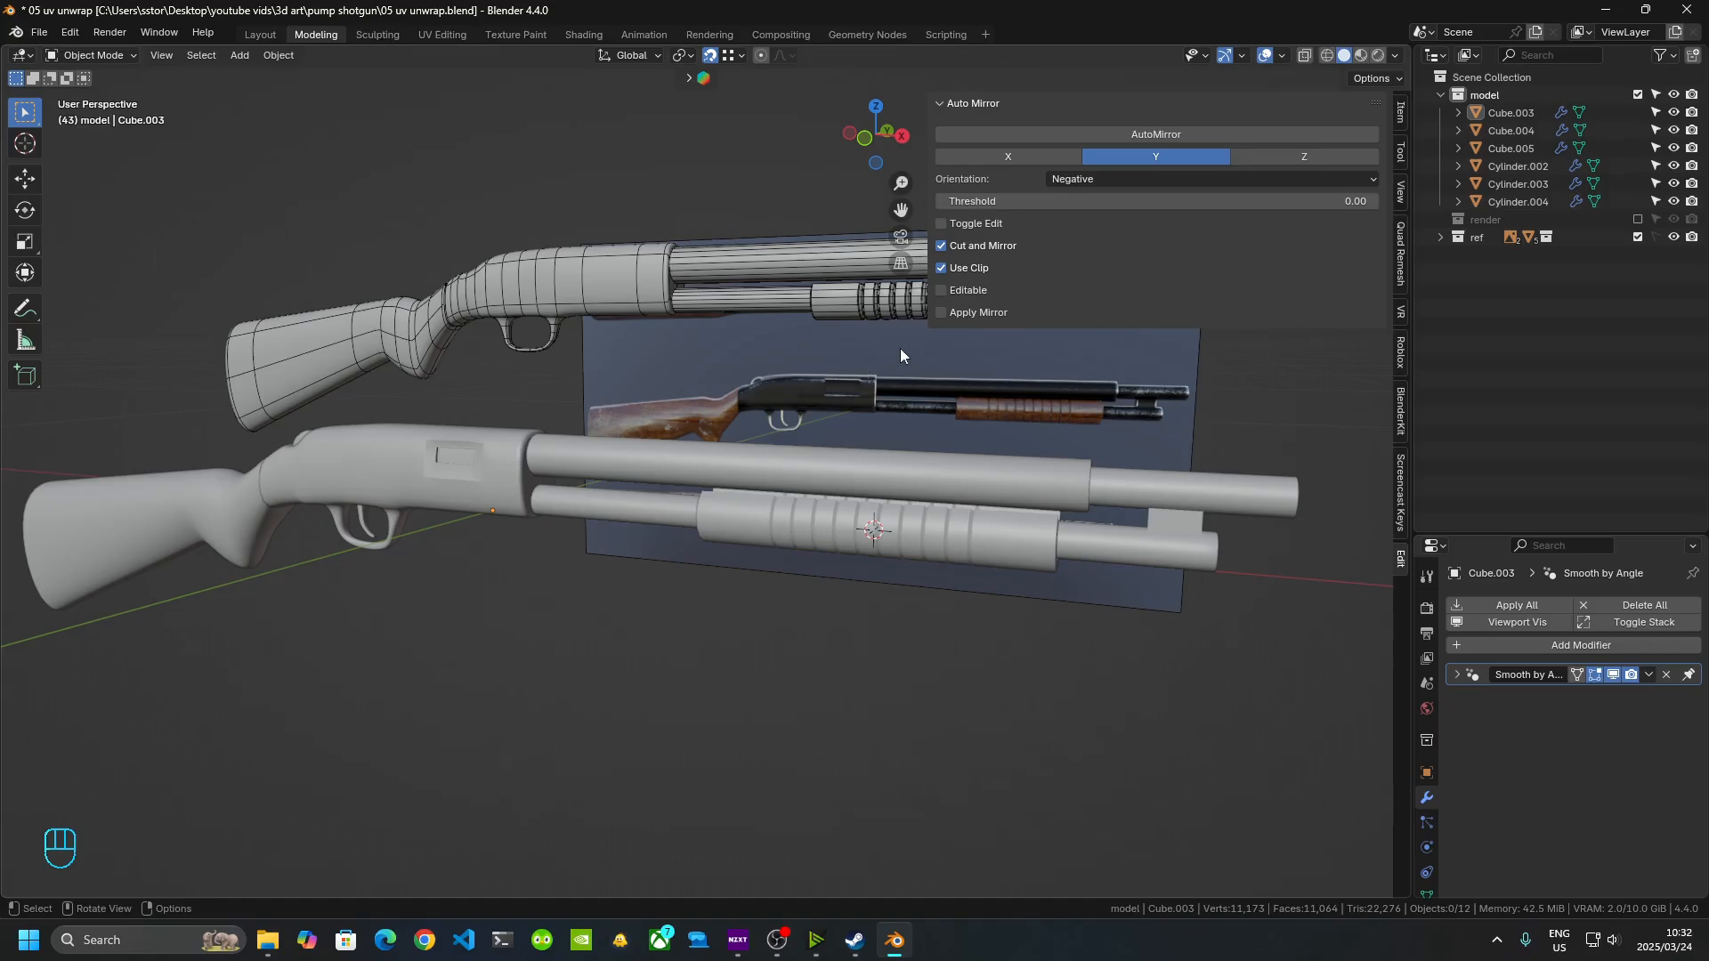
pyautogui.moveTo(928, 306); pyautogui.dragTo(1194, 311)
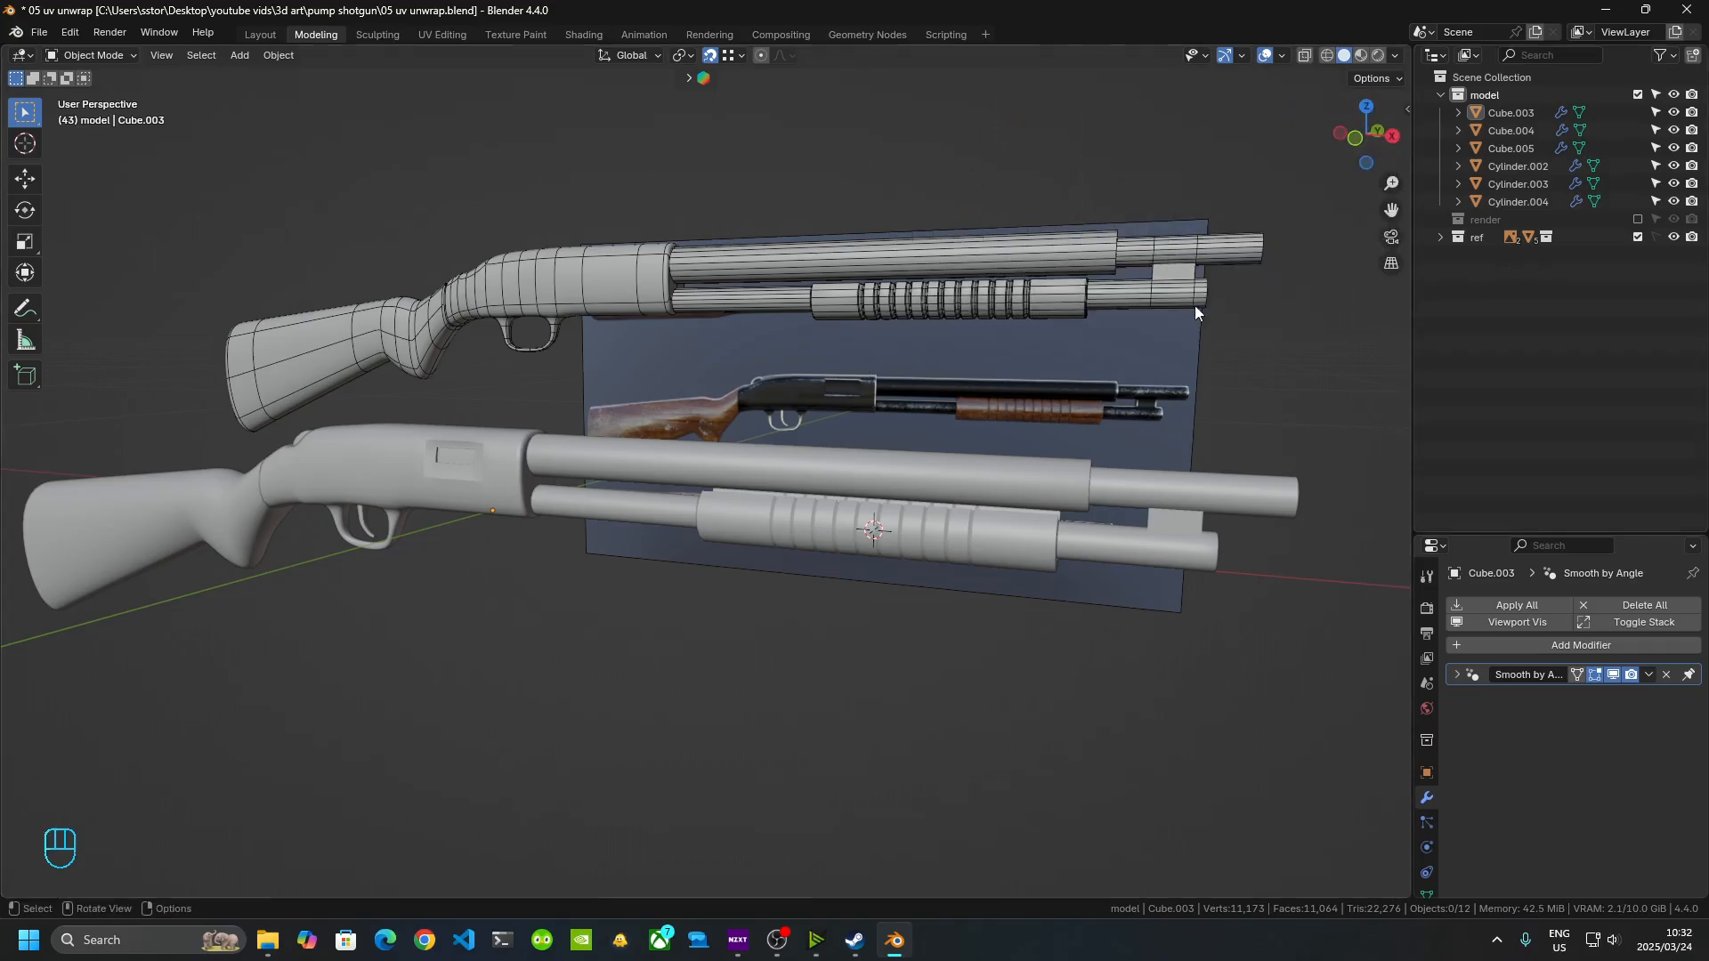
# - Isolate the shotgun's stock in local view and open it in Edit Mode
pyautogui.scroll(5, 650, 571)
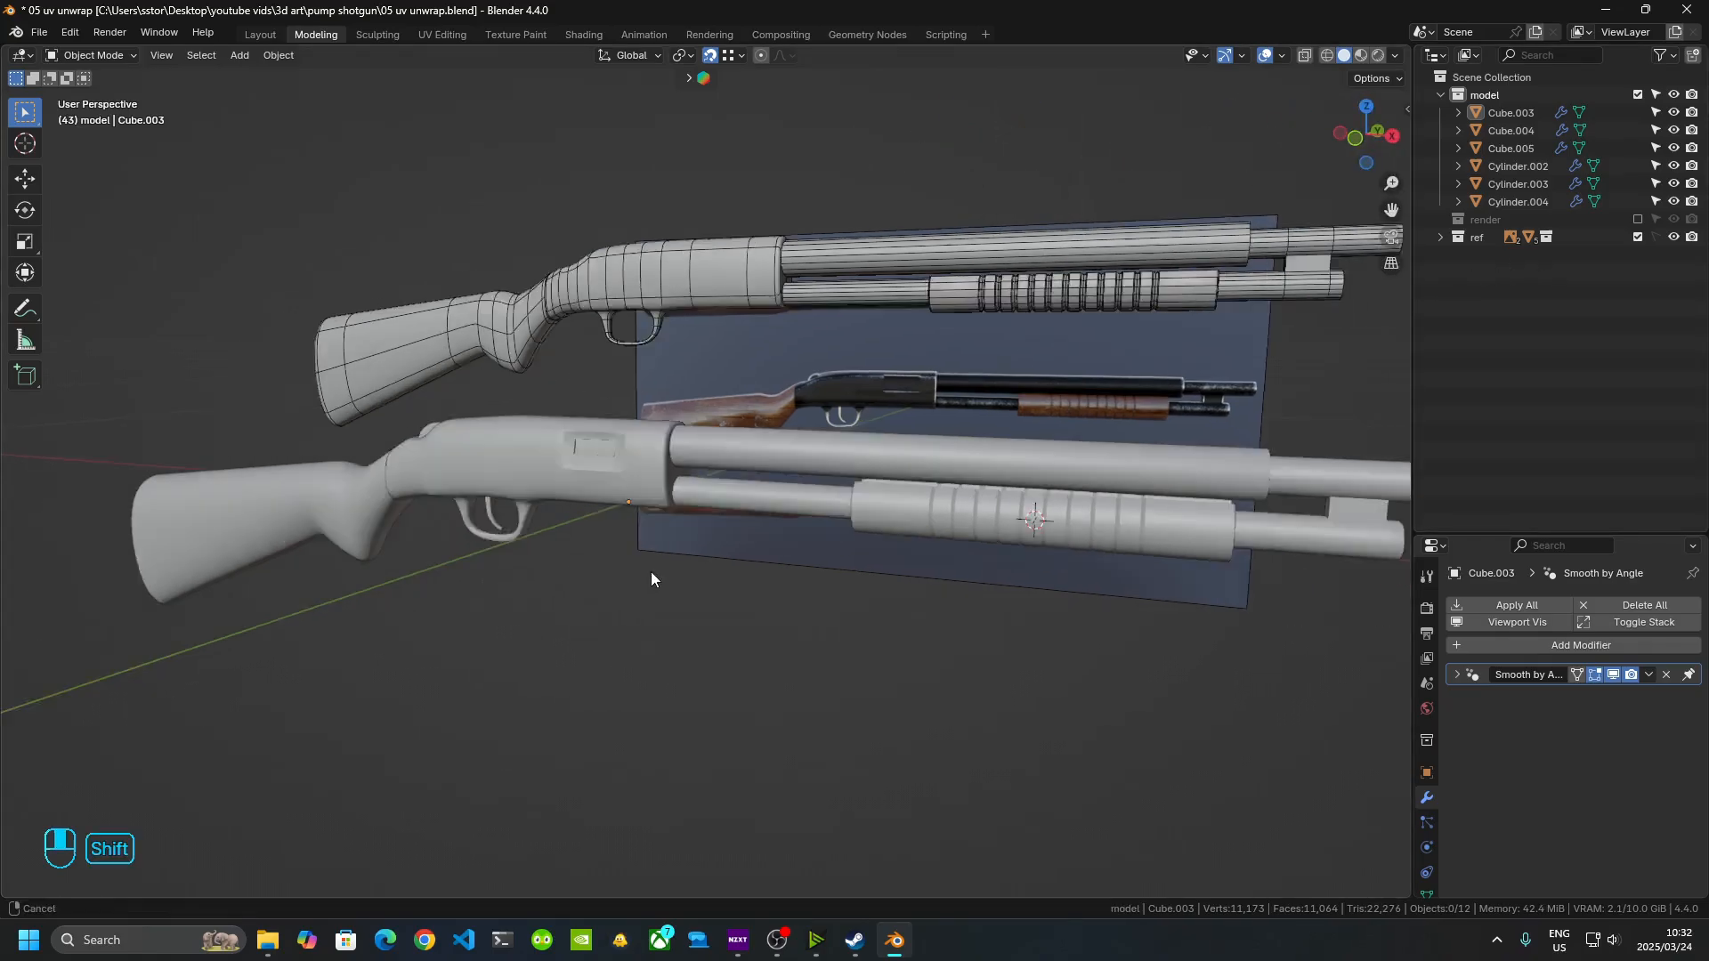
pyautogui.click(691, 504)
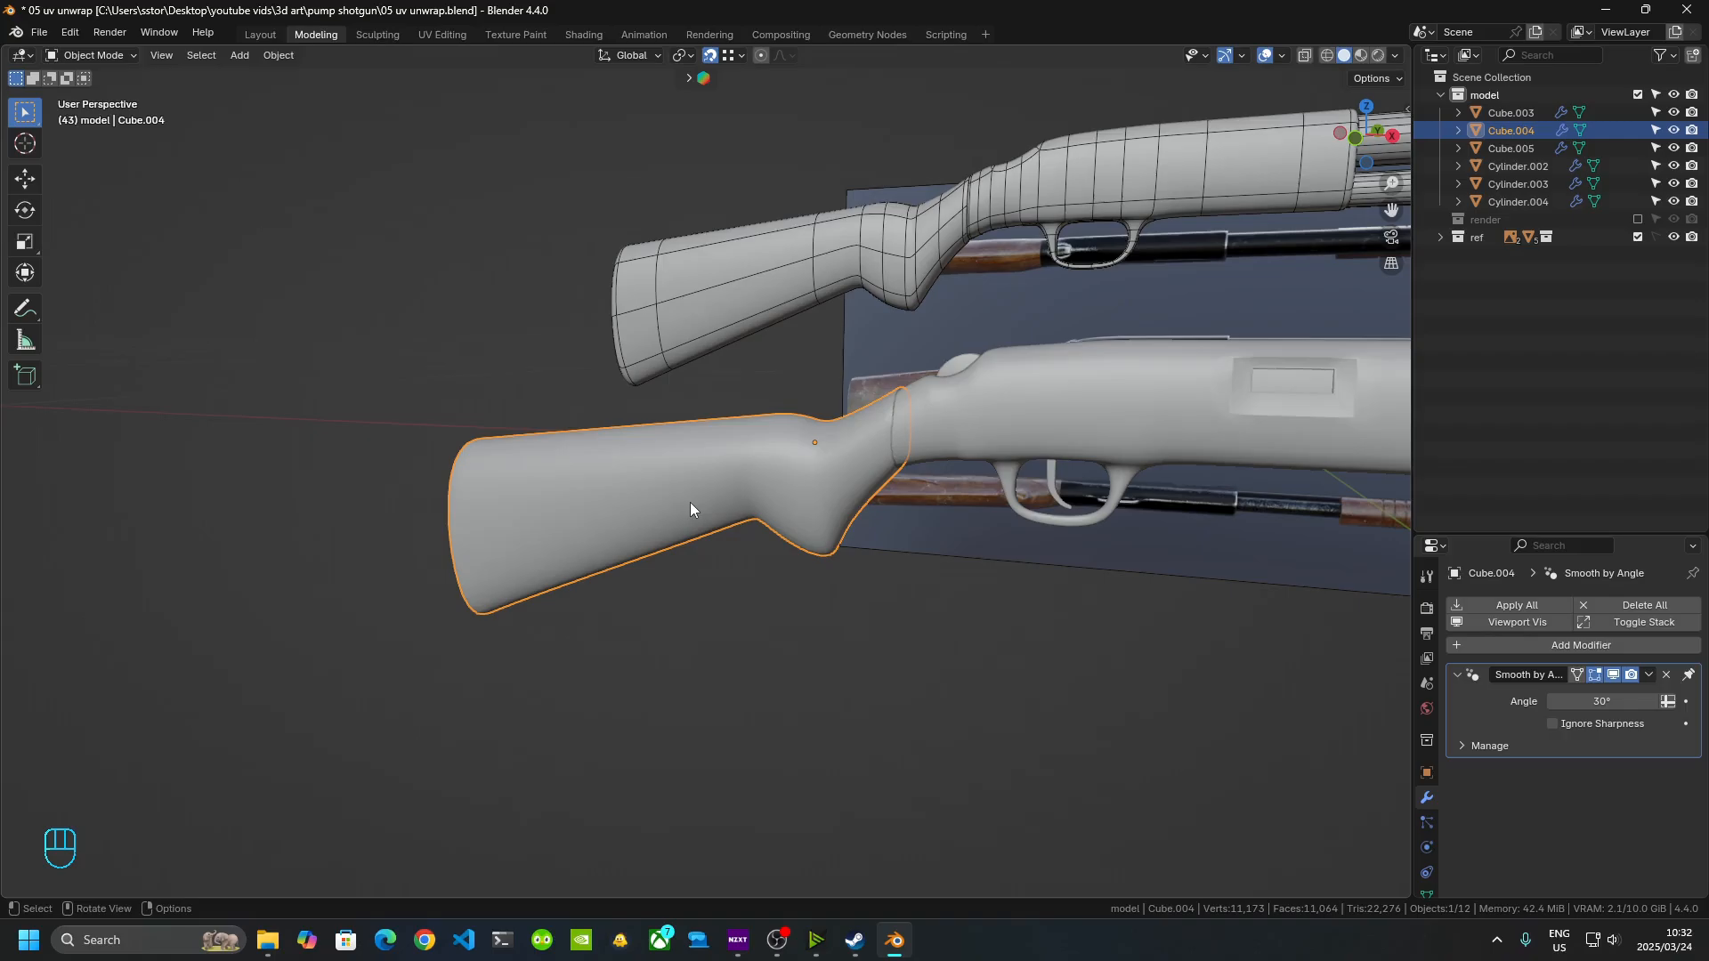
pyautogui.press('KP_Divide')
pyautogui.moveTo(493, 540); pyautogui.dragTo(739, 687, button='middle')
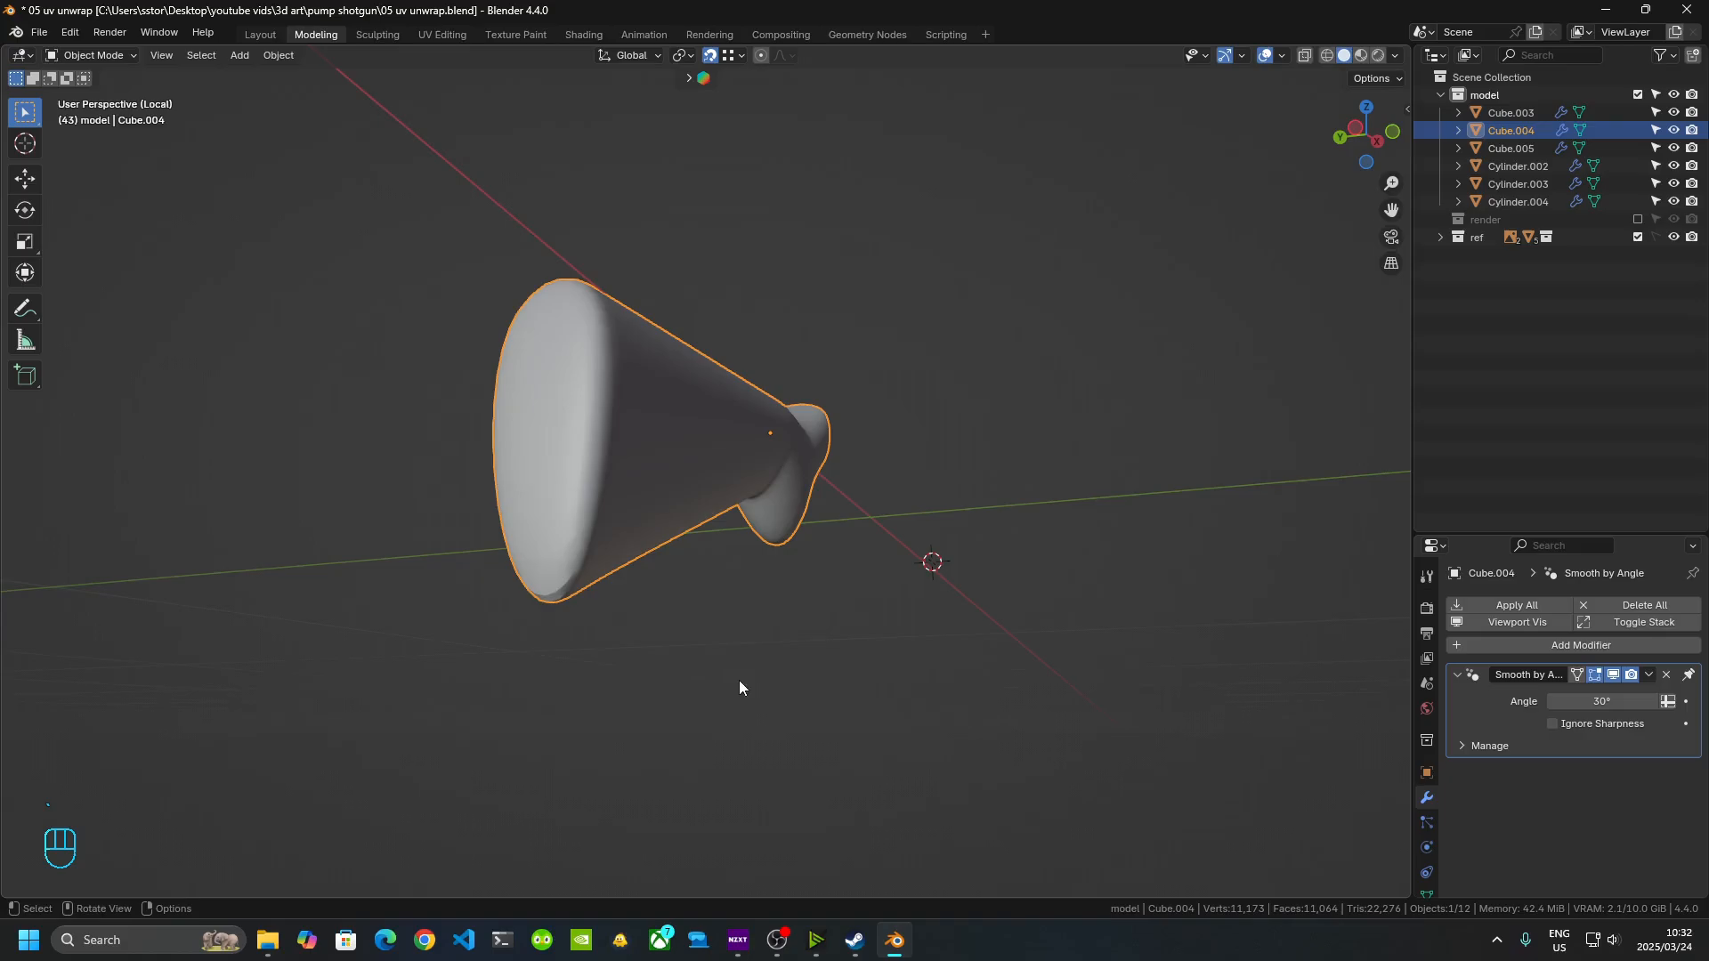
pyautogui.press('Tab')
pyautogui.scroll(5, 626, 499)
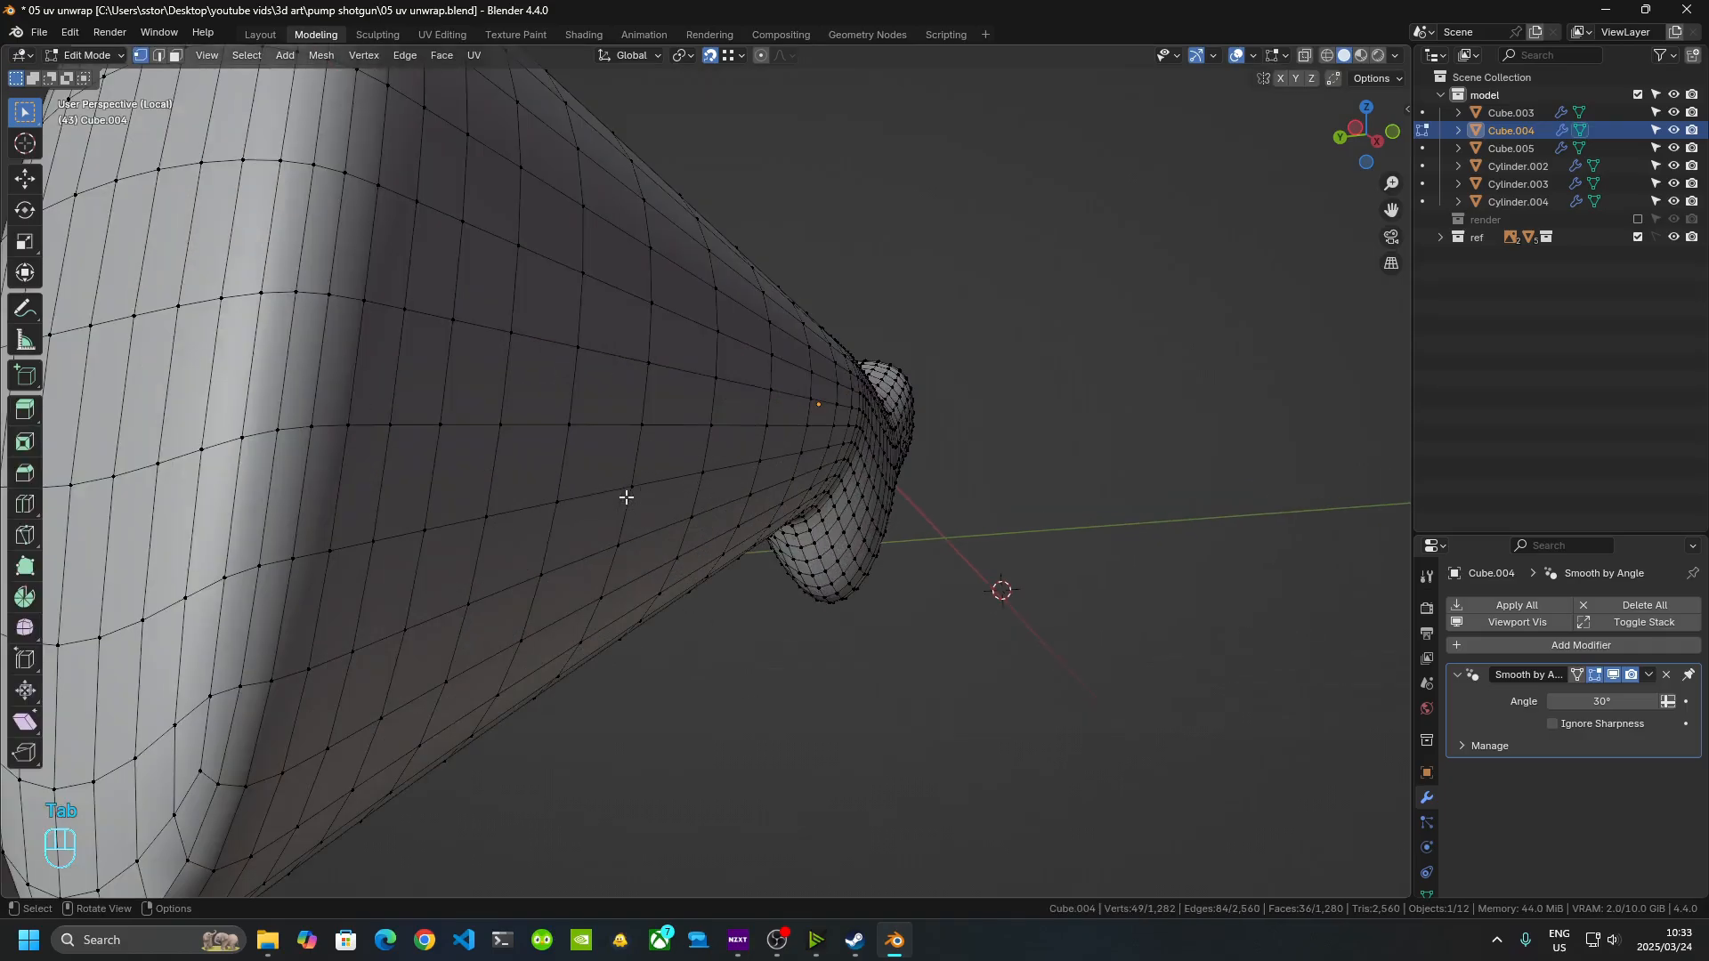
# - Select the edge loop around the stock's butt end in edge mode and set the Smooth by Angle modifier to 45°
pyautogui.moveTo(625, 495); pyautogui.dragTo(713, 390, button='middle')
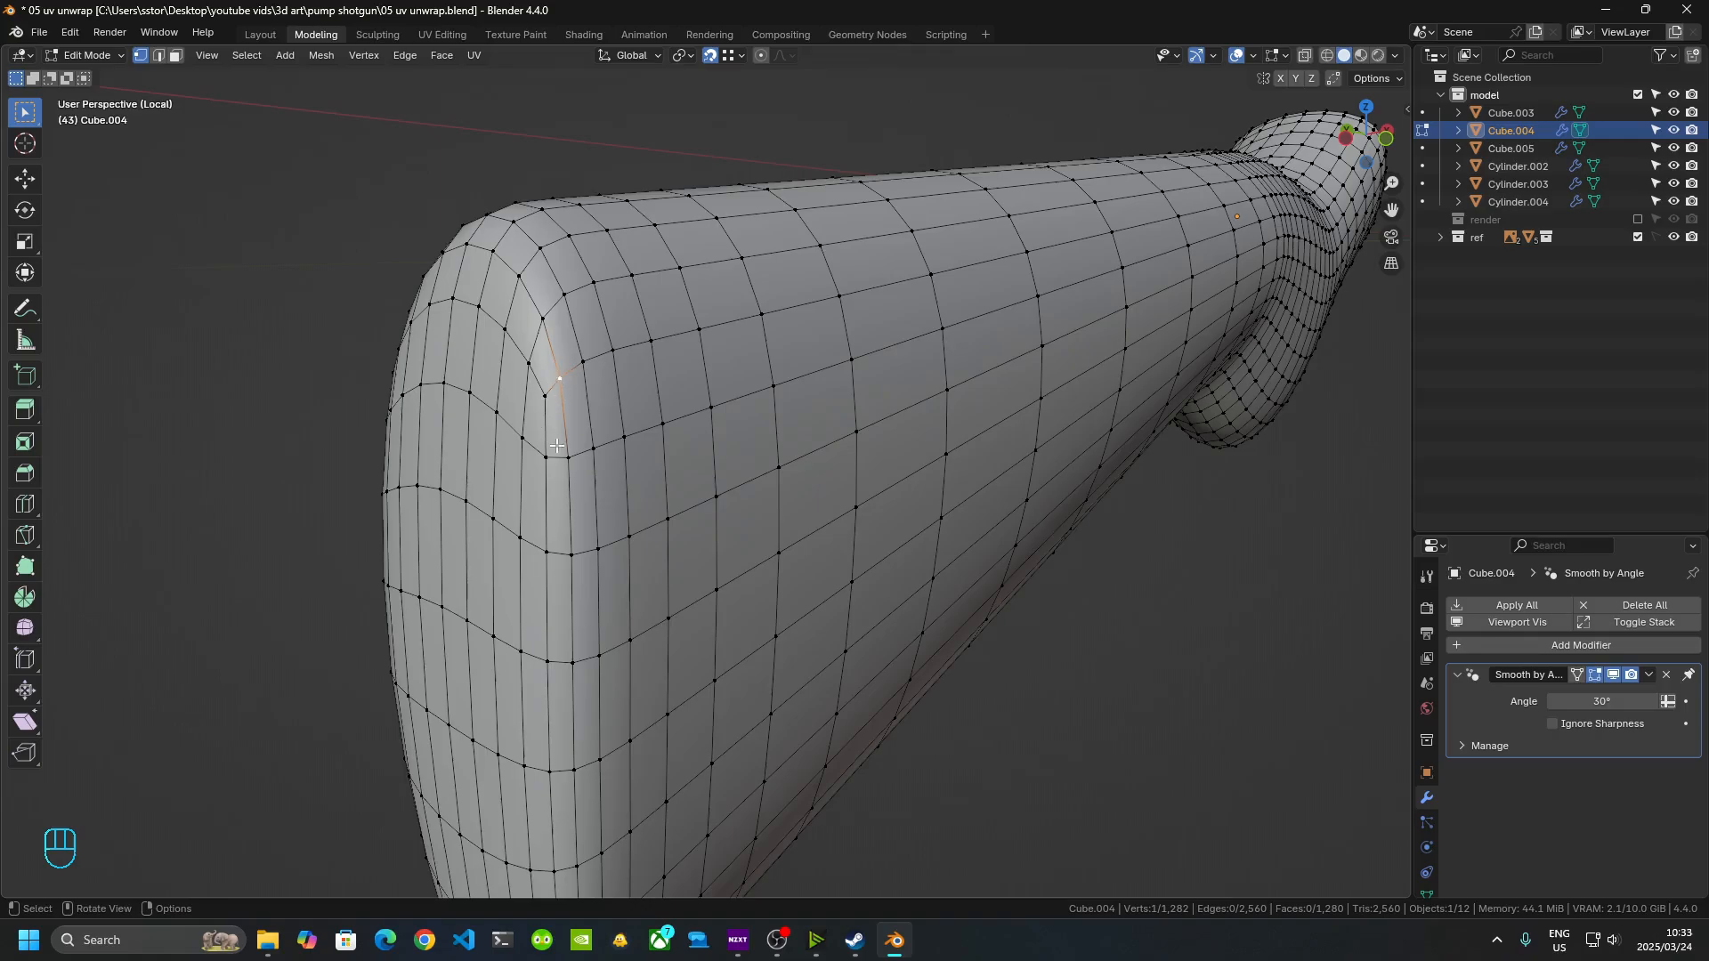
pyautogui.press('2')
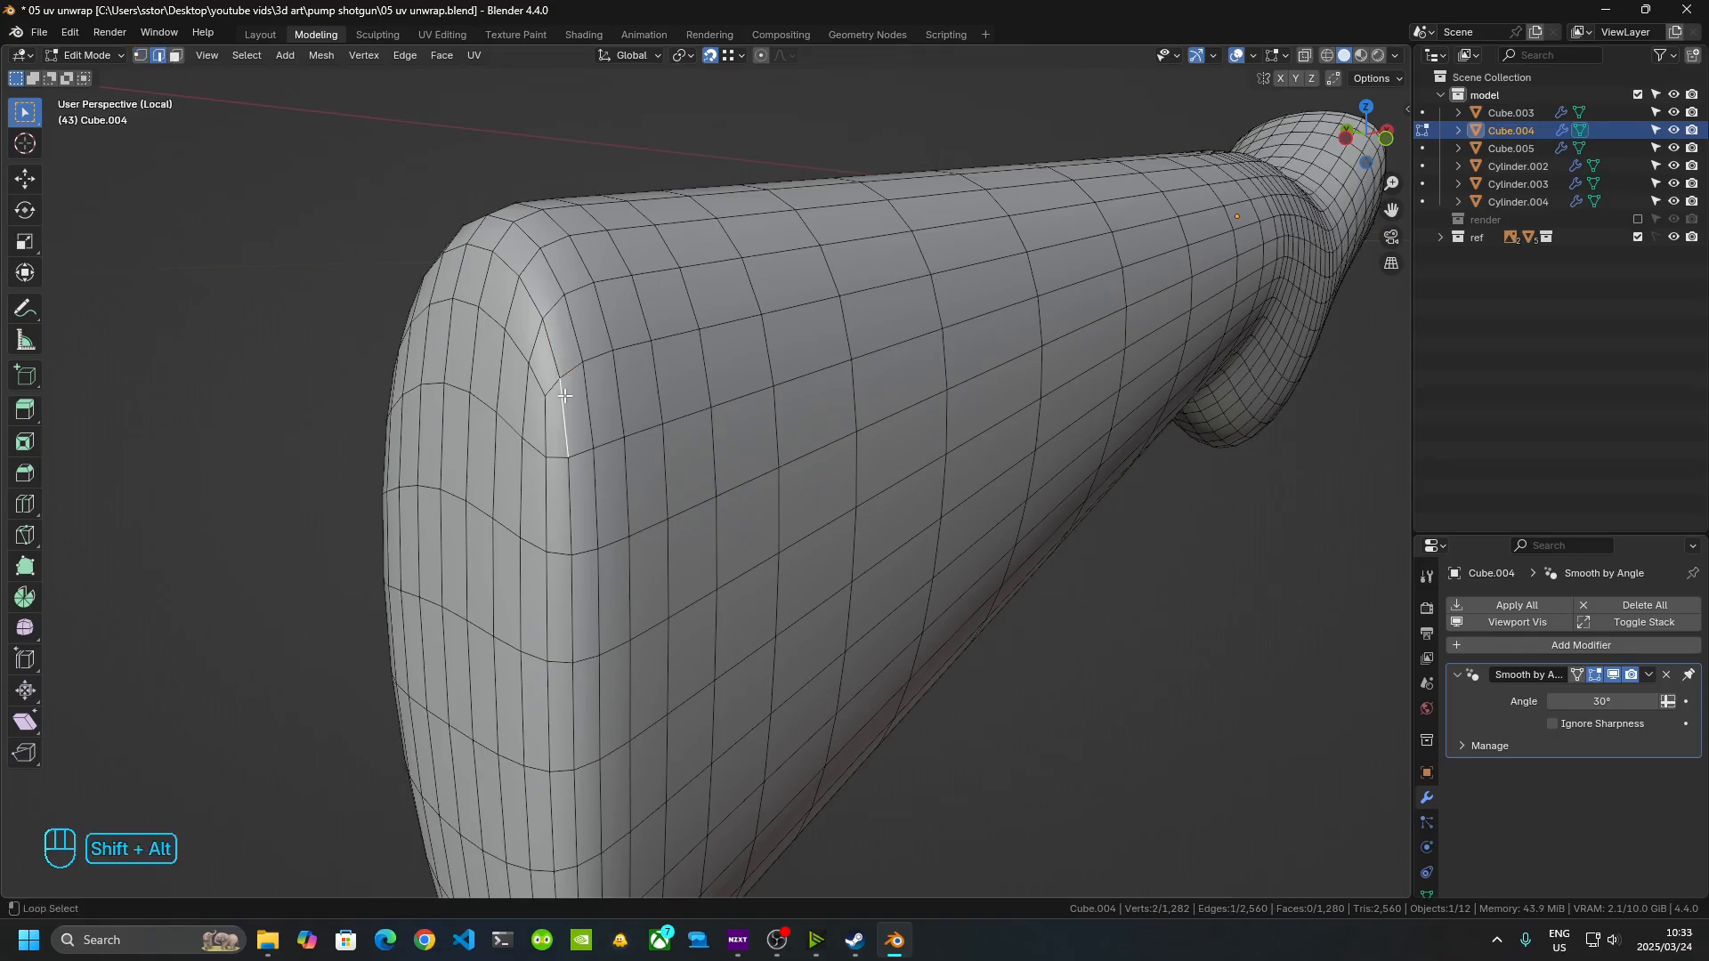
pyautogui.keyDown('alt'); pyautogui.keyDown('shift'); pyautogui.click(564, 396); pyautogui.keyUp('shift'); pyautogui.keyUp('alt')
pyautogui.moveTo(565, 395); pyautogui.dragTo(691, 514, button='middle')
pyautogui.keyDown('alt'); pyautogui.keyDown('shift'); pyautogui.click(660, 486); pyautogui.keyUp('shift'); pyautogui.keyUp('alt')
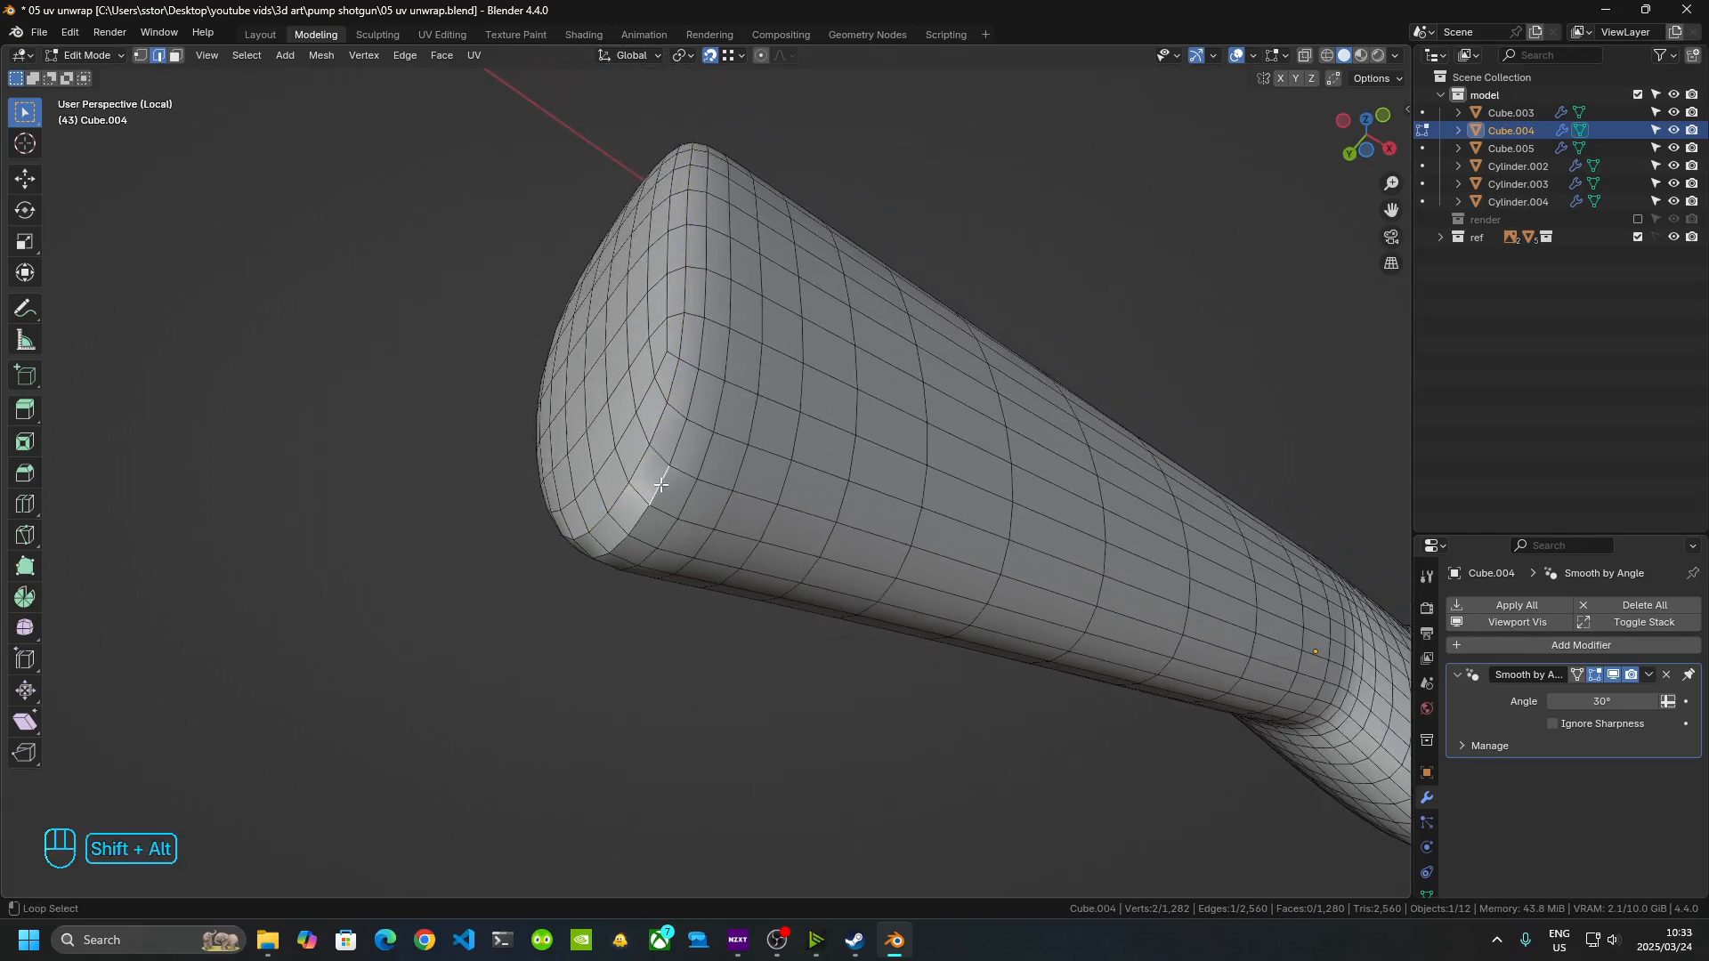
pyautogui.keyDown('alt'); pyautogui.keyDown('shift'); pyautogui.click(655, 491); pyautogui.keyUp('shift'); pyautogui.keyUp('alt')
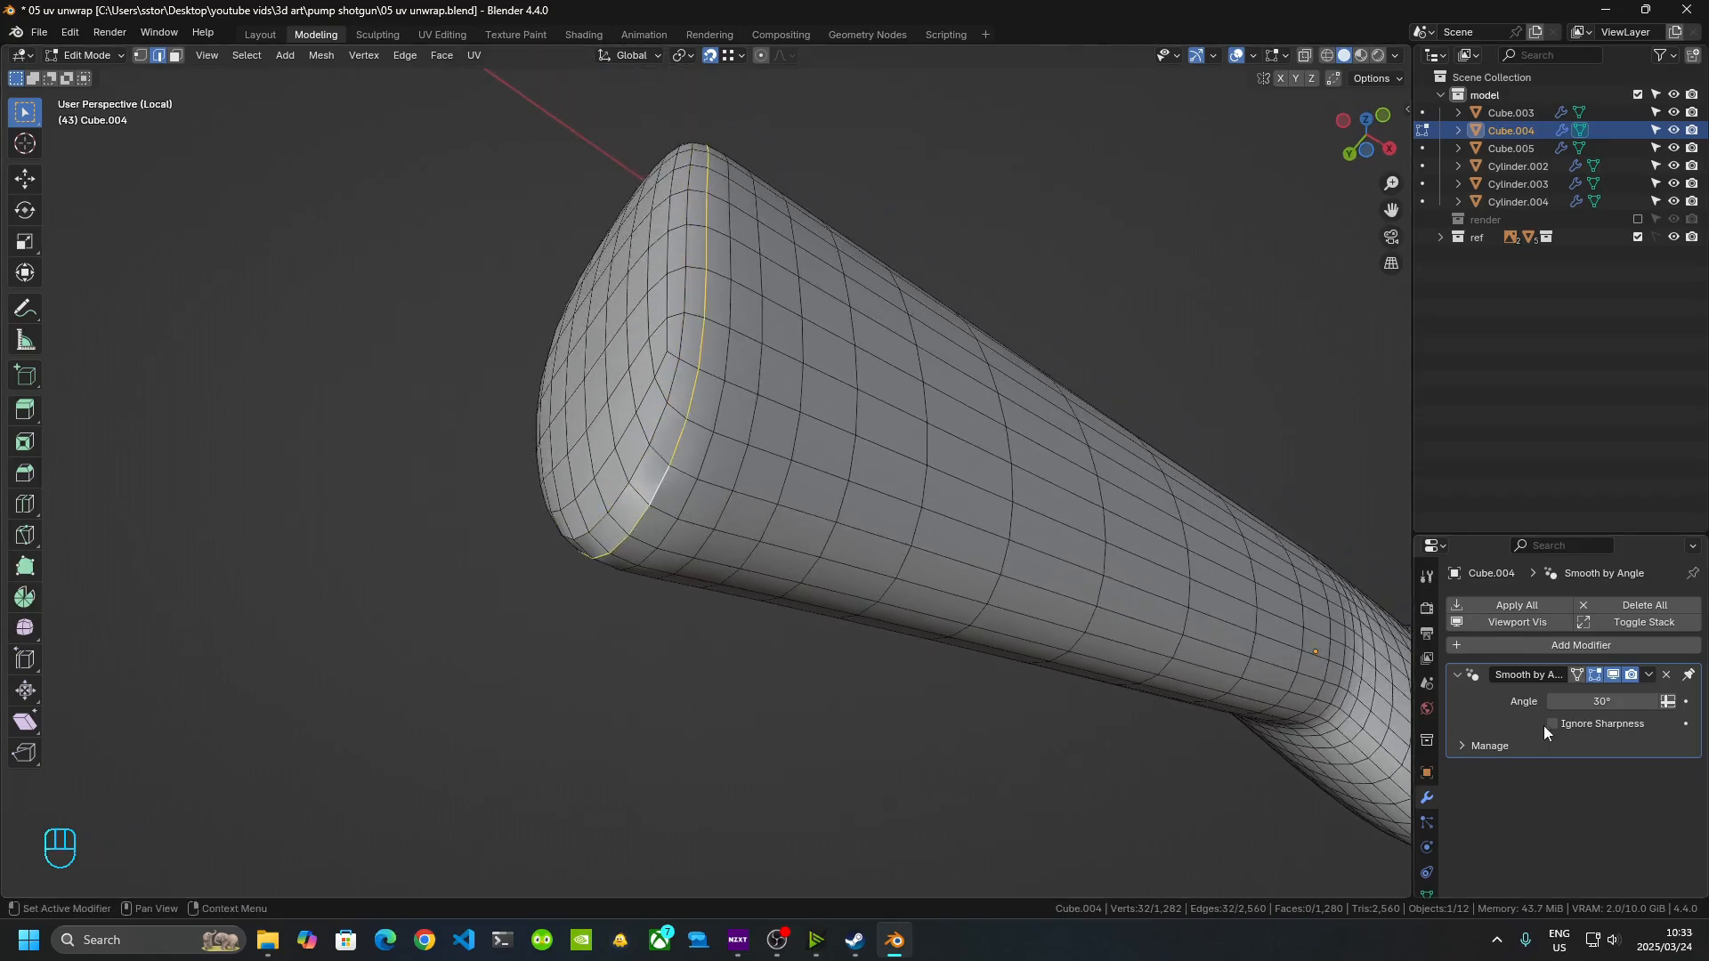
pyautogui.click(1598, 703)
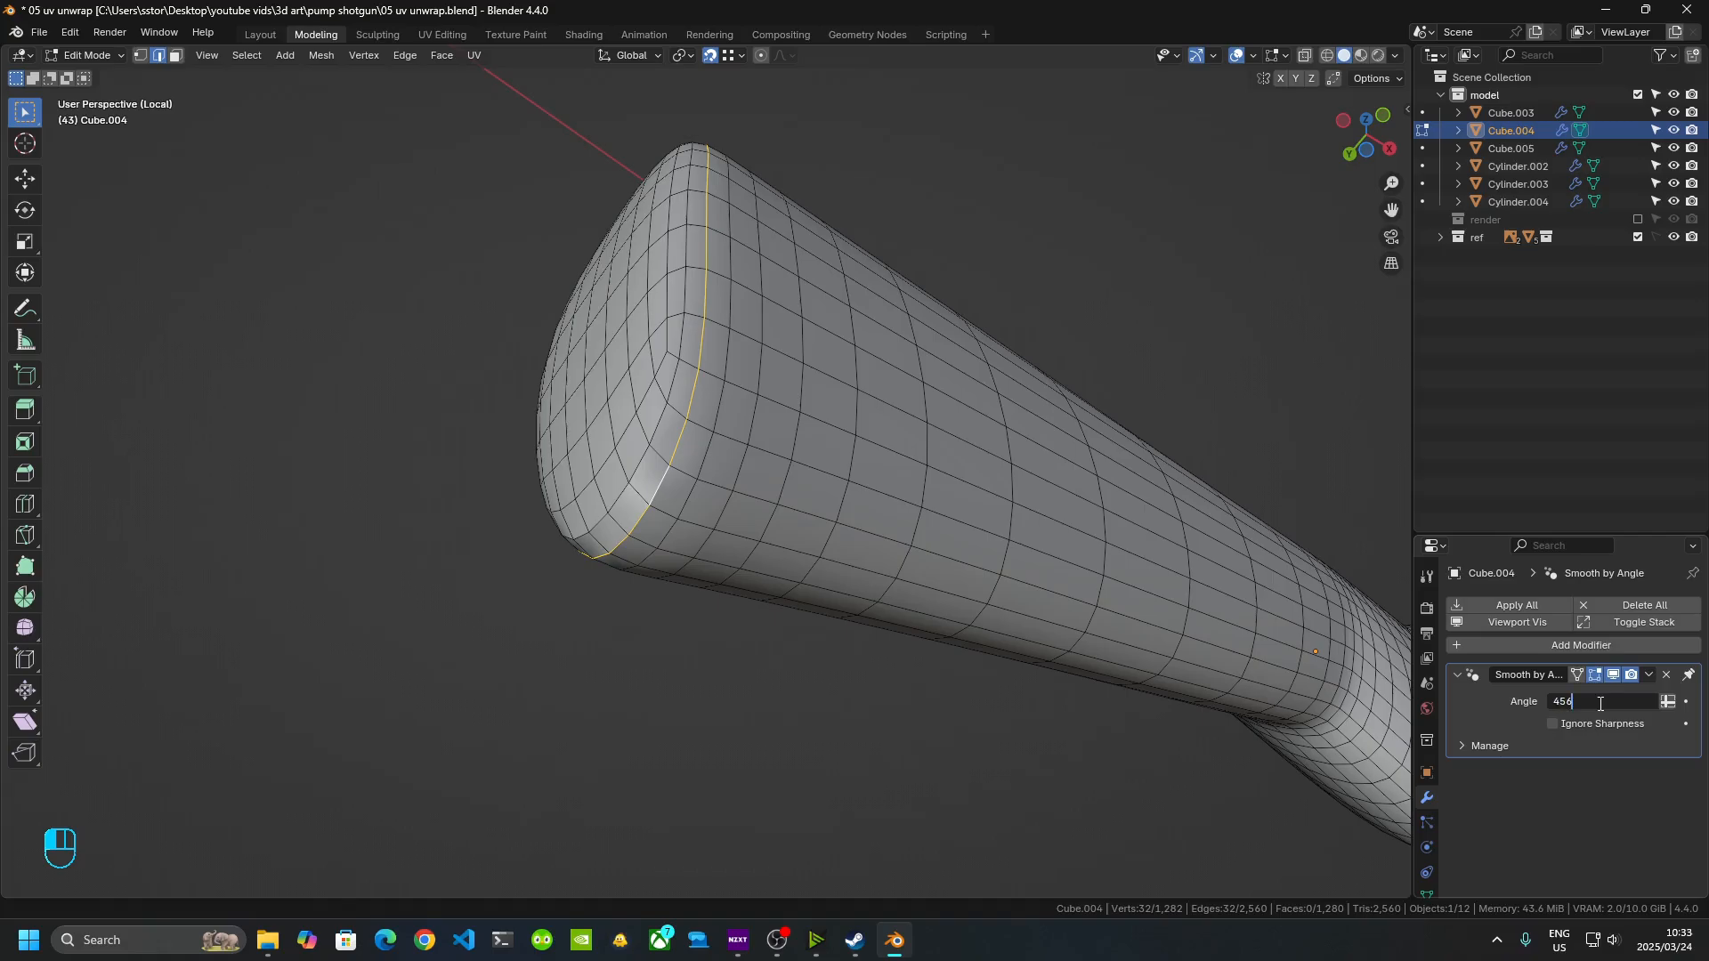
pyautogui.press('Return')
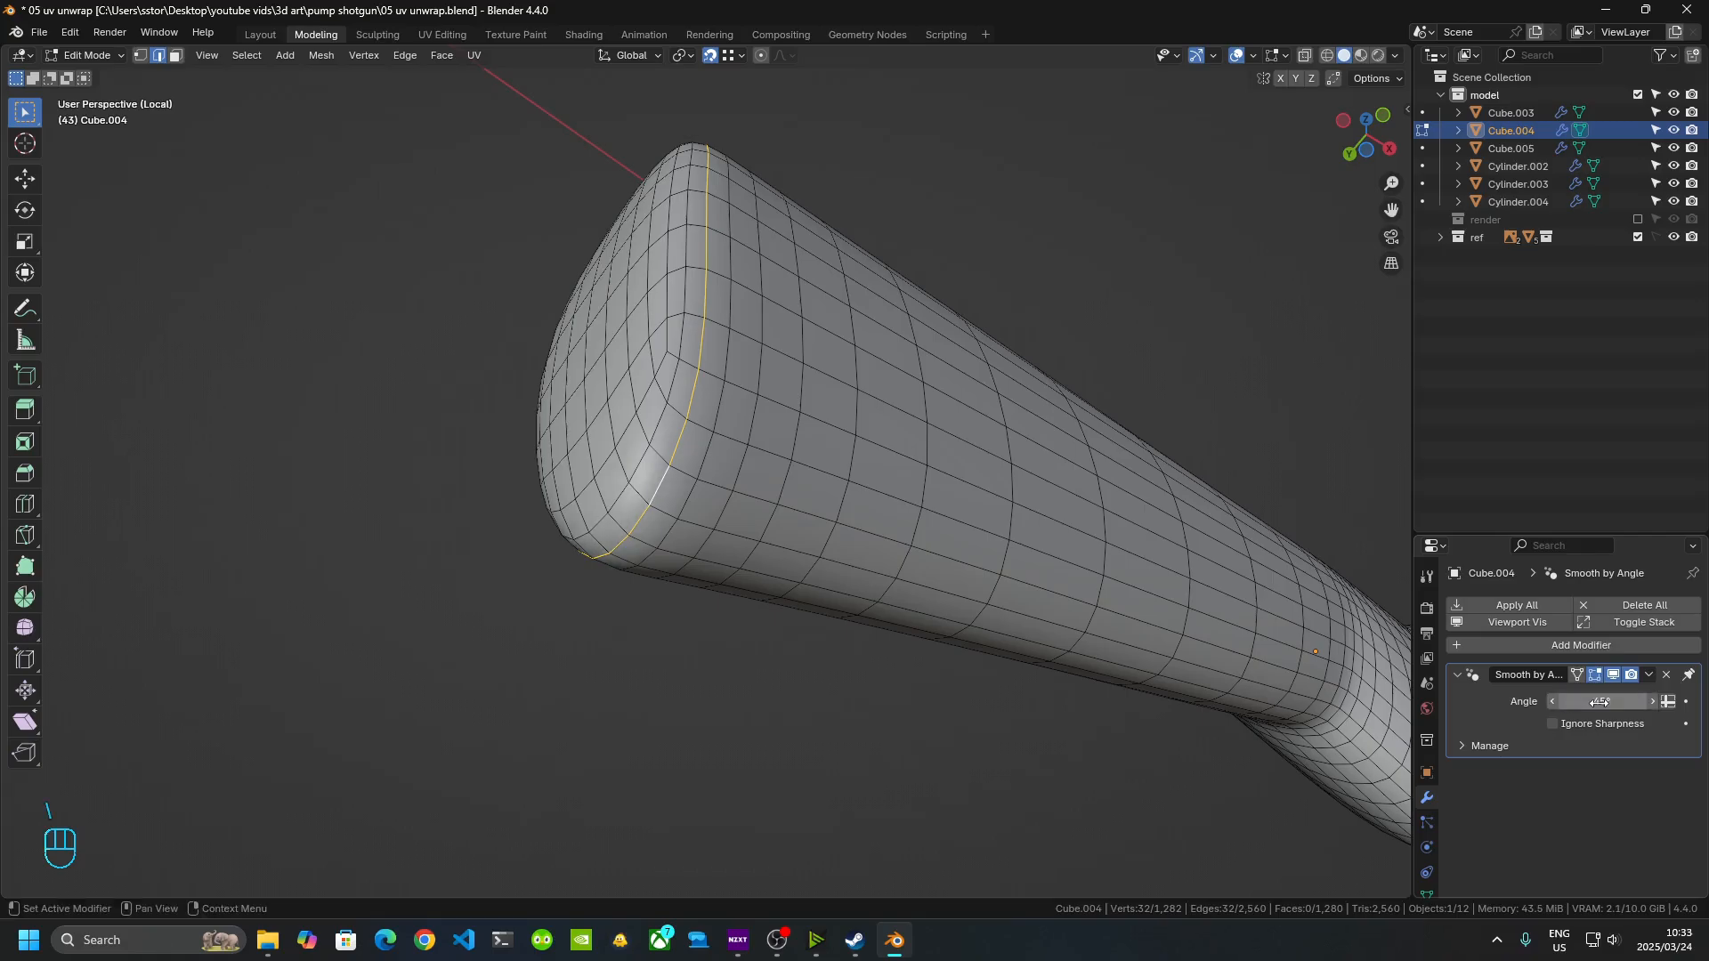
# - Mark the edge loop around the stock's butt end as a UV seam
pyautogui.keyDown('alt'); pyautogui.keyDown('shift'); pyautogui.click(676, 432); pyautogui.keyUp('shift'); pyautogui.keyUp('alt')
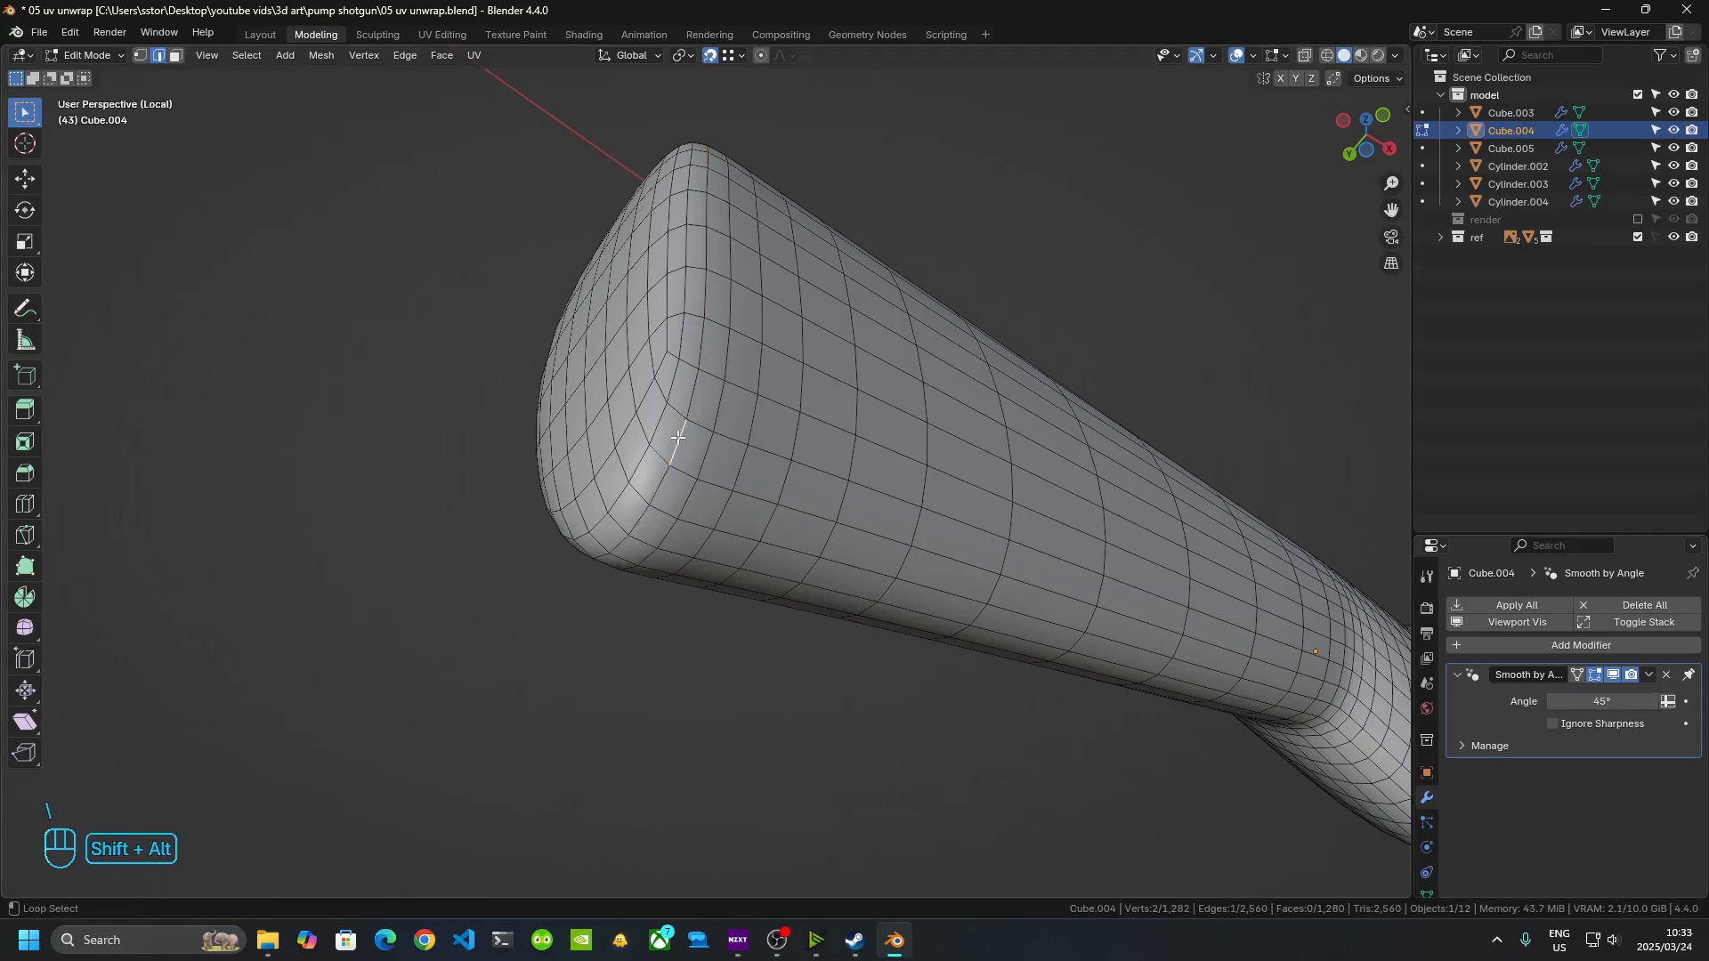
pyautogui.keyDown('alt'); pyautogui.keyDown('shift'); pyautogui.click(677, 435); pyautogui.keyUp('shift'); pyautogui.keyUp('alt')
pyautogui.rightClick(677, 436)
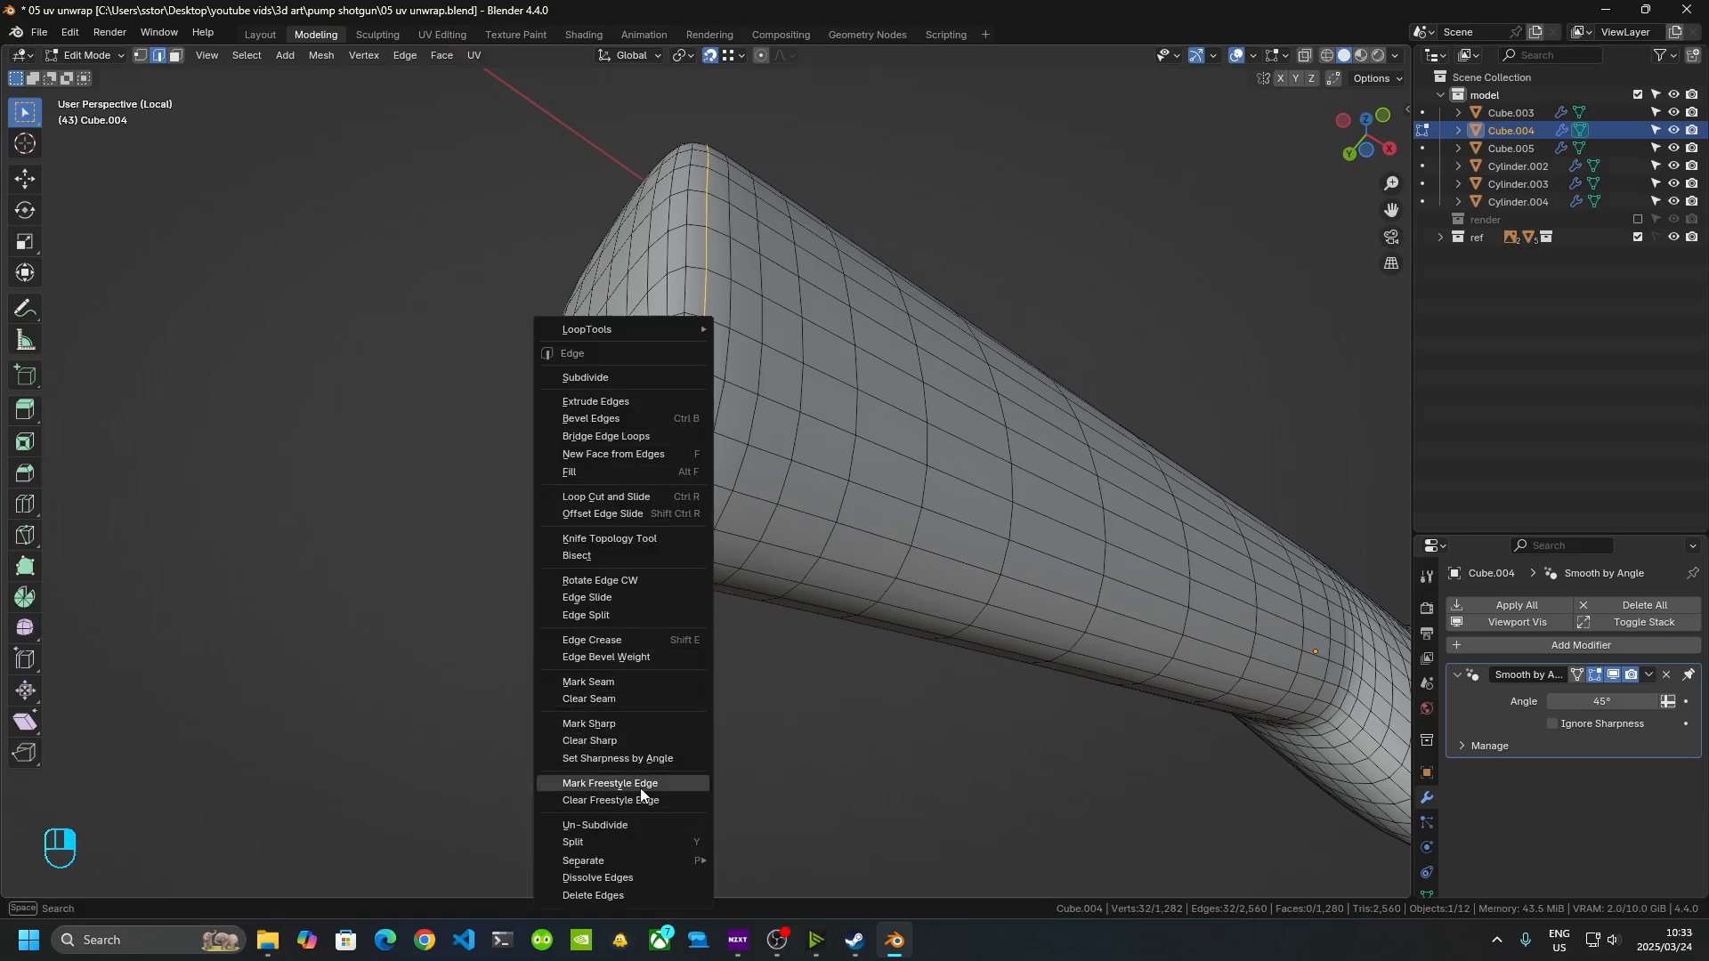
pyautogui.click(613, 684)
pyautogui.moveTo(612, 686); pyautogui.dragTo(610, 691, button='middle')
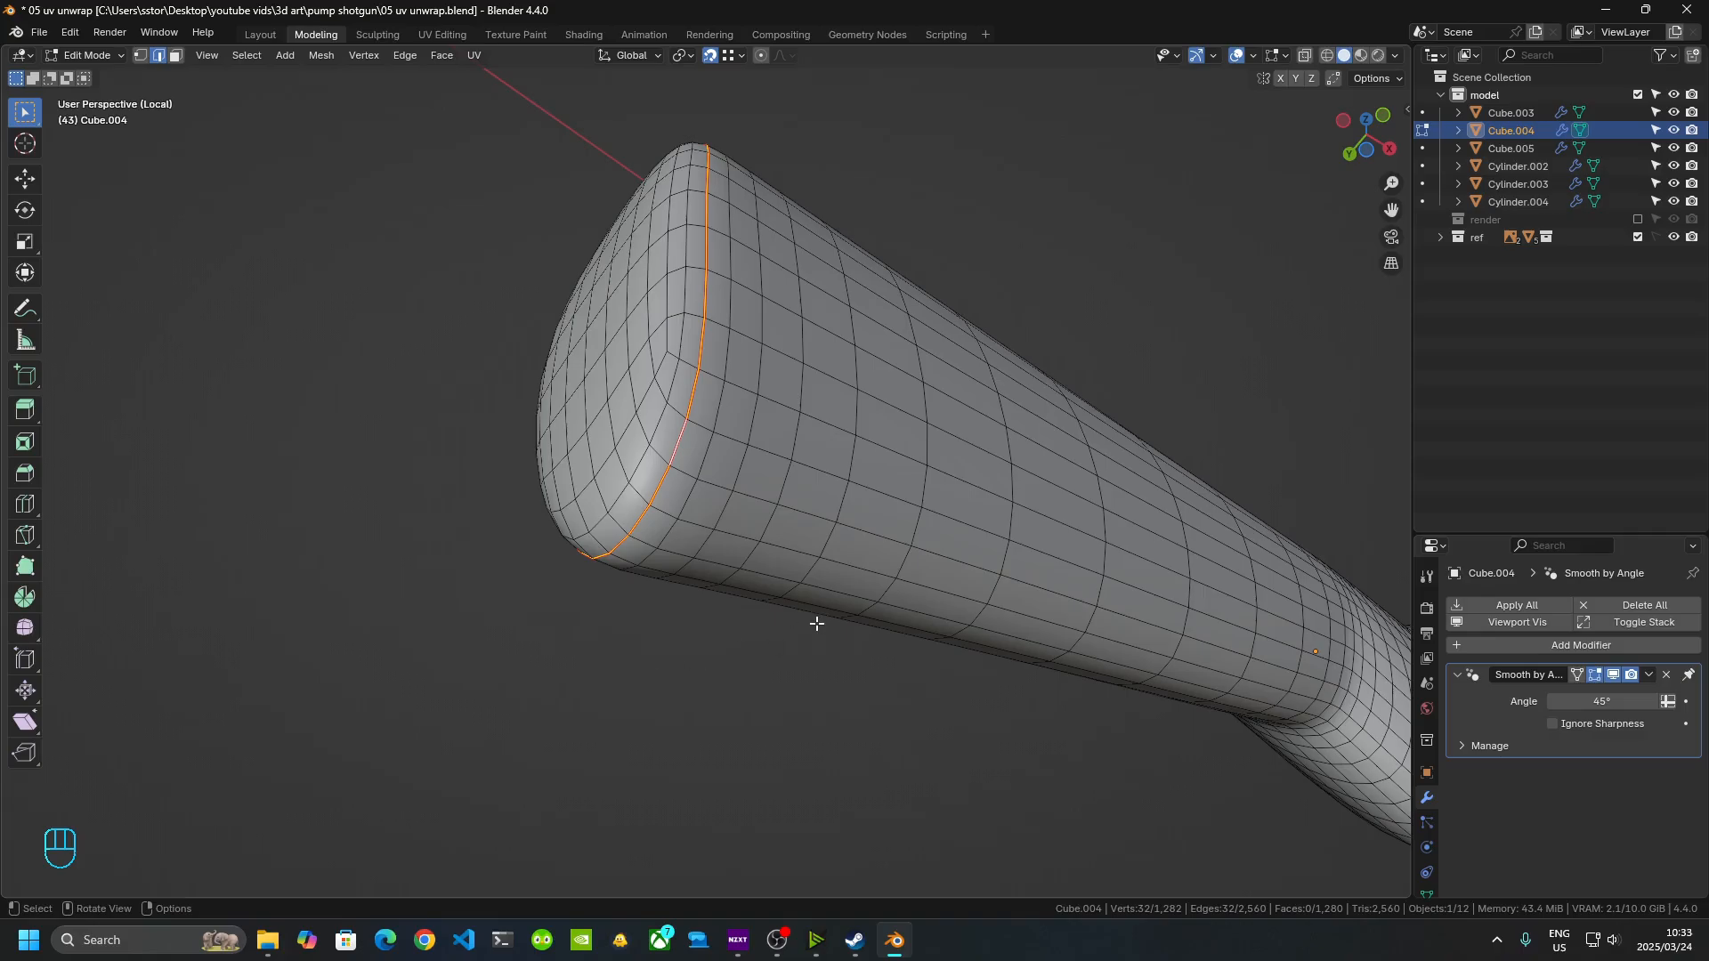
# - Mark a UV seam along the stock's underside centre line, from the butt loop to the end that meets the receiver
pyautogui.moveTo(813, 622)
pyautogui.mouseDown(button='middle')
pyautogui.moveTo(773, 566)
pyautogui.moveTo(801, 336)
pyautogui.moveTo(800, 608)
pyautogui.mouseUp(button='middle')
pyautogui.scroll(2, 800, 608)
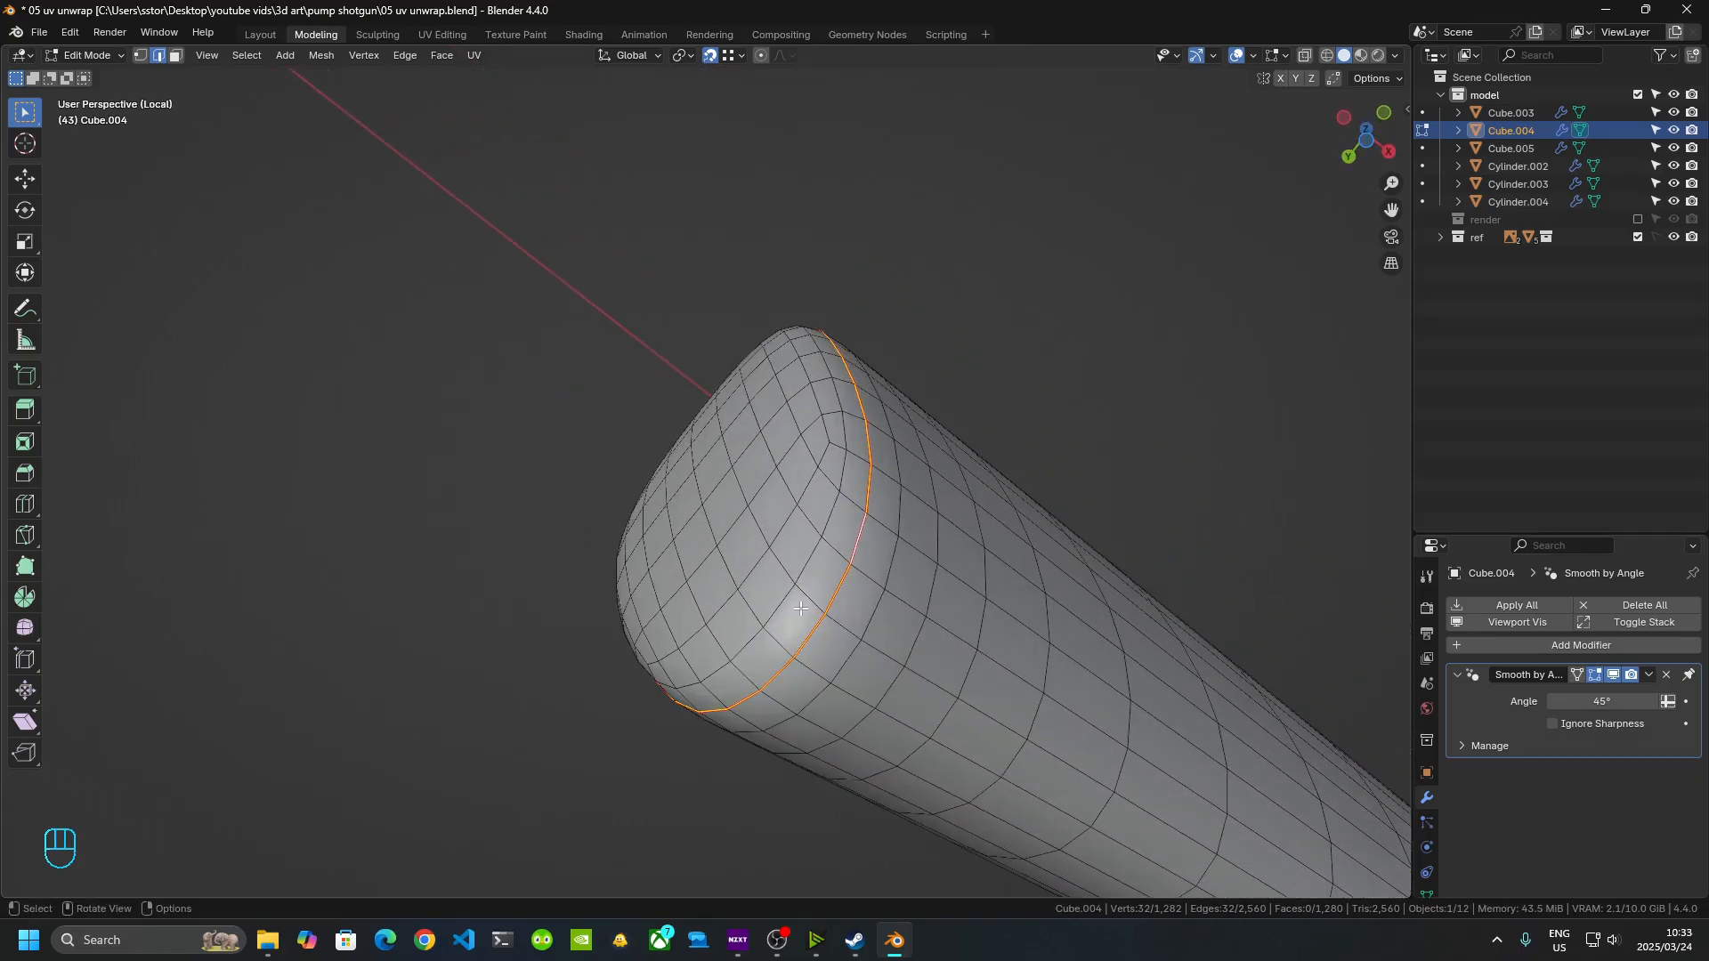
pyautogui.click(799, 663)
pyautogui.scroll(-5, 828, 686)
pyautogui.moveTo(858, 706); pyautogui.dragTo(1033, 730, button='middle')
pyautogui.keyDown('shift'); pyautogui.moveTo(979, 311); pyautogui.dragTo(980, 593, button='middle'); pyautogui.keyUp('shift')
pyautogui.scroll(3, 980, 594)
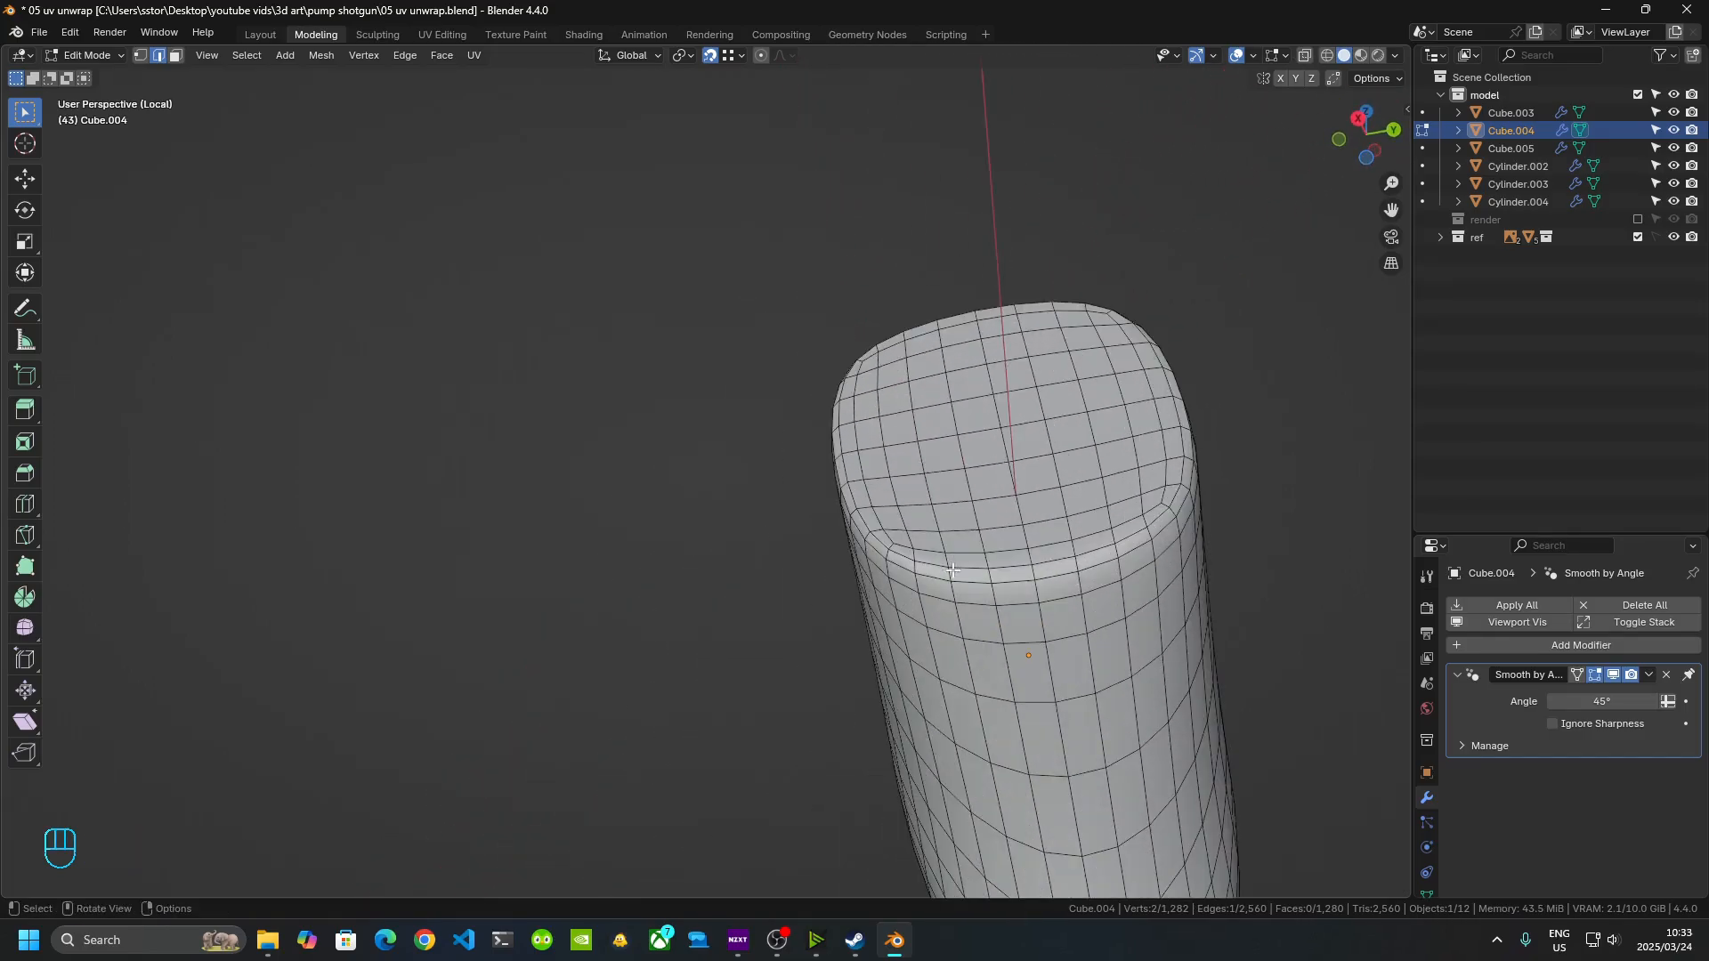
pyautogui.keyDown('ctrl'); pyautogui.click(1032, 571); pyautogui.keyUp('ctrl')
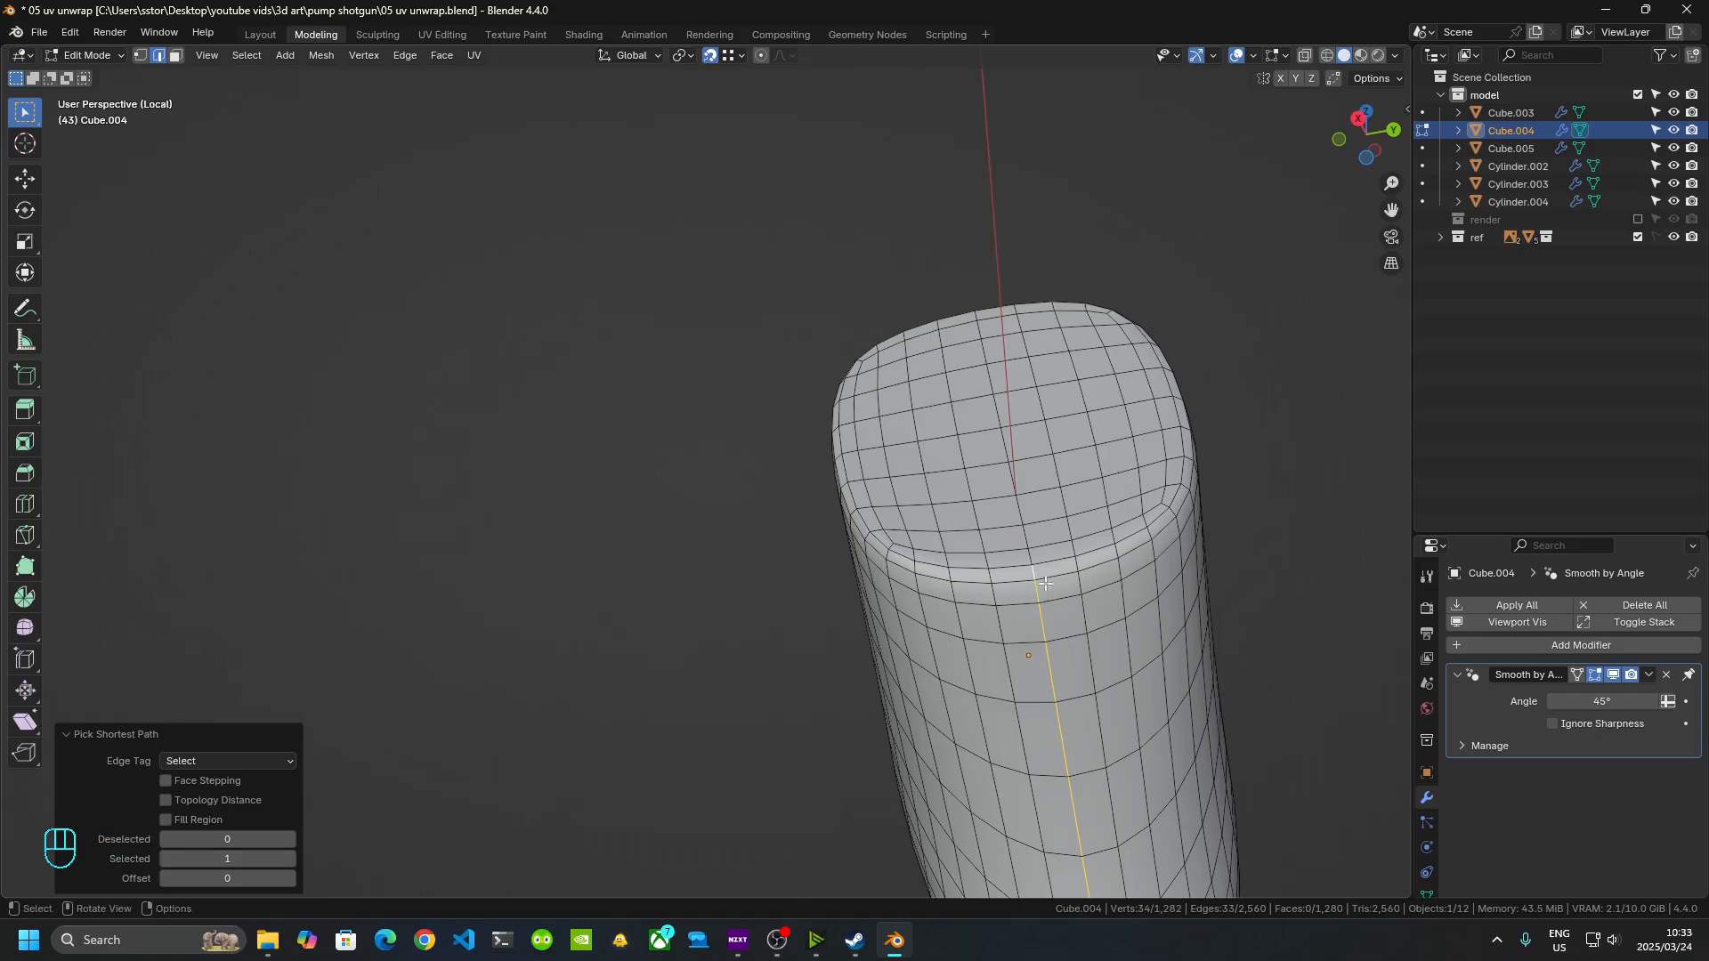
pyautogui.rightClick(1031, 584)
pyautogui.click(1014, 584)
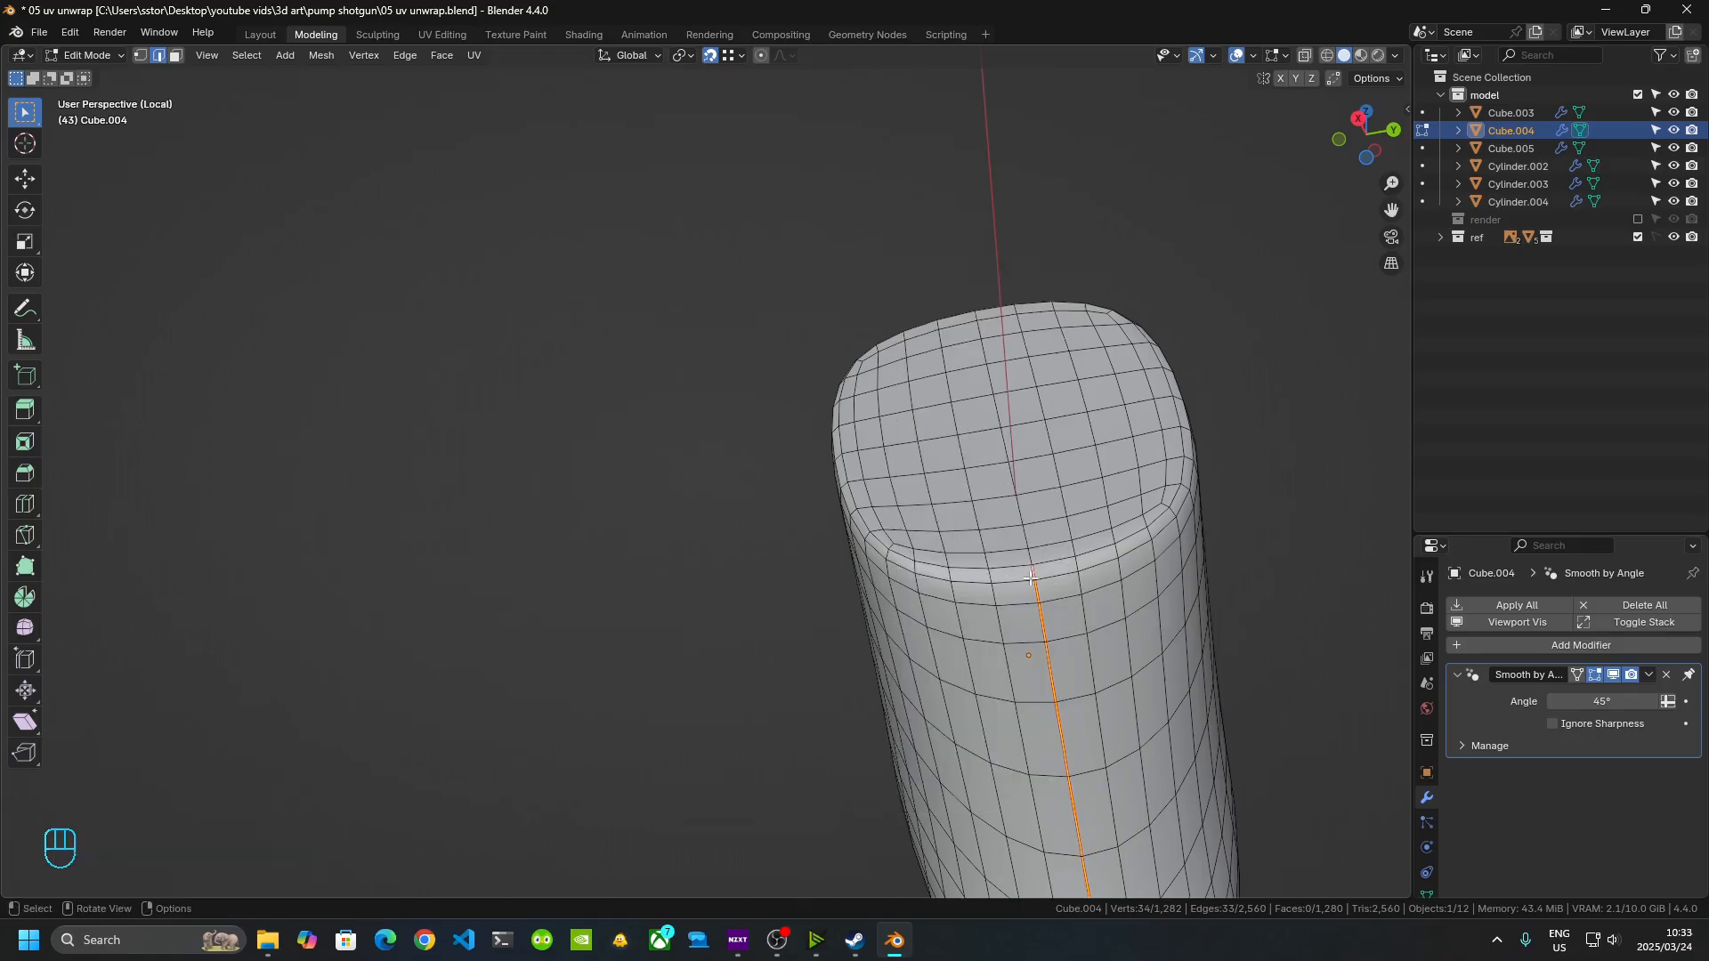
# - Mark the edge loop around the stock's receiver-side end as a UV seam
pyautogui.click(897, 553)
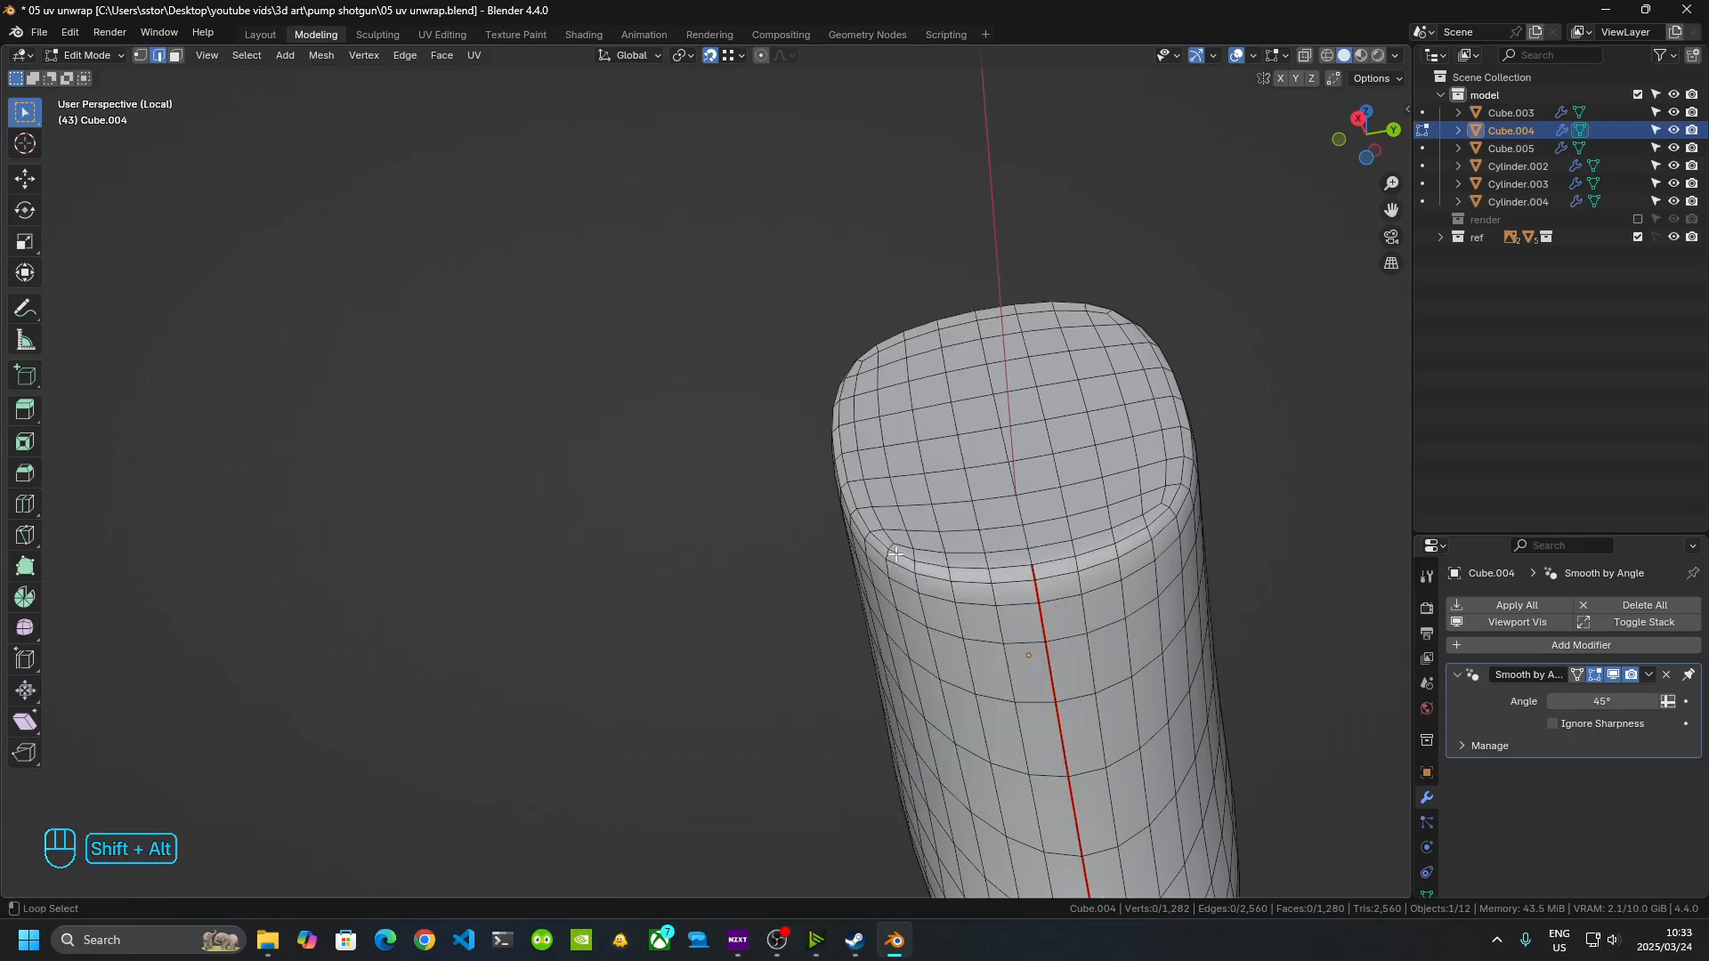
pyautogui.keyDown('alt'); pyautogui.keyDown('shift'); pyautogui.click(897, 552); pyautogui.keyUp('shift'); pyautogui.keyUp('alt')
pyautogui.scroll(5, 895, 553)
pyautogui.scroll(-5, 1304, 624)
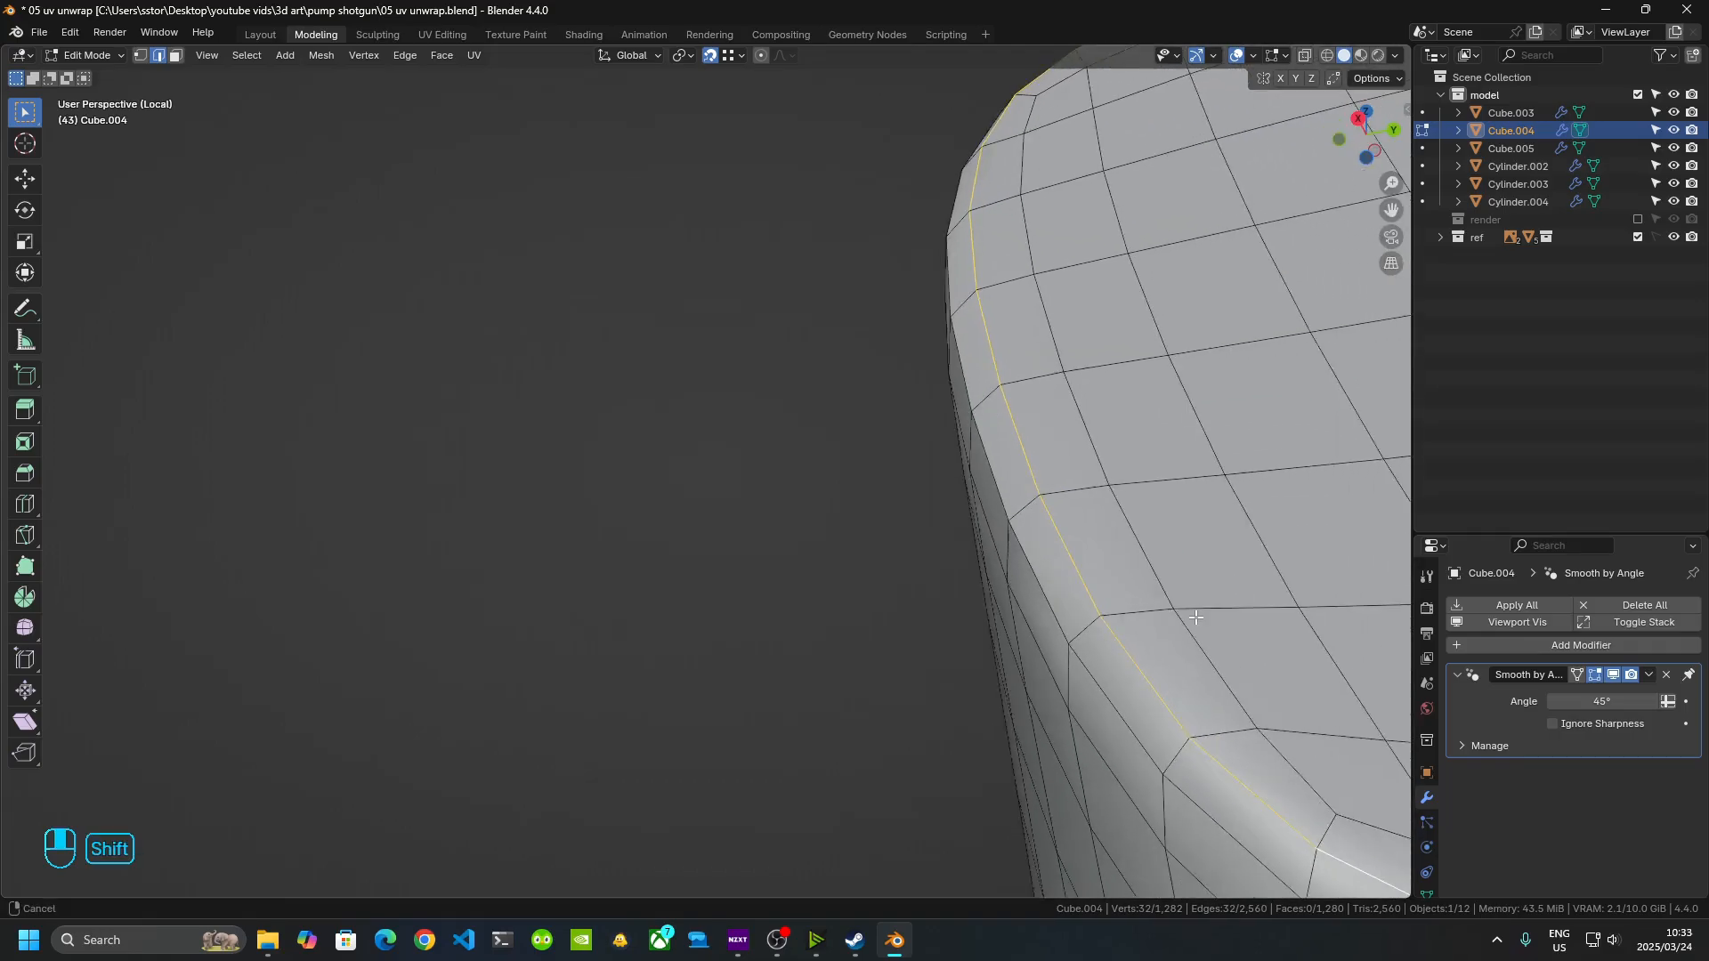
pyautogui.scroll(-5, 844, 779)
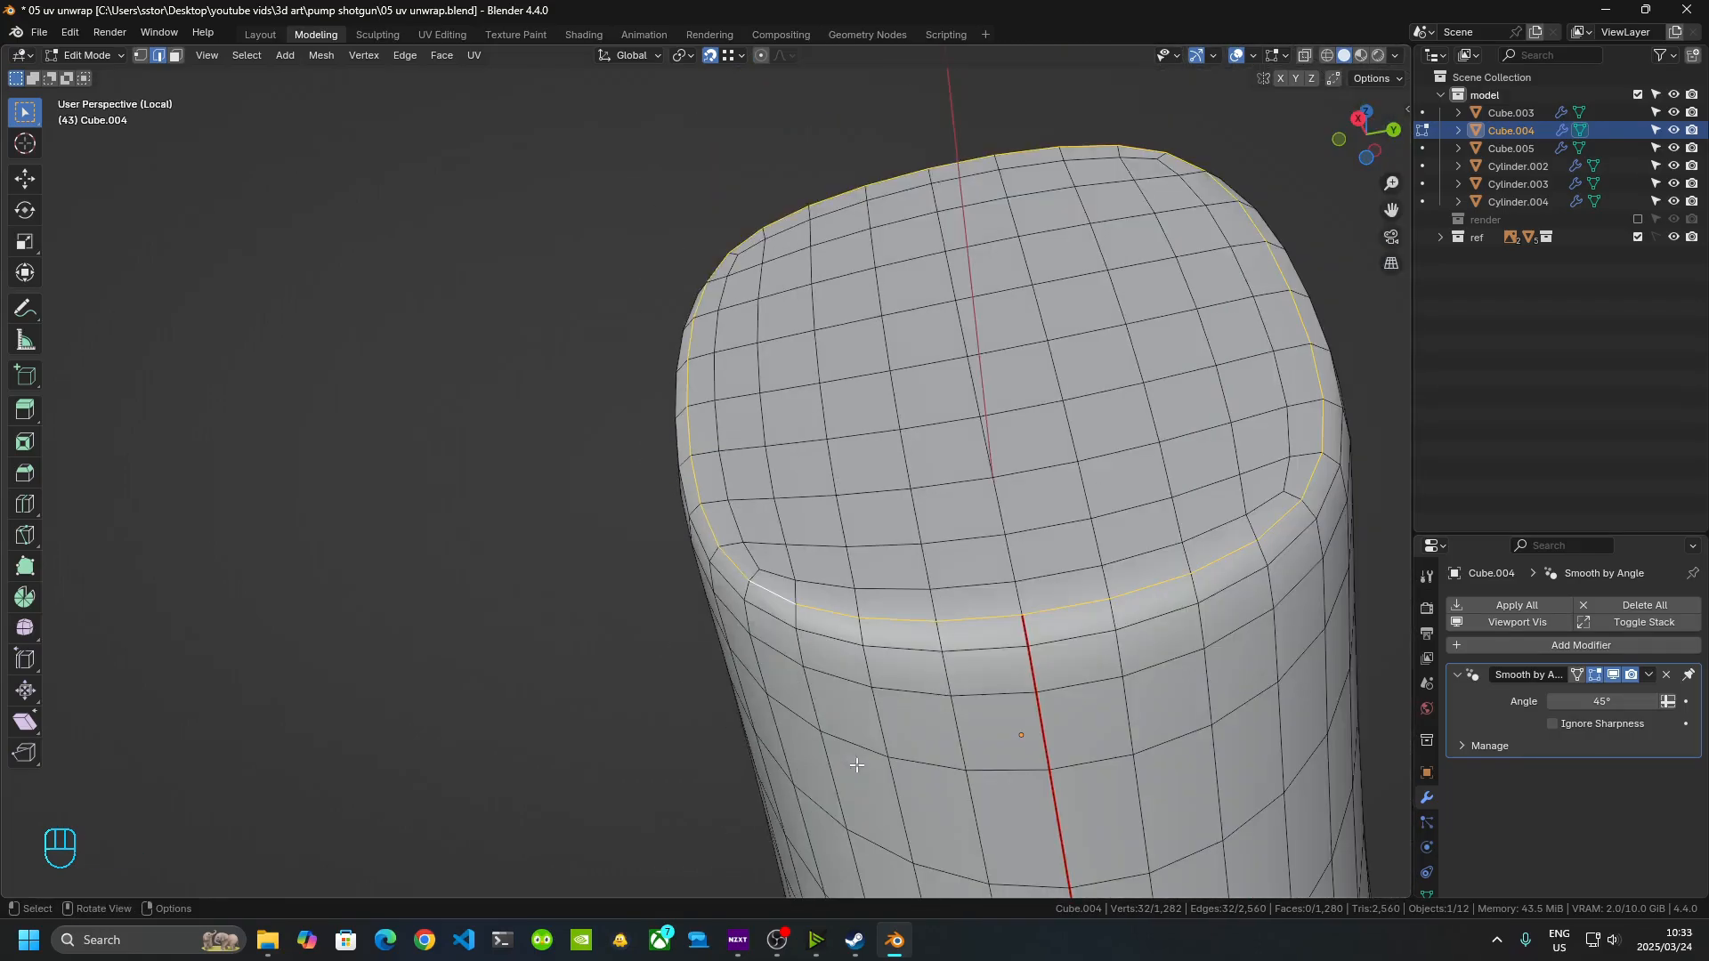
pyautogui.keyDown('shift'); pyautogui.moveTo(1056, 744); pyautogui.dragTo(870, 708, button='middle'); pyautogui.keyUp('shift')
pyautogui.rightClick(847, 583)
pyautogui.click(847, 580)
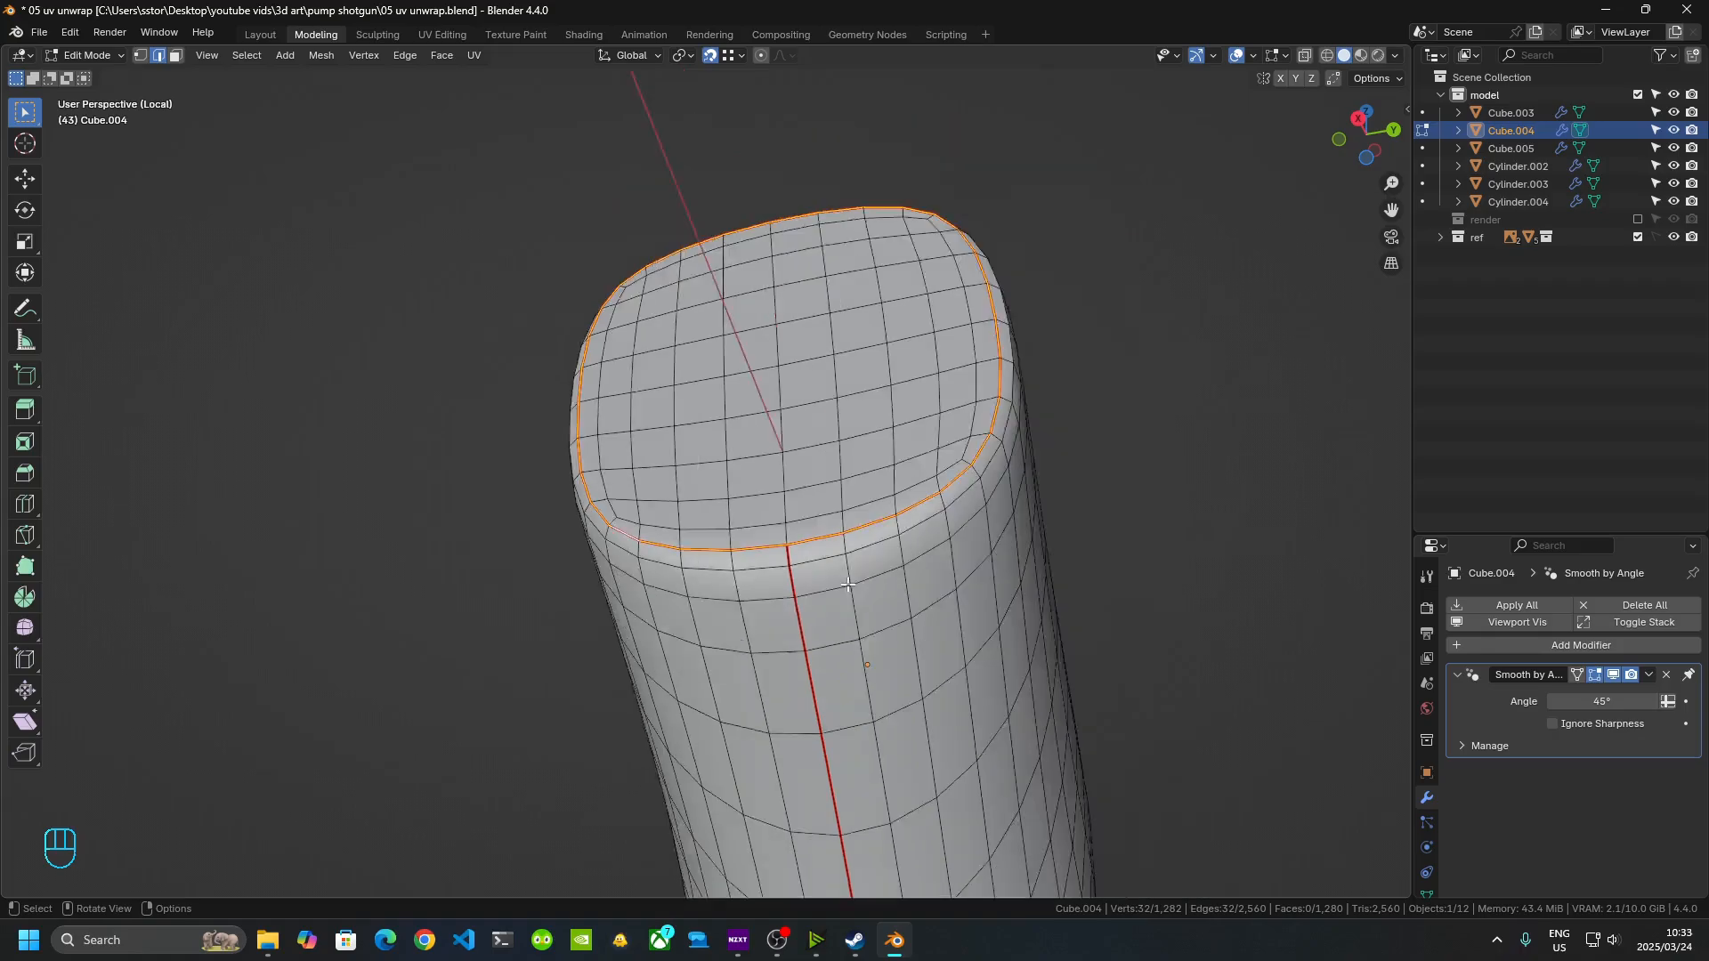
# - Leave the stock's local view, then isolate the shotgun's receiver and open it in Edit Mode
pyautogui.moveTo(847, 580); pyautogui.dragTo(668, 678, button='middle')
pyautogui.press('KP_Divide')
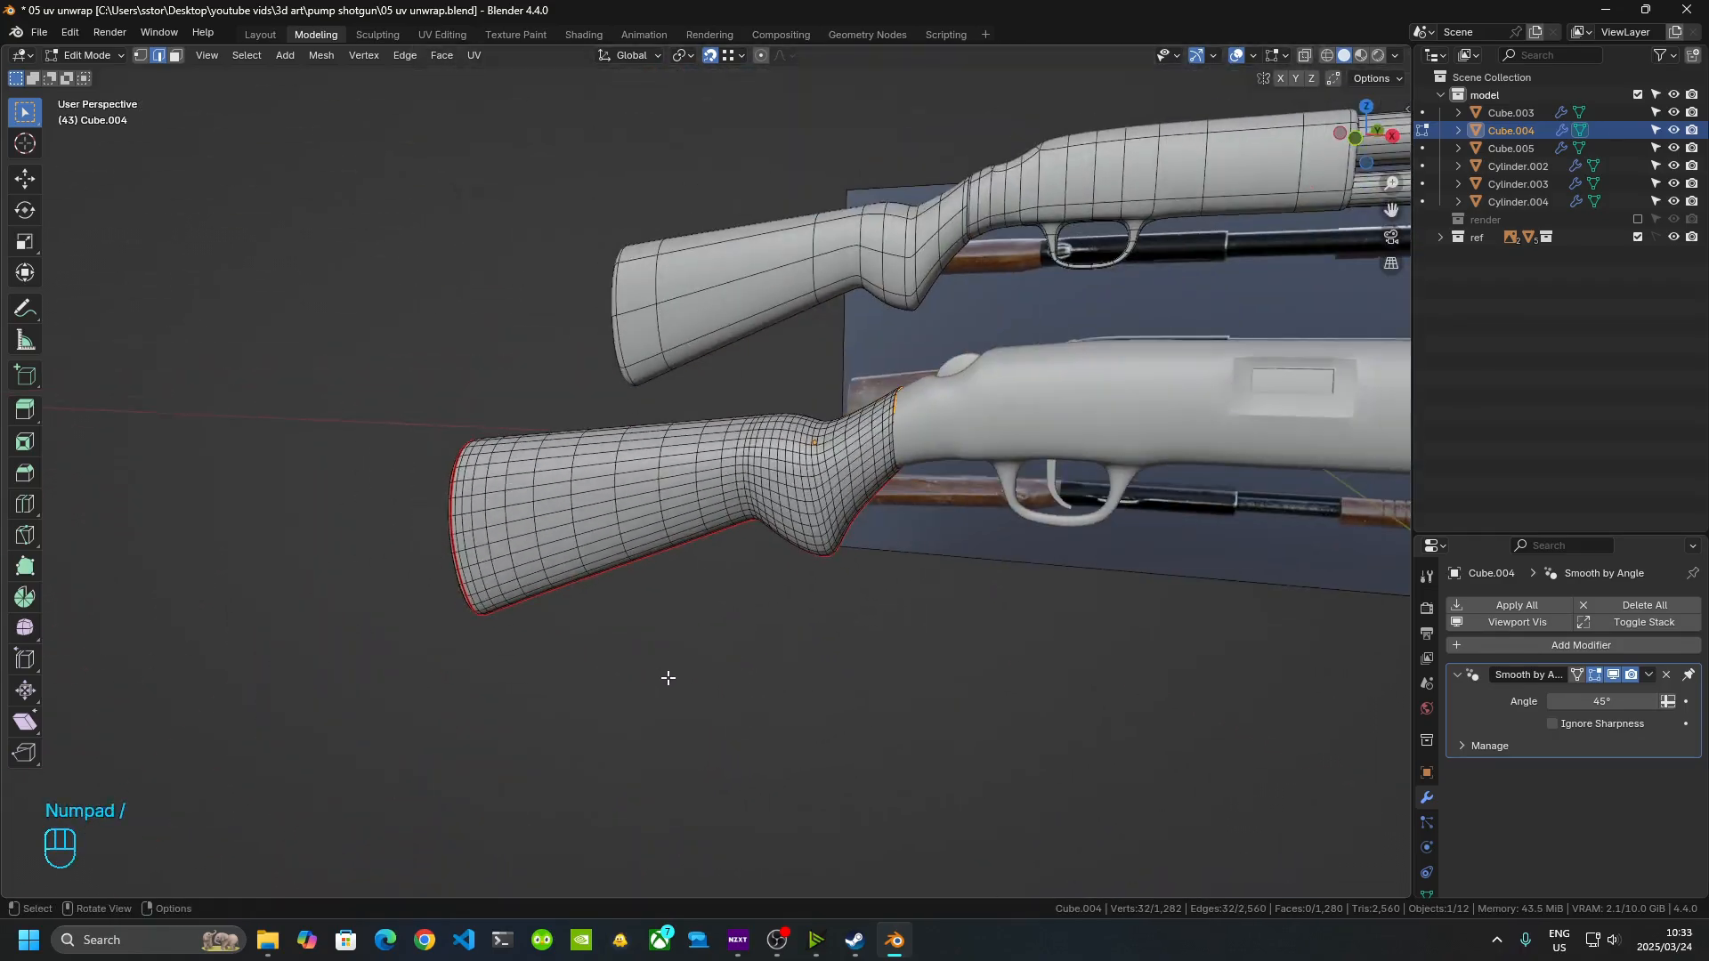
pyautogui.press('Tab')
pyautogui.moveTo(893, 572); pyautogui.dragTo(527, 513, button='middle')
pyautogui.click(527, 513)
pyautogui.press('Tab')
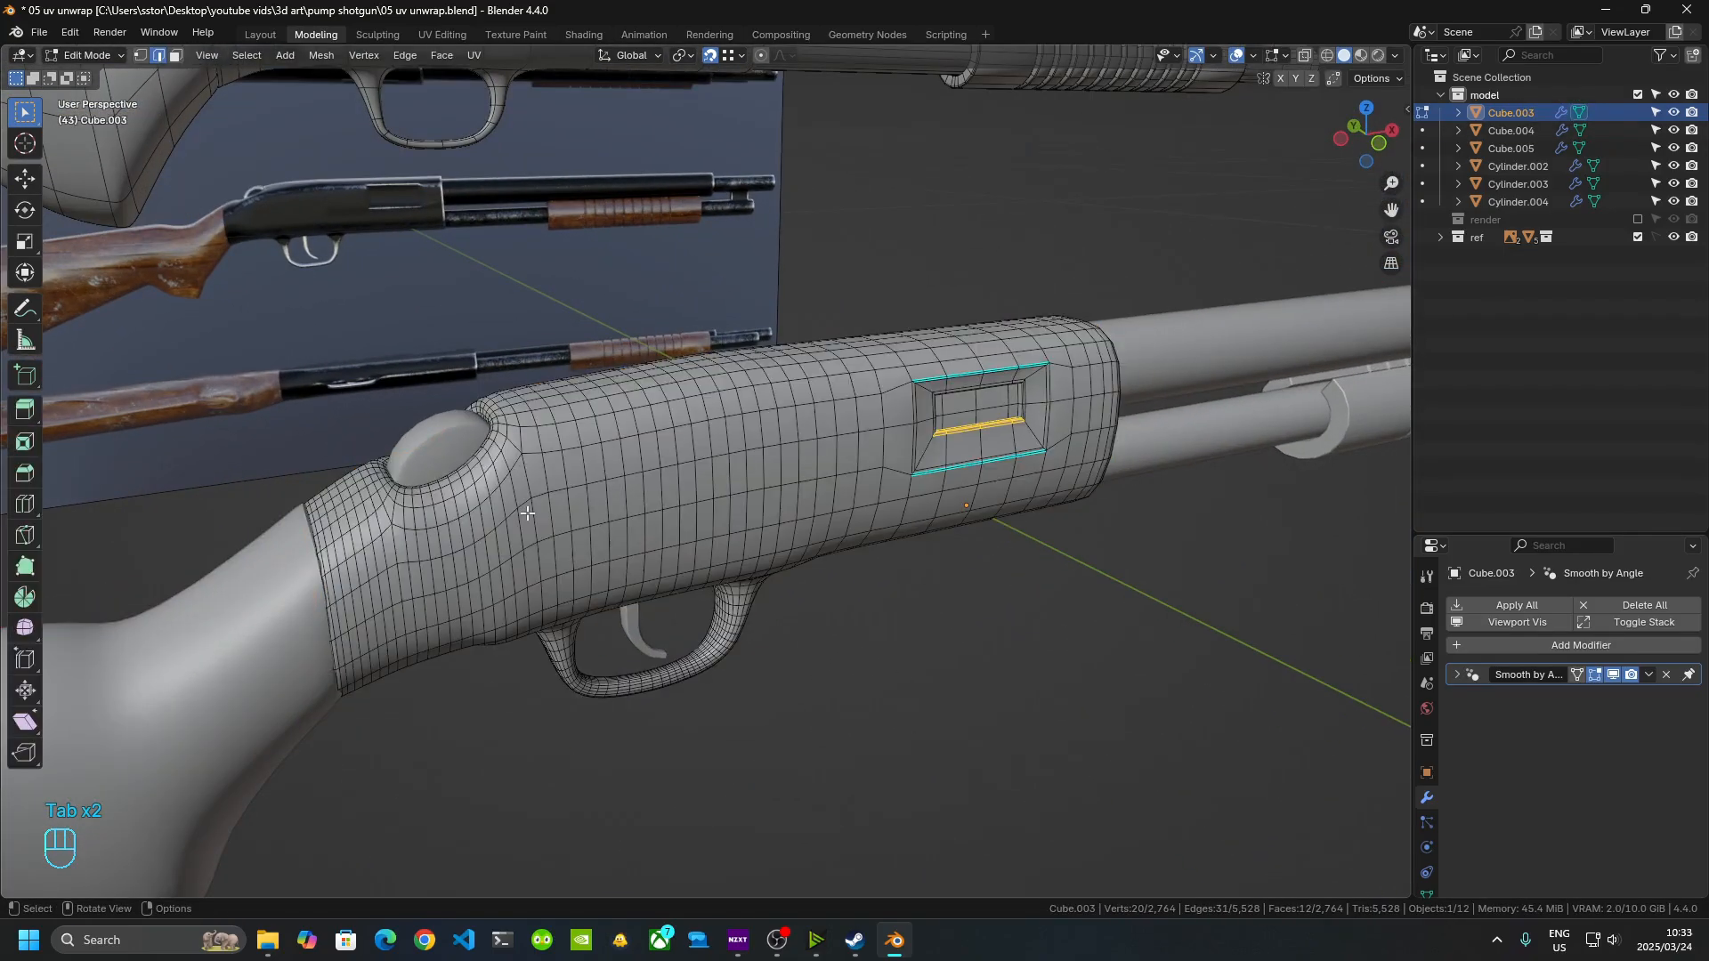
pyautogui.press('KP_Divide')
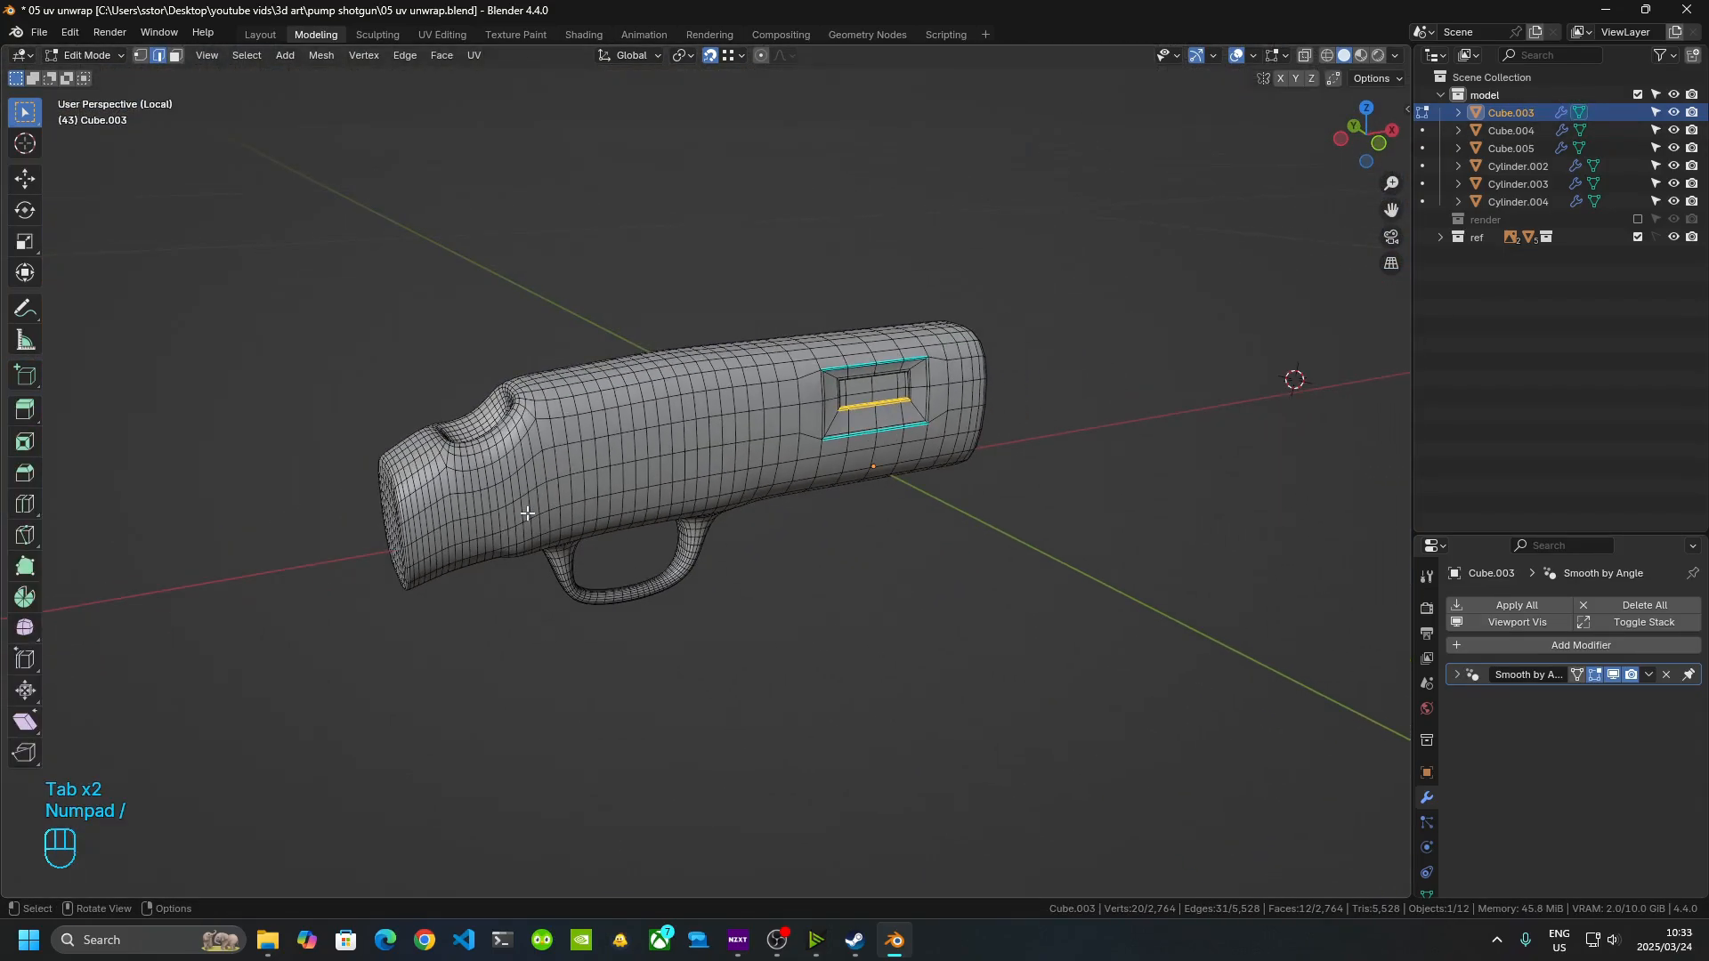
# - Mark the edge loop around the receiver's rear end, where it meets the stock, as a UV seam
pyautogui.scroll(4, 512, 543)
pyautogui.moveTo(511, 545); pyautogui.dragTo(672, 520, button='middle')
pyautogui.keyDown('shift'); pyautogui.moveTo(672, 521); pyautogui.dragTo(723, 617, button='middle'); pyautogui.keyUp('shift')
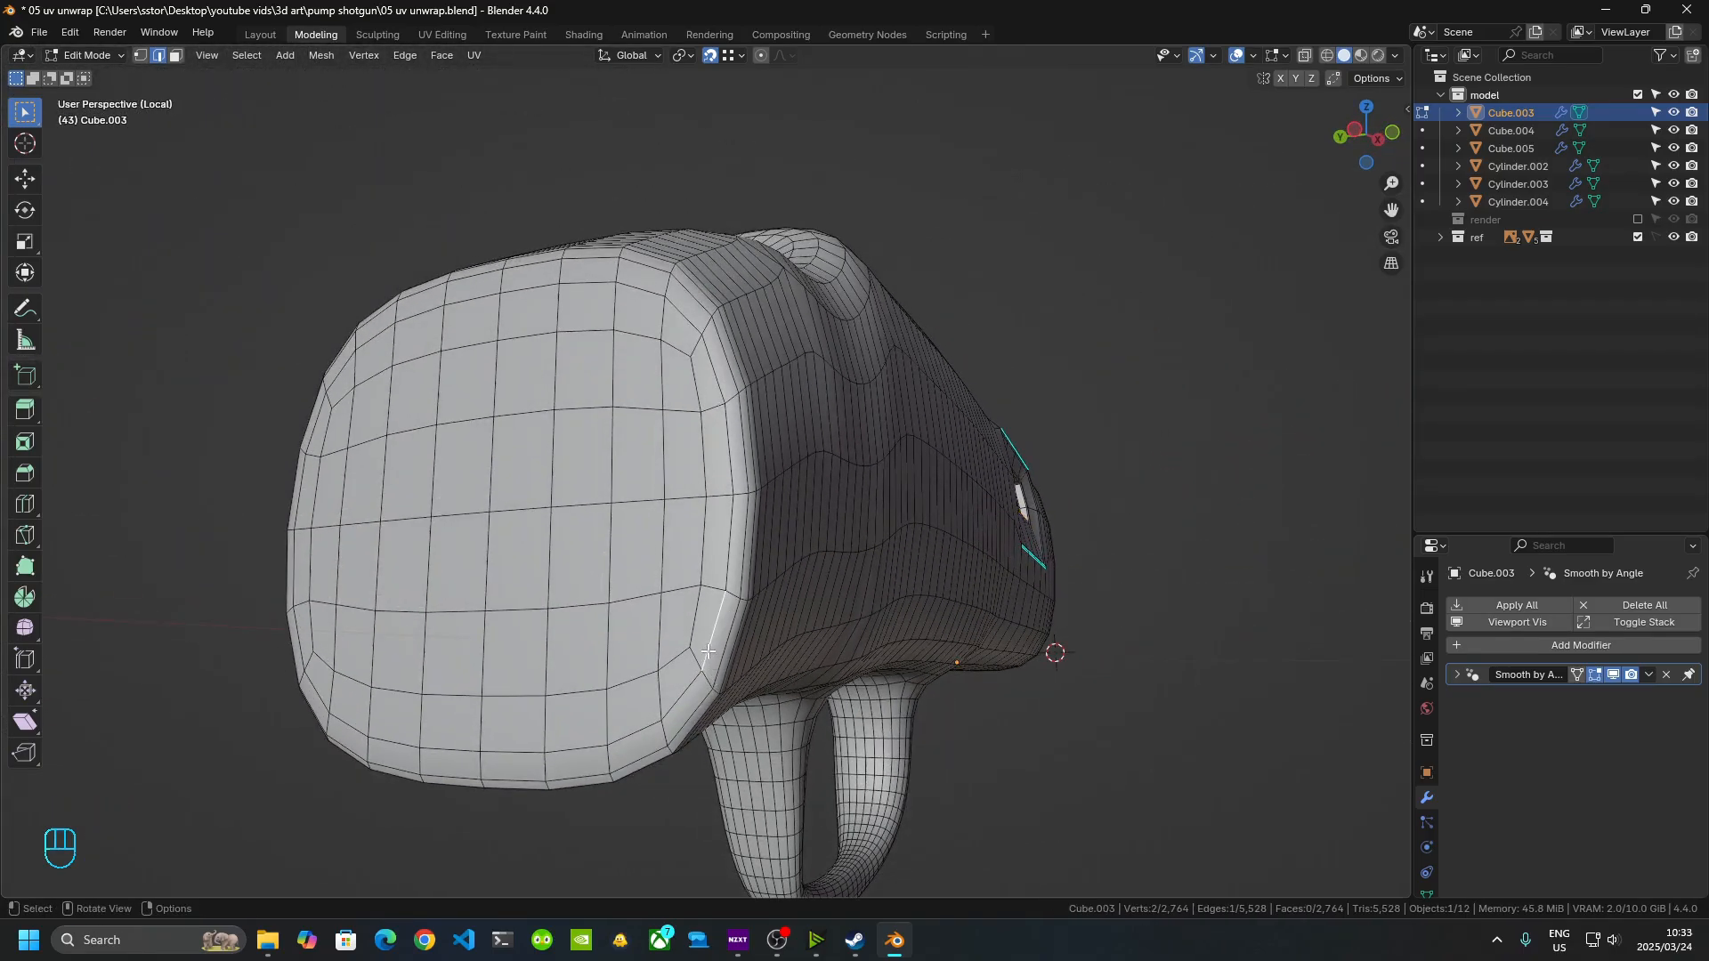
pyautogui.keyDown('alt'); pyautogui.keyDown('shift'); pyautogui.click(708, 653); pyautogui.keyUp('shift'); pyautogui.keyUp('alt')
pyautogui.rightClick(709, 581)
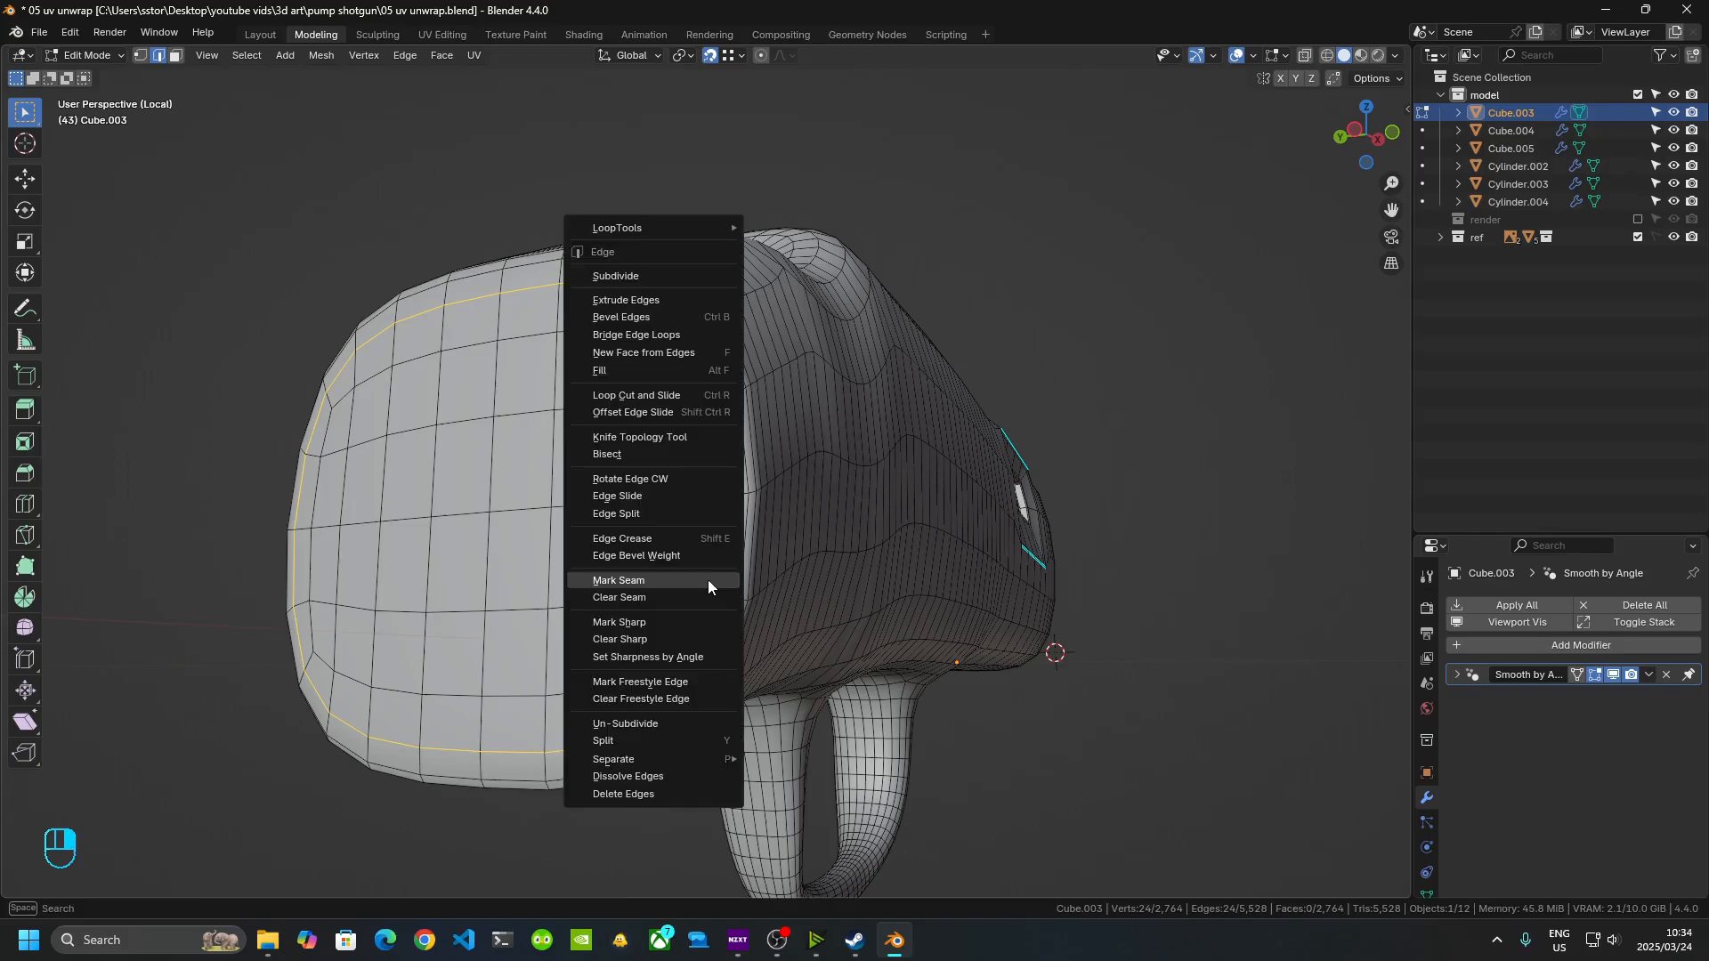
pyautogui.click(708, 580)
# - Mark the edge loop around the receiver's front end as a UV seam, undoing the accidental sharp marking
pyautogui.moveTo(804, 627); pyautogui.dragTo(474, 645, button='middle')
pyautogui.scroll(-4, 473, 646)
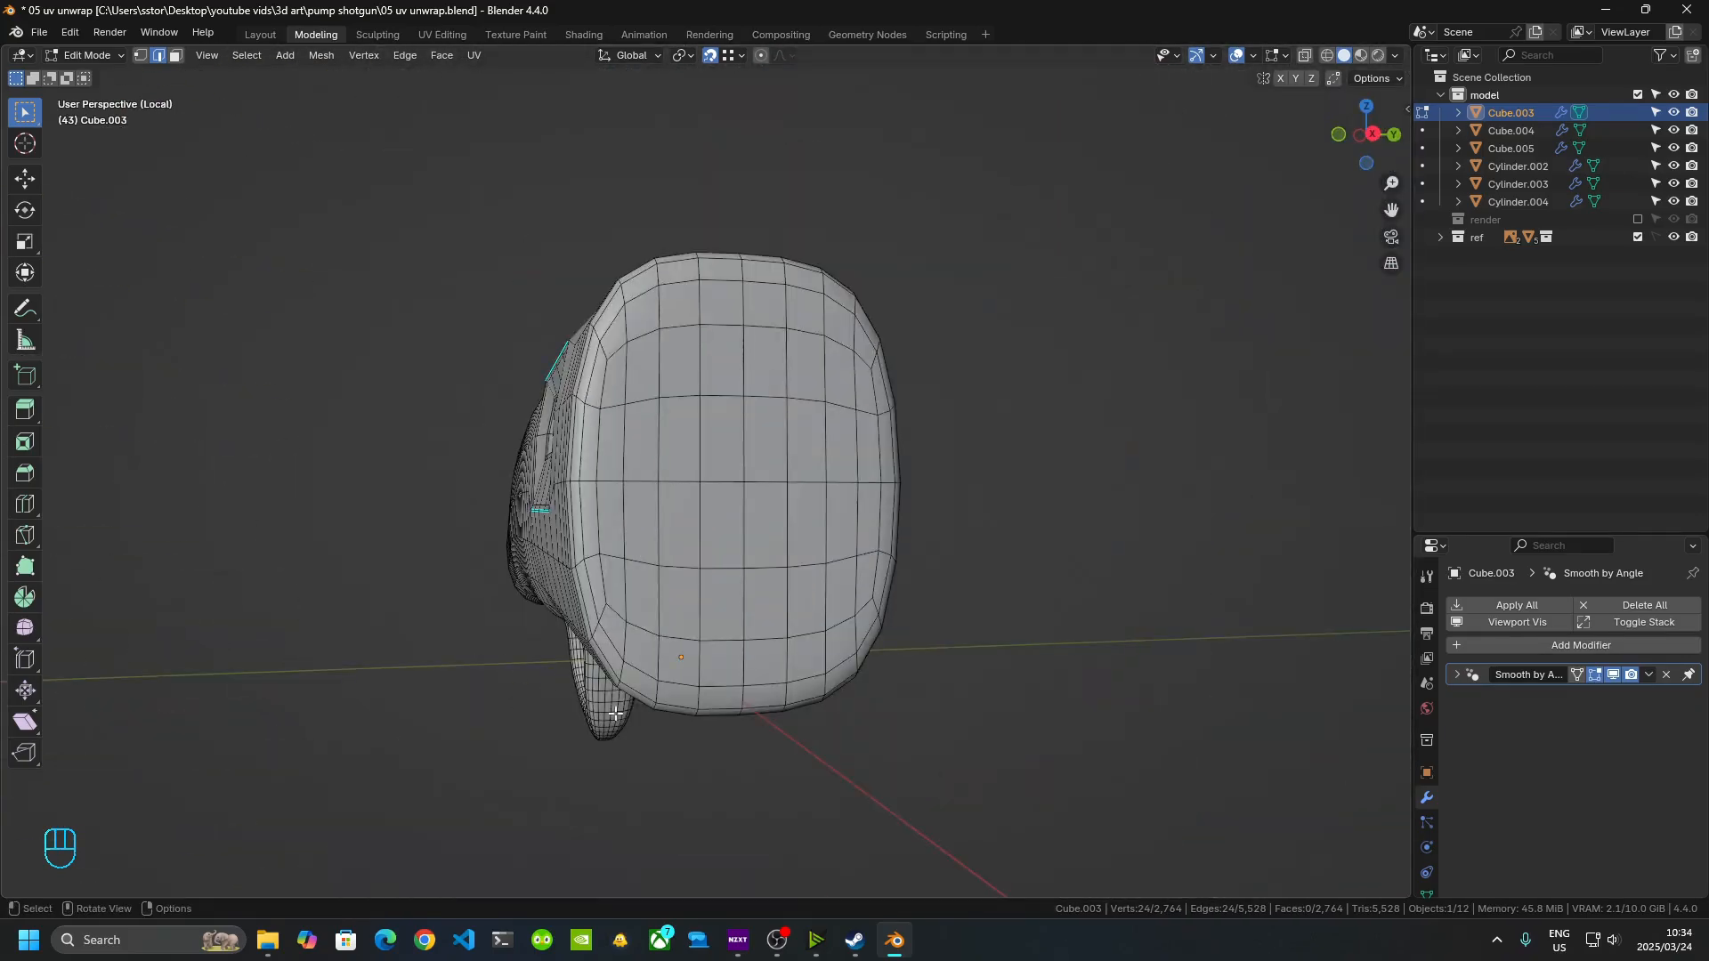
pyautogui.scroll(3, 615, 714)
pyautogui.keyDown('alt'); pyautogui.keyDown('shift'); pyautogui.click(570, 747); pyautogui.keyUp('shift'); pyautogui.keyUp('alt')
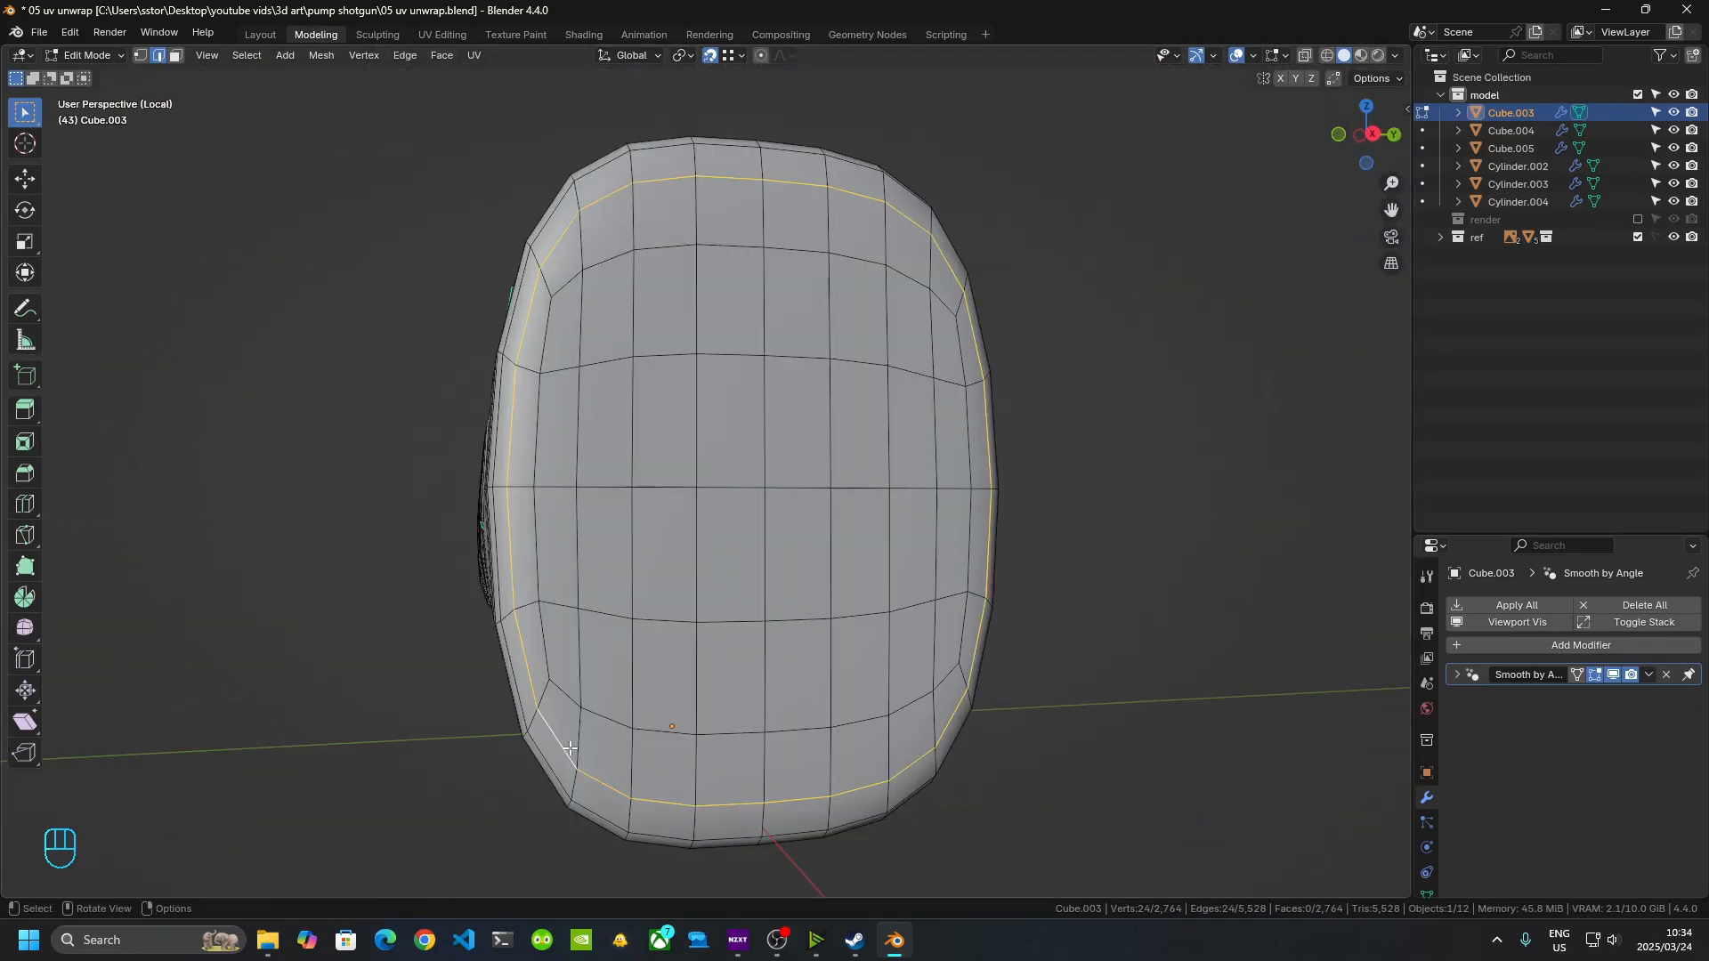
pyautogui.rightClick(569, 748)
pyautogui.click(541, 722)
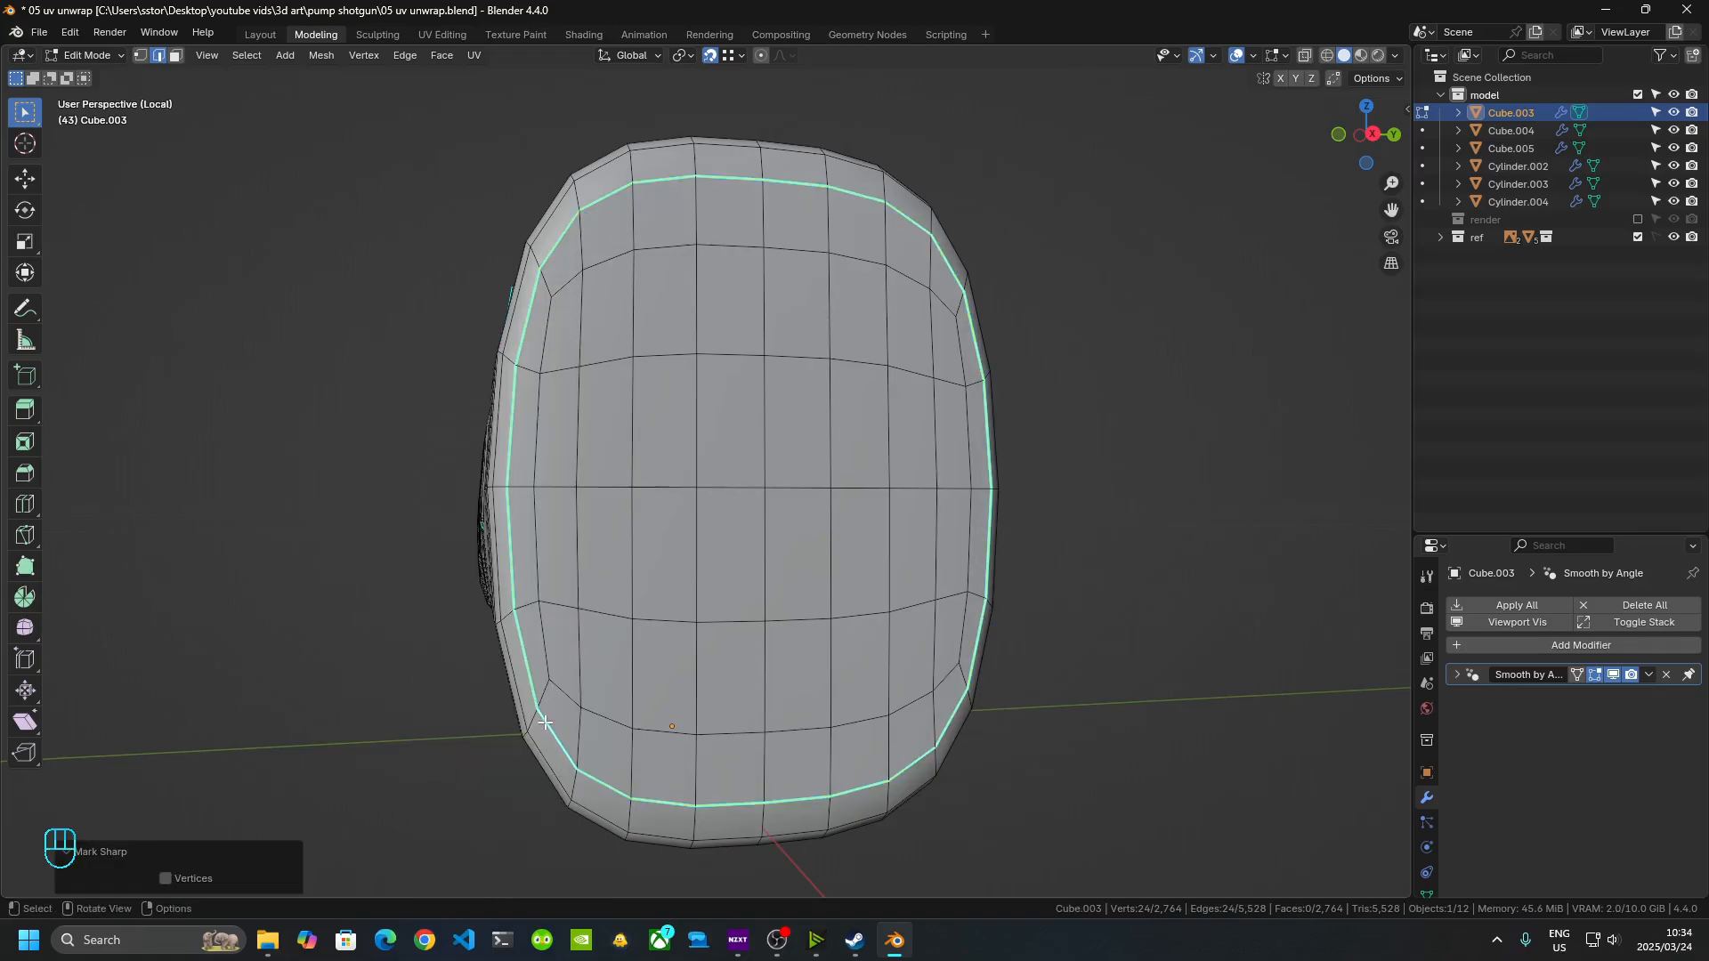
pyautogui.hotkey('ctrl', 'z')
pyautogui.rightClick(545, 722)
pyautogui.click(514, 676)
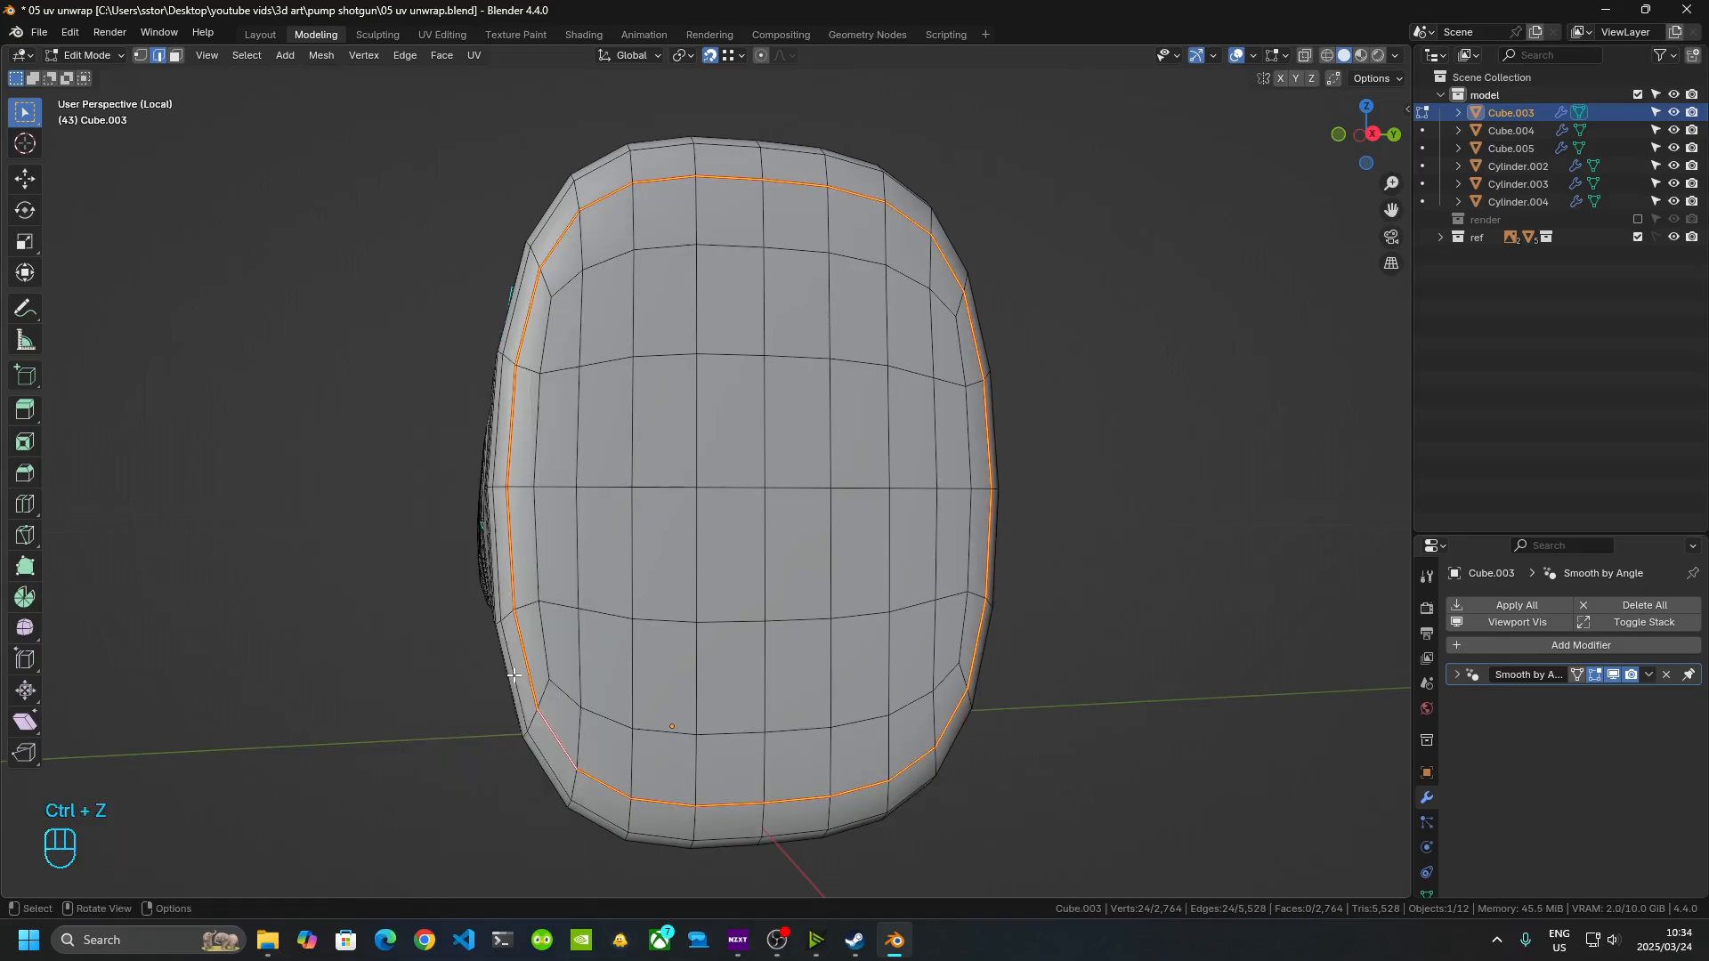
pyautogui.moveTo(513, 677); pyautogui.dragTo(668, 679, button='middle')
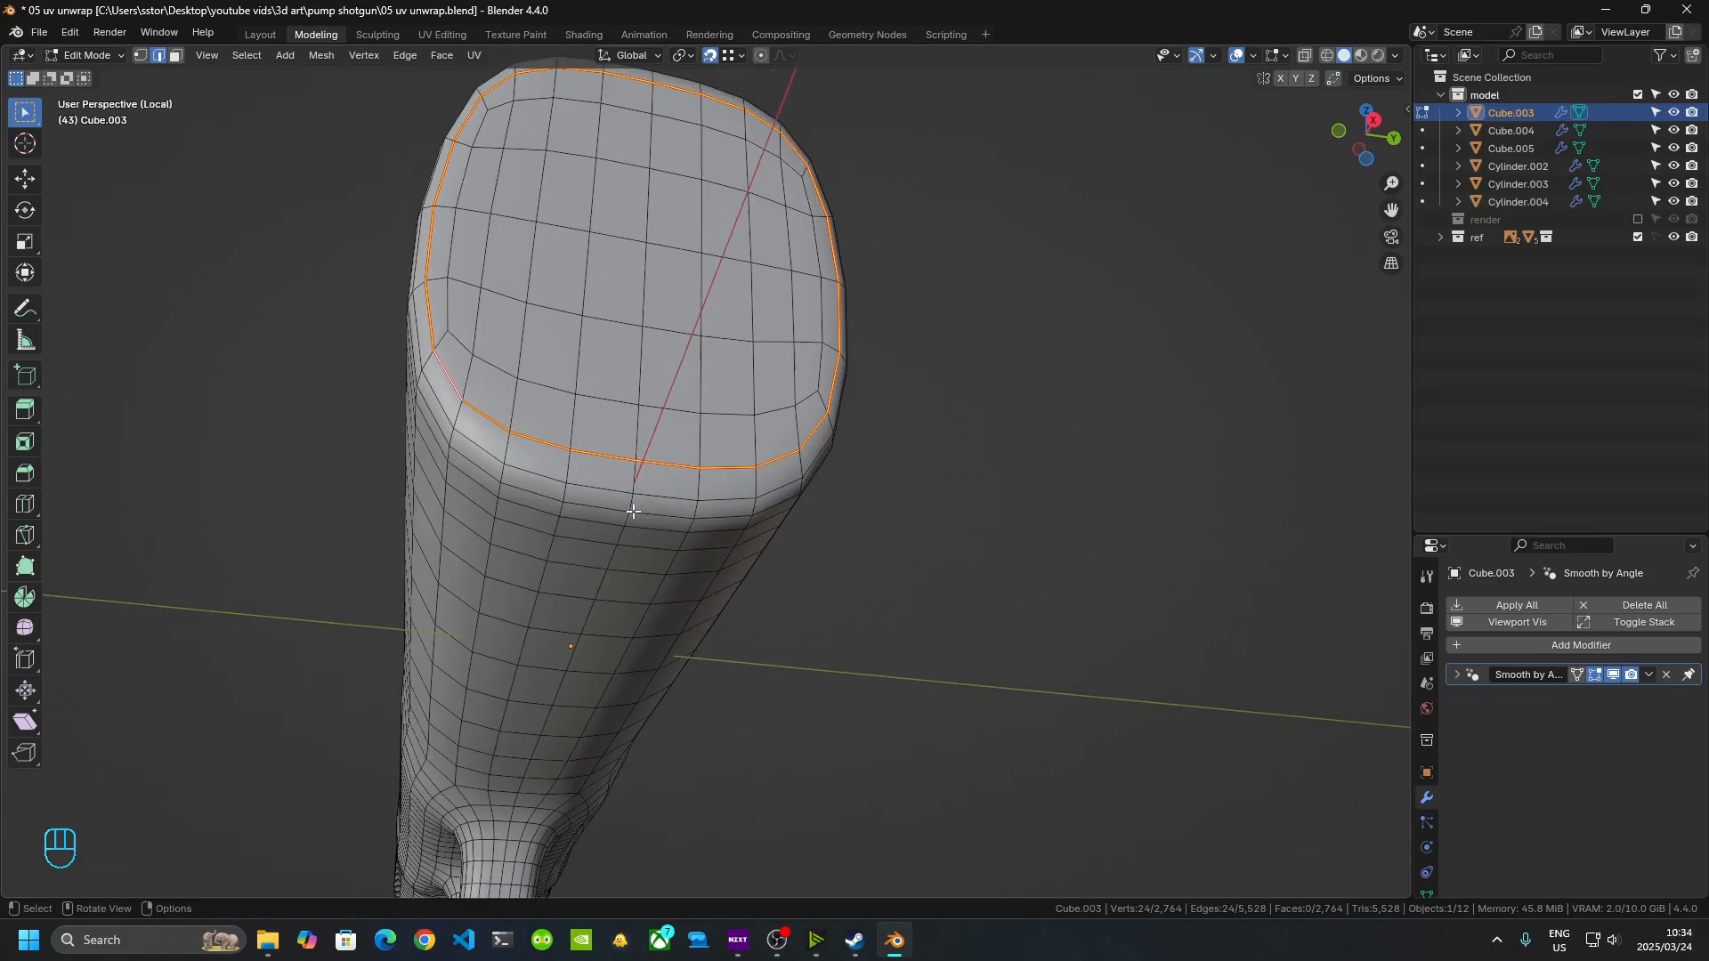
# - Mark a UV seam along the receiver's underside centre line from front to rear, following the outer side of the trigger guard
pyautogui.click(637, 472)
pyautogui.scroll(-6, 622, 496)
pyautogui.moveTo(623, 496); pyautogui.dragTo(812, 494, button='middle')
pyautogui.scroll(6, 713, 382)
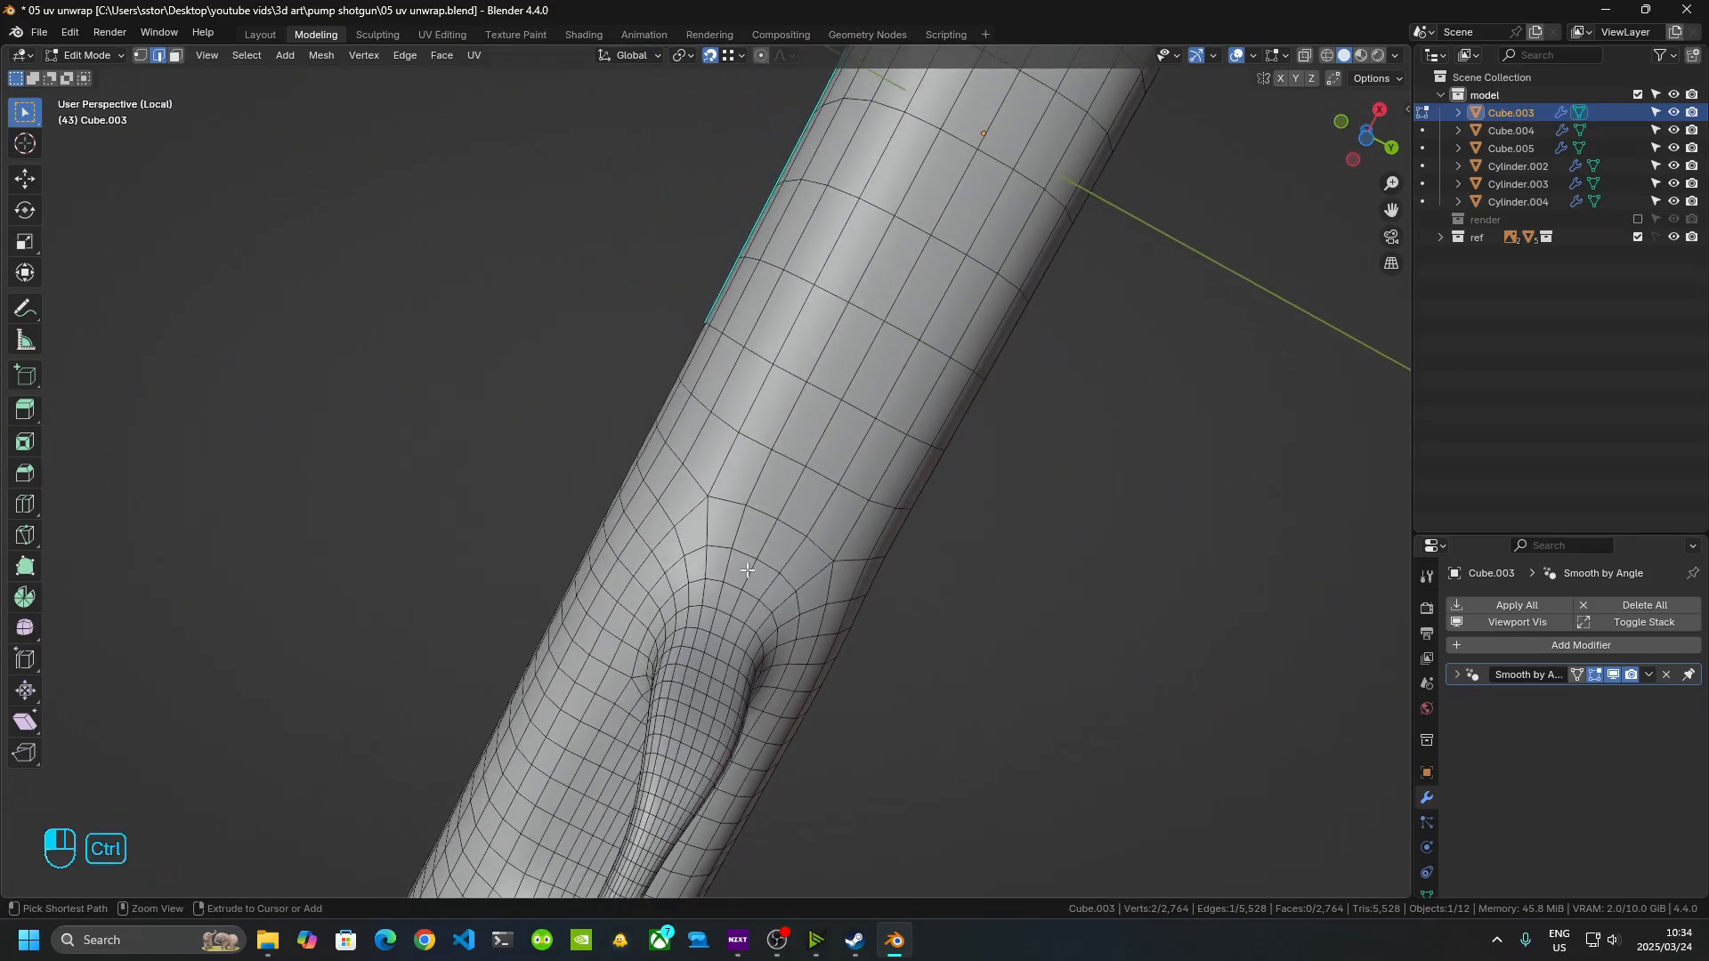
pyautogui.keyDown('ctrl'); pyautogui.click(747, 570); pyautogui.keyUp('ctrl')
pyautogui.scroll(-5, 739, 578)
pyautogui.scroll(6, 812, 318)
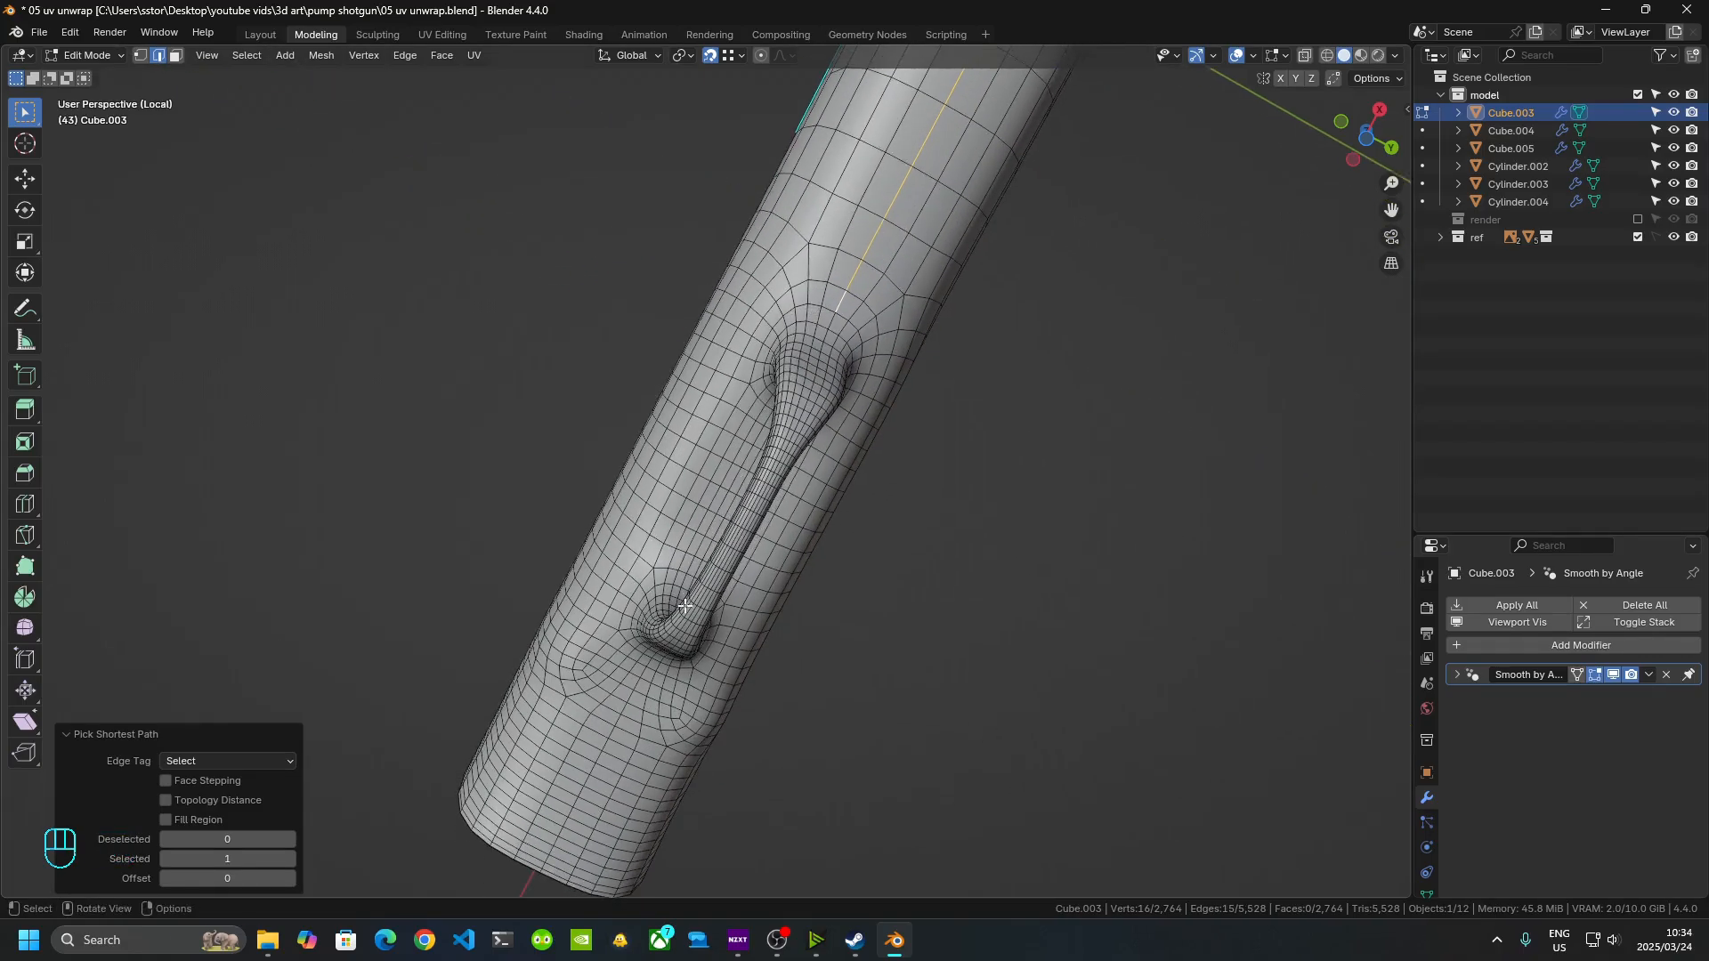
pyautogui.scroll(3, 690, 623)
pyautogui.scroll(3, 806, 364)
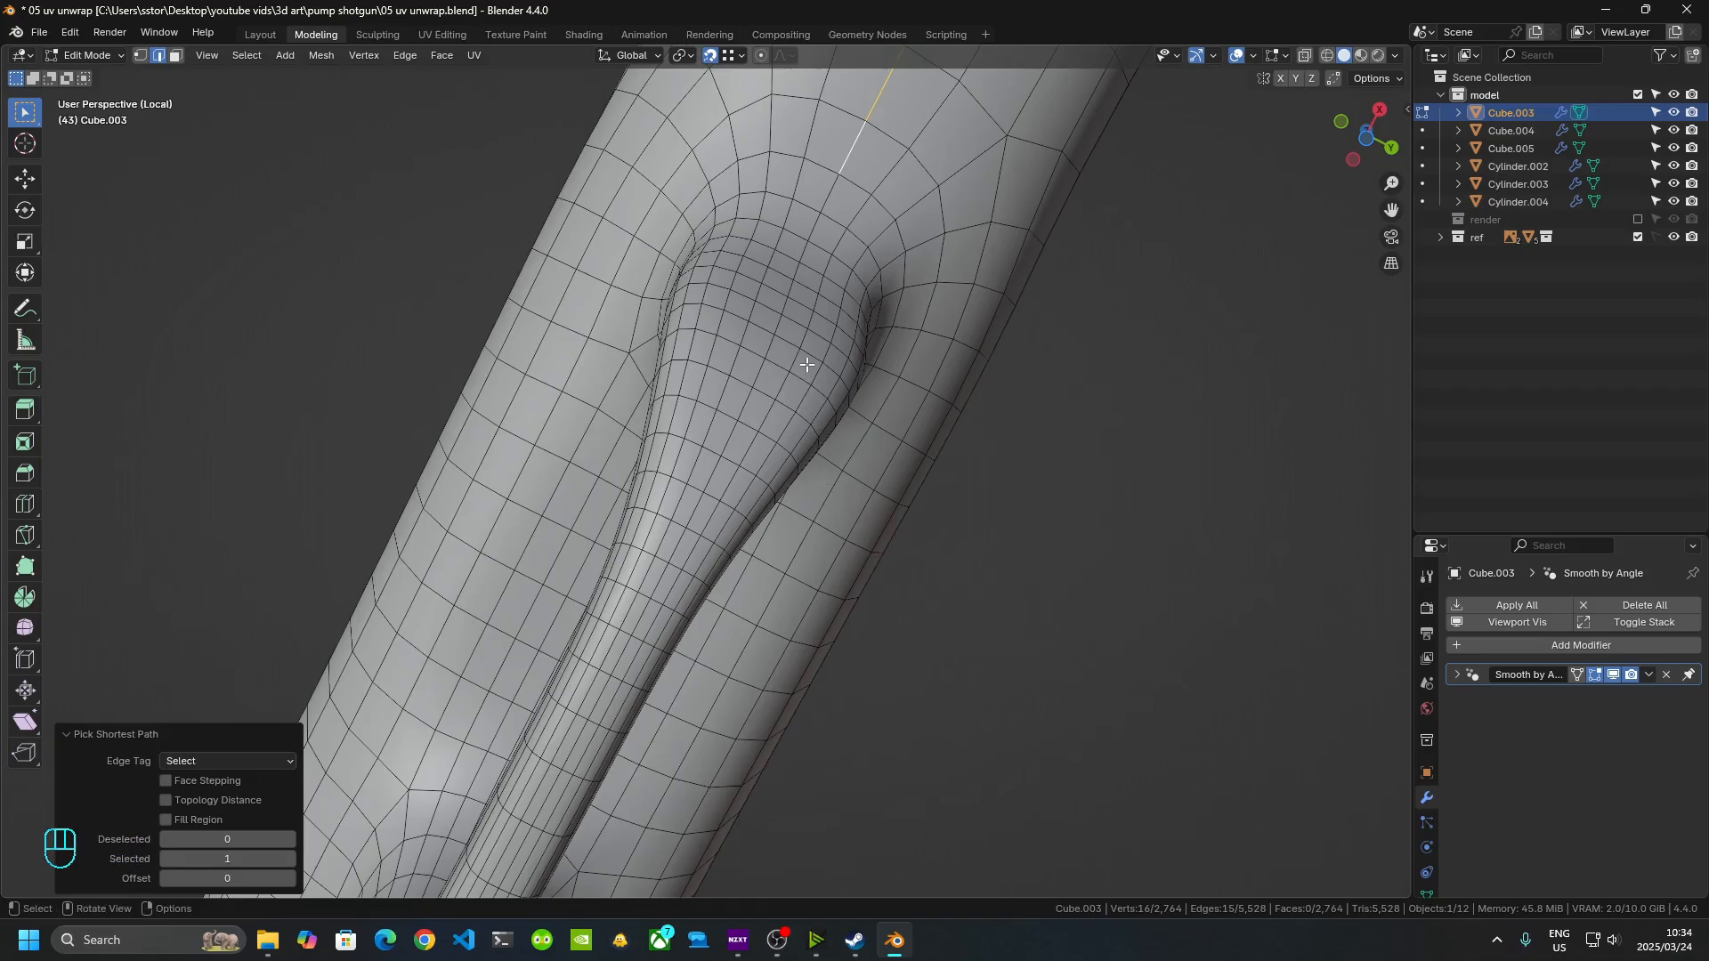
pyautogui.keyDown('shift'); pyautogui.moveTo(652, 597); pyautogui.dragTo(749, 562, button='middle'); pyautogui.keyUp('shift')
pyautogui.scroll(-6, 615, 464)
pyautogui.scroll(6, 730, 374)
pyautogui.scroll(4, 749, 563)
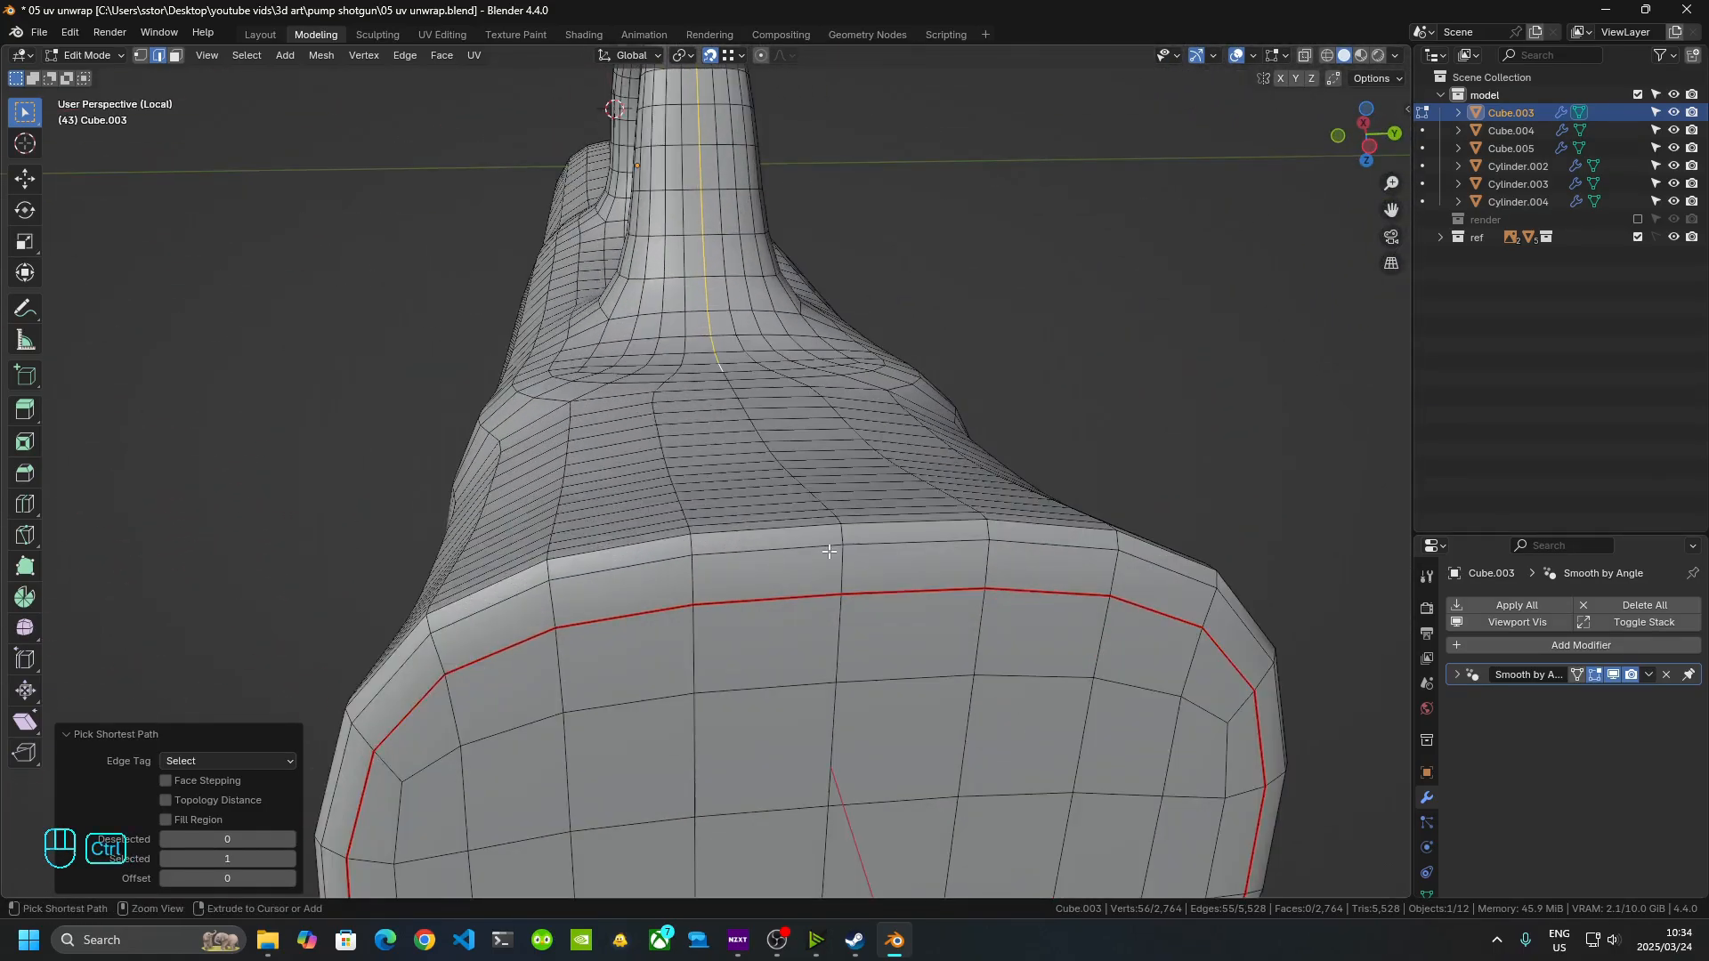
pyautogui.rightClick(840, 562)
pyautogui.click(840, 562)
pyautogui.scroll(-5, 695, 508)
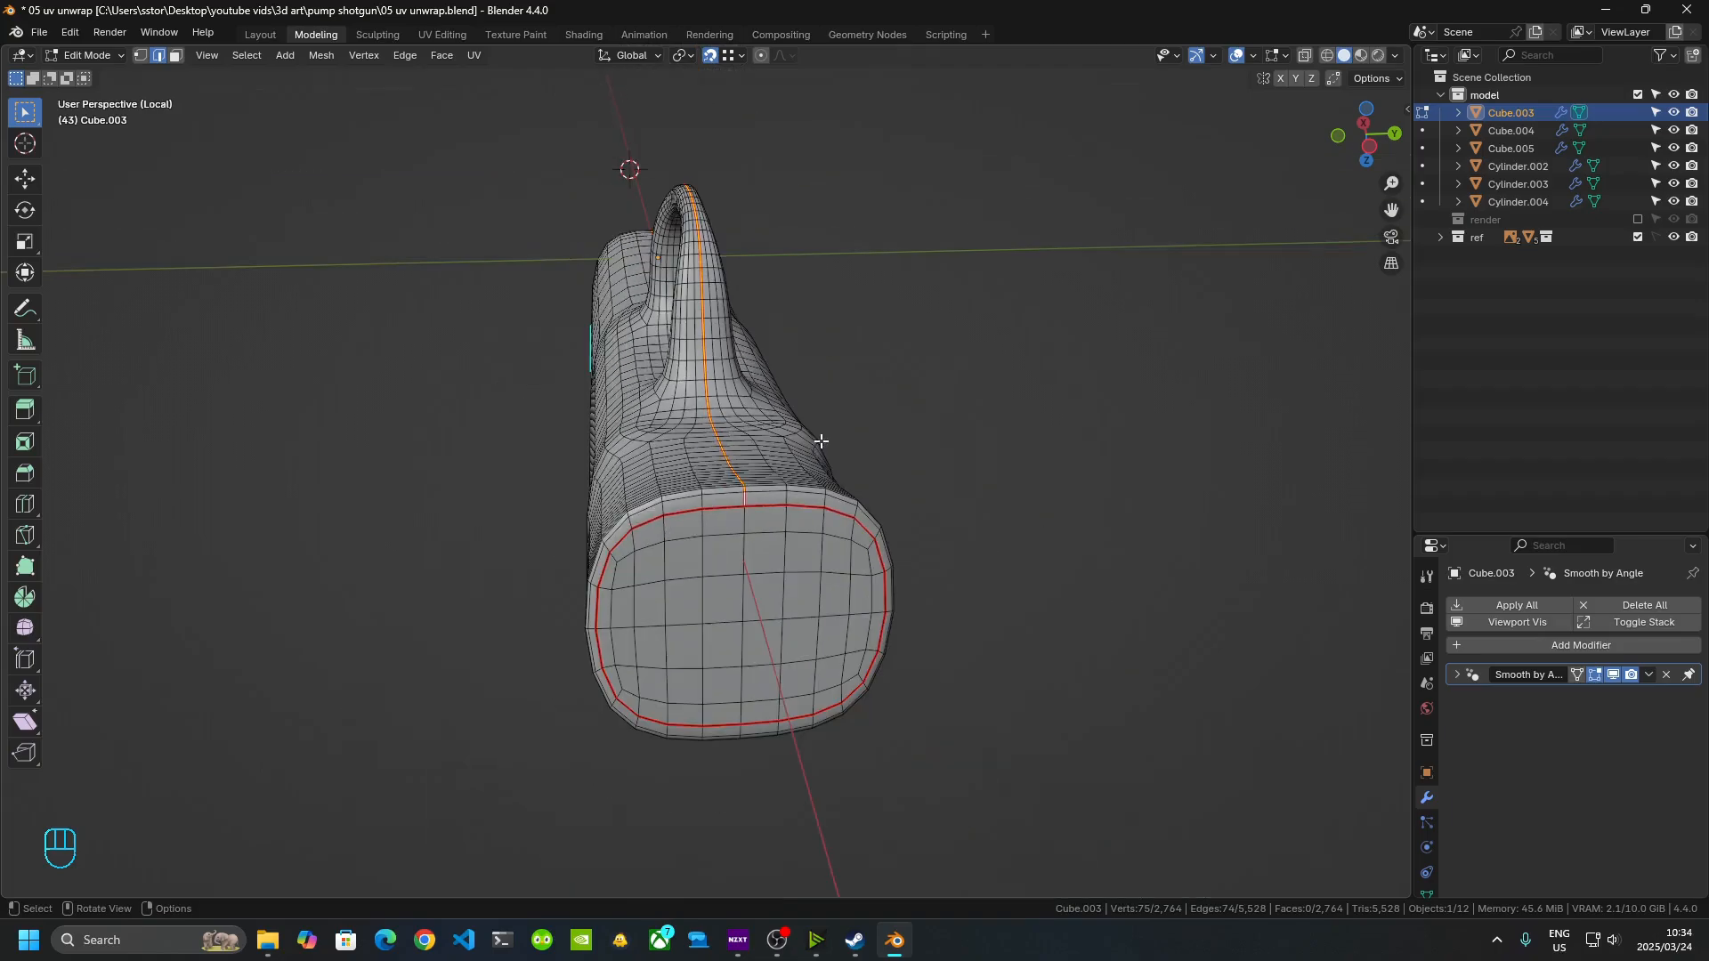
# - Mark the centre edge loop around the inside of the trigger guard opening as a UV seam, checking the selection in wireframe
pyautogui.click(546, 458)
pyautogui.moveTo(546, 459); pyautogui.dragTo(623, 561, button='middle')
pyautogui.moveTo(623, 560); pyautogui.dragTo(587, 574, button='middle')
pyautogui.scroll(3, 570, 579)
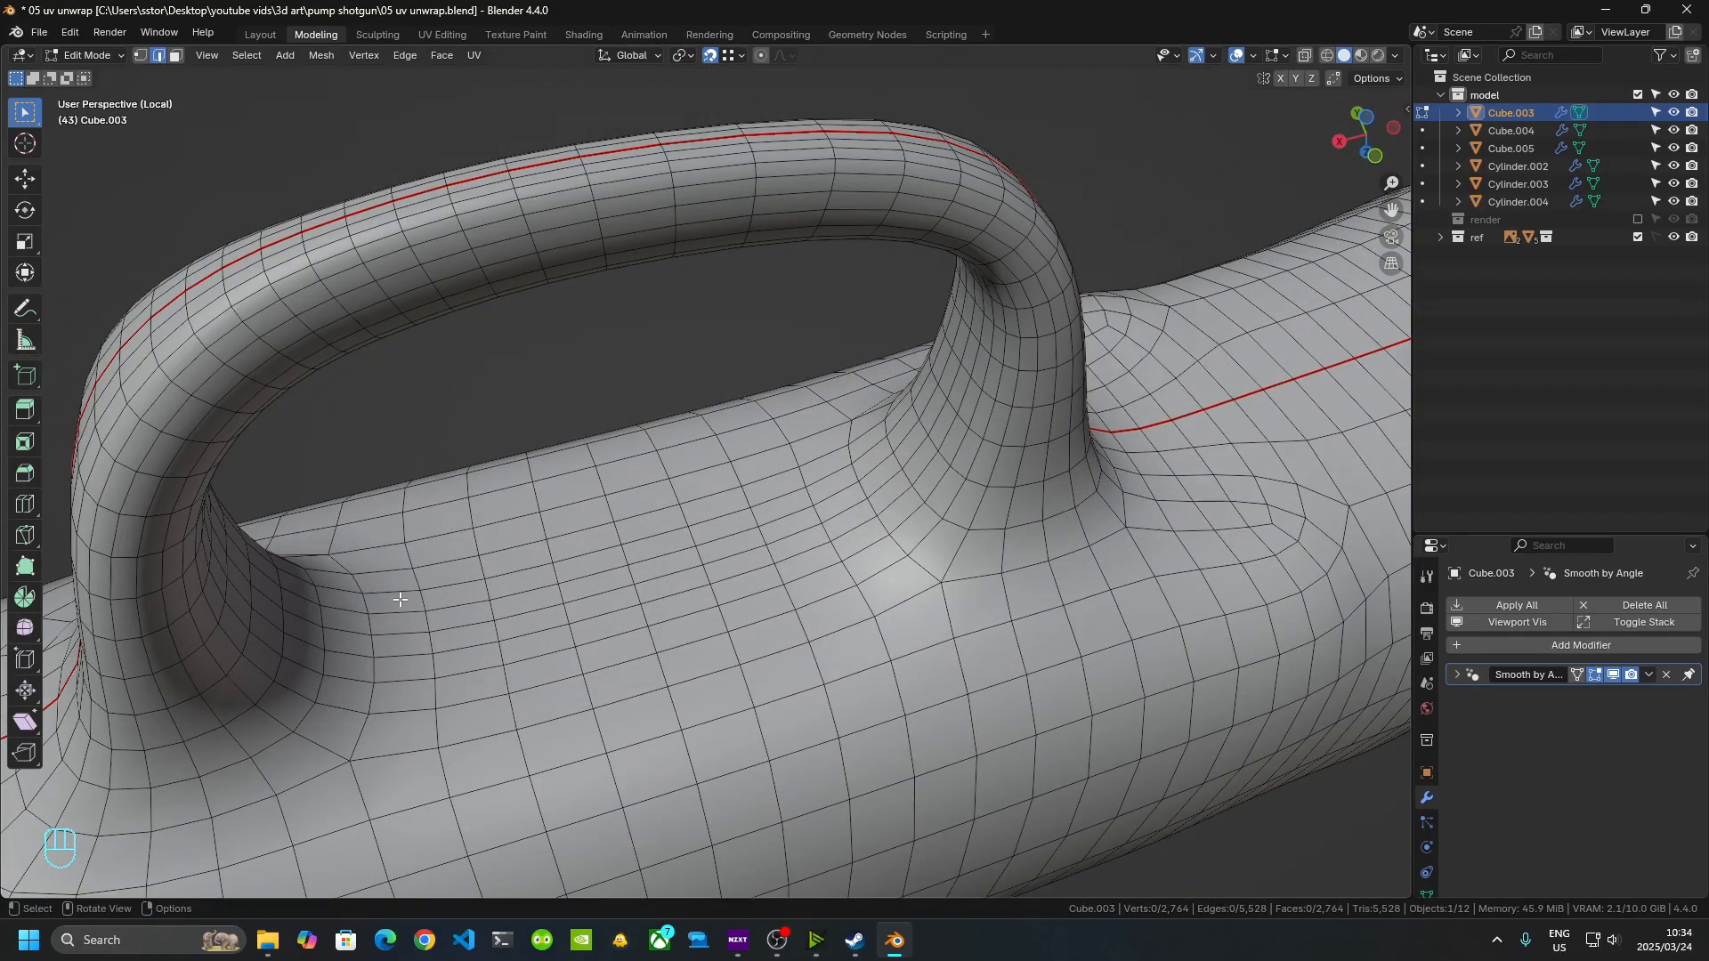
pyautogui.scroll(1, 472, 614)
pyautogui.keyDown('shift'); pyautogui.moveTo(454, 618); pyautogui.dragTo(972, 421, button='middle'); pyautogui.keyUp('shift')
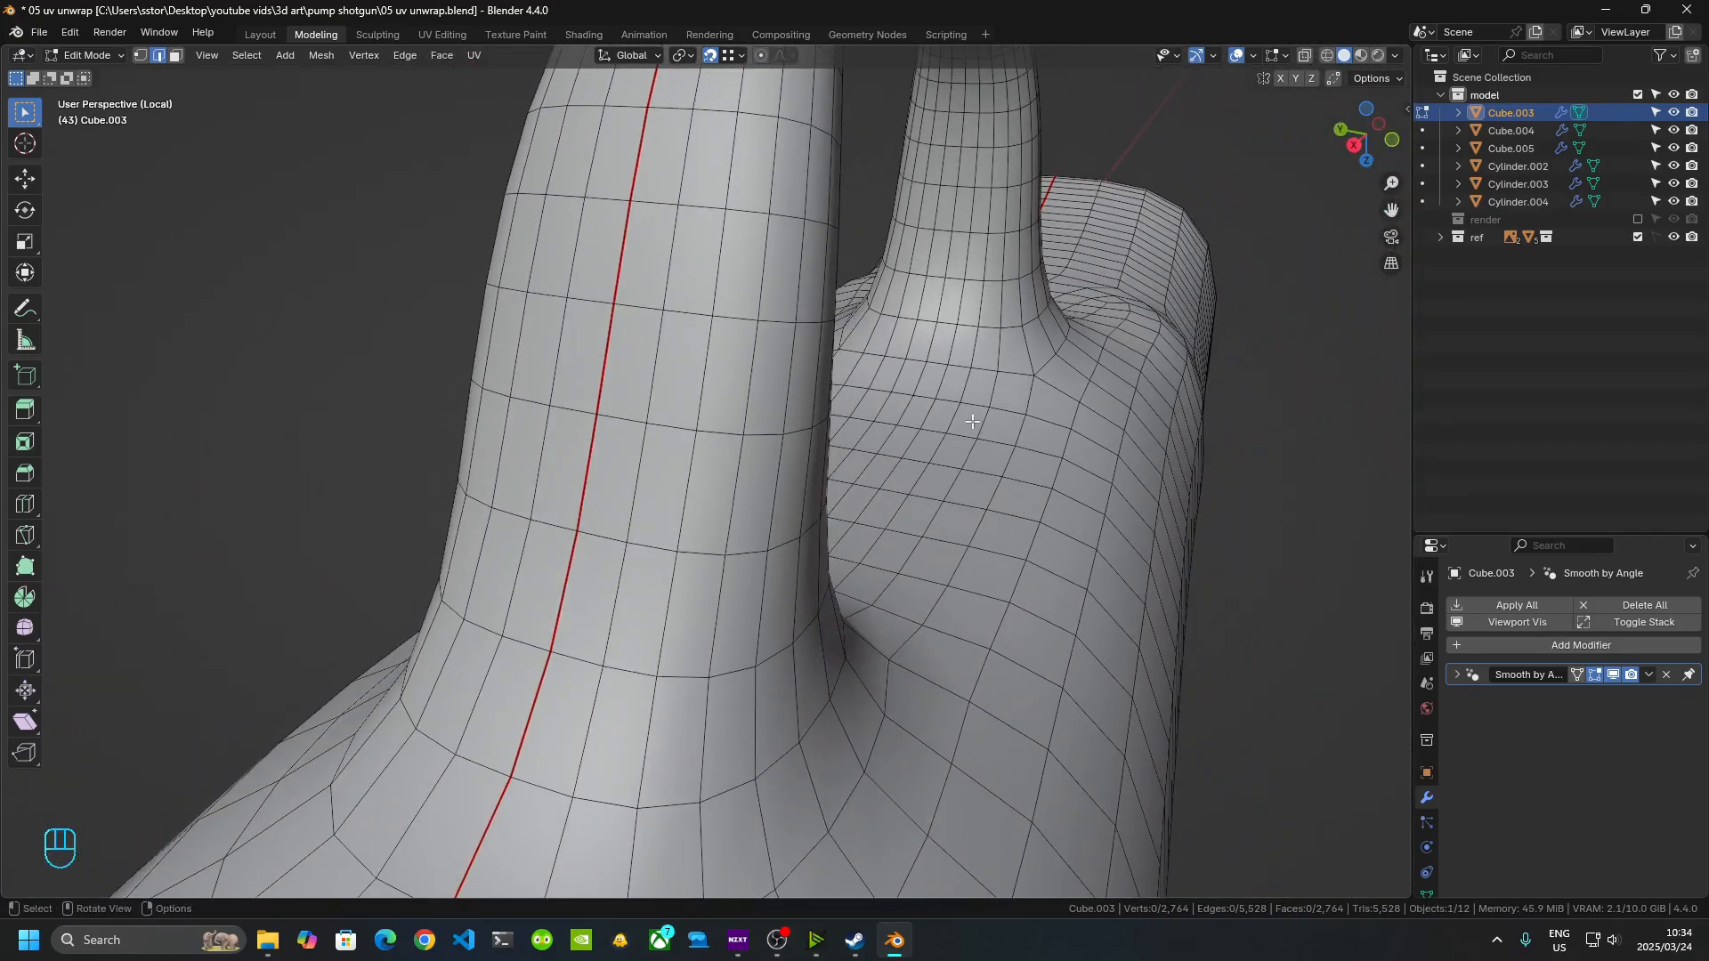
pyautogui.keyDown('alt'); pyautogui.keyDown('shift'); pyautogui.click(928, 349); pyautogui.keyUp('shift'); pyautogui.keyUp('alt')
pyautogui.moveTo(927, 349); pyautogui.dragTo(672, 392, button='middle')
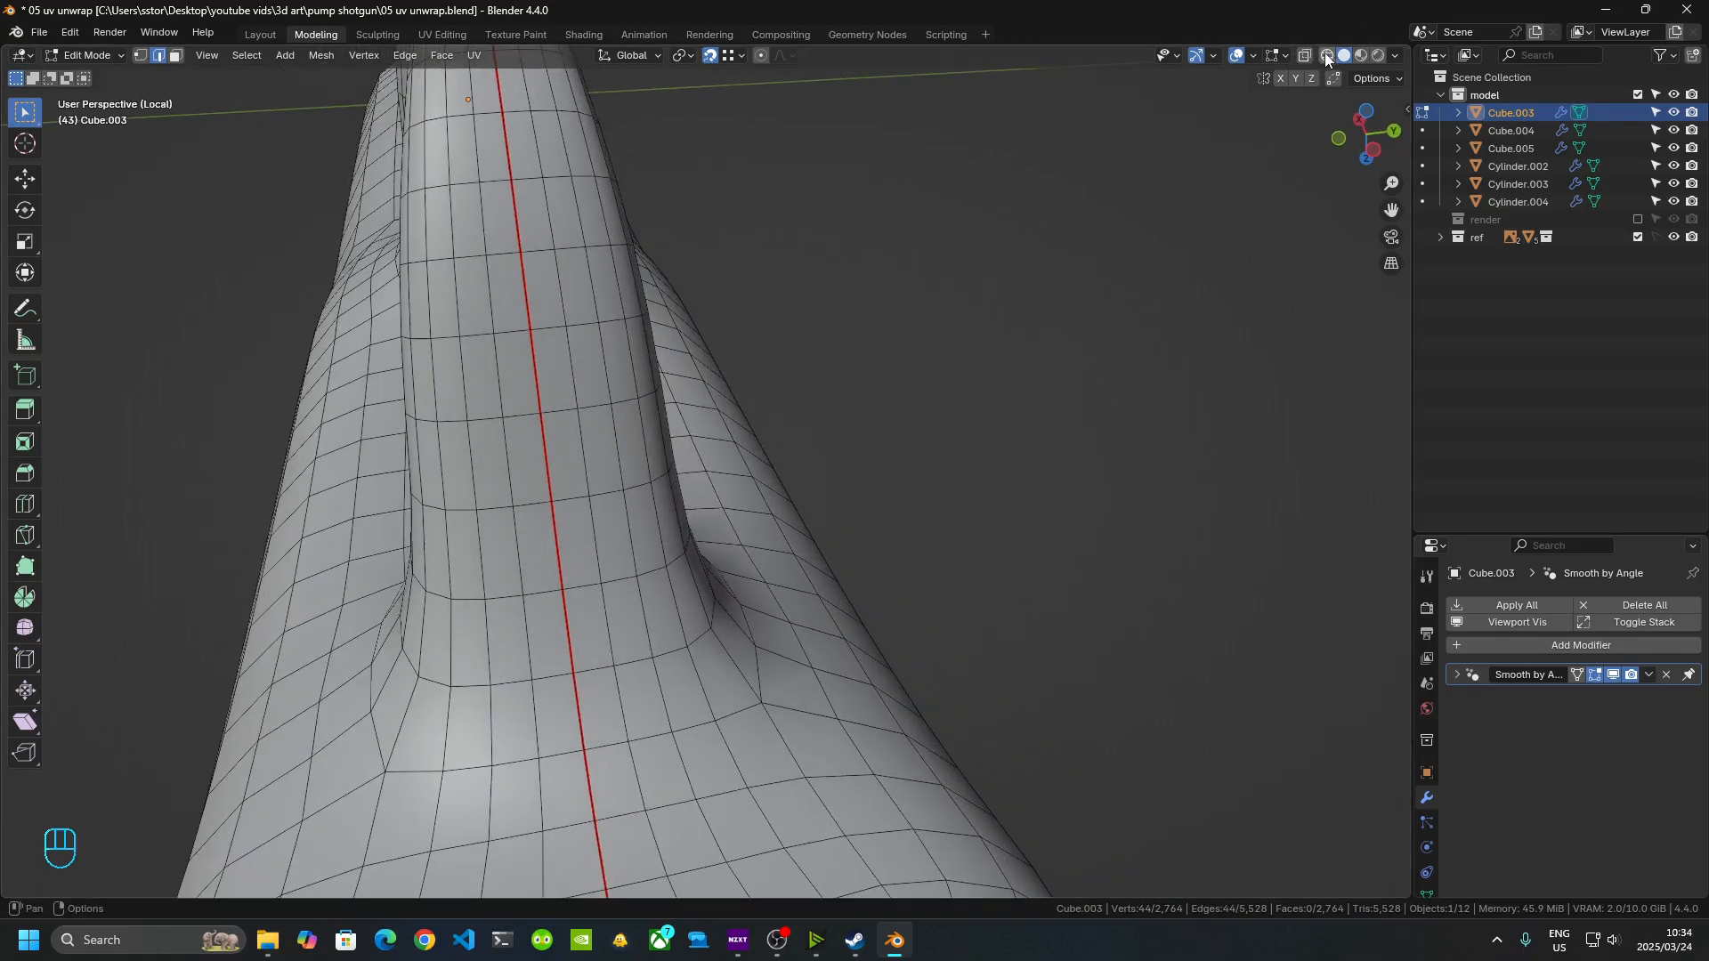
pyautogui.click(1327, 55)
pyautogui.click(1372, 151)
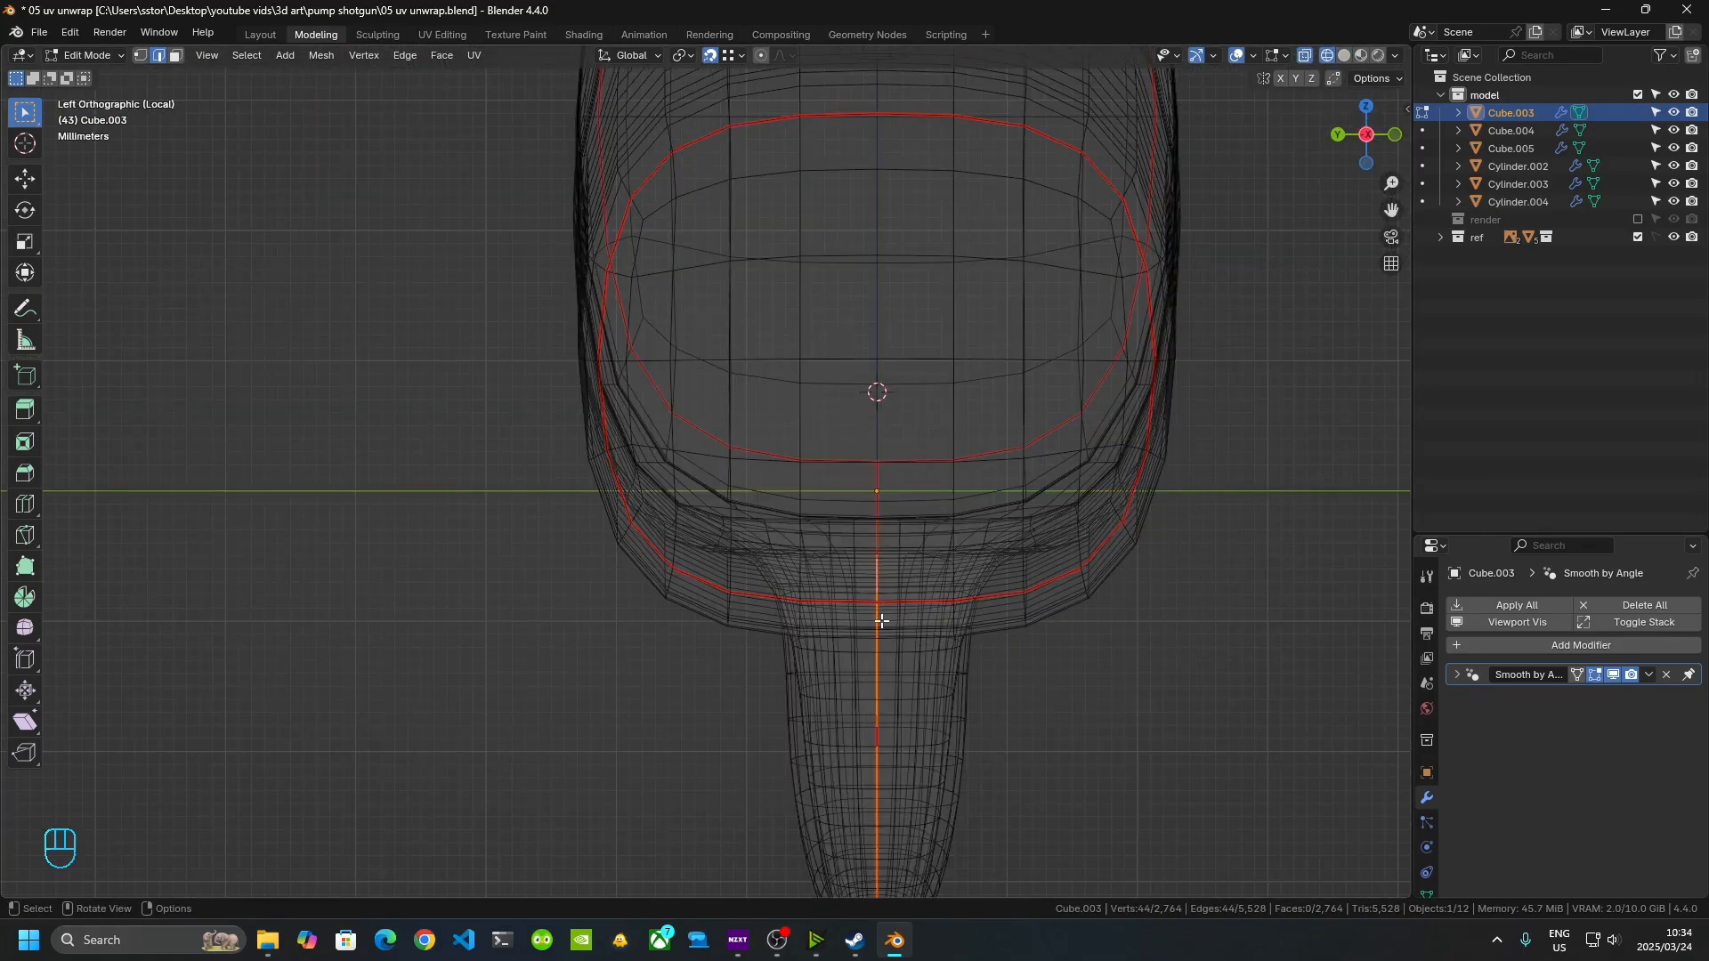
pyautogui.click(1362, 133)
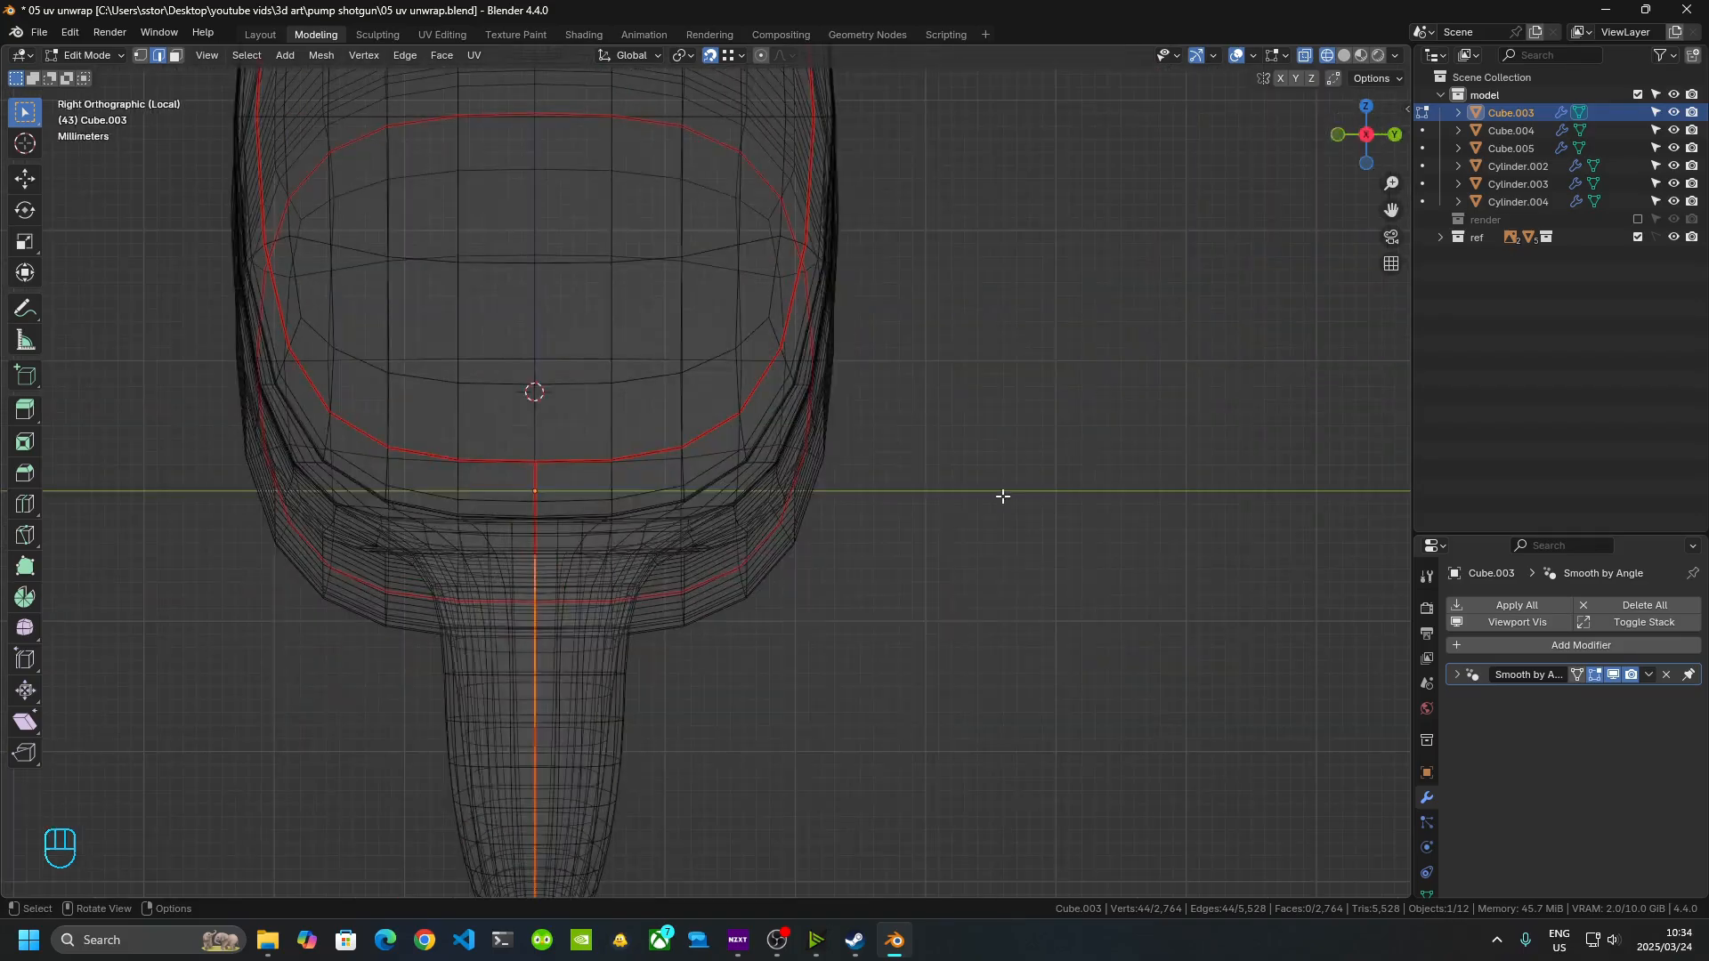
pyautogui.moveTo(1002, 496); pyautogui.dragTo(787, 332, button='middle')
pyautogui.scroll(4, 787, 332)
pyautogui.rightClick(702, 483)
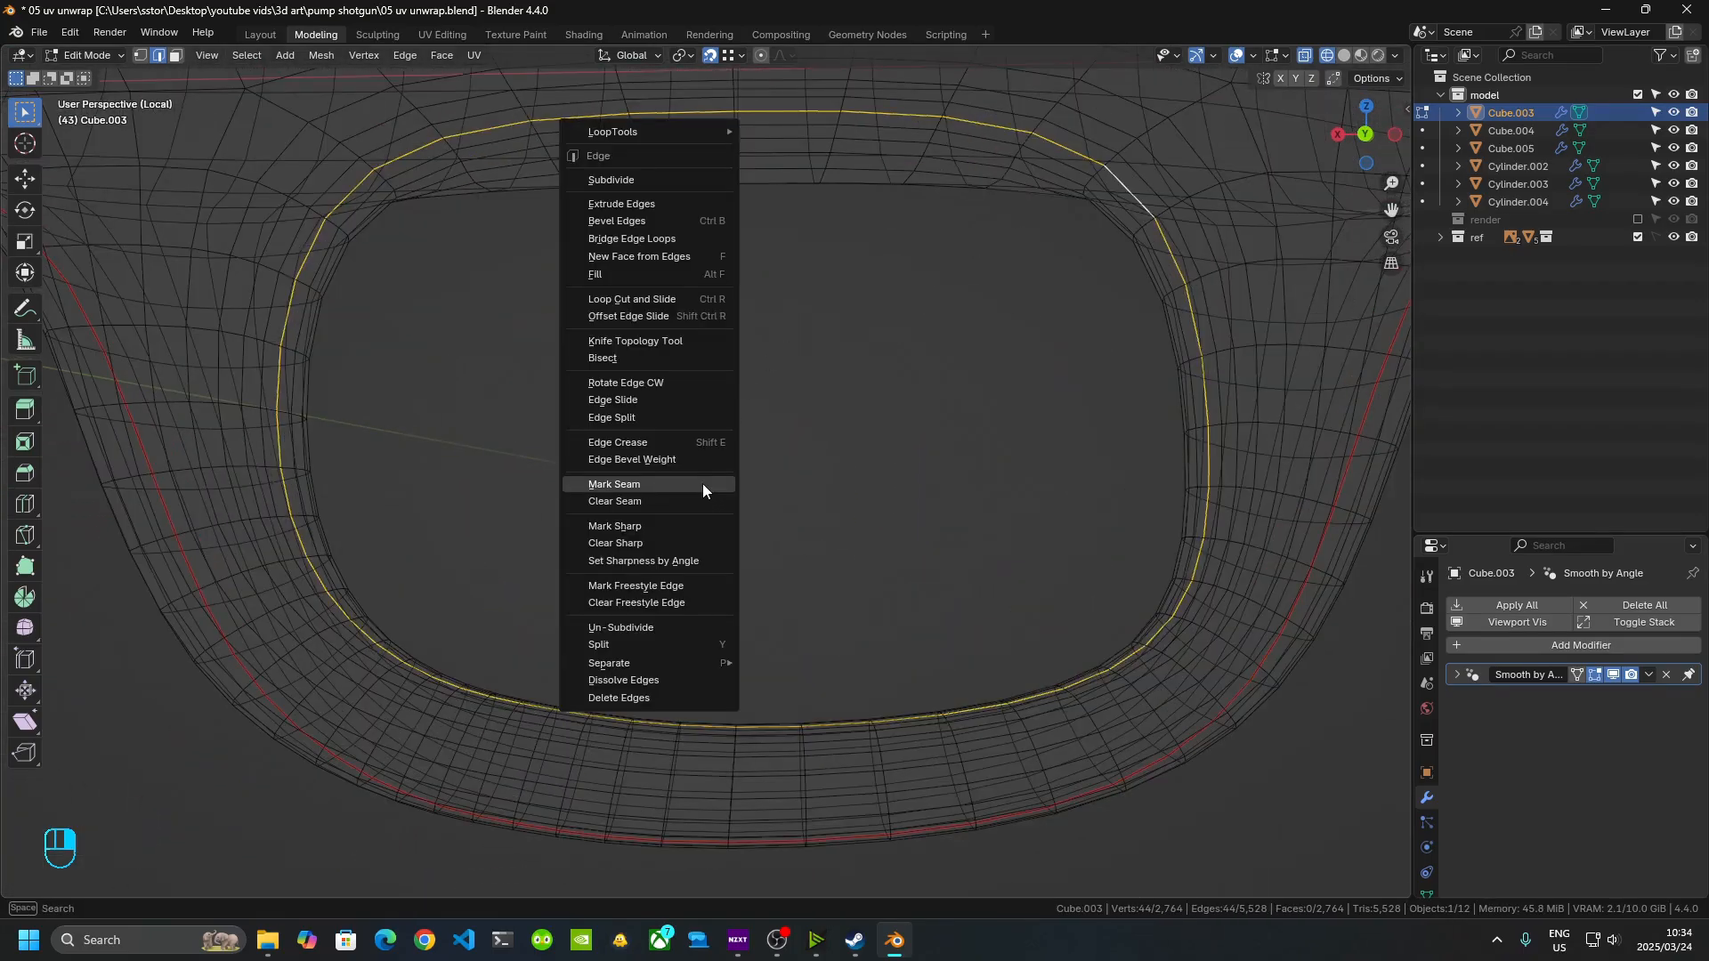
pyautogui.click(702, 483)
pyautogui.click(1344, 56)
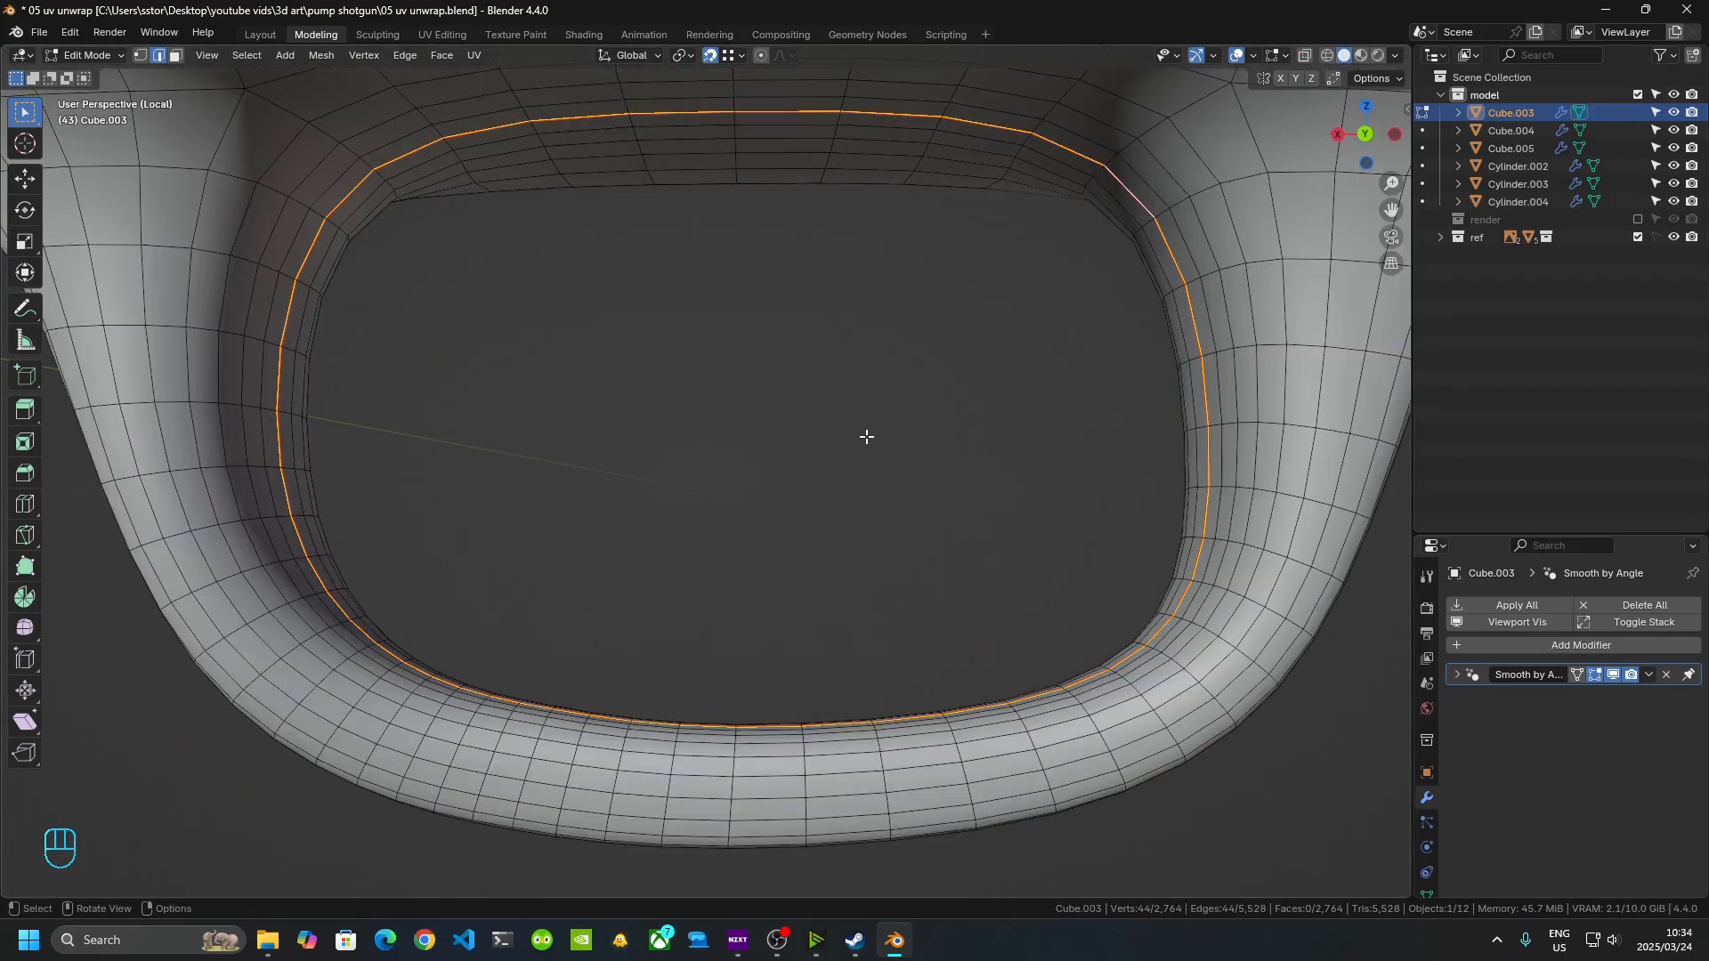
pyautogui.click(867, 436)
# - Mark the edge loop around the base of the trigger guard's front leg as a UV seam
pyautogui.moveTo(737, 394); pyautogui.dragTo(653, 480, button='middle')
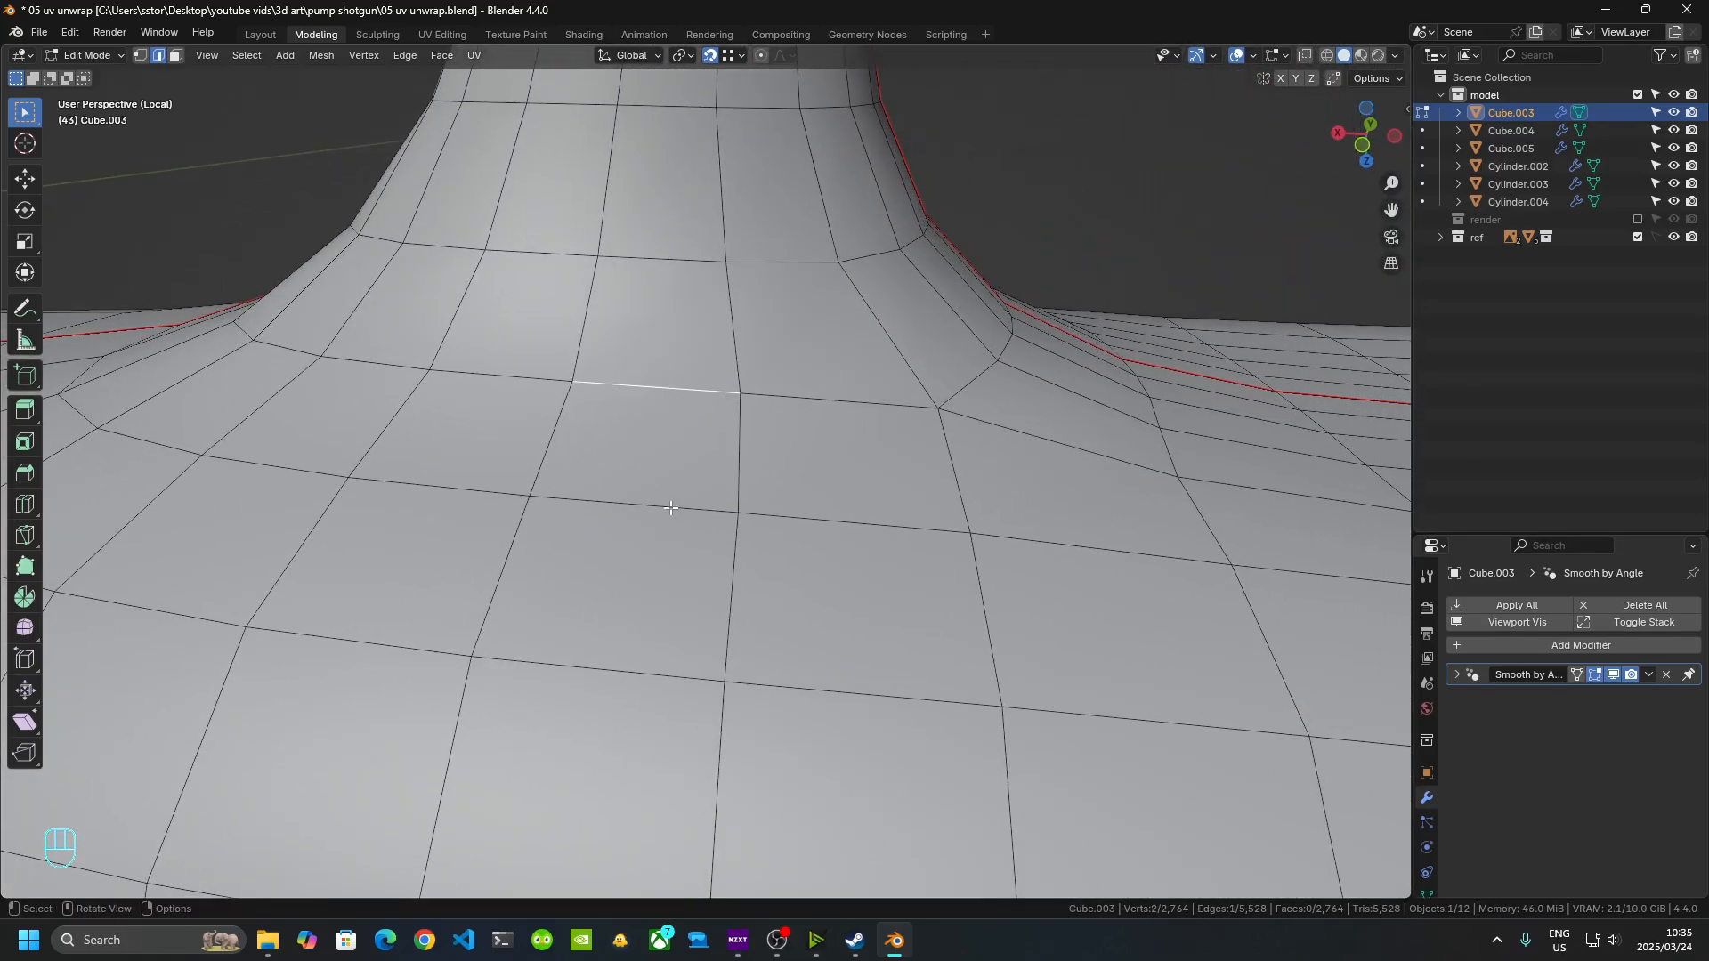
pyautogui.keyDown('alt'); pyautogui.keyDown('shift'); pyautogui.click(712, 392); pyautogui.keyUp('shift'); pyautogui.keyUp('alt')
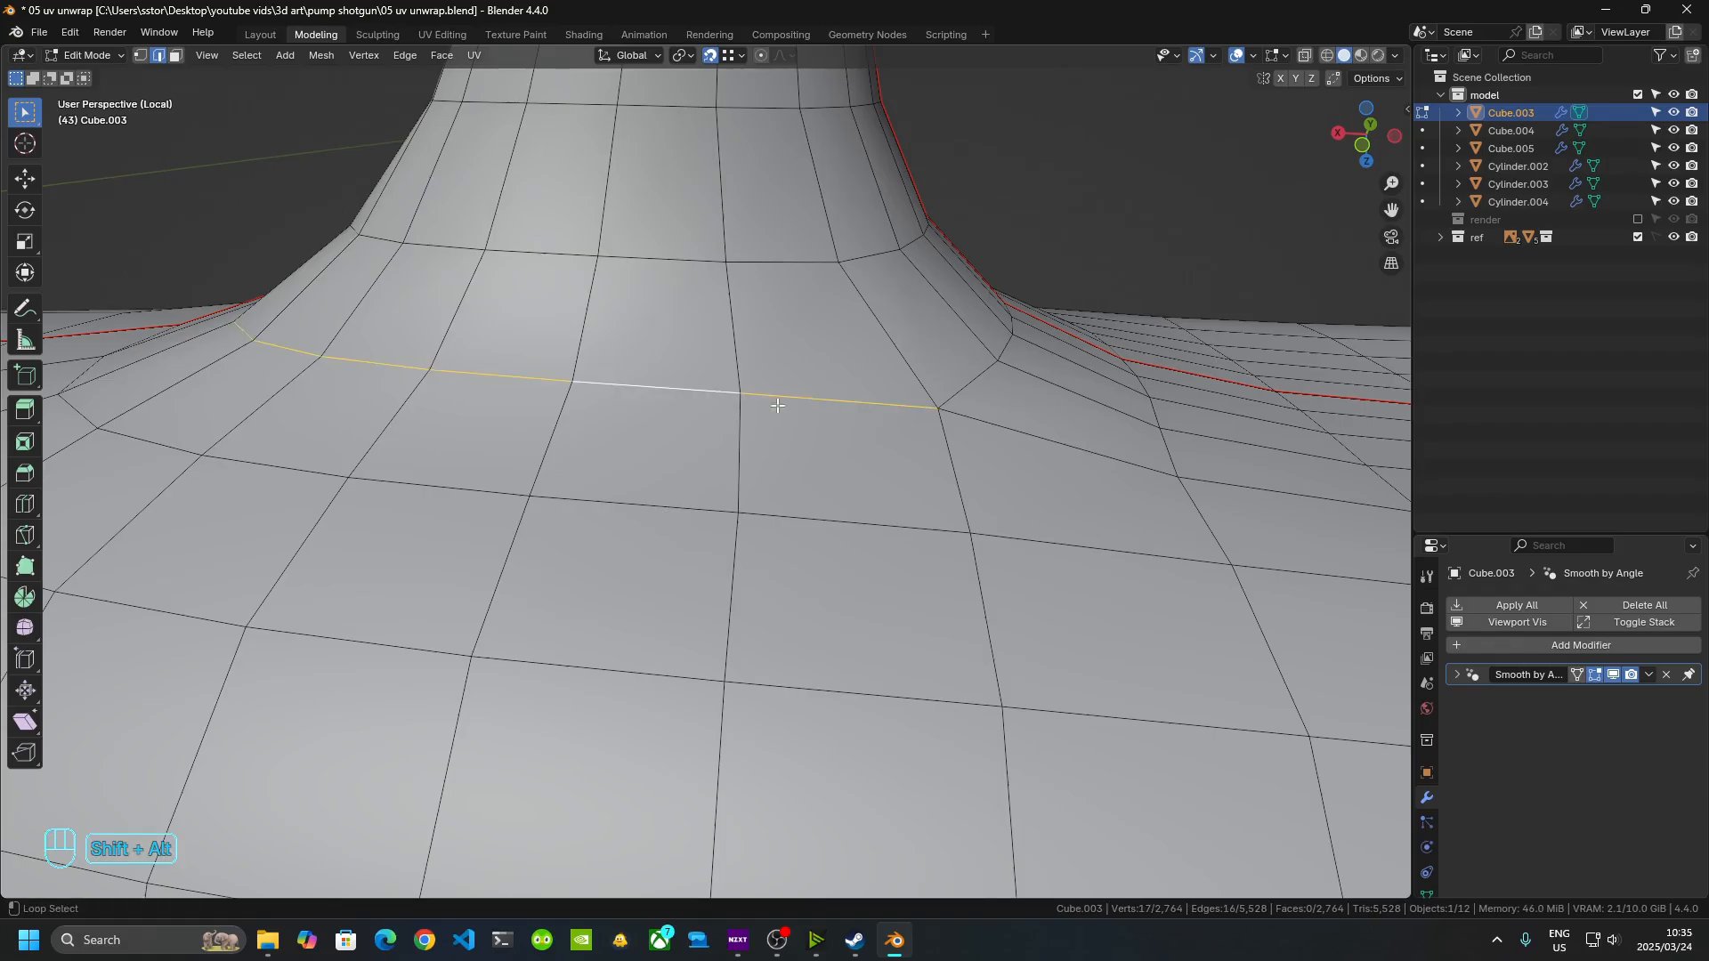
pyautogui.moveTo(988, 379); pyautogui.dragTo(688, 553, button='middle')
pyautogui.rightClick(753, 598)
pyautogui.click(753, 598)
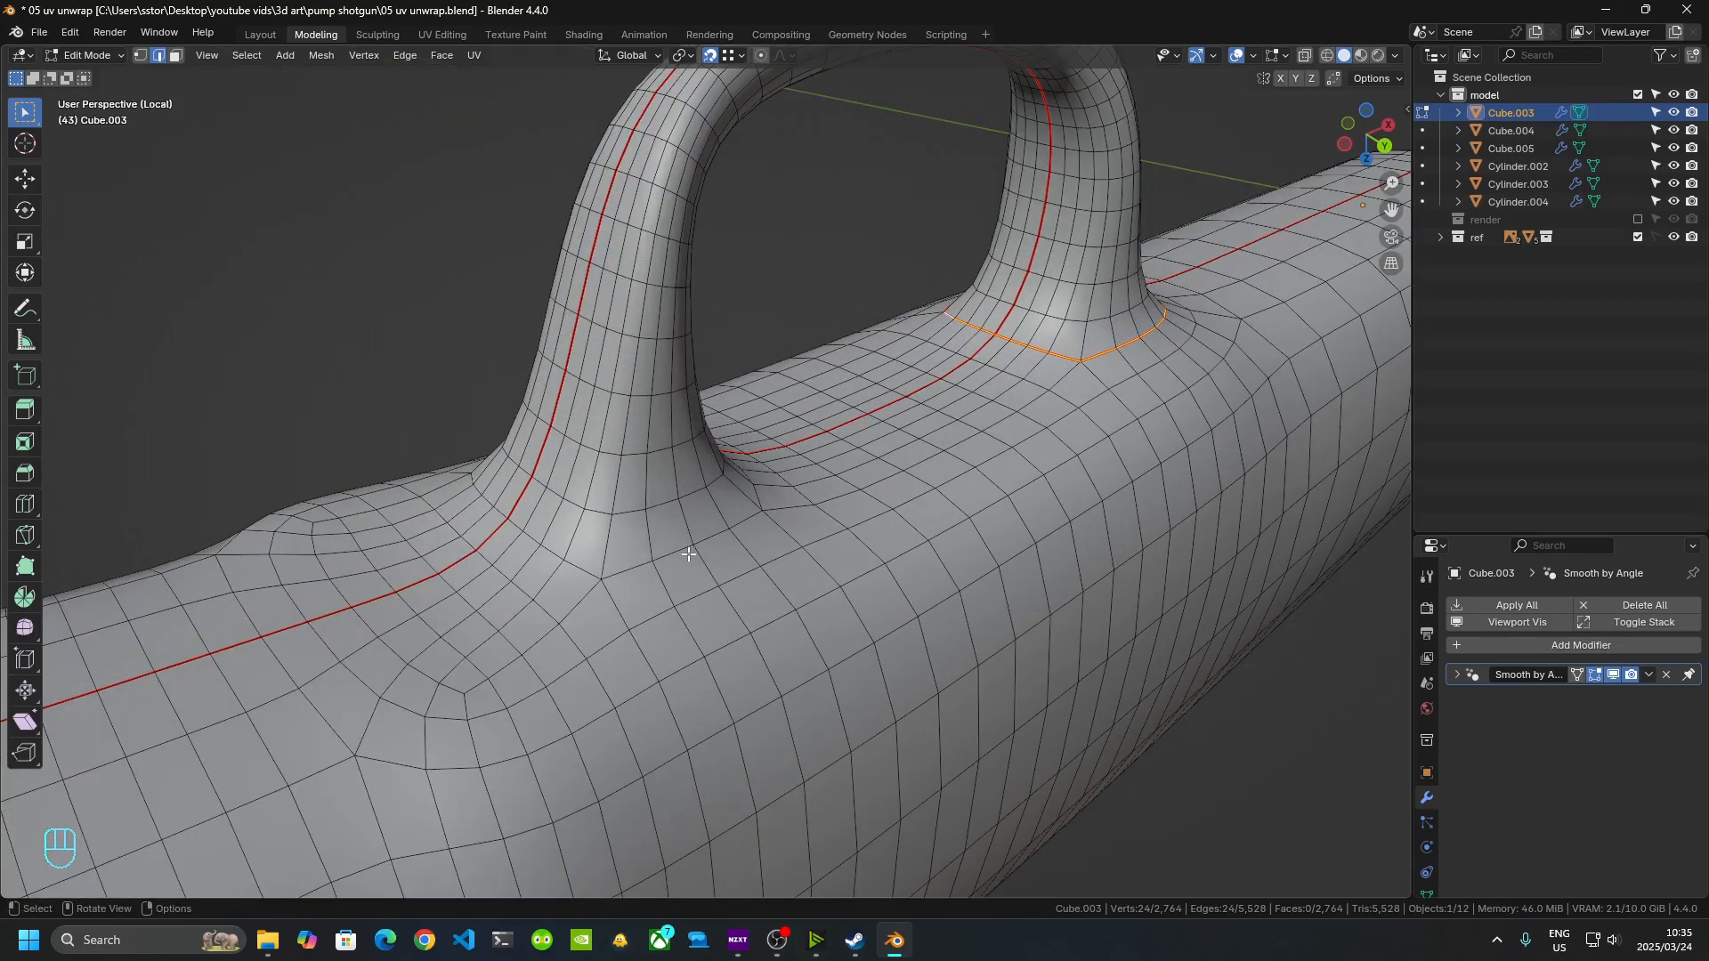
# - Mark the edge loop around the base of the trigger guard's rear leg as a UV seam
pyautogui.keyDown('alt'); pyautogui.keyDown('shift'); pyautogui.click(588, 572); pyautogui.keyUp('shift'); pyautogui.keyUp('alt')
pyautogui.moveTo(588, 572); pyautogui.dragTo(707, 549, button='middle')
pyautogui.scroll(2, 708, 550)
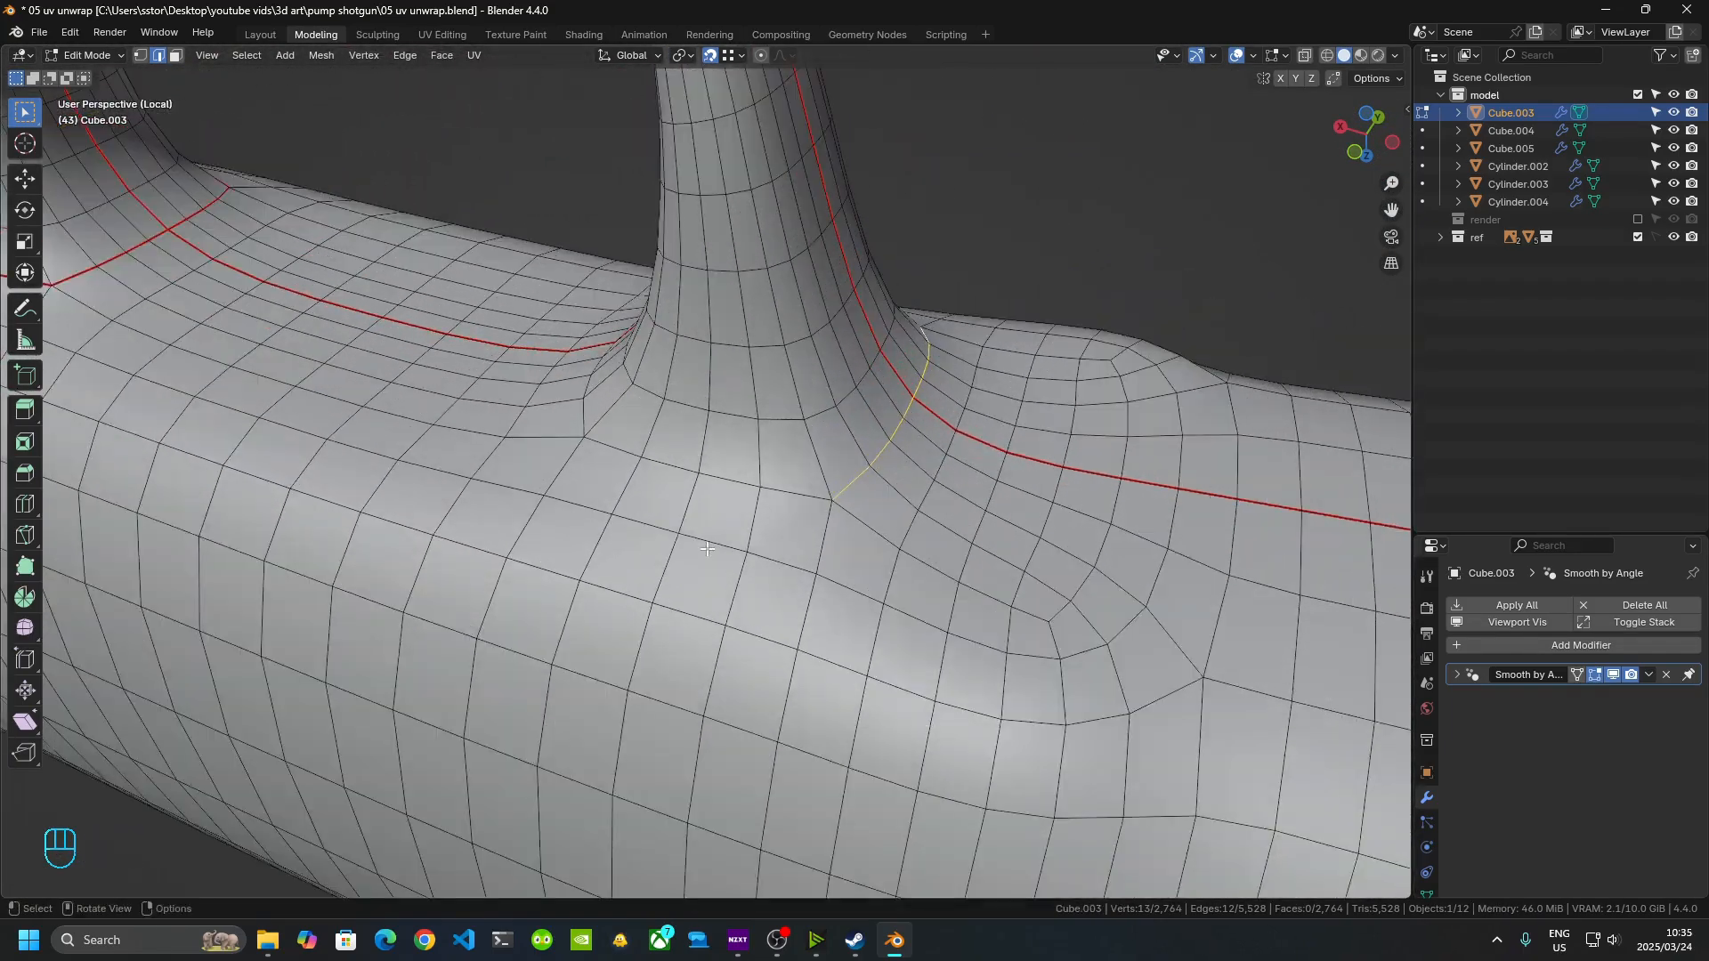
pyautogui.keyDown('alt'); pyautogui.keyDown('shift'); pyautogui.click(718, 491); pyautogui.keyUp('shift'); pyautogui.keyUp('alt')
pyautogui.moveTo(718, 490); pyautogui.dragTo(667, 477, button='middle')
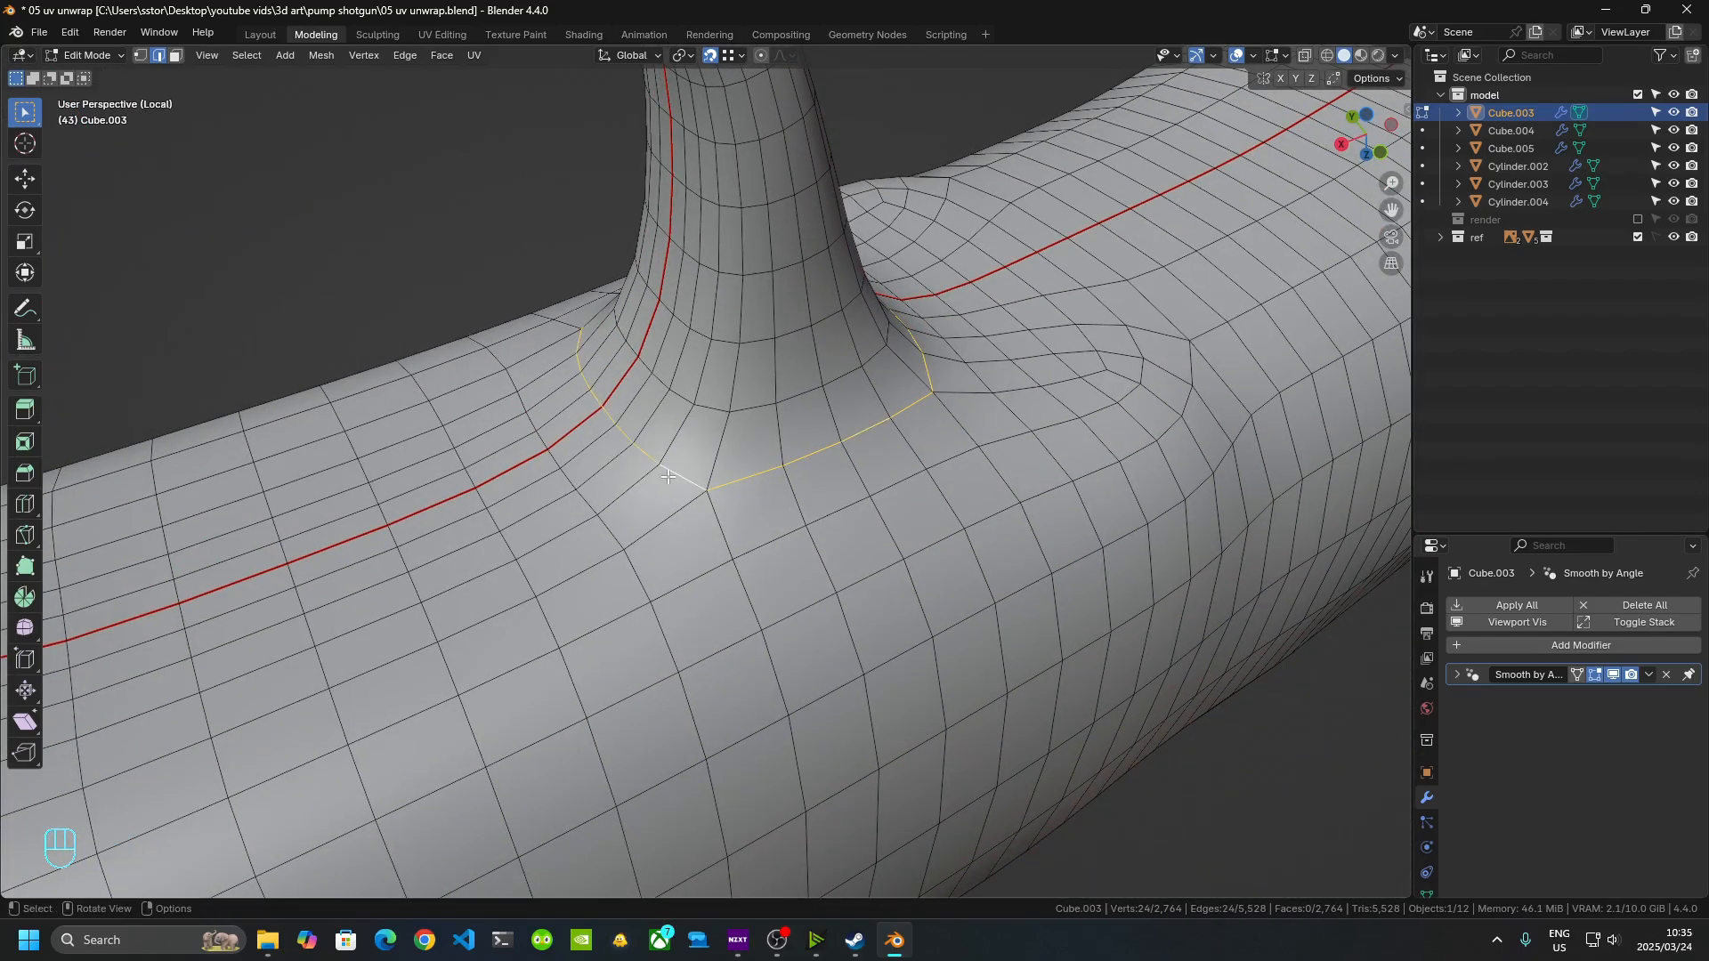
pyautogui.rightClick(668, 477)
pyautogui.click(667, 477)
# - Mark the edge loop around the rim of the rectangular recess on the receiver's side as a UV seam
pyautogui.press('Tab')
pyautogui.scroll(-5, 926, 614)
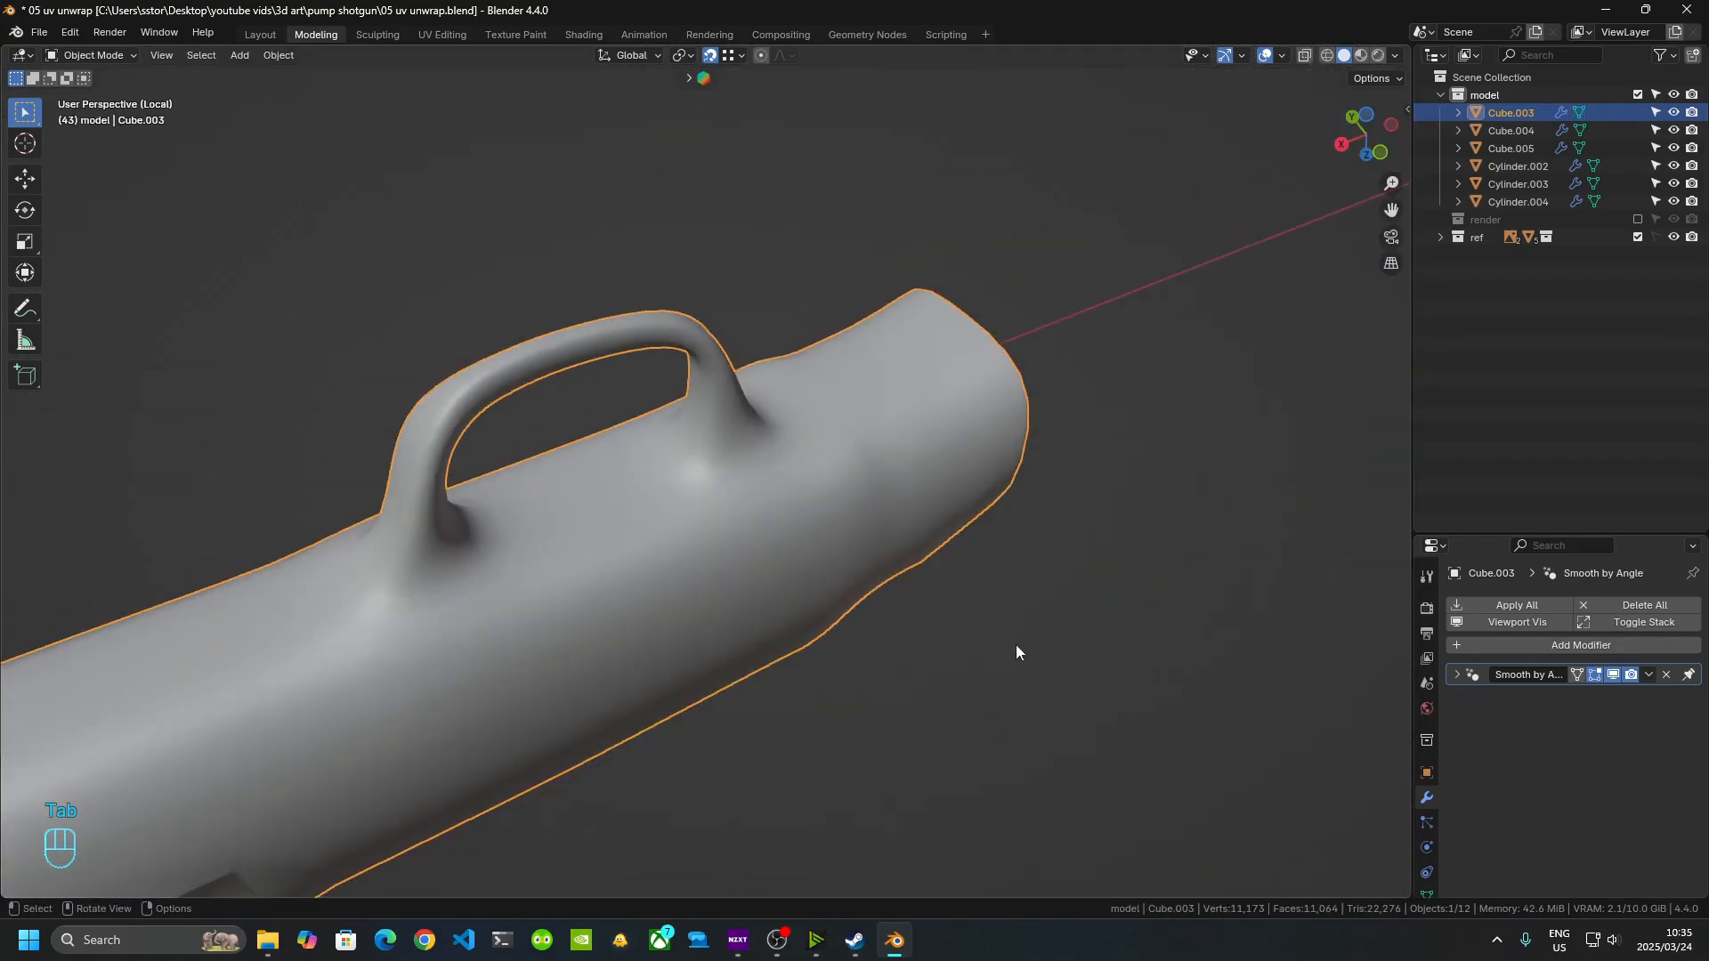
pyautogui.press('Tab')
pyautogui.moveTo(1082, 683); pyautogui.dragTo(992, 429, button='middle')
pyautogui.keyDown('alt'); pyautogui.keyDown('shift'); pyautogui.click(995, 441); pyautogui.keyUp('shift'); pyautogui.keyUp('alt')
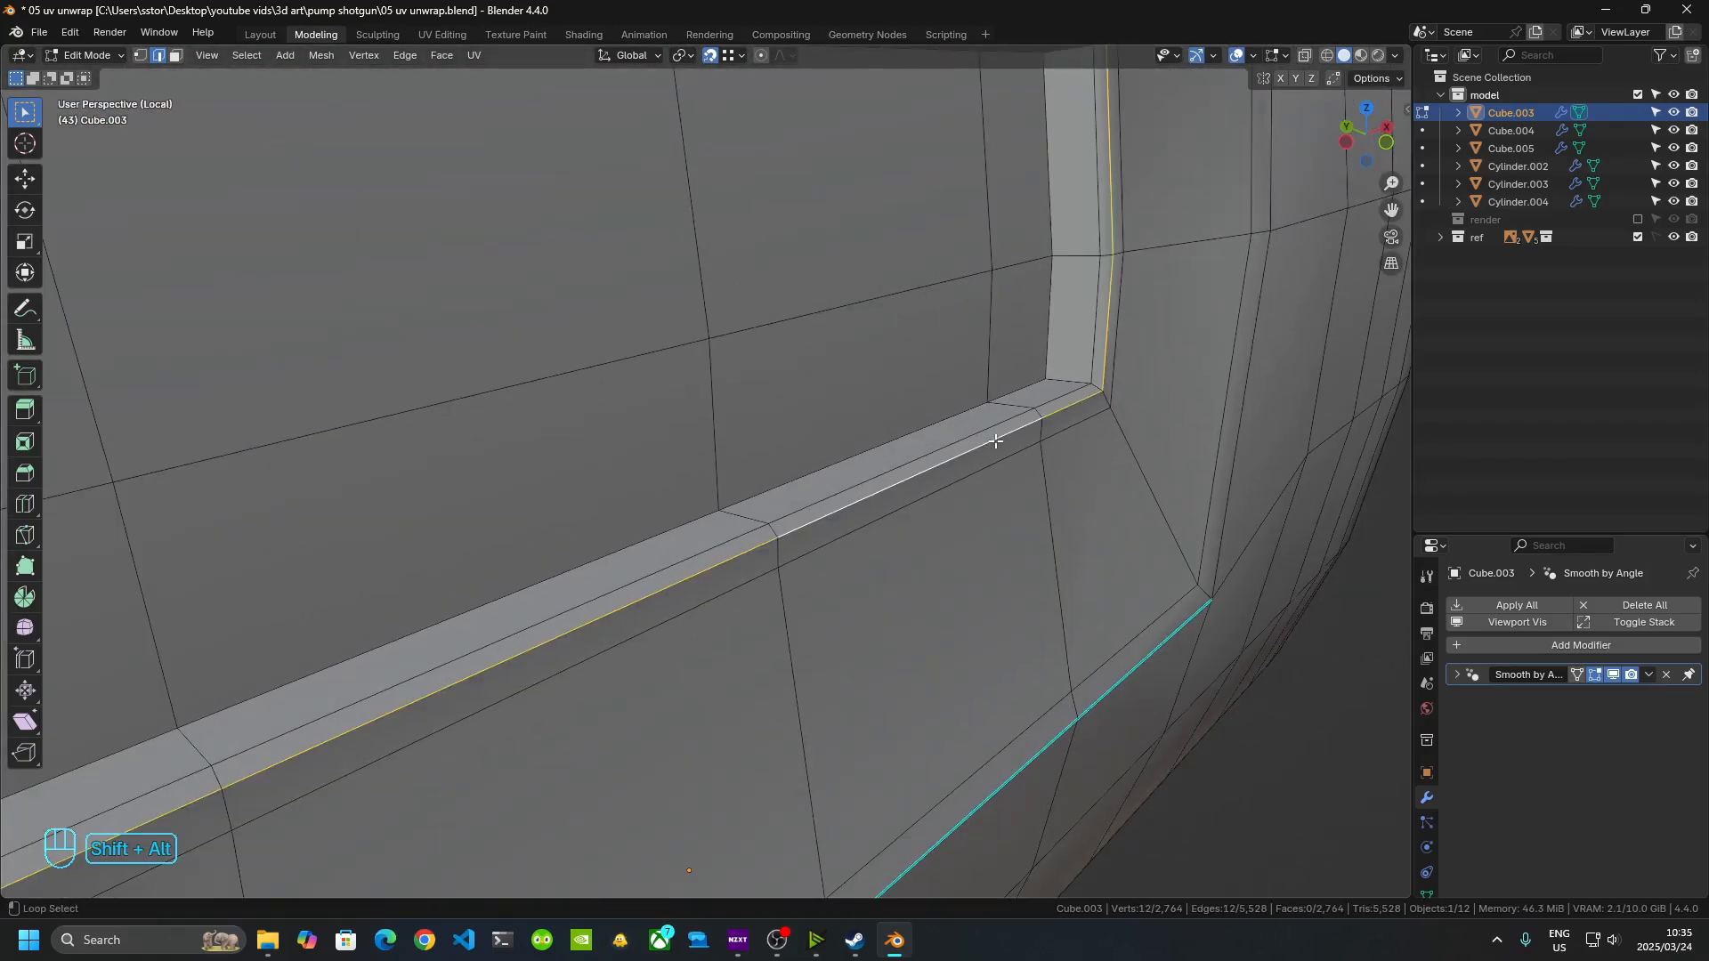
pyautogui.press('KP_Decimal')
pyautogui.rightClick(809, 450)
pyautogui.click(809, 450)
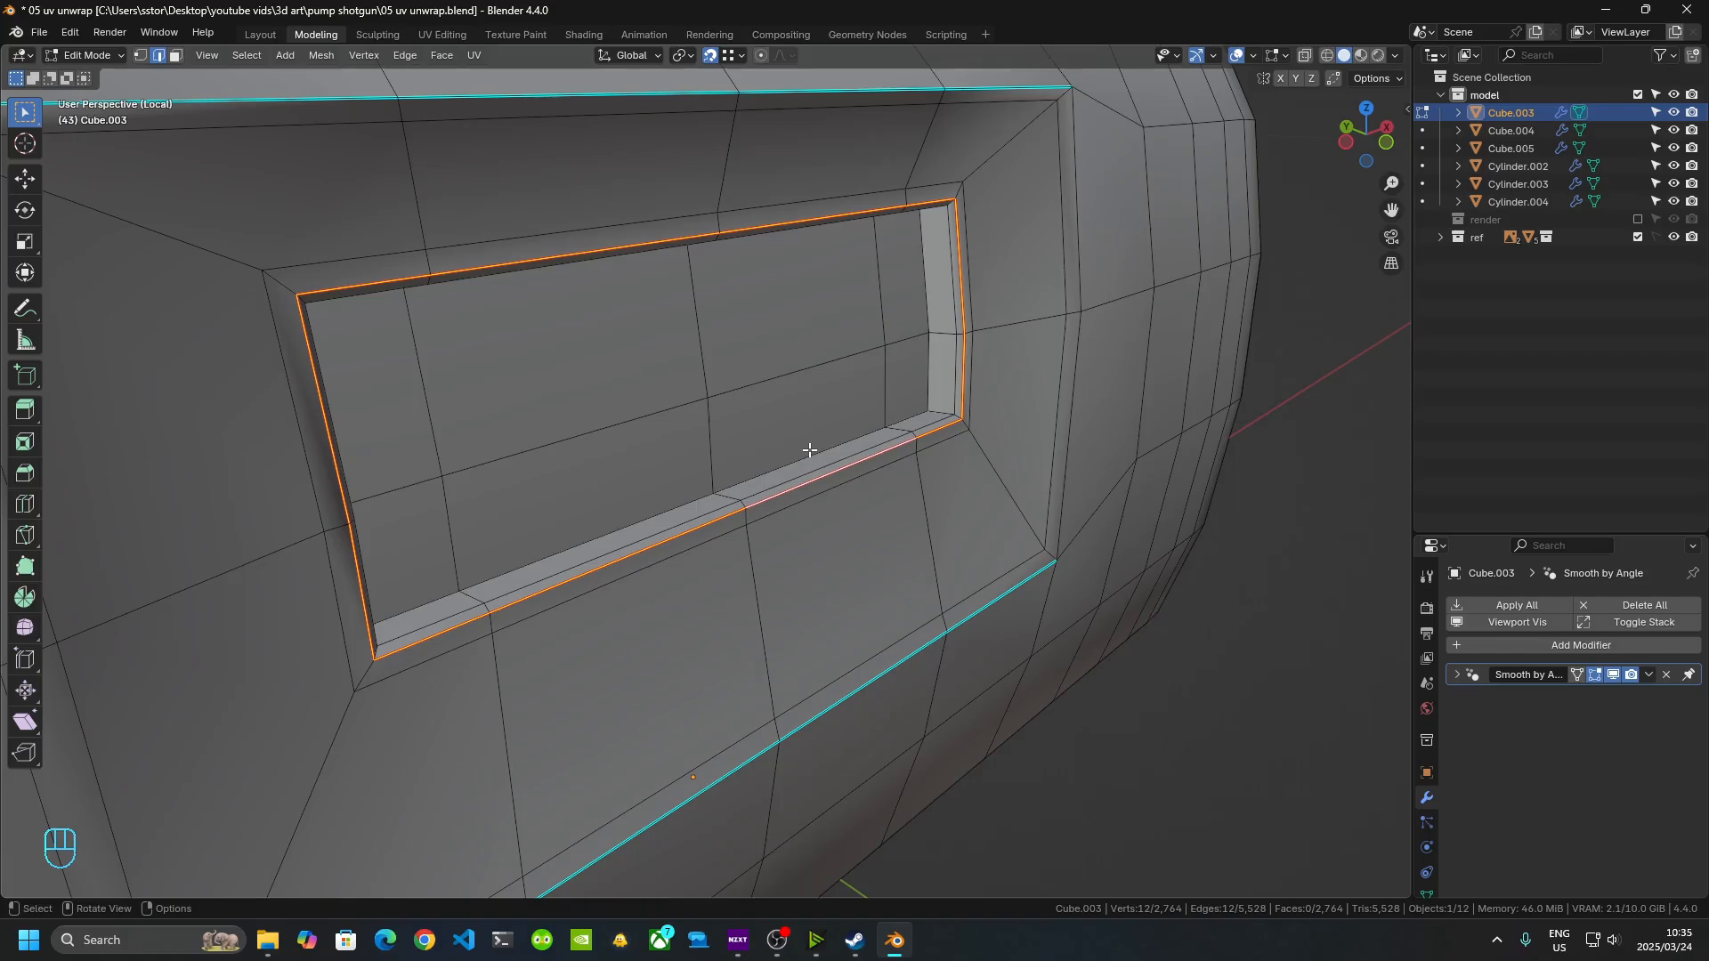
# - Mark the short depth edges at the lower front corner of the receiver's side recess as a UV seam
pyautogui.press('Tab')
pyautogui.moveTo(986, 499)
pyautogui.mouseDown(button='middle')
pyautogui.moveTo(808, 456)
pyautogui.moveTo(785, 468)
pyautogui.moveTo(848, 559)
pyautogui.moveTo(992, 515)
pyautogui.mouseUp(button='middle')
pyautogui.scroll(-3, 785, 467)
pyautogui.press('Tab')
pyautogui.scroll(4, 790, 507)
pyautogui.keyDown('shift'); pyautogui.moveTo(790, 508); pyautogui.dragTo(819, 463, button='middle'); pyautogui.keyUp('shift')
pyautogui.scroll(3, 819, 463)
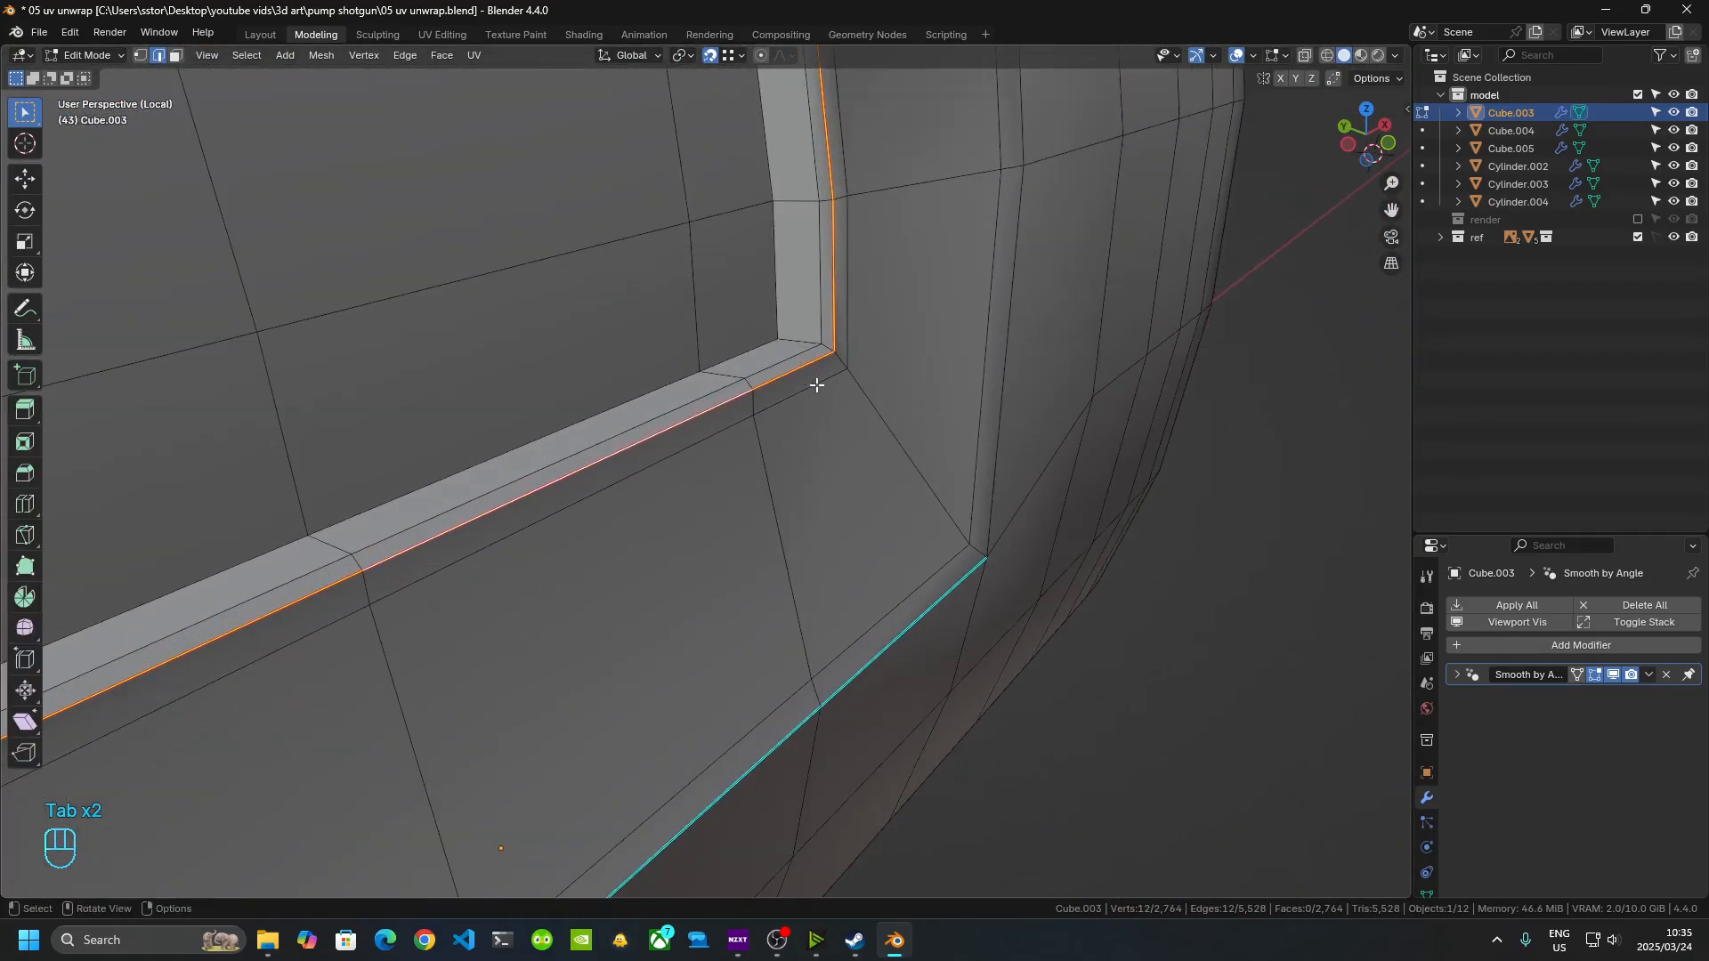
pyautogui.keyDown('shift'); pyautogui.moveTo(816, 381); pyautogui.dragTo(887, 564, button='middle'); pyautogui.keyUp('shift')
pyautogui.click(865, 473)
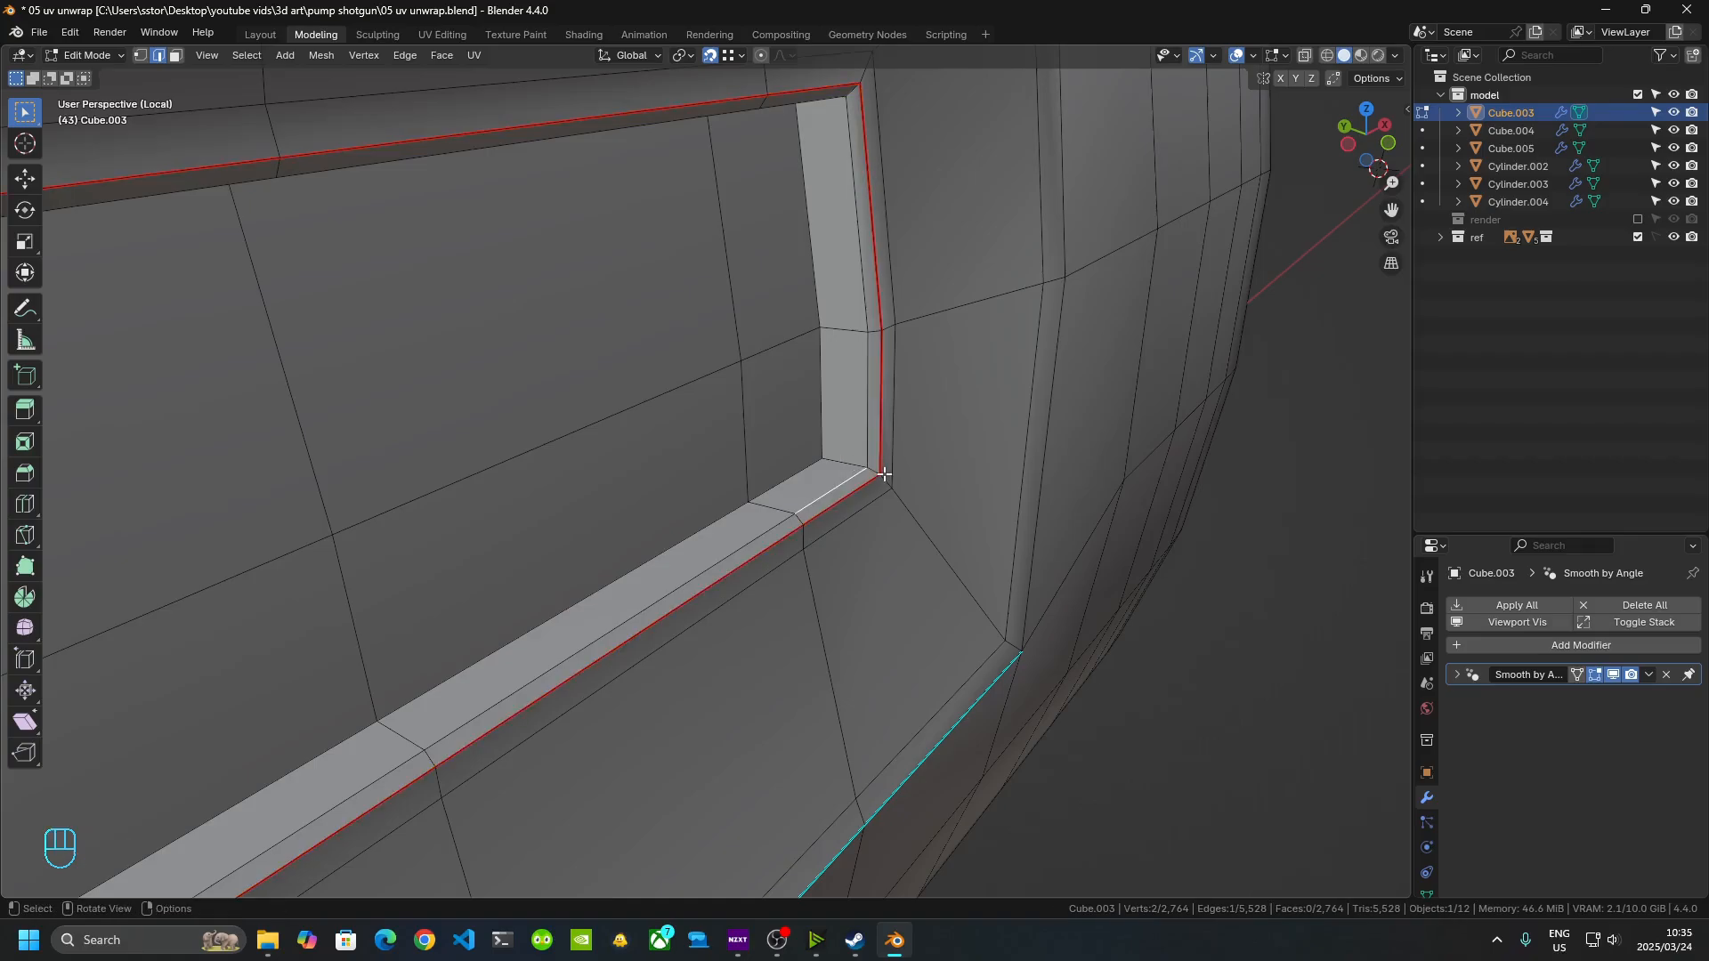
pyautogui.rightClick(828, 458)
pyautogui.click(828, 458)
# - Mark the short depth edges at the upper front corner of the side recess as a UV seam
pyautogui.keyDown('shift'); pyautogui.moveTo(856, 473); pyautogui.dragTo(840, 534, button='middle'); pyautogui.keyUp('shift')
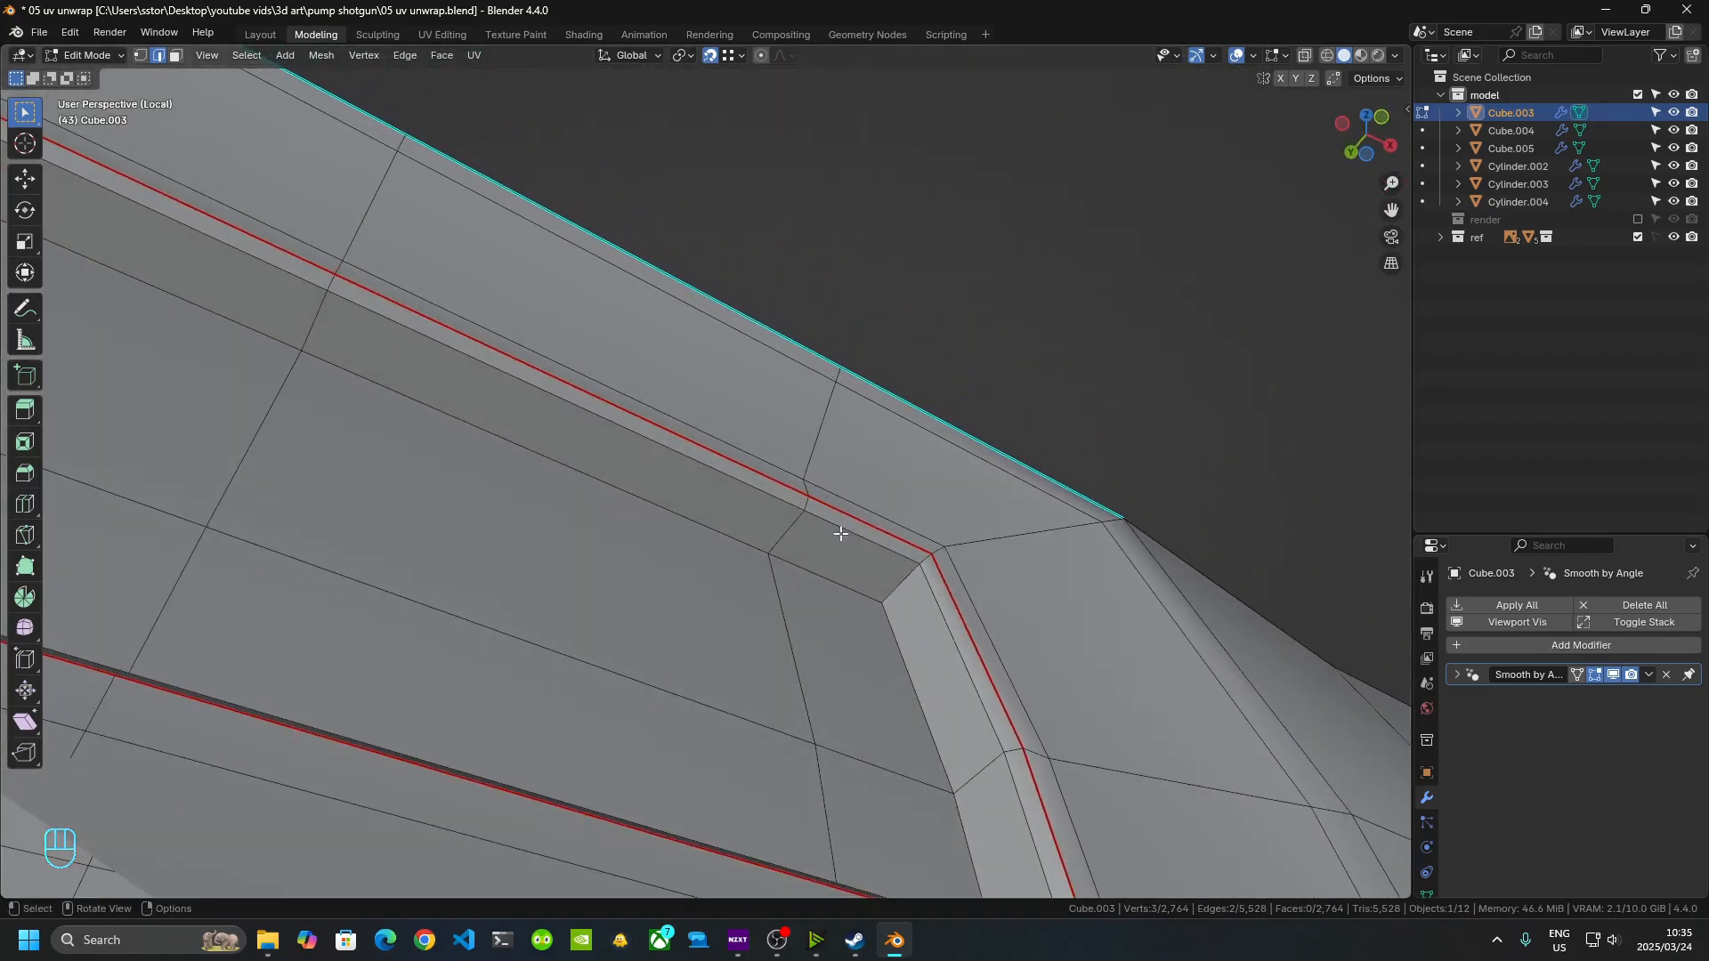
pyautogui.click(926, 558)
pyautogui.keyDown('ctrl'); pyautogui.click(902, 583); pyautogui.keyUp('ctrl')
pyautogui.rightClick(904, 584)
pyautogui.click(906, 584)
# - Mark the short depth edges at both rear corners of the side recess as UV seams
pyautogui.keyDown('shift'); pyautogui.moveTo(748, 594); pyautogui.dragTo(975, 623, button='middle'); pyautogui.keyUp('shift')
pyautogui.moveTo(1140, 601); pyautogui.dragTo(988, 629, button='middle')
pyautogui.keyDown('shift'); pyautogui.moveTo(574, 545); pyautogui.dragTo(908, 524, button='middle'); pyautogui.keyUp('shift')
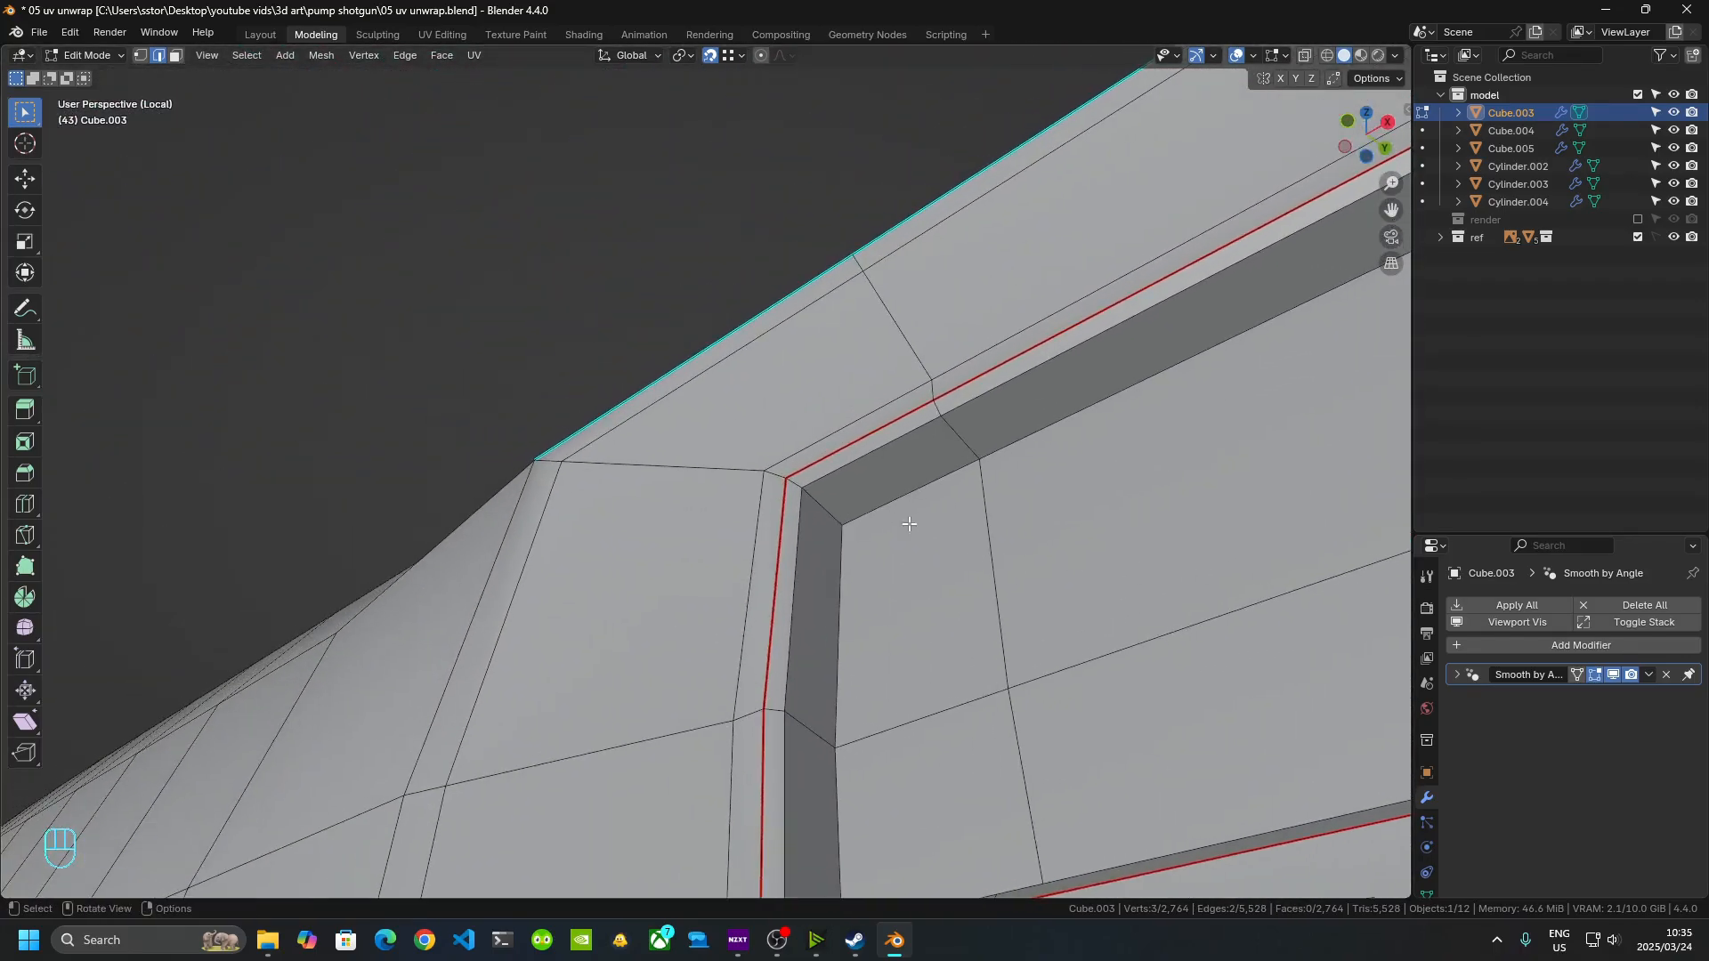
pyautogui.keyDown('shift'); pyautogui.click(823, 493); pyautogui.keyUp('shift')
pyautogui.moveTo(823, 493); pyautogui.dragTo(902, 620, button='middle')
pyautogui.rightClick(922, 598)
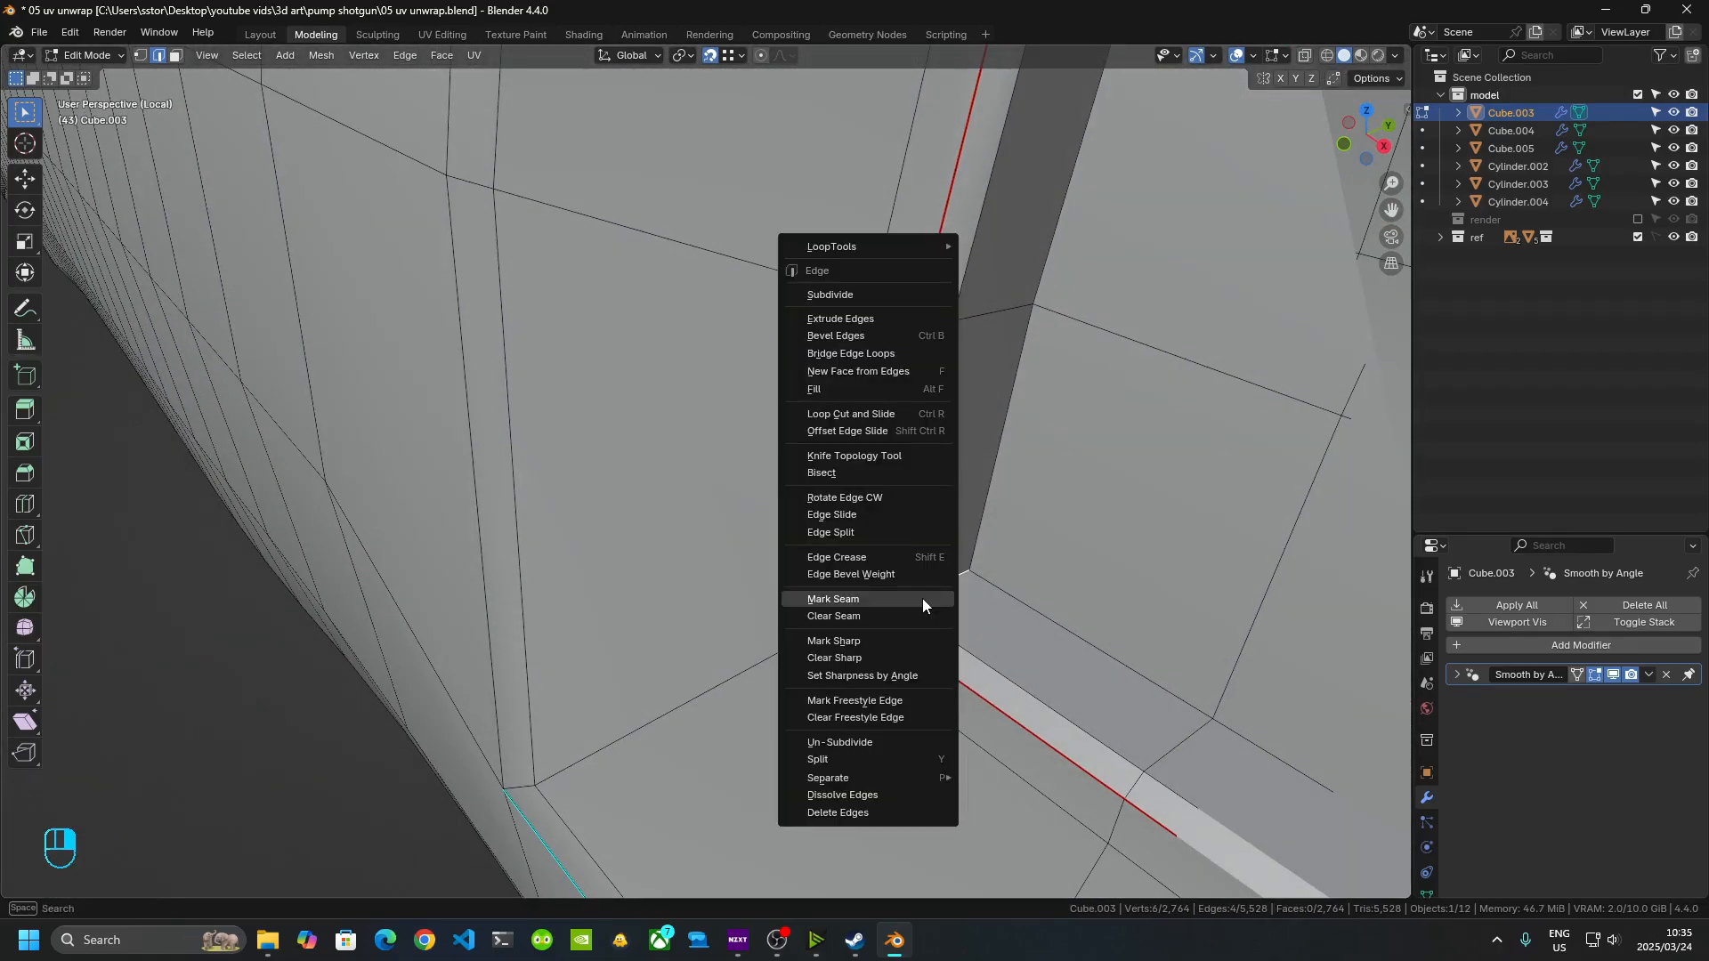
pyautogui.click(922, 599)
# - Examine the receiver's seams from the side, underside and ends, comparing Edit Mode with Object Mode
pyautogui.scroll(-10, 934, 597)
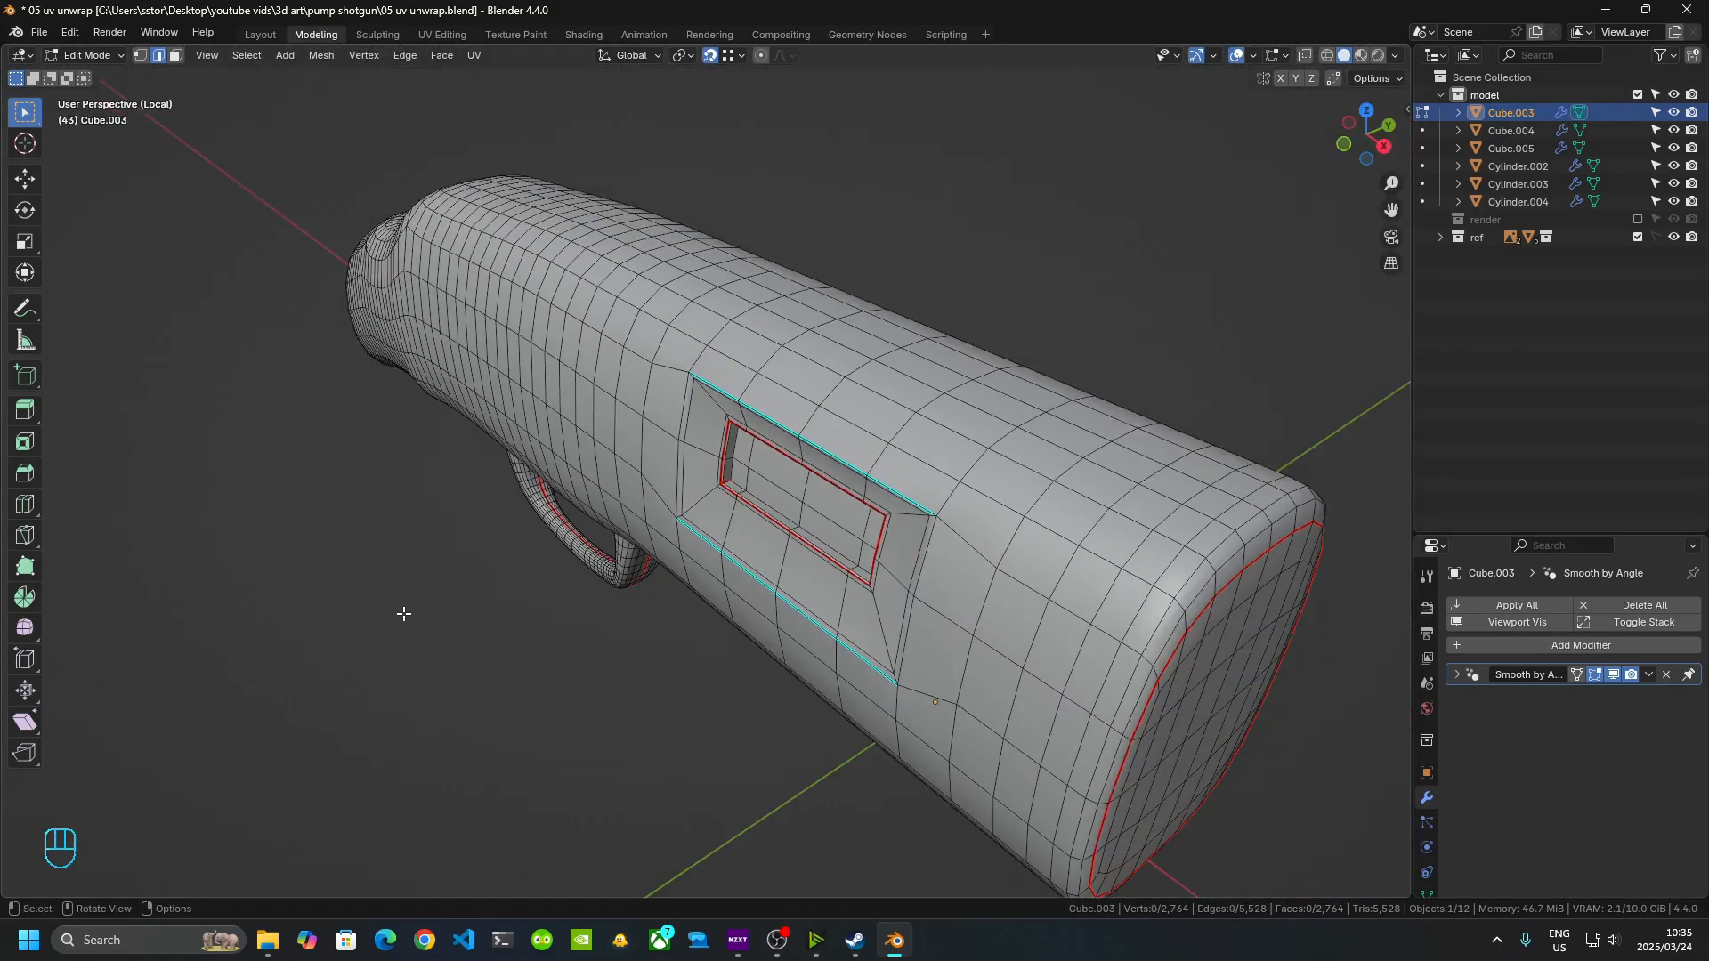
pyautogui.press('a')
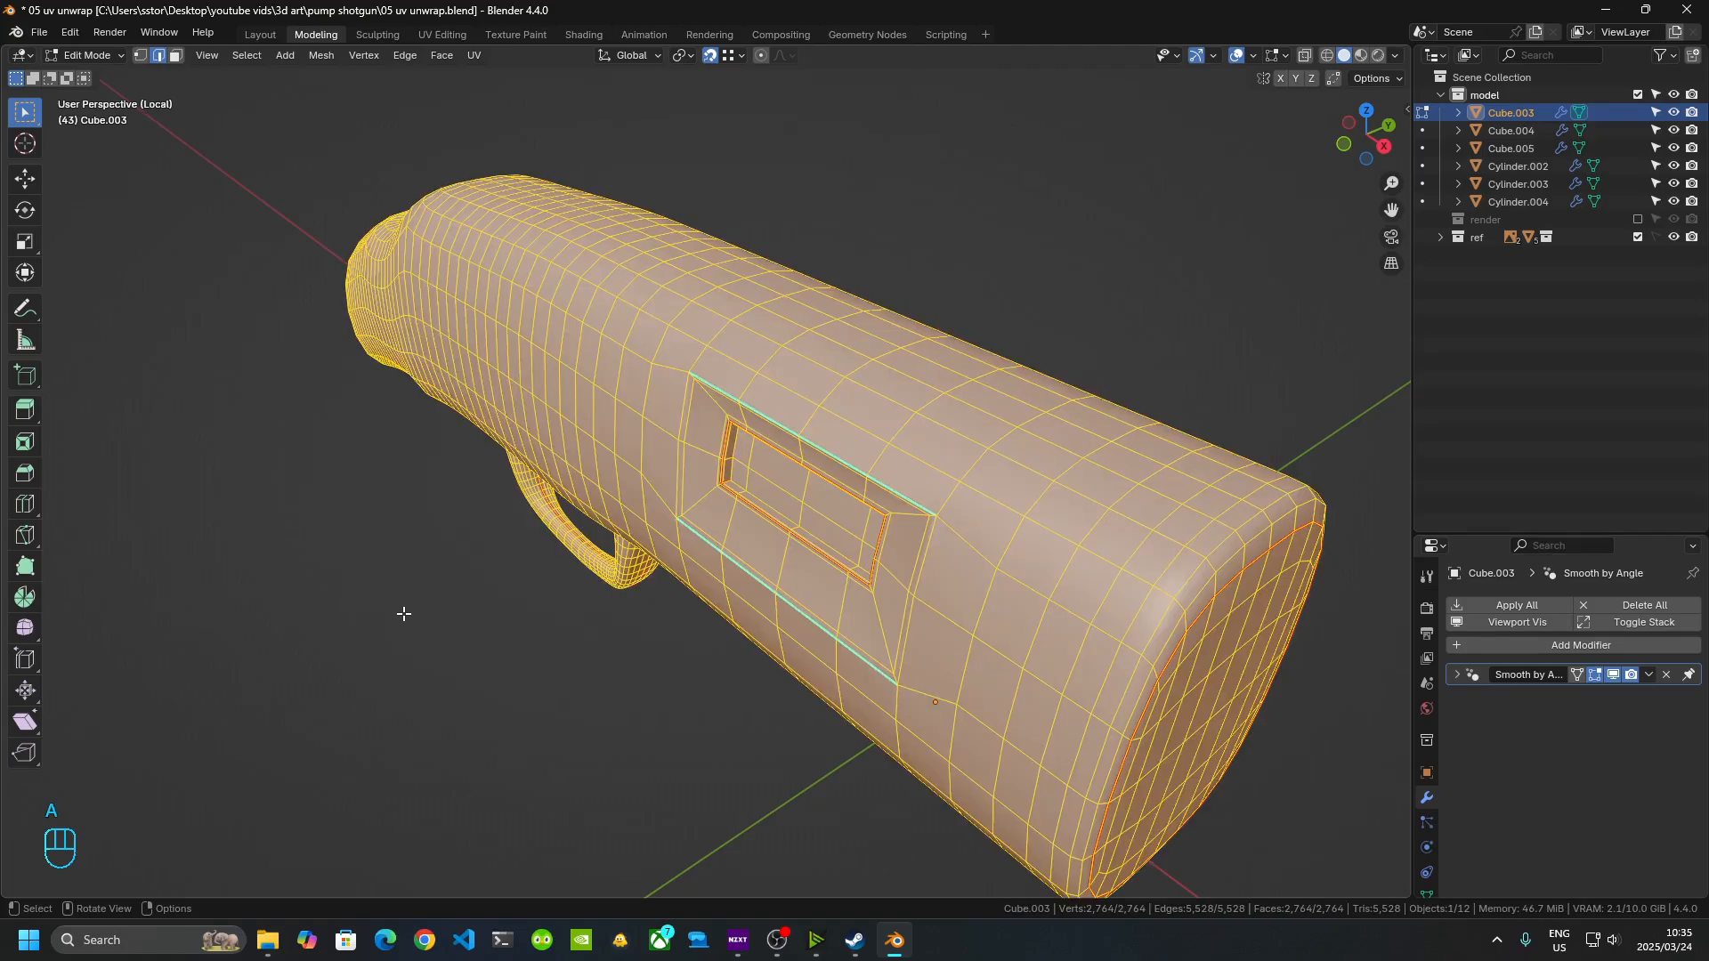
pyautogui.press('Tab')
pyautogui.press('Tab')
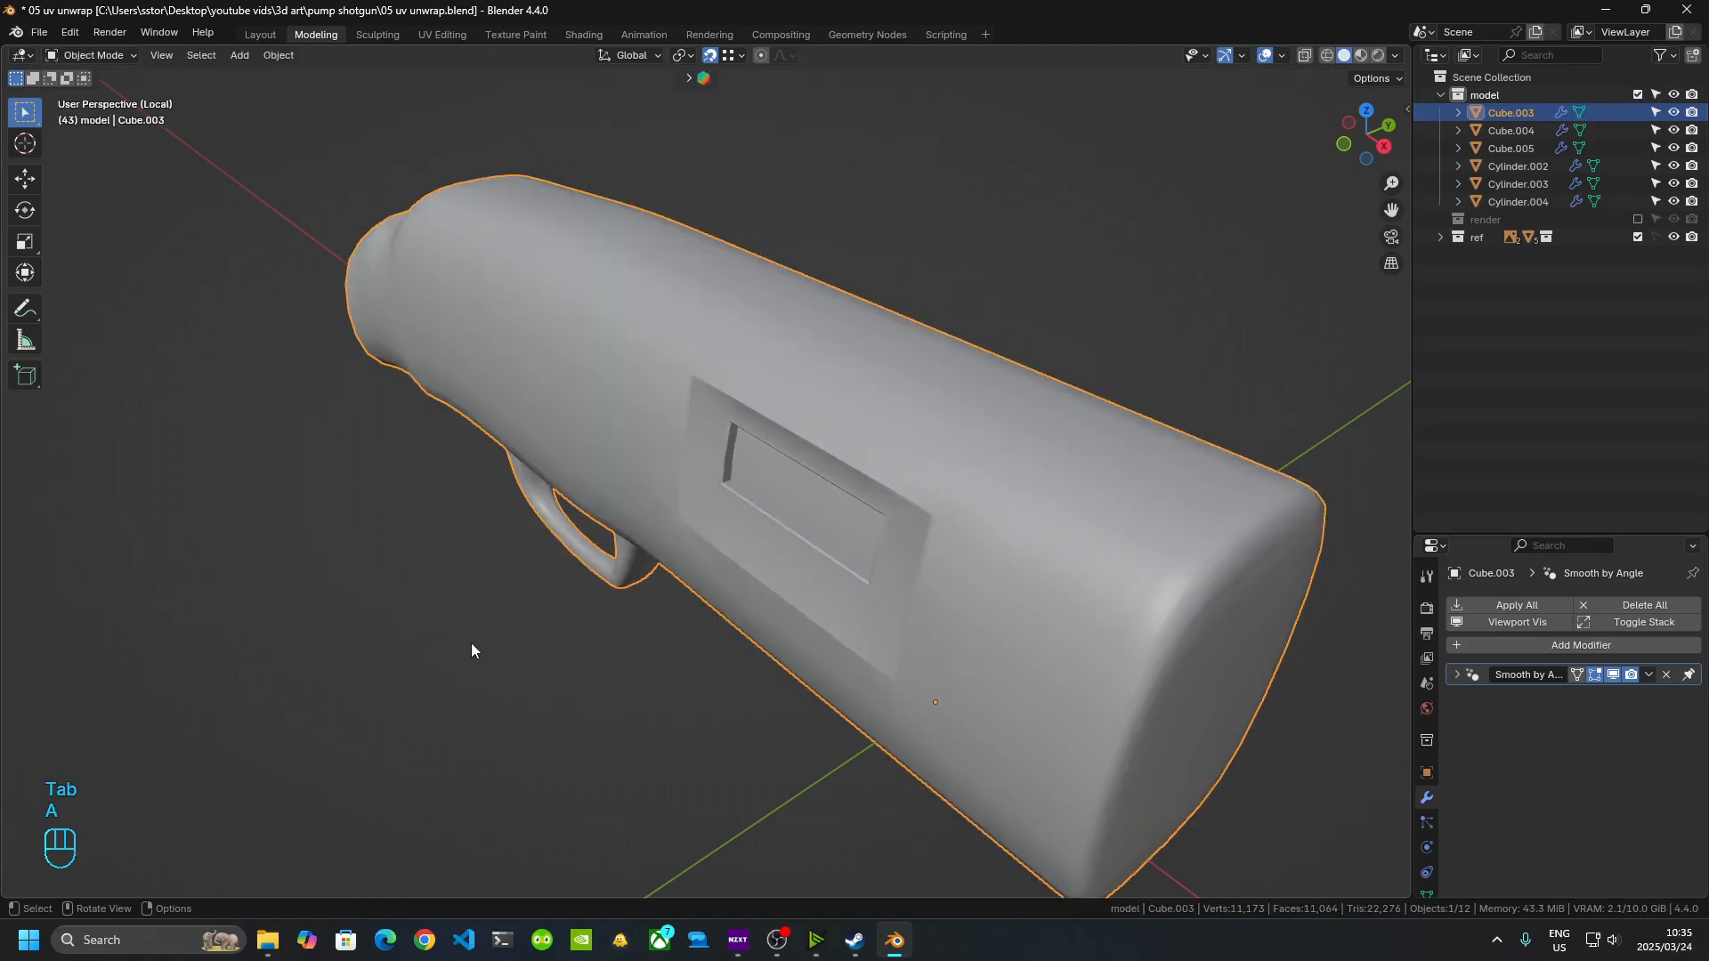
pyautogui.moveTo(471, 643); pyautogui.dragTo(842, 291, button='middle')
pyautogui.click(756, 703)
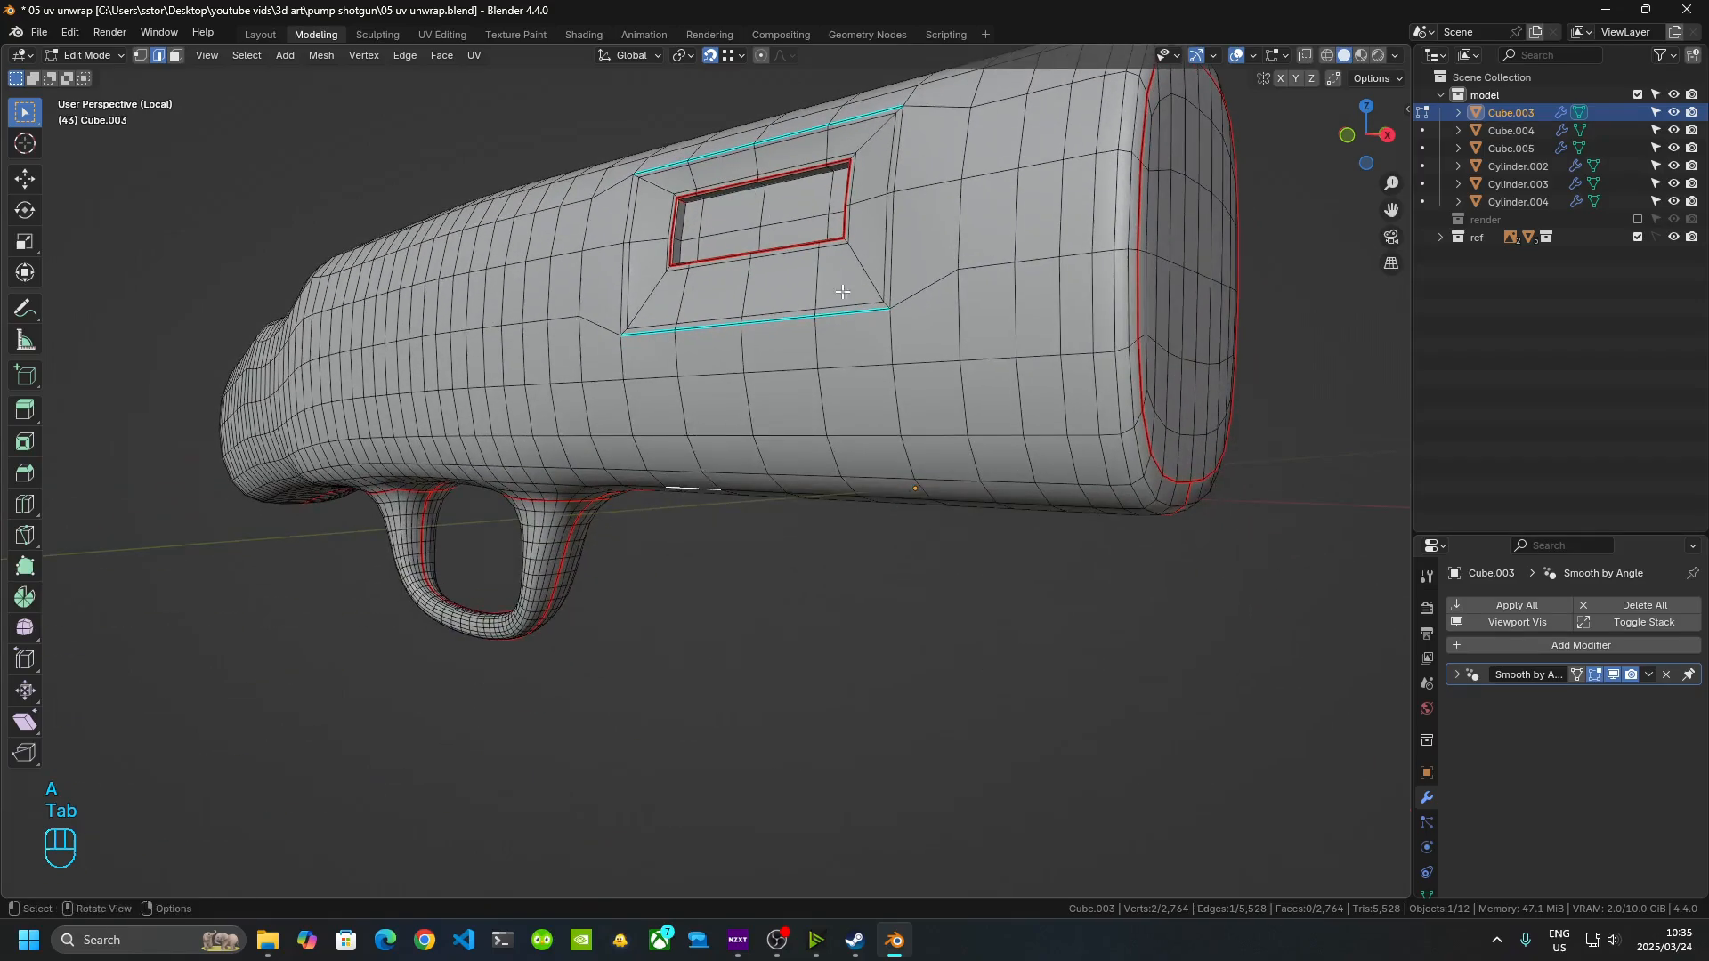
pyautogui.moveTo(537, 538); pyautogui.dragTo(904, 468, button='middle')
# - Leave the receiver's Edit Mode and local view, then open the small disc on top of the receiver's rear in Edit Mode
pyautogui.press('Tab')
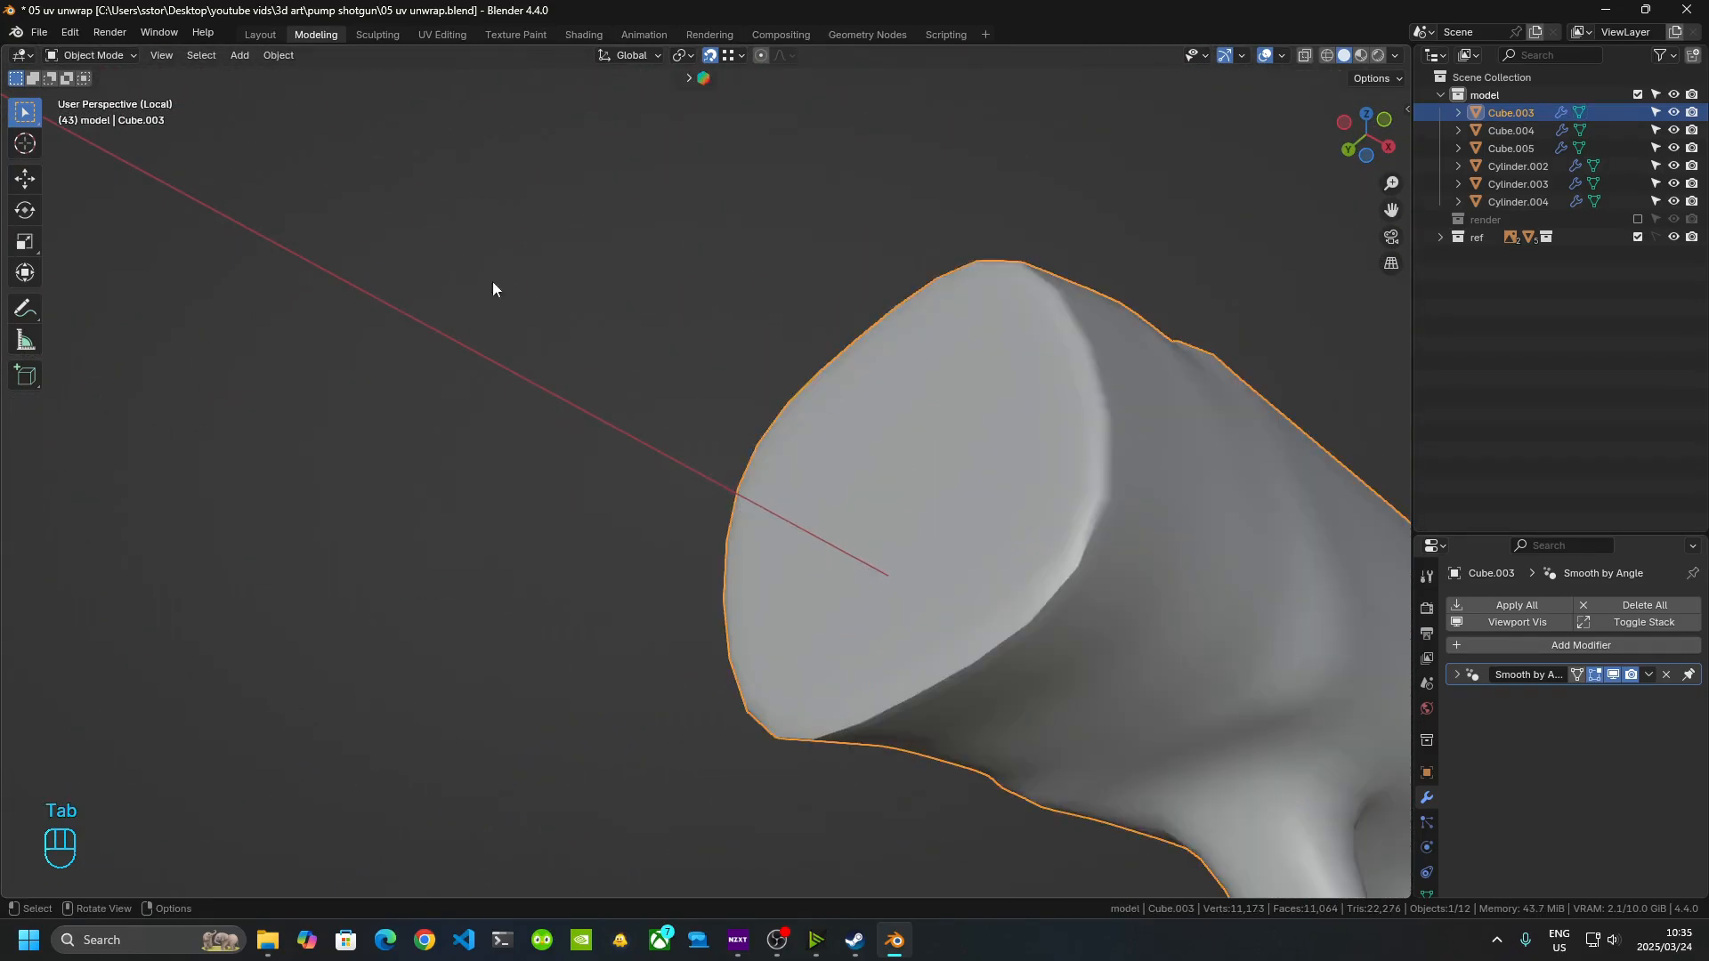
pyautogui.click(41, 32)
pyautogui.click(338, 78)
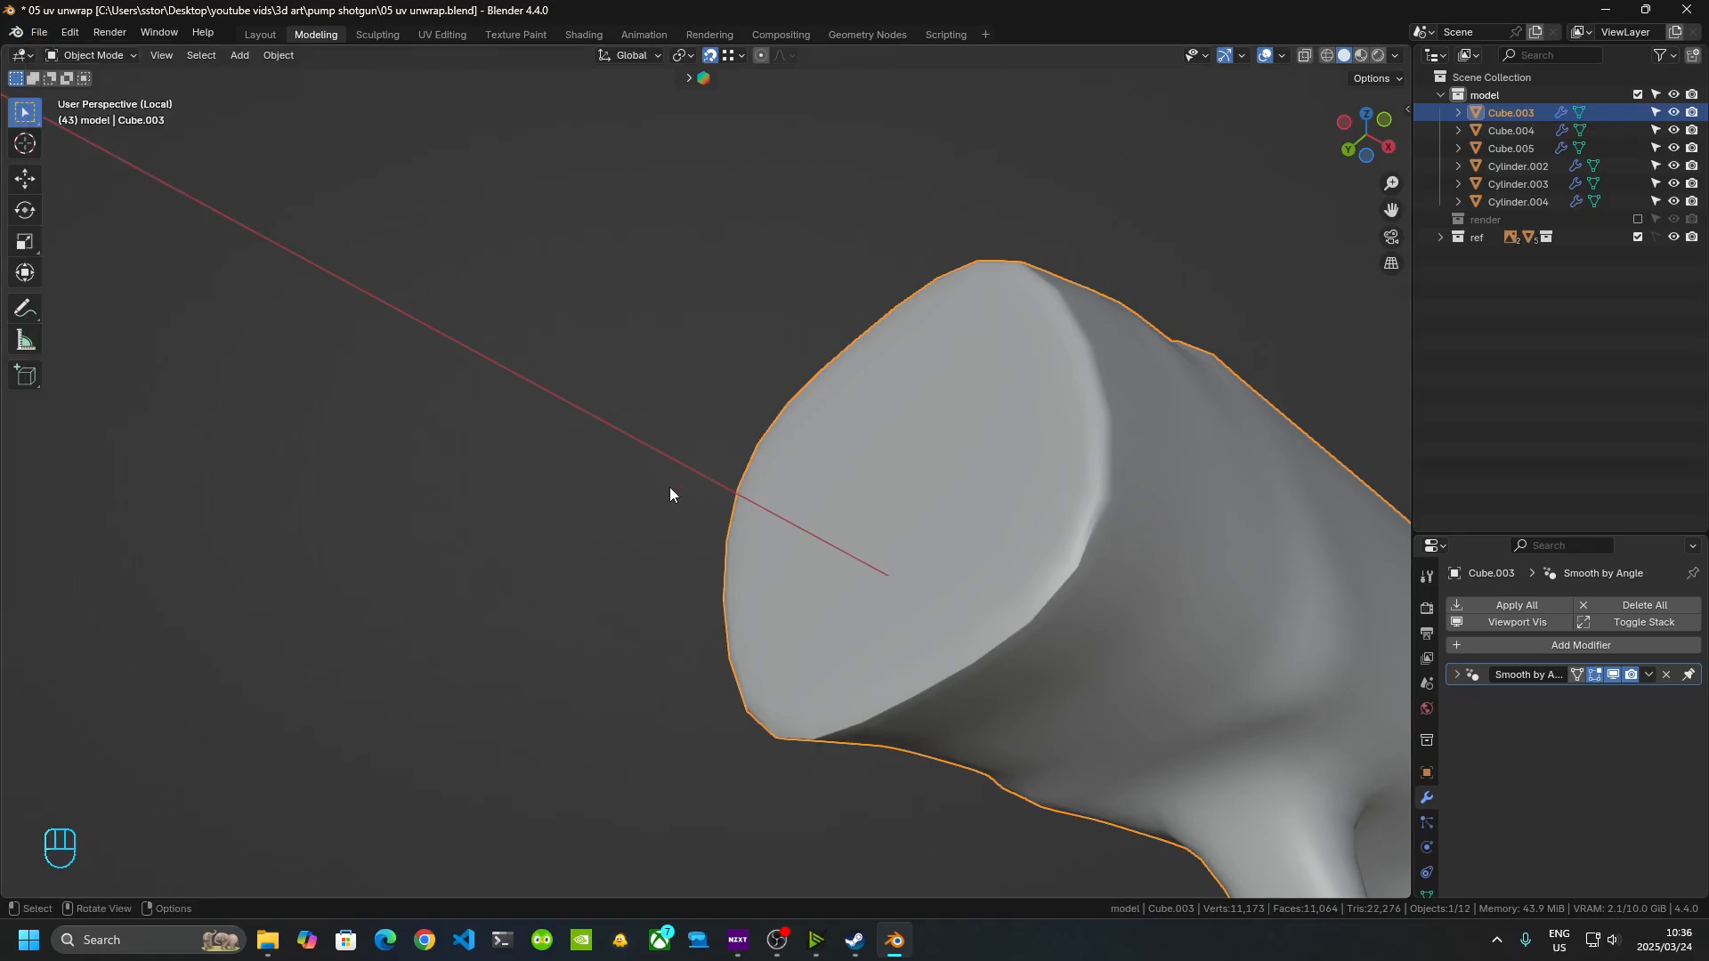
pyautogui.press('KP_Divide')
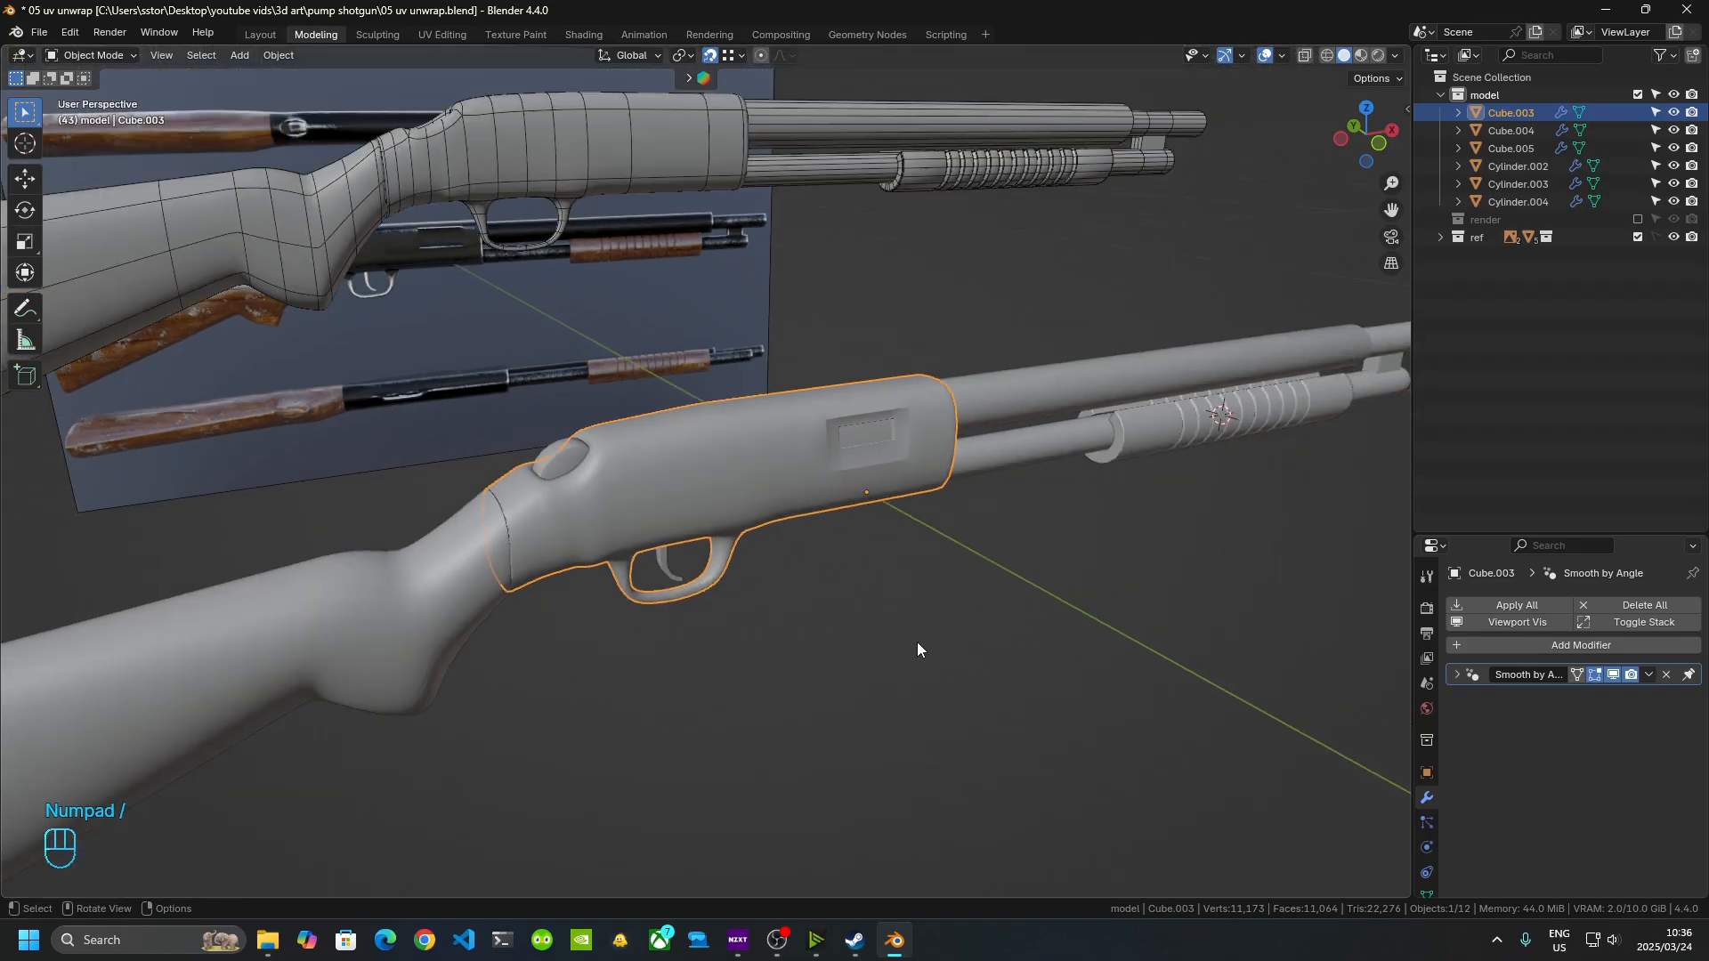
pyautogui.keyDown('shift'); pyautogui.moveTo(917, 643); pyautogui.dragTo(1037, 595, button='middle'); pyautogui.keyUp('shift')
pyautogui.scroll(4, 1038, 594)
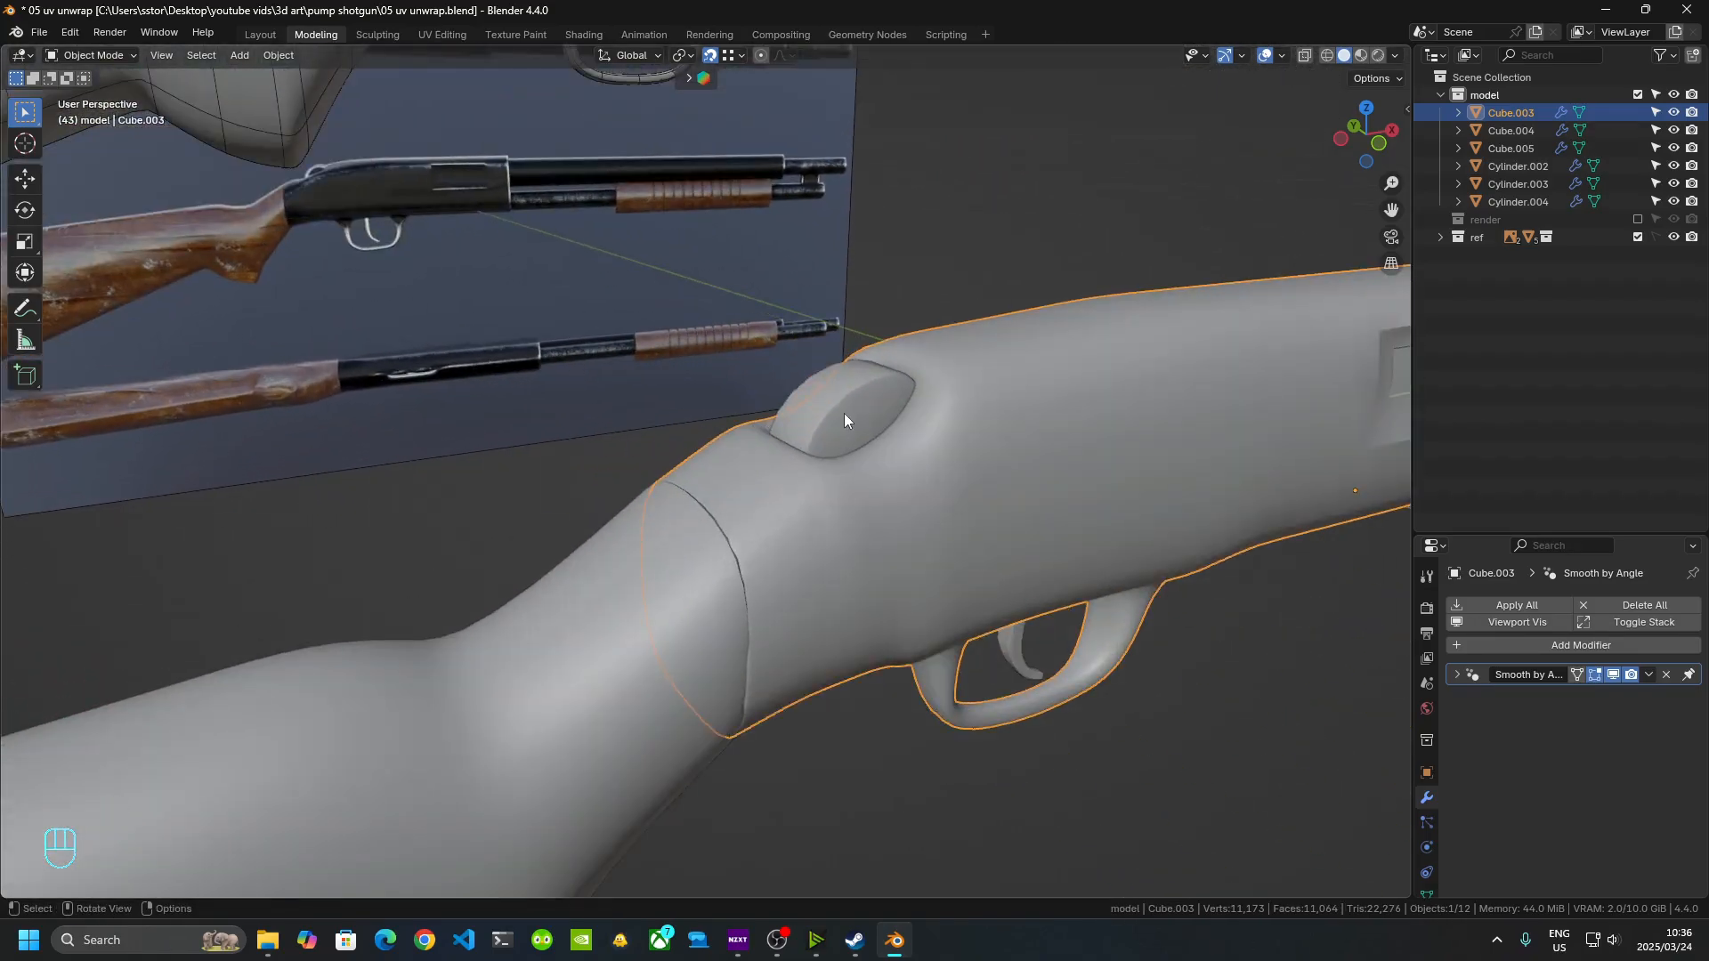
pyautogui.click(842, 411)
pyautogui.press('Tab')
# - Mark the edge loops along both sides of the small disc's outer band as UV seams
pyautogui.moveTo(827, 395); pyautogui.dragTo(702, 499, button='middle')
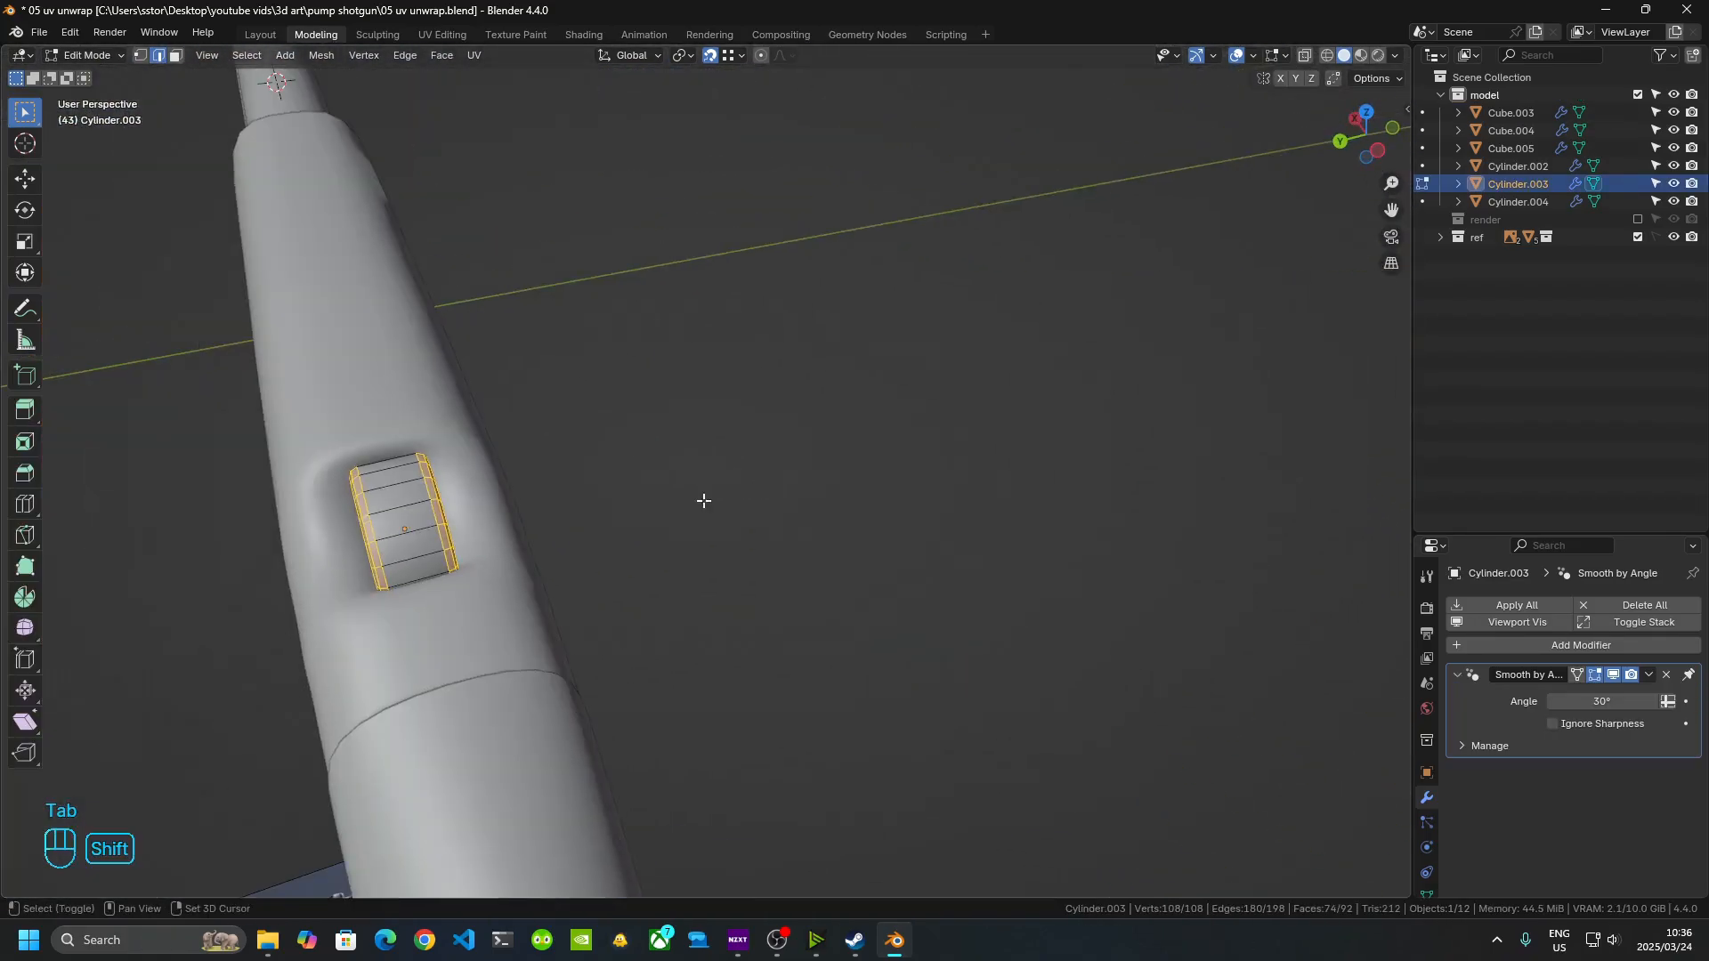
pyautogui.scroll(3, 870, 529)
pyautogui.moveTo(872, 529); pyautogui.dragTo(708, 468, button='middle')
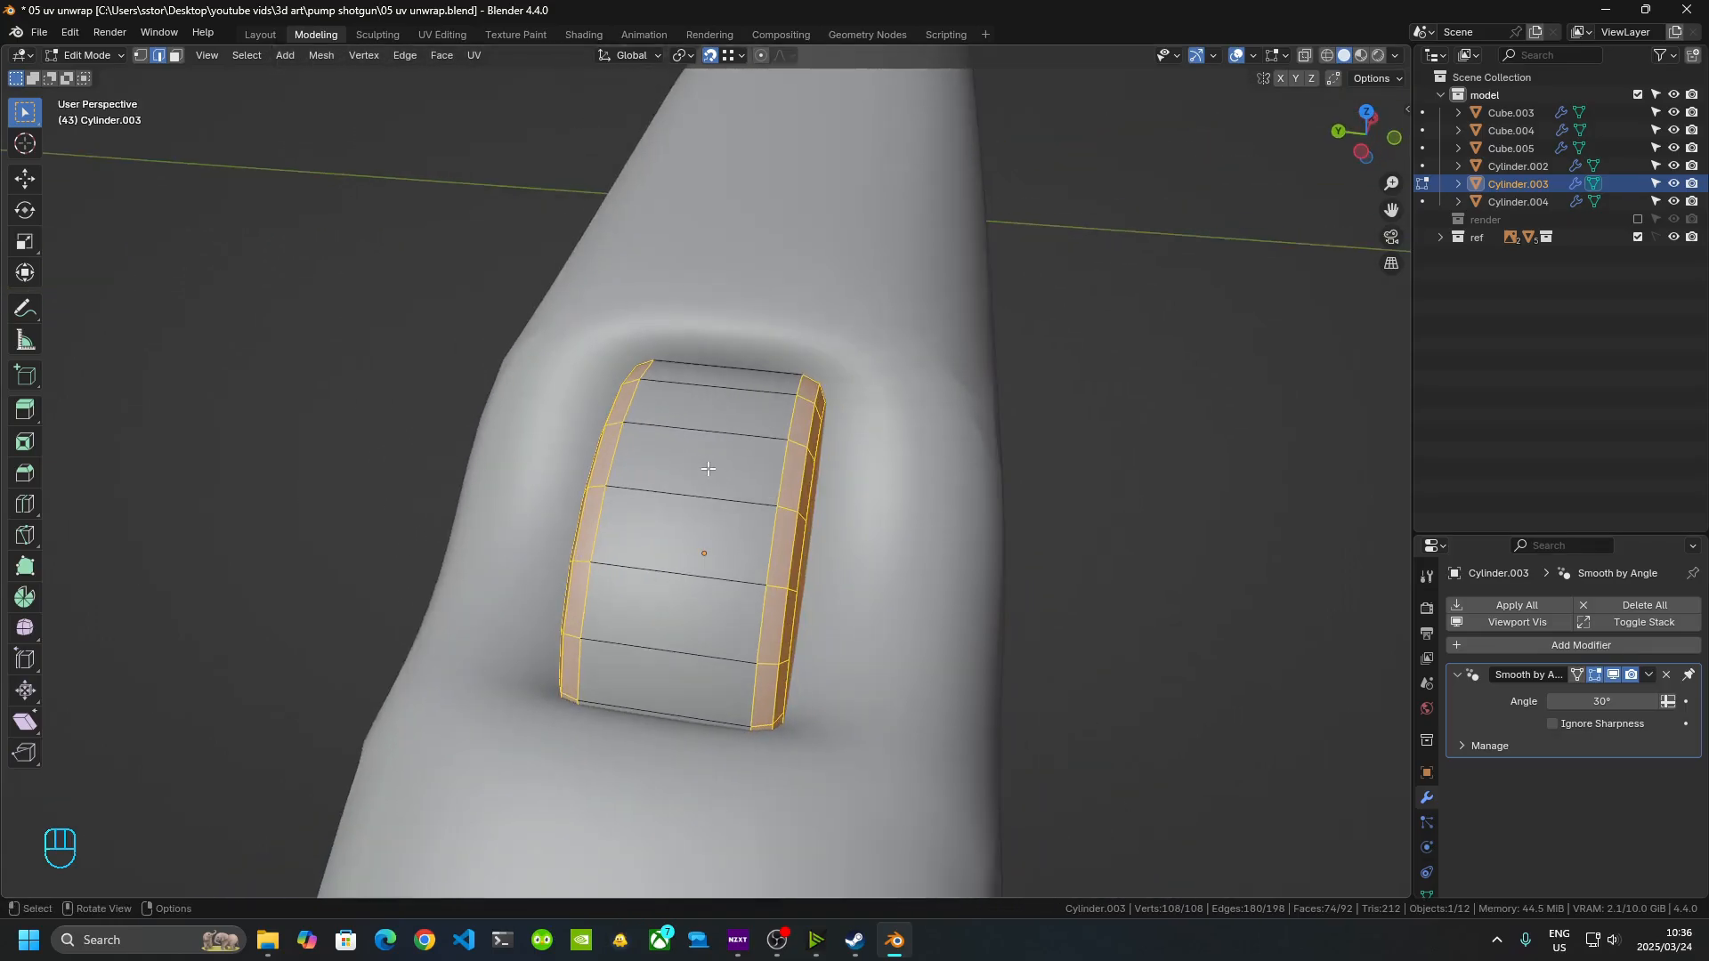
pyautogui.click(767, 547)
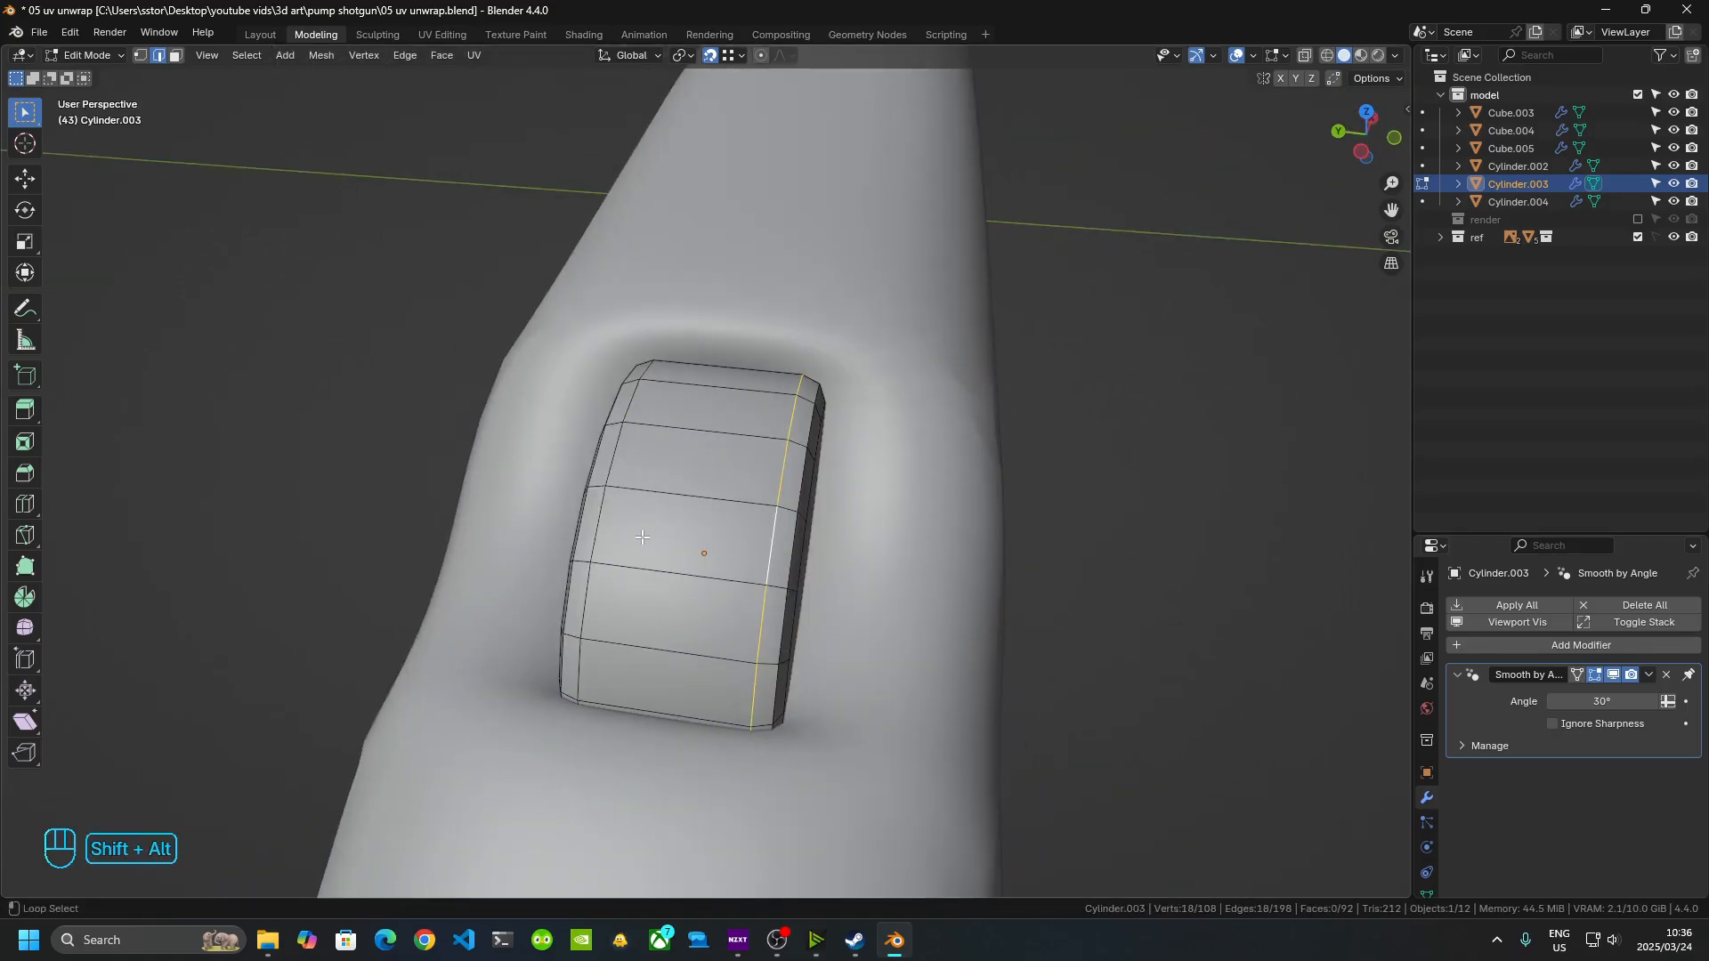
pyautogui.keyDown('alt'); pyautogui.keyDown('shift'); pyautogui.click(596, 538); pyautogui.keyUp('shift'); pyautogui.keyUp('alt')
pyautogui.rightClick(597, 537)
pyautogui.click(596, 537)
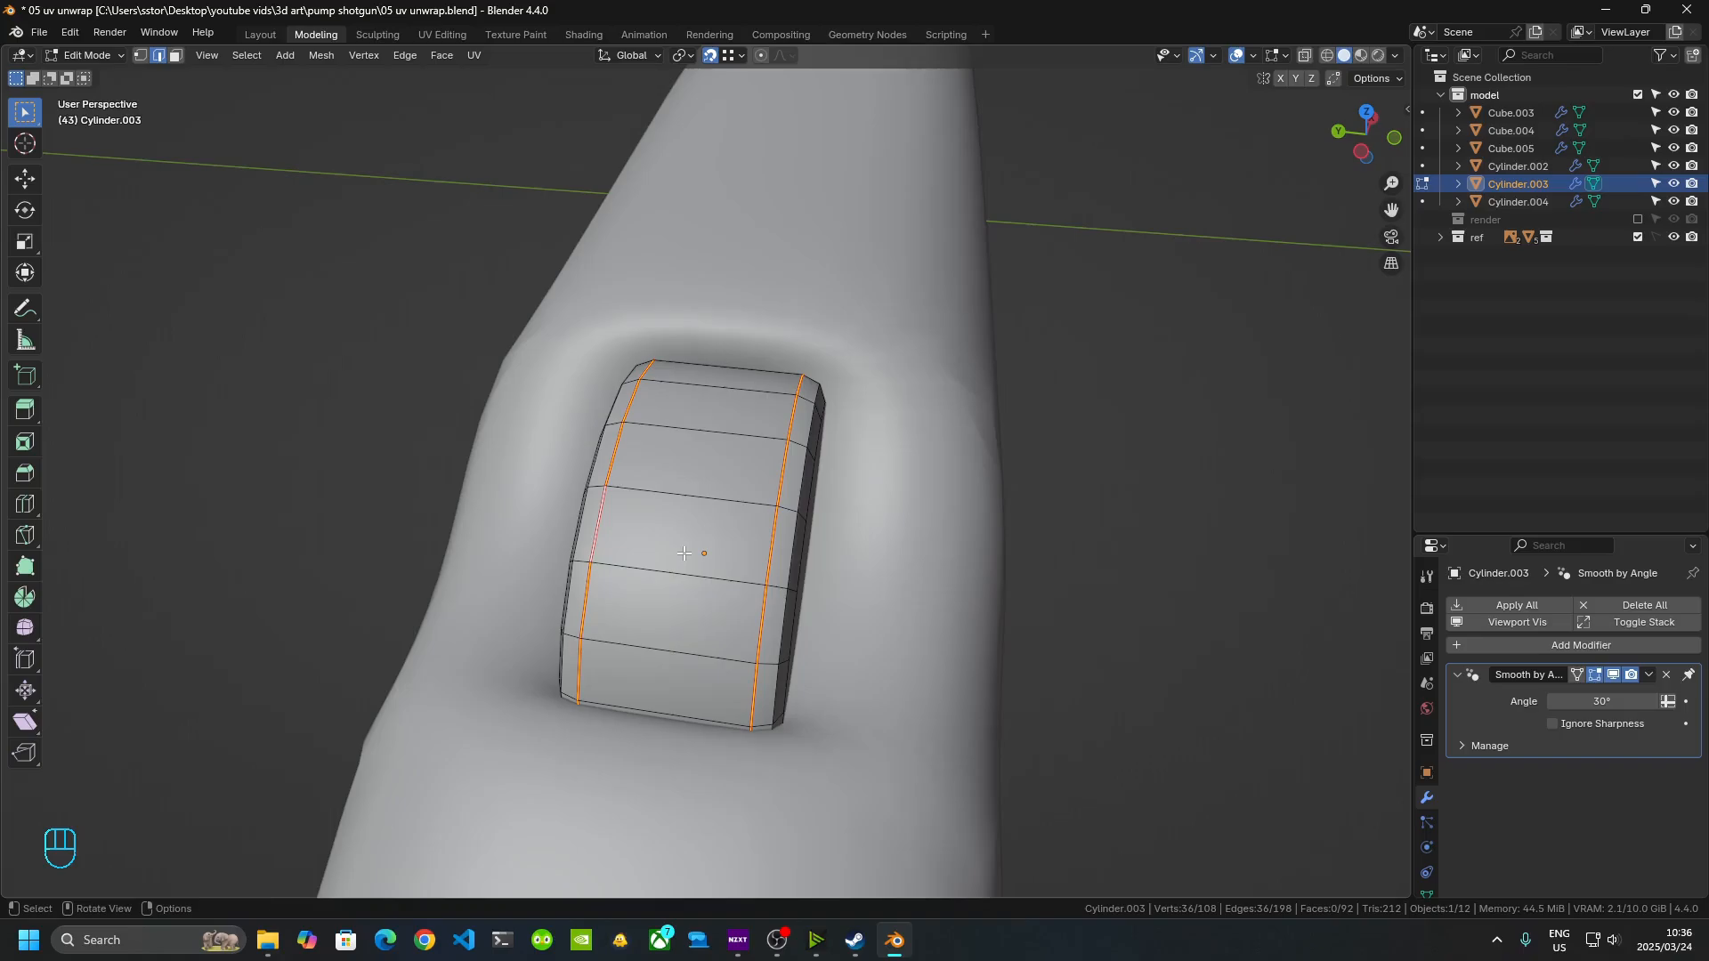
# - Isolate the small disc, mark one cross edge between its two seam loops as a UV seam, and leave local view
pyautogui.press('KP_Divide')
pyautogui.moveTo(684, 553); pyautogui.dragTo(462, 517, button='middle')
pyautogui.click(462, 515)
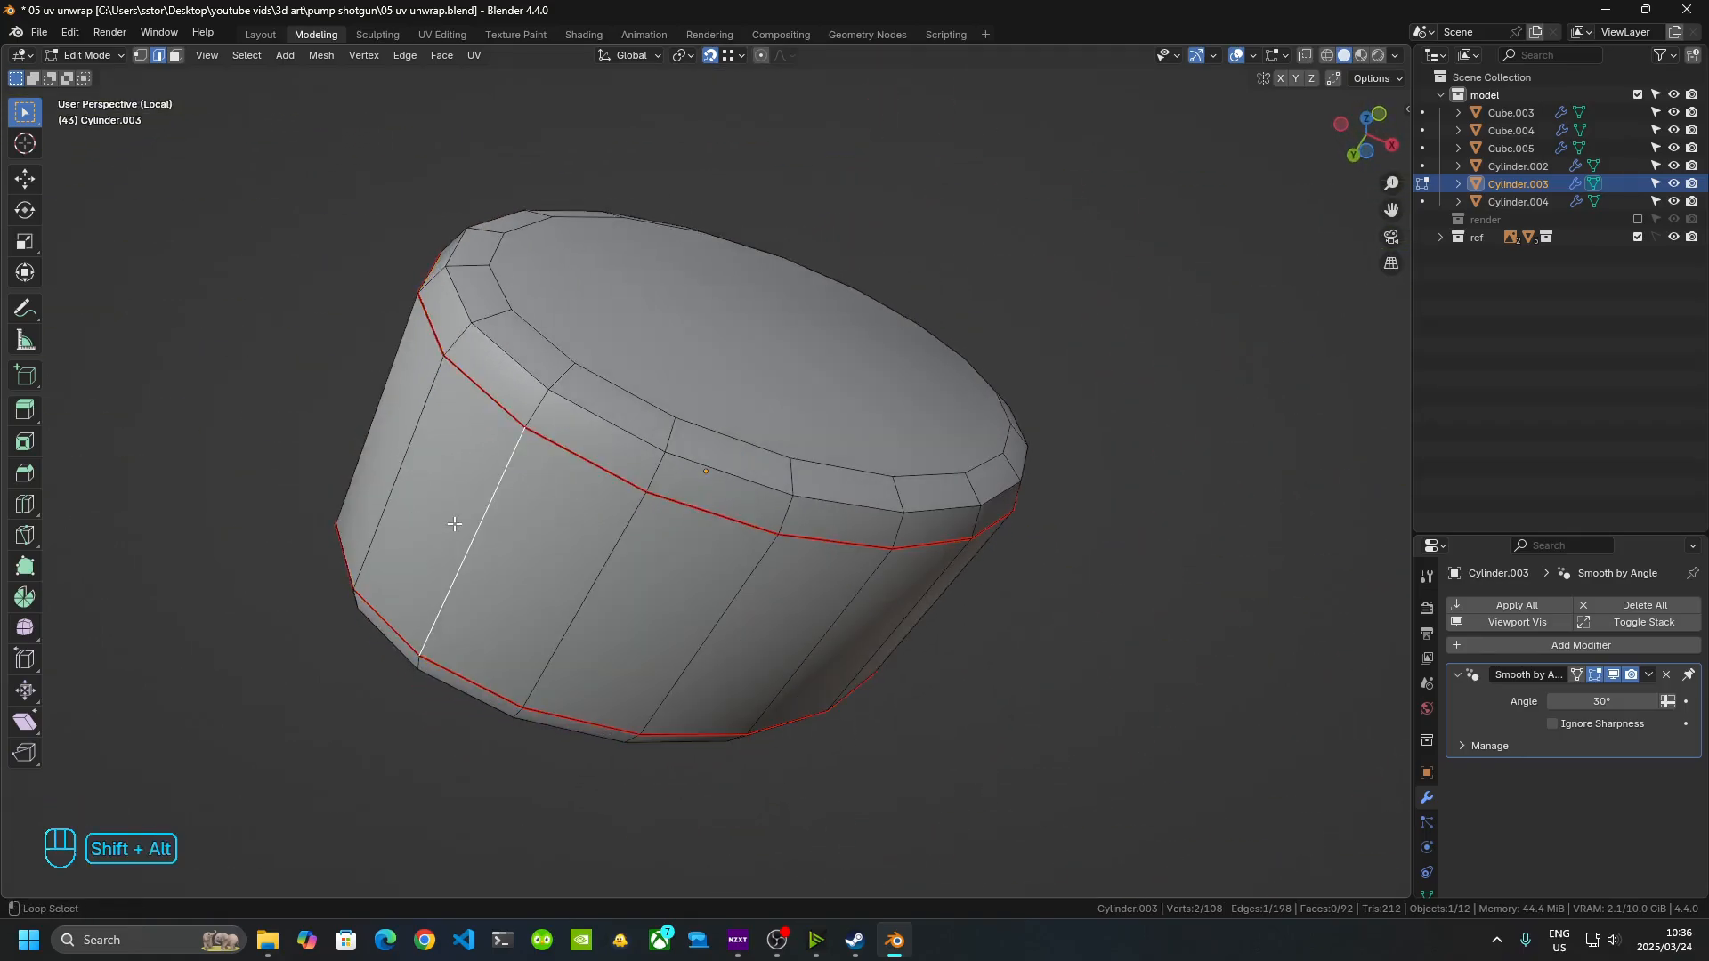
pyautogui.rightClick(471, 530)
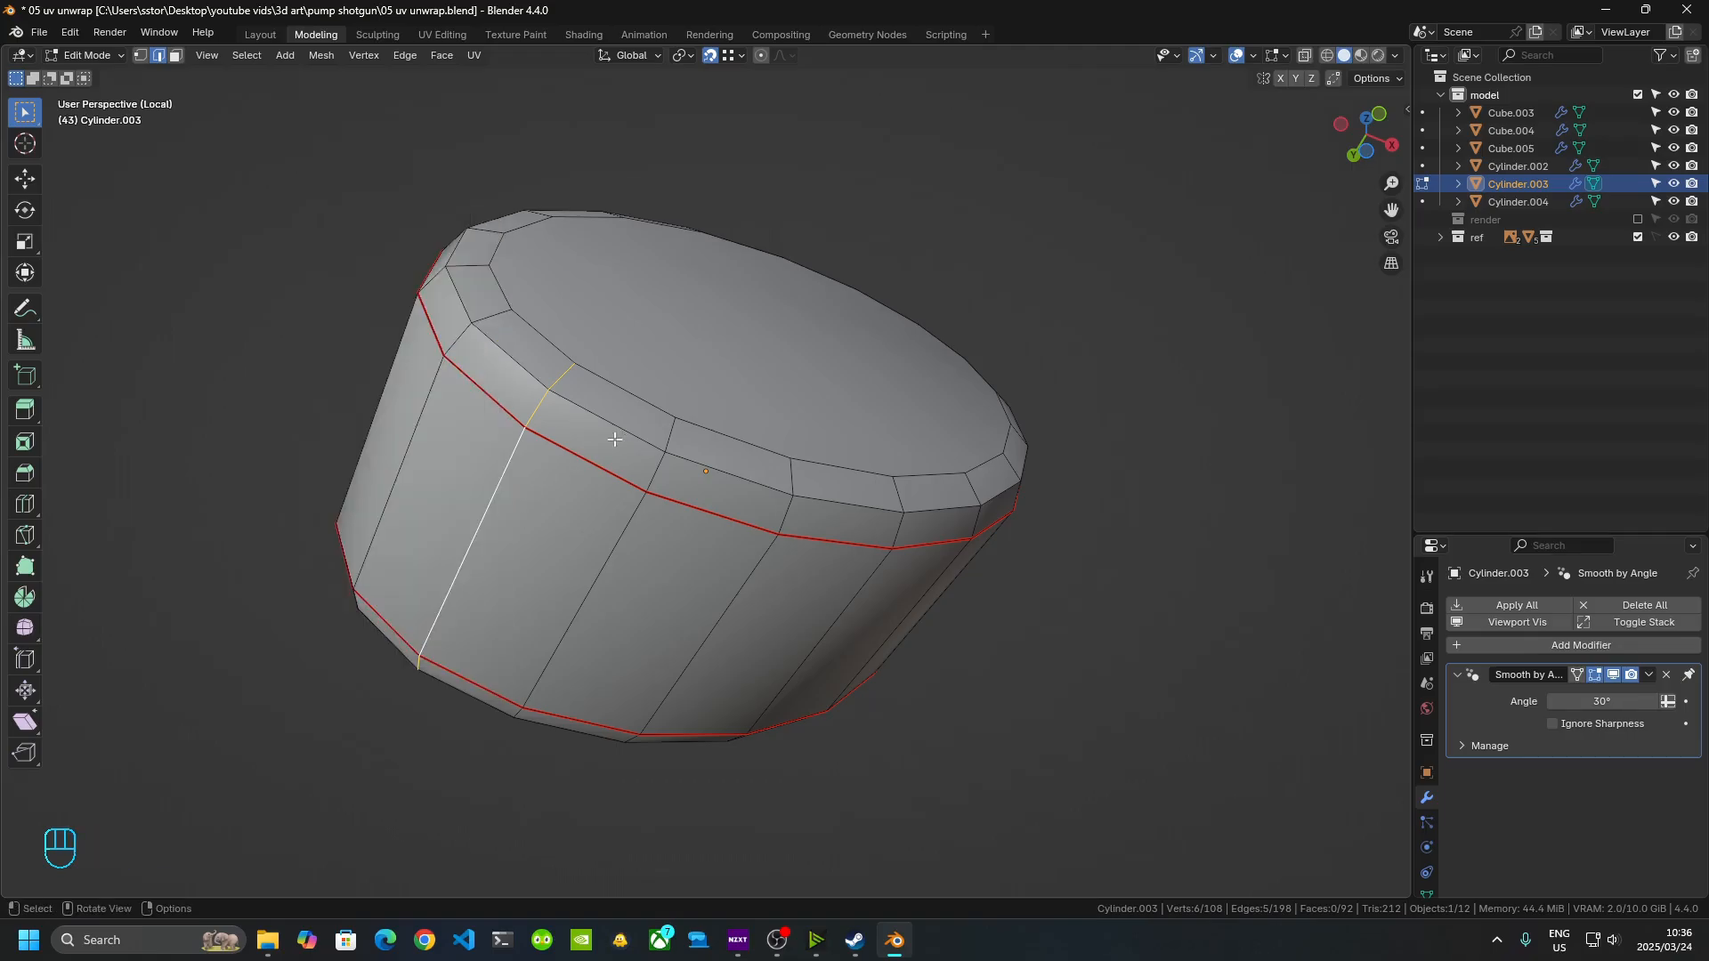
pyautogui.rightClick(499, 483)
pyautogui.click(499, 484)
pyautogui.press('KP_Divide')
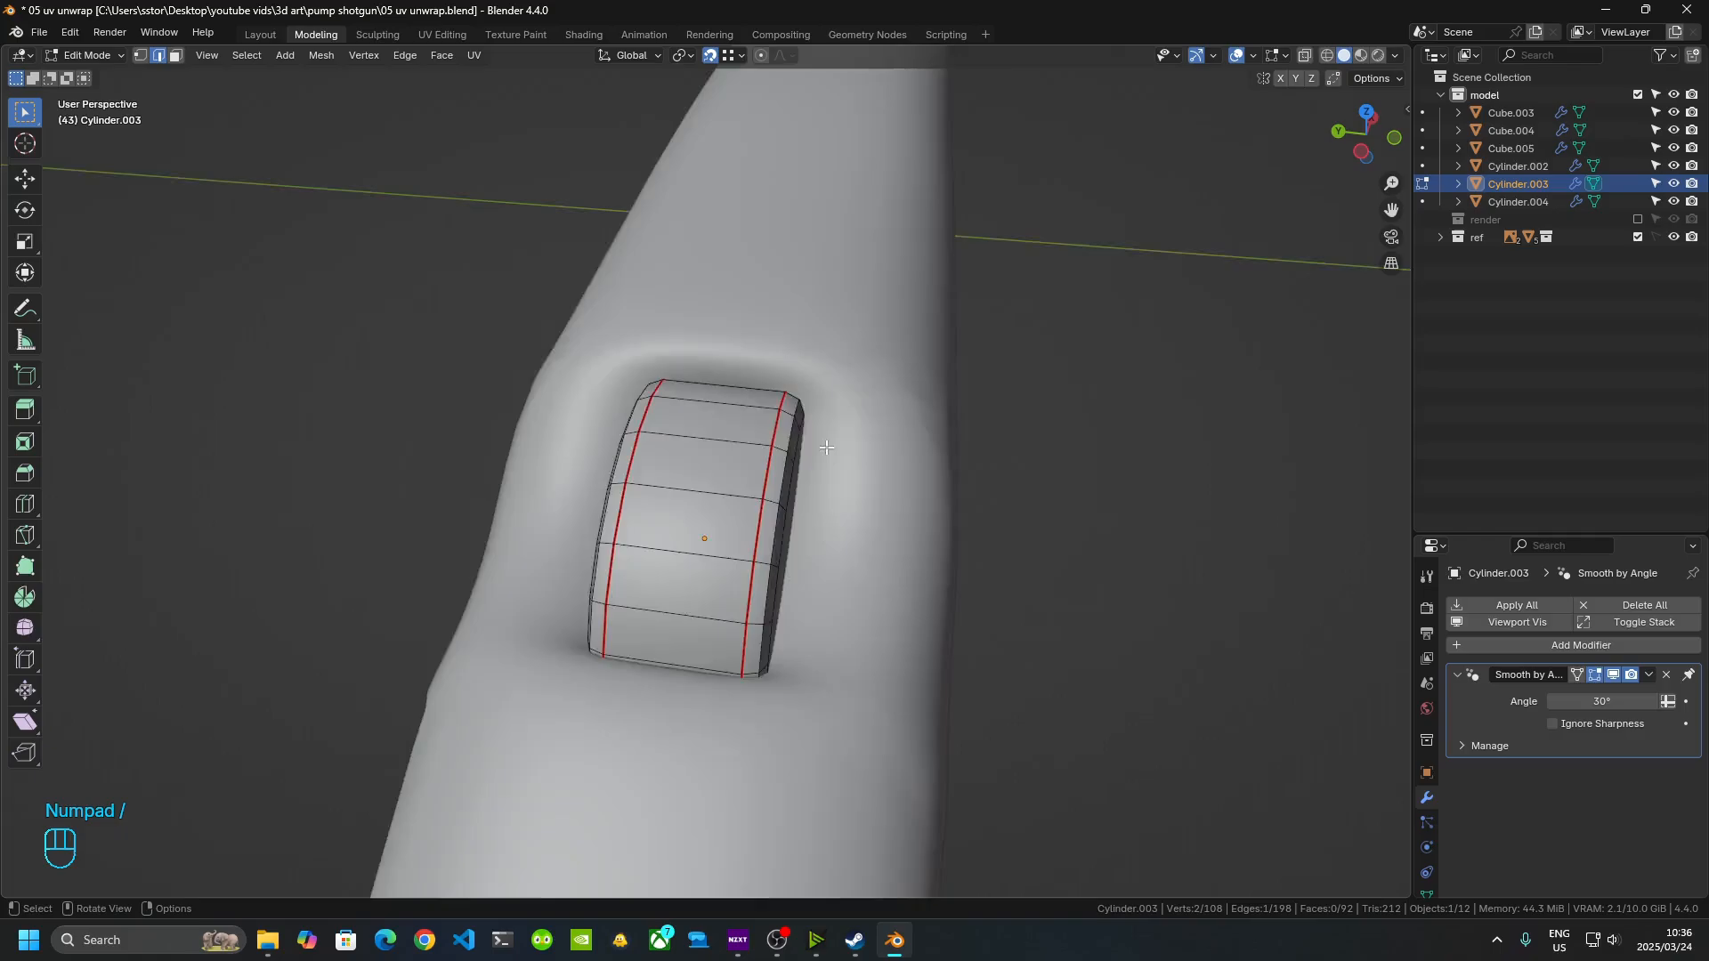
# - Leave the small disc's Edit Mode, isolate the barrel and magazine tube object in local view, and open it in Edit Mode
pyautogui.scroll(-5, 1075, 488)
pyautogui.press('Tab')
pyautogui.moveTo(1087, 499); pyautogui.dragTo(665, 392, button='middle')
pyautogui.keyDown('shift'); pyautogui.moveTo(777, 364); pyautogui.dragTo(905, 489, button='middle'); pyautogui.keyUp('shift')
pyautogui.scroll(4, 509, 425)
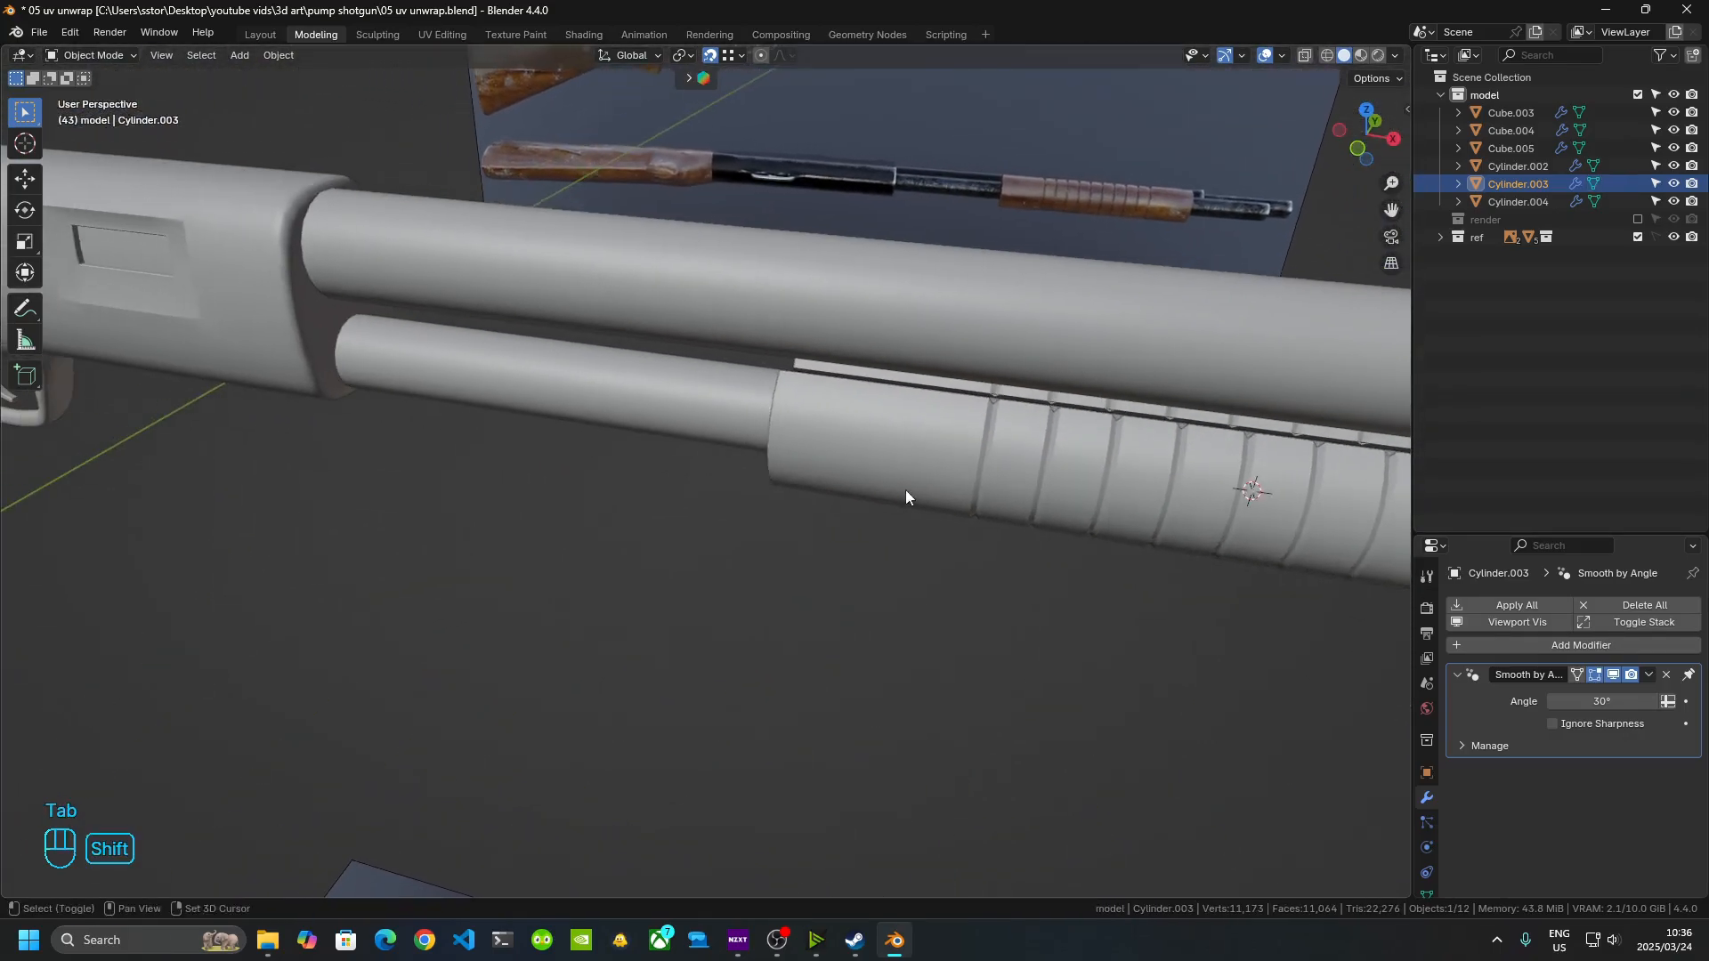
pyautogui.click(625, 263)
pyautogui.press('KP_Divide')
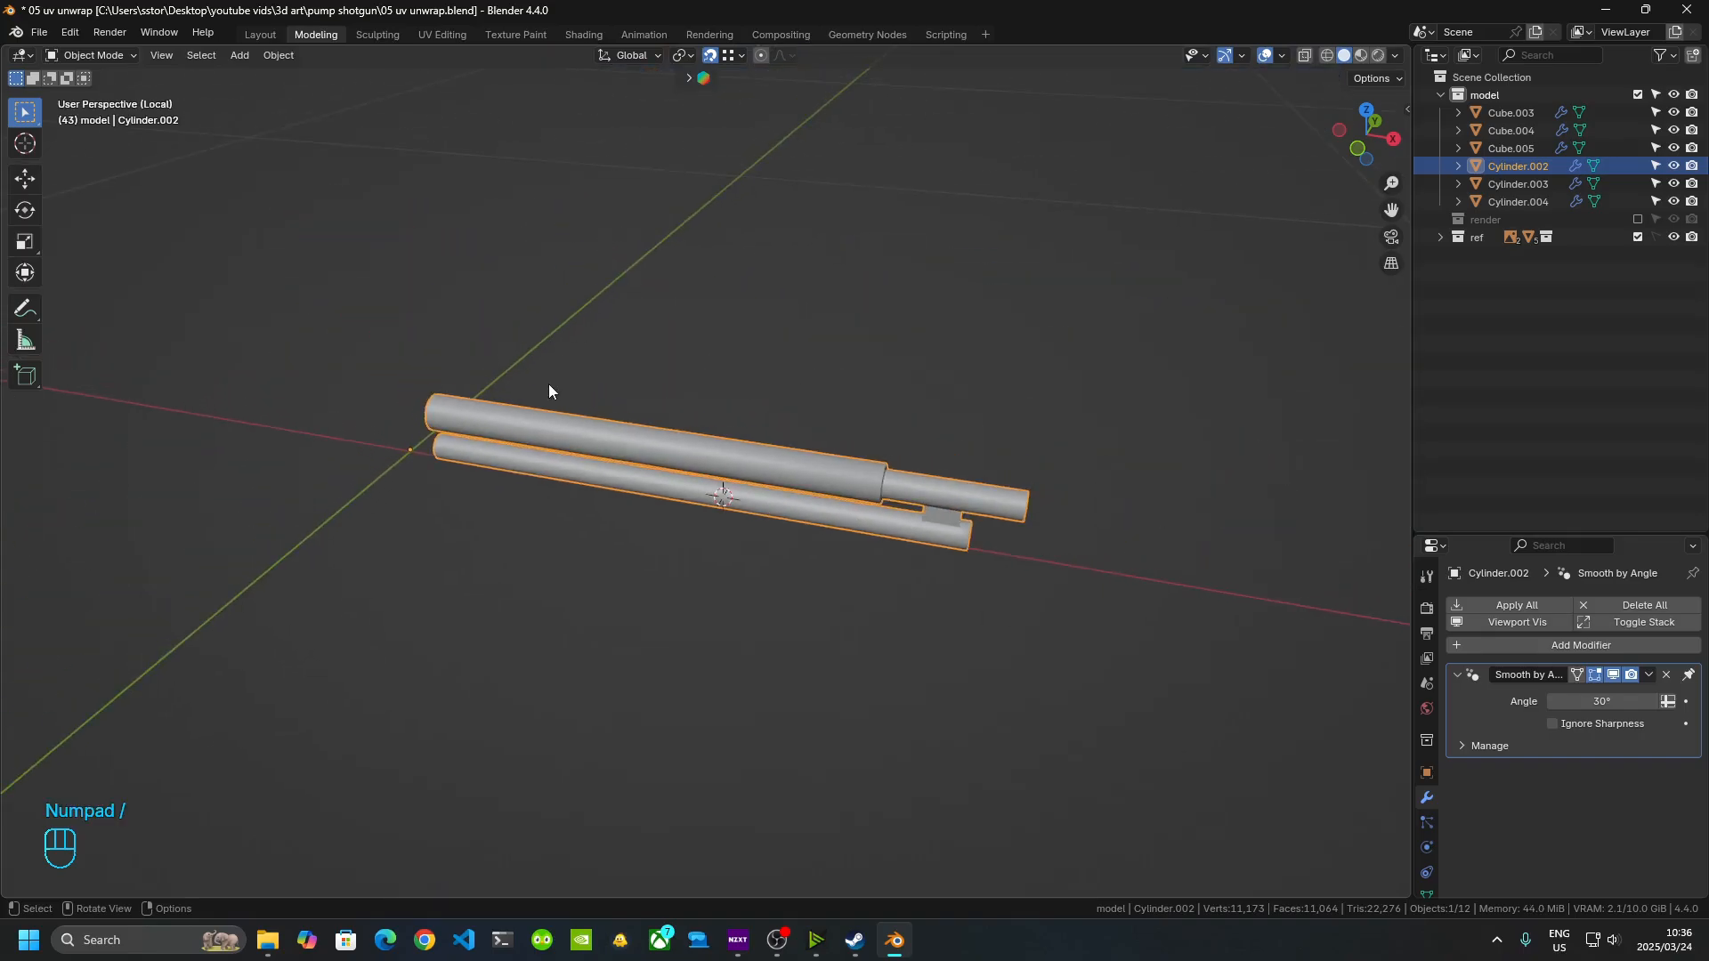
pyautogui.press('Tab')
# - Delete the end cap faces closing the rear ends of the barrel and magazine tube
pyautogui.moveTo(542, 526); pyautogui.dragTo(679, 389, button='middle')
pyautogui.scroll(5, 679, 389)
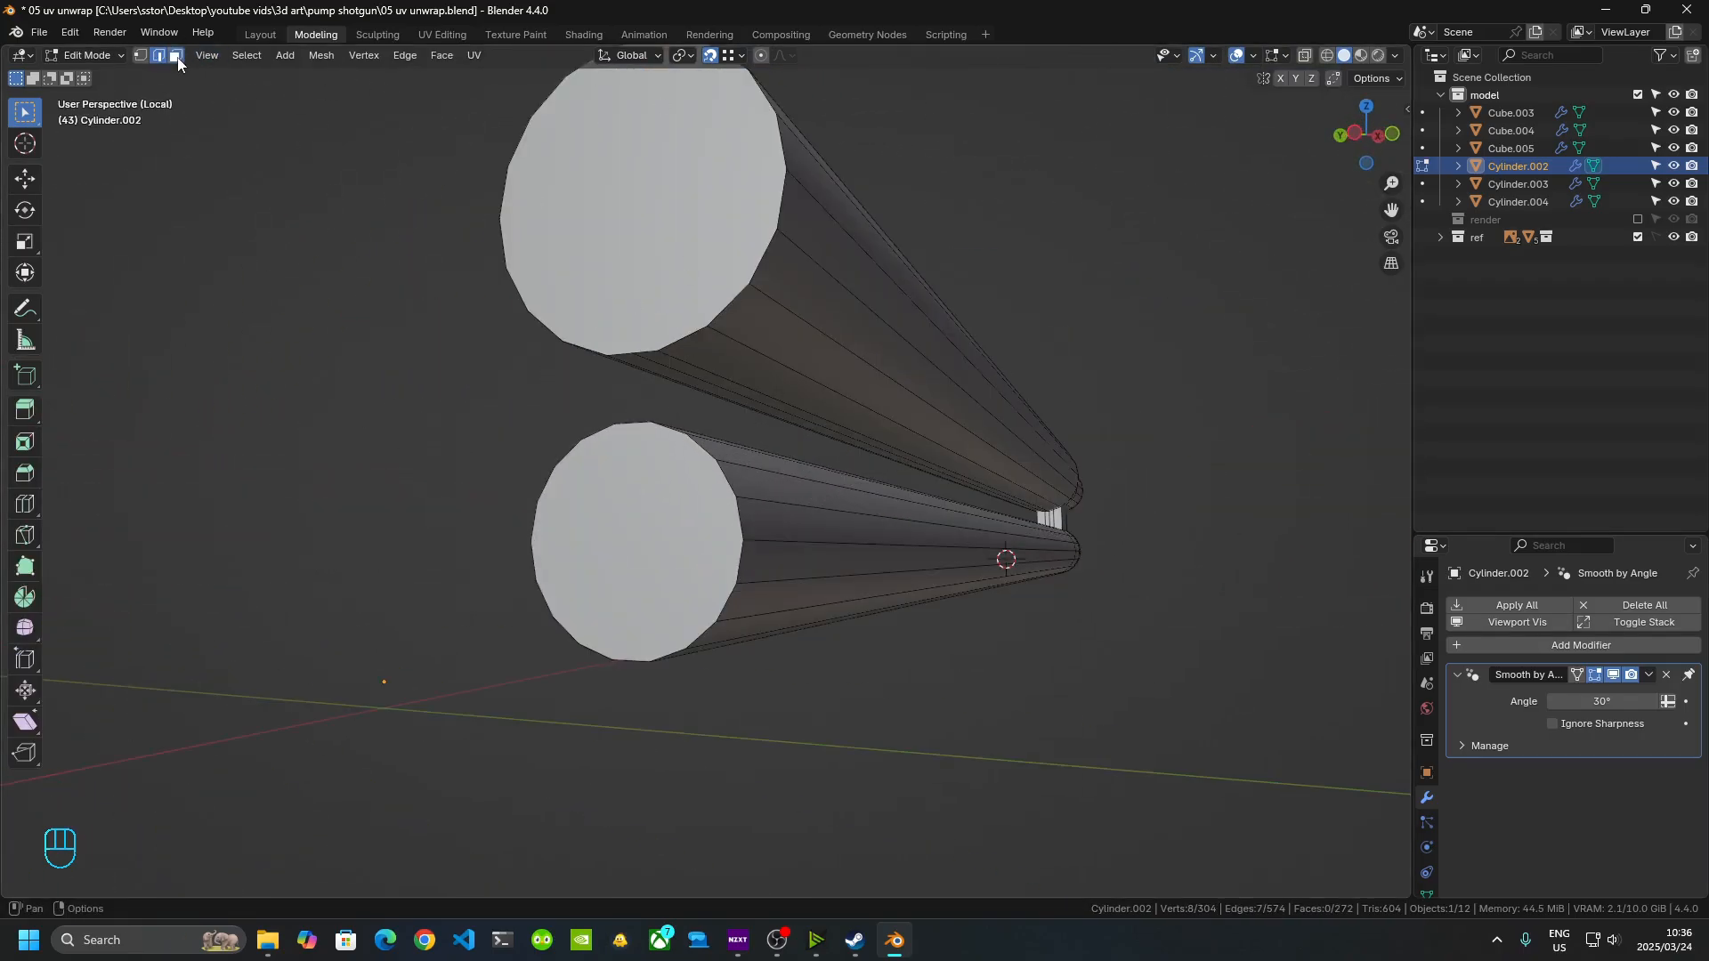
pyautogui.click(569, 171)
pyautogui.keyDown('shift'); pyautogui.click(672, 558); pyautogui.keyUp('shift')
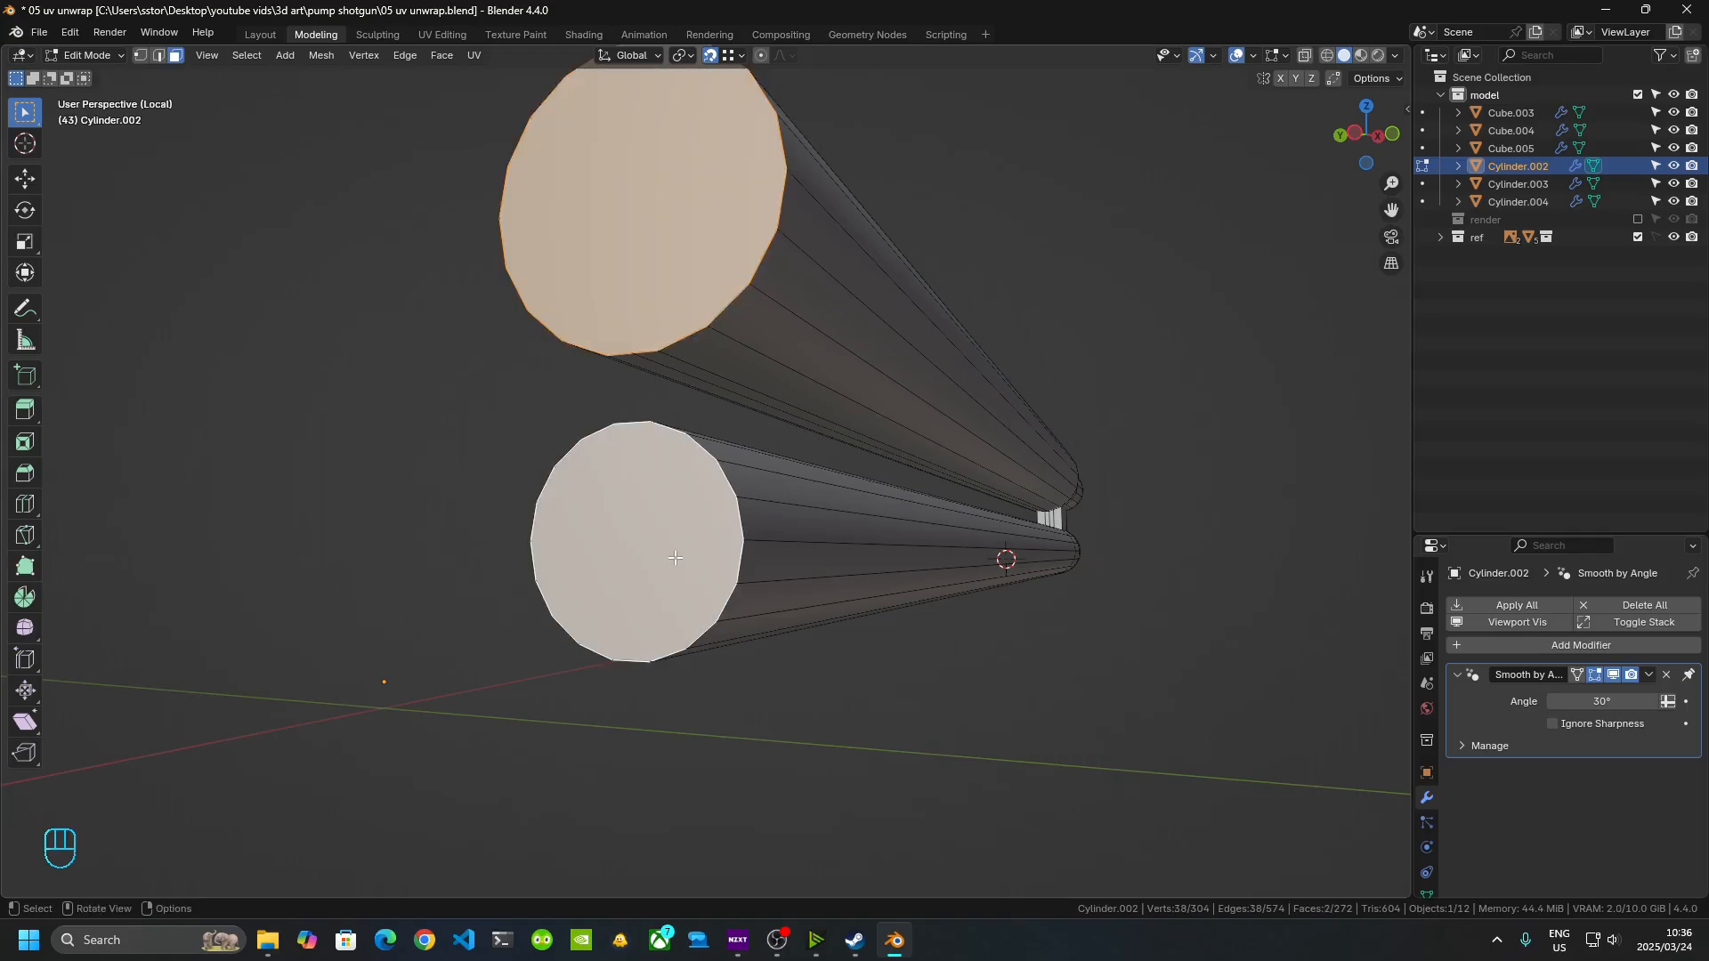
pyautogui.press('x')
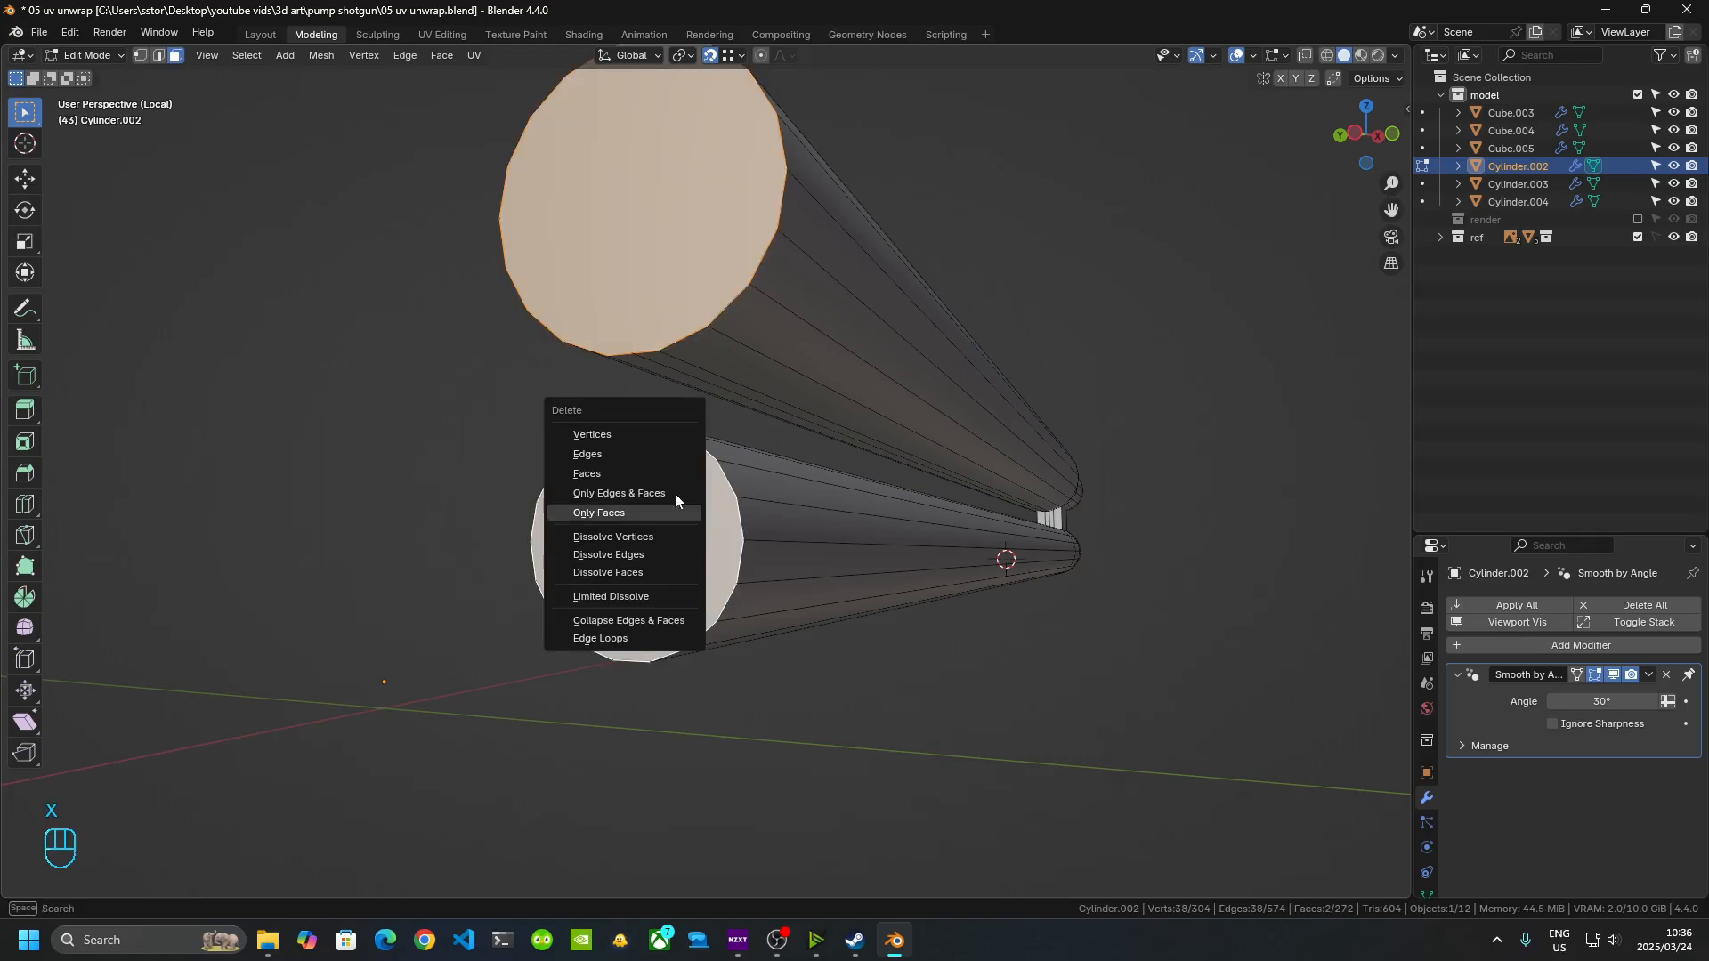
pyautogui.press('z')
pyautogui.press('Escape')
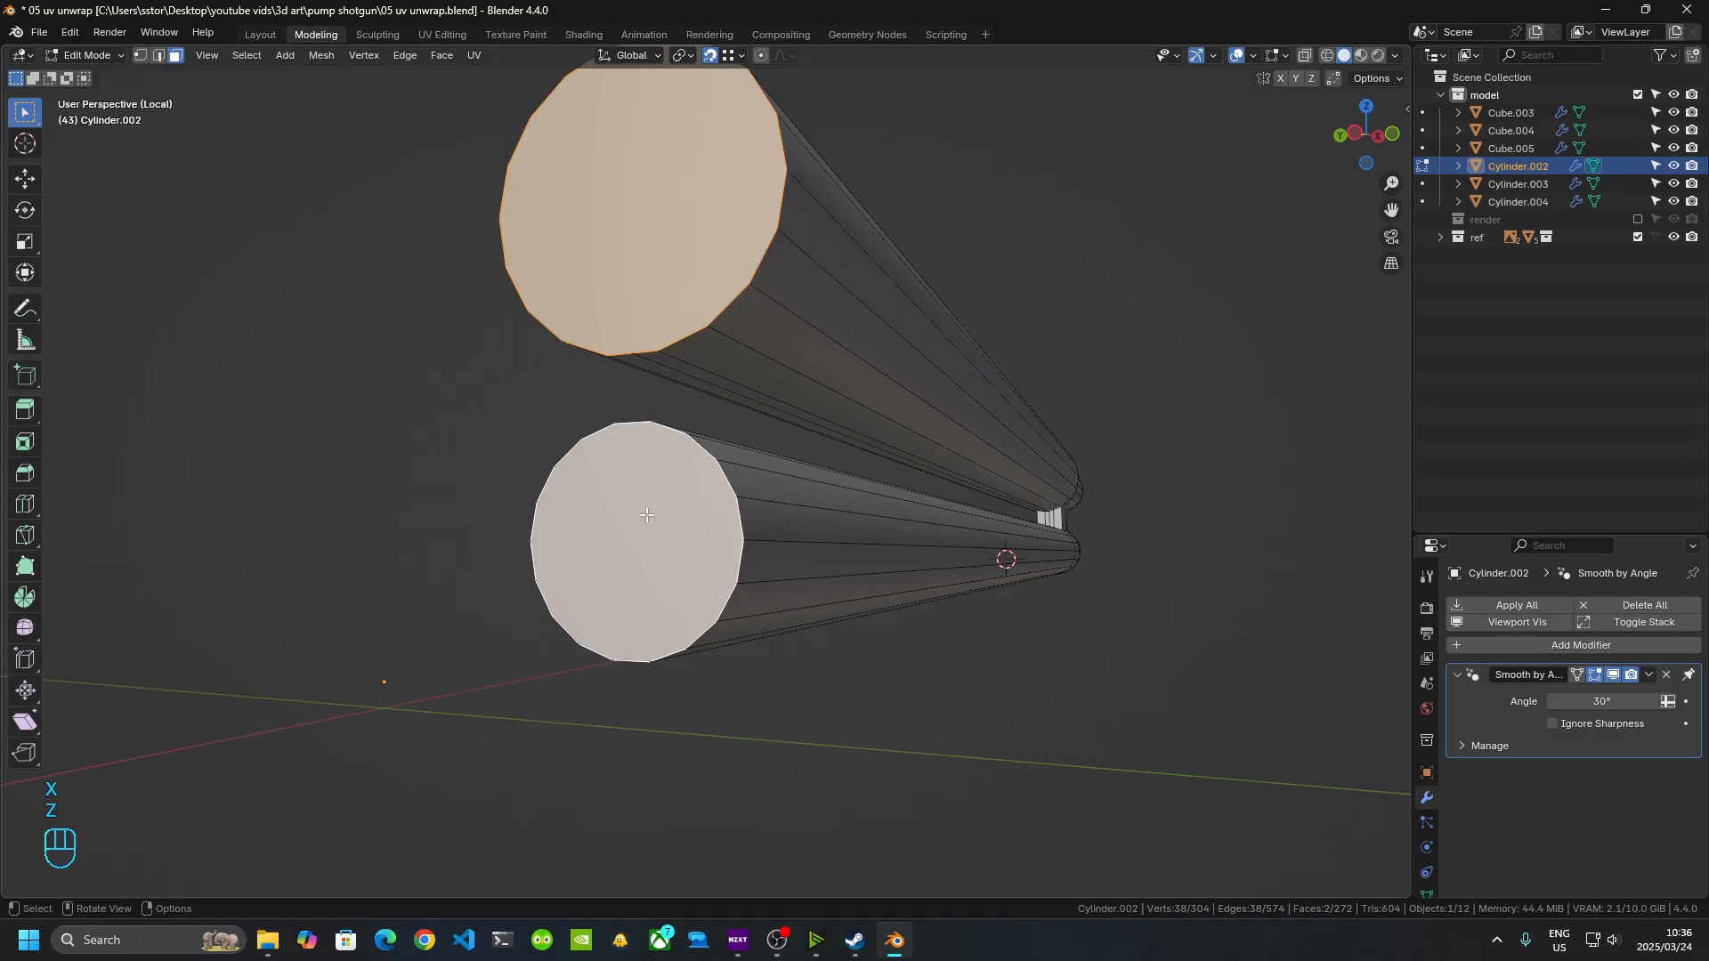
pyautogui.press('x')
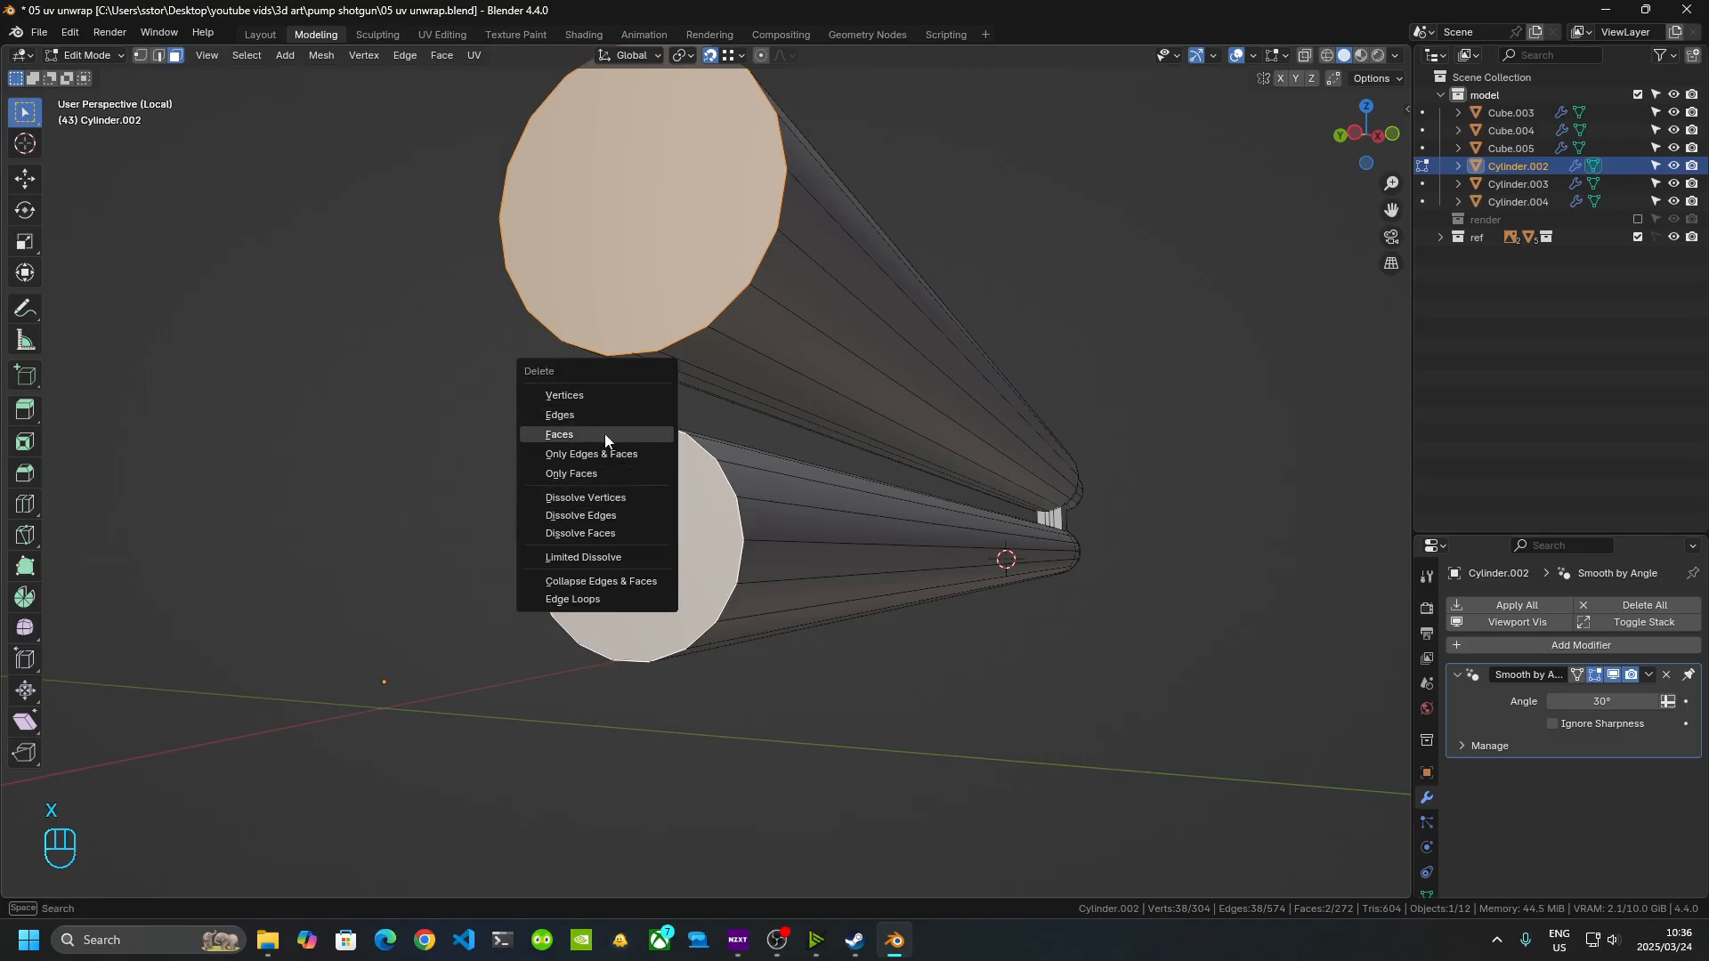
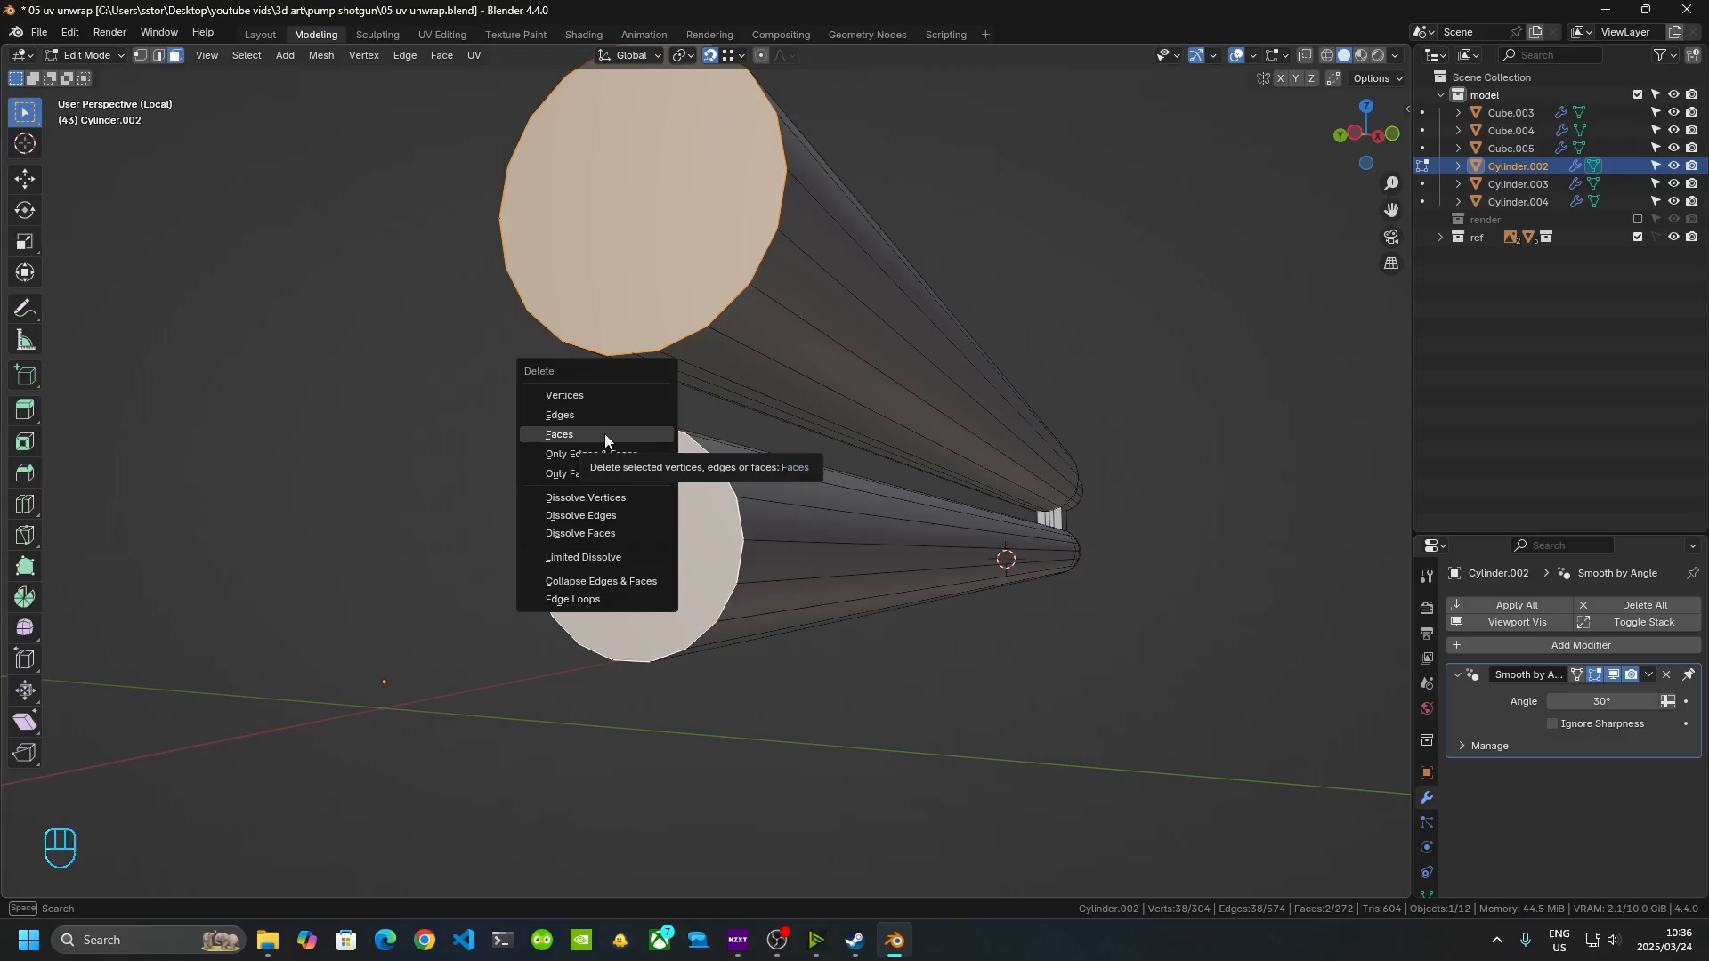
pyautogui.click(605, 435)
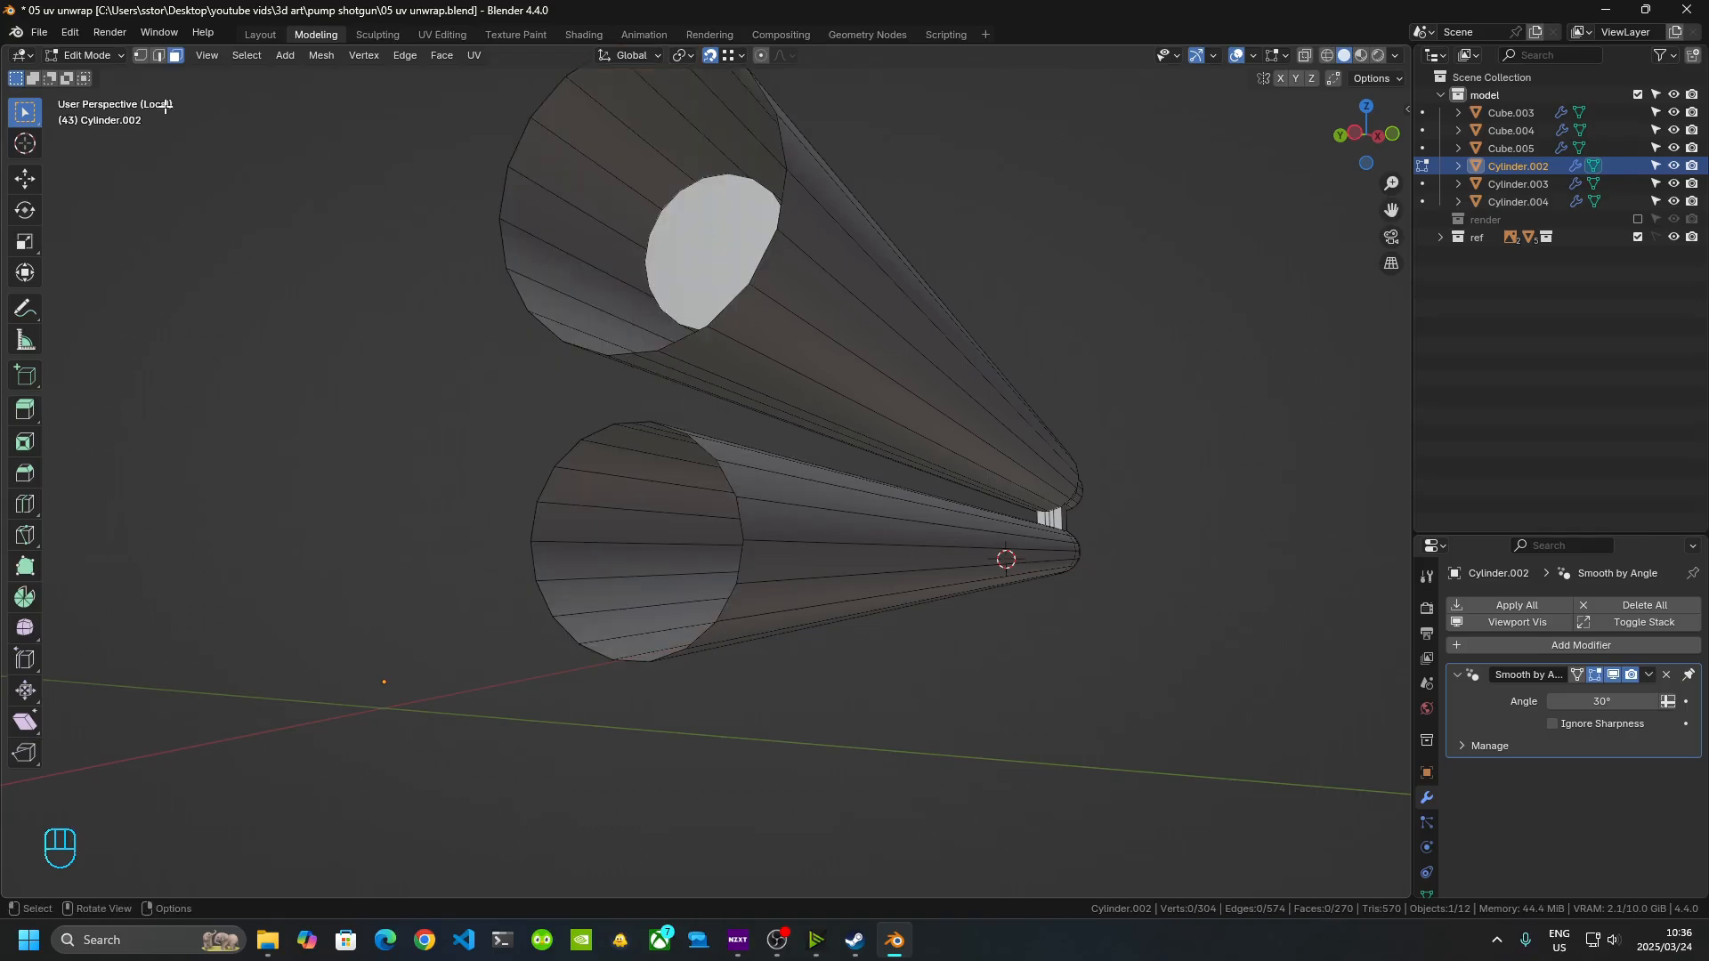
# - Mark the open rear edge loops of the barrel and magazine tube as UV seams
pyautogui.click(695, 335)
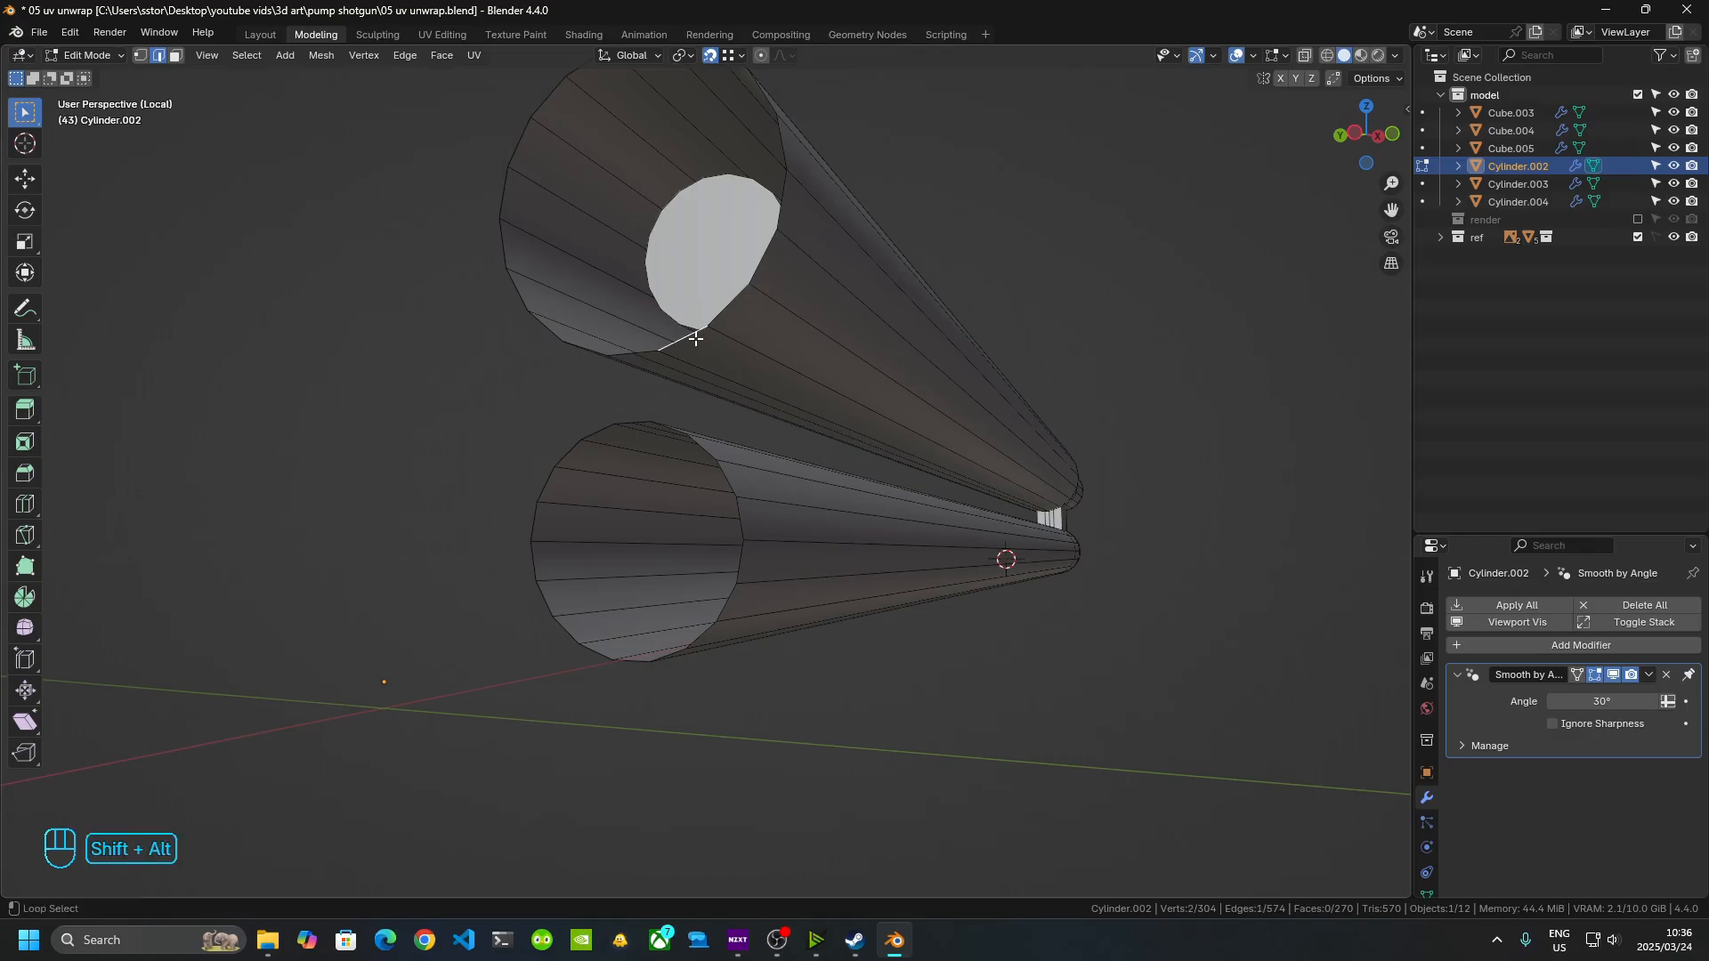
pyautogui.keyDown('alt'); pyautogui.keyDown('shift'); pyautogui.click(695, 339); pyautogui.keyUp('shift'); pyautogui.keyUp('alt')
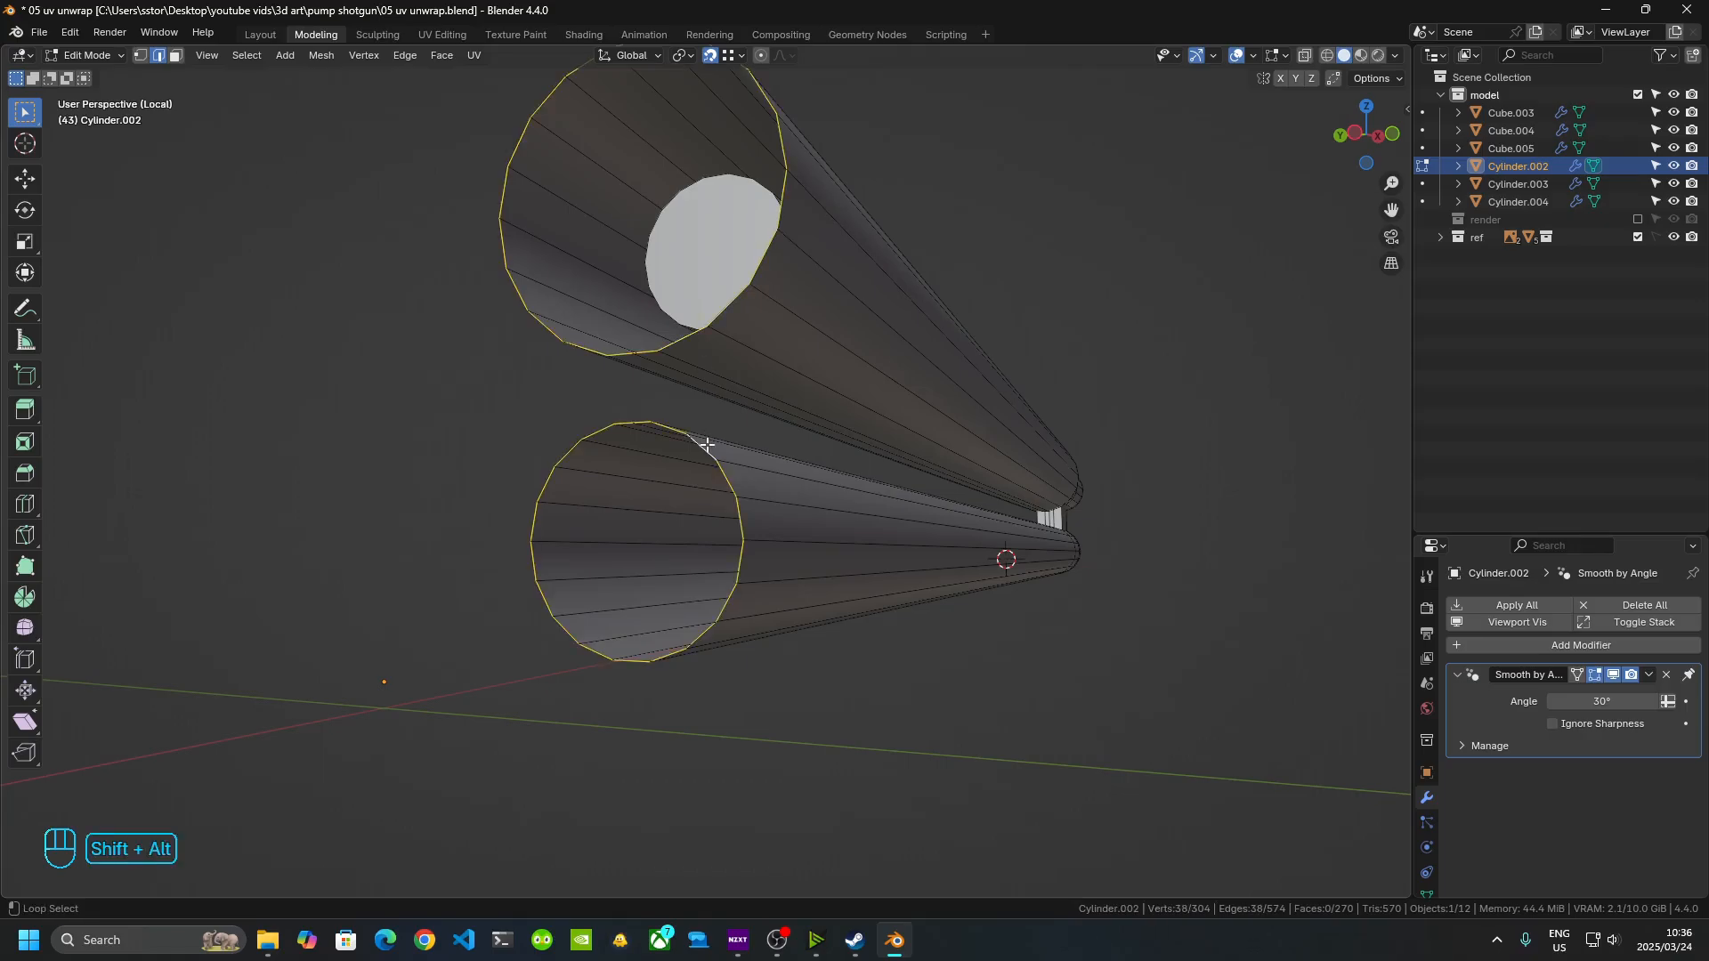
pyautogui.rightClick(706, 445)
pyautogui.click(707, 447)
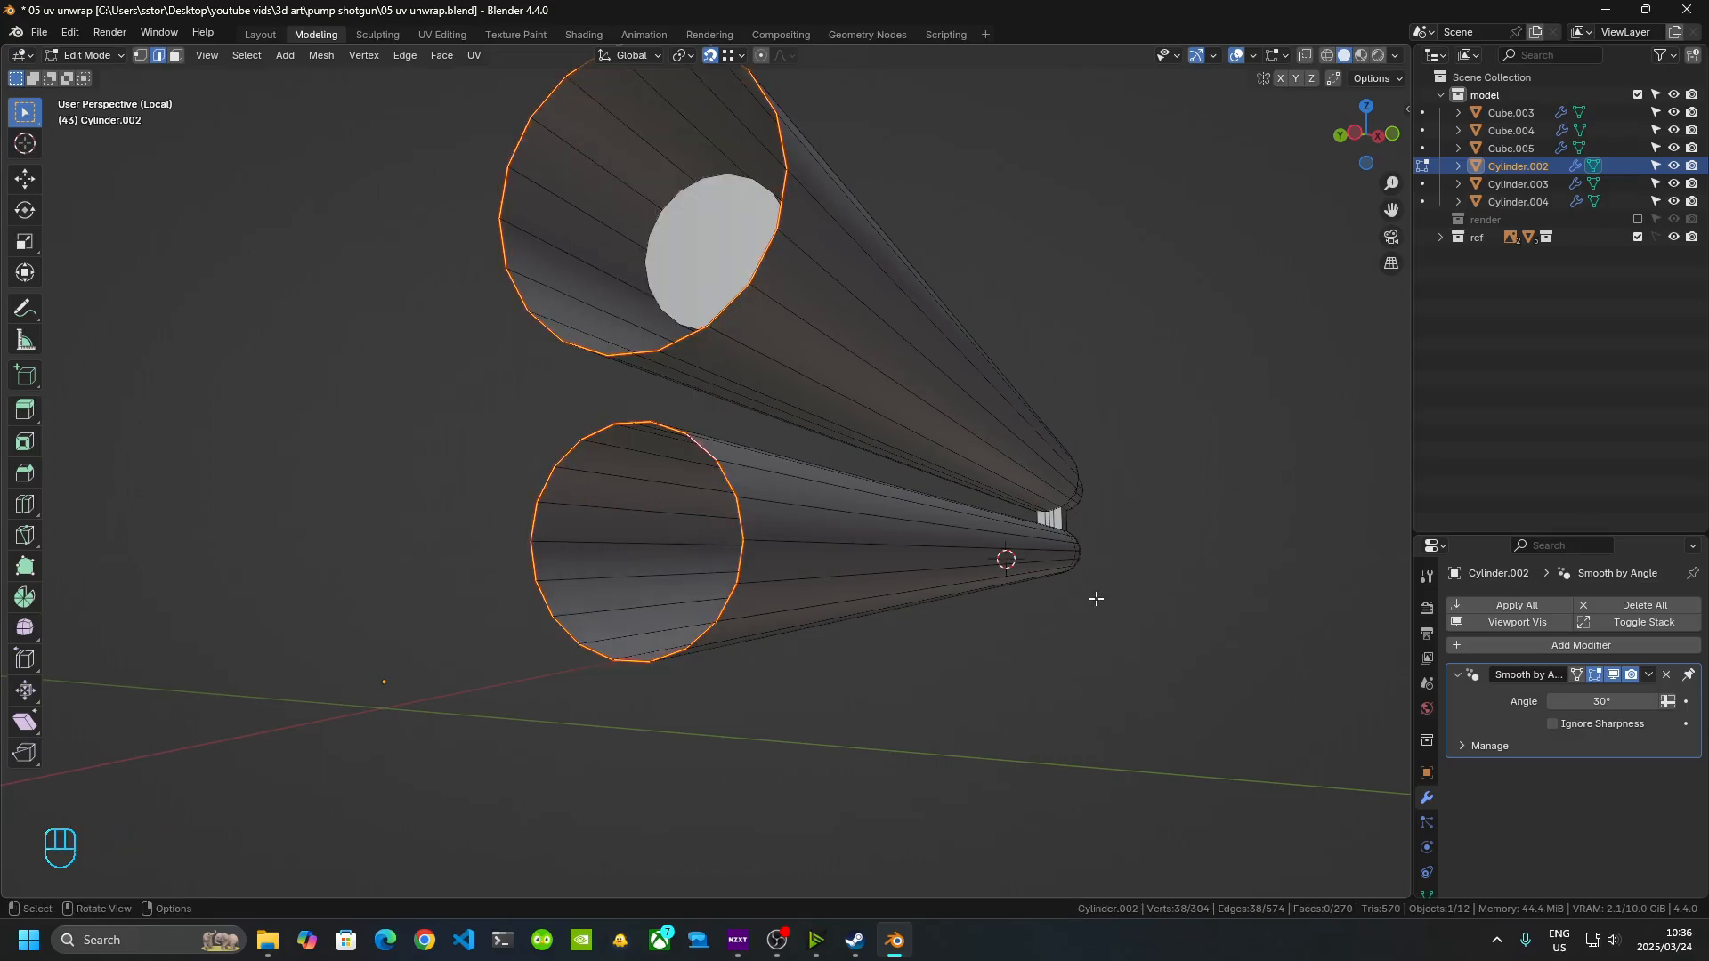
# - Mark the centre edge loop running along the magazine tube, up the bracket's rear and along the barrel's underside as a UV seam
pyautogui.moveTo(1097, 599); pyautogui.dragTo(997, 648, button='middle')
pyautogui.keyDown('shift'); pyautogui.moveTo(997, 648); pyautogui.dragTo(971, 580, button='middle'); pyautogui.keyUp('shift')
pyautogui.scroll(6, 658, 600)
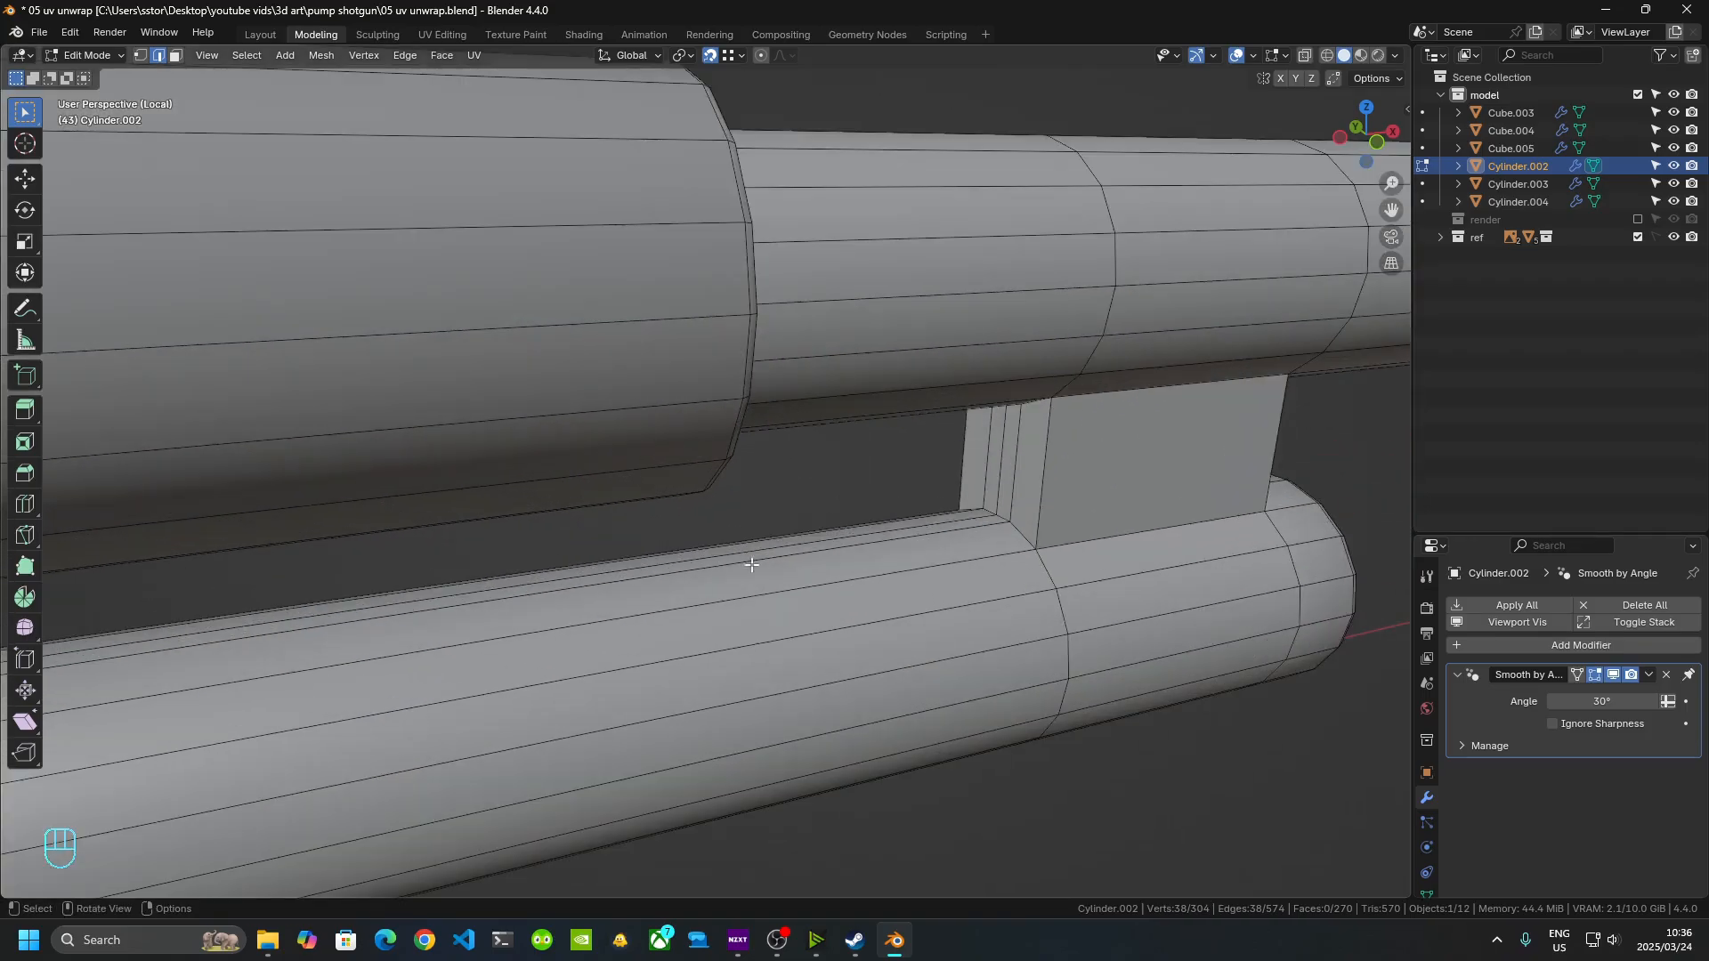
pyautogui.keyDown('alt'); pyautogui.keyDown('shift'); pyautogui.click(1003, 487); pyautogui.keyUp('shift'); pyautogui.keyUp('alt')
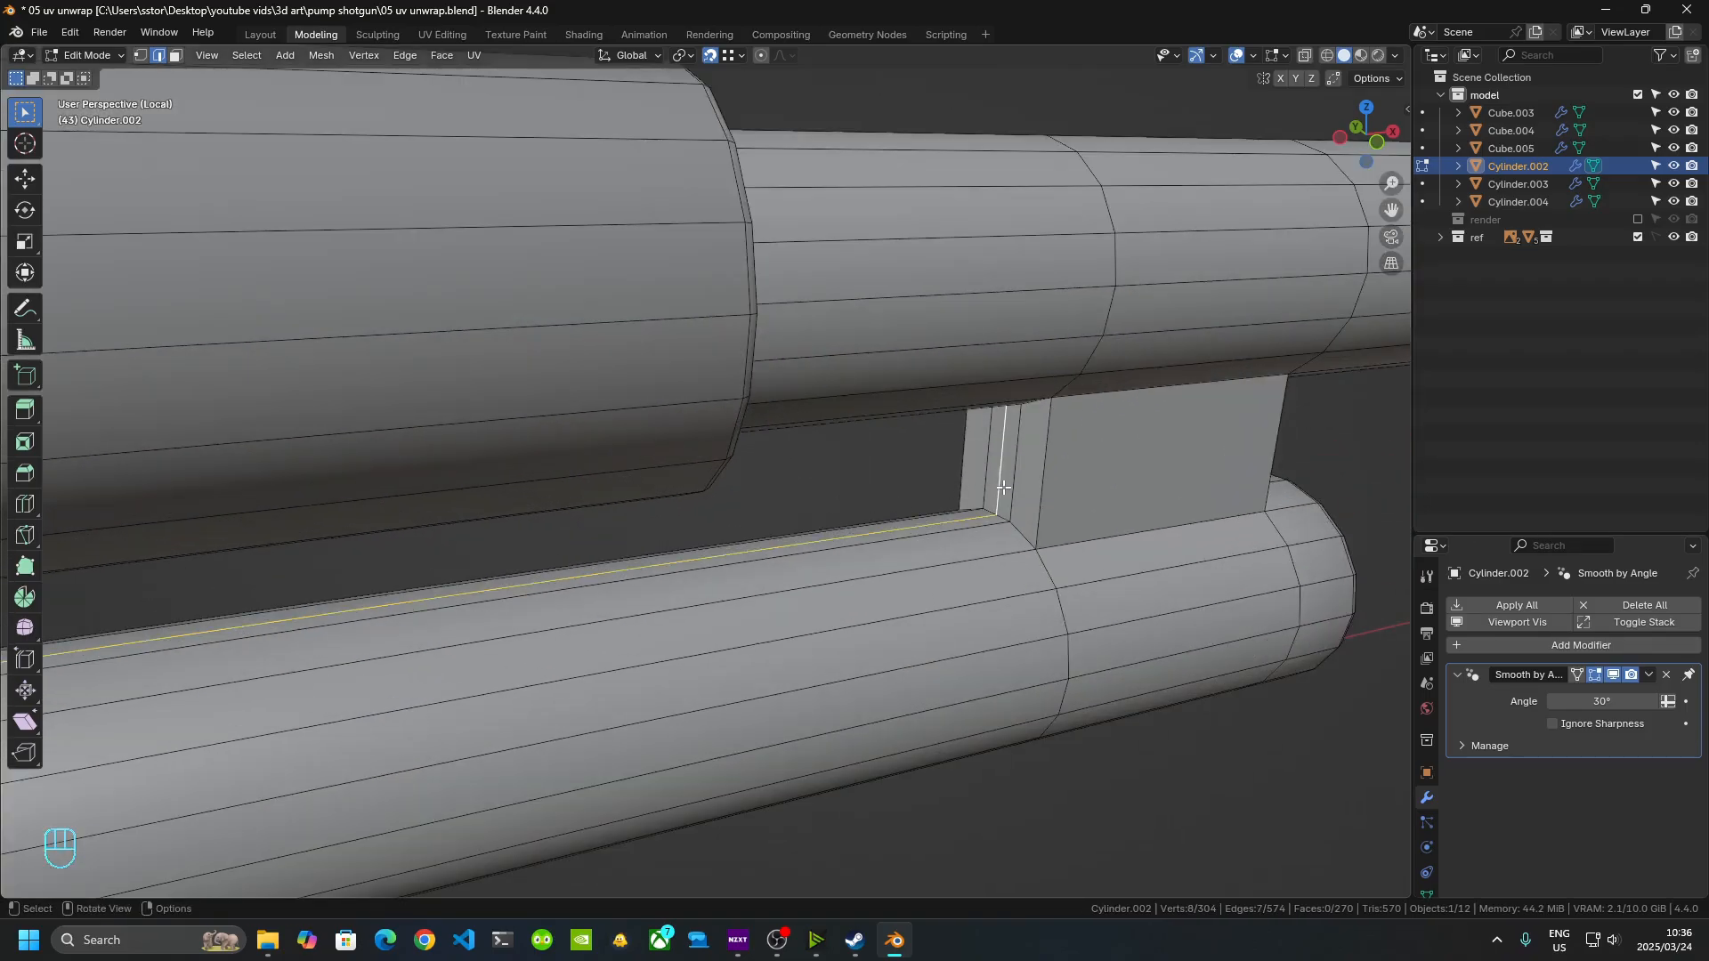
pyautogui.rightClick(1002, 487)
pyautogui.click(1002, 488)
# - Mark the edges around the bracket's base, where it meets the magazine tube, as UV seams
pyautogui.keyDown('shift'); pyautogui.moveTo(1002, 487); pyautogui.dragTo(822, 485, button='middle'); pyautogui.keyUp('shift')
pyautogui.scroll(3, 821, 485)
pyautogui.click(817, 486)
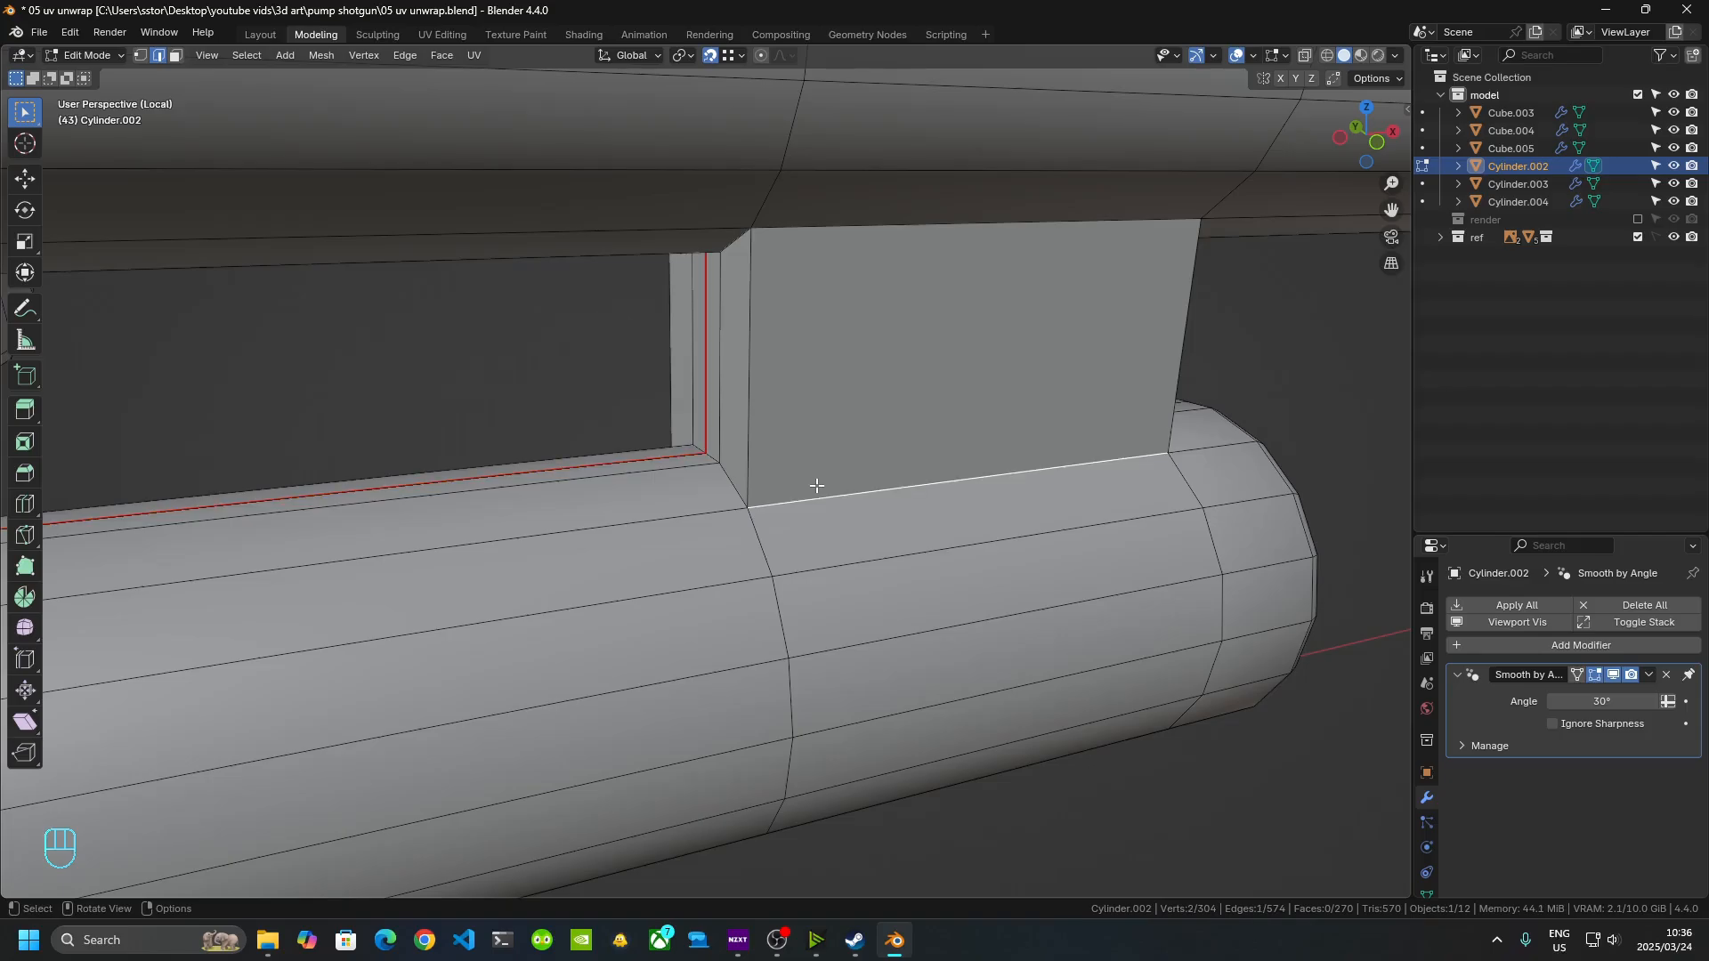
pyautogui.keyDown('alt'); pyautogui.keyDown('shift'); pyautogui.click(781, 498); pyautogui.keyUp('shift'); pyautogui.keyUp('alt')
pyautogui.moveTo(516, 500); pyautogui.dragTo(1087, 539, button='middle')
pyautogui.keyDown('alt'); pyautogui.keyDown('shift'); pyautogui.click(523, 521); pyautogui.keyUp('shift'); pyautogui.keyUp('alt')
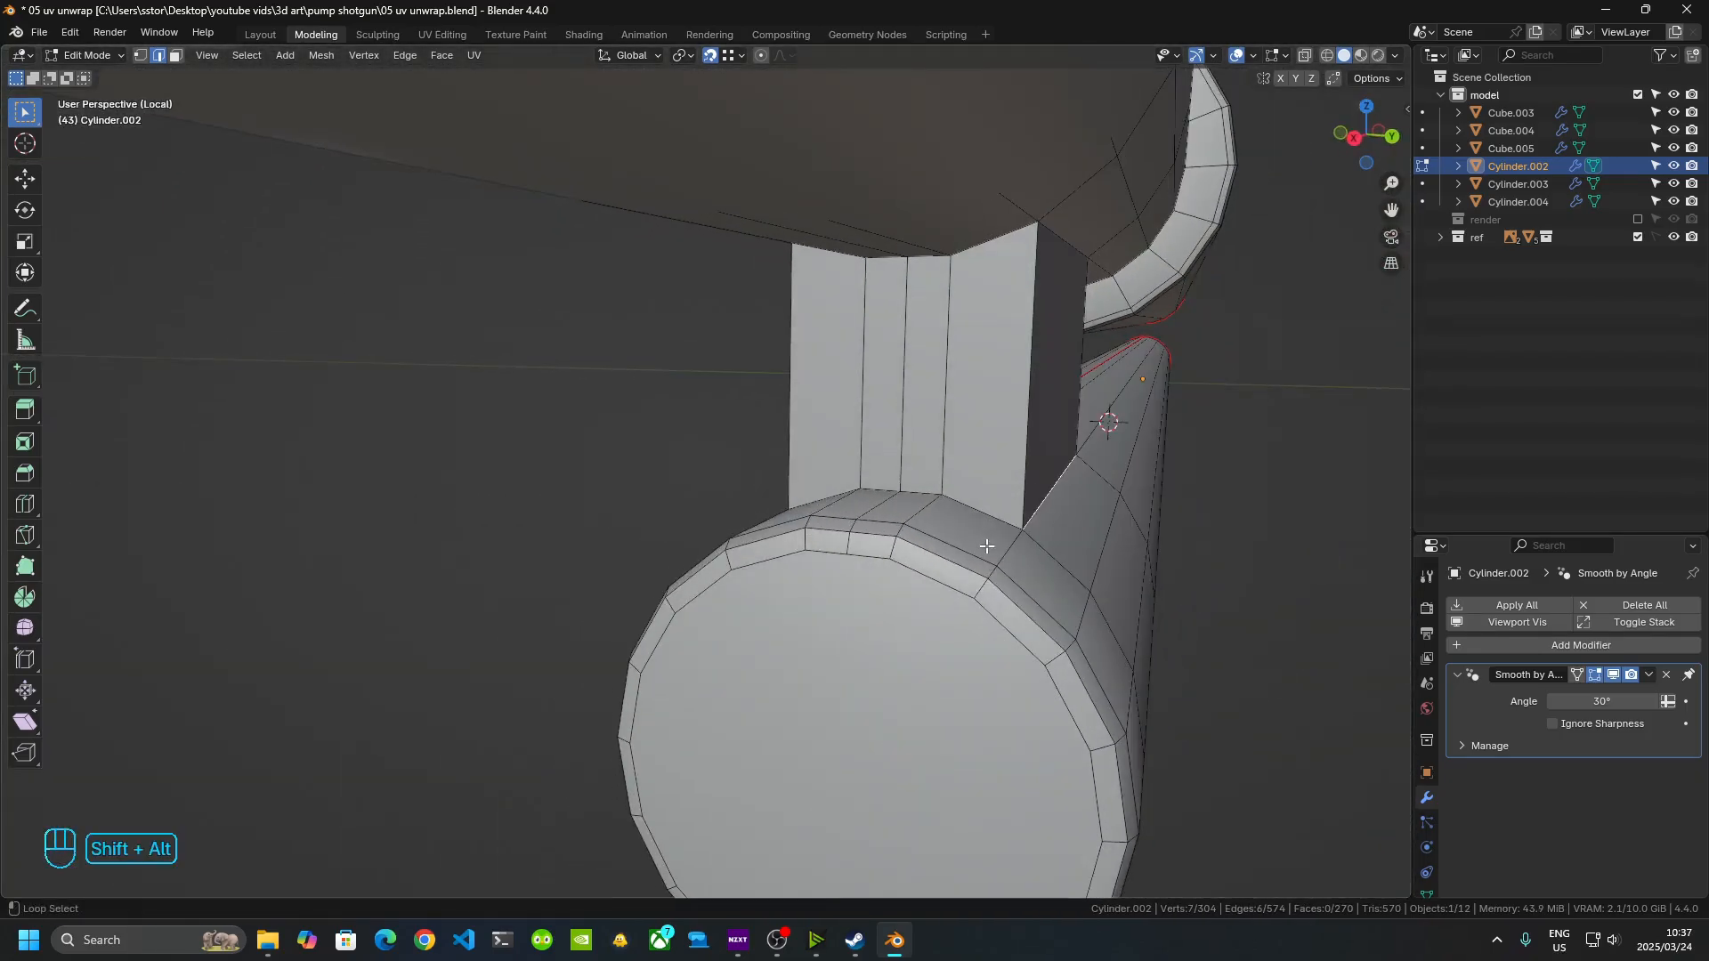
pyautogui.rightClick(995, 516)
pyautogui.click(989, 514)
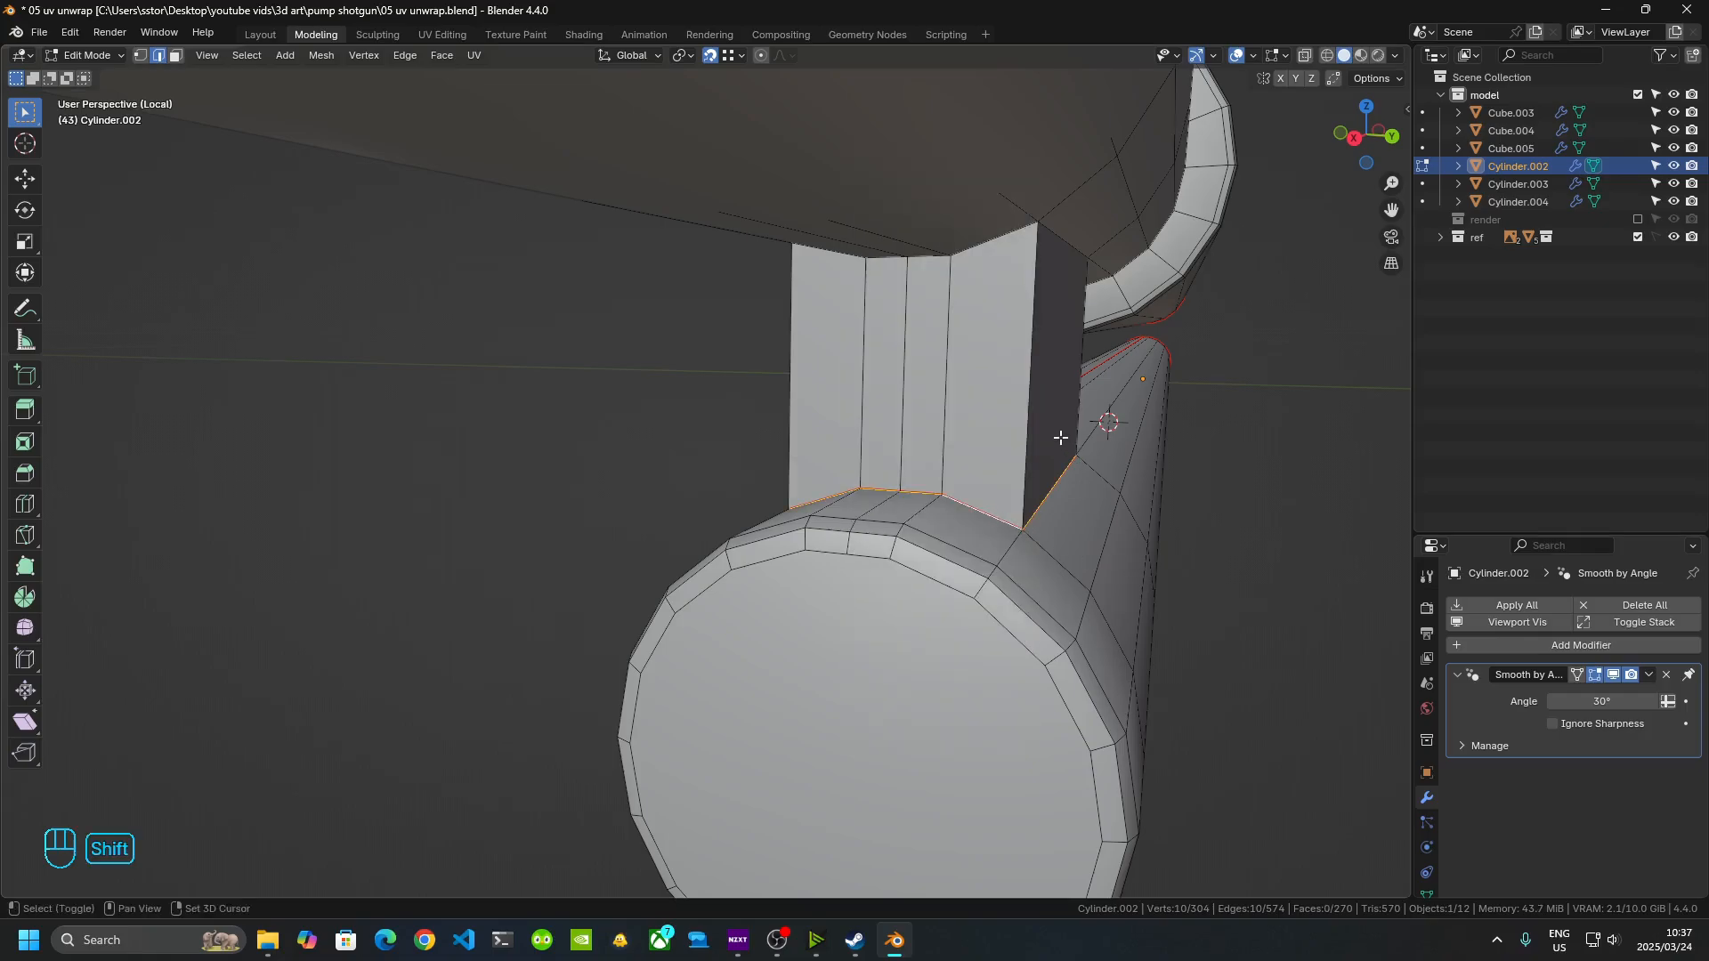
# - Mark the edges around the bracket's upper end, where it meets the barrel, as UV seams
pyautogui.moveTo(1057, 431); pyautogui.dragTo(823, 250, button='middle')
pyautogui.keyDown('alt'); pyautogui.keyDown('shift'); pyautogui.click(821, 245); pyautogui.keyUp('shift'); pyautogui.keyUp('alt')
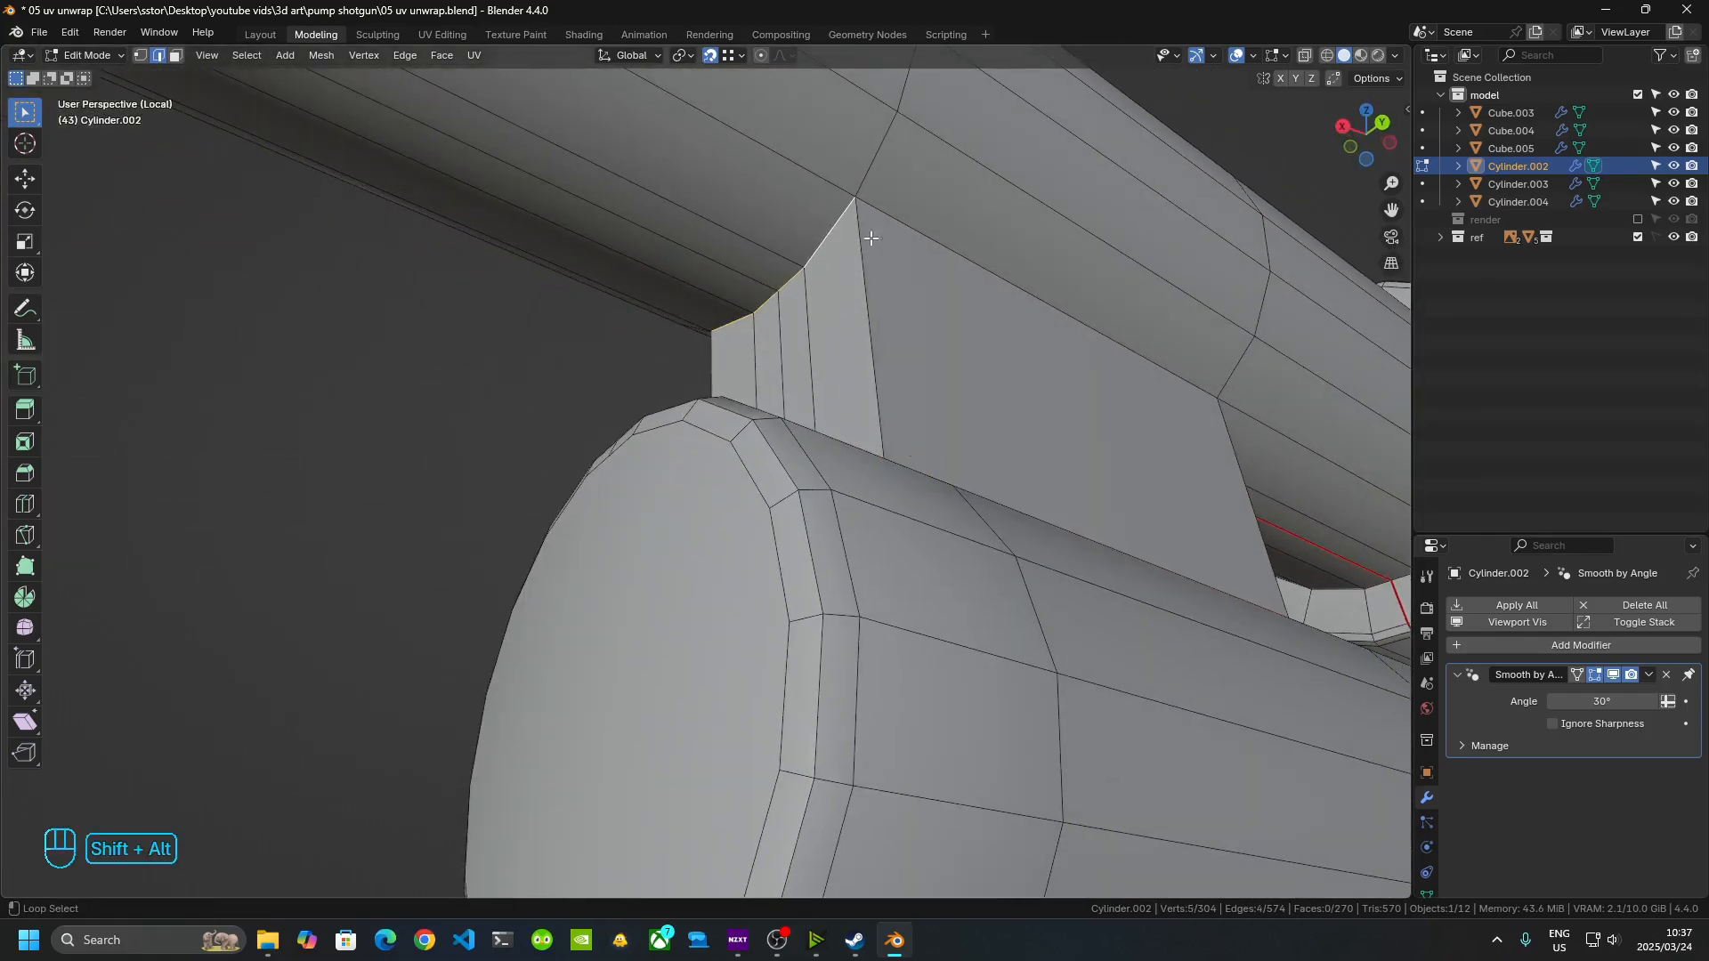
pyautogui.moveTo(1200, 352); pyautogui.dragTo(937, 419, button='middle')
pyautogui.keyDown('alt'); pyautogui.keyDown('shift'); pyautogui.click(746, 178); pyautogui.keyUp('shift'); pyautogui.keyUp('alt')
pyautogui.moveTo(739, 250); pyautogui.dragTo(545, 305, button='middle')
pyautogui.moveTo(462, 374); pyautogui.dragTo(500, 320, button='middle')
pyautogui.keyDown('alt'); pyautogui.keyDown('shift'); pyautogui.click(504, 323); pyautogui.keyUp('shift'); pyautogui.keyUp('alt')
pyautogui.rightClick(681, 361)
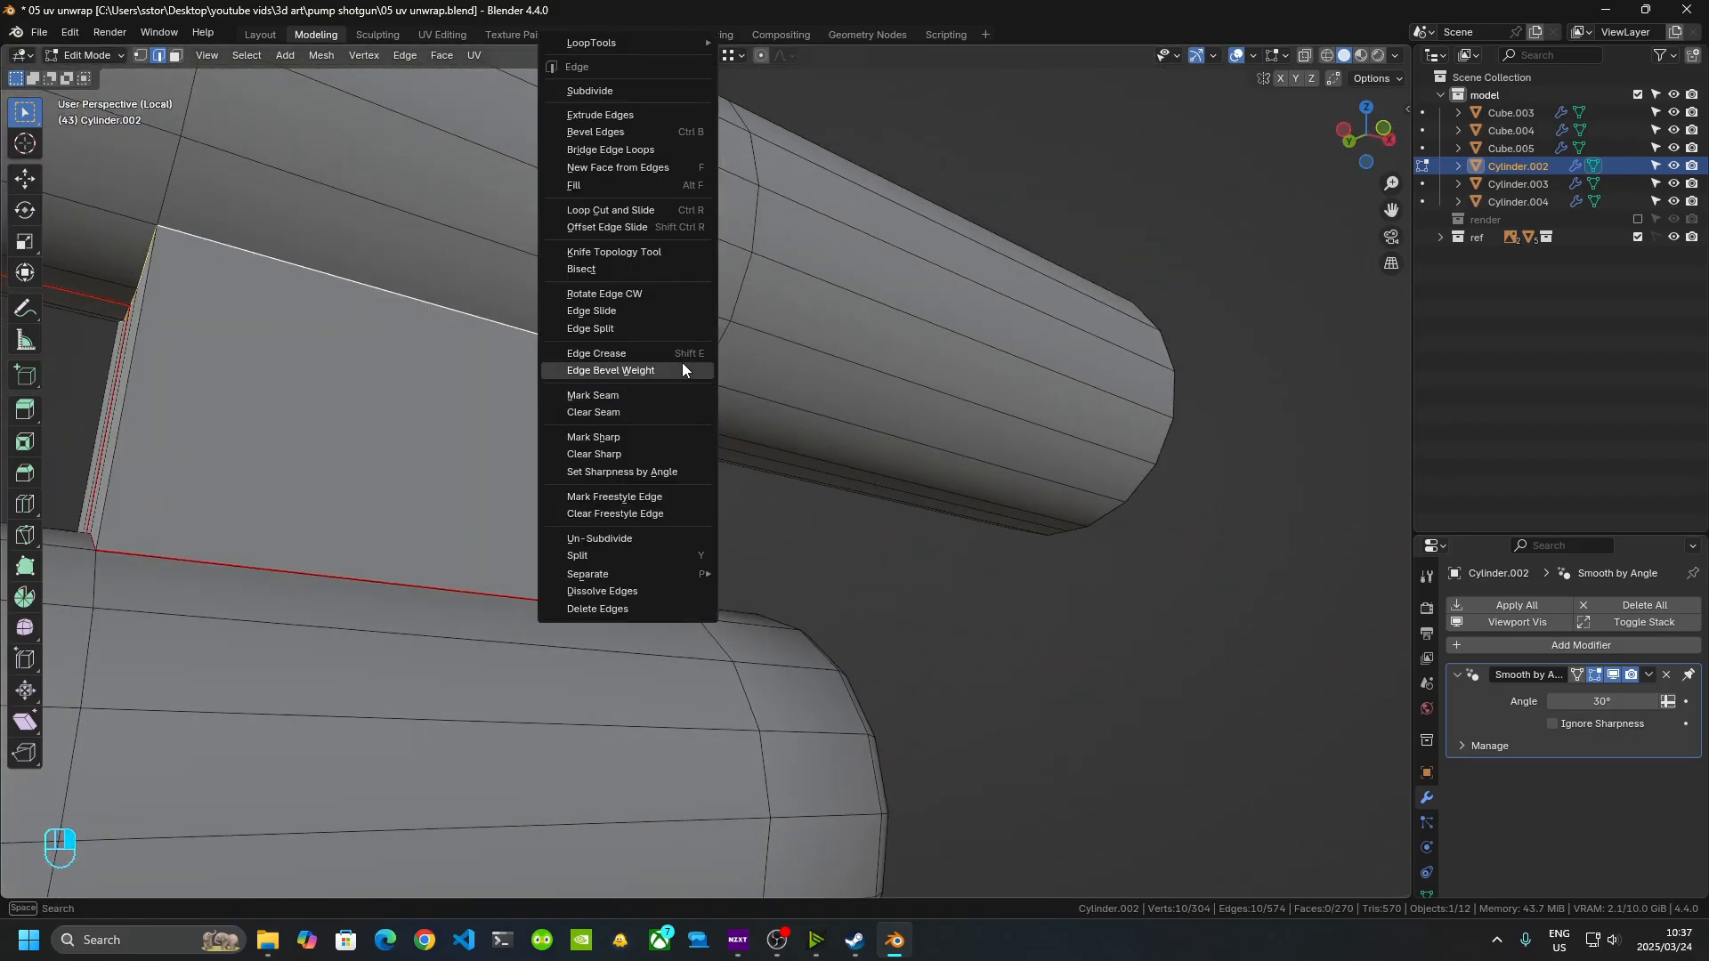
pyautogui.click(657, 399)
pyautogui.moveTo(941, 528); pyautogui.dragTo(572, 551, button='middle')
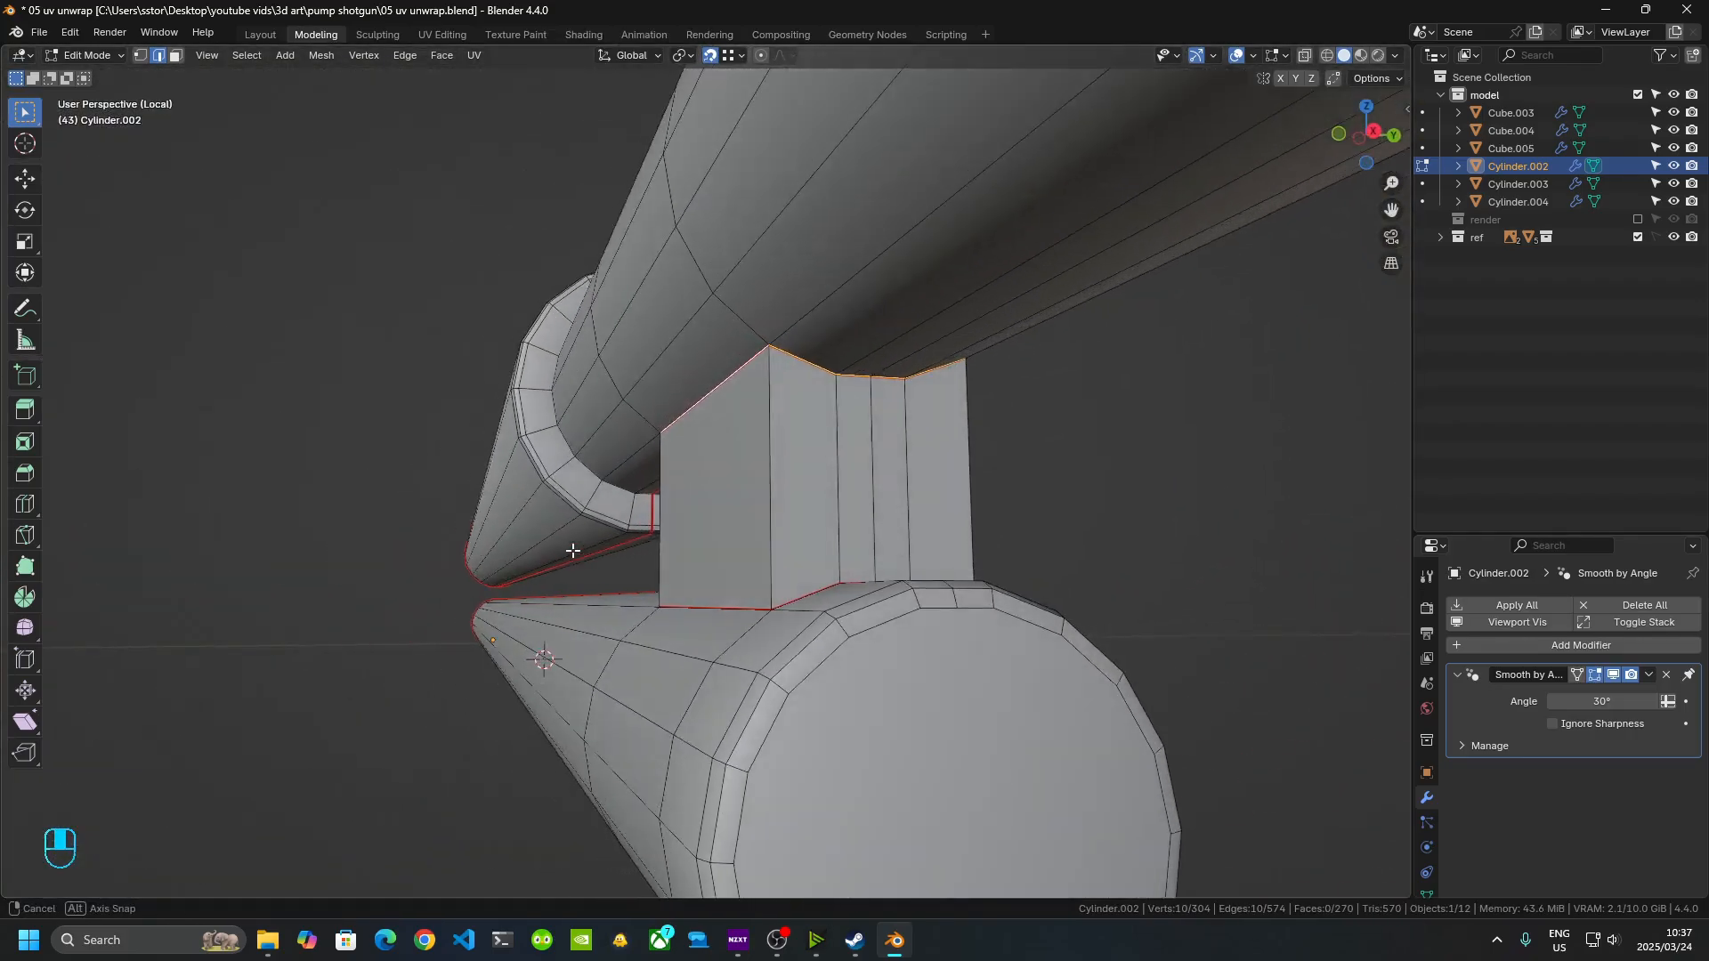
# - Mark the centre edges ahead of the bracket on the magazine tube's front end and the barrel's underside as UV seams, excluding the bracket's front
pyautogui.click(1343, 561)
pyautogui.scroll(-3, 947, 543)
pyautogui.keyDown('shift'); pyautogui.moveTo(946, 541); pyautogui.dragTo(772, 369, button='middle'); pyautogui.keyUp('shift')
pyautogui.scroll(3, 851, 280)
pyautogui.keyDown('alt'); pyautogui.keyDown('shift'); pyautogui.click(807, 339); pyautogui.keyUp('shift'); pyautogui.keyUp('alt')
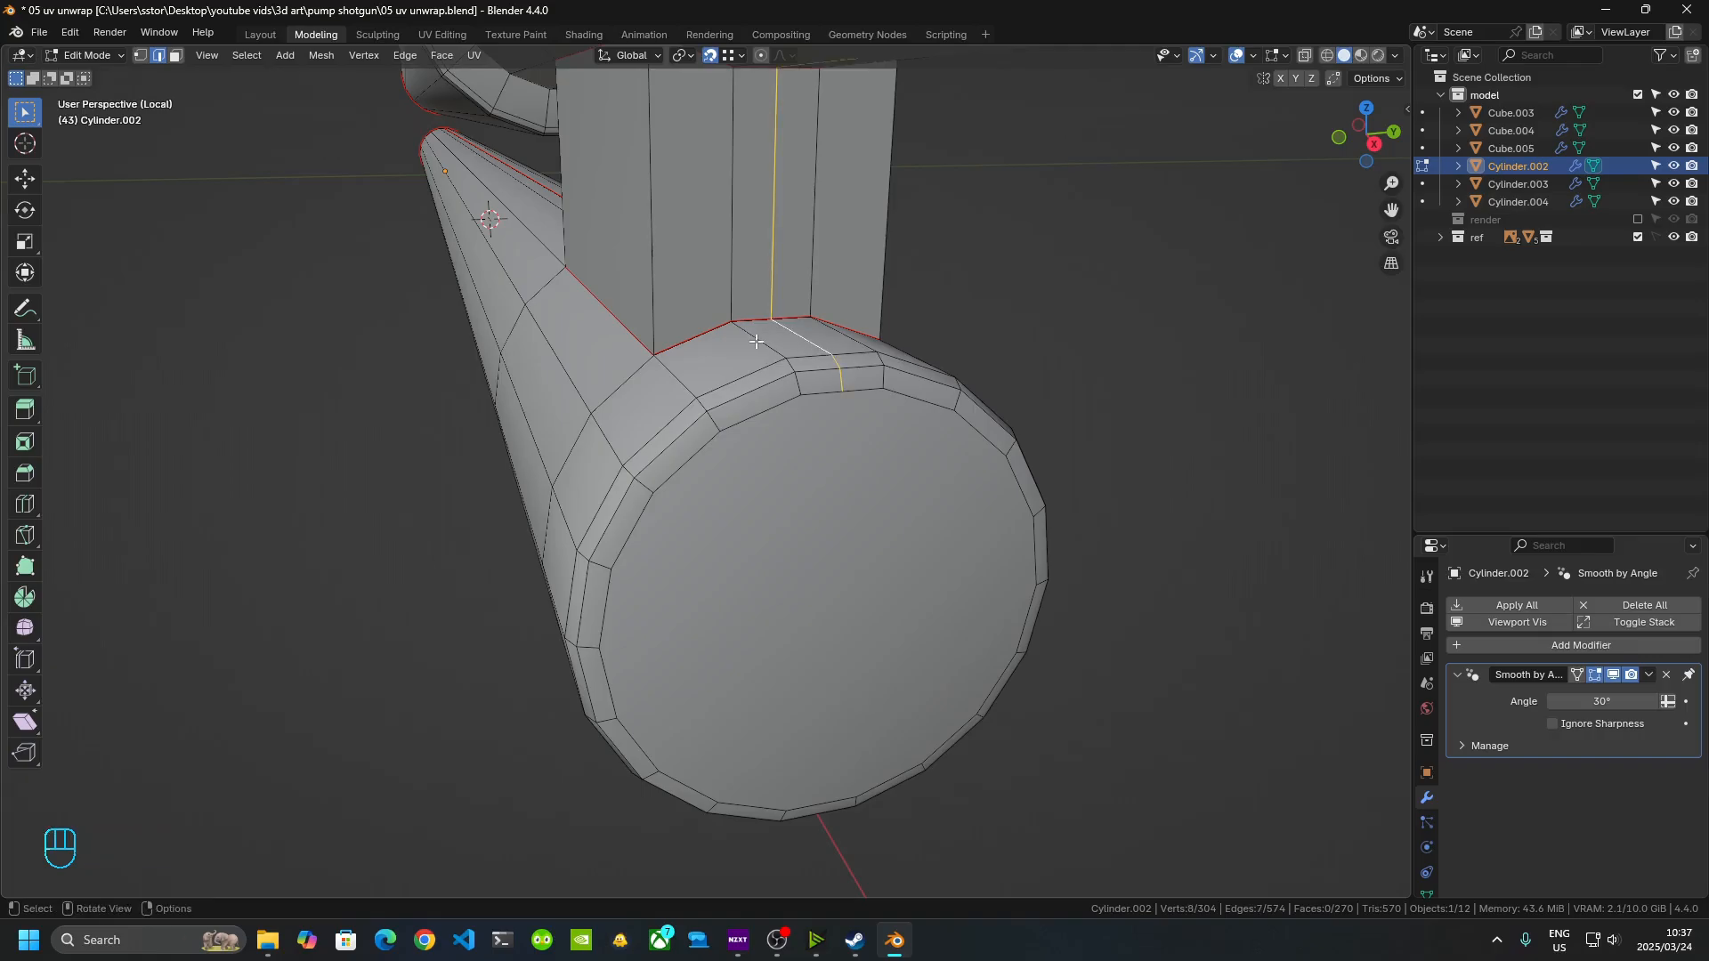
pyautogui.moveTo(755, 341); pyautogui.dragTo(785, 360, button='middle')
pyautogui.moveTo(558, 397); pyautogui.dragTo(822, 528, button='middle')
pyautogui.keyDown('shift'); pyautogui.click(673, 412); pyautogui.keyUp('shift')
pyautogui.rightClick(831, 420)
pyautogui.click(831, 420)
# - Mark the inner and outer edge loops of the barrel's muzzle rim as UV seams
pyautogui.keyDown('alt'); pyautogui.click(776, 481); pyautogui.keyUp('alt')
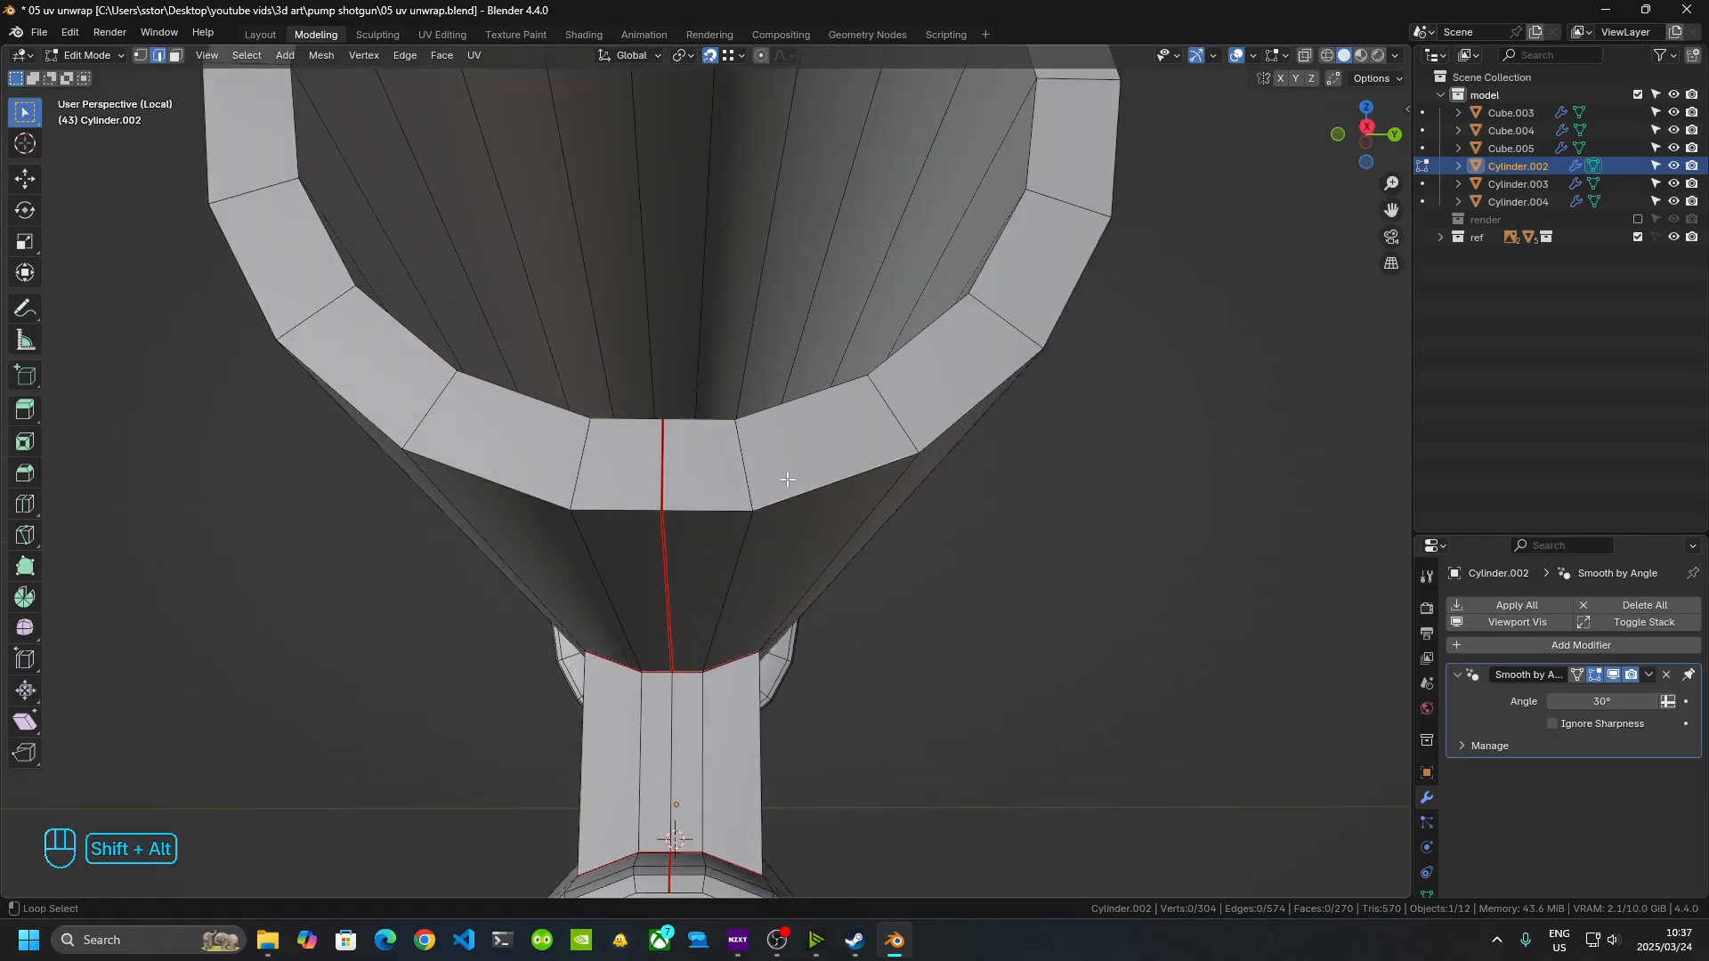
pyautogui.keyDown('alt'); pyautogui.keyDown('shift'); pyautogui.click(777, 402); pyautogui.keyUp('shift'); pyautogui.keyUp('alt')
pyautogui.hotkey('ctrl', 'e')
pyautogui.click(777, 402)
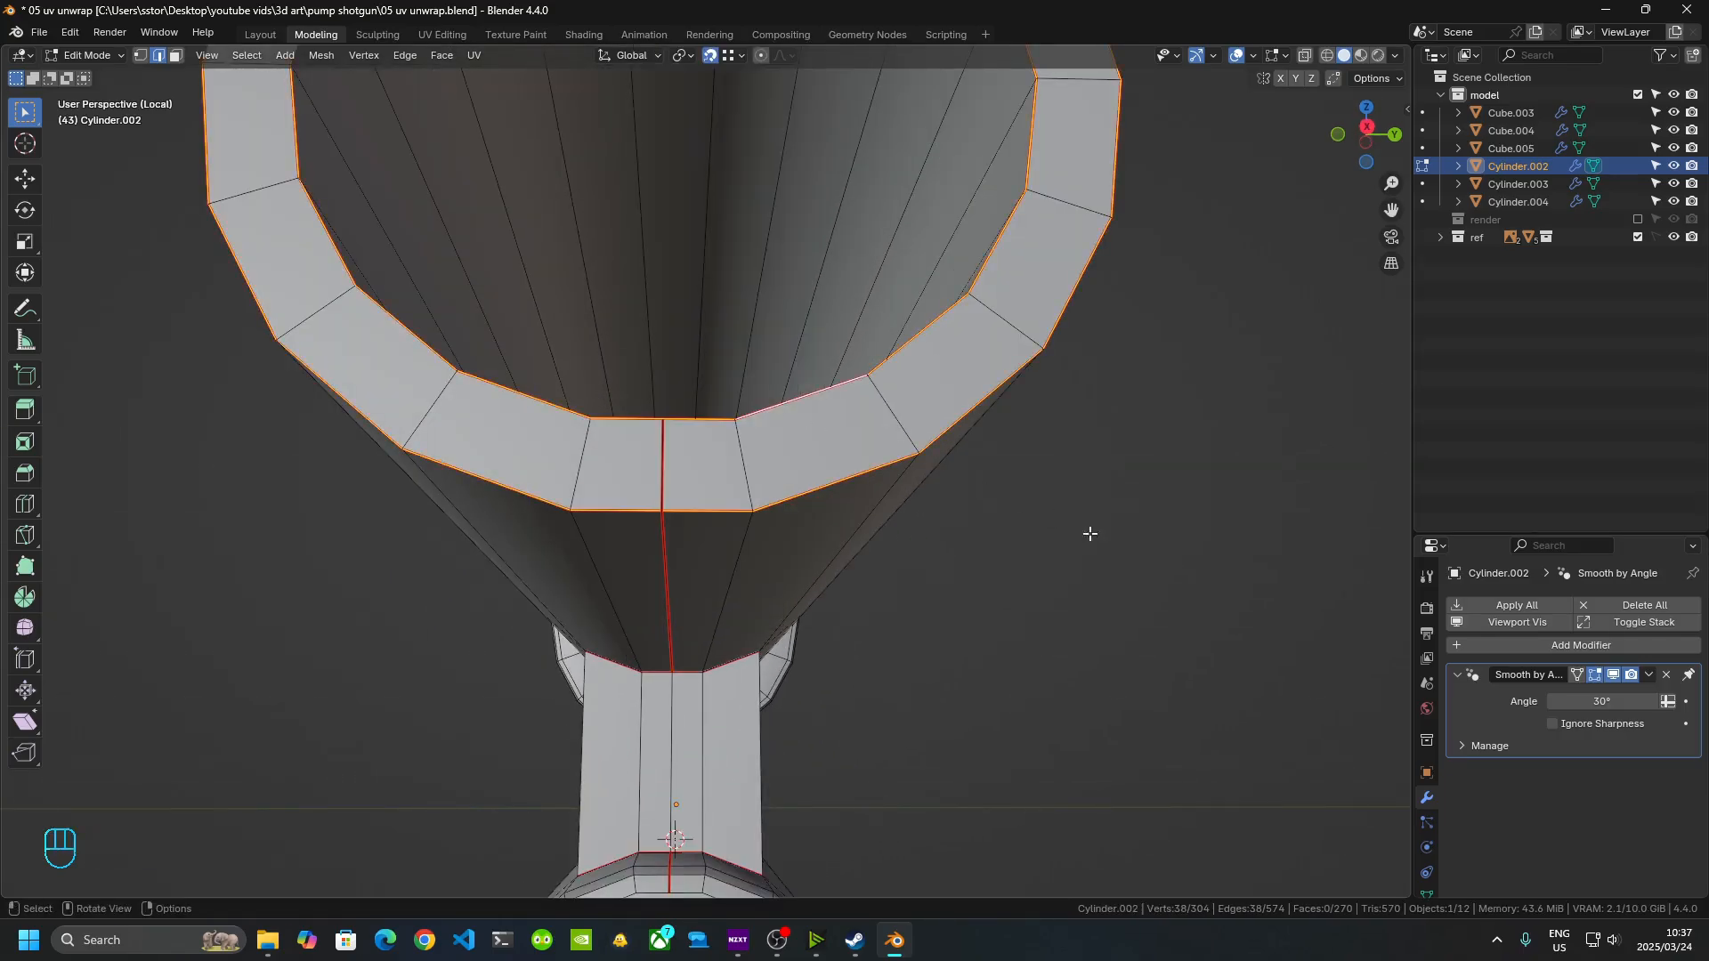
# - Mark the edge loop around the end face deep inside the barrel's bore as a UV seam
pyautogui.press('KP_Decimal')
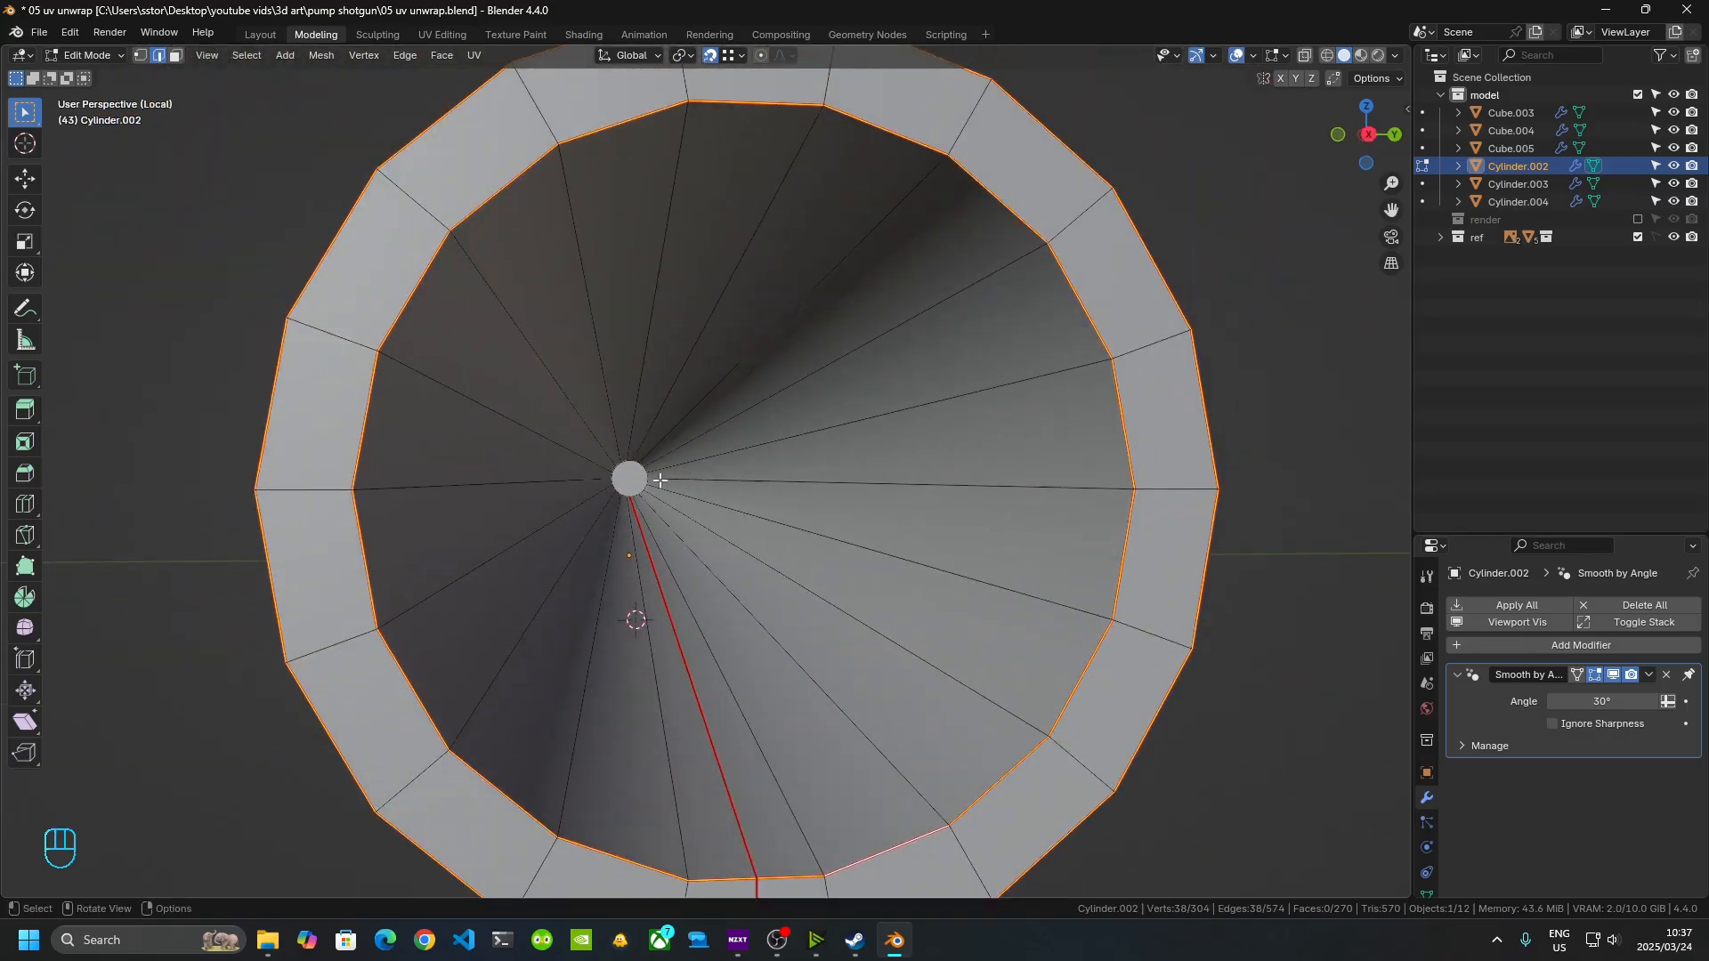
pyautogui.click(650, 479)
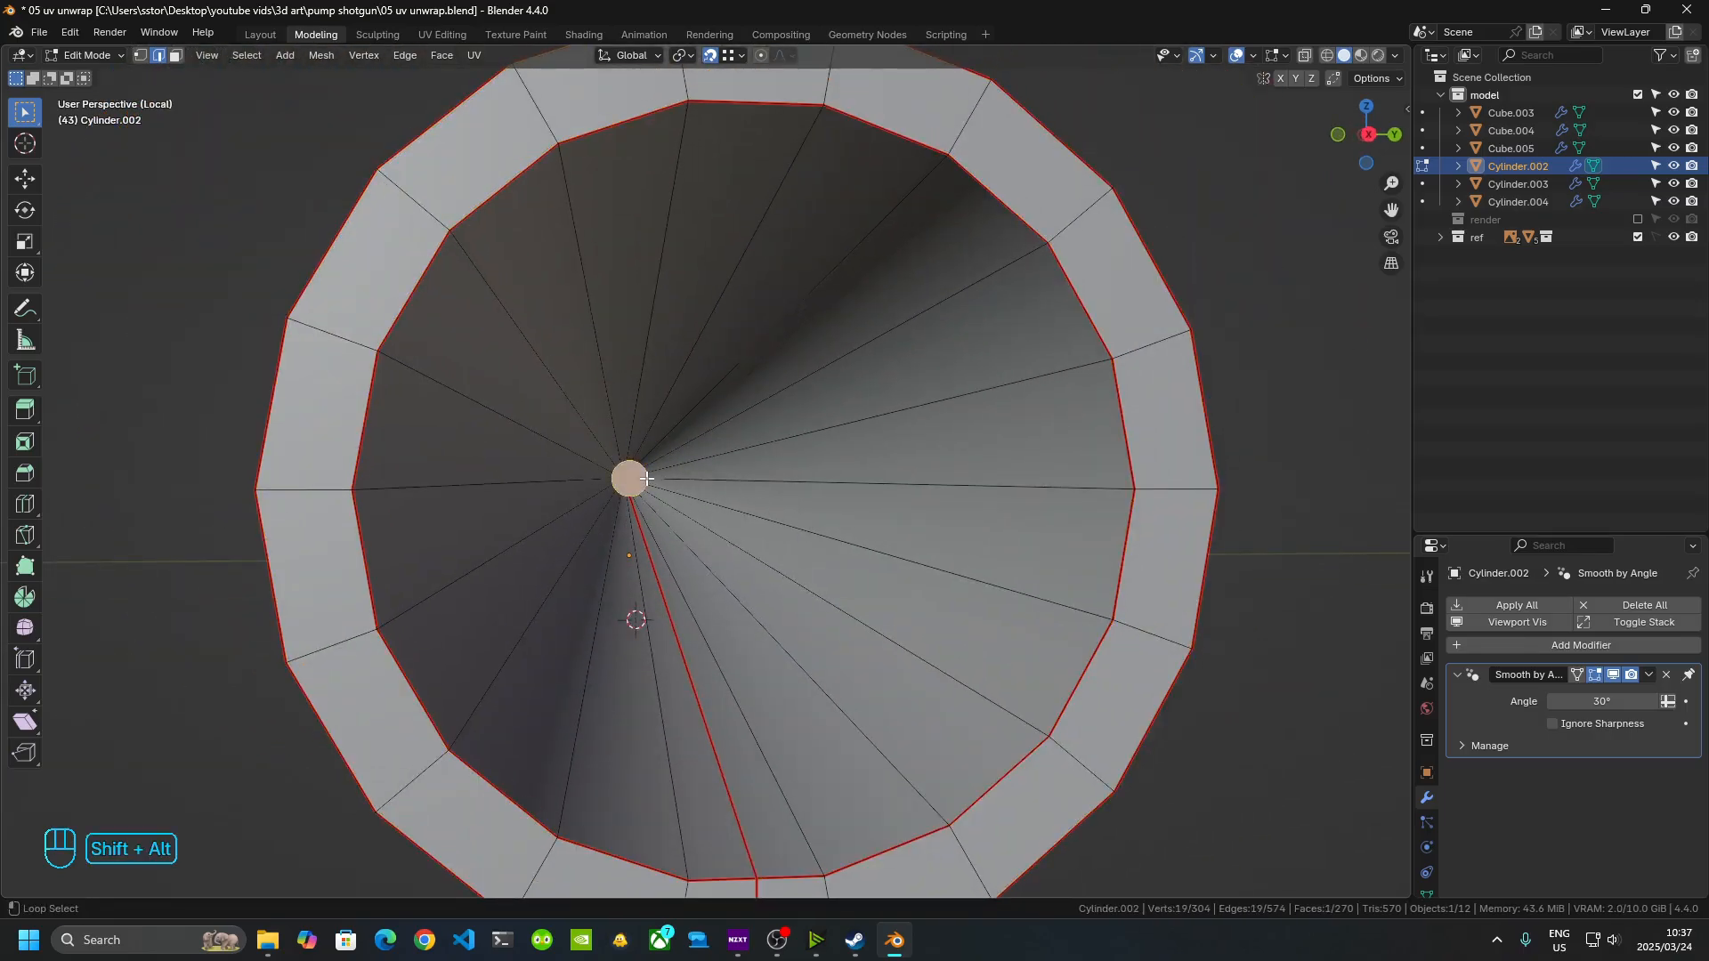
pyautogui.rightClick(646, 478)
pyautogui.click(646, 478)
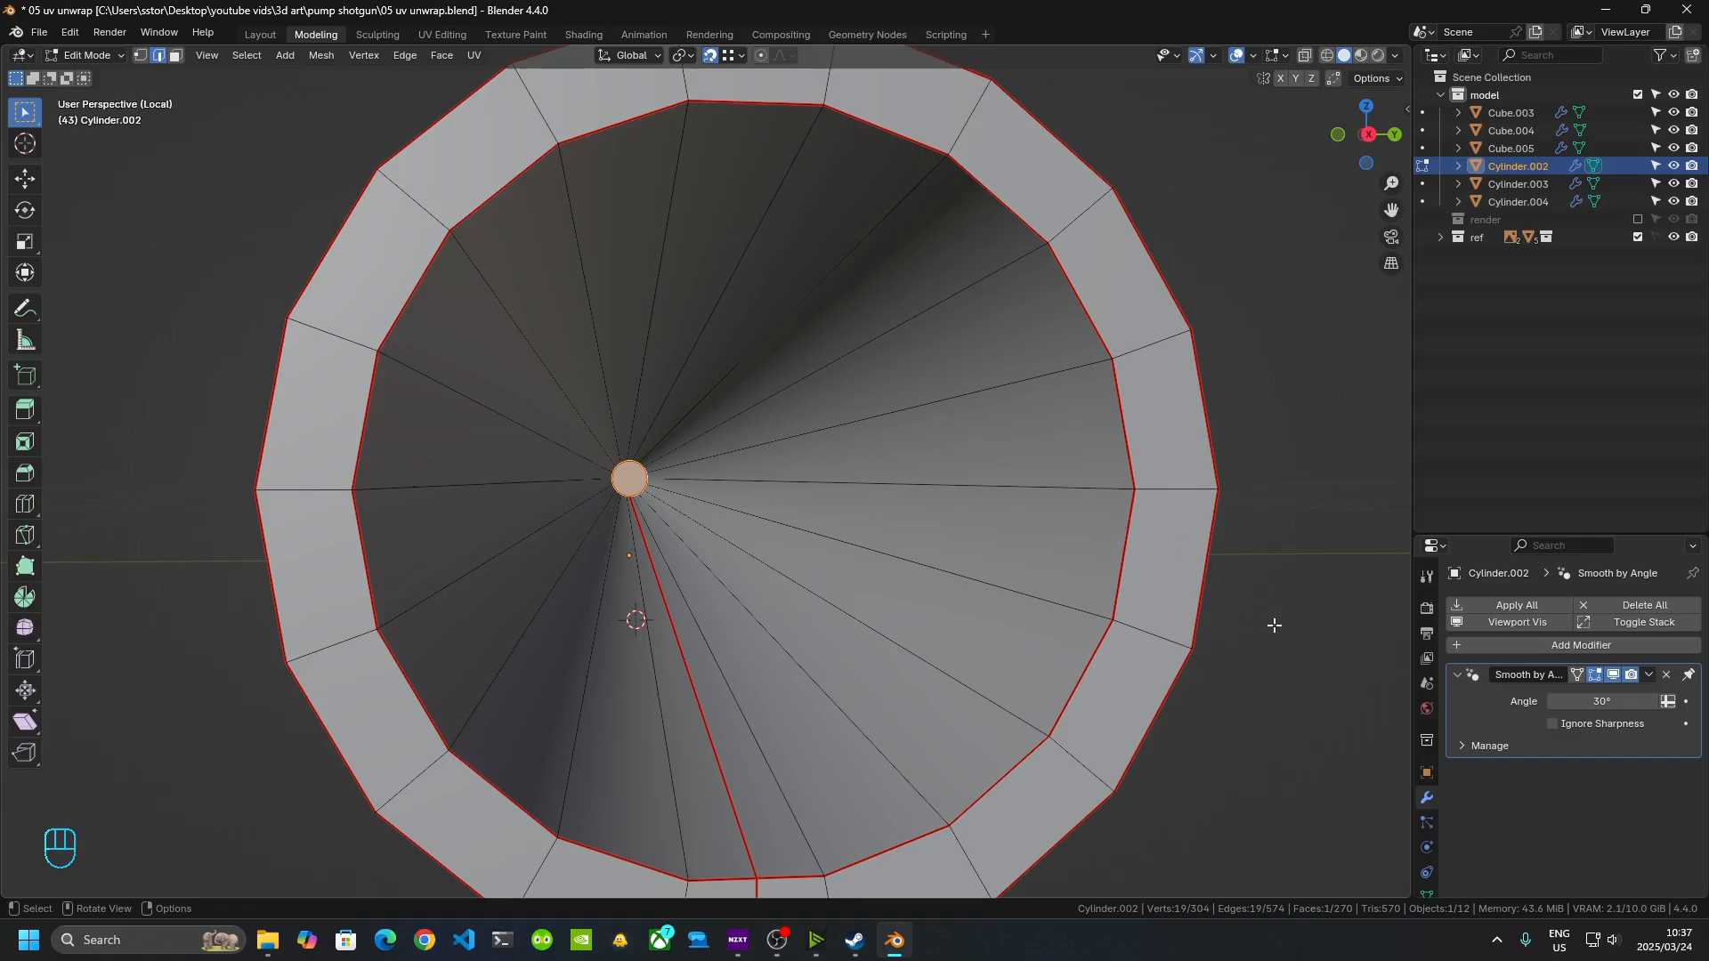
pyautogui.click(1273, 626)
# - Mark the edge loops at the inner side and behind the bevelled outer side of the barrel's stepped shoulder as UV seams
pyautogui.moveTo(1247, 610); pyautogui.dragTo(1193, 653, button='middle')
pyautogui.scroll(4, 1194, 653)
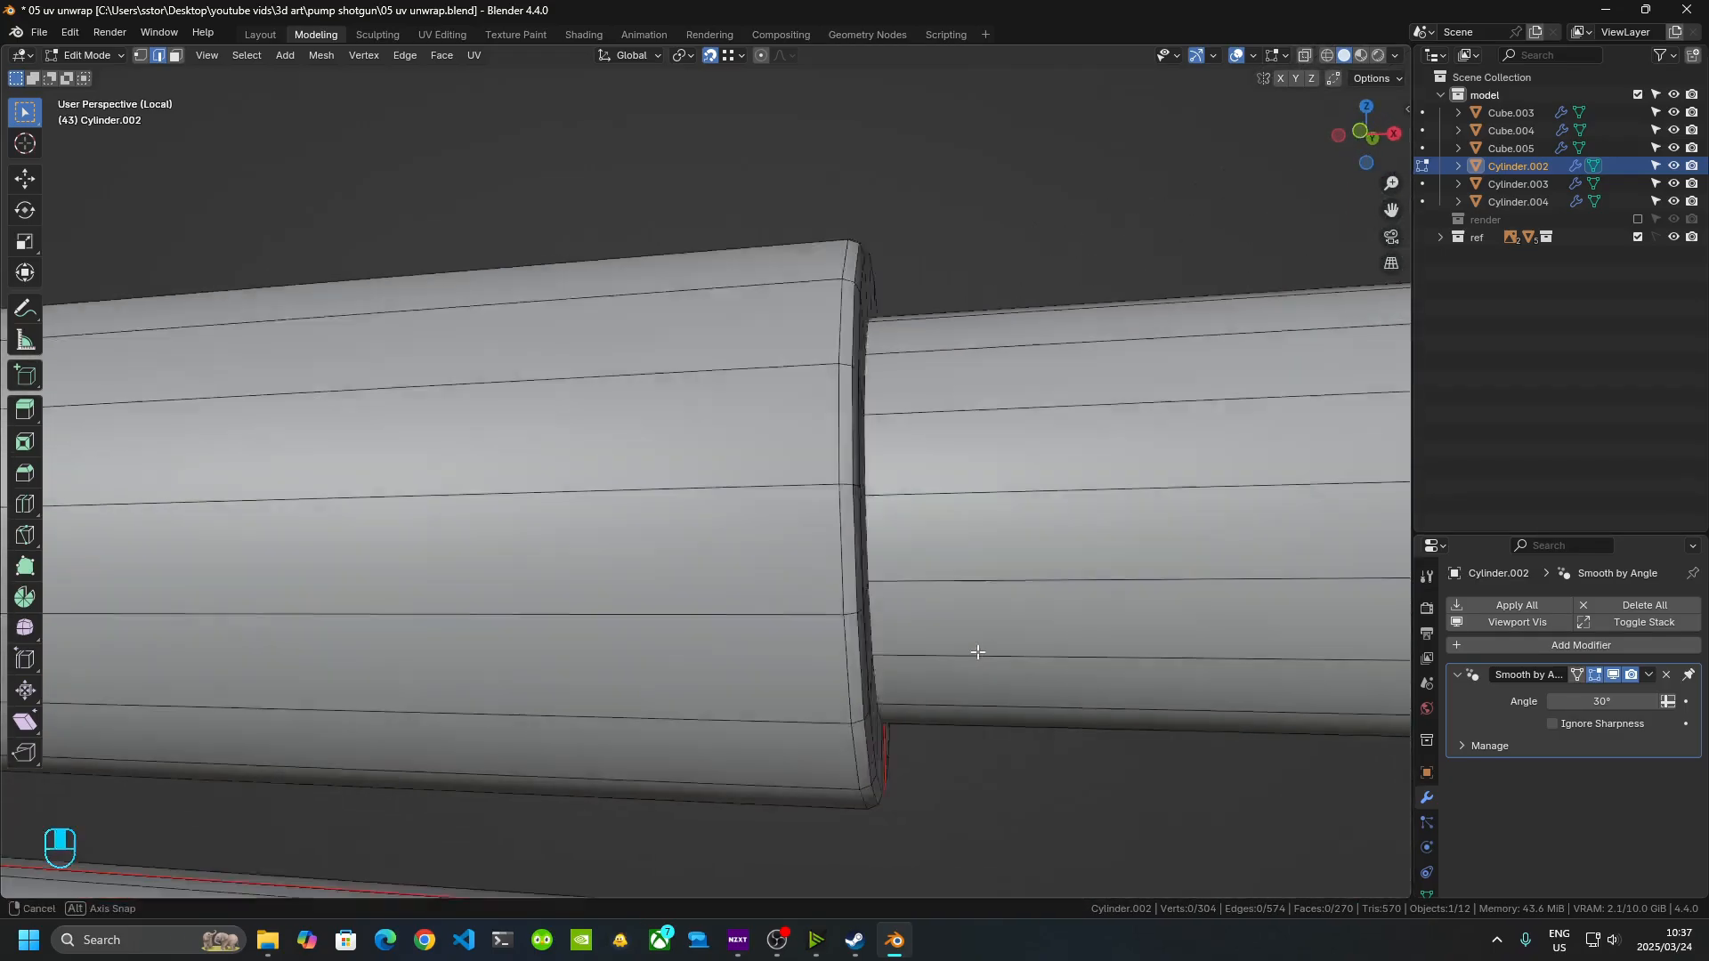
pyautogui.moveTo(976, 653); pyautogui.dragTo(1002, 606, button='middle')
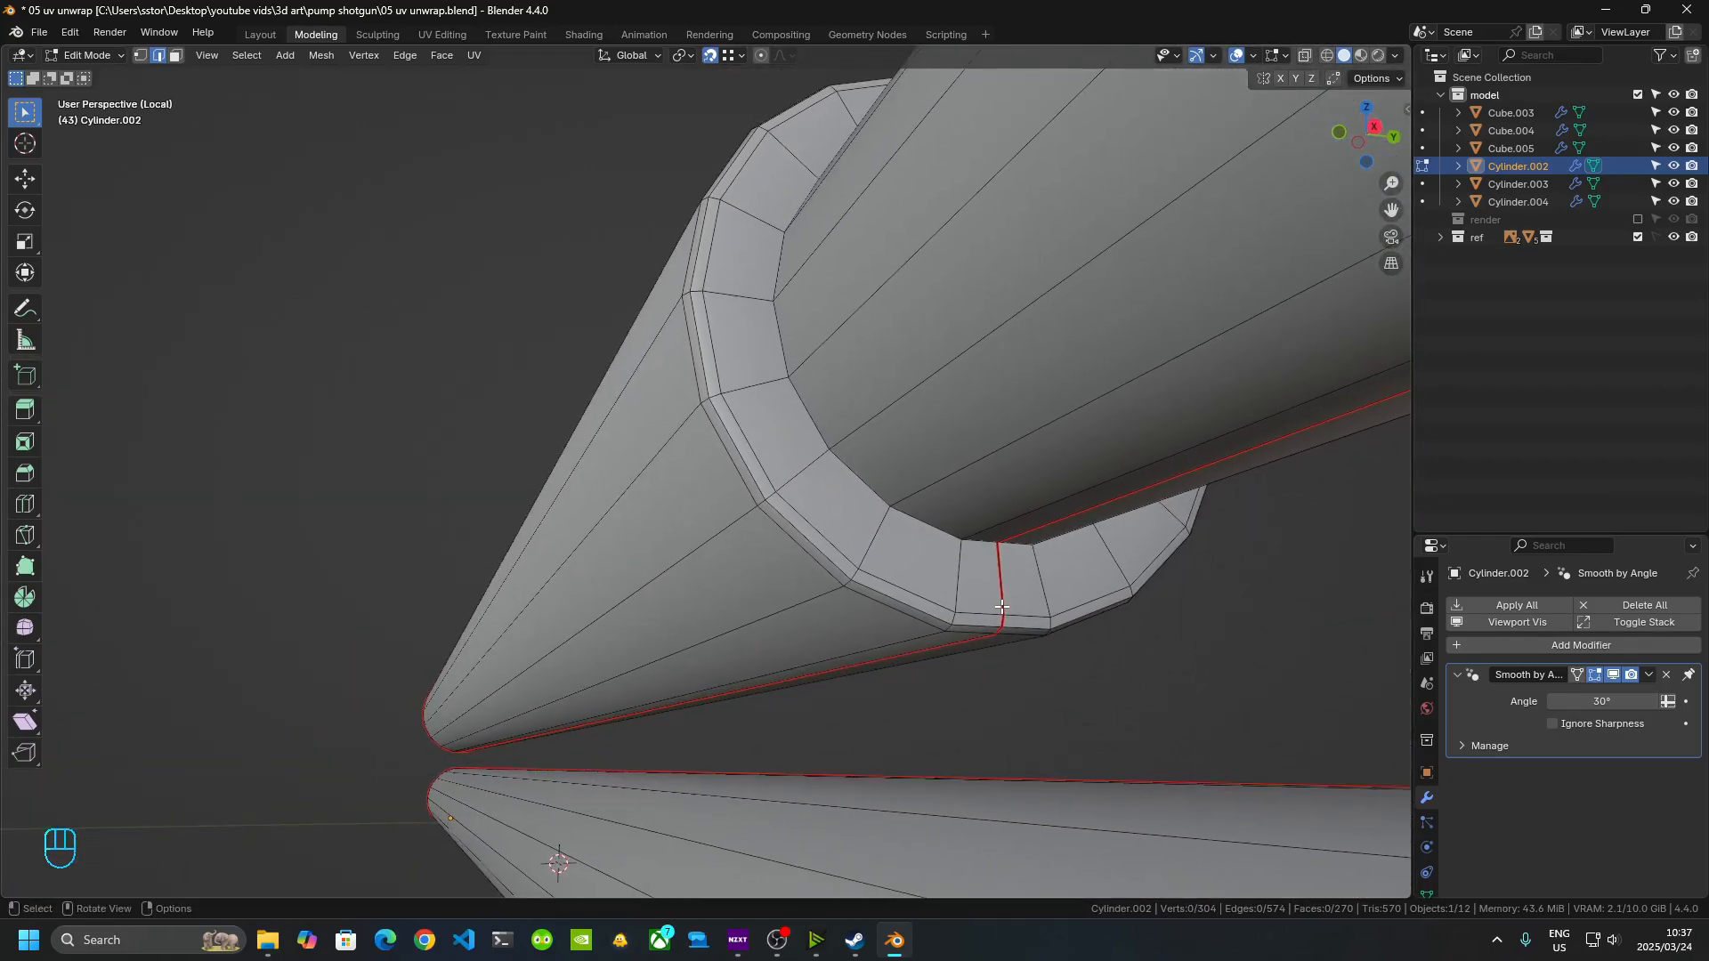
pyautogui.keyDown('alt'); pyautogui.keyDown('shift'); pyautogui.click(927, 520); pyautogui.keyUp('shift'); pyautogui.keyUp('alt')
pyautogui.hotkey('ctrl', 'e')
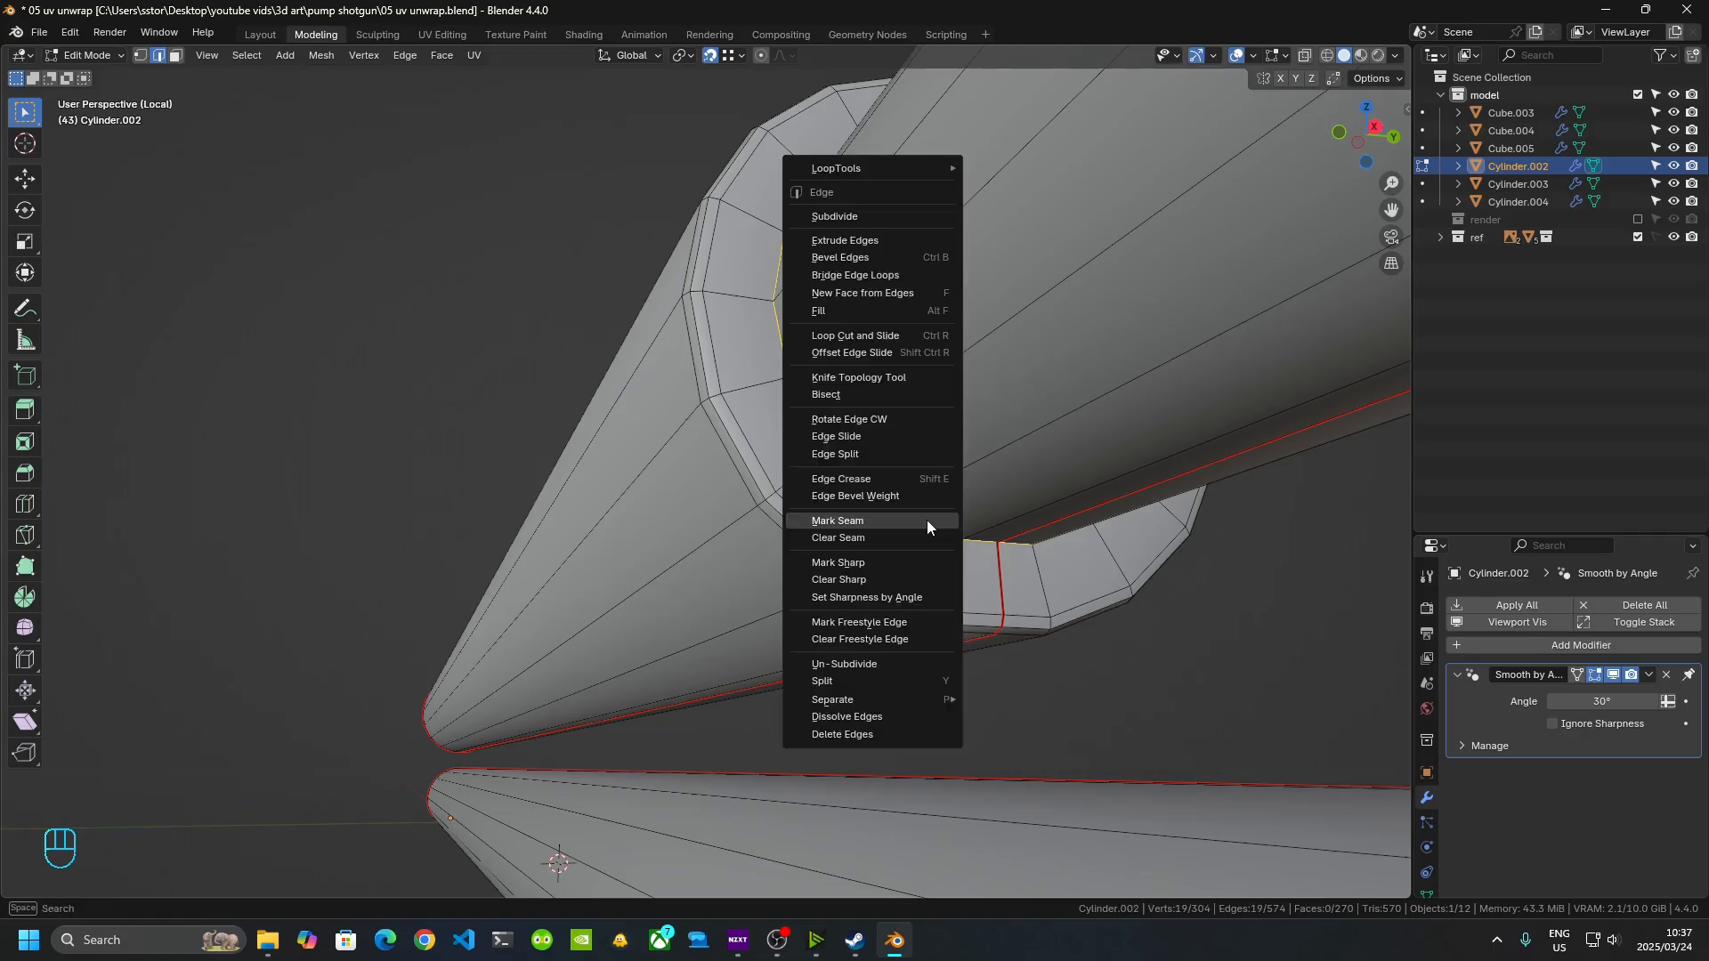
pyautogui.click(927, 520)
pyautogui.click(876, 603)
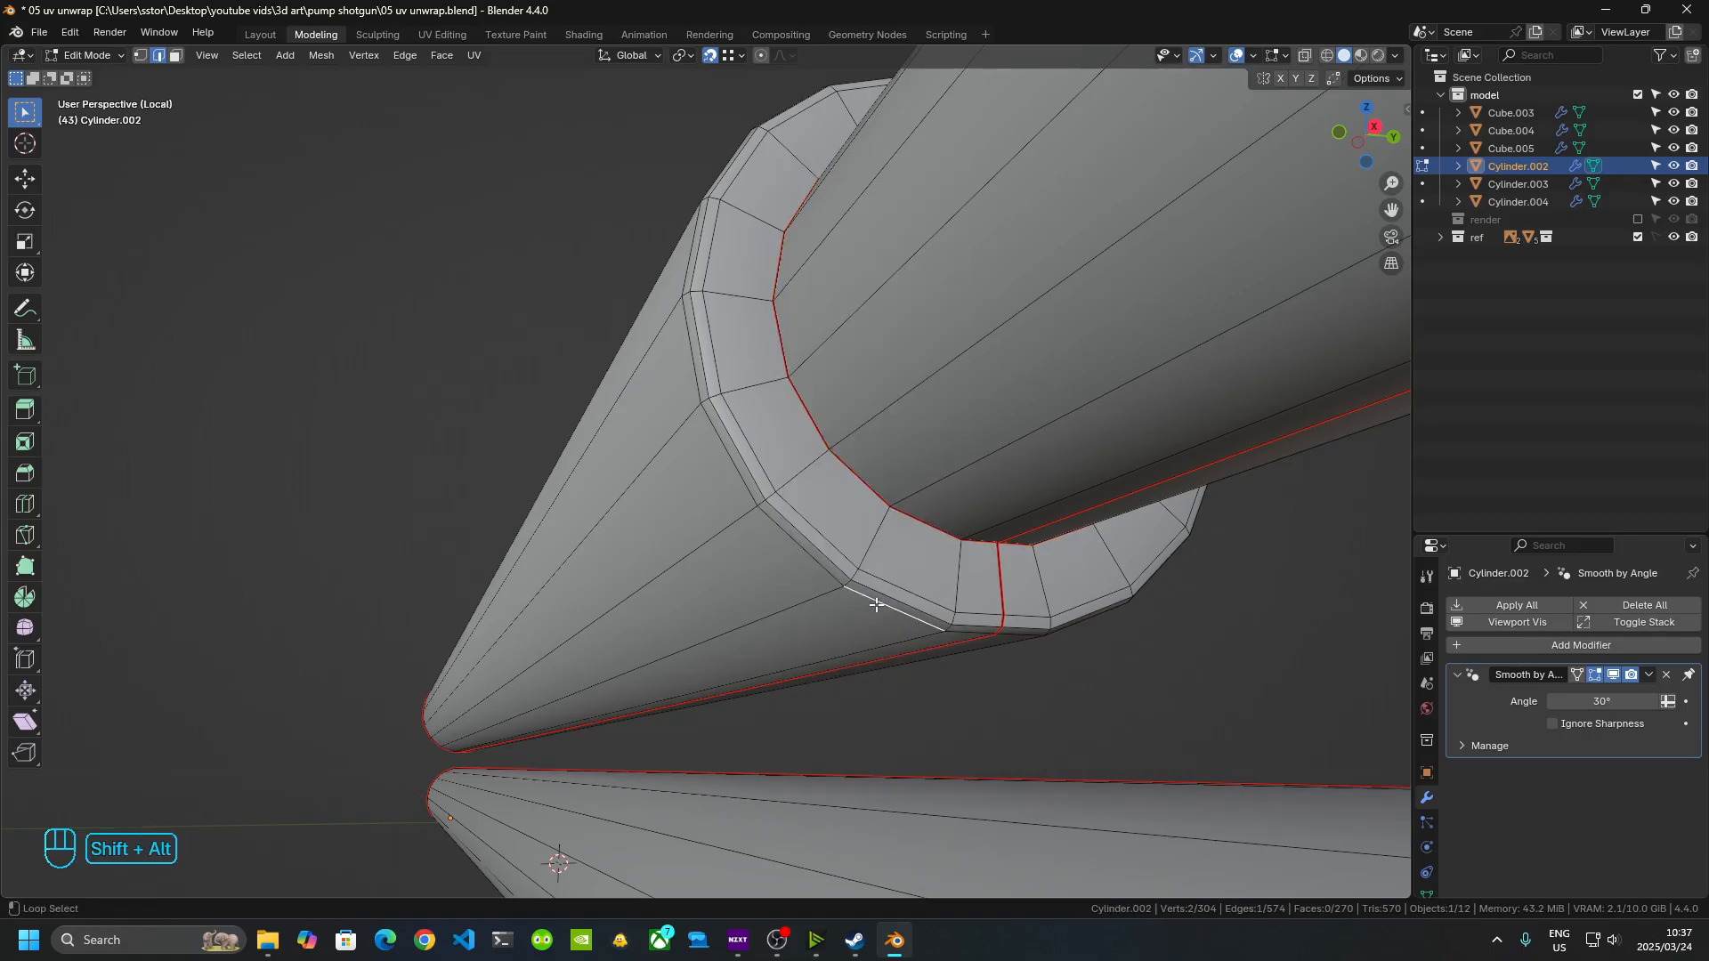
pyautogui.keyDown('alt'); pyautogui.keyDown('shift'); pyautogui.click(875, 606); pyautogui.keyUp('shift'); pyautogui.keyUp('alt')
pyautogui.hotkey('ctrl', 'e')
pyautogui.click(876, 605)
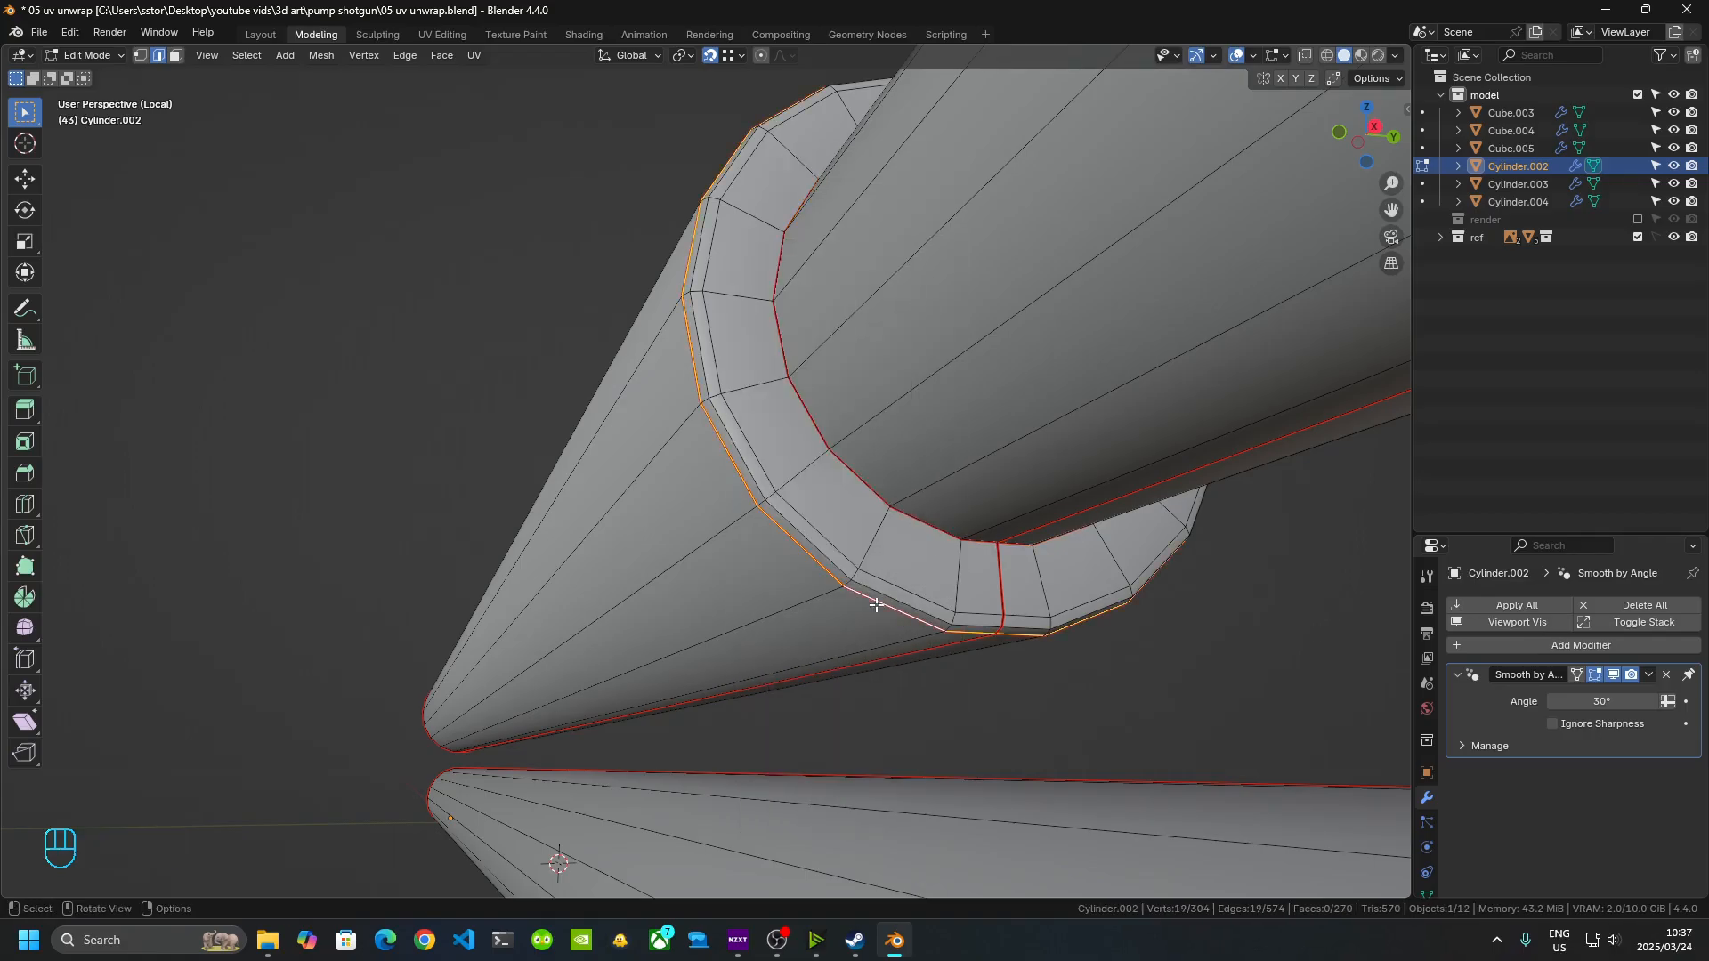
pyautogui.click(1156, 668)
# - Mark the edge loop behind the bevel on the magazine tube's front end as a UV seam
pyautogui.moveTo(951, 630); pyautogui.dragTo(908, 508, button='middle')
pyautogui.scroll(-5, 1051, 730)
pyautogui.scroll(4, 704, 641)
pyautogui.scroll(5, 793, 494)
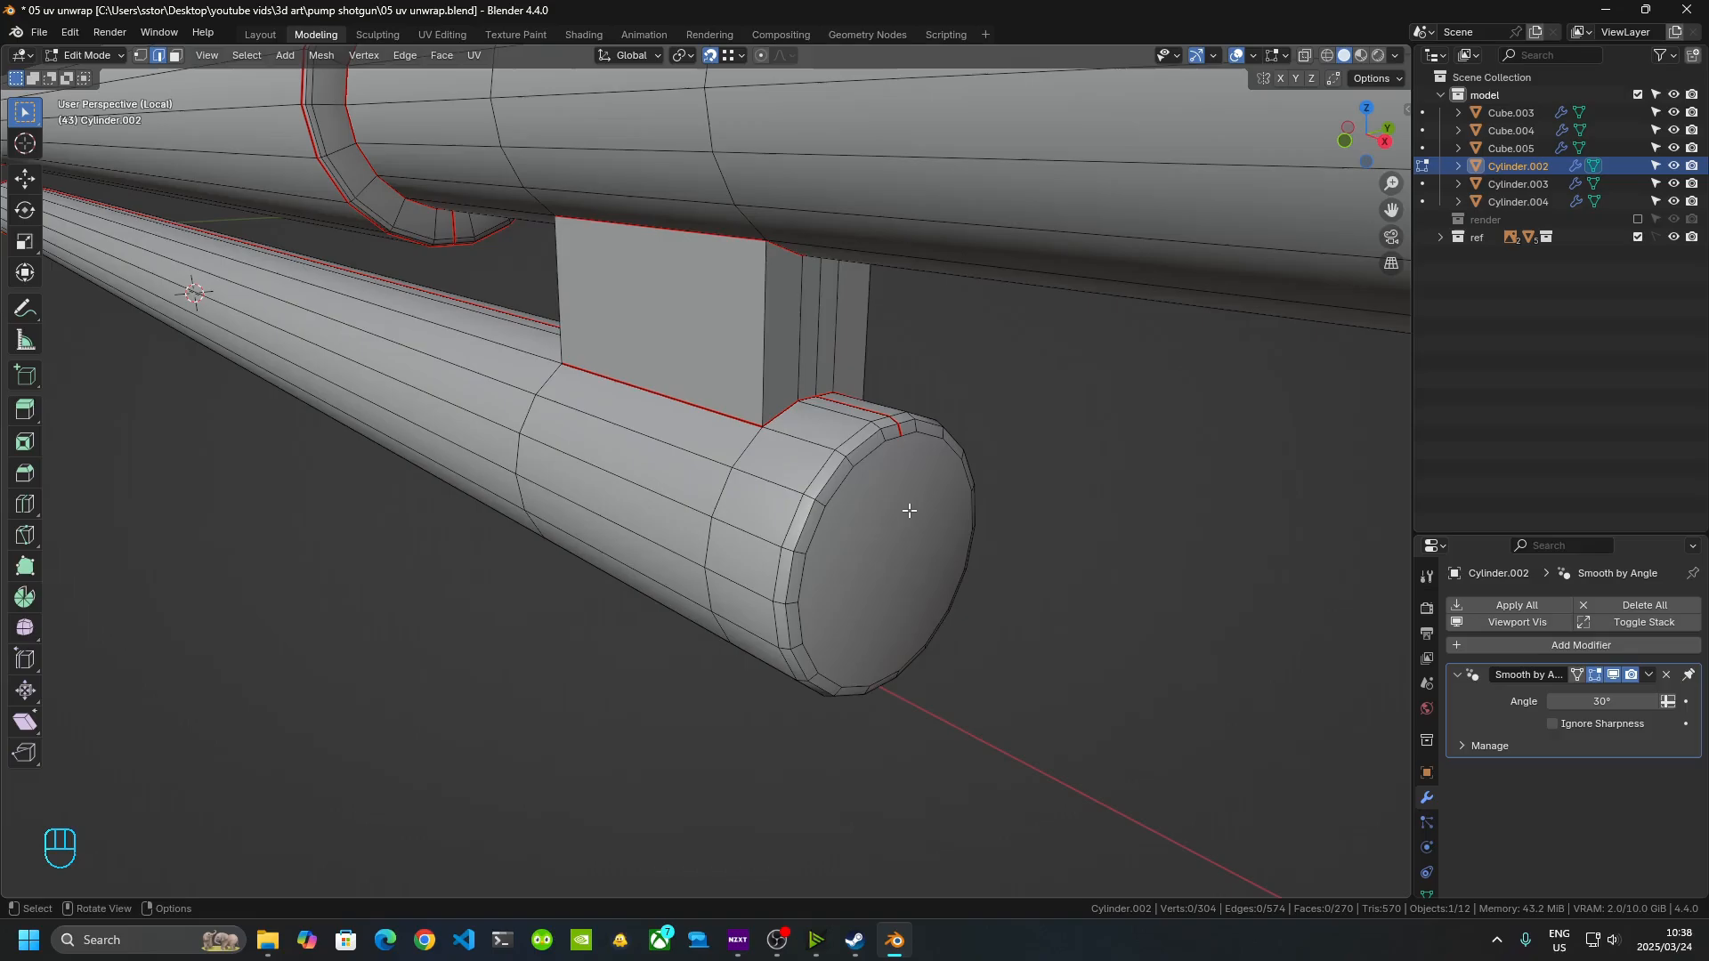
pyautogui.scroll(3, 912, 514)
pyautogui.keyDown('alt'); pyautogui.keyDown('shift'); pyautogui.click(883, 530); pyautogui.keyUp('shift'); pyautogui.keyUp('alt')
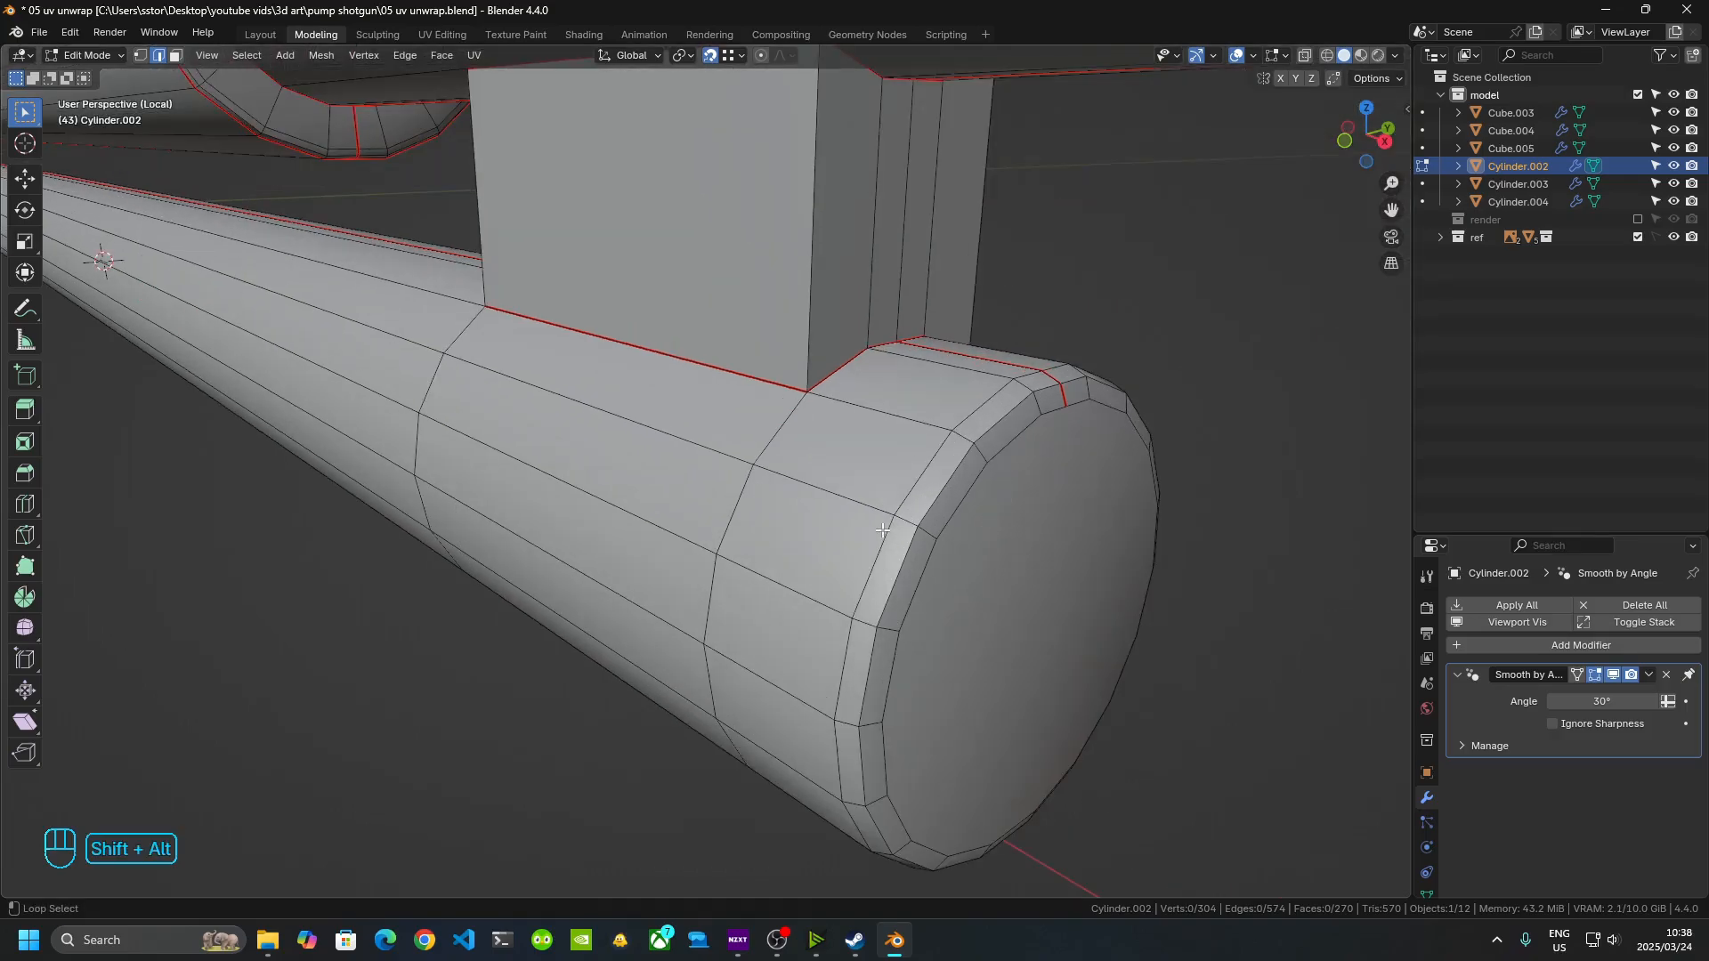
pyautogui.rightClick(883, 531)
pyautogui.click(883, 533)
# - Scale the middle edge loop of the magazine tube's front end bevel to 0.980 and clear the selection
pyautogui.press('Tab')
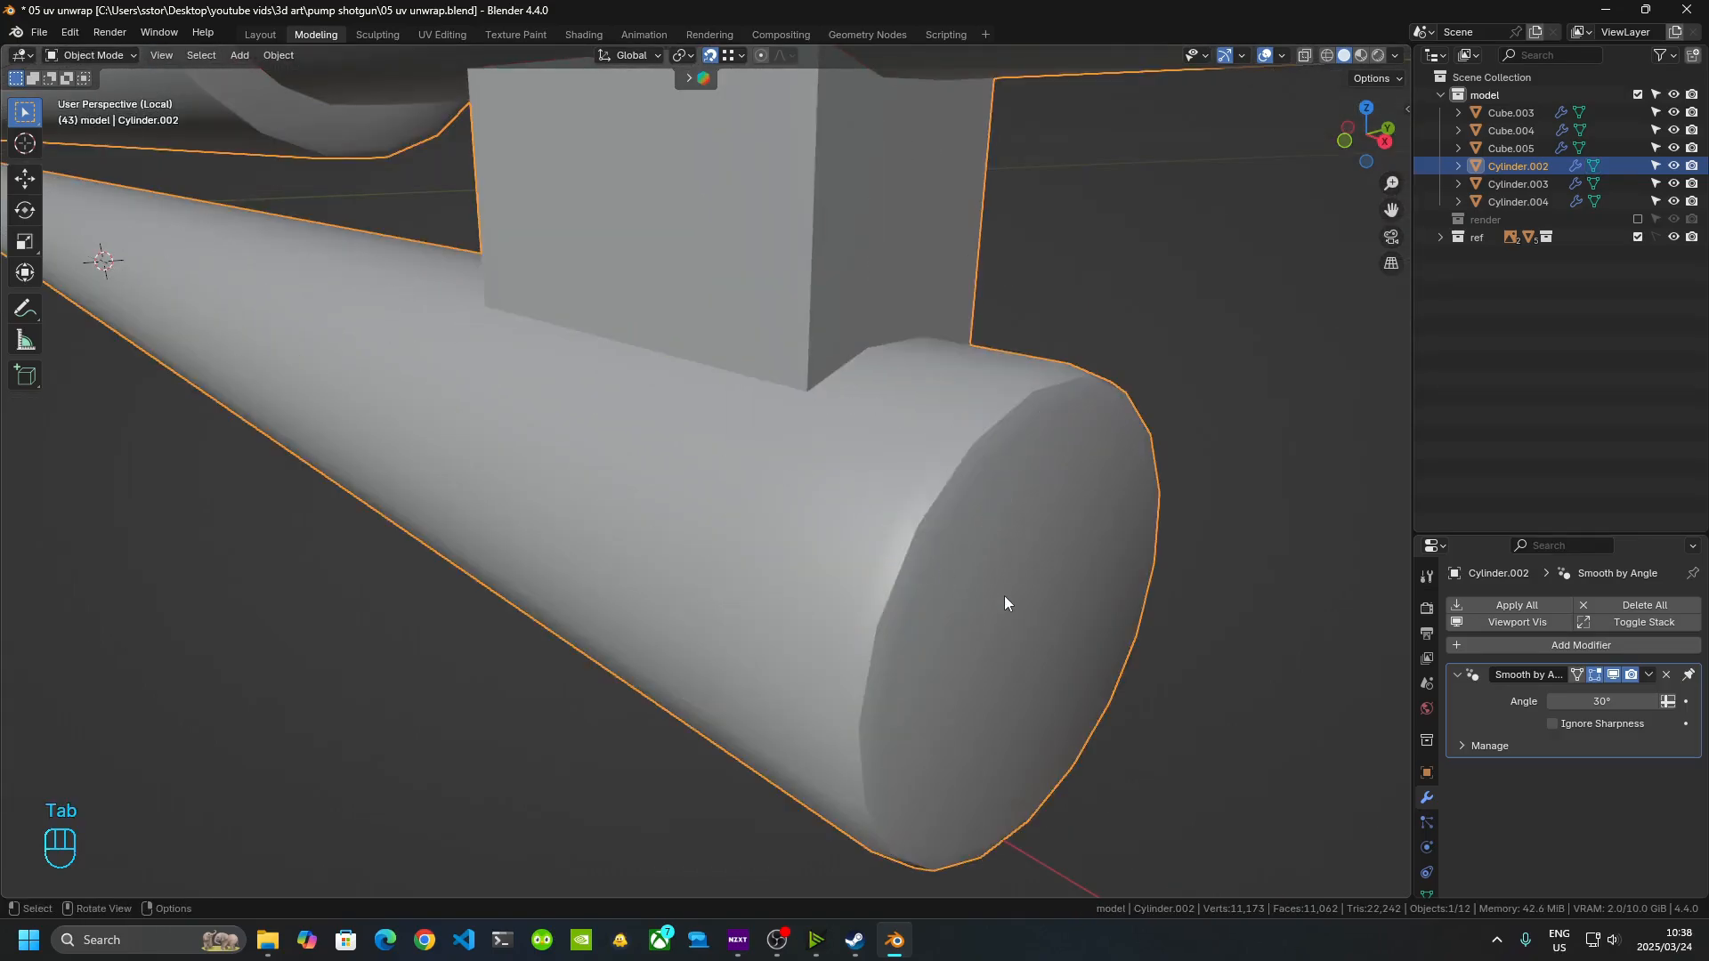
pyautogui.press('Tab')
pyautogui.click(897, 576)
pyautogui.keyDown('alt'); pyautogui.keyDown('shift'); pyautogui.click(897, 576); pyautogui.keyUp('shift'); pyautogui.keyUp('alt')
pyautogui.keyDown('alt'); pyautogui.keyDown('shift'); pyautogui.click(898, 576); pyautogui.keyUp('shift'); pyautogui.keyUp('alt')
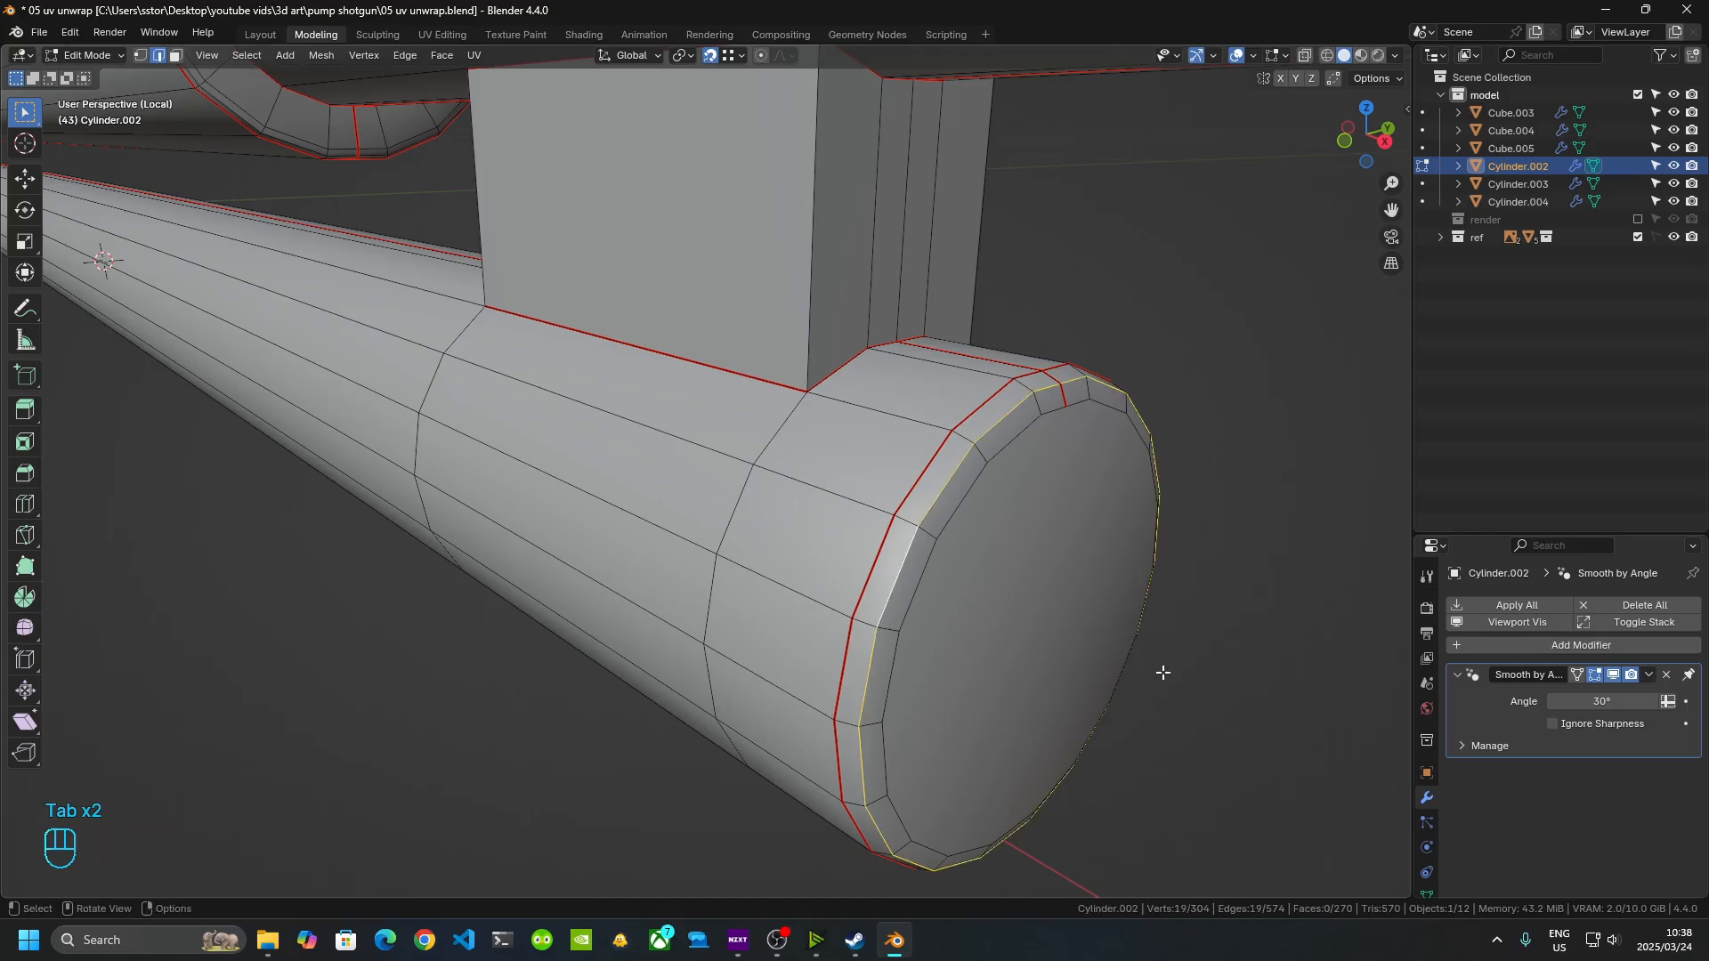
pyautogui.press('s')
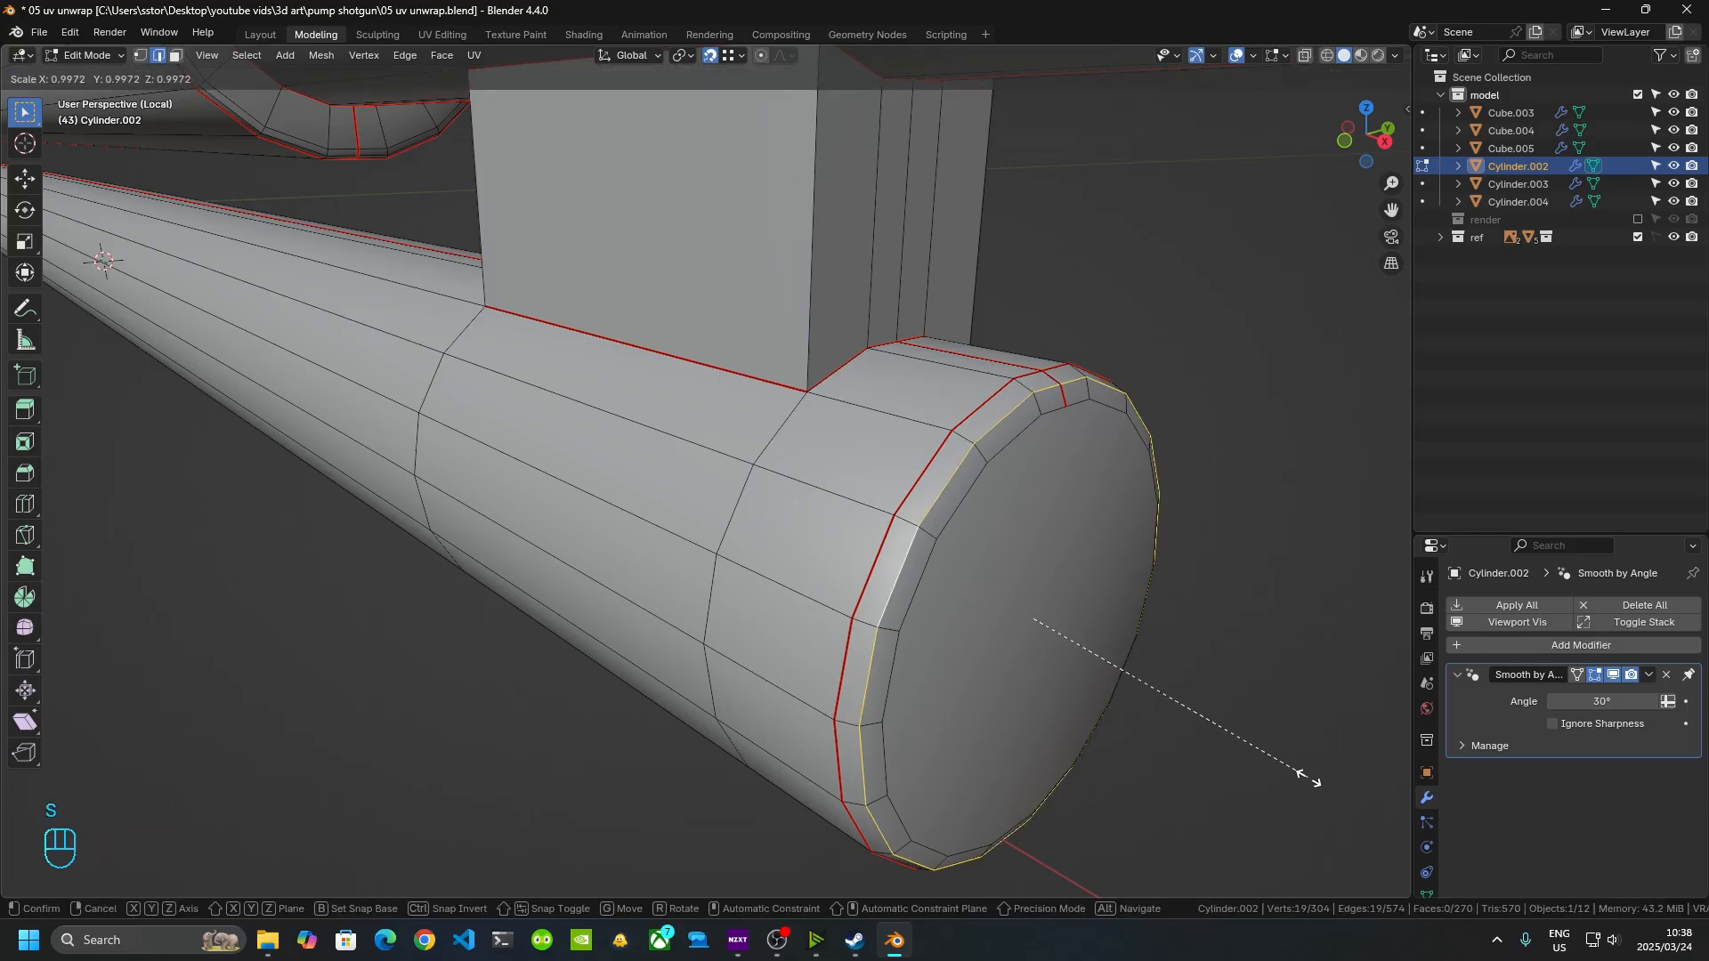
pyautogui.click(1309, 774)
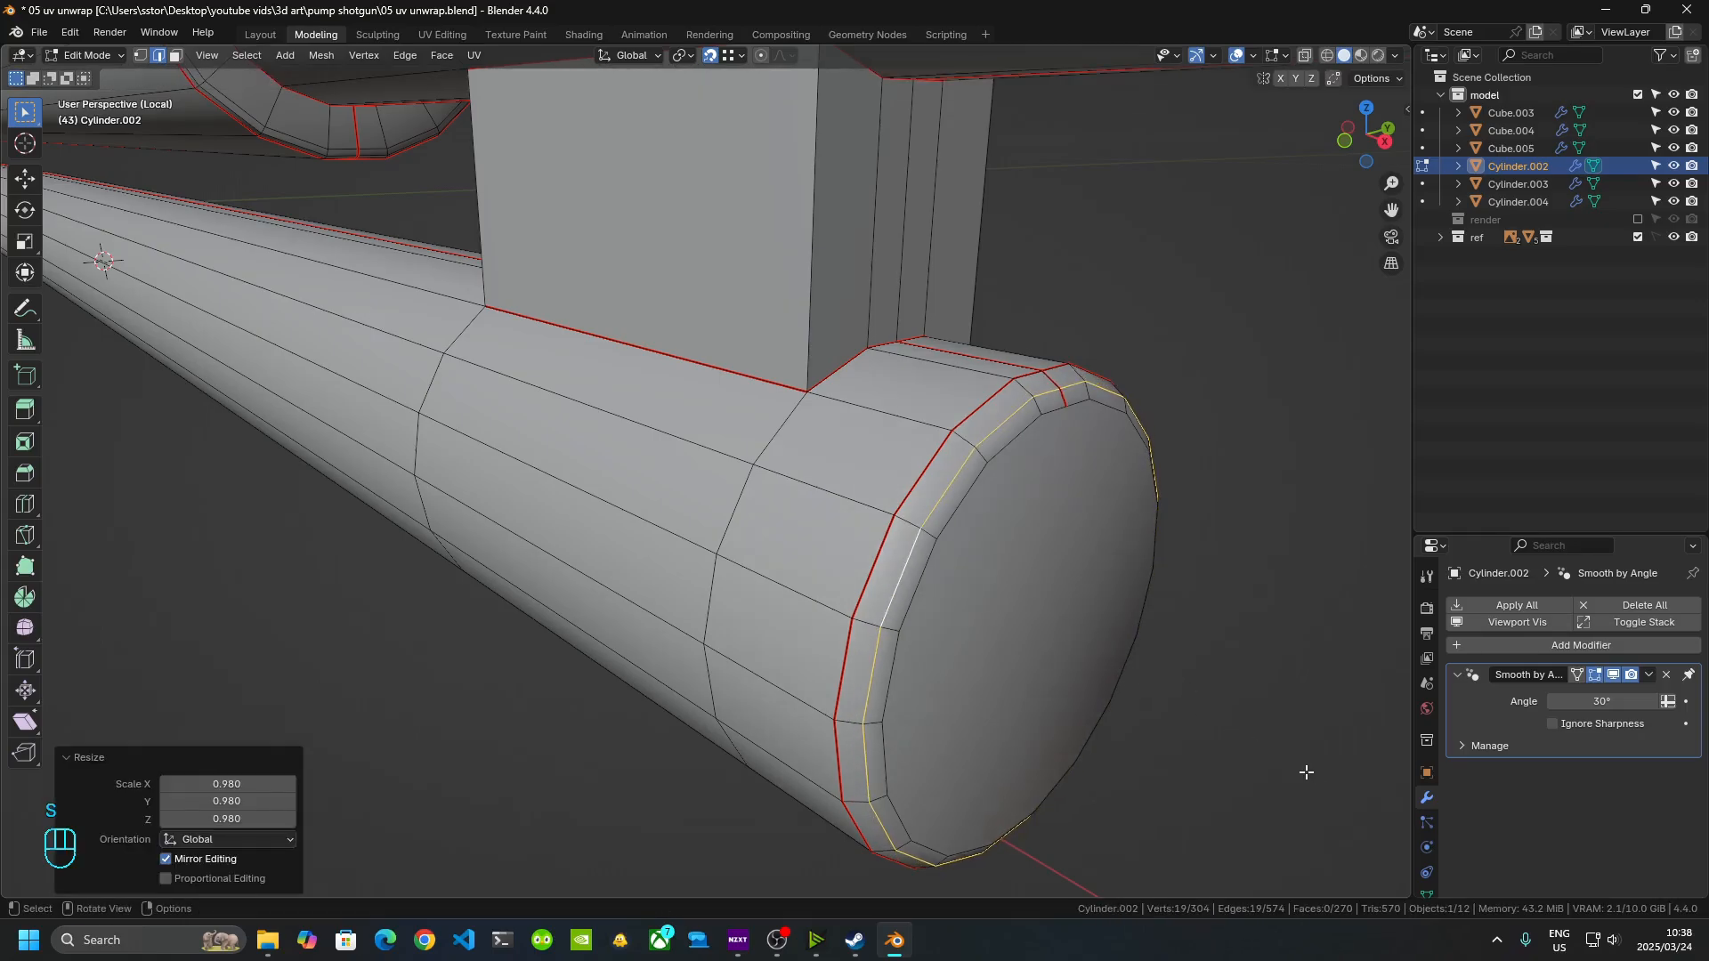
pyautogui.press('Tab')
pyautogui.moveTo(1111, 764); pyautogui.dragTo(940, 547, button='middle')
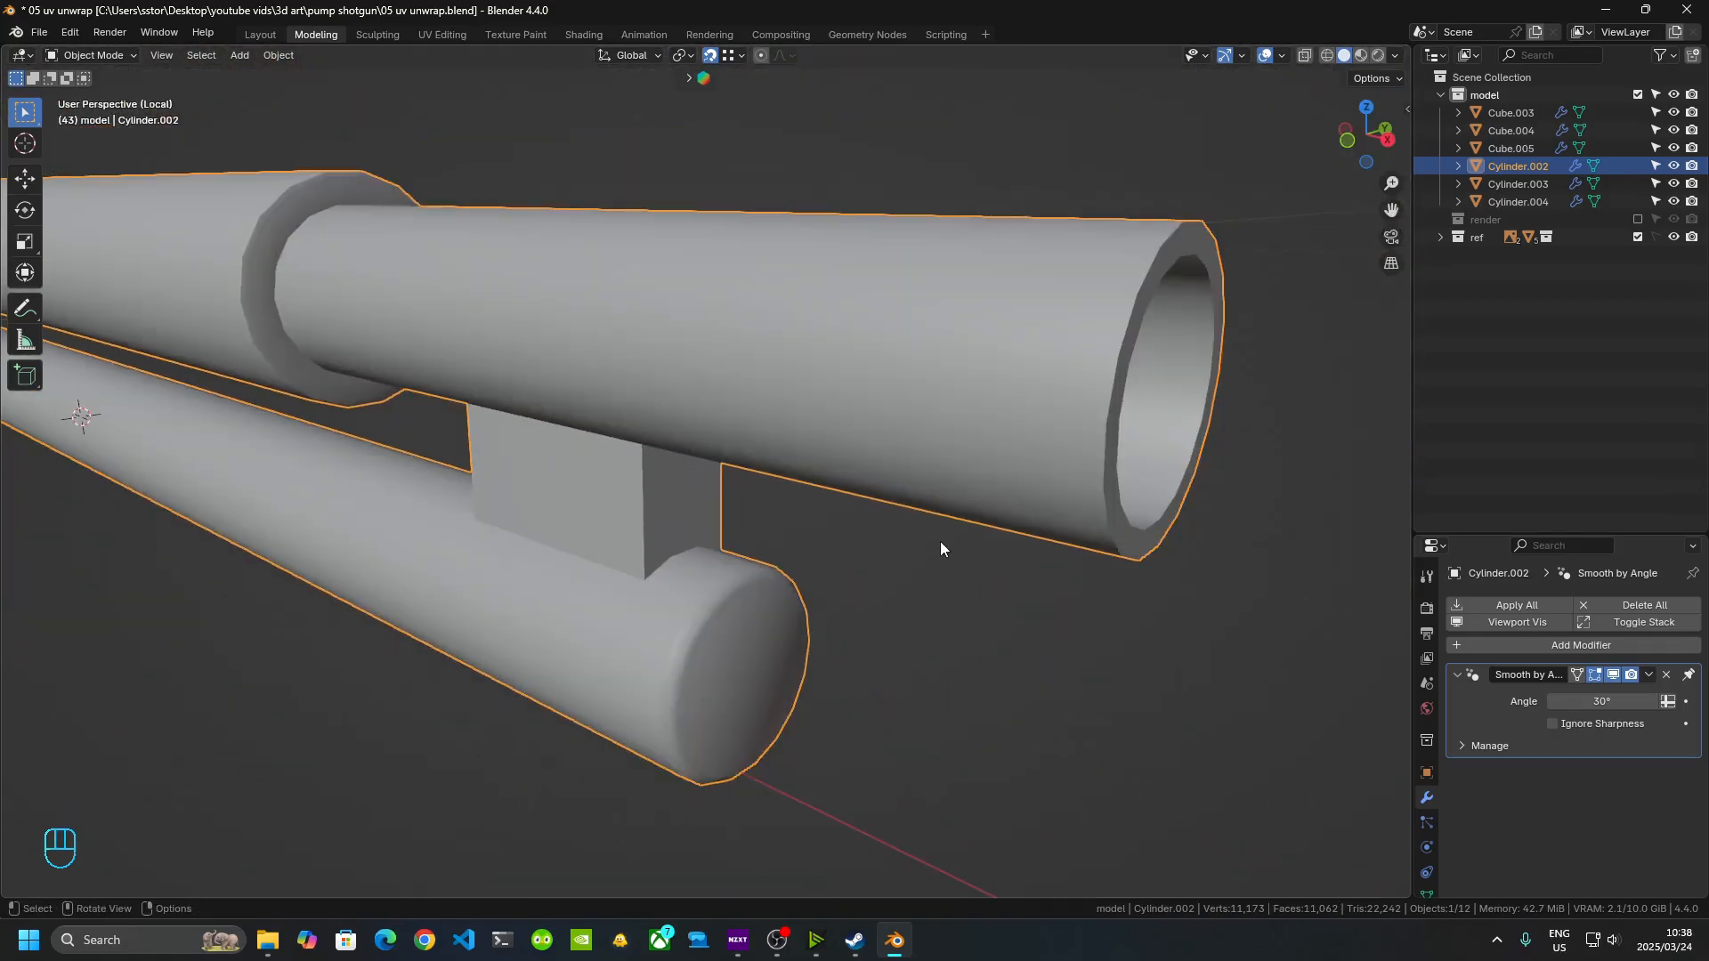
pyautogui.moveTo(1188, 550); pyautogui.dragTo(1155, 560, button='middle')
pyautogui.press('Tab')
pyautogui.moveTo(861, 558); pyautogui.dragTo(1221, 517, button='middle')
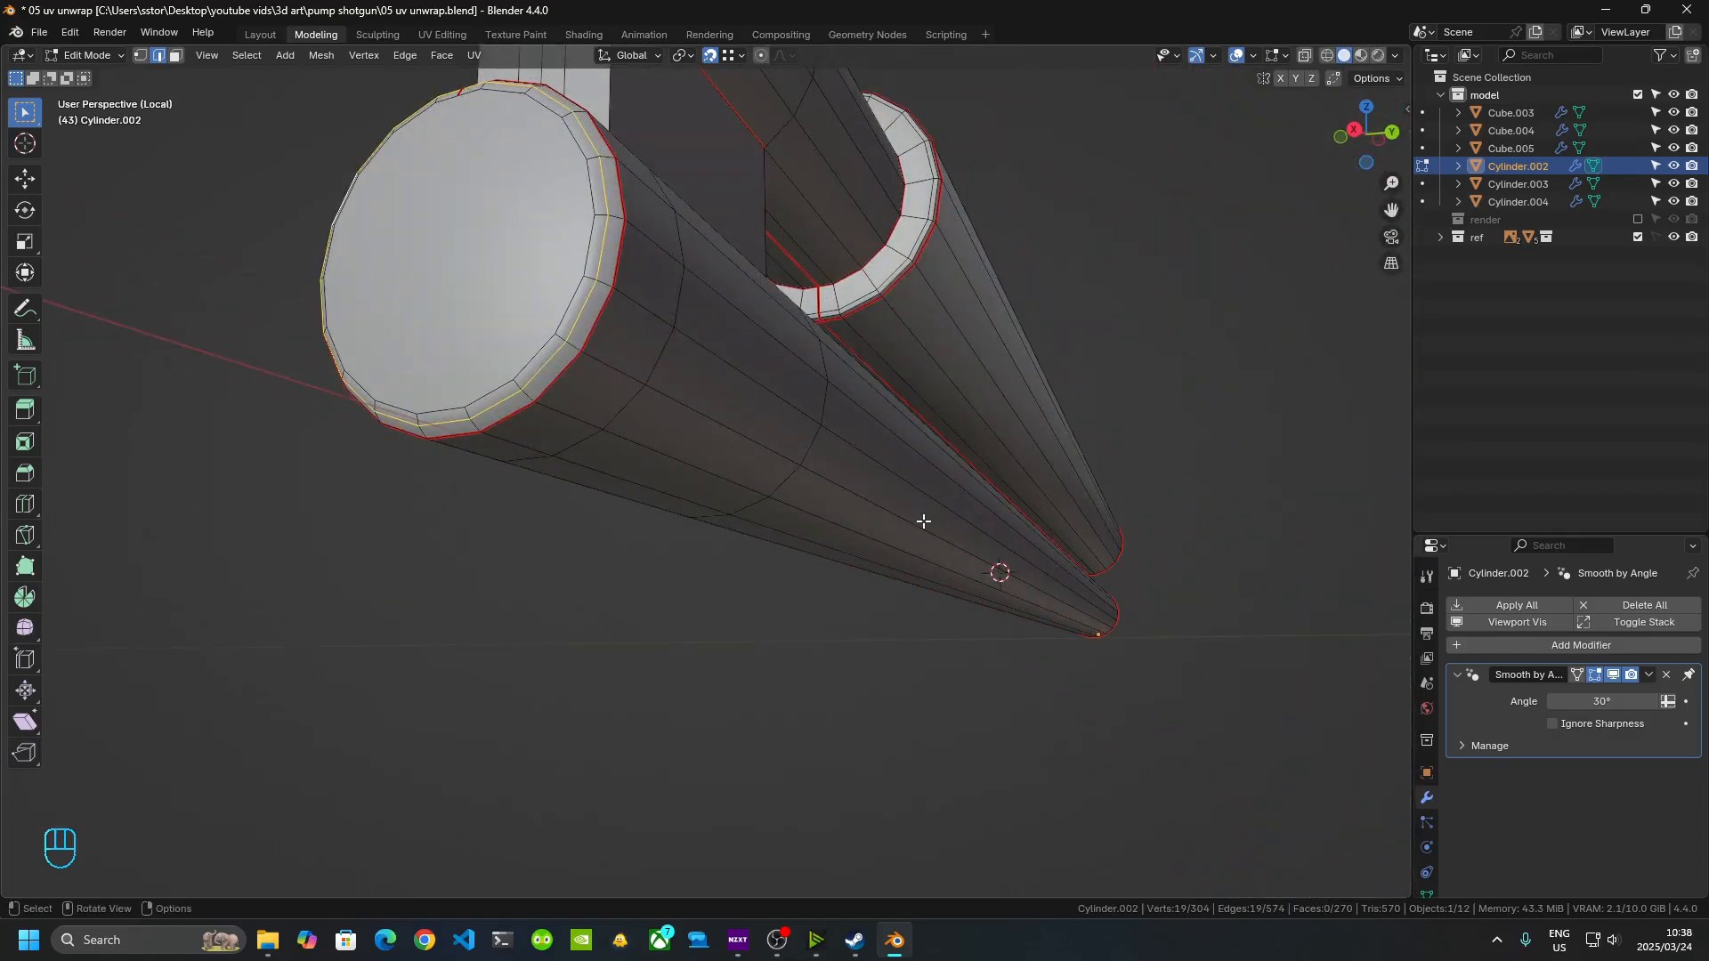
pyautogui.click(599, 731)
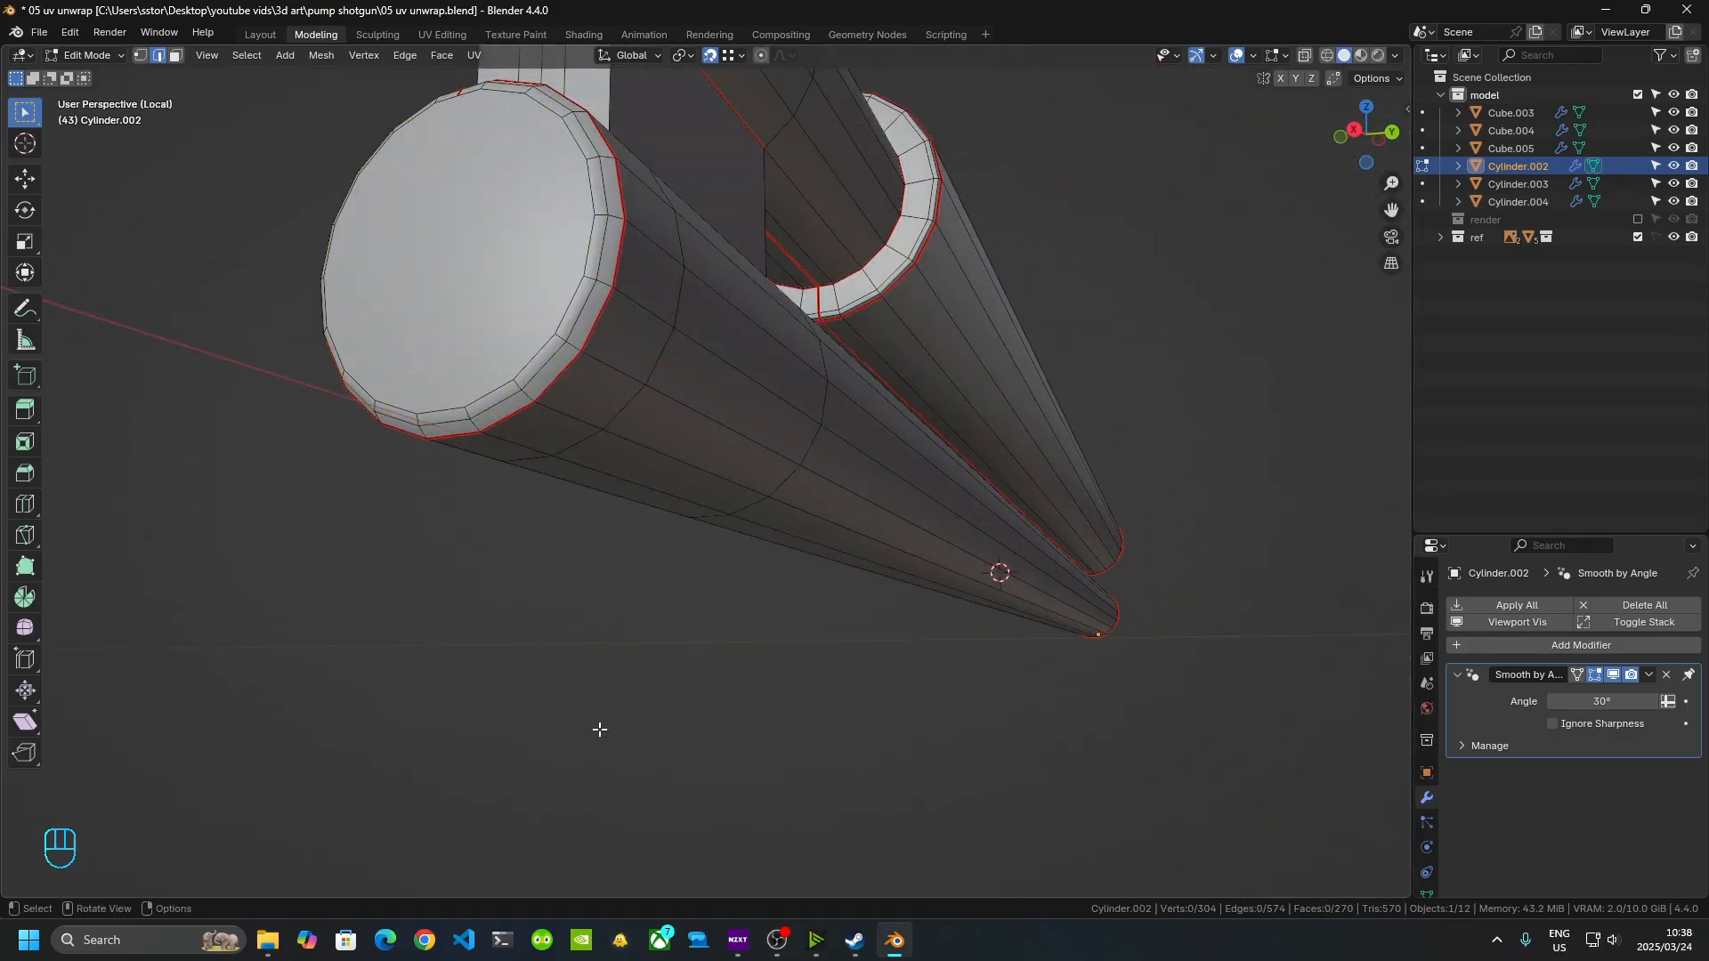
# - Leave the barrel's isolated view and isolate the ribbed pump grip for mesh editing
pyautogui.press('KP_Divide')
pyautogui.scroll(-5, 637, 714)
pyautogui.keyDown('shift'); pyautogui.moveTo(637, 714); pyautogui.dragTo(784, 476, button='middle'); pyautogui.keyUp('shift')
pyautogui.scroll(5, 835, 505)
pyautogui.press('Tab')
pyautogui.keyDown('shift'); pyautogui.moveTo(1139, 598); pyautogui.dragTo(876, 607, button='middle'); pyautogui.keyUp('shift')
pyautogui.click(822, 505)
pyautogui.press('Tab')
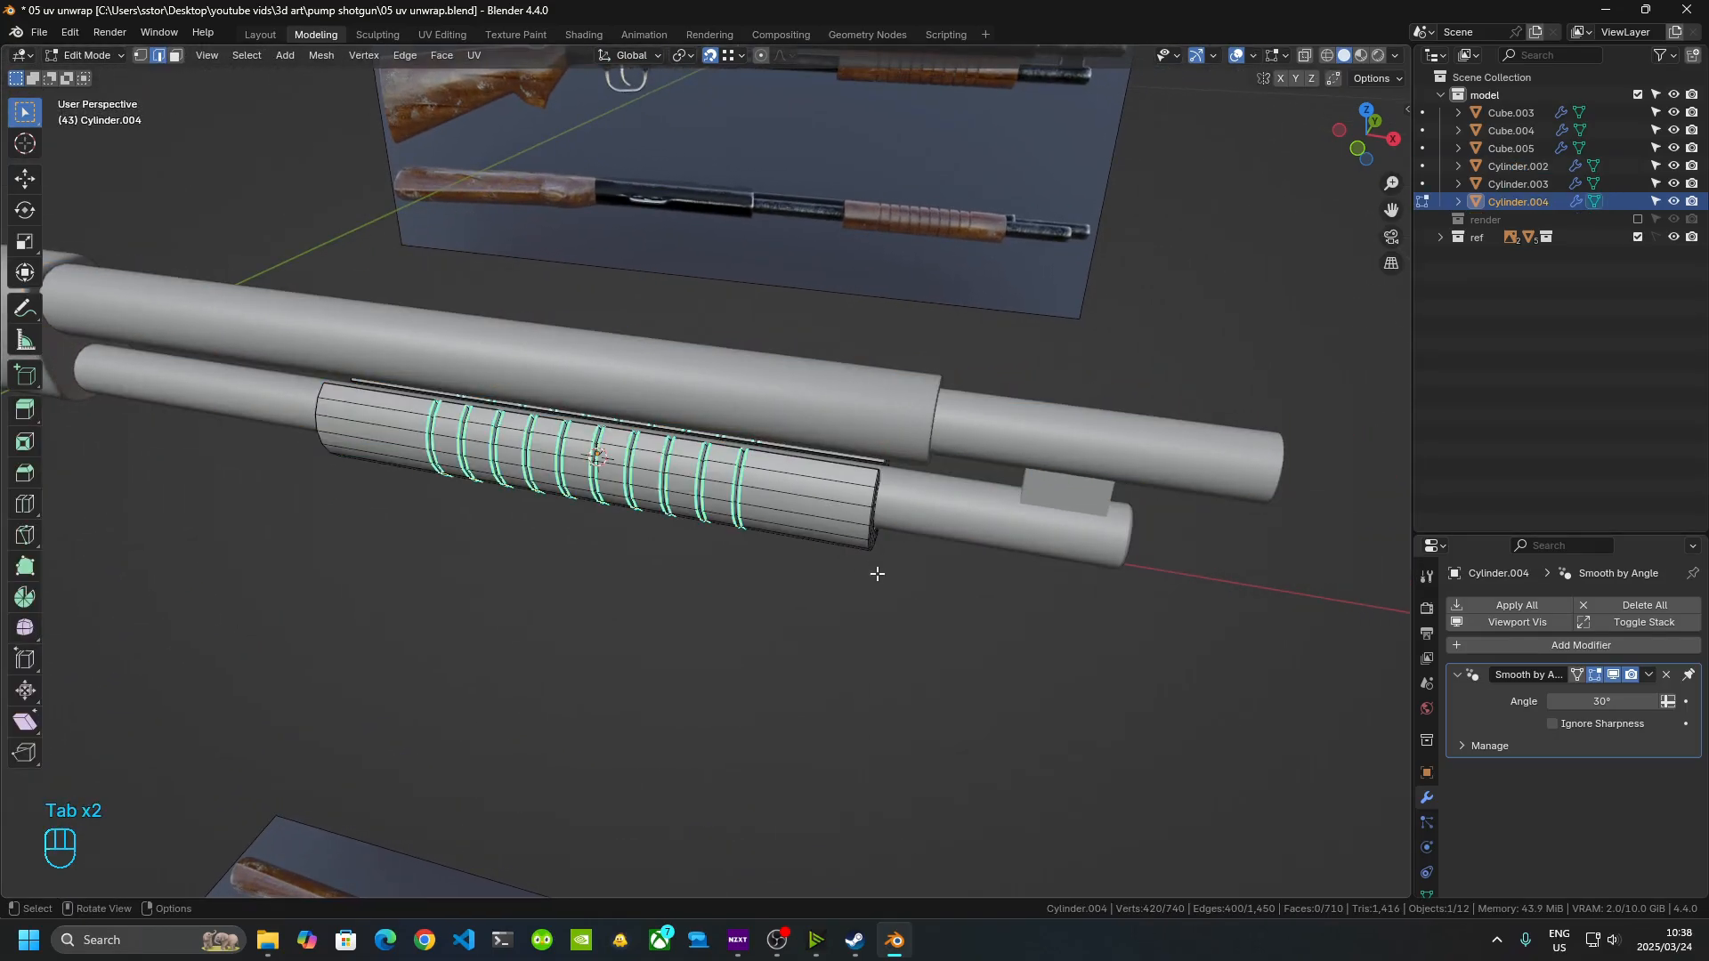
pyautogui.scroll(6, 877, 573)
pyautogui.press('KP_Divide')
pyautogui.scroll(4, 859, 634)
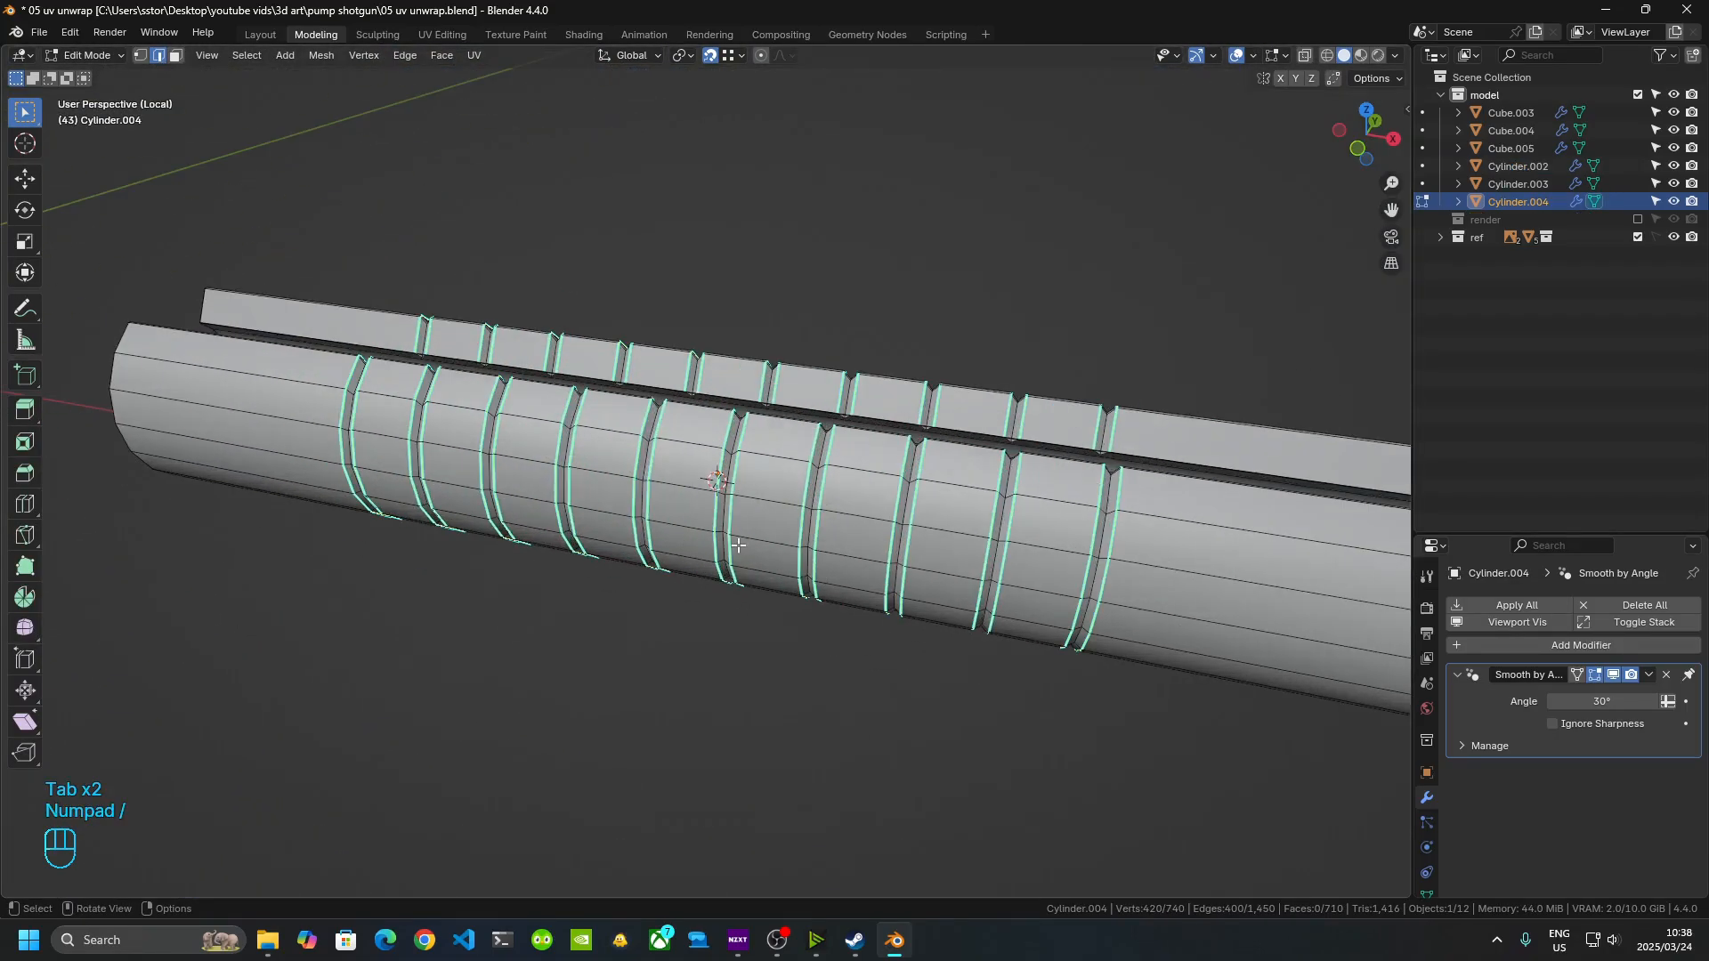
# - Mark the pump grip's outer edge loop, running along both slot edges and around the end faces, as a UV seam
pyautogui.moveTo(740, 539); pyautogui.dragTo(865, 523, button='middle')
pyautogui.click(847, 545)
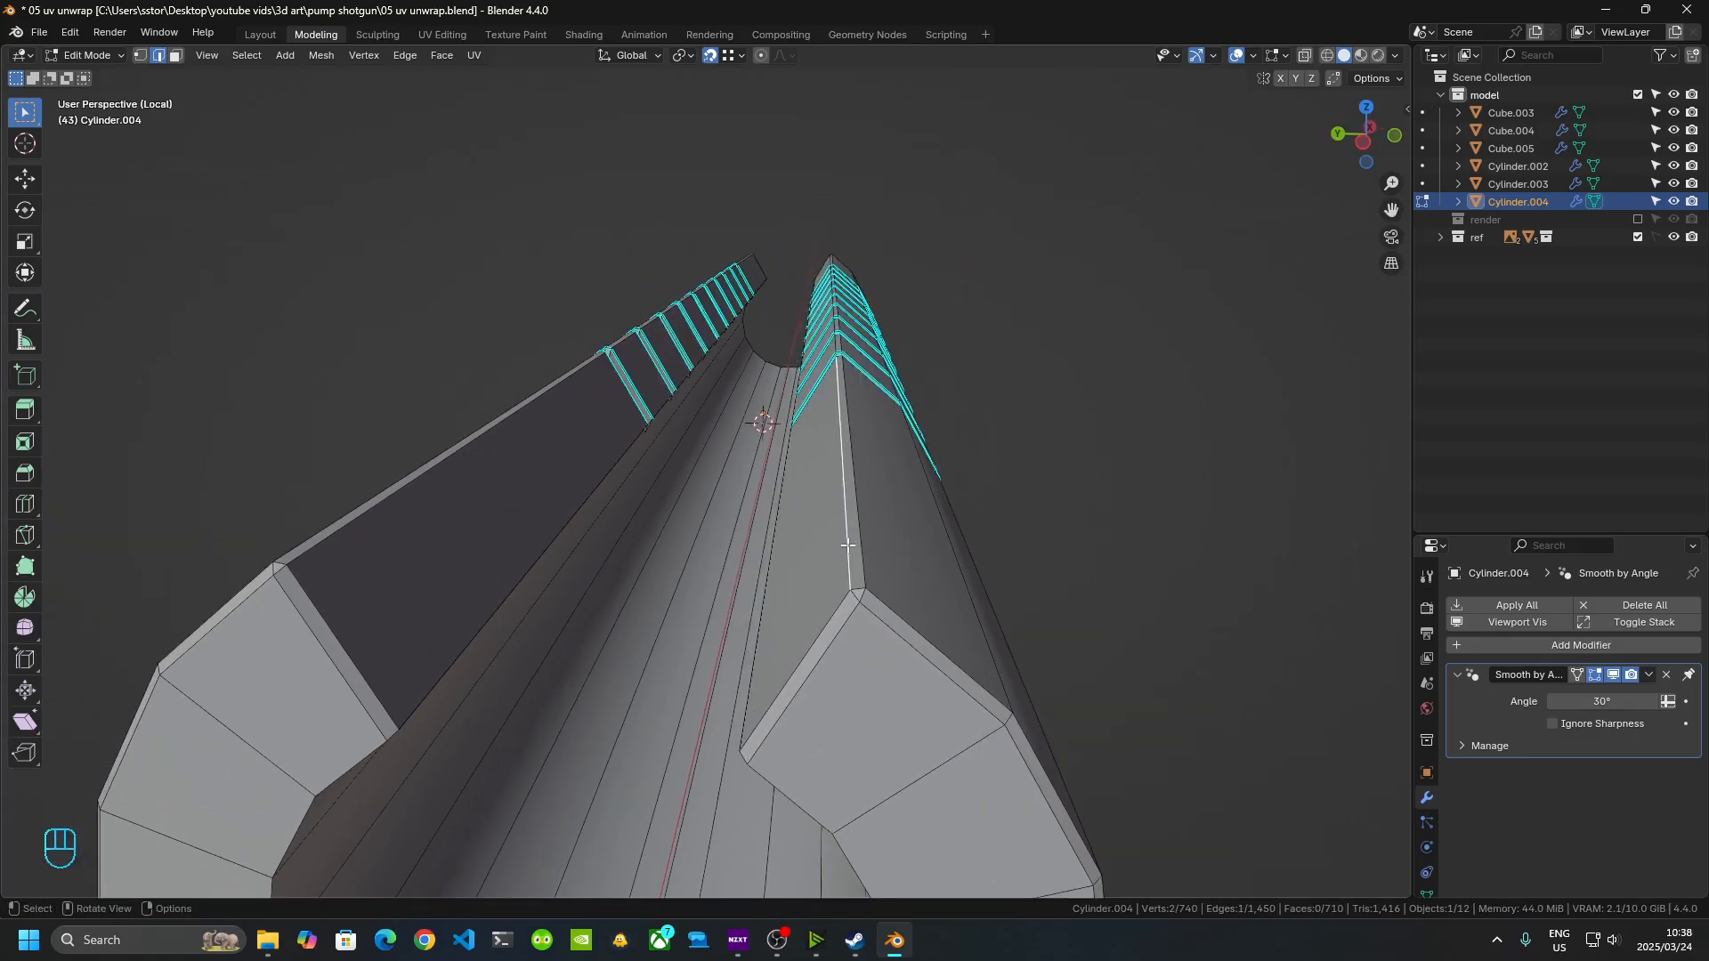
pyautogui.keyDown('alt'); pyautogui.keyDown('shift'); pyautogui.click(847, 545); pyautogui.keyUp('shift'); pyautogui.keyUp('alt')
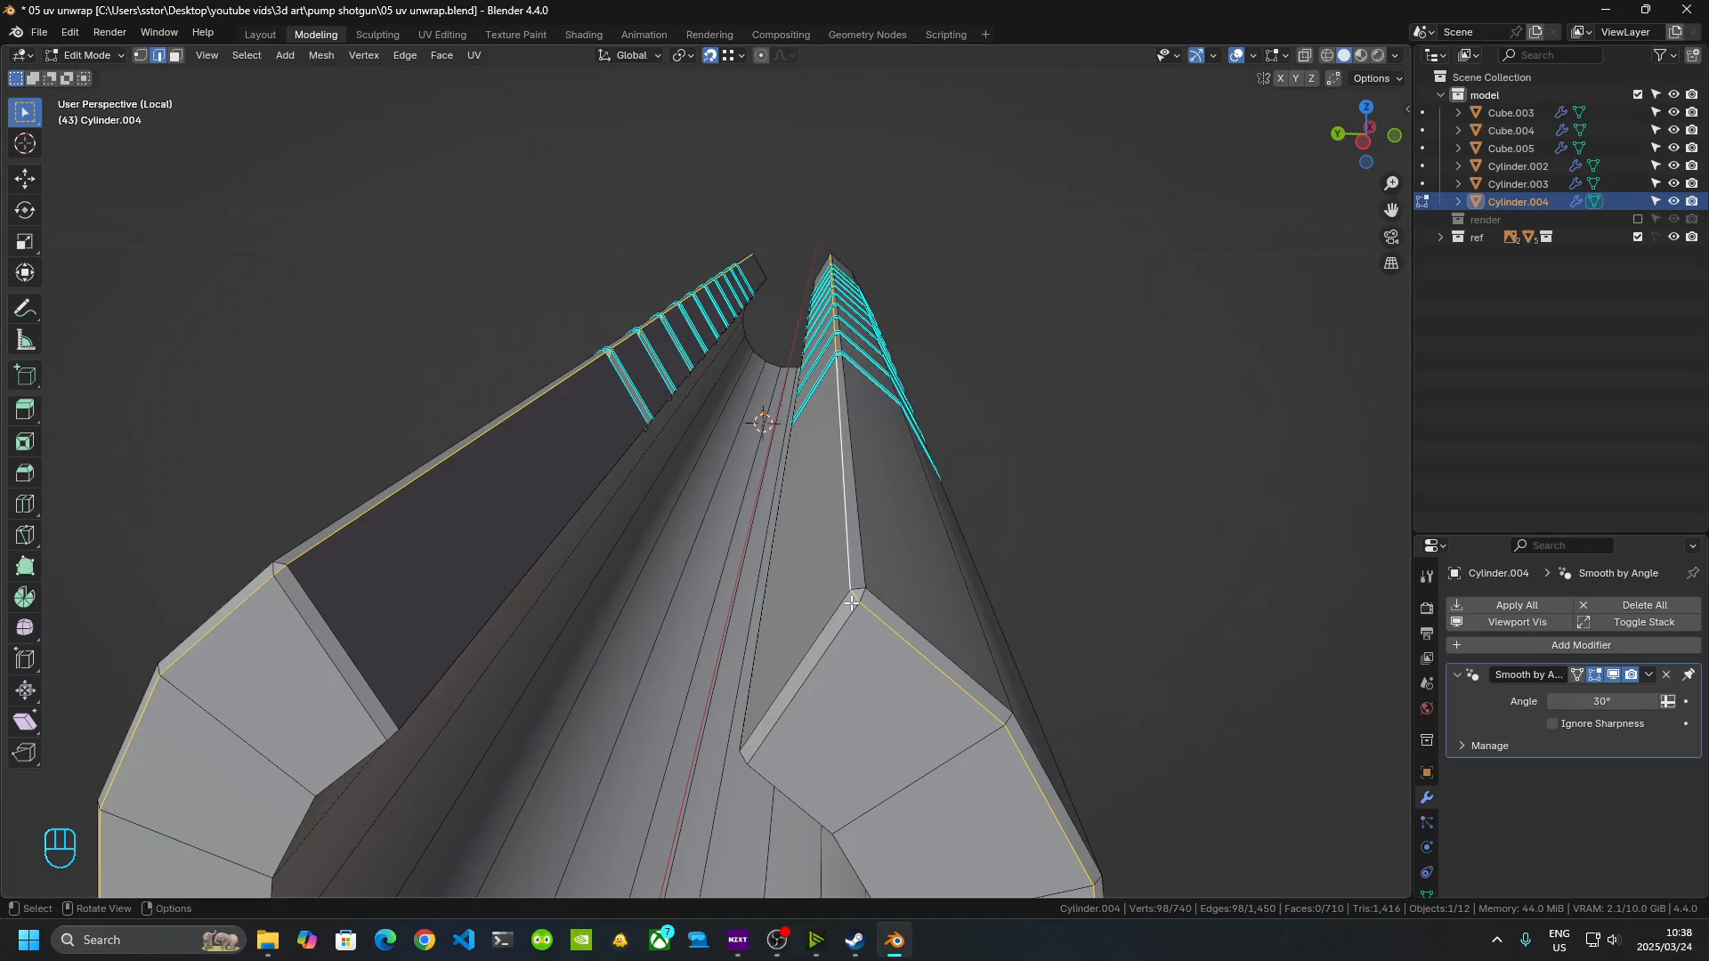
pyautogui.moveTo(862, 643); pyautogui.dragTo(633, 537, button='middle')
pyautogui.rightClick(737, 547)
pyautogui.click(721, 545)
# - Mark the inner edge loops of the end faces at both ends of the pump grip as UV seams
pyautogui.scroll(3, 634, 537)
pyautogui.click(573, 415)
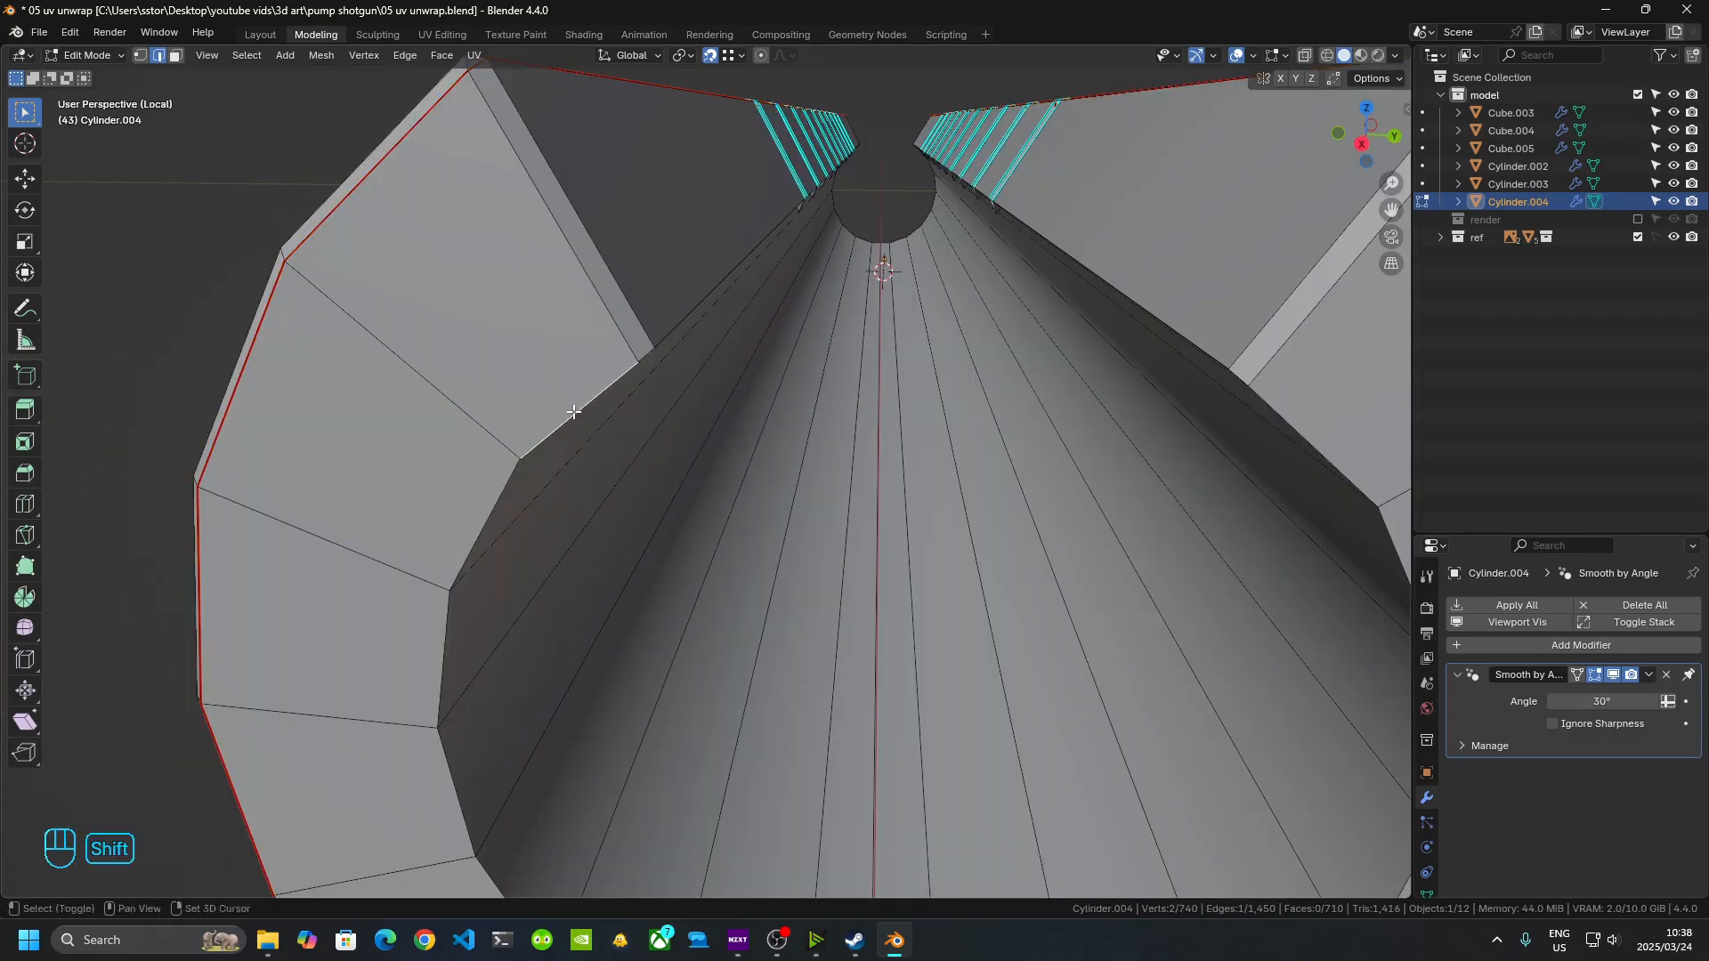
pyautogui.keyDown('alt'); pyautogui.keyDown('shift'); pyautogui.click(572, 413); pyautogui.keyUp('shift'); pyautogui.keyUp('alt')
pyautogui.keyDown('alt'); pyautogui.keyDown('shift'); pyautogui.click(572, 413); pyautogui.keyUp('shift'); pyautogui.keyUp('alt')
pyautogui.scroll(-6, 603, 431)
pyautogui.rightClick(781, 537)
pyautogui.rightClick(782, 537)
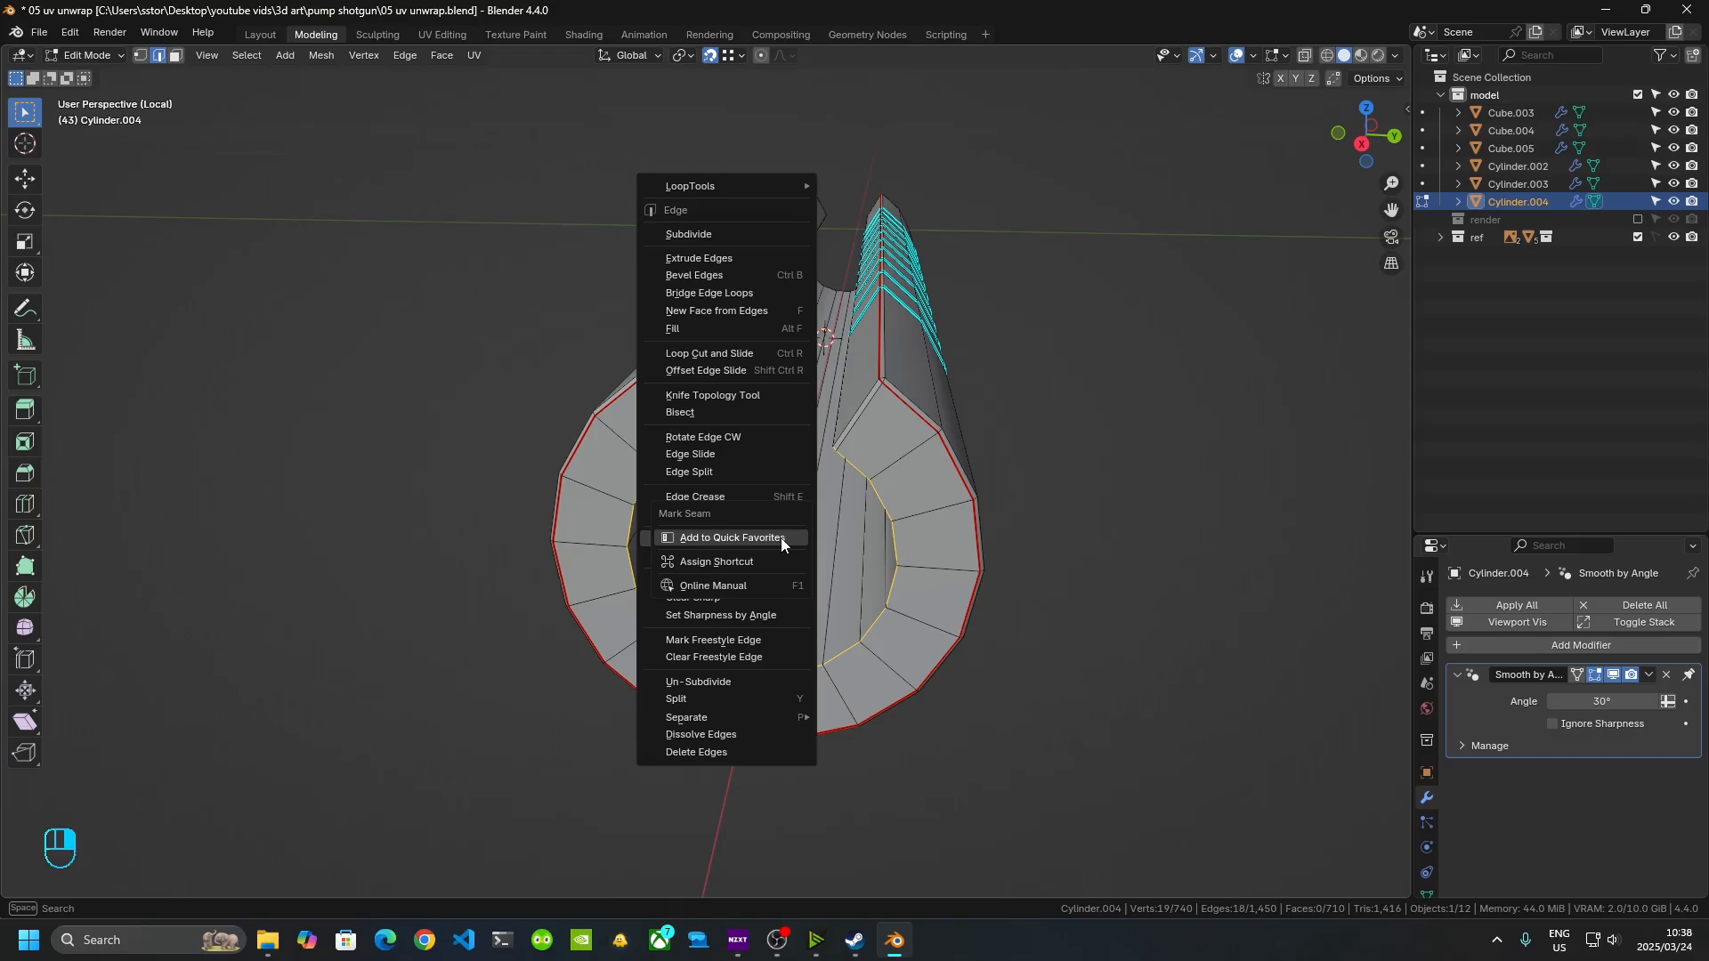
pyautogui.moveTo(552, 547); pyautogui.dragTo(1019, 542, button='middle')
pyautogui.scroll(6, 1018, 542)
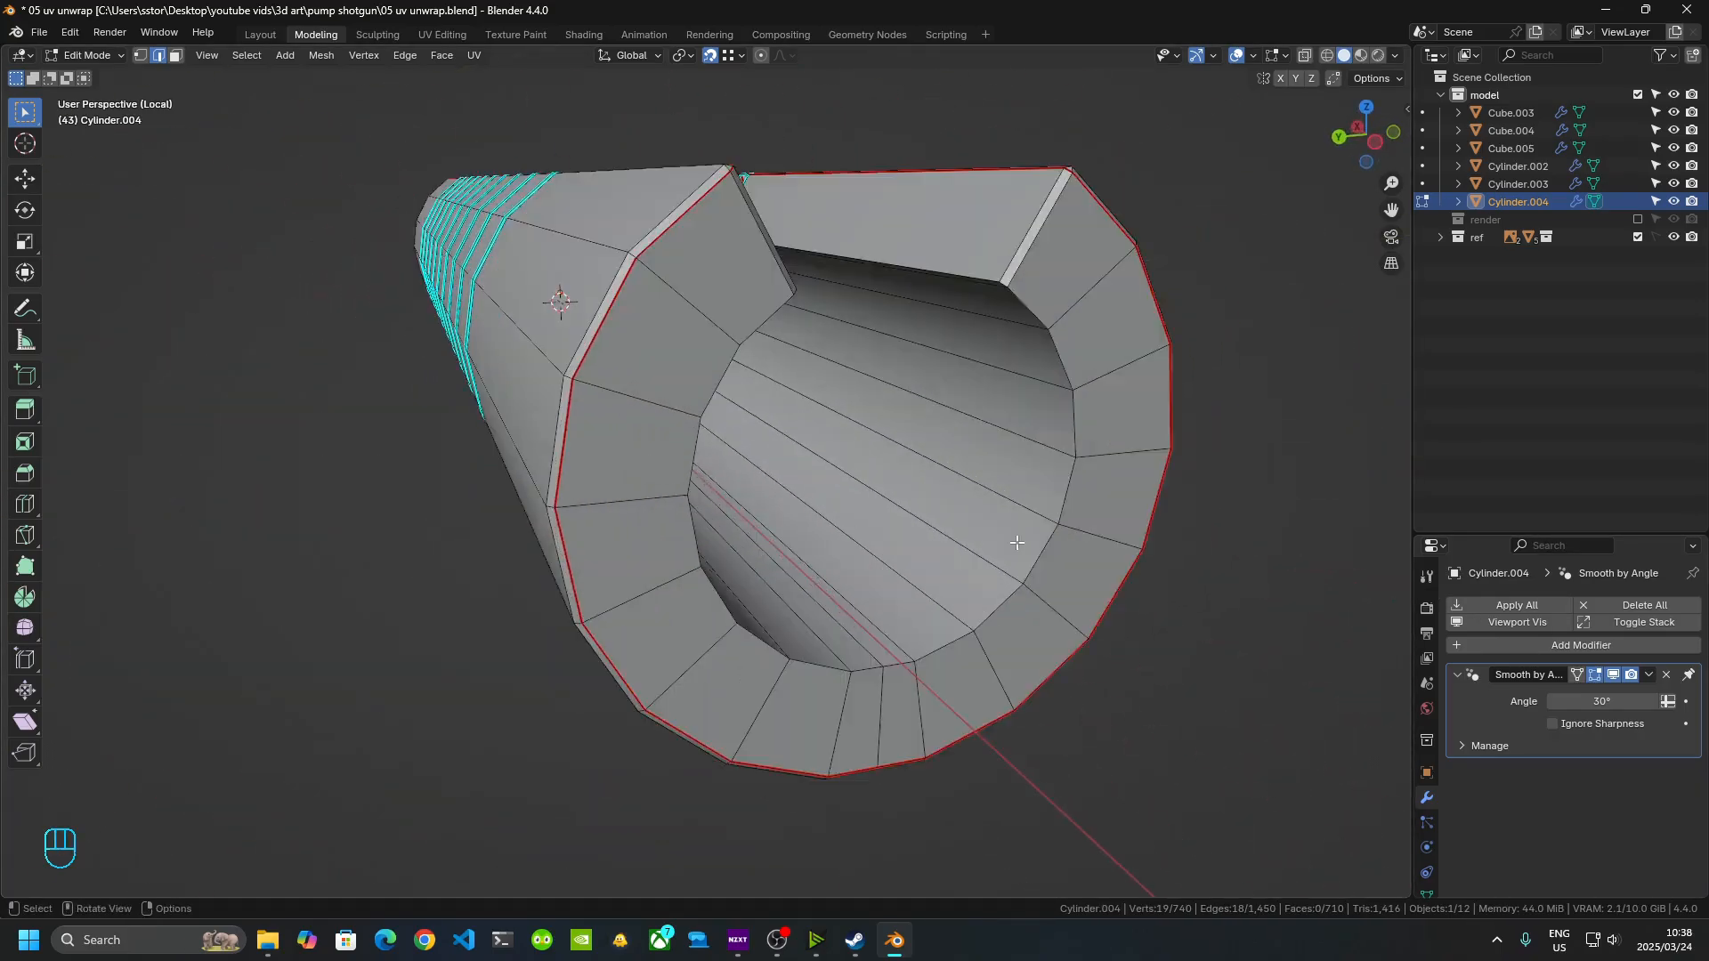
pyautogui.keyDown('alt'); pyautogui.keyDown('shift'); pyautogui.click(1333, 666); pyautogui.keyUp('shift'); pyautogui.keyUp('alt')
pyautogui.rightClick(1333, 666)
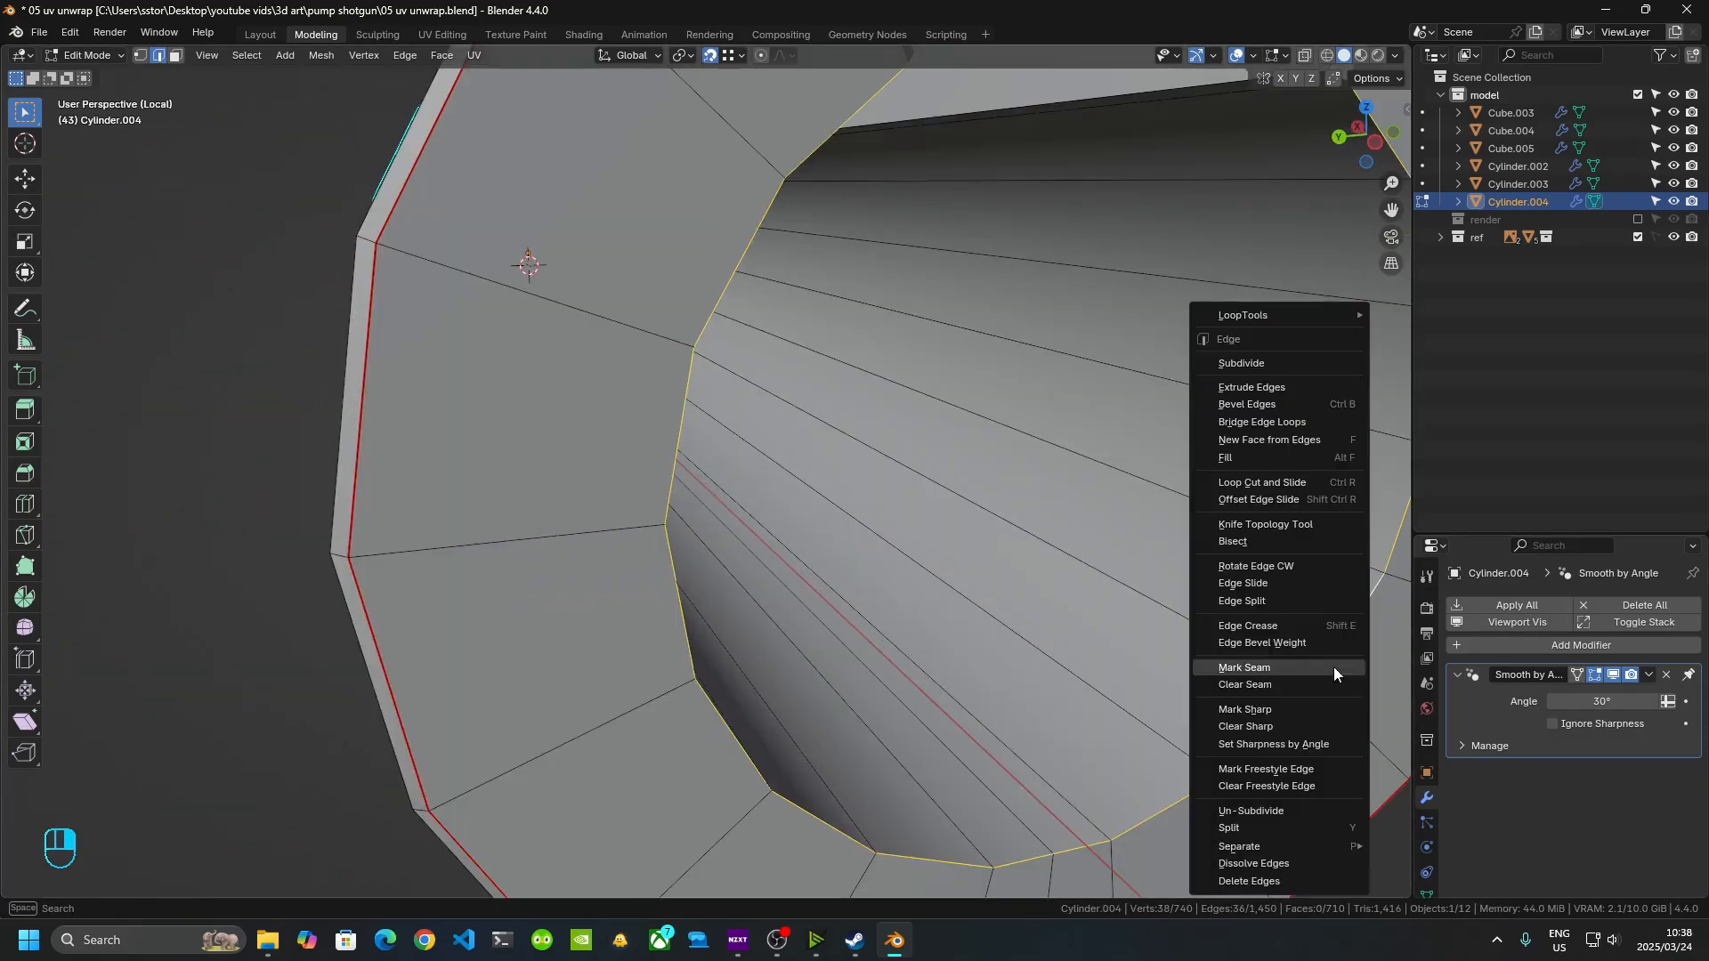
pyautogui.click(1275, 667)
# - Mark the four short edges where the pump grip's slot walls meet its end faces as UV seams
pyautogui.scroll(-6, 1053, 572)
pyautogui.moveTo(1100, 570)
pyautogui.mouseDown(button='middle')
pyautogui.moveTo(1067, 584)
pyautogui.moveTo(1076, 545)
pyautogui.moveTo(1112, 547)
pyautogui.mouseUp(button='middle')
pyautogui.click(1067, 584)
pyautogui.keyDown('ctrl'); pyautogui.moveTo(874, 574); pyautogui.dragTo(929, 486, button='middle'); pyautogui.keyUp('ctrl')
pyautogui.click(937, 544)
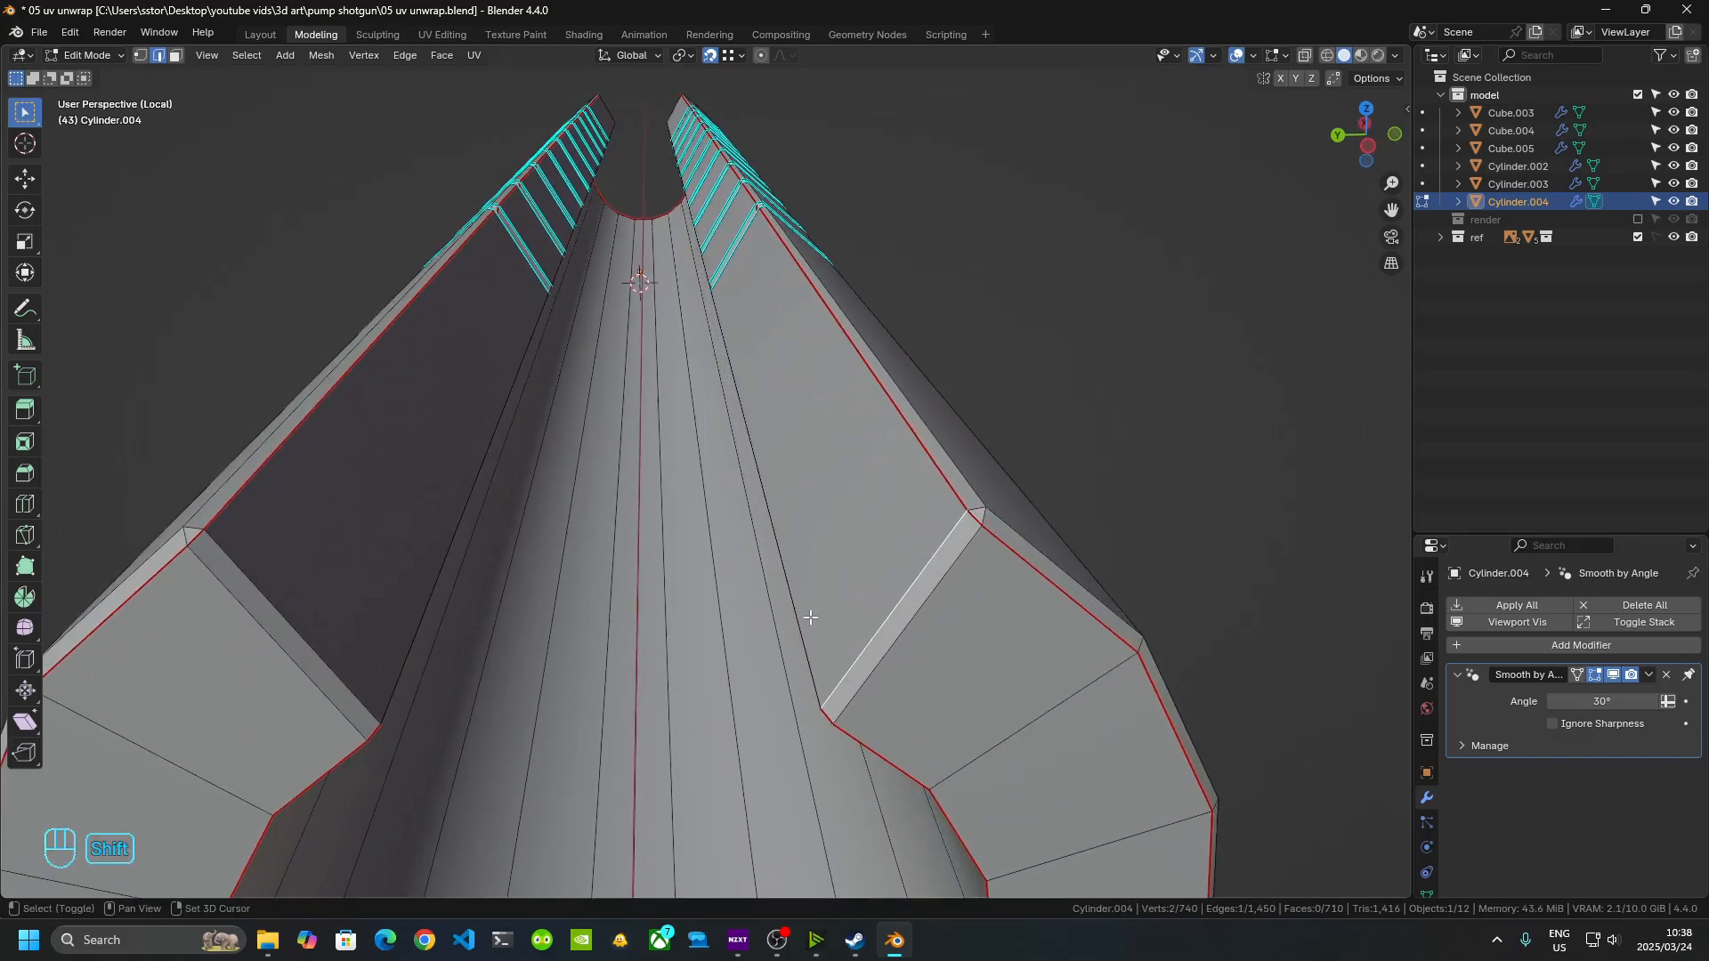
pyautogui.scroll(-4, 259, 591)
pyautogui.moveTo(264, 592); pyautogui.dragTo(726, 600, button='middle')
pyautogui.scroll(4, 698, 587)
pyautogui.moveTo(964, 652); pyautogui.dragTo(947, 573, button='middle')
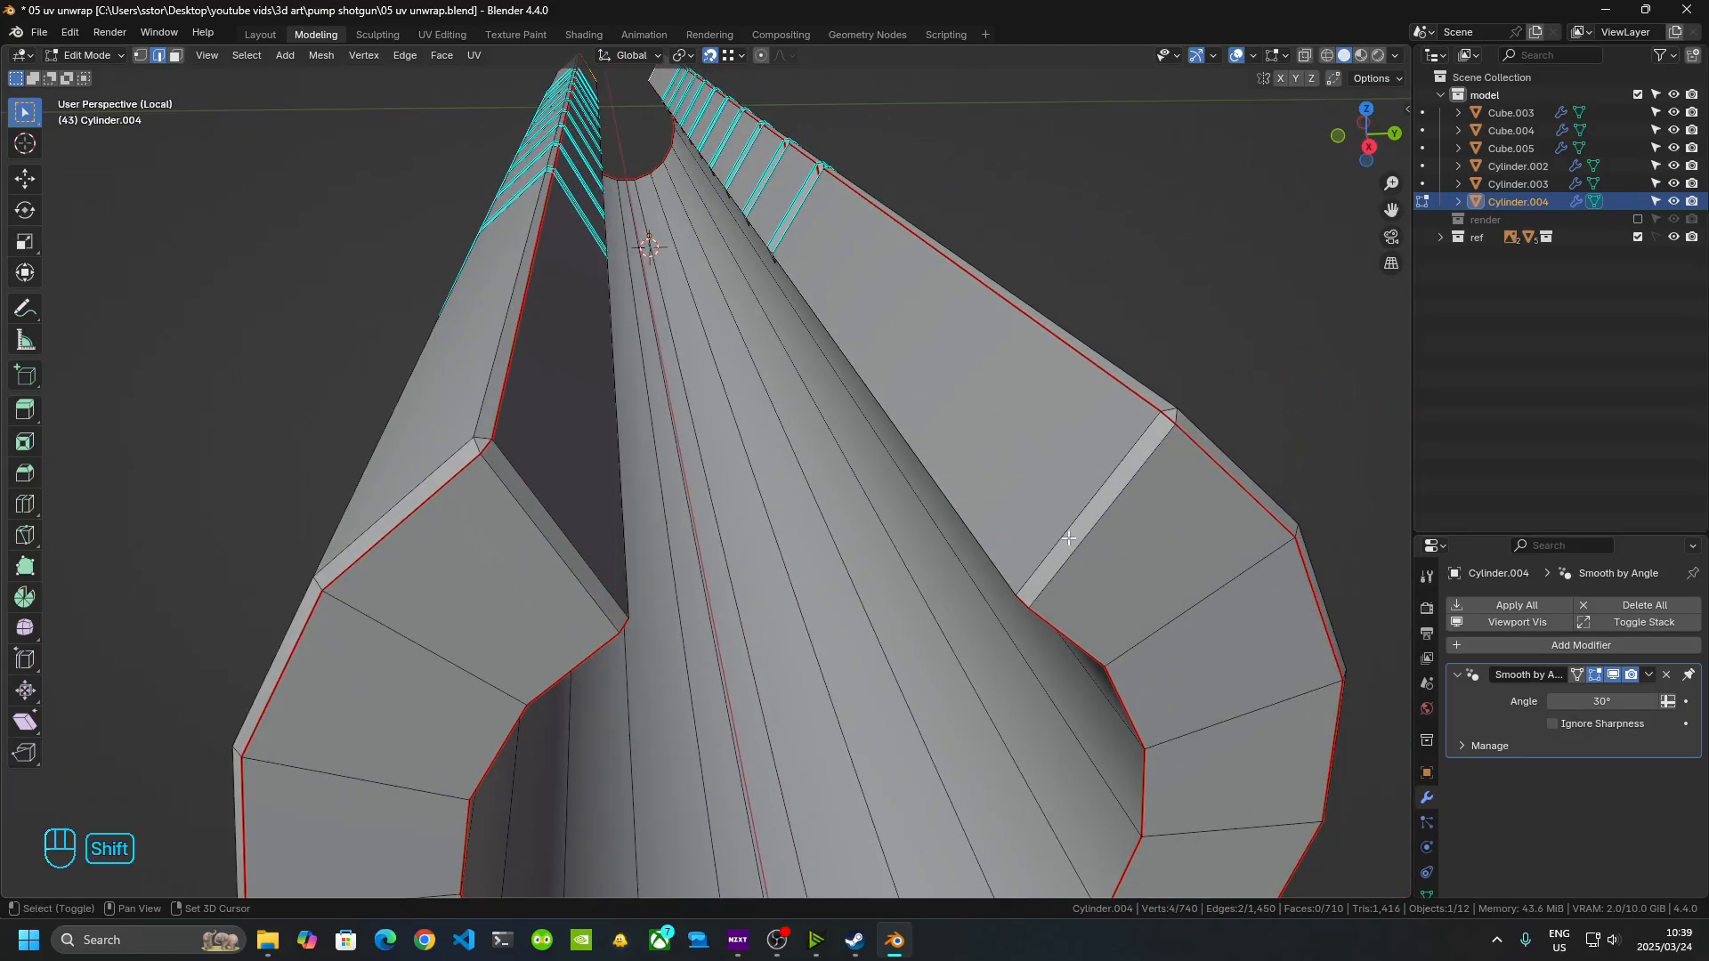
pyautogui.keyDown('shift'); pyautogui.click(581, 547); pyautogui.keyUp('shift')
pyautogui.rightClick(582, 548)
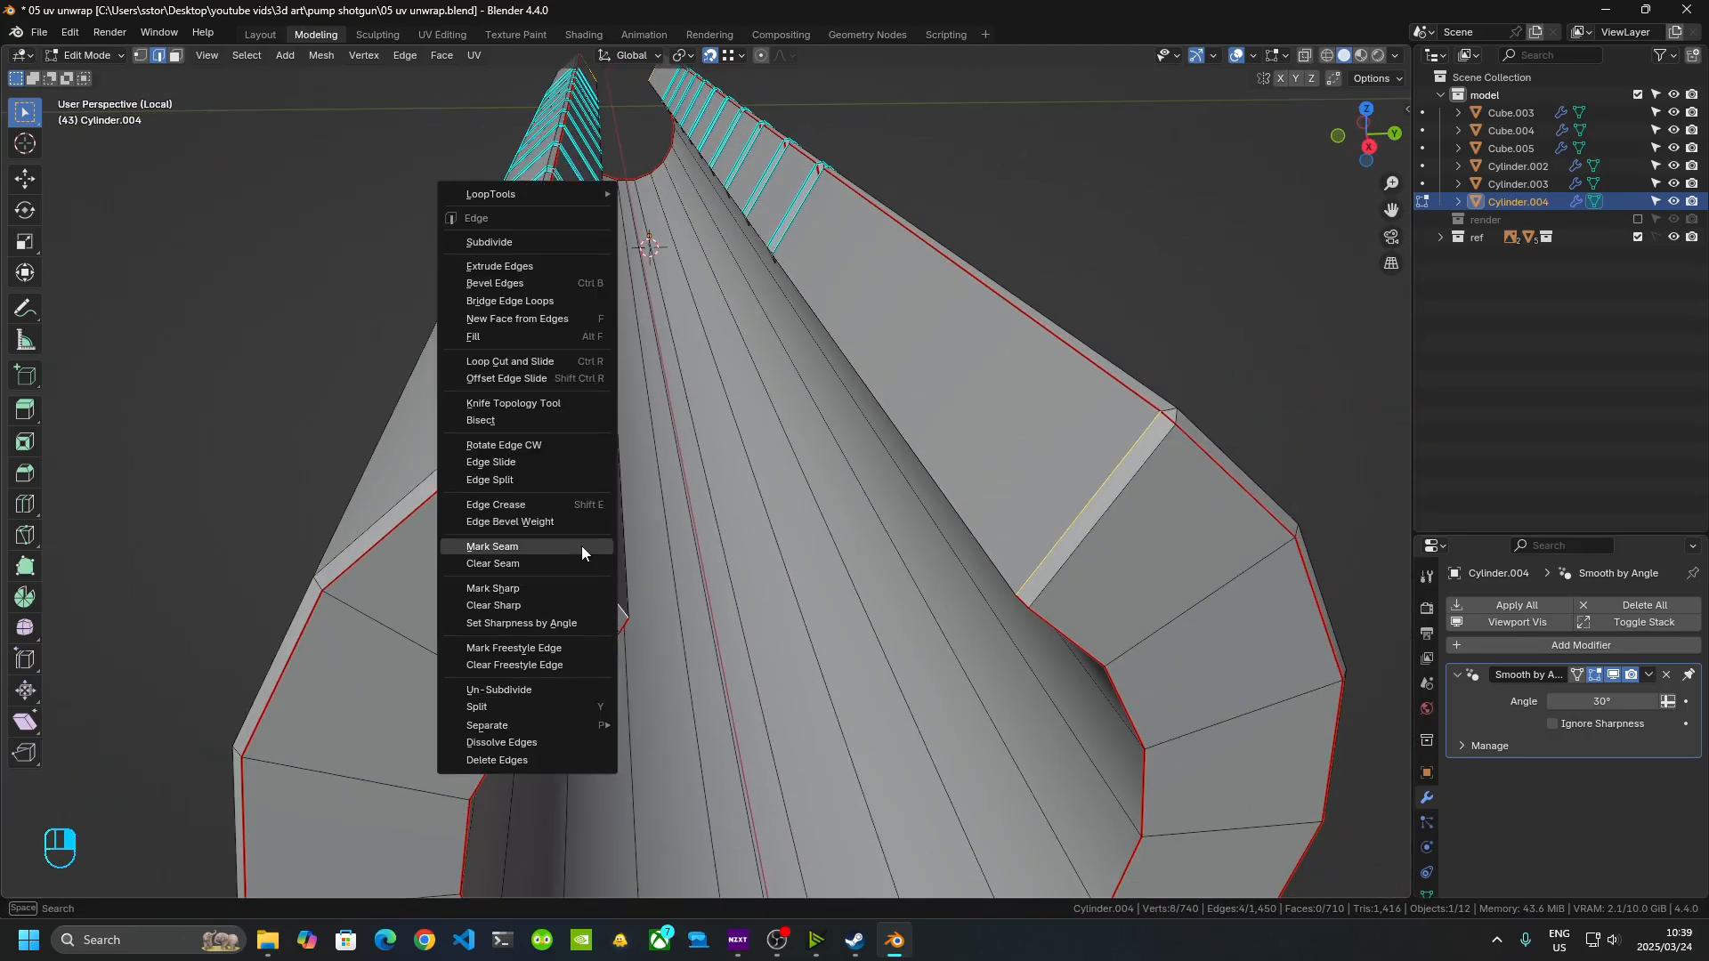
pyautogui.click(582, 548)
pyautogui.click(1098, 261)
# - Bring the whole shotgun back in Object Mode, exclude the ref collection from the view layer and deselect everything
pyautogui.scroll(-4, 1041, 397)
pyautogui.moveTo(621, 472); pyautogui.dragTo(859, 443, button='middle')
pyautogui.press('KP_Divide')
pyautogui.press('Tab')
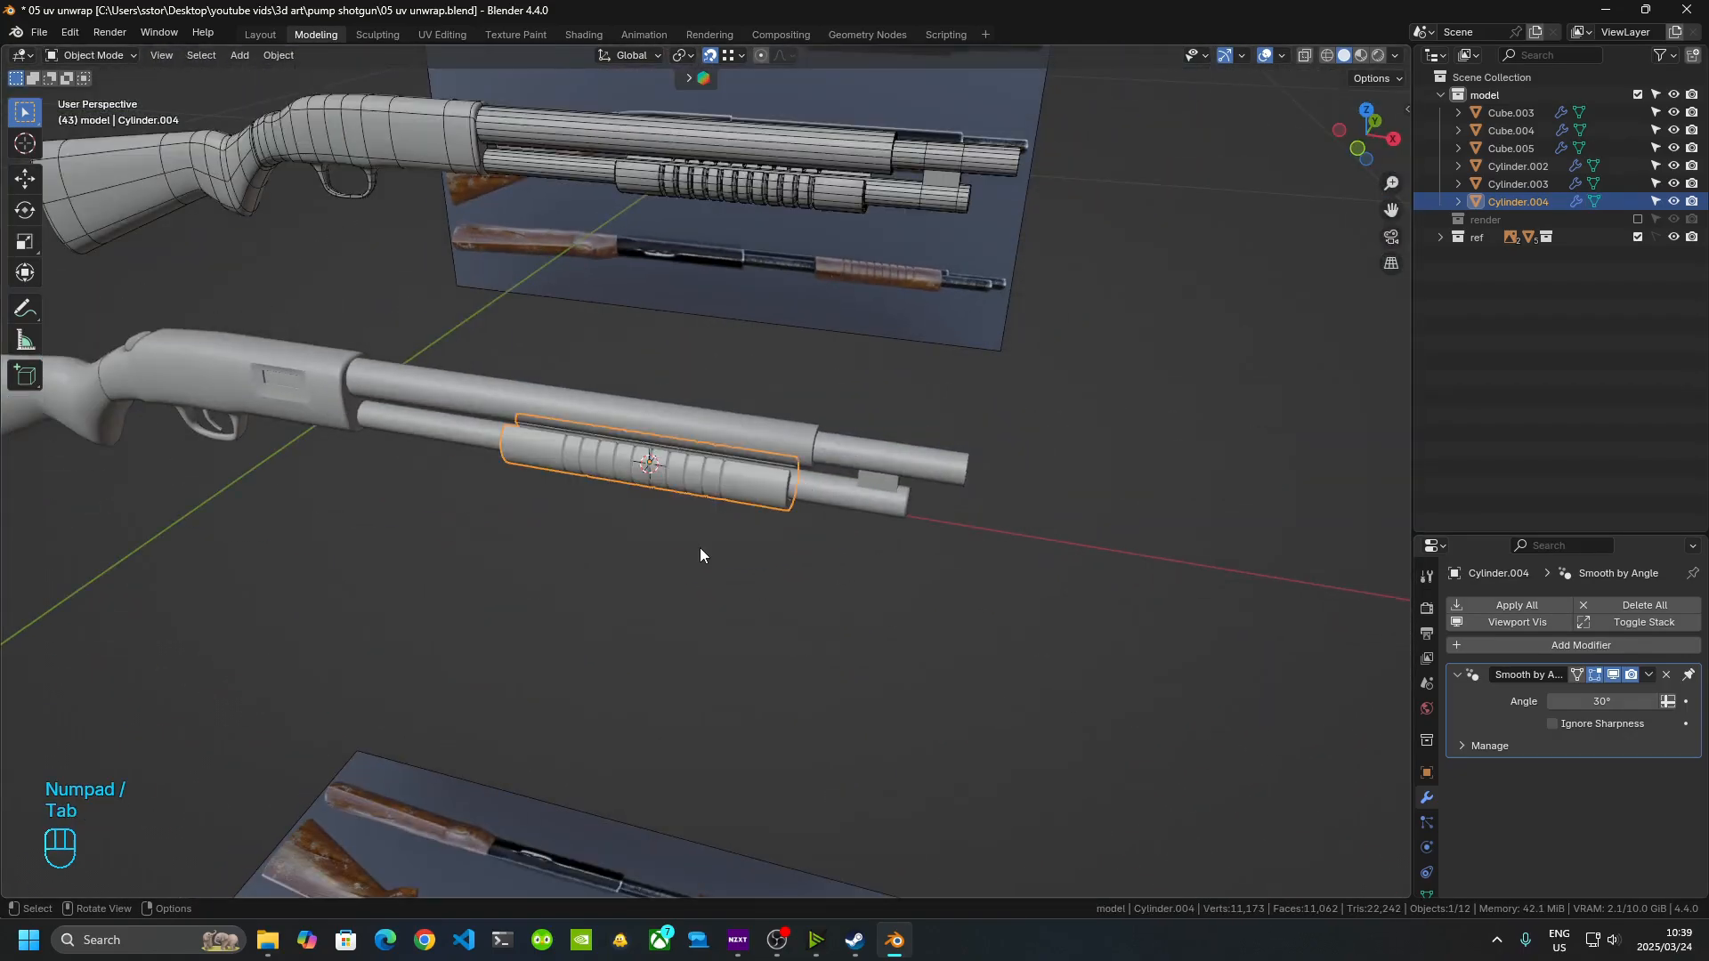
pyautogui.scroll(-5, 700, 547)
pyautogui.moveTo(522, 553); pyautogui.dragTo(857, 504, button='middle')
pyautogui.scroll(4, 680, 479)
pyautogui.scroll(-4, 696, 326)
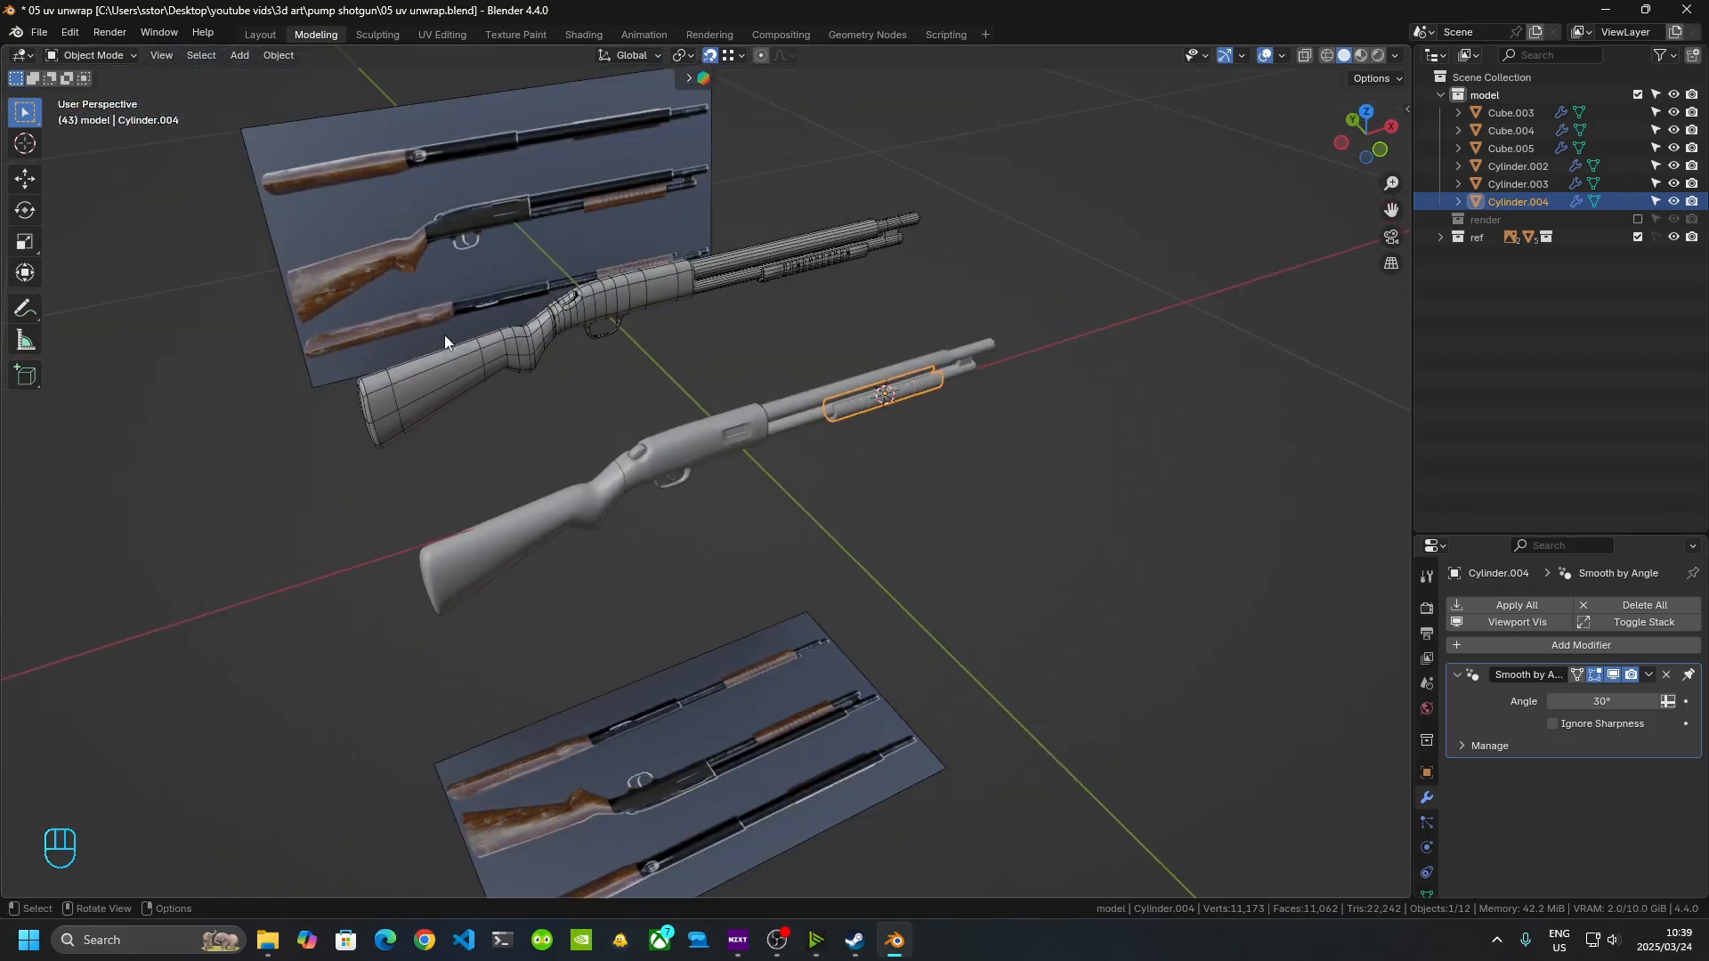
pyautogui.moveTo(1125, 388); pyautogui.dragTo(1104, 374, button='middle')
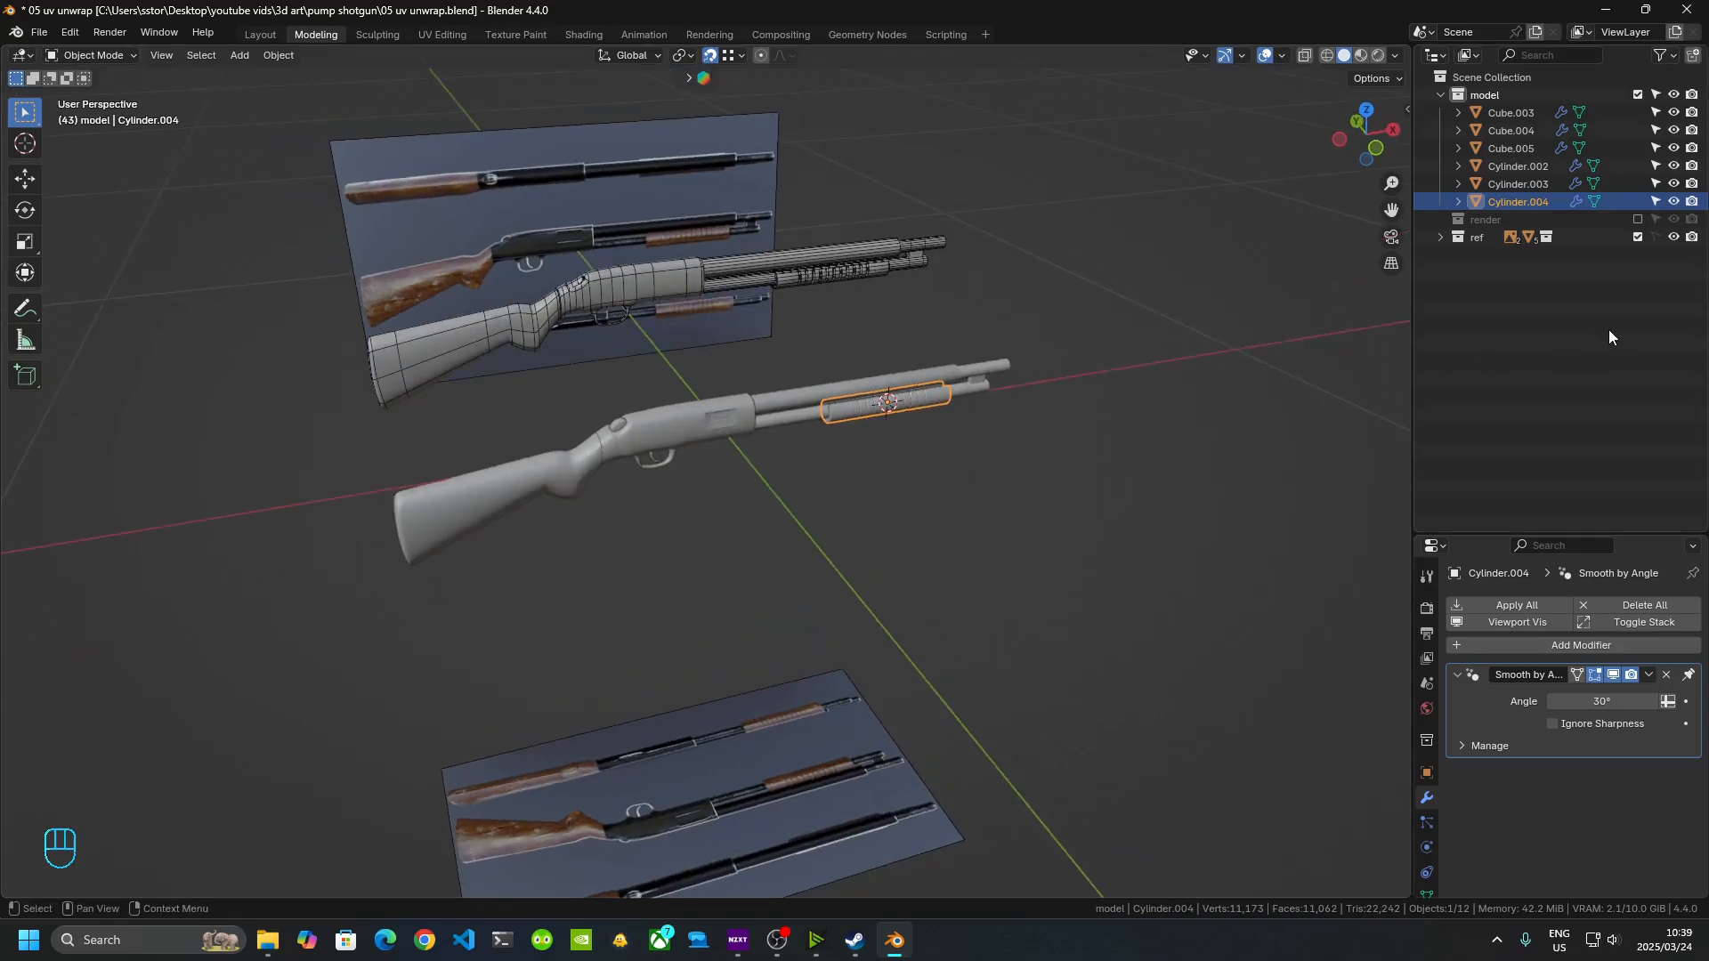
pyautogui.click(1638, 237)
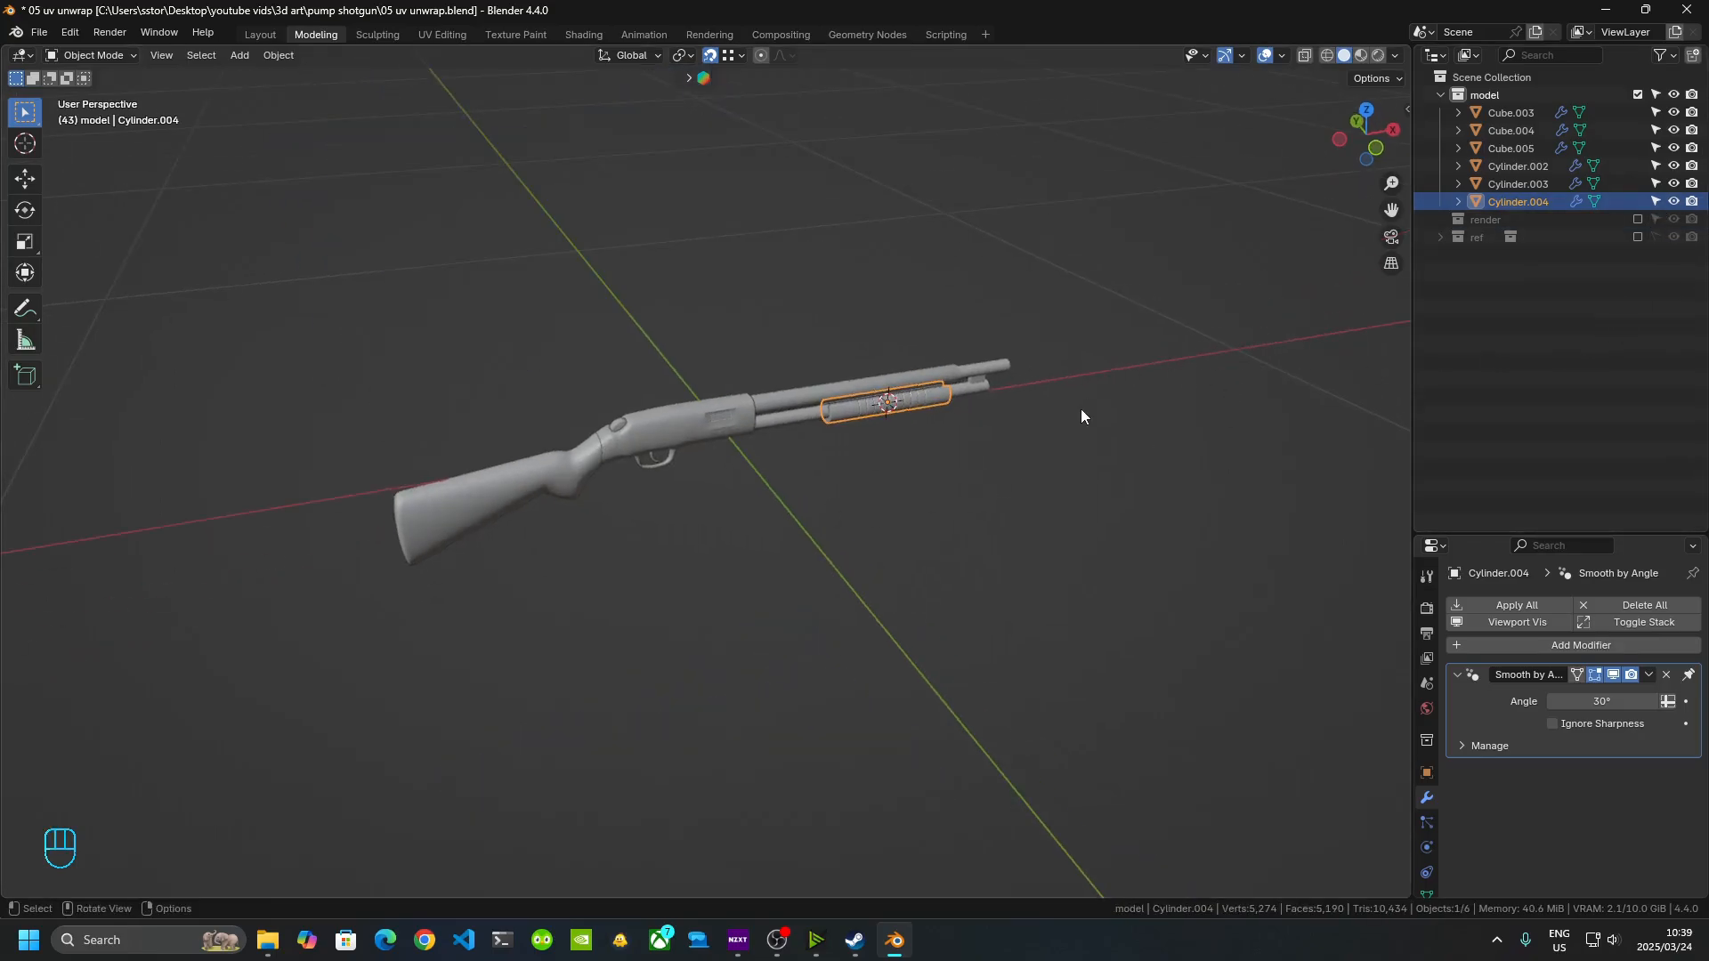
pyautogui.click(939, 563)
pyautogui.scroll(3, 939, 564)
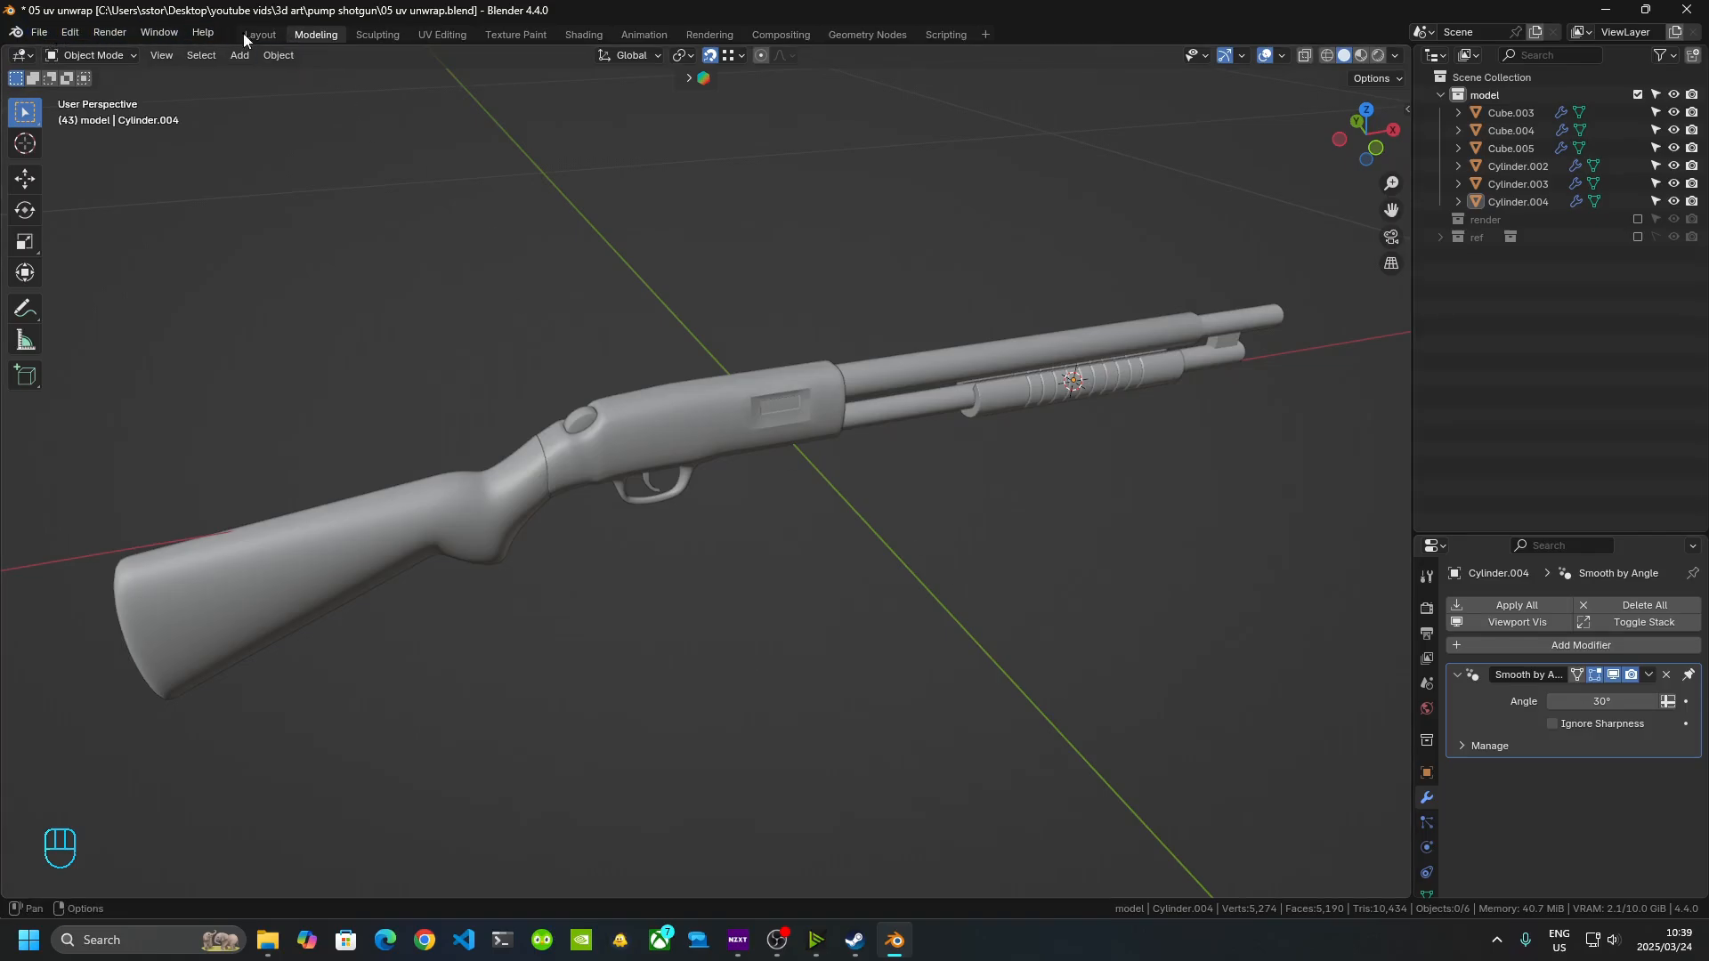
# - Switch to the UV Editing workspace, widen the 3D viewport and frame the shotgun in it
pyautogui.click(458, 35)
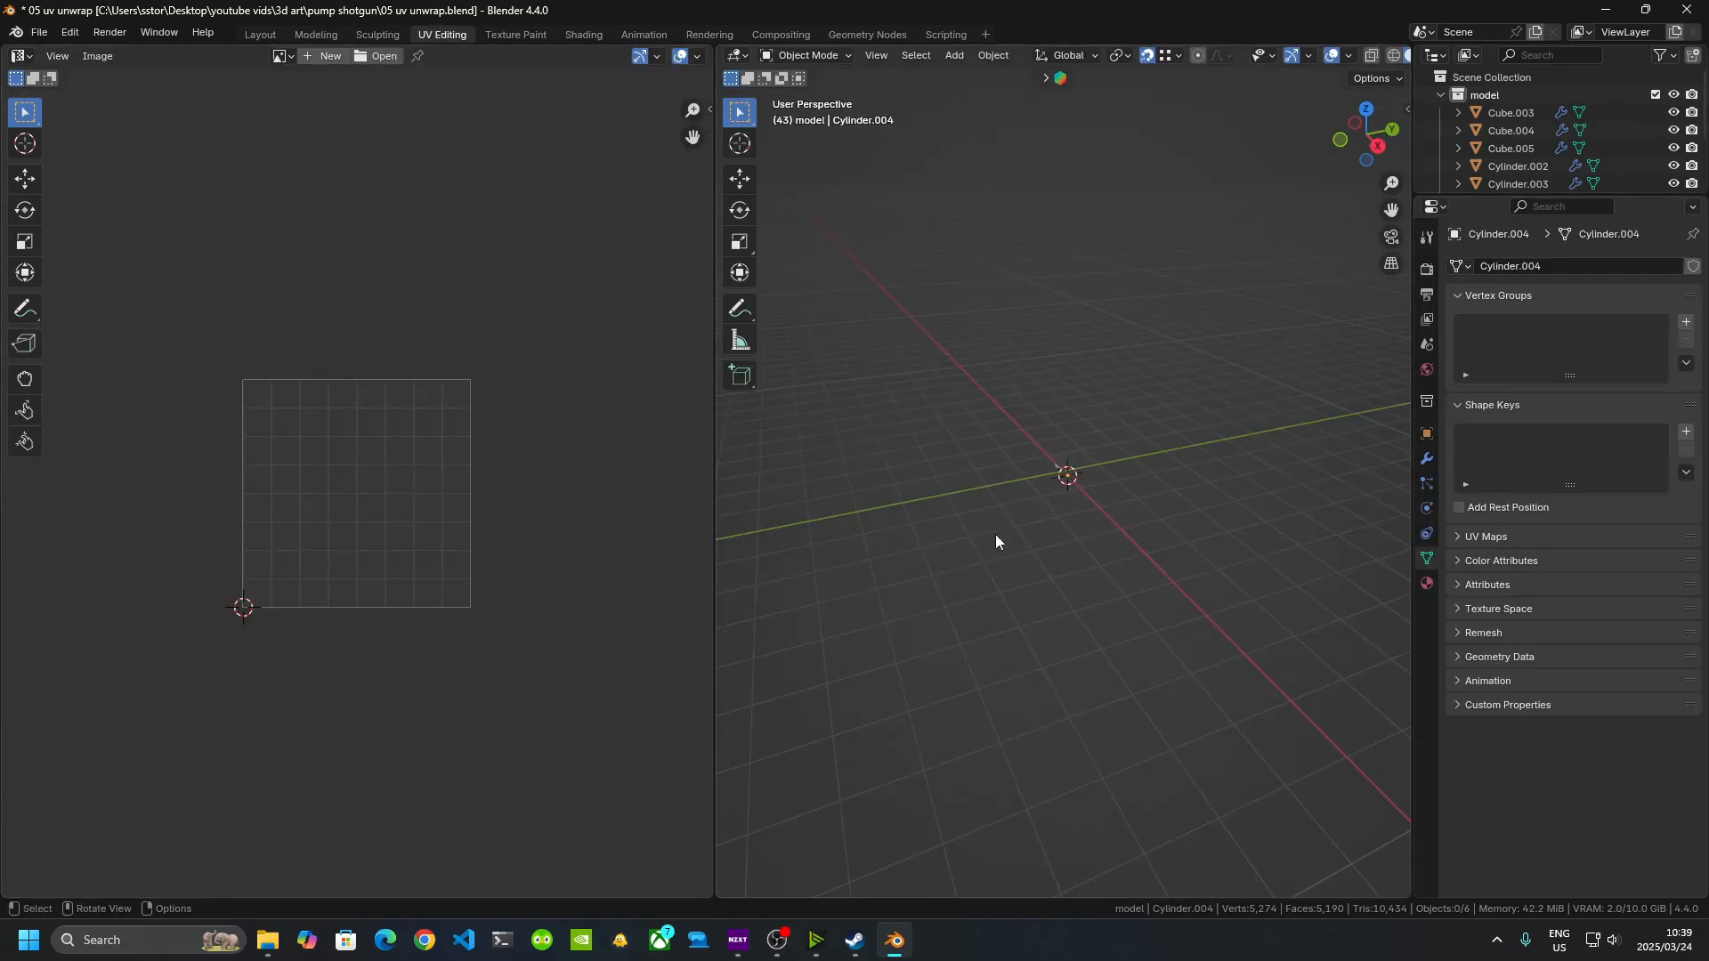
pyautogui.moveTo(1092, 518); pyautogui.dragTo(1151, 505, button='middle')
pyautogui.scroll(5, 1161, 506)
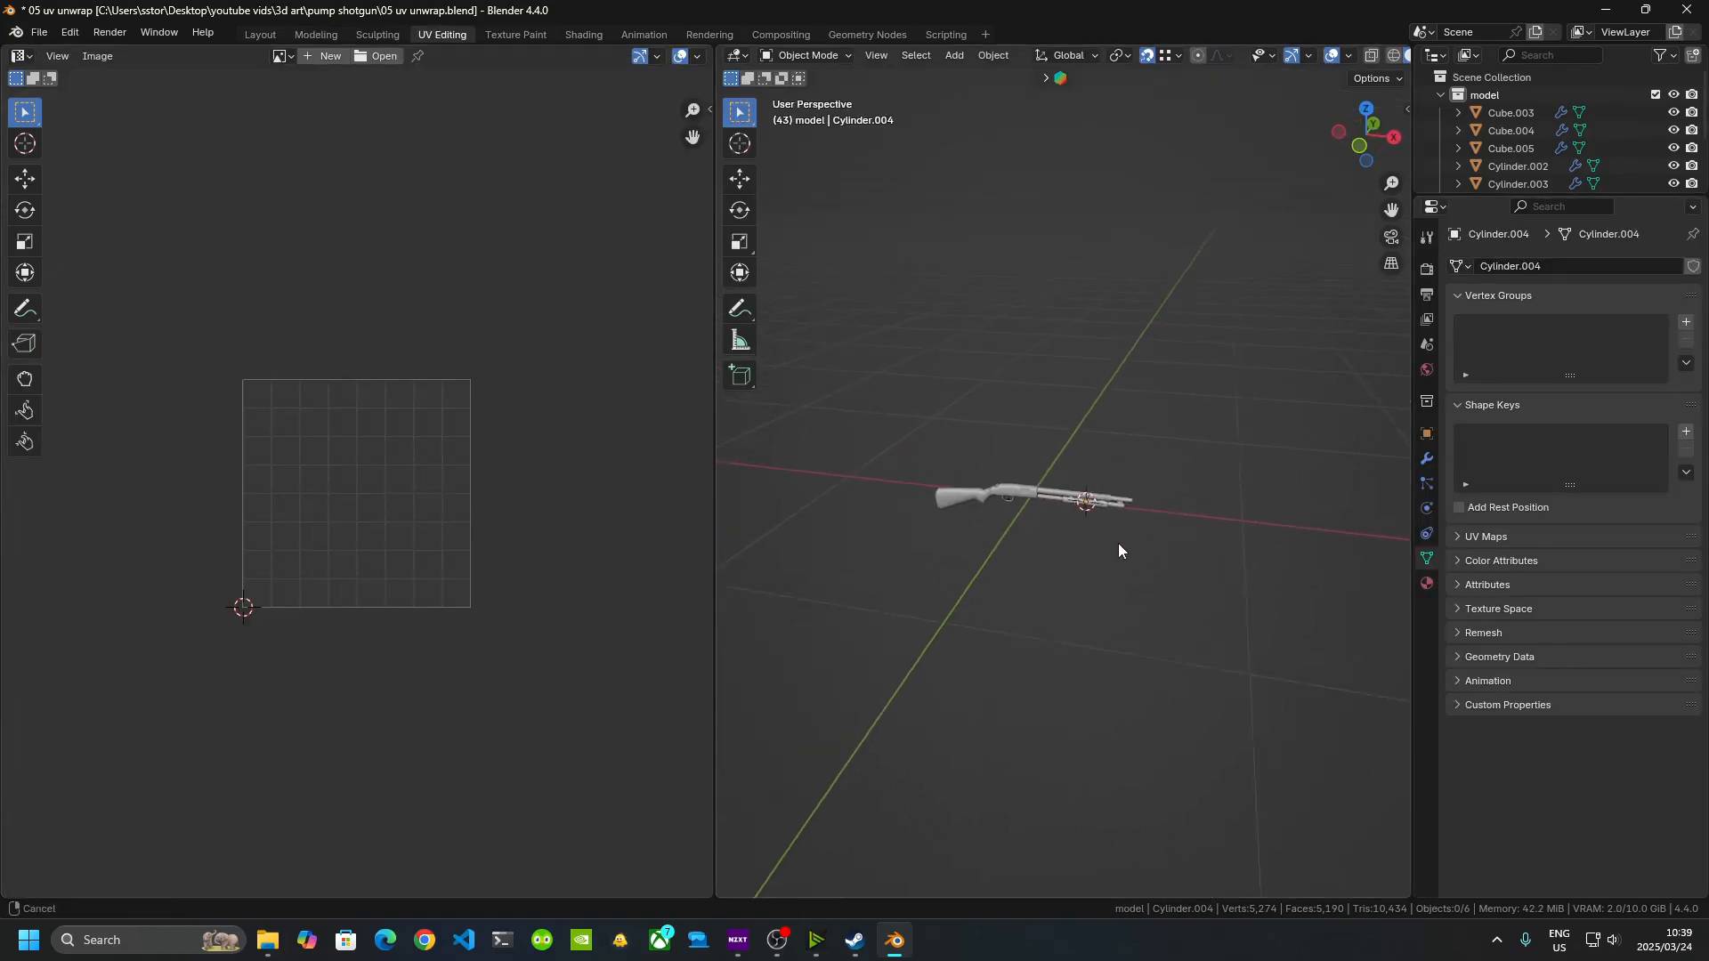
pyautogui.moveTo(712, 595); pyautogui.dragTo(412, 590)
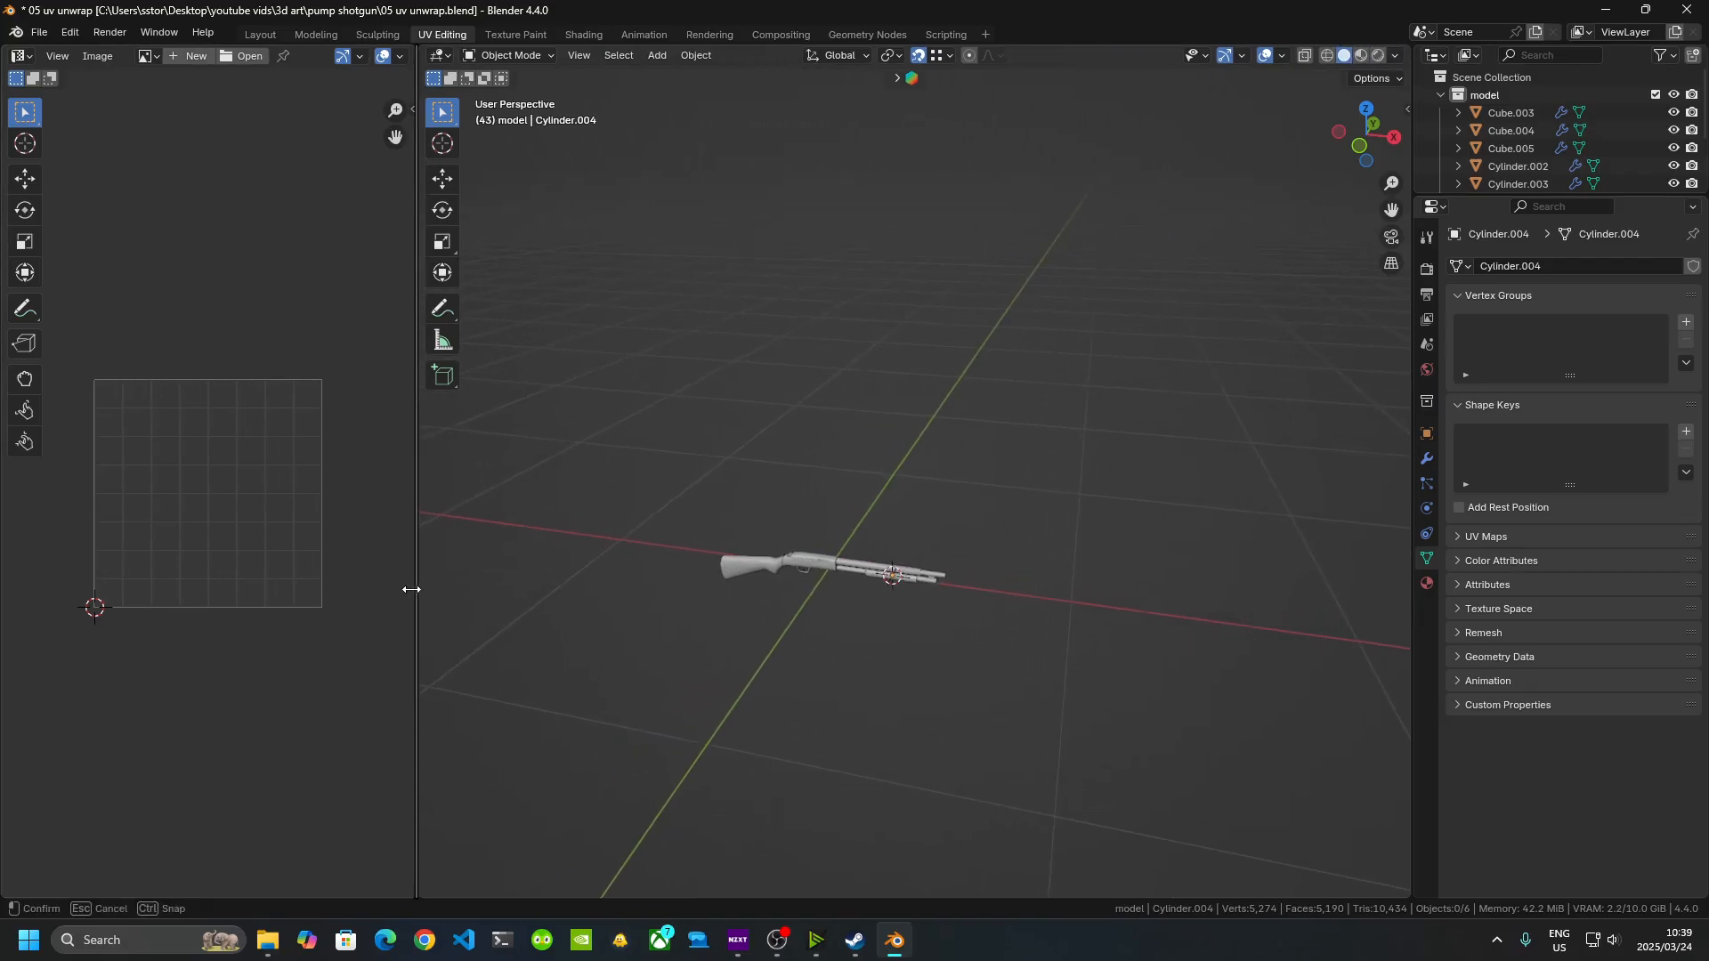
pyautogui.scroll(2, 225, 579)
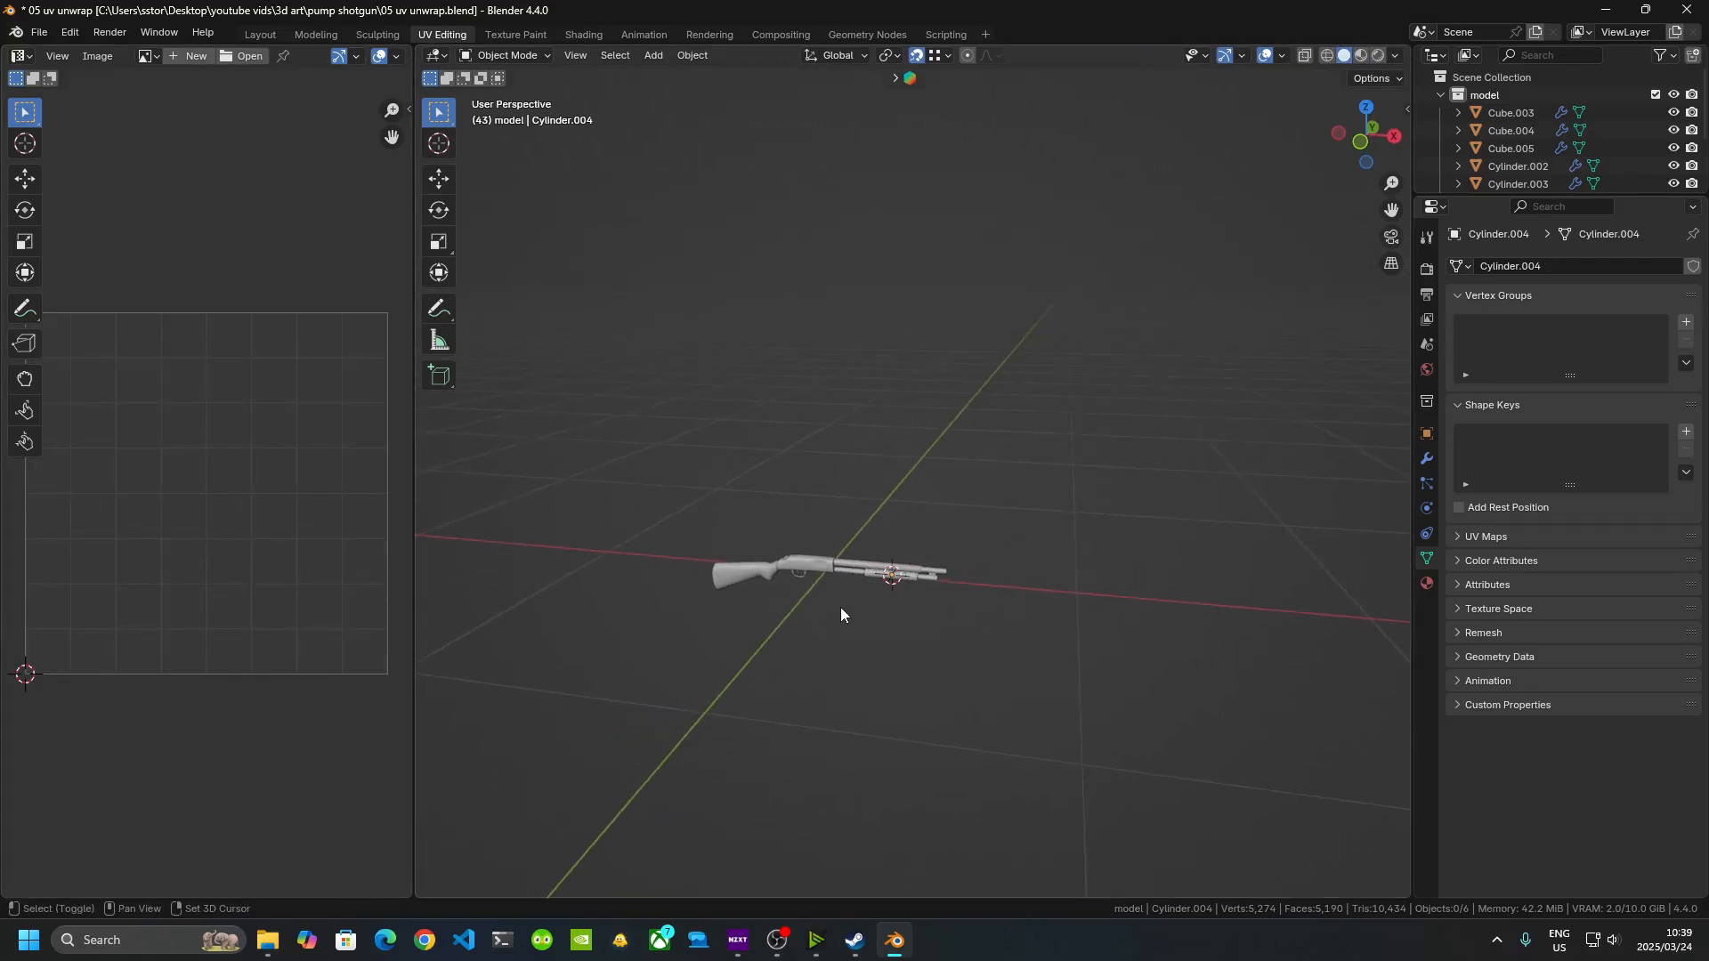
pyautogui.scroll(5, 831, 509)
pyautogui.moveTo(831, 509); pyautogui.dragTo(1060, 507, button='middle')
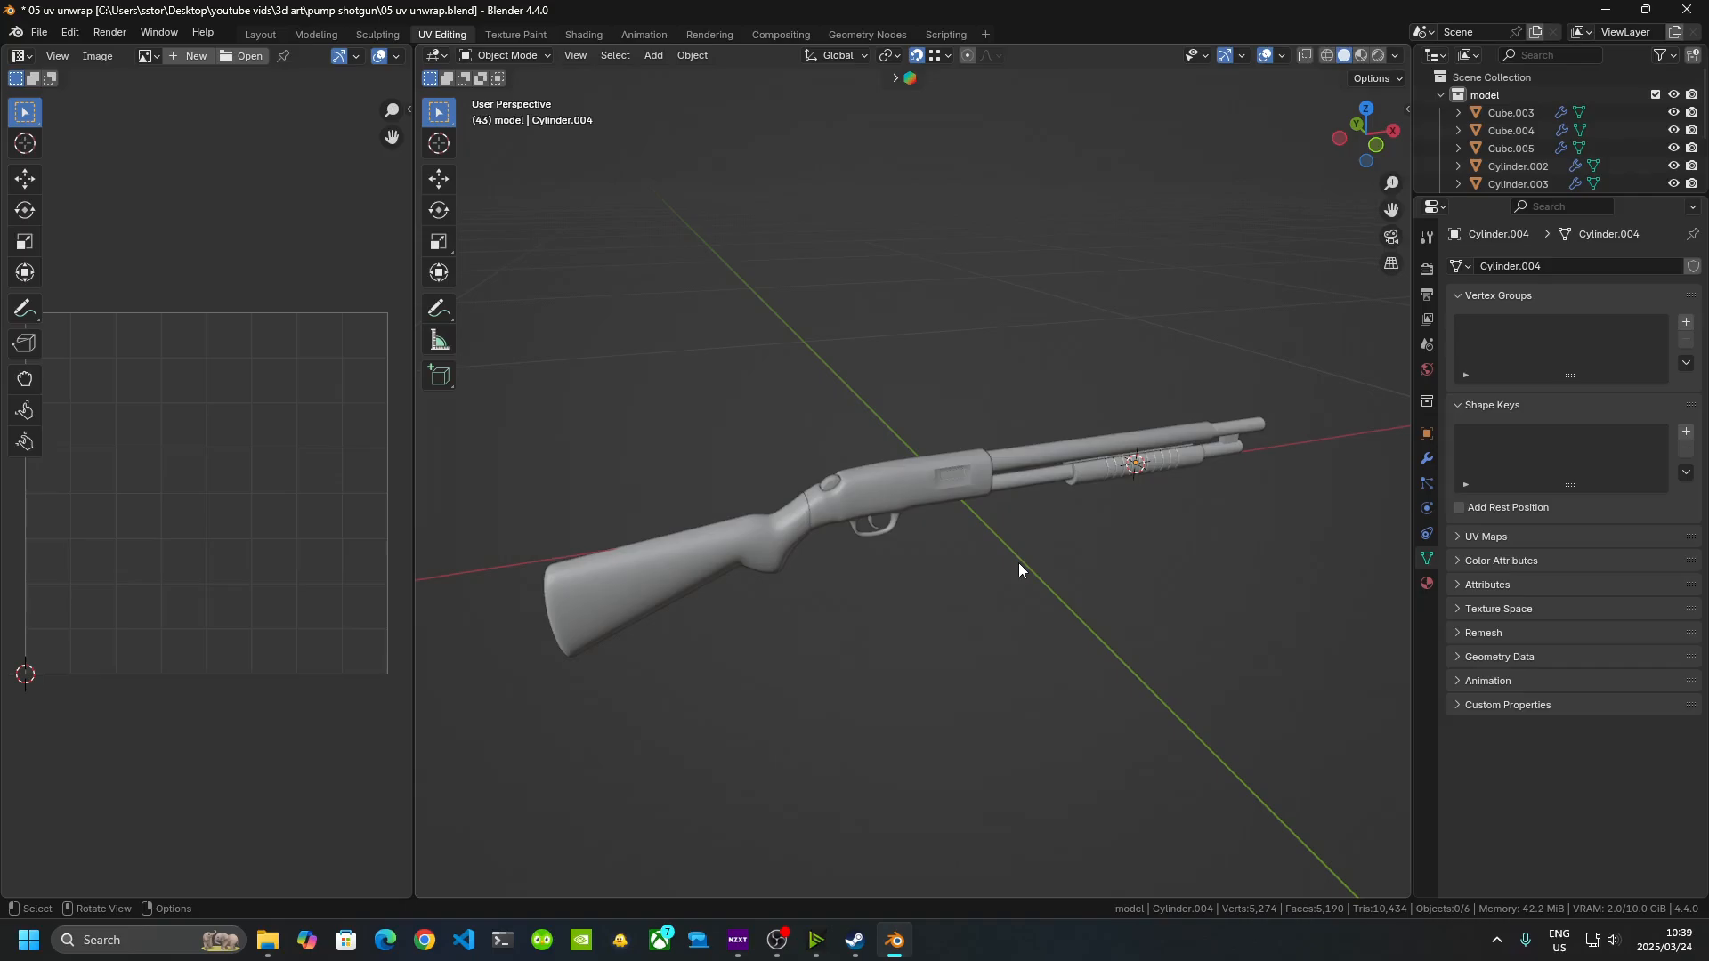
# - Select all the shotgun's parts and enlarge the Outliner to show the full collection list
pyautogui.press('a')
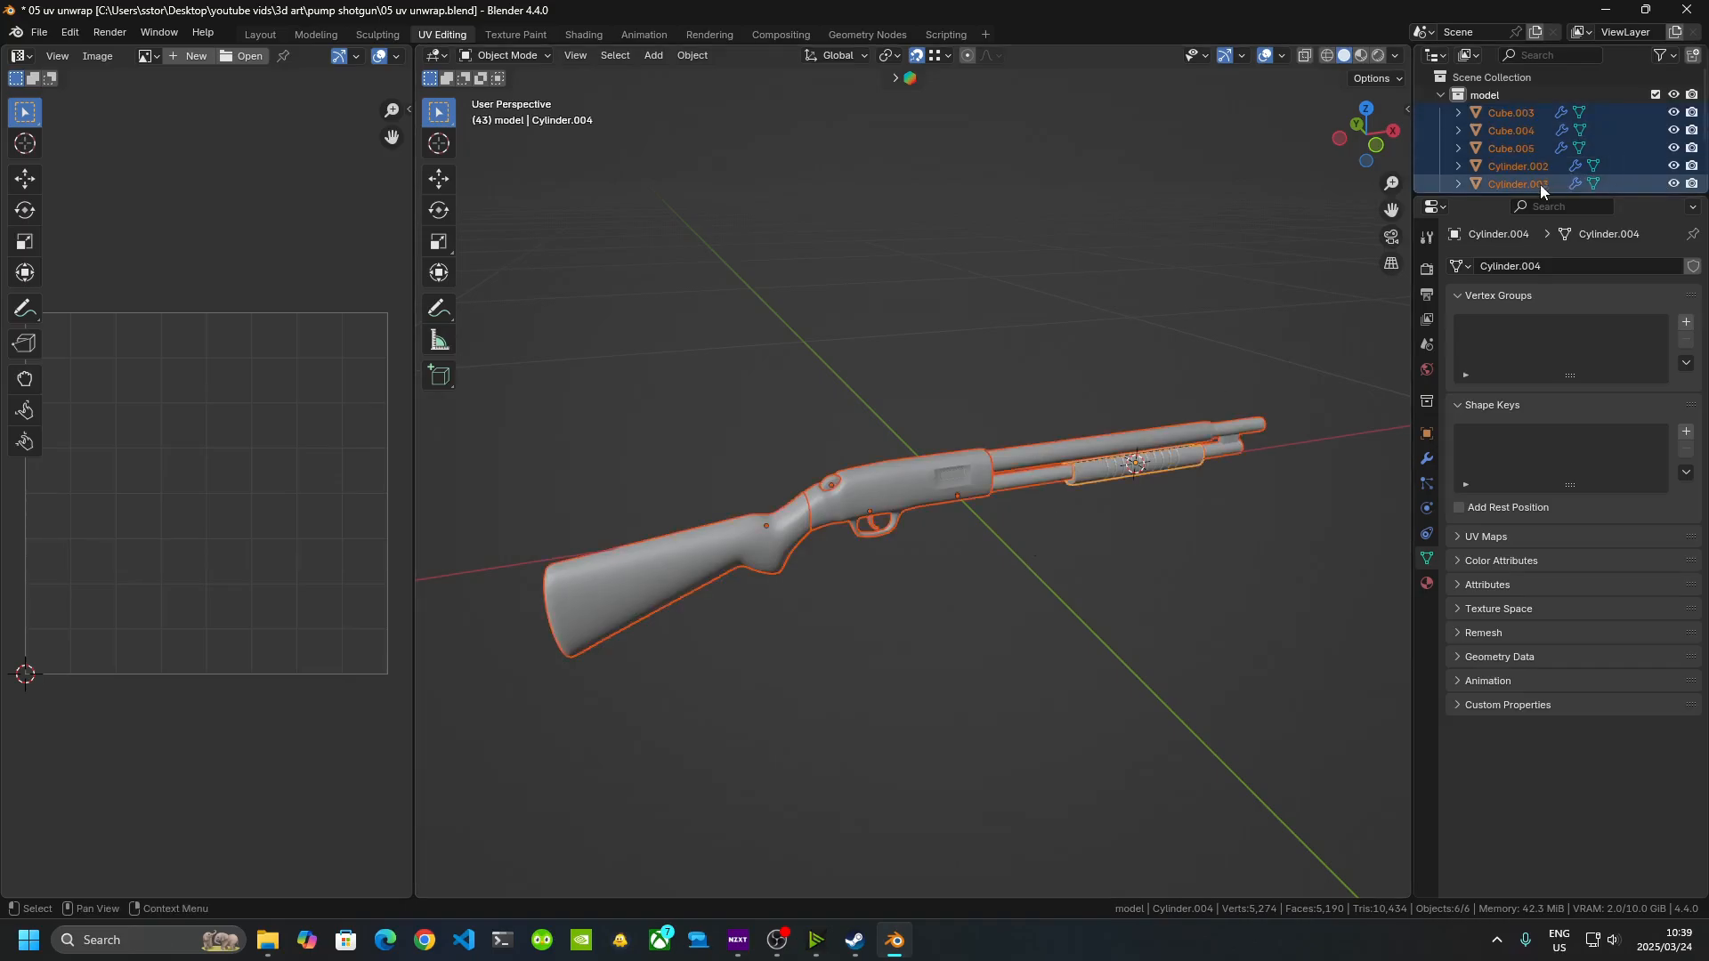
pyautogui.moveTo(1496, 198); pyautogui.dragTo(1491, 570)
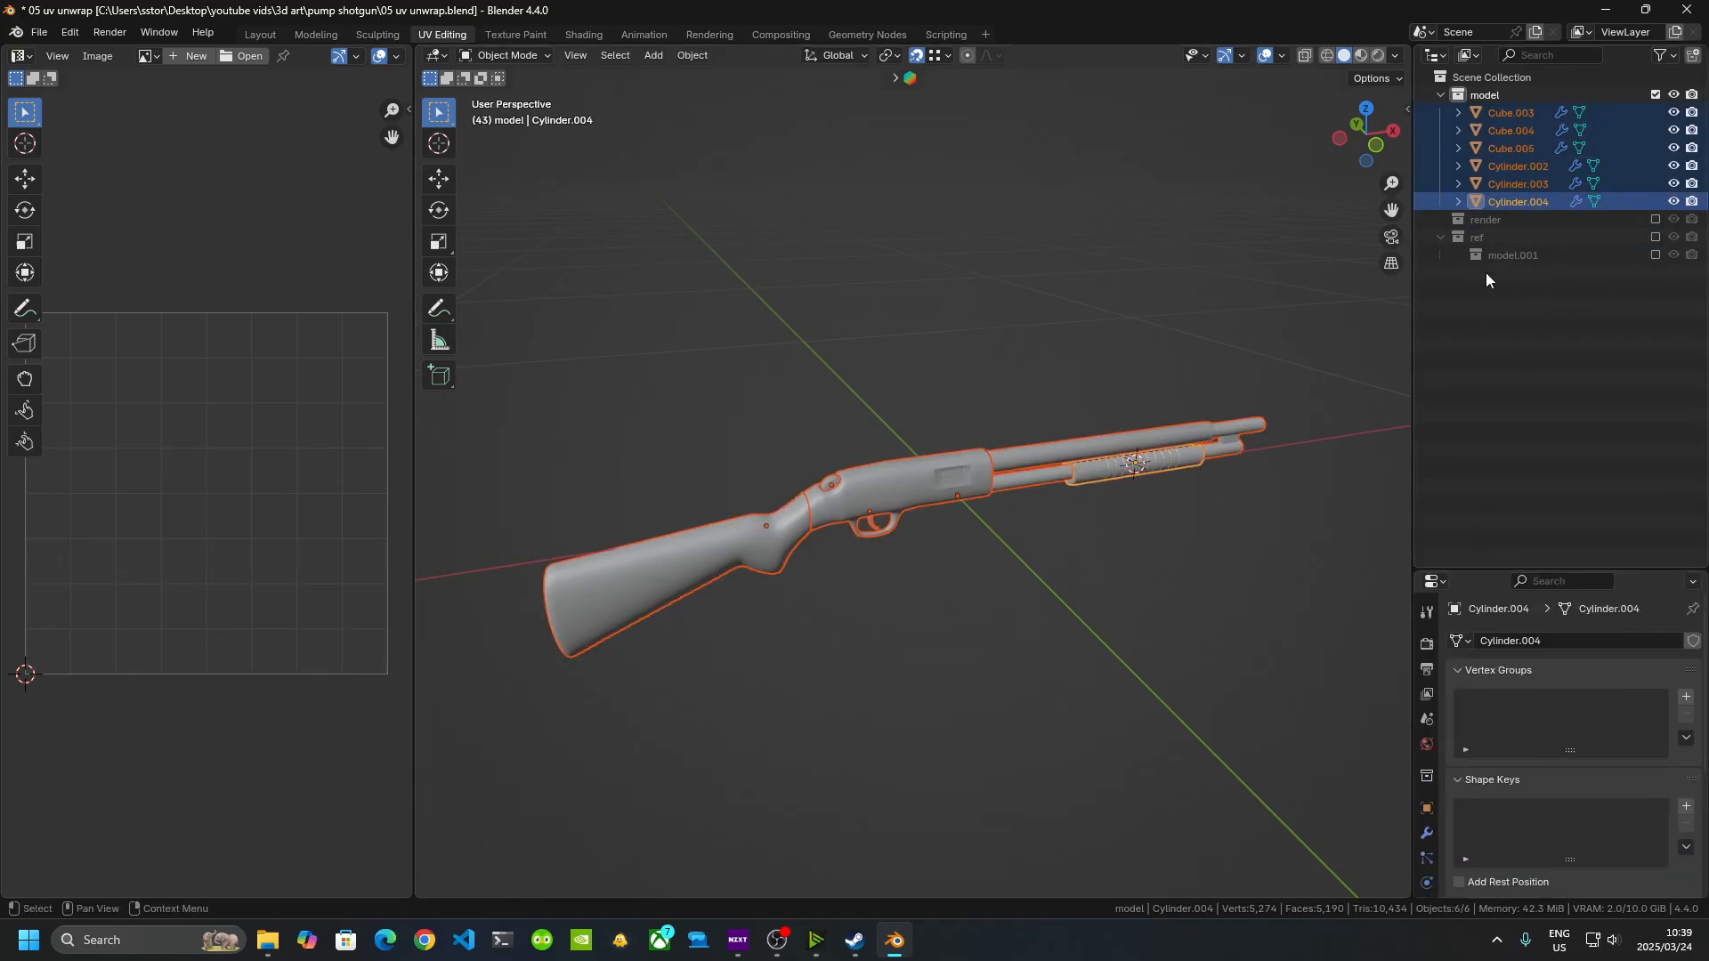
pyautogui.click(1441, 238)
pyautogui.click(1438, 237)
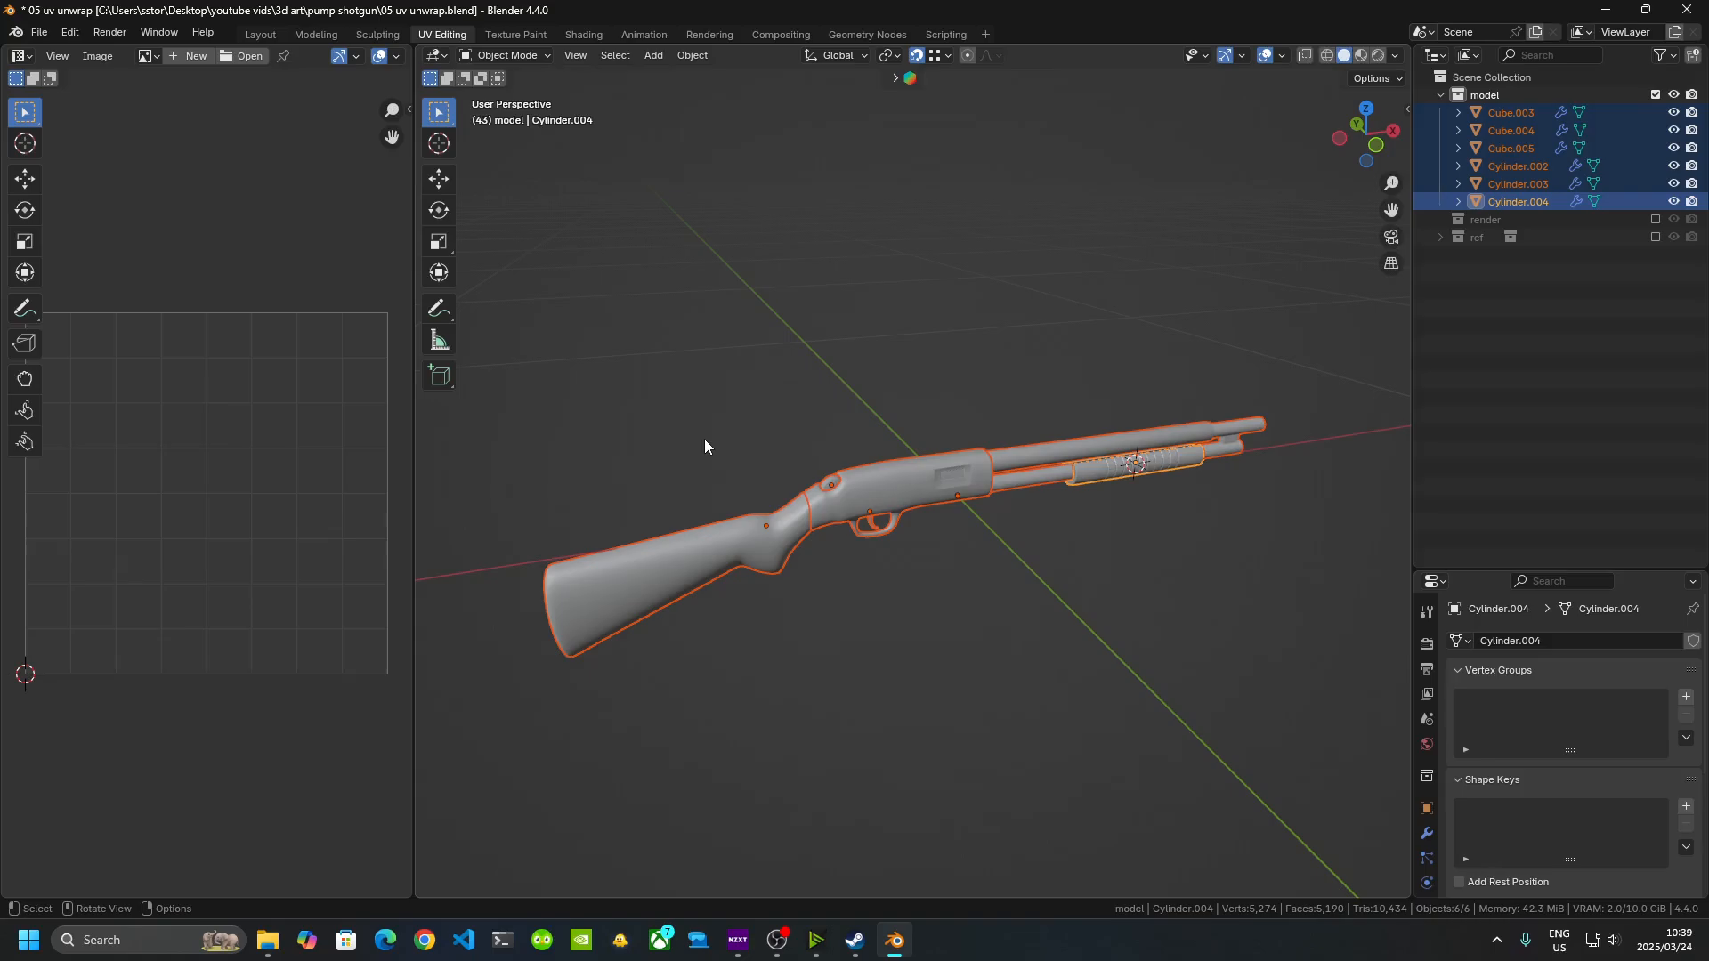
# - Unwrap all the geometry of the selected shotgun parts with Unwrap Angle Based and widen the UV editor
pyautogui.press('Tab')
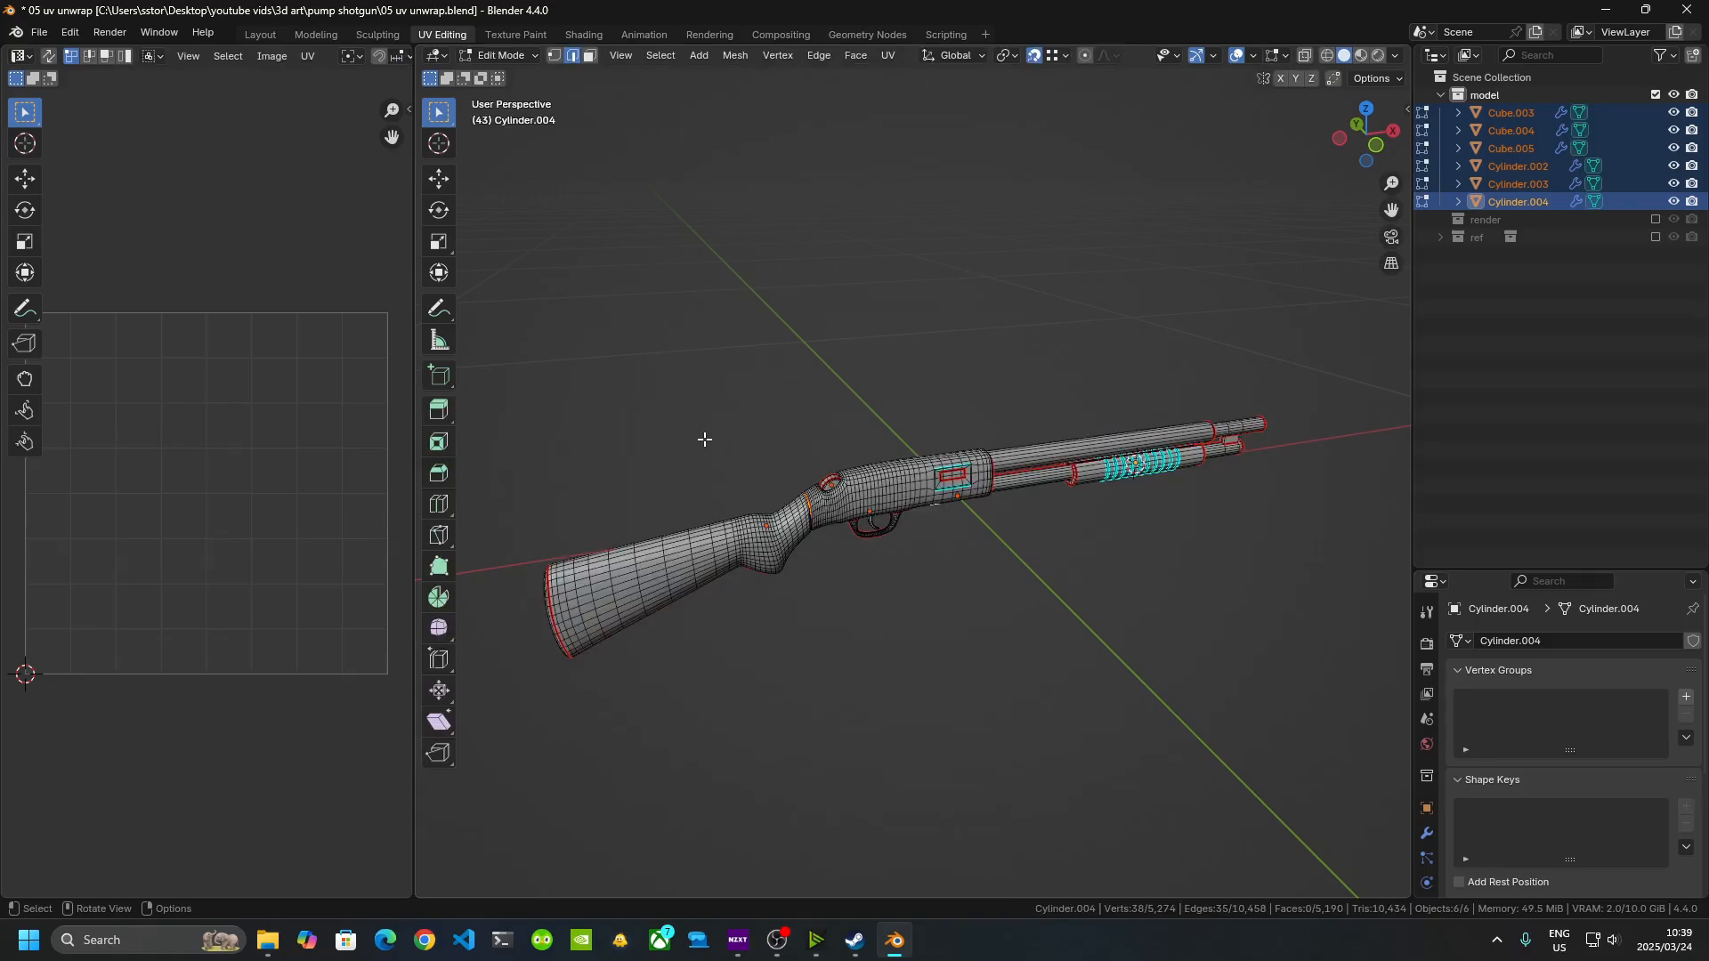
pyautogui.press('q')
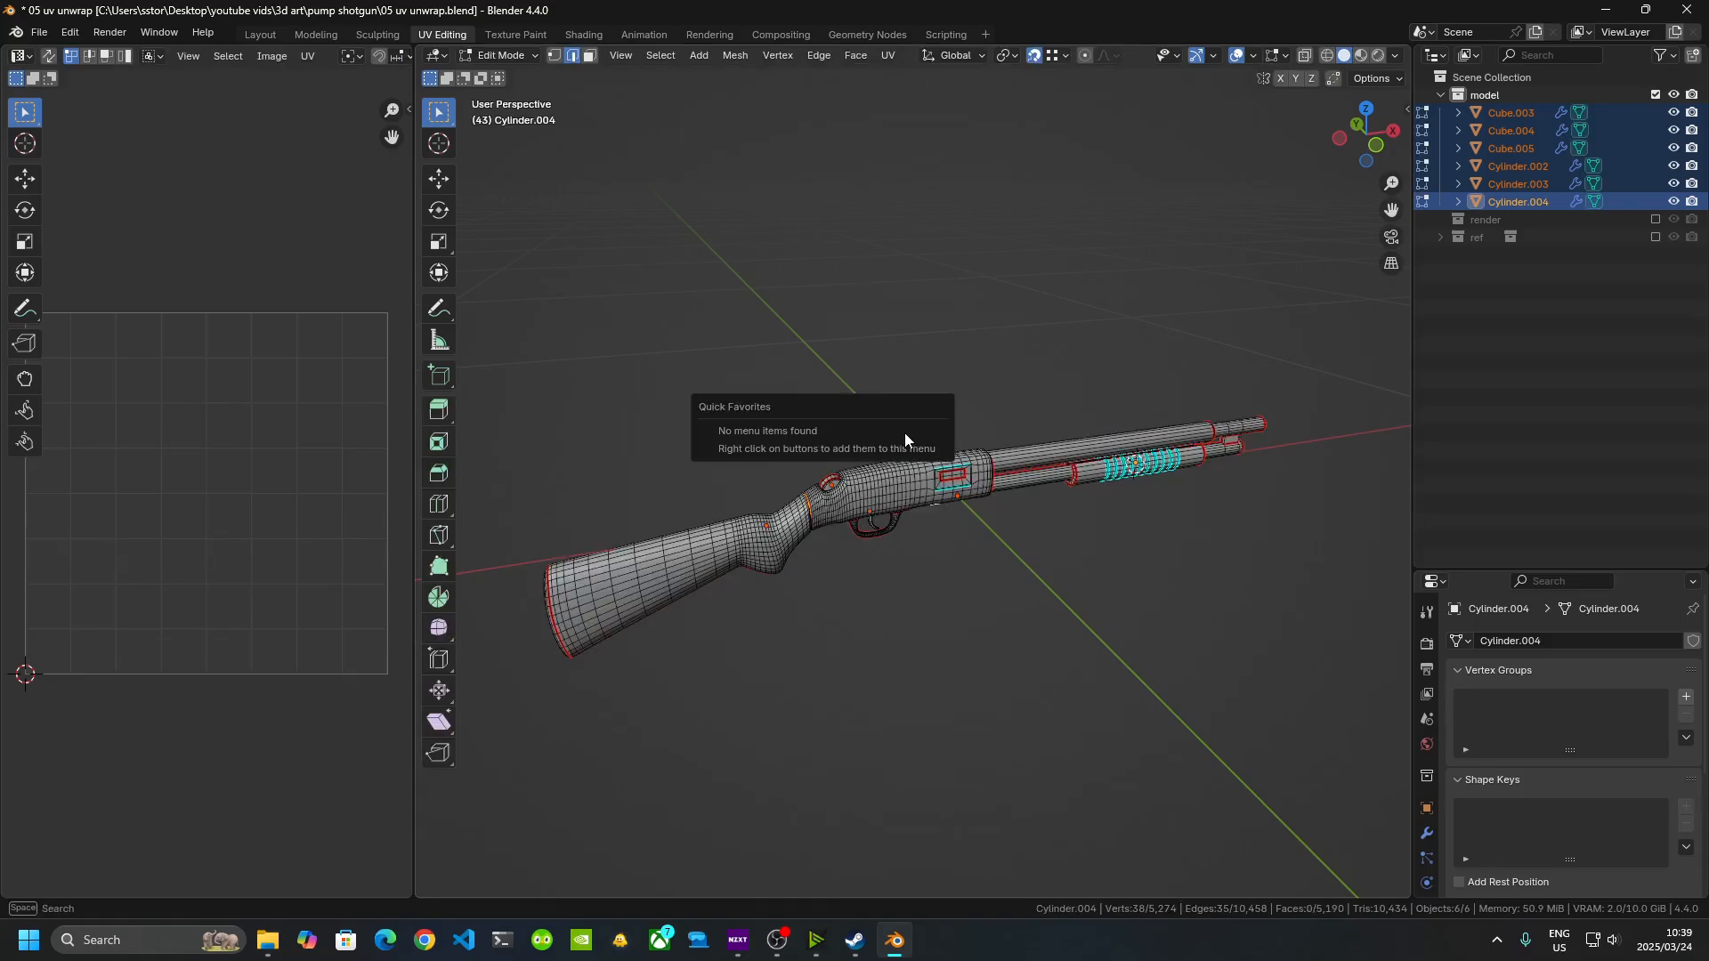
pyautogui.press('a')
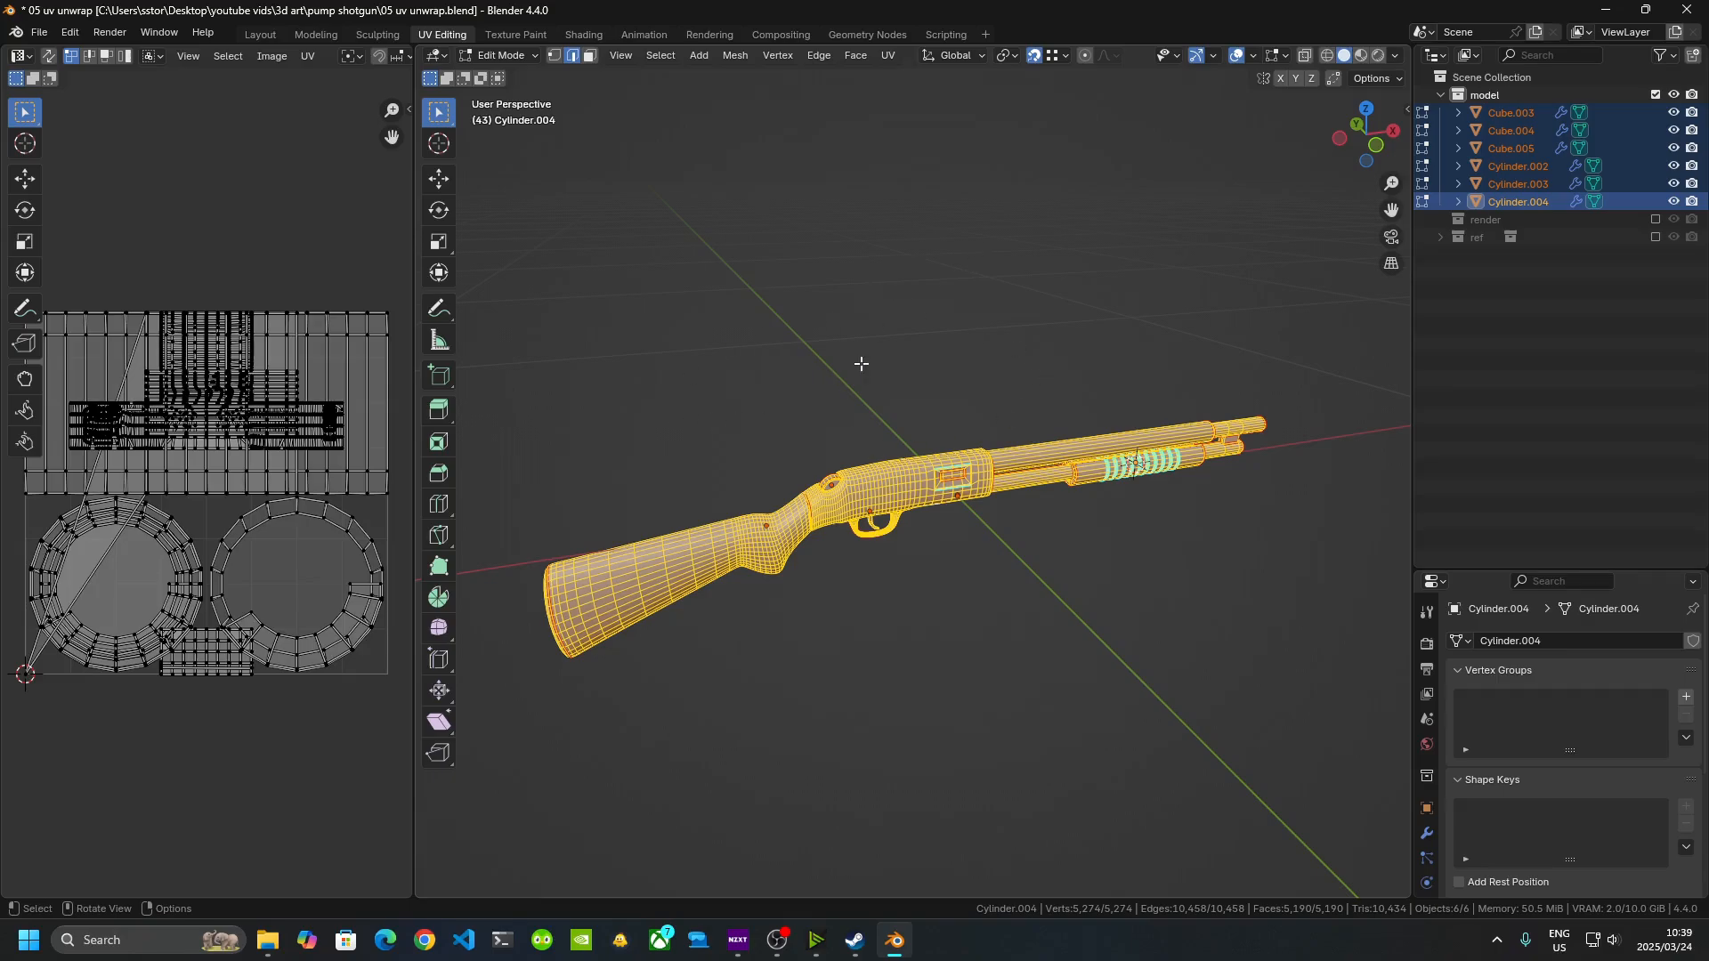
pyautogui.hotkey('ctrl', 'e')
pyautogui.press('u')
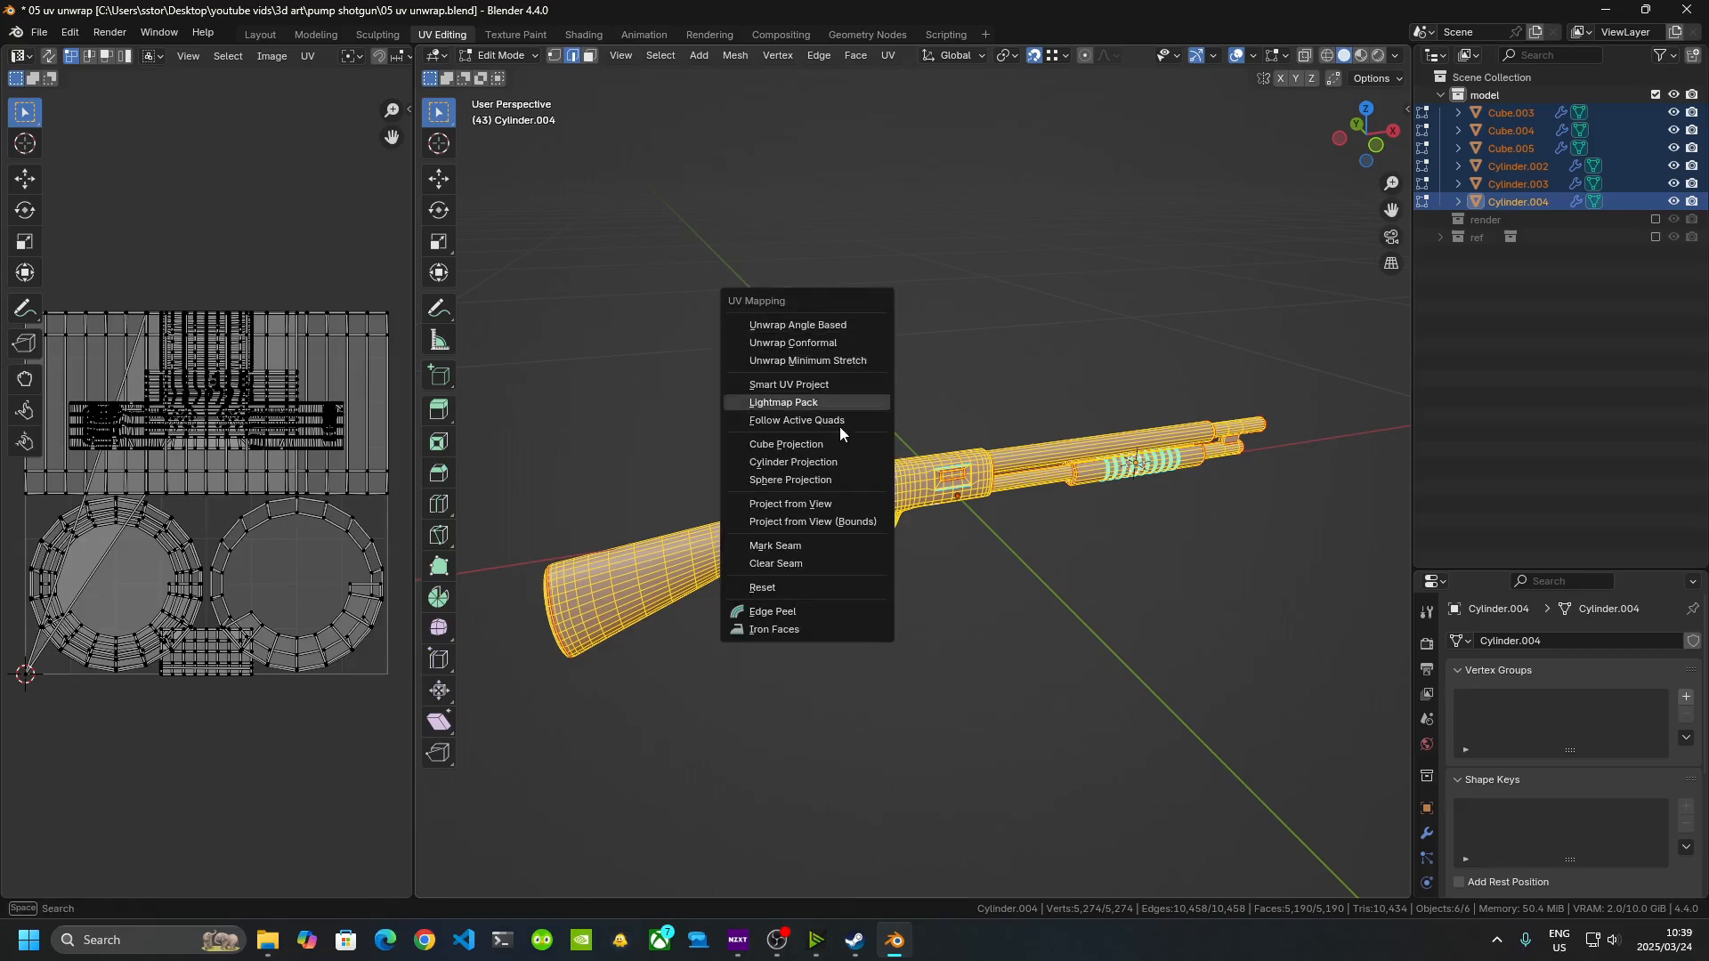
pyautogui.click(843, 330)
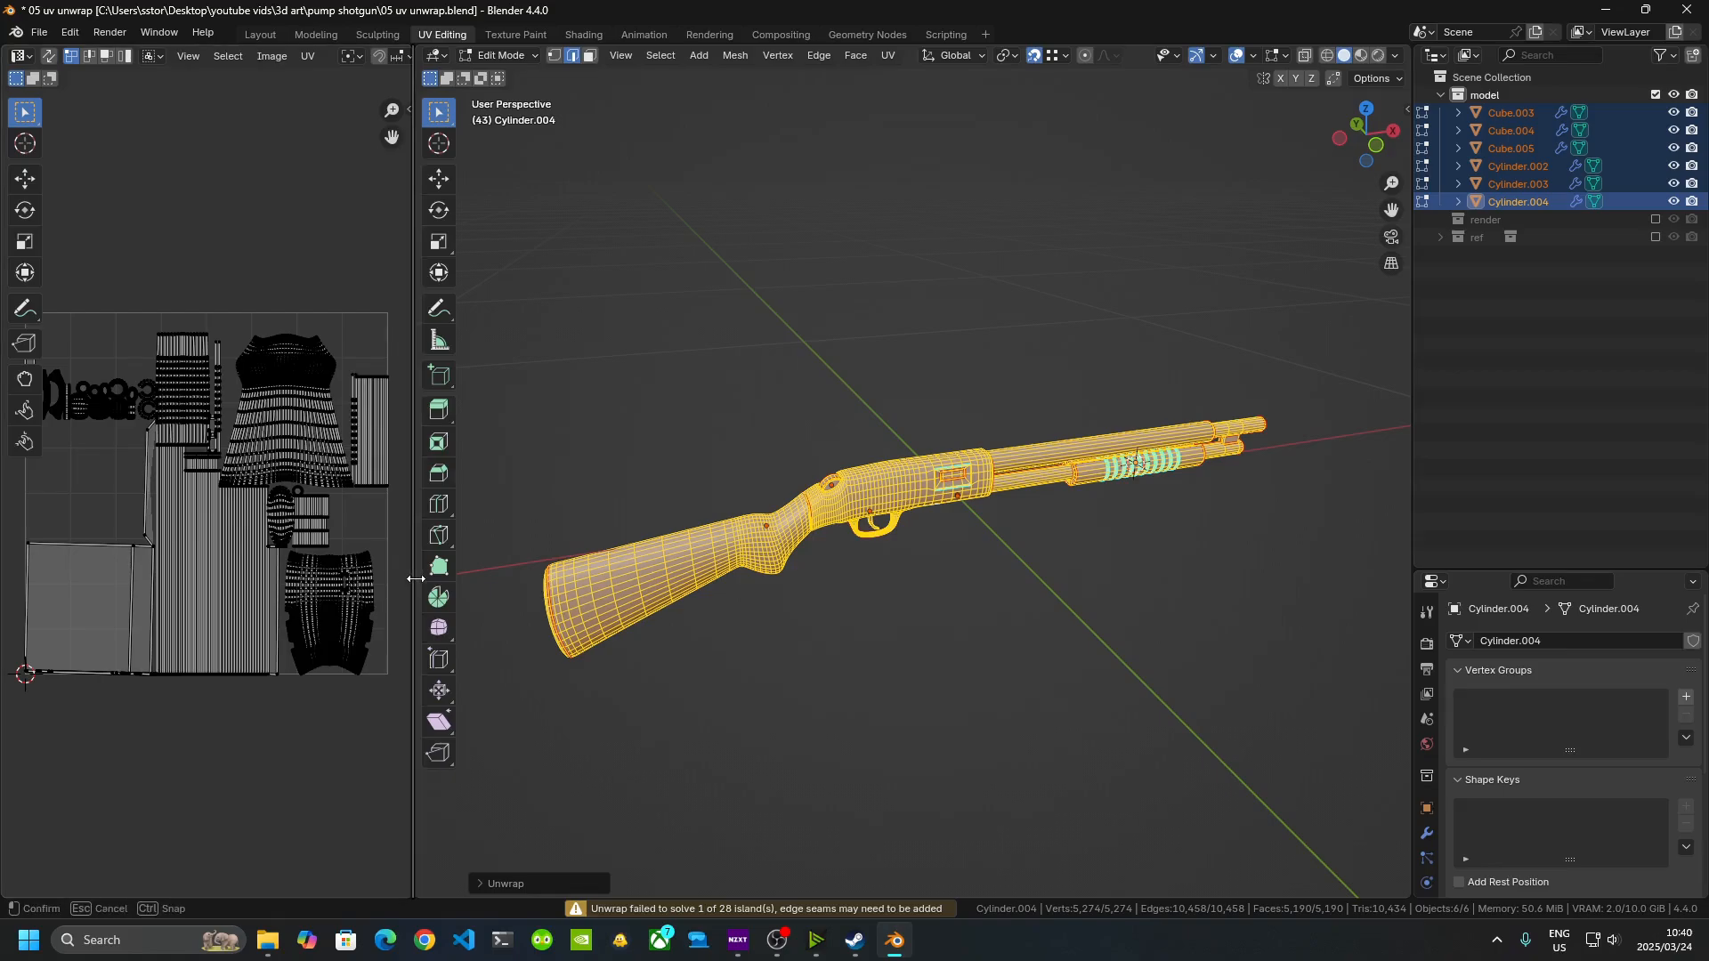
pyautogui.moveTo(411, 578); pyautogui.dragTo(940, 591)
# - Examine the unwrapped UV islands up close, including the narrow uneven island and the dense area of the receiver's island
pyautogui.scroll(5, 712, 680)
pyautogui.moveTo(376, 319); pyautogui.dragTo(628, 347, button='middle')
pyautogui.click(429, 685)
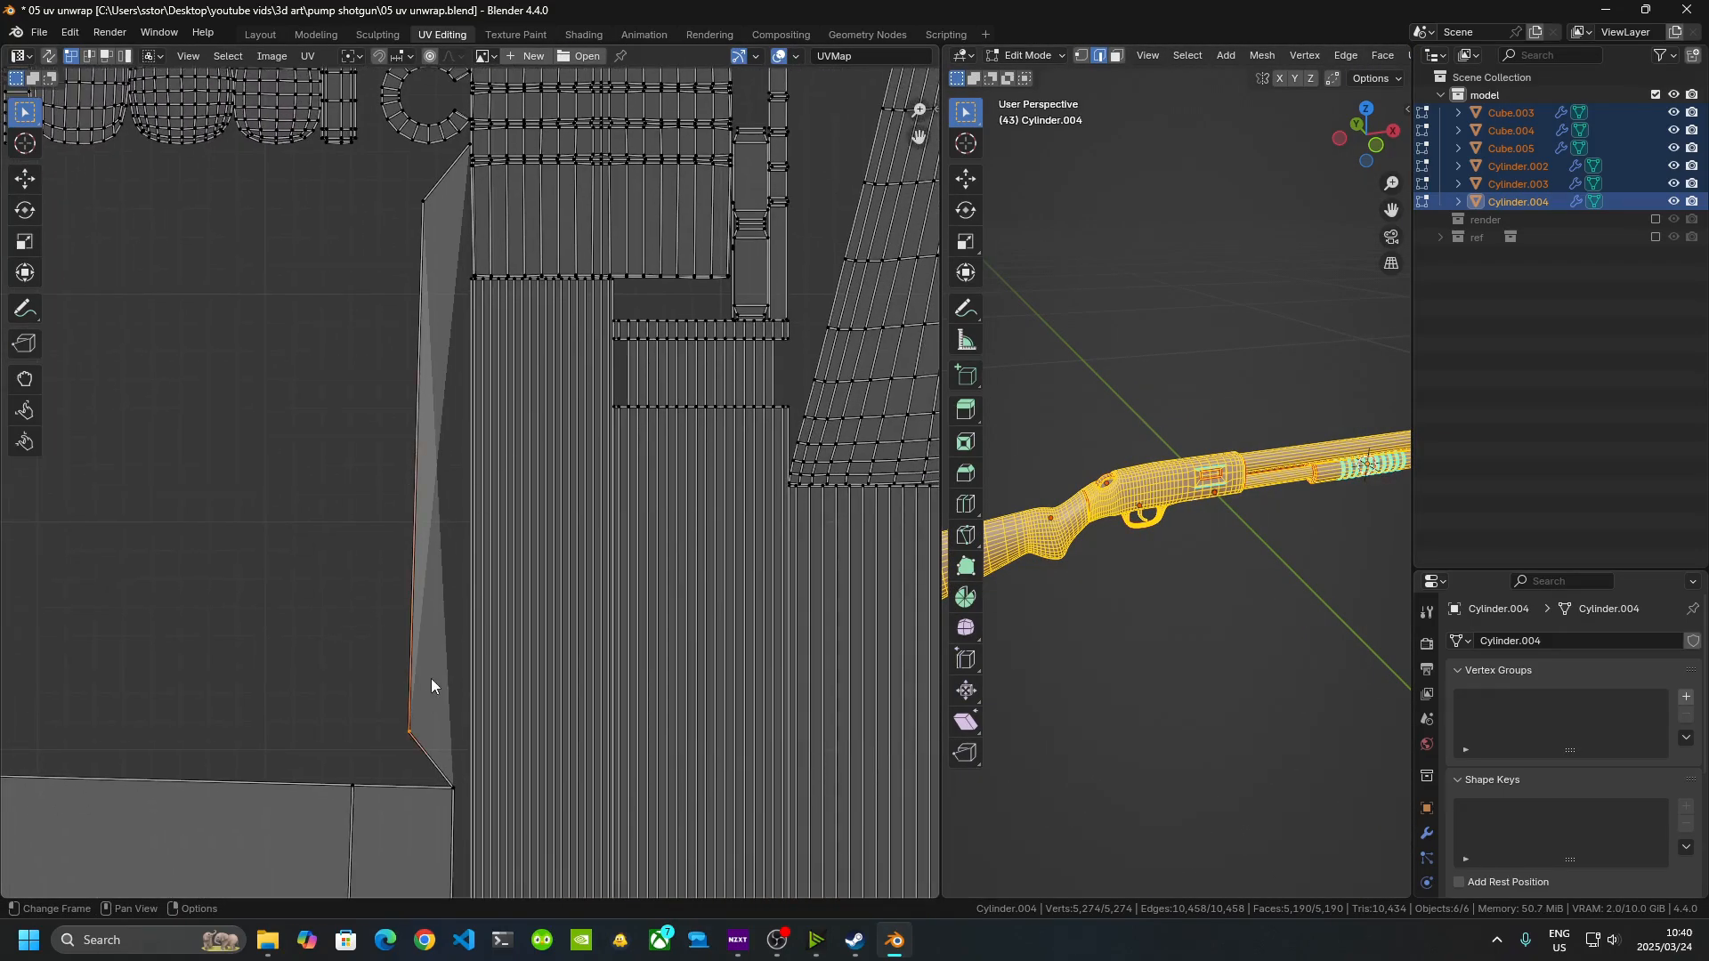
pyautogui.scroll(-5, 374, 579)
pyautogui.scroll(3, 372, 516)
pyautogui.scroll(1, 382, 404)
pyautogui.moveTo(399, 419); pyautogui.dragTo(772, 722, button='middle')
pyautogui.scroll(3, 438, 486)
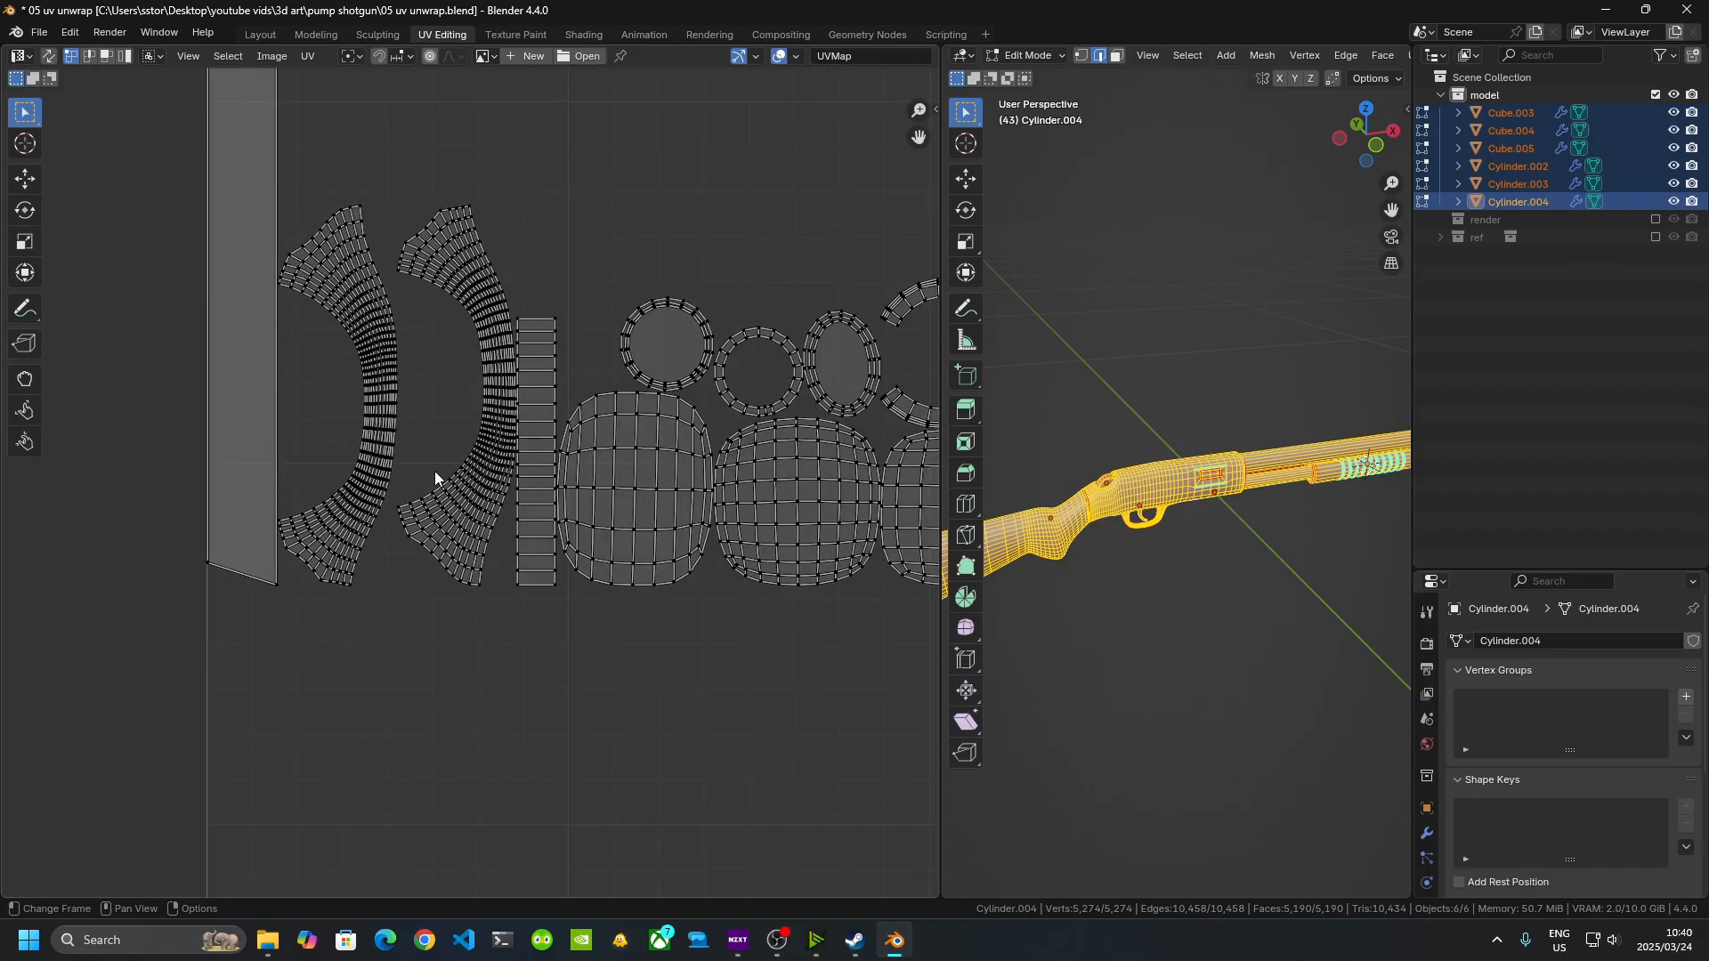
pyautogui.scroll(-4, 360, 557)
pyautogui.moveTo(639, 743); pyautogui.dragTo(213, 352, button='middle')
pyautogui.moveTo(806, 703); pyautogui.dragTo(619, 440, button='middle')
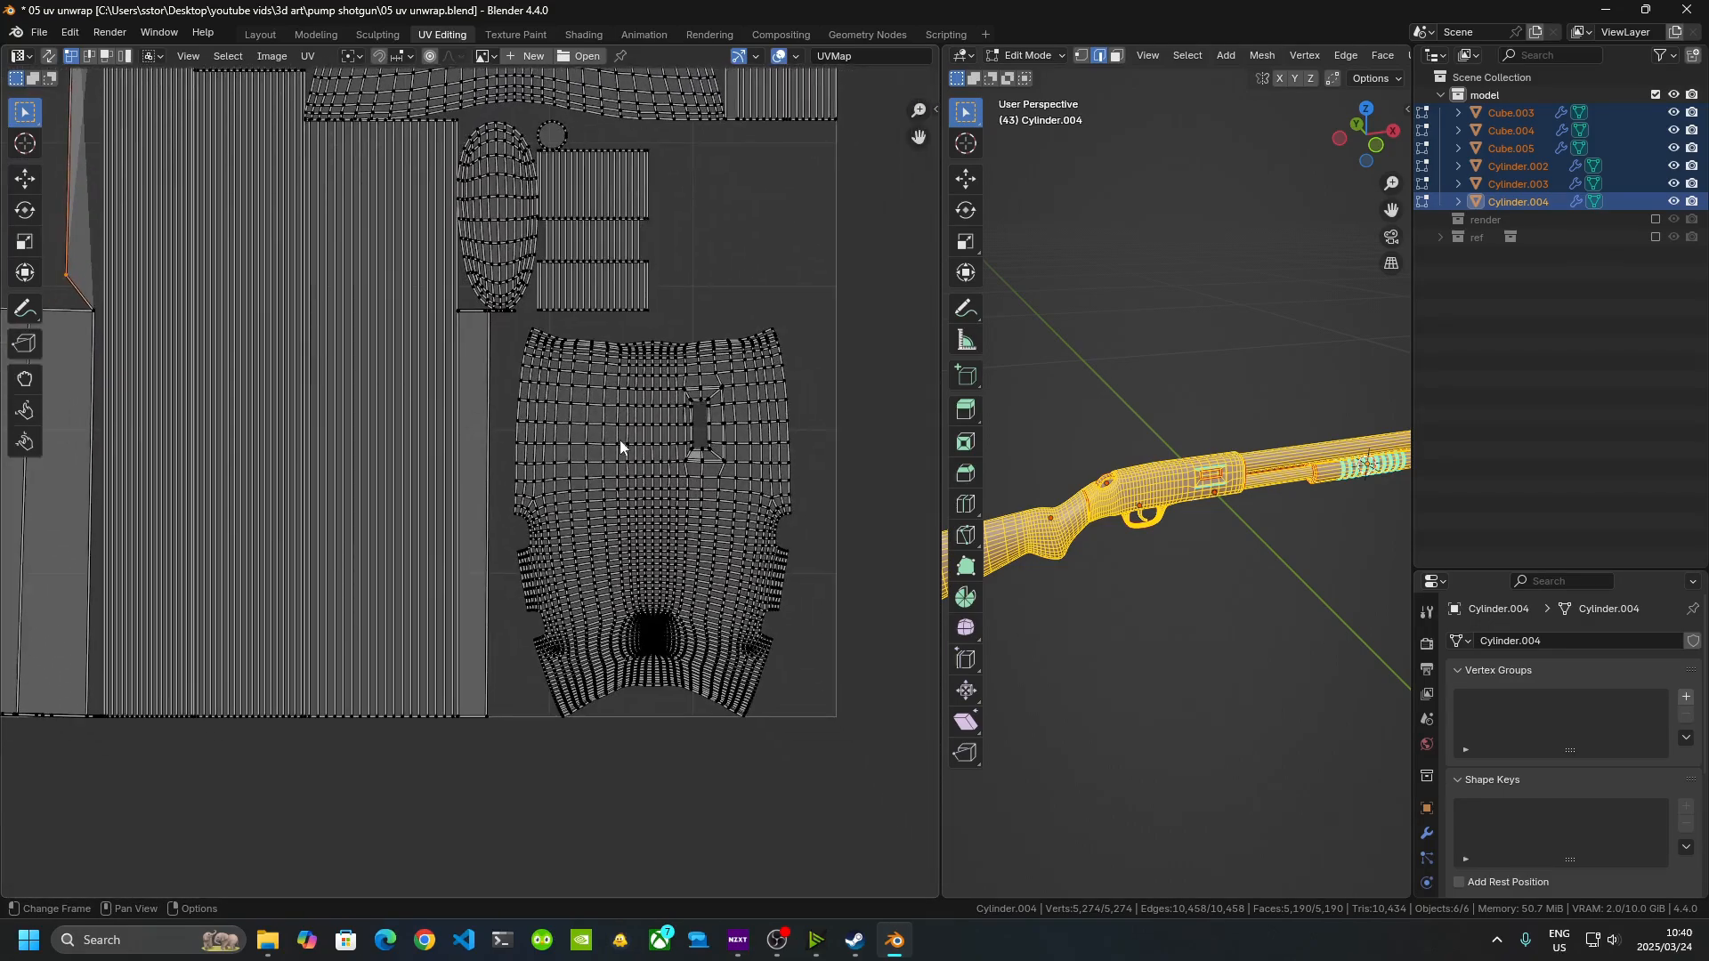
pyautogui.moveTo(730, 669); pyautogui.dragTo(597, 630, button='middle')
pyautogui.scroll(10, 596, 636)
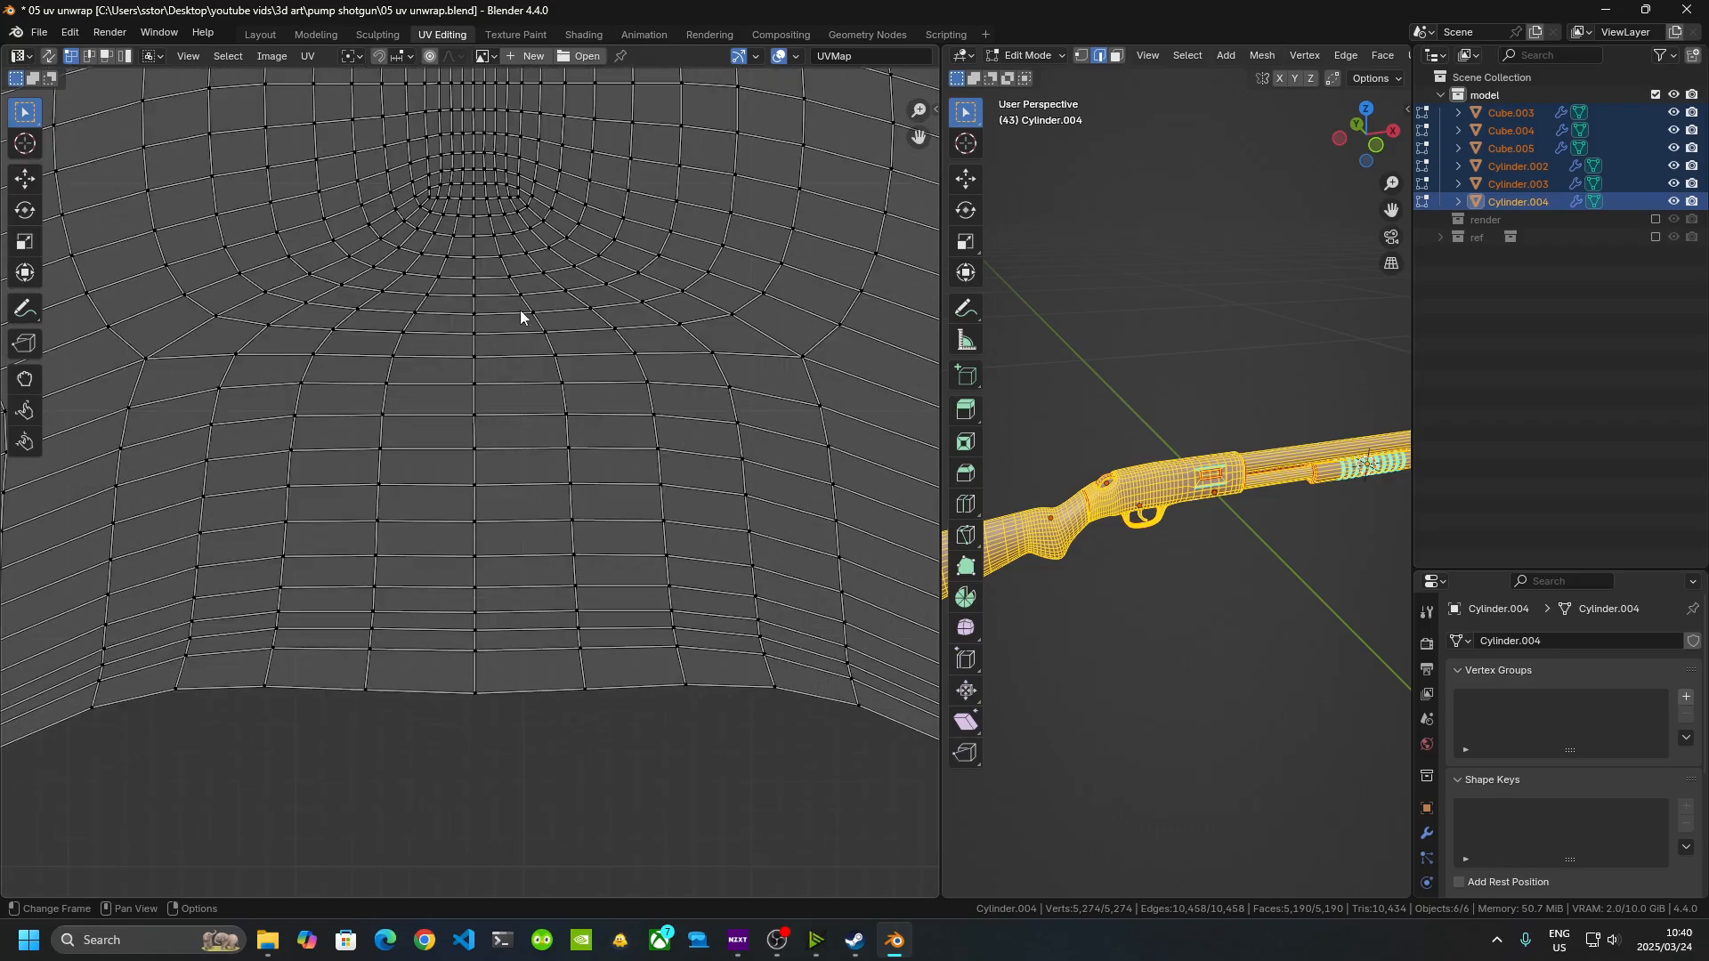
pyautogui.scroll(-4, 515, 255)
pyautogui.moveTo(499, 283); pyautogui.dragTo(477, 511, button='middle')
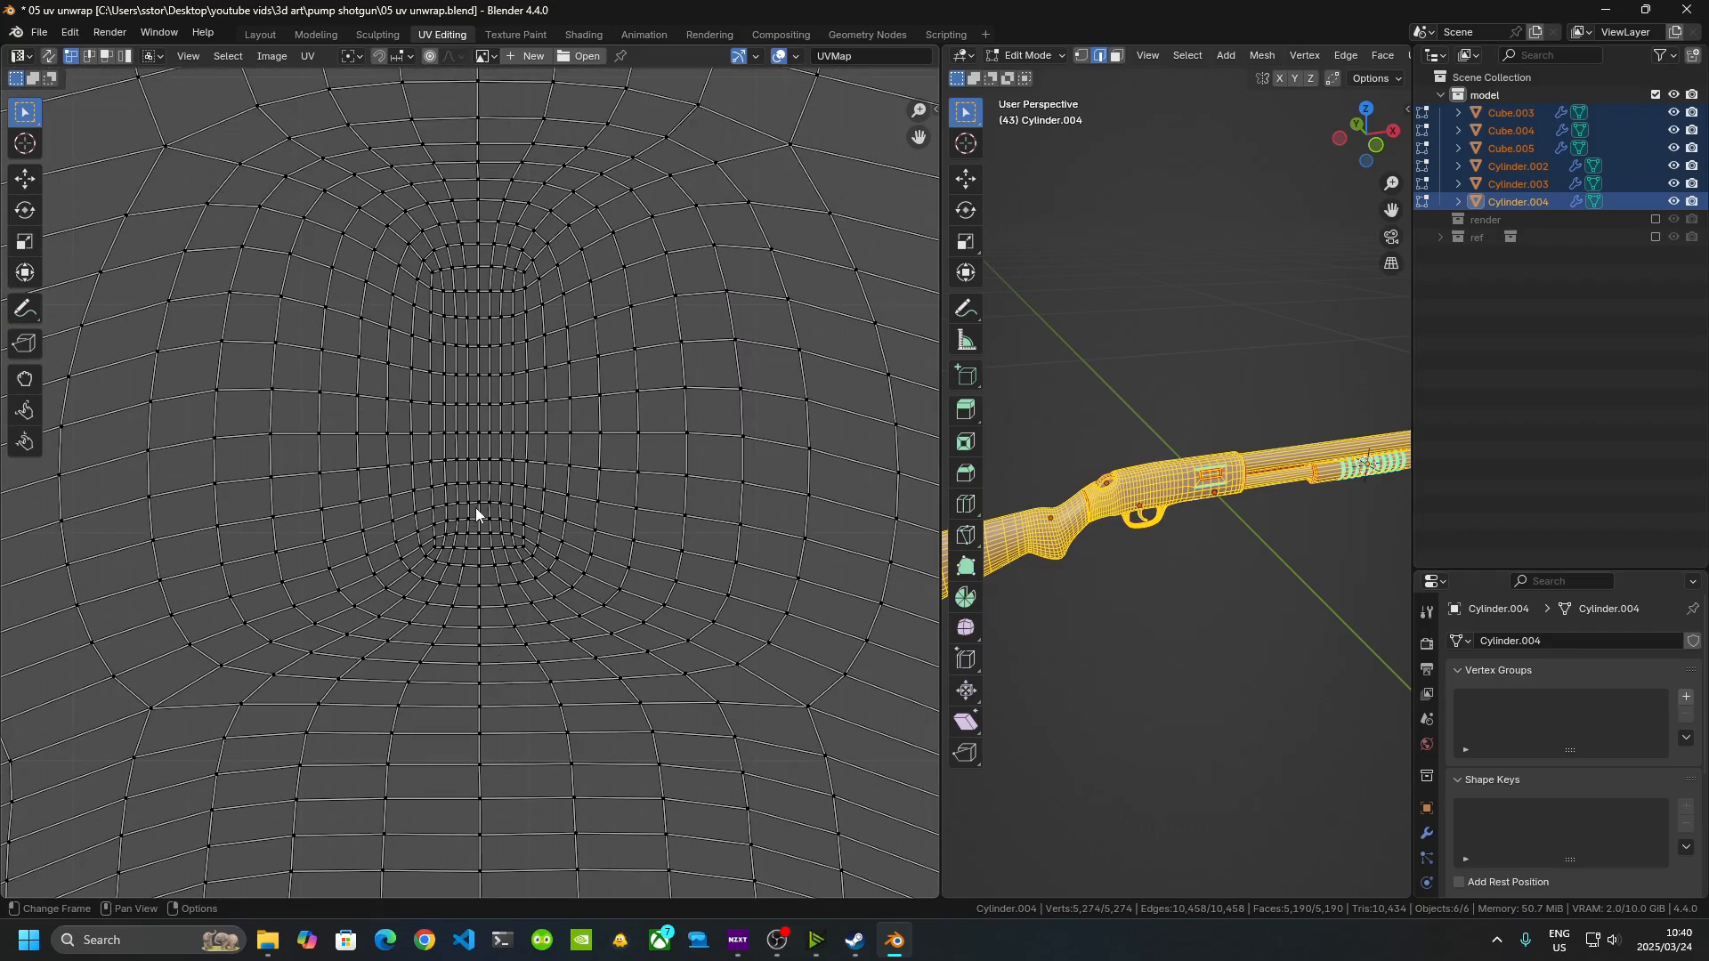
pyautogui.scroll(2, 475, 502)
pyautogui.scroll(-3, 476, 506)
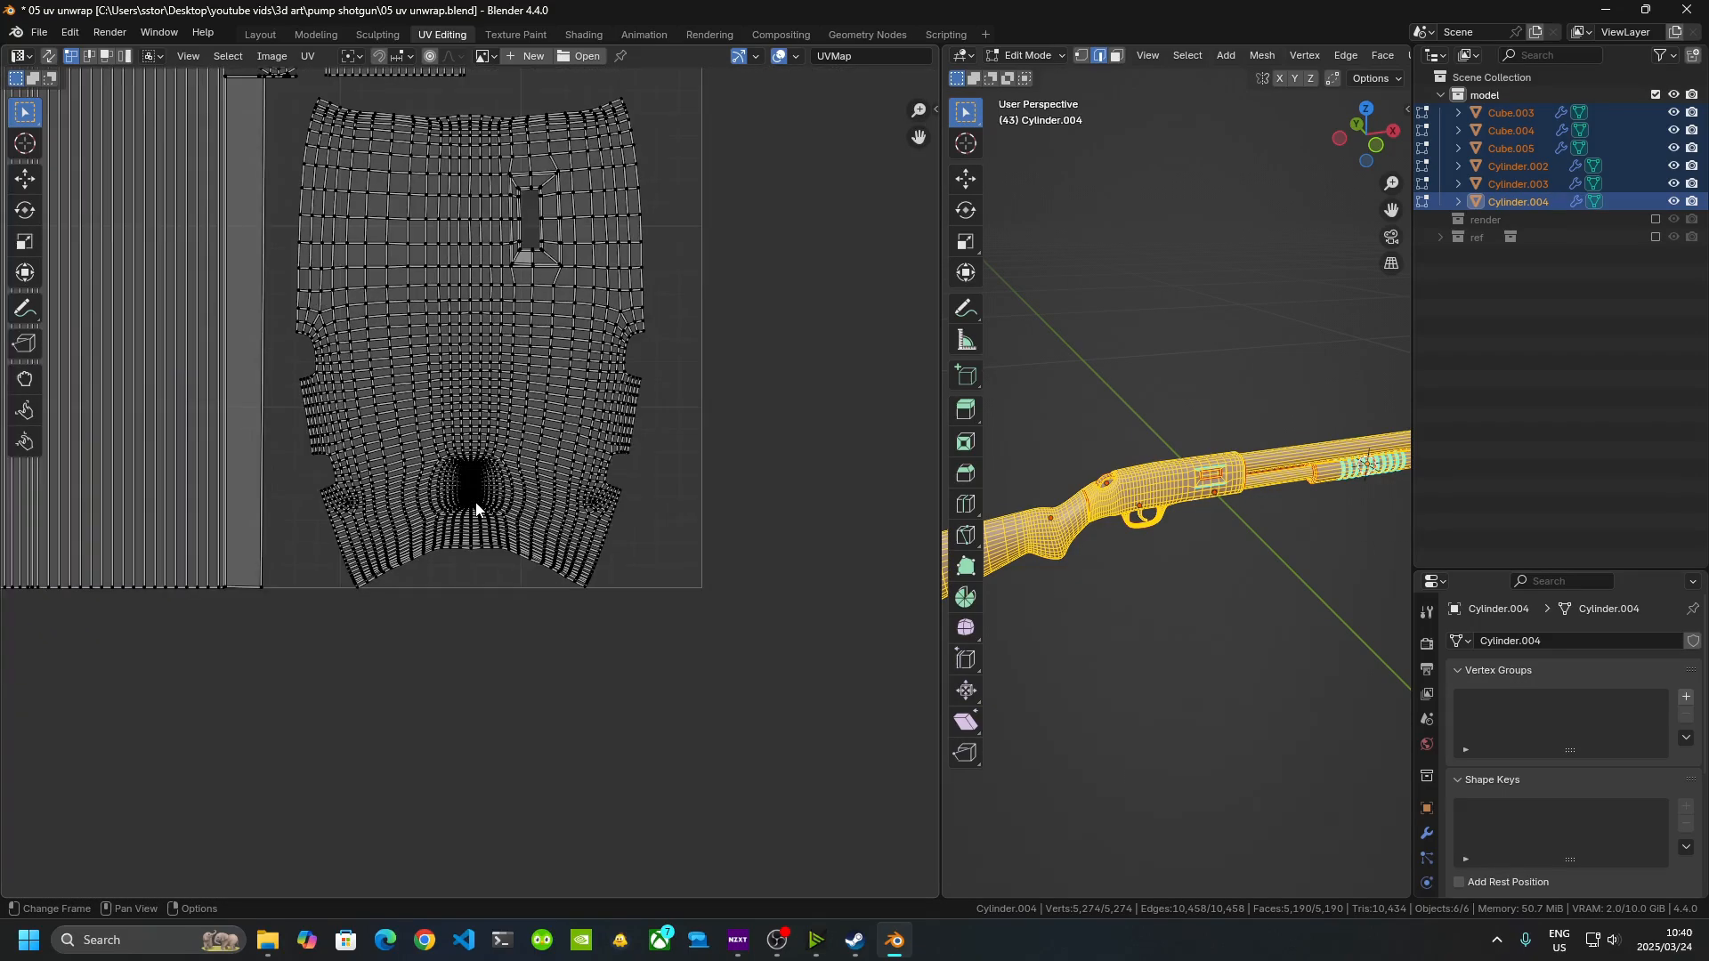
# - Check the seams around the receiver and trigger guard, reselect all geometry and unwrap it again with Unwrap Angle Based
pyautogui.moveTo(1265, 735); pyautogui.dragTo(1205, 588, button='middle')
pyautogui.hotkey('alt', 'a')
pyautogui.scroll(7, 1198, 672)
pyautogui.keyDown('shift'); pyautogui.moveTo(1166, 515); pyautogui.dragTo(1207, 508, button='middle'); pyautogui.keyUp('shift')
pyautogui.moveTo(1191, 610); pyautogui.dragTo(1198, 583, button='middle')
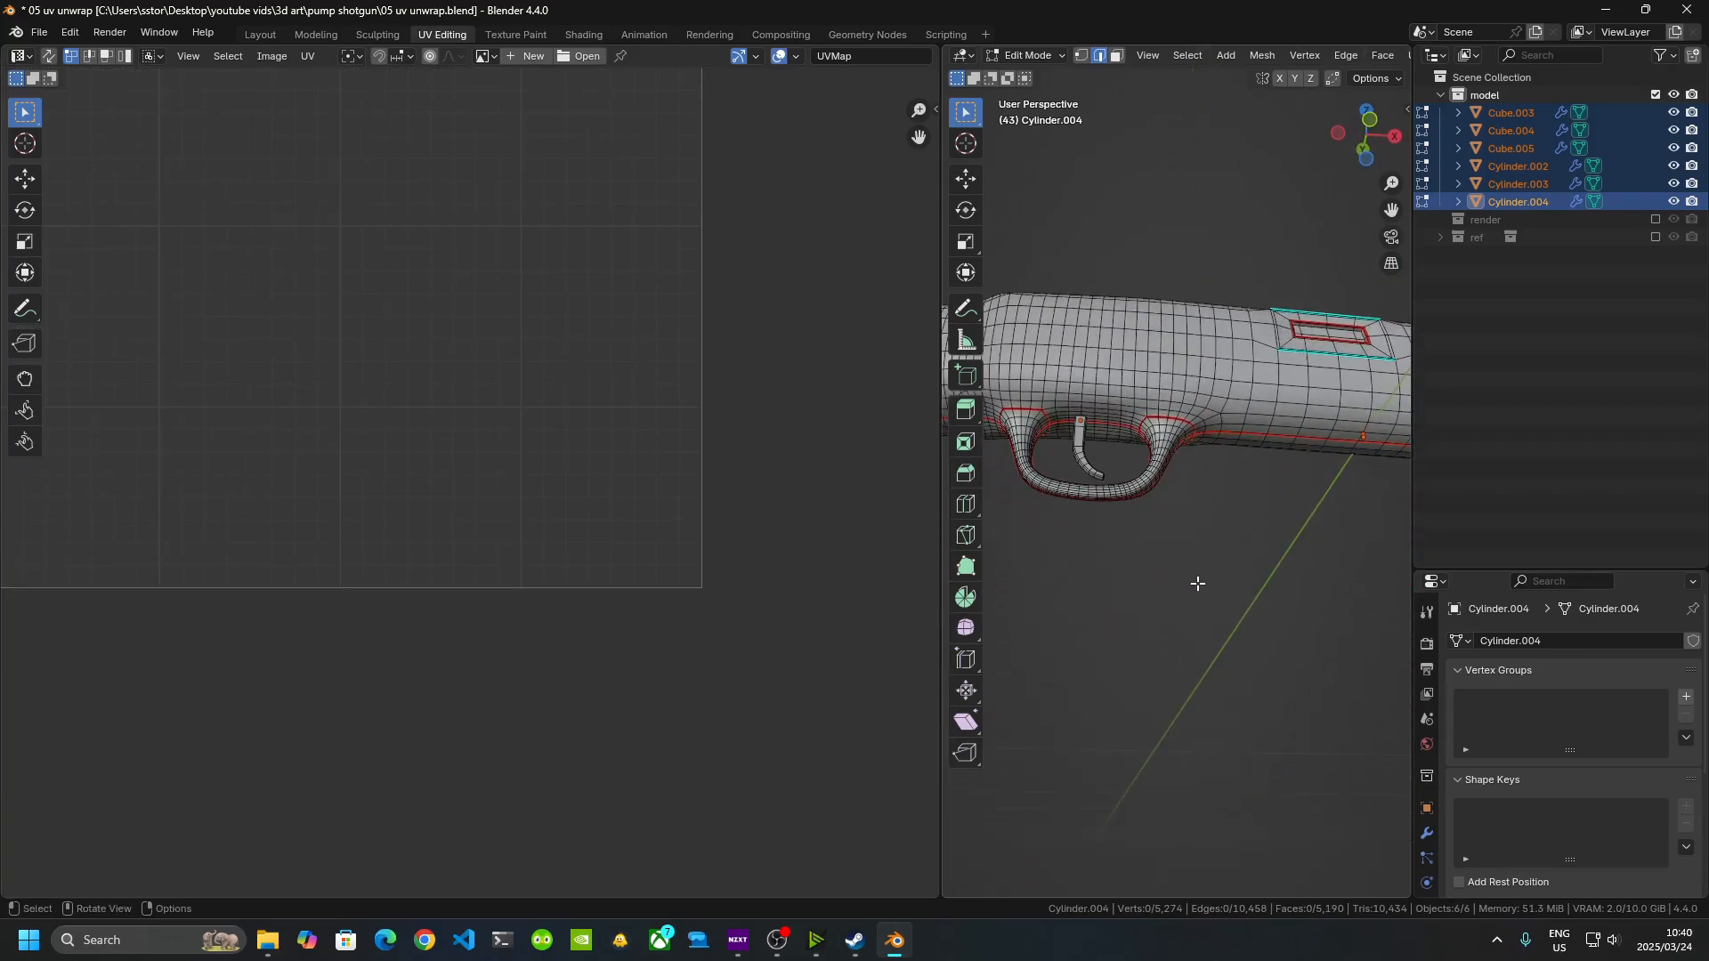
pyautogui.press('a')
pyautogui.press('u')
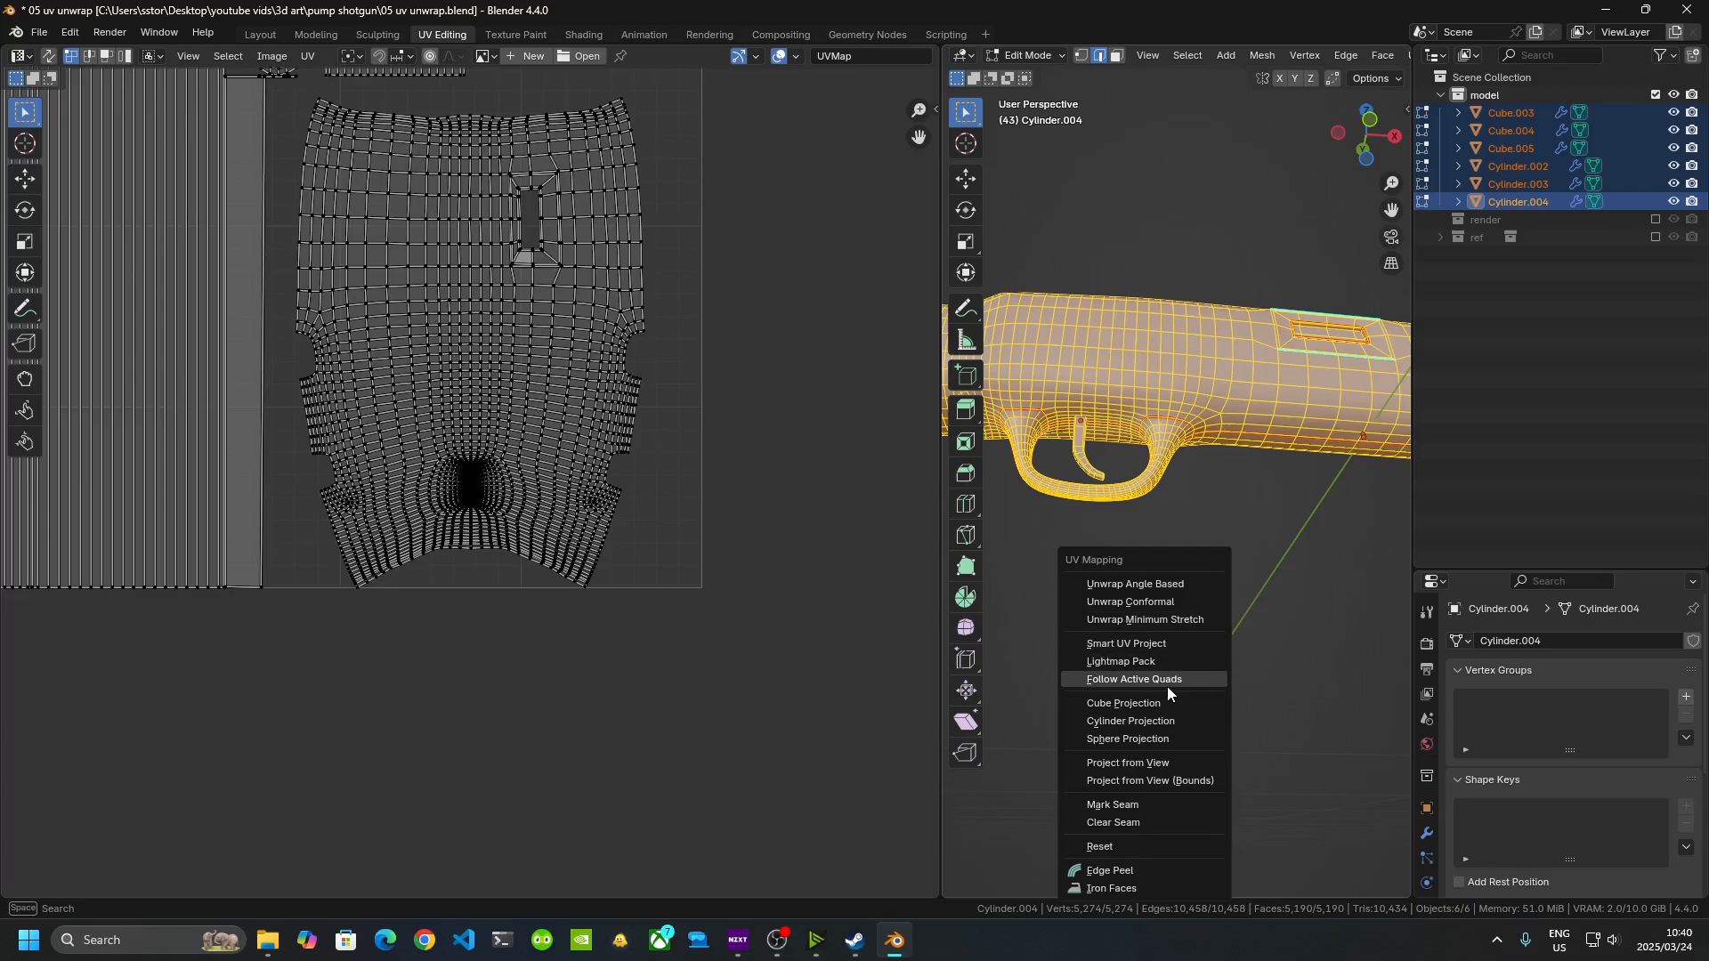
pyautogui.click(1175, 584)
# - Turn on the UV Stretch overlay in the UV editor
pyautogui.scroll(-2, 461, 484)
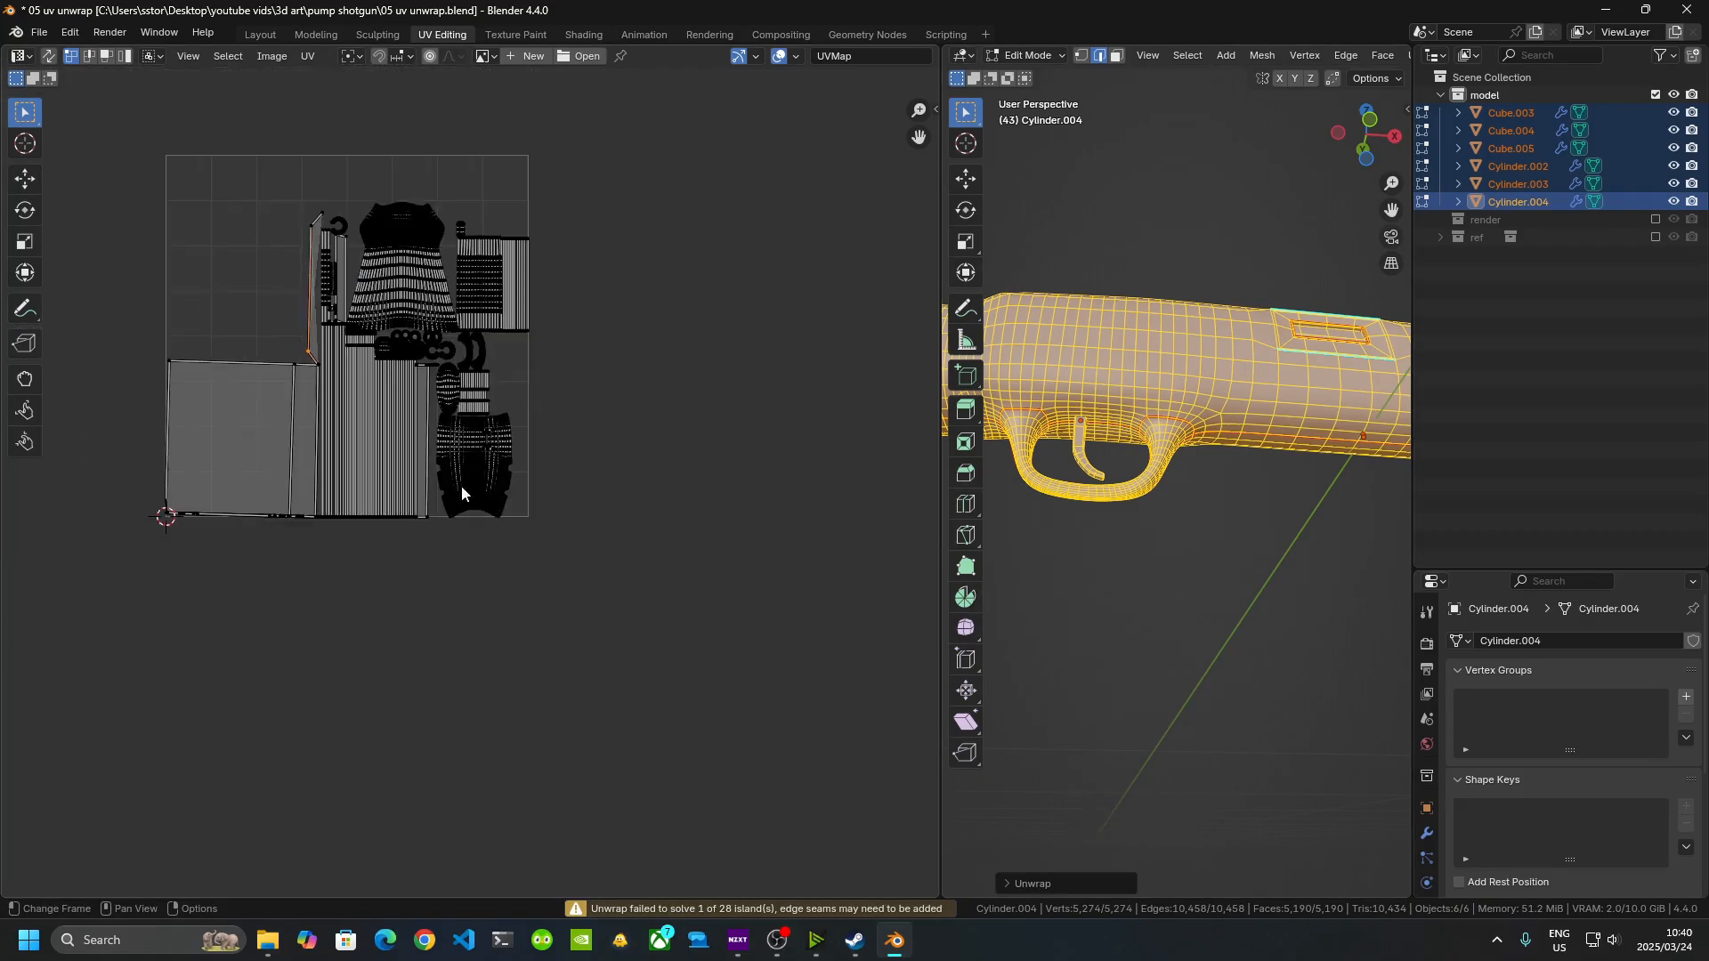
pyautogui.scroll(5, 596, 506)
pyautogui.moveTo(675, 665); pyautogui.dragTo(530, 627, button='middle')
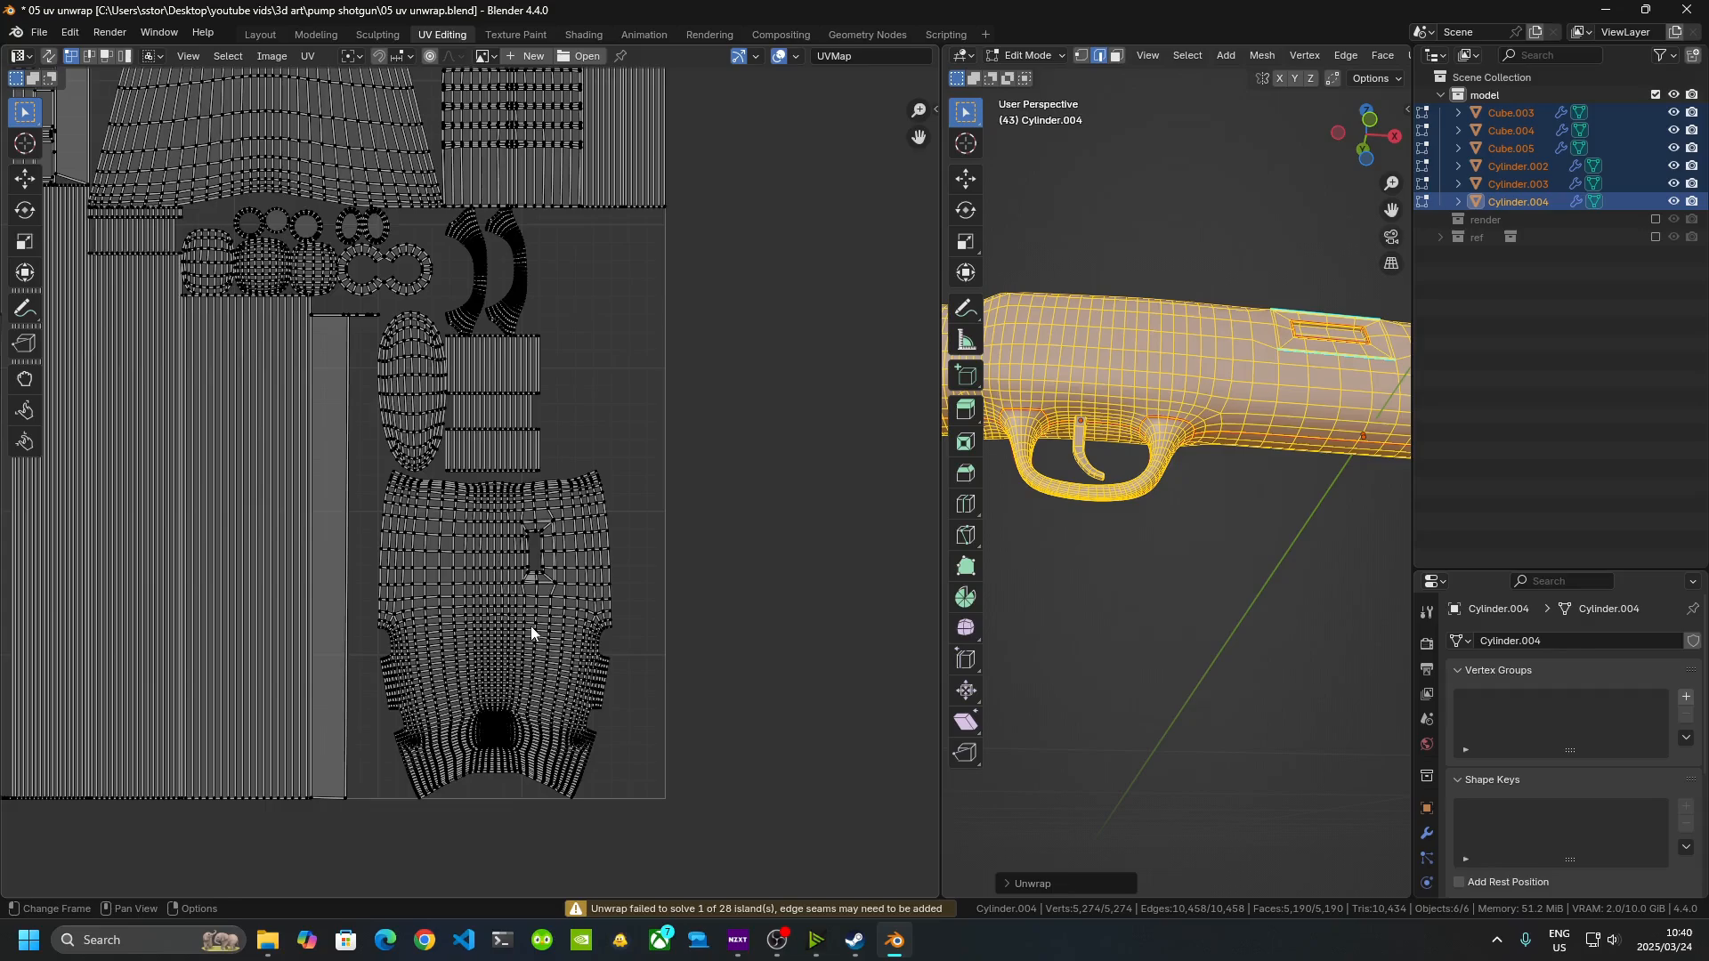
pyautogui.click(306, 56)
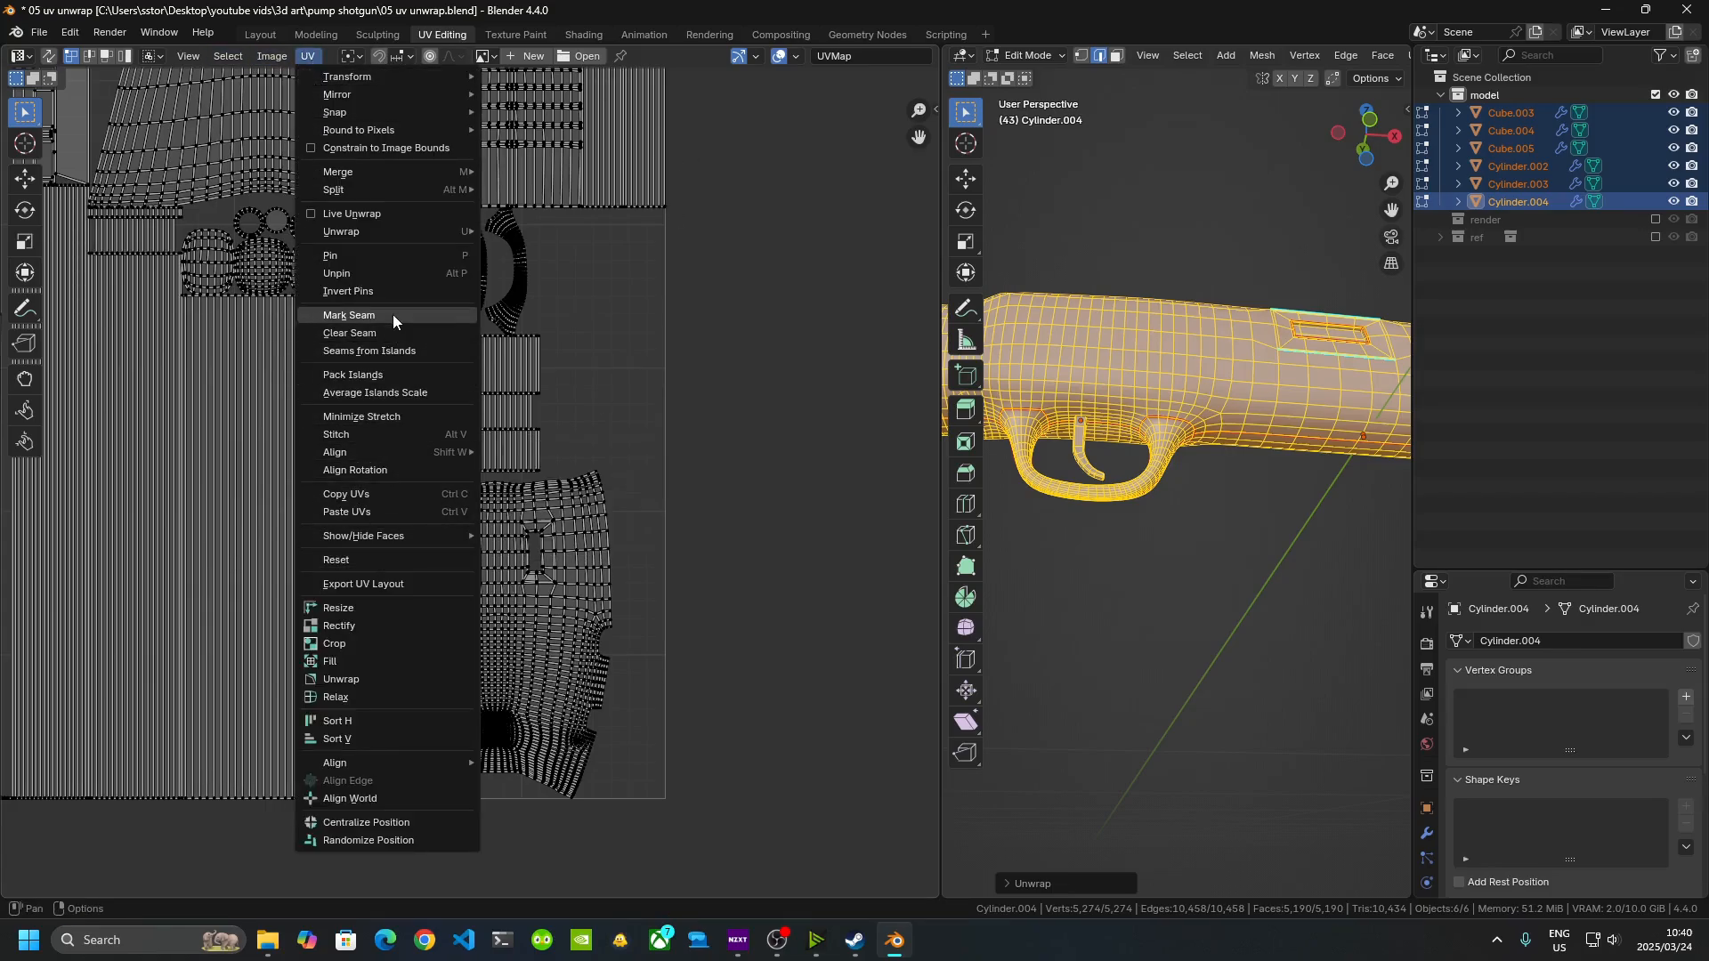
pyautogui.click(796, 57)
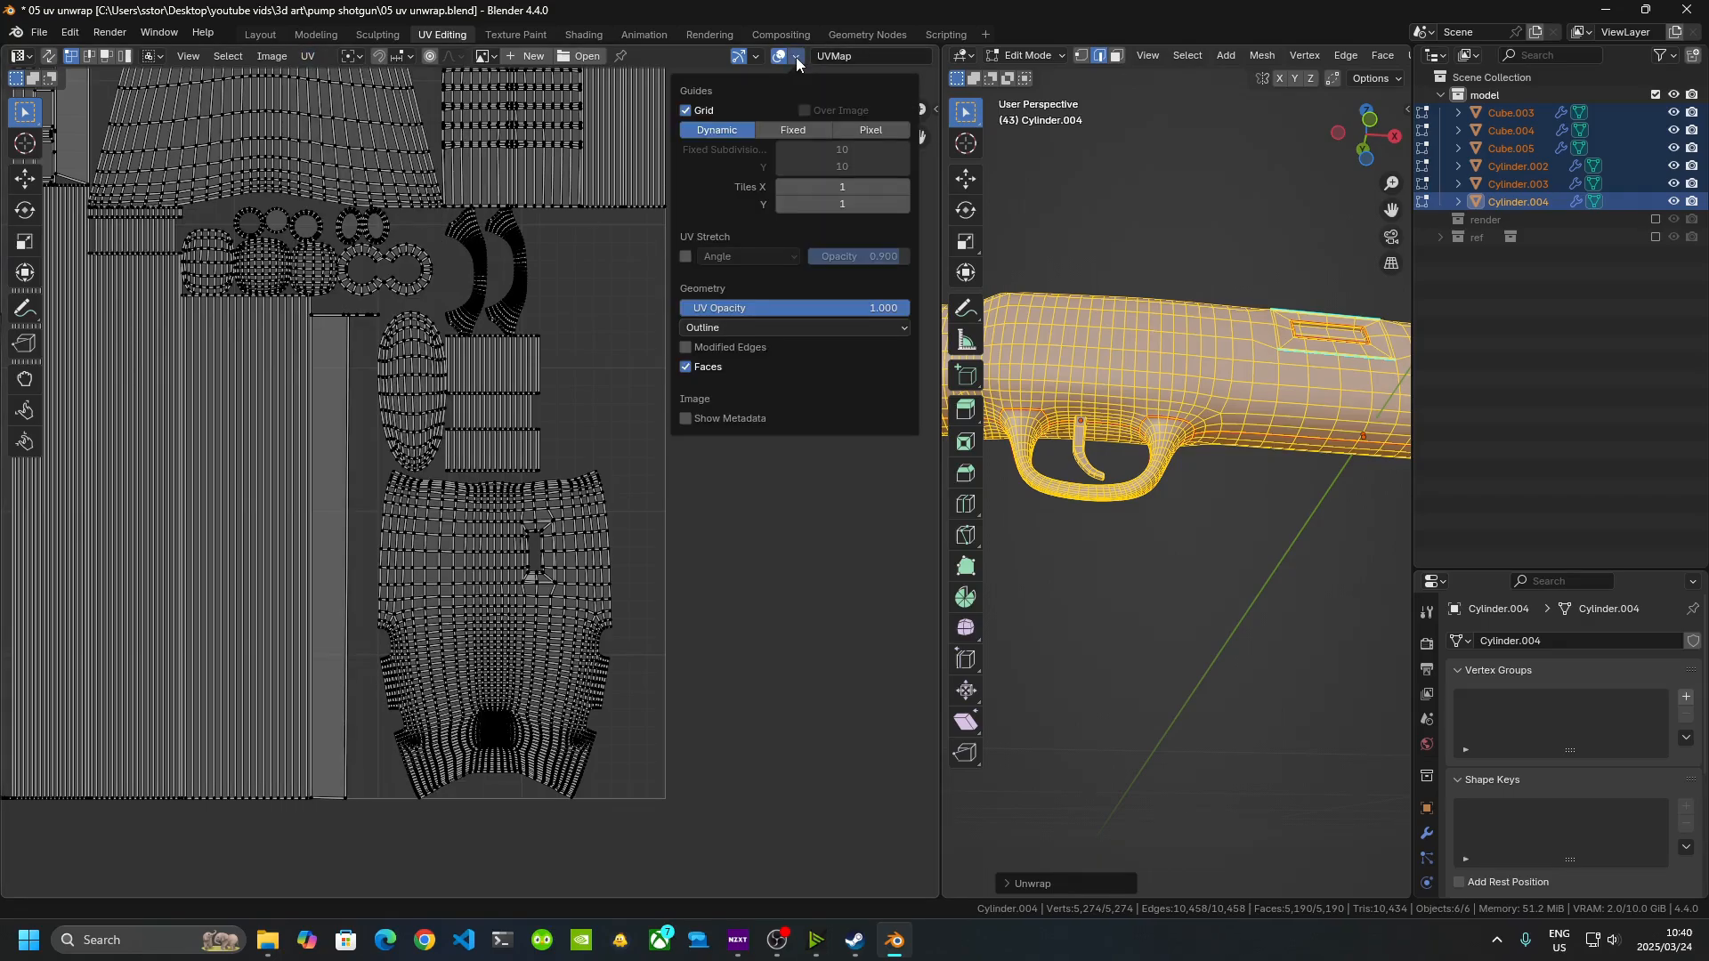
pyautogui.click(686, 256)
# - Examine the stretching on the receiver's UV island, comparing its dense area with the recess on the model
pyautogui.scroll(5, 599, 686)
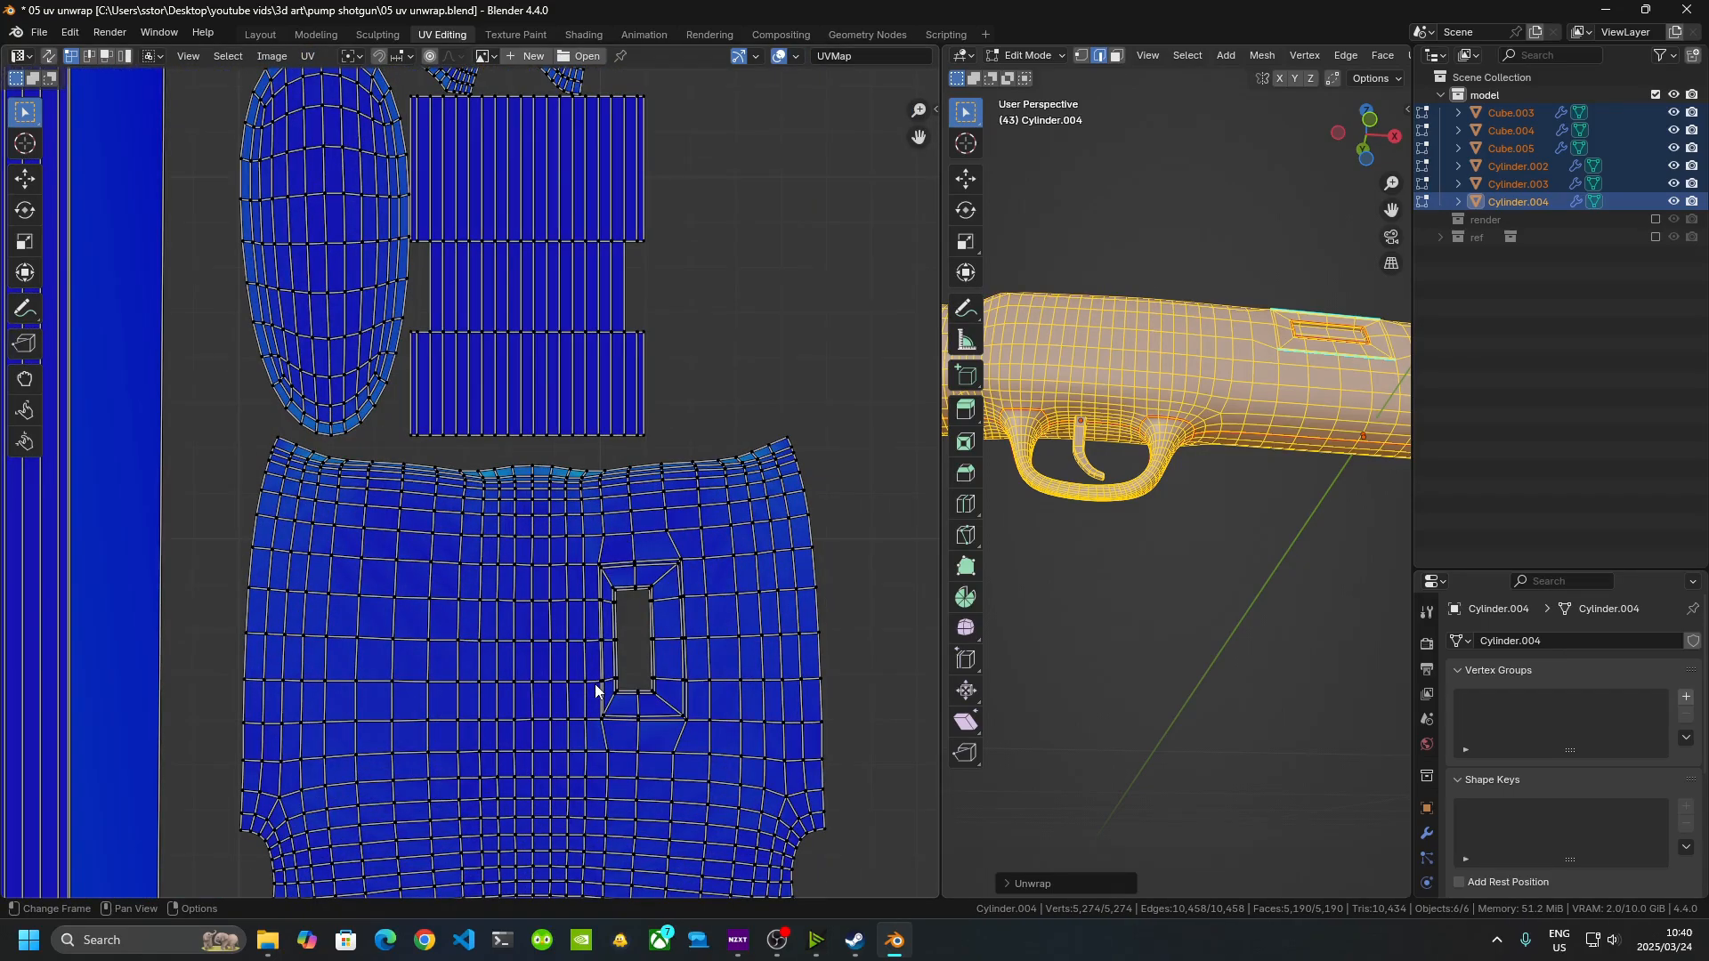
pyautogui.moveTo(599, 686); pyautogui.dragTo(567, 240, button='middle')
pyautogui.scroll(7, 488, 511)
pyautogui.moveTo(507, 686); pyautogui.dragTo(507, 145, button='middle')
pyautogui.moveTo(553, 710); pyautogui.dragTo(486, 404, button='middle')
pyautogui.scroll(4, 486, 404)
pyautogui.scroll(-3, 596, 427)
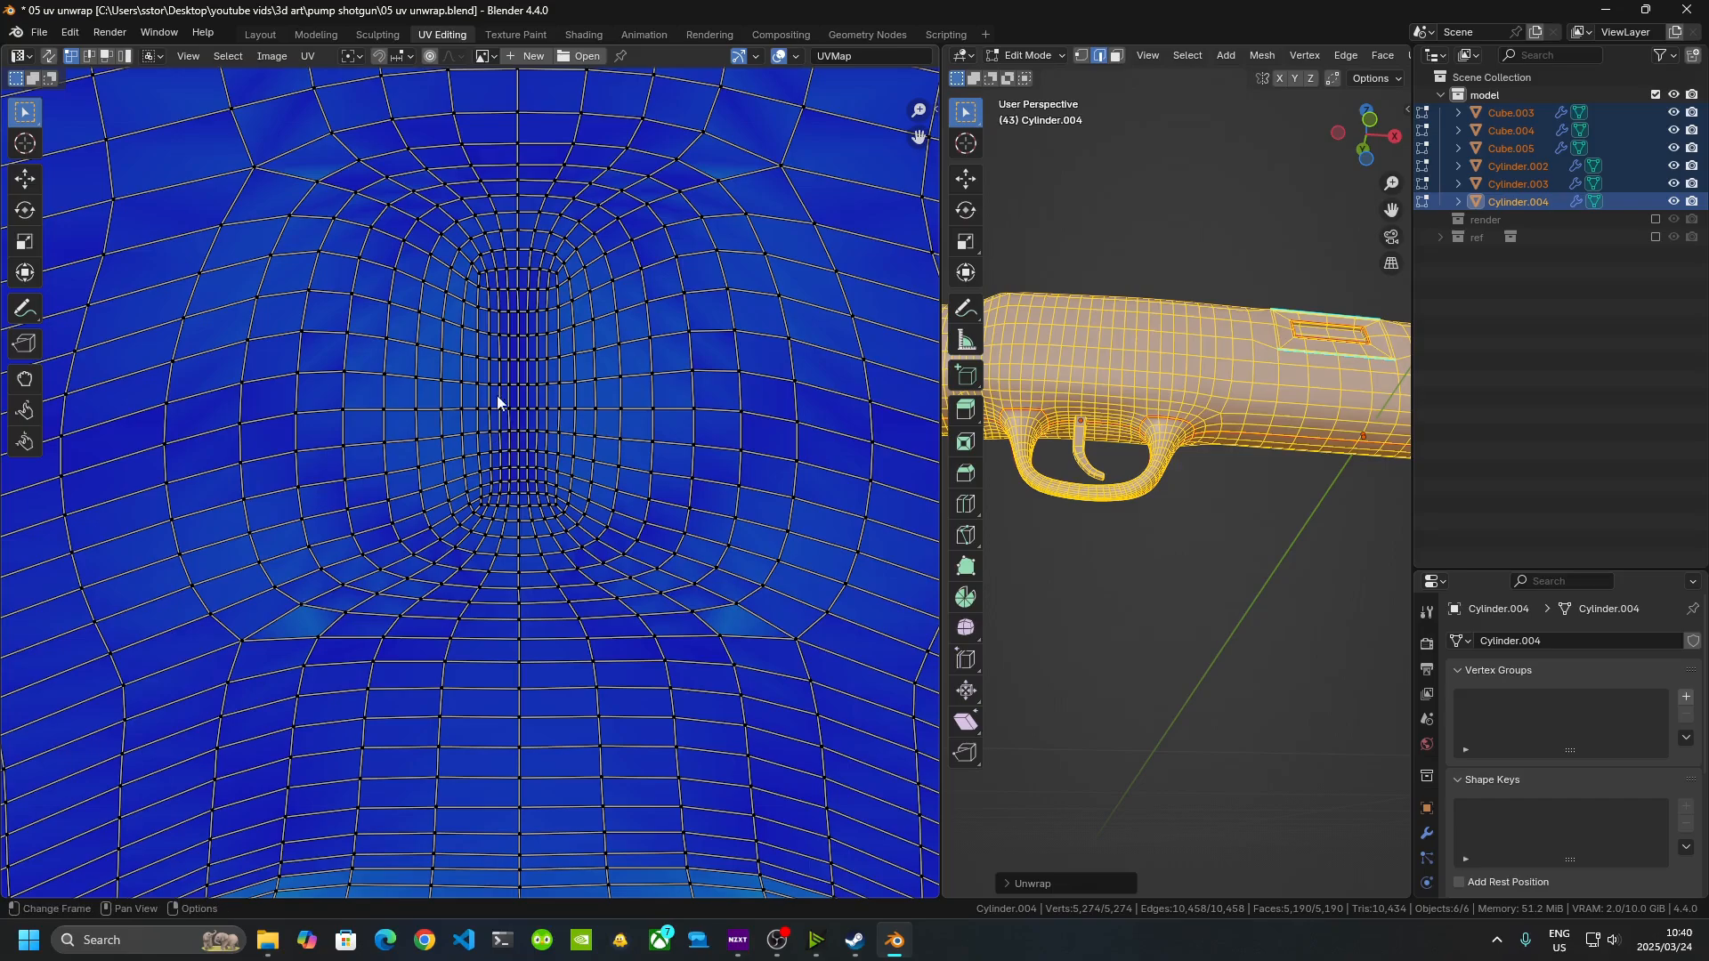
pyautogui.moveTo(1184, 498); pyautogui.dragTo(1129, 515, button='middle')
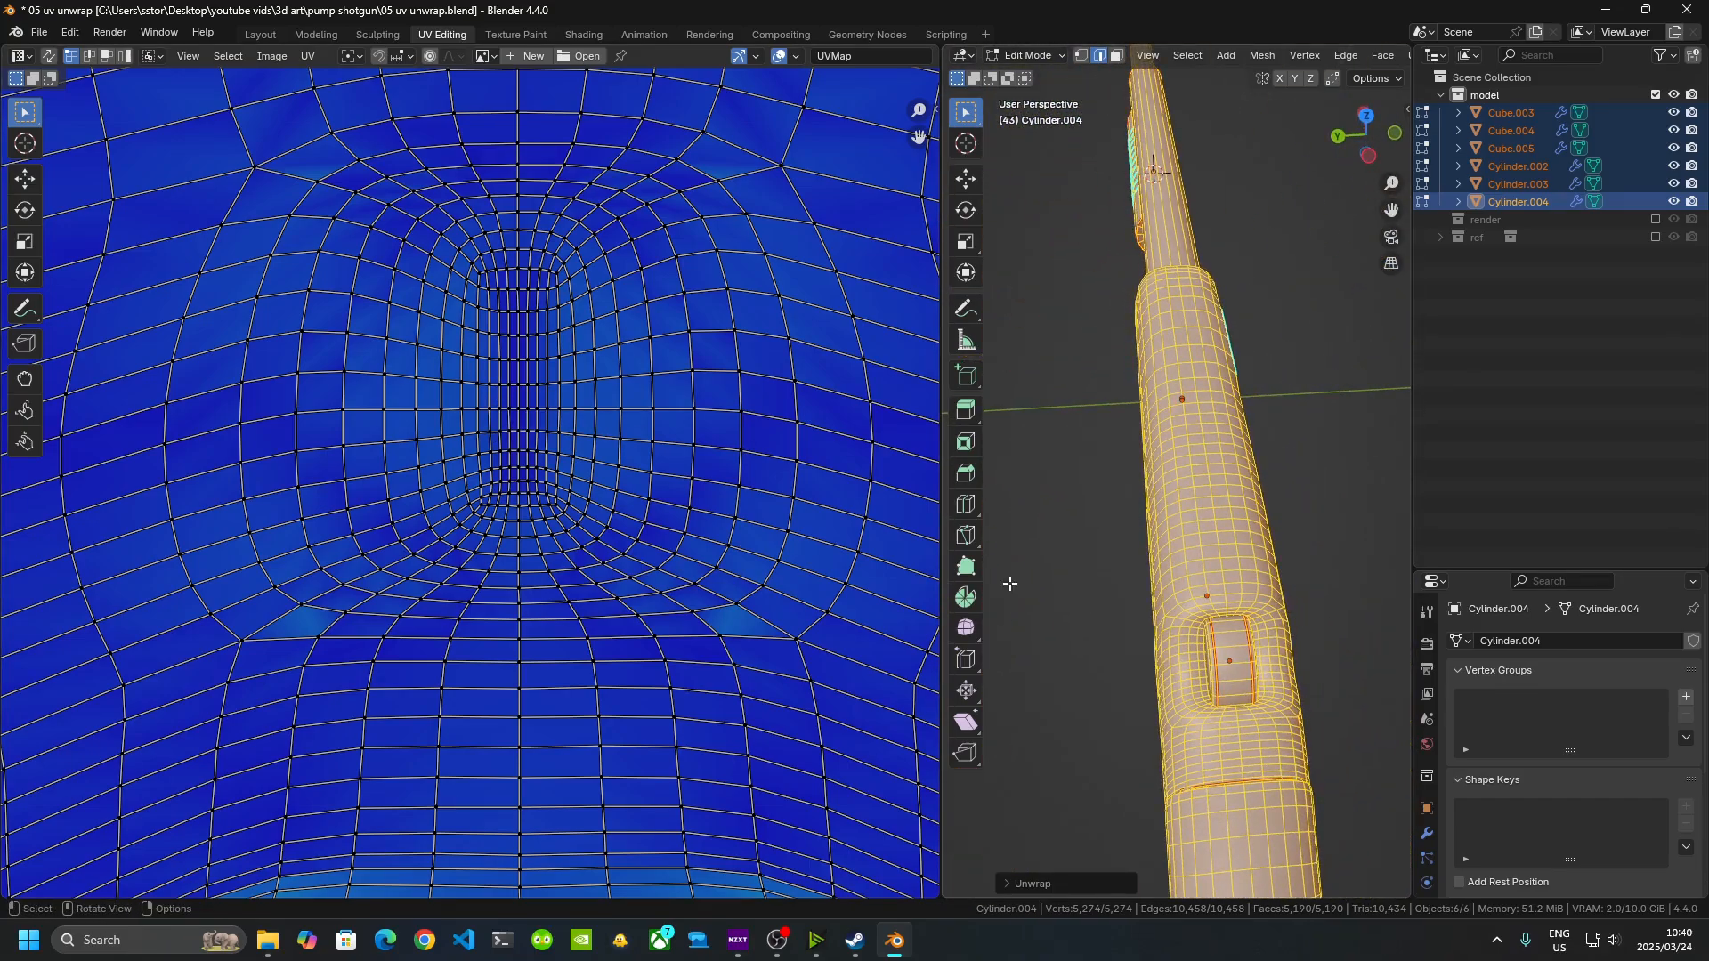
pyautogui.scroll(-5, 343, 393)
pyautogui.scroll(3, 617, 805)
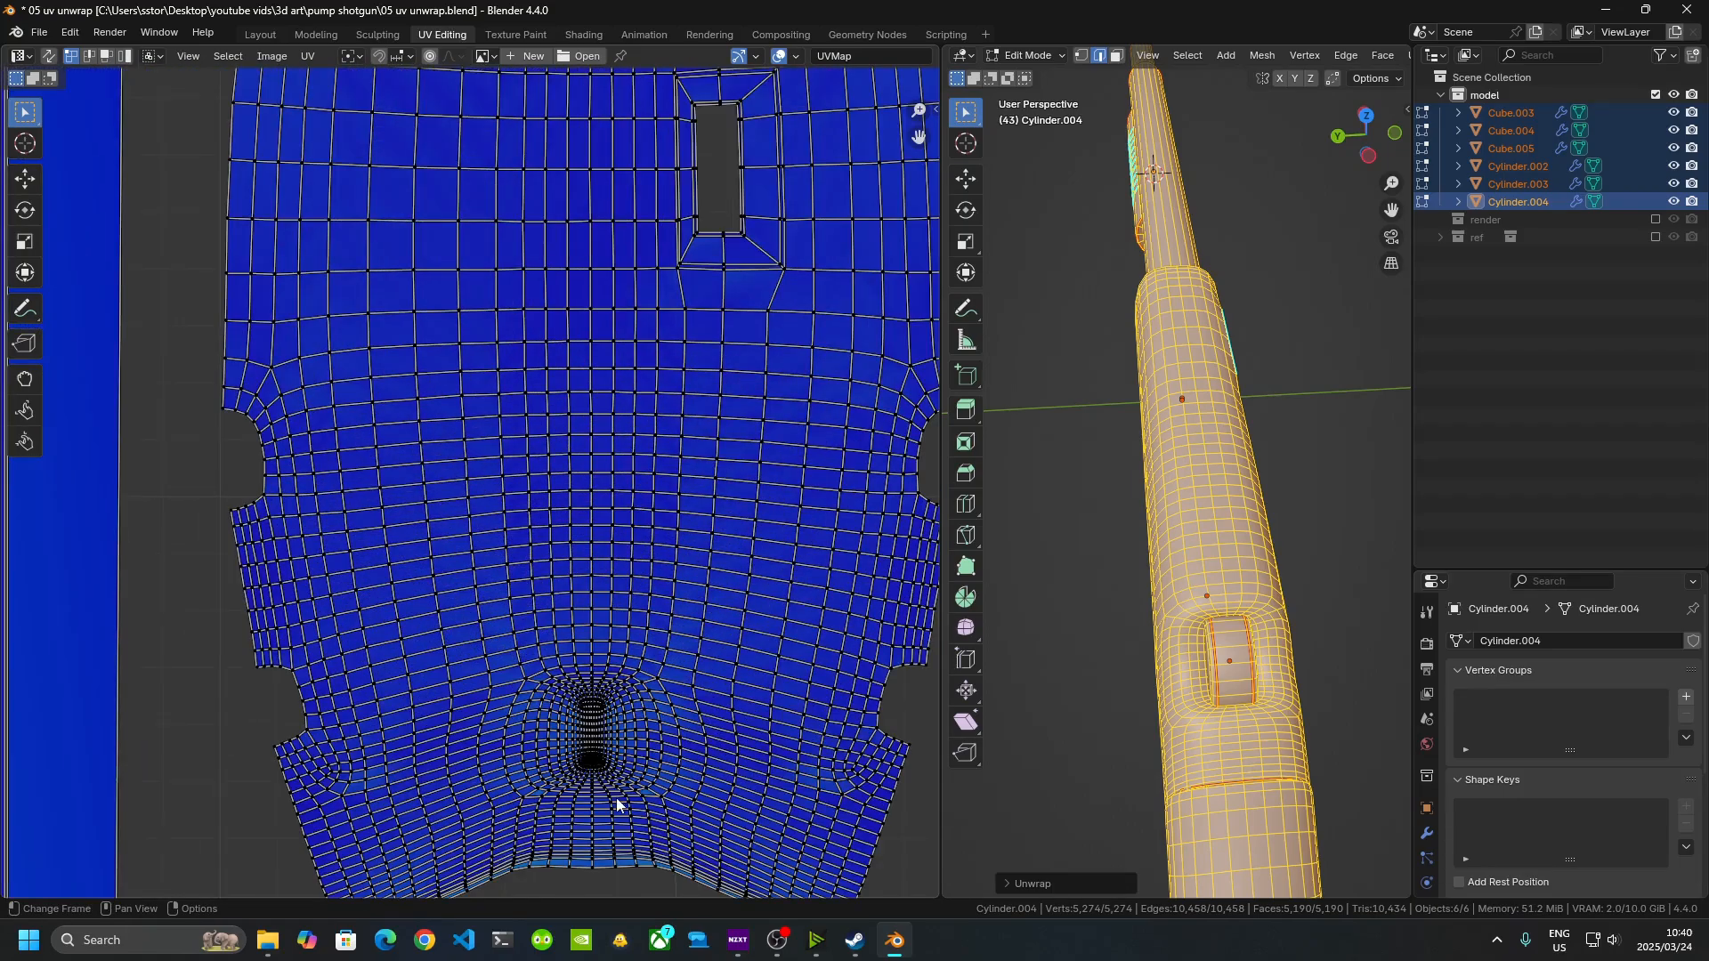
pyautogui.scroll(-4, 628, 450)
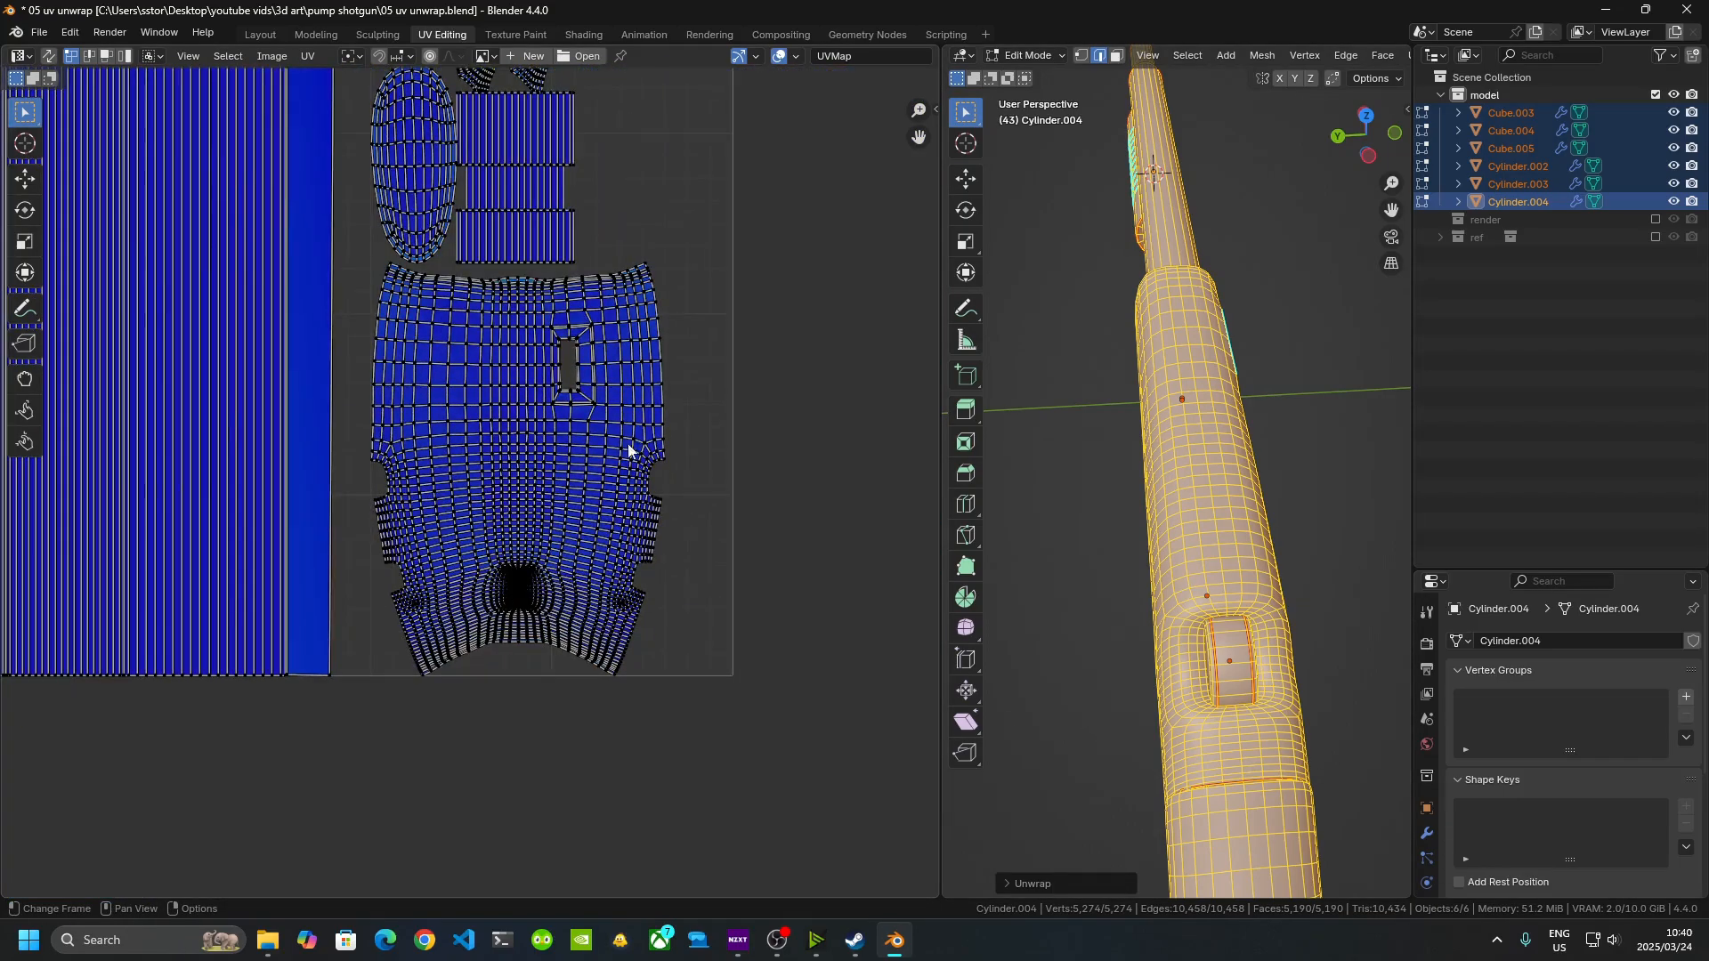
# - Turn on UV sync selection, select part of the narrow distorted island and frame the matching geometry in the 3D viewport
pyautogui.moveTo(391, 382); pyautogui.dragTo(588, 749, button='middle')
pyautogui.moveTo(78, 357); pyautogui.dragTo(608, 645, button='middle')
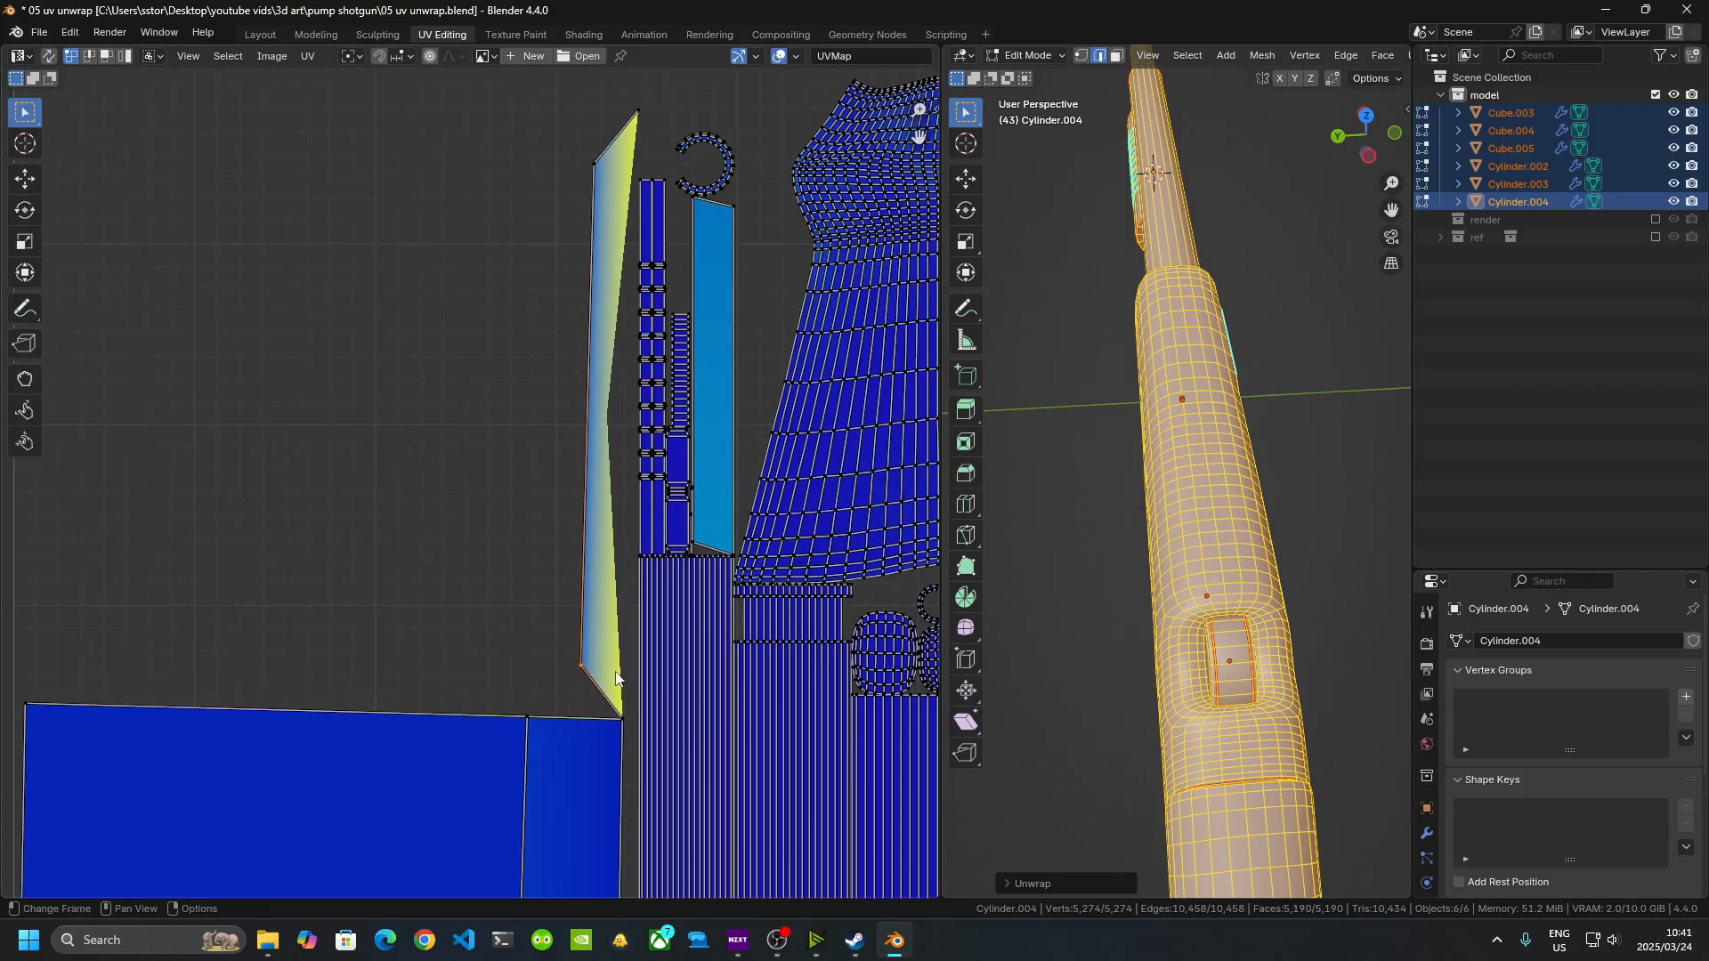
pyautogui.click(50, 57)
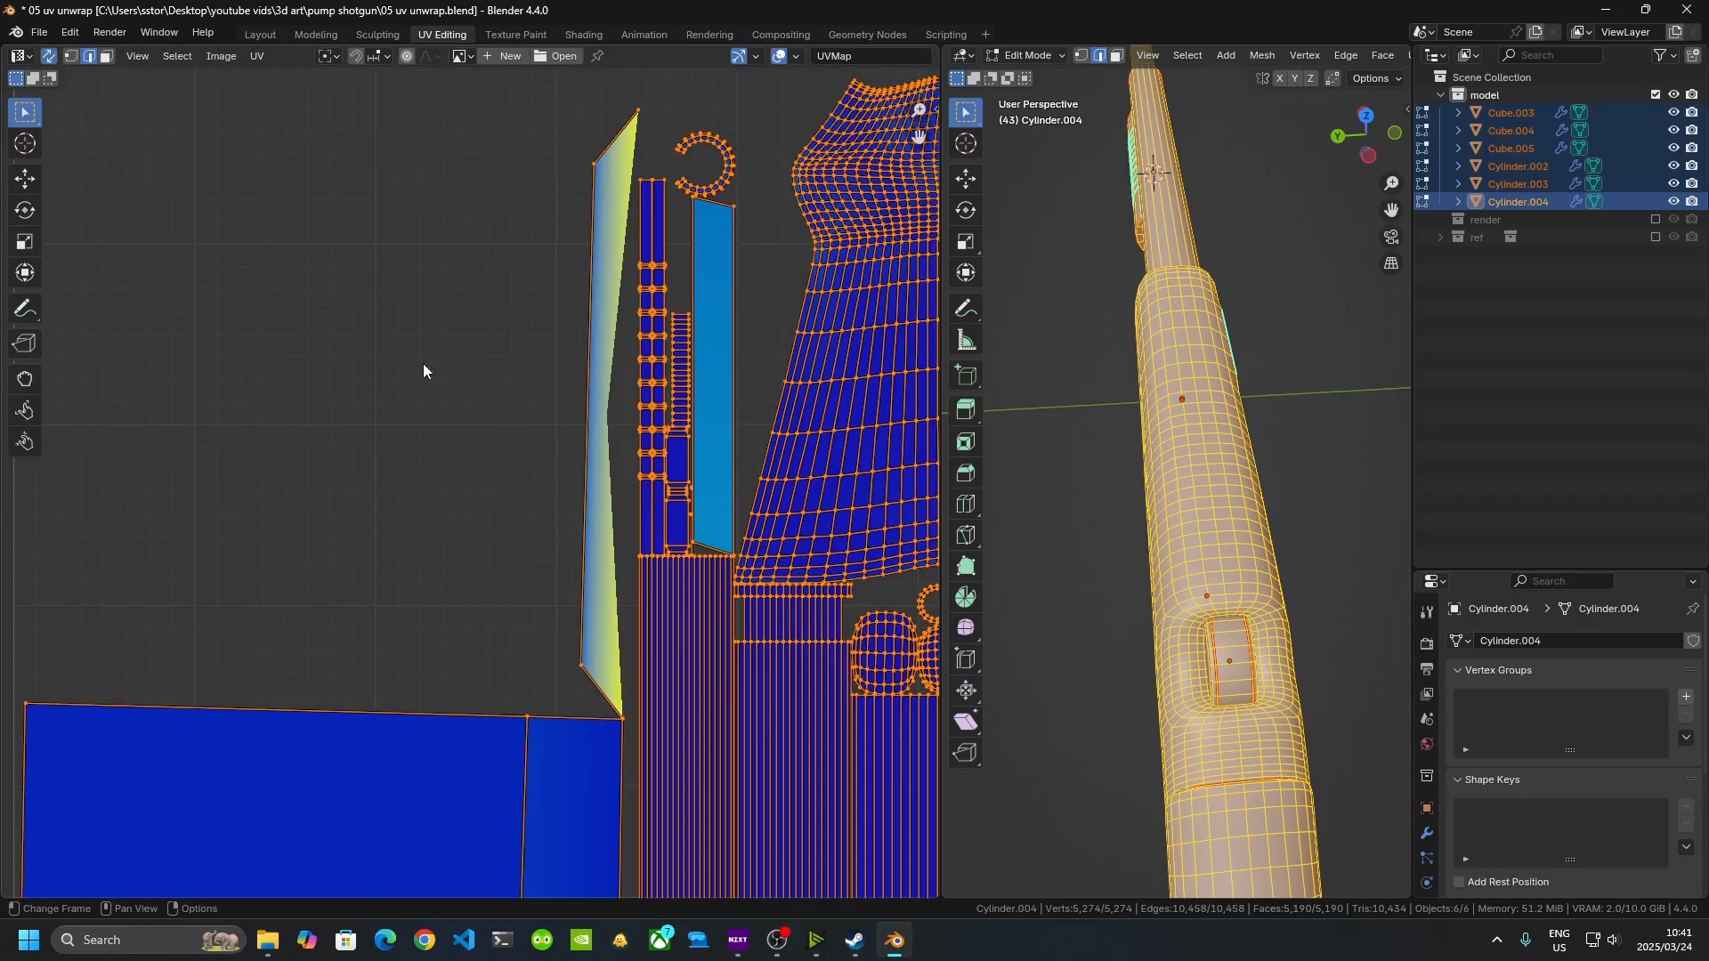
pyautogui.click(589, 666)
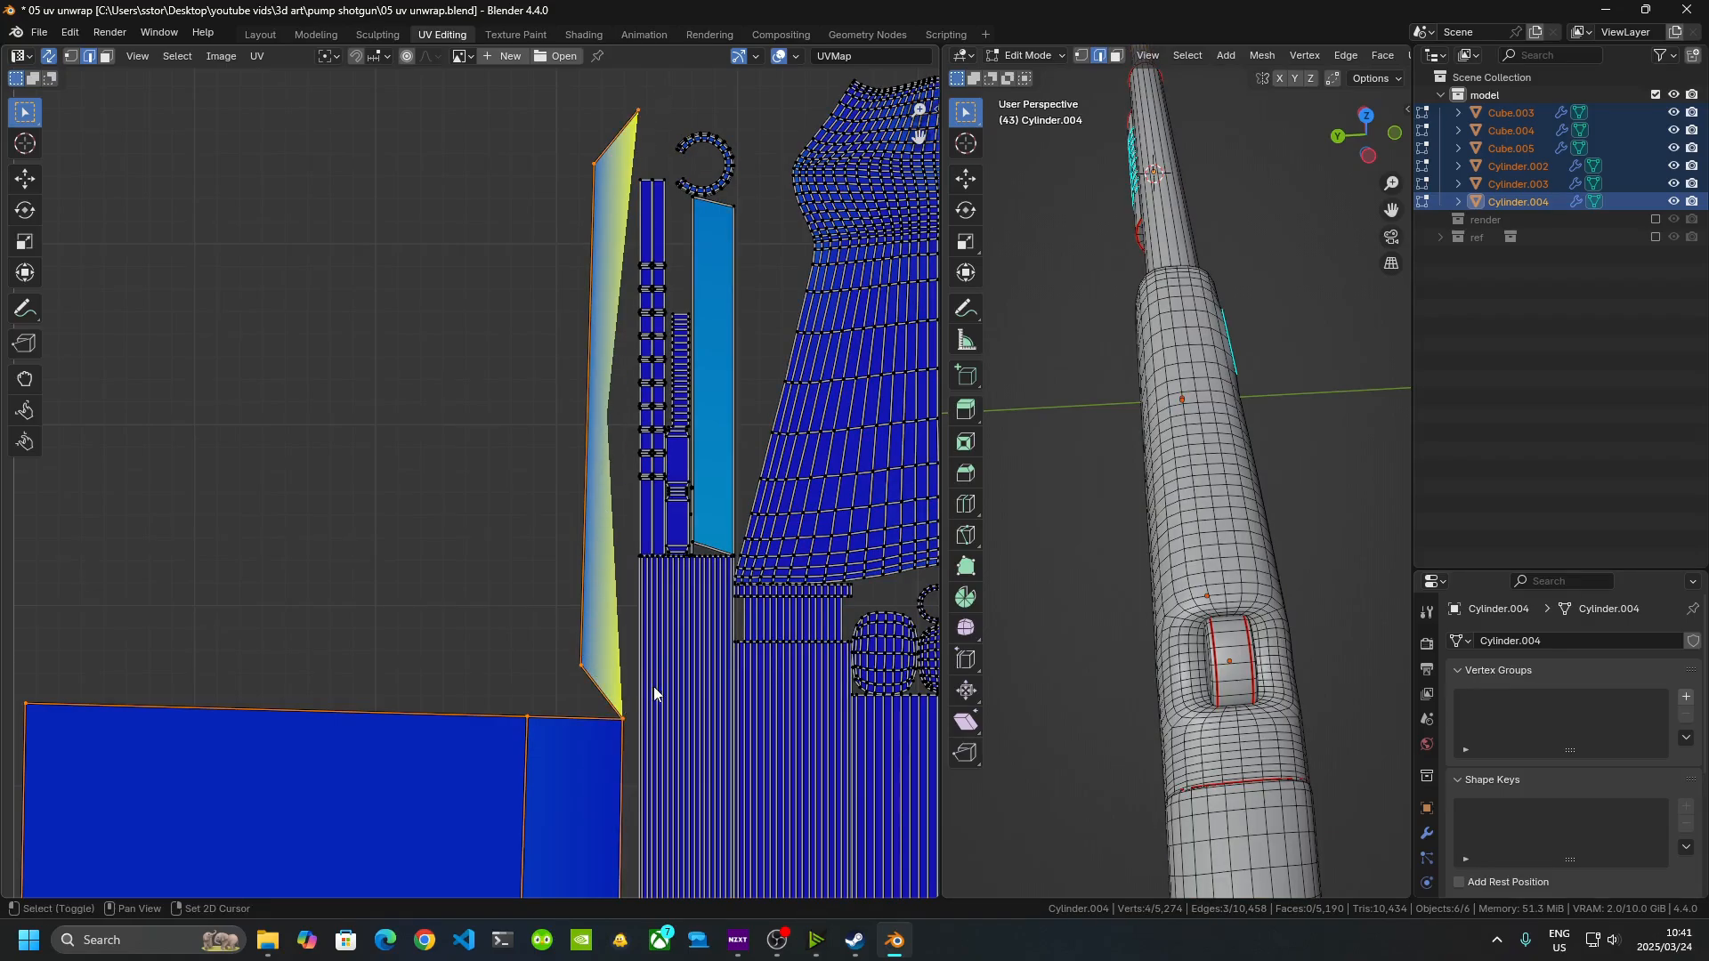
pyautogui.scroll(-5, 1053, 692)
pyautogui.moveTo(1053, 691); pyautogui.dragTo(1223, 594, button='middle')
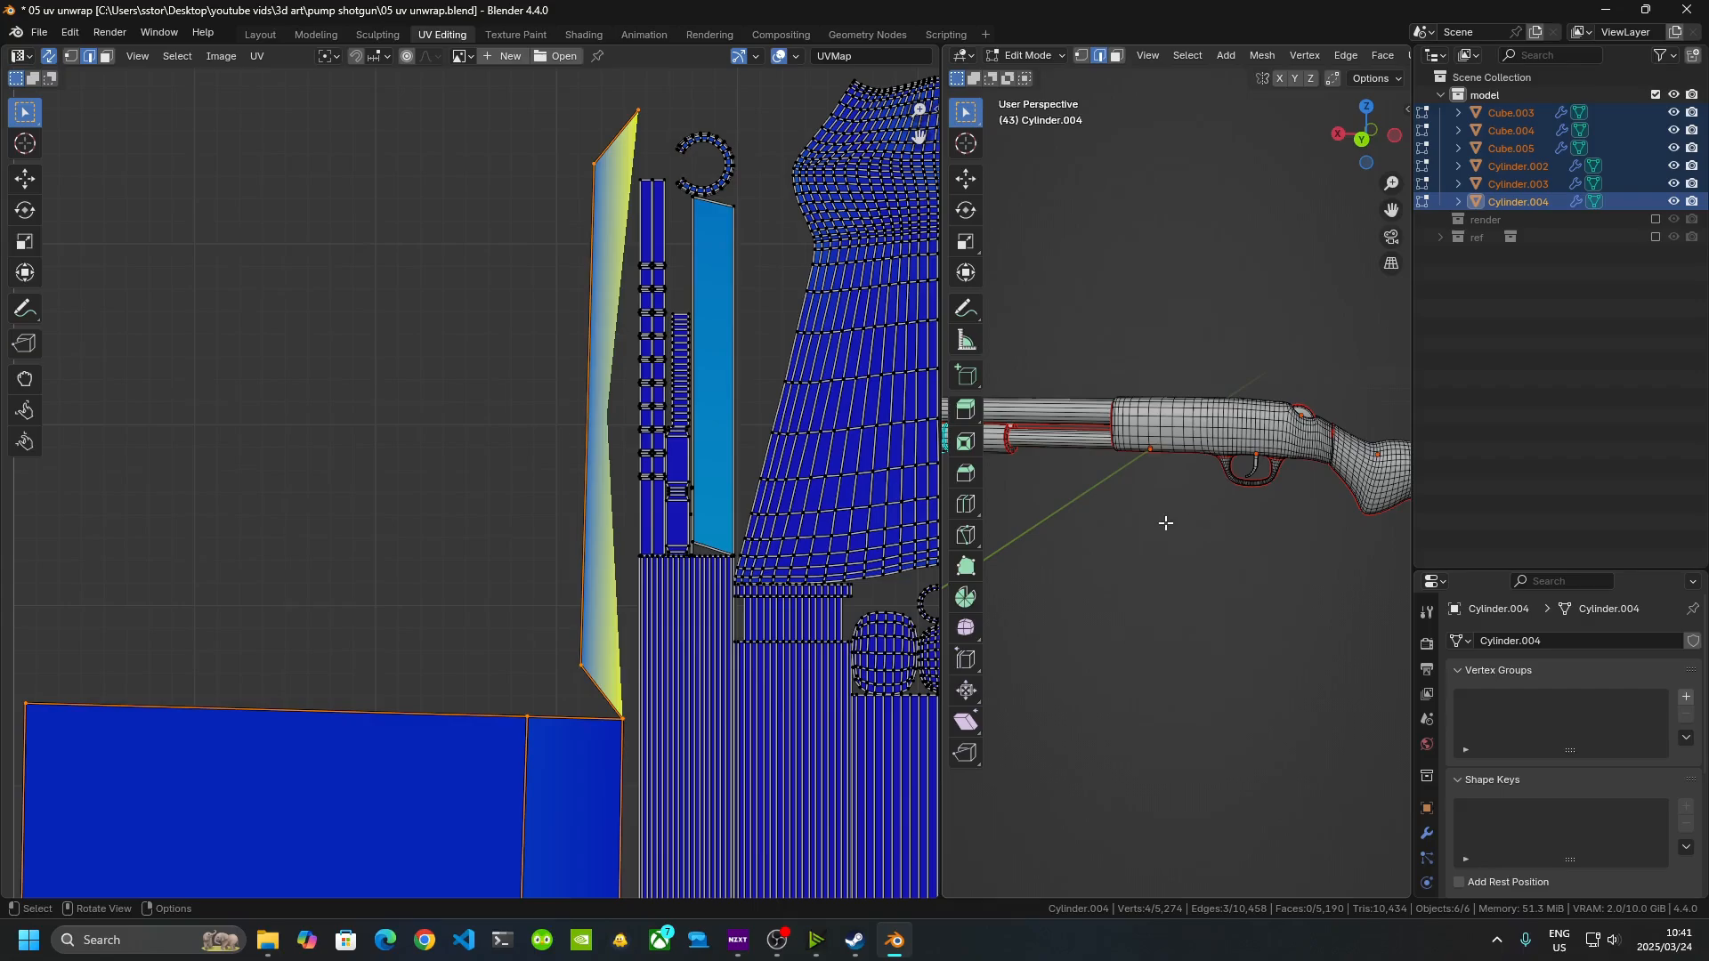
pyautogui.press('`')
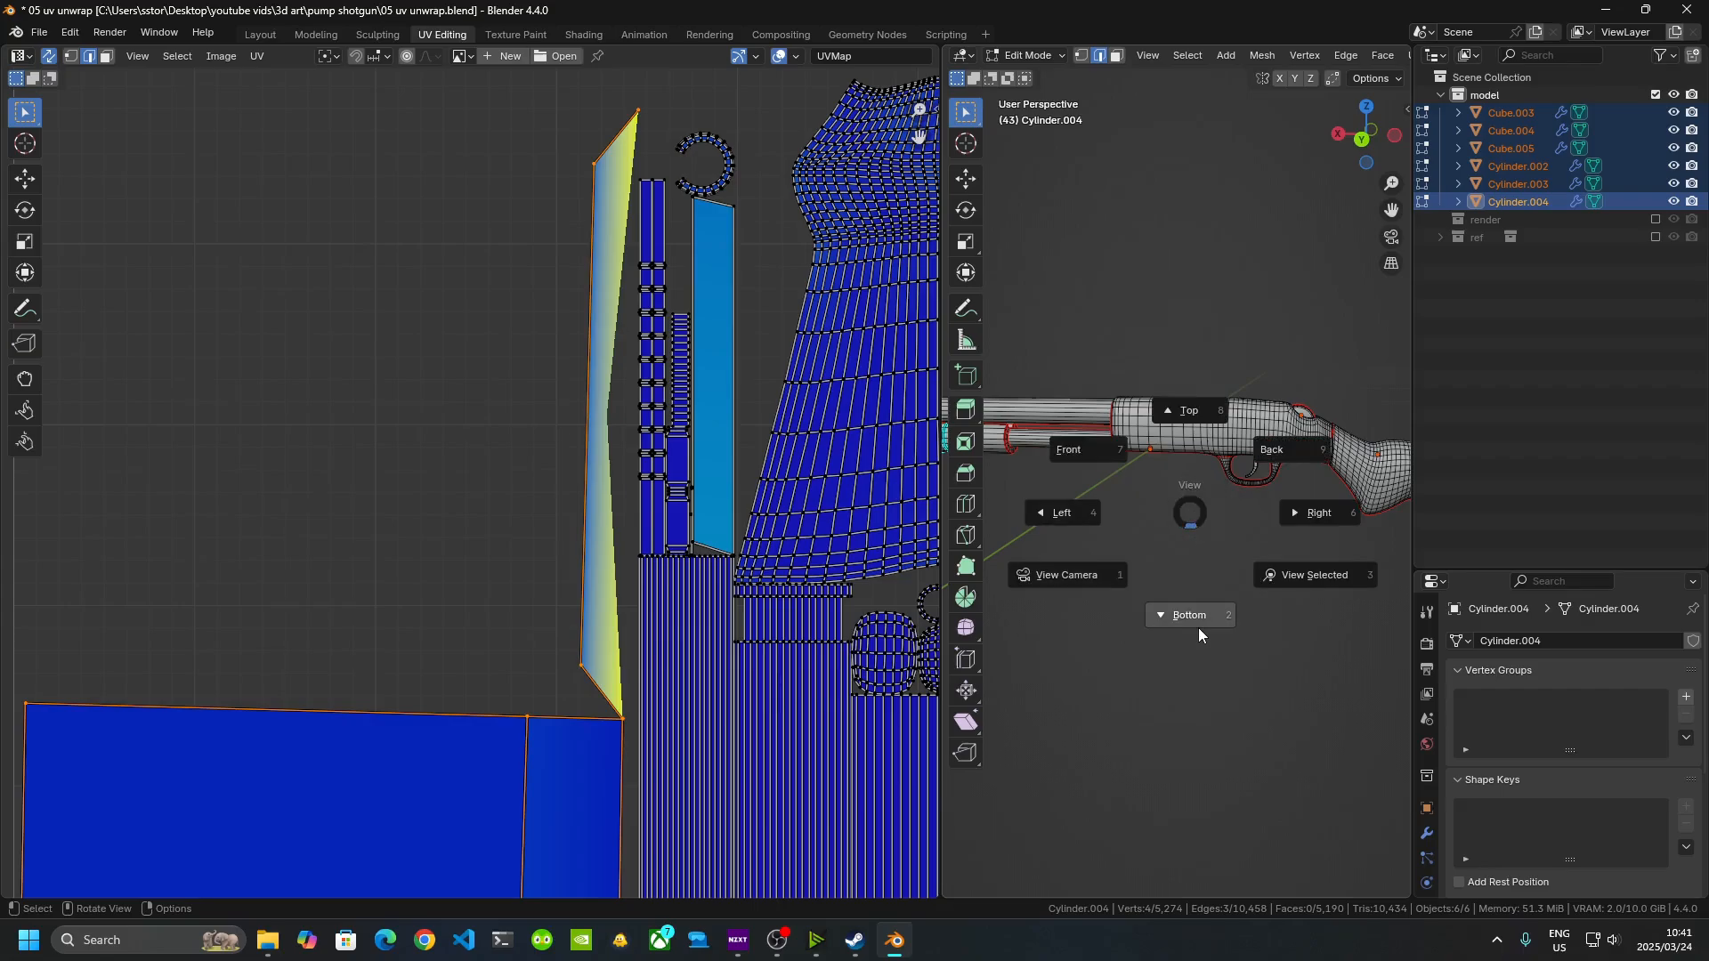
pyautogui.click(1329, 570)
pyautogui.moveTo(1253, 569)
pyautogui.mouseDown(button='middle')
pyautogui.moveTo(1104, 550)
pyautogui.moveTo(1247, 564)
pyautogui.moveTo(1118, 526)
pyautogui.moveTo(1190, 427)
pyautogui.moveTo(1252, 545)
pyautogui.moveTo(1213, 564)
pyautogui.moveTo(1166, 540)
pyautogui.mouseUp(button='middle')
# - Mark the edge loop around the trigger's upper end cap as a UV seam
pyautogui.click(1154, 519)
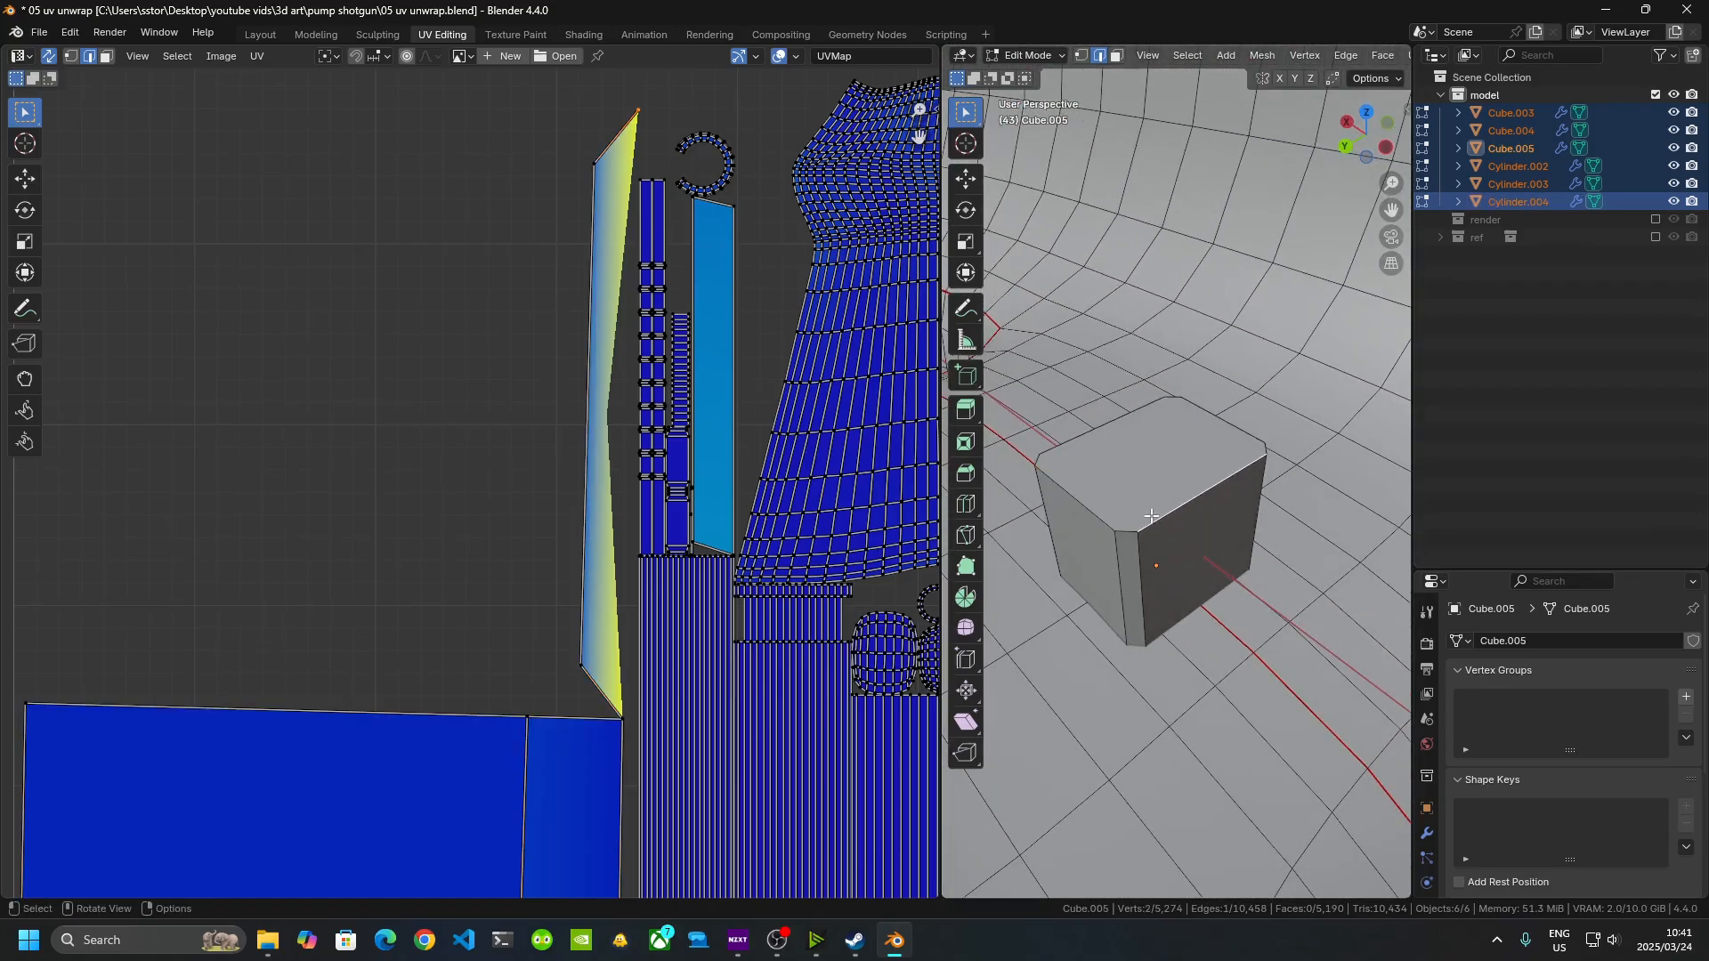
pyautogui.press('z')
pyautogui.press('Escape')
pyautogui.press('Tab')
pyautogui.press('Tab')
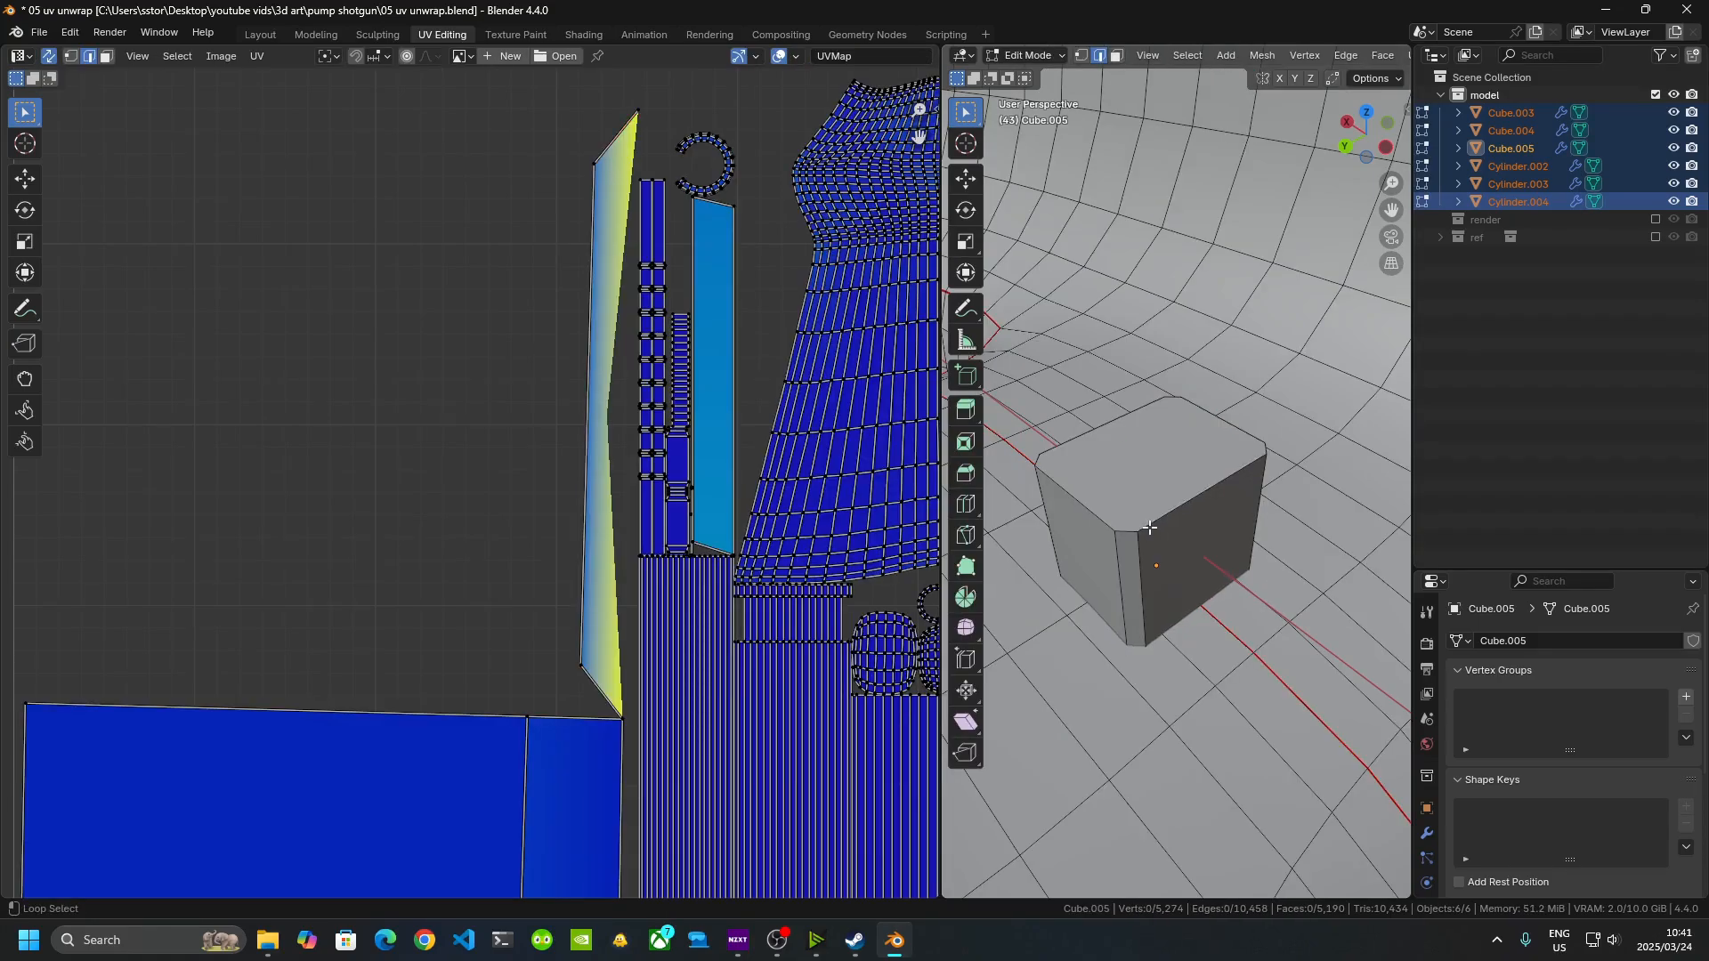
pyautogui.keyDown('alt'); pyautogui.click(1149, 528); pyautogui.keyUp('alt')
pyautogui.hotkey('ctrl', 'e')
pyautogui.click(1161, 468)
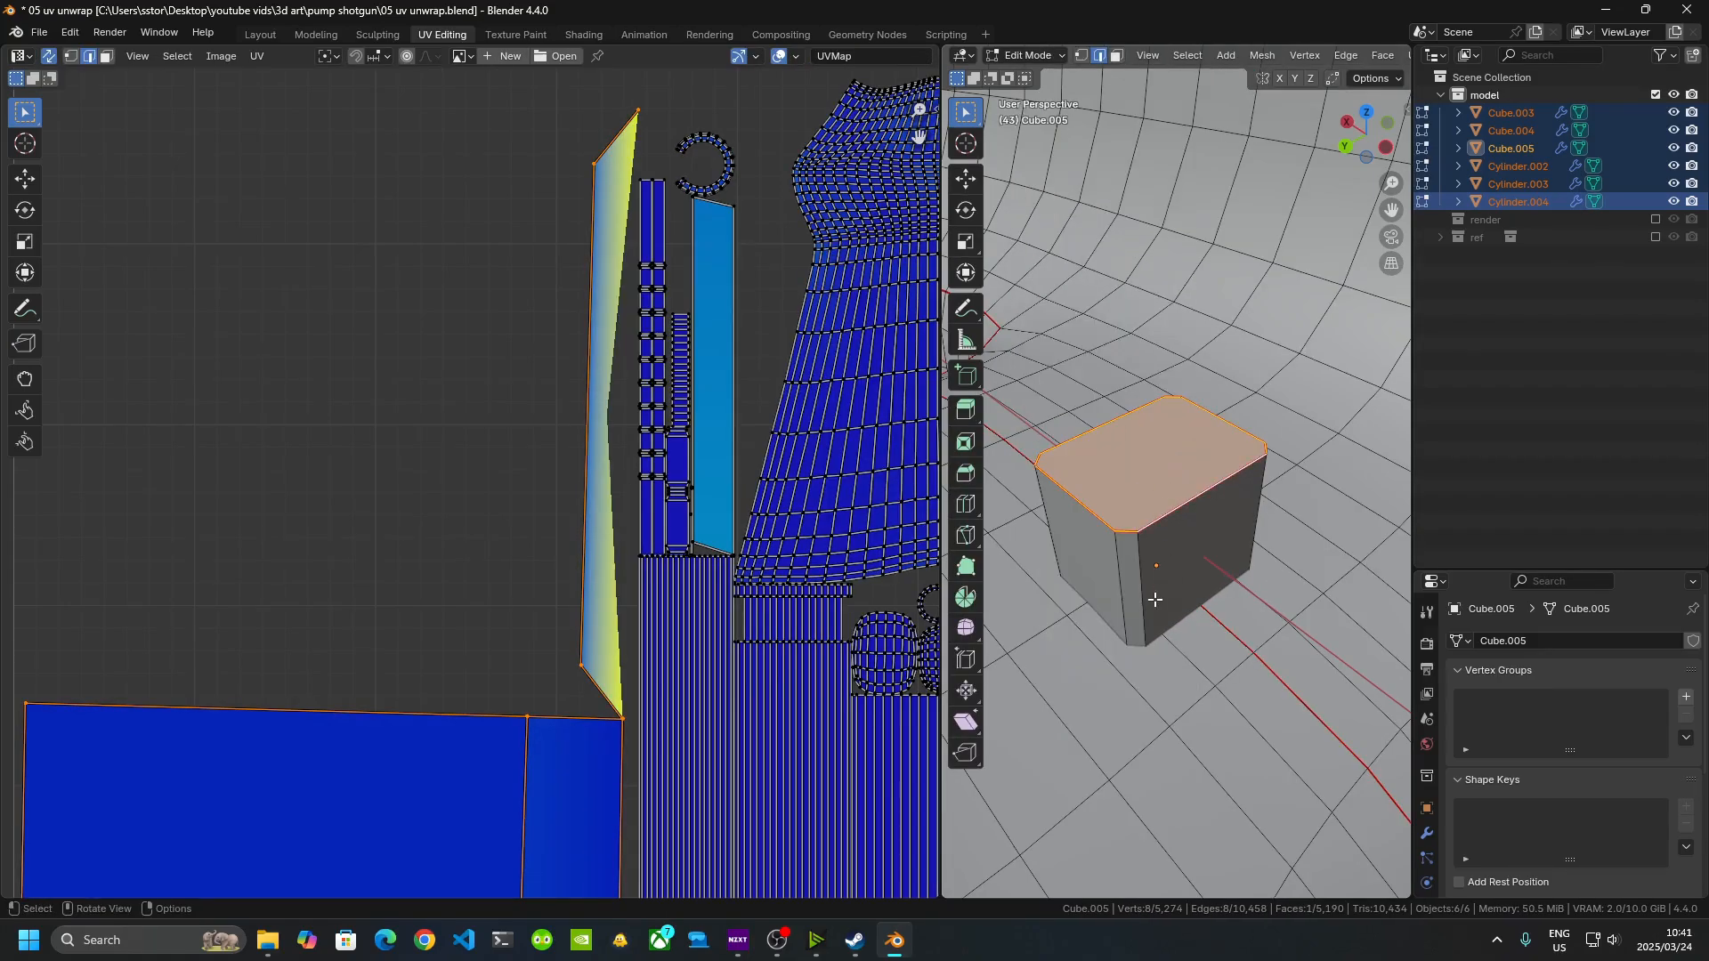
# - Mark the trigger's long corner edges as UV seams and check its shape in Object Mode before returning to Edit Mode
pyautogui.moveTo(1161, 468); pyautogui.dragTo(1196, 495, button='middle')
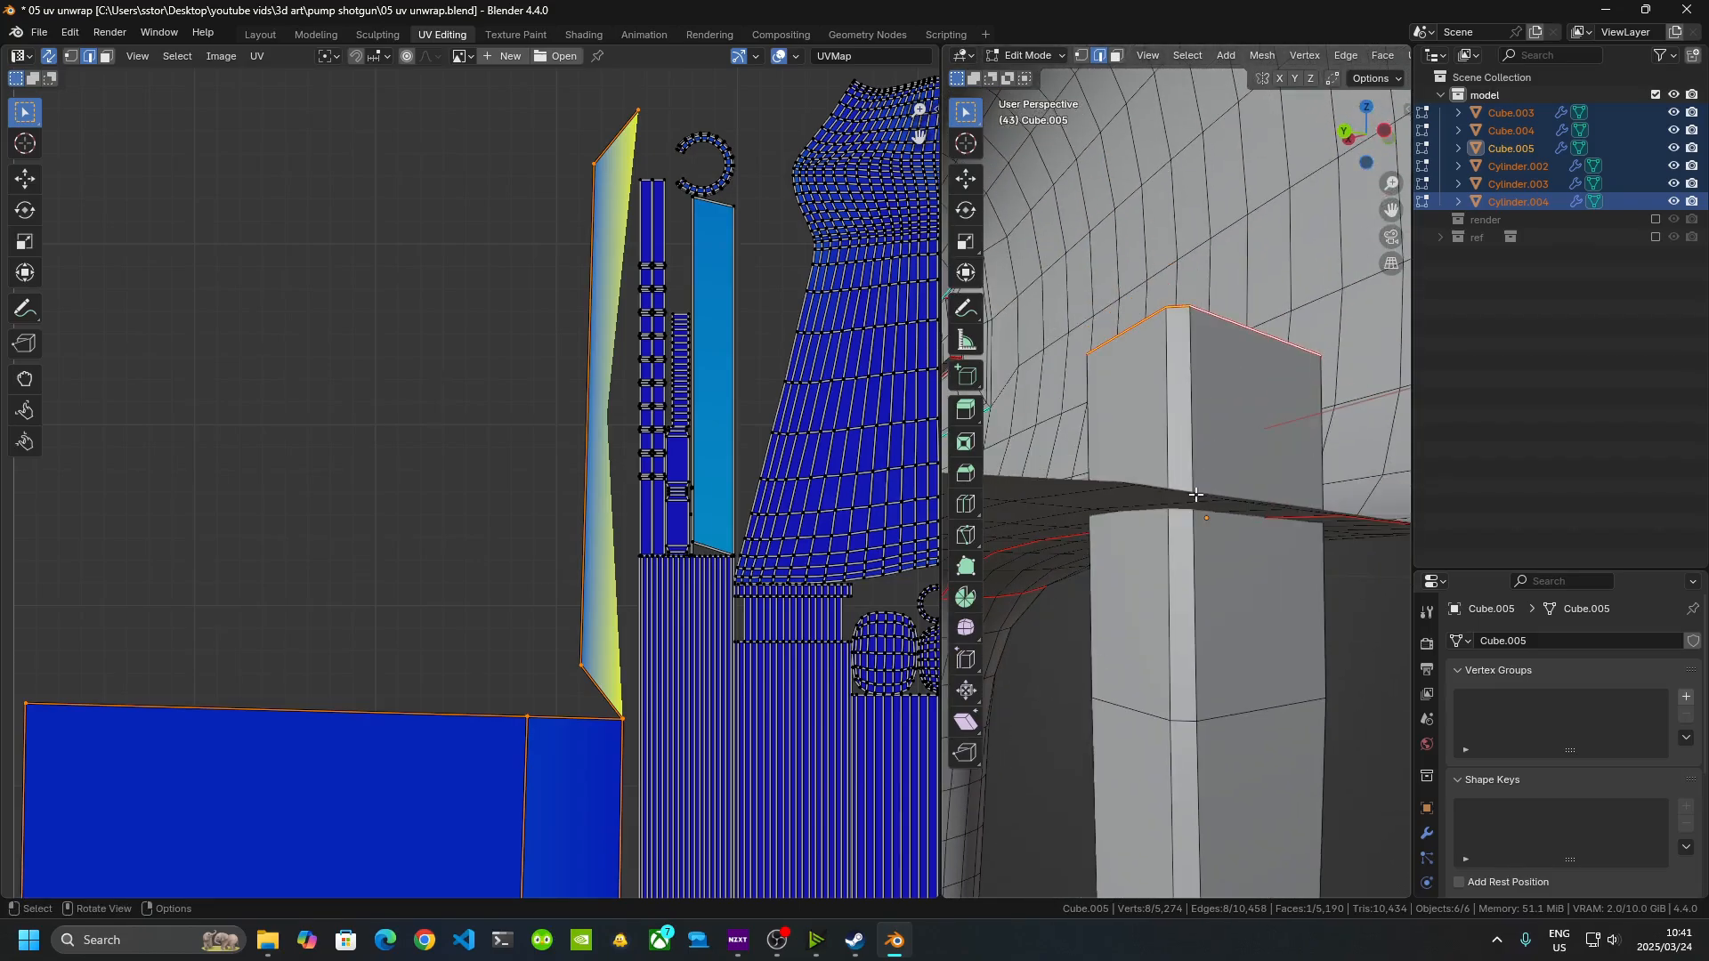
pyautogui.keyDown('alt'); pyautogui.click(1197, 381); pyautogui.keyUp('alt')
pyautogui.moveTo(1204, 374); pyautogui.dragTo(1023, 569, button='middle')
pyautogui.rightClick(1175, 549)
pyautogui.click(1173, 548)
pyautogui.scroll(1, 1092, 469)
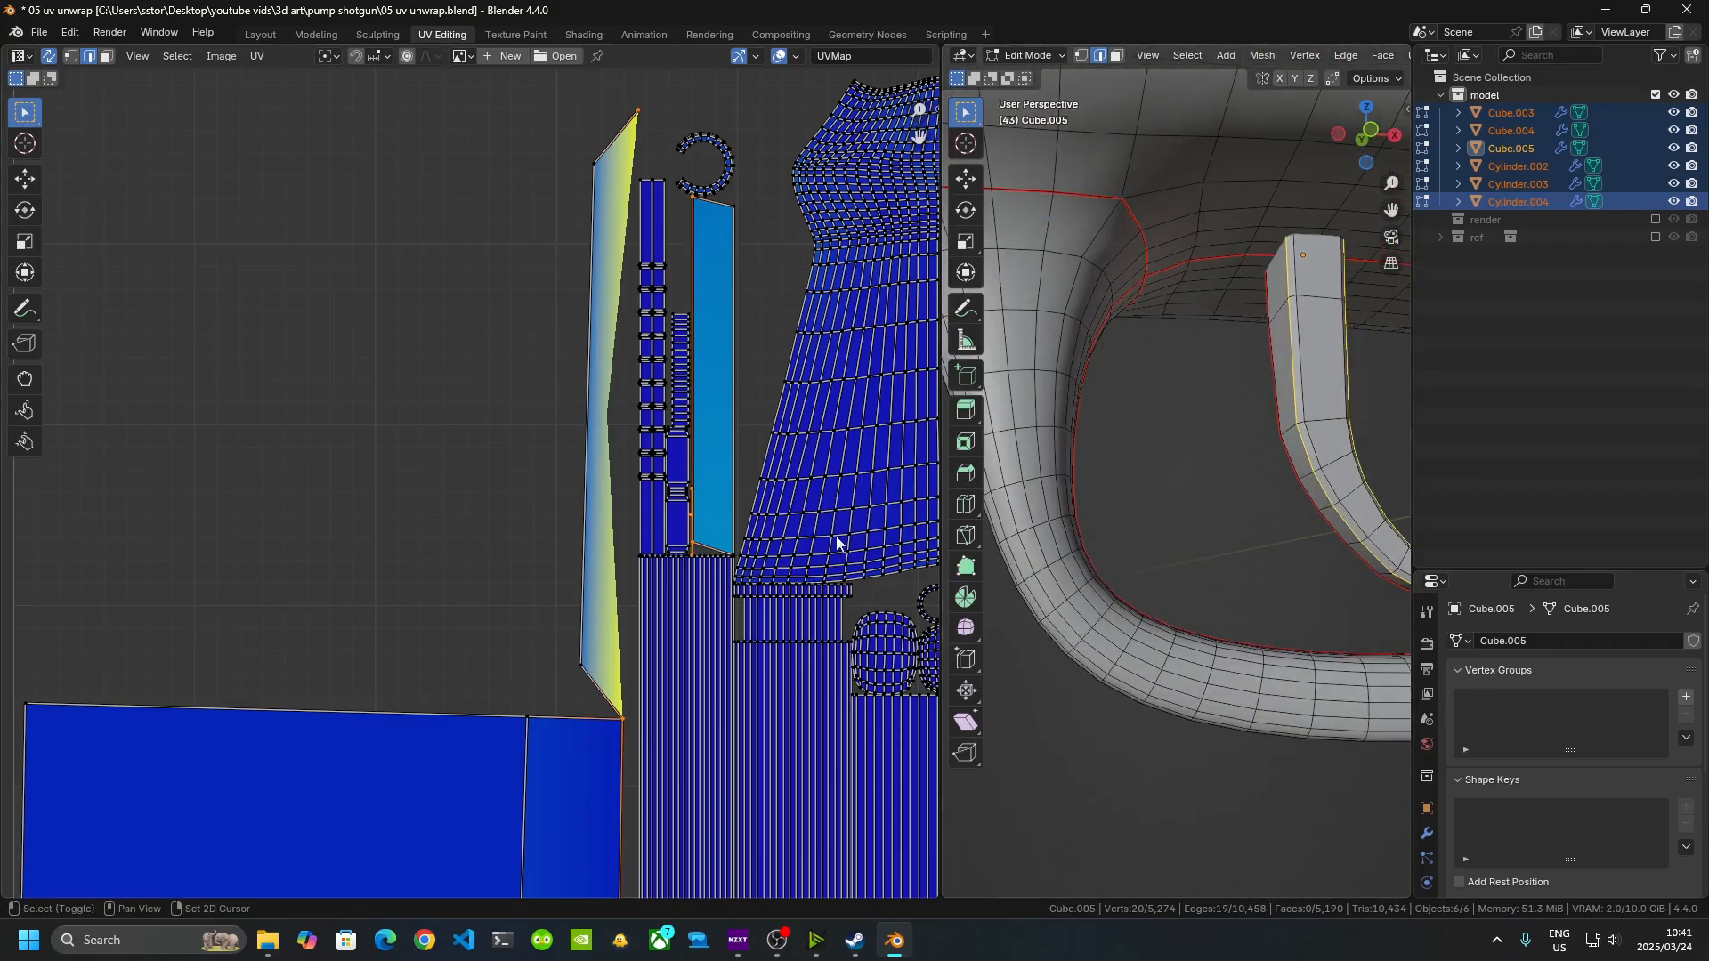
pyautogui.moveTo(1168, 542); pyautogui.dragTo(1286, 598, button='middle')
pyautogui.rightClick(1032, 579)
pyautogui.click(1033, 579)
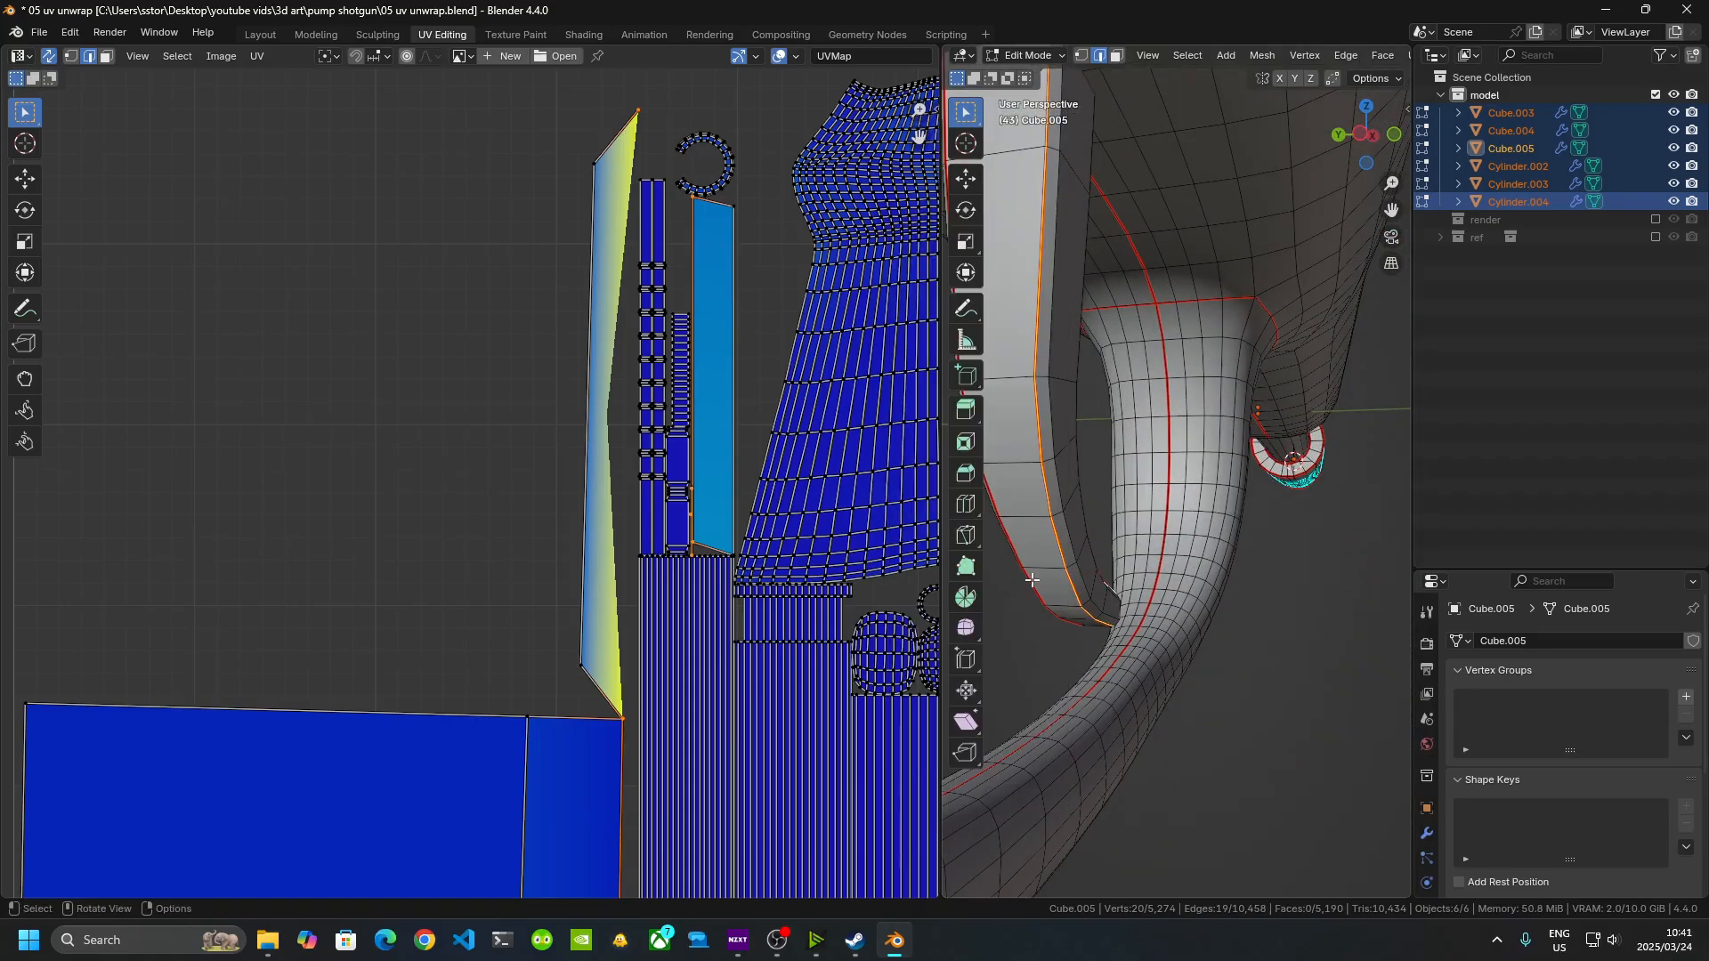
pyautogui.press('Tab')
pyautogui.moveTo(1086, 495); pyautogui.dragTo(1343, 659, button='middle')
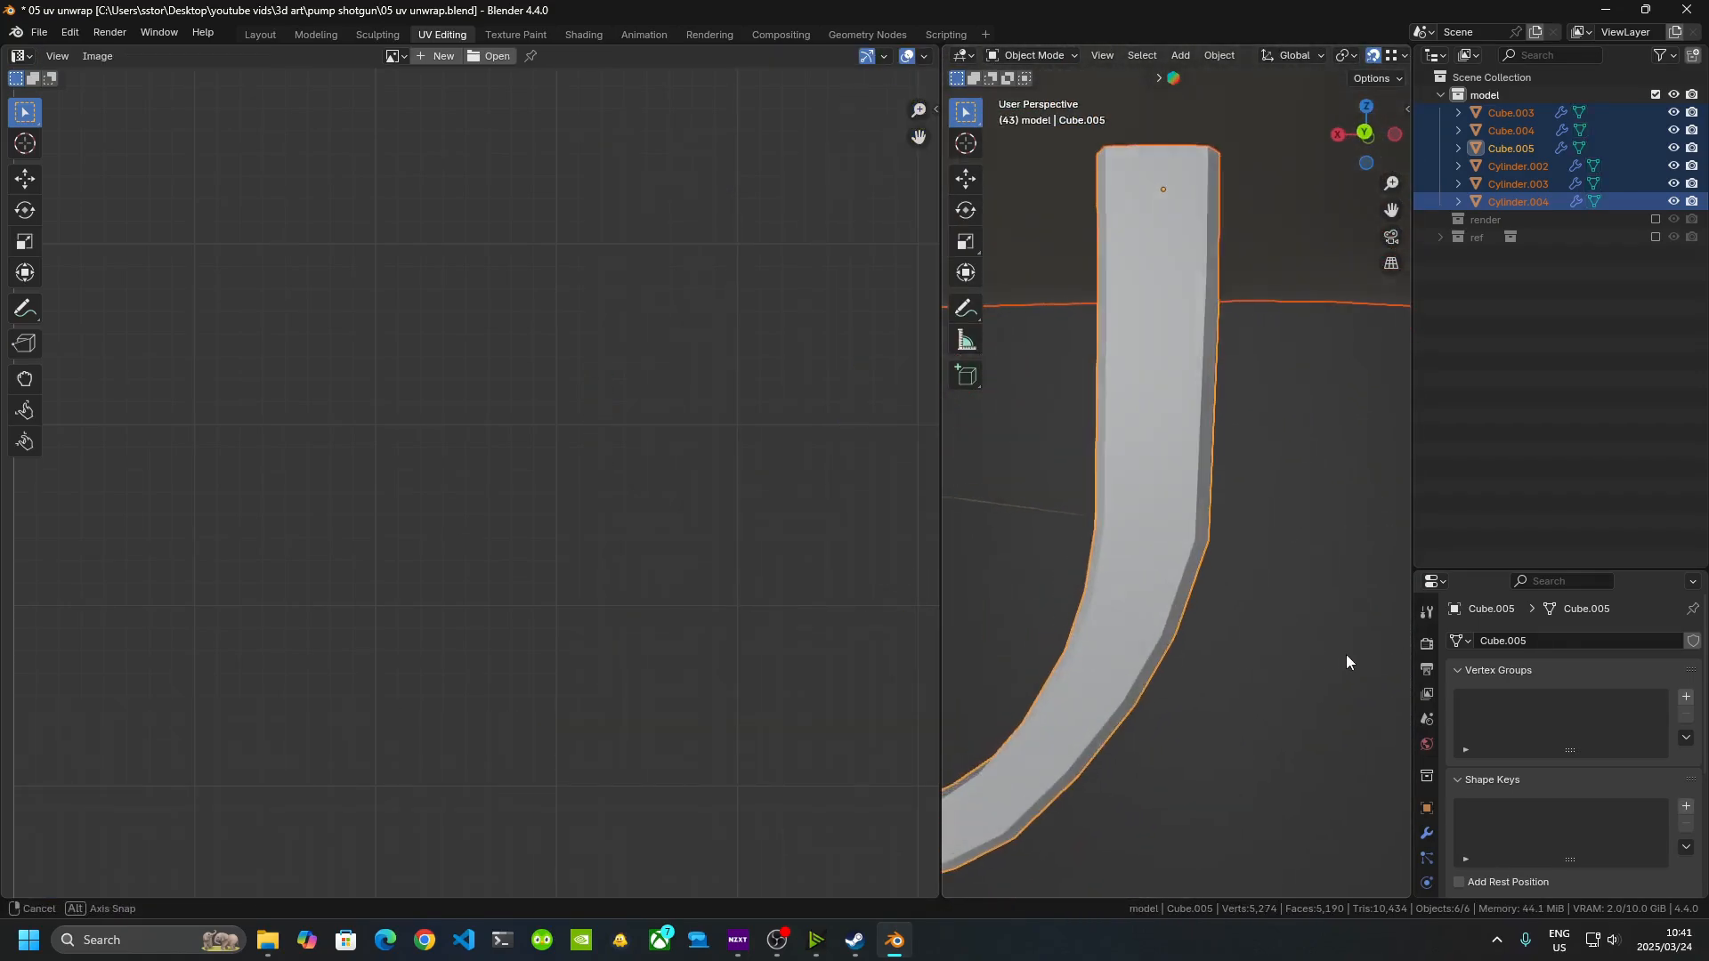
pyautogui.press('Tab')
pyautogui.moveTo(1185, 683); pyautogui.dragTo(1162, 632, button='middle')
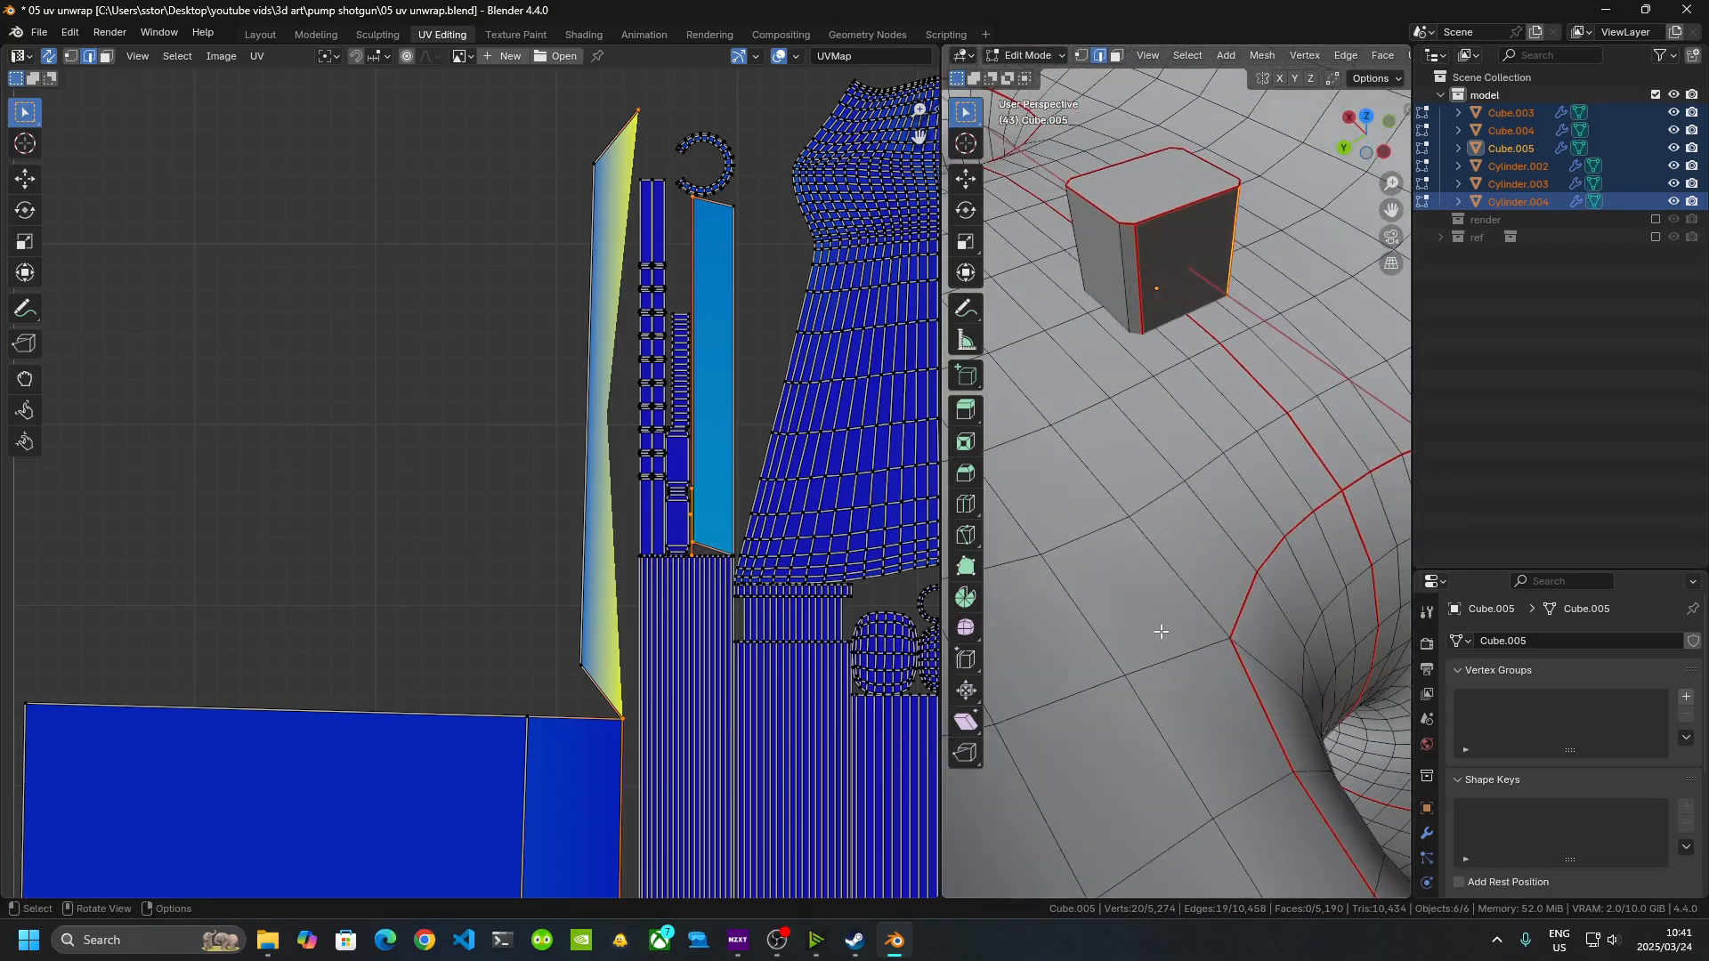
# - Select the geometry of all the shotgun's parts and unwrap it again with the newly marked seams
pyautogui.scroll(-4, 1192, 584)
pyautogui.scroll(-8, 461, 489)
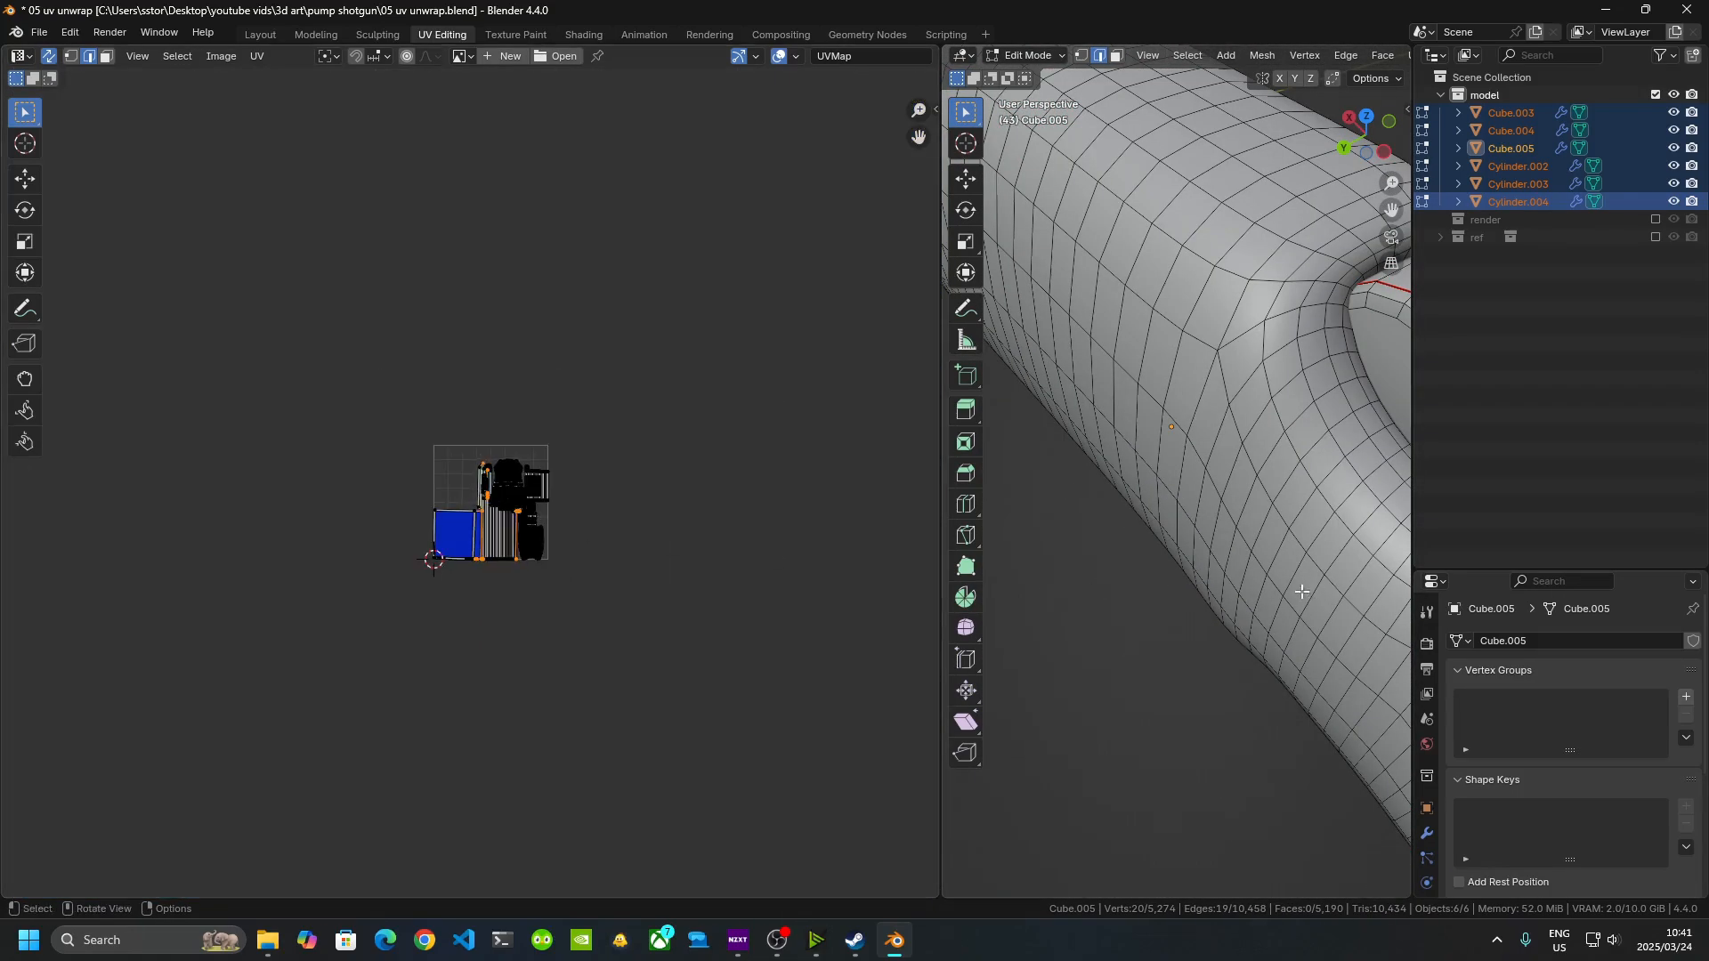
pyautogui.moveTo(1303, 593); pyautogui.dragTo(1253, 602, button='middle')
pyautogui.press('Home')
pyautogui.press('a')
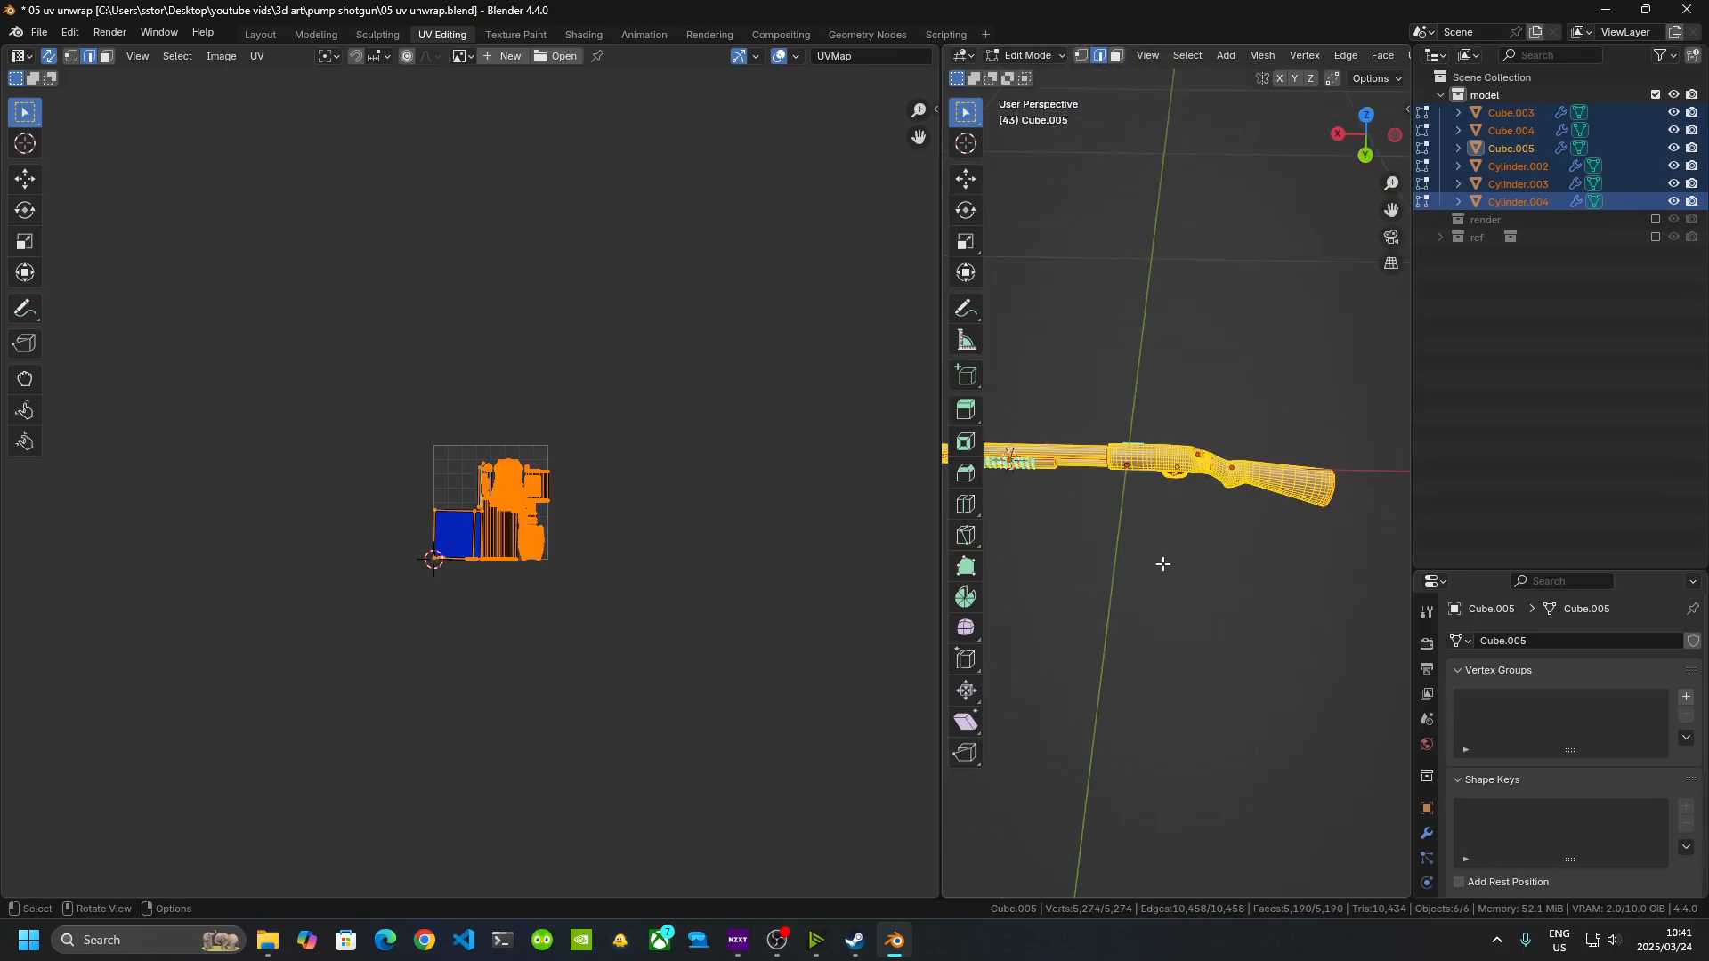
pyautogui.press('u')
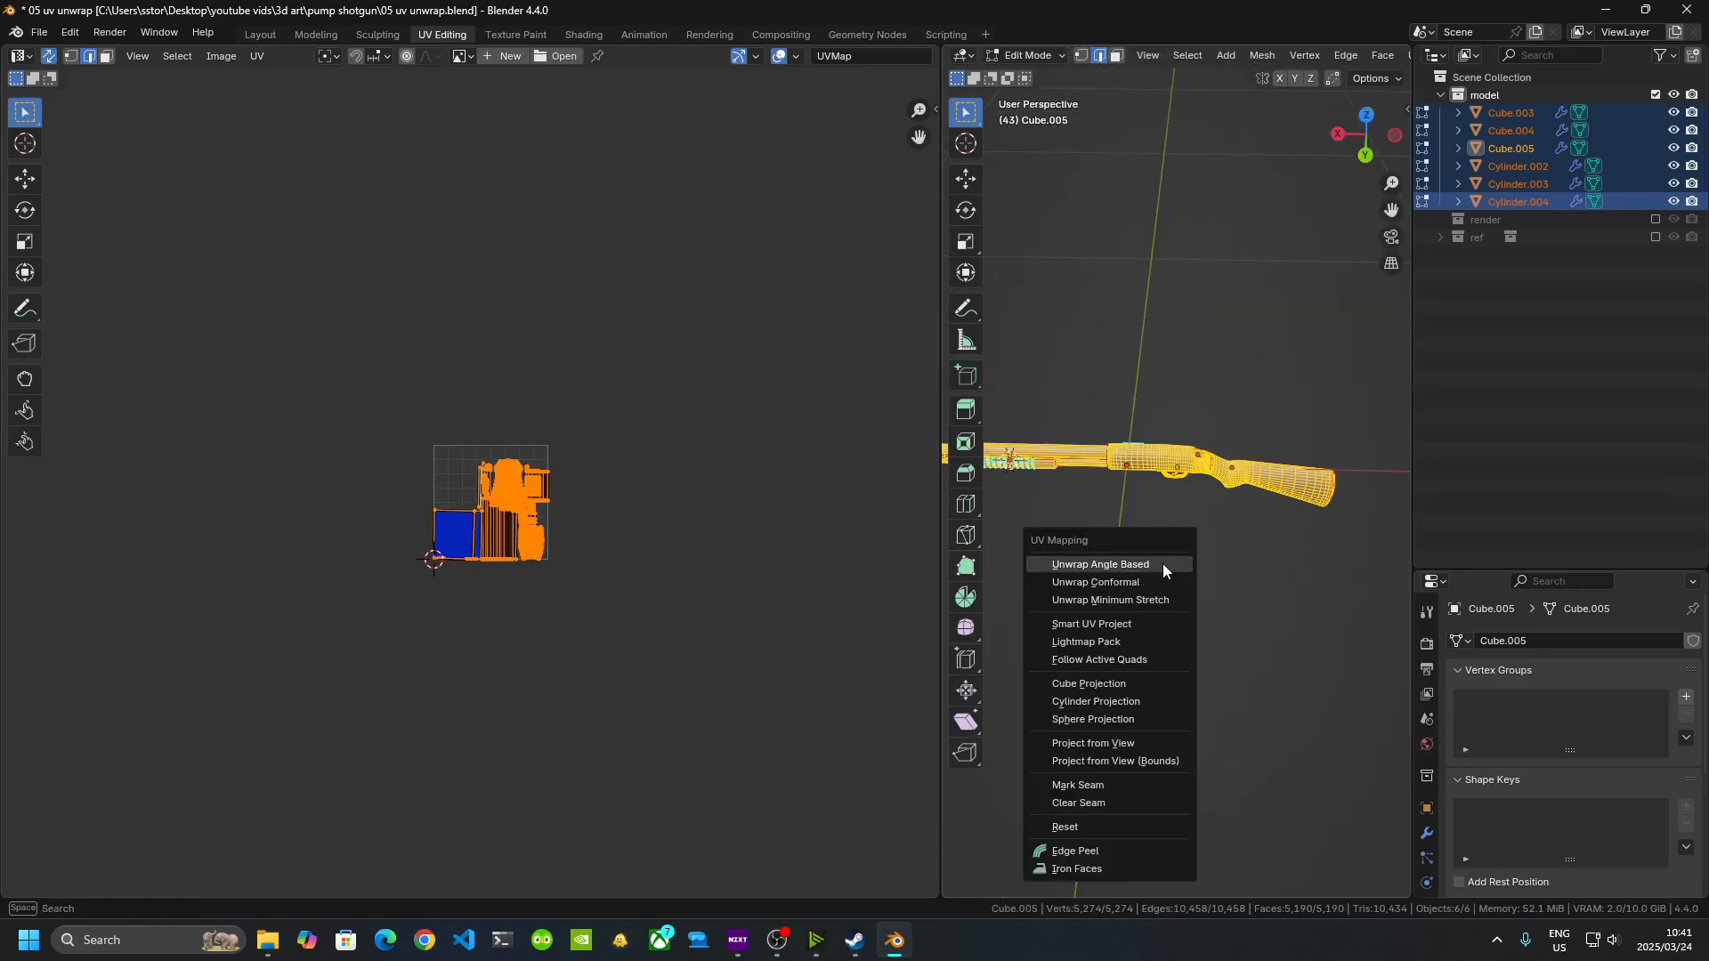
pyautogui.click(1109, 574)
# - Check the whole new UV layout for stretching, from the barrel strips to the stock island
pyautogui.scroll(6, 462, 528)
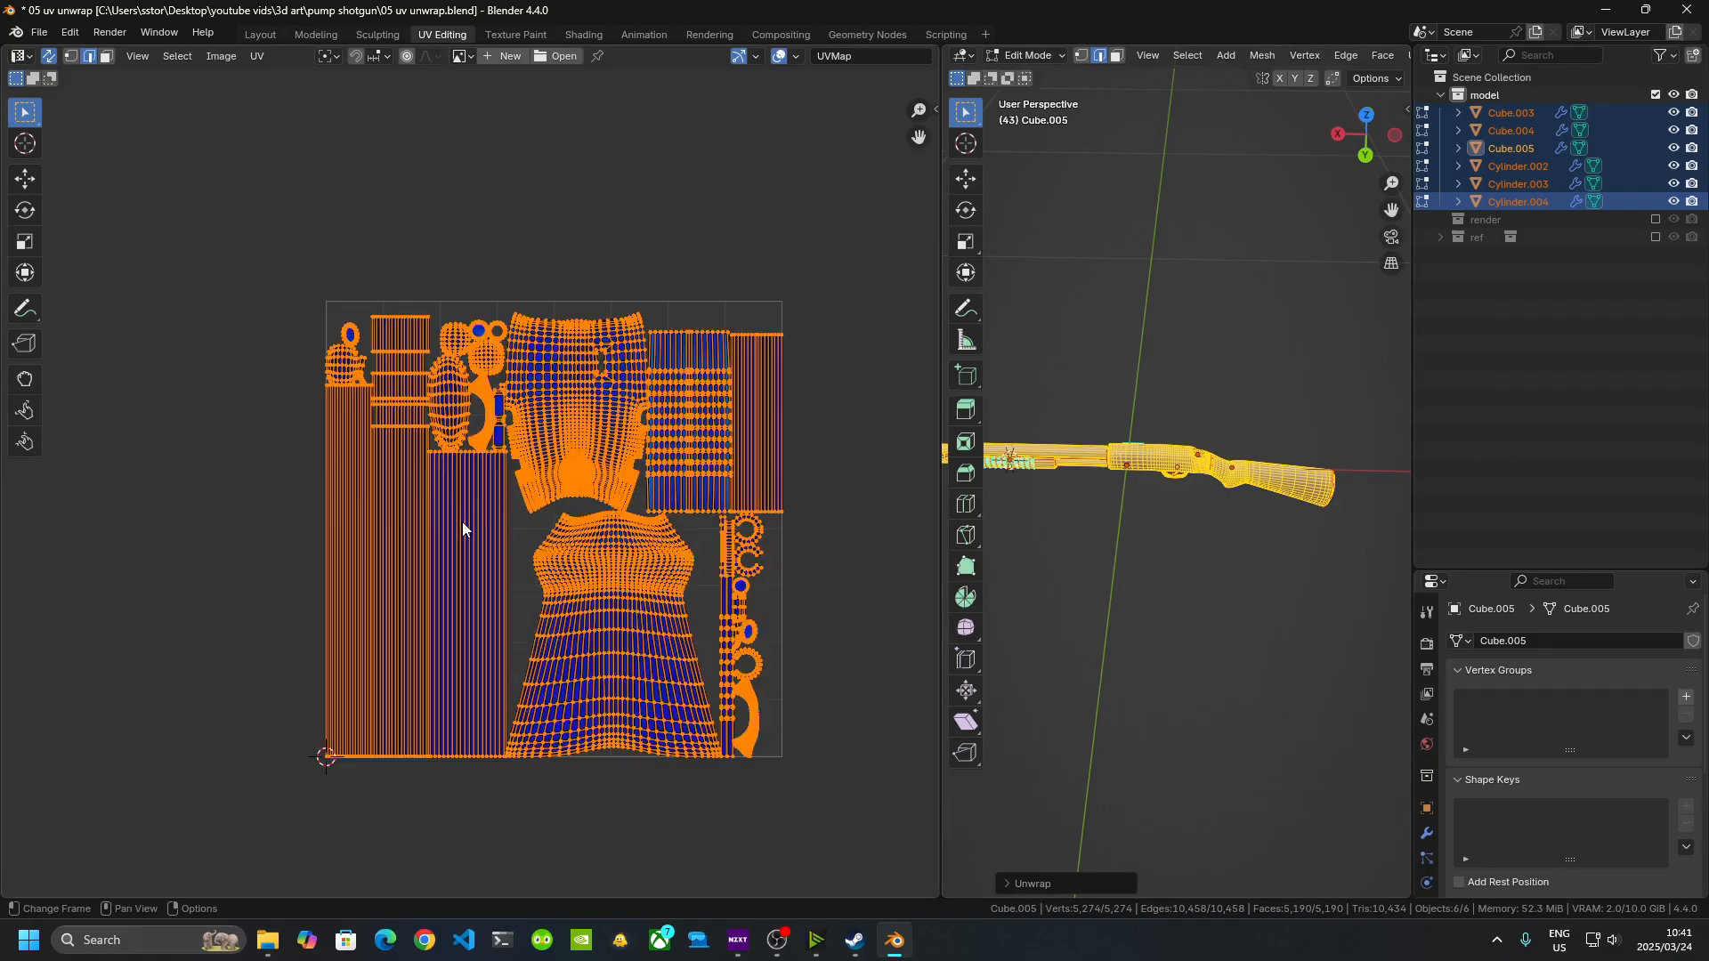
pyautogui.scroll(5, 463, 523)
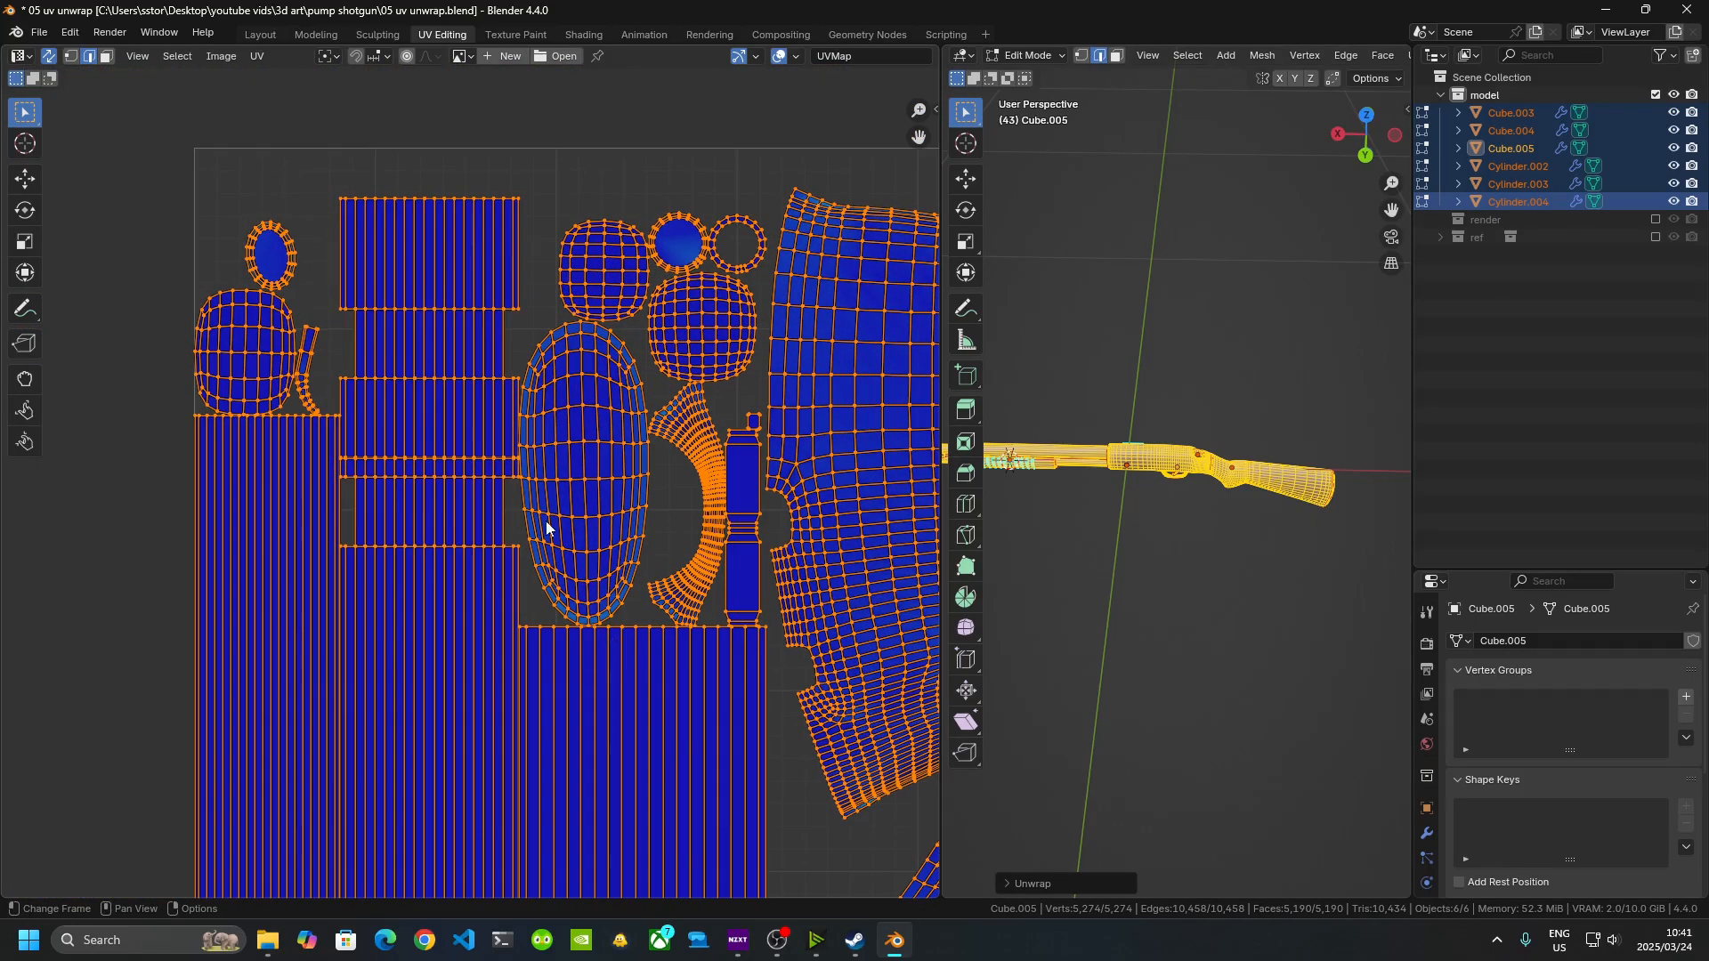
pyautogui.scroll(-3, 547, 529)
pyautogui.scroll(2, 538, 530)
pyautogui.scroll(-8, 537, 530)
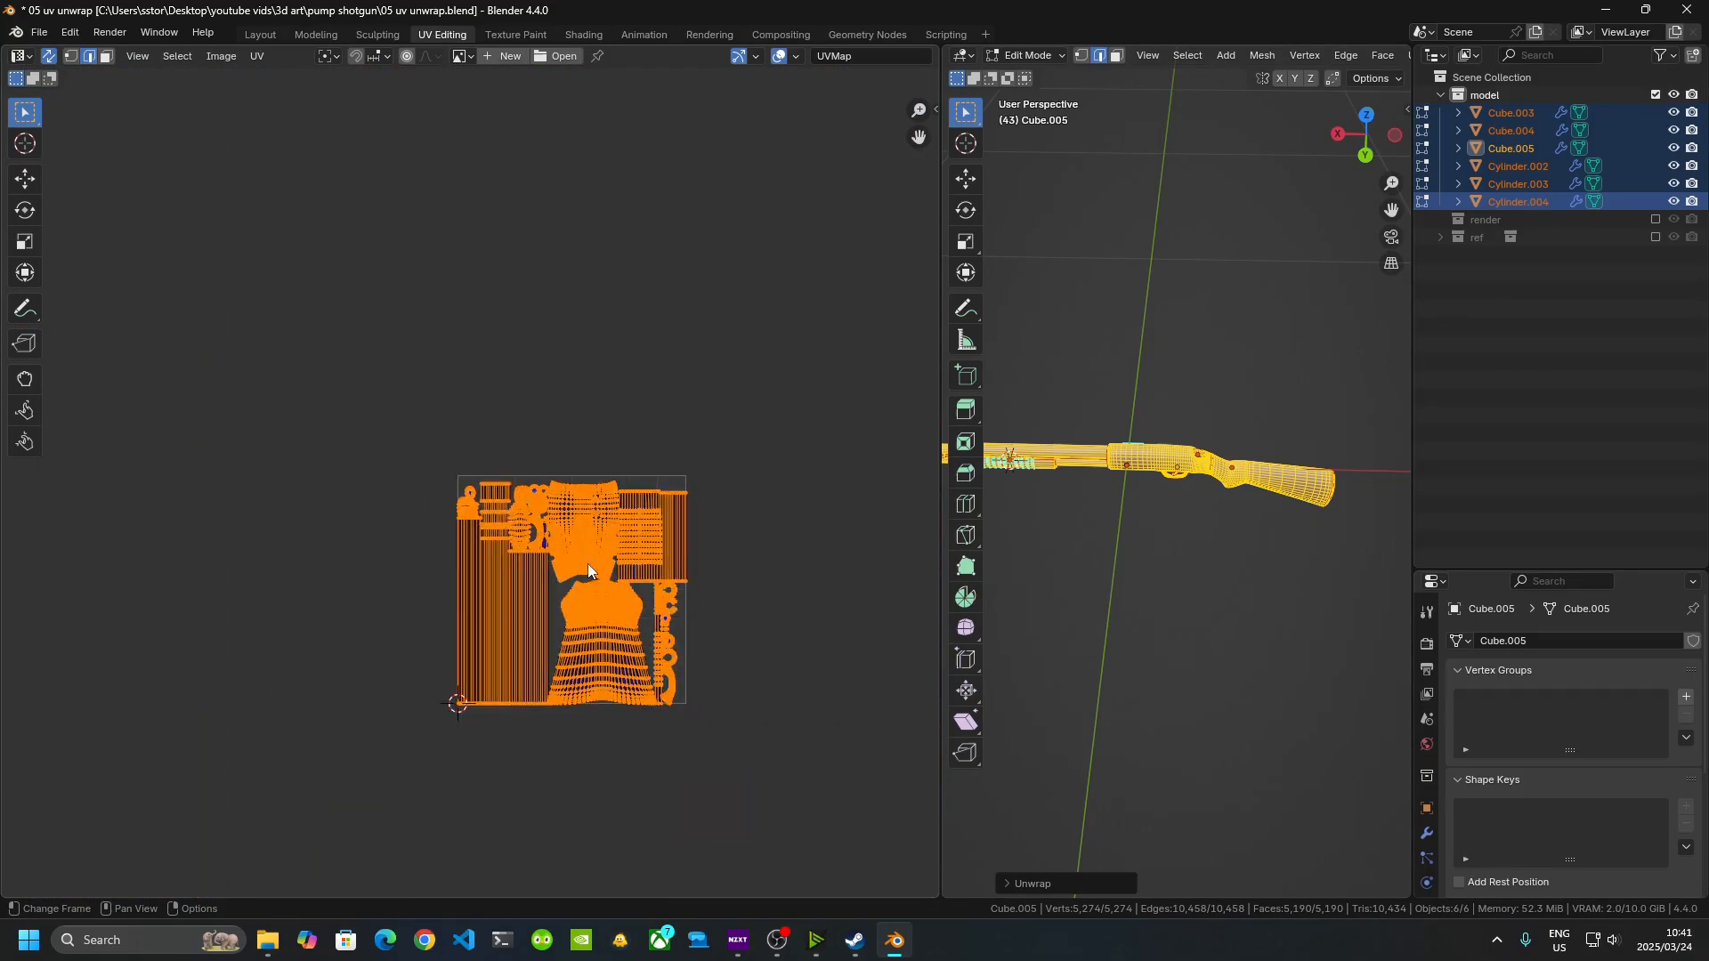
pyautogui.moveTo(588, 563); pyautogui.dragTo(489, 394, button='middle')
pyautogui.scroll(6, 490, 394)
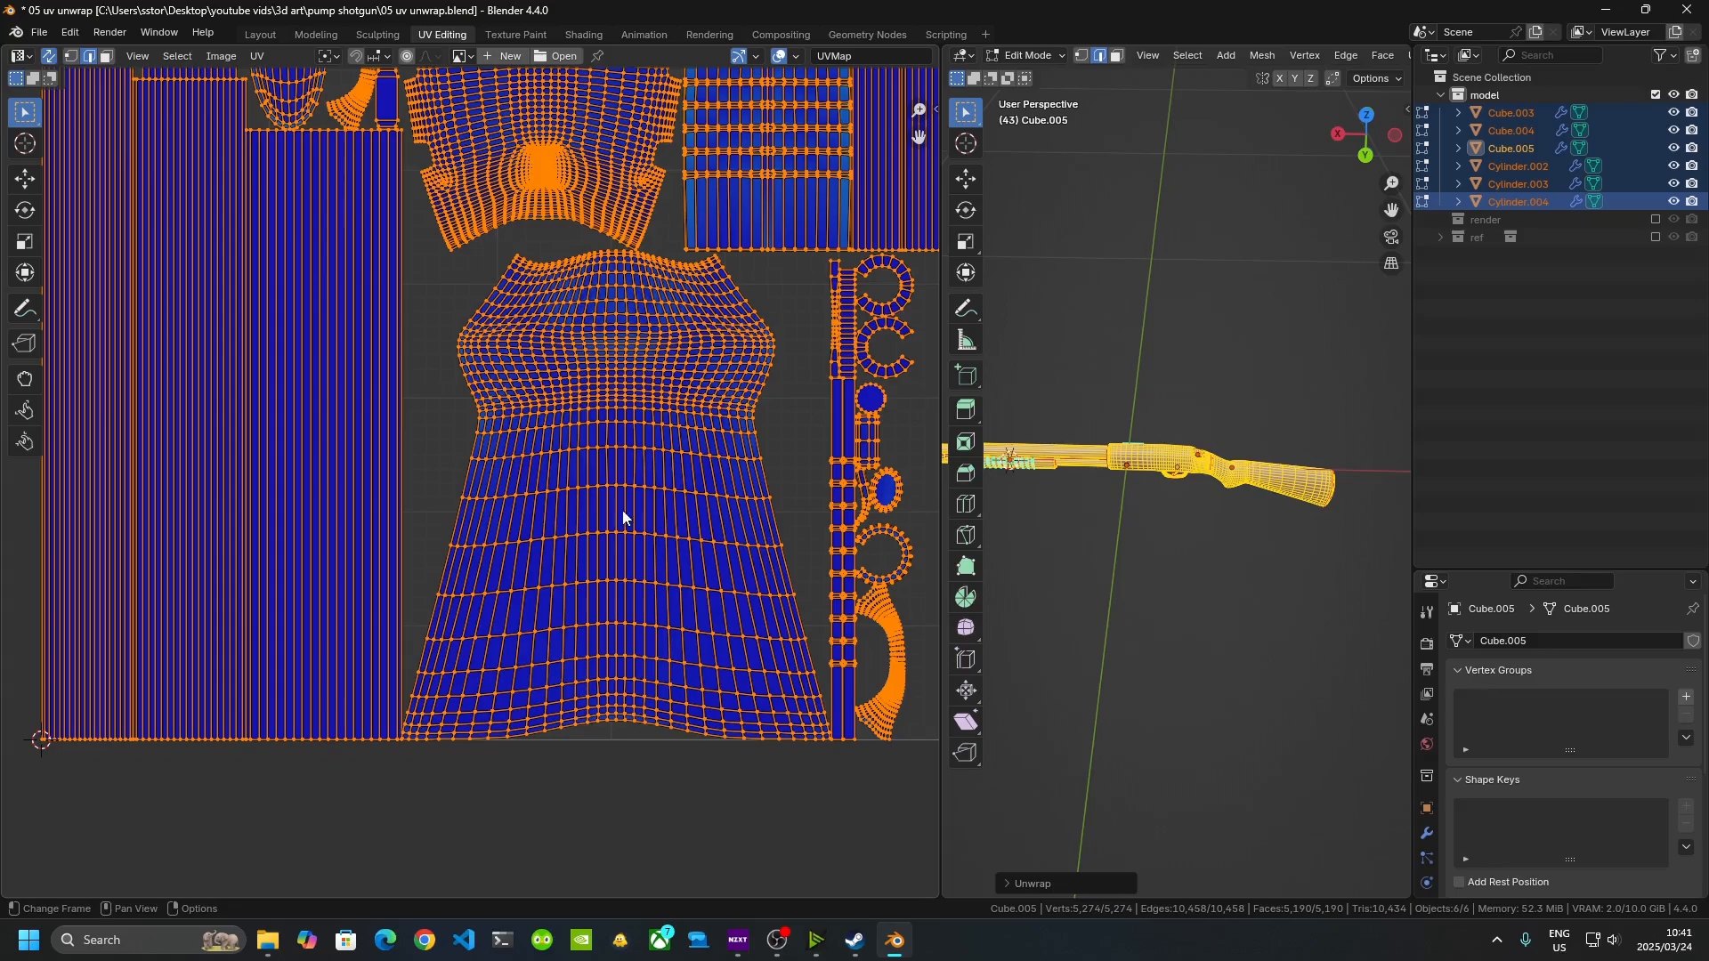
# - Deselect the geometry and inspect the small islands beside the stock island for stretching
pyautogui.click(794, 468)
pyautogui.scroll(4, 779, 466)
pyautogui.moveTo(694, 488); pyautogui.dragTo(449, 462, button='middle')
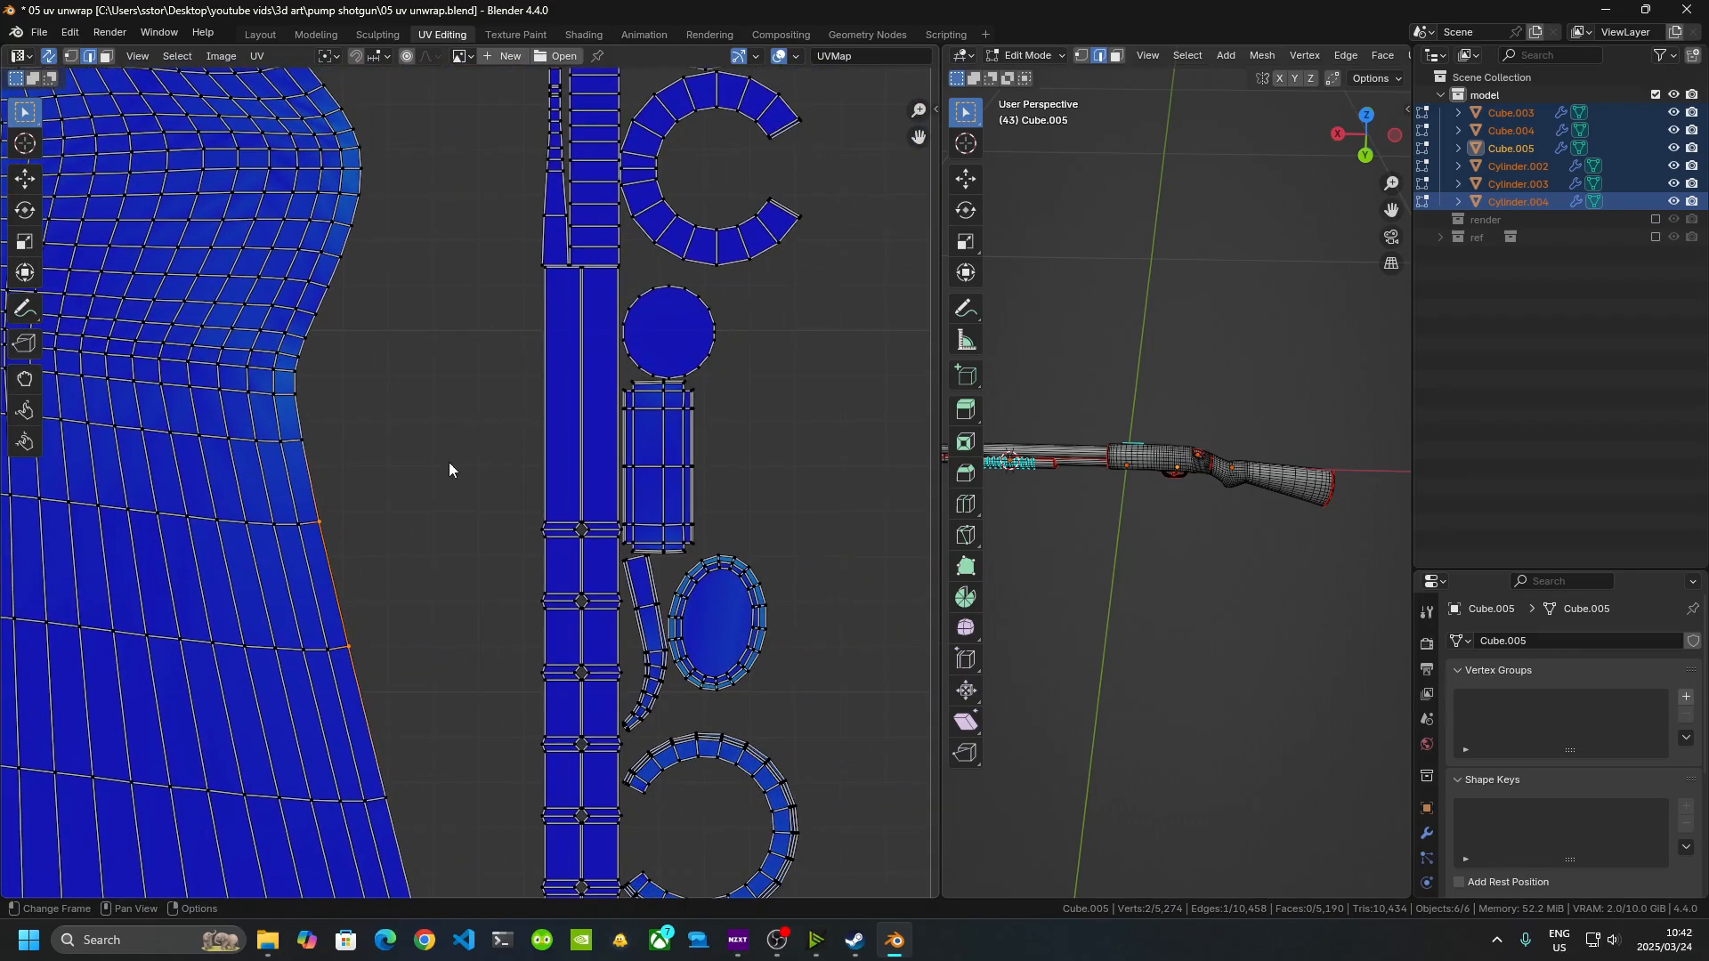
pyautogui.moveTo(679, 308); pyautogui.dragTo(576, 453, button='middle')
pyautogui.moveTo(666, 632); pyautogui.dragTo(643, 463, button='middle')
pyautogui.scroll(4, 621, 447)
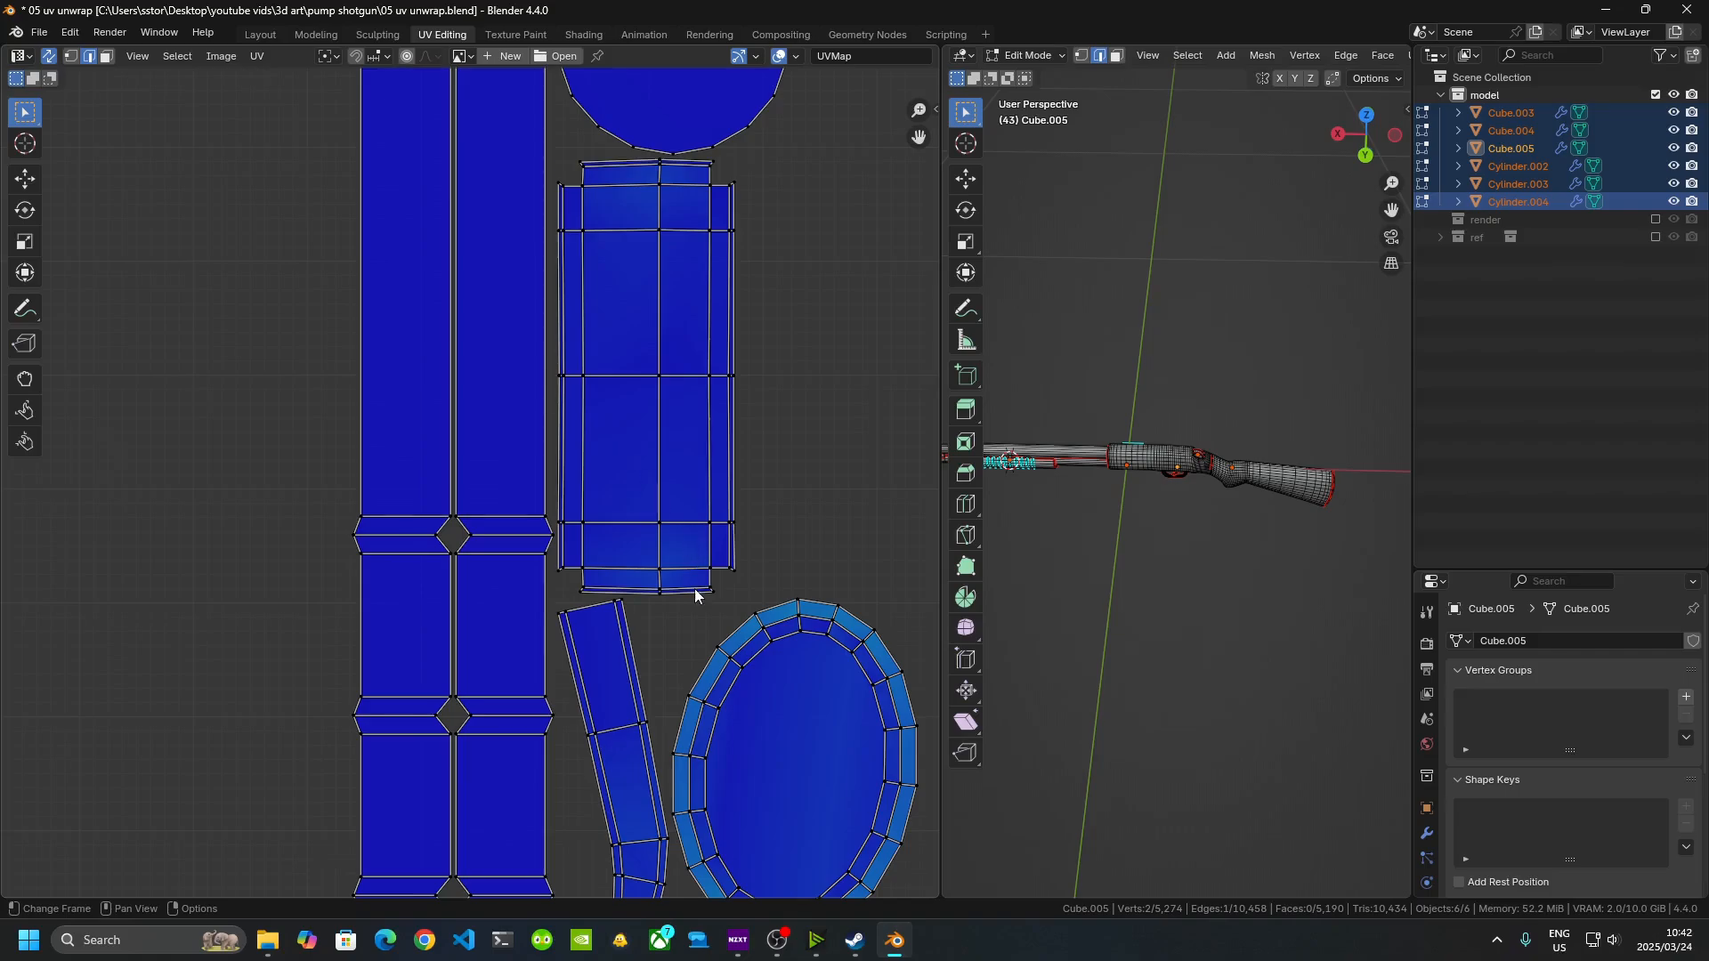
pyautogui.moveTo(691, 567); pyautogui.dragTo(629, 128, button='middle')
pyautogui.moveTo(631, 649); pyautogui.dragTo(612, 227, button='middle')
pyautogui.moveTo(597, 623); pyautogui.dragTo(567, 189, button='middle')
pyautogui.moveTo(612, 714); pyautogui.dragTo(626, 206, button='middle')
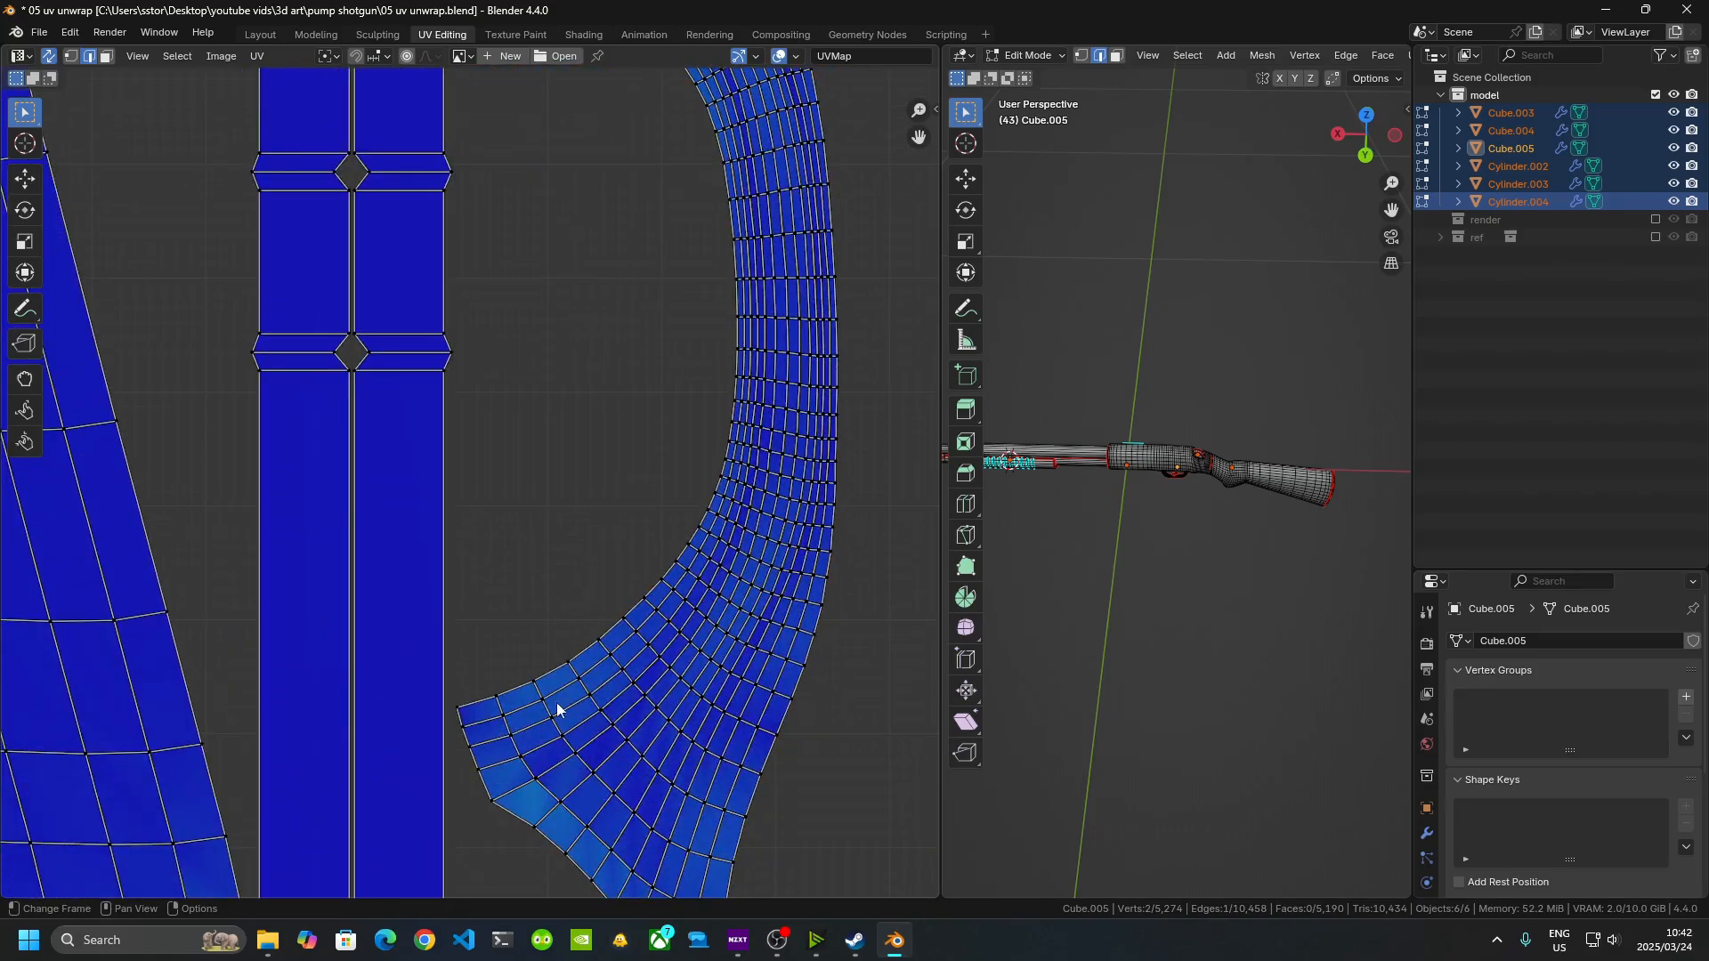
pyautogui.moveTo(557, 704); pyautogui.dragTo(701, 294, button='middle')
pyautogui.scroll(-5, 701, 293)
pyautogui.moveTo(728, 156); pyautogui.dragTo(907, 407, button='middle')
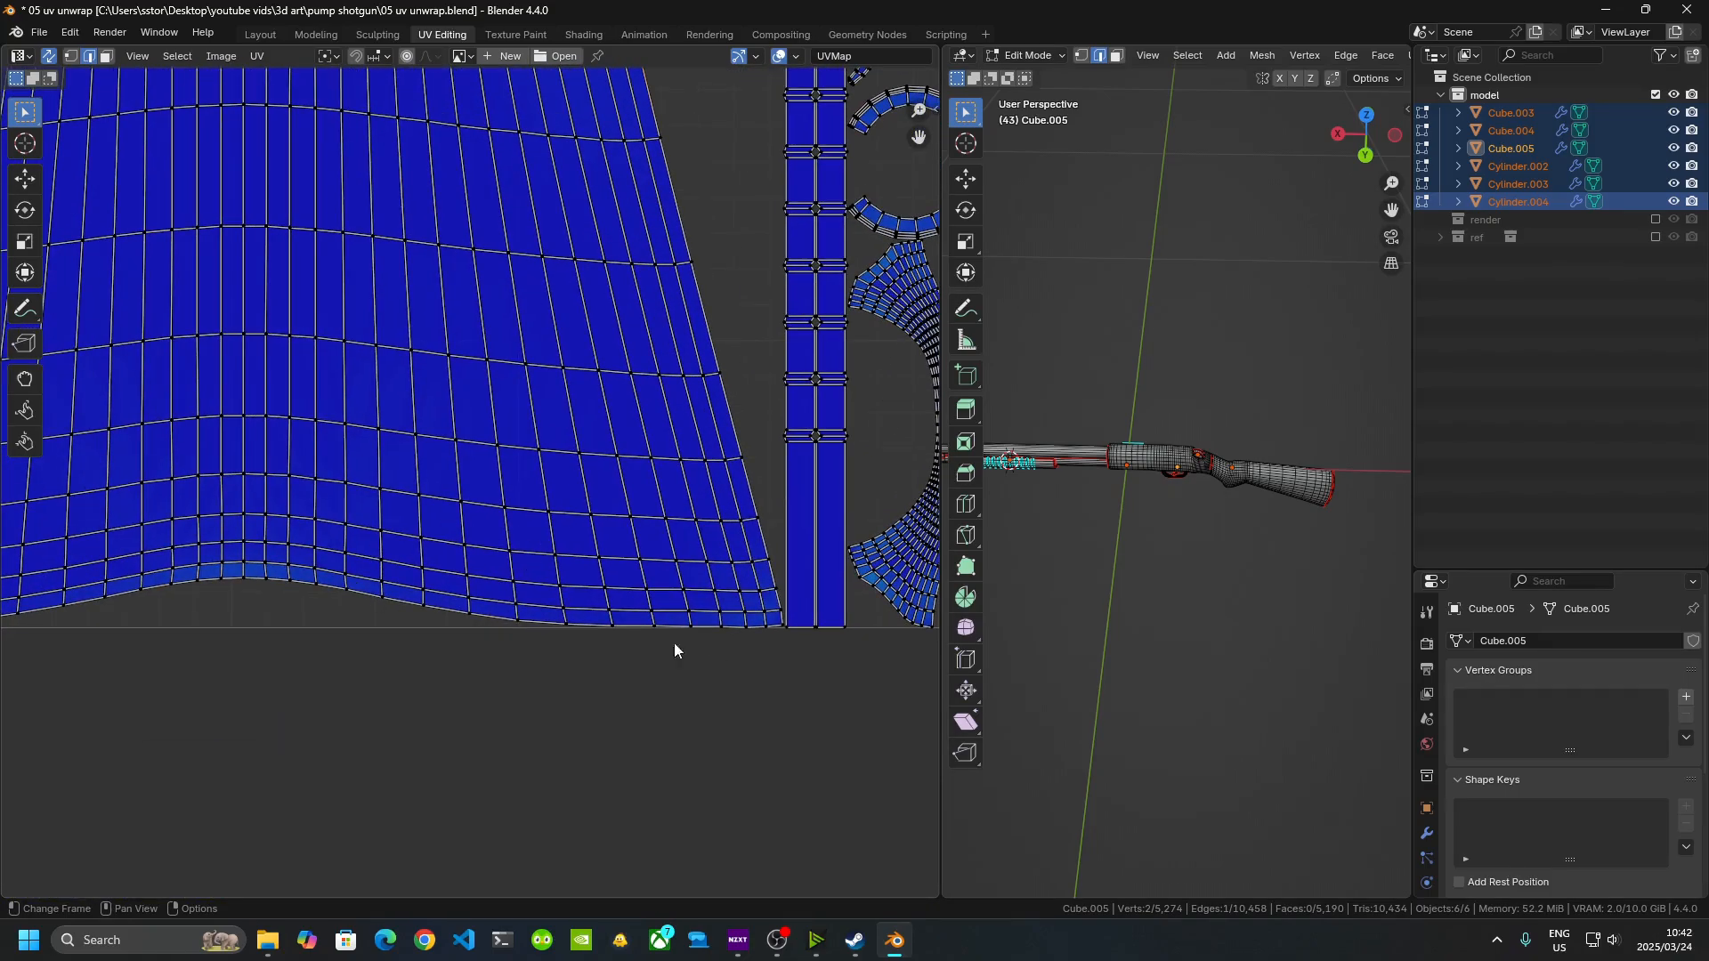
# - Examine the stretching at the end of the curved, densely meshed island near the layout's lower edge
pyautogui.moveTo(630, 640); pyautogui.dragTo(367, 605, button='middle')
pyautogui.scroll(6, 682, 603)
pyautogui.moveTo(521, 523)
pyautogui.mouseDown(button='middle')
pyautogui.moveTo(682, 603)
pyautogui.moveTo(545, 550)
pyautogui.moveTo(387, 552)
pyautogui.mouseUp(button='middle')
pyautogui.moveTo(673, 562); pyautogui.dragTo(433, 562, button='middle')
pyautogui.scroll(4, 466, 556)
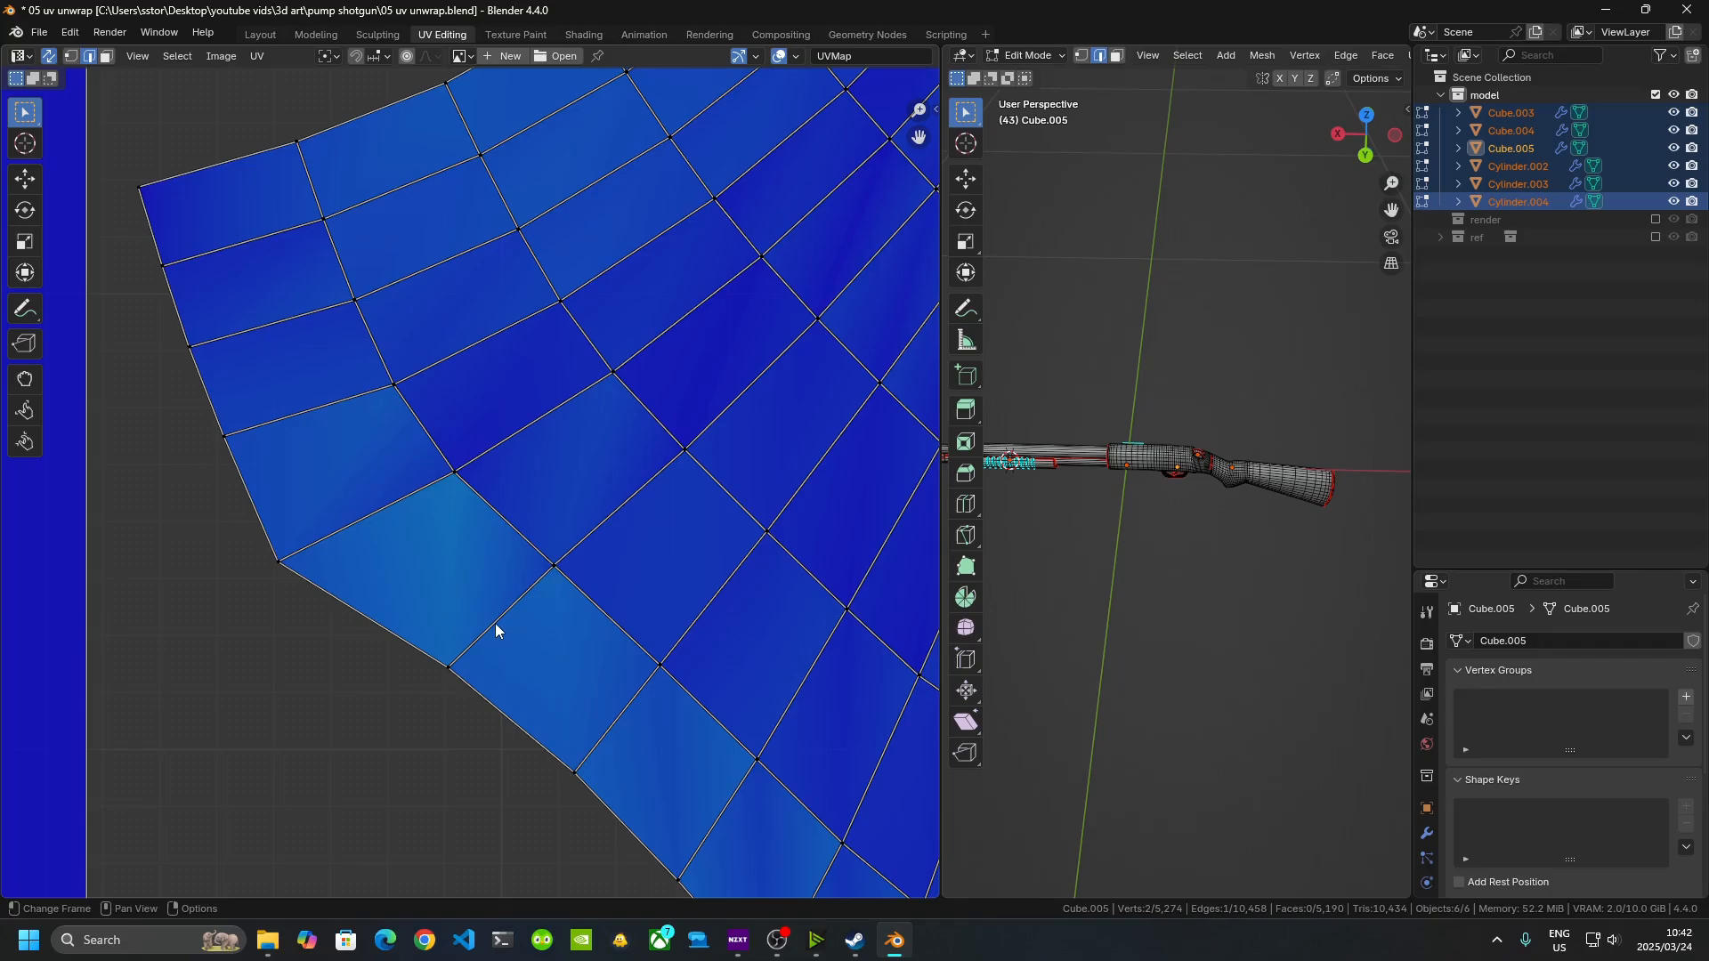
pyautogui.scroll(-14, 447, 592)
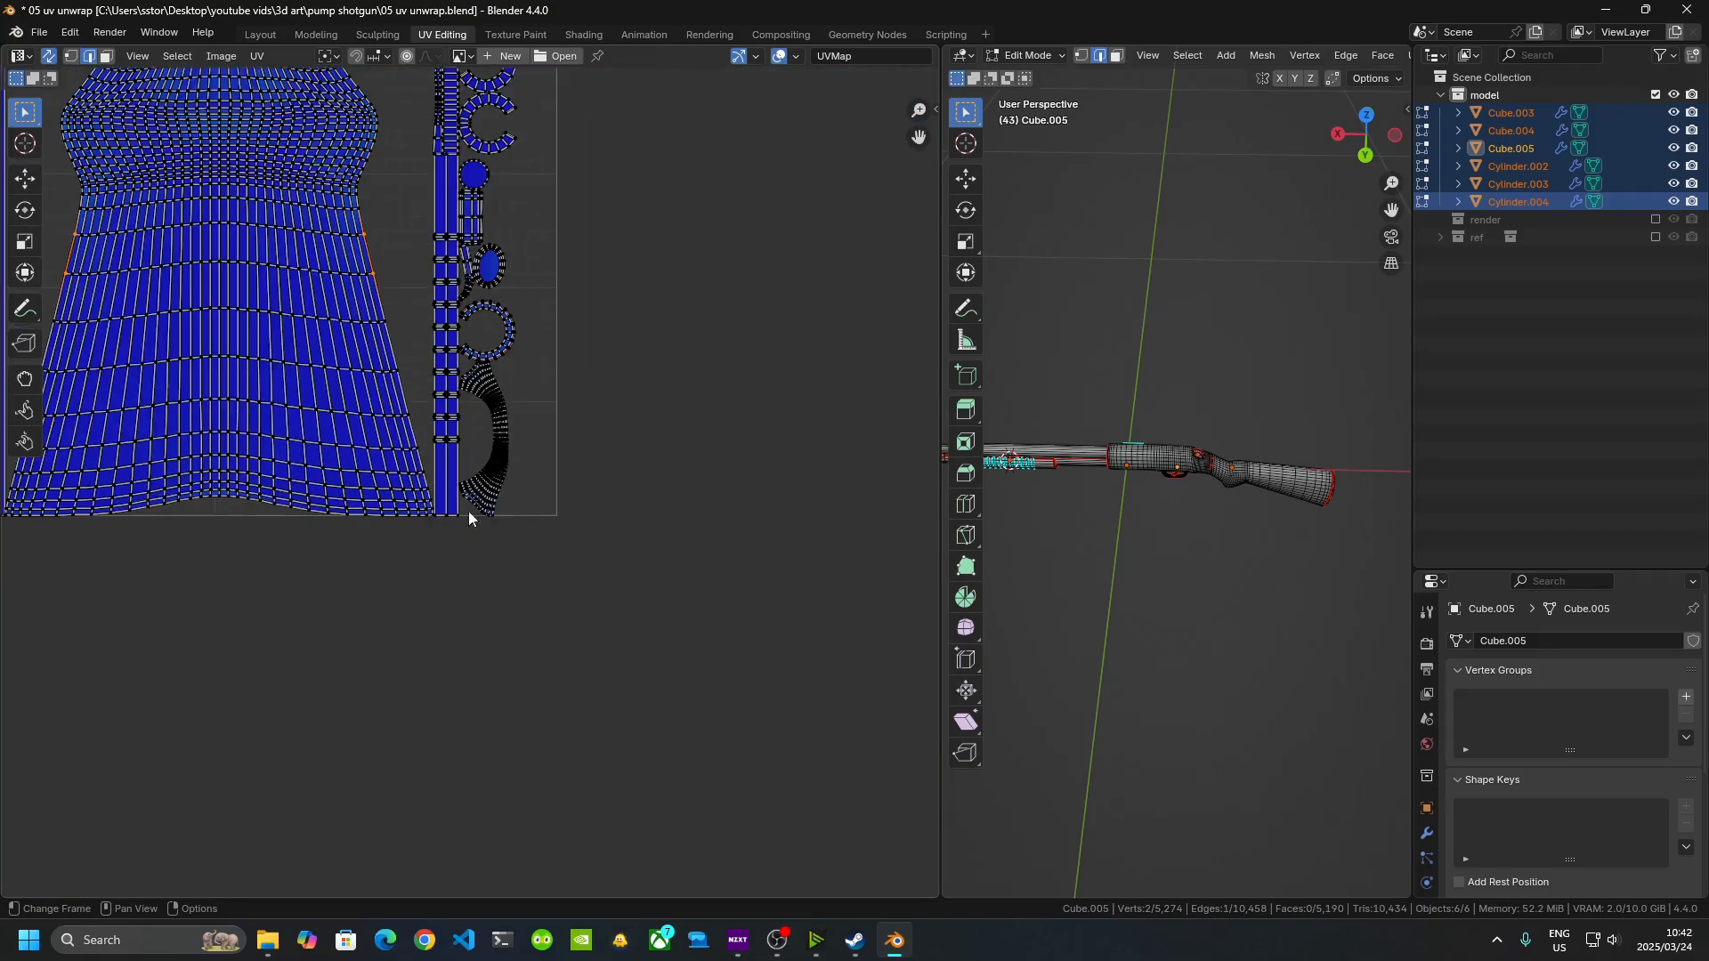
# - Examine the narrow strip, the curved island beside it and the receiver island's edge for distortion
pyautogui.moveTo(432, 365); pyautogui.dragTo(693, 782, button='middle')
pyautogui.moveTo(358, 431); pyautogui.dragTo(799, 708, button='middle')
pyautogui.moveTo(730, 637); pyautogui.dragTo(611, 738, button='middle')
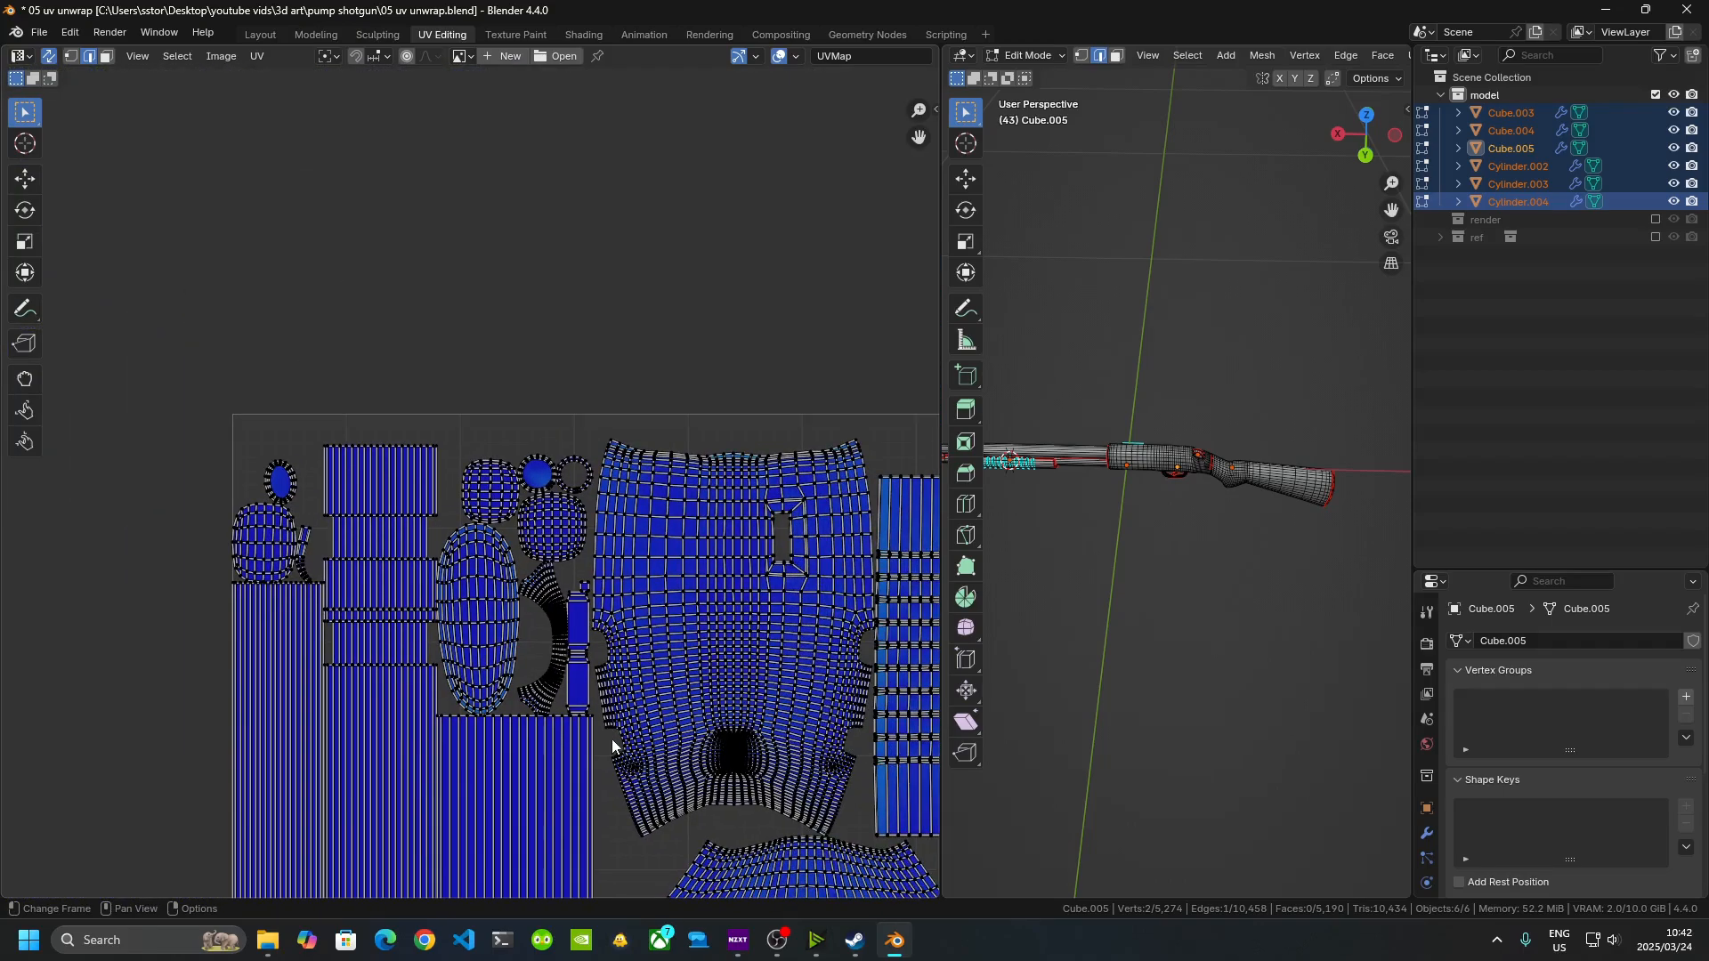
pyautogui.scroll(5, 575, 627)
pyautogui.moveTo(574, 627); pyautogui.dragTo(487, 406, button='middle')
pyautogui.scroll(5, 643, 636)
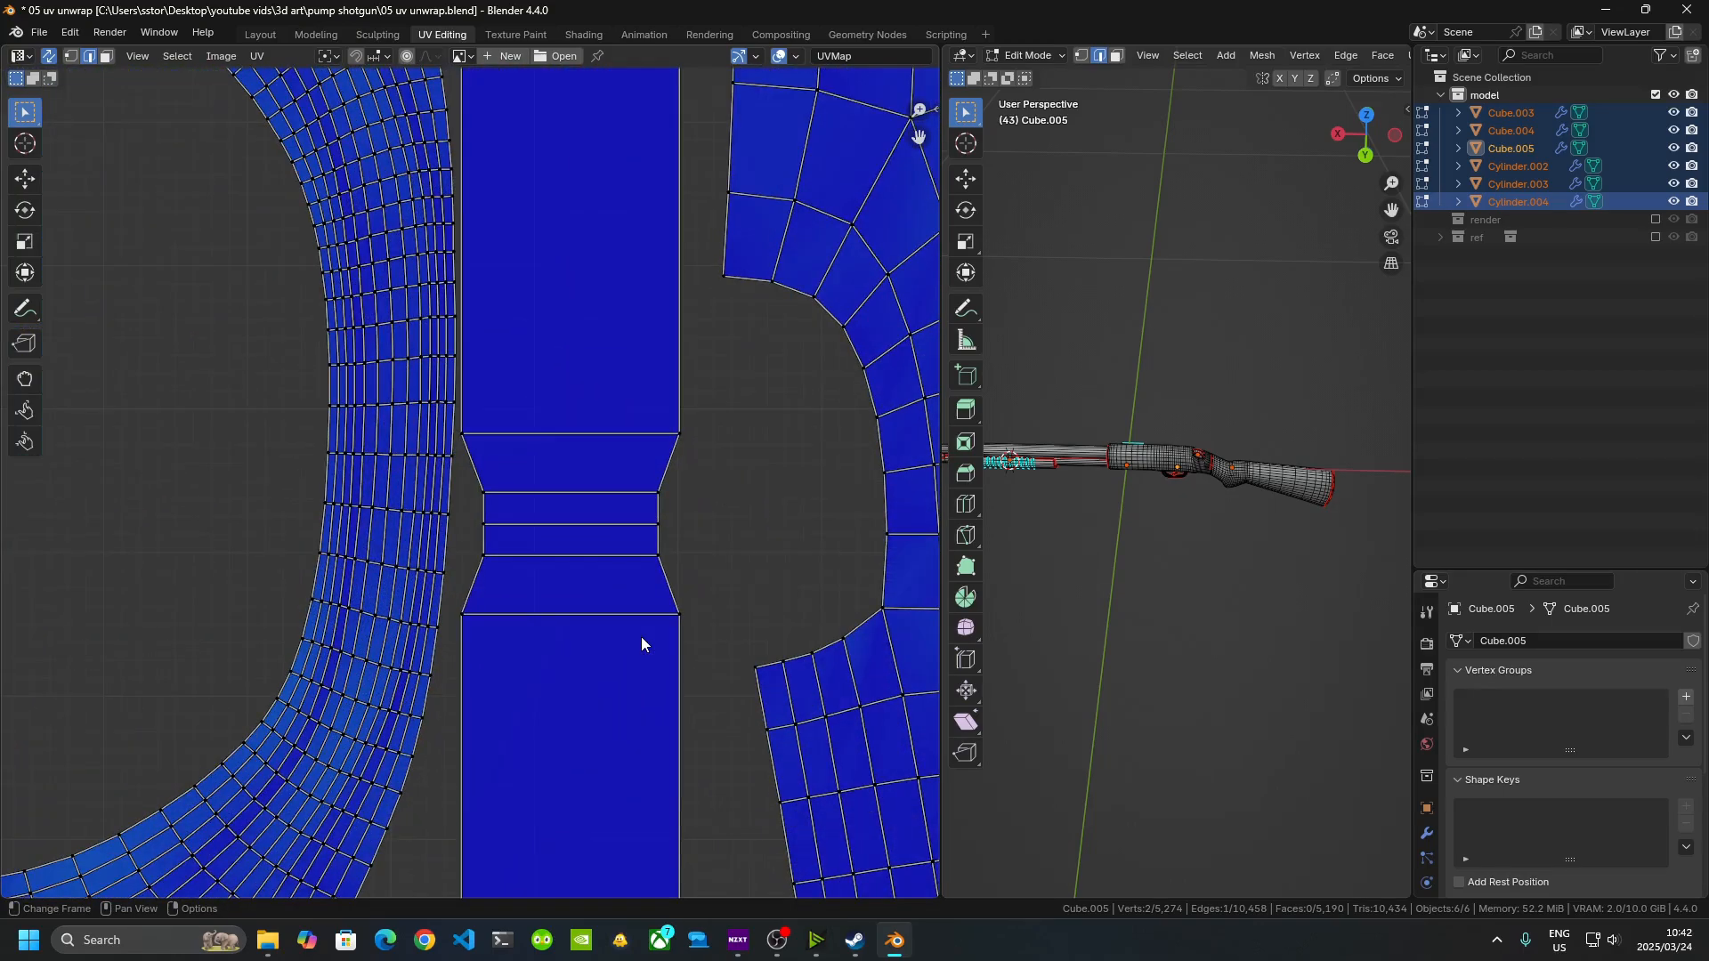
pyautogui.scroll(-1, 541, 696)
pyautogui.scroll(-3, 541, 696)
pyautogui.moveTo(669, 743); pyautogui.dragTo(370, 561, button='middle')
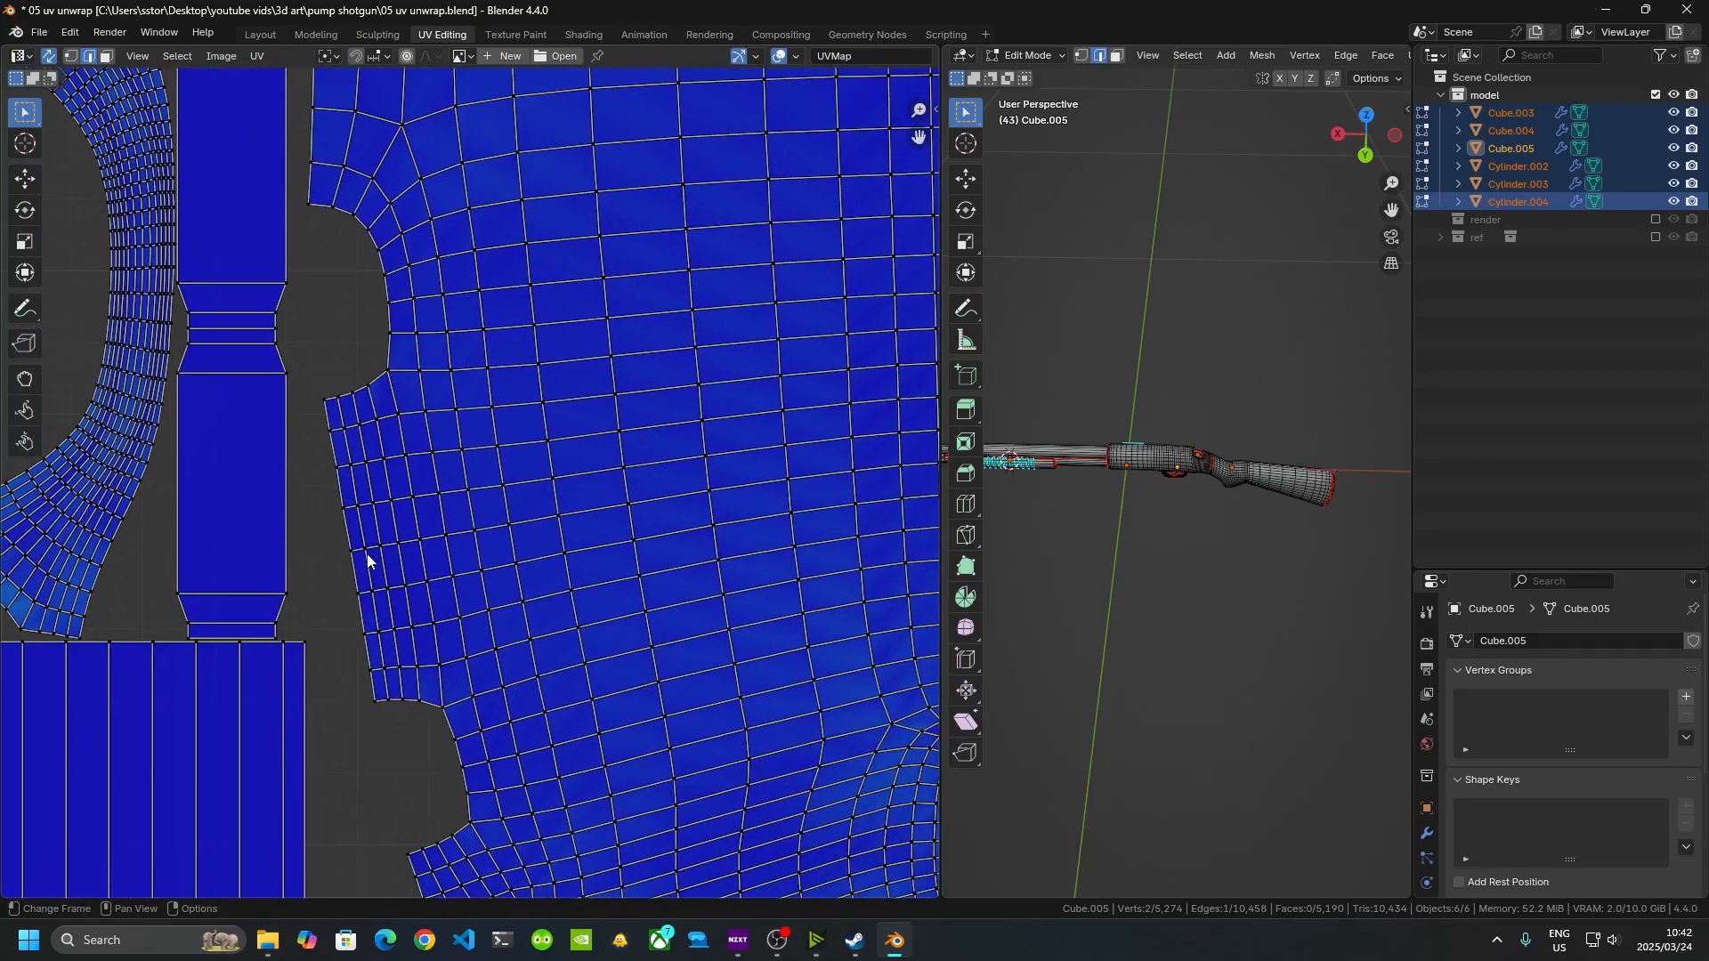
# - Inspect the stretched grooves on the pump grip's UV island and find the matching part on the model
pyautogui.scroll(-9, 769, 462)
pyautogui.moveTo(901, 623); pyautogui.dragTo(727, 594, button='middle')
pyautogui.scroll(4, 587, 568)
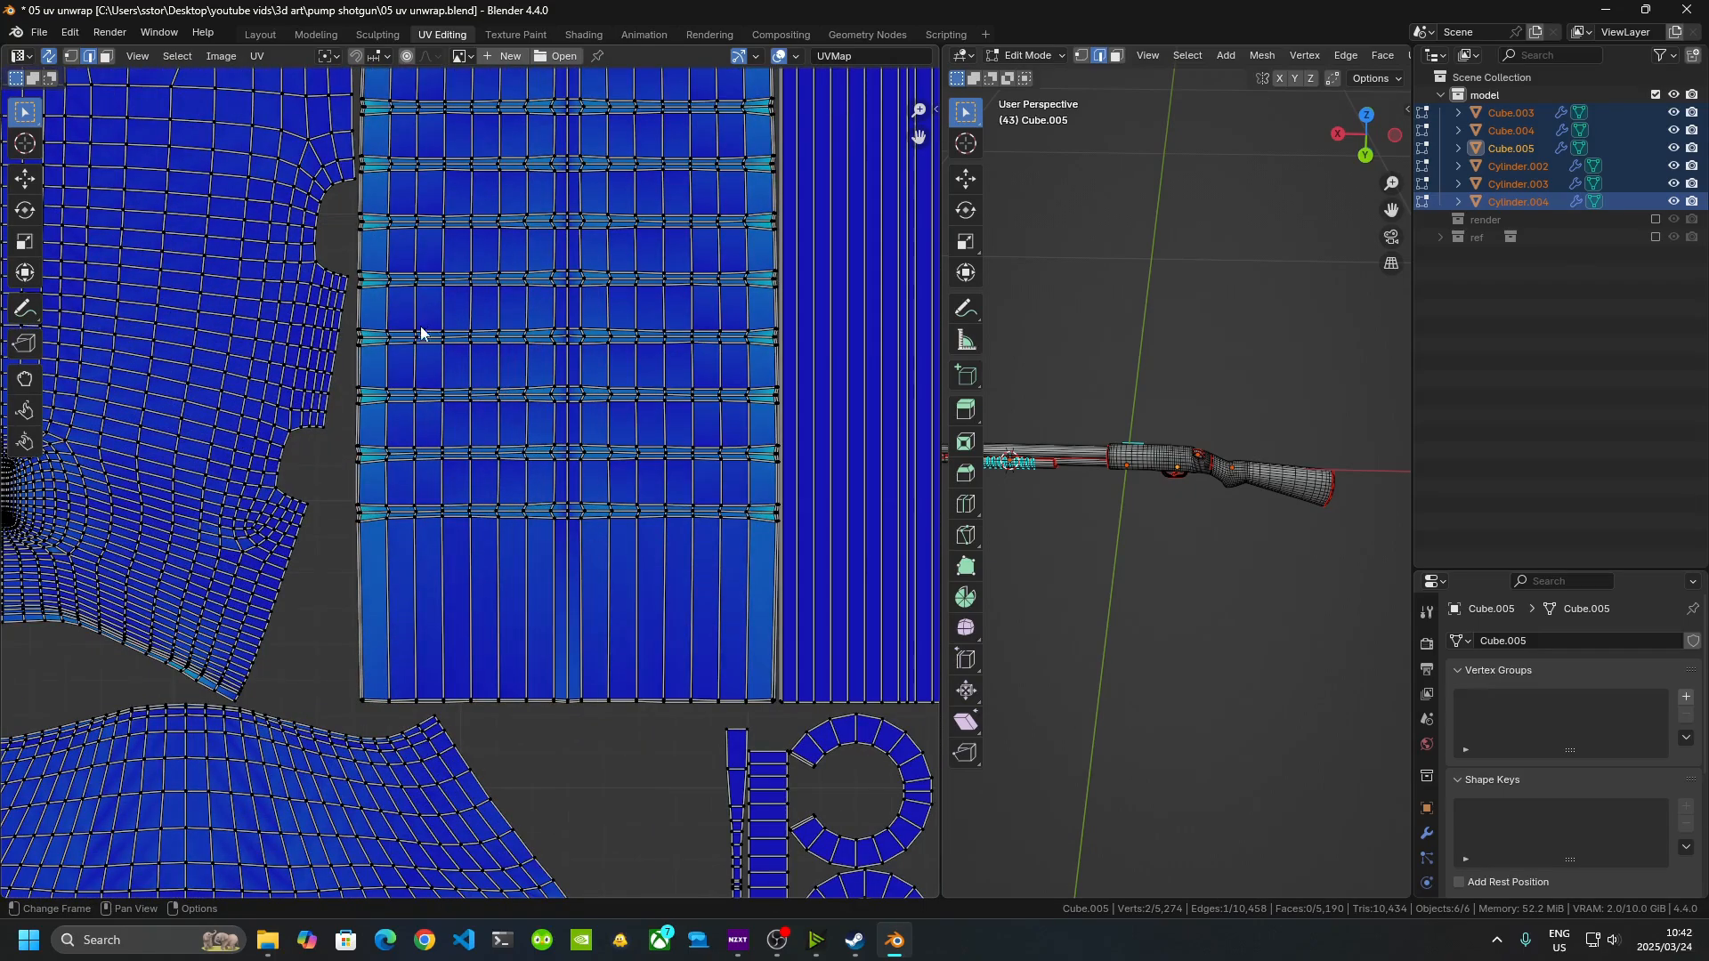
pyautogui.scroll(5, 477, 439)
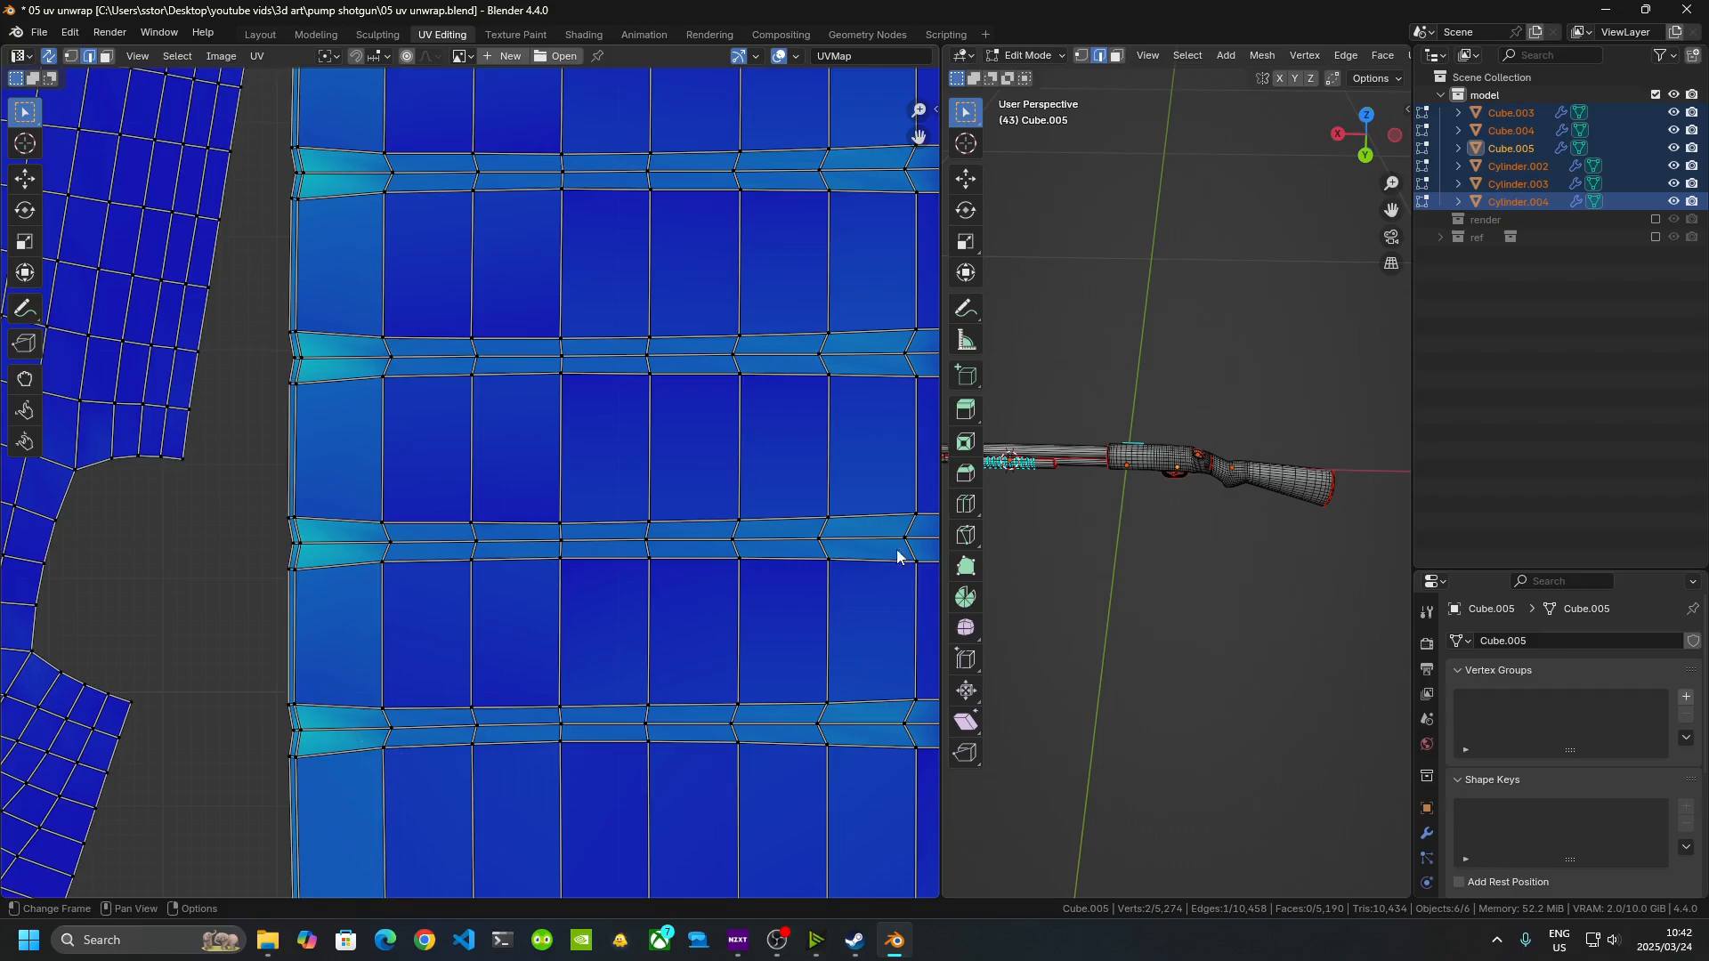
pyautogui.moveTo(1023, 573); pyautogui.dragTo(1087, 540, button='middle')
pyautogui.scroll(4, 1166, 539)
pyautogui.scroll(4, 1166, 540)
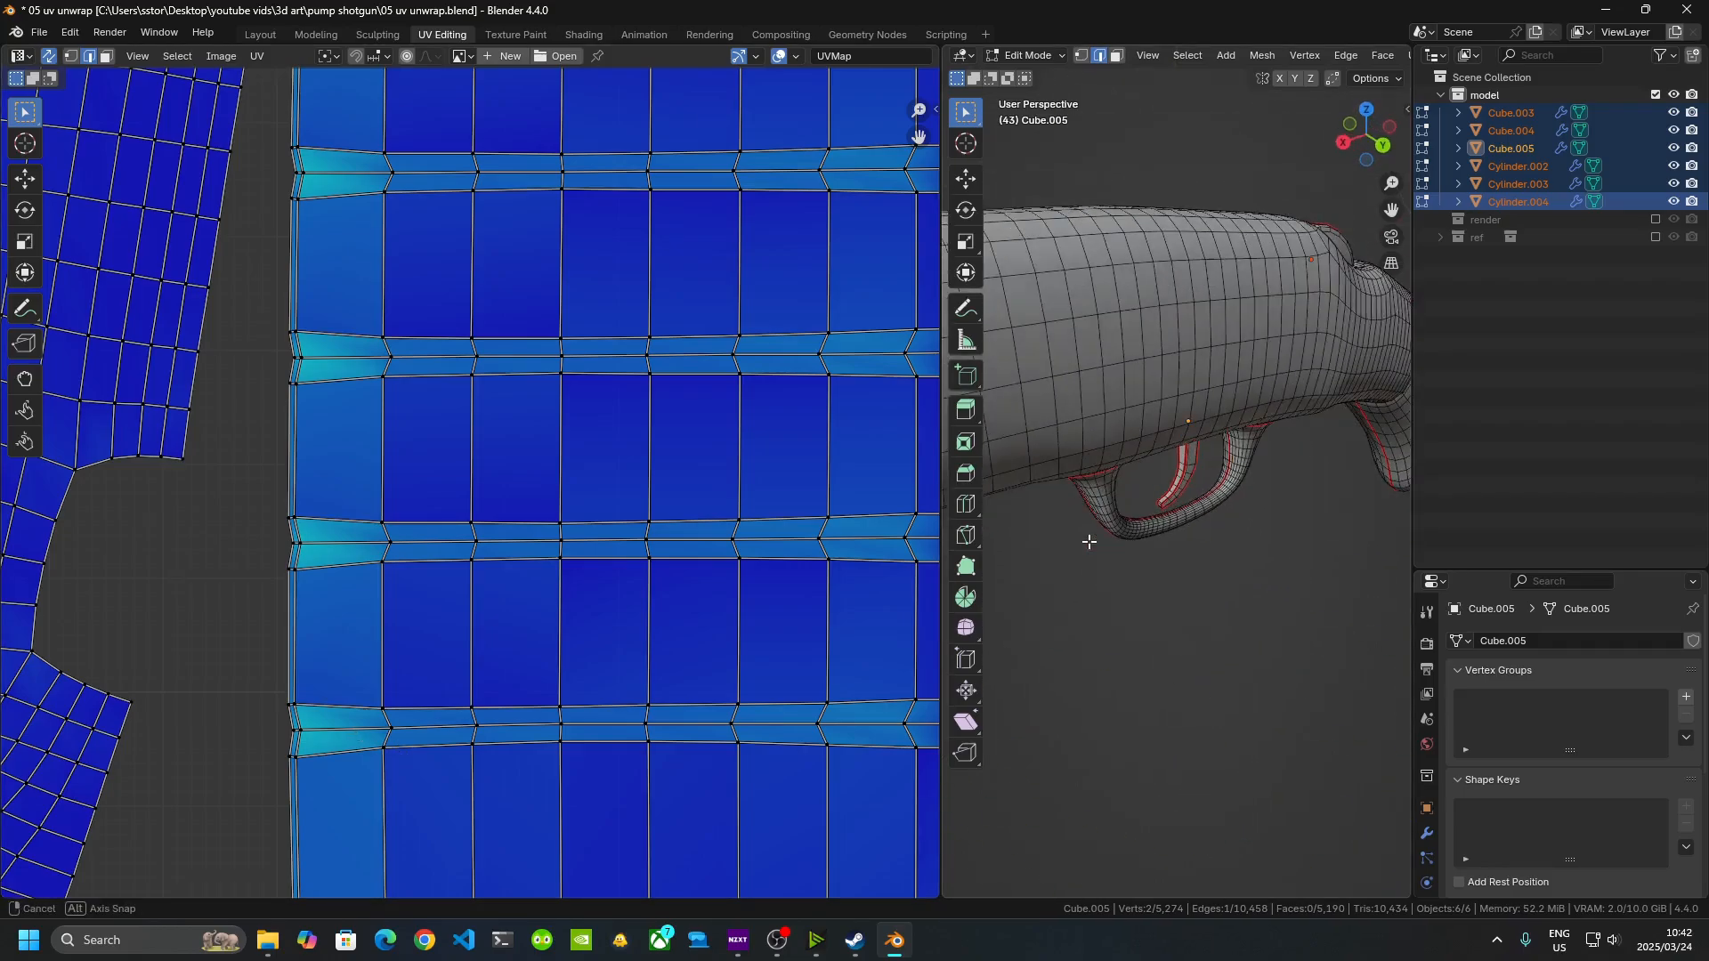
pyautogui.keyDown('shift'); pyautogui.moveTo(1103, 601); pyautogui.dragTo(1389, 499, button='middle'); pyautogui.keyUp('shift')
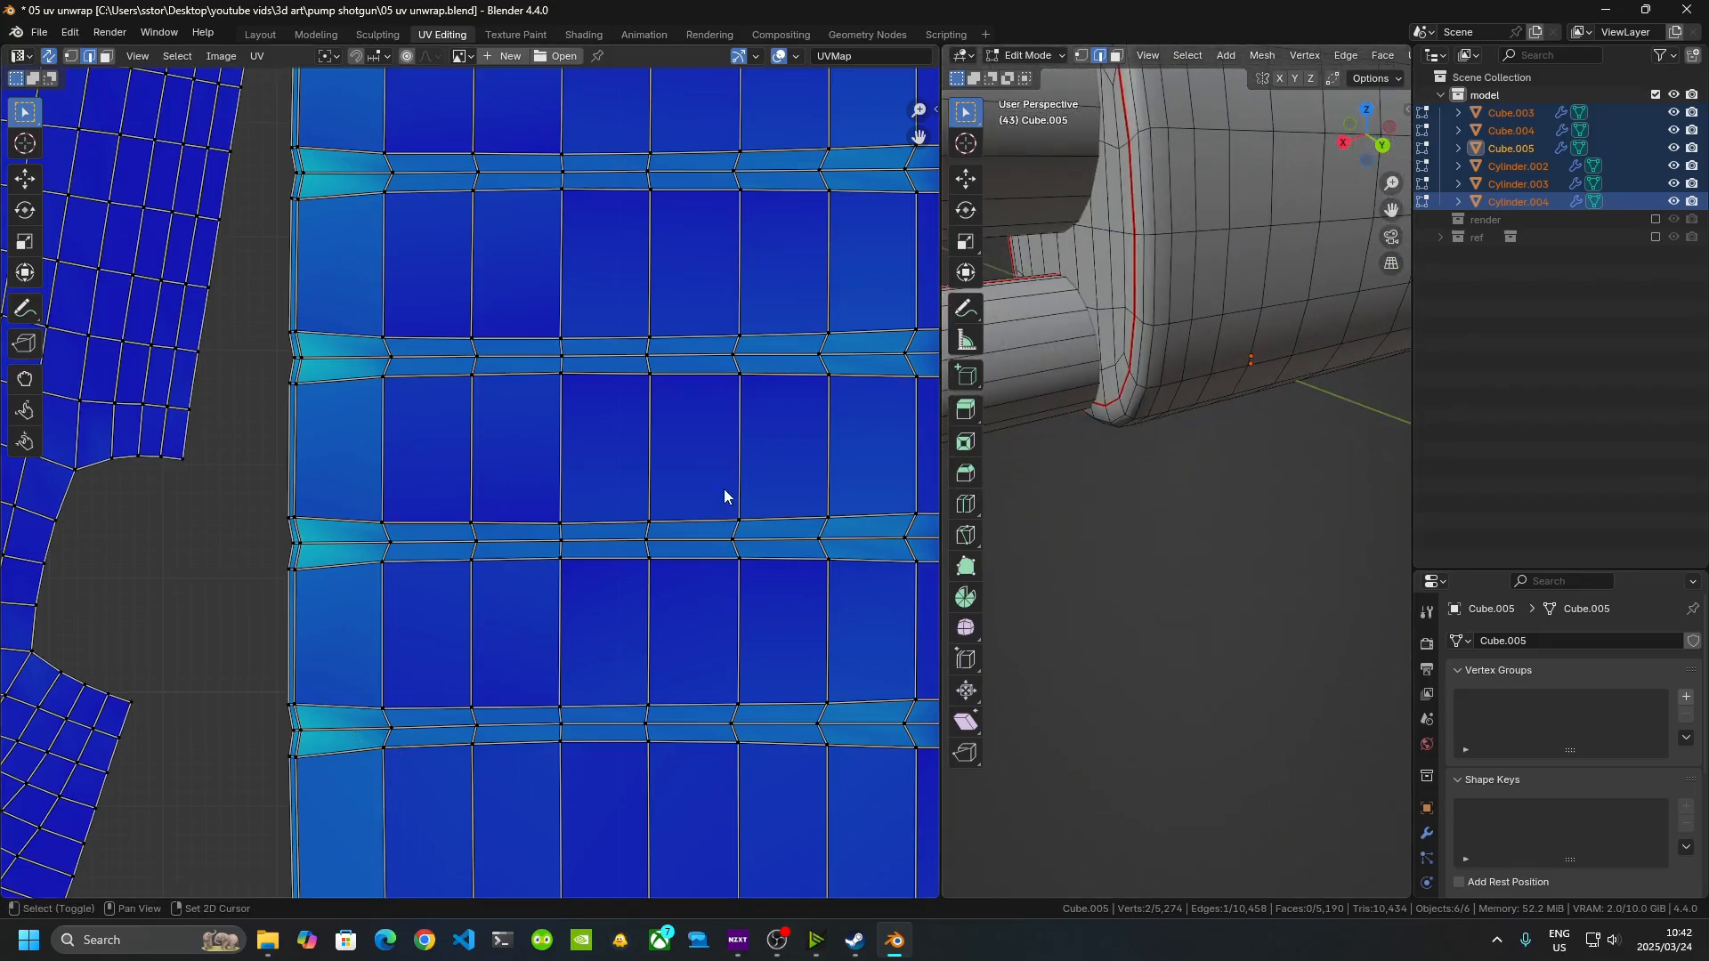
pyautogui.moveTo(653, 473); pyautogui.dragTo(861, 496, button='middle')
pyautogui.scroll(-6, 1200, 494)
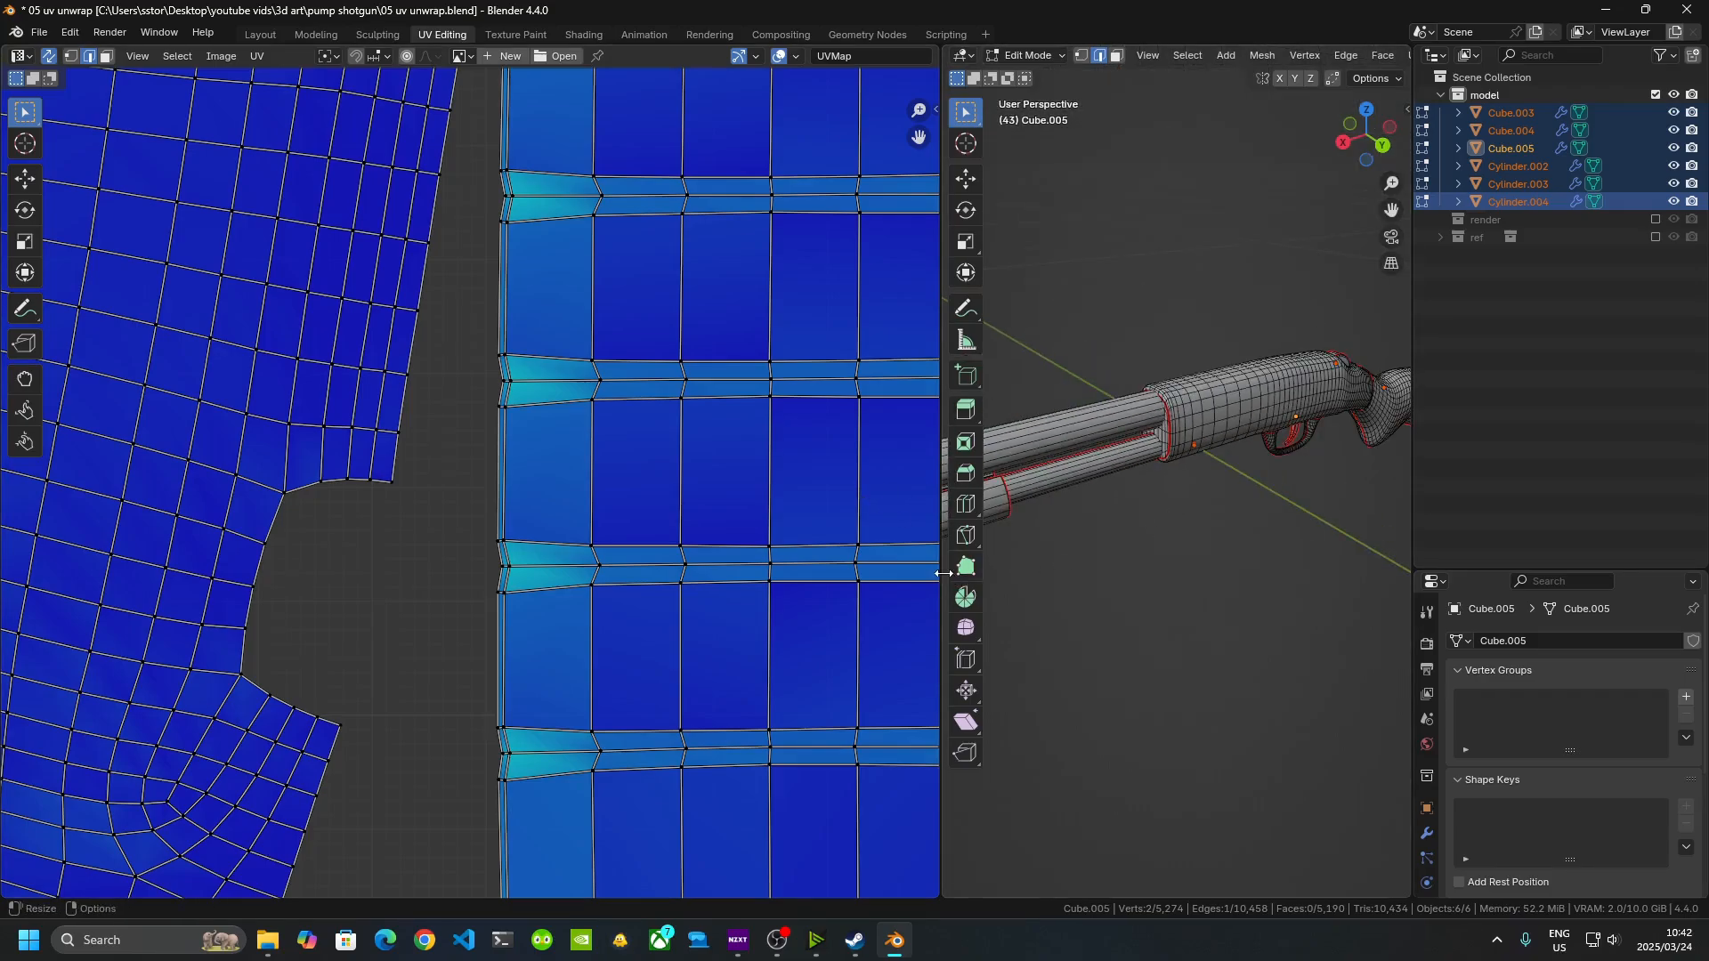
# - Enlarge the 3D viewport and examine the pump grip's grooves and seams up close
pyautogui.moveTo(937, 574); pyautogui.dragTo(461, 579)
pyautogui.scroll(7, 786, 587)
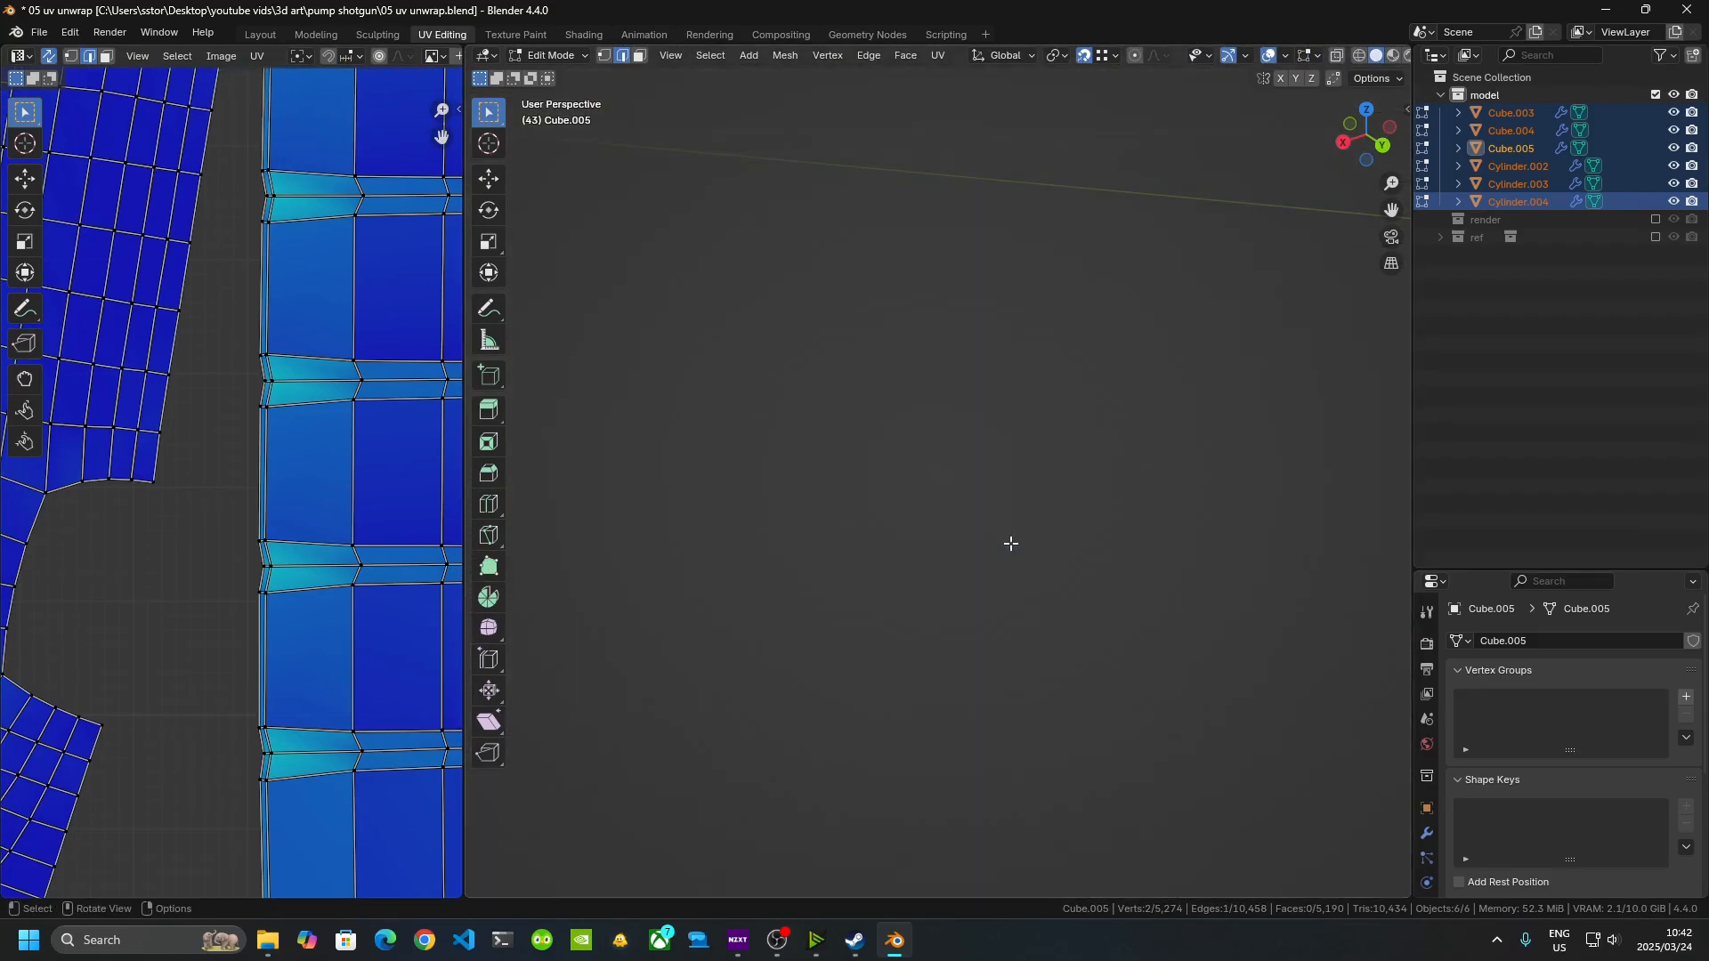
pyautogui.keyDown('shift'); pyautogui.moveTo(1011, 542); pyautogui.dragTo(646, 413, button='middle'); pyautogui.keyUp('shift')
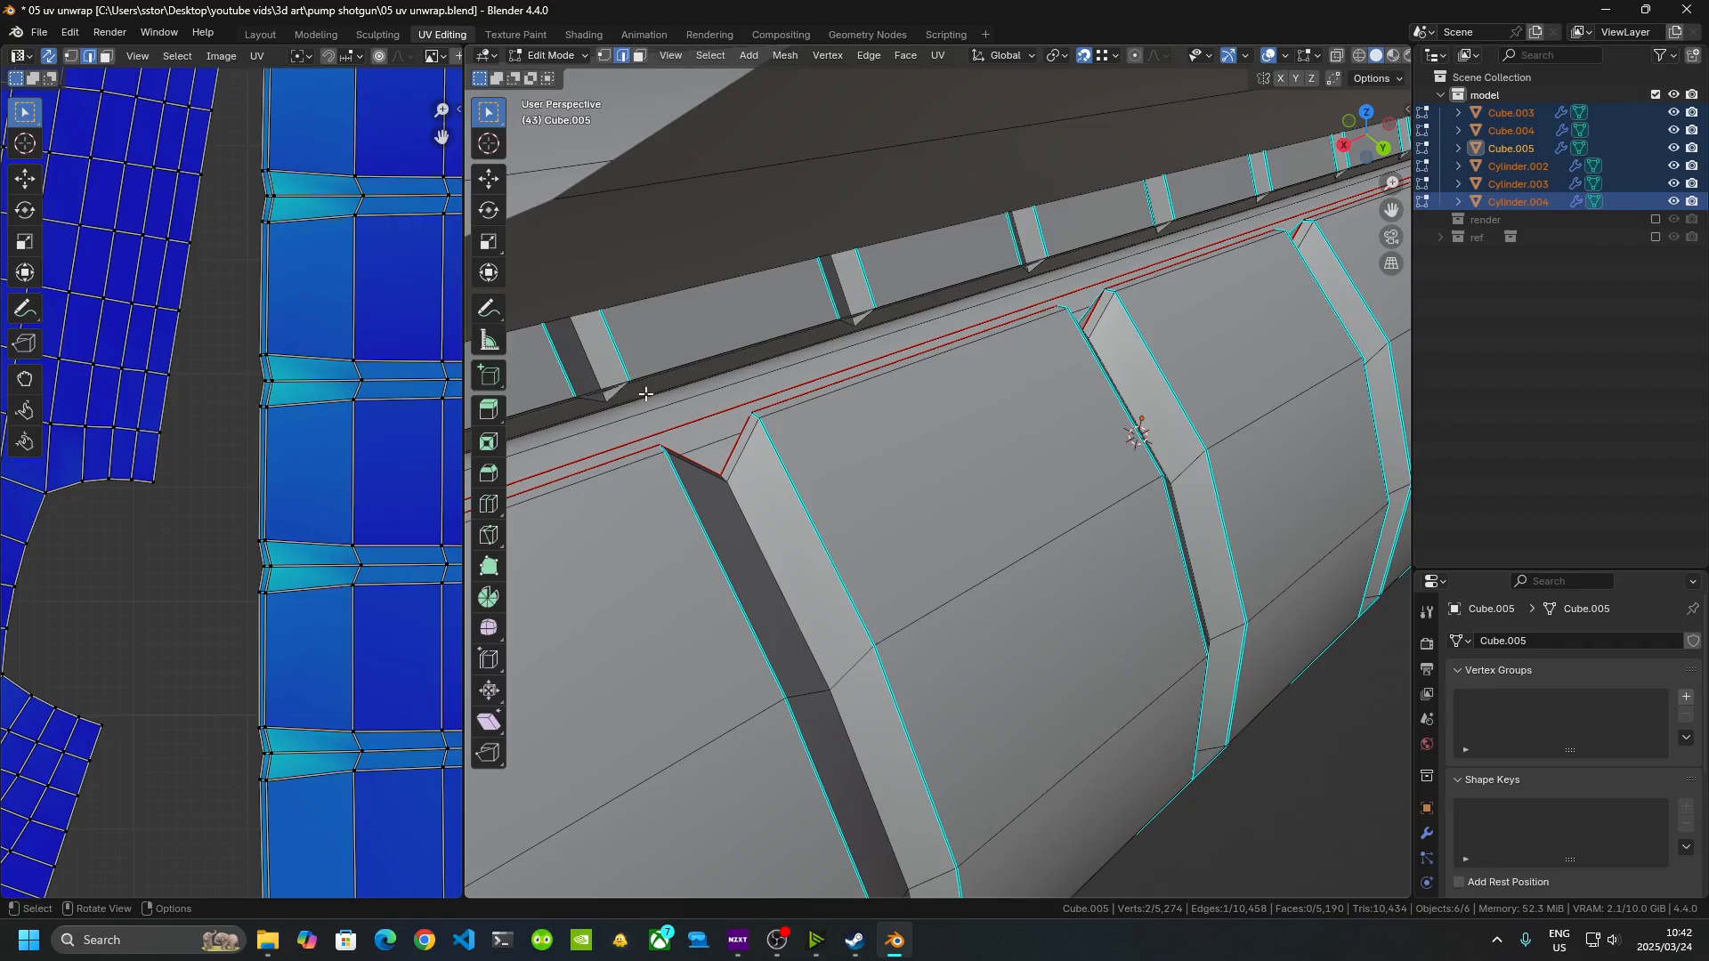
pyautogui.scroll(-8, 1121, 442)
pyautogui.moveTo(1068, 449); pyautogui.dragTo(989, 513, button='middle')
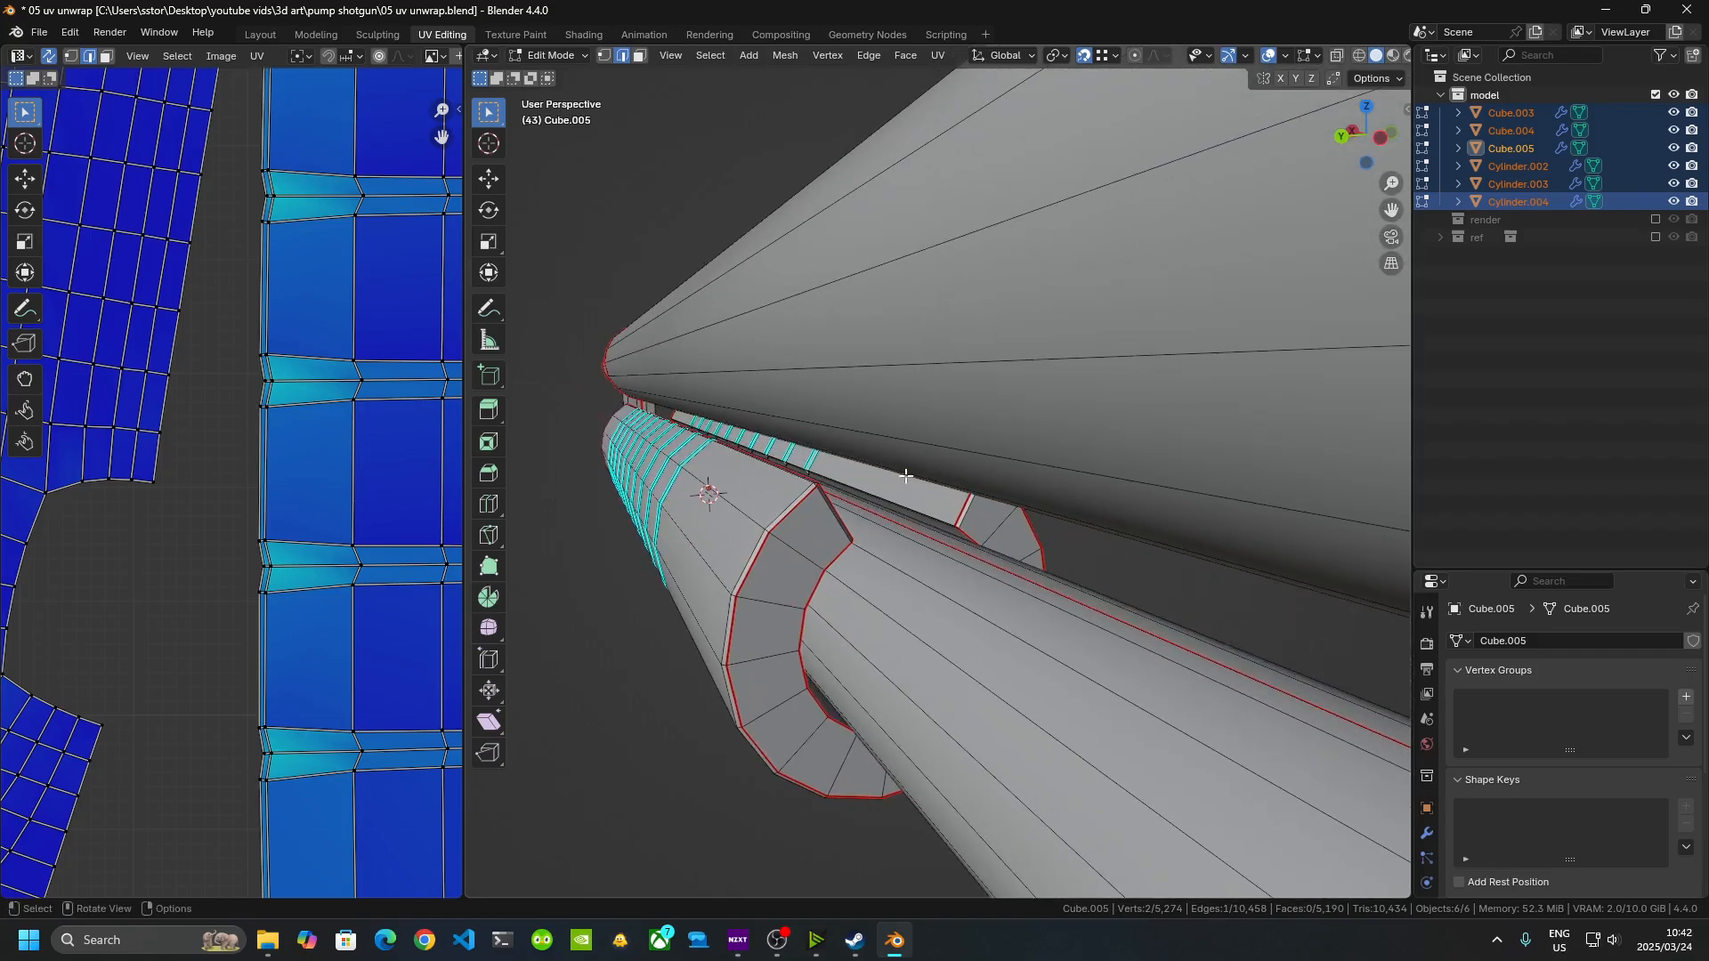
# - Widen the UV editor again and bring the complete UV layout into view
pyautogui.scroll(-8, 231, 545)
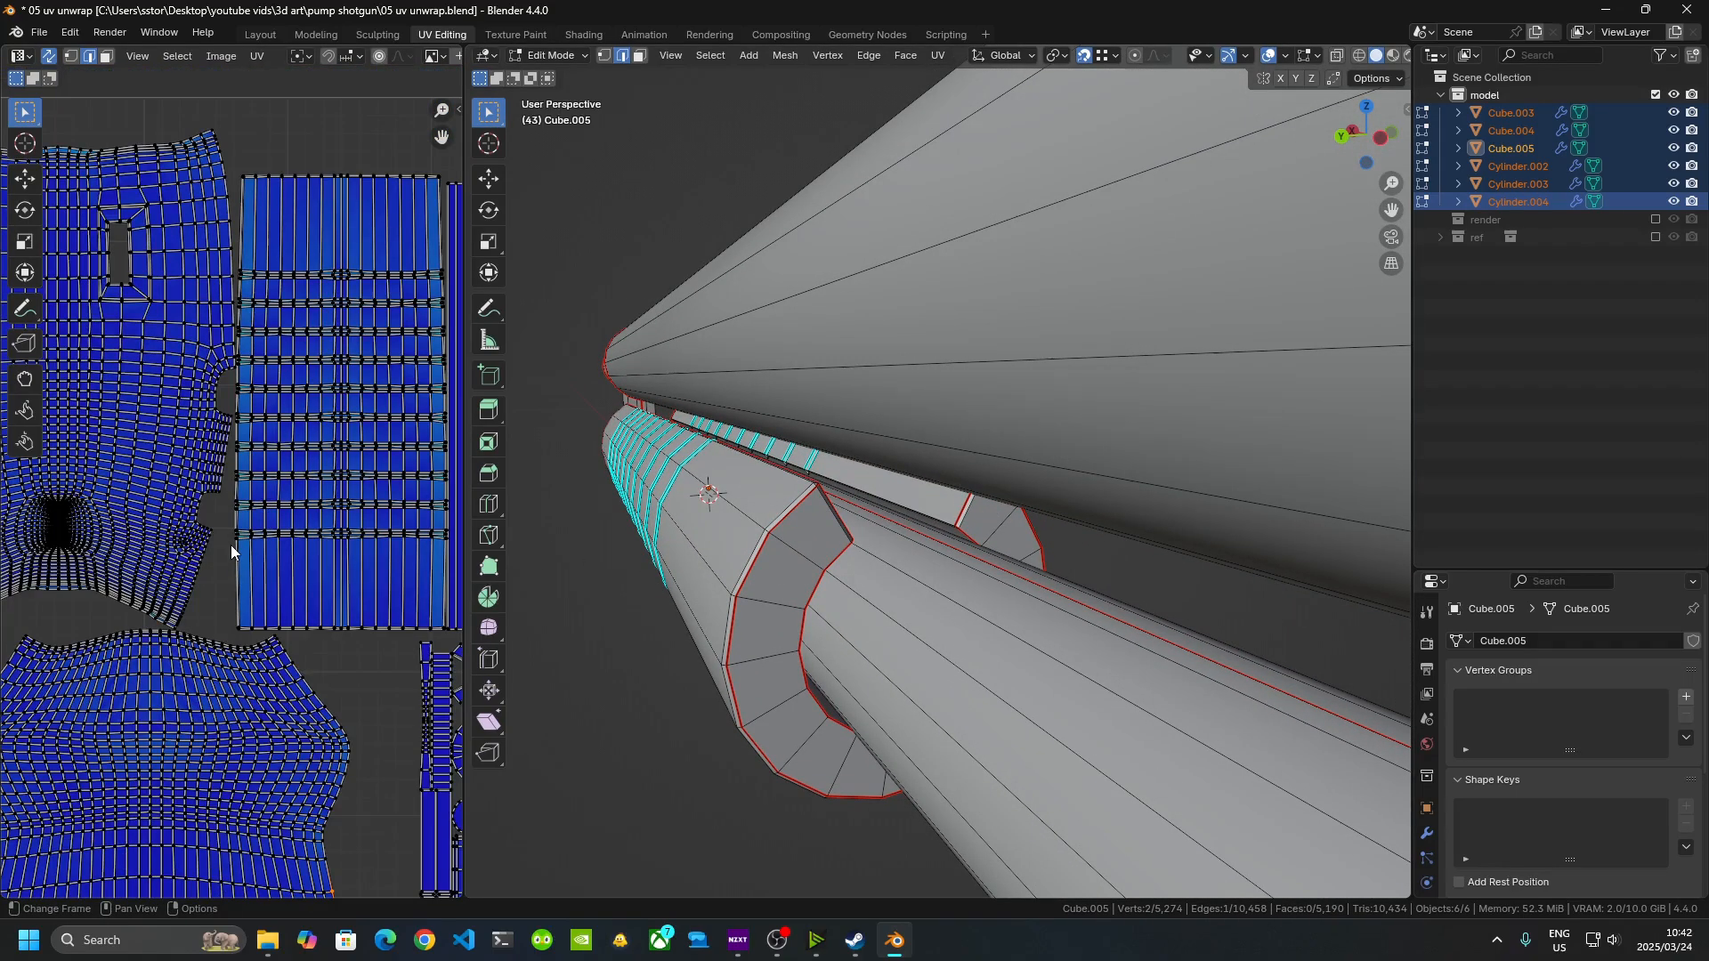
pyautogui.press('Tab')
pyautogui.press('Tab')
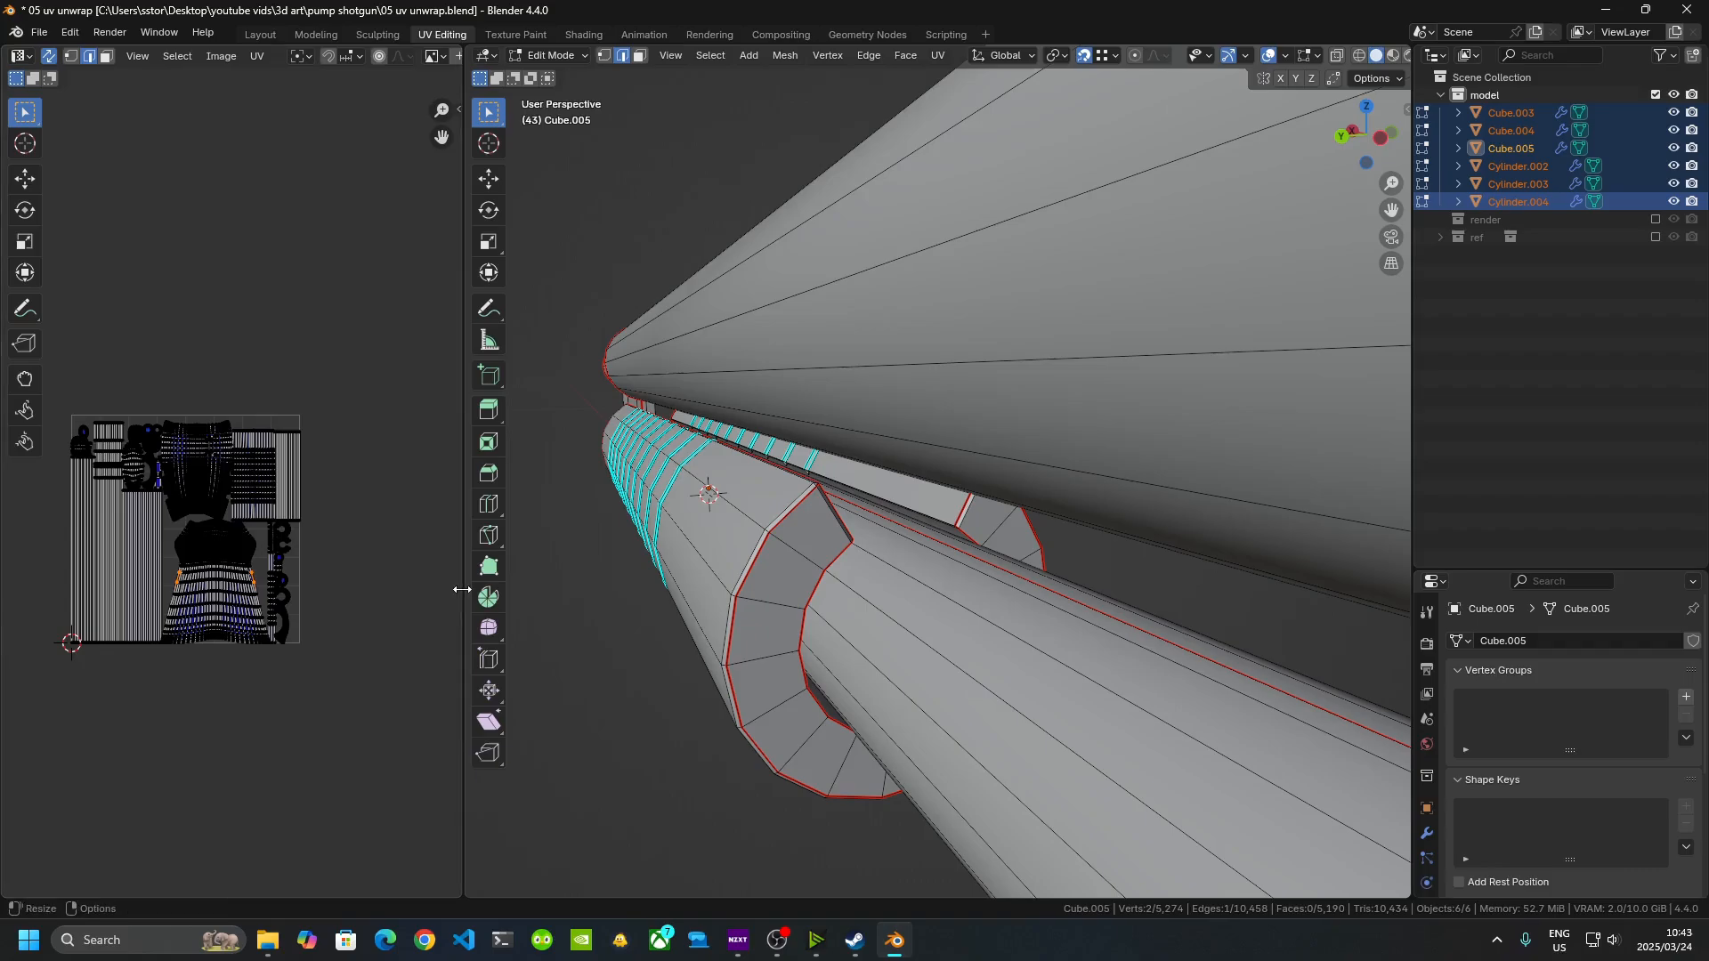
pyautogui.moveTo(464, 552); pyautogui.dragTo(1104, 543)
pyautogui.scroll(5, 601, 536)
pyautogui.scroll(-4, 601, 535)
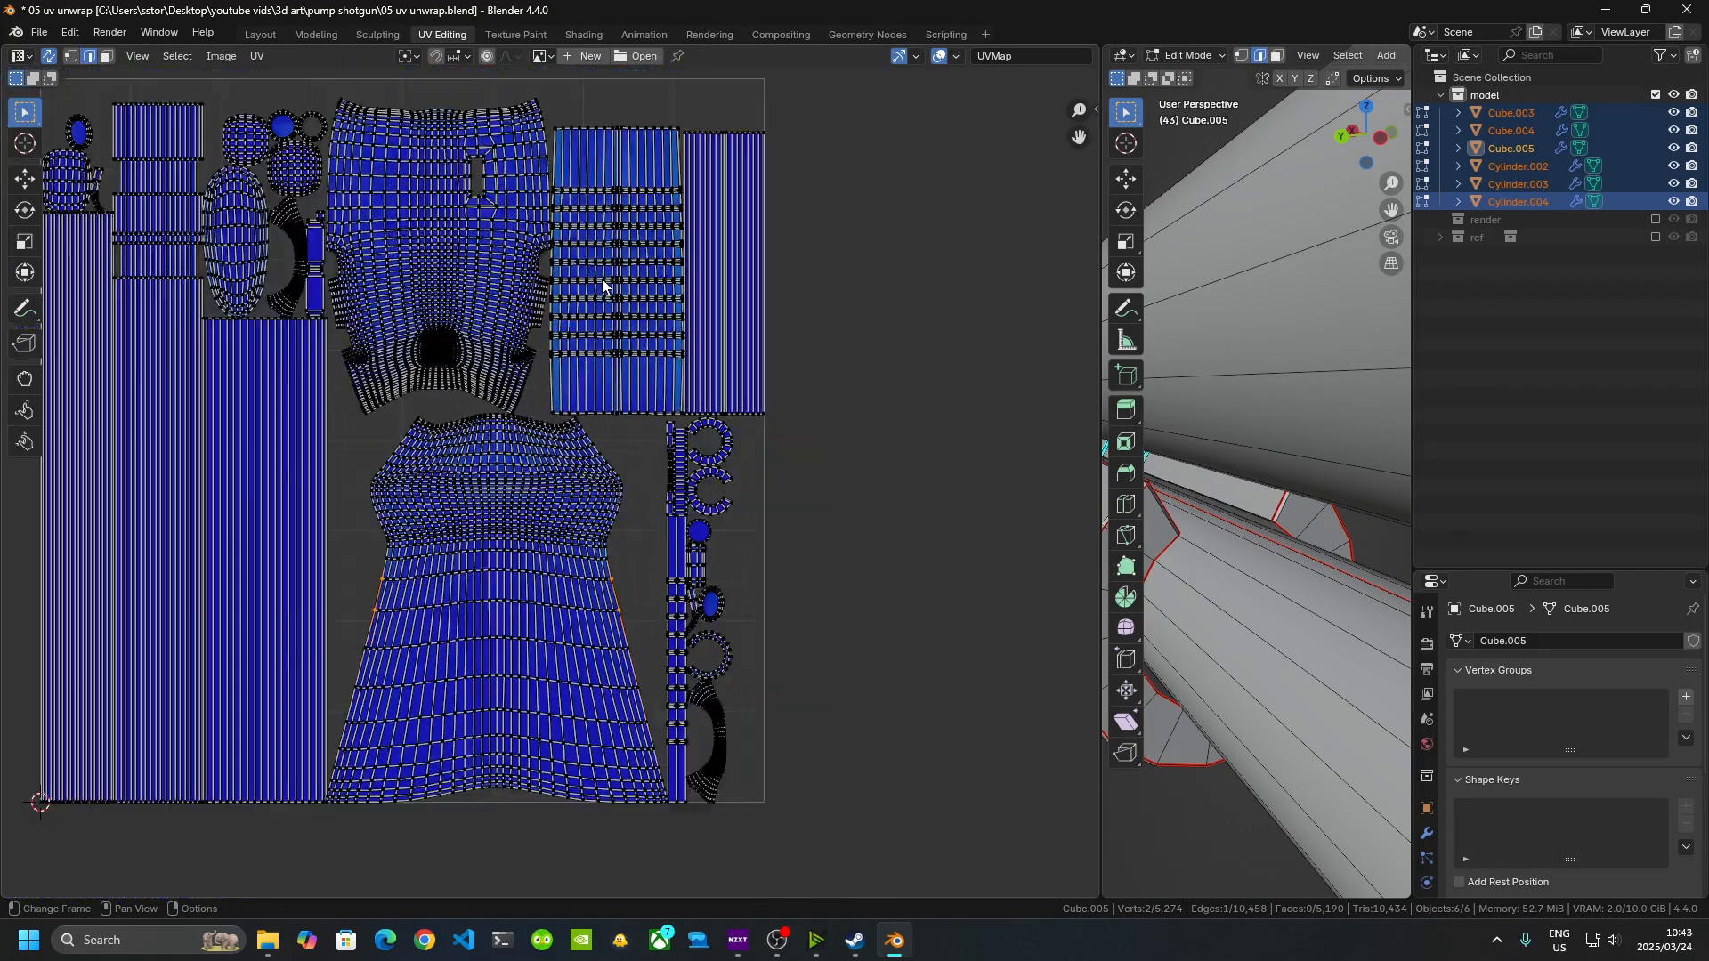
# - Select all the UV islands and average their scale
pyautogui.press('a')
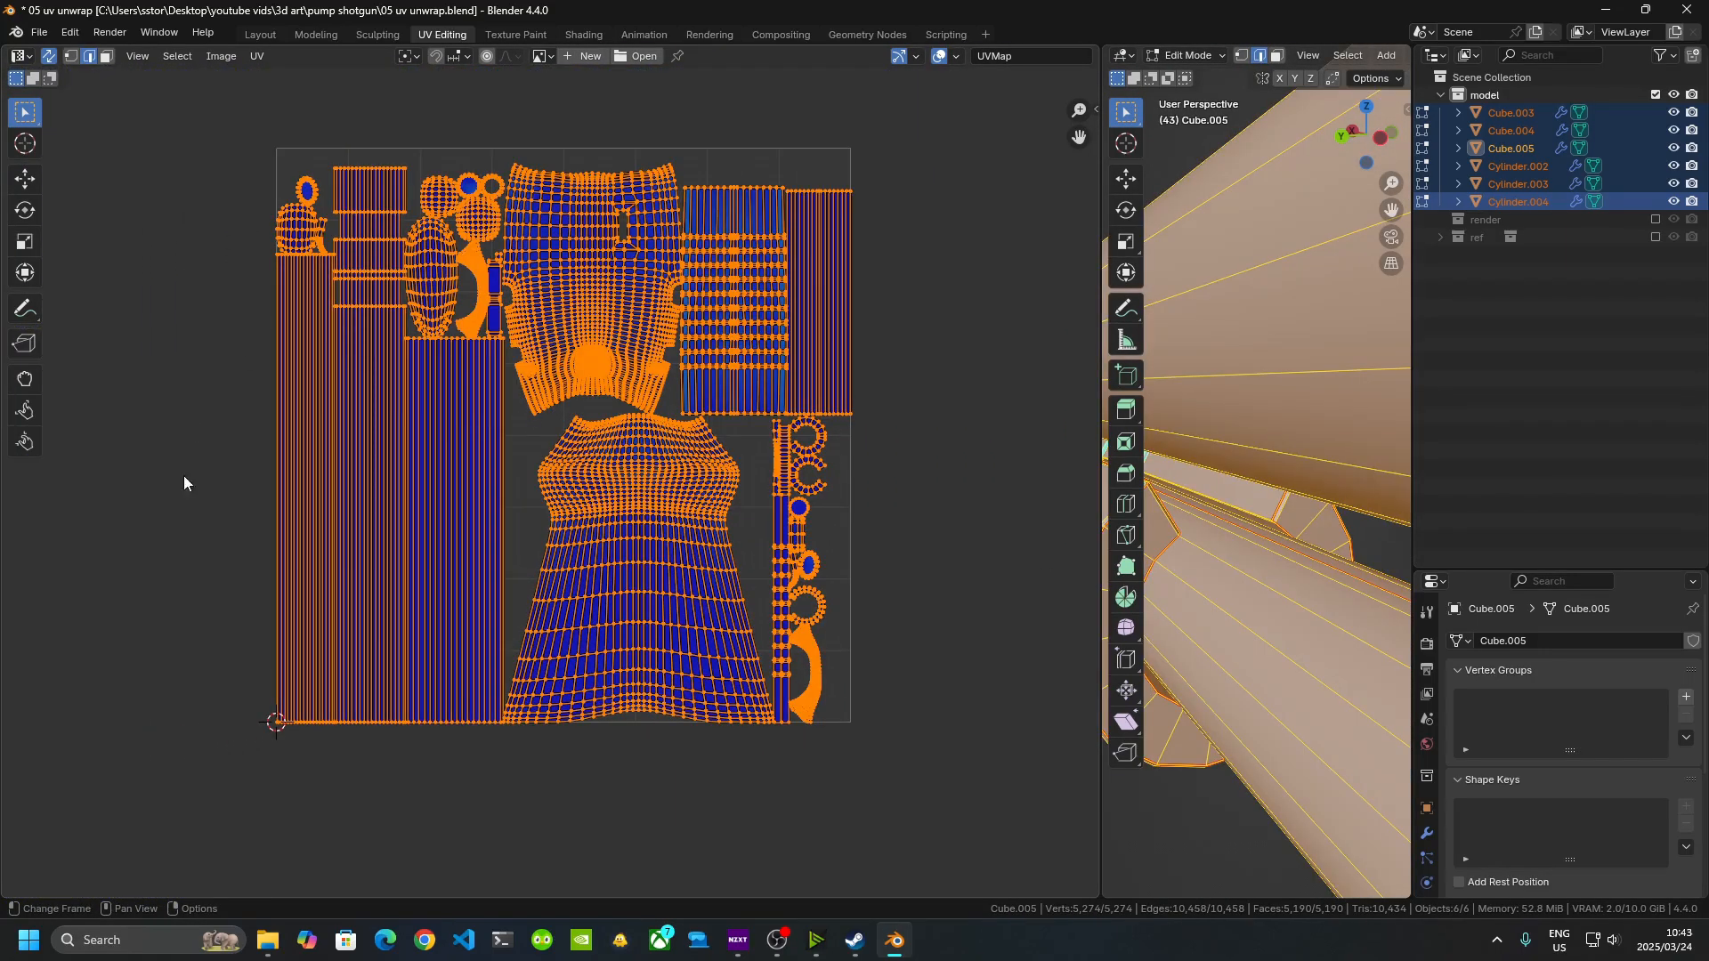
pyautogui.click(257, 56)
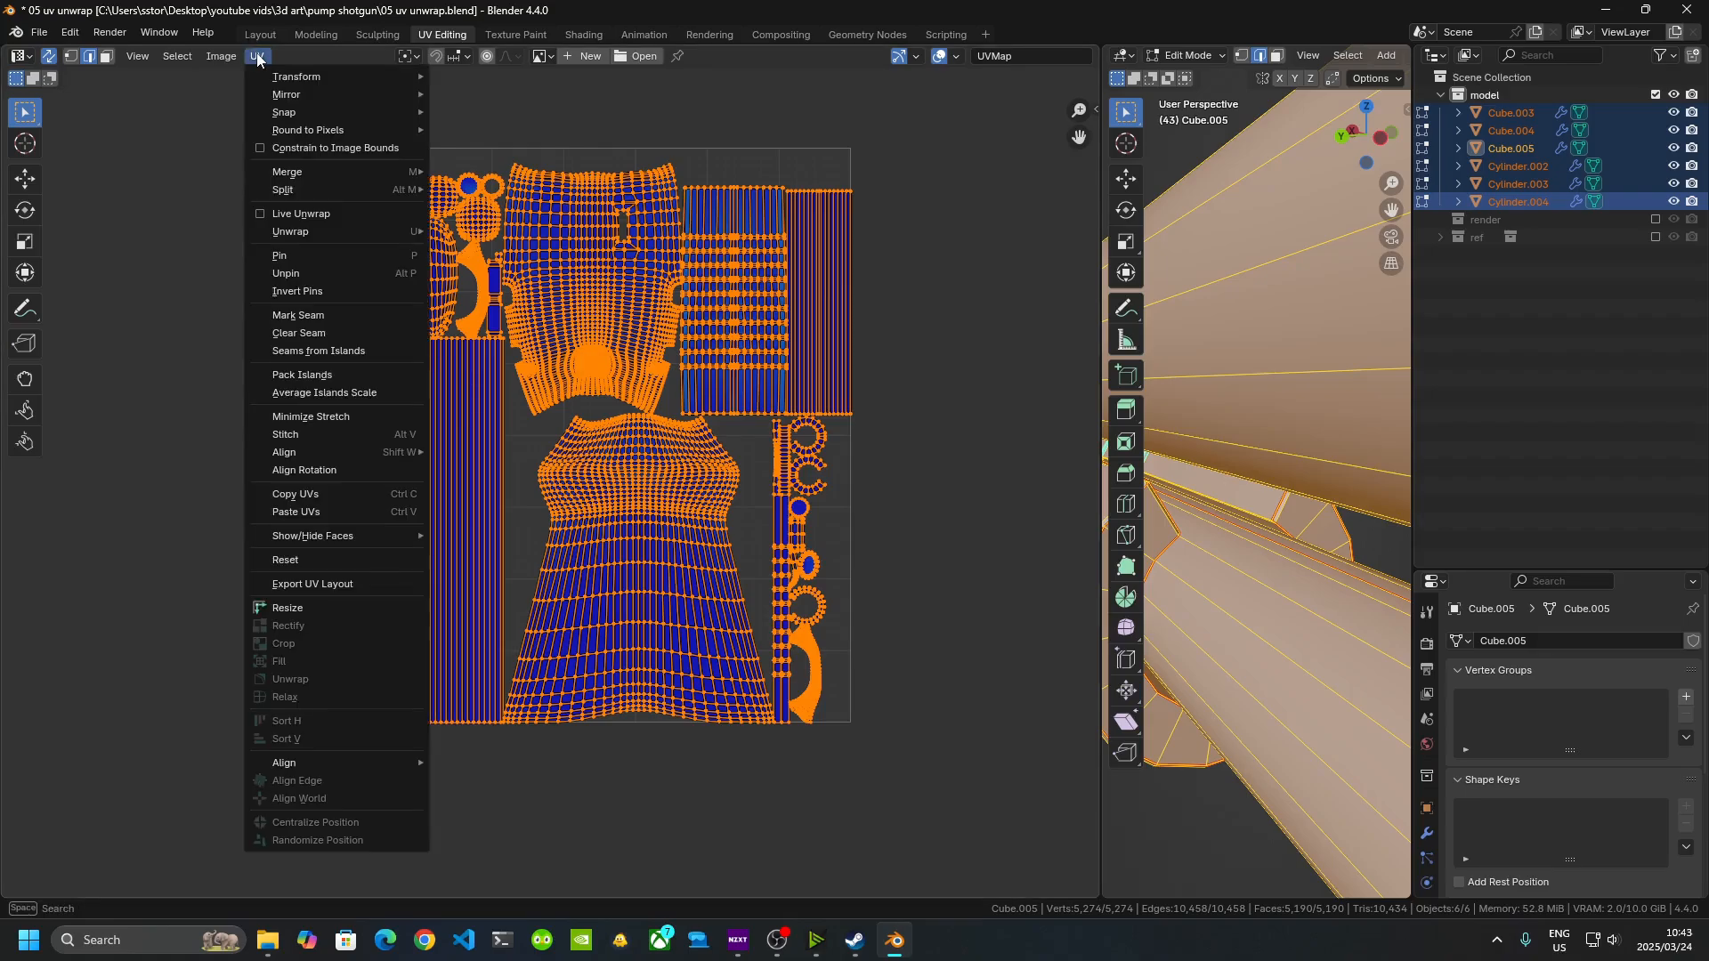
pyautogui.click(258, 56)
pyautogui.click(258, 56)
pyautogui.moveTo(400, 179)
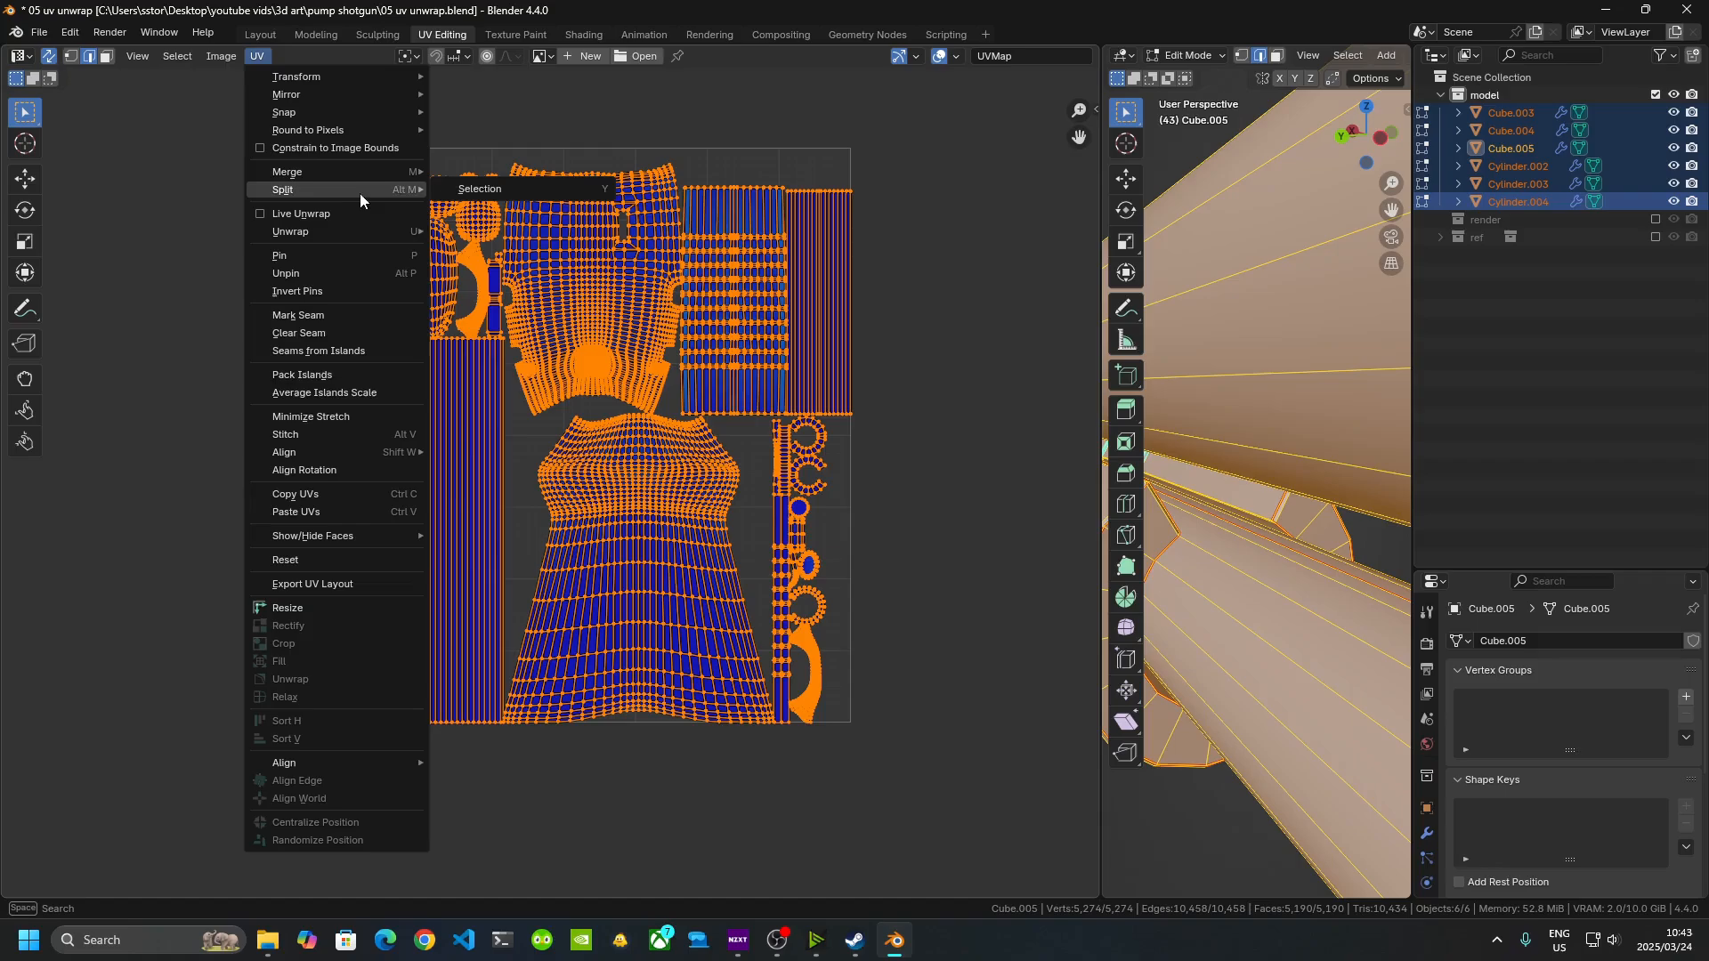
pyautogui.click(375, 391)
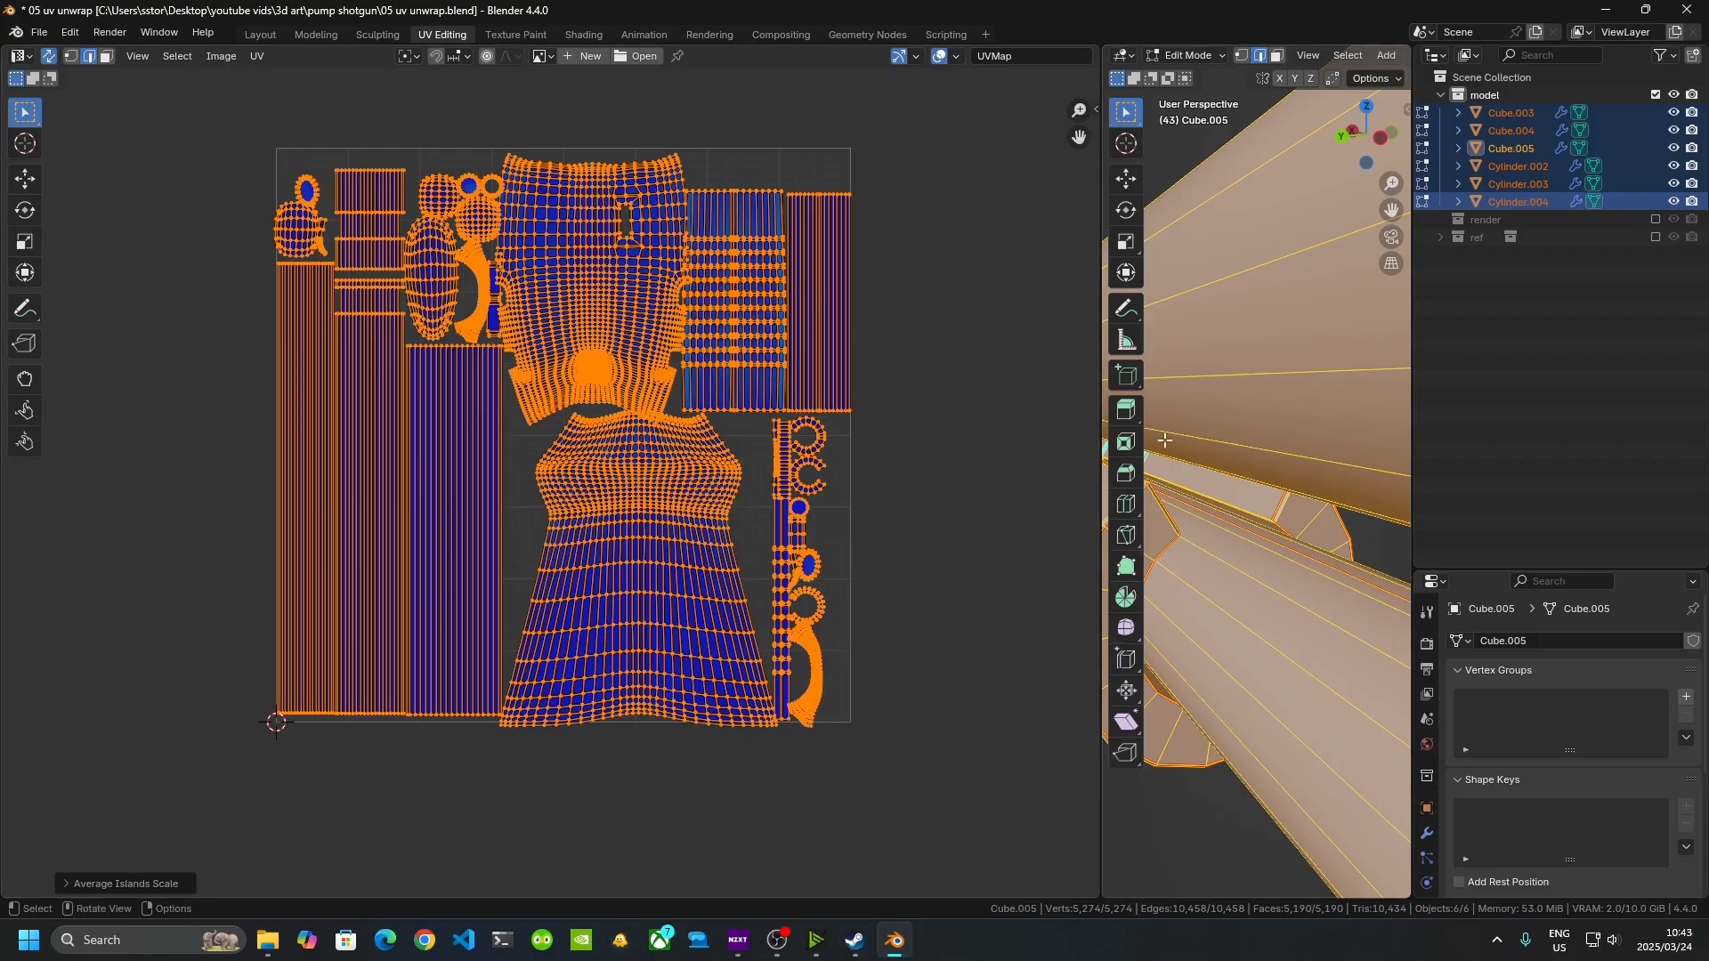
# - Pack the islands by exact concave shape, with scaling and any rotation allowed and a scaled margin of 0.001
pyautogui.click(256, 56)
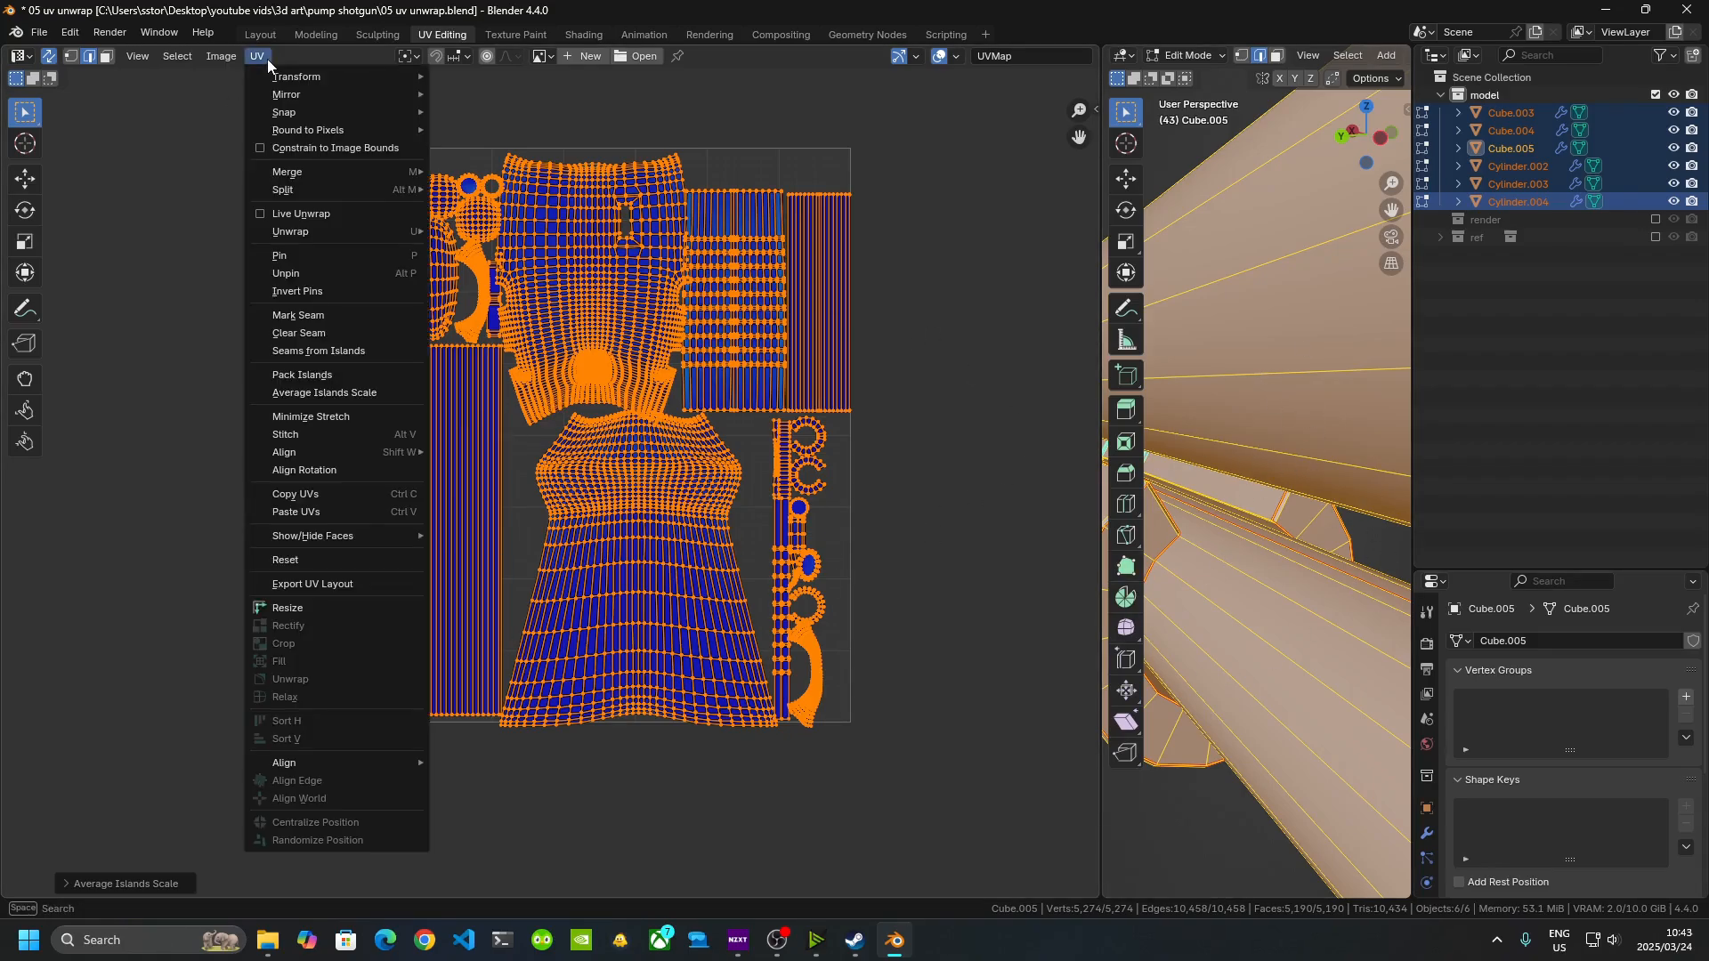
pyautogui.click(335, 378)
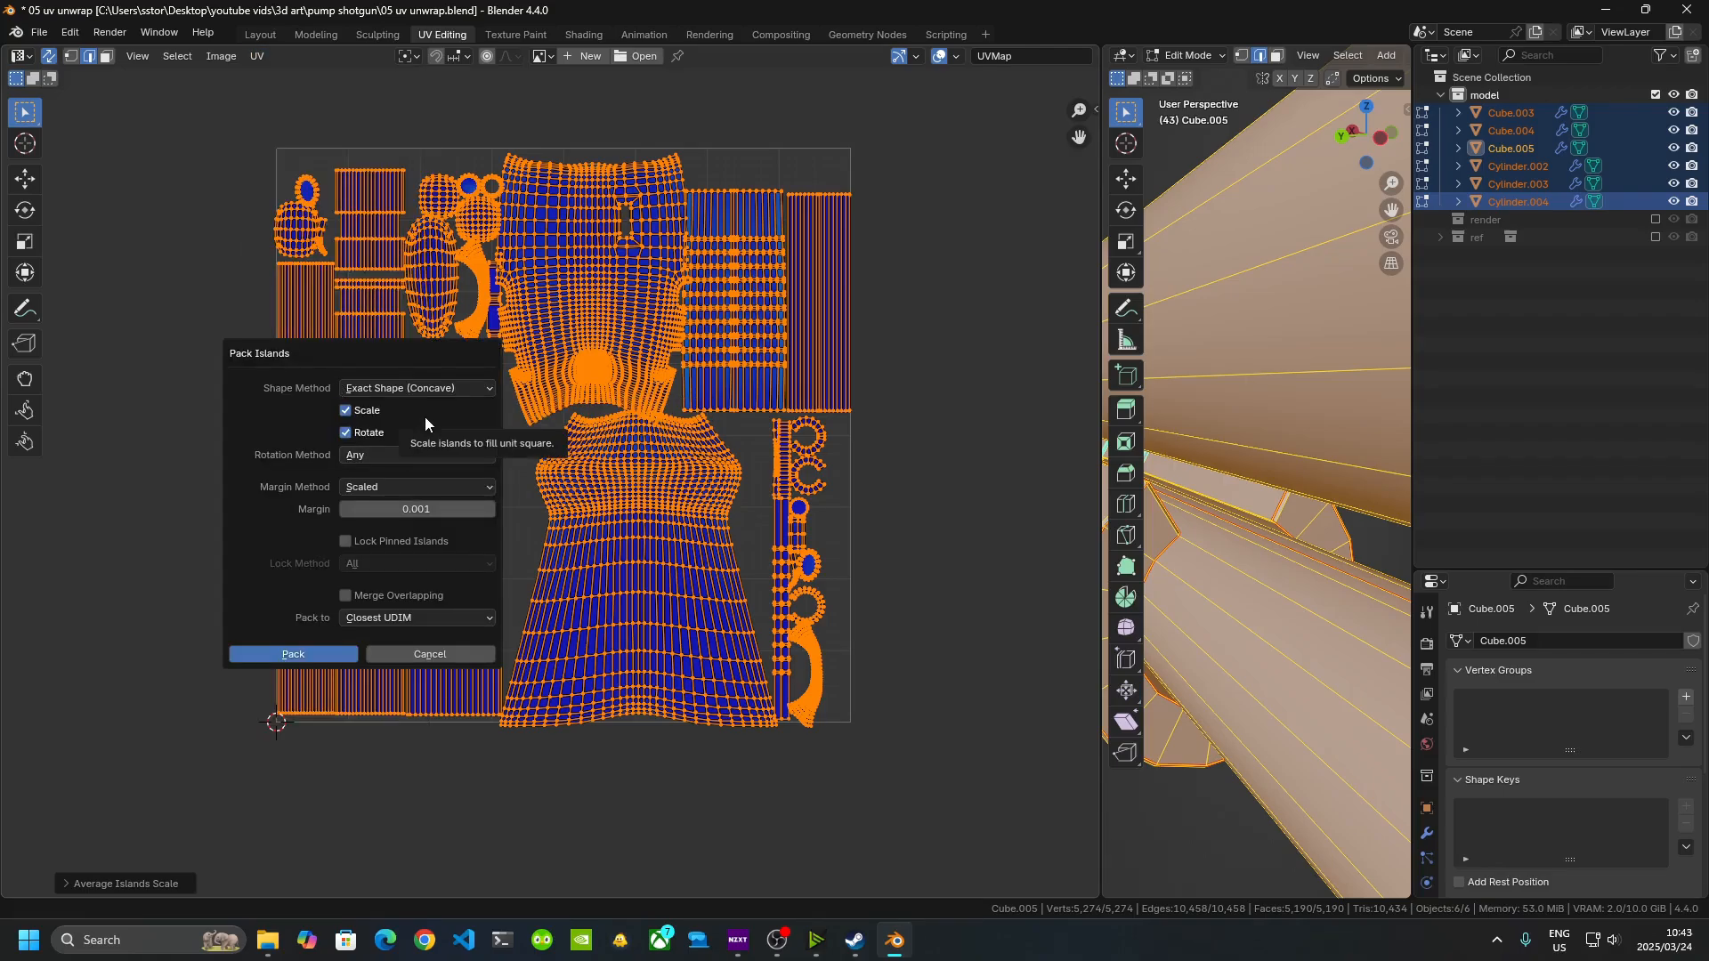
pyautogui.moveTo(355, 355); pyautogui.dragTo(129, 339)
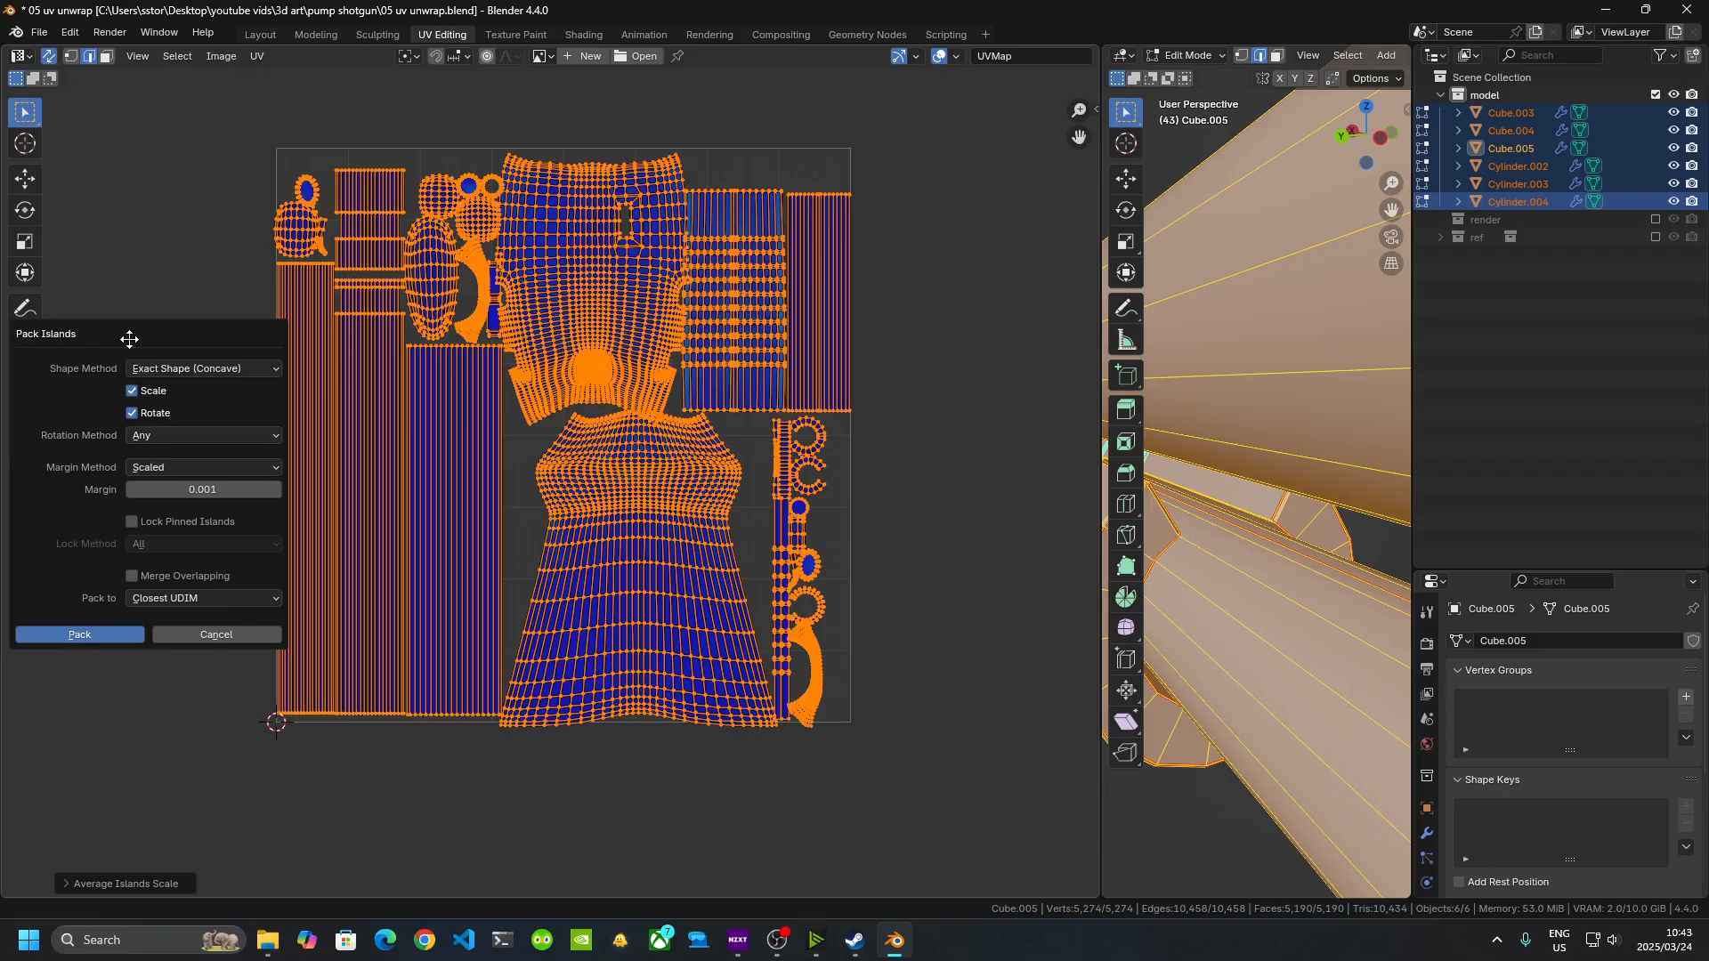
pyautogui.click(117, 635)
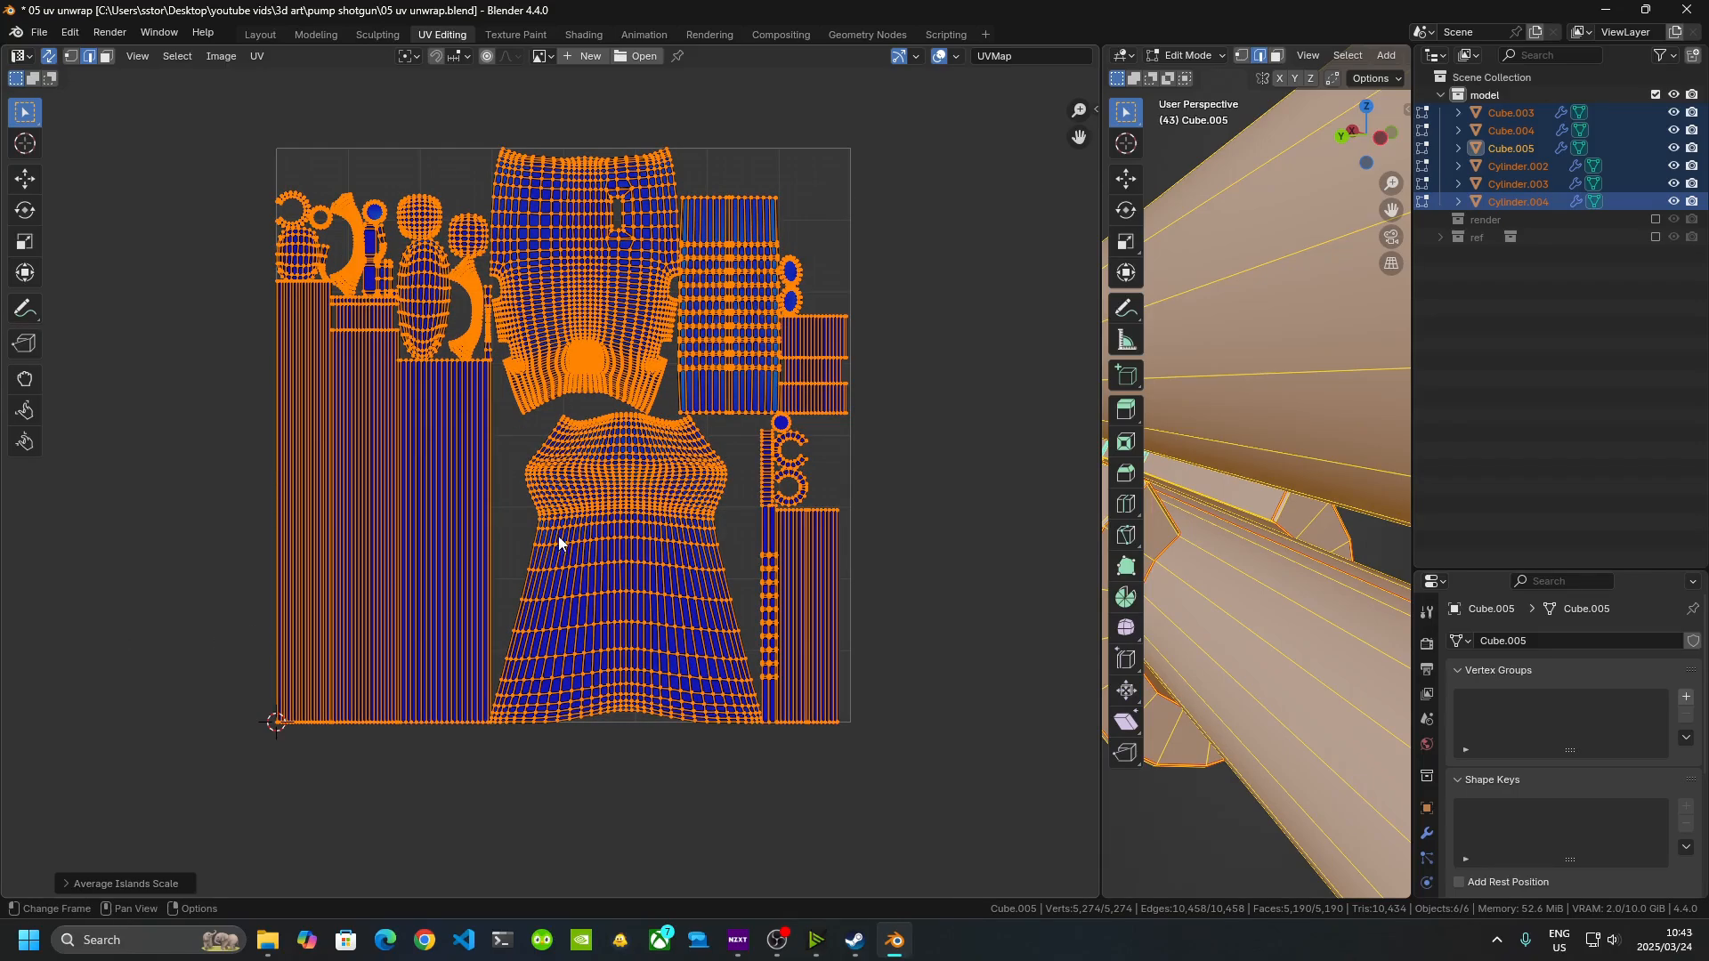
# - Repack the UV islands by exact concave shape with scaling and any rotation allowed, raising the scaled margin to 0.01
pyautogui.keyDown('shift'); pyautogui.moveTo(513, 456); pyautogui.dragTo(973, 607, button='middle'); pyautogui.keyUp('shift')
pyautogui.scroll(5, 589, 636)
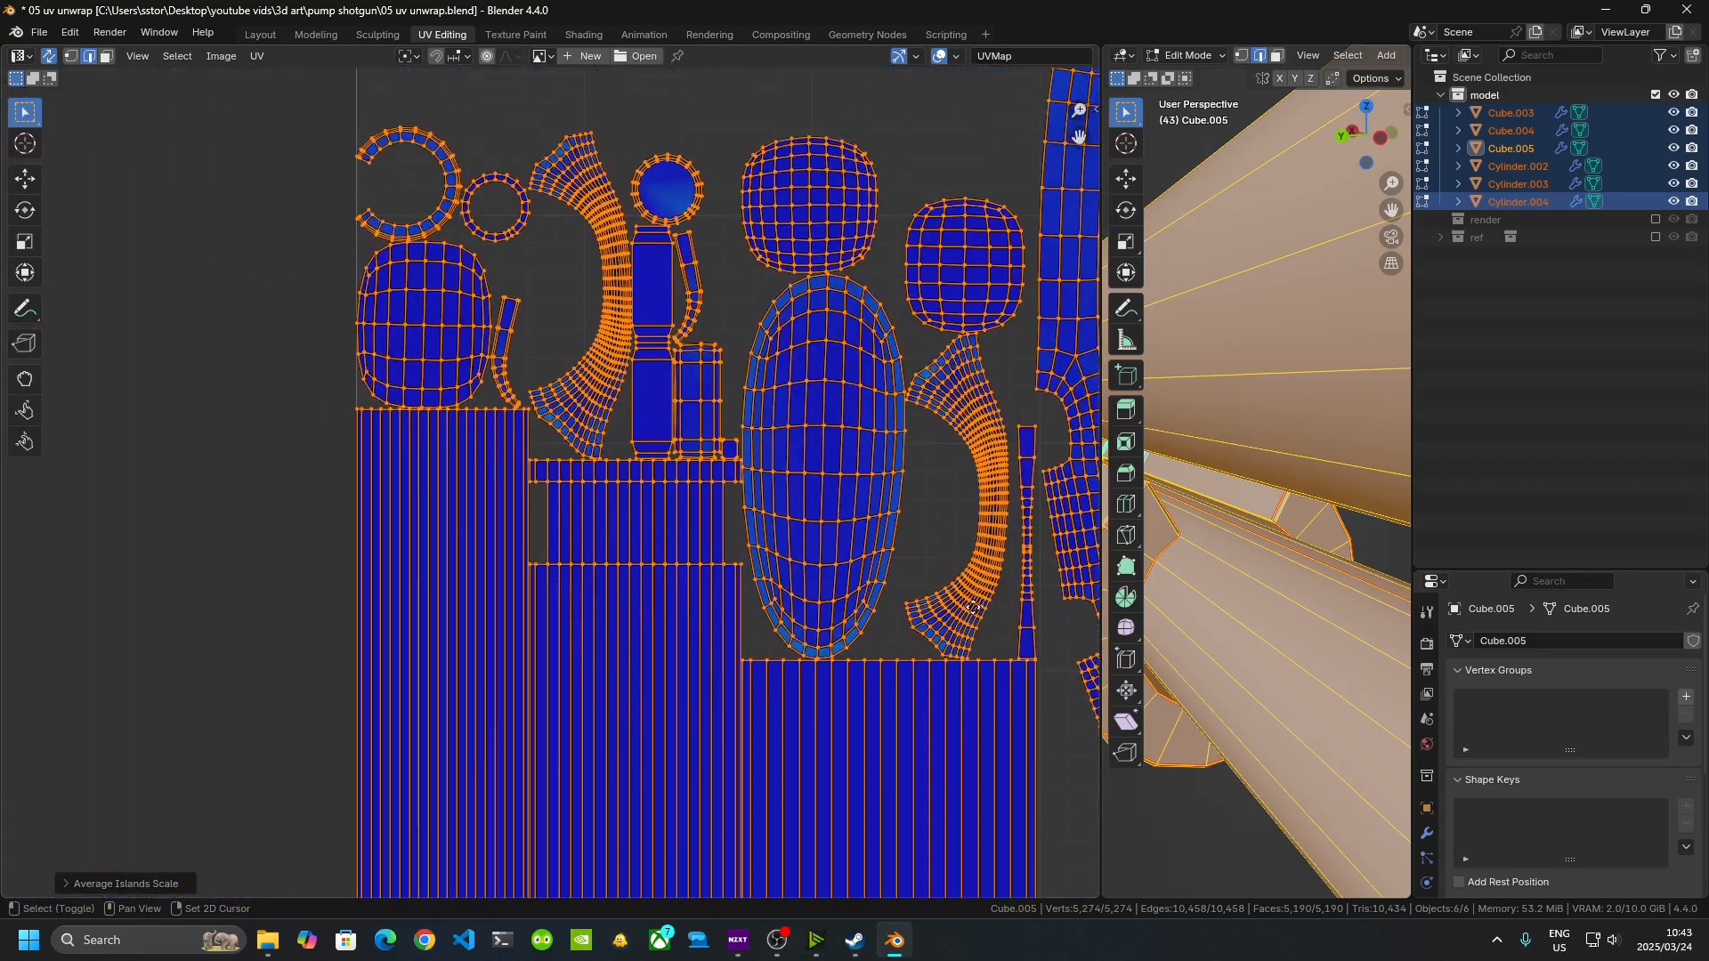
pyautogui.moveTo(409, 643); pyautogui.dragTo(432, 748, button='middle')
pyautogui.click(88, 883)
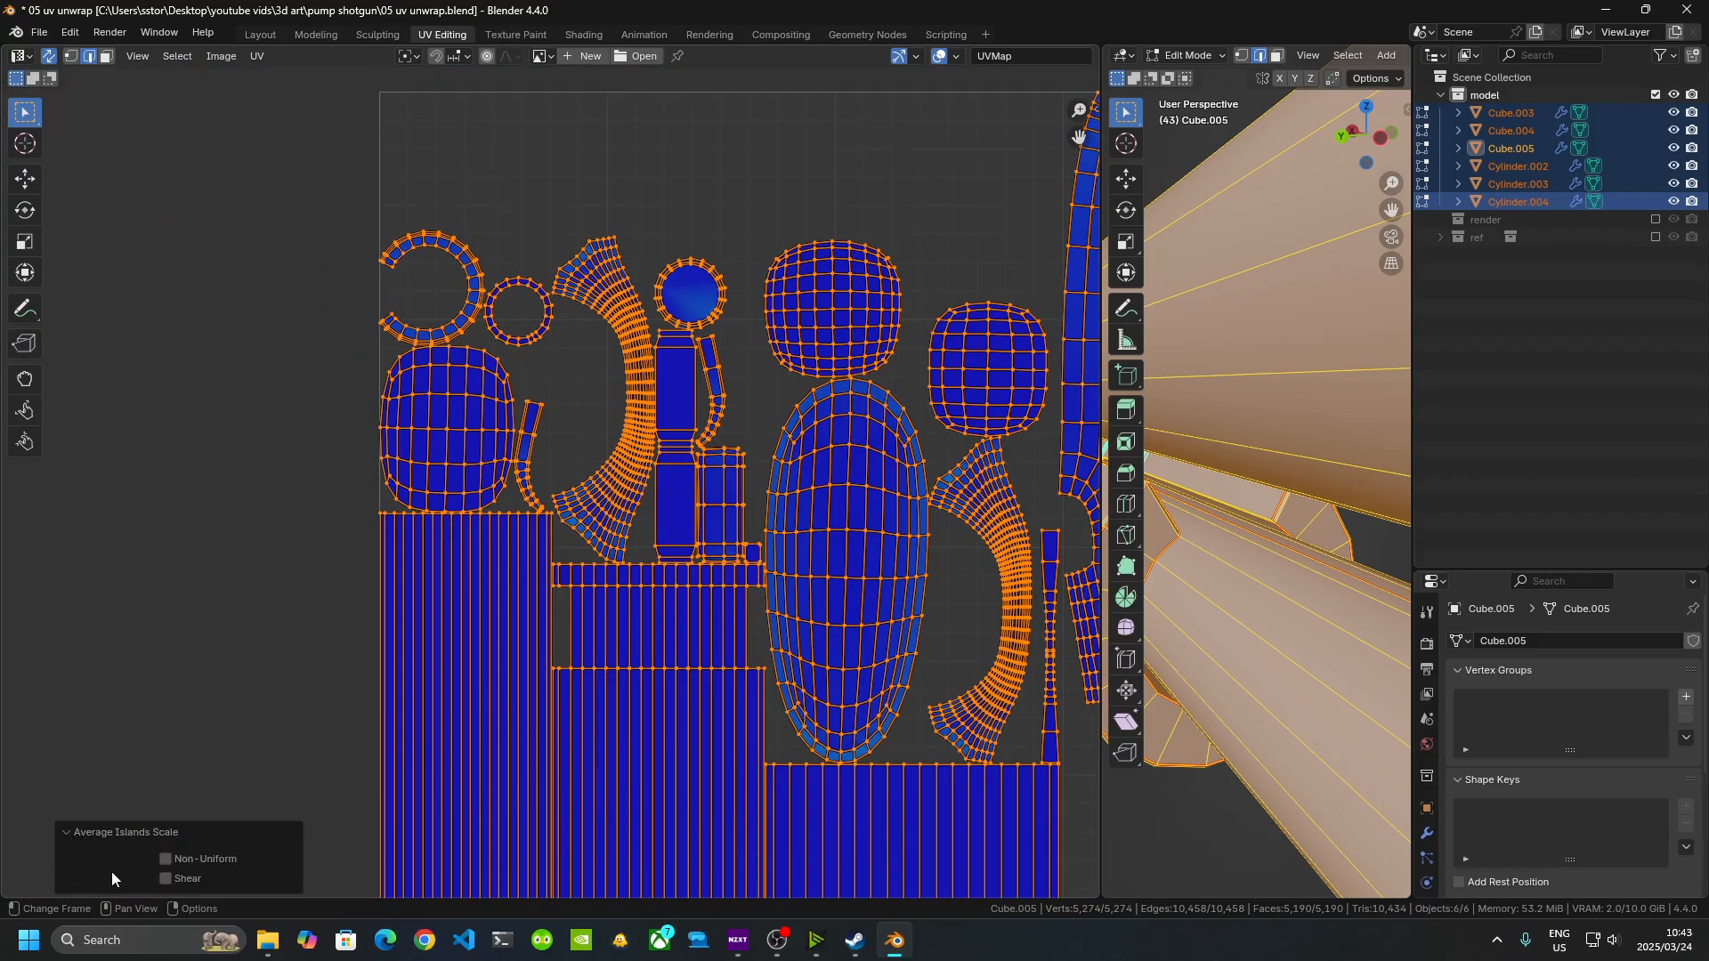
pyautogui.click(257, 56)
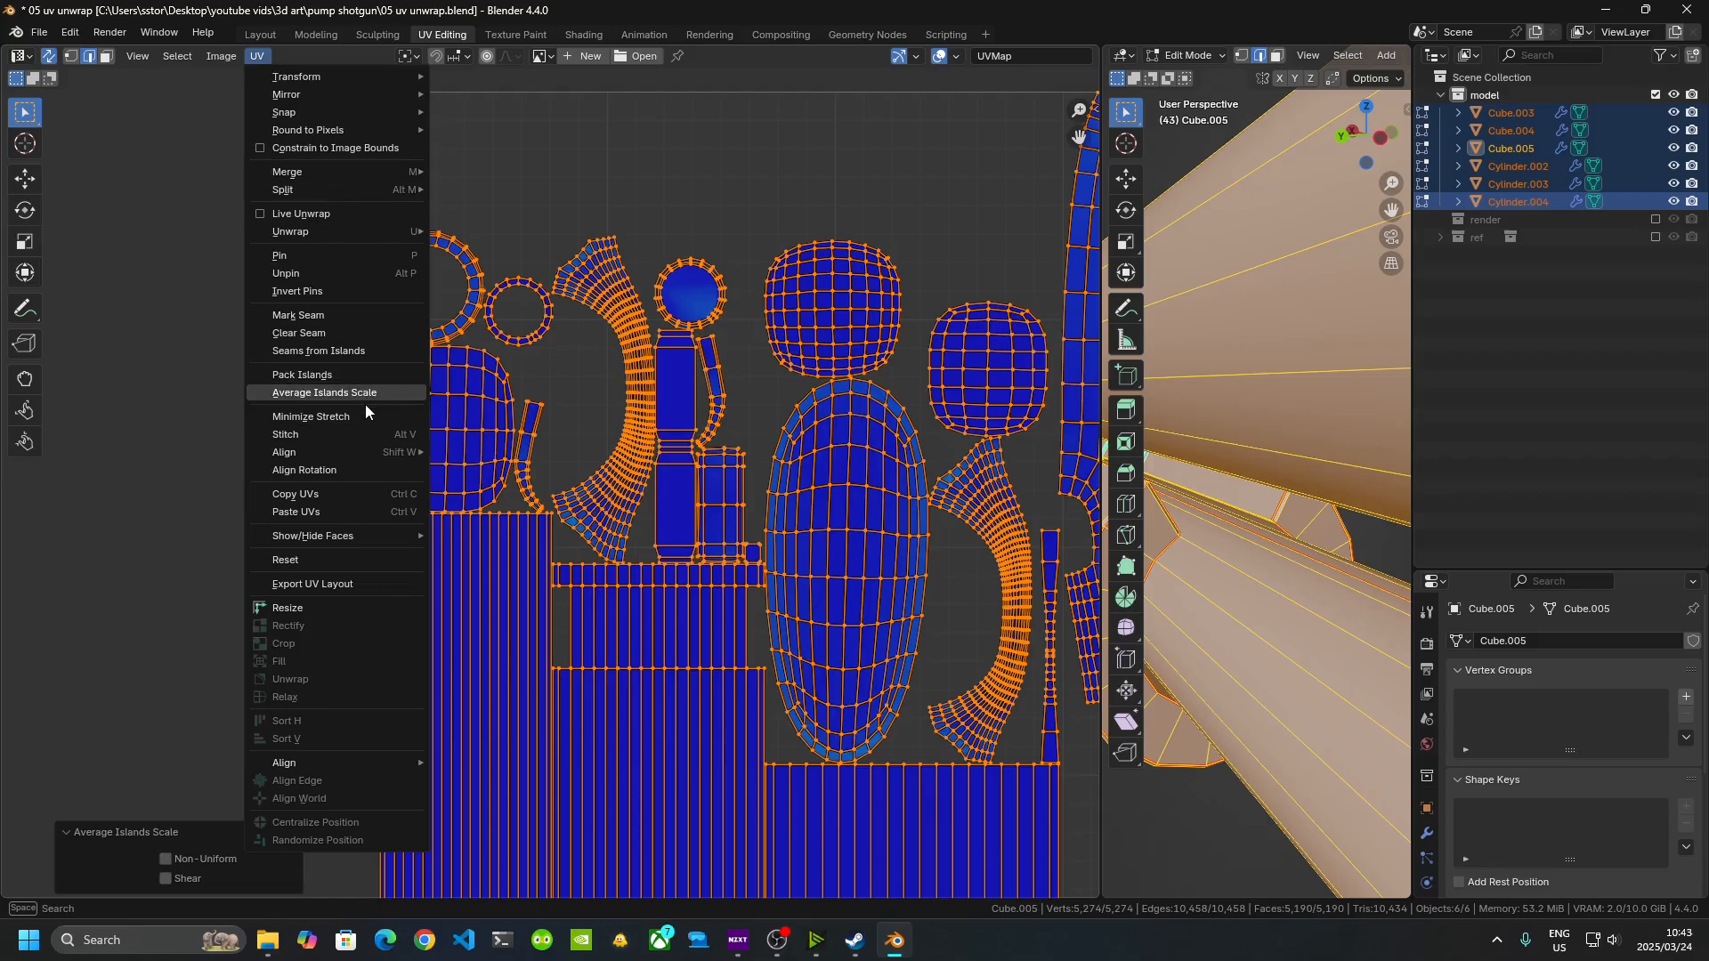
pyautogui.click(345, 375)
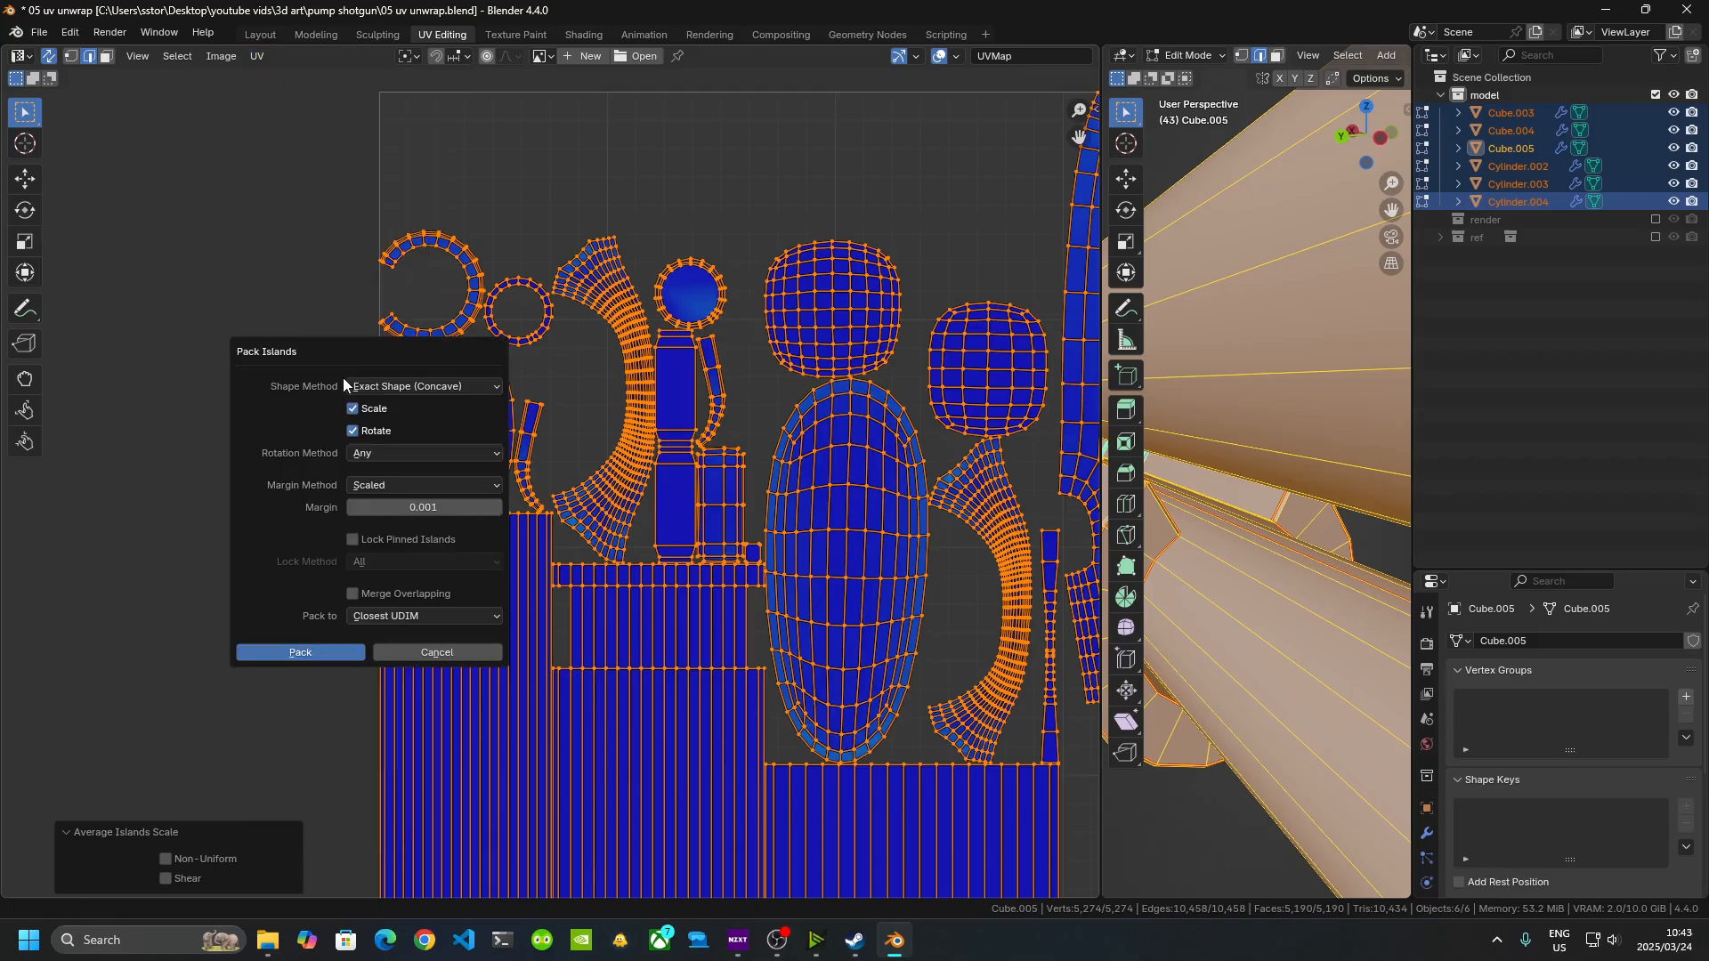
pyautogui.click(423, 510)
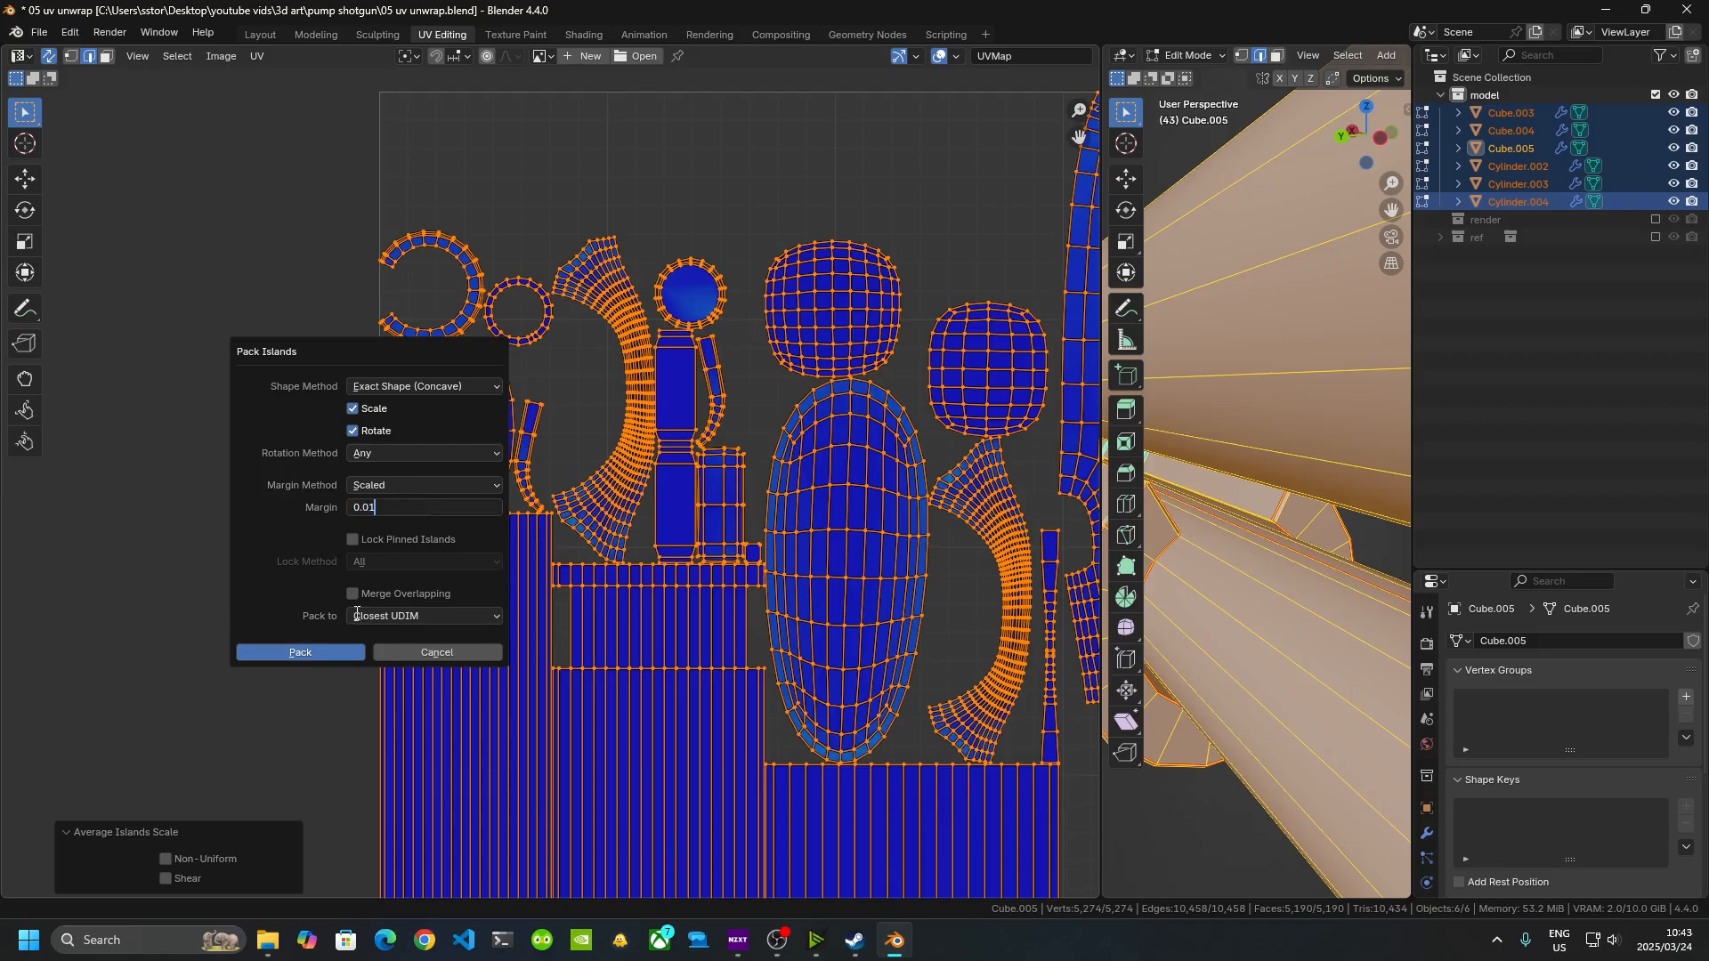
pyautogui.press('Return')
pyautogui.click(331, 651)
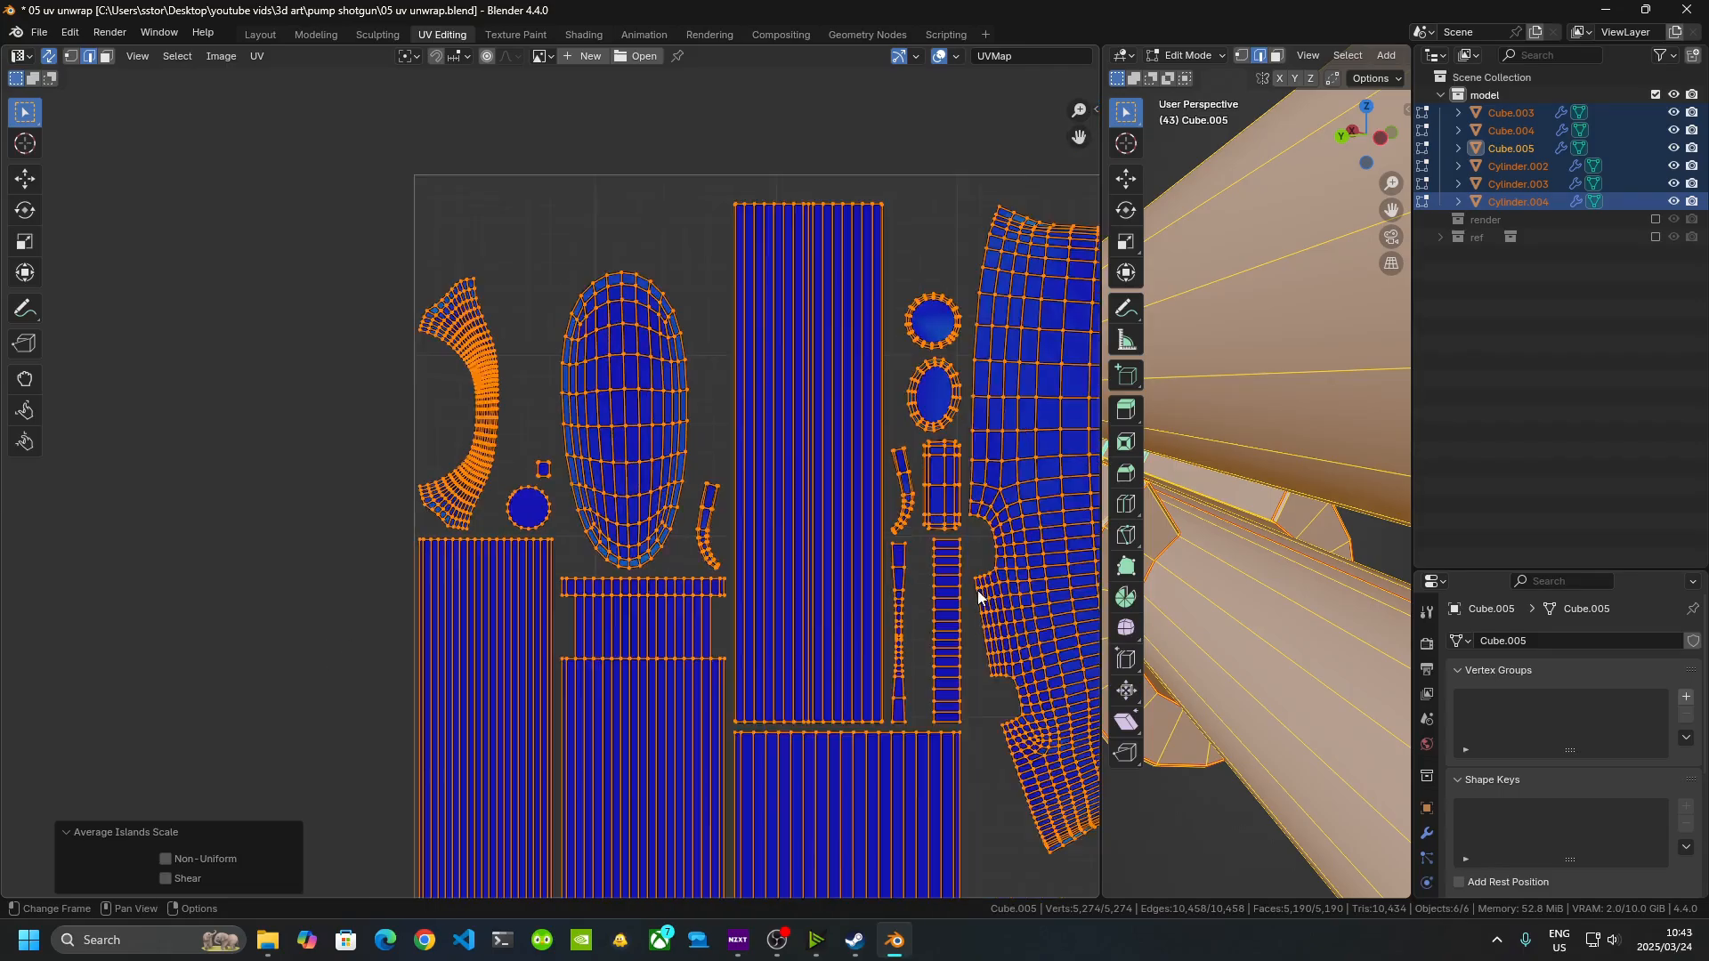
# - Examine the spacing between the packed UV islands and along the border of the UV square
pyautogui.scroll(-3, 979, 596)
pyautogui.scroll(6, 595, 560)
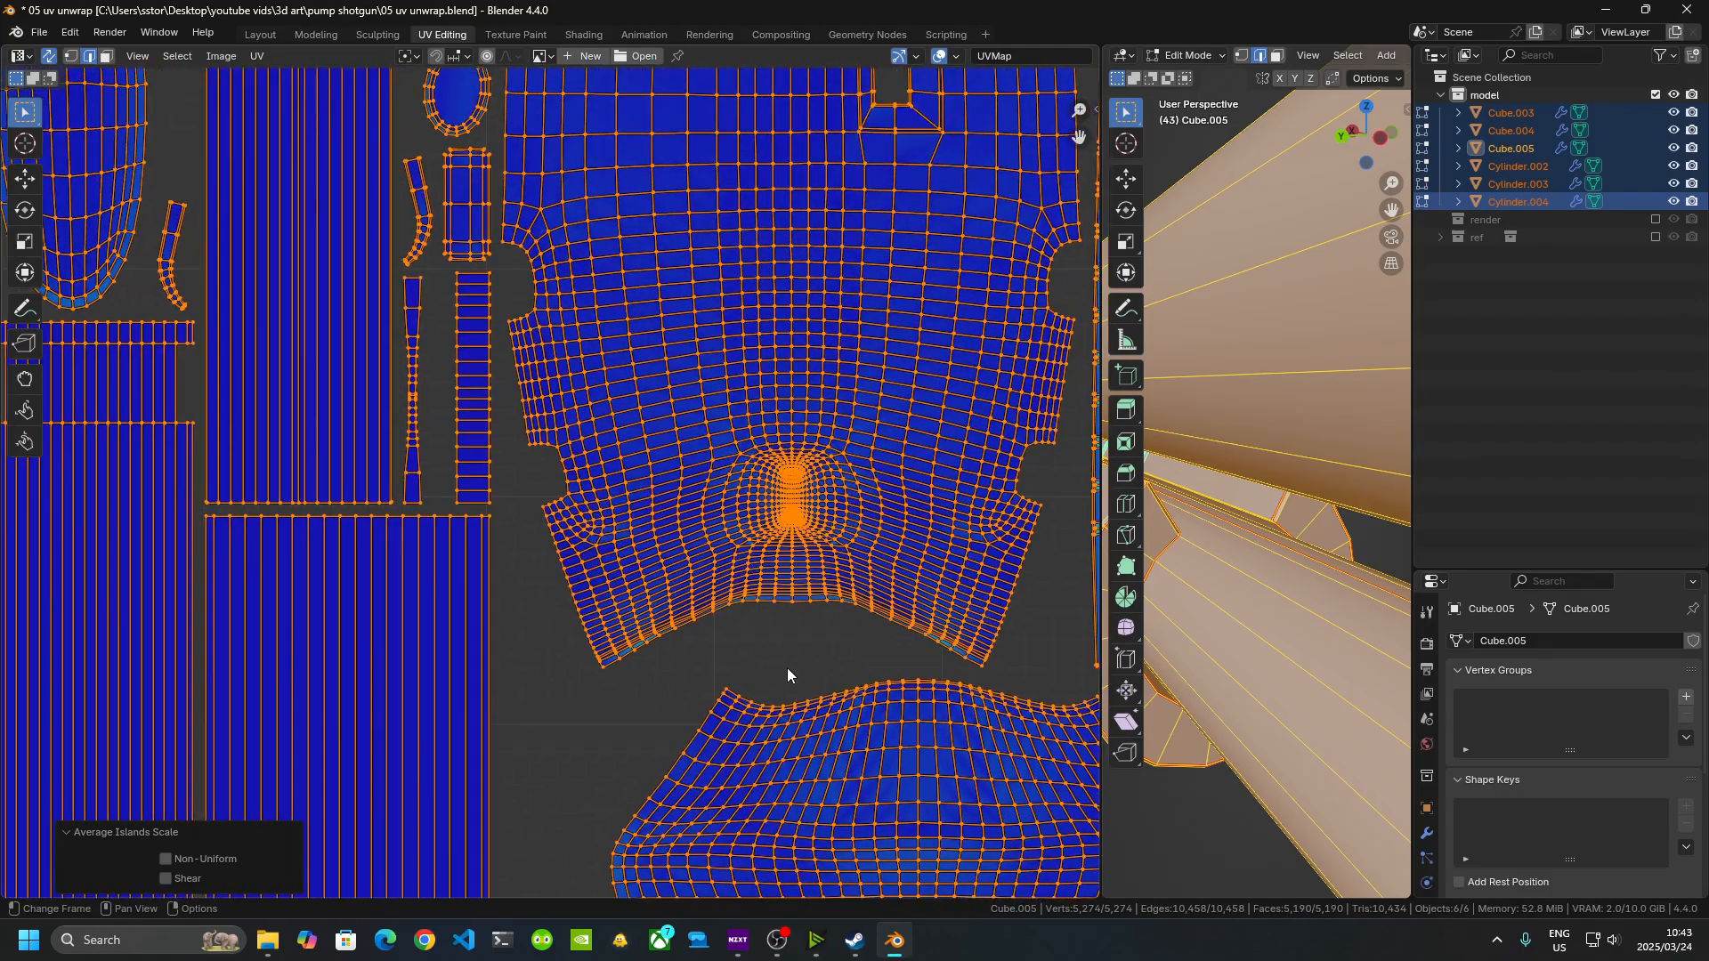
pyautogui.moveTo(787, 674); pyautogui.dragTo(440, 879, button='middle')
pyautogui.scroll(-4, 550, 648)
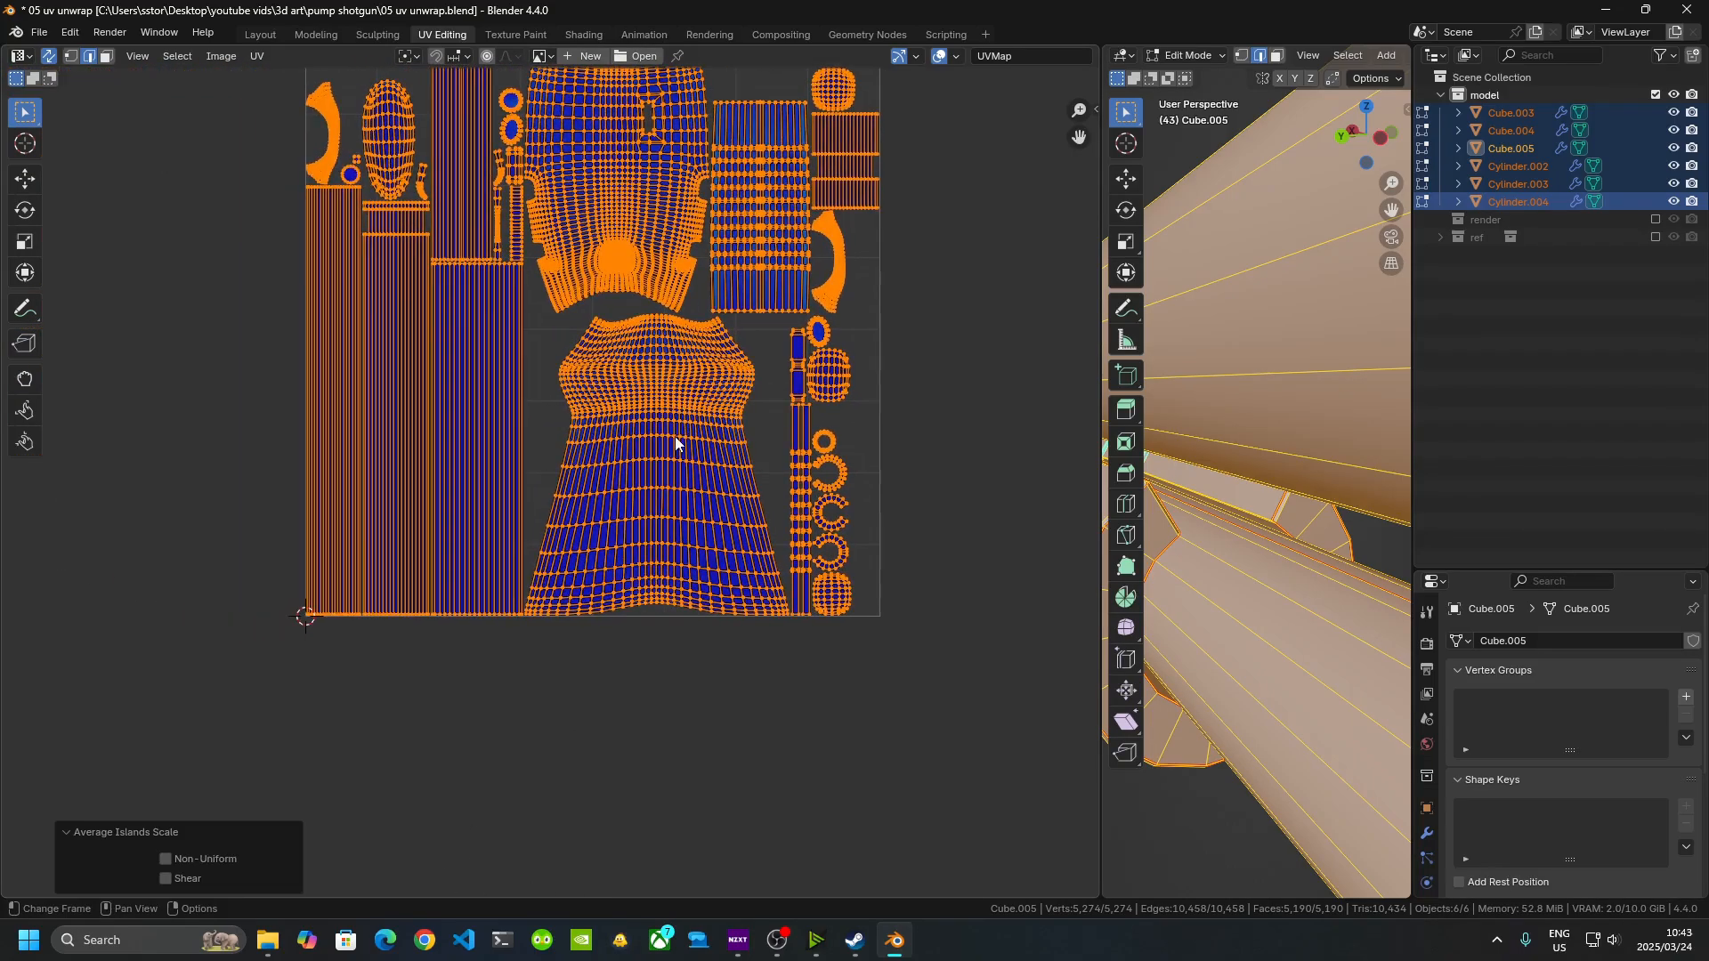
pyautogui.scroll(7, 679, 445)
pyautogui.scroll(1, 630, 506)
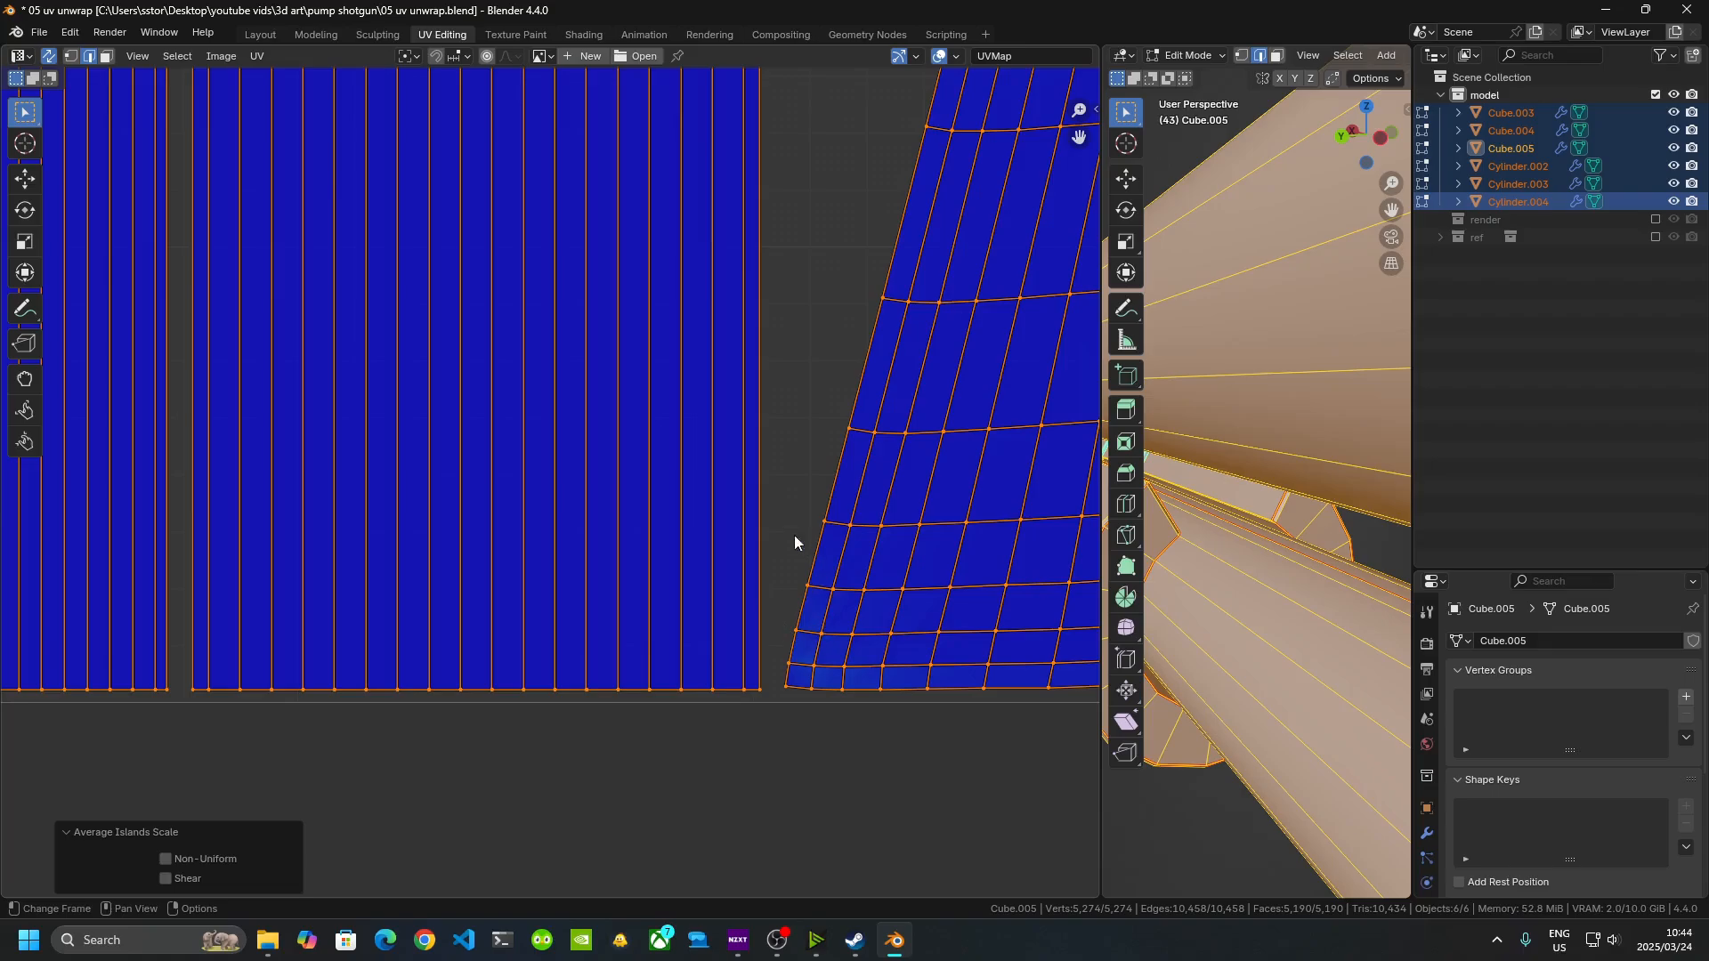
pyautogui.scroll(-9, 797, 521)
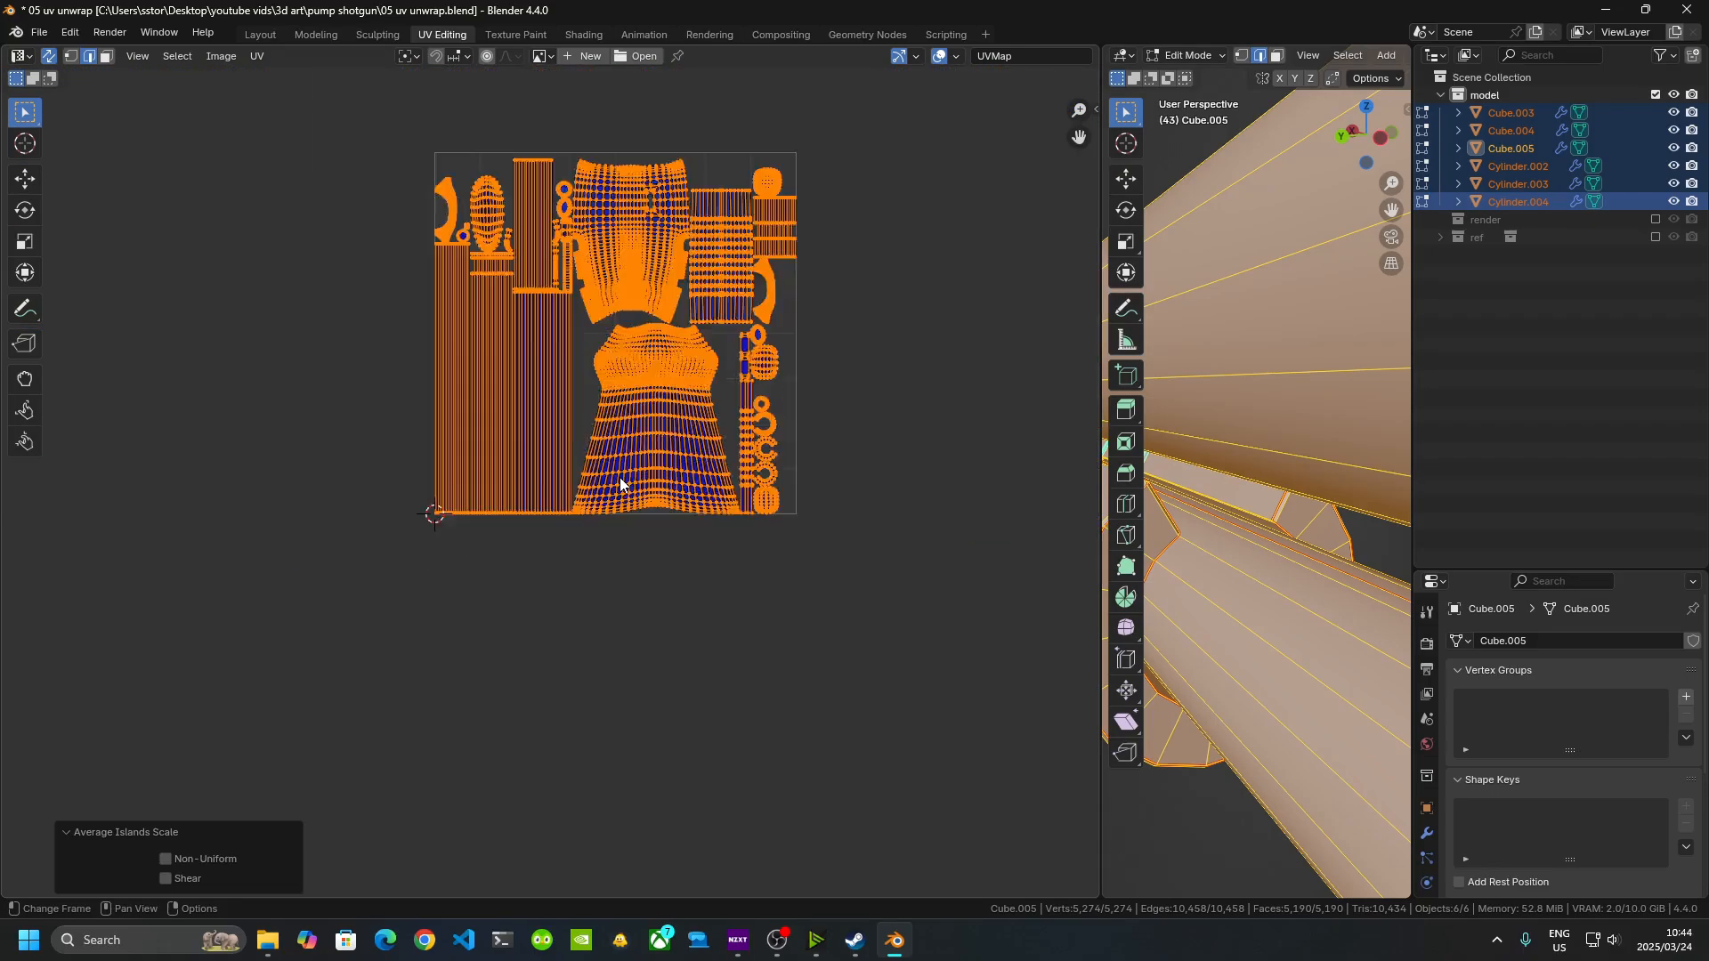
pyautogui.scroll(5, 601, 543)
pyautogui.moveTo(601, 543); pyautogui.dragTo(598, 398, button='middle')
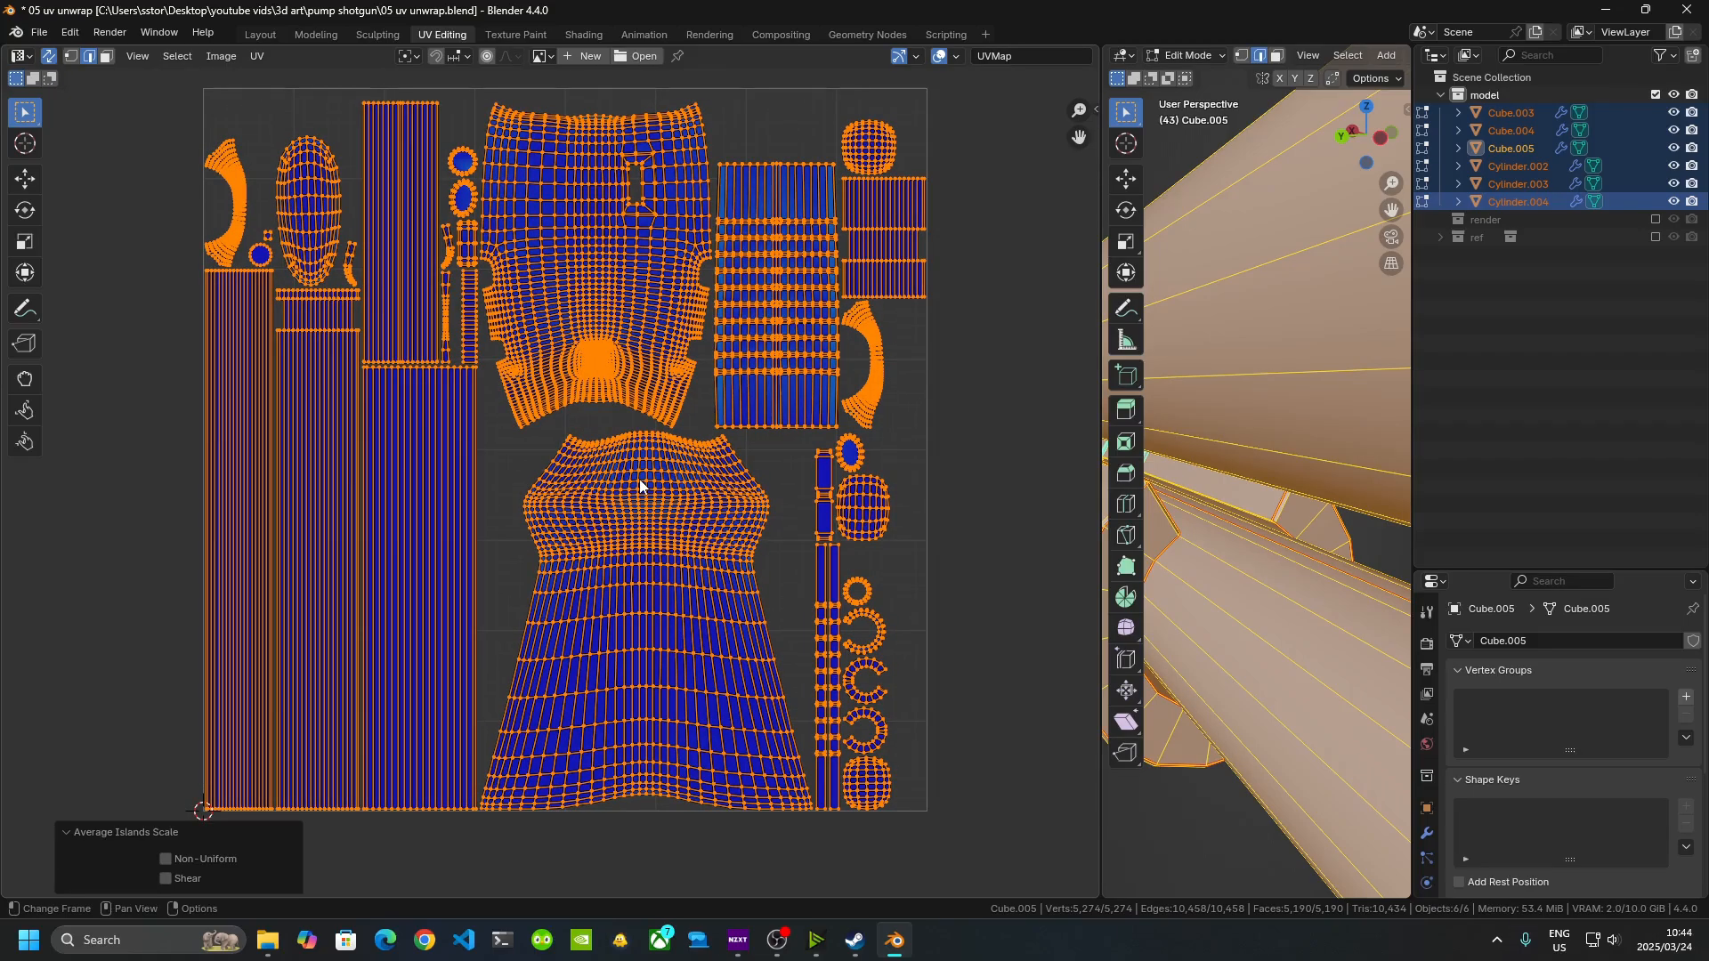
# - Leave Edit Mode, return to the Layout workspace, bring the whole shotgun into side view and hide the Transform sidebar
pyautogui.press('Tab')
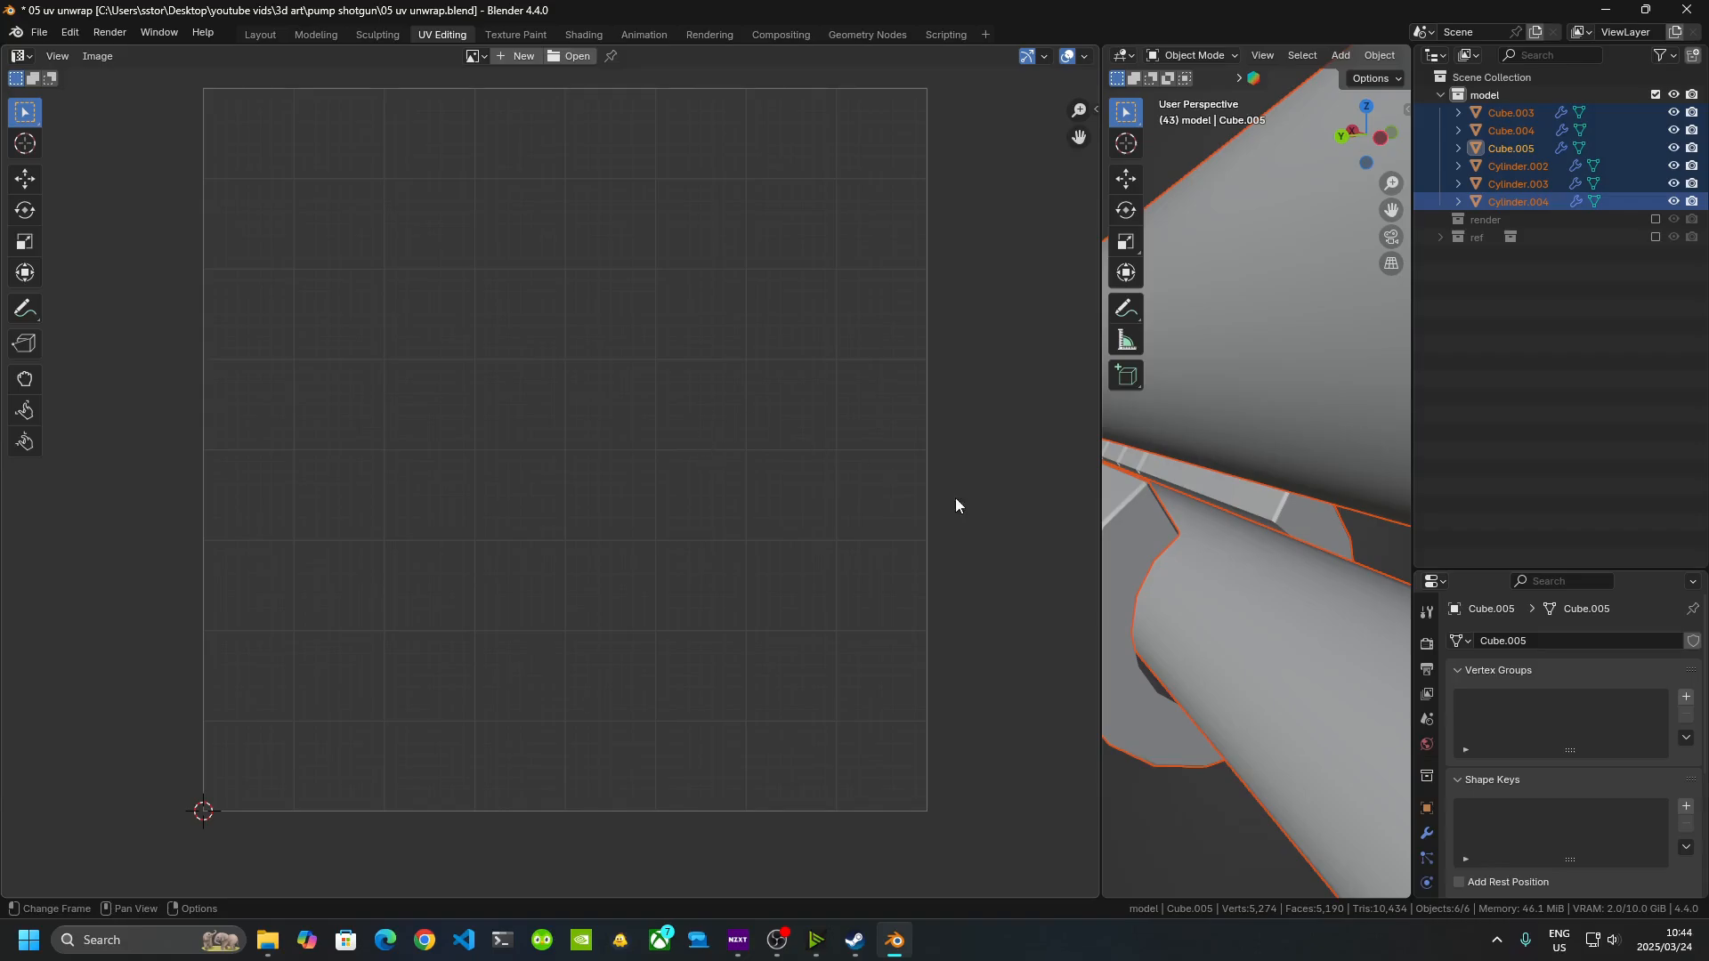
pyautogui.moveTo(1100, 550); pyautogui.dragTo(709, 572)
pyautogui.moveTo(766, 462); pyautogui.dragTo(1139, 552, button='middle')
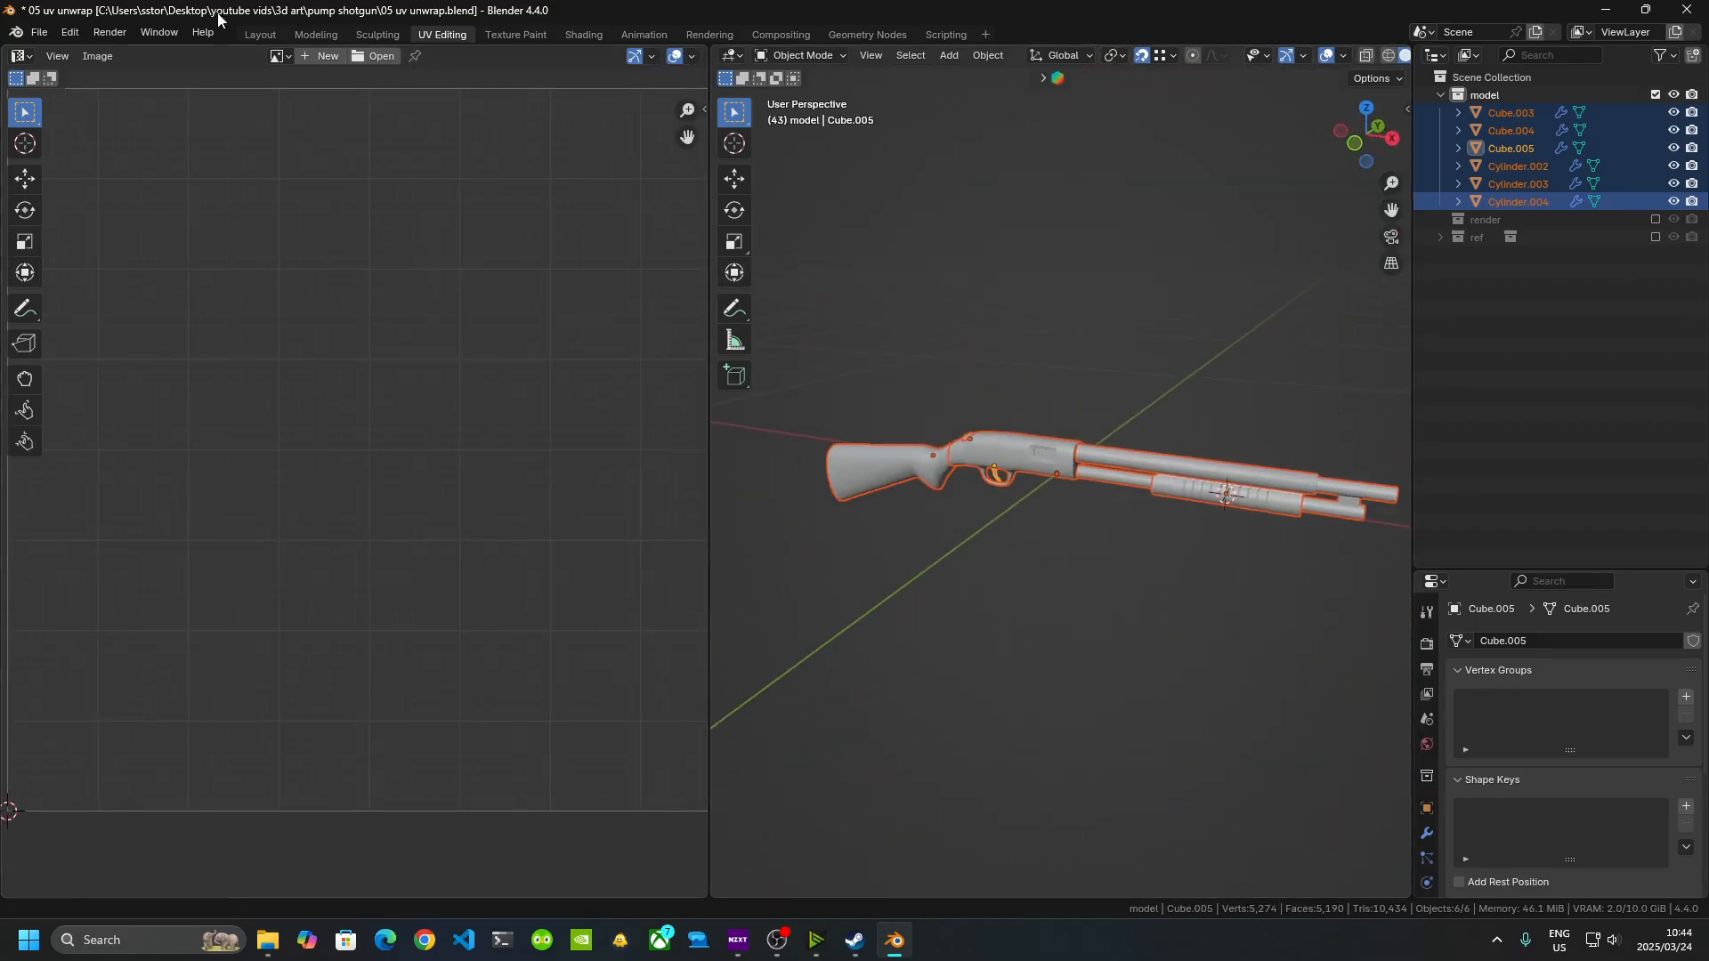
pyautogui.scroll(-5, 740, 500)
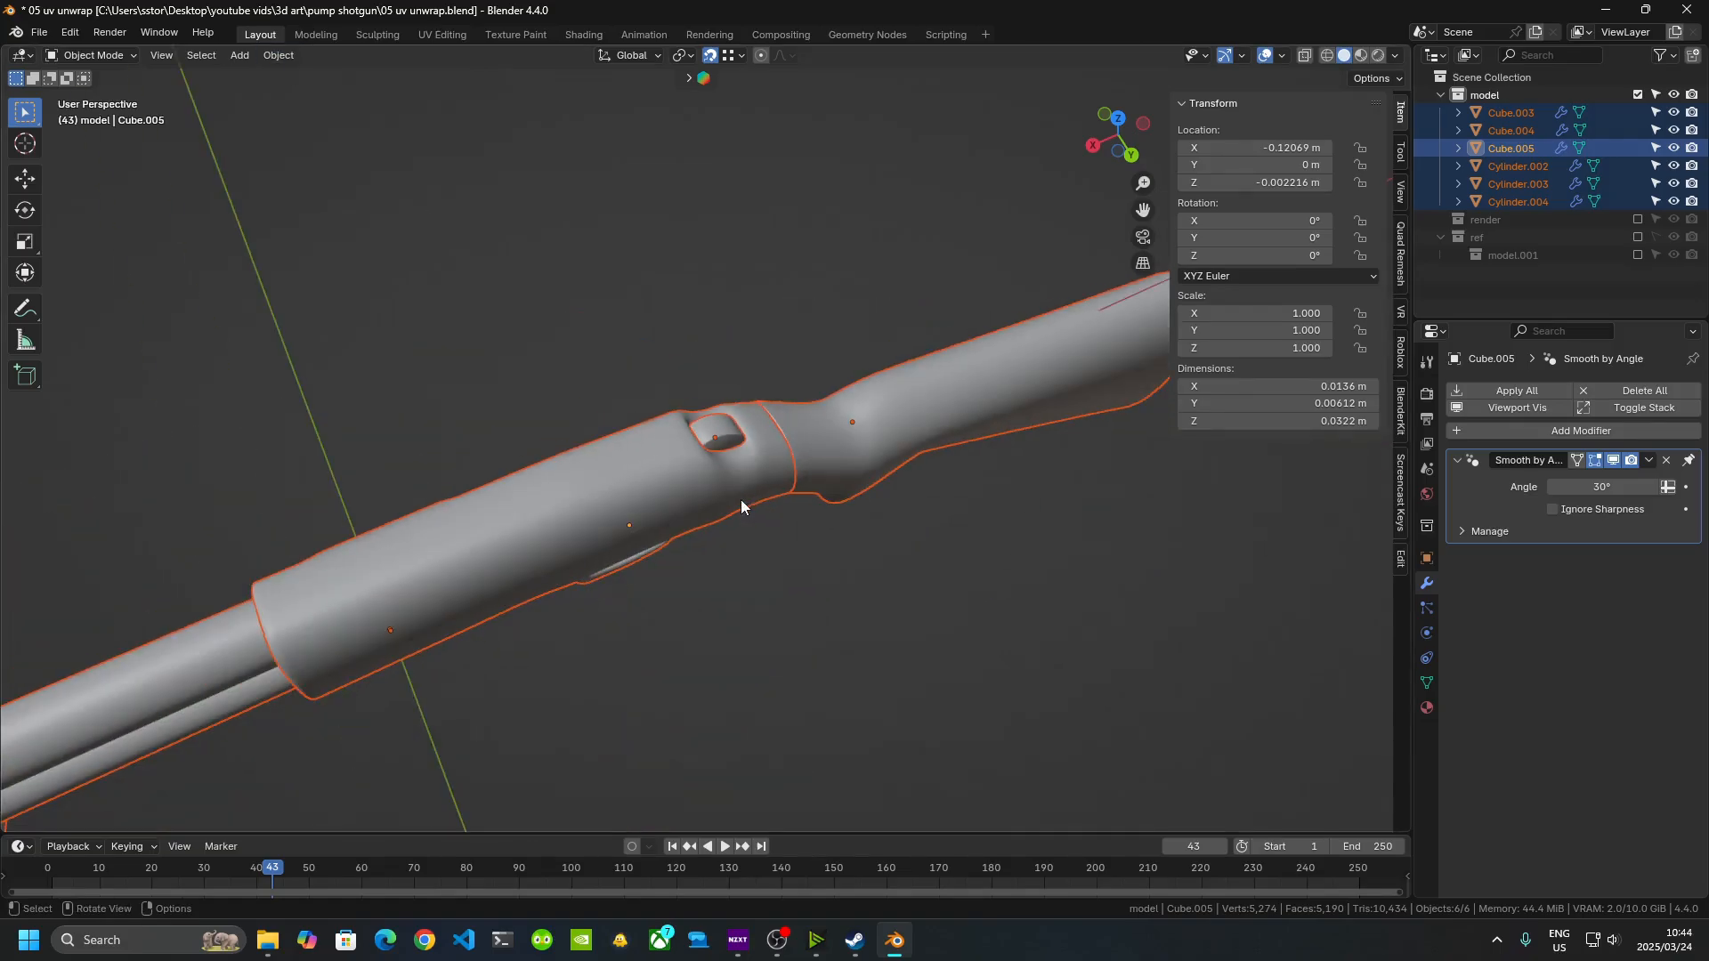
pyautogui.scroll(-4, 839, 648)
pyautogui.moveTo(838, 649); pyautogui.dragTo(810, 575, button='middle')
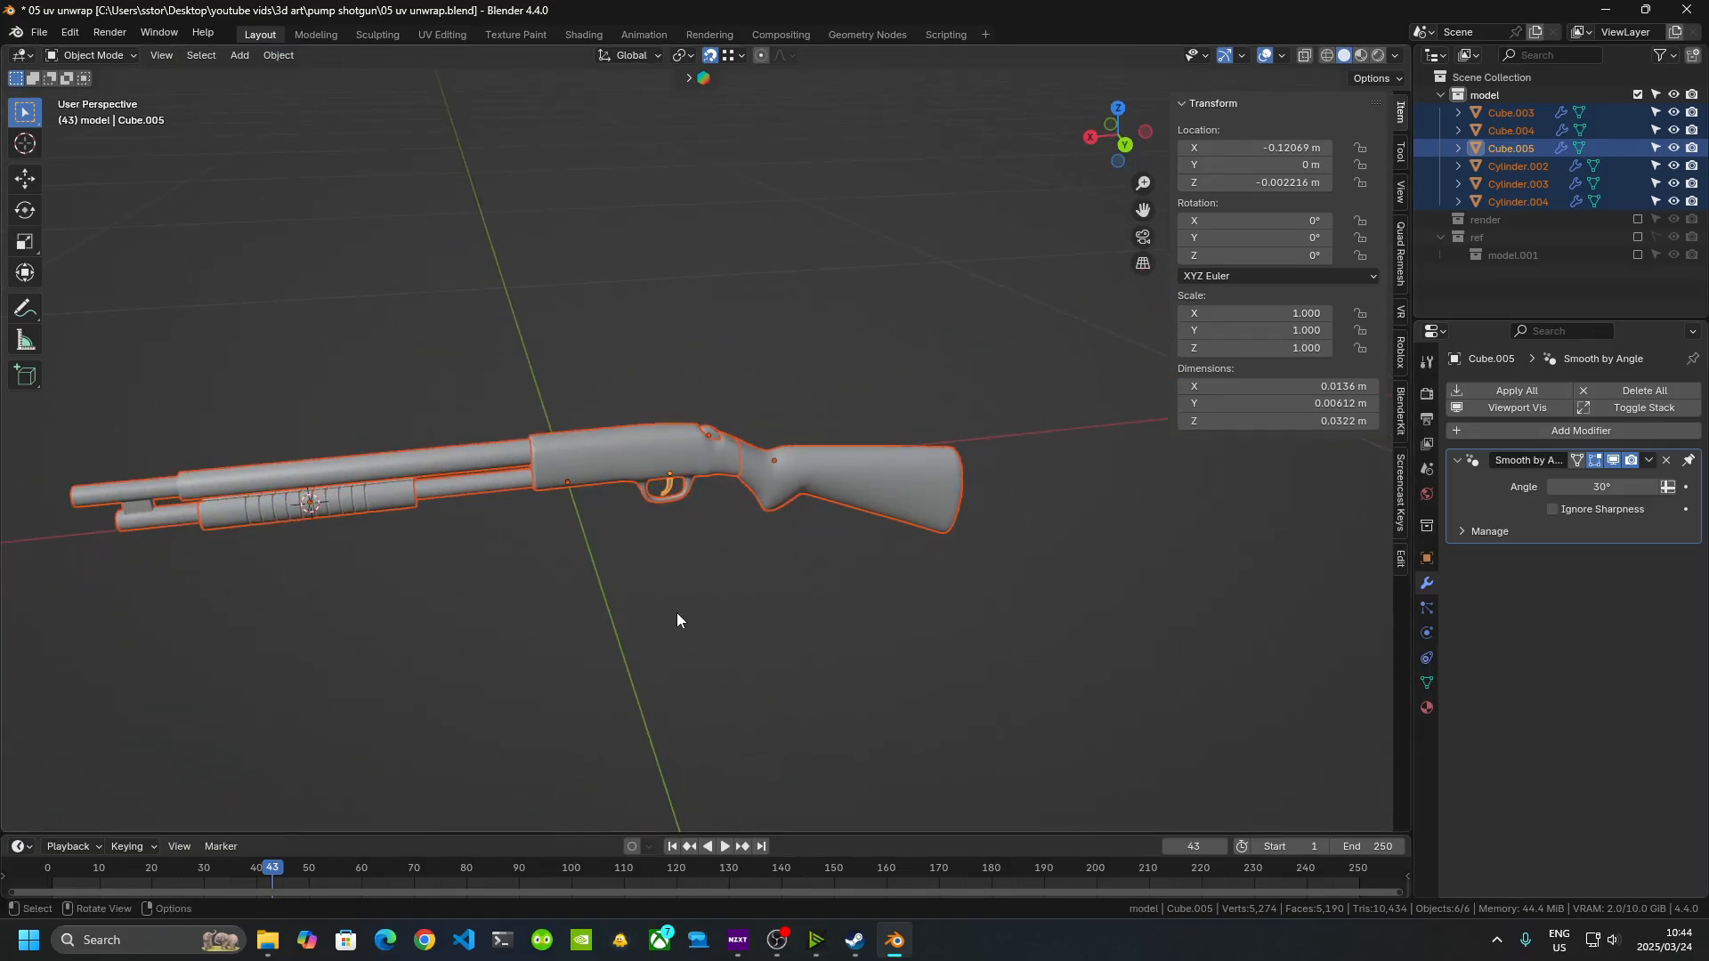
pyautogui.moveTo(679, 618); pyautogui.dragTo(846, 629, button='middle')
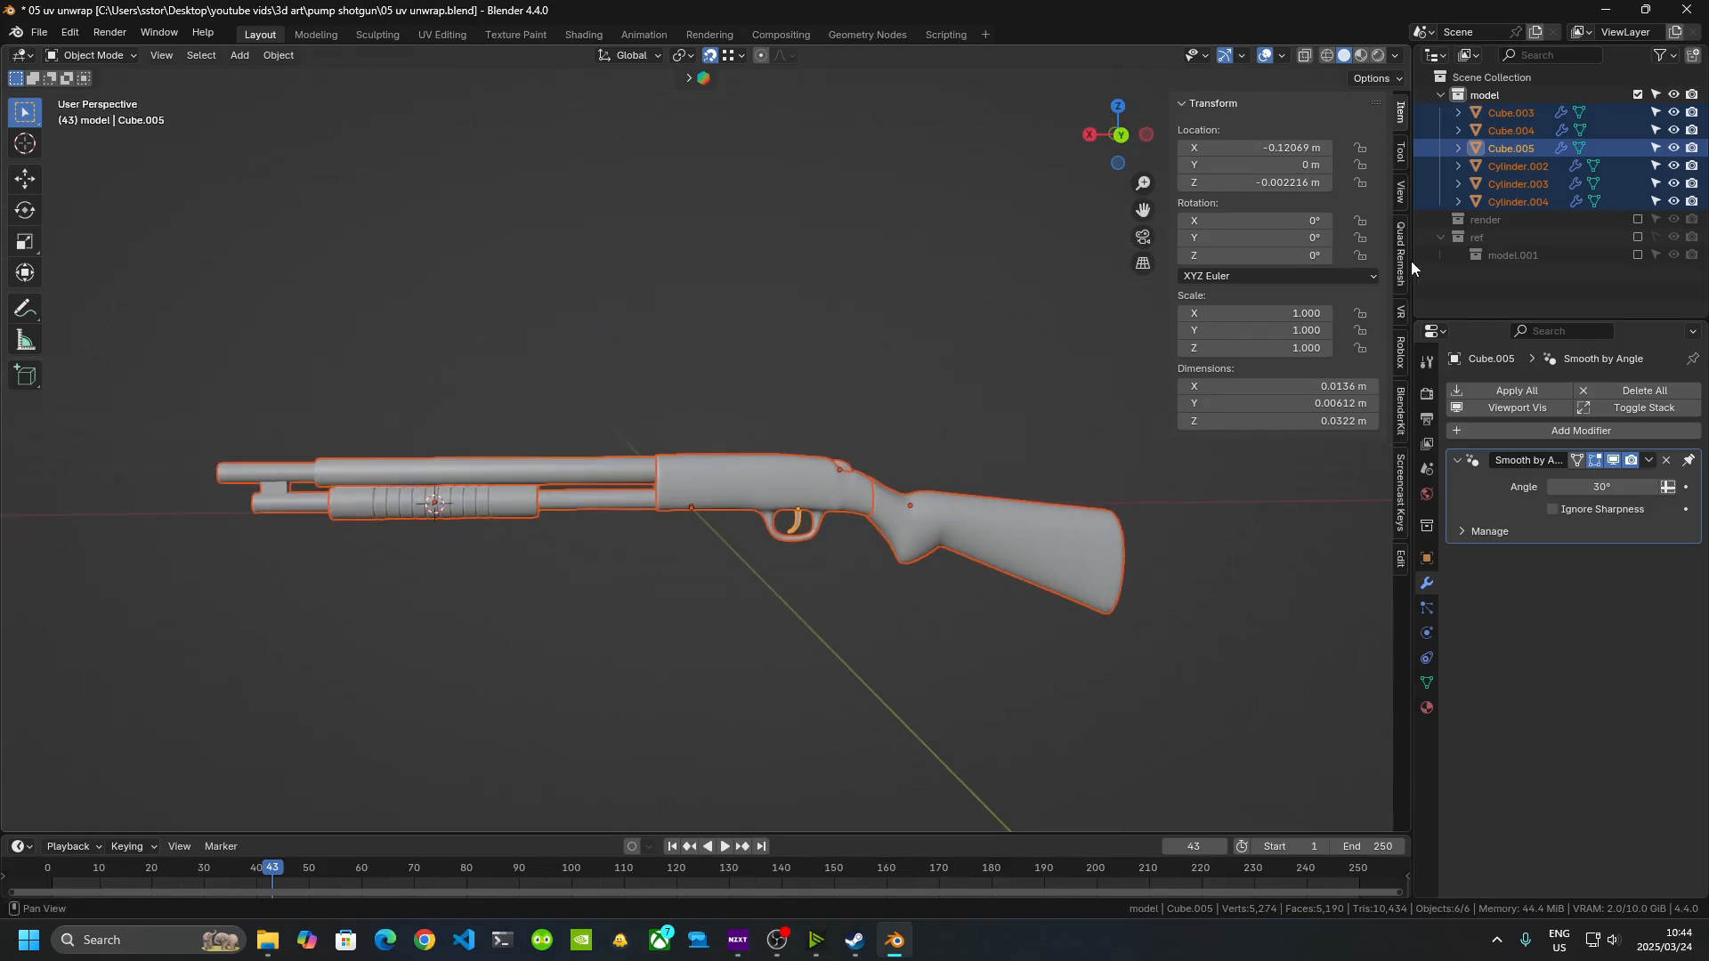
pyautogui.moveTo(1169, 302); pyautogui.dragTo(1317, 302)
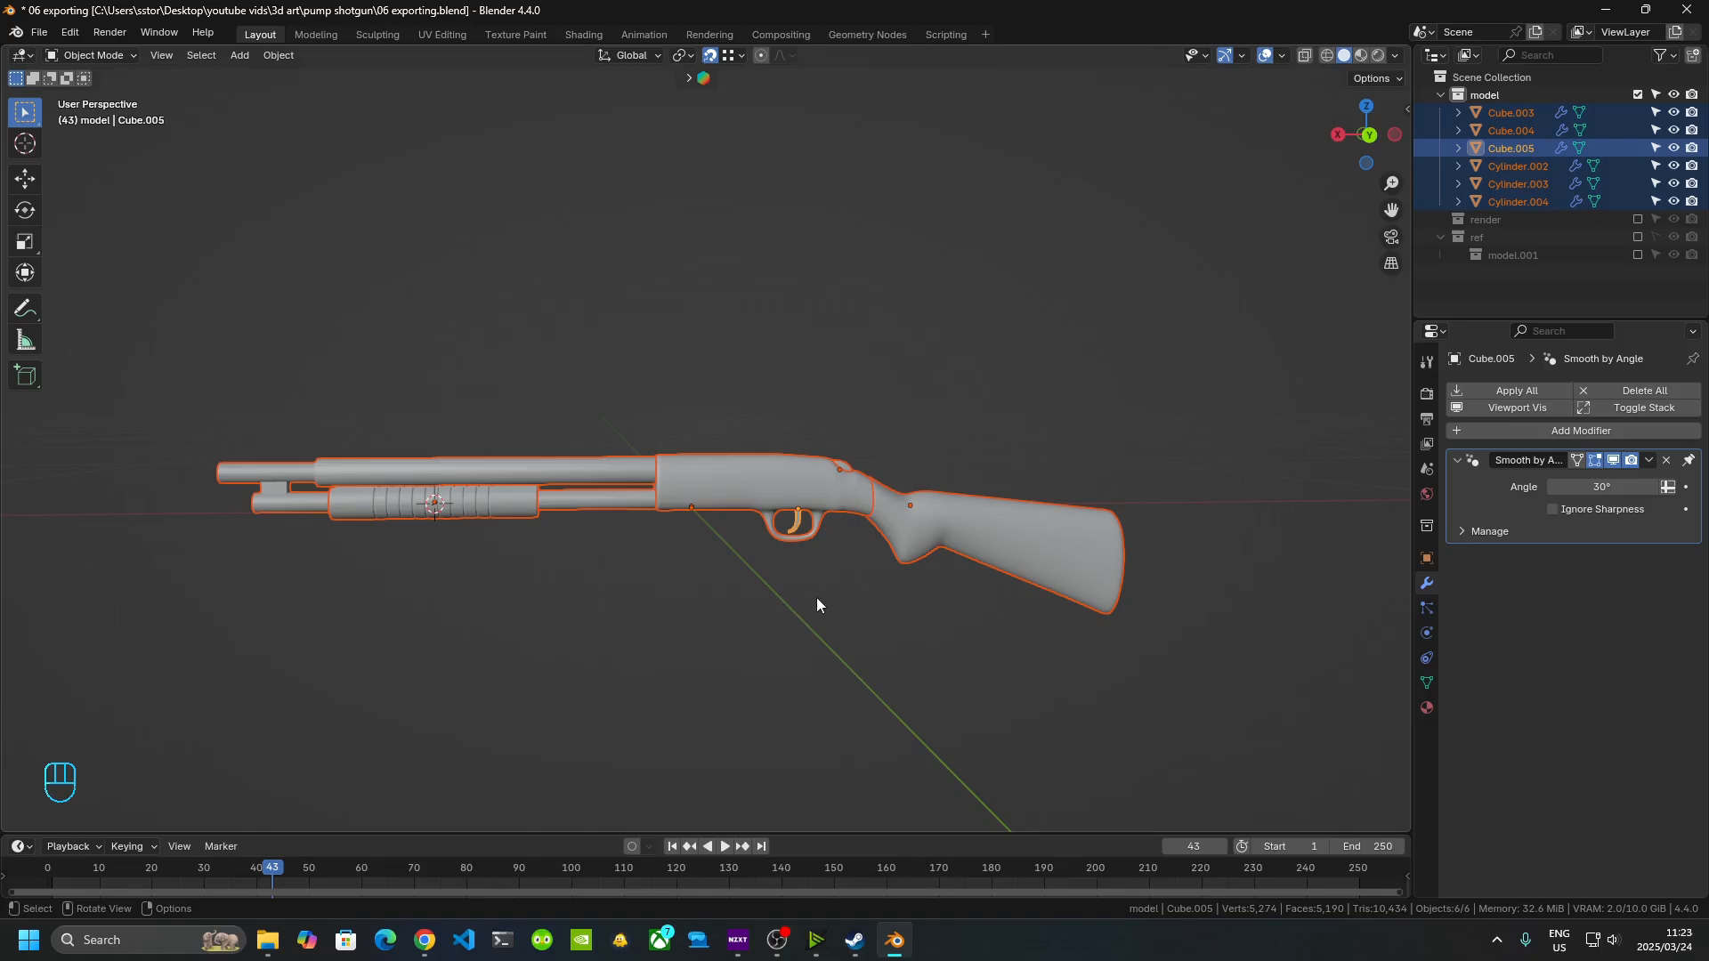
# - Select only the shotgun's stock and give it a new material named "pump shotgun"
pyautogui.click(702, 570)
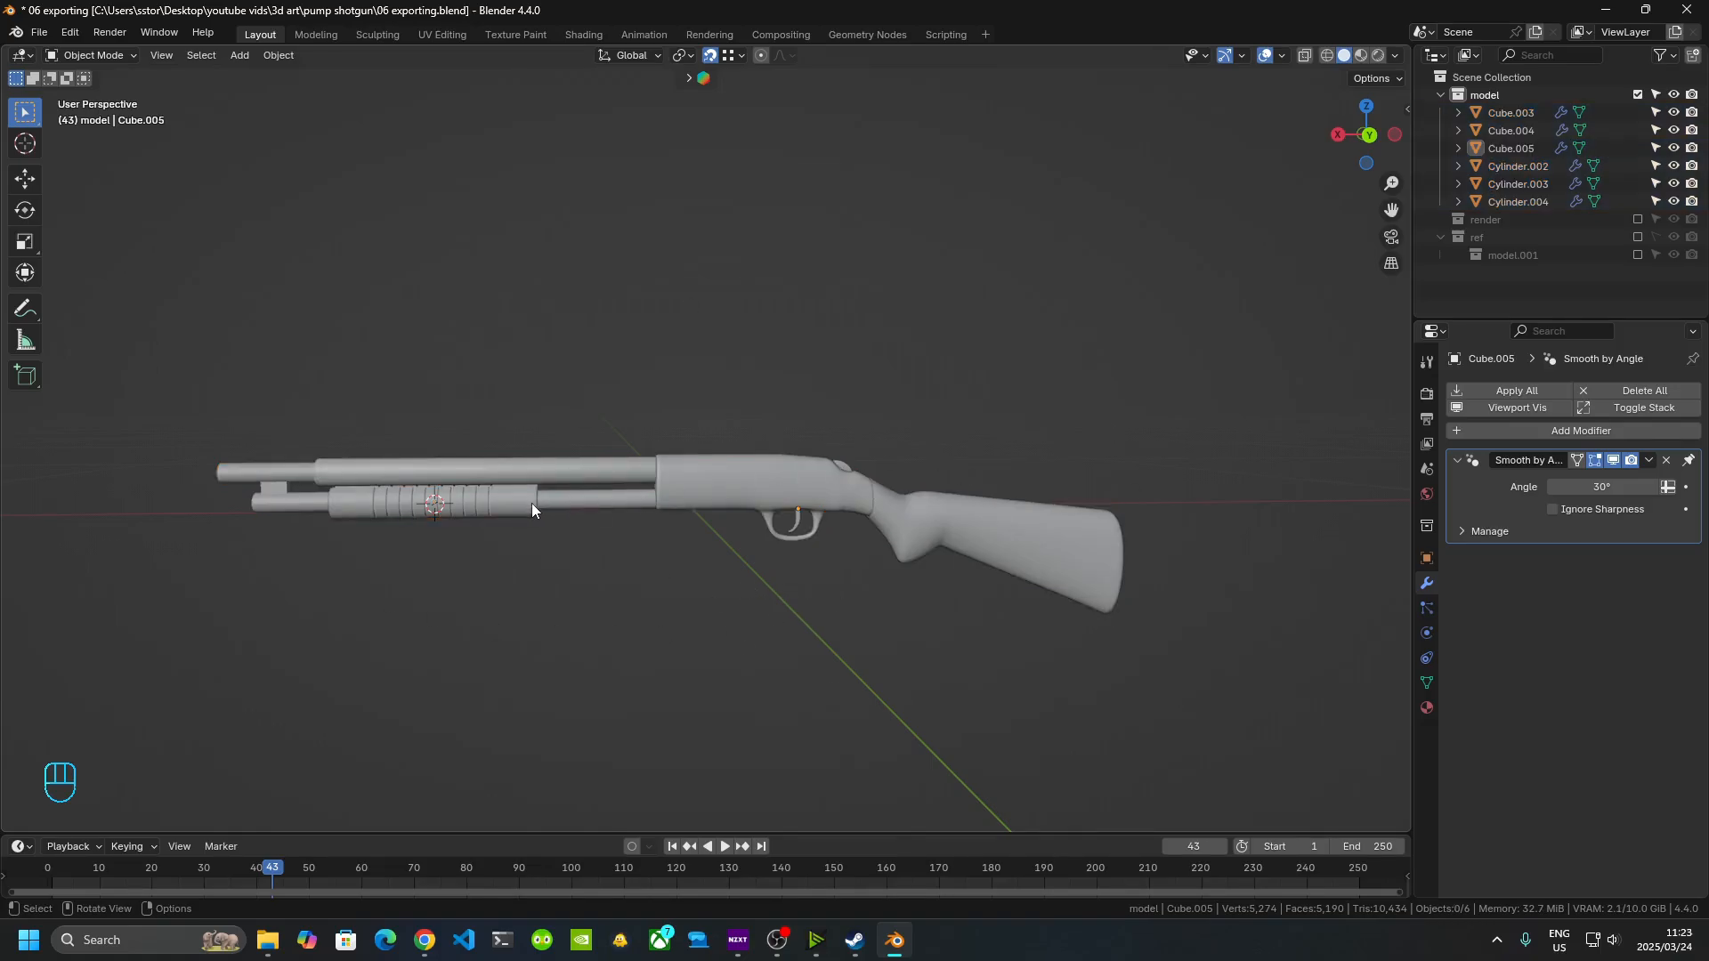
pyautogui.click(1028, 553)
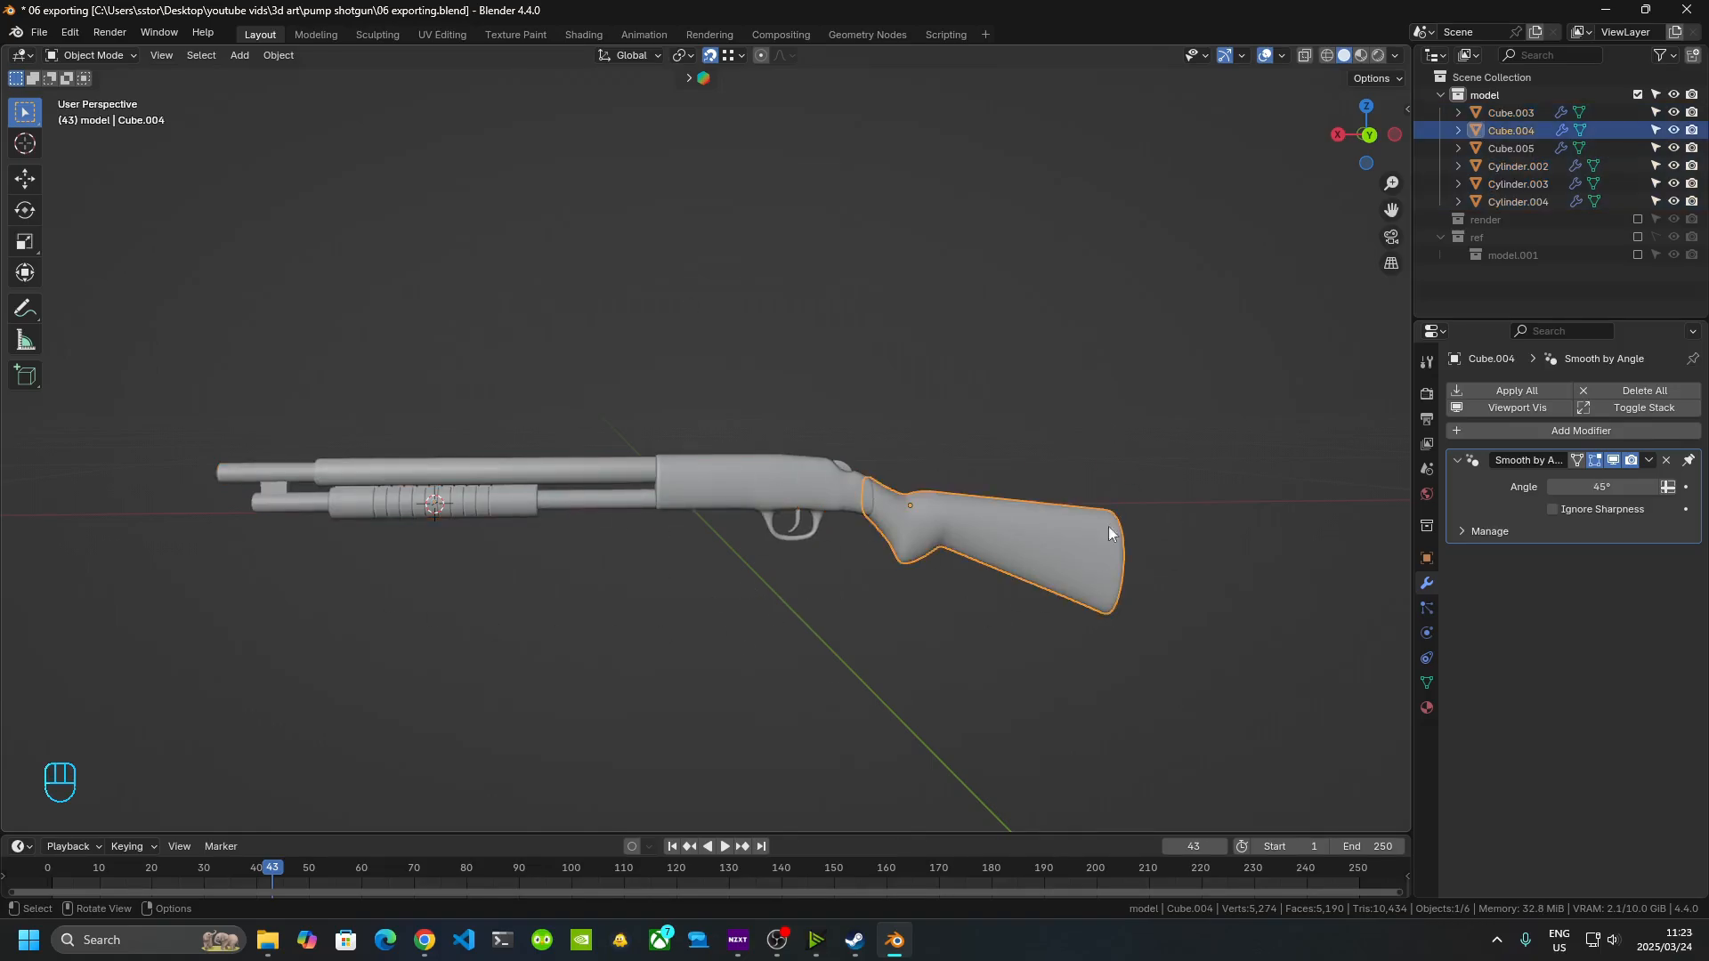
pyautogui.click(1426, 708)
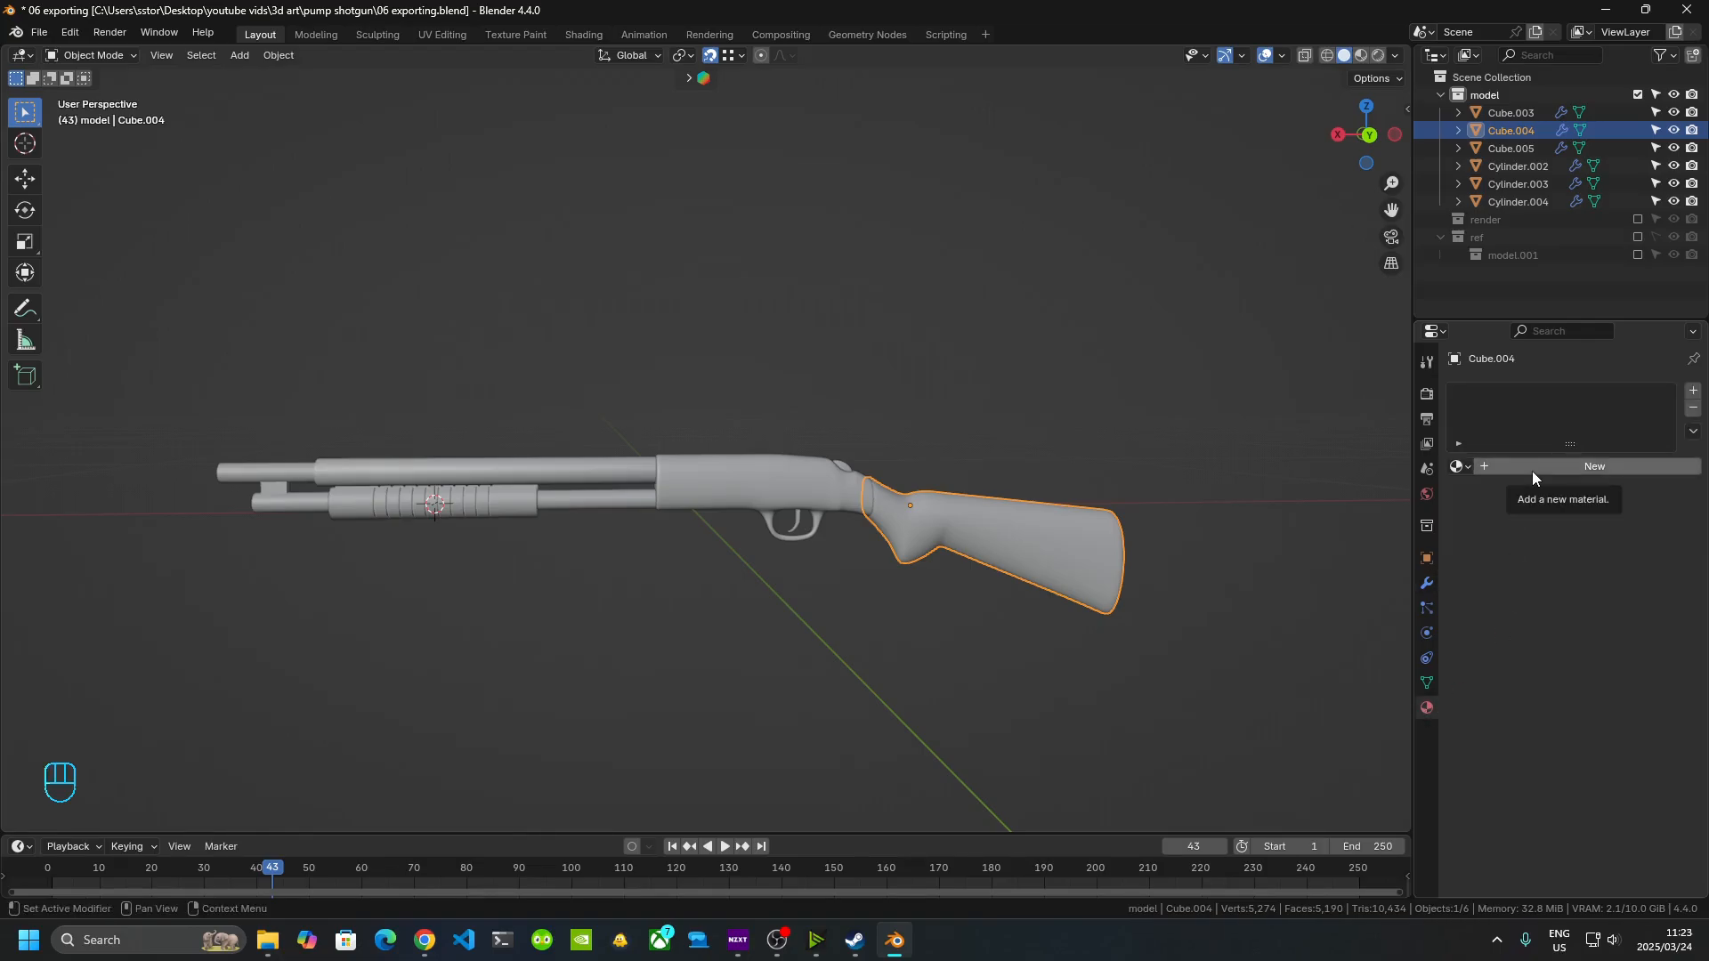
pyautogui.doubleClick(1531, 472)
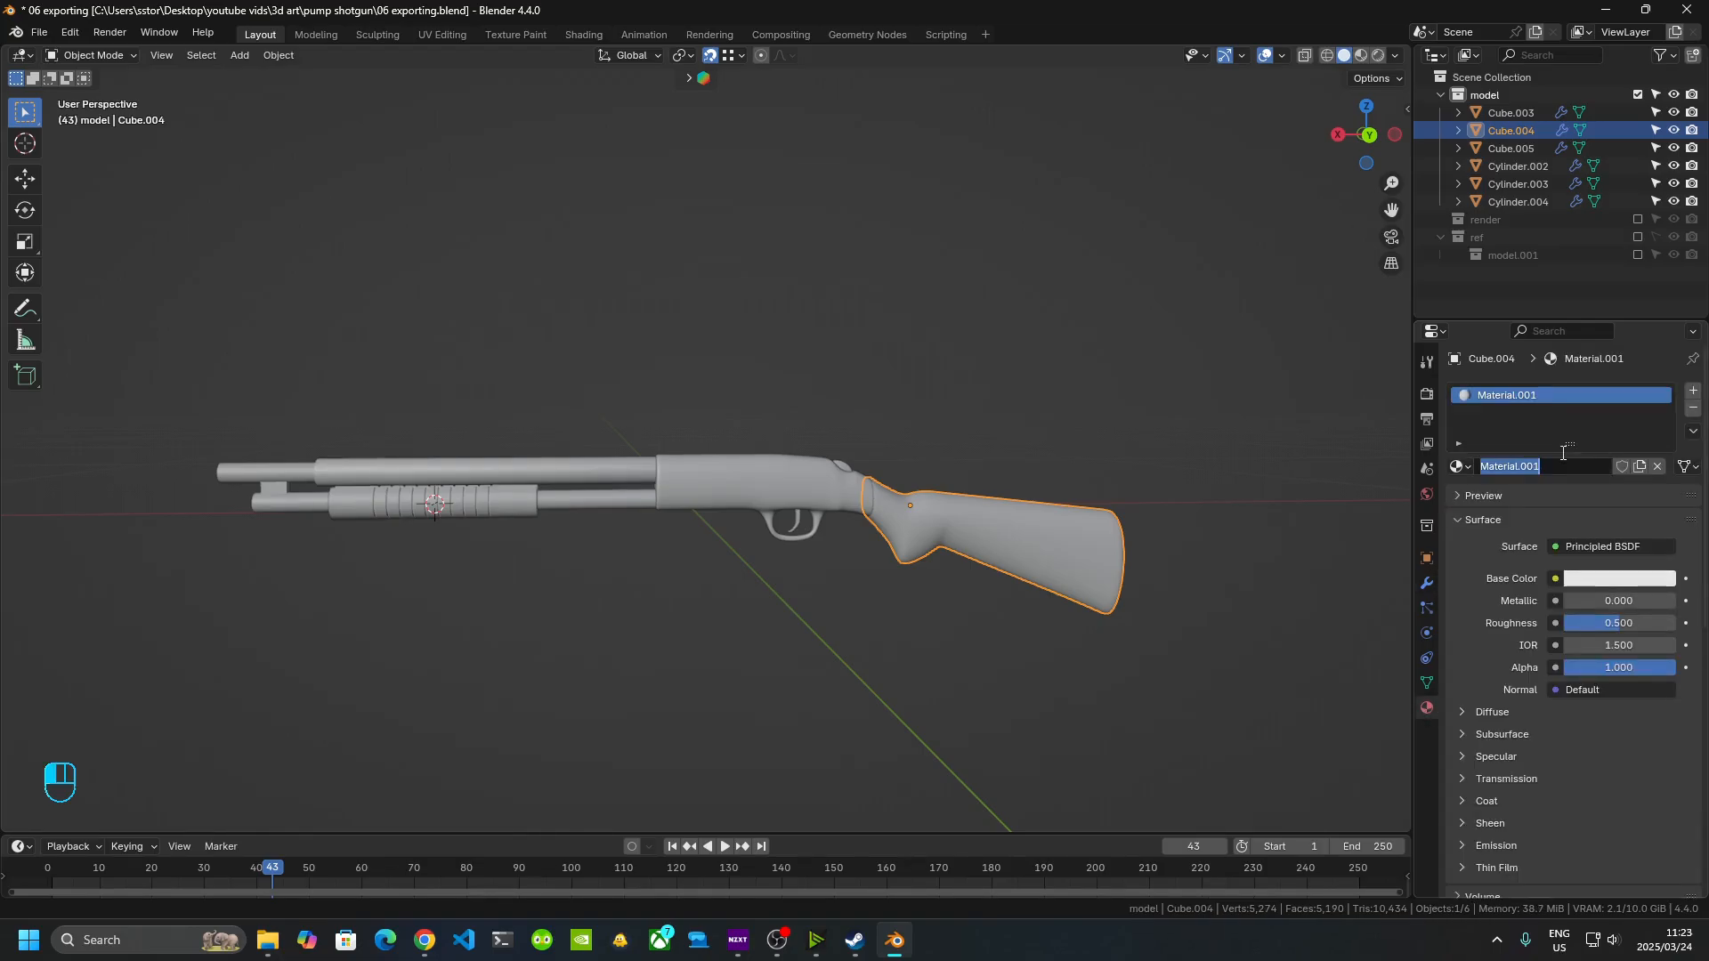
pyautogui.write('pump shotgun')
pyautogui.press('Return')
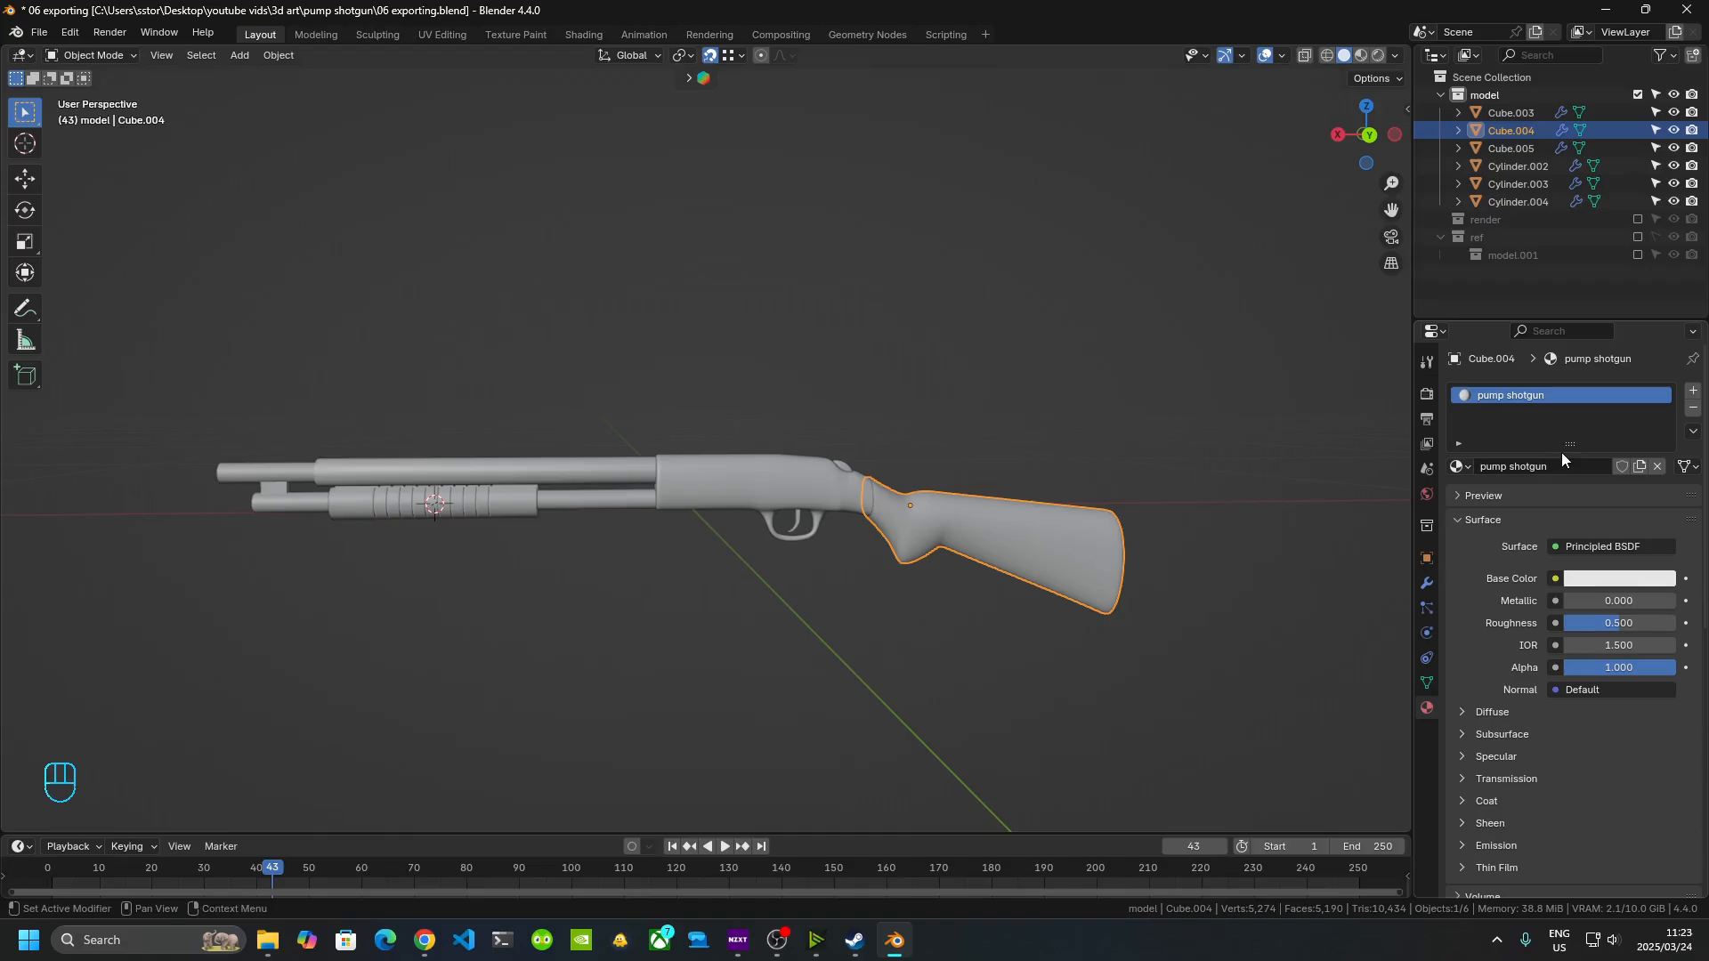
# - Select all the shotgun parts with the stock as the active object and link its material to them
pyautogui.click(623, 303)
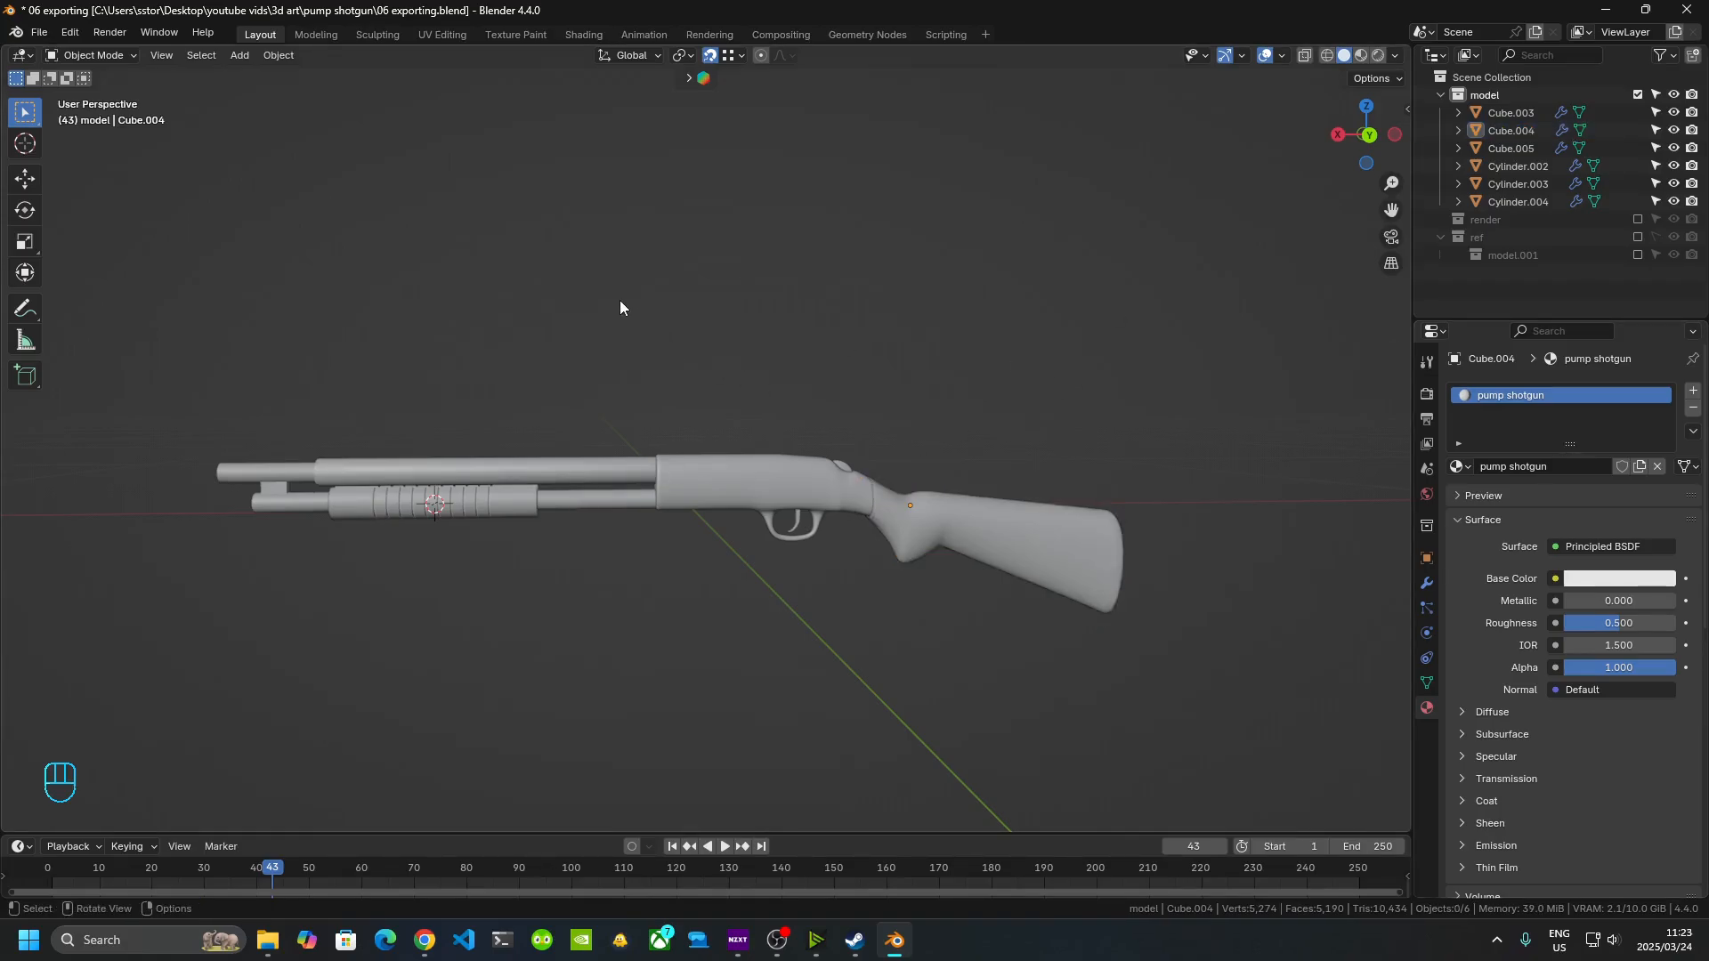
pyautogui.press('a')
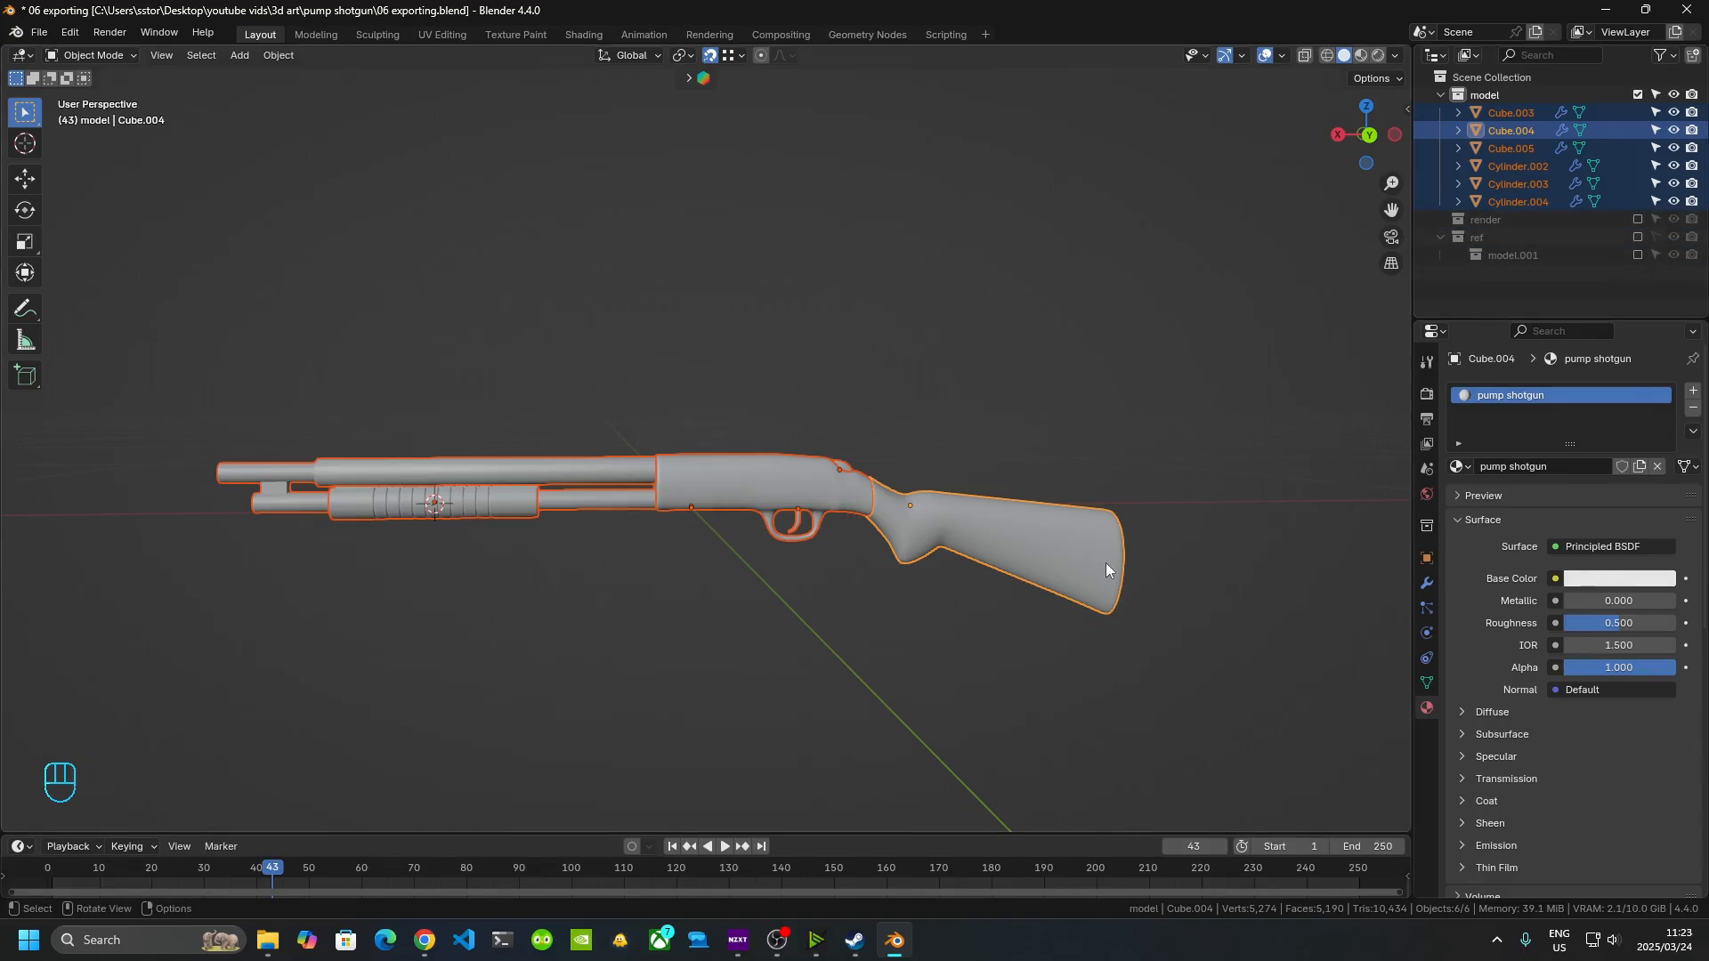
pyautogui.keyDown('shift'); pyautogui.click(1003, 542); pyautogui.keyUp('shift')
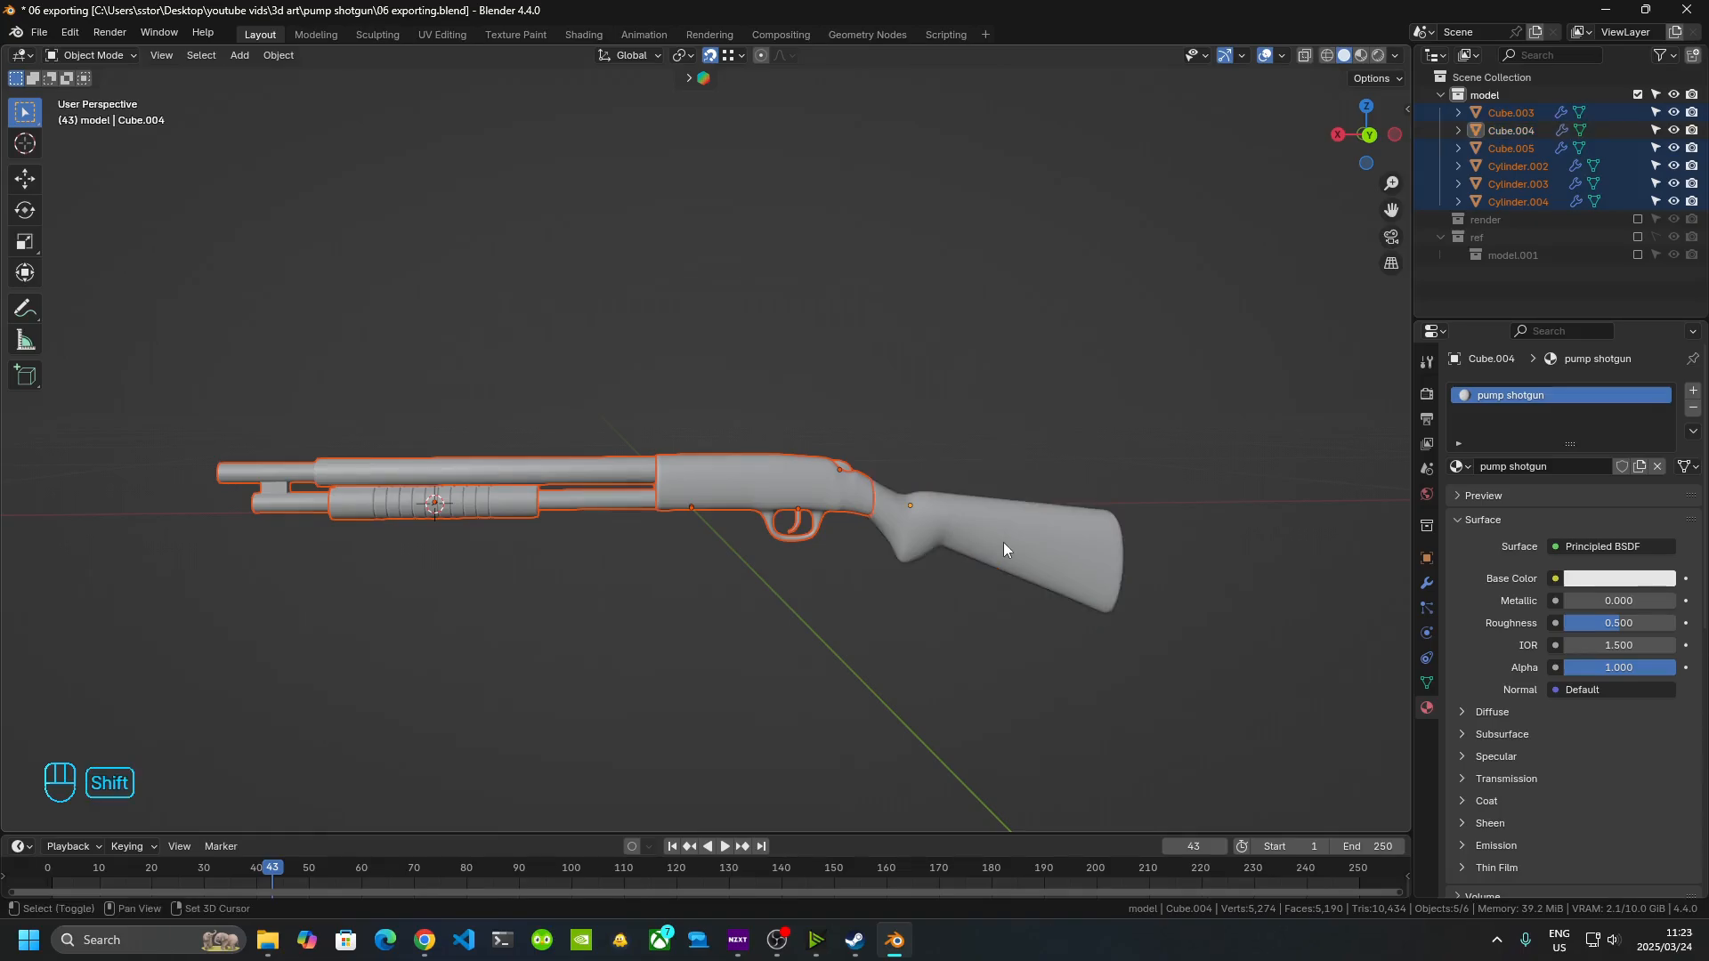
pyautogui.keyDown('shift'); pyautogui.click(1003, 542); pyautogui.keyUp('shift')
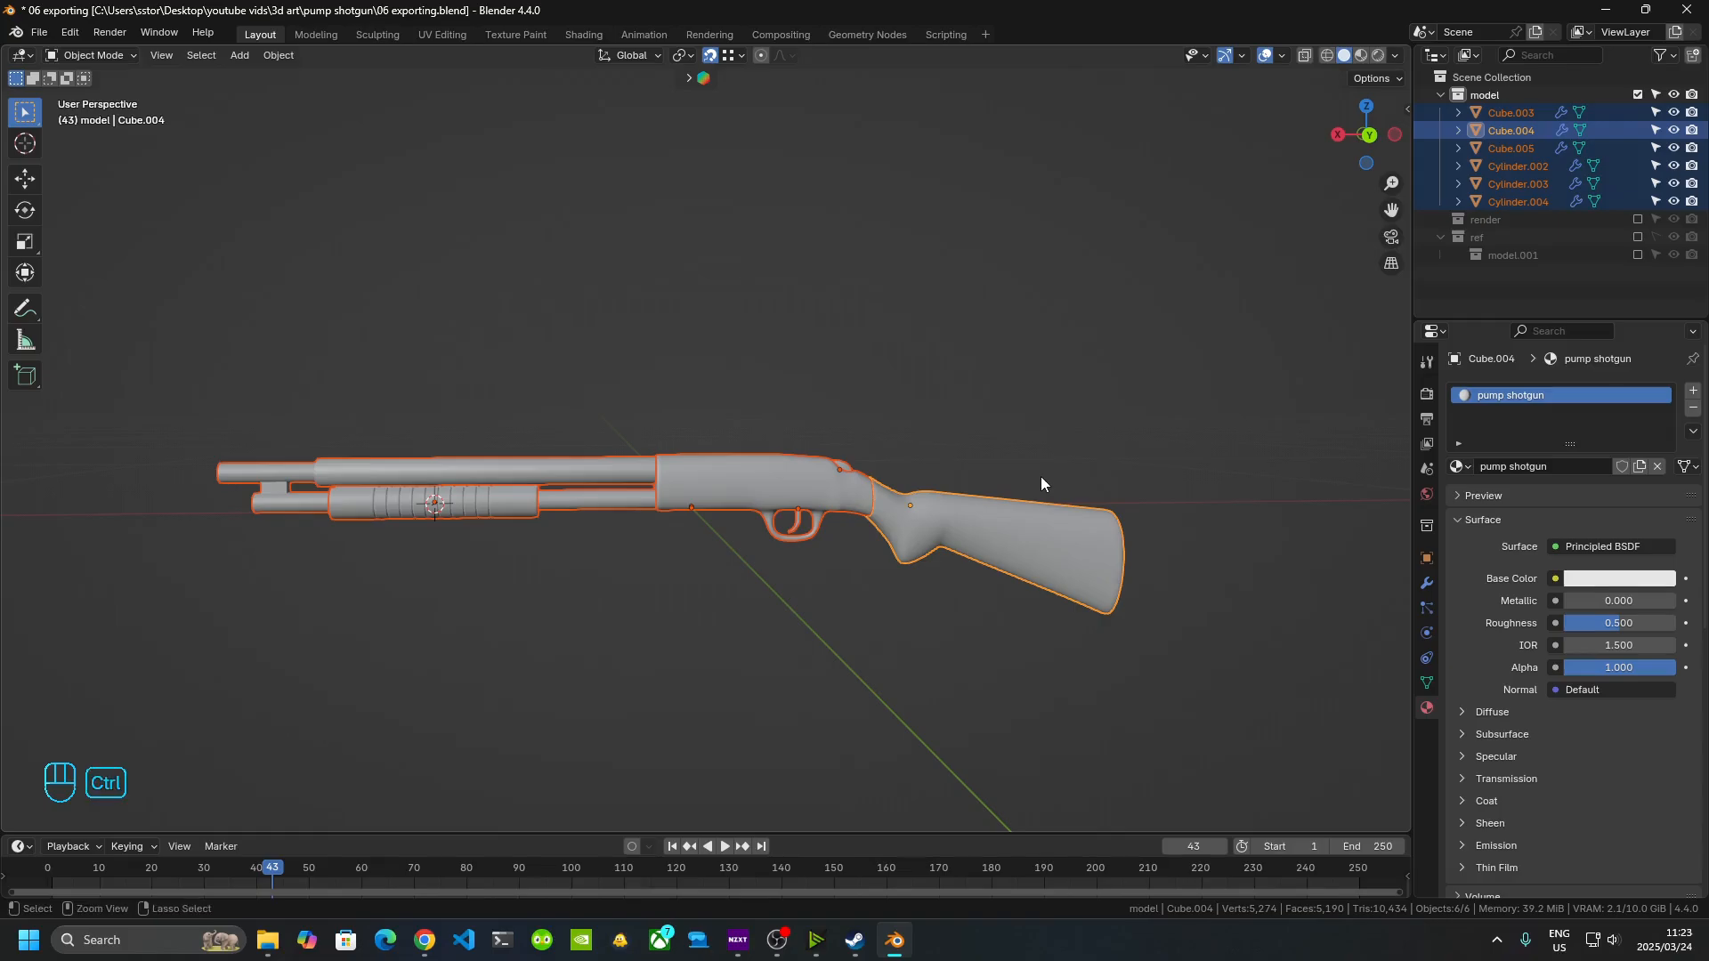
pyautogui.hotkey('ctrl', 'l')
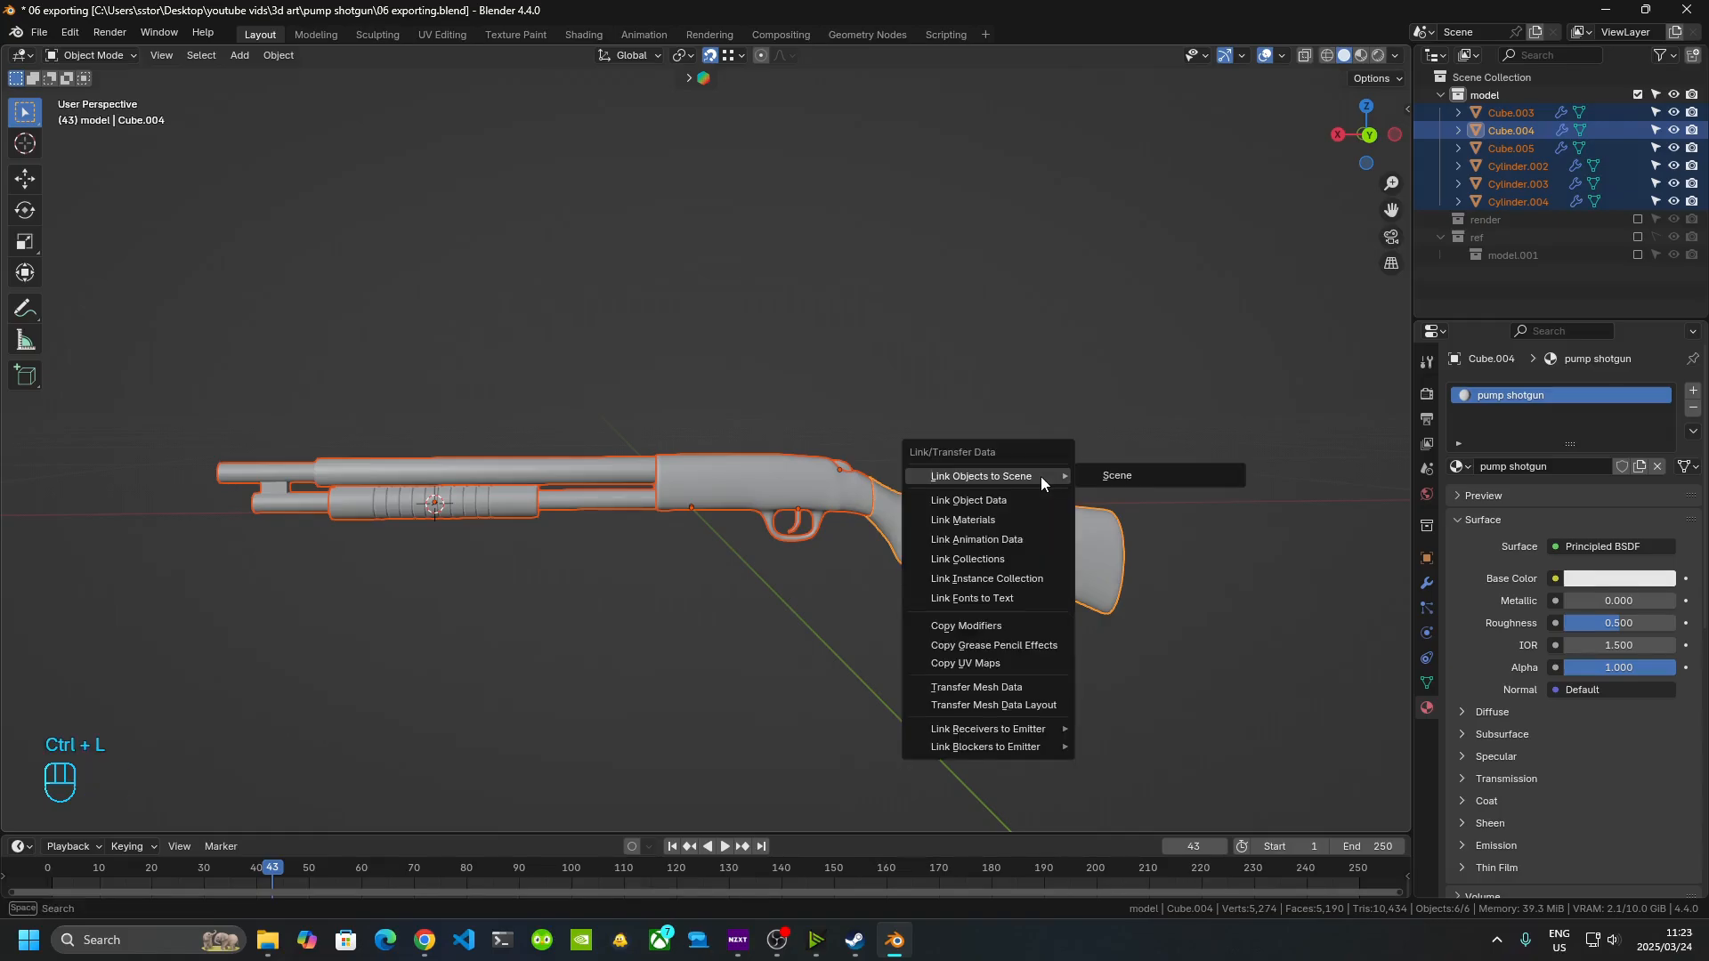
pyautogui.click(1011, 517)
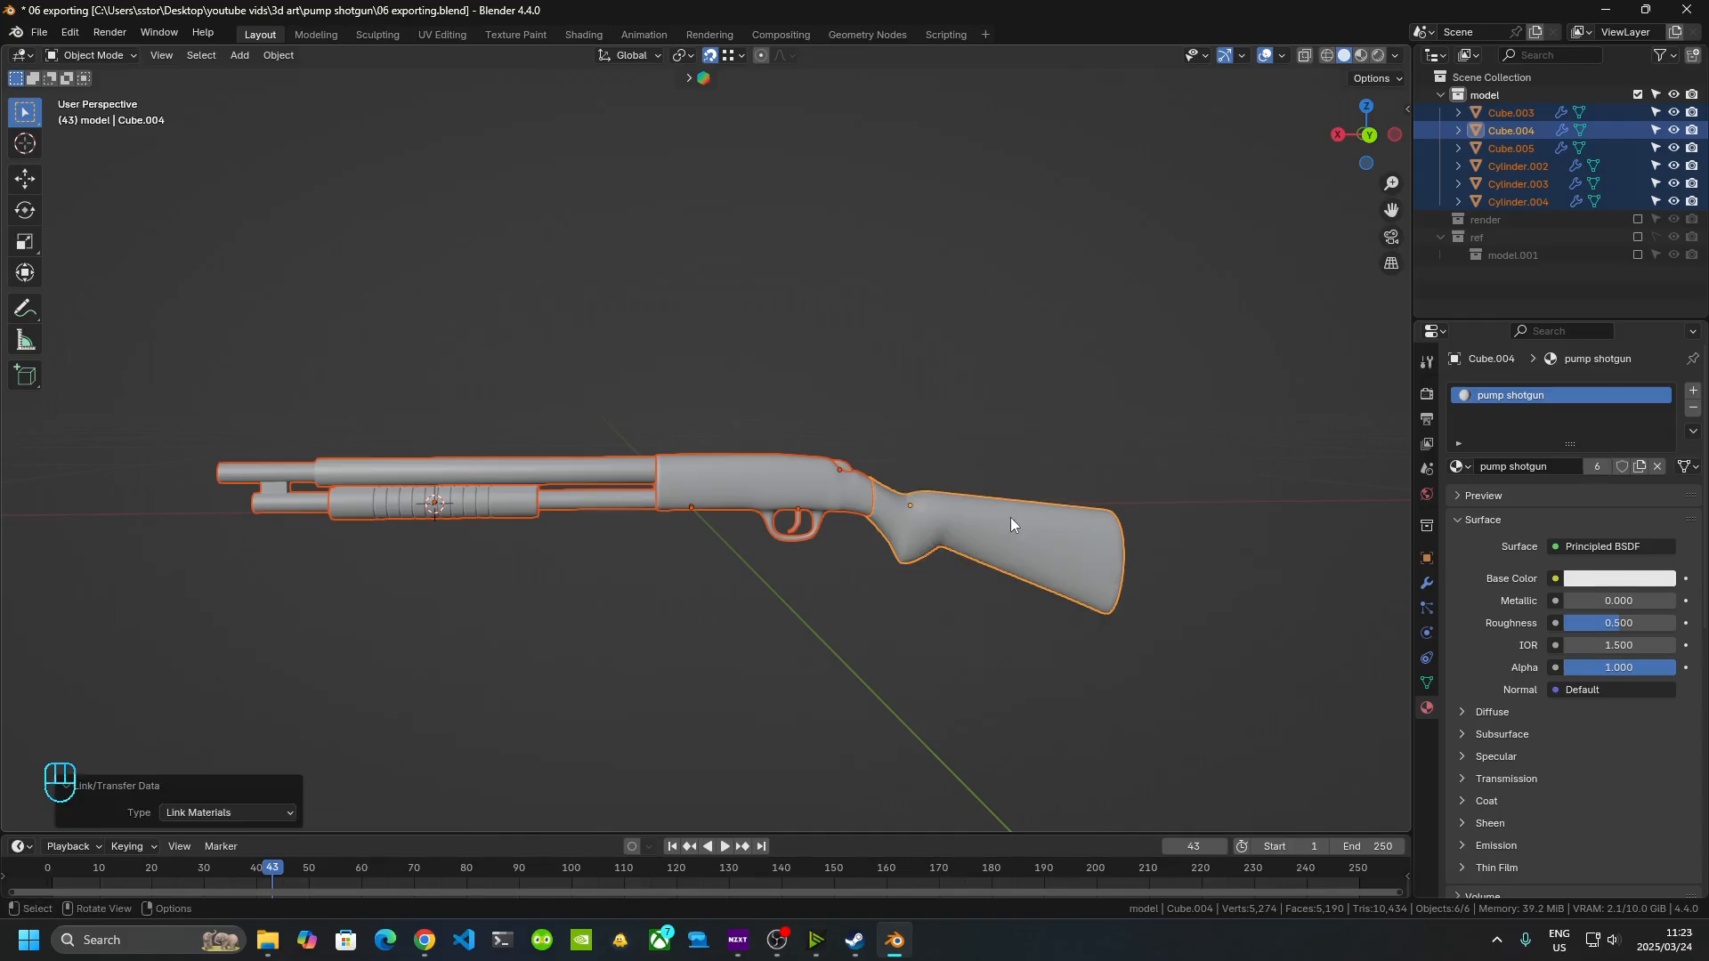
# - Check which material is assigned to the receiver, barrel and pump grip, then clear the selection
pyautogui.click(808, 578)
pyautogui.click(746, 475)
pyautogui.click(545, 497)
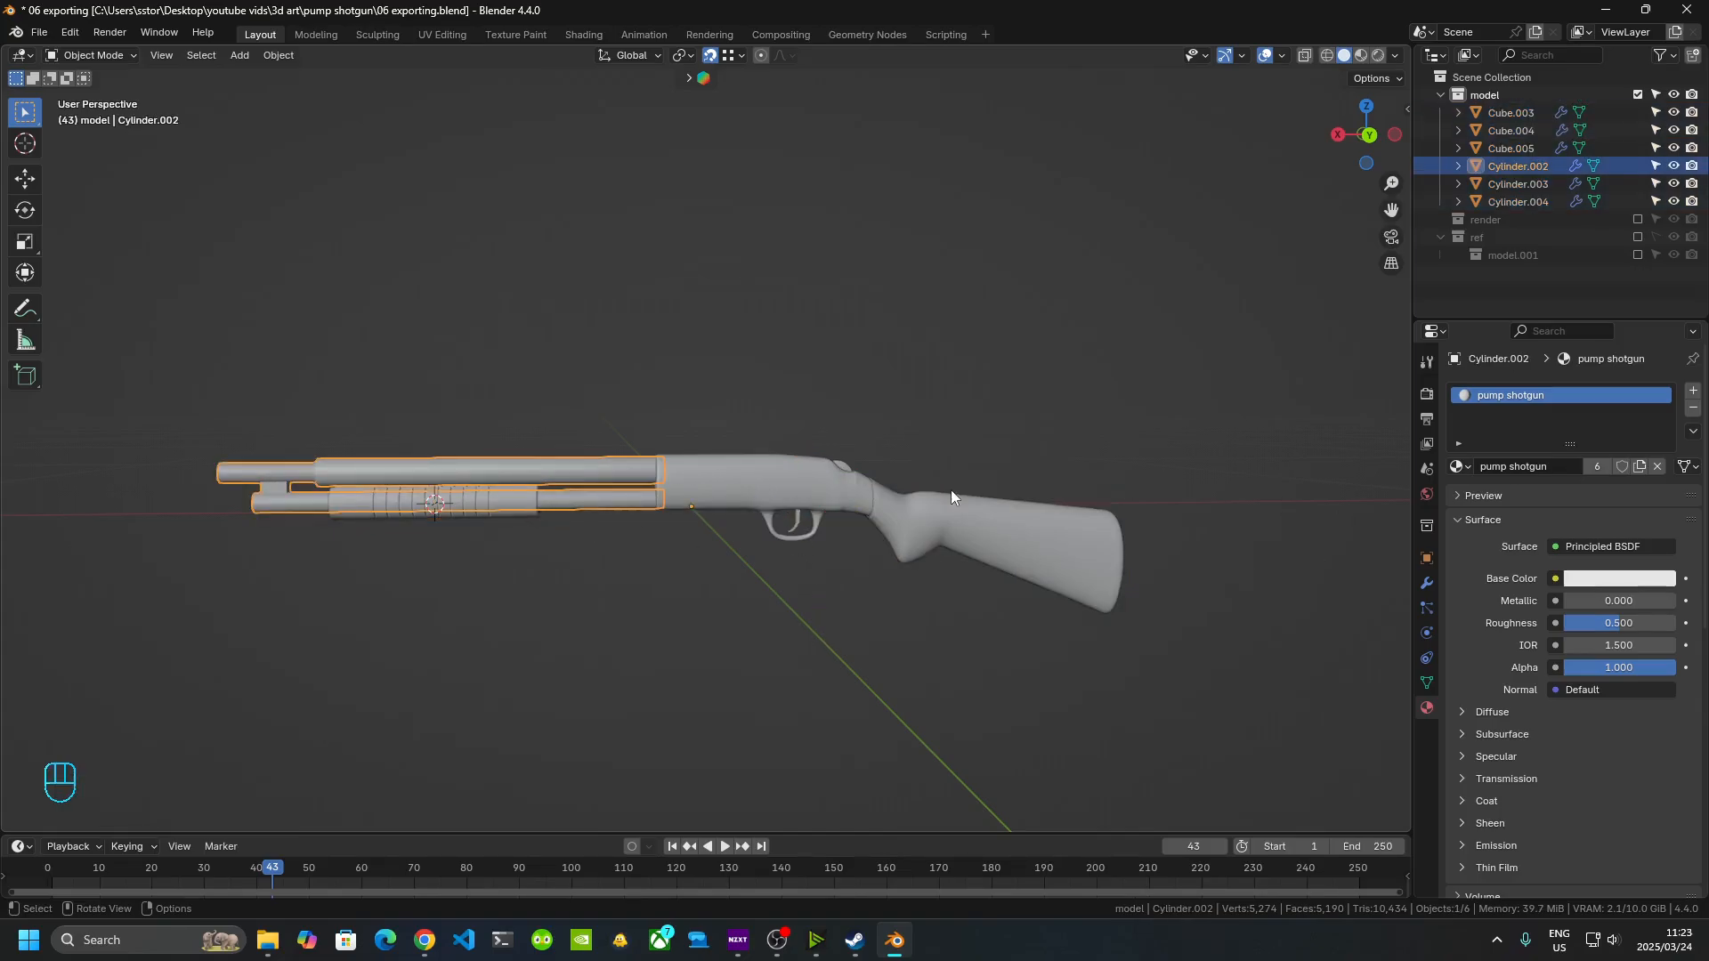
pyautogui.click(447, 516)
pyautogui.click(836, 461)
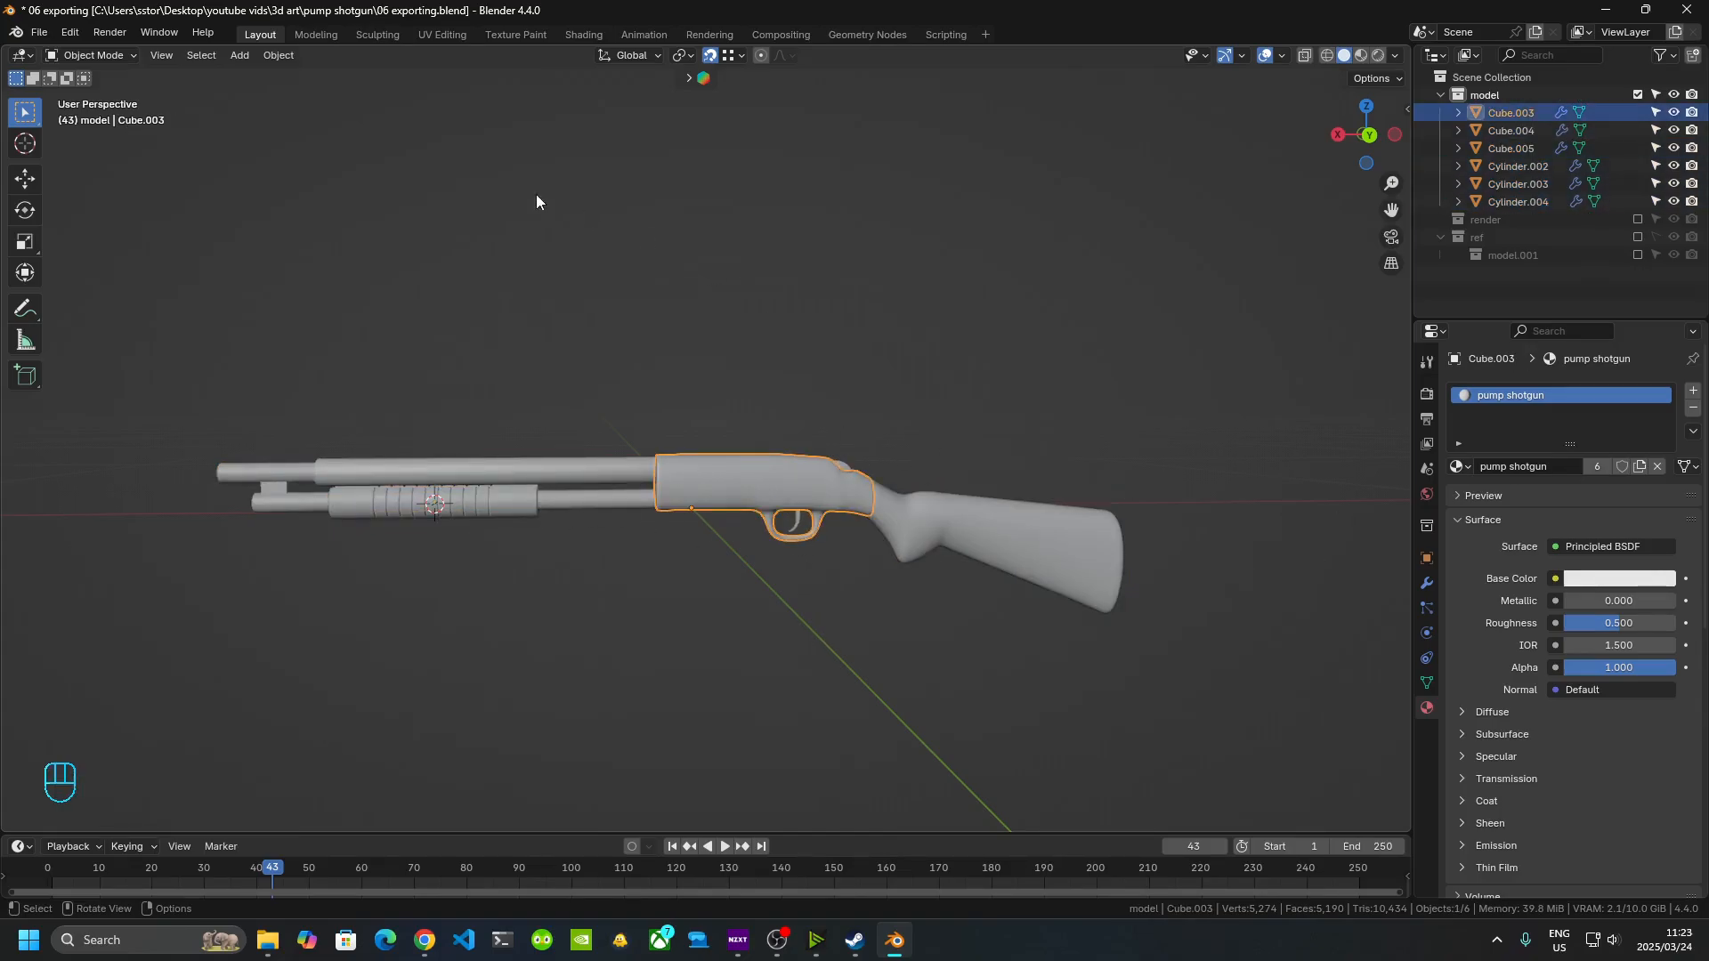
pyautogui.click(797, 258)
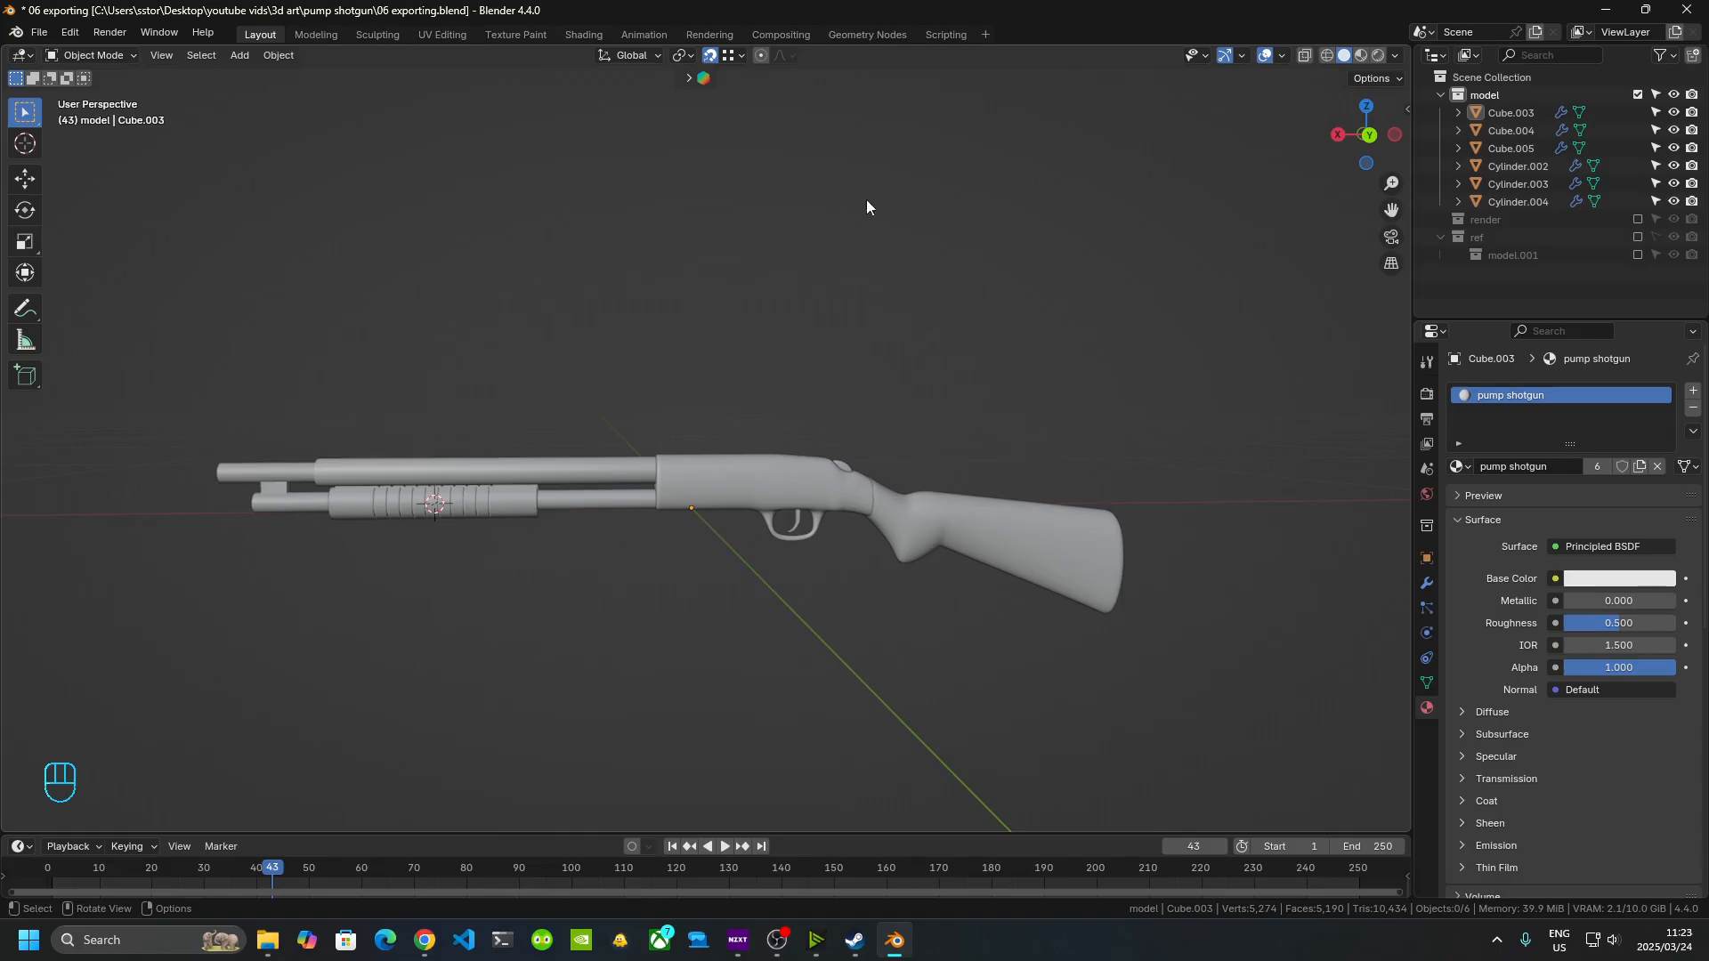
# - Turn on the Face Orientation overlay and inspect the shotgun for flipped faces
pyautogui.click(1283, 55)
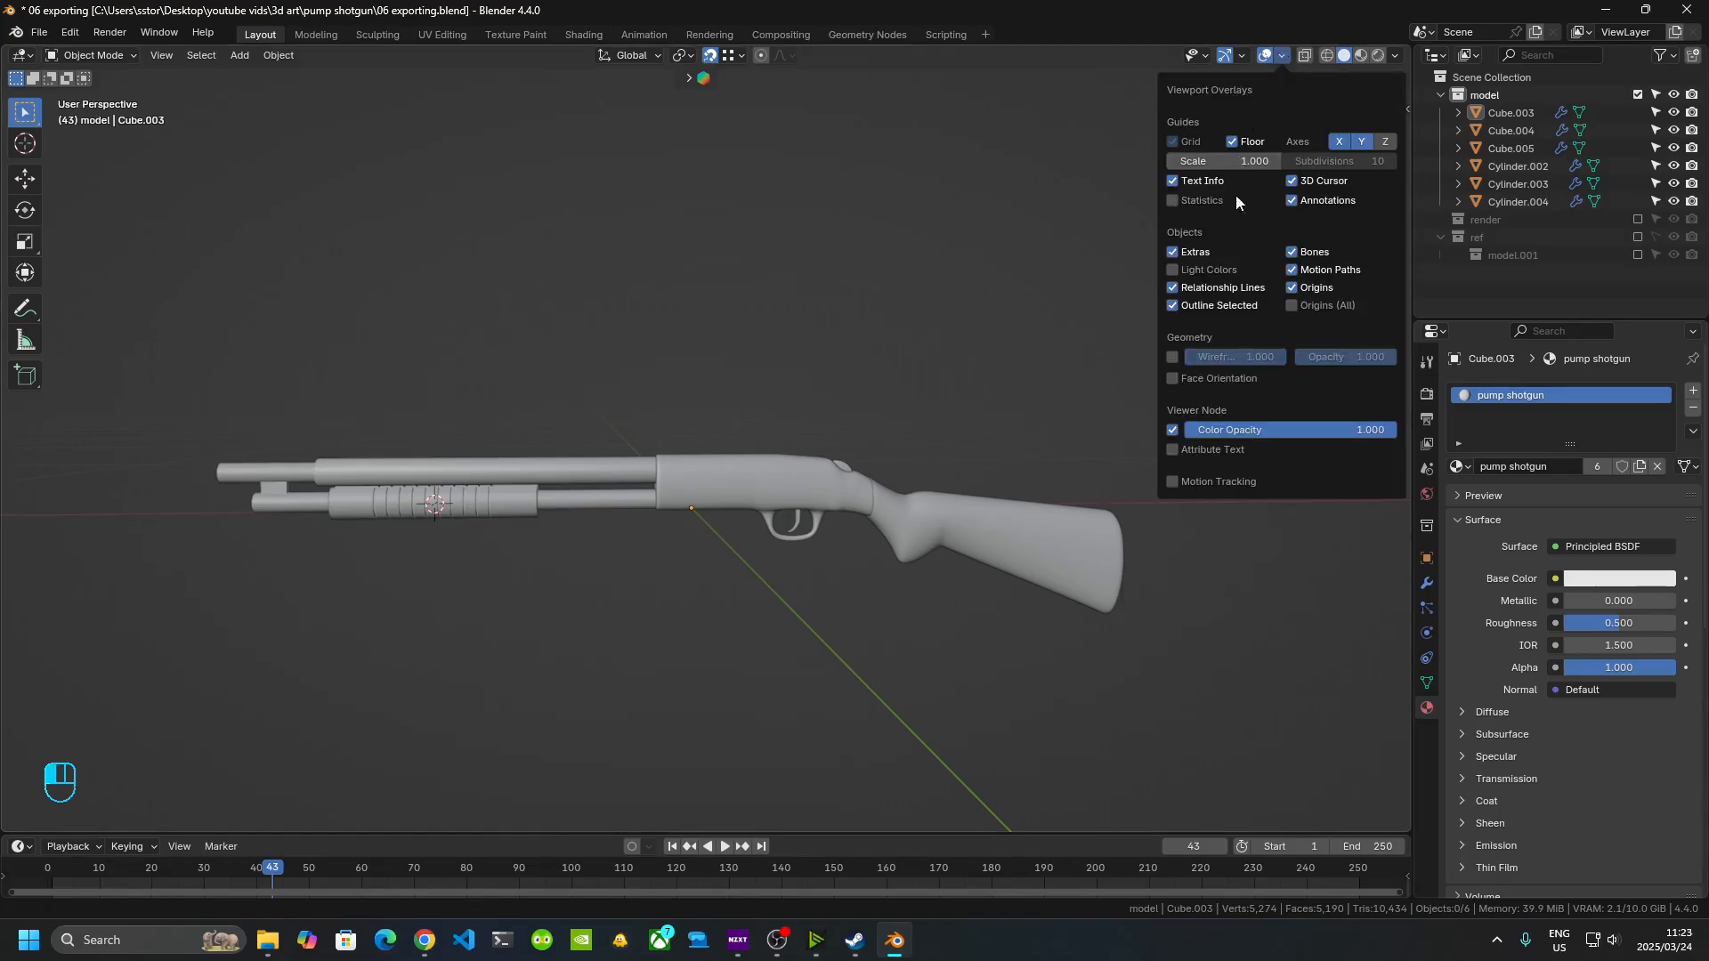
pyautogui.click(1174, 383)
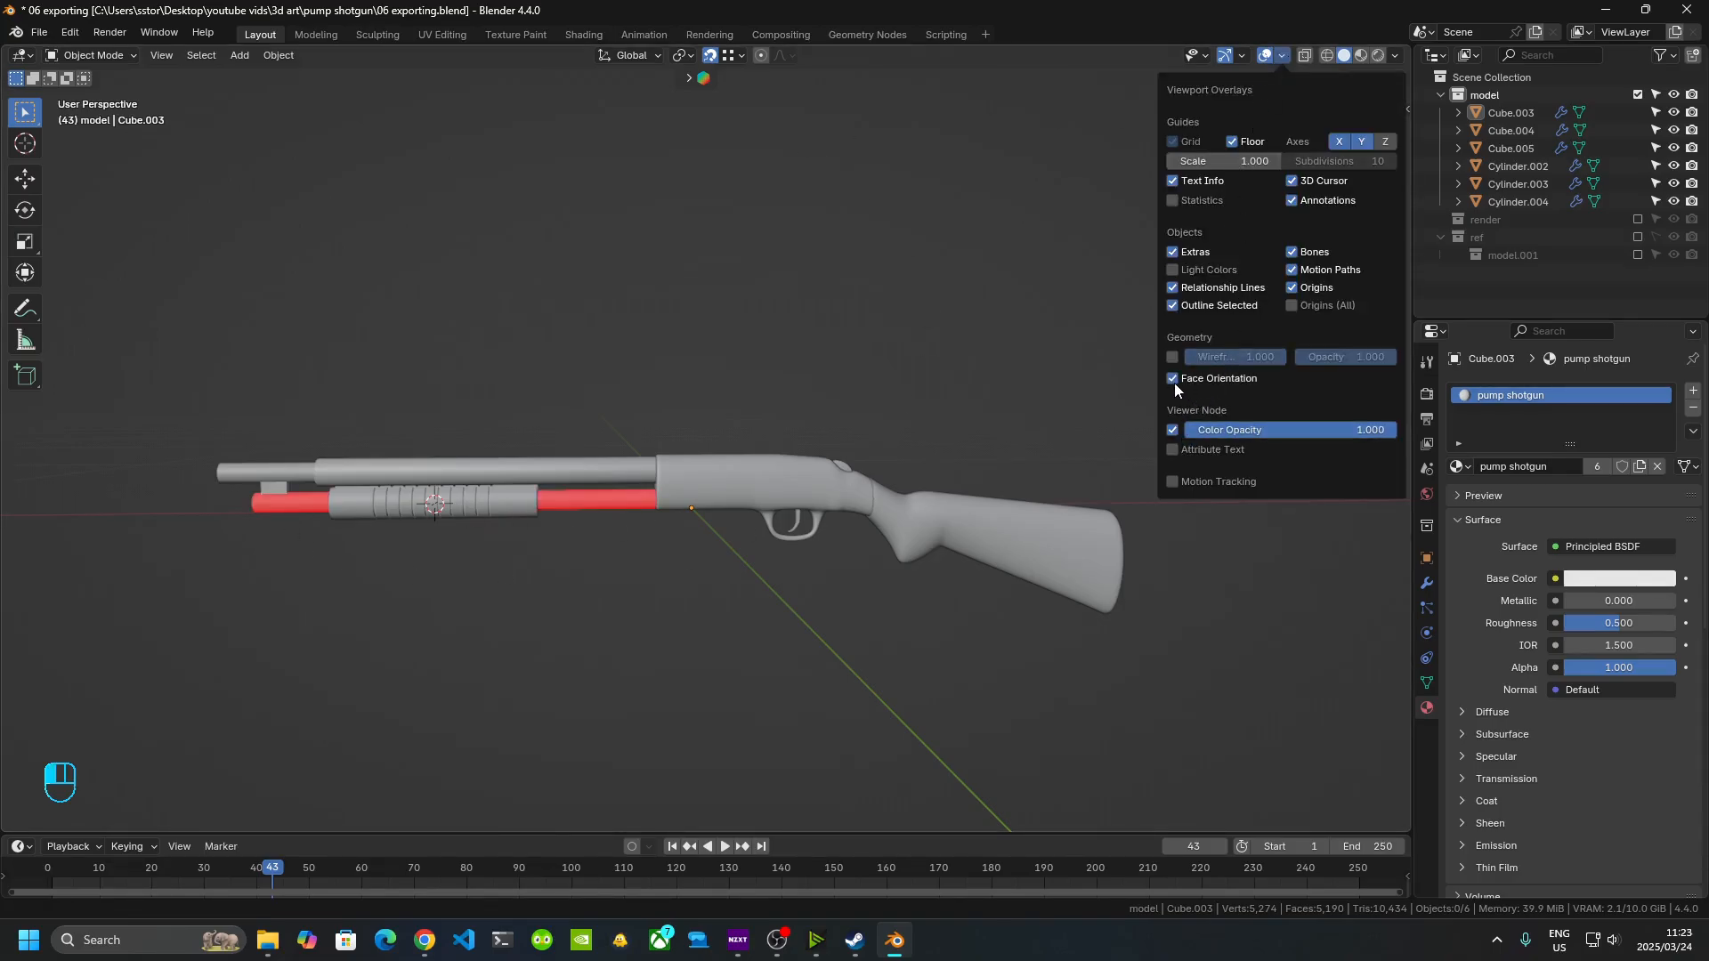
pyautogui.moveTo(445, 600); pyautogui.dragTo(641, 461, button='middle')
pyautogui.moveTo(890, 503); pyautogui.dragTo(794, 527, button='middle')
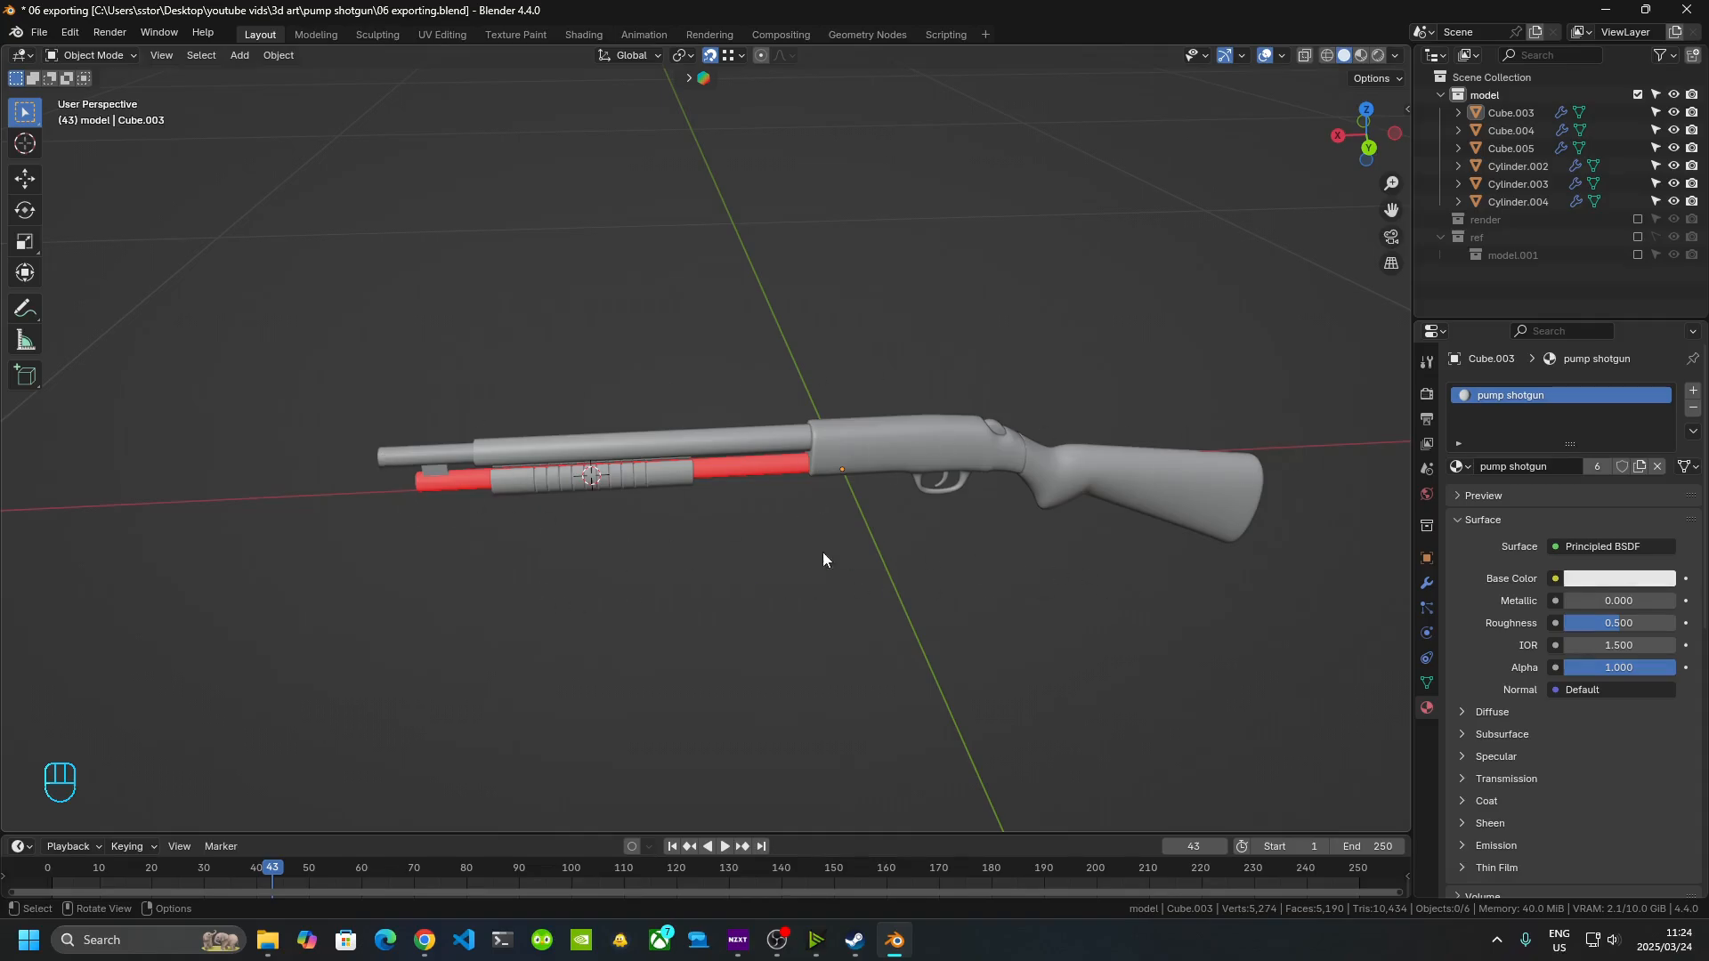
# - Open the barrel and magazine tube object for mesh editing and isolate it in local view
pyautogui.scroll(3, 810, 553)
pyautogui.moveTo(794, 552); pyautogui.dragTo(847, 458, button='middle')
pyautogui.press('Tab')
pyautogui.press('Tab')
pyautogui.click(799, 434)
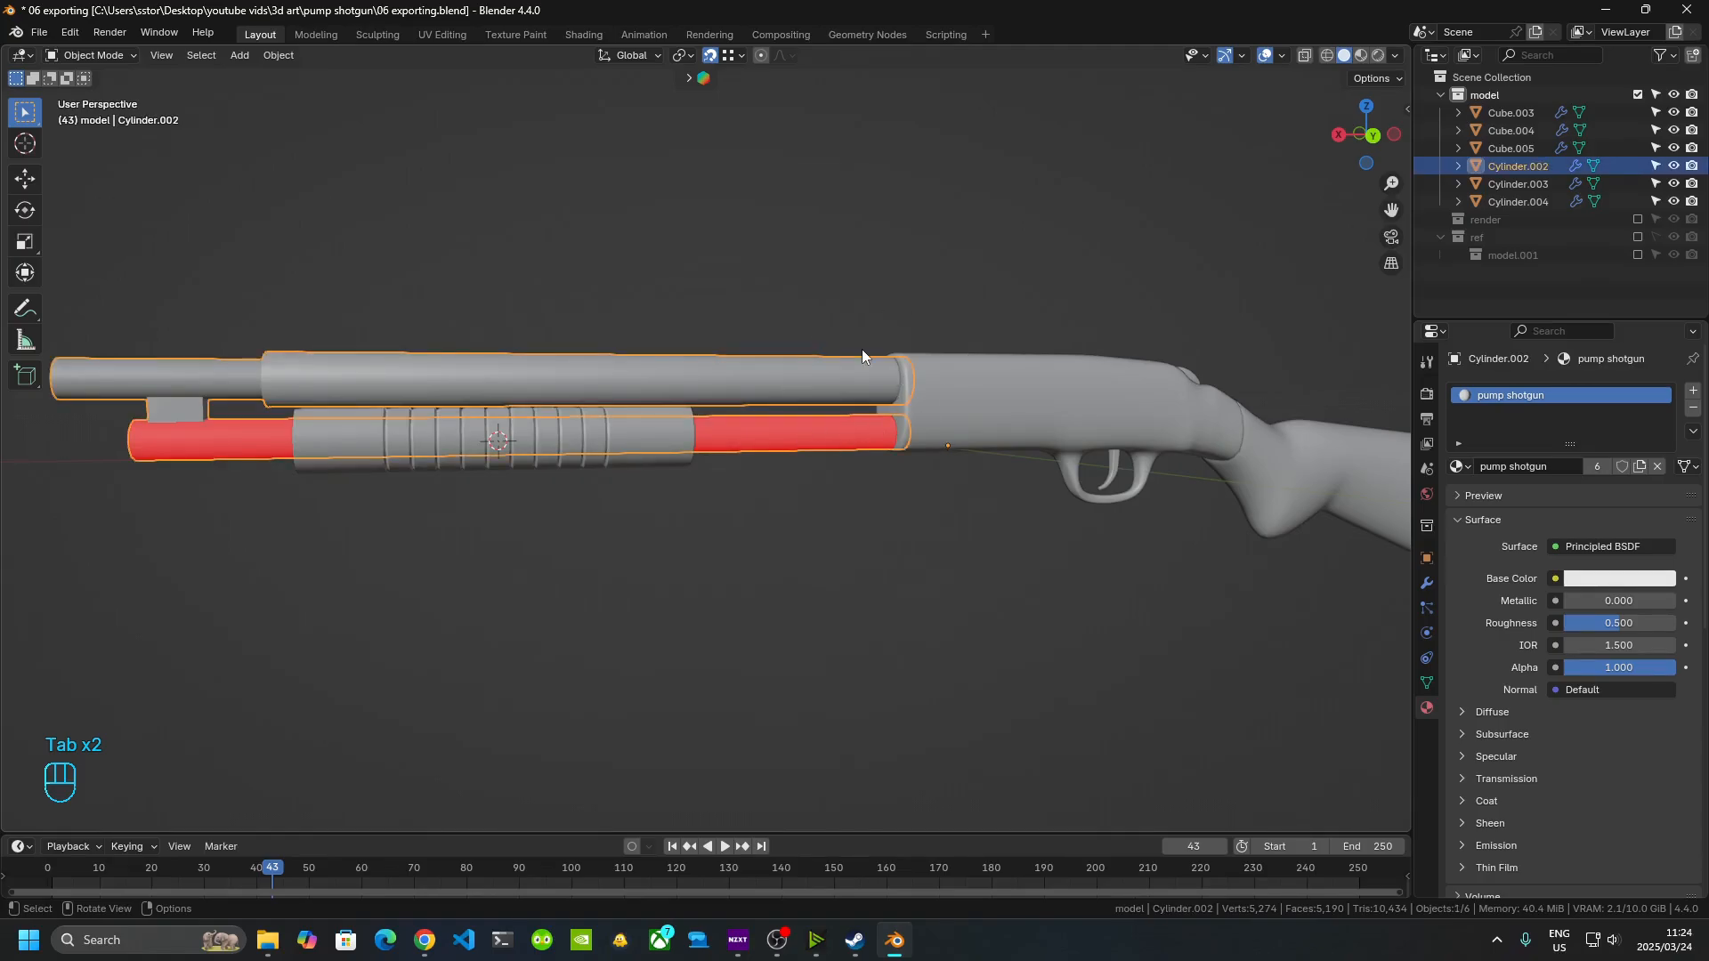
pyautogui.press('Tab')
pyautogui.press('KP_Divide')
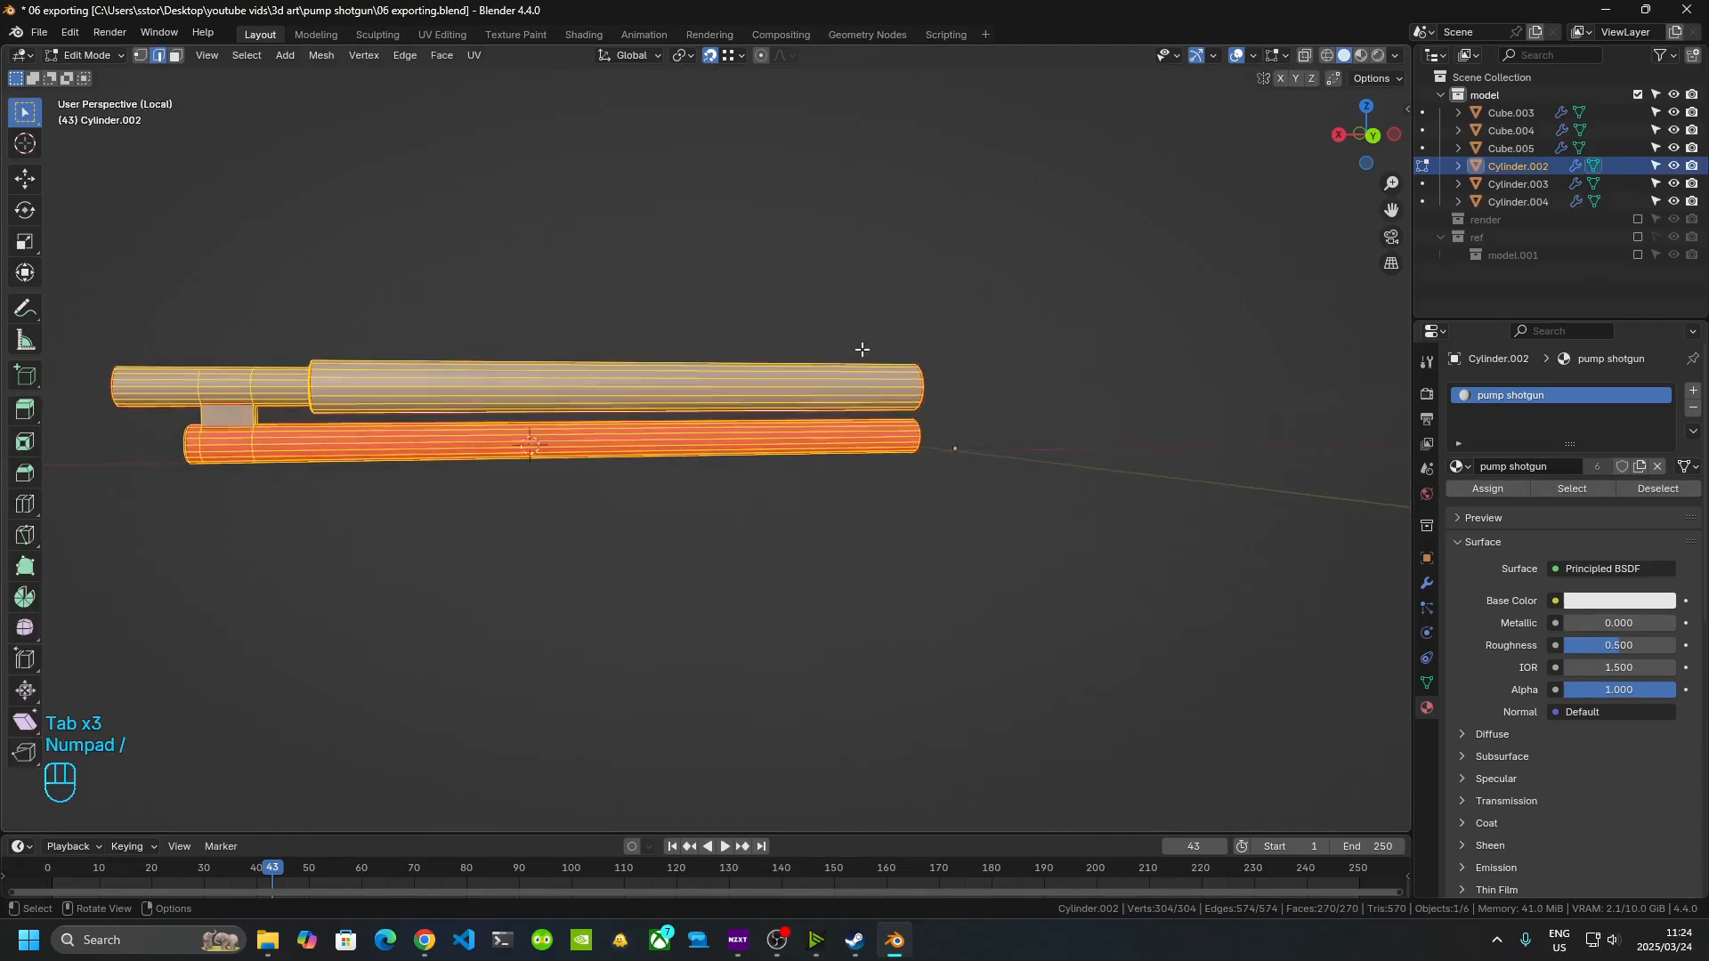
# - In face selection mode, select the magazine tube's front end cap and grow the selection three times
pyautogui.click(956, 520)
pyautogui.scroll(6, 927, 568)
pyautogui.keyDown('shift'); pyautogui.moveTo(927, 568); pyautogui.dragTo(1005, 480, button='middle'); pyautogui.keyUp('shift')
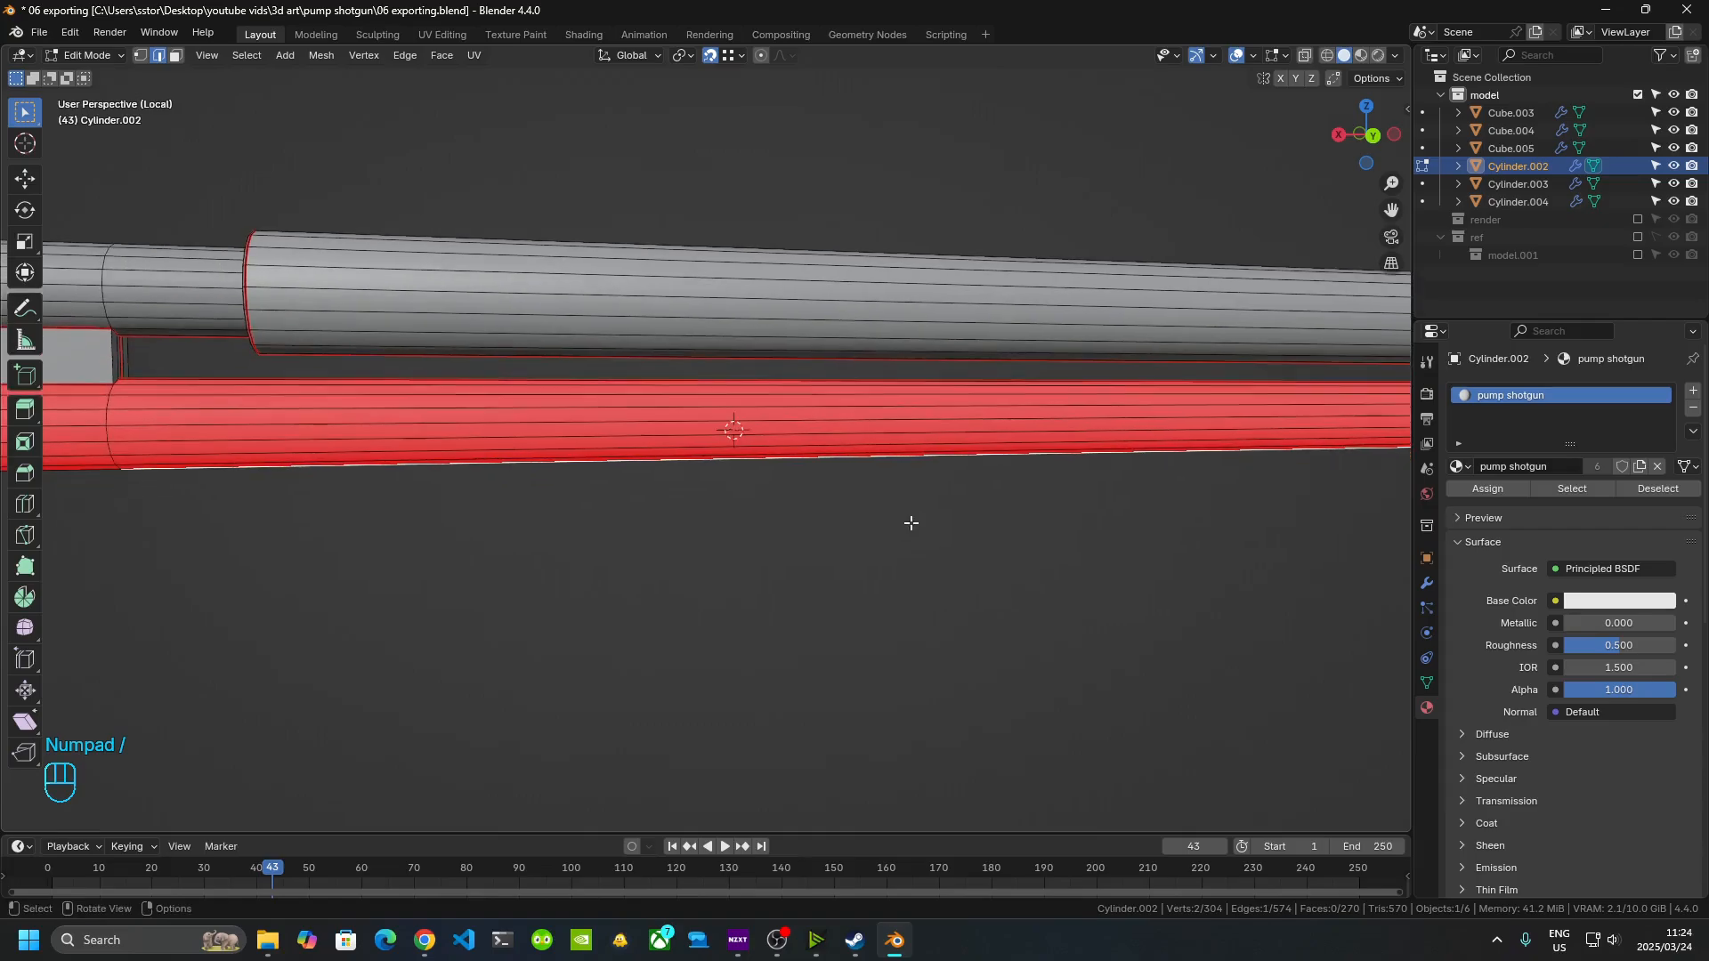
pyautogui.click(177, 57)
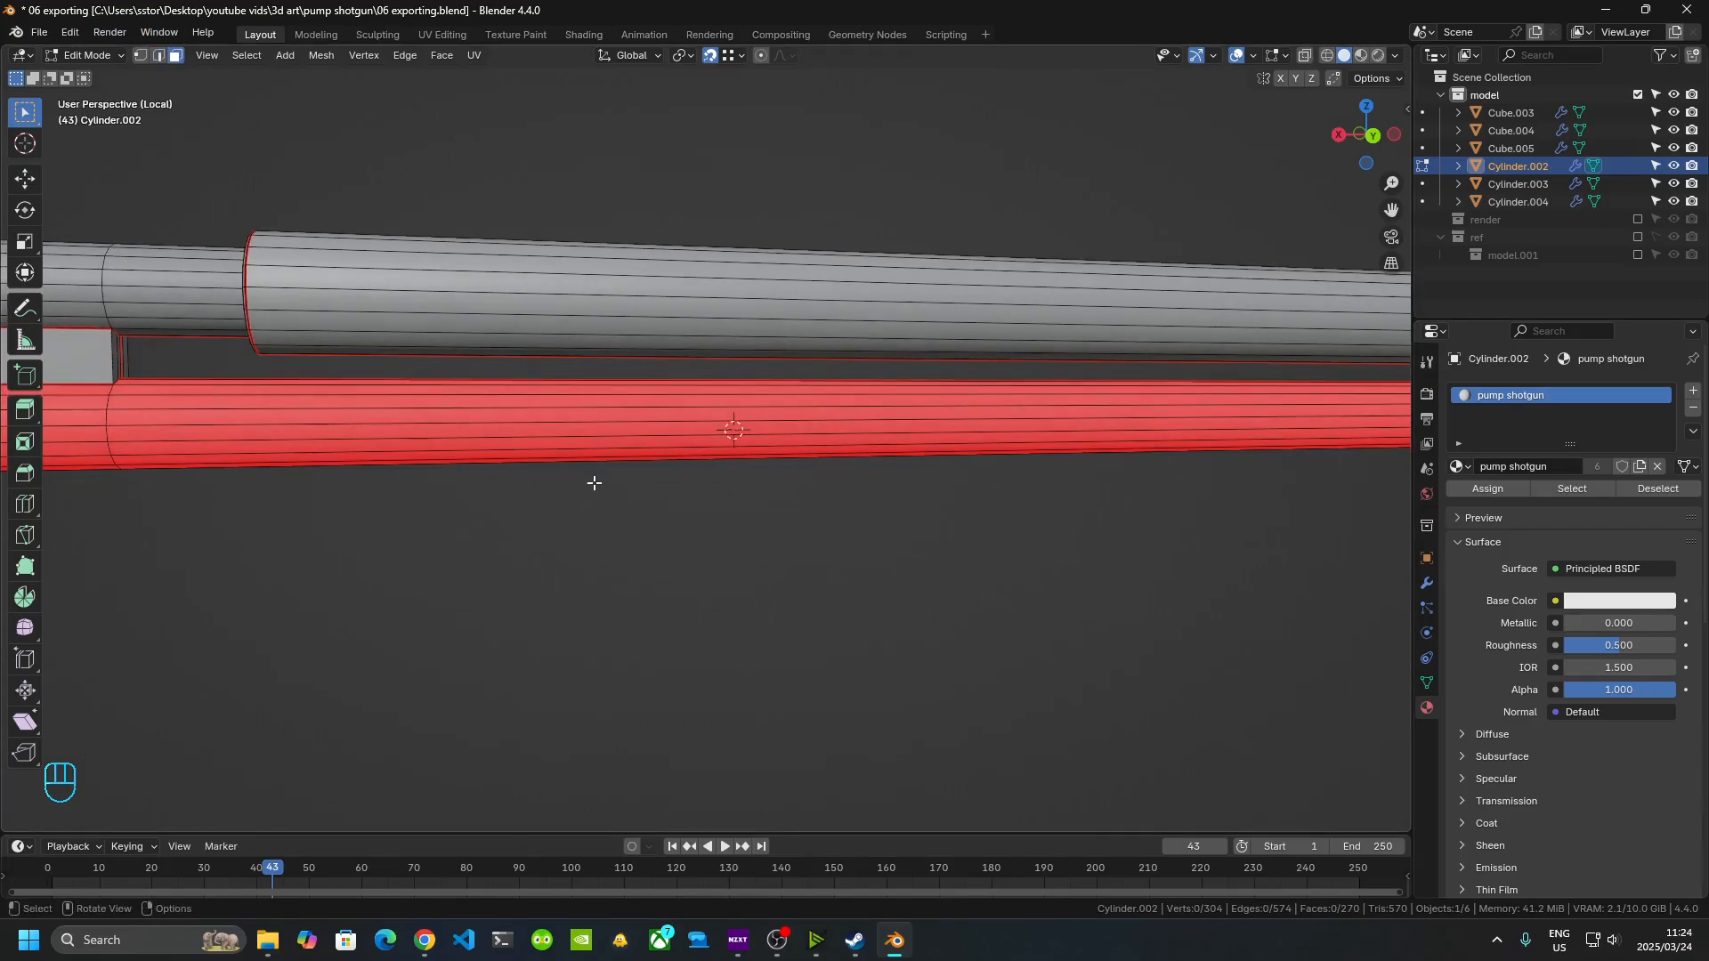
pyautogui.moveTo(498, 431); pyautogui.dragTo(703, 362, button='middle')
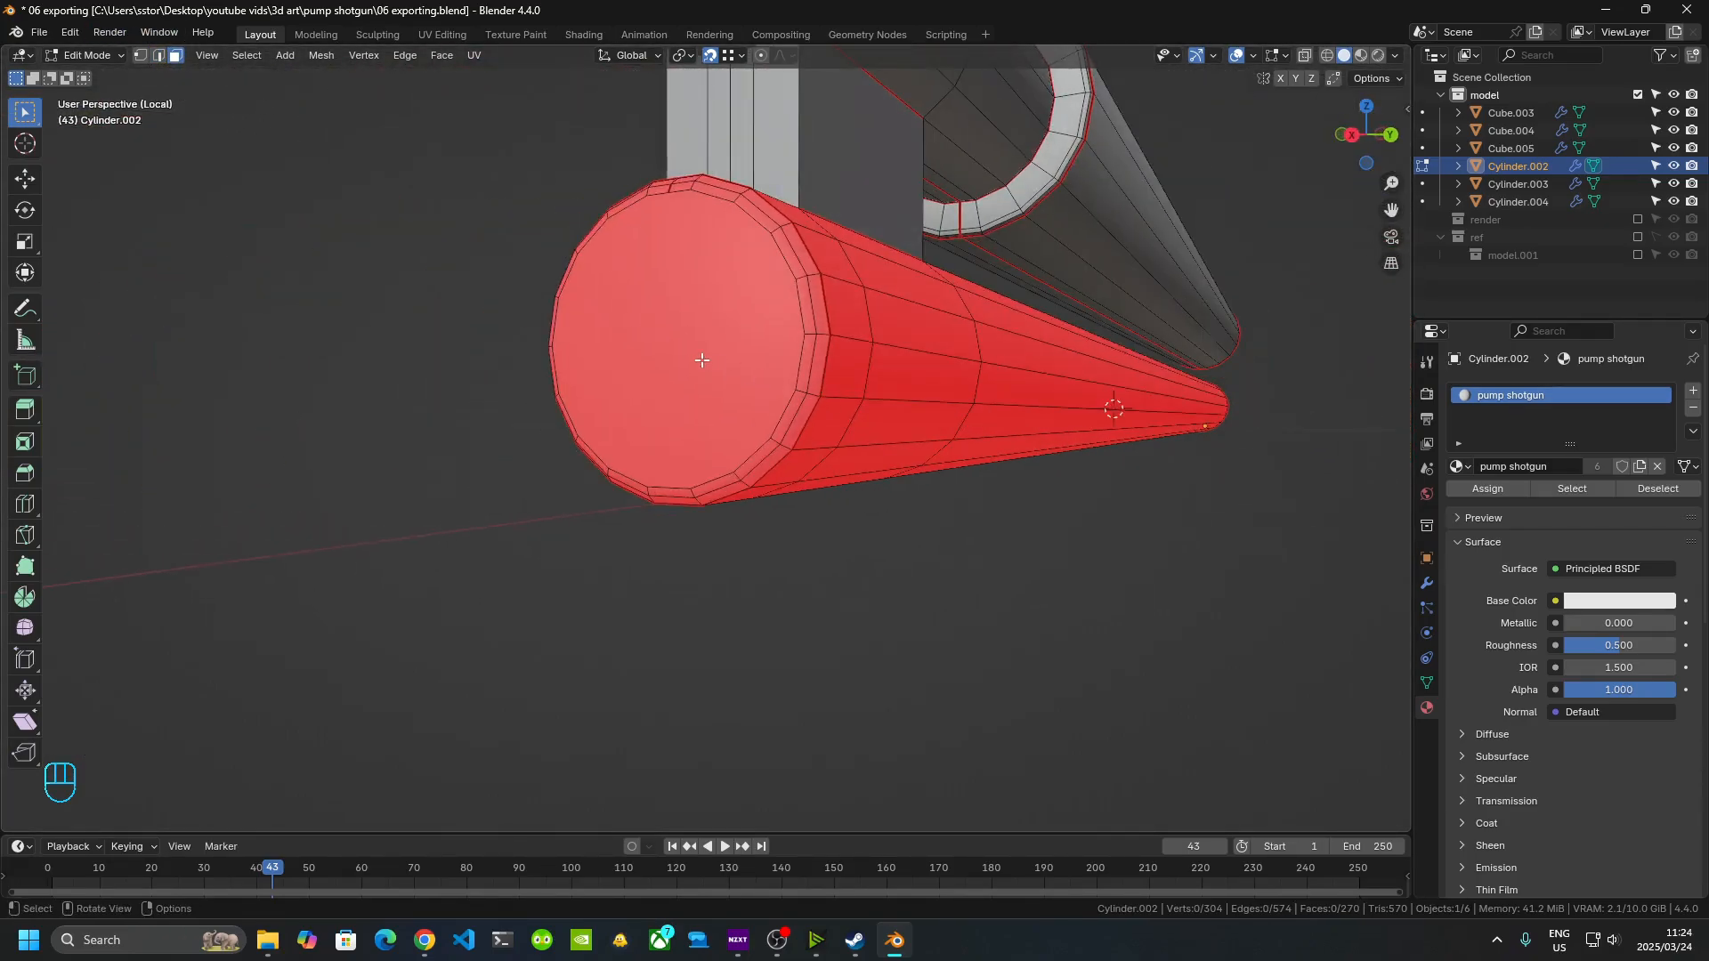
pyautogui.click(702, 362)
pyautogui.press('ctrl+KP_Add')
pyautogui.press('ctrl+KP_Add')
pyautogui.press('ctrl+KP_Add')
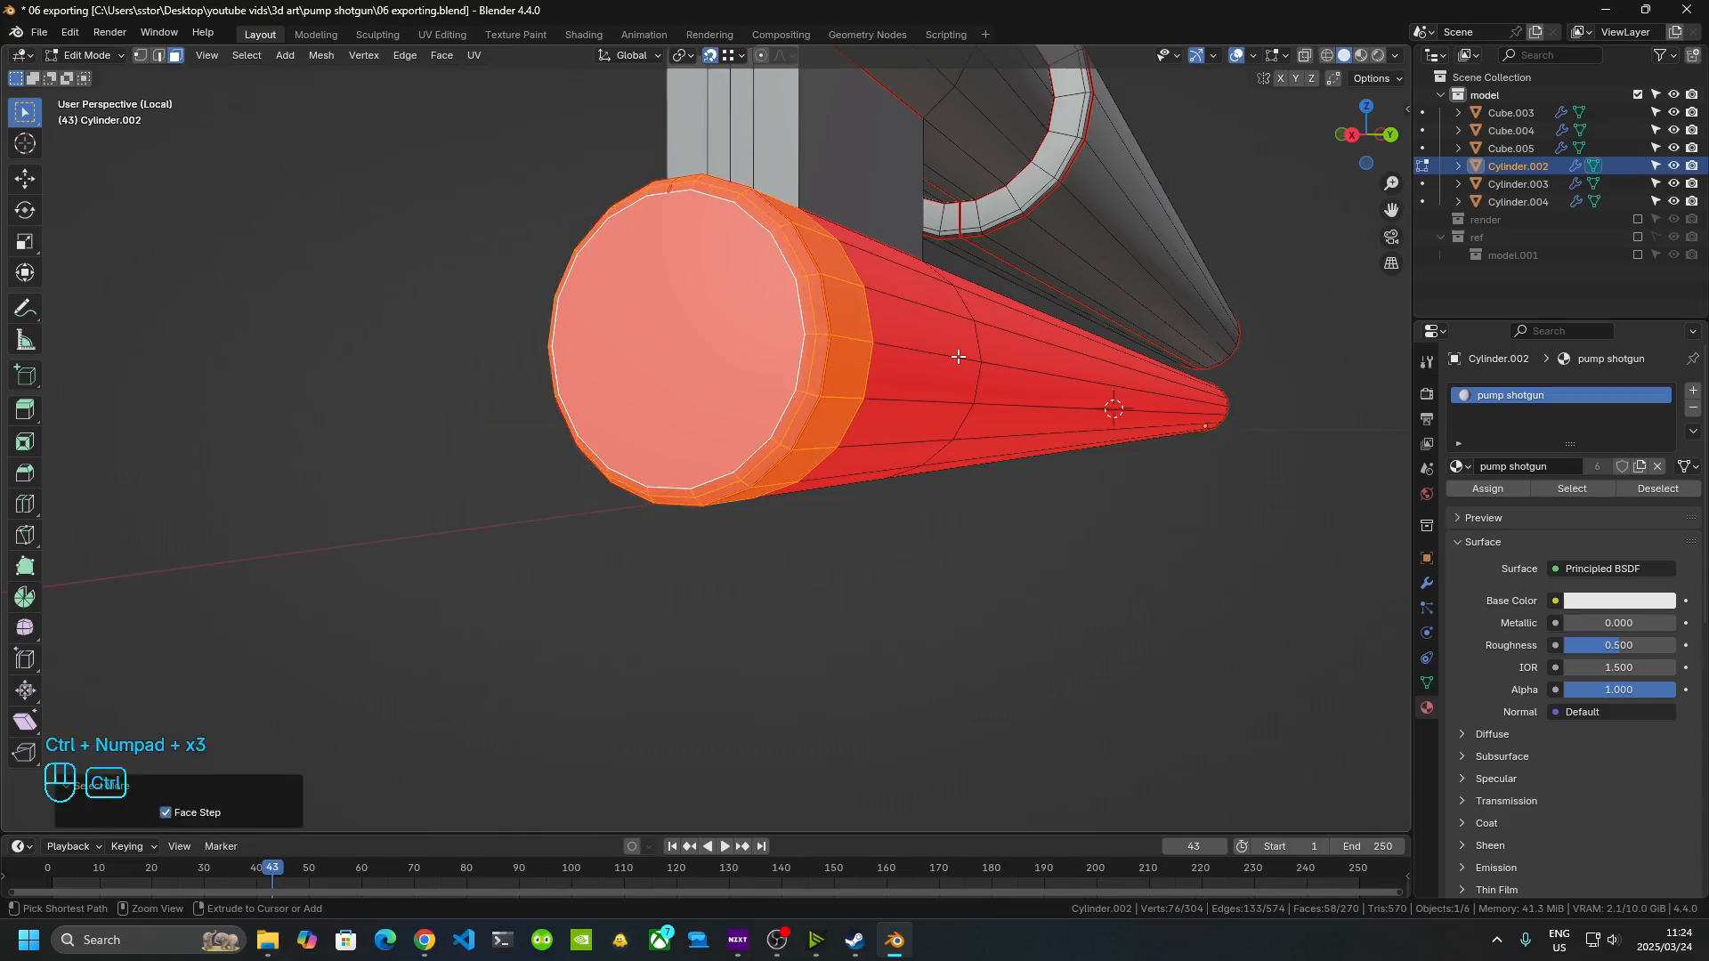
# - Extend the selection with the missed face beside the barrel bracket and all the long faces of the magazine tube
pyautogui.moveTo(981, 332); pyautogui.dragTo(507, 344, button='middle')
pyautogui.keyDown('ctrl'); pyautogui.click(368, 494); pyautogui.keyUp('ctrl')
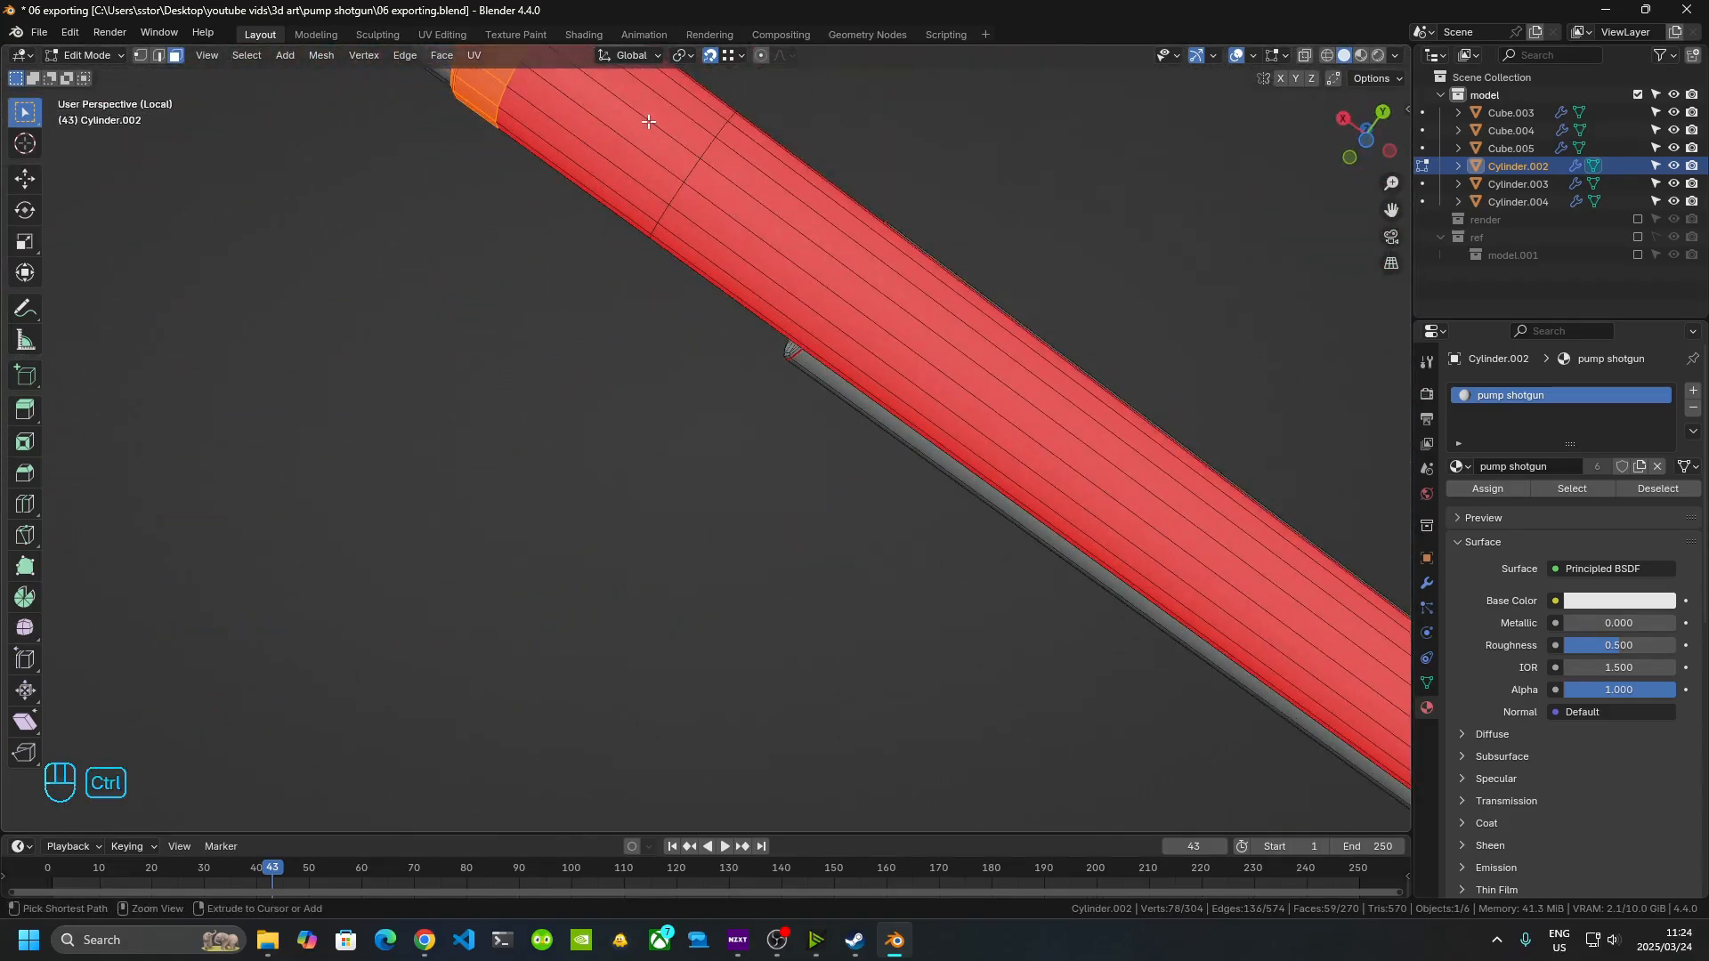
pyautogui.moveTo(649, 123); pyautogui.dragTo(942, 351, button='middle')
pyautogui.keyDown('ctrl'); pyautogui.click(942, 252); pyautogui.keyUp('ctrl')
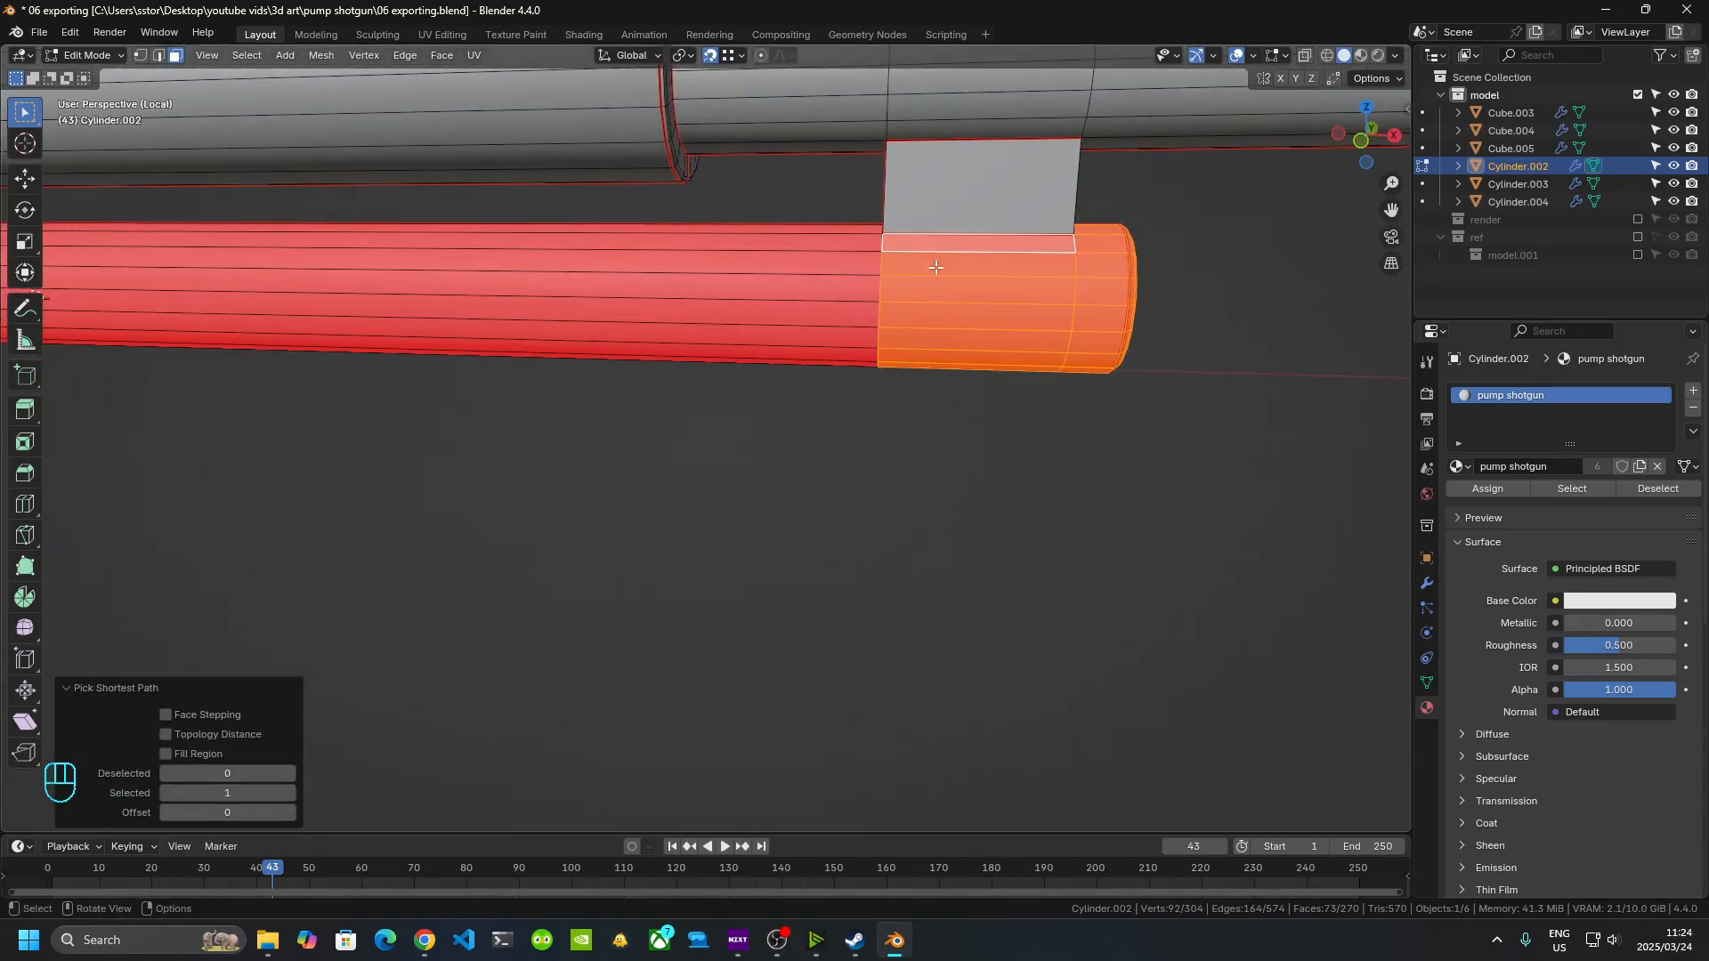
pyautogui.moveTo(724, 322); pyautogui.dragTo(789, 363, button='middle')
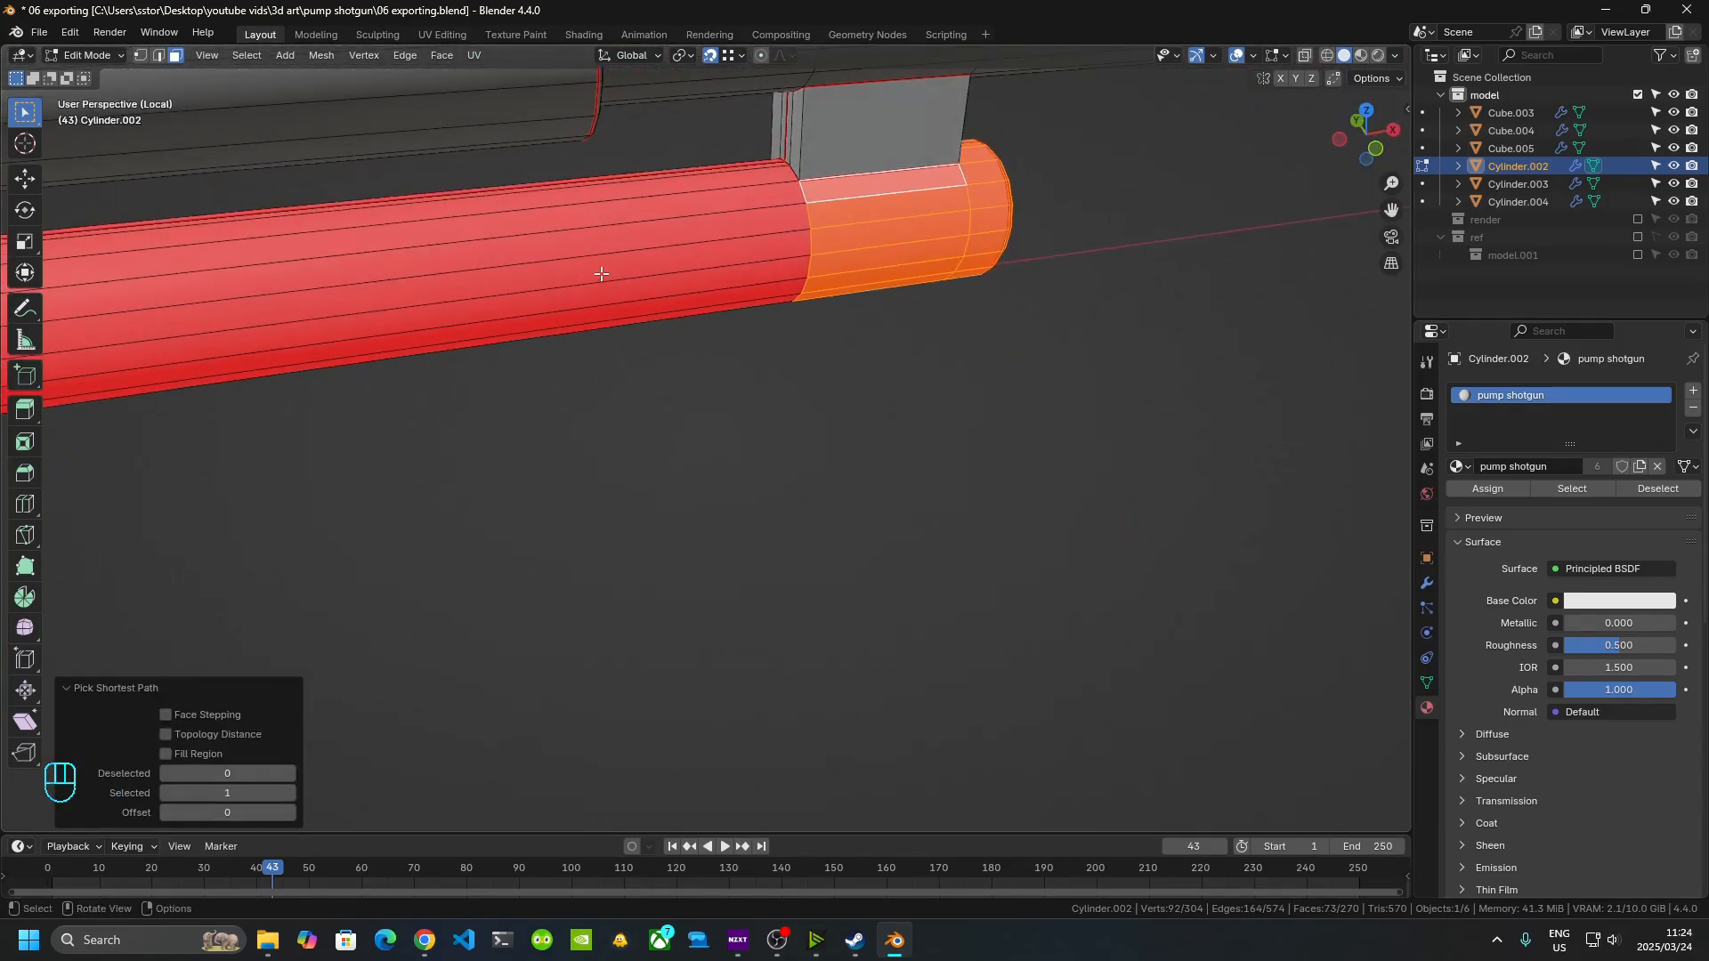
pyautogui.keyDown('alt'); pyautogui.keyDown('shift'); pyautogui.click(567, 205); pyautogui.keyUp('shift'); pyautogui.keyUp('alt')
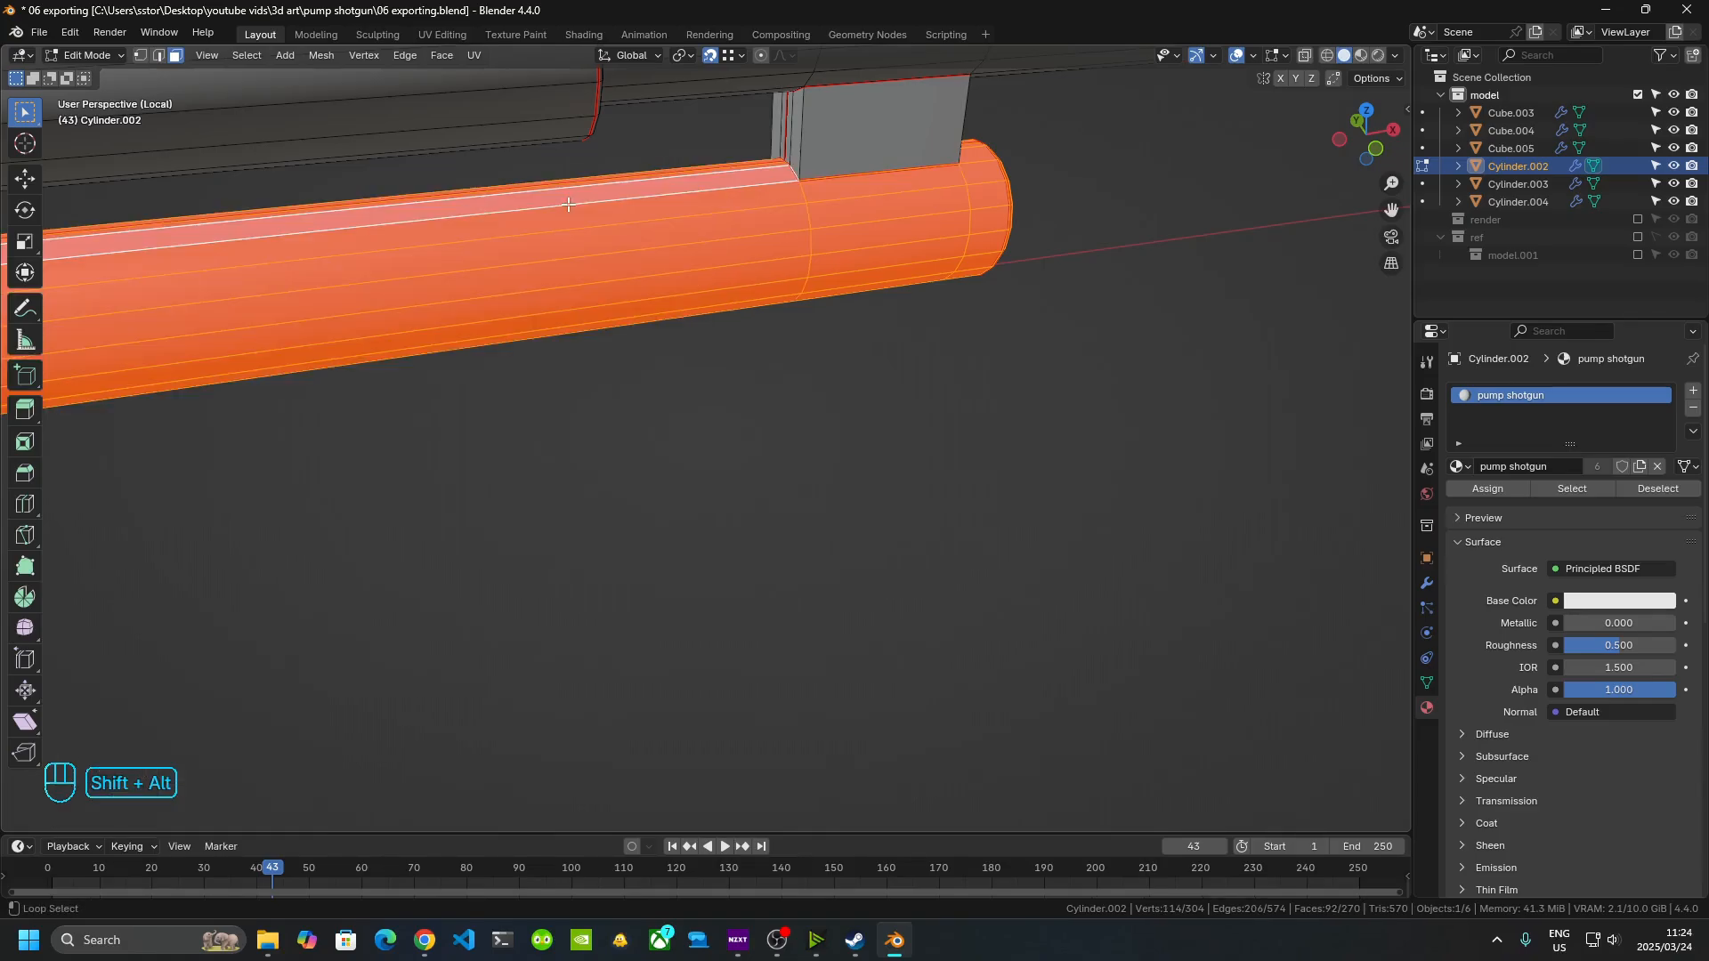
pyautogui.moveTo(568, 204); pyautogui.dragTo(970, 317, button='middle')
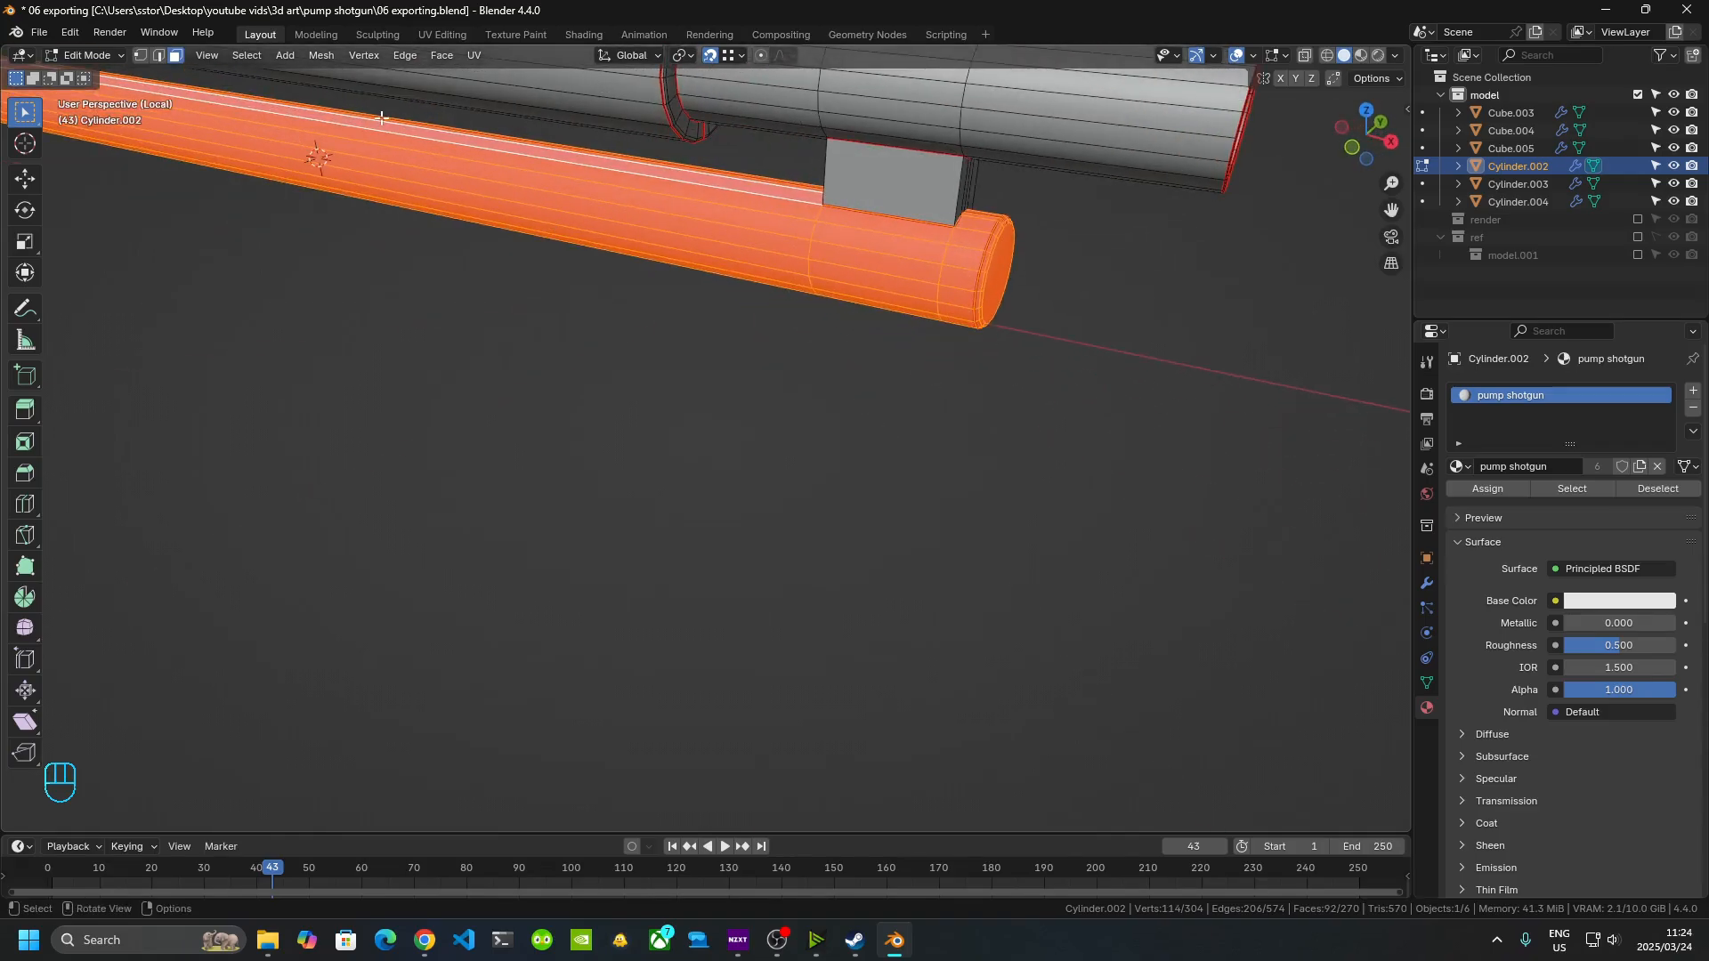
# - Flip the normals of the selected magazine tube faces
pyautogui.click(321, 56)
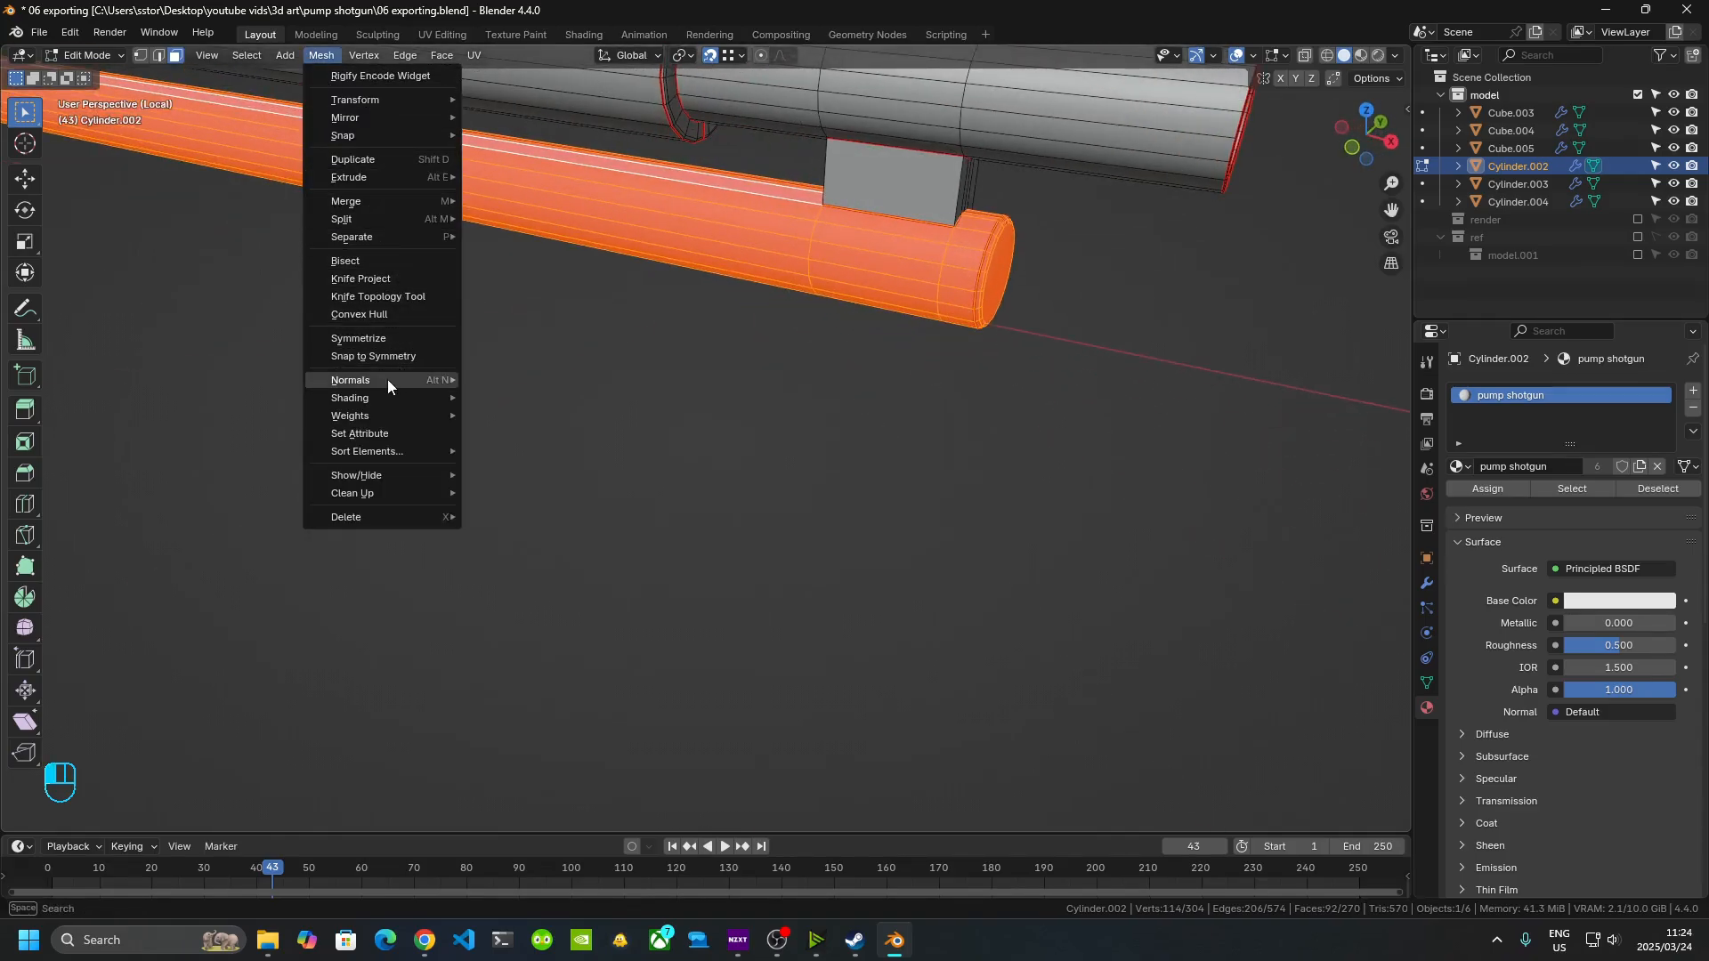
pyautogui.moveTo(352, 380)
pyautogui.click(534, 381)
pyautogui.scroll(-6, 608, 390)
pyautogui.moveTo(608, 390); pyautogui.dragTo(967, 434, button='middle')
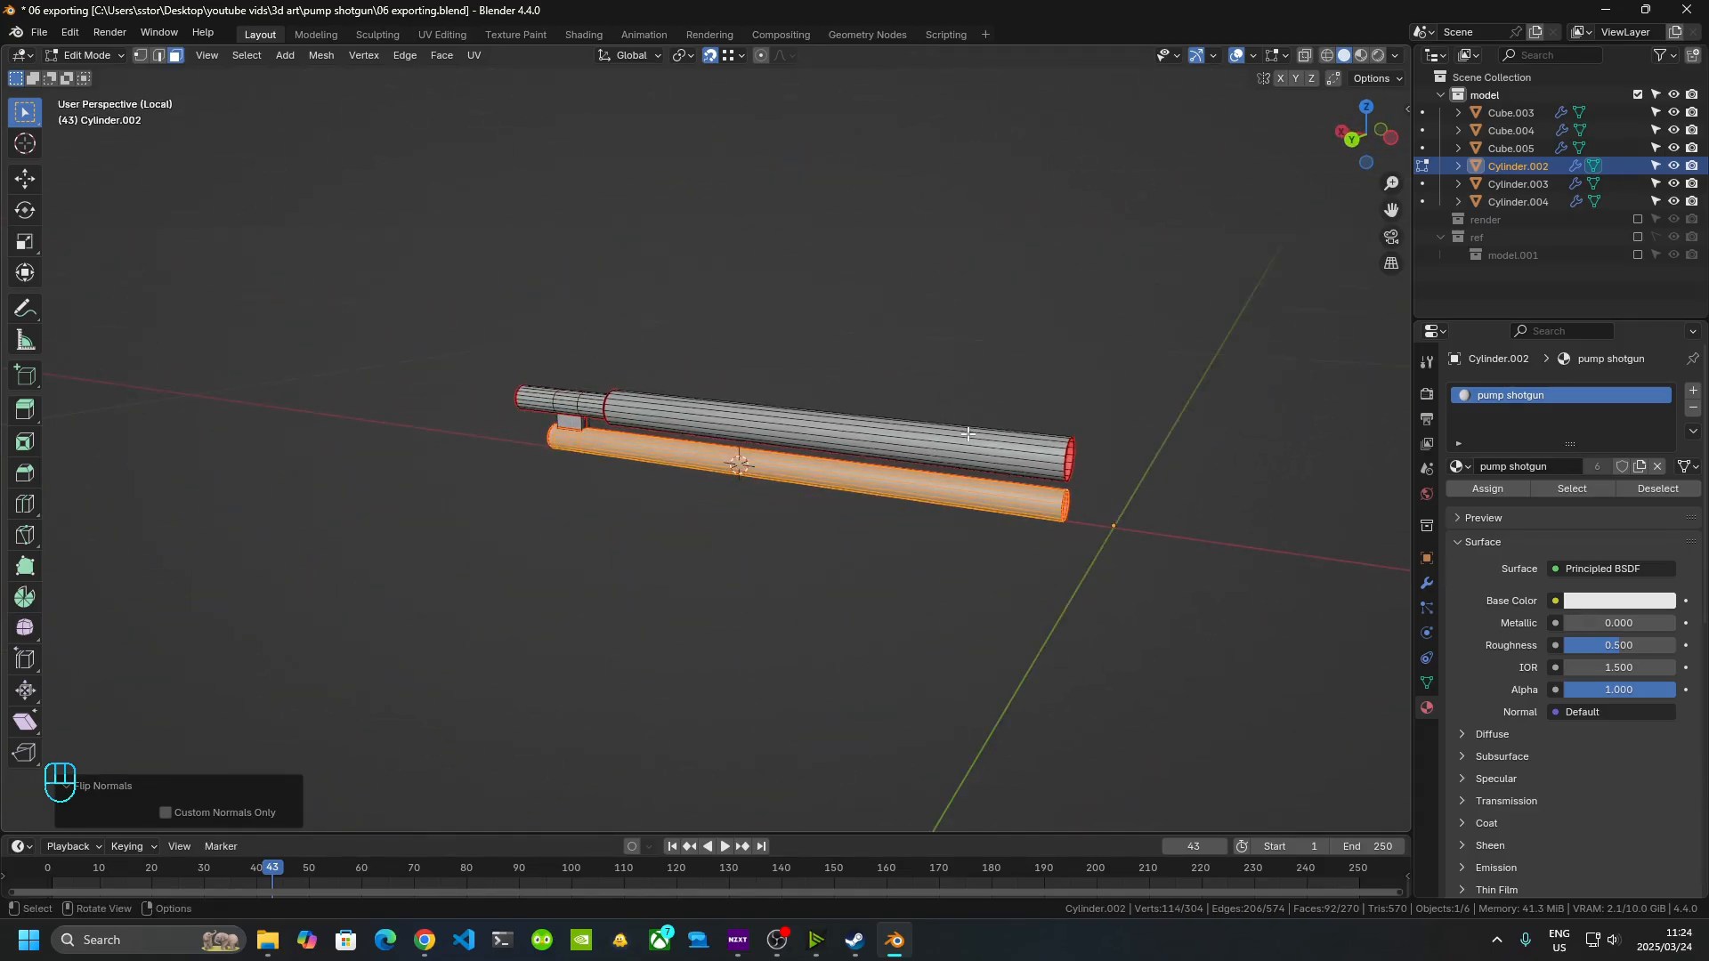
# - Leave mesh editing and local view to show the whole shotgun, then clear the selection
pyautogui.moveTo(1205, 659); pyautogui.dragTo(617, 430, button='middle')
pyautogui.press('Tab')
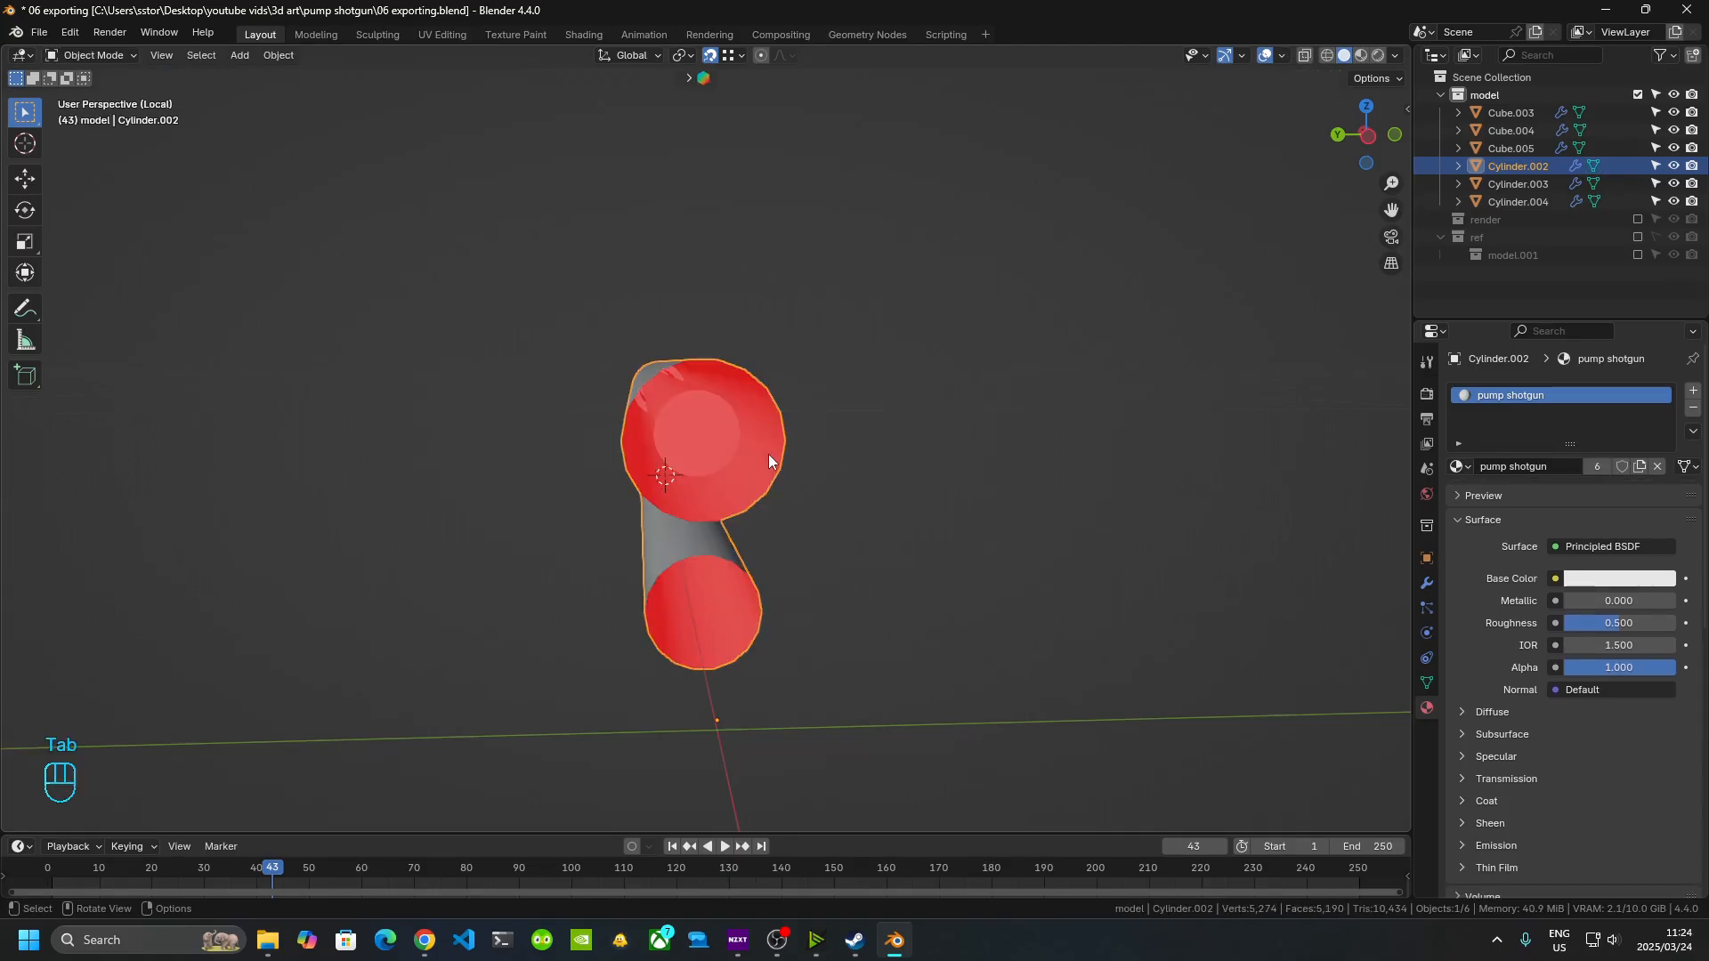
pyautogui.press('KP_Divide')
pyautogui.click(931, 650)
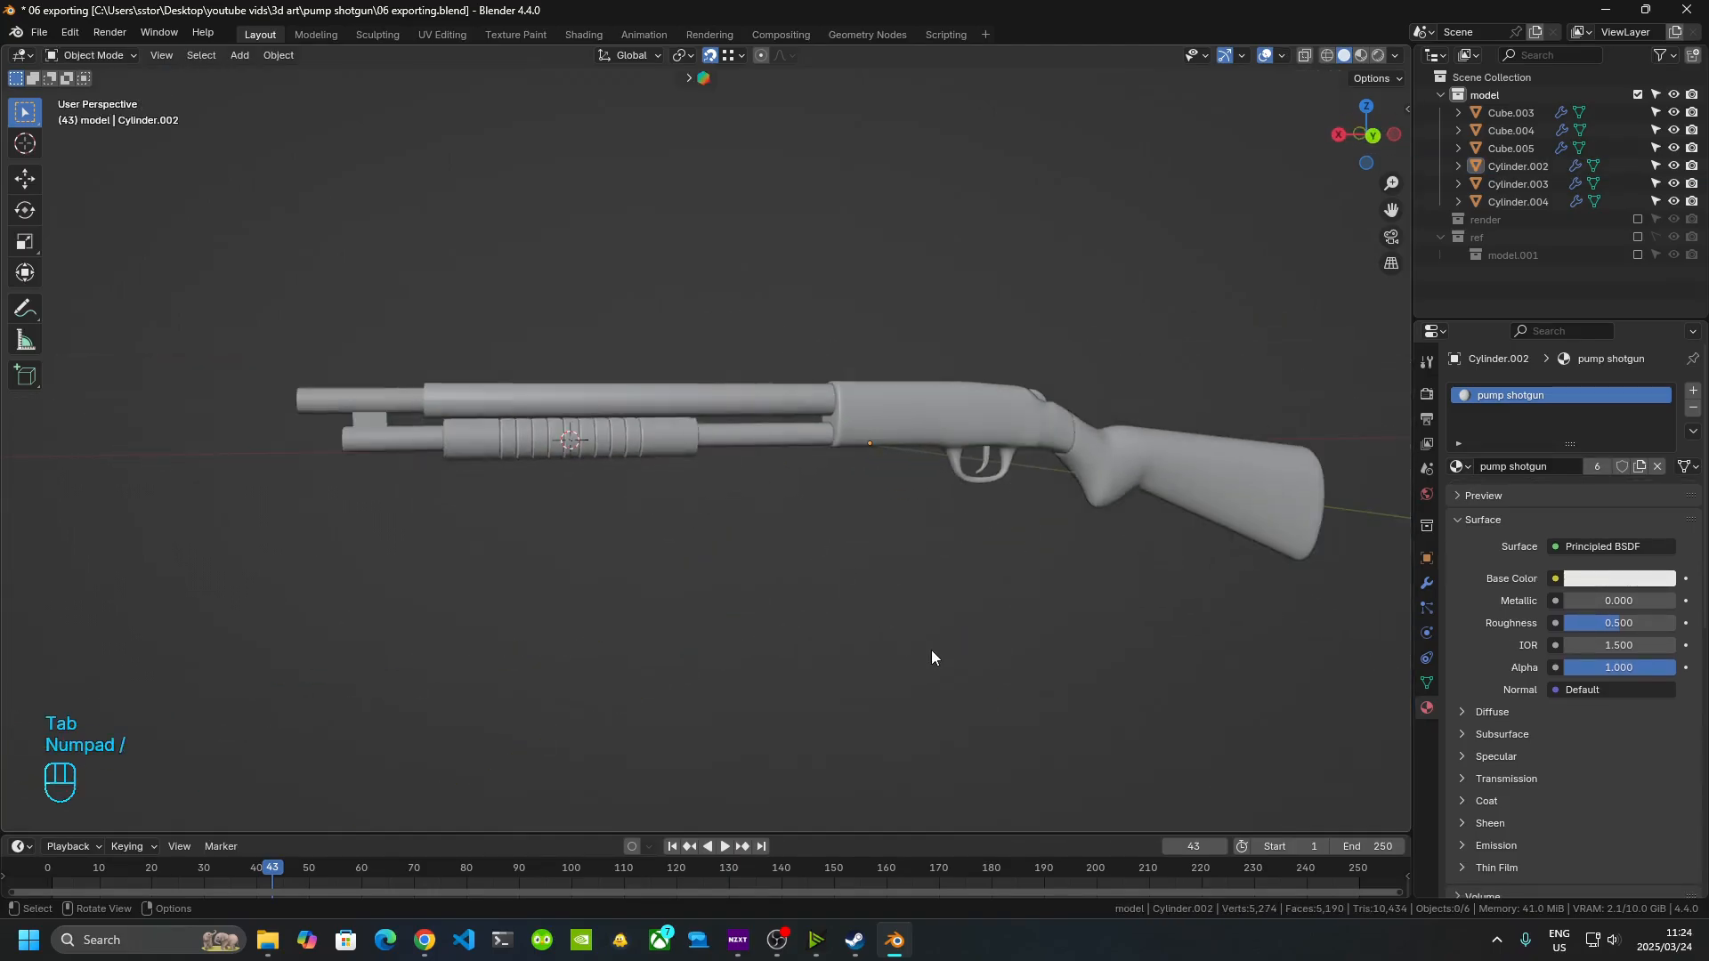
# - Examine the whole shotgun from muzzle to stock for any remaining flipped faces
pyautogui.moveTo(931, 650); pyautogui.dragTo(965, 572, button='middle')
pyautogui.moveTo(762, 545); pyautogui.dragTo(808, 568, button='middle')
pyautogui.keyDown('shift'); pyautogui.moveTo(808, 568); pyautogui.dragTo(792, 485, button='middle'); pyautogui.keyUp('shift')
pyautogui.scroll(3, 658, 392)
pyautogui.keyDown('shift'); pyautogui.moveTo(654, 388); pyautogui.dragTo(800, 457, button='middle'); pyautogui.keyUp('shift')
pyautogui.scroll(-1, 793, 442)
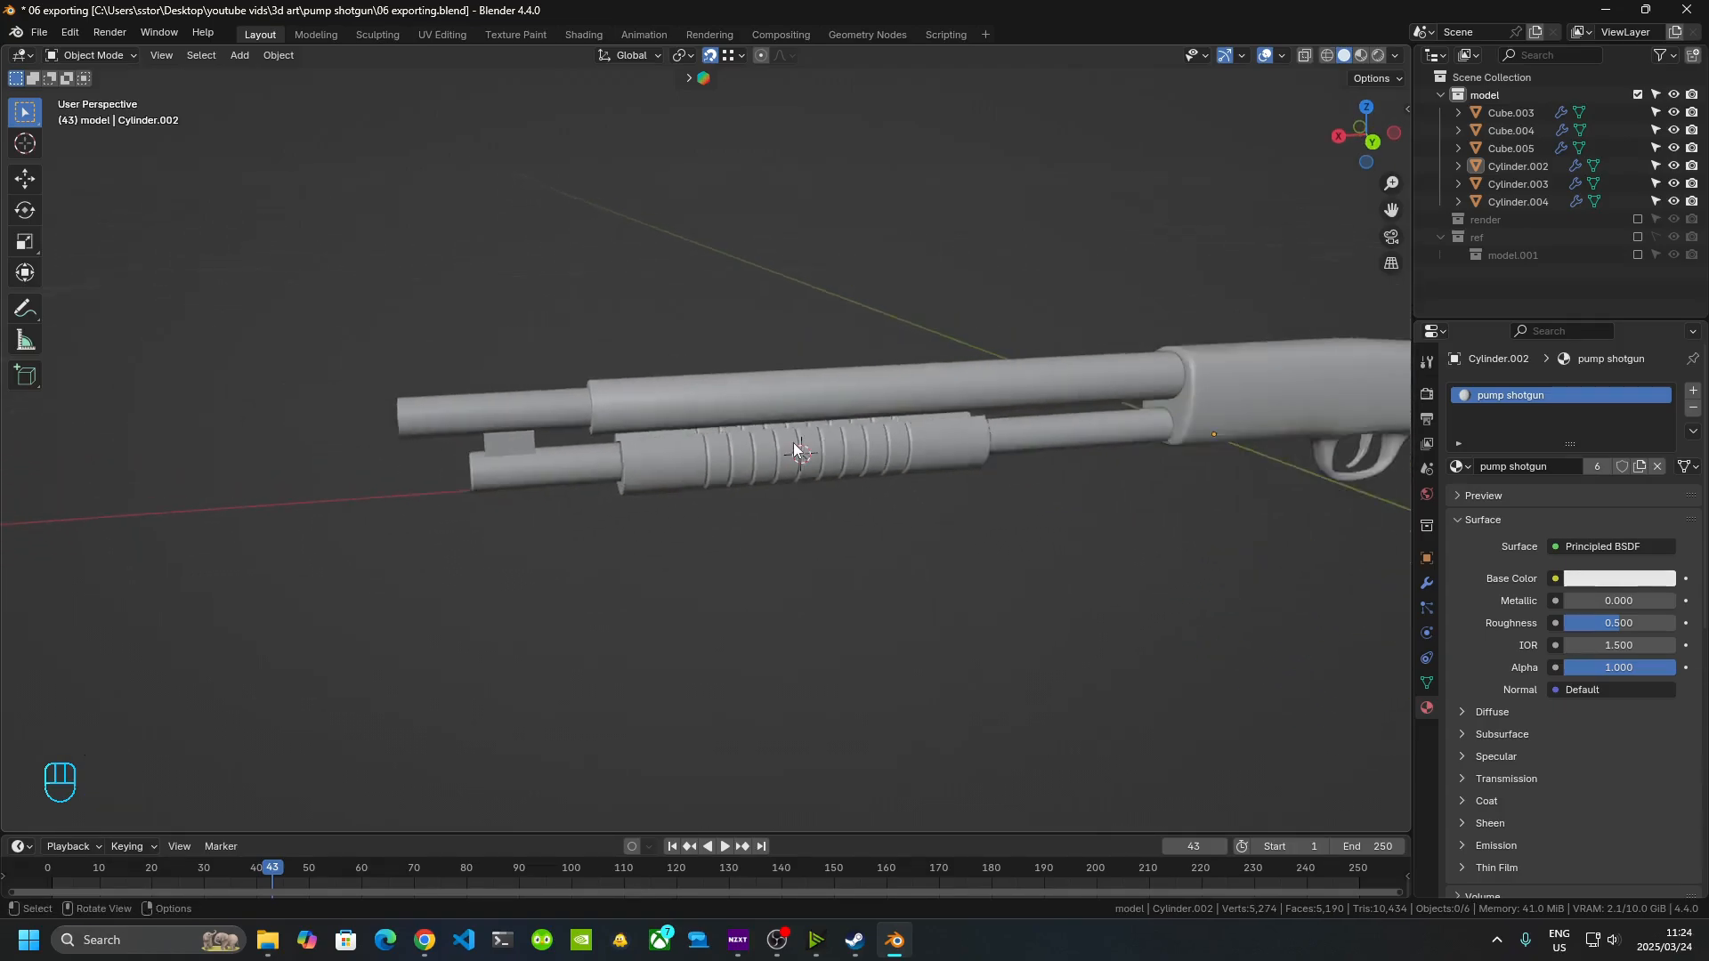
pyautogui.scroll(-1, 793, 442)
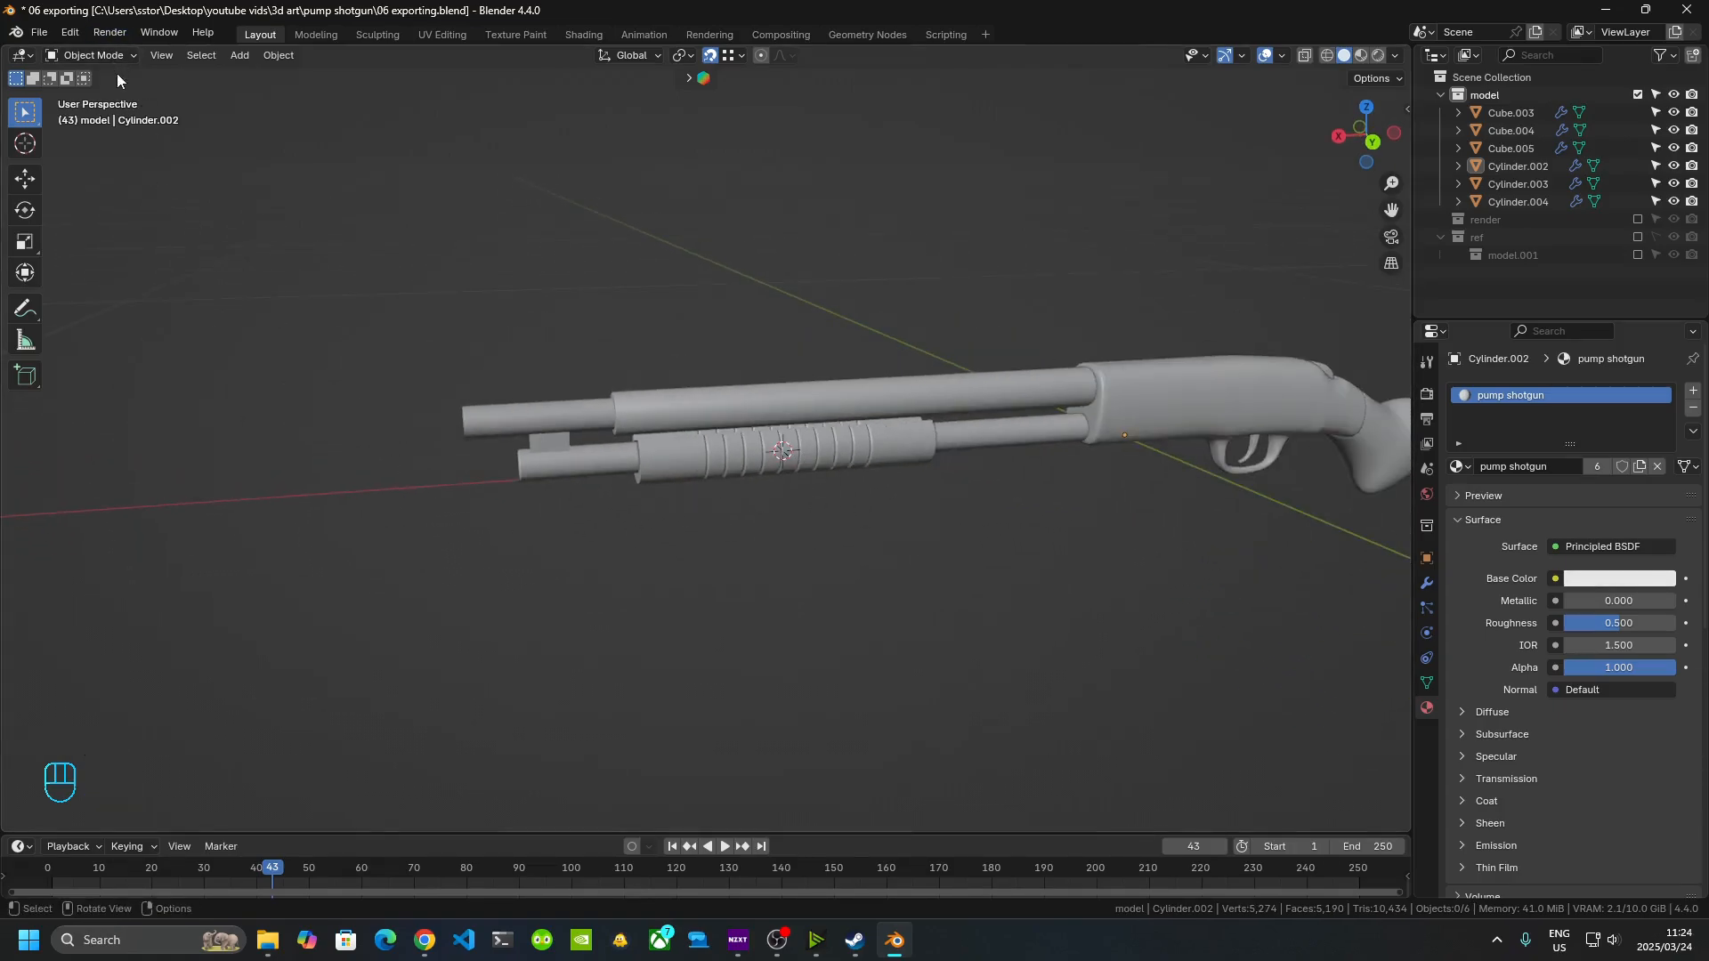
pyautogui.keyDown('shift'); pyautogui.moveTo(1076, 702); pyautogui.dragTo(576, 555, button='middle'); pyautogui.keyUp('shift')
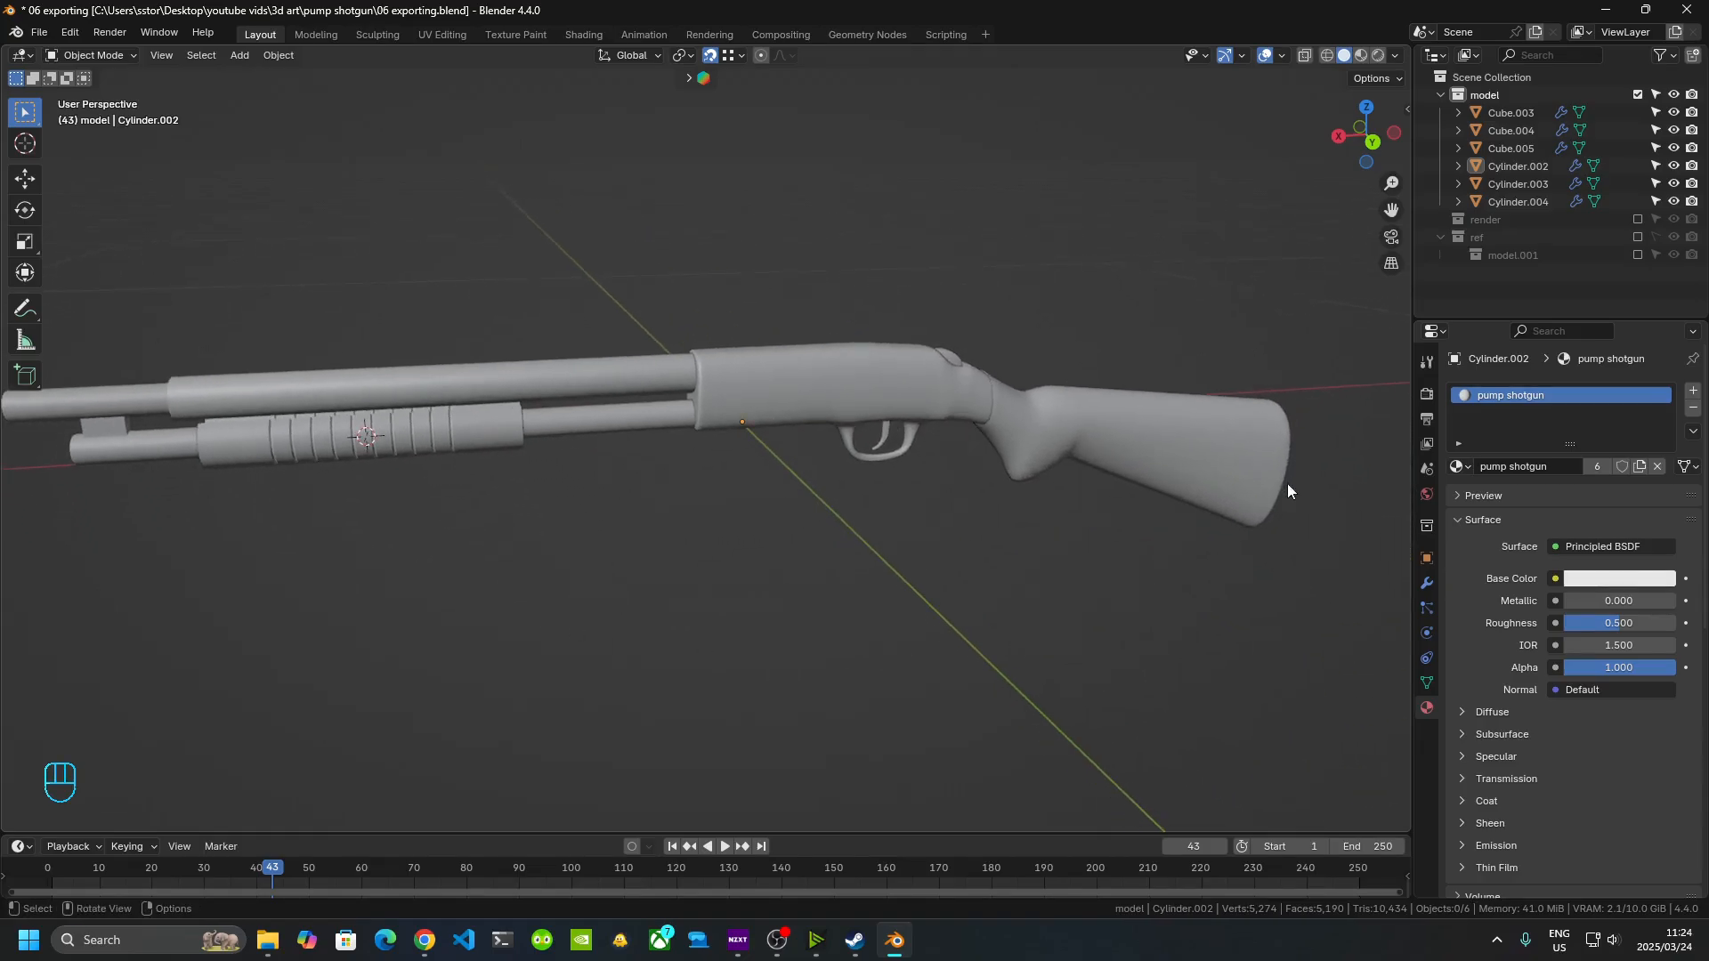
pyautogui.keyDown('shift'); pyautogui.moveTo(225, 502); pyautogui.dragTo(280, 490, button='middle'); pyautogui.keyUp('shift')
# - Select the pump grip, stock, barrel, receiver, safety button and trigger in turn to review the separate parts, then clear the selection
pyautogui.click(445, 438)
pyautogui.click(1214, 447)
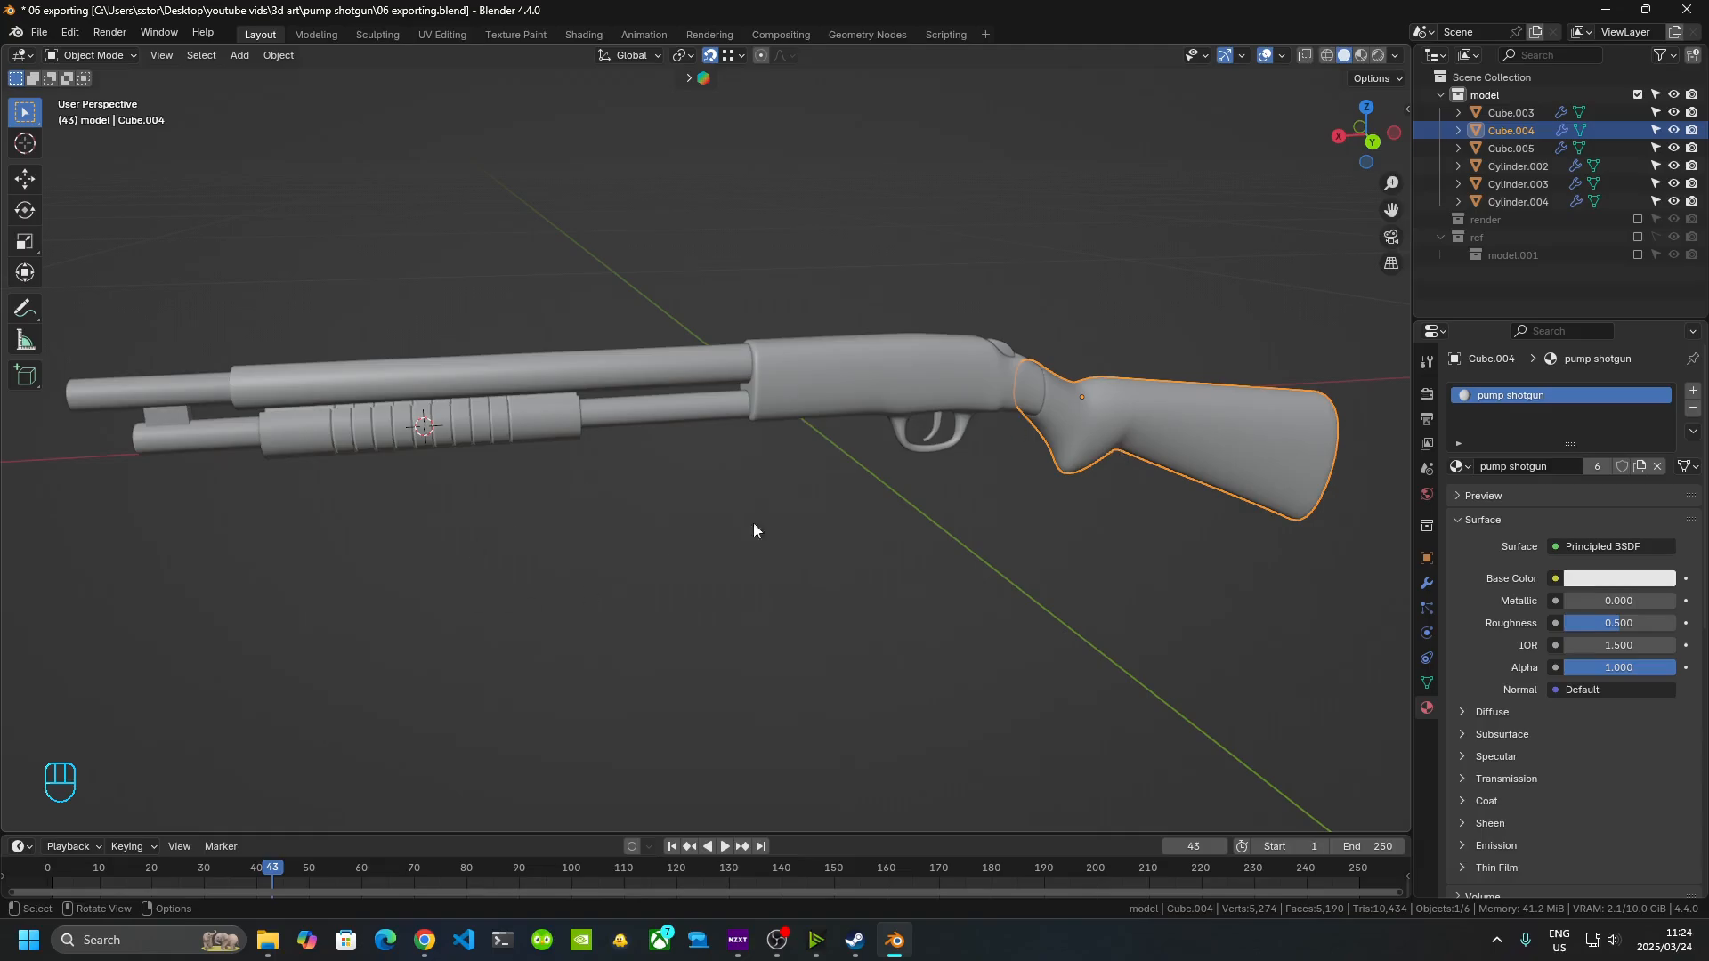
pyautogui.moveTo(738, 568); pyautogui.dragTo(744, 450, button='middle')
pyautogui.click(739, 438)
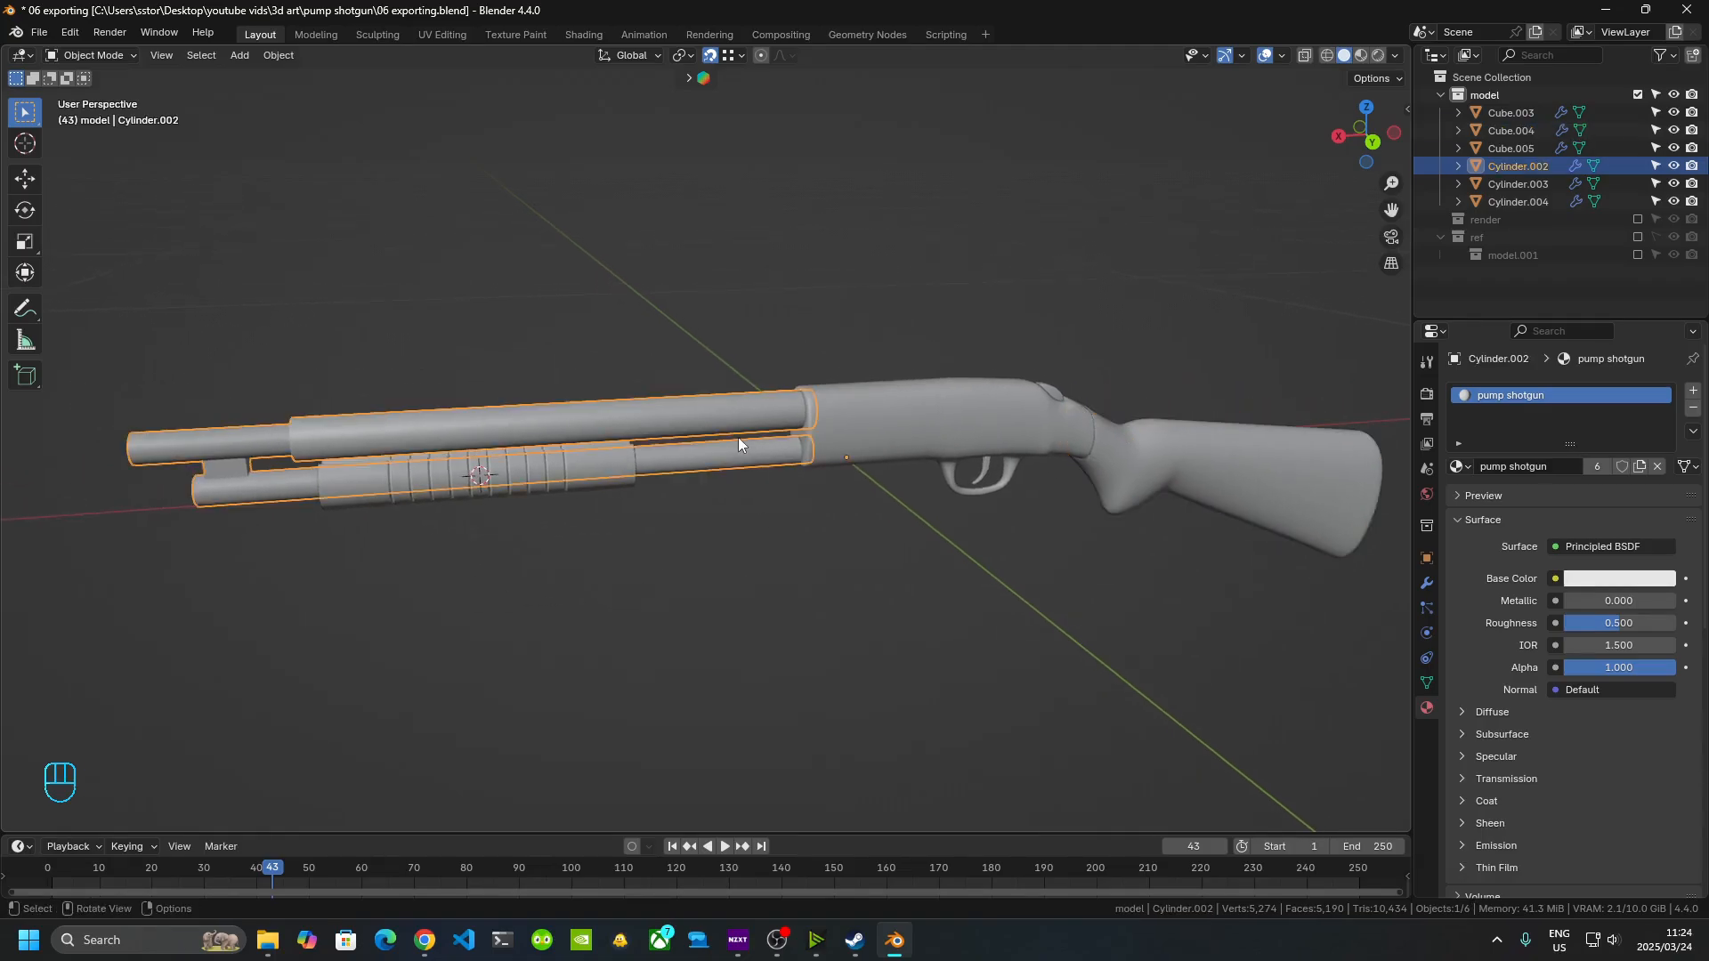
pyautogui.click(876, 432)
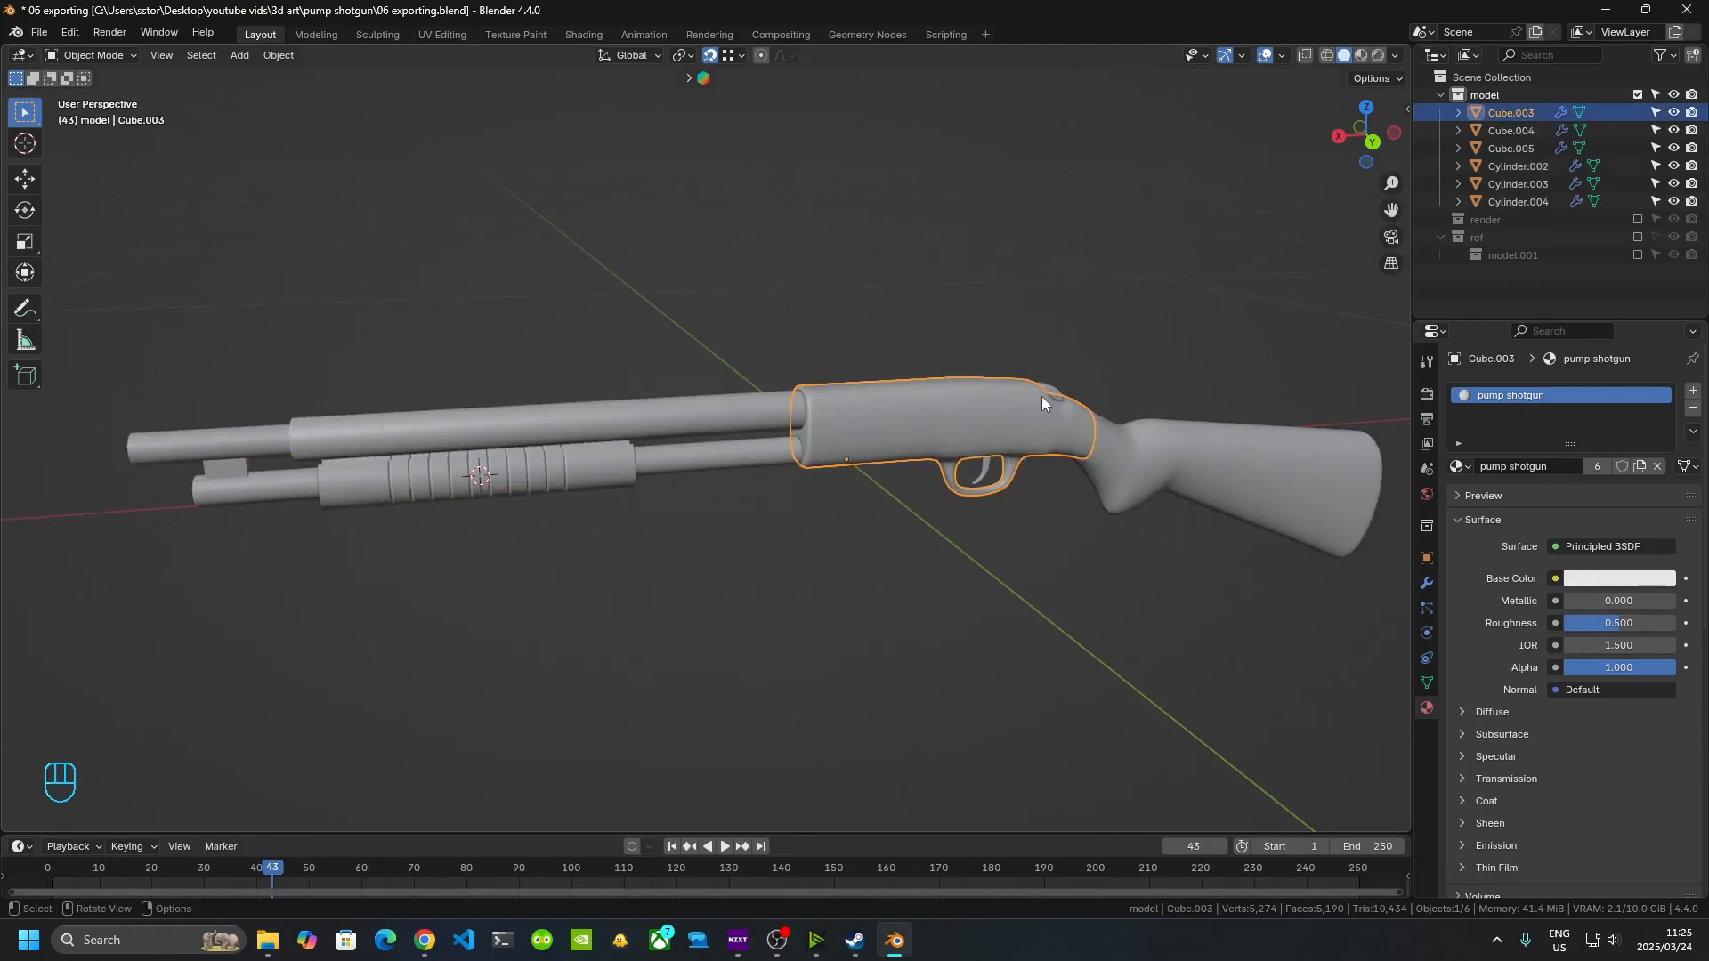
pyautogui.click(1056, 392)
pyautogui.click(988, 475)
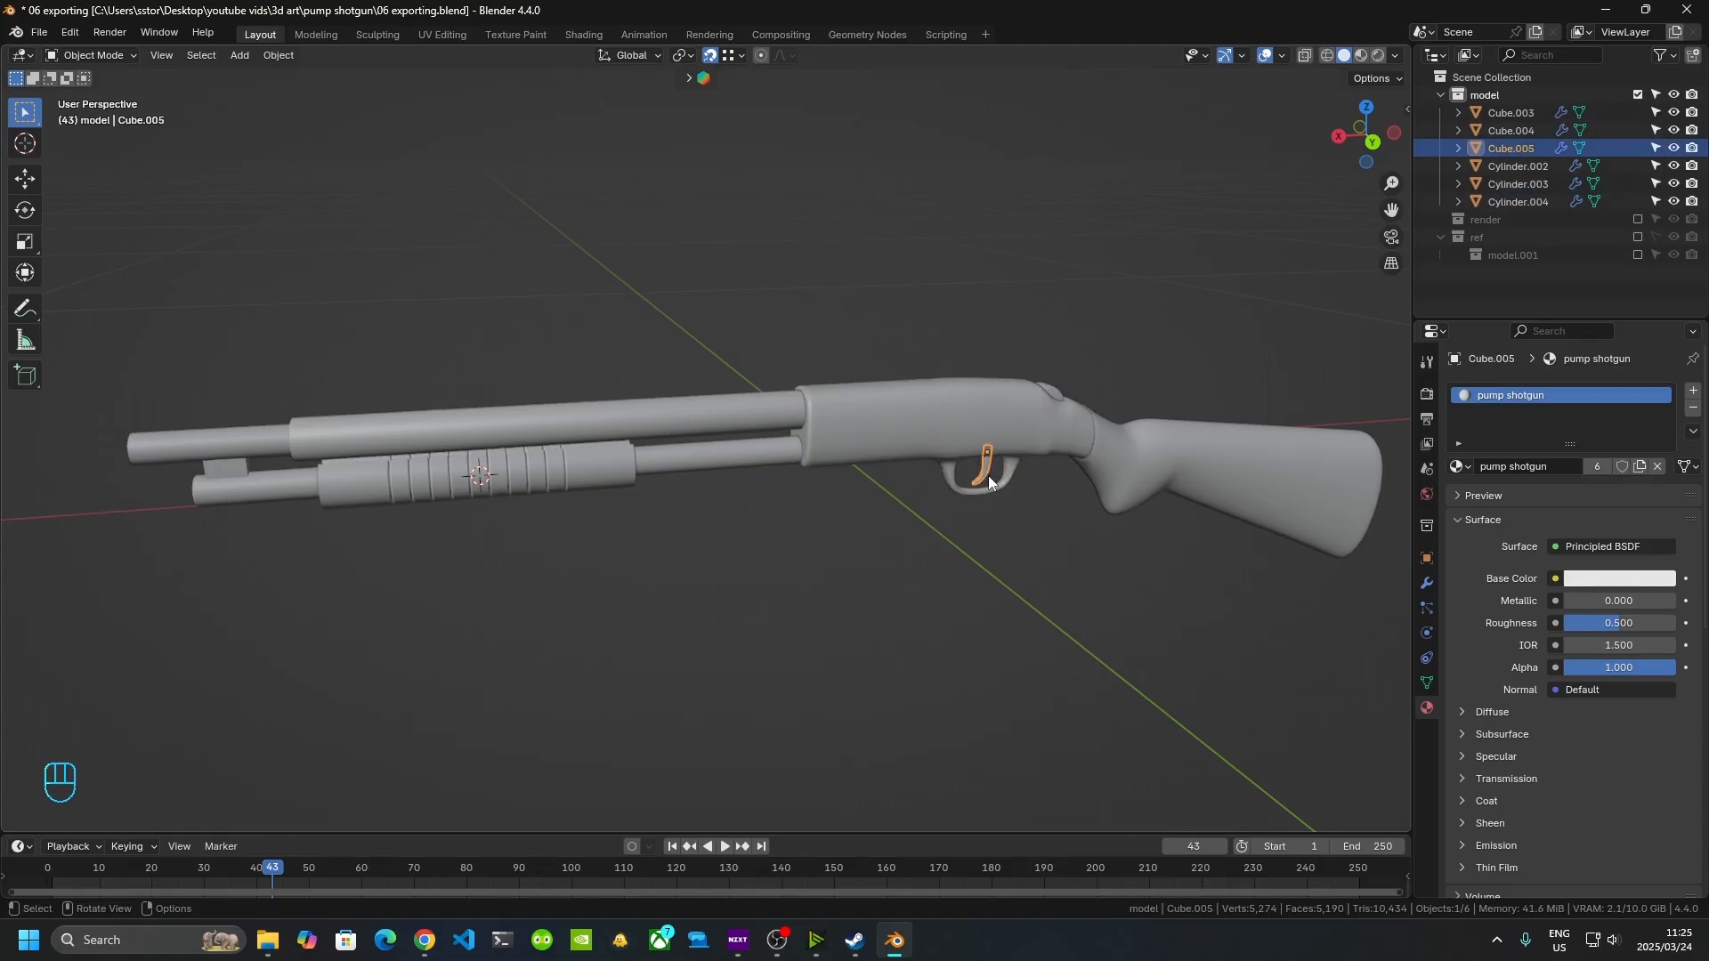
pyautogui.click(906, 564)
# - Review the stock, safety button, trigger and receiver from the shotgun's ejection port side, selecting each one
pyautogui.moveTo(906, 564)
pyautogui.mouseDown(button='middle')
pyautogui.moveTo(612, 597)
pyautogui.moveTo(893, 618)
pyautogui.moveTo(703, 539)
pyautogui.moveTo(890, 552)
pyautogui.mouseUp(button='middle')
pyautogui.moveTo(691, 518); pyautogui.dragTo(715, 433, button='middle')
pyautogui.click(961, 419)
pyautogui.click(382, 492)
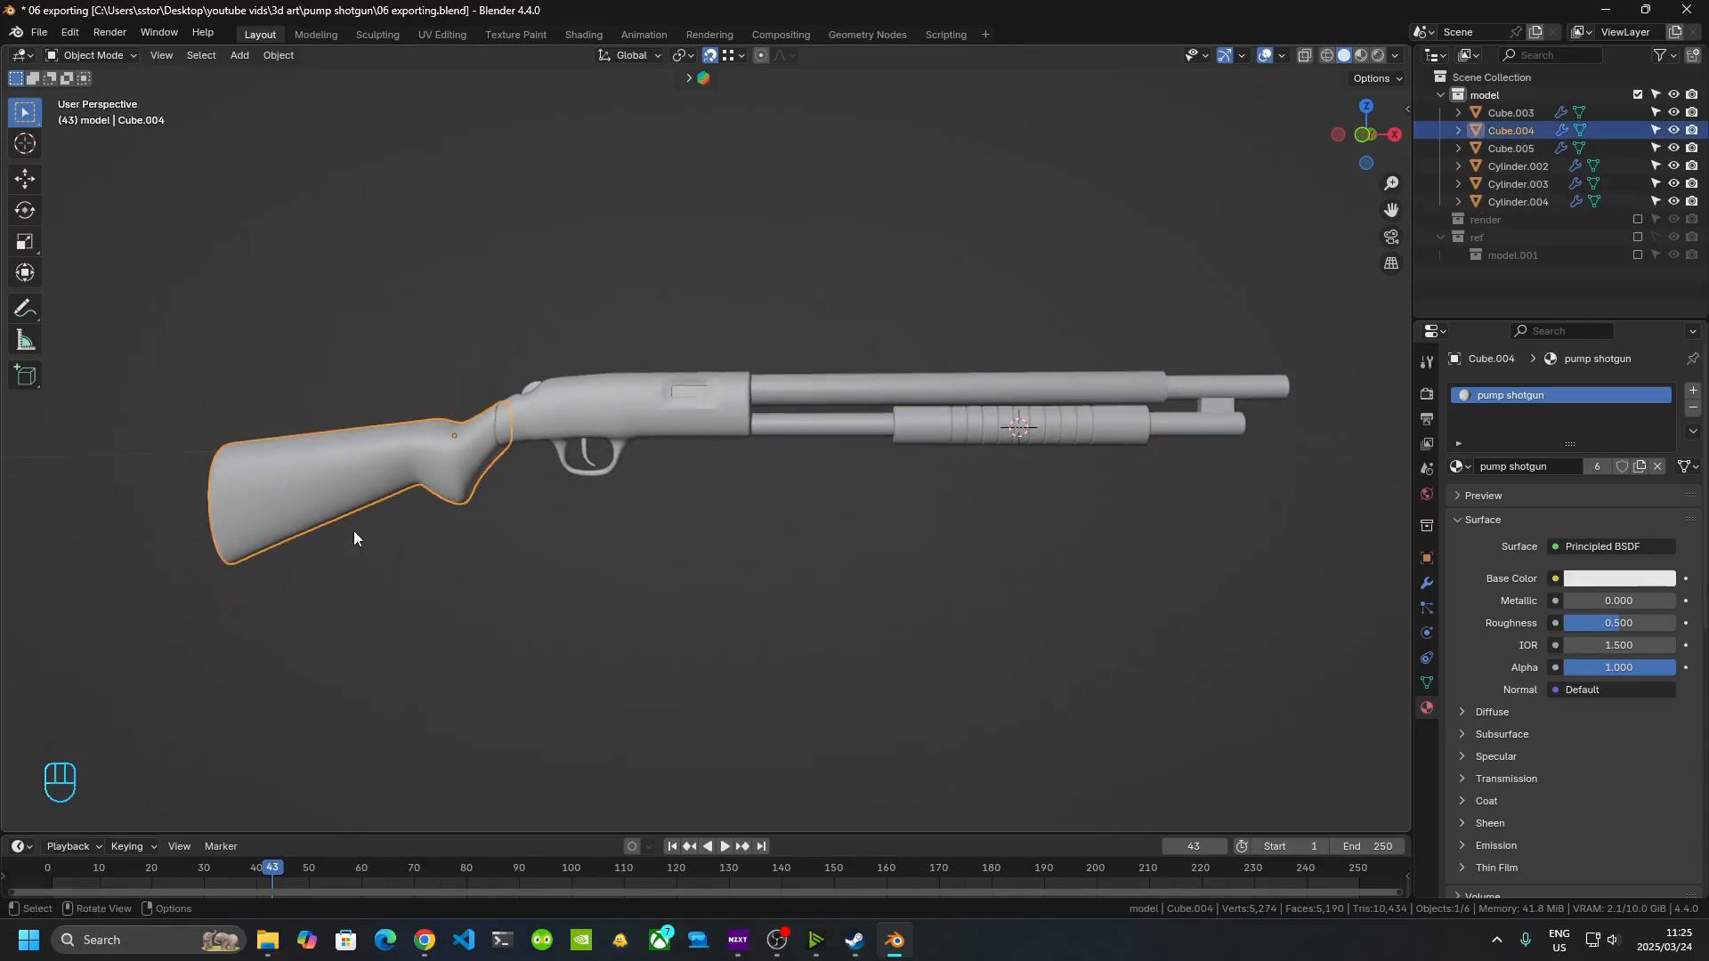
pyautogui.scroll(2, 536, 553)
pyautogui.moveTo(536, 554); pyautogui.dragTo(813, 702, button='middle')
pyautogui.scroll(3, 629, 451)
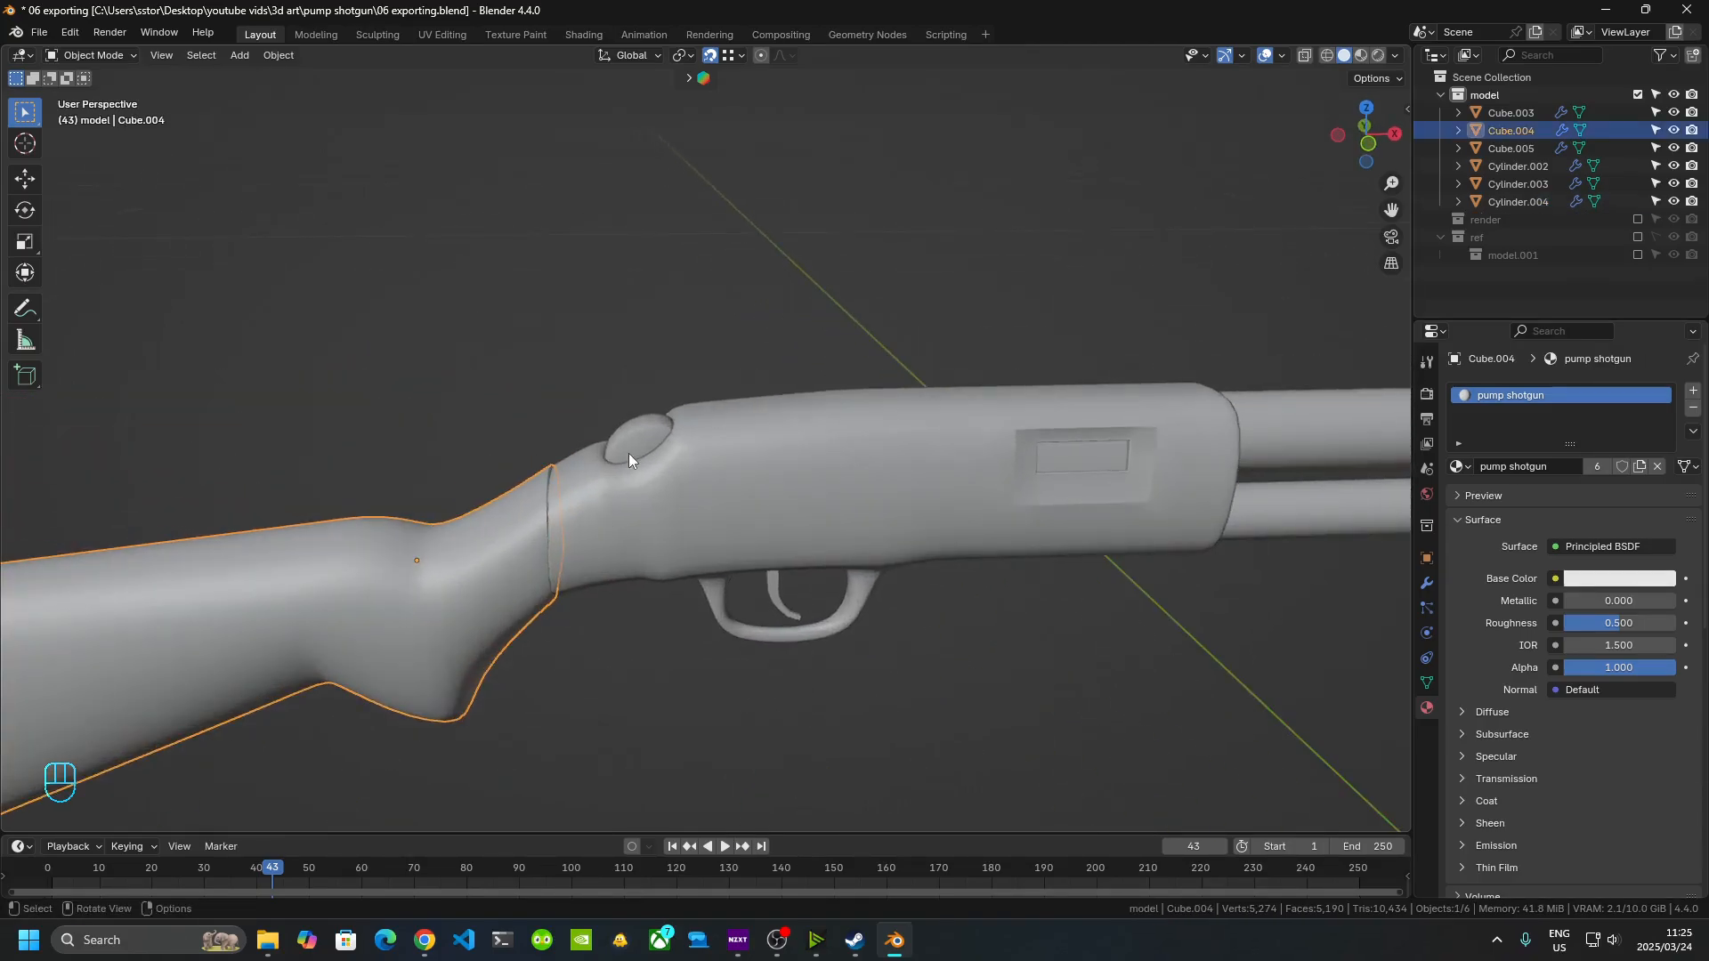
pyautogui.click(636, 448)
pyautogui.click(776, 595)
pyautogui.click(908, 500)
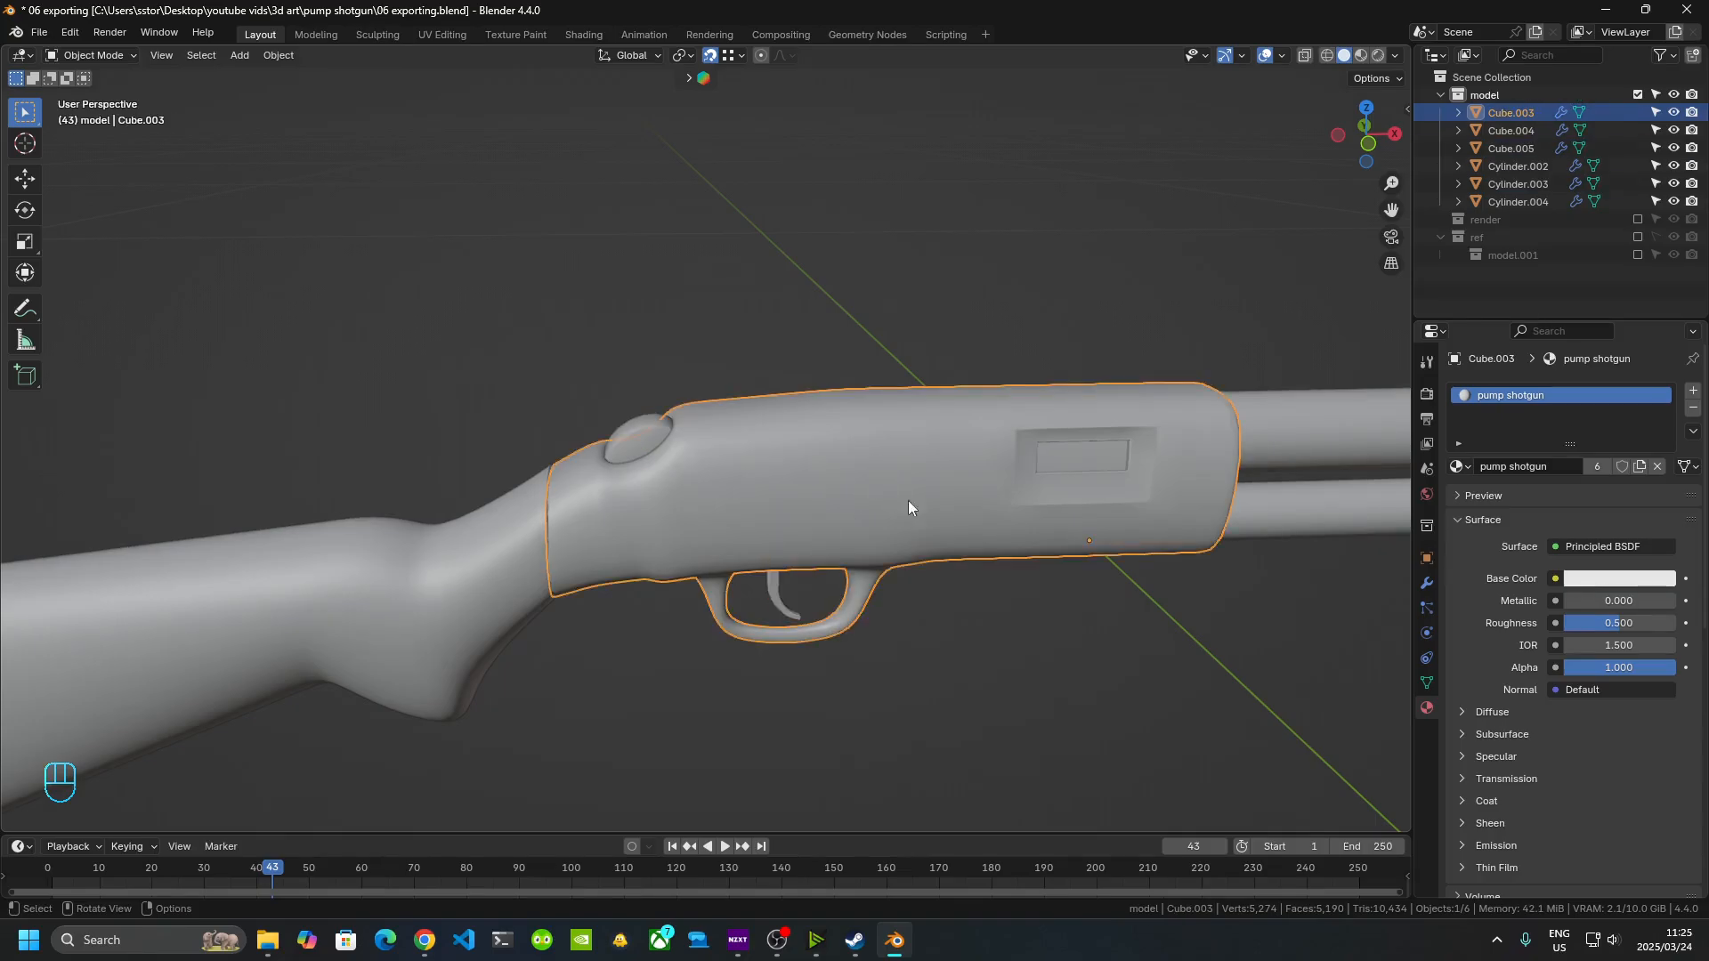
# - Check the part division again by selecting the barrel, stock, safety button, receiver and trigger one after another
pyautogui.scroll(-3, 987, 531)
pyautogui.keyDown('shift'); pyautogui.moveTo(986, 531); pyautogui.dragTo(824, 493, button='middle'); pyautogui.keyUp('shift')
pyautogui.click(917, 482)
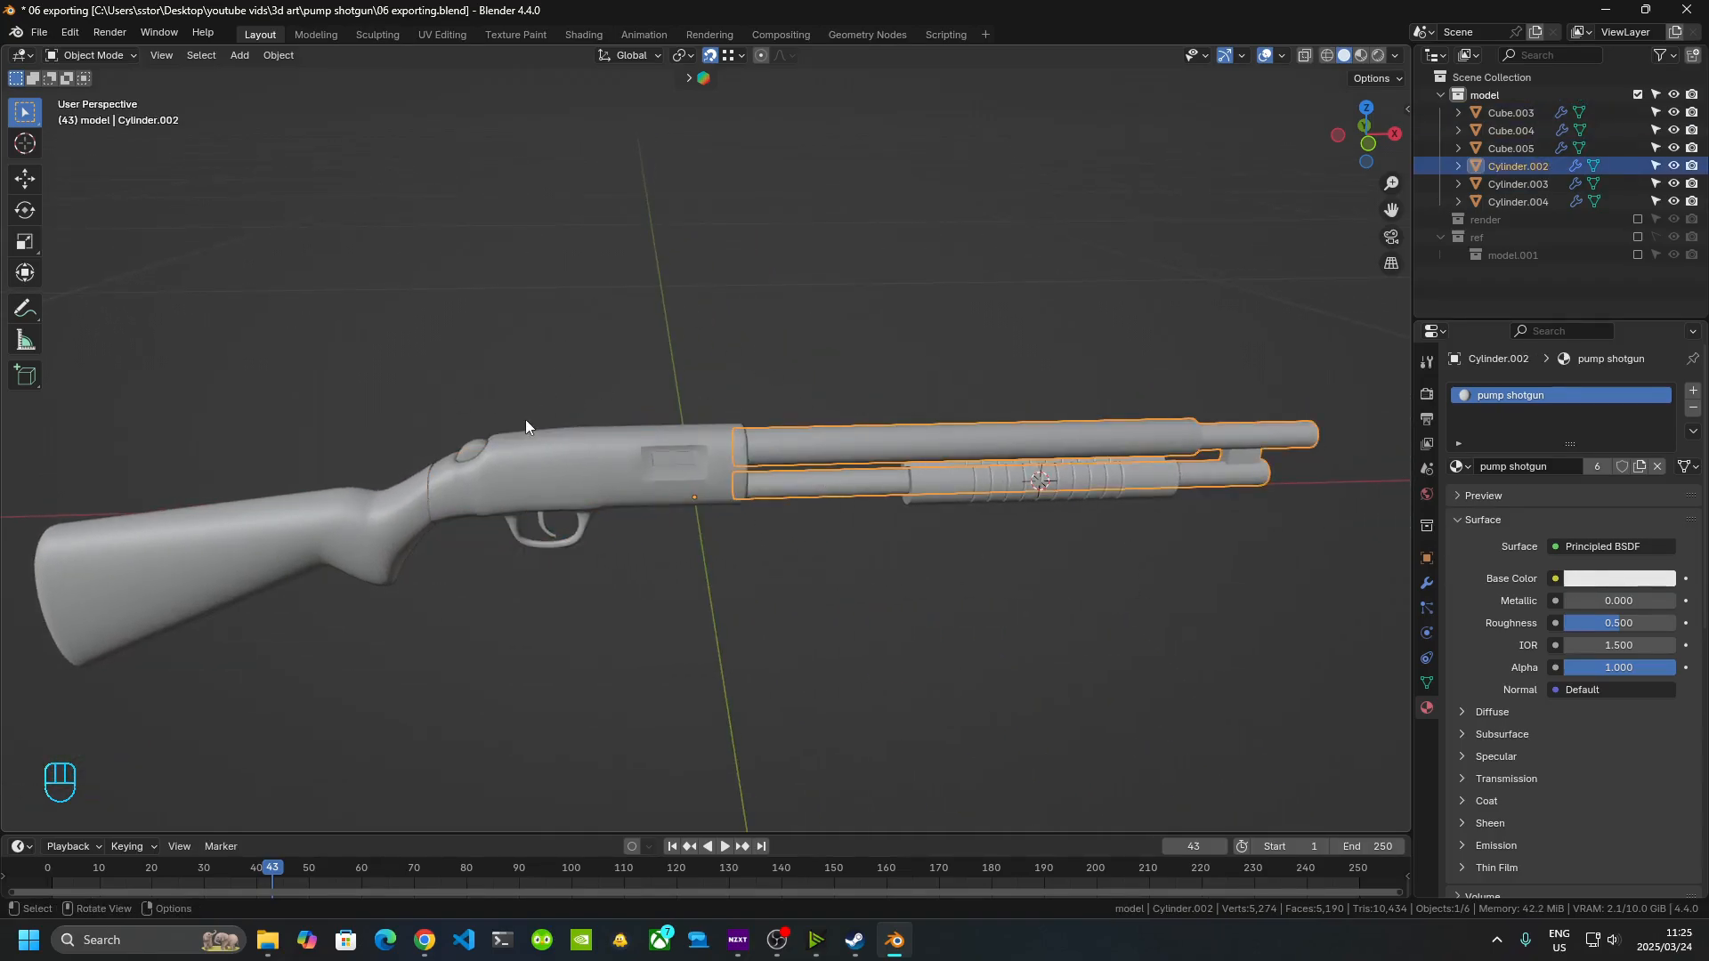
pyautogui.click(290, 517)
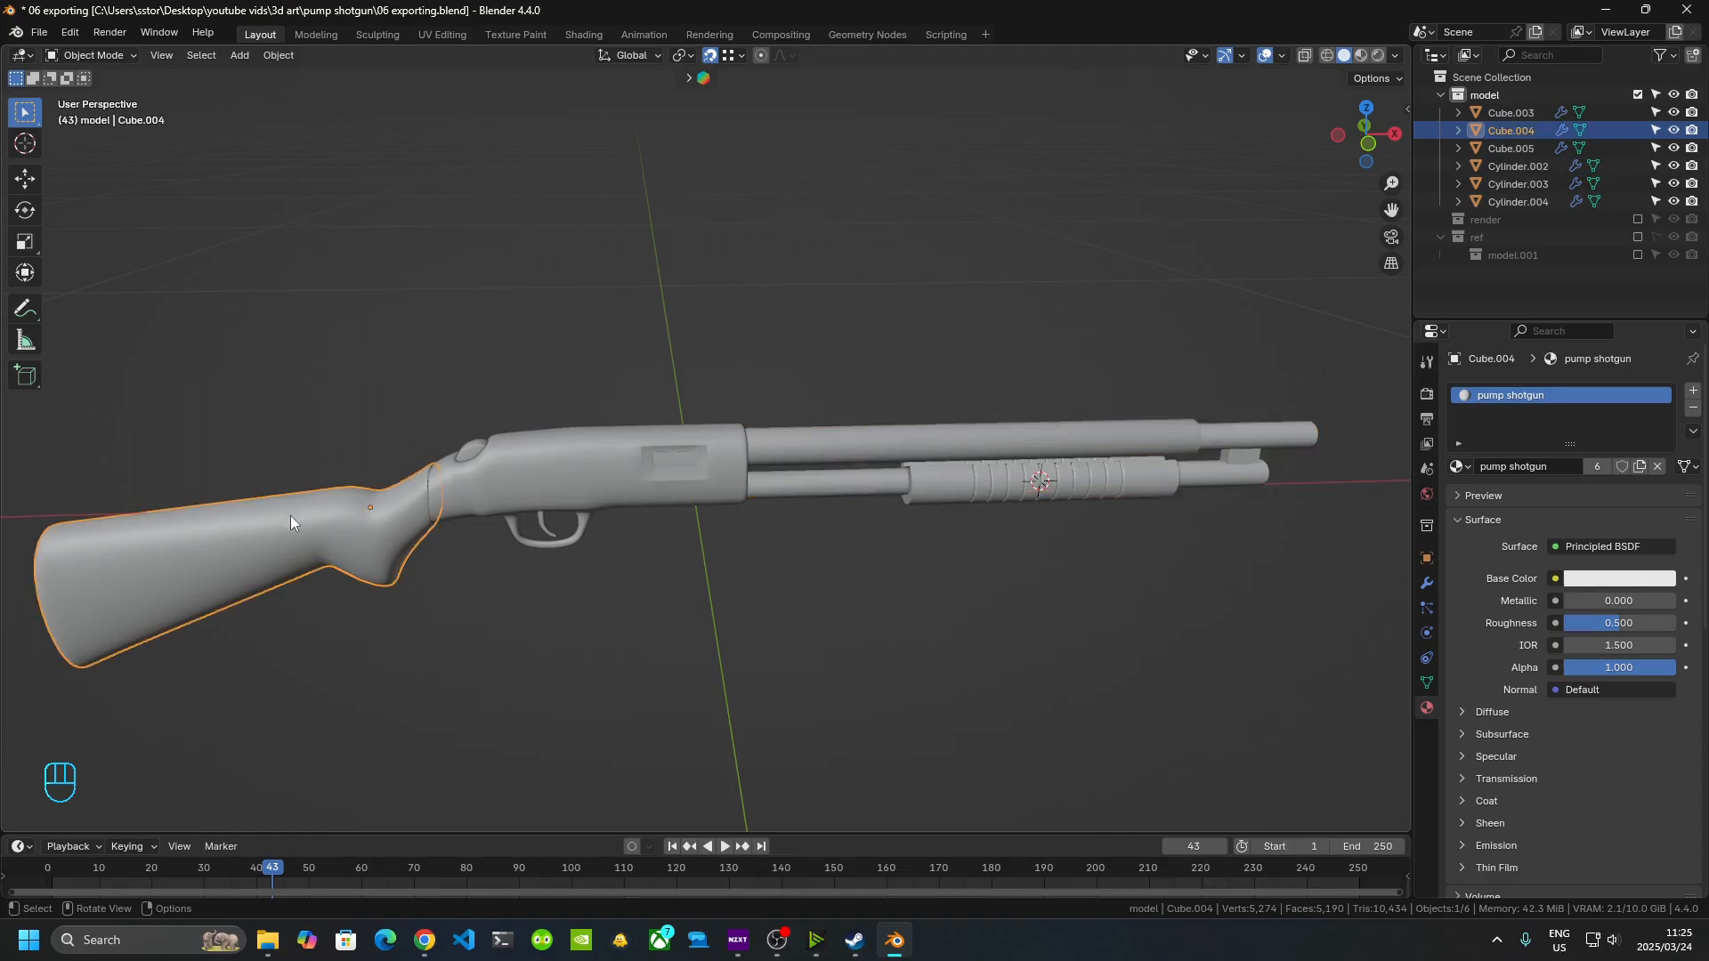
pyautogui.click(475, 460)
pyautogui.click(515, 468)
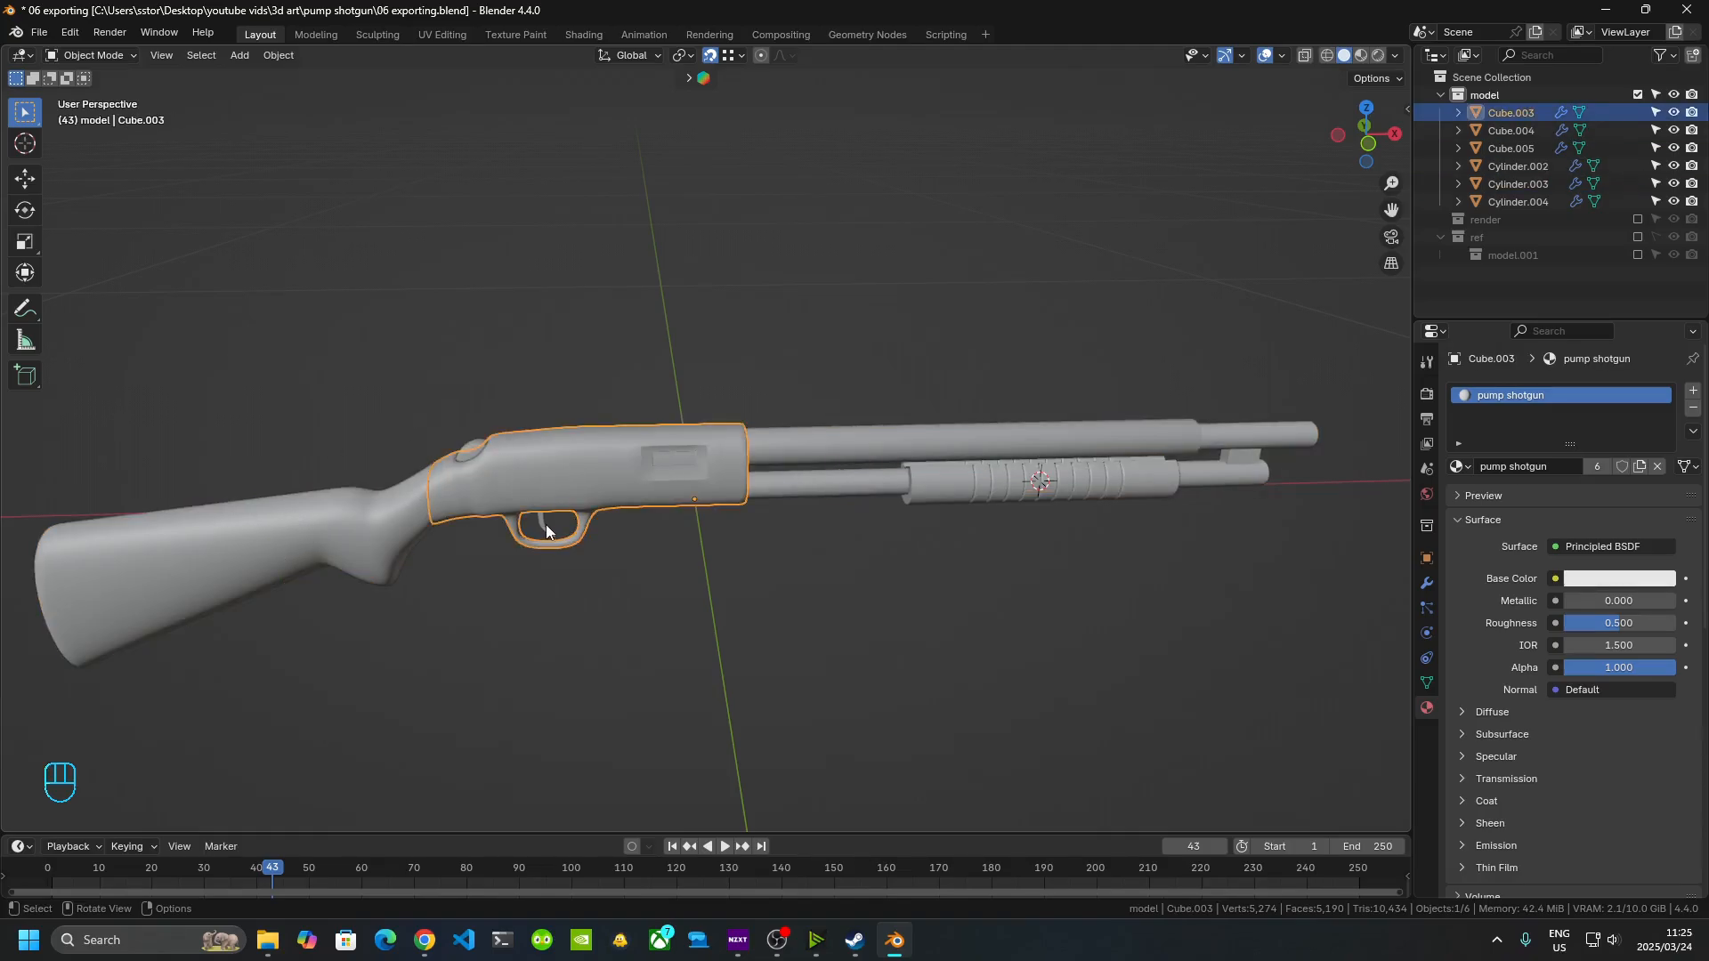
pyautogui.click(547, 525)
pyautogui.click(869, 447)
# - Select the pump grip, switch it to Vertex Paint mode and enable face selection masking
pyautogui.click(969, 488)
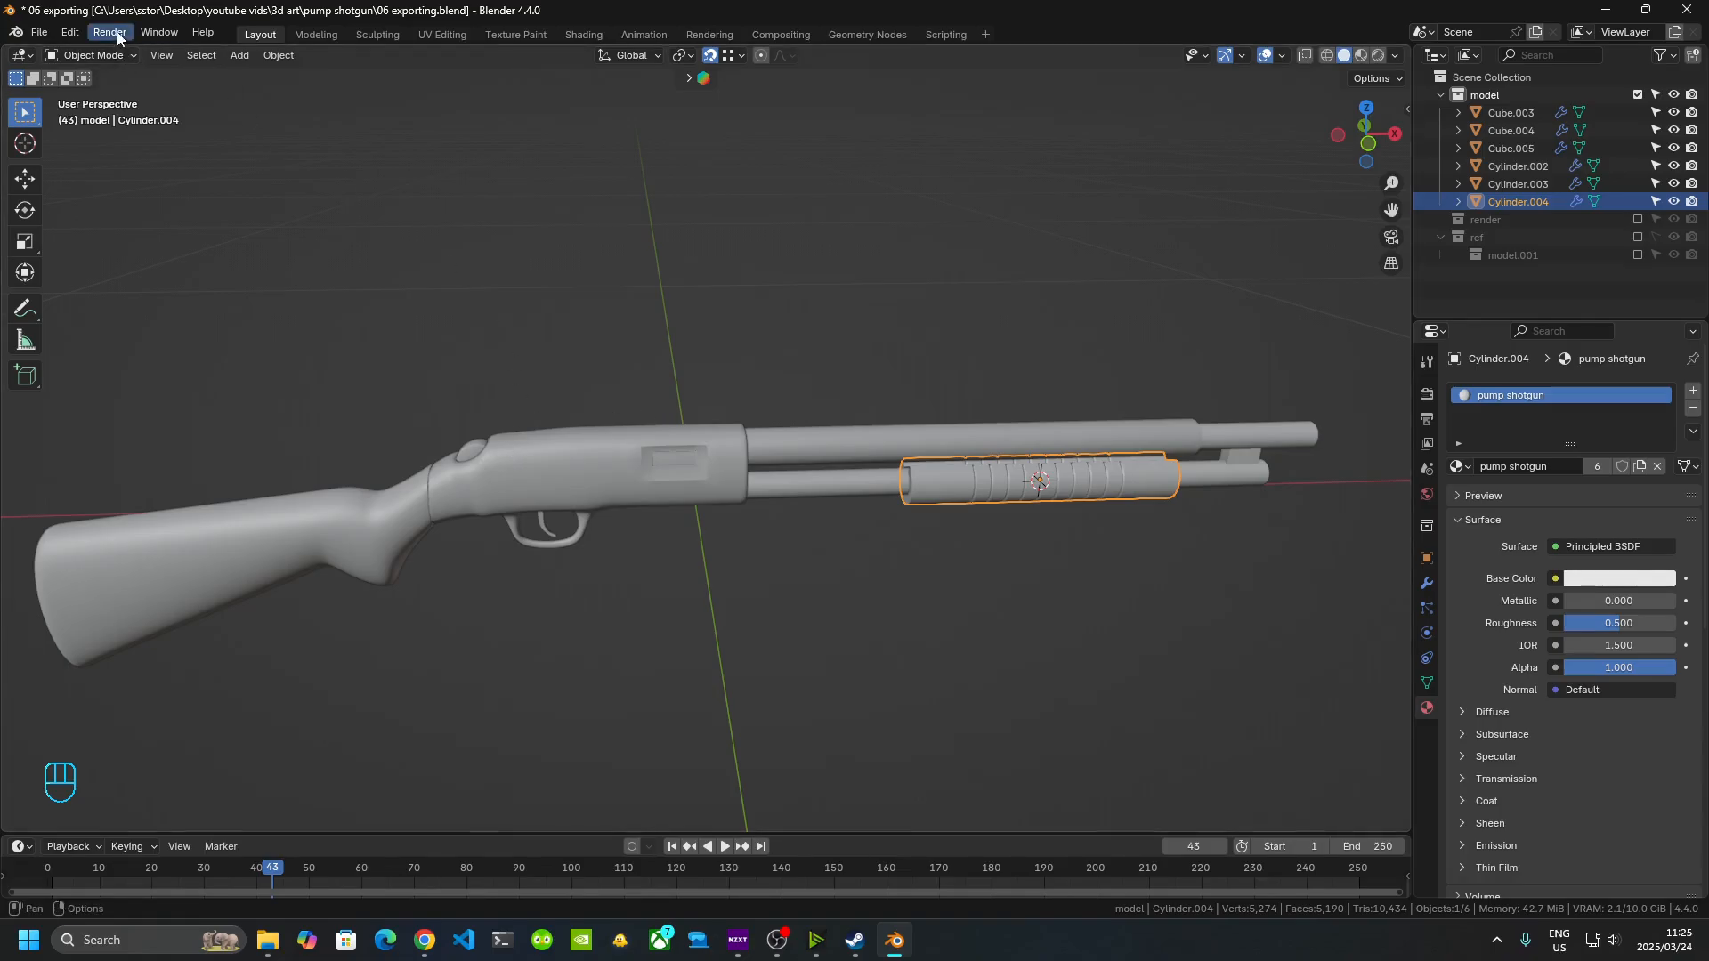
pyautogui.click(116, 55)
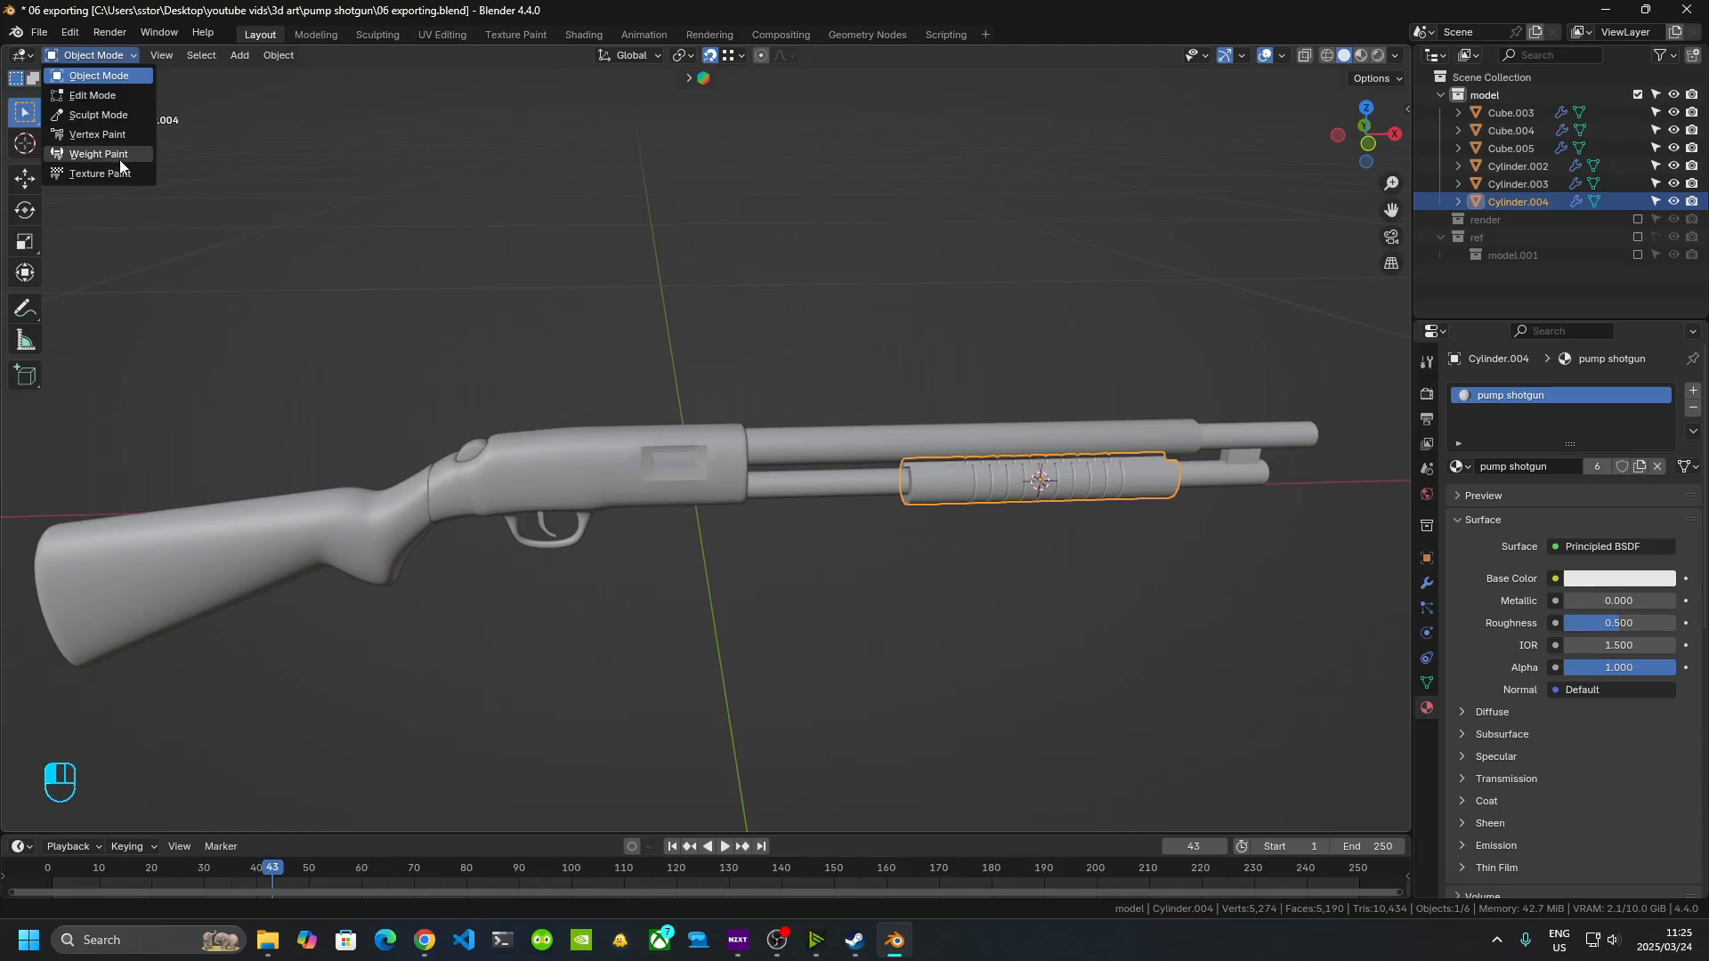
pyautogui.click(99, 134)
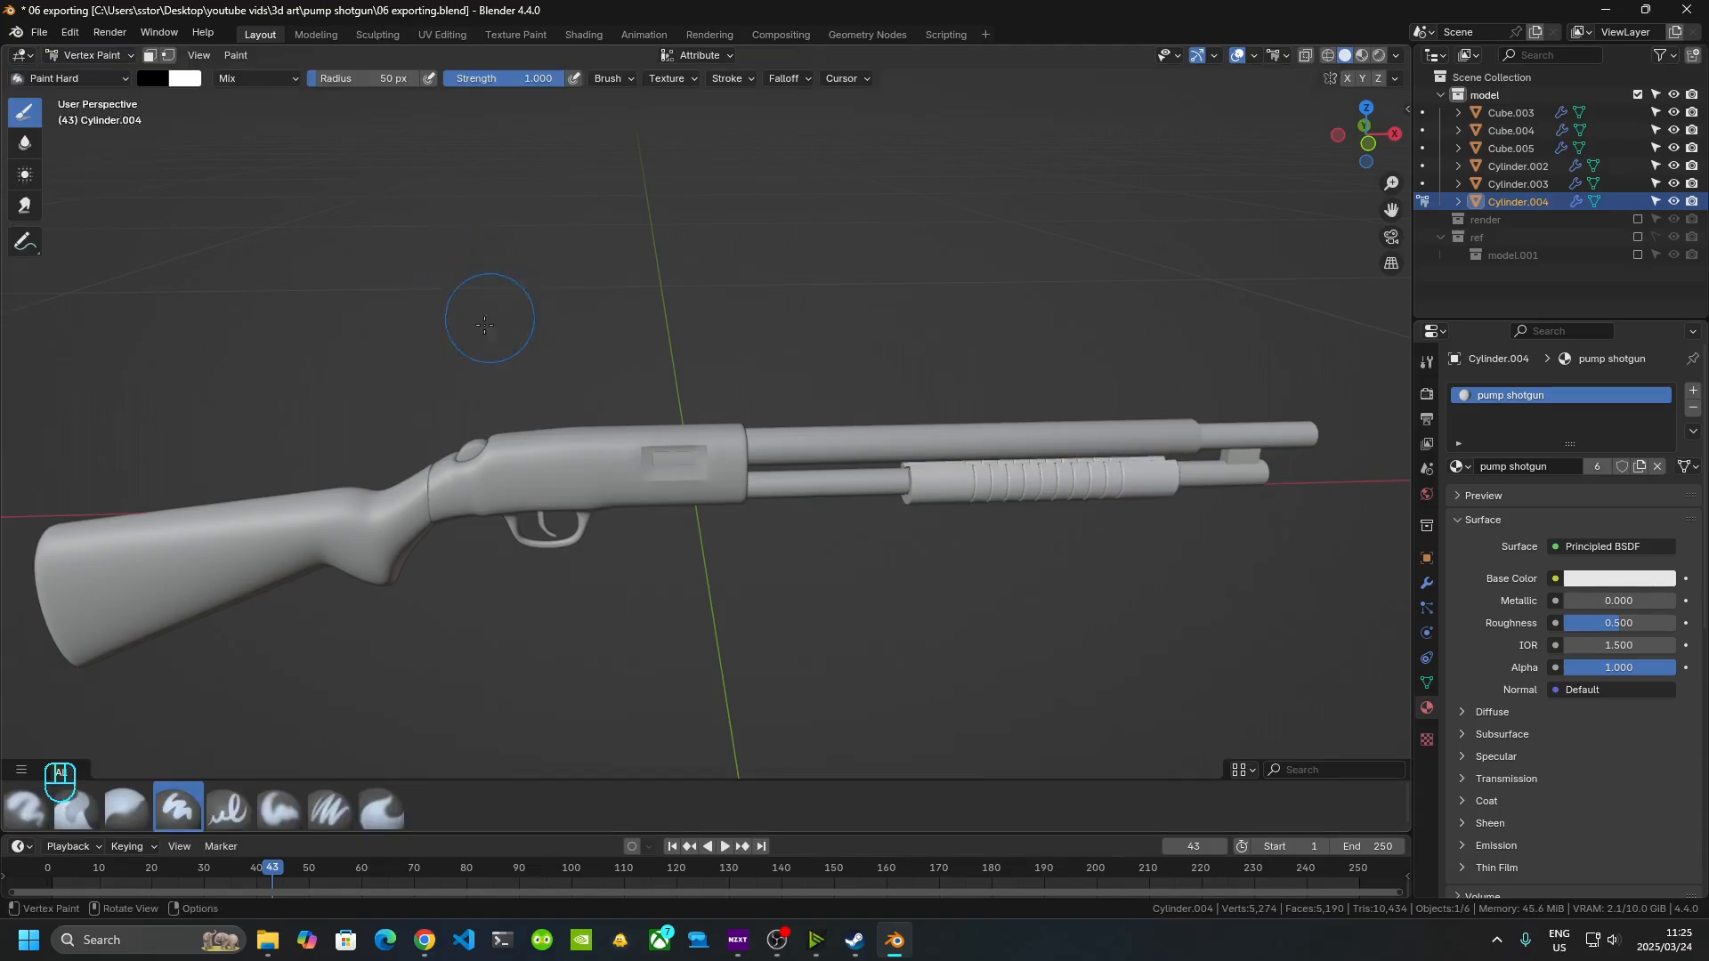
pyautogui.moveTo(783, 538)
pyautogui.mouseDown(button='middle')
pyautogui.moveTo(727, 525)
pyautogui.moveTo(846, 370)
pyautogui.mouseUp(button='middle')
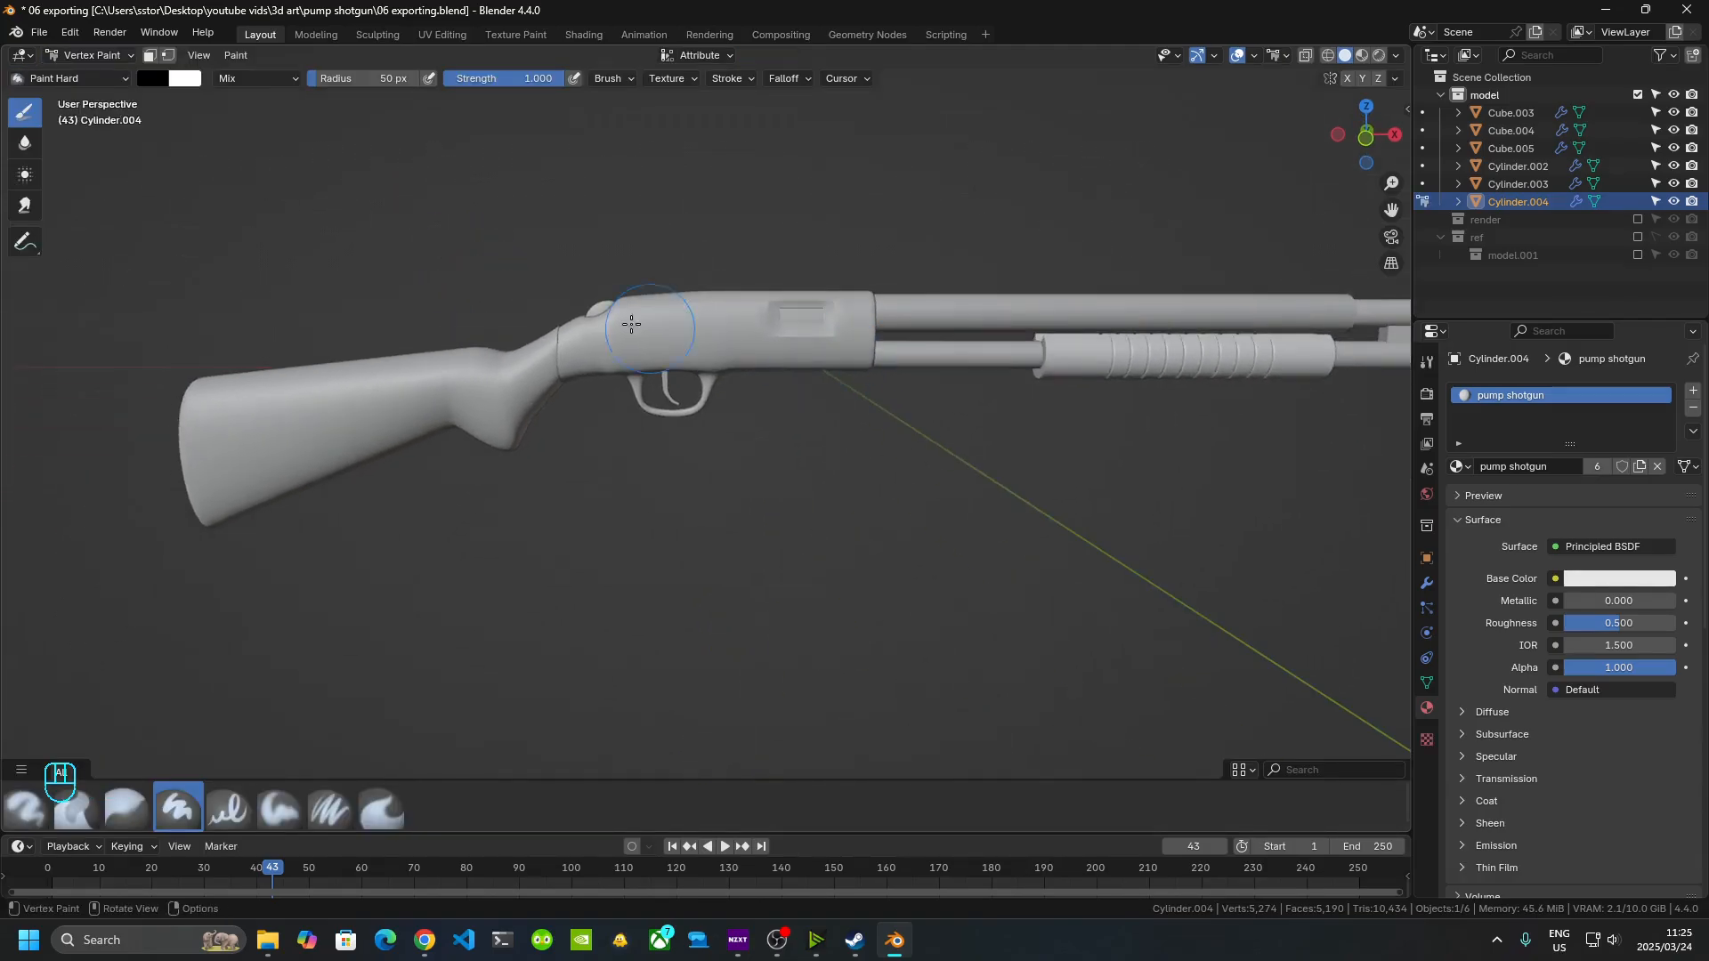
pyautogui.click(149, 55)
pyautogui.moveTo(523, 389); pyautogui.dragTo(926, 465, button='middle')
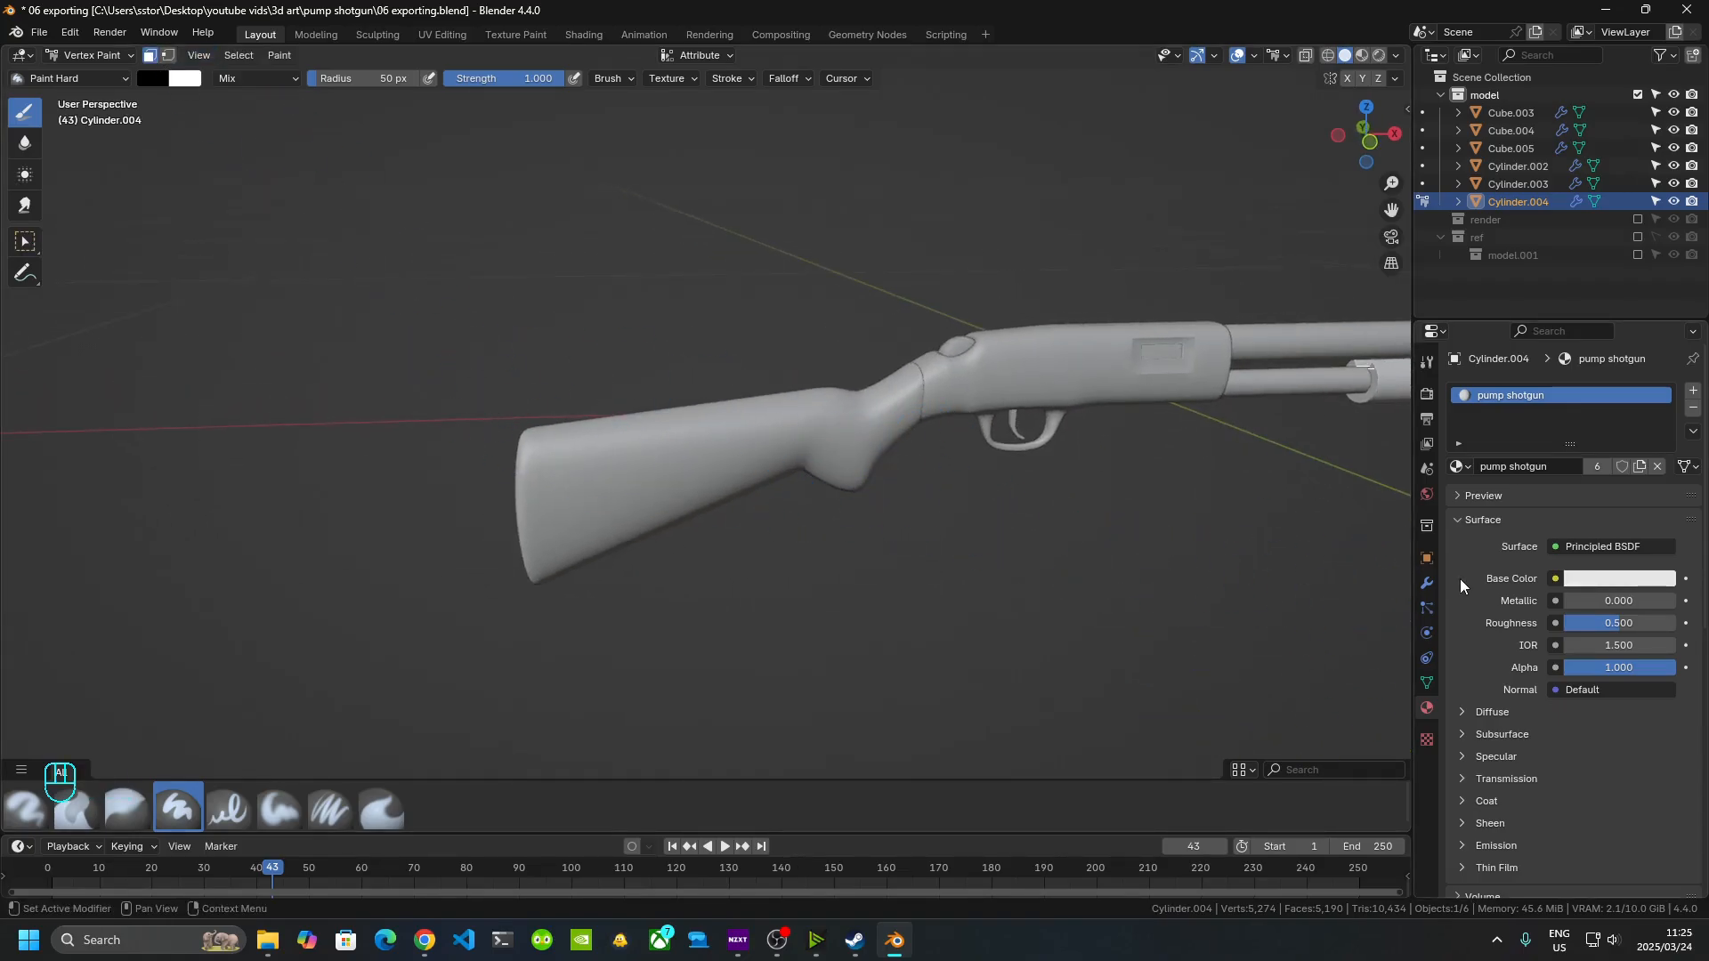
# - Show the Paint Hard brush settings and expand its Color Palette
pyautogui.click(1429, 365)
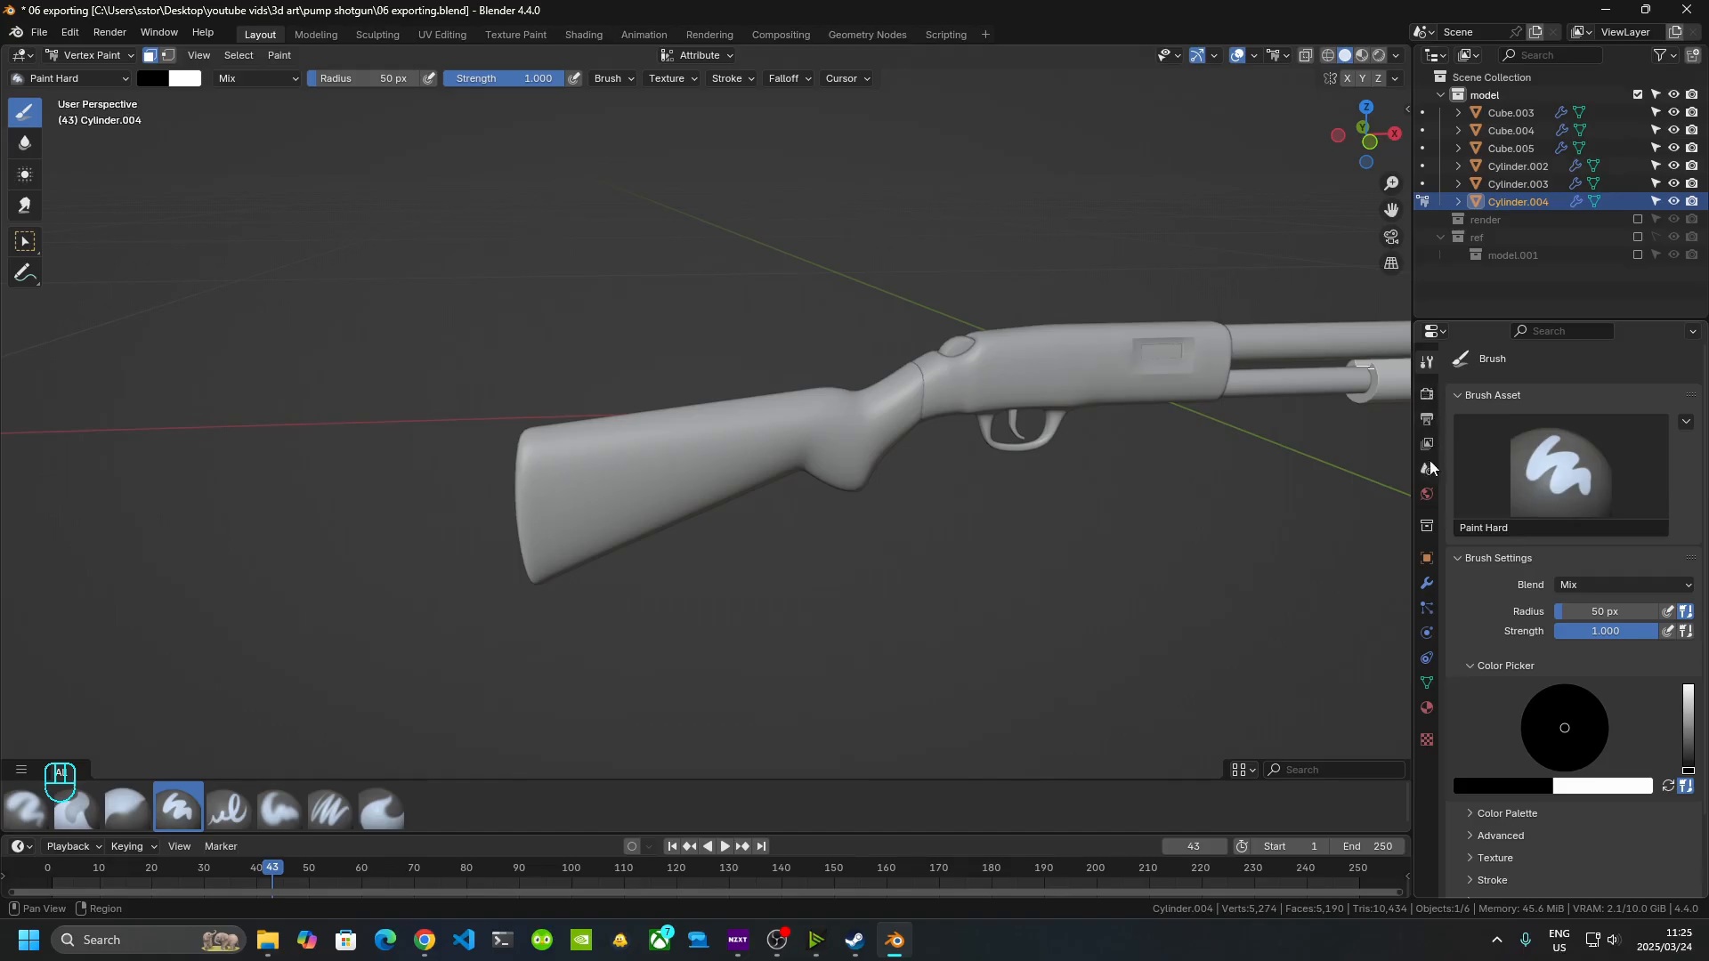
pyautogui.scroll(-2, 1522, 725)
pyautogui.click(1503, 727)
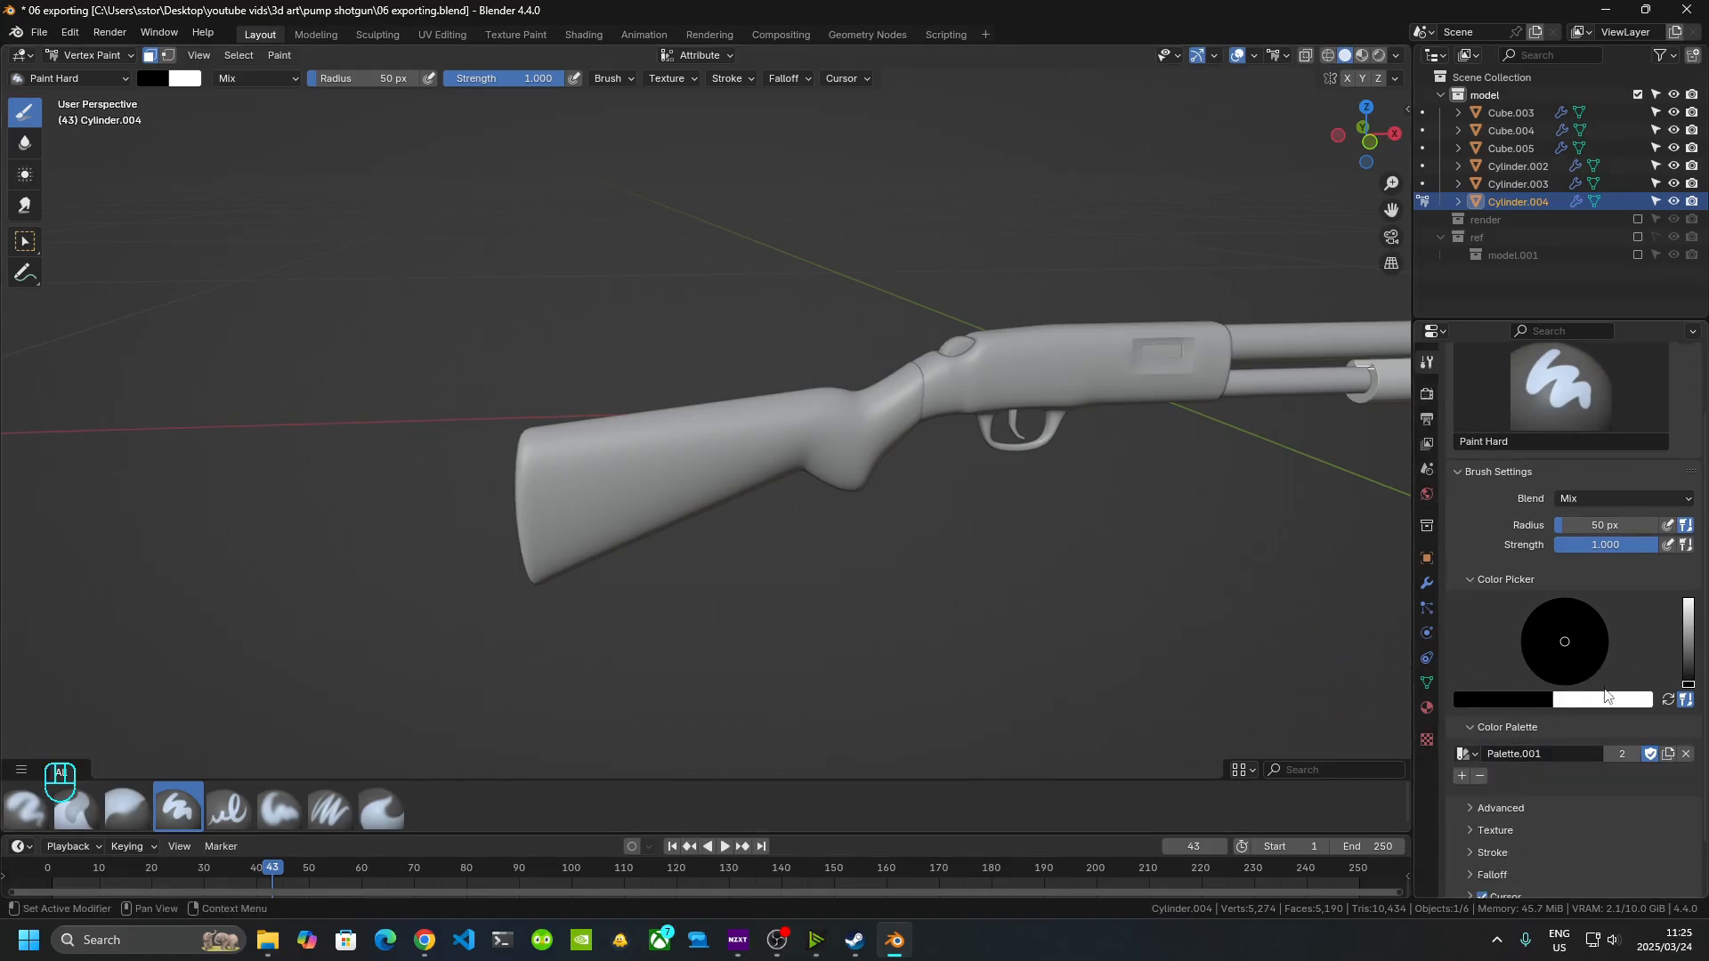
# - Add six swatches to the brush's color palette: red, yellow, green, cyan, blue and magenta
pyautogui.moveTo(1607, 695)
pyautogui.mouseDown()
pyautogui.moveTo(1544, 698)
pyautogui.moveTo(1565, 698)
pyautogui.mouseUp()
pyautogui.click(1461, 776)
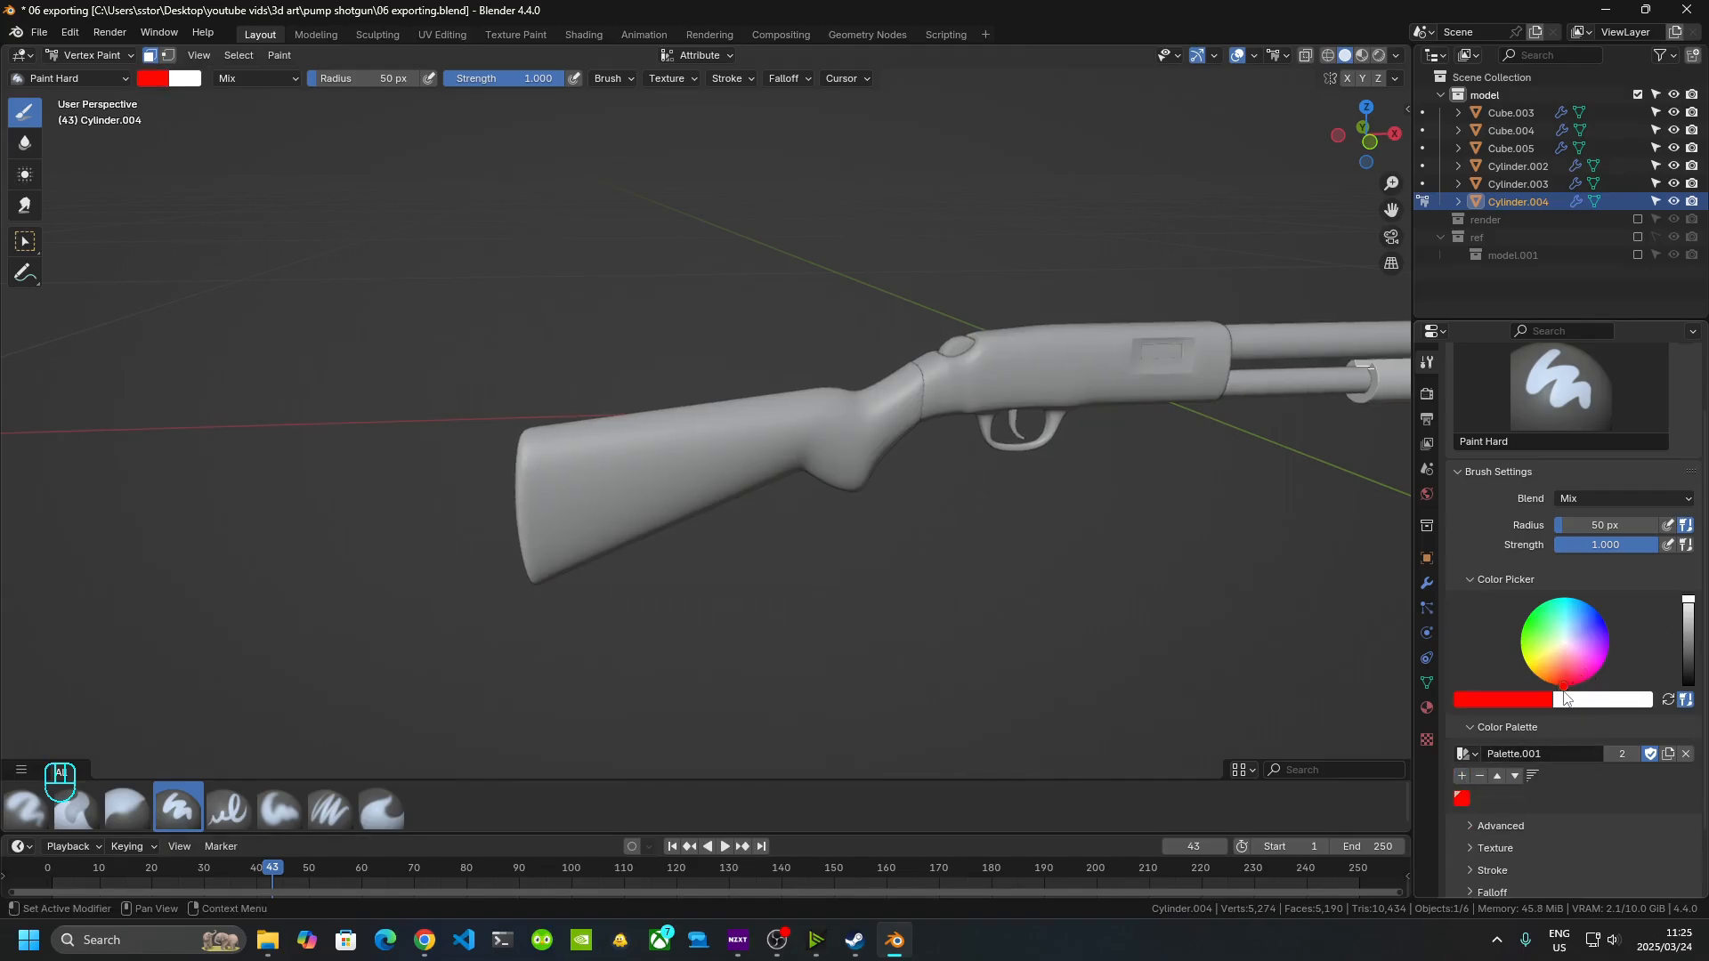
pyautogui.moveTo(1562, 688)
pyautogui.mouseDown()
pyautogui.moveTo(1520, 679)
pyautogui.moveTo(1506, 710)
pyautogui.moveTo(1529, 615)
pyautogui.mouseUp()
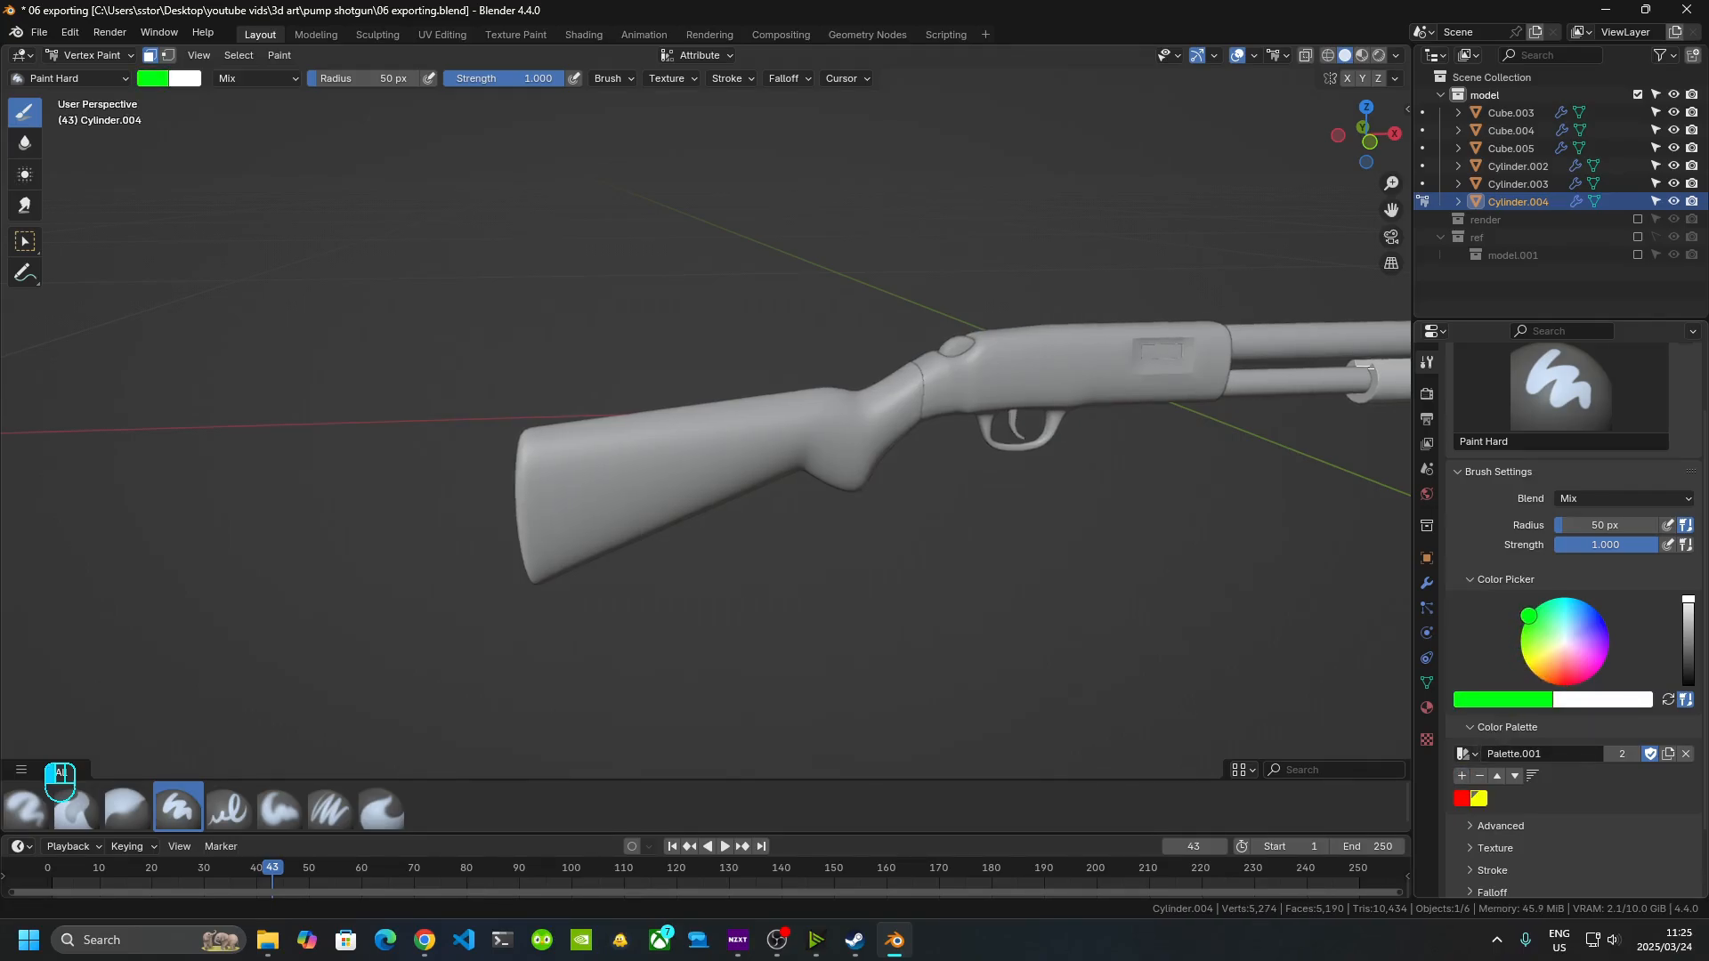
pyautogui.click(1460, 775)
pyautogui.moveTo(1531, 613)
pyautogui.mouseDown()
pyautogui.moveTo(1564, 596)
pyautogui.moveTo(1601, 617)
pyautogui.mouseUp()
pyautogui.click(1460, 776)
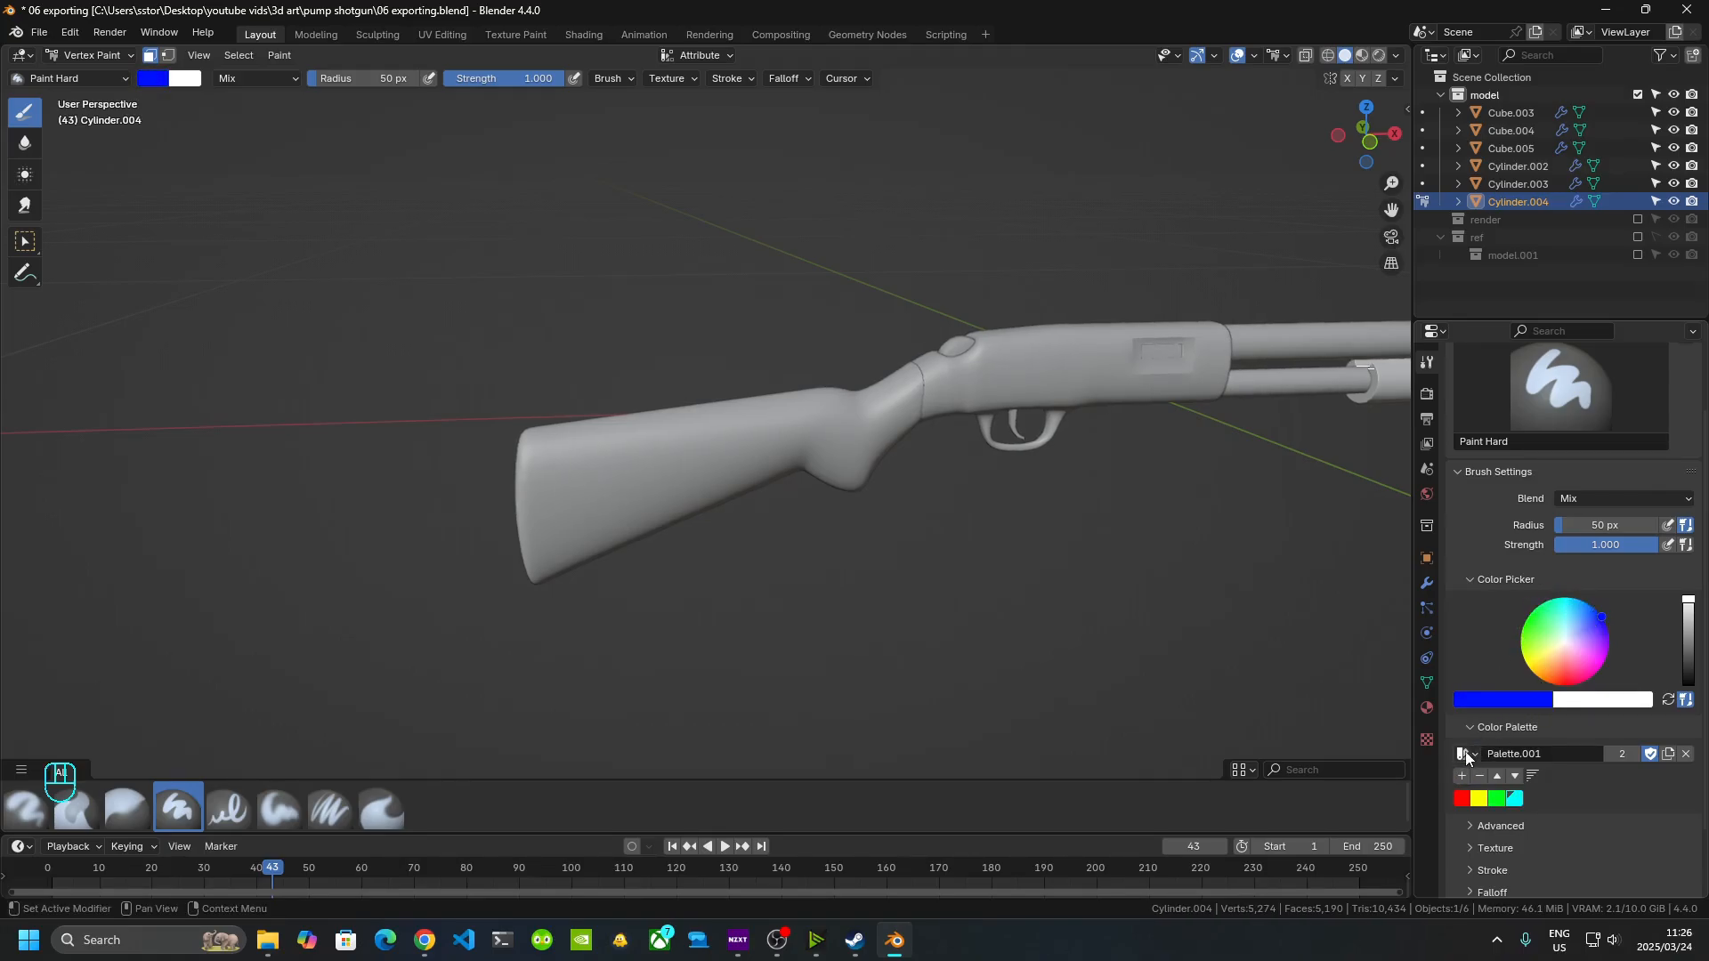
pyautogui.click(1460, 775)
pyautogui.moveTo(1602, 610); pyautogui.dragTo(1603, 663)
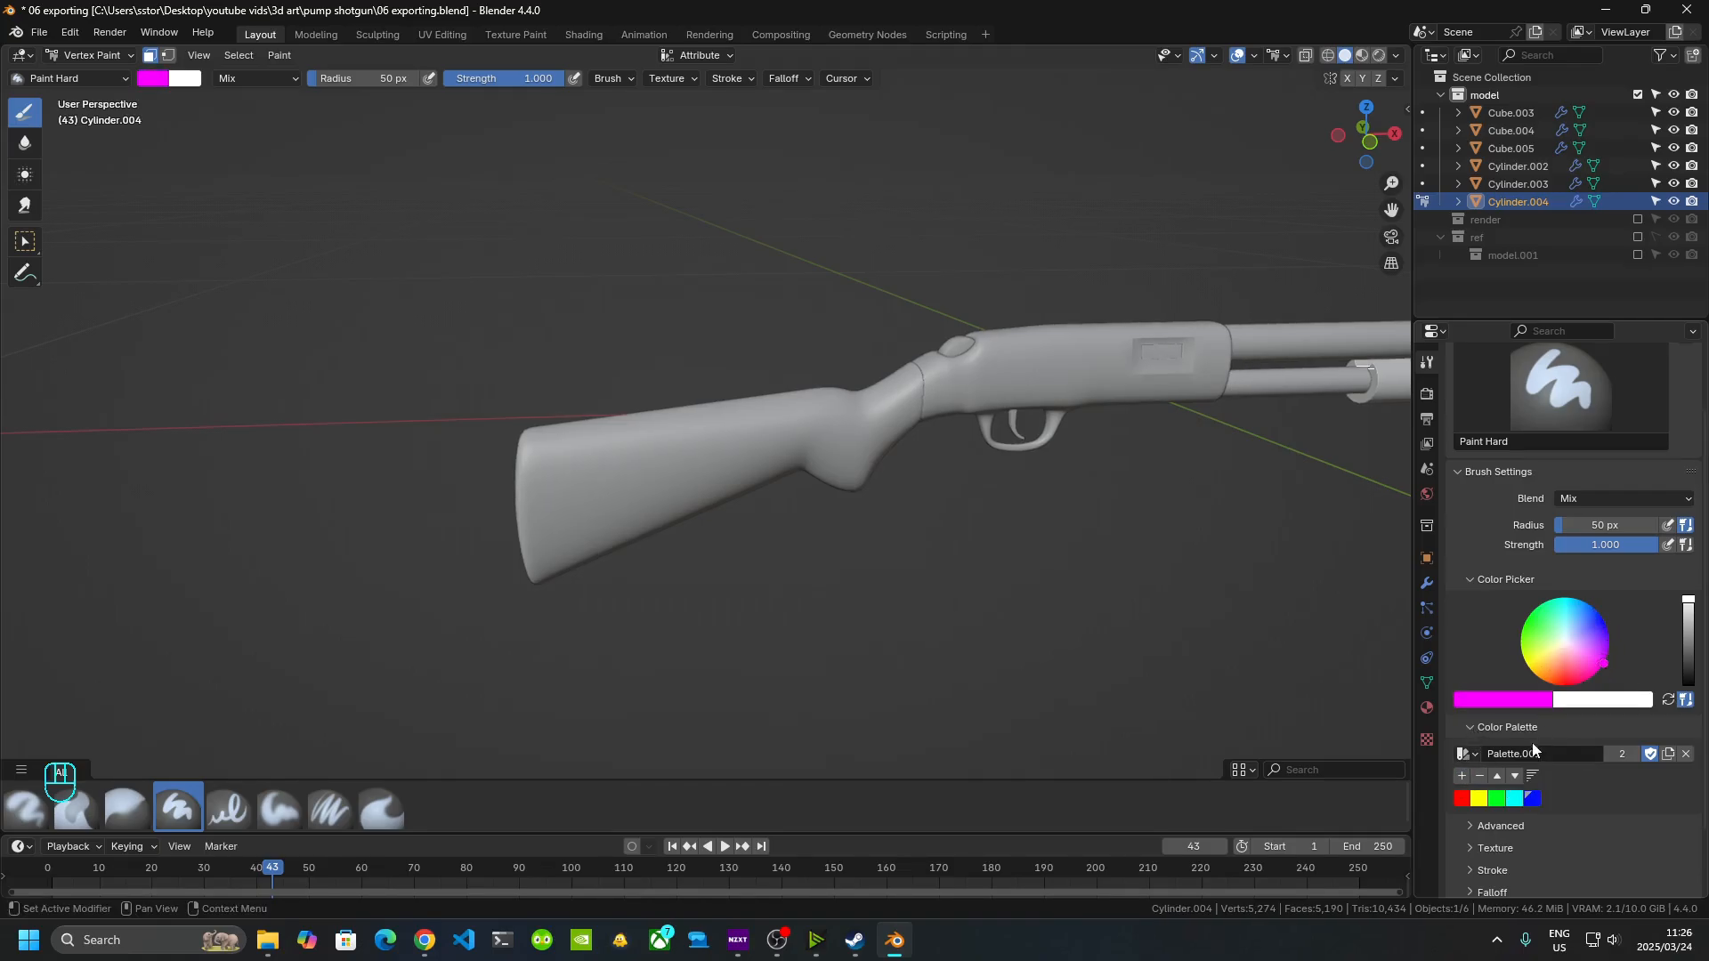
pyautogui.click(1460, 775)
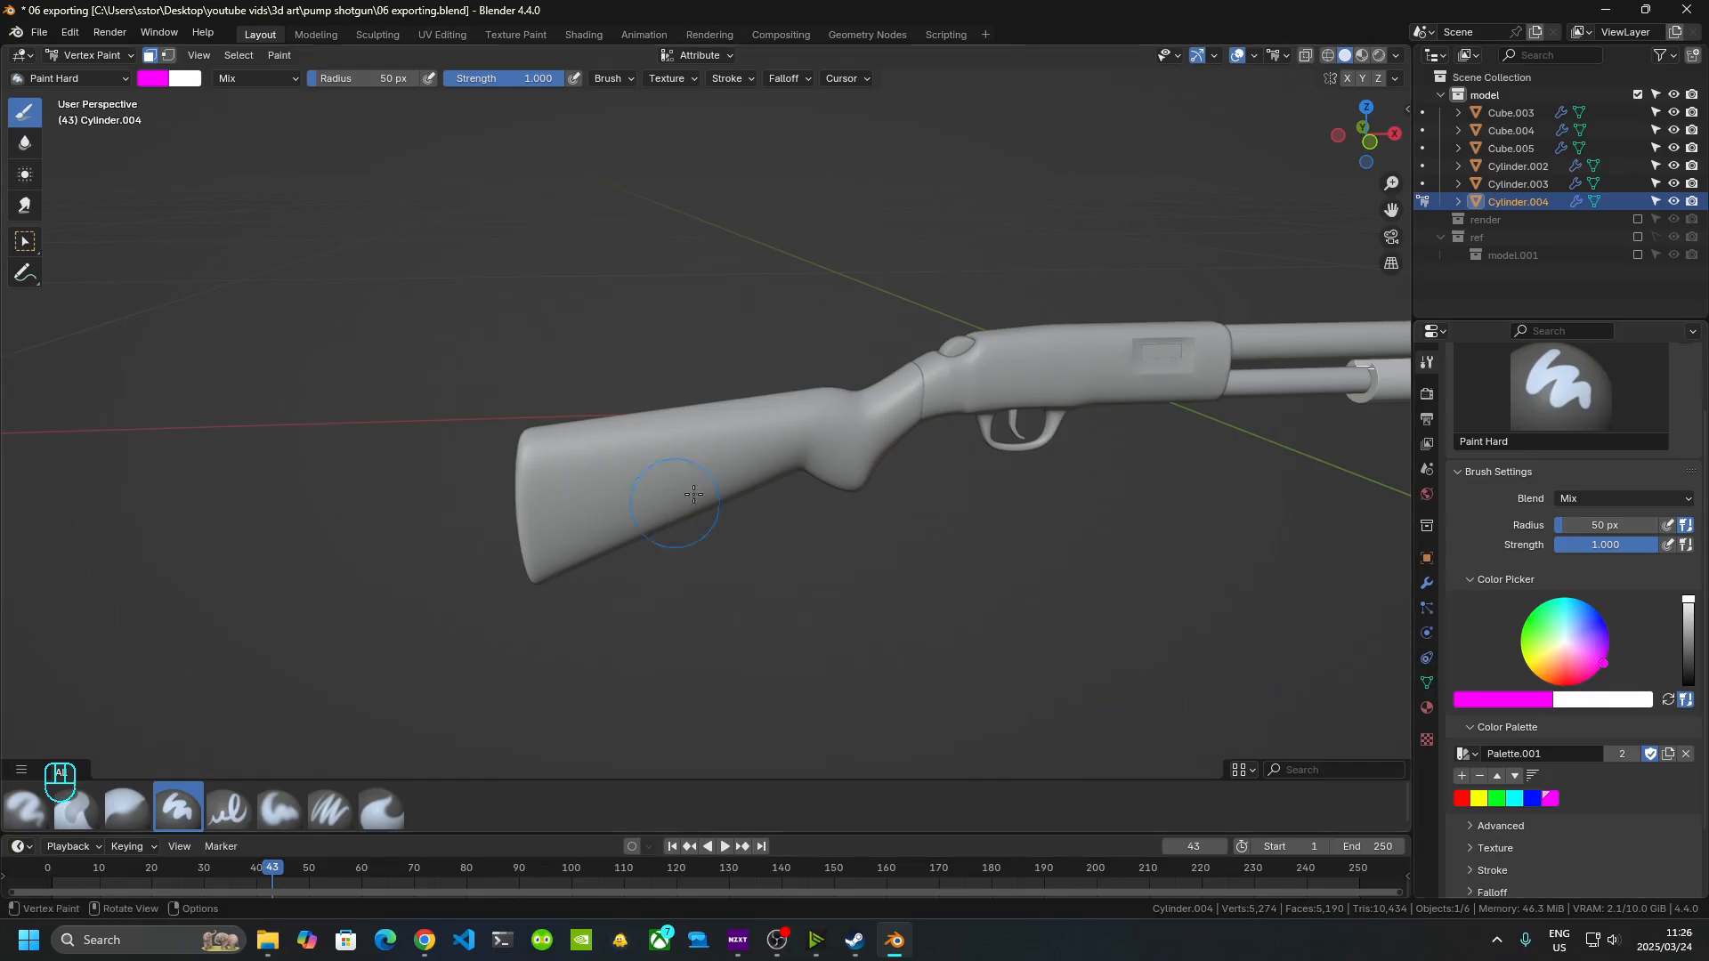
# - Check the pump grip's face selection in Edit Mode, return to Vertex Paint and fill the grip with the palette's red
pyautogui.moveTo(693, 494); pyautogui.dragTo(677, 485, button='middle')
pyautogui.press('Tab')
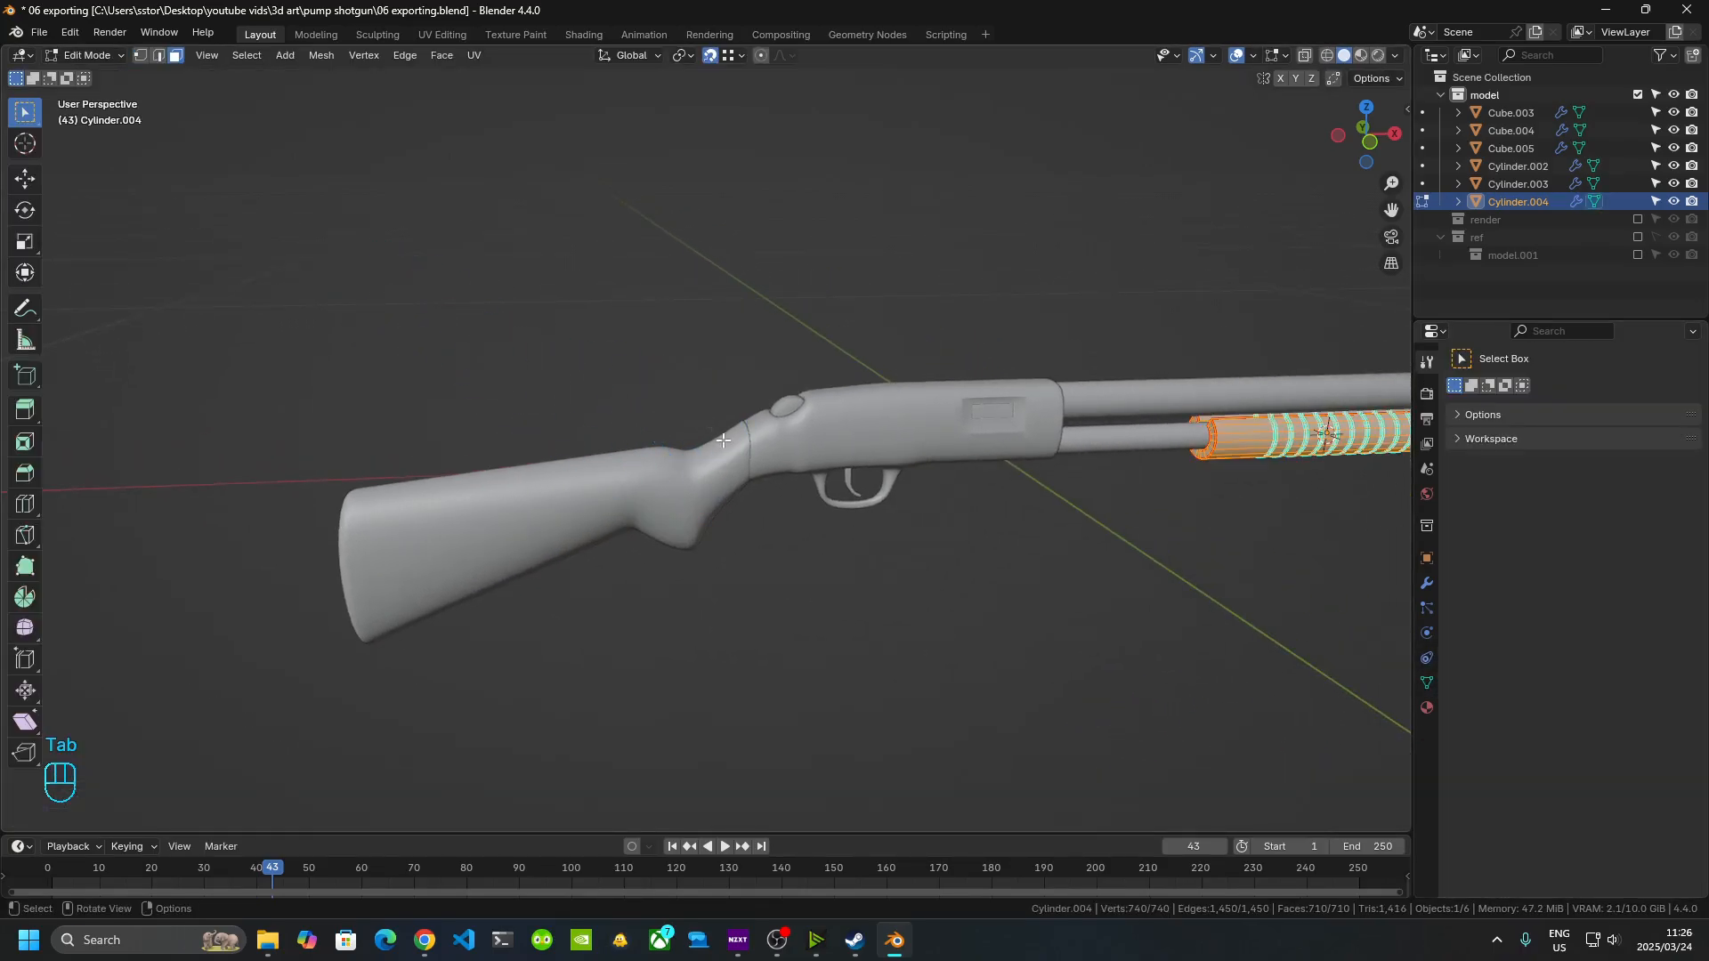
pyautogui.keyDown('shift'); pyautogui.moveTo(932, 568); pyautogui.dragTo(234, 544, button='middle'); pyautogui.keyUp('shift')
pyautogui.keyDown('shift'); pyautogui.moveTo(607, 486); pyautogui.dragTo(766, 579, button='middle'); pyautogui.keyUp('shift')
pyautogui.scroll(5, 767, 579)
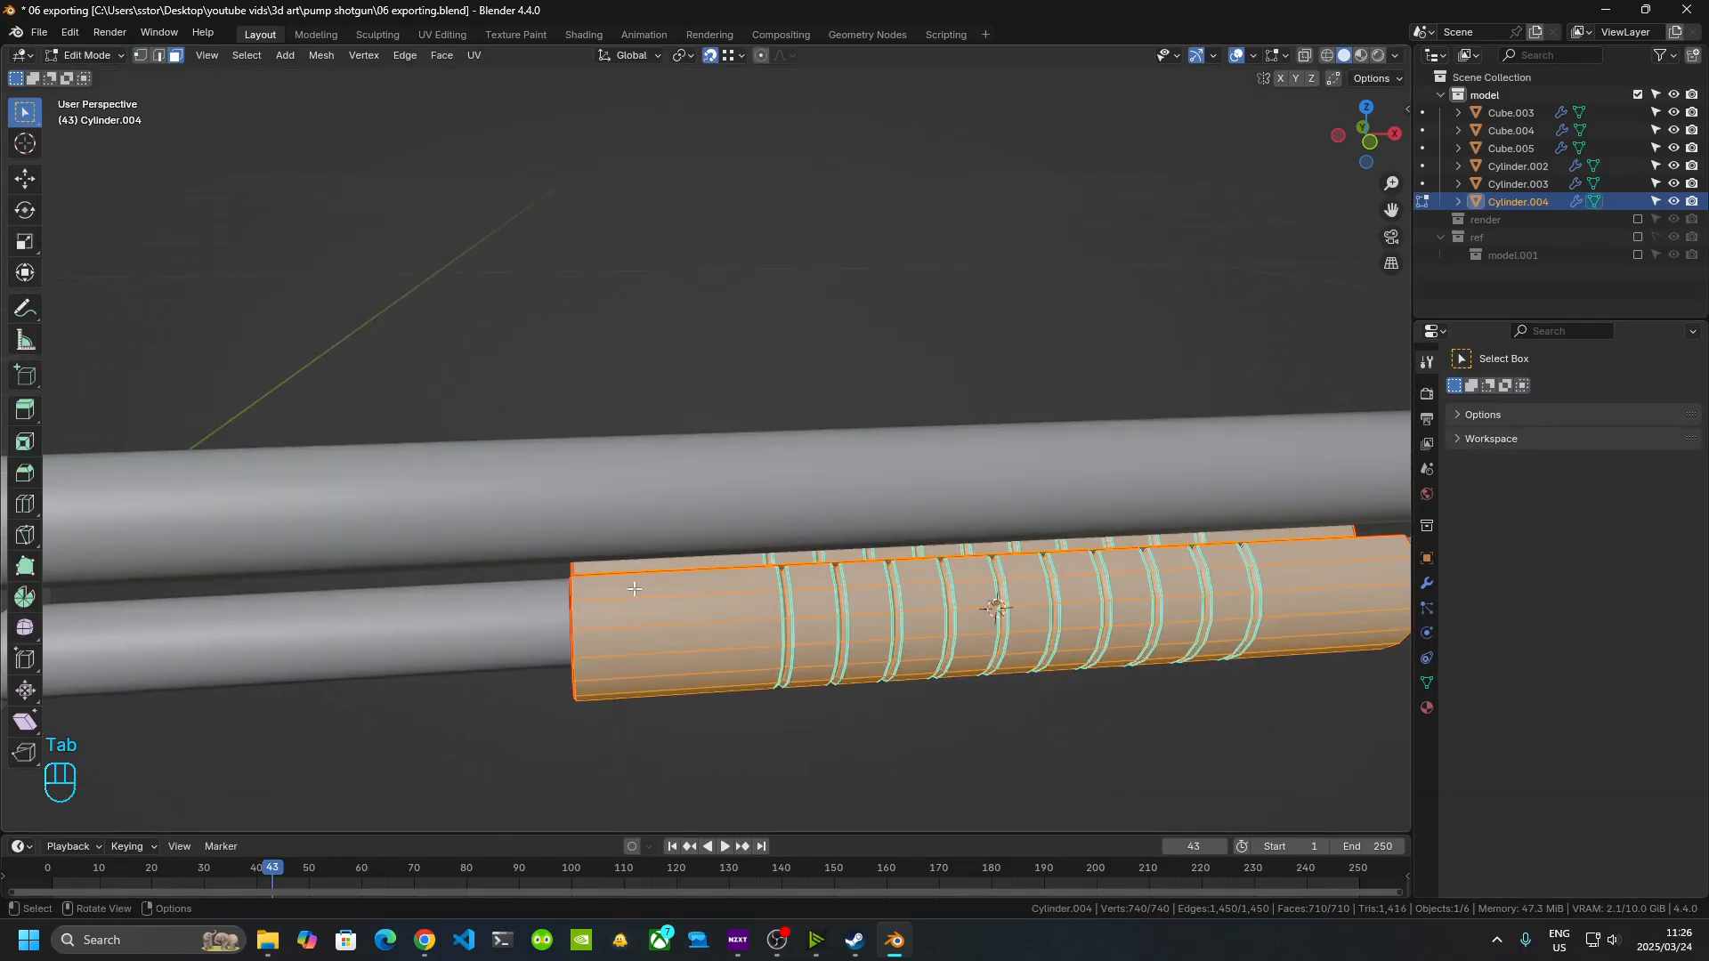
pyautogui.moveTo(634, 589); pyautogui.dragTo(815, 326, button='middle')
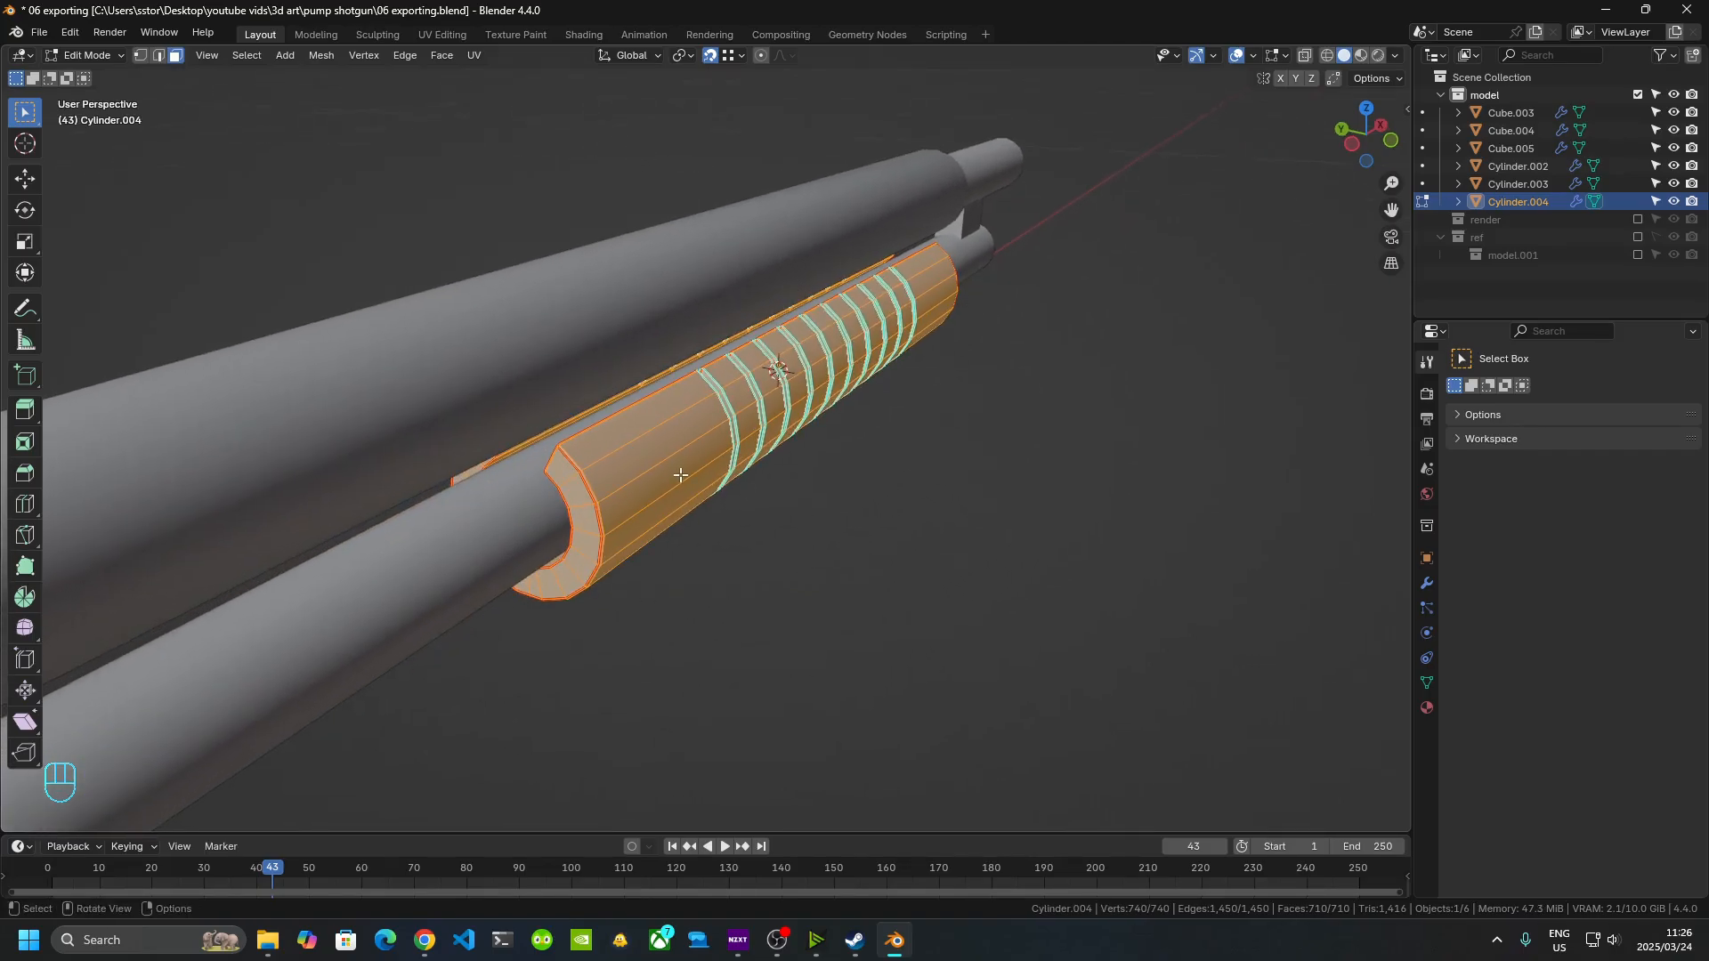
pyautogui.press('Tab')
pyautogui.moveTo(902, 521); pyautogui.dragTo(836, 502, button='middle')
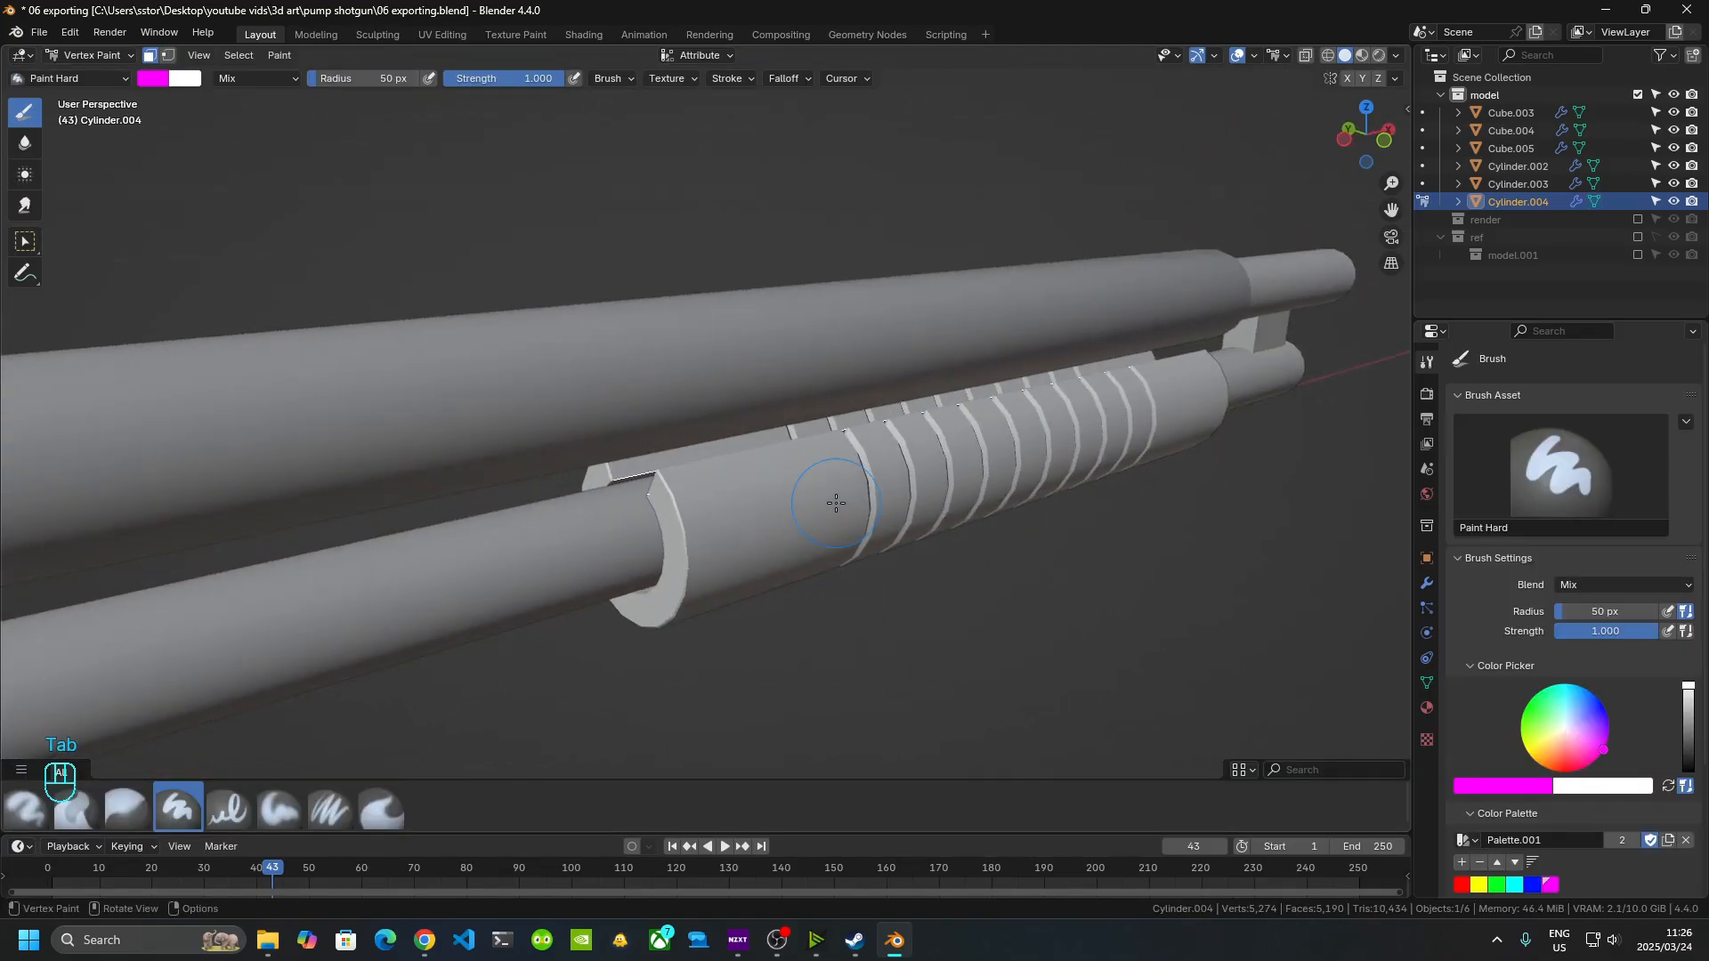
pyautogui.click(1461, 884)
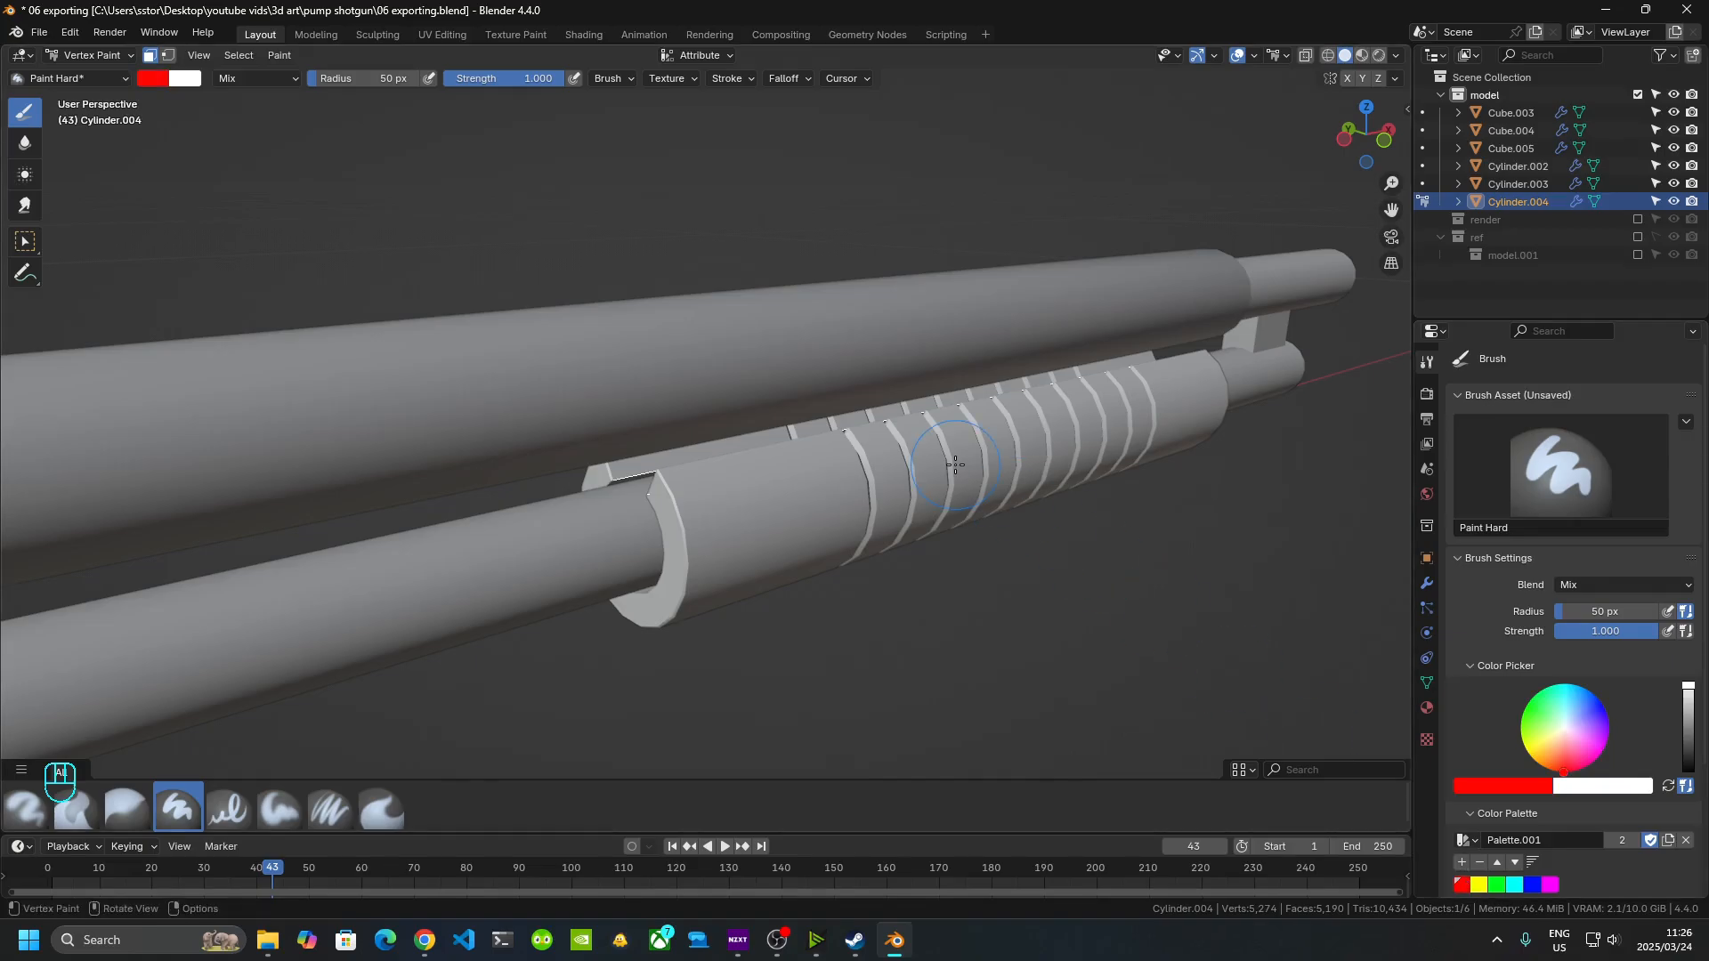
pyautogui.press('ctrl')
pyautogui.hotkey('ctrl', 'x')
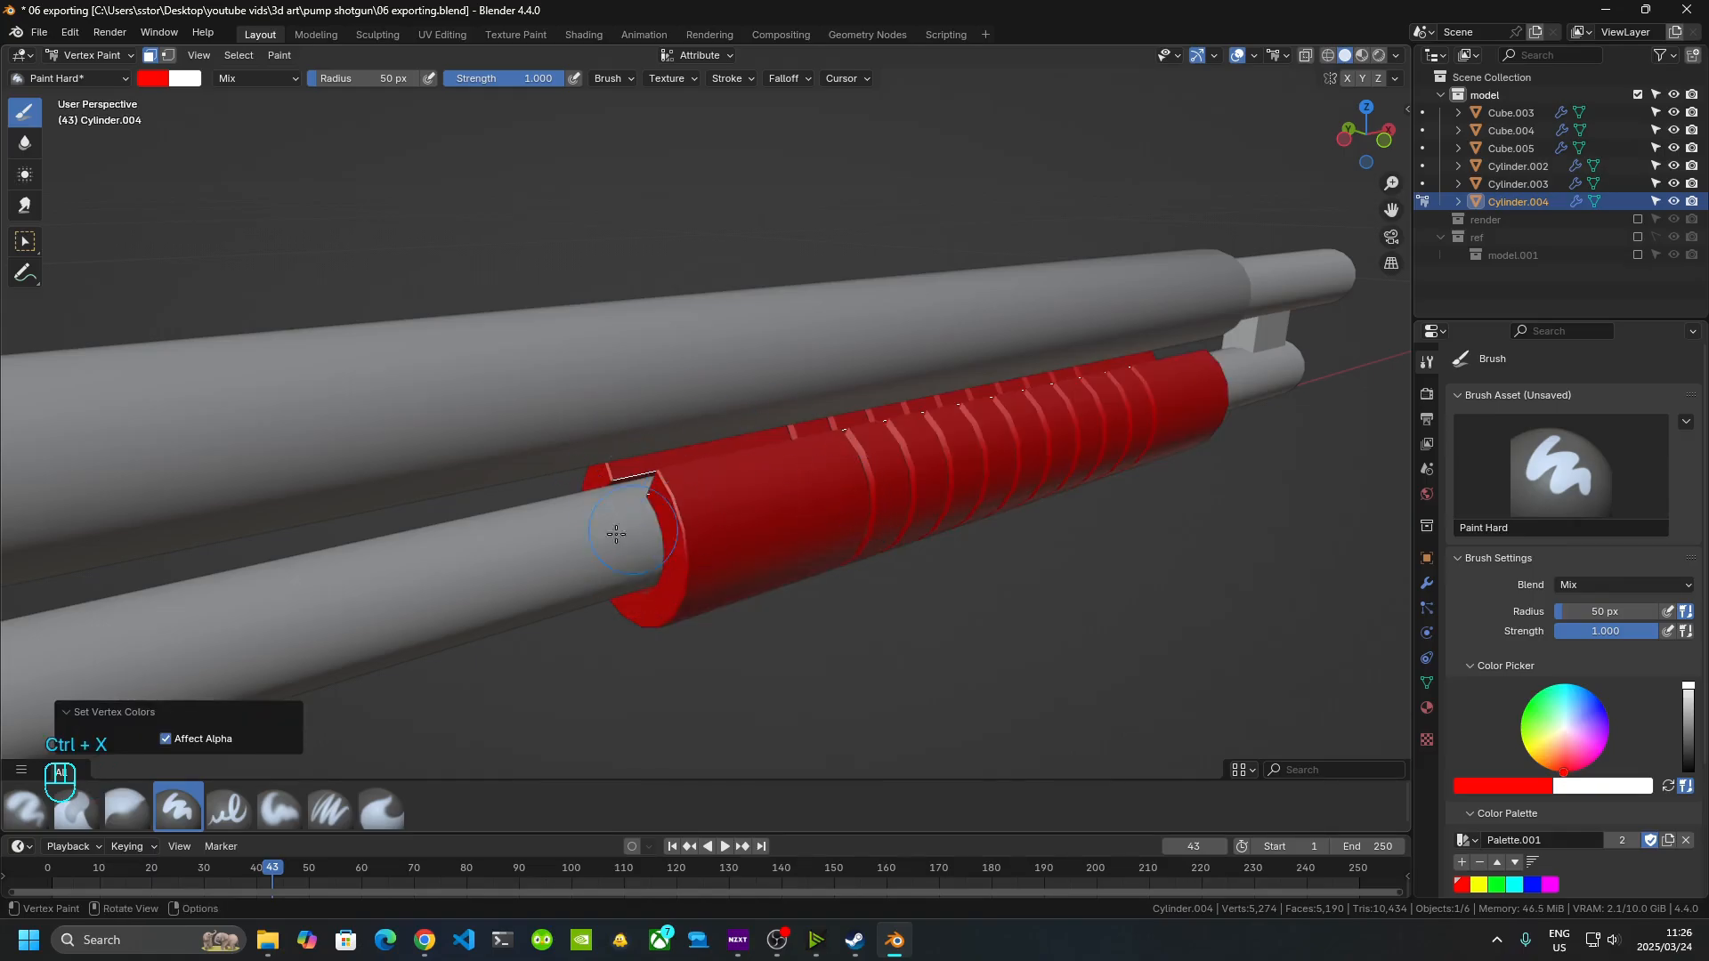
# - Switch the barrel to Vertex Paint mode with the palette's blue as paint color and face selection masking enabled
pyautogui.scroll(-5, 944, 525)
pyautogui.keyDown('shift'); pyautogui.moveTo(854, 512); pyautogui.dragTo(1126, 410, button='middle'); pyautogui.keyUp('shift')
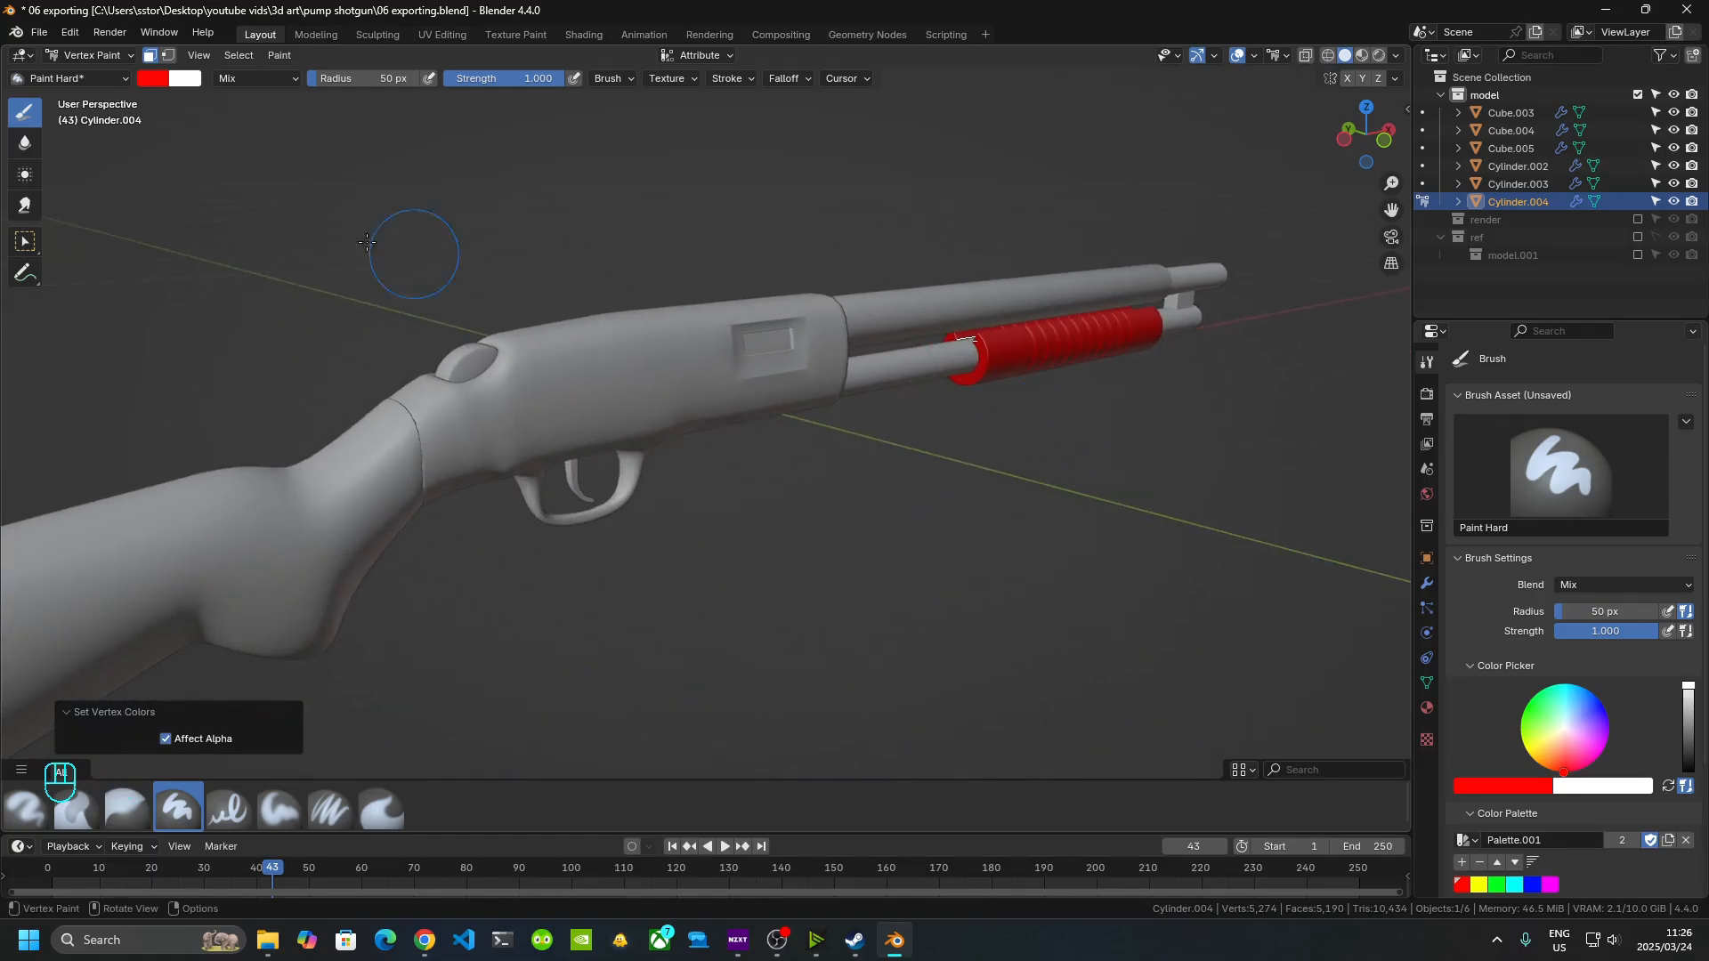
pyautogui.click(89, 55)
pyautogui.click(93, 77)
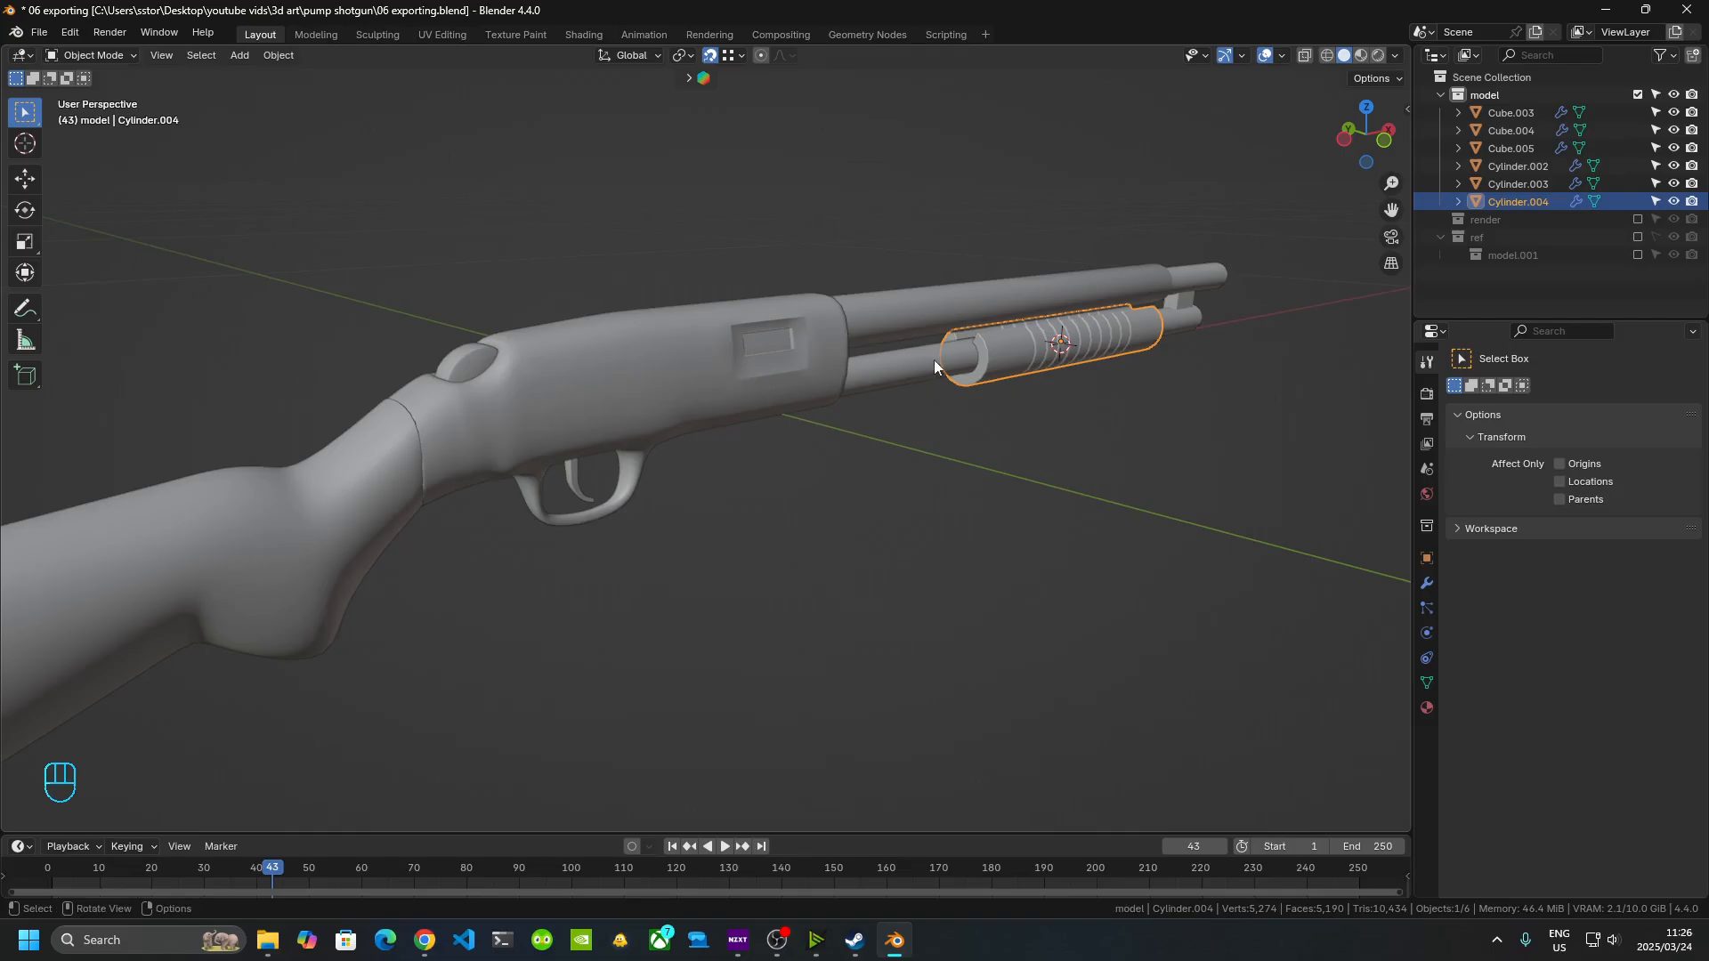
pyautogui.click(899, 305)
pyautogui.moveTo(899, 304); pyautogui.dragTo(539, 333, button='middle')
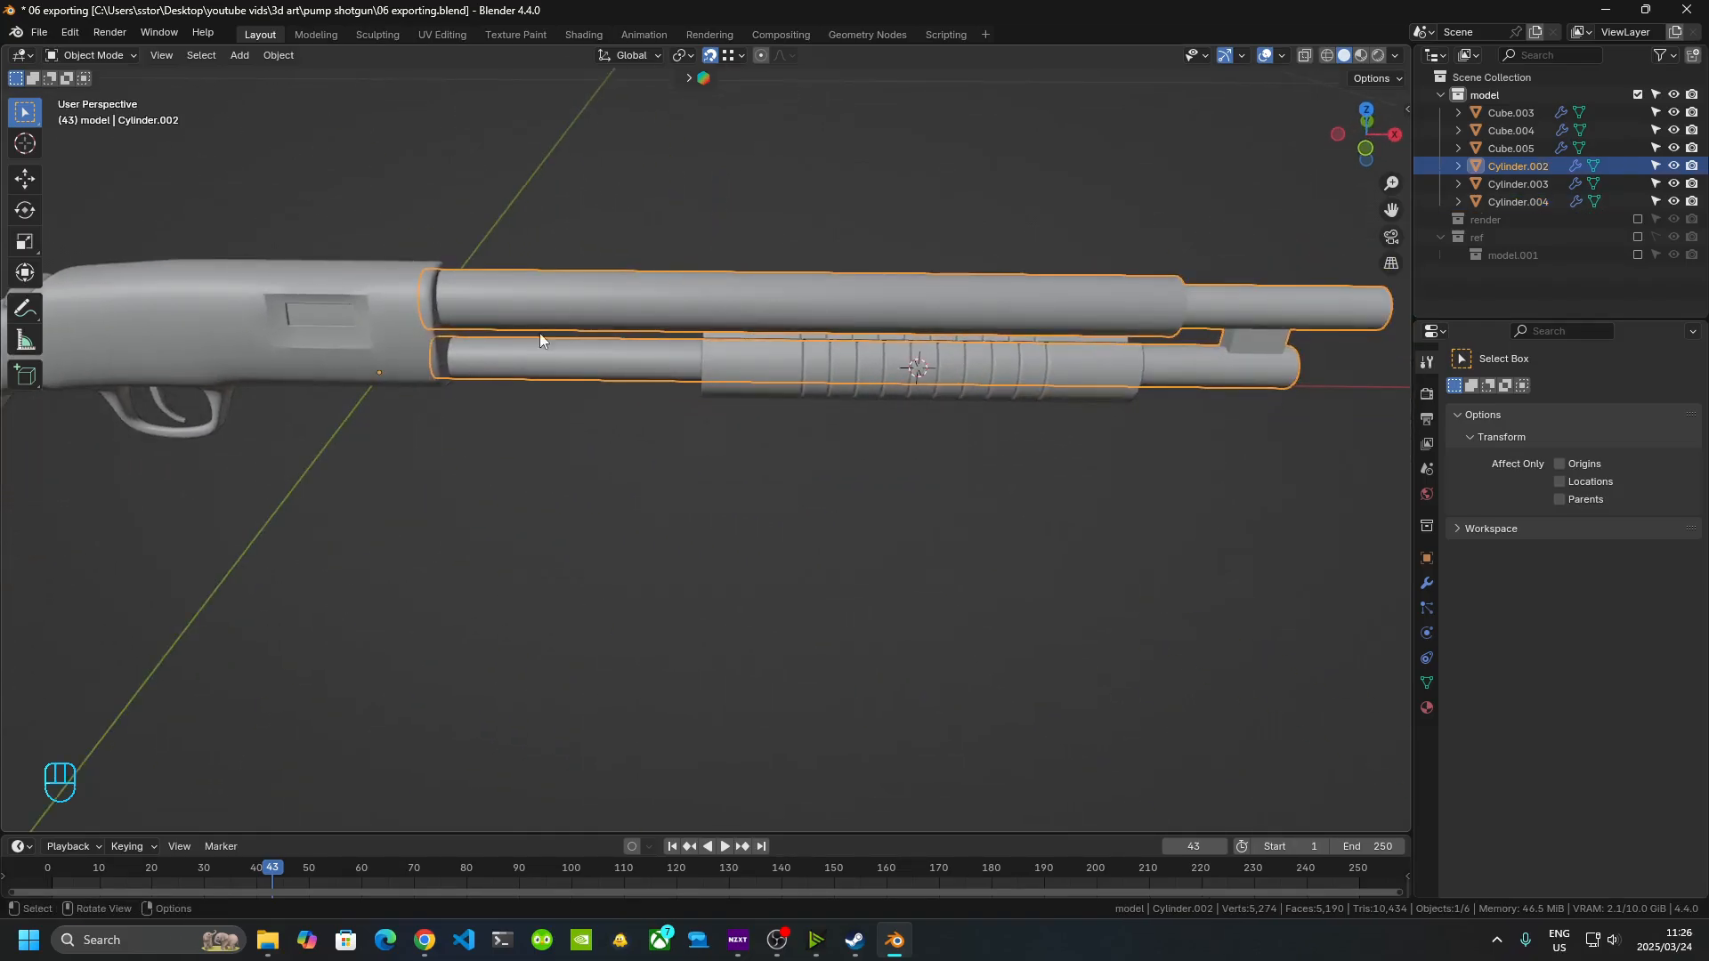
pyautogui.click(100, 55)
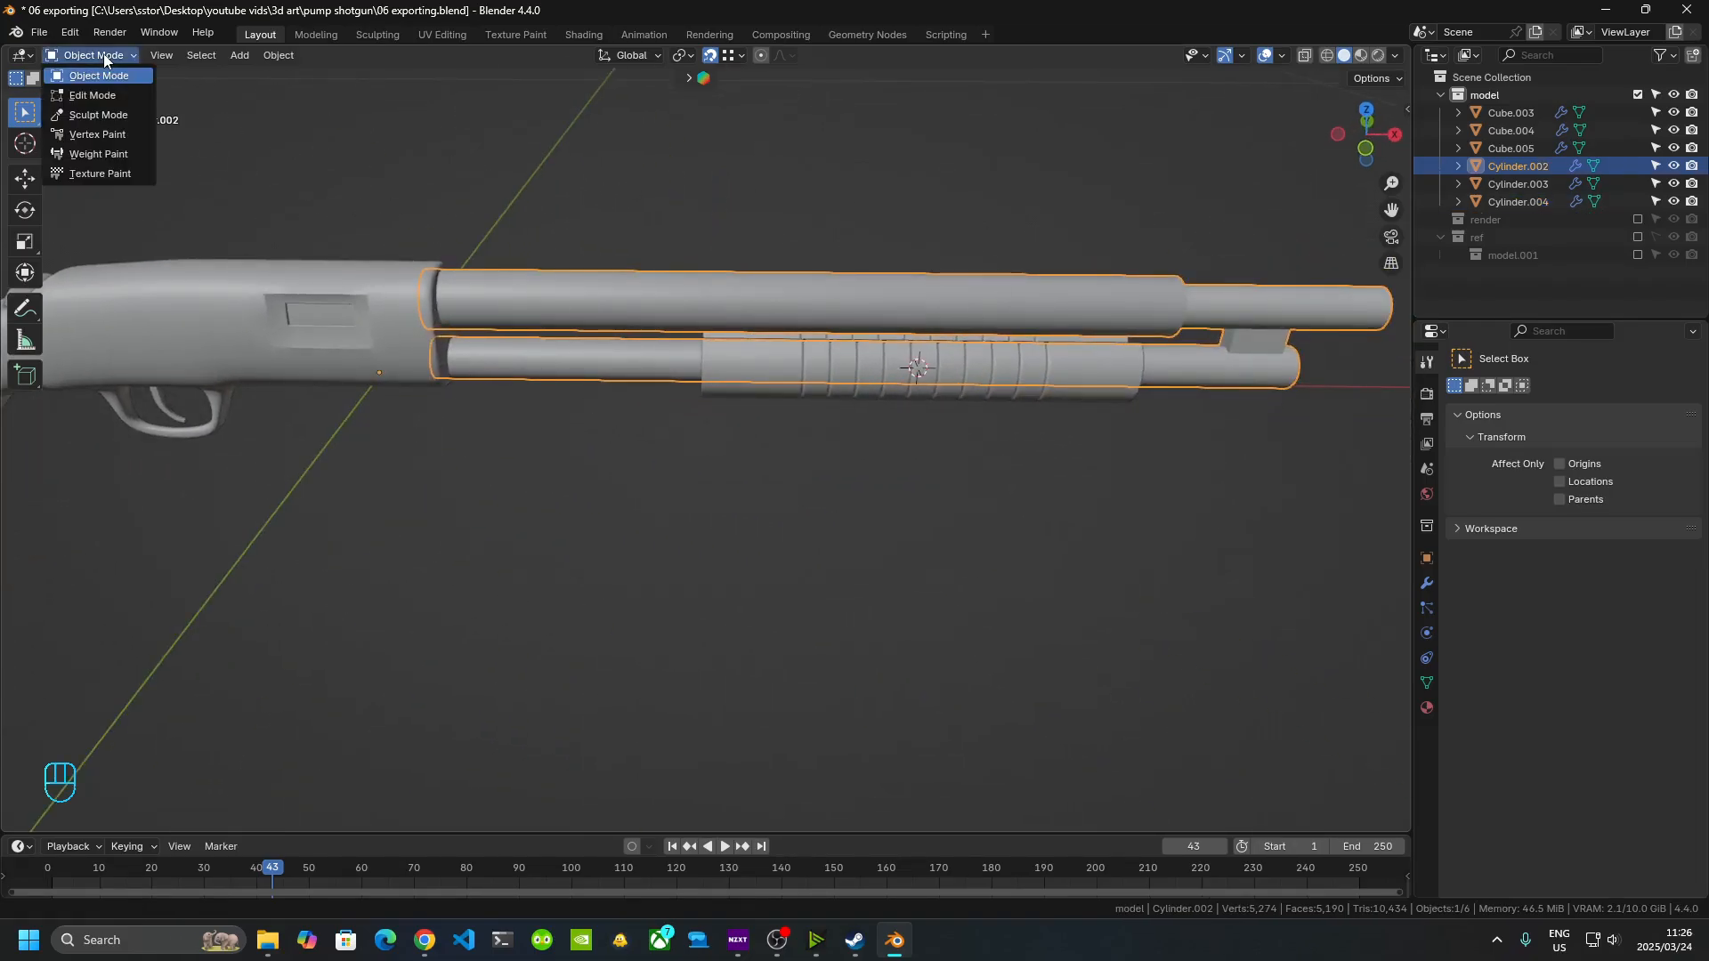
pyautogui.click(97, 133)
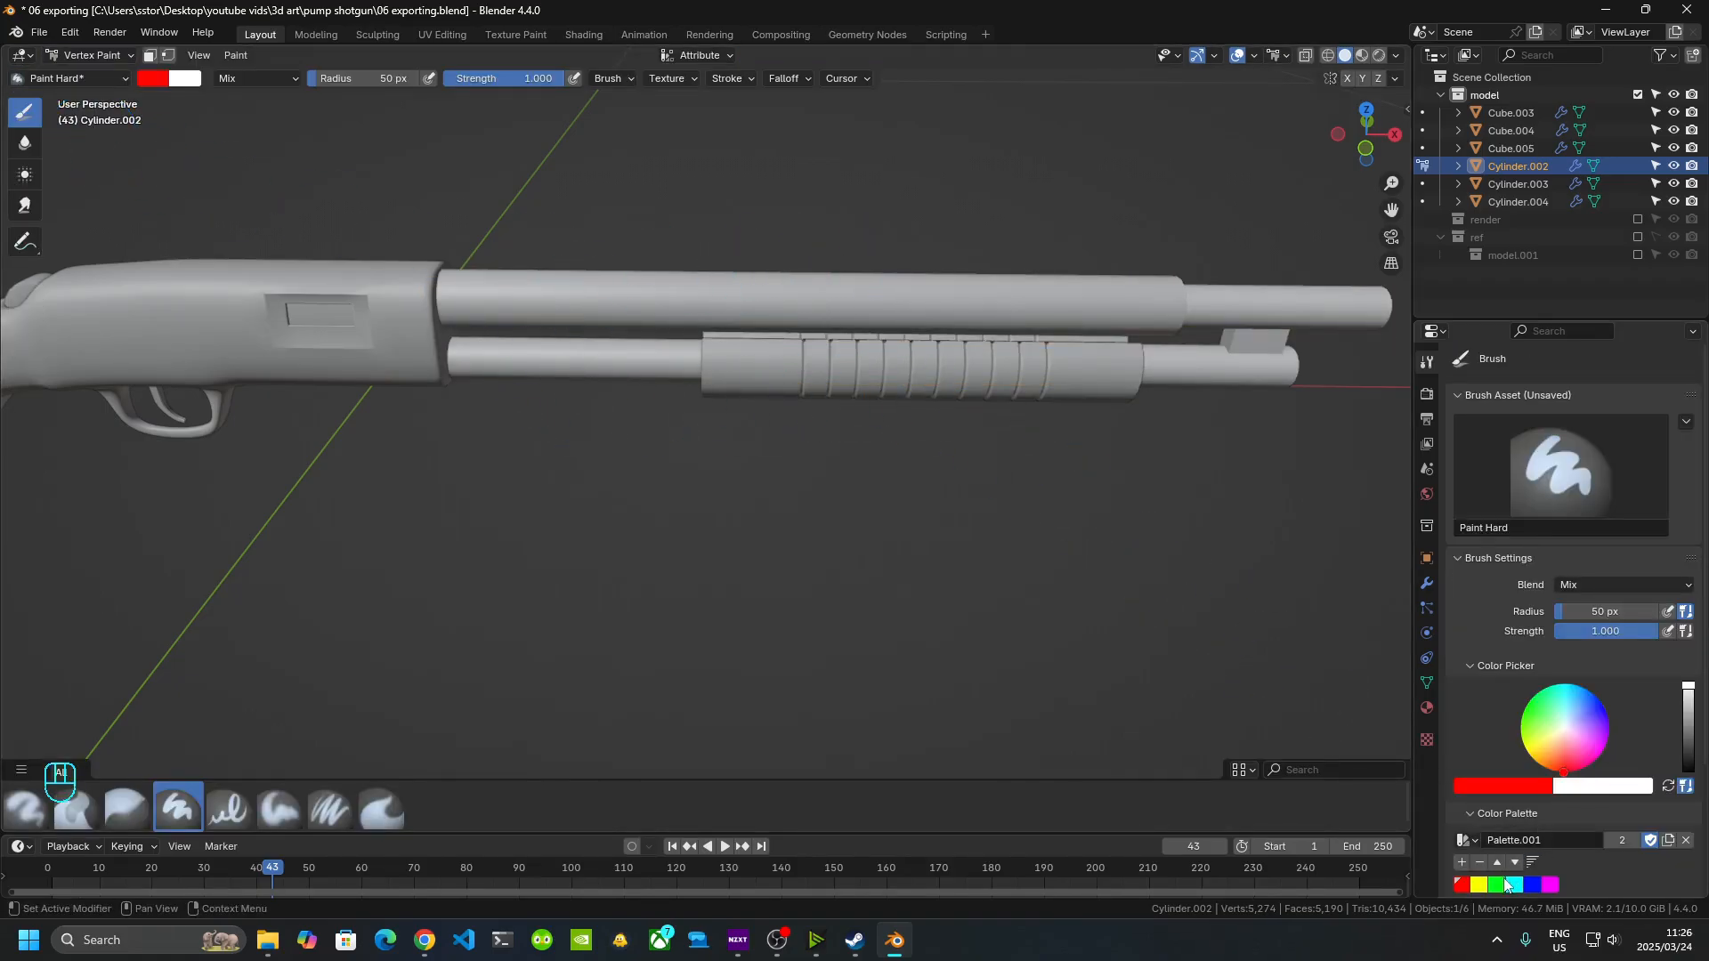
pyautogui.click(1531, 885)
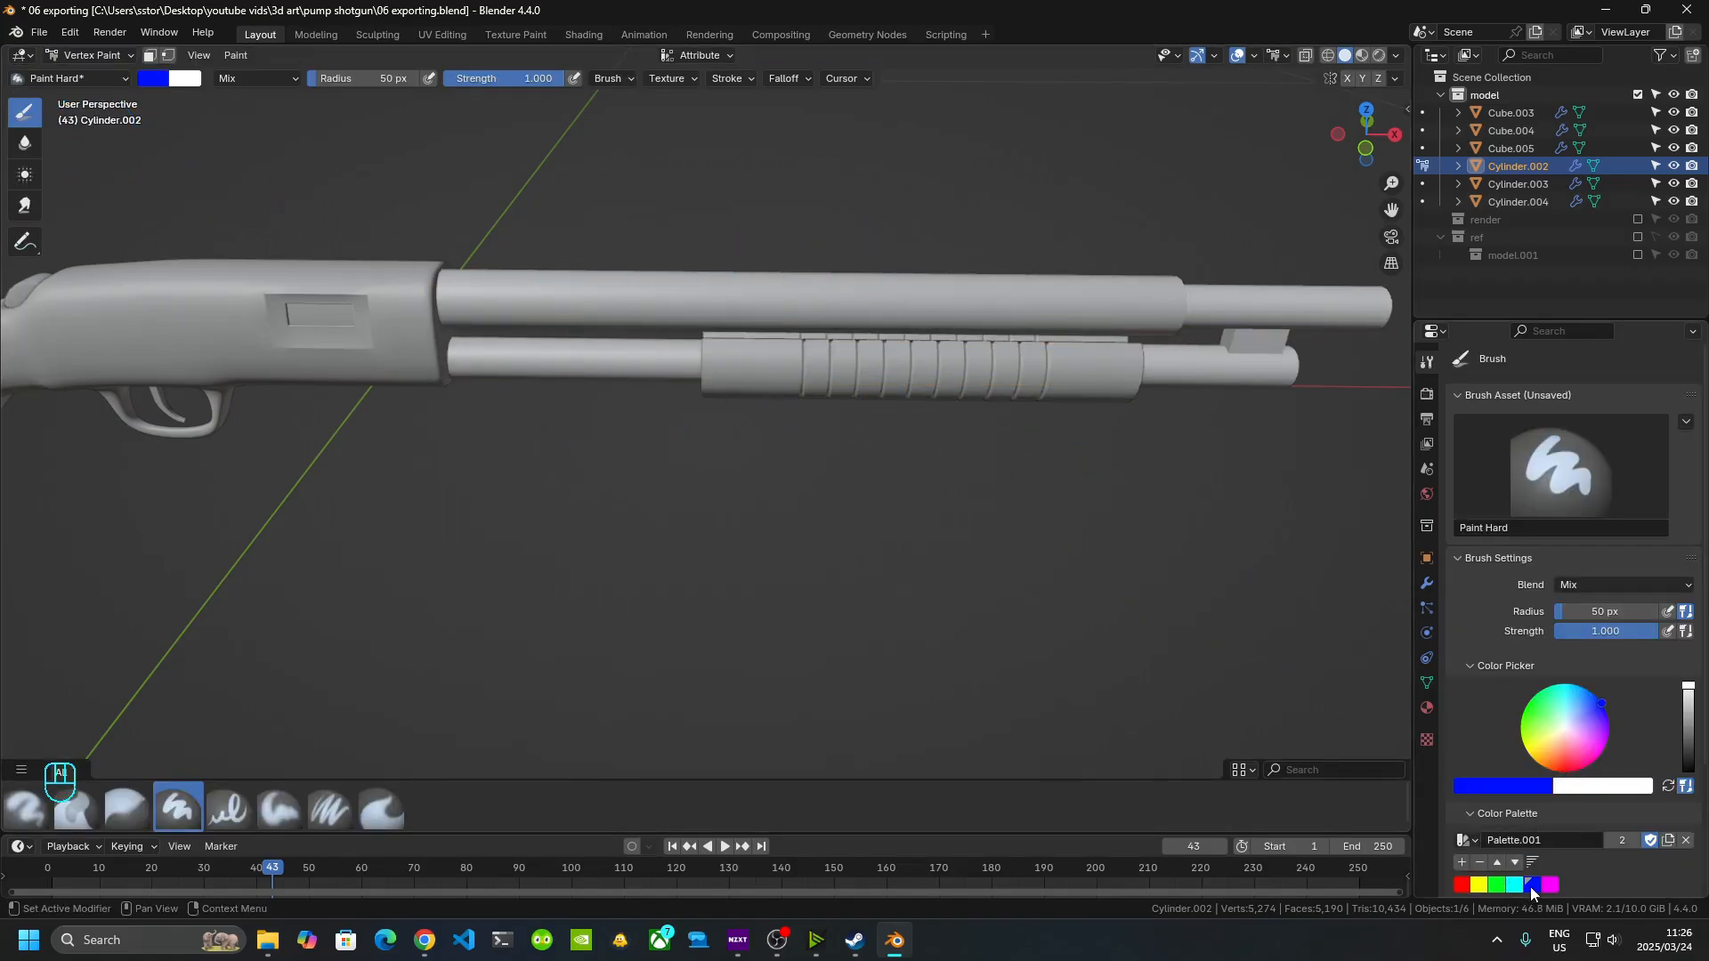
pyautogui.click(150, 55)
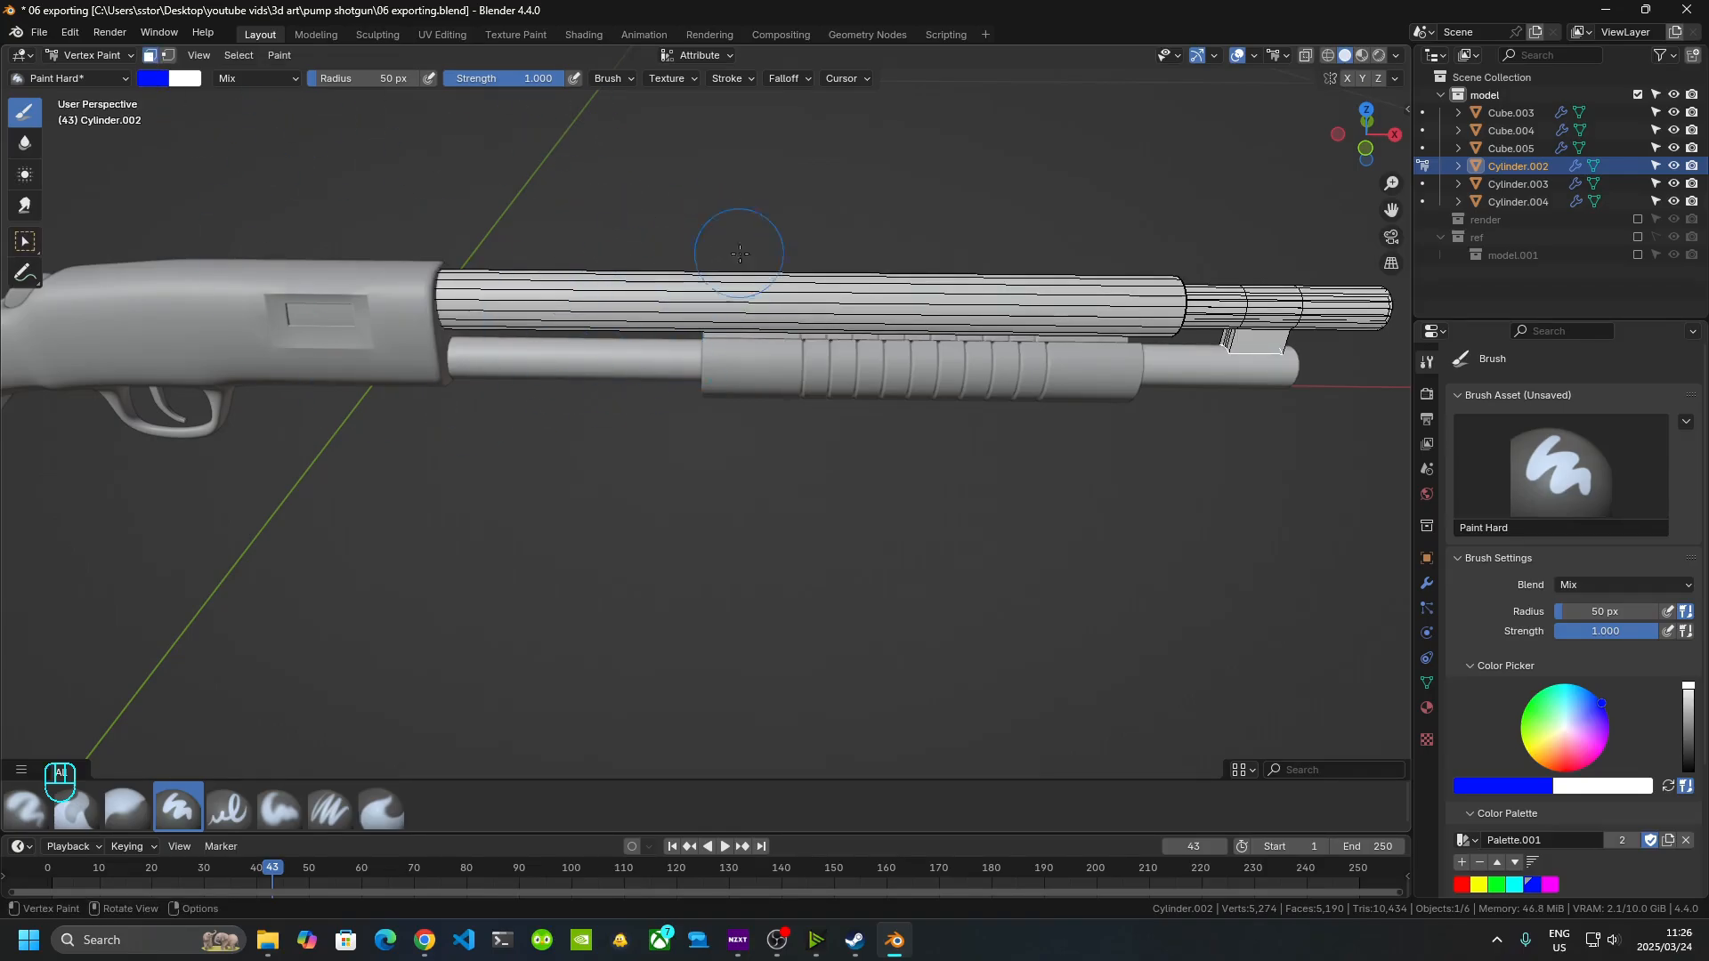
# - Select all of the barrel's faces in Edit Mode and fill them with blue vertex color
pyautogui.press('Tab')
pyautogui.press('a')
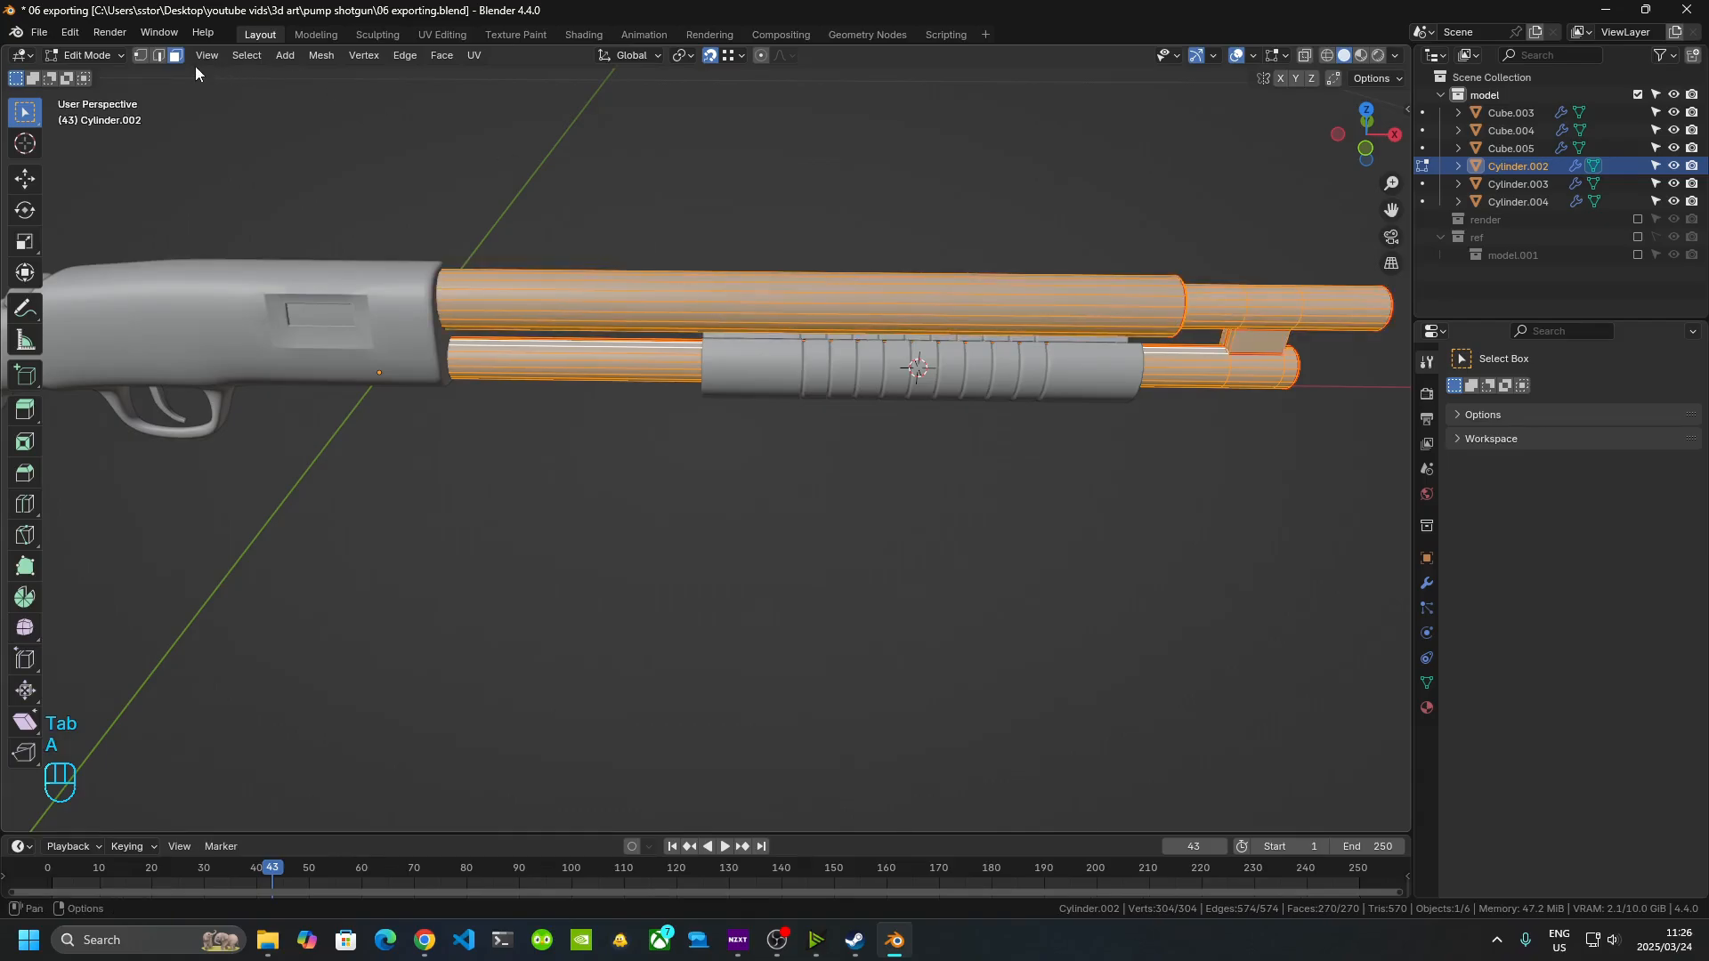
pyautogui.press('Tab')
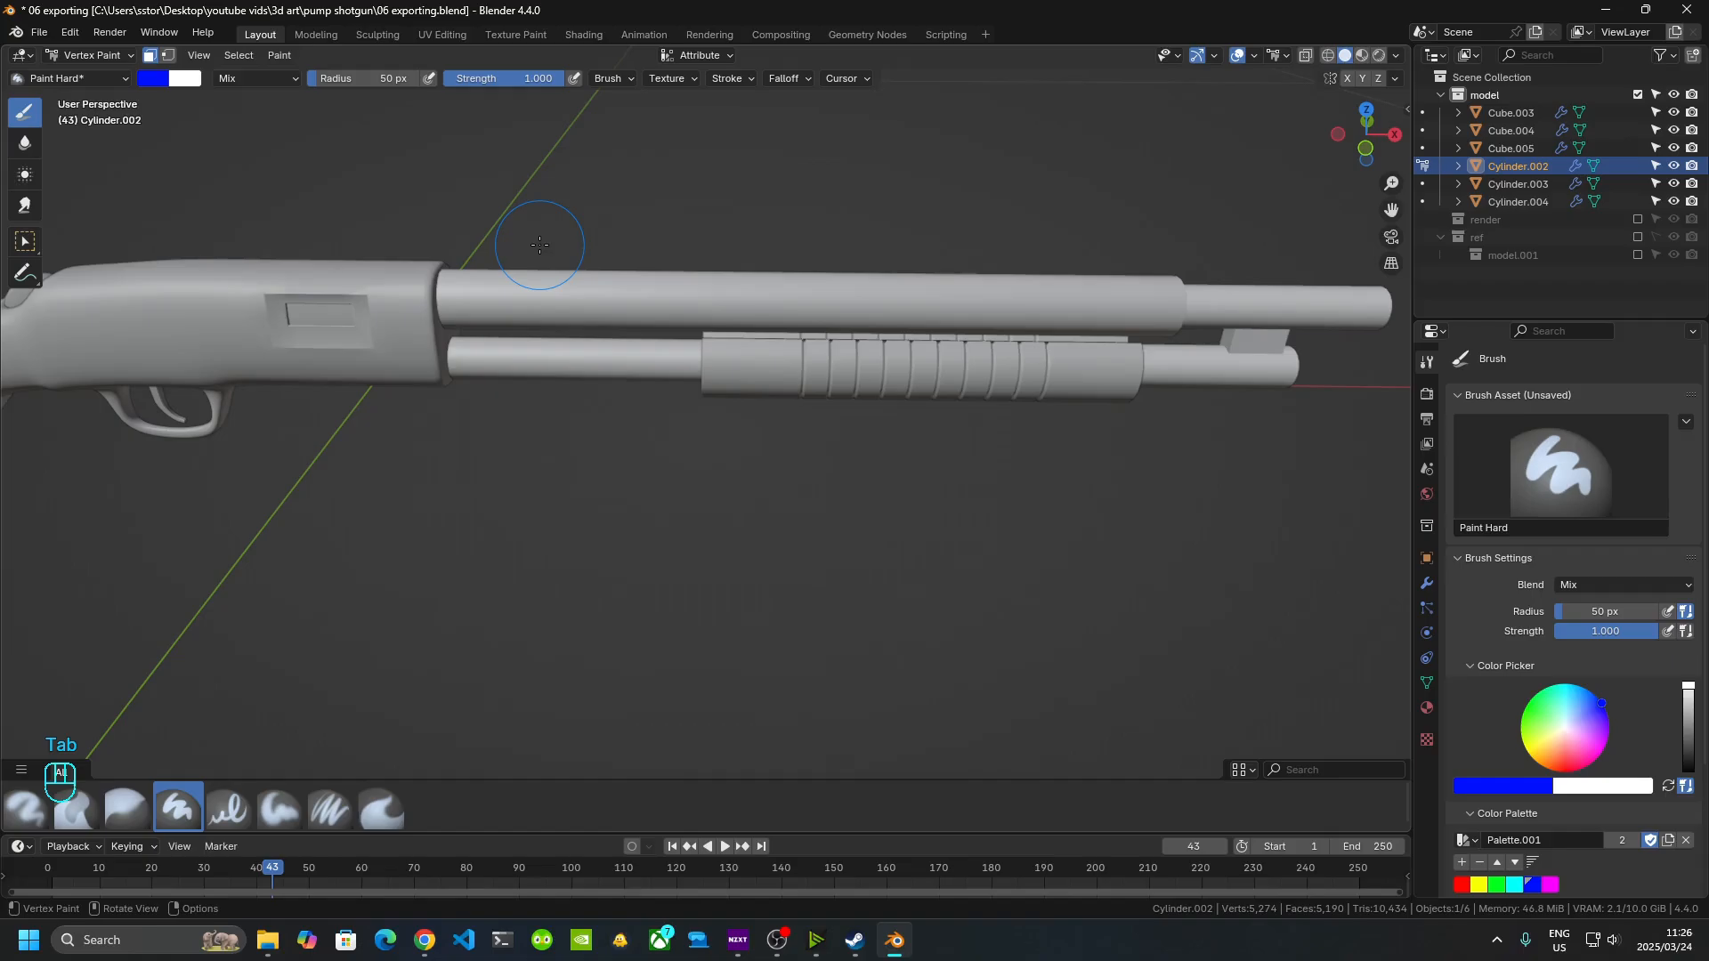
pyautogui.press('ctrl')
pyautogui.hotkey('ctrl', 'x')
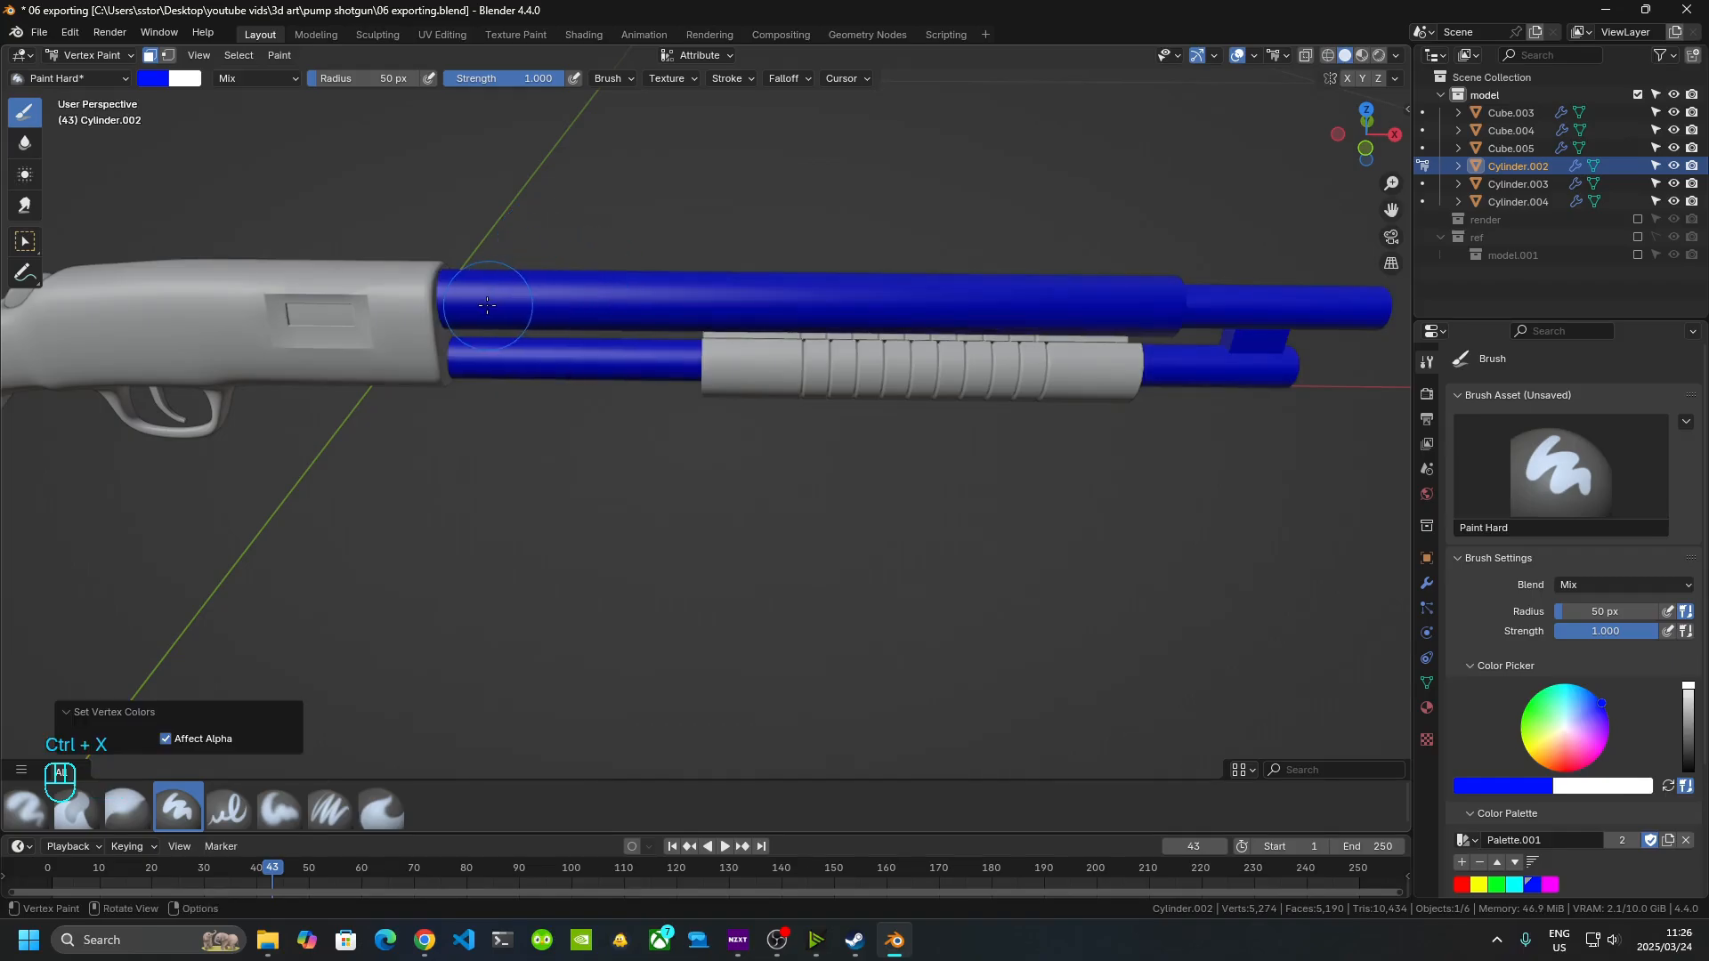
# - Select the receiver, make sure all its faces are selected in Edit Mode and switch it to Vertex Paint mode
pyautogui.moveTo(591, 272)
pyautogui.mouseDown(button='middle')
pyautogui.moveTo(838, 310)
pyautogui.moveTo(618, 489)
pyautogui.mouseUp(button='middle')
pyautogui.scroll(3, 838, 310)
pyautogui.moveTo(619, 489); pyautogui.dragTo(545, 301, button='middle')
pyautogui.moveTo(545, 301); pyautogui.dragTo(630, 292, button='middle')
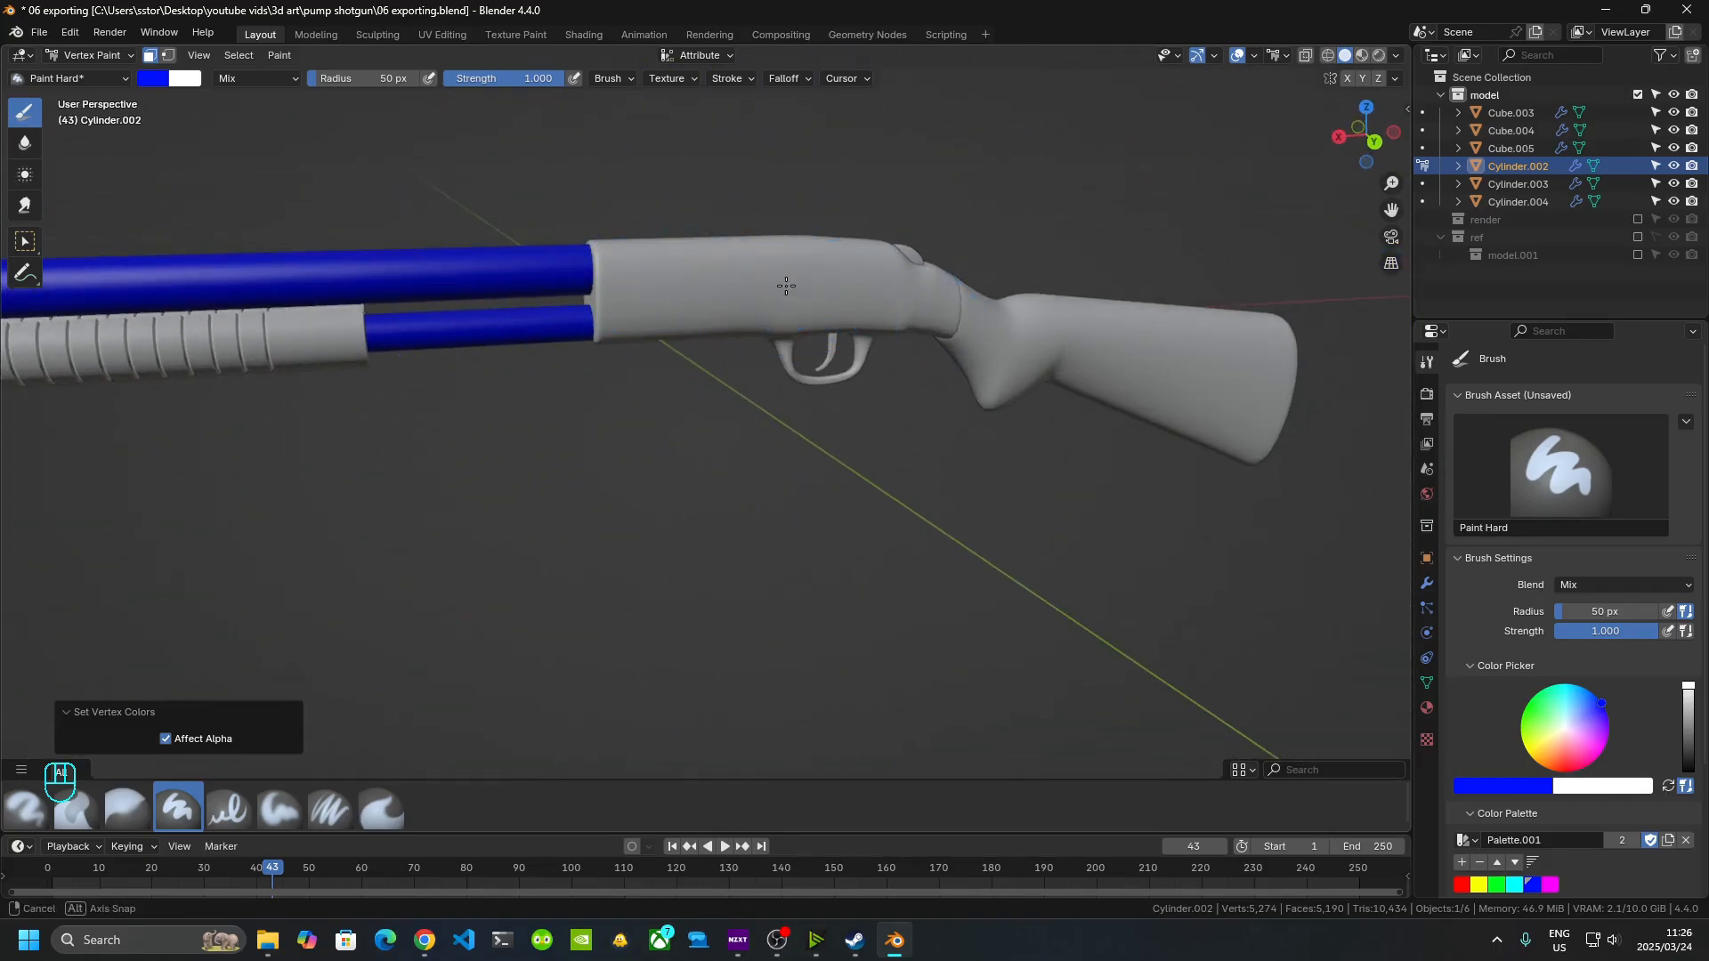
pyautogui.moveTo(783, 286); pyautogui.dragTo(379, 304, button='middle')
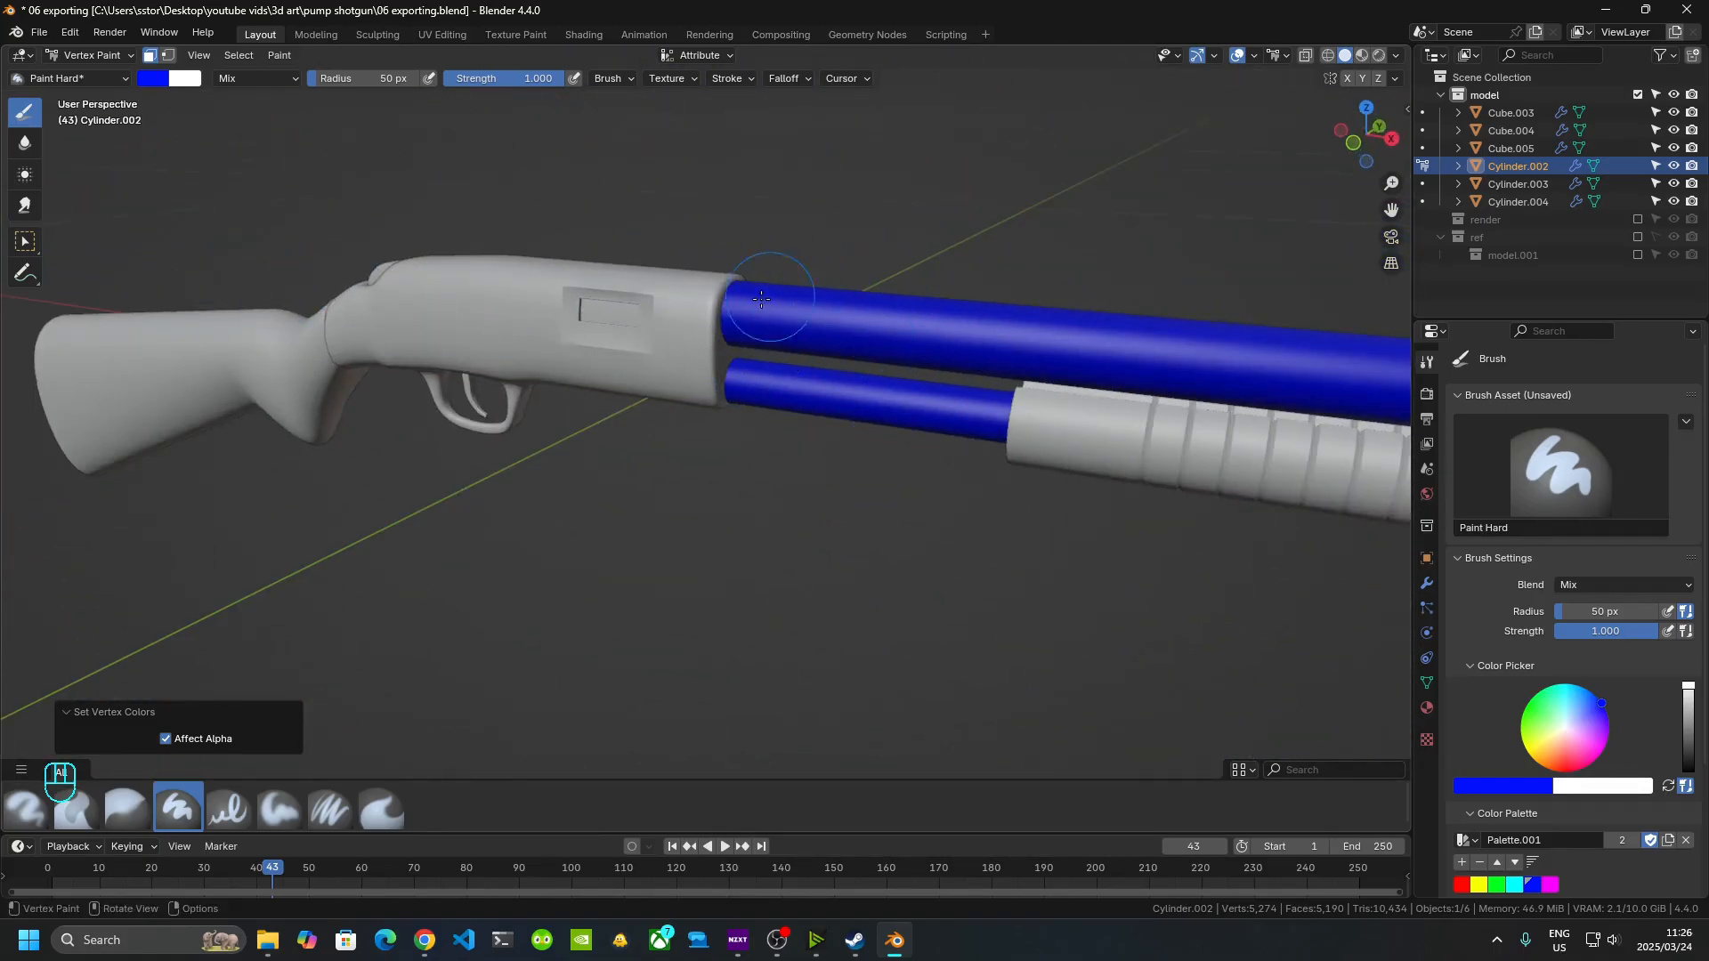
pyautogui.moveTo(854, 374); pyautogui.dragTo(775, 392, button='middle')
pyautogui.scroll(3, 775, 392)
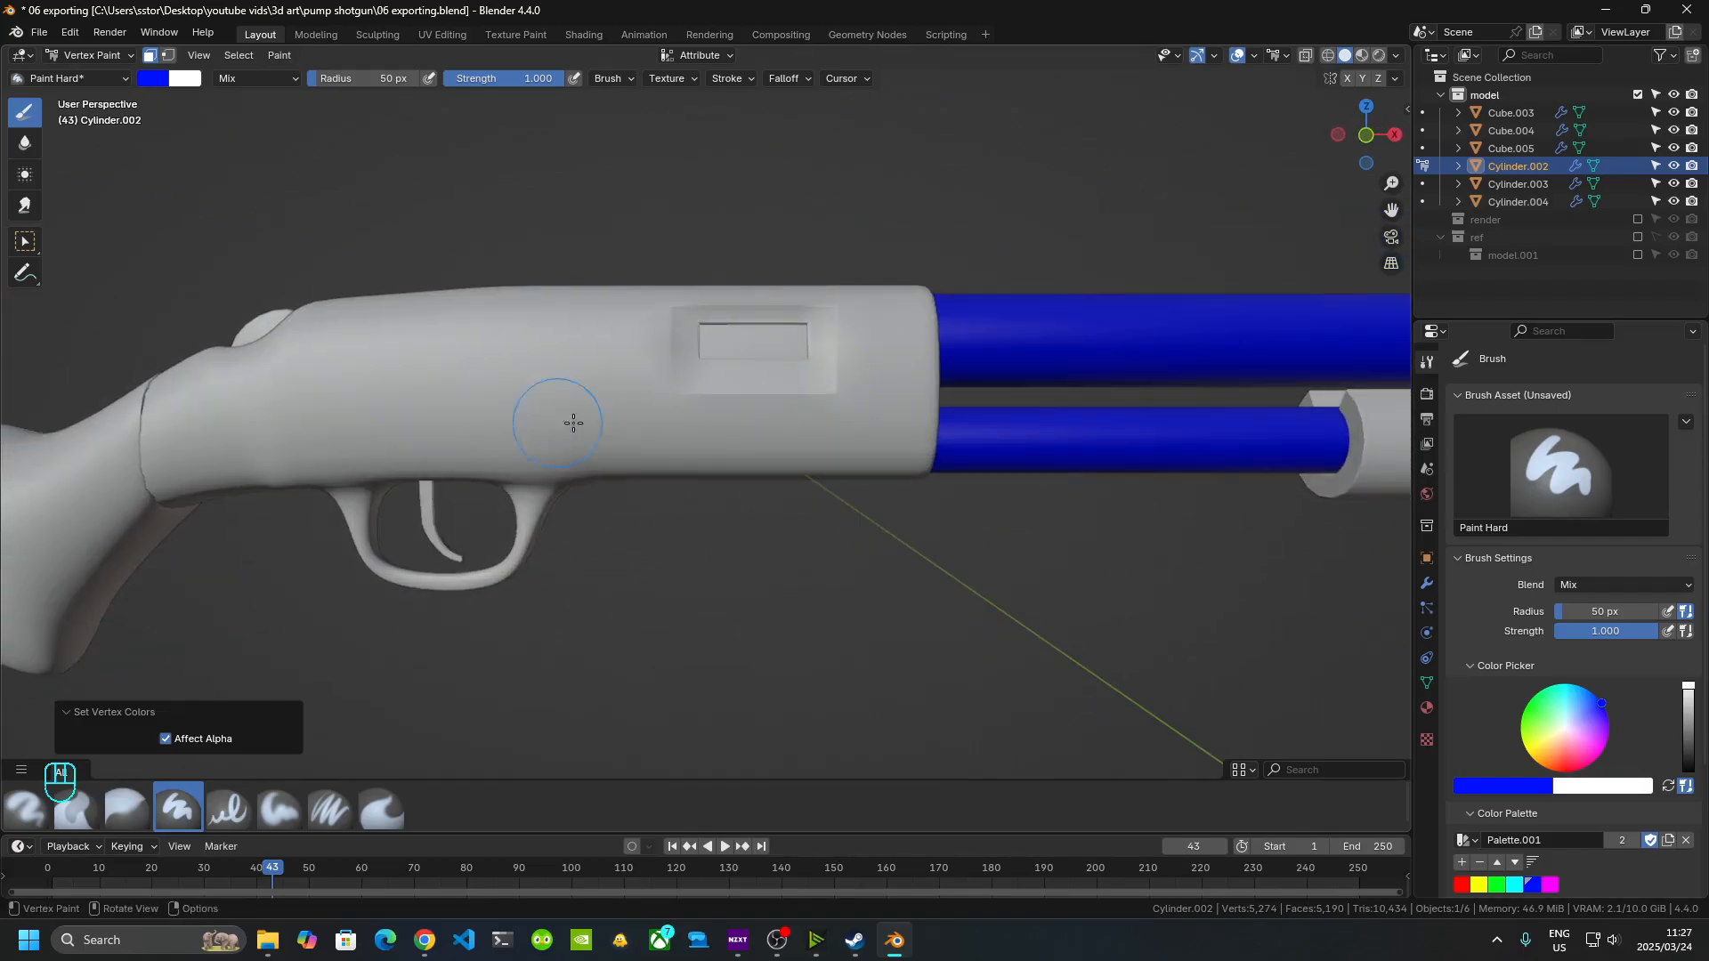
pyautogui.click(114, 50)
pyautogui.click(89, 71)
pyautogui.click(642, 433)
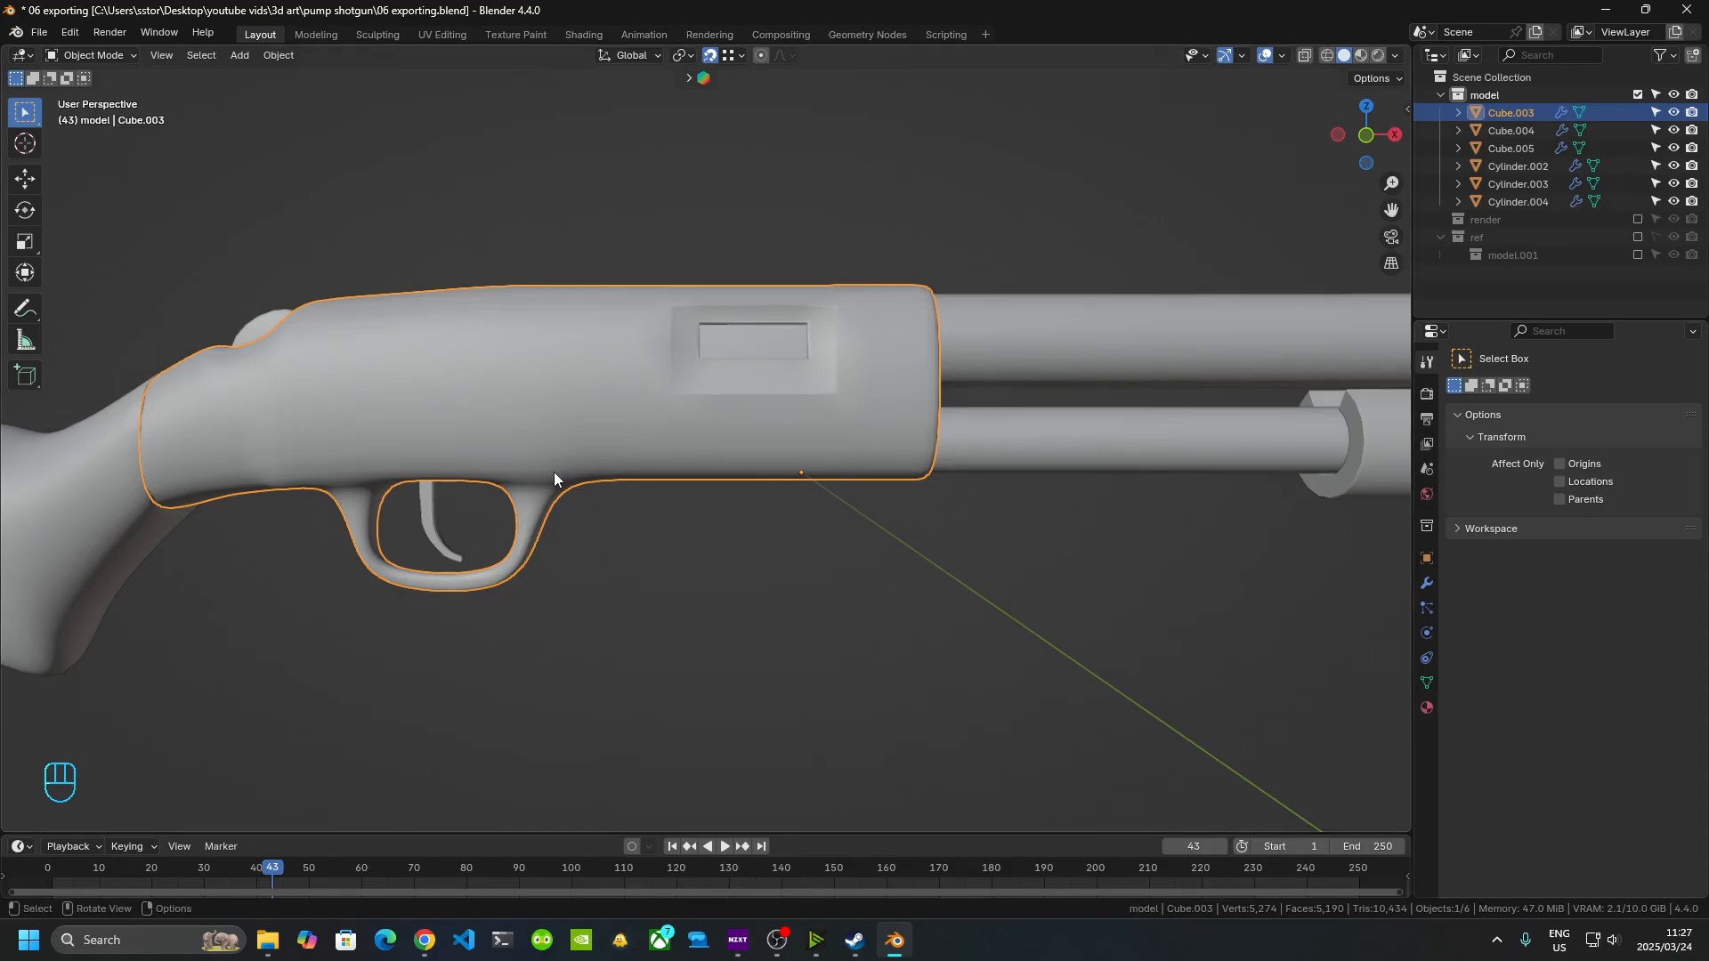
pyautogui.press('Tab')
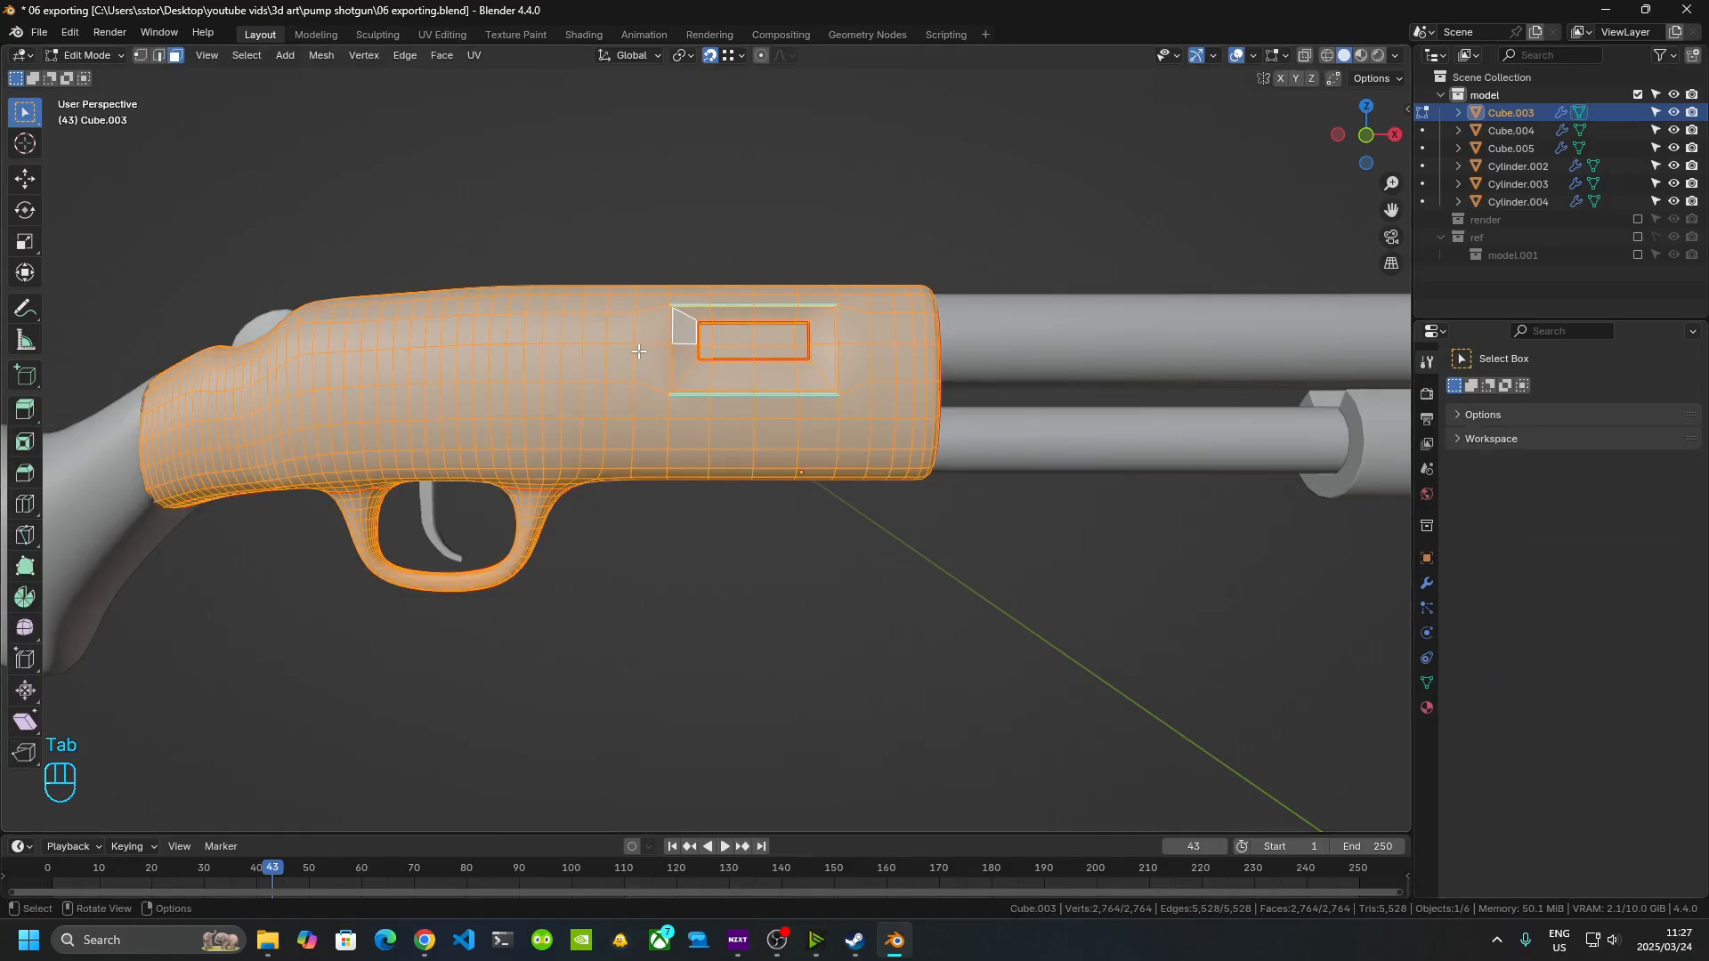
pyautogui.click(100, 55)
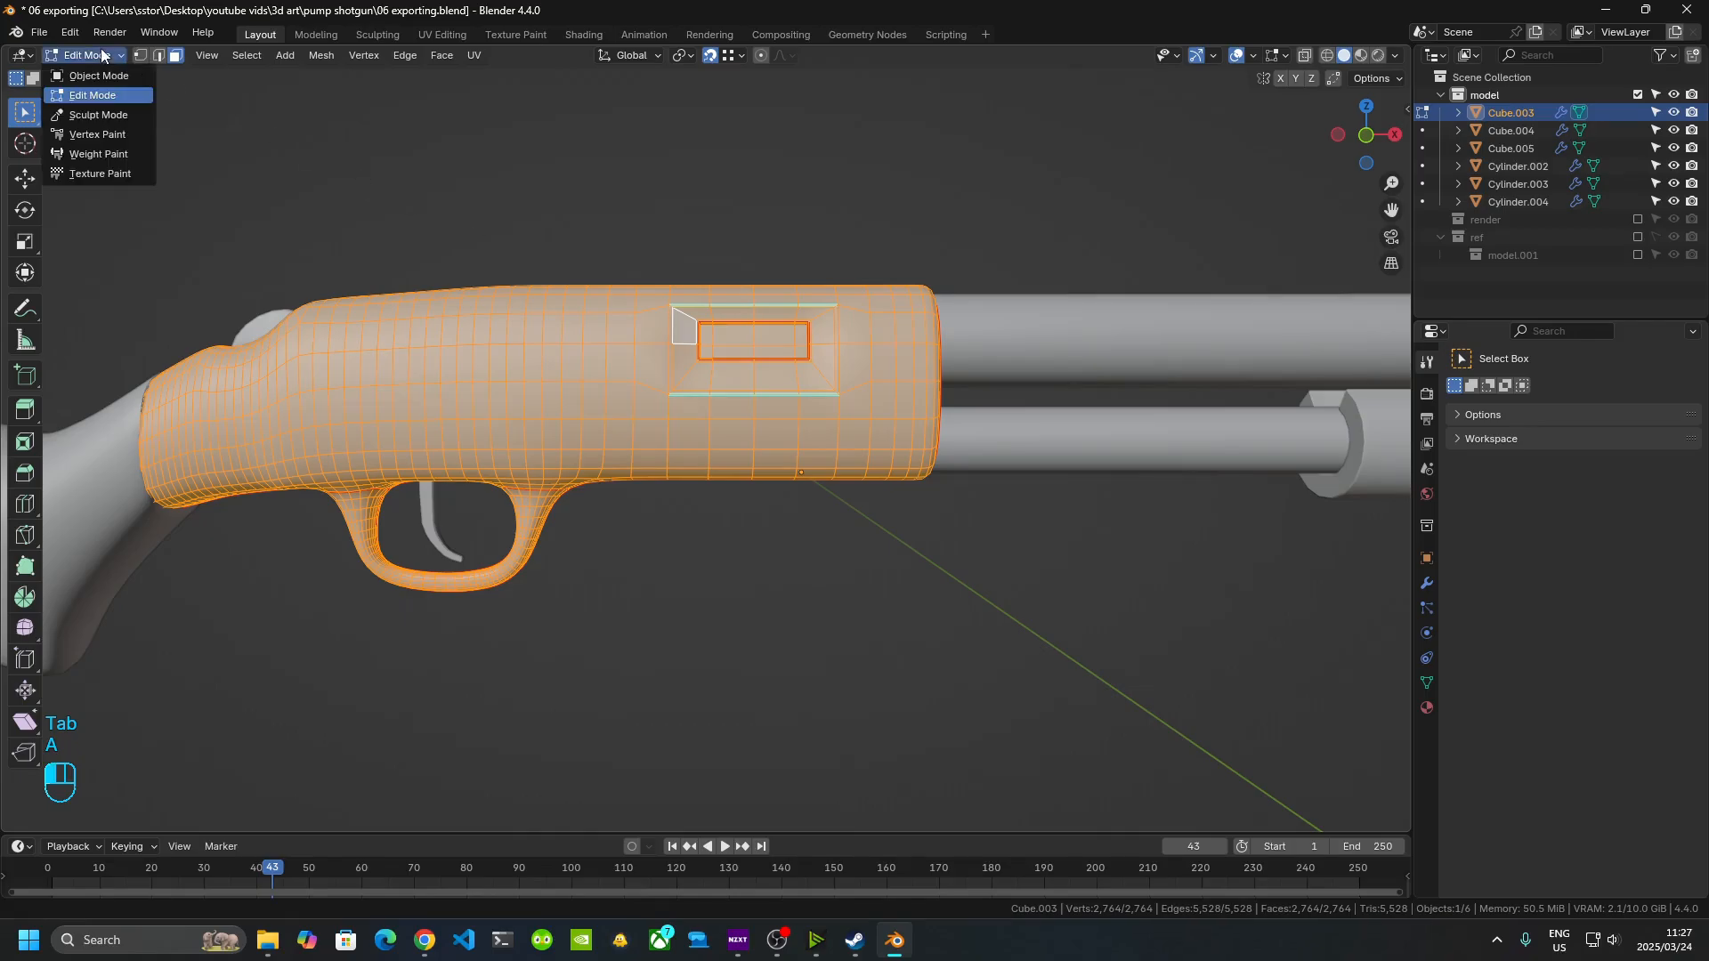
pyautogui.click(90, 134)
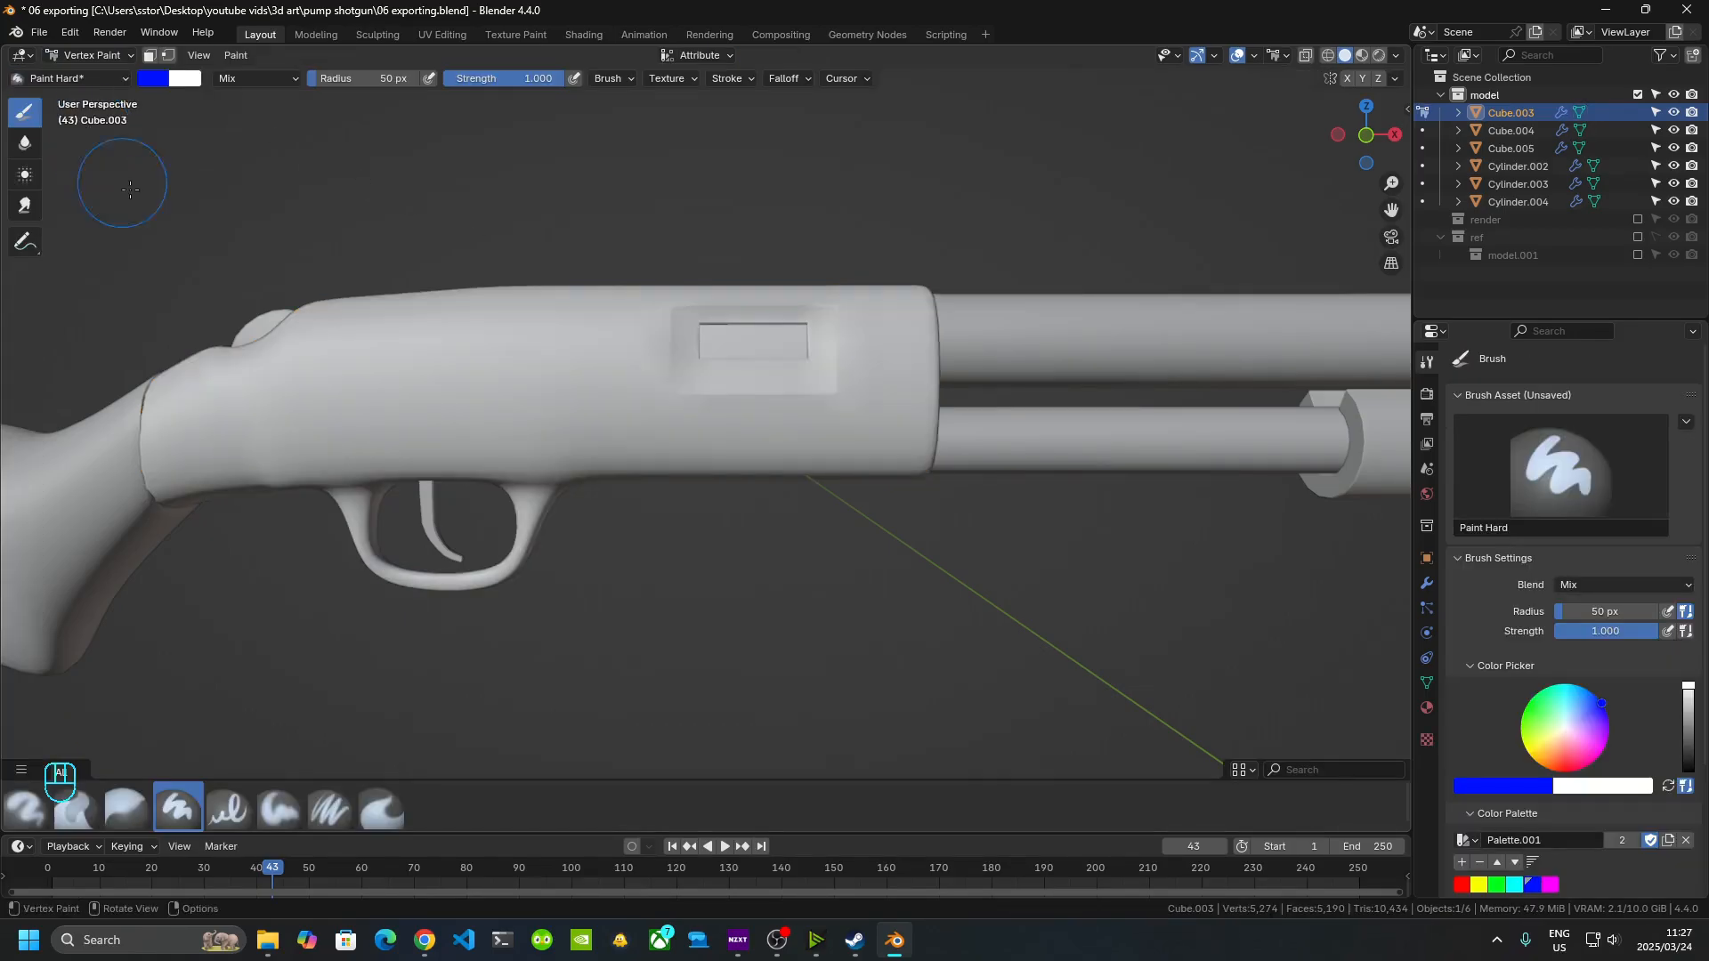
# - Fill the receiver and trigger guard with the palette's cyan vertex color
pyautogui.click(1516, 885)
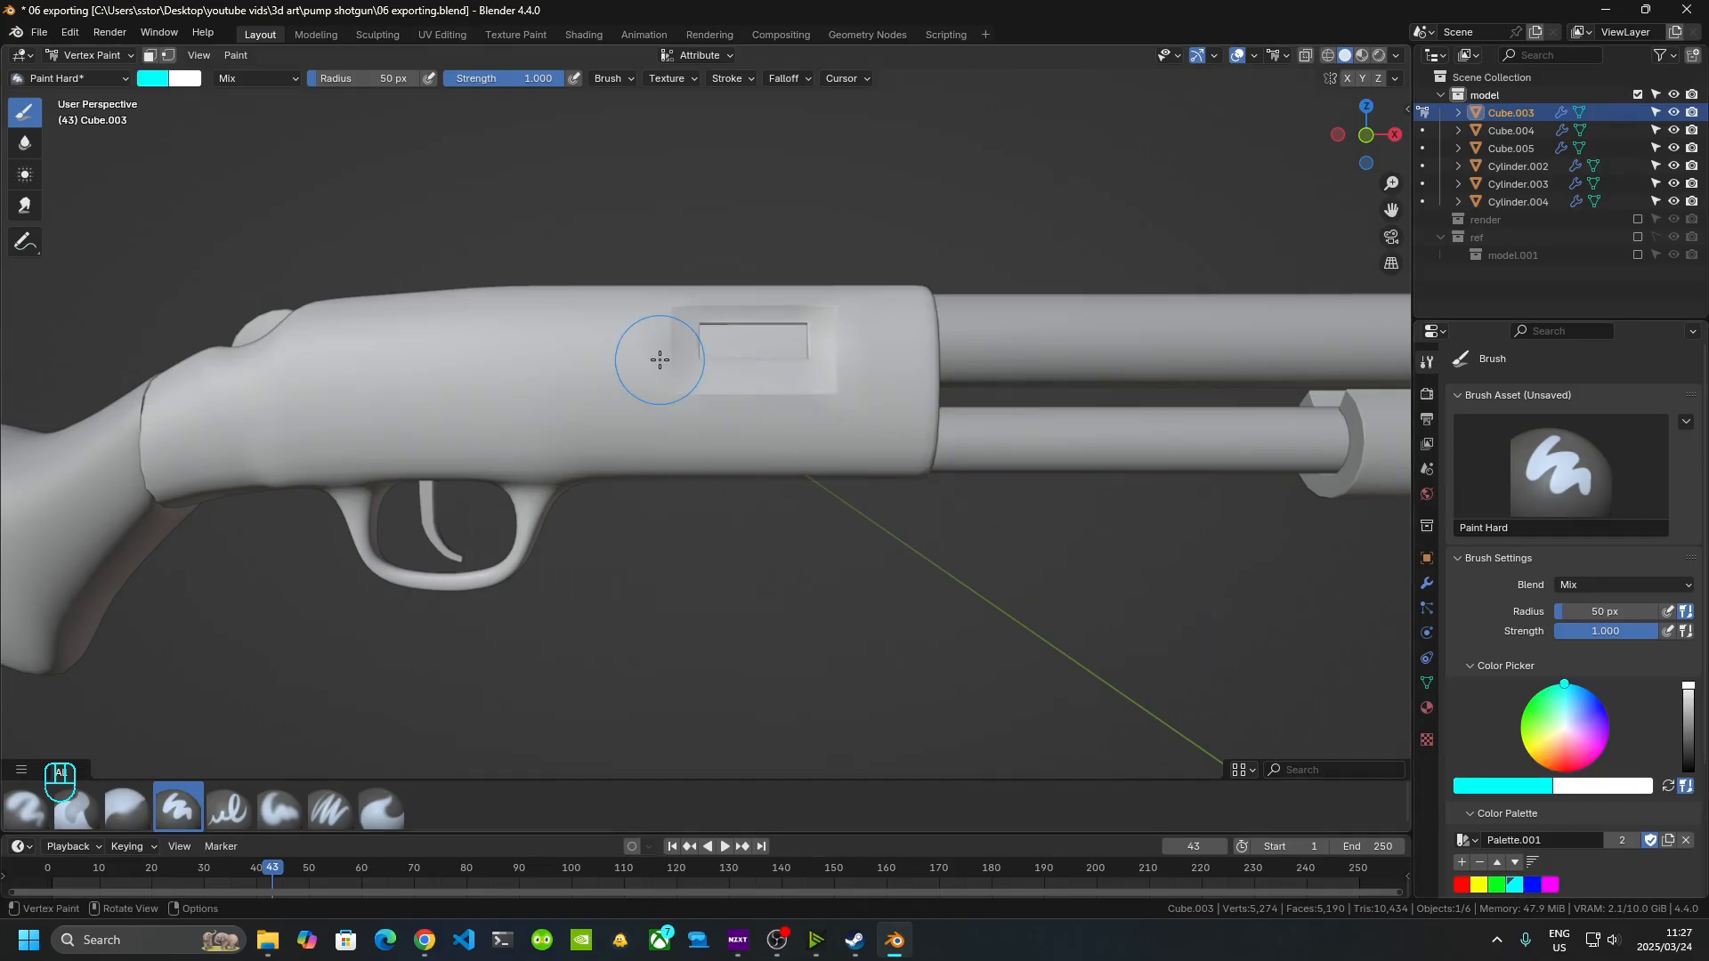
pyautogui.press('ctrl')
pyautogui.hotkey('ctrl', 'x')
pyautogui.scroll(-4, 718, 410)
pyautogui.press('Tab')
pyautogui.keyDown('shift'); pyautogui.moveTo(704, 421); pyautogui.dragTo(991, 464, button='middle'); pyautogui.keyUp('shift')
pyautogui.press('Tab')
# - Select the safety button, switch it to Vertex Paint mode and fill it with the palette's yellow
pyautogui.click(110, 58)
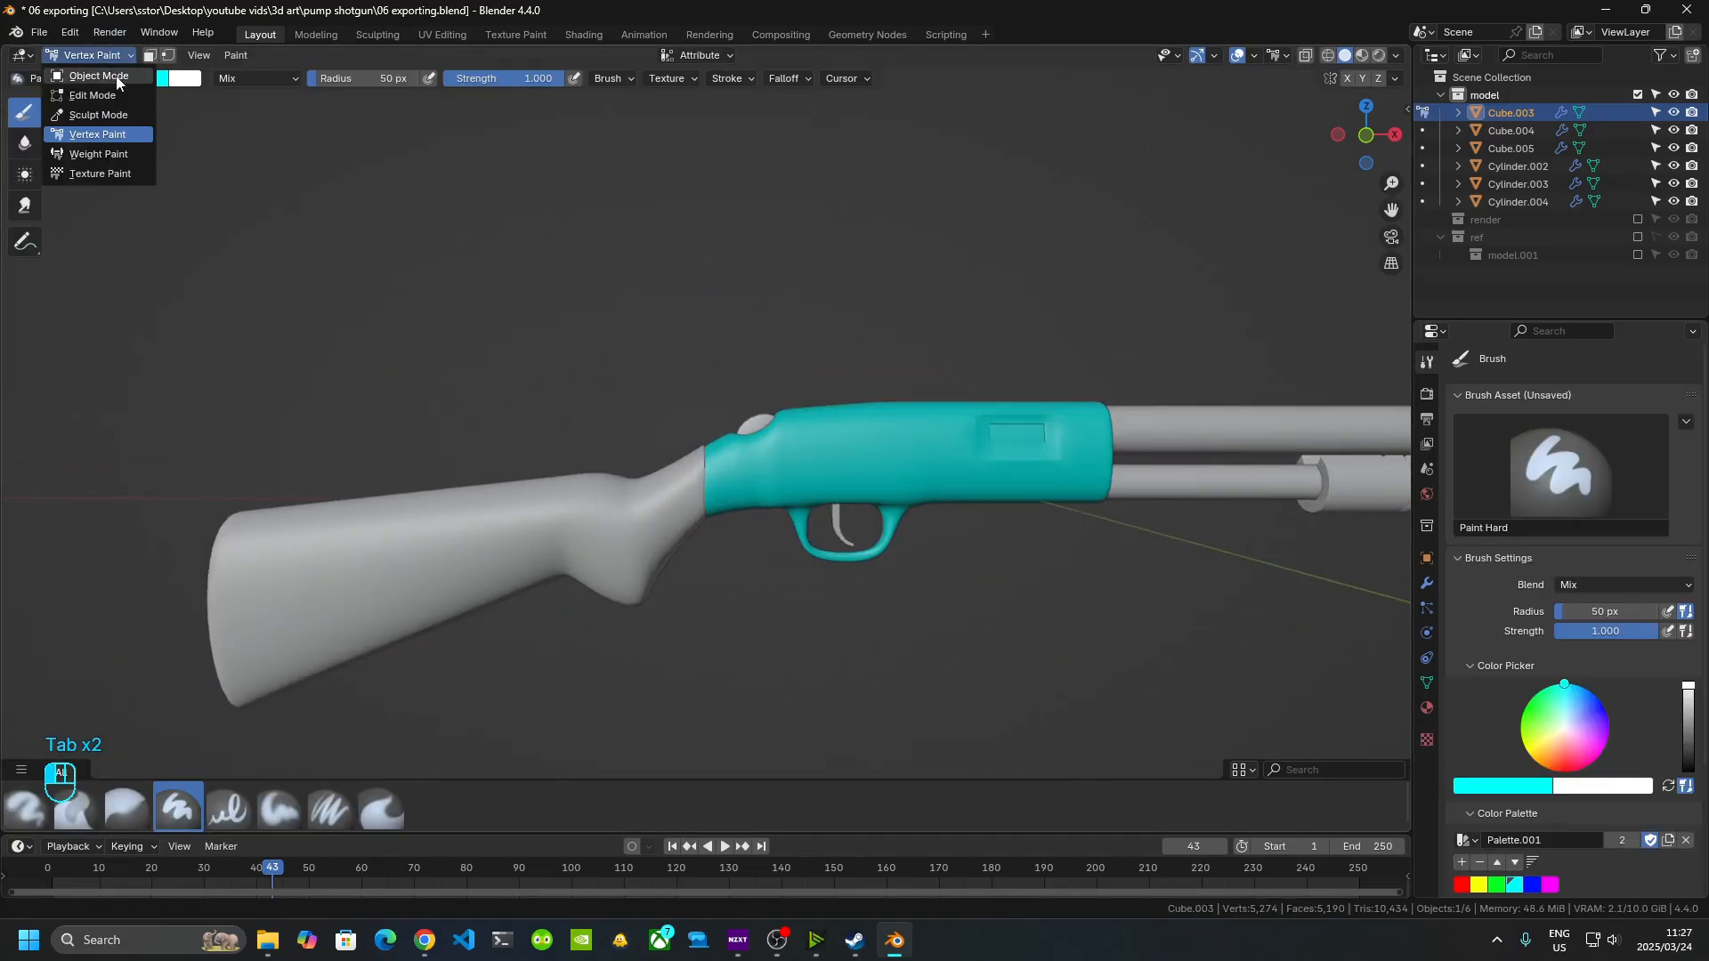
pyautogui.click(116, 76)
pyautogui.click(758, 425)
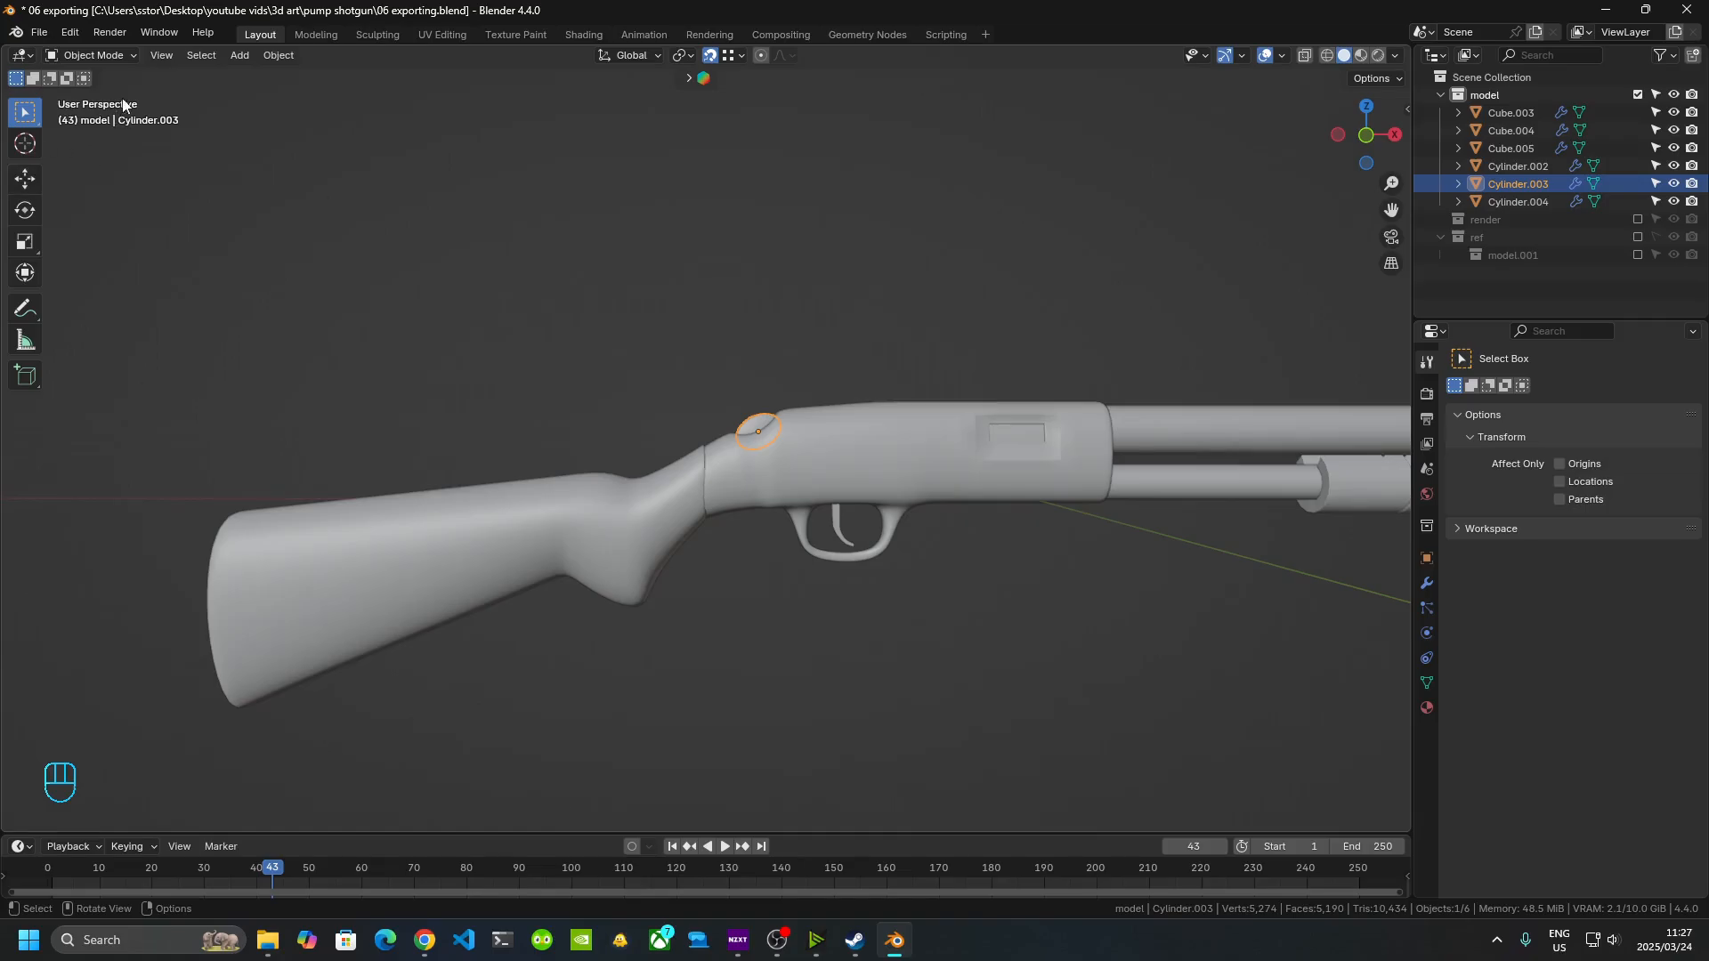
pyautogui.click(92, 55)
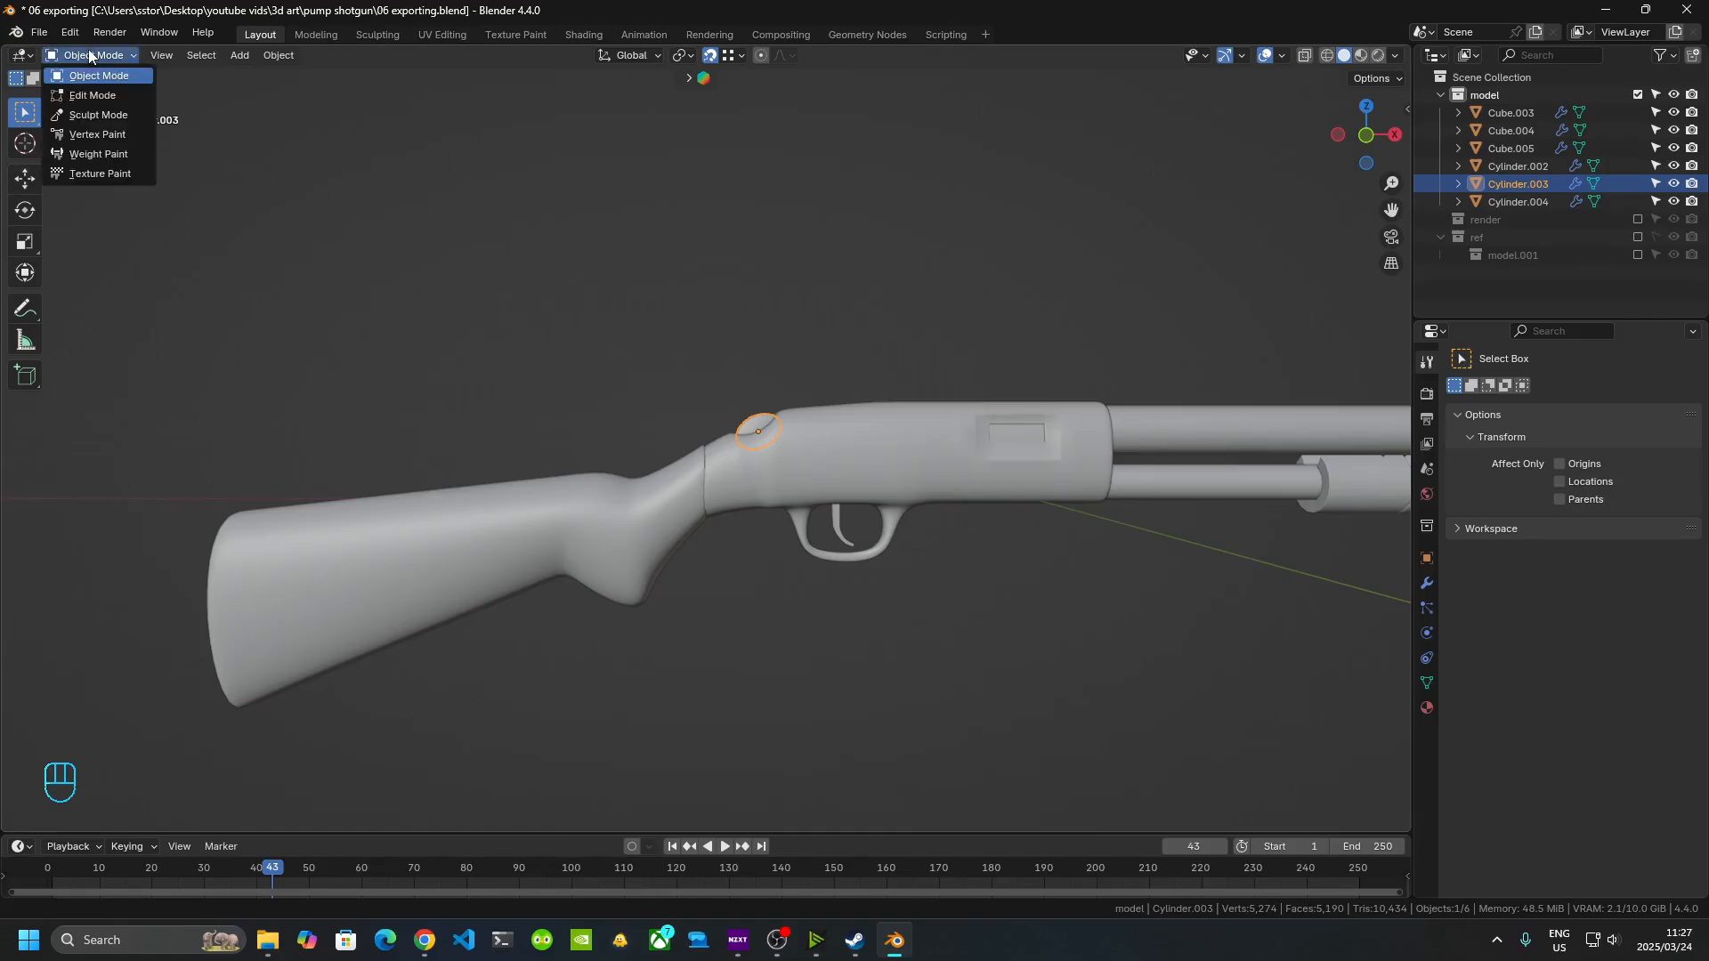
pyautogui.click(98, 134)
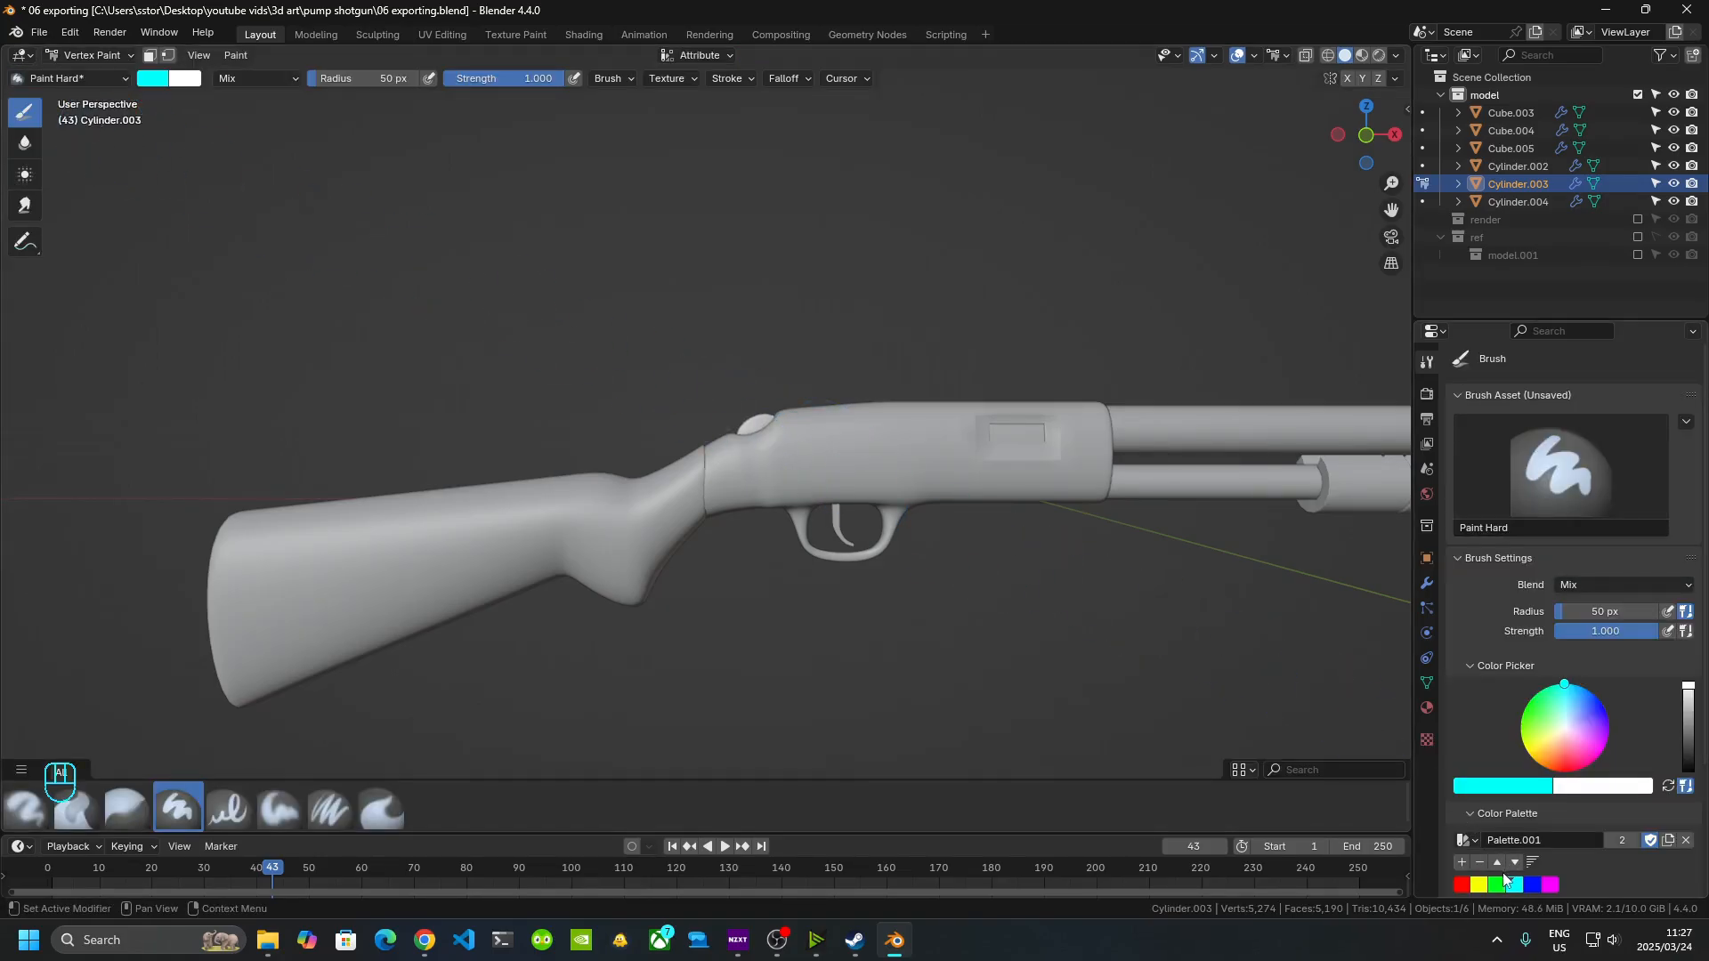
pyautogui.click(1484, 887)
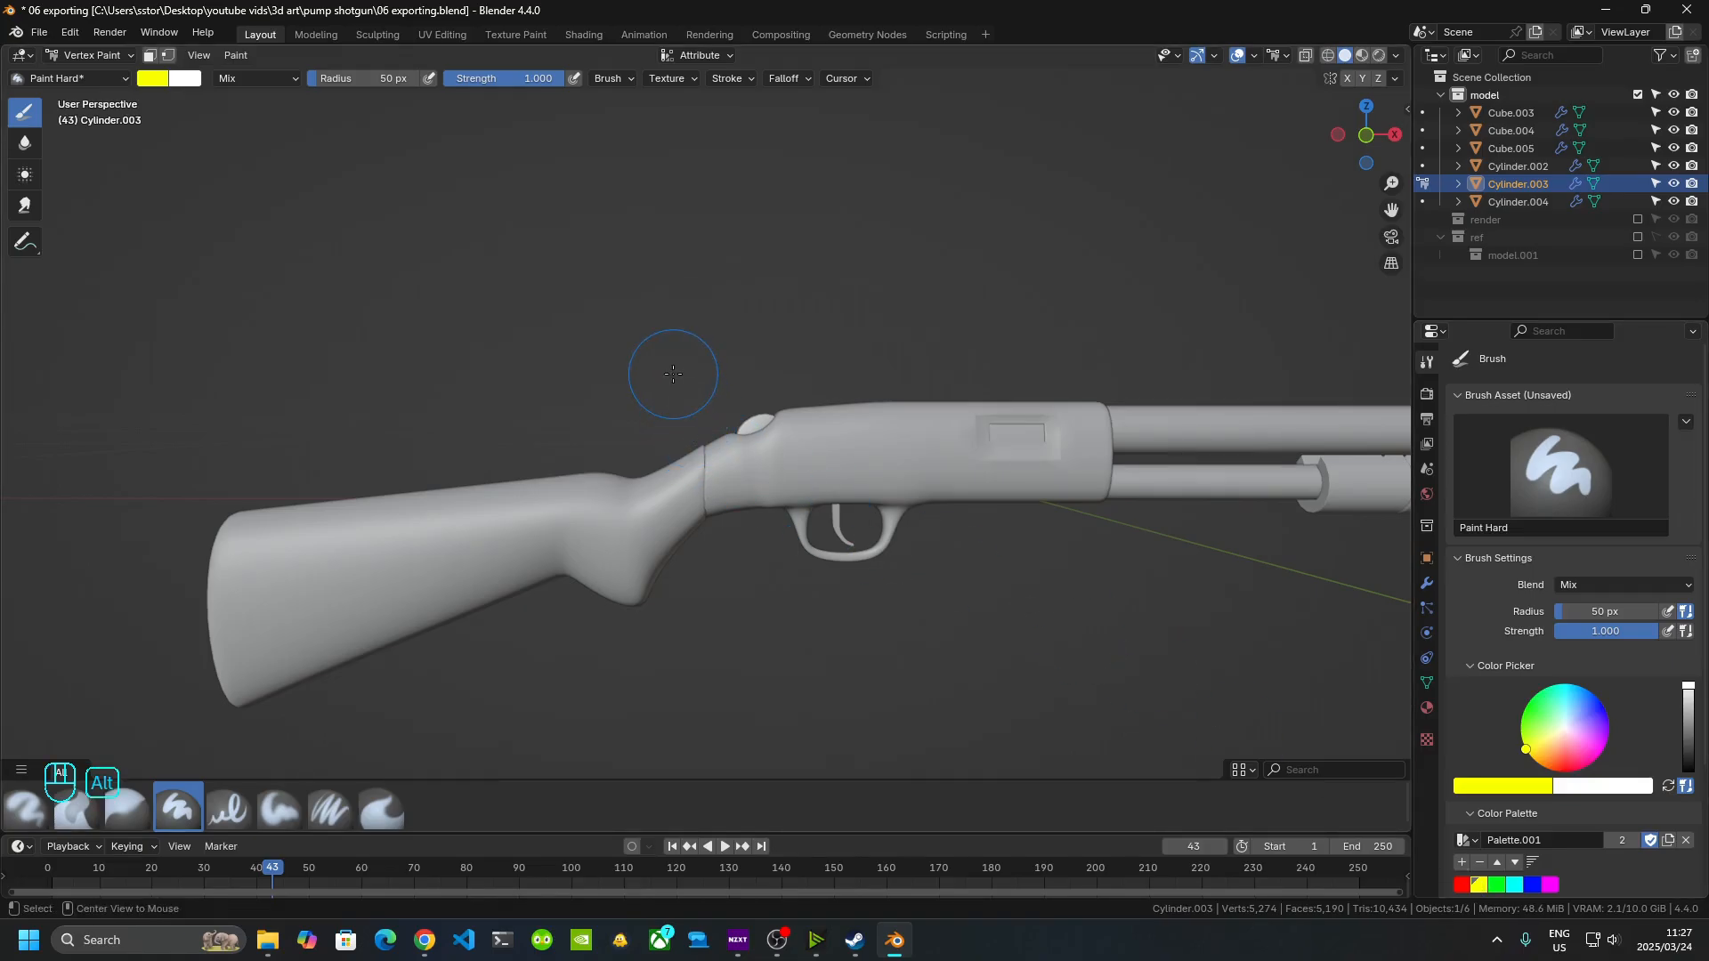
pyautogui.press('ctrl')
pyautogui.hotkey('ctrl', 'x')
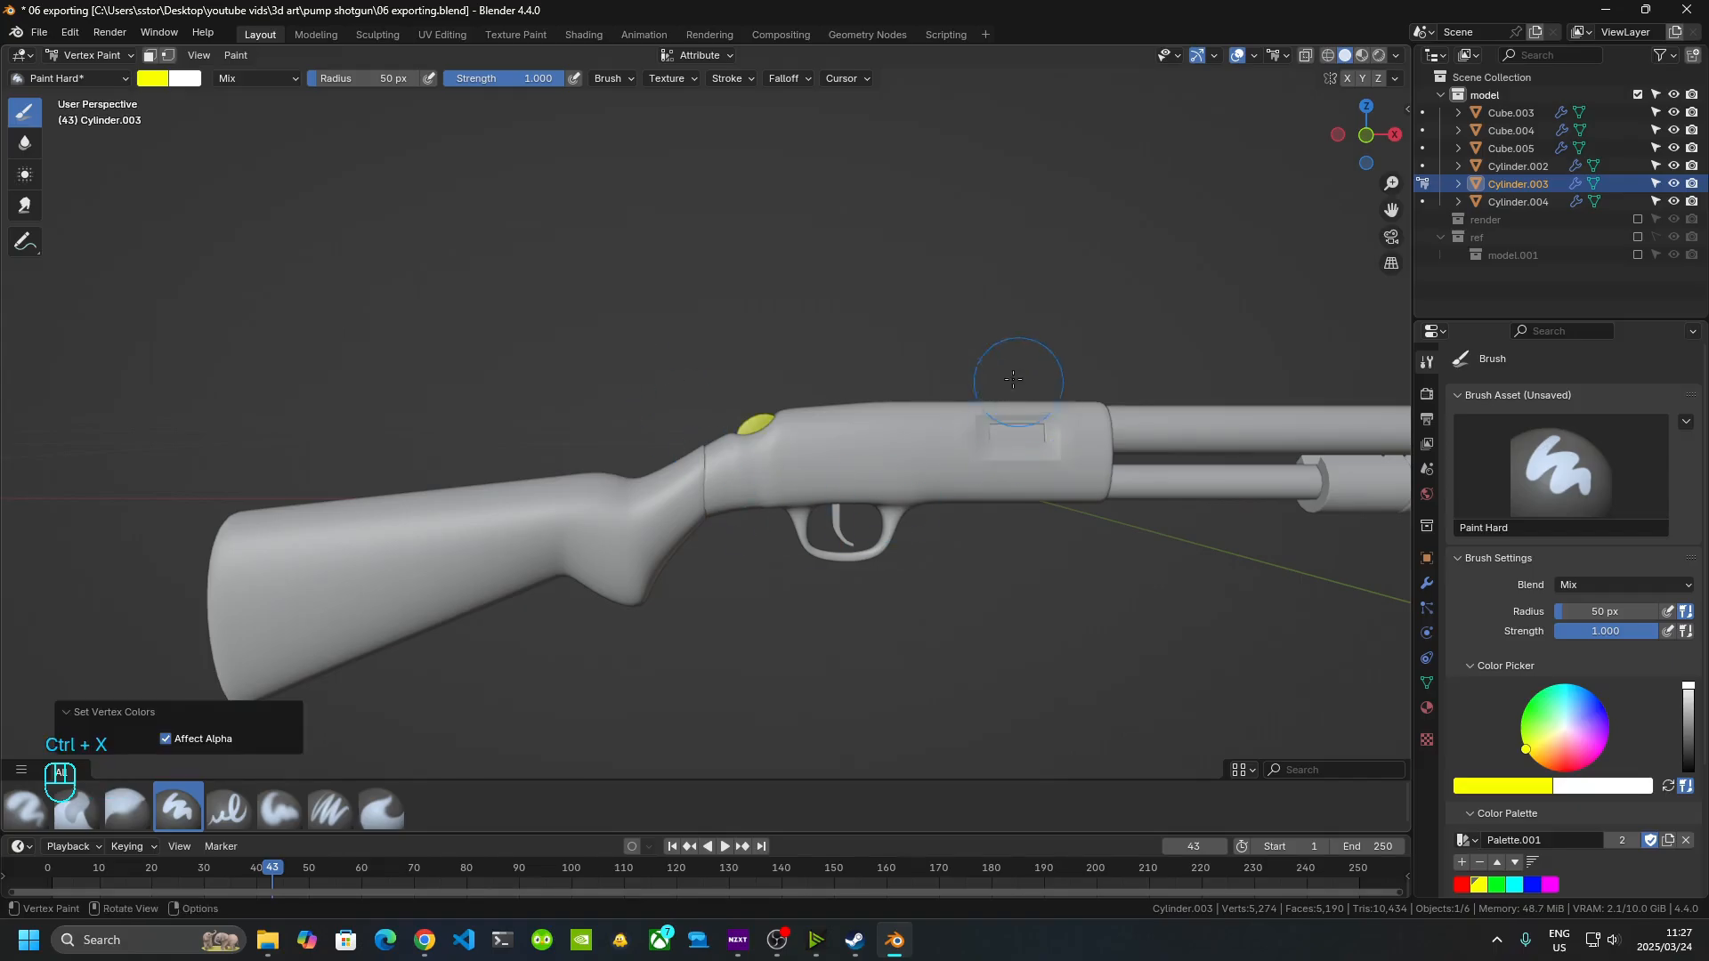
# - Fill the trigger with the palette's magenta in Vertex Paint mode and return to Object Mode
pyautogui.click(89, 55)
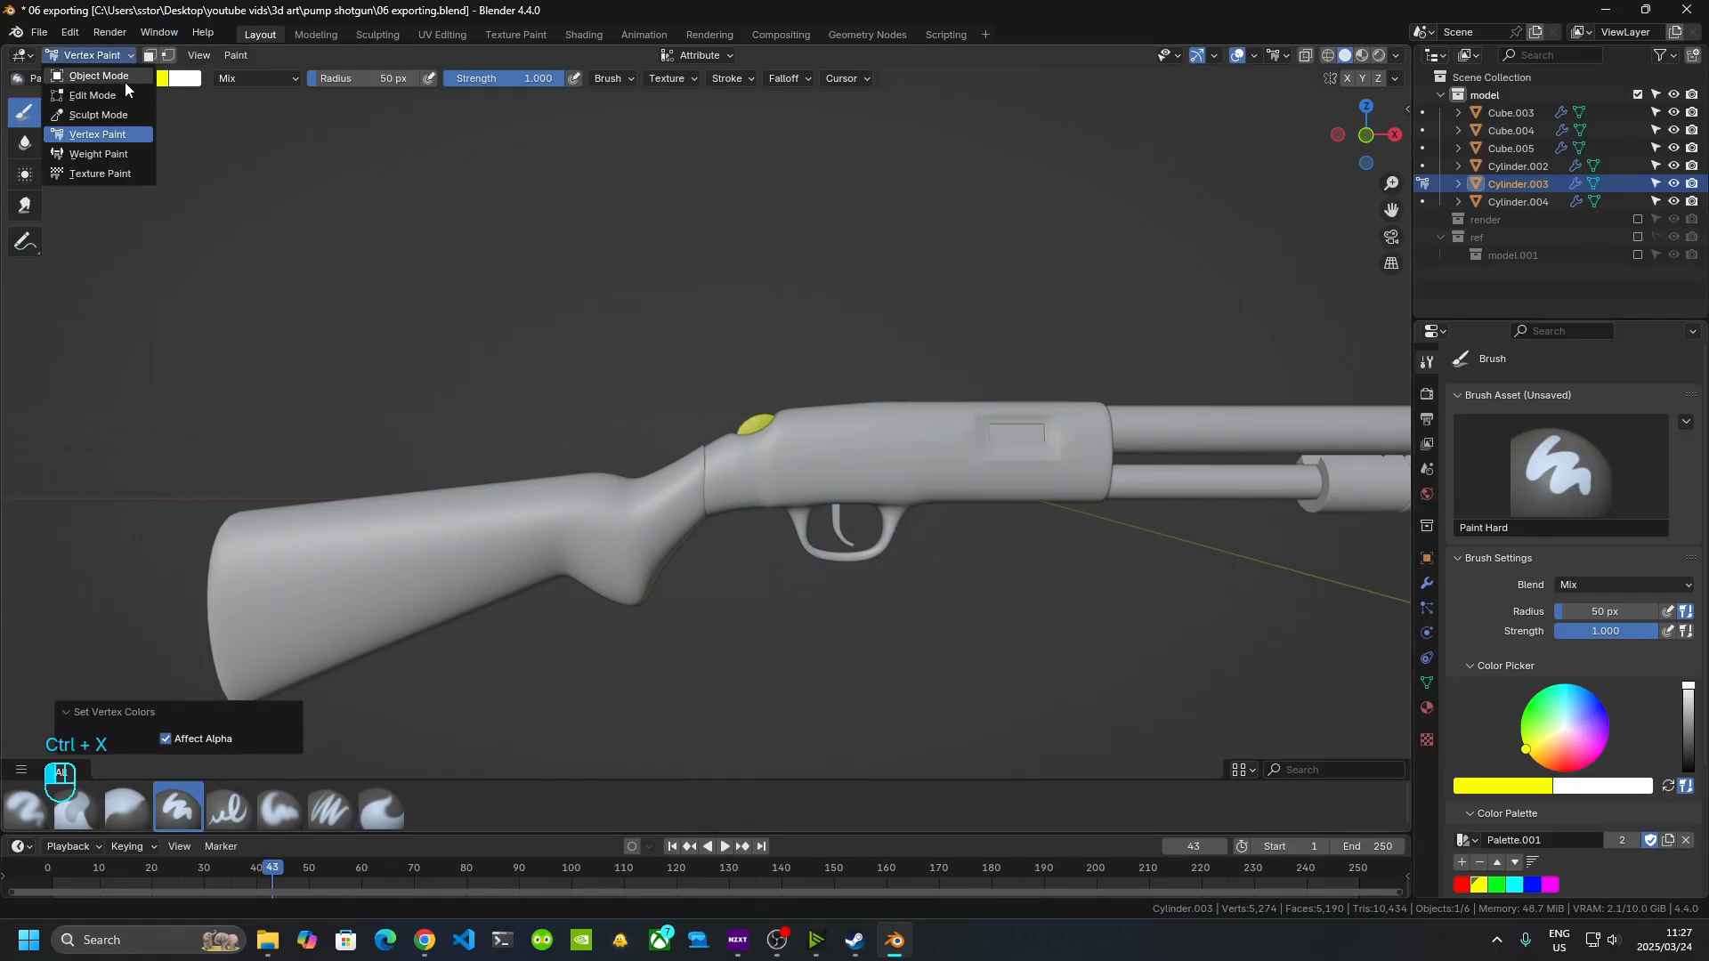
pyautogui.click(125, 82)
pyautogui.click(841, 521)
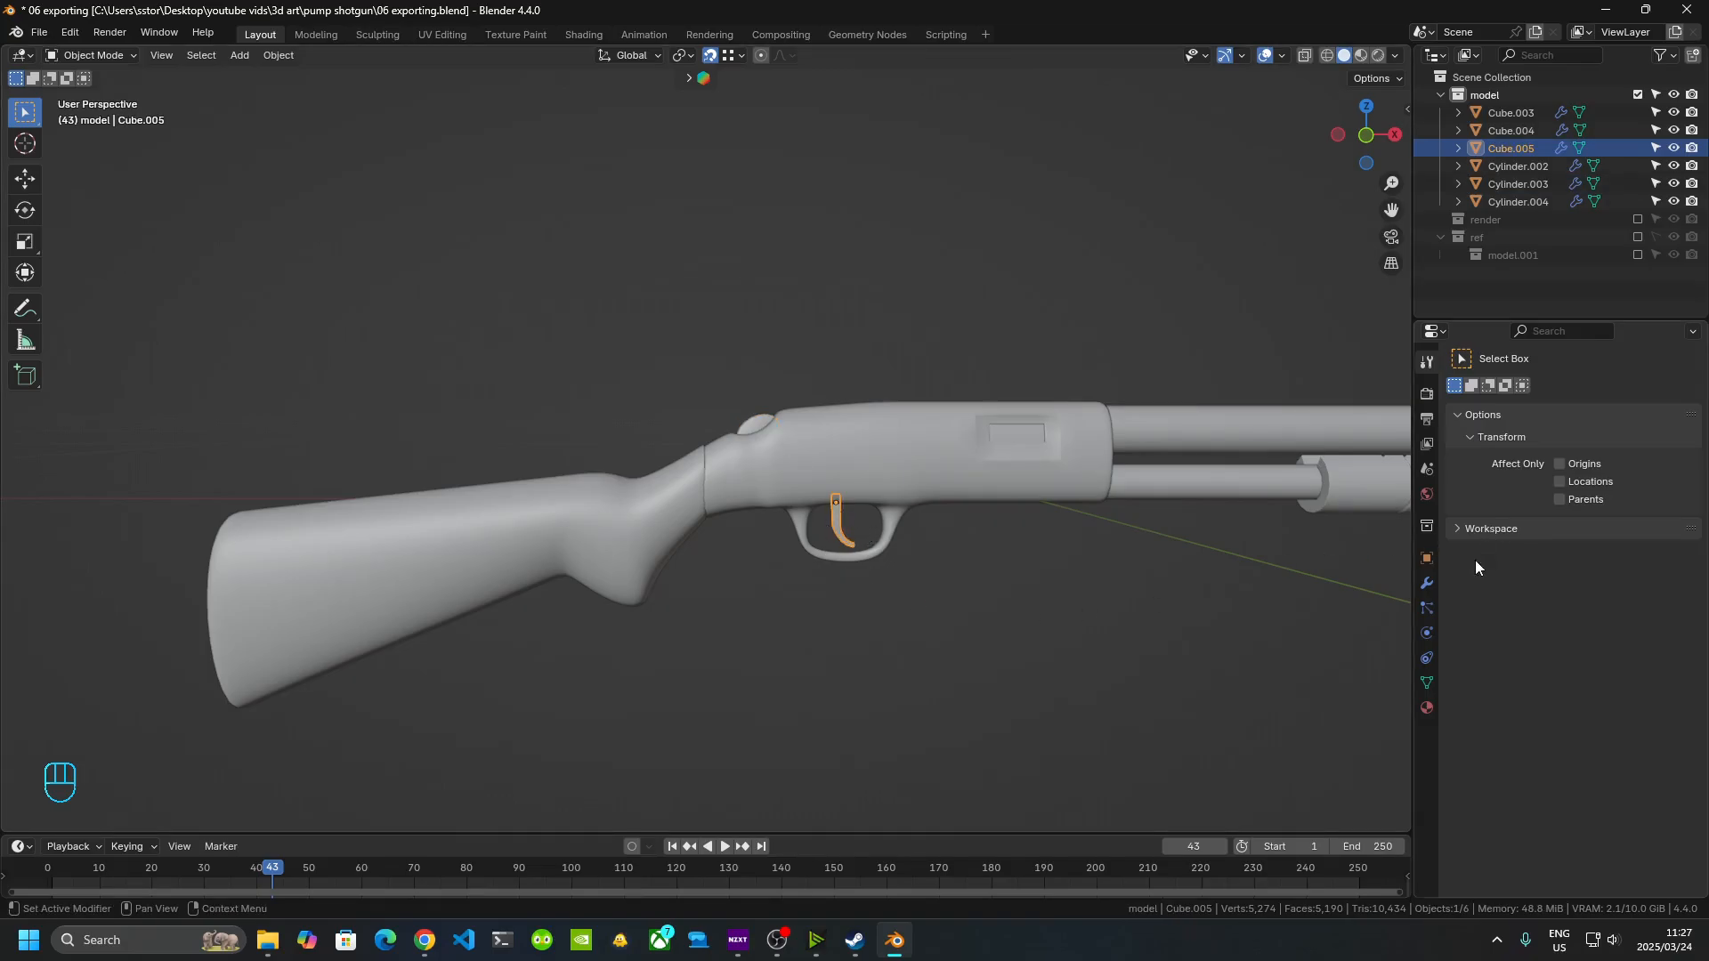
pyautogui.click(92, 55)
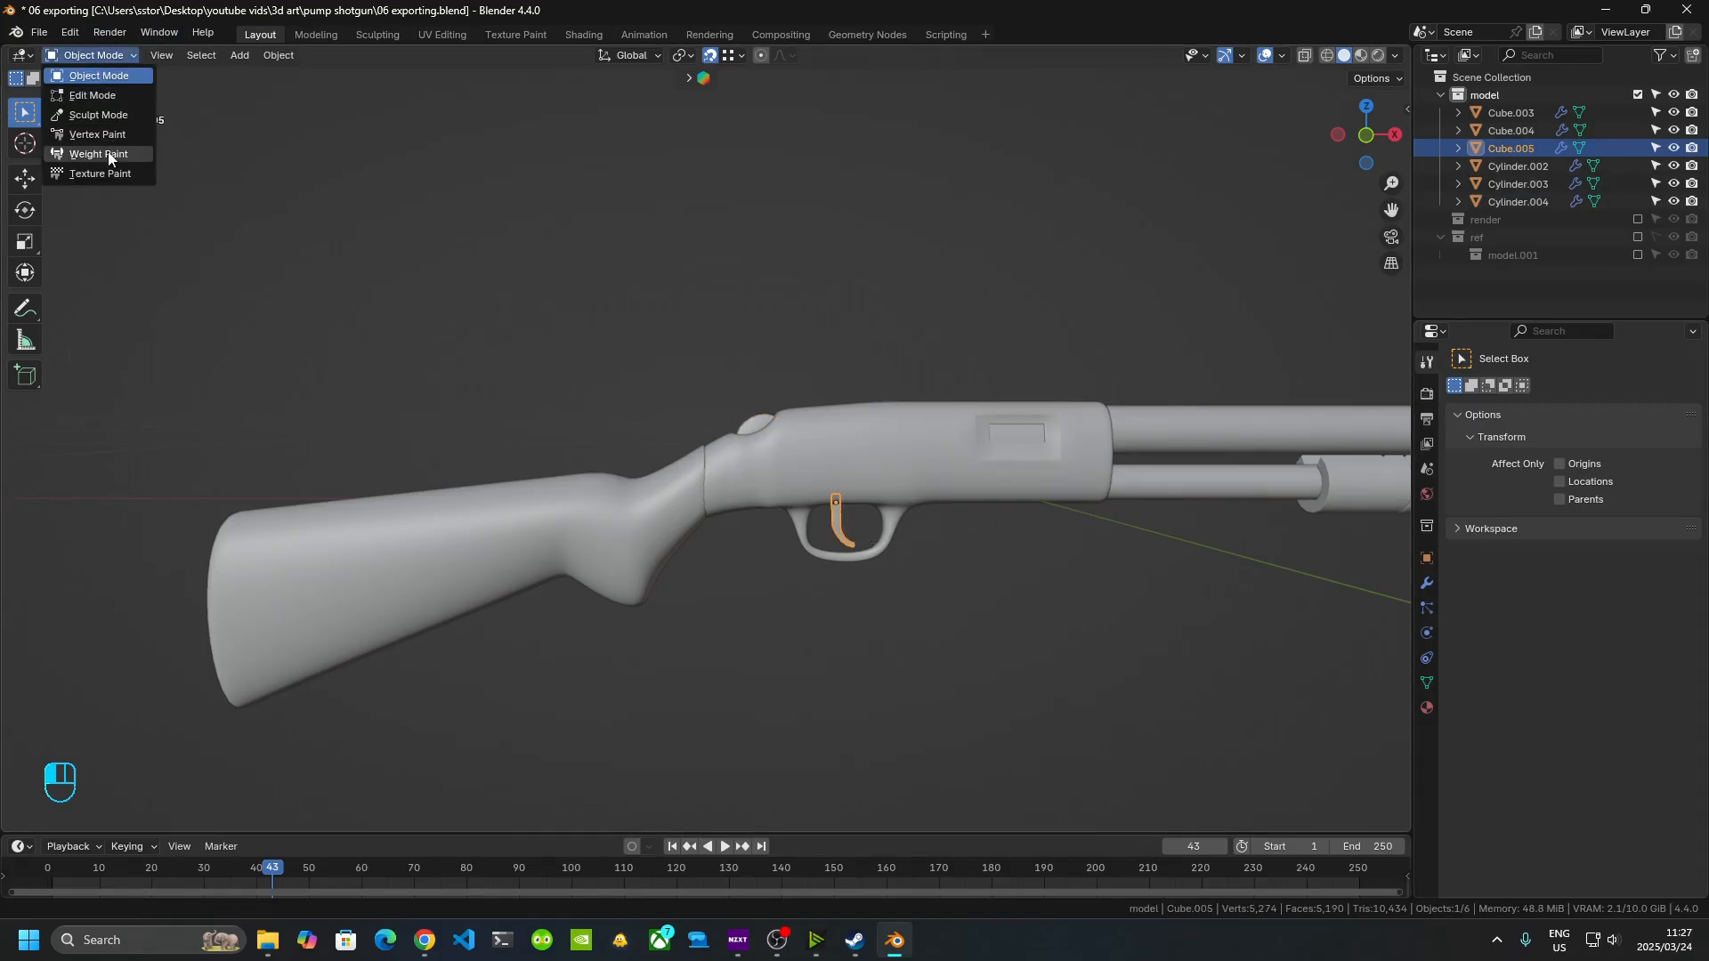
pyautogui.click(105, 133)
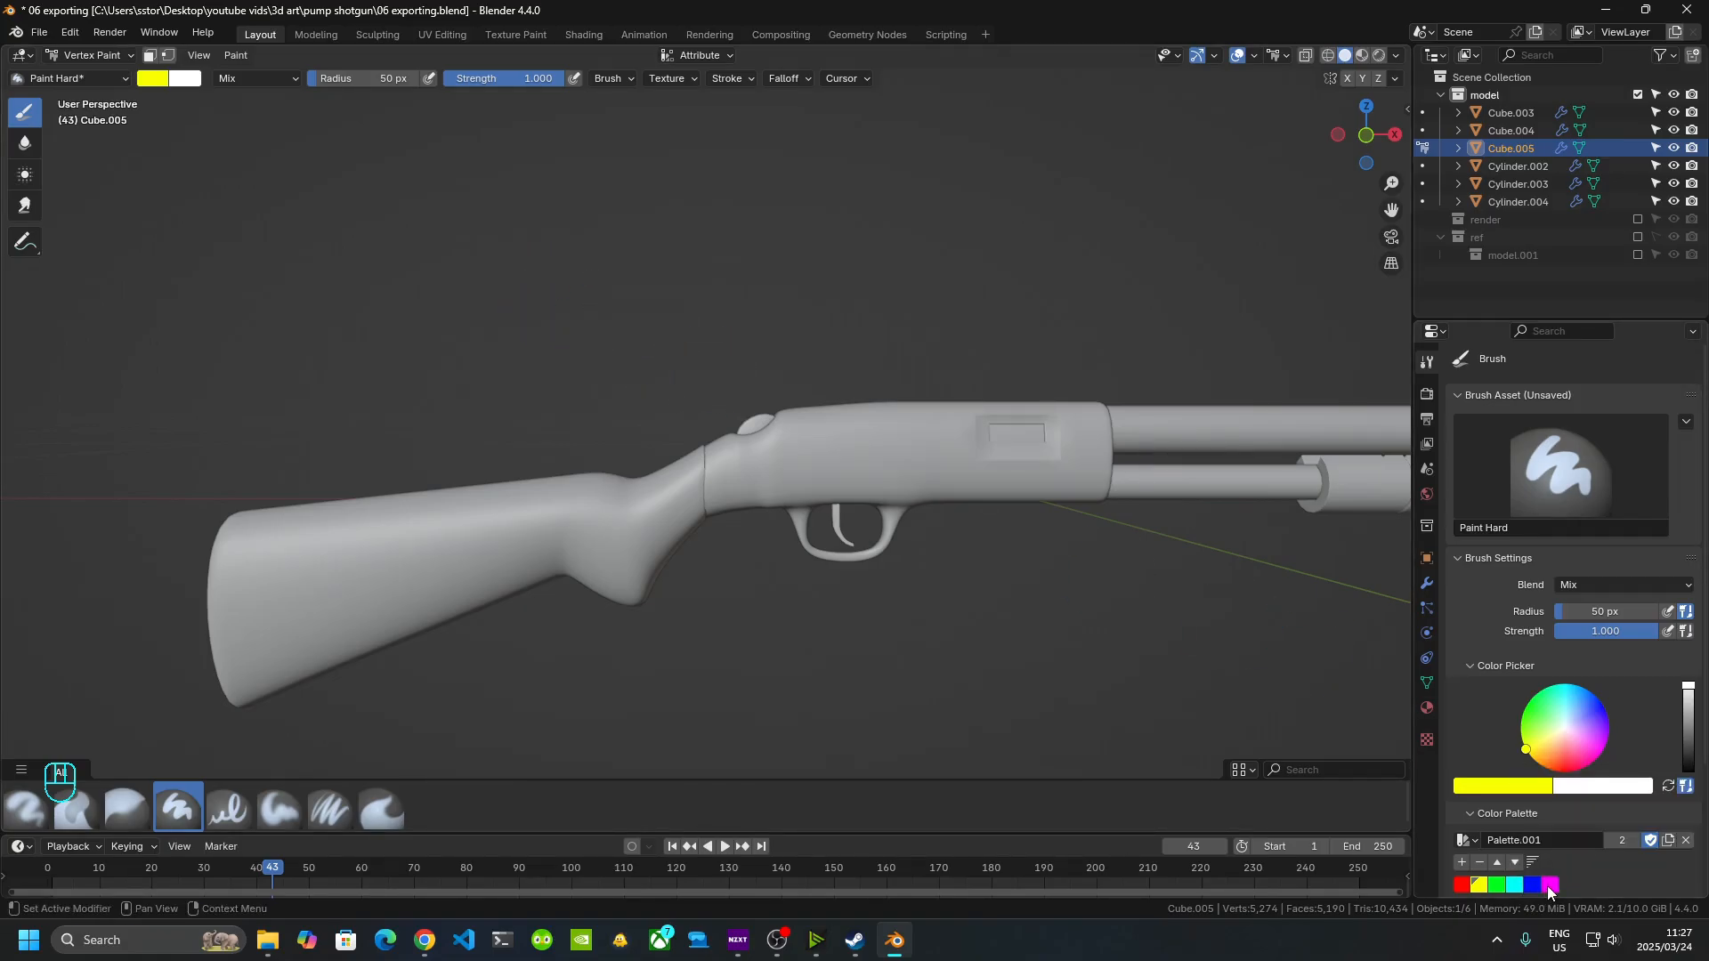
pyautogui.click(1548, 884)
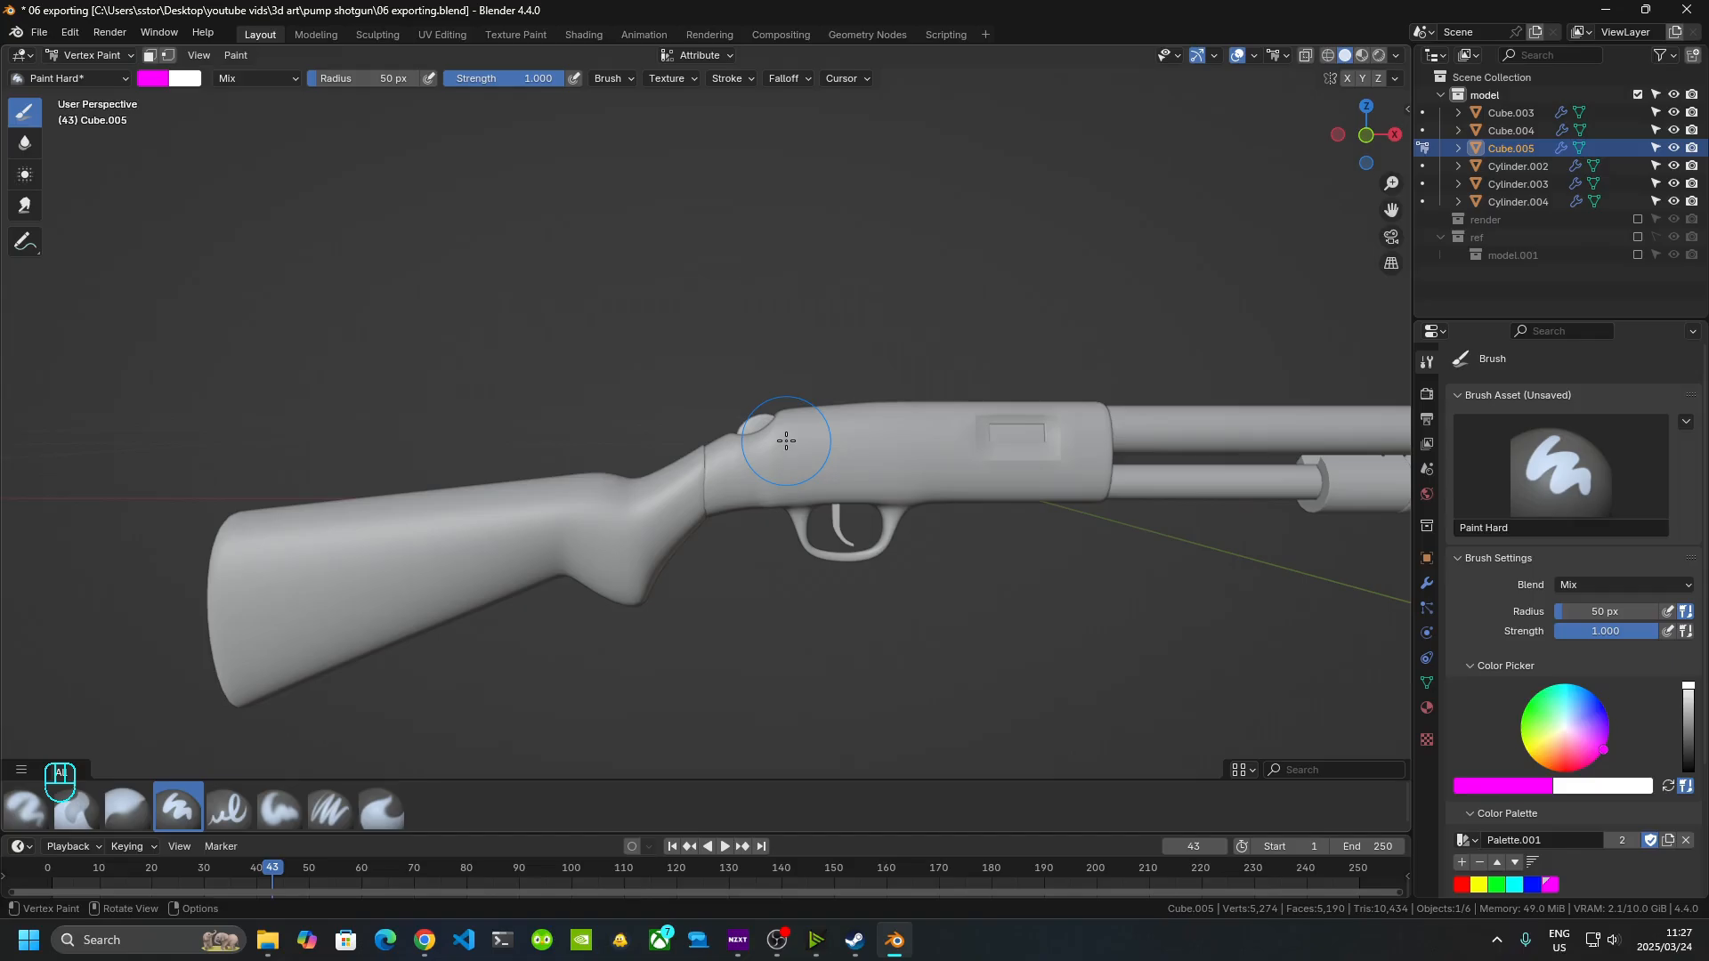
pyautogui.press('ctrl')
pyautogui.hotkey('ctrl', 'x')
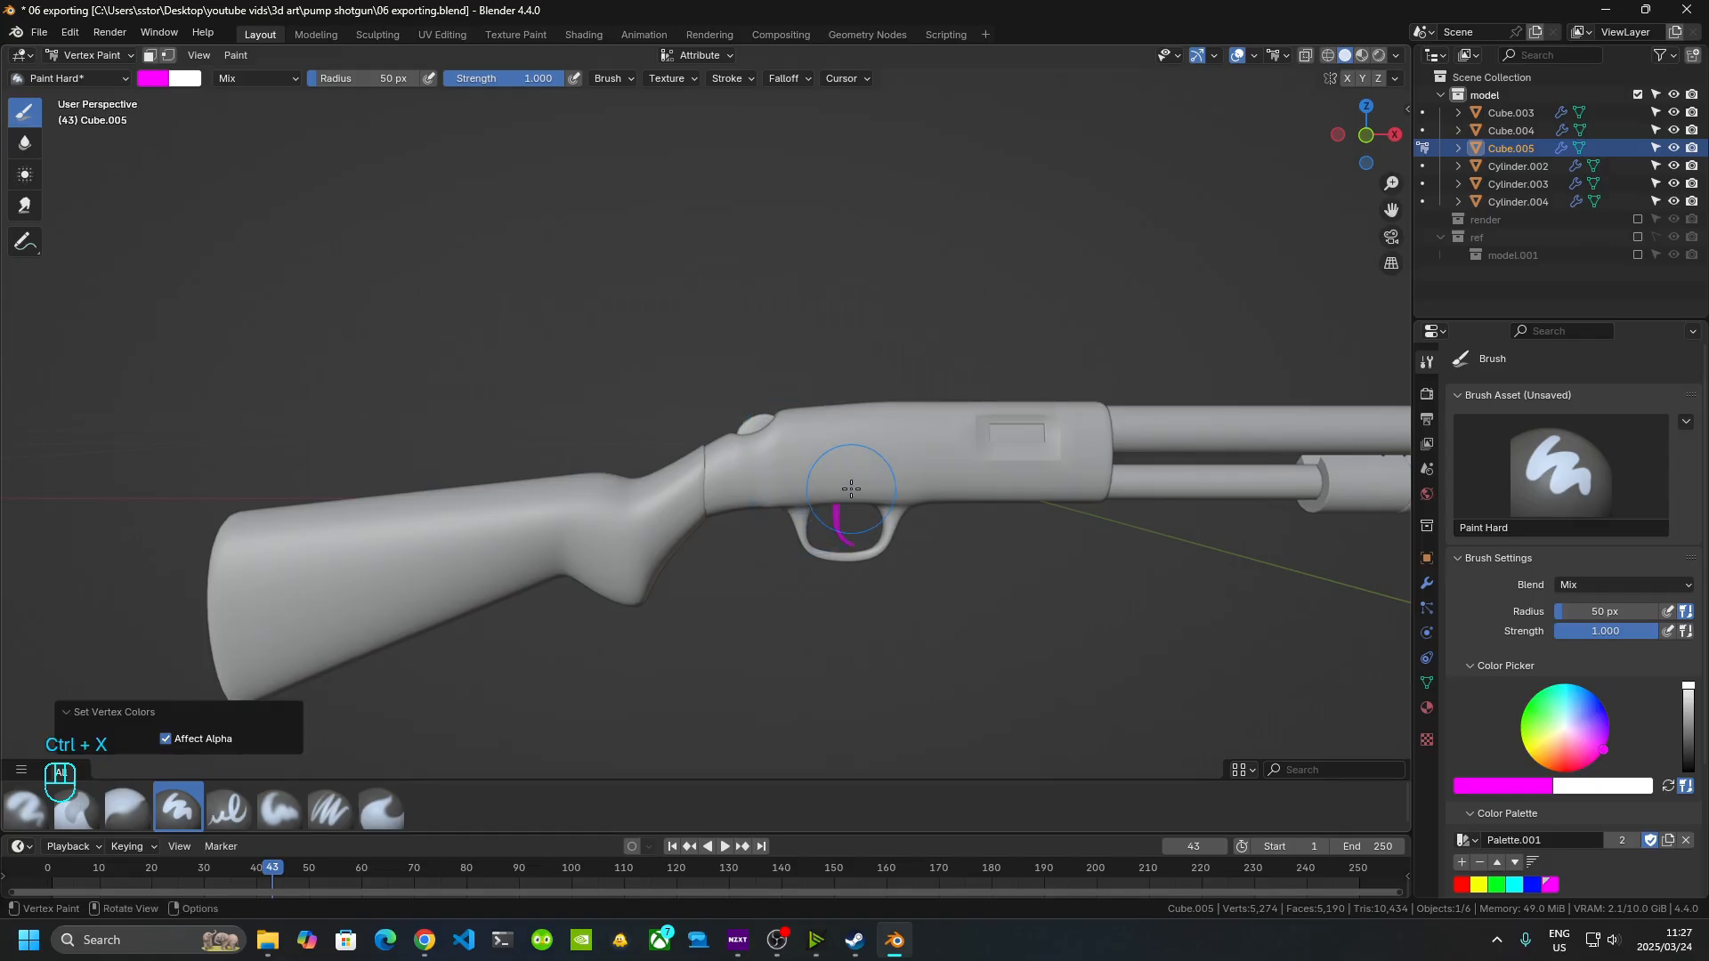
pyautogui.press('Tab')
pyautogui.press('Tab')
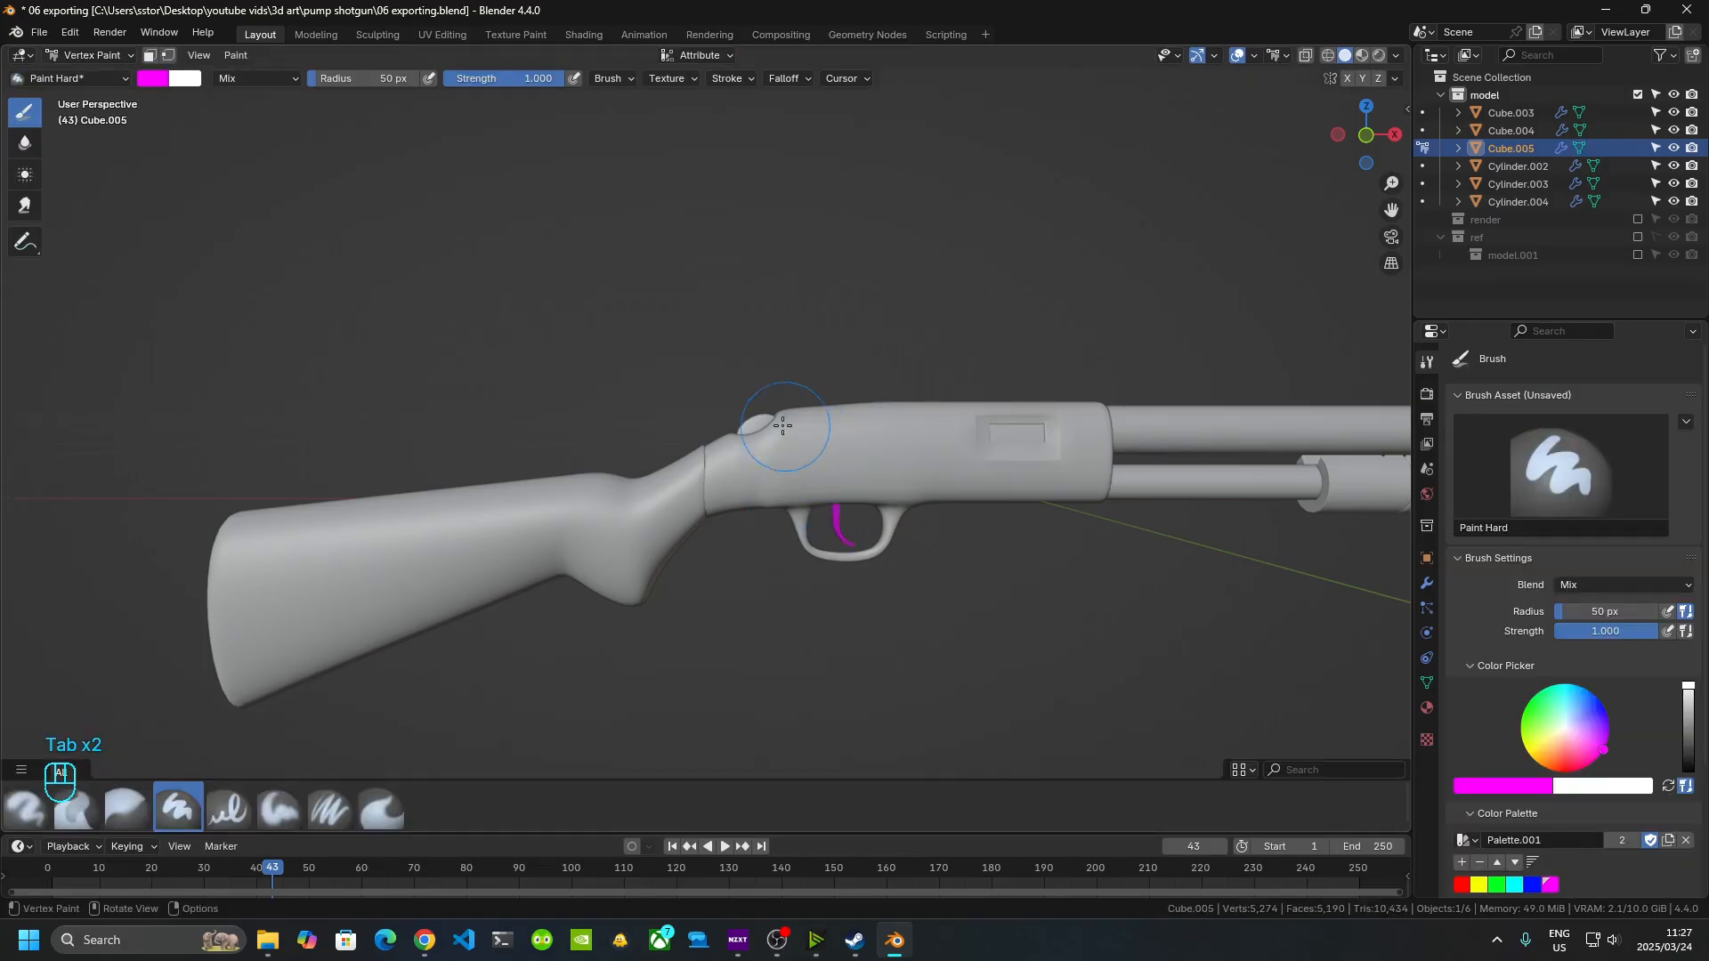
pyautogui.click(108, 53)
pyautogui.click(109, 78)
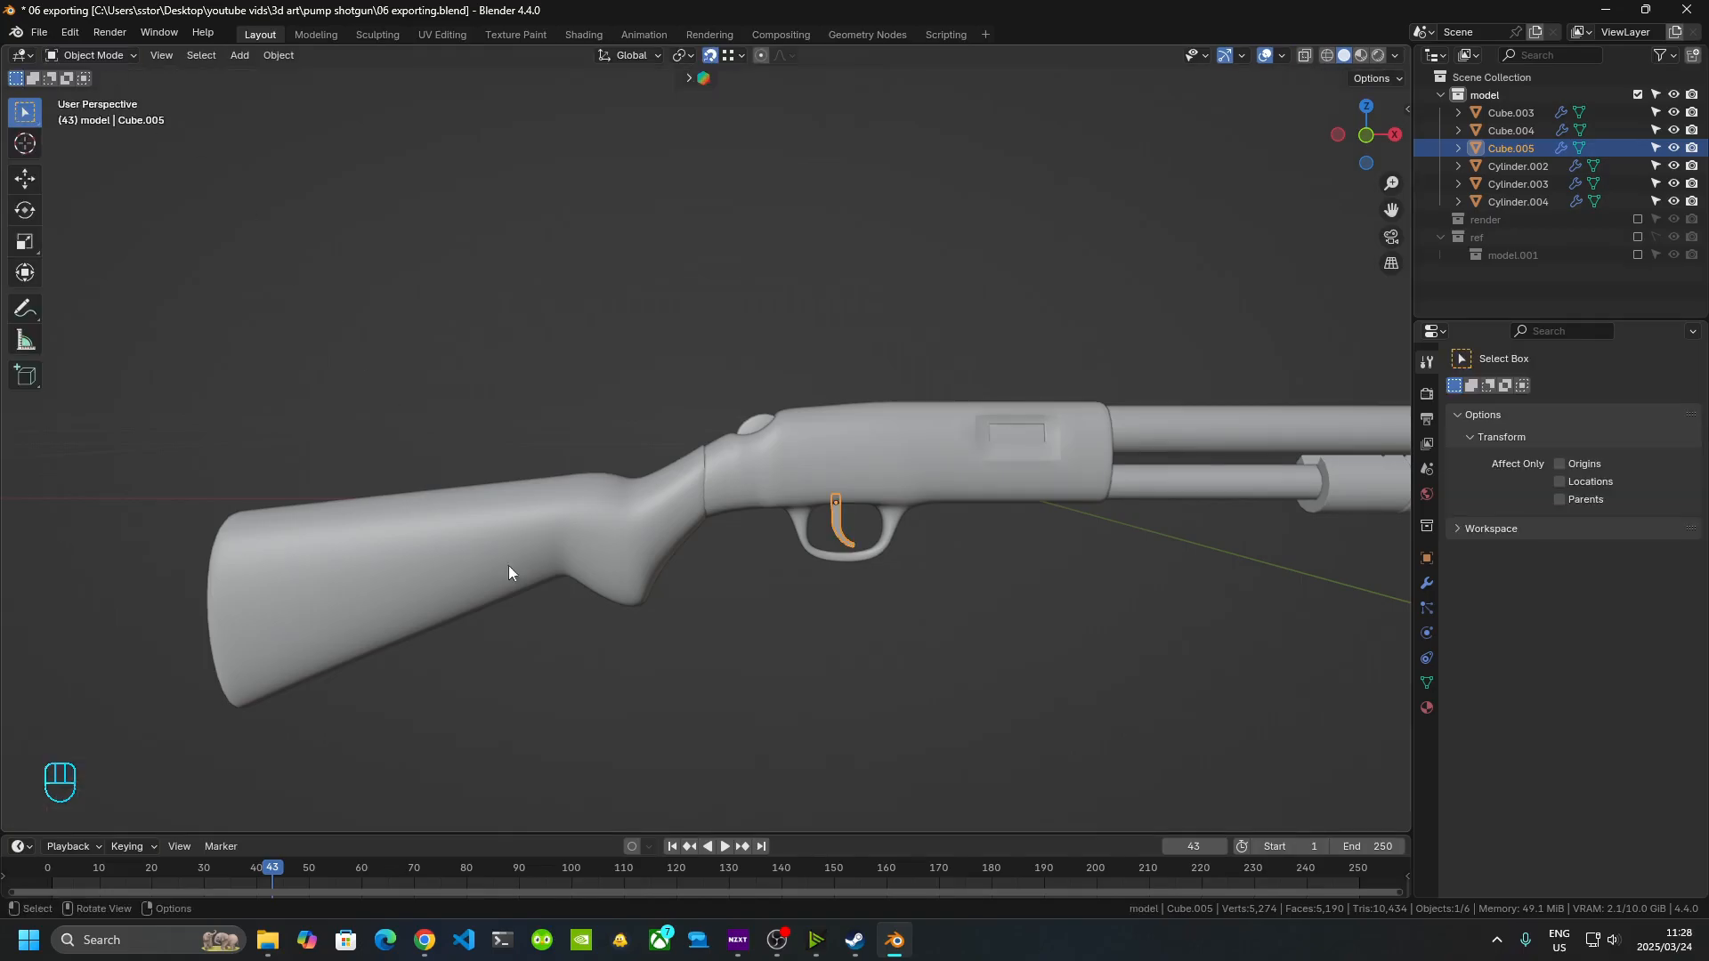
pyautogui.click(505, 553)
pyautogui.click(94, 55)
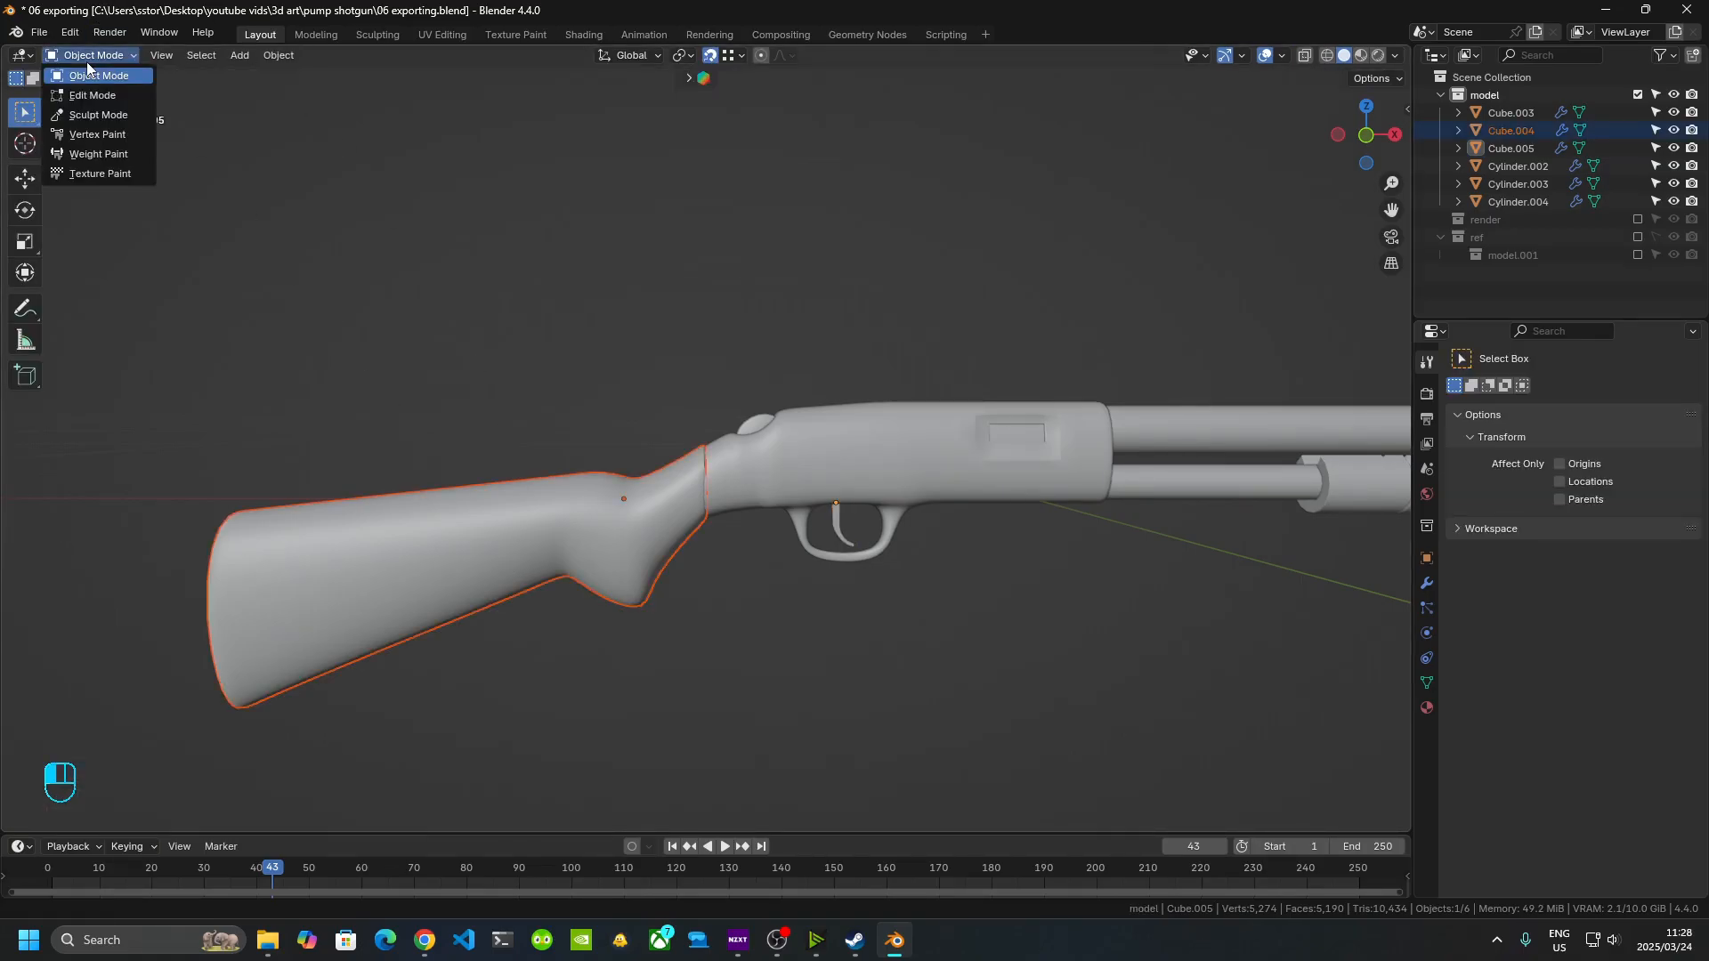
pyautogui.click(105, 137)
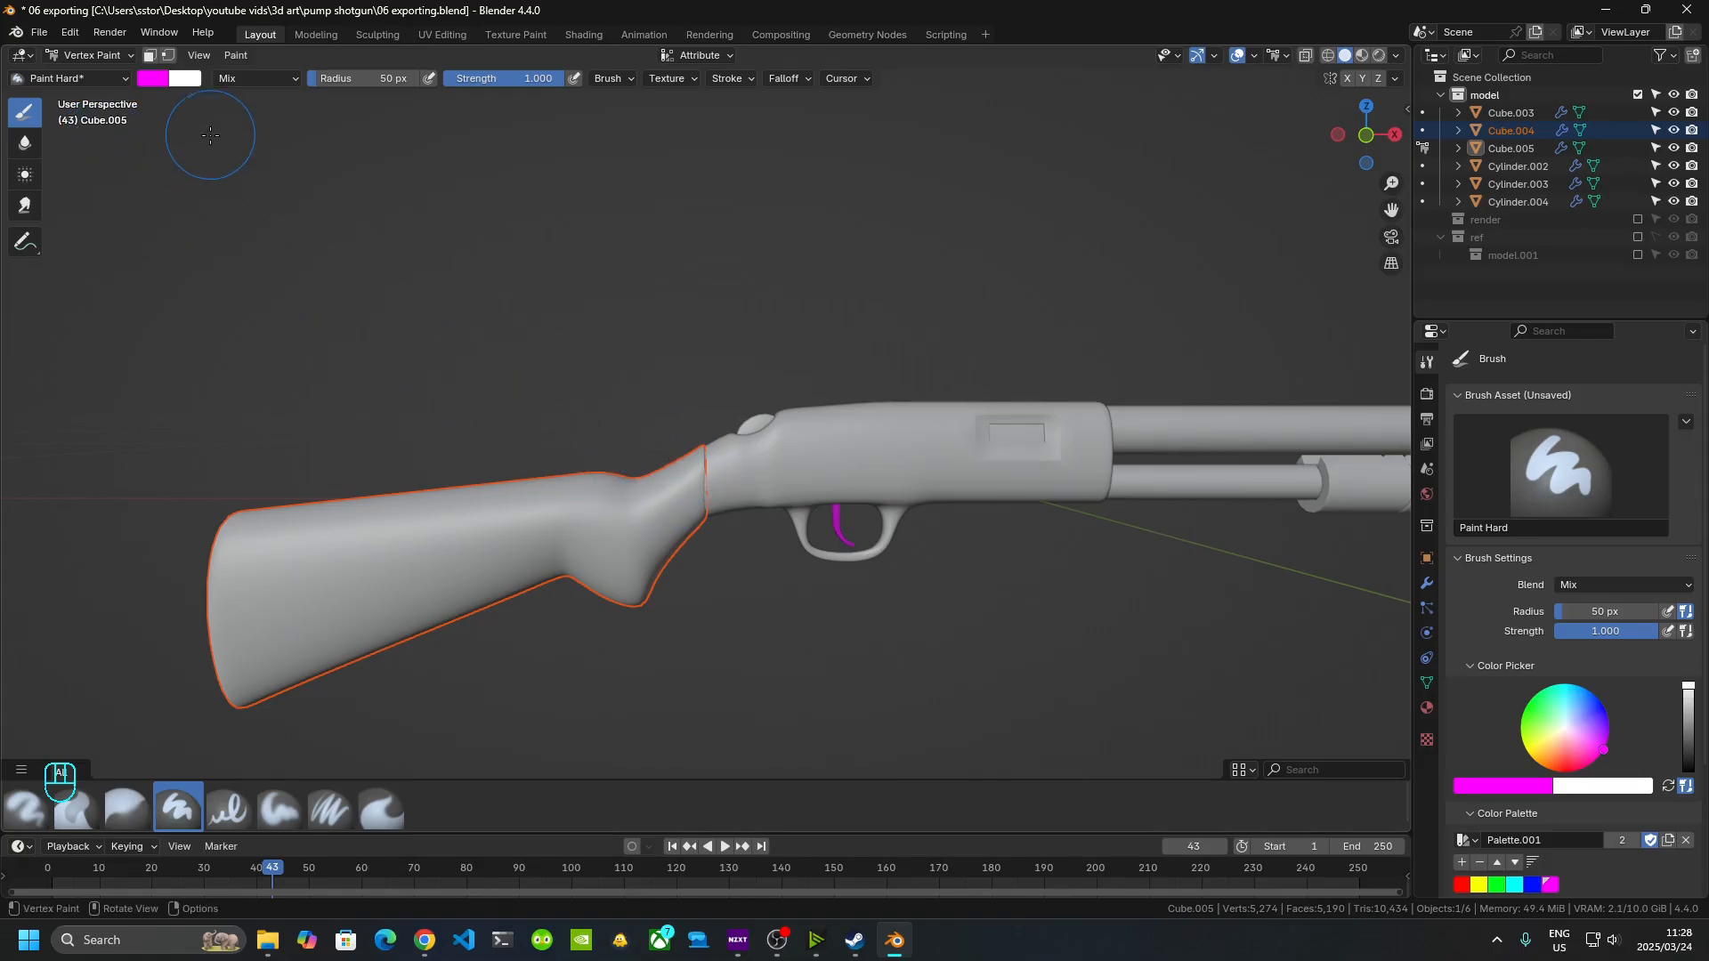
pyautogui.click(112, 57)
pyautogui.click(109, 83)
# - Select the stock, select all its faces in Edit Mode and switch it to Vertex Paint mode
pyautogui.click(457, 489)
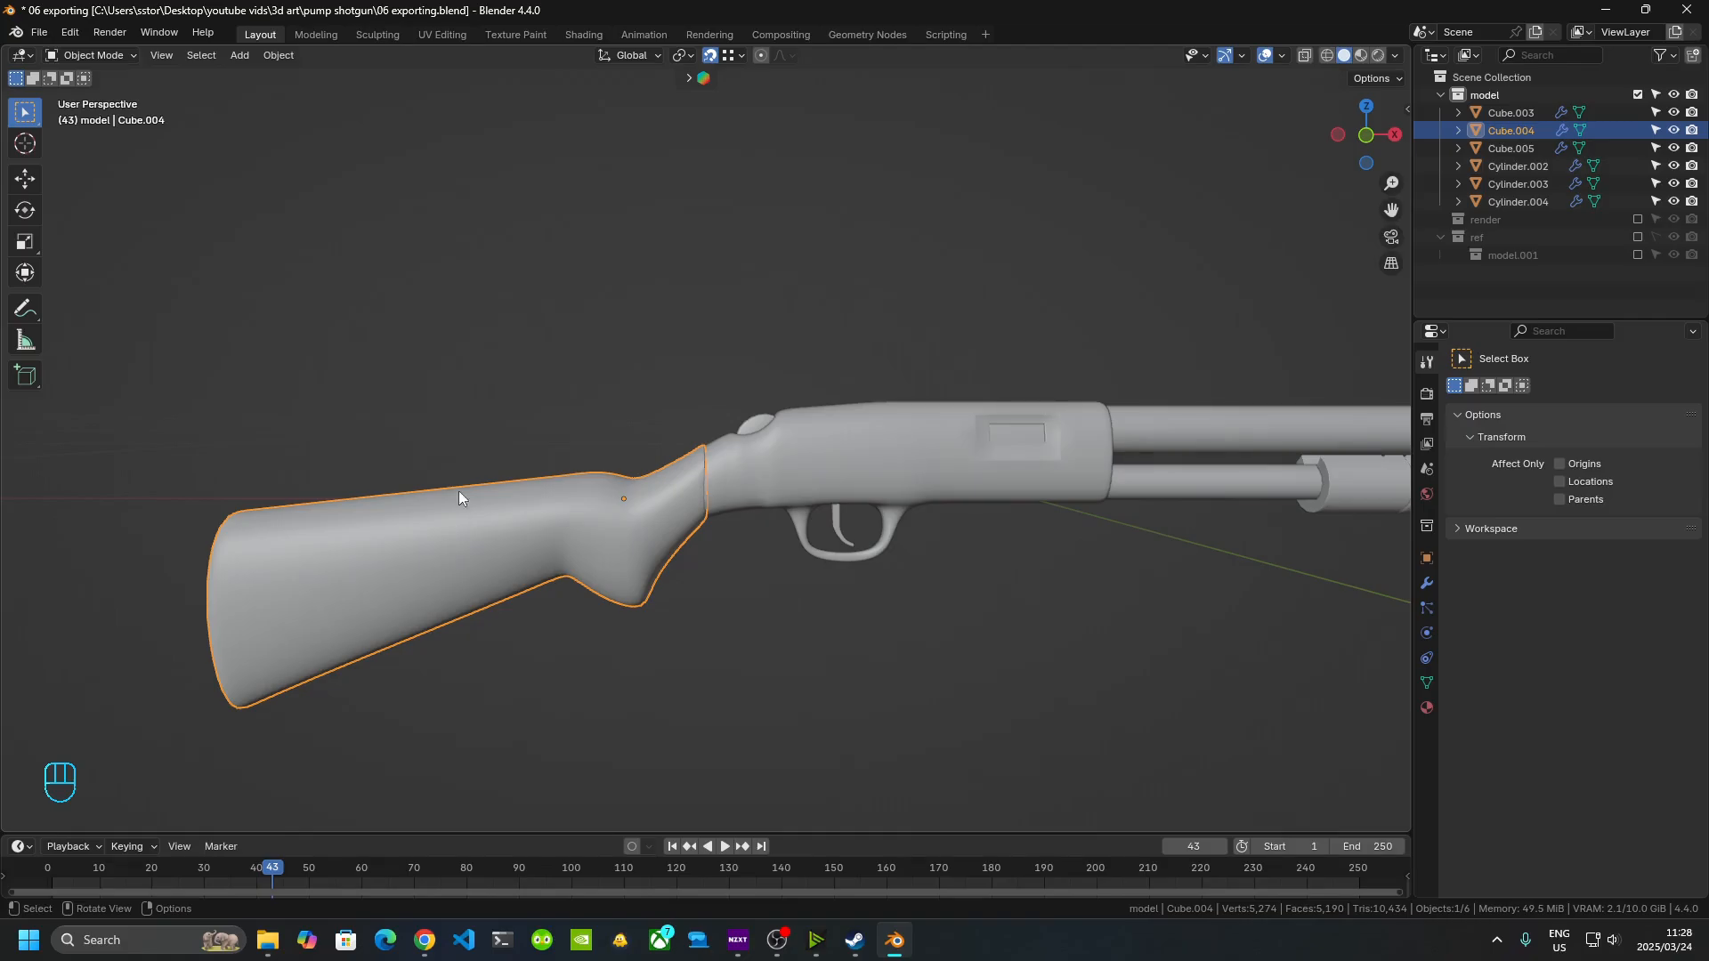
pyautogui.click(111, 56)
pyautogui.press('Tab')
pyautogui.press('a')
pyautogui.click(87, 55)
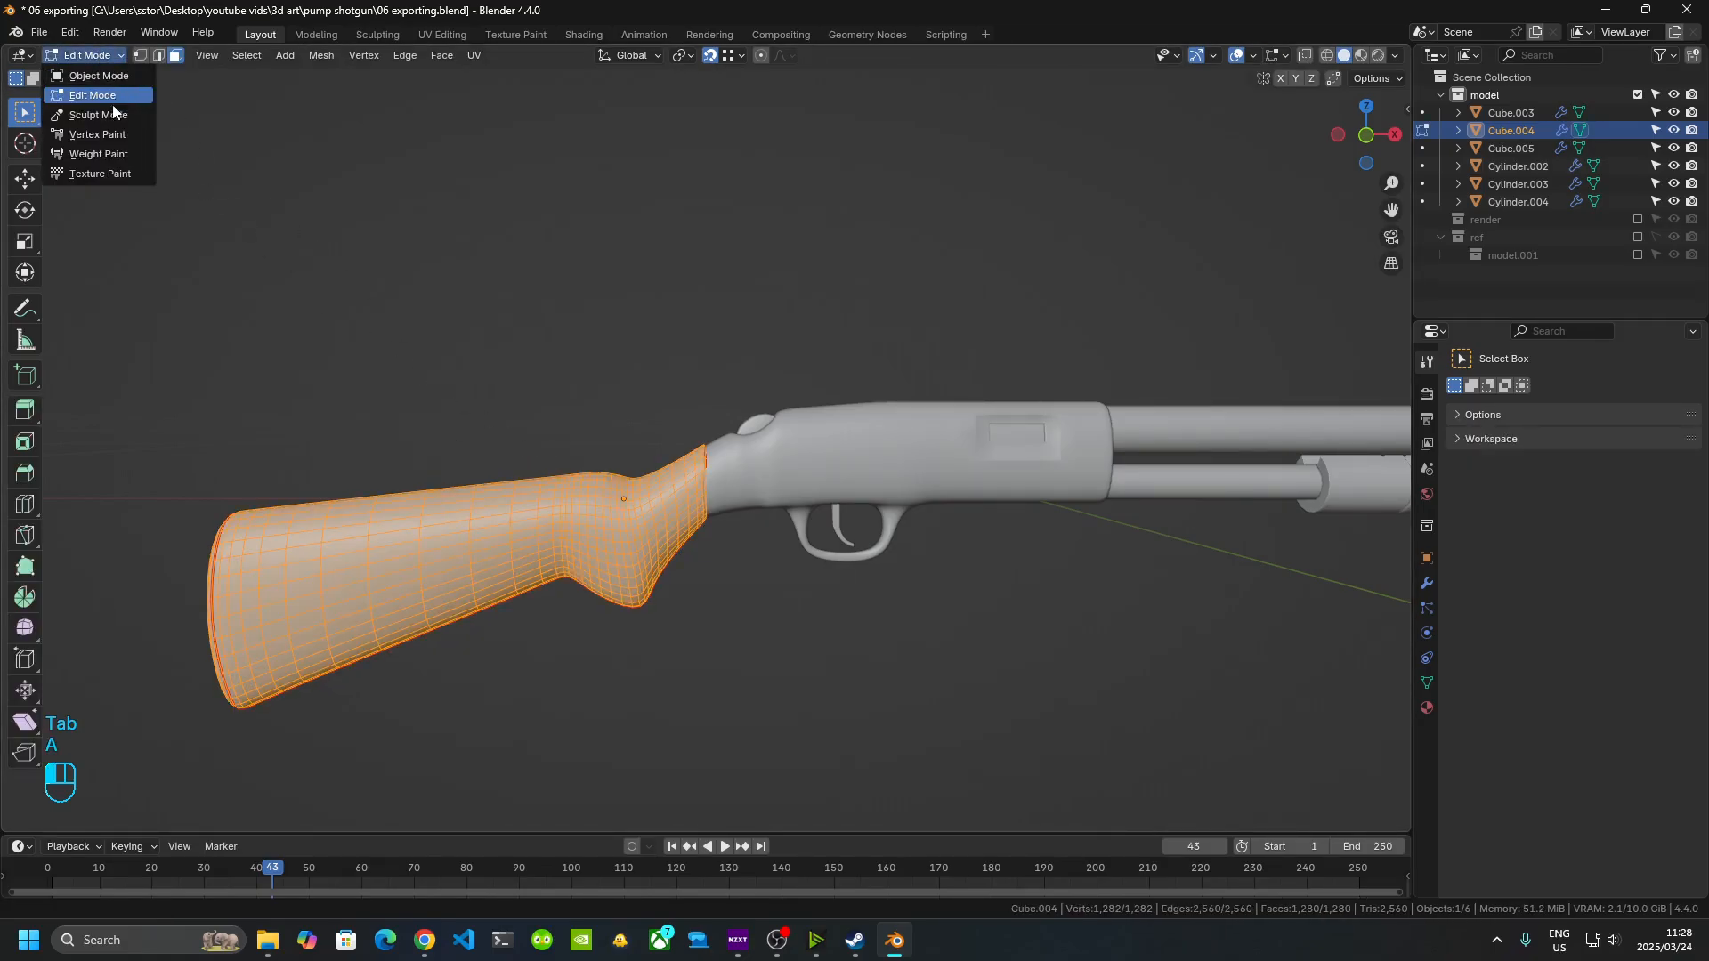
pyautogui.click(111, 134)
# - Fill the stock with the palette's red vertex color and return to Object Mode
pyautogui.keyDown('shift'); pyautogui.moveTo(716, 539); pyautogui.dragTo(877, 485, button='middle'); pyautogui.keyUp('shift')
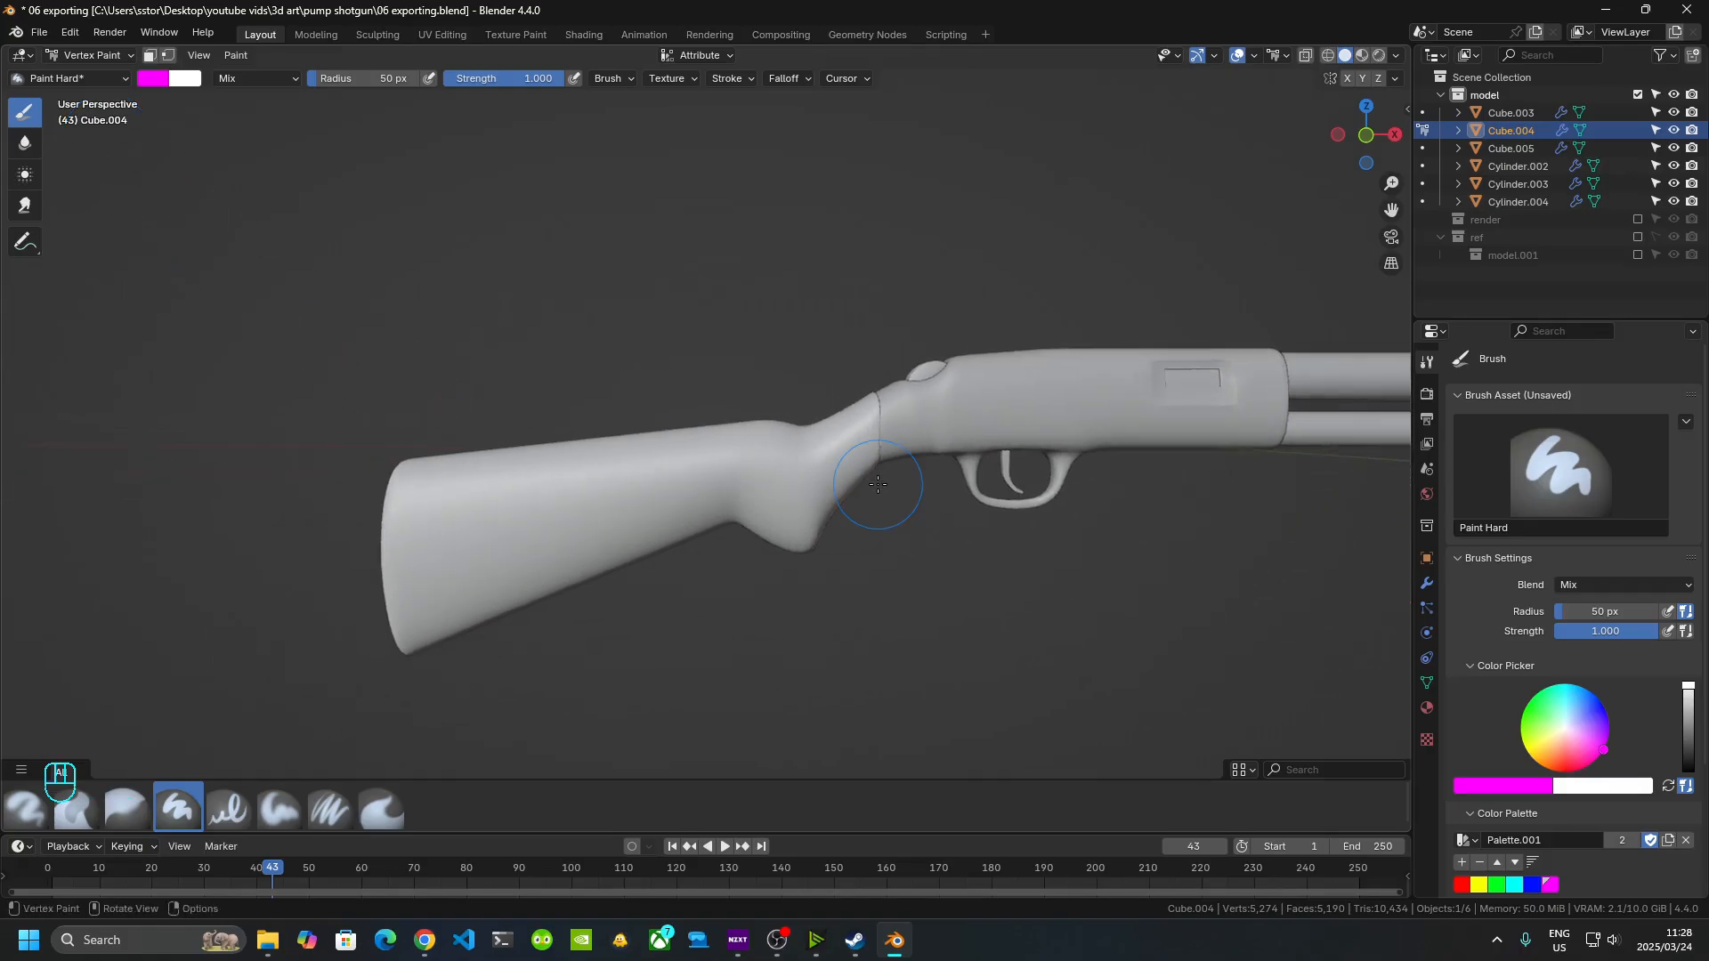
pyautogui.click(1462, 885)
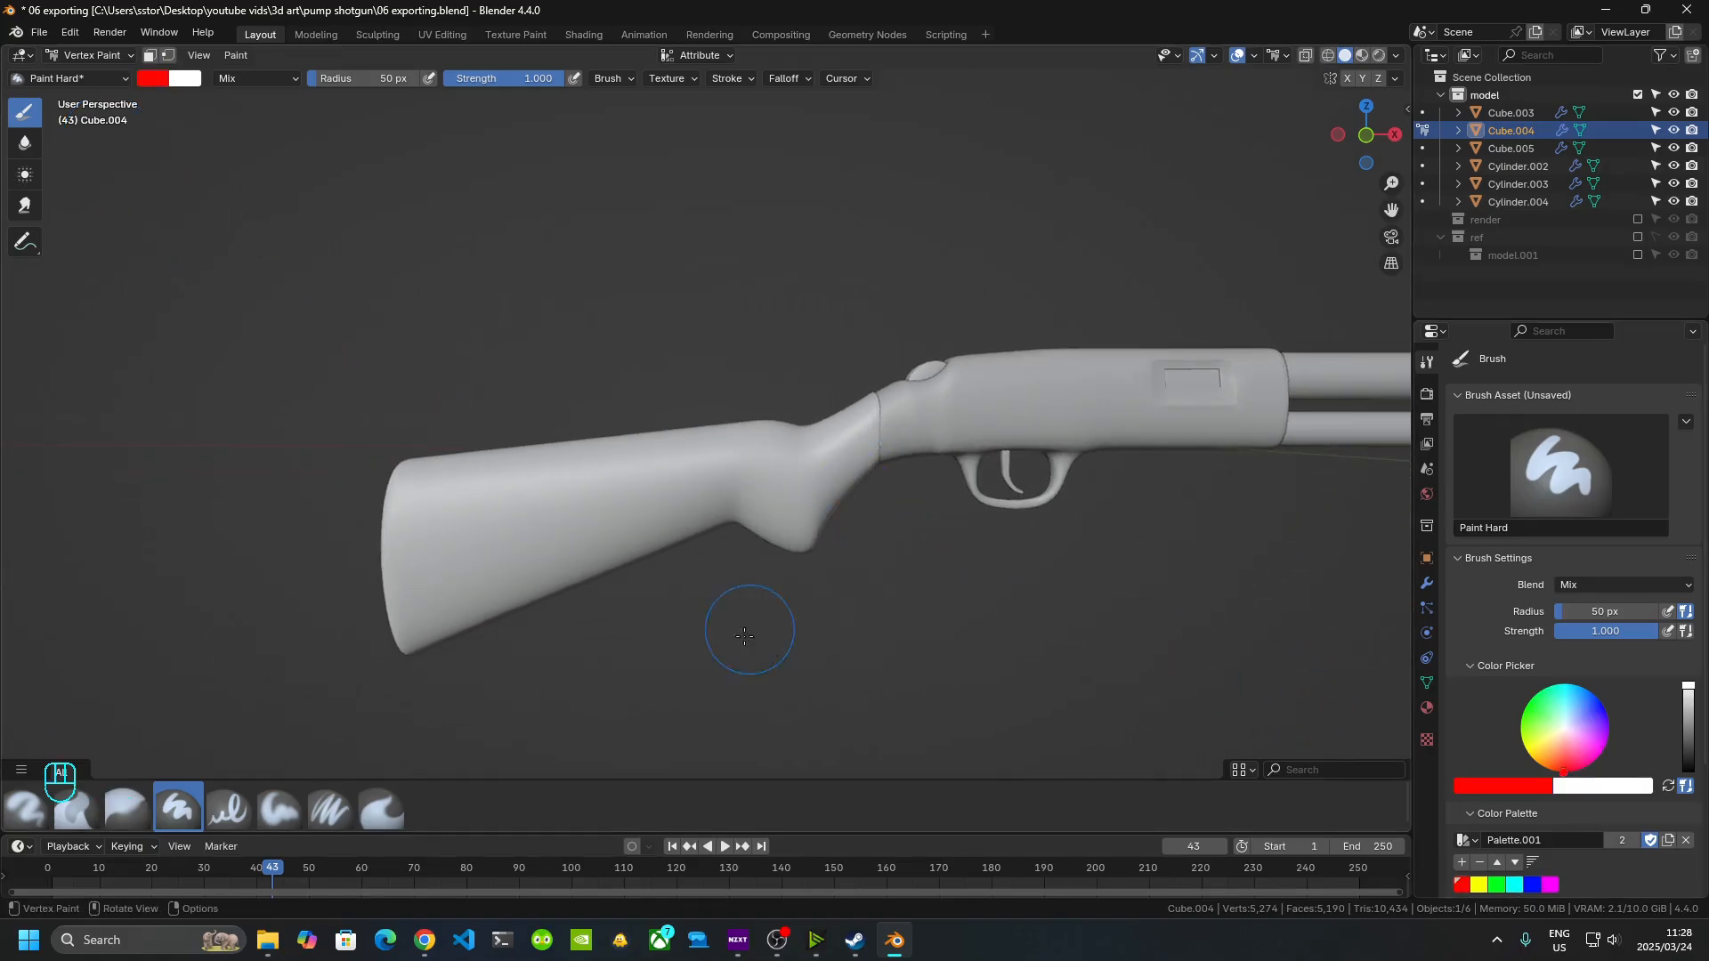
pyautogui.scroll(-4, 631, 499)
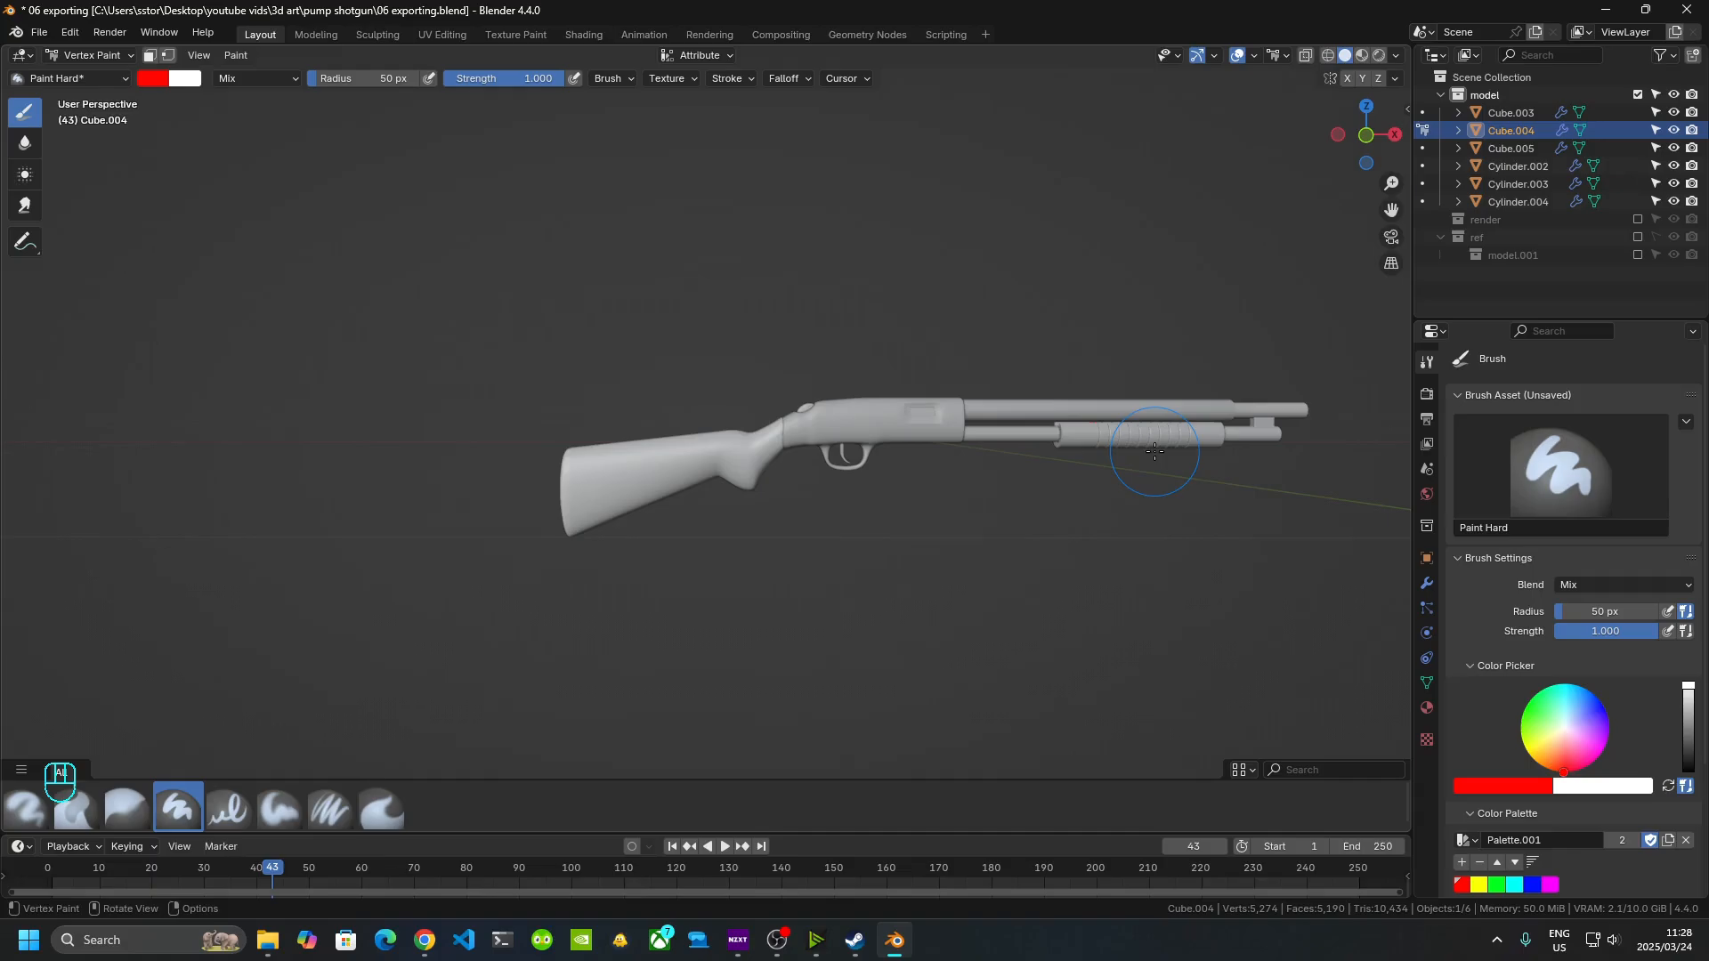
pyautogui.keyDown('shift'); pyautogui.moveTo(1157, 479); pyautogui.dragTo(1052, 489, button='middle'); pyautogui.keyUp('shift')
pyautogui.scroll(3, 892, 566)
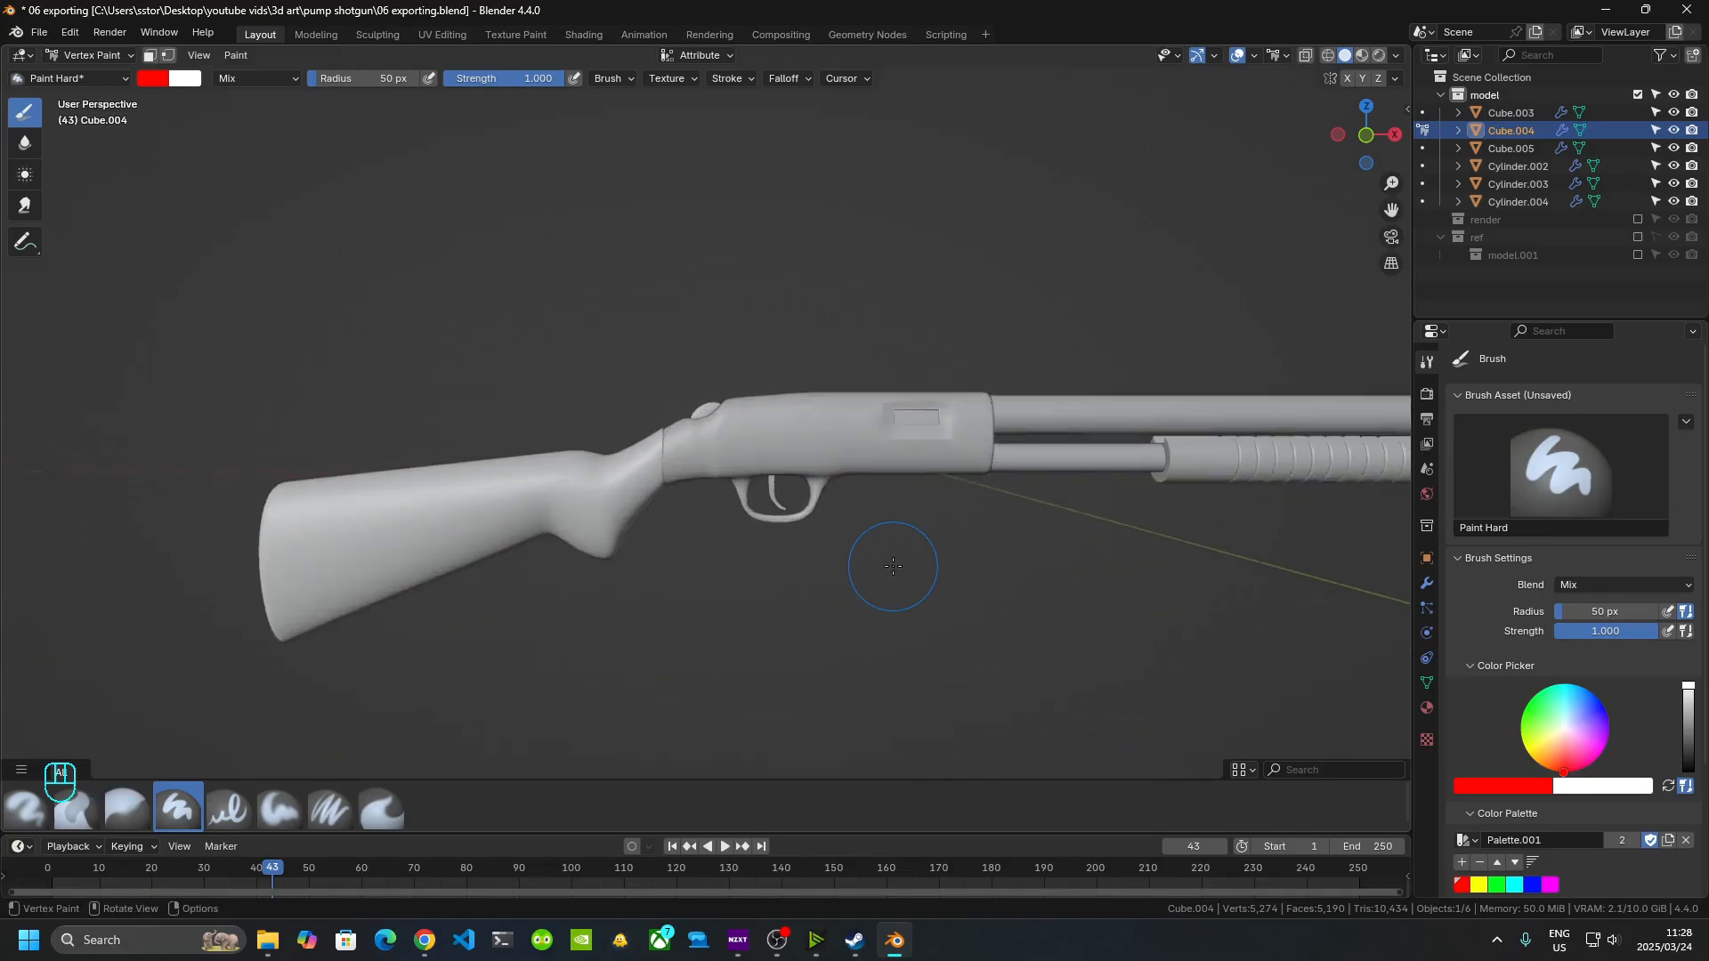
pyautogui.moveTo(892, 566); pyautogui.dragTo(574, 552, button='middle')
pyautogui.keyDown('shift'); pyautogui.moveTo(574, 553); pyautogui.dragTo(799, 550, button='middle'); pyautogui.keyUp('shift')
pyautogui.scroll(2, 771, 569)
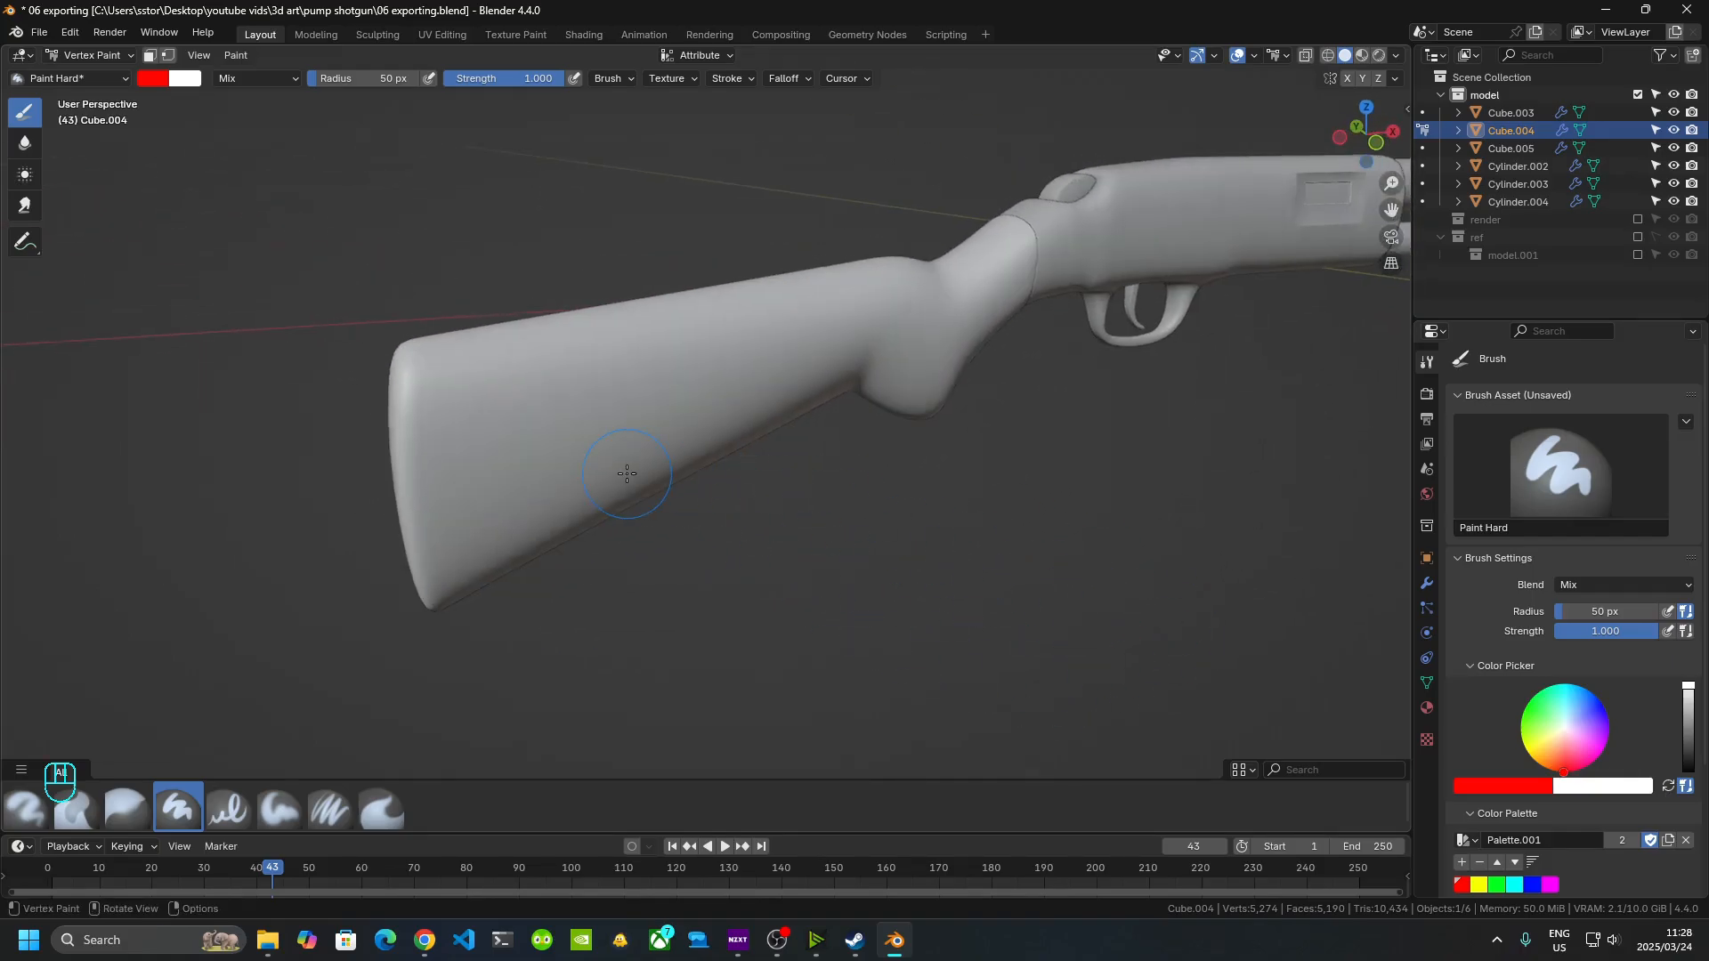
pyautogui.press('ctrl')
pyautogui.hotkey('ctrl', 'x')
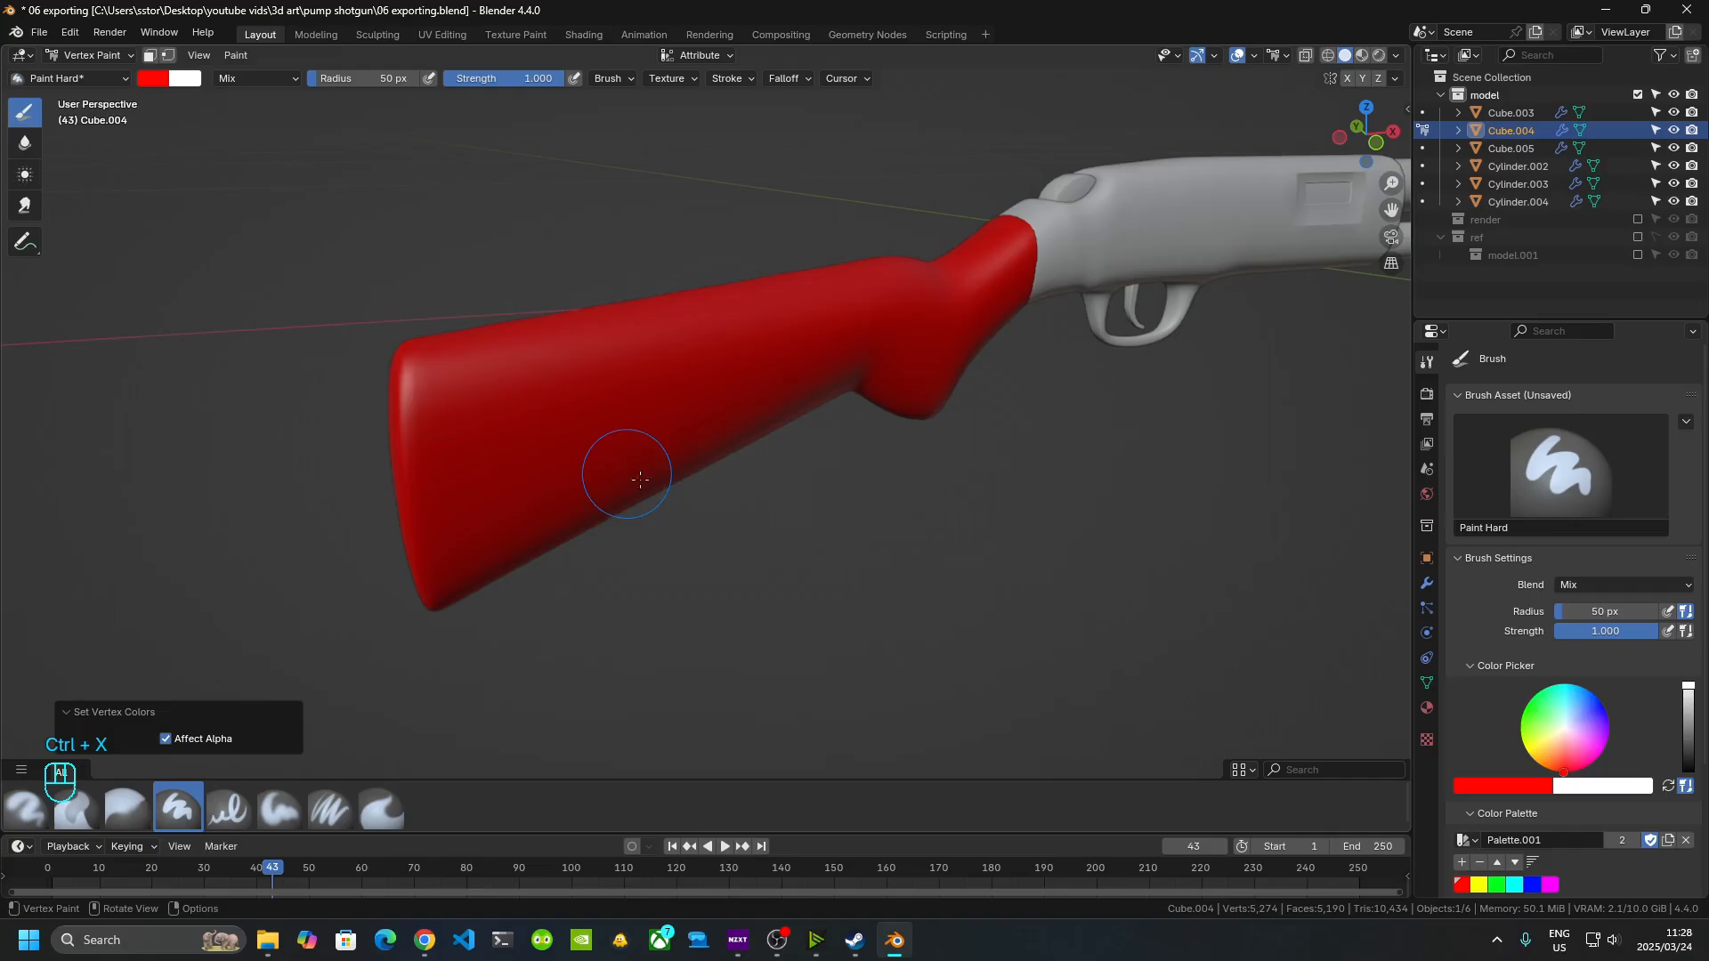
pyautogui.scroll(-4, 846, 484)
pyautogui.click(89, 55)
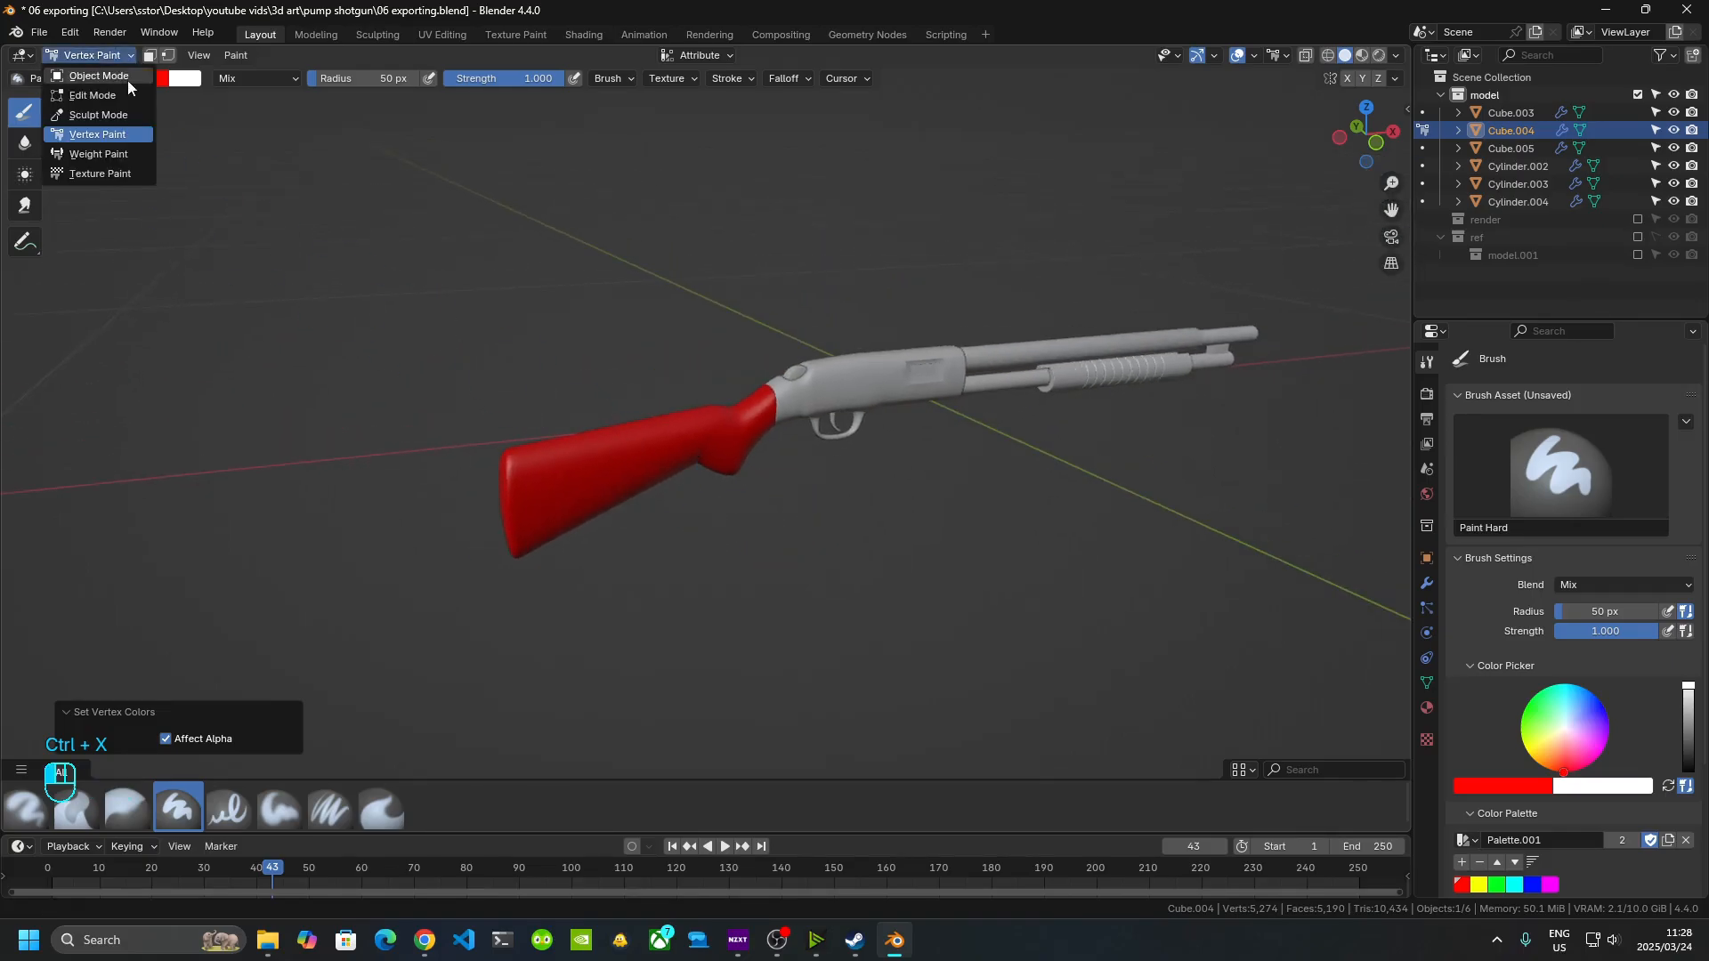
pyautogui.click(93, 72)
# - Check the stock's fill color in Vertex Paint mode and go back to Object Mode
pyautogui.moveTo(1024, 525); pyautogui.dragTo(718, 487, button='middle')
pyautogui.scroll(4, 717, 488)
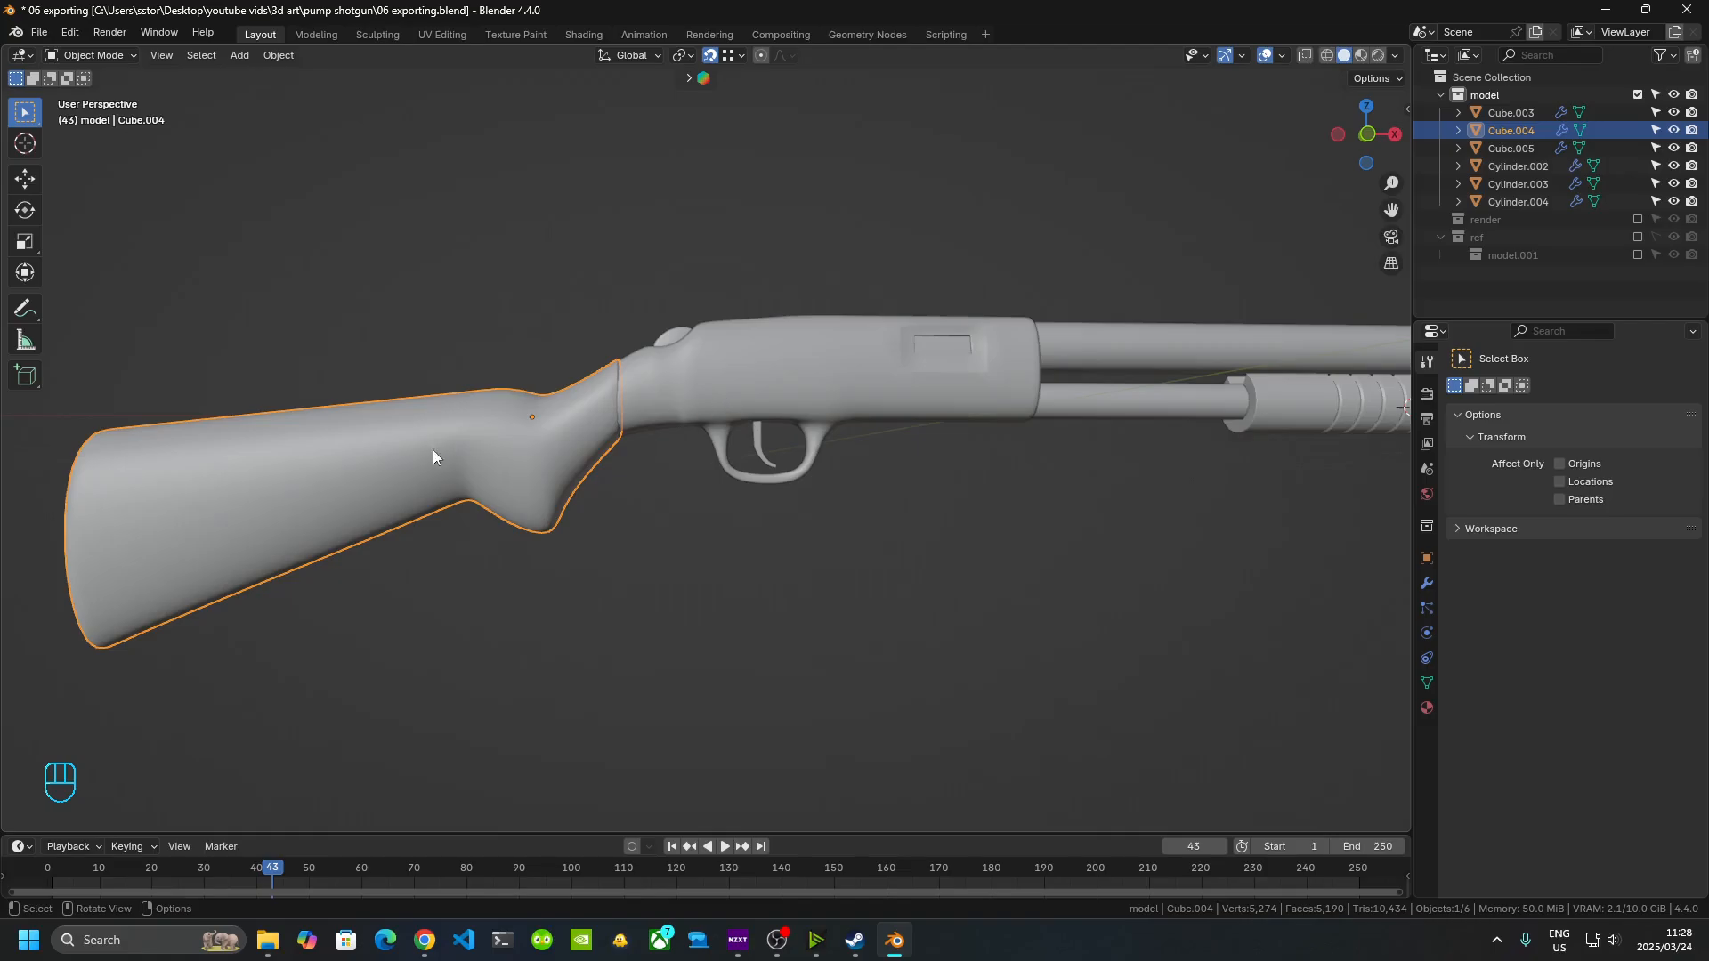
pyautogui.click(89, 55)
pyautogui.click(105, 155)
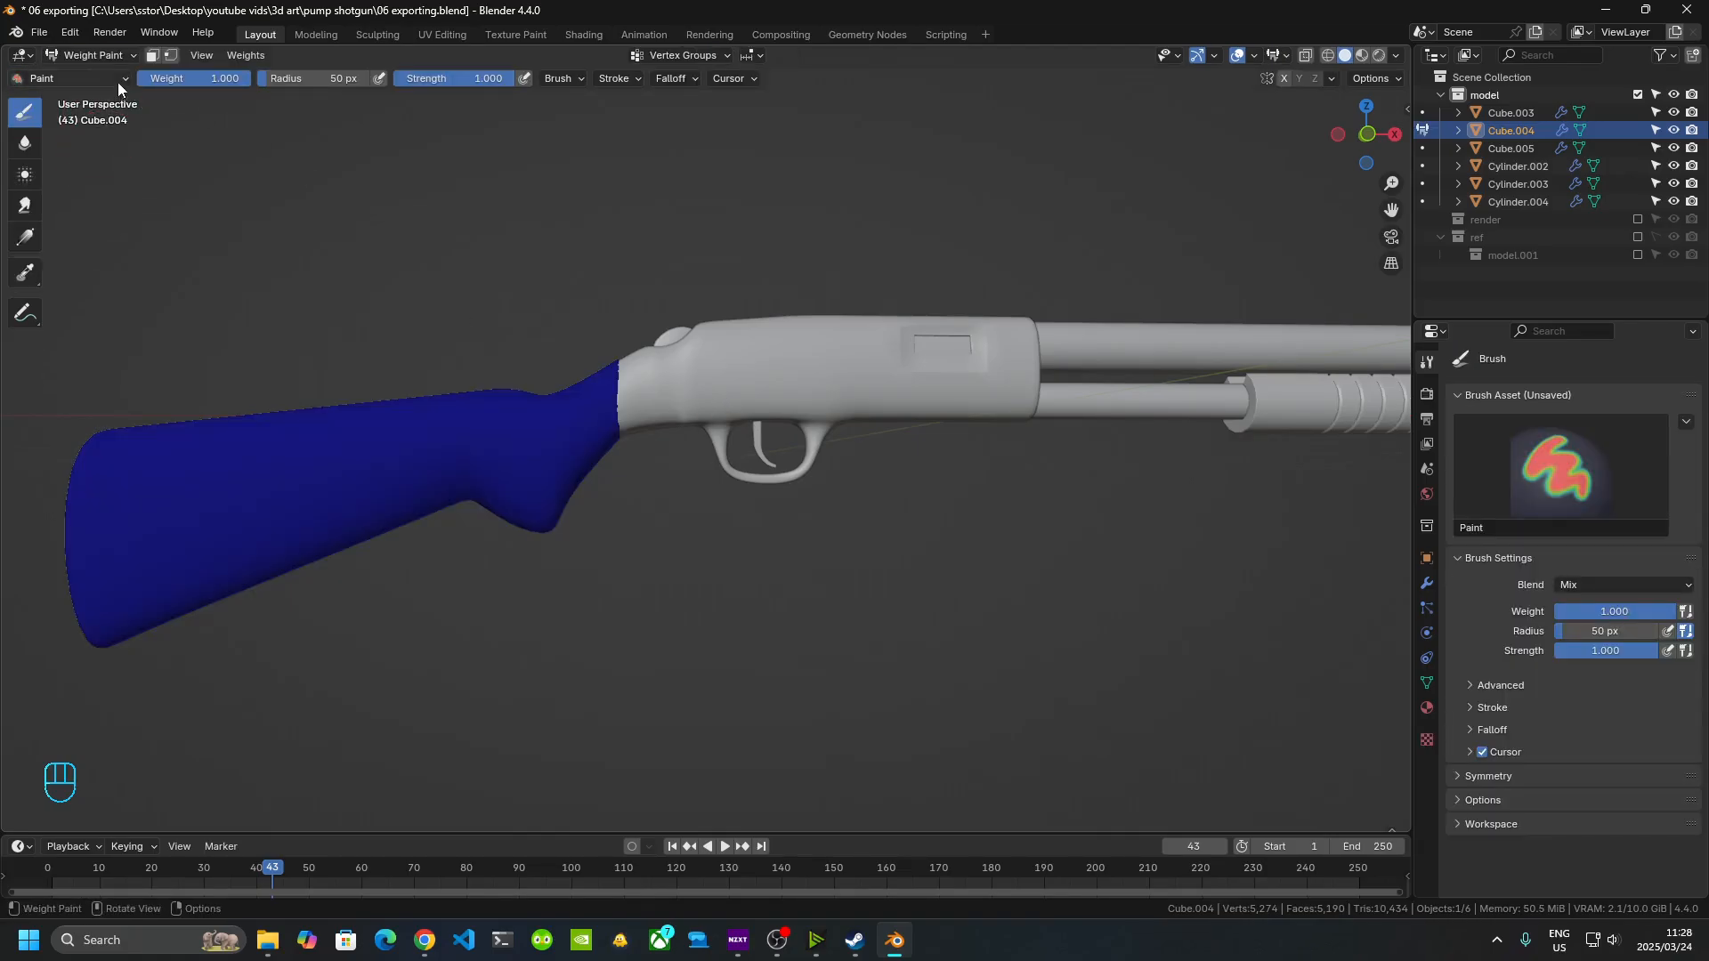
pyautogui.click(94, 55)
pyautogui.click(98, 134)
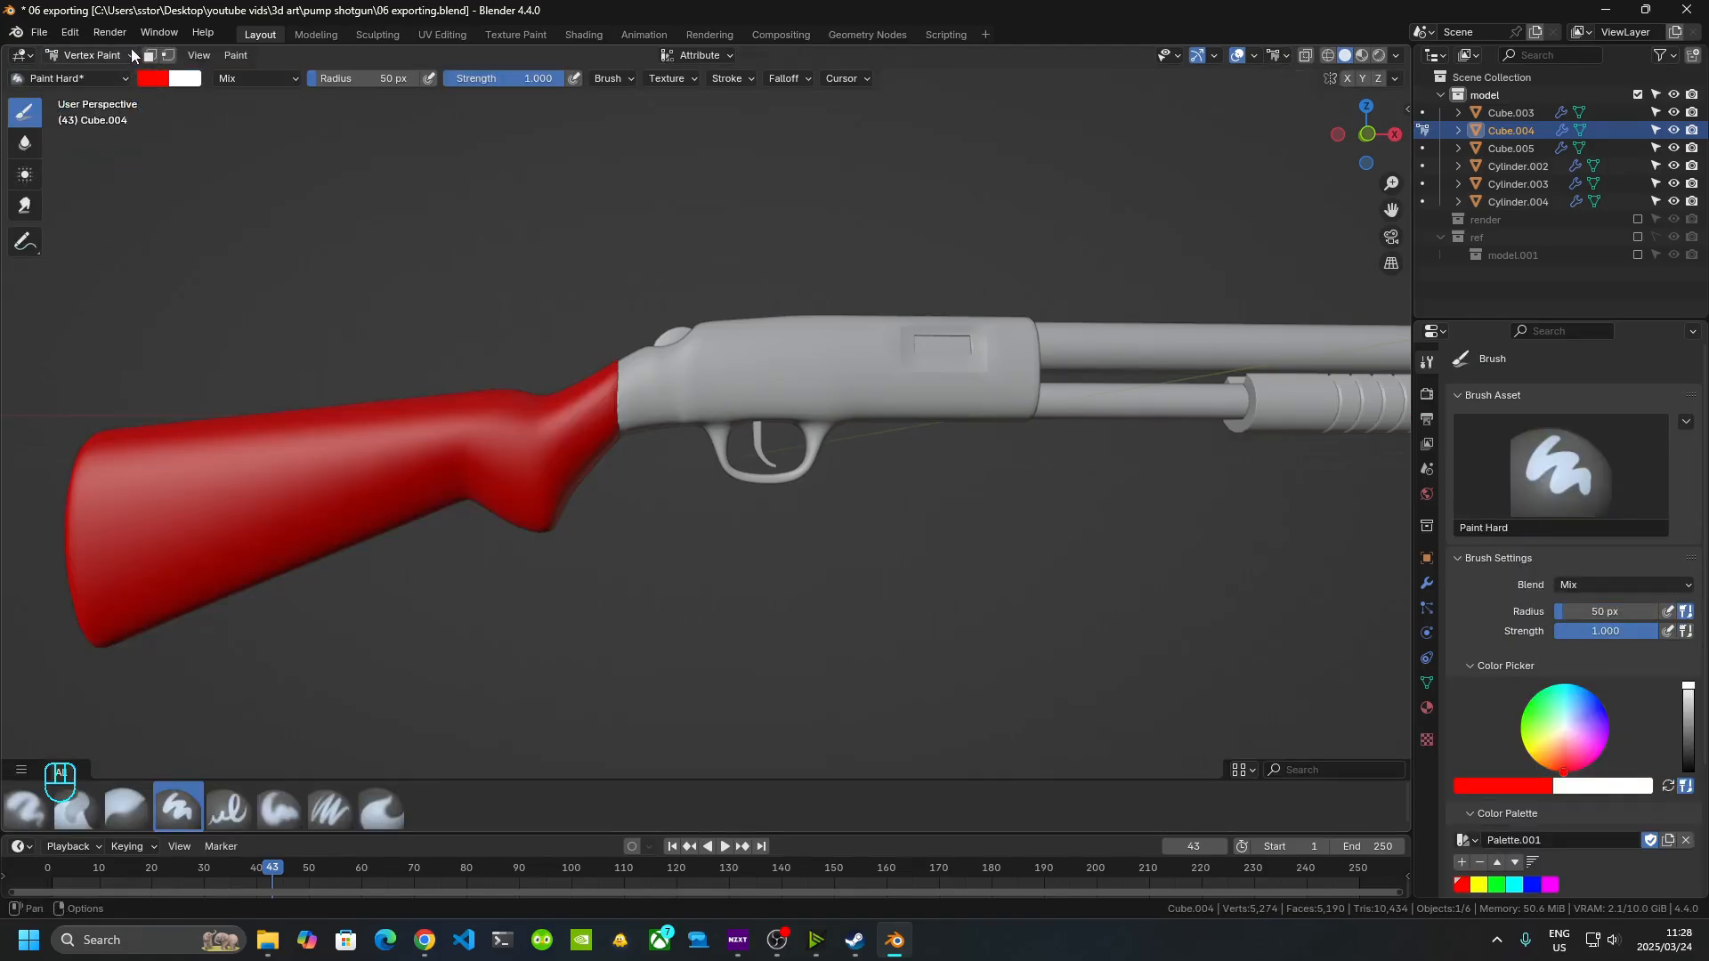
pyautogui.click(89, 55)
pyautogui.click(98, 76)
# - Select the receiver, check its fill color in Vertex Paint mode and return to Object Mode
pyautogui.click(801, 356)
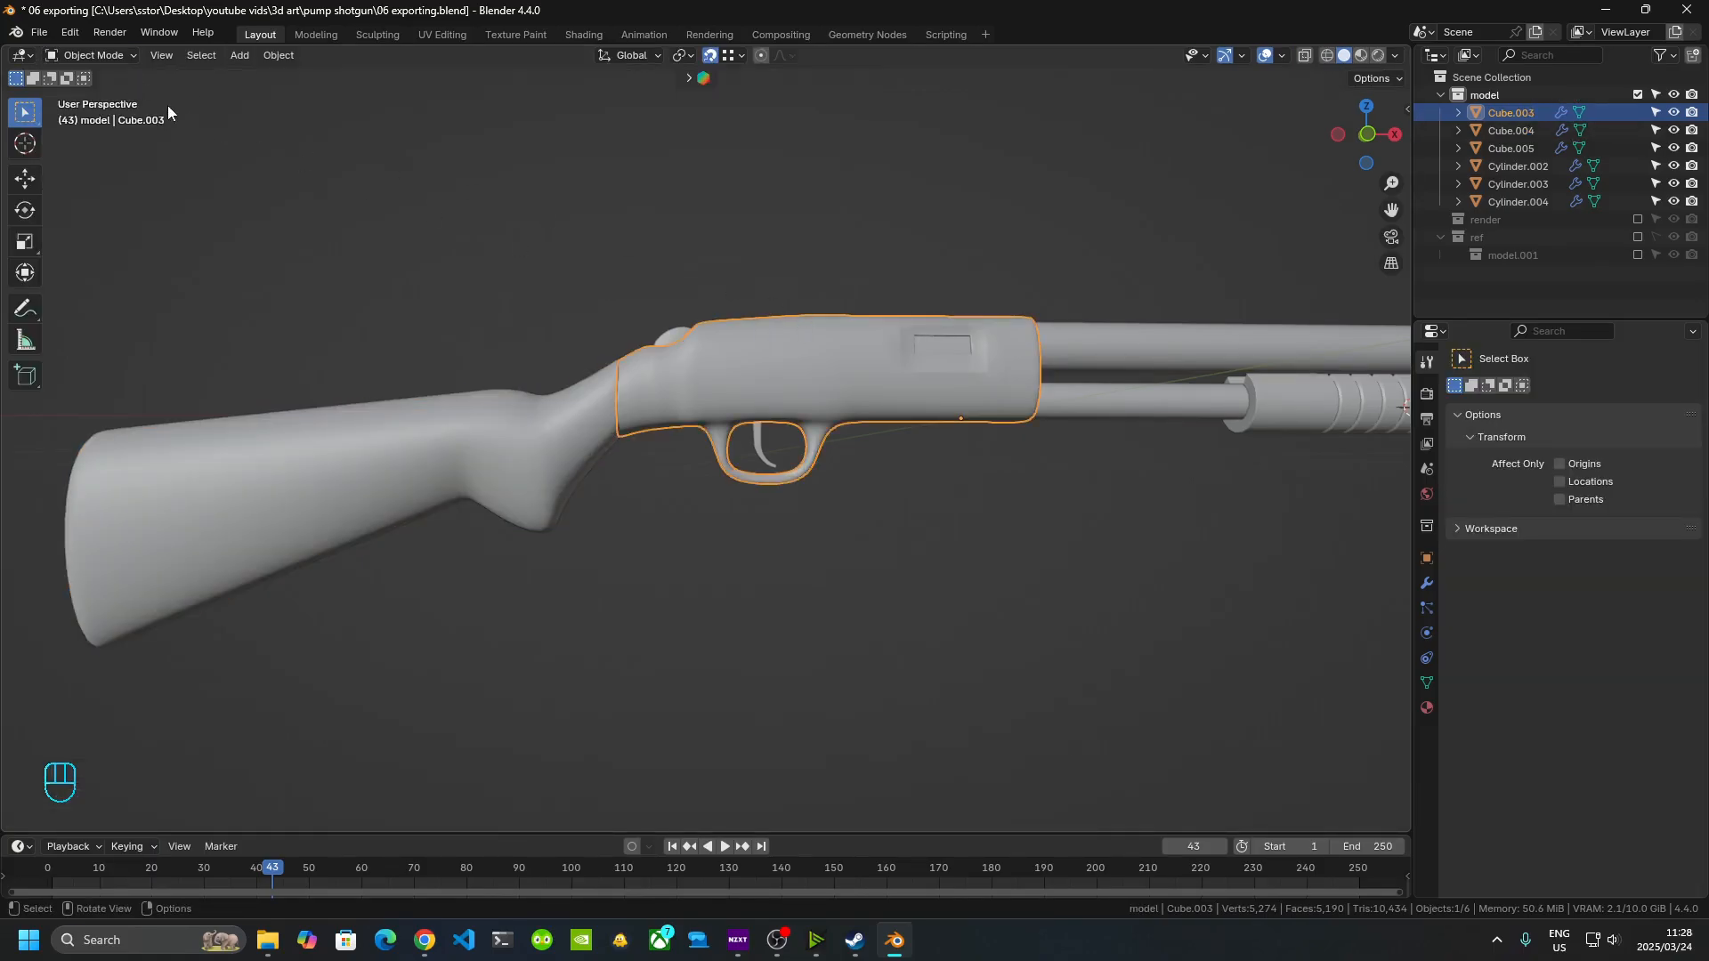
pyautogui.click(89, 55)
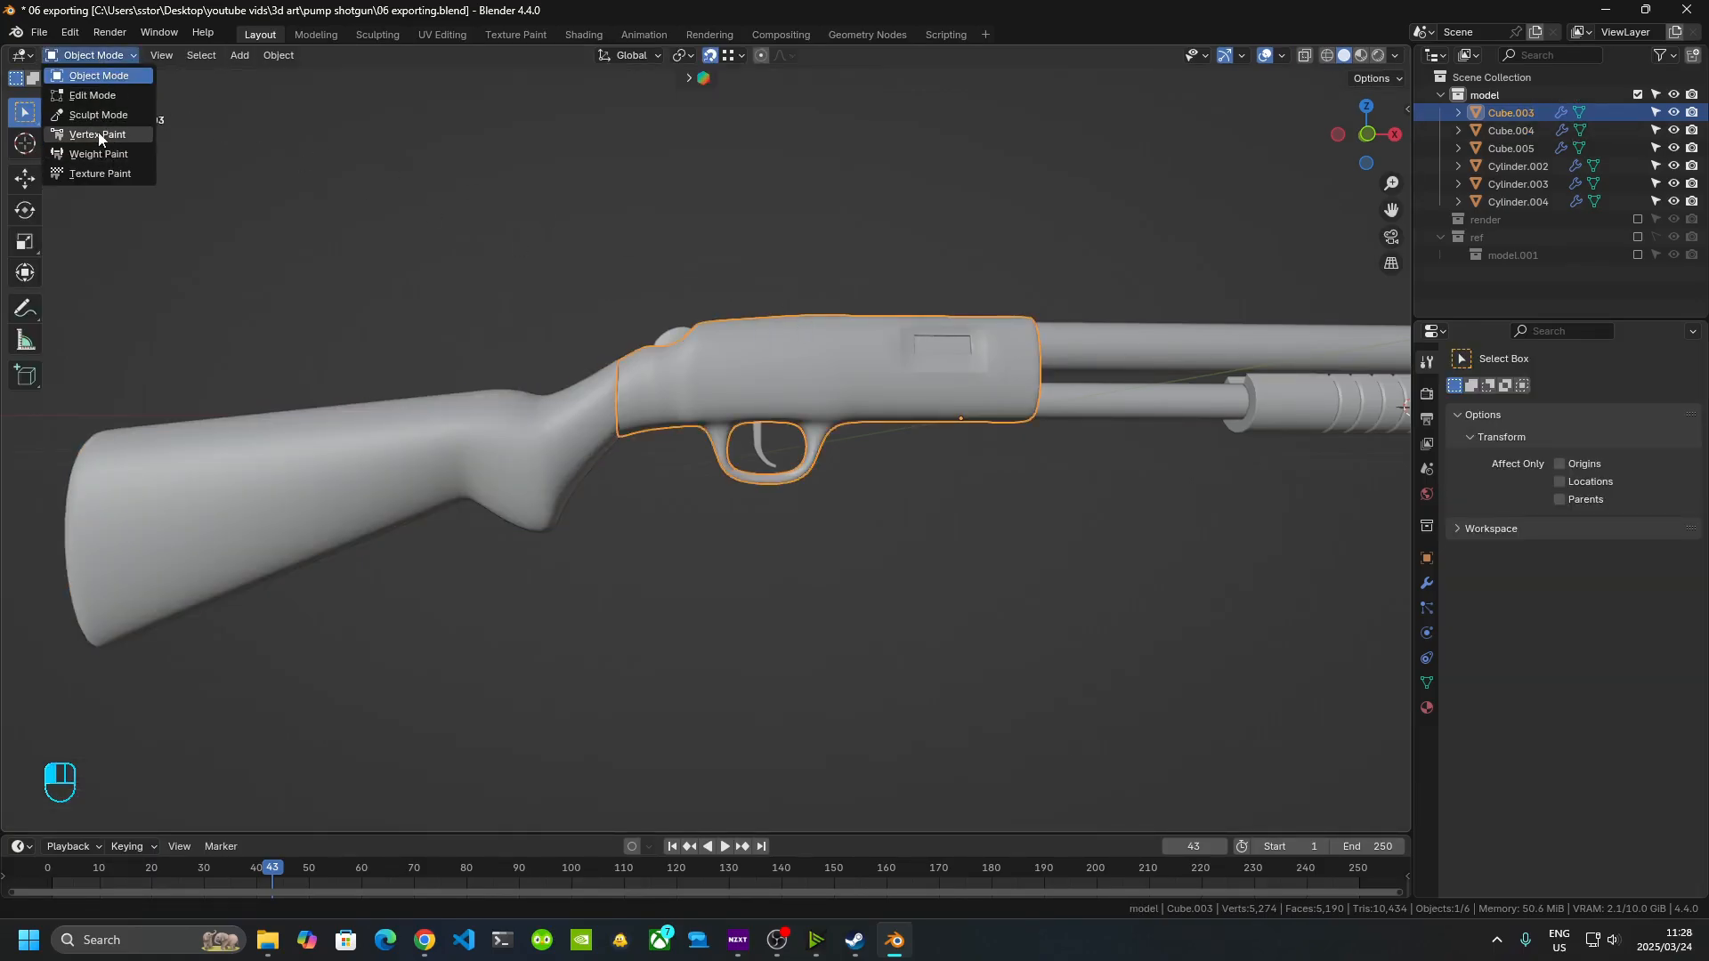
pyautogui.click(98, 135)
pyautogui.click(93, 55)
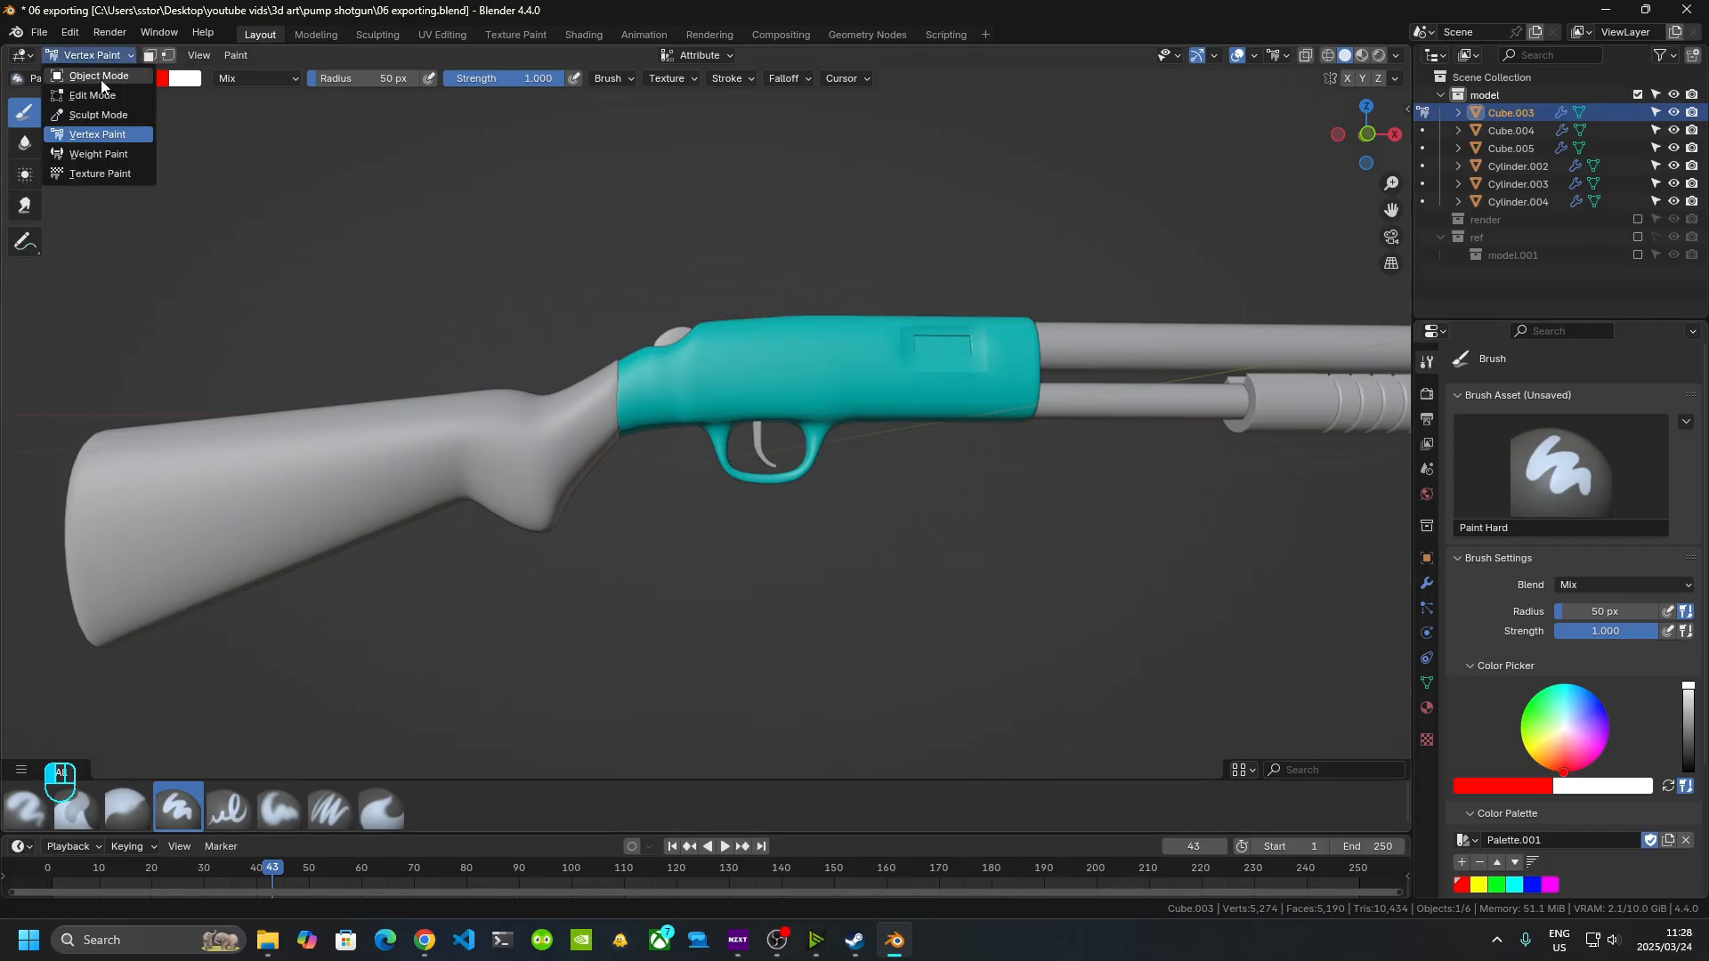
pyautogui.click(98, 76)
# - Select the safety button, check its fill color in Vertex Paint mode and return to Object Mode
pyautogui.click(677, 323)
pyautogui.moveTo(676, 323); pyautogui.dragTo(733, 430, button='middle')
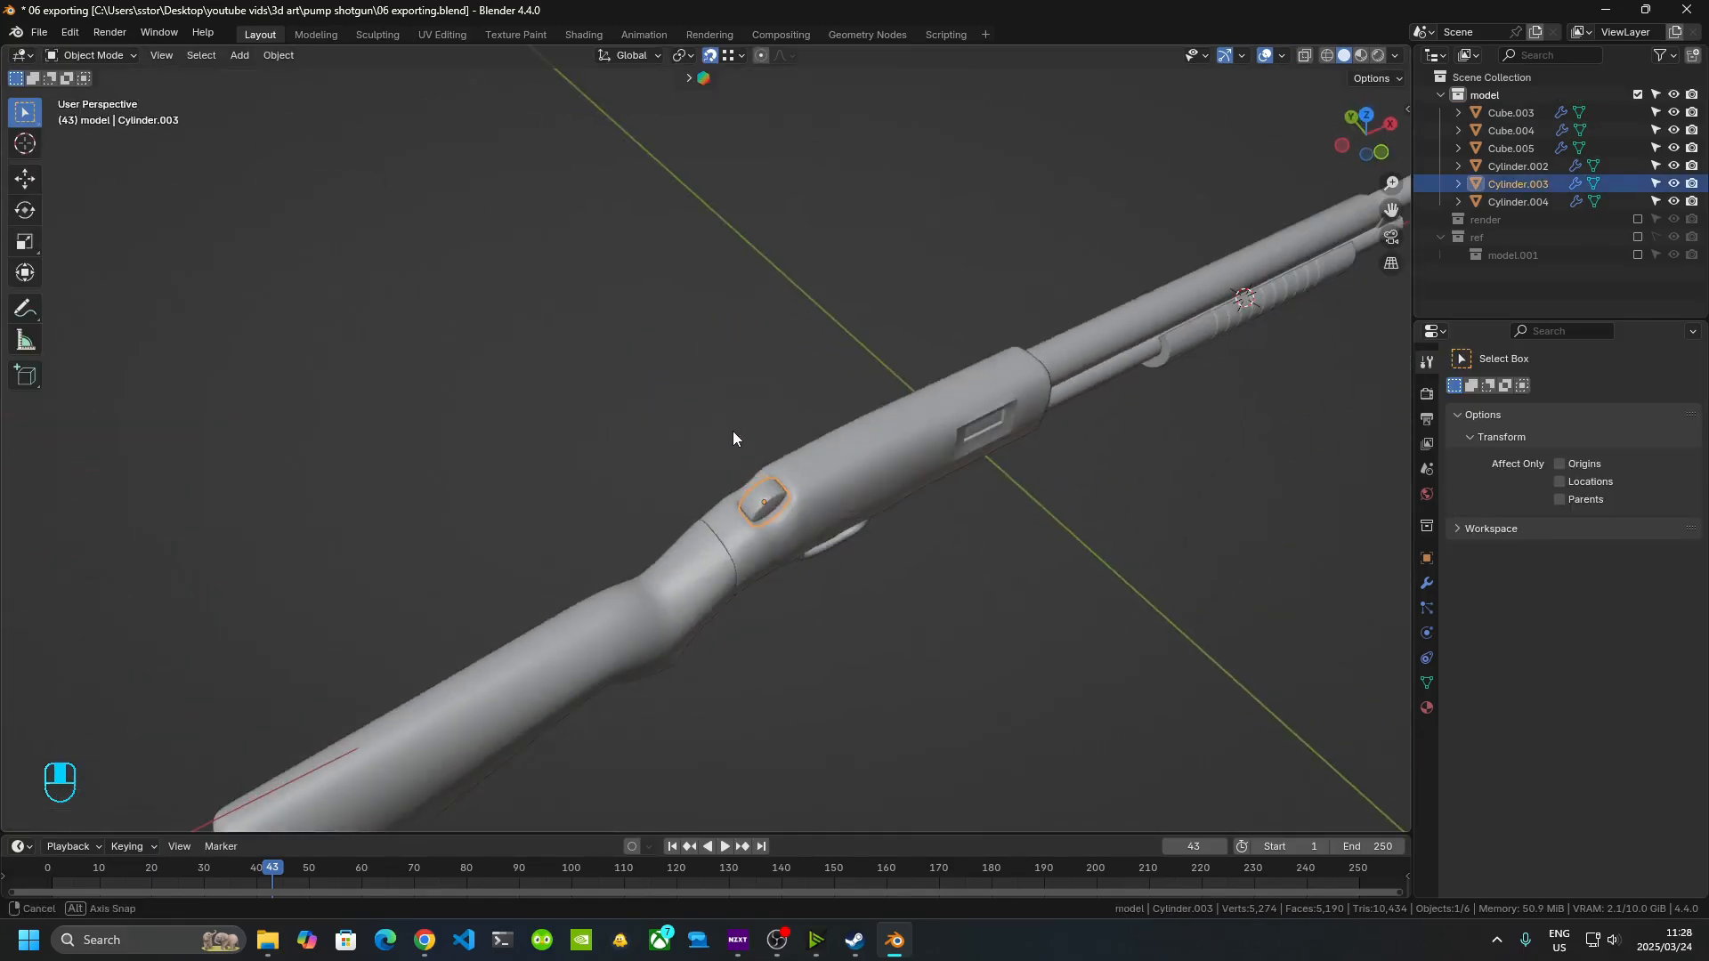
pyautogui.click(92, 55)
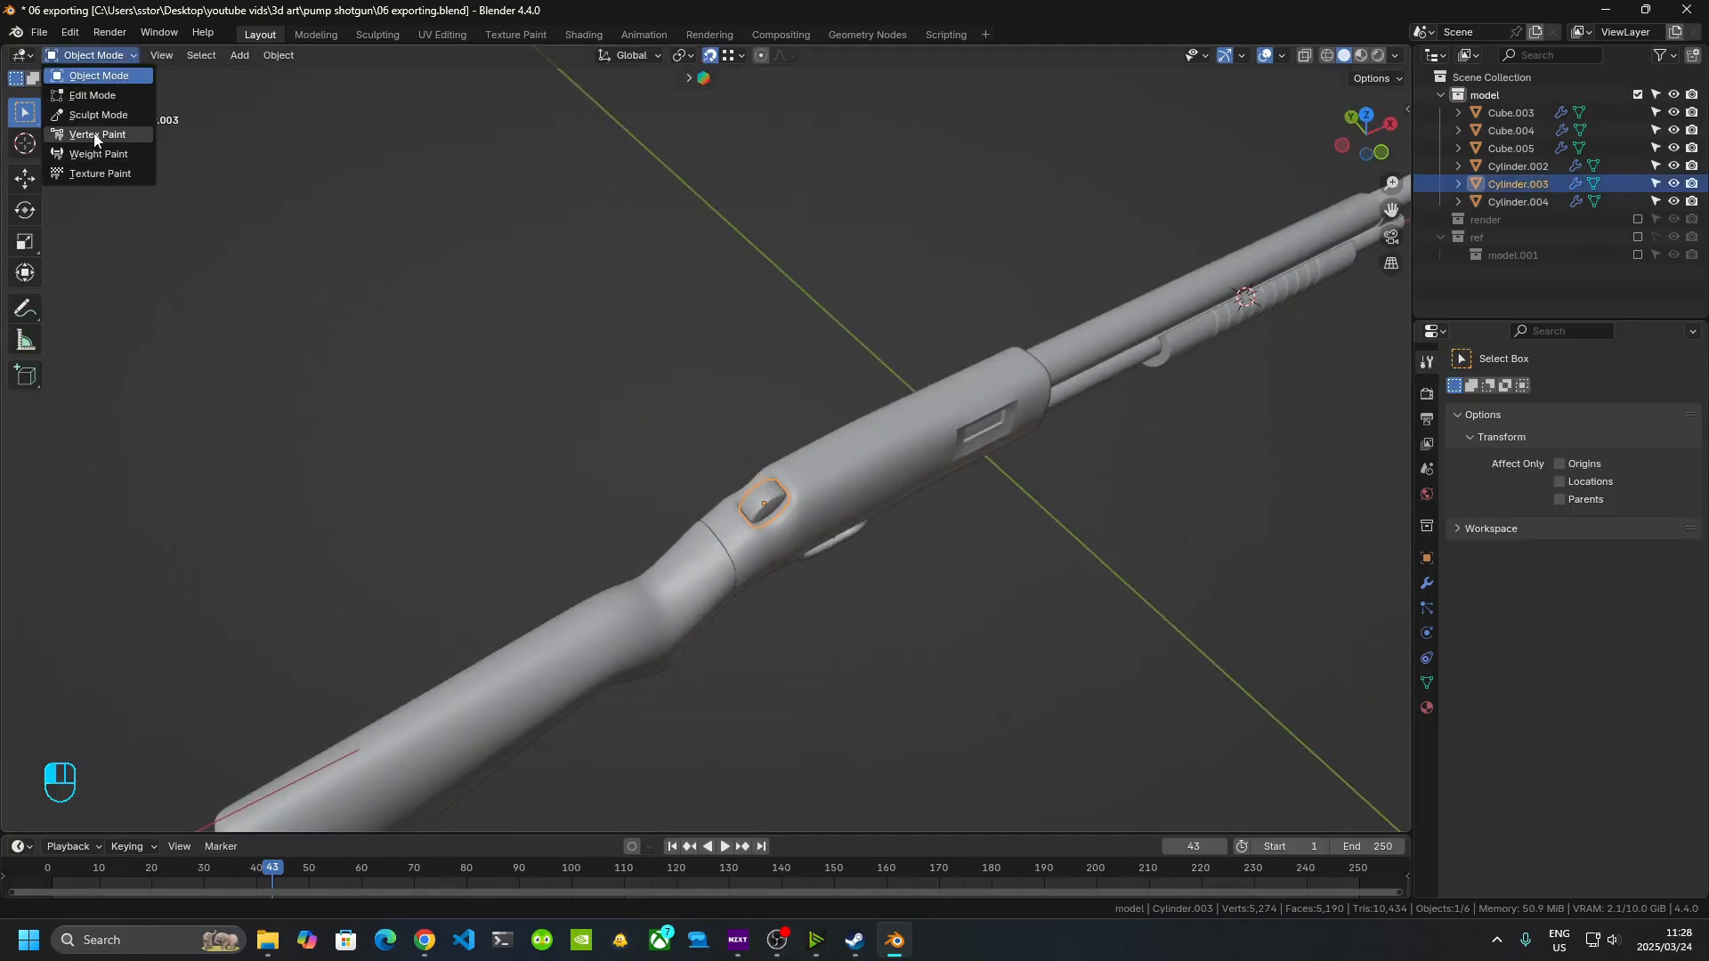
pyautogui.click(96, 135)
pyautogui.click(93, 55)
pyautogui.click(98, 76)
# - Select the trigger, check its fill color in Vertex Paint mode and return to Object Mode
pyautogui.moveTo(623, 463)
pyautogui.mouseDown(button='middle')
pyautogui.moveTo(677, 547)
pyautogui.moveTo(536, 472)
pyautogui.mouseUp(button='middle')
pyautogui.keyDown('shift'); pyautogui.moveTo(535, 472); pyautogui.dragTo(630, 451, button='middle'); pyautogui.keyUp('shift')
pyautogui.scroll(4, 552, 456)
pyautogui.click(632, 453)
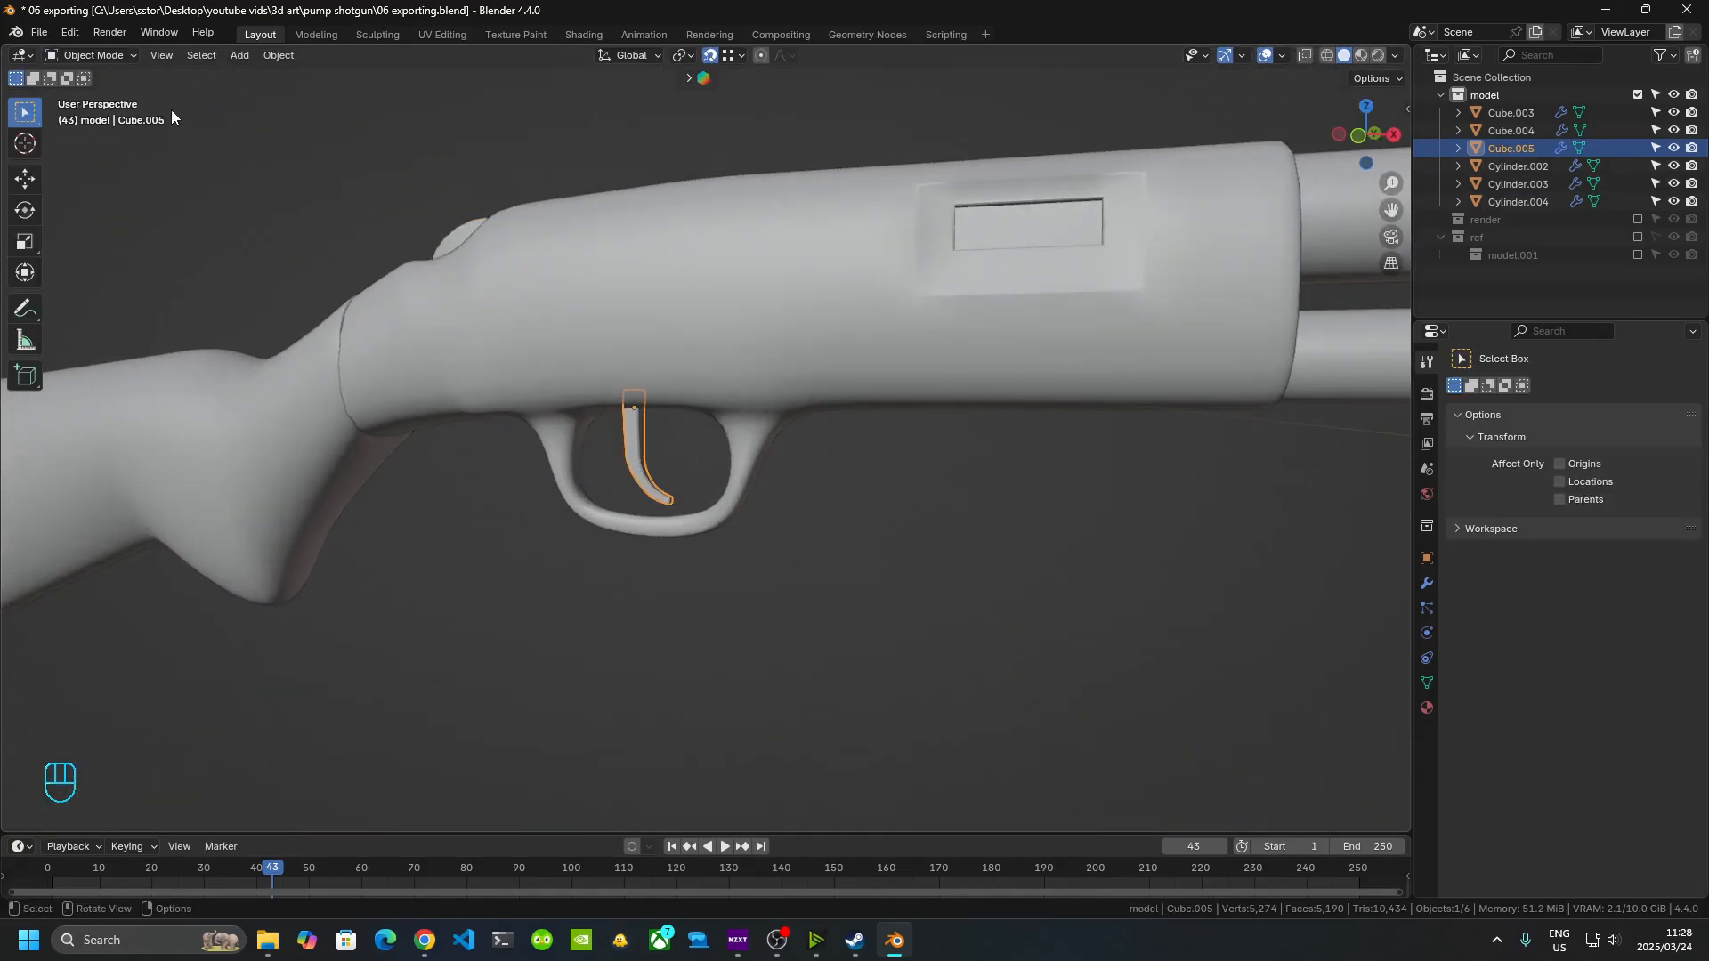
pyautogui.click(92, 55)
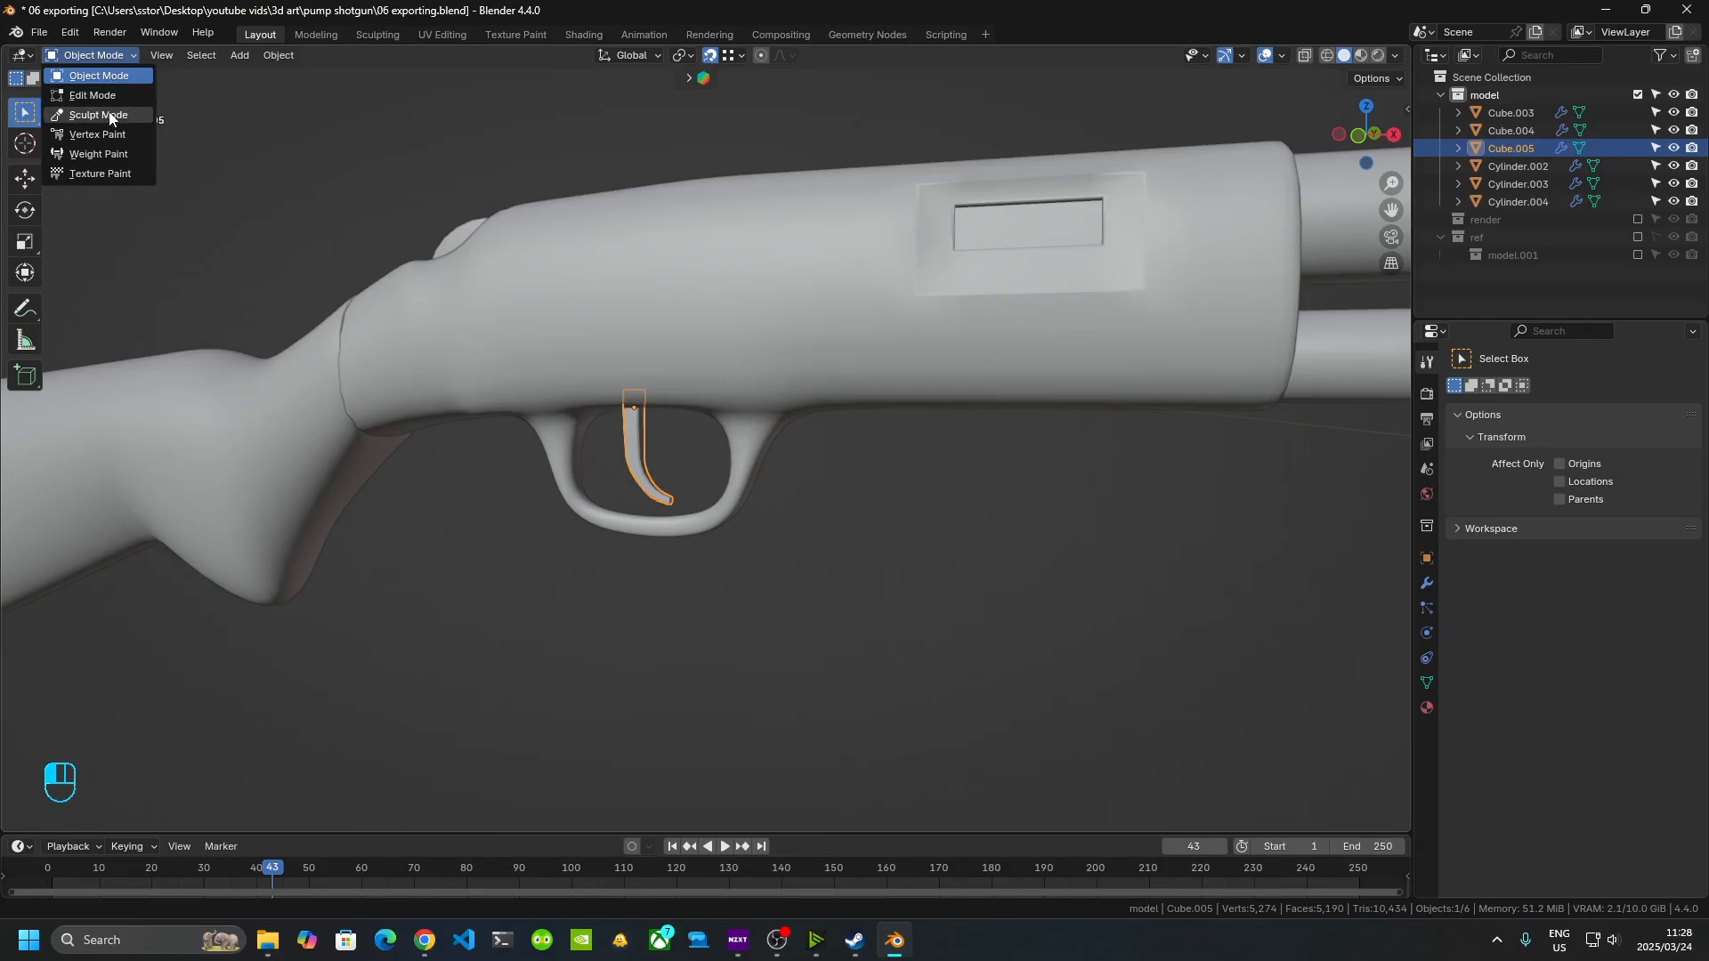
pyautogui.click(97, 134)
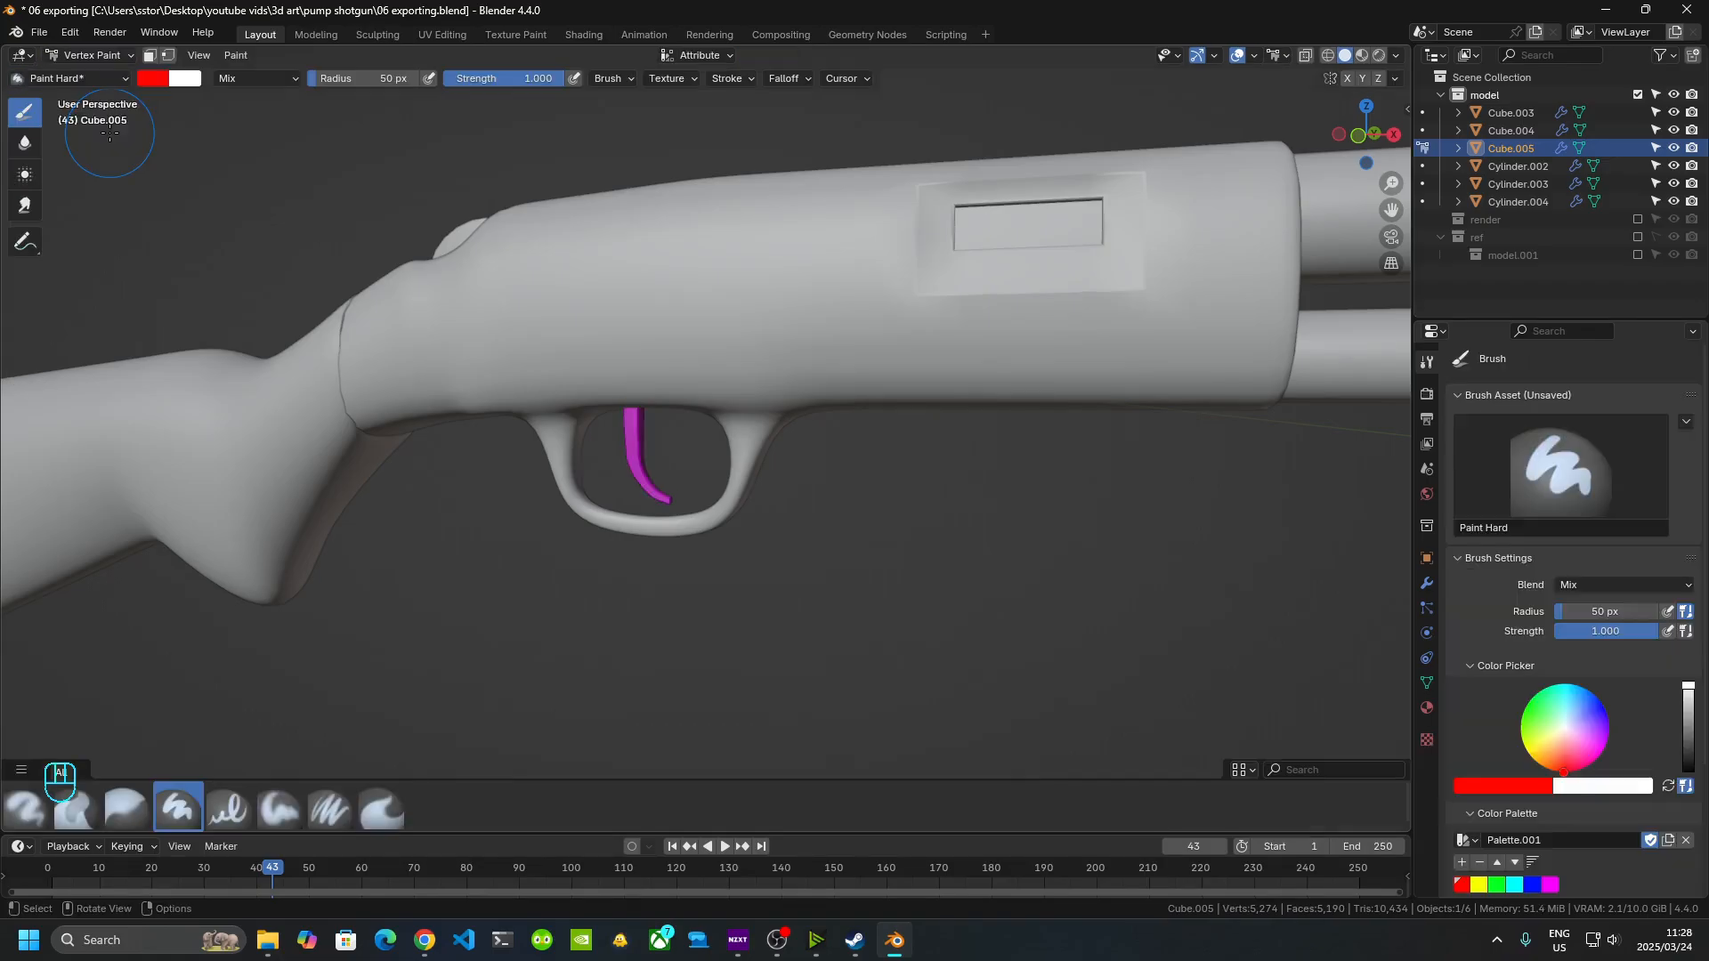
pyautogui.click(86, 55)
pyautogui.click(92, 76)
# - Recheck the vertex color of the receiver and trigger guard in Vertex Paint mode, ending in Object Mode
pyautogui.click(481, 218)
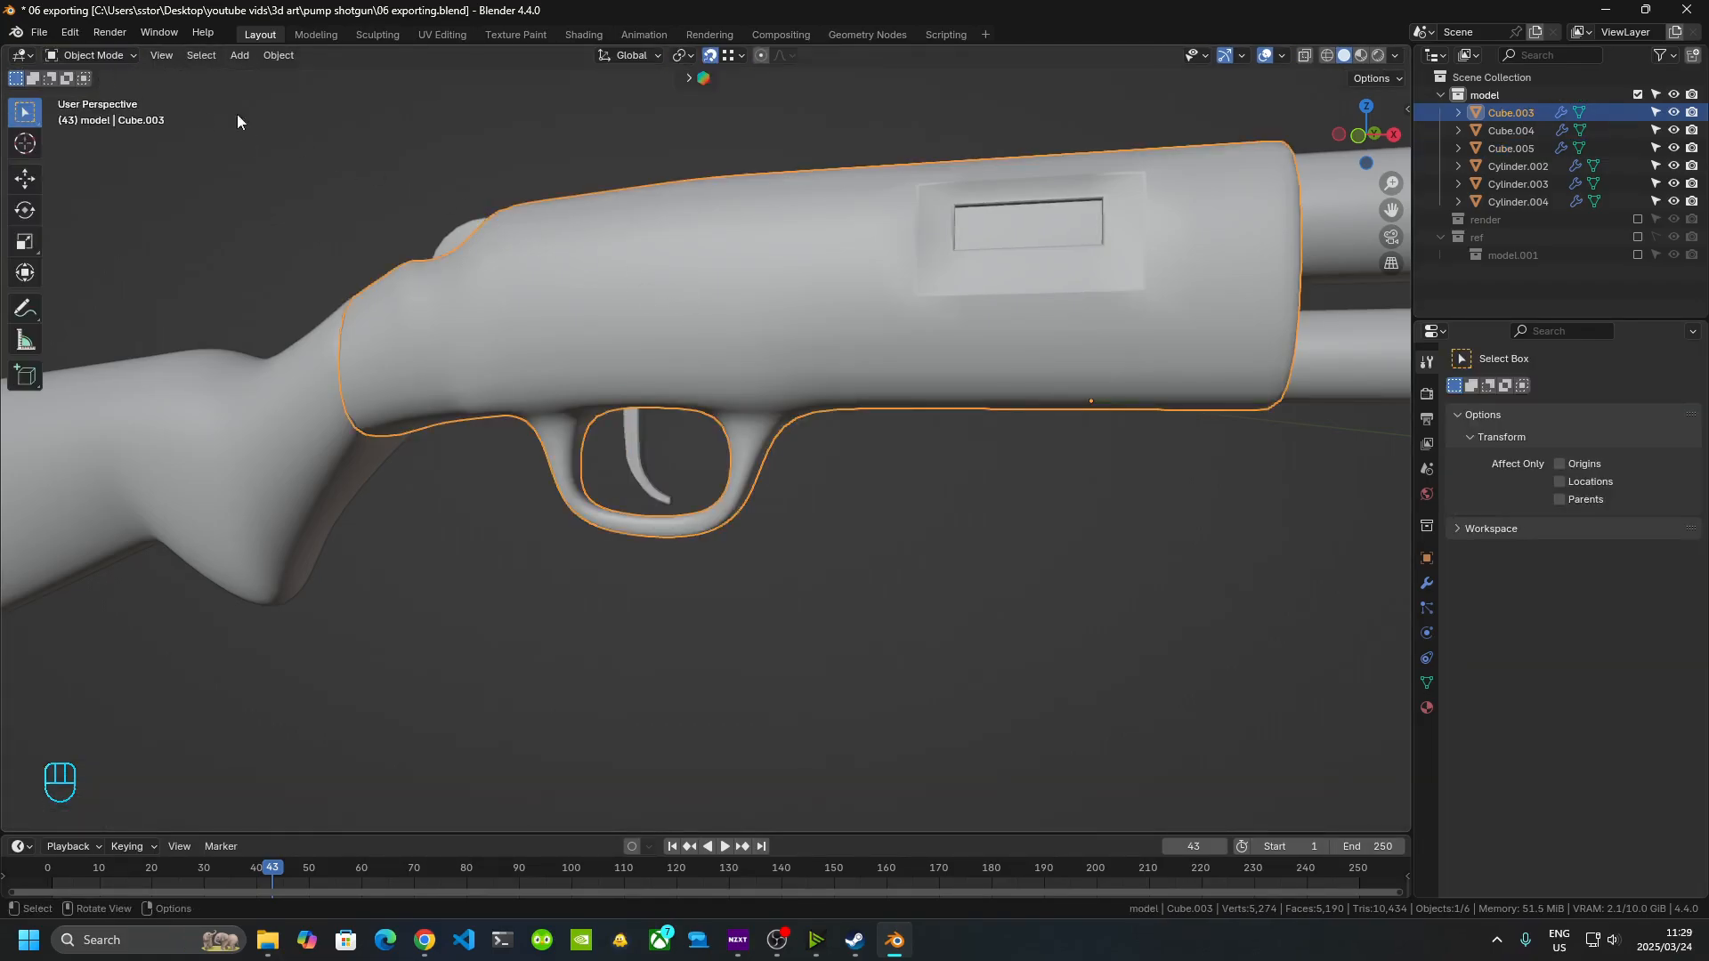
pyautogui.click(113, 57)
pyautogui.click(111, 139)
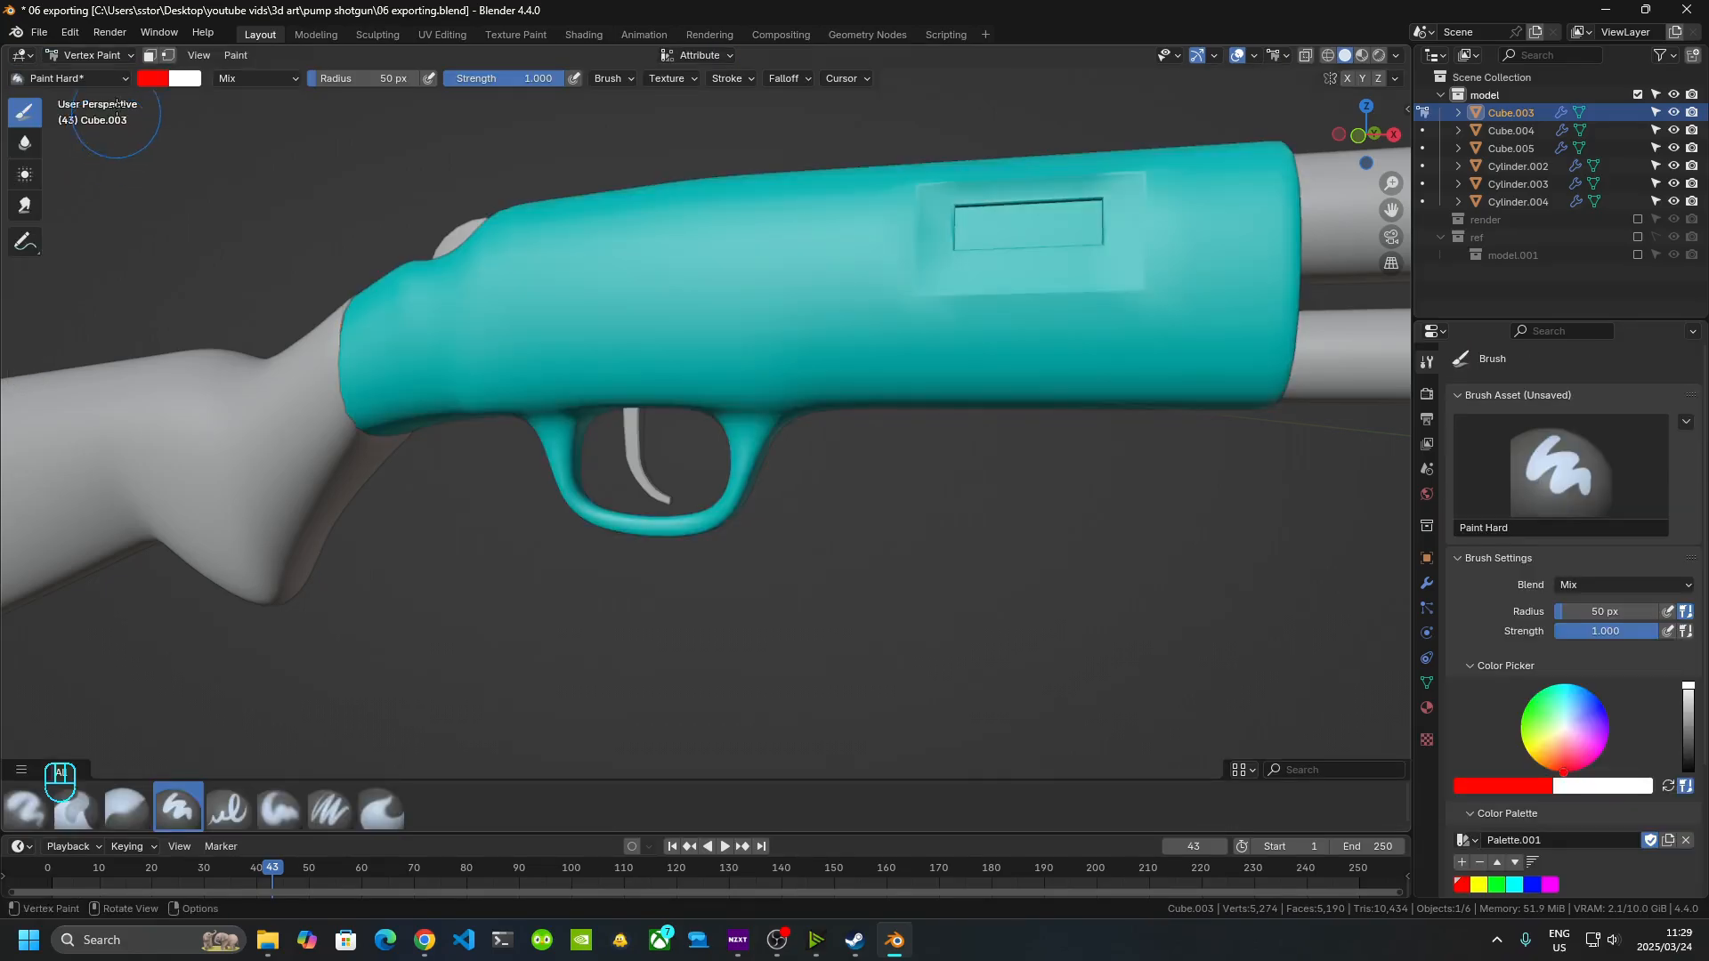
pyautogui.click(107, 56)
pyautogui.click(108, 74)
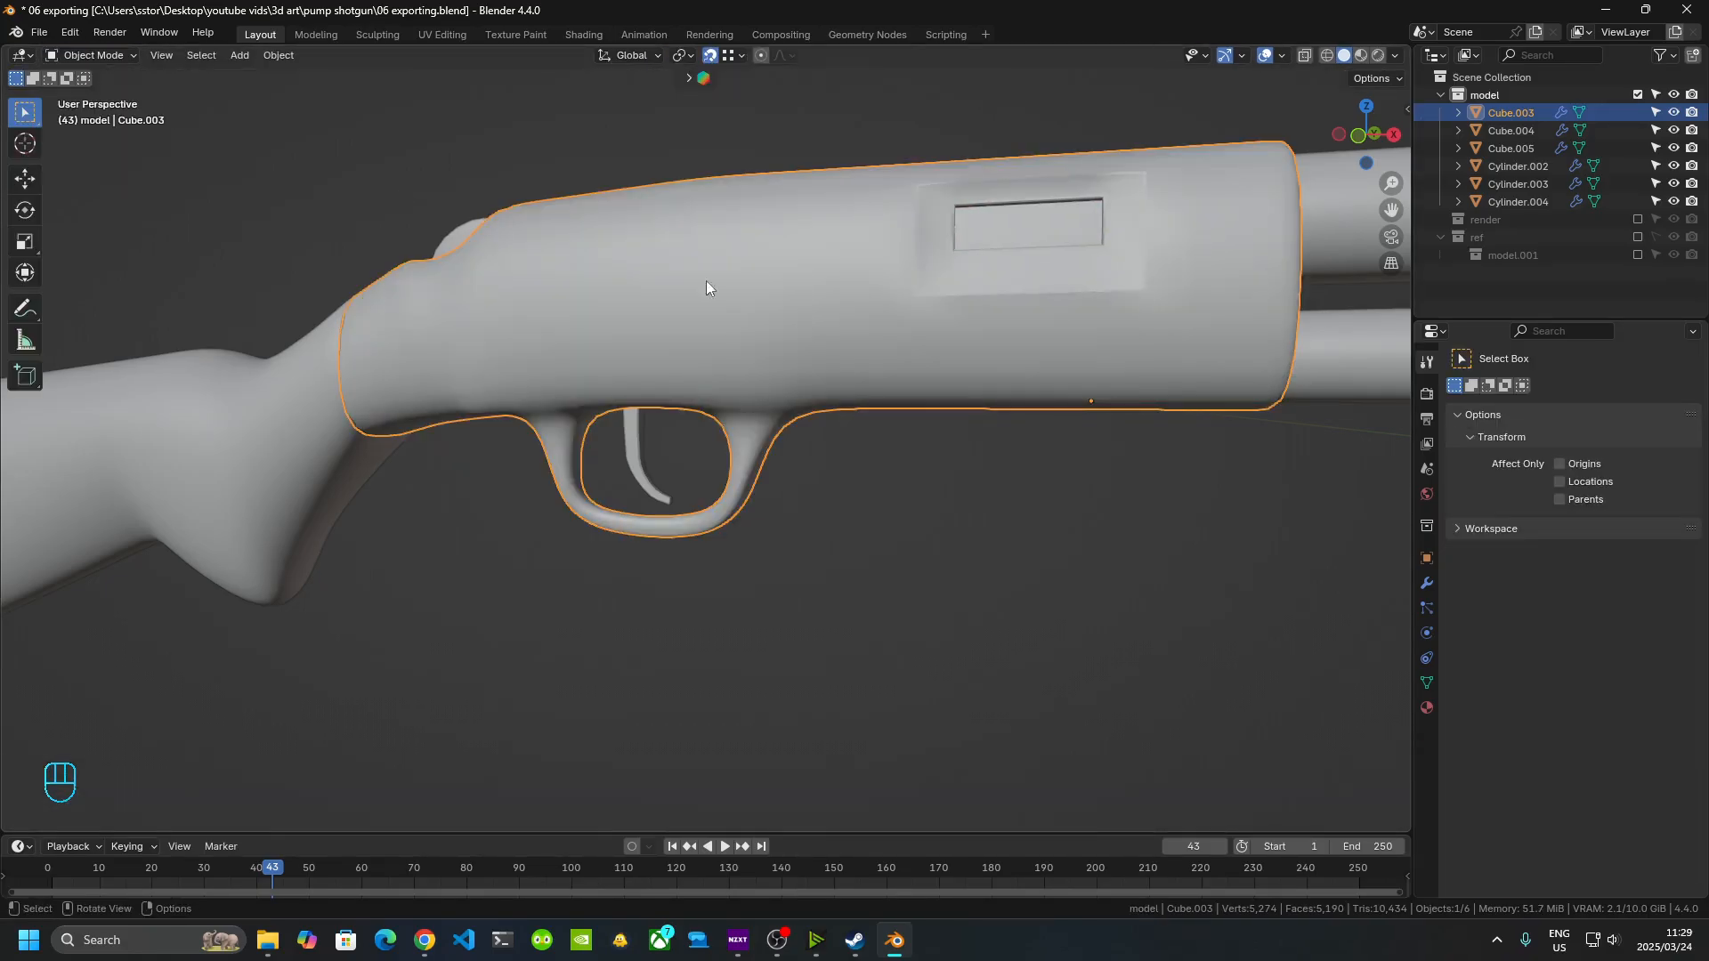
# - Check the barrel's fill color in Vertex Paint mode and select the ridged pump grip in Object Mode
pyautogui.keyDown('shift'); pyautogui.moveTo(1139, 338); pyautogui.dragTo(27, 535, button='middle'); pyautogui.keyUp('shift')
pyautogui.click(363, 403)
pyautogui.scroll(-4, 364, 403)
pyautogui.scroll(-2, 363, 403)
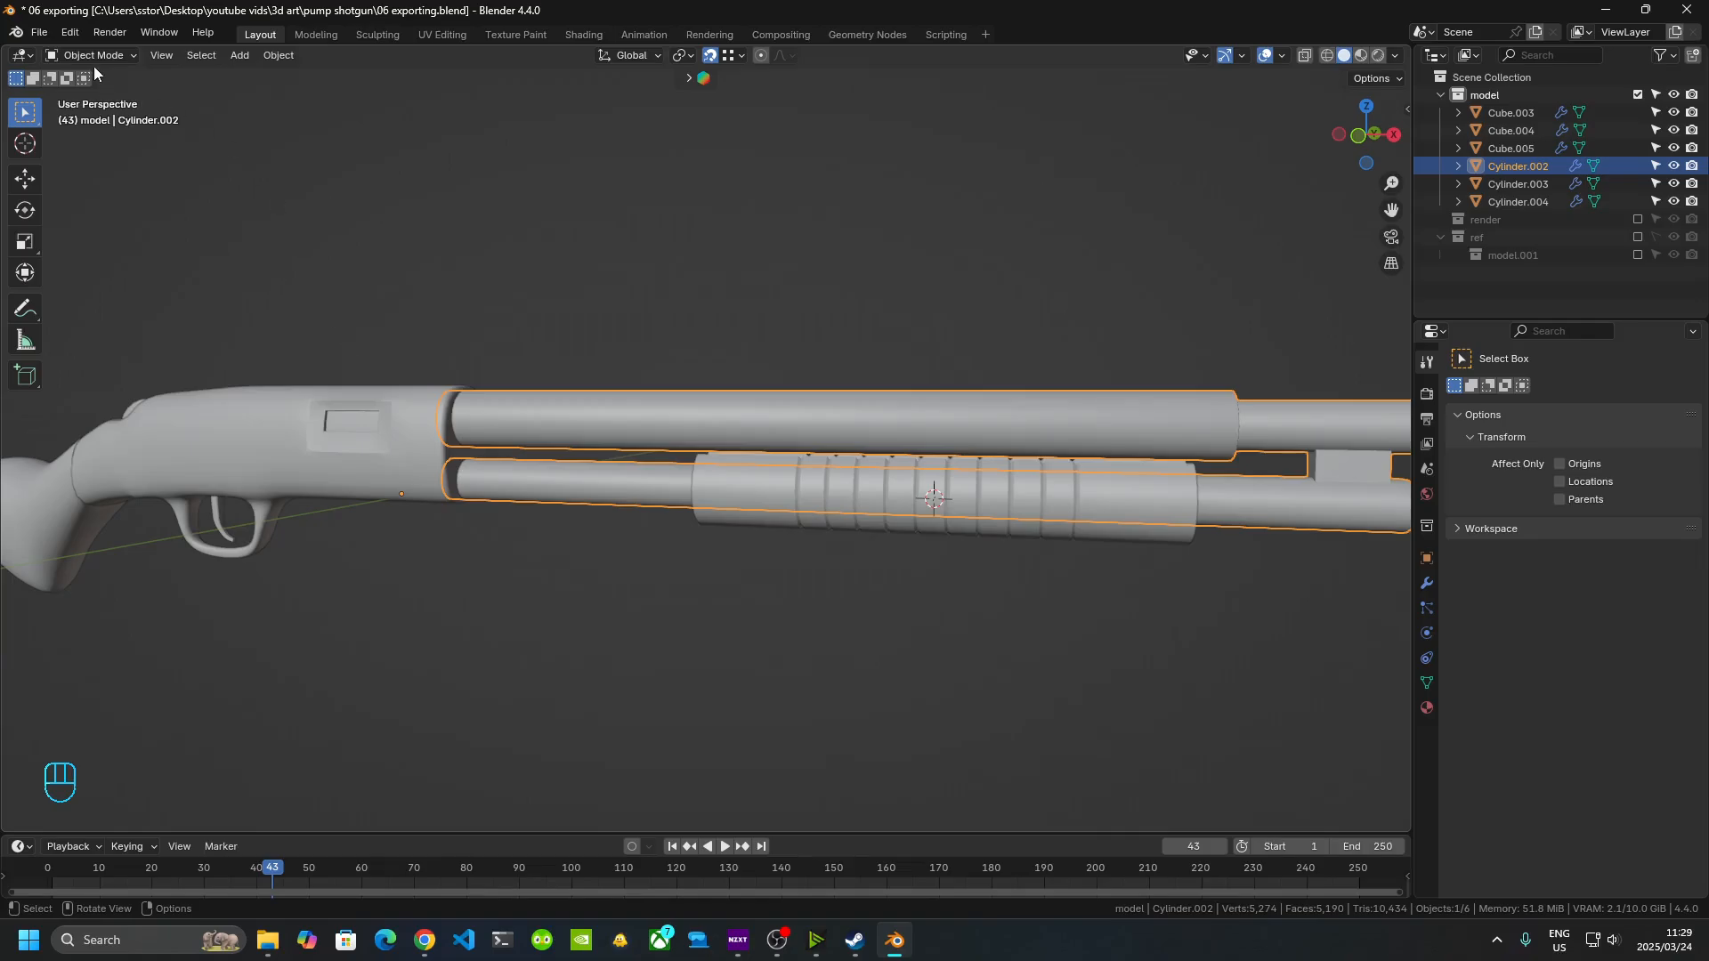
pyautogui.click(93, 56)
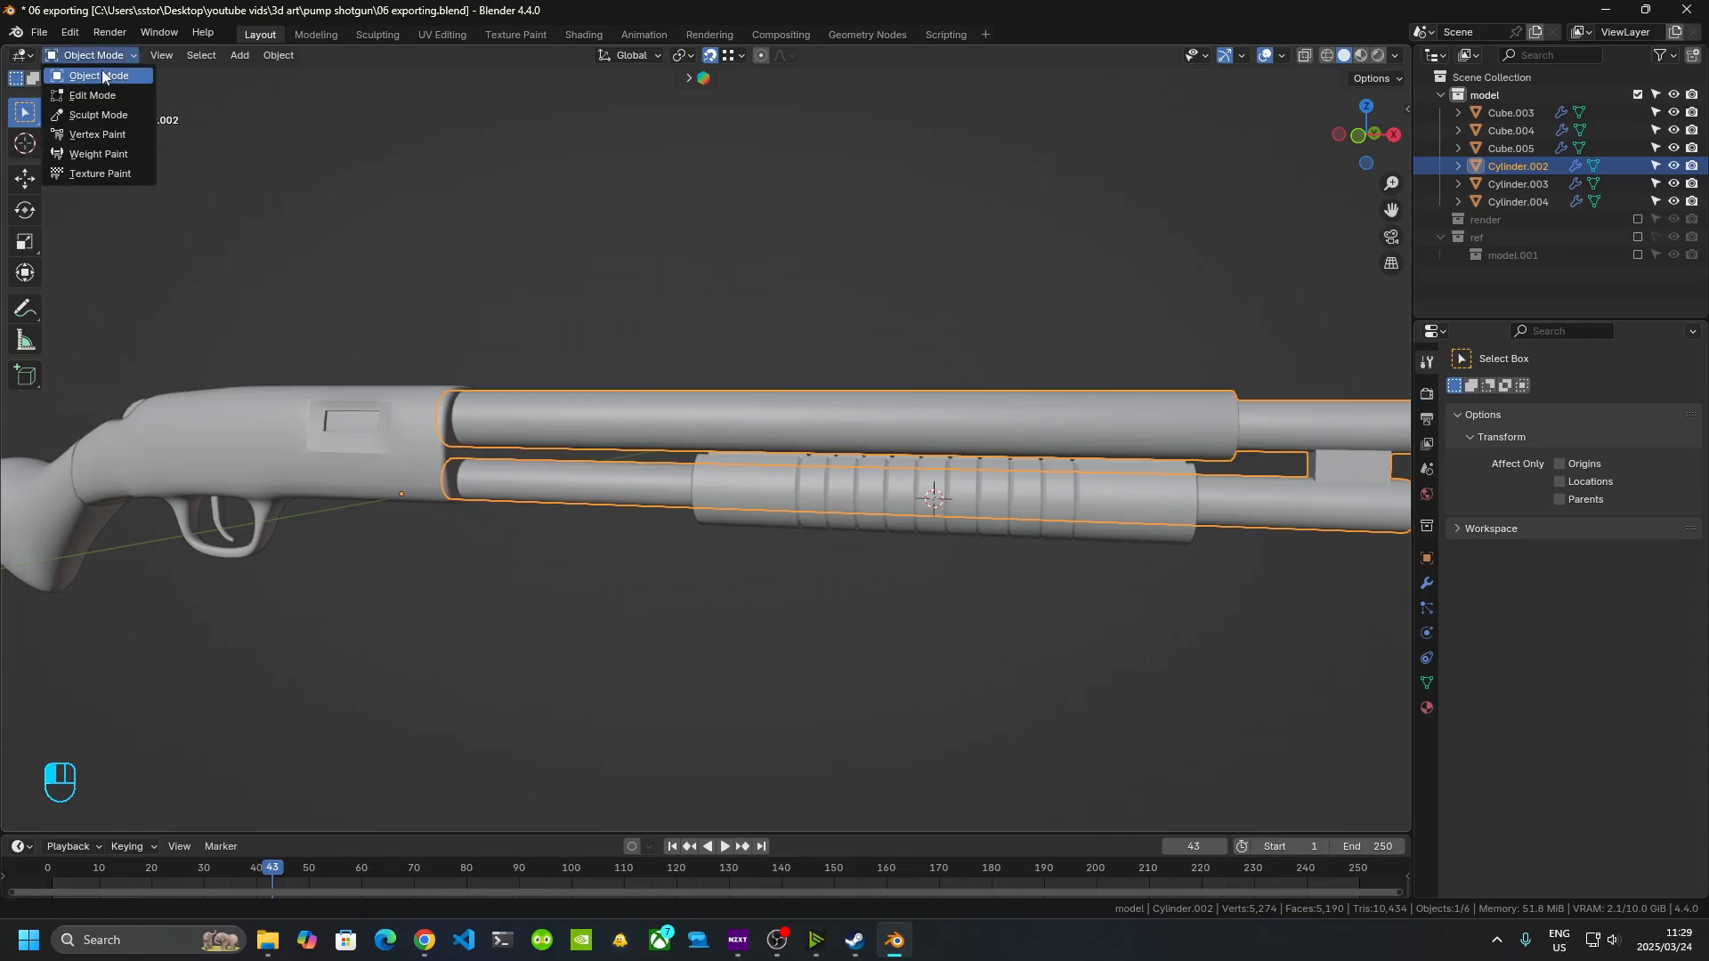
pyautogui.click(110, 137)
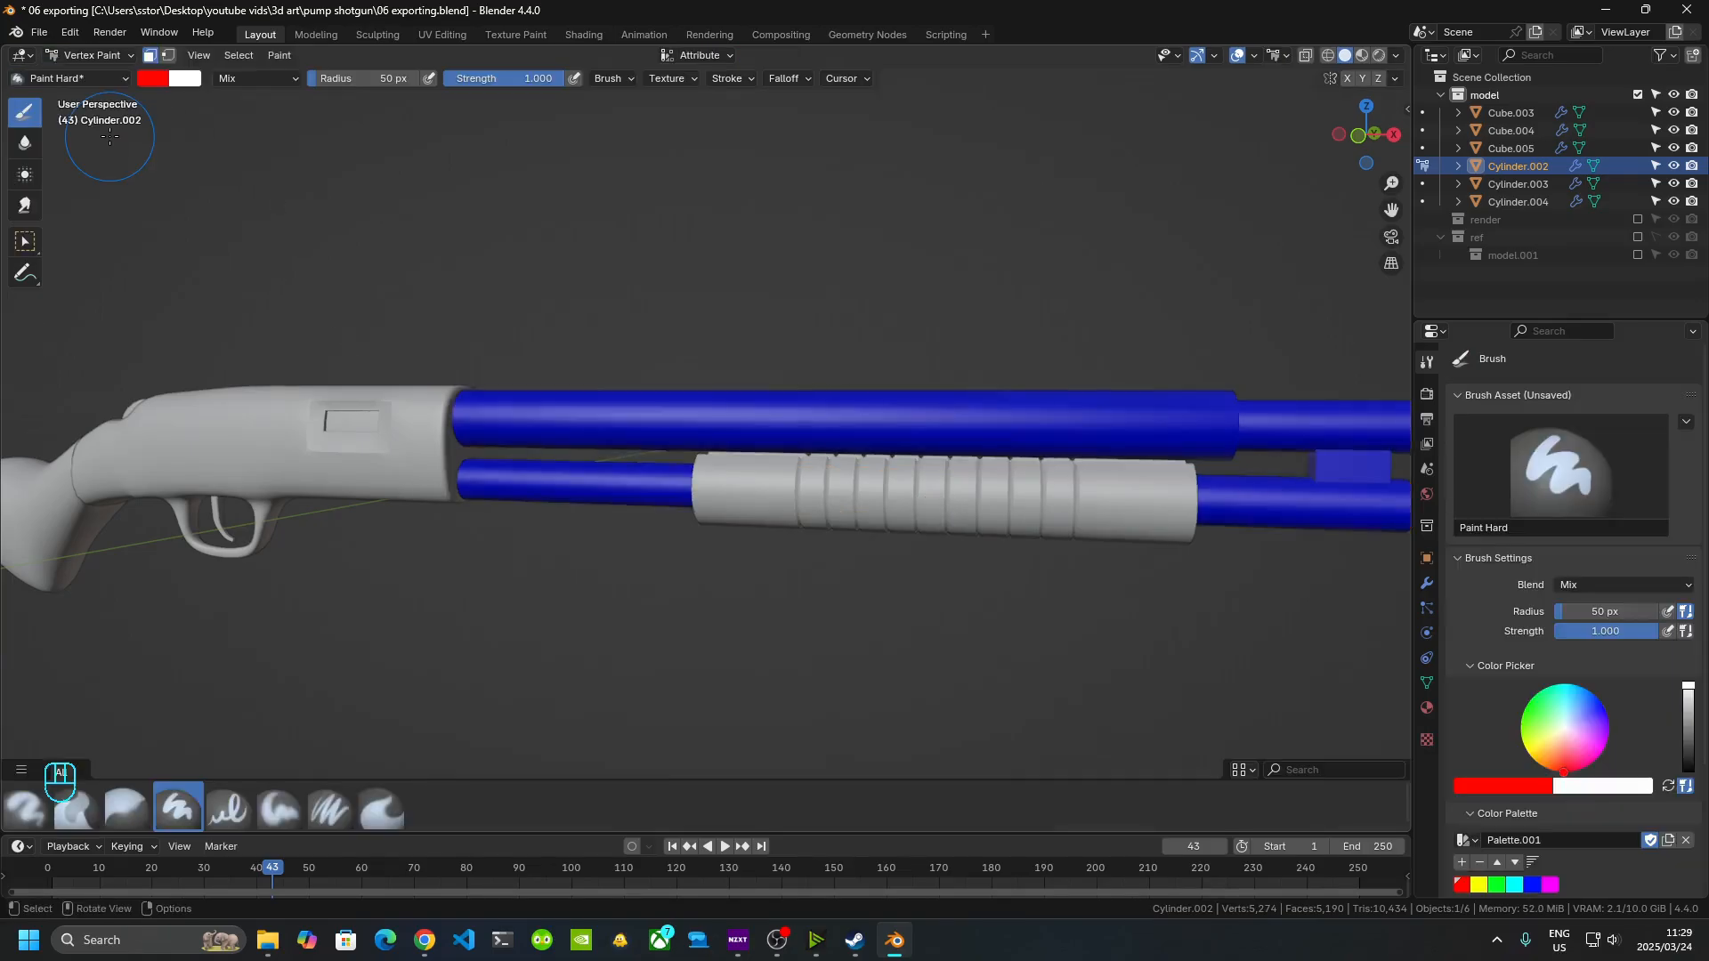
pyautogui.click(91, 55)
pyautogui.click(102, 75)
pyautogui.click(846, 494)
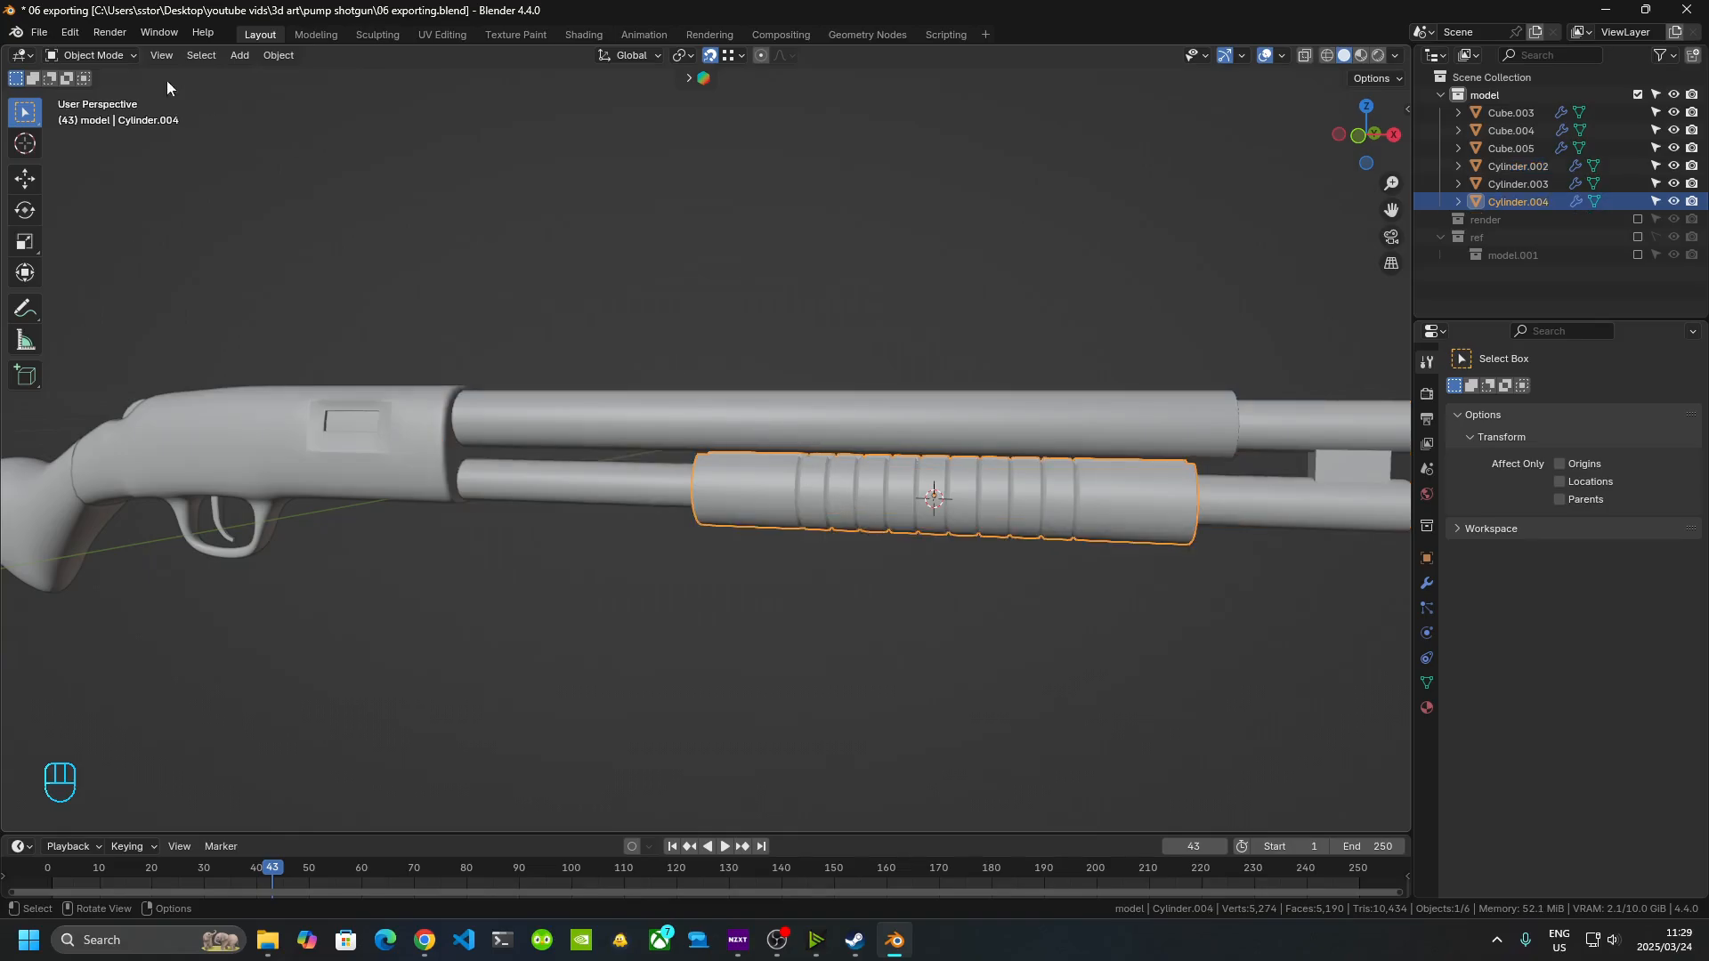
# - Check the pump grip's vertex colours in Vertex Paint mode, and return to Object Mode
pyautogui.click(94, 55)
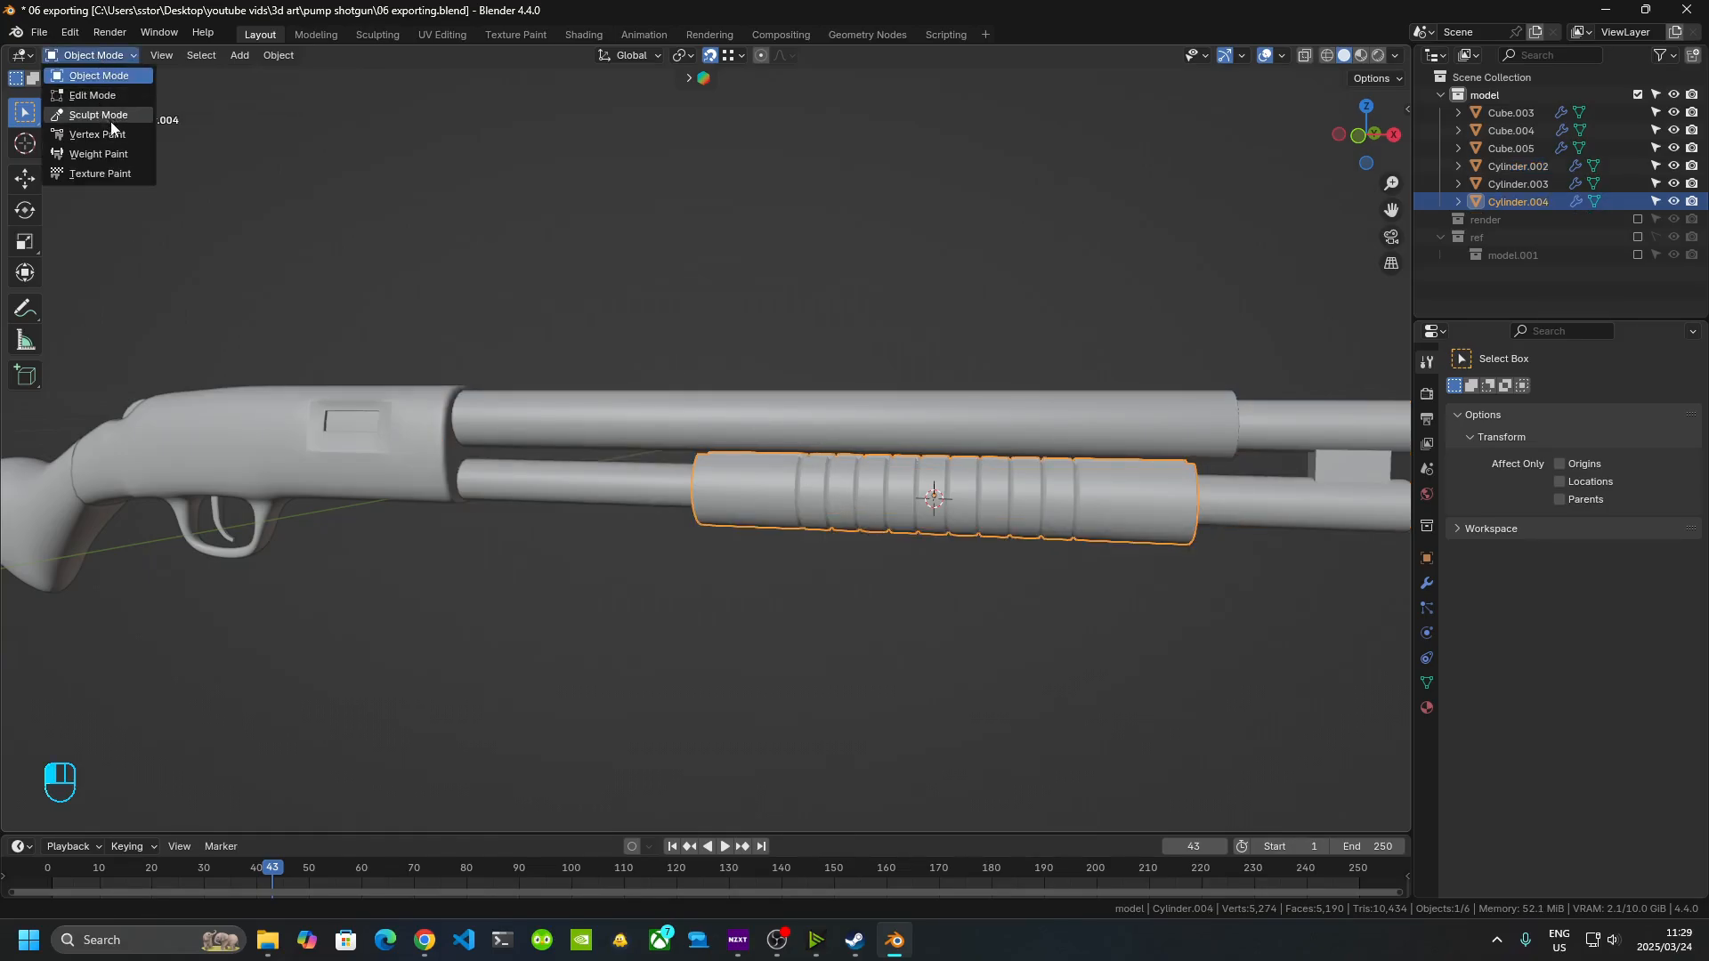
pyautogui.click(110, 134)
pyautogui.click(98, 55)
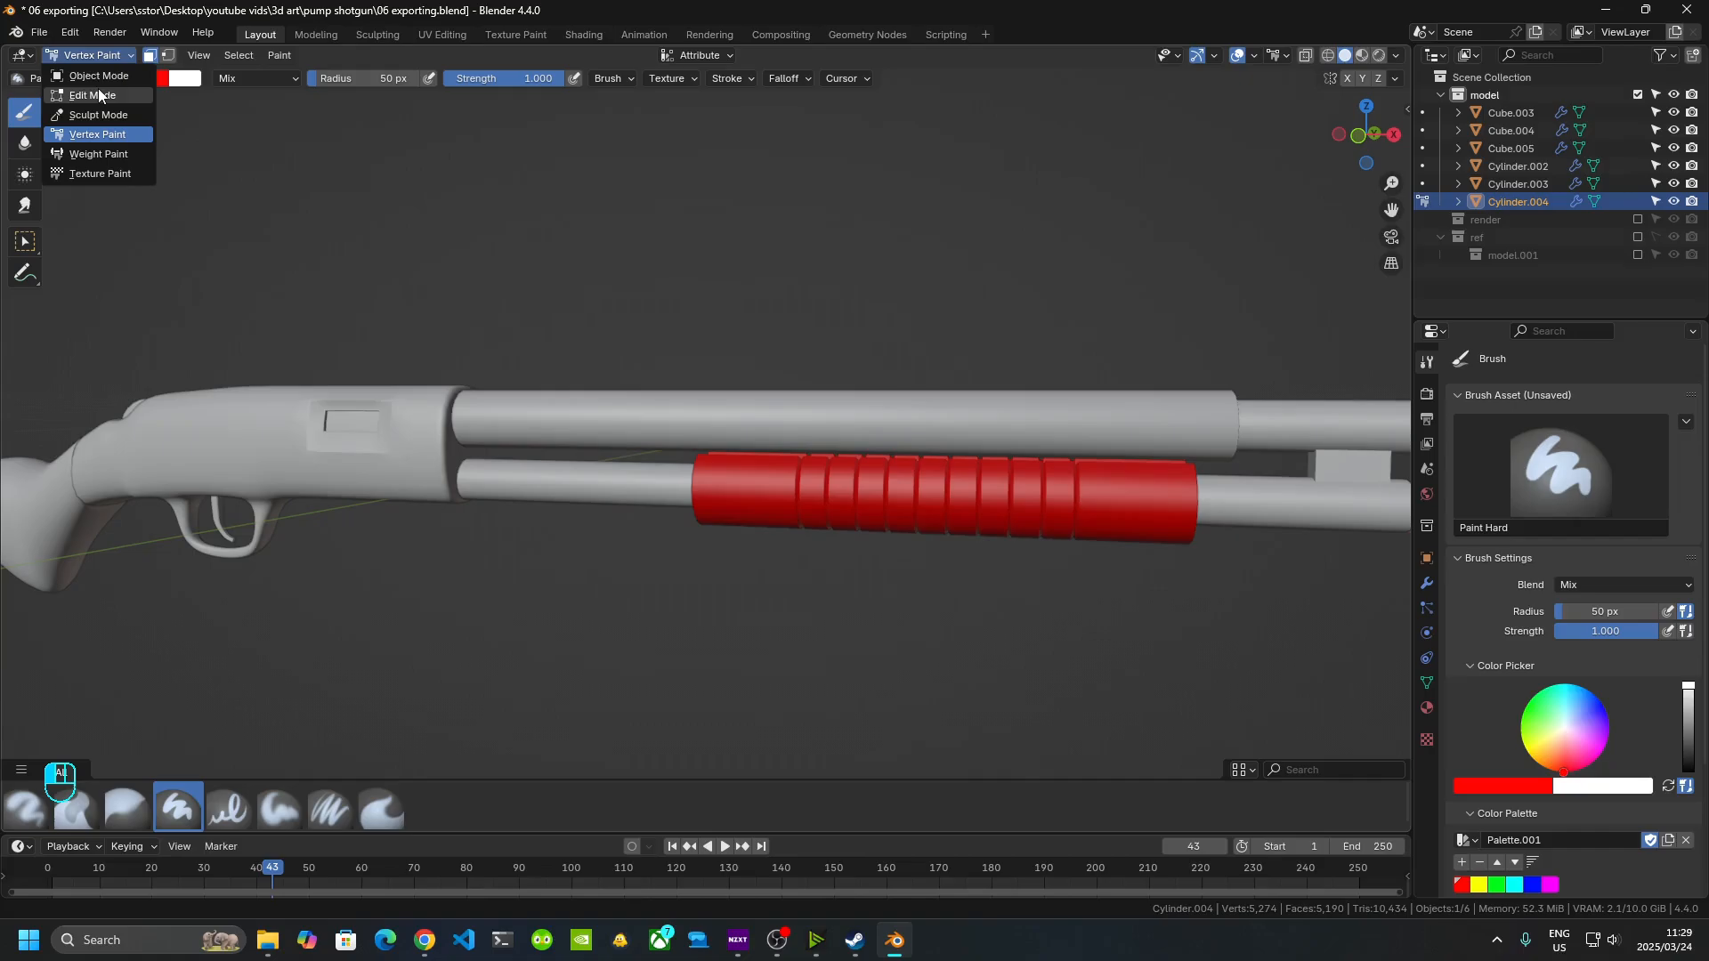
pyautogui.click(90, 74)
# - Select all the shotgun parts and set up an FBX export to pump shotgun.fbx in the model folder
pyautogui.scroll(-5, 636, 413)
pyautogui.moveTo(635, 413); pyautogui.dragTo(726, 409, button='middle')
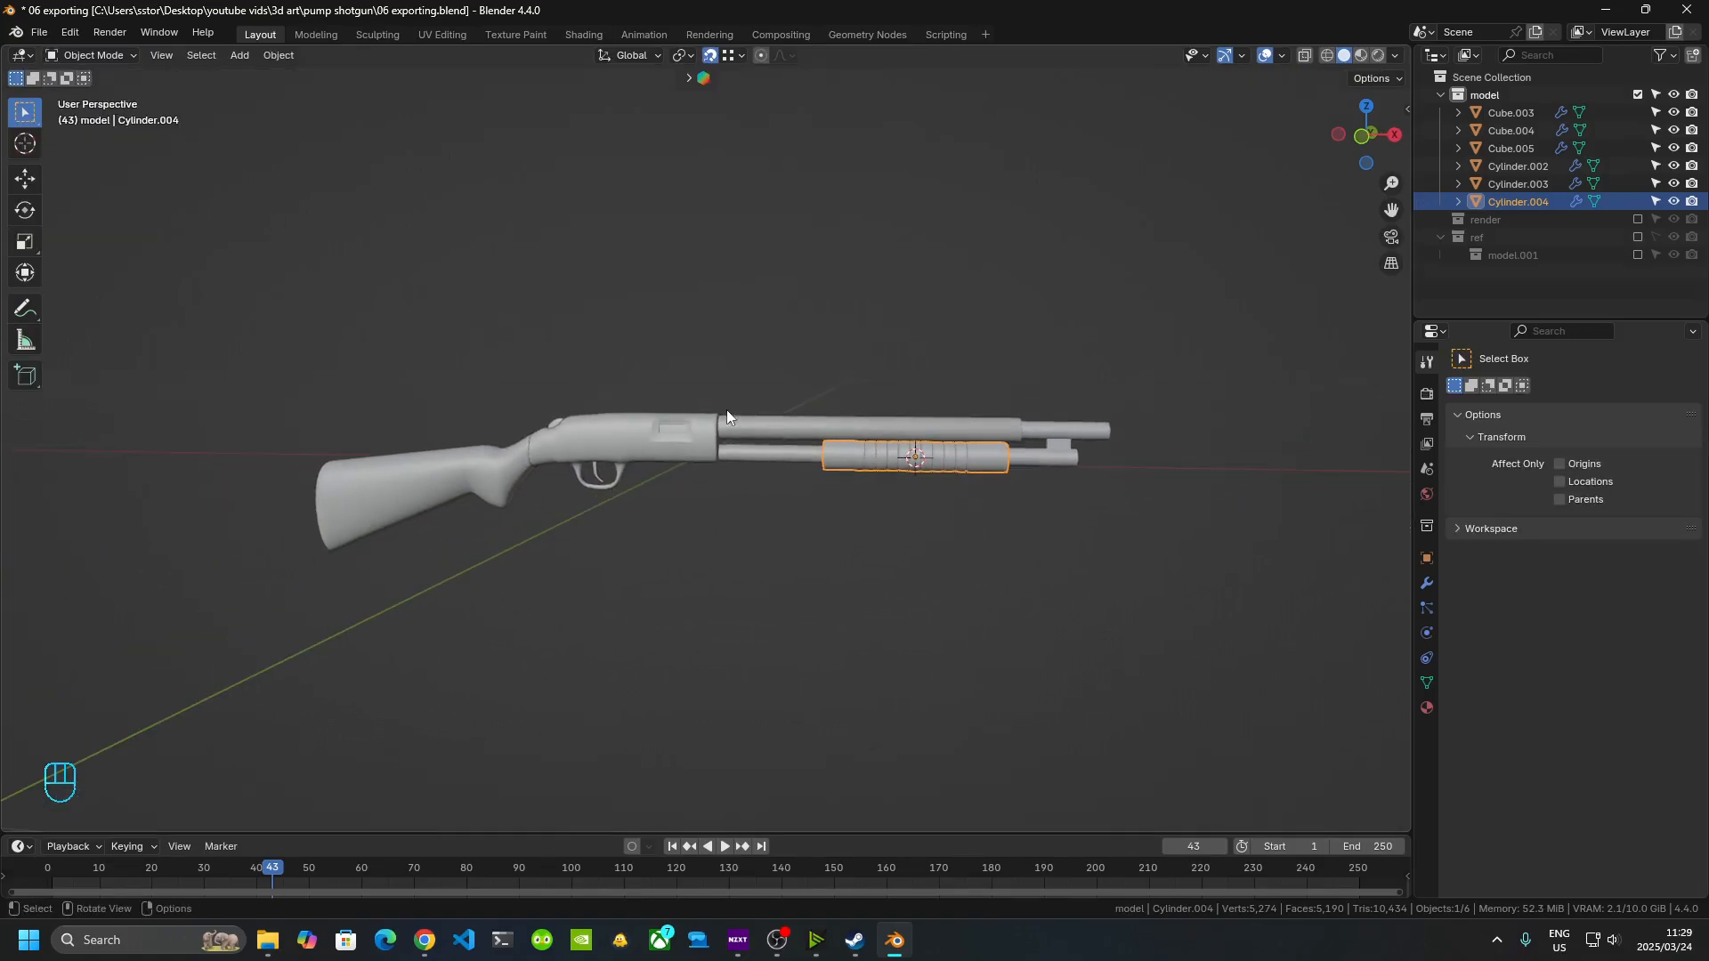
pyautogui.scroll(2, 673, 546)
pyautogui.scroll(-2, 673, 547)
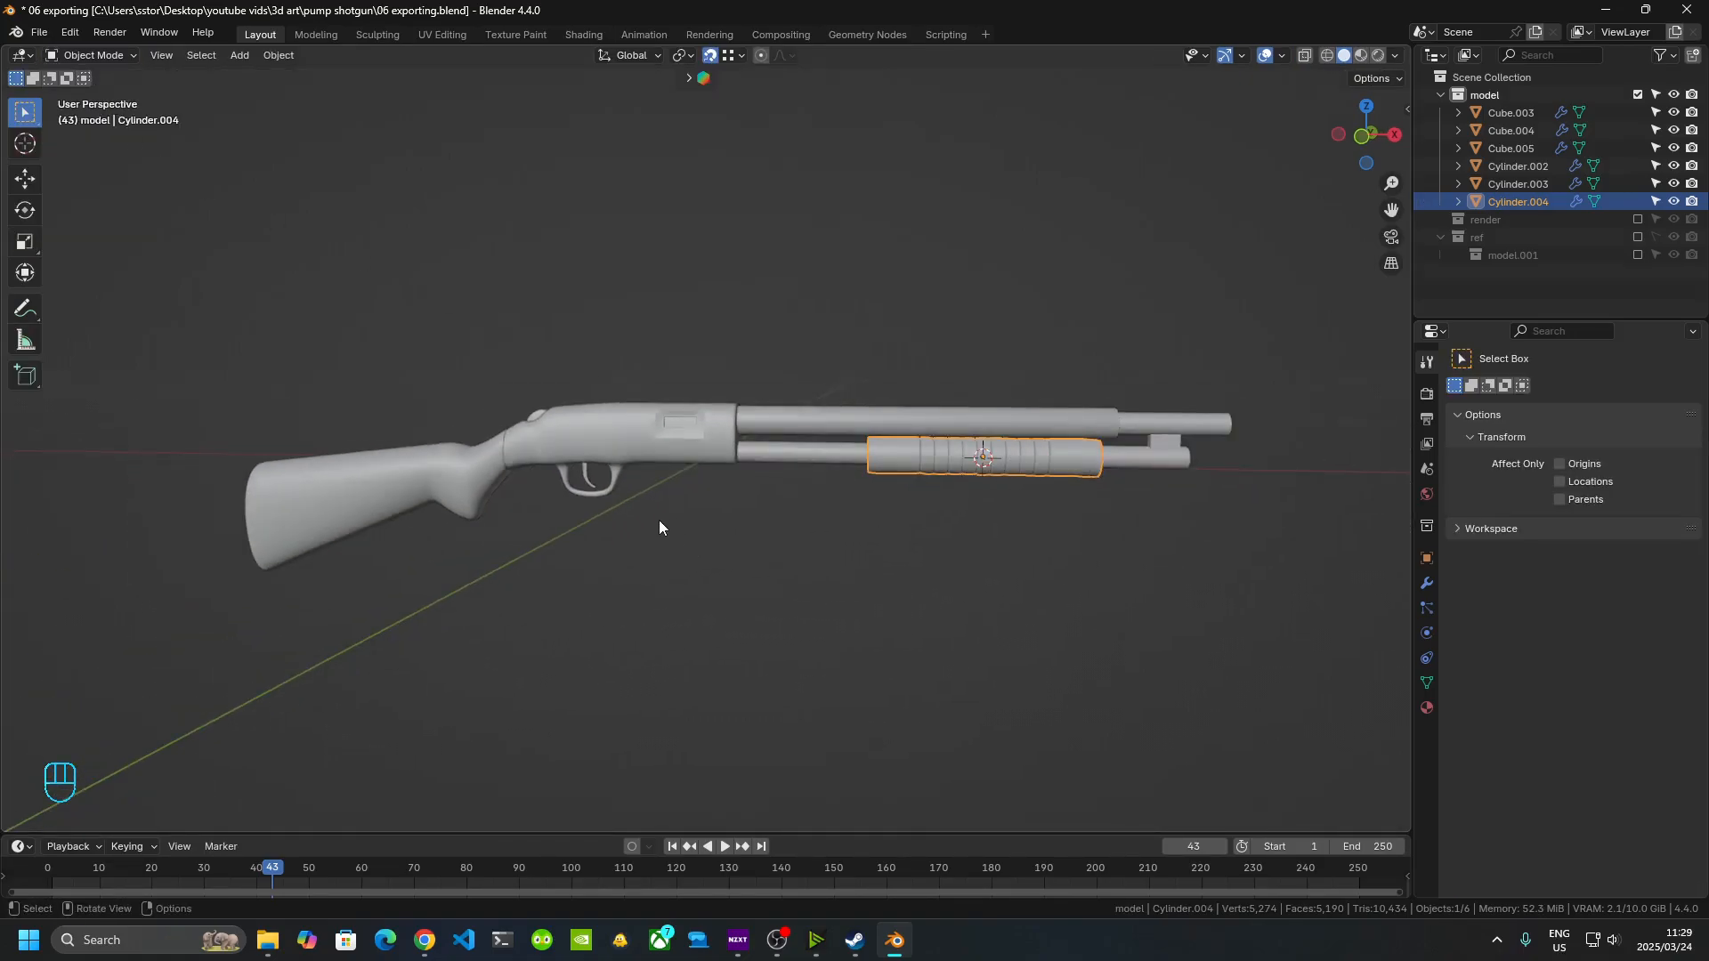
pyautogui.click(659, 519)
pyautogui.press('a')
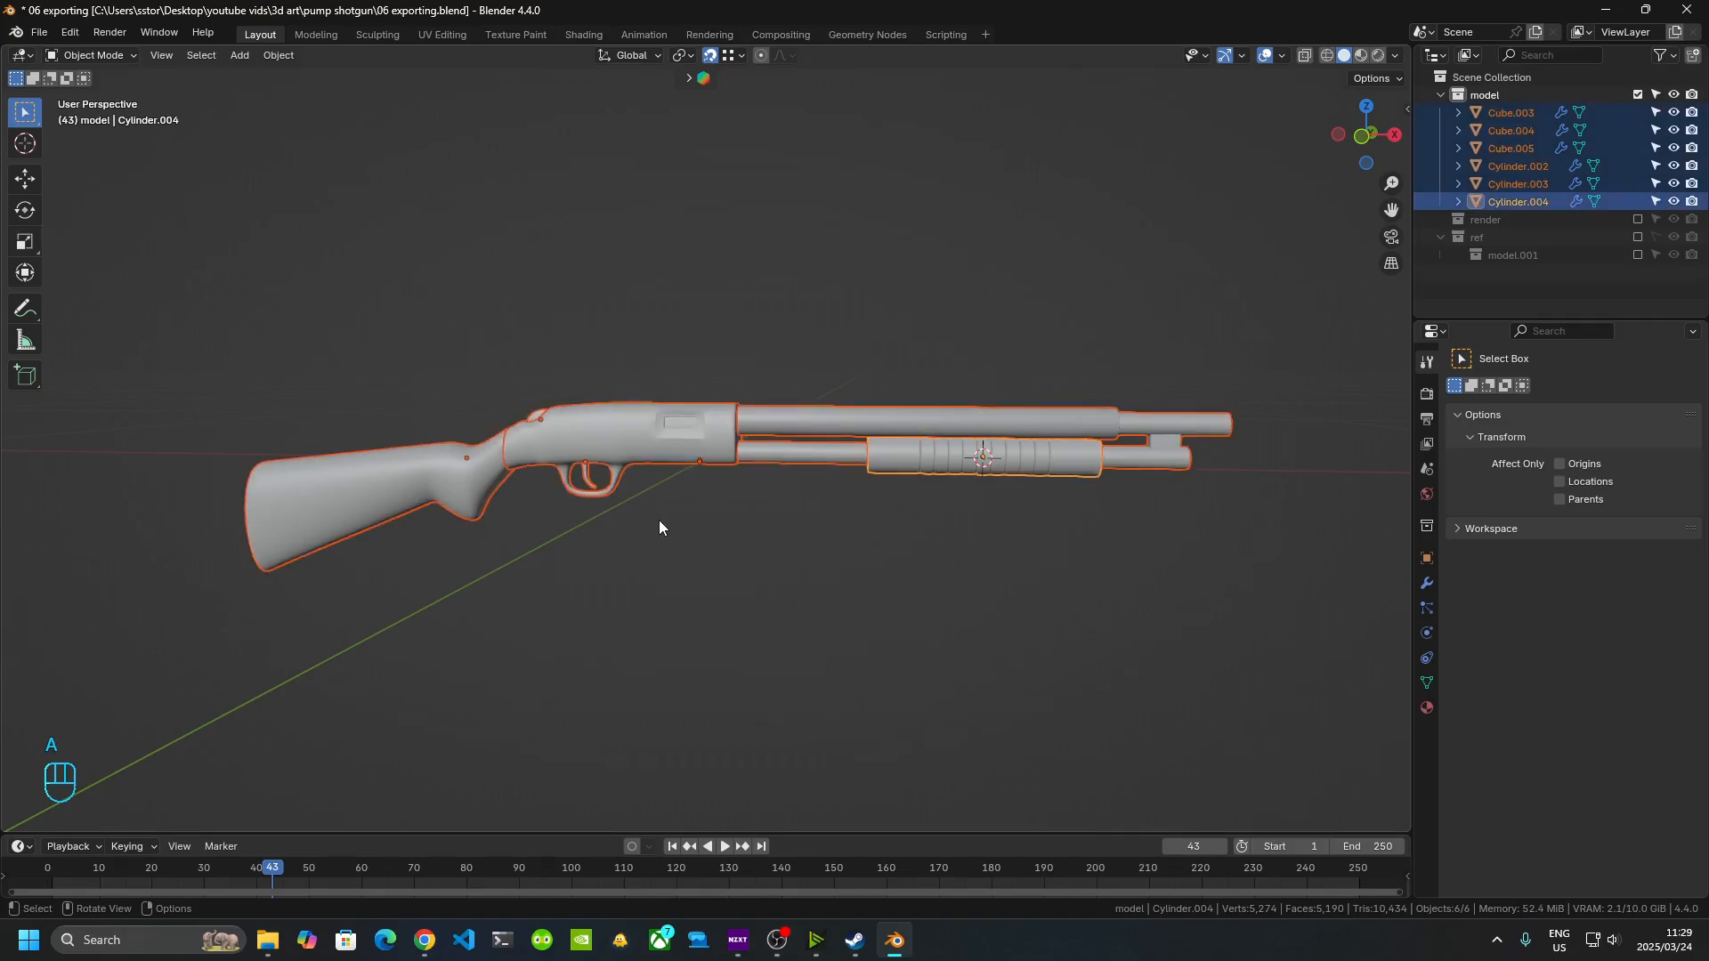
pyautogui.click(40, 32)
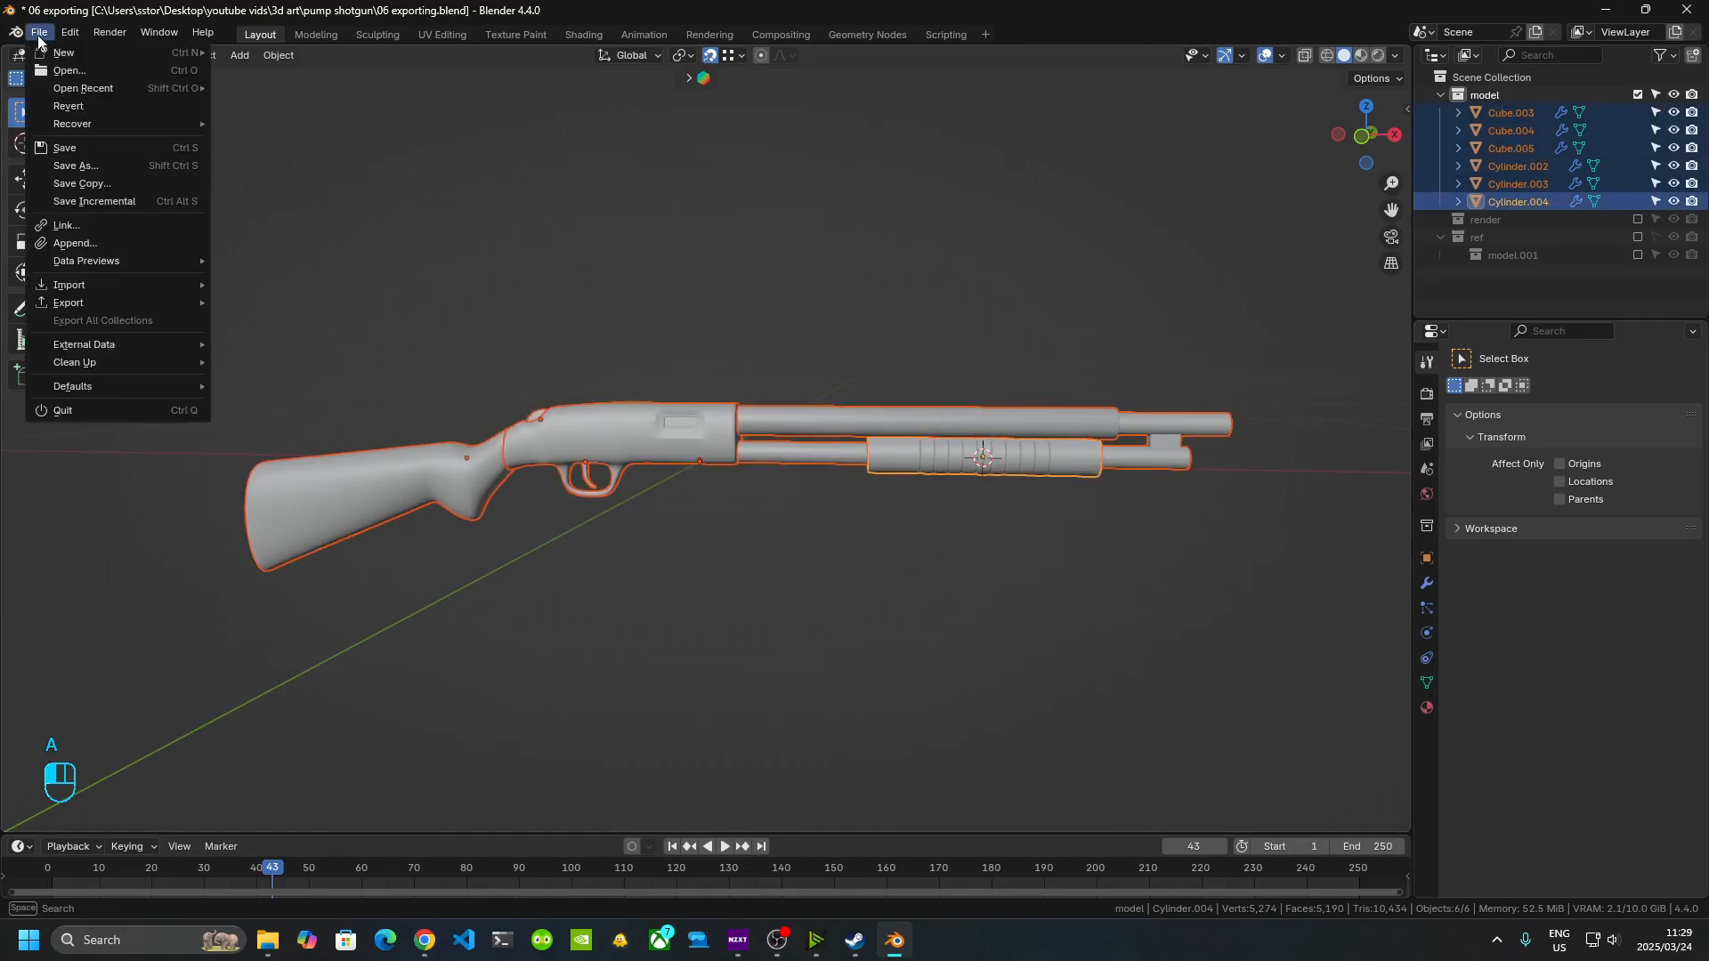
pyautogui.moveTo(137, 301)
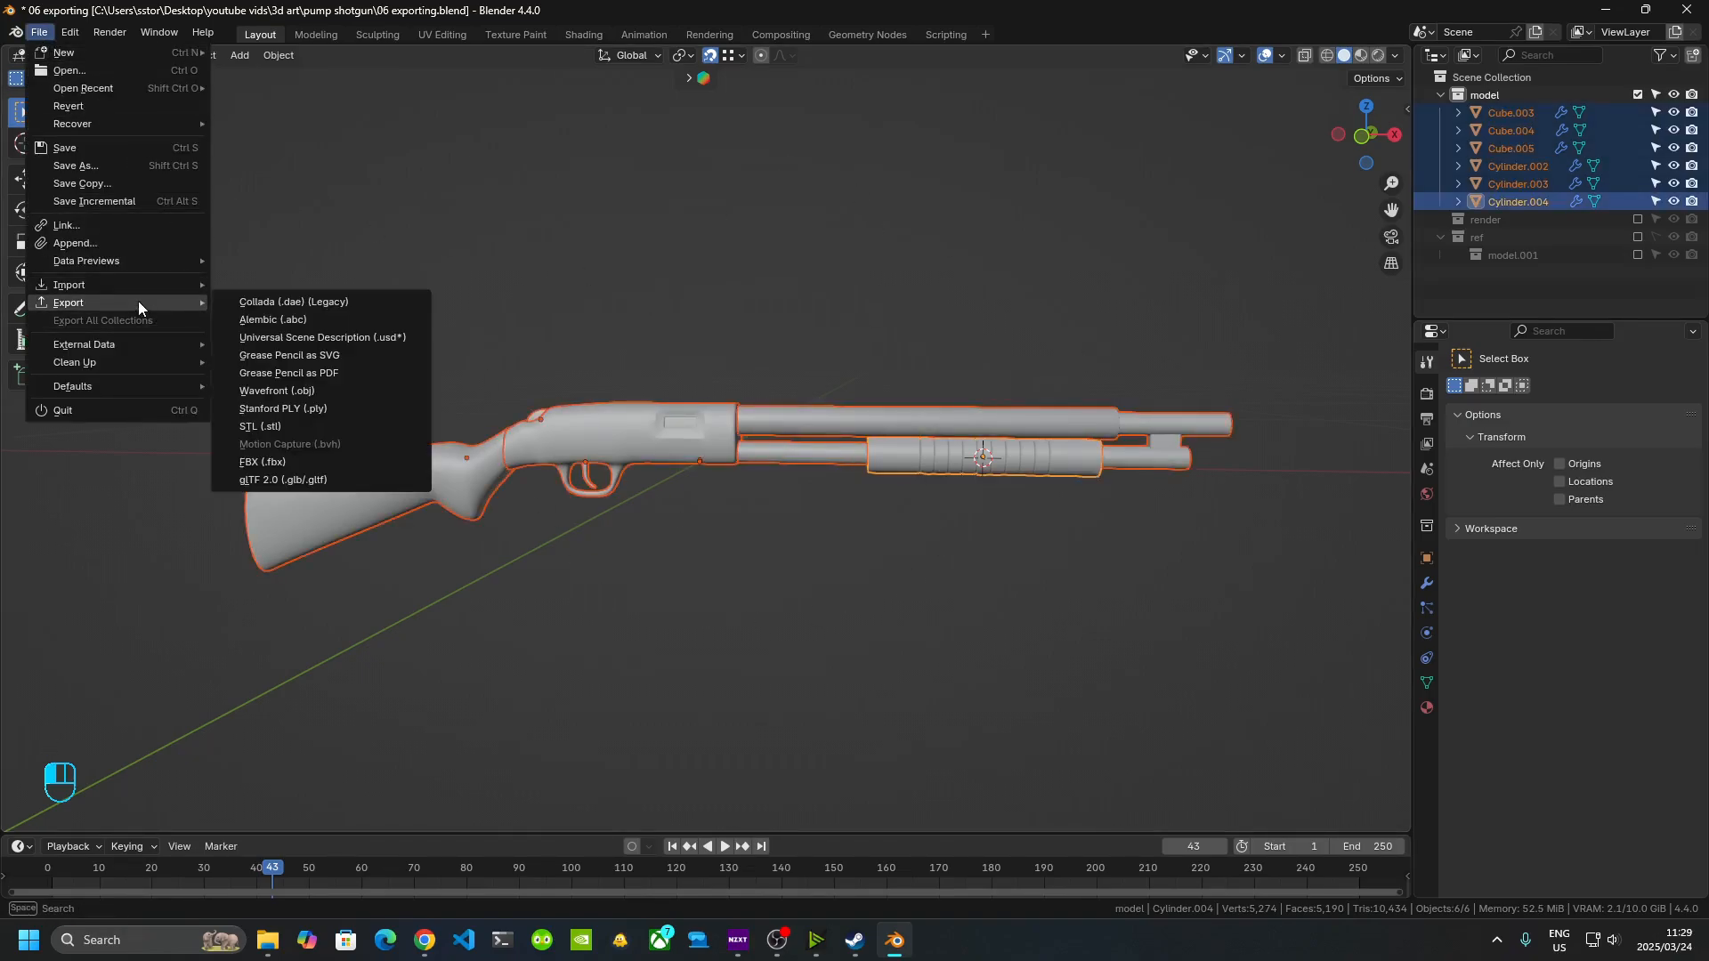
pyautogui.click(309, 467)
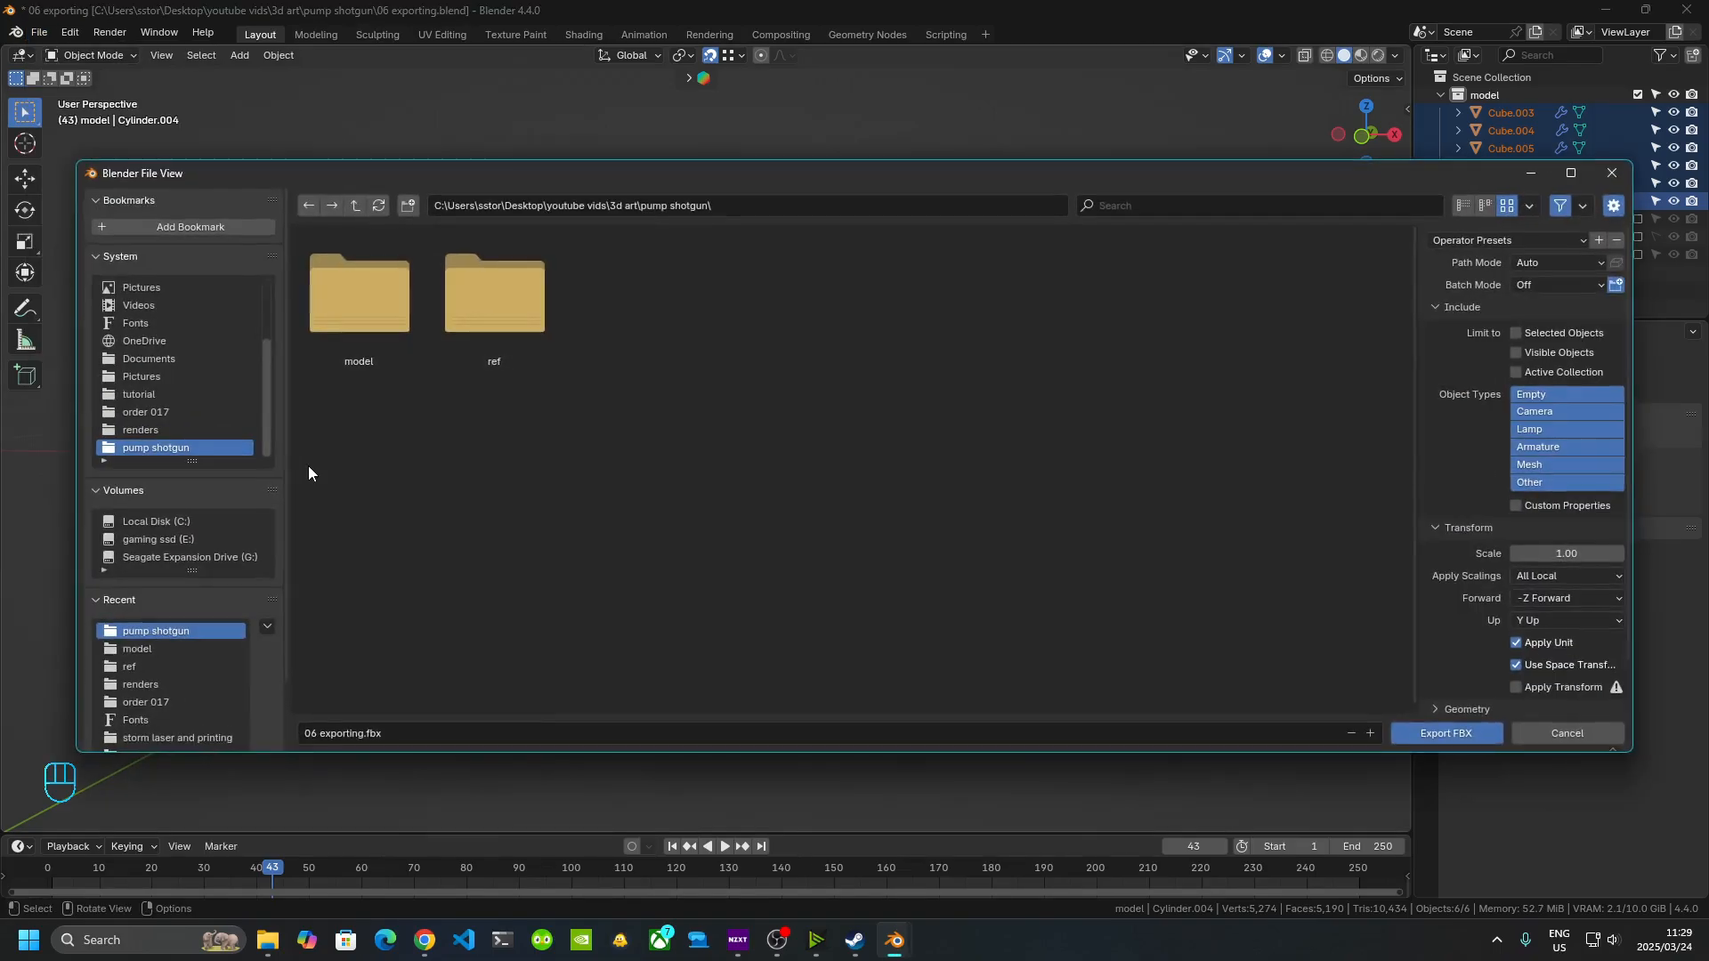
pyautogui.doubleClick(366, 351)
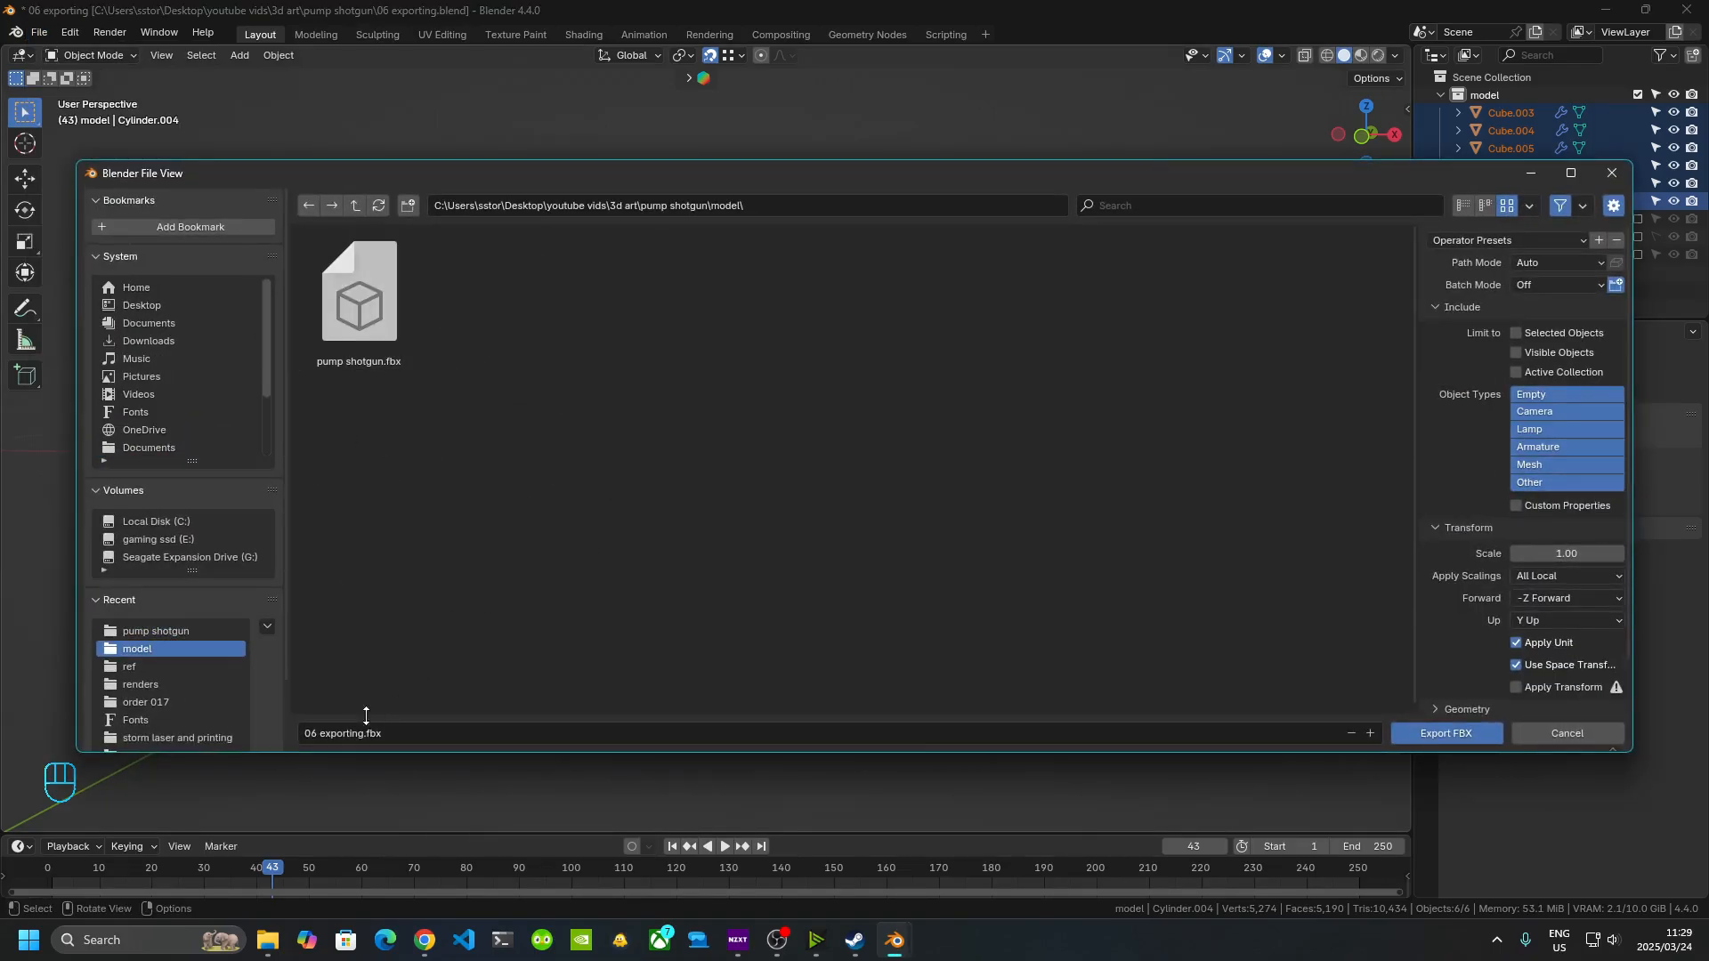
pyautogui.click(355, 346)
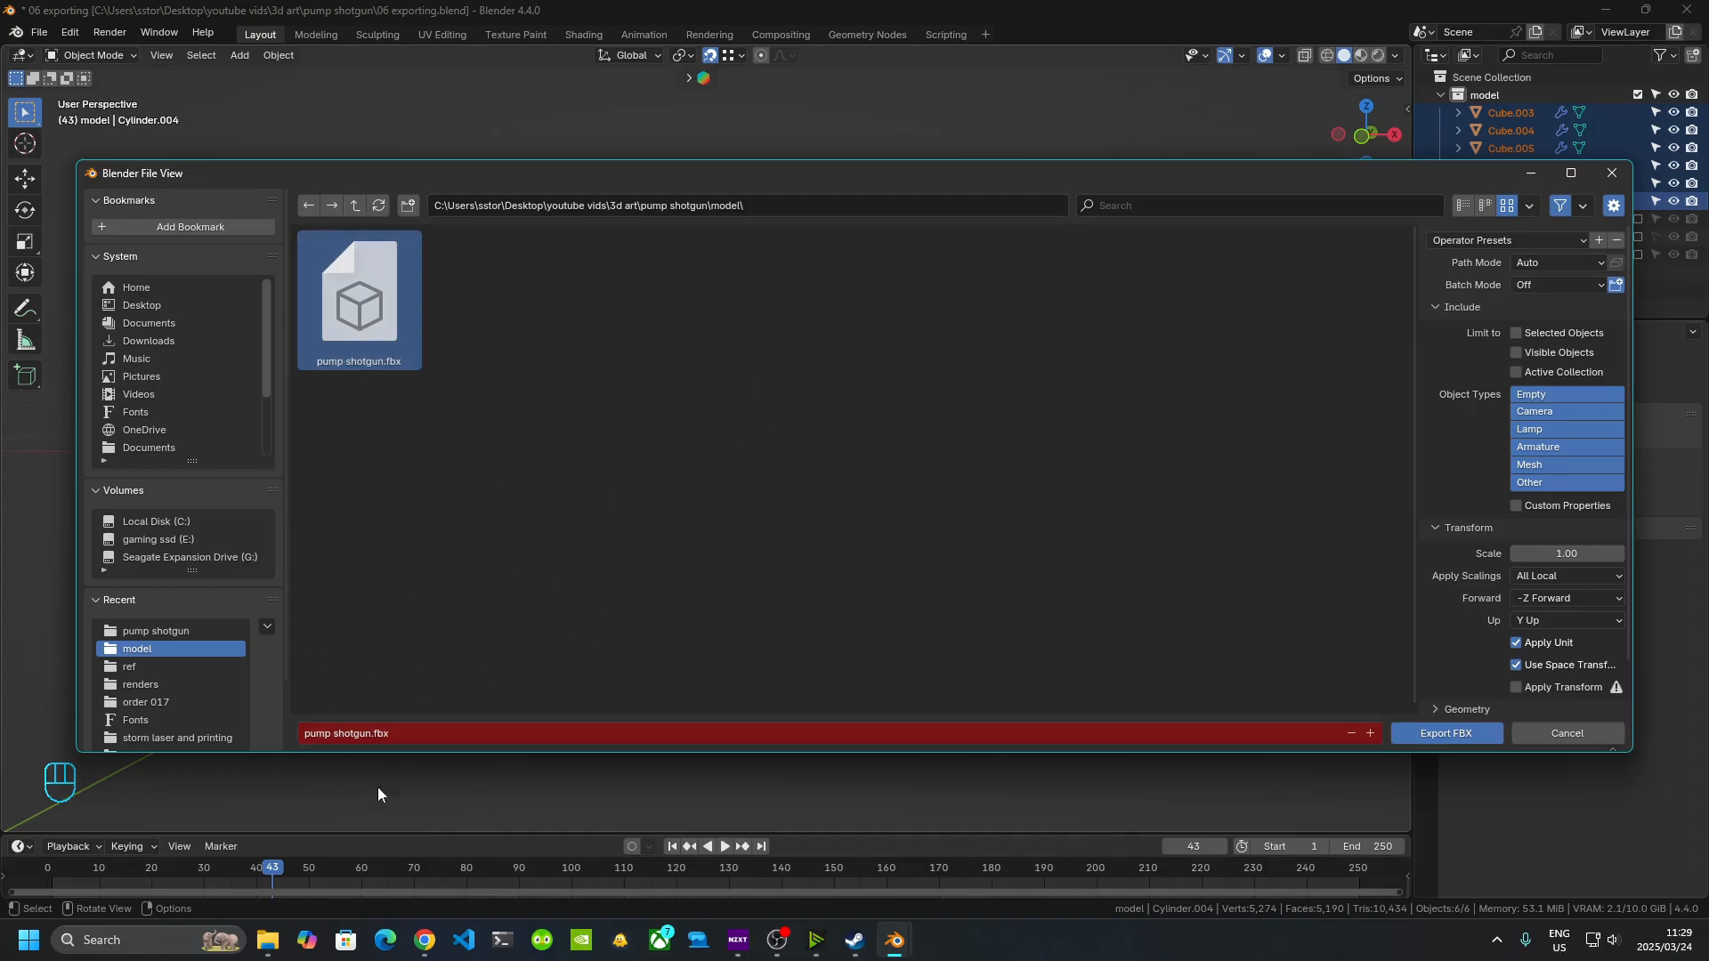
# - Limit the FBX export to selected objects and the Mesh object type, and export over the existing file
pyautogui.click(1533, 334)
pyautogui.click(1557, 464)
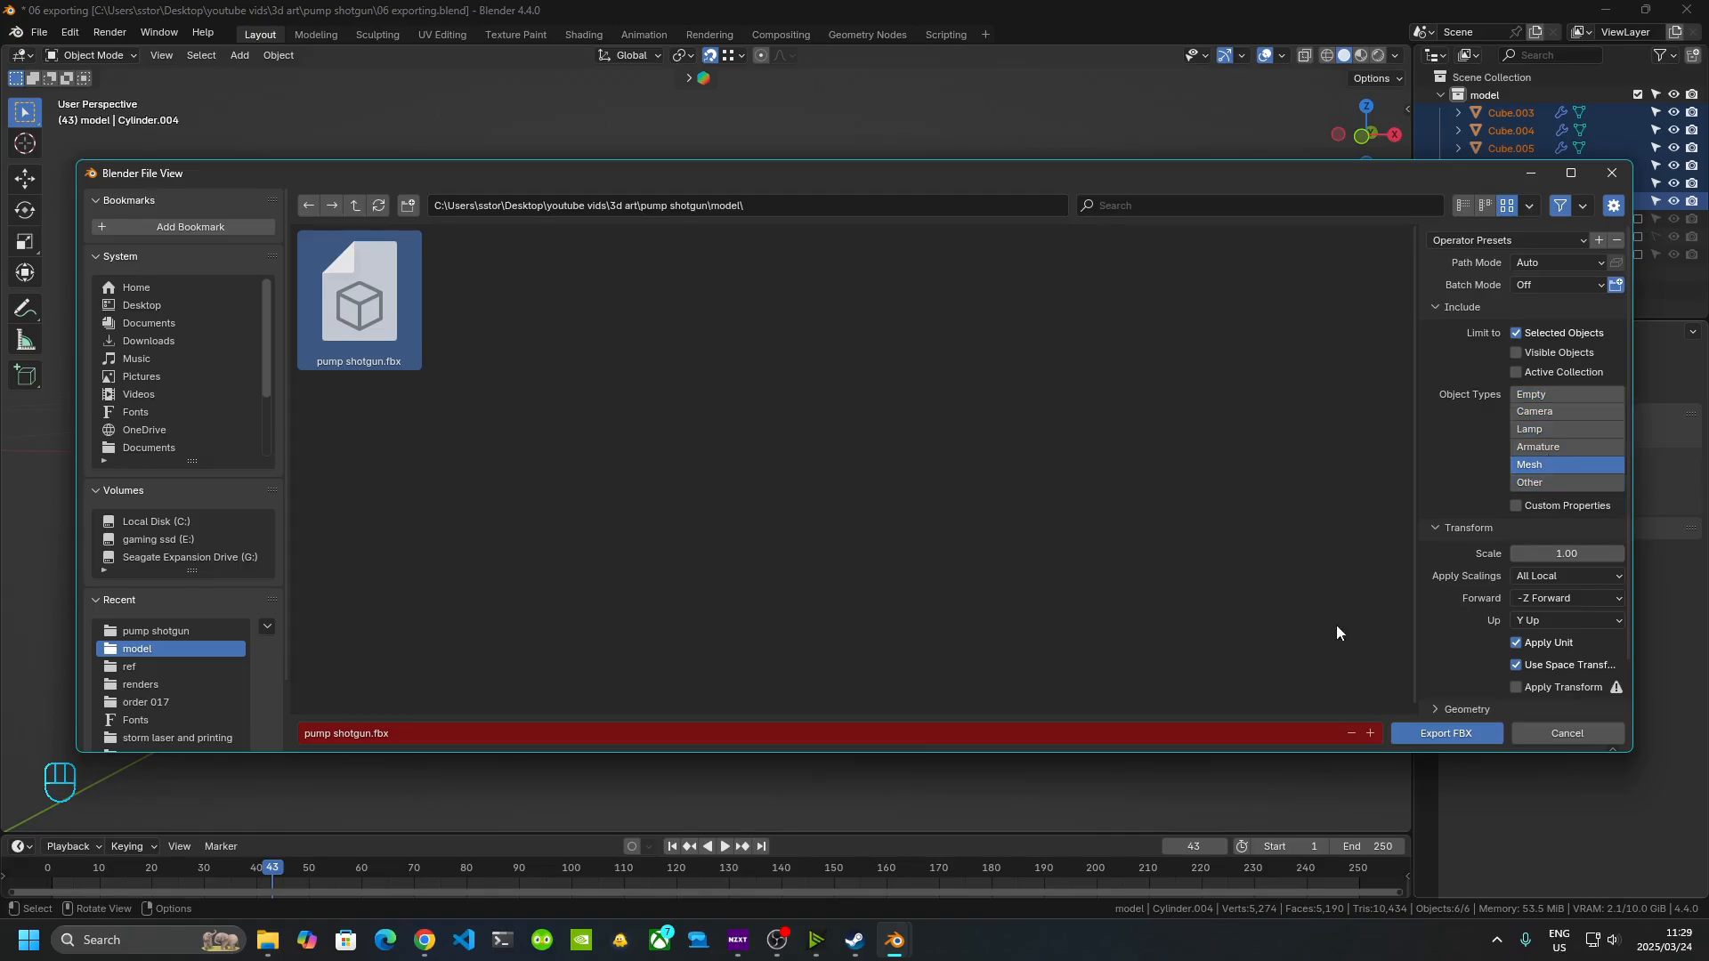
pyautogui.click(1463, 730)
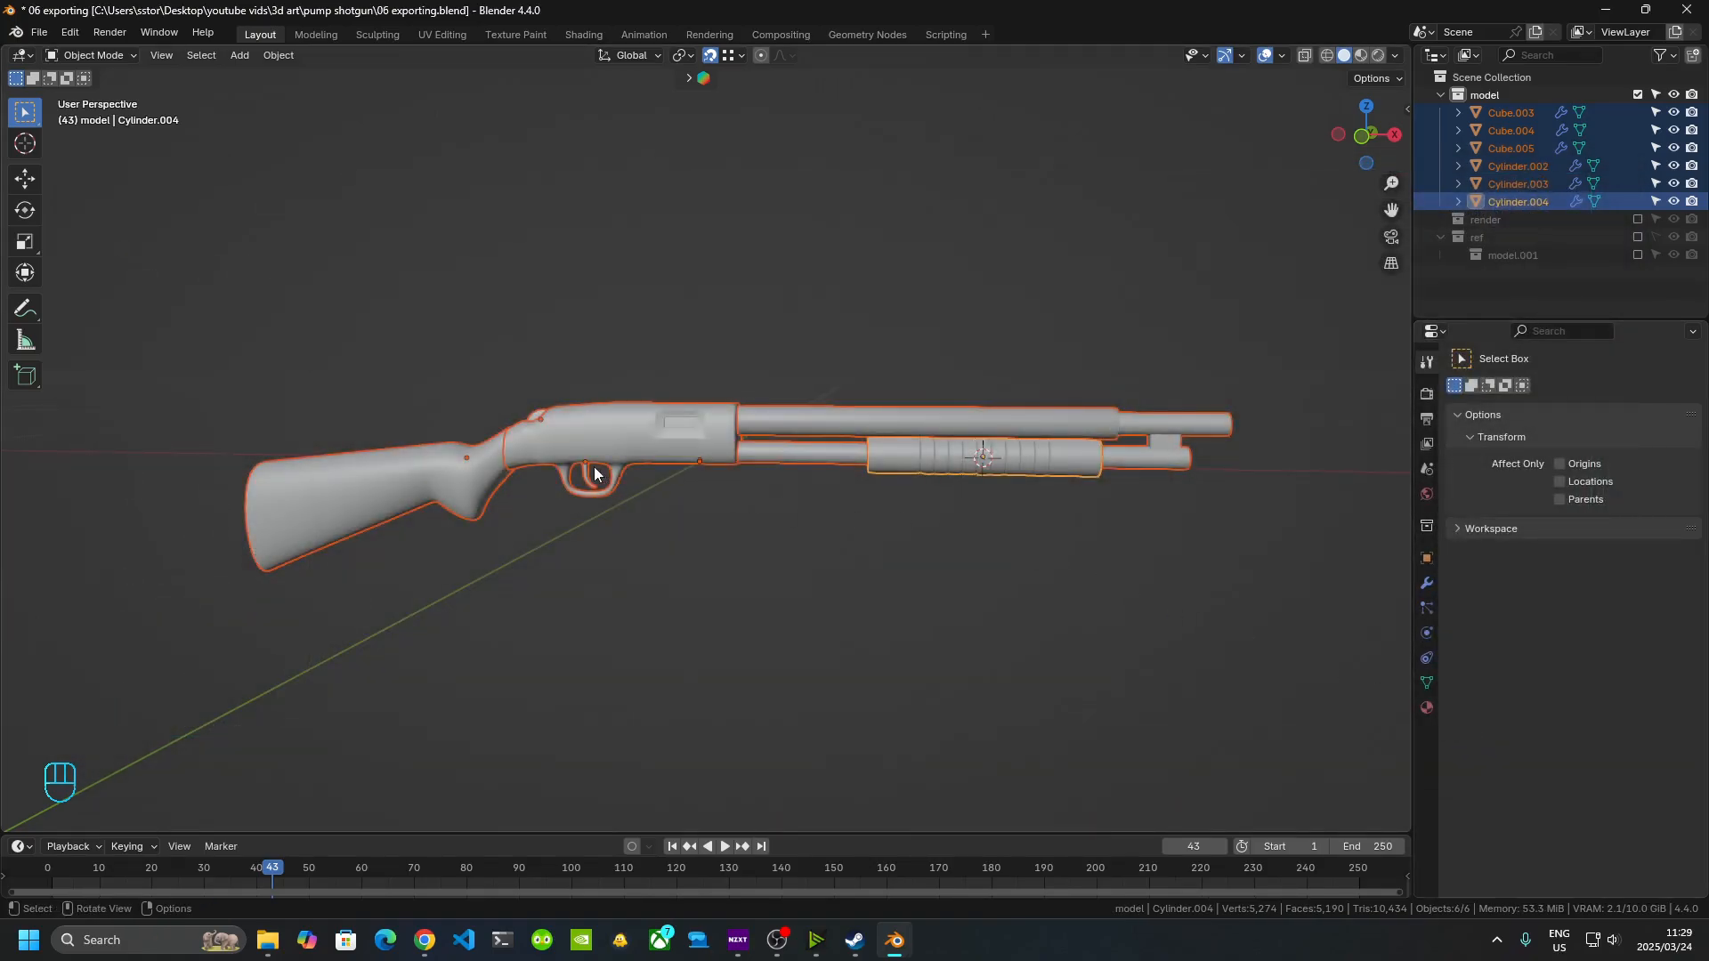
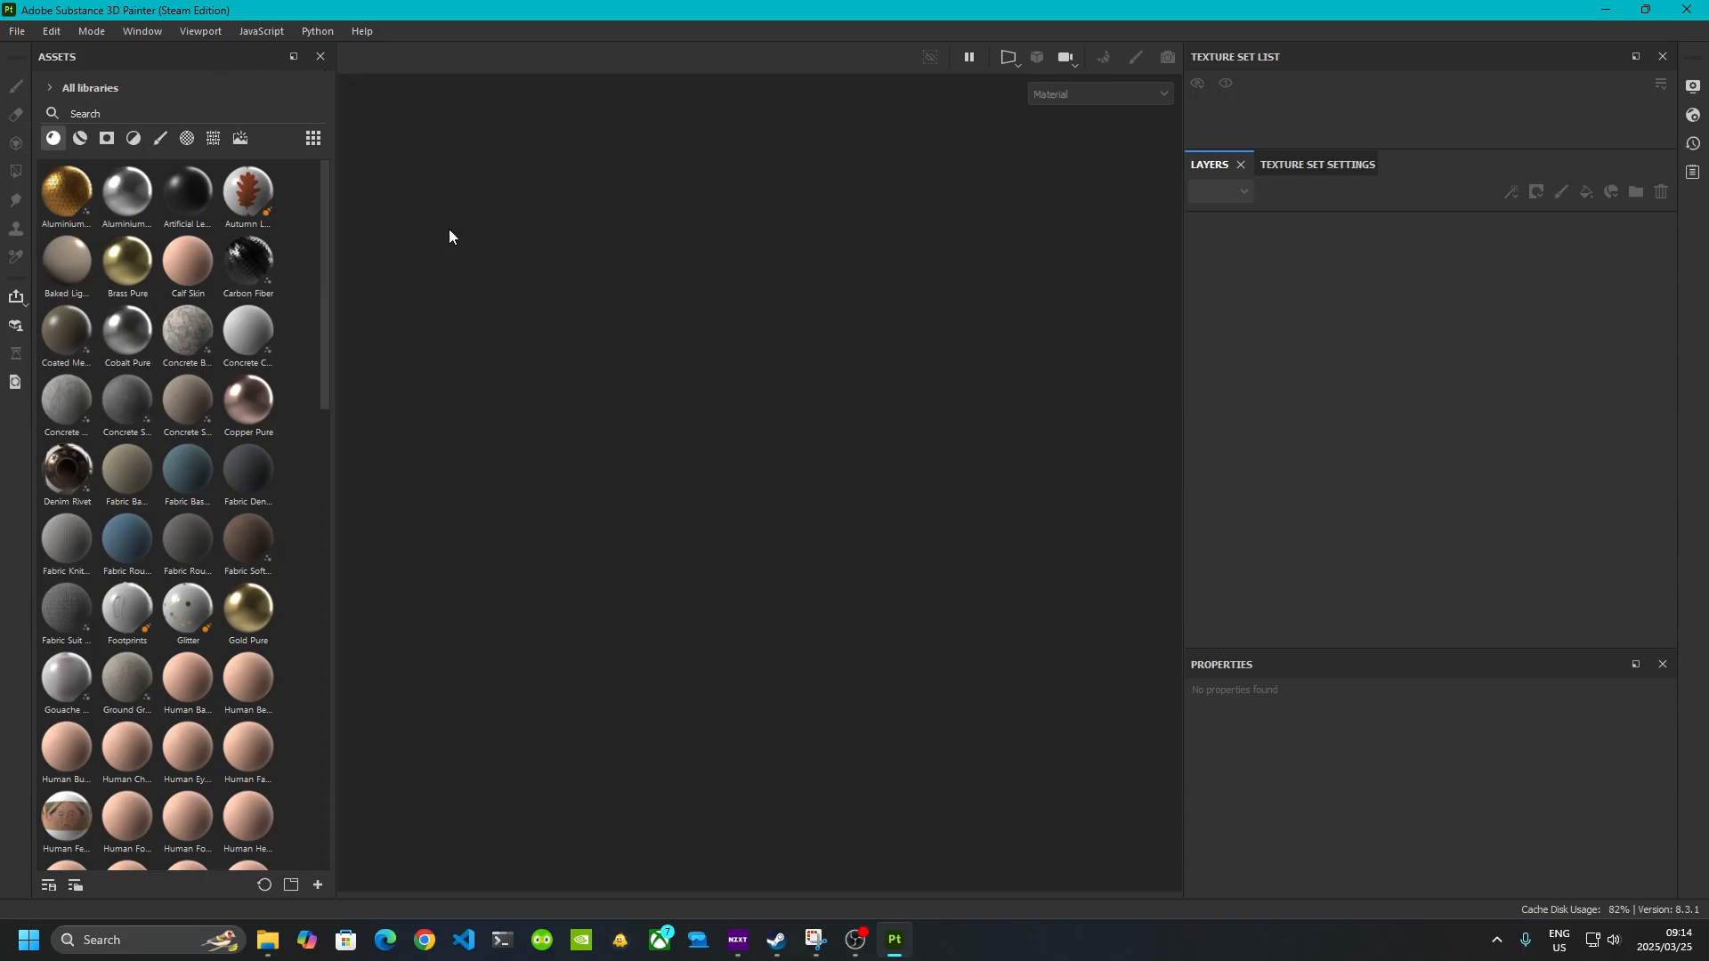
# - Switch to Substance 3D Painter and start a new project with pump shotgun.fbx as its mesh file
pyautogui.click(13, 36)
pyautogui.click(29, 33)
pyautogui.click(18, 34)
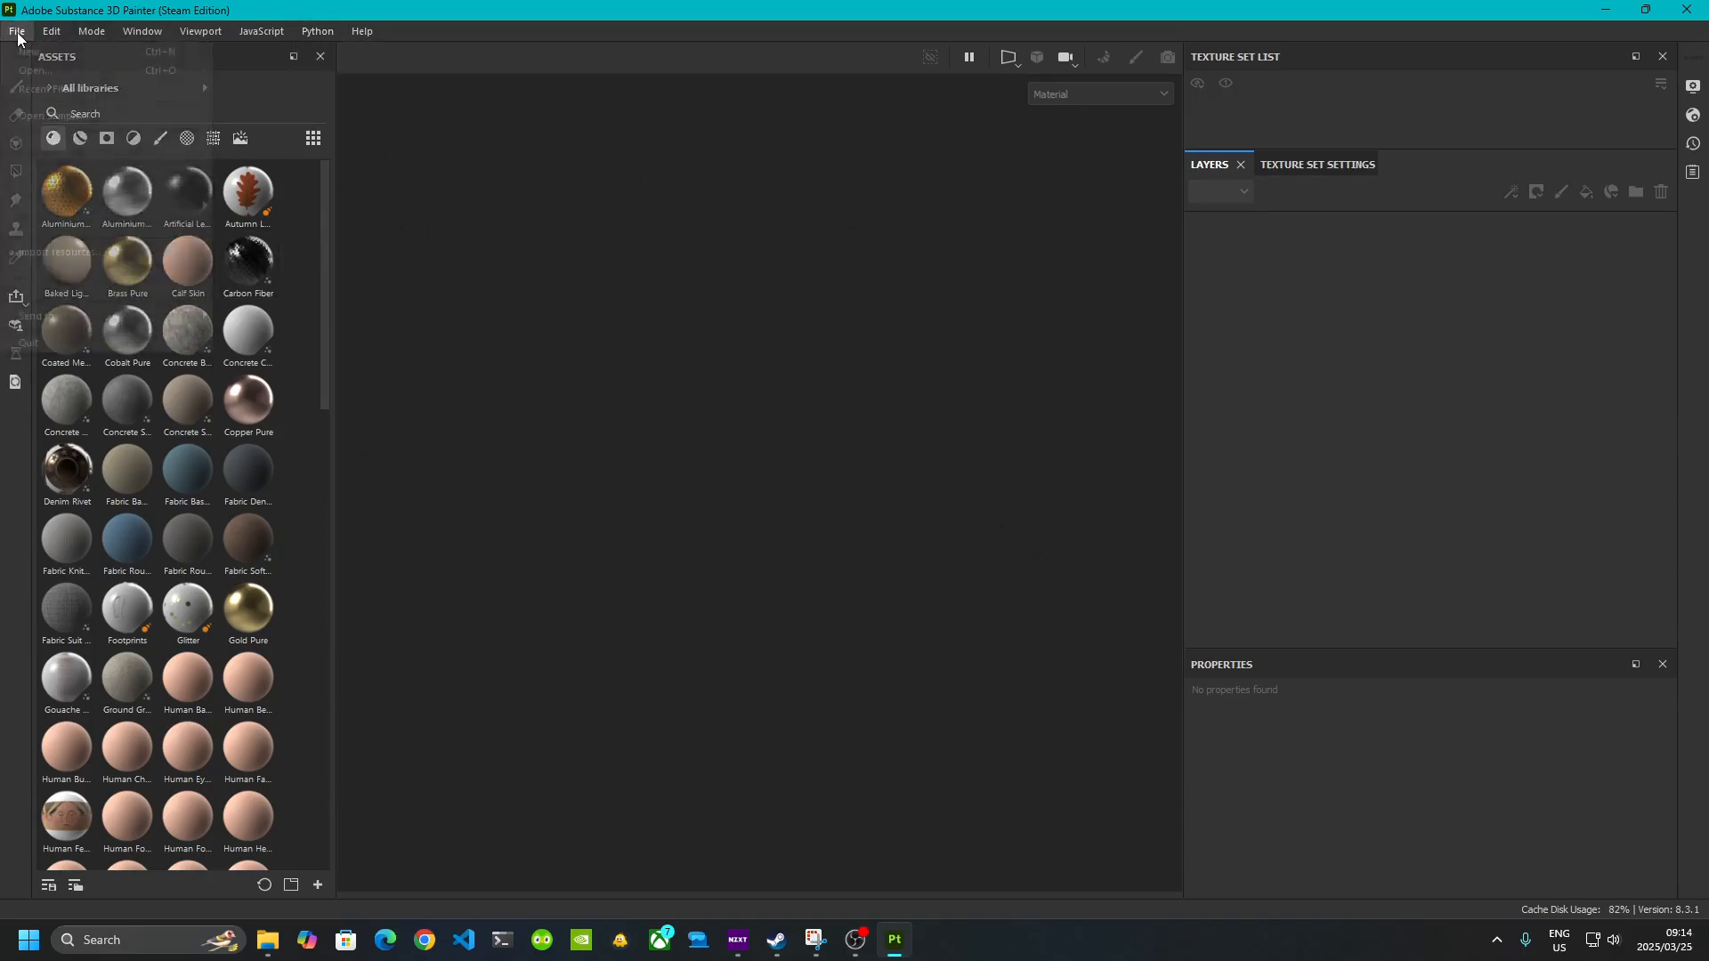
pyautogui.click(86, 51)
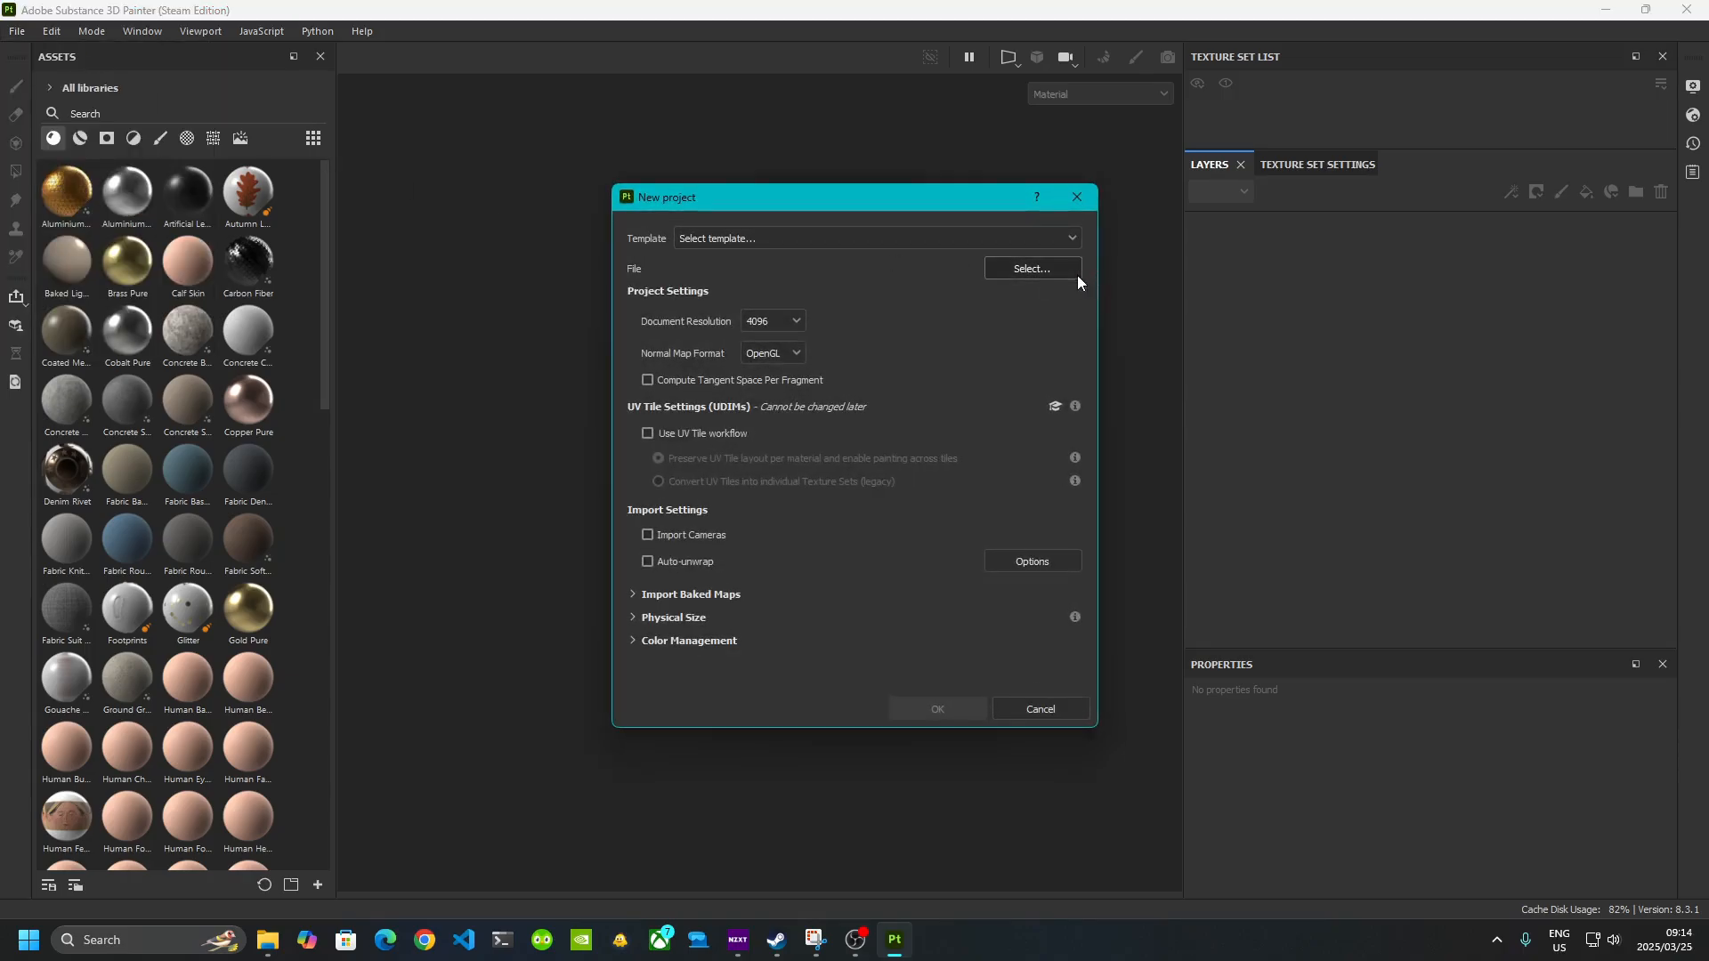
pyautogui.click(1049, 267)
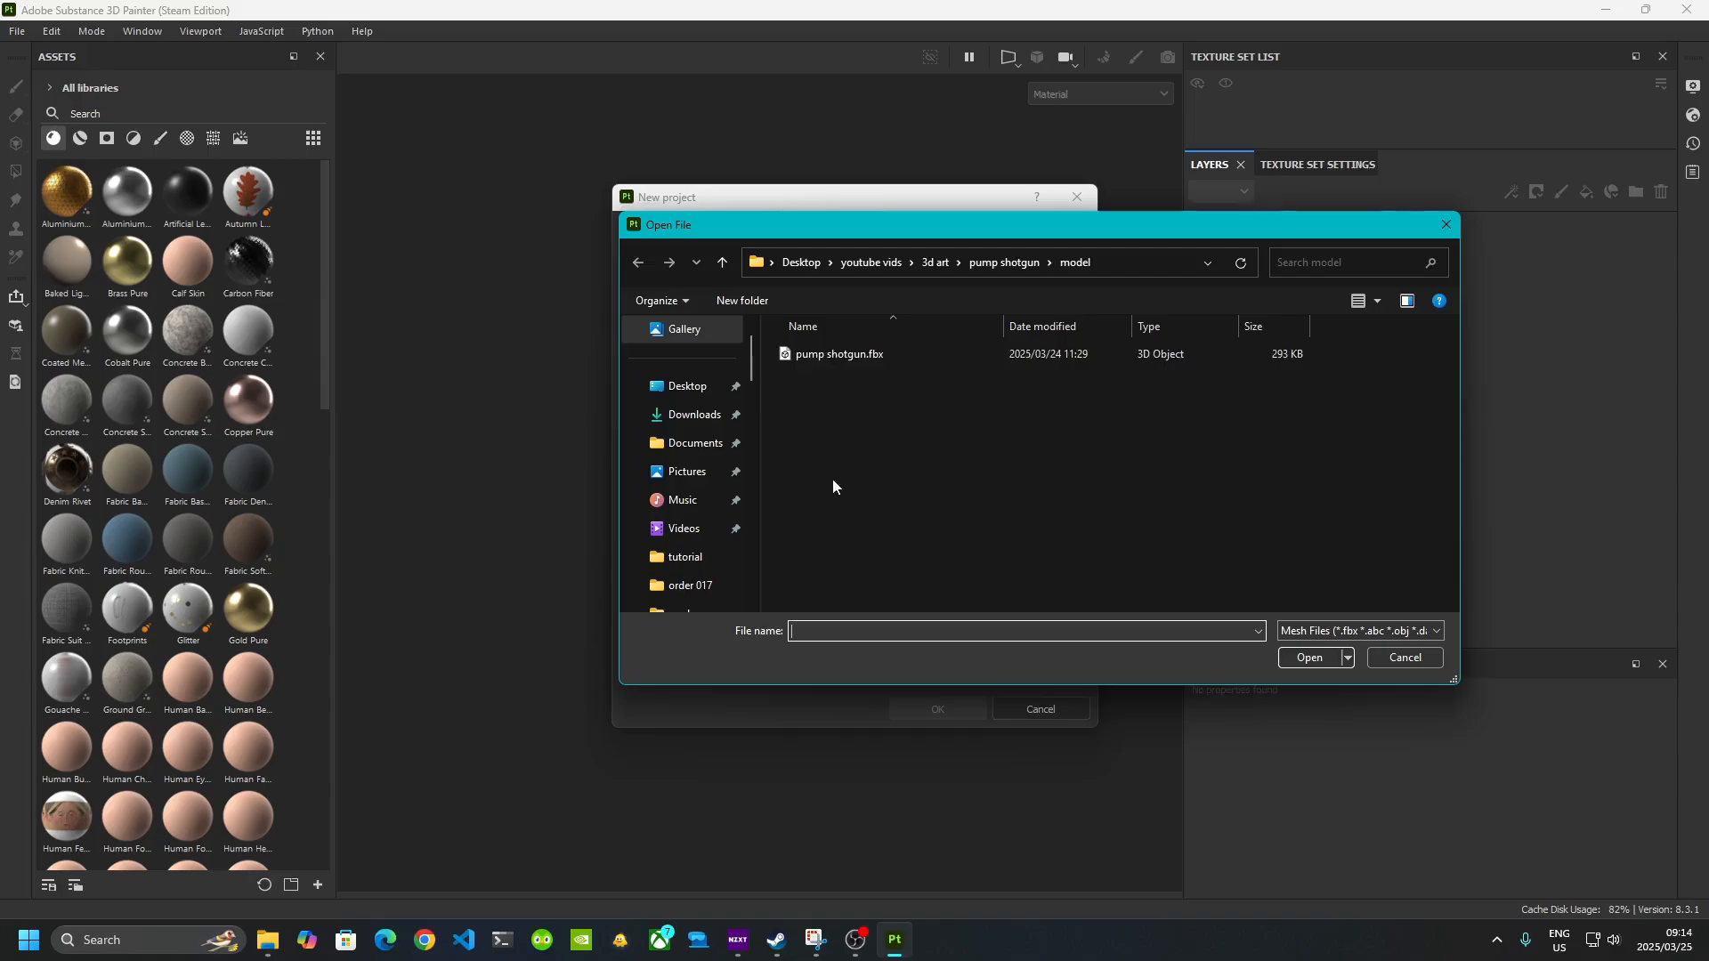
pyautogui.click(911, 355)
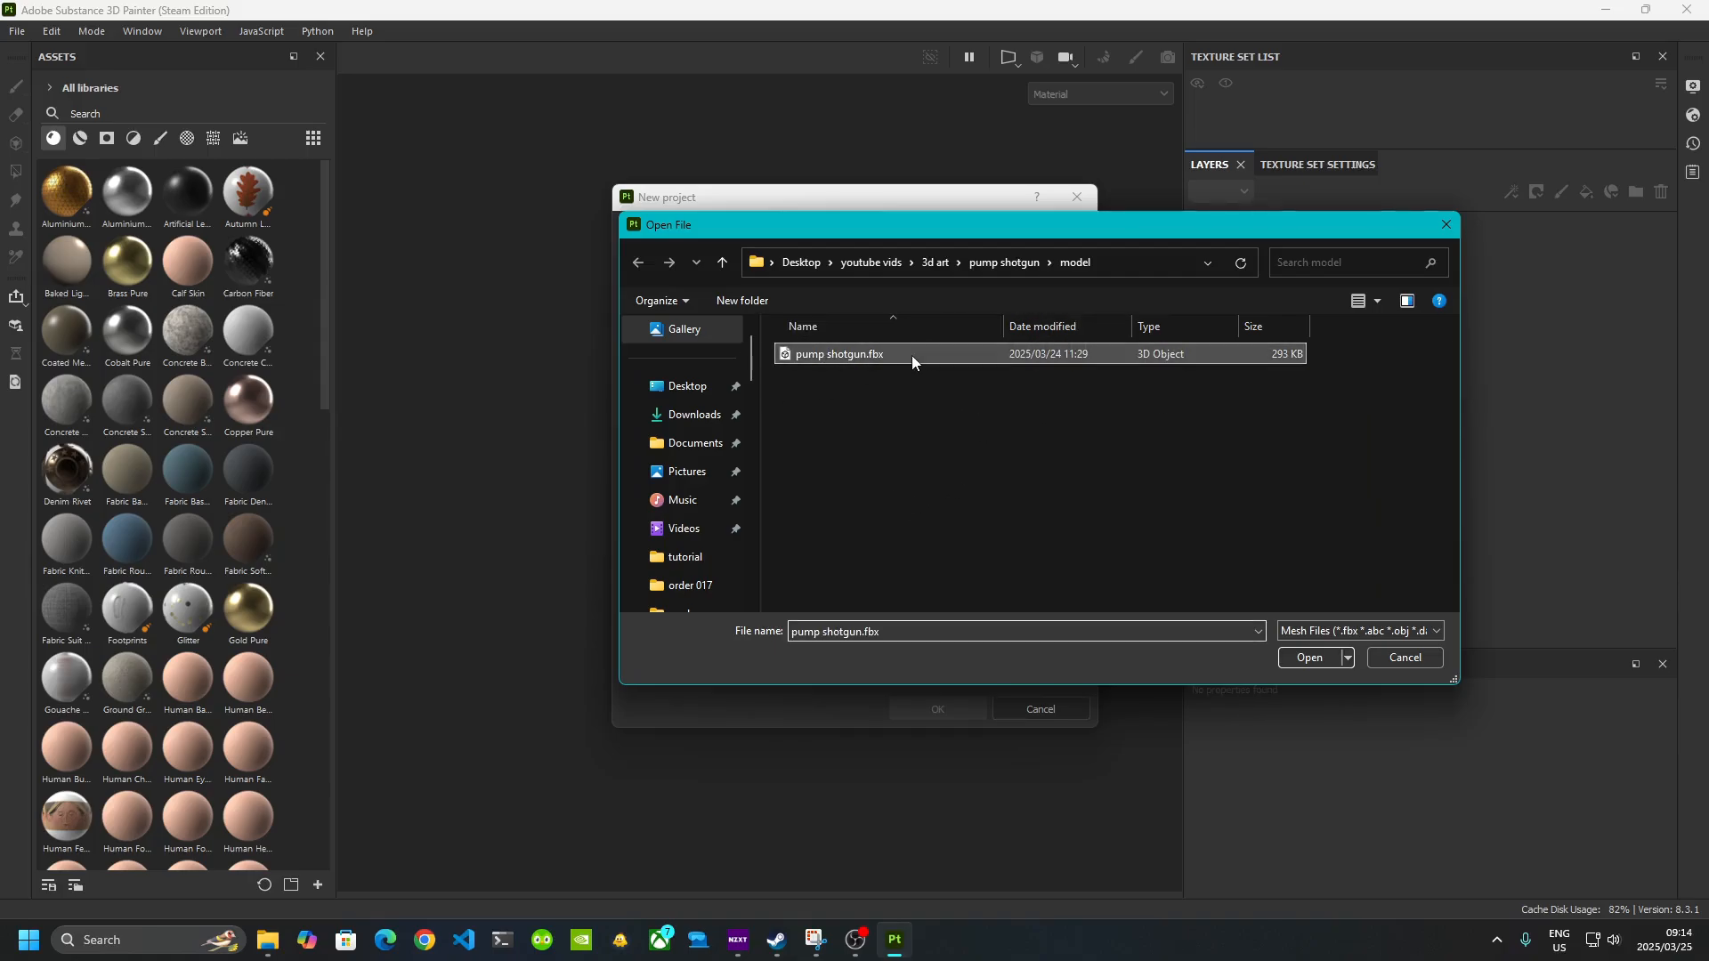
pyautogui.click(1337, 656)
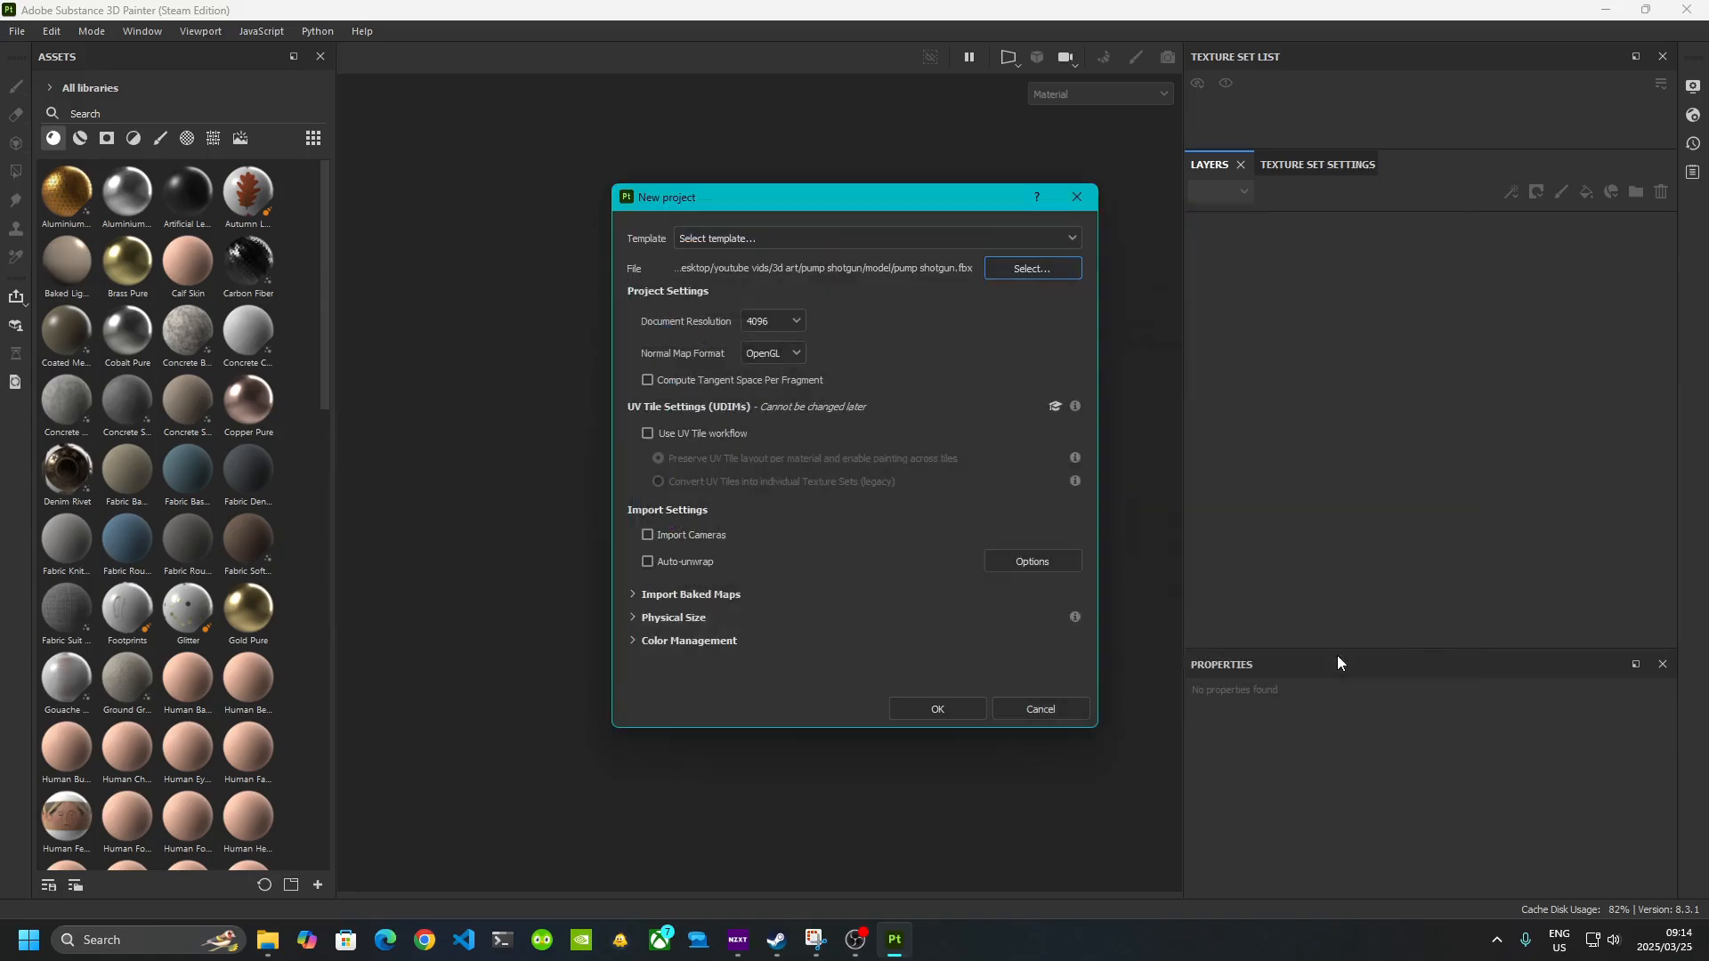
# - Create the project at 4096 document resolution and delete its default paint layer
pyautogui.click(777, 323)
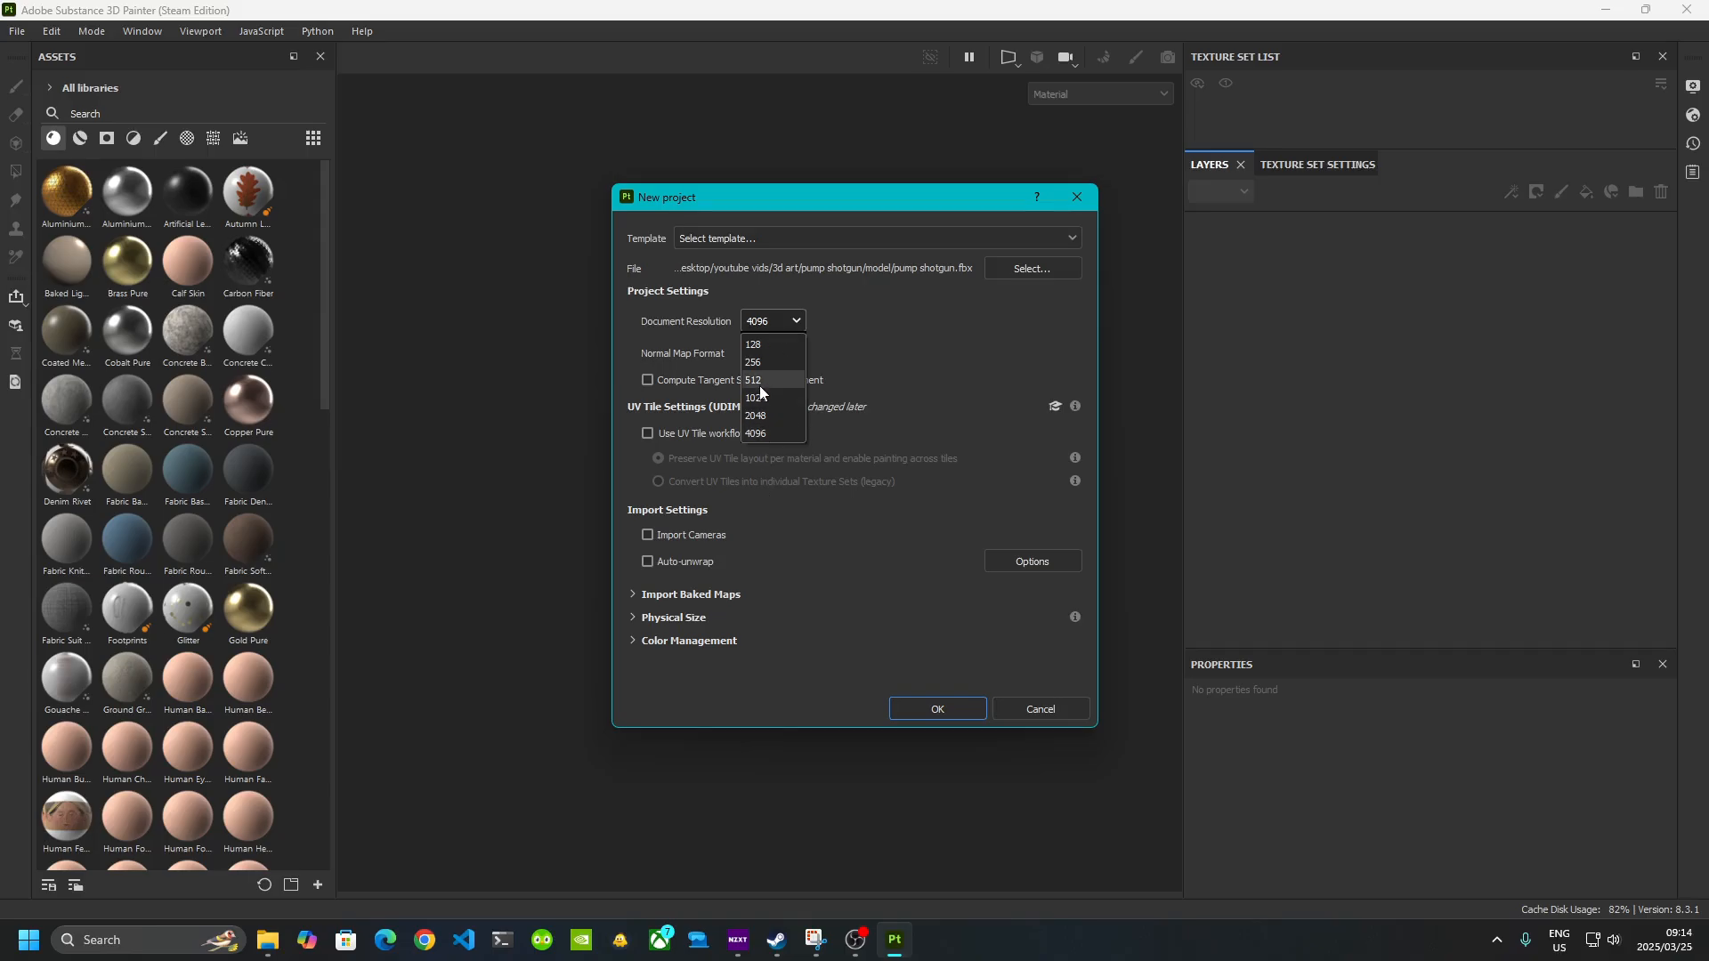
pyautogui.click(791, 324)
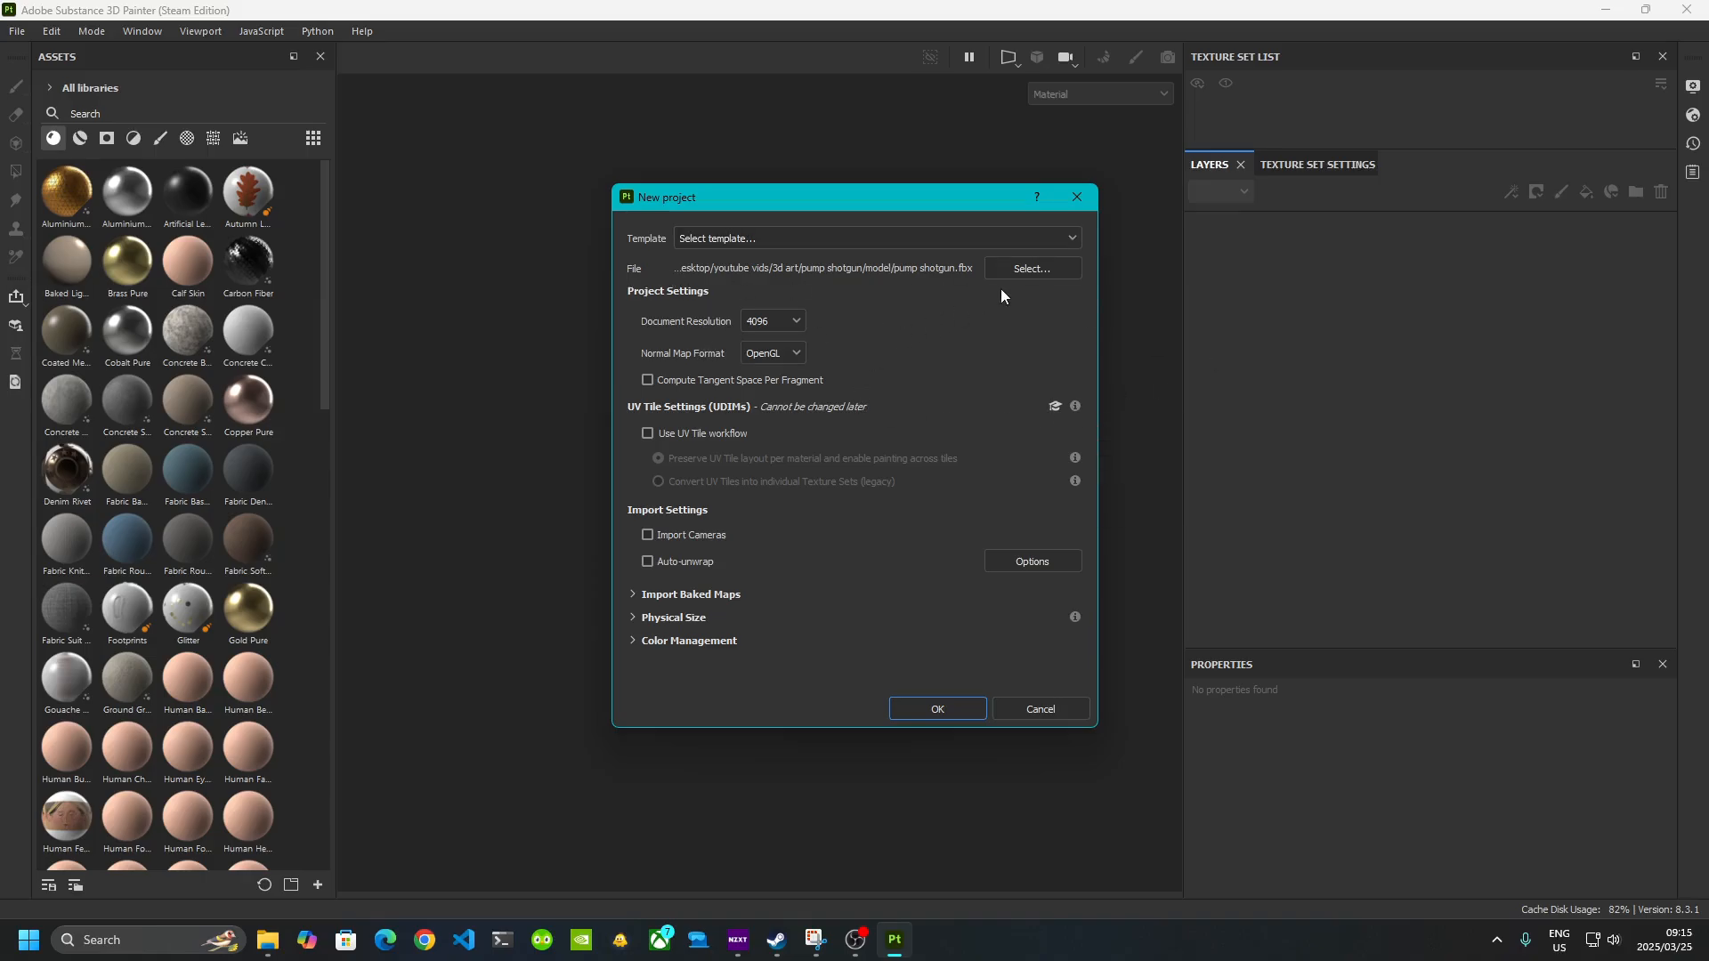
pyautogui.click(951, 703)
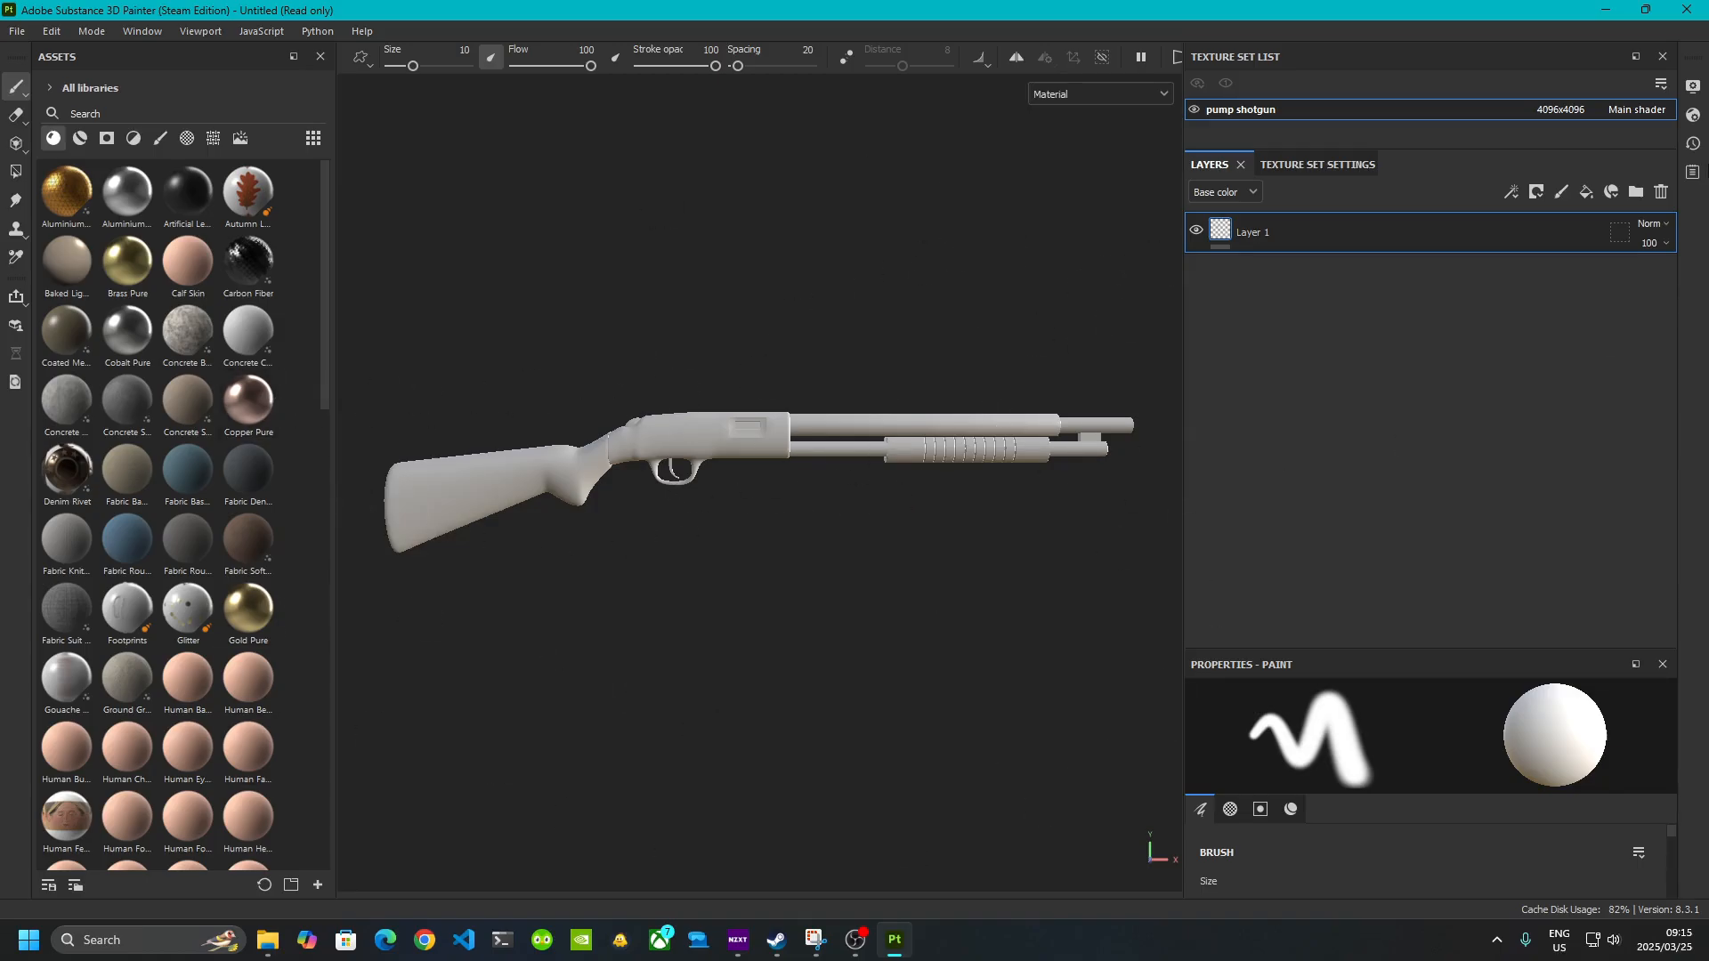
pyautogui.click(1661, 192)
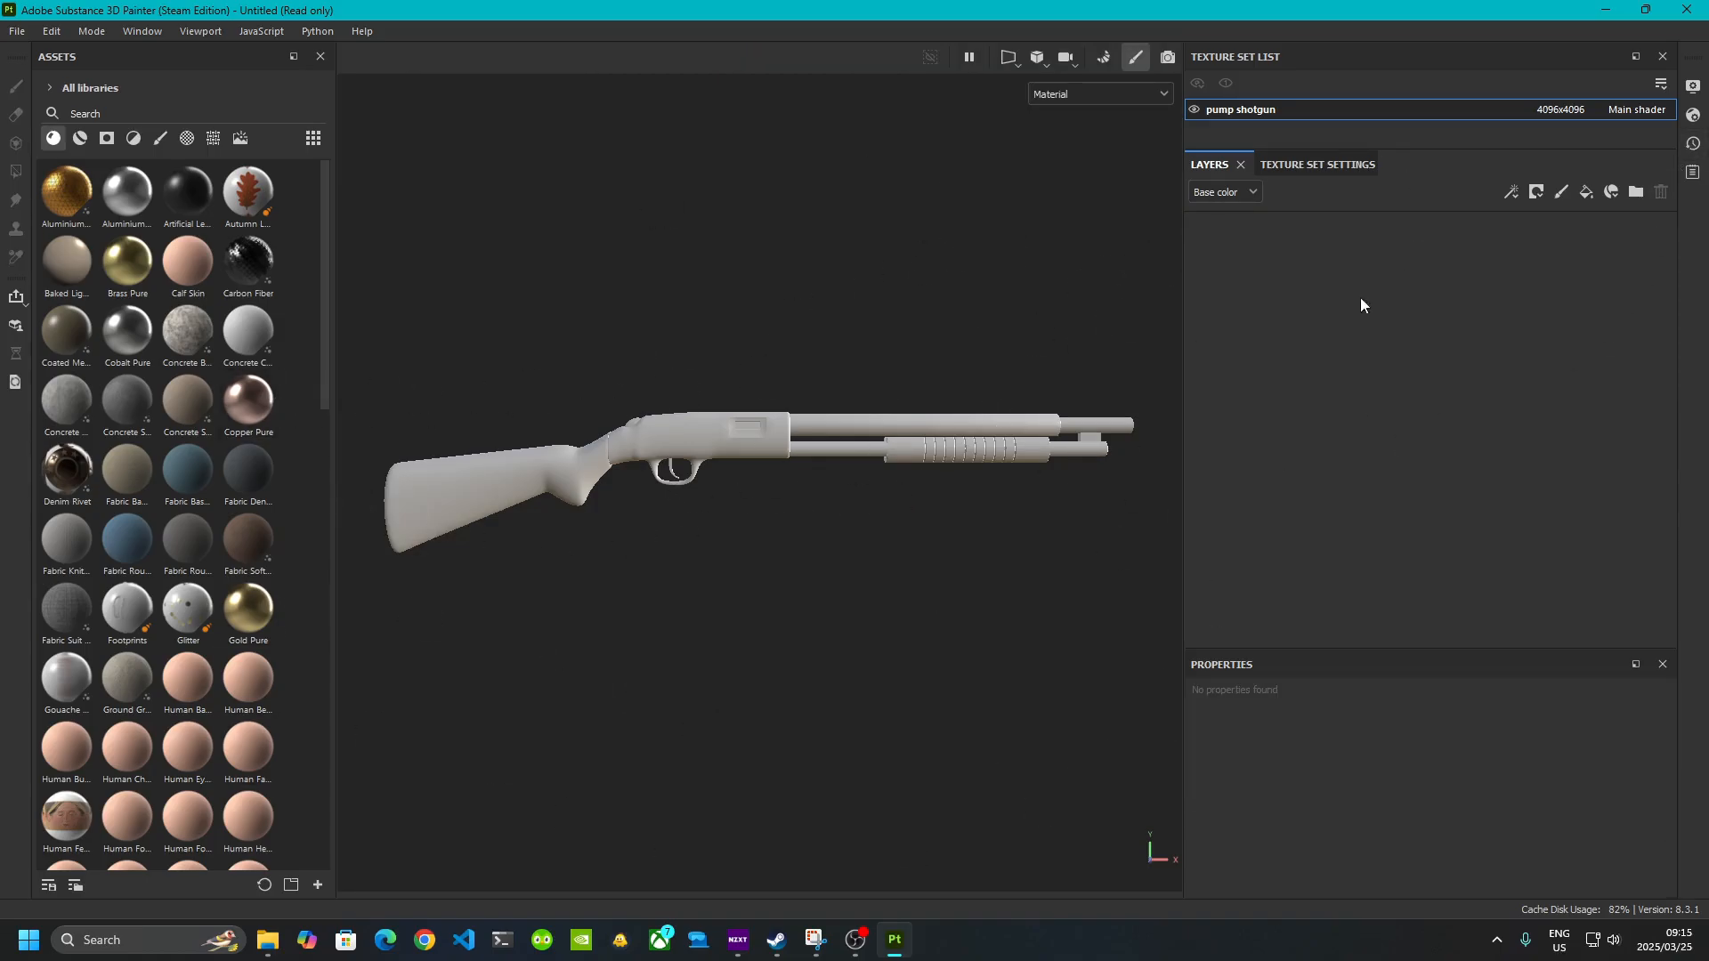
# - Open mesh map baking for the shotgun and set the output size to 4096 with Supersampling 16x antialiasing
pyautogui.click(1338, 163)
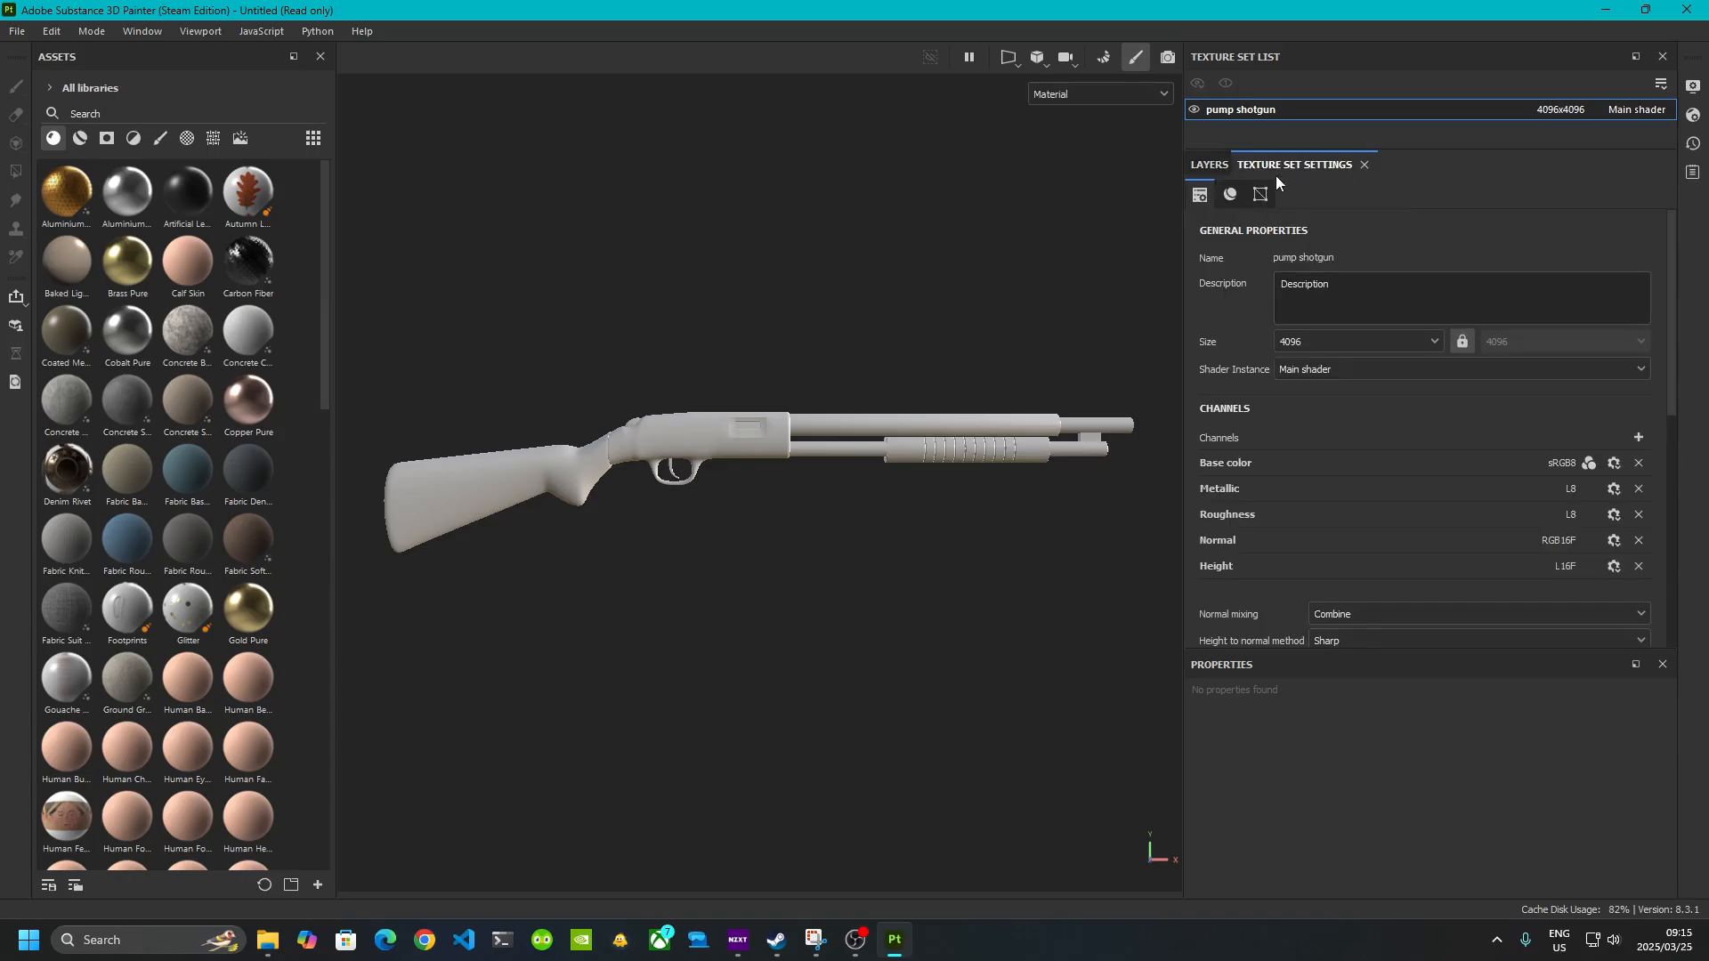
pyautogui.click(1262, 194)
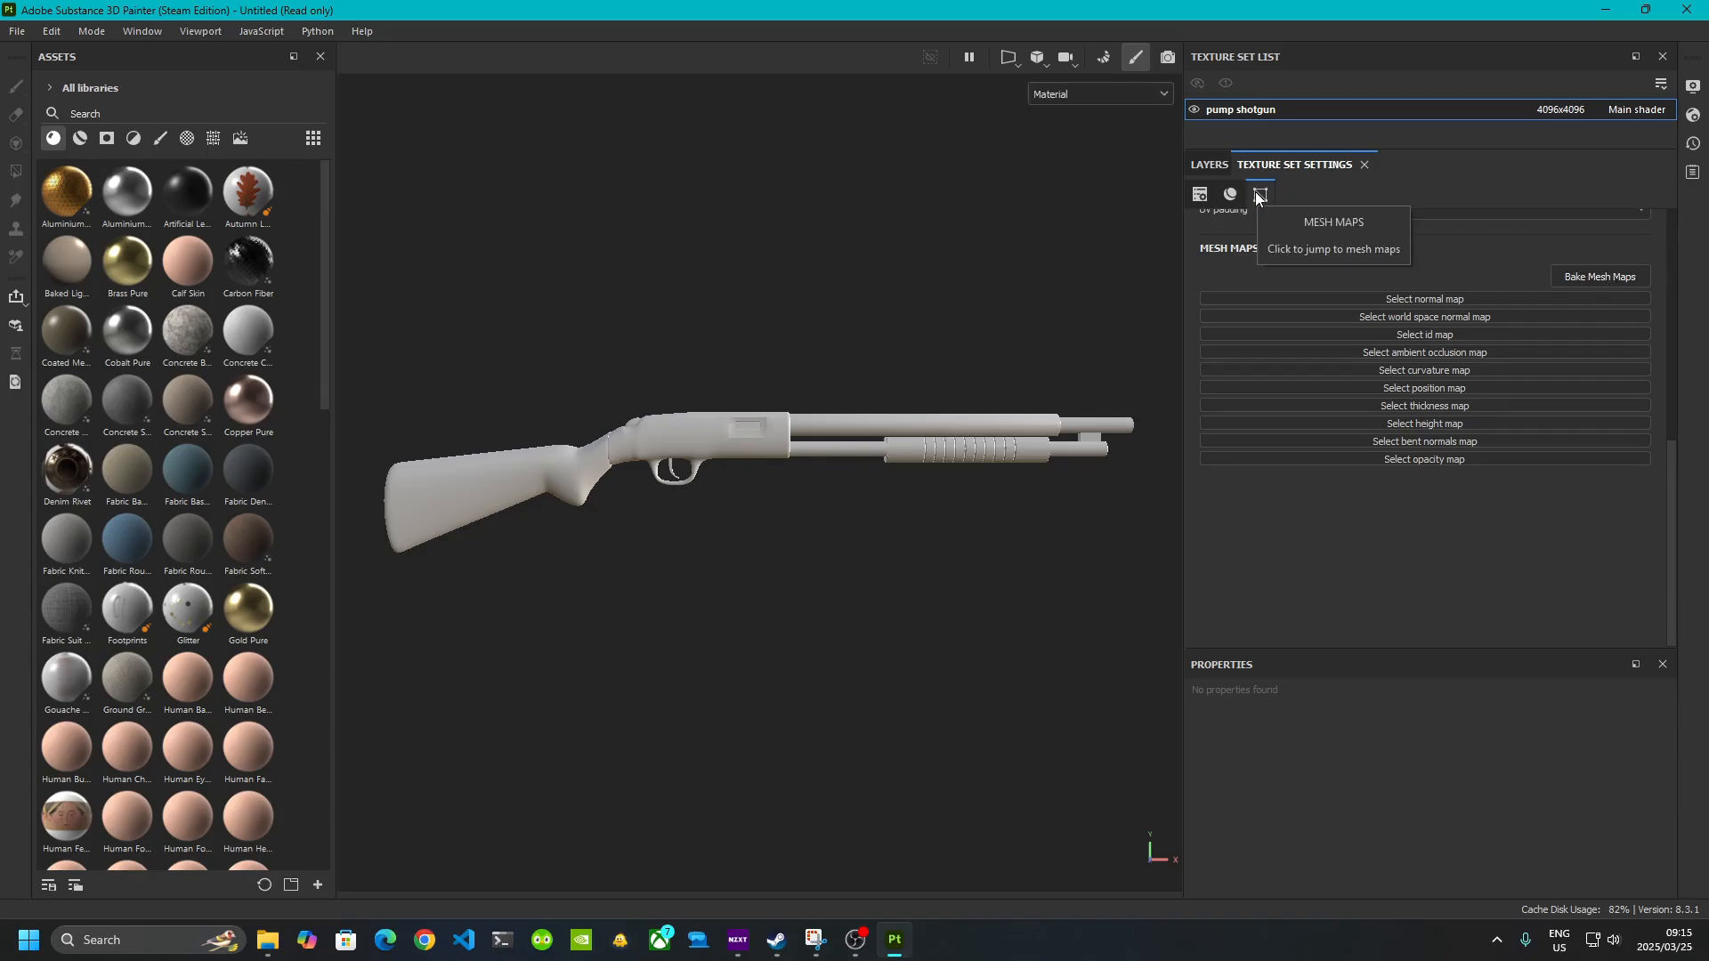
pyautogui.click(1600, 276)
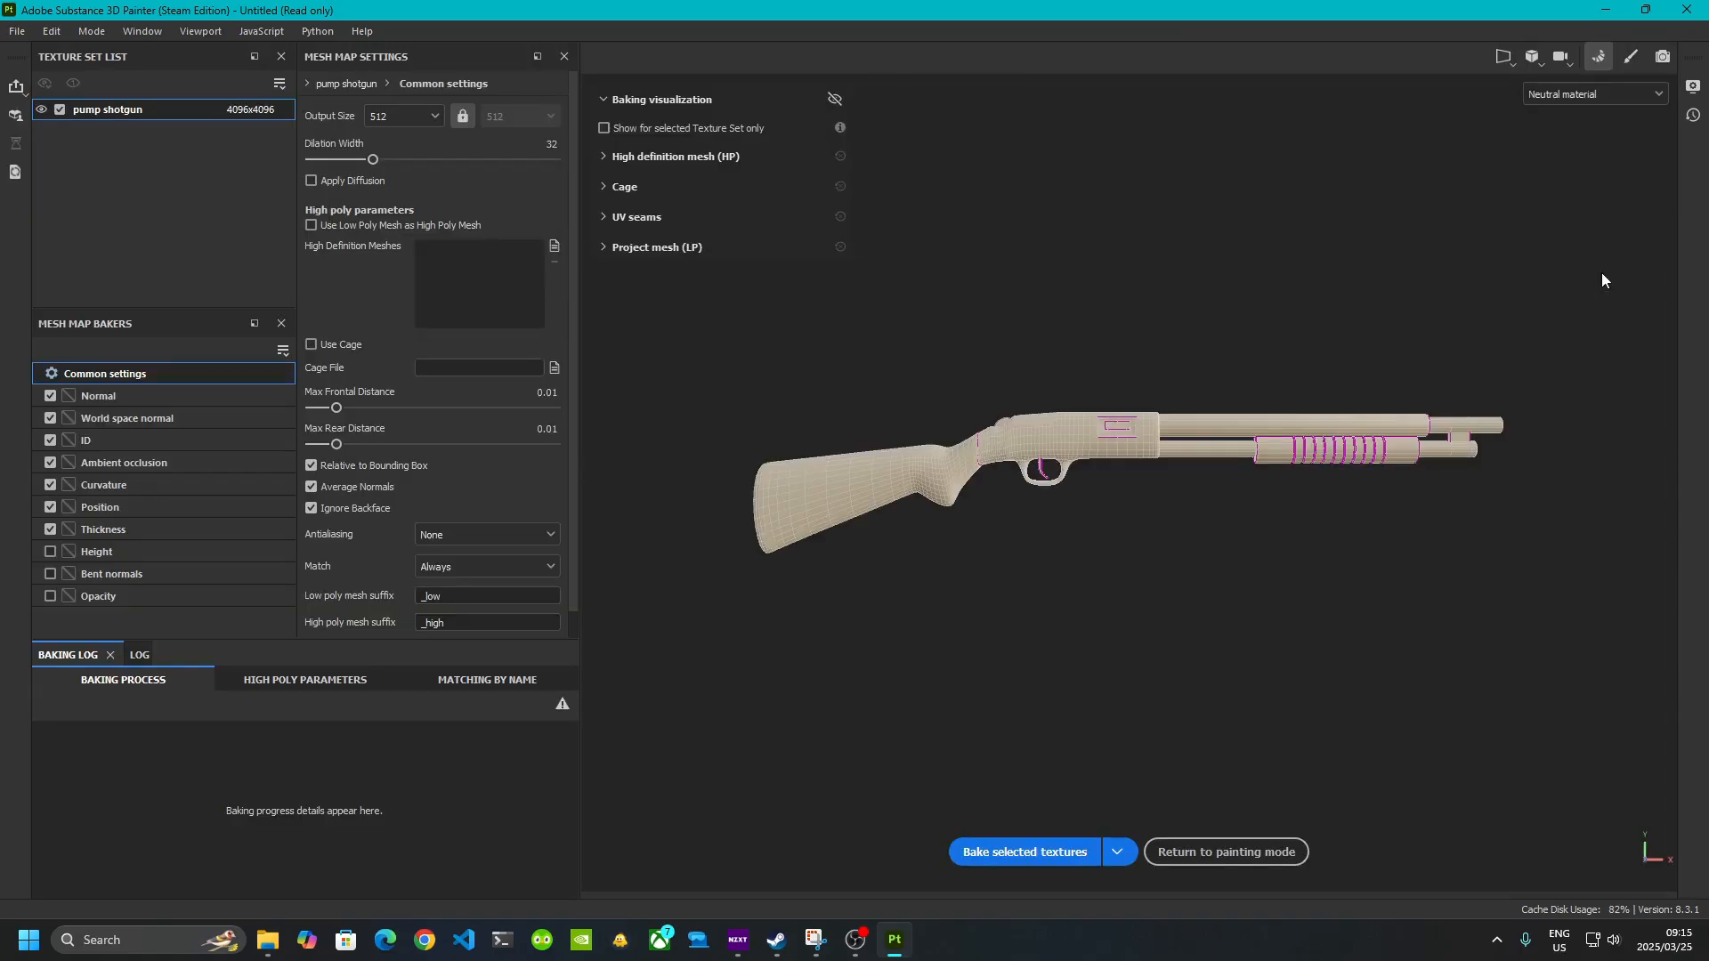
pyautogui.click(414, 111)
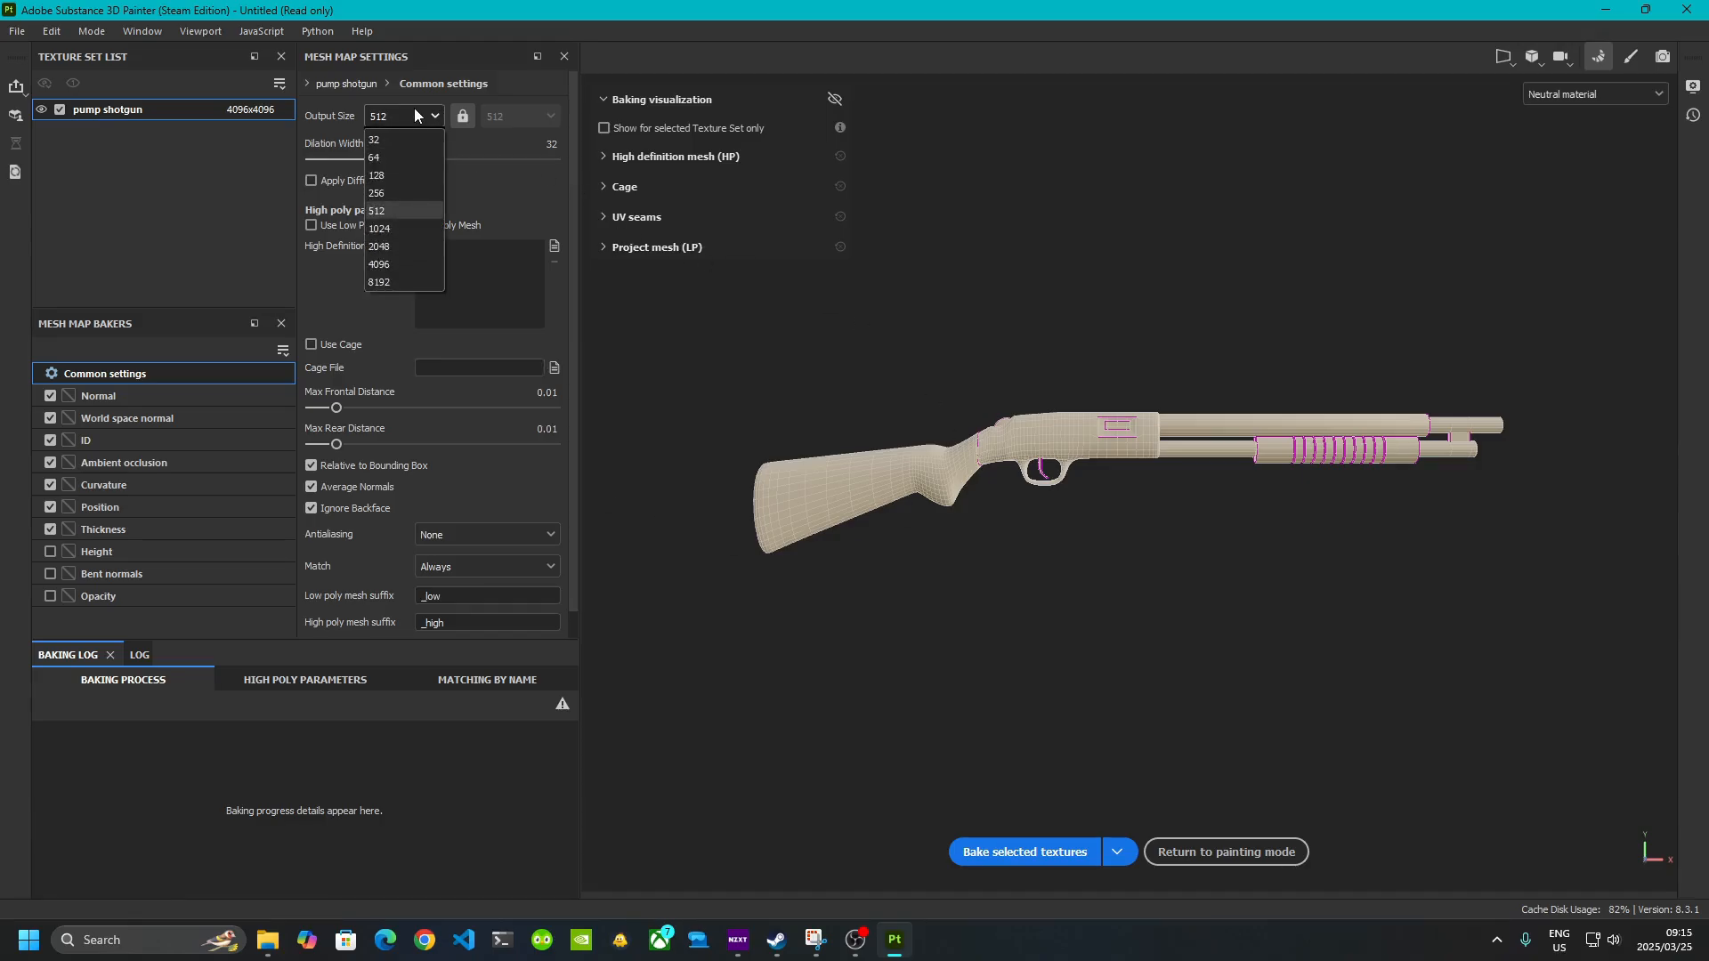
pyautogui.click(397, 263)
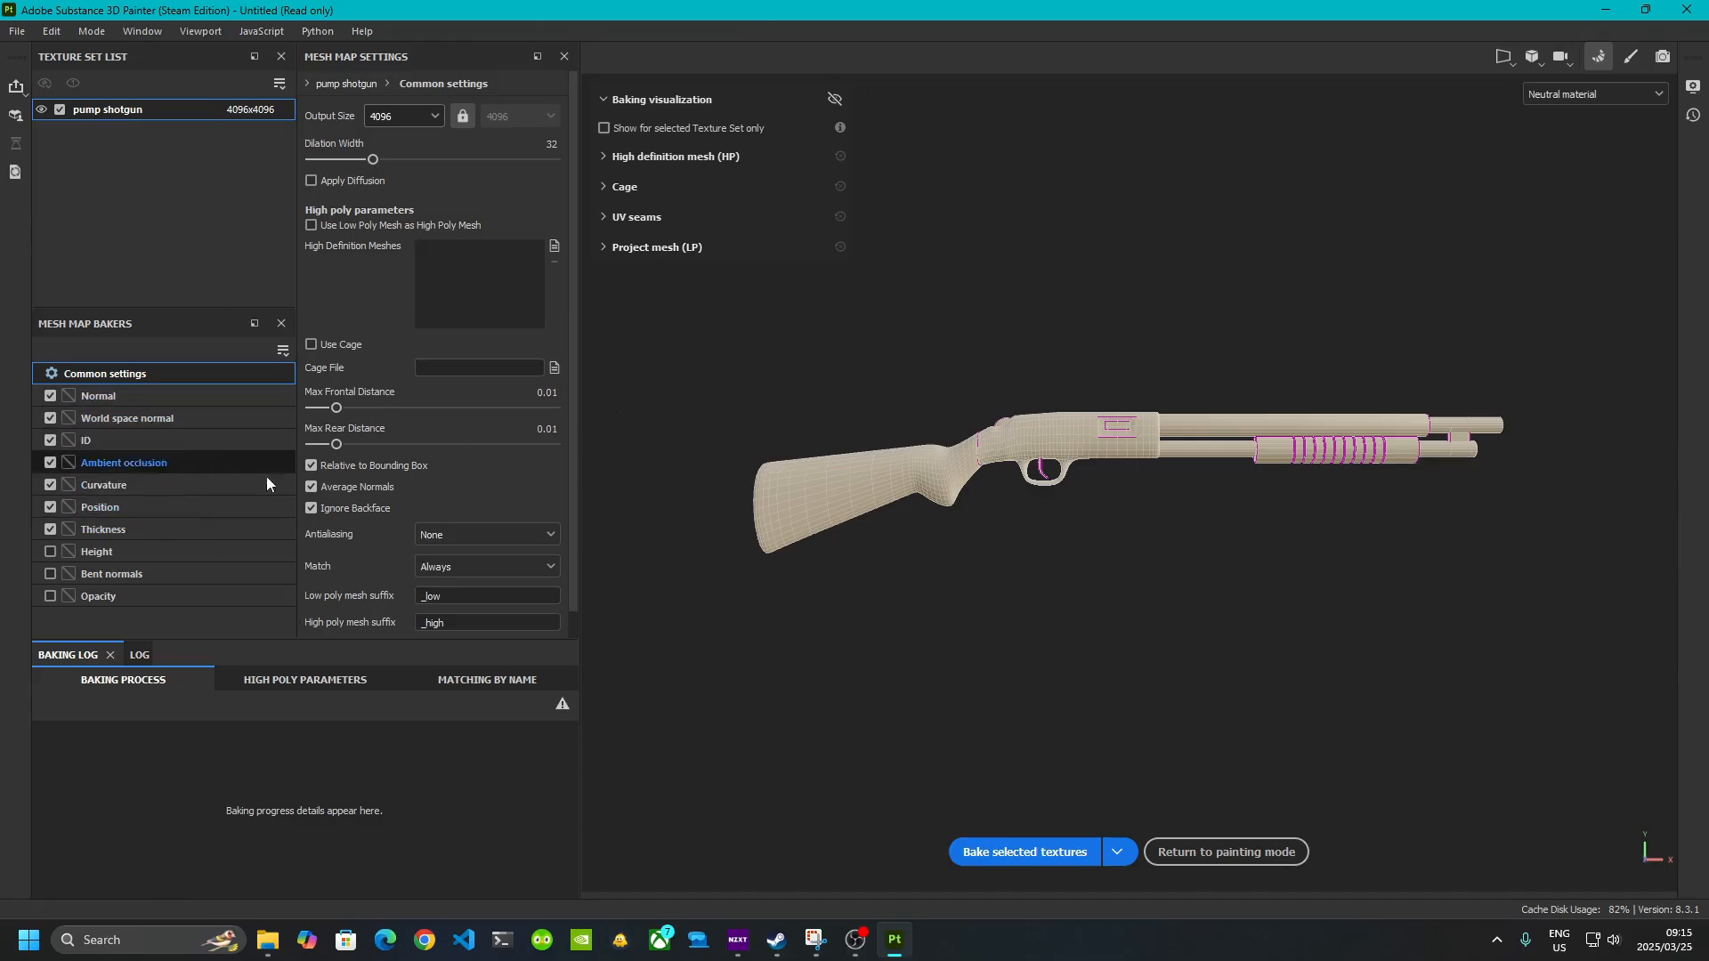
pyautogui.click(511, 531)
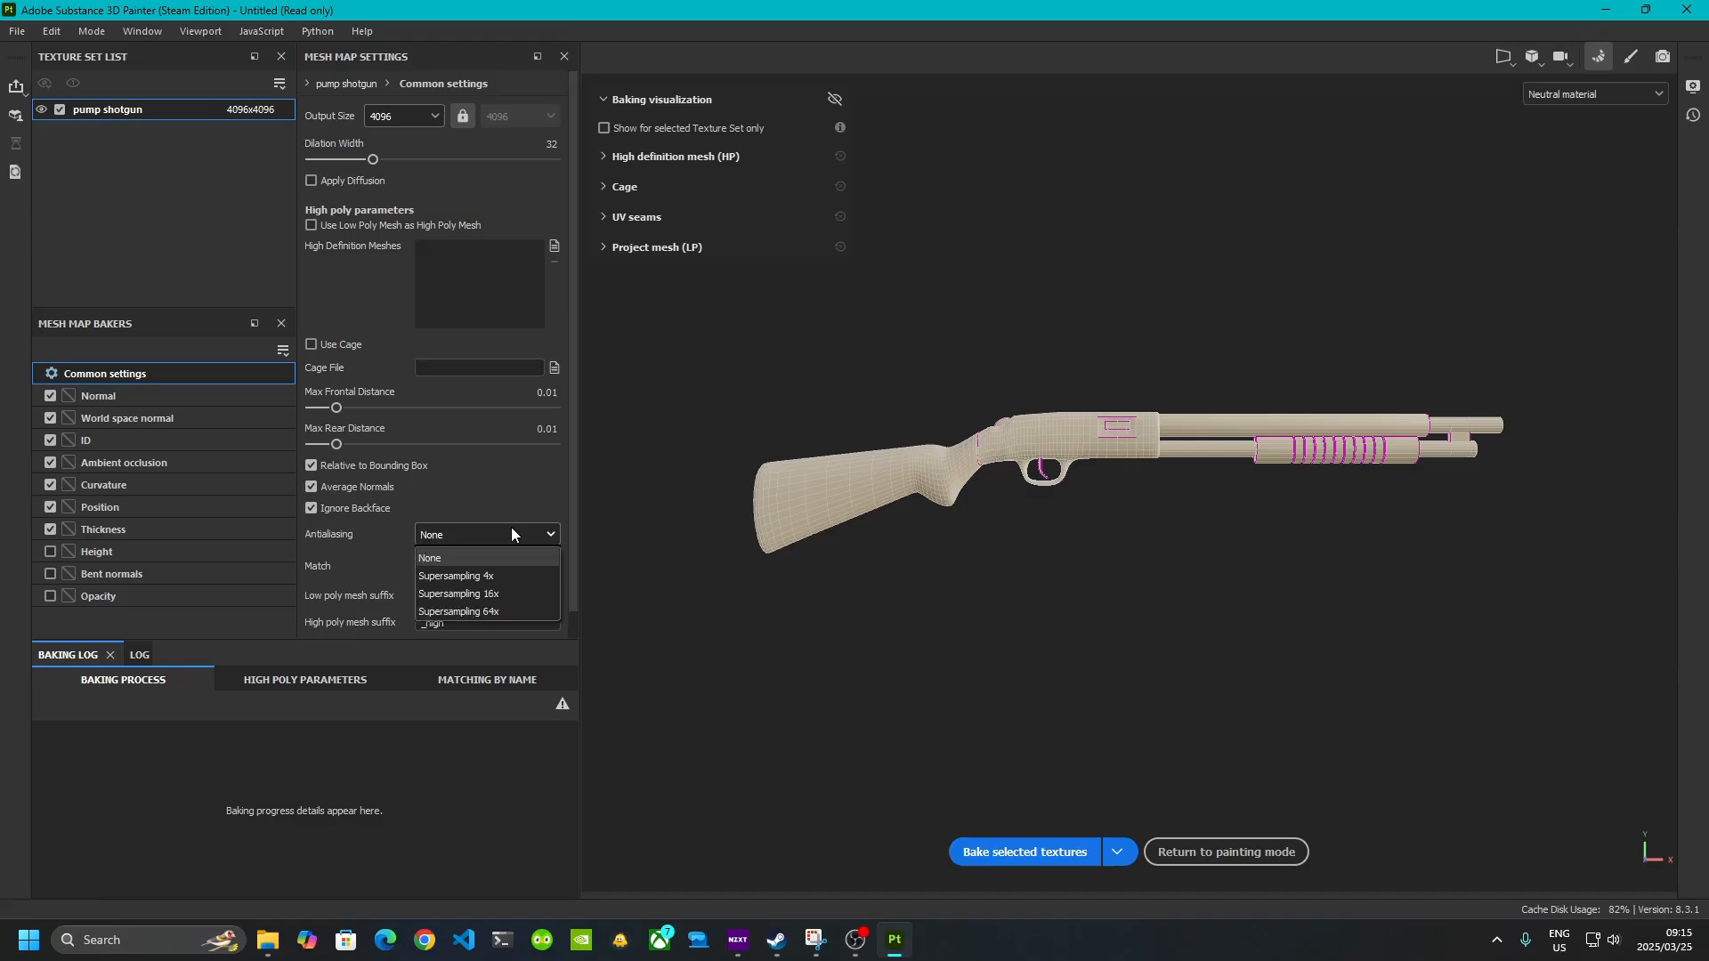
pyautogui.click(526, 592)
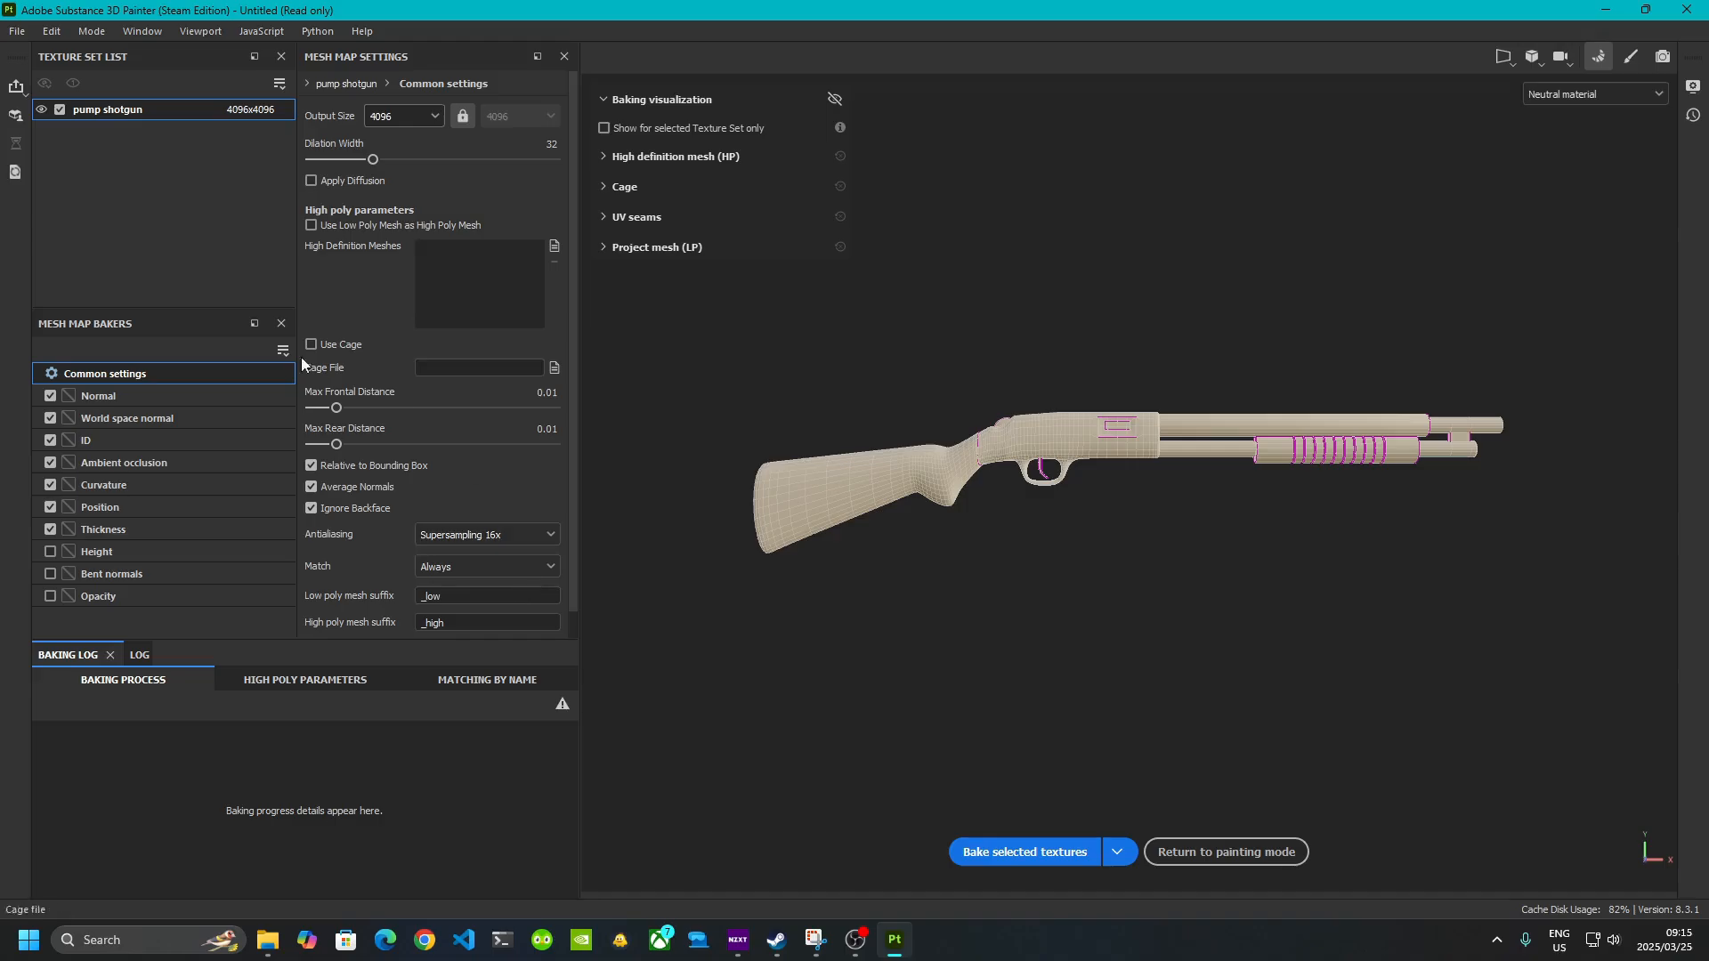
# - Set the ID map's color source to Vertex Color and return to the common baking settings
pyautogui.click(105, 442)
pyautogui.click(546, 111)
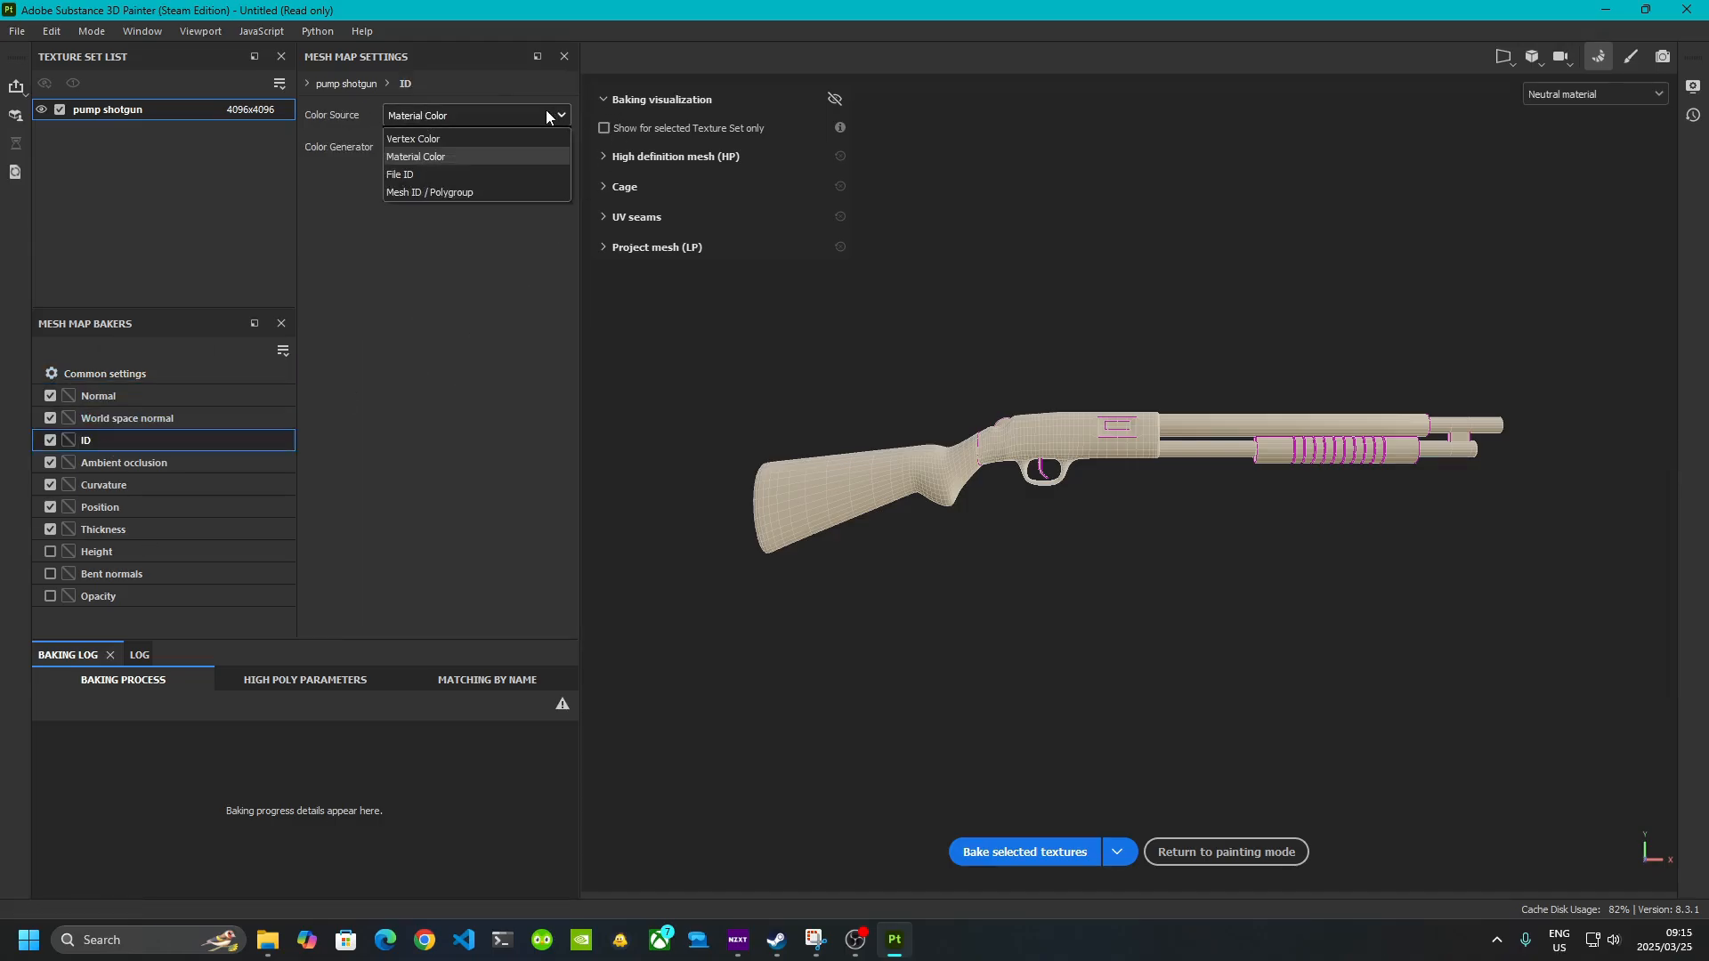
pyautogui.click(452, 137)
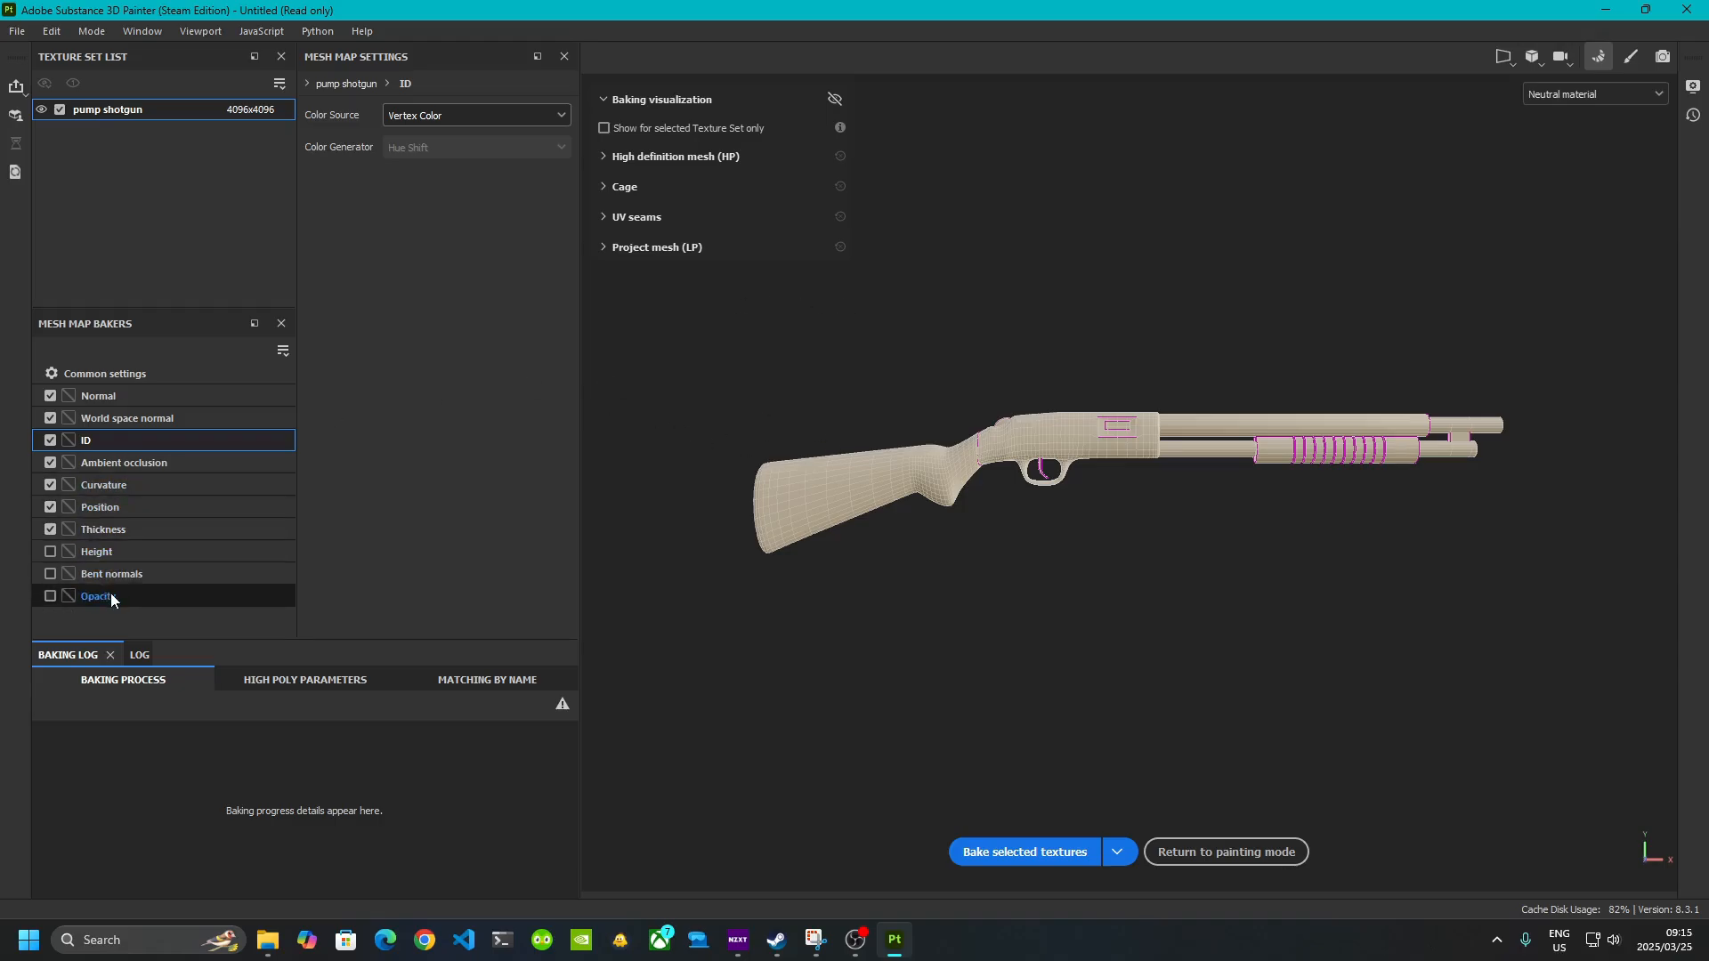
pyautogui.click(138, 374)
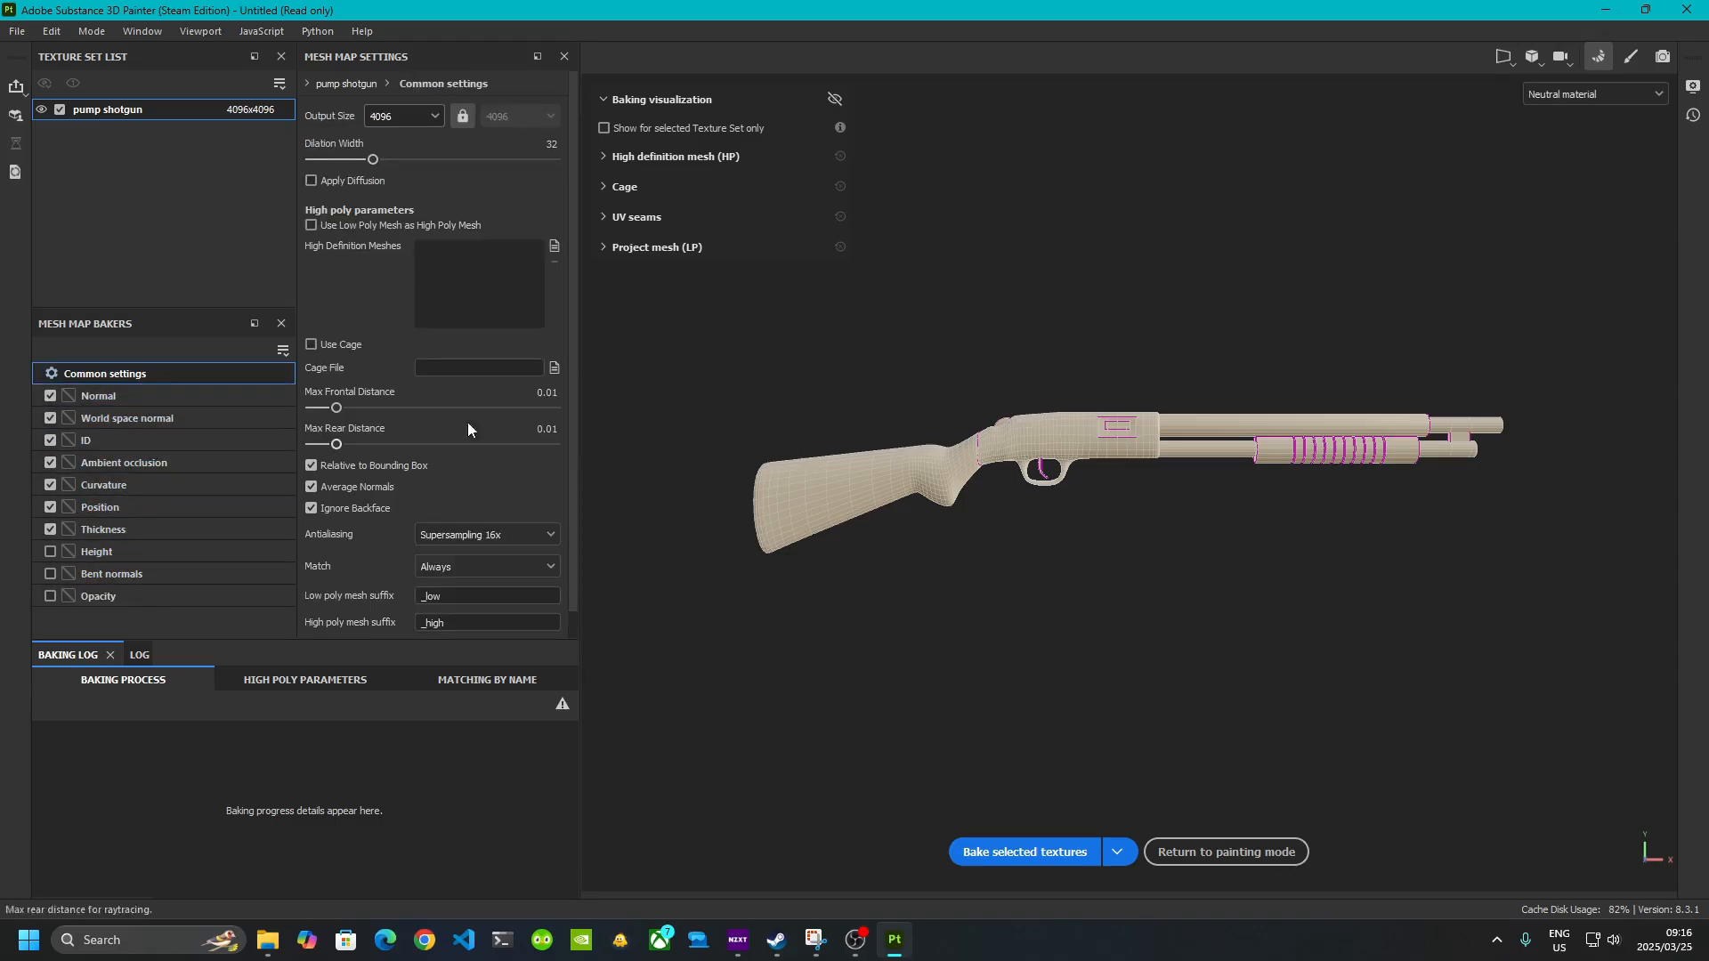
# - Bake the selected mesh maps, return to painting mode and show the layer stack
pyautogui.click(1052, 852)
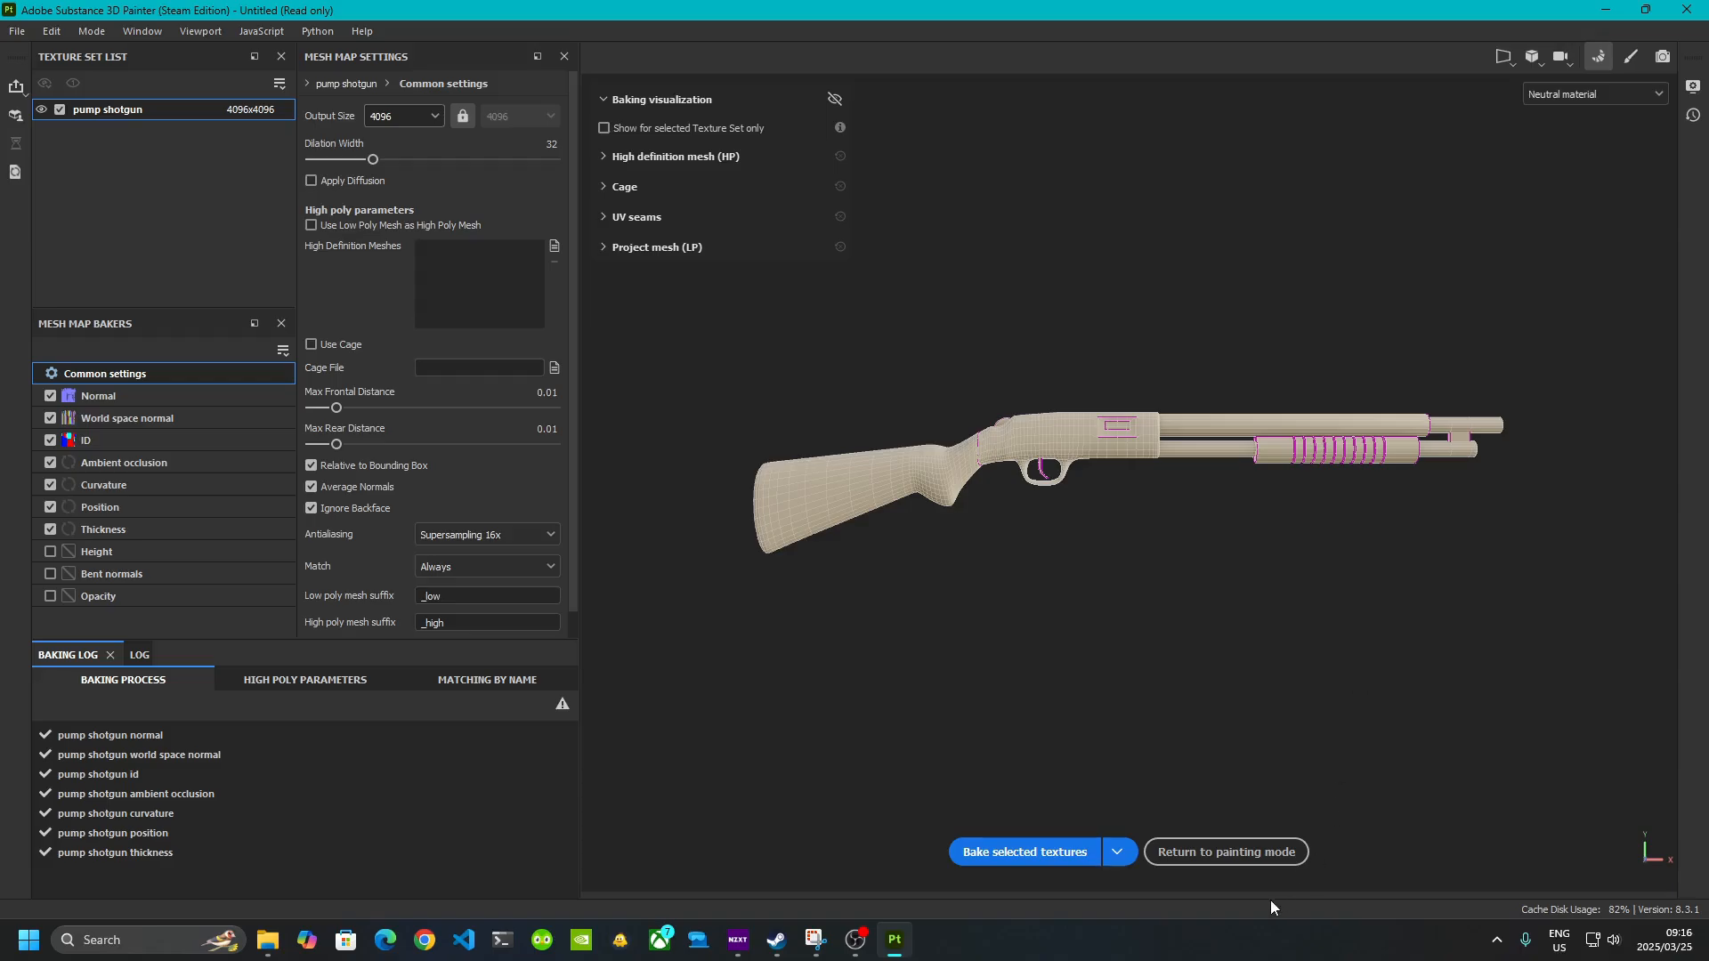
pyautogui.click(1244, 858)
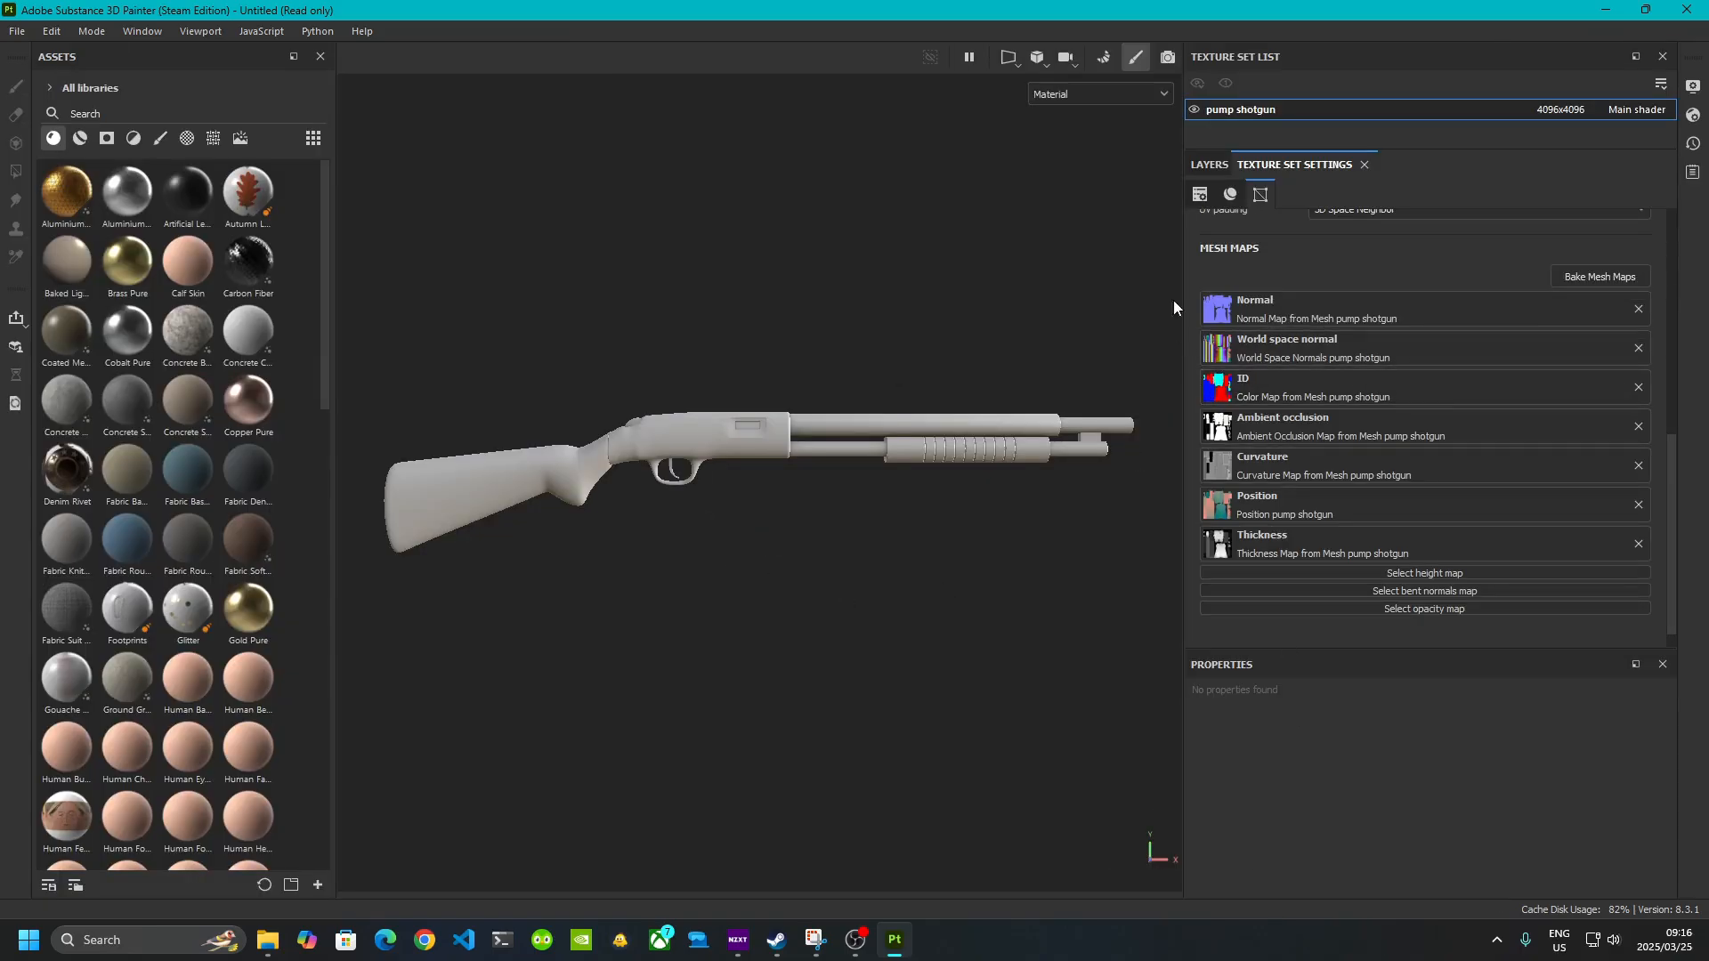
pyautogui.click(1208, 165)
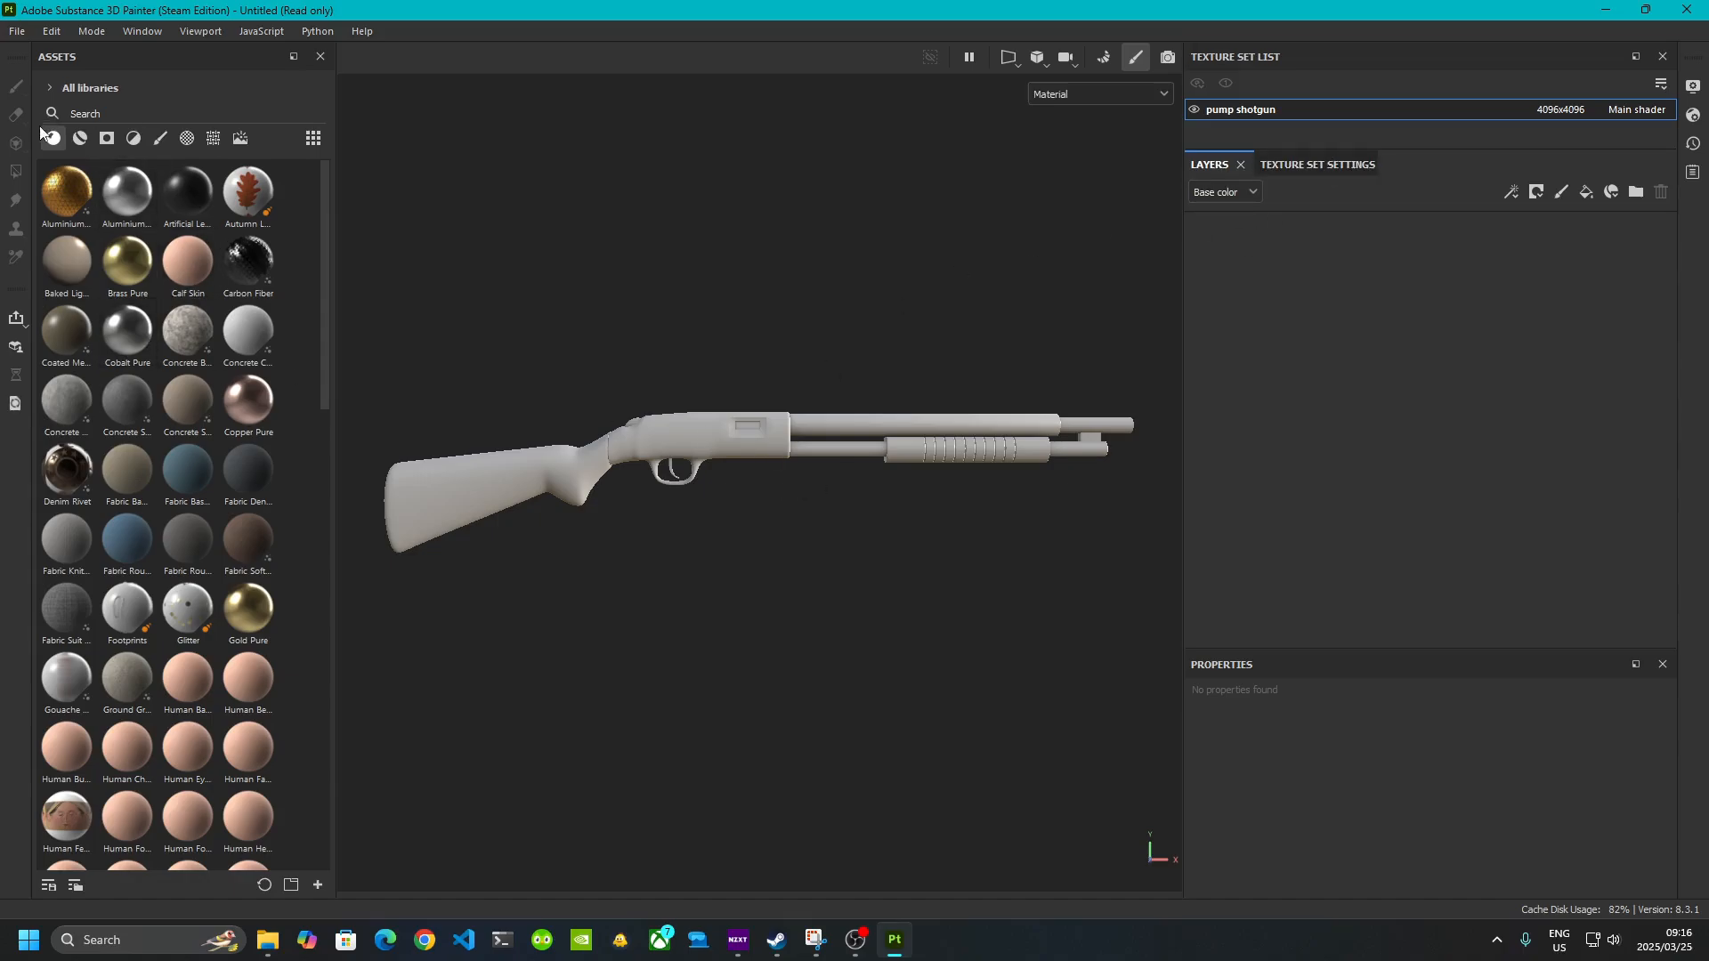
# - Find the Wood Rough material with the search "woo" and apply it by ID color to the stock and pump grip
pyautogui.click(102, 110)
pyautogui.write('woo')
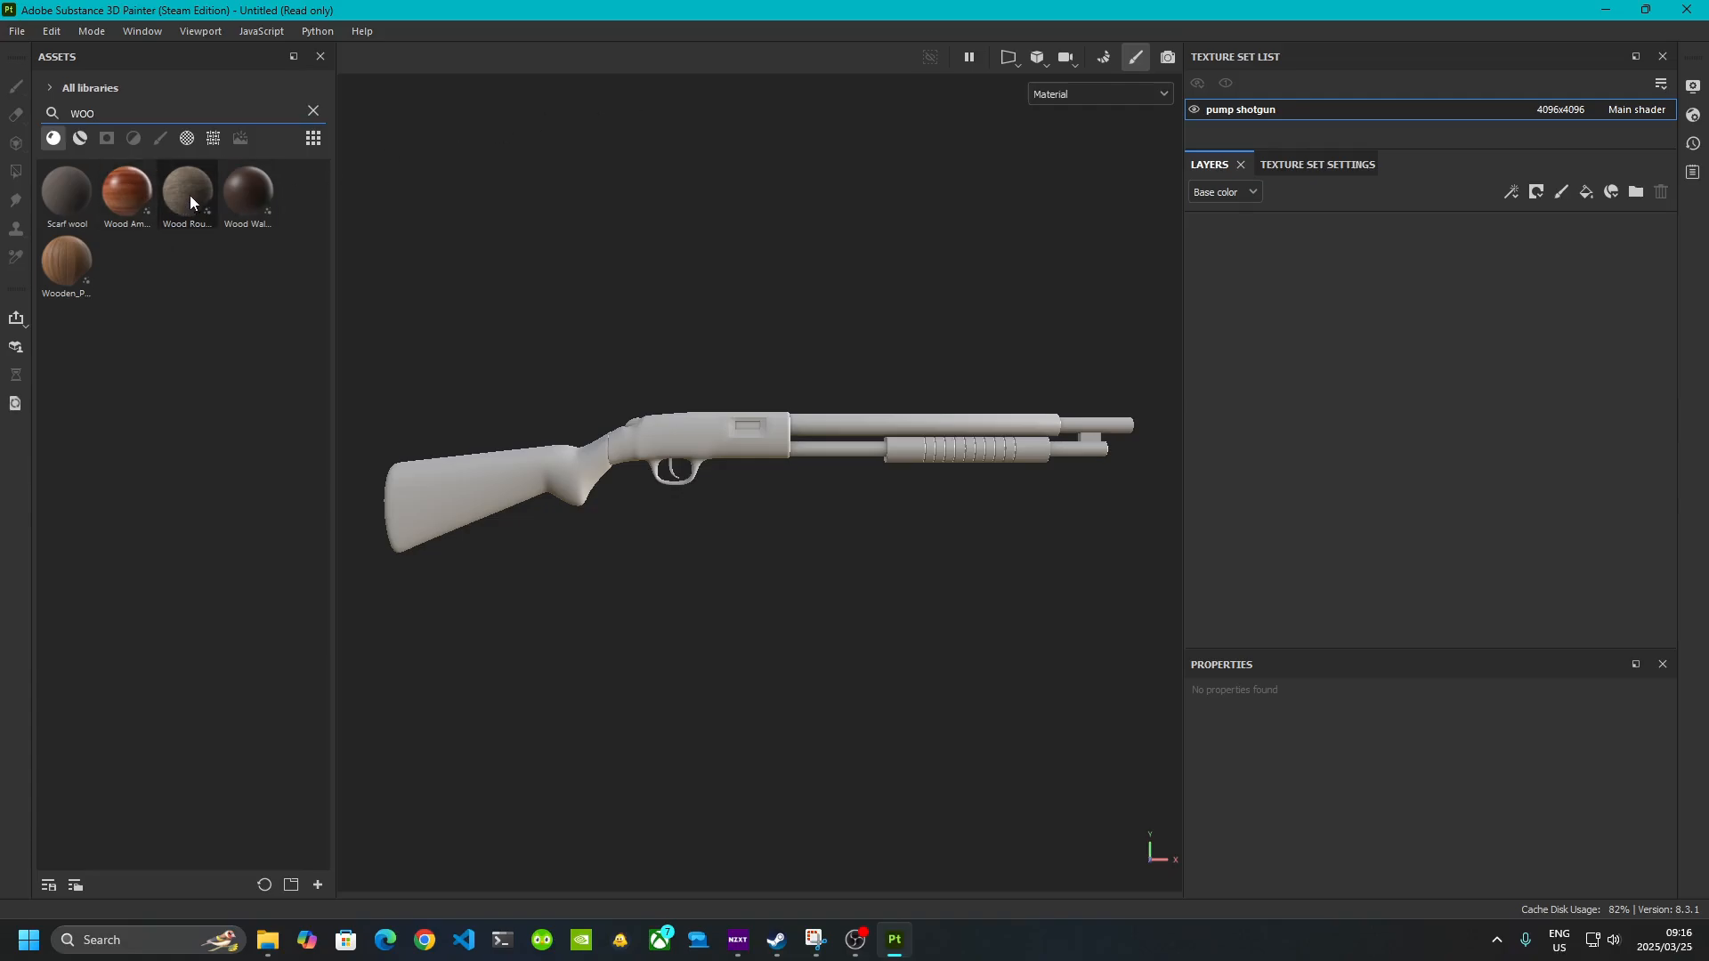
pyautogui.moveTo(190, 201); pyautogui.dragTo(527, 472)
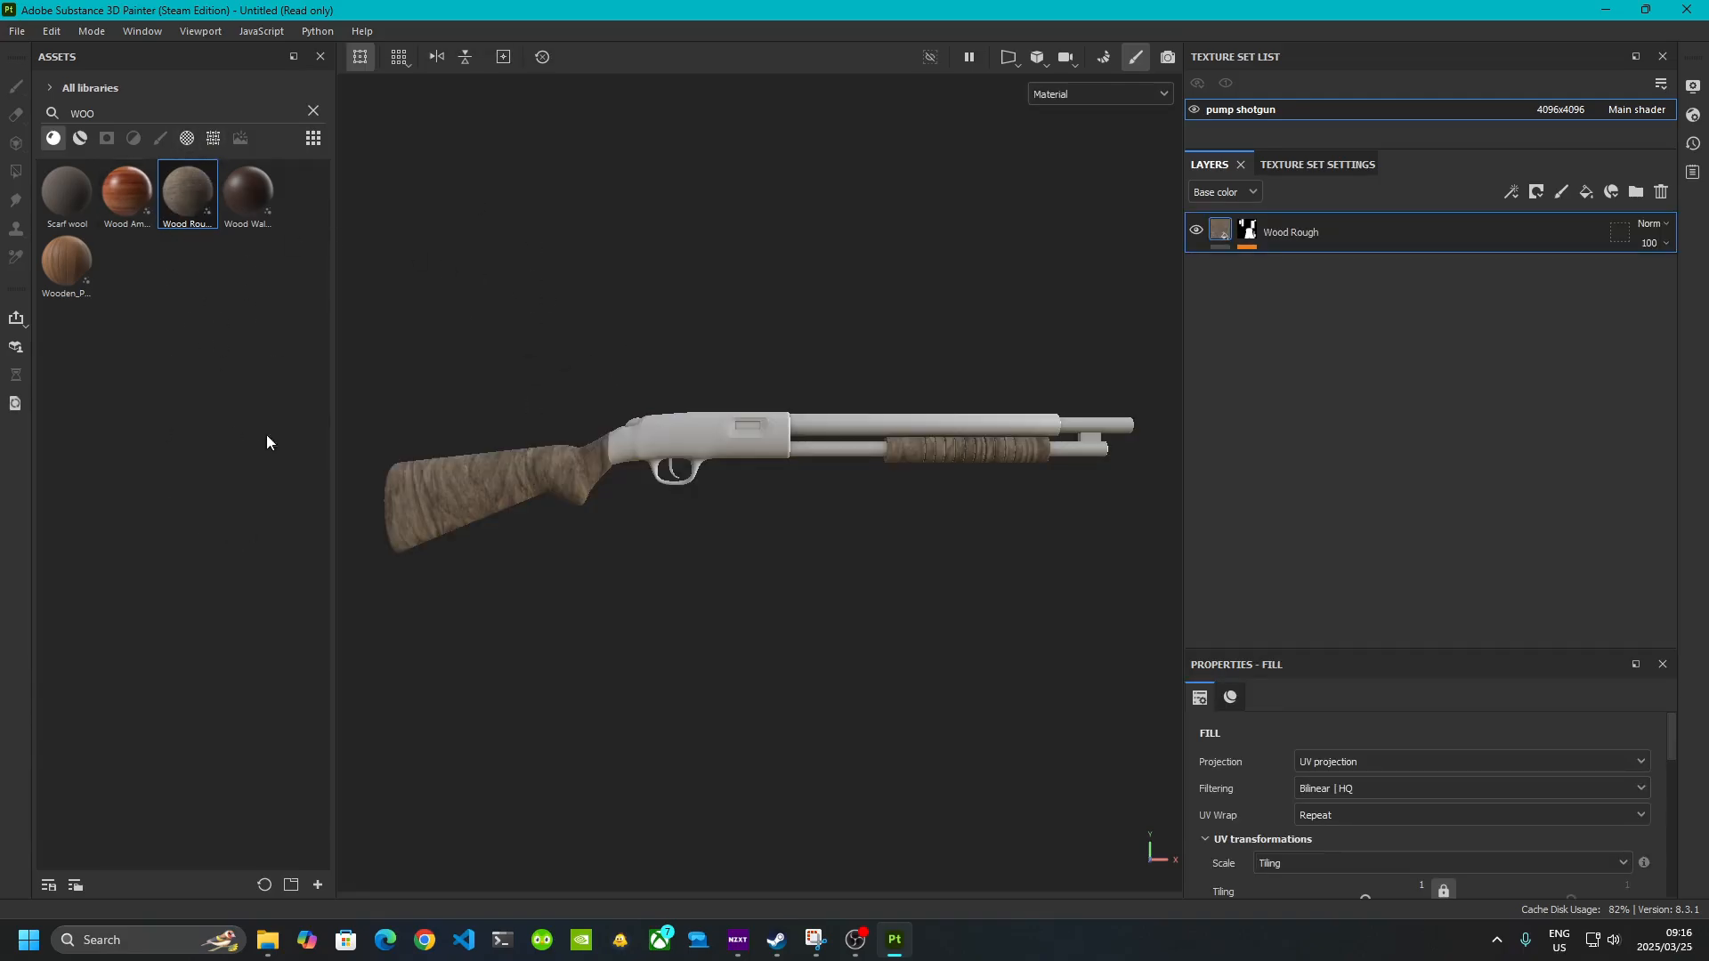
pyautogui.moveTo(184, 190)
pyautogui.keyDown('ctrl'); pyautogui.mouseDown()
pyautogui.moveTo(580, 434)
pyautogui.moveTo(851, 436)
pyautogui.moveTo(739, 379)
pyautogui.moveTo(845, 435)
pyautogui.moveTo(1055, 428)
pyautogui.moveTo(625, 478)
pyautogui.moveTo(675, 473)
pyautogui.moveTo(179, 191)
pyautogui.mouseUp(); pyautogui.keyUp('ctrl')
# - Search the smart materials for copper
pyautogui.doubleClick(83, 112)
pyautogui.write('copp')
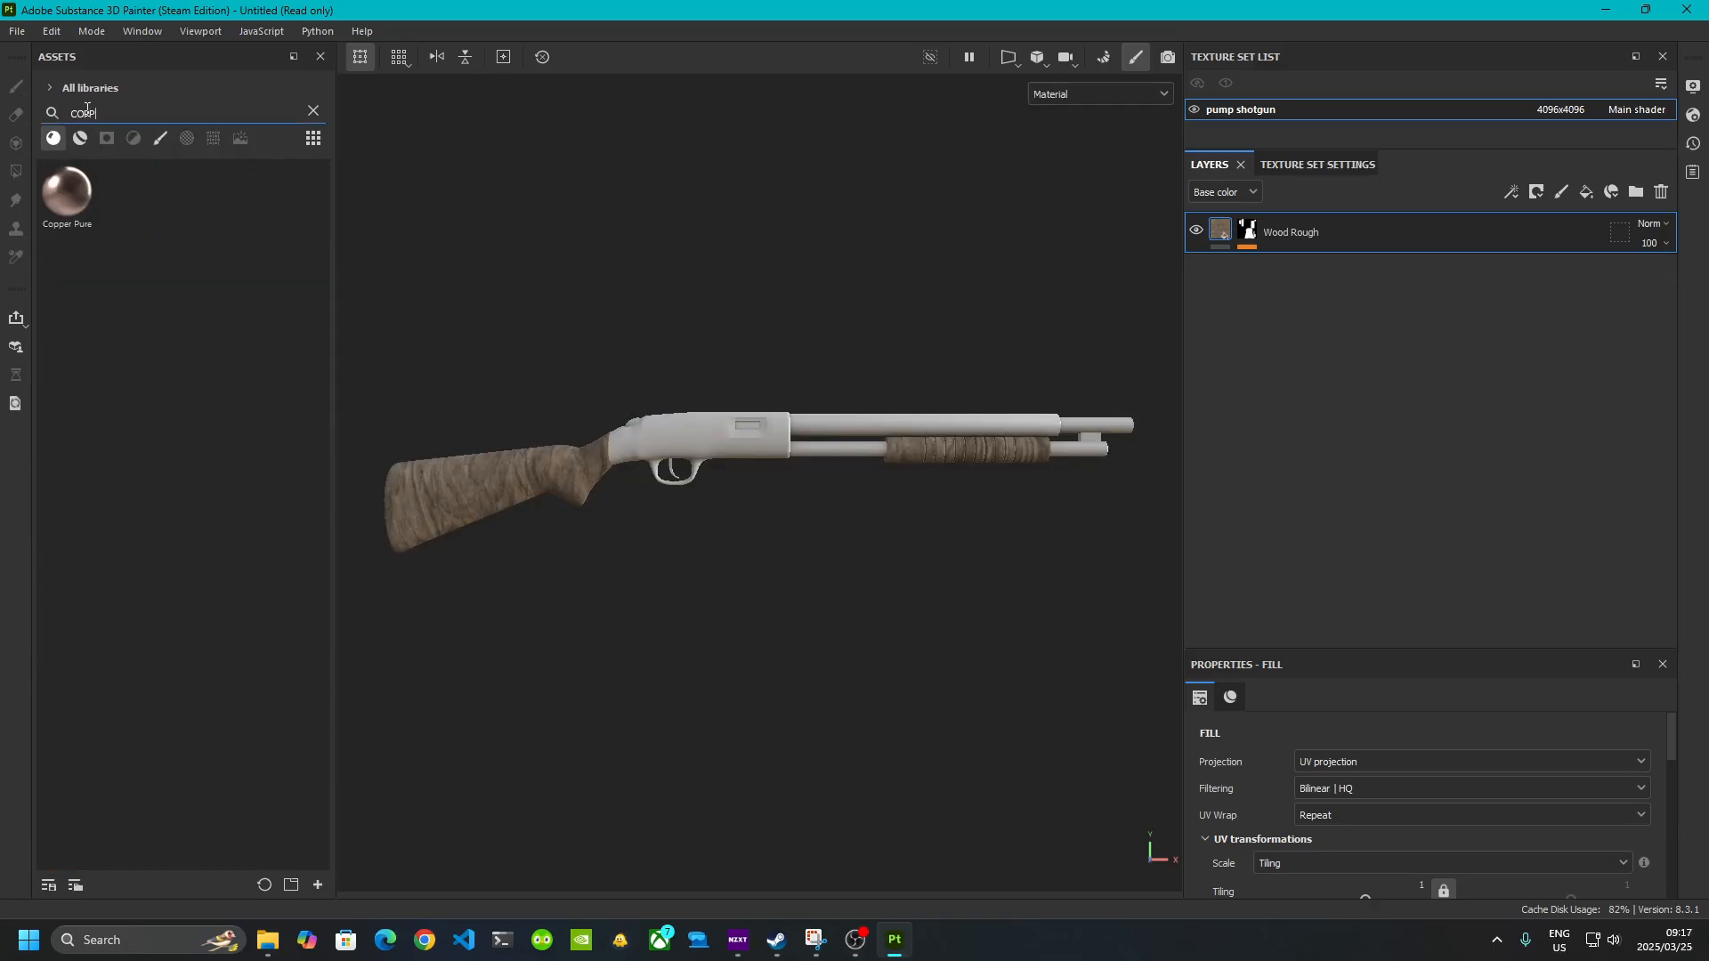
pyautogui.write('er')
pyautogui.click(87, 140)
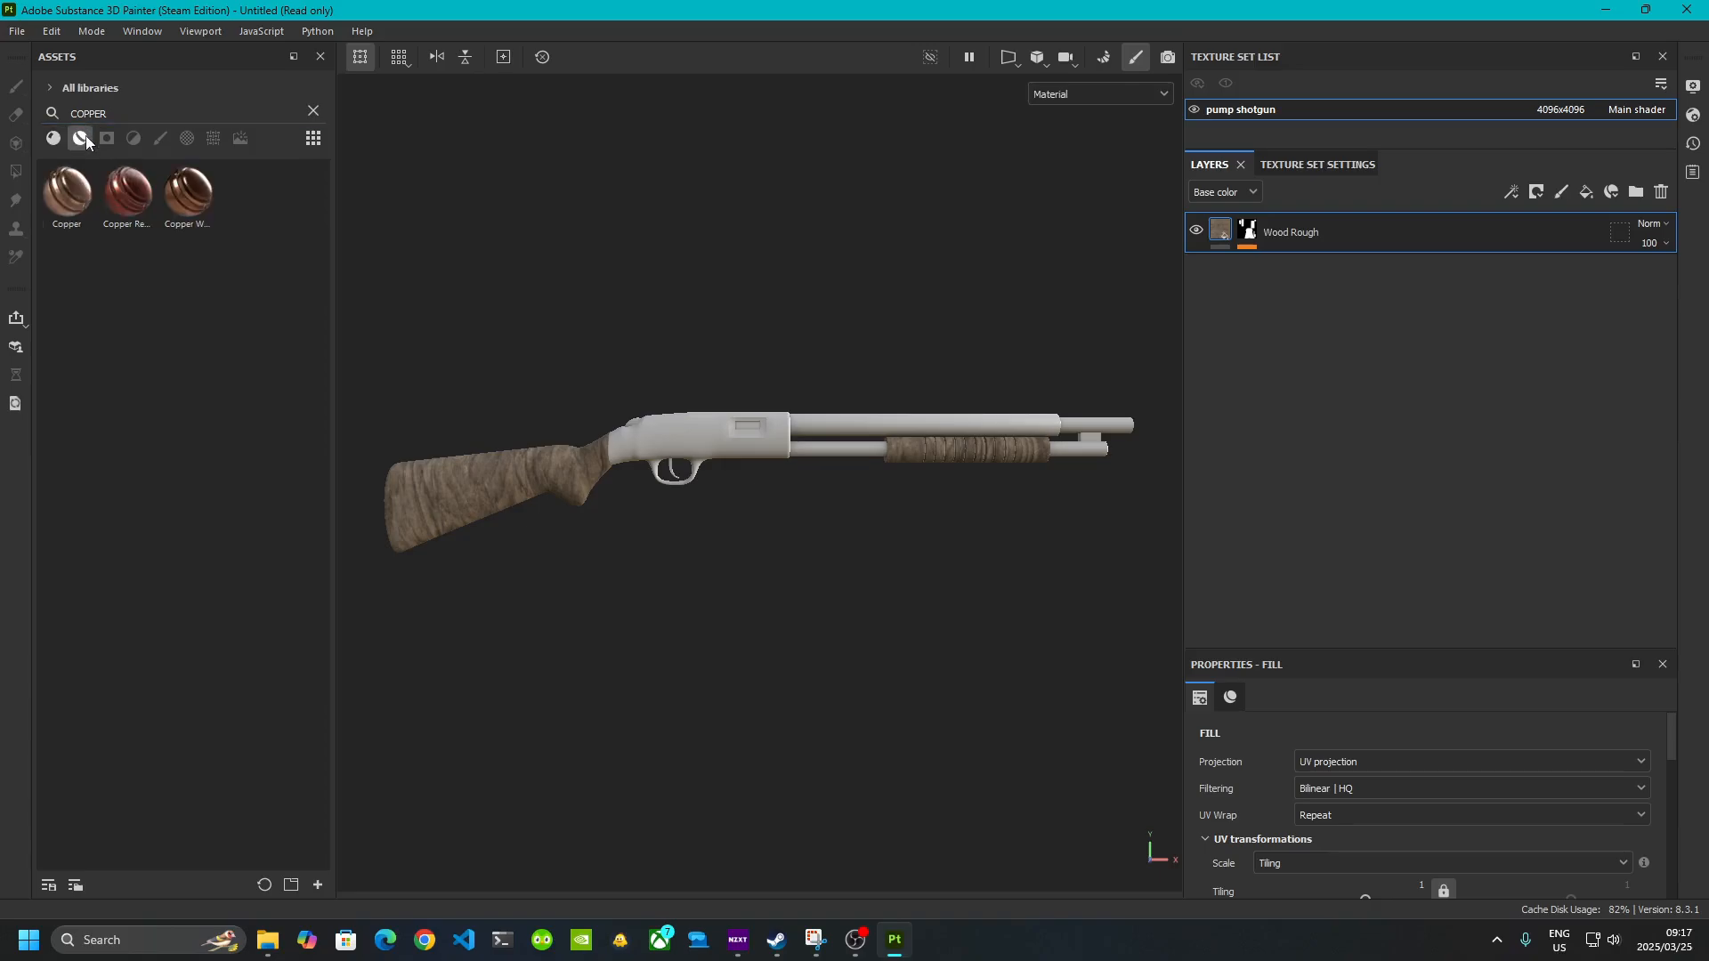
pyautogui.click(199, 205)
pyautogui.moveTo(199, 211); pyautogui.dragTo(663, 465)
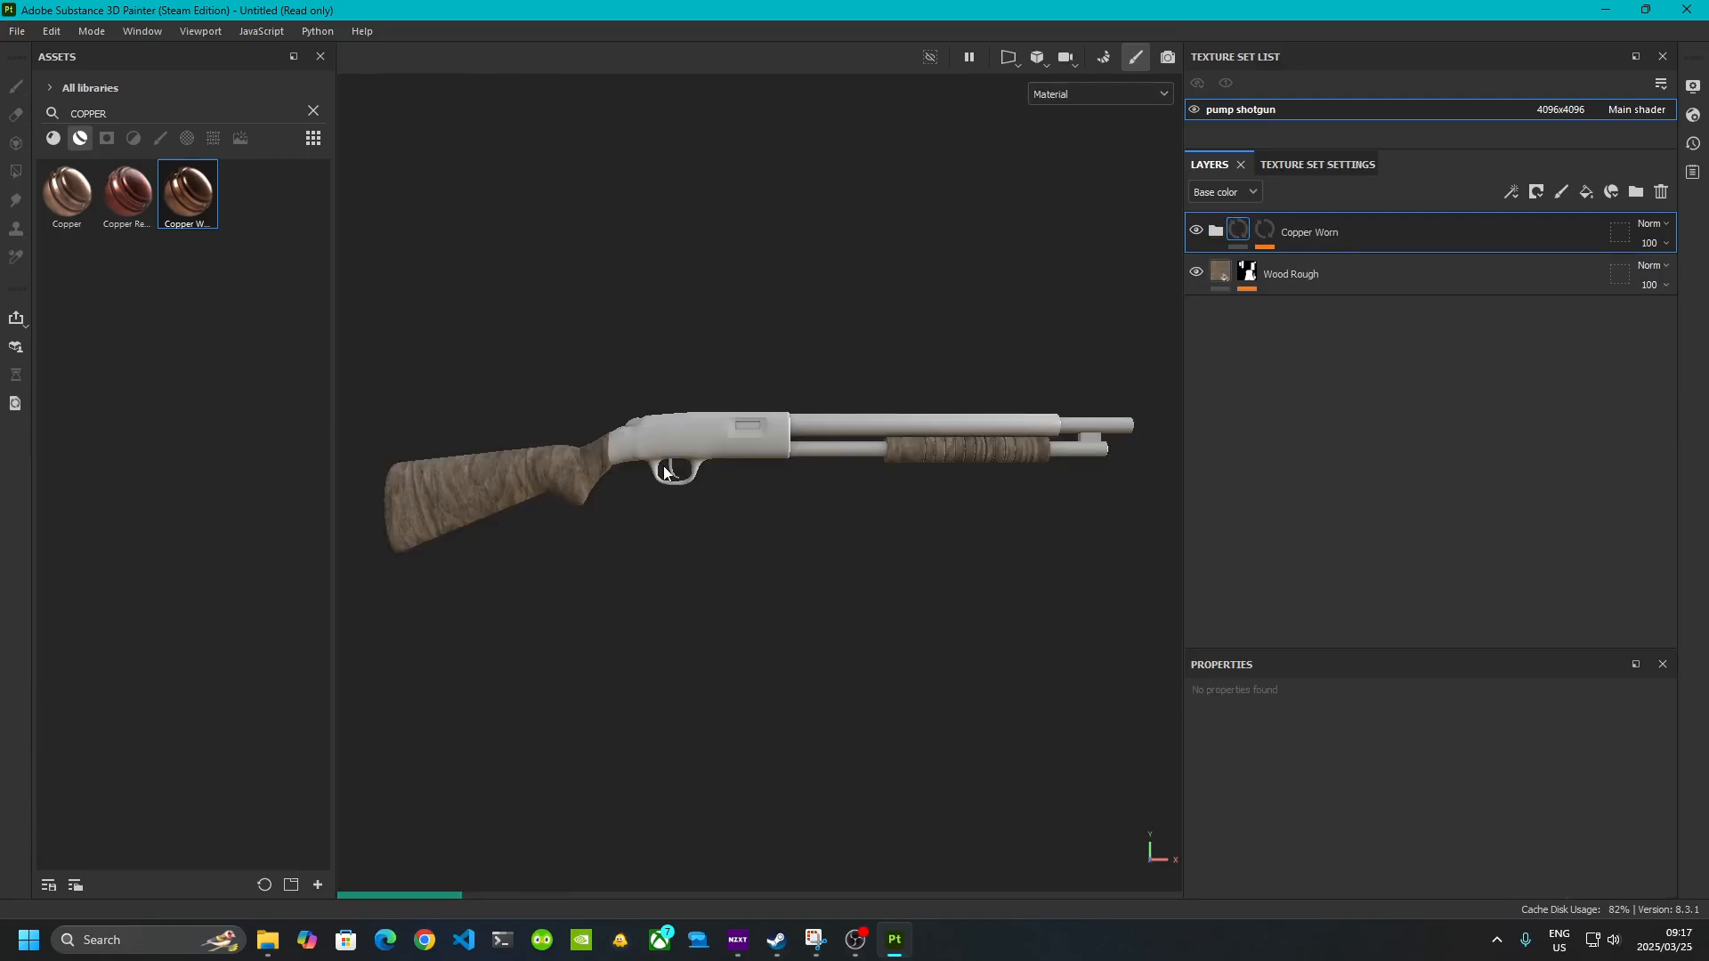
pyautogui.hotkey('ctrl', 'z')
# - Apply the Copper Worn smart material by ID color to the trigger
pyautogui.scroll(8, 668, 486)
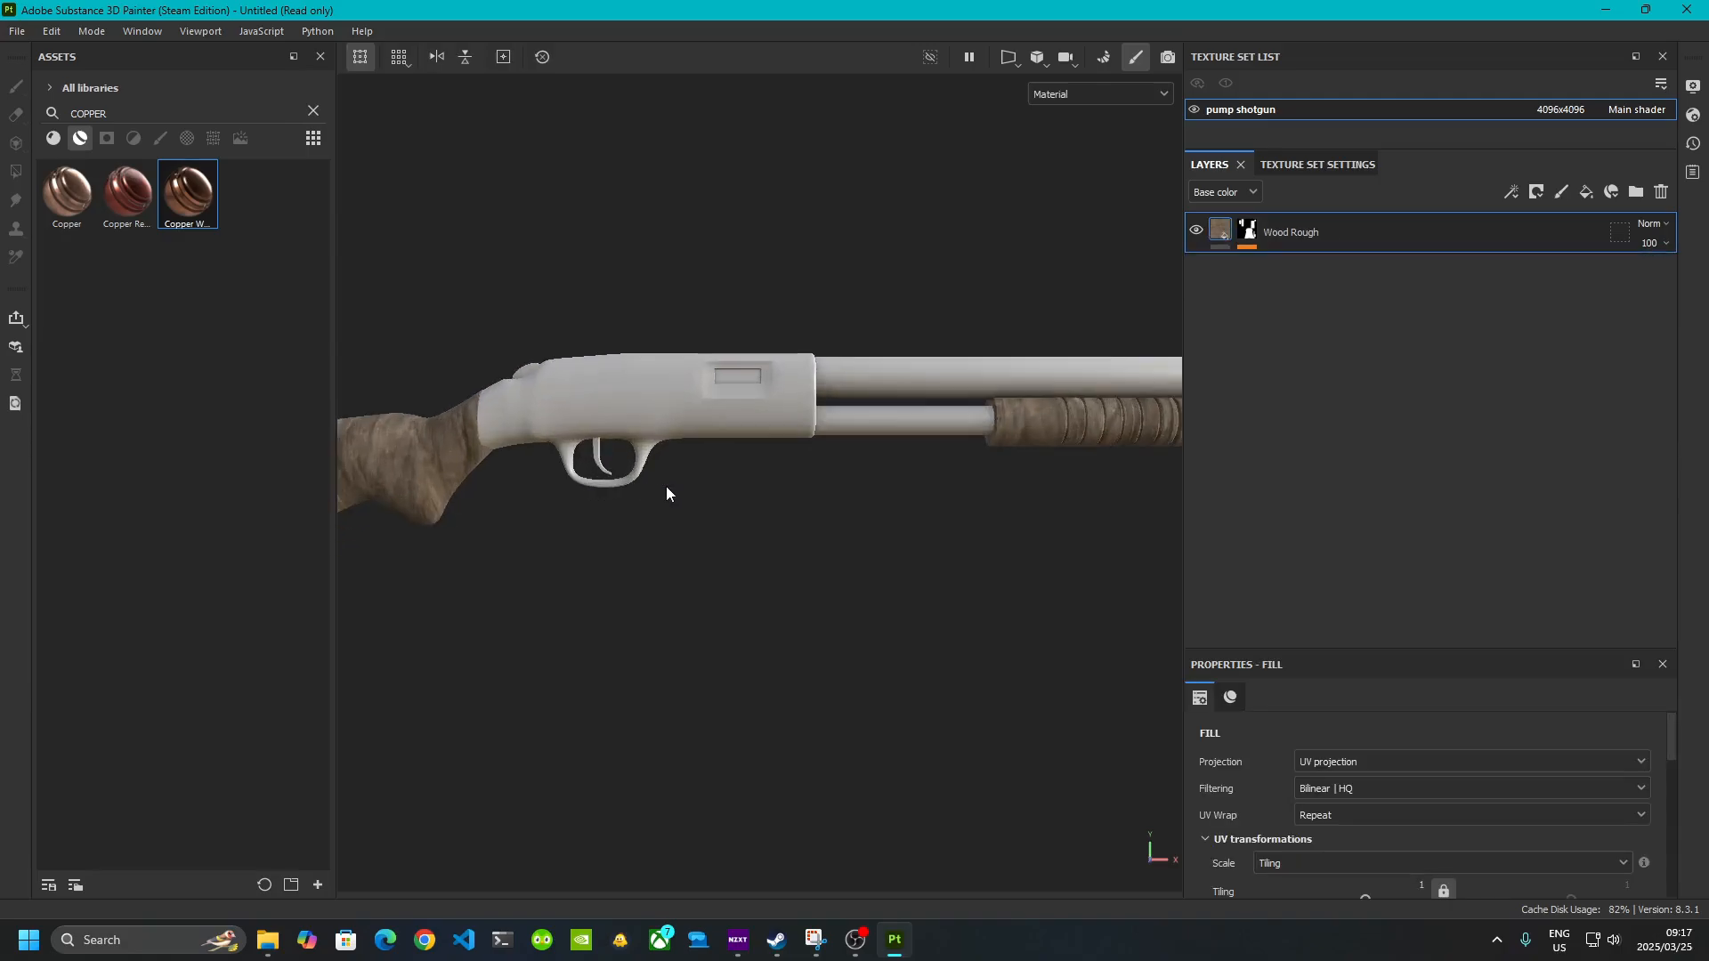
pyautogui.moveTo(186, 192); pyautogui.dragTo(491, 429)
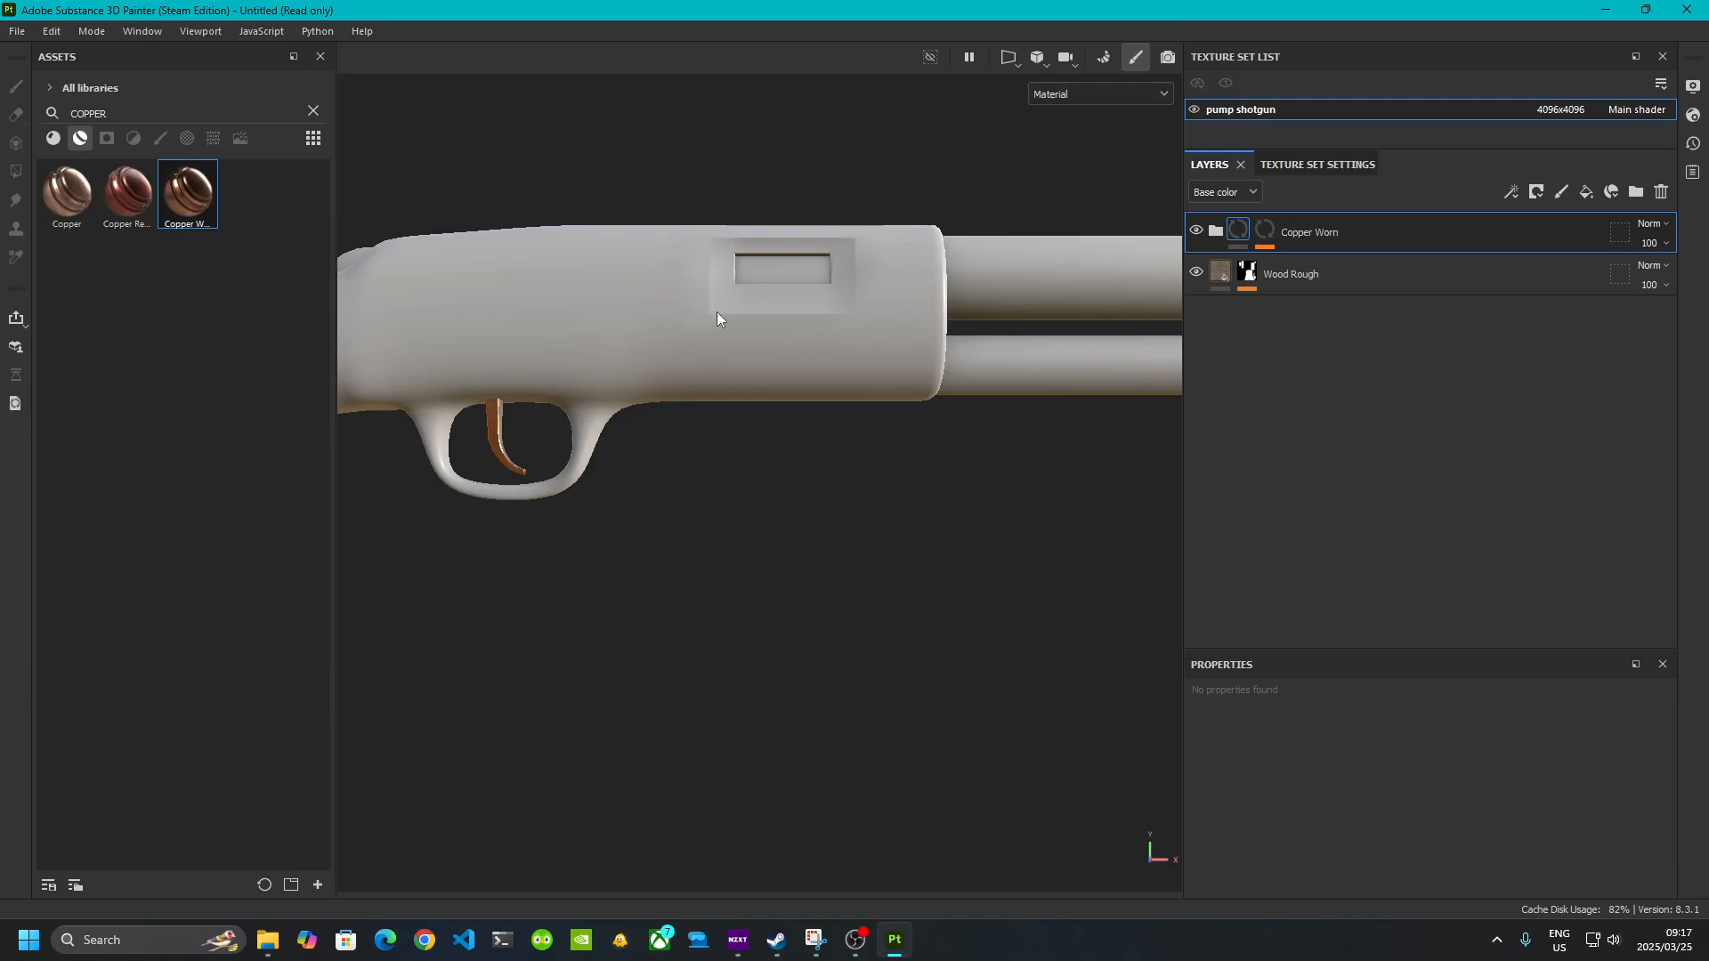
pyautogui.scroll(-8, 558, 361)
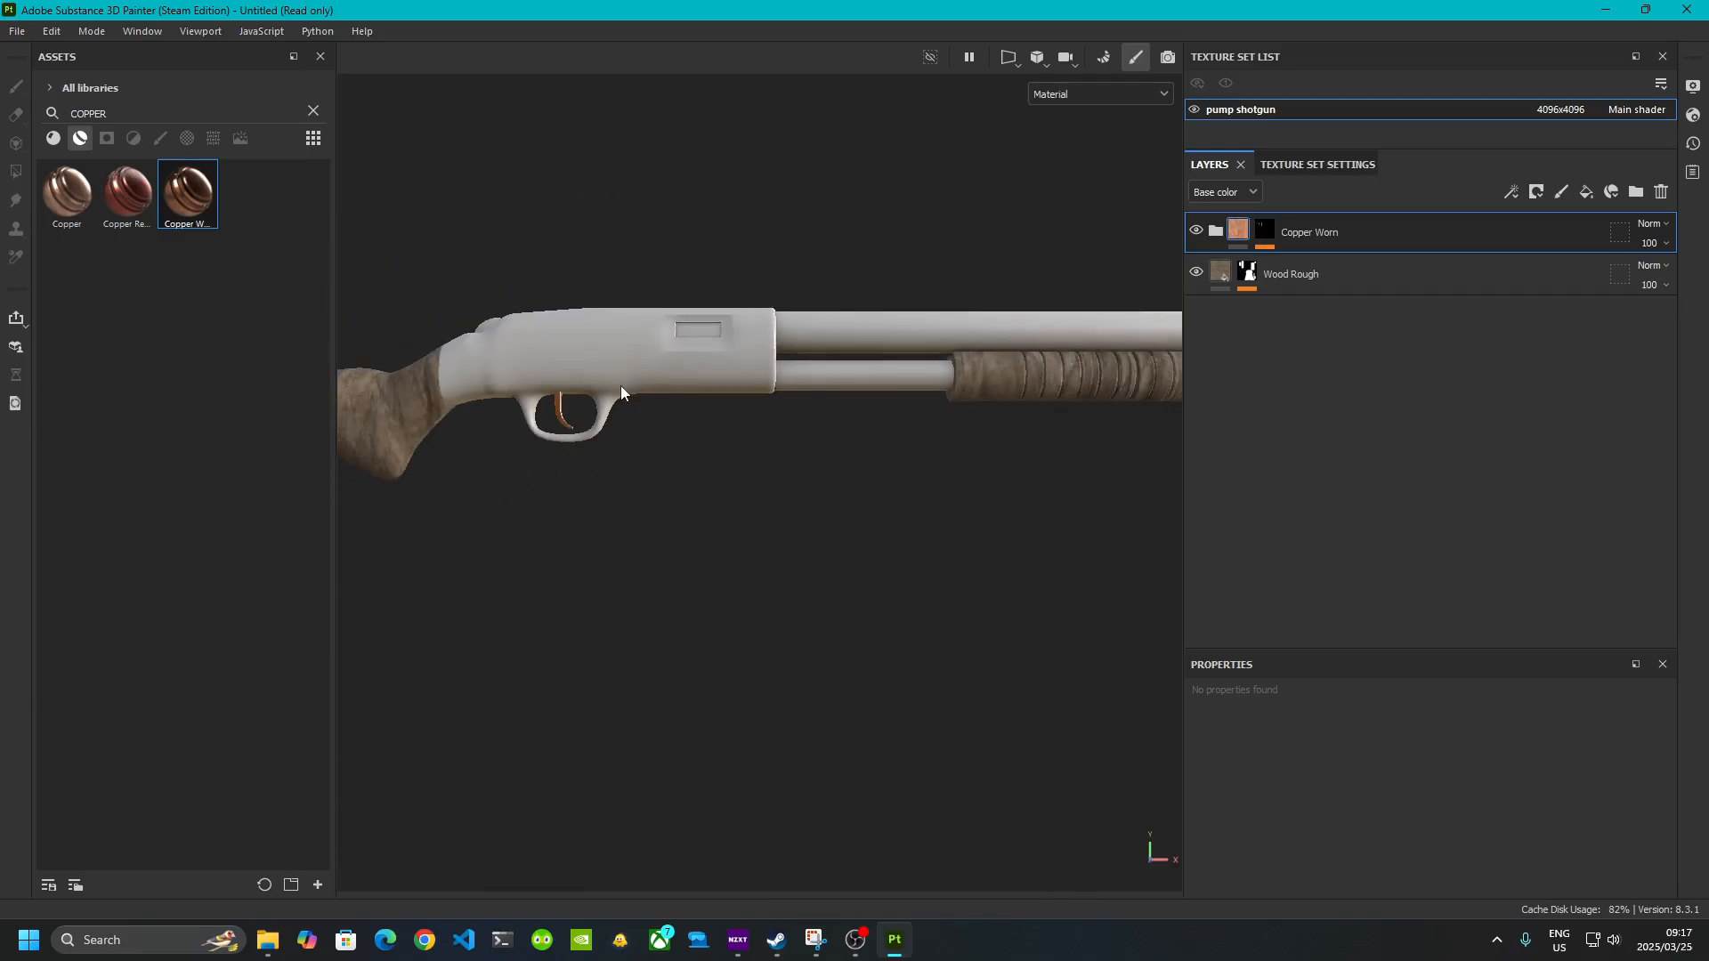
# - Search the smart materials for steel and apply Steel Painted Chipped Dirty by ID color to the receiver, barrel and magazine tube
pyautogui.doubleClick(96, 112)
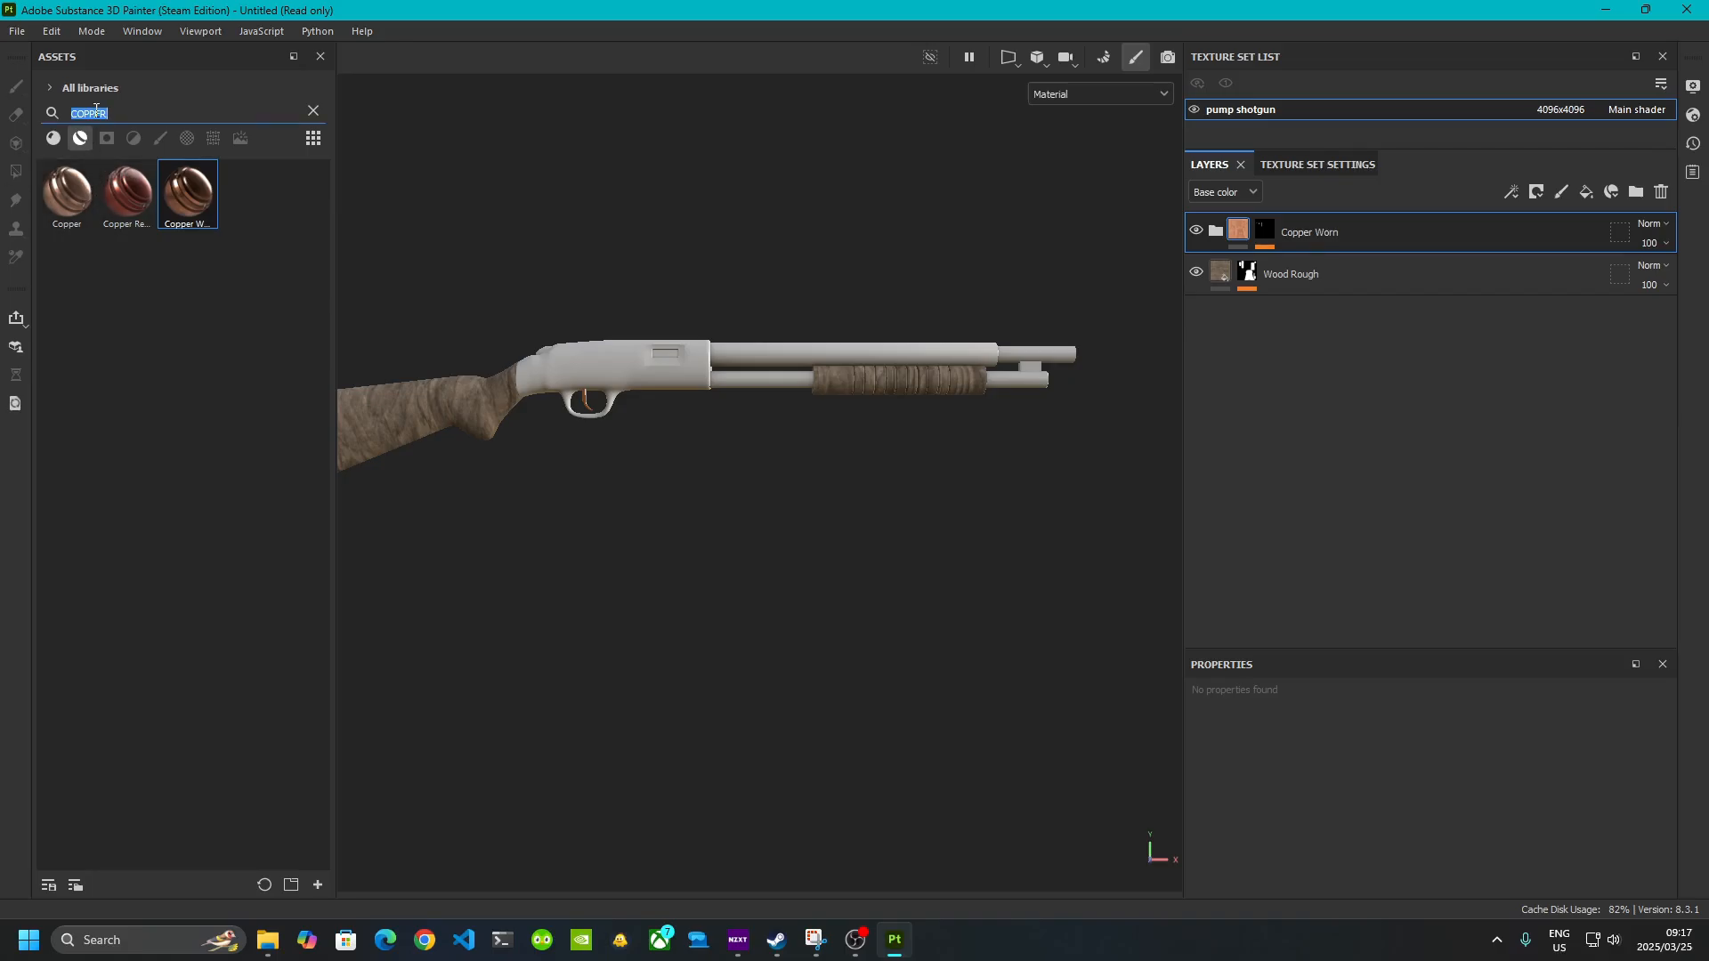
pyautogui.write('STEEL')
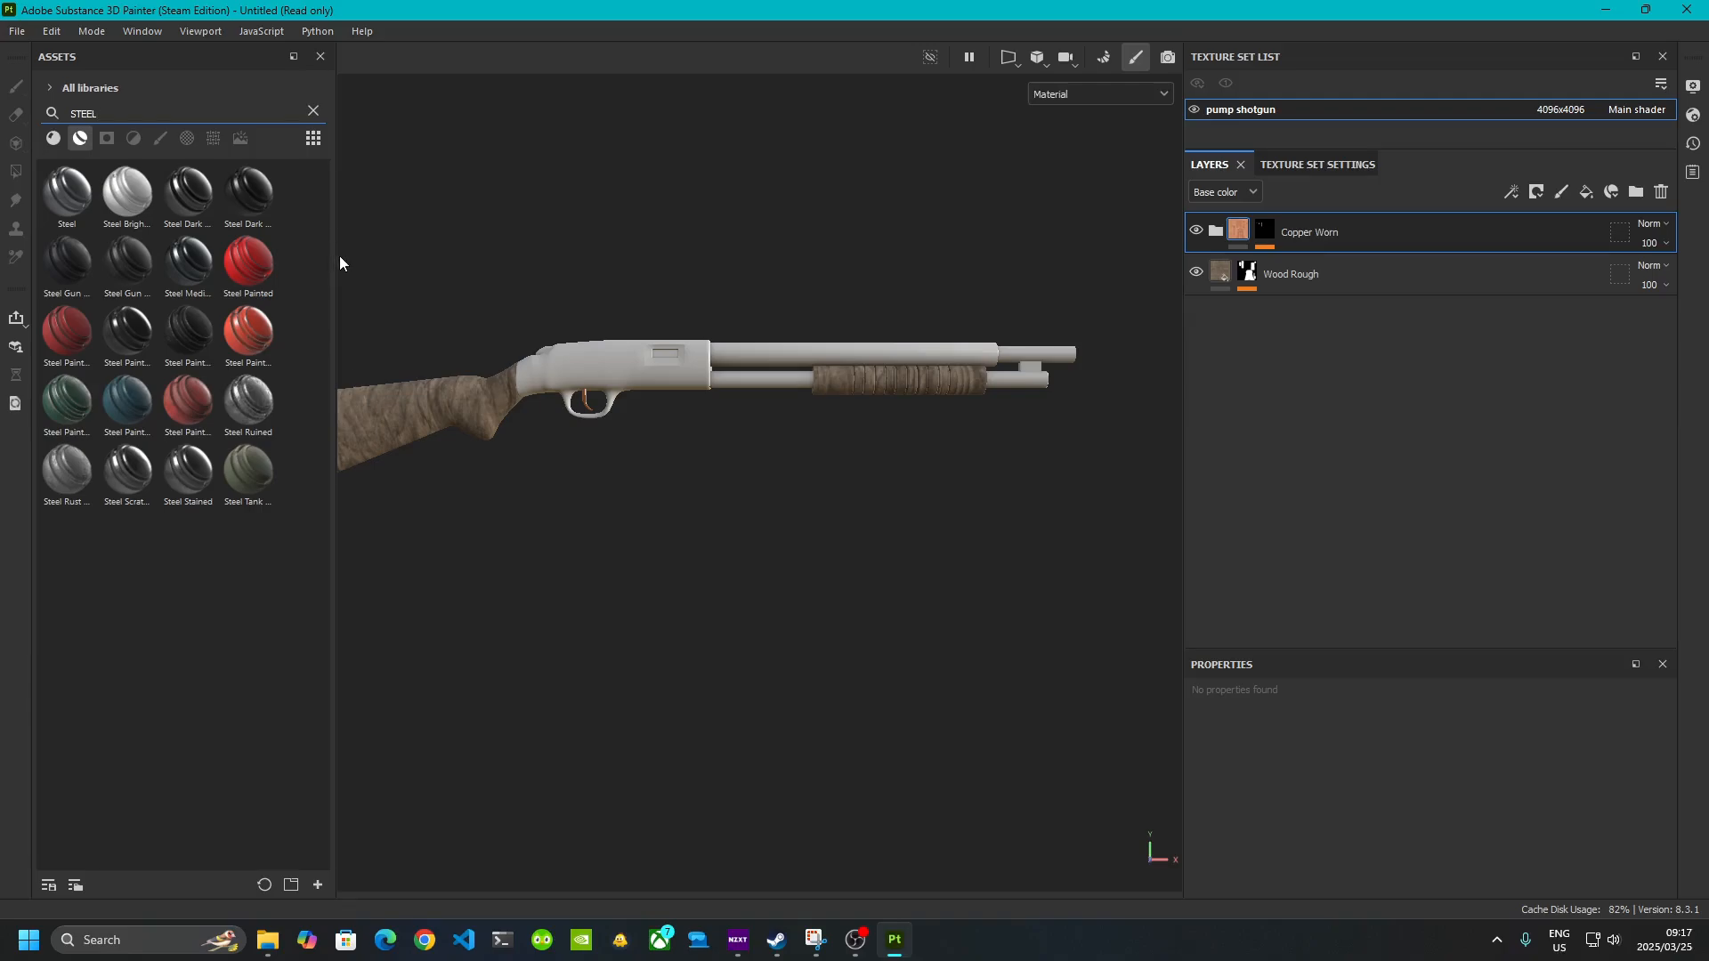
pyautogui.moveTo(339, 254); pyautogui.dragTo(633, 256)
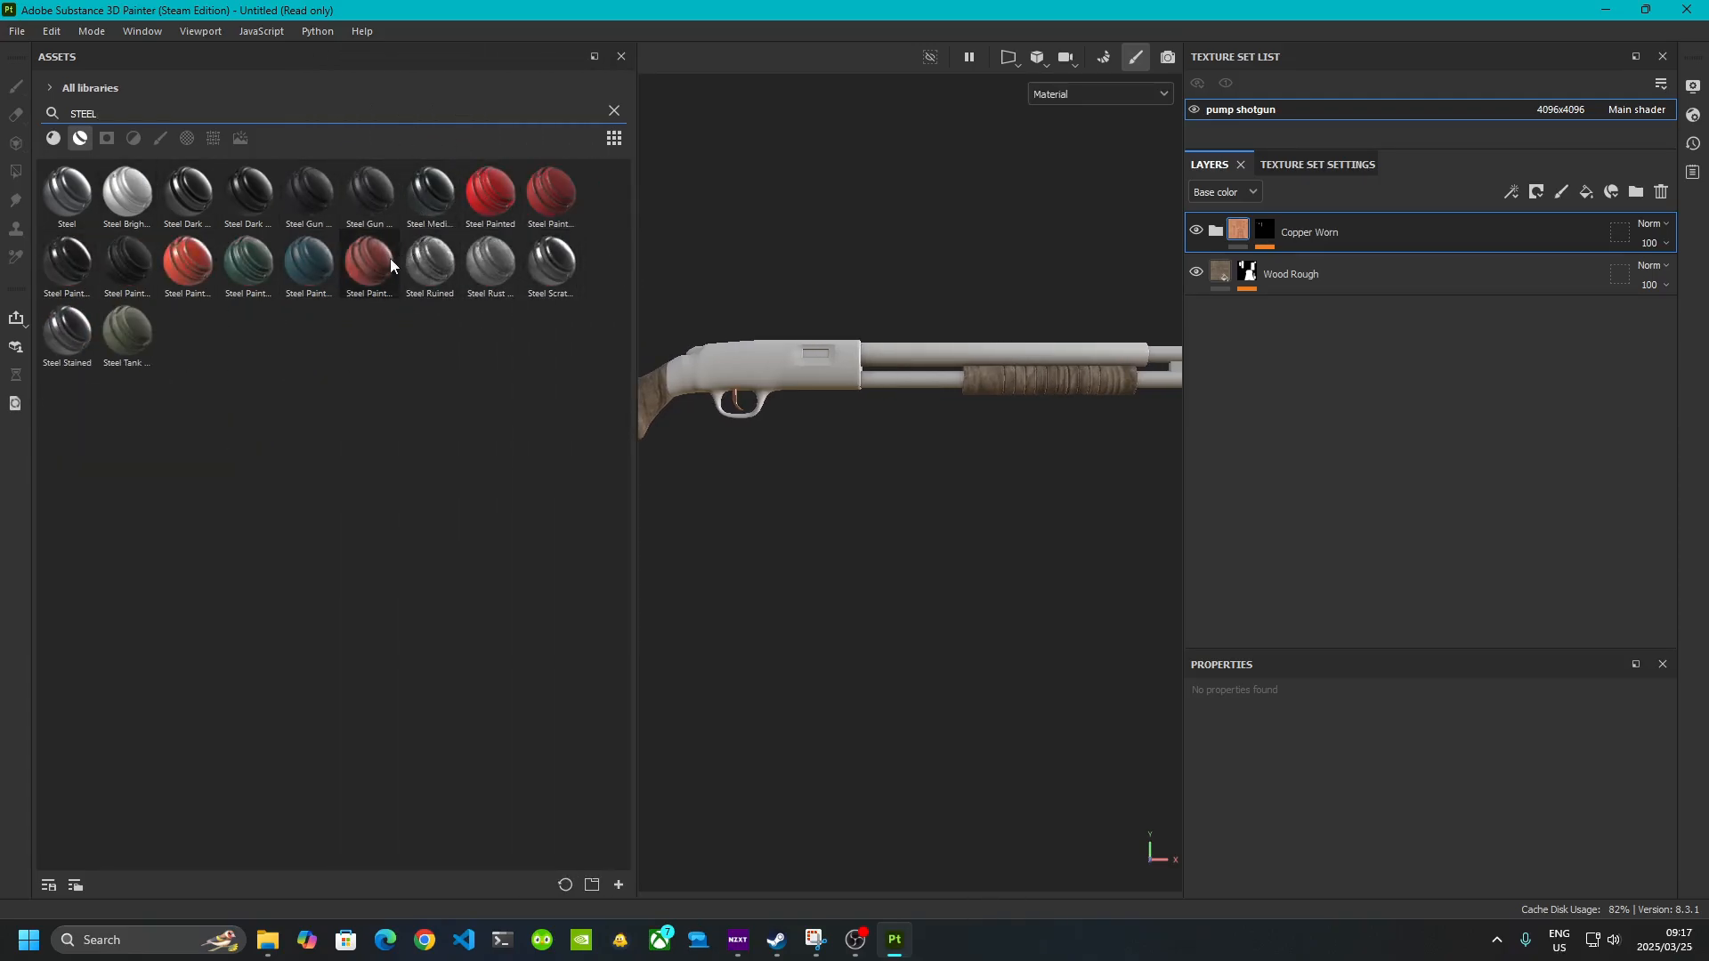
pyautogui.moveTo(370, 207)
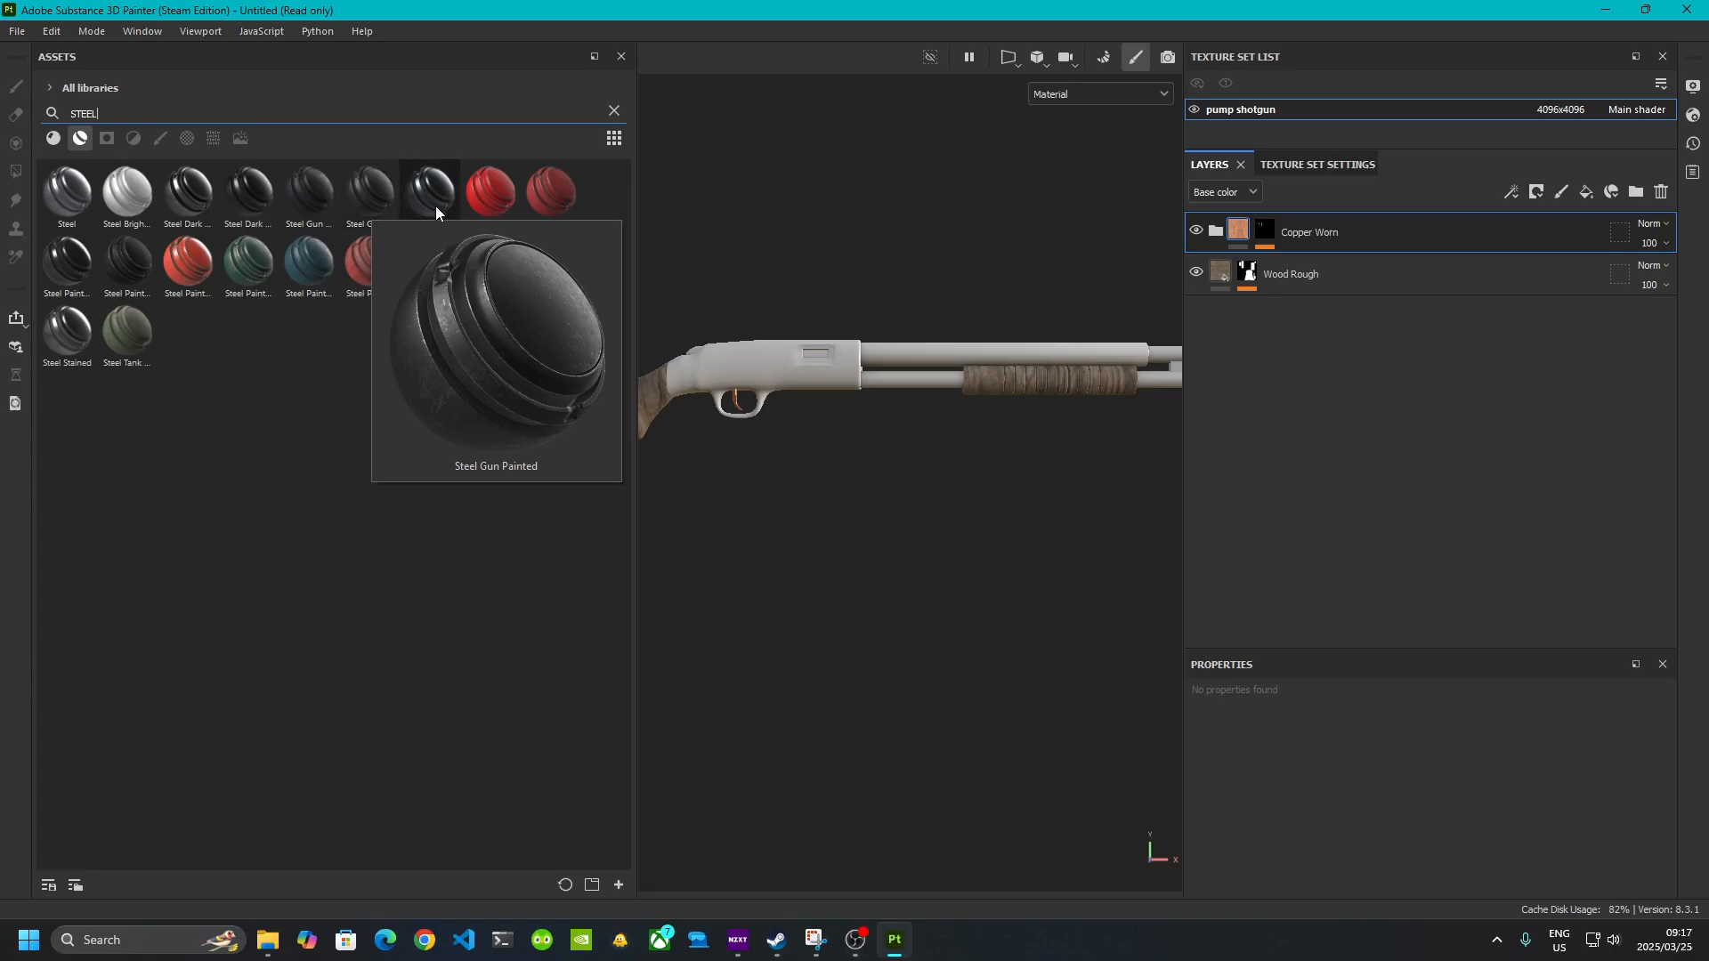
pyautogui.moveTo(435, 209)
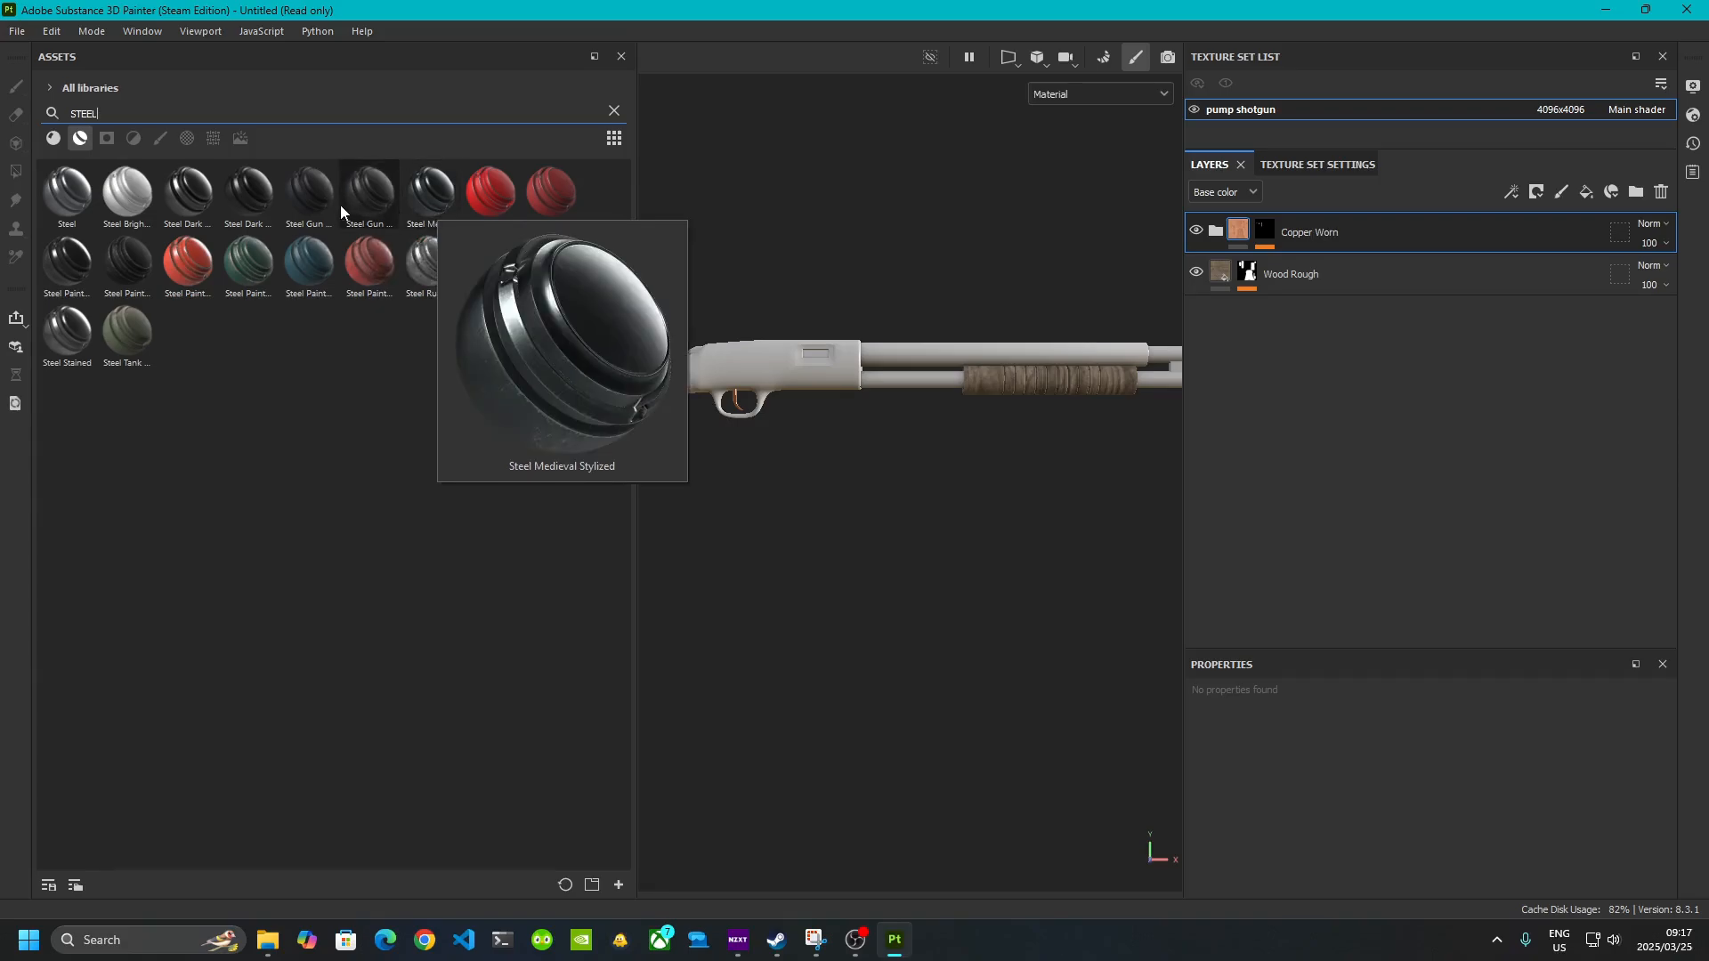
pyautogui.moveTo(253, 206)
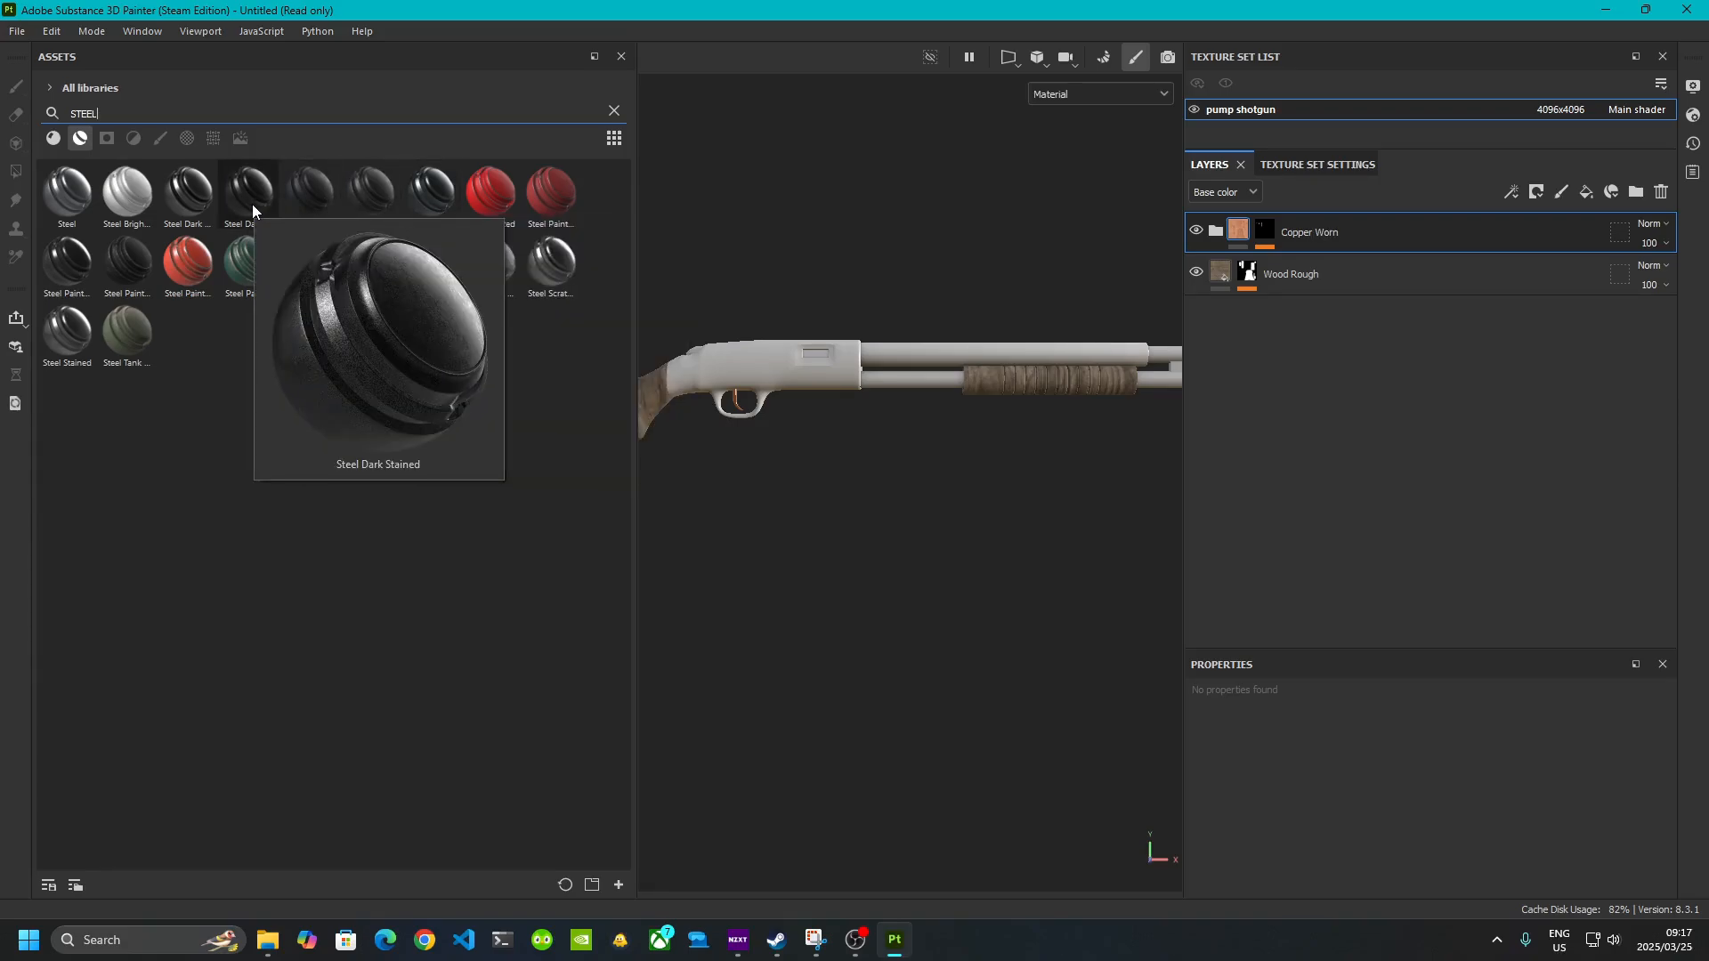
pyautogui.moveTo(115, 255)
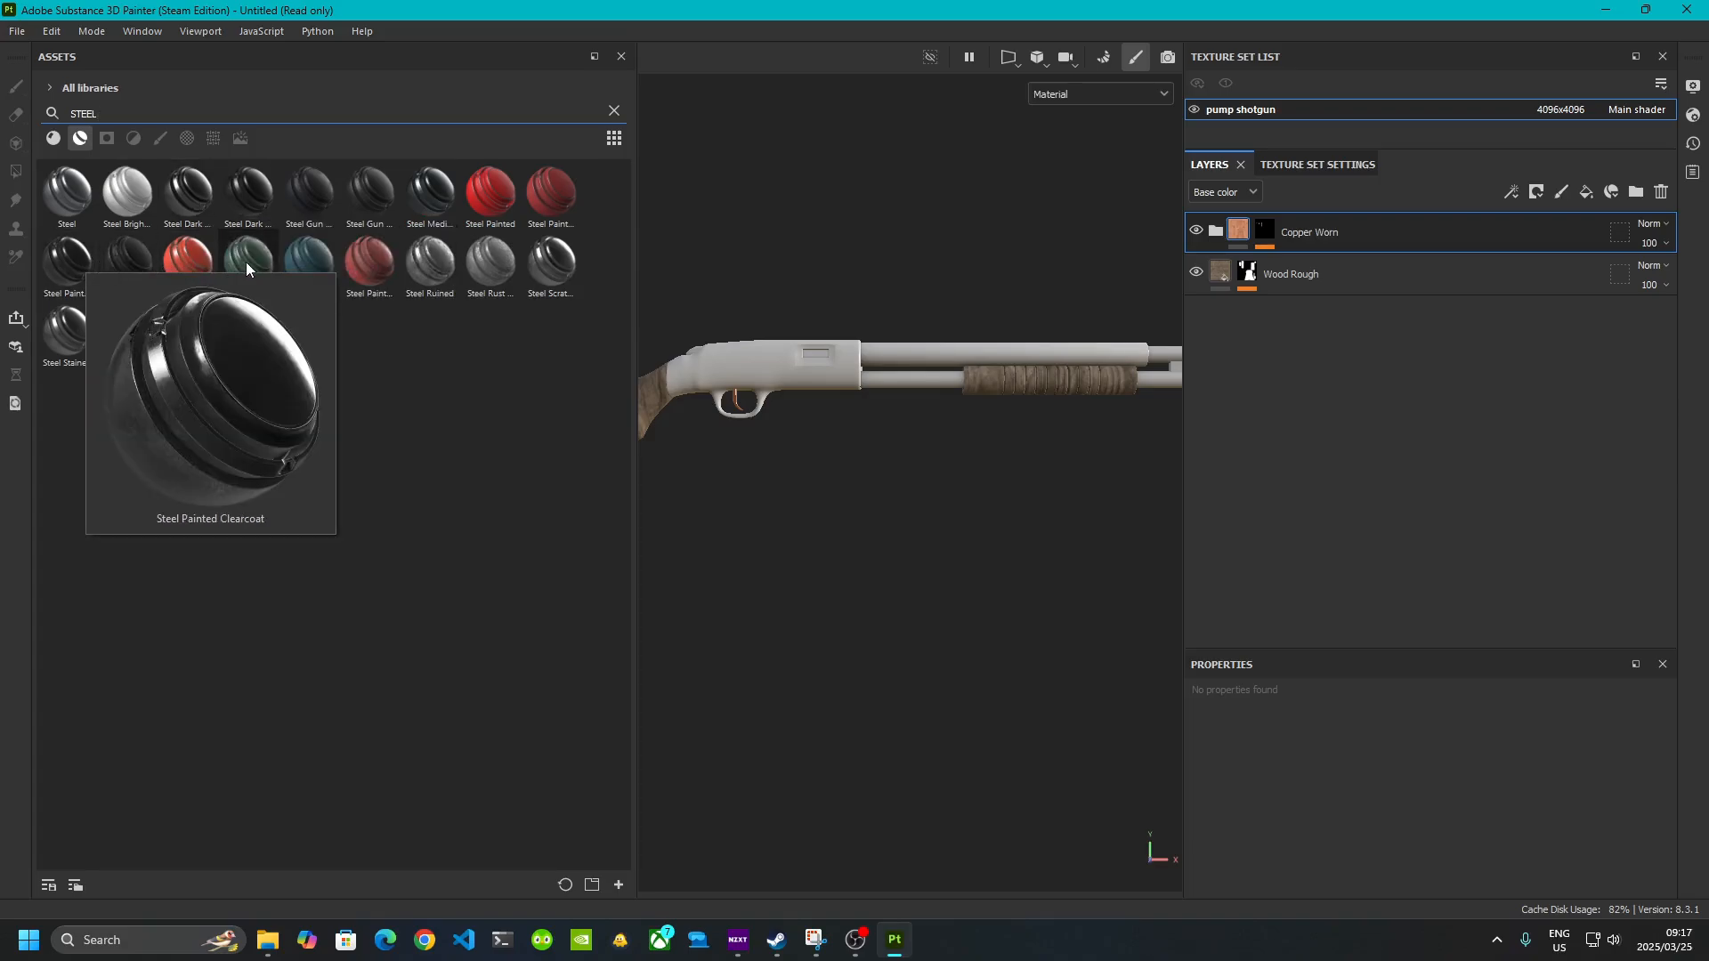
pyautogui.moveTo(200, 263)
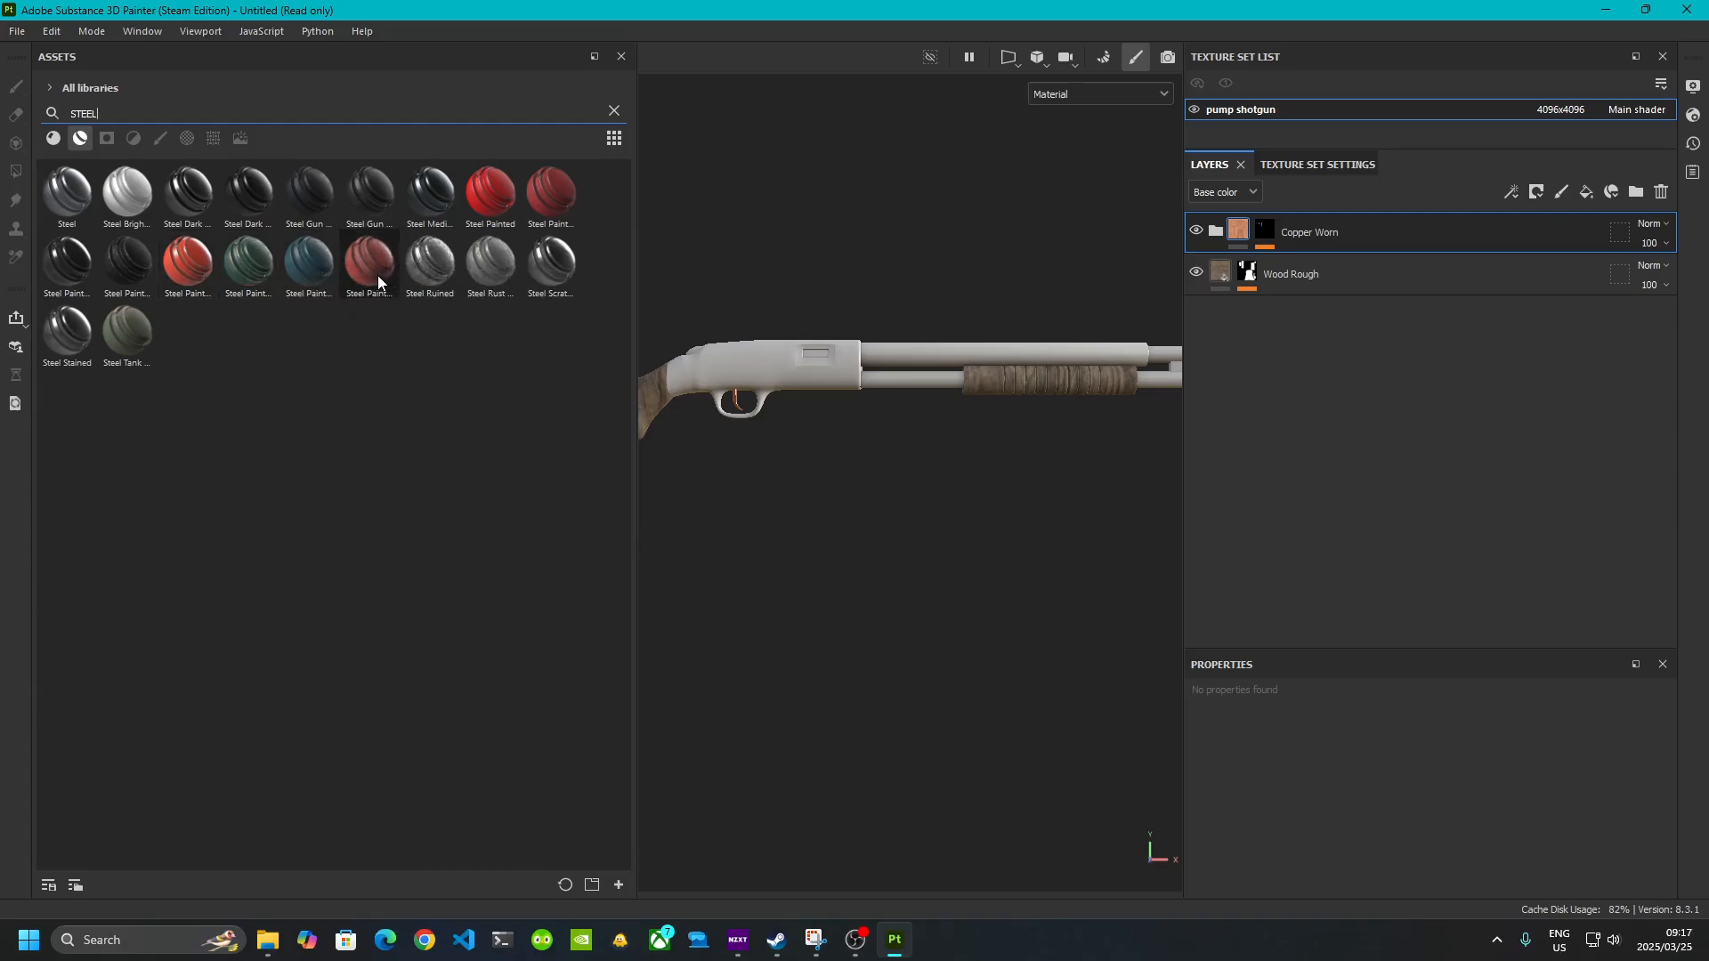
pyautogui.moveTo(376, 275)
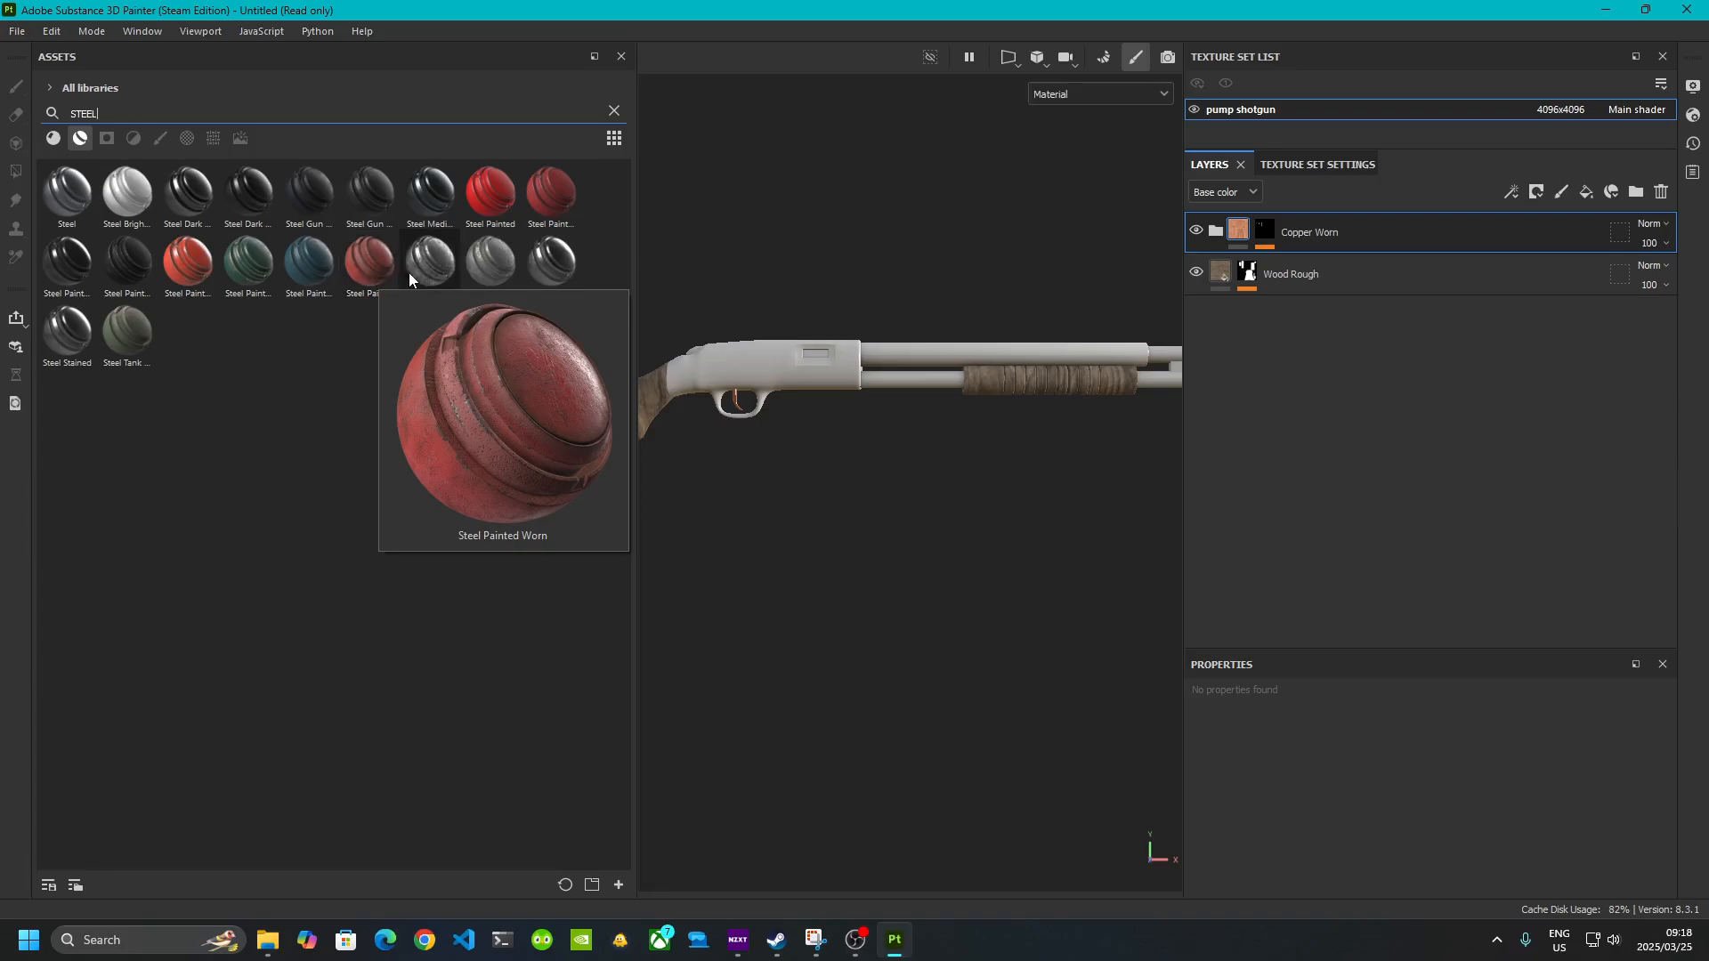
pyautogui.moveTo(549, 209)
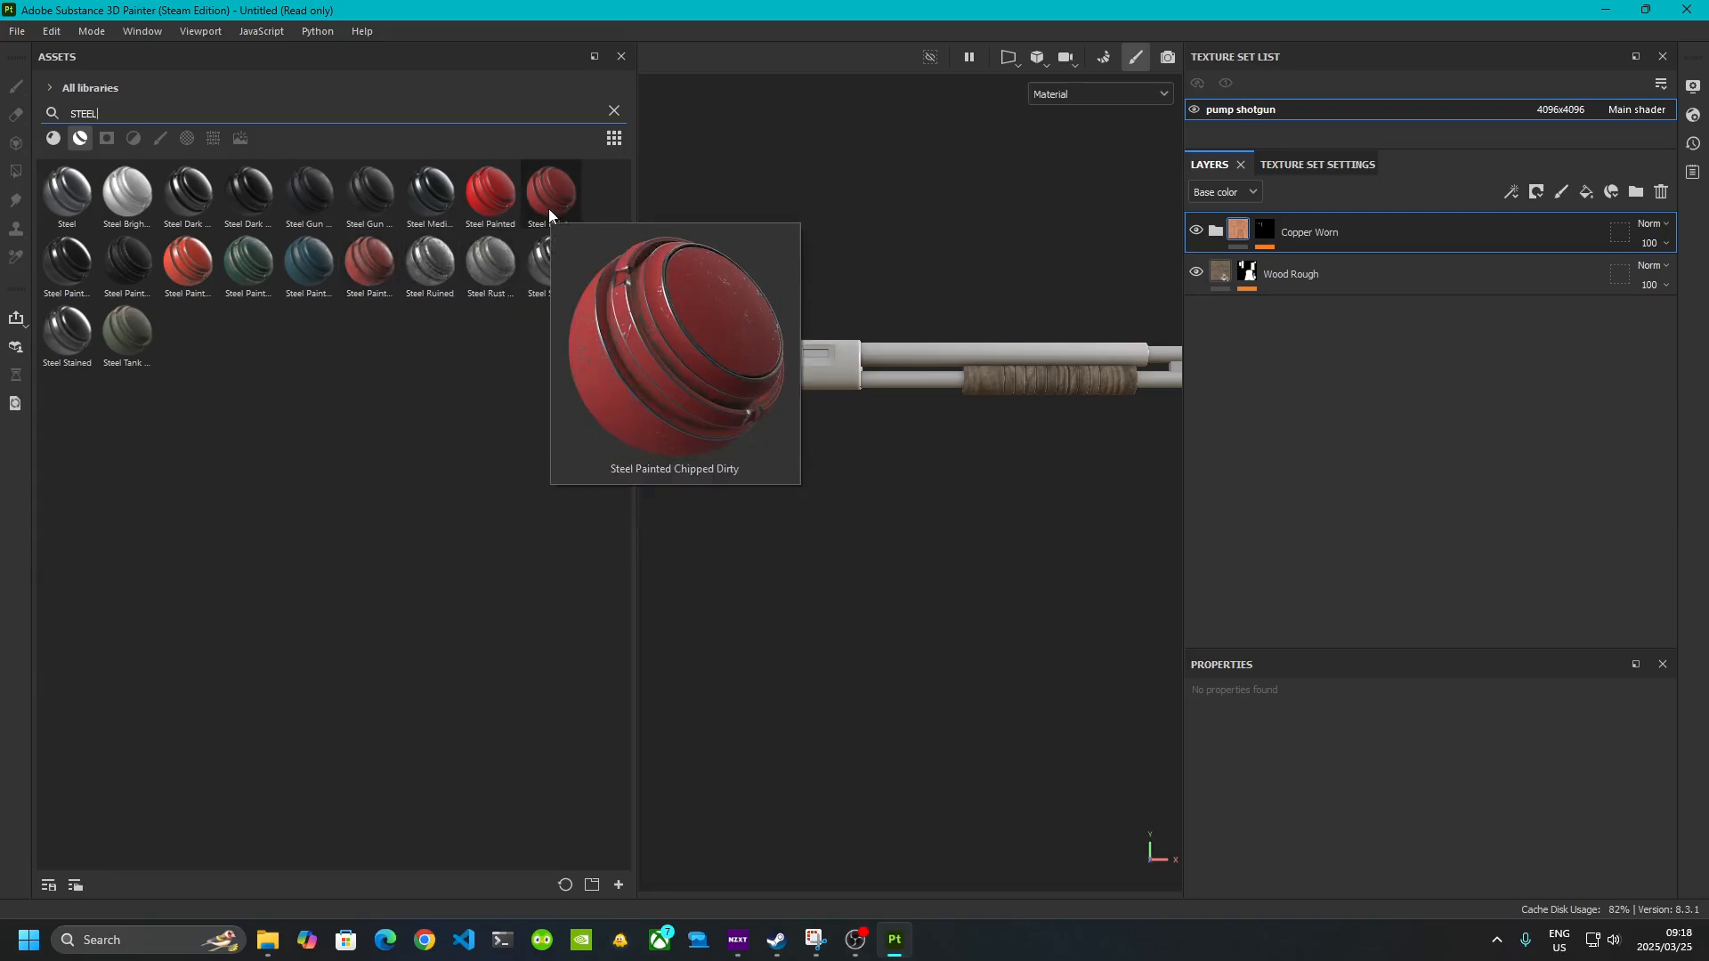
pyautogui.moveTo(549, 208); pyautogui.dragTo(783, 366)
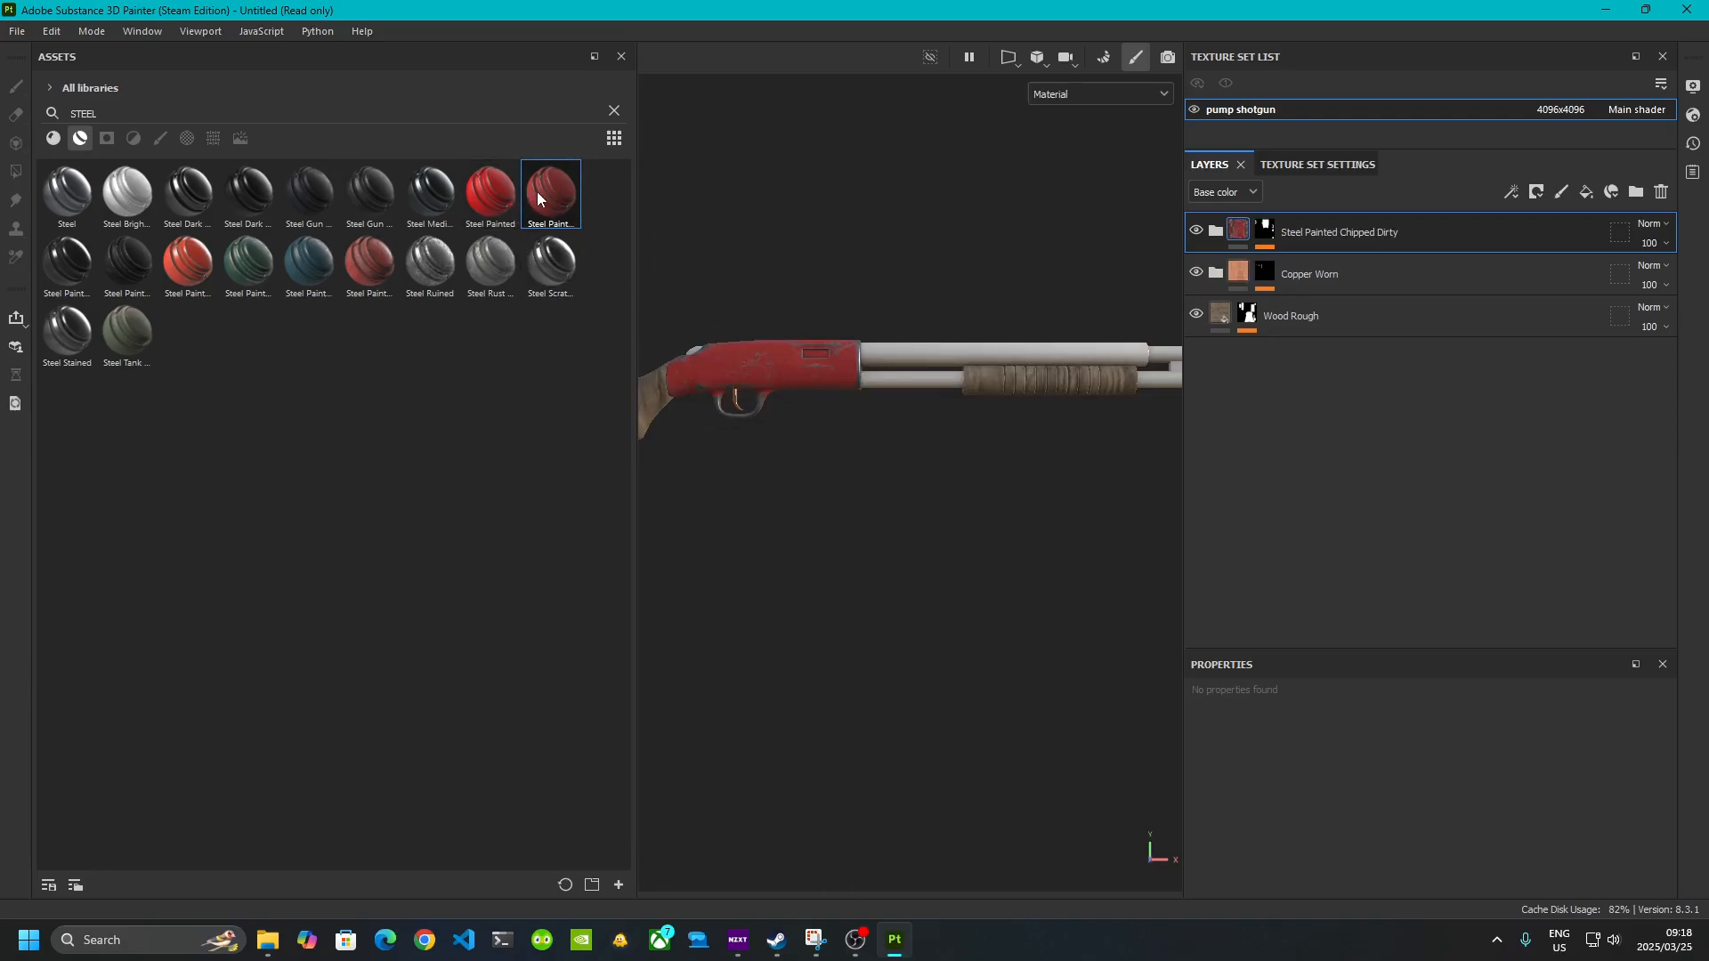
pyautogui.moveTo(536, 191)
pyautogui.mouseDown()
pyautogui.moveTo(925, 364)
pyautogui.moveTo(910, 378)
pyautogui.mouseUp()
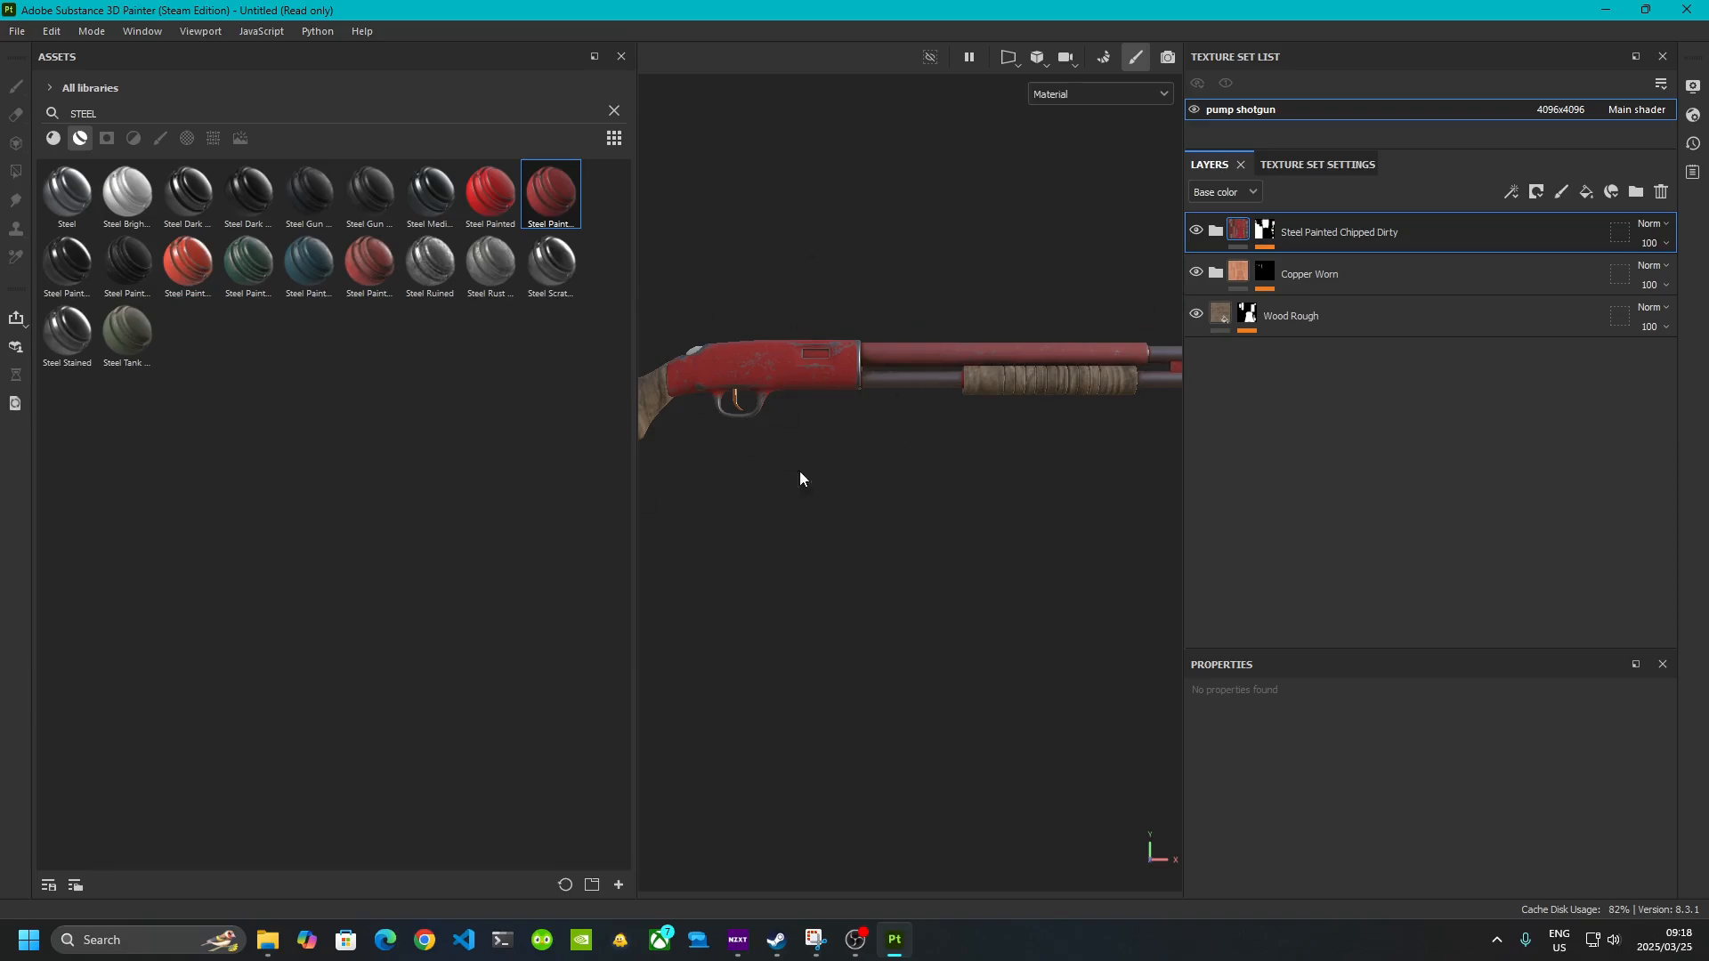
# - Search for rubber, apply the Rubber Tire Dirty smart material by ID color to the stock, and hide its layer
pyautogui.moveTo(565, 189)
pyautogui.mouseDown()
pyautogui.moveTo(703, 352)
pyautogui.moveTo(564, 376)
pyautogui.moveTo(177, 377)
pyautogui.mouseUp()
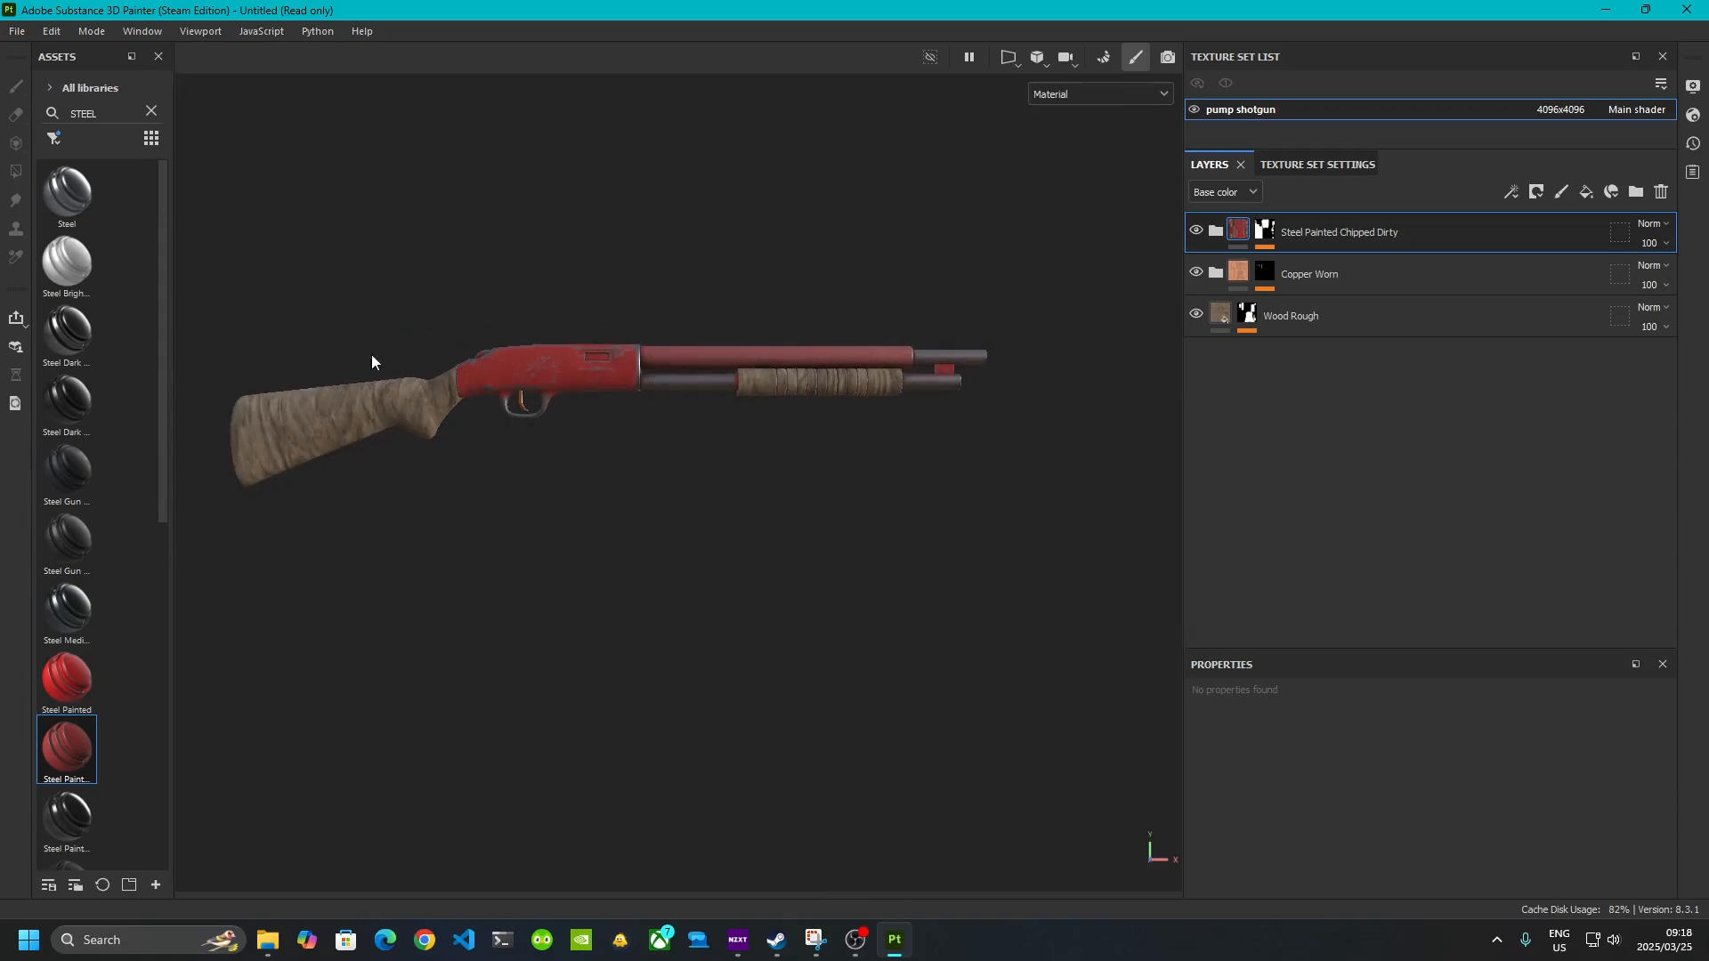
pyautogui.moveTo(481, 401); pyautogui.dragTo(528, 423, button='middle')
pyautogui.keyDown('alt'); pyautogui.moveTo(528, 423); pyautogui.dragTo(698, 473); pyautogui.keyUp('alt')
pyautogui.scroll(3, 698, 473)
pyautogui.click(565, 541)
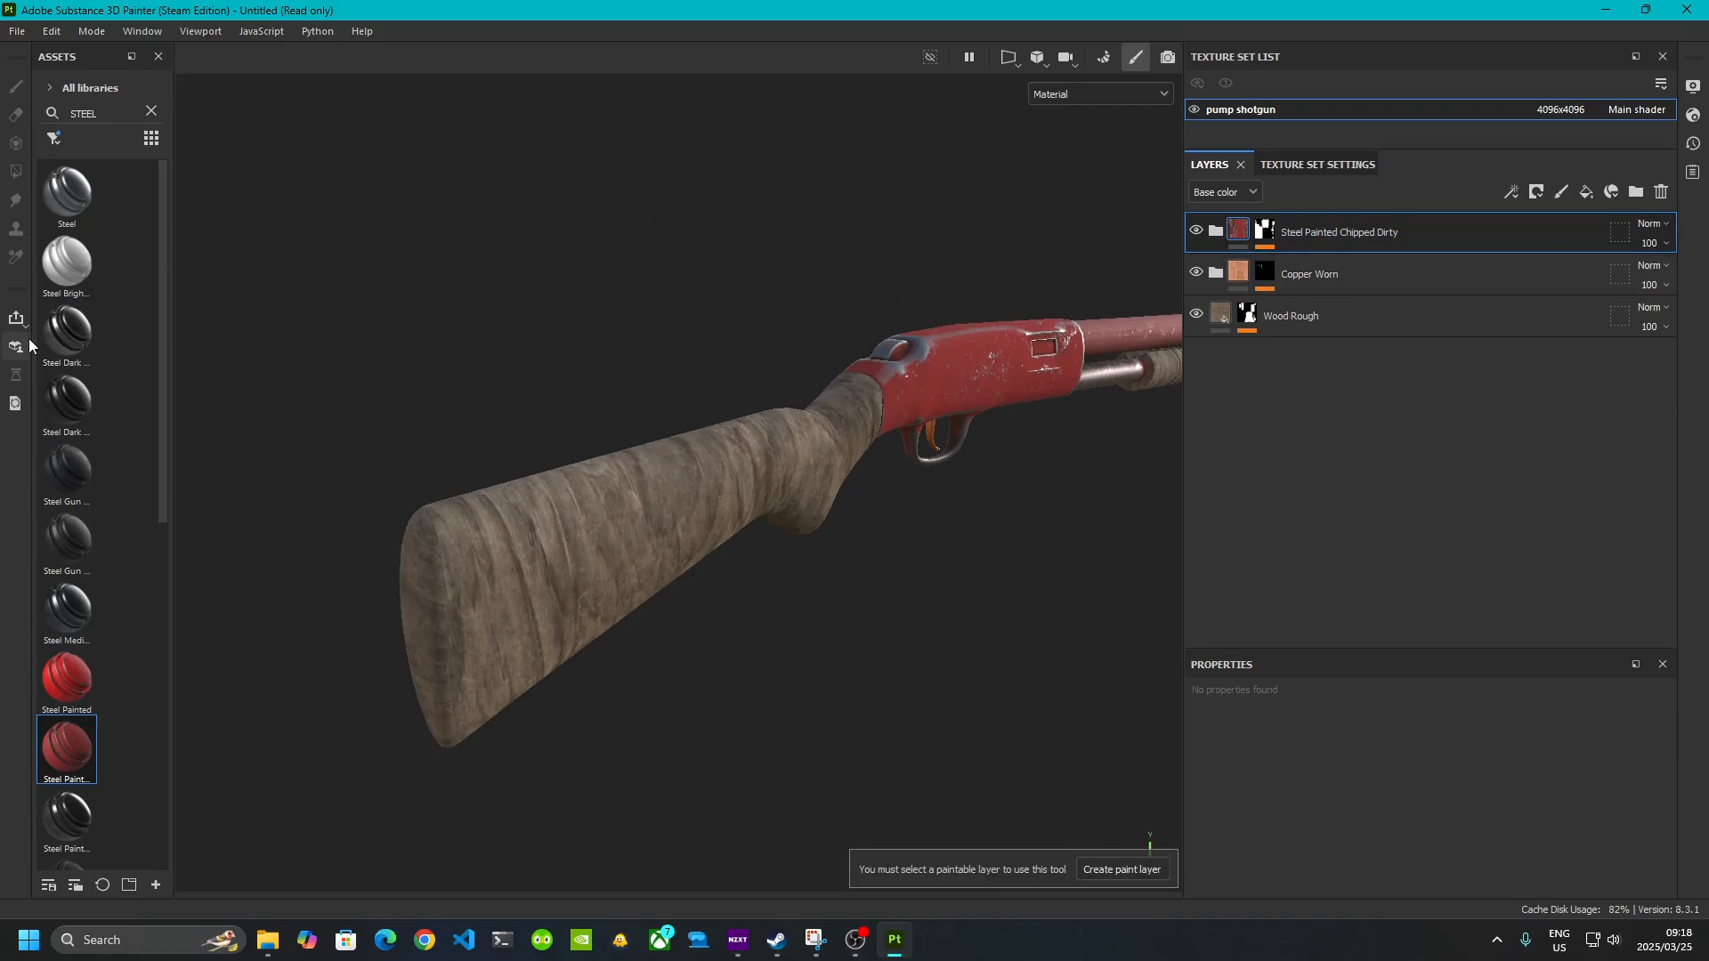
pyautogui.moveTo(174, 345); pyautogui.dragTo(603, 315)
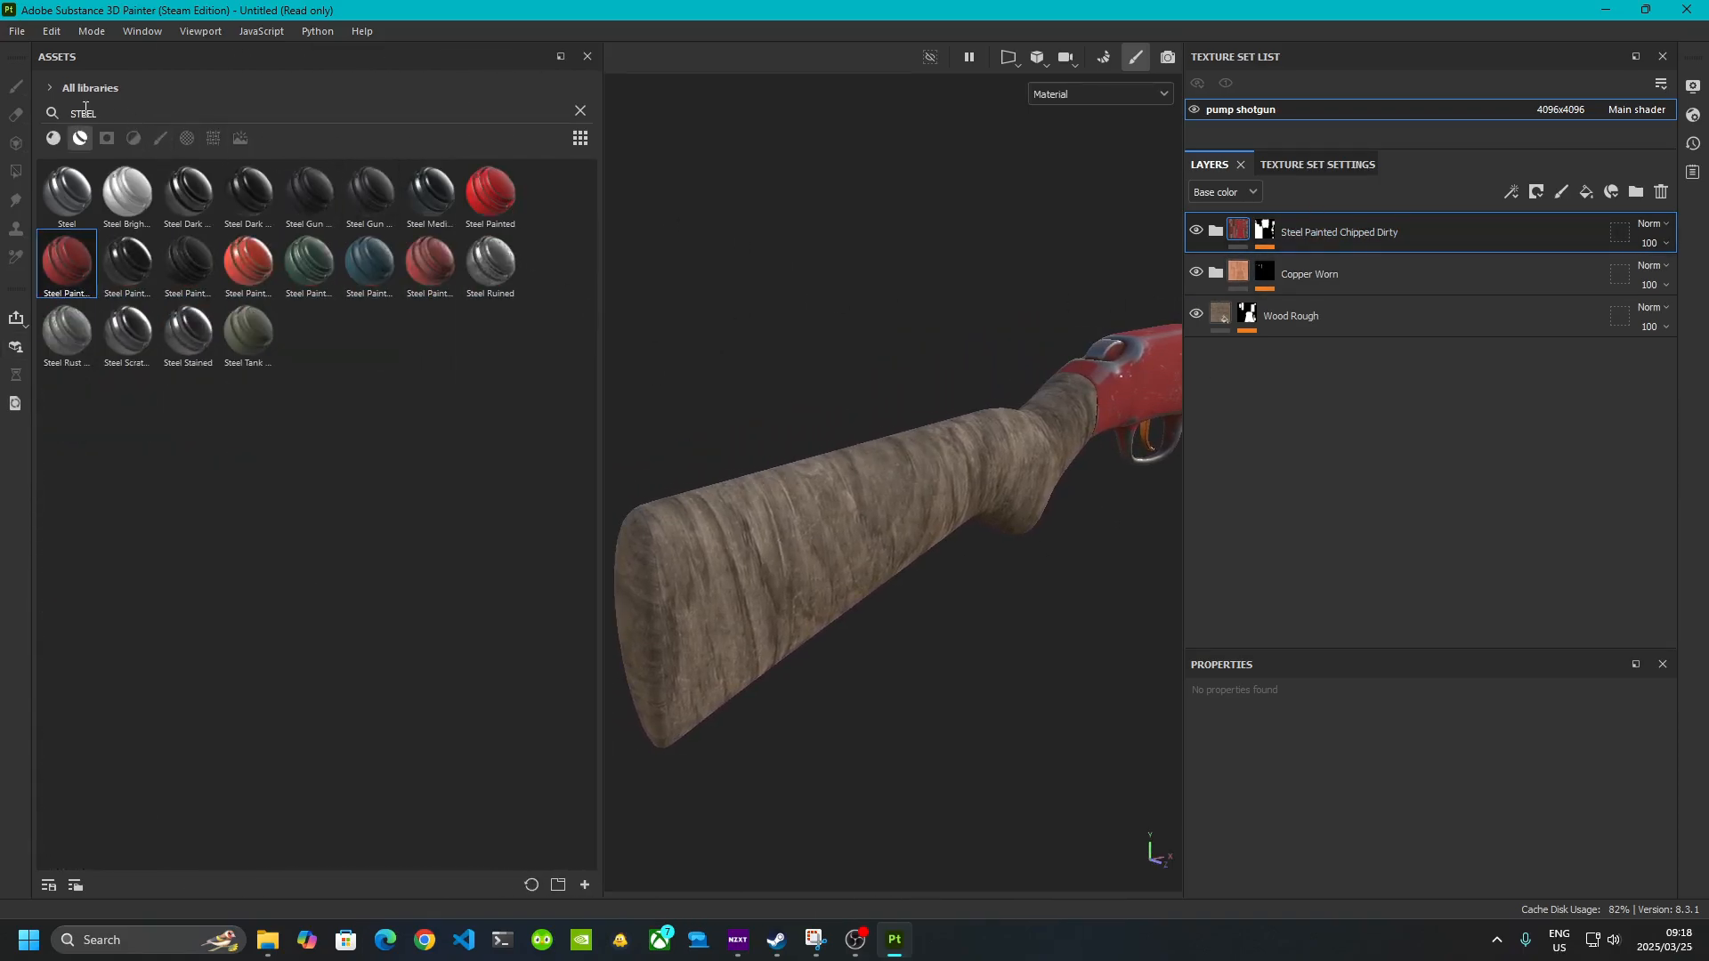
pyautogui.doubleClick(85, 110)
pyautogui.write('RUBBER')
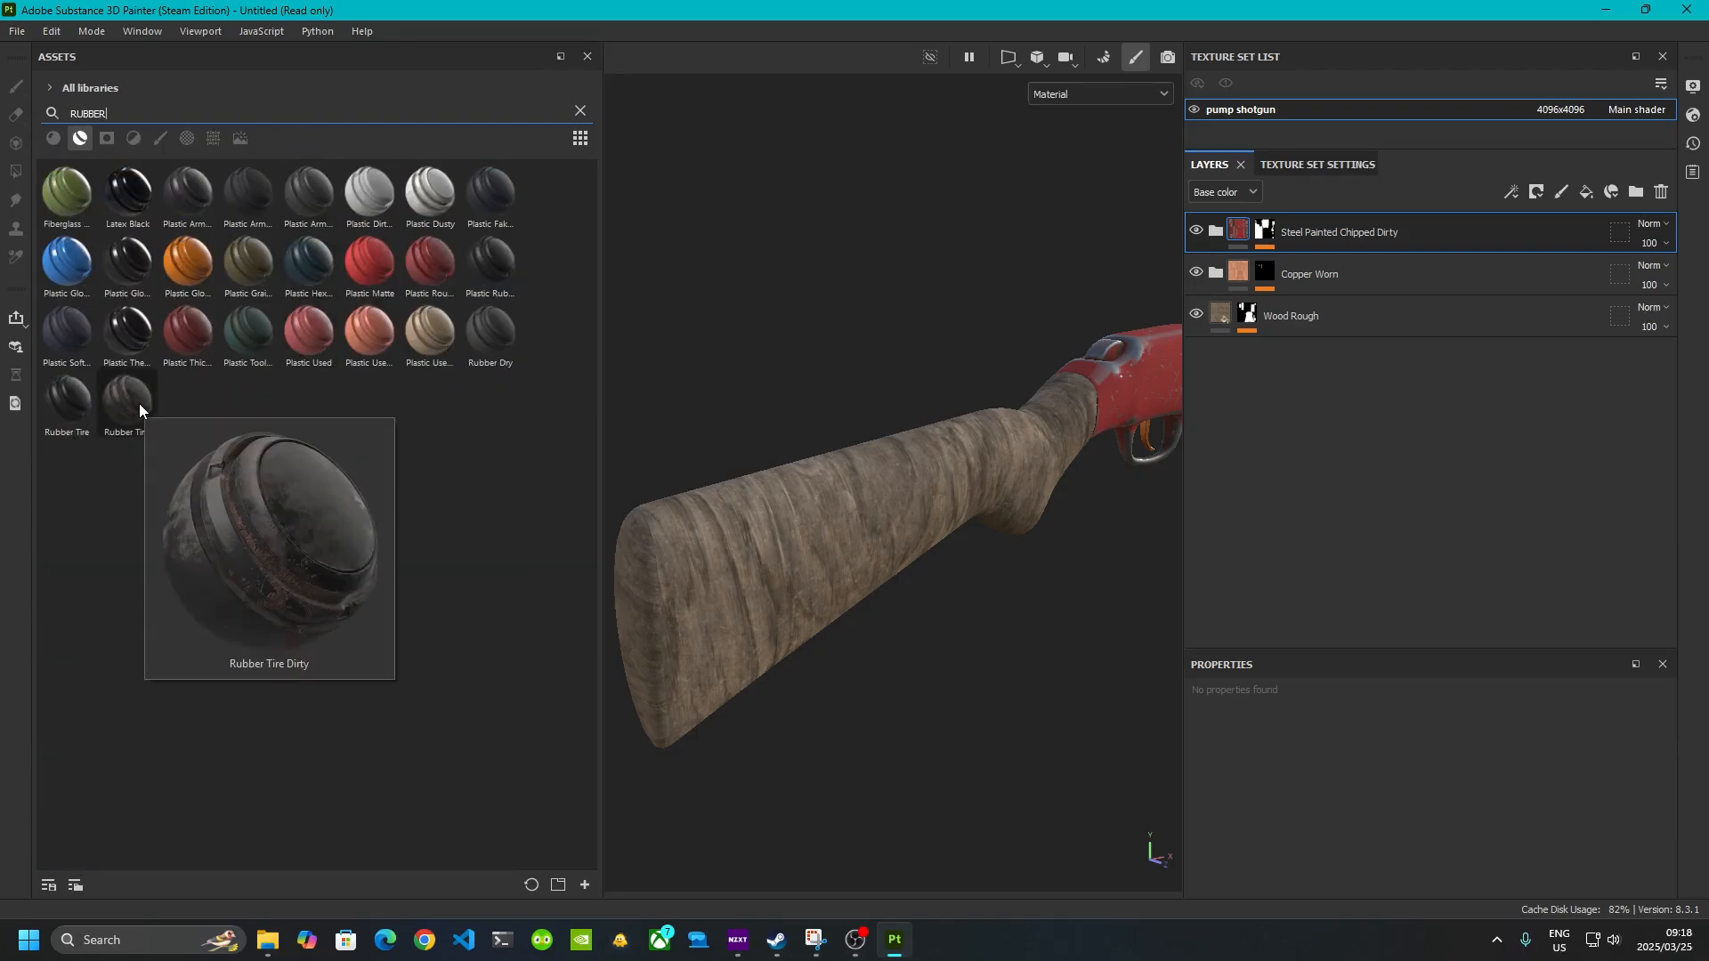
pyautogui.moveTo(135, 403); pyautogui.dragTo(786, 541)
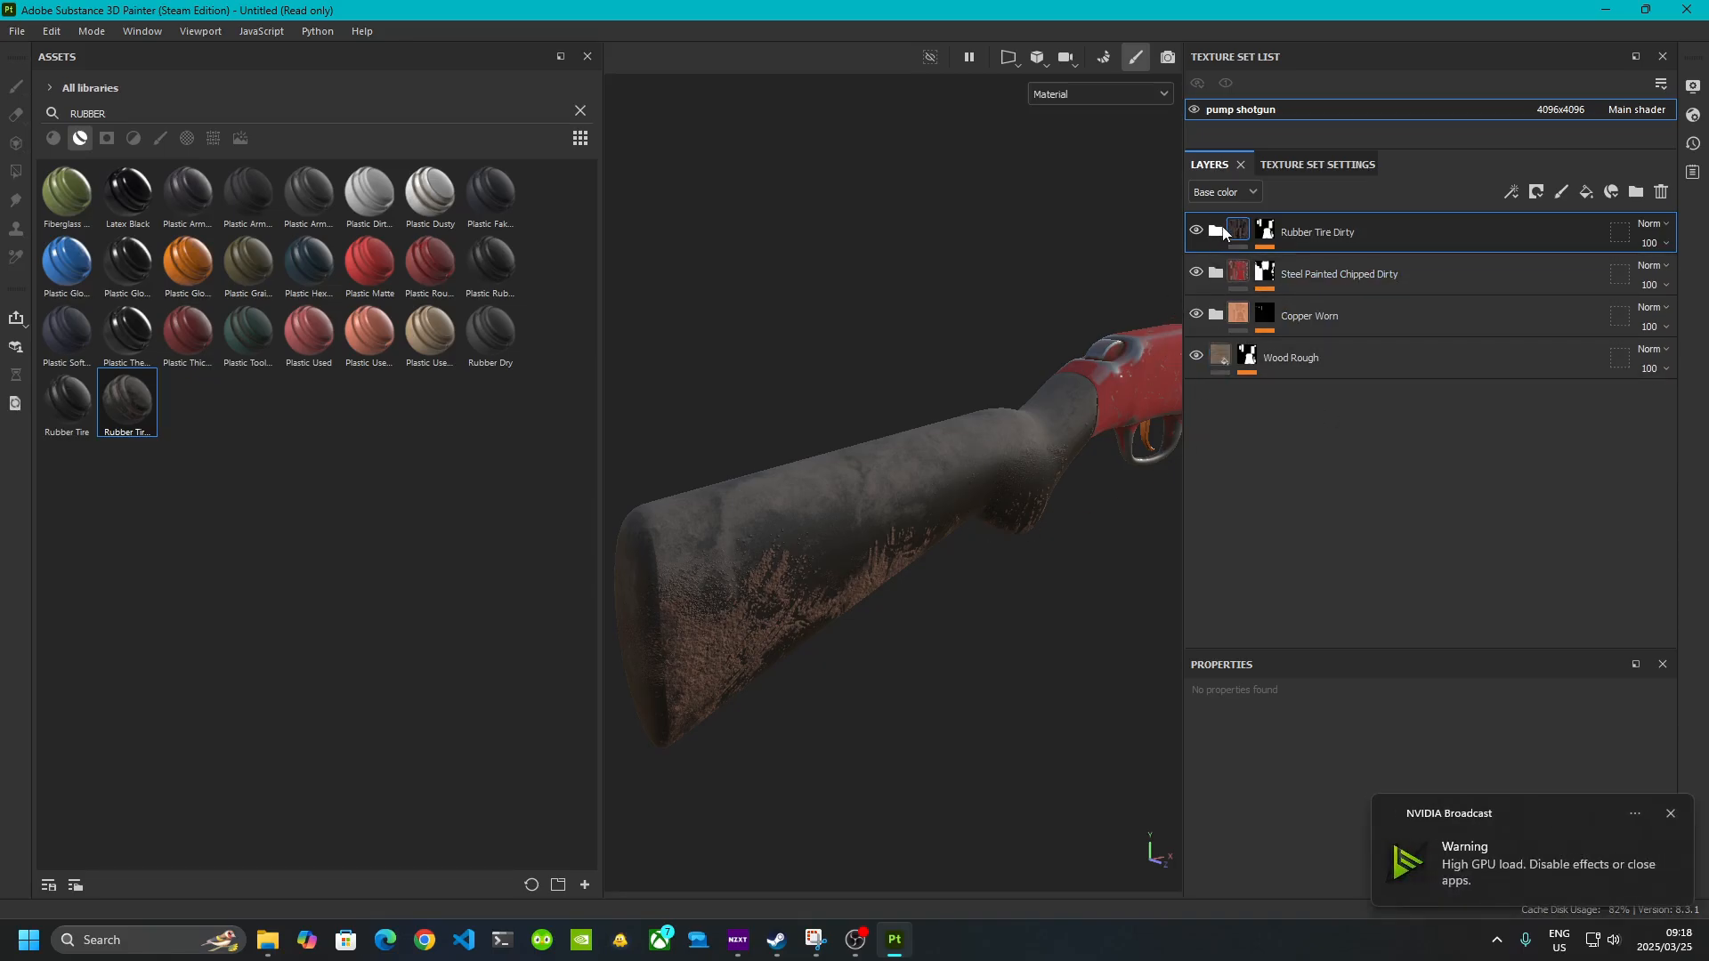
pyautogui.click(1198, 232)
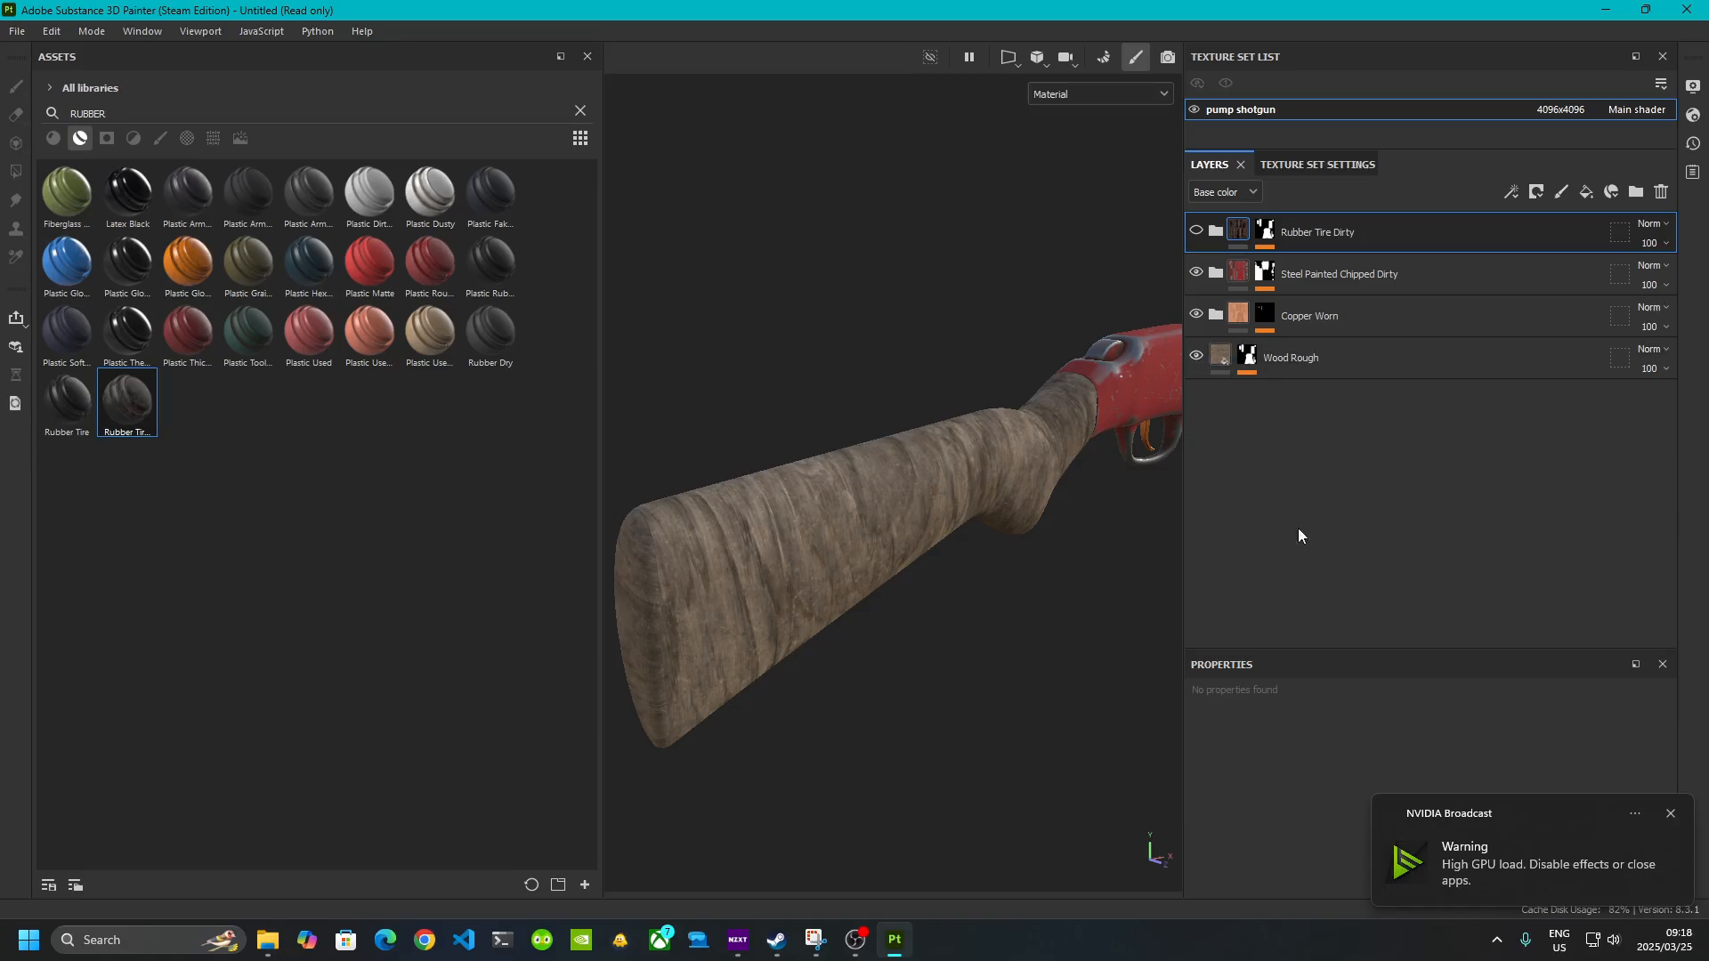
# - Set the fill projection of the Wood Rough layer to Tri-planar projection
pyautogui.click(1227, 361)
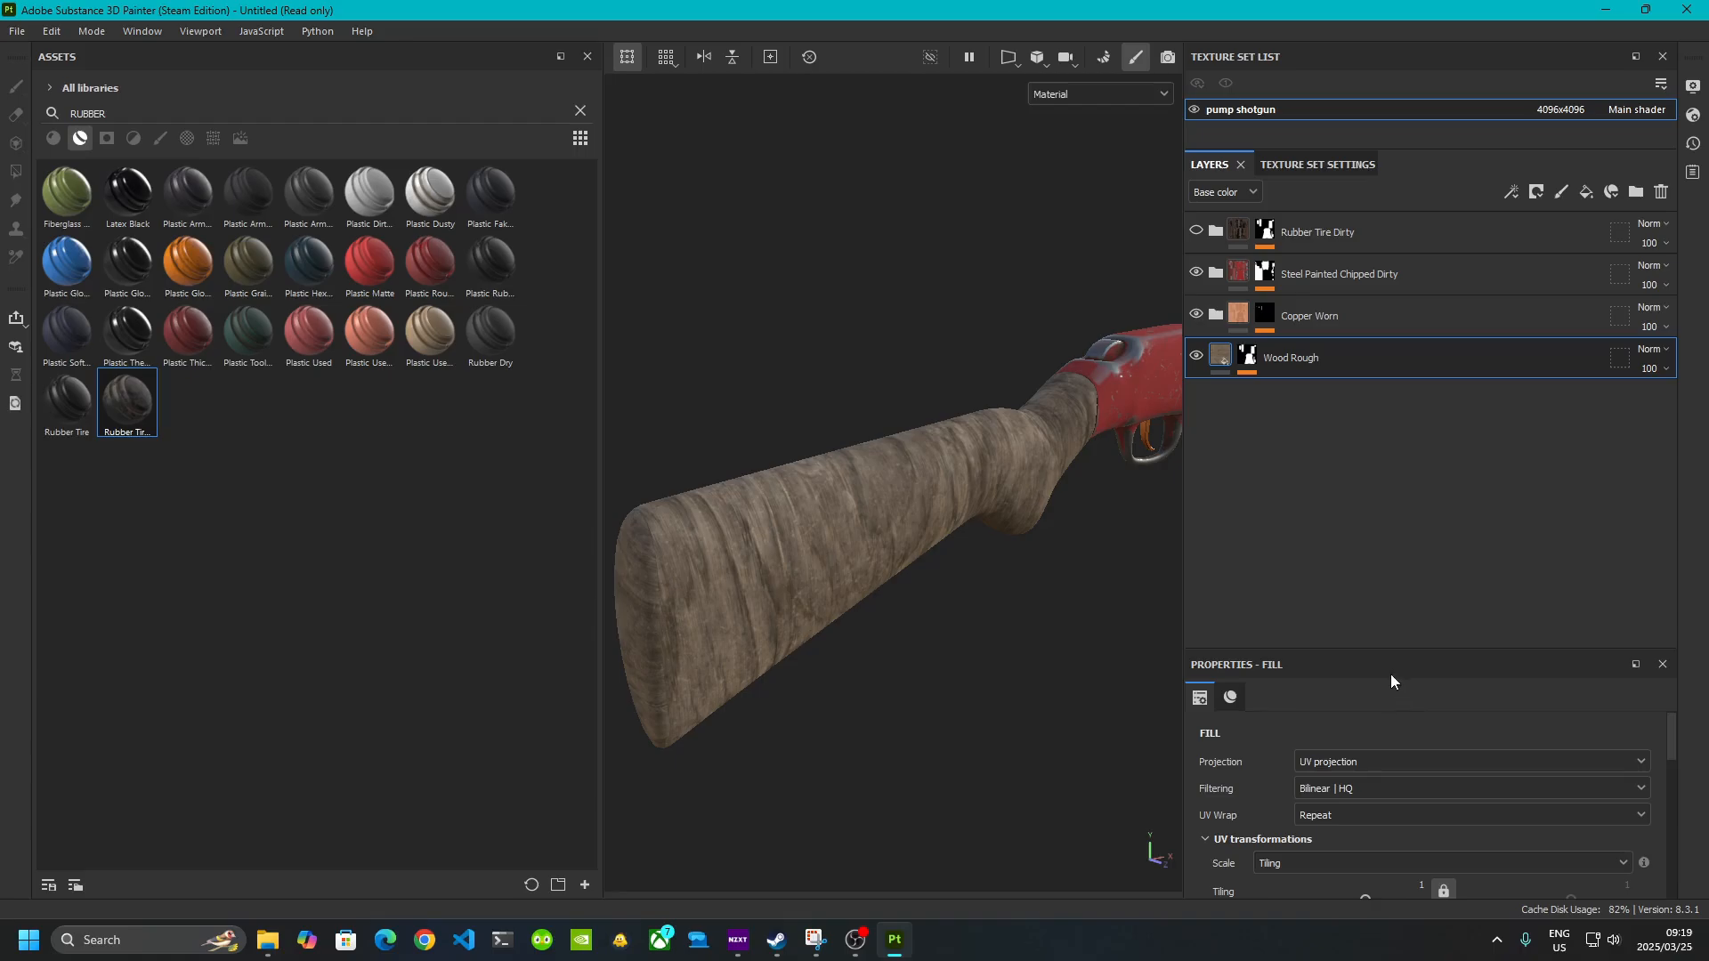
pyautogui.moveTo(1381, 652); pyautogui.dragTo(1391, 490)
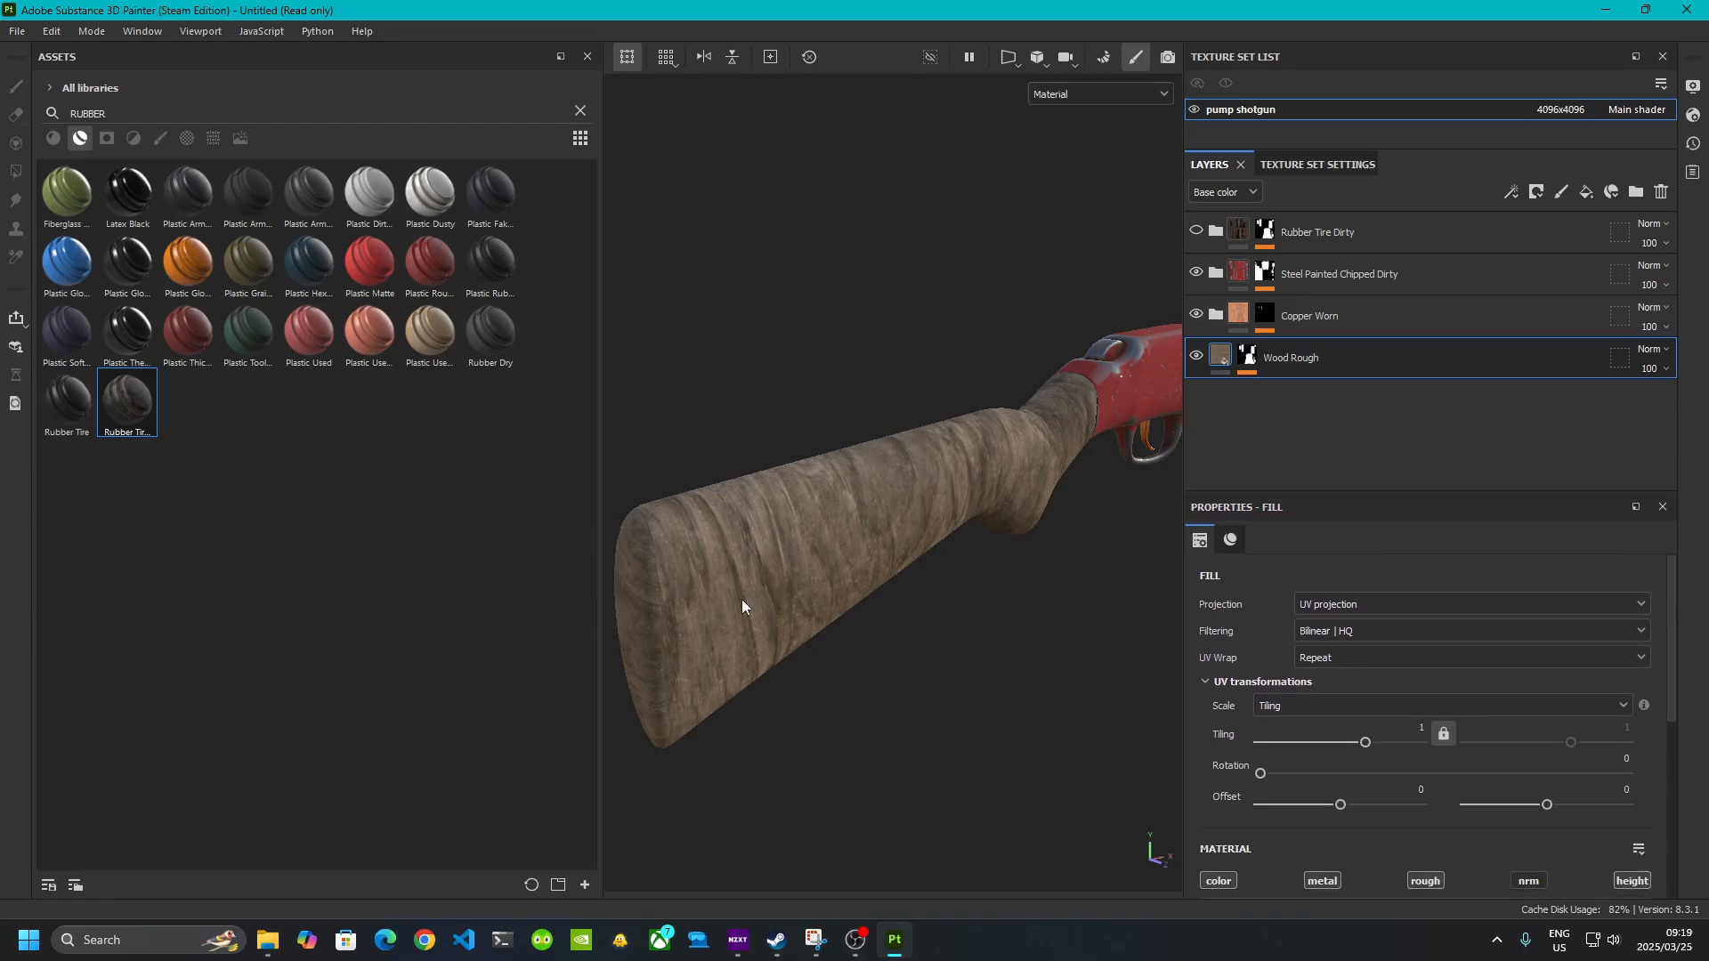
pyautogui.moveTo(747, 602)
pyautogui.keyDown('alt'); pyautogui.mouseDown()
pyautogui.moveTo(1095, 490)
pyautogui.moveTo(984, 382)
pyautogui.moveTo(805, 404)
pyautogui.moveTo(824, 313)
pyautogui.moveTo(873, 251)
pyautogui.moveTo(801, 412)
pyautogui.moveTo(885, 179)
pyautogui.moveTo(740, 606)
pyautogui.mouseUp(); pyautogui.keyUp('alt')
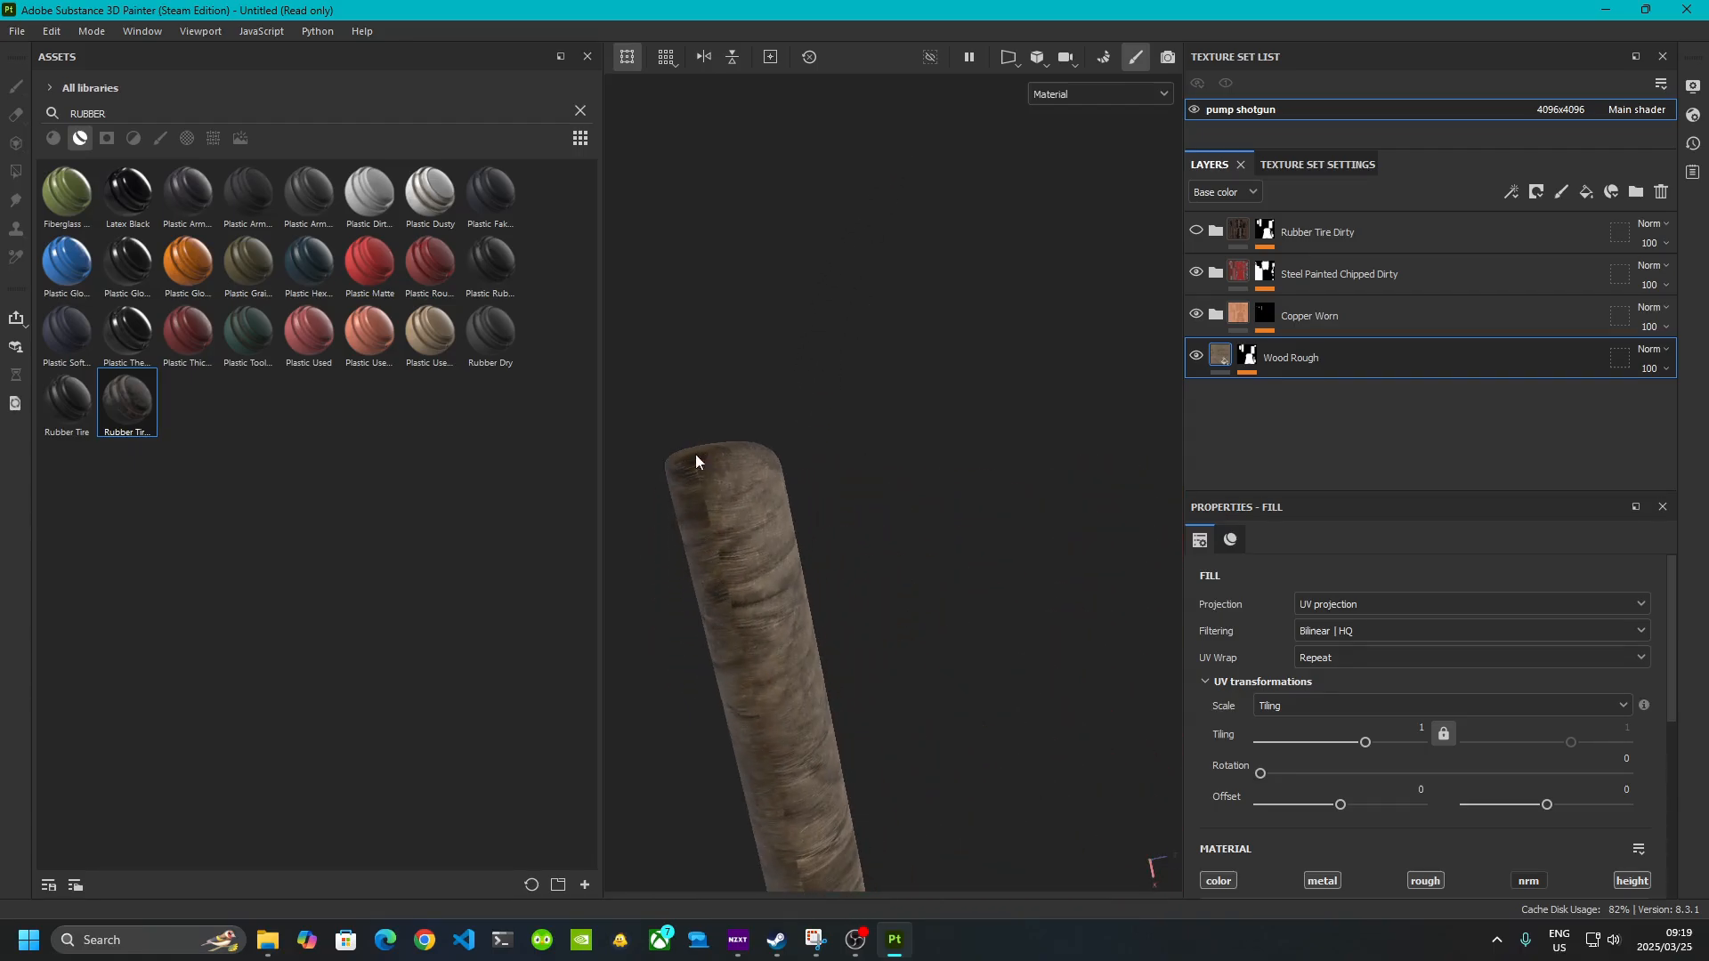
pyautogui.keyDown('alt'); pyautogui.moveTo(837, 360); pyautogui.dragTo(633, 681); pyautogui.keyUp('alt')
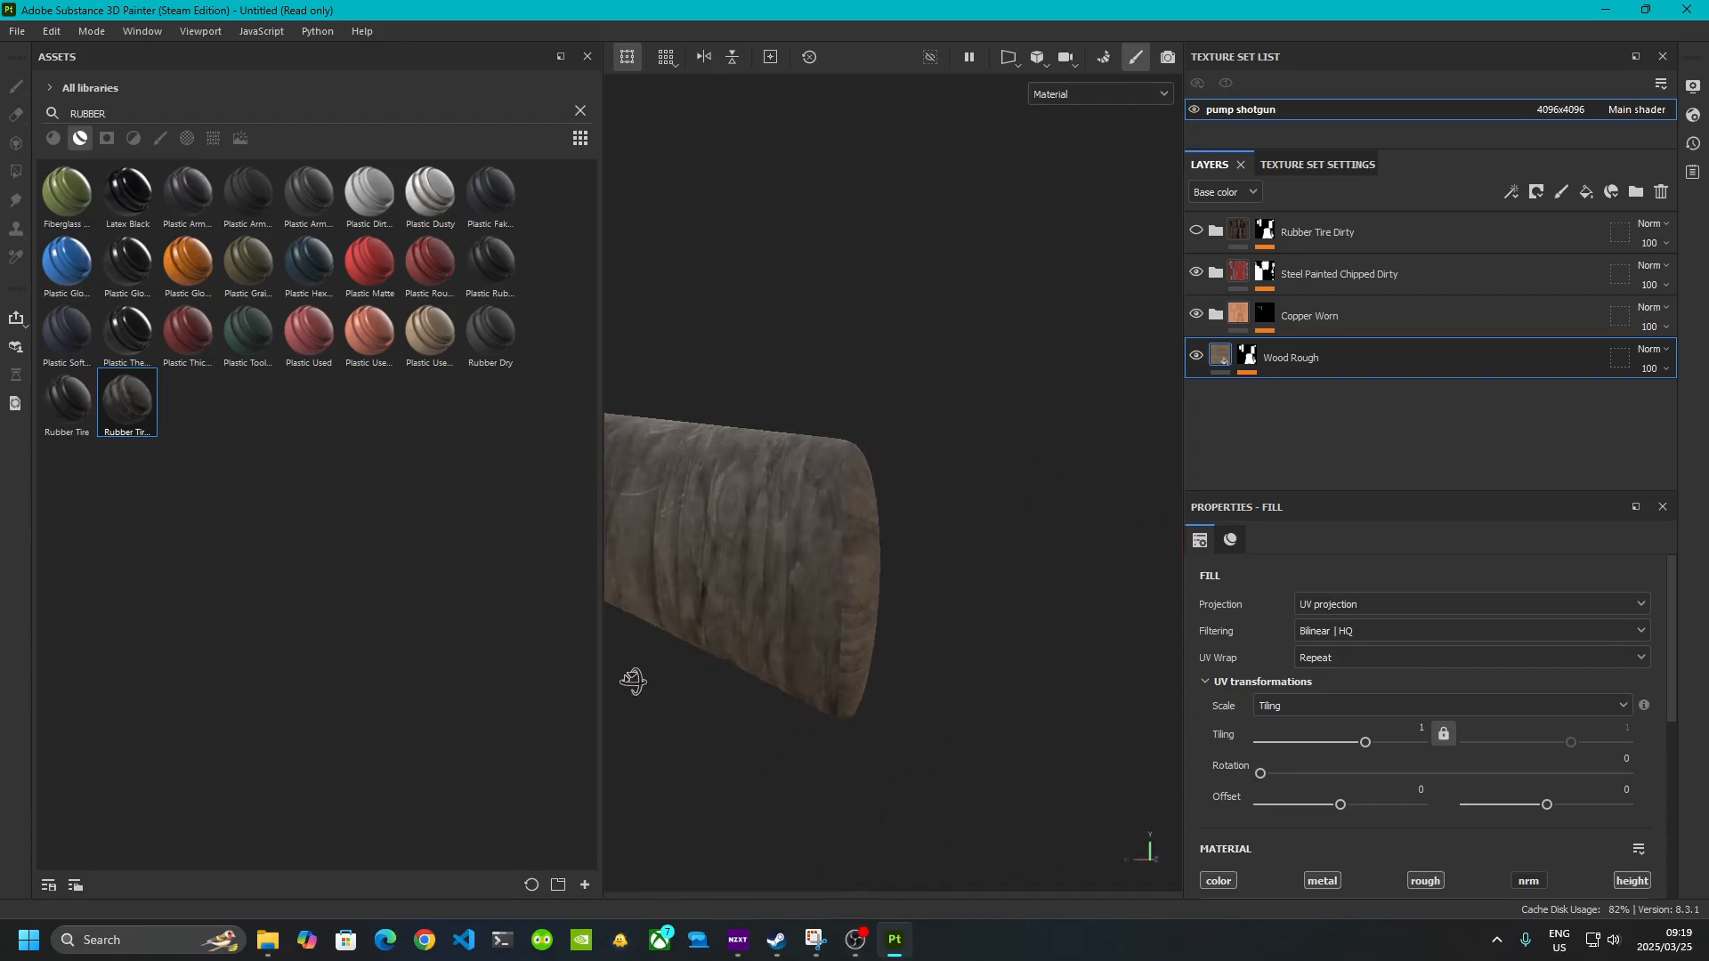
pyautogui.keyDown('alt'); pyautogui.moveTo(830, 611); pyautogui.dragTo(548, 585); pyautogui.keyUp('alt')
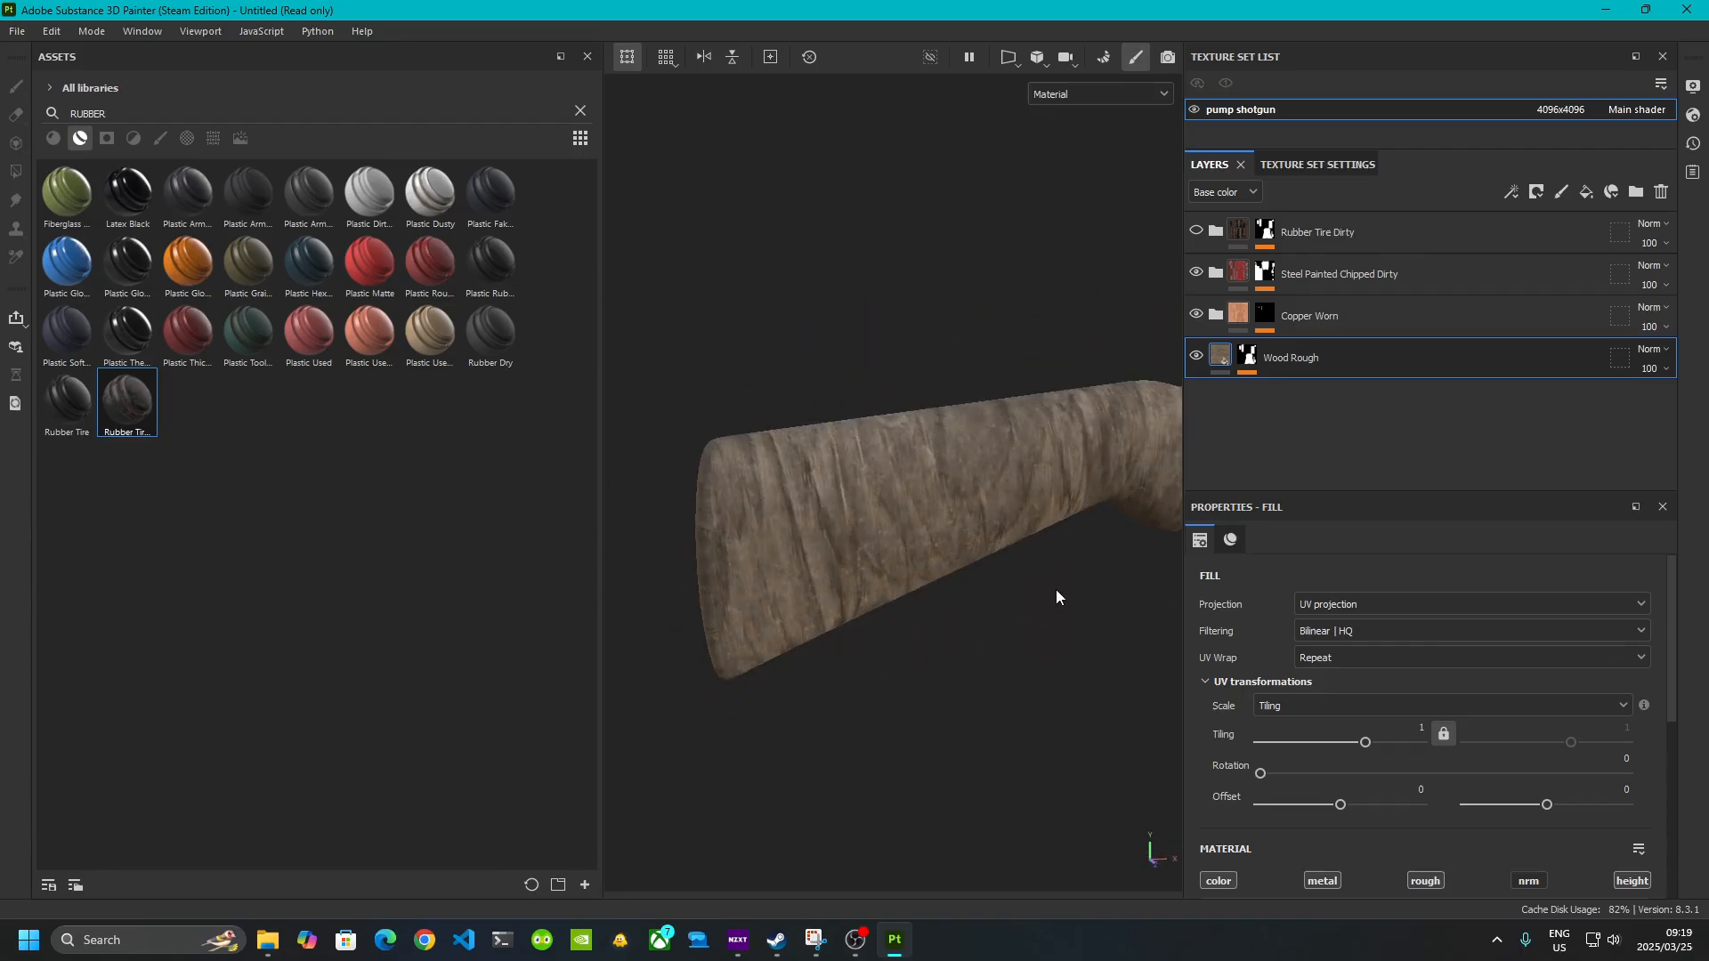
pyautogui.click(1358, 605)
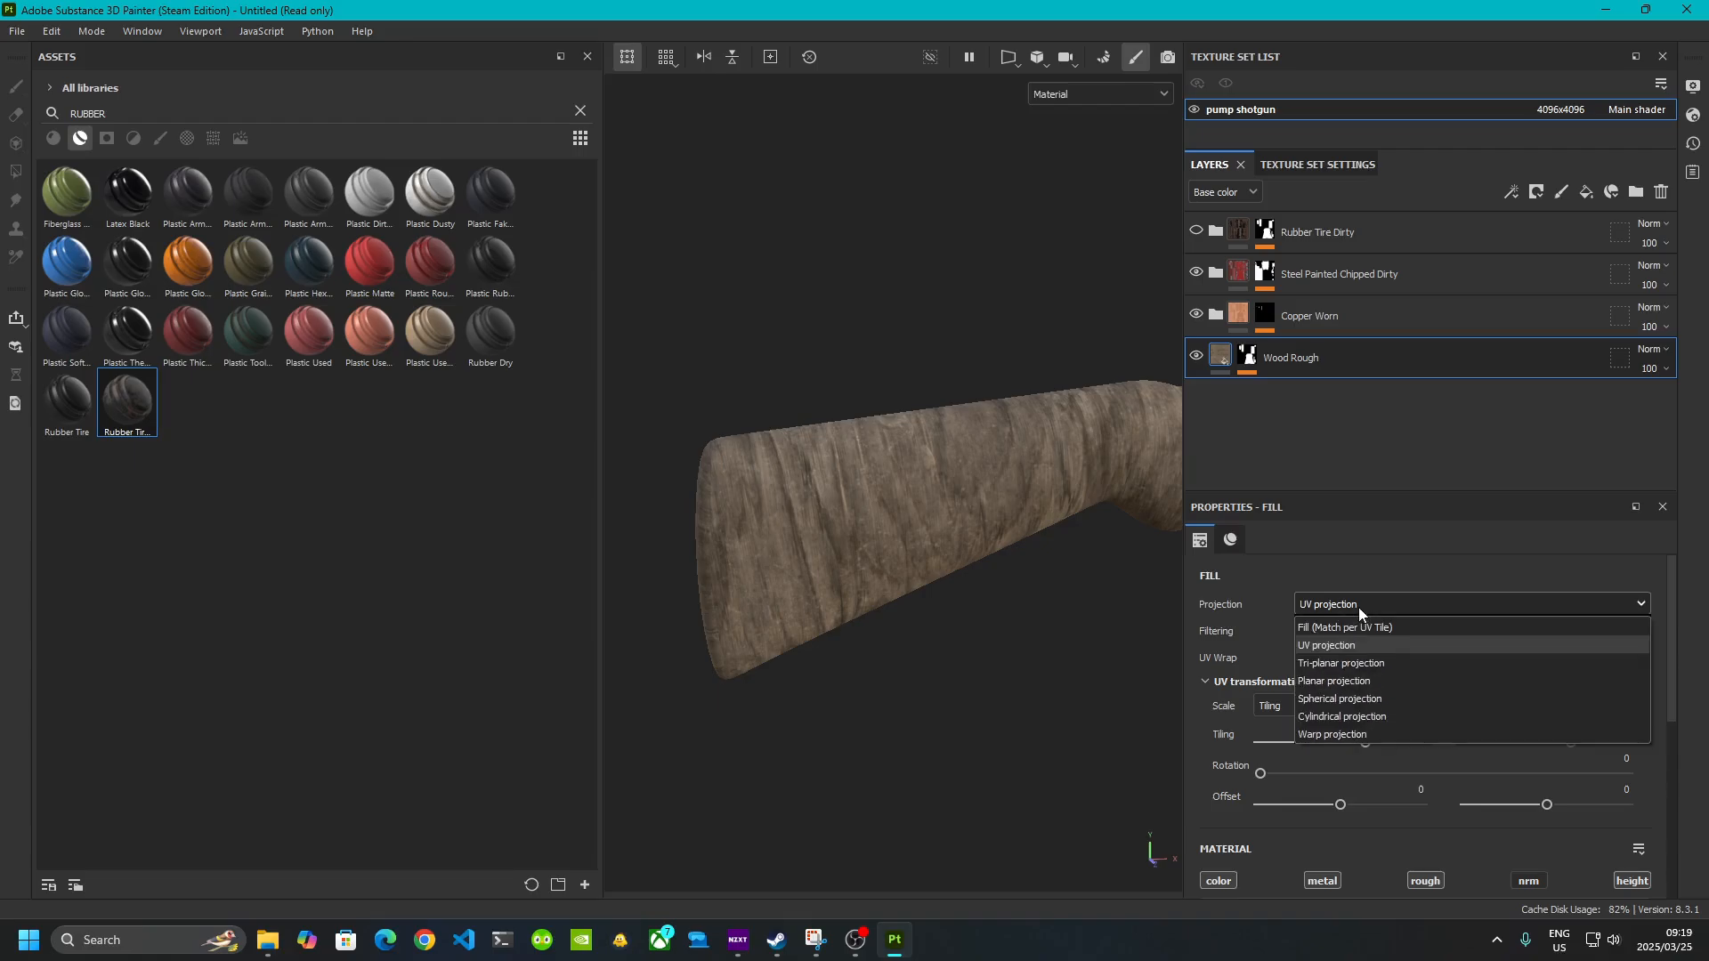
pyautogui.click(1354, 664)
# - Try Hardness 1 for the wood's tri-planar projection and settle on 0, checking the edges of the stock's butt
pyautogui.keyDown('alt'); pyautogui.moveTo(817, 618); pyautogui.dragTo(922, 666); pyautogui.keyUp('alt')
pyautogui.keyDown('alt'); pyautogui.moveTo(922, 666); pyautogui.dragTo(883, 499, button='right'); pyautogui.keyUp('alt')
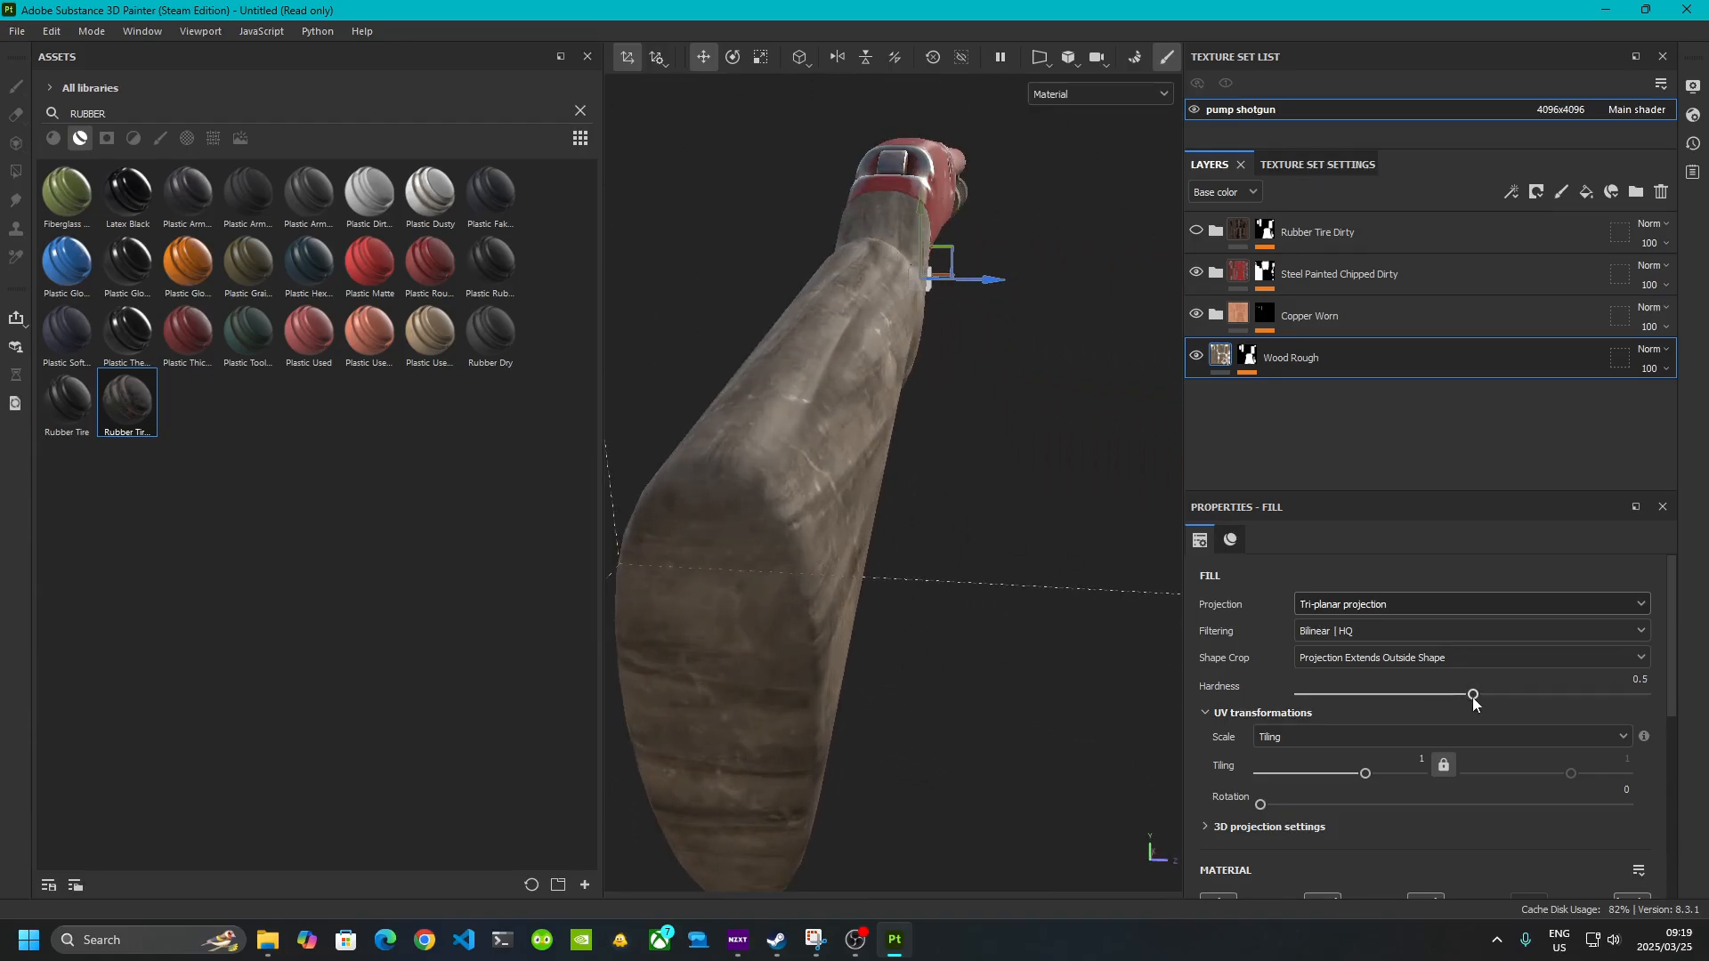
pyautogui.moveTo(1474, 693); pyautogui.dragTo(1646, 693)
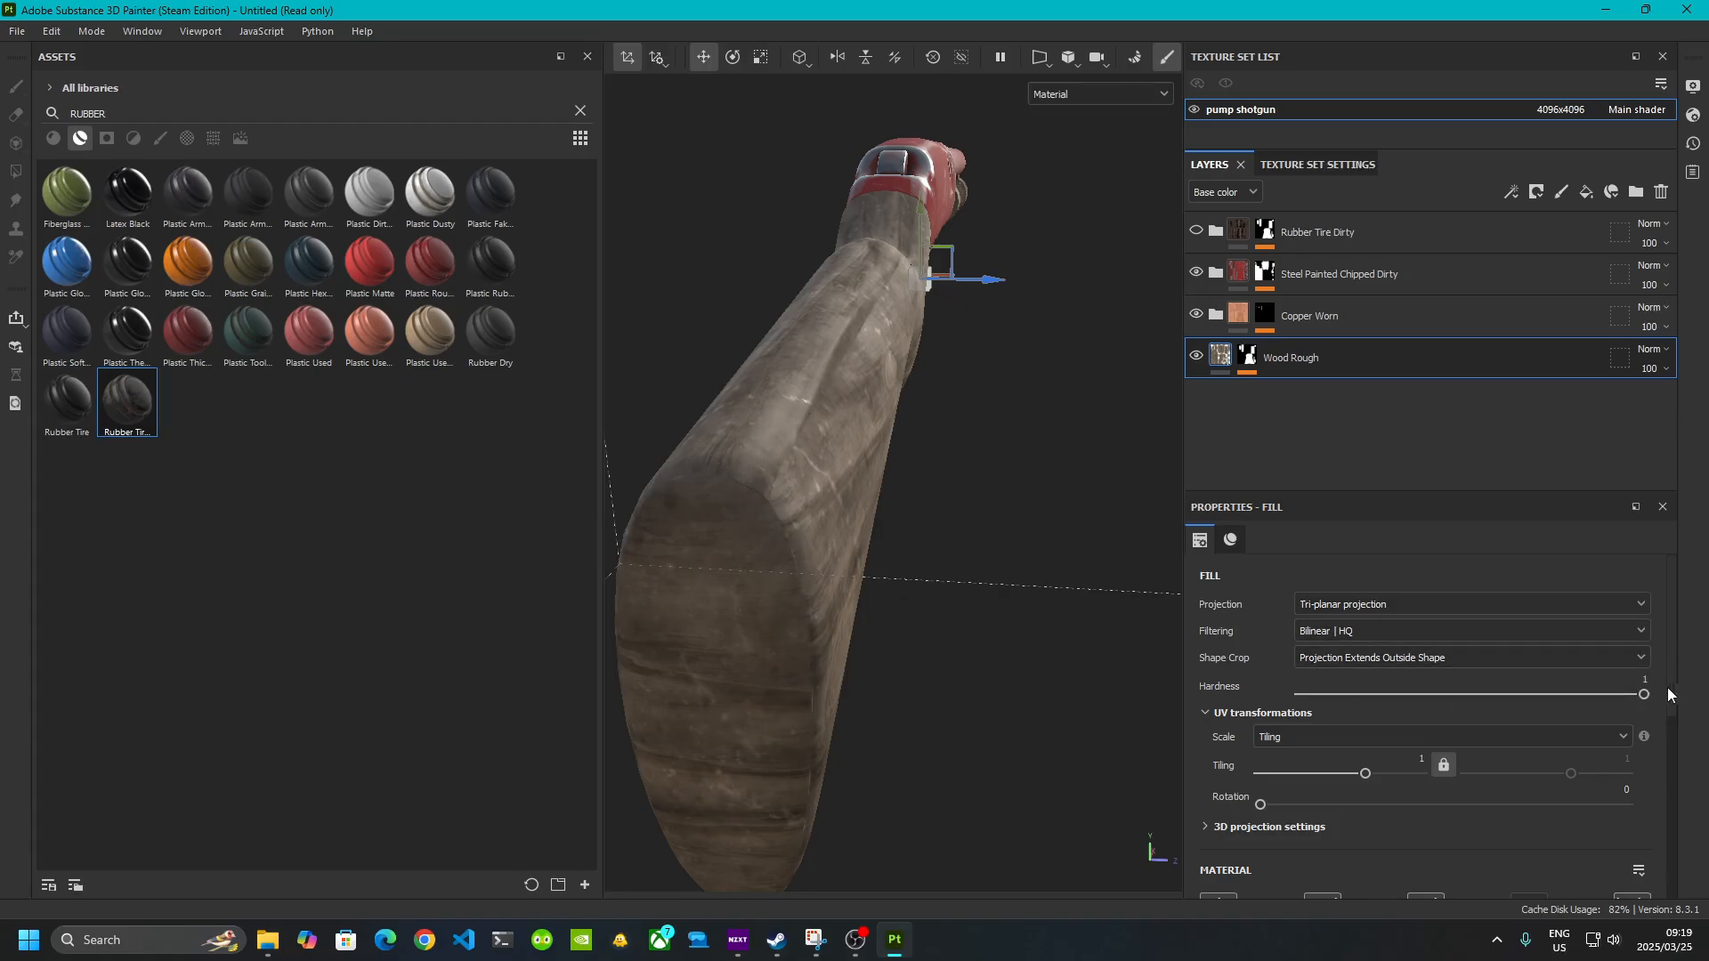
pyautogui.moveTo(1644, 693); pyautogui.dragTo(848, 698)
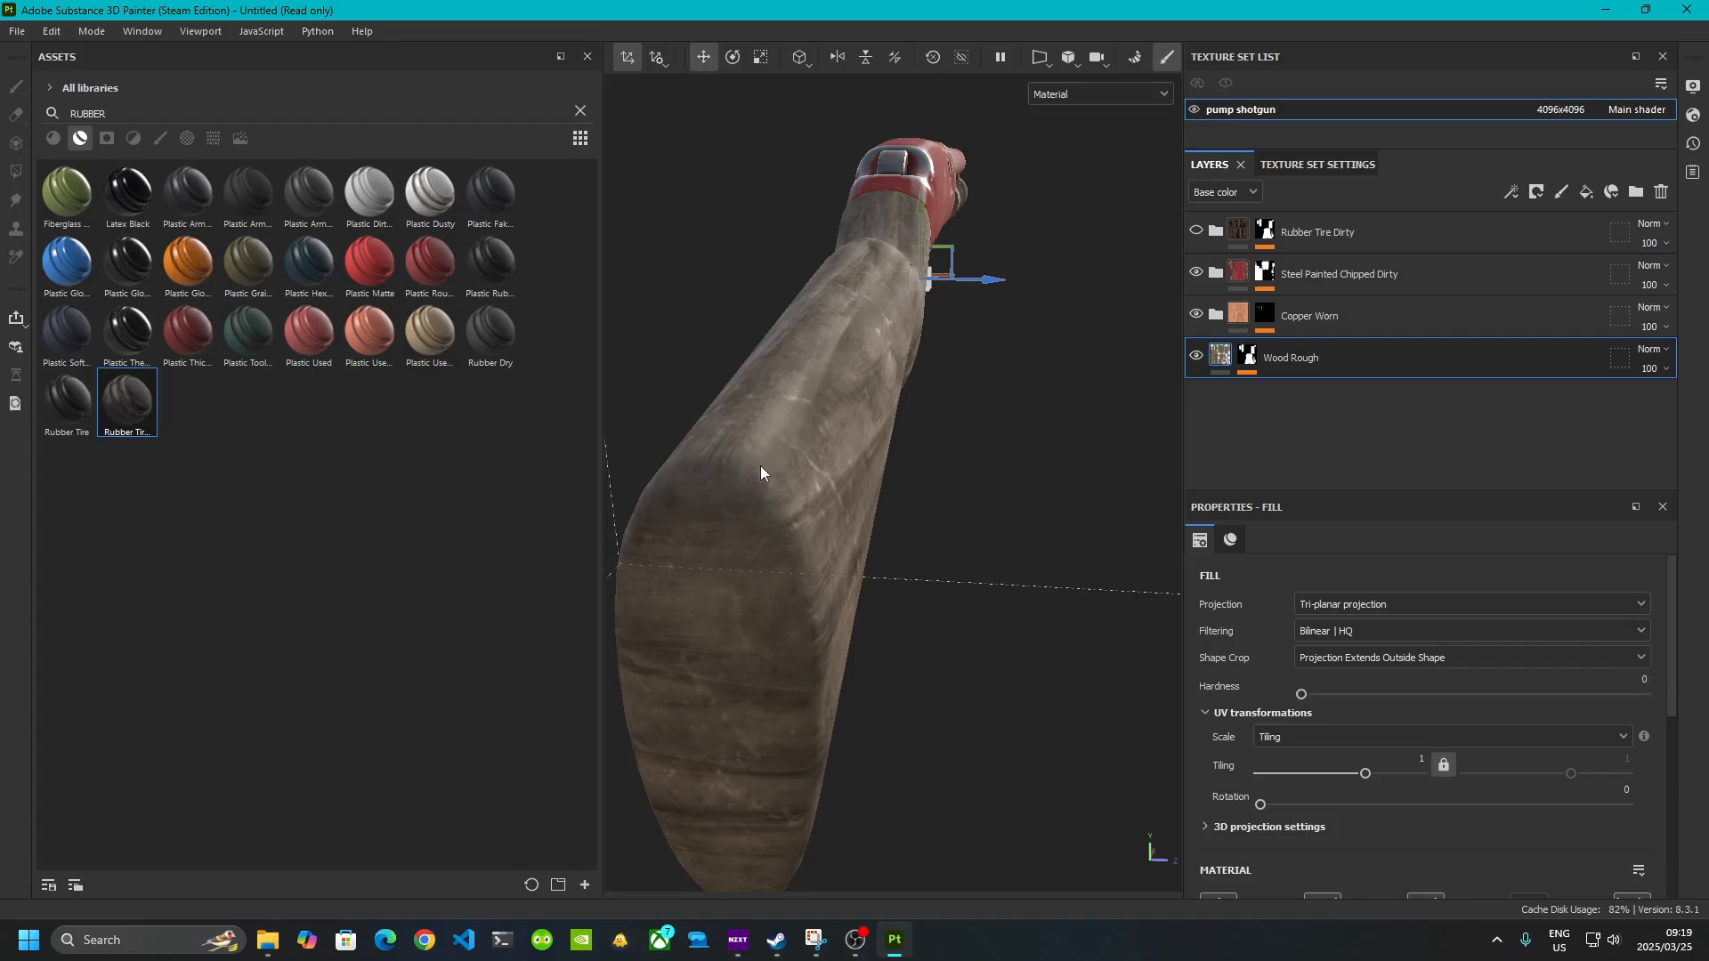
# - Inspect the wood projection around the stock and check the receiver's painted steel up close
pyautogui.moveTo(760, 466)
pyautogui.keyDown('alt'); pyautogui.mouseDown()
pyautogui.moveTo(847, 579)
pyautogui.moveTo(1137, 553)
pyautogui.moveTo(938, 679)
pyautogui.moveTo(893, 580)
pyautogui.moveTo(1056, 576)
pyautogui.moveTo(1038, 530)
pyautogui.mouseUp(); pyautogui.keyUp('alt')
pyautogui.moveTo(909, 390)
pyautogui.keyDown('alt'); pyautogui.mouseDown()
pyautogui.moveTo(908, 519)
pyautogui.moveTo(793, 523)
pyautogui.moveTo(793, 580)
pyautogui.moveTo(961, 396)
pyautogui.moveTo(976, 480)
pyautogui.moveTo(931, 622)
pyautogui.moveTo(874, 464)
pyautogui.moveTo(1156, 482)
pyautogui.mouseUp(); pyautogui.keyUp('alt')
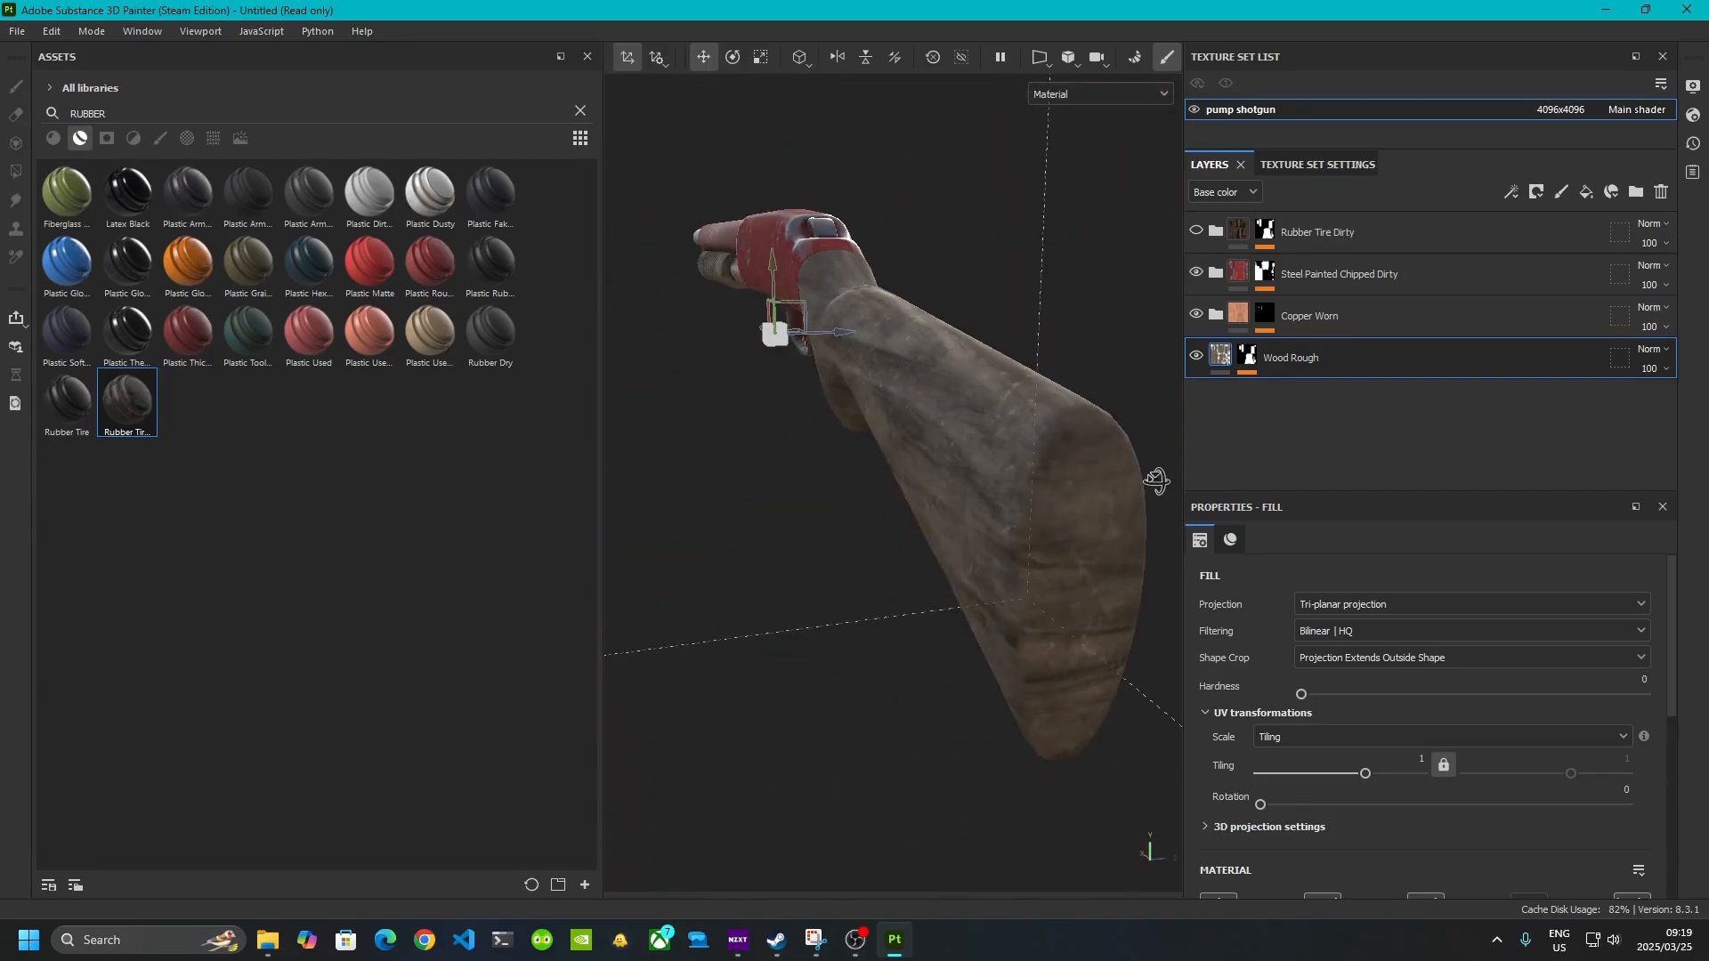
pyautogui.keyDown('alt'); pyautogui.moveTo(936, 526); pyautogui.dragTo(993, 583); pyautogui.keyUp('alt')
pyautogui.scroll(5, 979, 493)
pyautogui.moveTo(623, 499)
pyautogui.keyDown('alt'); pyautogui.mouseDown(button='middle')
pyautogui.moveTo(979, 493)
pyautogui.moveTo(668, 525)
pyautogui.mouseUp(button='middle'); pyautogui.keyUp('alt')
pyautogui.keyDown('alt'); pyautogui.moveTo(1099, 528); pyautogui.dragTo(756, 536, button='middle'); pyautogui.keyUp('alt')
pyautogui.keyDown('alt'); pyautogui.moveTo(991, 574); pyautogui.dragTo(802, 581, button='middle'); pyautogui.keyUp('alt')
pyautogui.scroll(3, 802, 580)
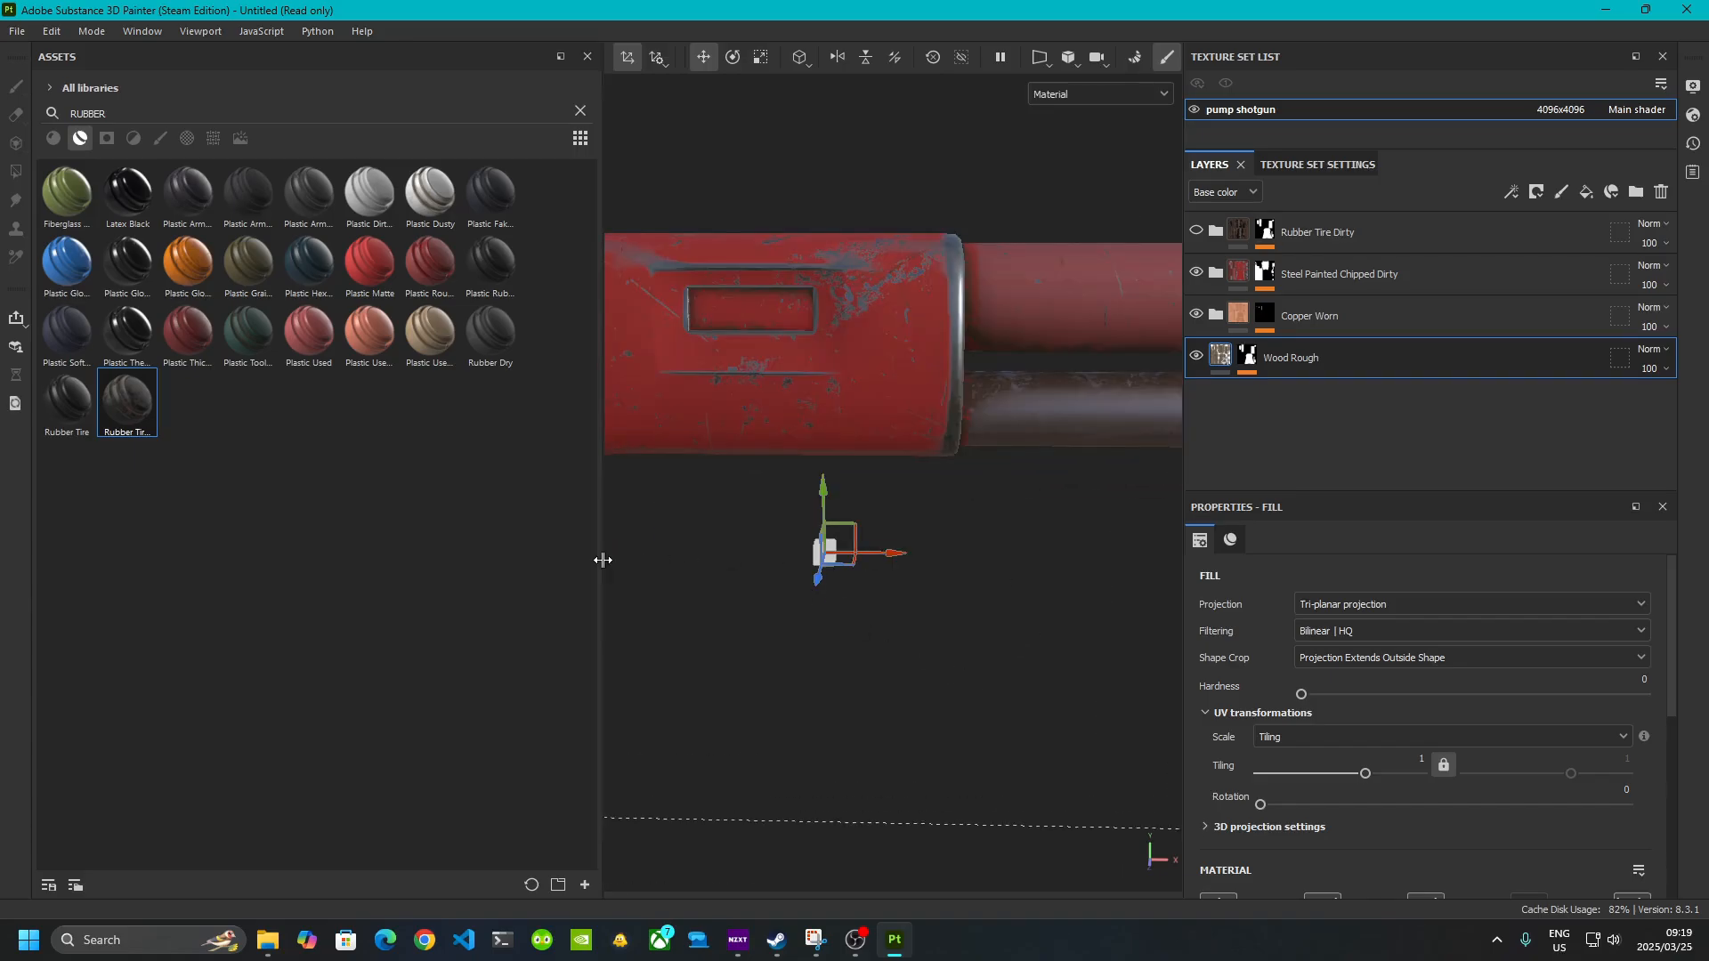
# - Narrow the asset library to enlarge the viewport, and check the wood on the fore-end and stock
pyautogui.moveTo(603, 560); pyautogui.dragTo(172, 559)
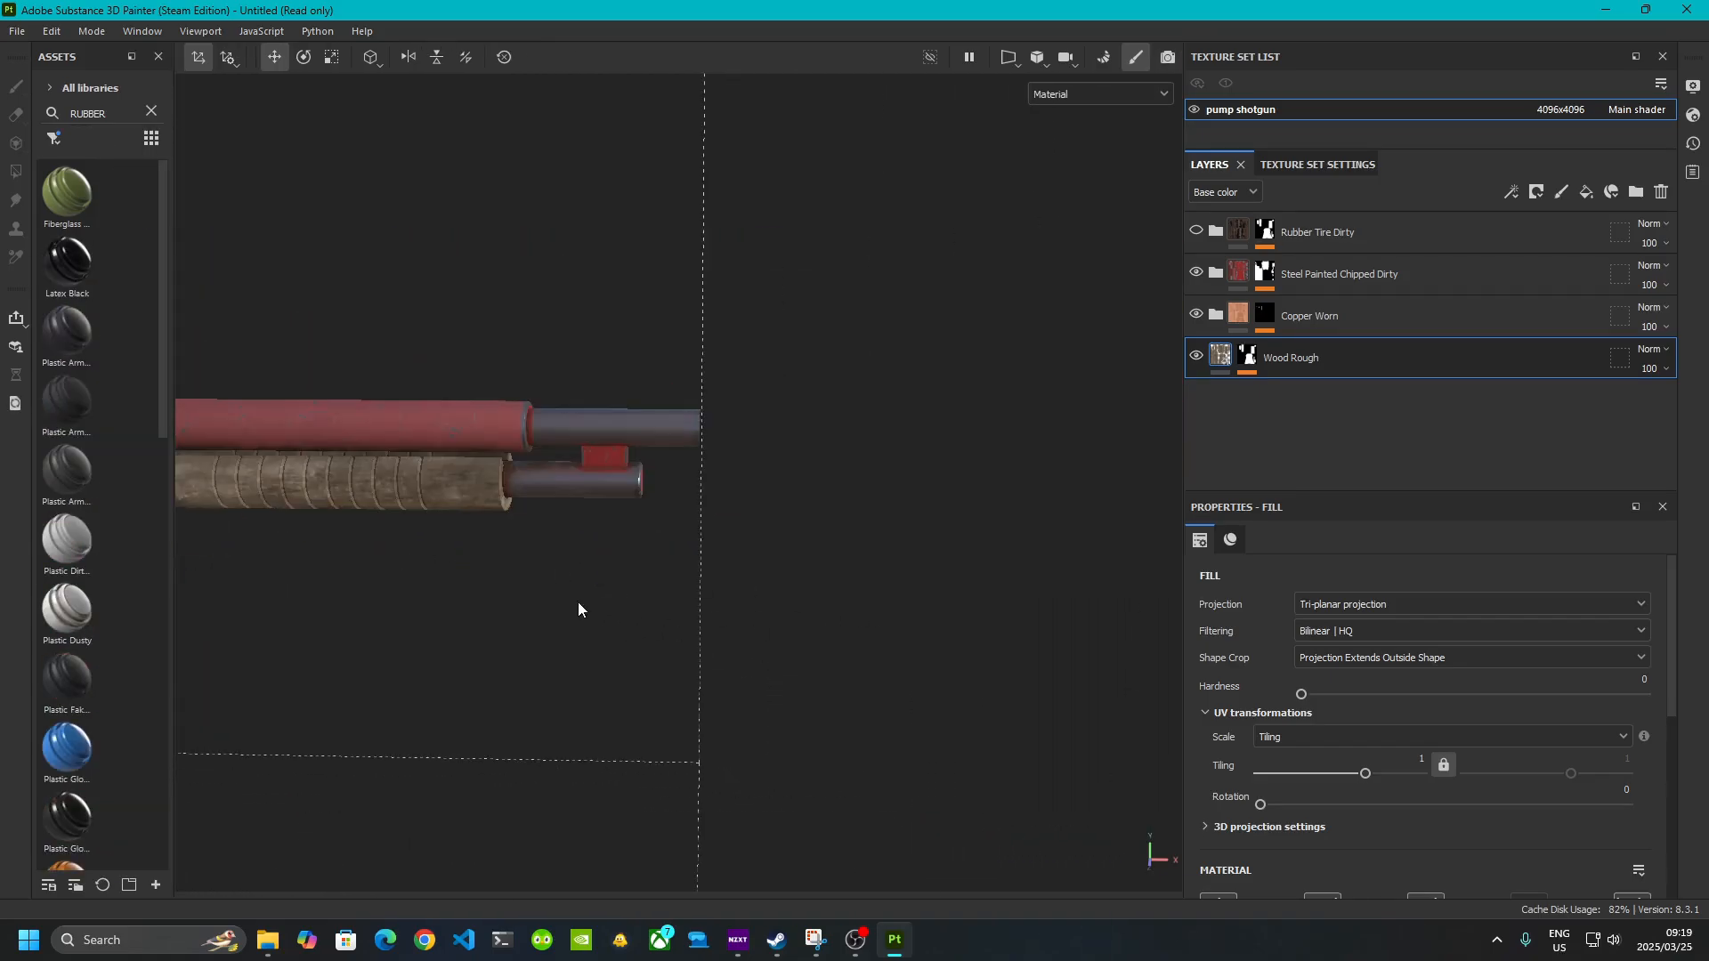
pyautogui.keyDown('alt'); pyautogui.moveTo(649, 570); pyautogui.dragTo(898, 581, button='middle'); pyautogui.keyUp('alt')
pyautogui.keyDown('alt'); pyautogui.moveTo(898, 581); pyautogui.dragTo(868, 553); pyautogui.keyUp('alt')
pyautogui.keyDown('alt'); pyautogui.moveTo(587, 606); pyautogui.dragTo(1071, 568, button='middle'); pyautogui.keyUp('alt')
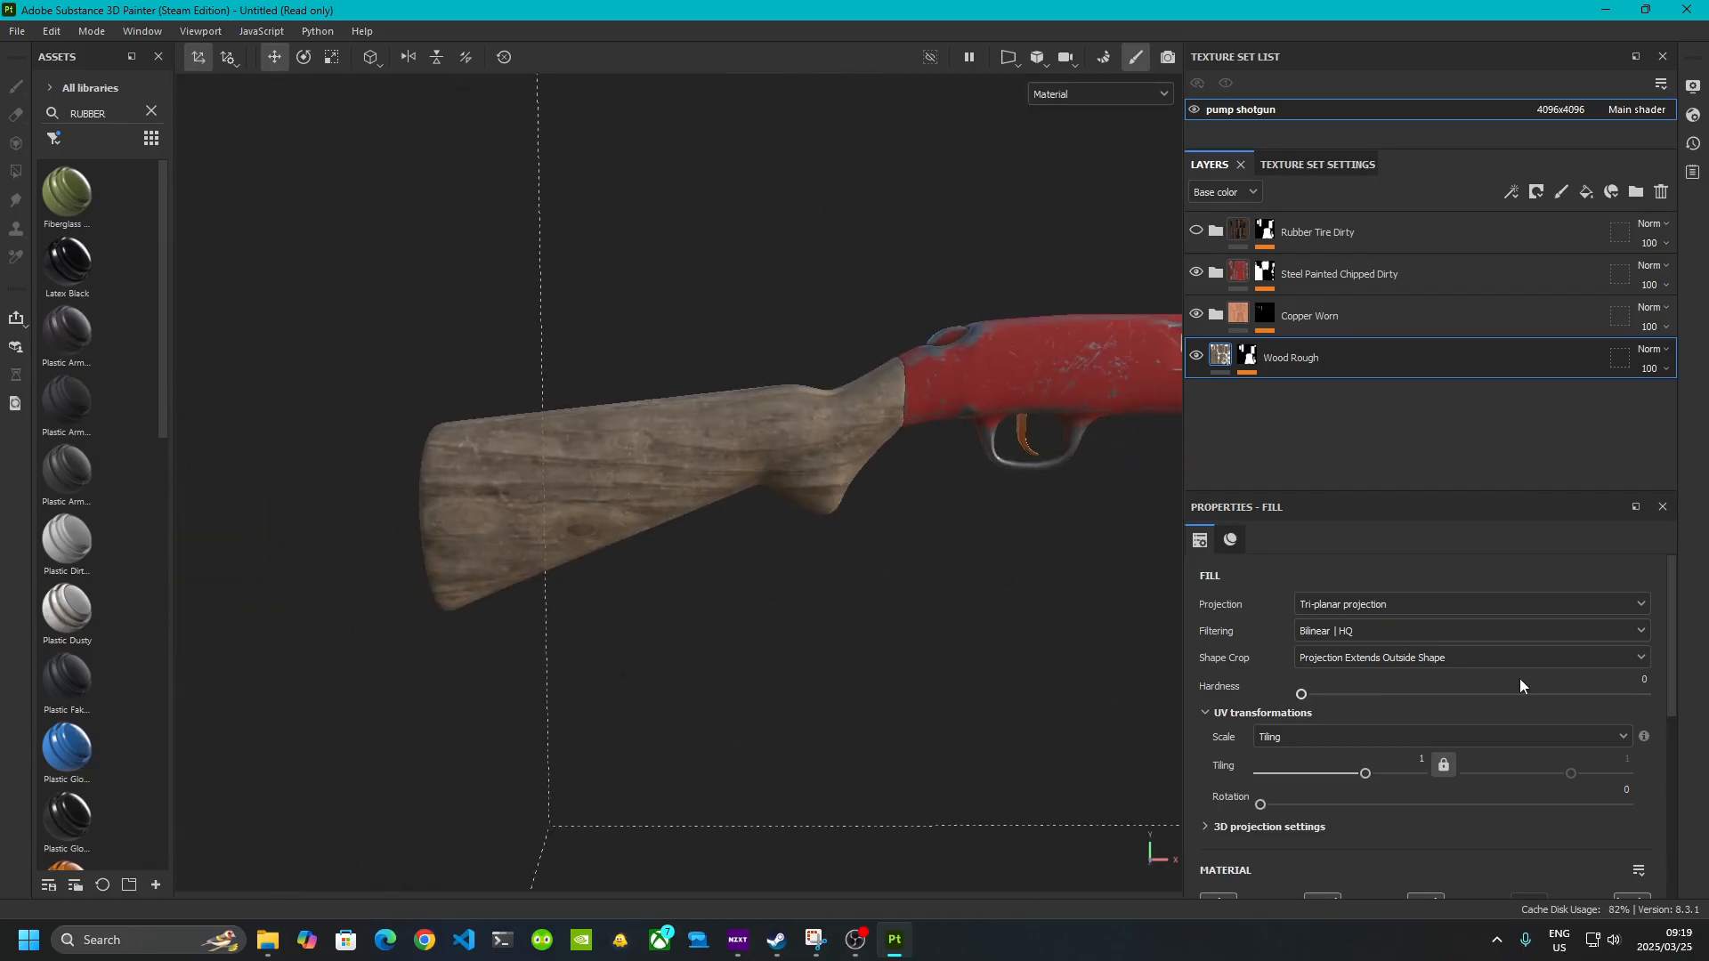
# - Set the Wood Rough material's roughness to 0.2 and check the sheen on the stock
pyautogui.scroll(-5, 1301, 755)
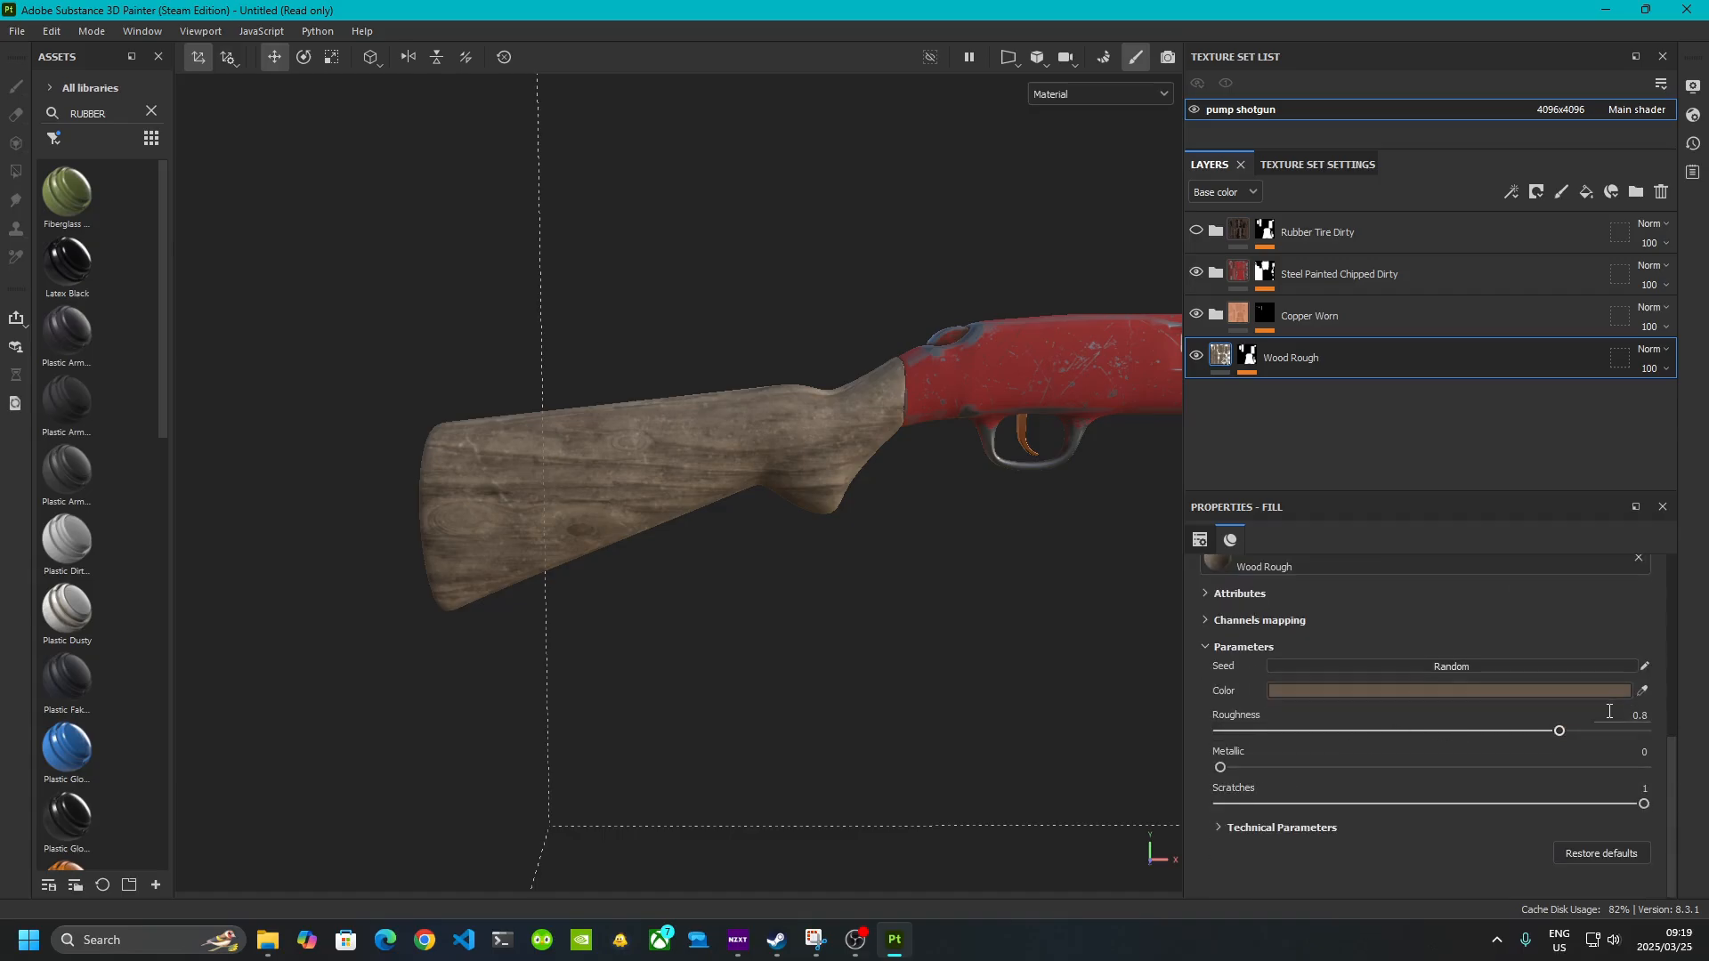
pyautogui.click(1639, 717)
pyautogui.write('2')
pyautogui.press('Return')
pyautogui.scroll(2, 718, 561)
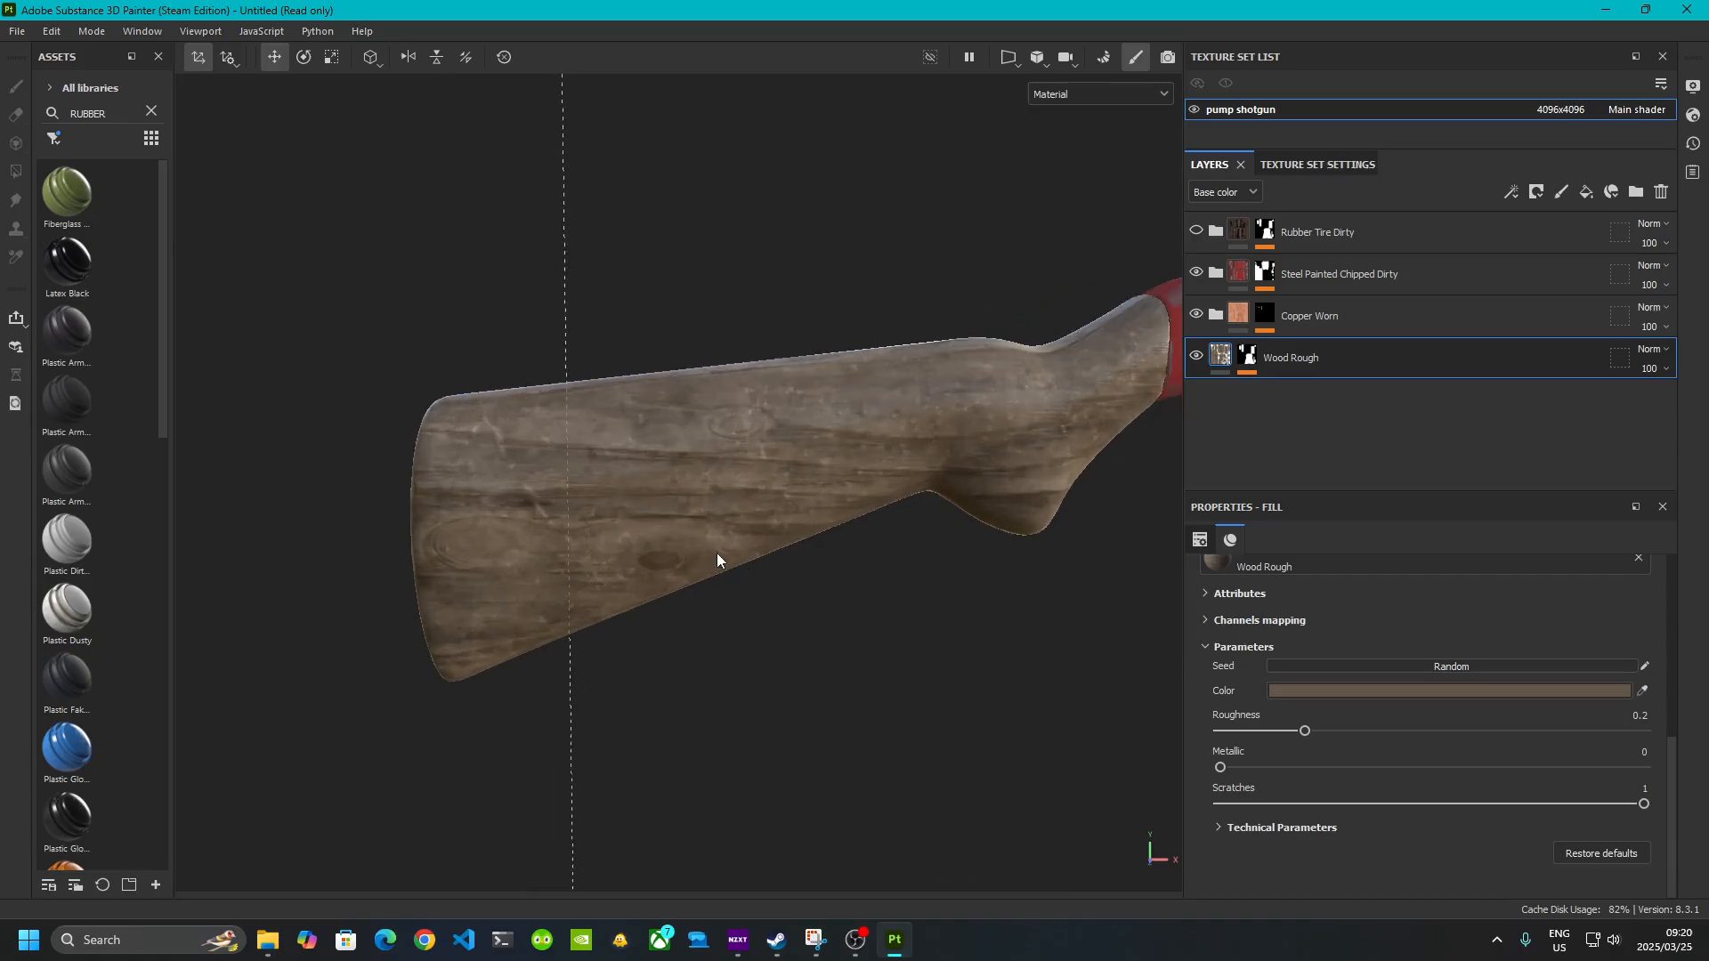
pyautogui.scroll(-2, 602, 614)
pyautogui.keyDown('alt'); pyautogui.moveTo(412, 630); pyautogui.dragTo(599, 591); pyautogui.keyUp('alt')
pyautogui.scroll(3, 744, 405)
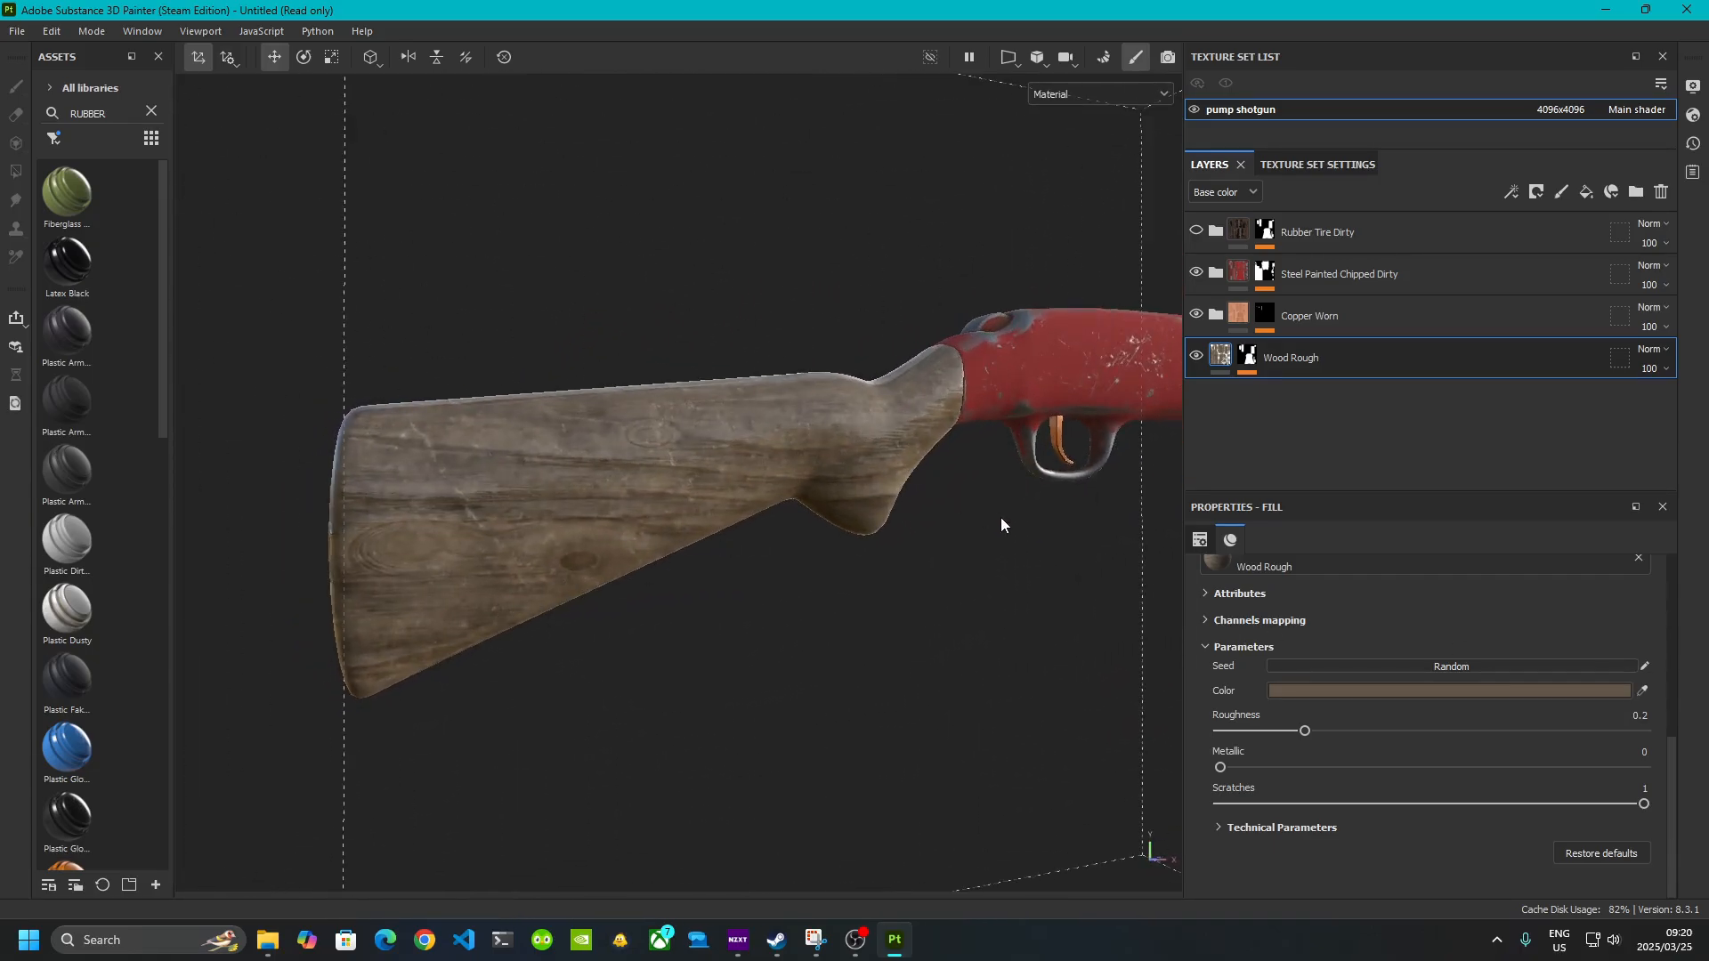
pyautogui.keyDown('alt'); pyautogui.moveTo(1000, 524); pyautogui.dragTo(1036, 553, button='middle'); pyautogui.keyUp('alt')
# - Change the Wood Rough color to dark brown 422807 and view it on the whole shotgun
pyautogui.click(1459, 691)
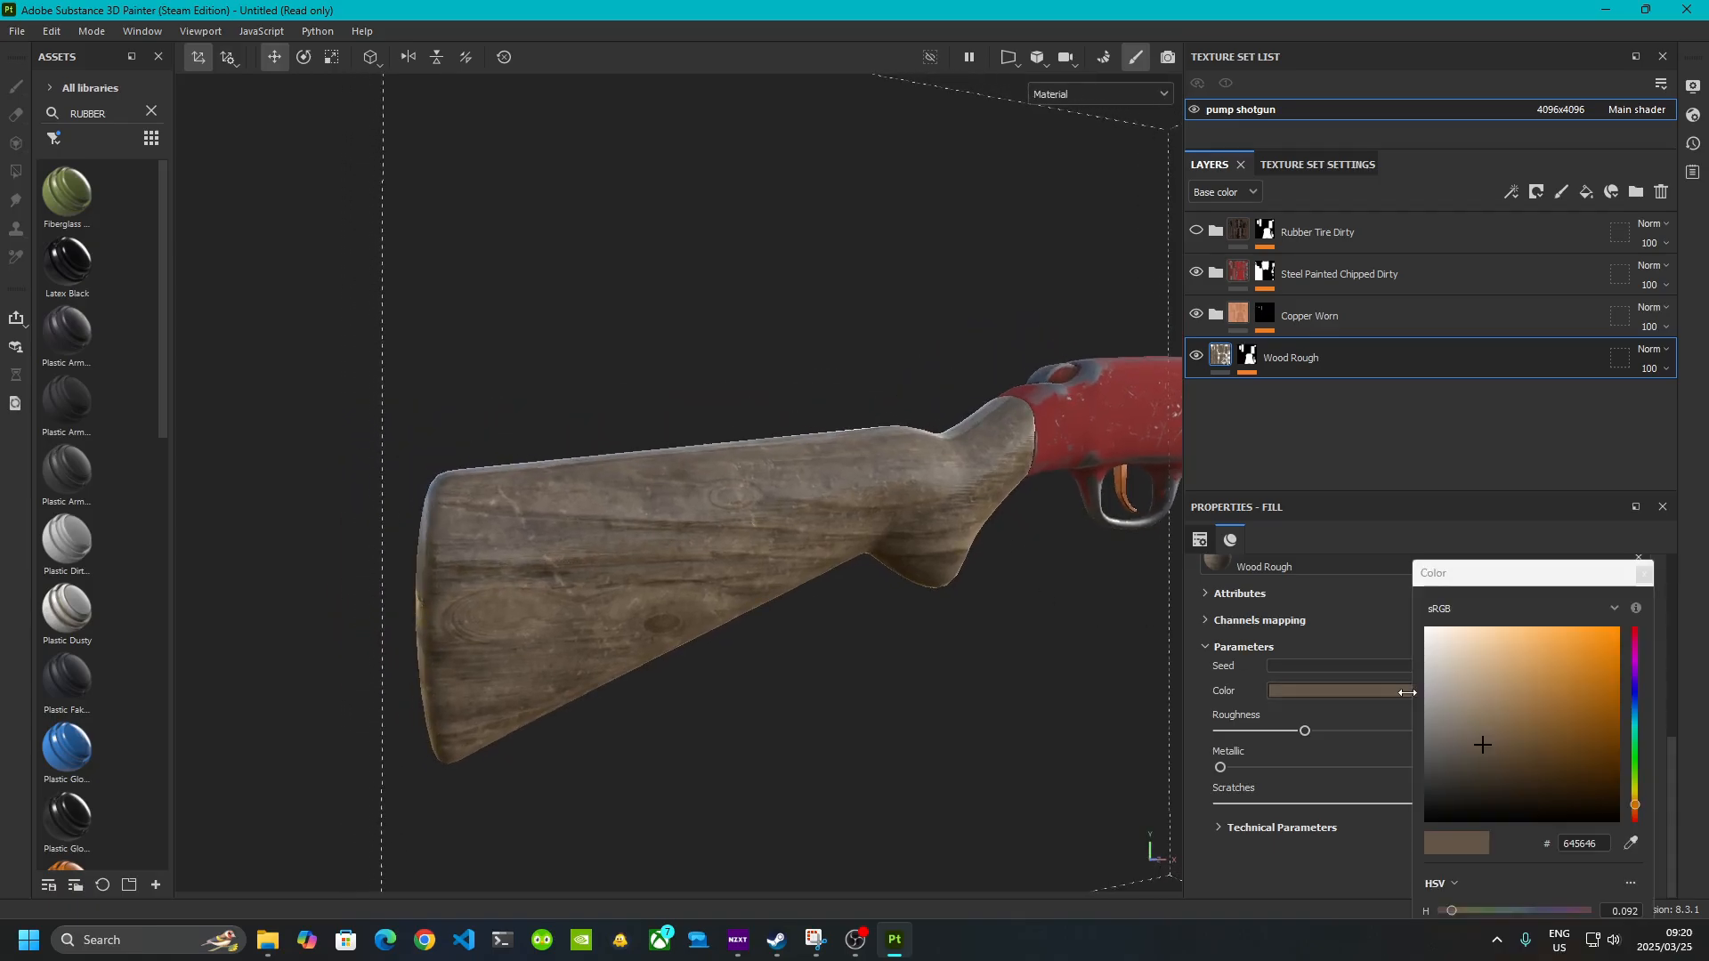
pyautogui.click(1598, 777)
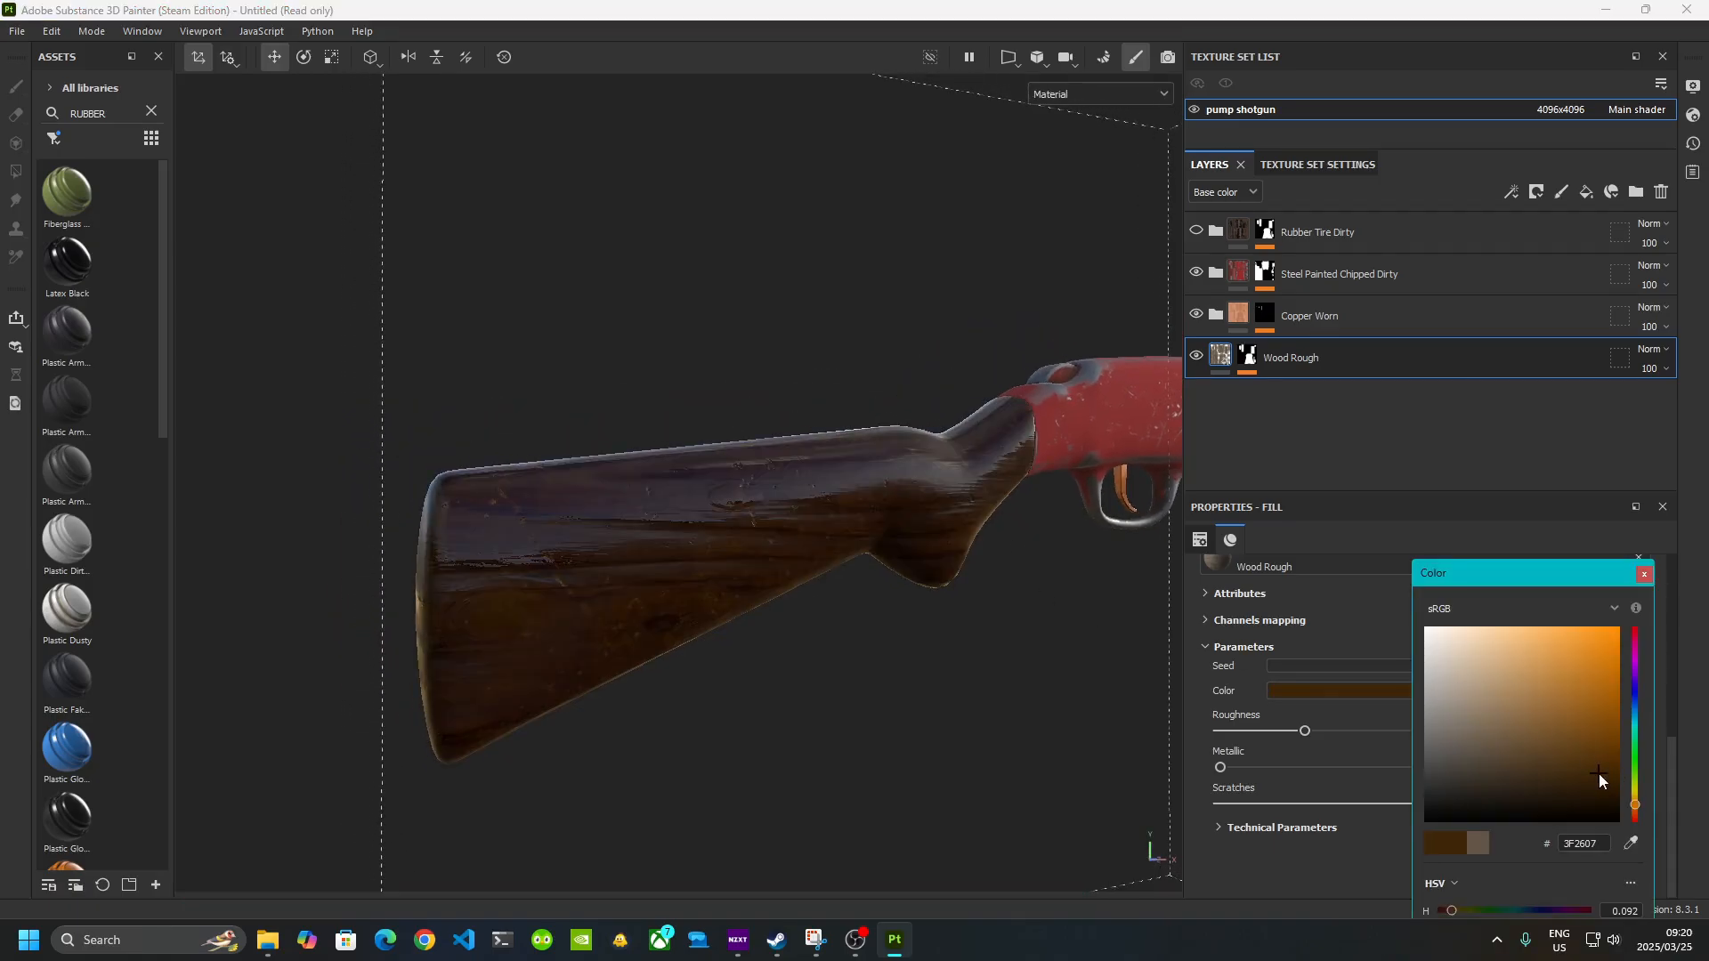
pyautogui.moveTo(1599, 774); pyautogui.dragTo(1598, 771)
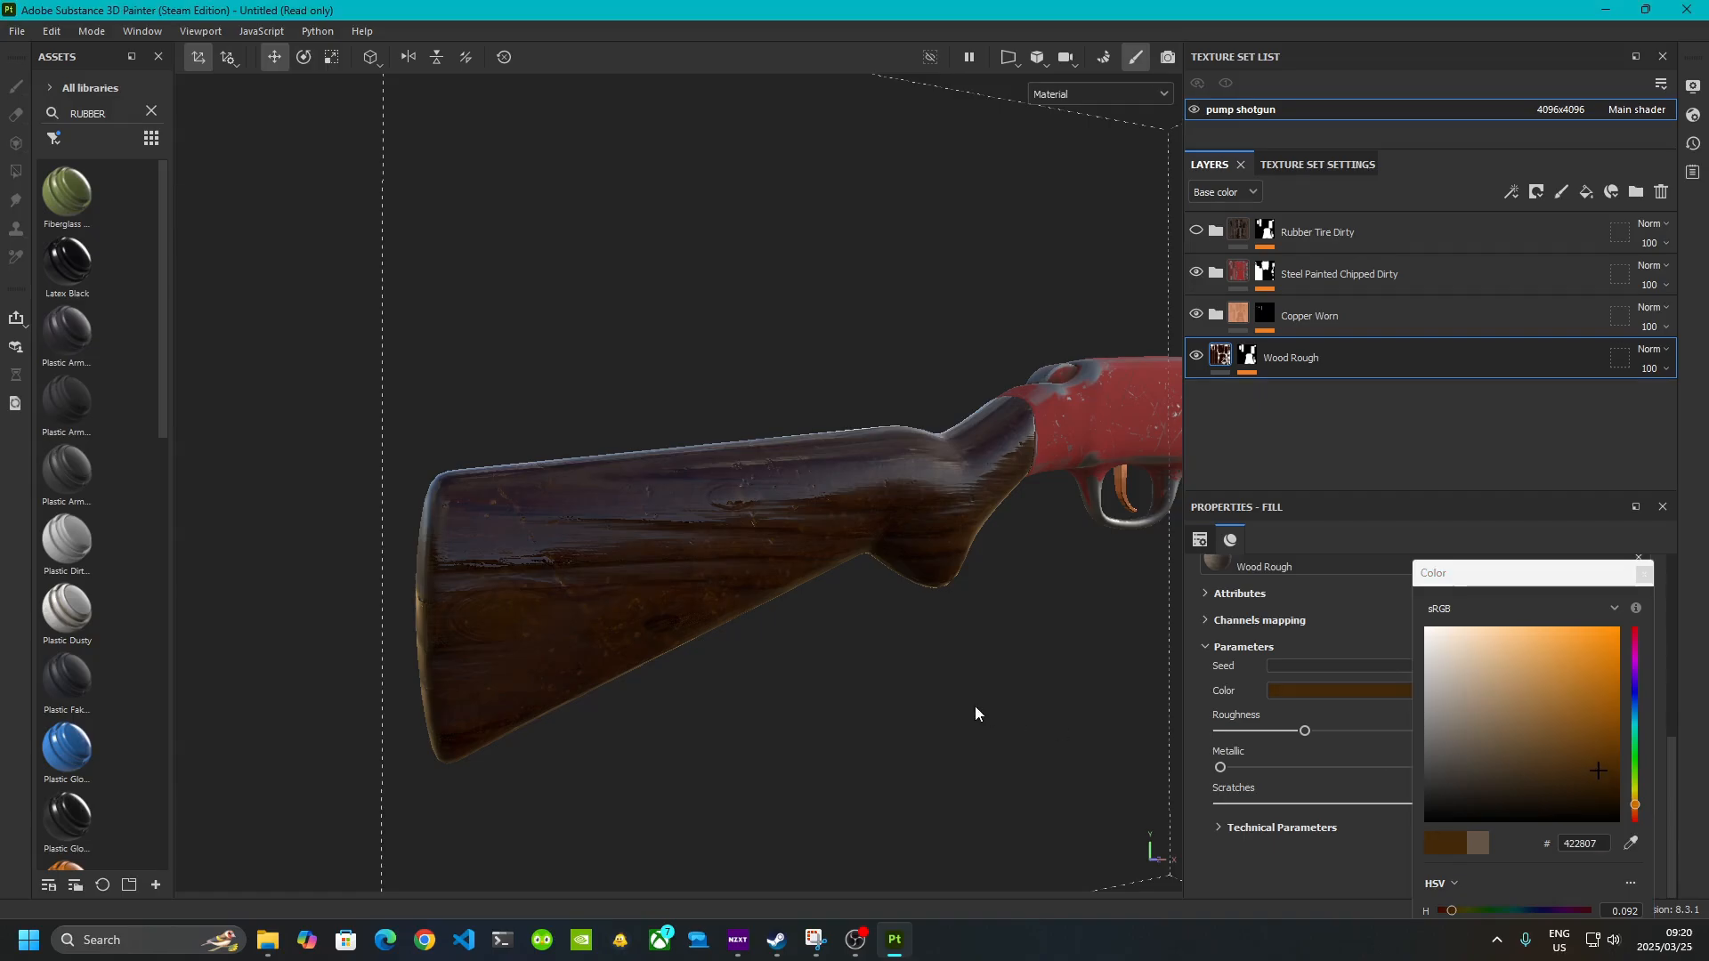
pyautogui.scroll(-3, 973, 705)
pyautogui.keyDown('alt'); pyautogui.moveTo(968, 669); pyautogui.dragTo(624, 648, button='middle'); pyautogui.keyUp('alt')
pyautogui.keyDown('alt'); pyautogui.moveTo(623, 654); pyautogui.dragTo(978, 676); pyautogui.keyUp('alt')
pyautogui.moveTo(1528, 572); pyautogui.dragTo(1482, 248)
pyautogui.keyDown('alt'); pyautogui.moveTo(361, 664); pyautogui.dragTo(520, 657); pyautogui.keyUp('alt')
pyautogui.keyDown('alt'); pyautogui.moveTo(520, 657); pyautogui.dragTo(780, 650, button='middle'); pyautogui.keyUp('alt')
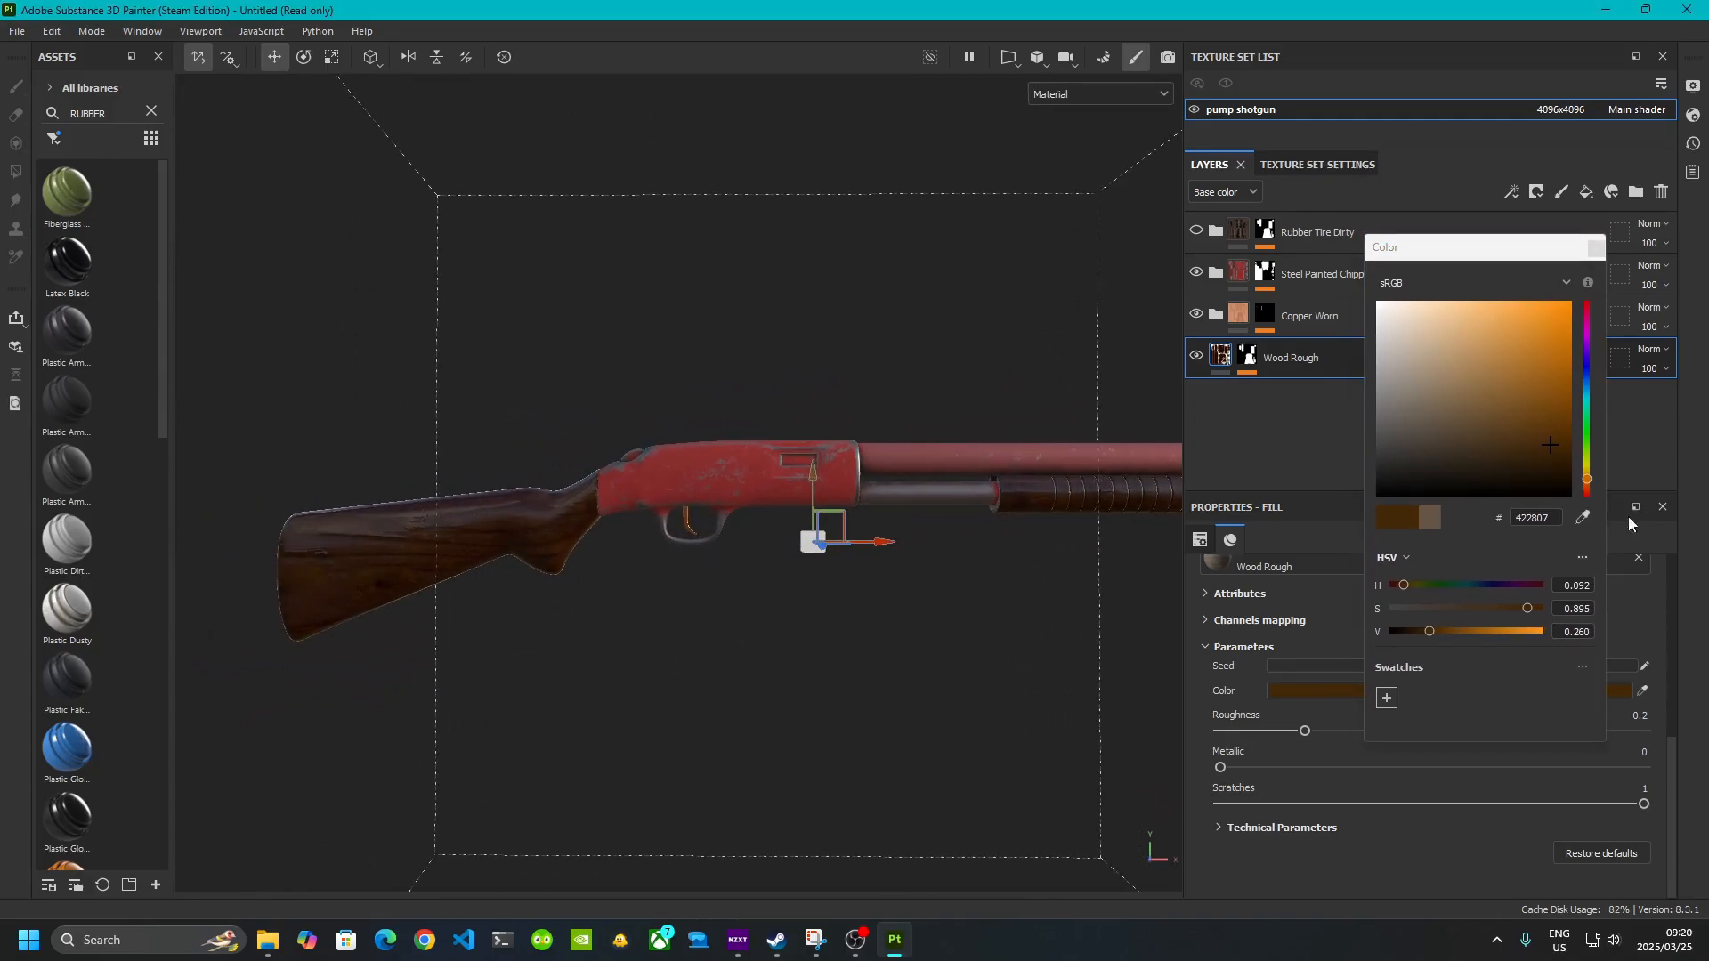
# - Lighten the Wood Rough color to 573408, compare it with the rest of the shotgun, and close the color picker
pyautogui.click(1553, 436)
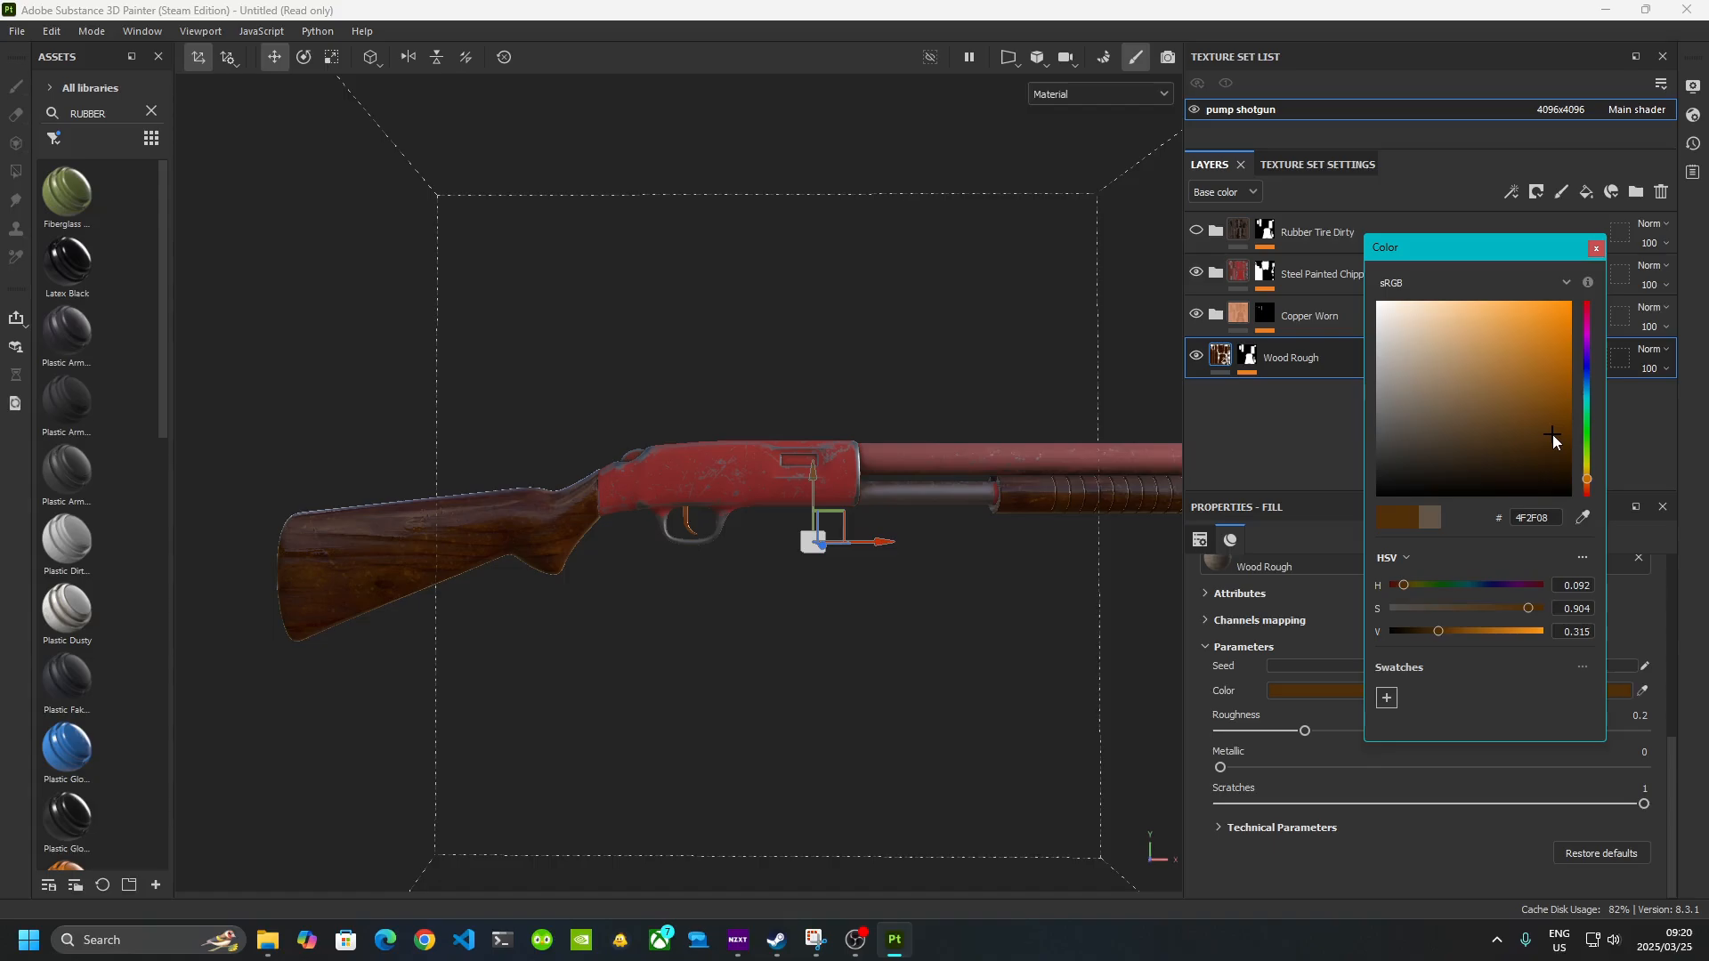
pyautogui.moveTo(1552, 434); pyautogui.dragTo(1552, 429)
pyautogui.keyDown('alt'); pyautogui.moveTo(415, 756); pyautogui.dragTo(566, 701); pyautogui.keyUp('alt')
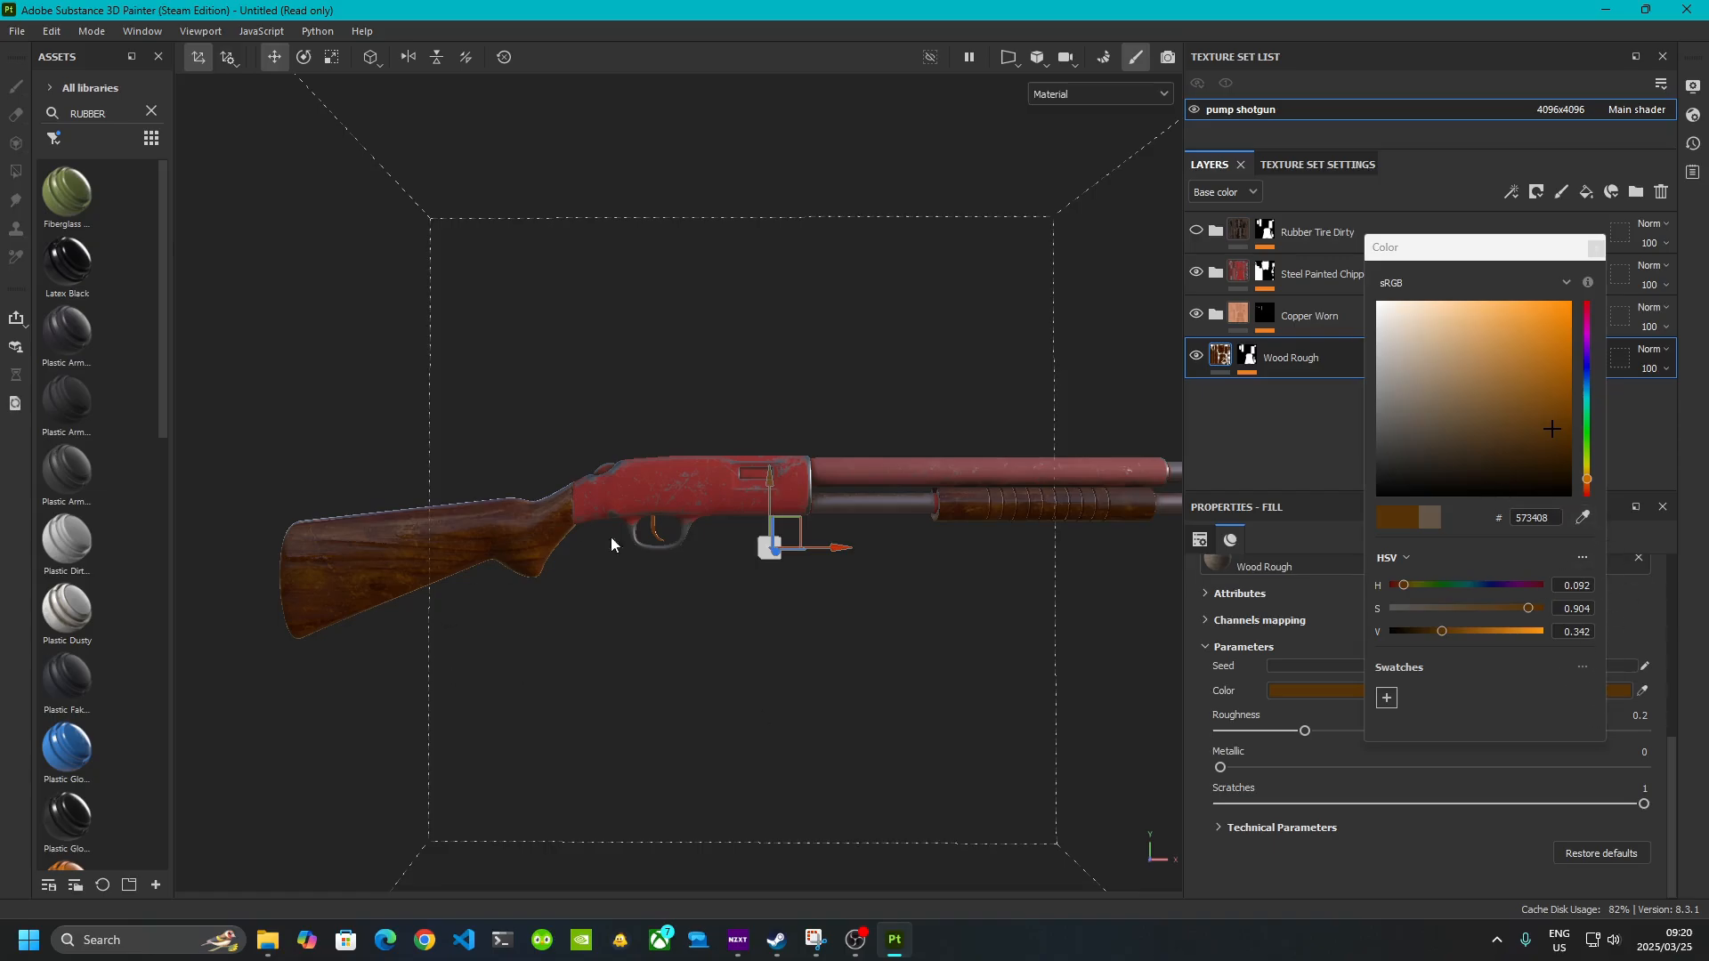
pyautogui.keyDown('alt'); pyautogui.moveTo(891, 614); pyautogui.dragTo(618, 551, button='middle'); pyautogui.keyUp('alt')
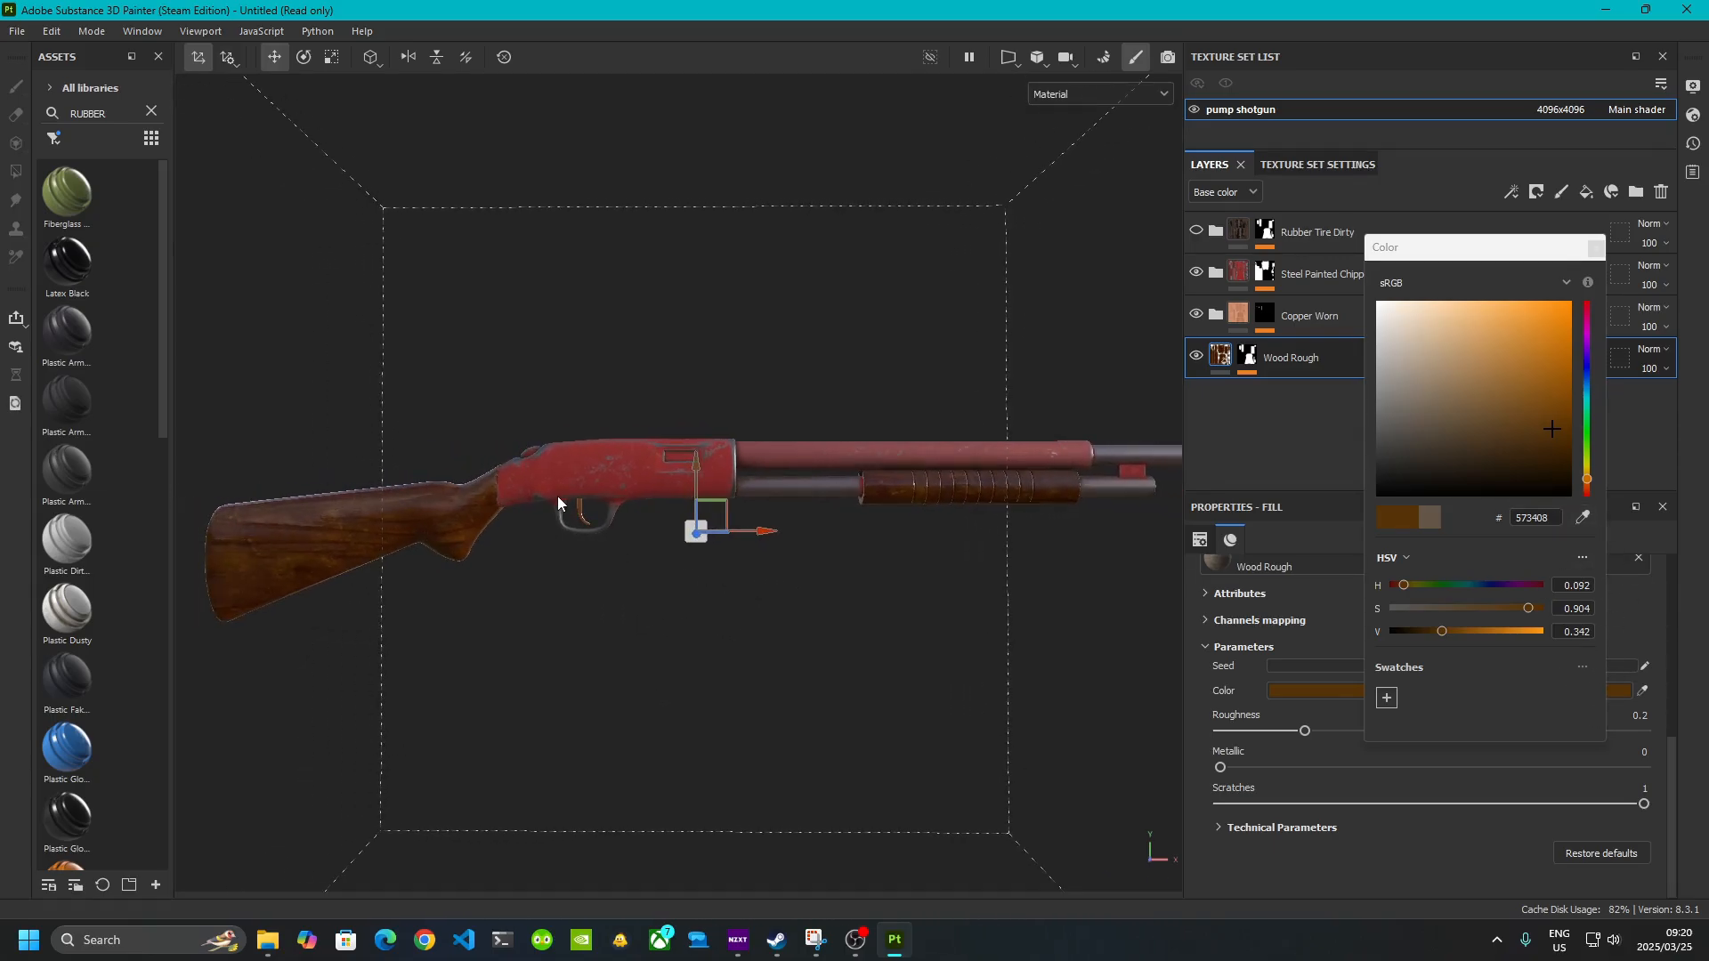
pyautogui.scroll(5, 557, 495)
pyautogui.scroll(-3, 558, 495)
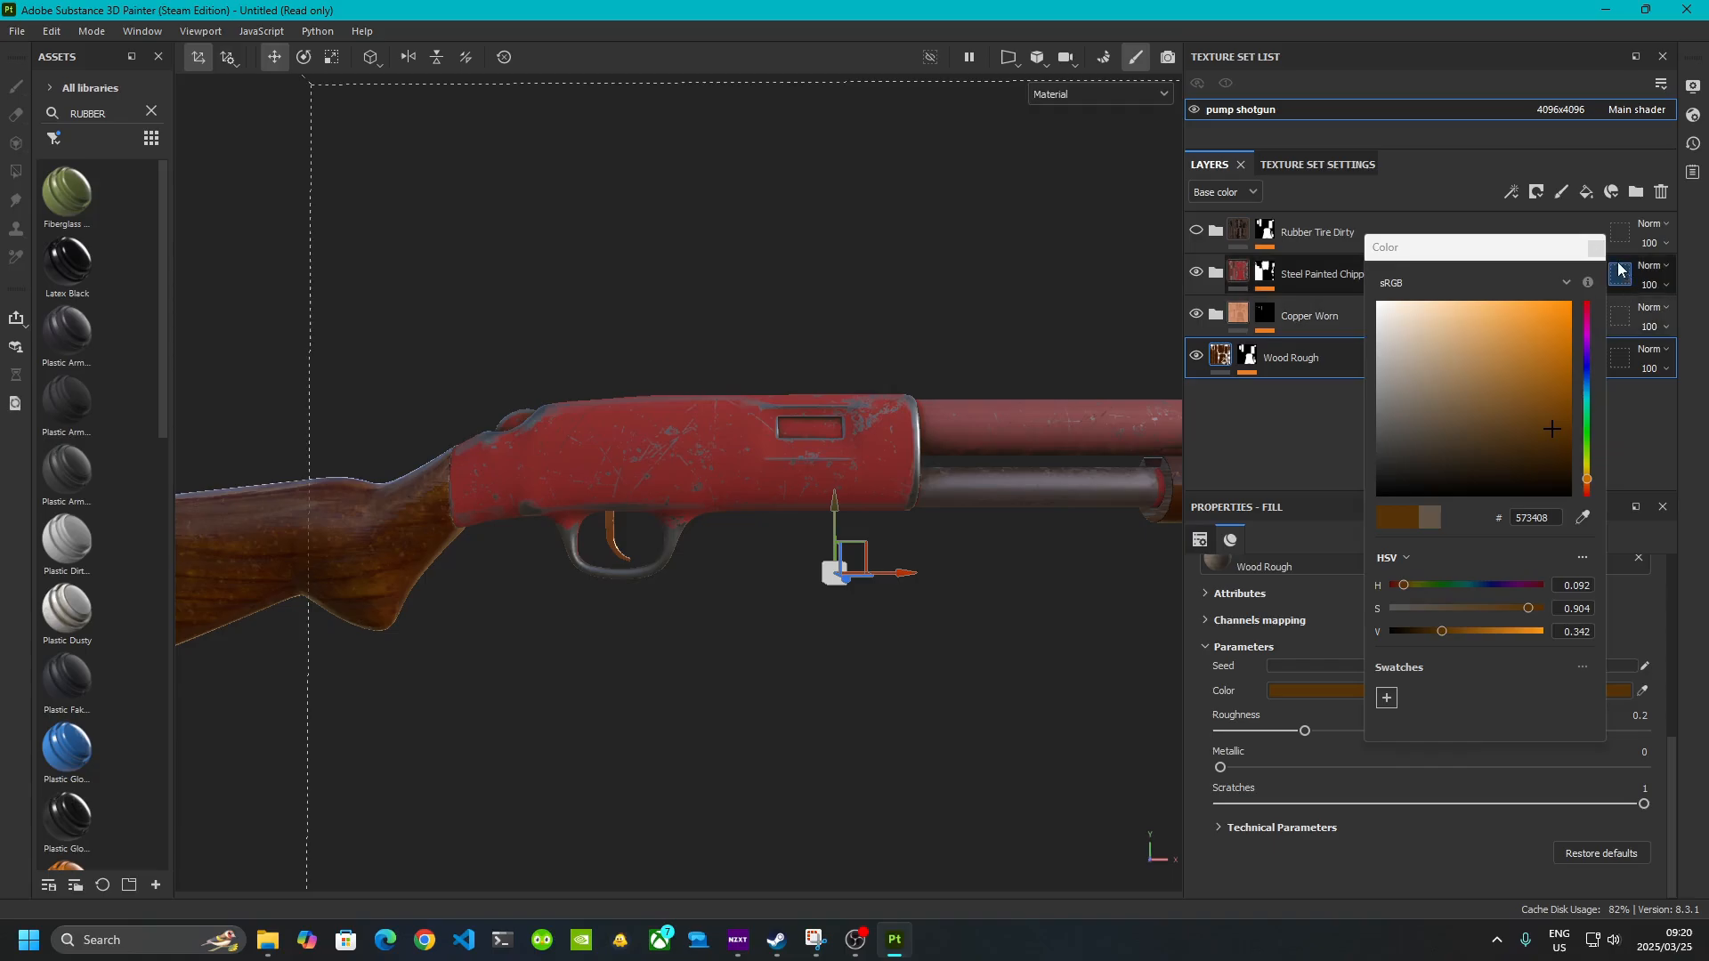
pyautogui.click(1596, 247)
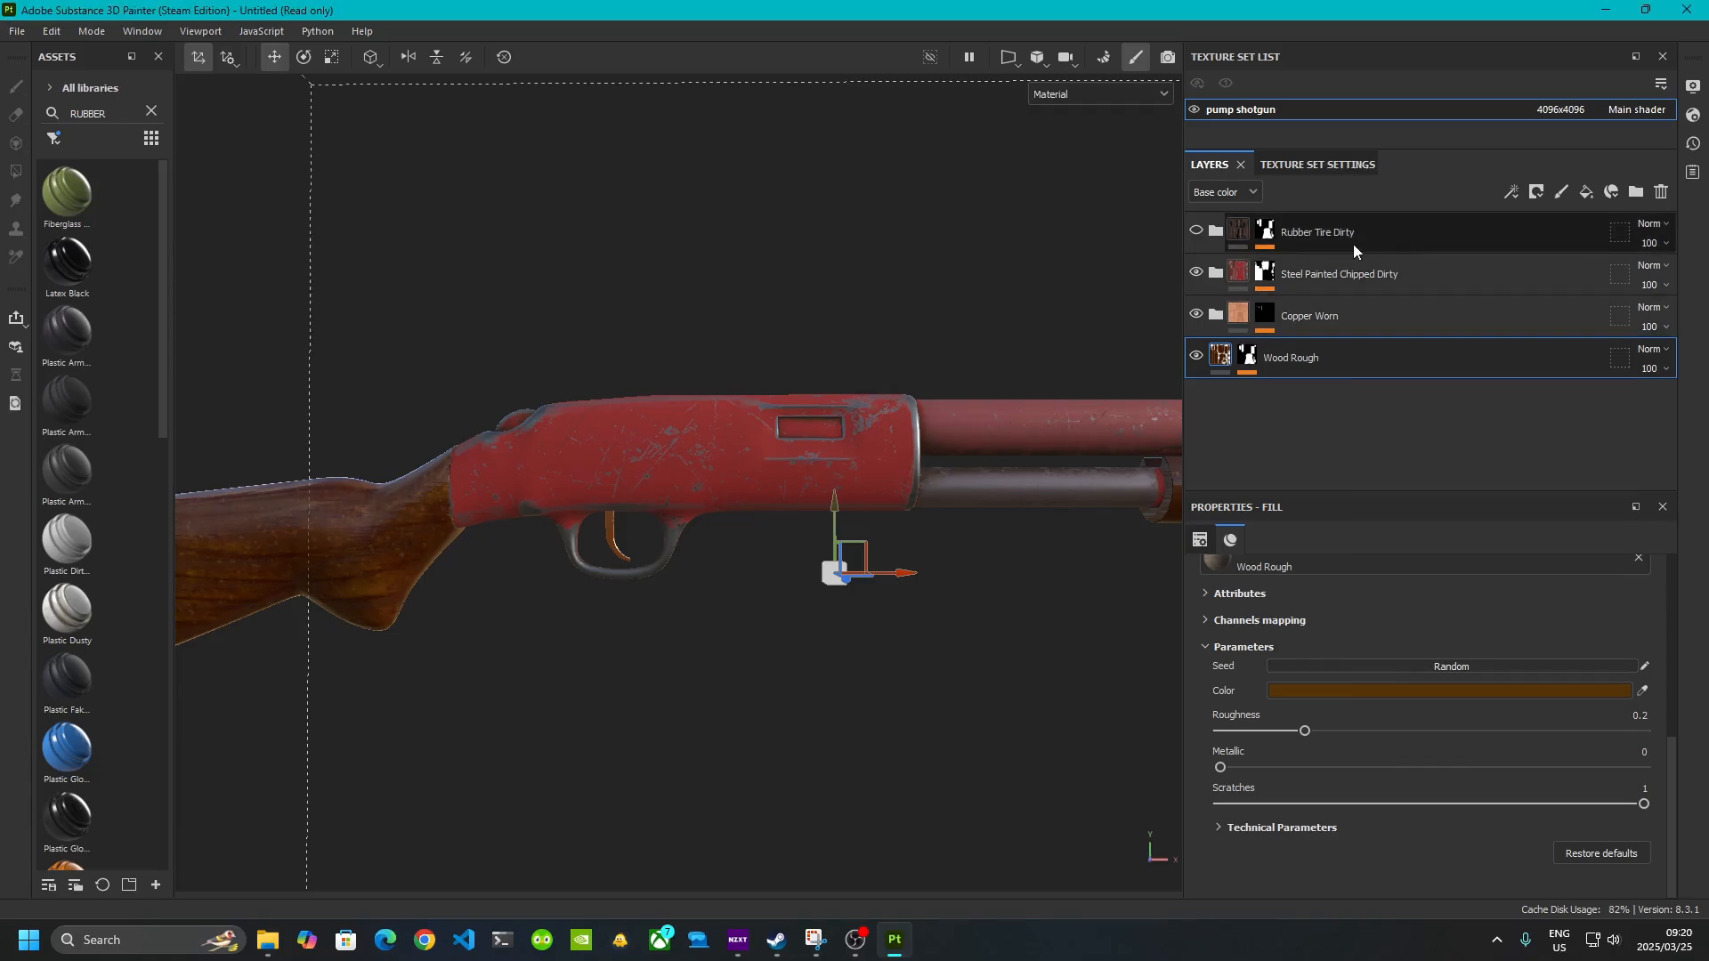
# - Show the Rubber Tire Dirty layer and move it directly above Wood Rough, below Copper Worn
pyautogui.click(1196, 231)
pyautogui.moveTo(1321, 233); pyautogui.dragTo(1311, 329)
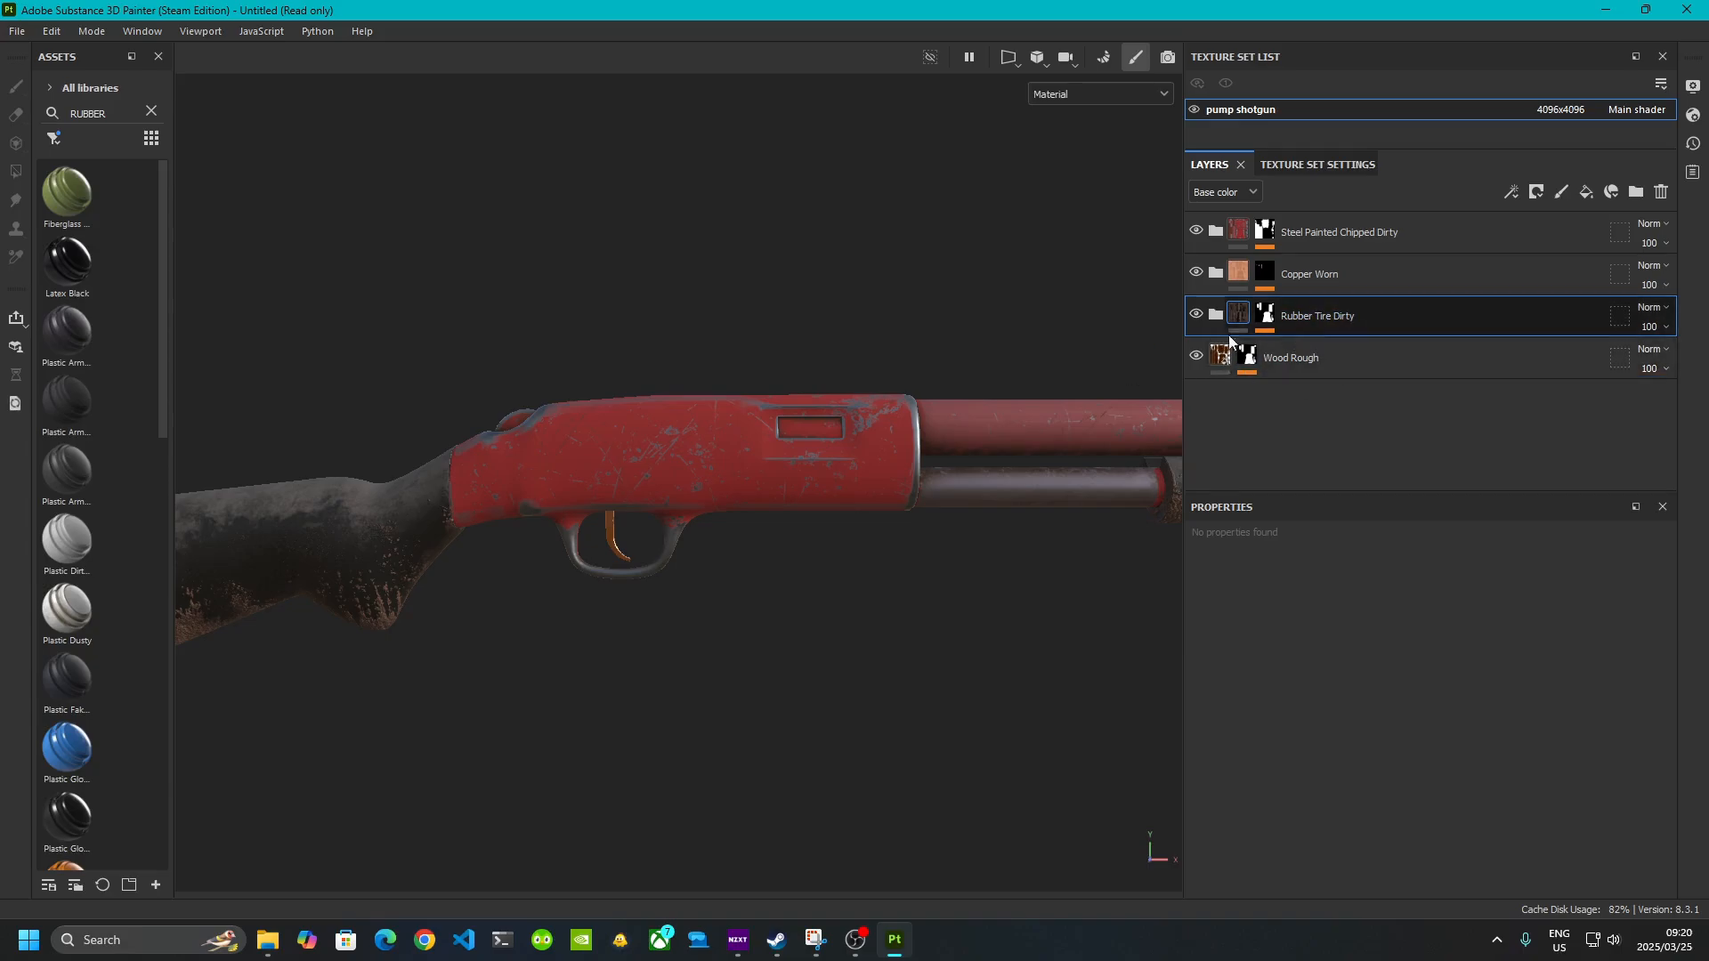
pyautogui.moveTo(347, 649); pyautogui.dragTo(828, 592, button='middle')
pyautogui.scroll(-5, 942, 557)
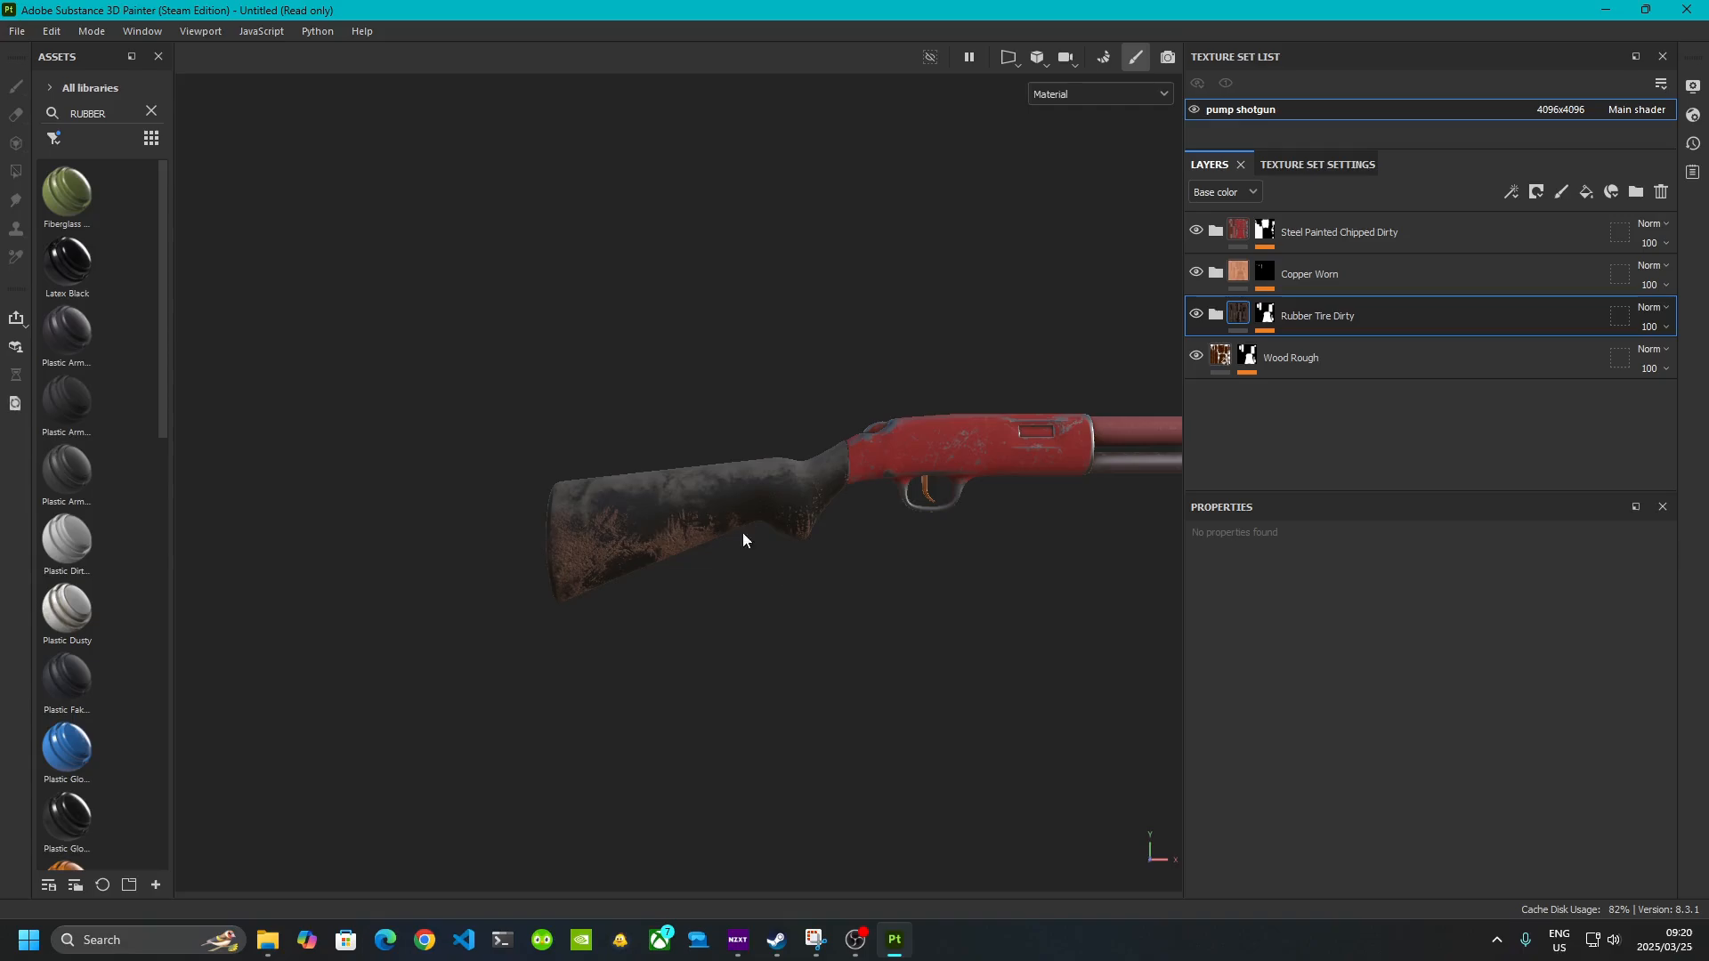
pyautogui.scroll(5, 717, 504)
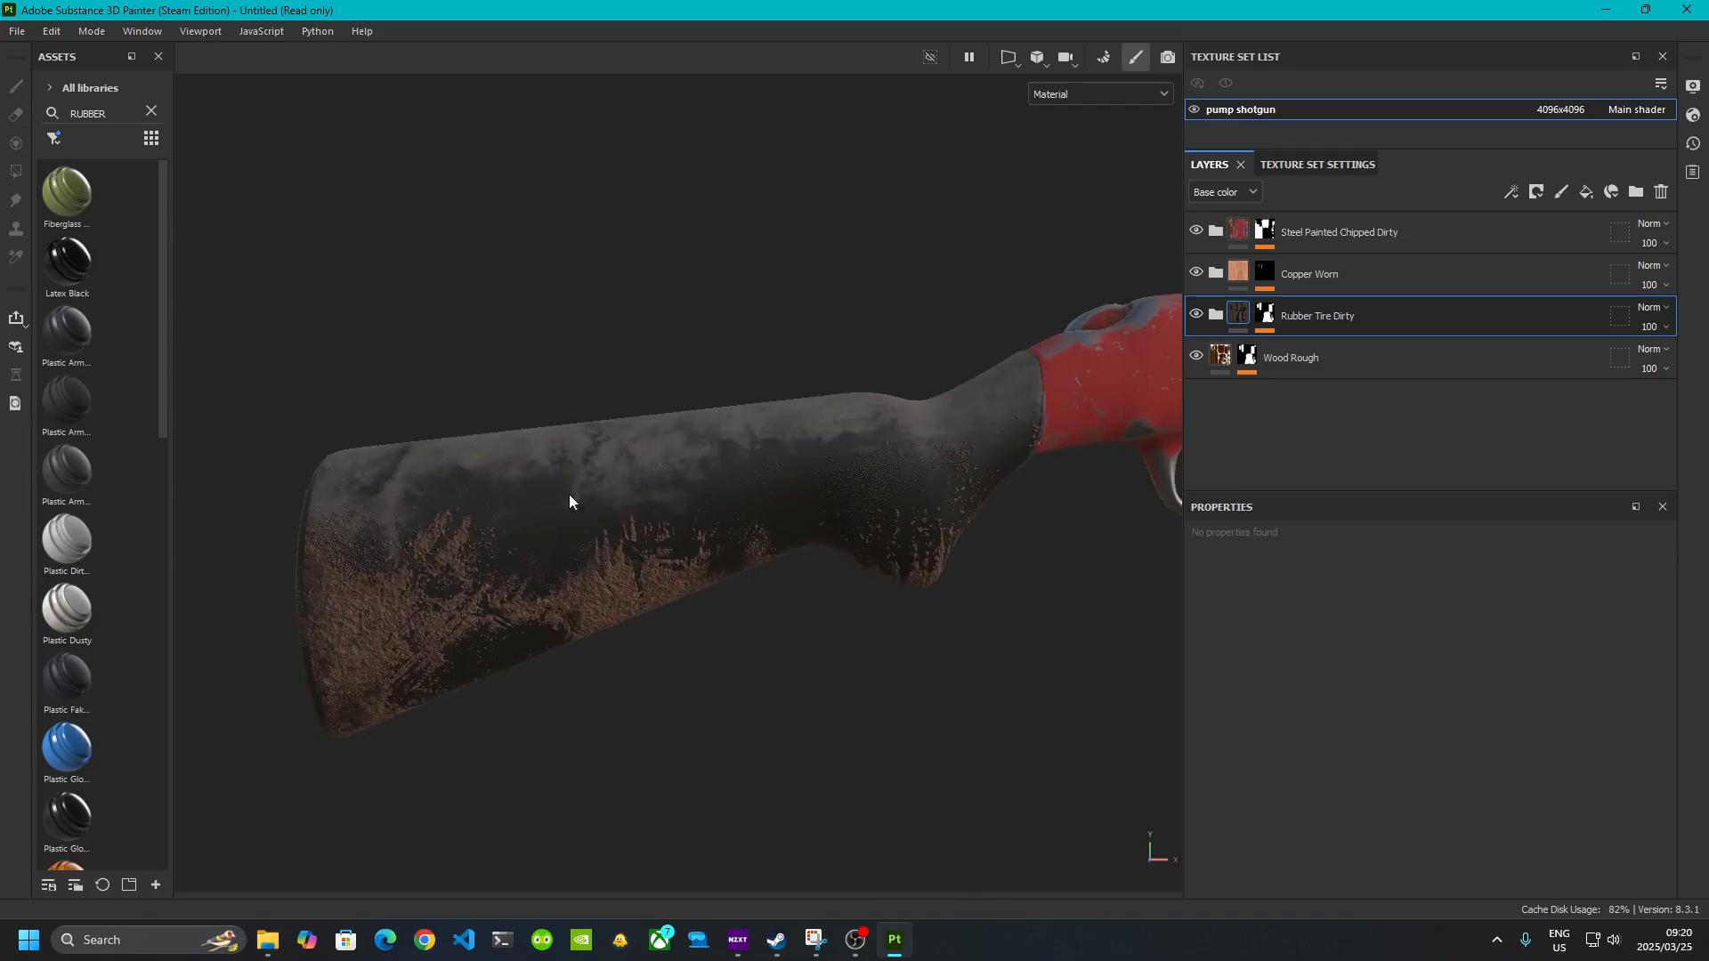
# - Expand the Rubber Tire Dirty folder and hide its Rubber Base, Wear and Dust layers, keeping only Dirt over the wood
pyautogui.click(1215, 312)
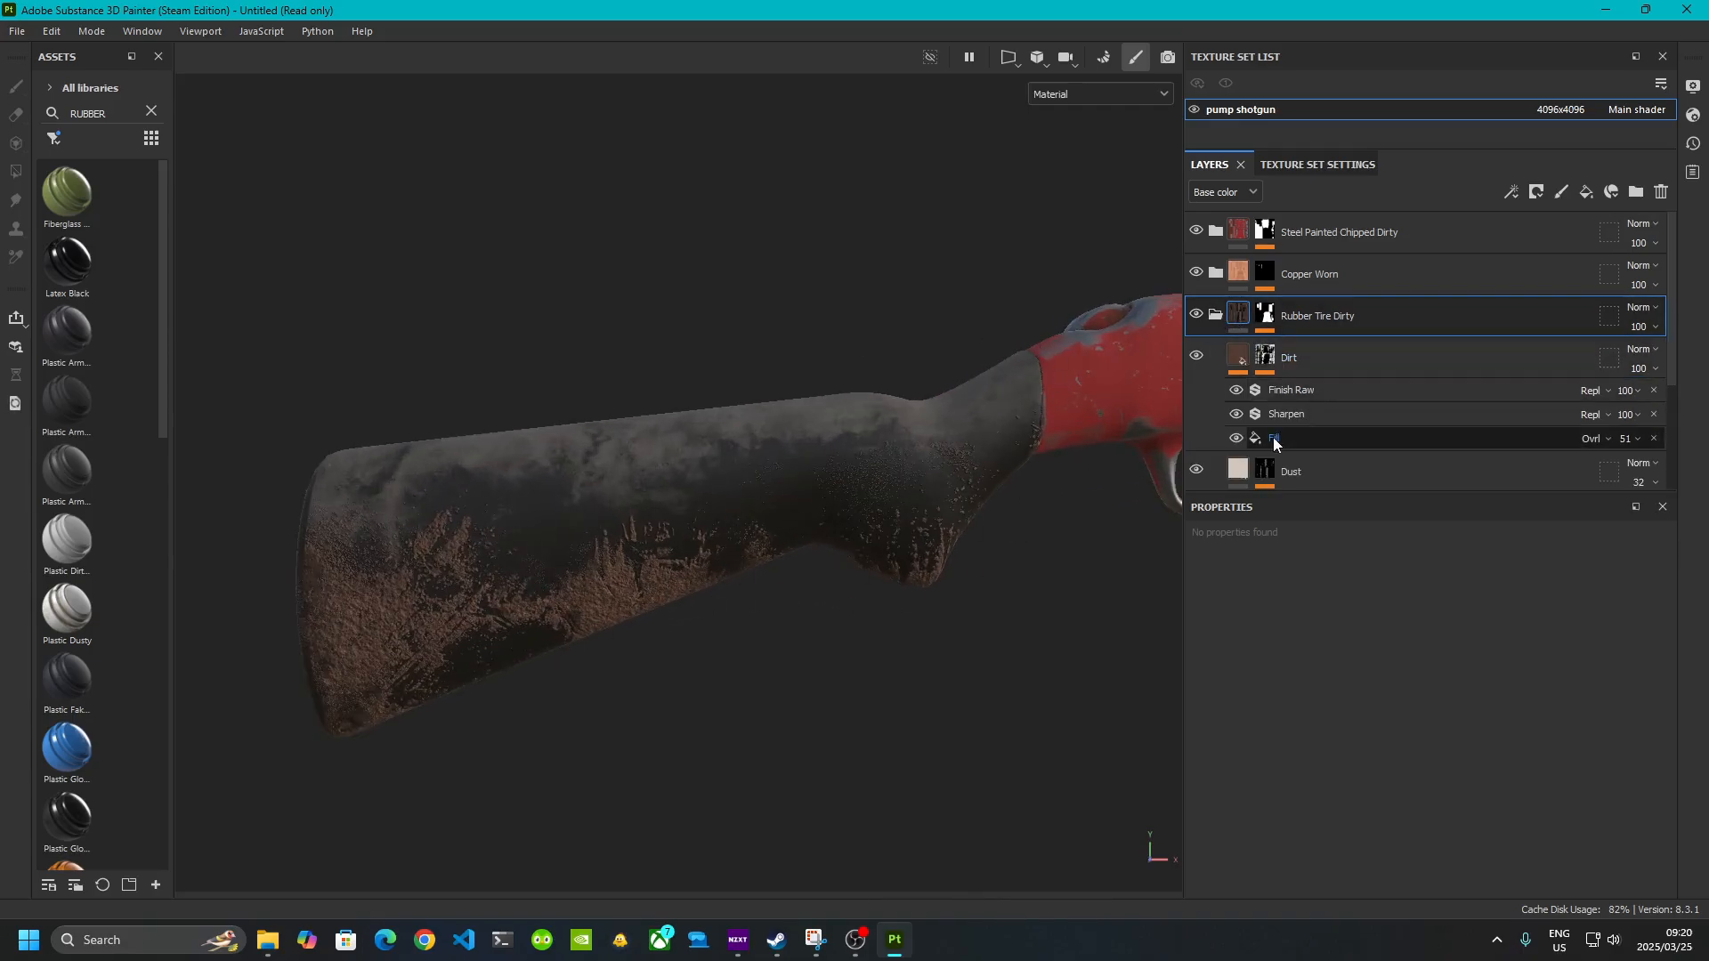
pyautogui.scroll(-3, 1273, 436)
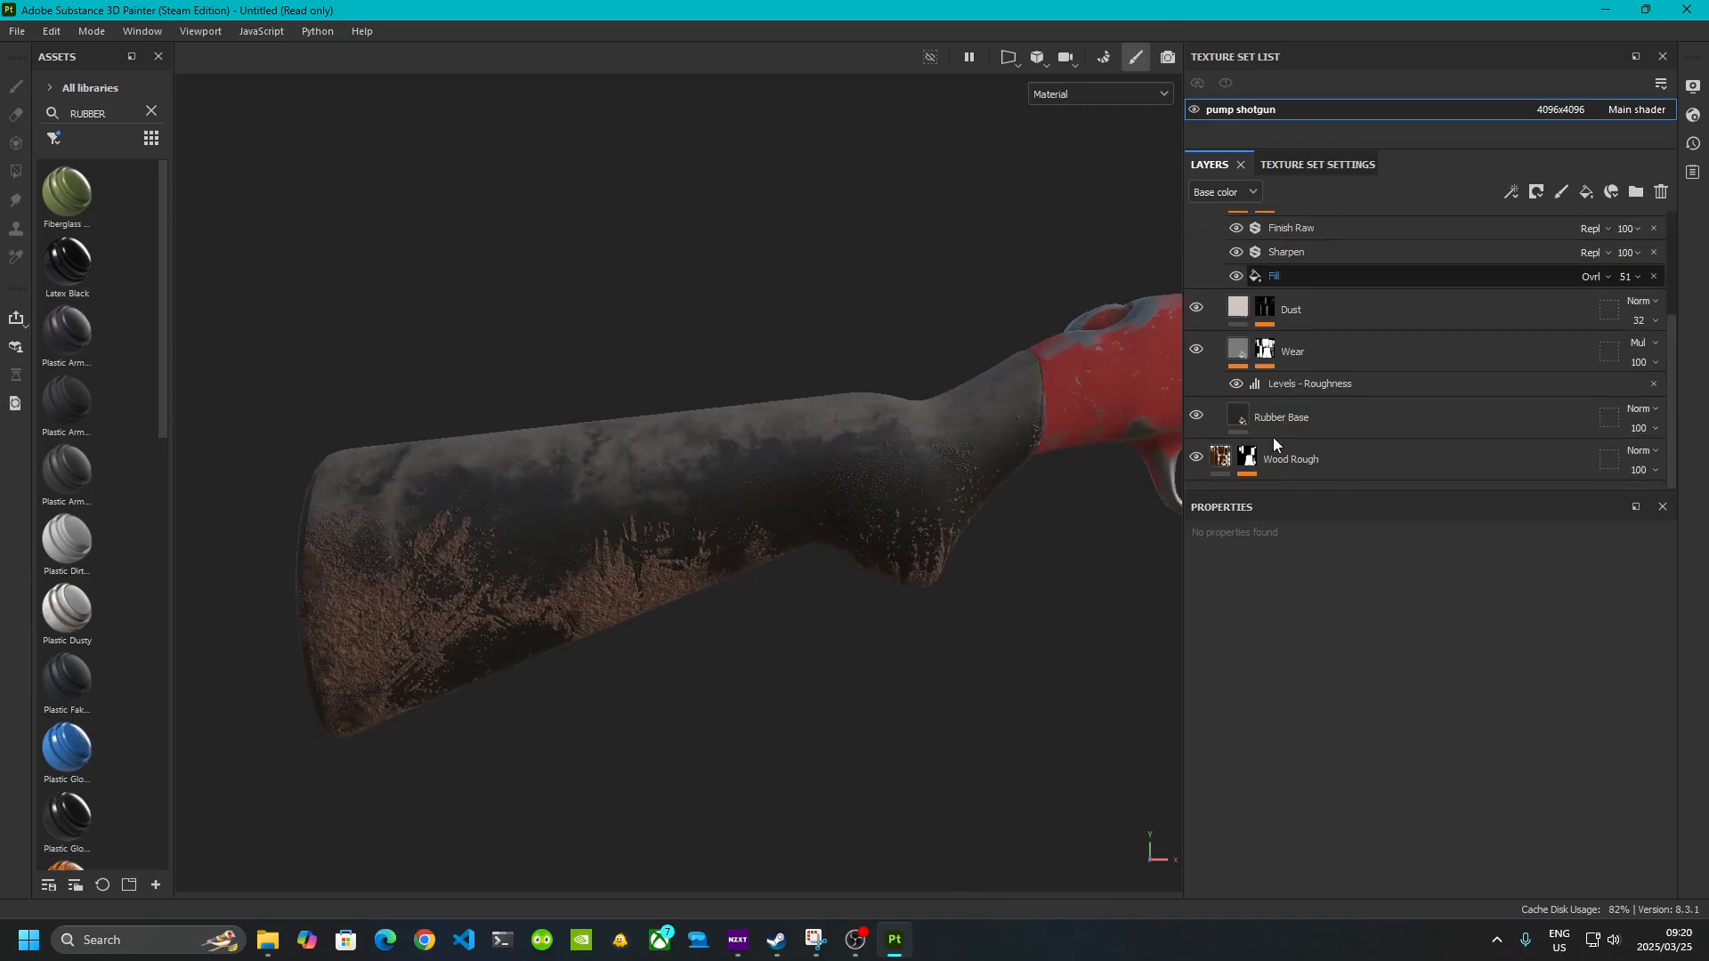
pyautogui.click(1196, 416)
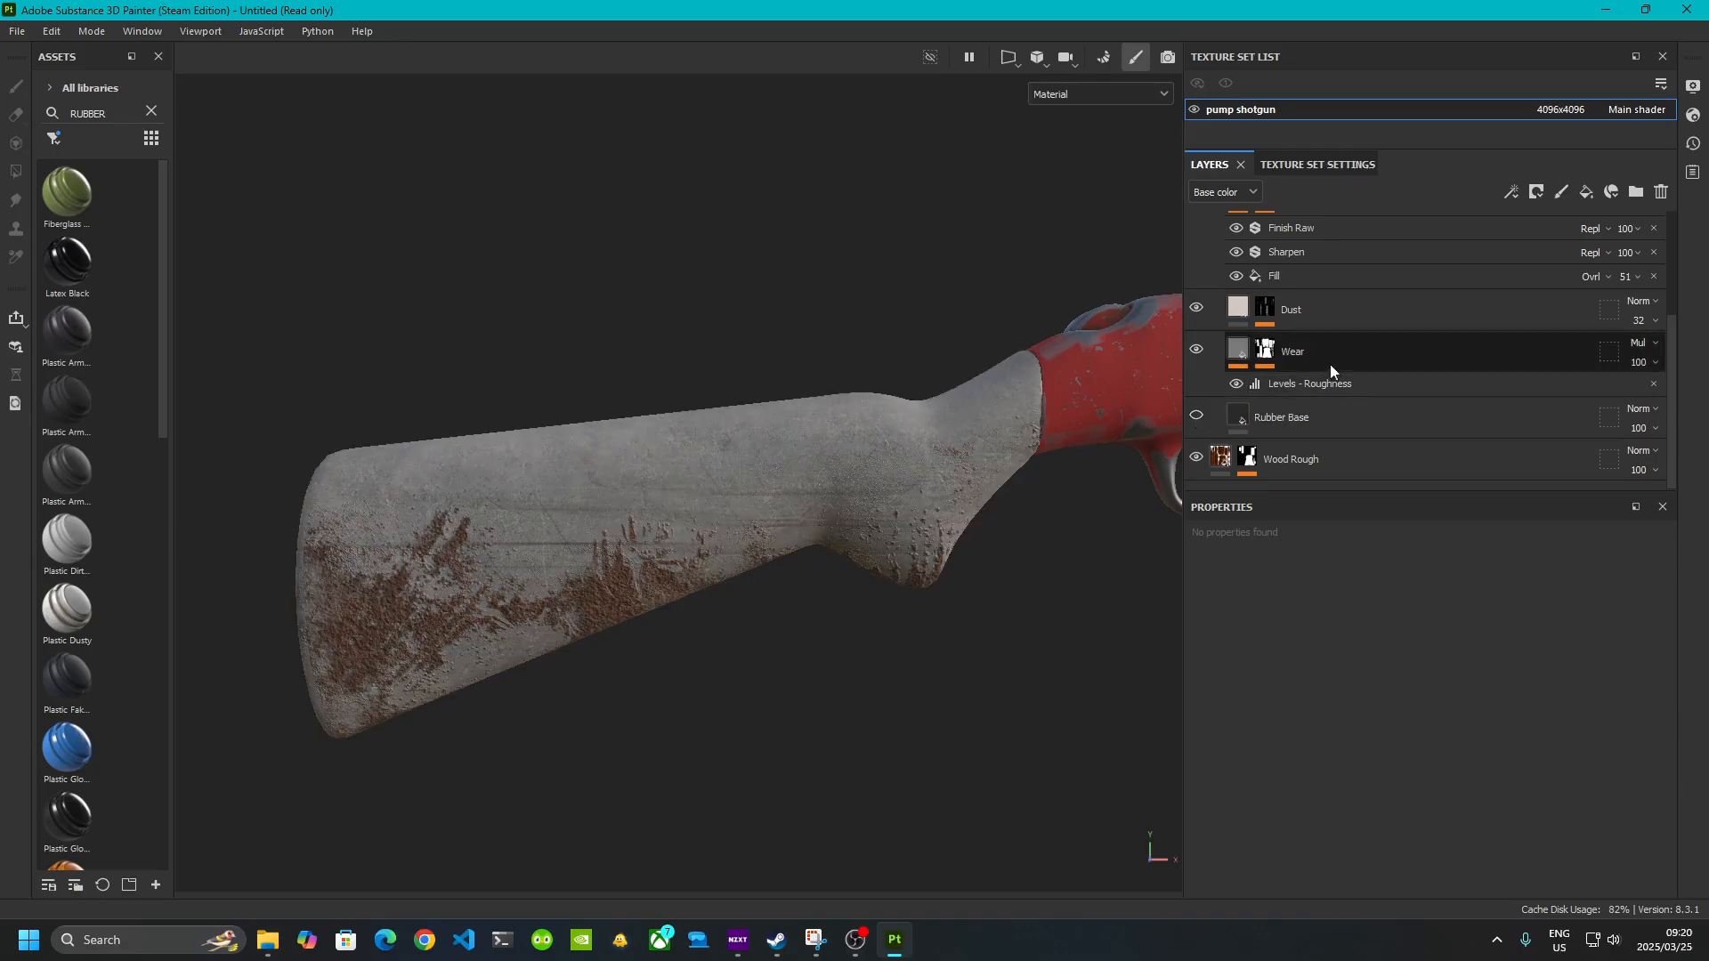
pyautogui.click(1196, 350)
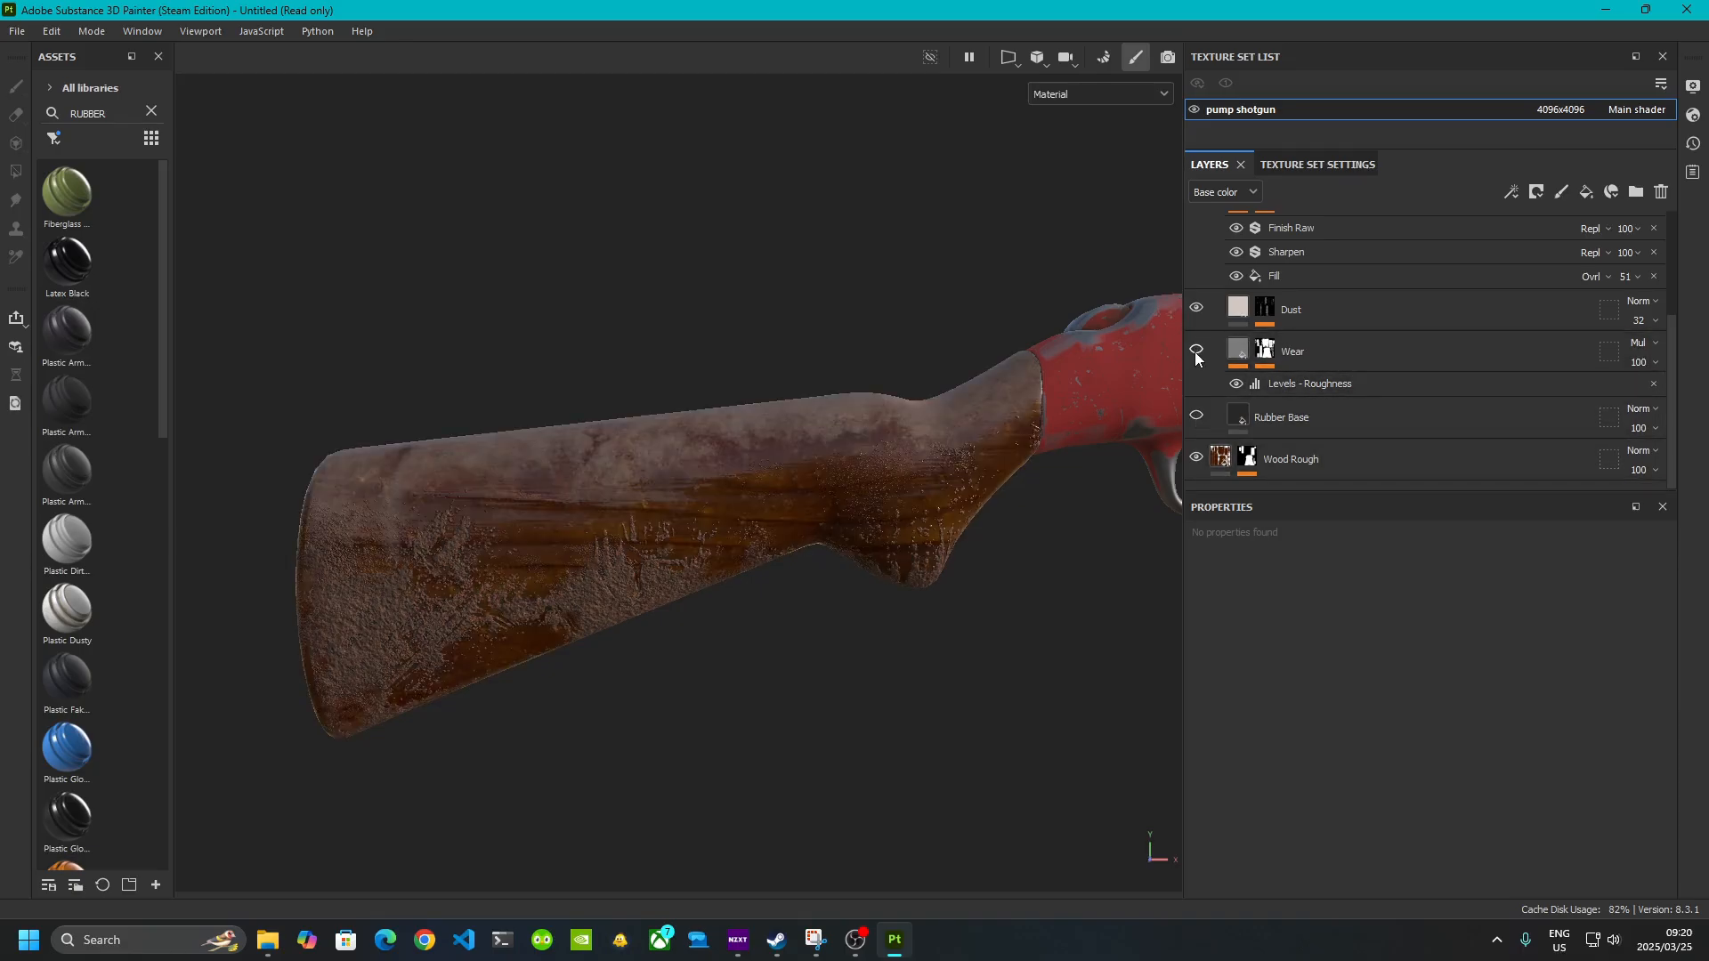
pyautogui.keyDown('alt'); pyautogui.moveTo(715, 523); pyautogui.dragTo(738, 330); pyautogui.keyUp('alt')
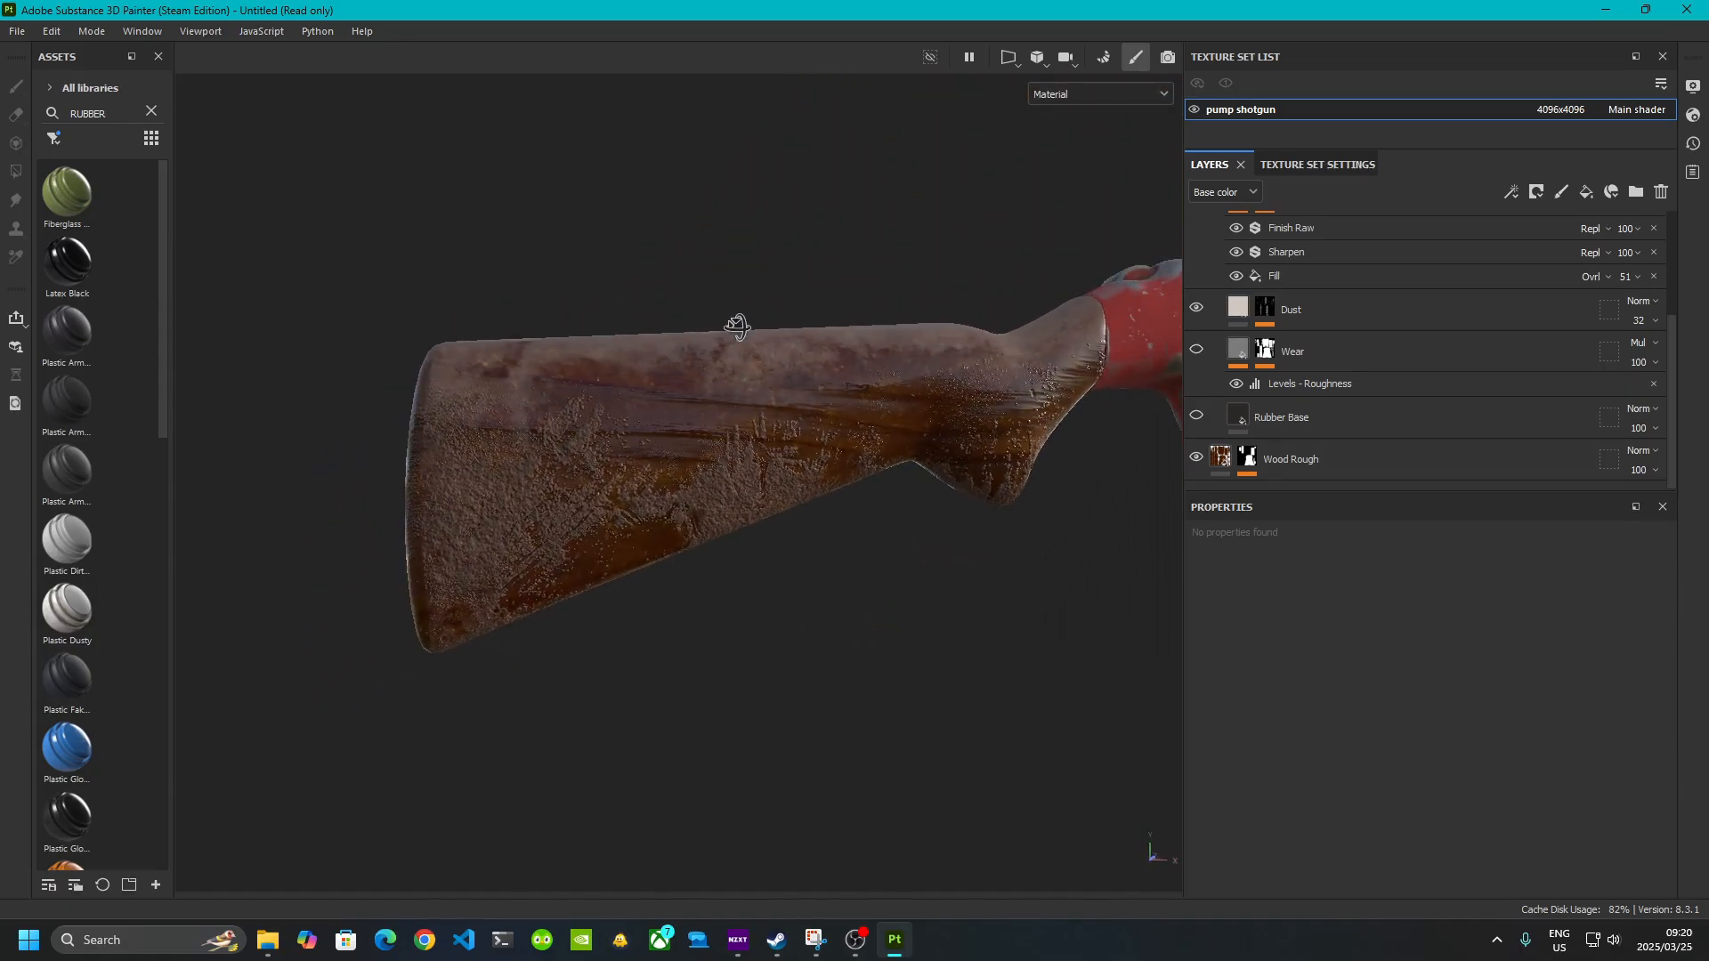
pyautogui.scroll(4, 638, 350)
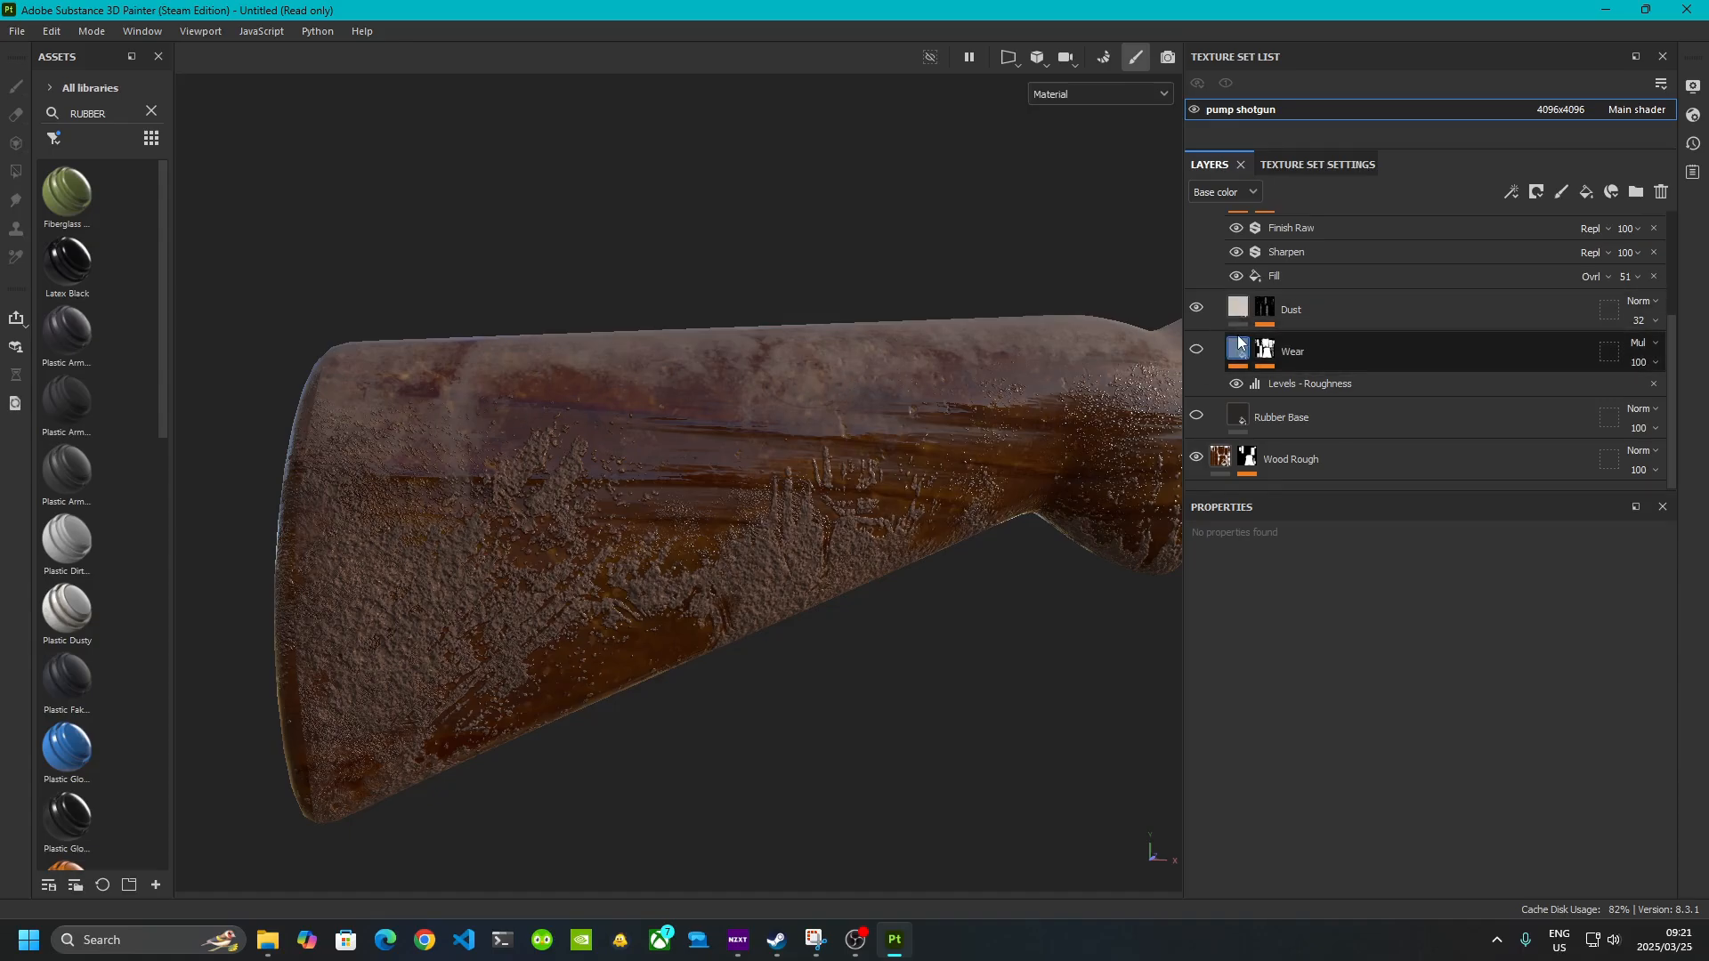
pyautogui.click(1193, 311)
pyautogui.scroll(-1, 557, 459)
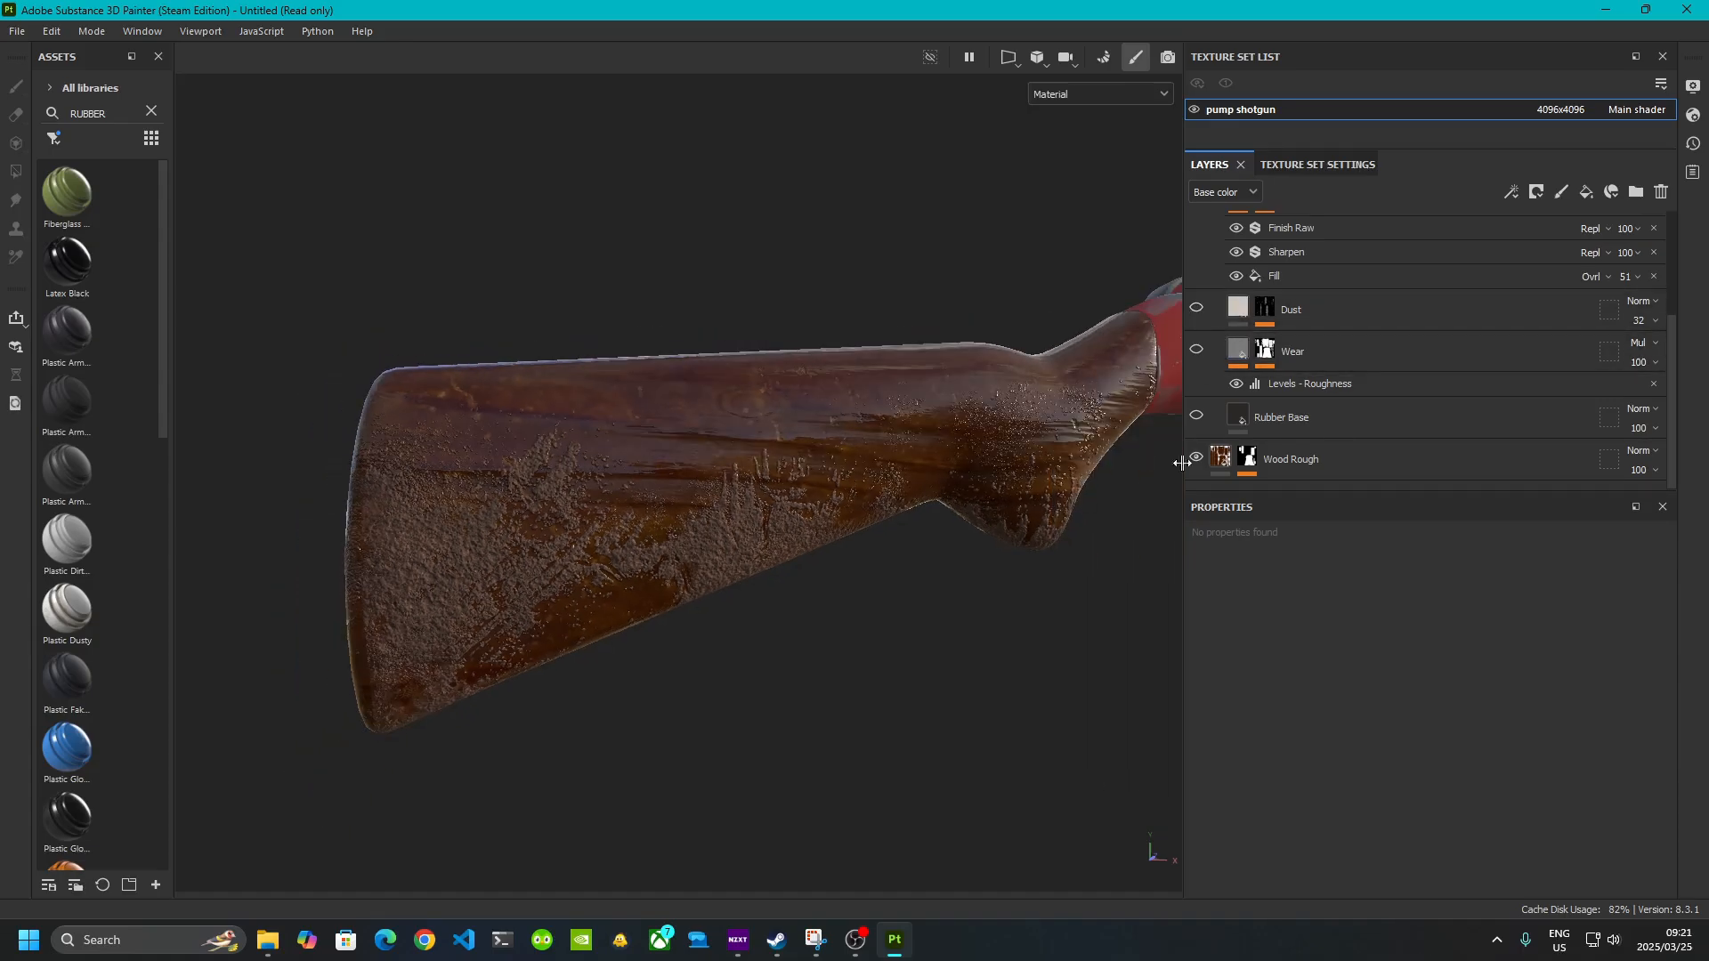
pyautogui.scroll(2, 1243, 298)
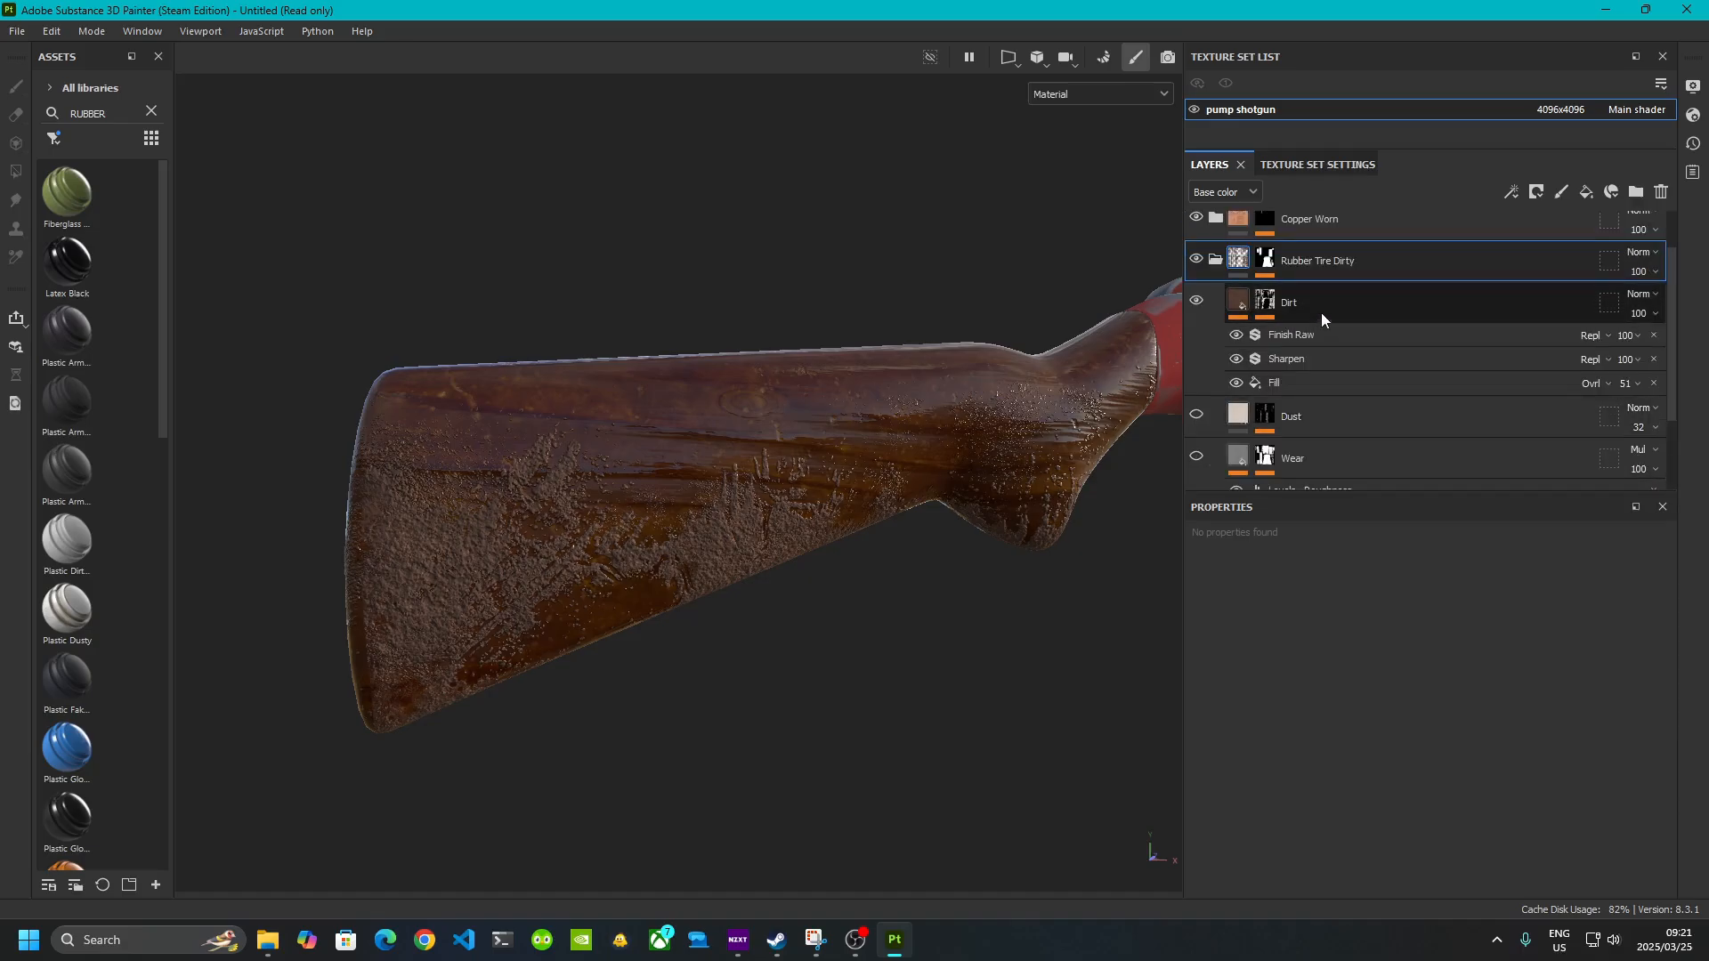
# - Lower the Dirt layer's height to 0.0211, checking the relief close up on the stock
pyautogui.click(1300, 308)
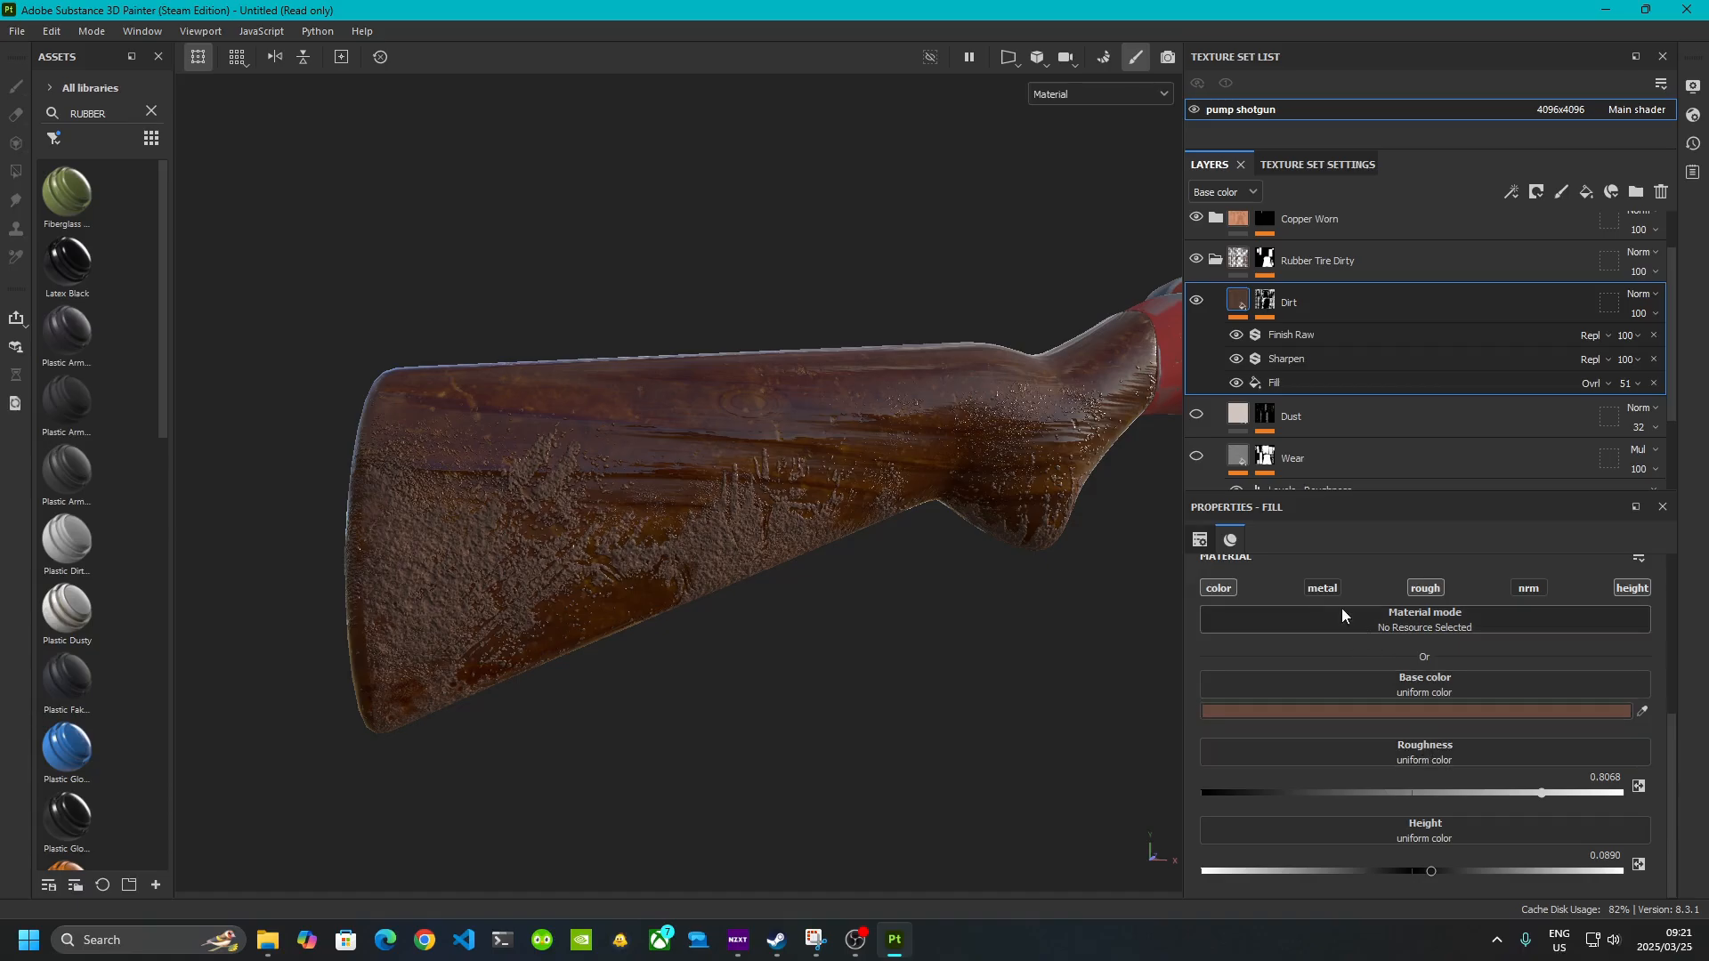
pyautogui.click(1422, 871)
pyautogui.scroll(6, 881, 649)
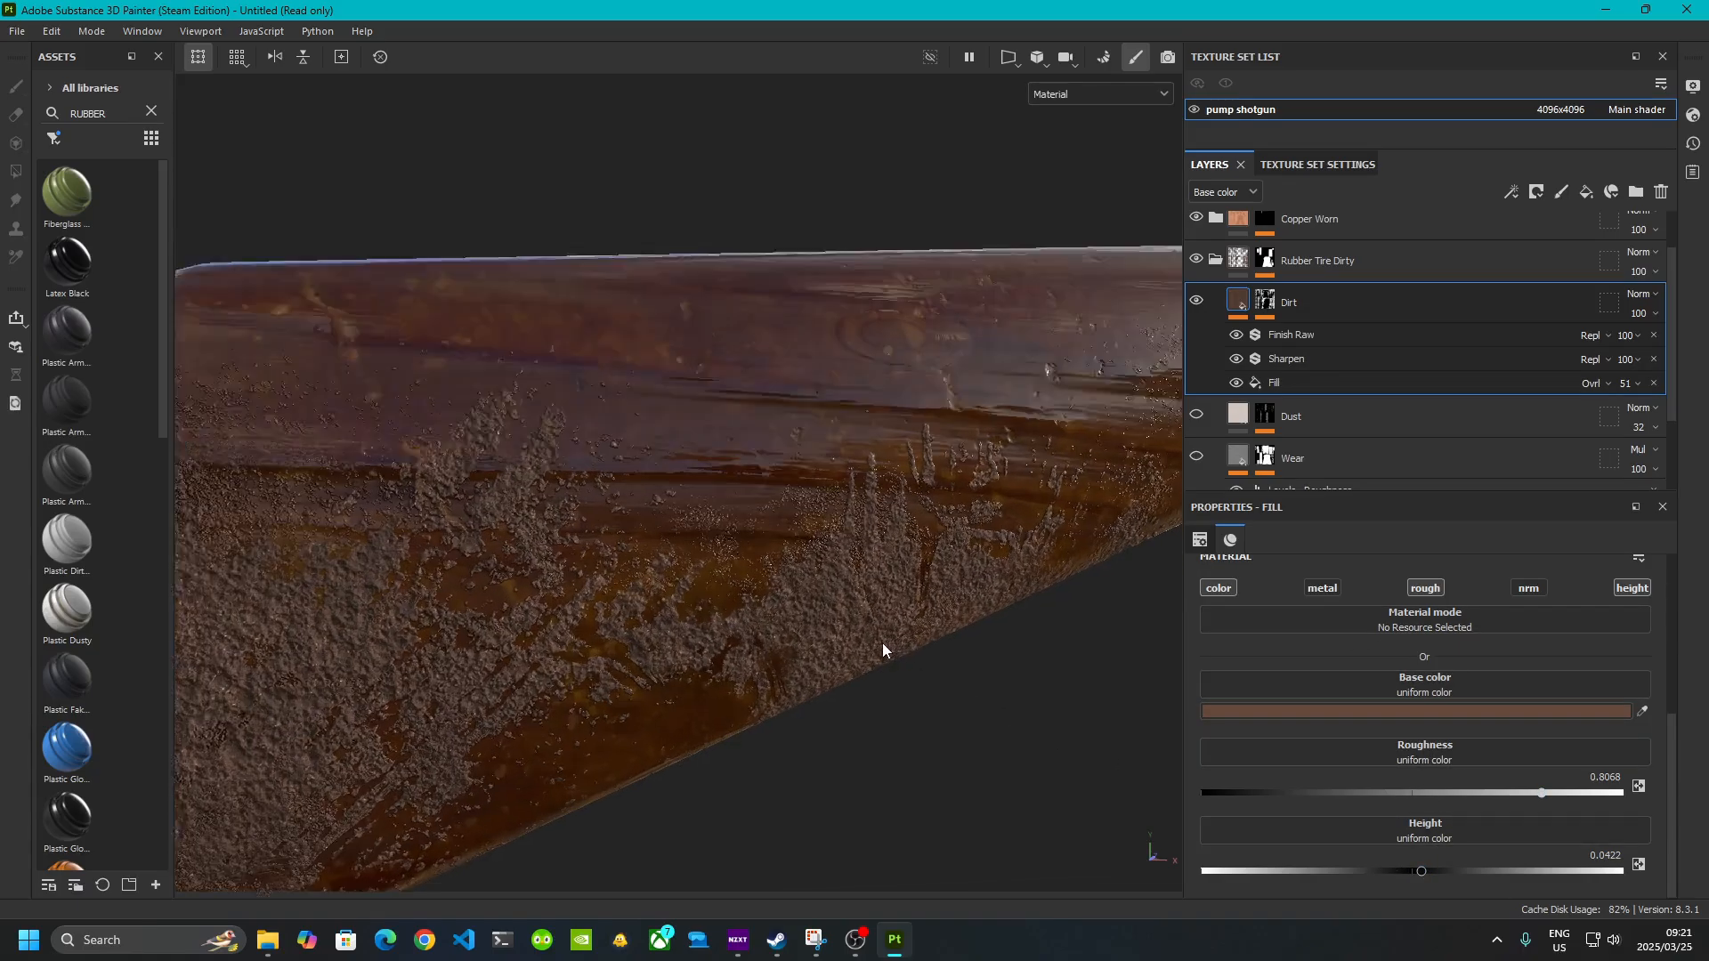
pyautogui.moveTo(748, 664)
pyautogui.keyDown('alt'); pyautogui.mouseDown(button='middle')
pyautogui.moveTo(1103, 665)
pyautogui.moveTo(1131, 707)
pyautogui.mouseUp(button='middle'); pyautogui.keyUp('alt')
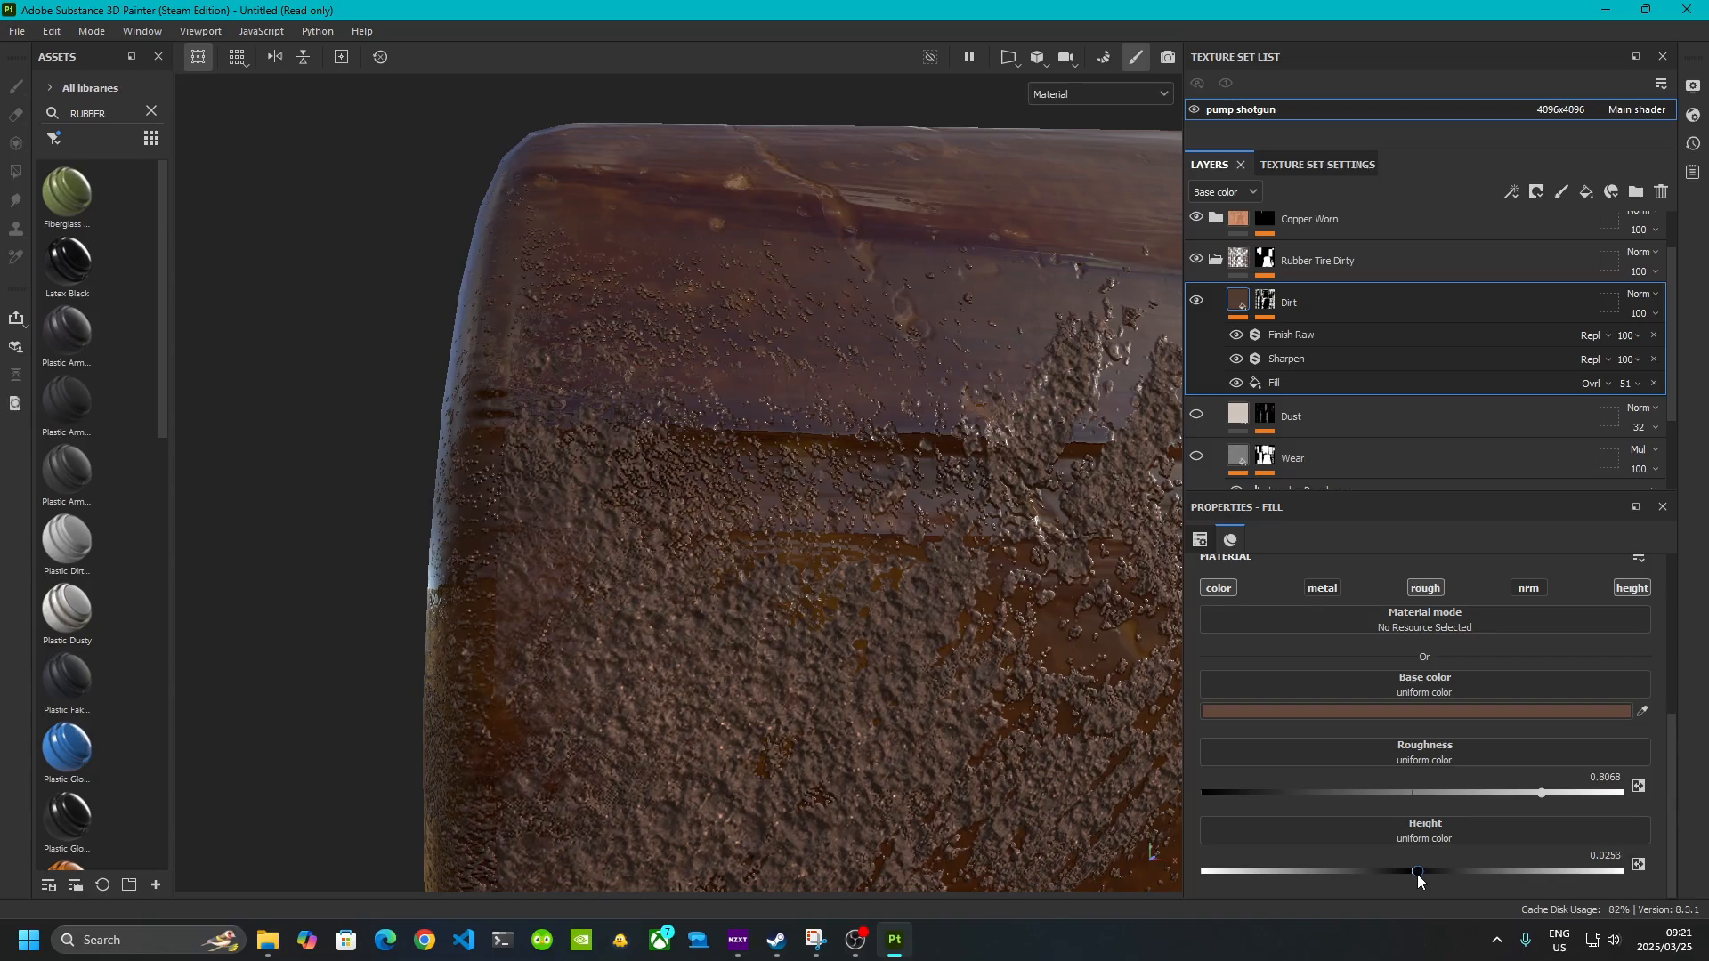
pyautogui.moveTo(1415, 880); pyautogui.dragTo(1417, 879)
pyautogui.scroll(-5, 817, 520)
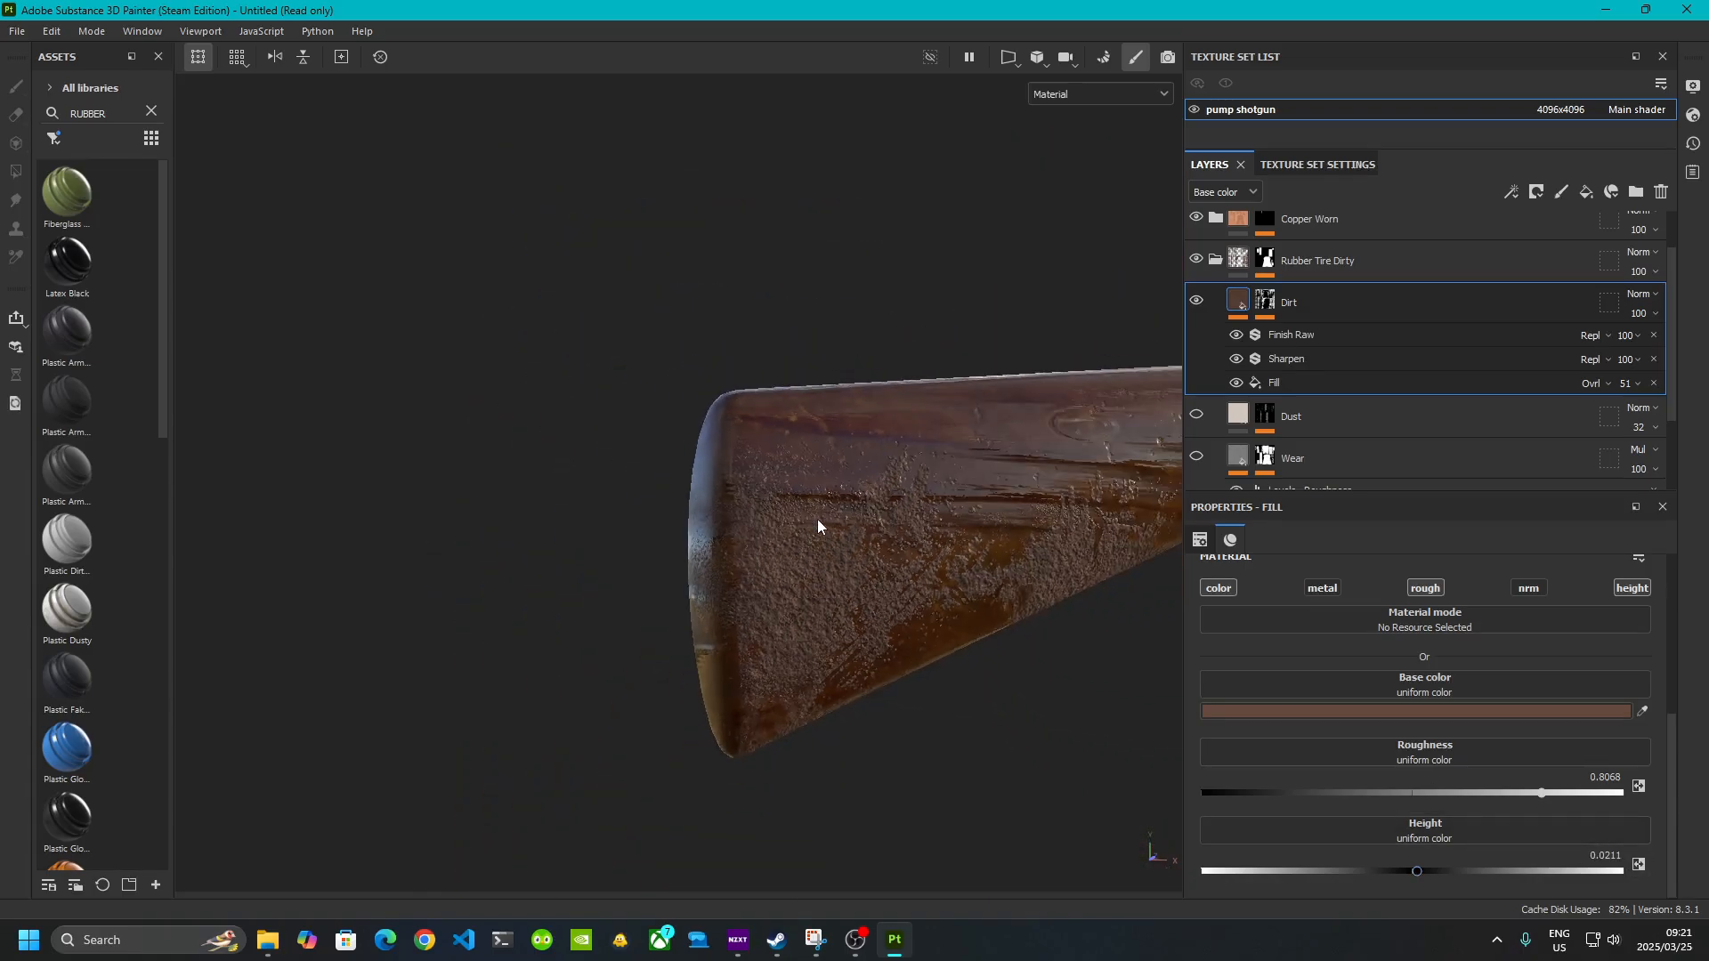
# - Examine how the dirt sits on the wooden stock, fore-end and grip from several angles
pyautogui.keyDown('alt'); pyautogui.moveTo(817, 525); pyautogui.dragTo(994, 469); pyautogui.keyUp('alt')
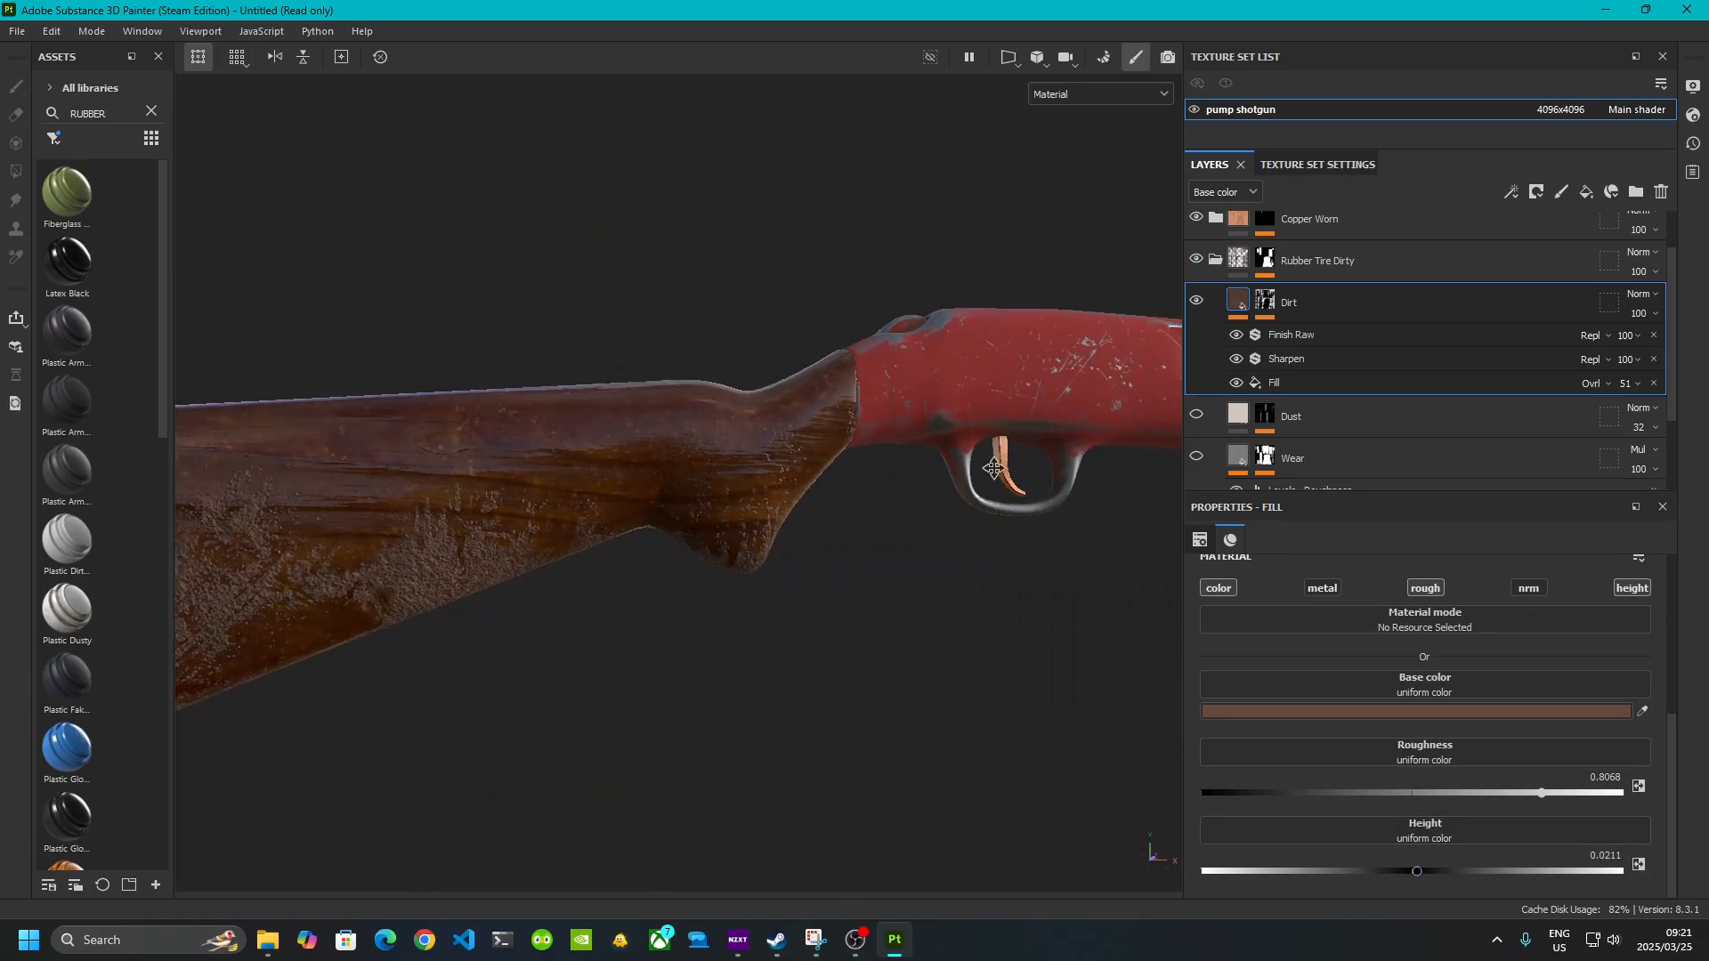
pyautogui.moveTo(994, 469)
pyautogui.keyDown('alt'); pyautogui.mouseDown(button='middle')
pyautogui.moveTo(774, 489)
pyautogui.moveTo(817, 504)
pyautogui.moveTo(294, 429)
pyautogui.mouseUp(button='middle'); pyautogui.keyUp('alt')
pyautogui.keyDown('alt'); pyautogui.moveTo(703, 442); pyautogui.dragTo(683, 449, button='middle'); pyautogui.keyUp('alt')
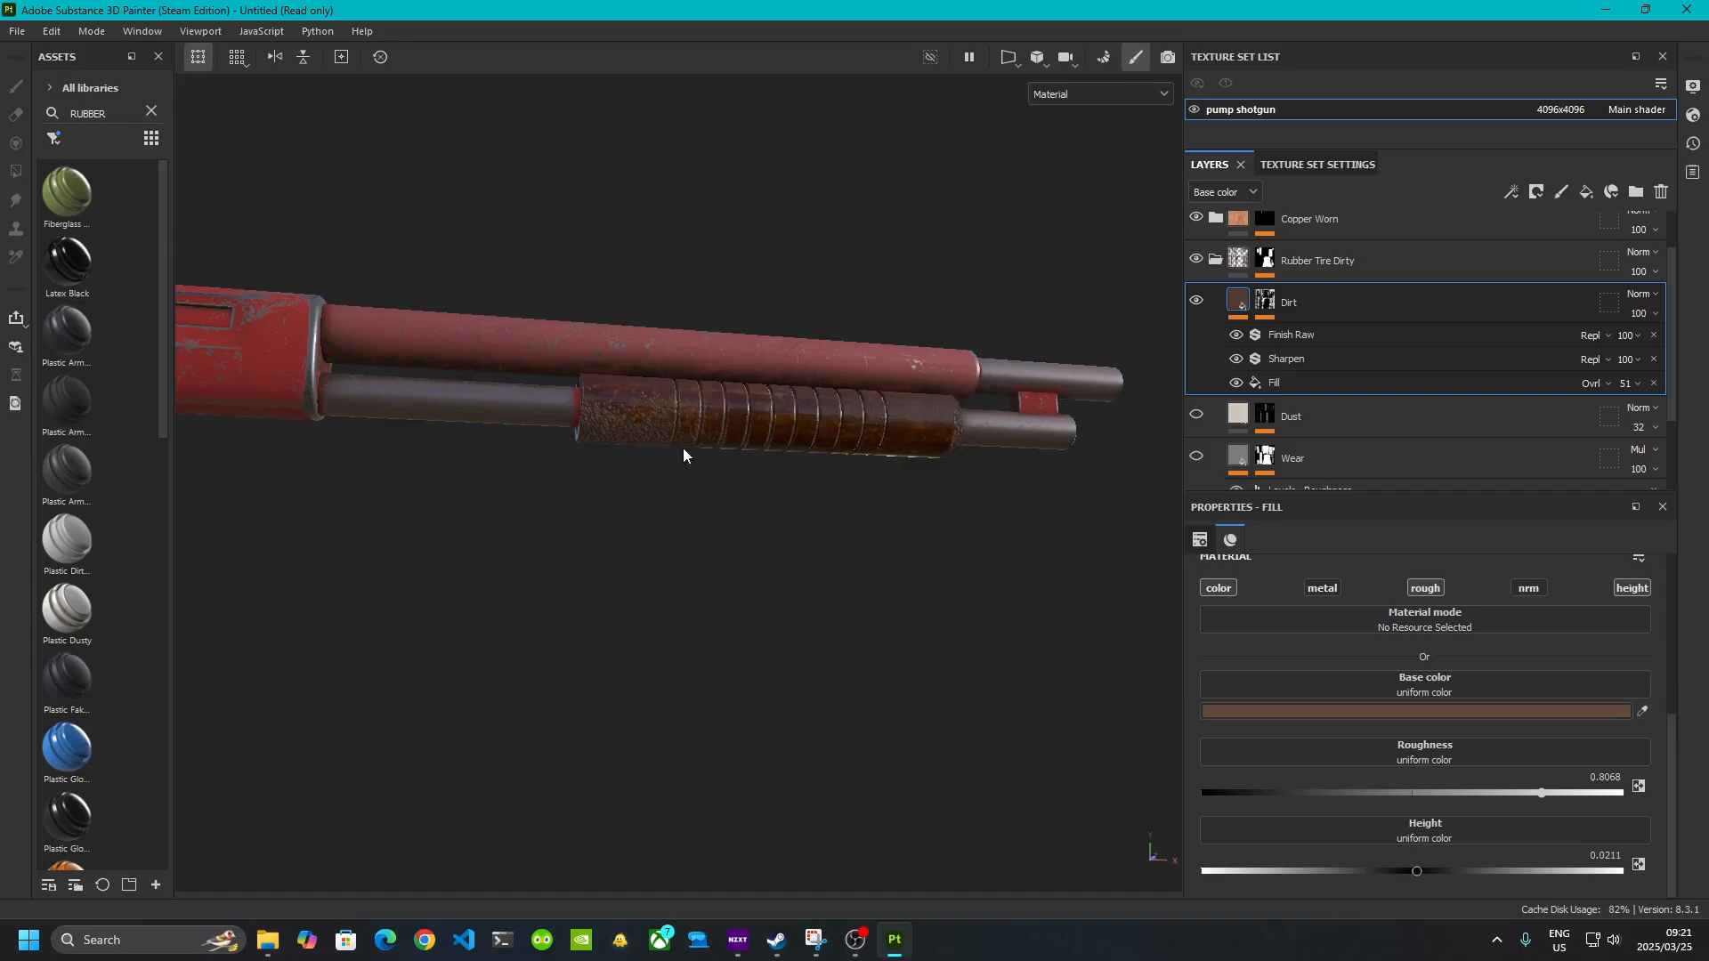
pyautogui.scroll(6, 663, 436)
pyautogui.keyDown('alt'); pyautogui.moveTo(702, 538); pyautogui.dragTo(667, 561); pyautogui.keyUp('alt')
pyautogui.scroll(-6, 703, 558)
pyautogui.keyDown('alt'); pyautogui.moveTo(869, 531); pyautogui.dragTo(567, 547, button='middle'); pyautogui.keyUp('alt')
pyautogui.keyDown('alt'); pyautogui.moveTo(820, 480); pyautogui.dragTo(779, 552, button='middle'); pyautogui.keyUp('alt')
pyautogui.keyDown('alt'); pyautogui.moveTo(614, 587); pyautogui.dragTo(697, 612); pyautogui.keyUp('alt')
pyautogui.keyDown('alt'); pyautogui.moveTo(356, 623); pyautogui.dragTo(899, 557, button='middle'); pyautogui.keyUp('alt')
pyautogui.keyDown('alt'); pyautogui.moveTo(783, 628); pyautogui.dragTo(856, 515, button='middle'); pyautogui.keyUp('alt')
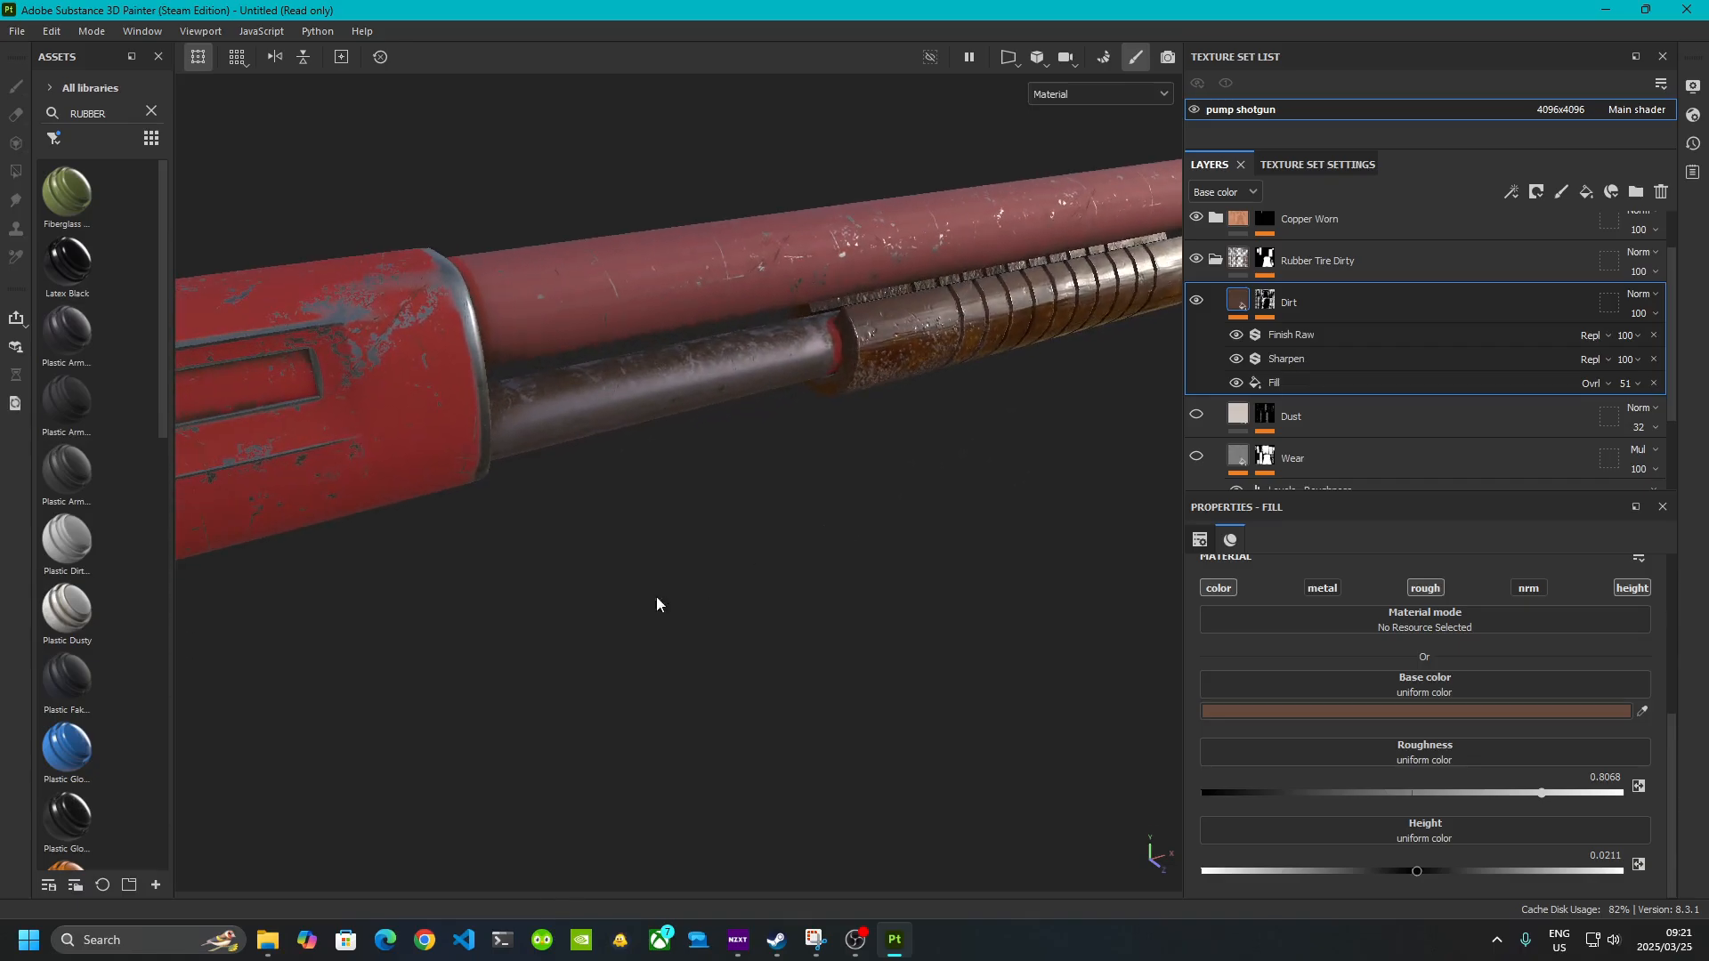
pyautogui.keyDown('alt'); pyautogui.moveTo(356, 677); pyautogui.dragTo(883, 574, button='middle'); pyautogui.keyUp('alt')
pyautogui.keyDown('alt'); pyautogui.moveTo(569, 730); pyautogui.dragTo(957, 583, button='middle'); pyautogui.keyUp('alt')
pyautogui.keyDown('alt'); pyautogui.moveTo(570, 667); pyautogui.dragTo(896, 607, button='middle'); pyautogui.keyUp('alt')
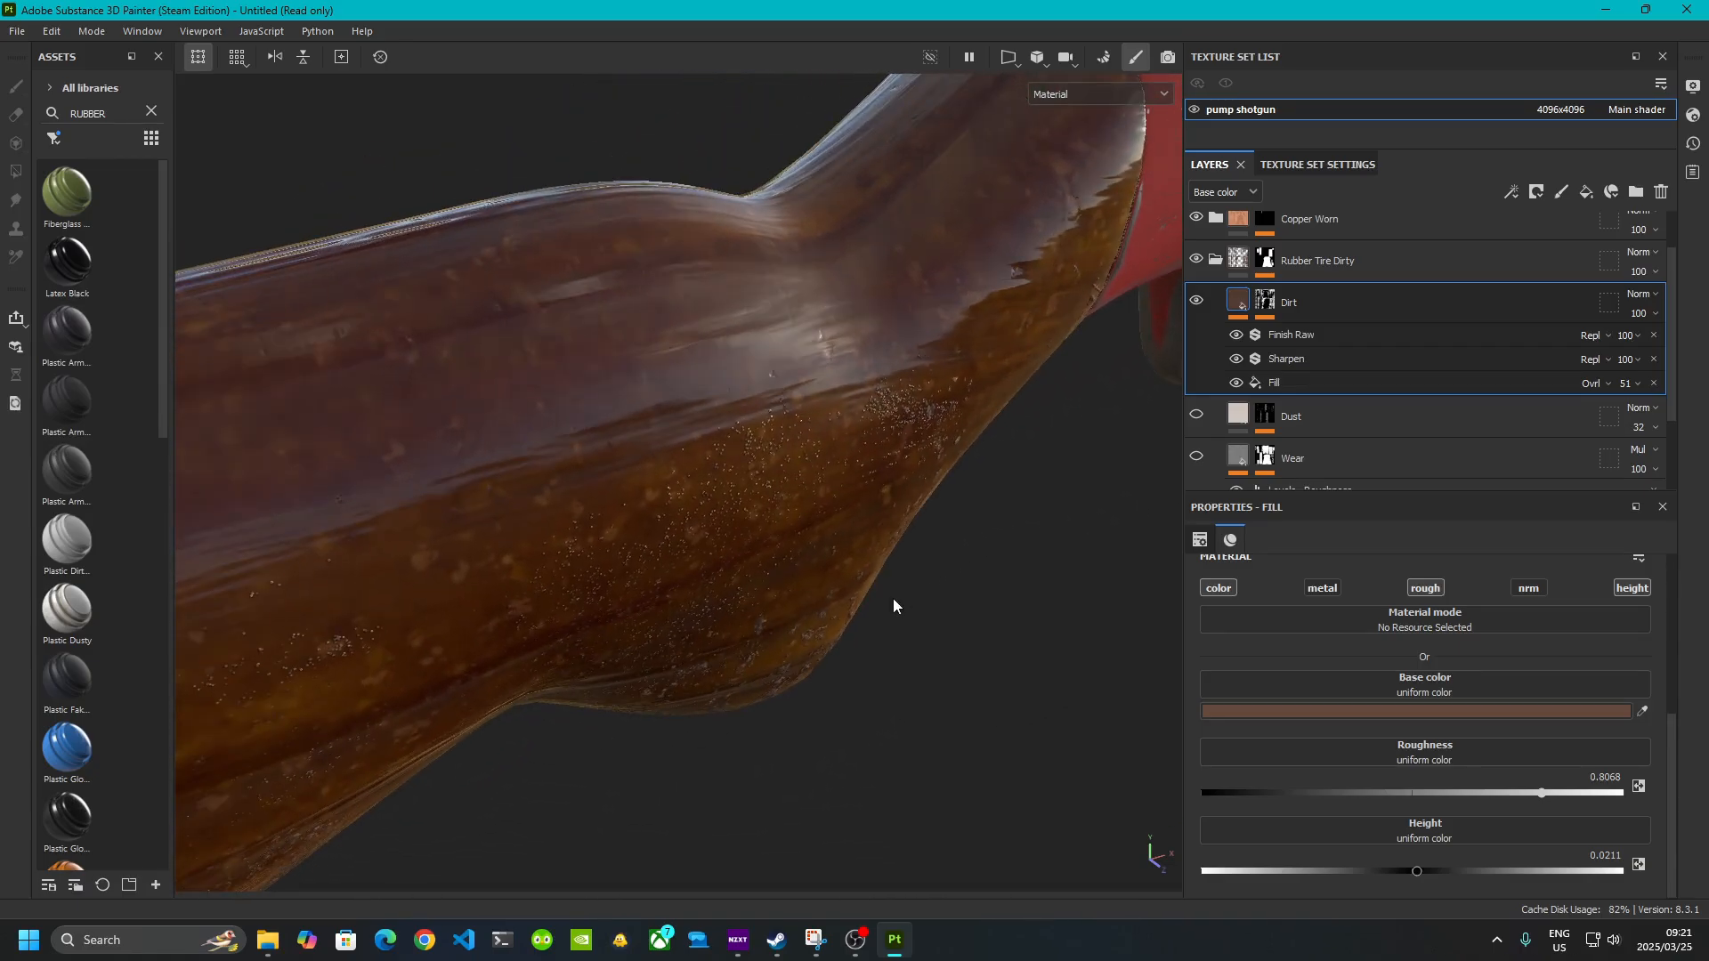
# - Collapse the Rubber Tire Dirty folder and expand the Copper Worn folder to reach the trigger's material layers
pyautogui.scroll(-5, 894, 614)
pyautogui.scroll(-2, 837, 708)
pyautogui.keyDown('alt'); pyautogui.moveTo(851, 736); pyautogui.dragTo(770, 612); pyautogui.keyUp('alt')
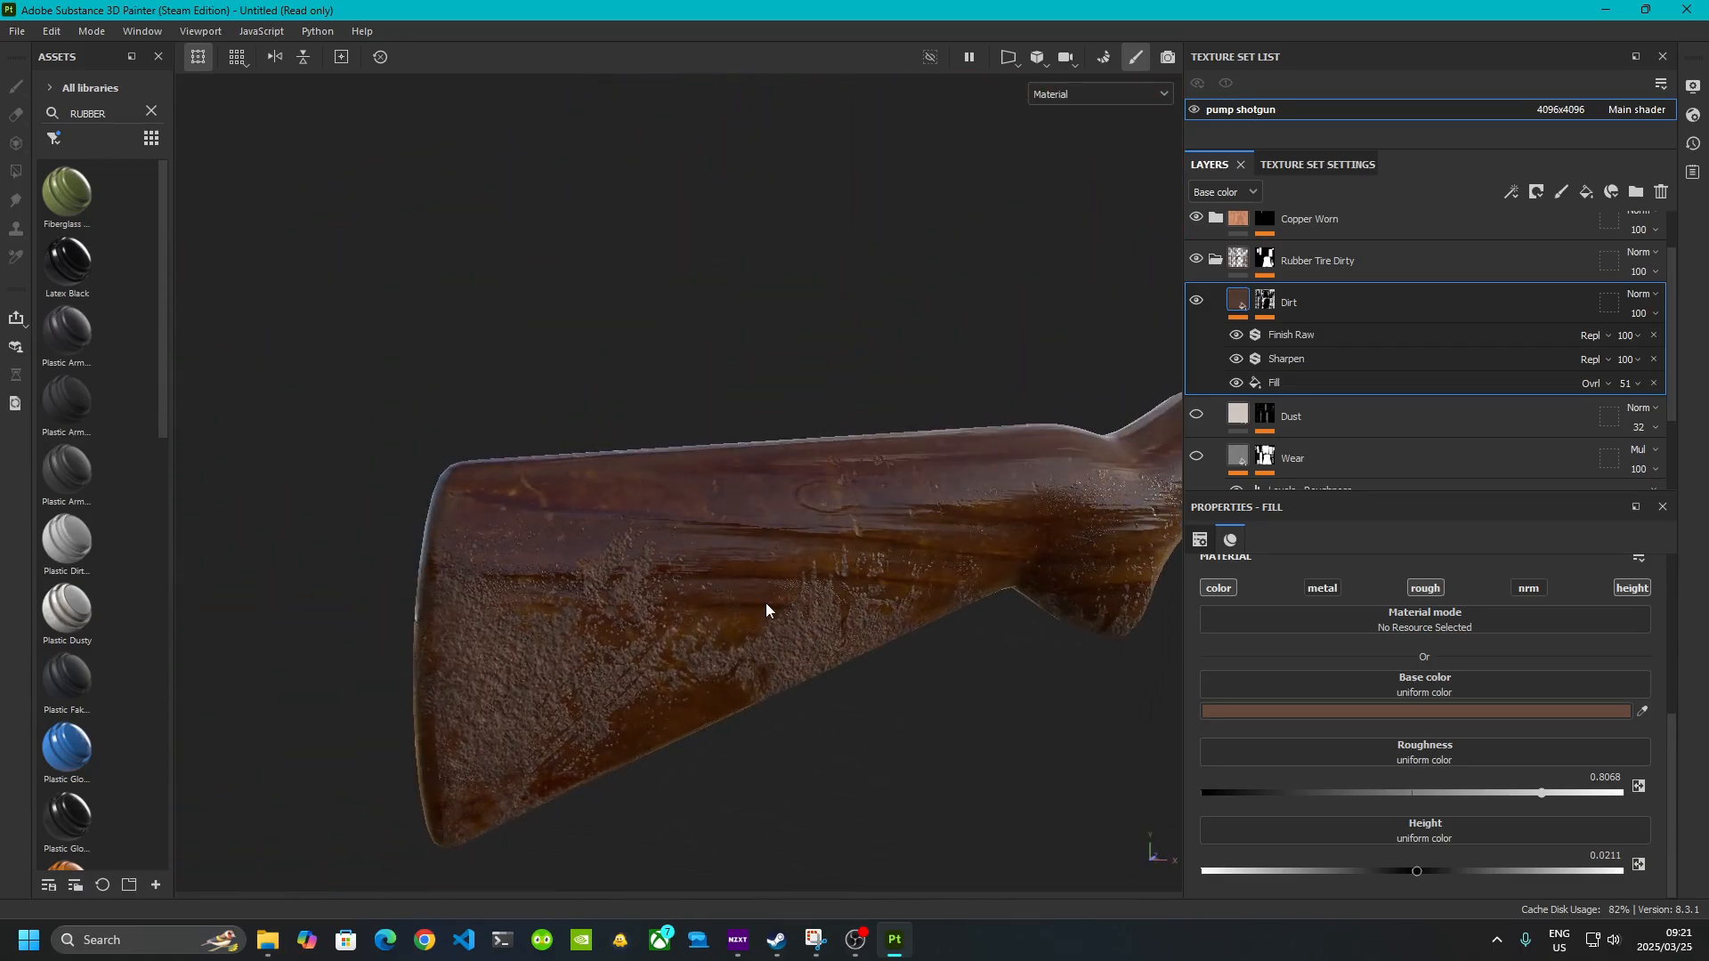
pyautogui.scroll(-6, 770, 613)
pyautogui.keyDown('alt'); pyautogui.moveTo(935, 657); pyautogui.dragTo(627, 693, button='middle'); pyautogui.keyUp('alt')
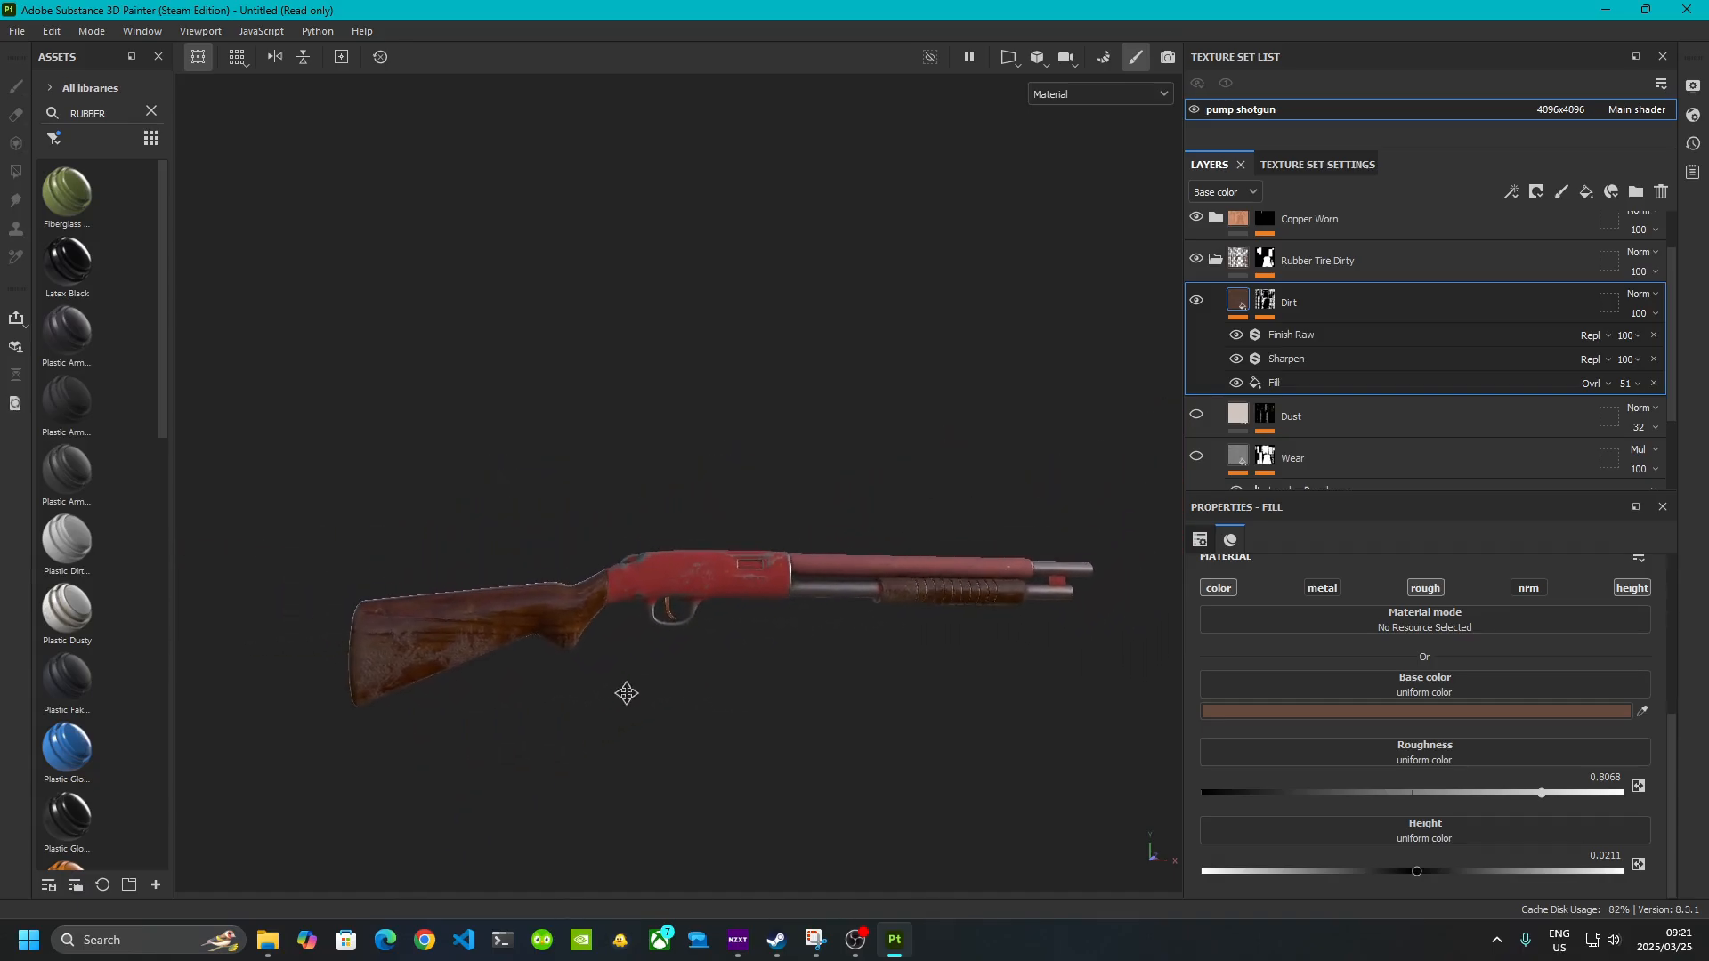
pyautogui.scroll(5, 627, 693)
pyautogui.scroll(4, 404, 649)
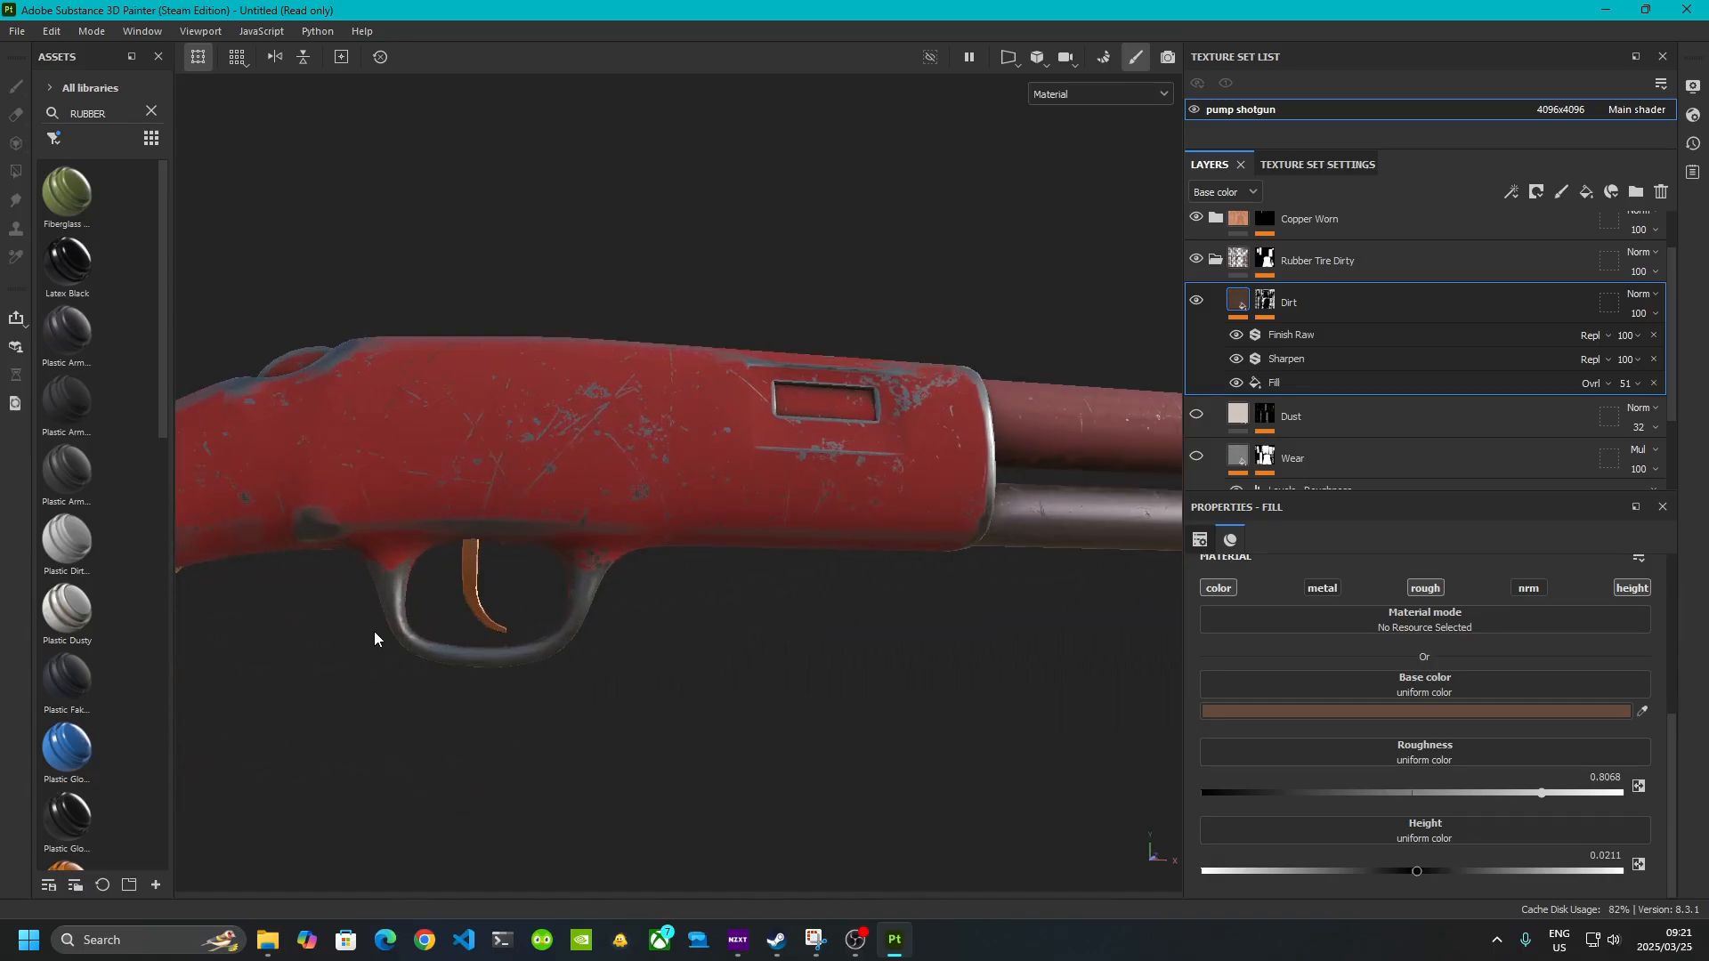
pyautogui.moveTo(1360, 228); pyautogui.dragTo(1294, 237)
pyautogui.click(1215, 259)
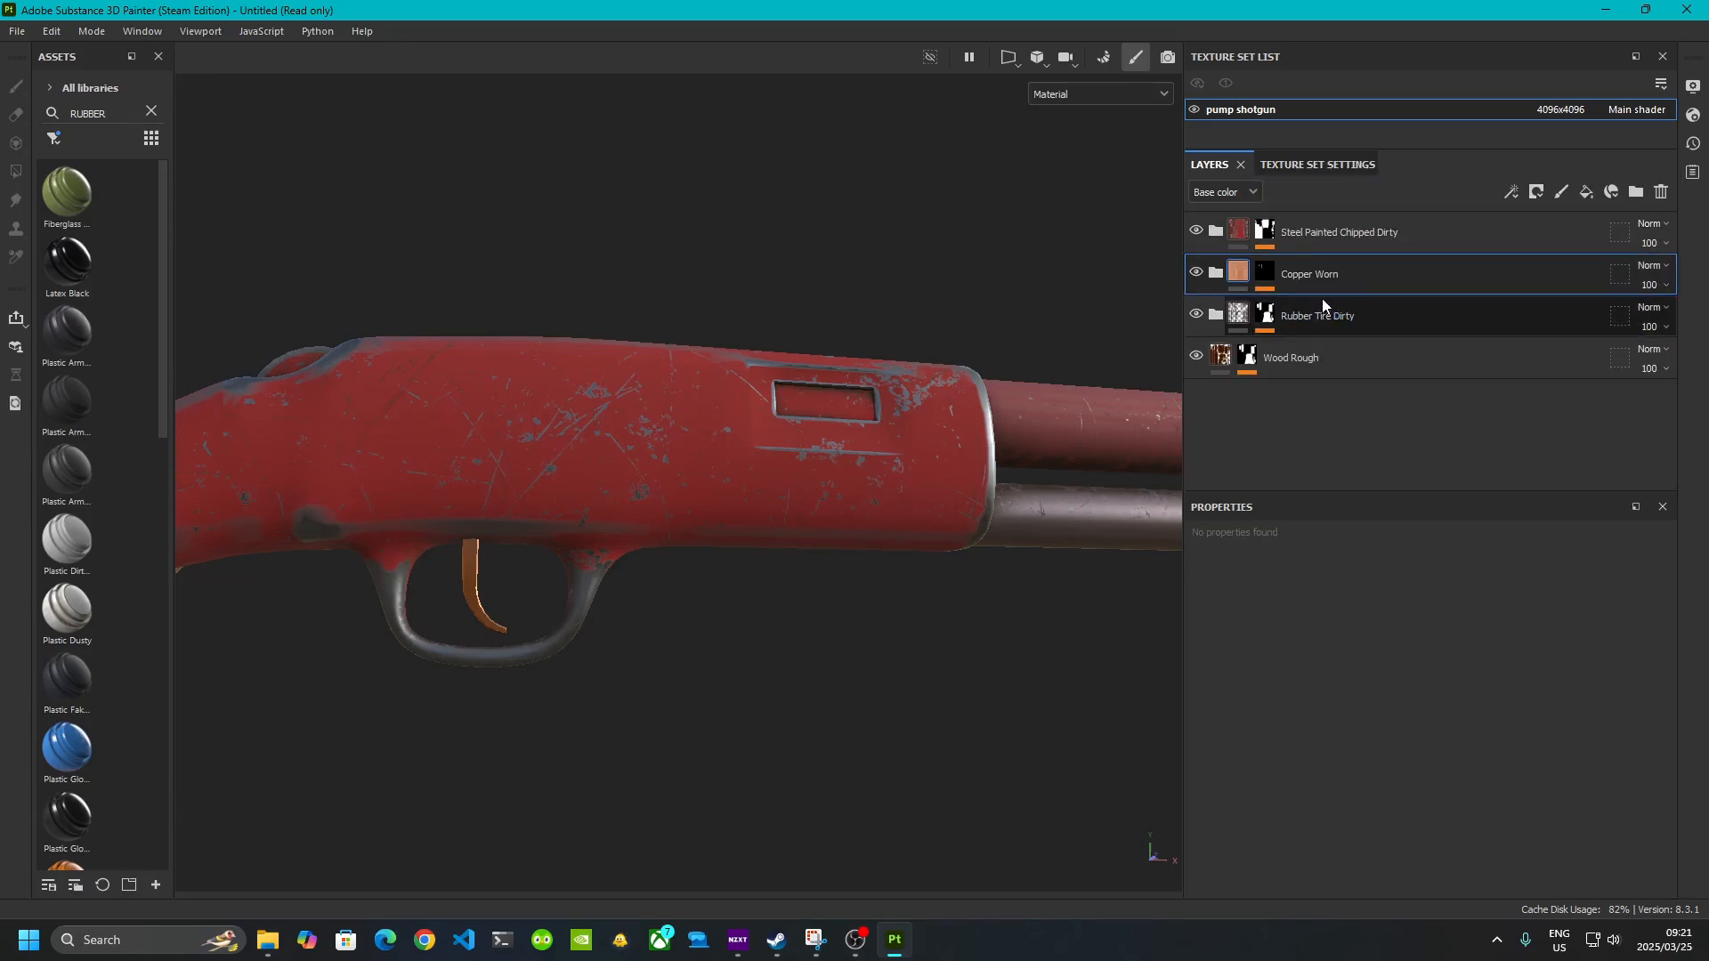
pyautogui.click(1215, 272)
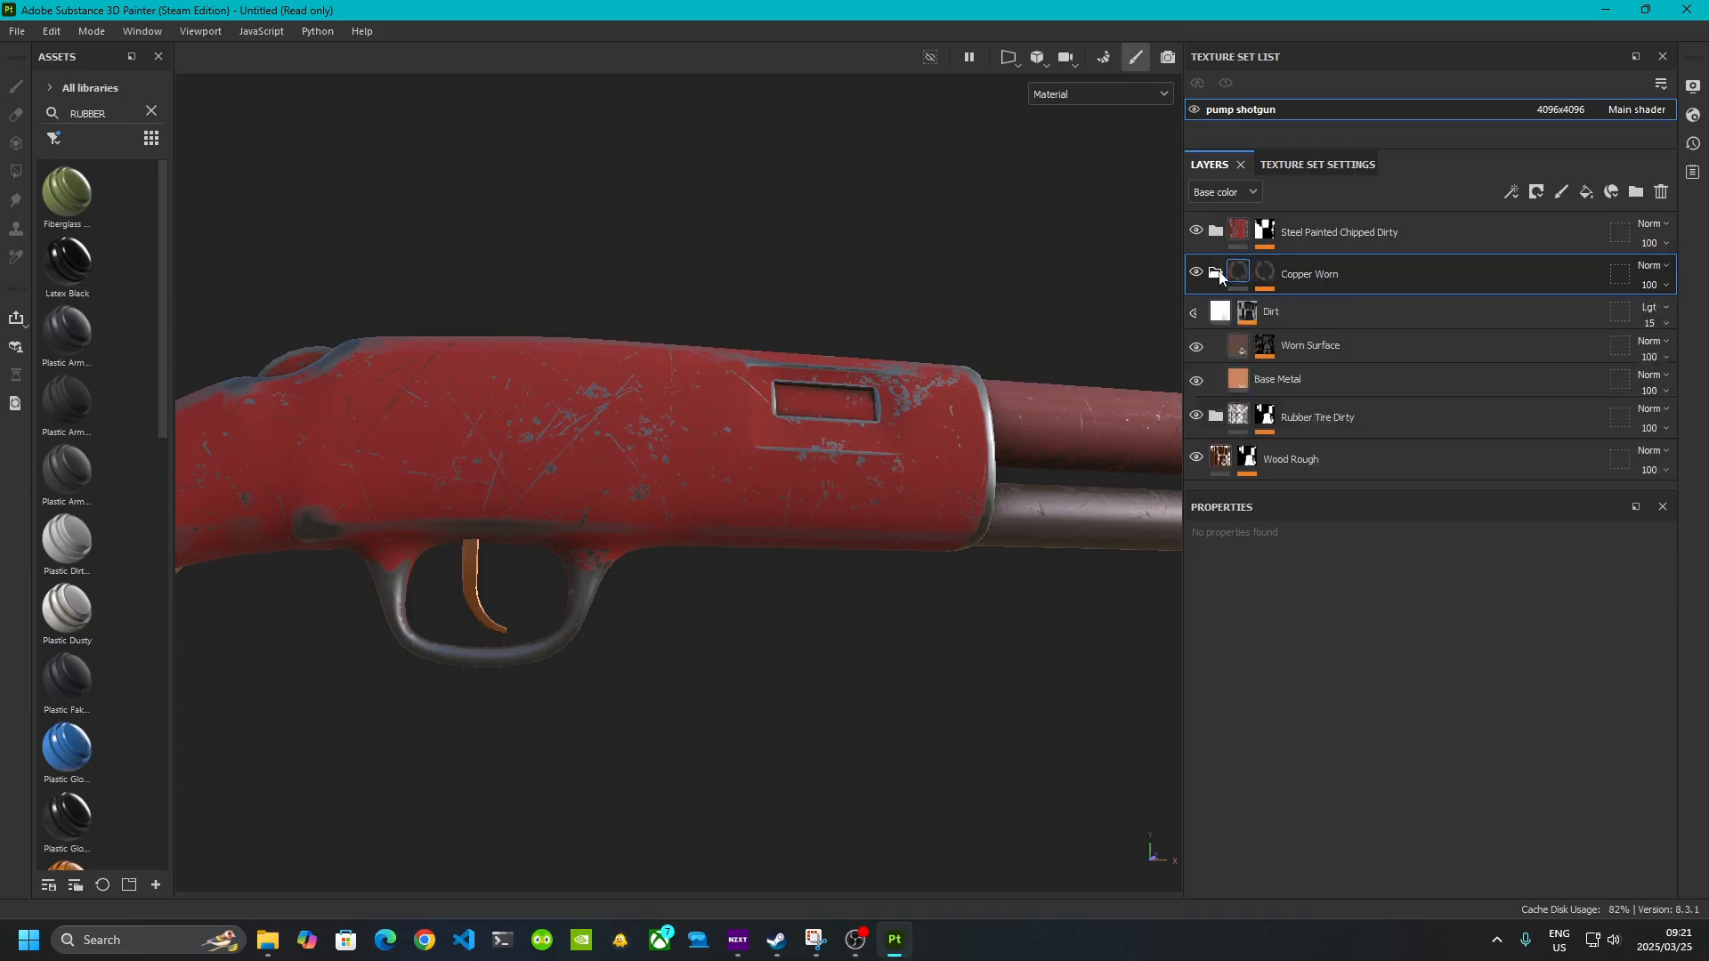
# - Change the base color of Copper Worn's Base Metal layer to gray 6C6A69, checking the trigger against its guard
pyautogui.keyDown('alt'); pyautogui.moveTo(804, 610); pyautogui.dragTo(749, 535); pyautogui.keyUp('alt')
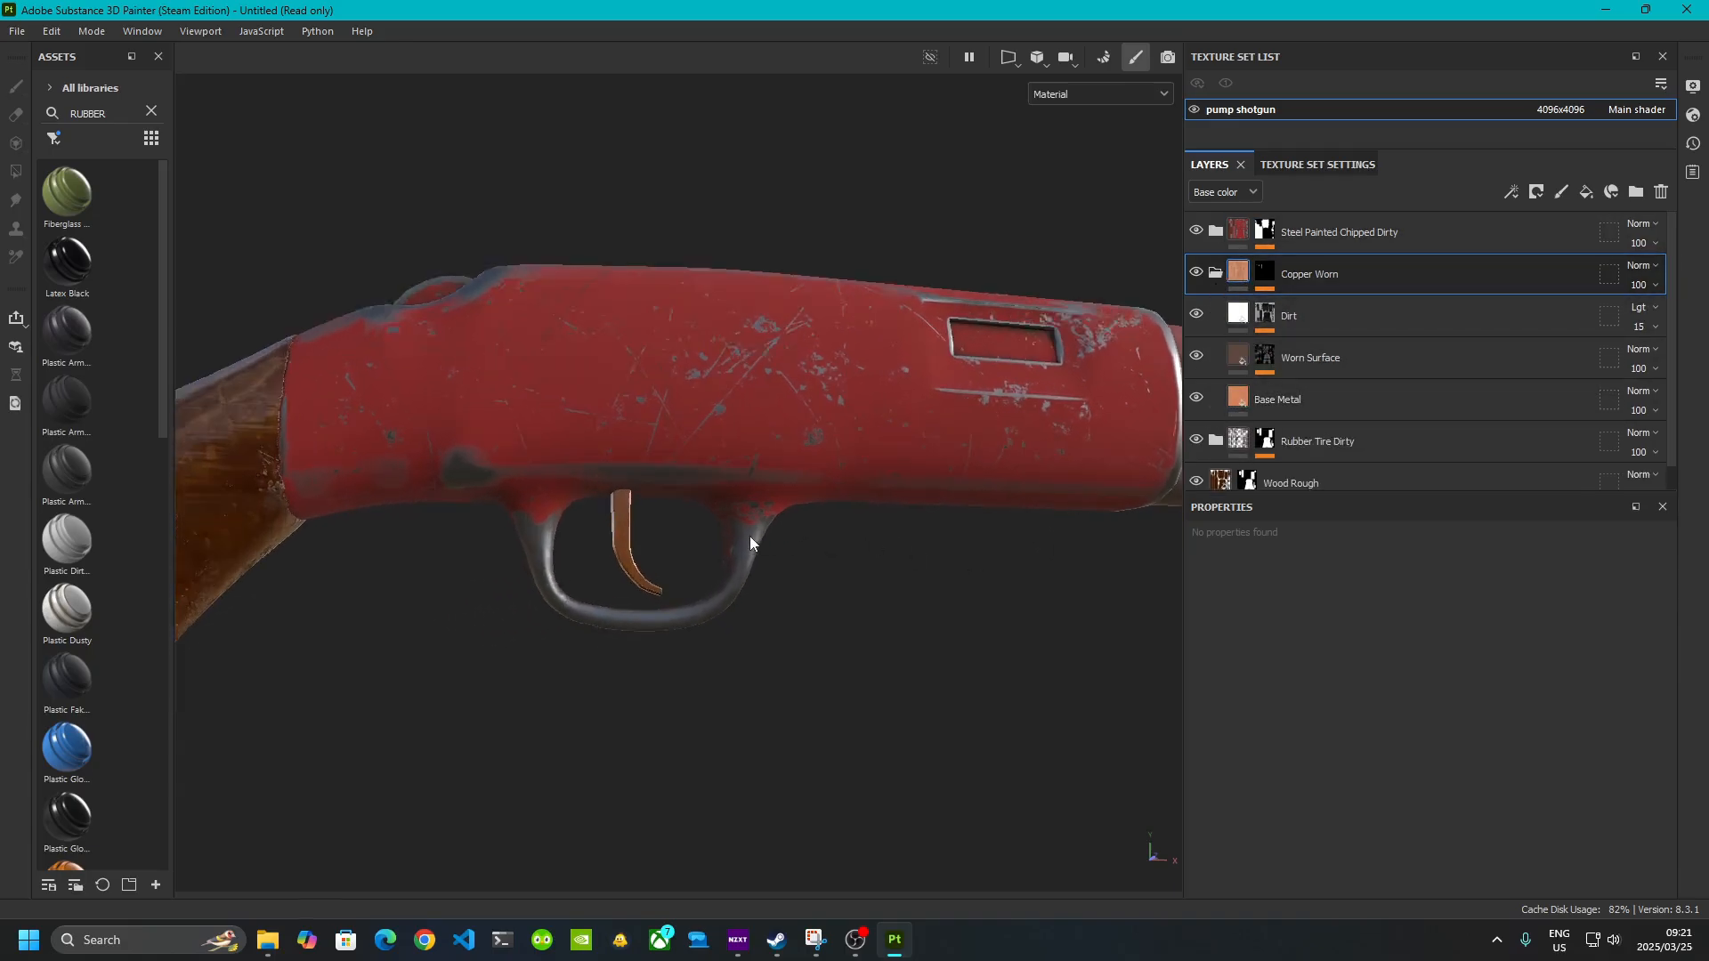
pyautogui.scroll(3, 749, 536)
pyautogui.keyDown('alt'); pyautogui.moveTo(750, 536); pyautogui.dragTo(820, 502, button='middle'); pyautogui.keyUp('alt')
pyautogui.scroll(3, 820, 502)
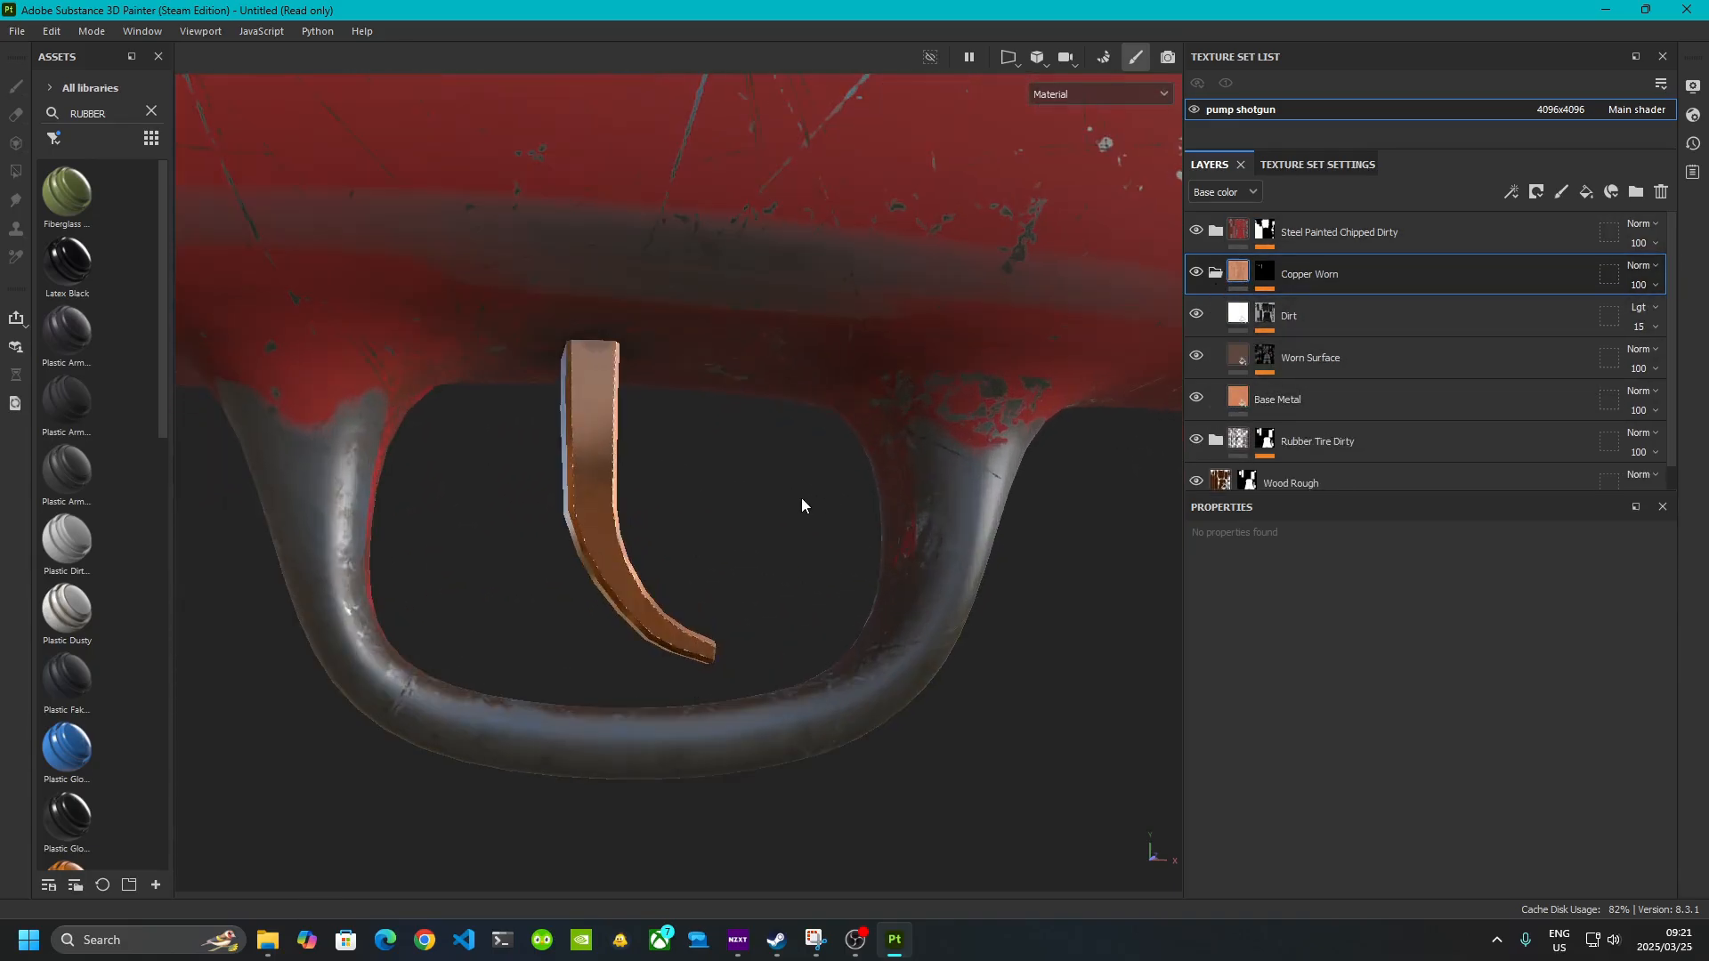
pyautogui.click(1245, 401)
pyautogui.click(1396, 707)
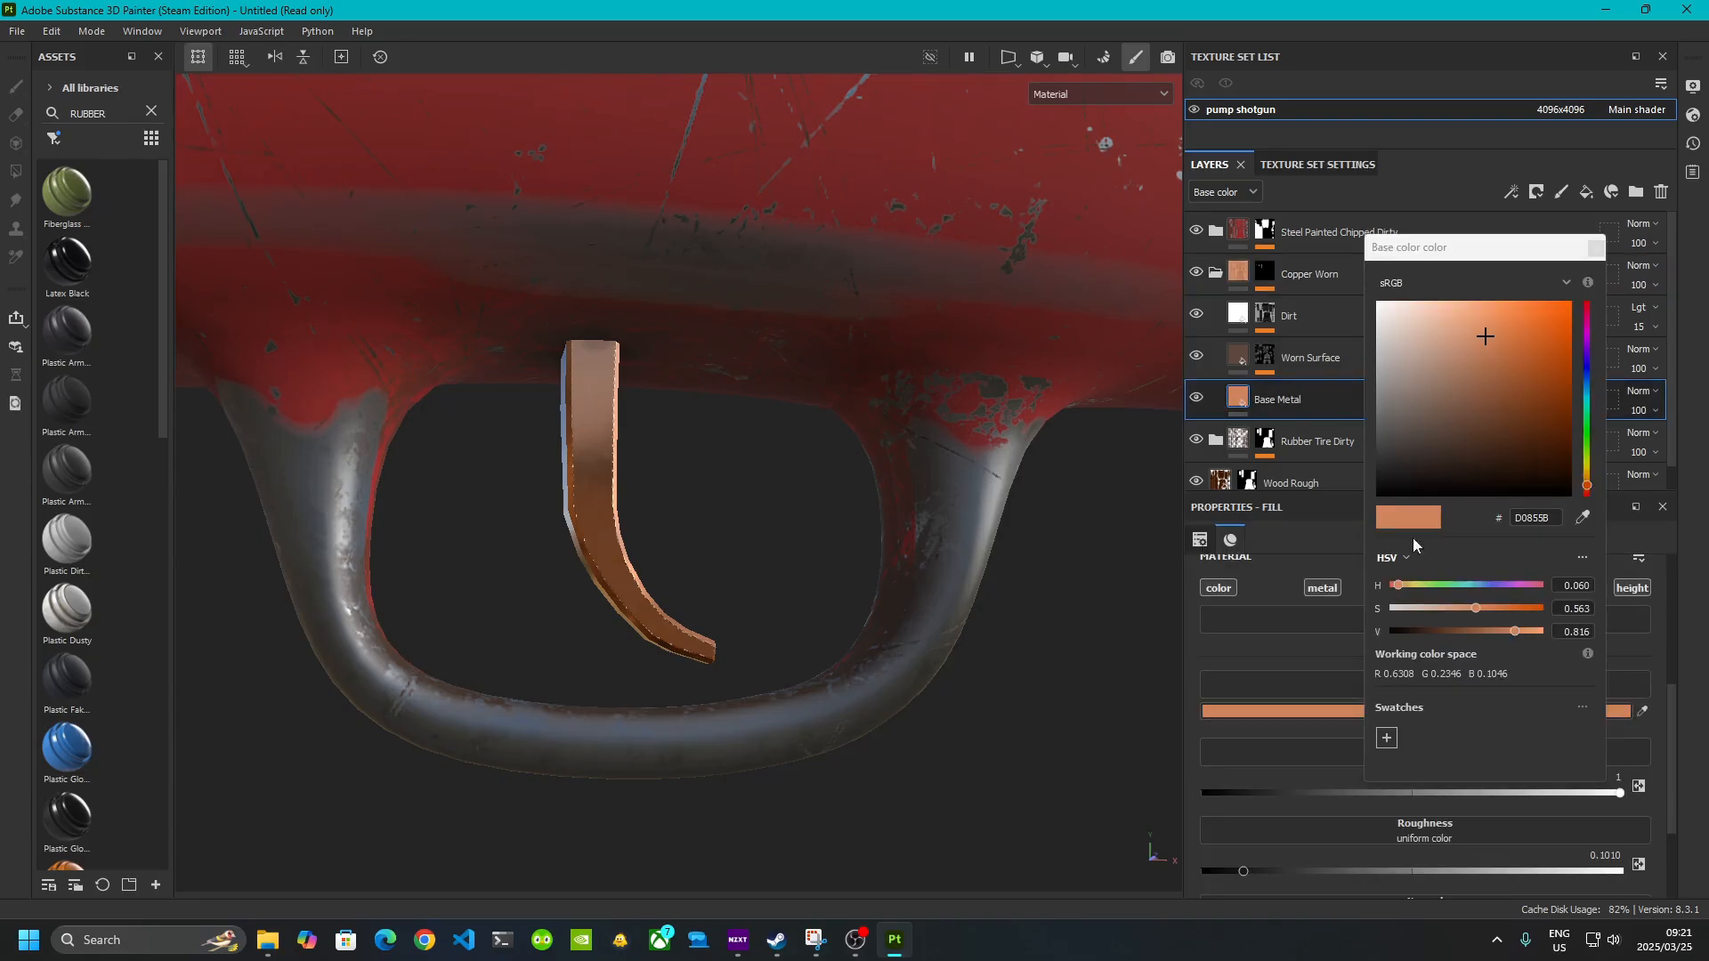
pyautogui.moveTo(1436, 404); pyautogui.dragTo(1383, 414)
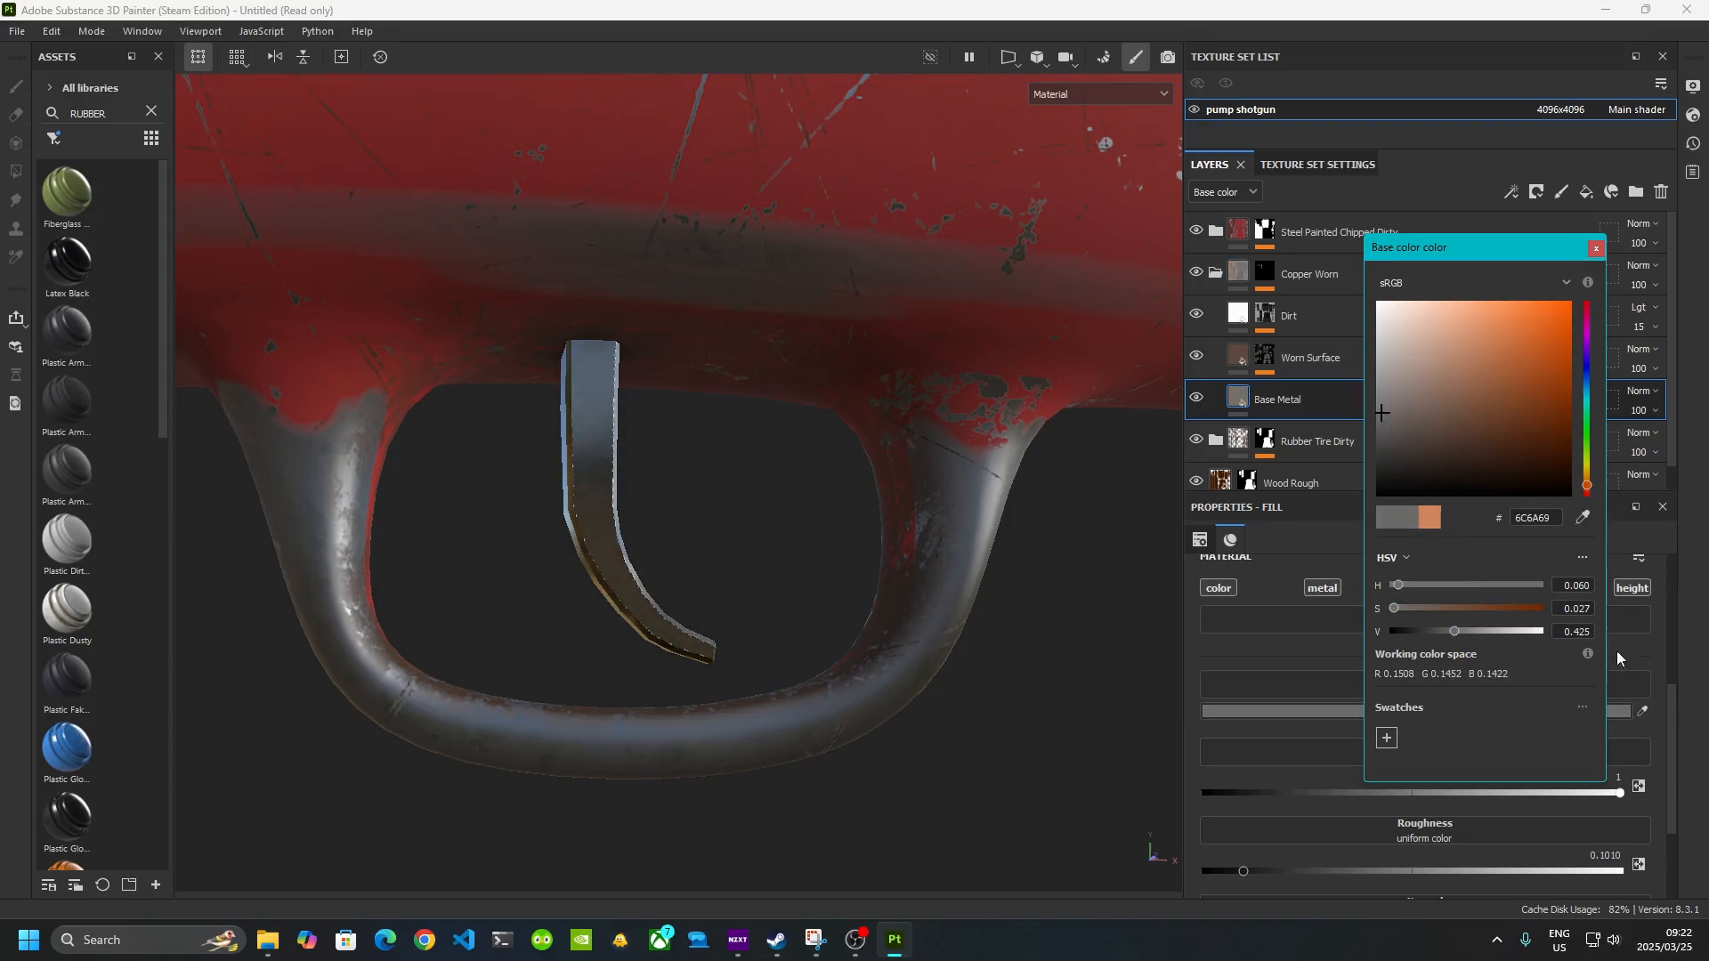
pyautogui.keyDown('alt'); pyautogui.moveTo(774, 464); pyautogui.dragTo(715, 558); pyautogui.keyUp('alt')
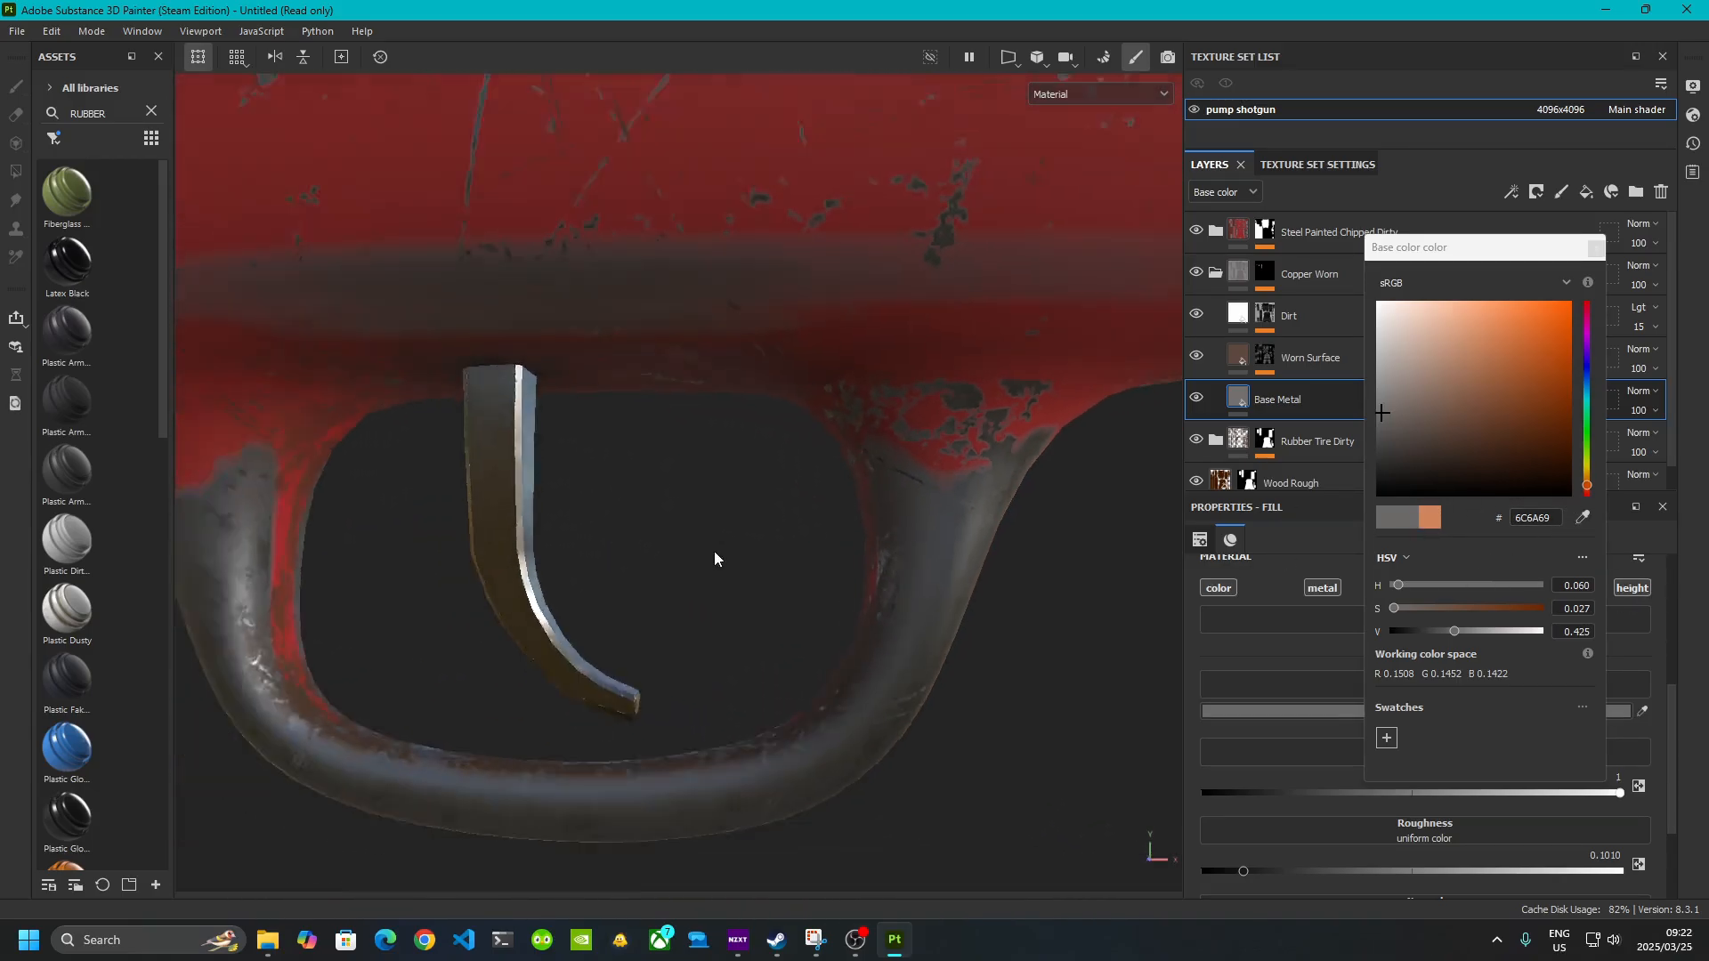
pyautogui.scroll(-5, 716, 559)
pyautogui.keyDown('alt'); pyautogui.moveTo(701, 549); pyautogui.dragTo(857, 608, button='middle'); pyautogui.keyUp('alt')
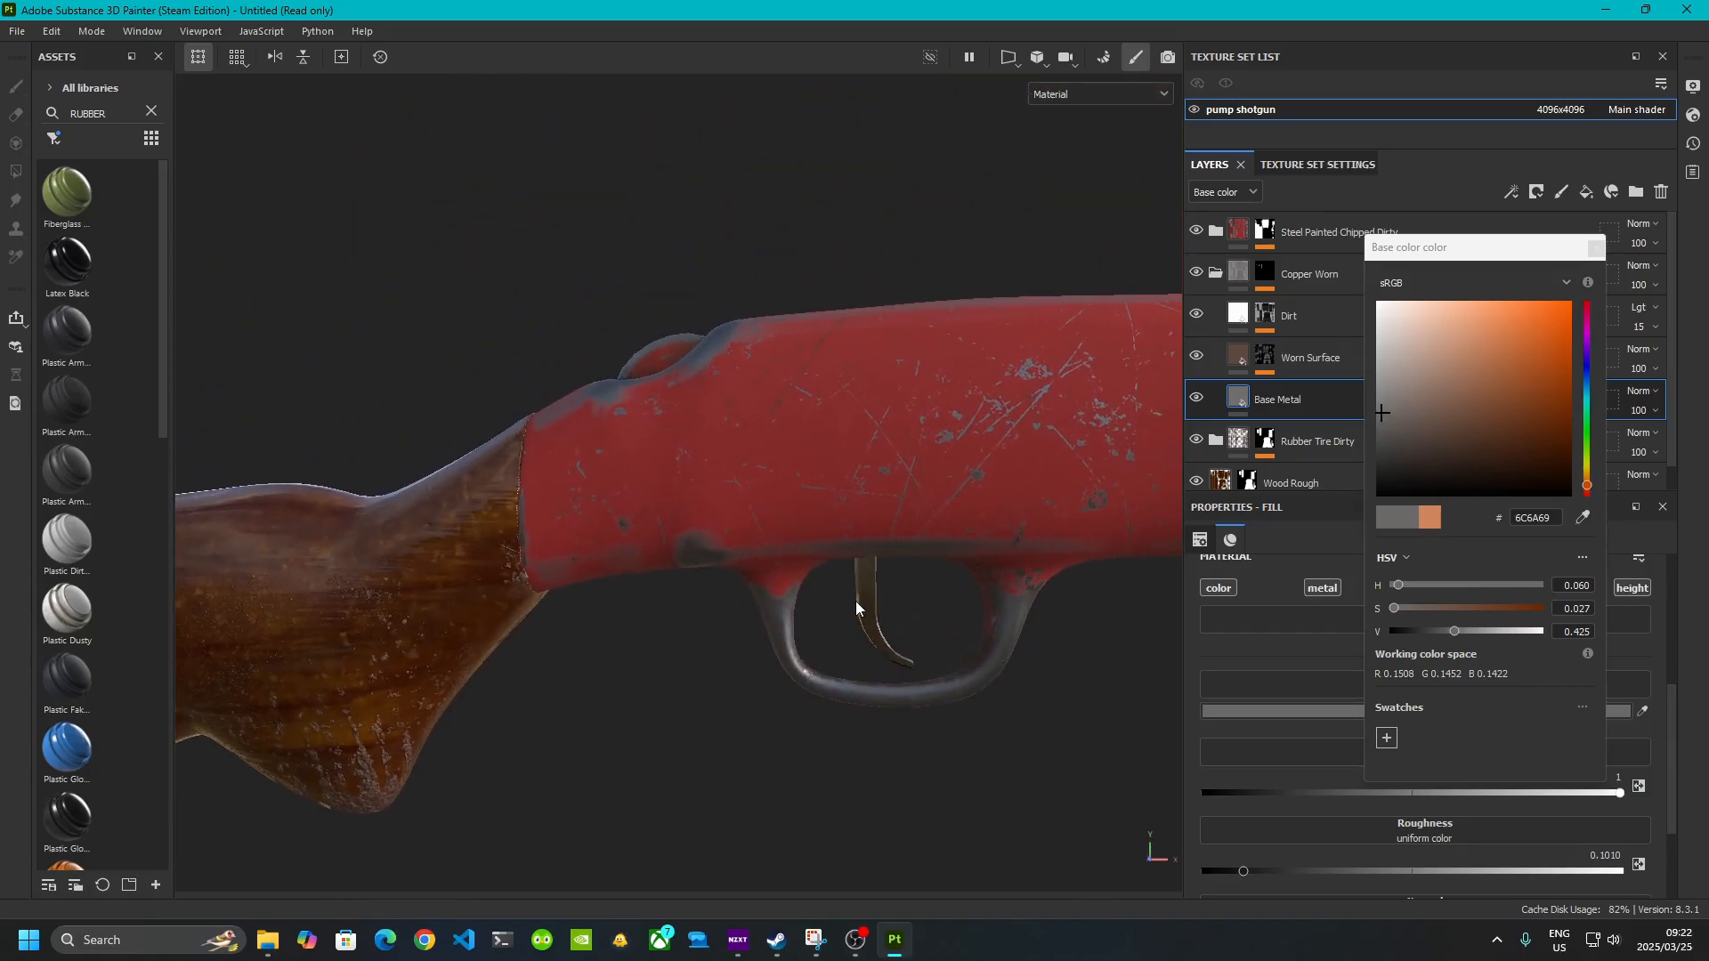
pyautogui.keyDown('alt'); pyautogui.moveTo(980, 507); pyautogui.dragTo(667, 525); pyautogui.keyUp('alt')
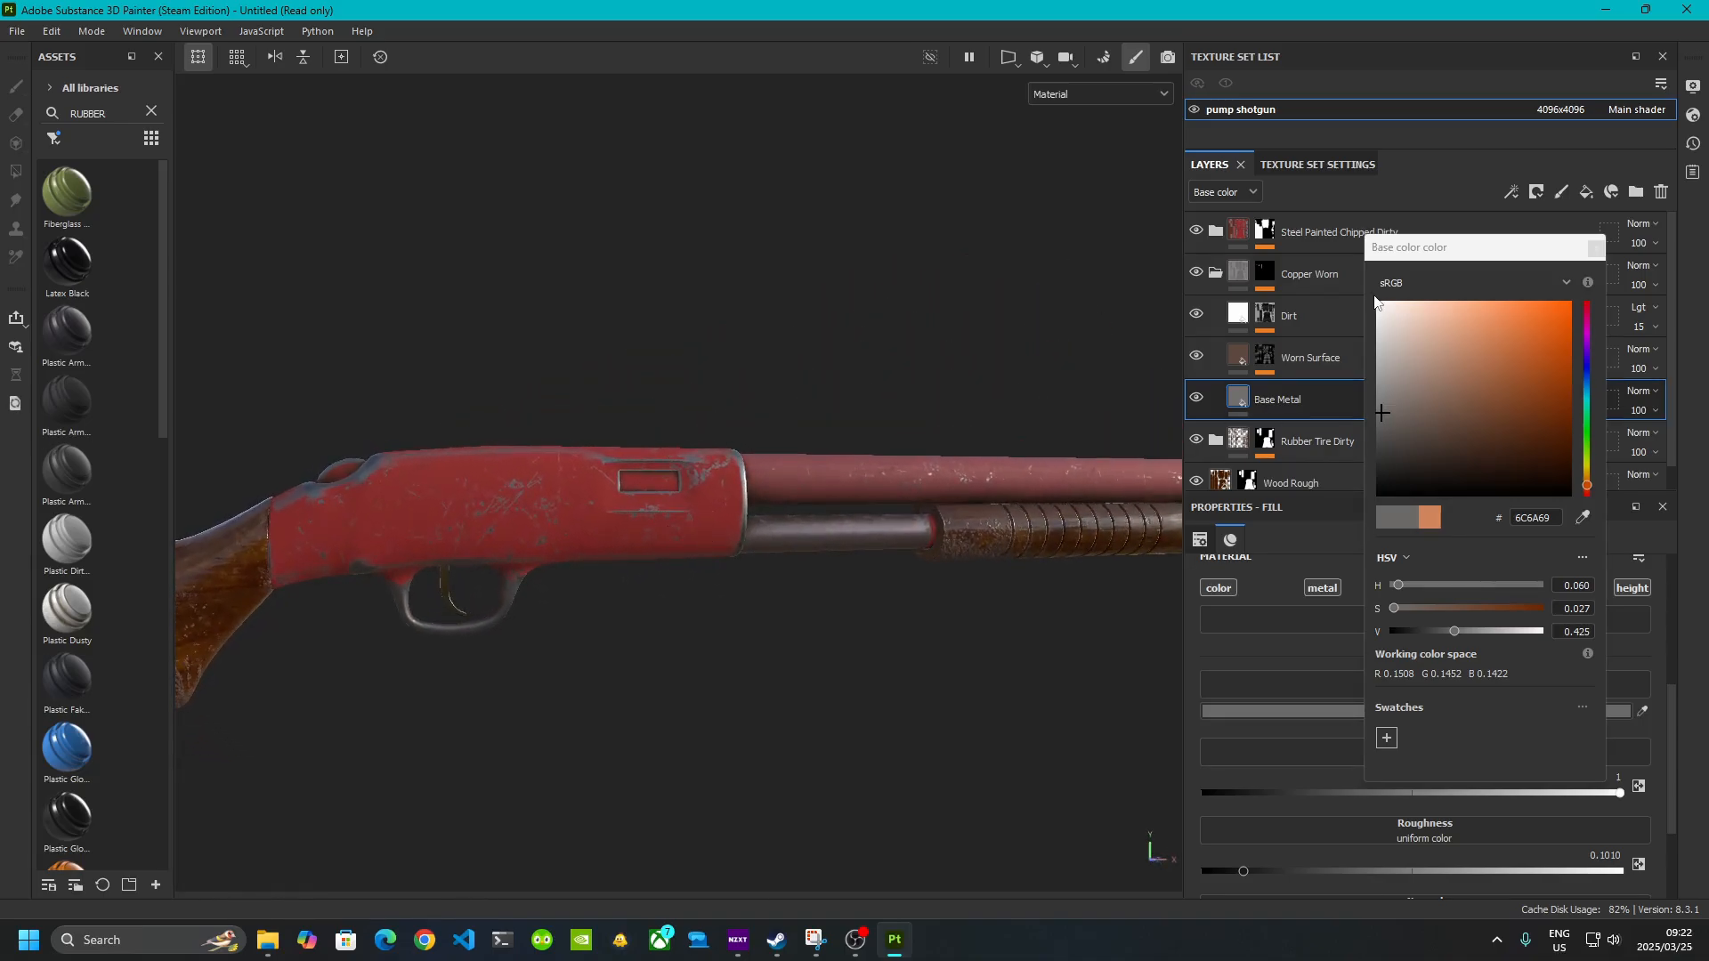
pyautogui.click(1594, 252)
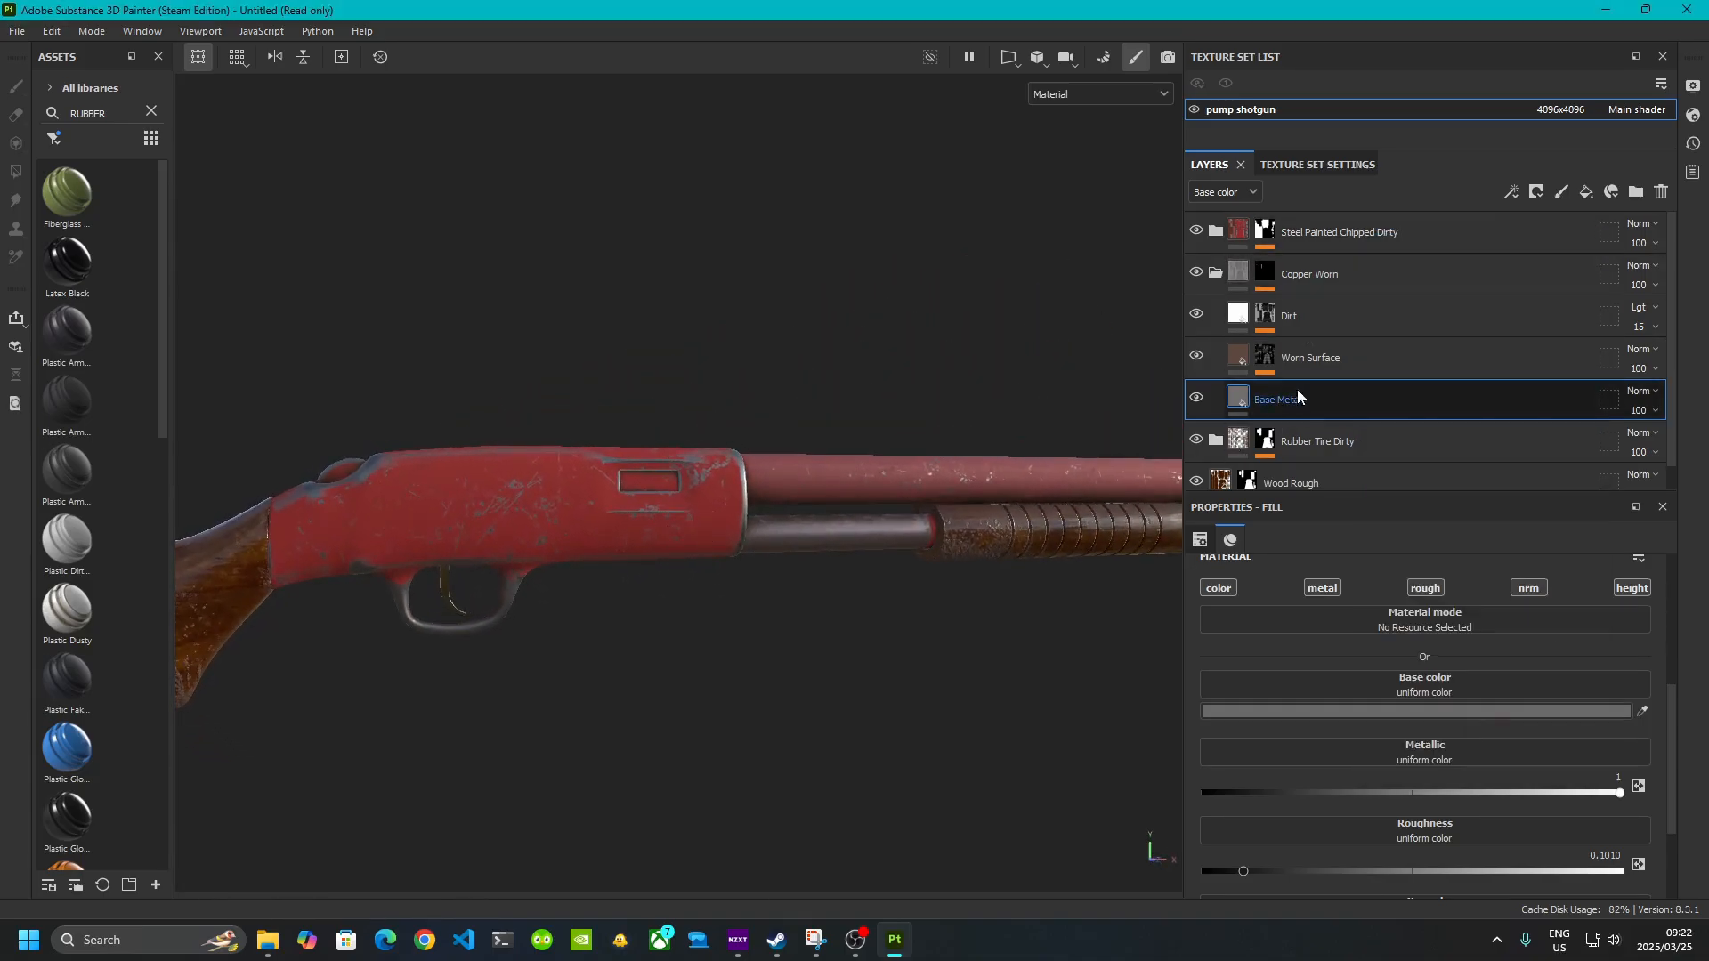
# - Collapse the Copper Worn folder and expand the Steel Painted Chipped Dirty folder down to its Metal layer
pyautogui.click(1214, 276)
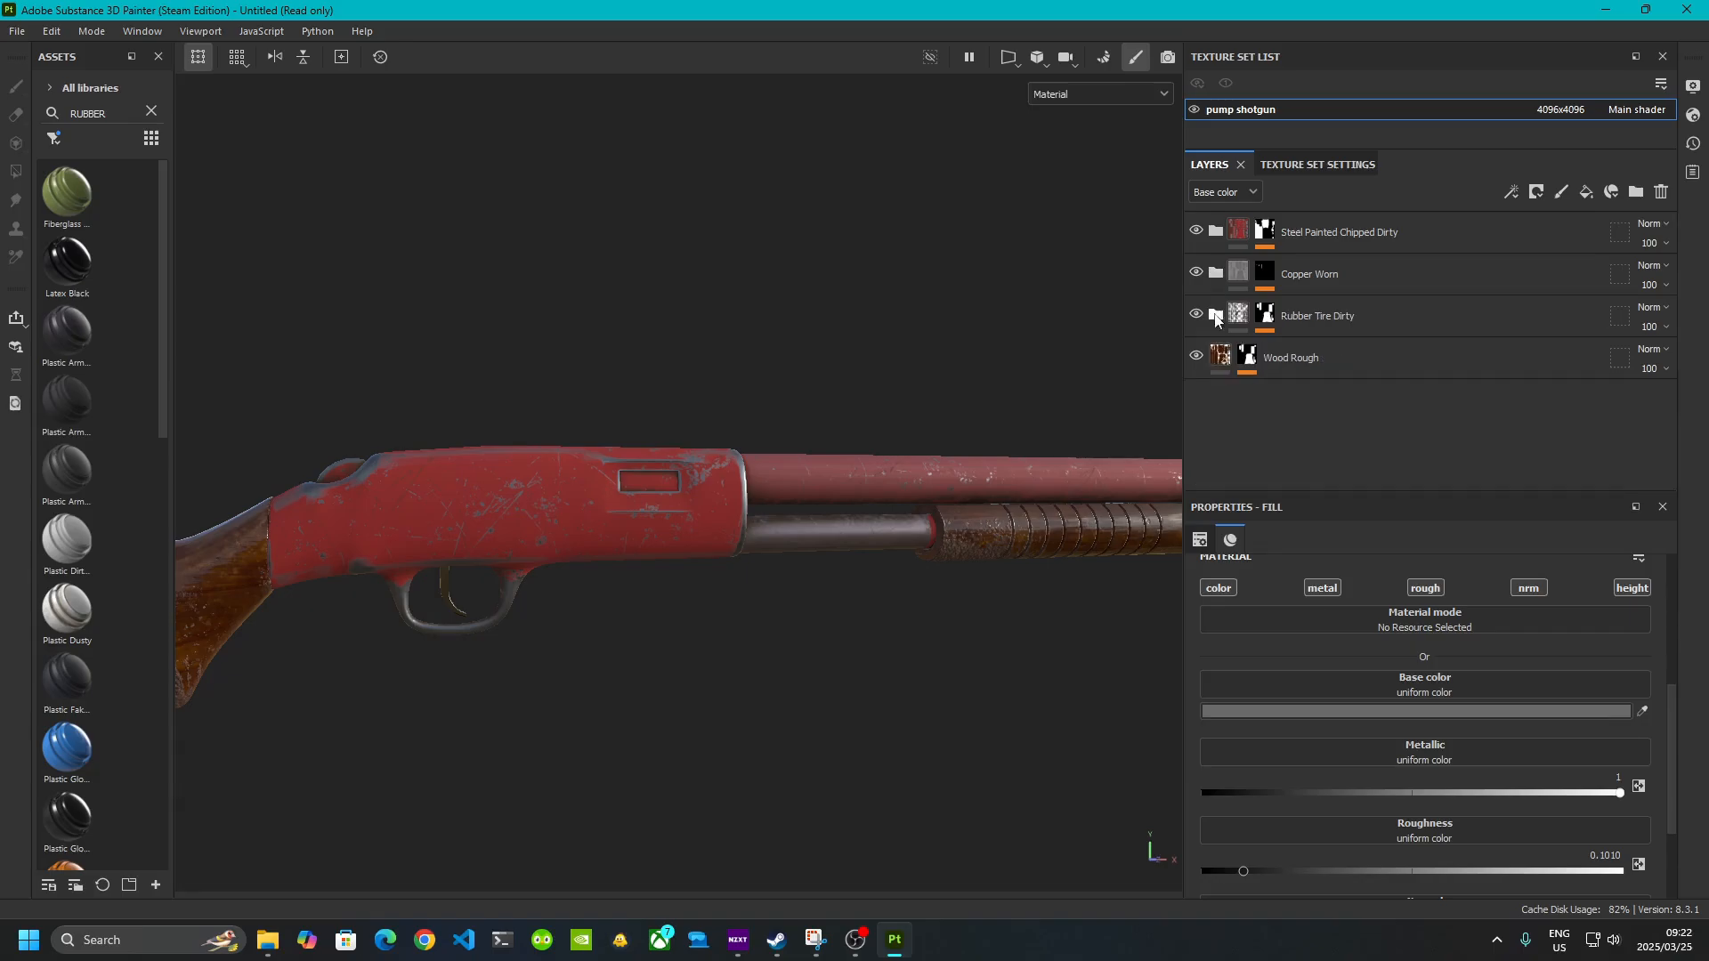
pyautogui.click(1214, 229)
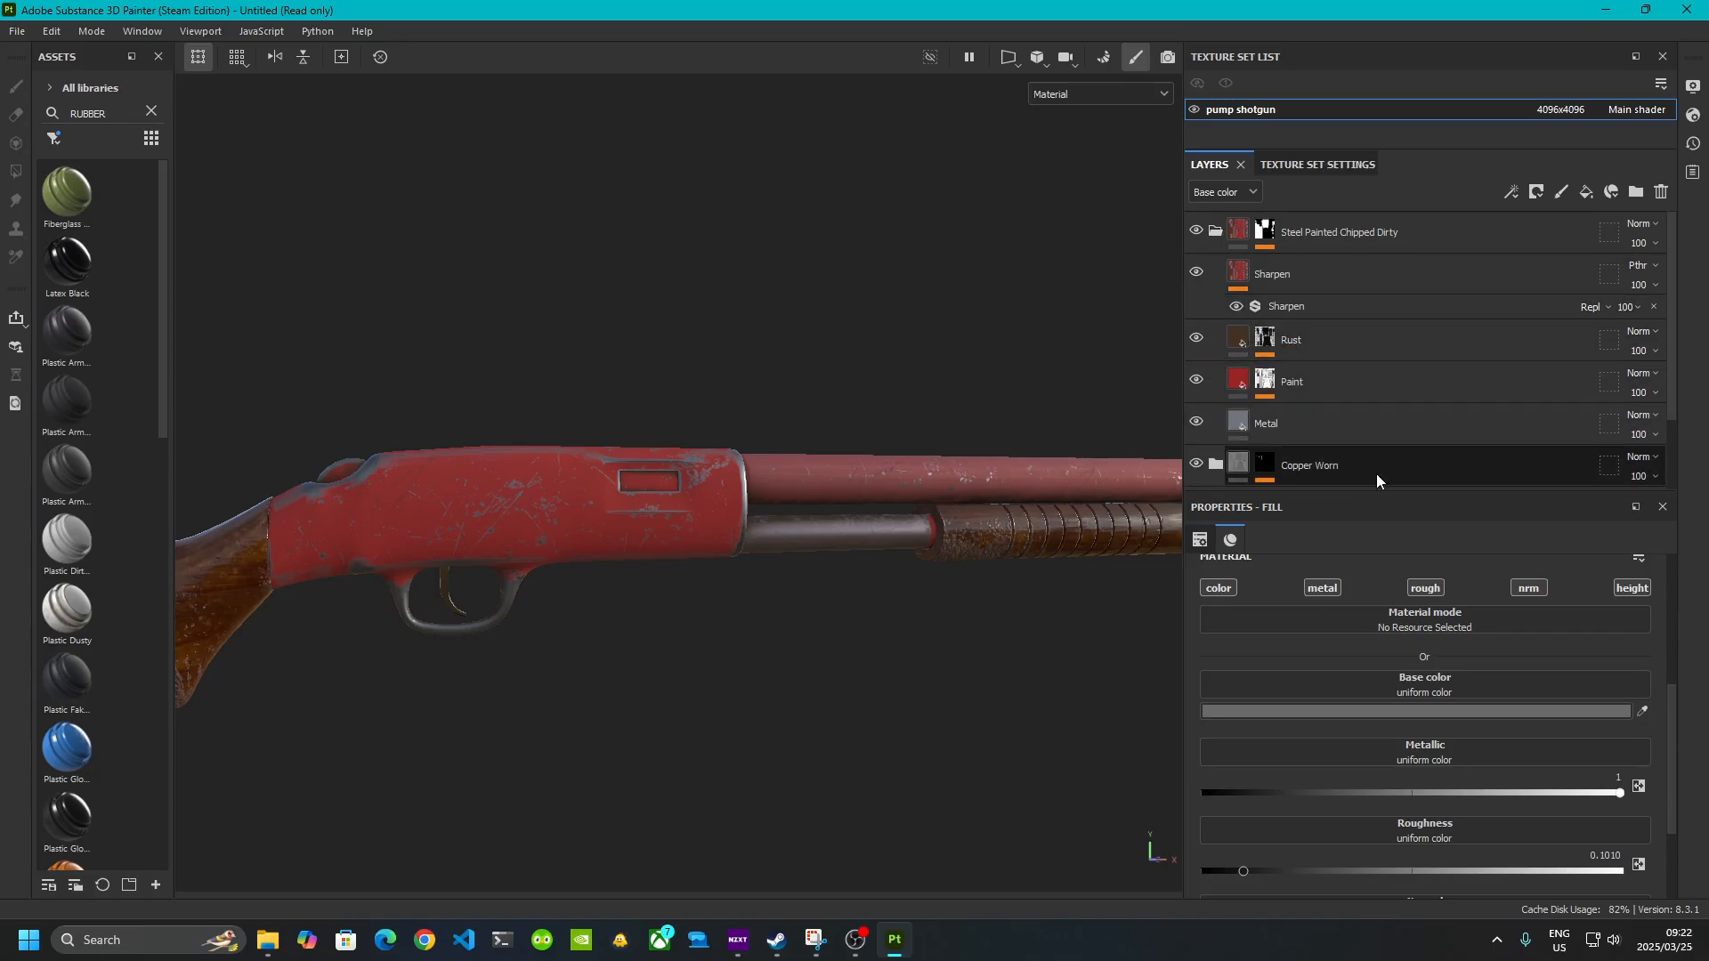
pyautogui.scroll(-2, 1289, 441)
pyautogui.keyDown('alt'); pyautogui.moveTo(377, 557); pyautogui.dragTo(449, 527, button='middle'); pyautogui.keyUp('alt')
pyautogui.keyDown('alt'); pyautogui.moveTo(1059, 536); pyautogui.dragTo(861, 553, button='middle'); pyautogui.keyUp('alt')
pyautogui.moveTo(1088, 524)
pyautogui.keyDown('alt'); pyautogui.mouseDown()
pyautogui.moveTo(642, 527)
pyautogui.moveTo(1077, 542)
pyautogui.mouseUp(); pyautogui.keyUp('alt')
pyautogui.keyDown('alt'); pyautogui.moveTo(454, 545); pyautogui.dragTo(783, 589, button='middle'); pyautogui.keyUp('alt')
pyautogui.scroll(3, 706, 603)
pyautogui.keyDown('alt'); pyautogui.moveTo(645, 685); pyautogui.dragTo(856, 707, button='middle'); pyautogui.keyUp('alt')
pyautogui.scroll(2, 714, 550)
# - Darken the Metal layer's base color to a neutral gray with saturation 0 and value 0.292
pyautogui.click(1222, 331)
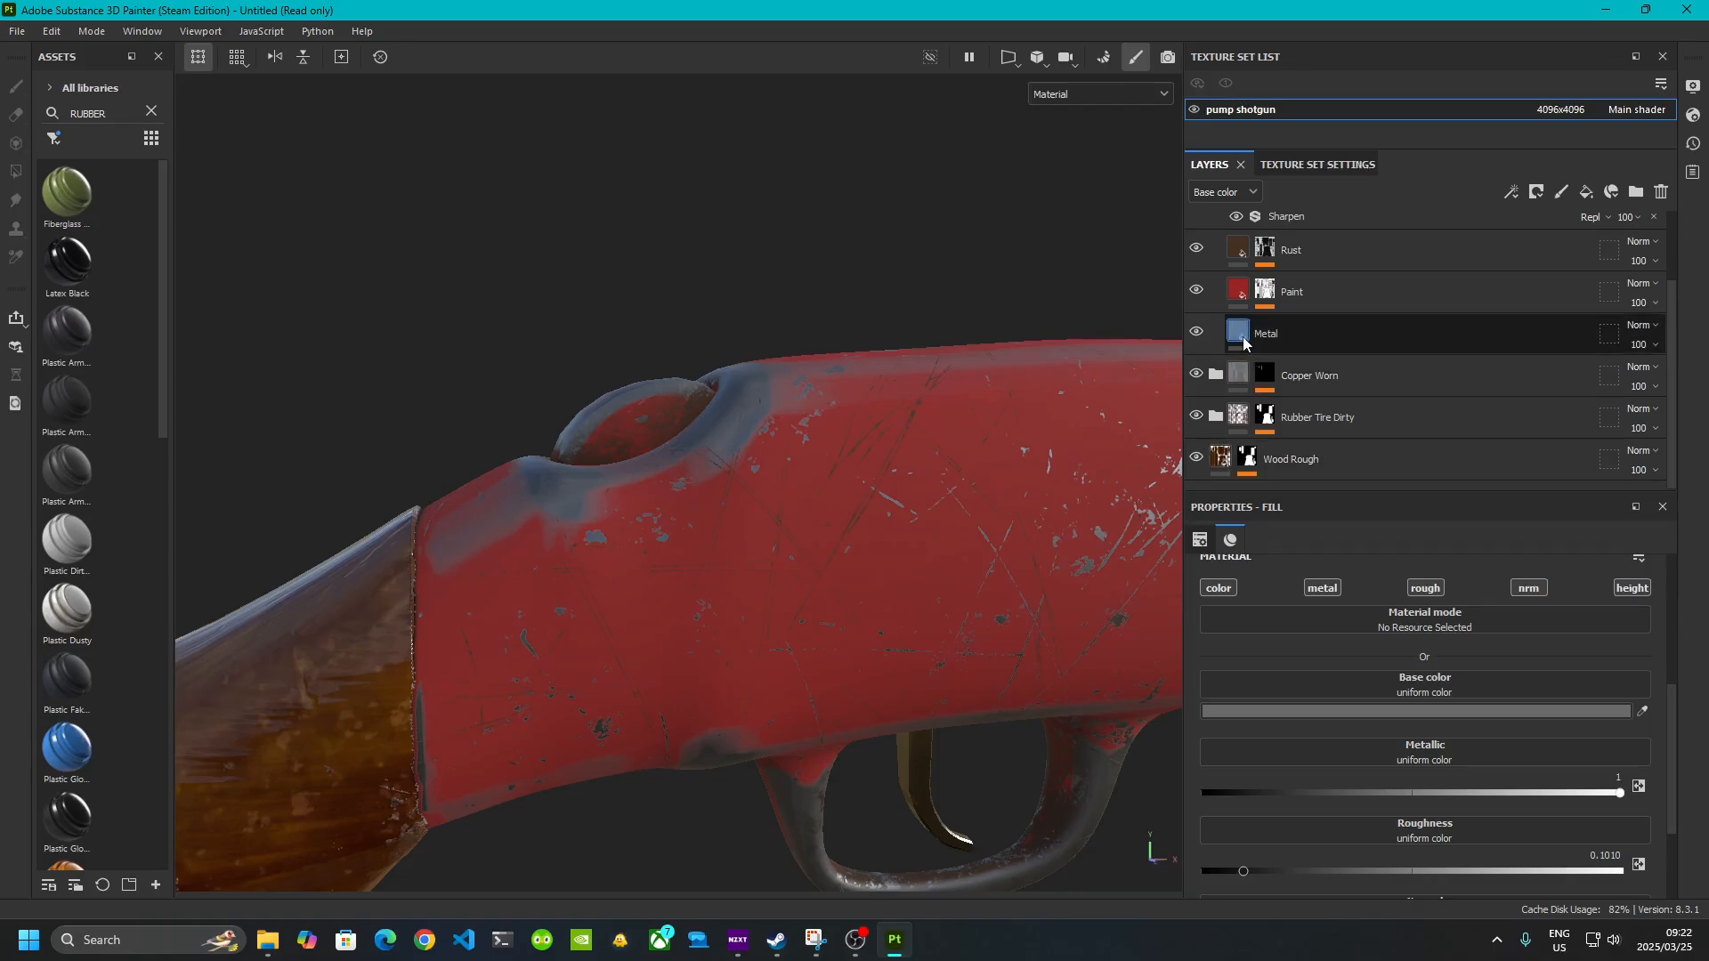
pyautogui.click(1335, 710)
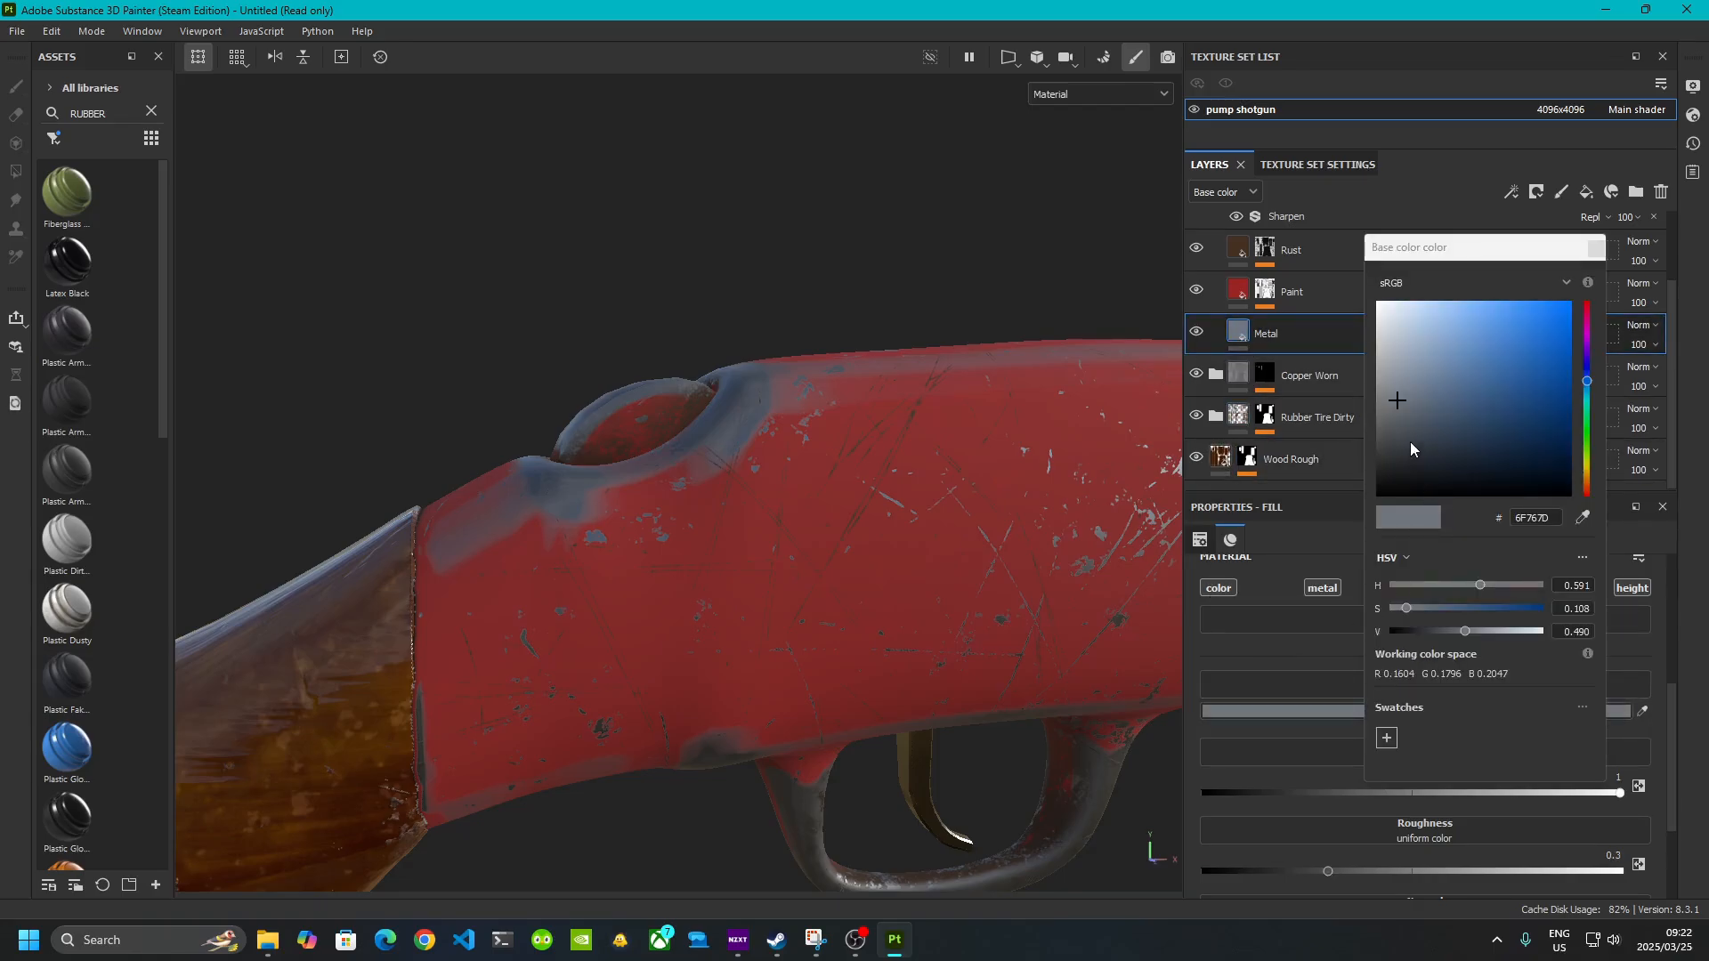
pyautogui.moveTo(1385, 436); pyautogui.dragTo(1377, 445)
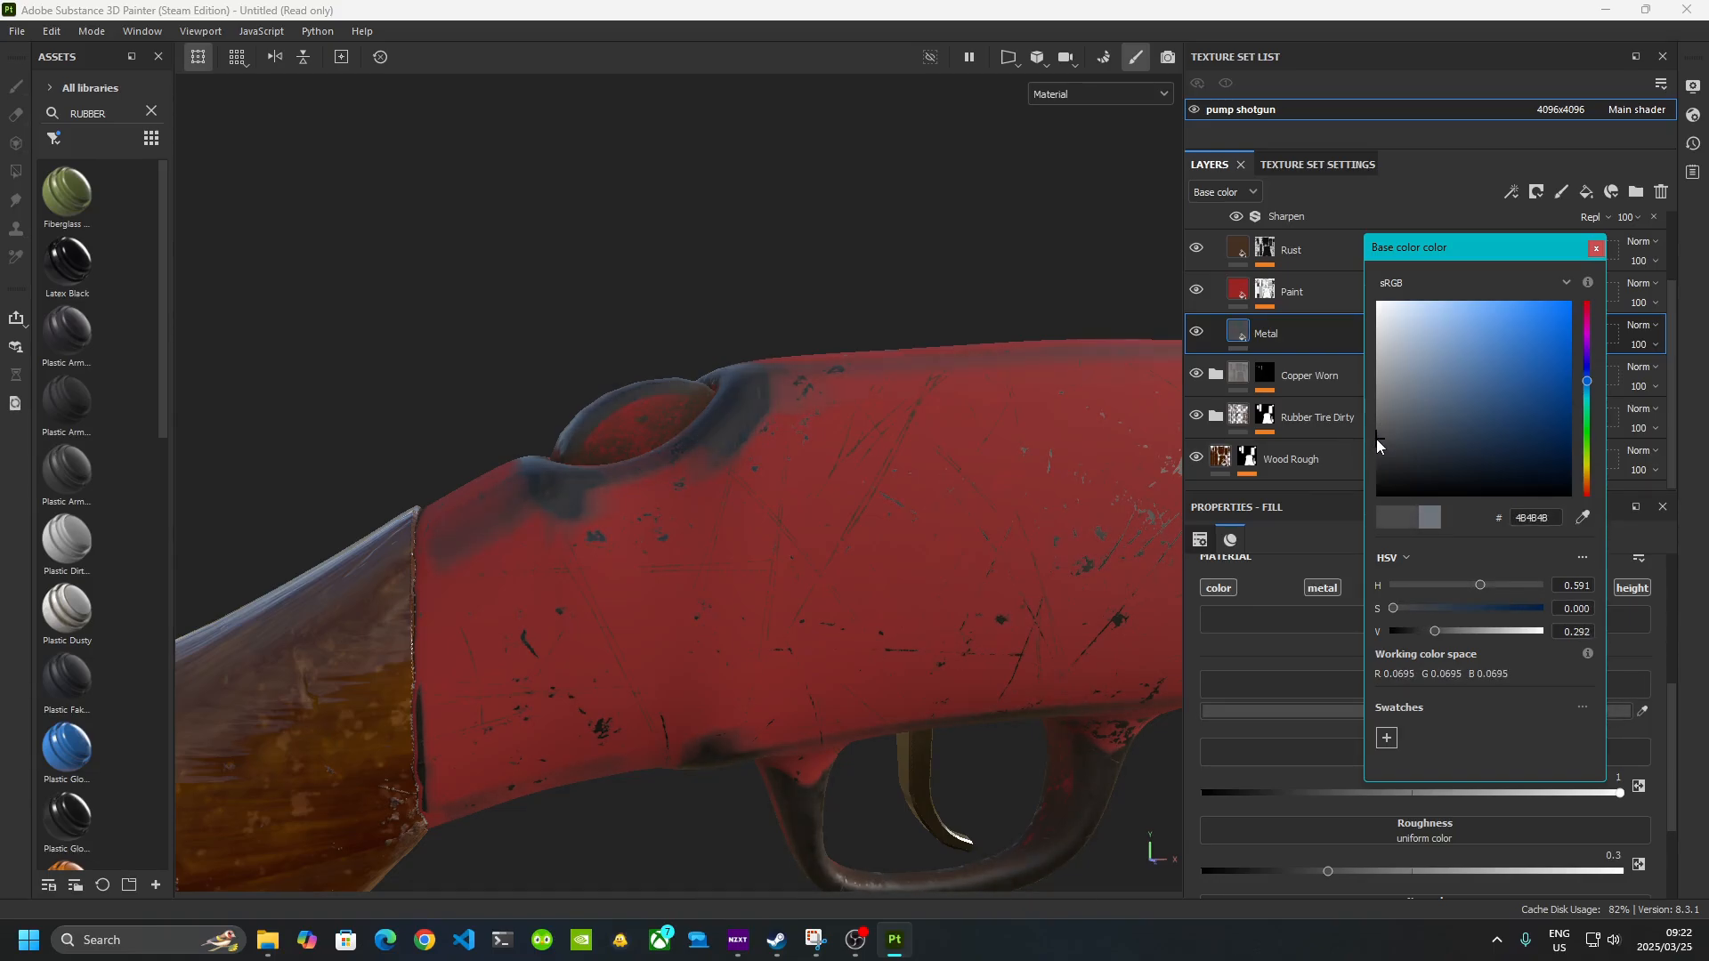
pyautogui.scroll(-7, 812, 603)
pyautogui.keyDown('alt'); pyautogui.moveTo(857, 601); pyautogui.dragTo(725, 454, button='middle'); pyautogui.keyUp('alt')
pyautogui.keyDown('alt'); pyautogui.moveTo(903, 505); pyautogui.dragTo(853, 527); pyautogui.keyUp('alt')
pyautogui.keyDown('alt'); pyautogui.moveTo(751, 499); pyautogui.dragTo(776, 534, button='middle'); pyautogui.keyUp('alt')
pyautogui.click(1596, 249)
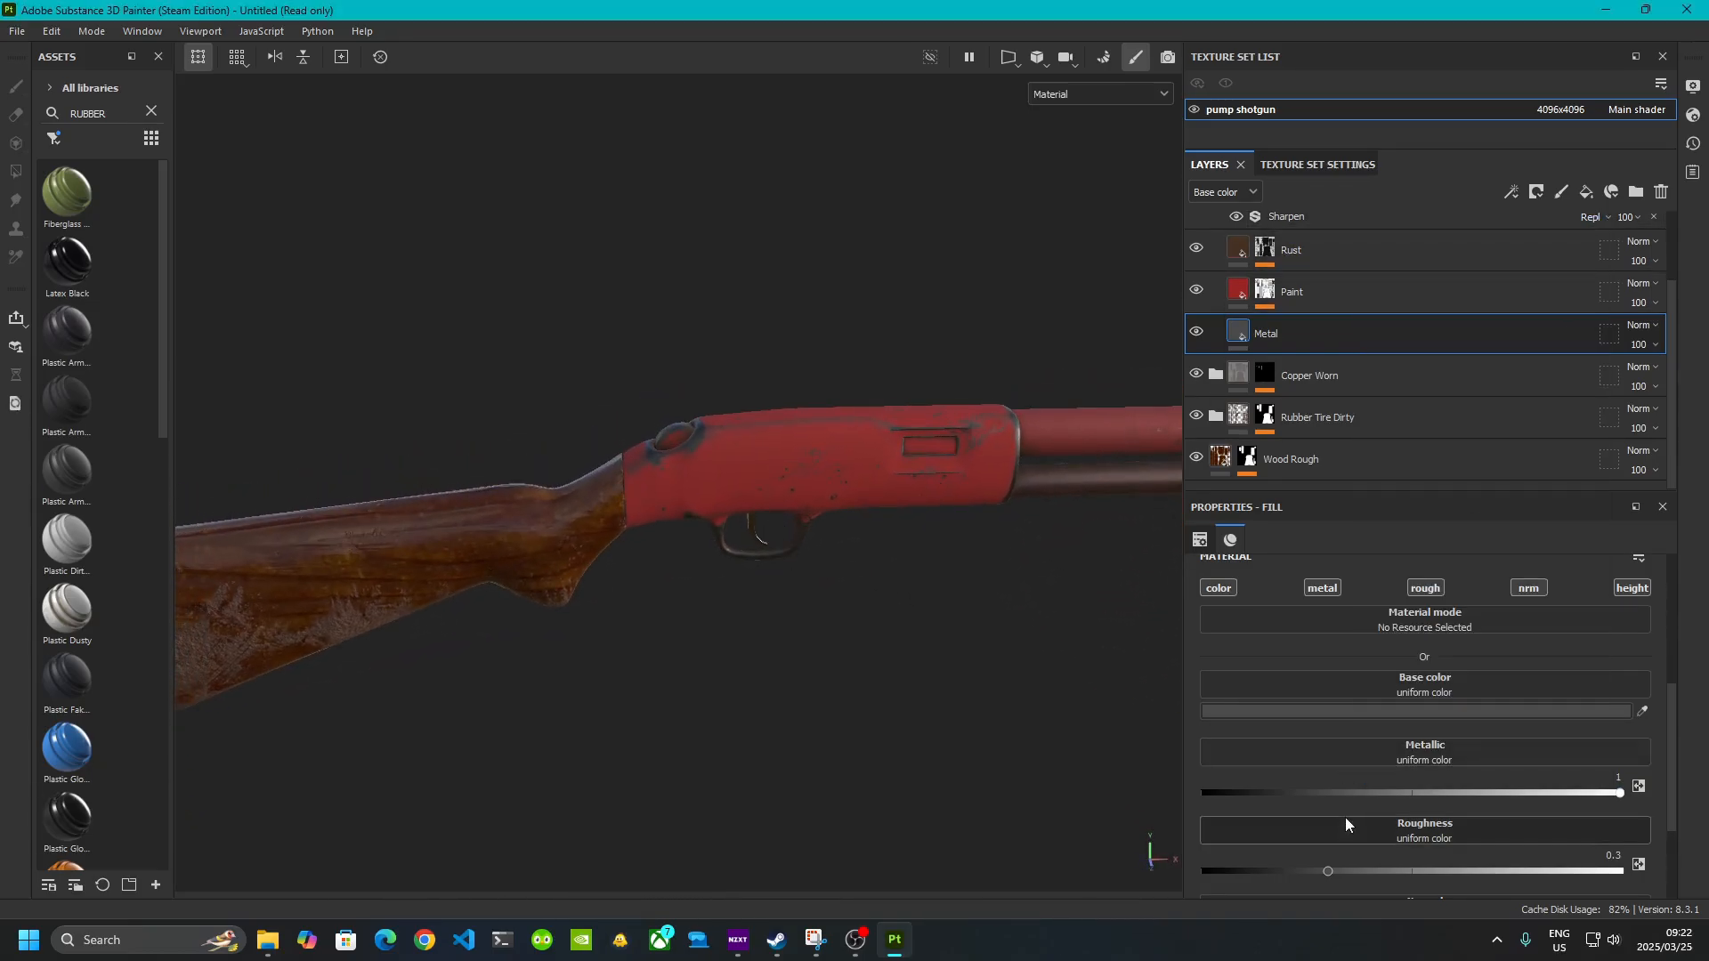
# - Compare the receiver with the Paint layer hidden and shown, leaving the paint on
pyautogui.scroll(-2, 1344, 817)
pyautogui.scroll(3, 676, 579)
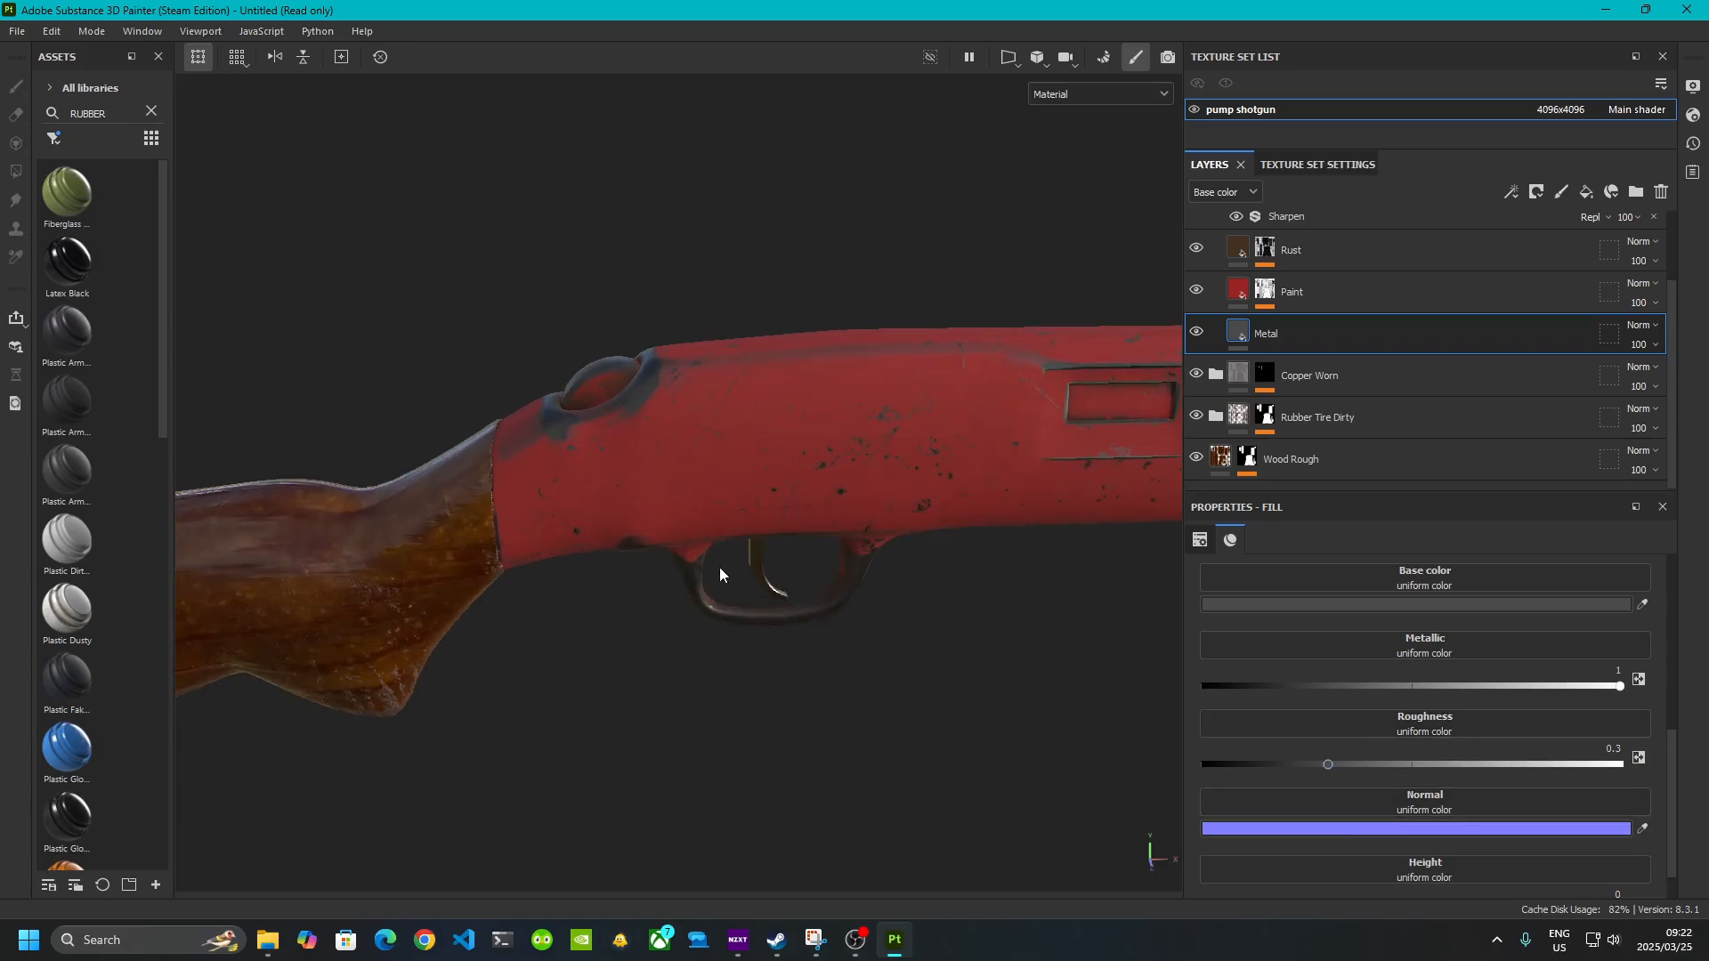
pyautogui.keyDown('alt'); pyautogui.moveTo(797, 793); pyautogui.dragTo(908, 762); pyautogui.keyUp('alt')
pyautogui.keyDown('alt'); pyautogui.moveTo(675, 452); pyautogui.dragTo(742, 688, button='middle'); pyautogui.keyUp('alt')
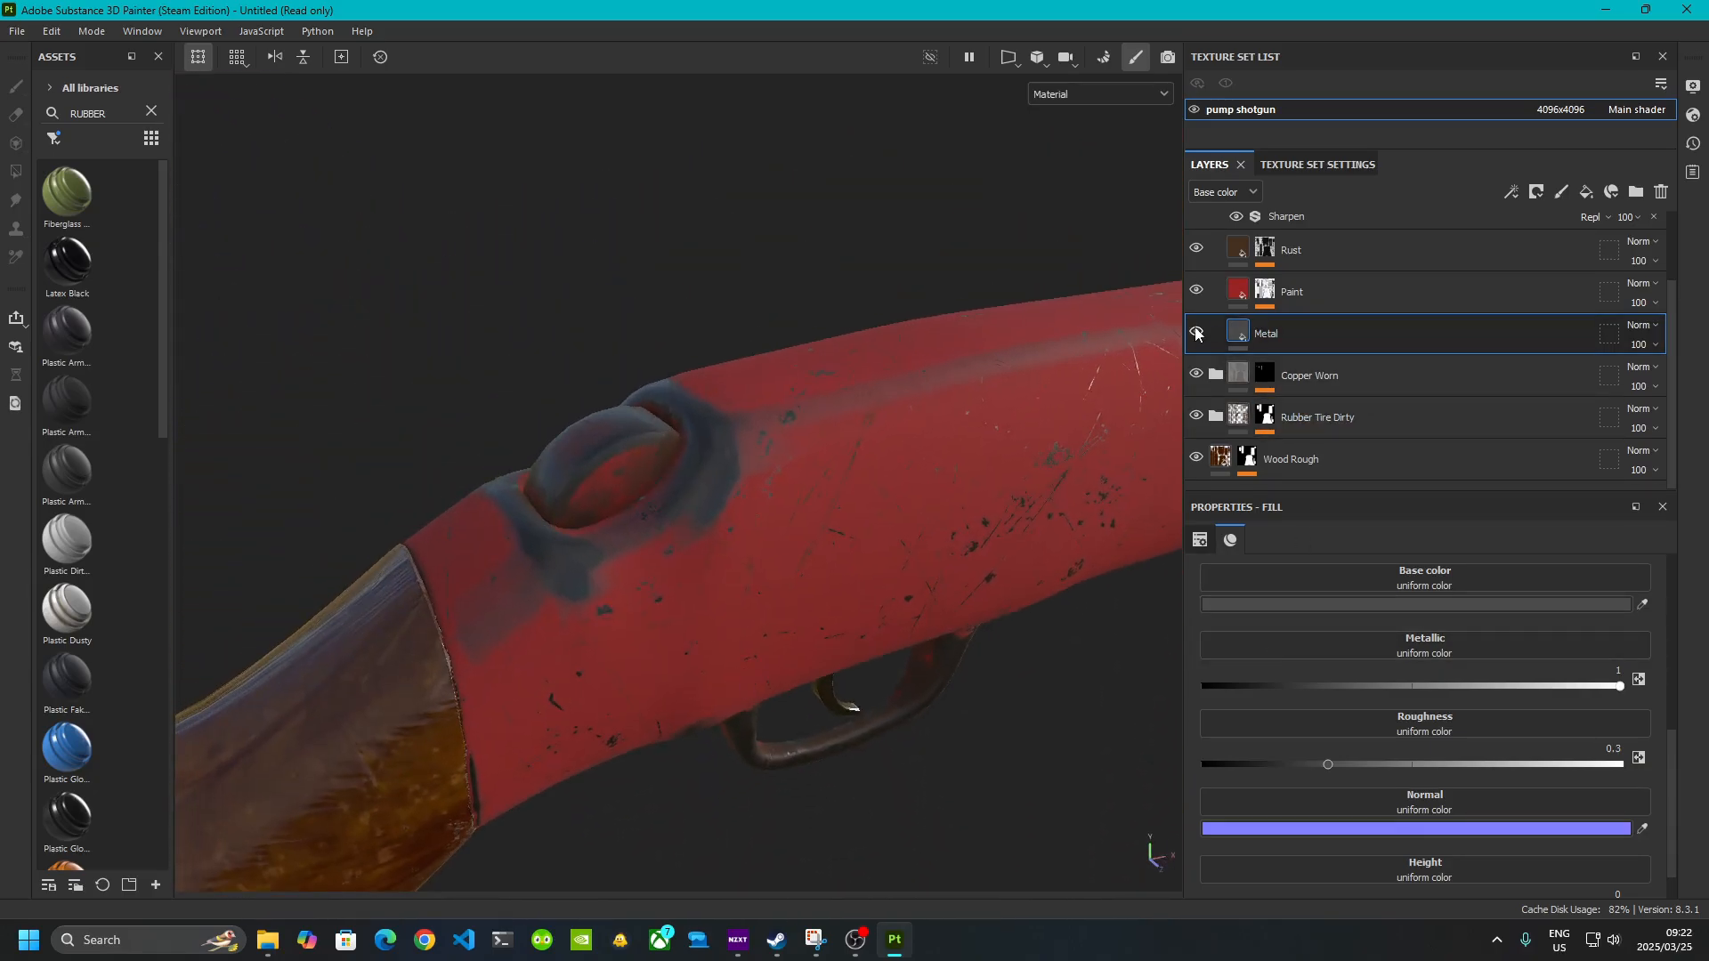
pyautogui.scroll(2, 1191, 310)
pyautogui.click(1197, 381)
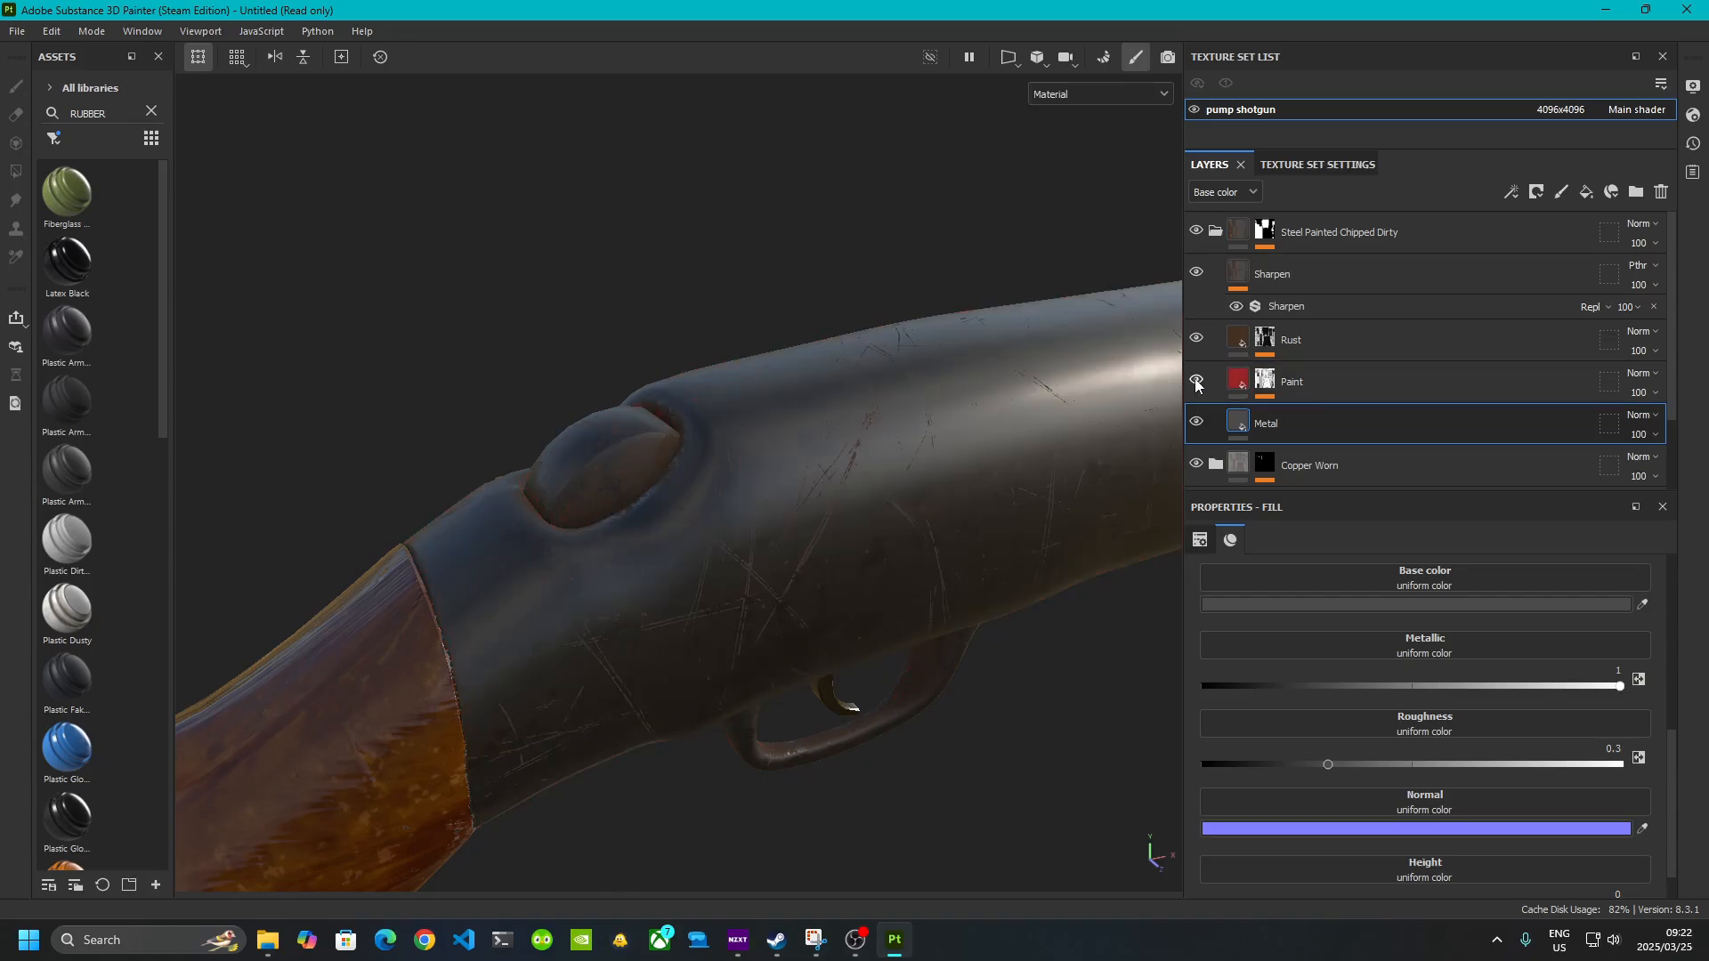
pyautogui.click(1196, 381)
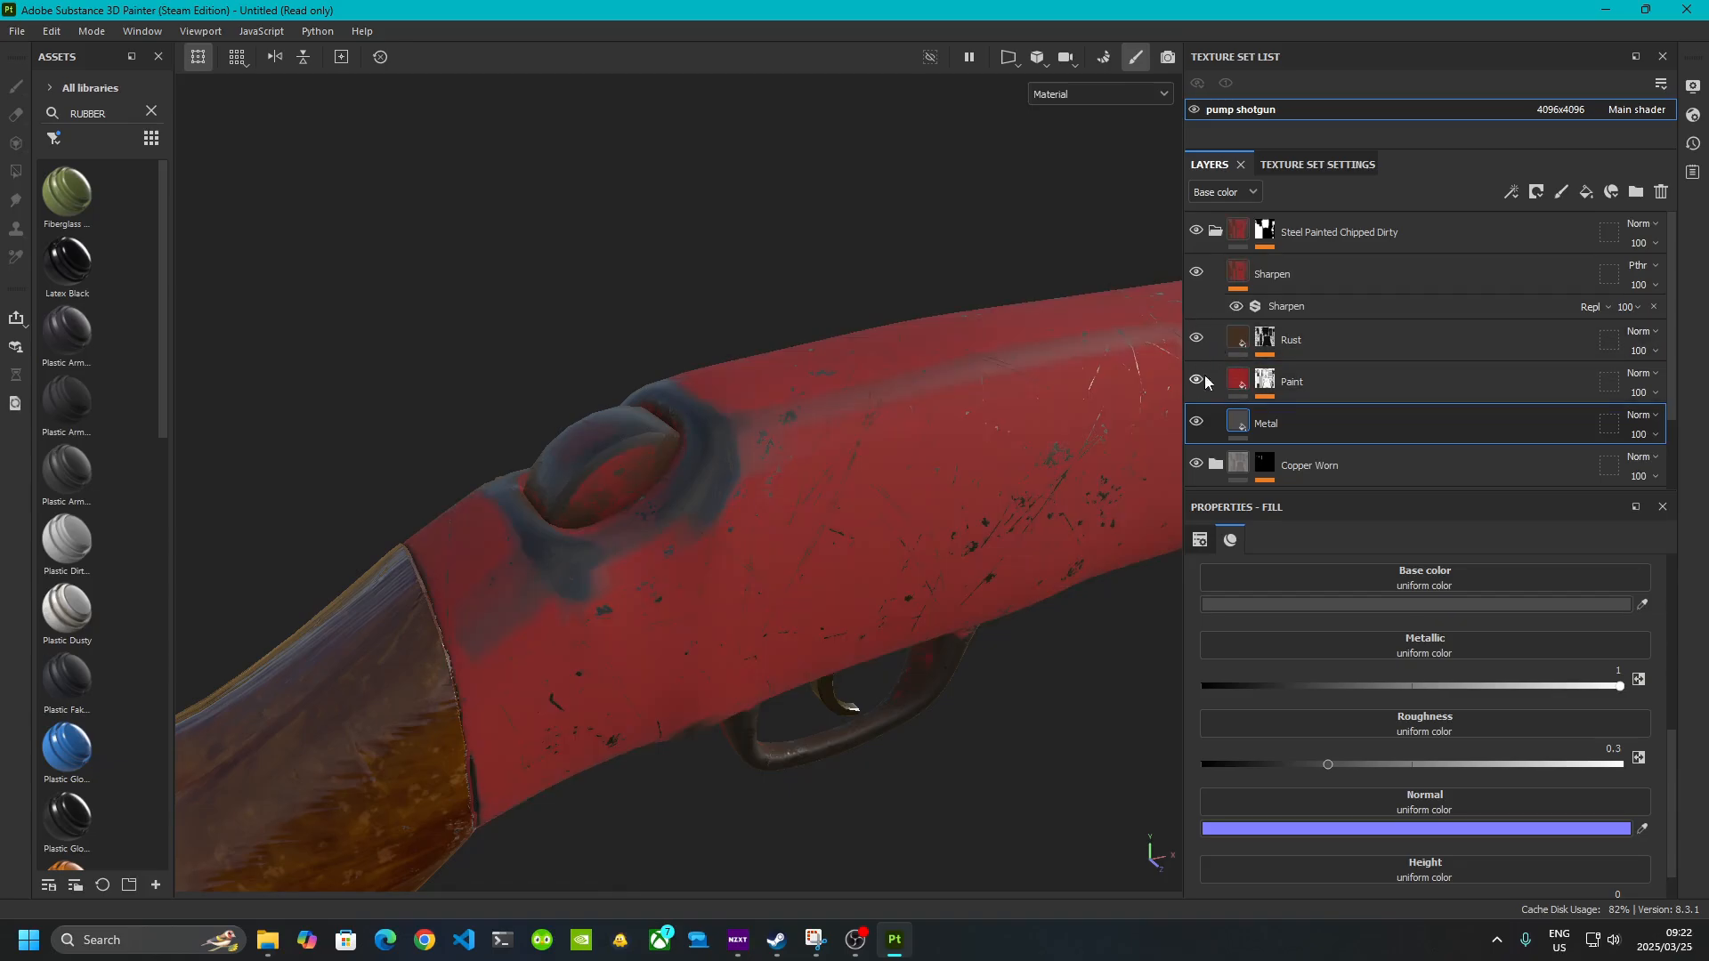
# - Examine the painted barrel, magazine tube and muzzle from several angles
pyautogui.scroll(-4, 986, 537)
pyautogui.keyDown('alt'); pyautogui.moveTo(986, 541); pyautogui.dragTo(379, 563, button='middle'); pyautogui.keyUp('alt')
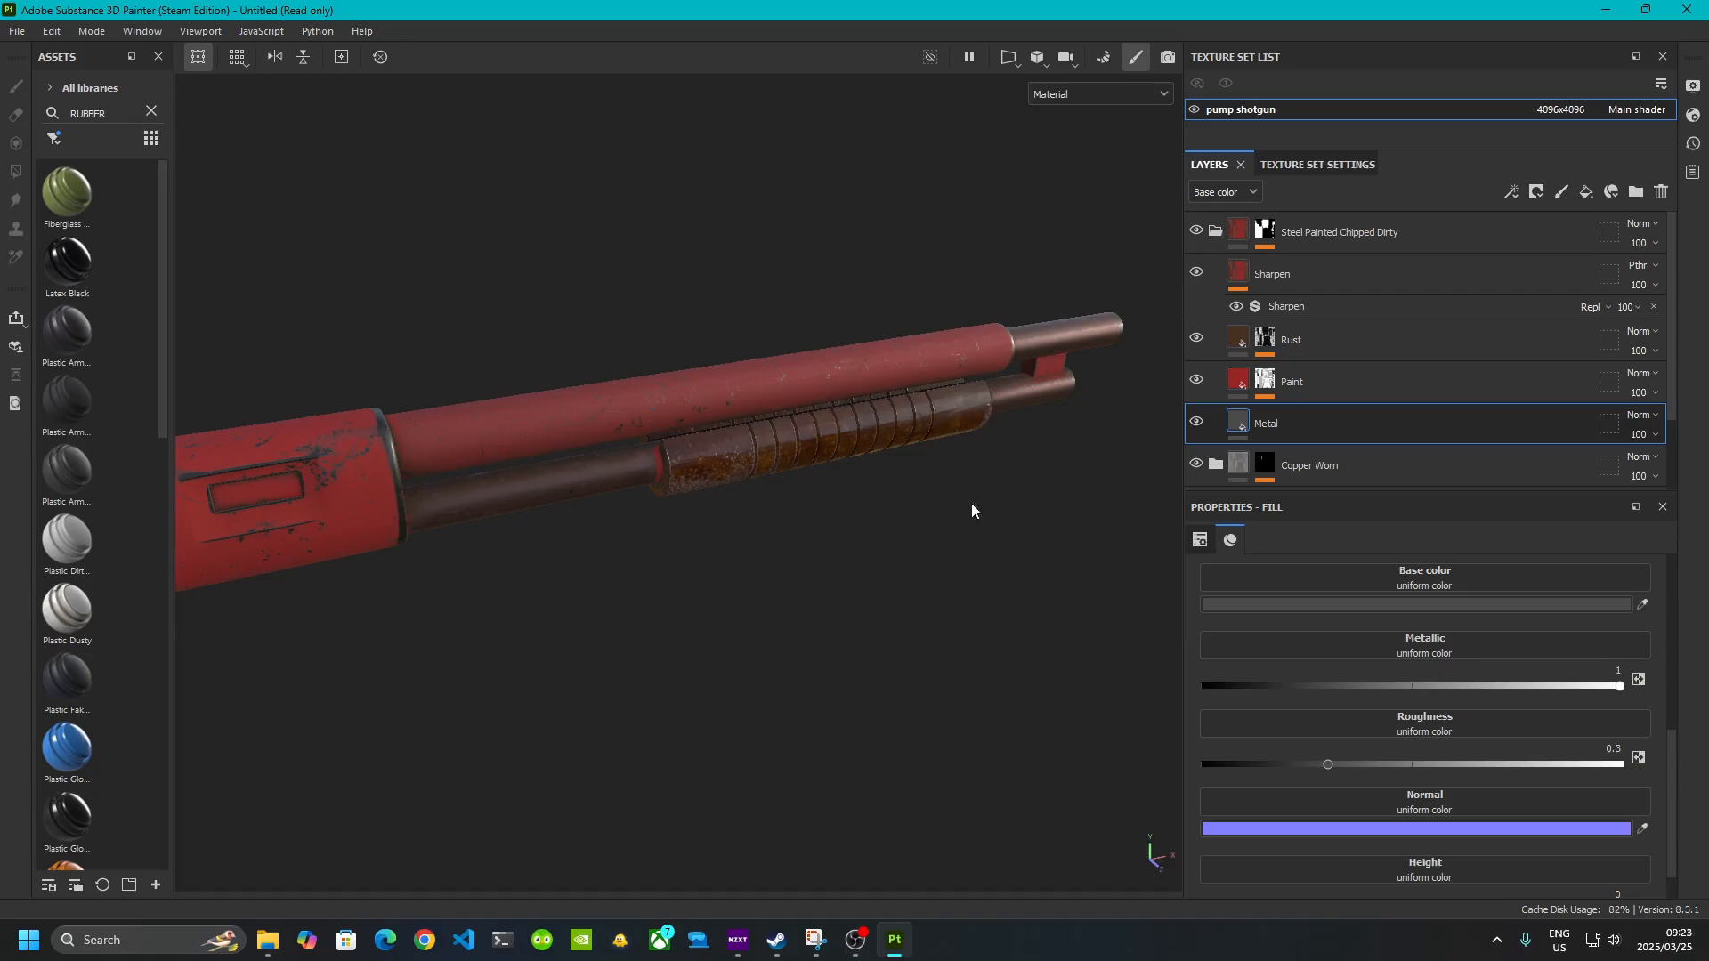
pyautogui.keyDown('alt'); pyautogui.moveTo(972, 510); pyautogui.dragTo(976, 450); pyautogui.keyUp('alt')
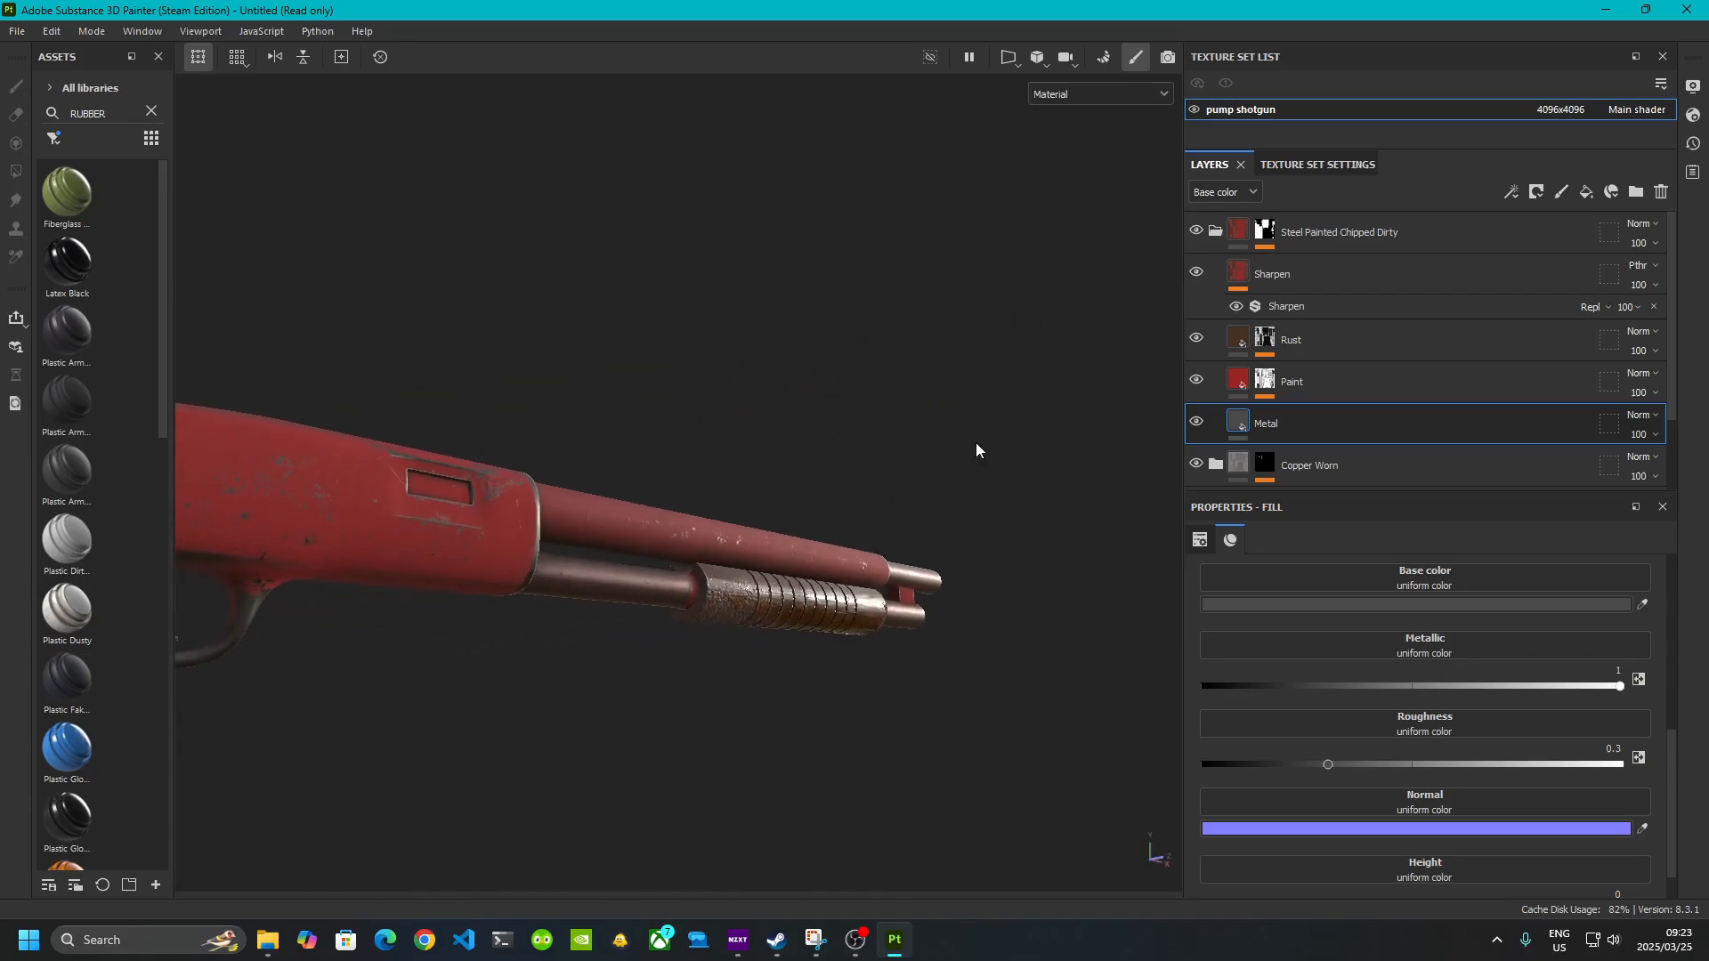
pyautogui.scroll(6, 784, 650)
pyautogui.keyDown('alt'); pyautogui.moveTo(855, 628); pyautogui.dragTo(599, 656); pyautogui.keyUp('alt')
pyautogui.keyDown('alt'); pyautogui.moveTo(951, 634); pyautogui.dragTo(301, 609, button='middle'); pyautogui.keyUp('alt')
pyautogui.keyDown('alt'); pyautogui.moveTo(684, 621); pyautogui.dragTo(688, 655, button='middle'); pyautogui.keyUp('alt')
pyautogui.scroll(2, 688, 655)
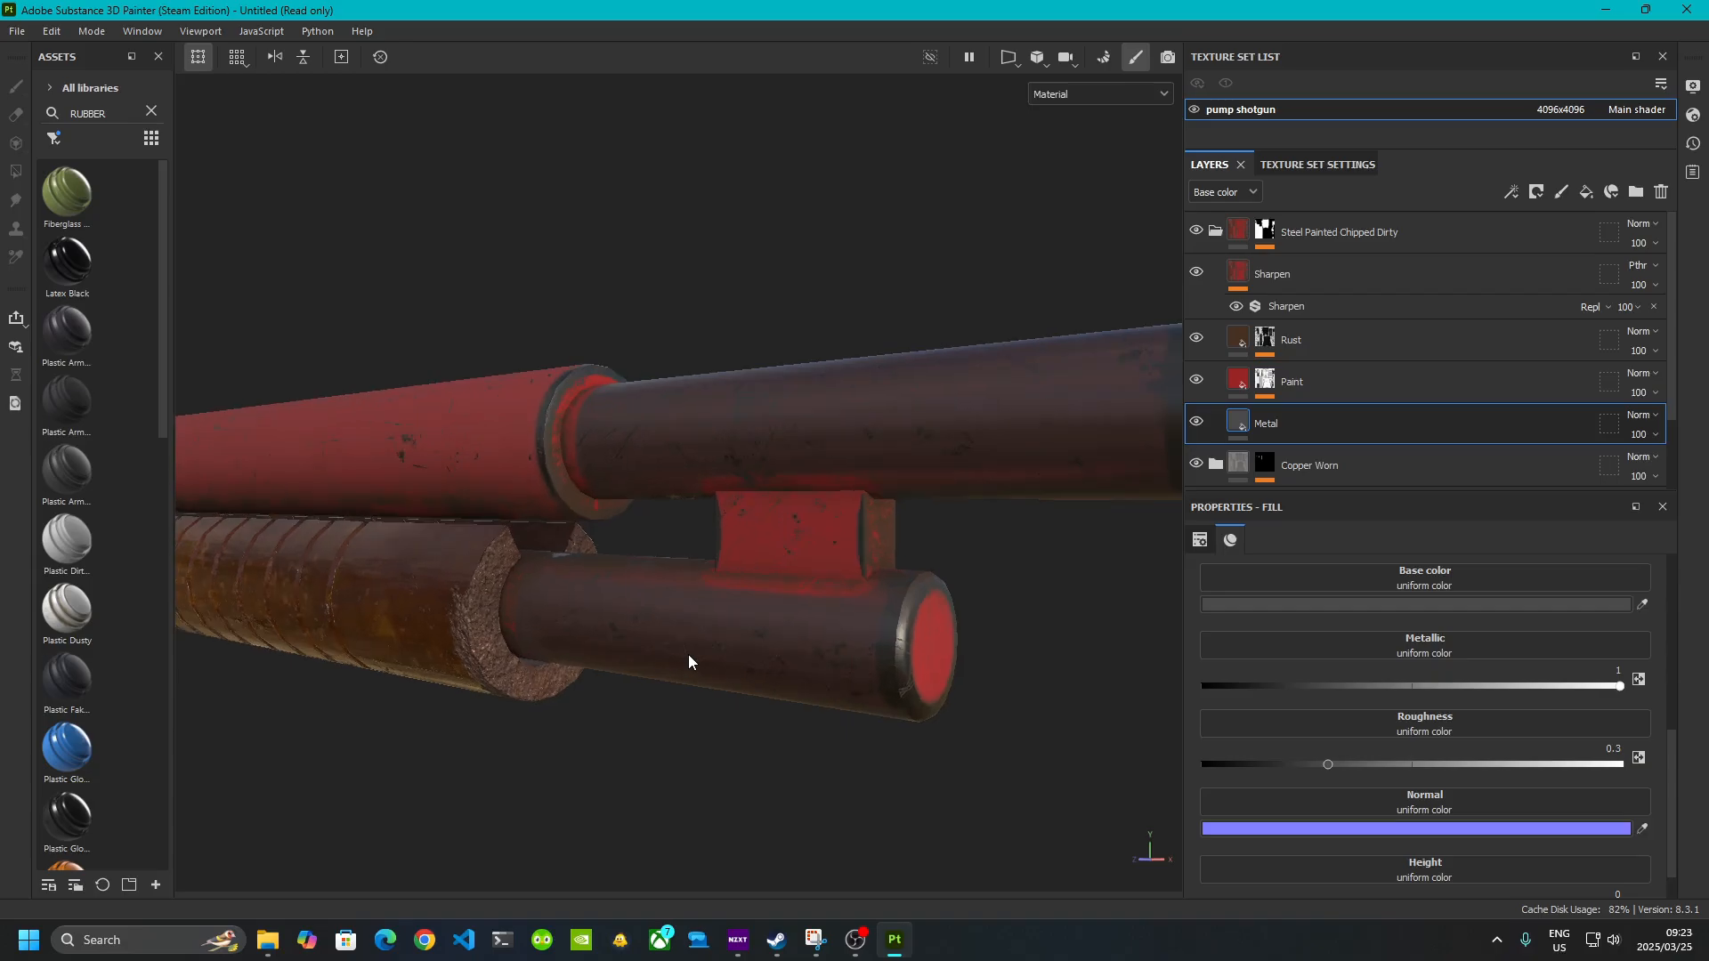
# - Hide the Rust layer temporarily and inspect the muzzle, barrel and fore-end without rust
pyautogui.click(1197, 338)
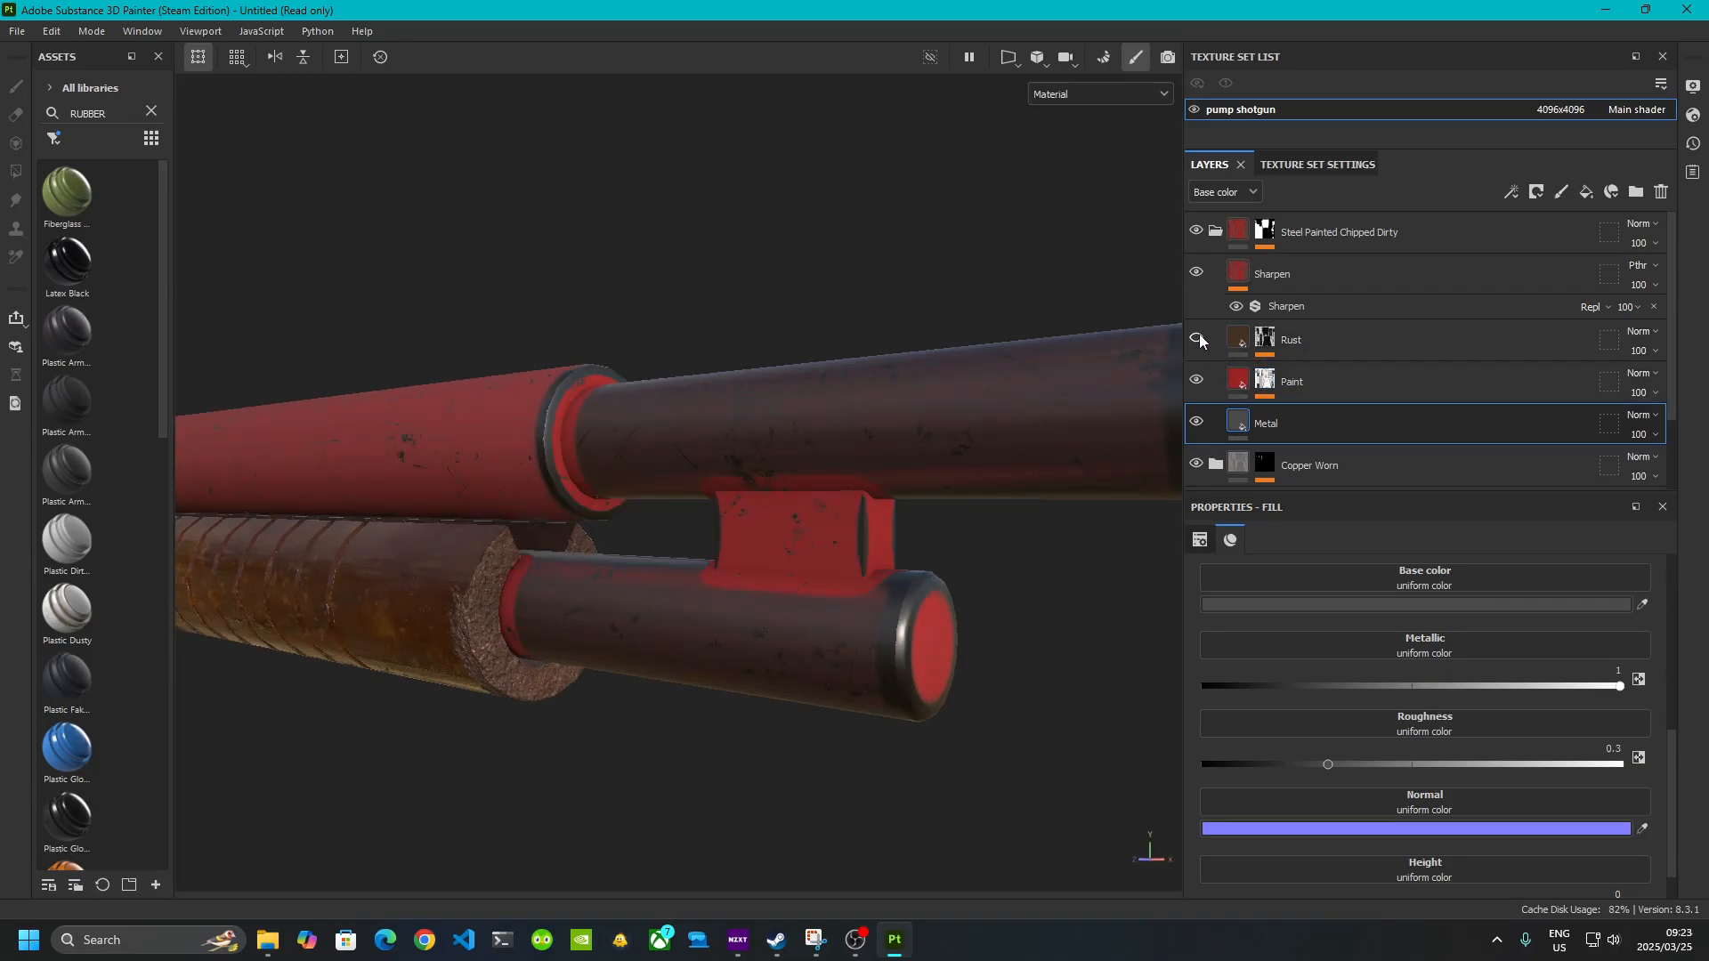
pyautogui.keyDown('alt'); pyautogui.moveTo(458, 508); pyautogui.dragTo(882, 491, button='middle'); pyautogui.keyUp('alt')
pyautogui.keyDown('alt'); pyautogui.moveTo(409, 485); pyautogui.dragTo(615, 479, button='middle'); pyautogui.keyUp('alt')
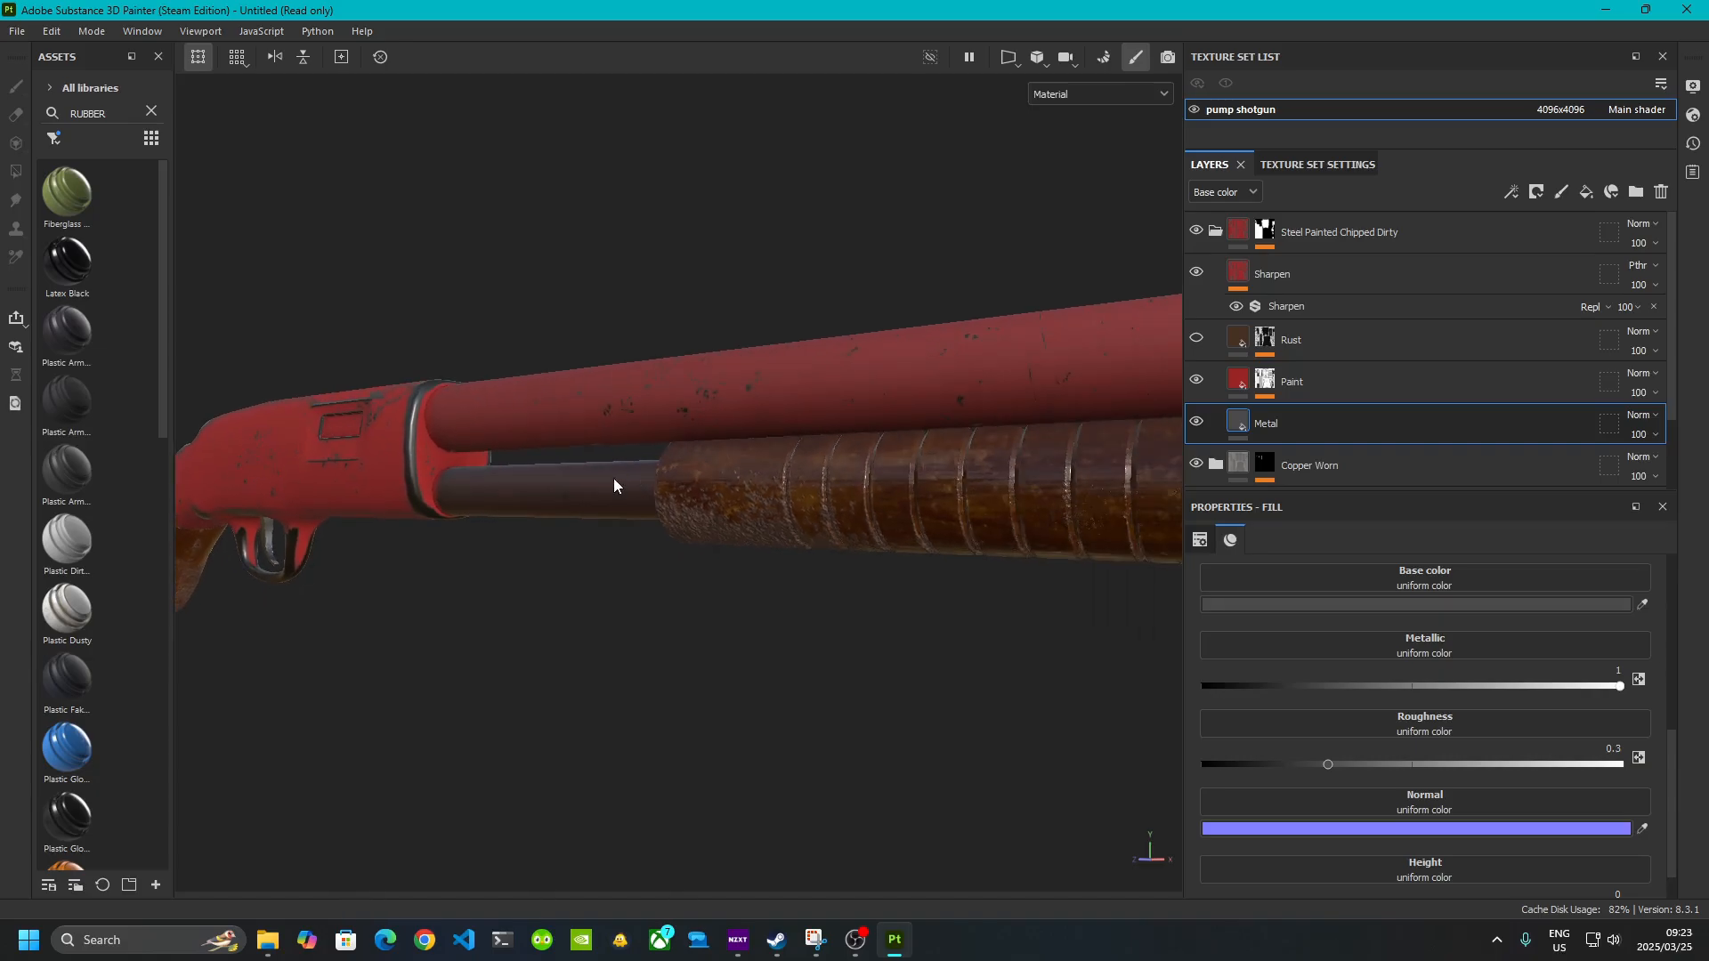
# - Open the Mask Editor generator settings on the Rust layer's mask
pyautogui.click(1263, 339)
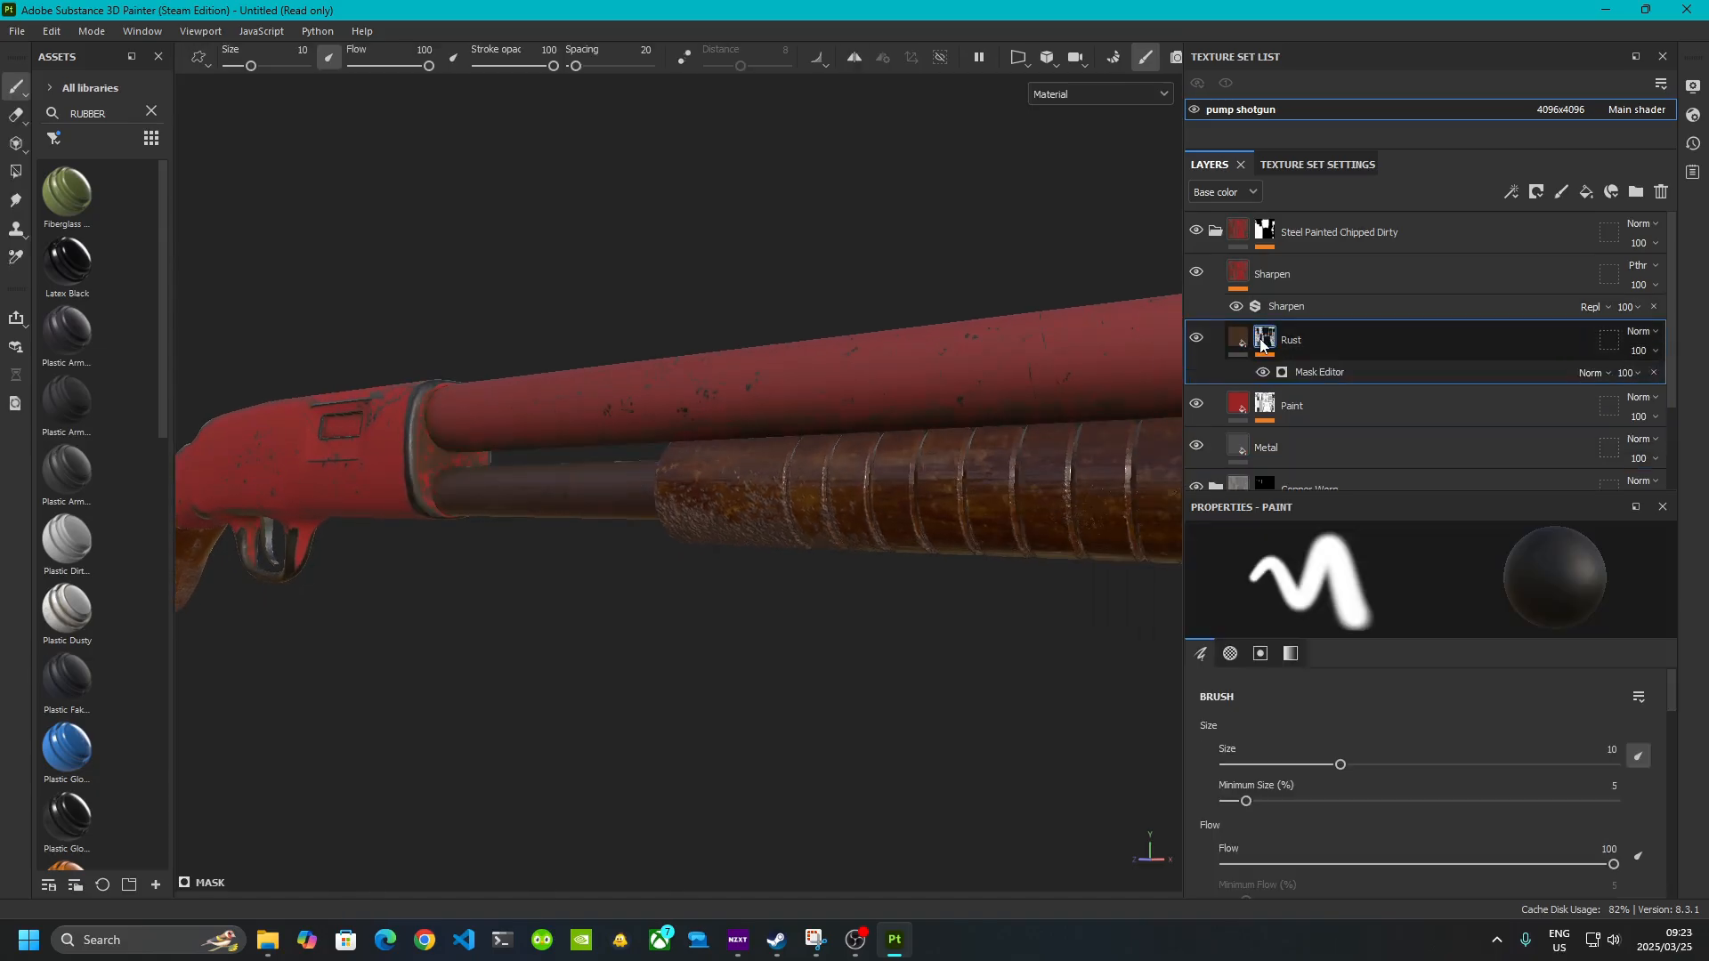
pyautogui.click(1338, 372)
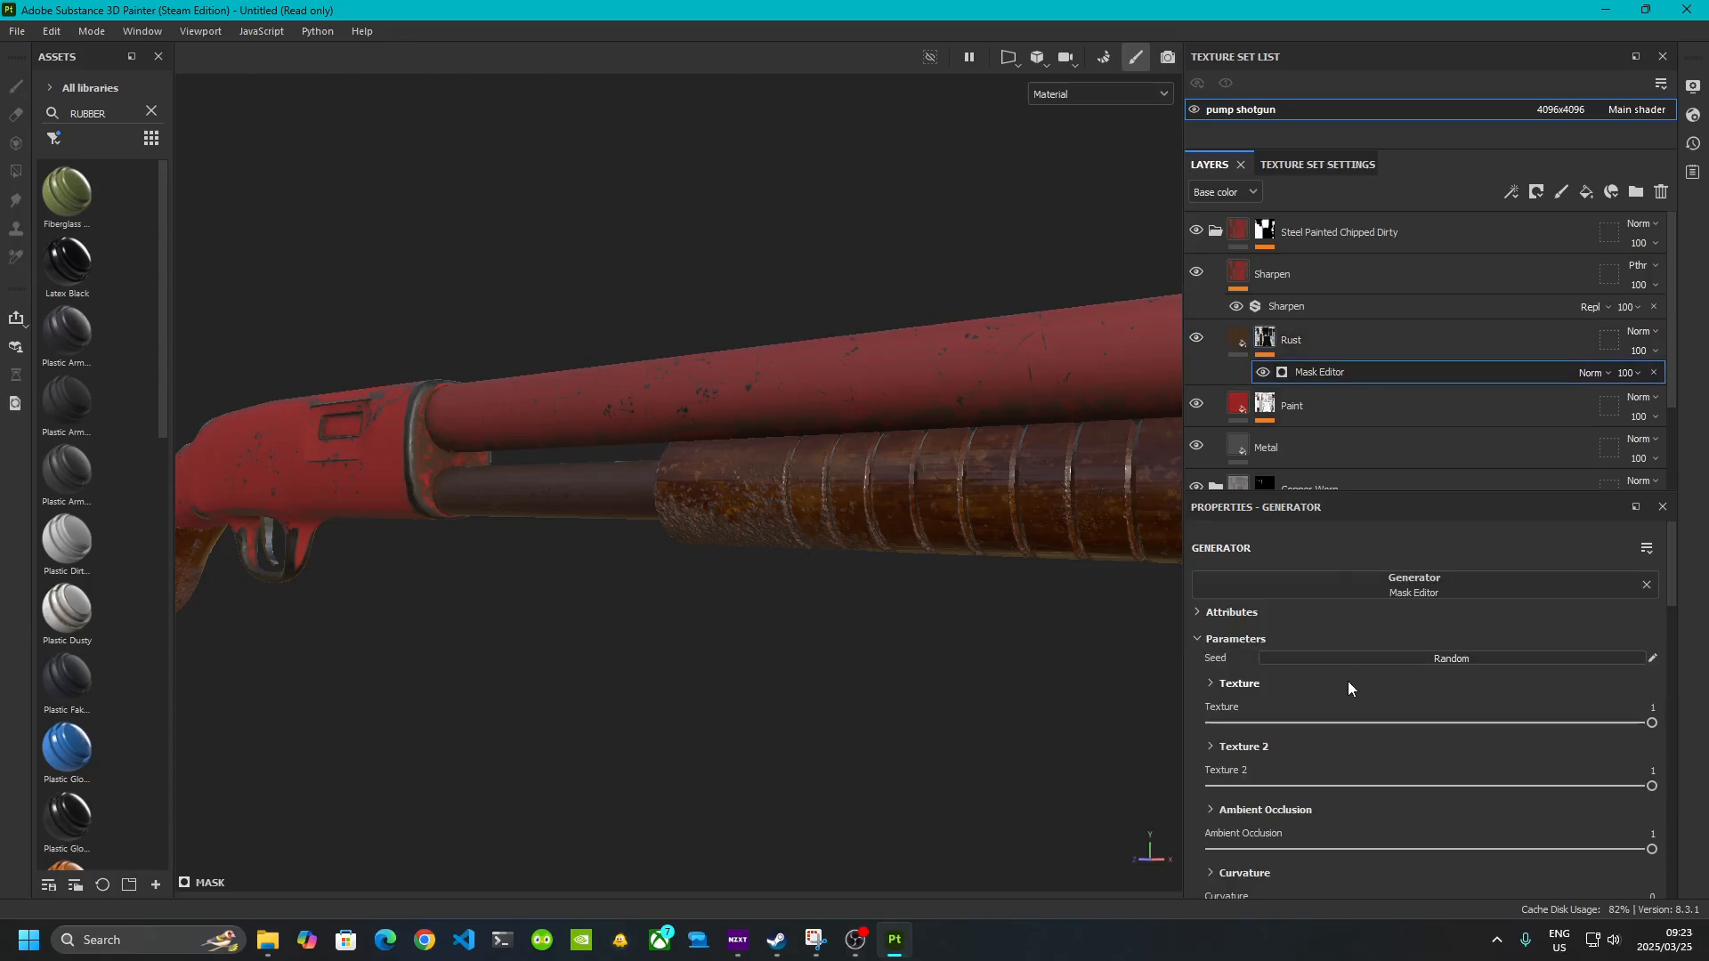
pyautogui.scroll(-3, 1396, 836)
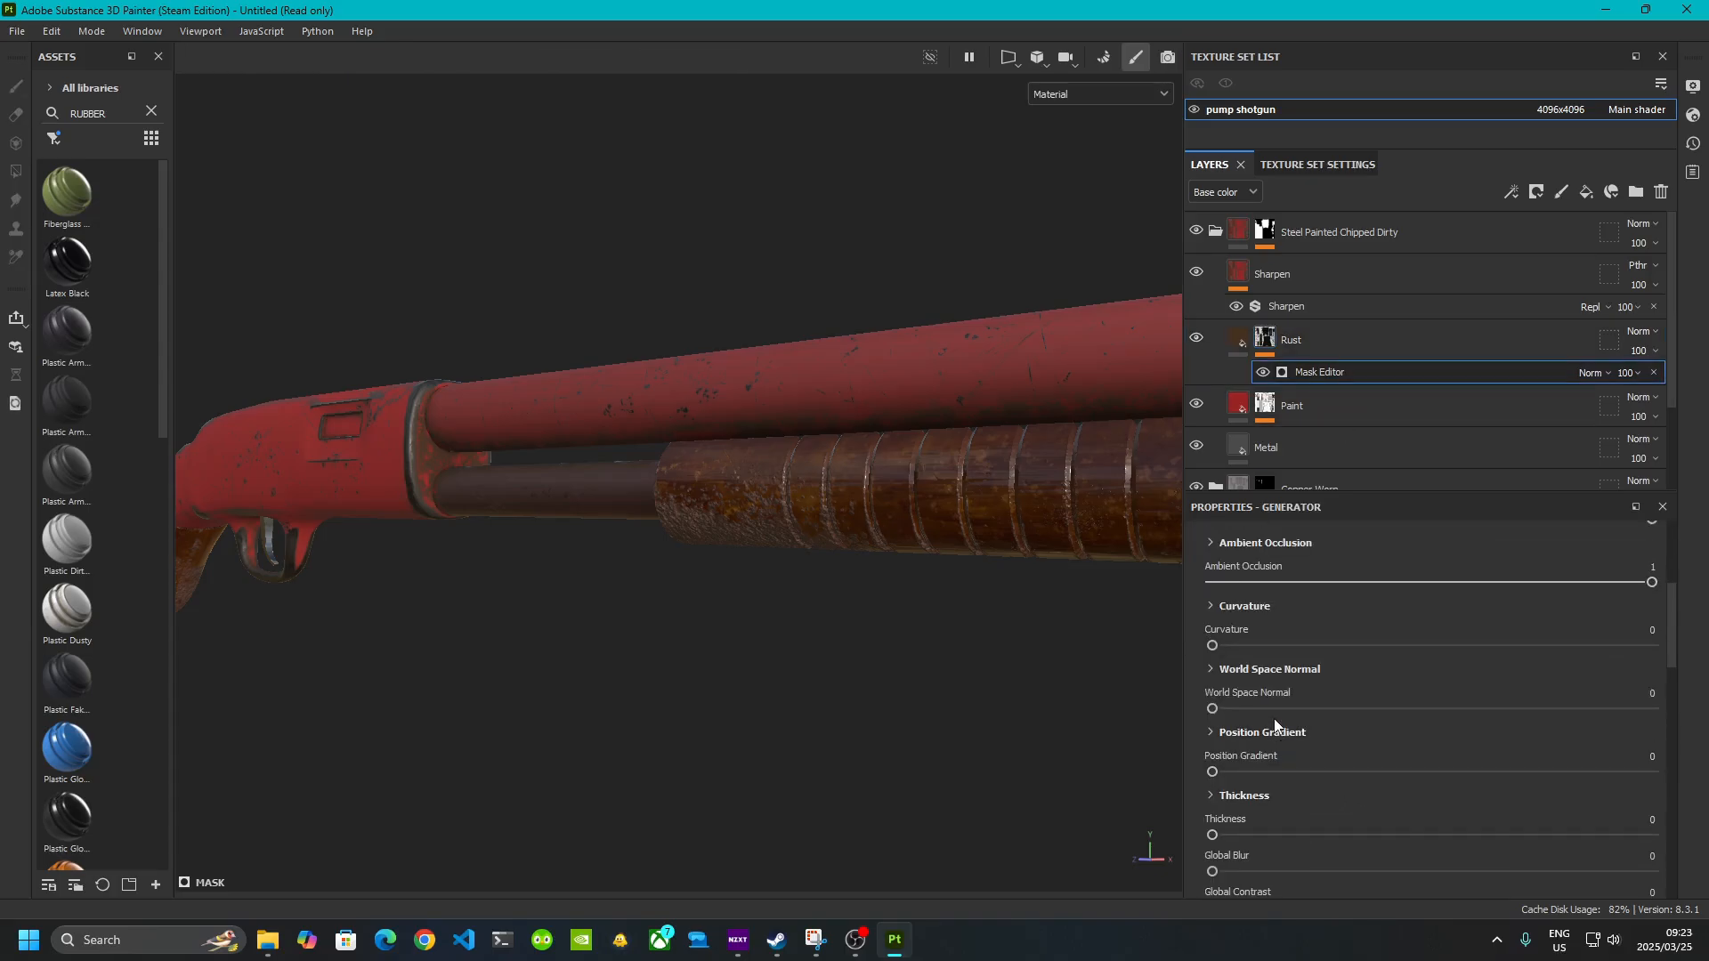
# - Compare the receiver and barrel with the Rust layer hidden and shown, leaving the rust on
pyautogui.click(1196, 340)
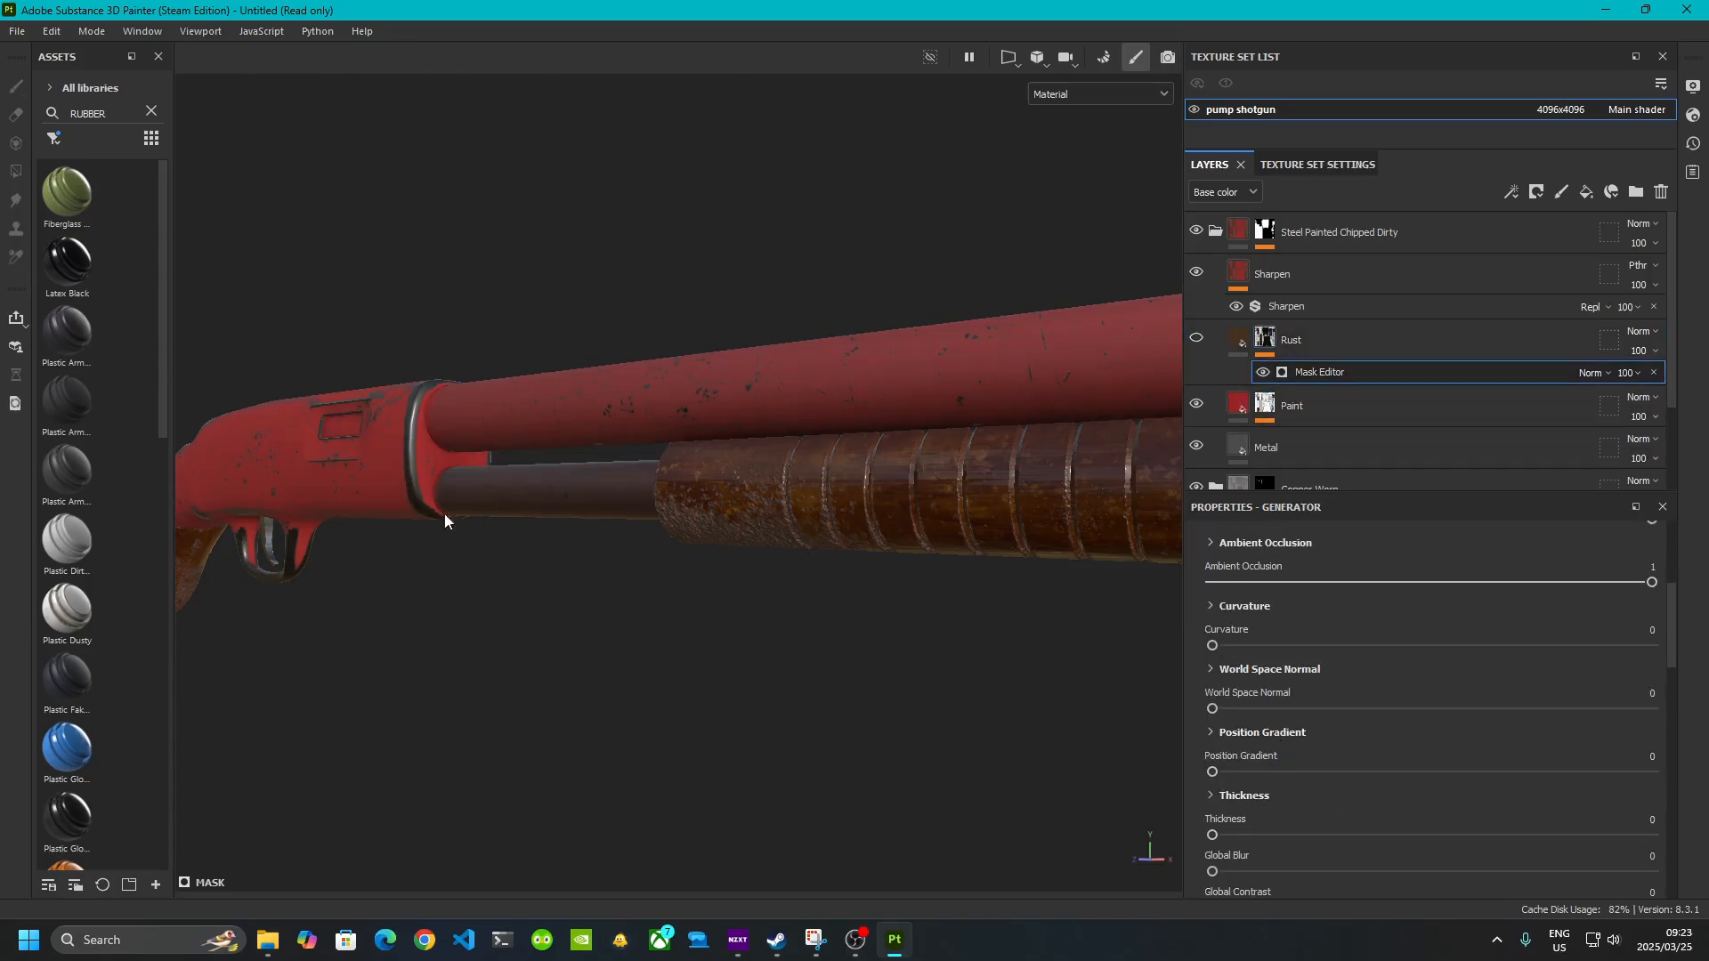
pyautogui.keyDown('alt'); pyautogui.moveTo(445, 521); pyautogui.dragTo(692, 568); pyautogui.keyUp('alt')
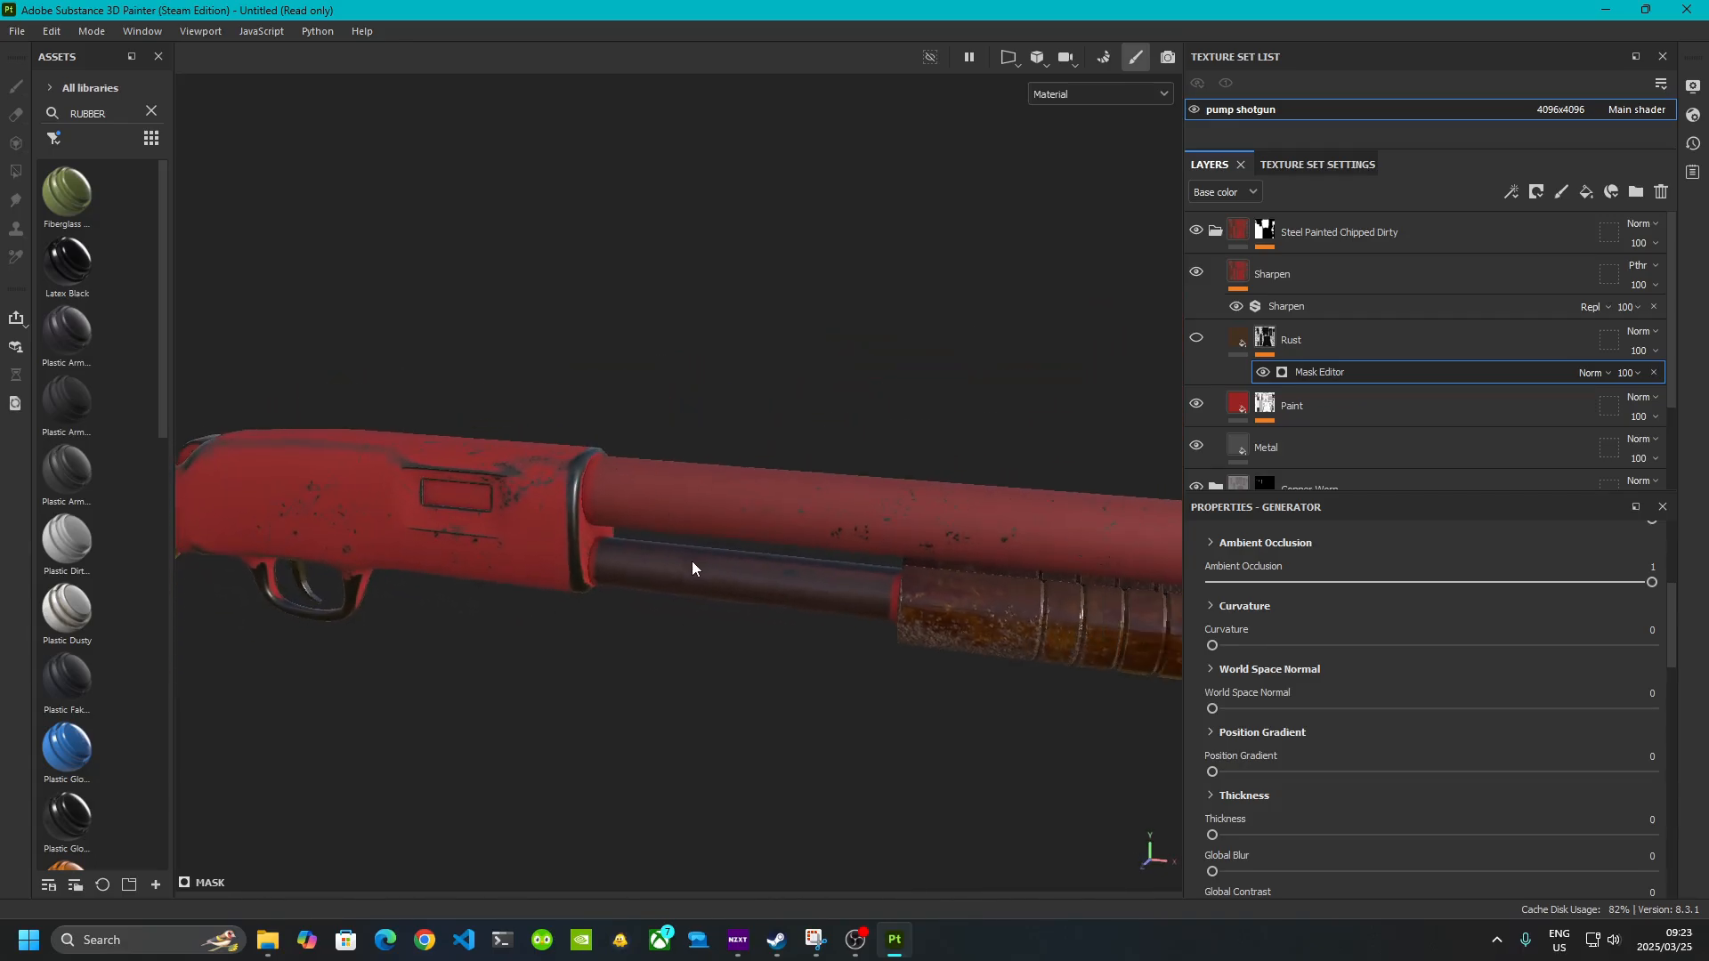
pyautogui.click(1195, 339)
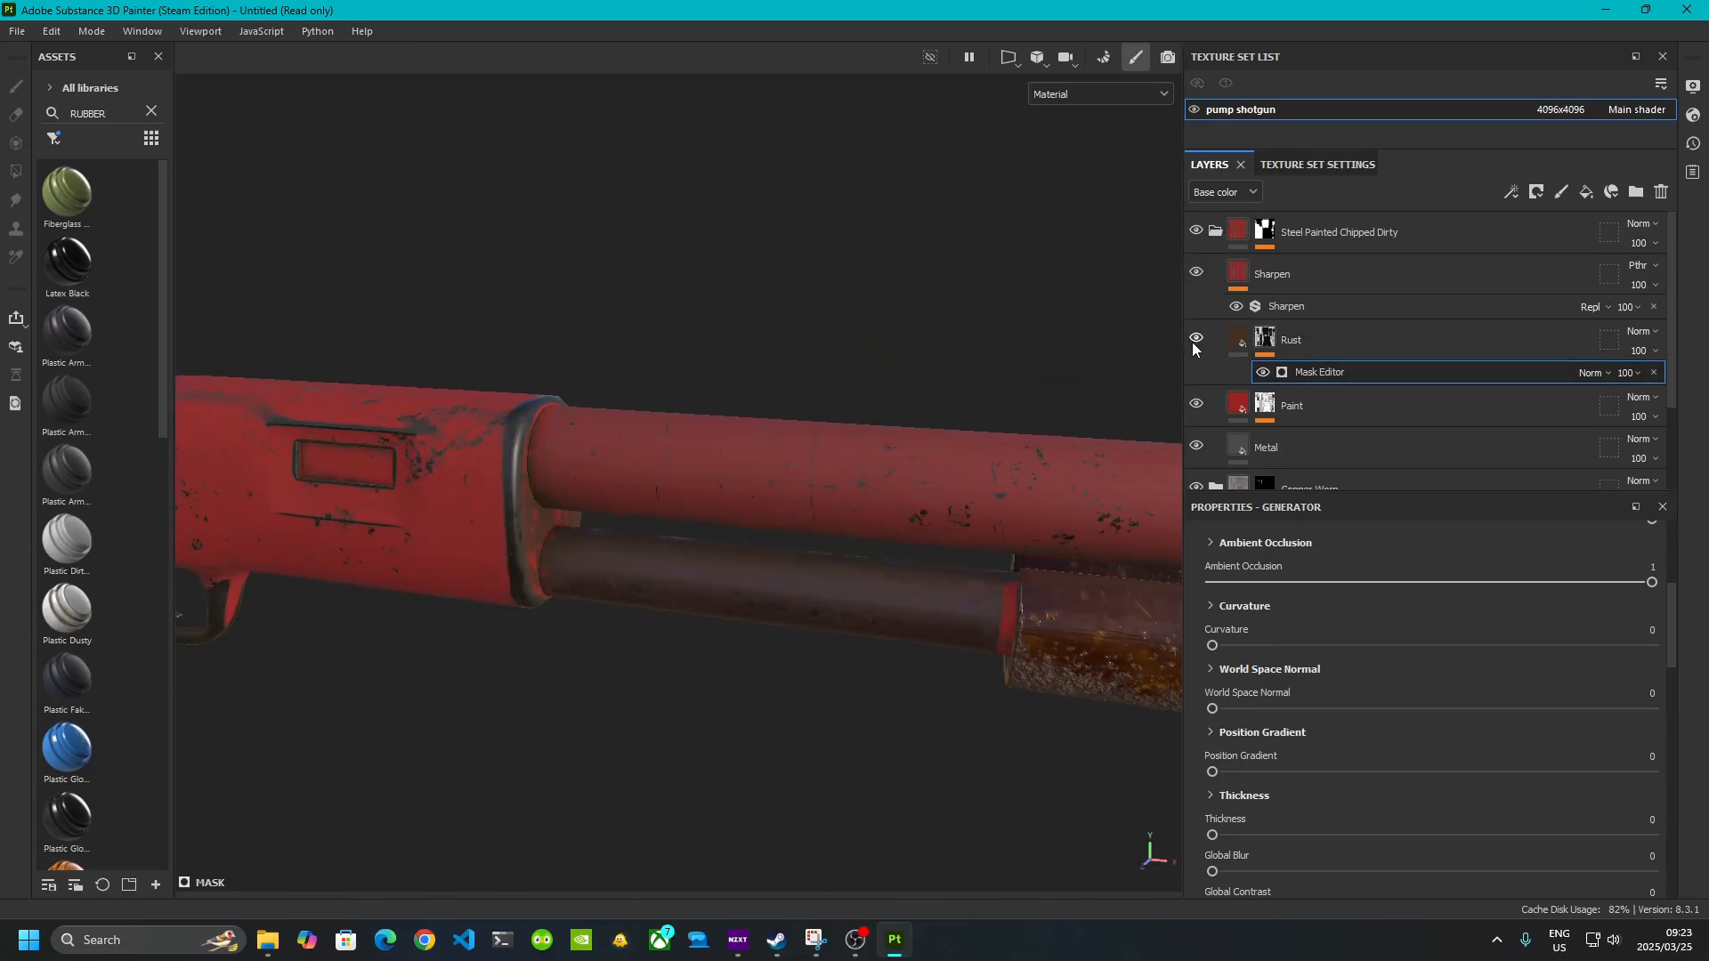
pyautogui.scroll(-10, 1280, 633)
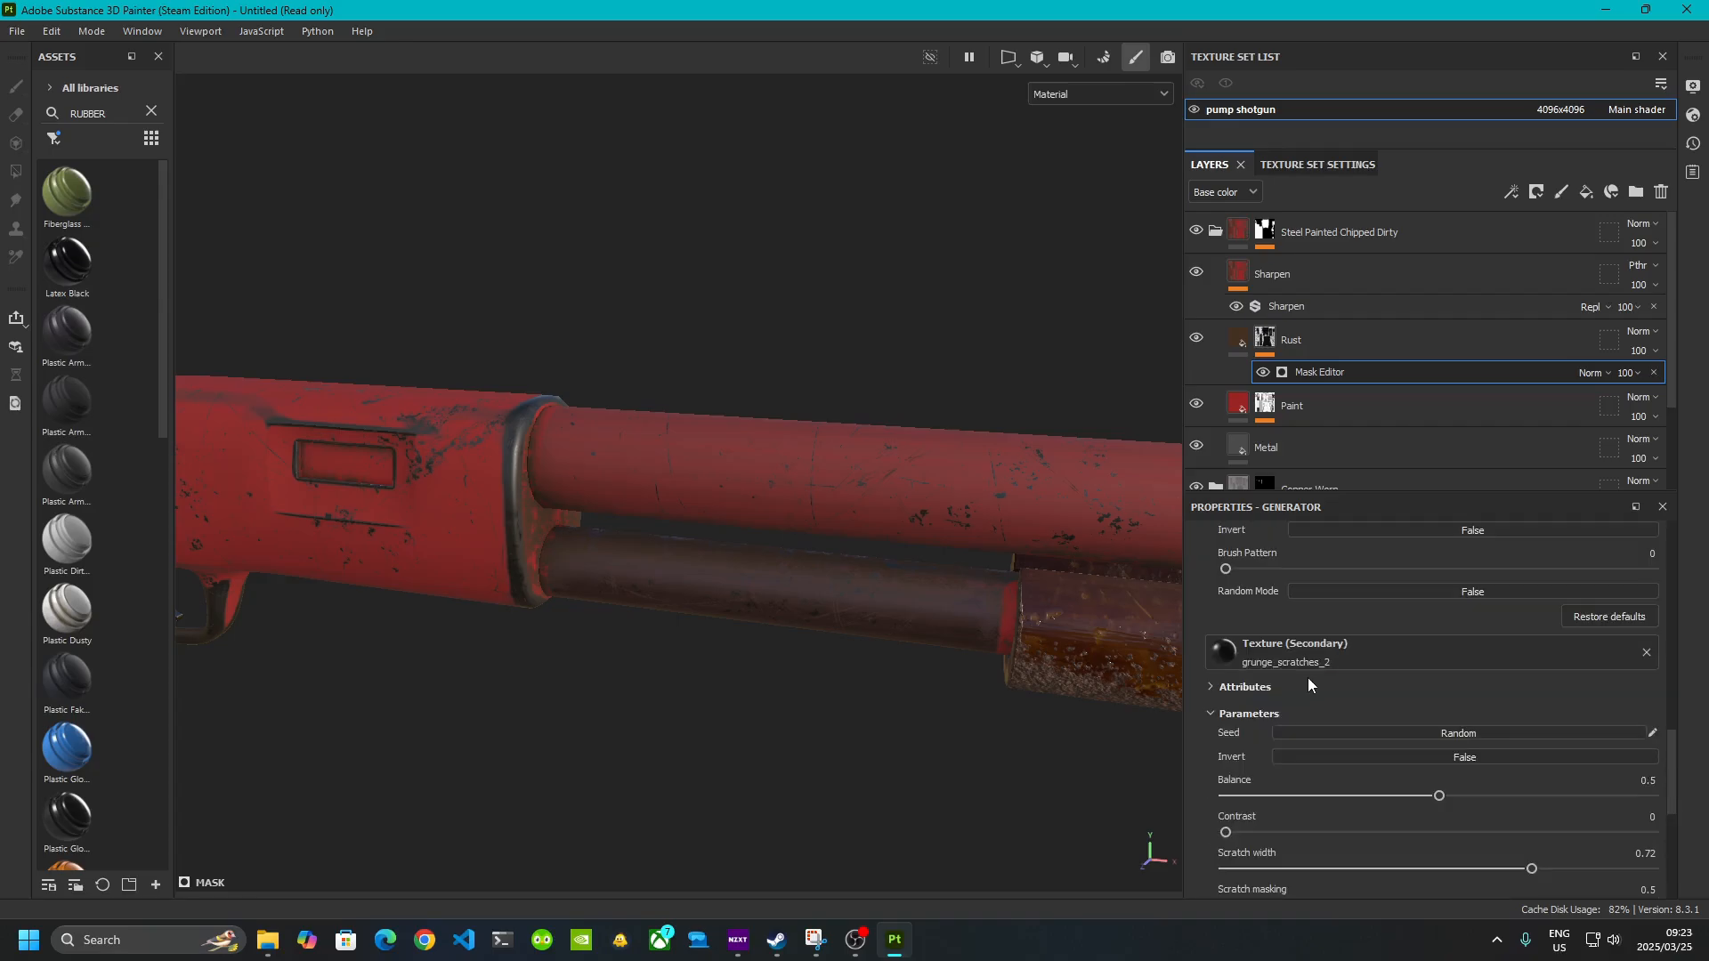
# - Set the Rust layer's base color to black (000000), keeping its color channel enabled
pyautogui.click(1238, 339)
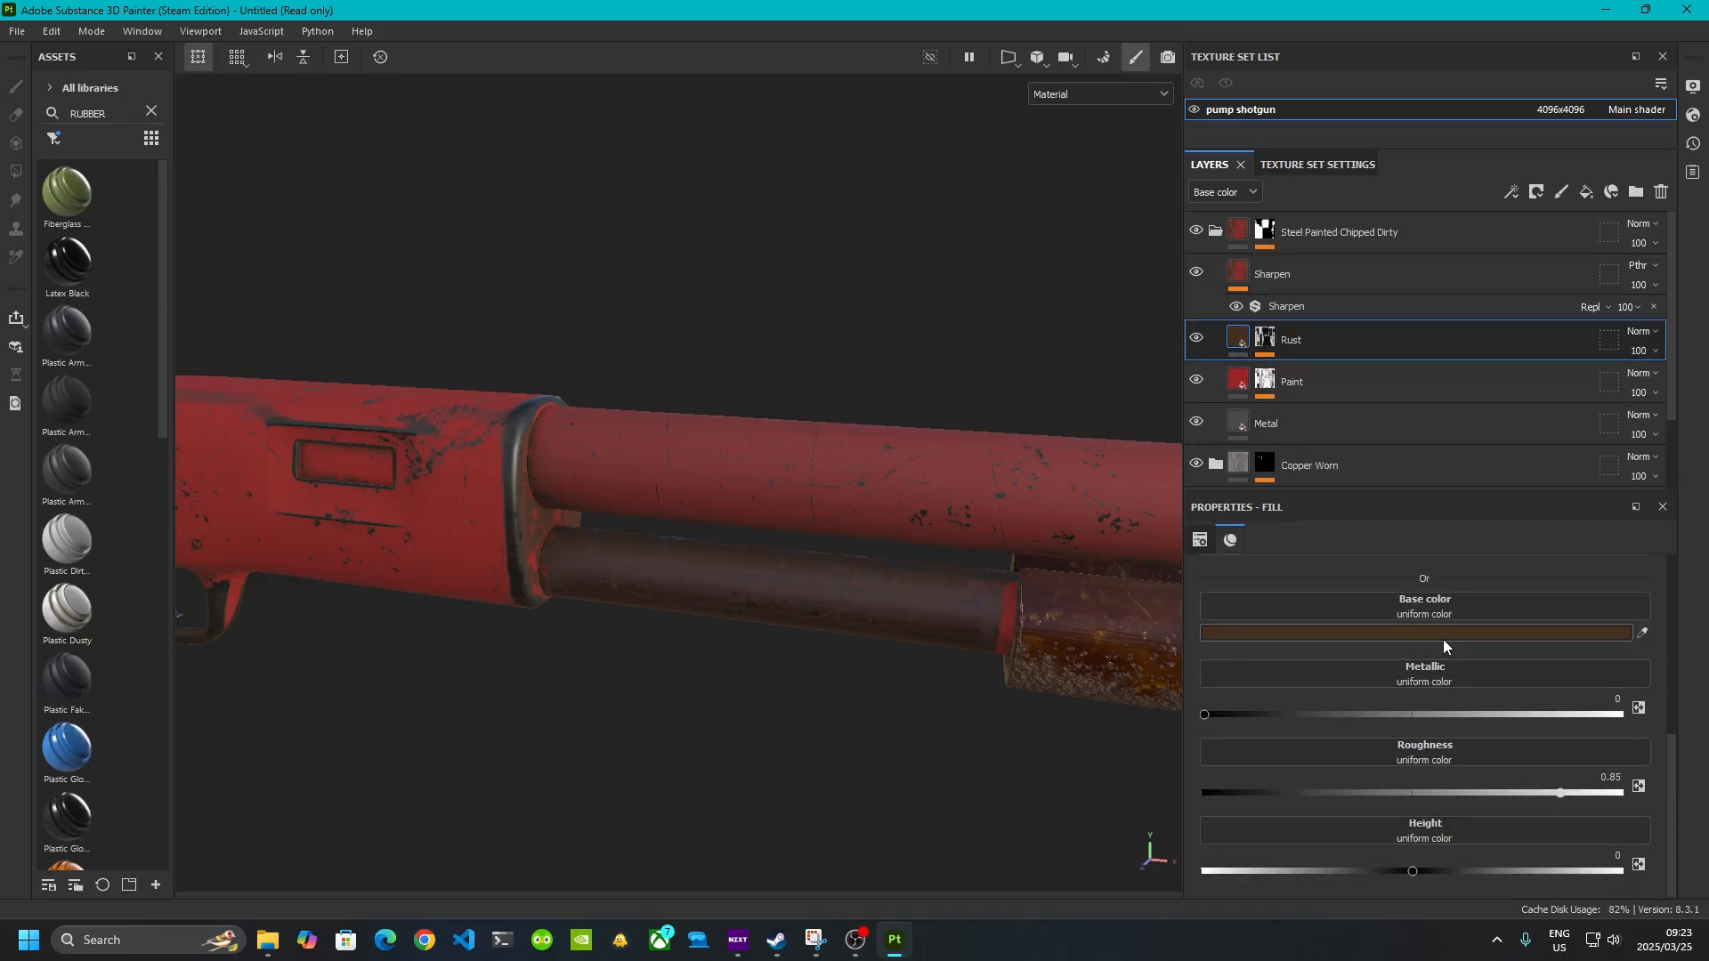
pyautogui.scroll(3, 1281, 664)
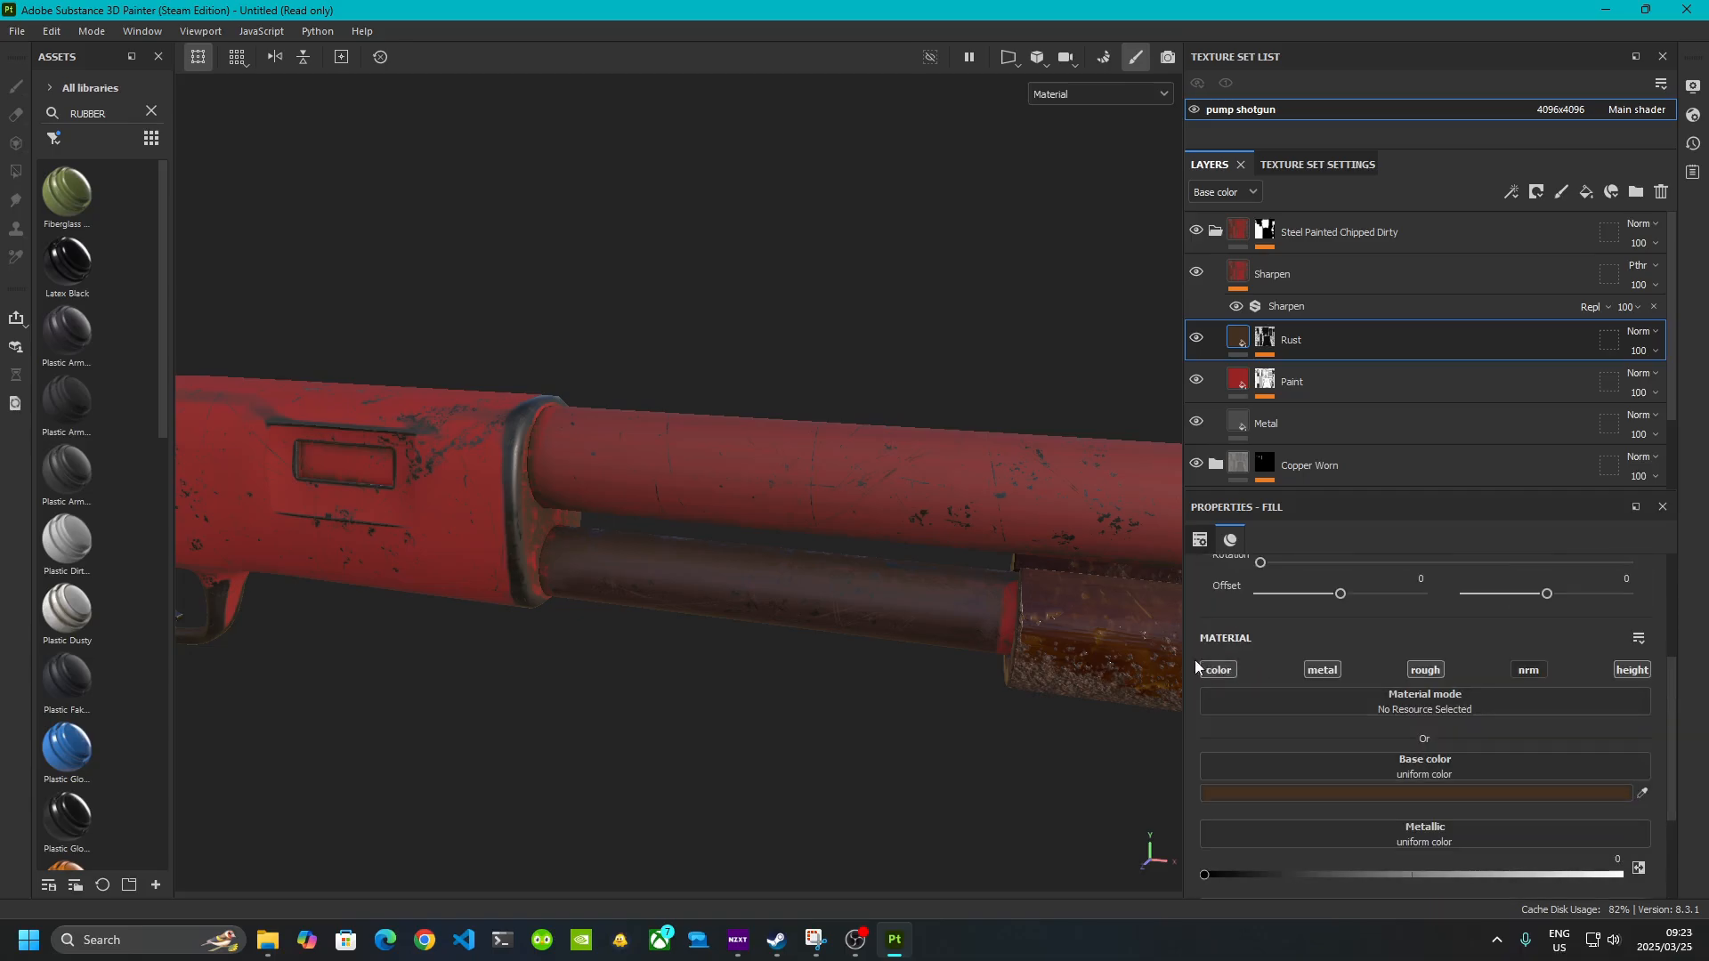
pyautogui.click(1232, 672)
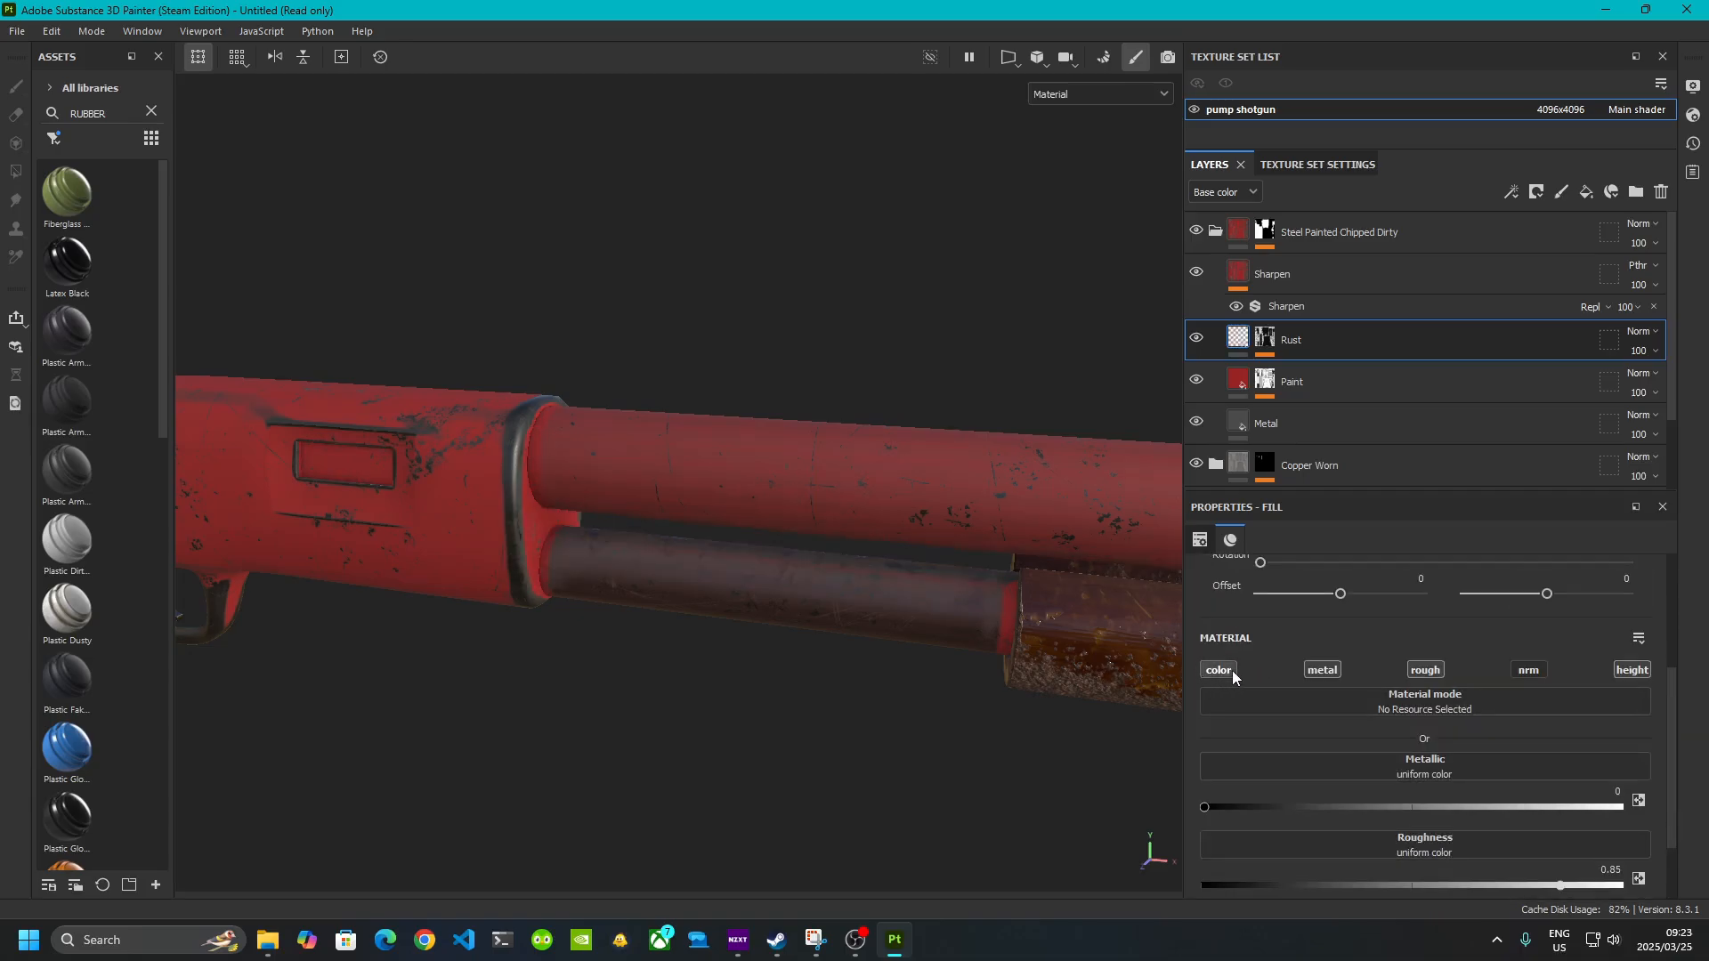
pyautogui.click(1232, 671)
pyautogui.click(1408, 793)
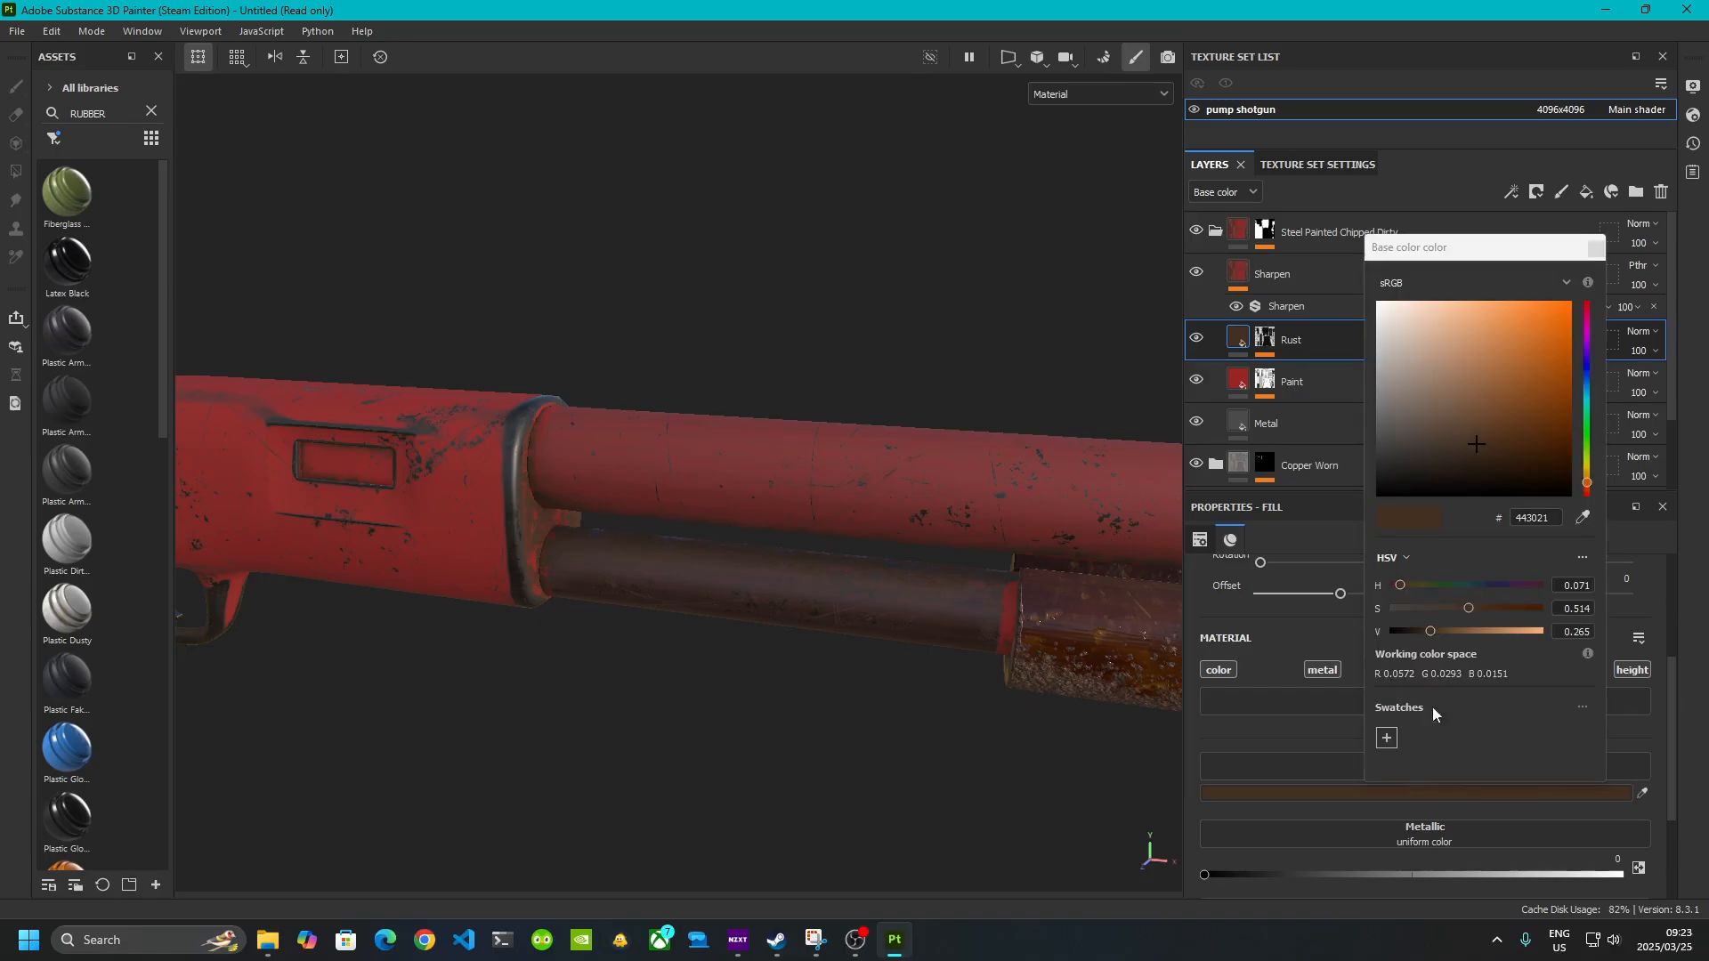
pyautogui.moveTo(1486, 440); pyautogui.dragTo(1493, 510)
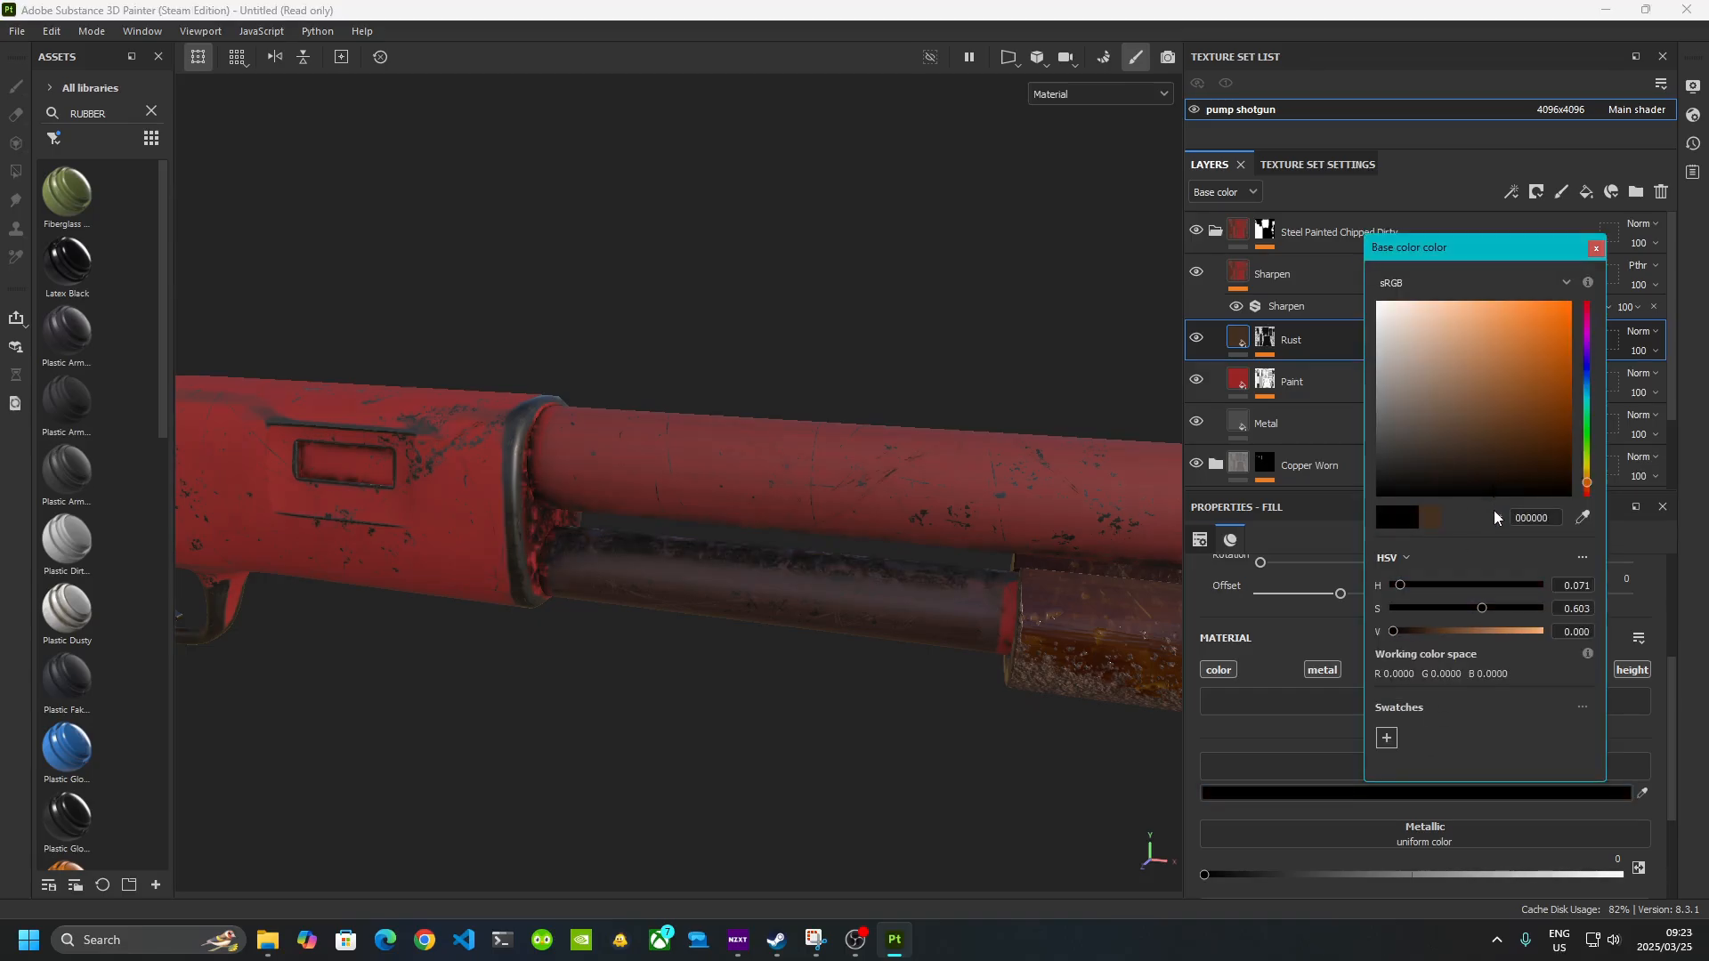
# - Examine the receiver, trigger guard, fore-end and muzzle with the black rust color and dismiss the color picker
pyautogui.keyDown('alt'); pyautogui.moveTo(570, 602); pyautogui.dragTo(947, 612, button='middle'); pyautogui.keyUp('alt')
pyautogui.keyDown('alt'); pyautogui.moveTo(570, 657); pyautogui.dragTo(703, 627); pyautogui.keyUp('alt')
pyautogui.keyDown('alt'); pyautogui.moveTo(623, 587); pyautogui.dragTo(664, 614, button='middle'); pyautogui.keyUp('alt')
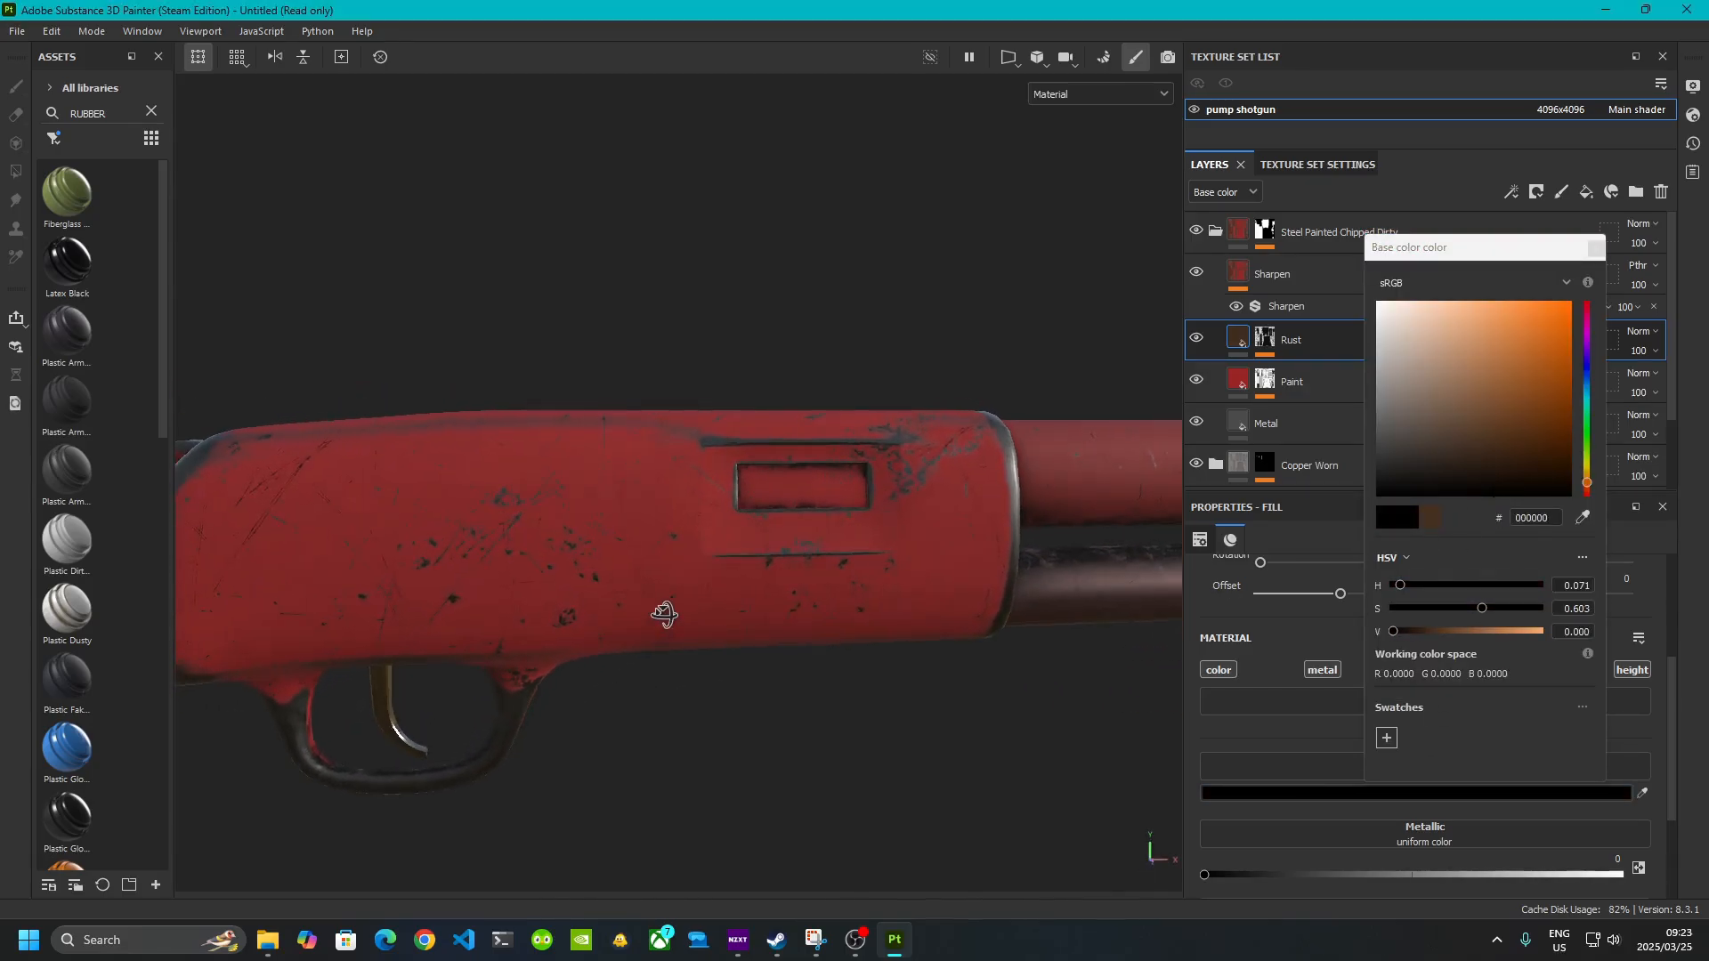
pyautogui.keyDown('alt'); pyautogui.moveTo(523, 653); pyautogui.dragTo(233, 635, button='middle'); pyautogui.keyUp('alt')
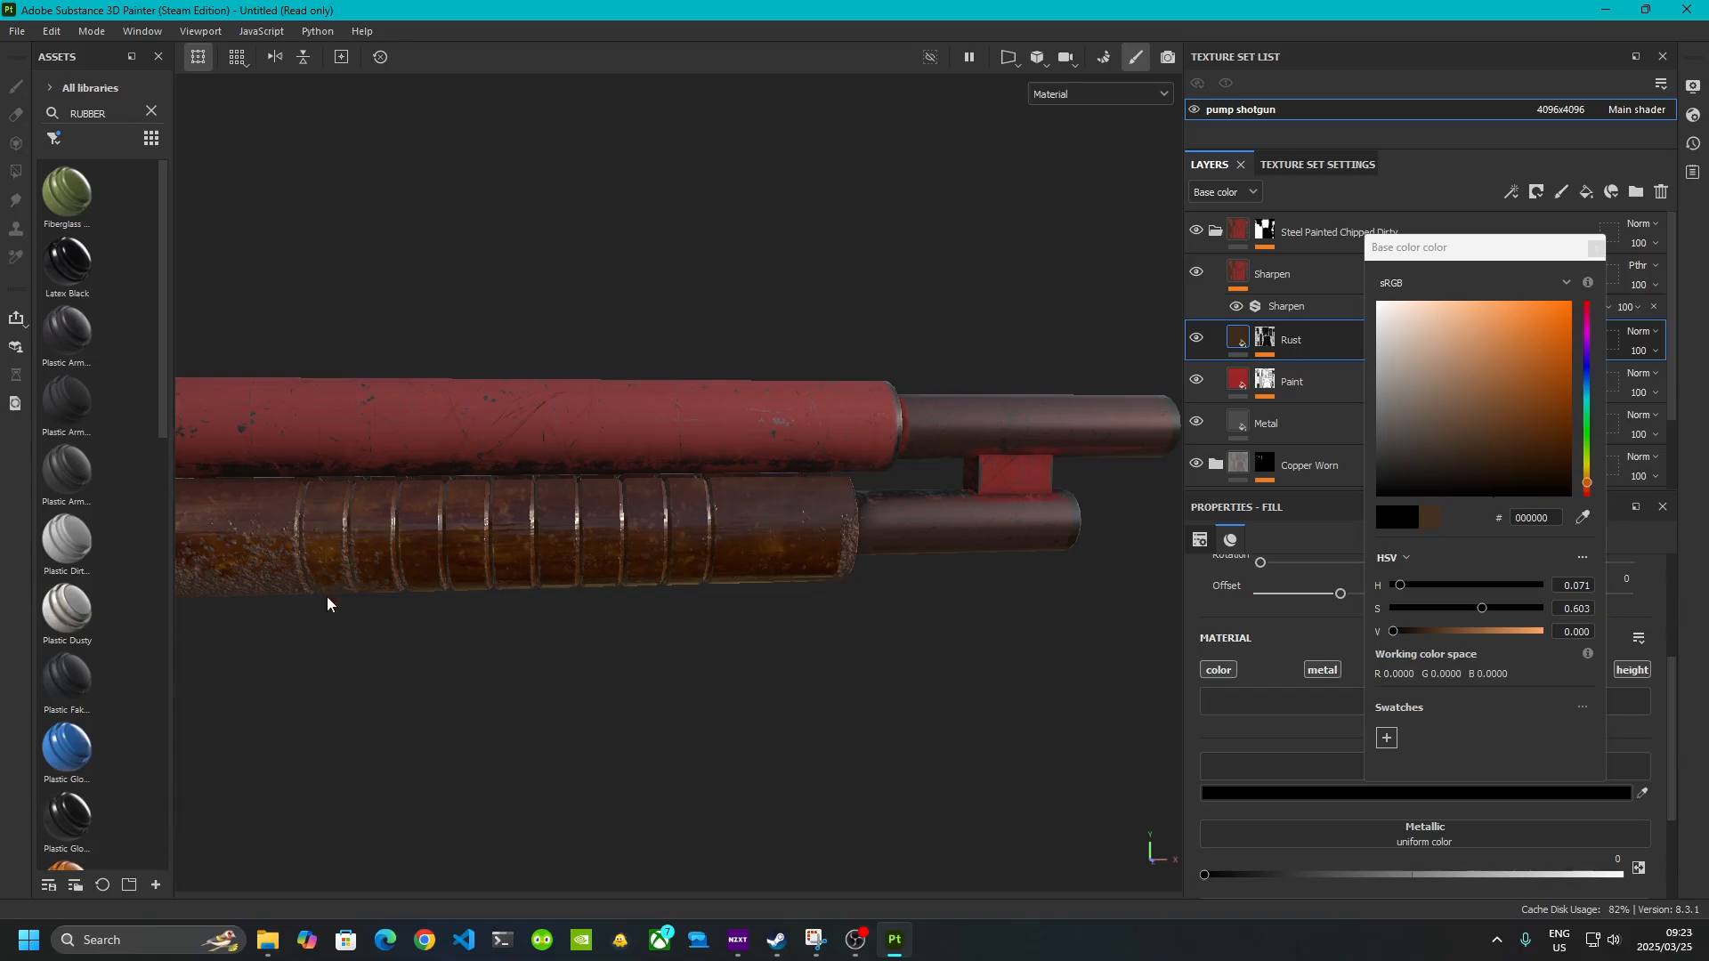
pyautogui.keyDown('alt'); pyautogui.moveTo(326, 603); pyautogui.dragTo(837, 447, button='middle'); pyautogui.keyUp('alt')
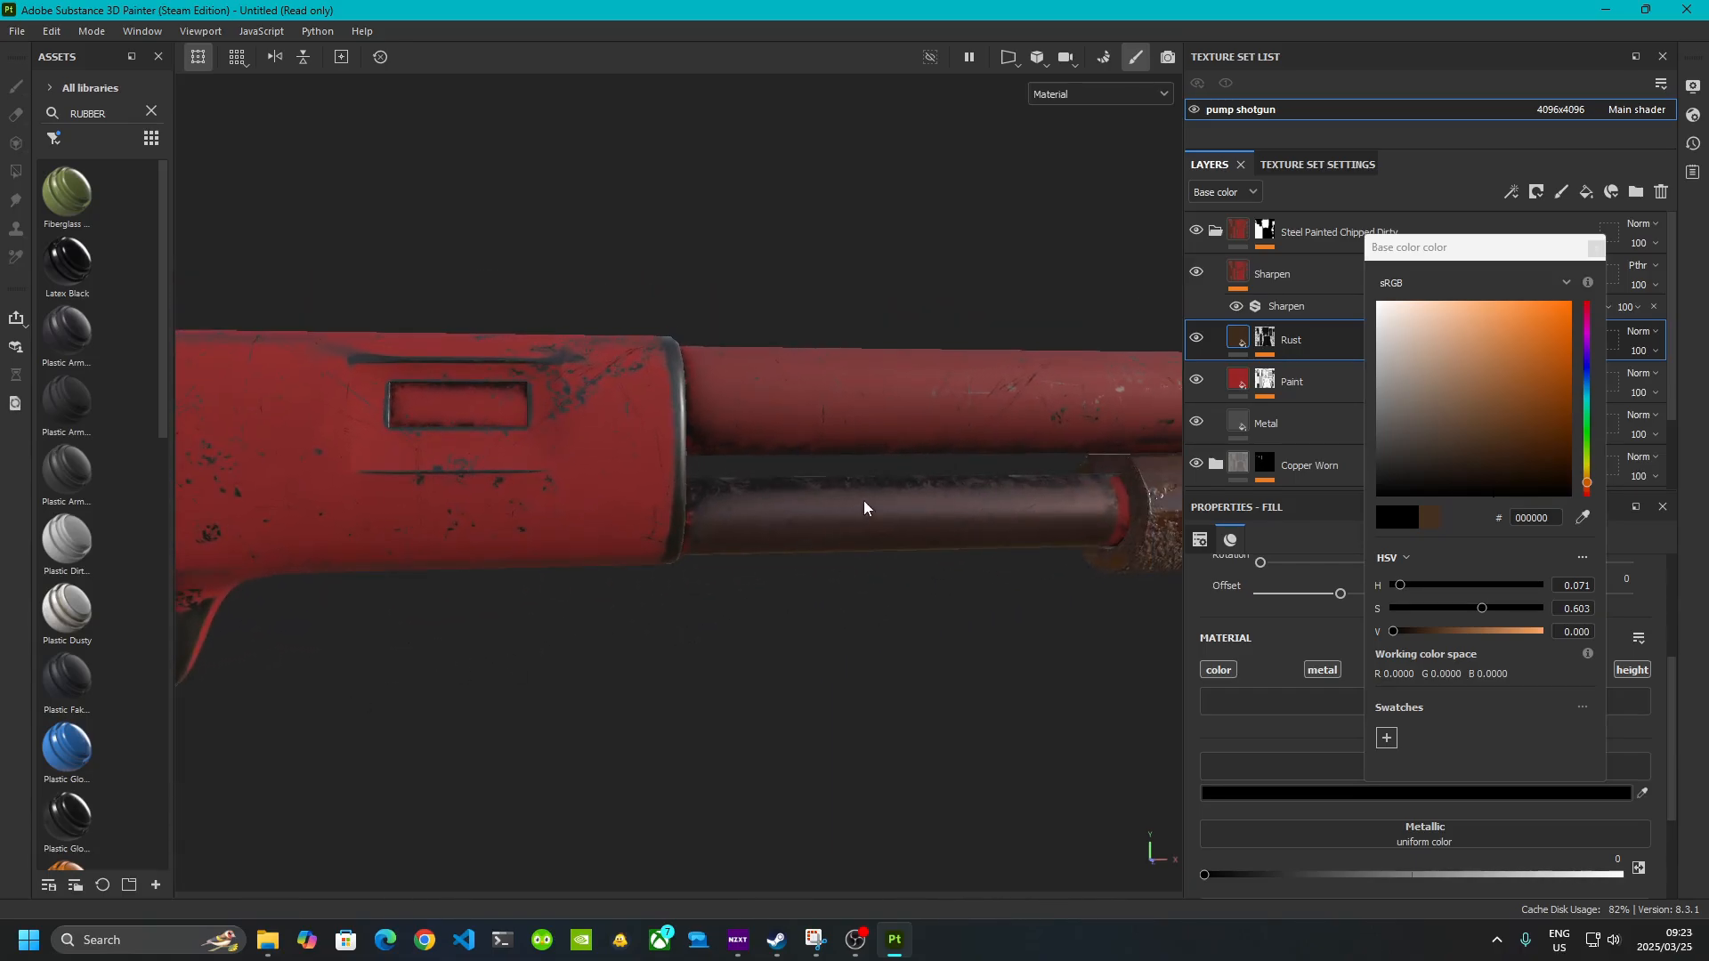
pyautogui.keyDown('alt'); pyautogui.moveTo(537, 545); pyautogui.dragTo(1210, 425, button='middle'); pyautogui.keyUp('alt')
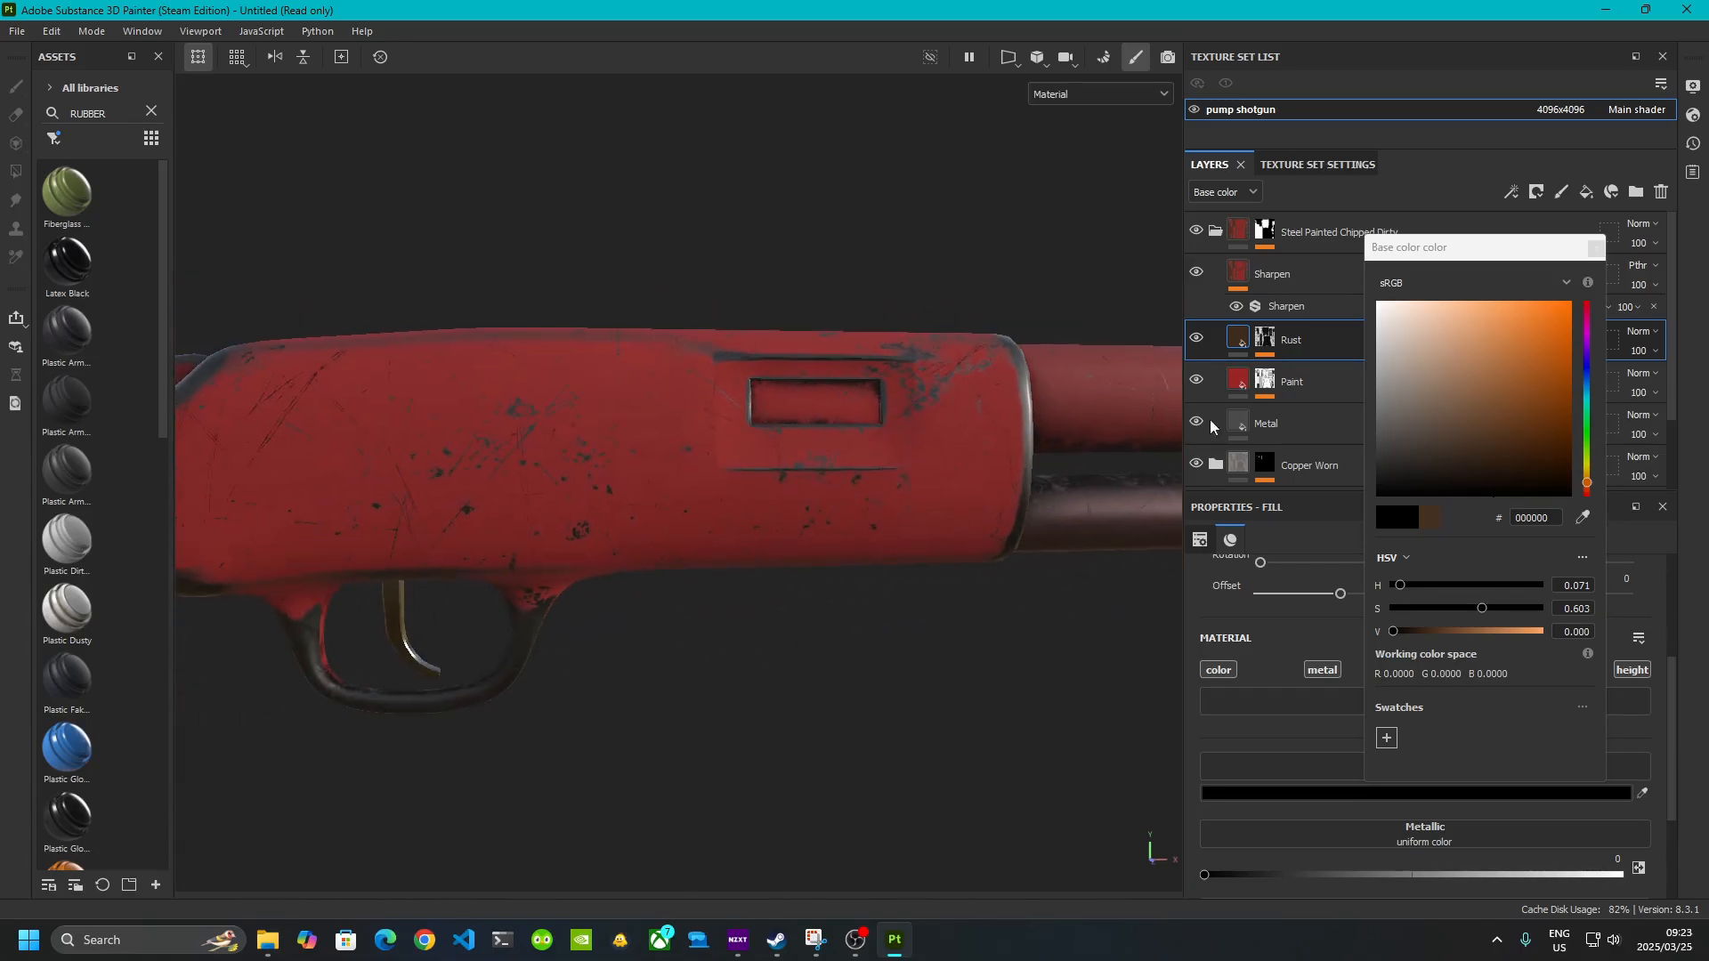
pyautogui.click(1596, 246)
pyautogui.keyDown('alt'); pyautogui.moveTo(537, 446); pyautogui.dragTo(866, 521, button='middle'); pyautogui.keyUp('alt')
# - Change the Paint layer's base color to black (000000)
pyautogui.click(1344, 382)
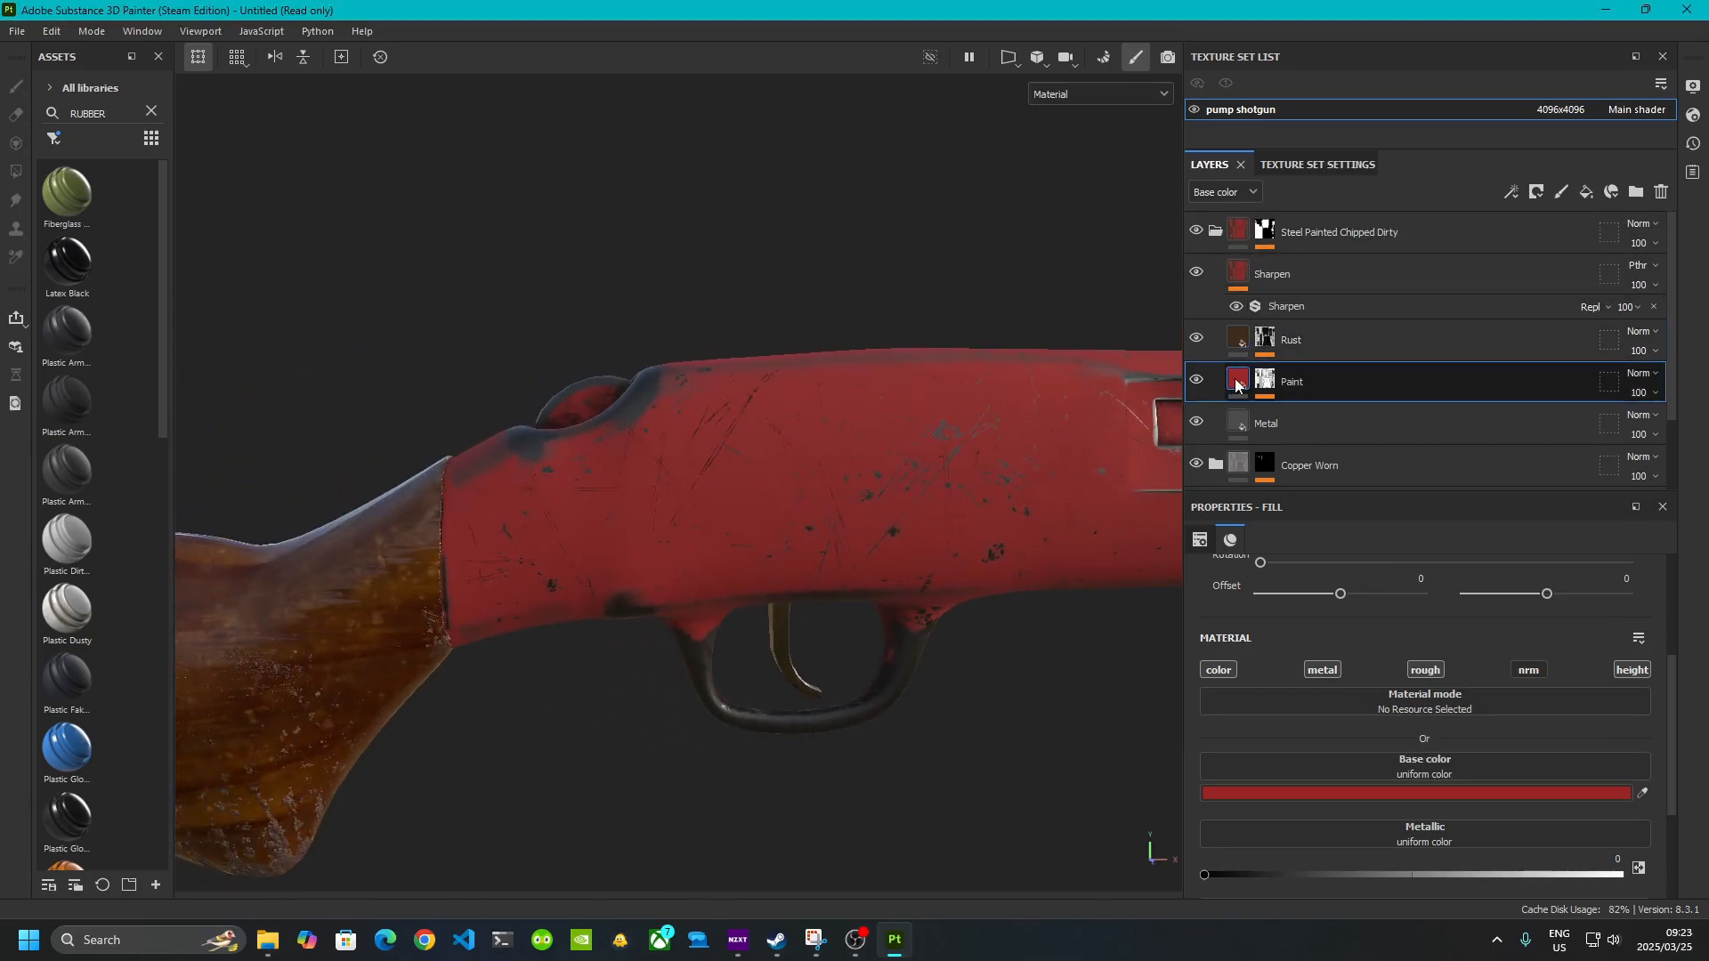
pyautogui.click(1287, 798)
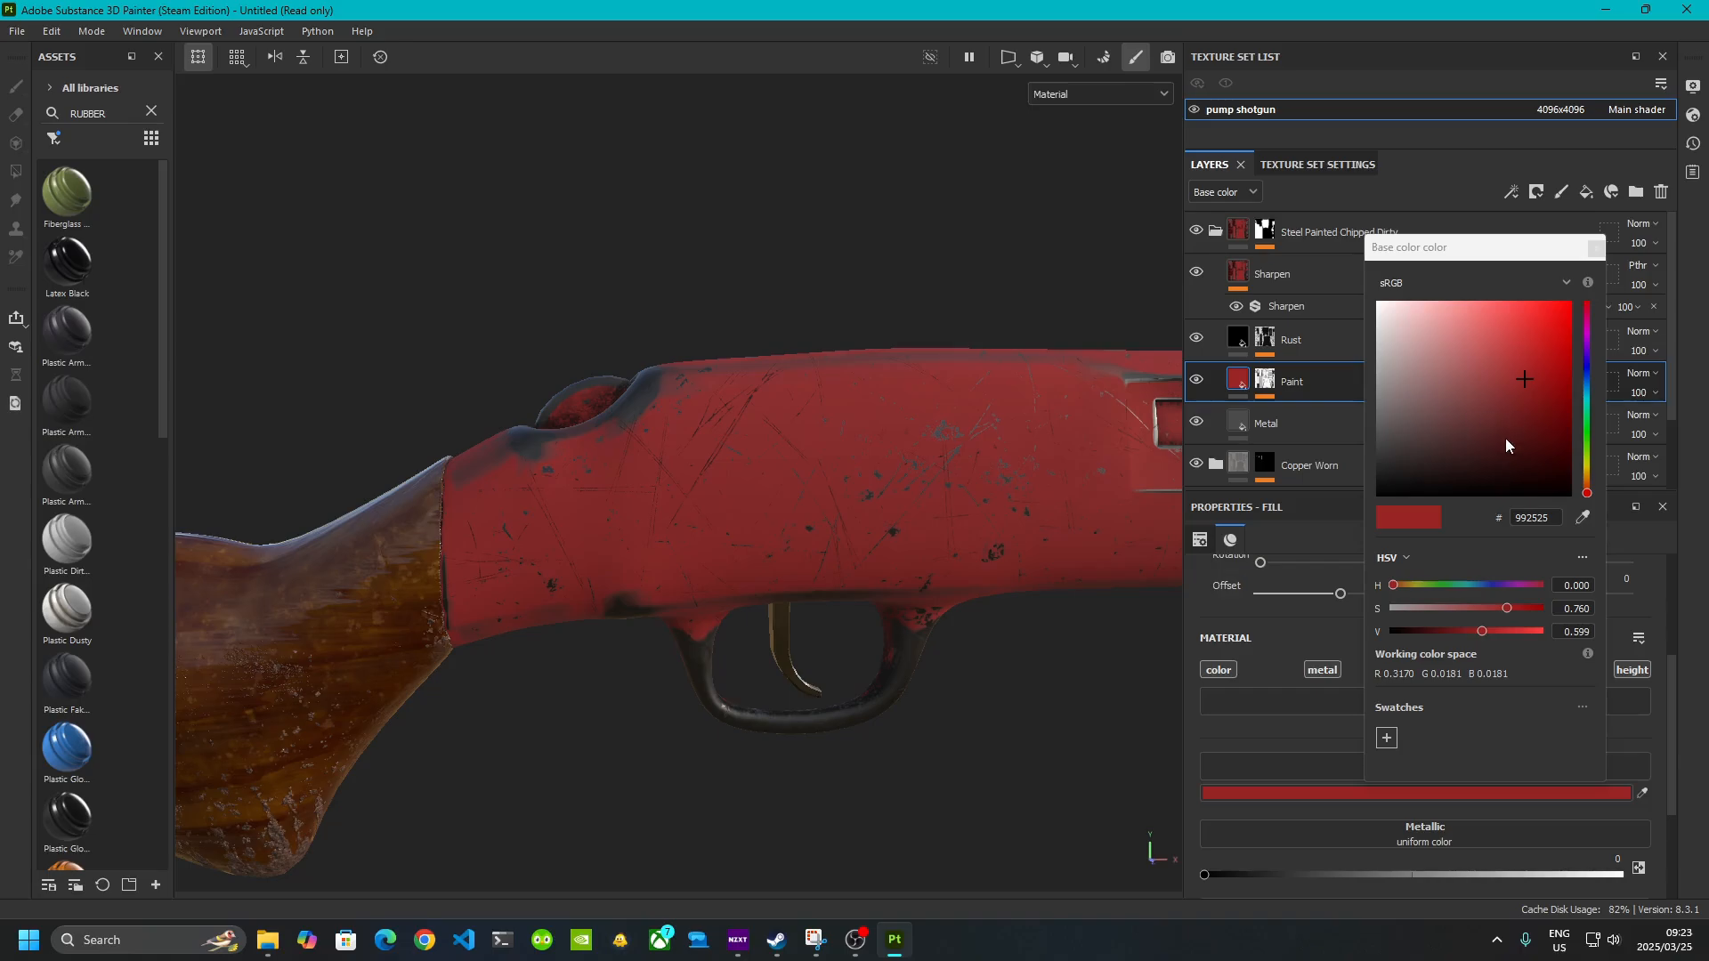
pyautogui.click(1503, 473)
pyautogui.moveTo(1502, 474)
pyautogui.mouseDown()
pyautogui.moveTo(1507, 499)
pyautogui.moveTo(1526, 483)
pyautogui.moveTo(1520, 500)
pyautogui.moveTo(1400, 450)
pyautogui.moveTo(1373, 489)
pyautogui.moveTo(1379, 514)
pyautogui.mouseUp()
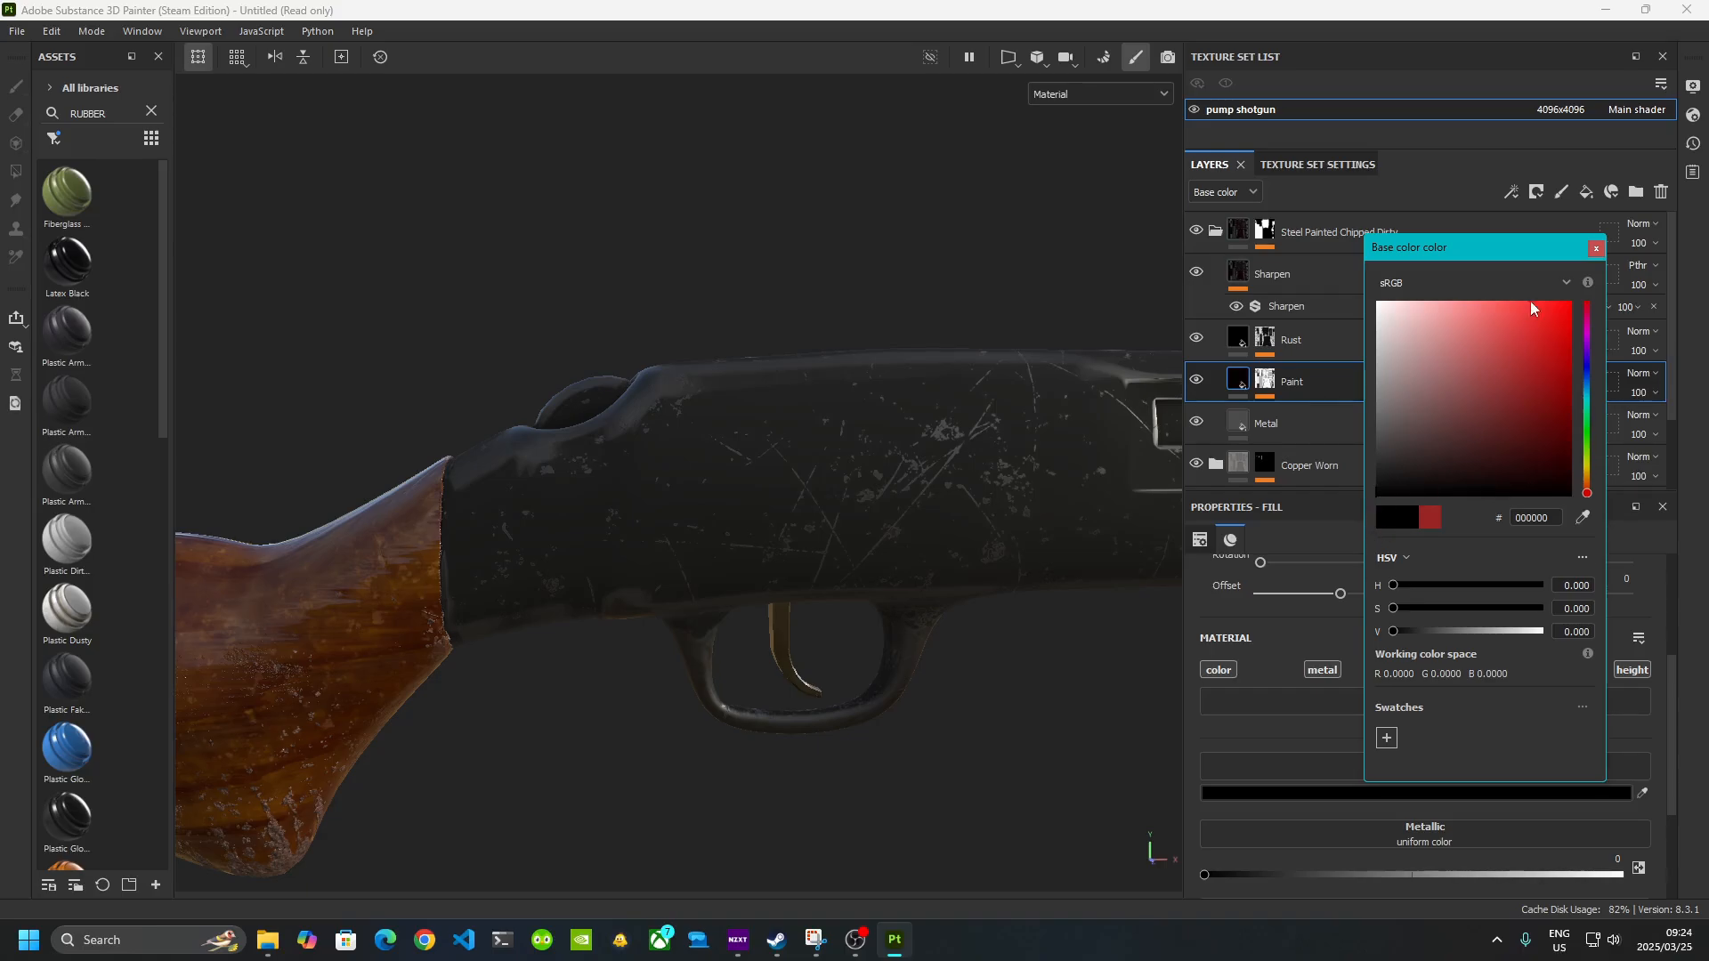
pyautogui.click(1595, 248)
# - Set the Paint layer's Metallic to 1 and its Roughness to 0.8
pyautogui.scroll(-3, 1380, 712)
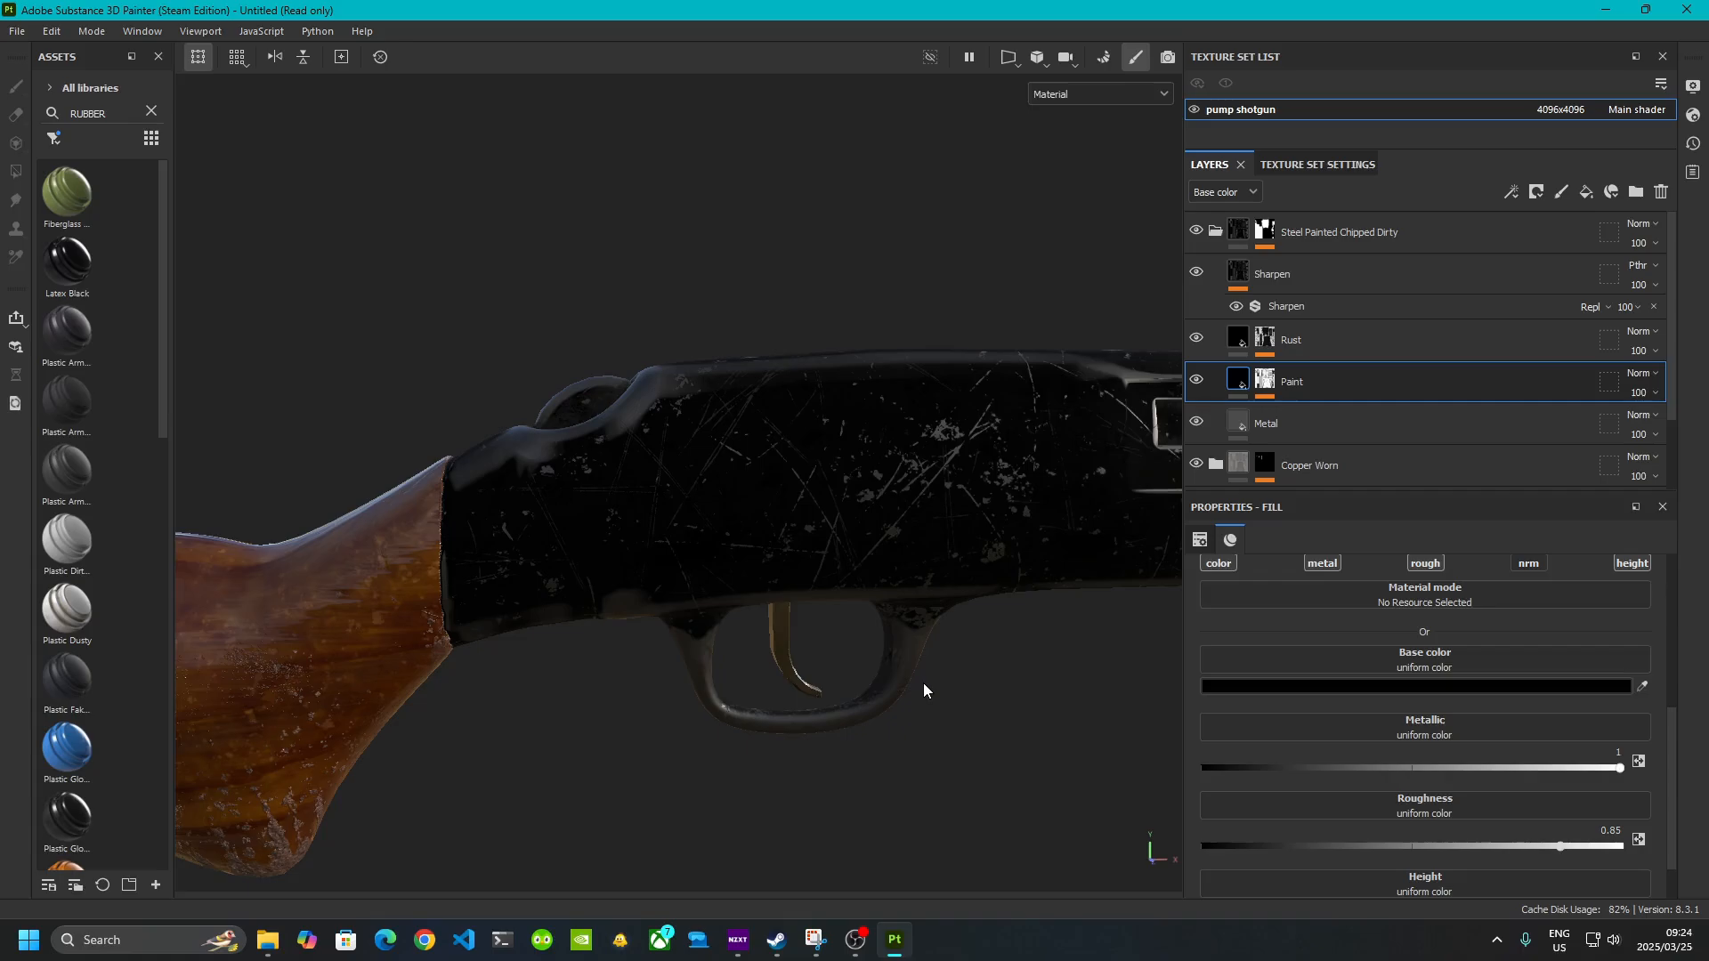
pyautogui.keyDown('alt'); pyautogui.moveTo(924, 690); pyautogui.dragTo(511, 648, button='middle'); pyautogui.keyUp('alt')
pyautogui.keyDown('alt'); pyautogui.moveTo(922, 399); pyautogui.dragTo(756, 477); pyautogui.keyUp('alt')
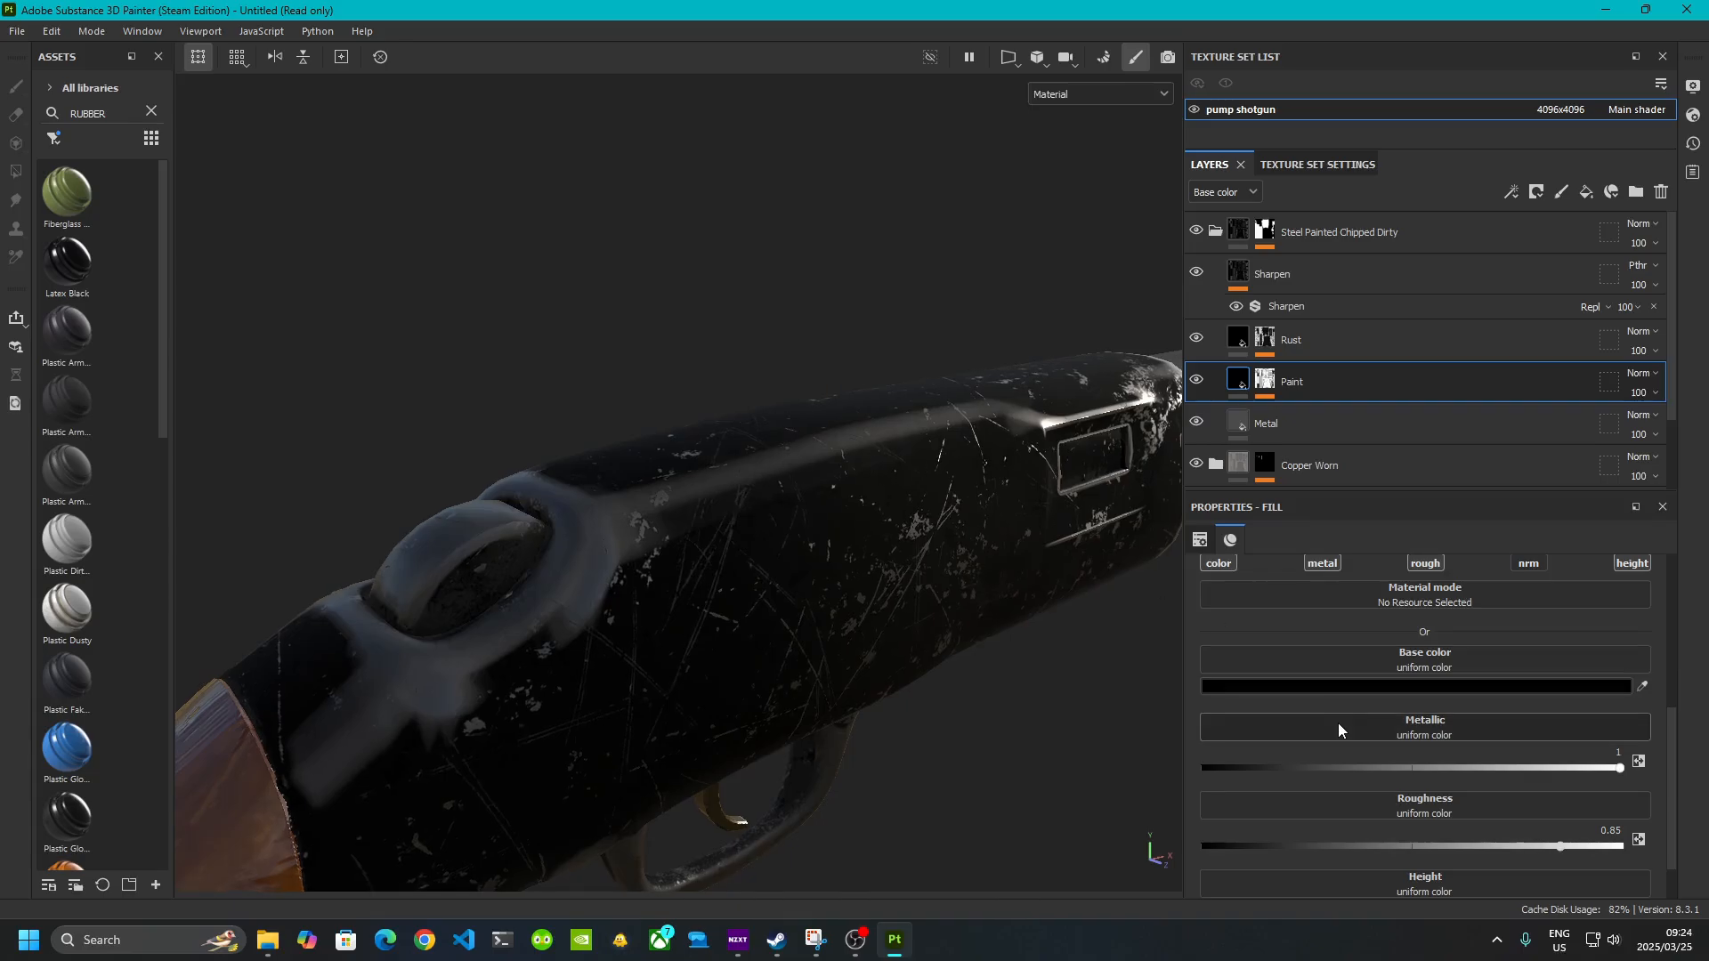
pyautogui.click(1374, 842)
pyautogui.moveTo(1374, 842)
pyautogui.mouseDown()
pyautogui.moveTo(1182, 843)
pyautogui.moveTo(1561, 853)
pyautogui.moveTo(1444, 851)
pyautogui.mouseUp()
pyautogui.moveTo(1516, 847); pyautogui.dragTo(1572, 846)
pyautogui.doubleClick(1609, 832)
pyautogui.write('8')
# - Examine the black metallic finish on the whole shotgun and close up on the rear of the receiver
pyautogui.scroll(-6, 691, 553)
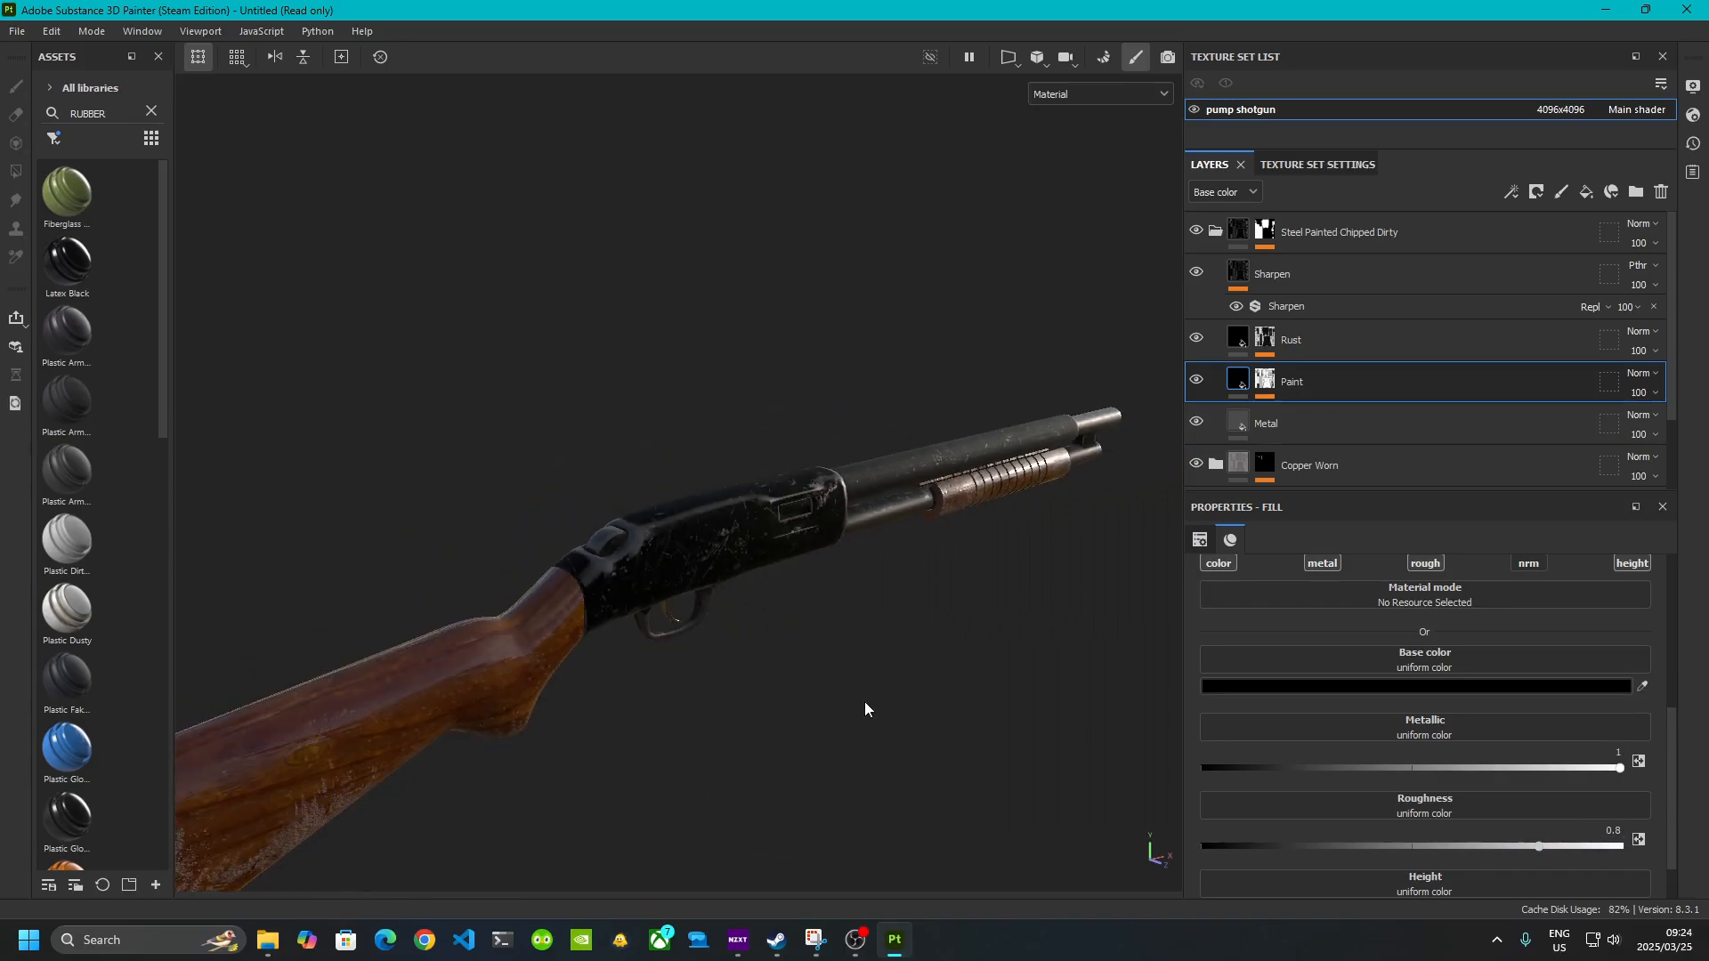
pyautogui.keyDown('alt'); pyautogui.moveTo(866, 709); pyautogui.dragTo(797, 611); pyautogui.keyUp('alt')
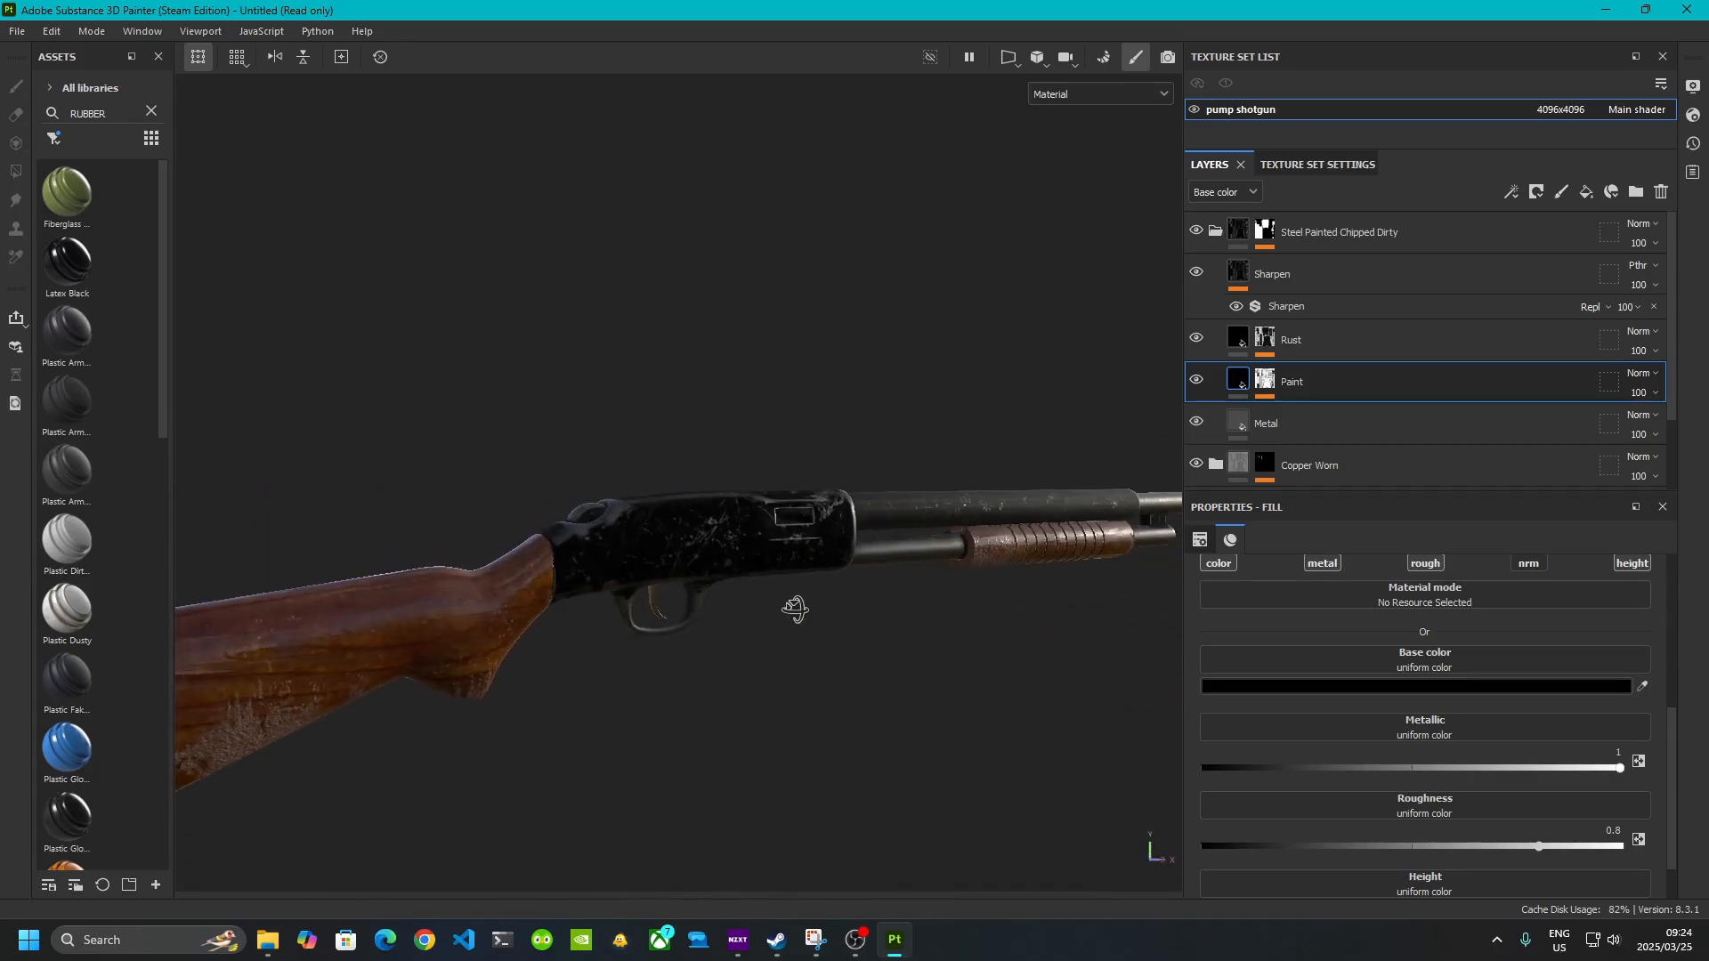
pyautogui.scroll(4, 753, 538)
pyautogui.scroll(4, 753, 538)
pyautogui.moveTo(753, 538)
pyautogui.keyDown('alt'); pyautogui.mouseDown()
pyautogui.moveTo(675, 622)
pyautogui.moveTo(767, 539)
pyautogui.mouseUp(); pyautogui.keyUp('alt')
pyautogui.keyDown('alt'); pyautogui.moveTo(628, 613); pyautogui.dragTo(694, 515); pyautogui.keyUp('alt')
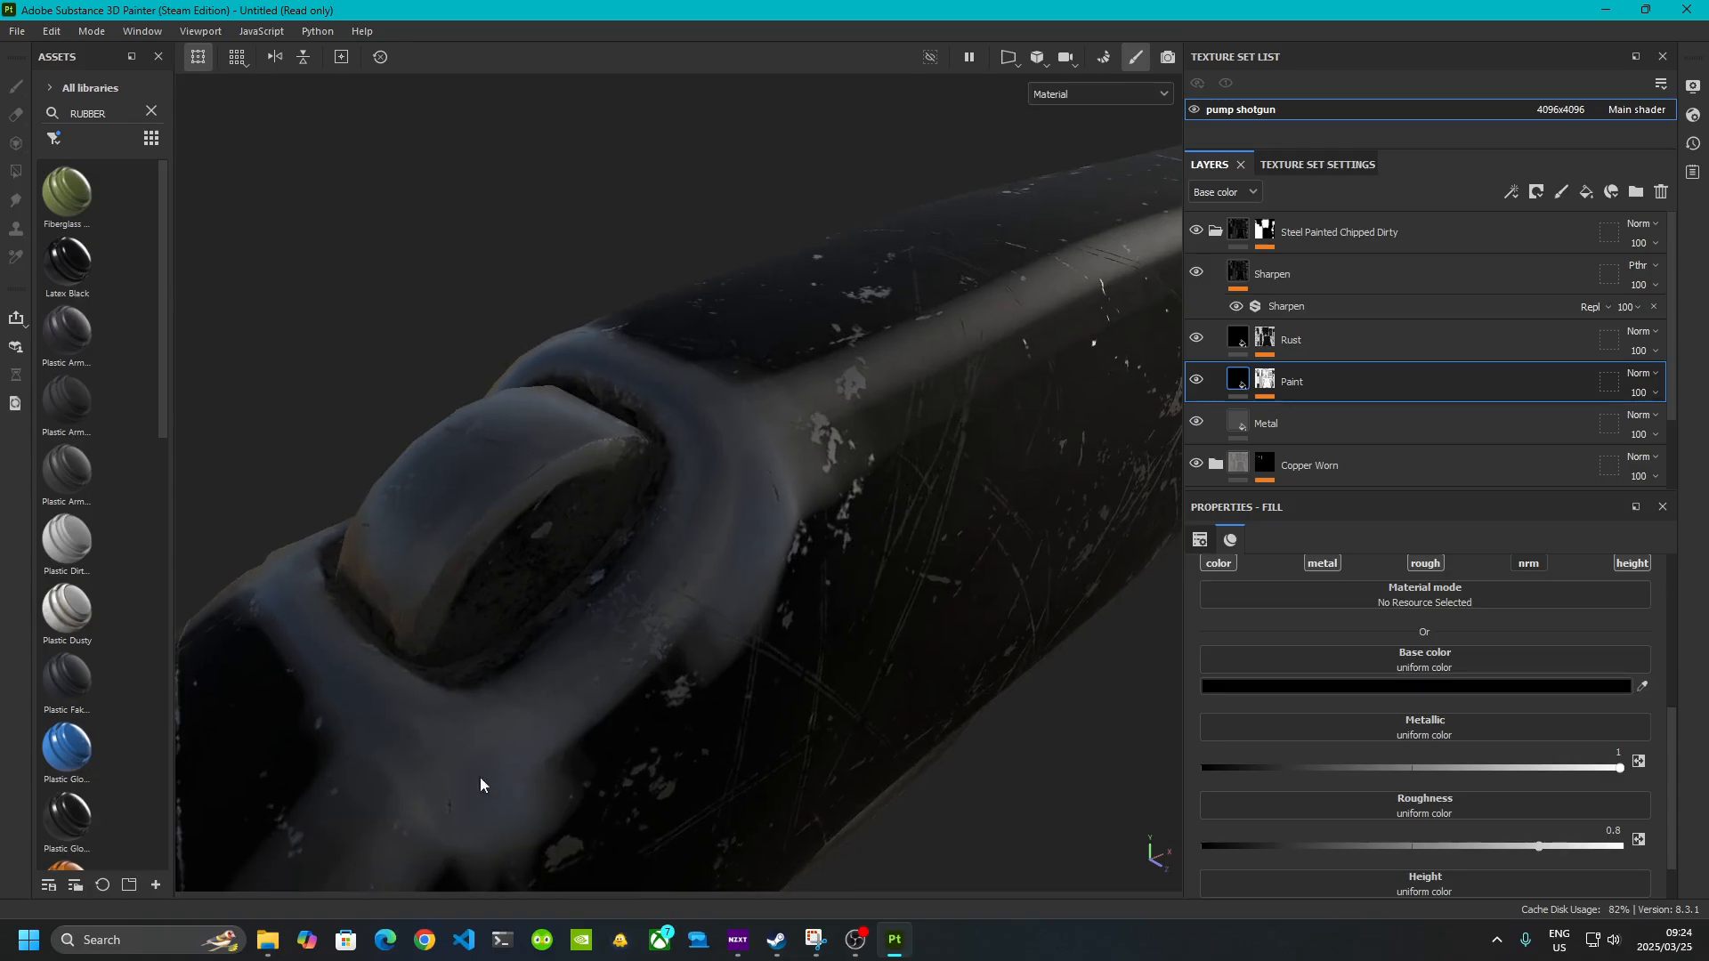
pyautogui.keyDown('alt'); pyautogui.moveTo(412, 783); pyautogui.dragTo(484, 595); pyautogui.keyUp('alt')
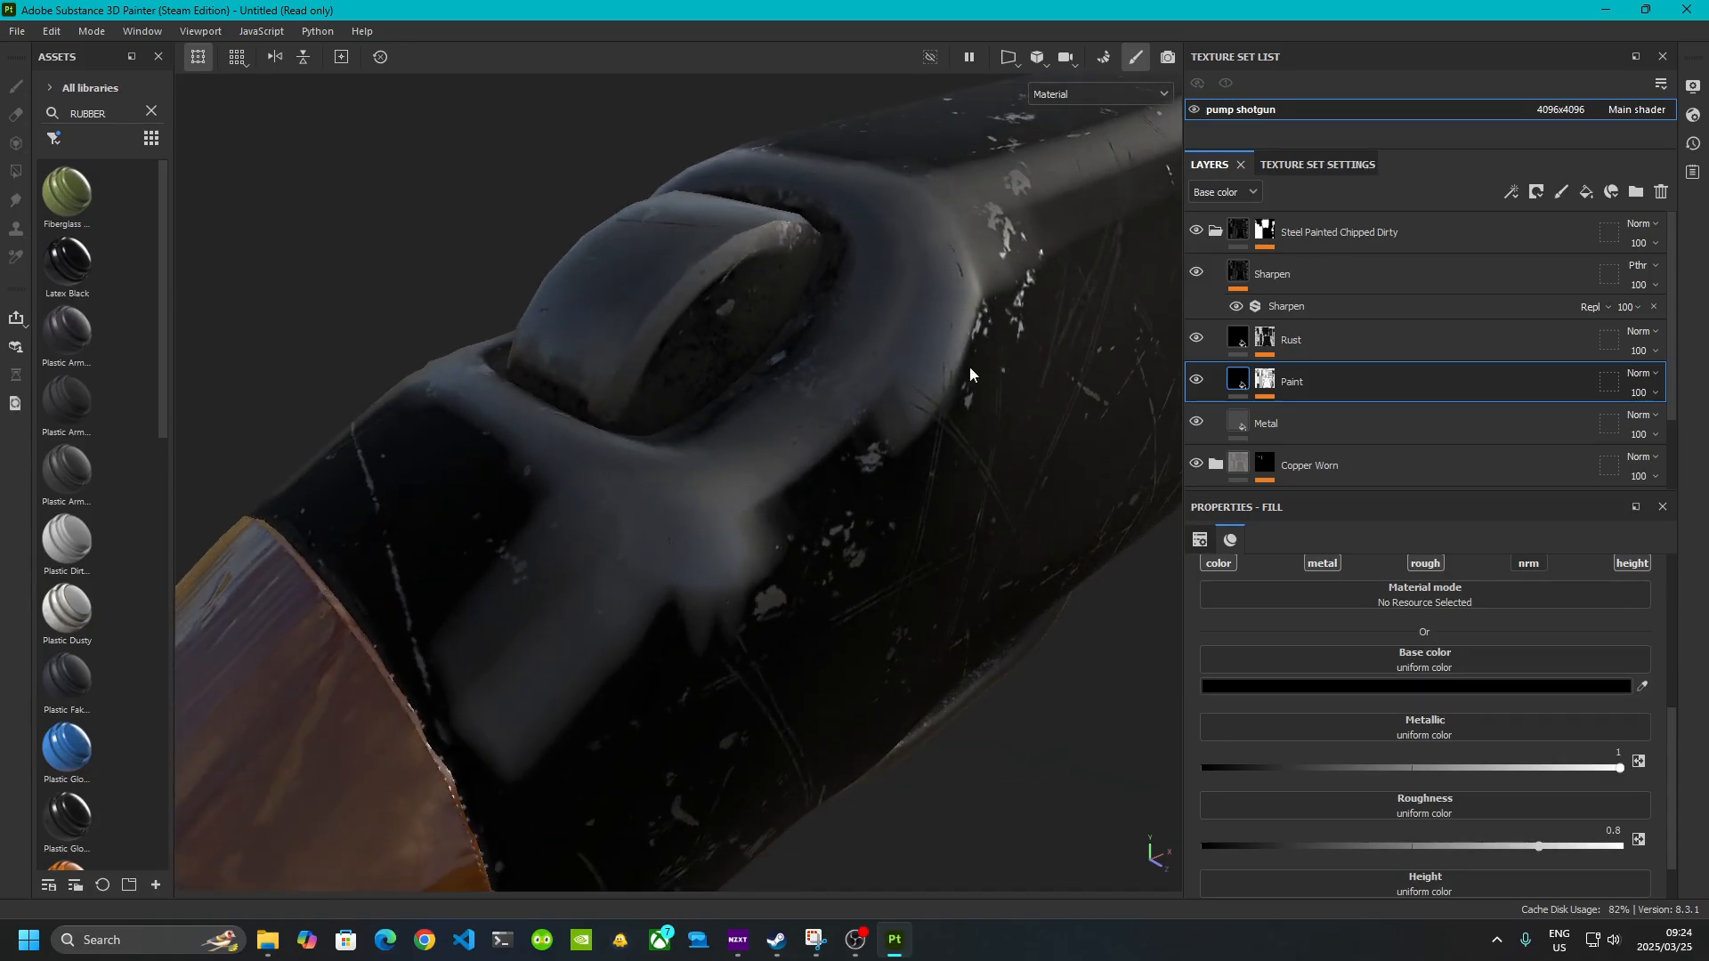
# - Open the Mask Editor generator settings on the Paint layer's mask and enlarge the properties area
pyautogui.scroll(-1, 1348, 712)
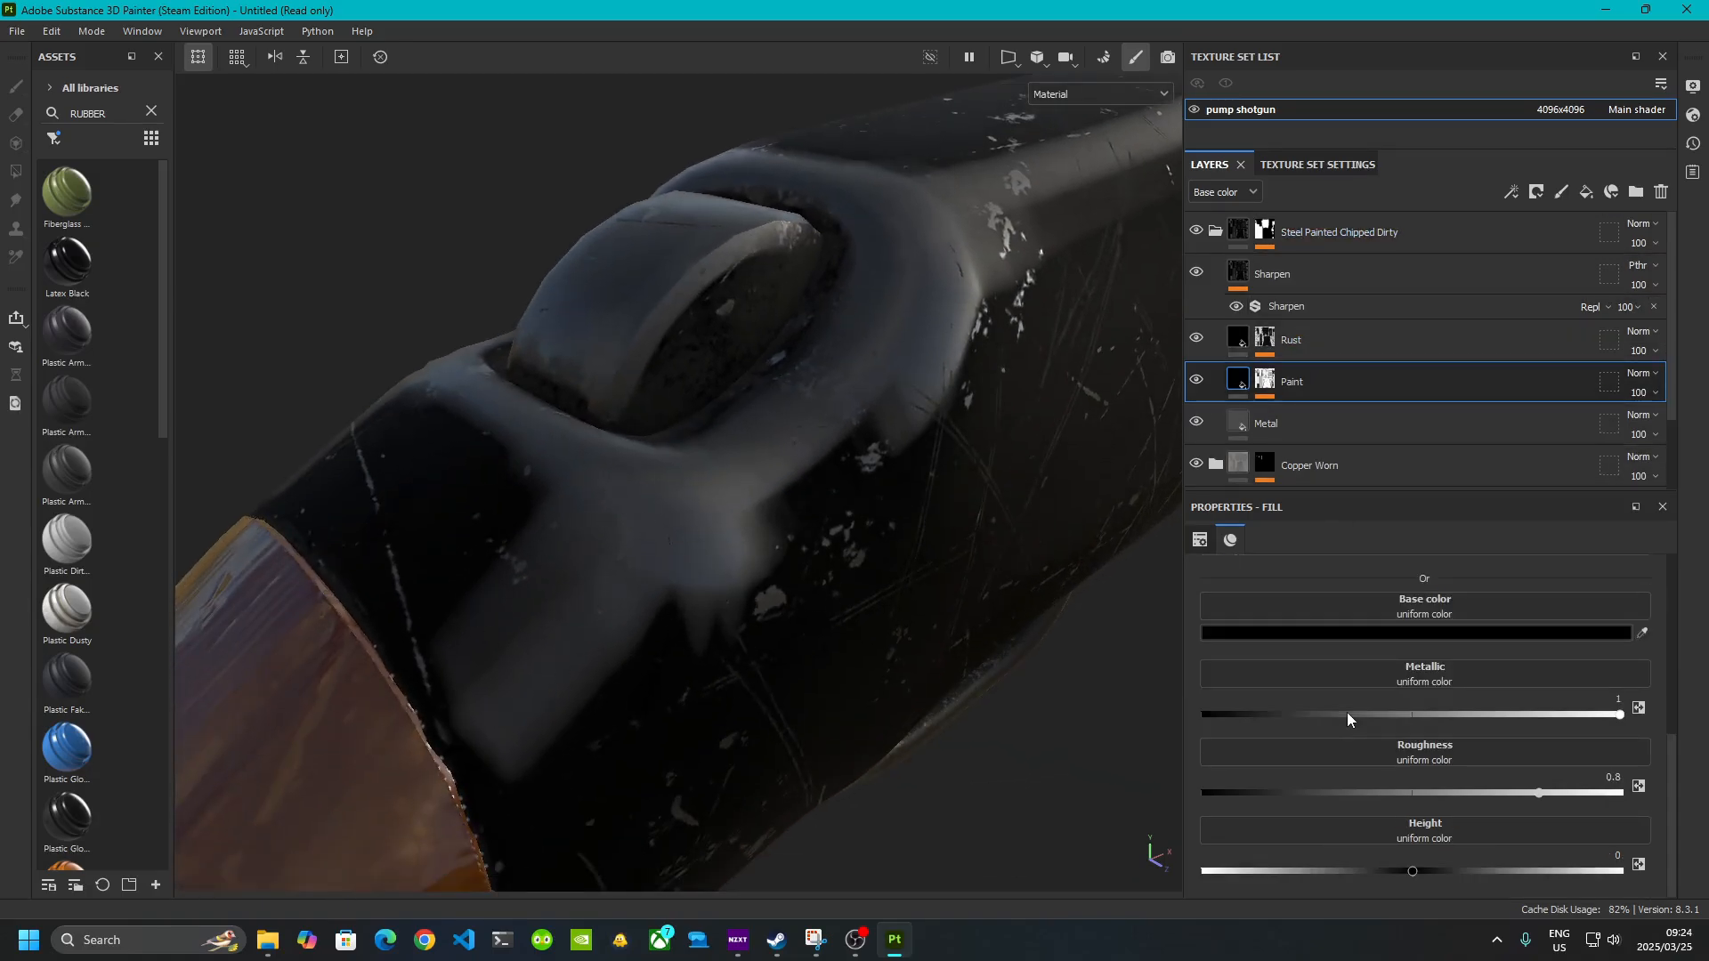
pyautogui.scroll(5, 1365, 805)
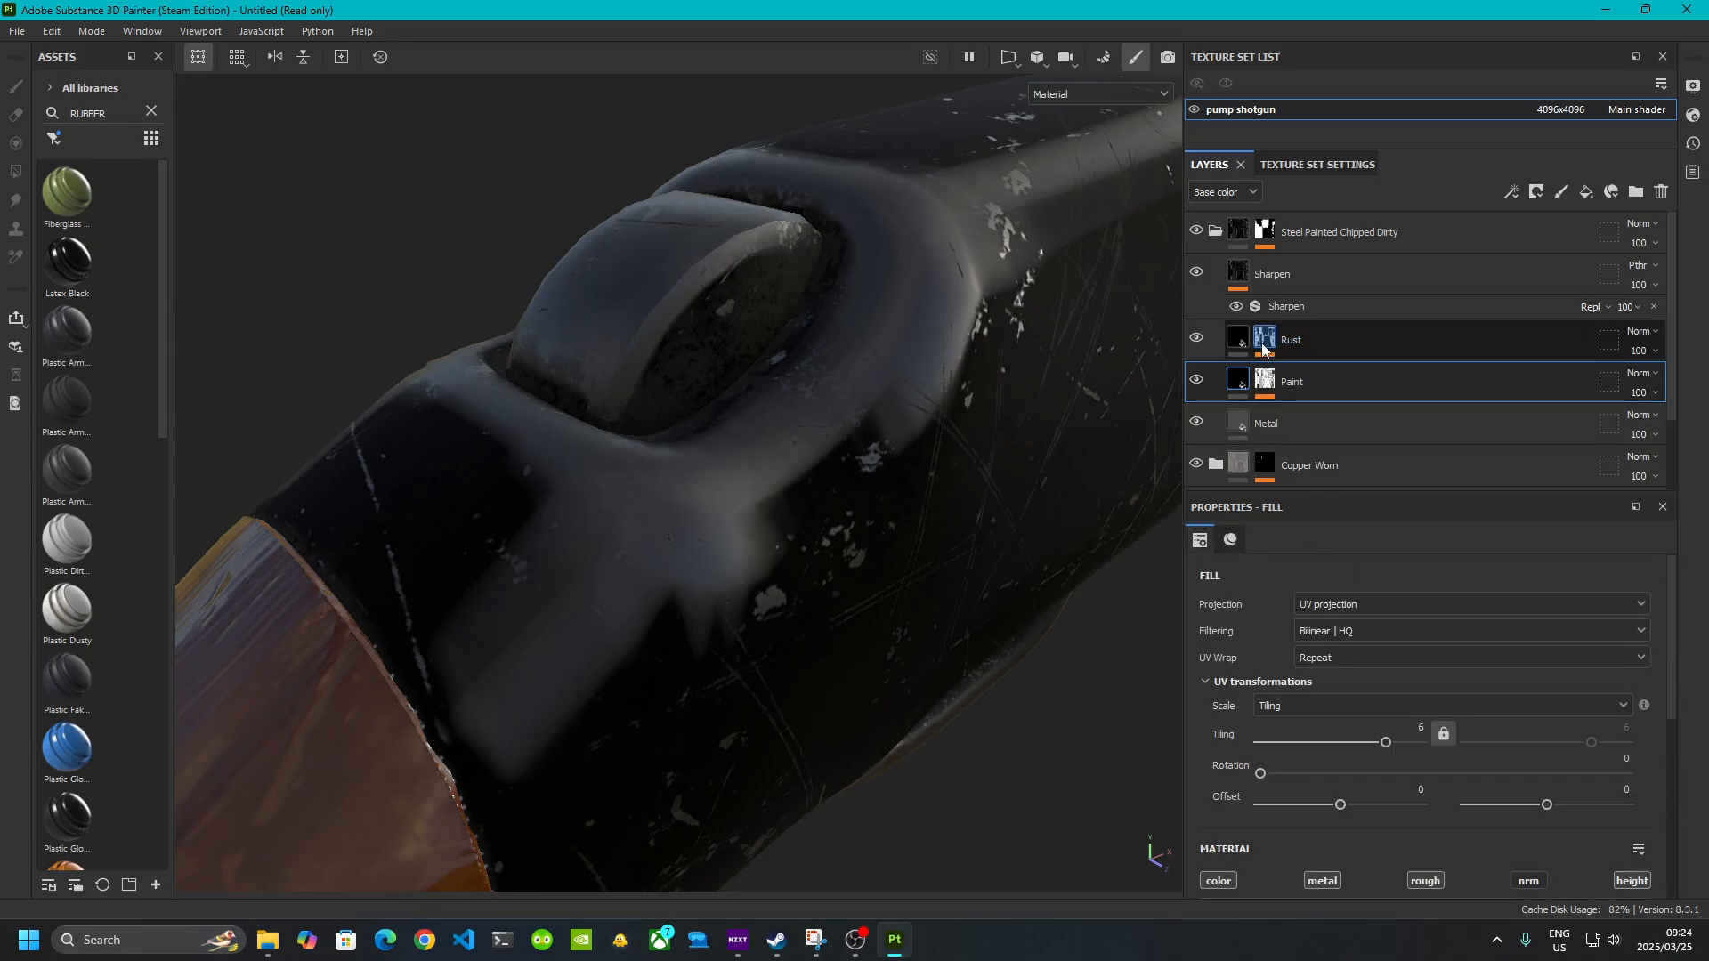
pyautogui.click(1266, 381)
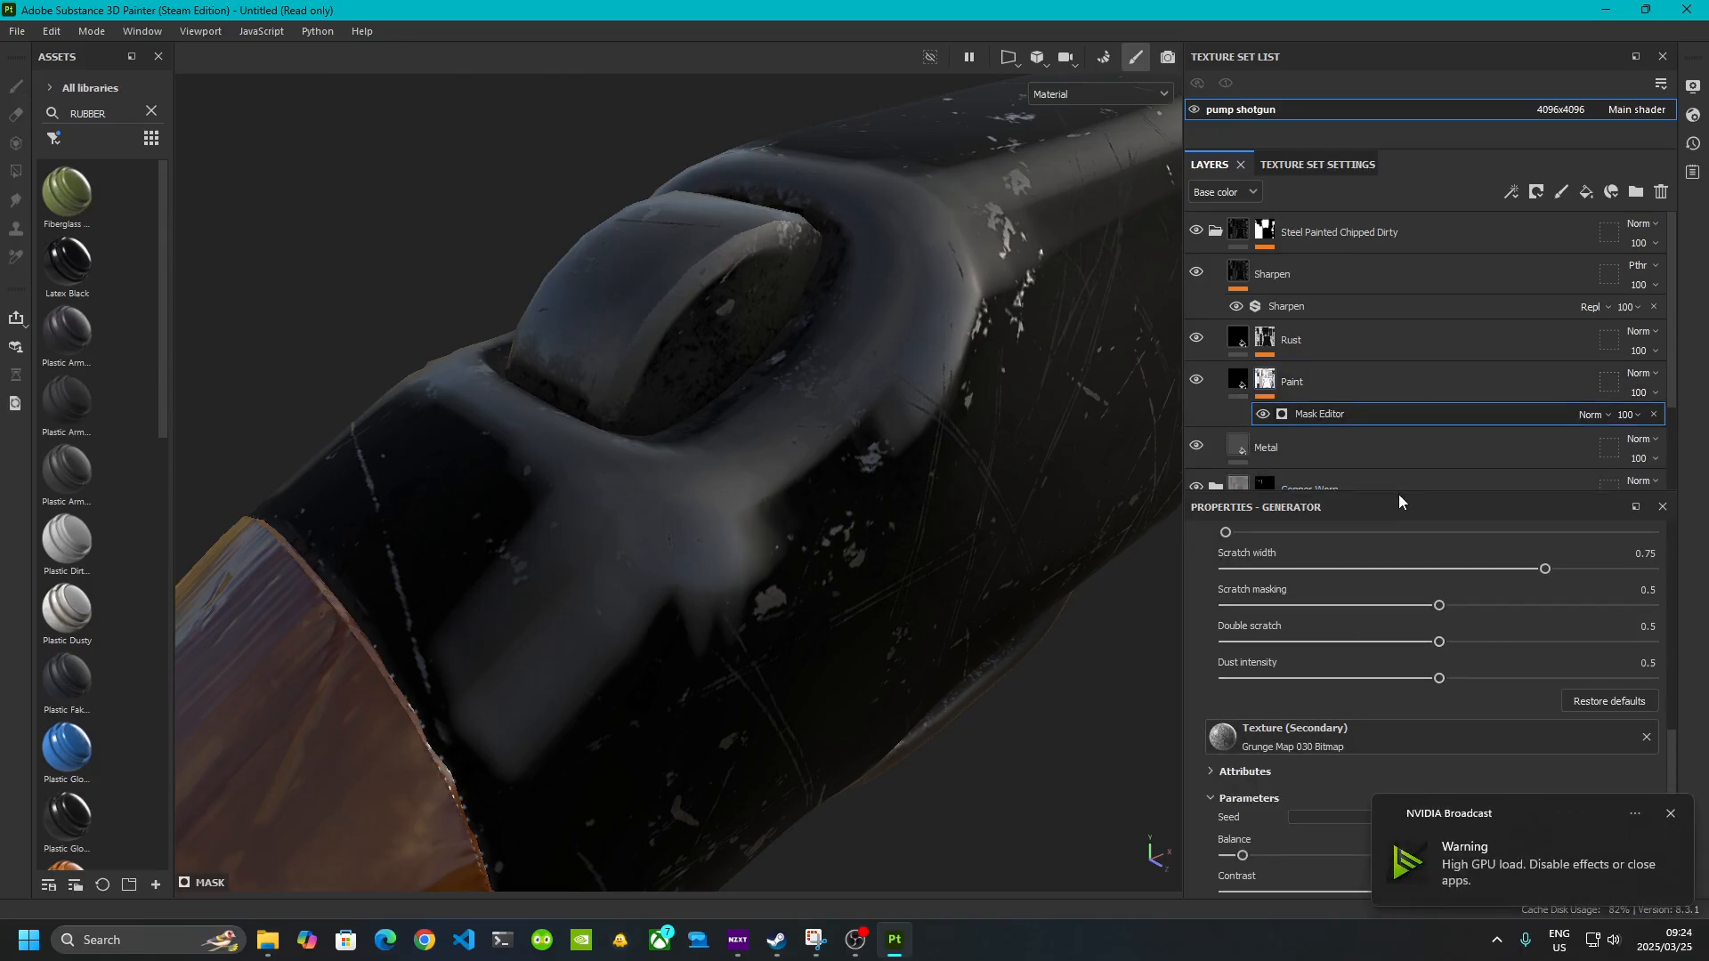
pyautogui.moveTo(1395, 493); pyautogui.dragTo(1397, 357)
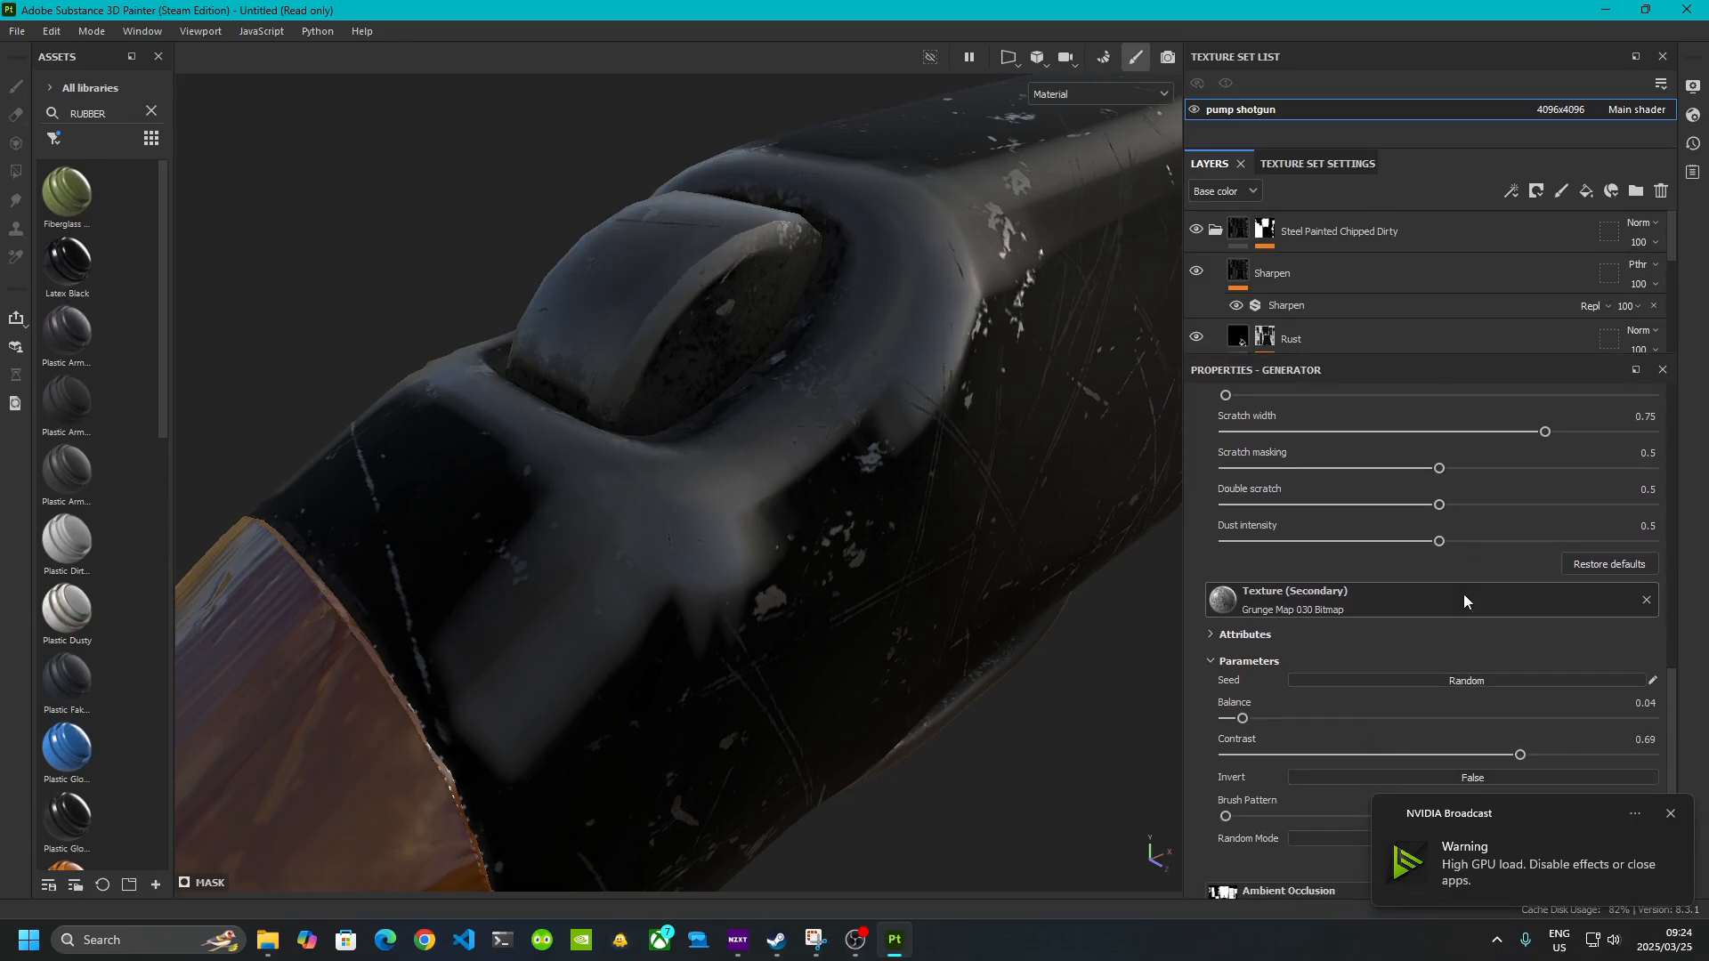
pyautogui.click(1671, 813)
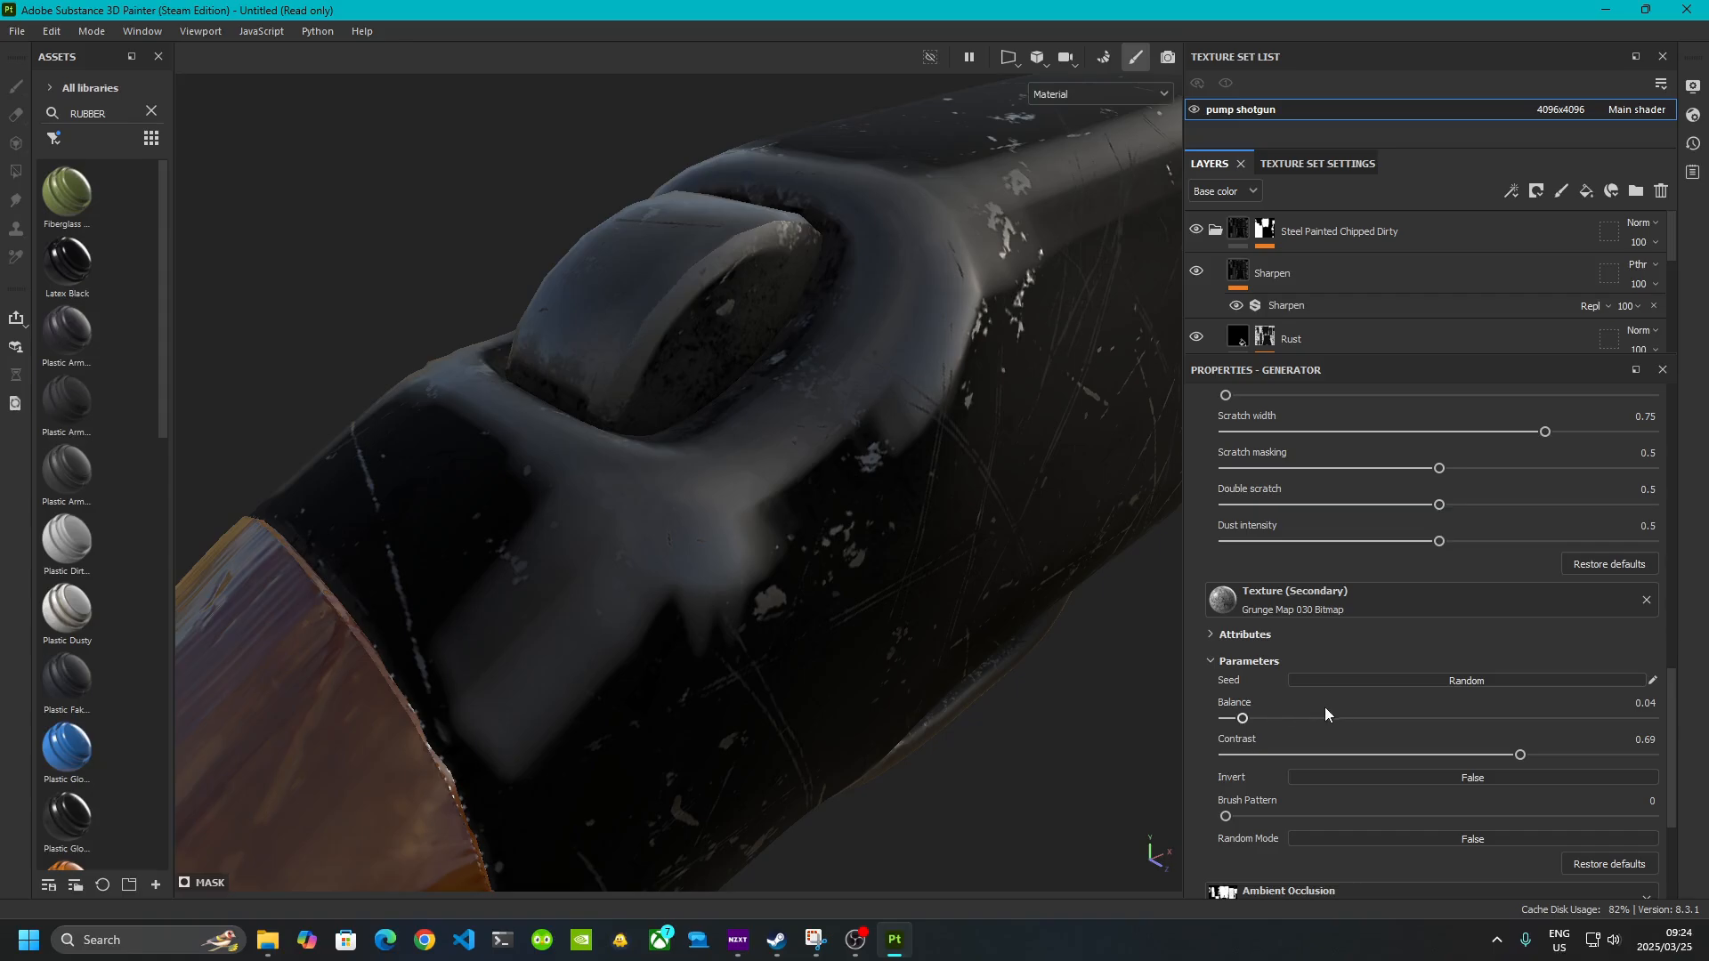
pyautogui.scroll(-10, 1349, 737)
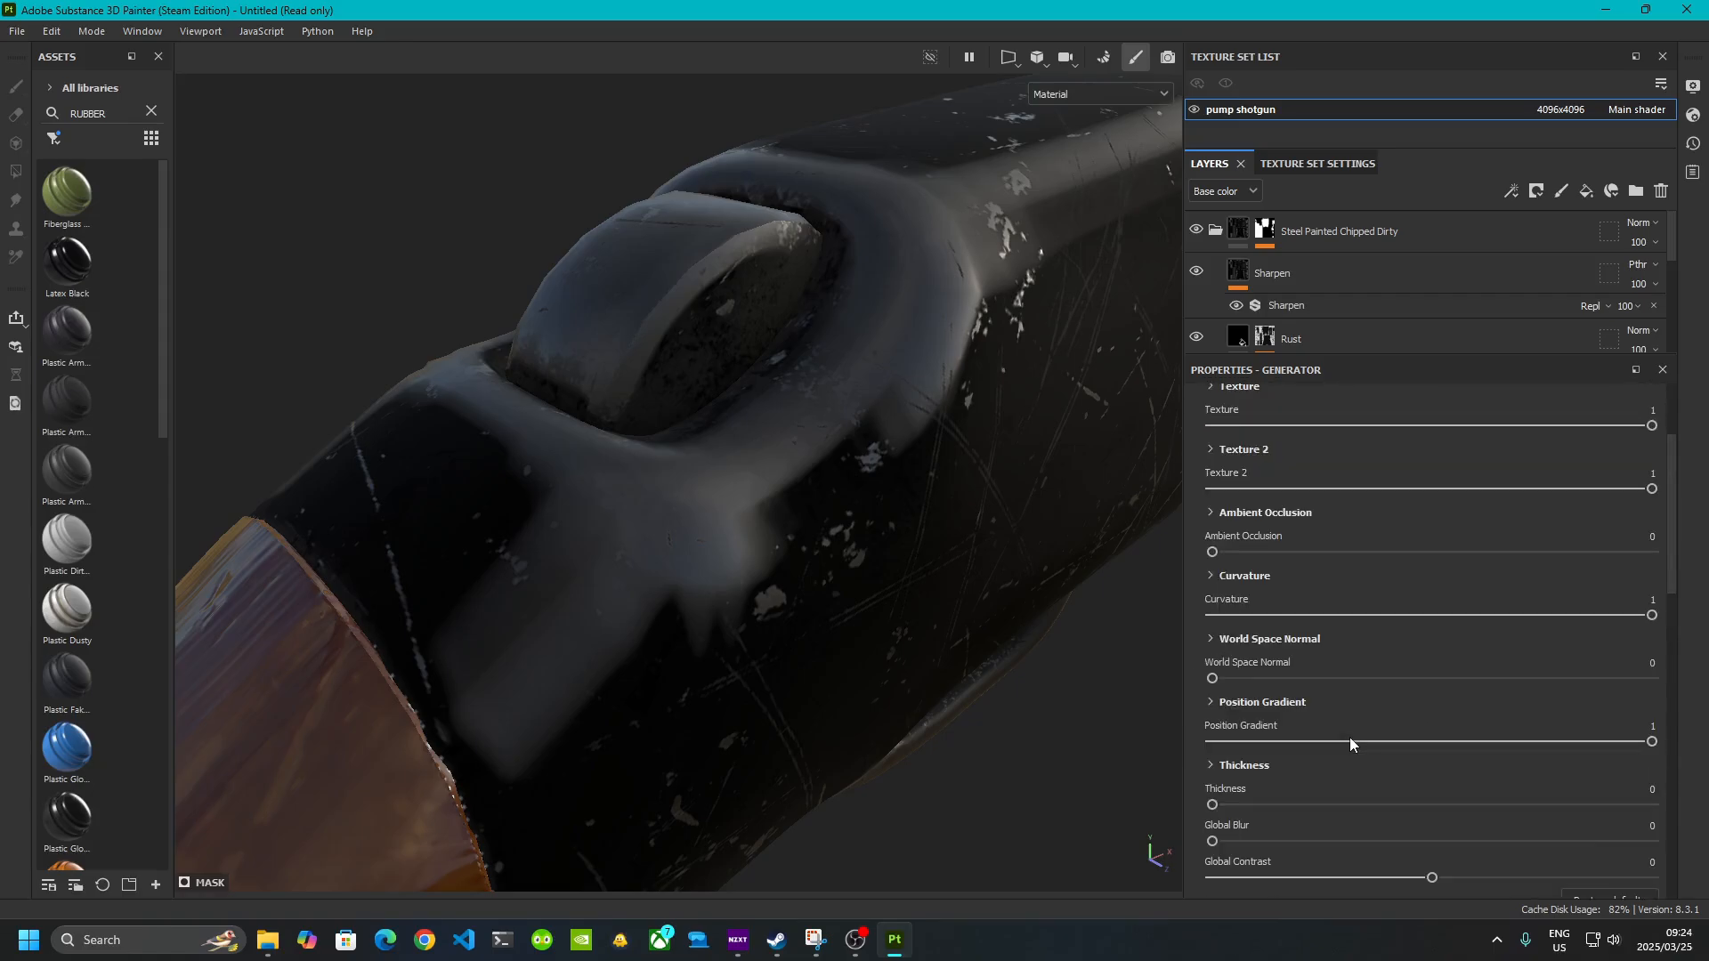
pyautogui.scroll(2, 1349, 737)
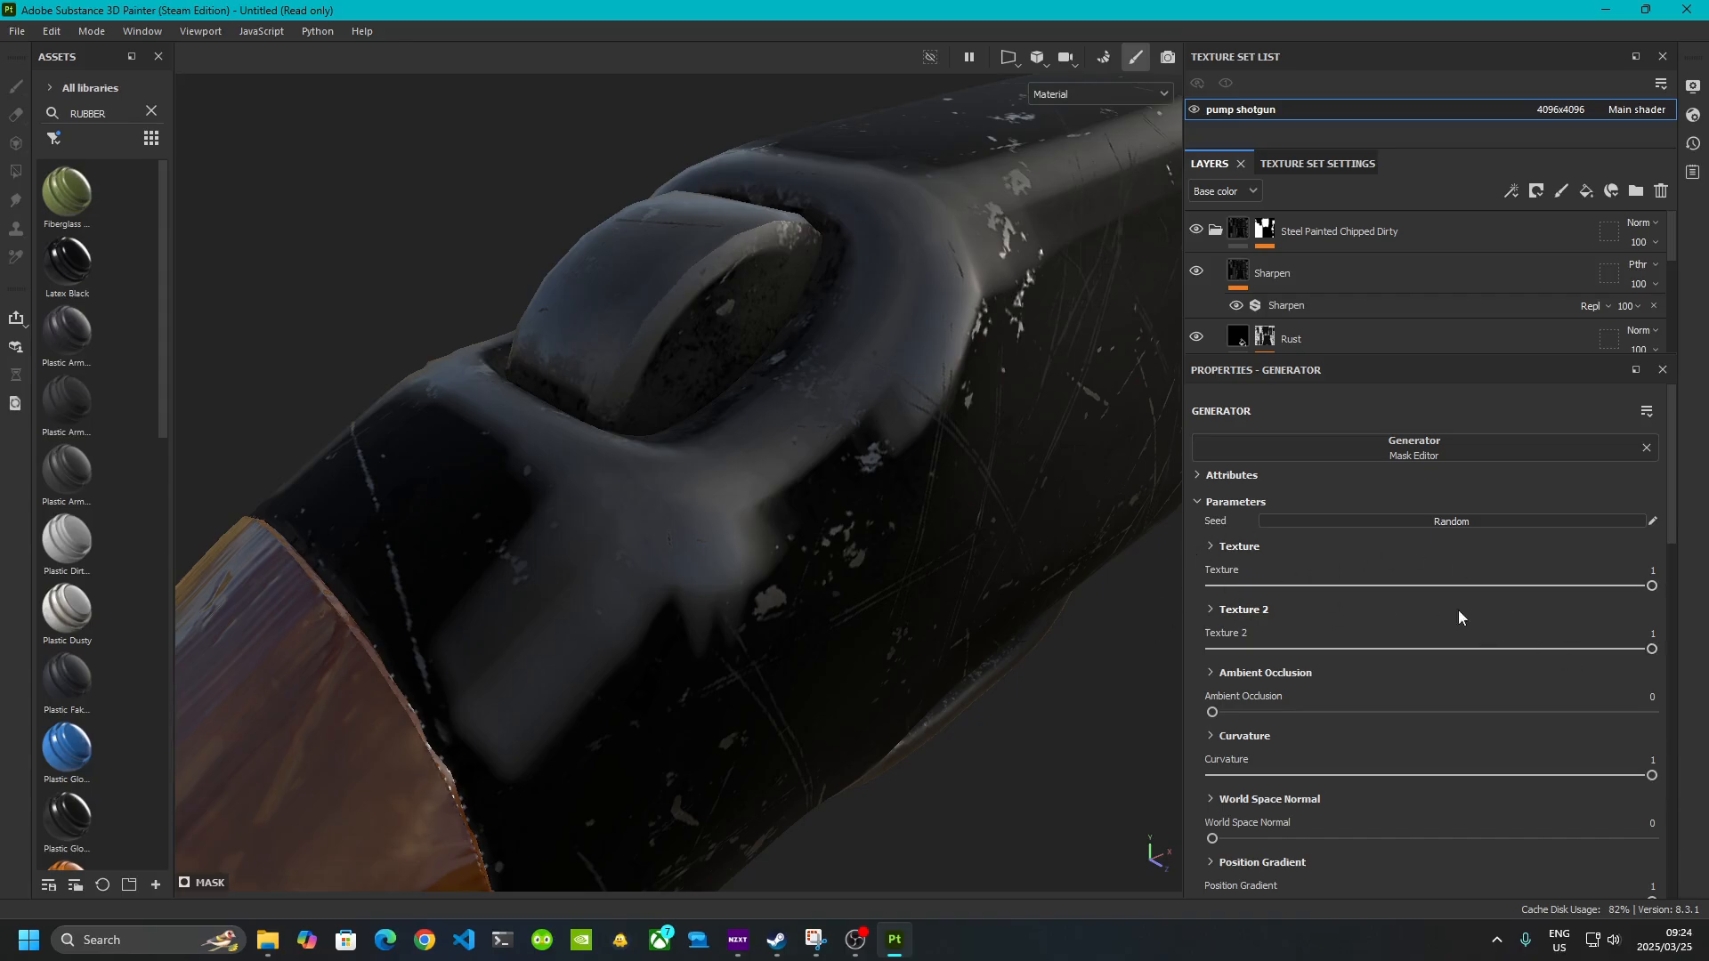
# - Try the Paint mask's Texture strength at 0.2, and return both Texture and Texture 2 to 1
pyautogui.click(1299, 586)
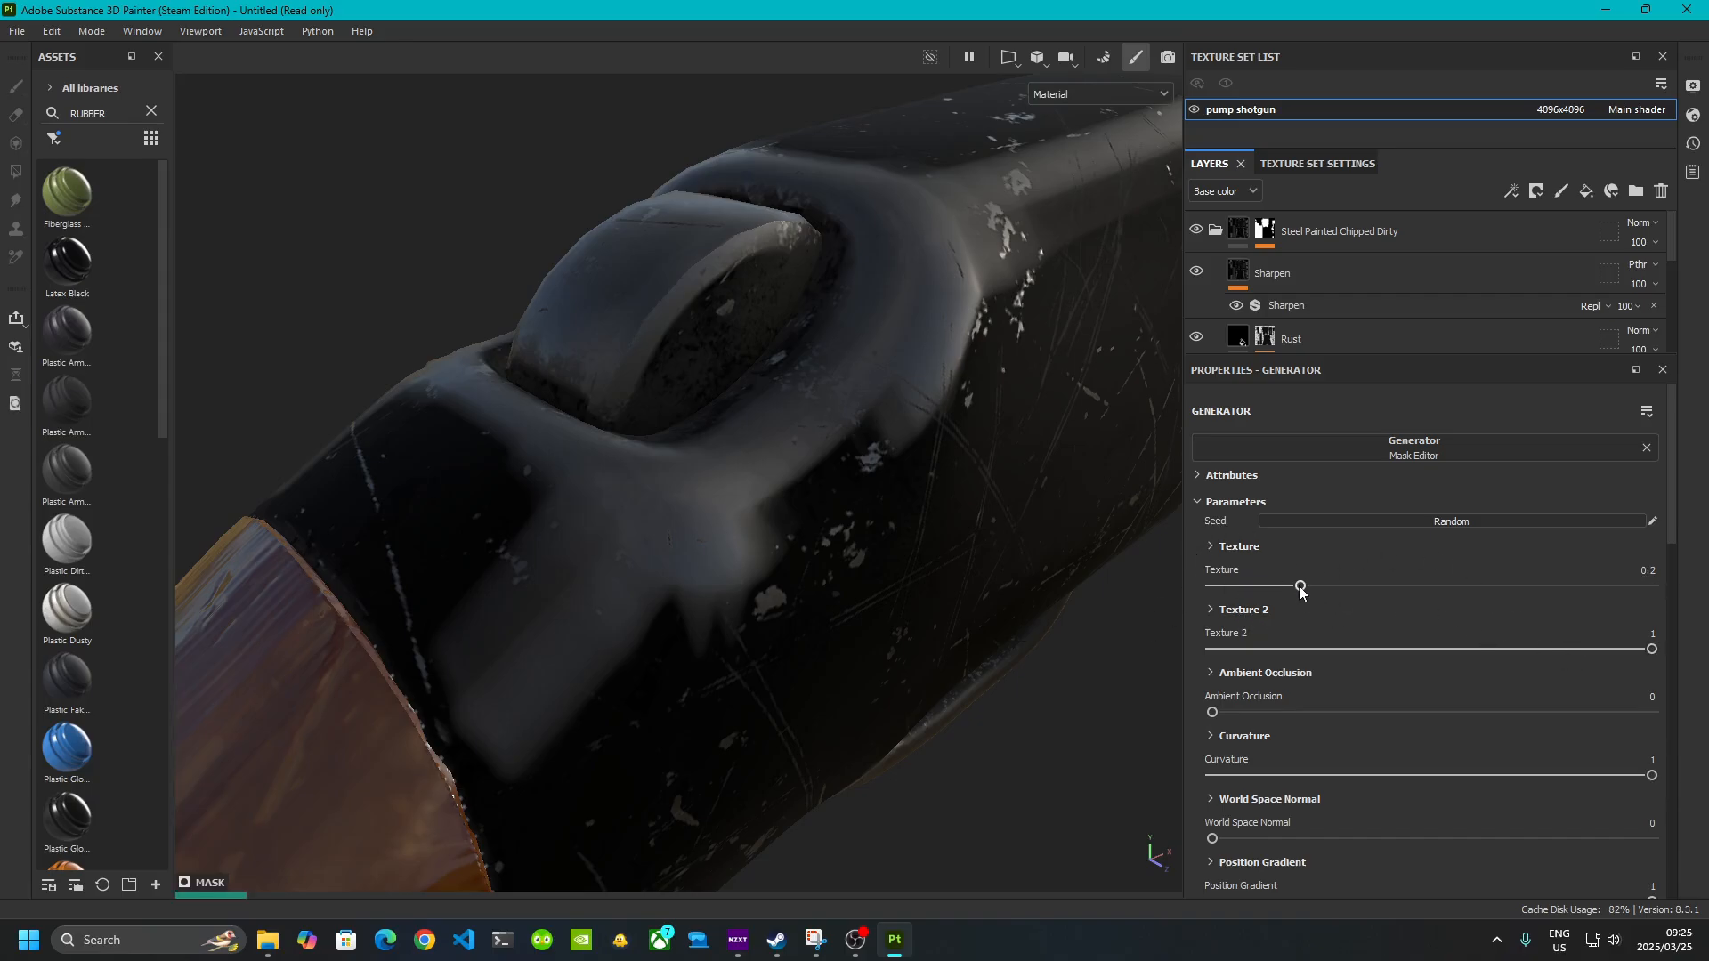
pyautogui.moveTo(1299, 587); pyautogui.dragTo(1654, 586)
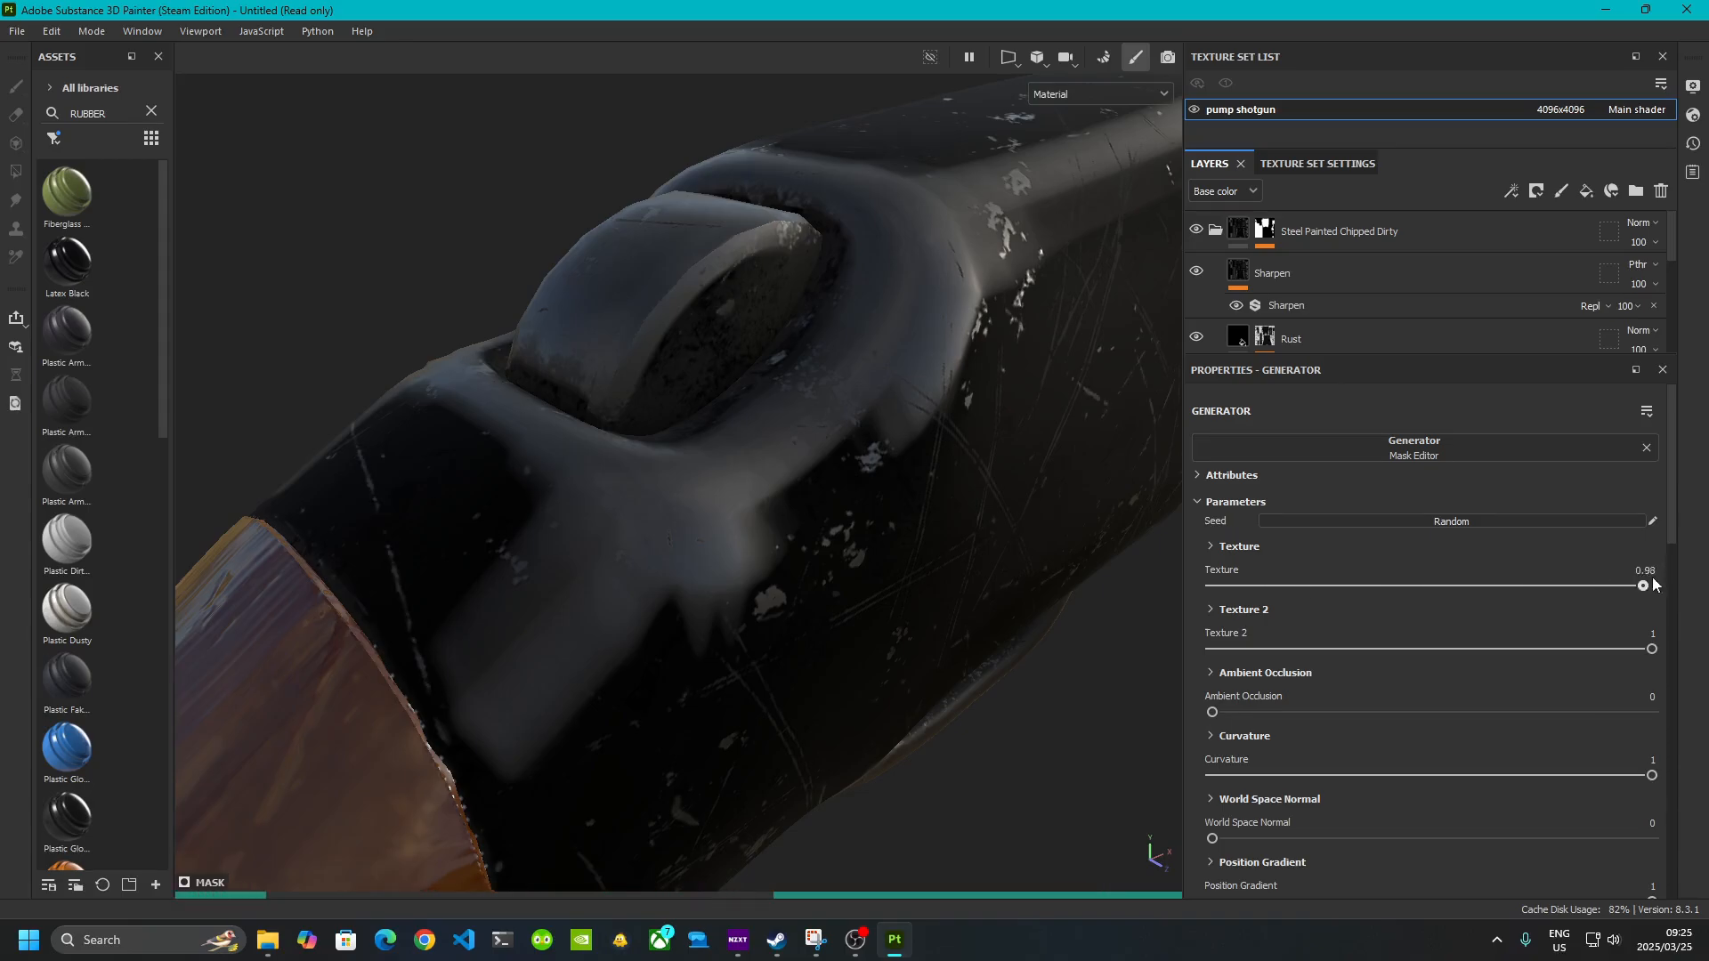
pyautogui.moveTo(1651, 648); pyautogui.dragTo(1704, 654)
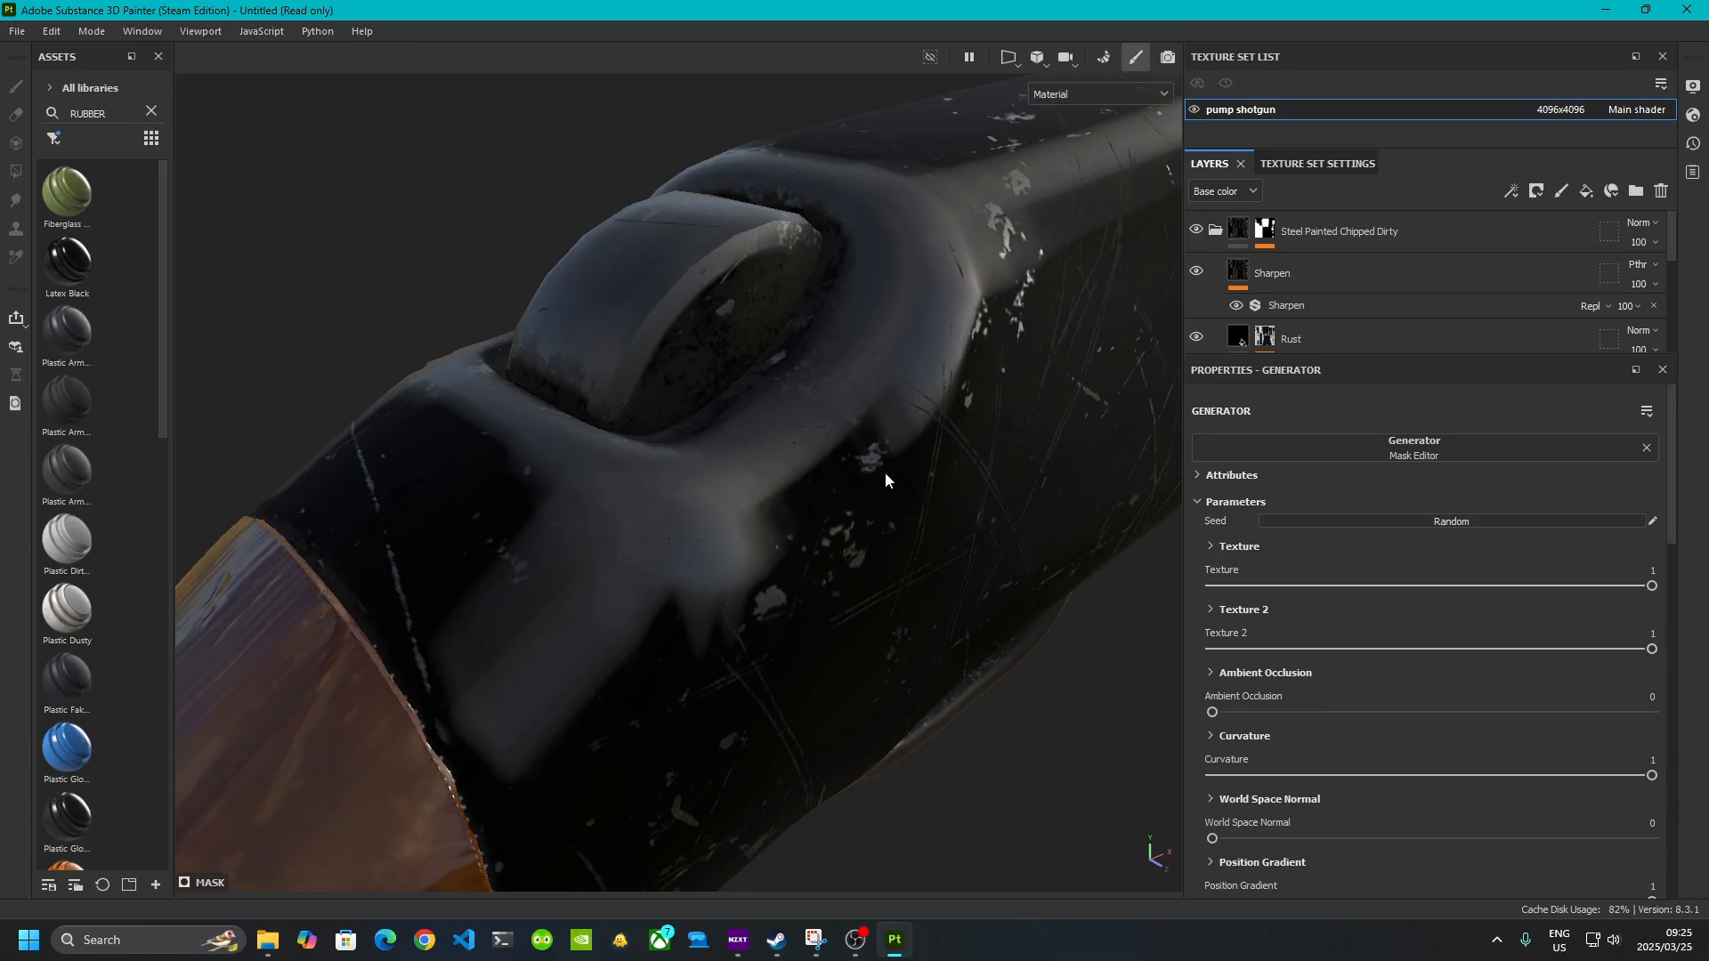
# - Try lower Curvature and Position Gradient strengths in the Paint mask's generator, and return both to 1
pyautogui.scroll(-1, 1270, 702)
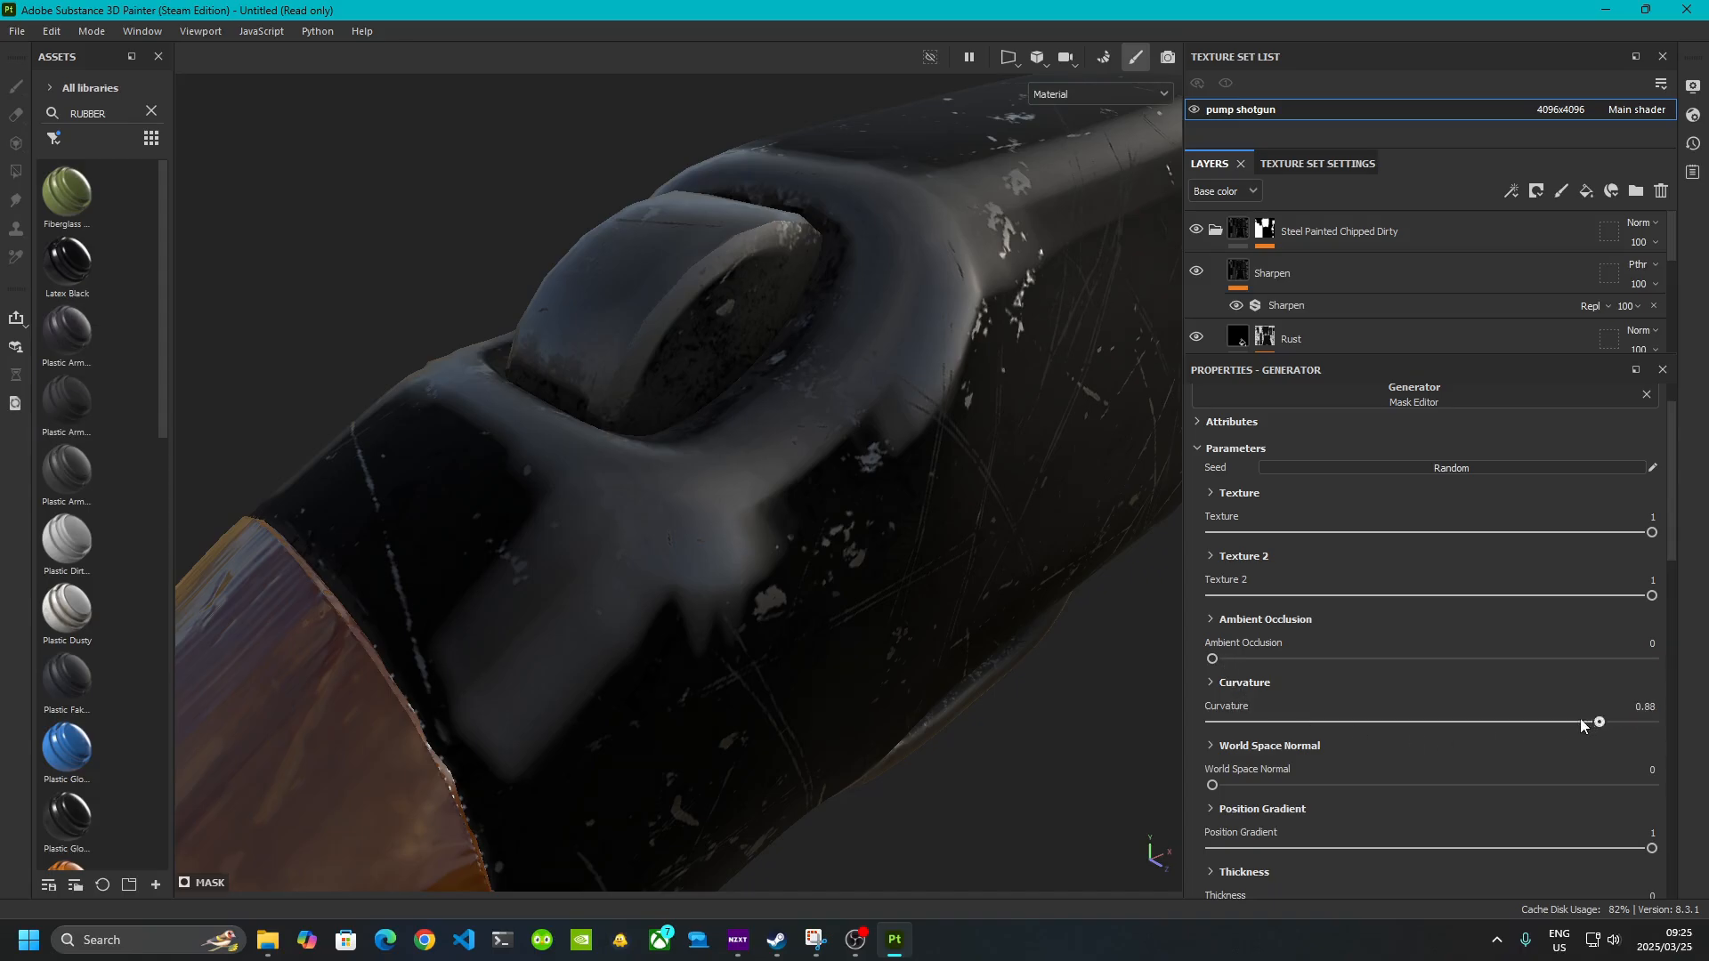
pyautogui.moveTo(1580, 726); pyautogui.dragTo(1666, 740)
pyautogui.scroll(-1, 1415, 864)
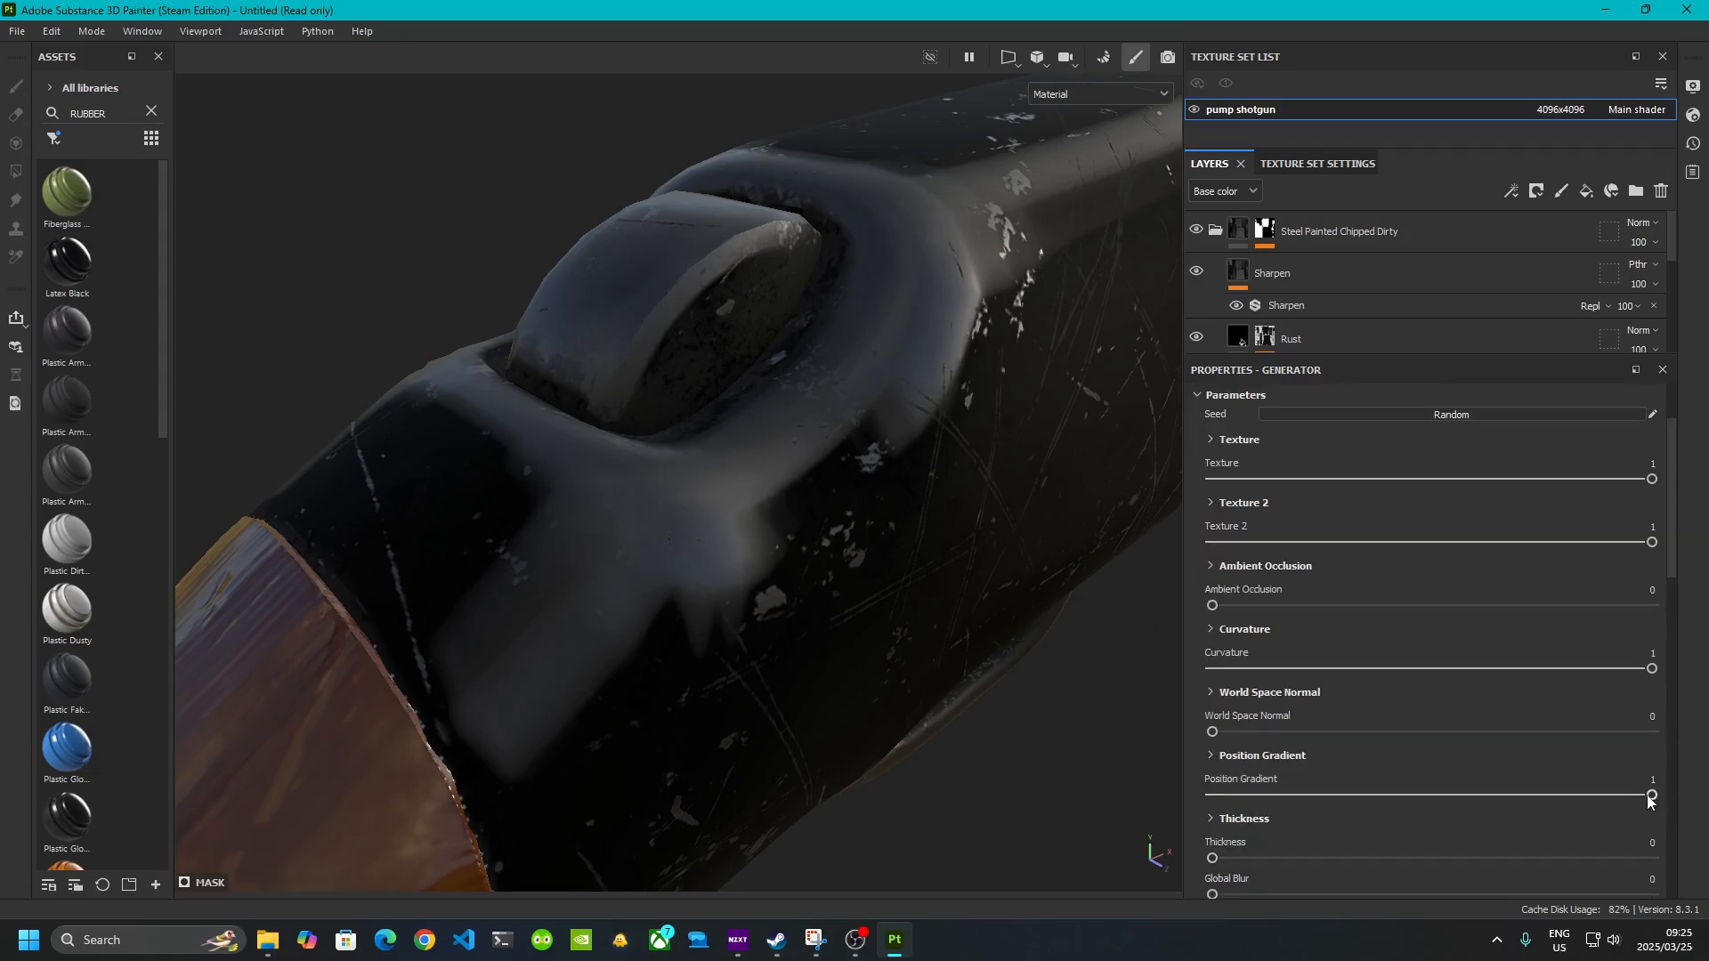
pyautogui.moveTo(1651, 795); pyautogui.dragTo(1498, 795)
pyautogui.moveTo(1321, 803); pyautogui.dragTo(1702, 797)
pyautogui.scroll(-2, 1352, 792)
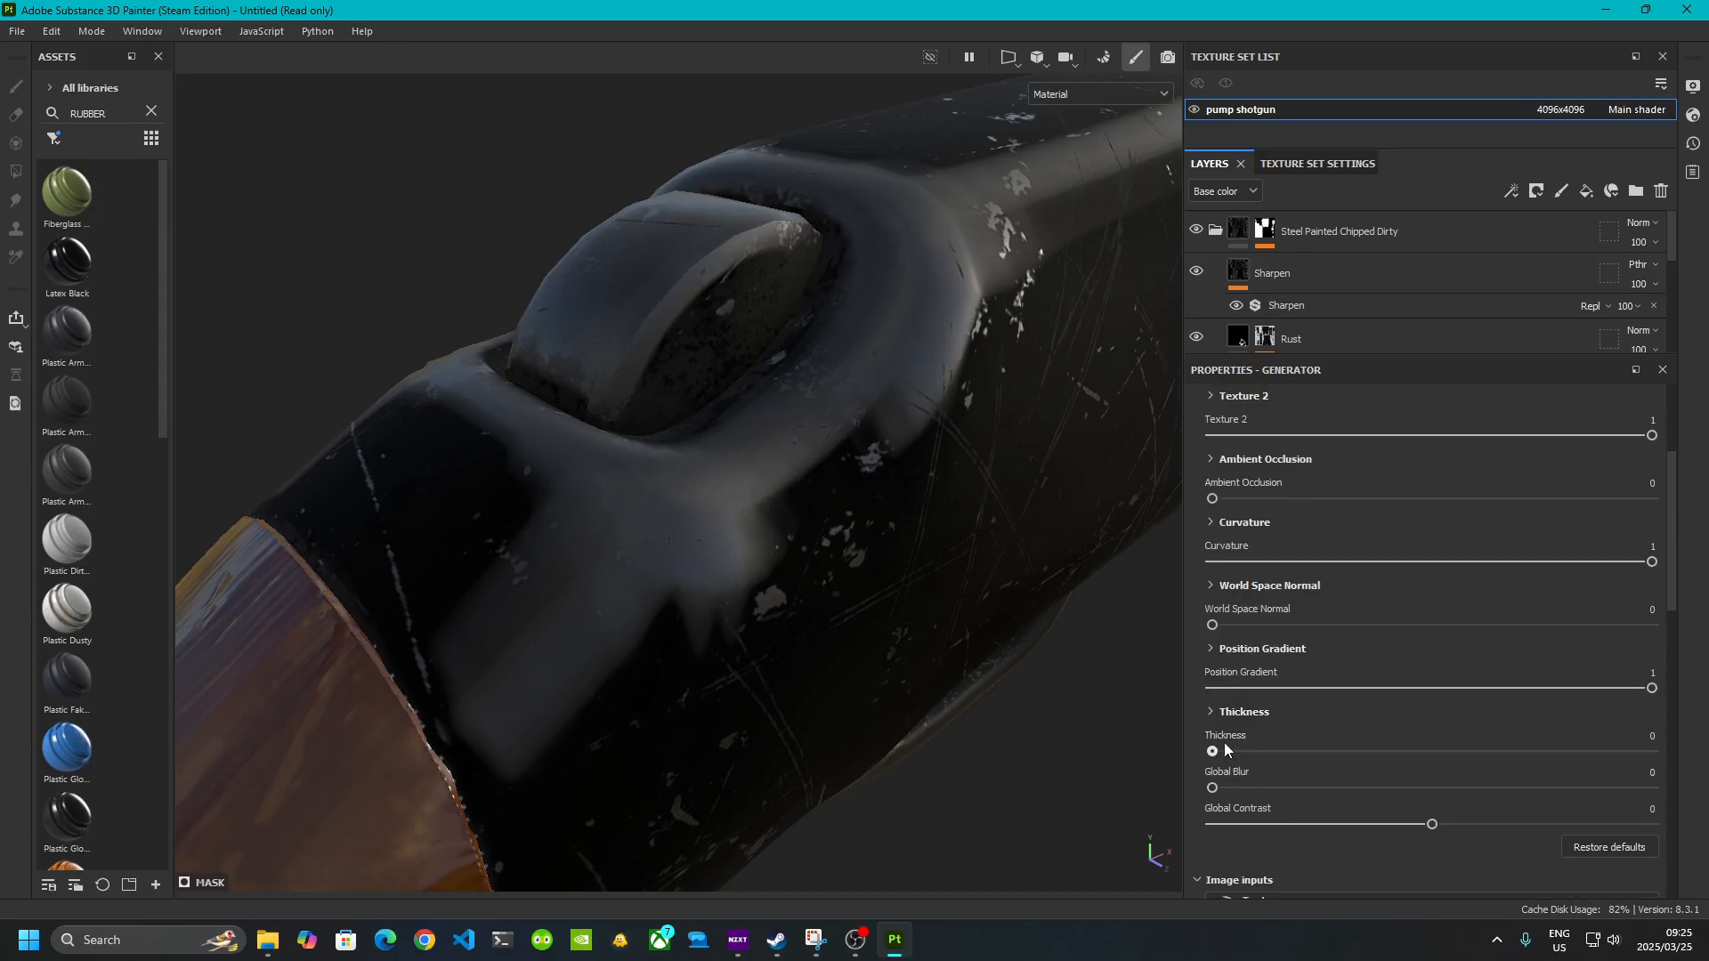
# - Try the Paint mask's Thickness strength at 0.74 and inspect the receiver, barrel and pump
pyautogui.moveTo(1374, 740); pyautogui.dragTo(1540, 741)
pyautogui.scroll(-4, 828, 690)
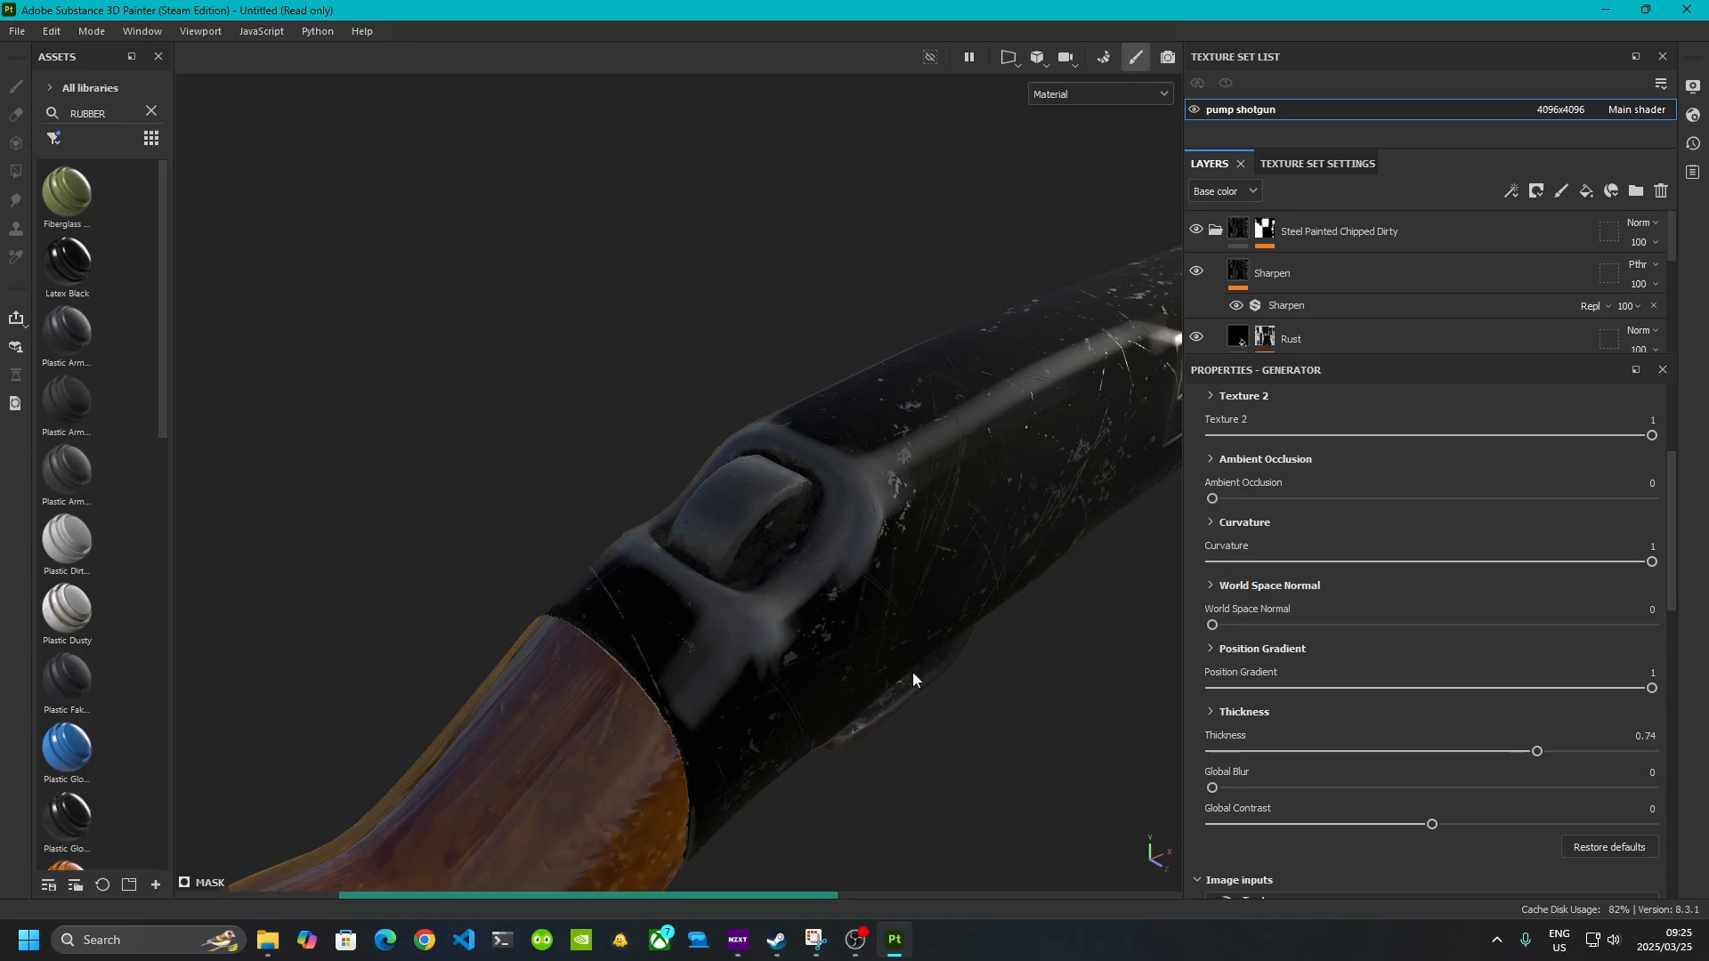
pyautogui.scroll(-3, 961, 666)
pyautogui.keyDown('alt'); pyautogui.moveTo(979, 663); pyautogui.dragTo(756, 635, button='middle'); pyautogui.keyUp('alt')
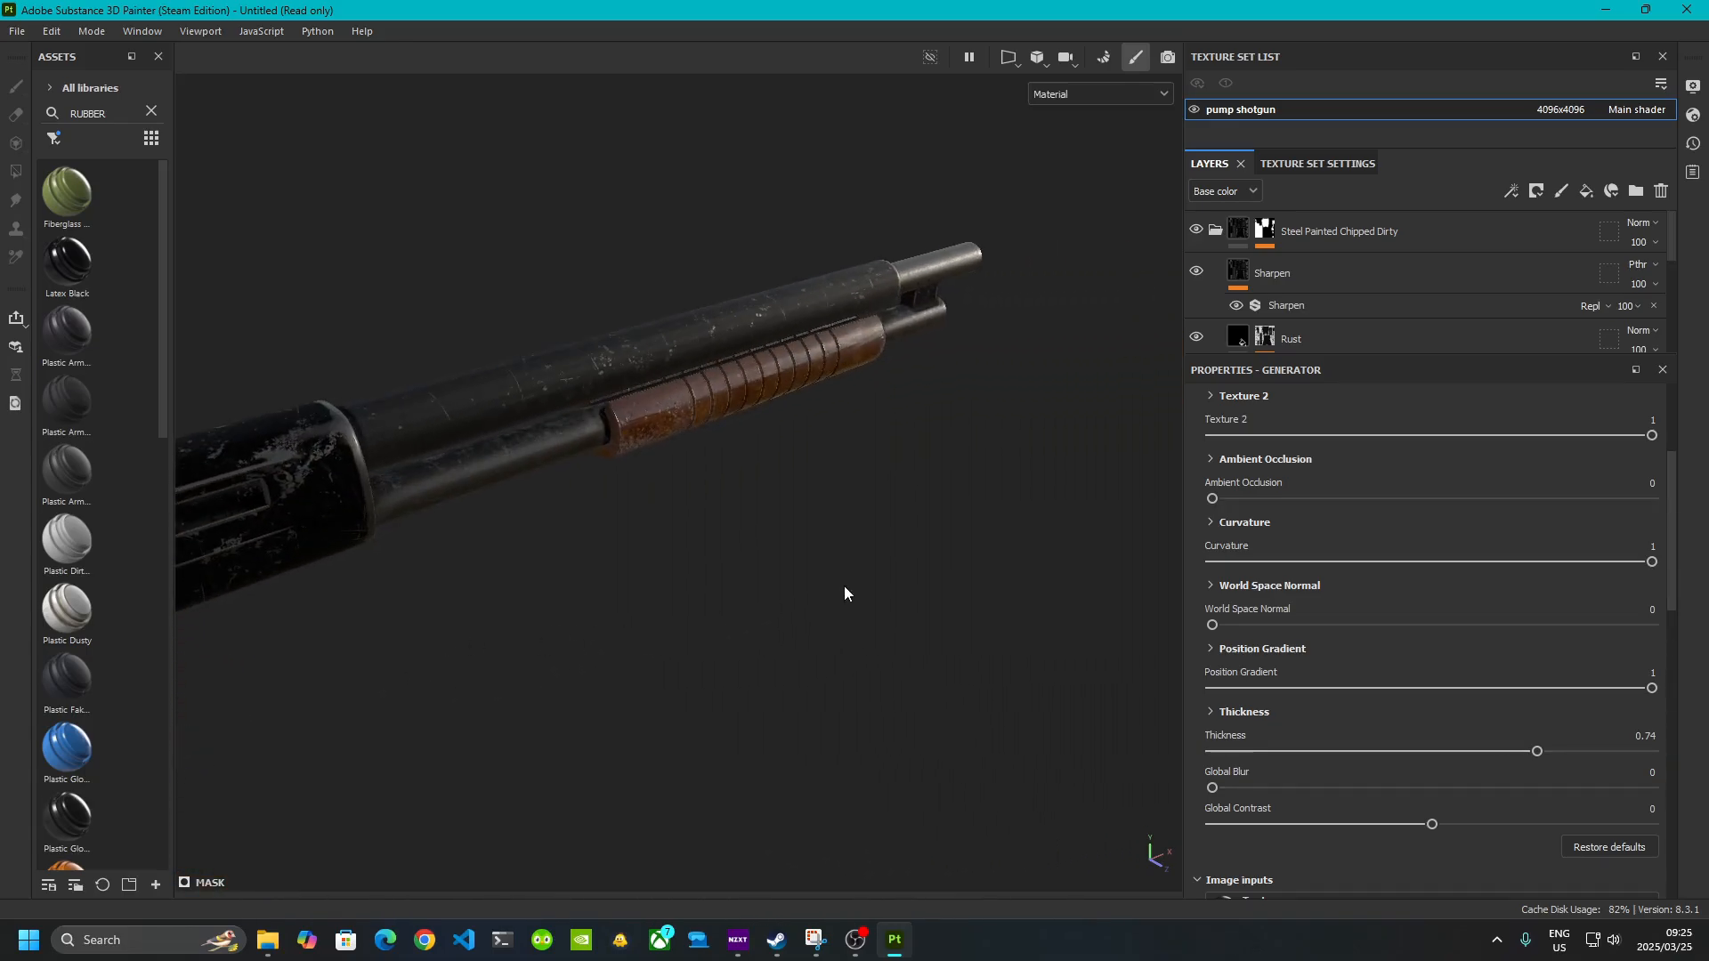
pyautogui.scroll(4, 773, 659)
pyautogui.keyDown('alt'); pyautogui.moveTo(843, 587); pyautogui.dragTo(776, 703); pyautogui.keyUp('alt')
pyautogui.scroll(-4, 776, 705)
pyautogui.keyDown('alt'); pyautogui.moveTo(776, 712); pyautogui.dragTo(952, 630, button='middle'); pyautogui.keyUp('alt')
pyautogui.scroll(-2, 752, 543)
# - Try further Thickness strengths, including 0.84, in the Paint mask's generator and return Thickness to 0
pyautogui.moveTo(1531, 753); pyautogui.dragTo(1305, 752)
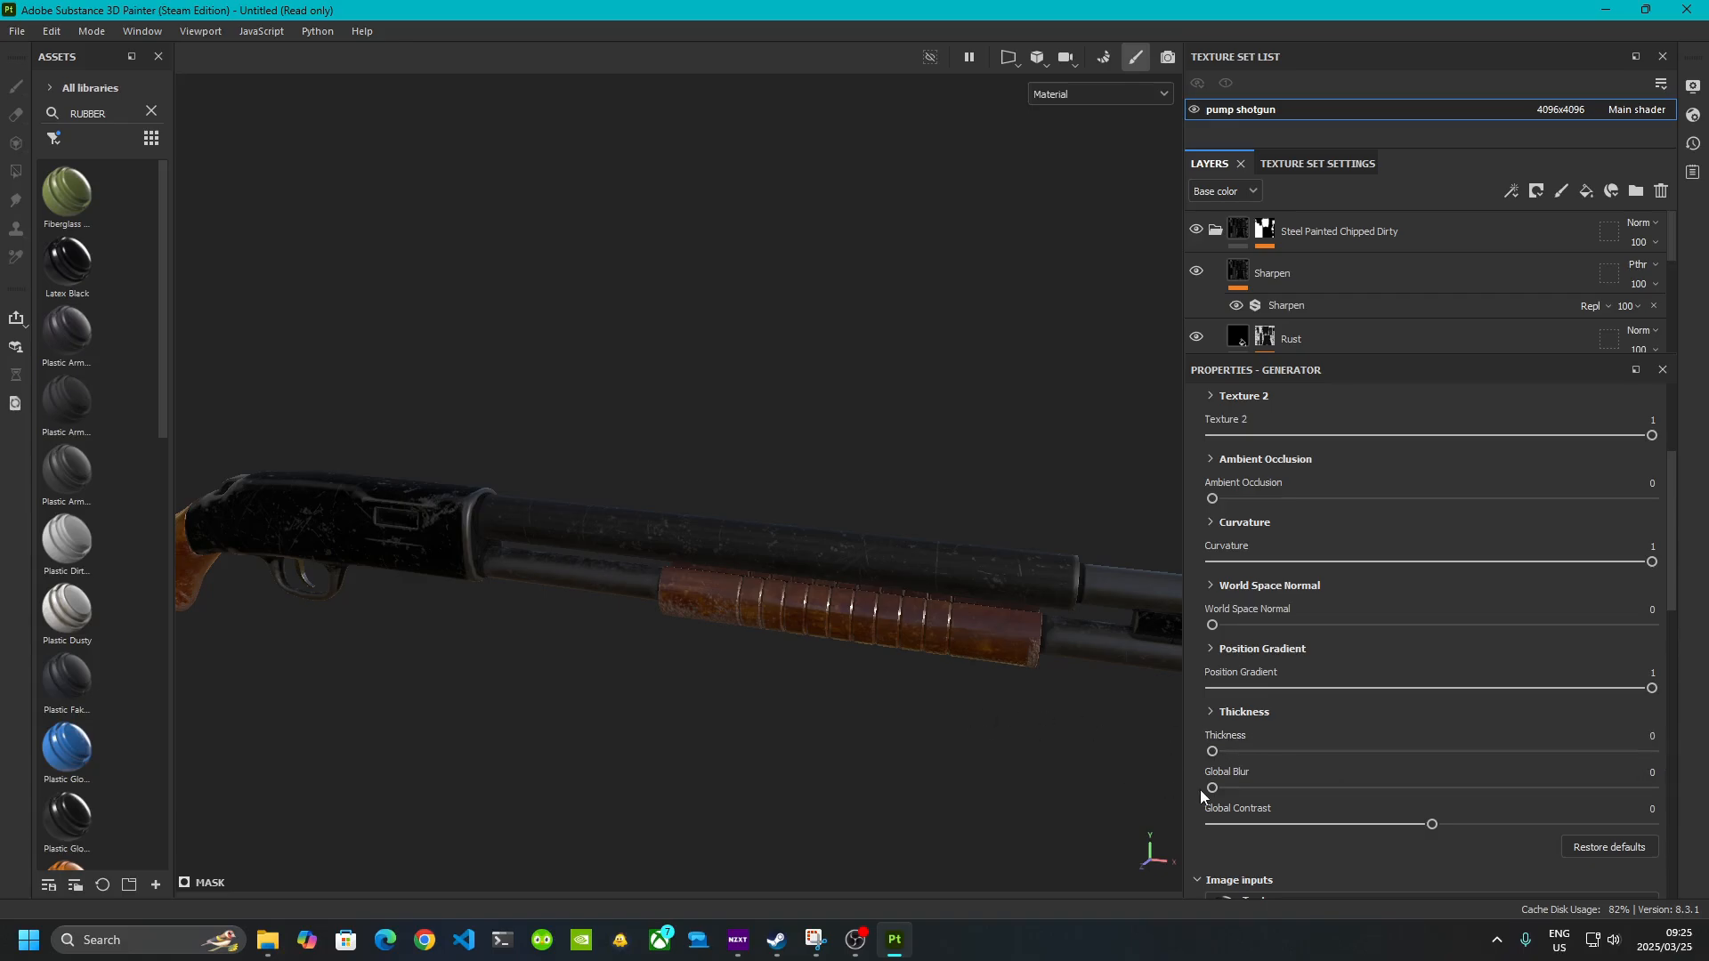
pyautogui.moveTo(1372, 751); pyautogui.dragTo(1398, 751)
pyautogui.click(1582, 751)
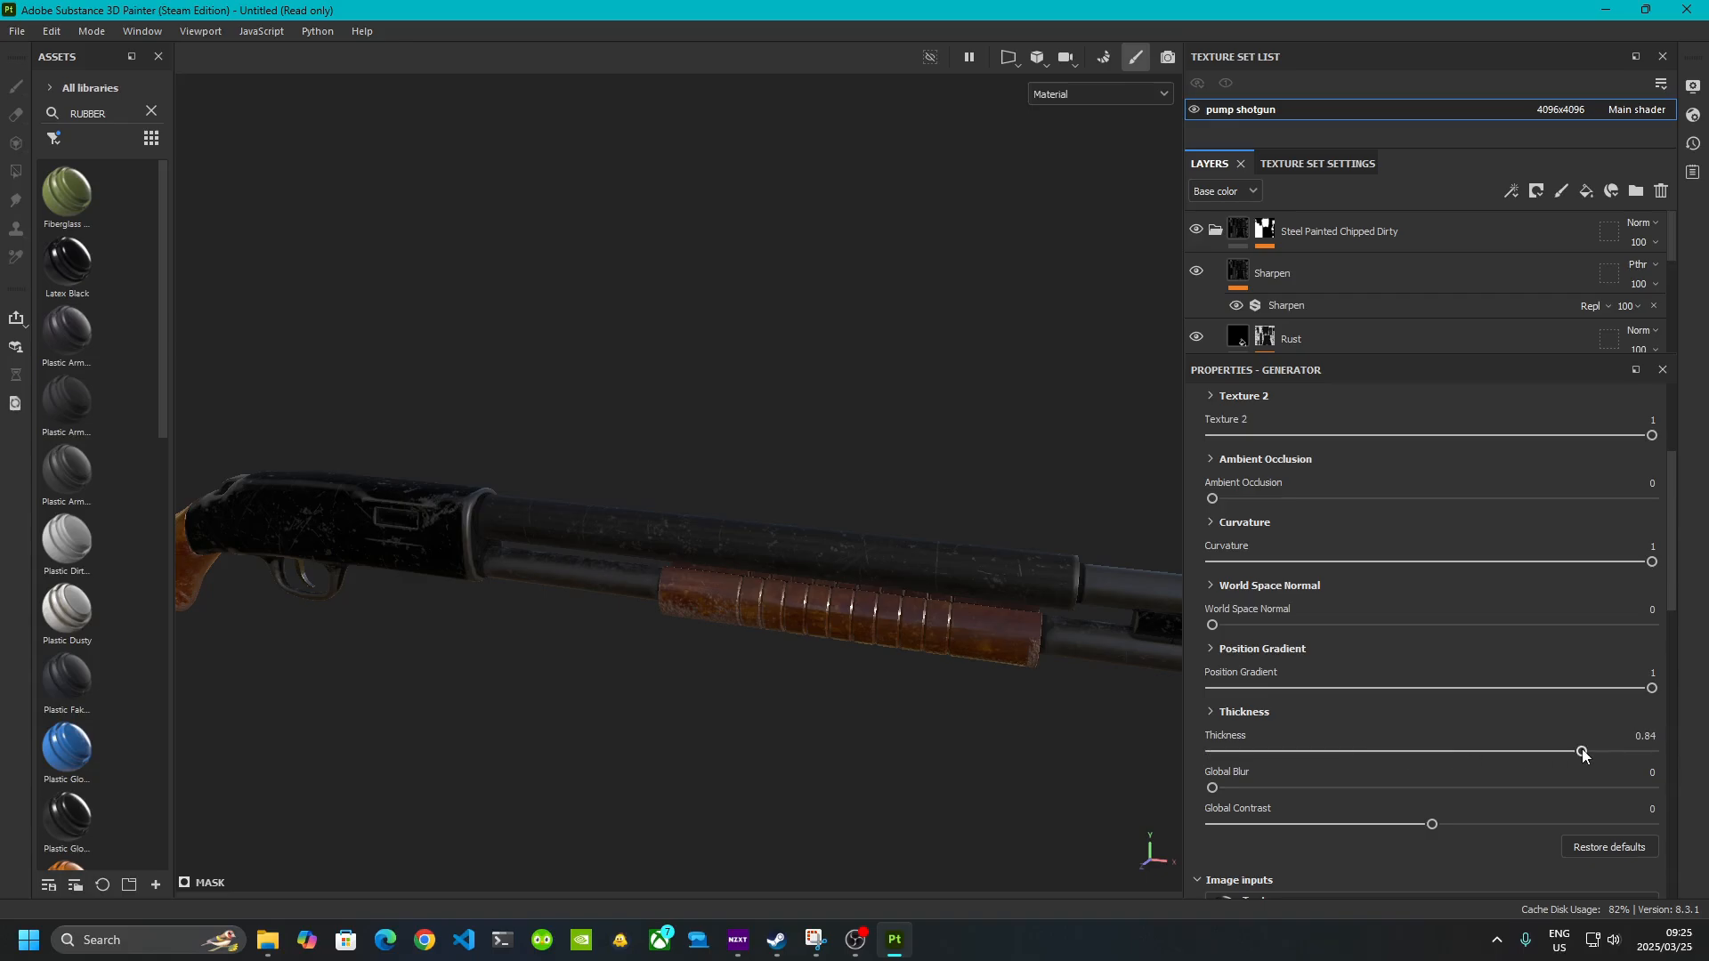
pyautogui.click(1648, 752)
pyautogui.moveTo(1572, 756); pyautogui.dragTo(1213, 781)
# - Try the Paint mask's Global Contrast at 1, checking the barrel edge up close, and set it to 0.69
pyautogui.moveTo(1432, 824); pyautogui.dragTo(1707, 837)
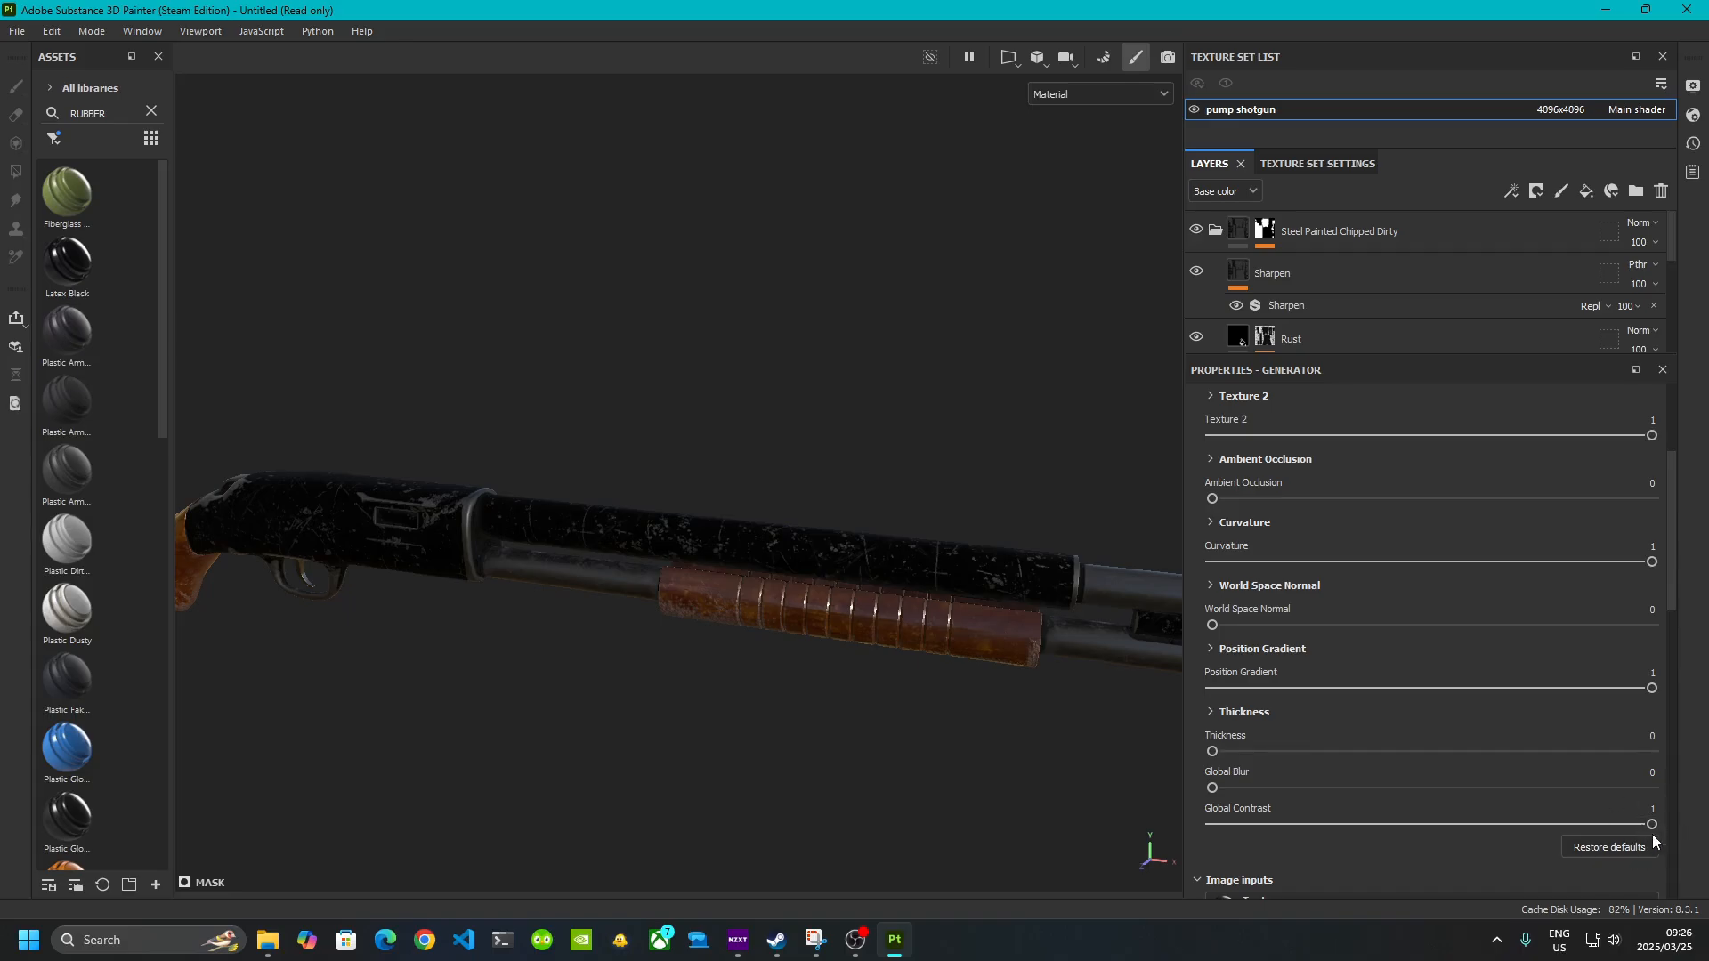
pyautogui.moveTo(1036, 731); pyautogui.dragTo(634, 708, button='middle')
pyautogui.scroll(8, 691, 574)
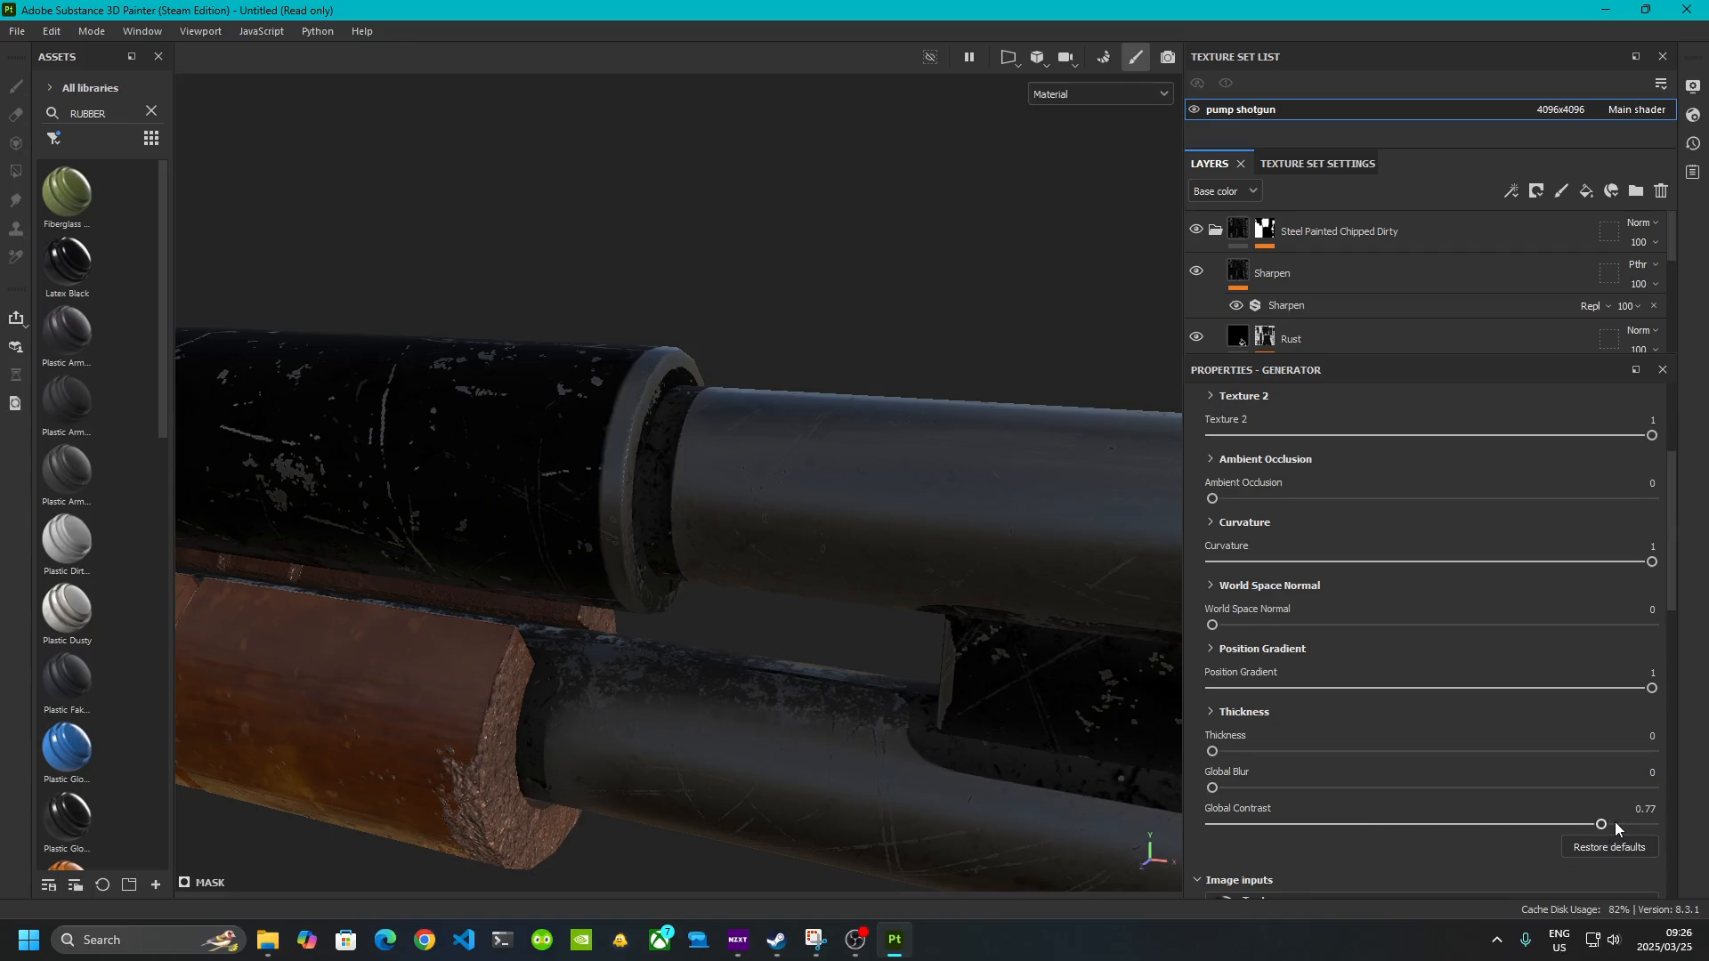
pyautogui.moveTo(1594, 830); pyautogui.dragTo(1669, 830)
pyautogui.scroll(6, 591, 461)
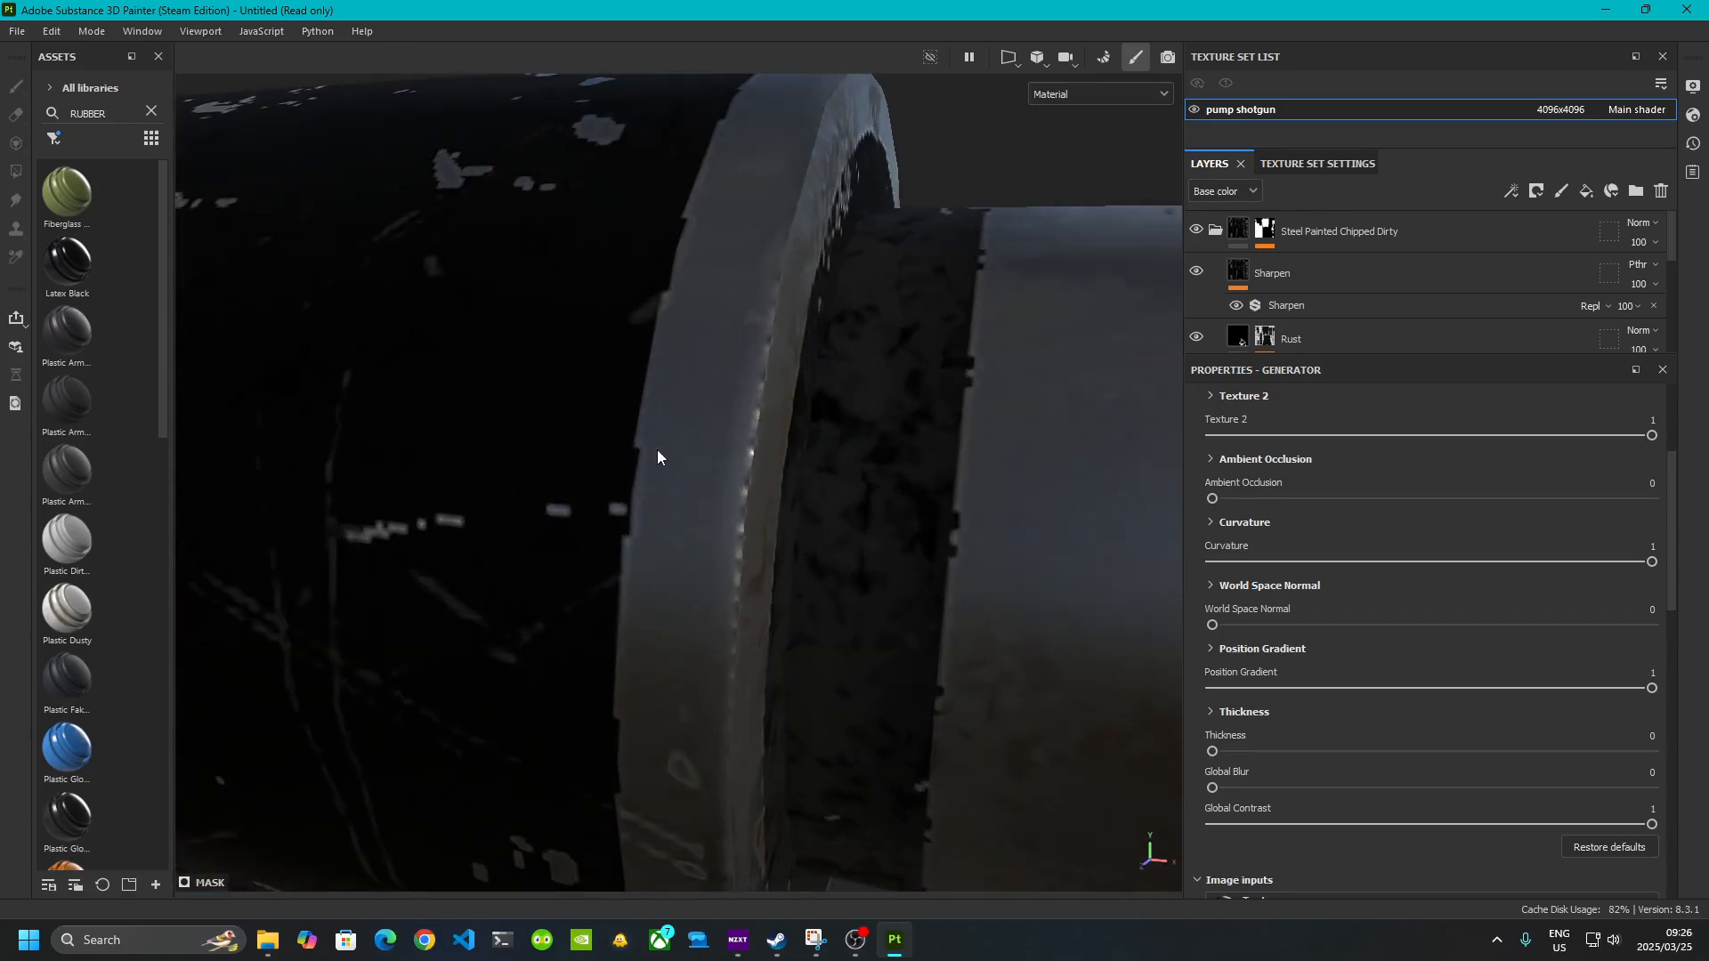
pyautogui.moveTo(1622, 828); pyautogui.dragTo(1584, 828)
pyautogui.scroll(-7, 885, 627)
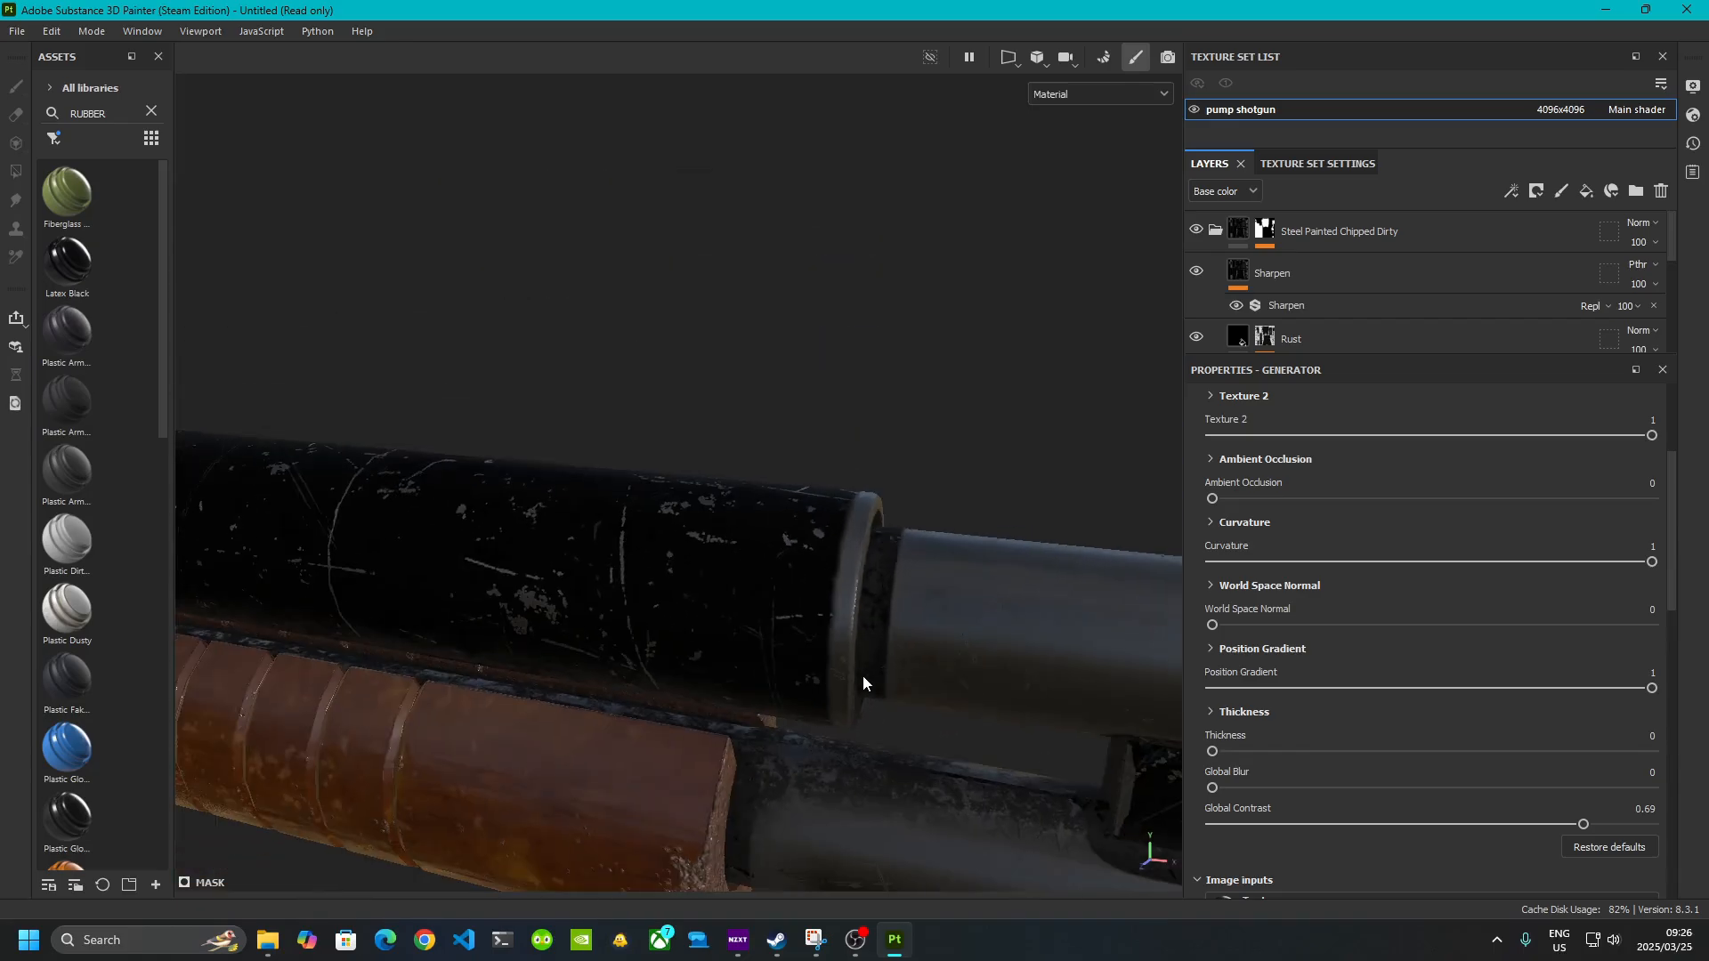
# - Try inverting the grunge_scratches_2 texture in the Paint mask's image inputs, and return Invert to False
pyautogui.keyDown('alt'); pyautogui.moveTo(854, 805); pyautogui.dragTo(616, 637, button='middle'); pyautogui.keyUp('alt')
pyautogui.keyDown('alt'); pyautogui.moveTo(616, 637); pyautogui.dragTo(849, 612); pyautogui.keyUp('alt')
pyautogui.scroll(-4, 1367, 751)
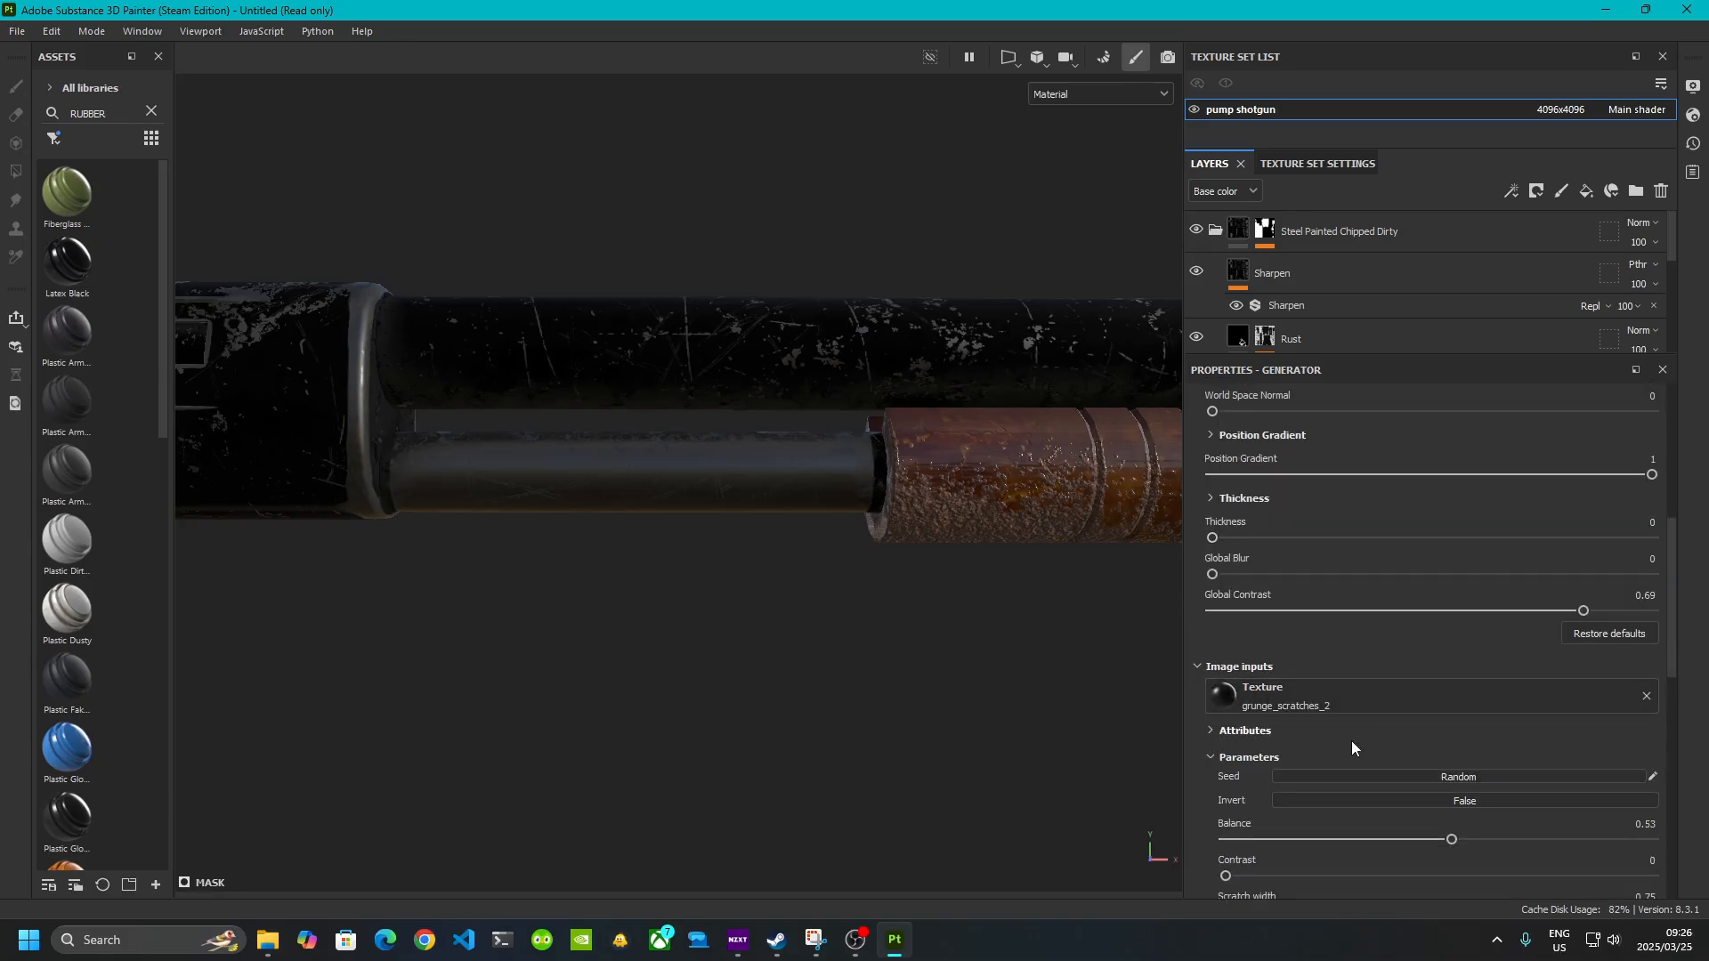
pyautogui.click(1429, 792)
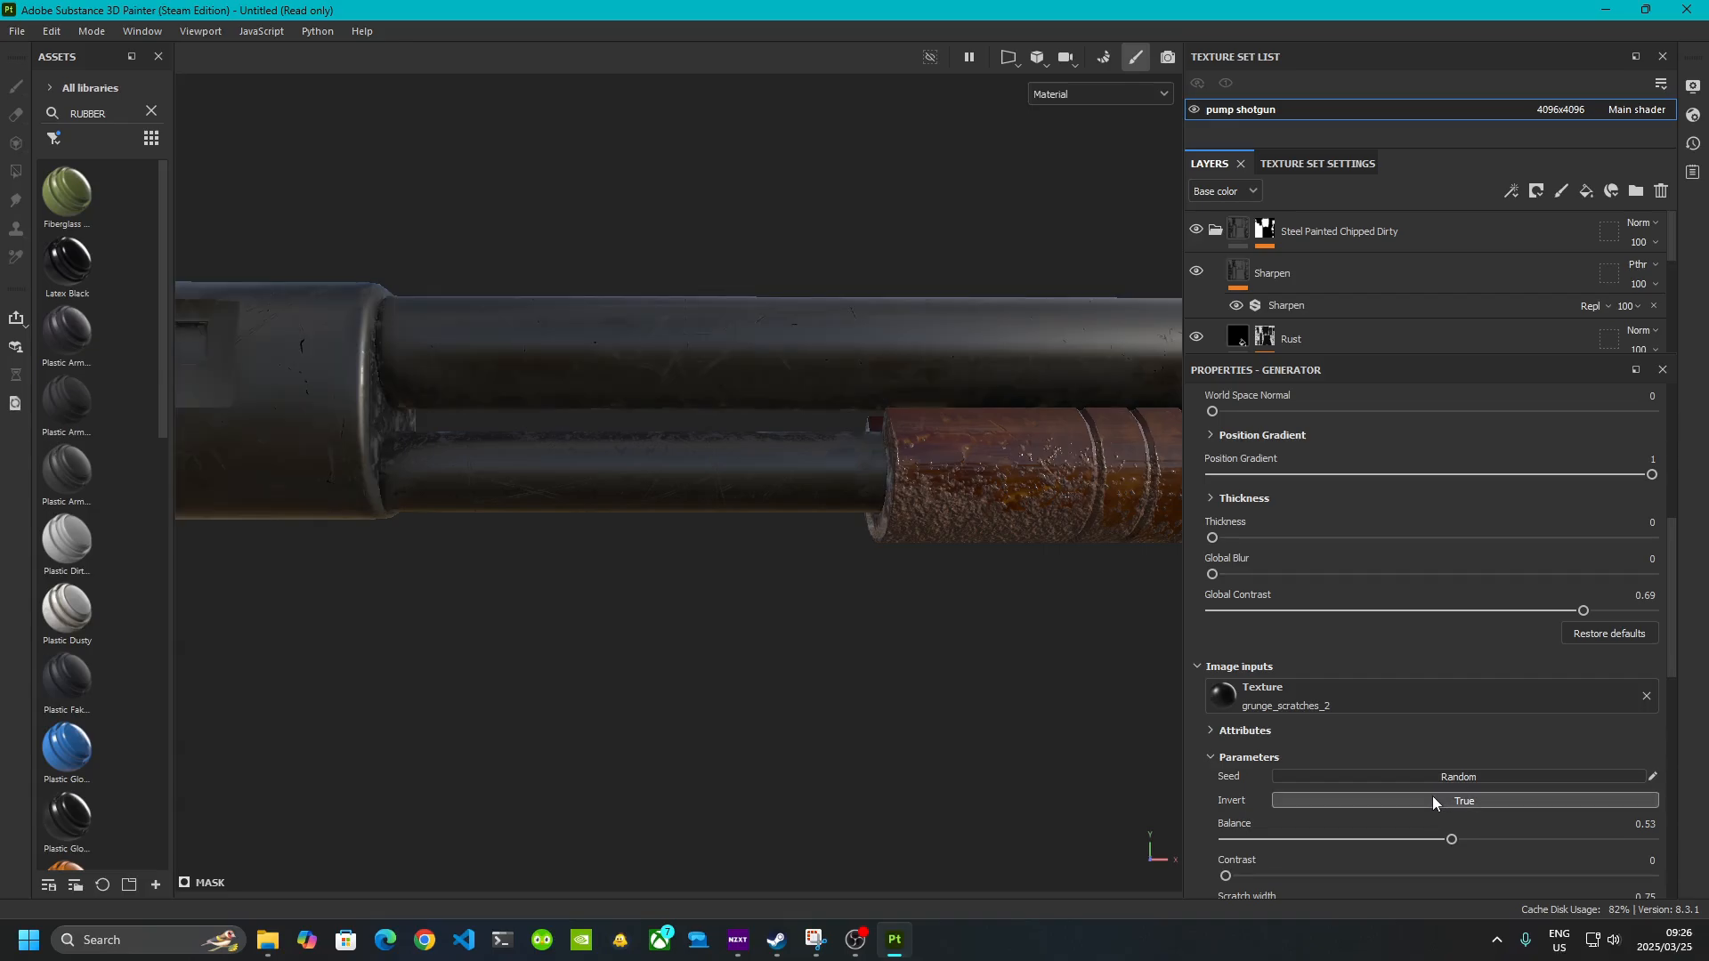
pyautogui.click(1433, 796)
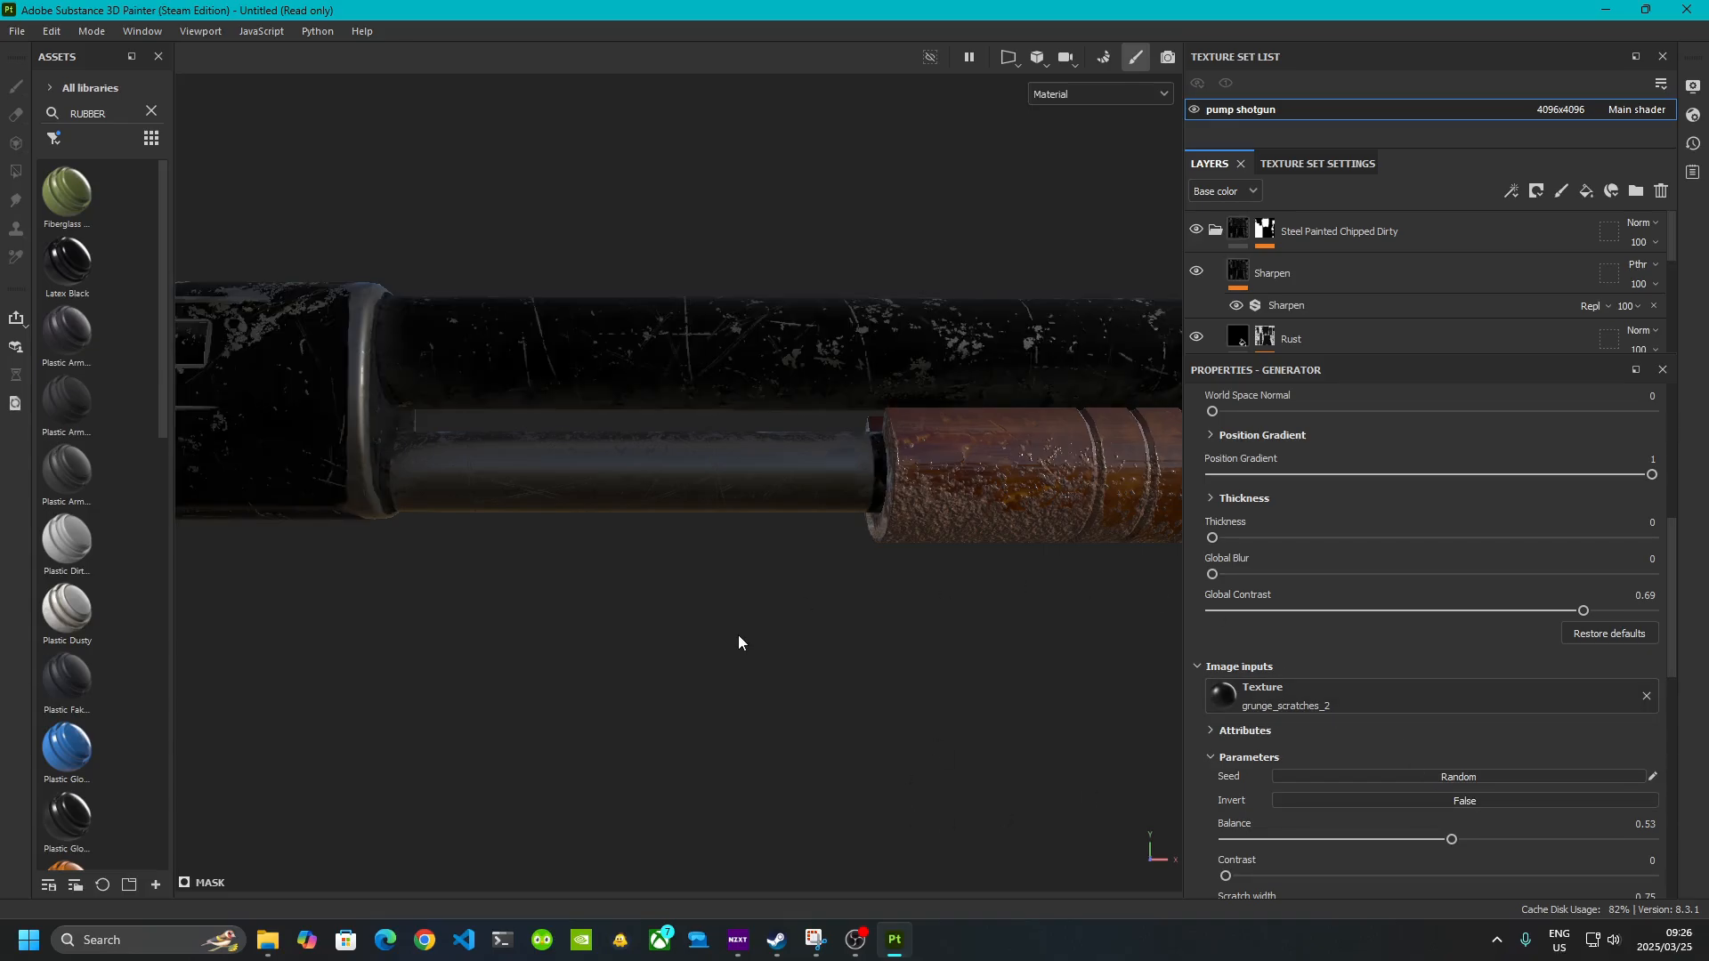
# - Try the extremes of the grunge_scratches_2 Balance, including 1, and set it to 0.5
pyautogui.scroll(-1, 1342, 815)
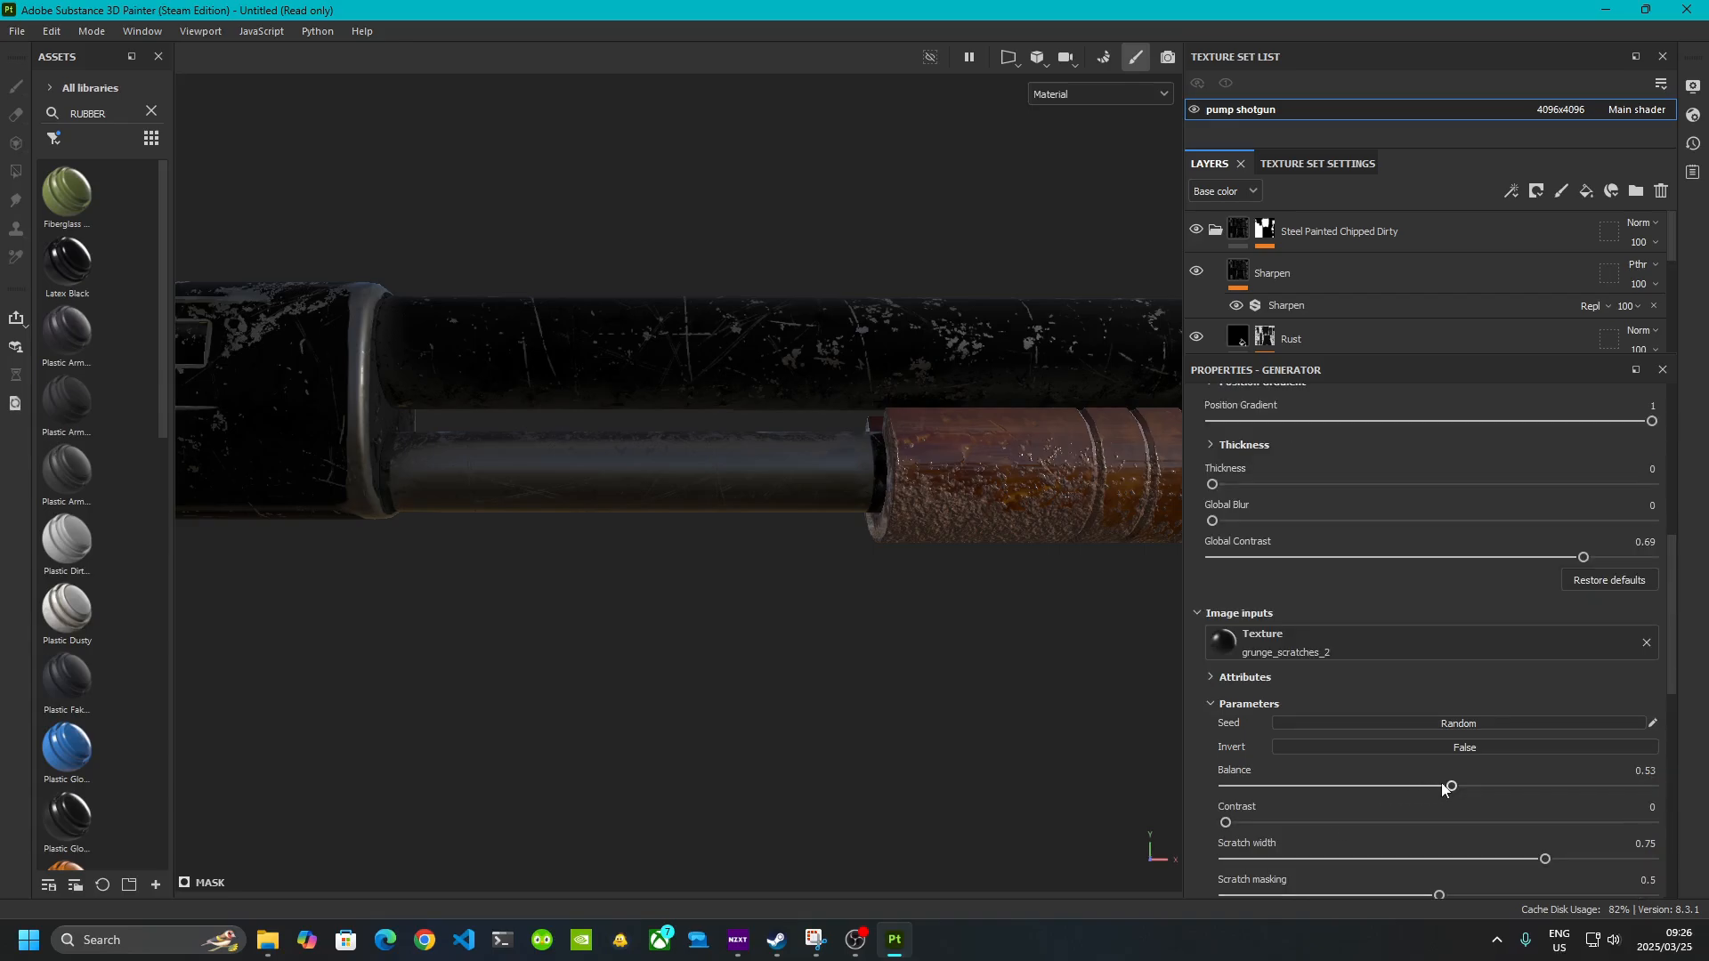
pyautogui.moveTo(1318, 789); pyautogui.dragTo(1213, 793)
pyautogui.moveTo(1417, 809); pyautogui.dragTo(1700, 815)
pyautogui.scroll(-1, 518, 641)
pyautogui.keyDown('alt'); pyautogui.moveTo(518, 641); pyautogui.dragTo(695, 635, button='middle'); pyautogui.keyUp('alt')
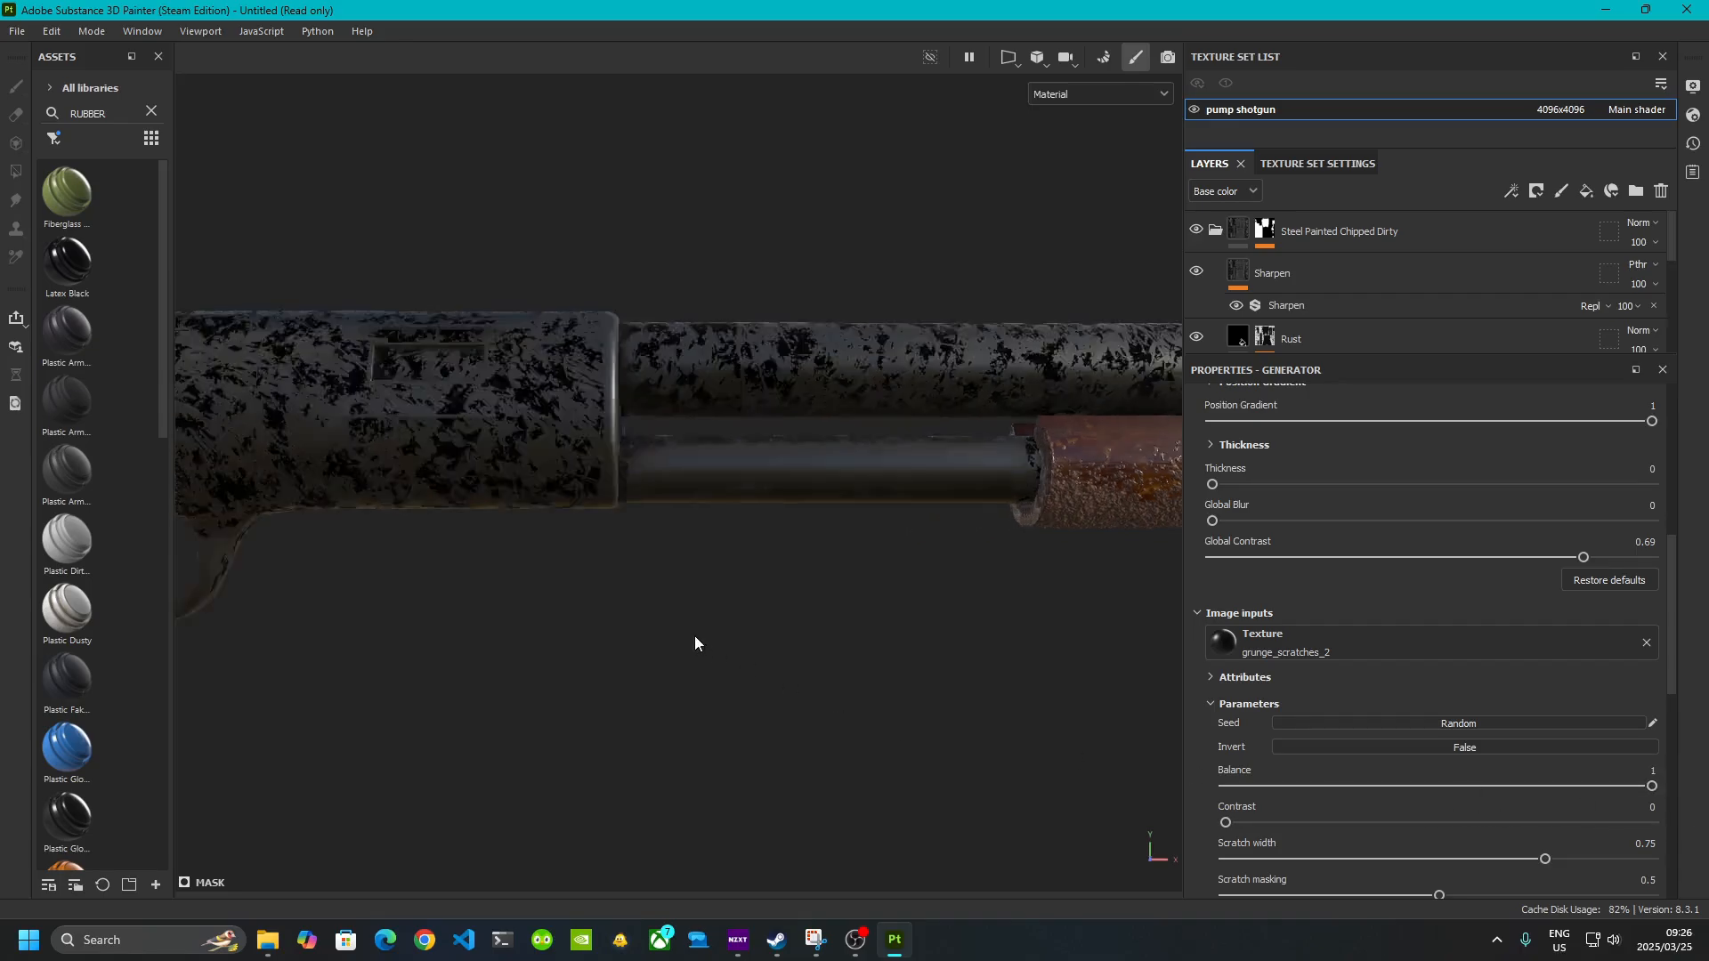
pyautogui.scroll(-3, 694, 636)
pyautogui.keyDown('alt'); pyautogui.moveTo(508, 694); pyautogui.dragTo(311, 781, button='middle'); pyautogui.keyUp('alt')
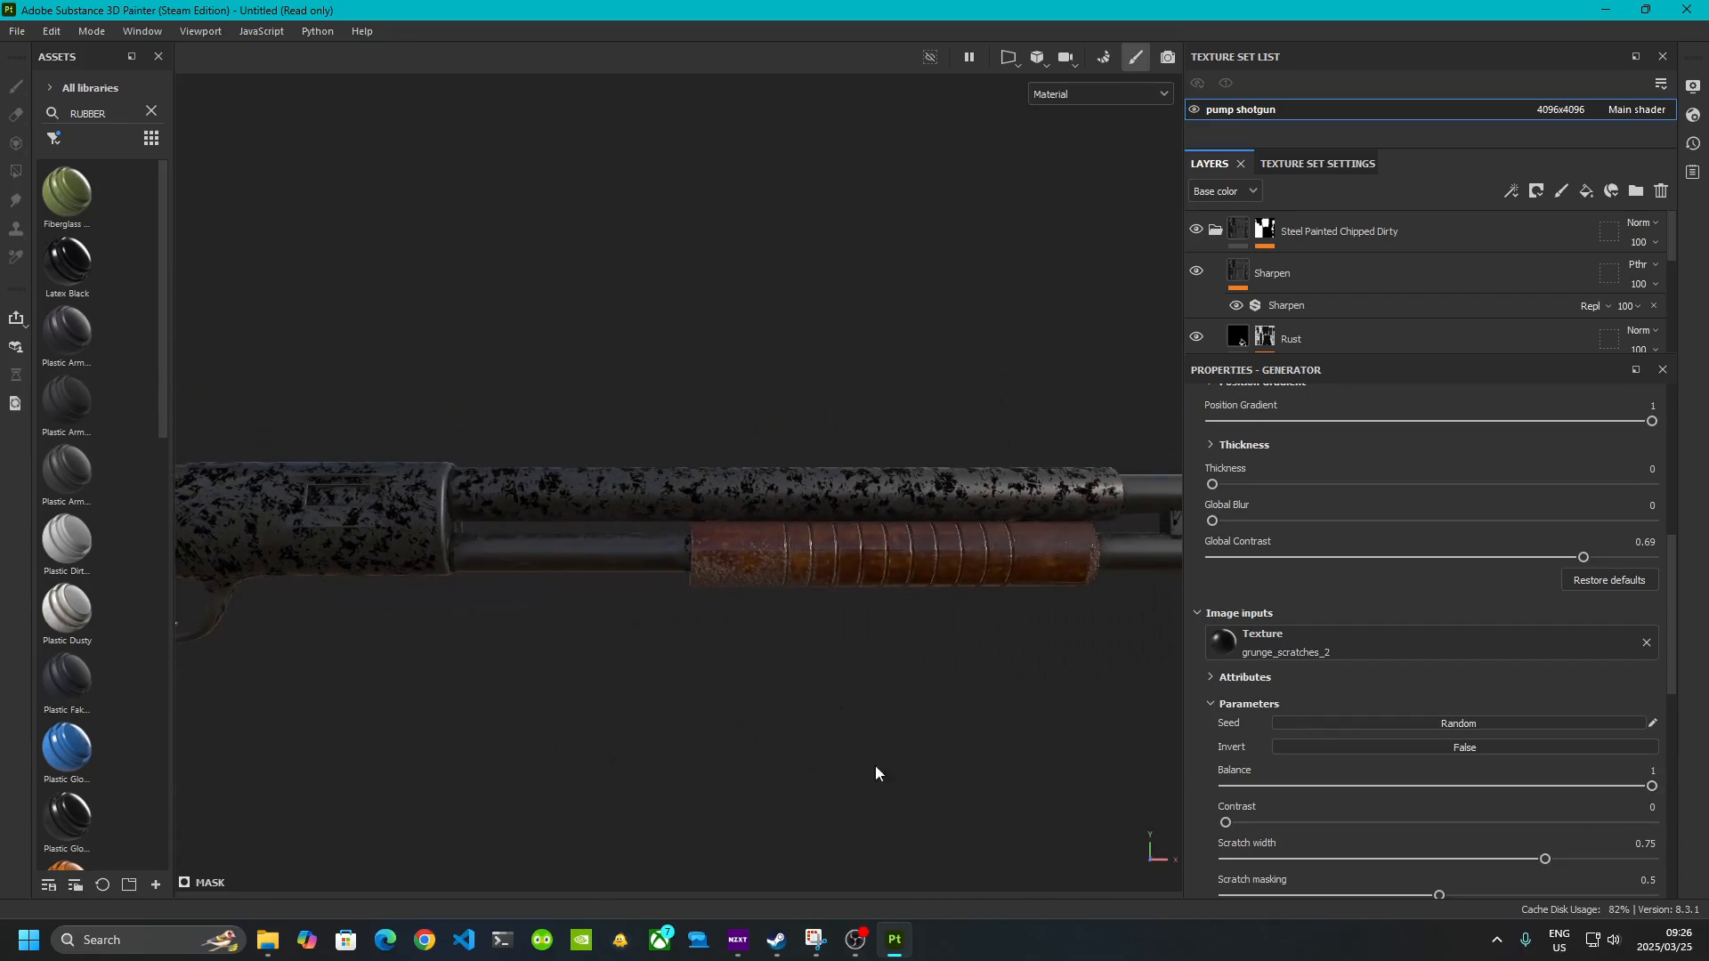
pyautogui.moveTo(1649, 787); pyautogui.dragTo(1452, 787)
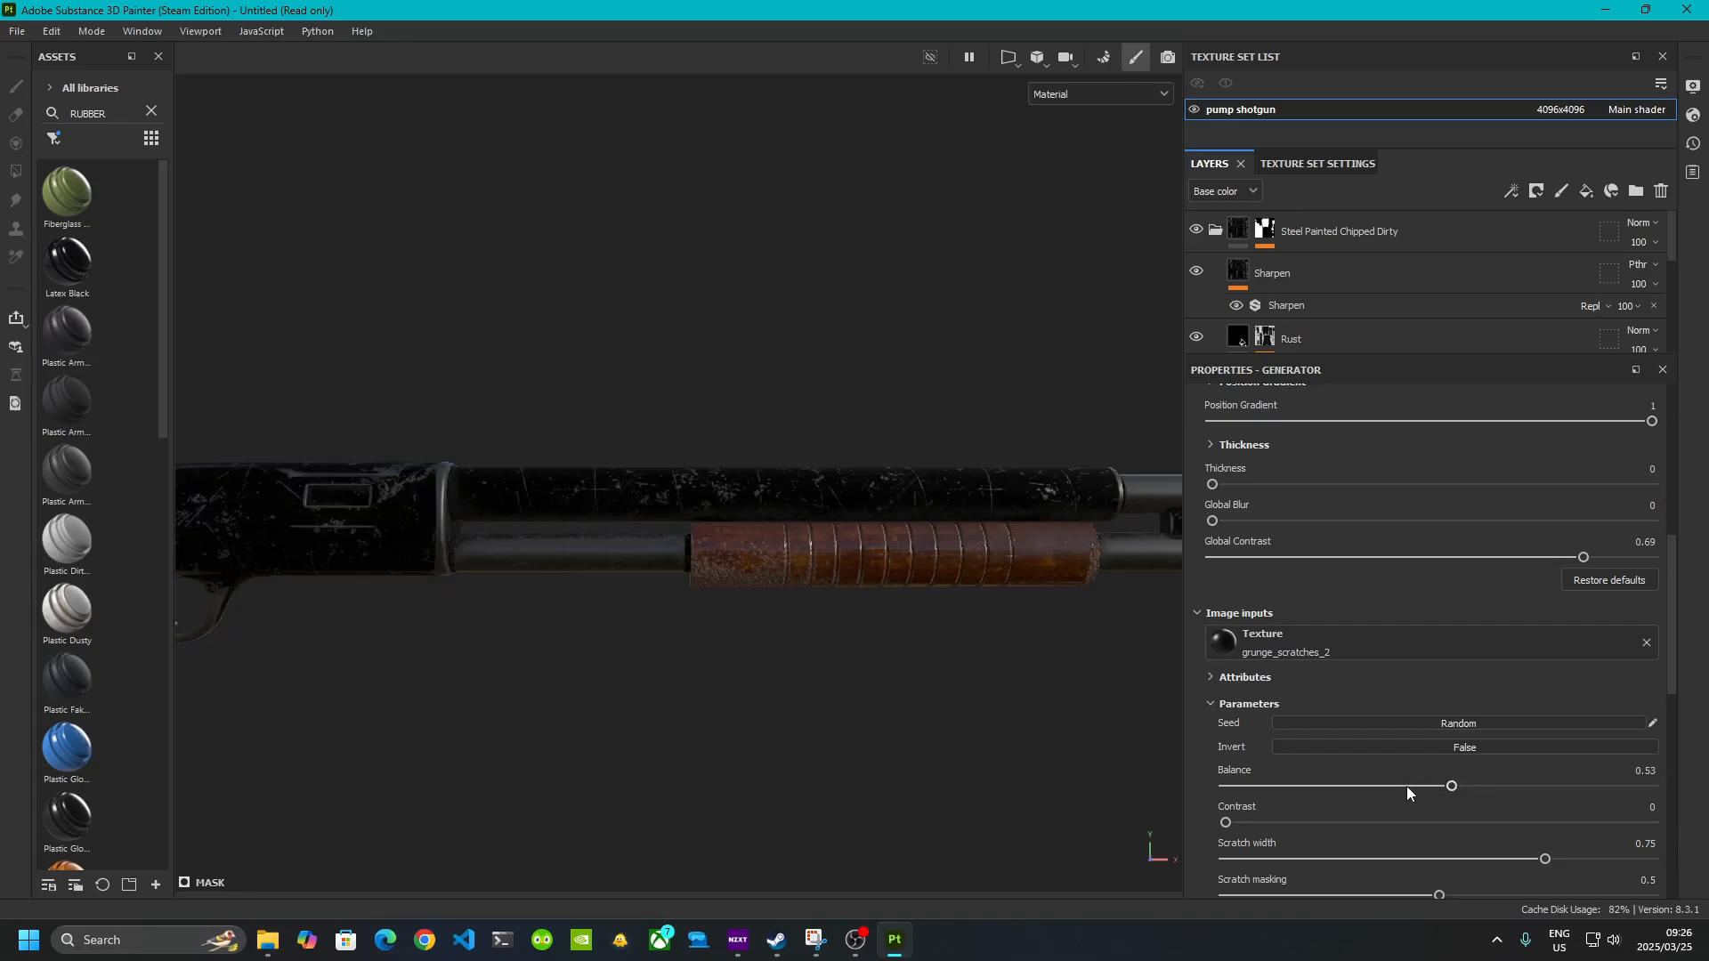
pyautogui.click(1646, 771)
pyautogui.write('0.5')
pyautogui.press('Return')
# - Set the grunge_scratches_2 texture's Scratch width to 0 and its Contrast to 0.4
pyautogui.scroll(3, 499, 534)
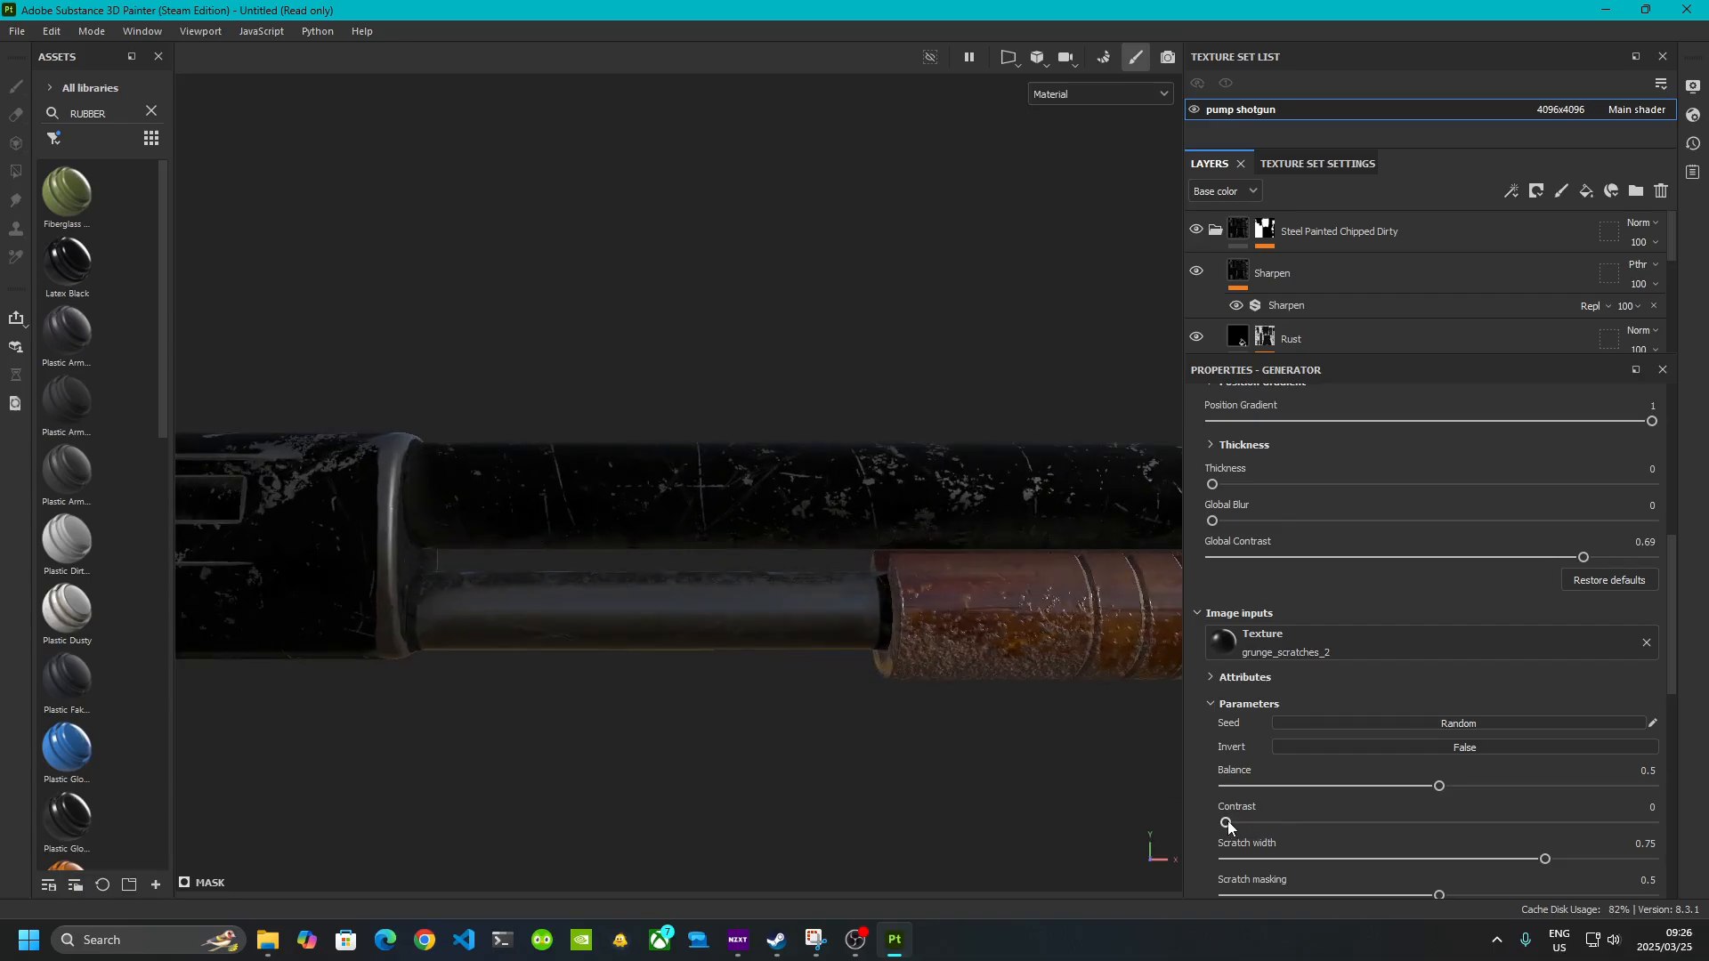
pyautogui.moveTo(1519, 822); pyautogui.dragTo(1382, 867)
pyautogui.scroll(4, 794, 546)
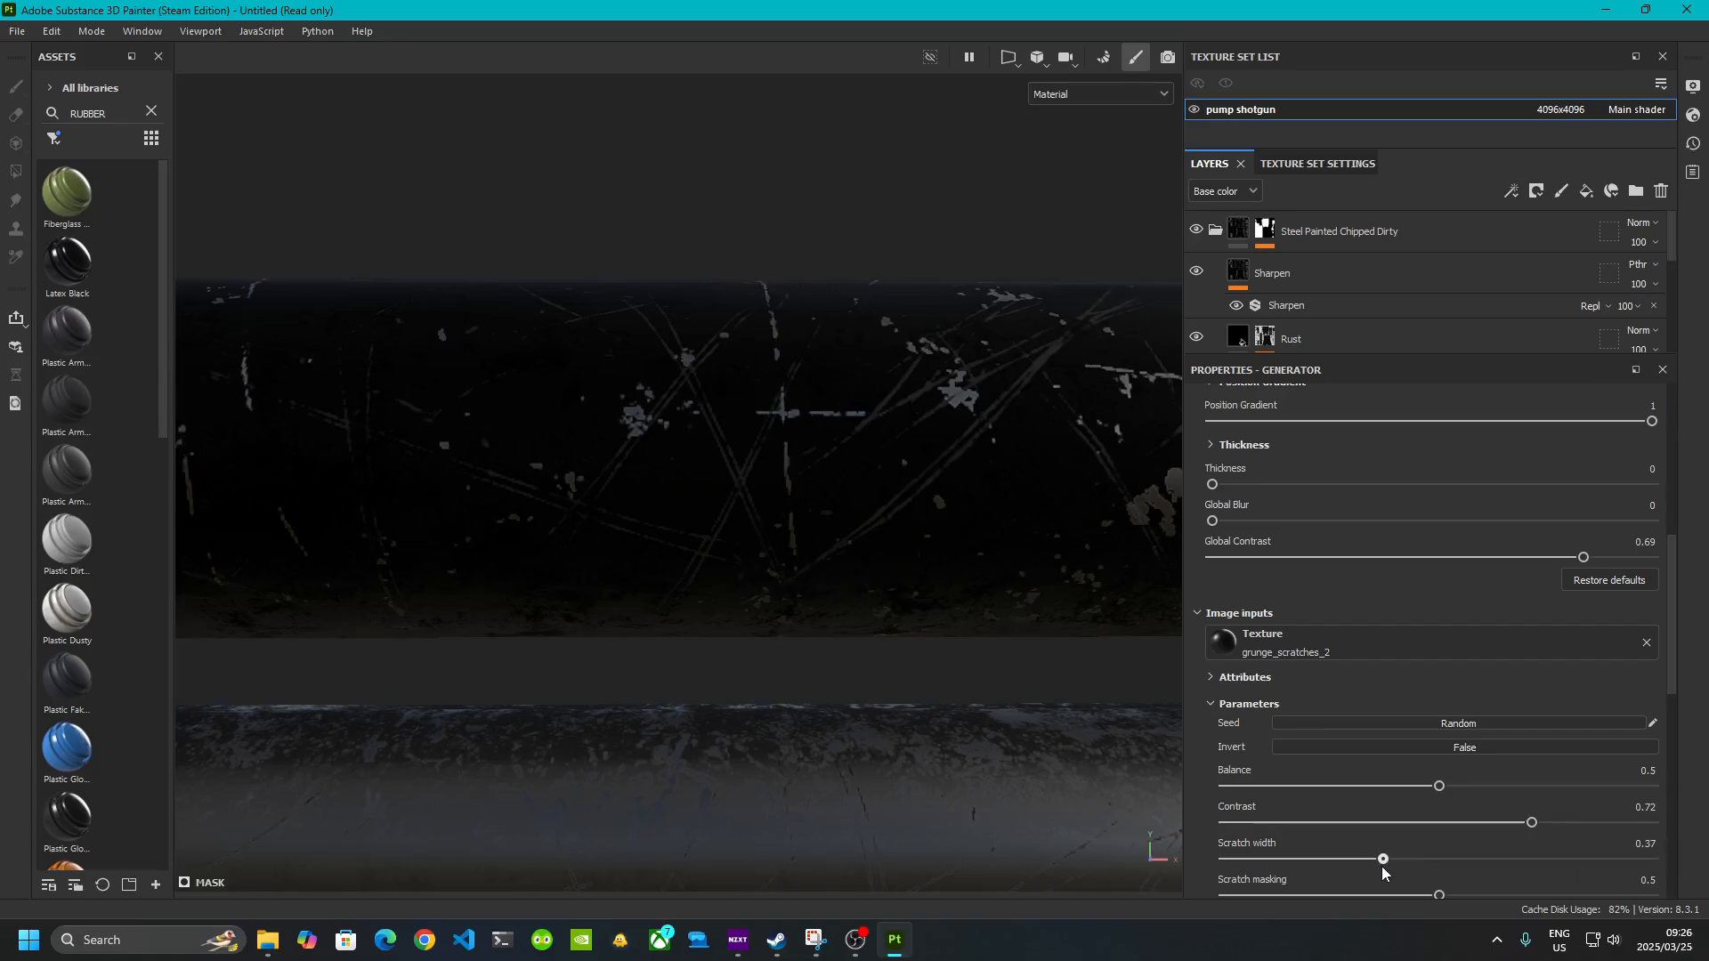
pyautogui.click(1634, 843)
pyautogui.write('0')
pyautogui.press('Return')
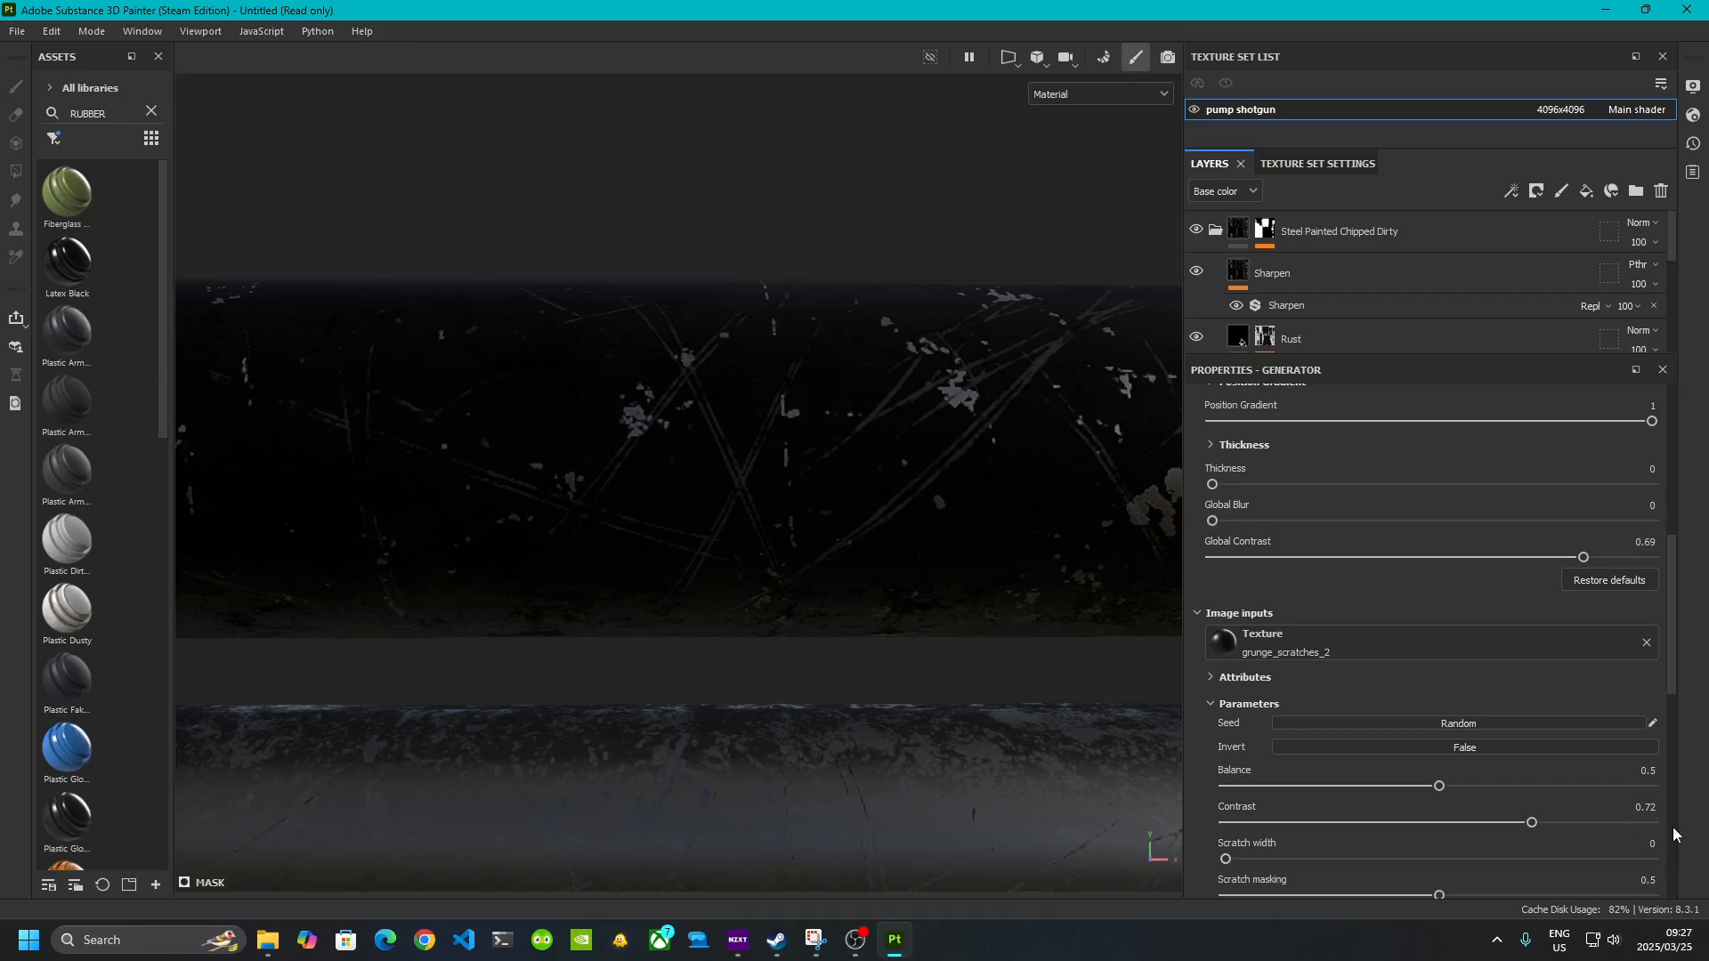
pyautogui.click(1645, 807)
pyautogui.press('BackSpace')
pyautogui.write('.4')
pyautogui.press('Return')
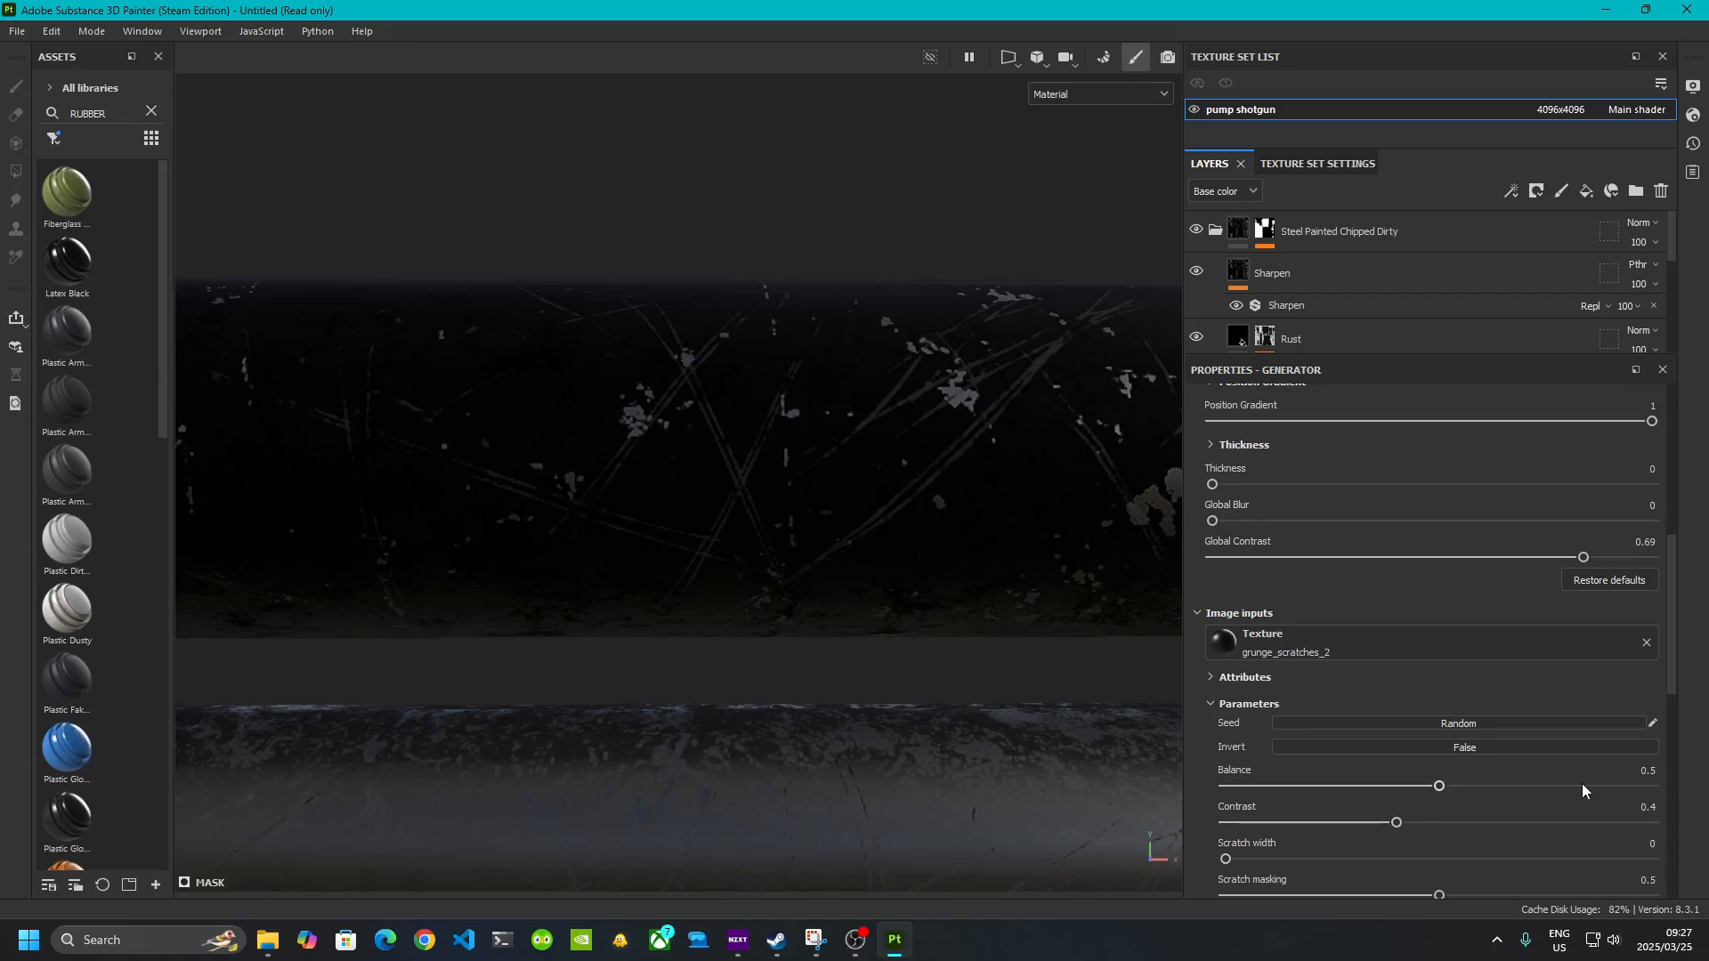
# - Try wider scratches in the grunge_scratches_2 texture, including a Scratch width of 0.36, and return it to 0
pyautogui.scroll(-10, 795, 610)
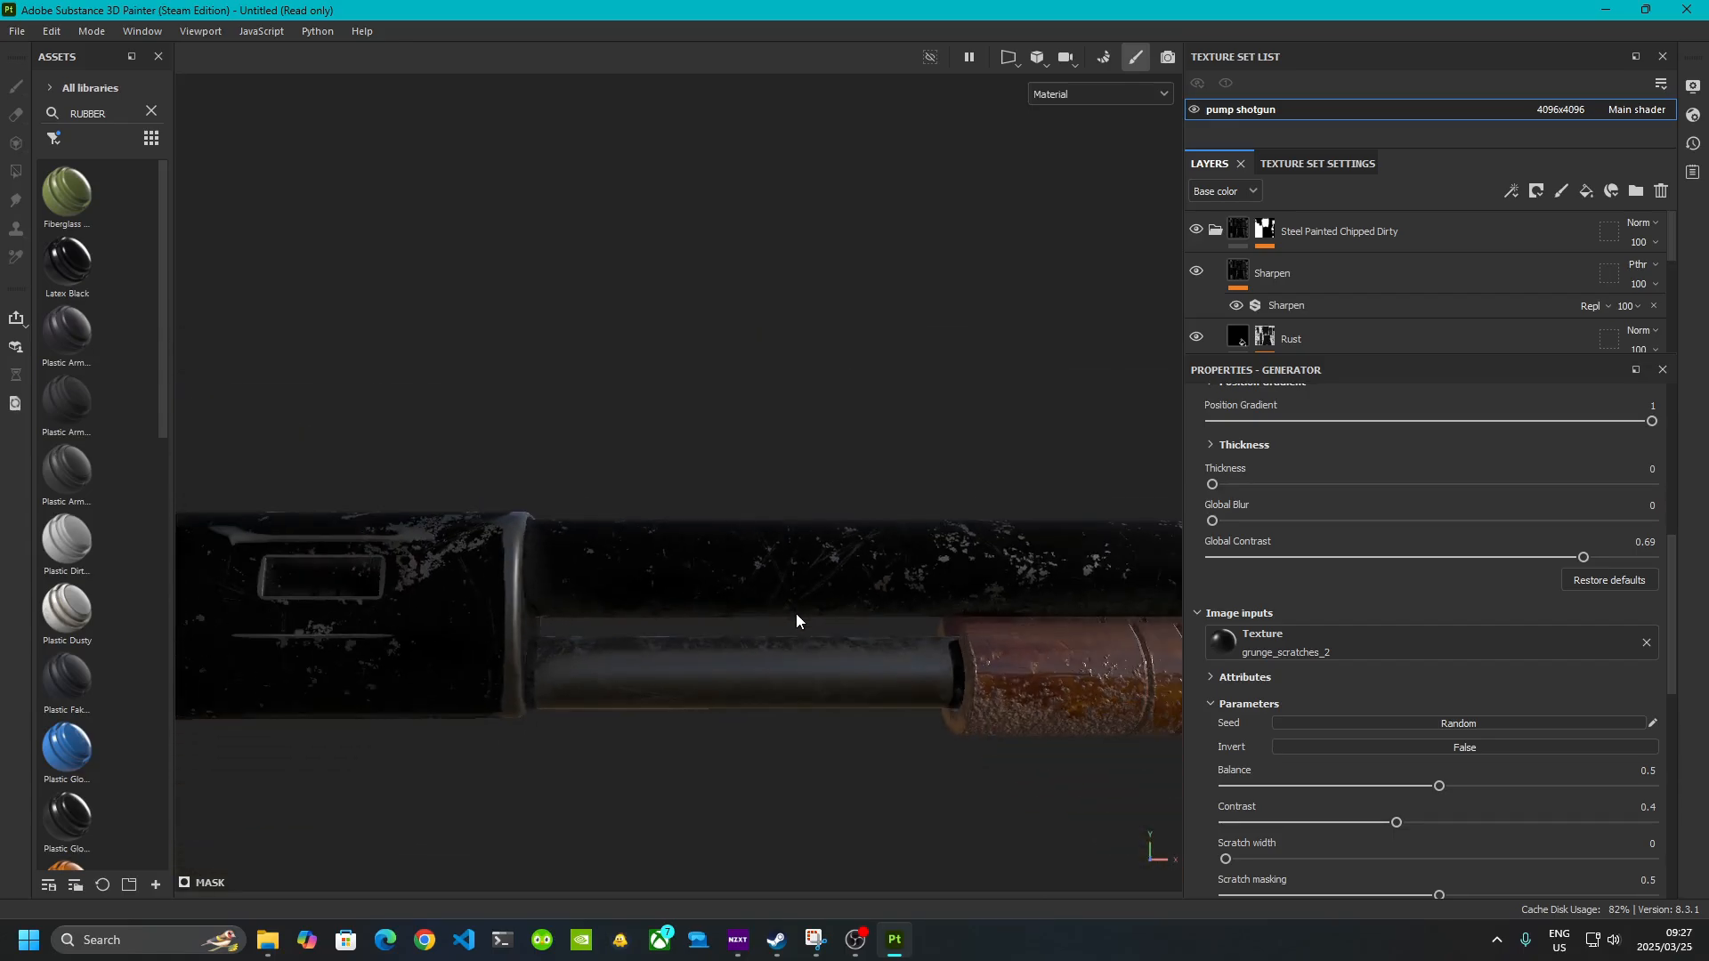
pyautogui.scroll(3, 798, 621)
pyautogui.scroll(-1, 1388, 823)
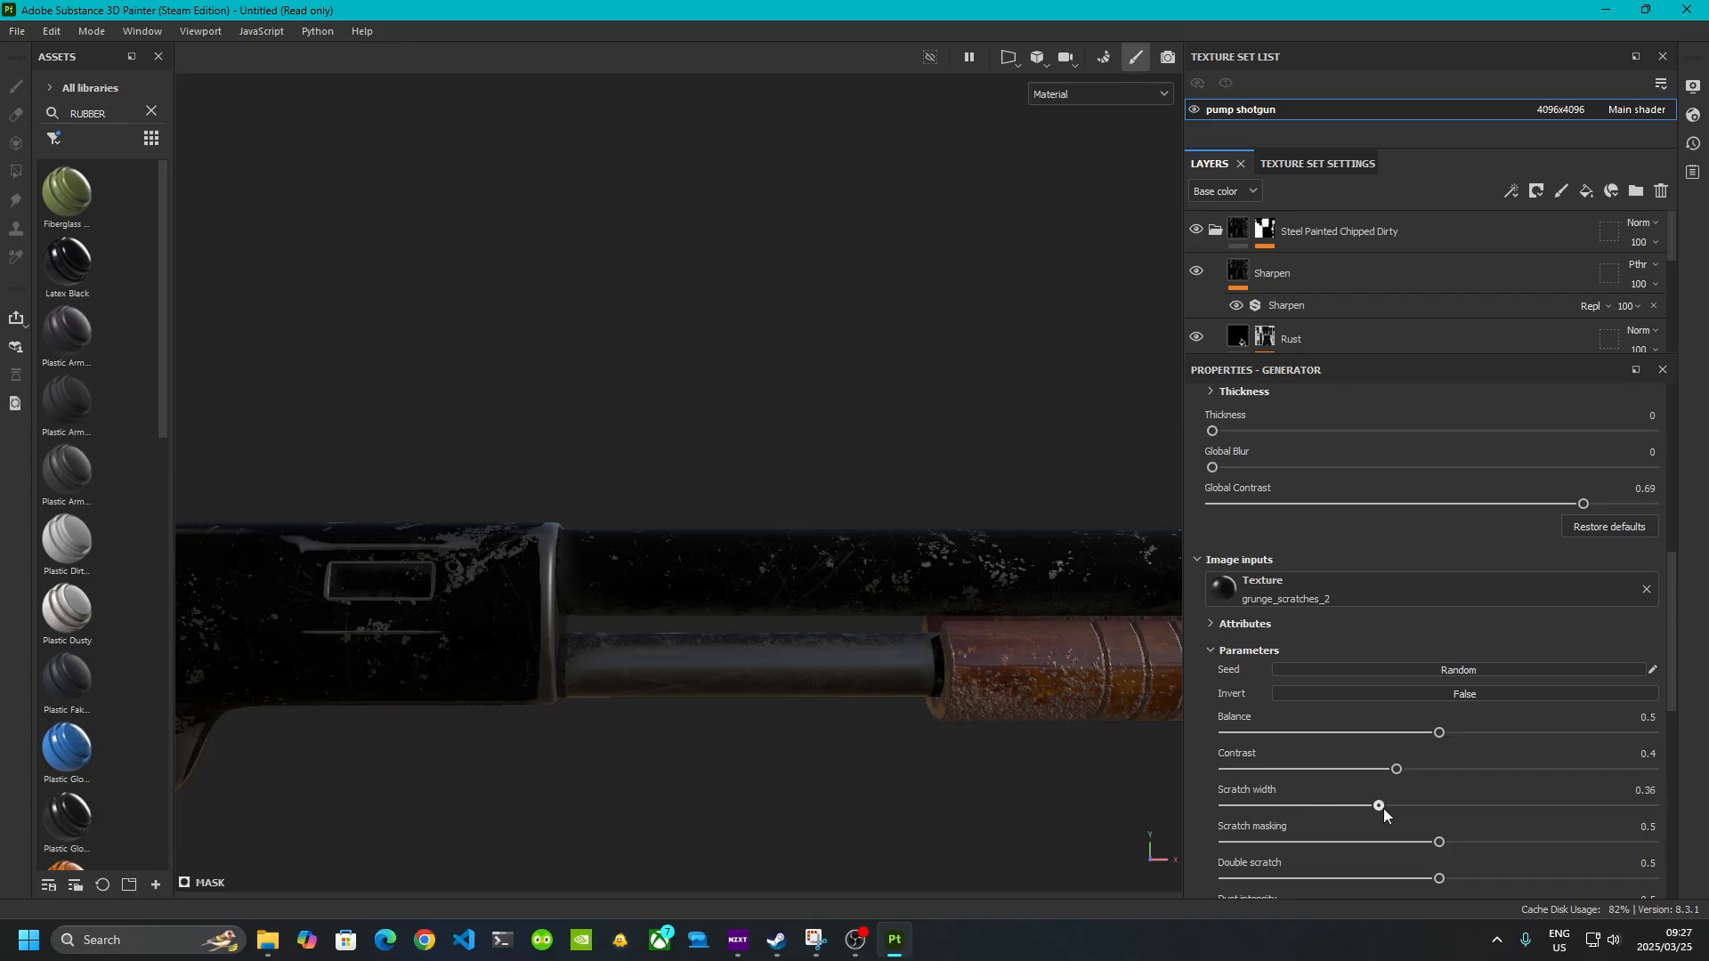
pyautogui.moveTo(1626, 815); pyautogui.dragTo(1372, 806)
pyautogui.moveTo(1646, 824); pyautogui.dragTo(1143, 814)
pyautogui.scroll(-3, 728, 680)
pyautogui.moveTo(941, 715); pyautogui.dragTo(838, 665, button='middle')
pyautogui.scroll(-2, 1301, 828)
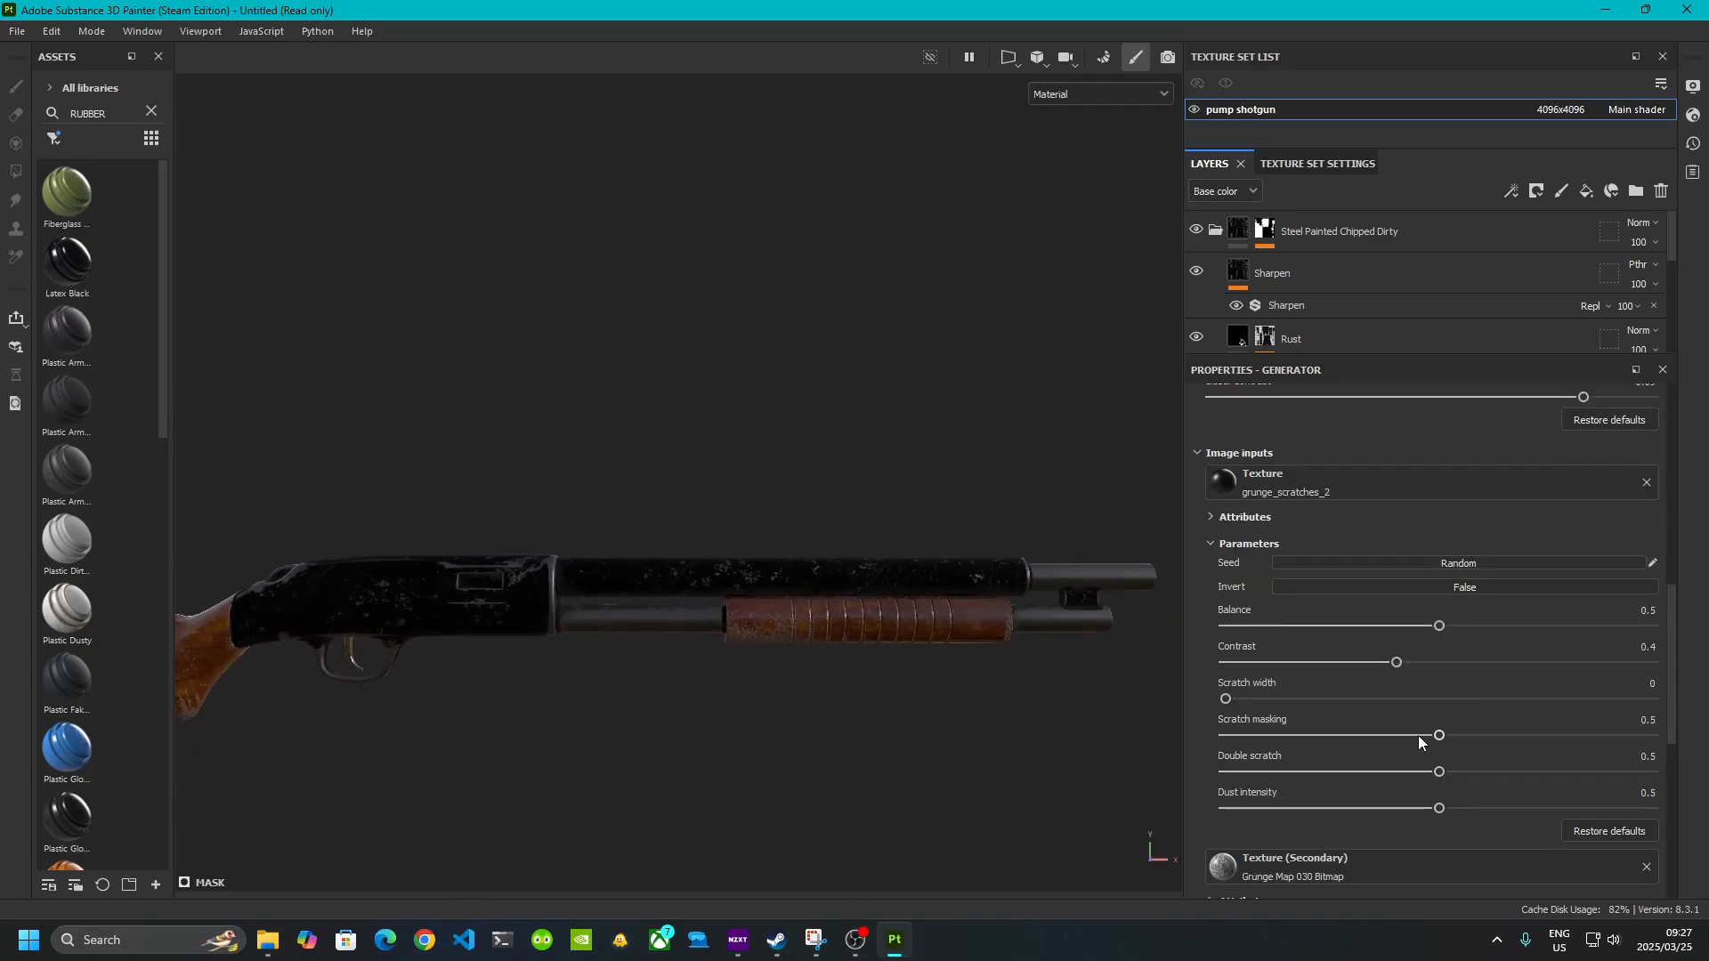
# - Try different Scratch masking, Double scratch and Dust intensity amounts, and return all three to 0.5
pyautogui.moveTo(1440, 735); pyautogui.dragTo(1641, 755)
pyautogui.moveTo(1404, 740); pyautogui.dragTo(1435, 740)
pyautogui.moveTo(1297, 773); pyautogui.dragTo(1443, 810)
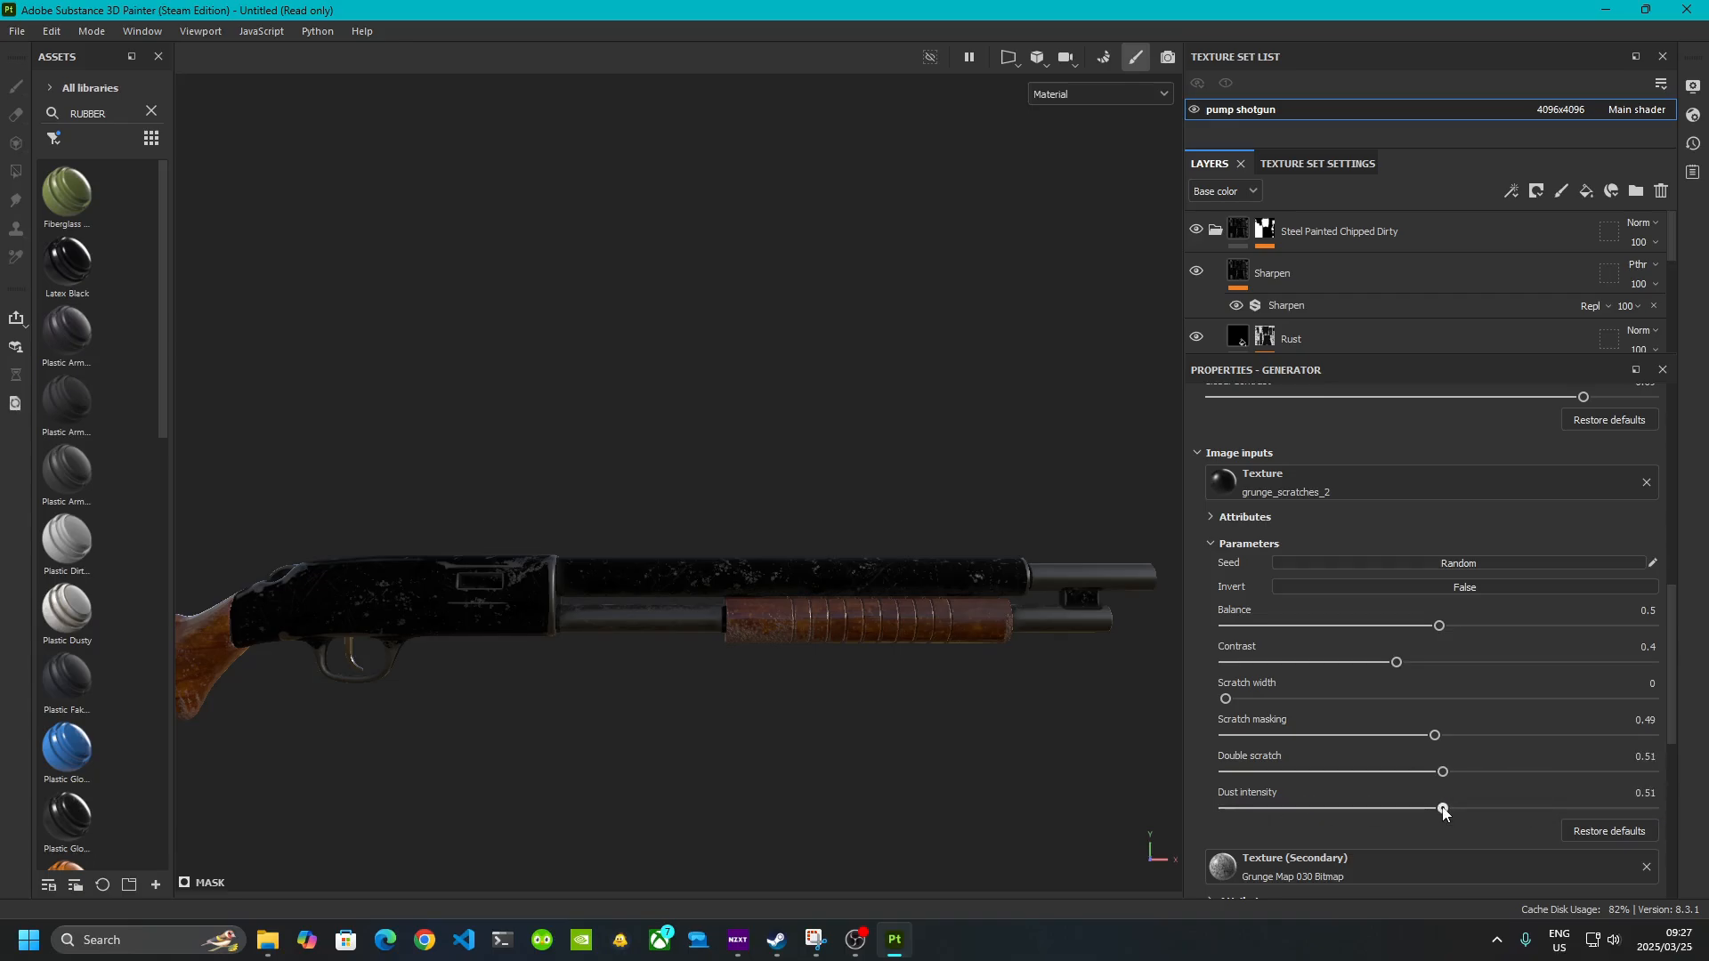
pyautogui.doubleClick(1651, 721)
pyautogui.write('.')
pyautogui.doubleClick(1650, 757)
pyautogui.write('.5')
pyautogui.doubleClick(1645, 793)
pyautogui.write('.5')
pyautogui.press('Return')
# - Set the secondary texture Grunge Map 030 Bitmap to Balance 0.07 and Contrast 0.58
pyautogui.scroll(-5, 1510, 822)
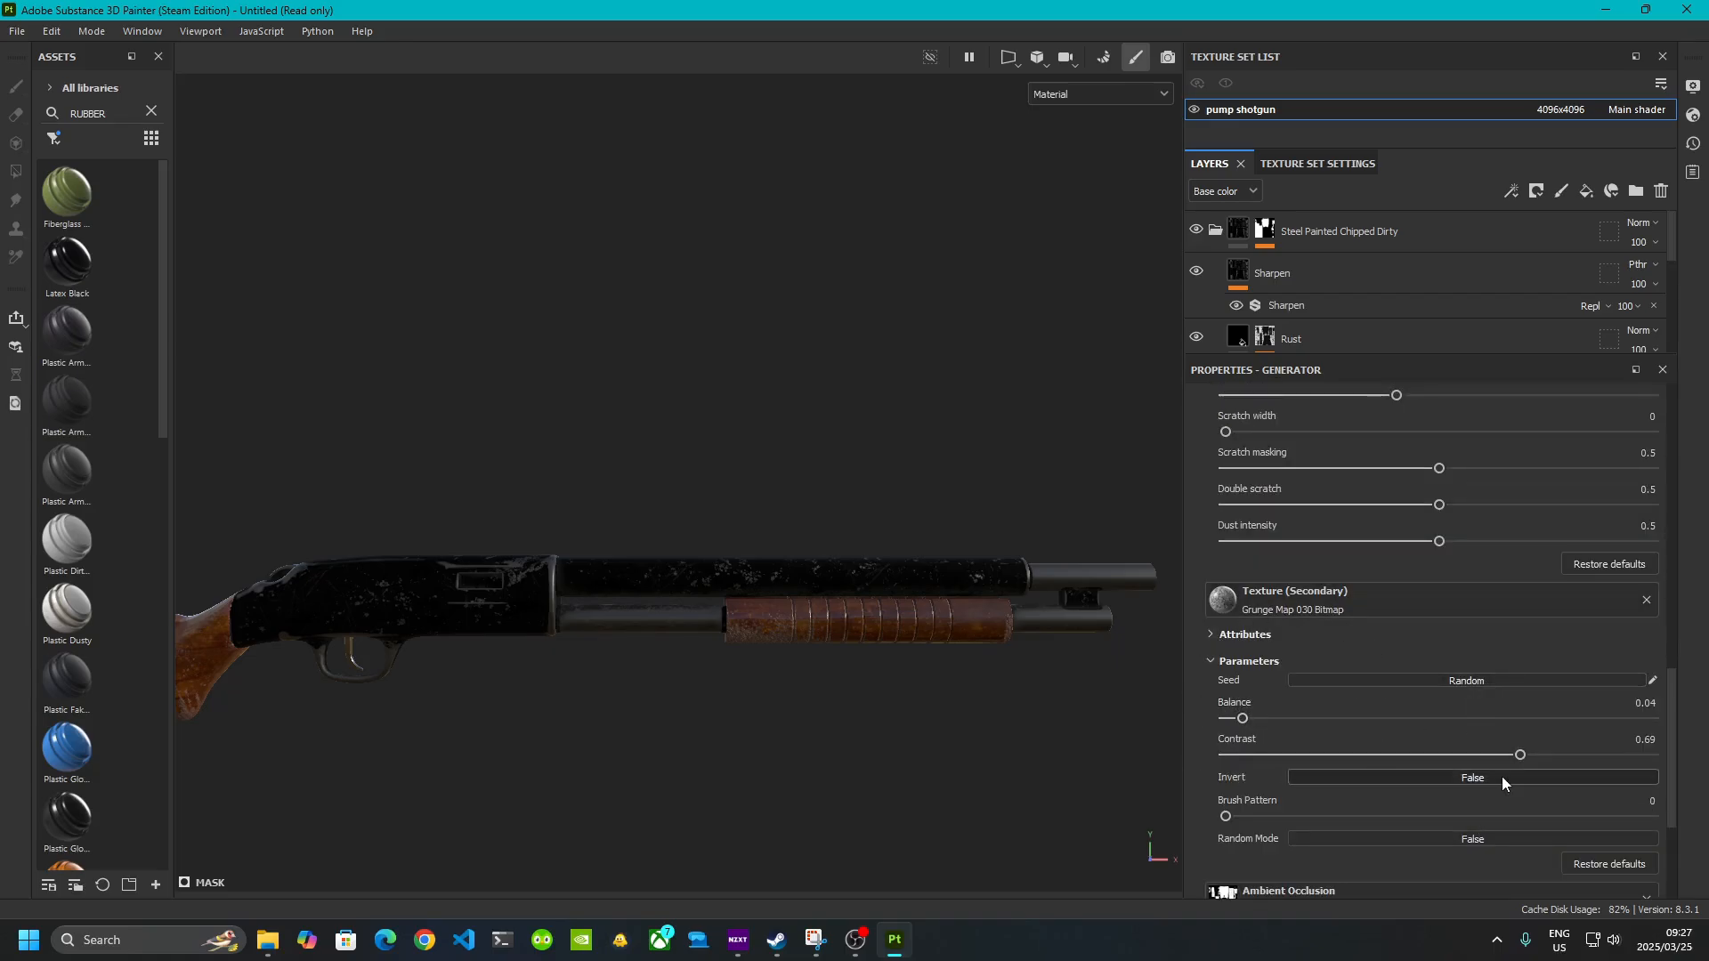
pyautogui.moveTo(1243, 718); pyautogui.dragTo(1288, 721)
pyautogui.moveTo(1229, 717); pyautogui.dragTo(1256, 718)
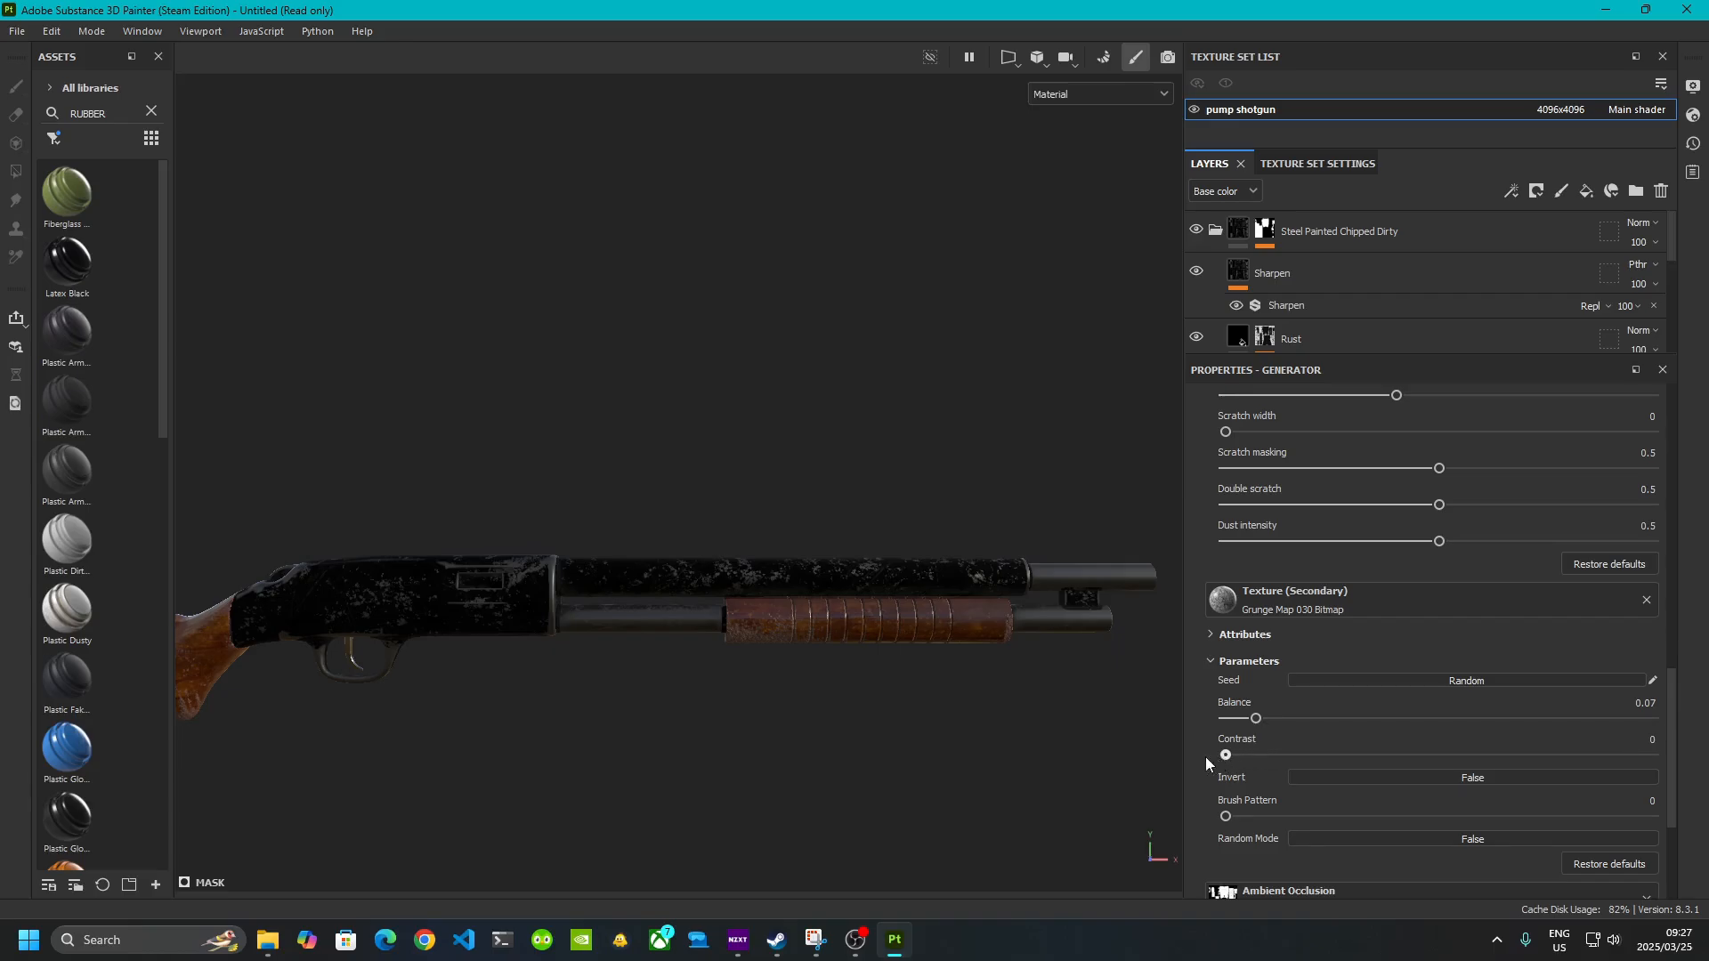
pyautogui.moveTo(1225, 755); pyautogui.dragTo(1439, 755)
# - Try the secondary texture's Brush Pattern at 0.67 and return it to 0
pyautogui.scroll(-1, 1260, 826)
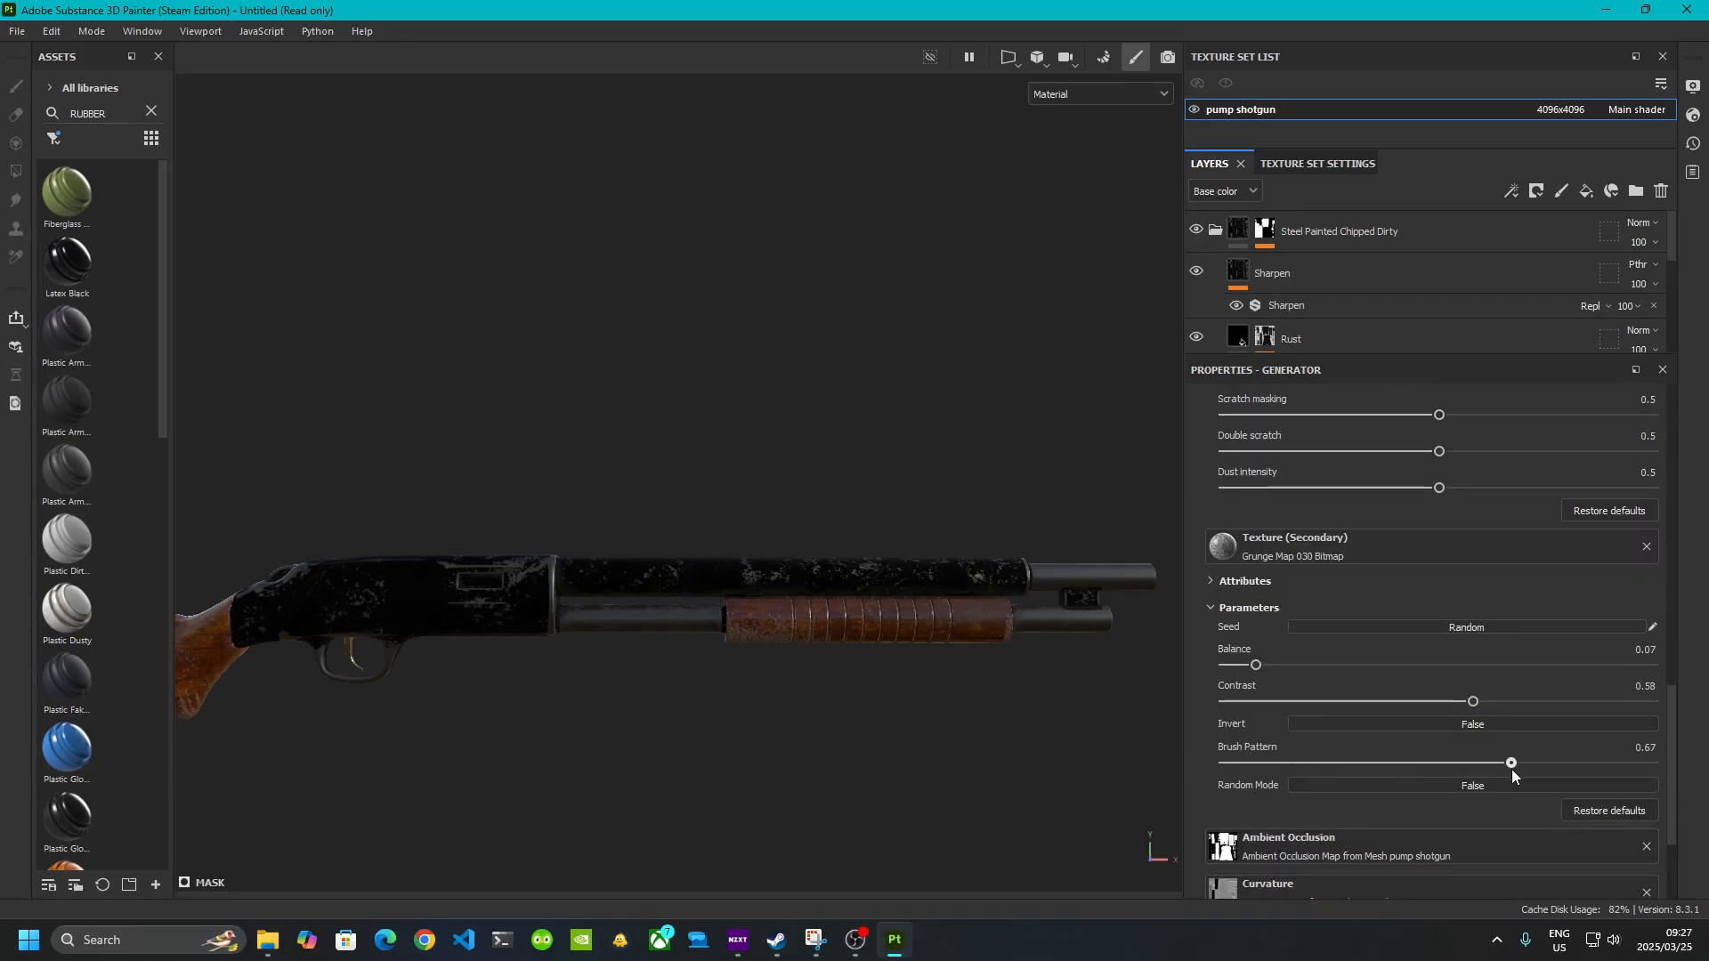
pyautogui.moveTo(1512, 772); pyautogui.dragTo(1513, 778)
pyautogui.moveTo(1335, 777); pyautogui.dragTo(1310, 773)
pyautogui.scroll(-3, 1322, 777)
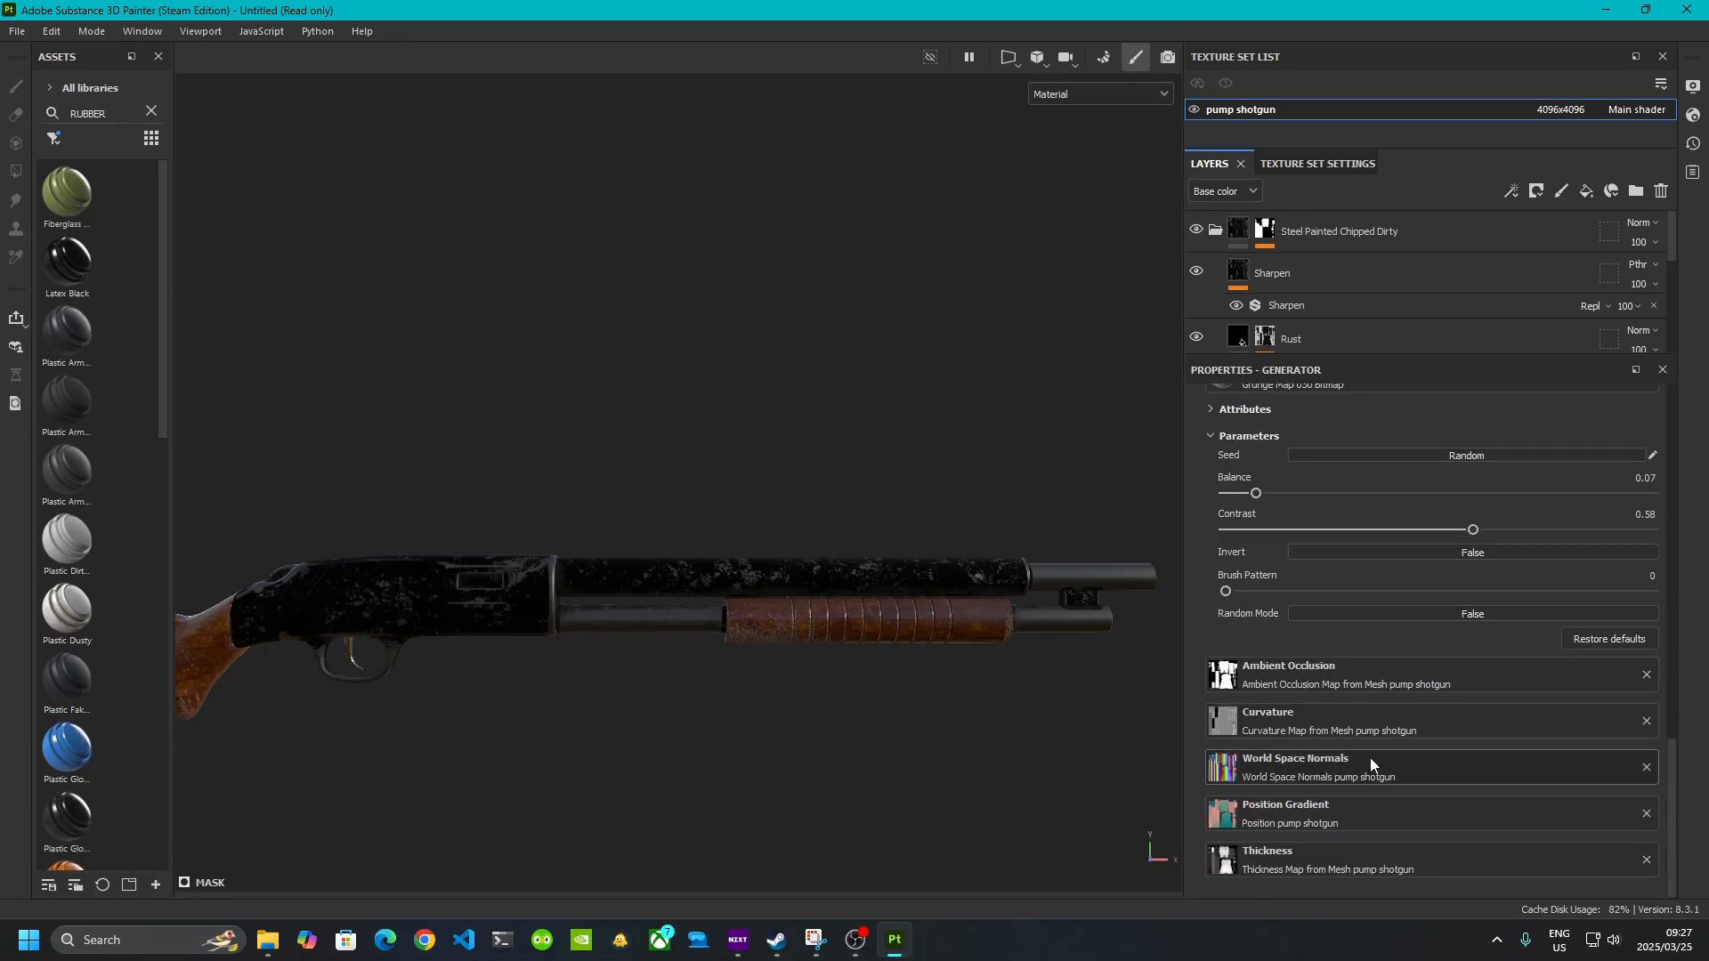
# - Set the Paint mask generator's Ambient Occlusion strength to 1, trying a lower amount along the way
pyautogui.scroll(4, 1406, 721)
pyautogui.scroll(6, 1317, 636)
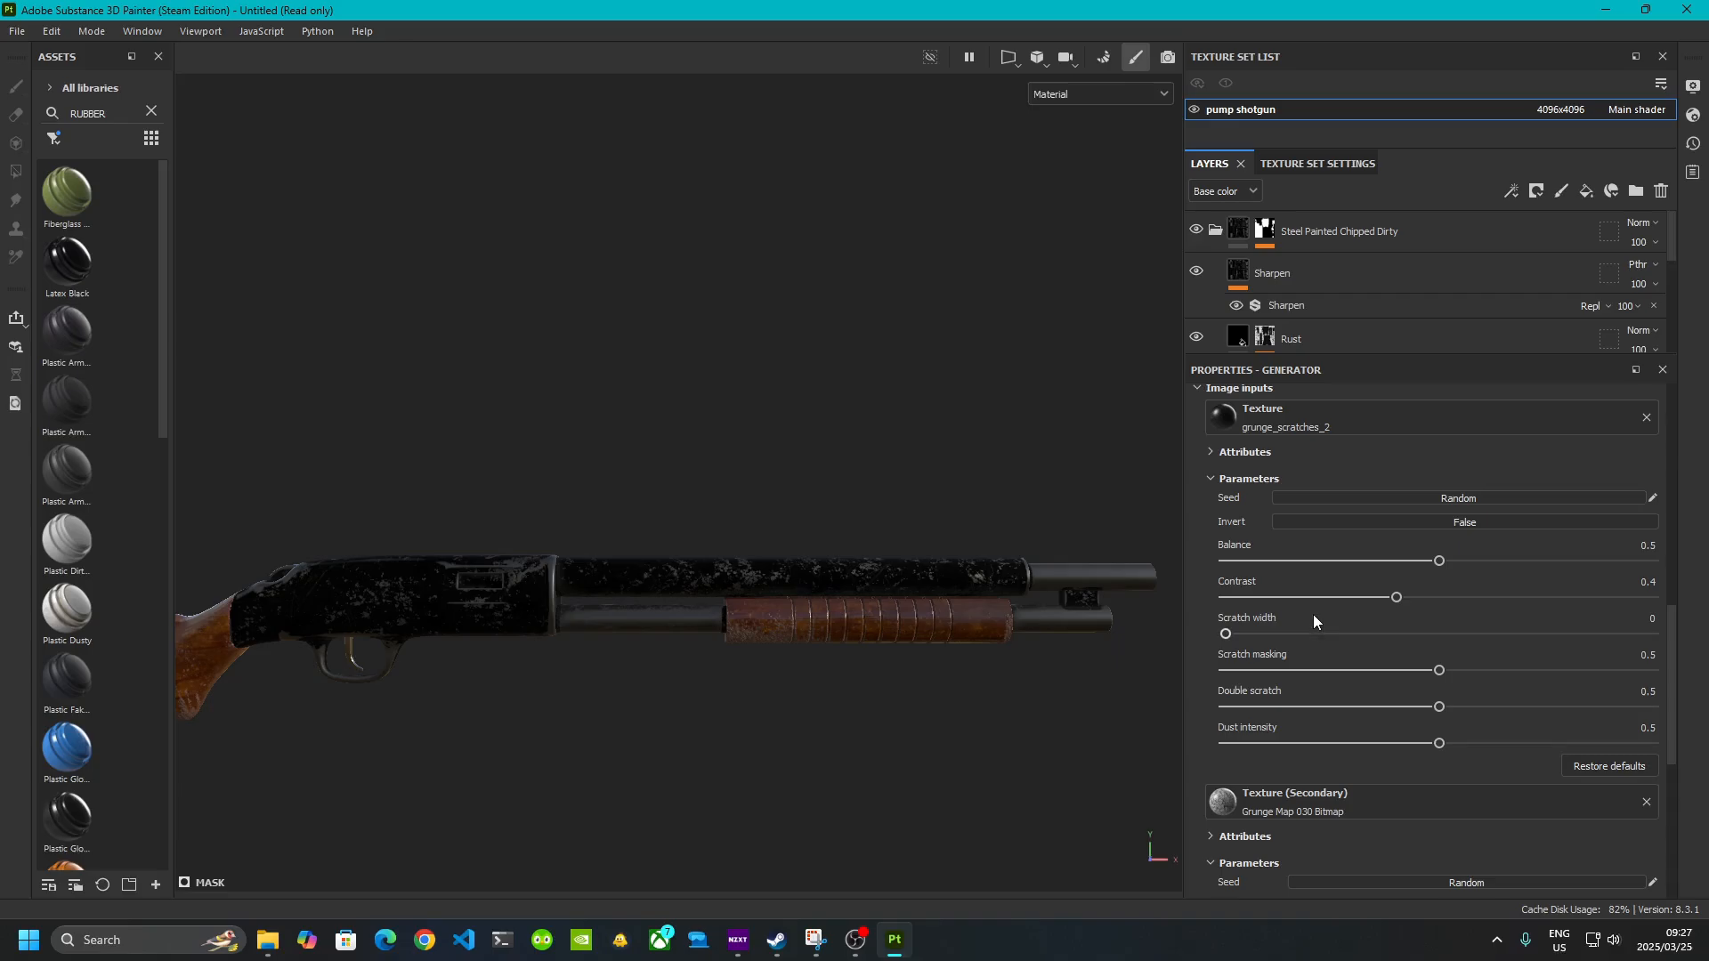
pyautogui.scroll(3, 1343, 598)
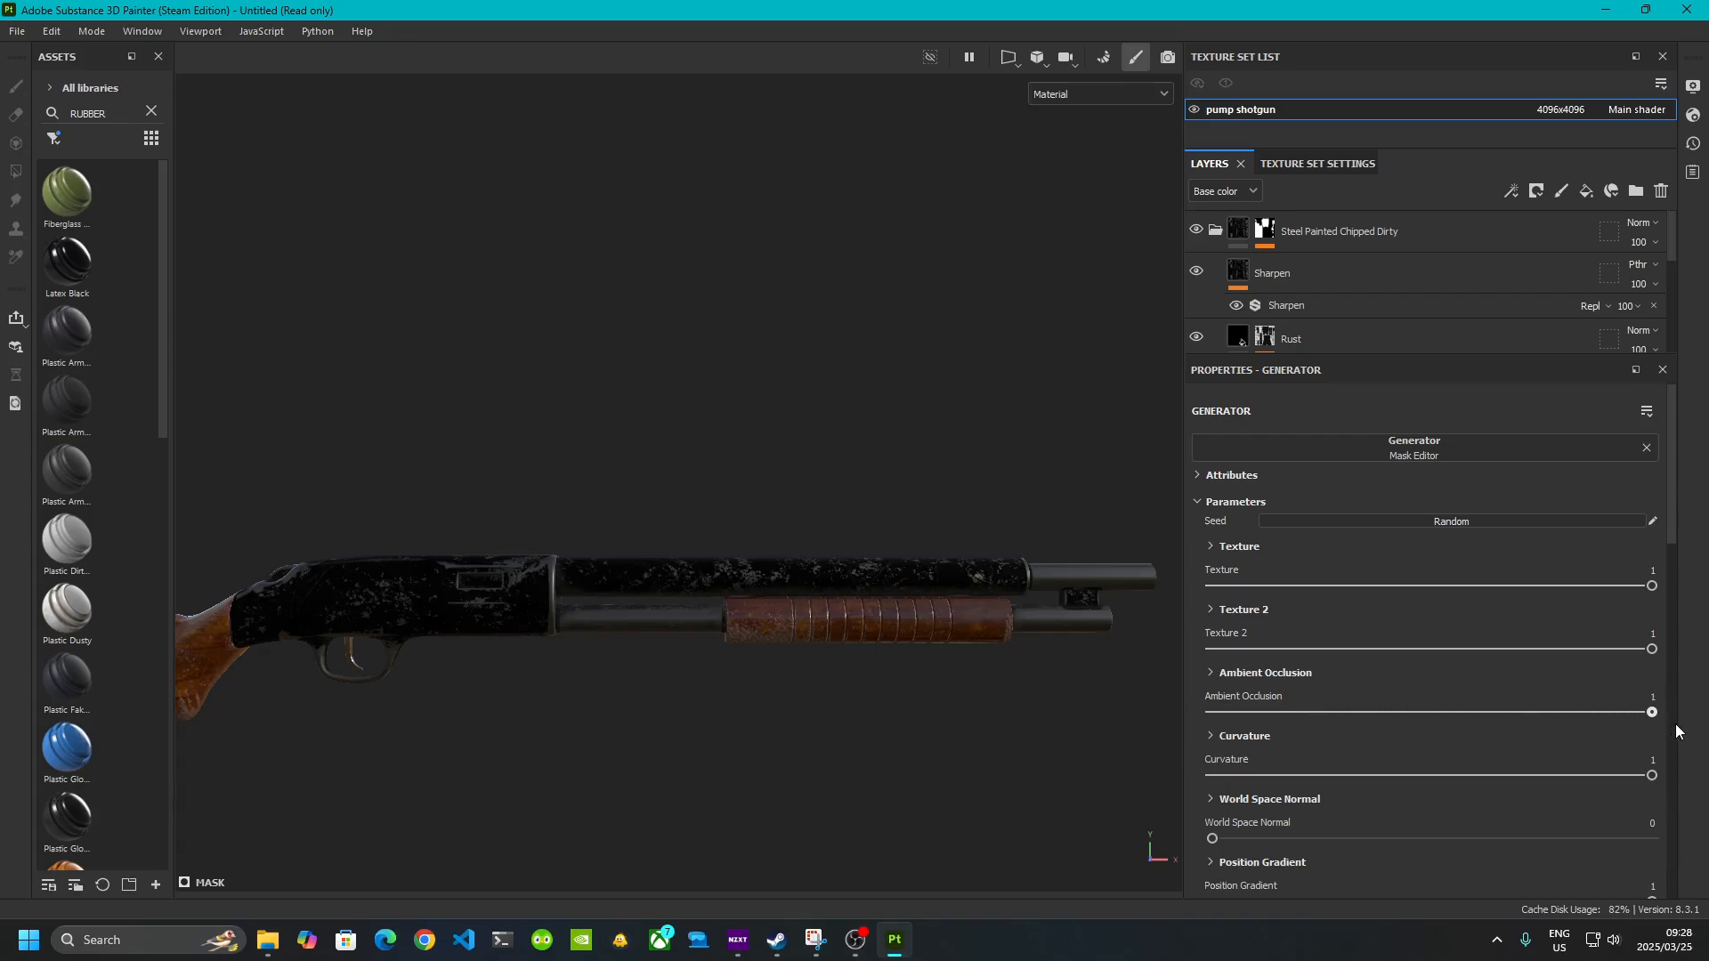
pyautogui.moveTo(1652, 712); pyautogui.dragTo(1462, 712)
# - Examine the paint wear on the receiver, barrel and pump, and enlarge the layer stack area
pyautogui.scroll(5, 812, 659)
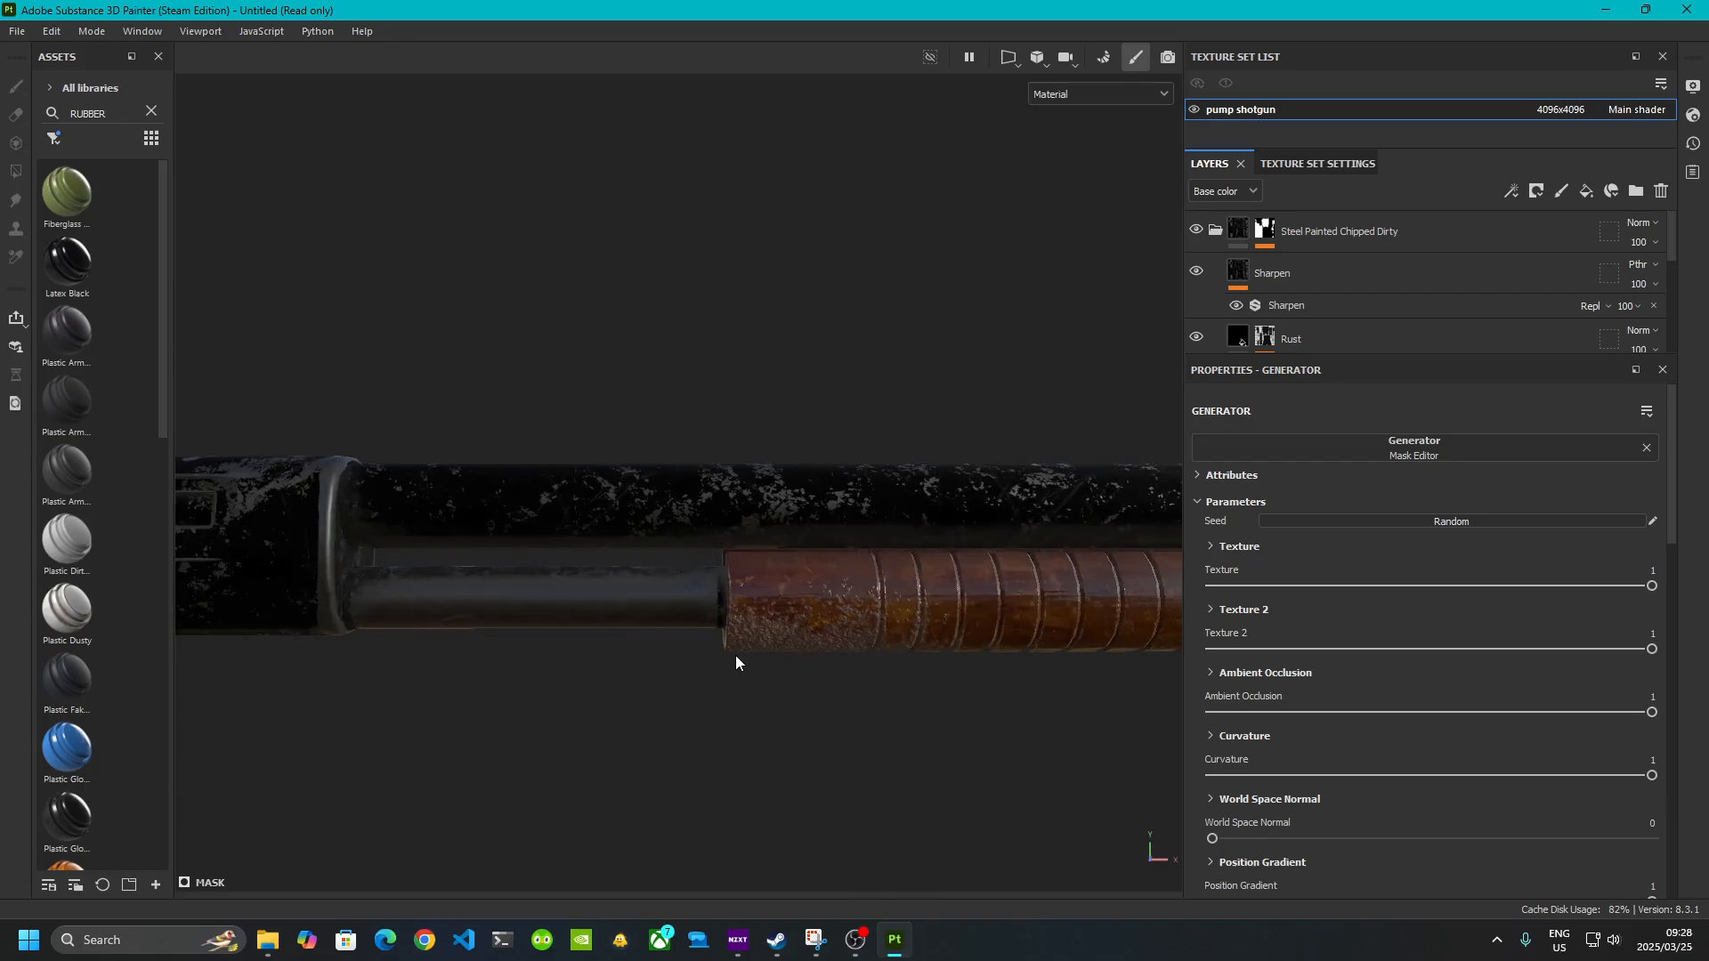
pyautogui.scroll(-3, 552, 664)
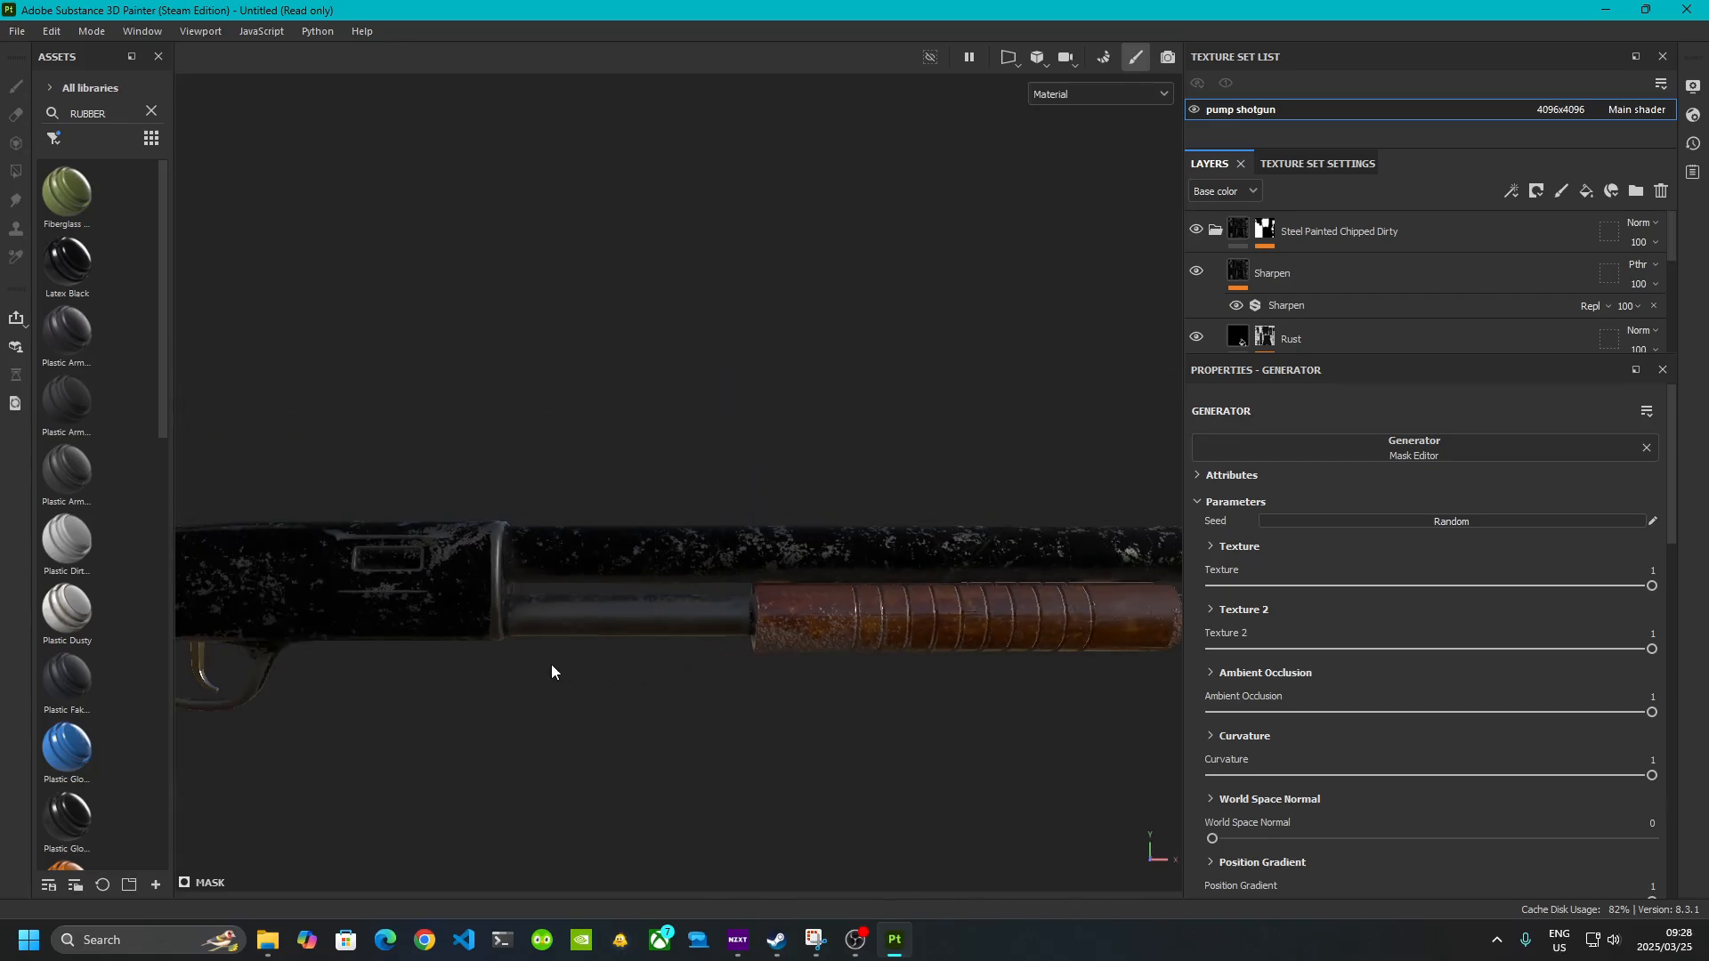
pyautogui.keyDown('alt'); pyautogui.moveTo(552, 667); pyautogui.dragTo(873, 711, button='middle'); pyautogui.keyUp('alt')
pyautogui.scroll(5, 873, 714)
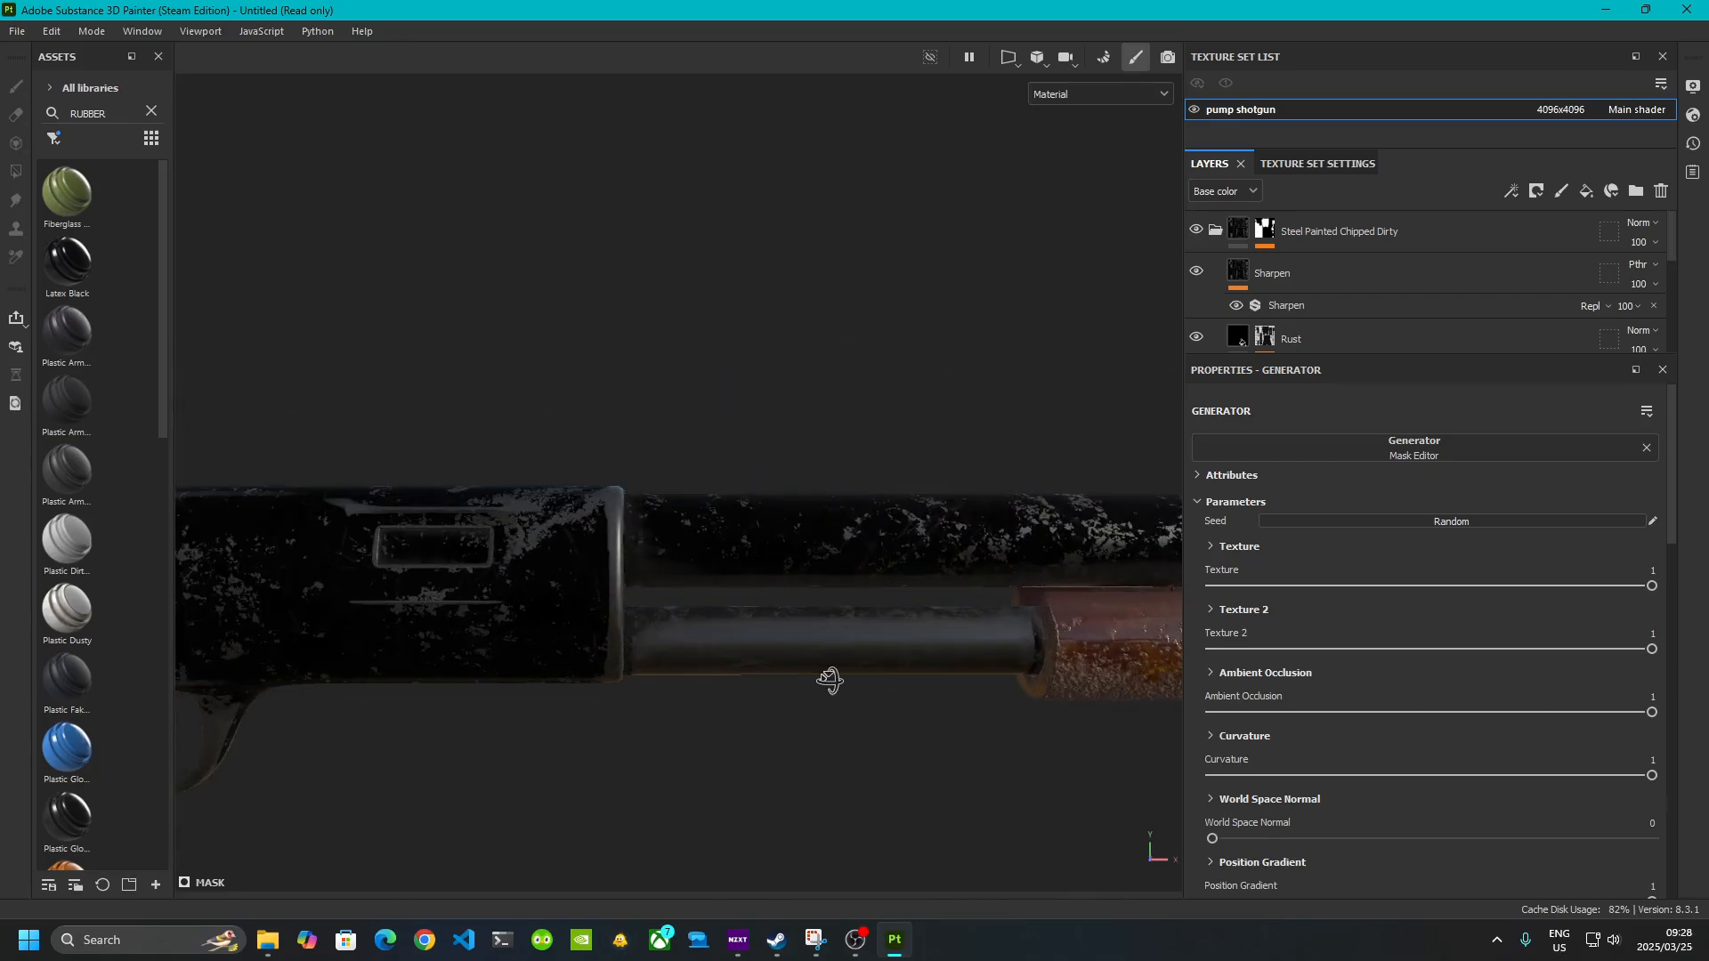
pyautogui.moveTo(830, 681)
pyautogui.keyDown('alt'); pyautogui.mouseDown()
pyautogui.moveTo(679, 707)
pyautogui.moveTo(942, 664)
pyautogui.moveTo(829, 685)
pyautogui.mouseUp(); pyautogui.keyUp('alt')
pyautogui.scroll(-4, 1012, 694)
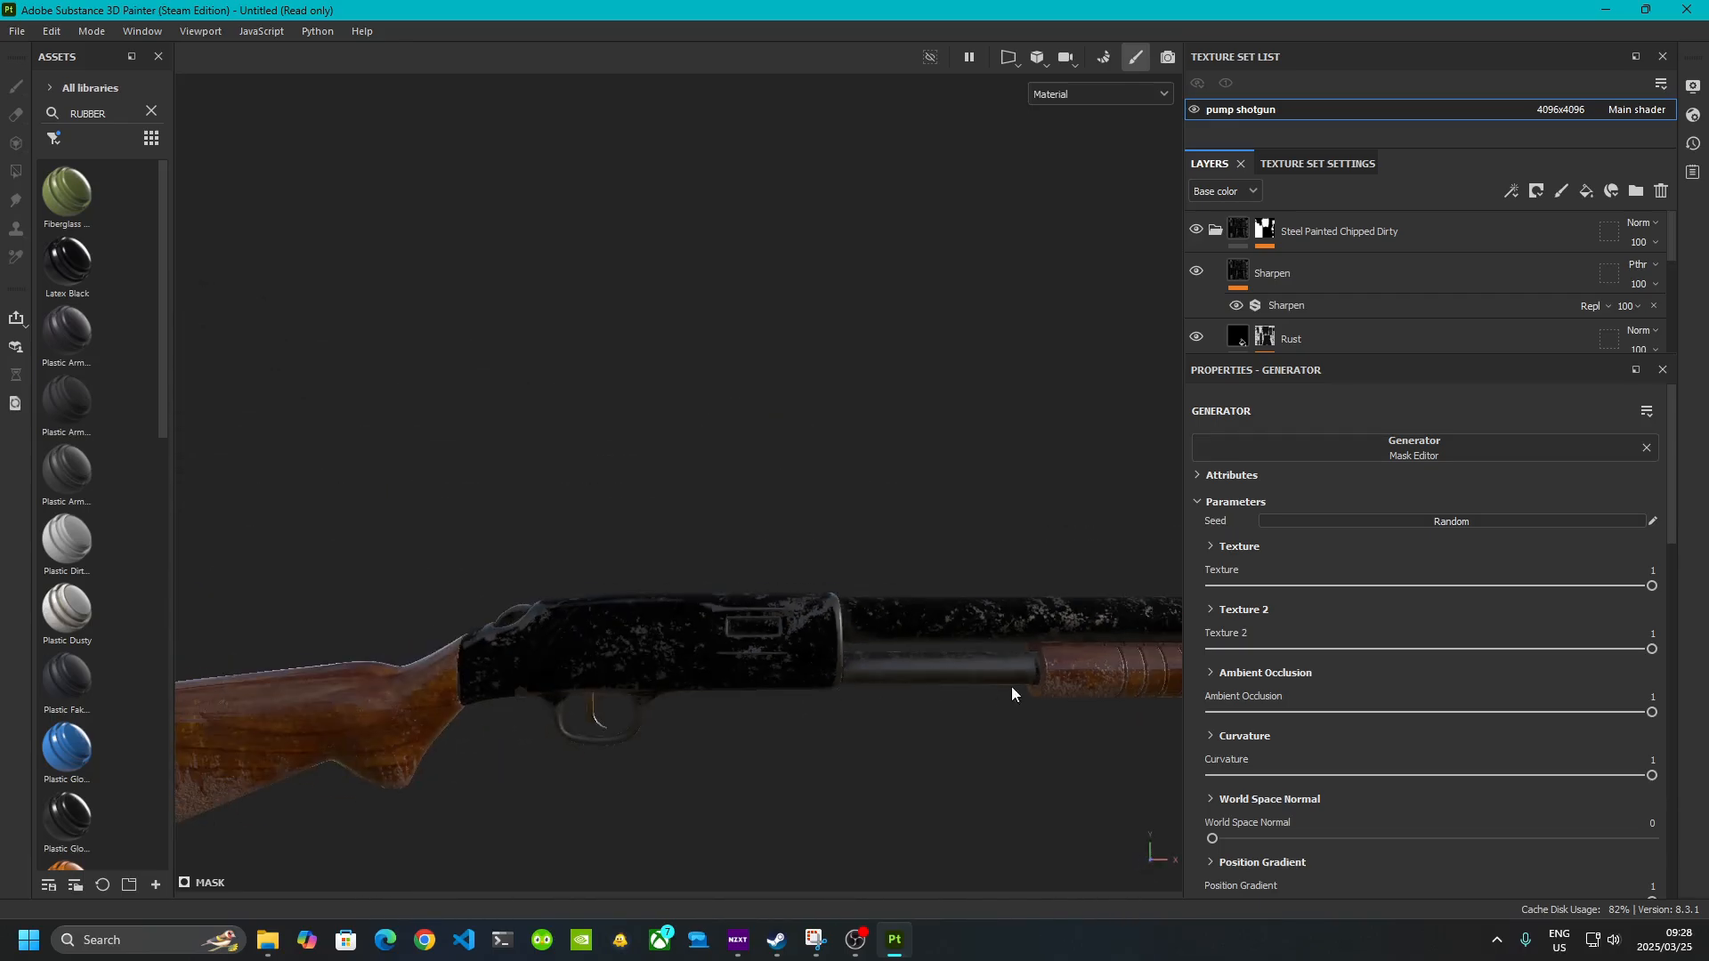
pyautogui.keyDown('alt'); pyautogui.moveTo(1012, 695); pyautogui.dragTo(775, 603, button='middle'); pyautogui.keyUp('alt')
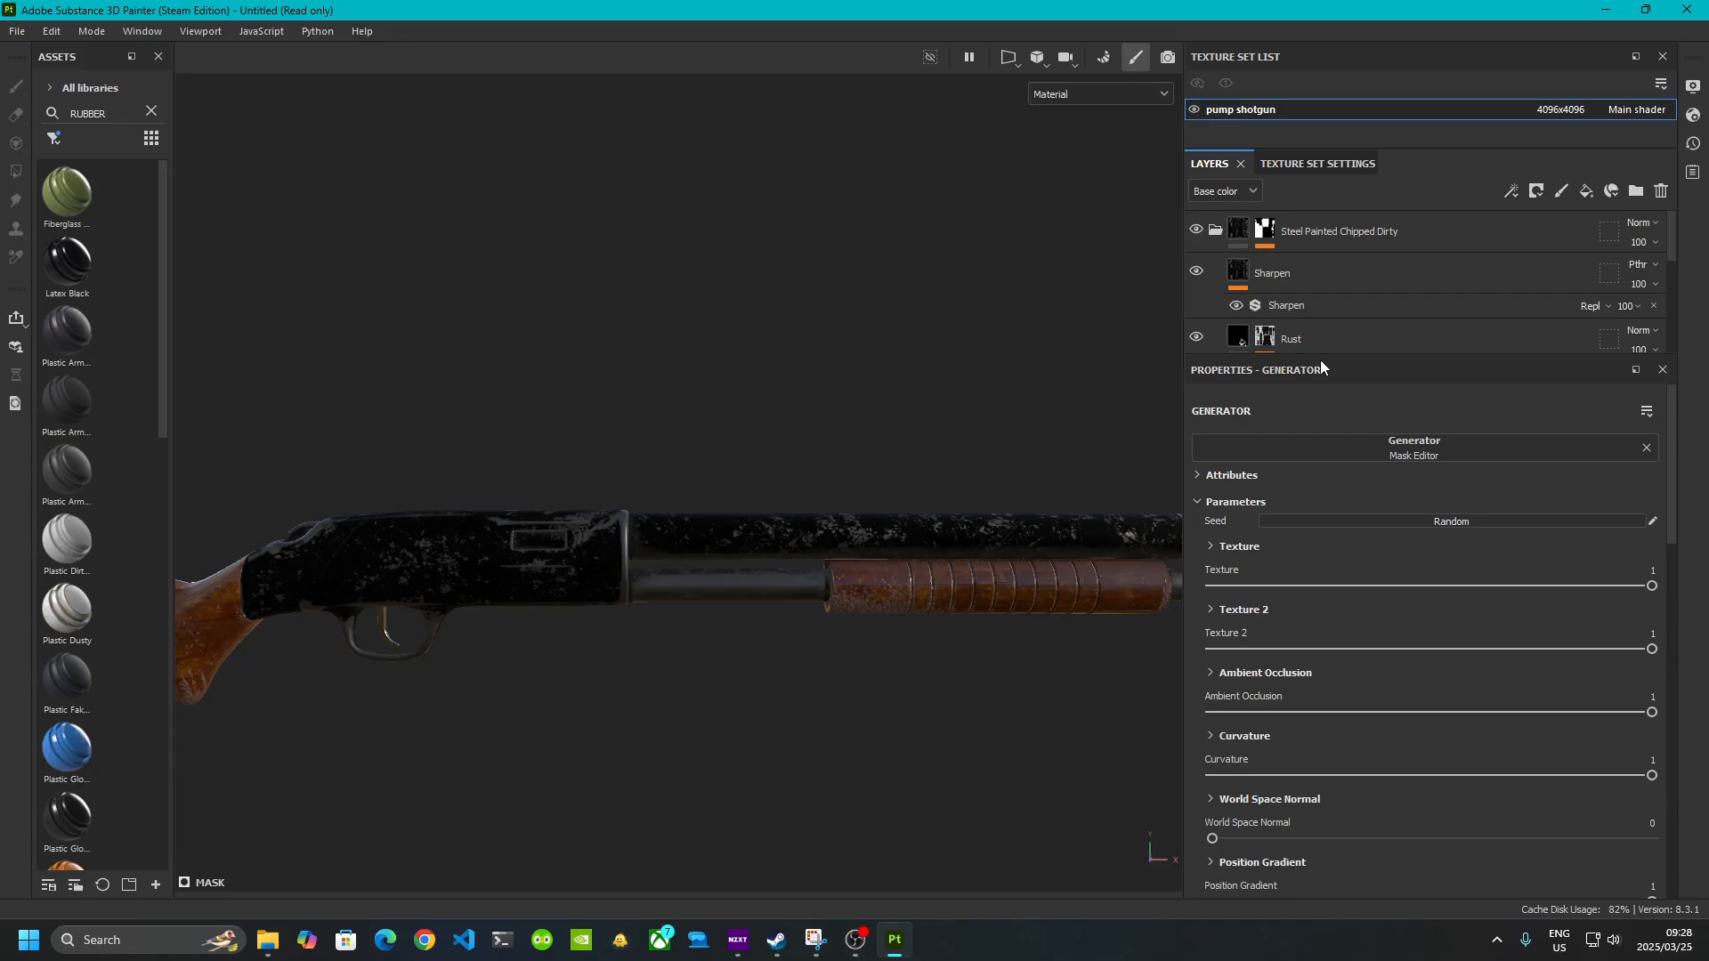
pyautogui.moveTo(1321, 367); pyautogui.dragTo(1317, 605)
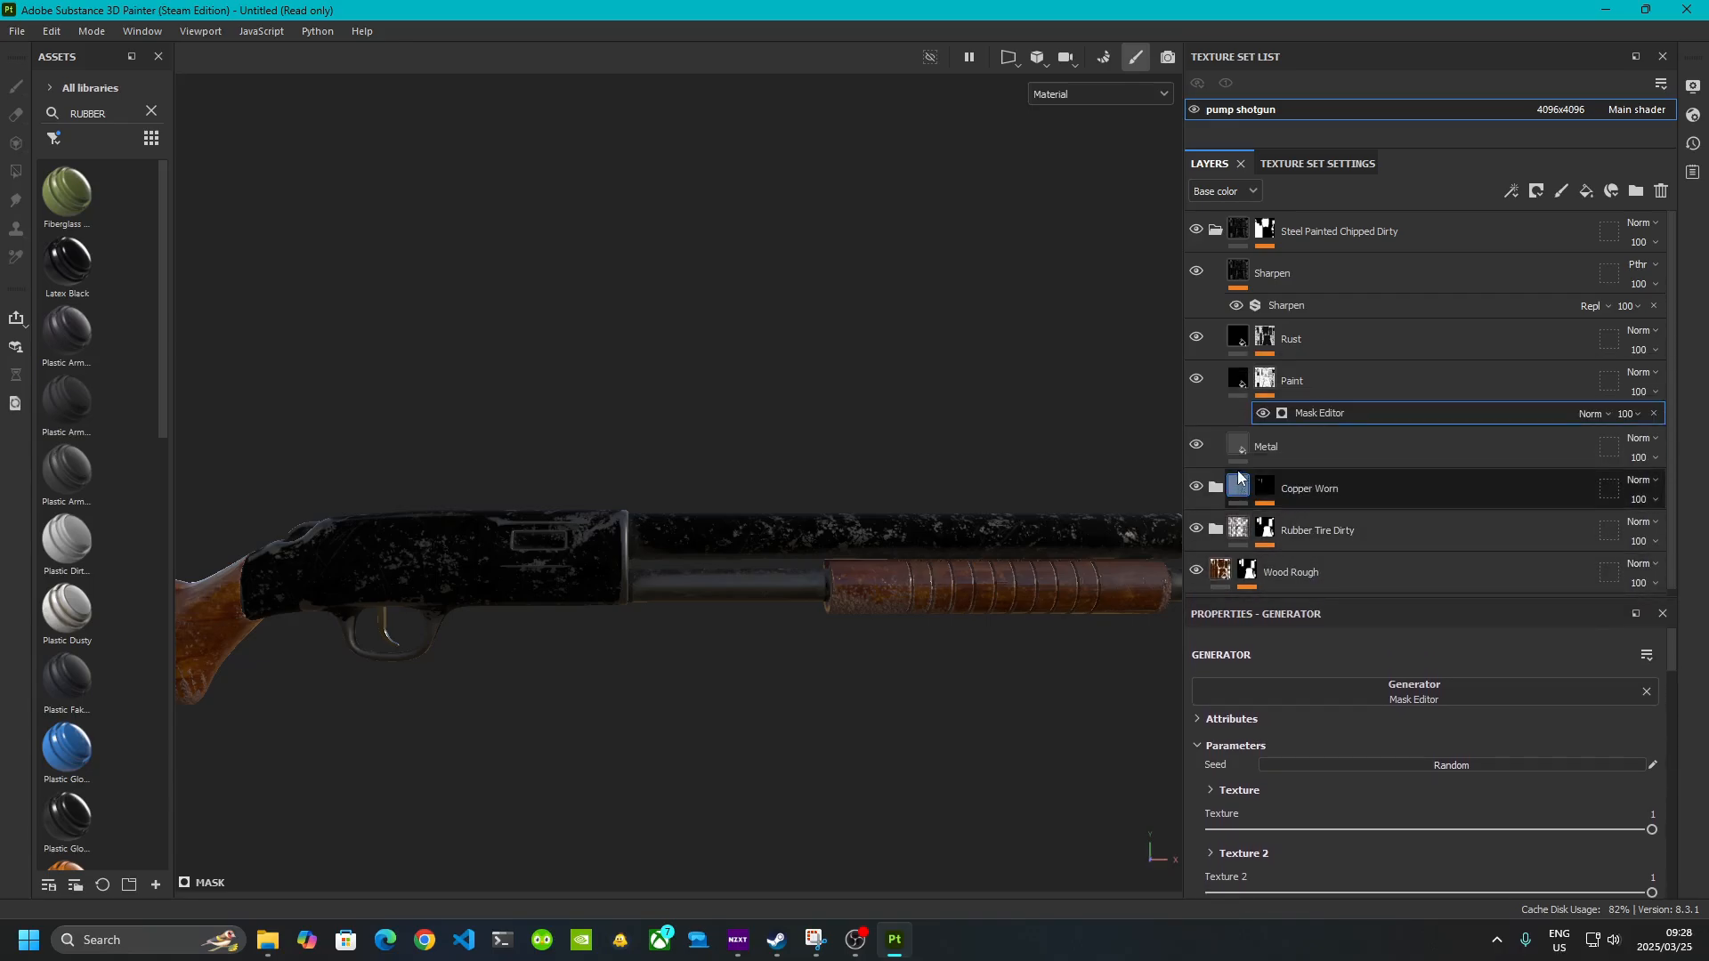
# - Darken the base color of the Metal layer in the Steel Painted Chipped Dirty folder to 2D2D2D
pyautogui.click(1239, 452)
pyautogui.scroll(-1, 1392, 821)
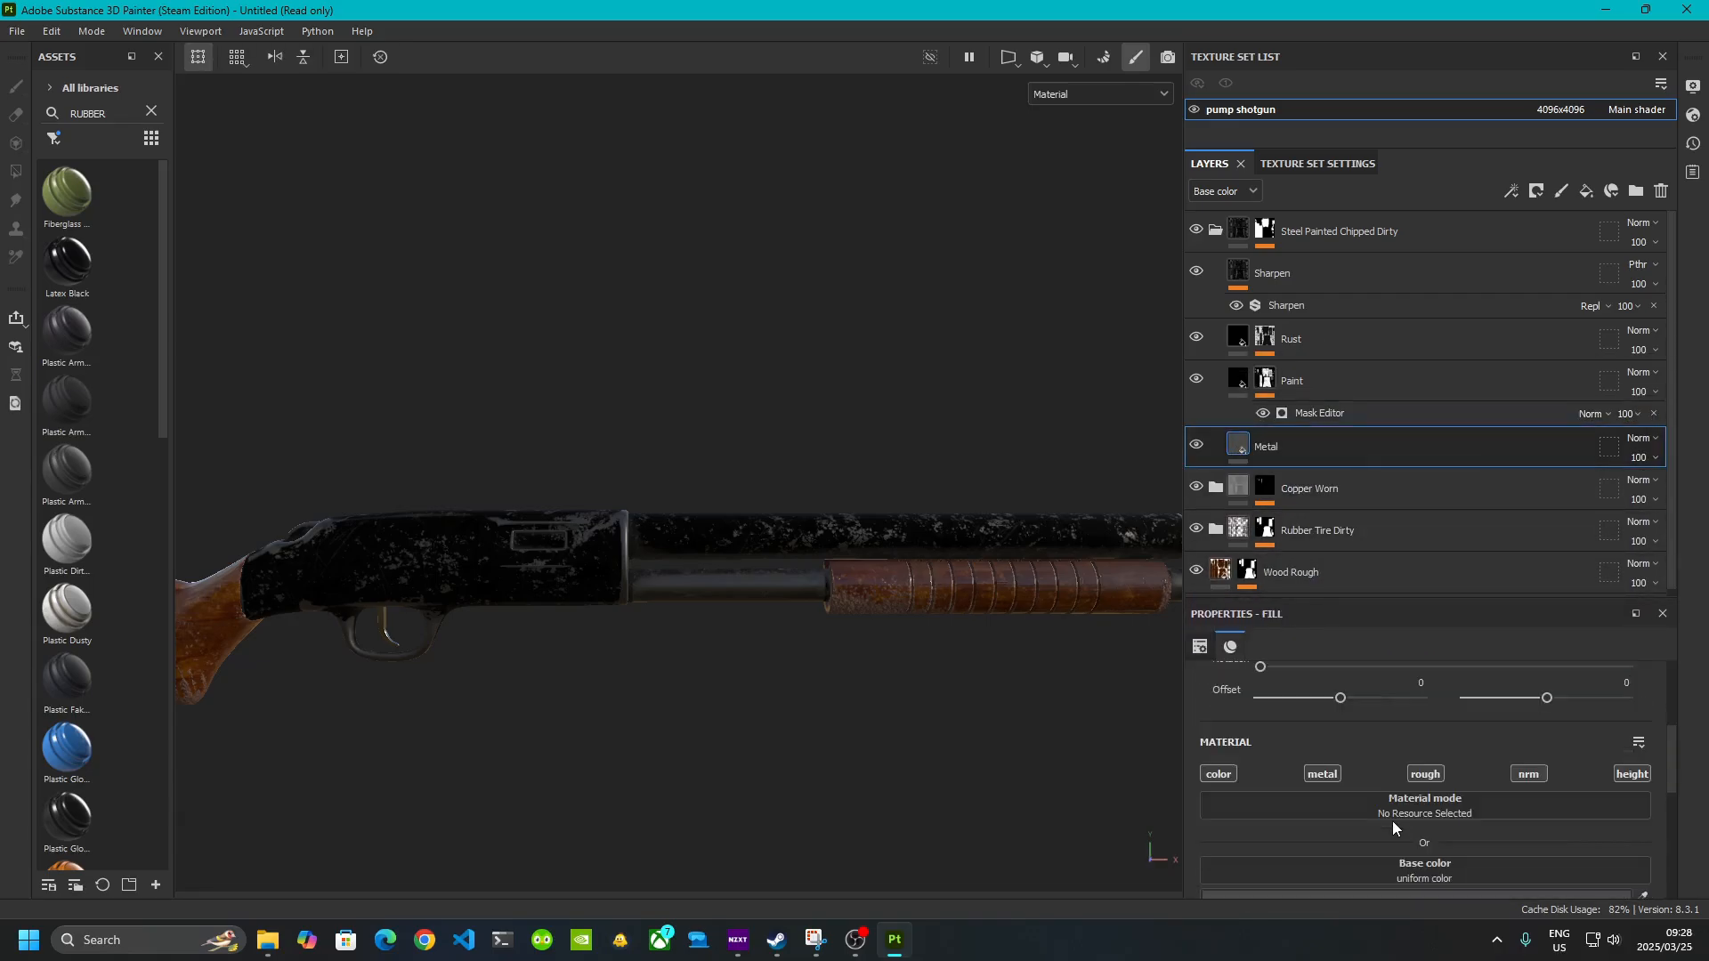
pyautogui.scroll(-2, 1392, 820)
pyautogui.click(1276, 735)
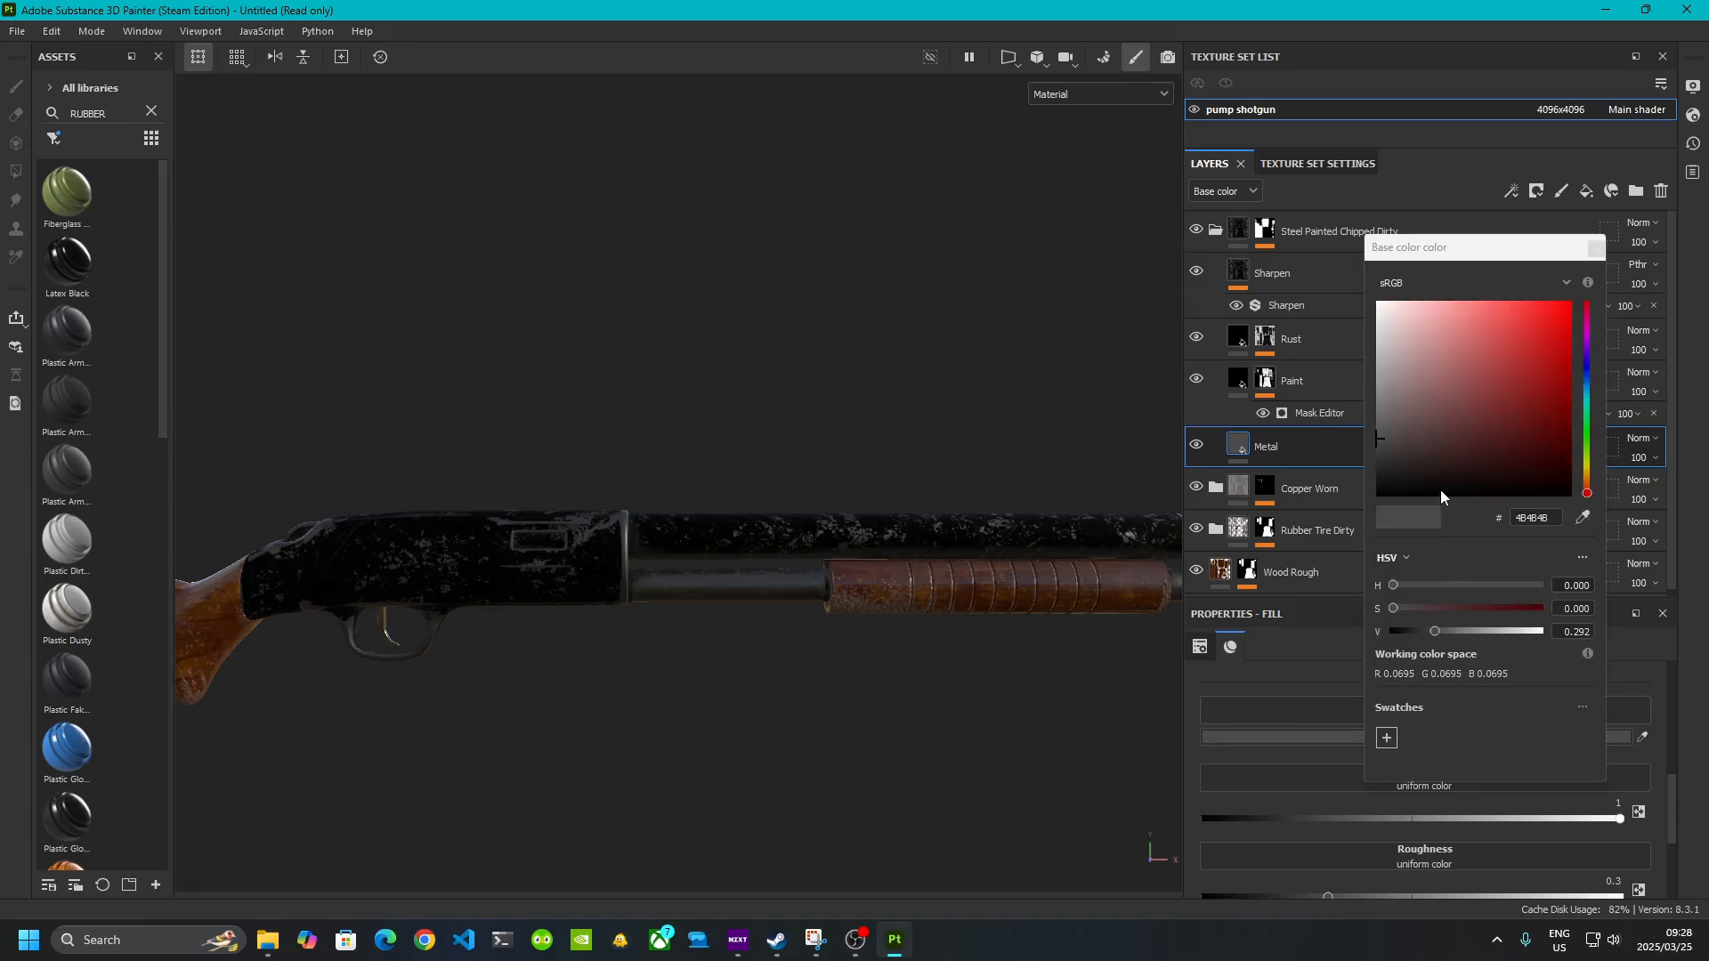
pyautogui.click(1377, 459)
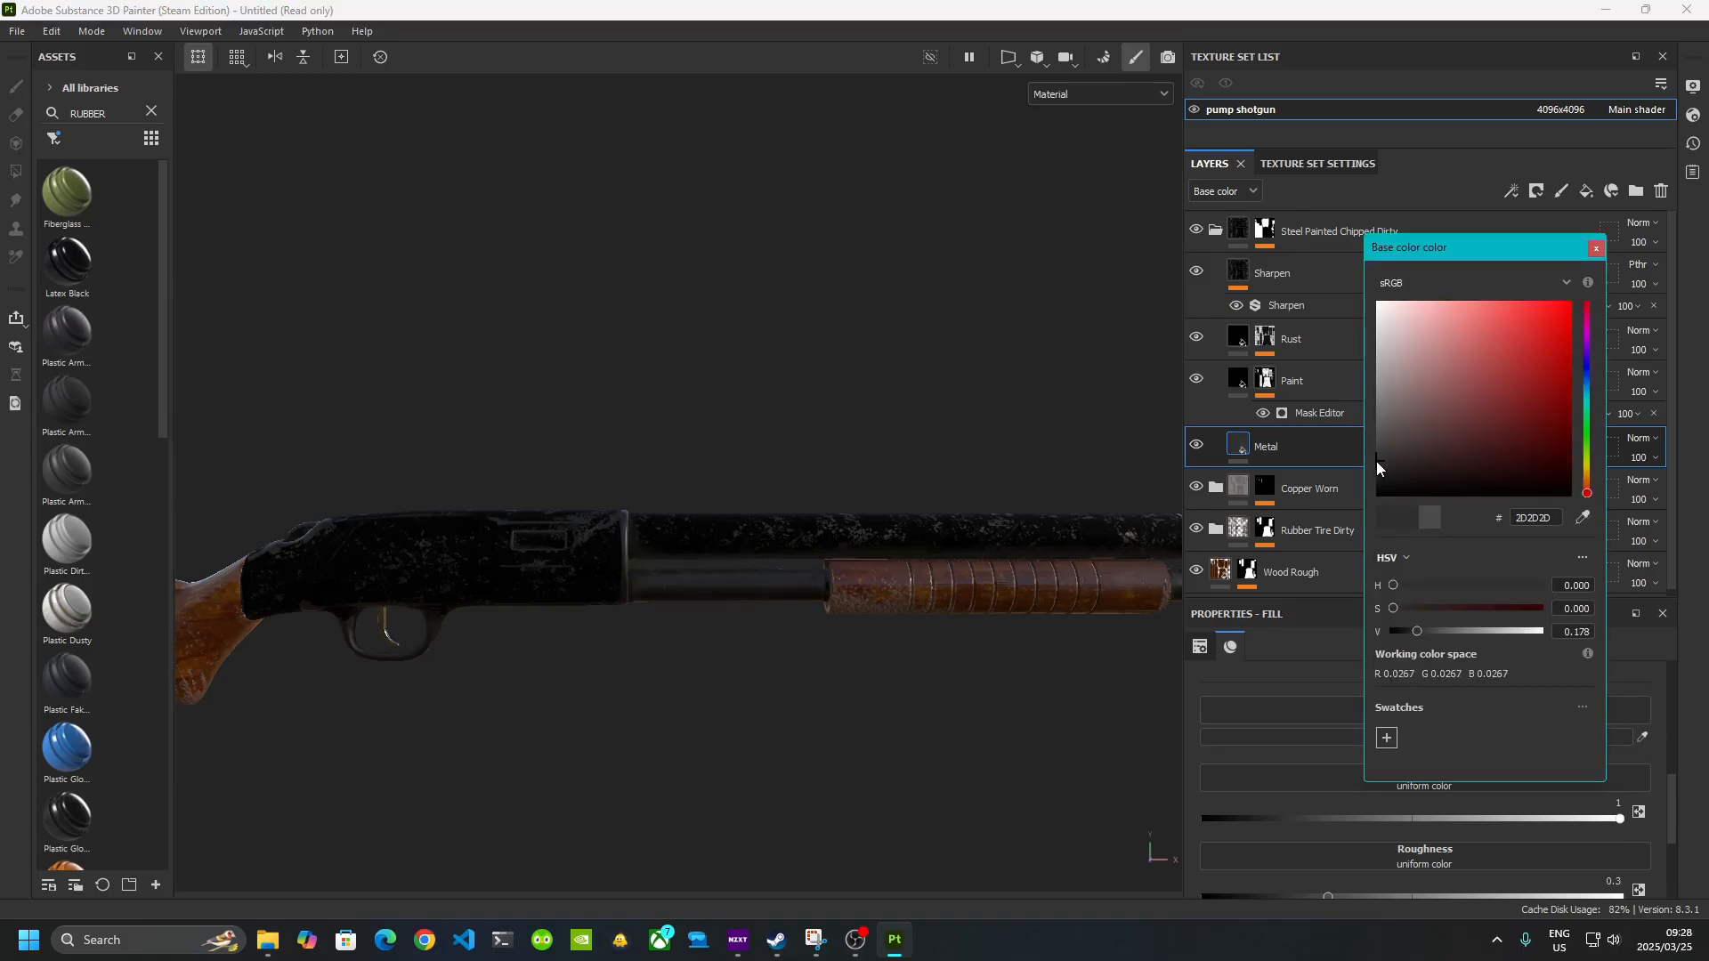
# - Examine the darkened metal scratches on the receiver, barrel and trigger guard up close and on the whole shotgun
pyautogui.click(916, 681)
pyautogui.moveTo(915, 681)
pyautogui.mouseDown(button='middle')
pyautogui.moveTo(468, 637)
pyautogui.moveTo(887, 628)
pyautogui.mouseUp(button='middle')
pyautogui.scroll(5, 600, 580)
pyautogui.keyDown('alt'); pyautogui.moveTo(593, 580); pyautogui.dragTo(1006, 595, button='middle'); pyautogui.keyUp('alt')
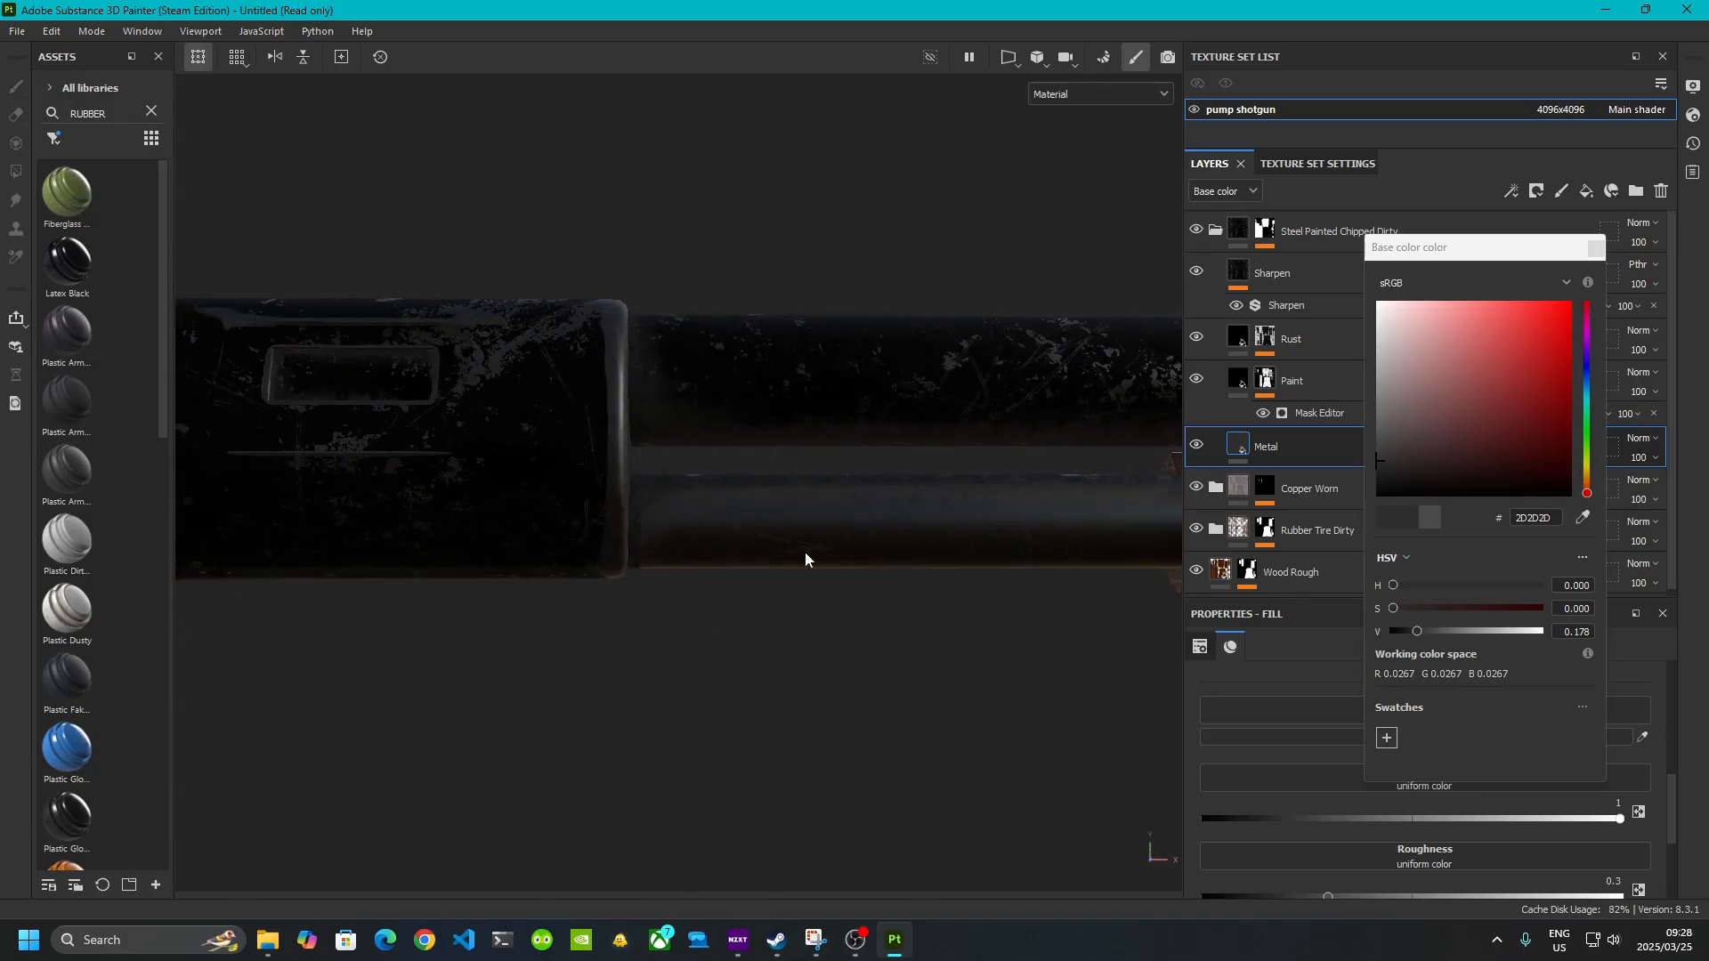
pyautogui.keyDown('alt'); pyautogui.moveTo(806, 559); pyautogui.dragTo(644, 488); pyautogui.keyUp('alt')
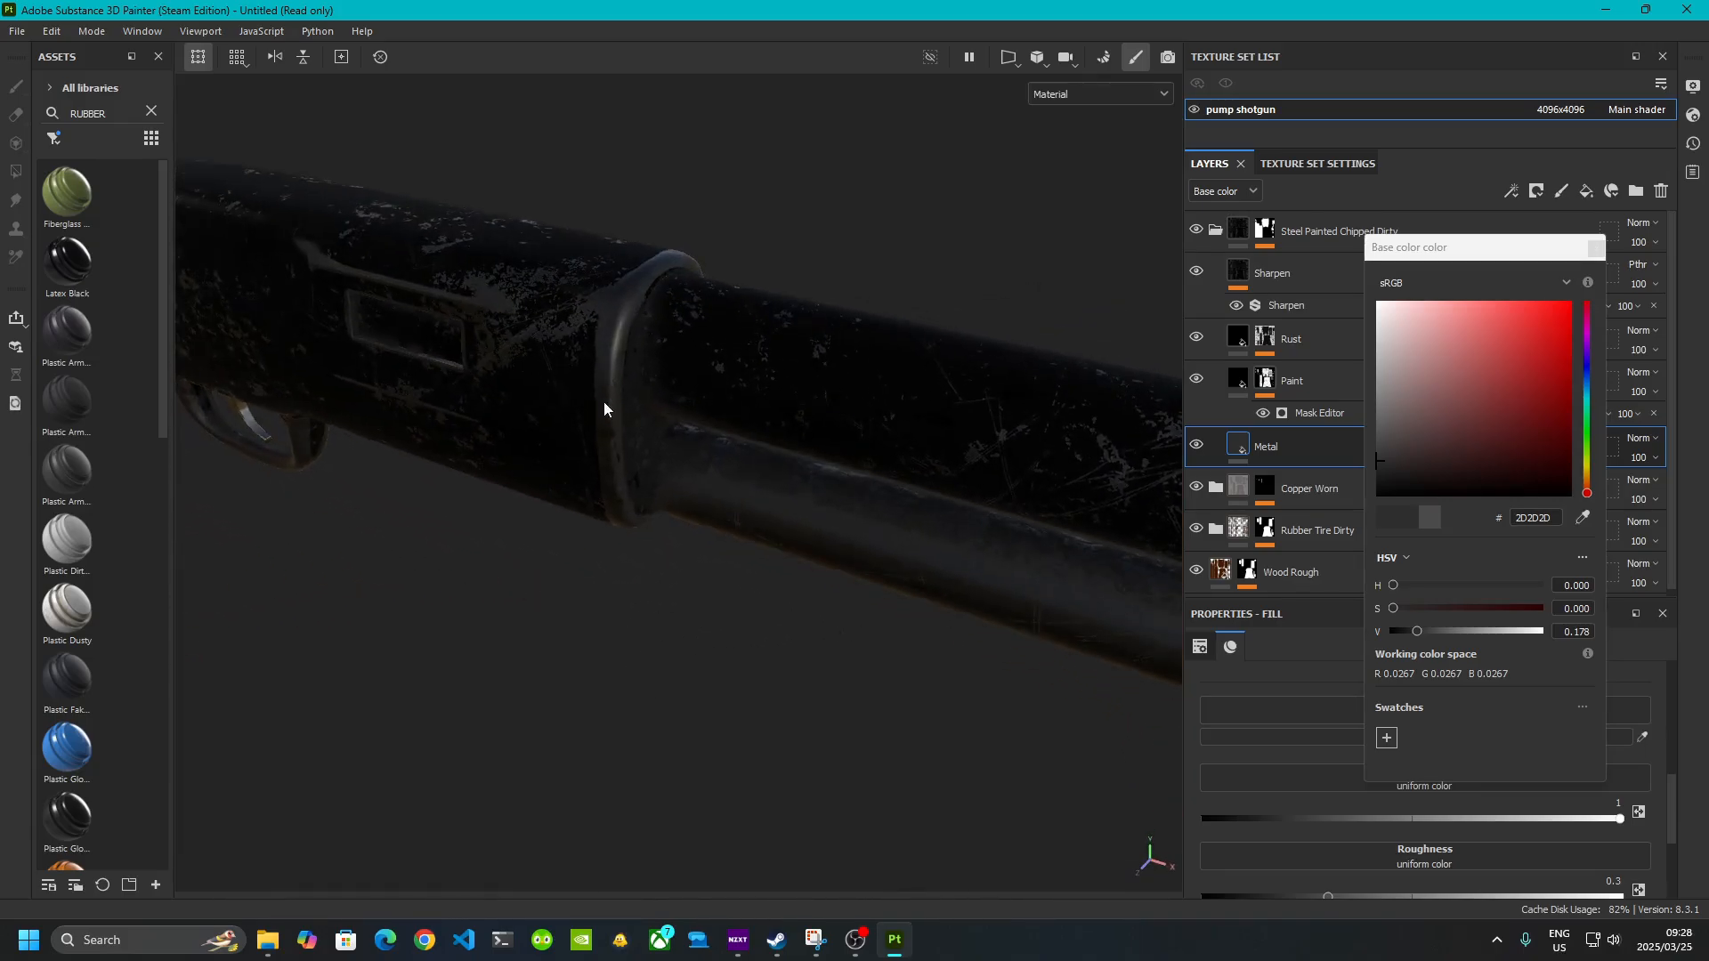
pyautogui.keyDown('alt'); pyautogui.moveTo(398, 570); pyautogui.dragTo(856, 675, button='middle'); pyautogui.keyUp('alt')
pyautogui.keyDown('alt'); pyautogui.moveTo(535, 682); pyautogui.dragTo(506, 315); pyautogui.keyUp('alt')
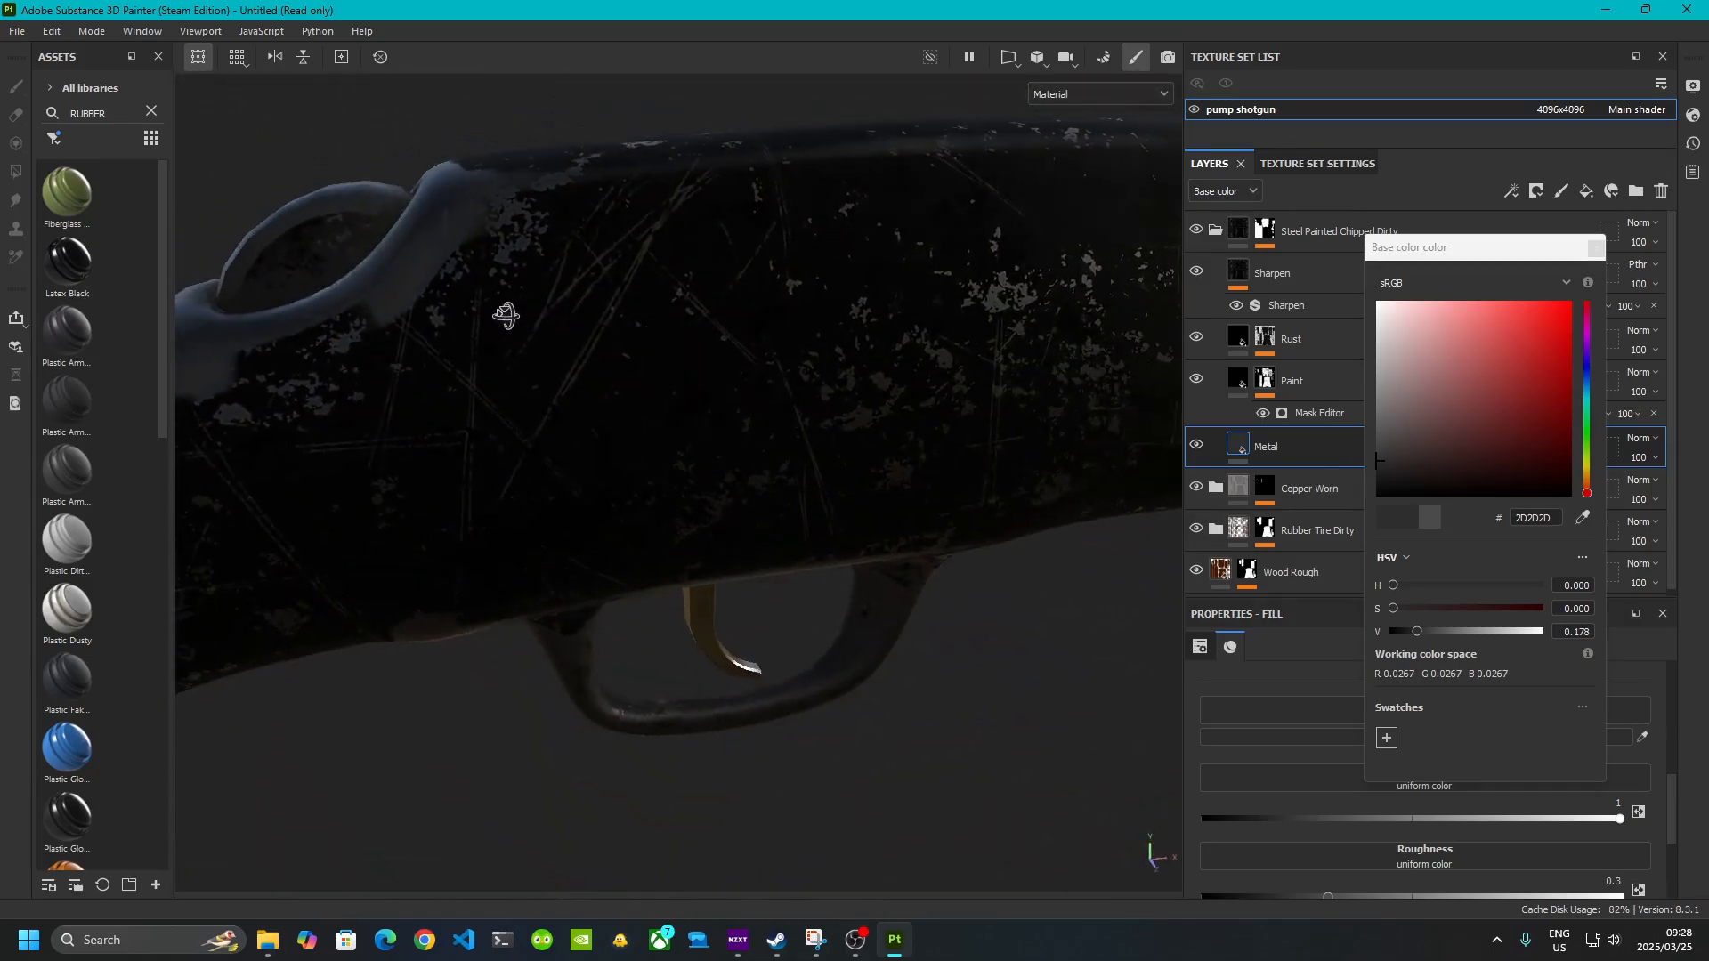
pyautogui.scroll(-10, 614, 373)
pyautogui.keyDown('alt'); pyautogui.moveTo(988, 534); pyautogui.dragTo(863, 574, button='middle'); pyautogui.keyUp('alt')
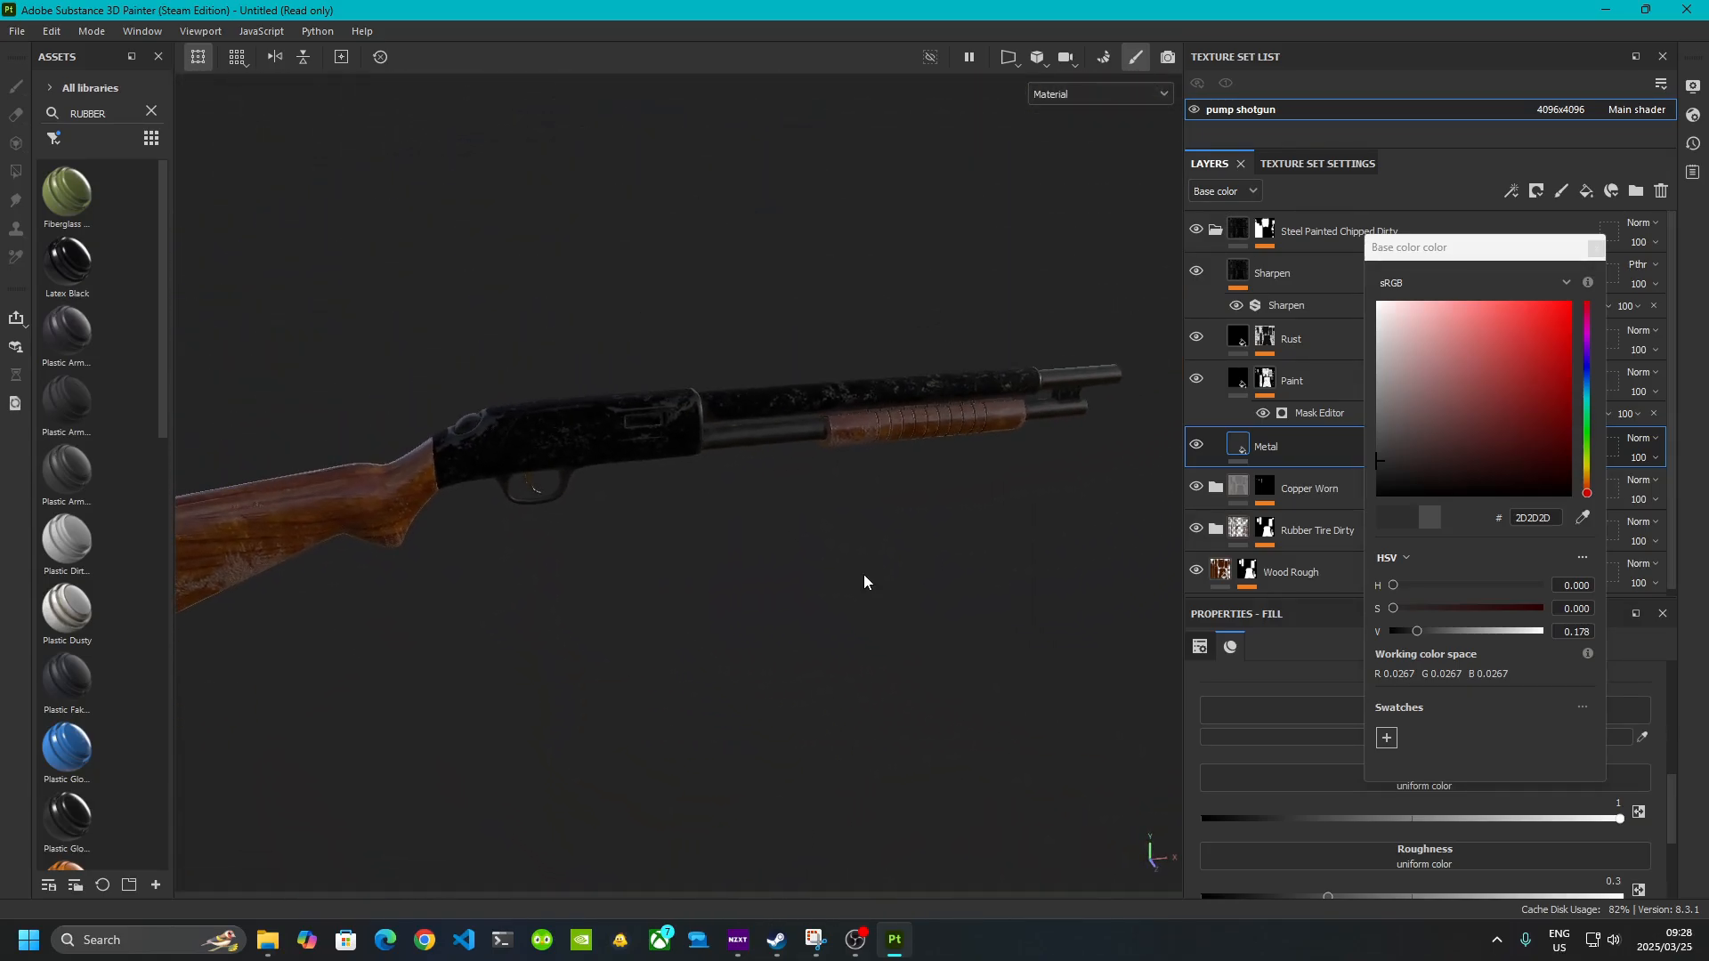
pyautogui.keyDown('alt'); pyautogui.keyDown('shift'); pyautogui.moveTo(864, 574); pyautogui.dragTo(822, 502); pyautogui.keyUp('shift'); pyautogui.keyUp('alt')
pyautogui.keyDown('alt'); pyautogui.moveTo(822, 502); pyautogui.dragTo(847, 550, button='middle'); pyautogui.keyUp('alt')
pyautogui.scroll(-3, 826, 500)
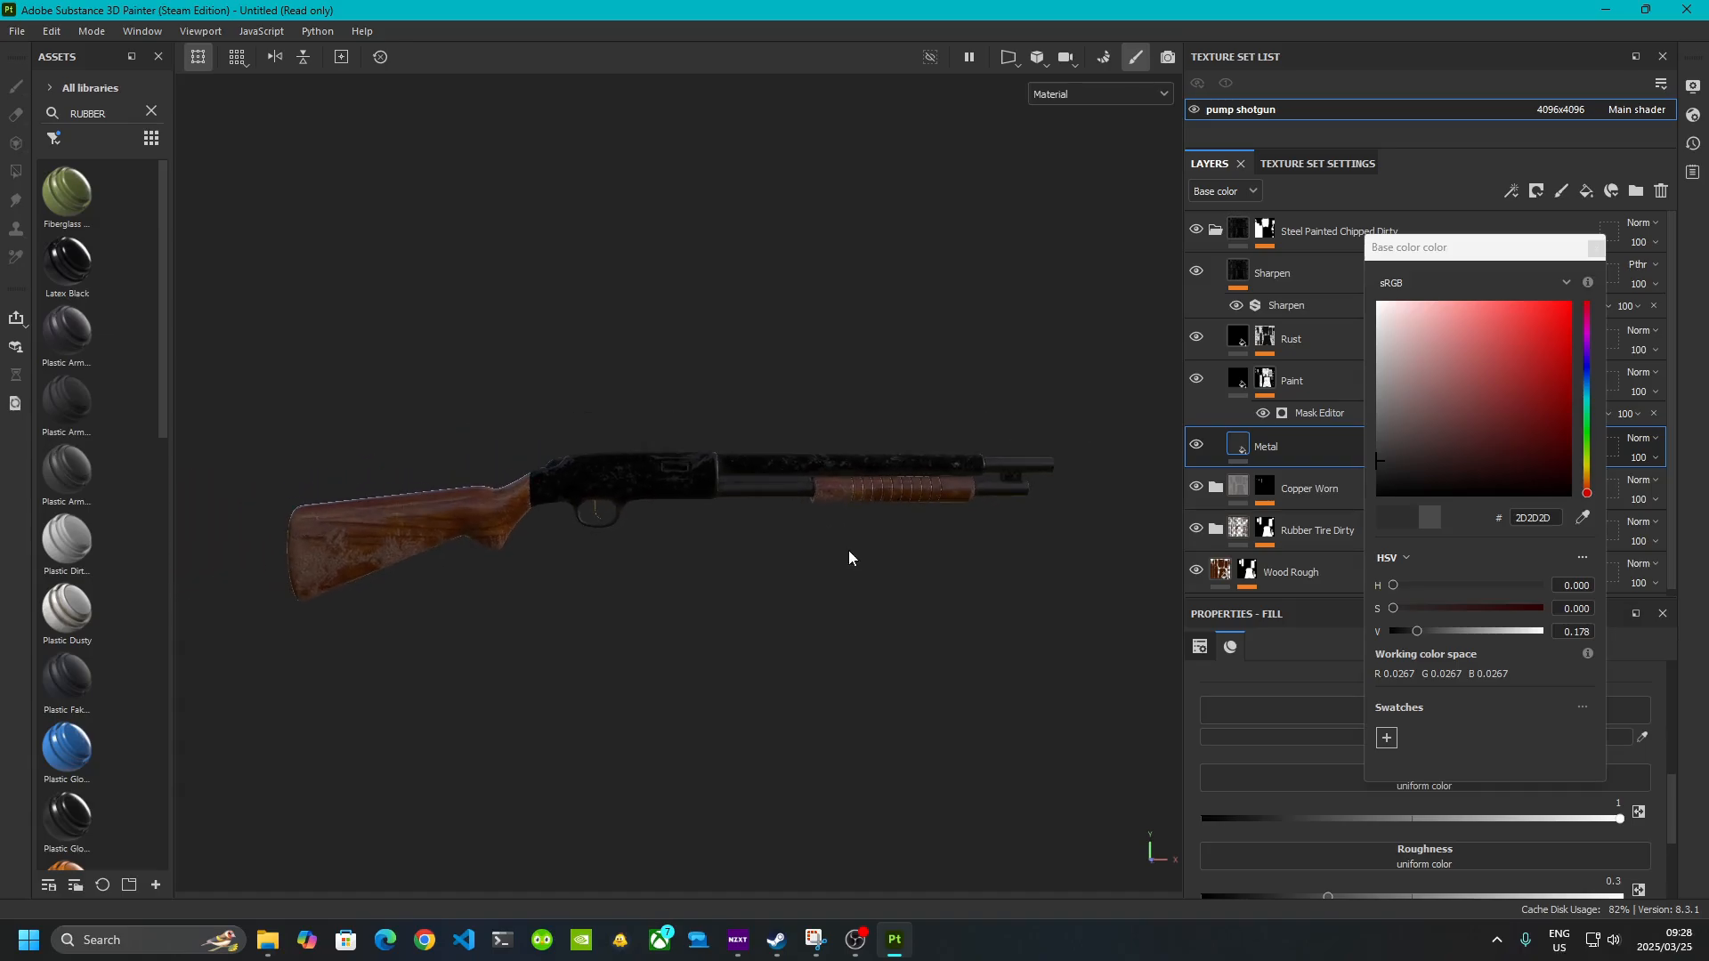
# - Set the Metal layer's base color to the grey 555353 and check the scratches along the whole shotgun
pyautogui.click(1596, 249)
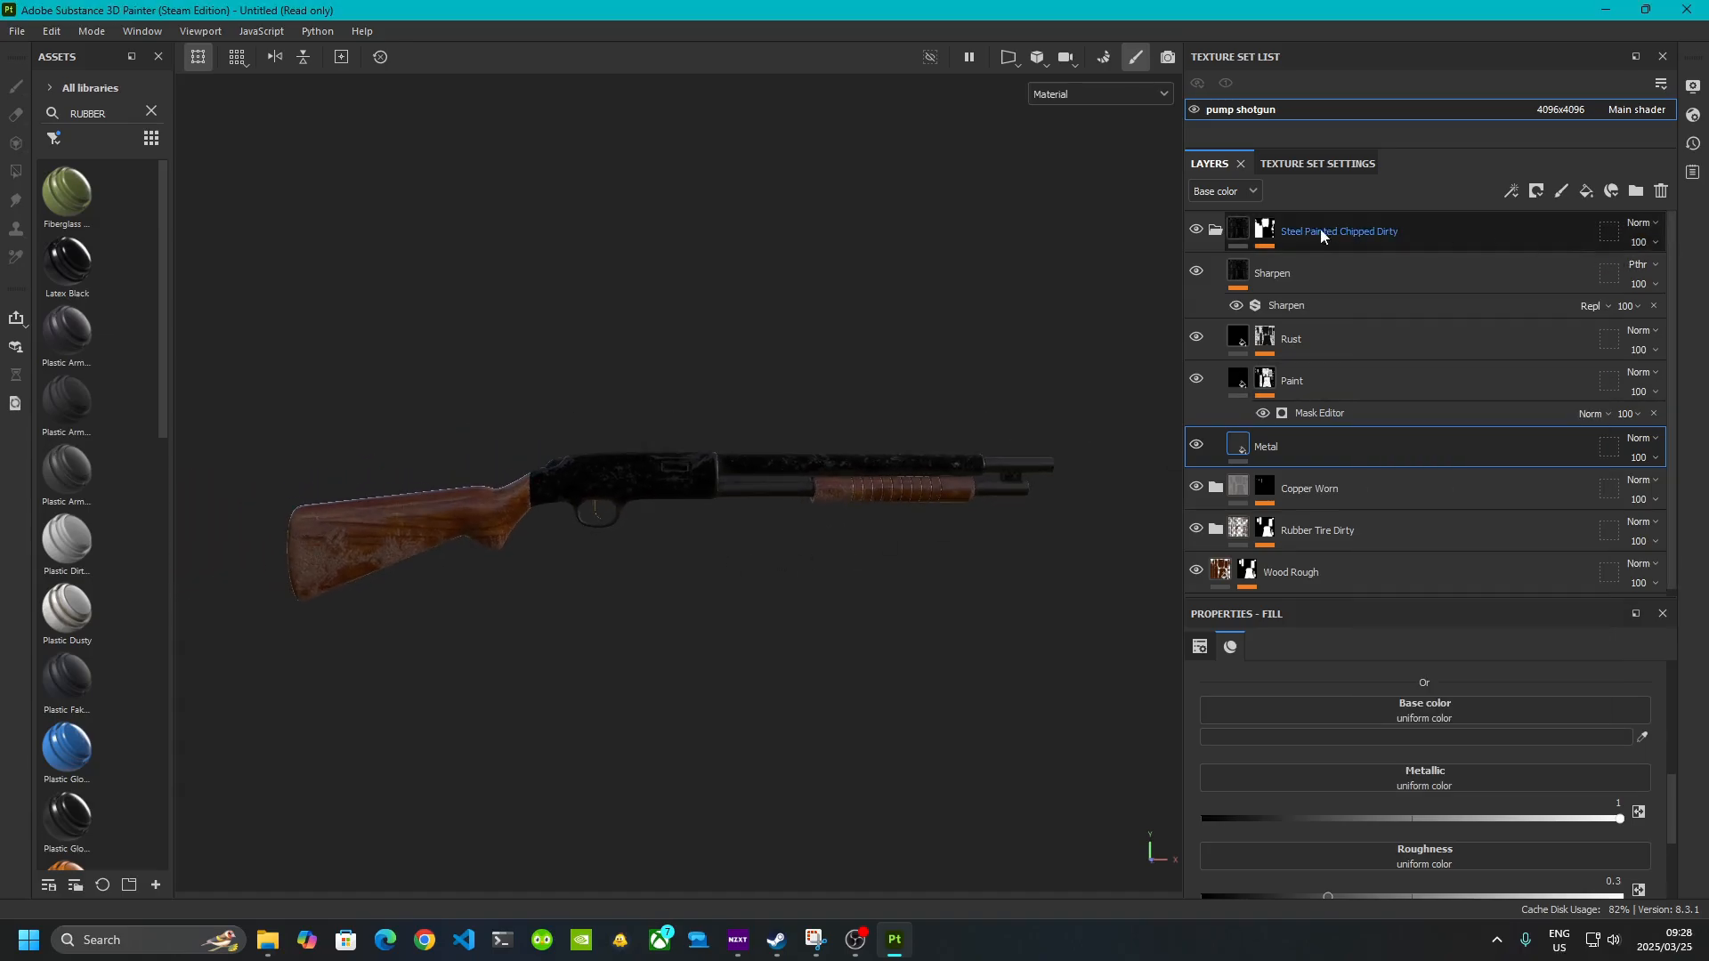
pyautogui.click(1216, 230)
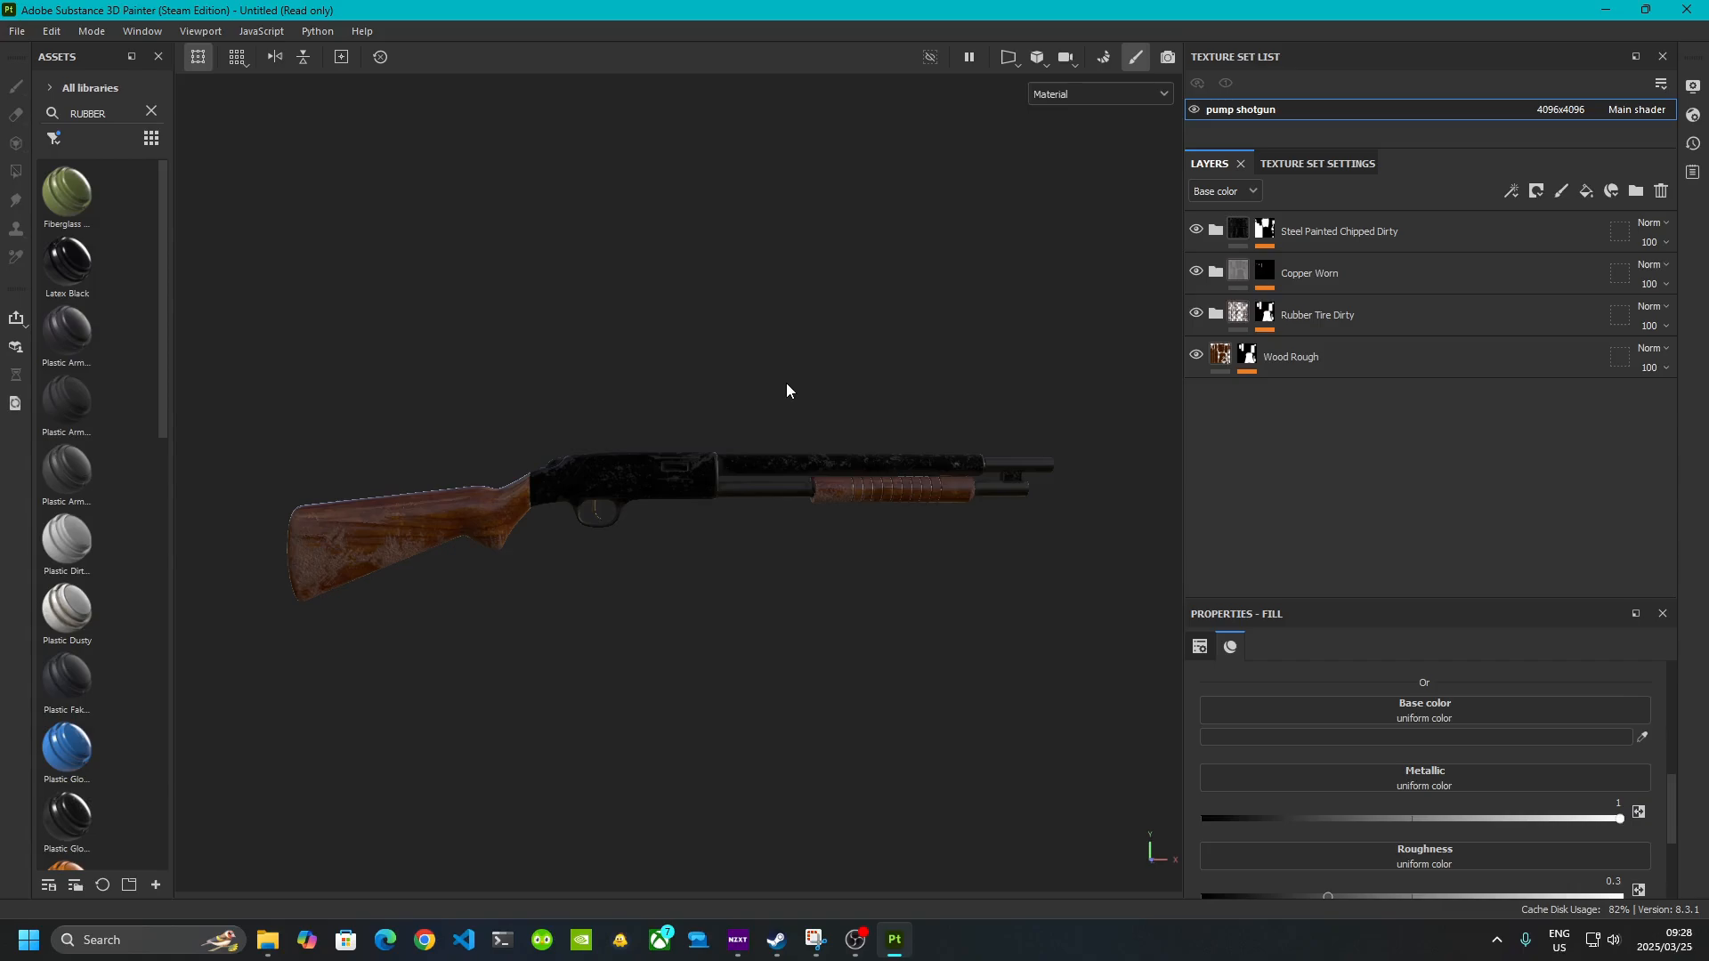
pyautogui.click(1216, 230)
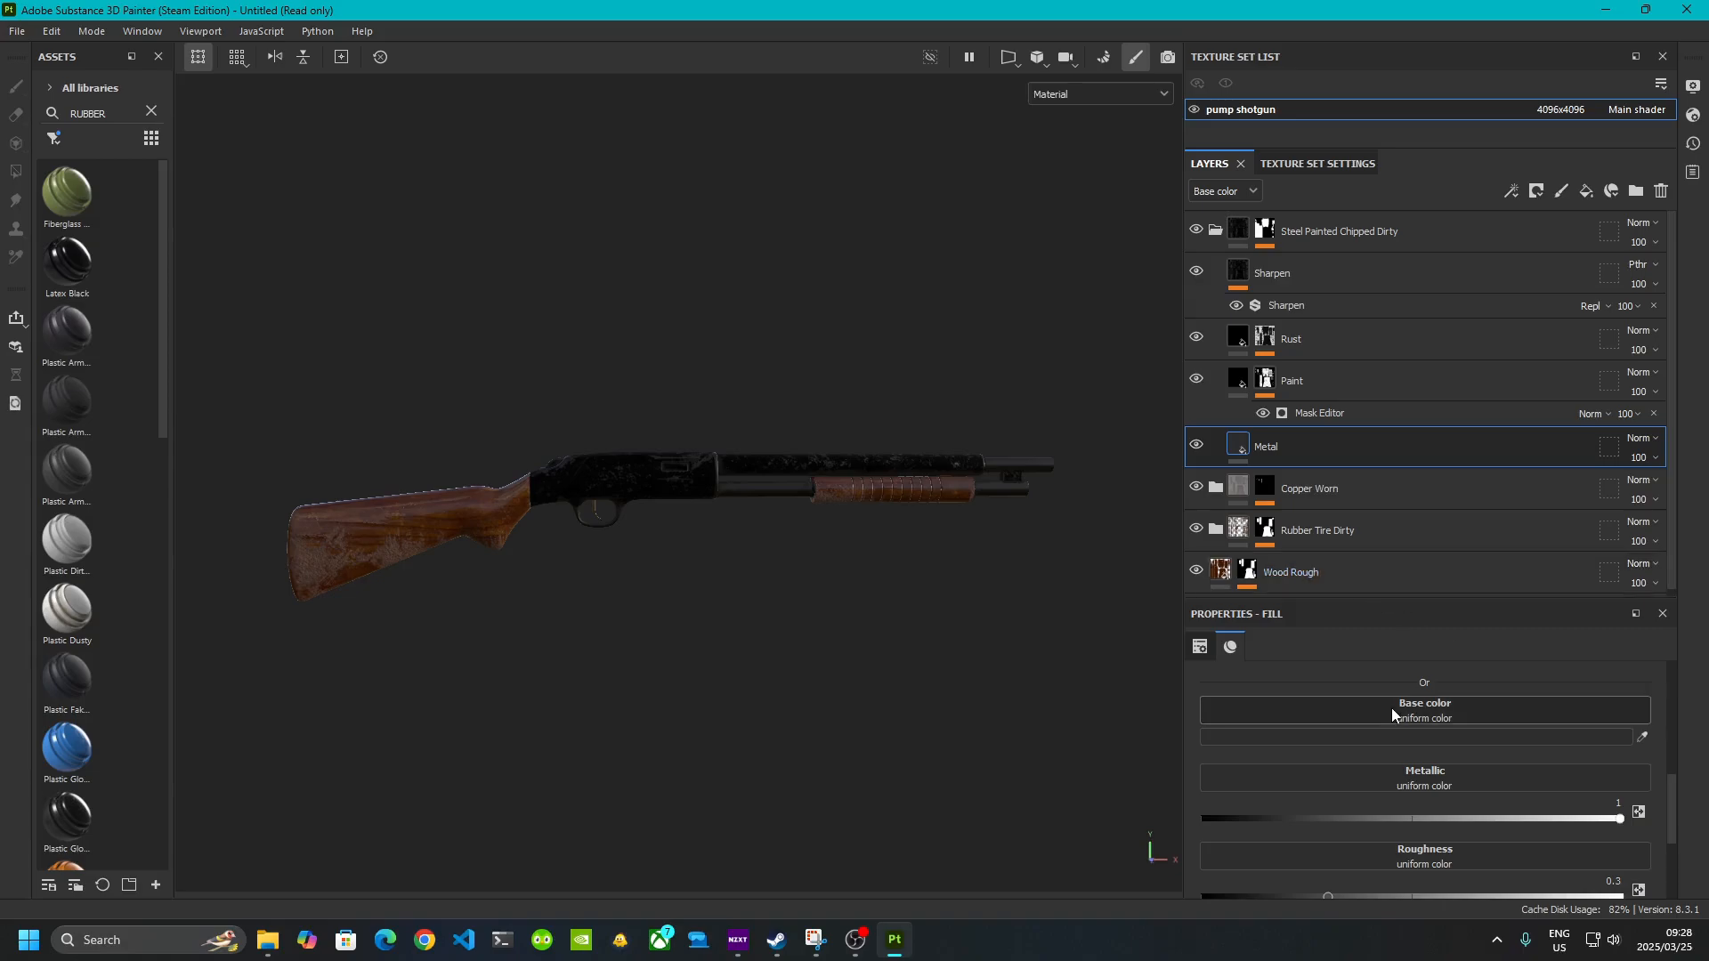
pyautogui.click(1396, 736)
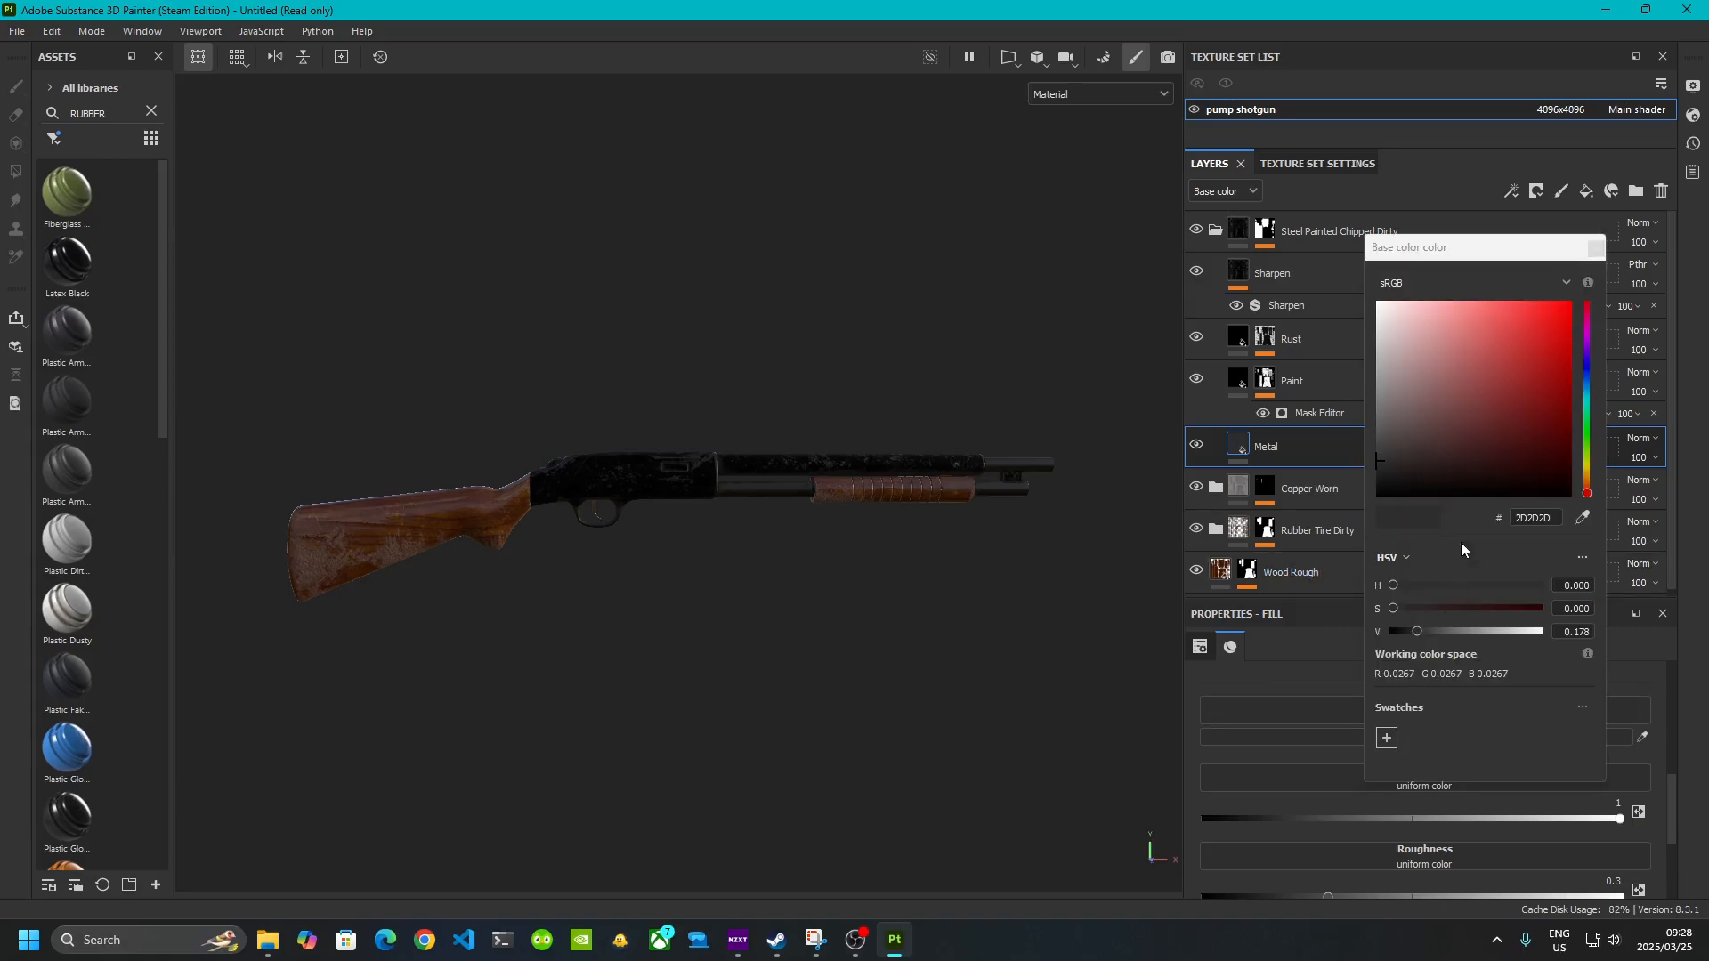
pyautogui.click(1380, 434)
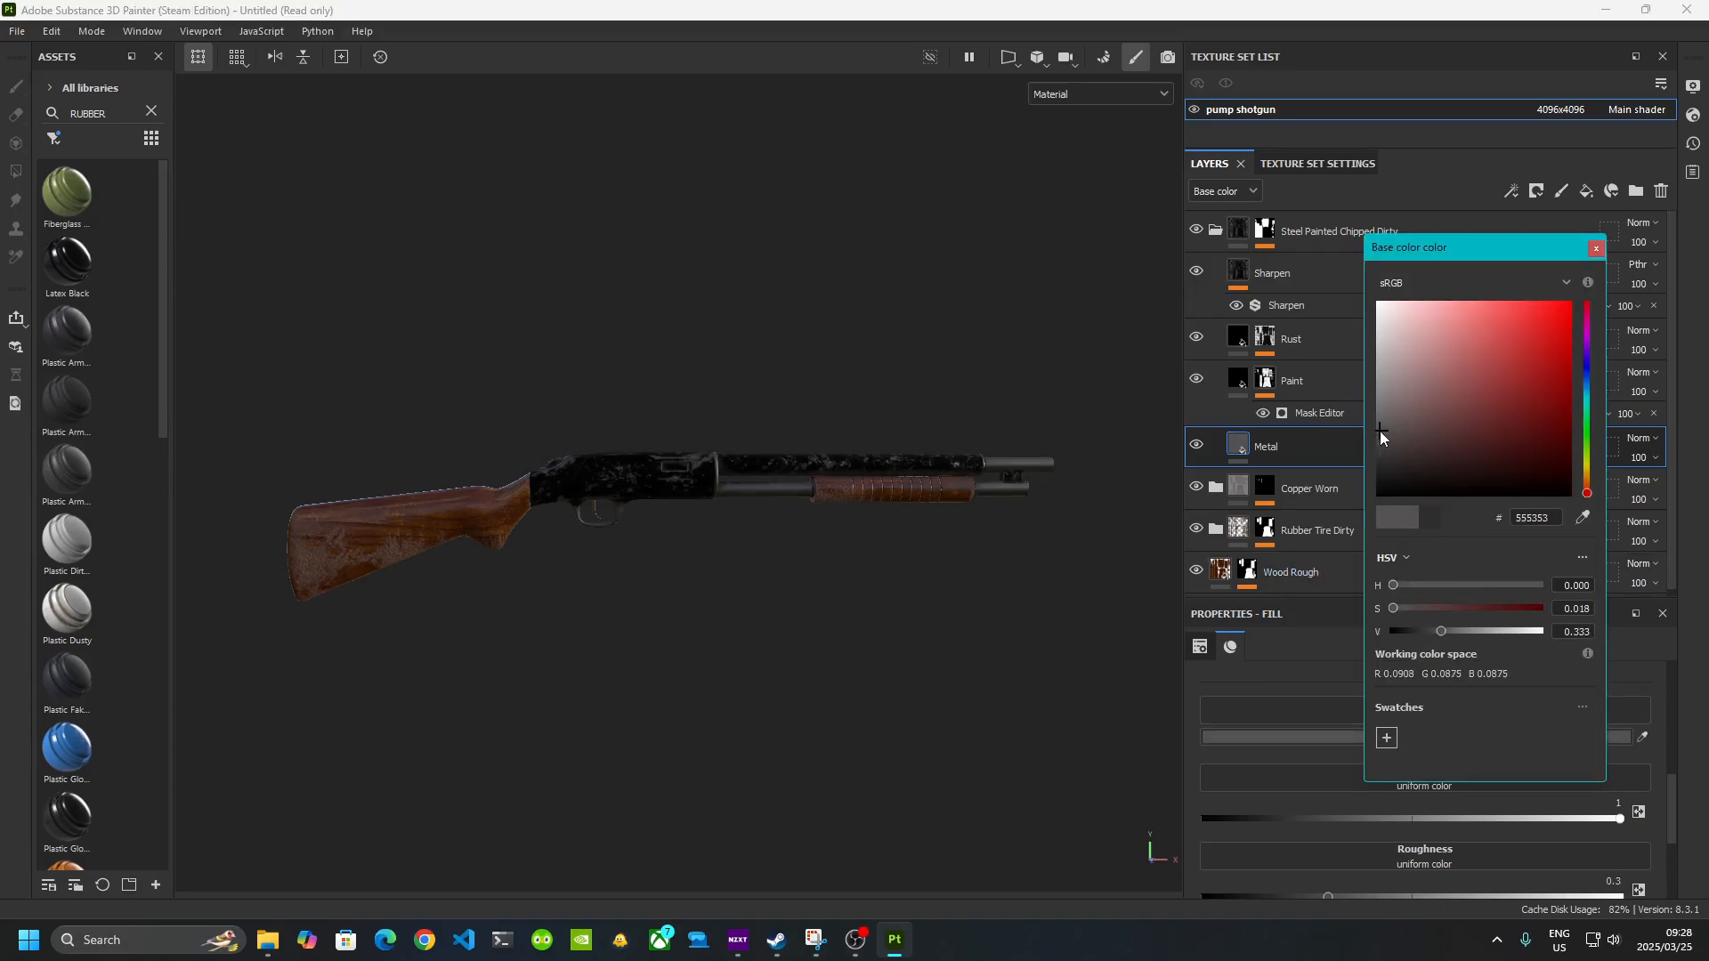
pyautogui.click(893, 672)
pyautogui.scroll(2, 923, 521)
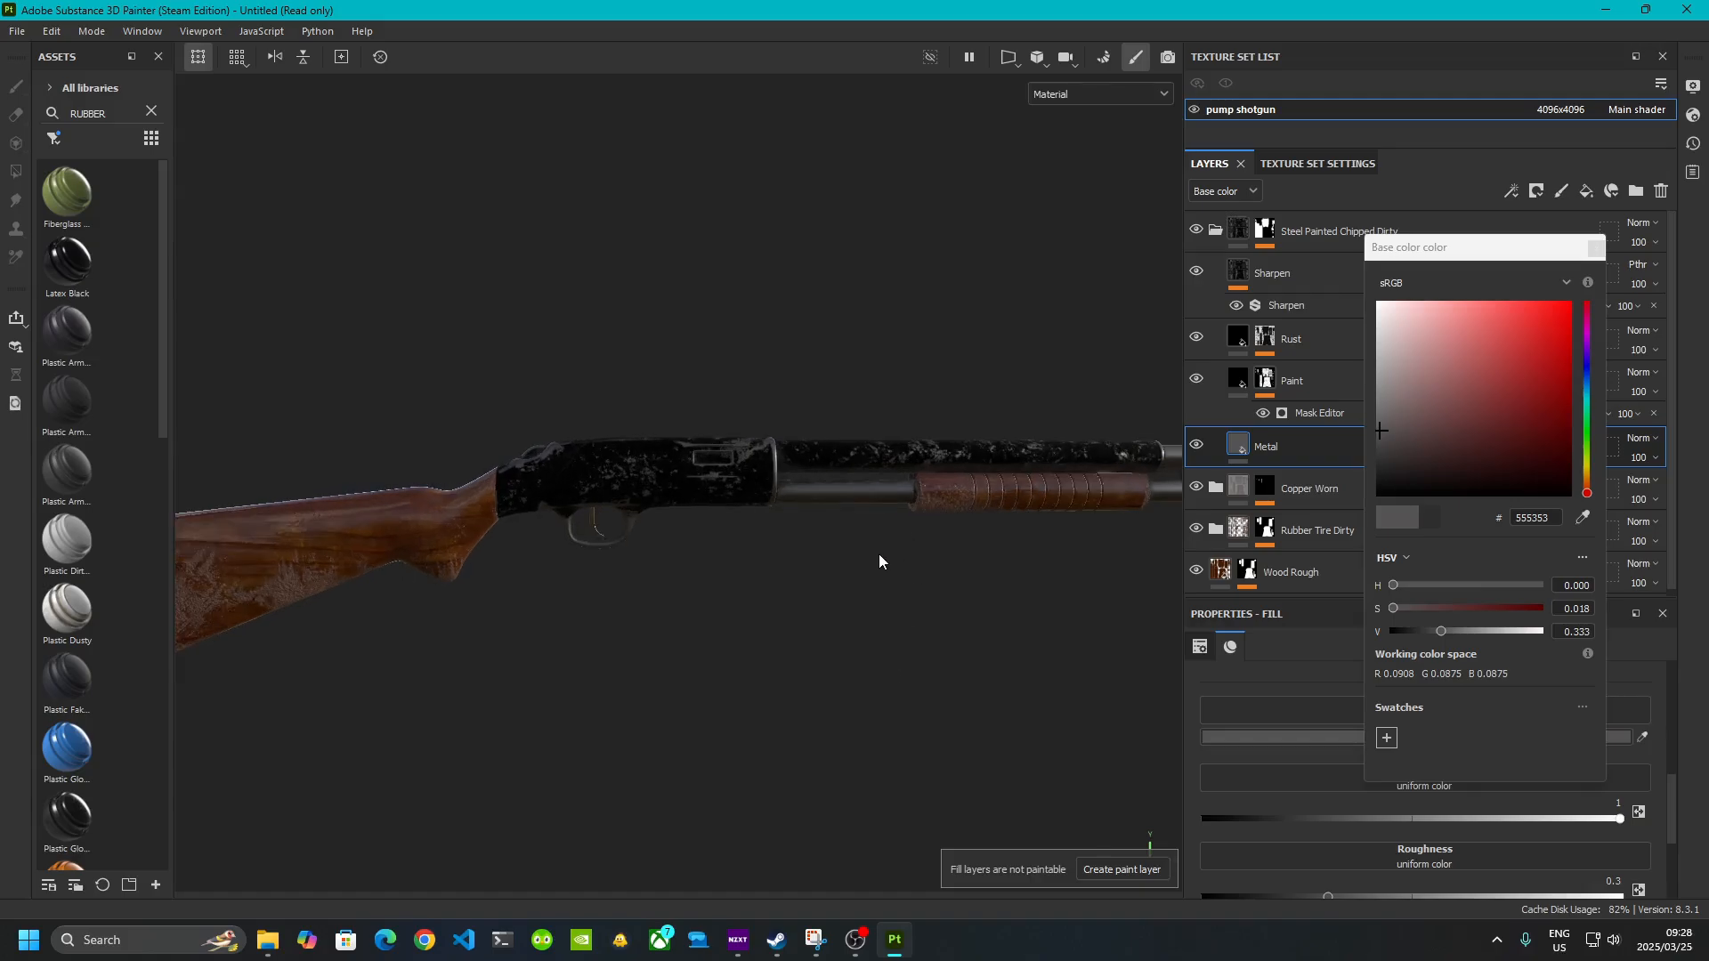
pyautogui.keyDown('alt'); pyautogui.moveTo(863, 534); pyautogui.dragTo(587, 566, button='middle'); pyautogui.keyUp('alt')
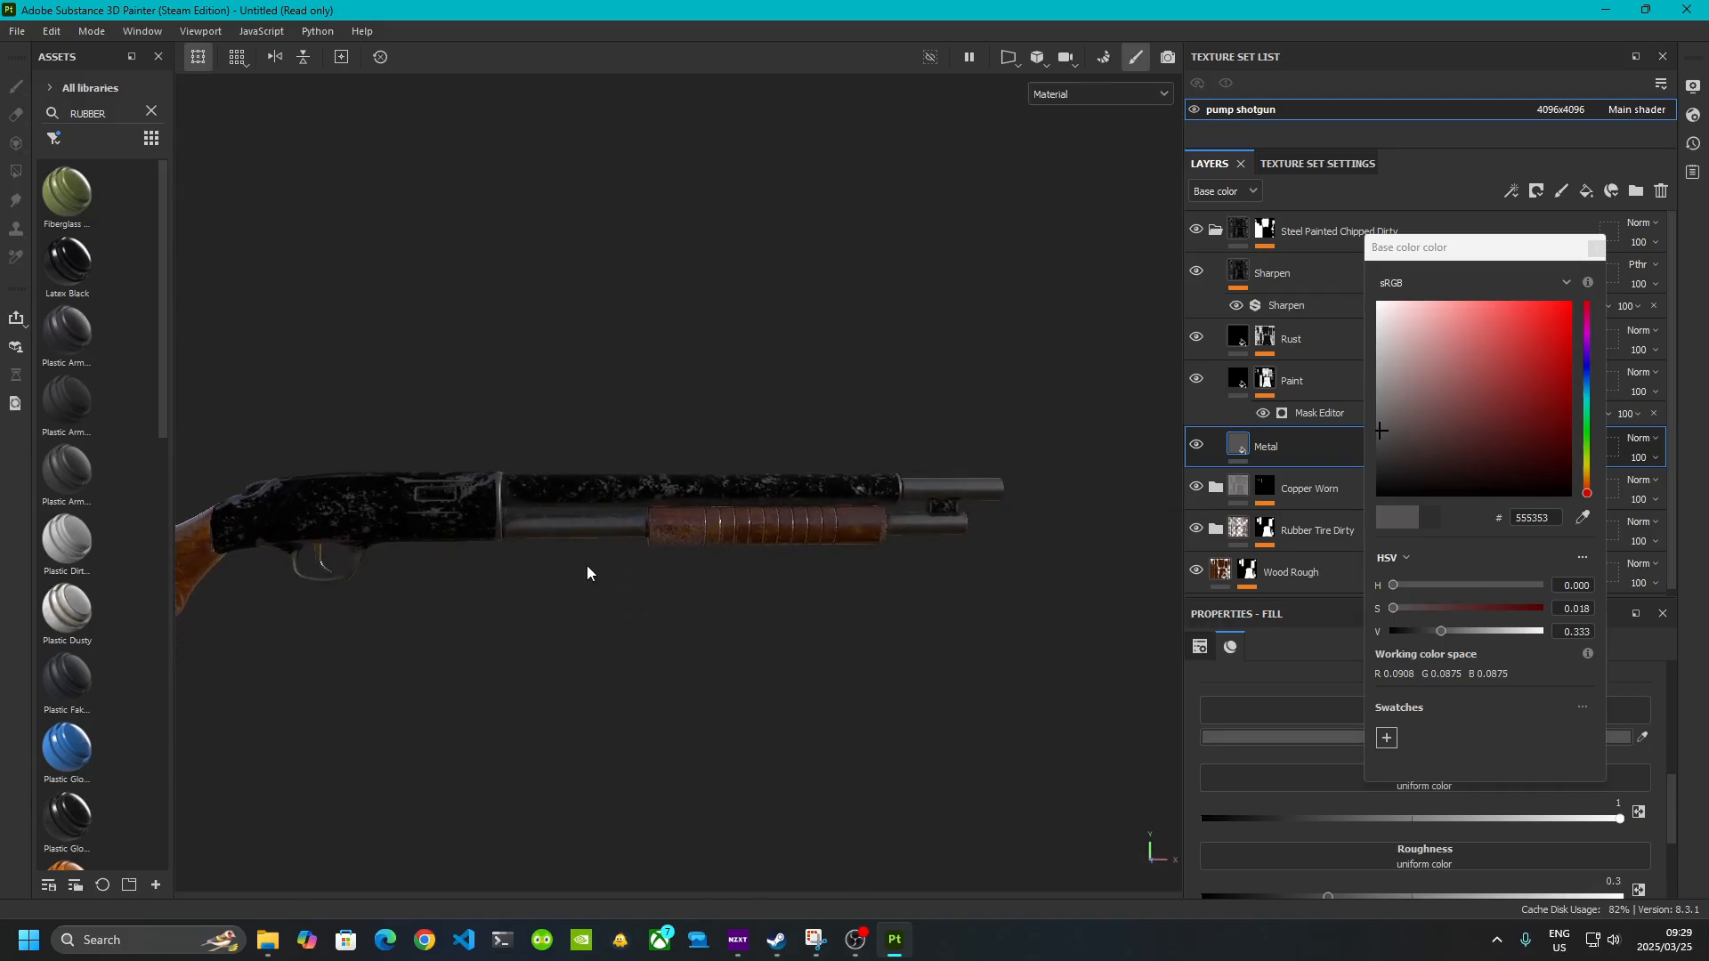
pyautogui.keyDown('alt'); pyautogui.moveTo(656, 607); pyautogui.dragTo(825, 559); pyautogui.keyUp('alt')
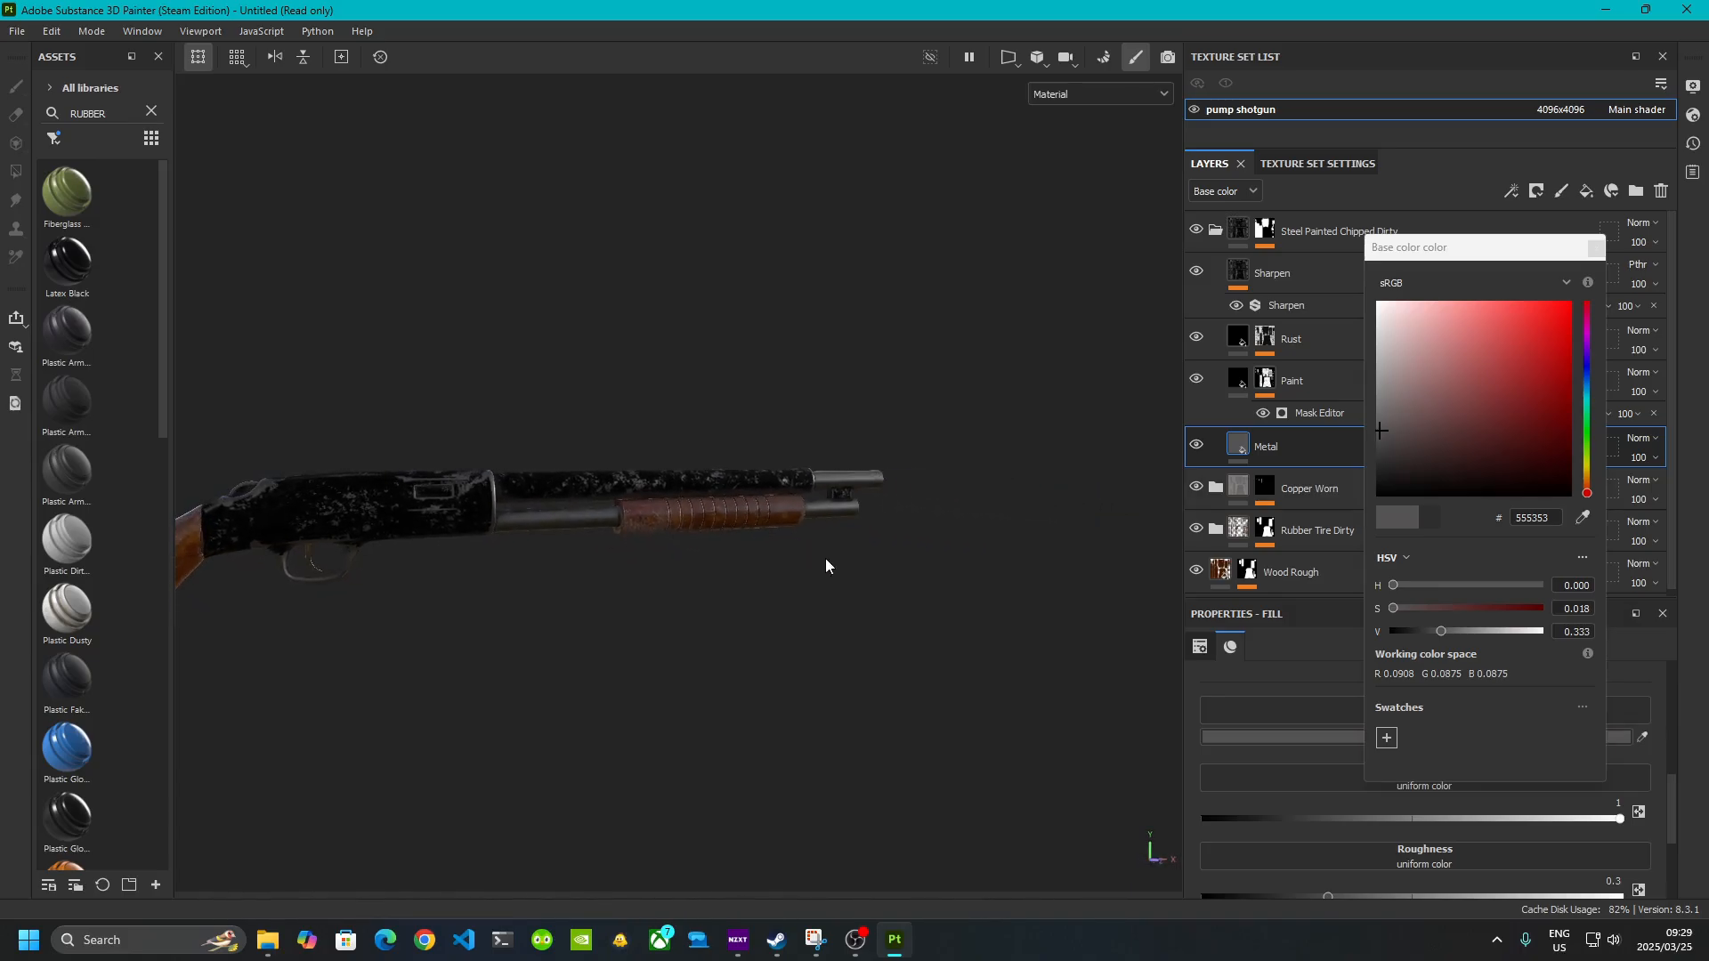
pyautogui.keyDown('alt'); pyautogui.moveTo(361, 577); pyautogui.dragTo(774, 574, button='middle'); pyautogui.keyUp('alt')
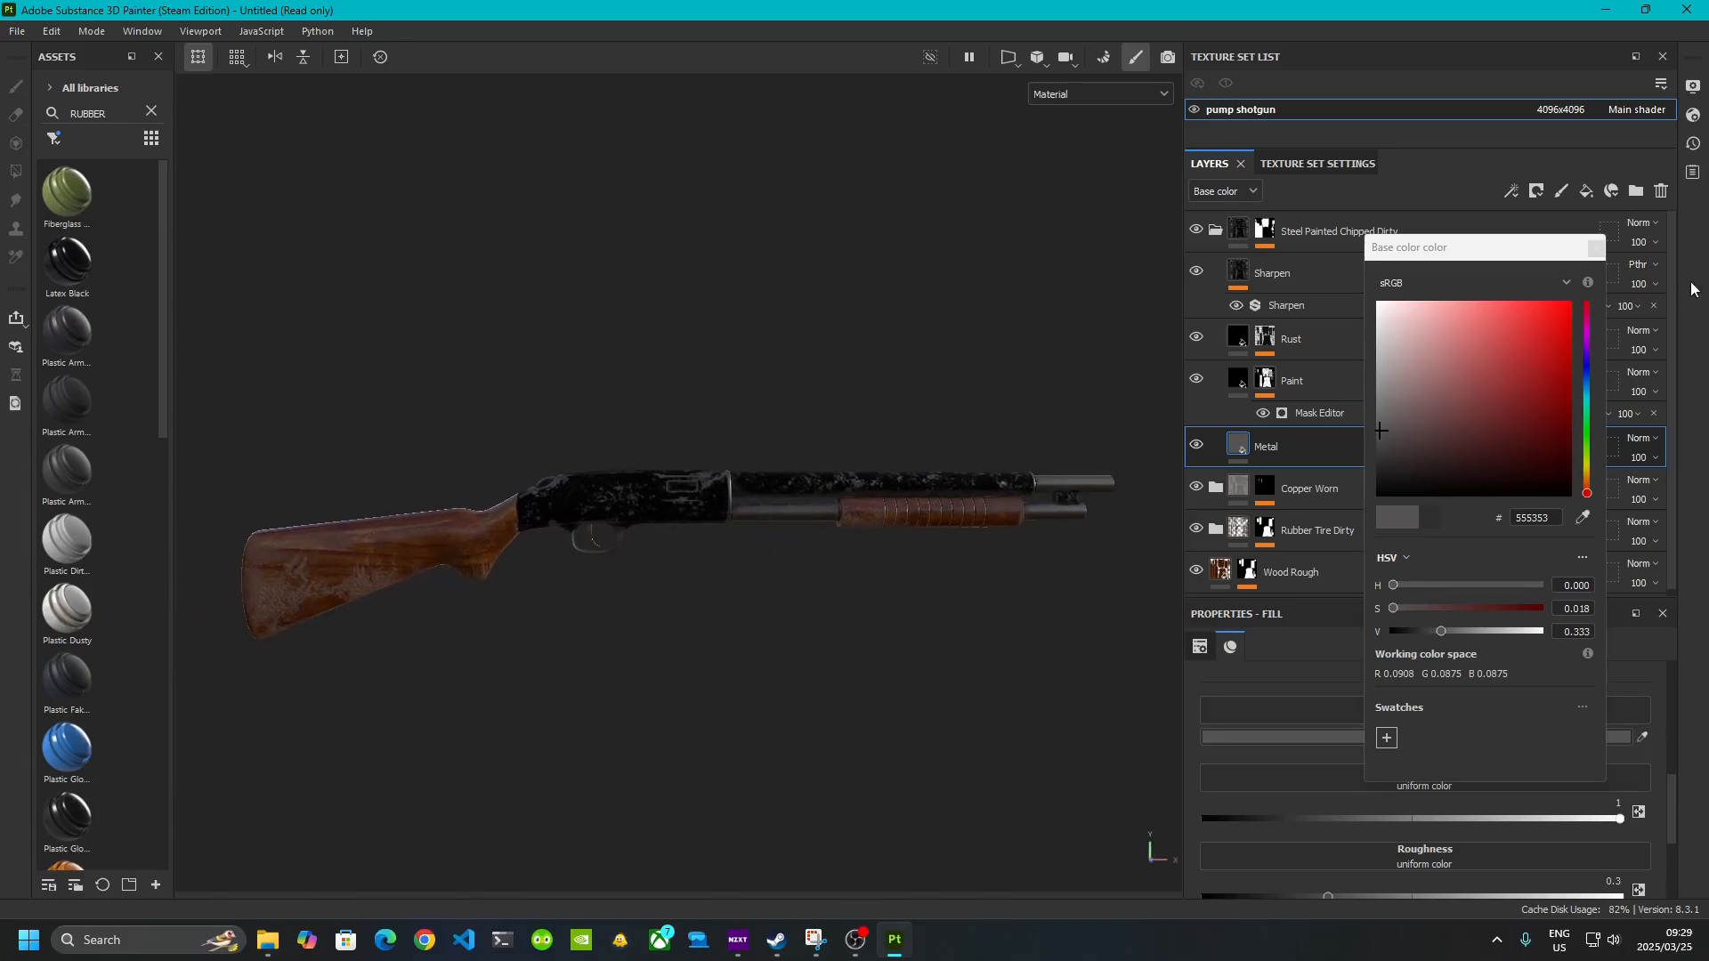
pyautogui.click(1596, 249)
# - Collapse the Steel Painted Chipped Dirty folder, and make the Dust layer in the Rubber Tire Dirty folder visible on the wooden stock
pyautogui.click(1221, 231)
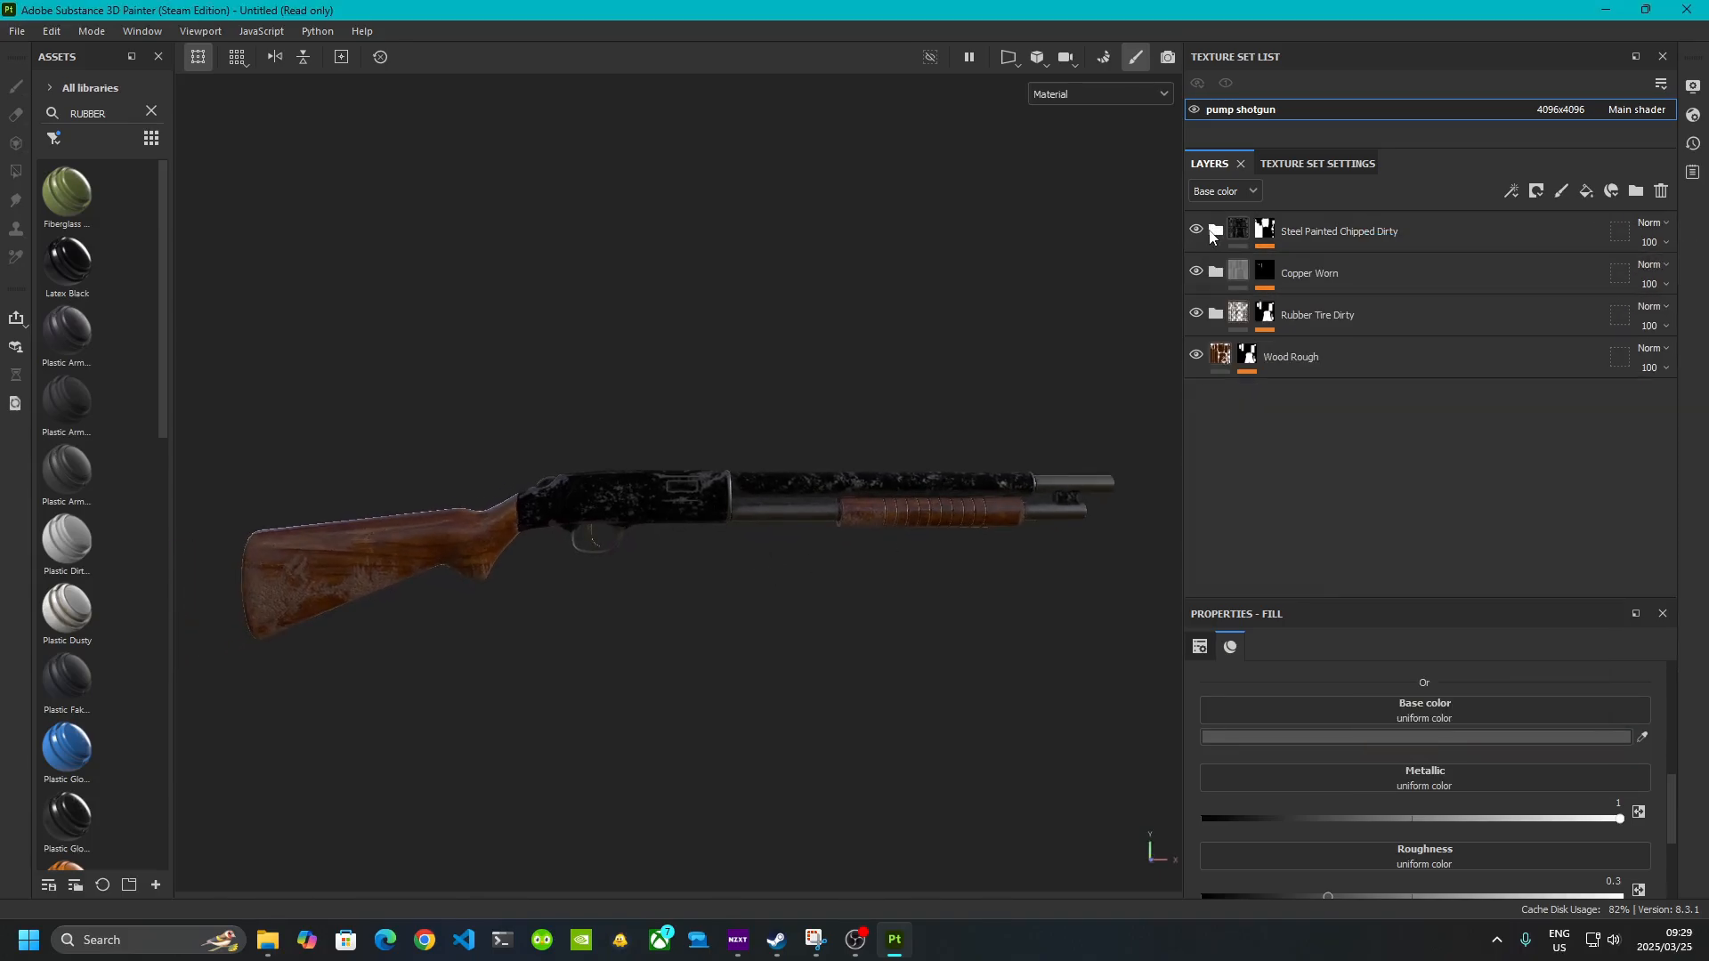
pyautogui.click(1215, 316)
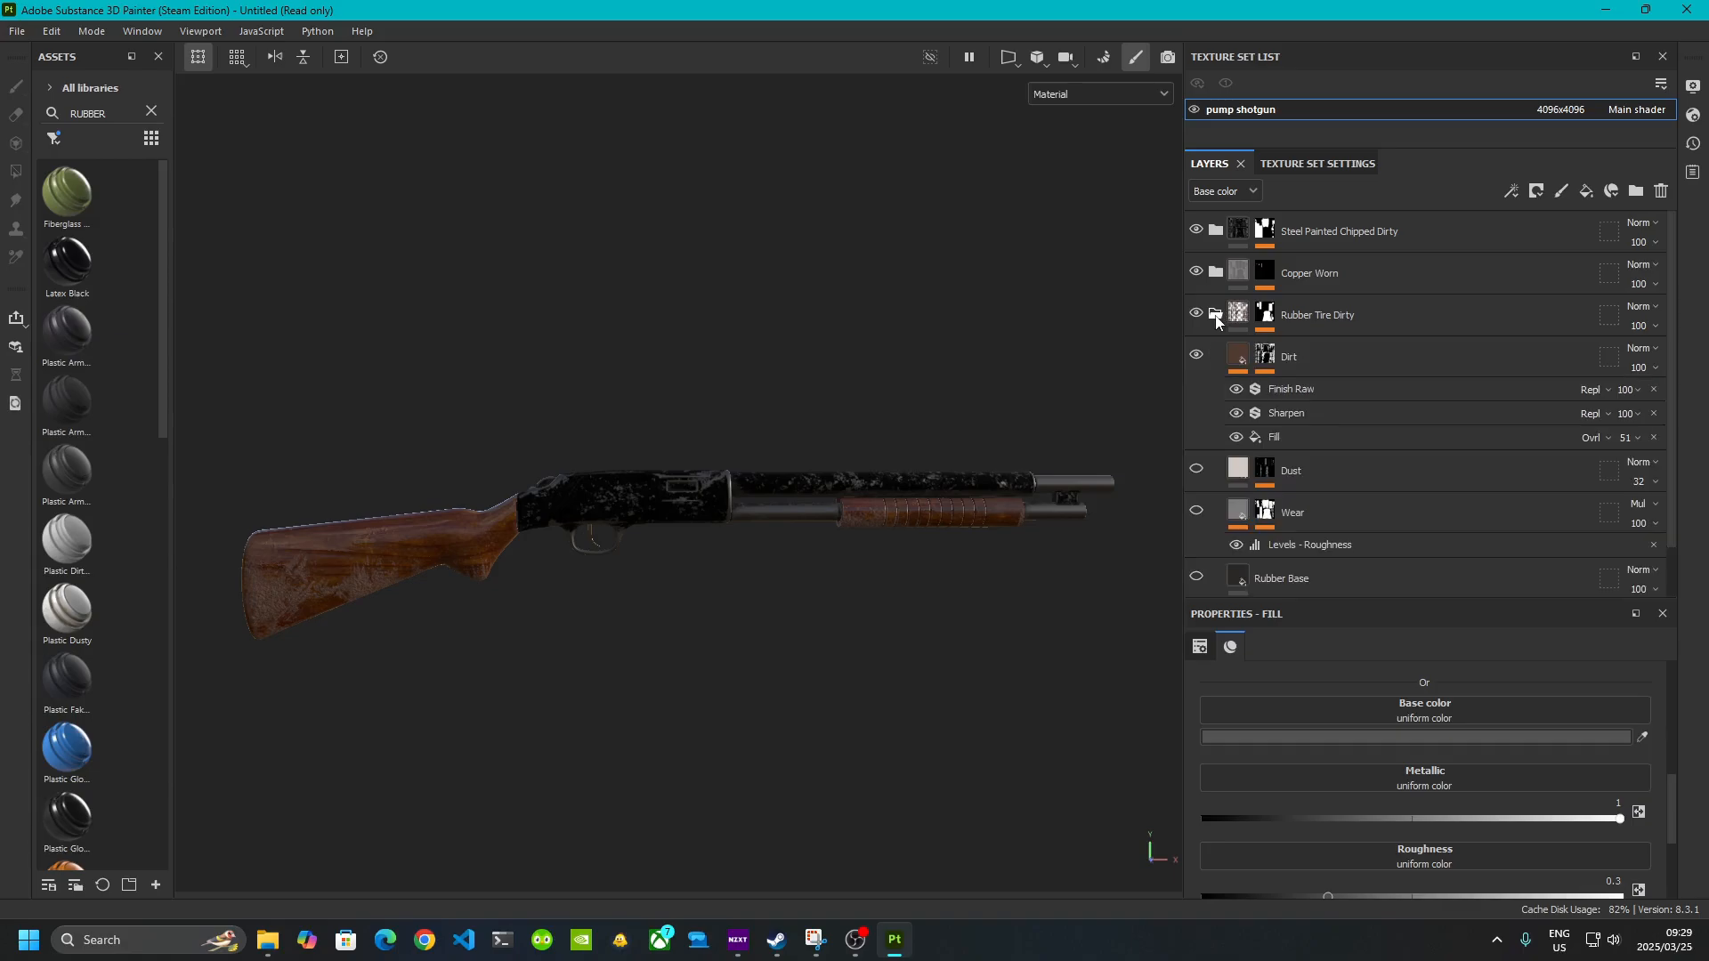
pyautogui.click(1197, 471)
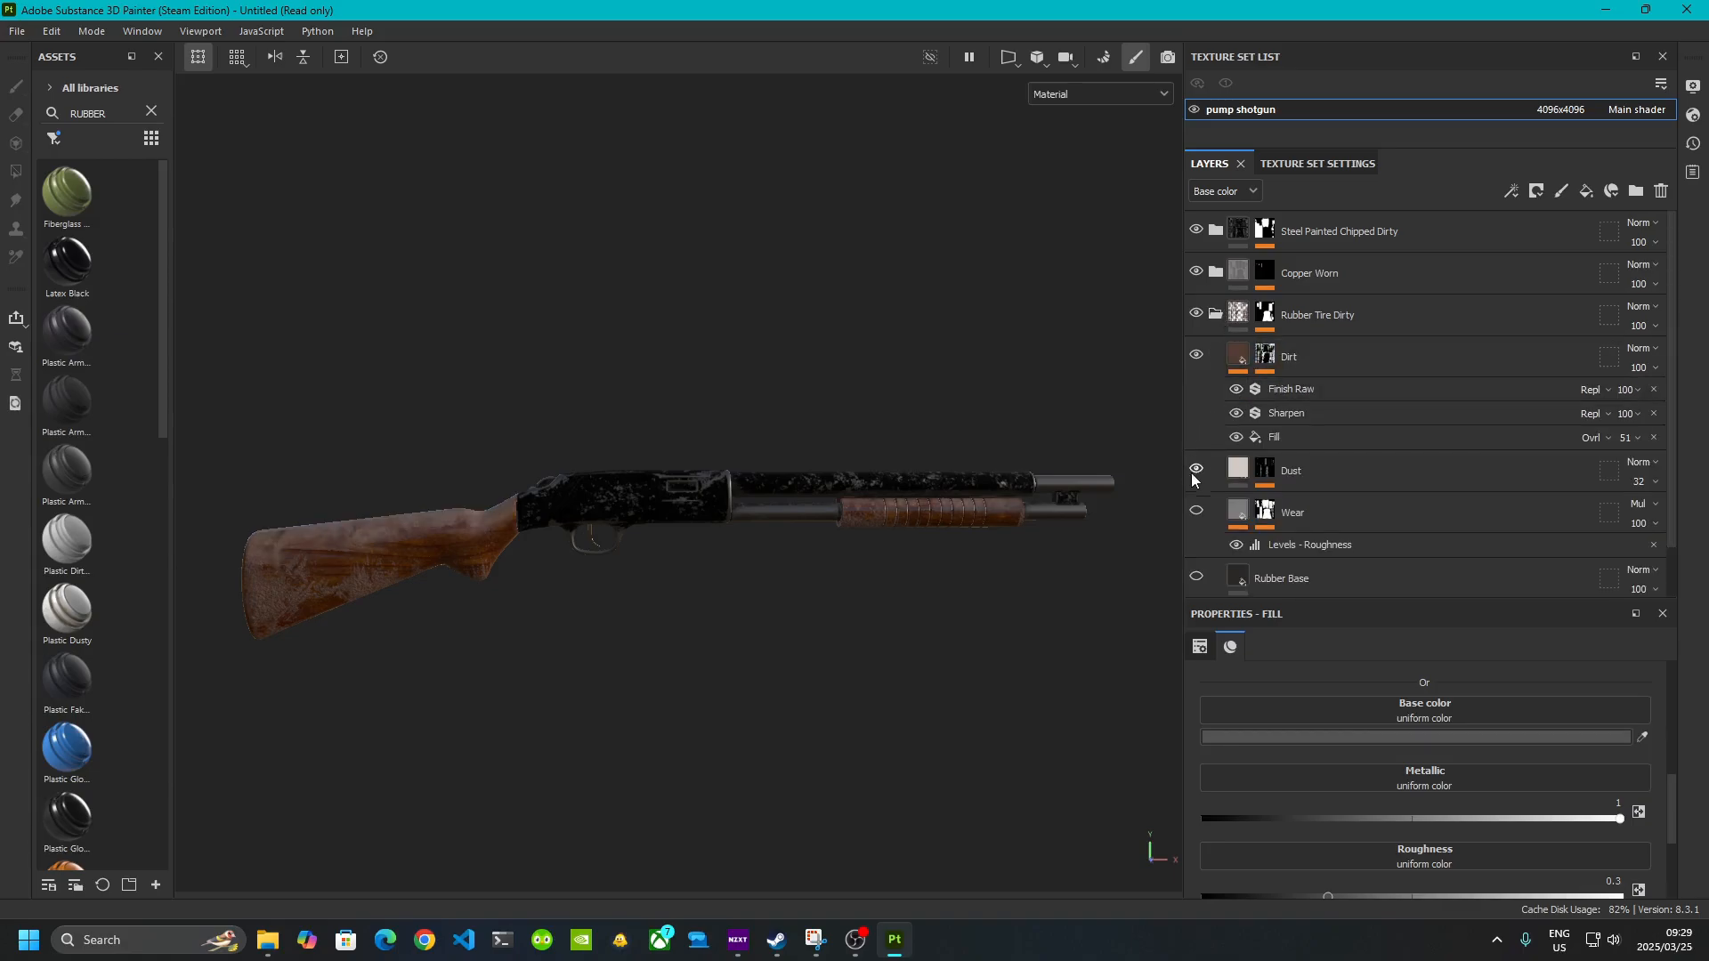
pyautogui.keyDown('alt'); pyautogui.moveTo(742, 540); pyautogui.dragTo(769, 488, button='middle'); pyautogui.keyUp('alt')
pyautogui.click(756, 527)
pyautogui.keyDown('alt'); pyautogui.moveTo(632, 540); pyautogui.dragTo(880, 527, button='middle'); pyautogui.keyUp('alt')
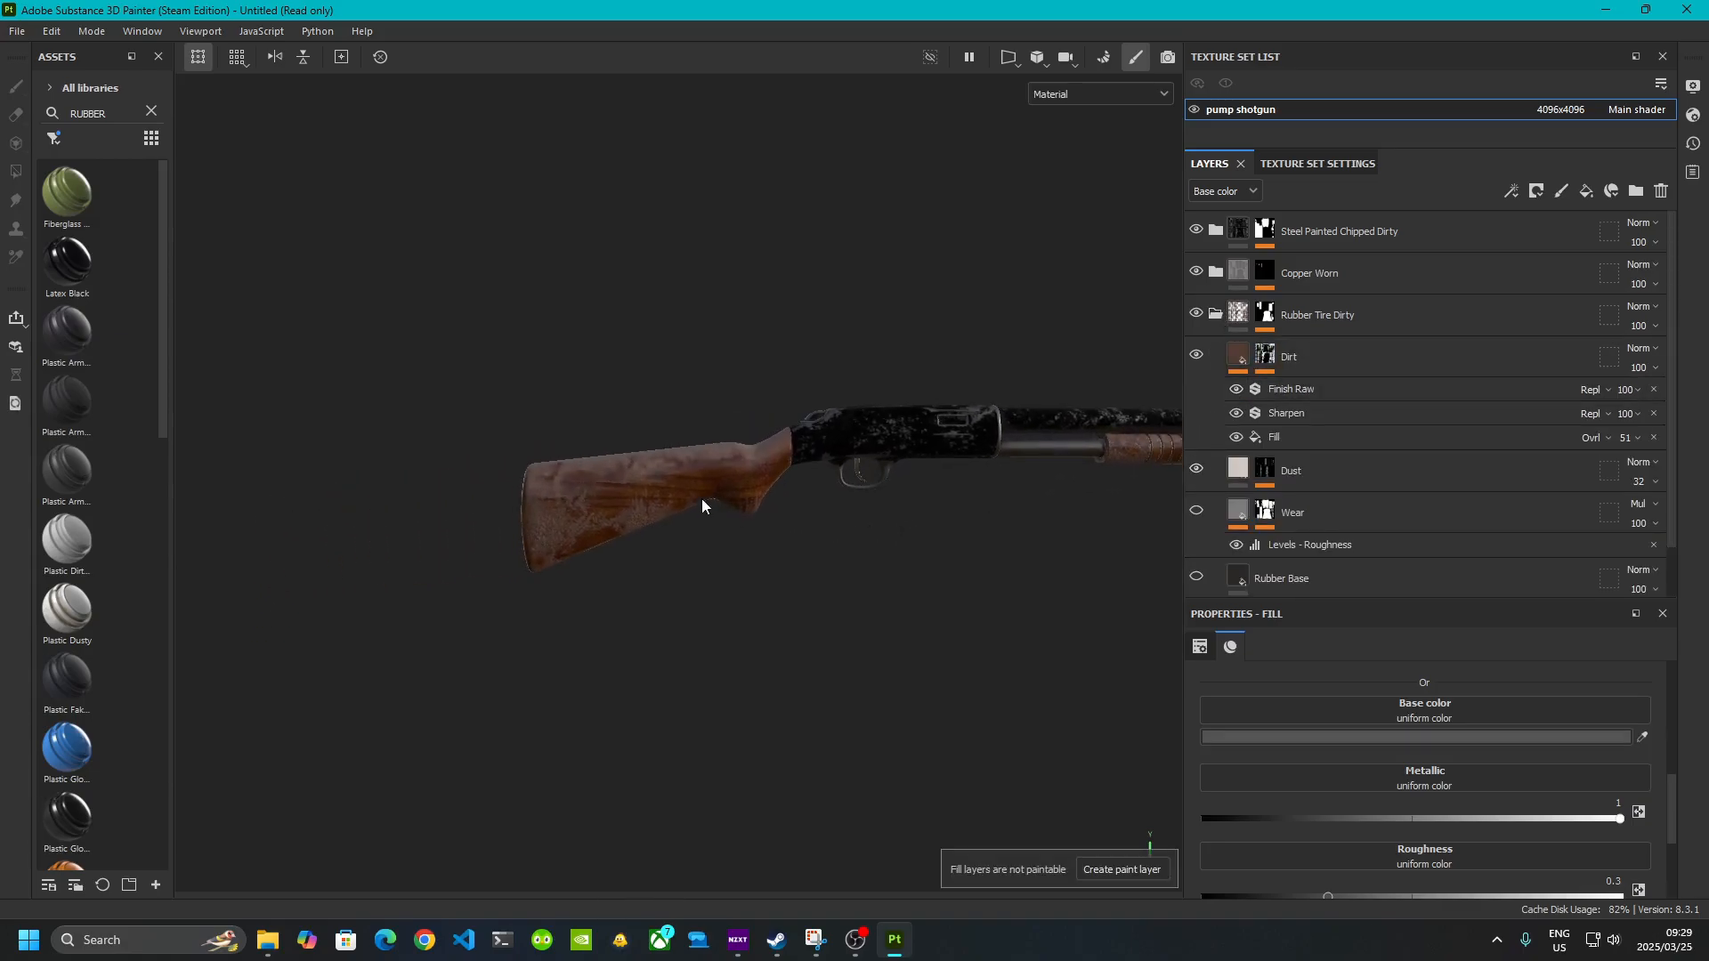
pyautogui.scroll(5, 704, 499)
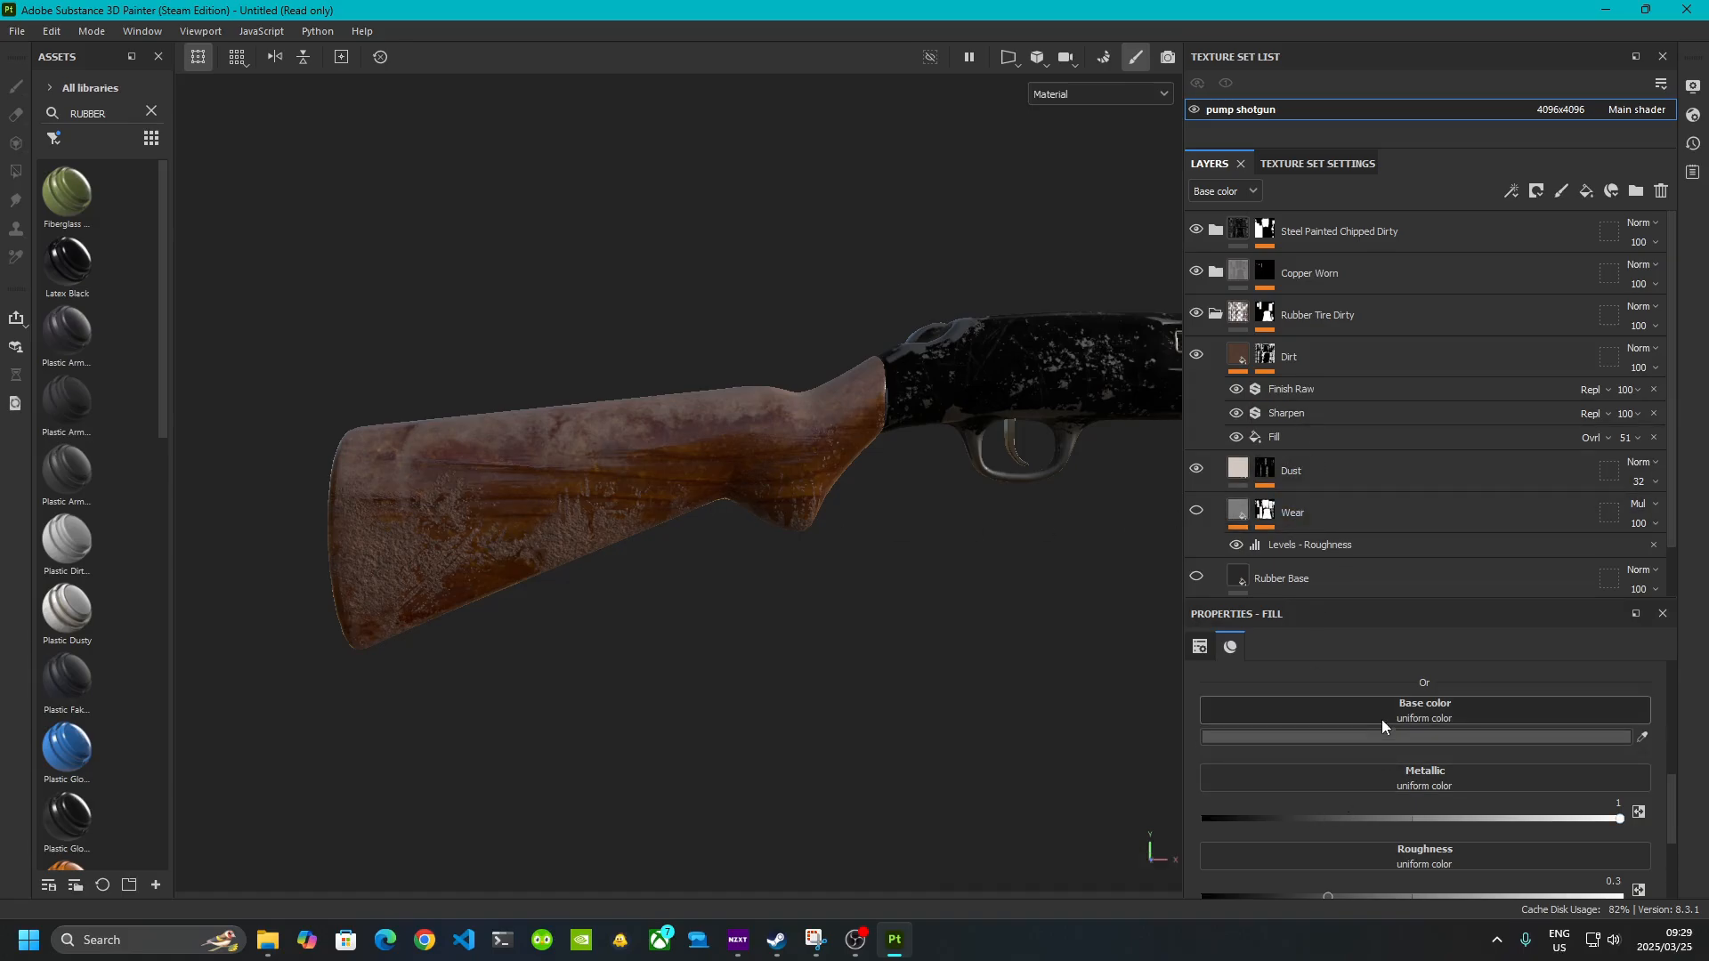
# - Look through the Dust layer's fill settings and its mask's brush and grayscale settings
pyautogui.click(1293, 477)
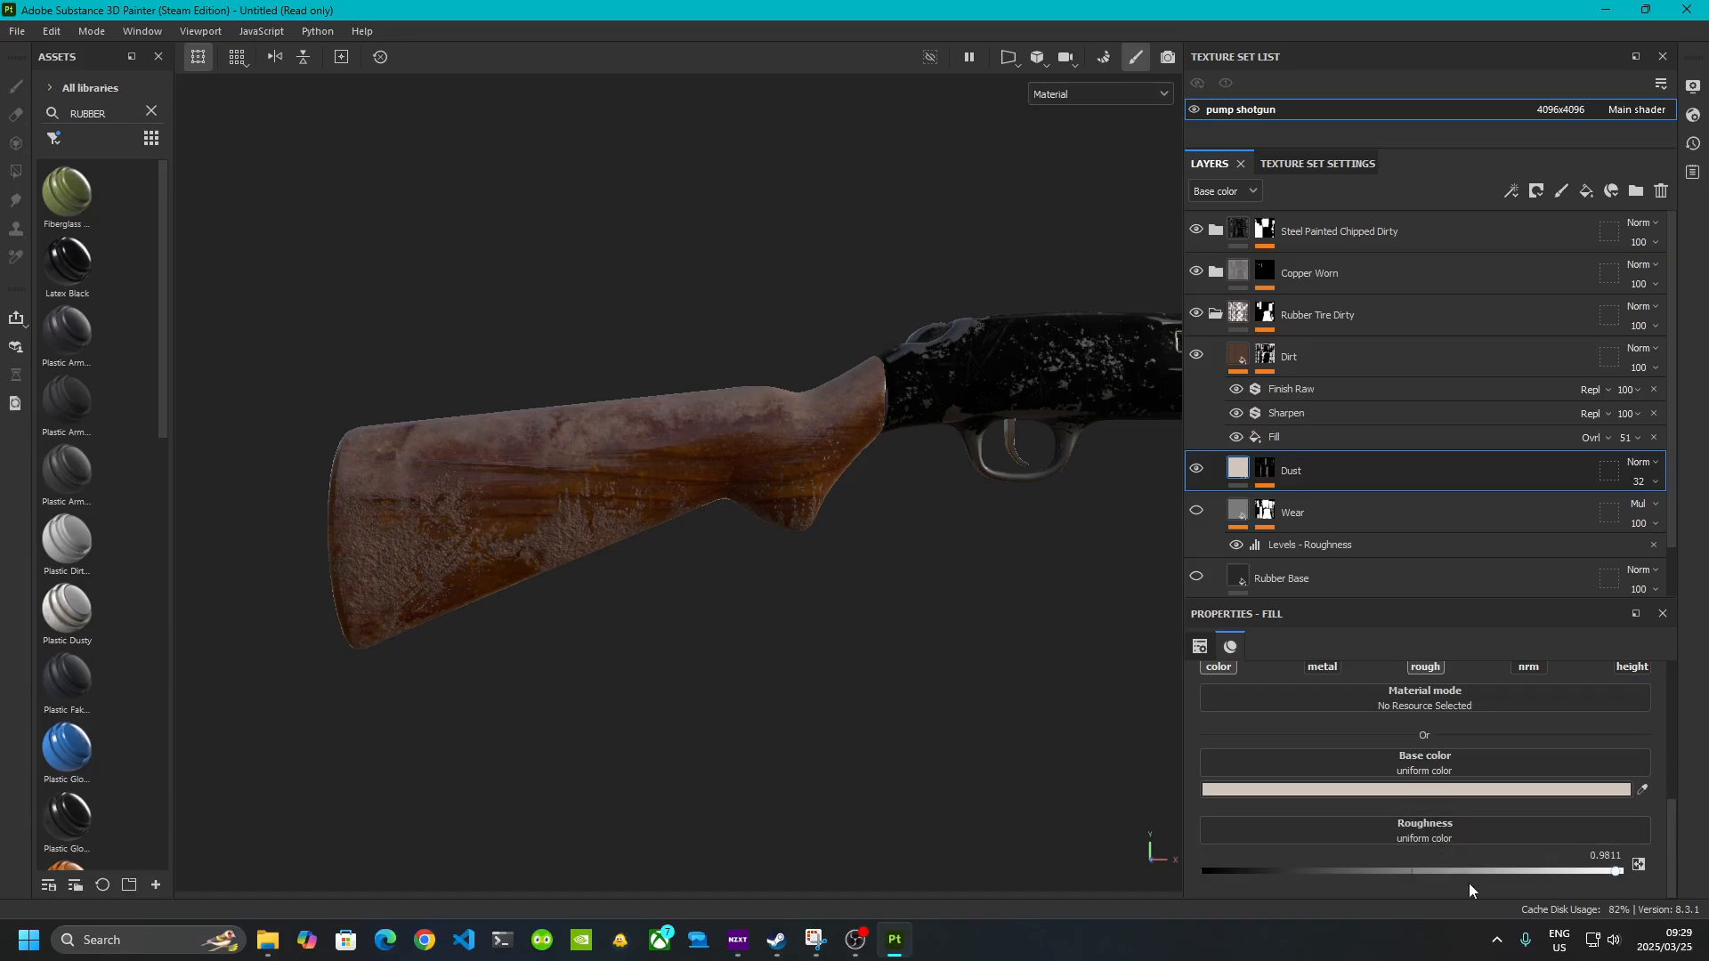
pyautogui.scroll(1, 1424, 813)
pyautogui.scroll(2, 1424, 812)
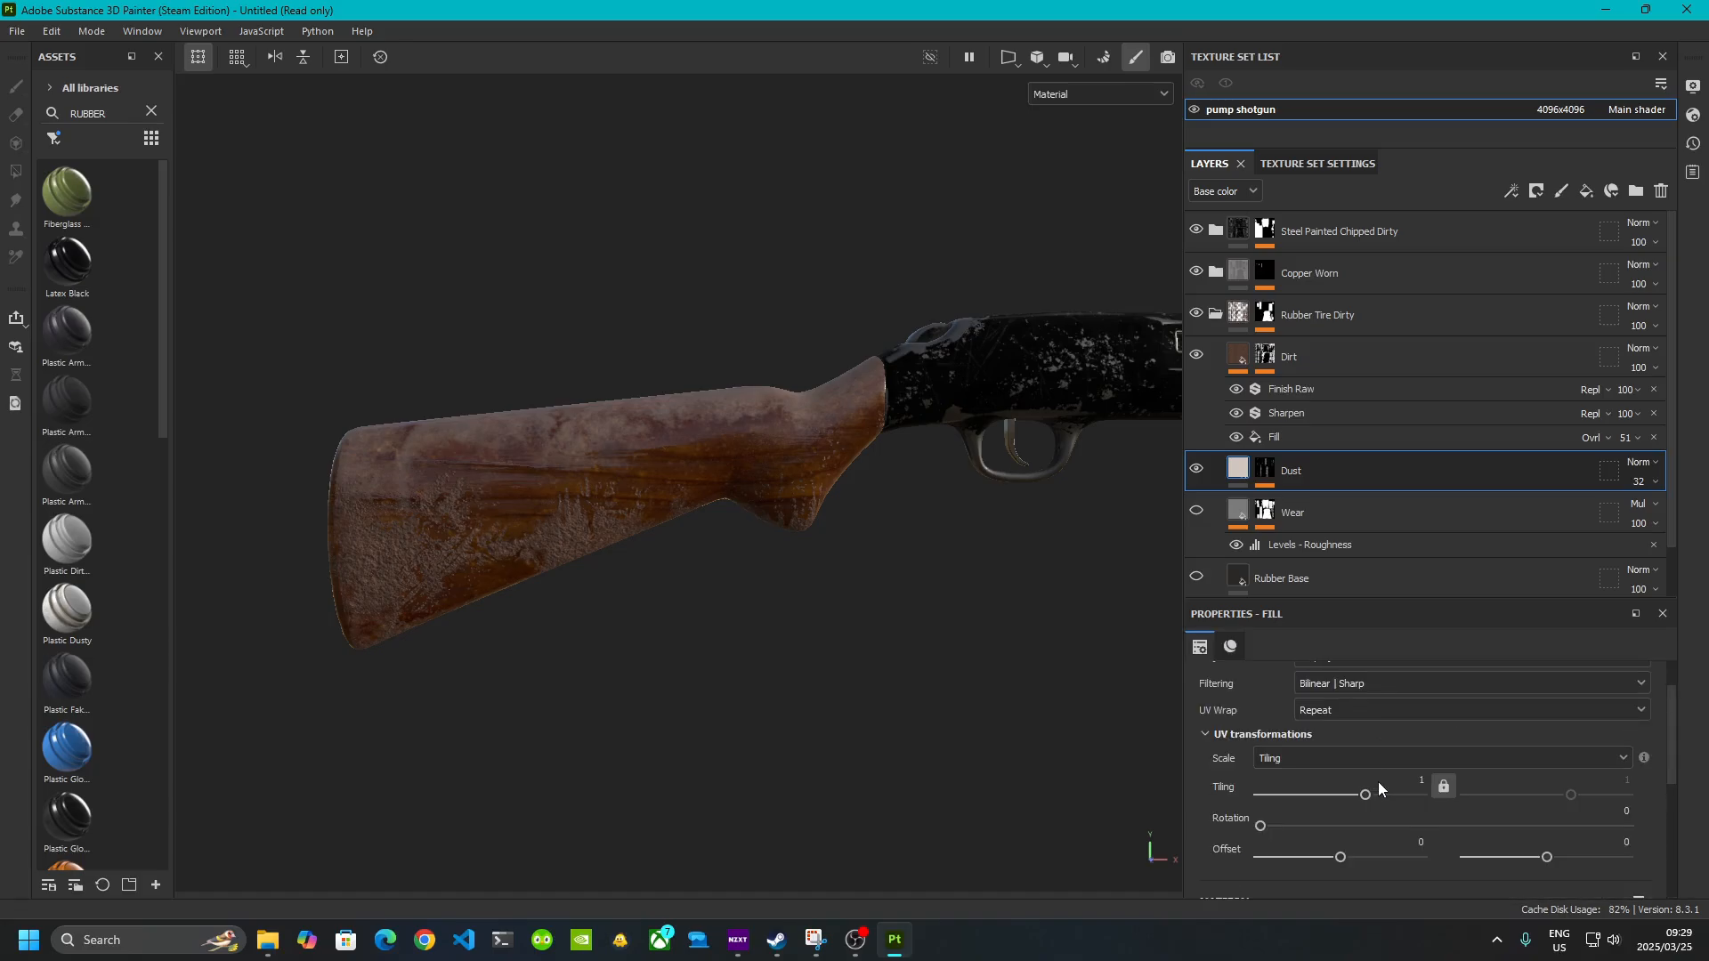
pyautogui.scroll(1, 1346, 794)
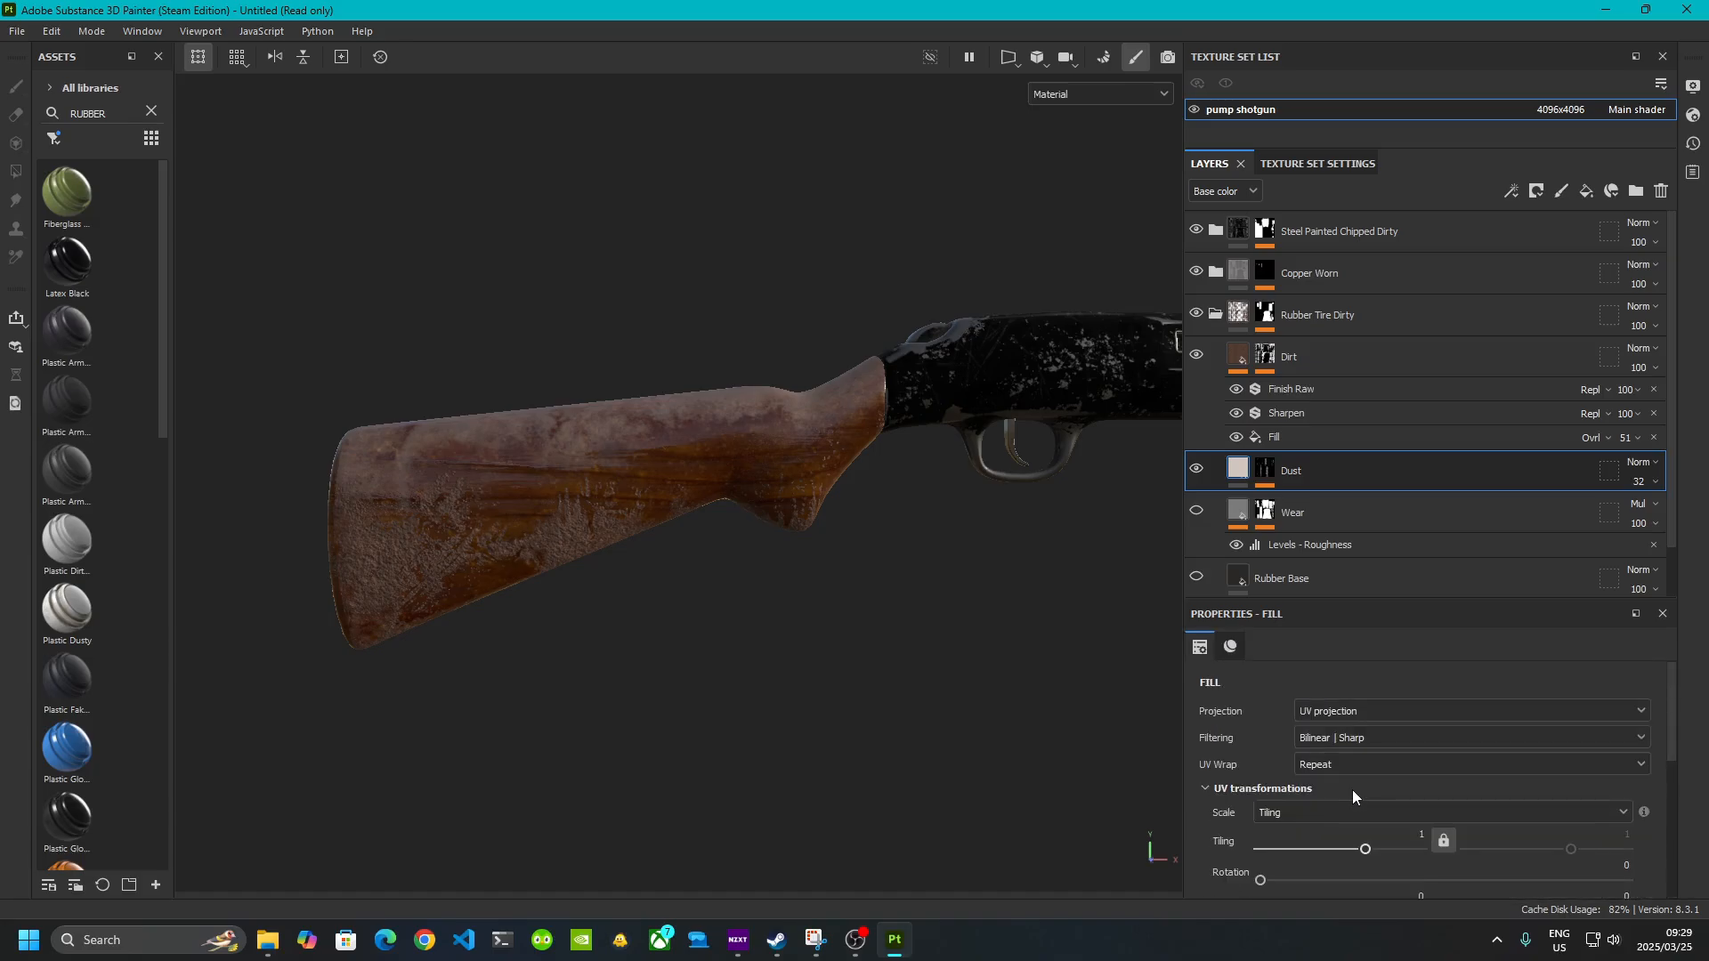
pyautogui.click(1263, 470)
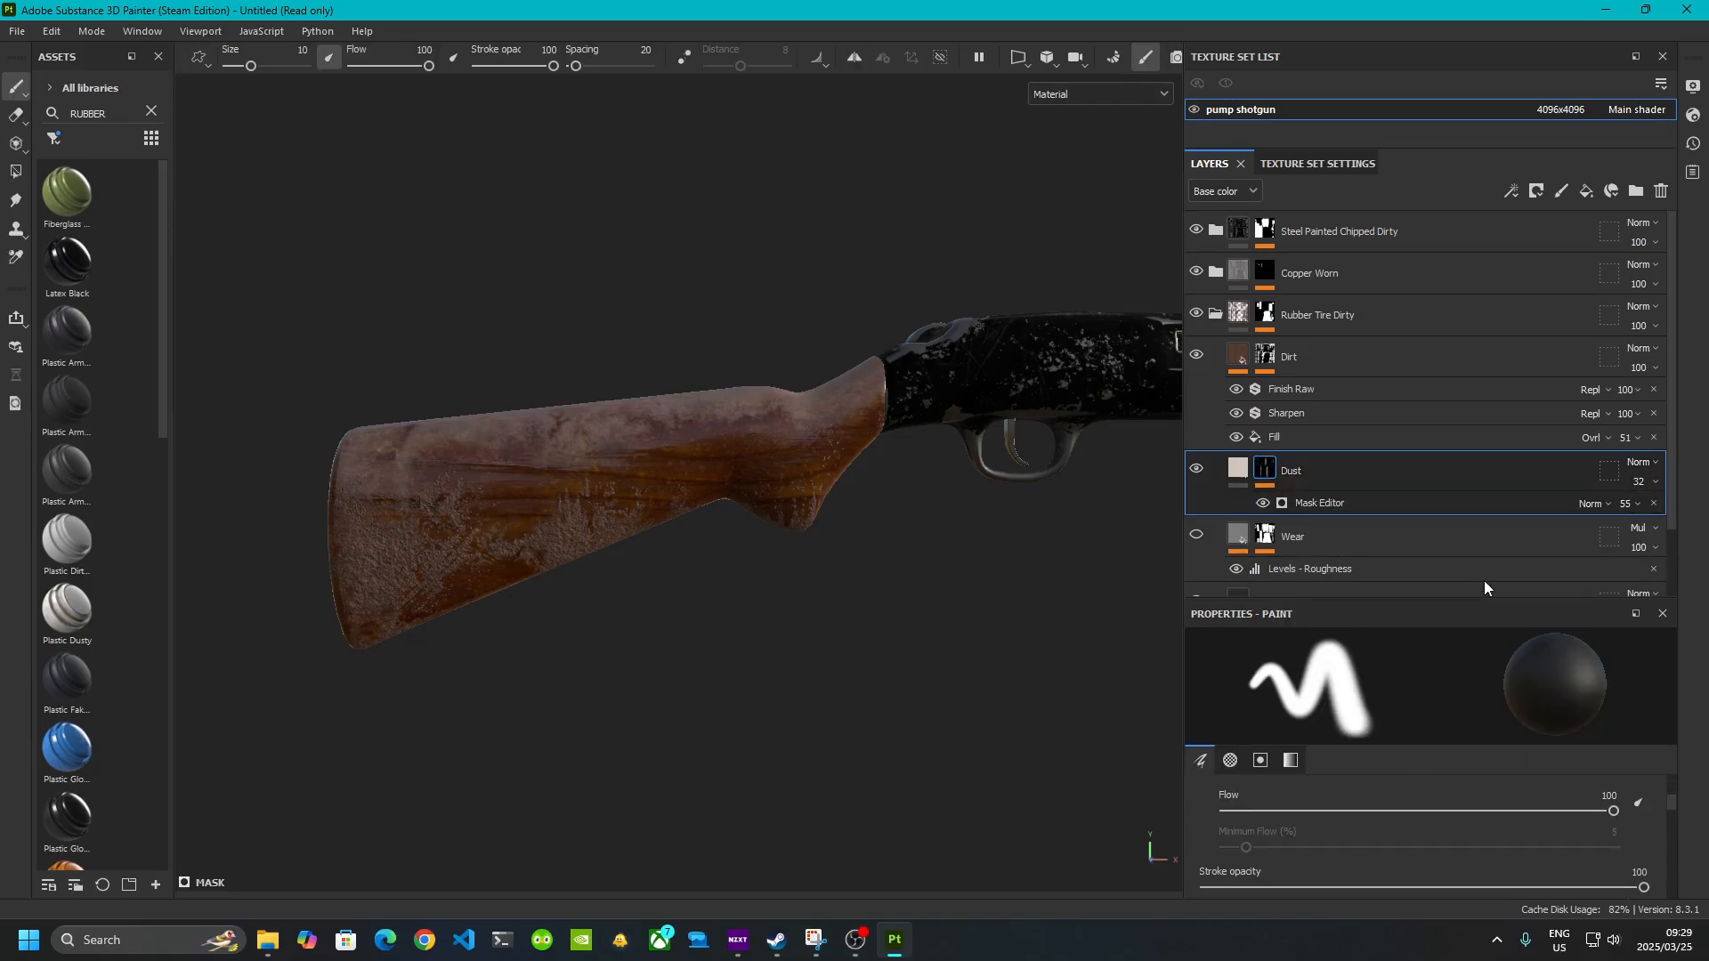
pyautogui.moveTo(1431, 597); pyautogui.dragTo(1431, 354)
pyautogui.scroll(-3, 1413, 735)
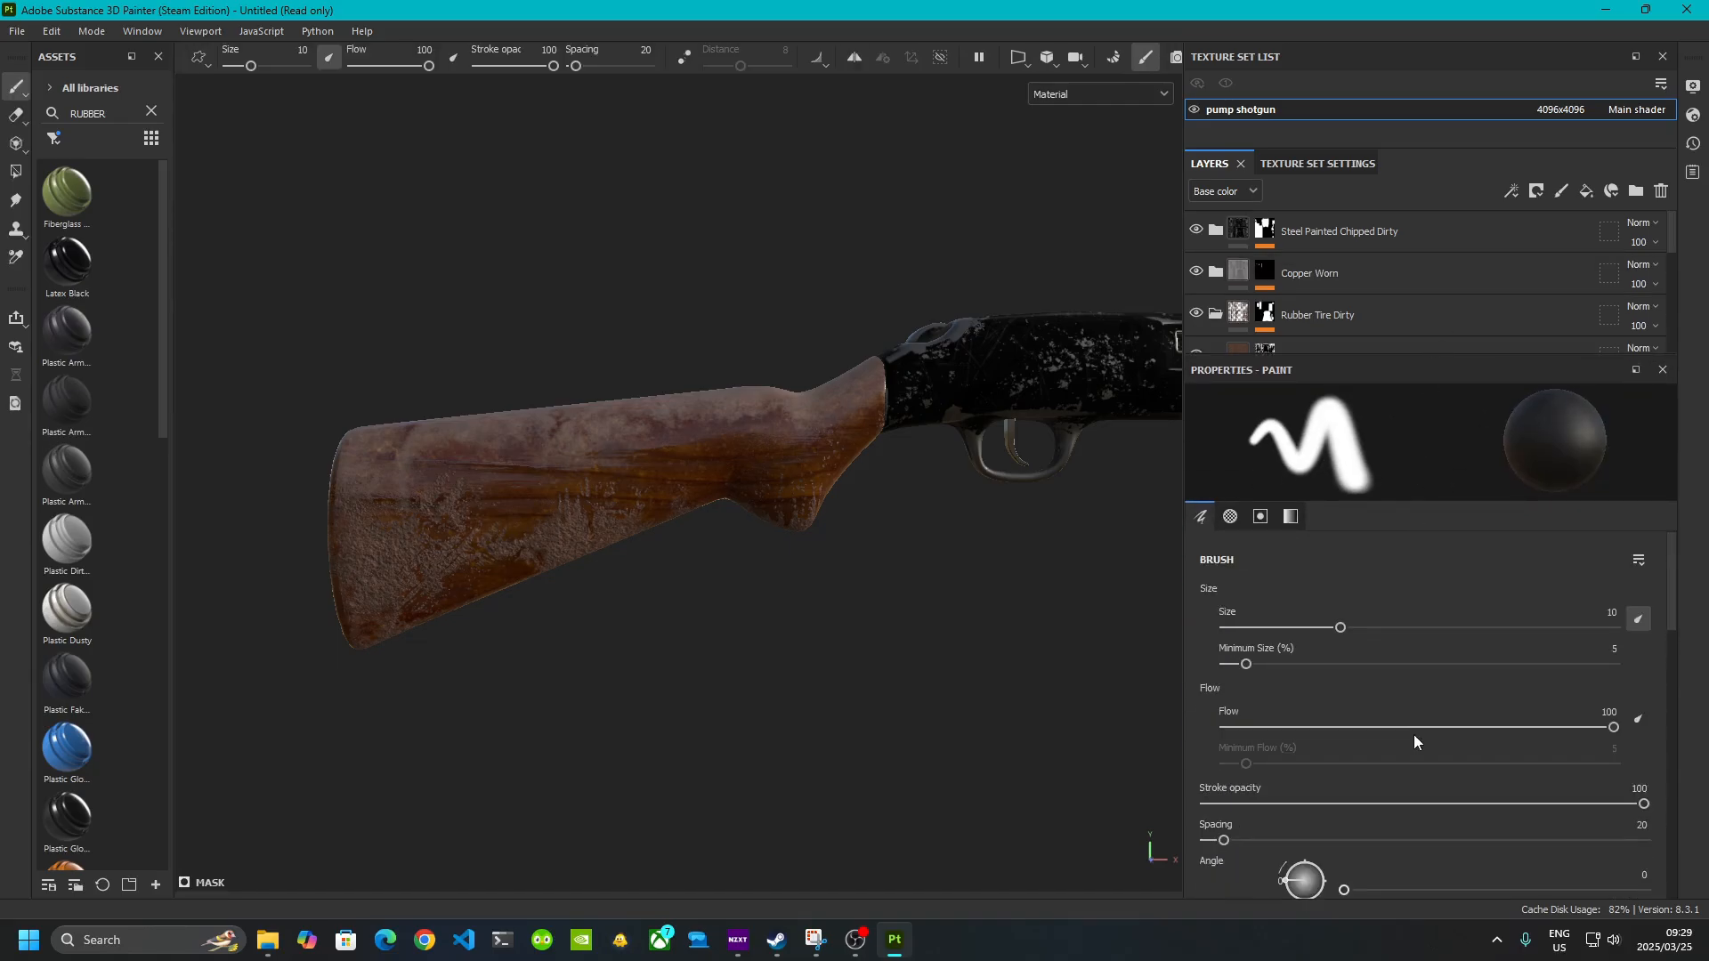
pyautogui.scroll(-2, 1413, 734)
pyautogui.scroll(-3, 1413, 734)
pyautogui.scroll(-3, 1413, 734)
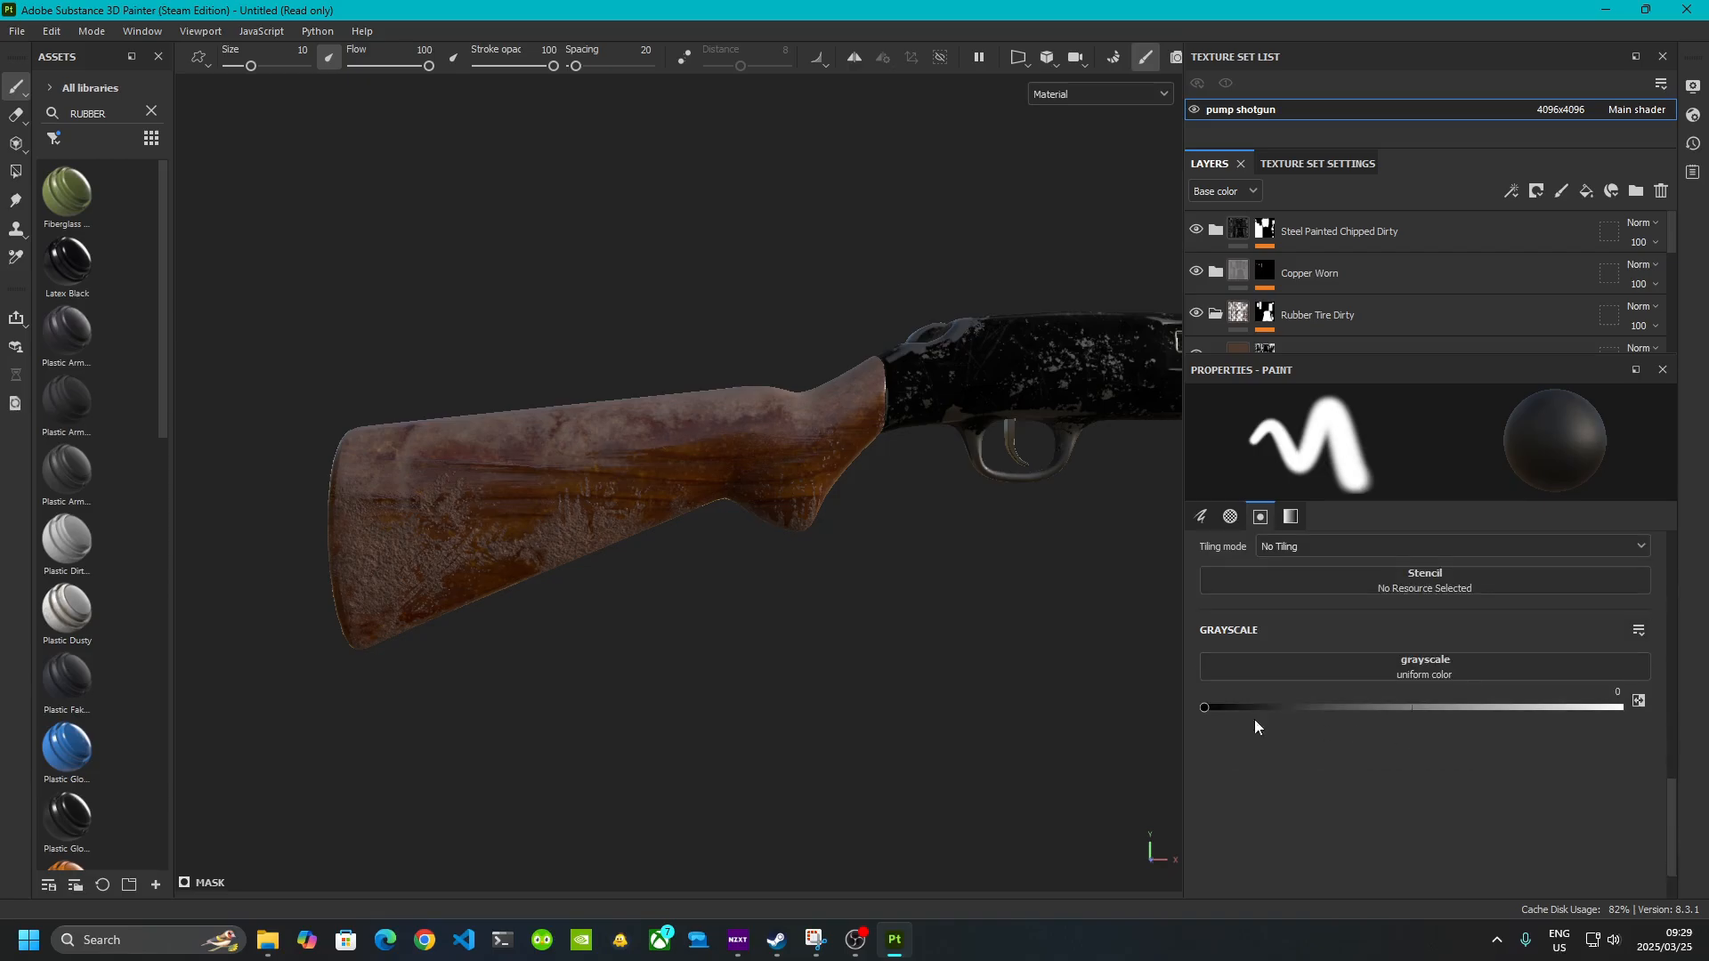
pyautogui.moveTo(1208, 708)
pyautogui.mouseDown()
pyautogui.moveTo(1524, 707)
pyautogui.moveTo(1195, 703)
pyautogui.mouseUp()
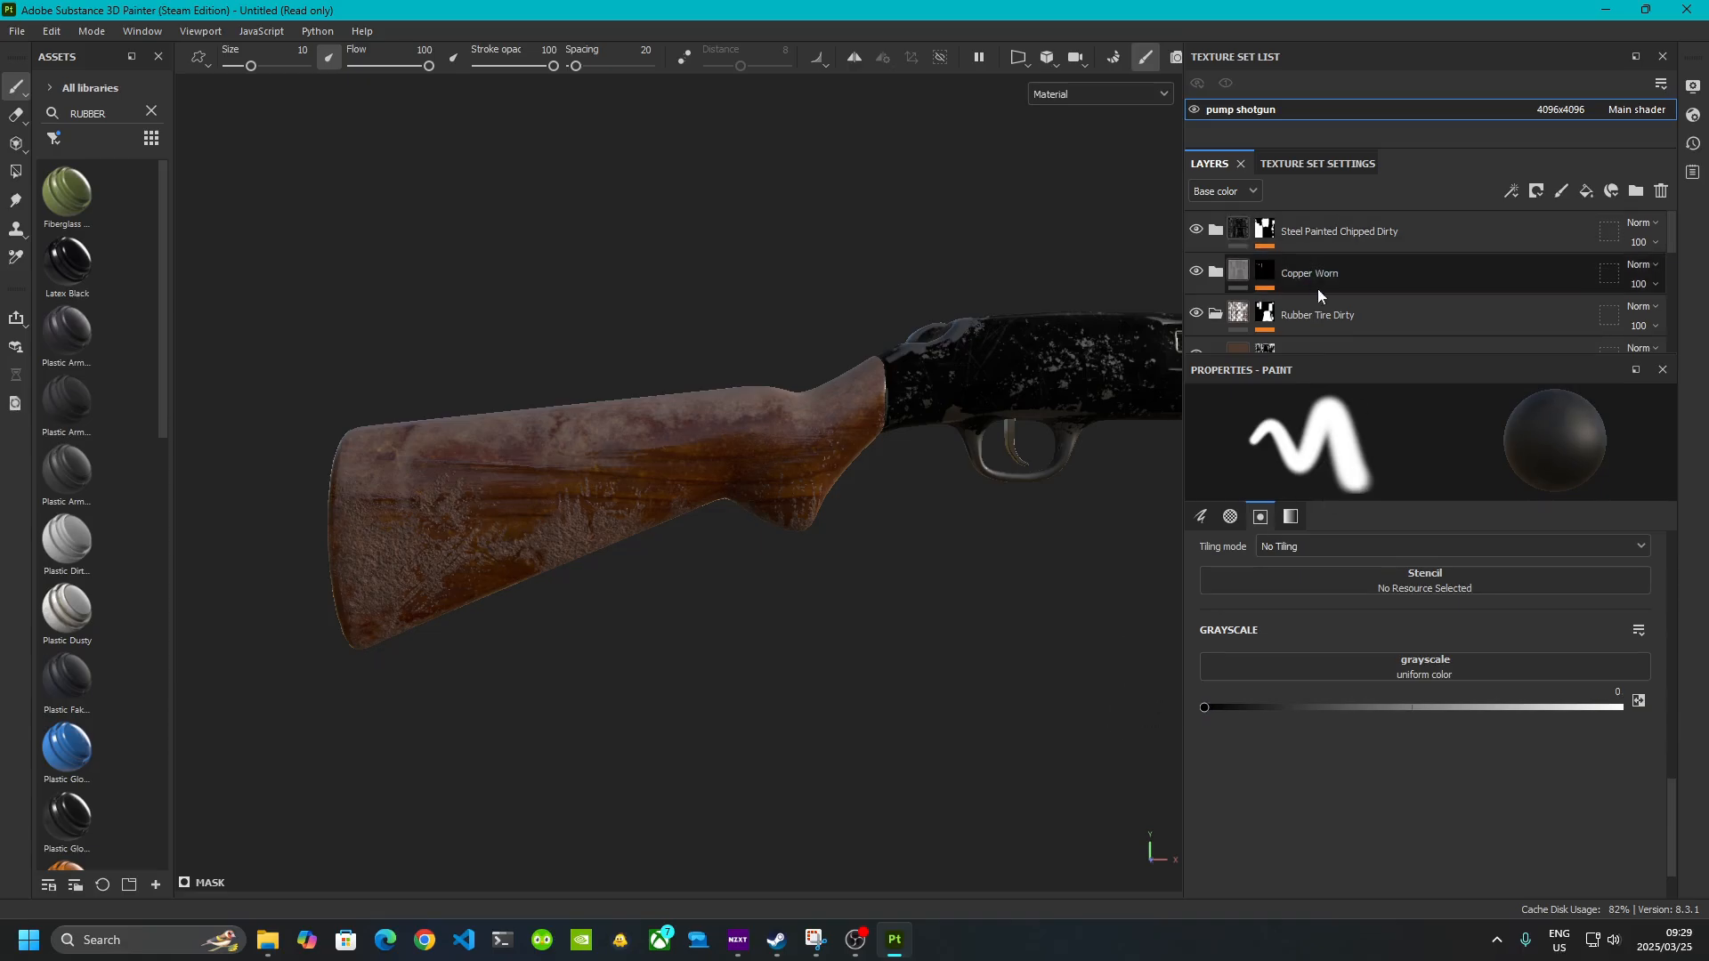
# - Set the Global Balance of the Dust layer's Mask Editor generator to 0.23
pyautogui.click(1360, 349)
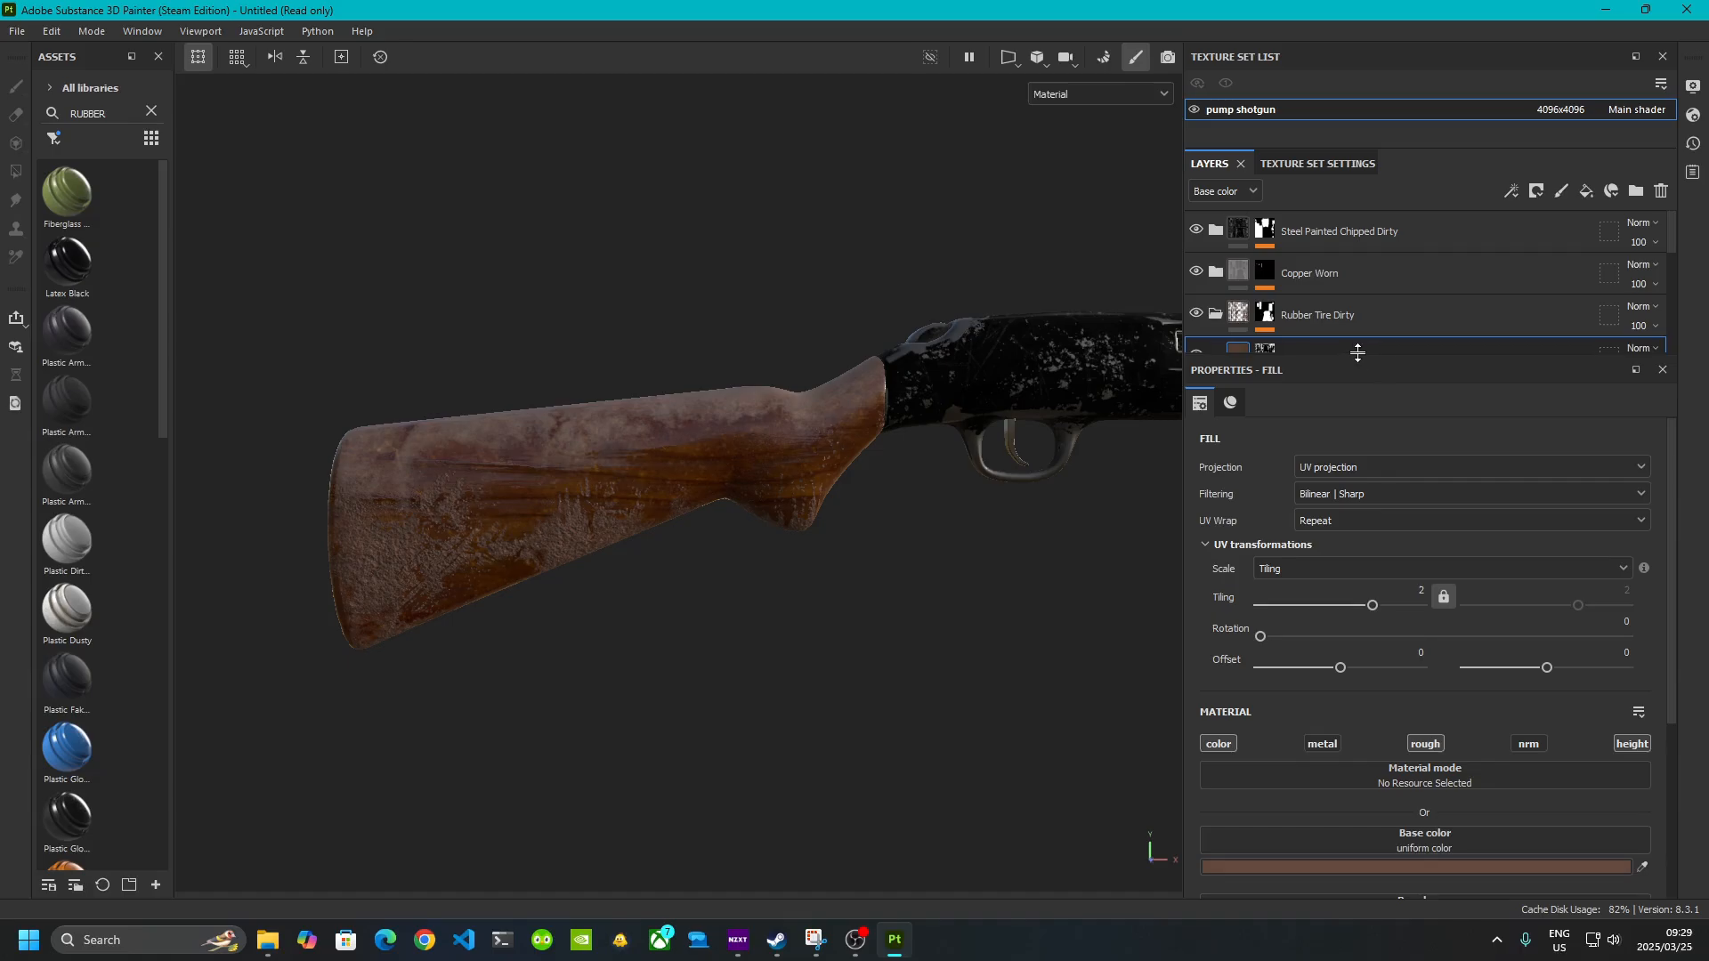
pyautogui.moveTo(1358, 353); pyautogui.dragTo(1359, 437)
pyautogui.scroll(-2, 1278, 352)
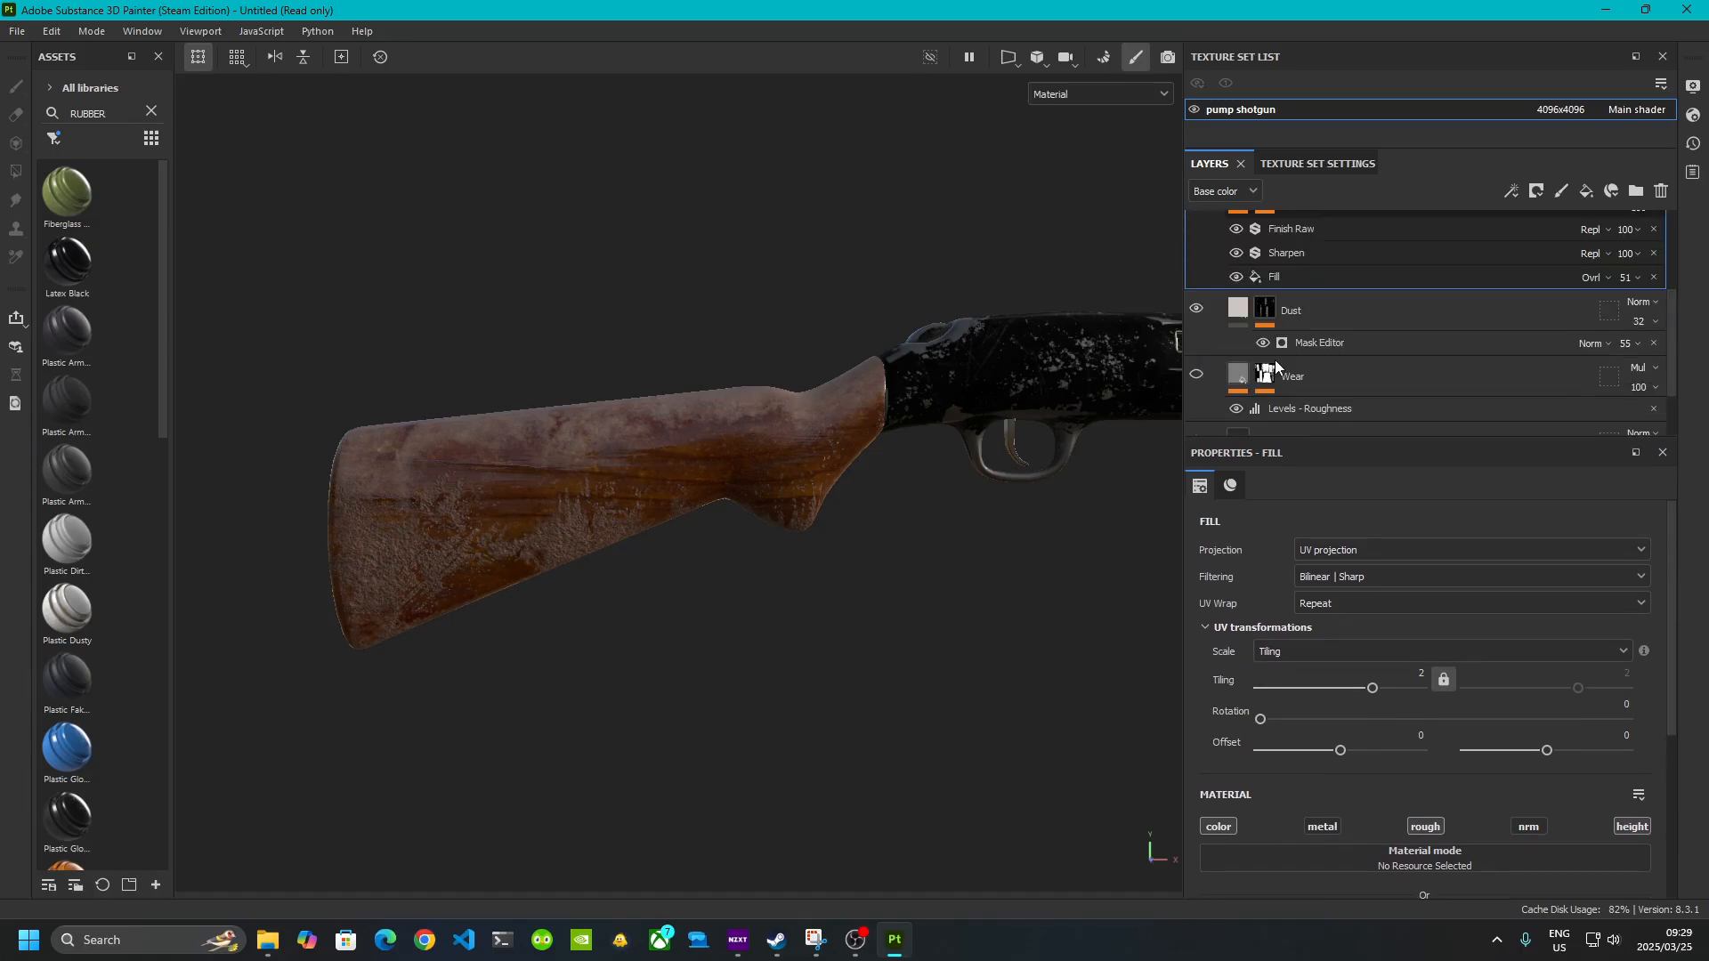
pyautogui.click(1294, 310)
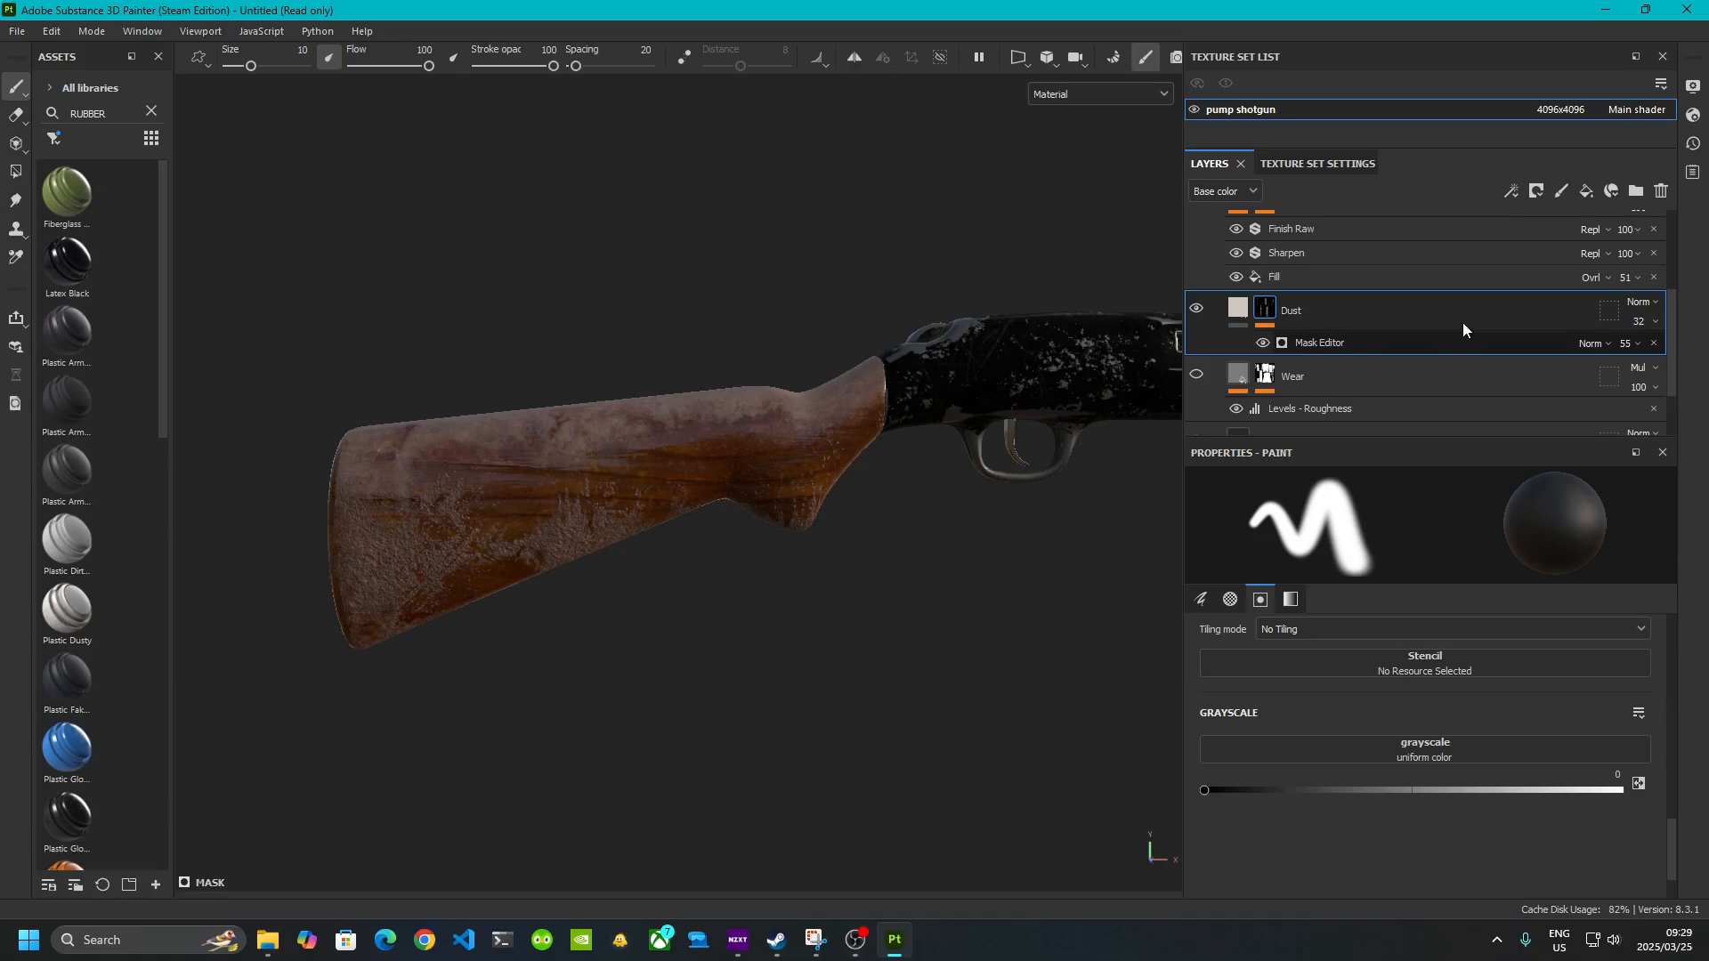
pyautogui.click(1353, 344)
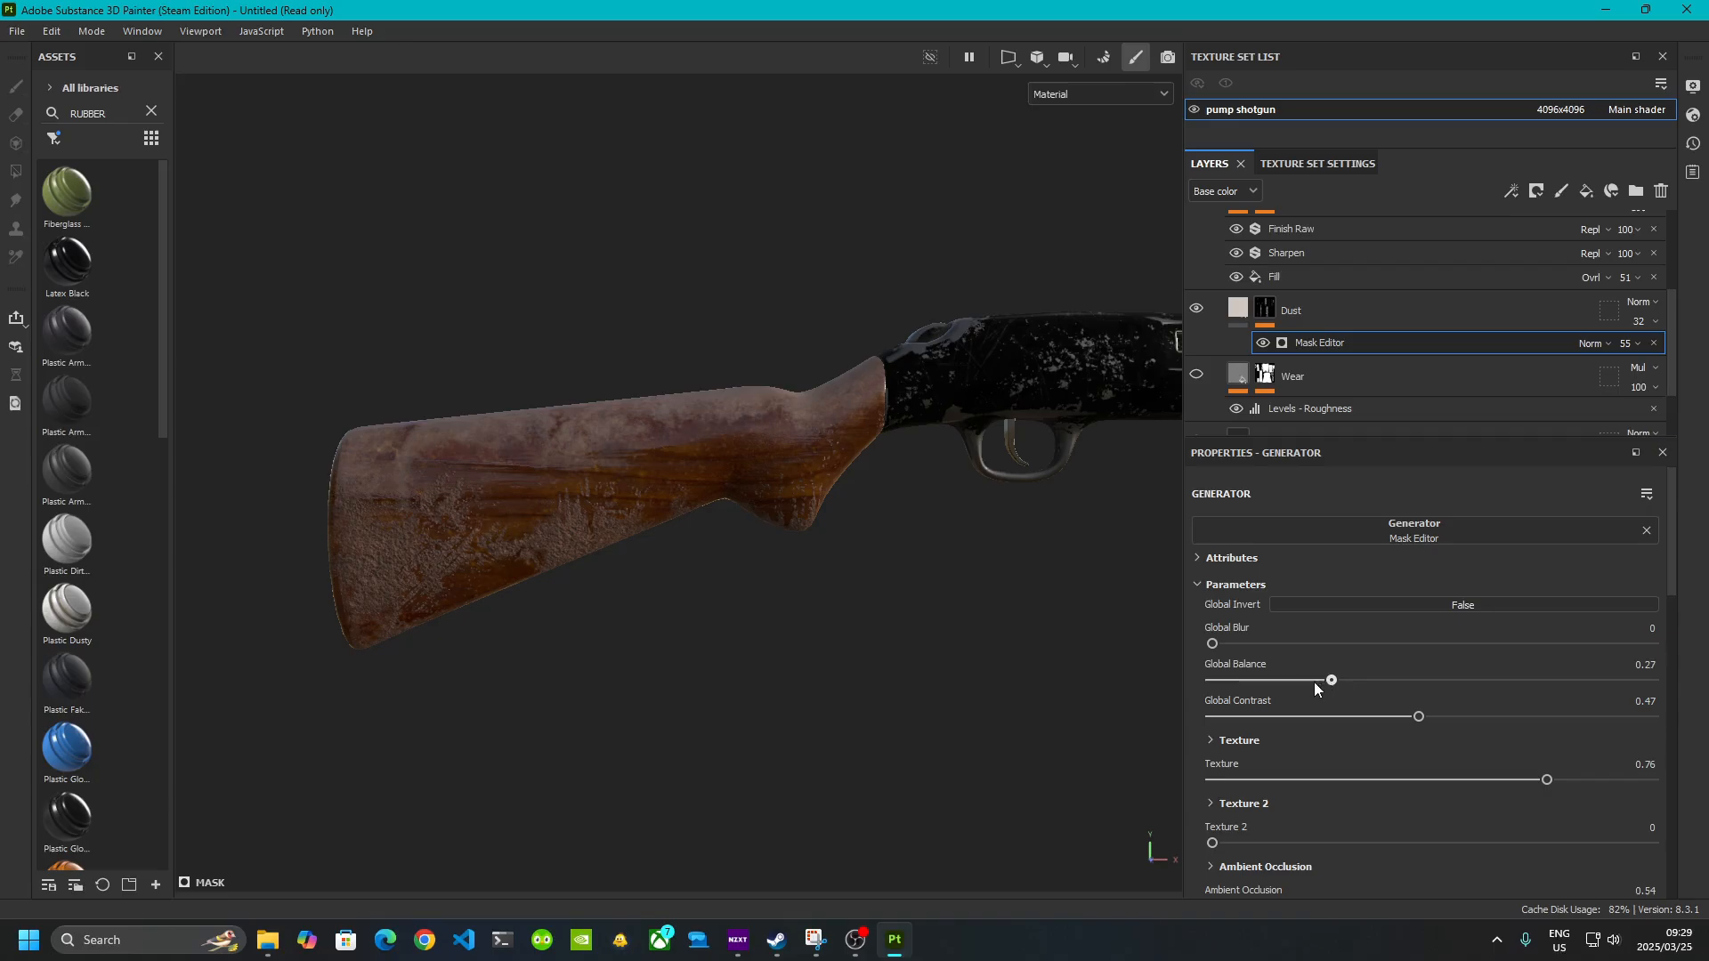
pyautogui.moveTo(1314, 681); pyautogui.dragTo(1255, 684)
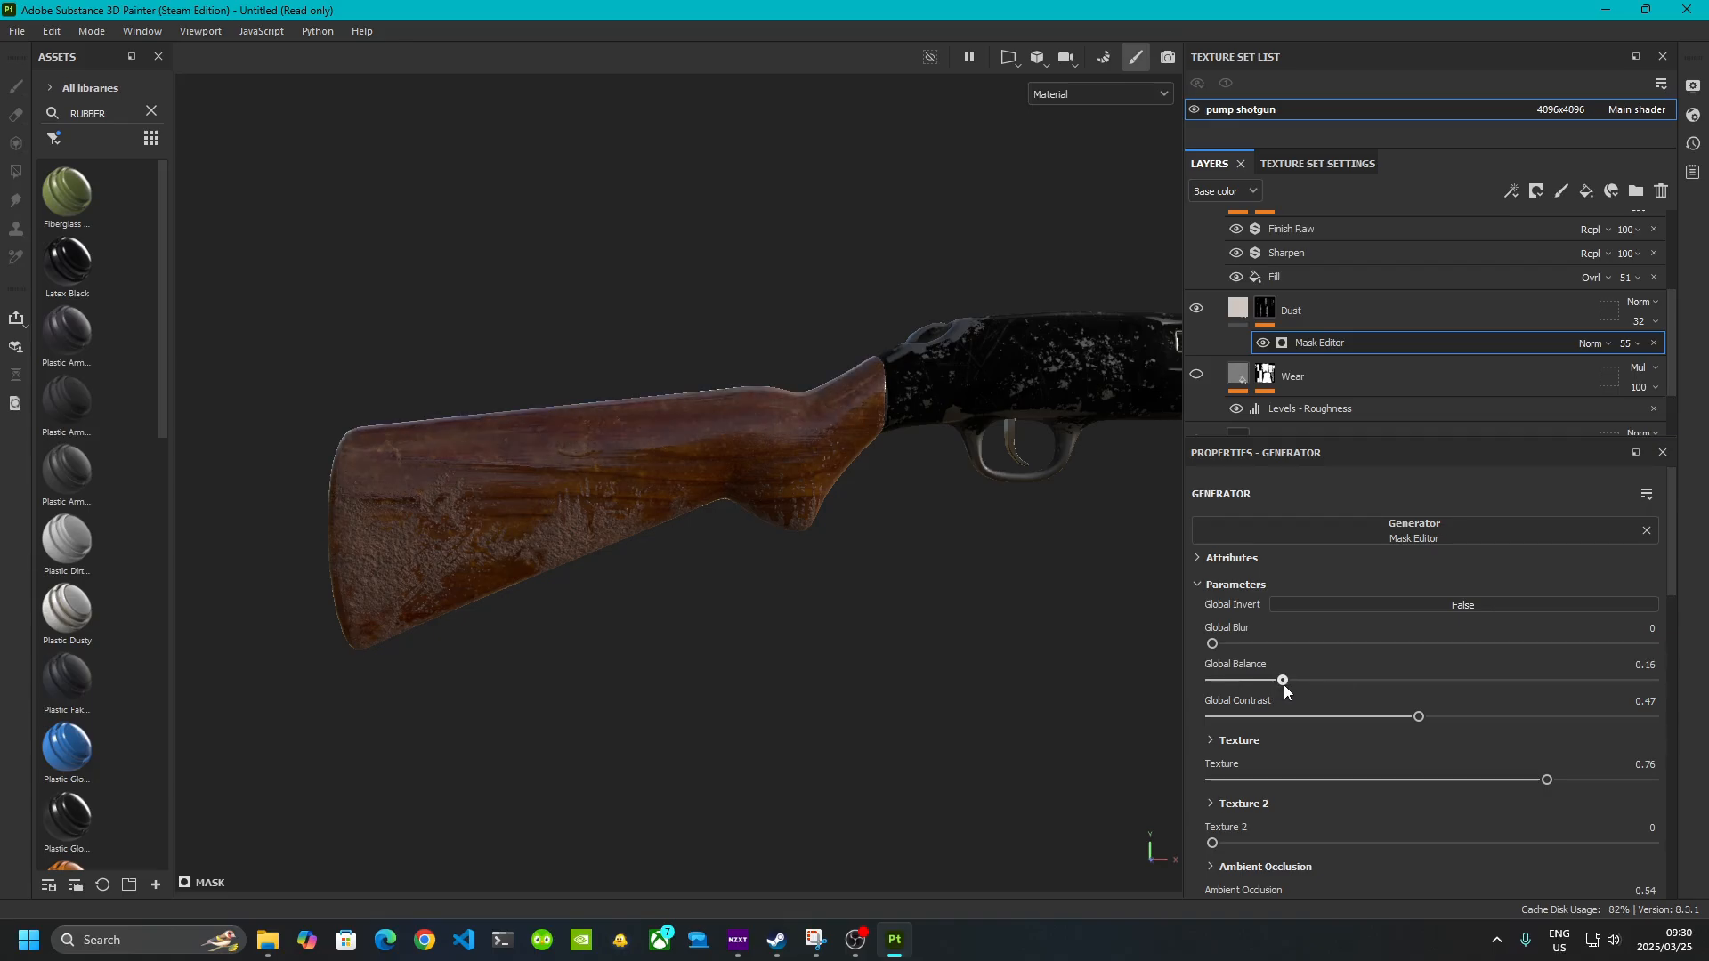
pyautogui.moveTo(1306, 685); pyautogui.dragTo(1312, 685)
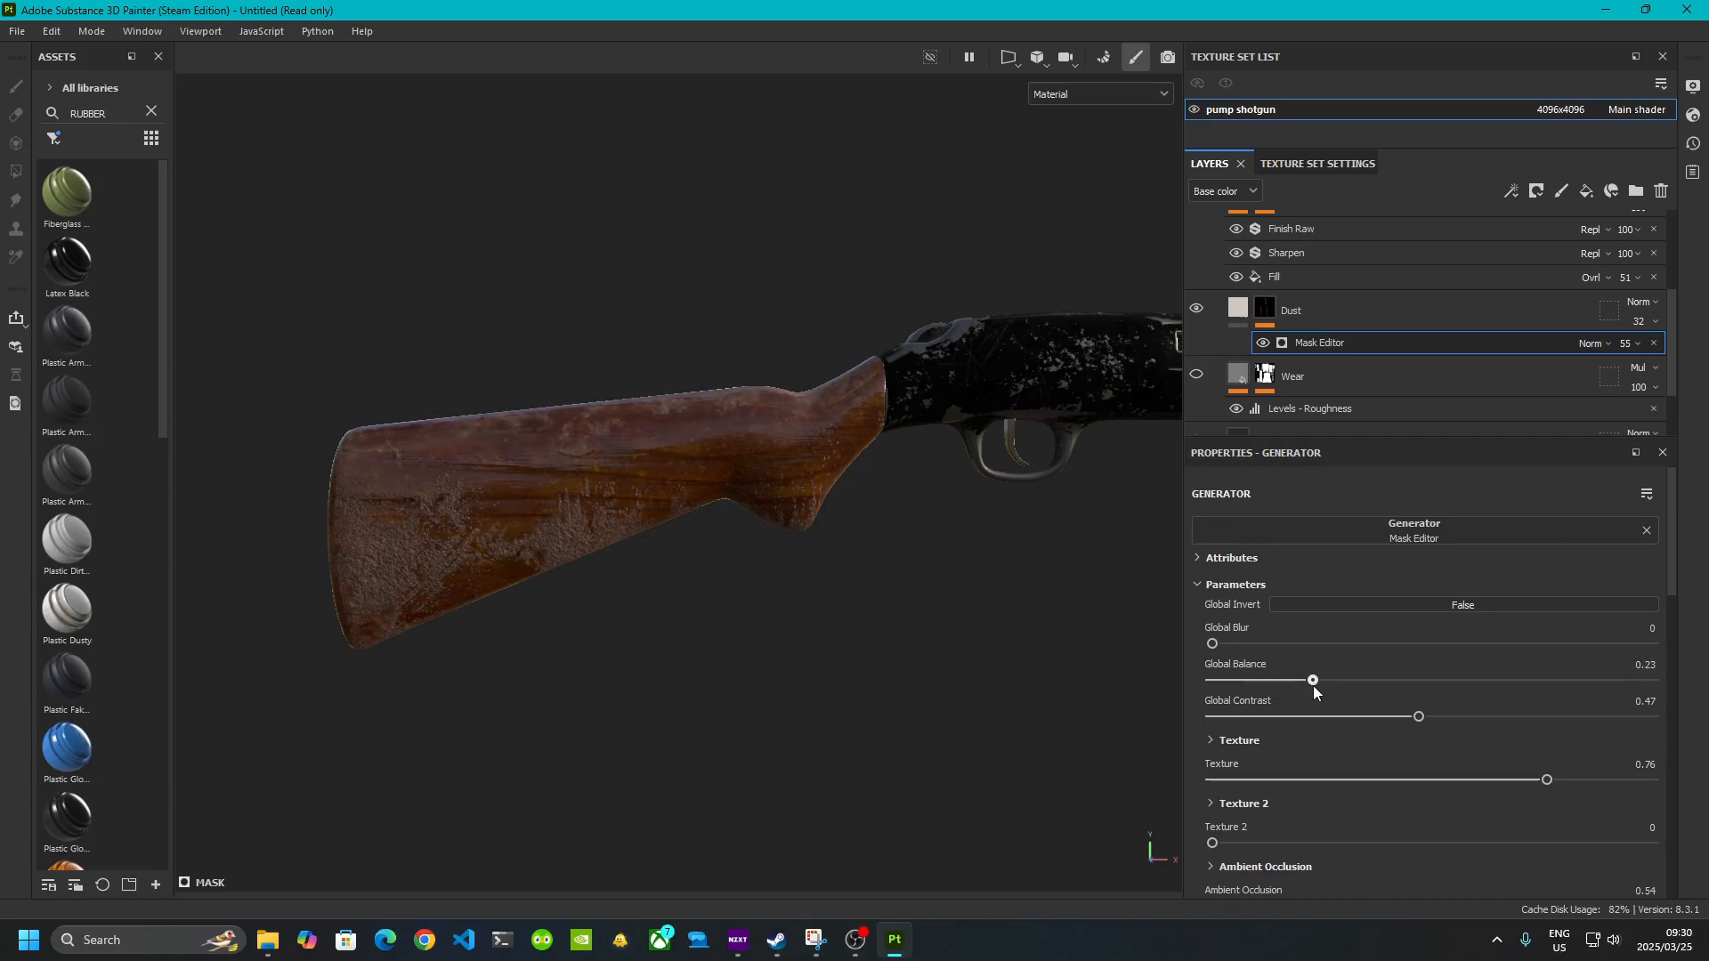
# - Examine the dust on the wooden stock and pump grip from several angles
pyautogui.keyDown('alt'); pyautogui.moveTo(616, 596); pyautogui.dragTo(550, 646); pyautogui.keyUp('alt')
pyautogui.keyDown('alt'); pyautogui.moveTo(1065, 687); pyautogui.dragTo(664, 610, button='middle'); pyautogui.keyUp('alt')
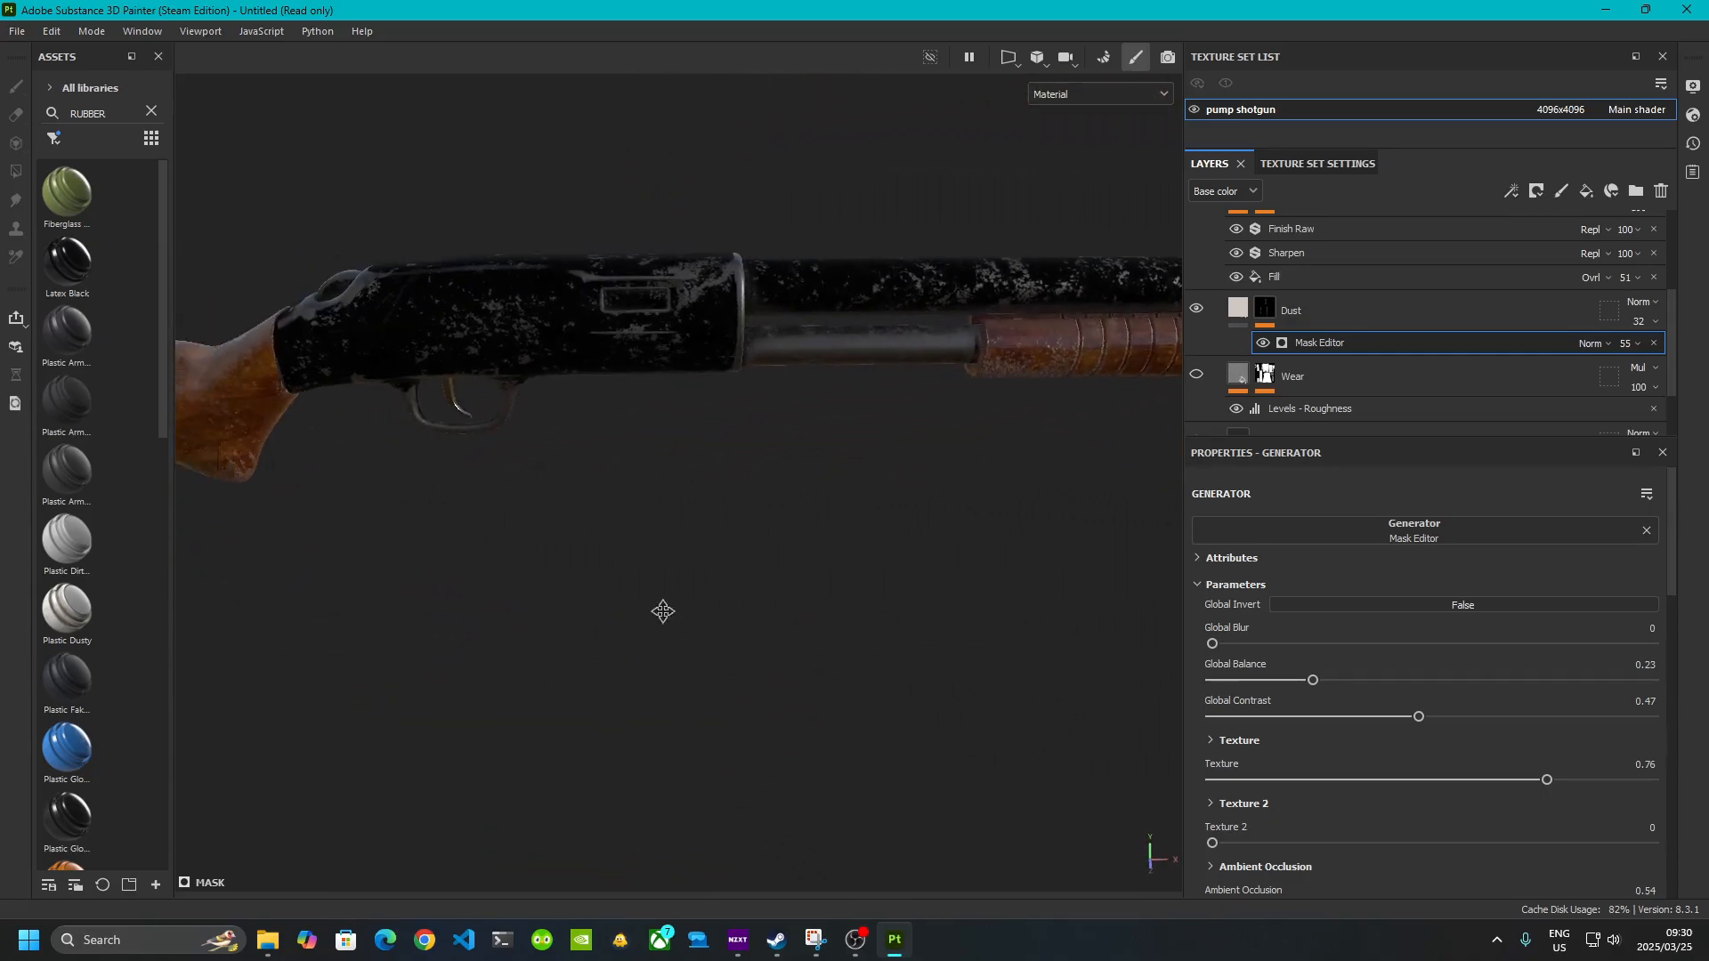
pyautogui.keyDown('alt'); pyautogui.moveTo(664, 610); pyautogui.dragTo(235, 584); pyautogui.keyUp('alt')
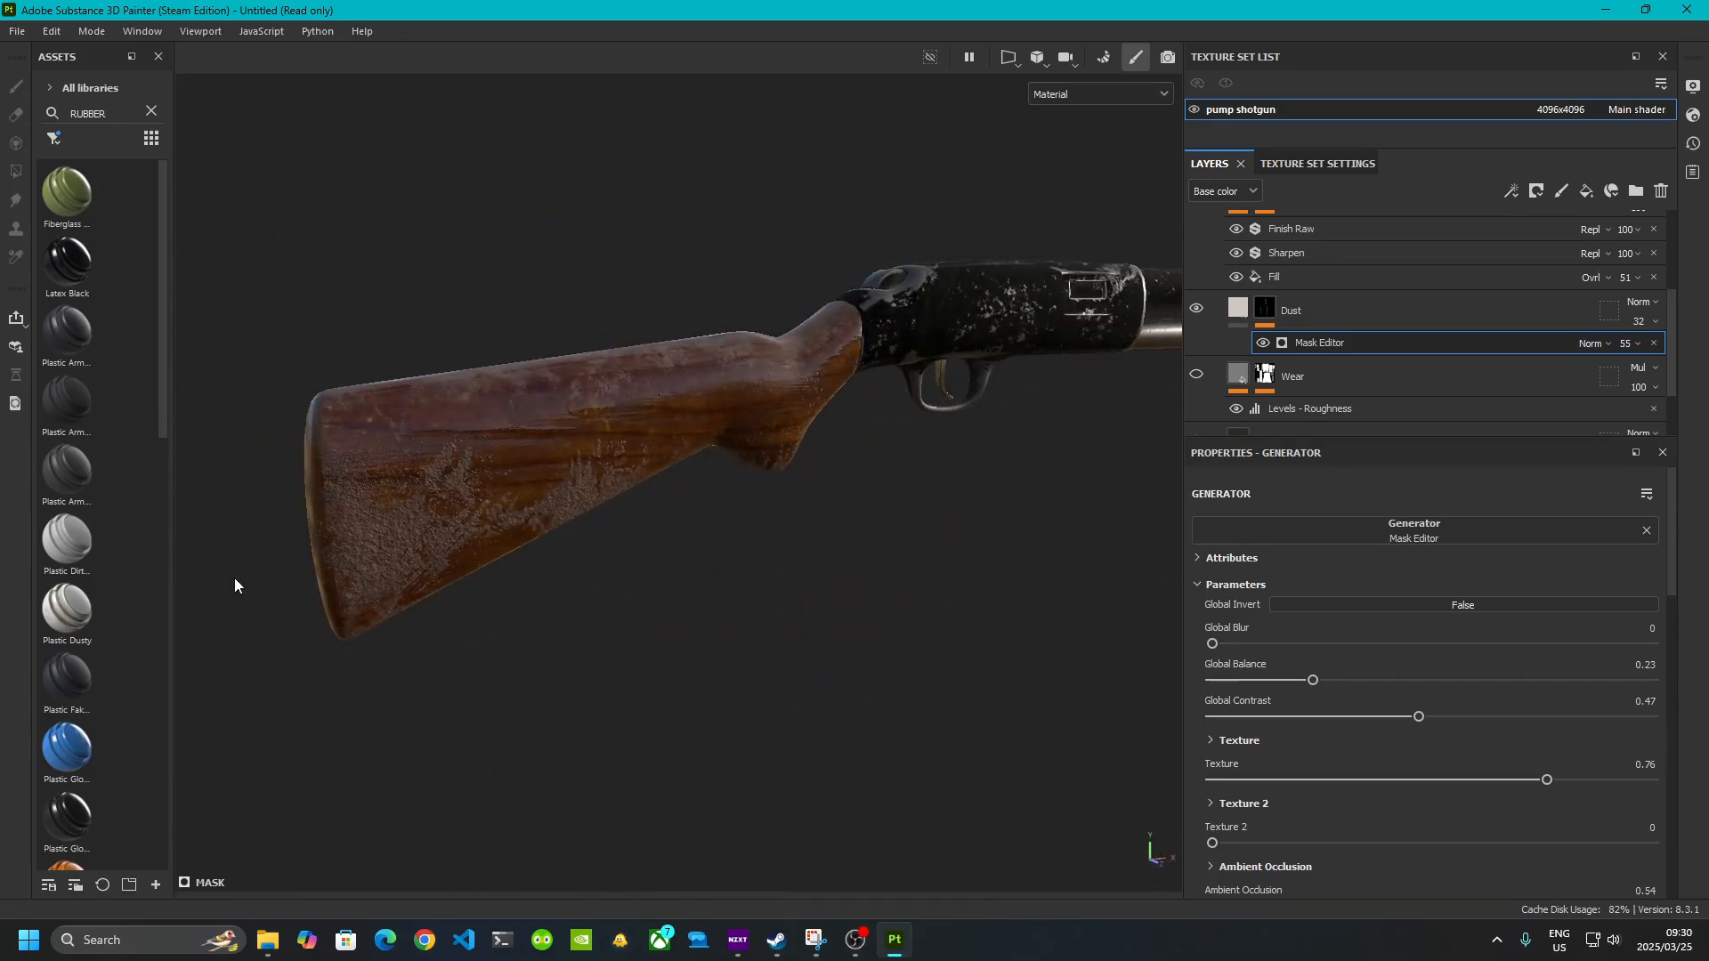
pyautogui.keyDown('alt'); pyautogui.moveTo(831, 557); pyautogui.dragTo(819, 637, button='middle'); pyautogui.keyUp('alt')
pyautogui.keyDown('alt'); pyautogui.moveTo(820, 637); pyautogui.dragTo(661, 502); pyautogui.keyUp('alt')
pyautogui.scroll(3, 661, 502)
pyautogui.keyDown('alt'); pyautogui.moveTo(662, 509); pyautogui.dragTo(733, 521, button='middle'); pyautogui.keyUp('alt')
pyautogui.scroll(5, 1263, 340)
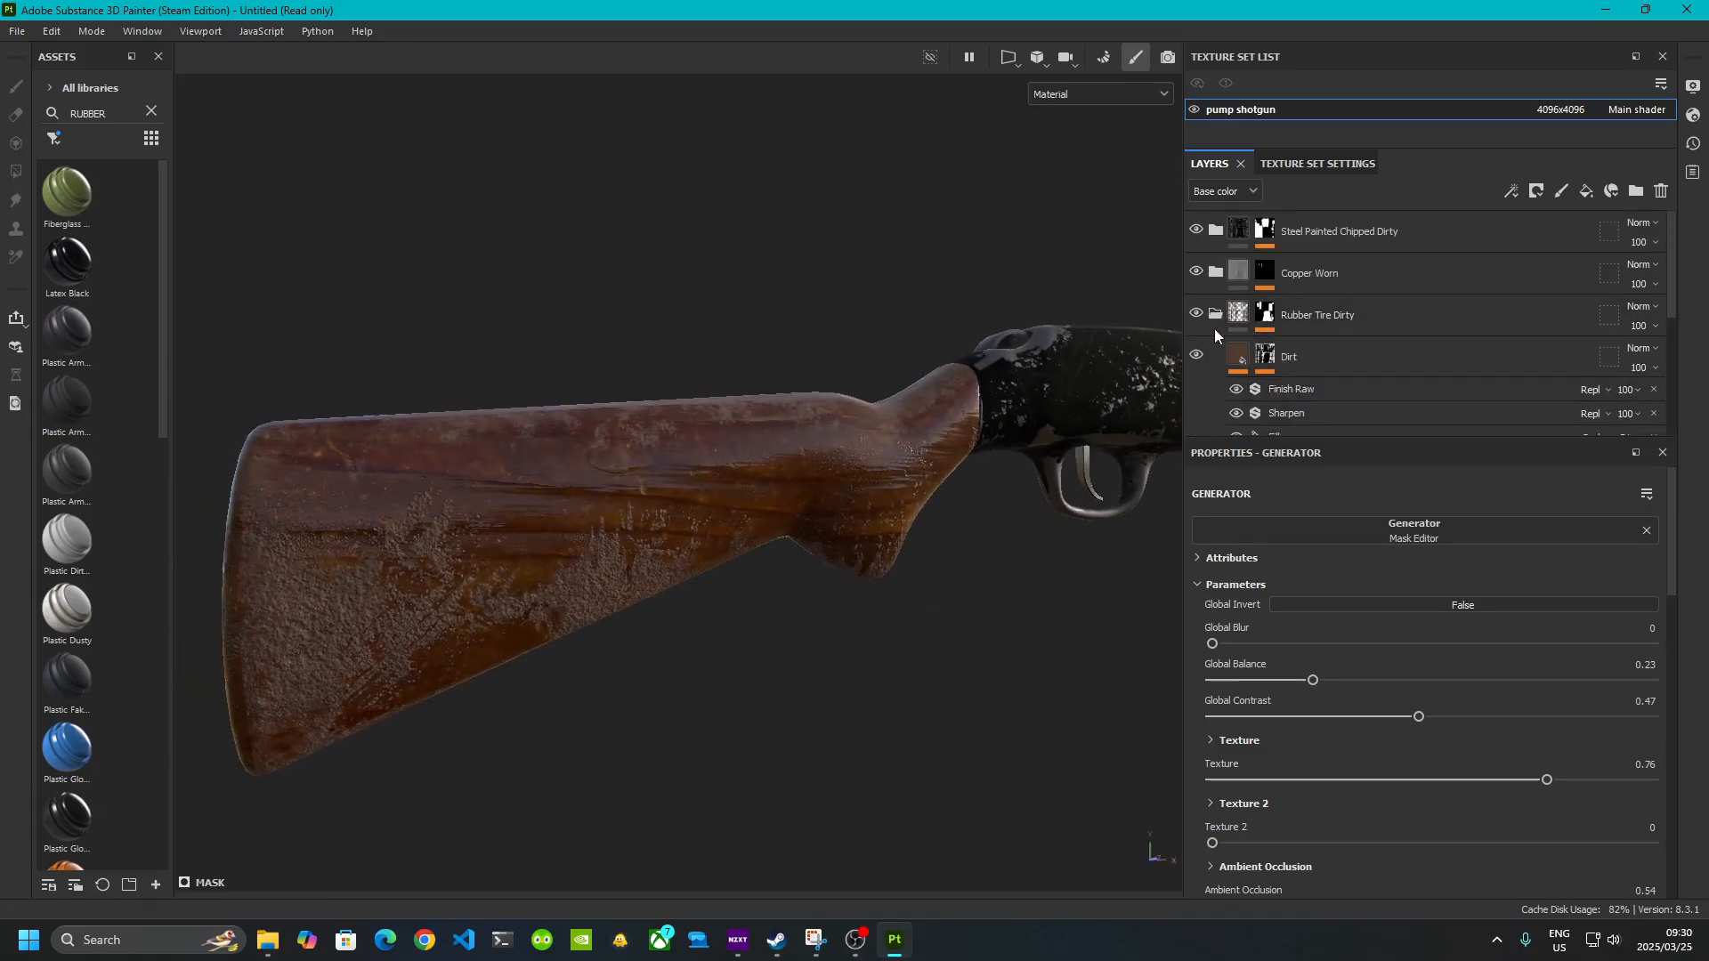
# - Collapse the Rubber Tire Dirty folder, set the Wood Rough layer's Roughness to 0.3 and check the whole shotgun
pyautogui.click(1216, 315)
pyautogui.click(1230, 358)
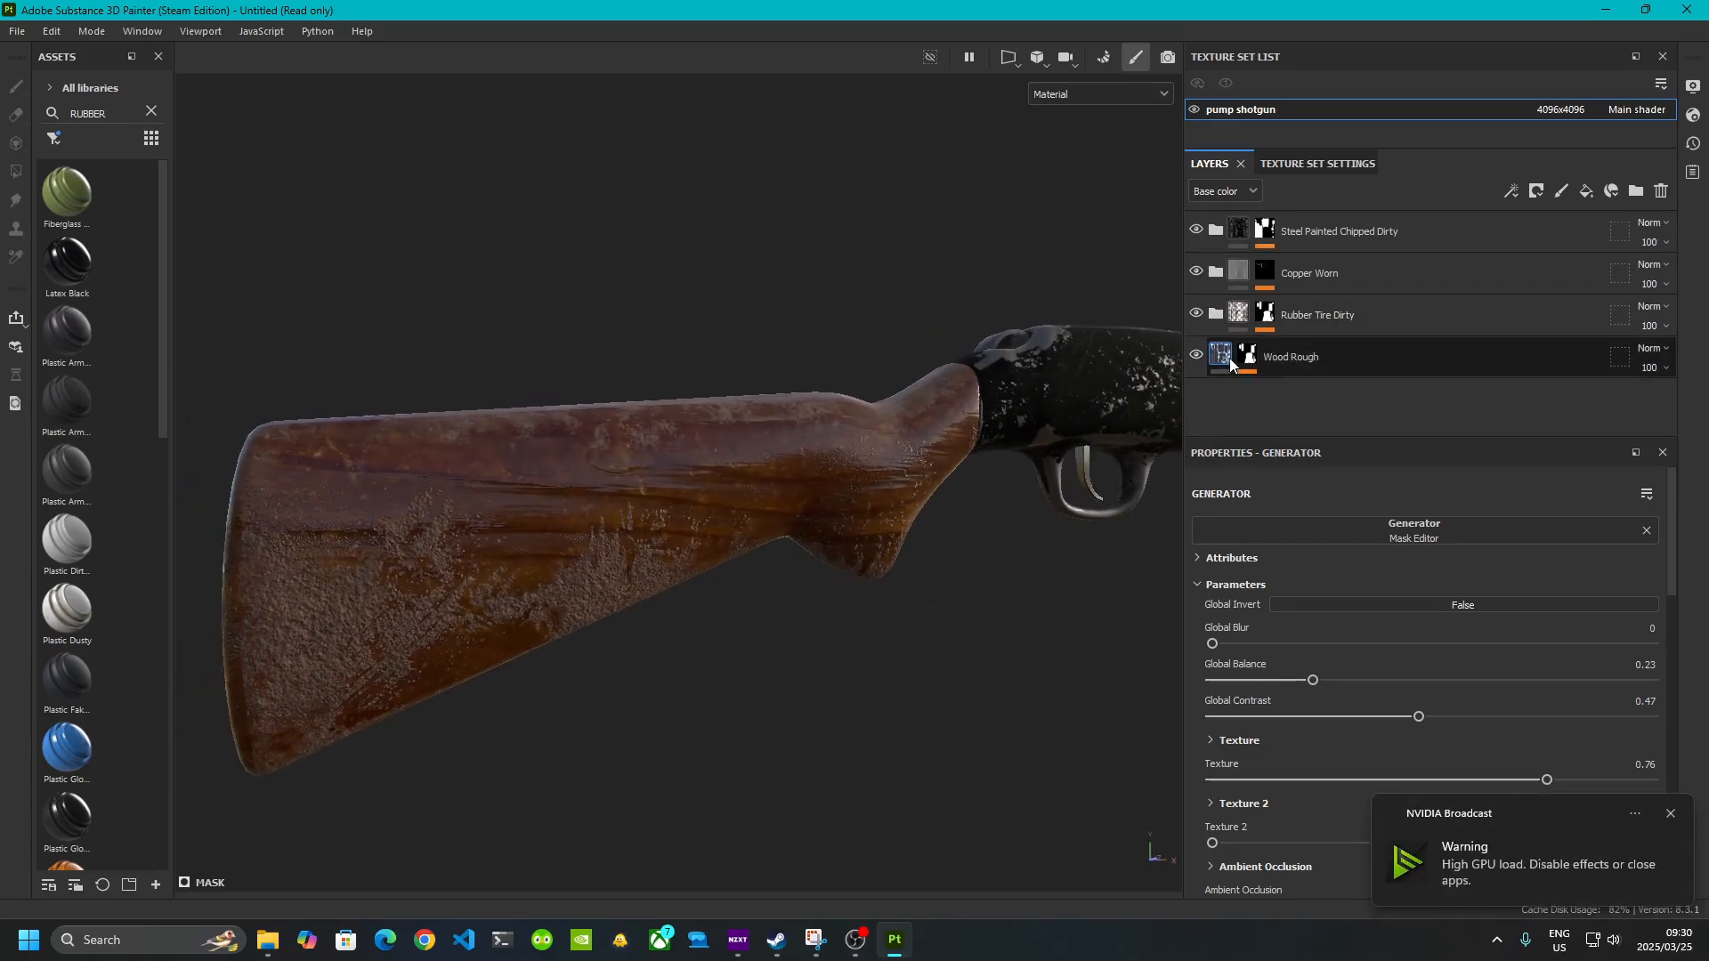
pyautogui.scroll(-5, 1362, 703)
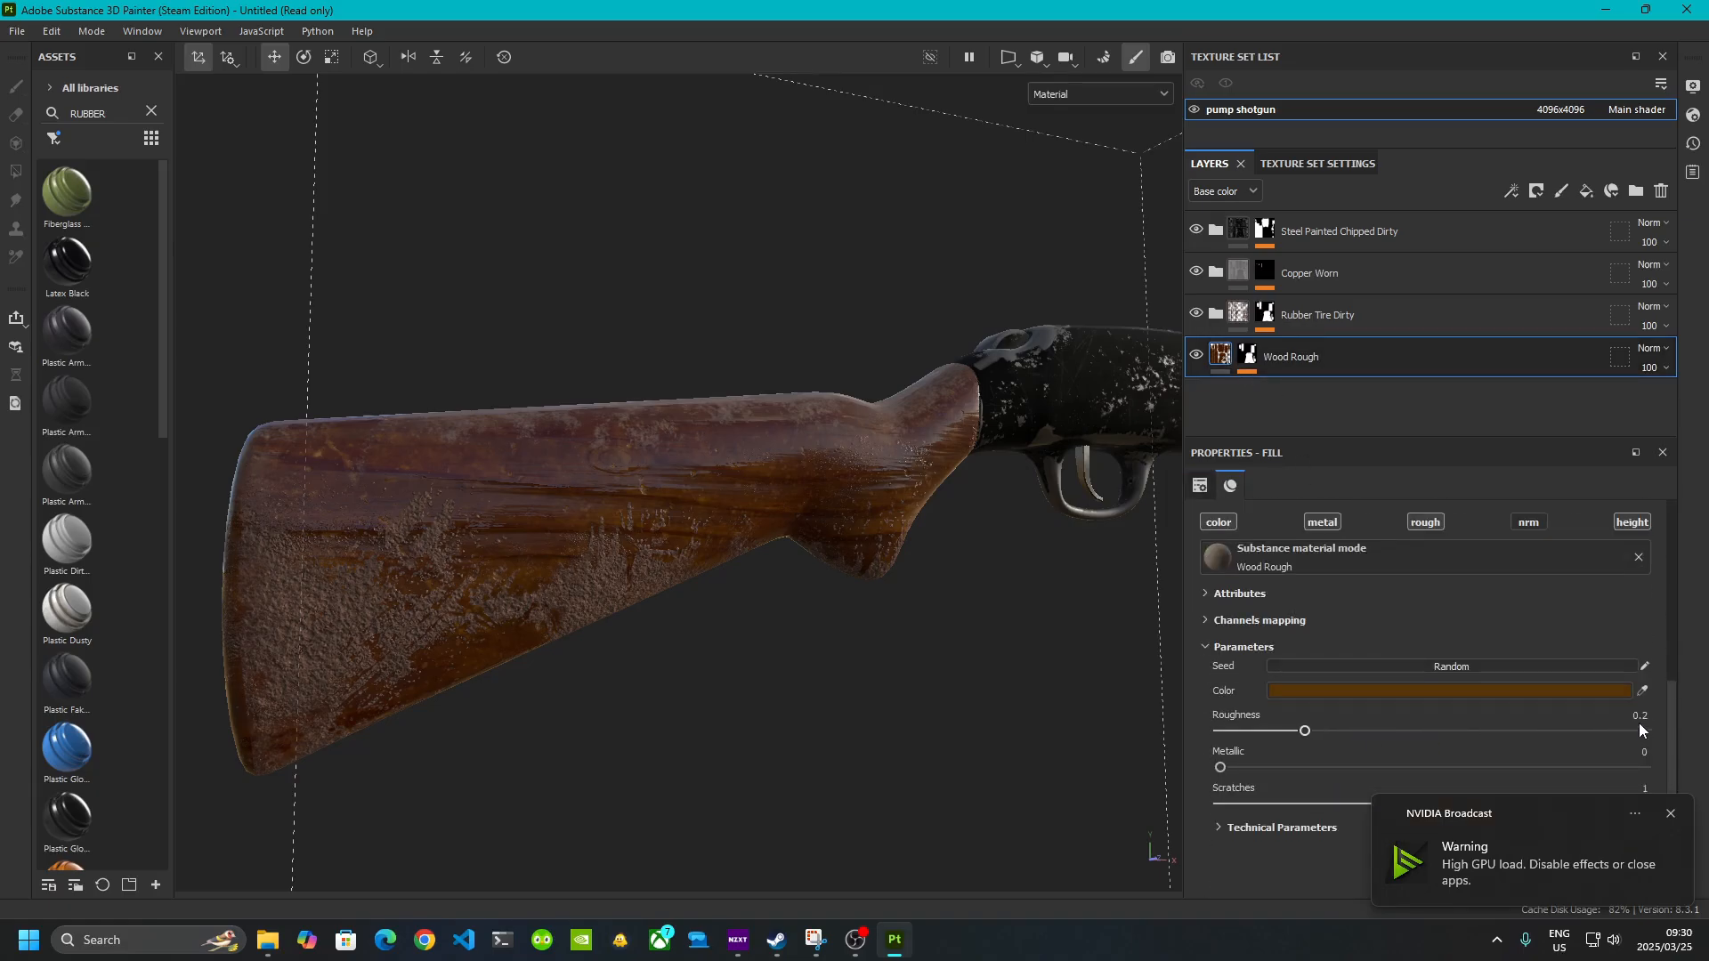
pyautogui.click(1639, 716)
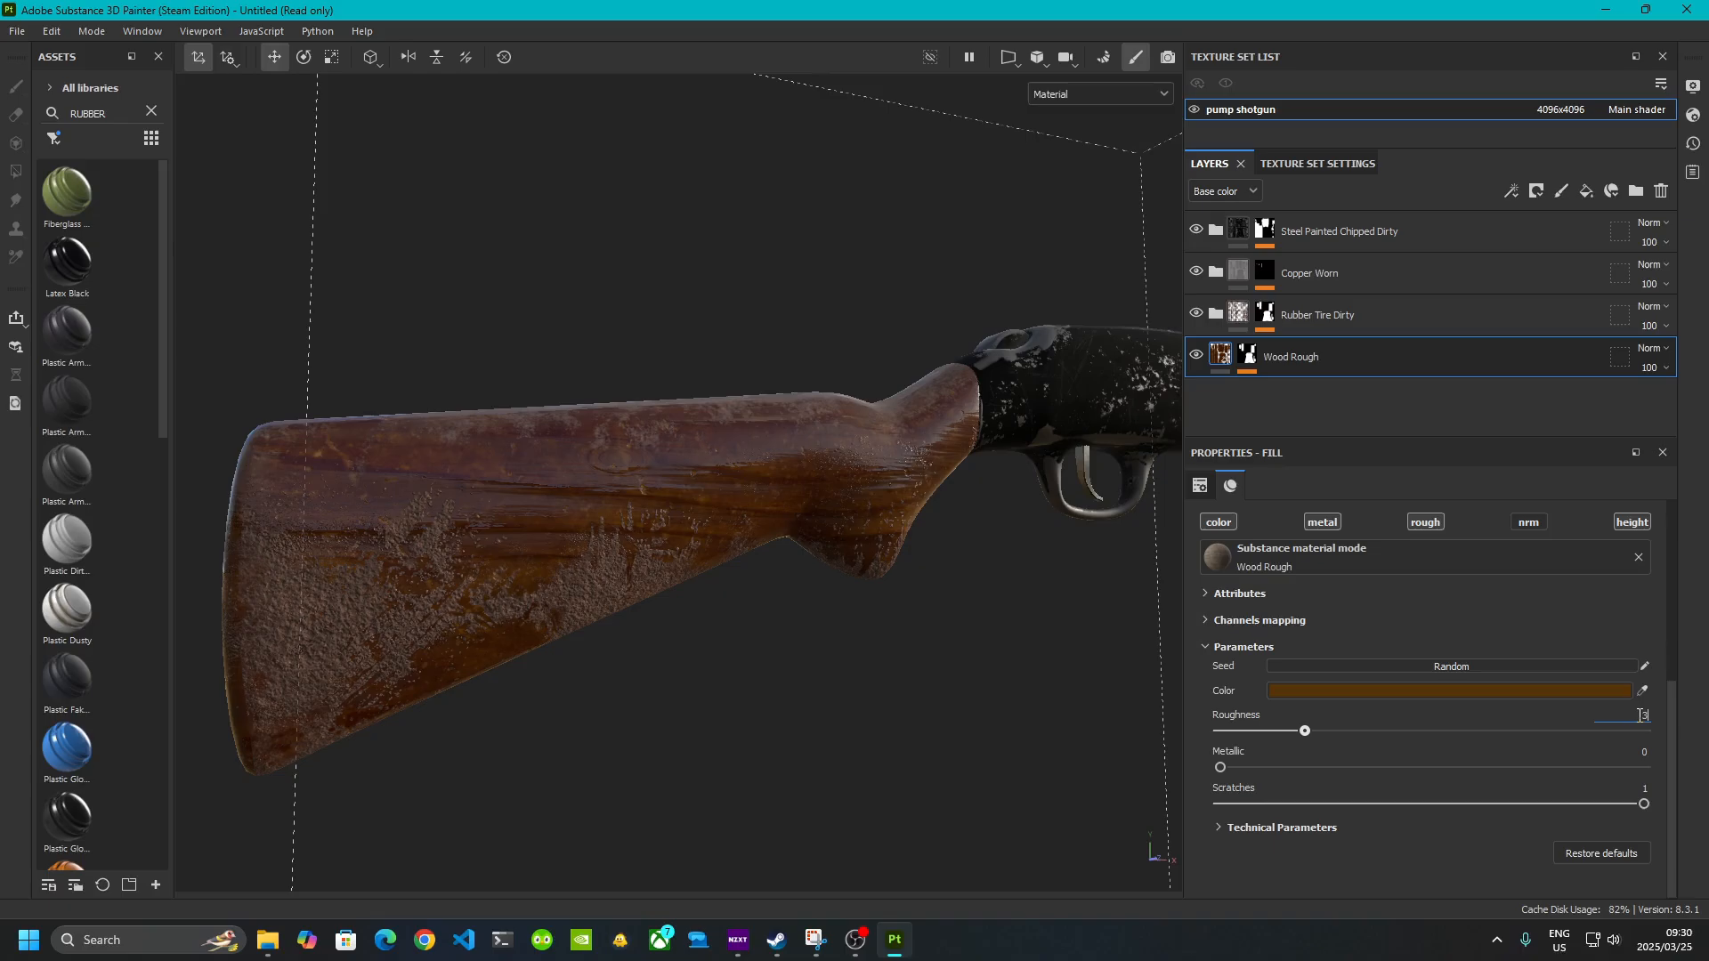
pyautogui.scroll(-5, 860, 759)
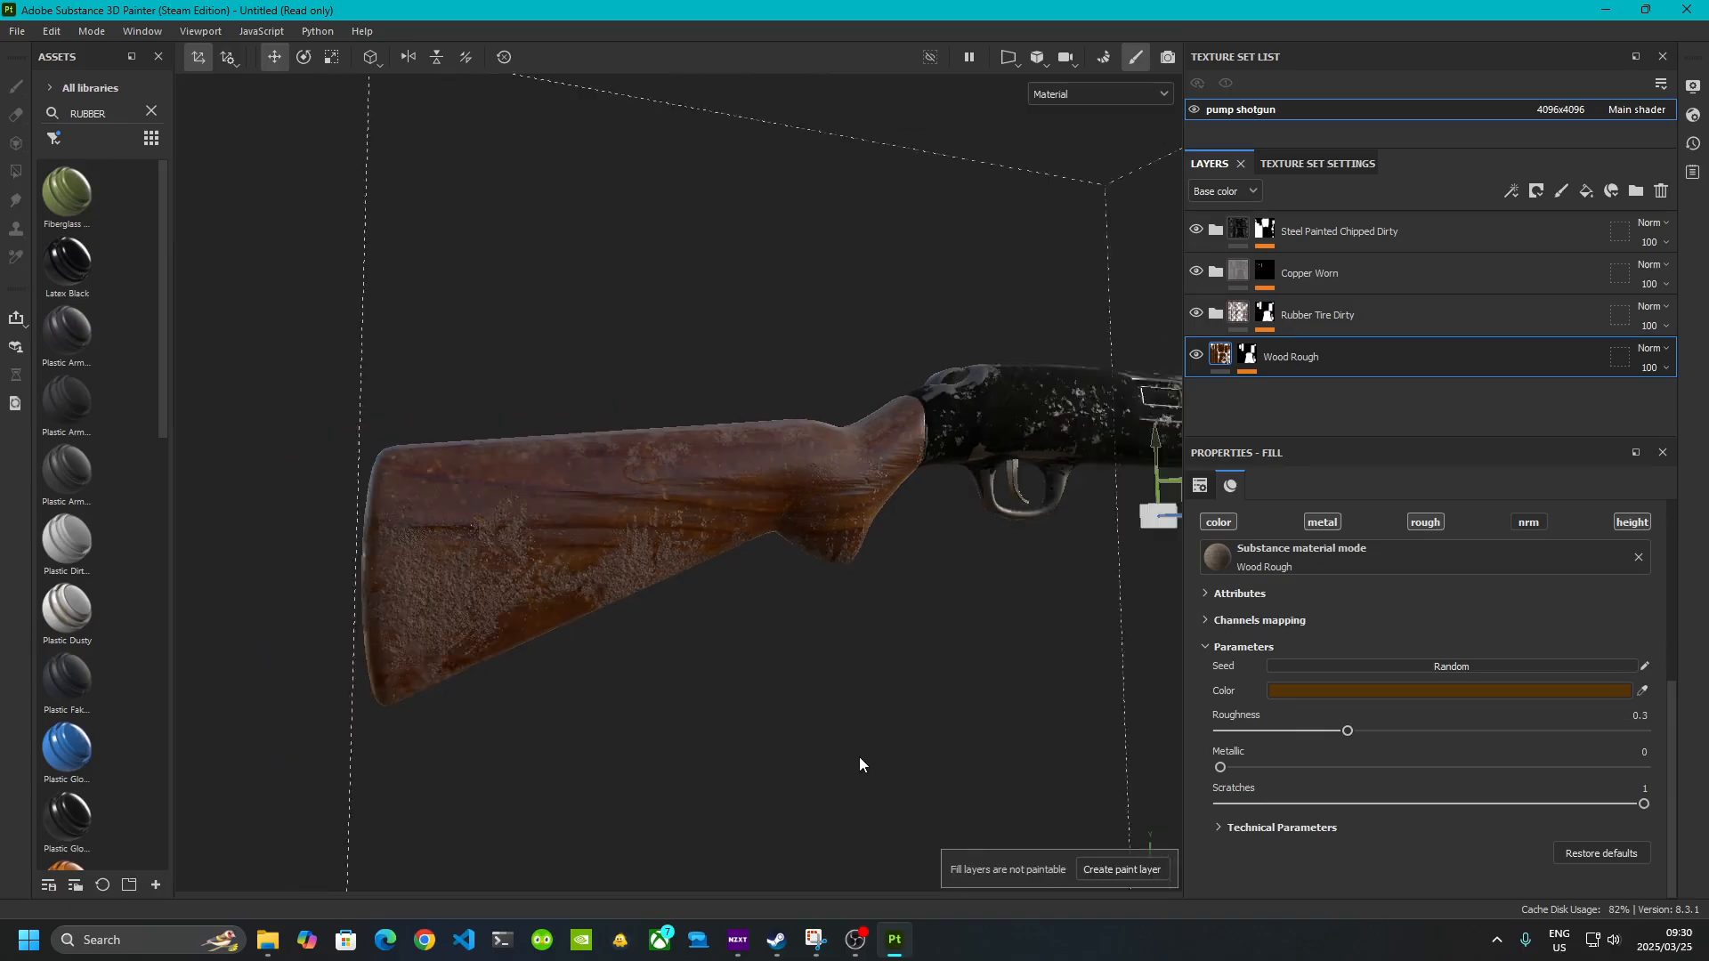
pyautogui.moveTo(767, 646)
pyautogui.keyDown('alt'); pyautogui.mouseDown()
pyautogui.moveTo(771, 664)
pyautogui.moveTo(986, 698)
pyautogui.moveTo(458, 703)
pyautogui.moveTo(1004, 686)
pyautogui.moveTo(439, 656)
pyautogui.moveTo(929, 709)
pyautogui.mouseUp(); pyautogui.keyUp('alt')
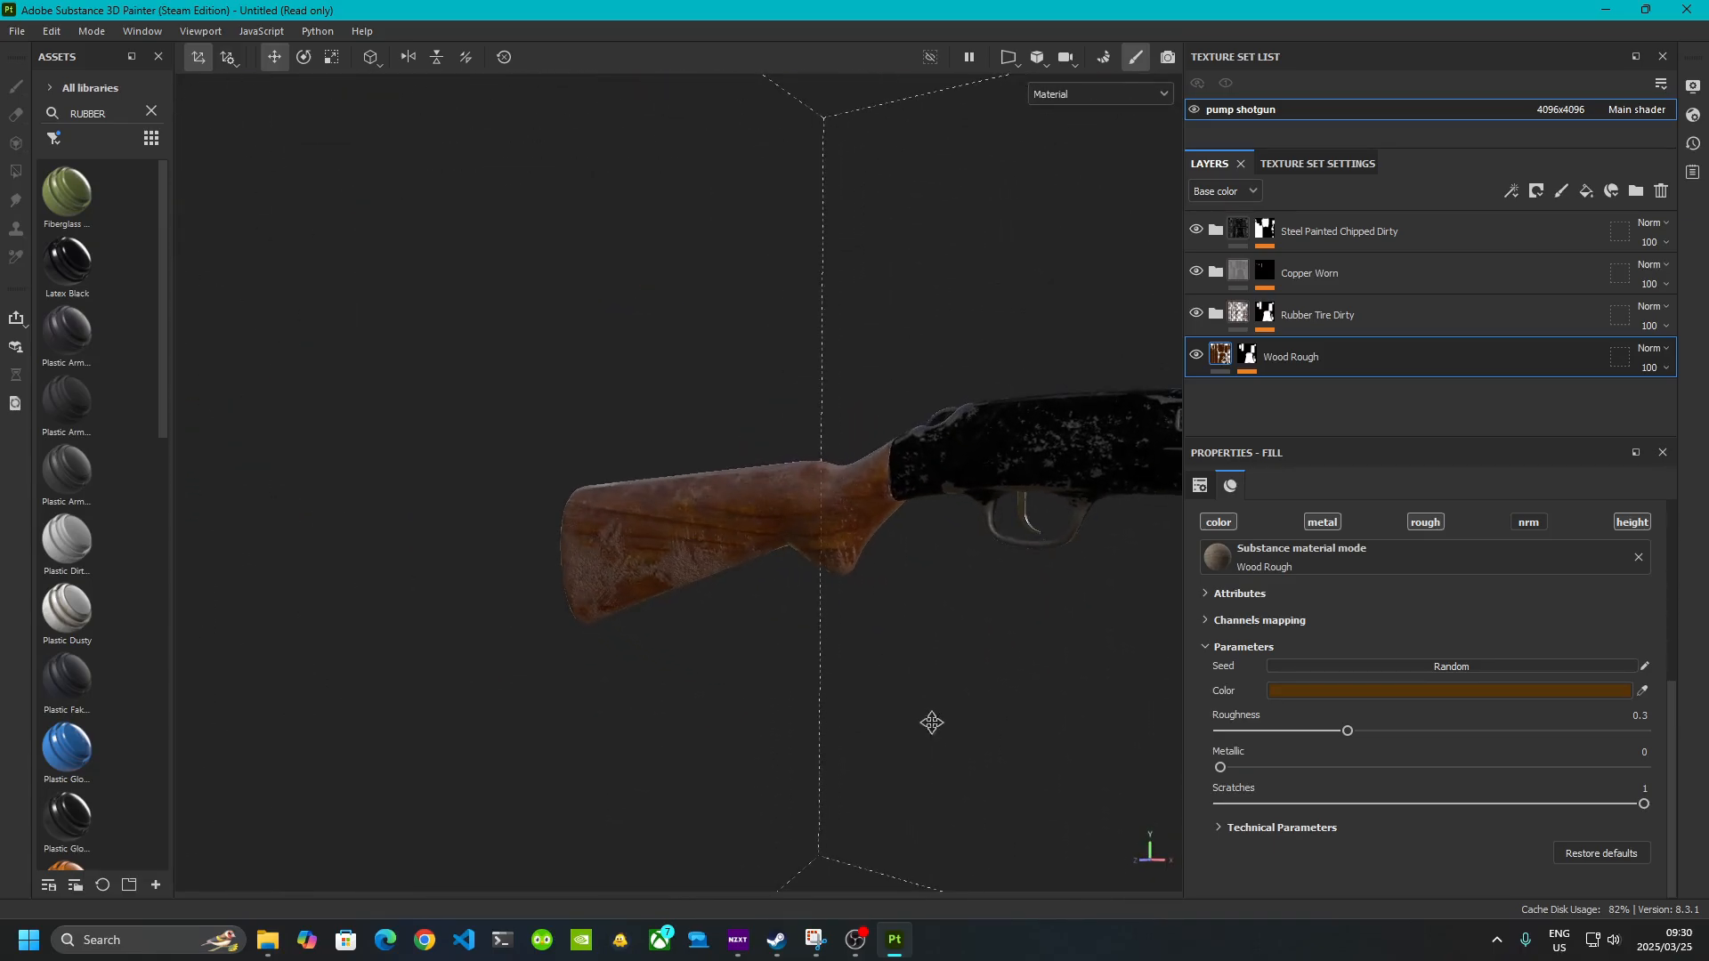
pyautogui.keyDown('alt'); pyautogui.moveTo(931, 719); pyautogui.dragTo(543, 703, button='middle'); pyautogui.keyUp('alt')
pyautogui.scroll(-3, 378, 711)
pyautogui.keyDown('alt'); pyautogui.moveTo(406, 698); pyautogui.dragTo(660, 656); pyautogui.keyUp('alt')
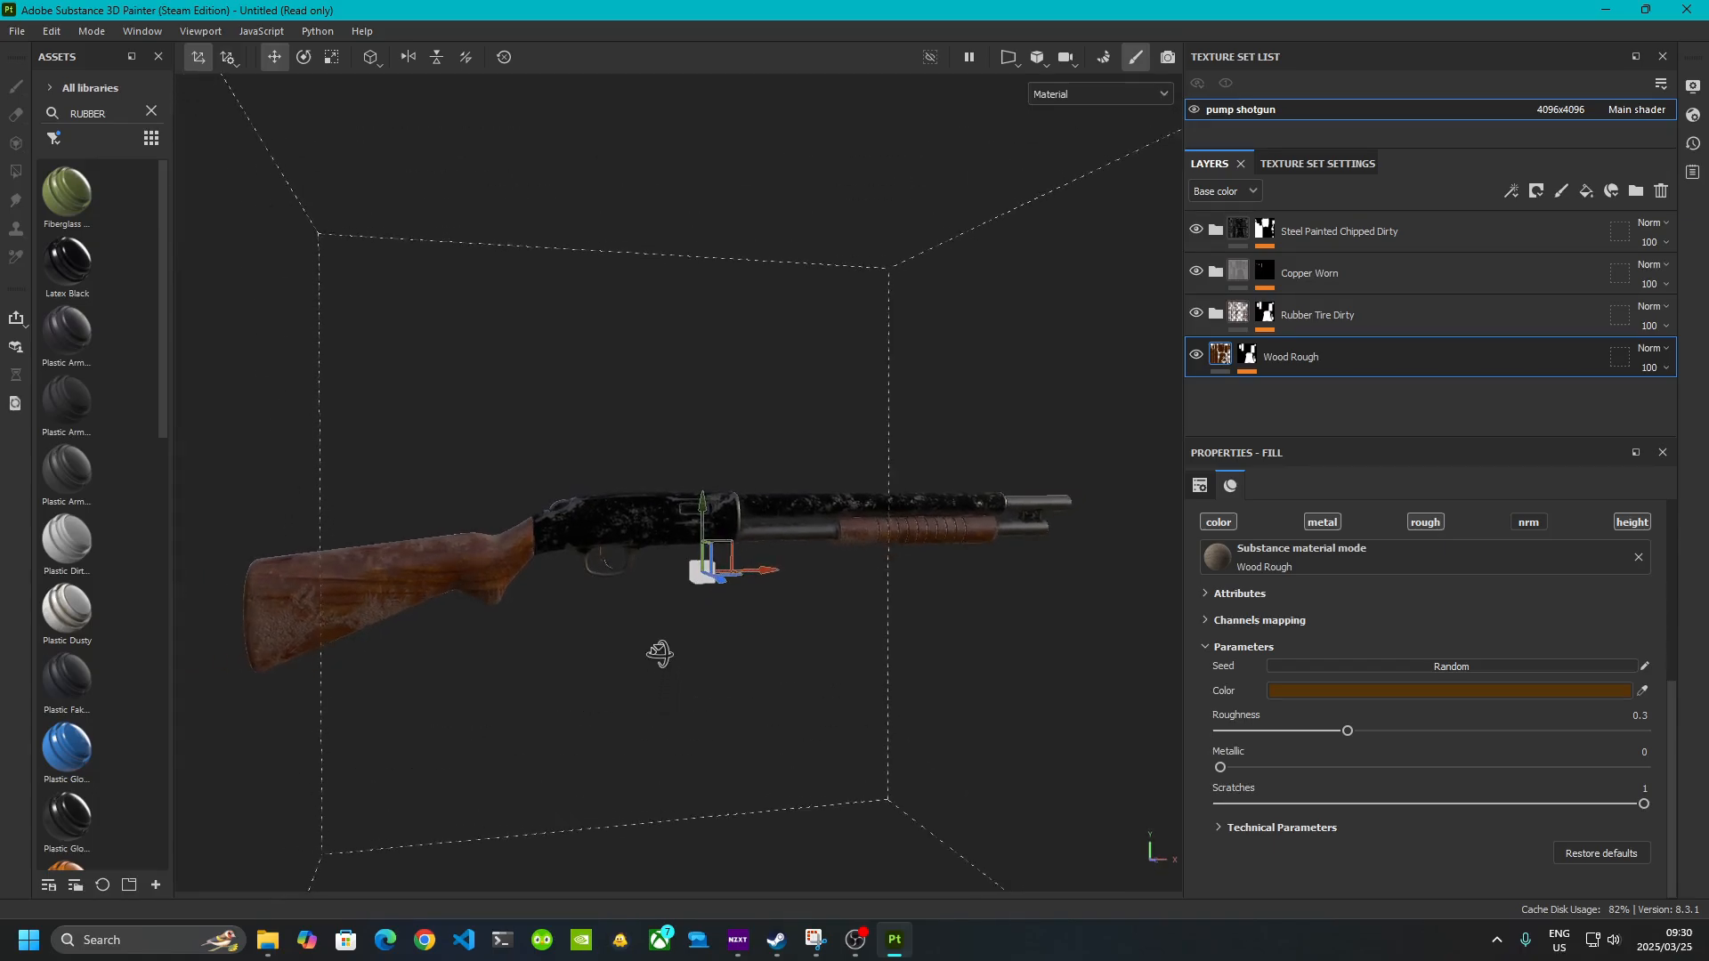
# - Start saving the project under a new name and go to the folder Desktop > youtube vids > 3d art > pump shotgun > model
pyautogui.click(17, 32)
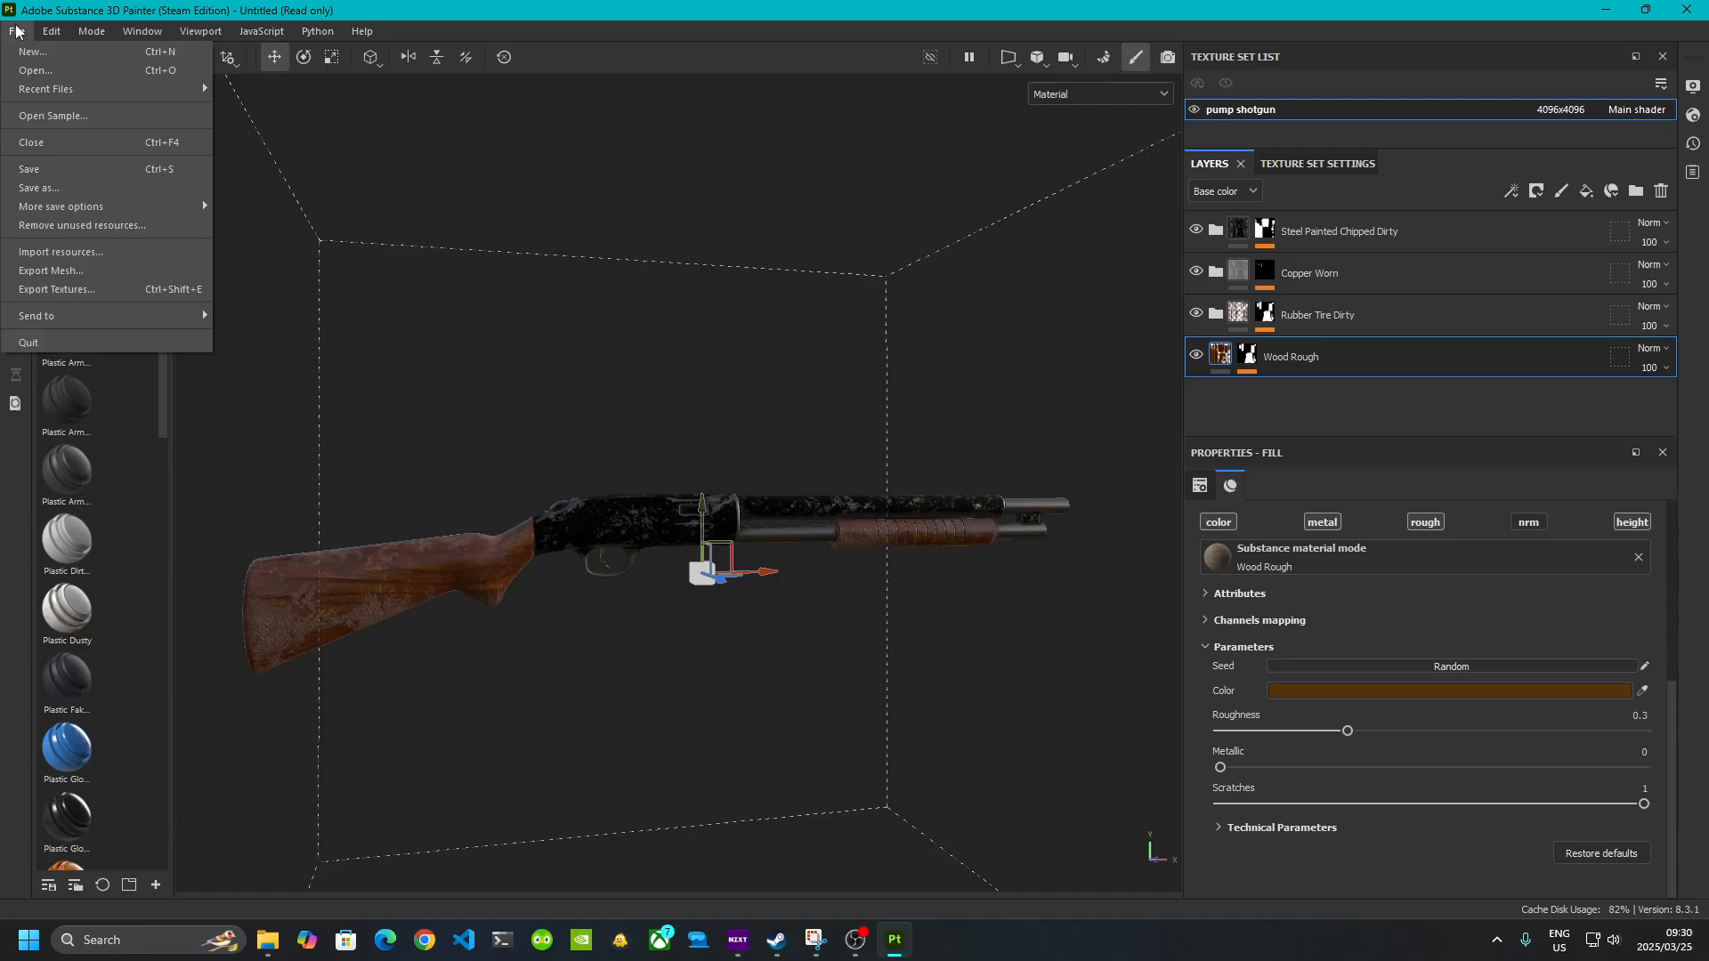
pyautogui.click(93, 187)
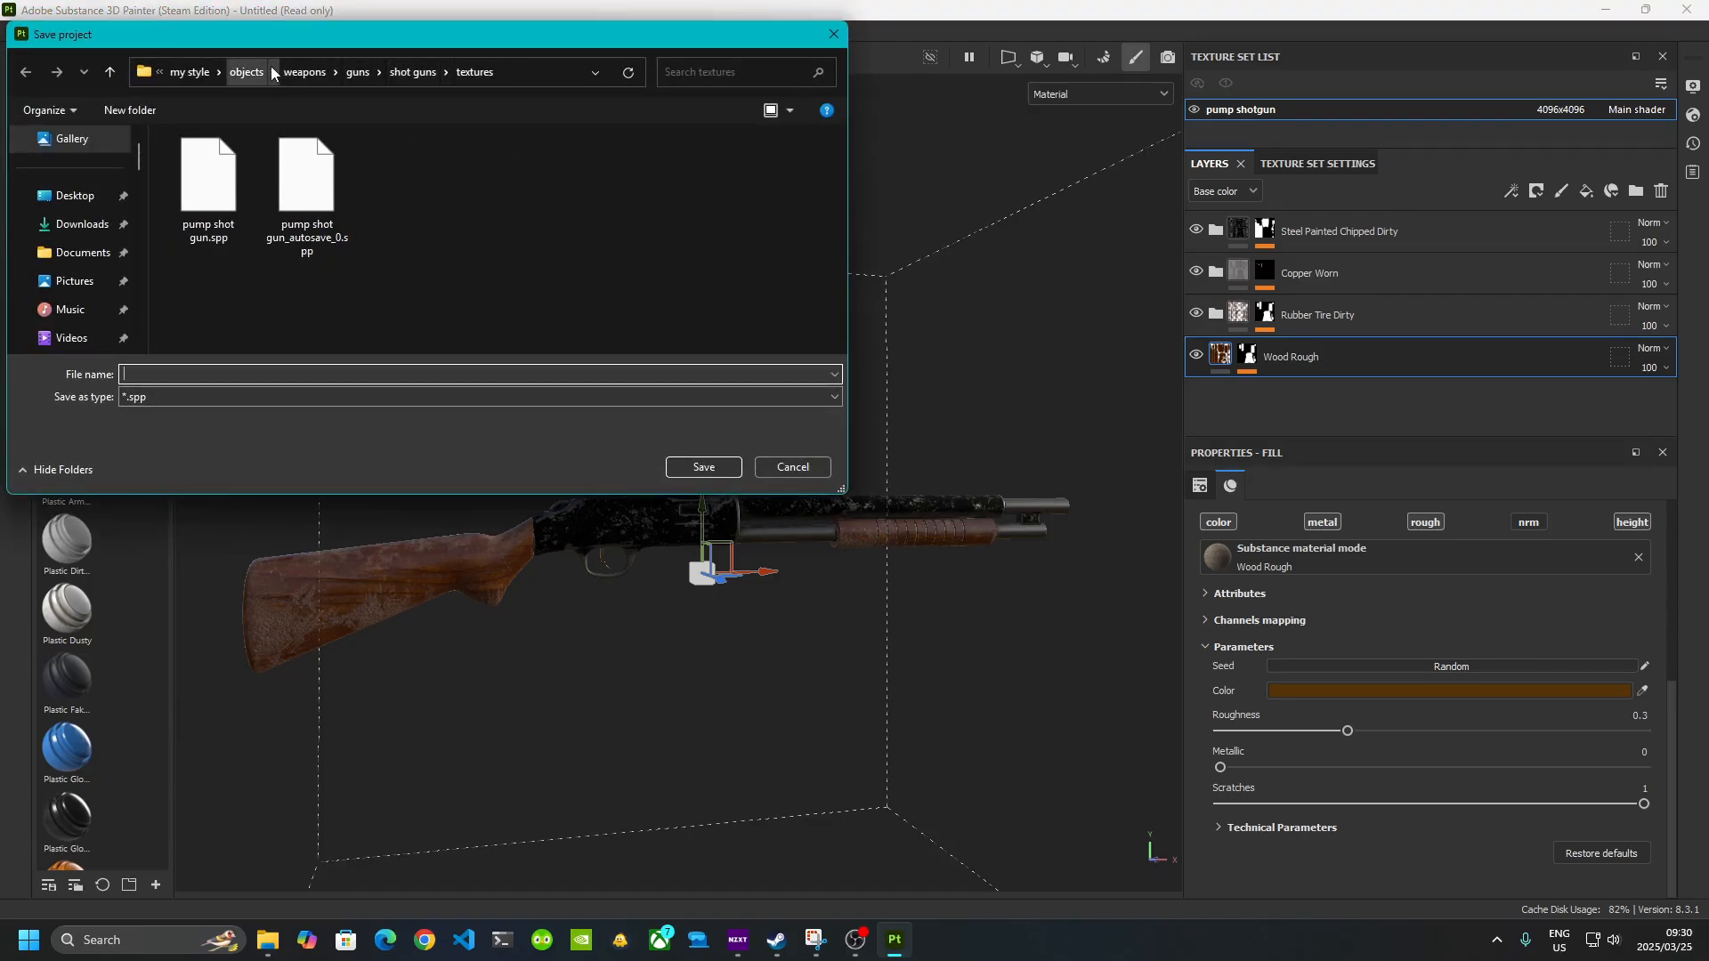
pyautogui.click(187, 72)
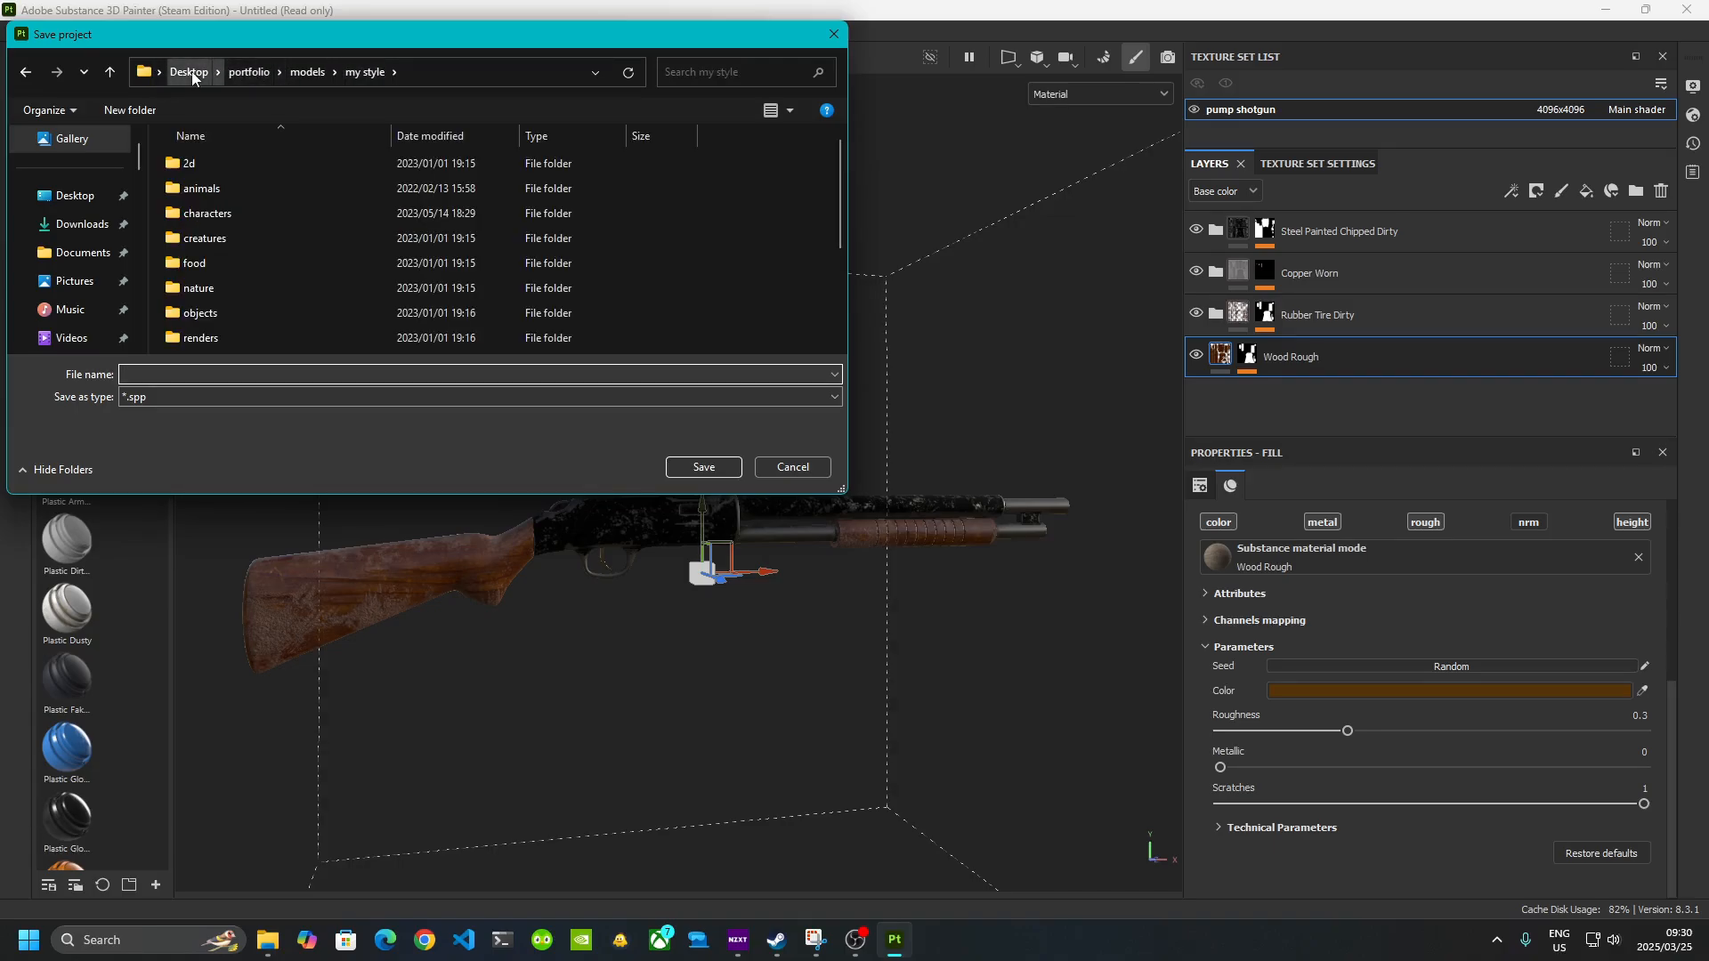
pyautogui.click(189, 71)
pyautogui.scroll(-5, 295, 293)
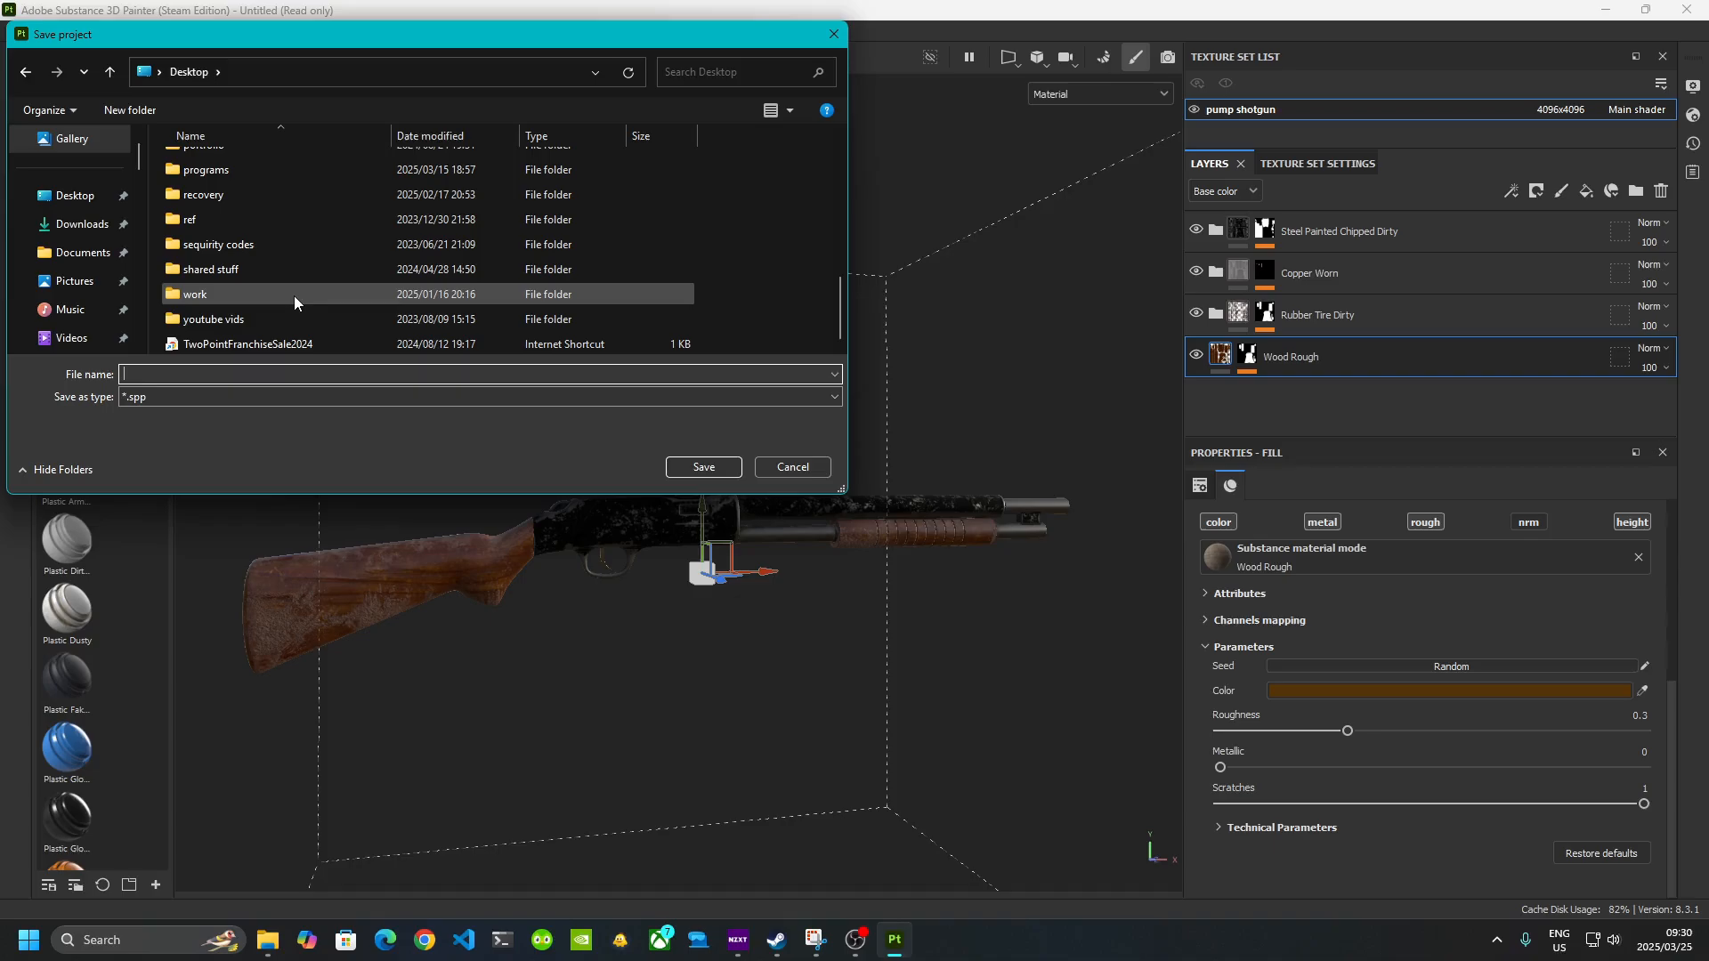
pyautogui.doubleClick(286, 319)
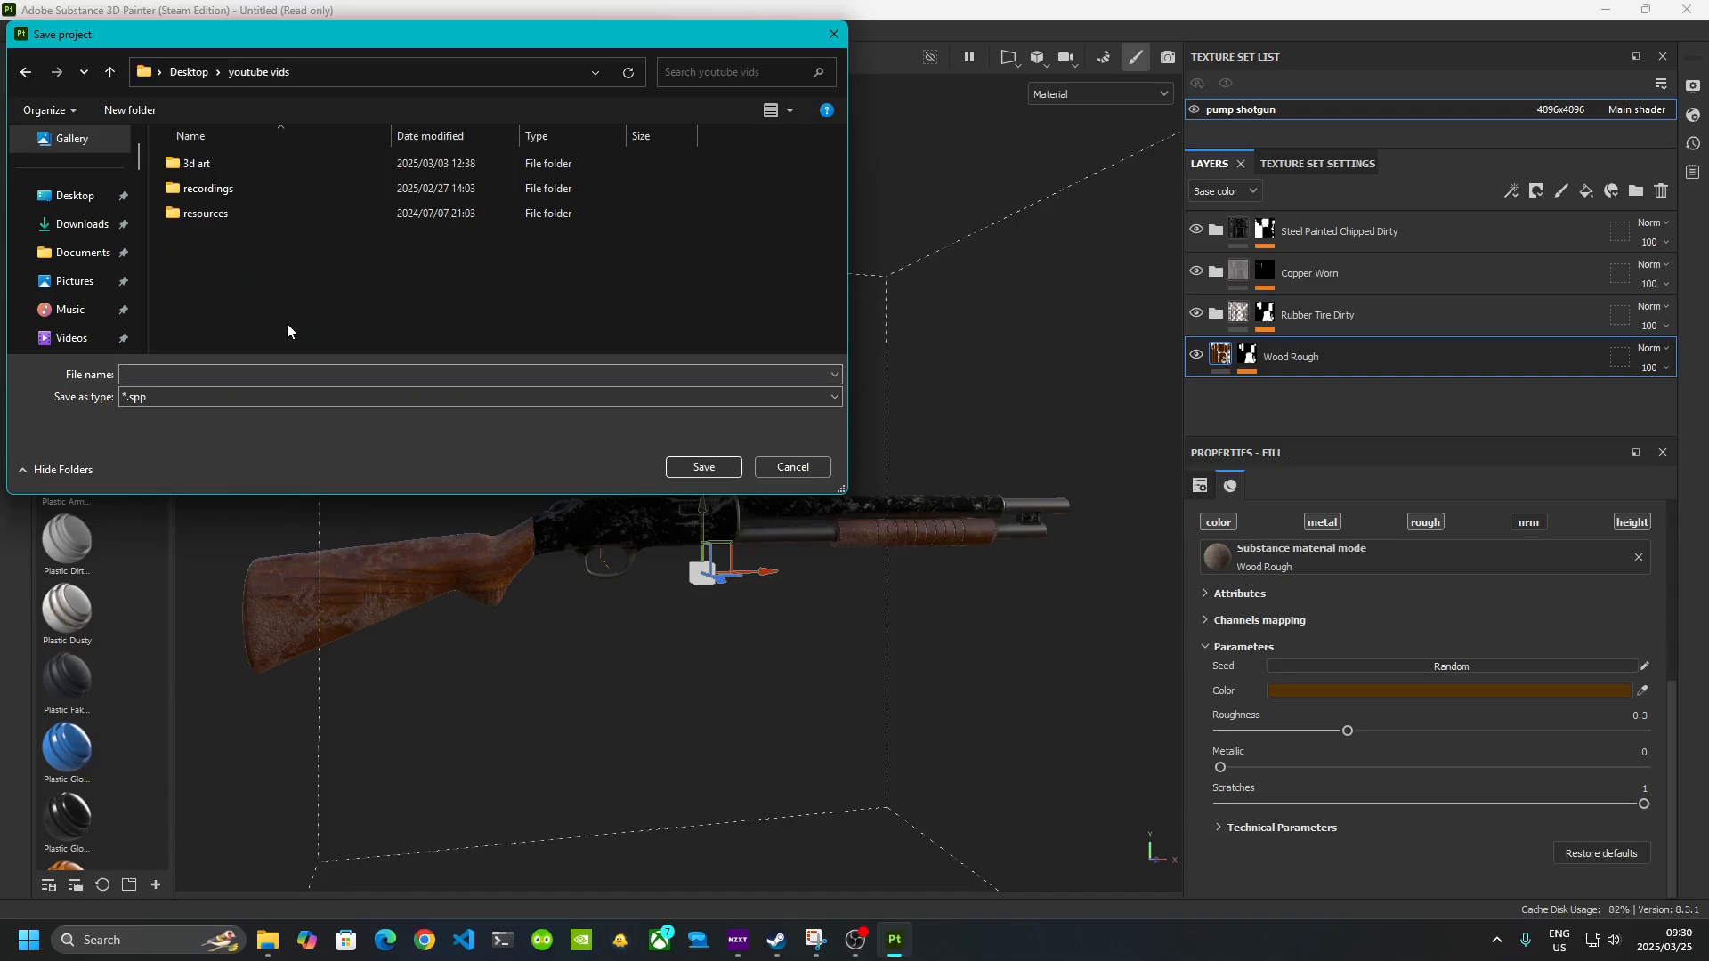
pyautogui.doubleClick(230, 162)
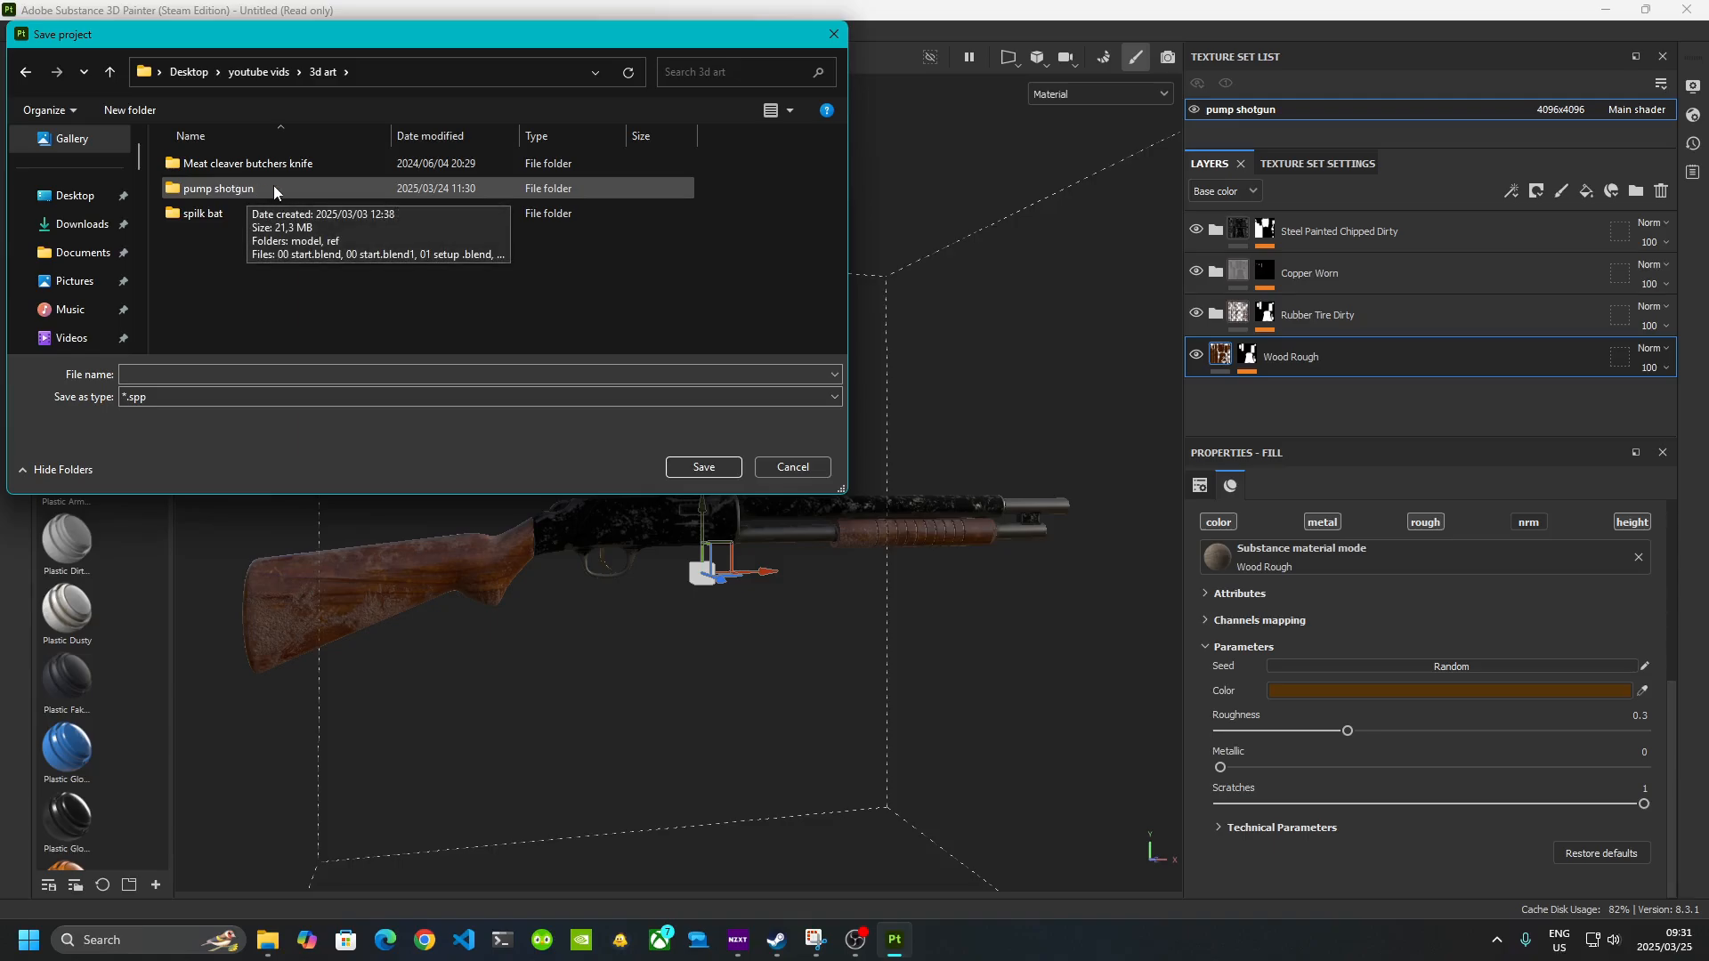
pyautogui.doubleClick(275, 187)
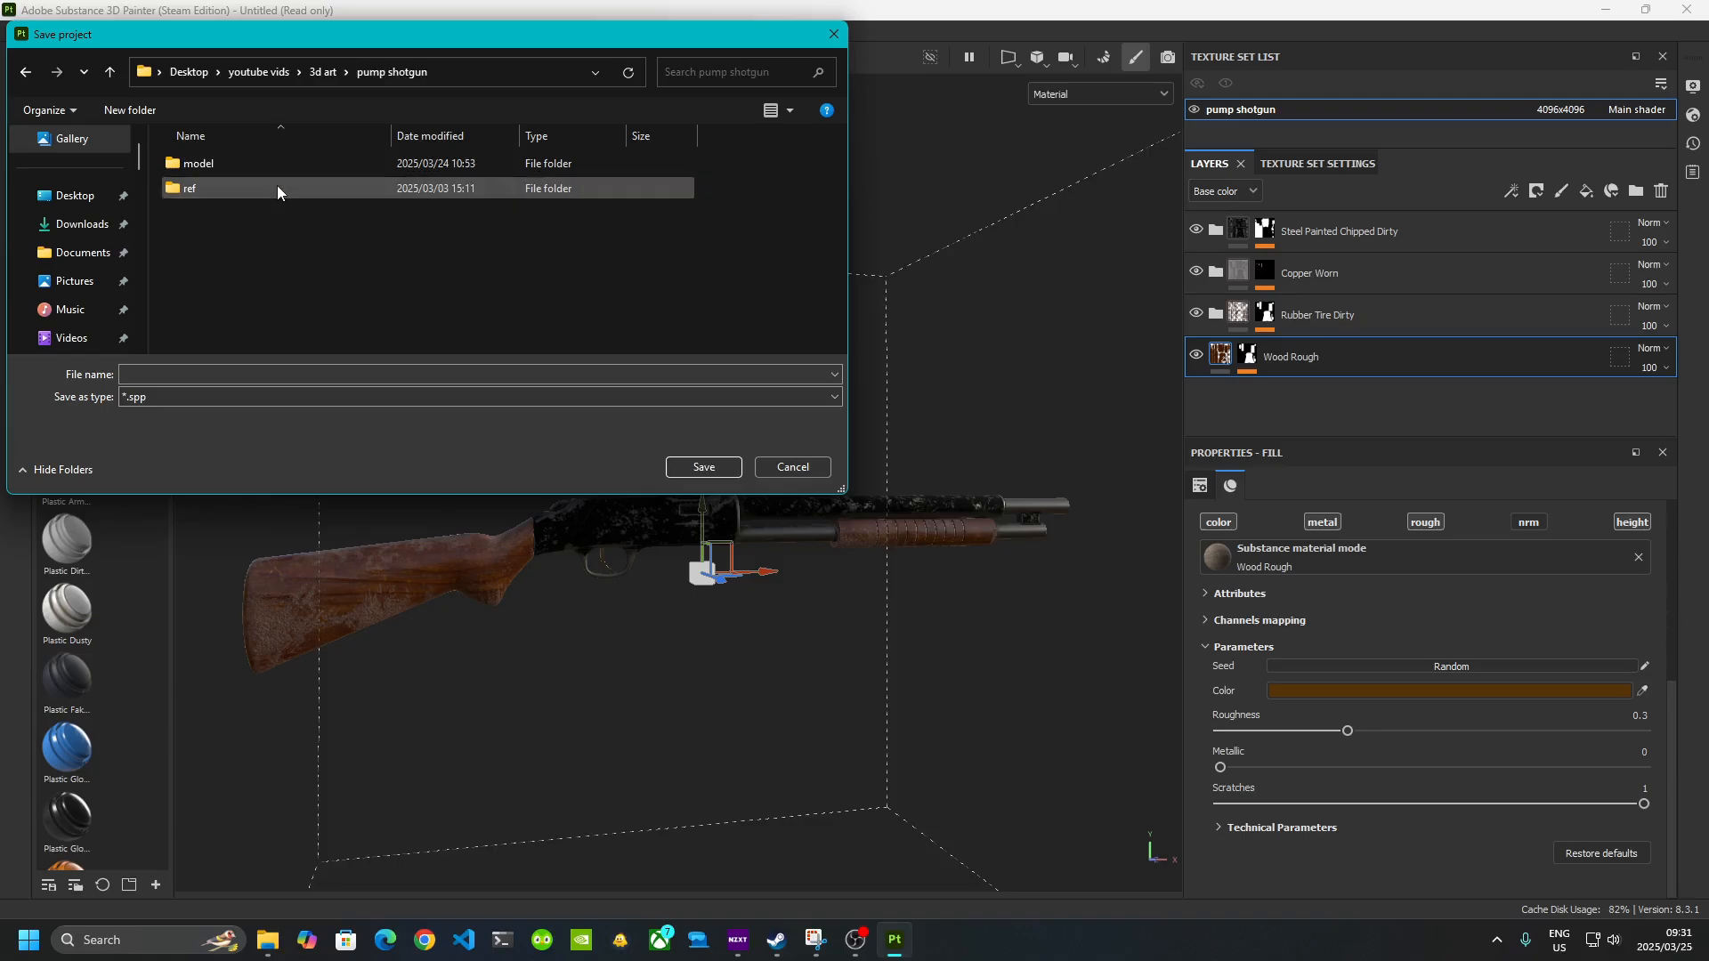
pyautogui.doubleClick(227, 168)
# - Name the project file "pump shotgun" and save it as an .spp file in the model folder
pyautogui.click(148, 373)
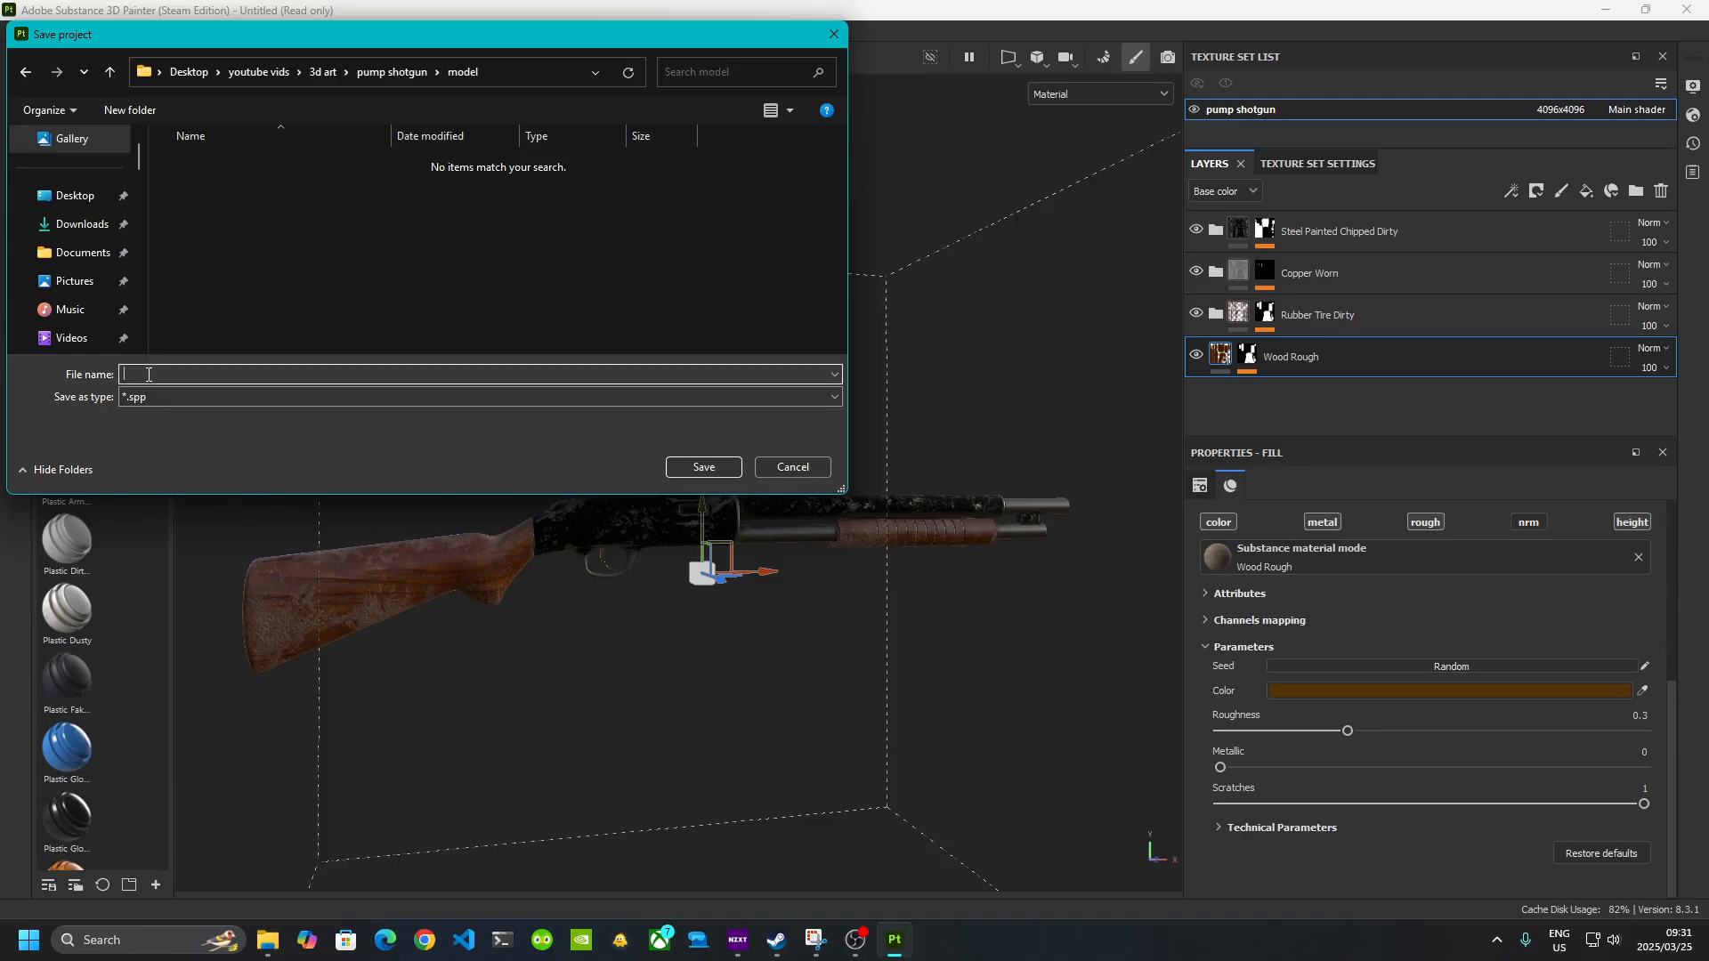
pyautogui.write('PUMP')
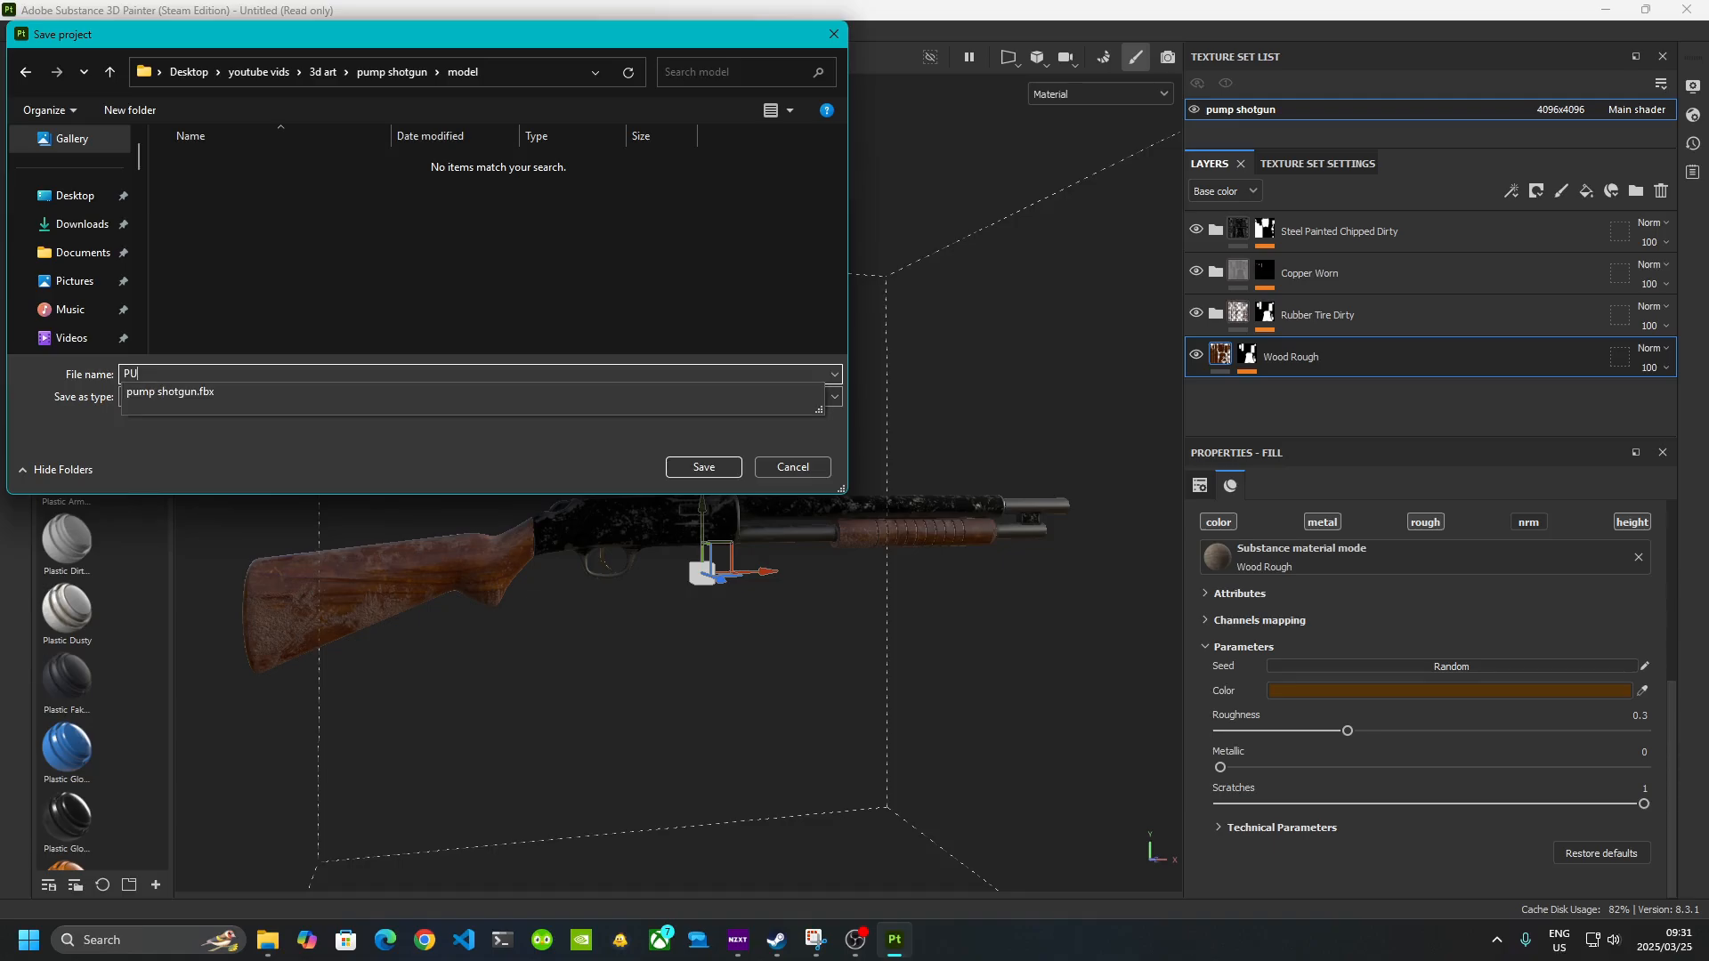
pyautogui.press('BackSpace')
pyautogui.press('BackSpace')
pyautogui.press('BackSpace')
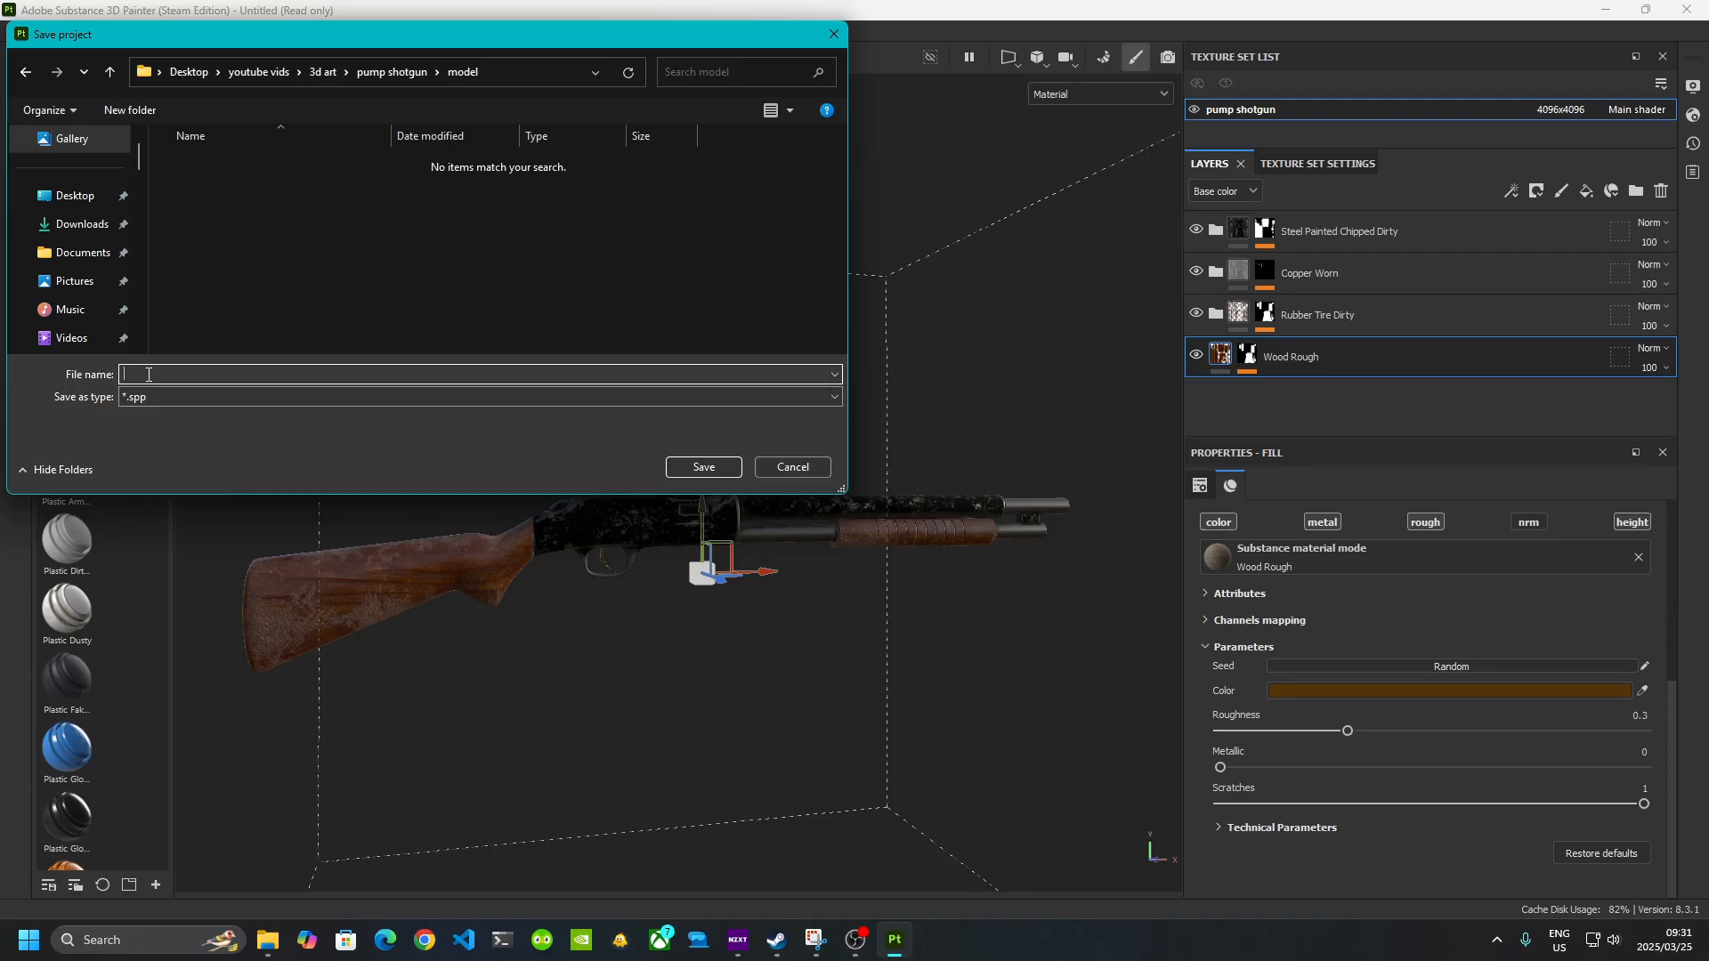
pyautogui.write('pump')
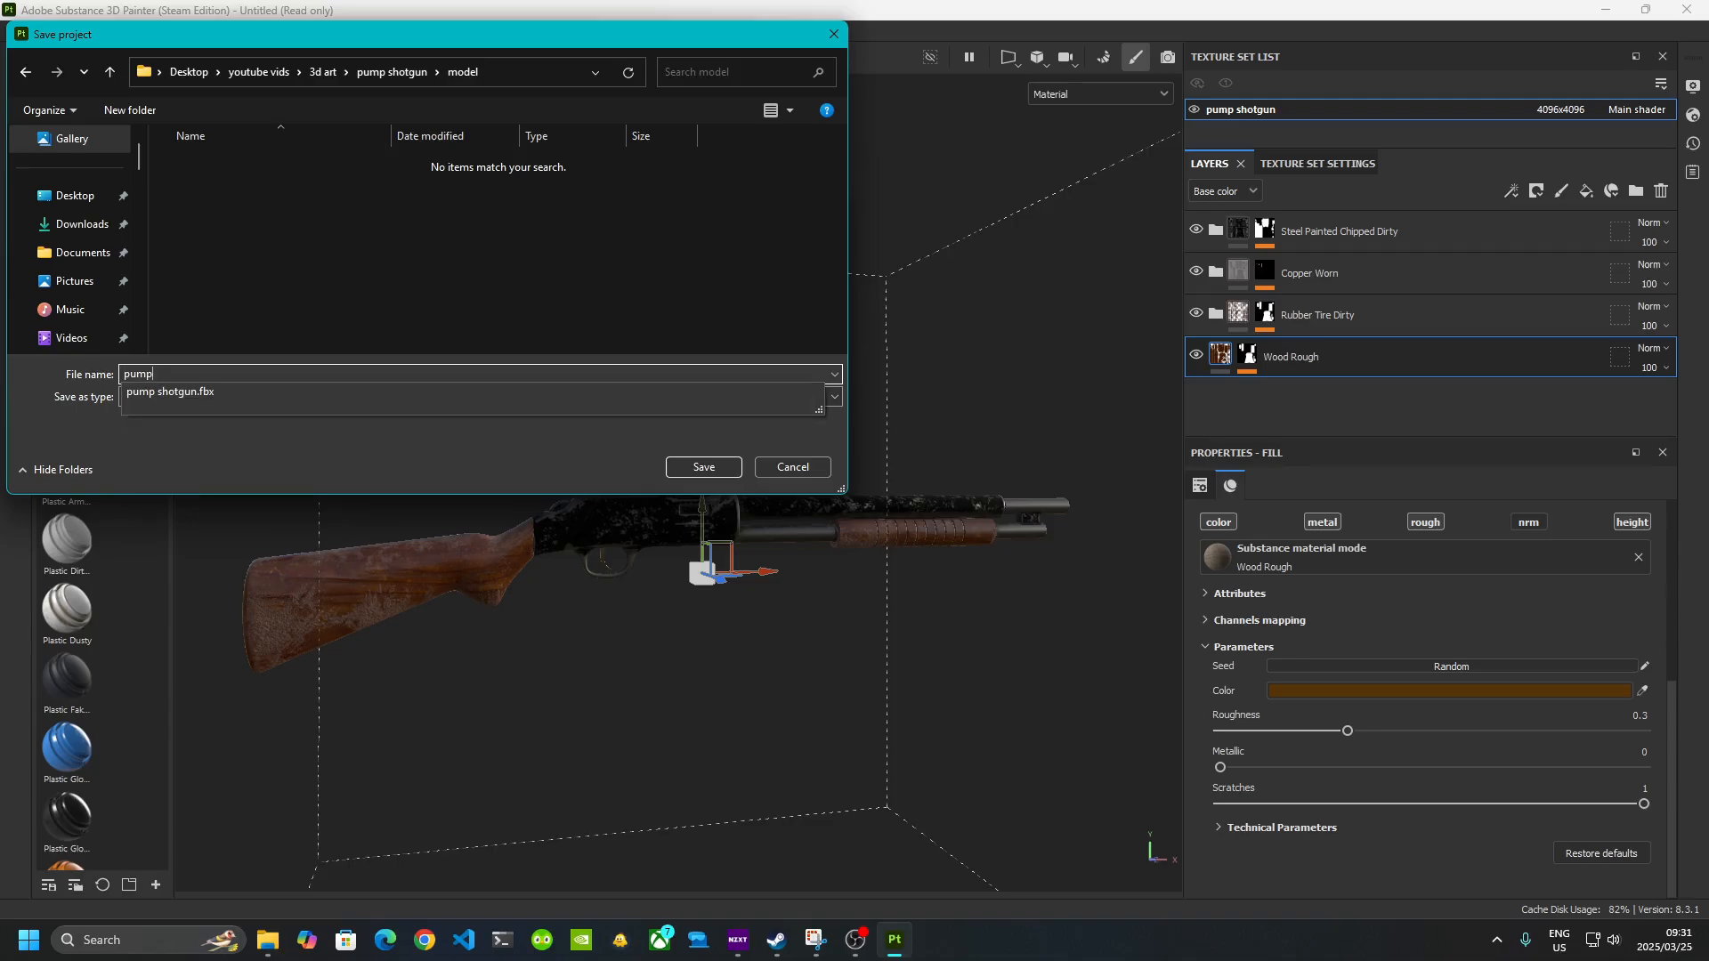
pyautogui.write(' shotgun')
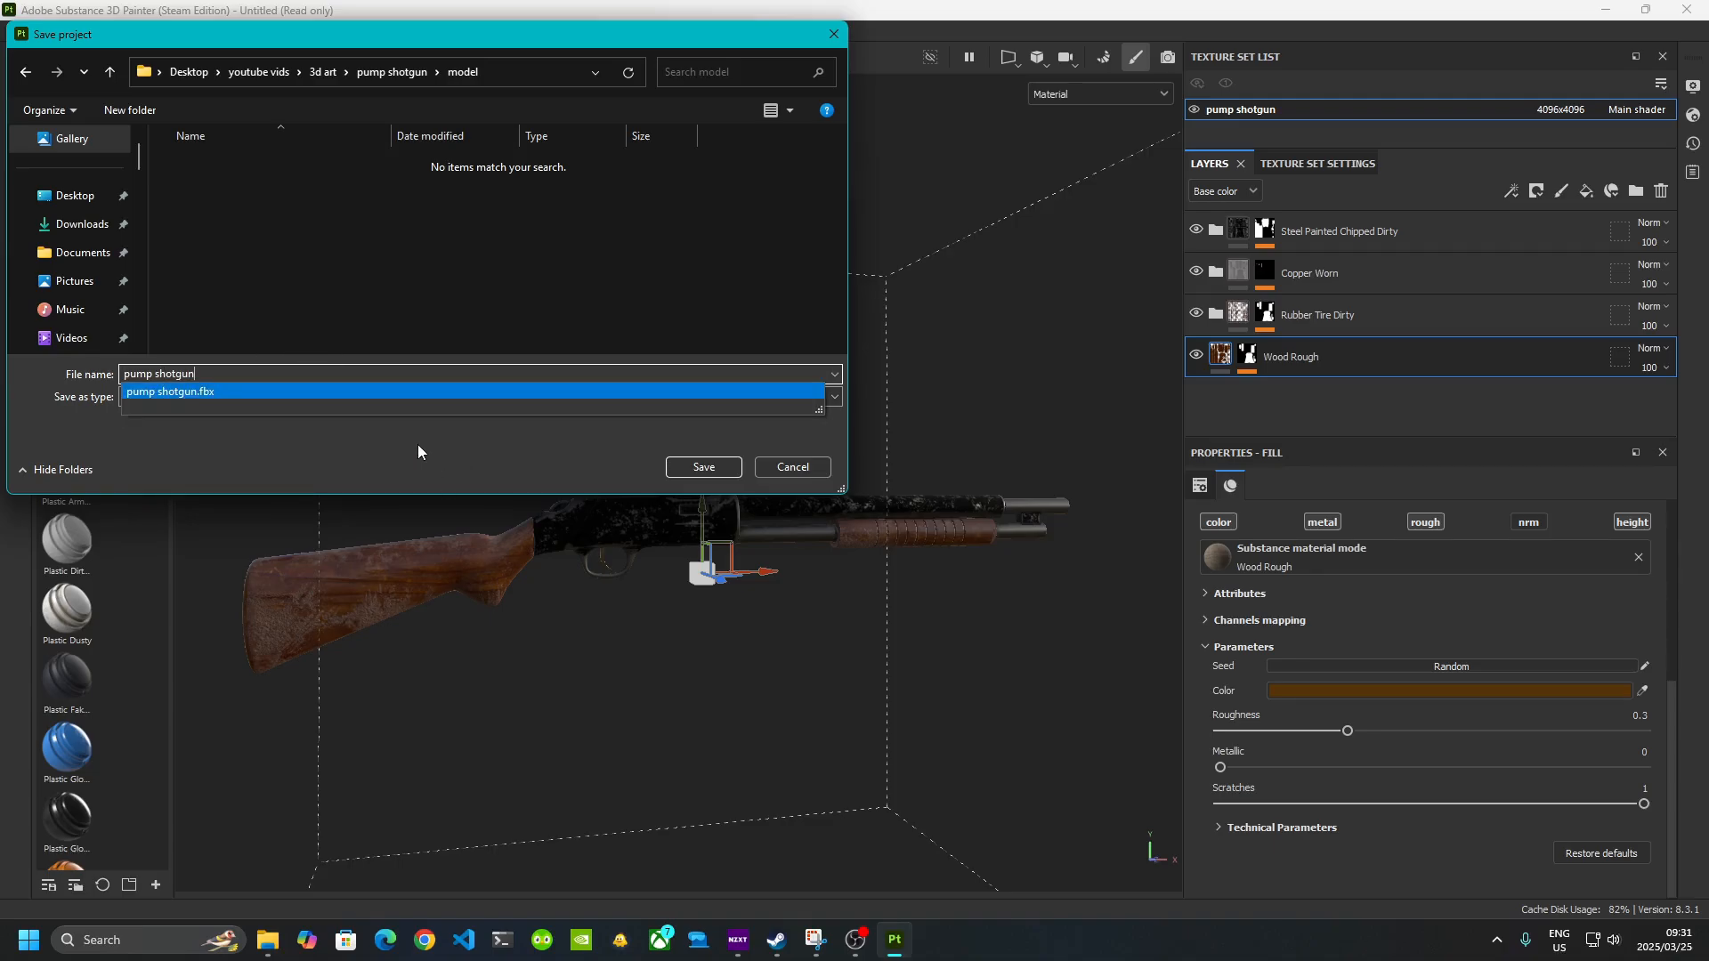
pyautogui.click(409, 246)
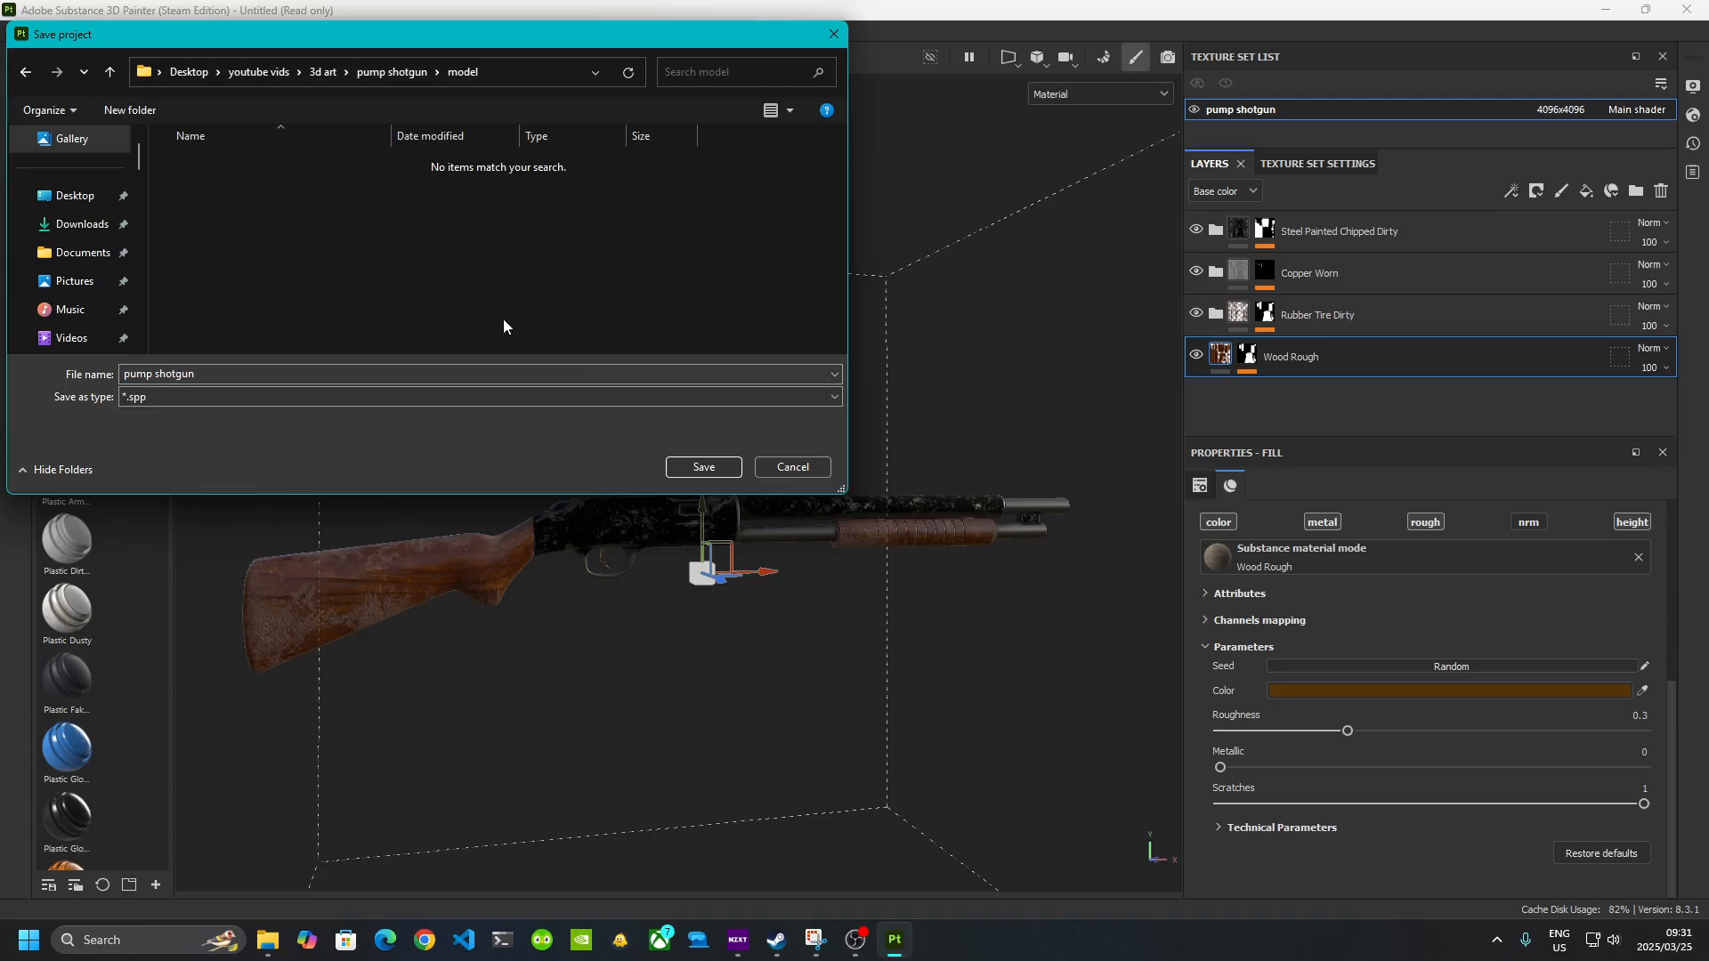
pyautogui.click(702, 466)
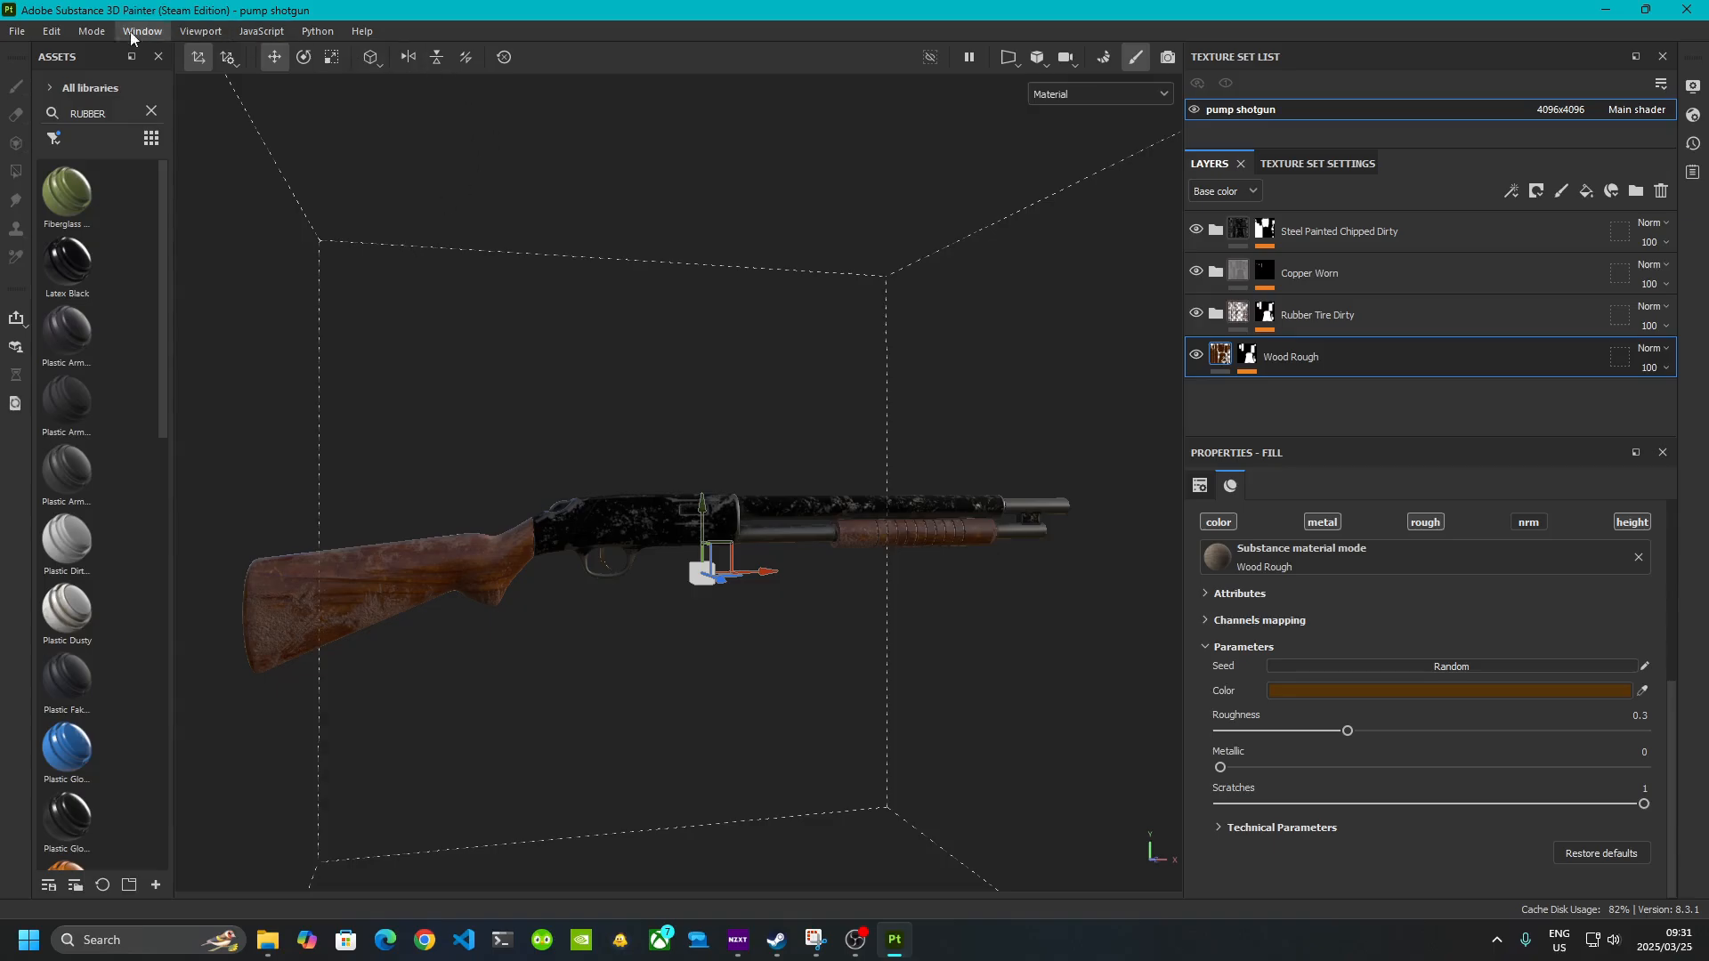
# - Start a texture export and set its output directory to Desktop > youtube vids > 3d art > pump shotgun > model
pyautogui.click(17, 32)
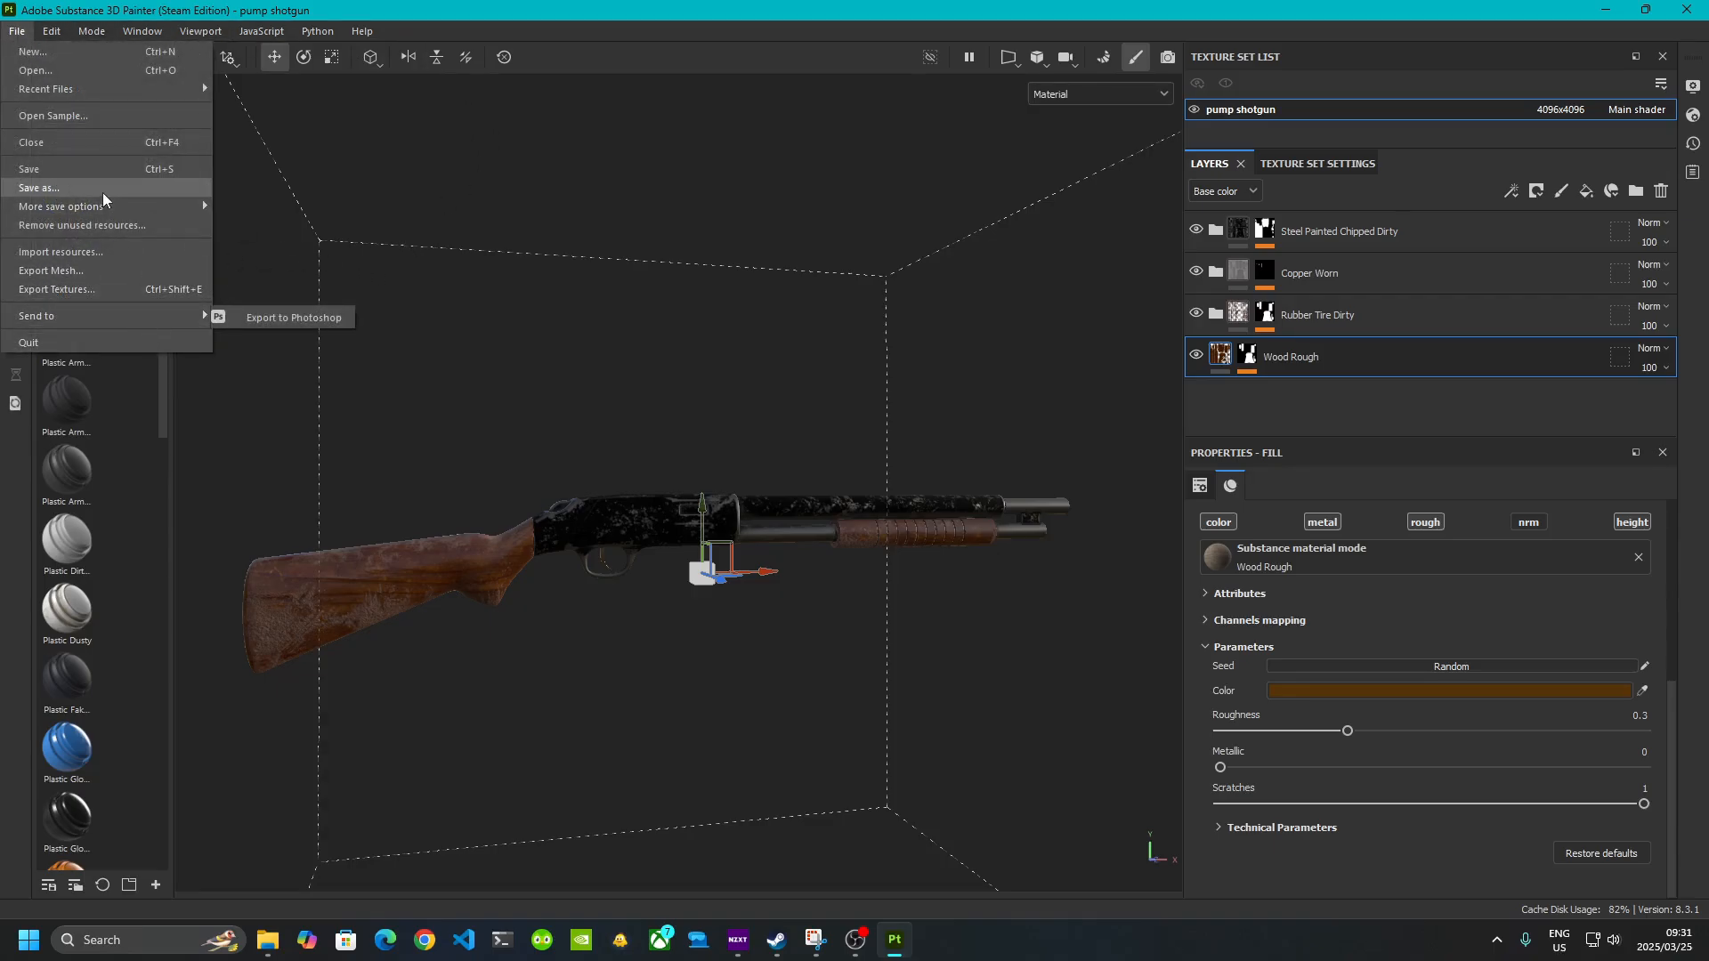
pyautogui.click(106, 293)
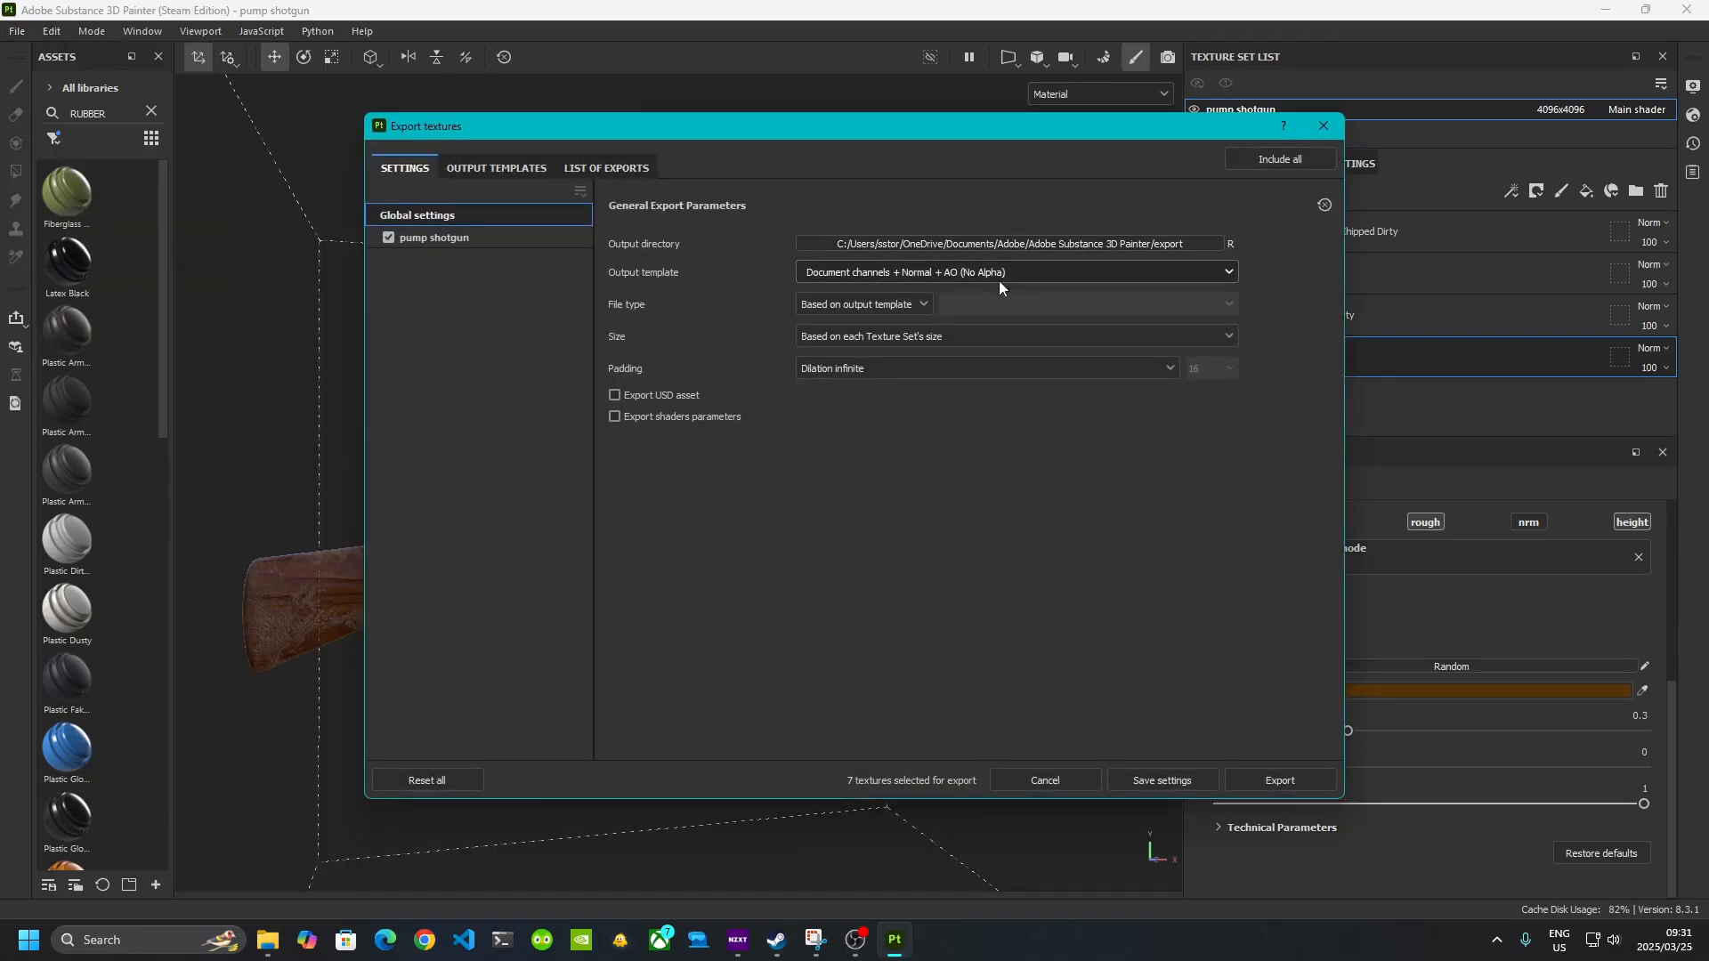
pyautogui.click(1206, 242)
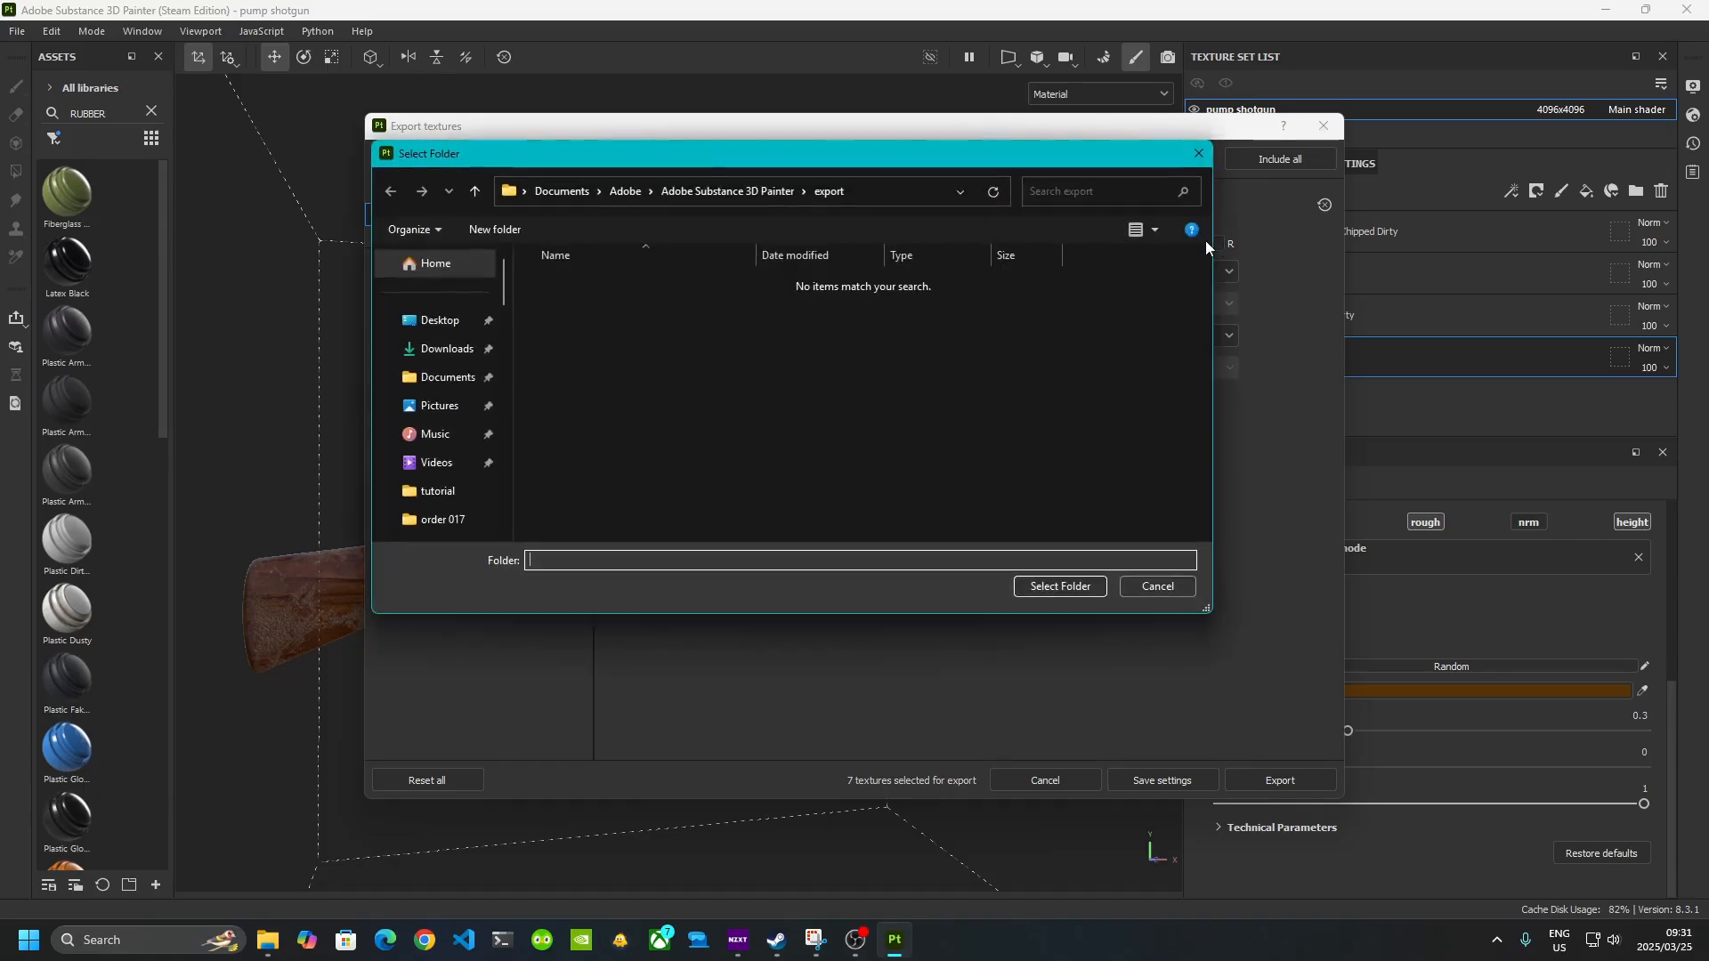
pyautogui.click(439, 319)
pyautogui.scroll(-5, 736, 443)
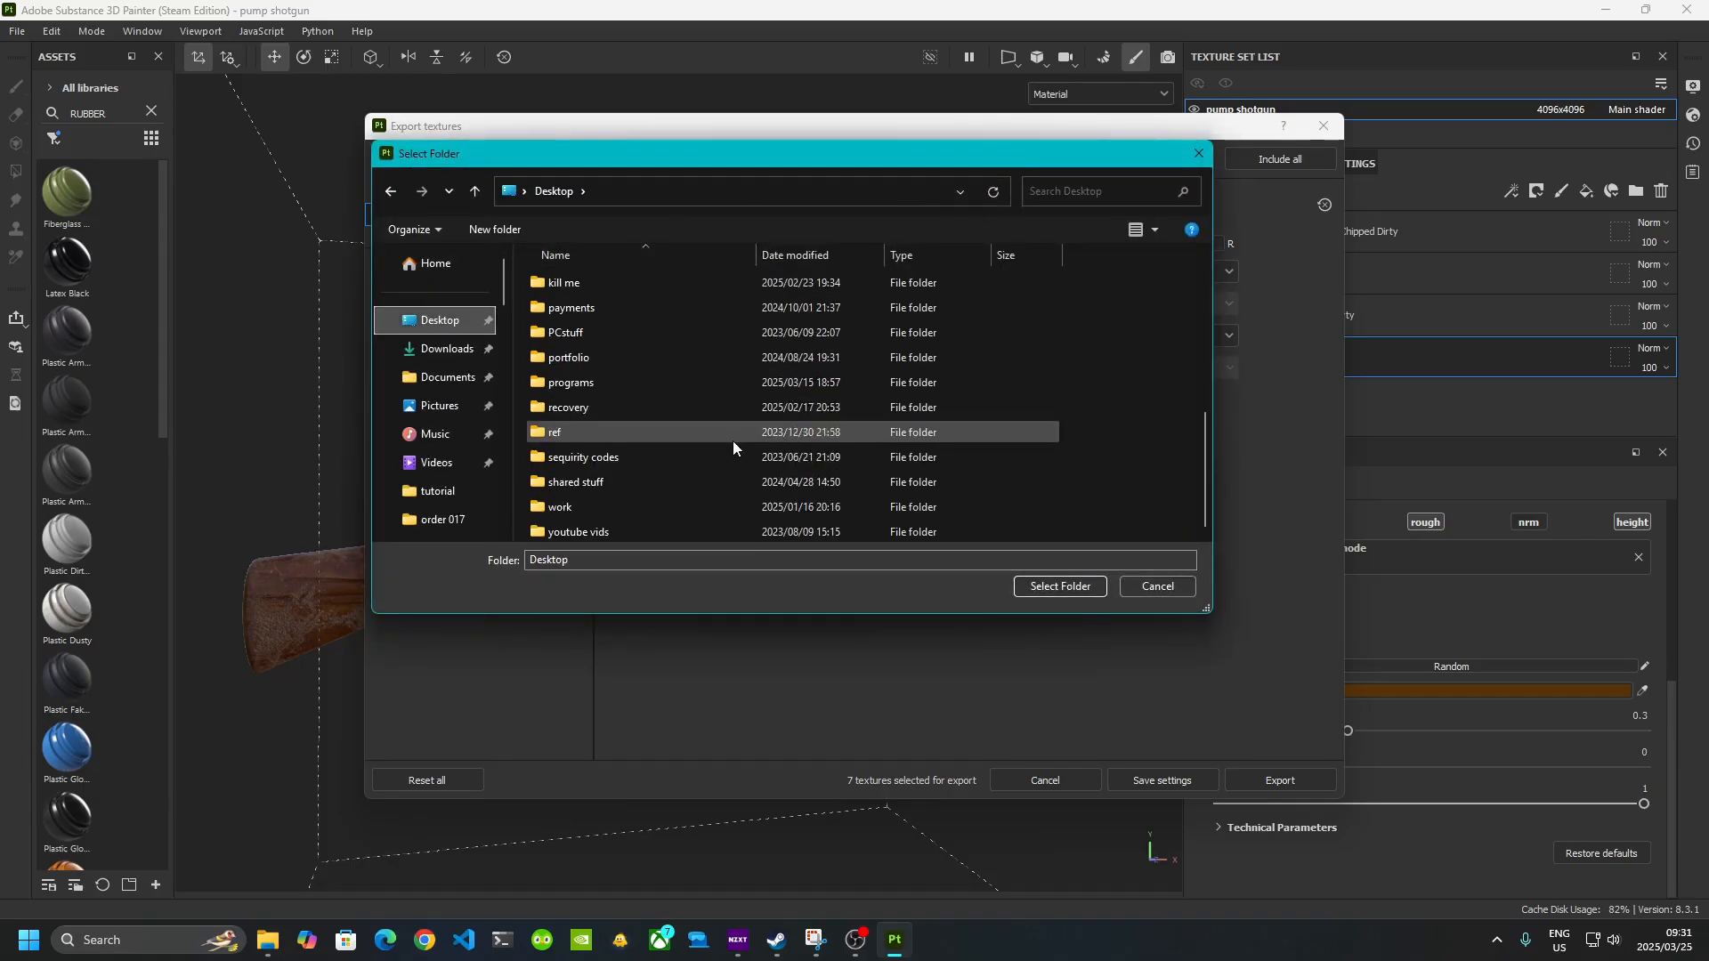
pyautogui.click(653, 532)
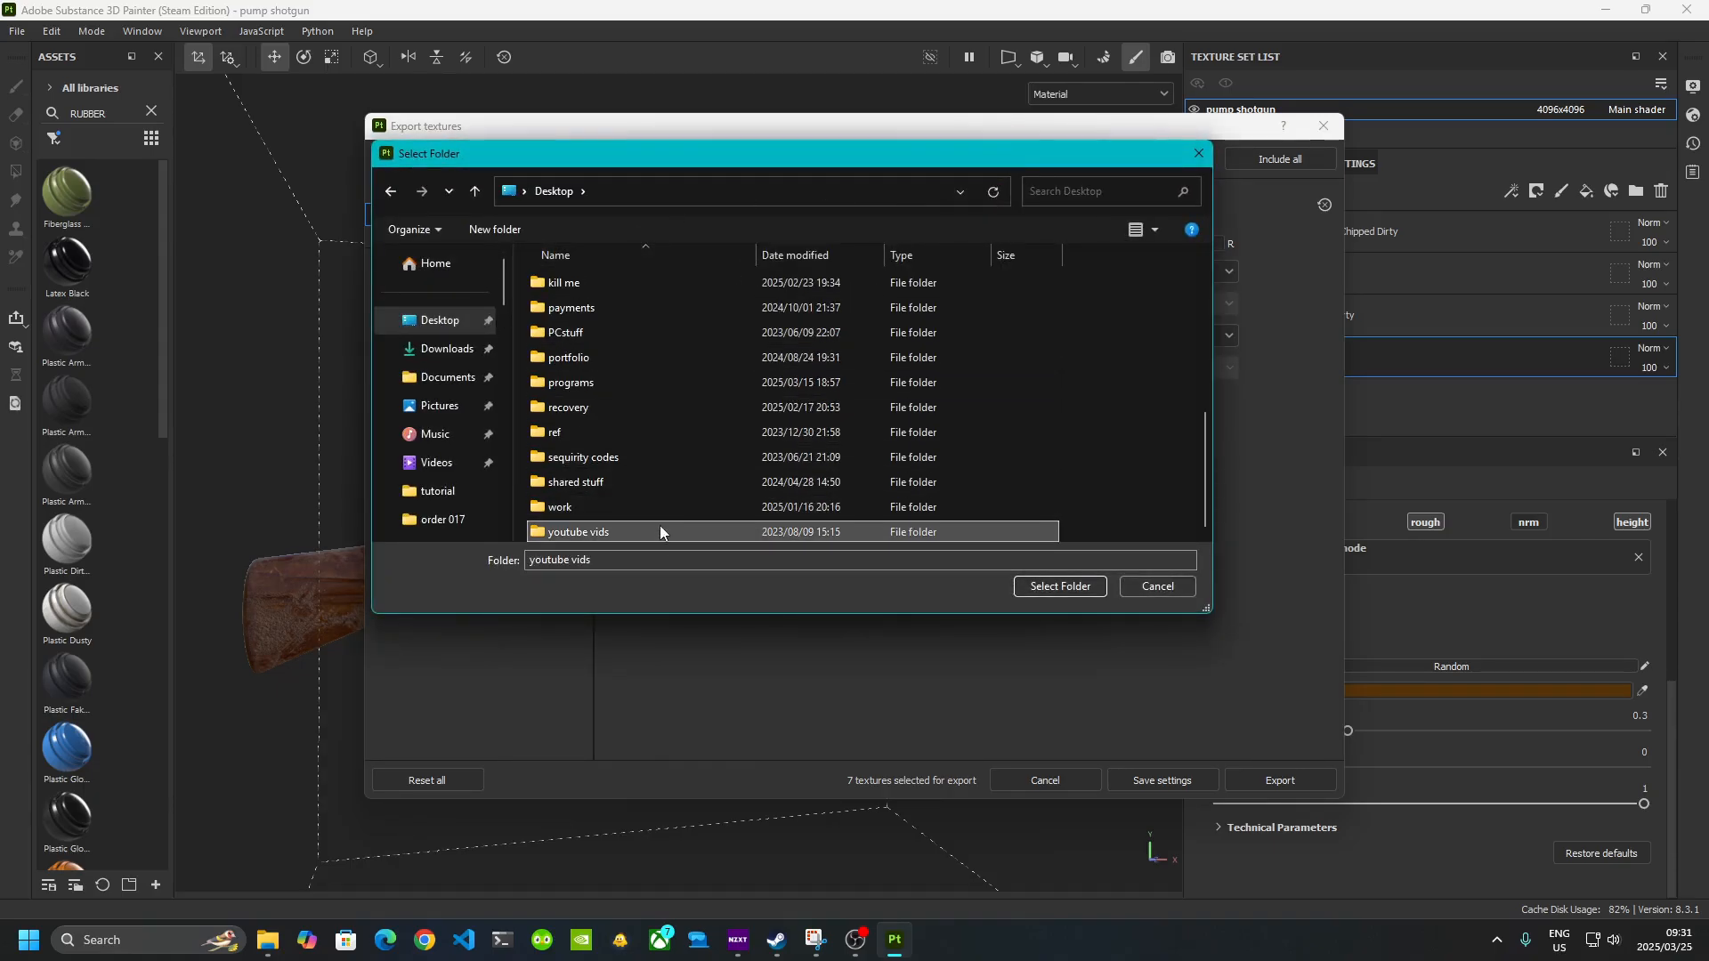
pyautogui.doubleClick(656, 530)
pyautogui.doubleClick(598, 282)
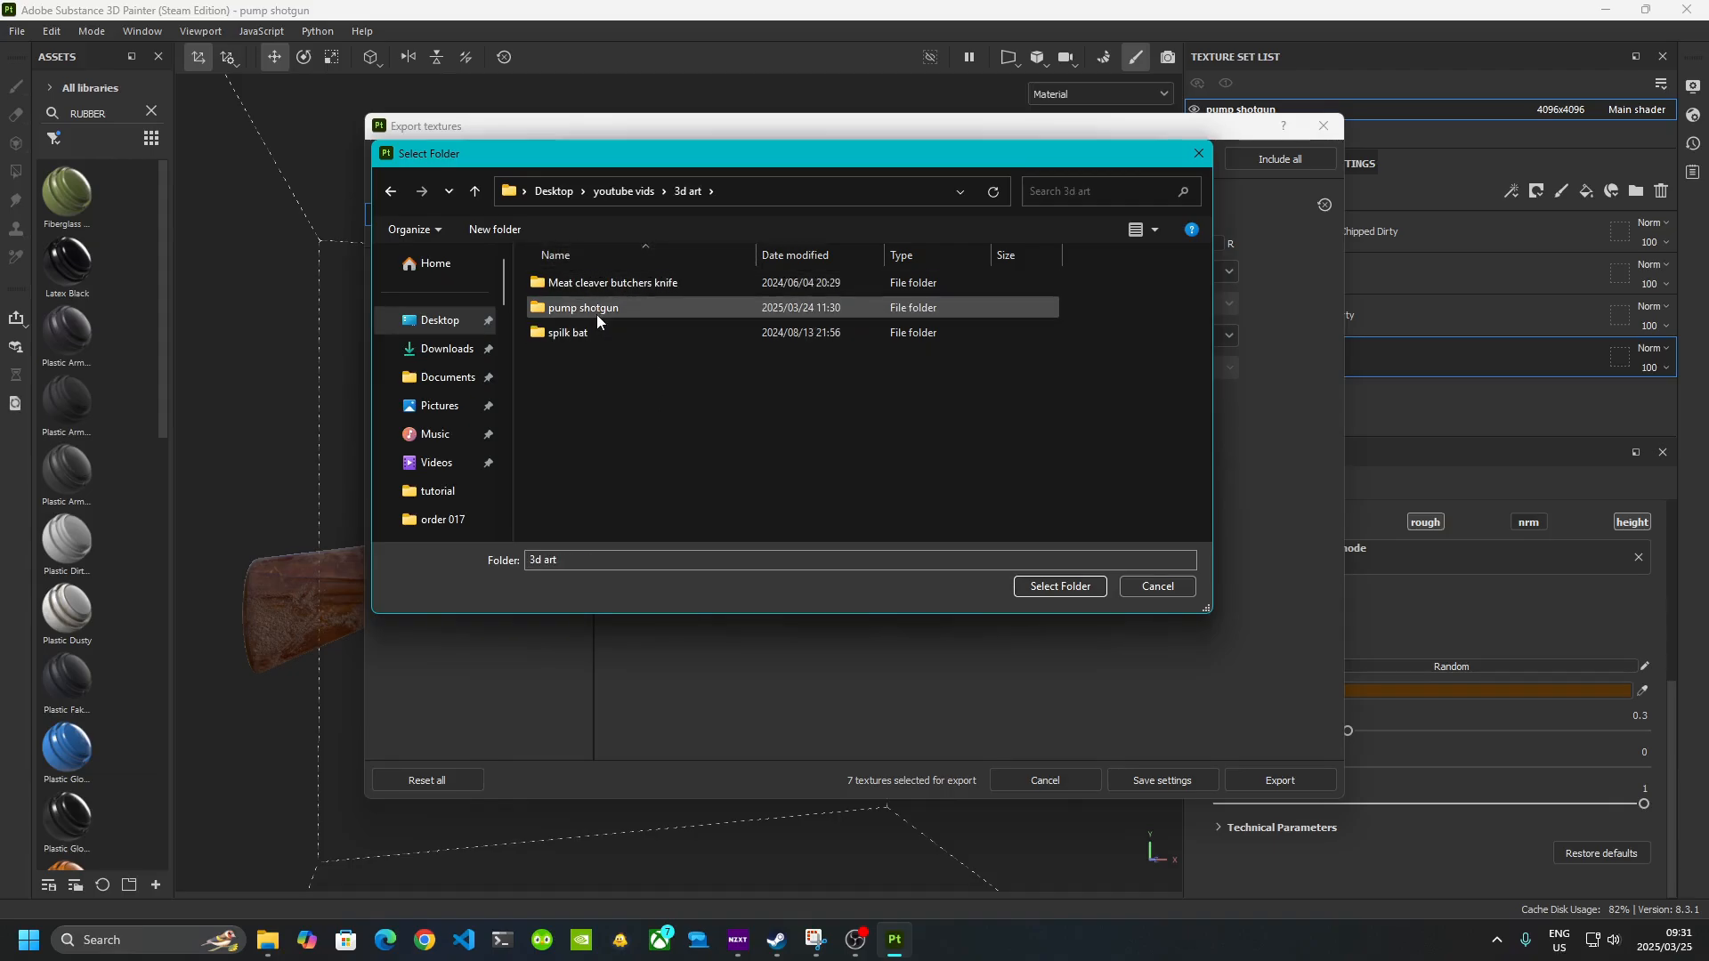
pyautogui.doubleClick(596, 311)
pyautogui.doubleClick(627, 283)
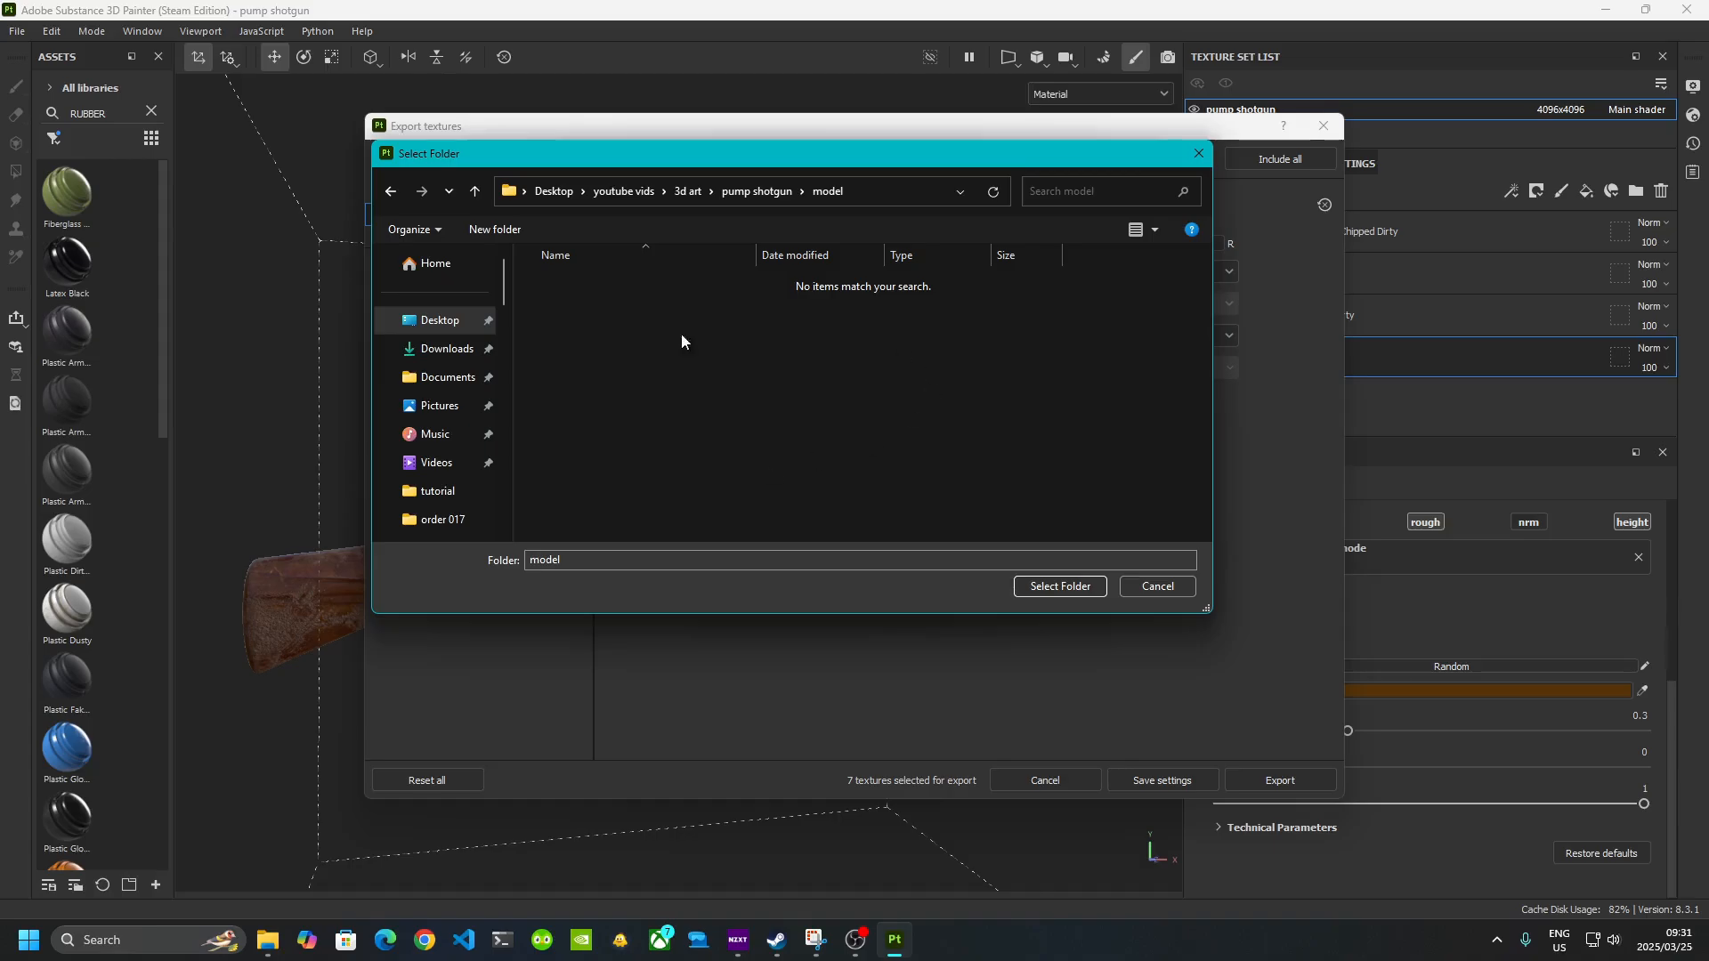
pyautogui.click(1077, 586)
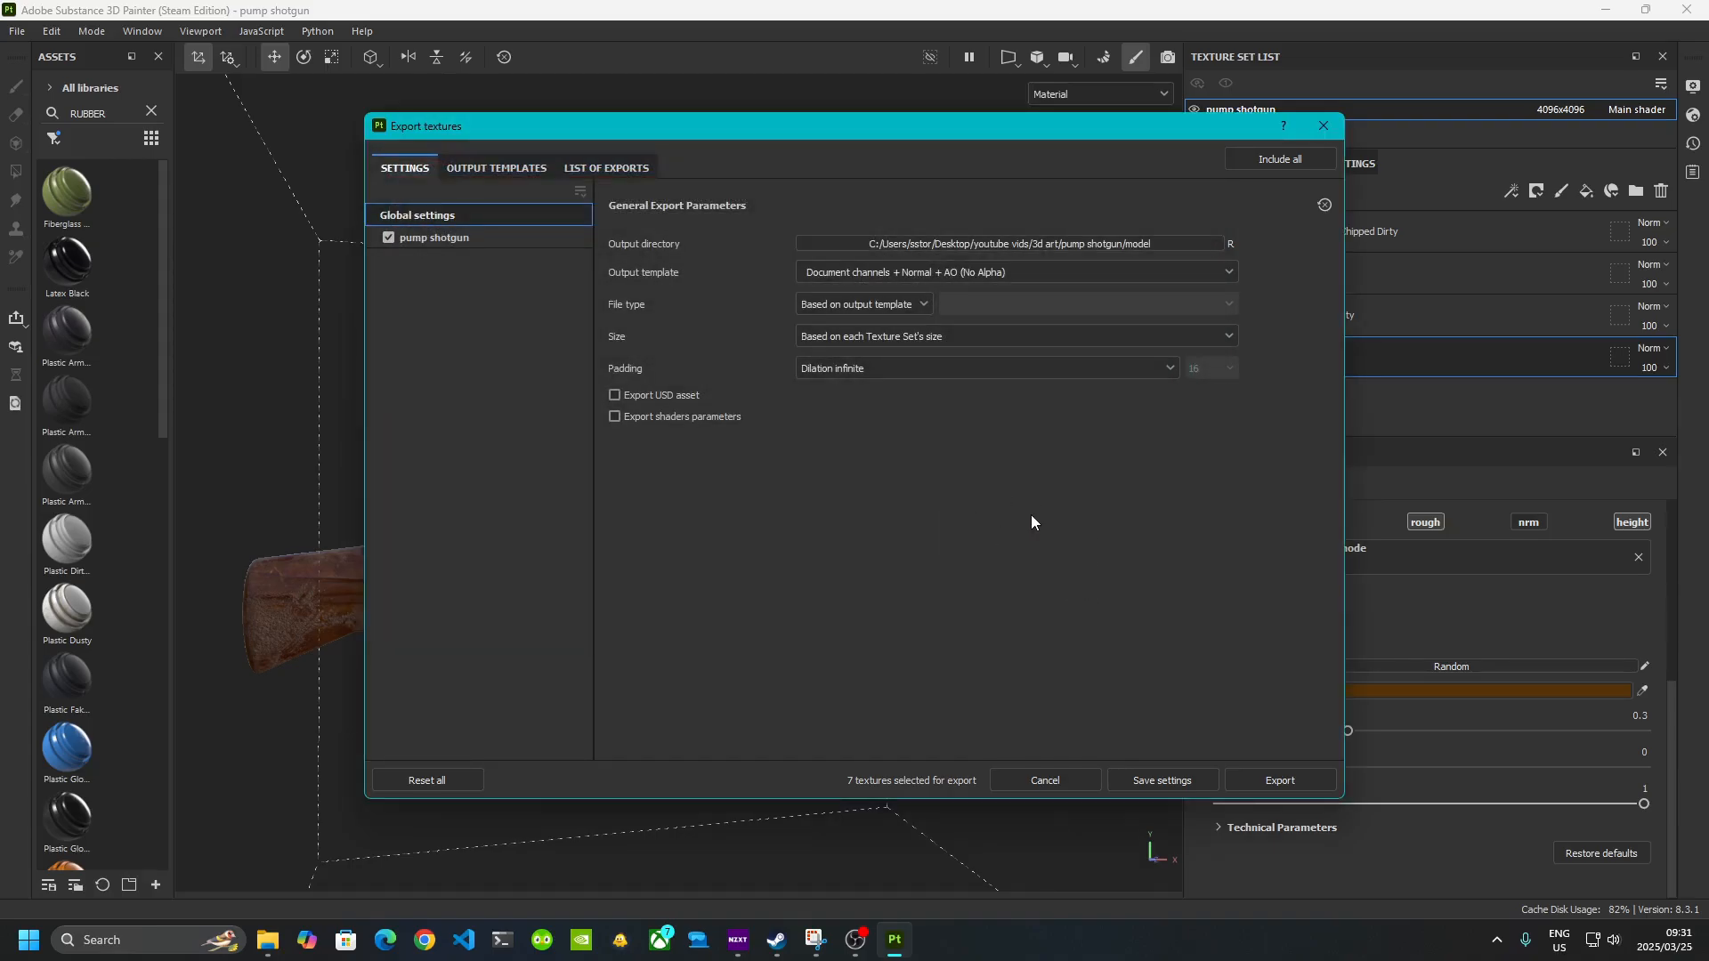
# - Set the export size to 4096 and choose the Blender (Principled BSDF) output template
pyautogui.click(953, 337)
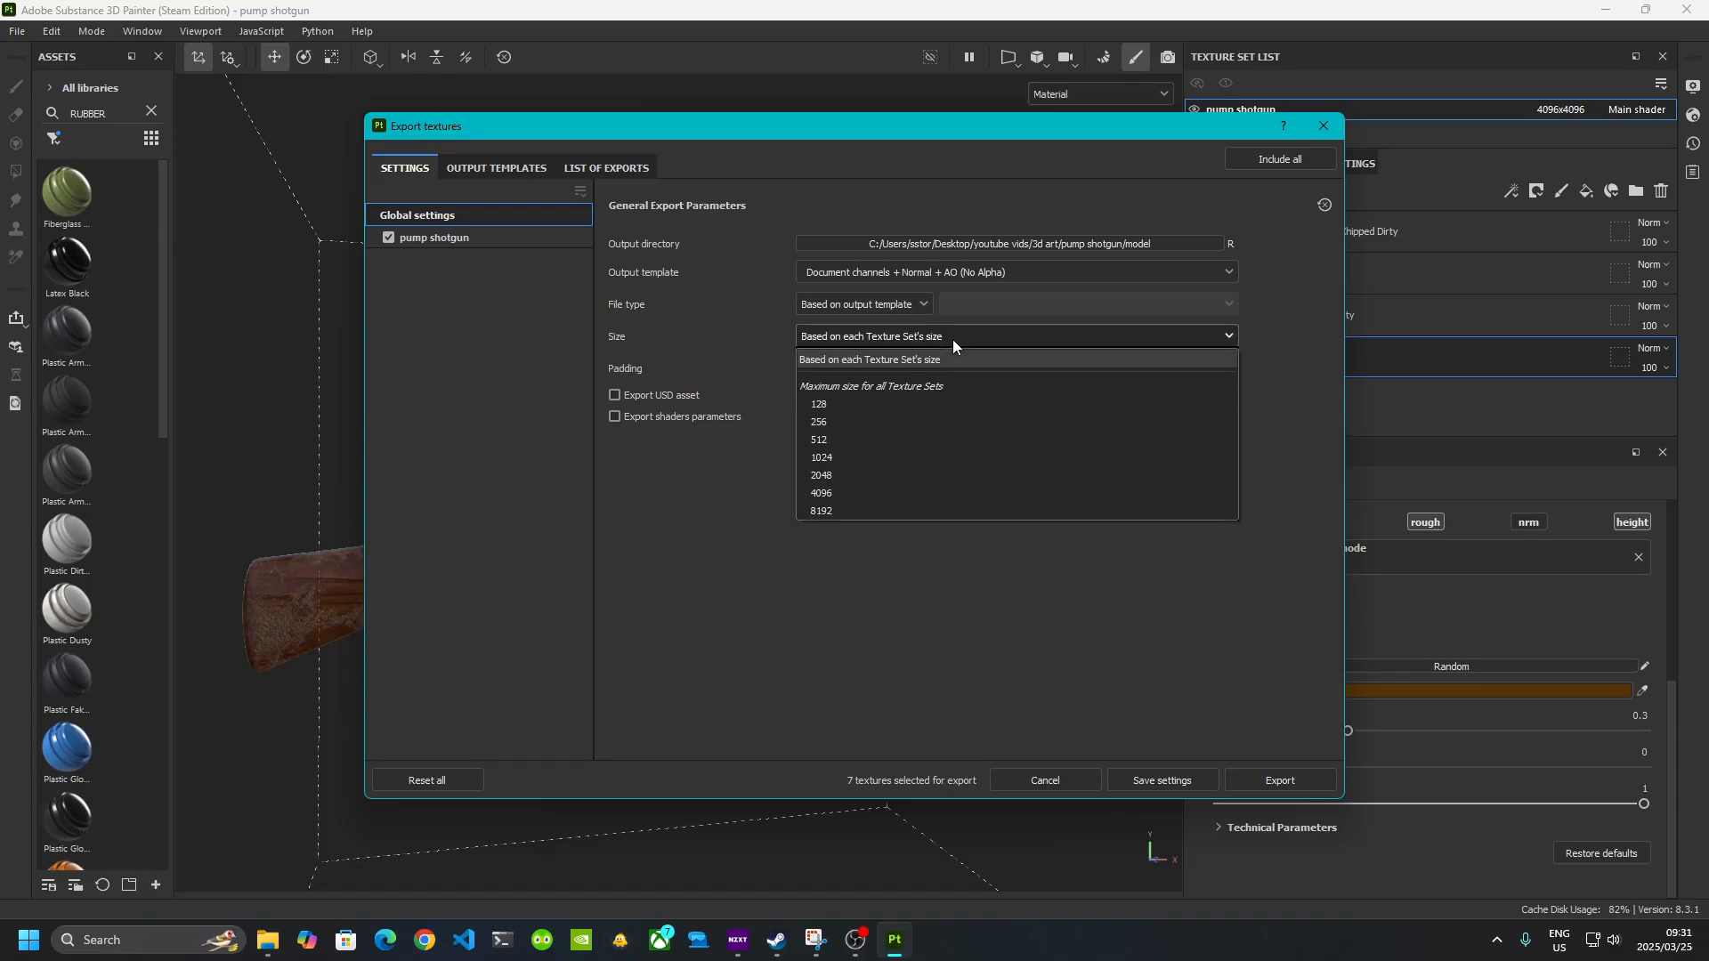
pyautogui.click(883, 493)
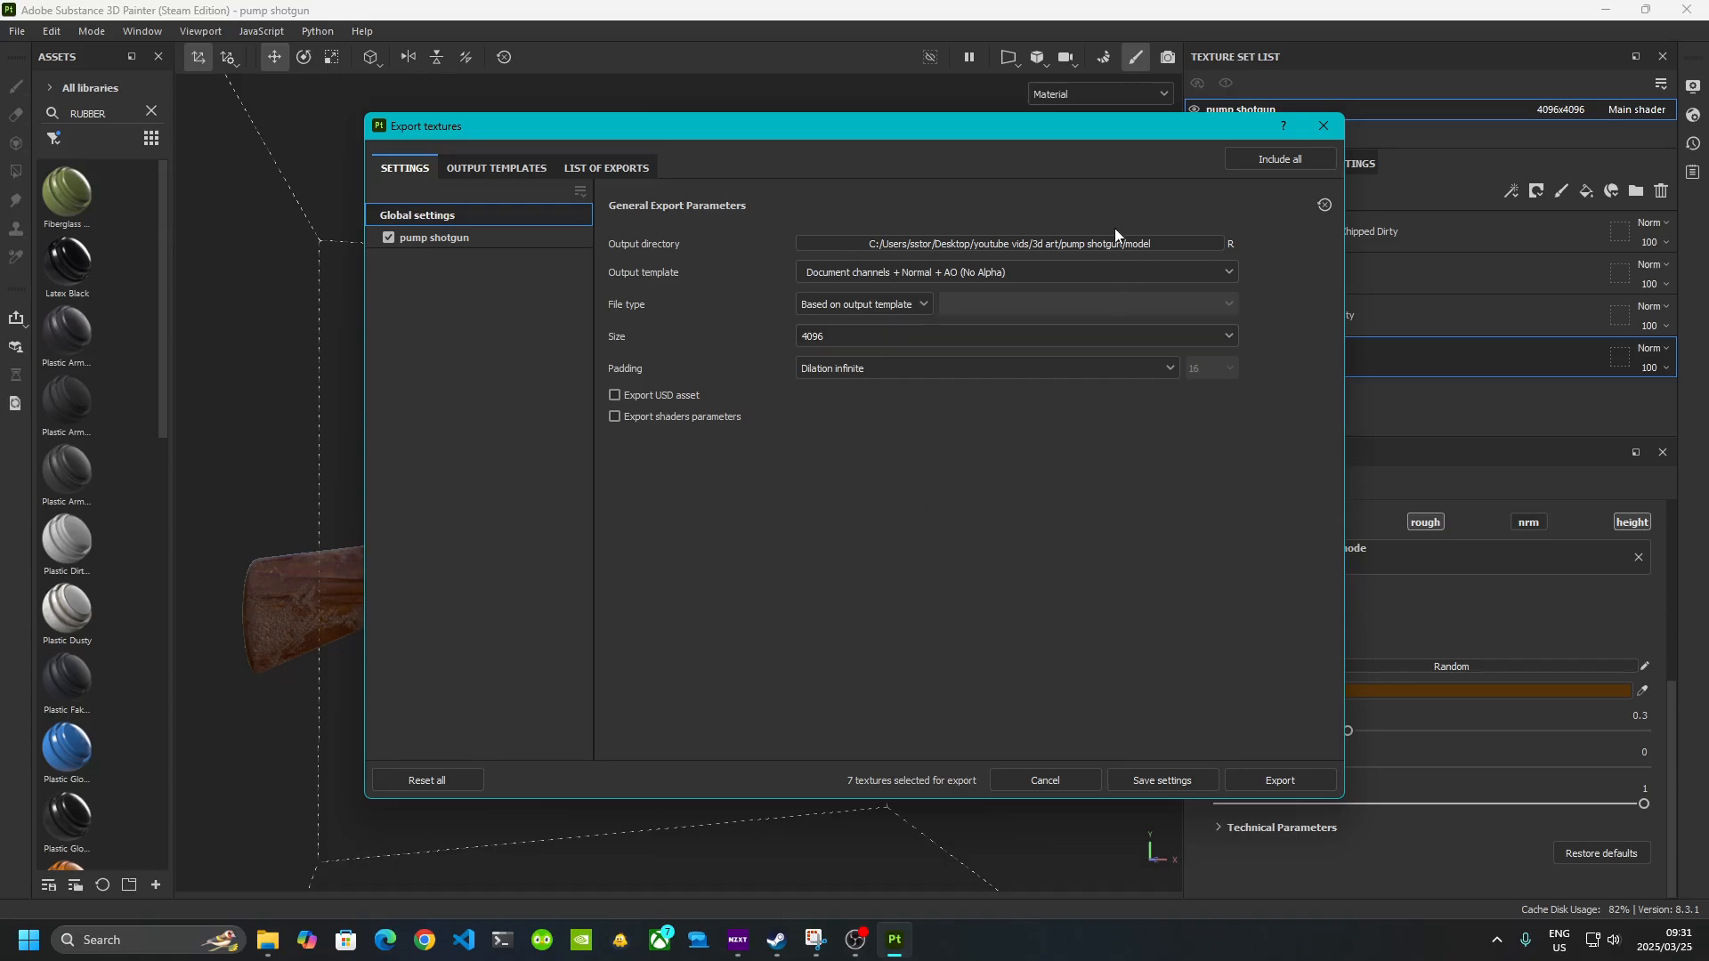
pyautogui.click(1120, 270)
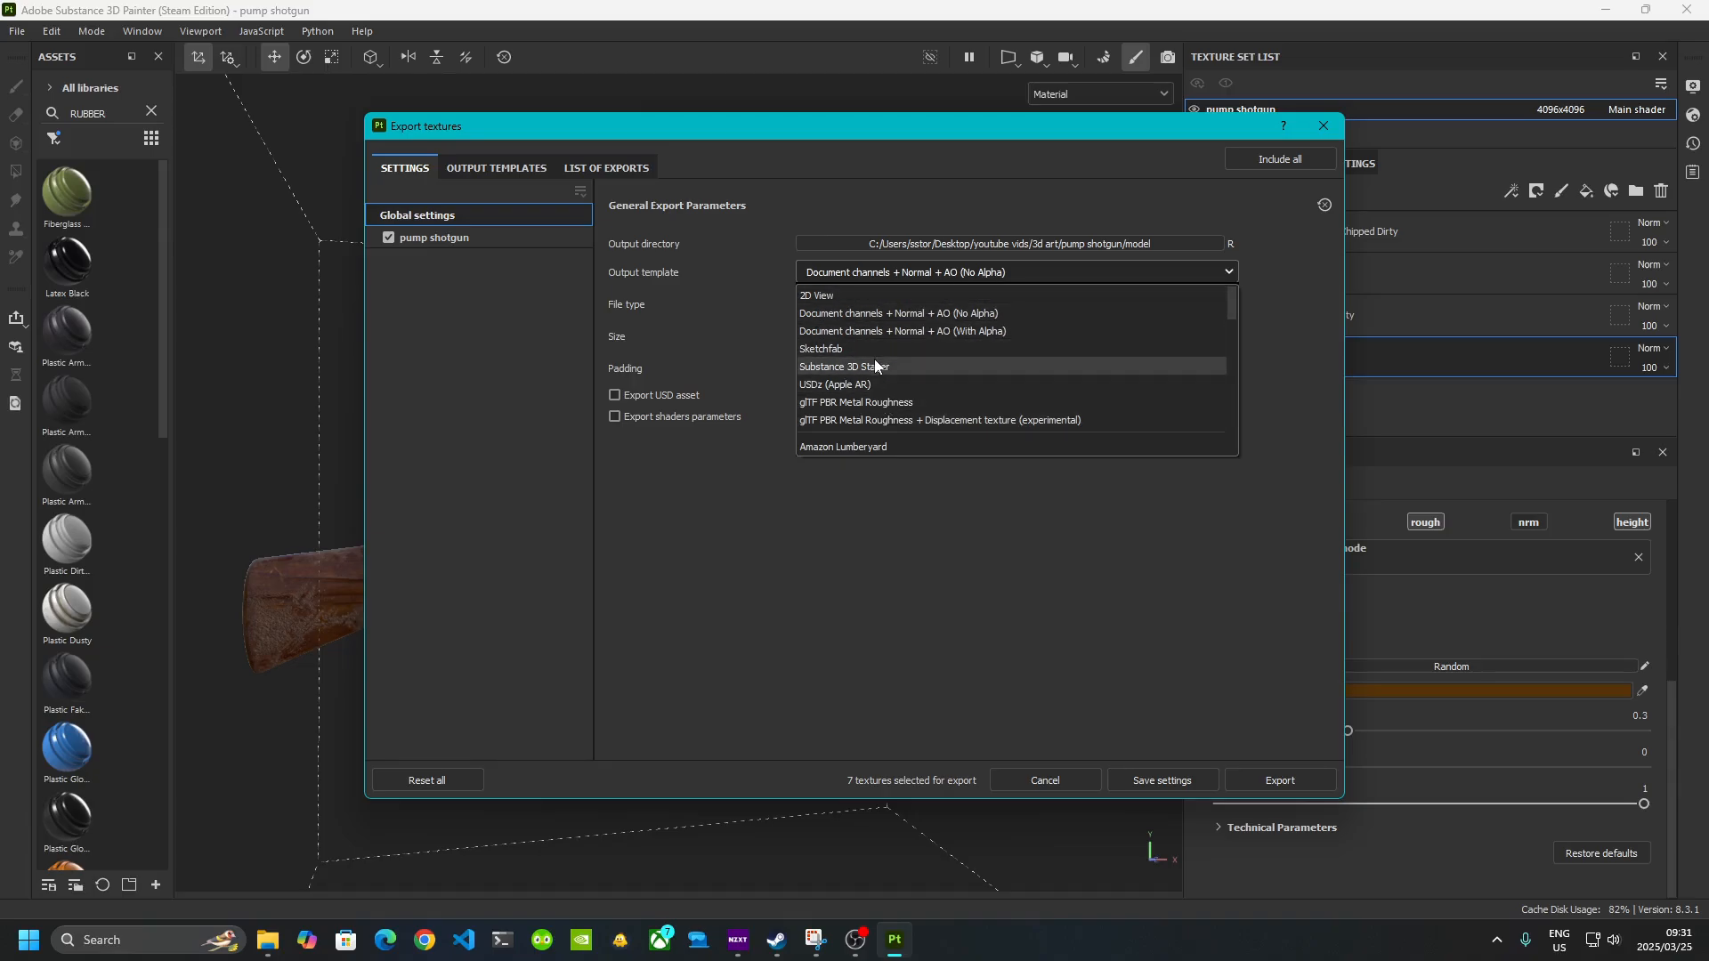
pyautogui.scroll(-1, 876, 365)
pyautogui.scroll(-1, 874, 359)
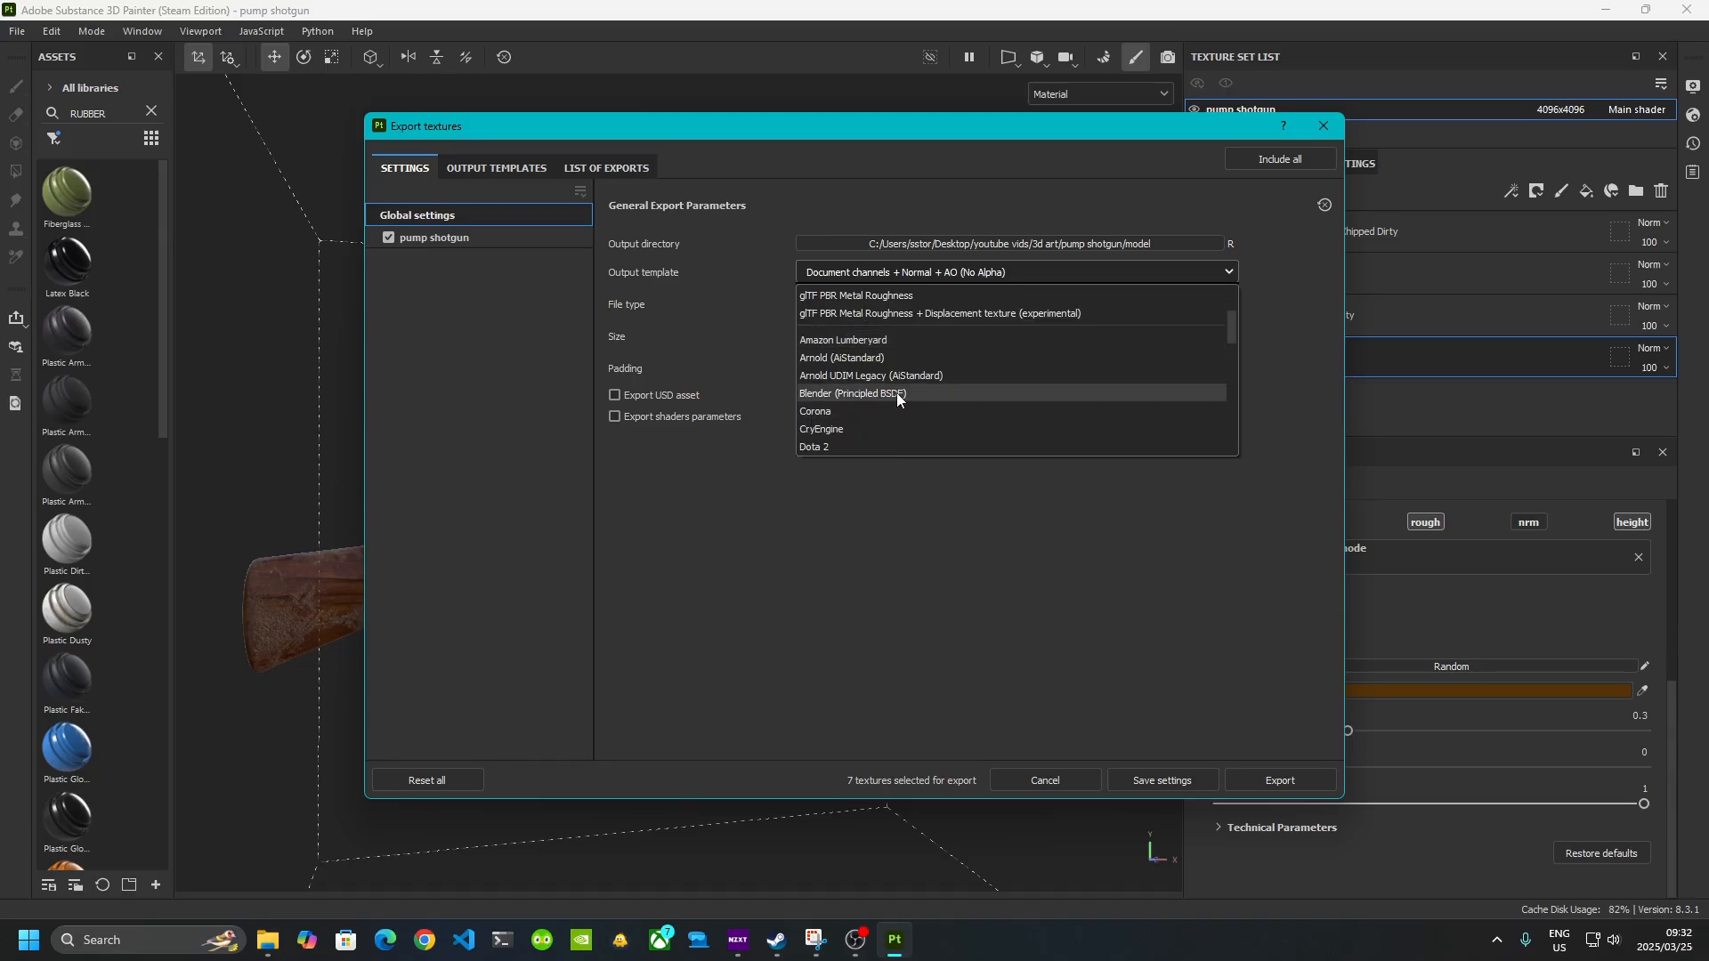
pyautogui.click(895, 392)
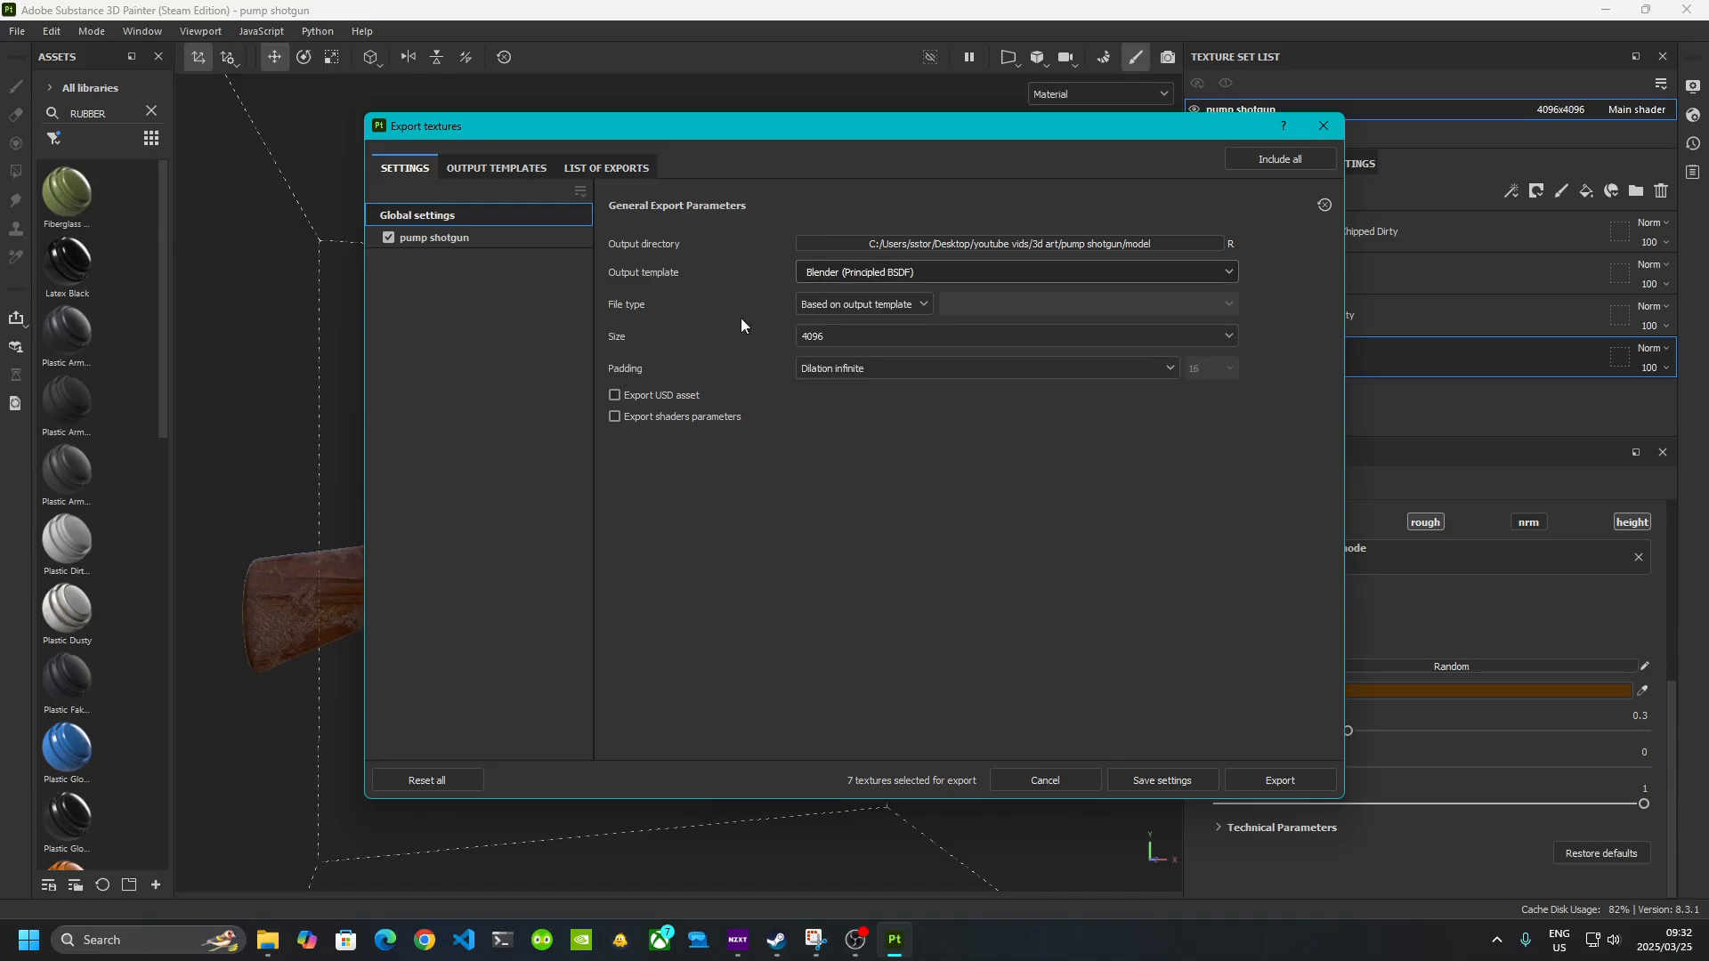
# - Look through the available output templates and file types for the texture export without changing either setting
pyautogui.click(1006, 270)
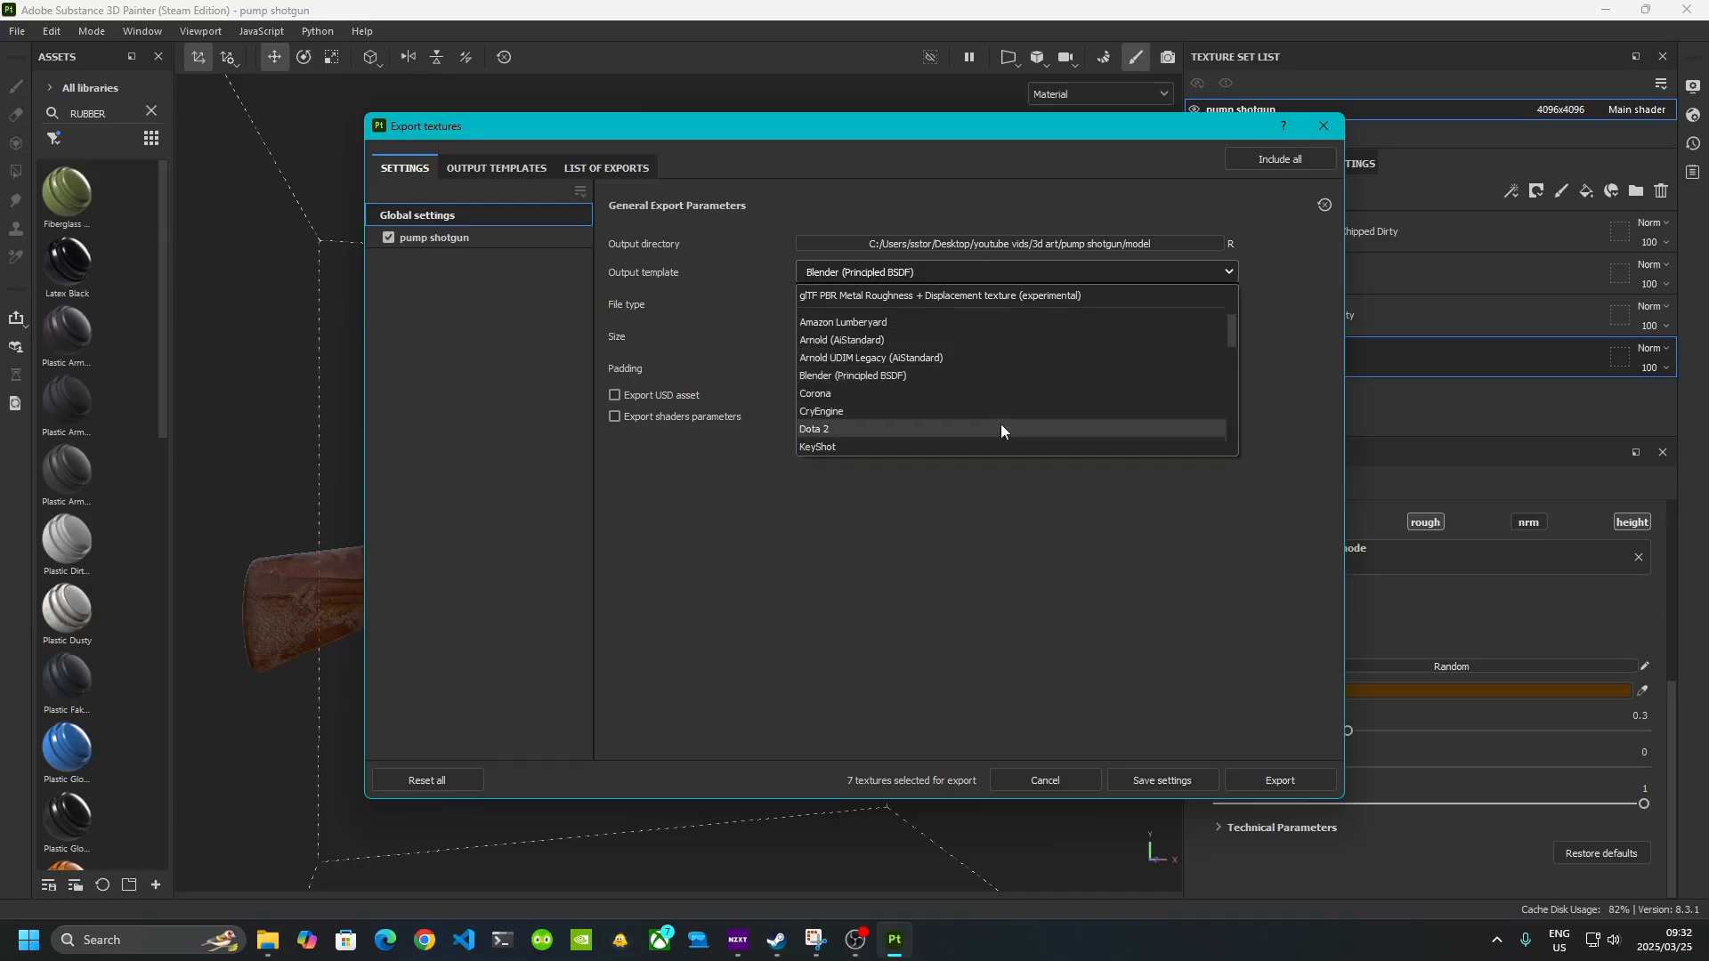
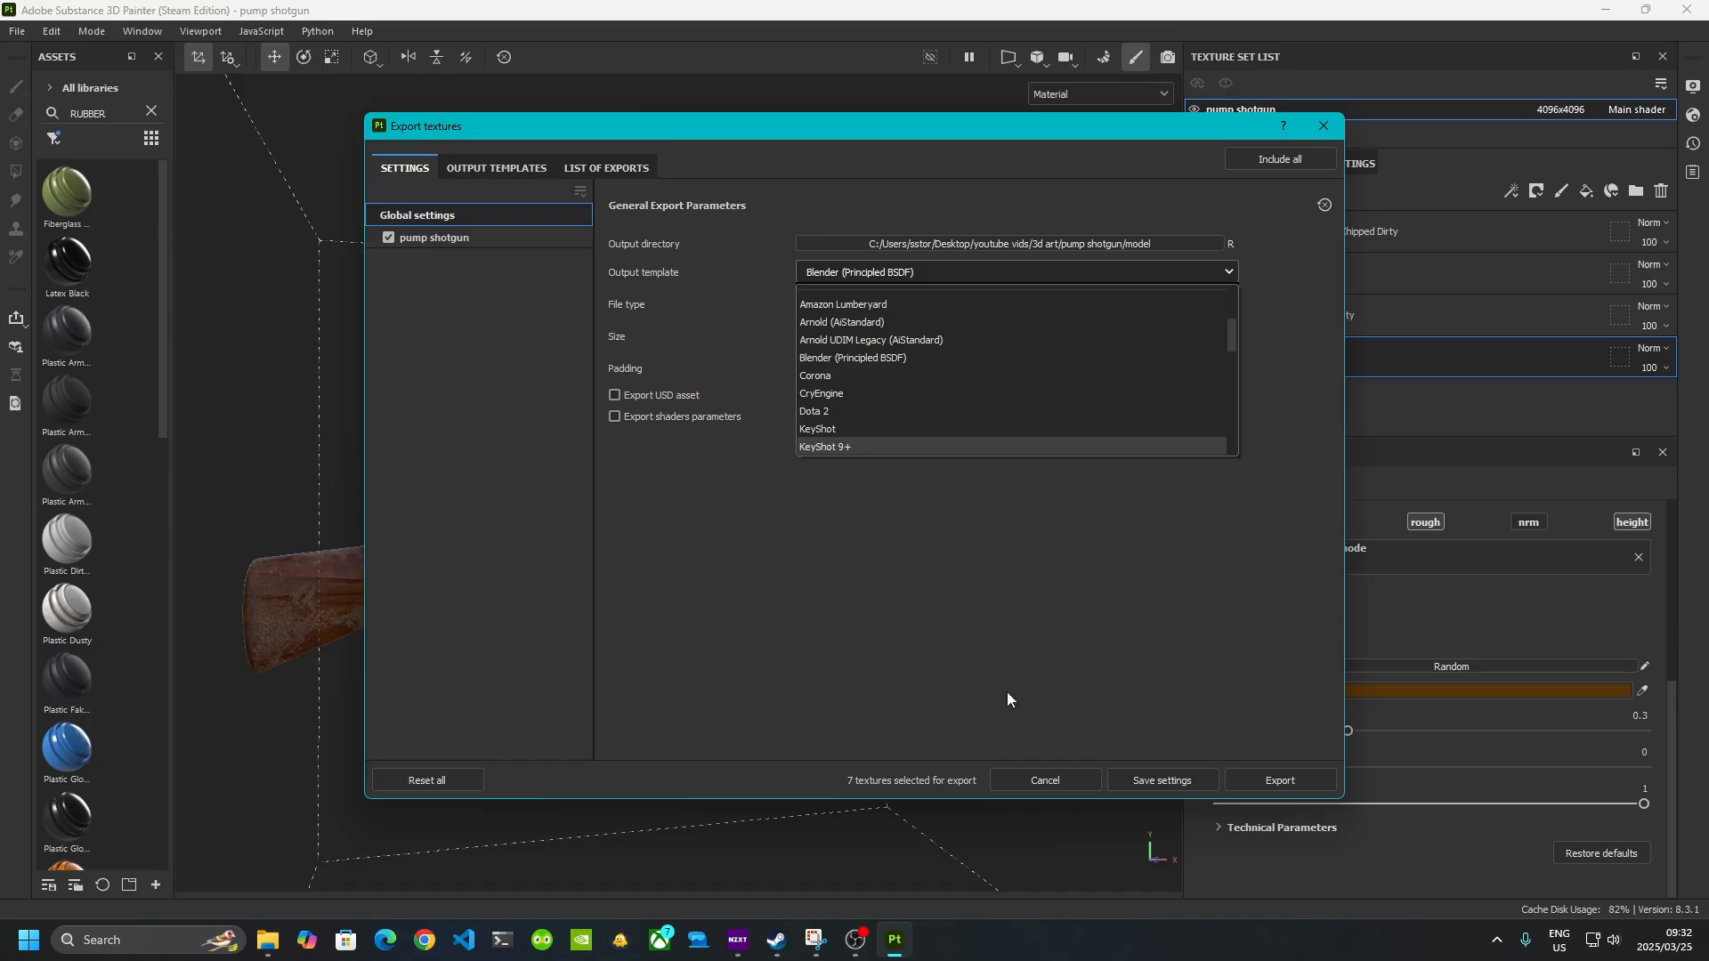
pyautogui.scroll(-3, 820, 438)
pyautogui.scroll(6, 972, 346)
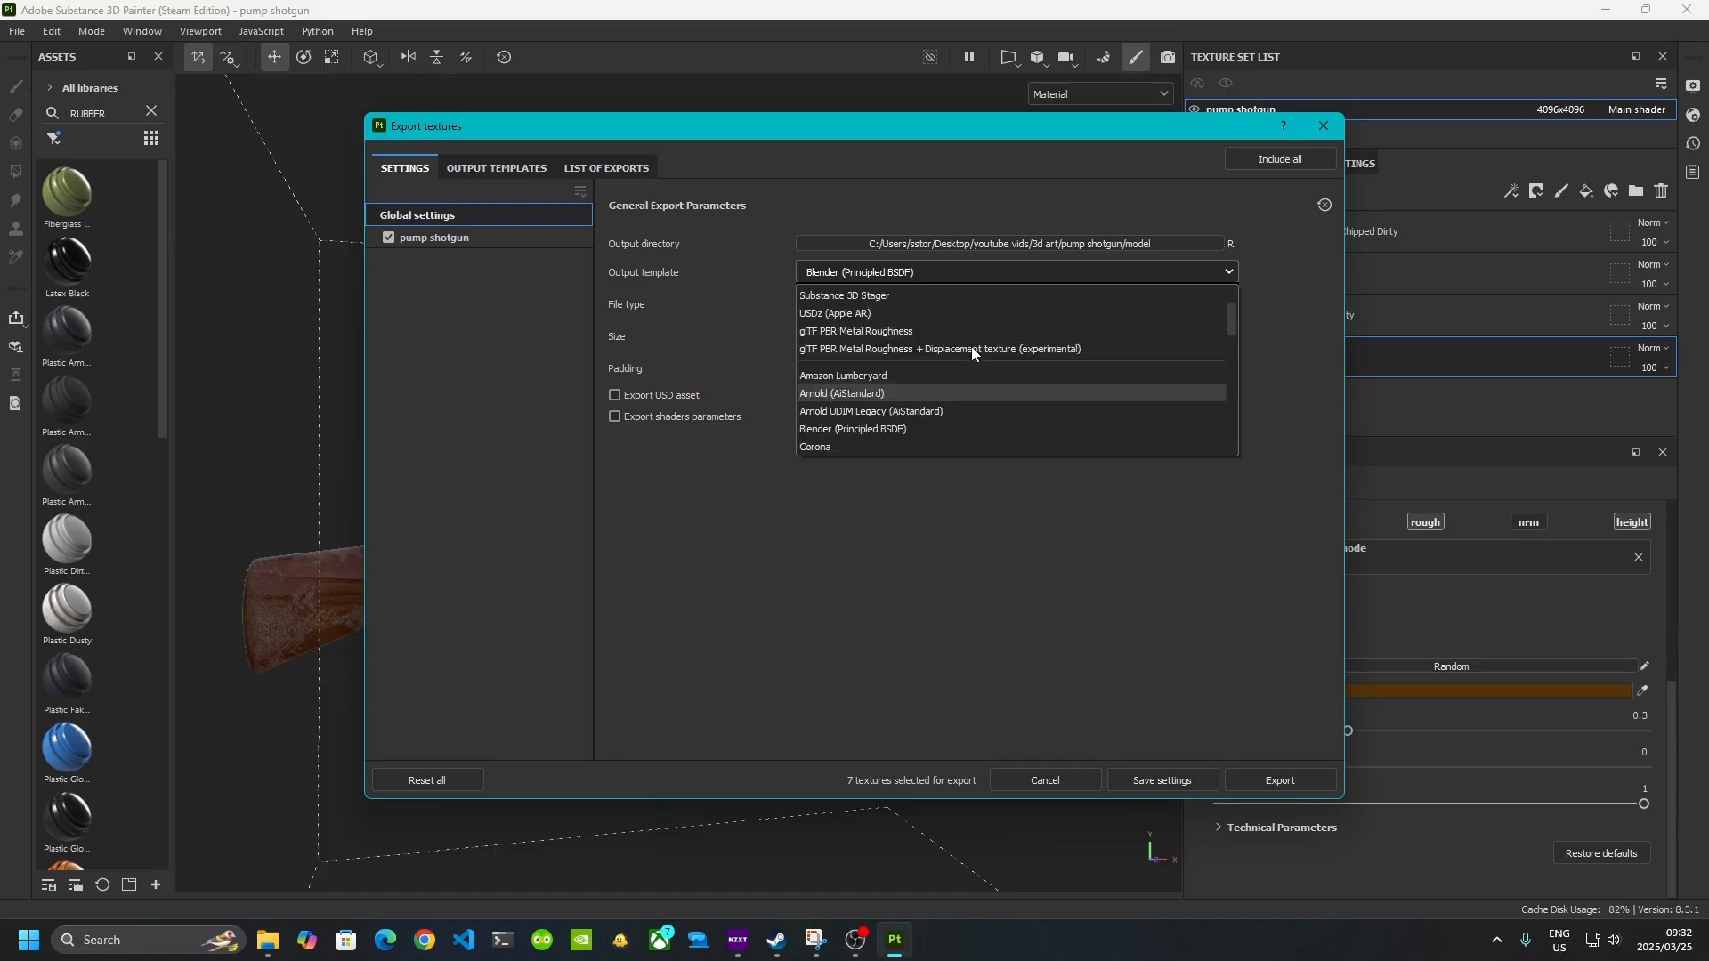
pyautogui.scroll(-10, 883, 423)
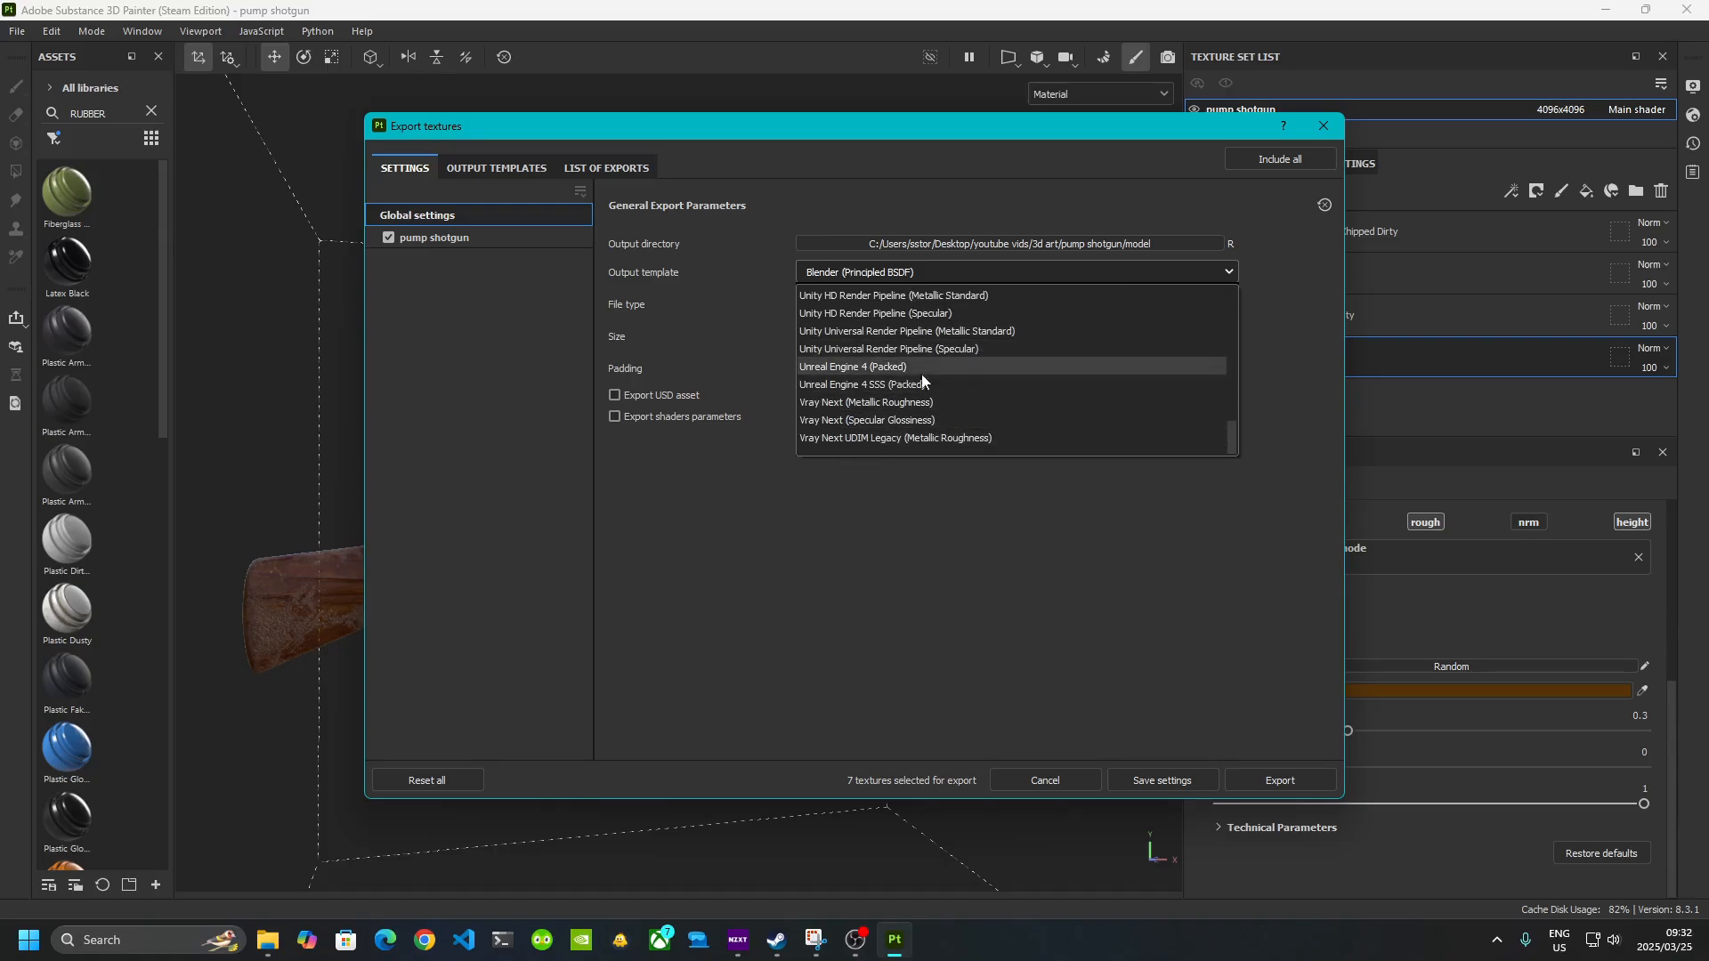
pyautogui.scroll(10, 851, 420)
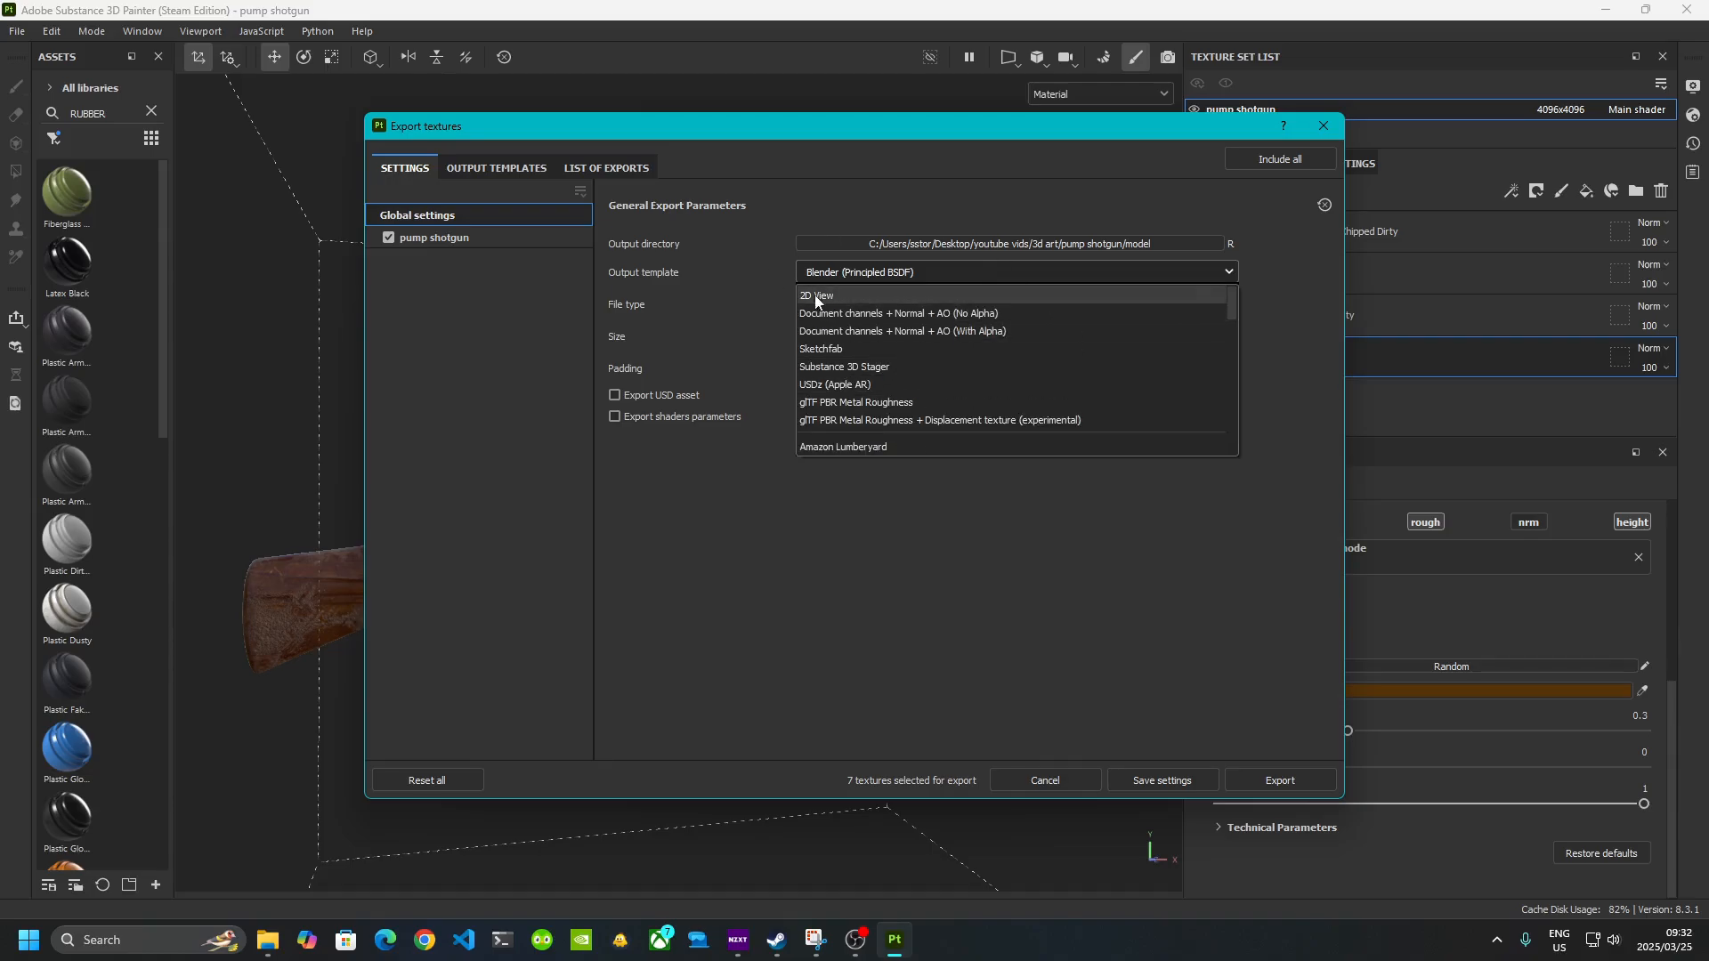
pyautogui.scroll(-3, 899, 393)
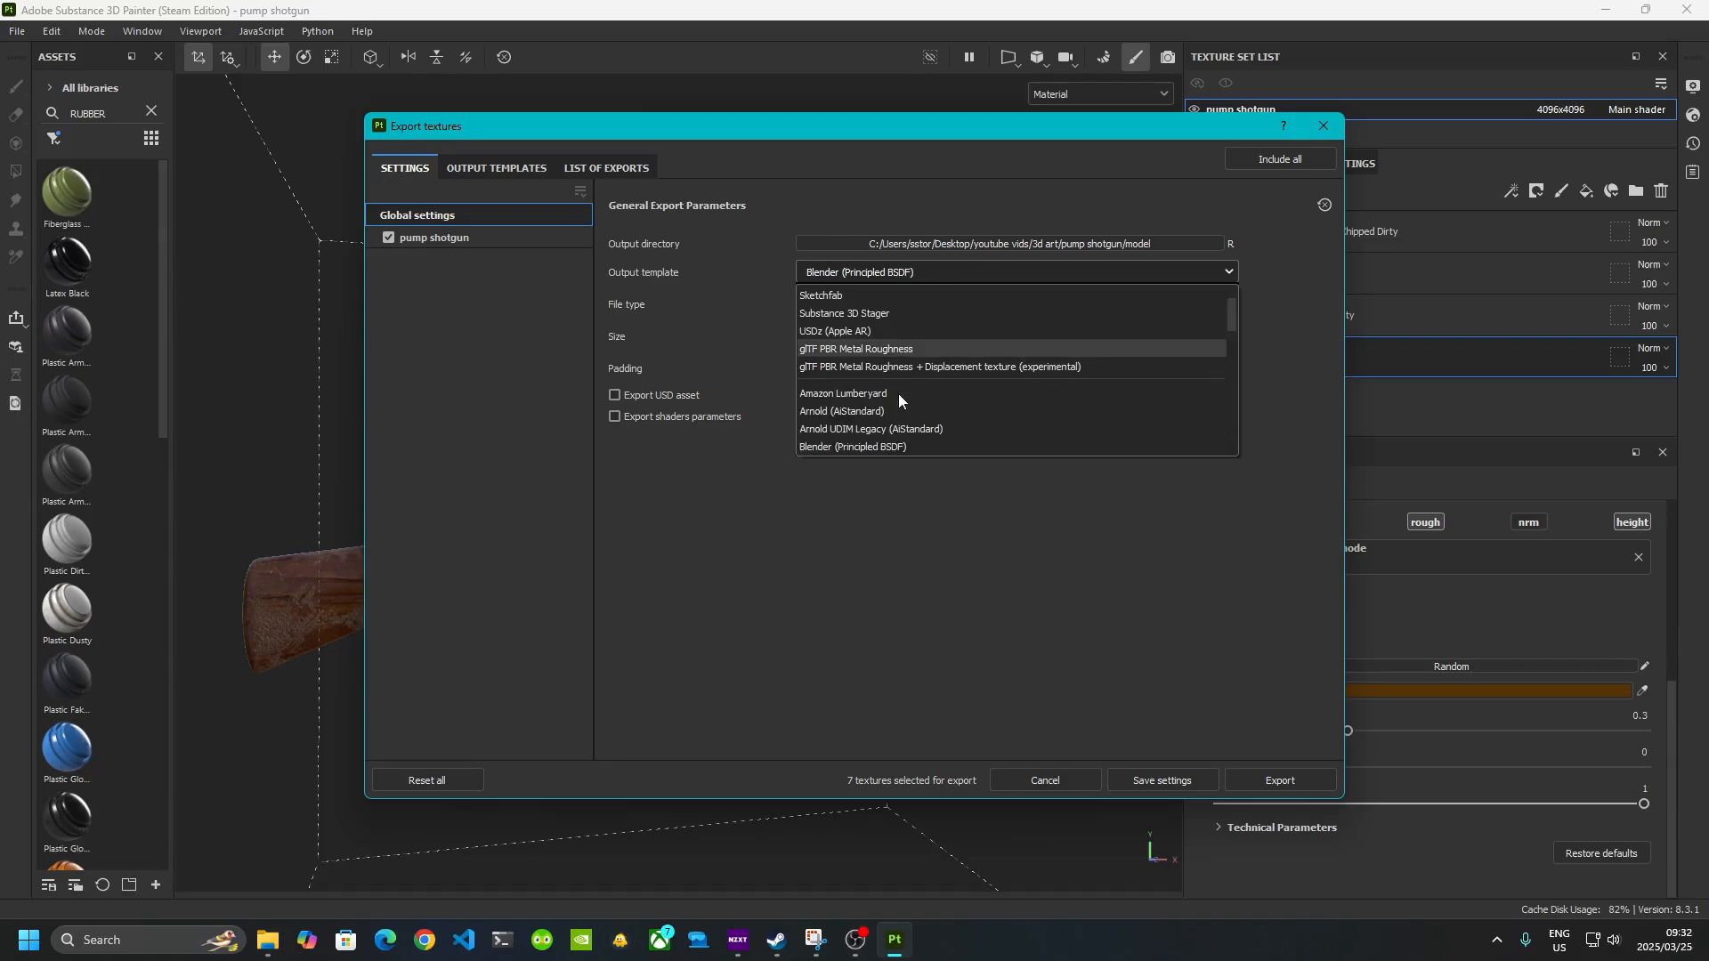
pyautogui.click(867, 369)
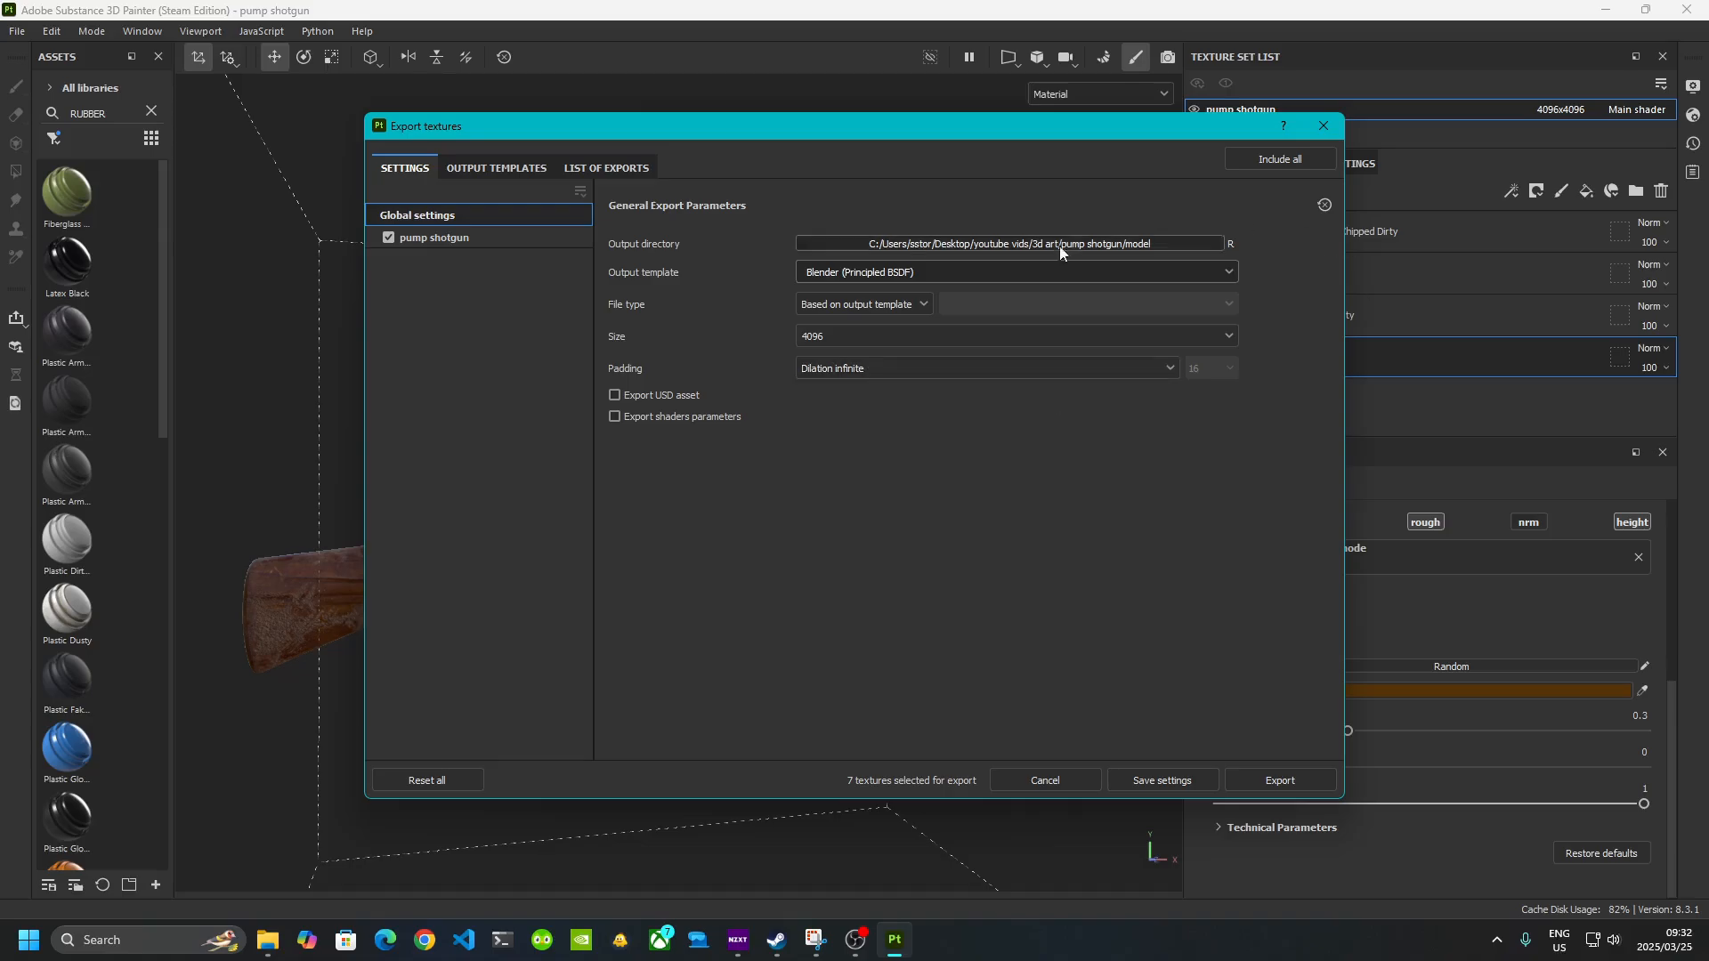
pyautogui.click(915, 307)
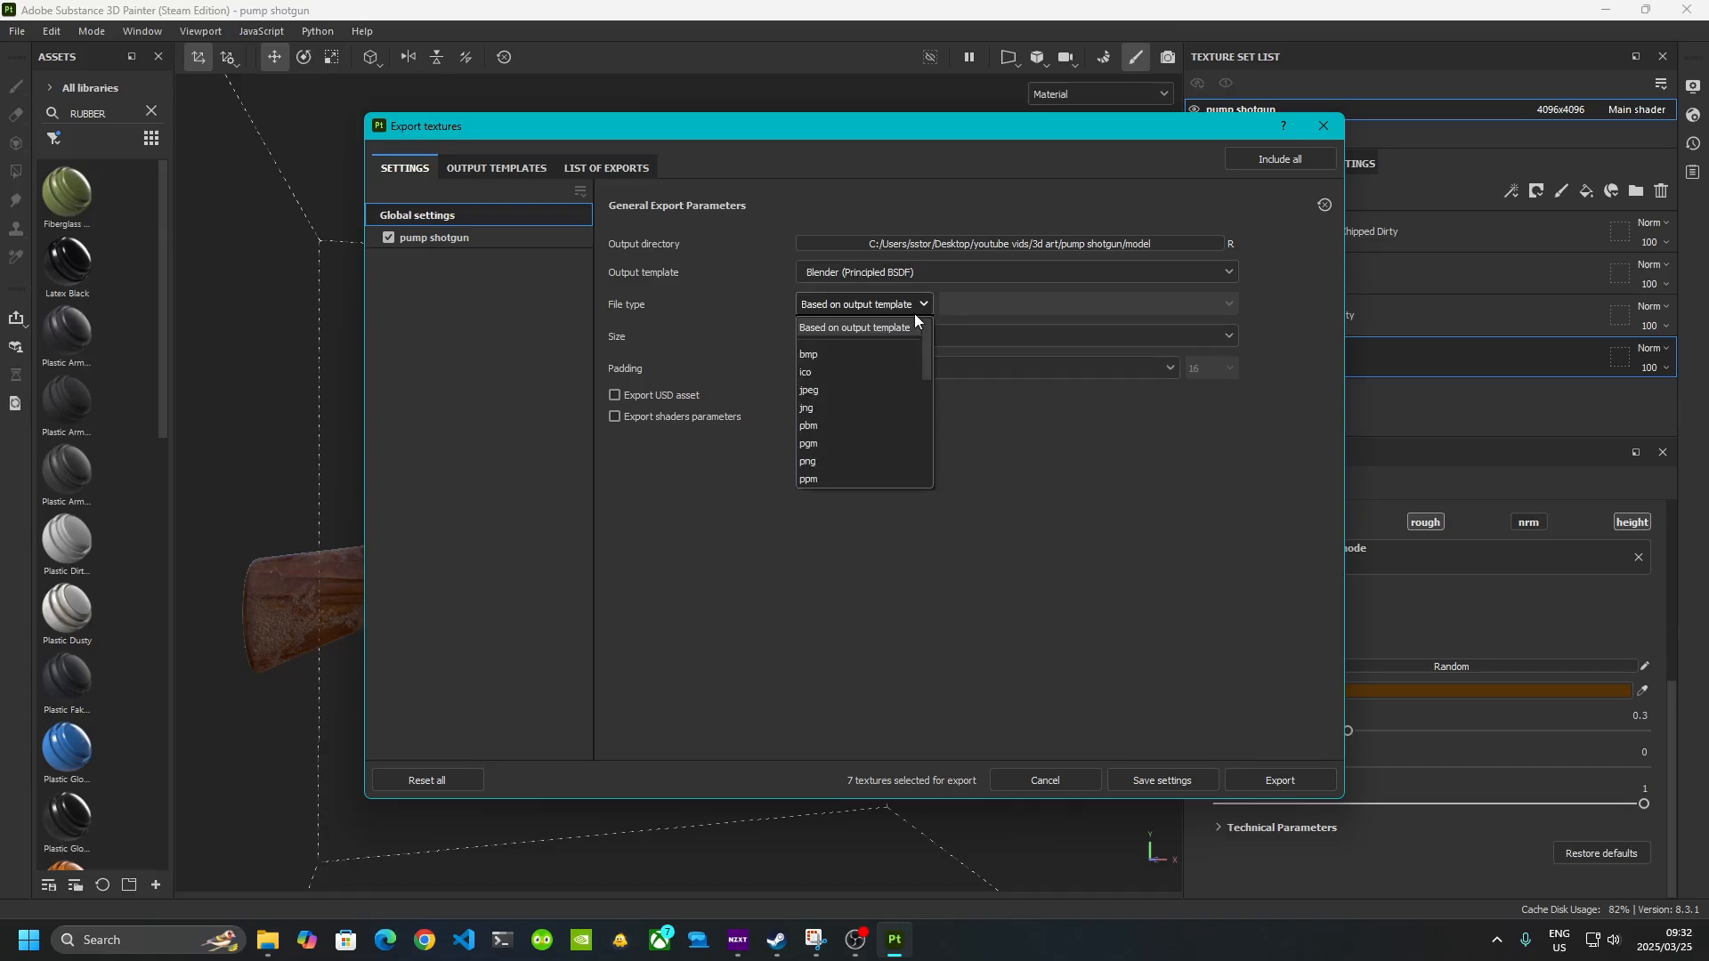
pyautogui.click(915, 313)
pyautogui.click(915, 313)
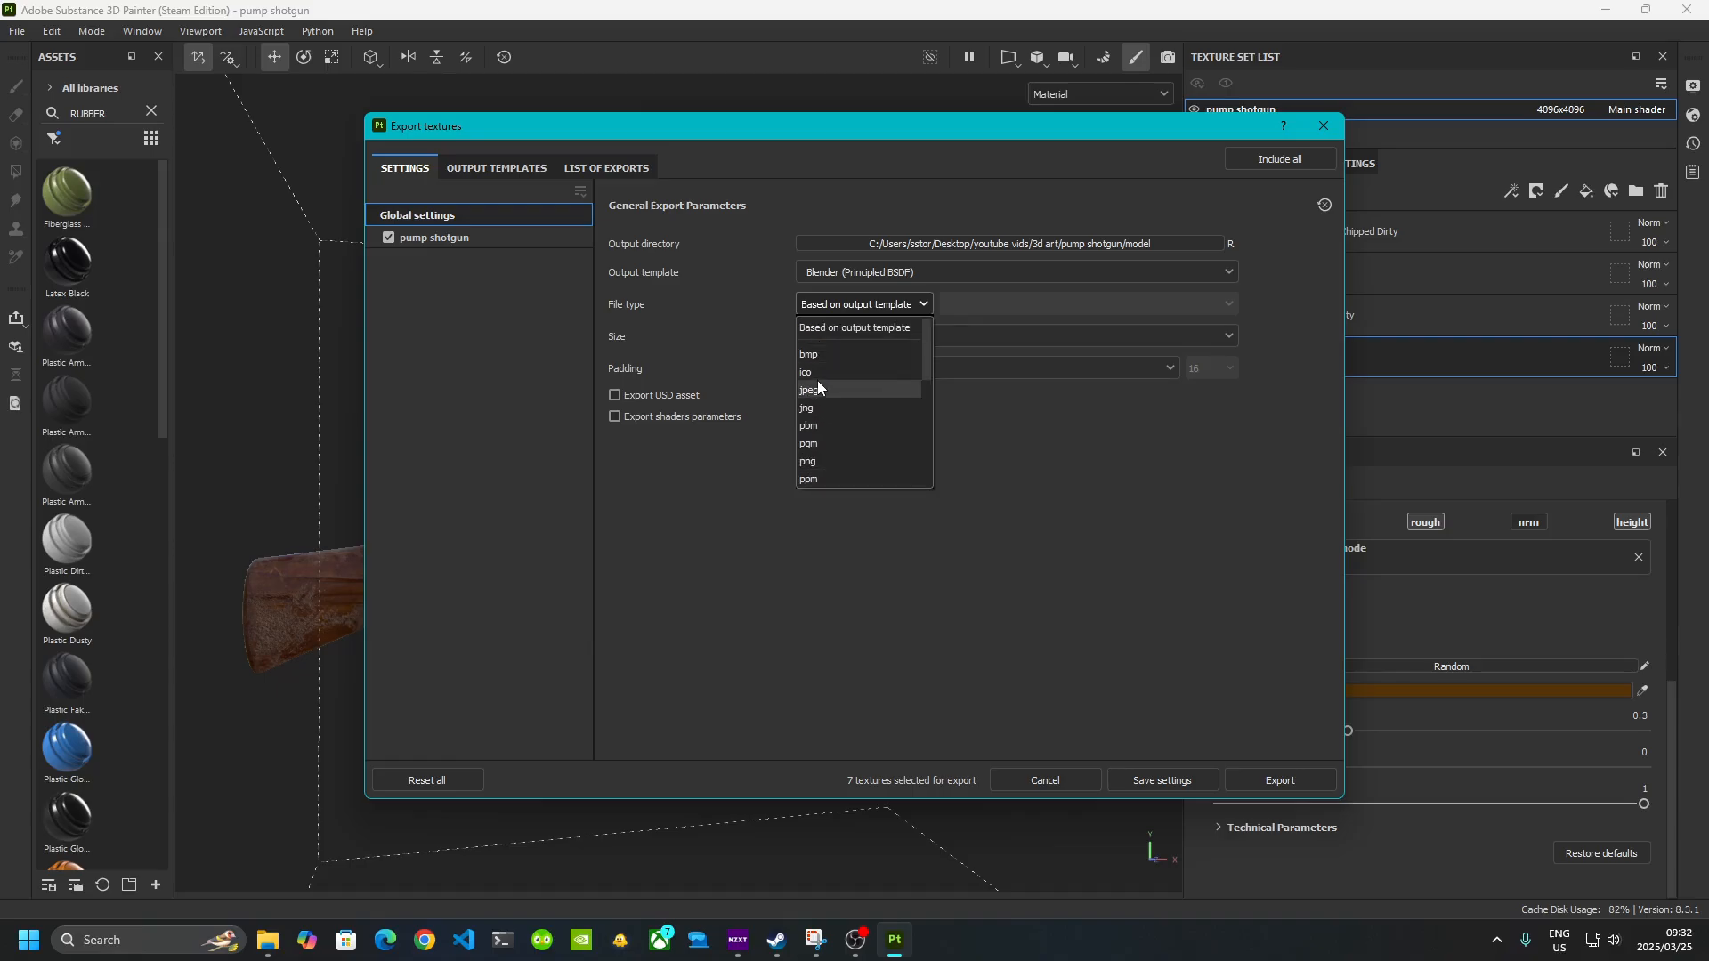
pyautogui.click(1361, 462)
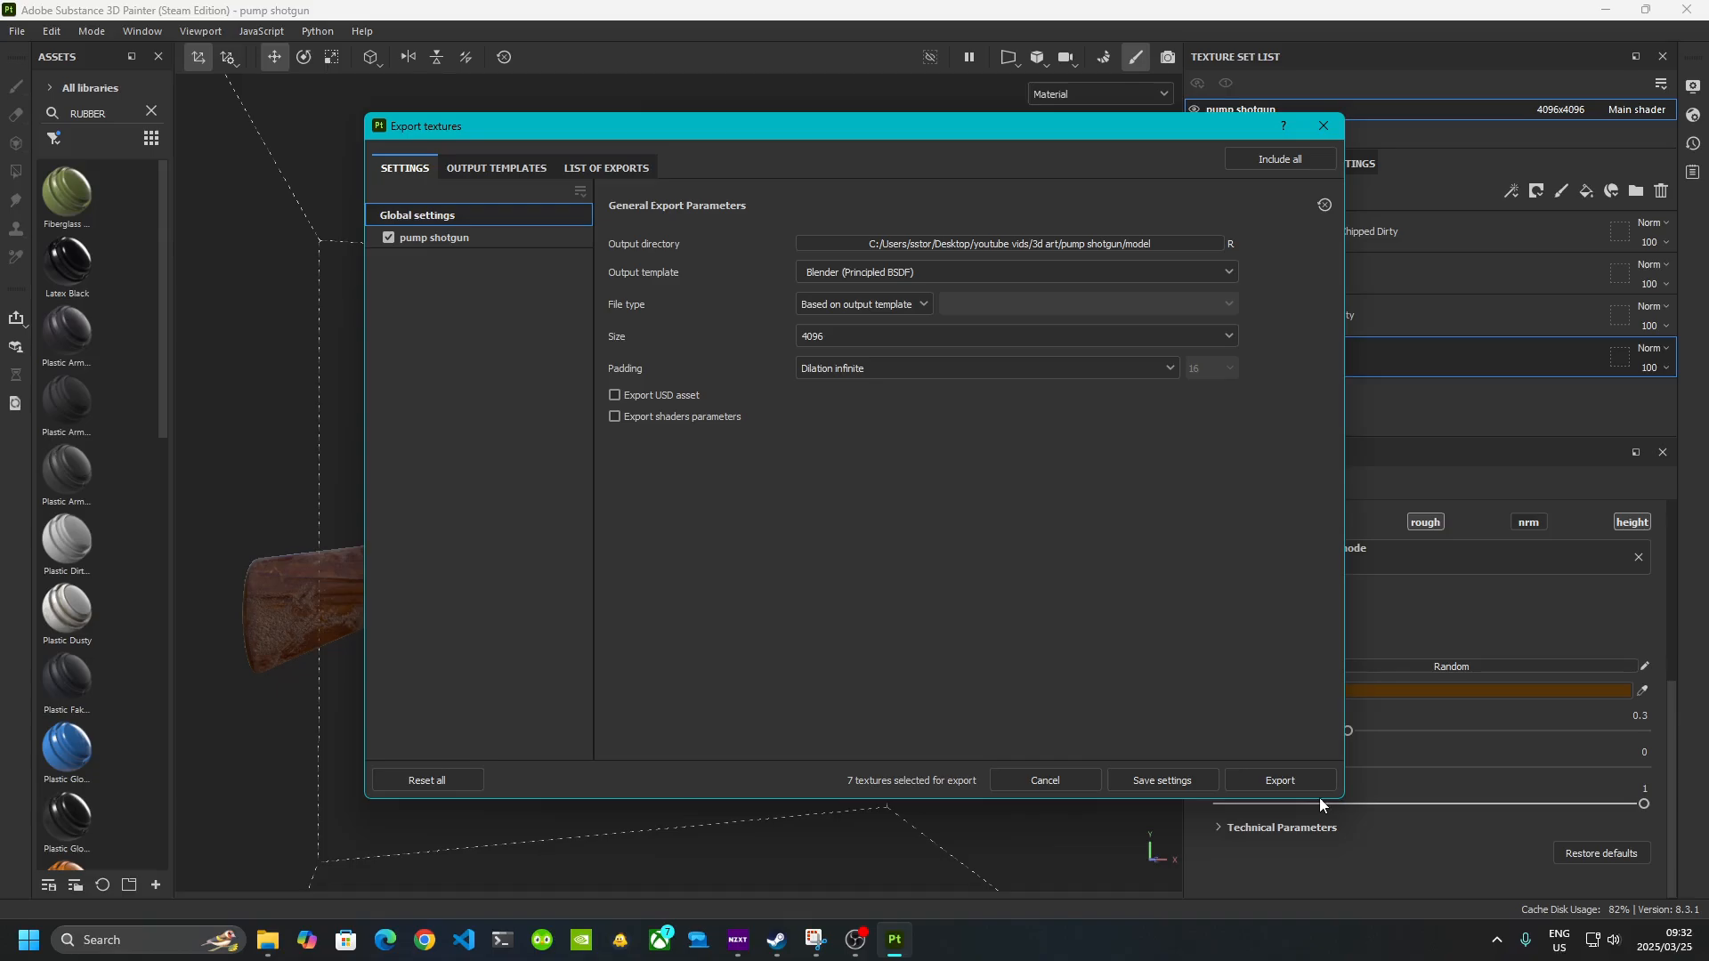
# - Export the pump shotgun textures and close the export dialog
pyautogui.click(1280, 784)
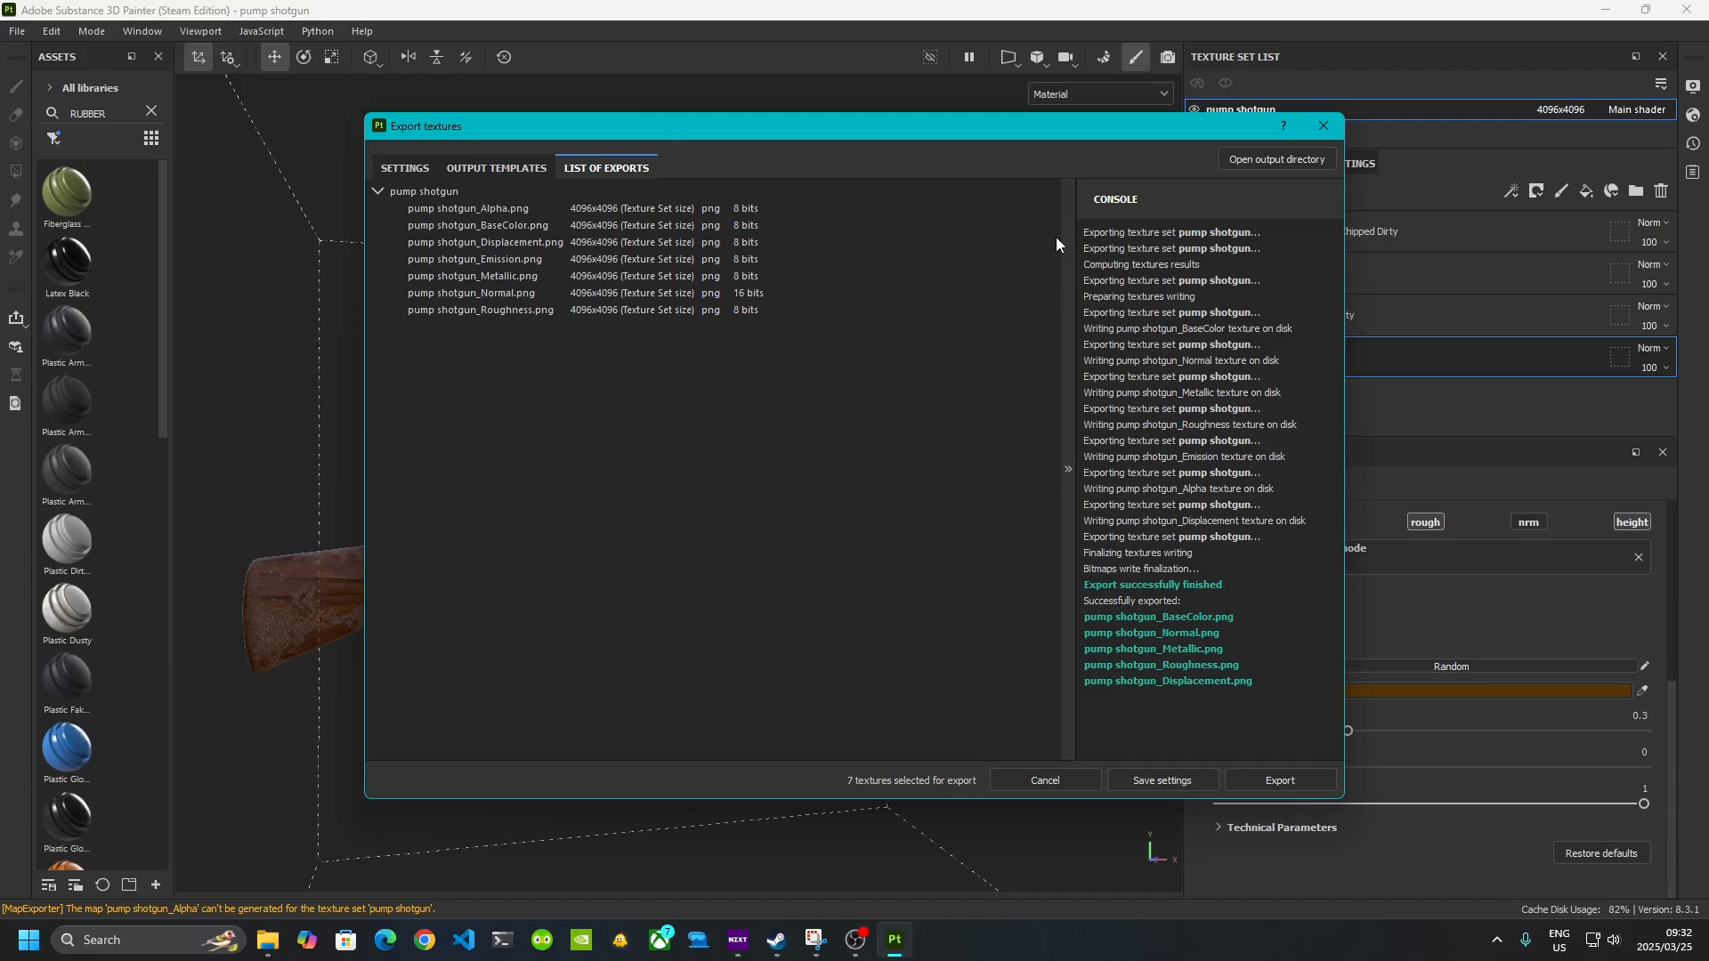
pyautogui.click(1323, 128)
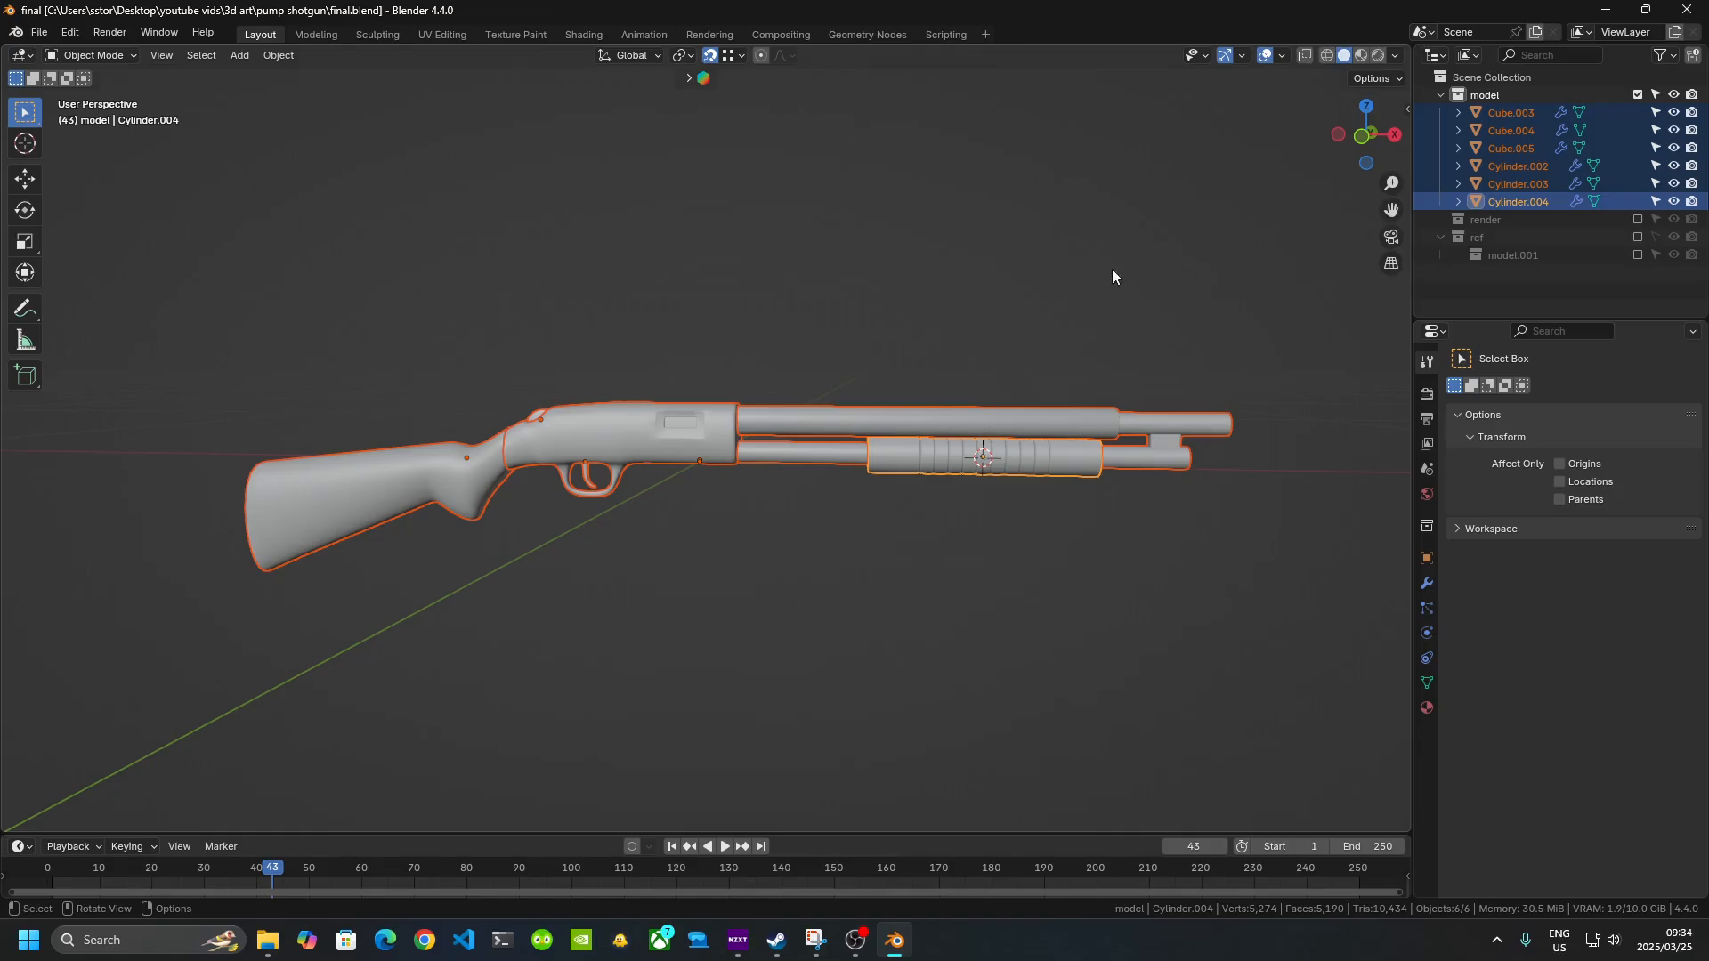
# - Switch to Blender, select only the shotgun's pump grip and open the Shading workspace
pyautogui.click(1083, 275)
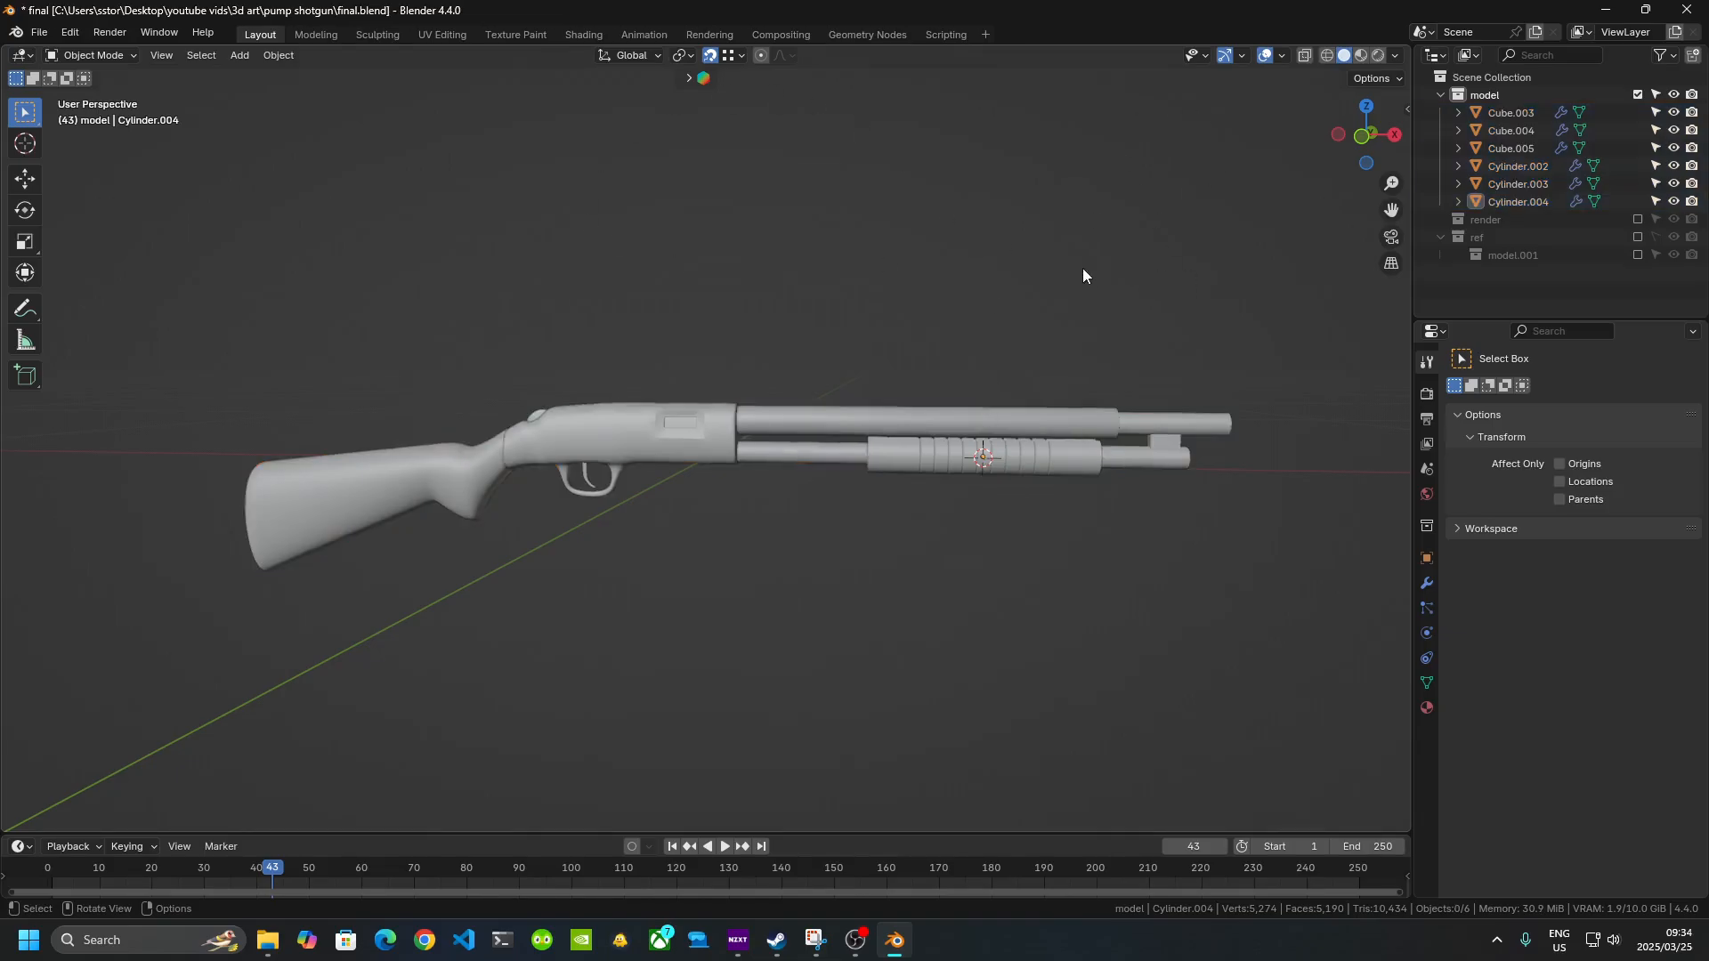
pyautogui.click(1053, 471)
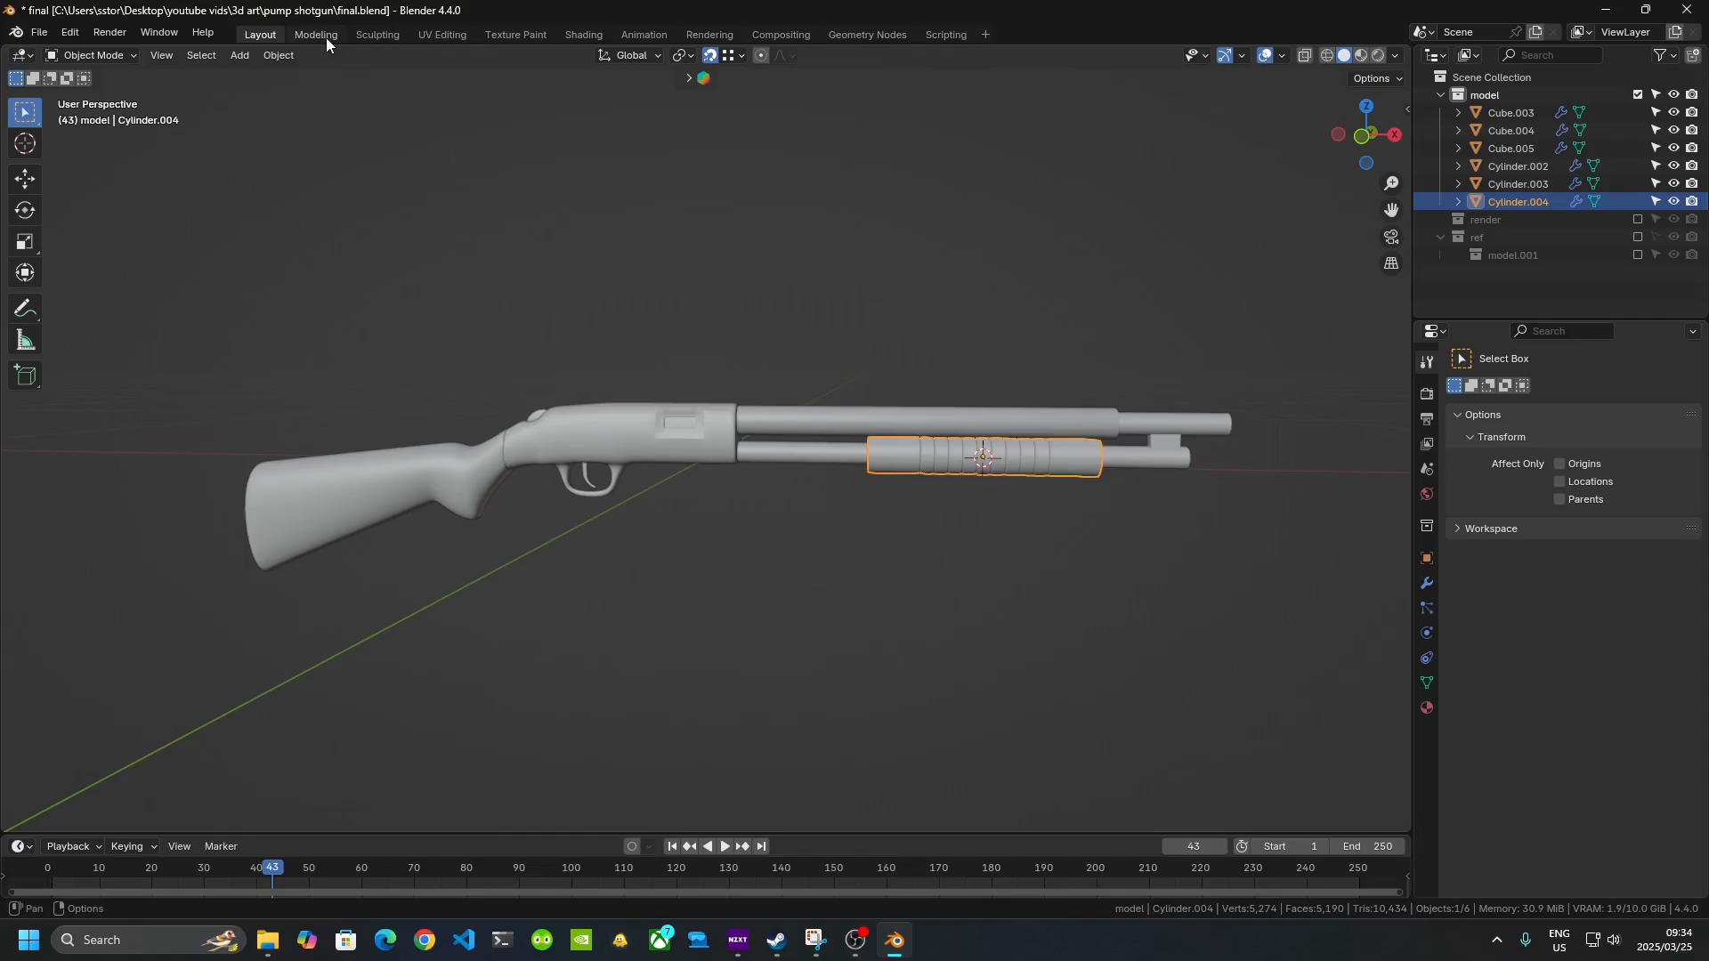
pyautogui.click(578, 34)
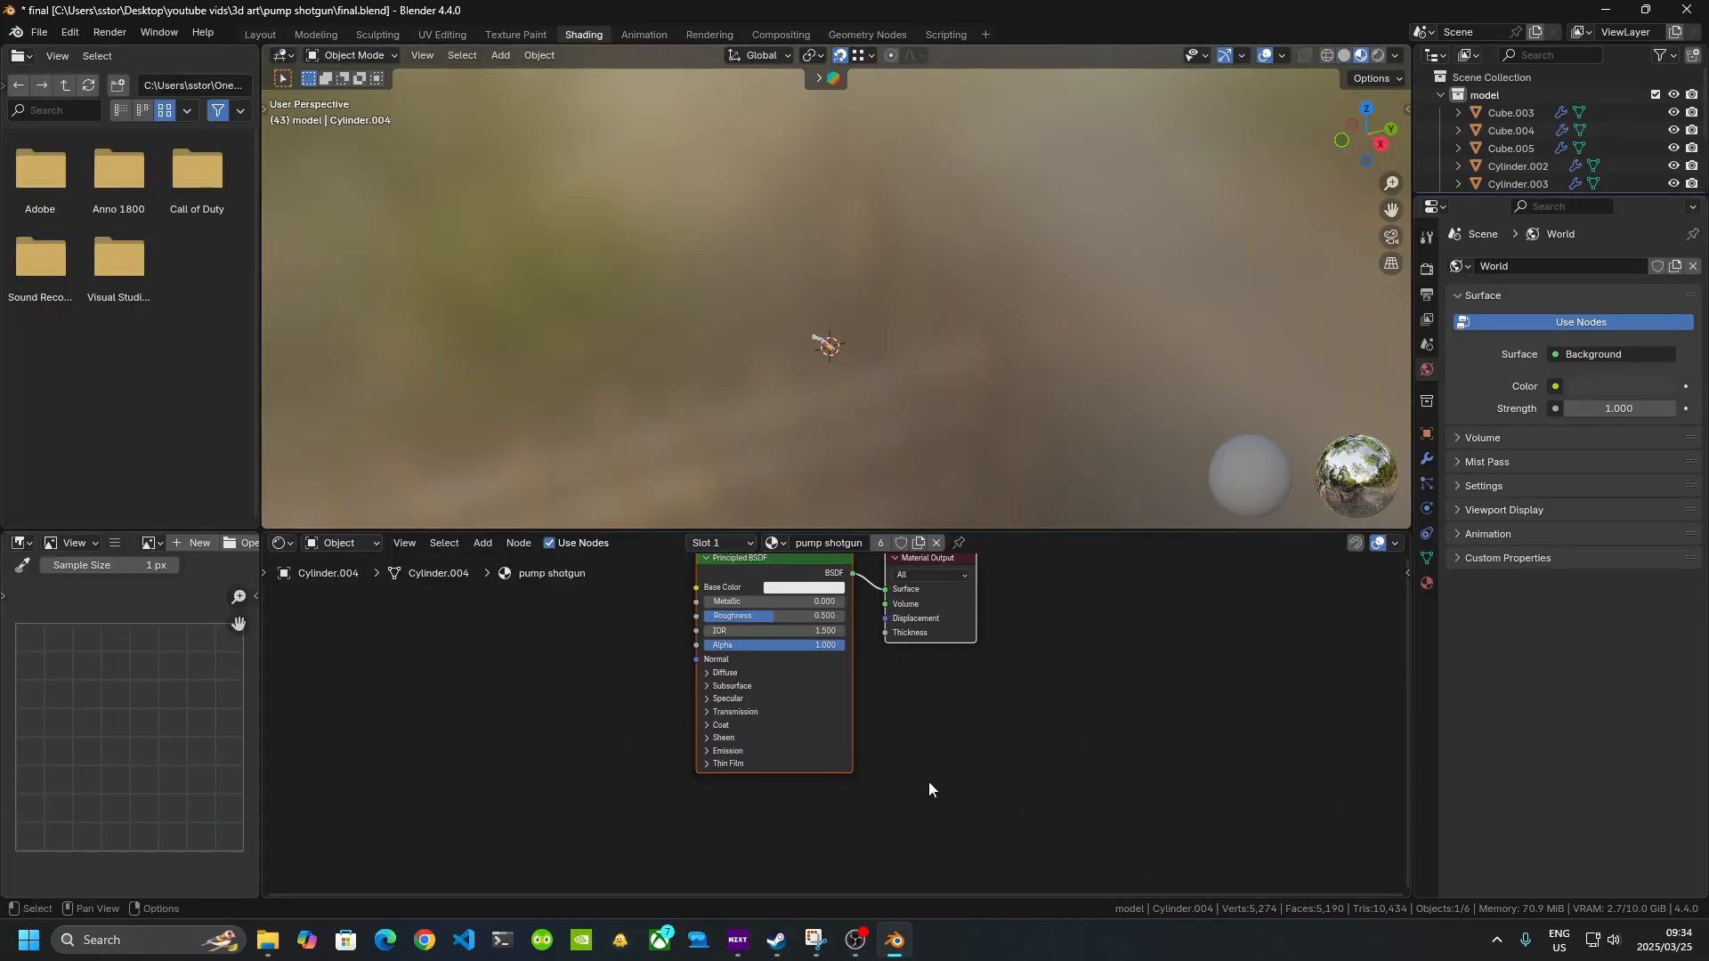
# - Run Principled Texture Setup on the Principled BSDF node with the five pump shotgun PNG textures from the model folder
pyautogui.moveTo(995, 696); pyautogui.dragTo(1145, 783, button='middle')
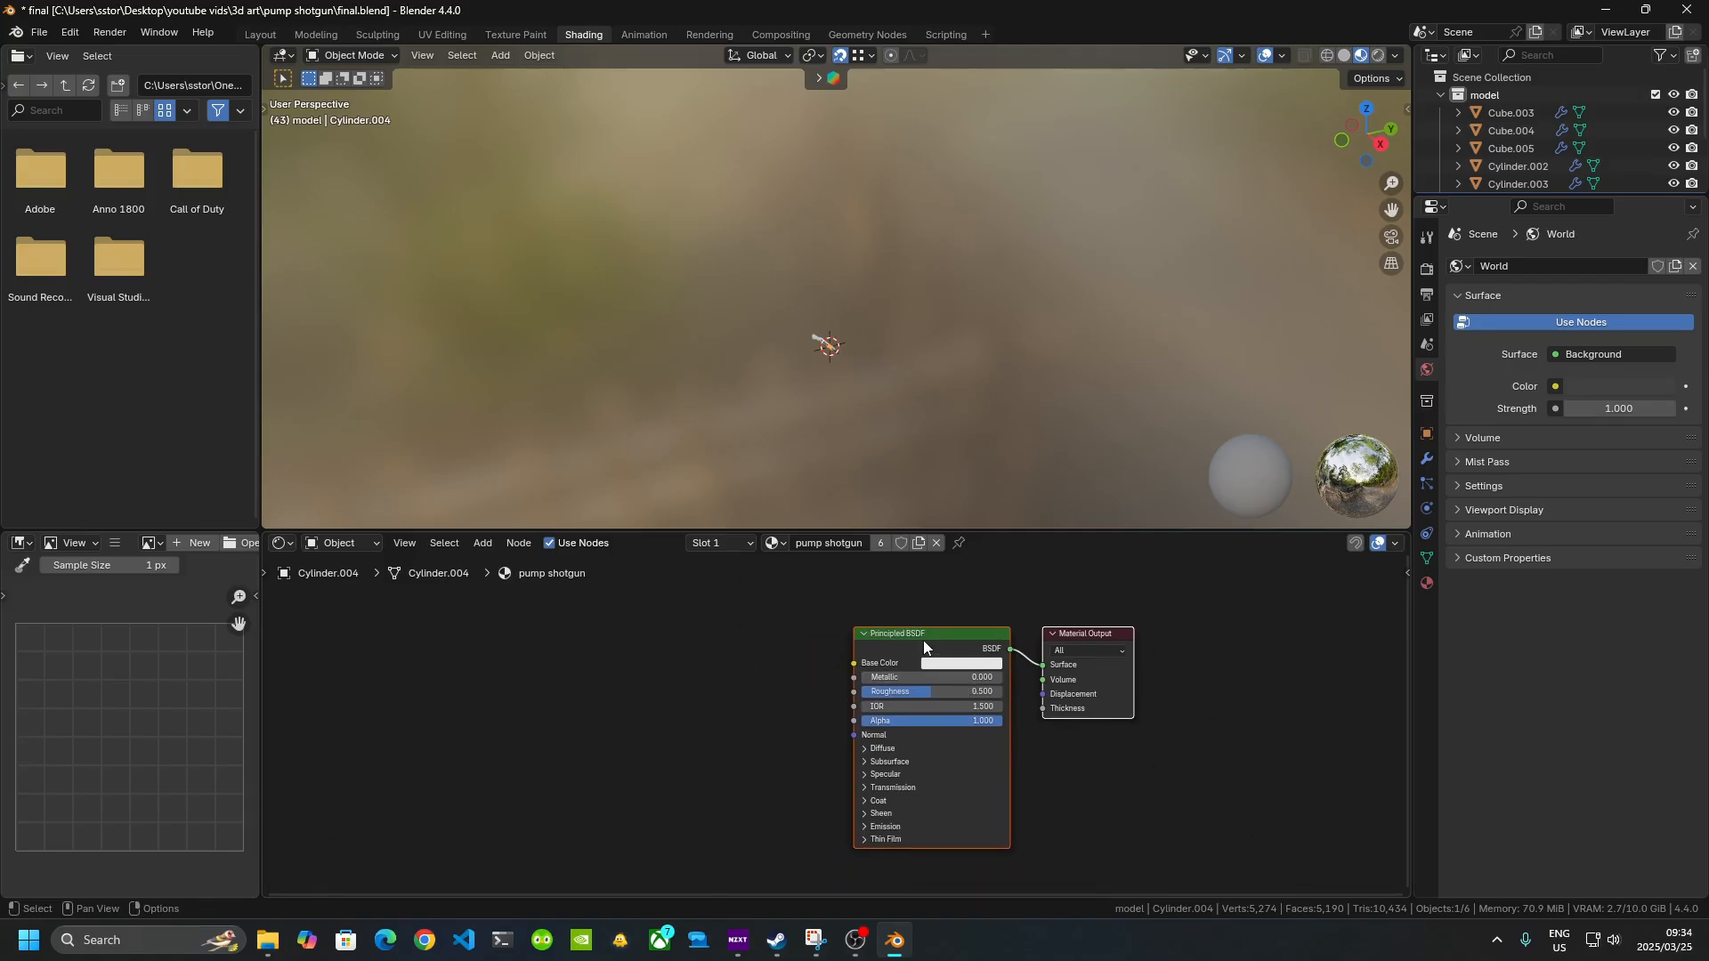
pyautogui.click(923, 641)
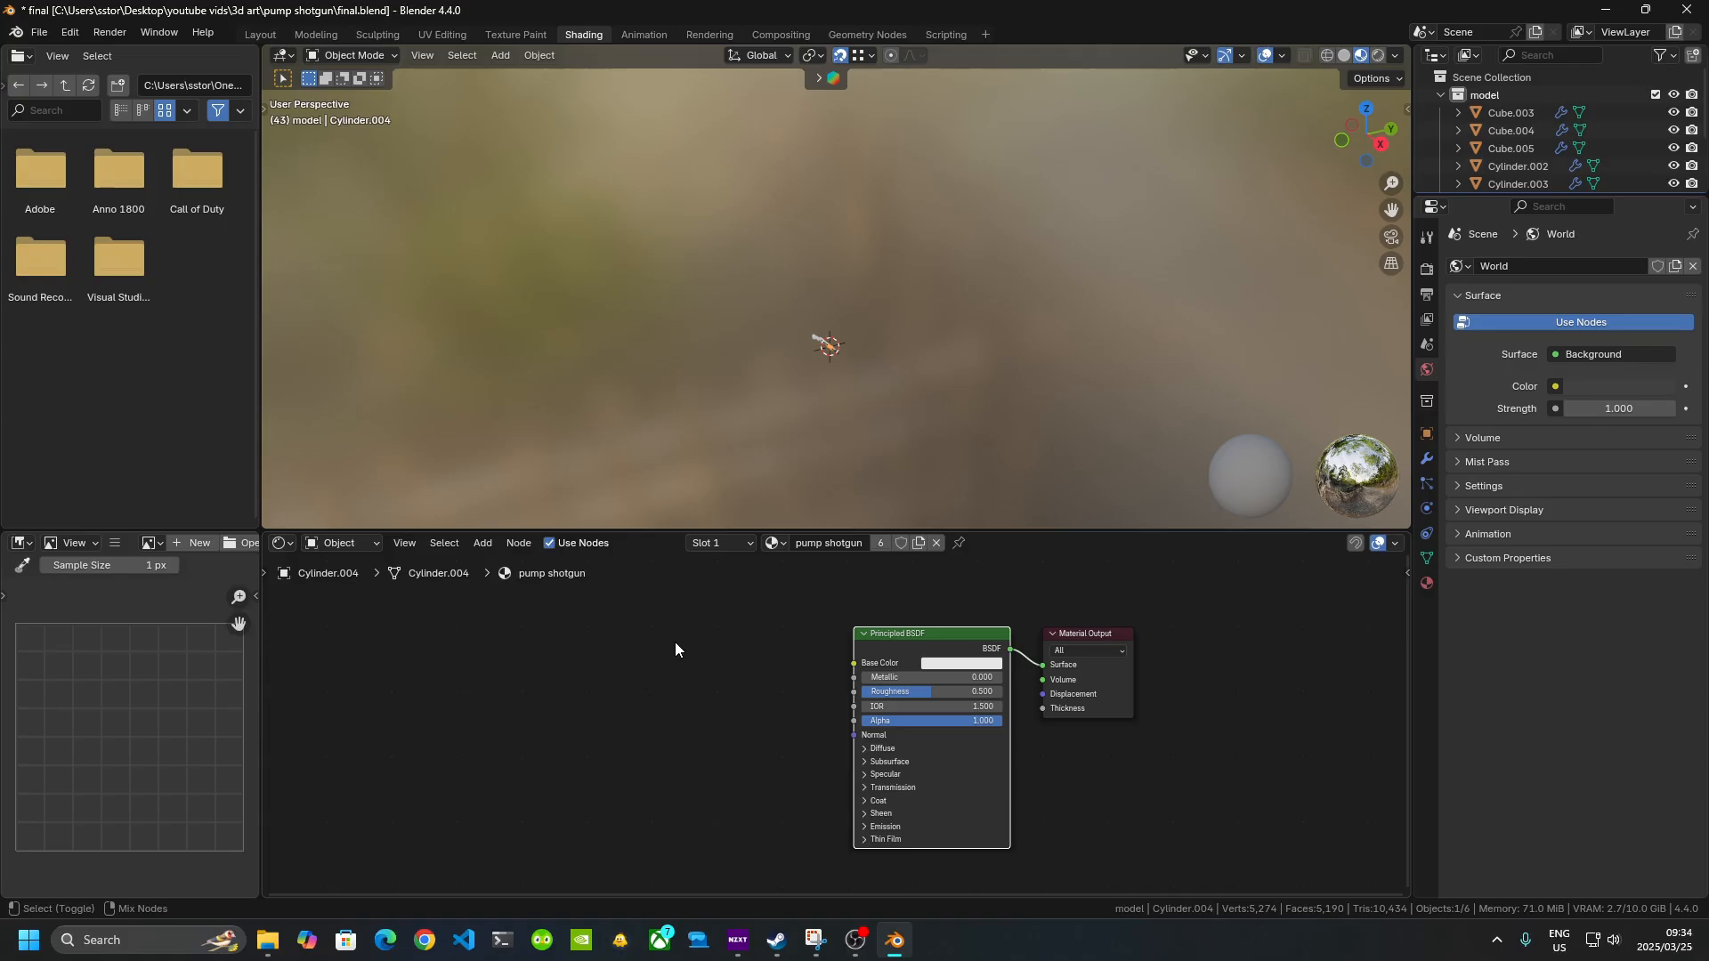
pyautogui.hotkey('ctrl', 'shift', 't')
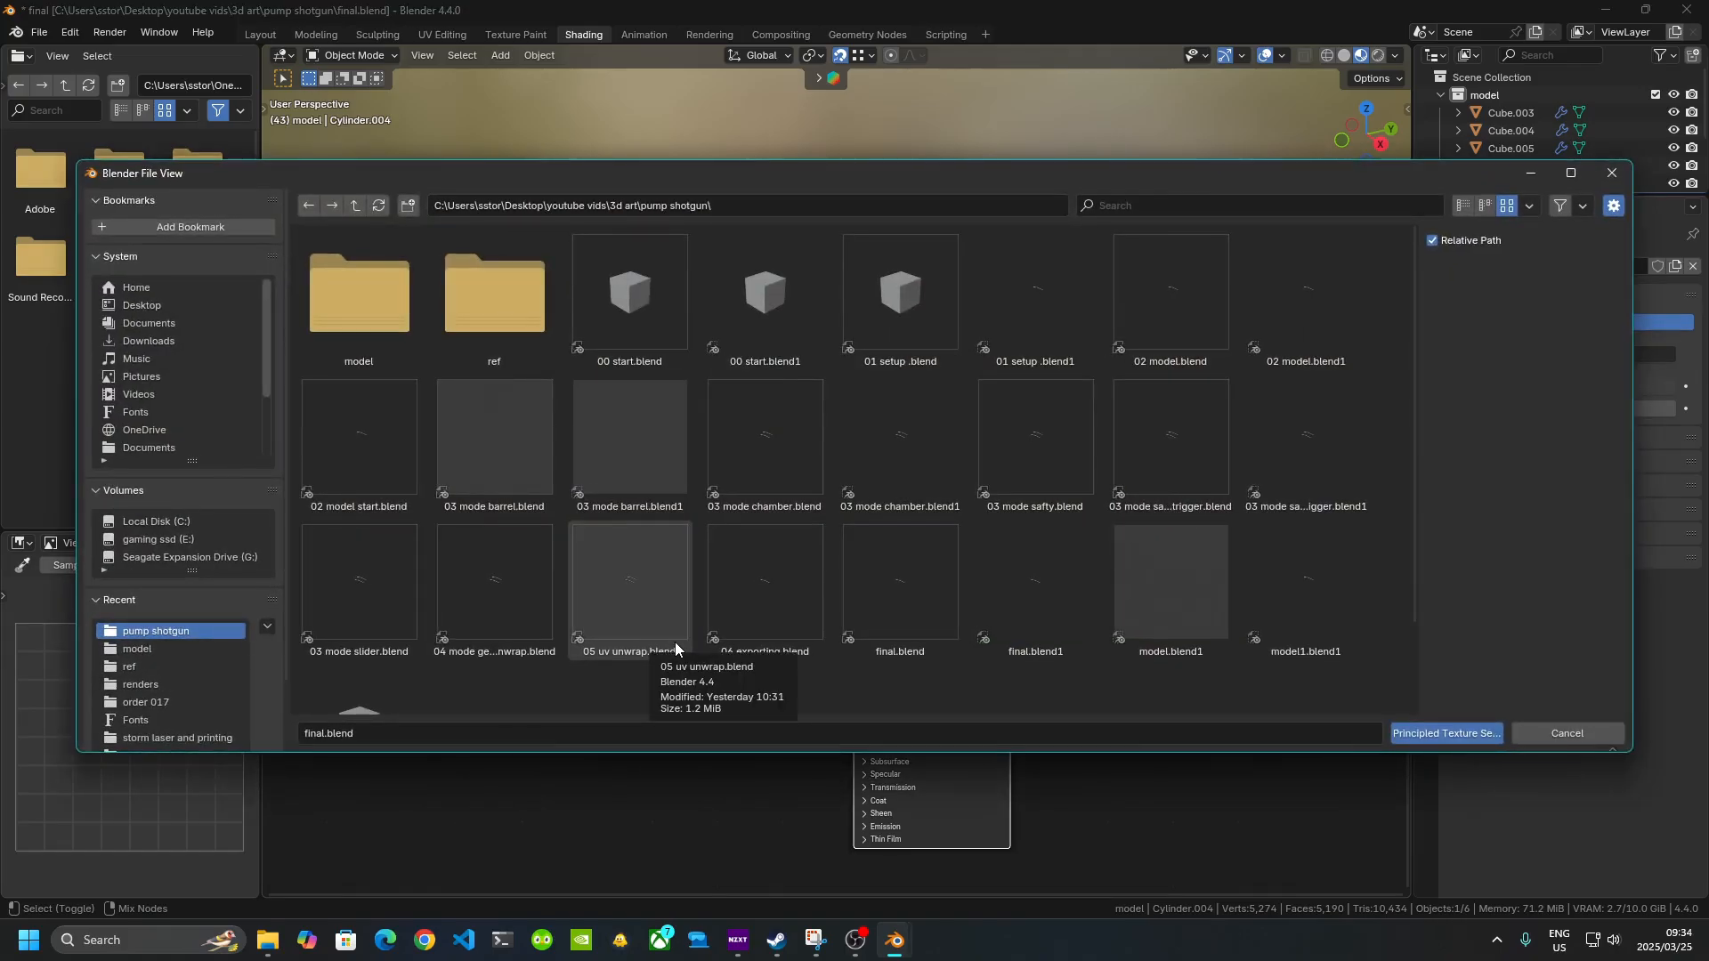
pyautogui.doubleClick(382, 310)
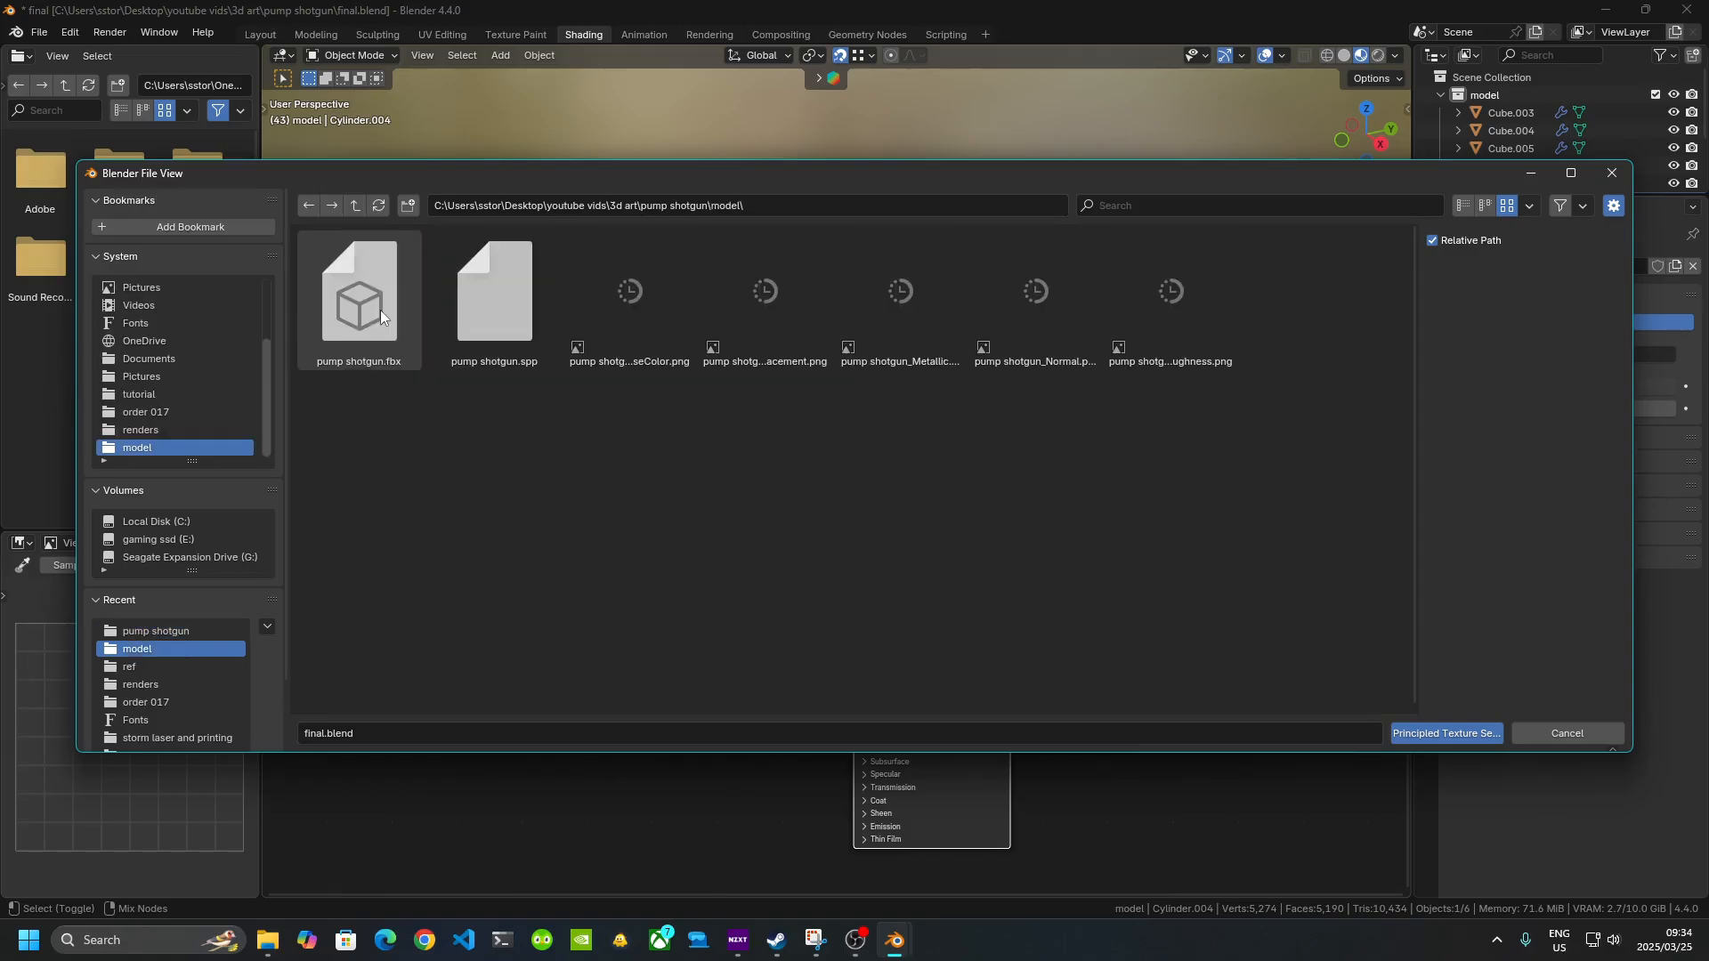
pyautogui.moveTo(1378, 523); pyautogui.dragTo(601, 258)
pyautogui.click(1447, 733)
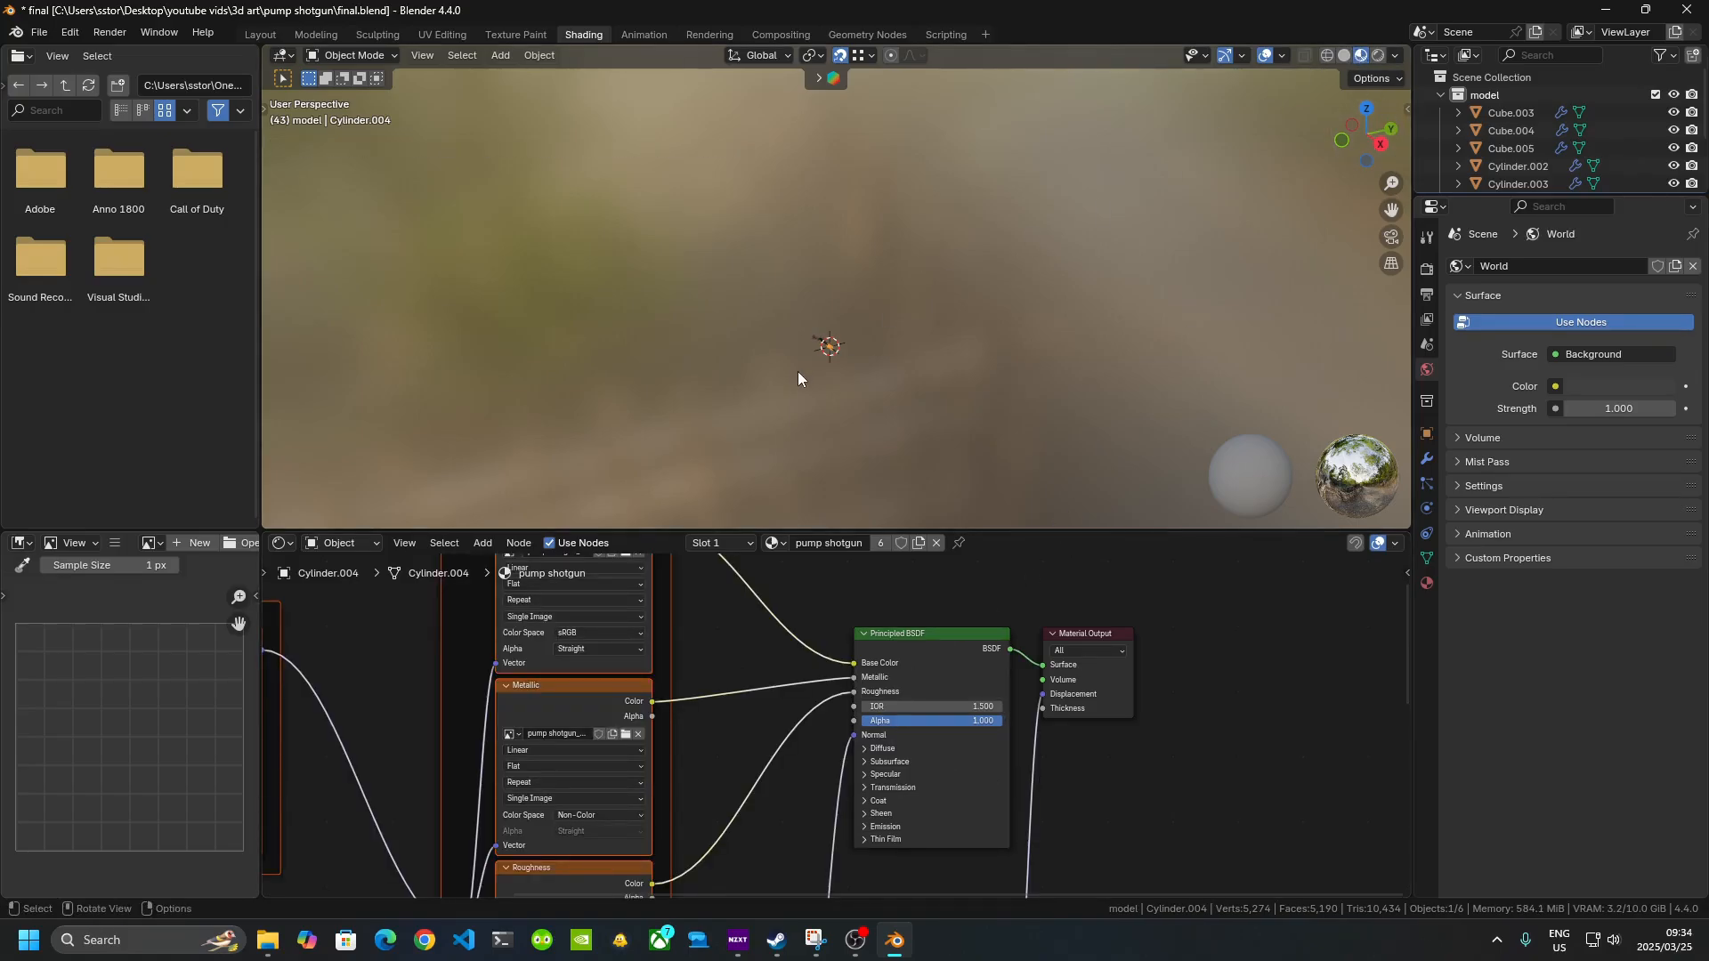
# - Inspect the textured shotgun up close, especially the surface of the wooden stock
pyautogui.scroll(5, 799, 373)
pyautogui.moveTo(798, 367); pyautogui.dragTo(954, 305, button='middle')
pyautogui.keyDown('shift'); pyautogui.moveTo(934, 400); pyautogui.dragTo(890, 232, button='middle'); pyautogui.keyUp('shift')
pyautogui.scroll(7, 883, 233)
pyautogui.scroll(5, 883, 232)
pyautogui.scroll(-4, 889, 298)
pyautogui.keyDown('shift'); pyautogui.moveTo(878, 361); pyautogui.dragTo(913, 308, button='middle'); pyautogui.keyUp('shift')
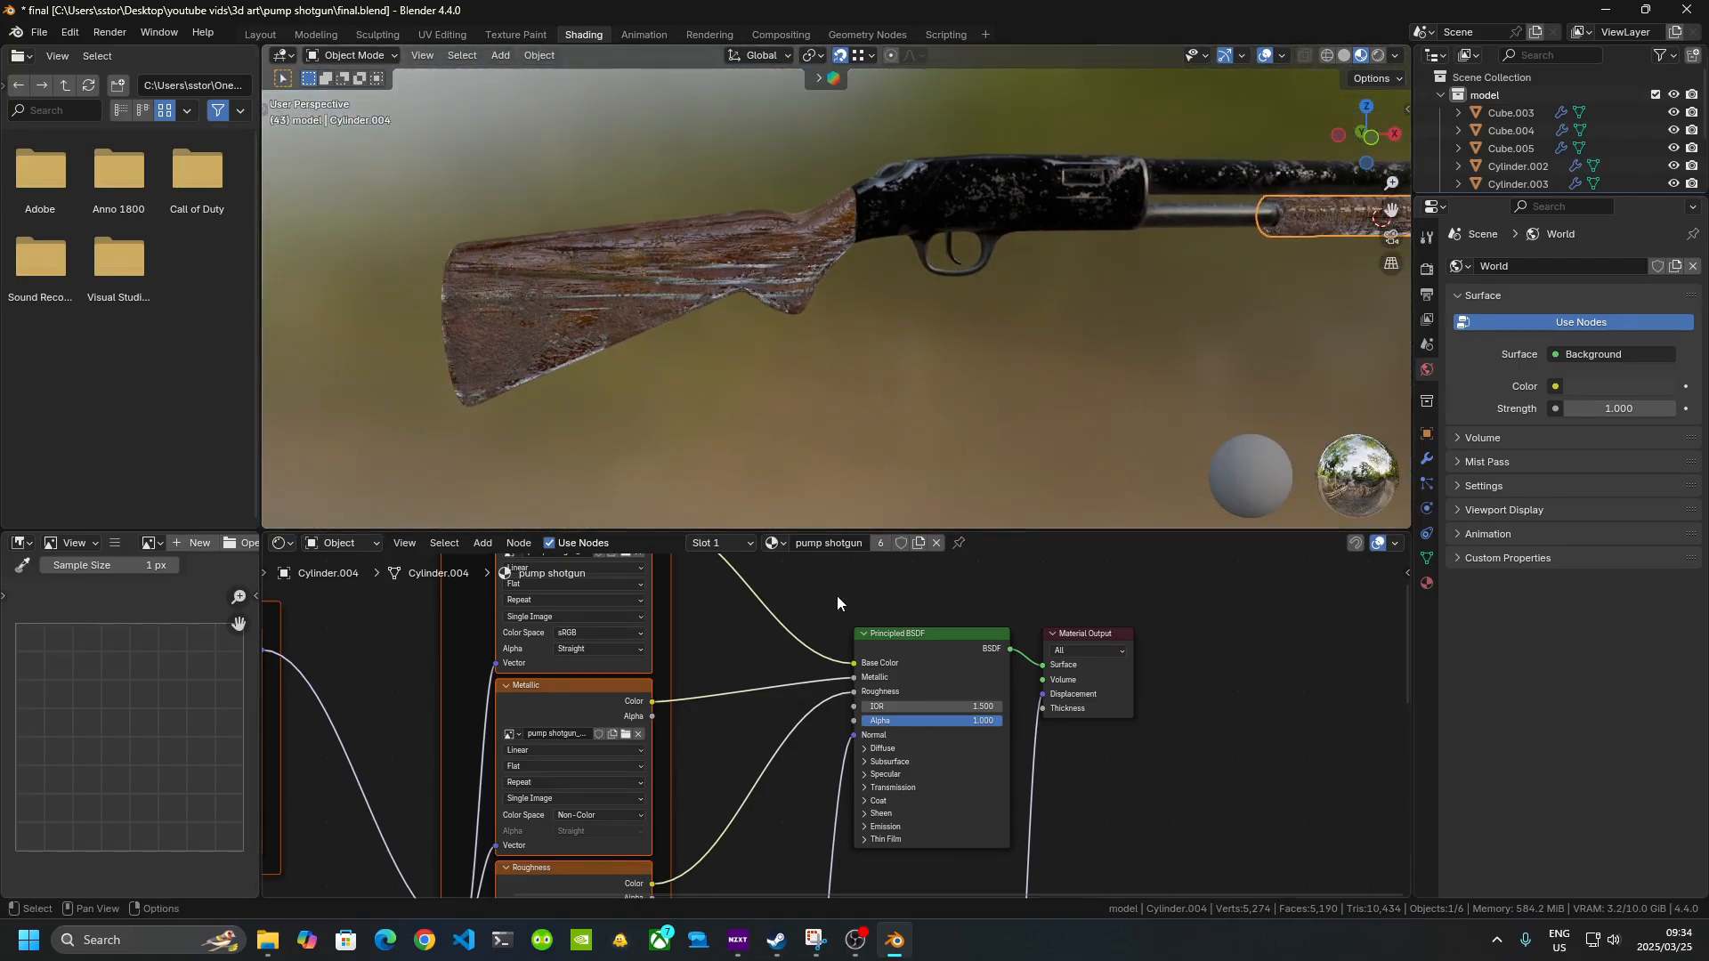
pyautogui.scroll(2, 730, 196)
pyautogui.scroll(2, 730, 196)
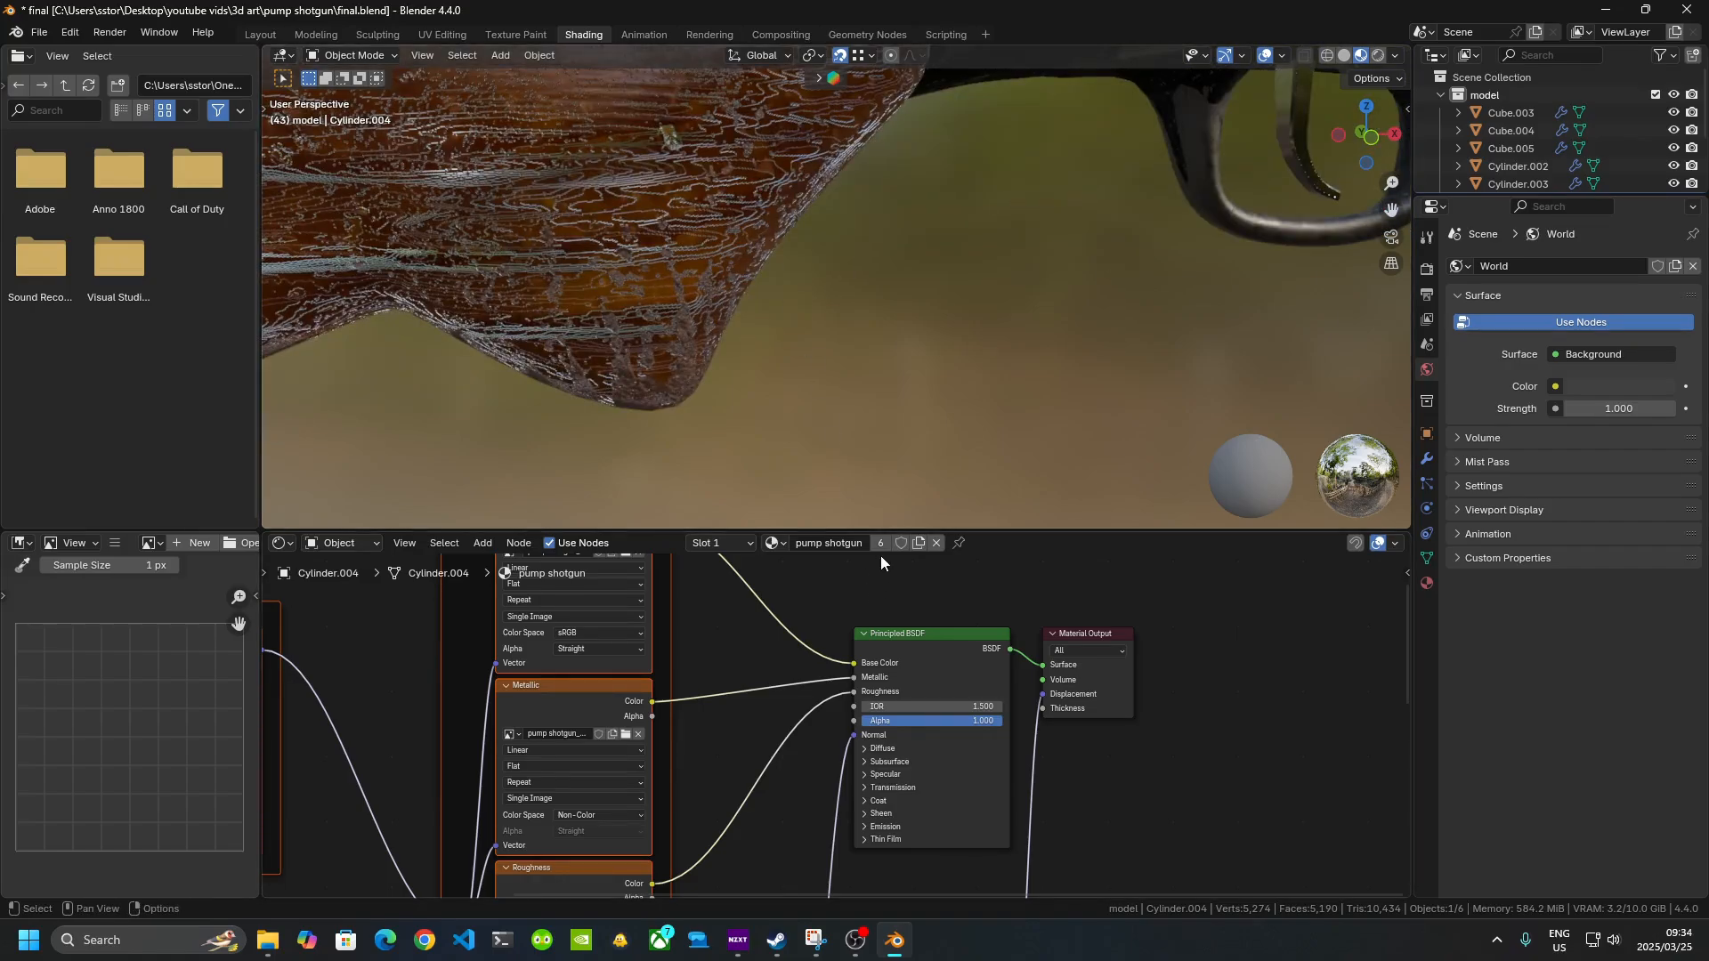
# - Enlarge the node editor area and locate the displacement nodes of the pump shotgun material
pyautogui.moveTo(972, 531); pyautogui.dragTo(1002, 358)
pyautogui.scroll(-7, 798, 206)
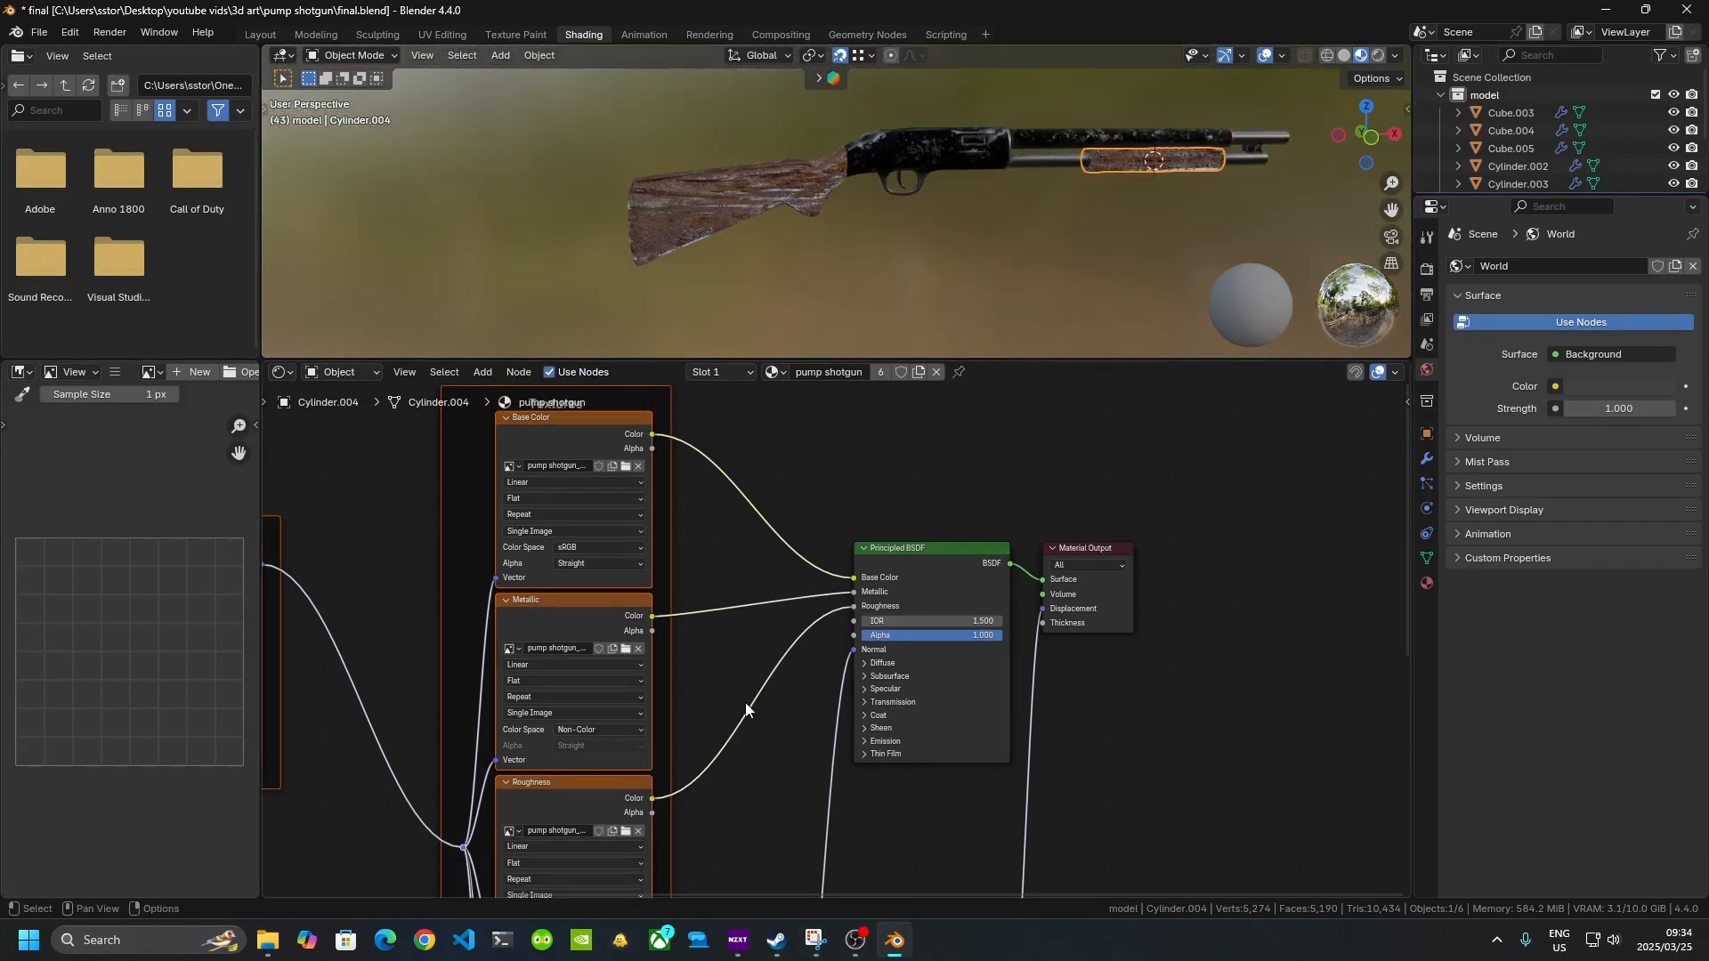
pyautogui.moveTo(760, 879); pyautogui.dragTo(828, 484, button='middle')
pyautogui.moveTo(1023, 623); pyautogui.dragTo(1046, 582, button='middle')
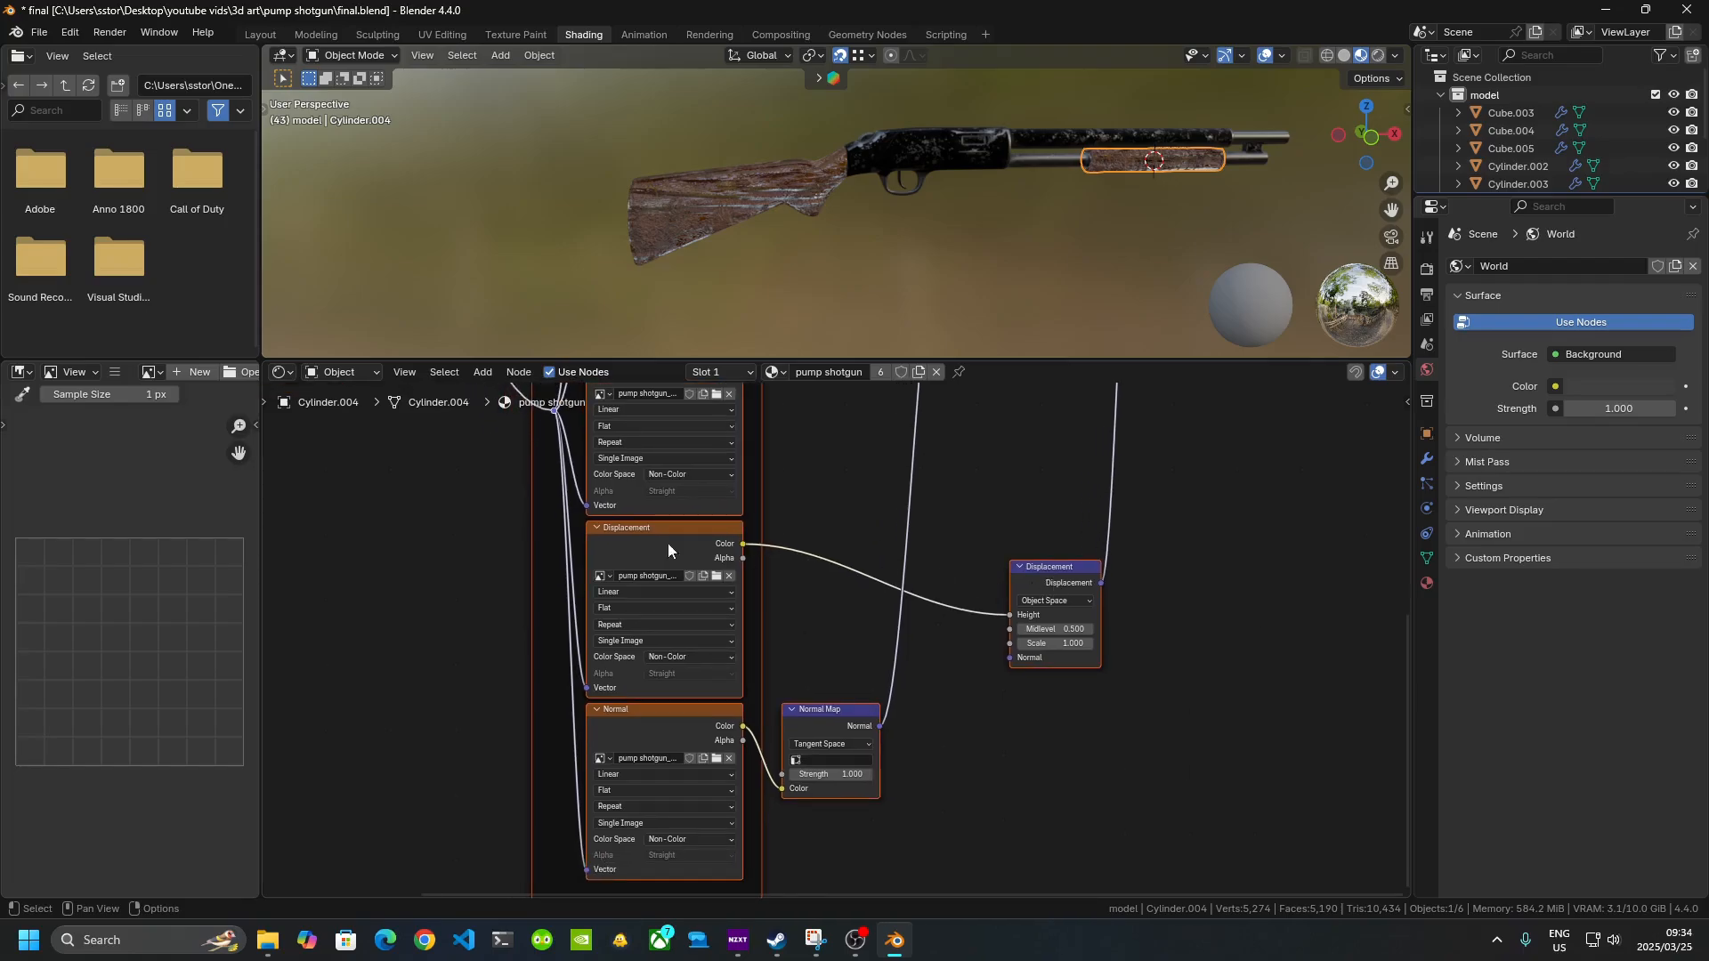
# - Try deleting the Displacement texture node and the Displacement node, and examine the wooden stock without them
pyautogui.click(608, 532)
pyautogui.press('x')
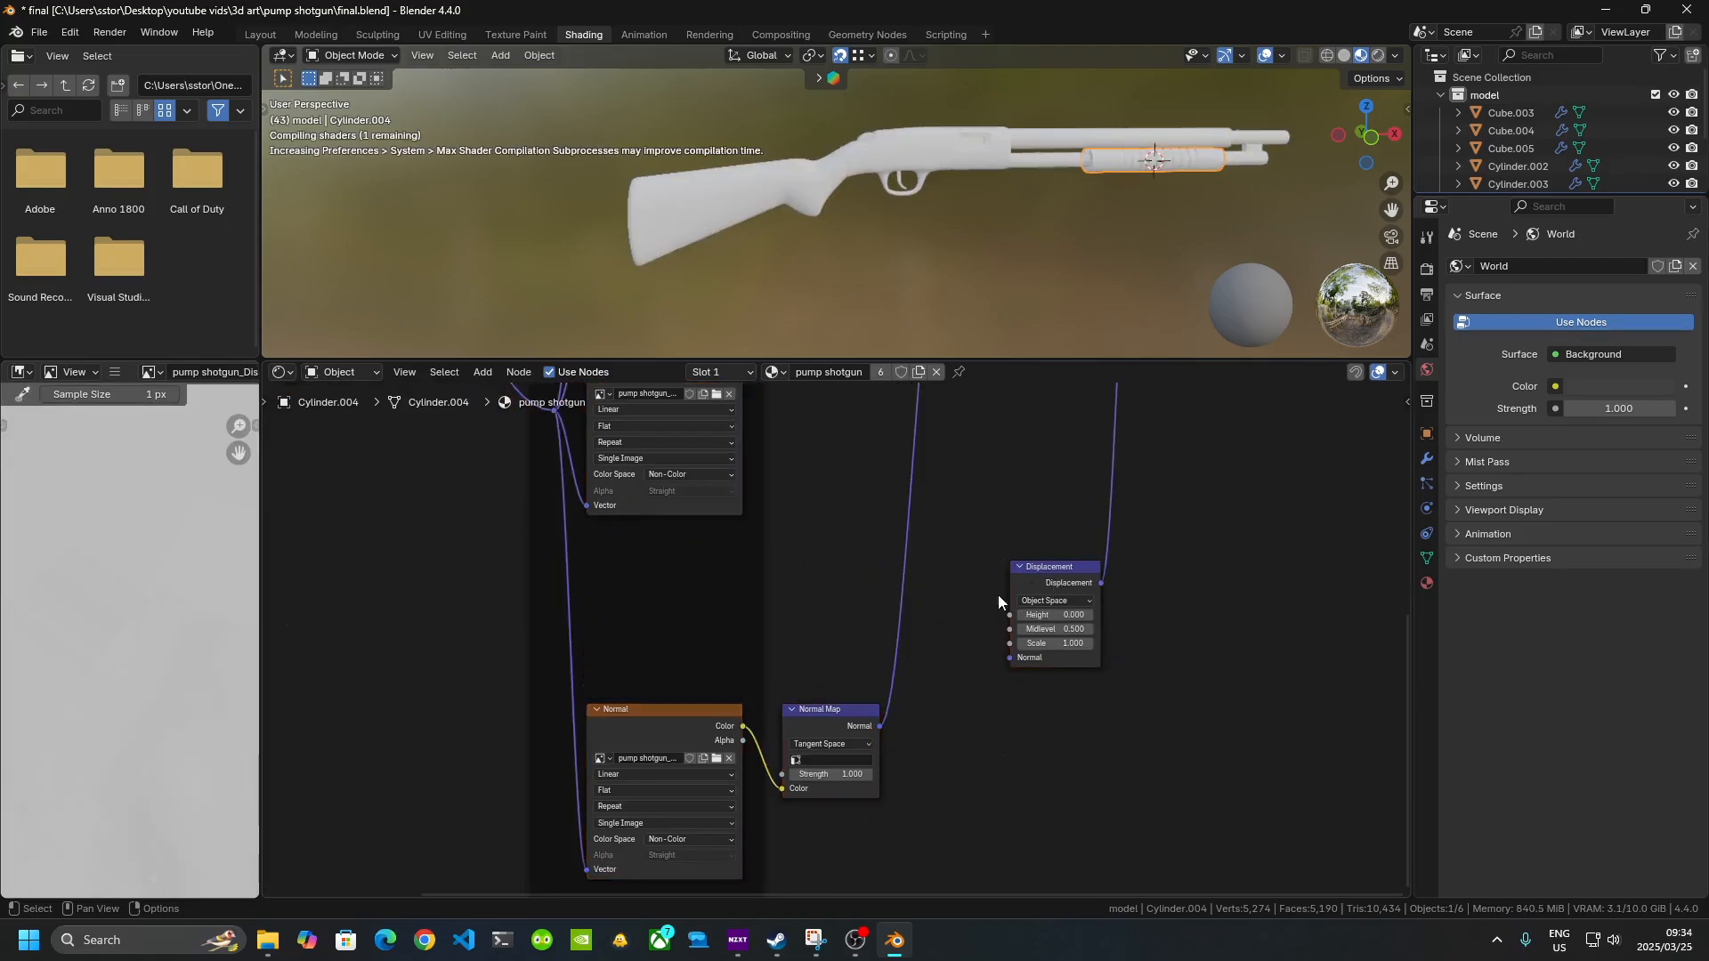
pyautogui.click(1055, 567)
pyautogui.press('x')
pyautogui.scroll(5, 779, 148)
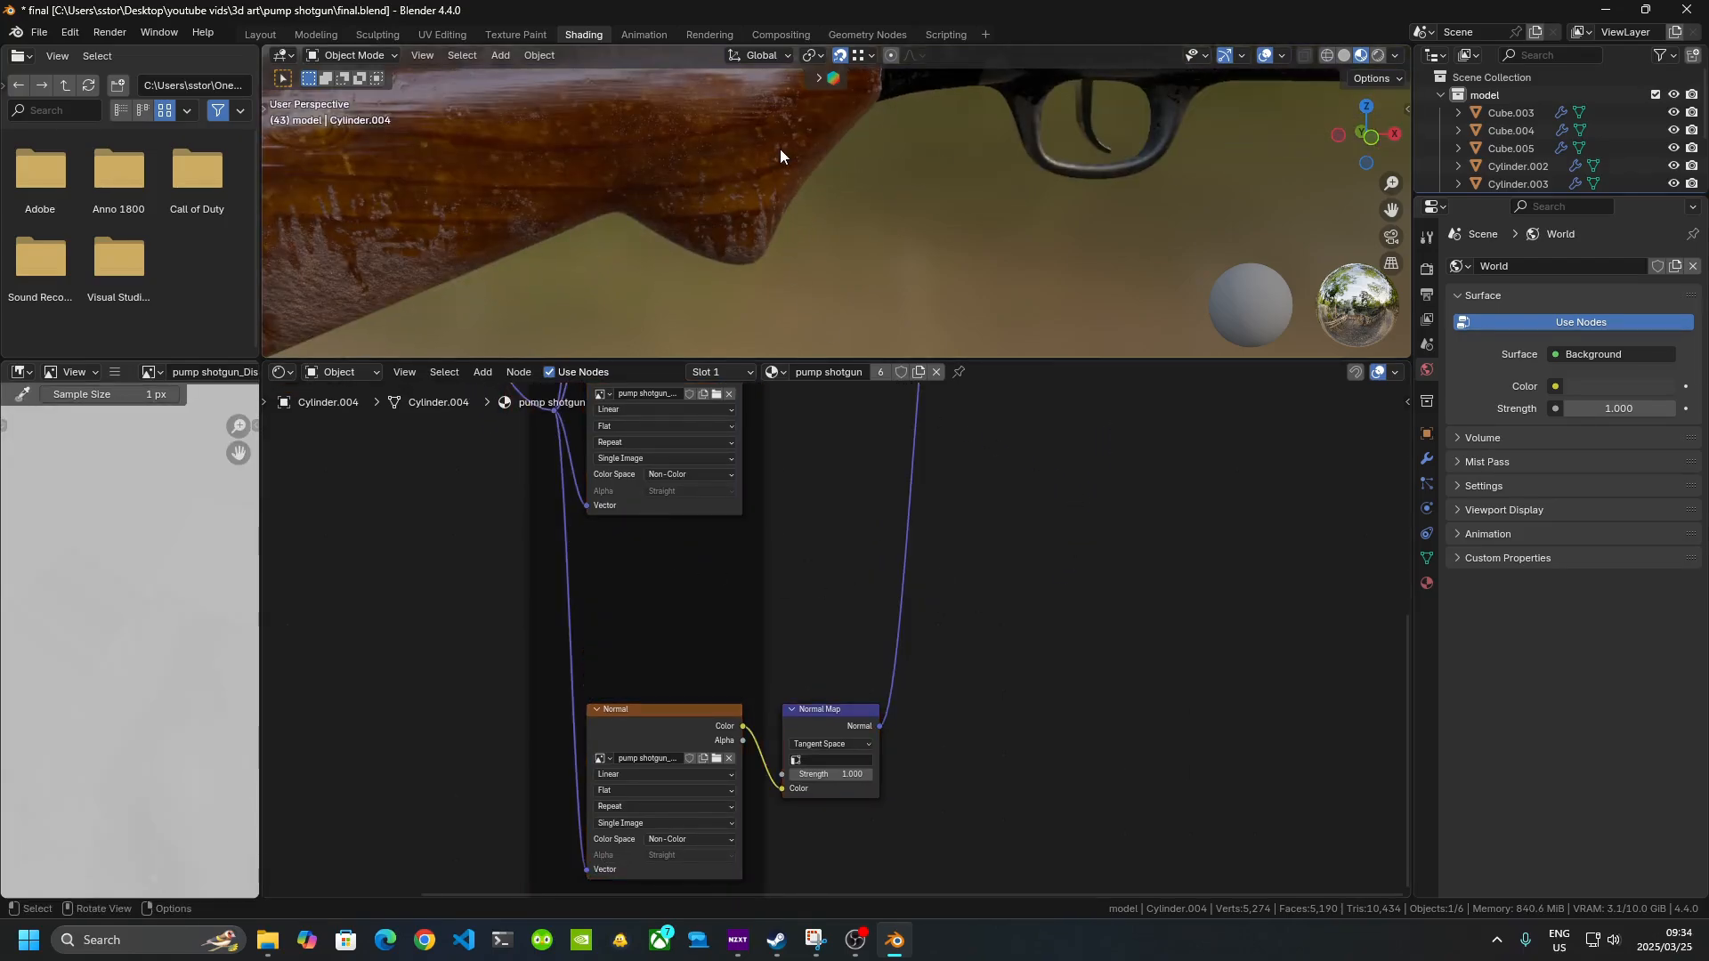
pyautogui.moveTo(780, 148); pyautogui.dragTo(987, 163, button='middle')
# - Undo the deletion of the Displacement node and its image texture
pyautogui.hotkey('ctrl', 'z')
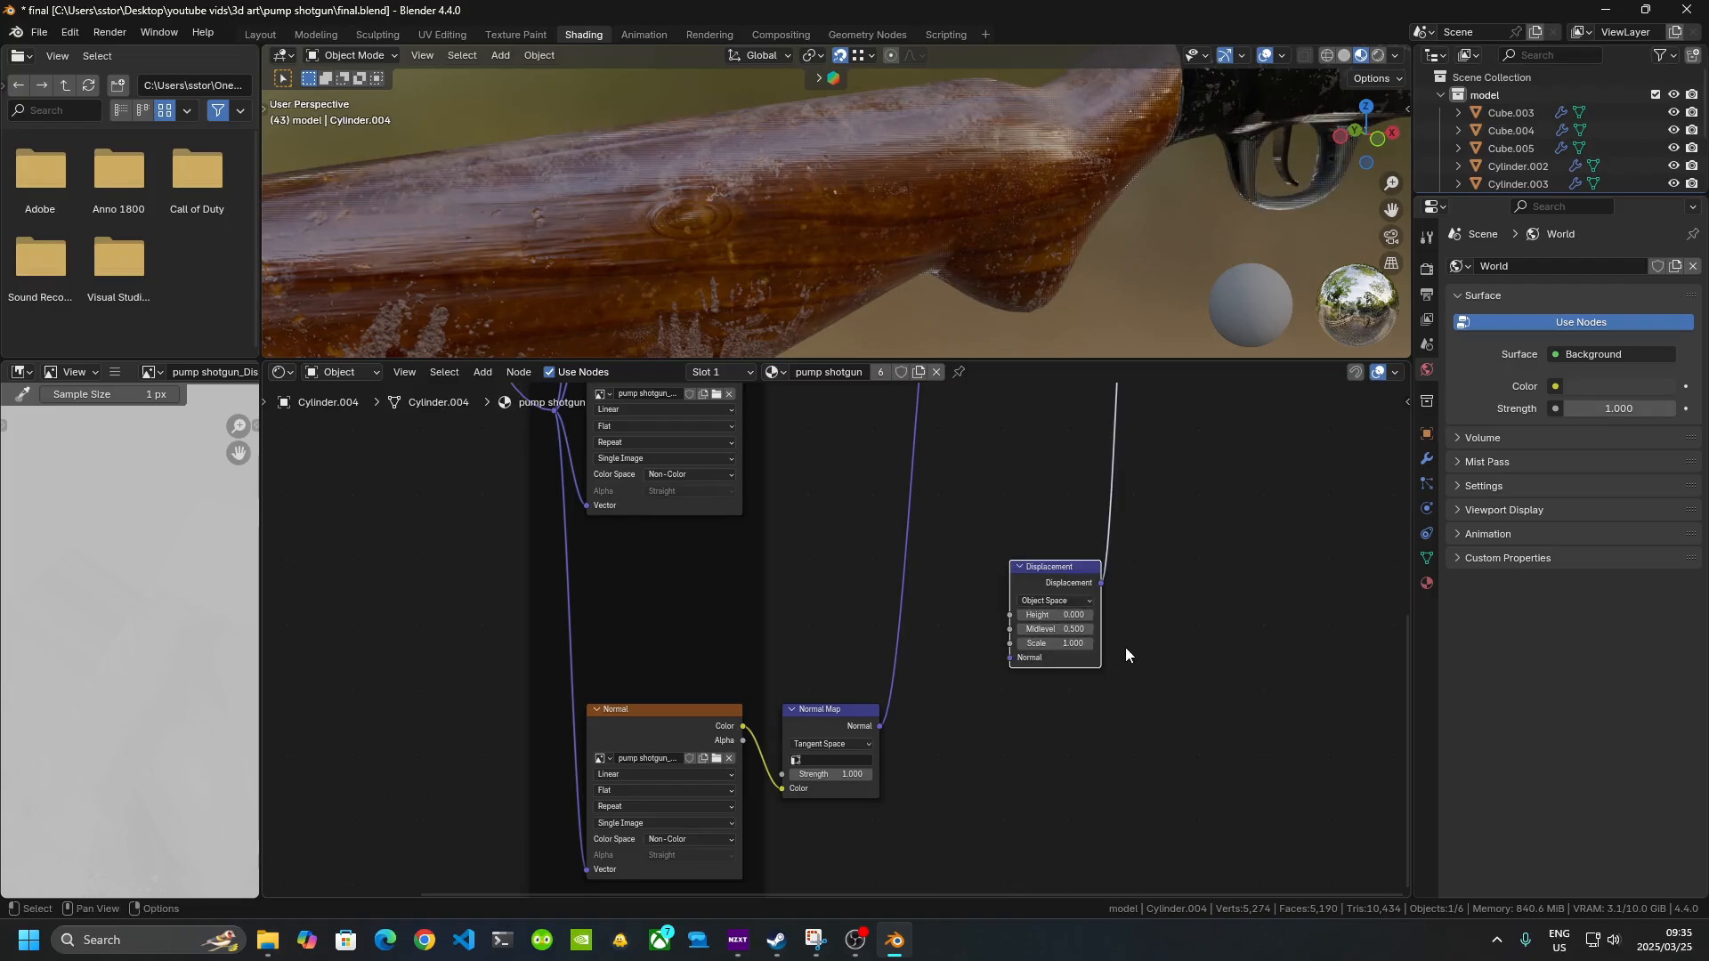
pyautogui.hotkey('ctrl', 'z')
pyautogui.hotkey('ctrl', 'z')
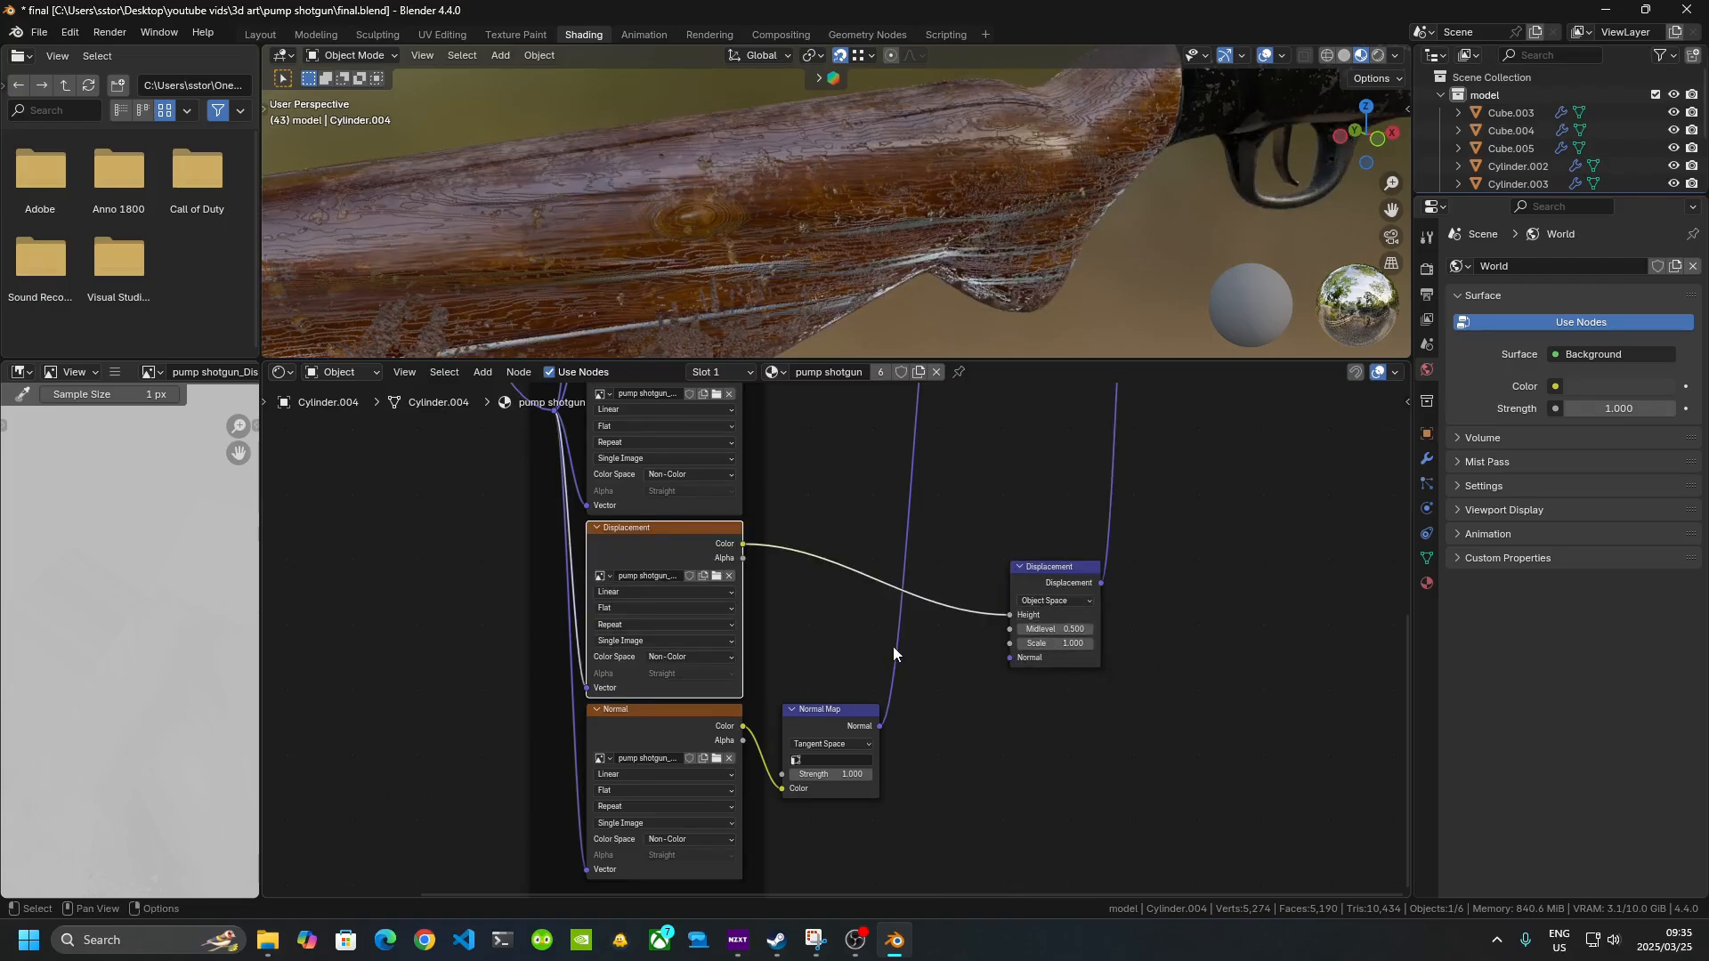
# - Delete the Displacement node connected to the Displacement texture in the pump shotgun material
pyautogui.scroll(3, 1054, 679)
pyautogui.moveTo(1097, 674); pyautogui.dragTo(819, 670, button='middle')
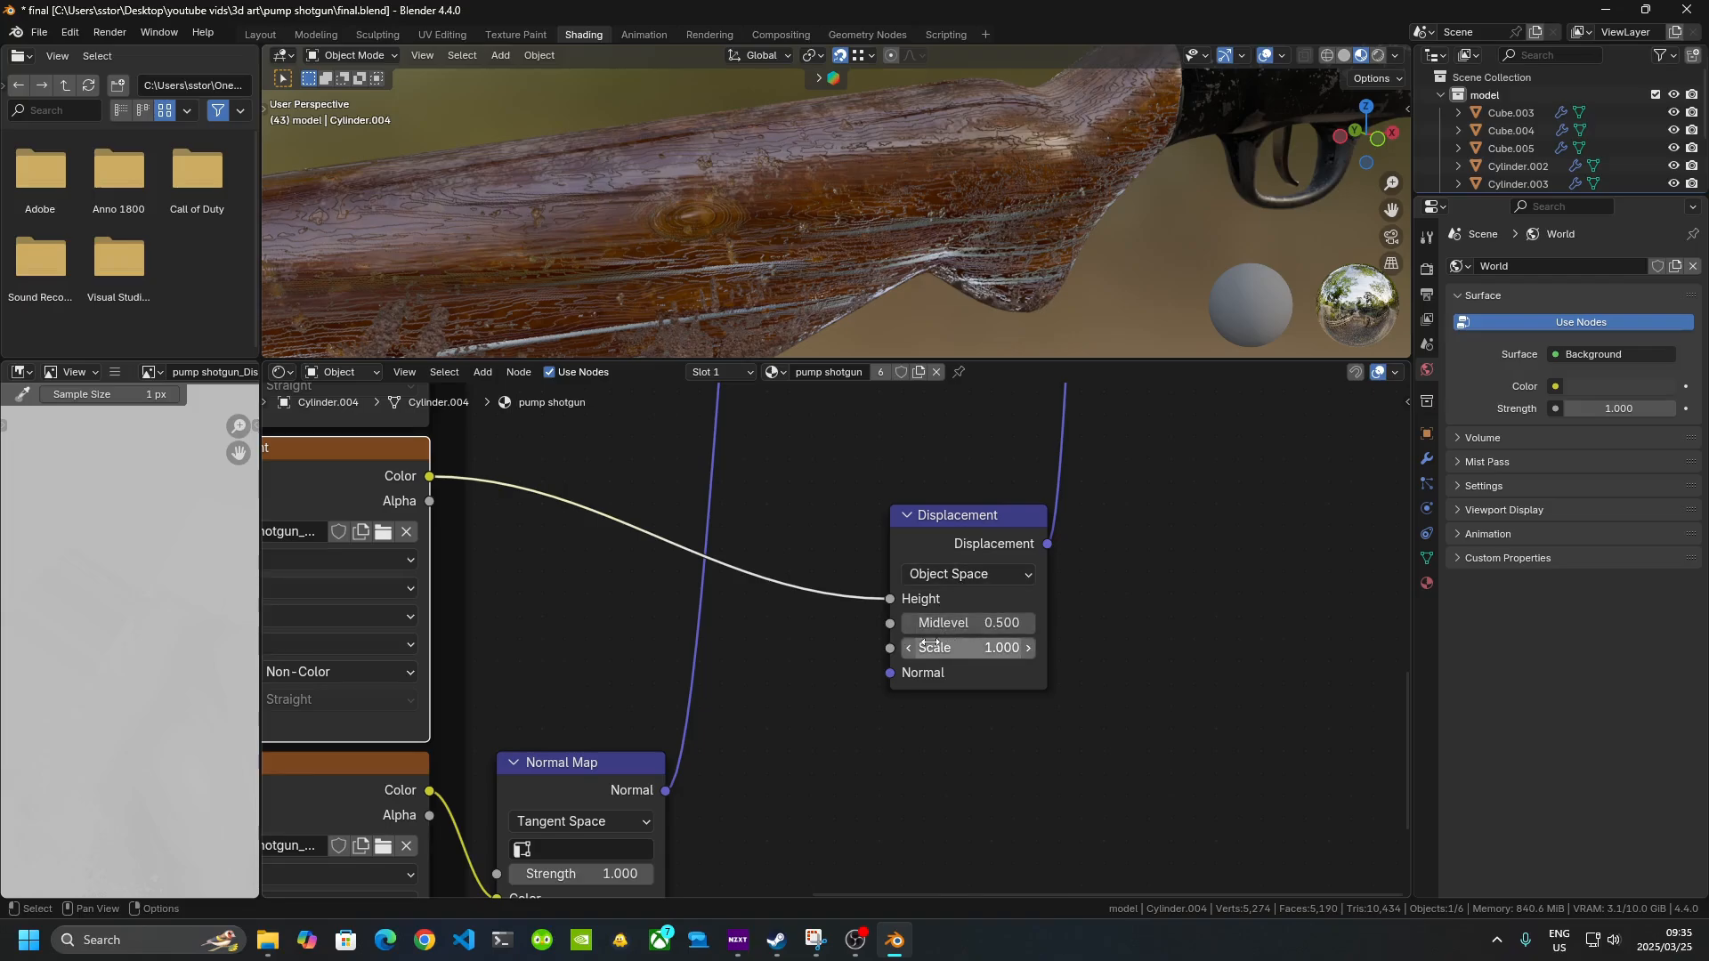
pyautogui.click(943, 525)
pyautogui.press('Delete')
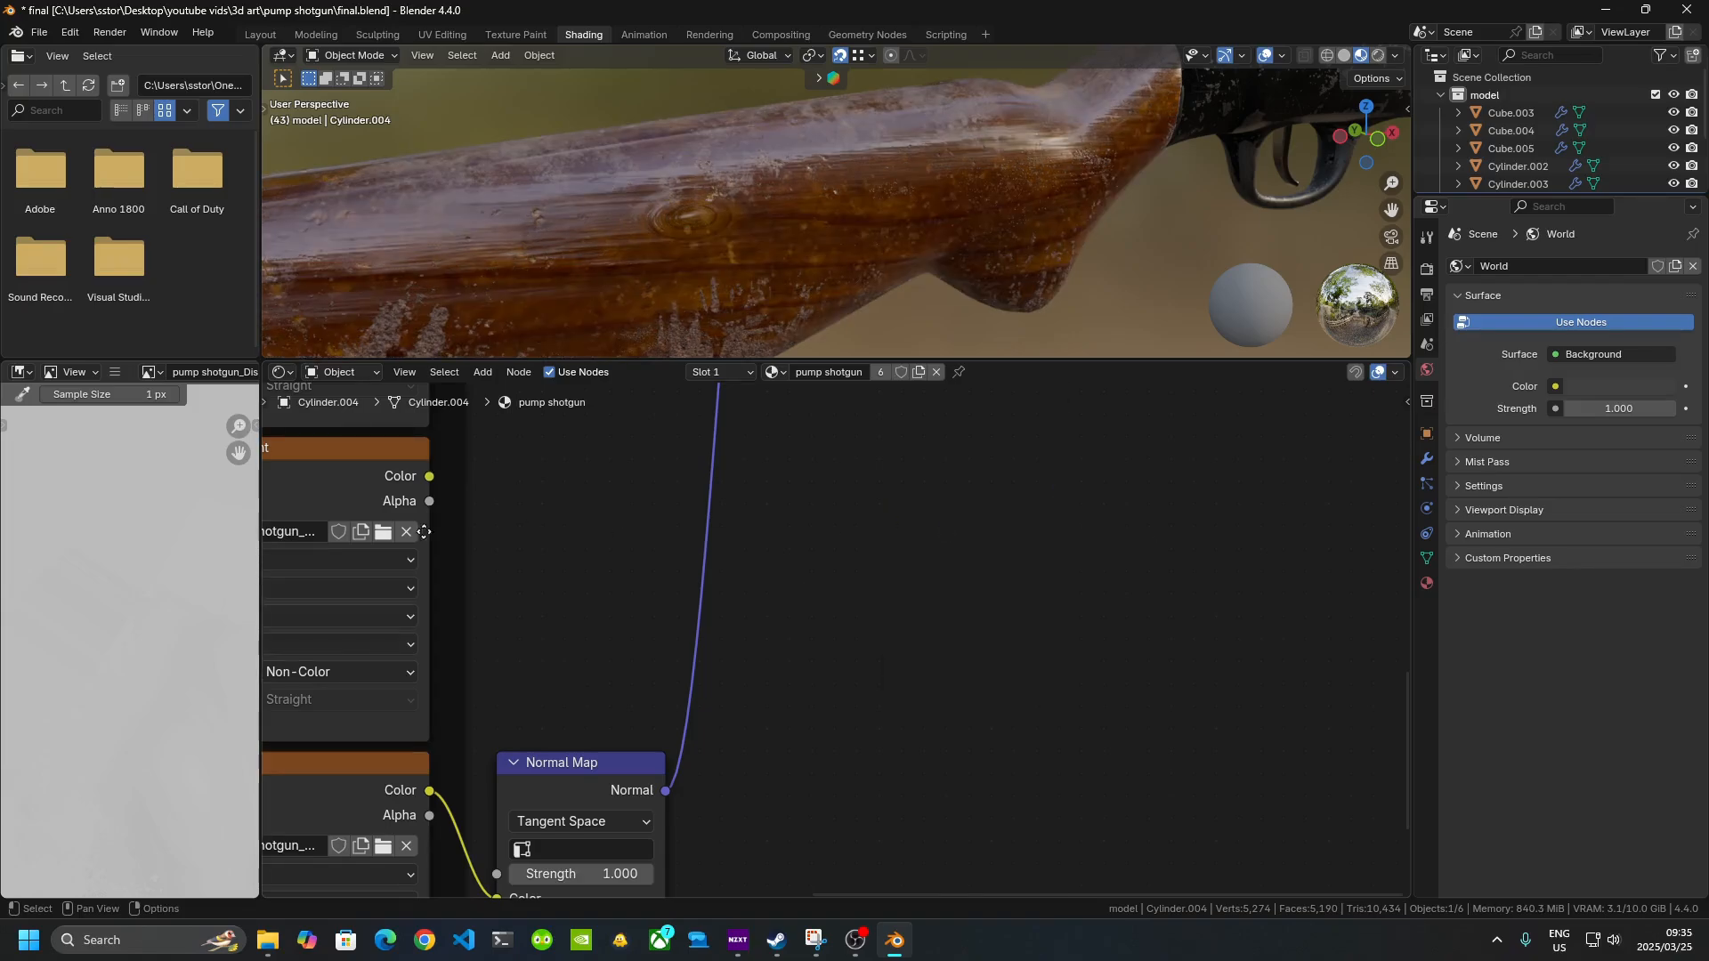
# - Delete the leftover Displacement image texture node from the pump shotgun material
pyautogui.click(373, 462)
pyautogui.press('Delete')
pyautogui.scroll(-3, 992, 281)
pyautogui.scroll(-5, 635, 671)
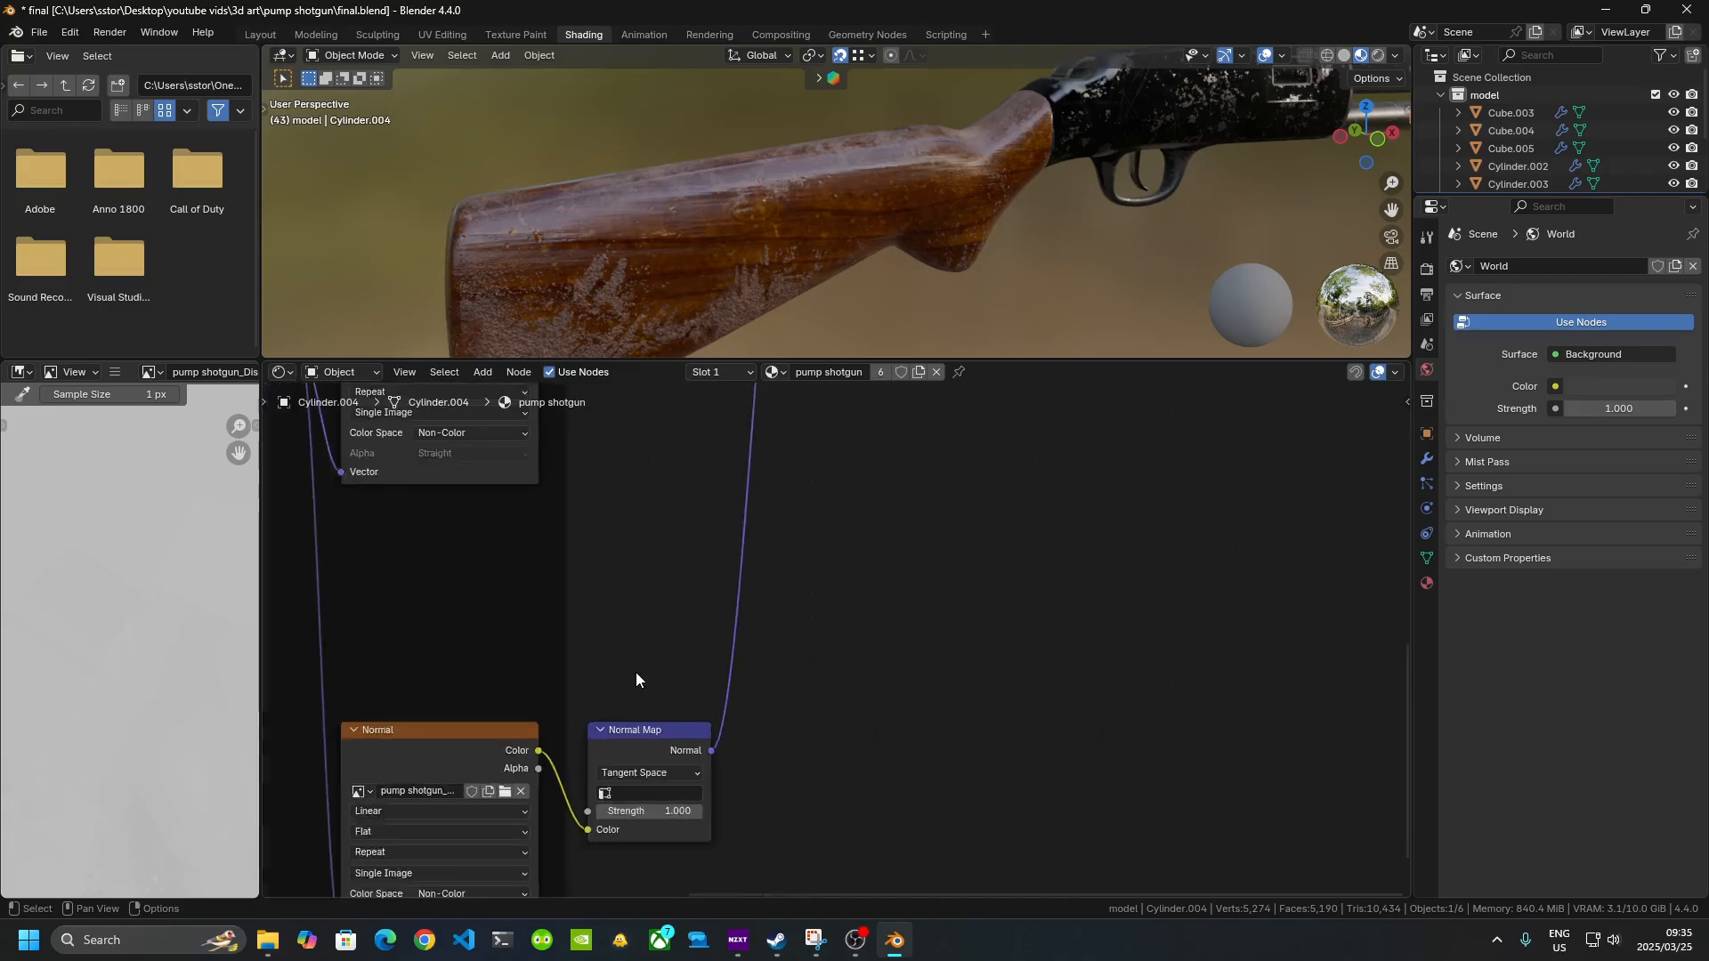
# - Move the Normal texture and Normal Map nodes up beneath the Roughness node, undoing the extra shift of the Normal Map node
pyautogui.moveTo(782, 720); pyautogui.dragTo(871, 673, button='middle')
pyautogui.moveTo(553, 541); pyautogui.dragTo(934, 793)
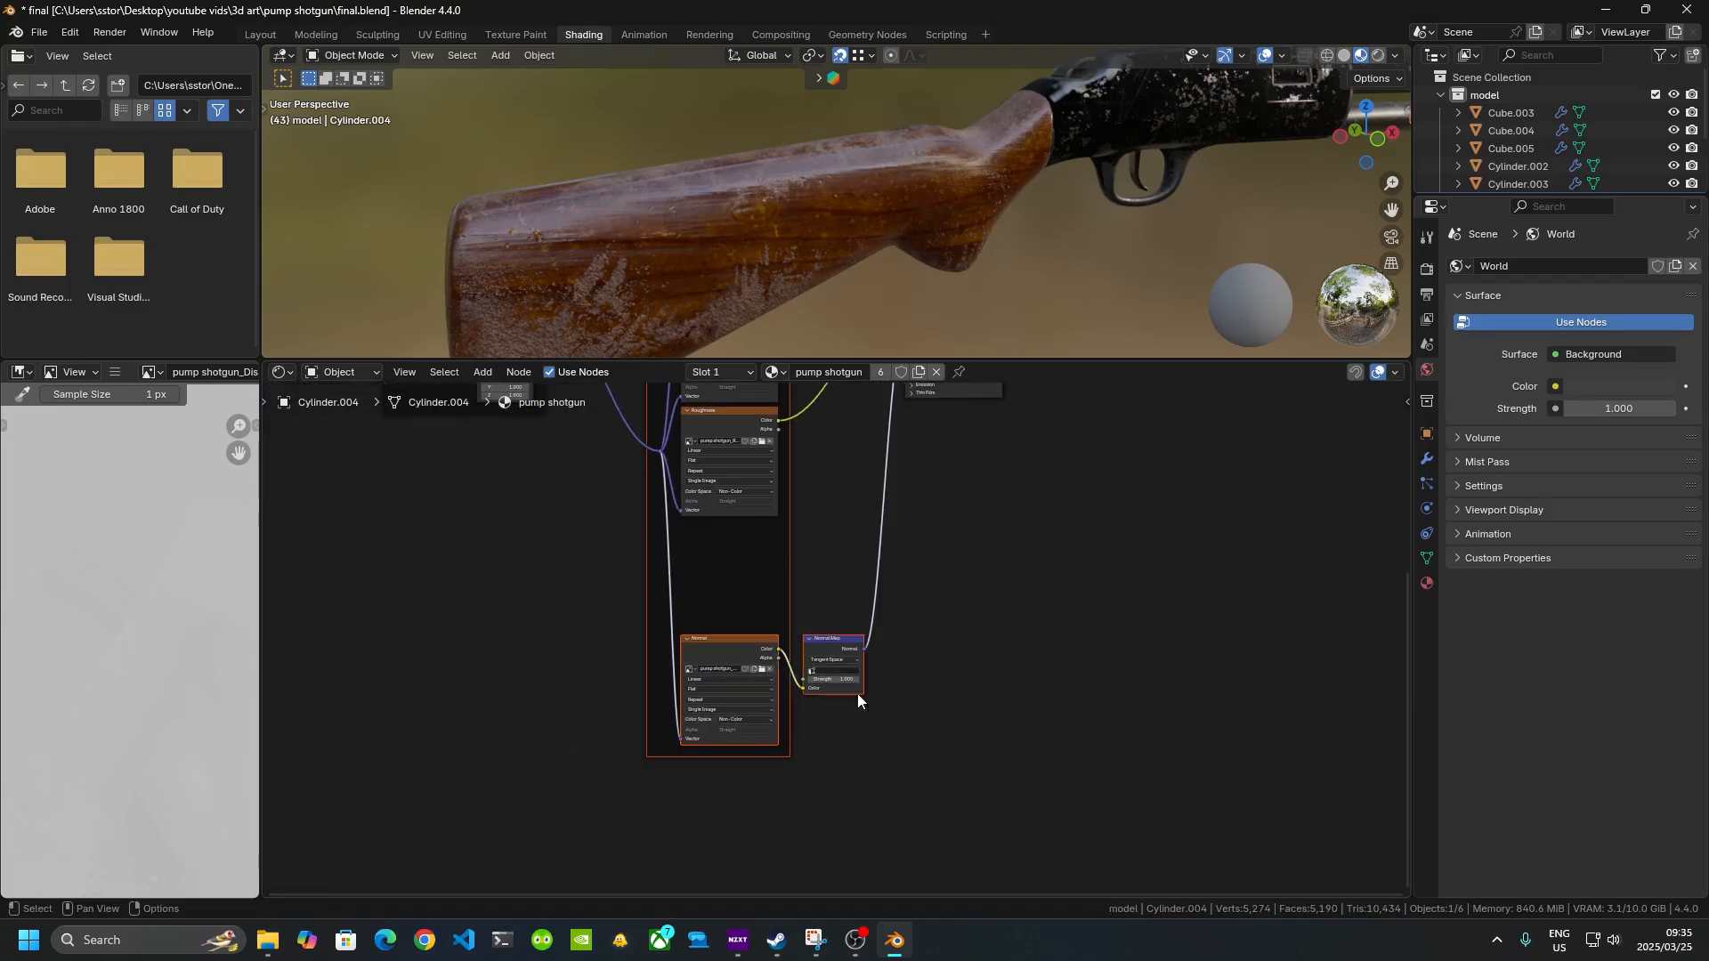
pyautogui.moveTo(731, 641); pyautogui.dragTo(729, 535)
pyautogui.moveTo(983, 522); pyautogui.dragTo(946, 665, button='middle')
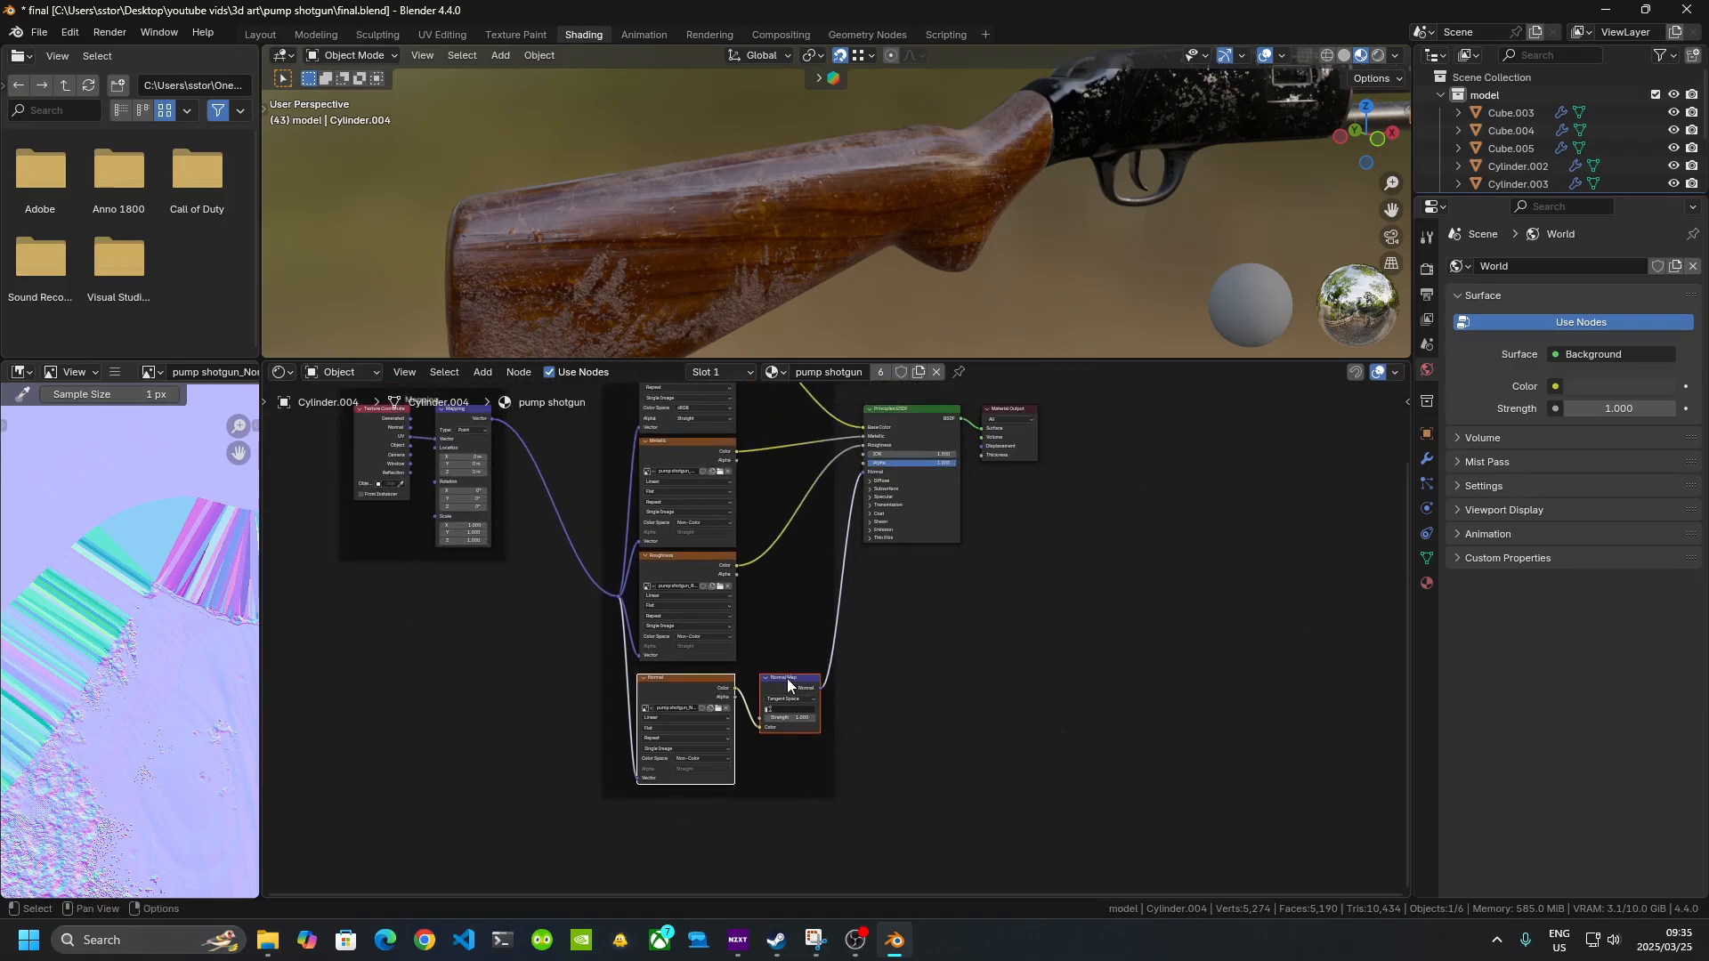
pyautogui.moveTo(790, 682); pyautogui.dragTo(778, 682)
pyautogui.hotkey('ctrl', 'z')
pyautogui.click(968, 625)
pyautogui.moveTo(992, 615); pyautogui.dragTo(1009, 782, button='middle')
pyautogui.scroll(5, 731, 624)
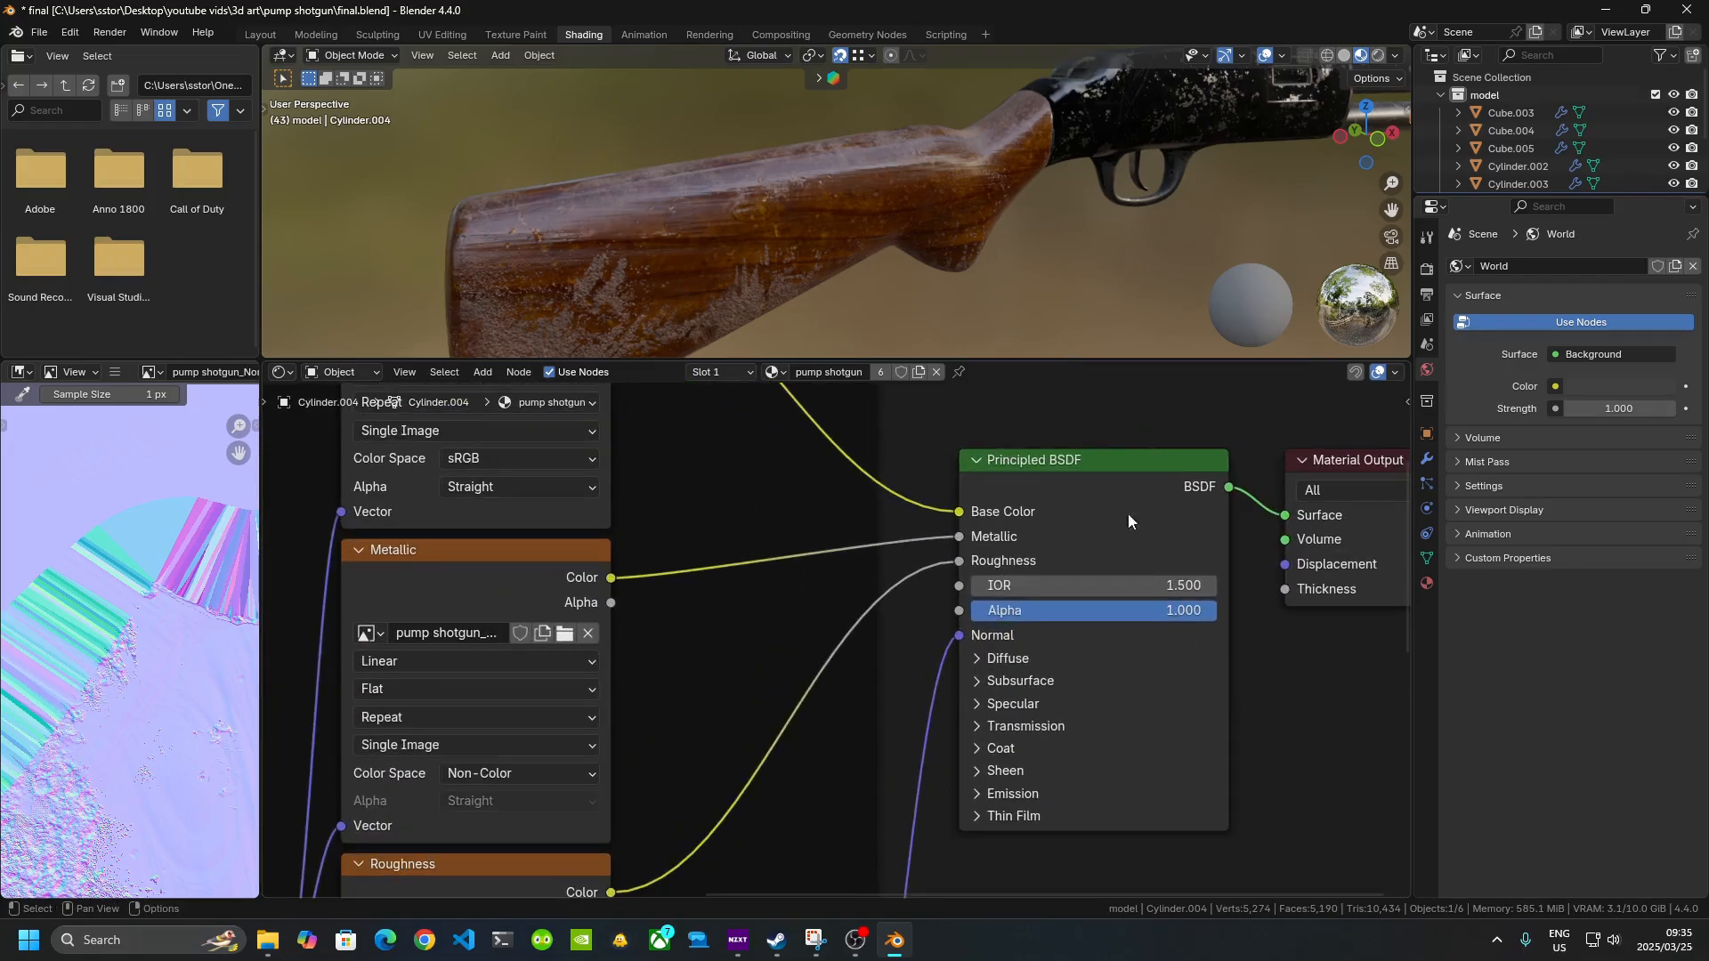
# - Enlarge the 3D viewport and examine the textured barrel, stock, receiver and trigger guard from several angles
pyautogui.moveTo(1102, 359); pyautogui.dragTo(1122, 723)
pyautogui.moveTo(1182, 398); pyautogui.dragTo(1036, 271, button='middle')
pyautogui.click(1036, 272)
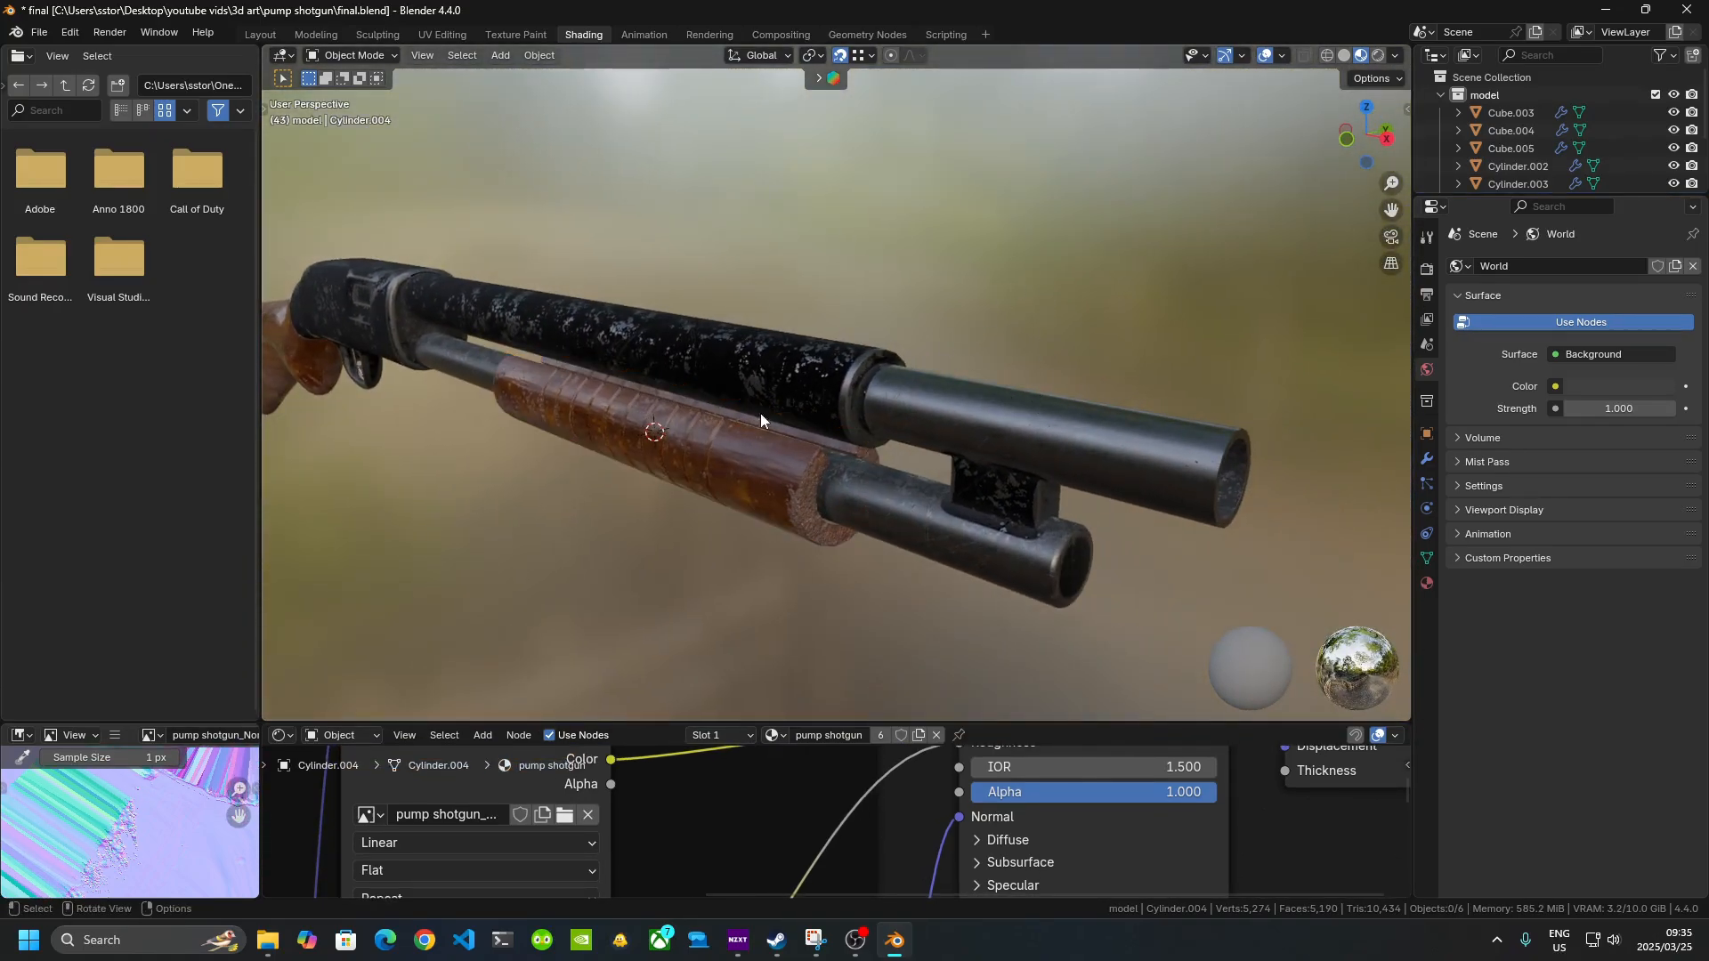
pyautogui.moveTo(760, 413); pyautogui.dragTo(857, 437, button='middle')
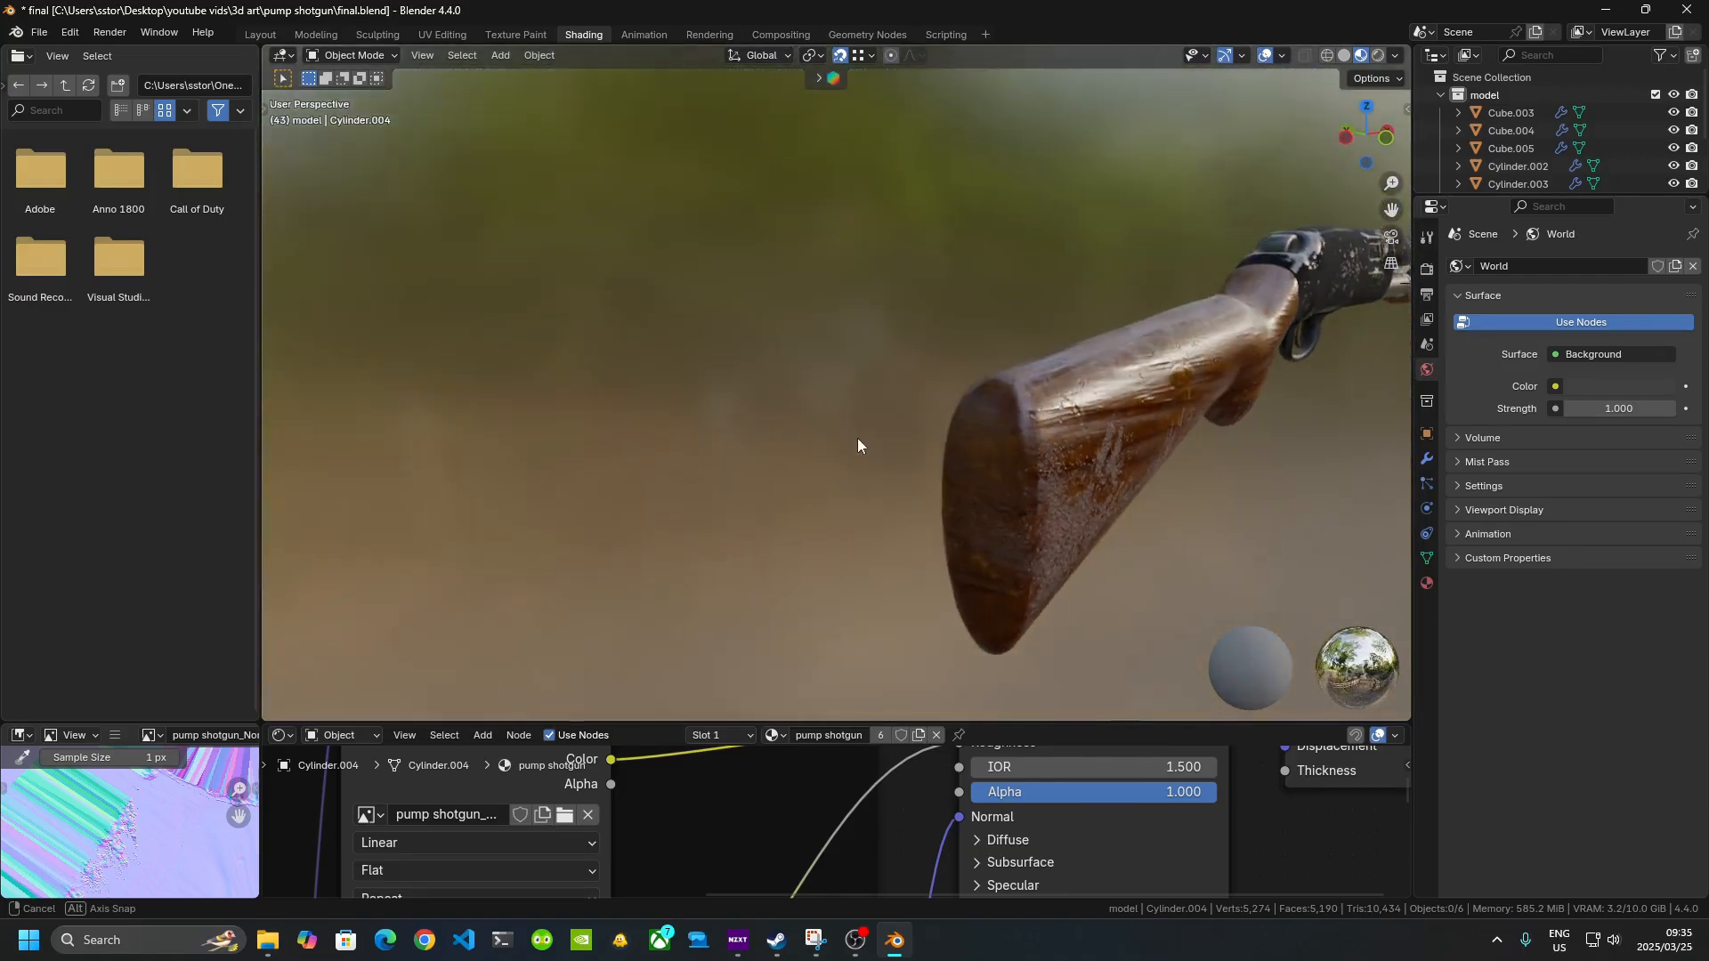
pyautogui.moveTo(1058, 453); pyautogui.dragTo(529, 443, button='middle')
pyautogui.scroll(3, 947, 422)
pyautogui.scroll(-4, 945, 415)
pyautogui.moveTo(821, 478)
pyautogui.mouseDown(button='middle')
pyautogui.moveTo(801, 451)
pyautogui.moveTo(741, 435)
pyautogui.moveTo(801, 502)
pyautogui.mouseUp(button='middle')
pyautogui.scroll(2, 740, 436)
pyautogui.scroll(3, 762, 436)
pyautogui.moveTo(801, 502); pyautogui.dragTo(993, 509, button='middle')
pyautogui.keyDown('shift'); pyautogui.moveTo(717, 522); pyautogui.dragTo(1246, 501, button='middle'); pyautogui.keyUp('shift')
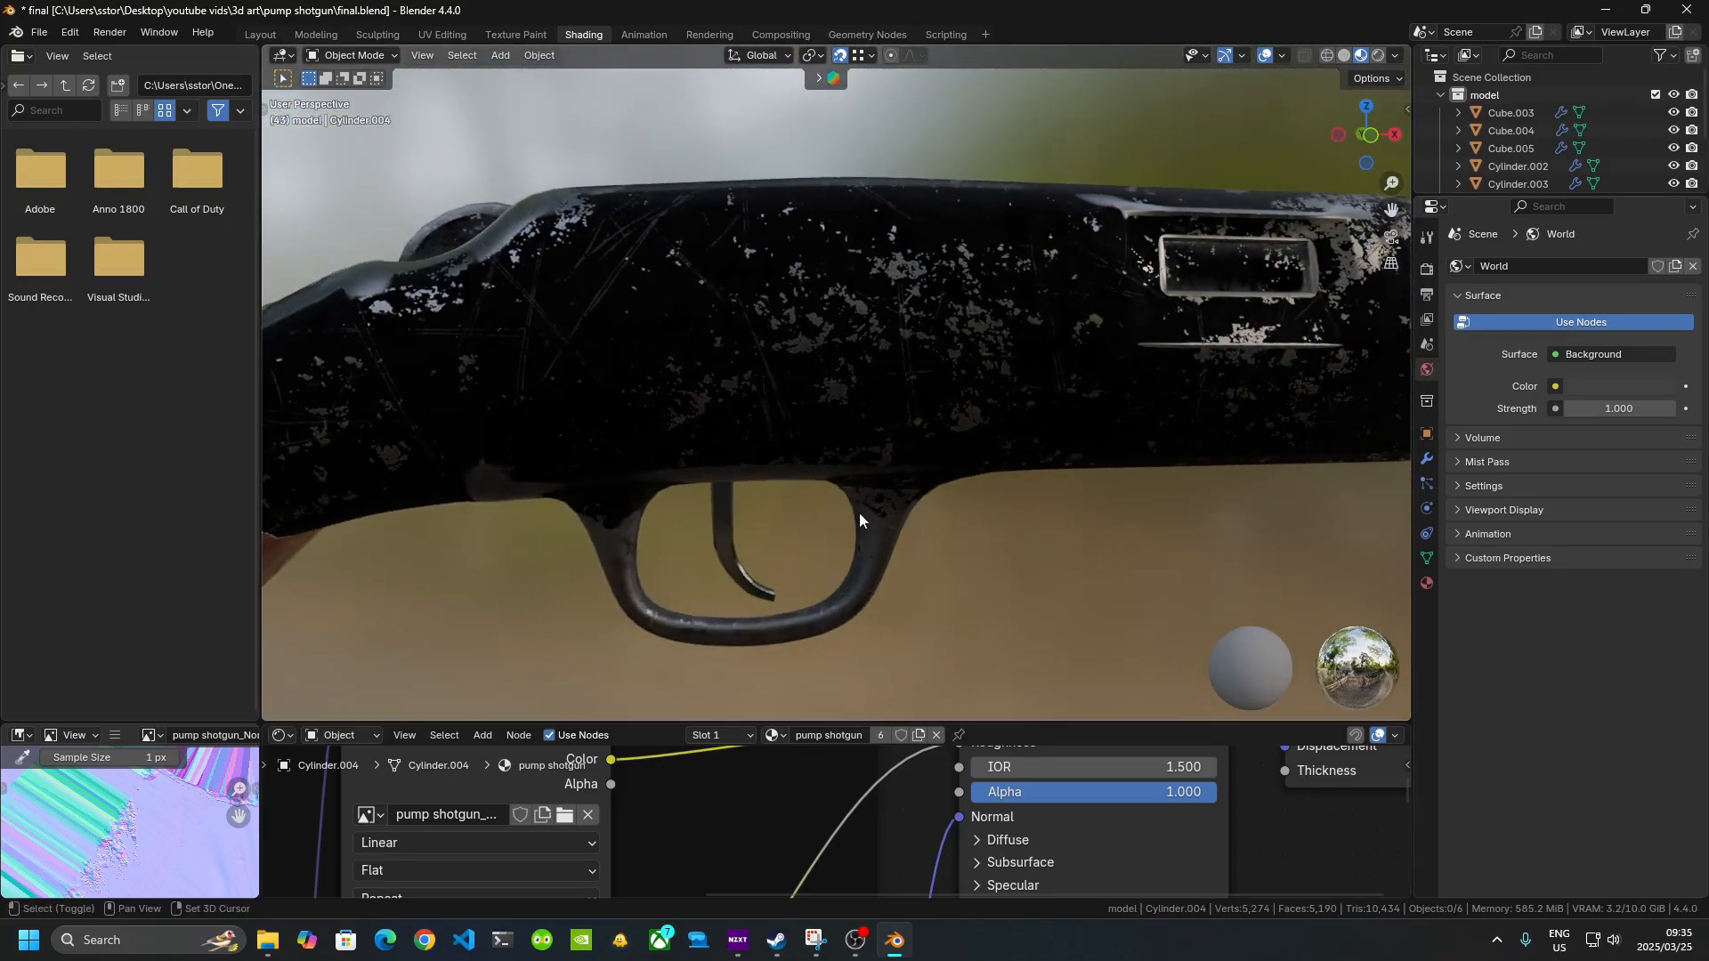
pyautogui.keyDown('shift'); pyautogui.moveTo(858, 513); pyautogui.dragTo(939, 508, button='middle'); pyautogui.keyUp('shift')
pyautogui.moveTo(939, 509); pyautogui.dragTo(922, 471, button='middle')
pyautogui.keyDown('shift'); pyautogui.moveTo(922, 472); pyautogui.dragTo(703, 576, button='middle'); pyautogui.keyUp('shift')
pyautogui.moveTo(870, 442); pyautogui.dragTo(752, 492, button='middle')
pyautogui.scroll(-6, 1118, 387)
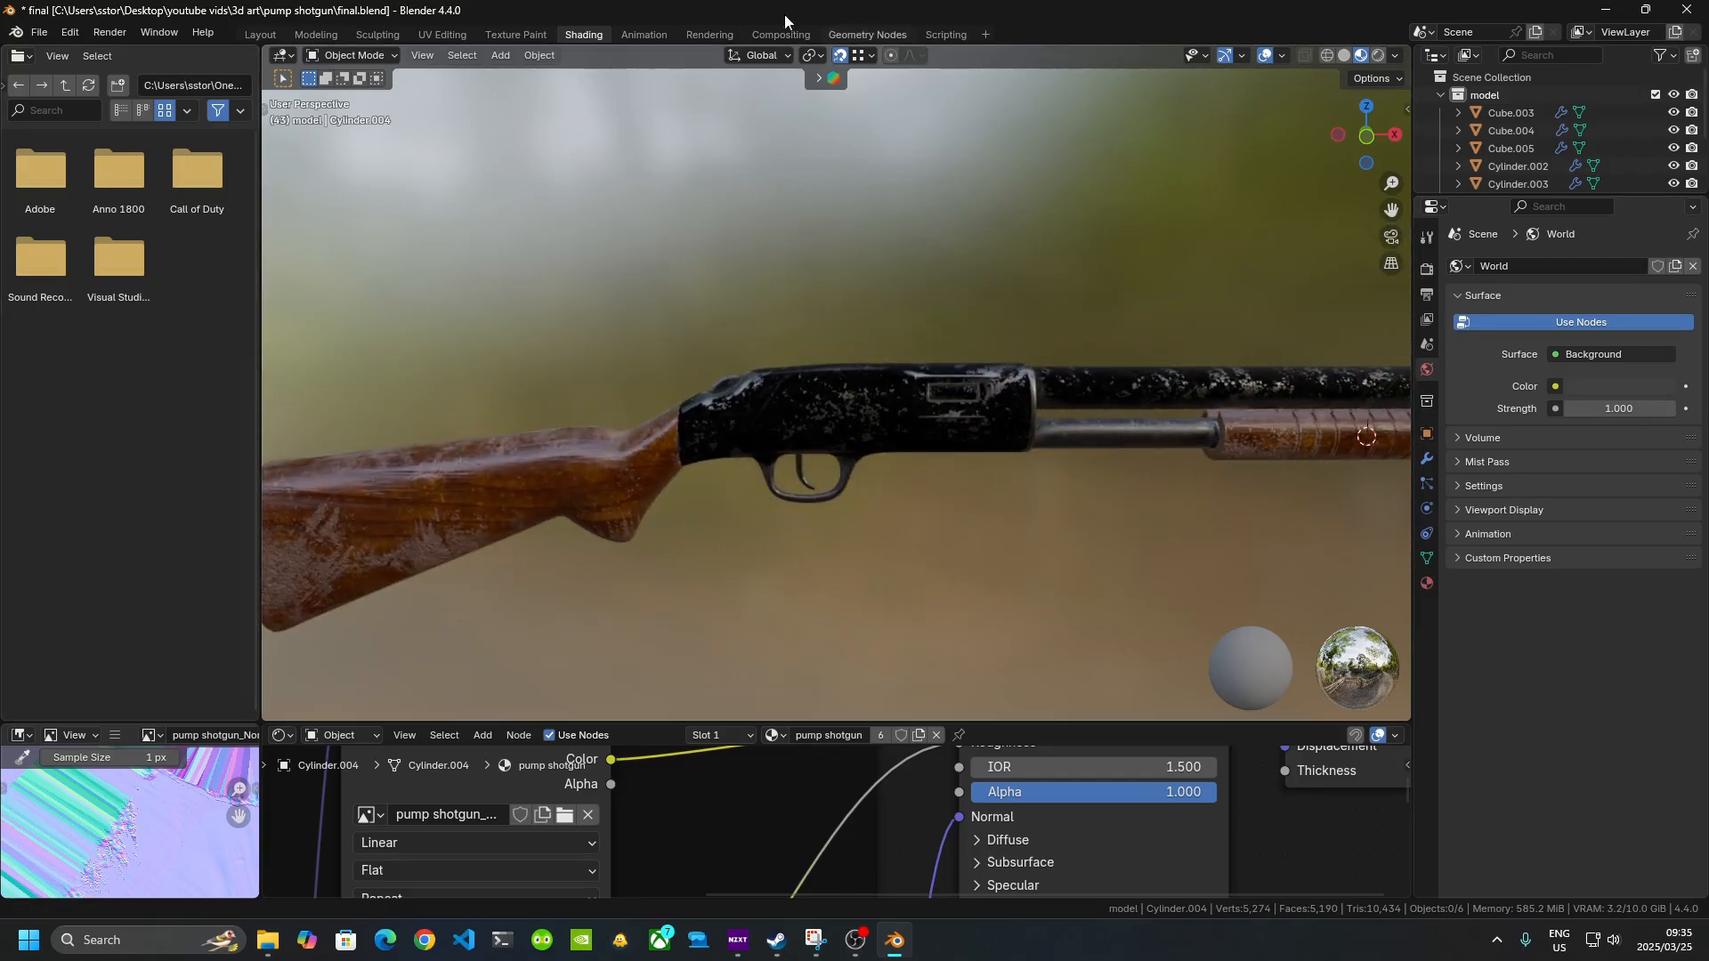
# - Switch to the Layout workspace, show rendered shading, collapse the model collection and enable the render collection
pyautogui.click(313, 34)
pyautogui.click(274, 37)
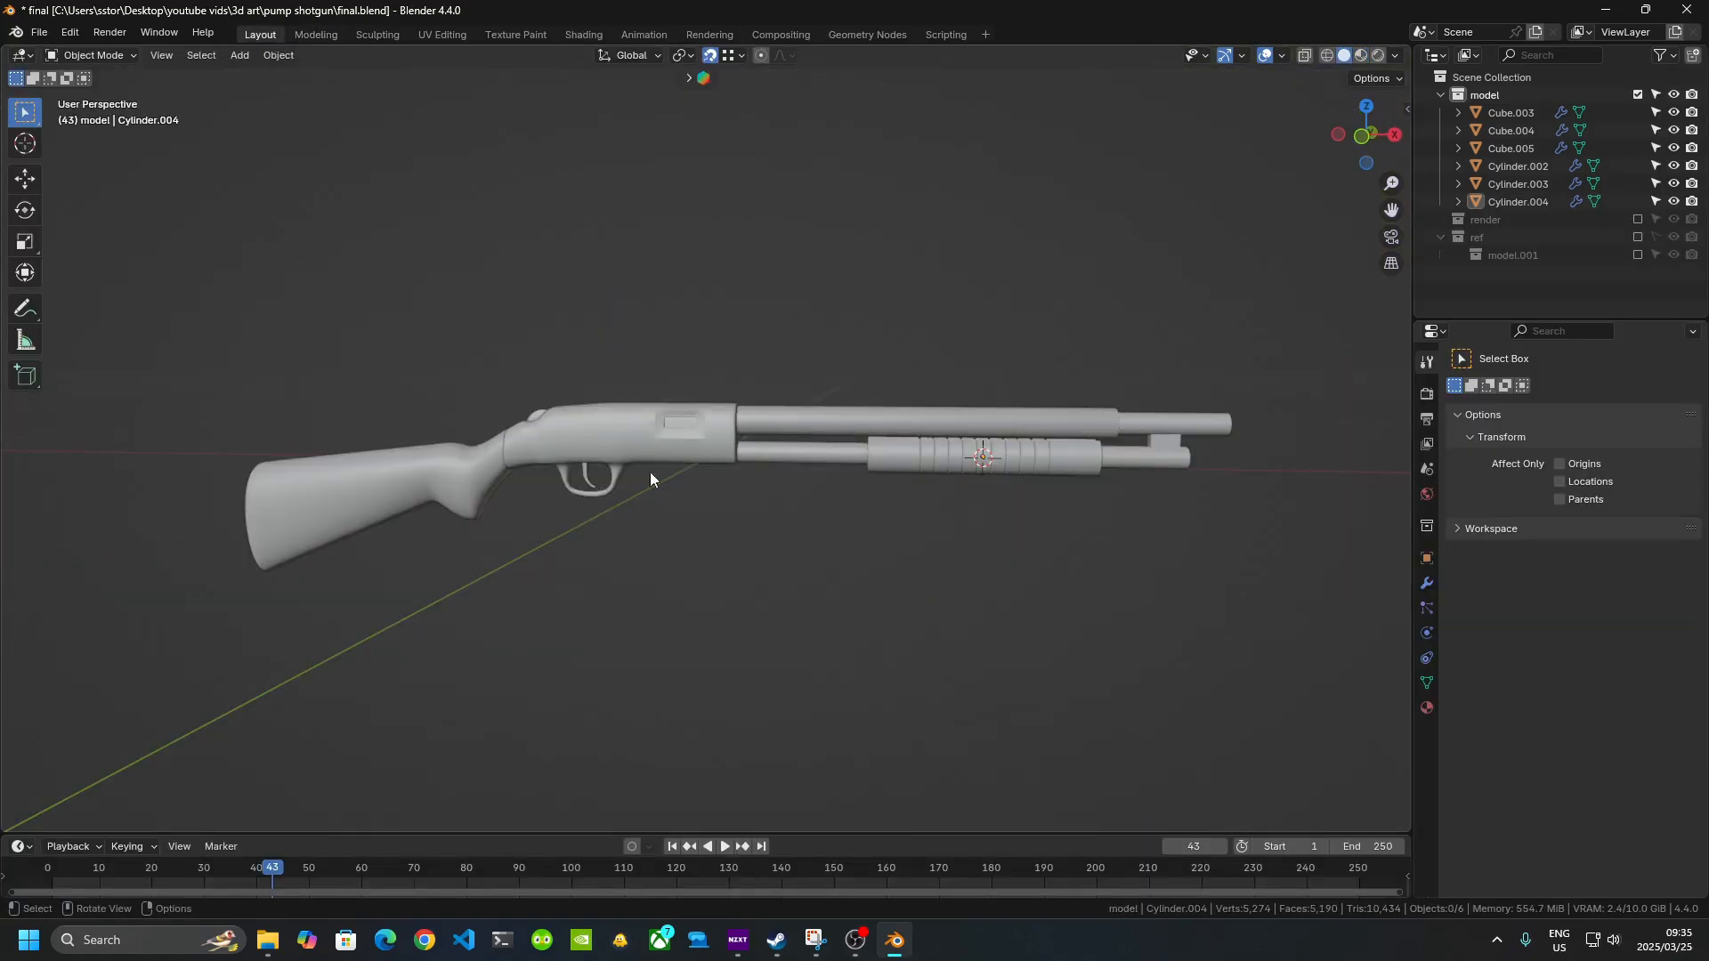
pyautogui.click(1375, 55)
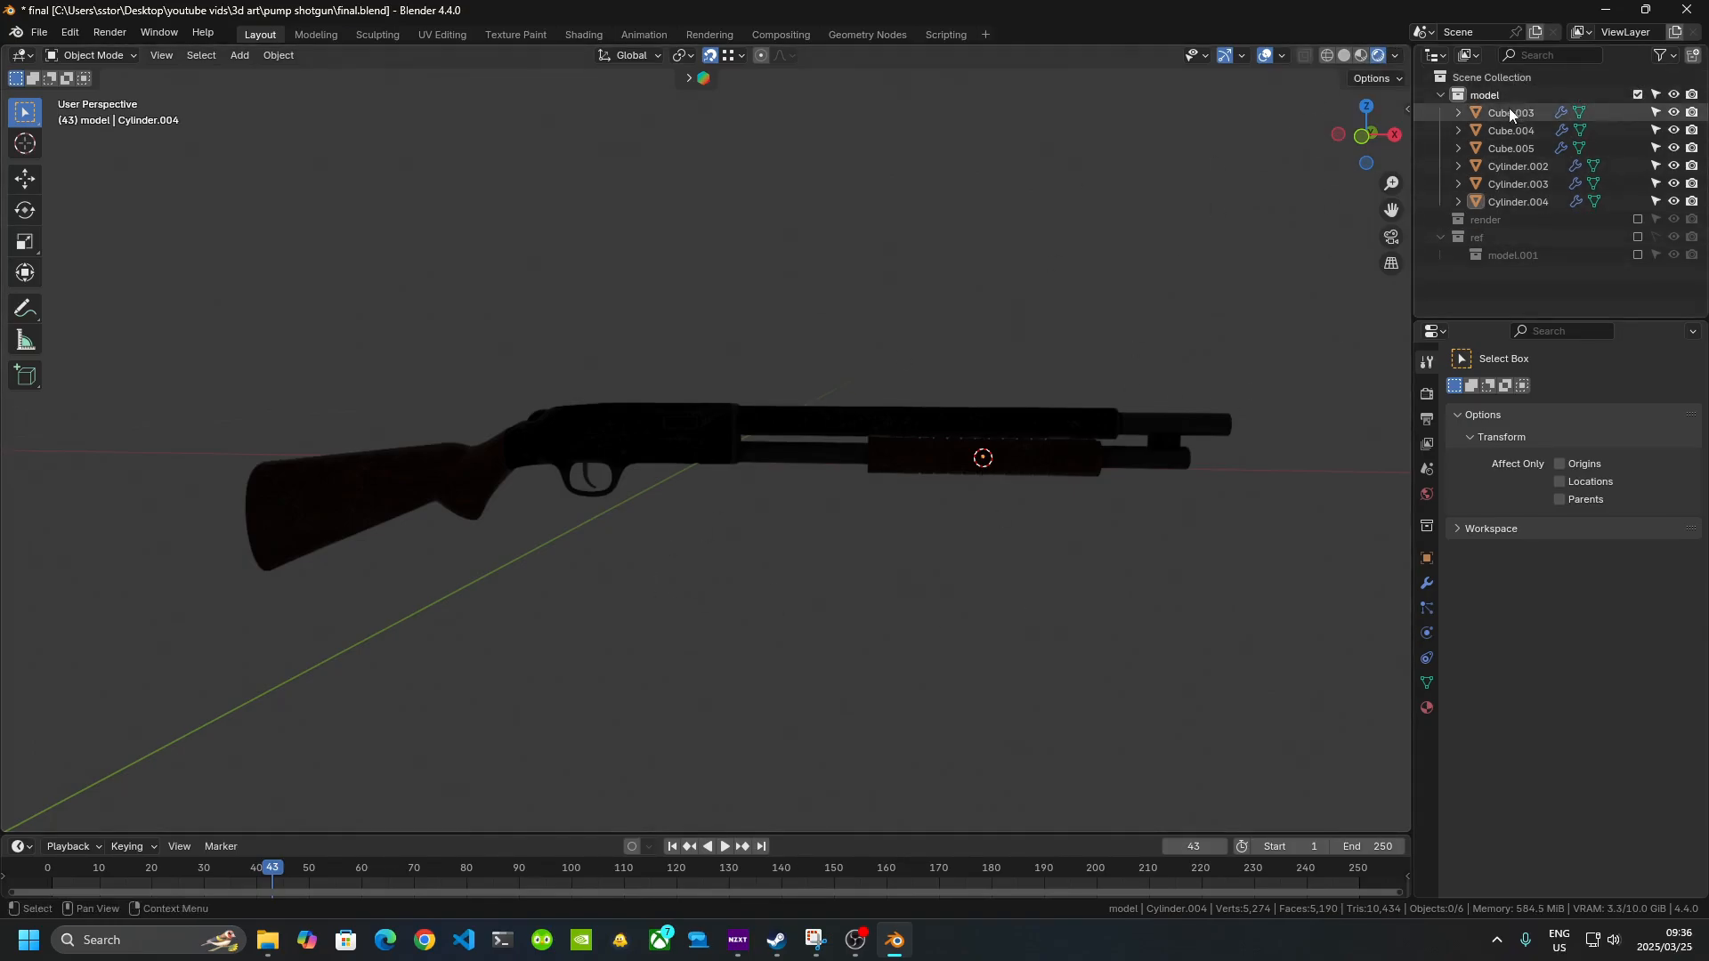
pyautogui.click(1441, 94)
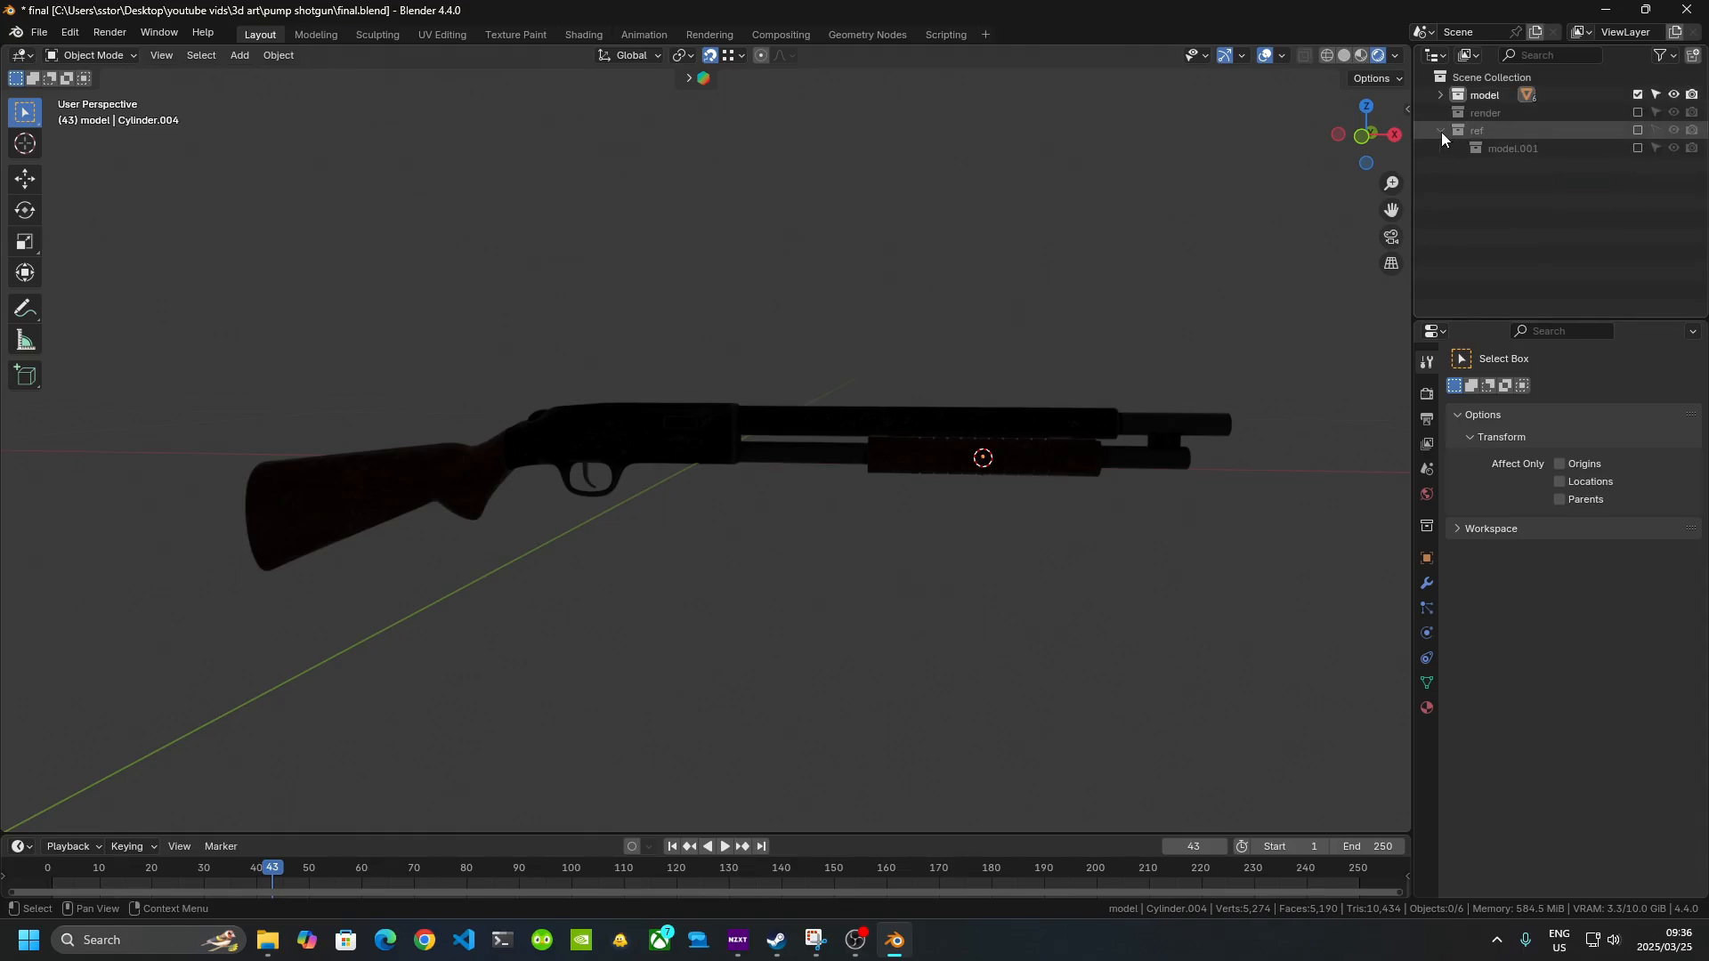
pyautogui.click(1637, 112)
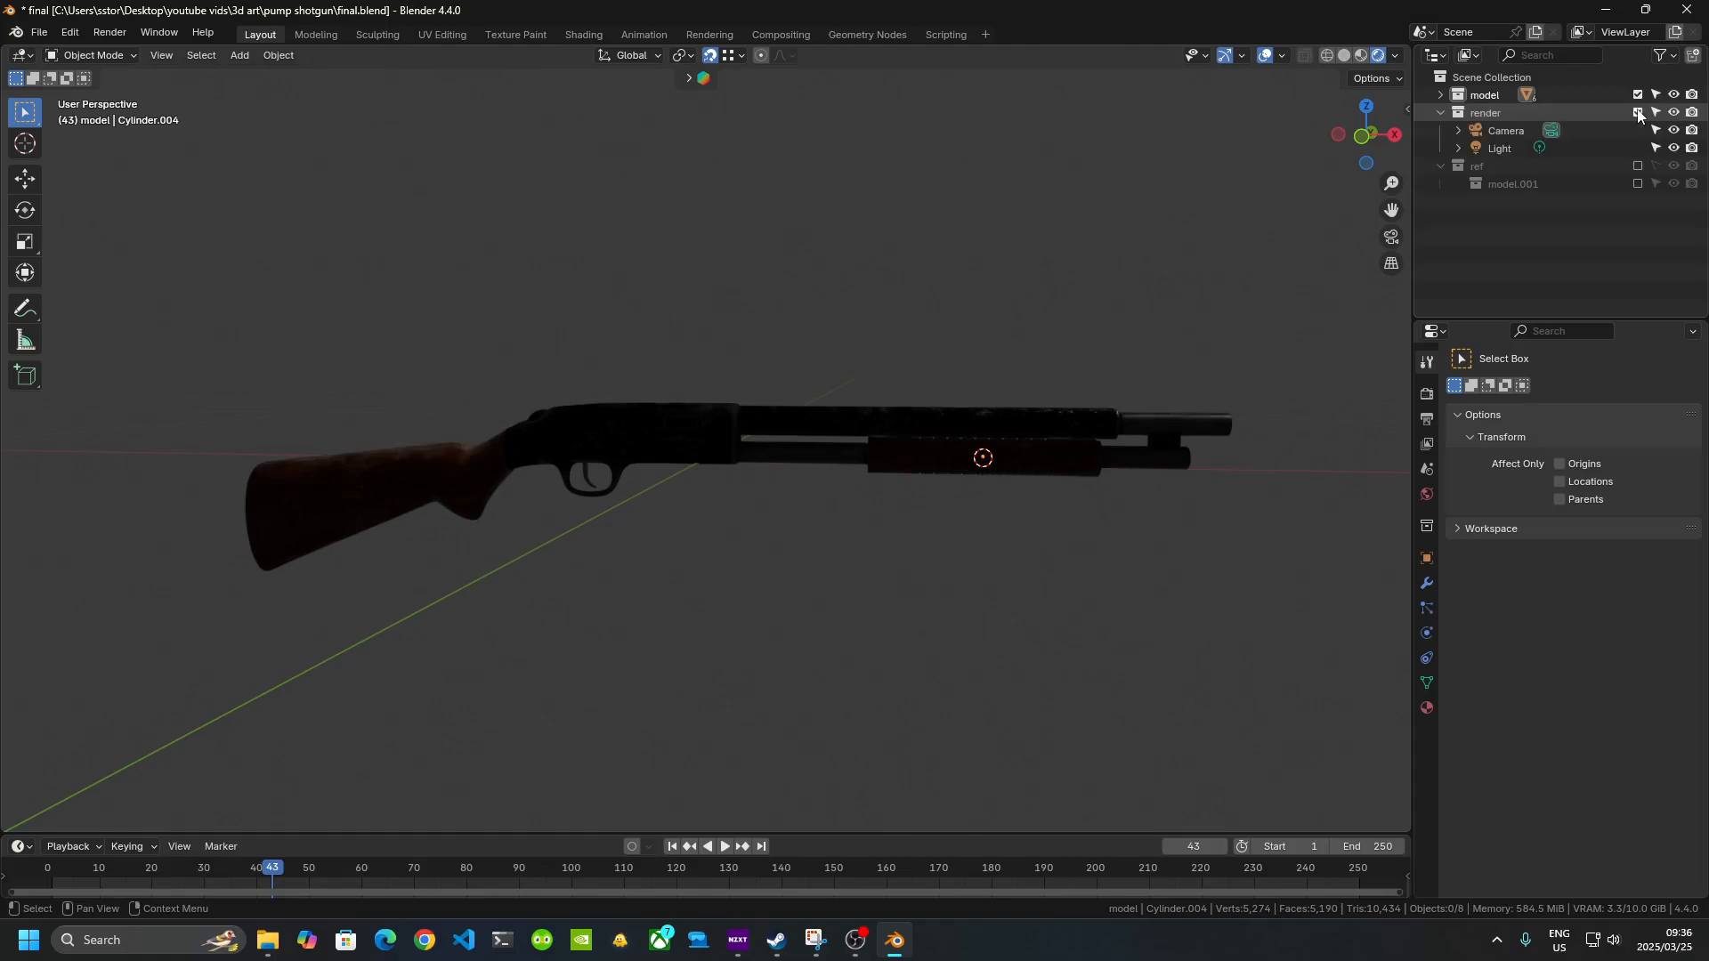
# - Delete the existing Light object in the render collection
pyautogui.scroll(-8, 946, 406)
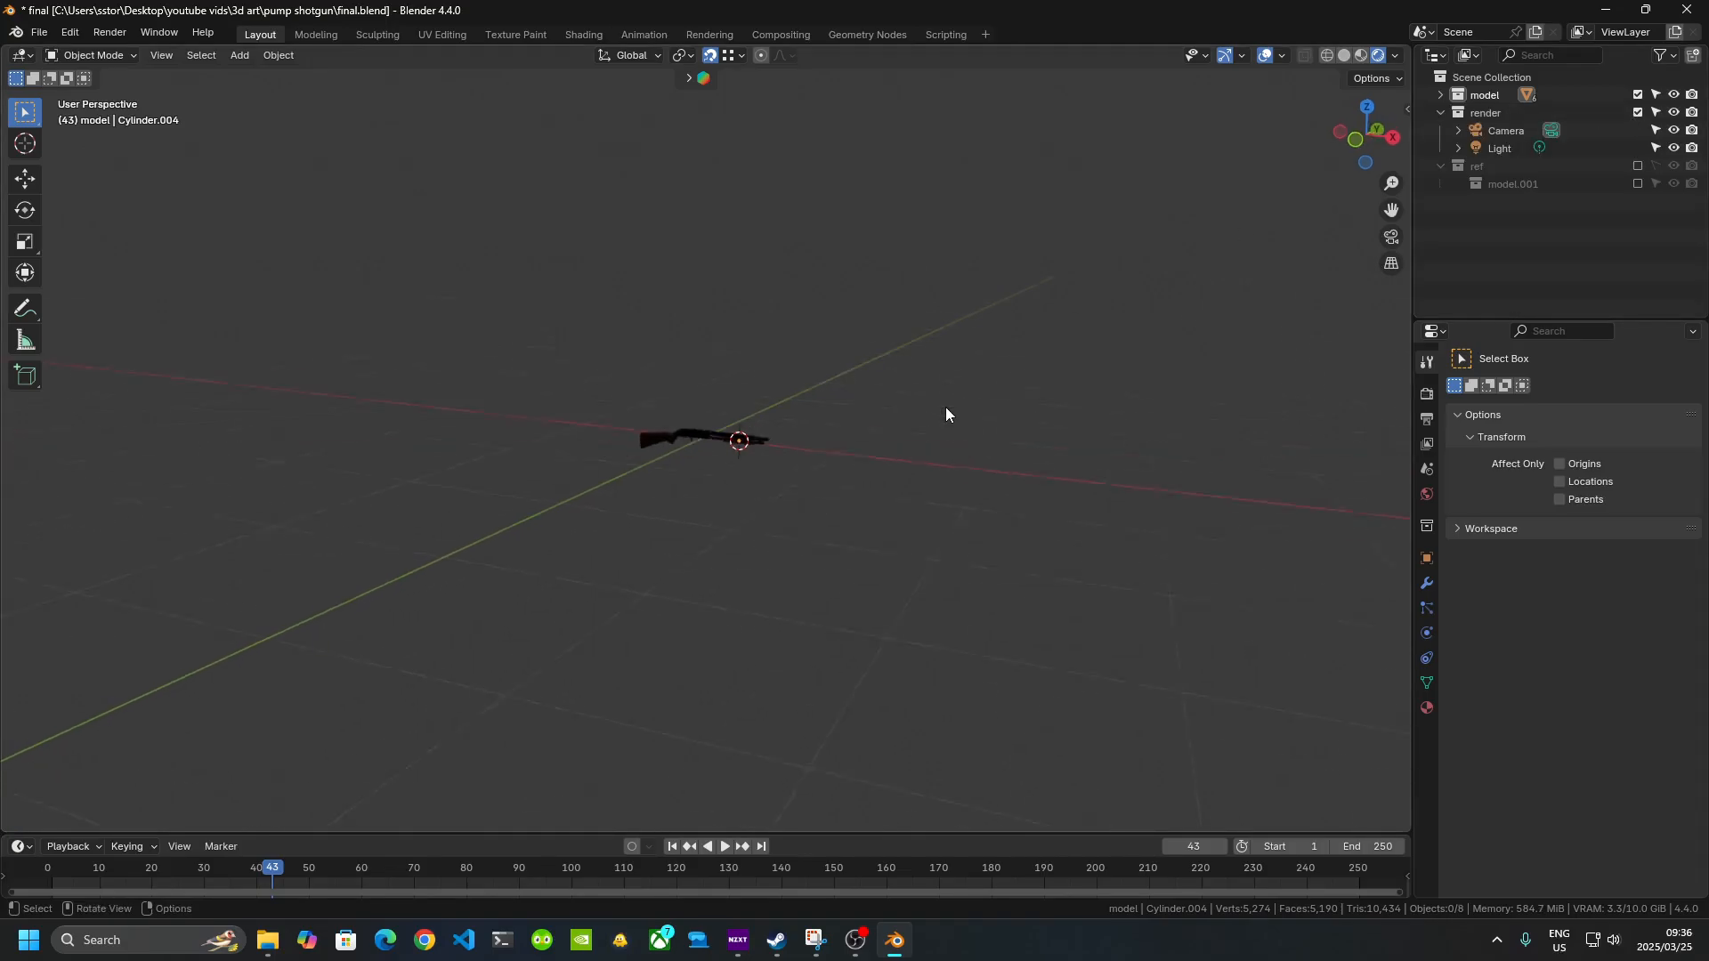
pyautogui.press('KP_0')
pyautogui.moveTo(646, 592); pyautogui.dragTo(849, 435, button='middle')
pyautogui.click(800, 258)
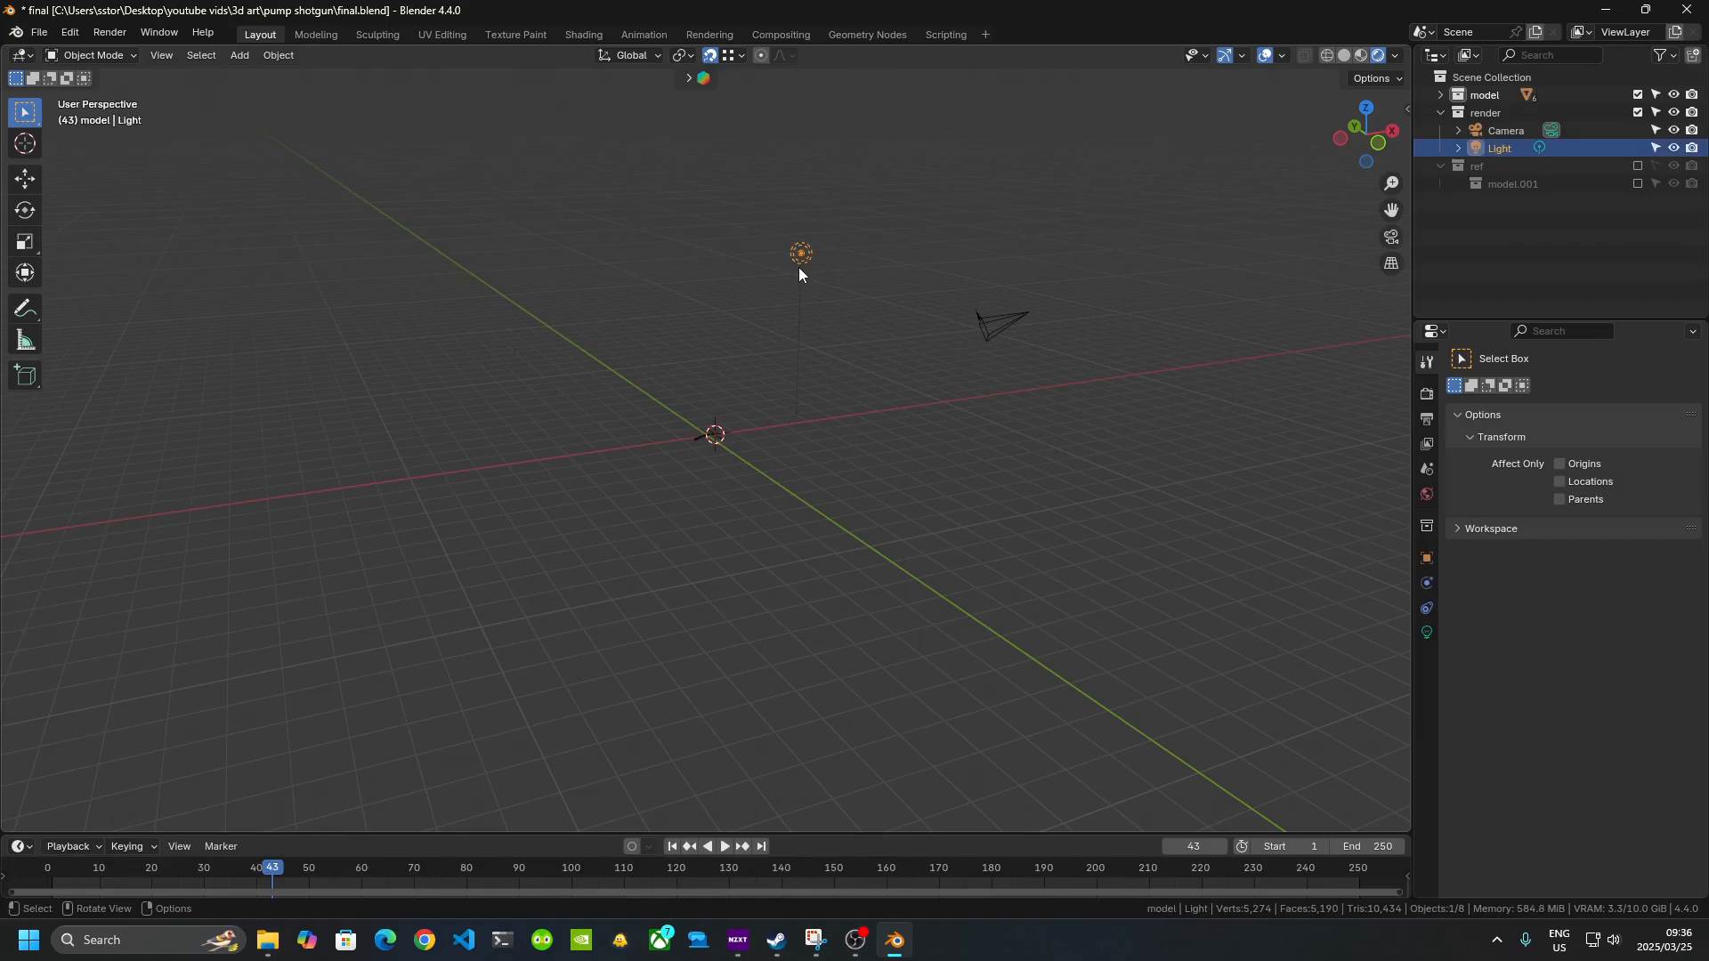
pyautogui.press('Delete')
pyautogui.scroll(5, 727, 491)
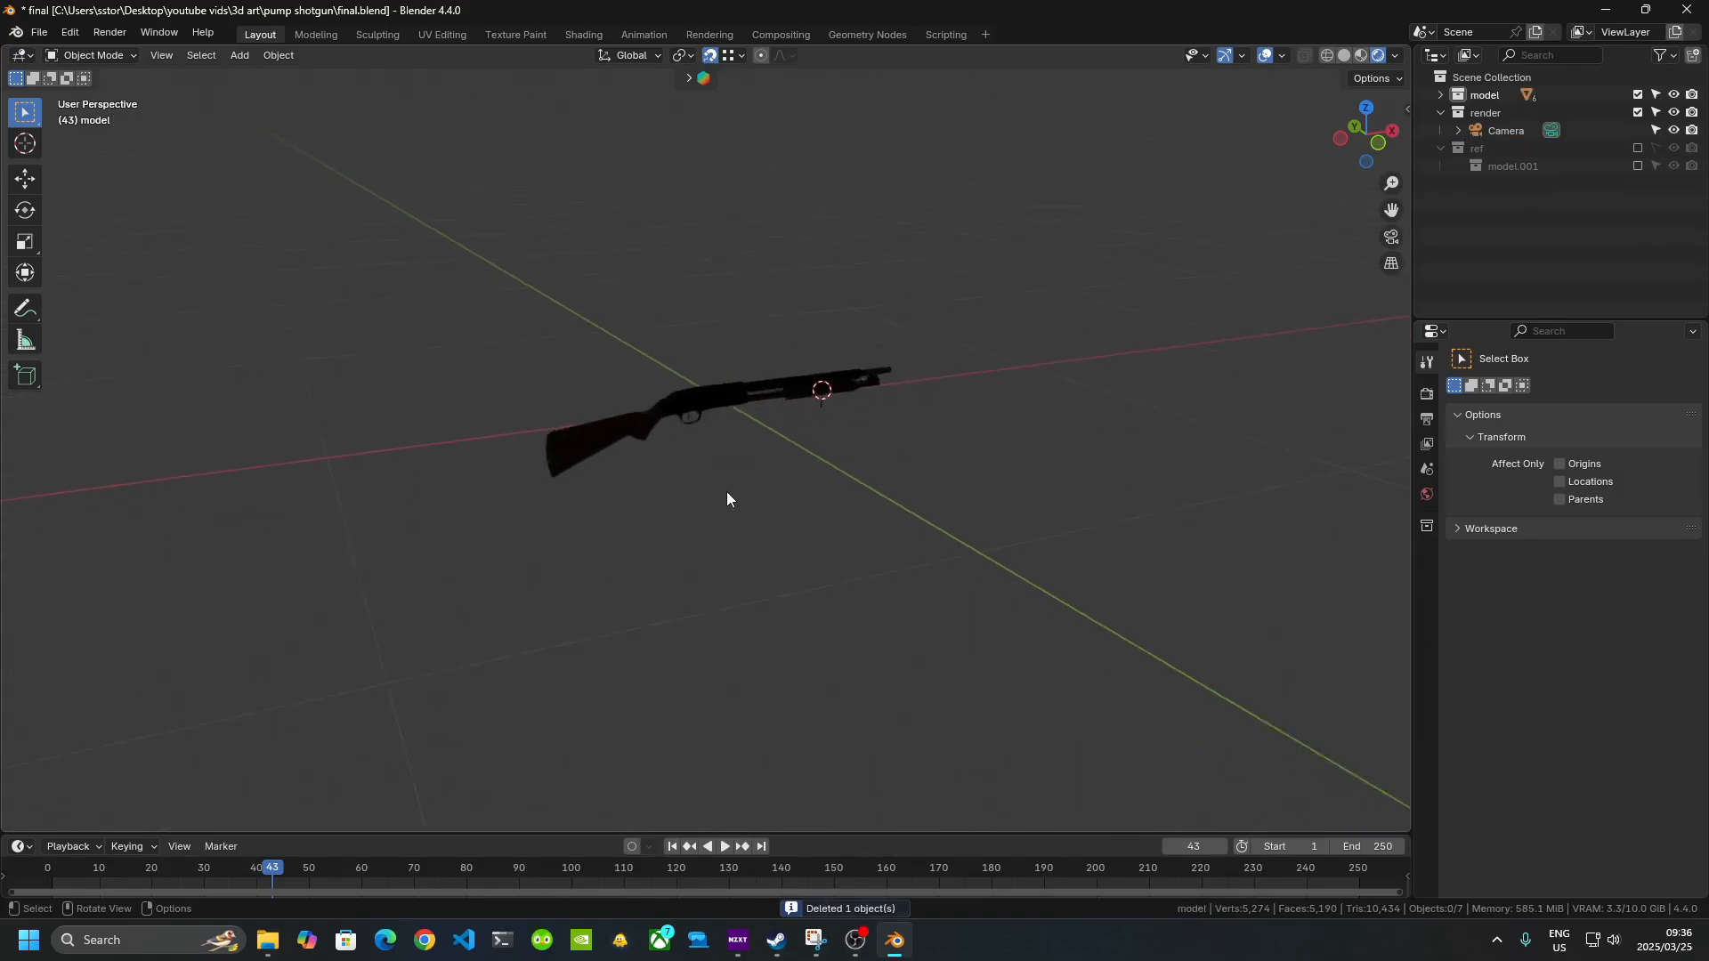
# - Select the shotgun's receiver
pyautogui.moveTo(727, 491); pyautogui.dragTo(773, 356, button='middle')
pyautogui.click(771, 356)
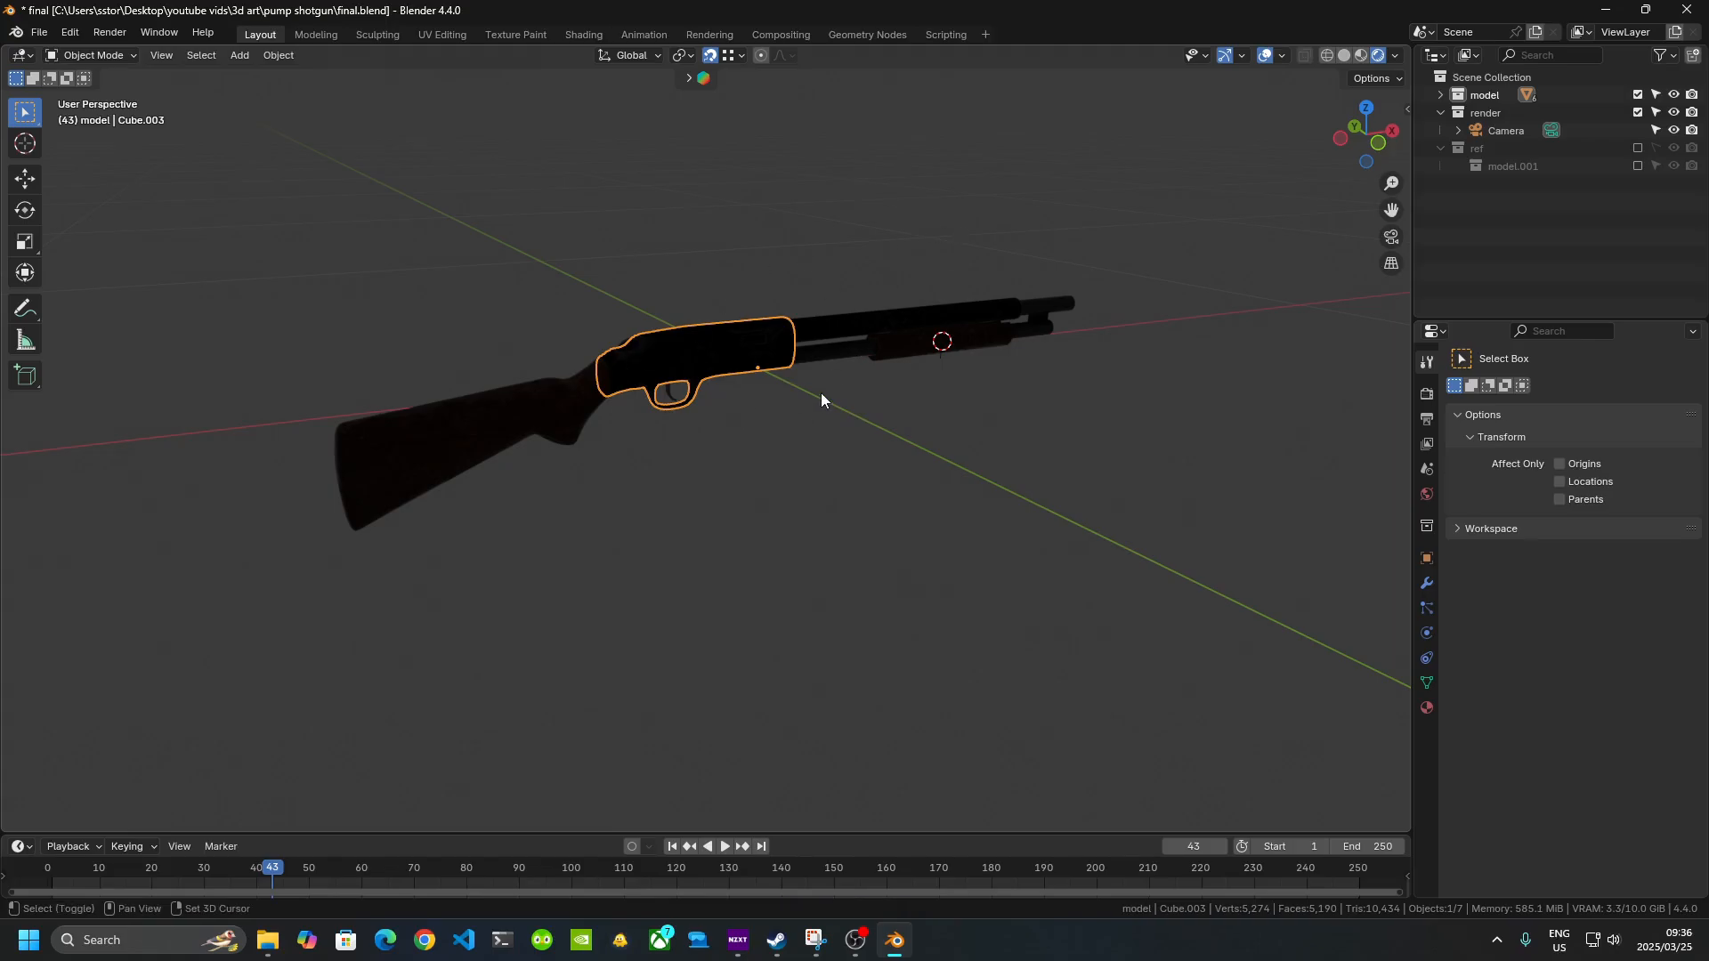
pyautogui.hotkey('shift', 's')
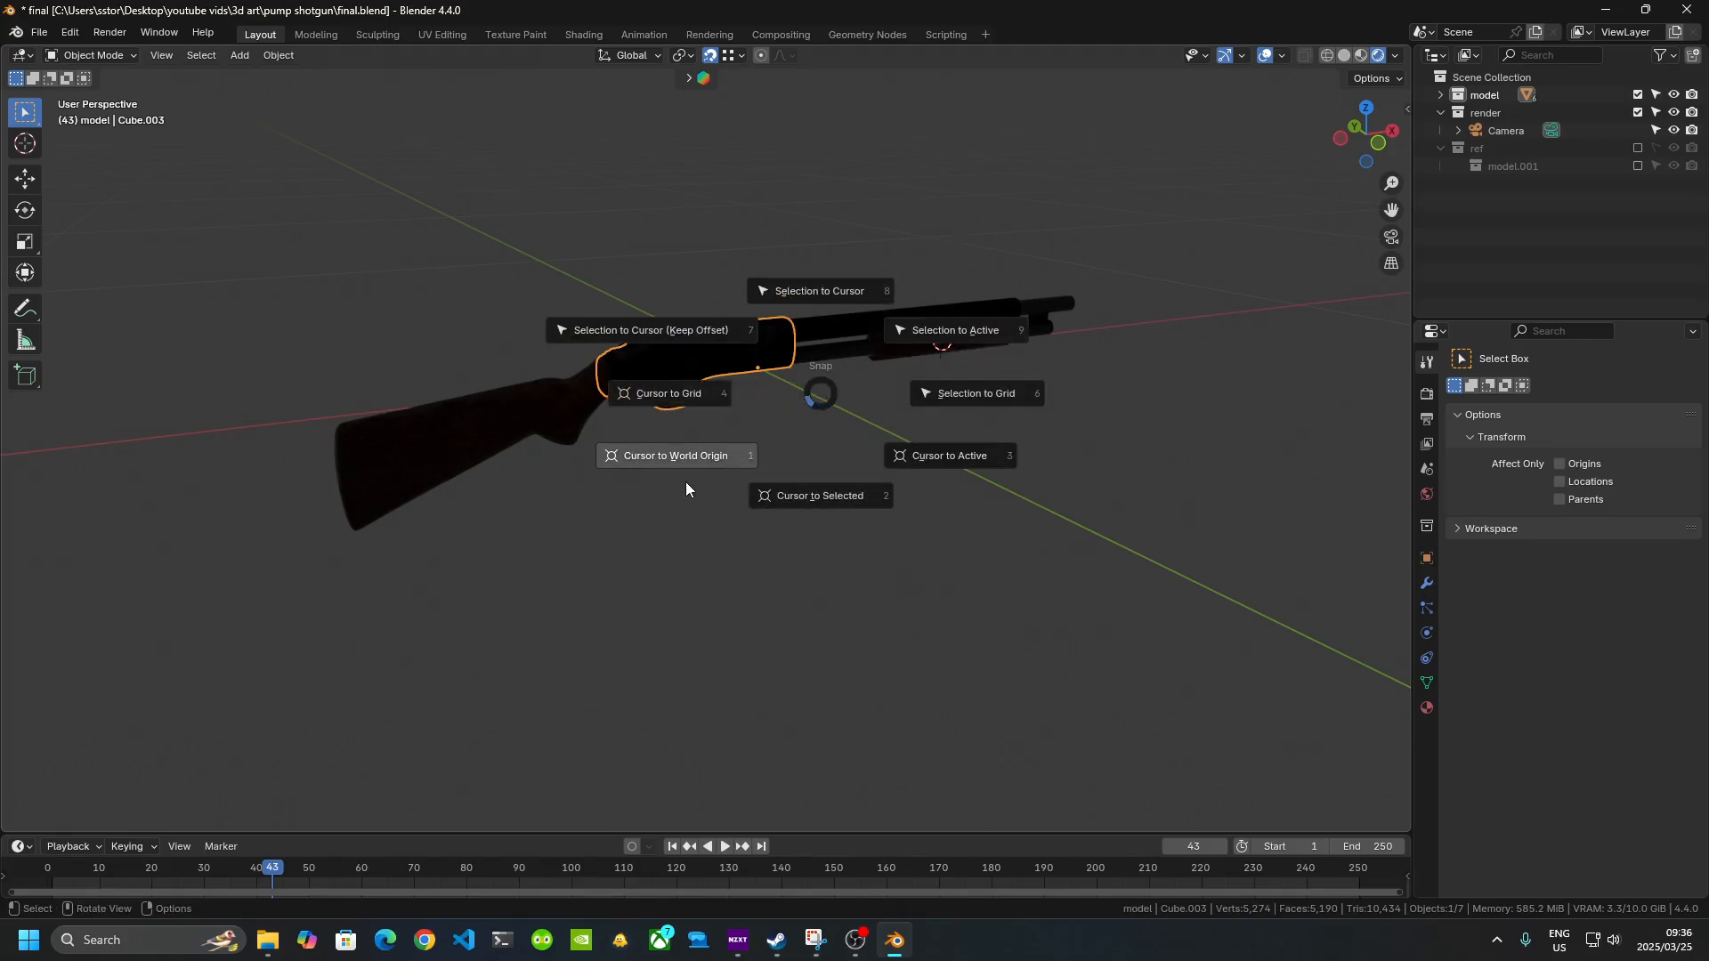
pyautogui.press('Escape')
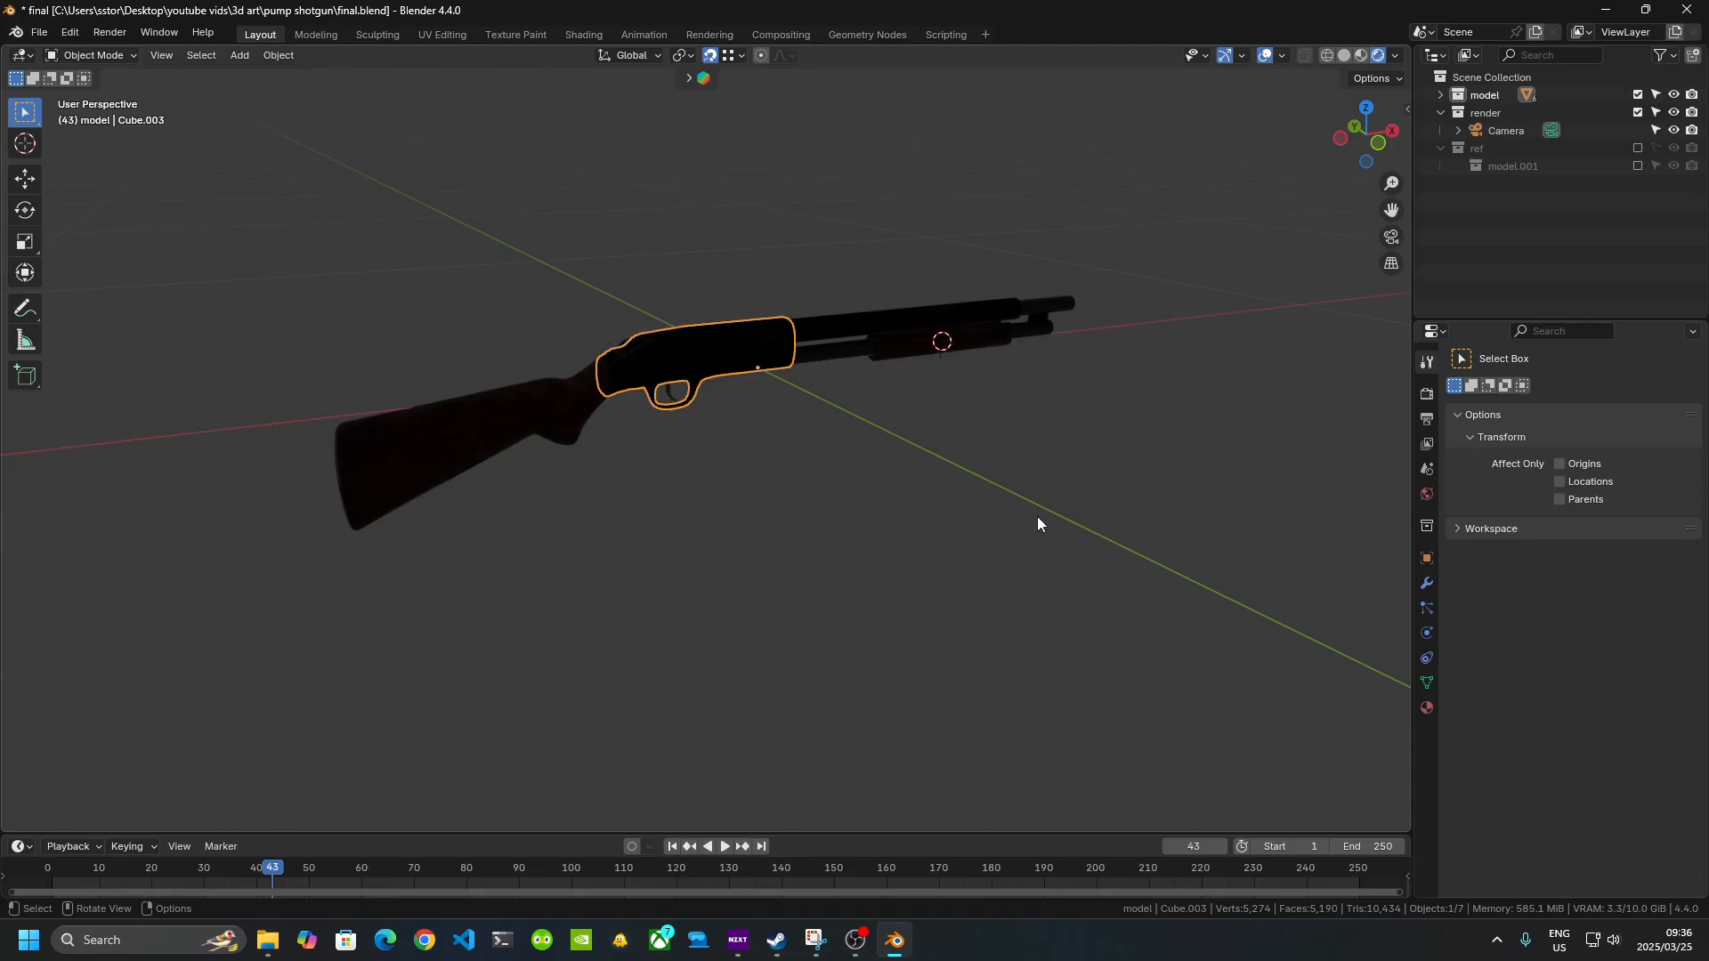
# - Try adding a 3 Point Lights setup for the selected receiver
pyautogui.hotkey('shift', 'a')
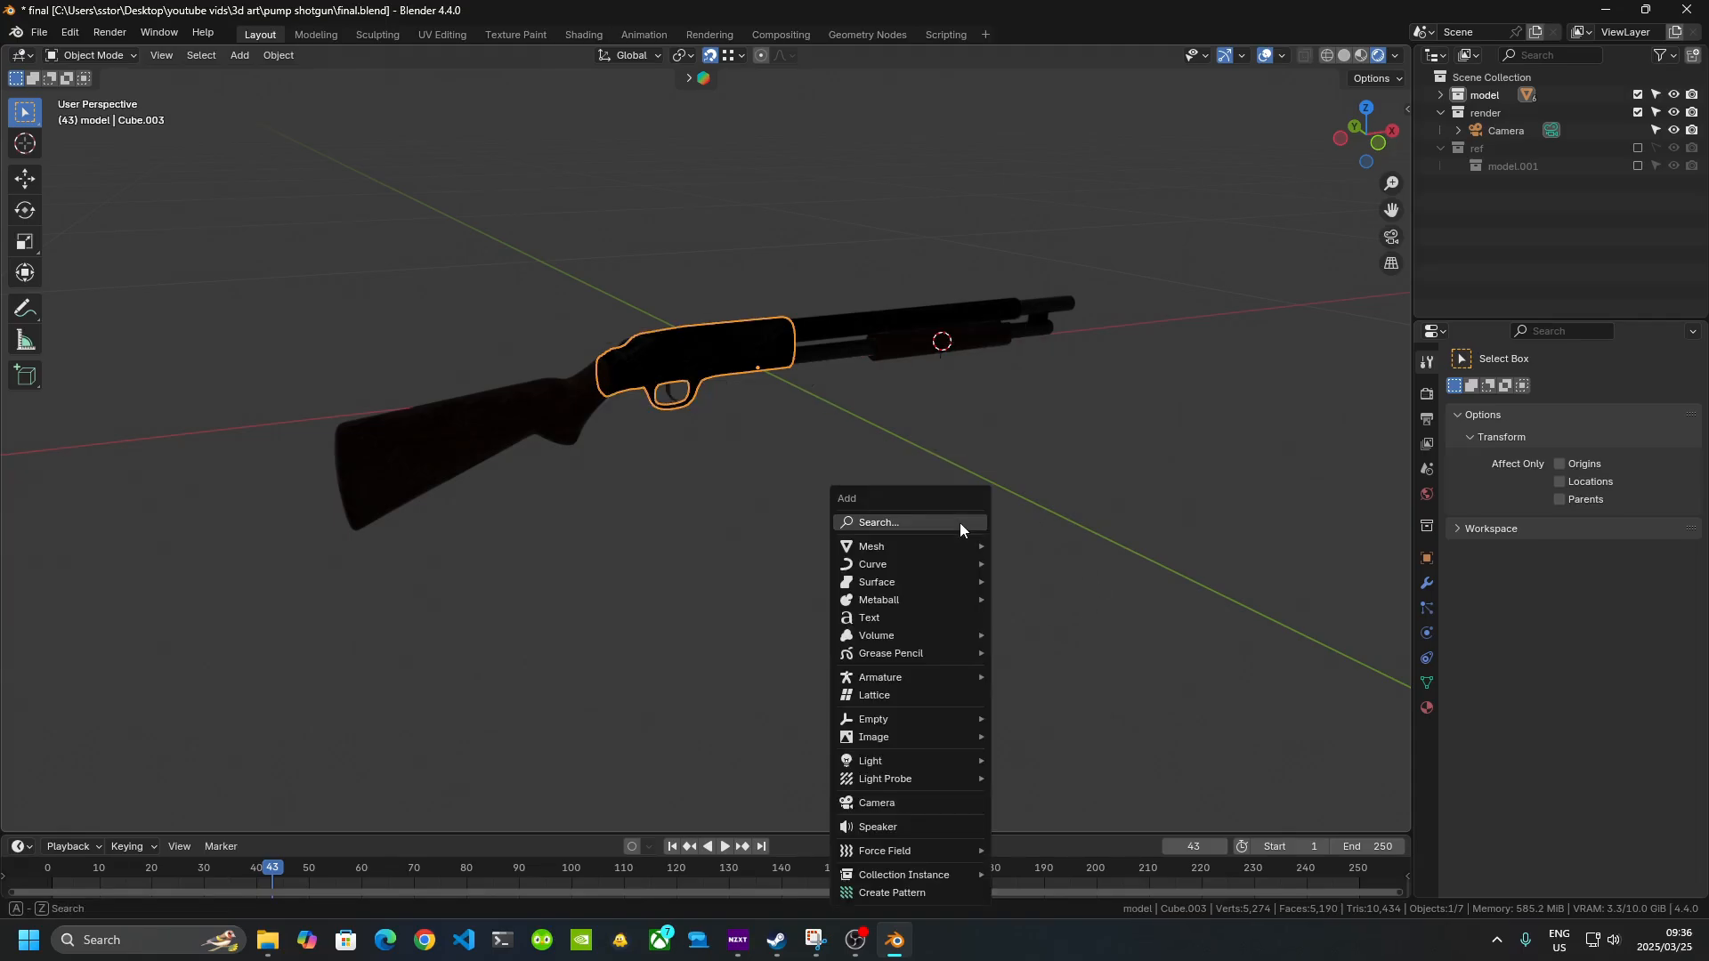
pyautogui.moveTo(947, 543)
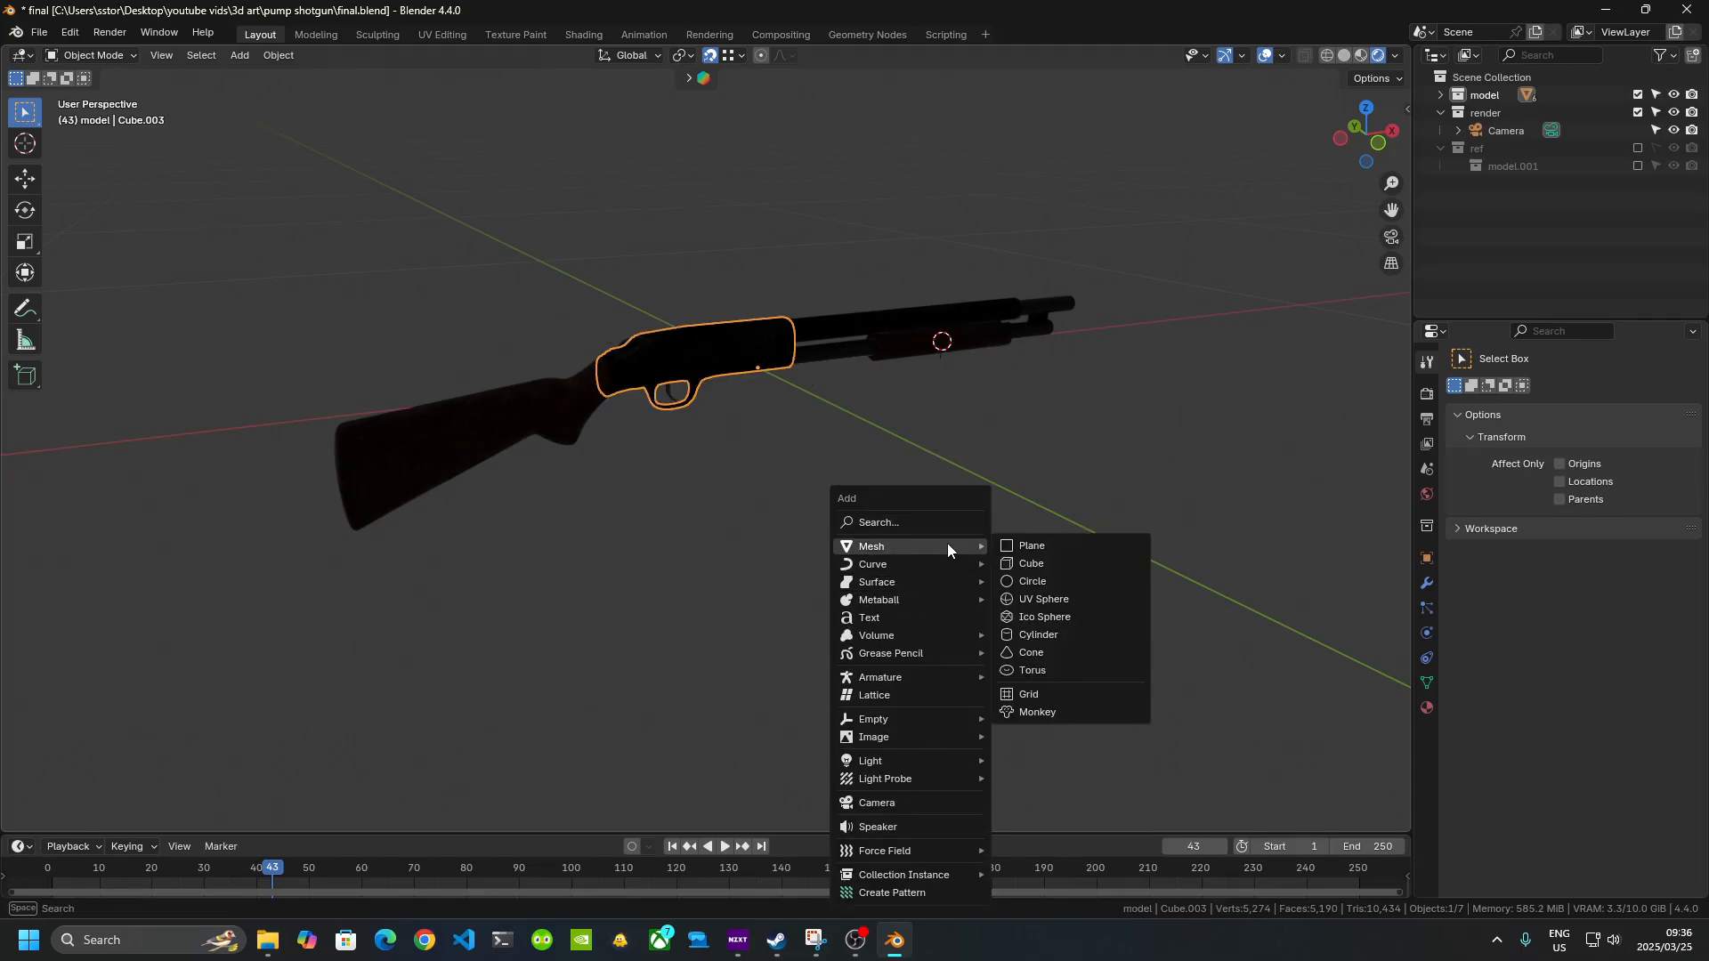
pyautogui.moveTo(921, 761)
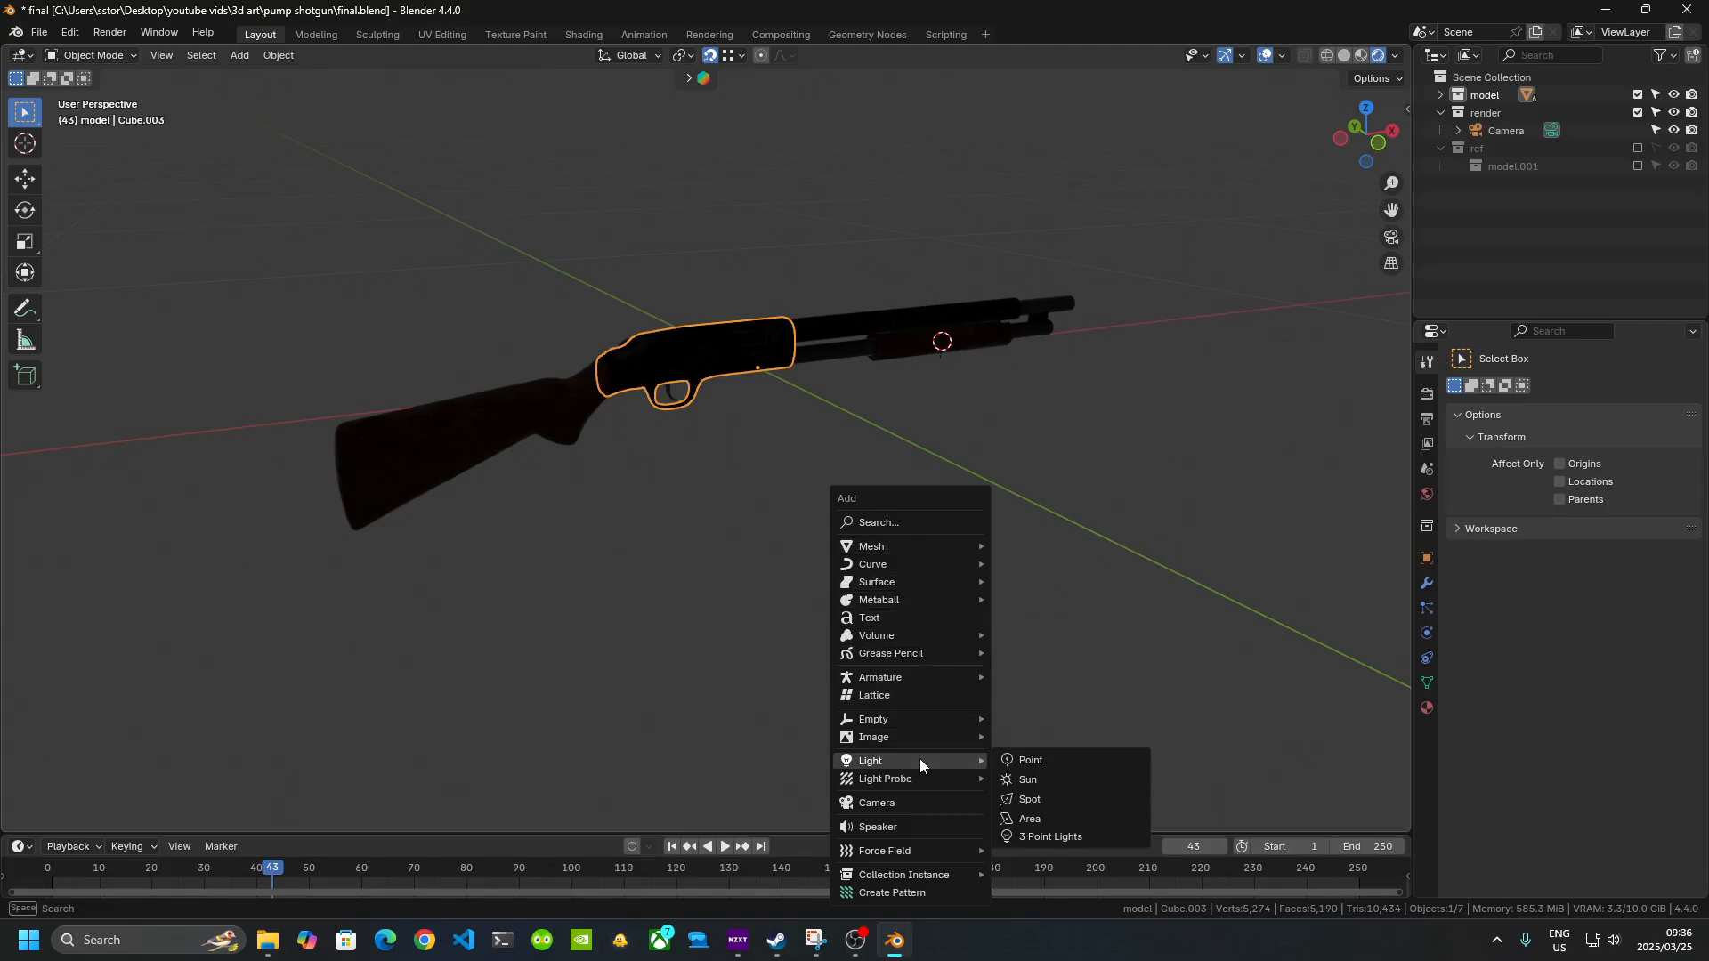
pyautogui.click(1082, 836)
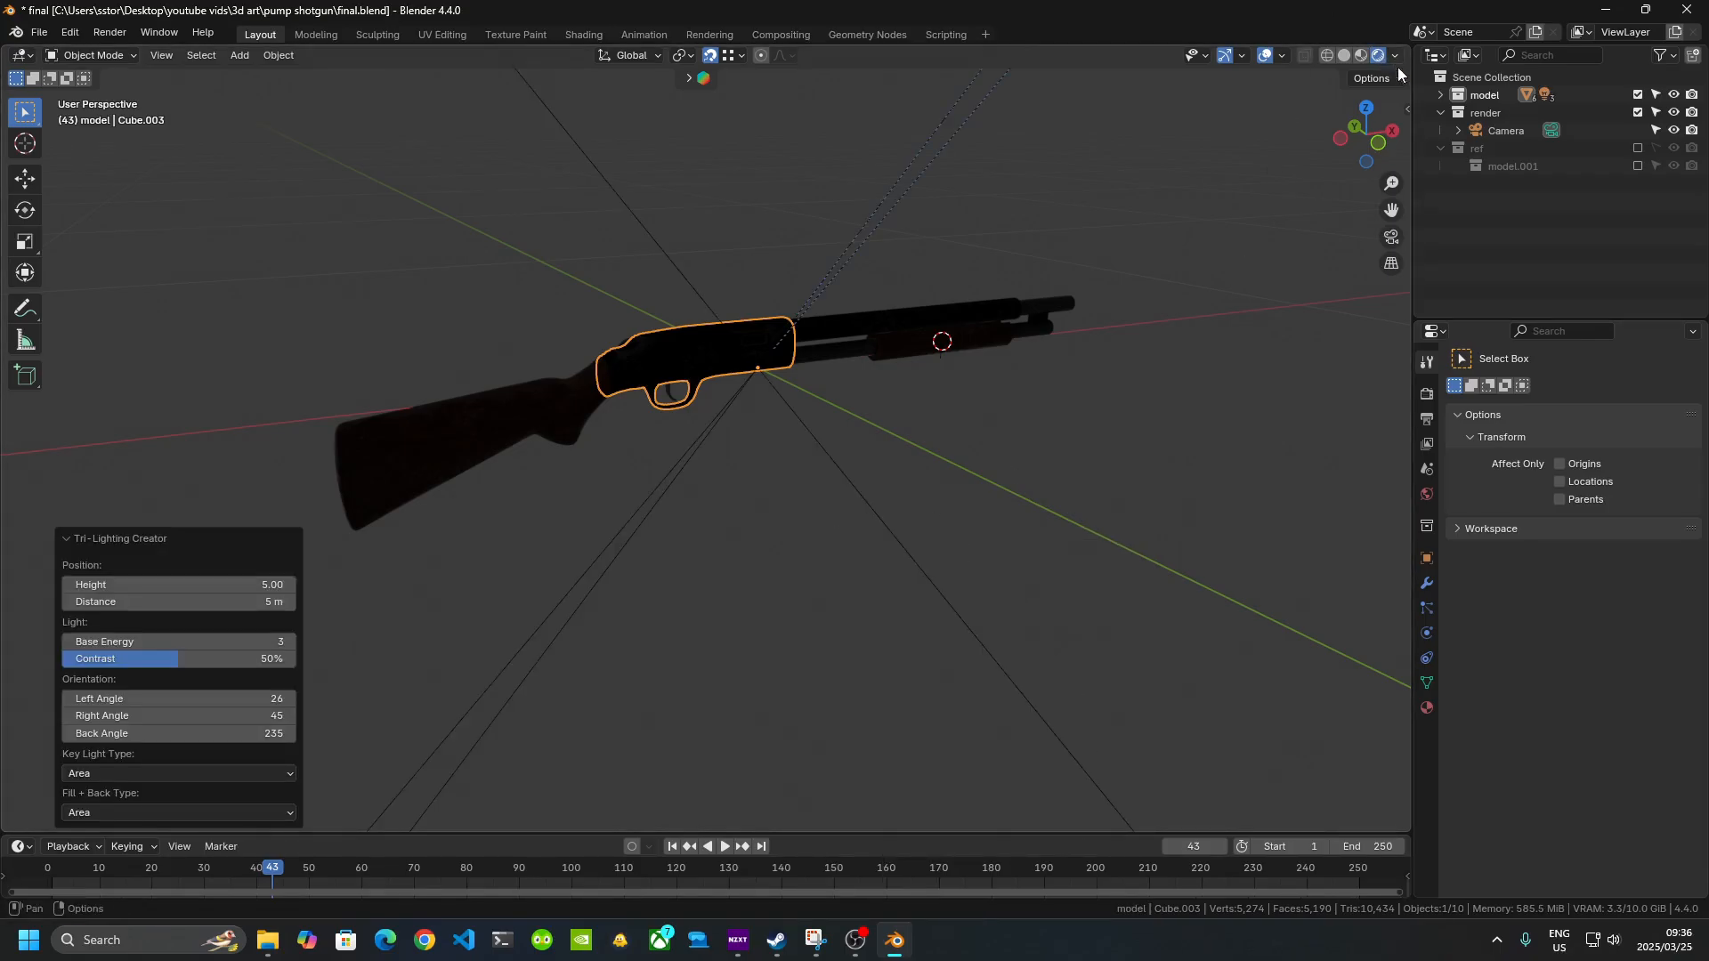
# - Enable Screencast Keys for the viewport and hide the settings sidebar
pyautogui.click(1403, 110)
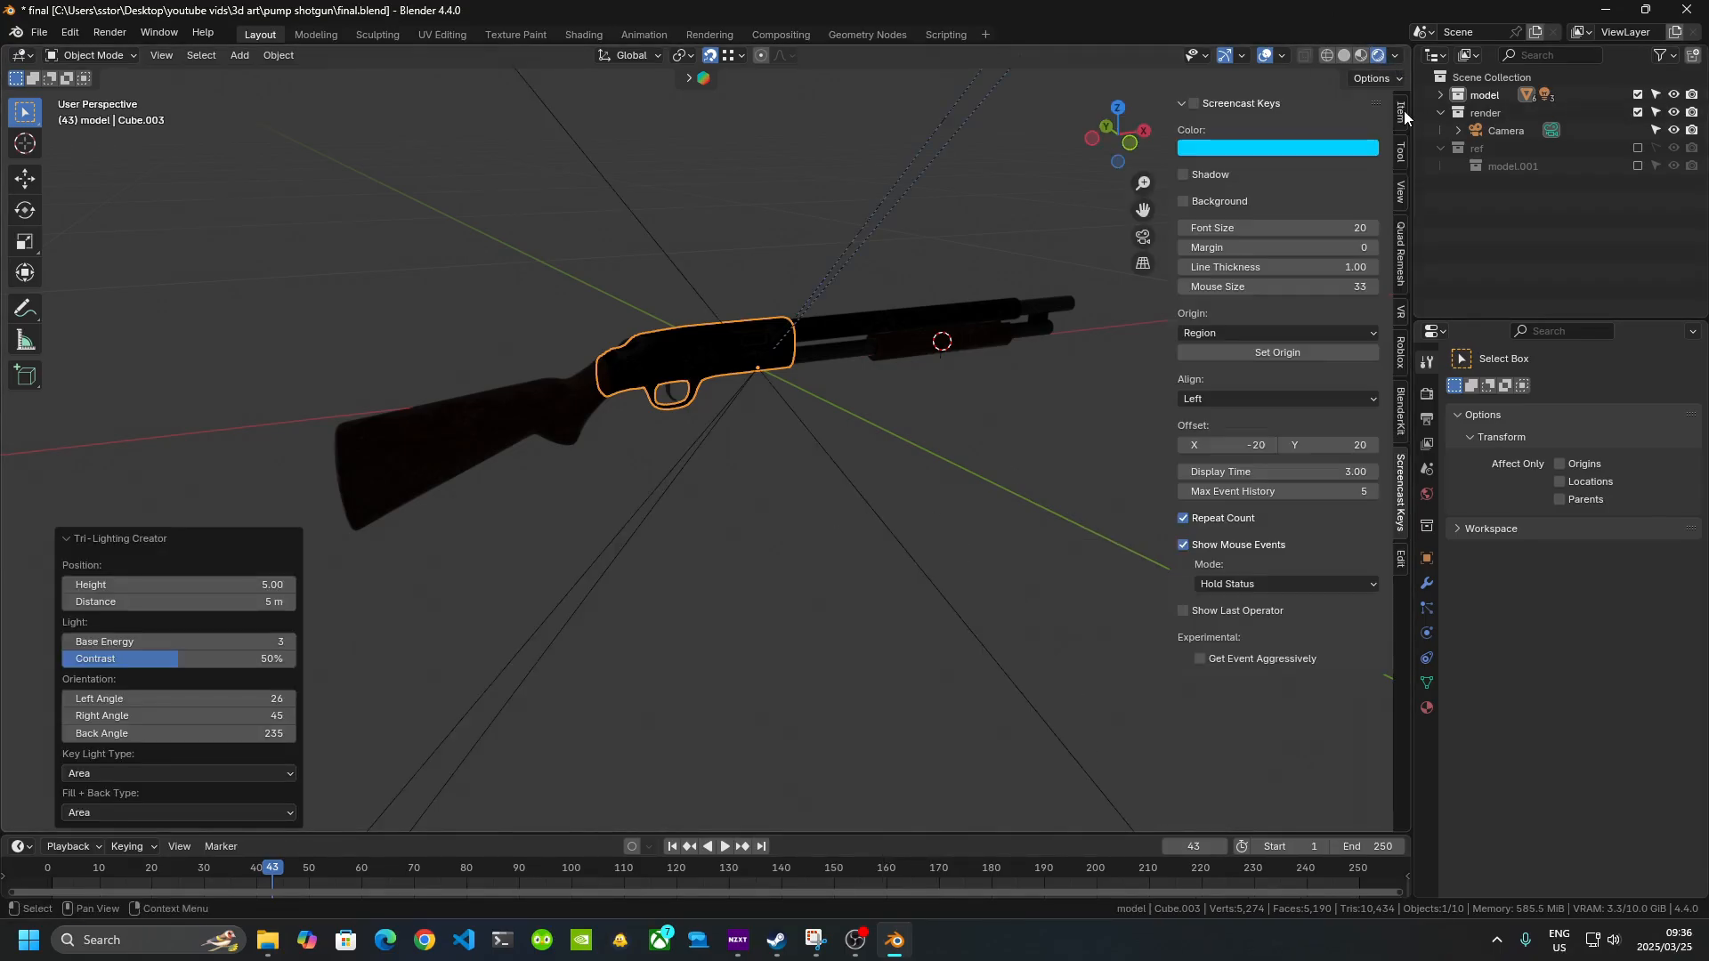
pyautogui.click(1194, 104)
pyautogui.click(1116, 435)
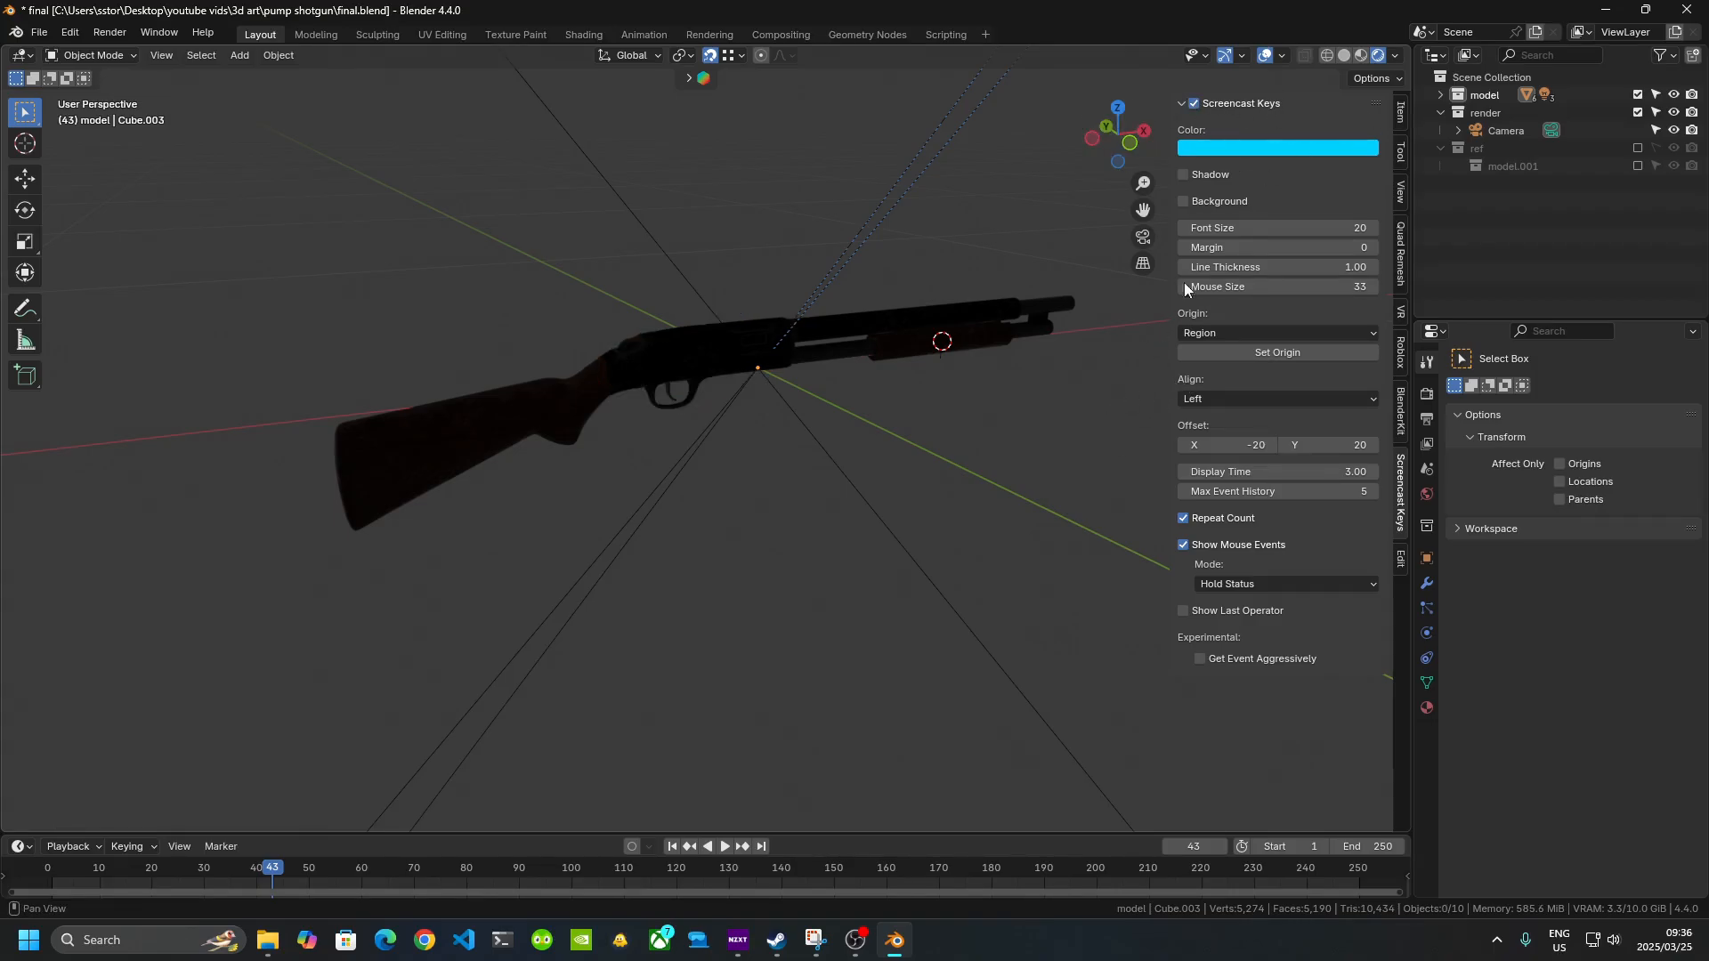
pyautogui.moveTo(1171, 362); pyautogui.dragTo(1388, 365)
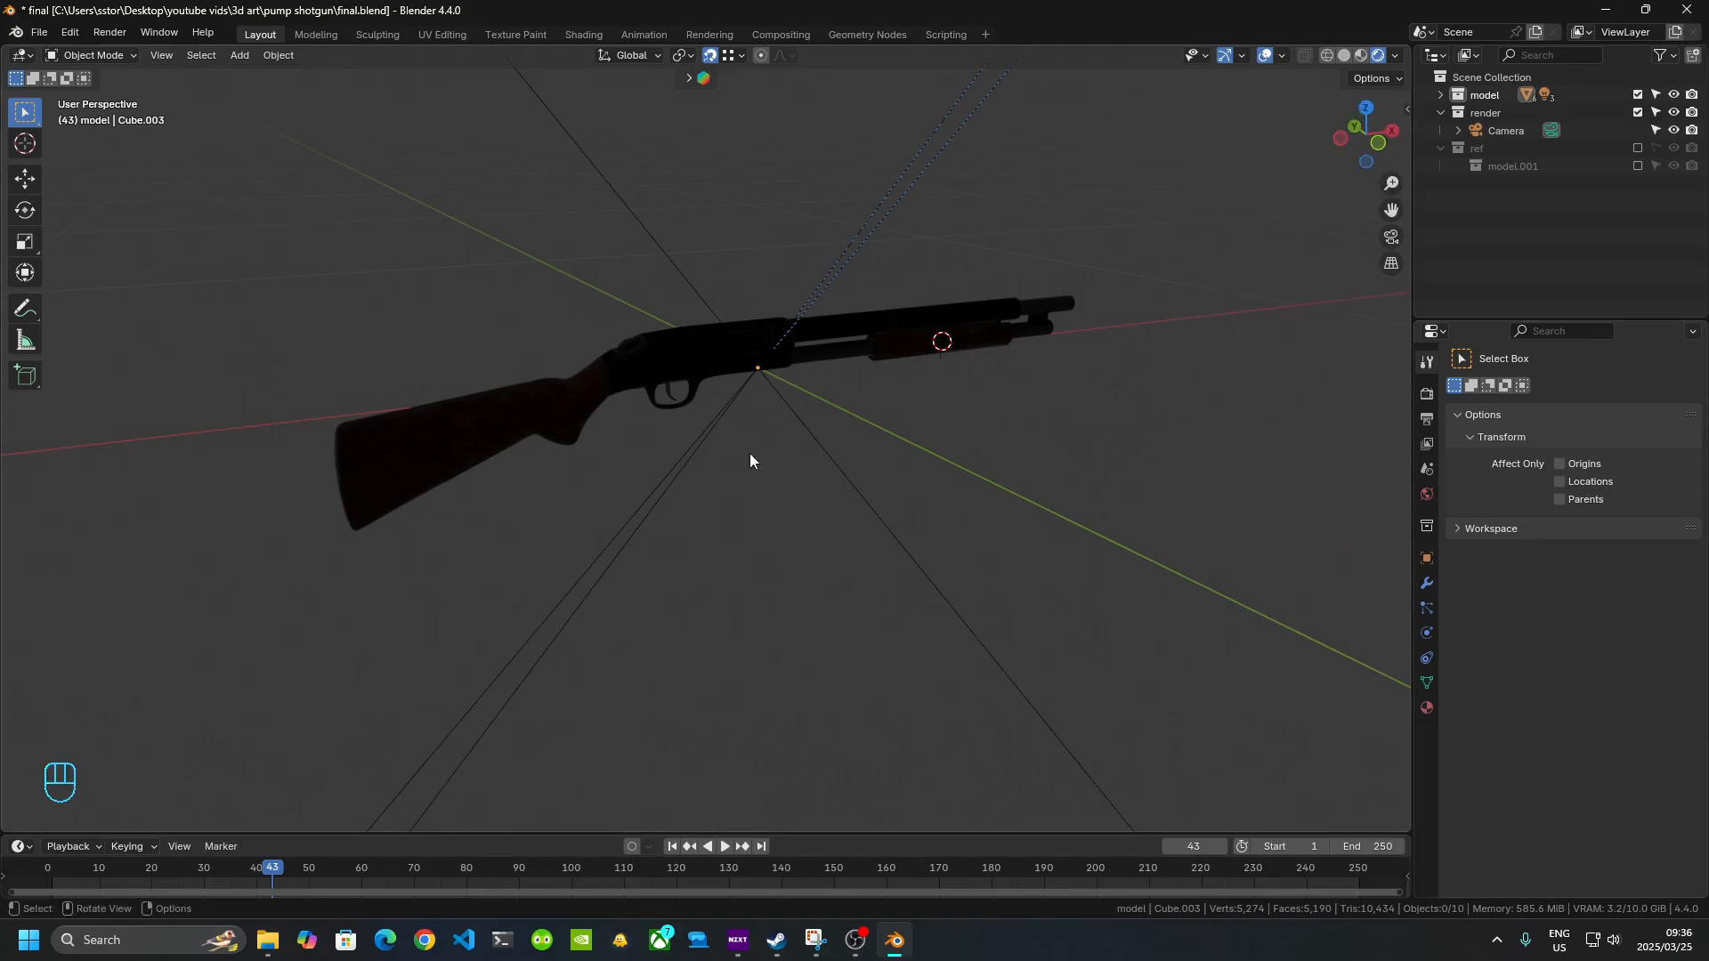
# - Undo the deselection and the addition of the 3 Point Lights setup
pyautogui.hotkey('ctrl', 'z')
pyautogui.hotkey('ctrl', 'z')
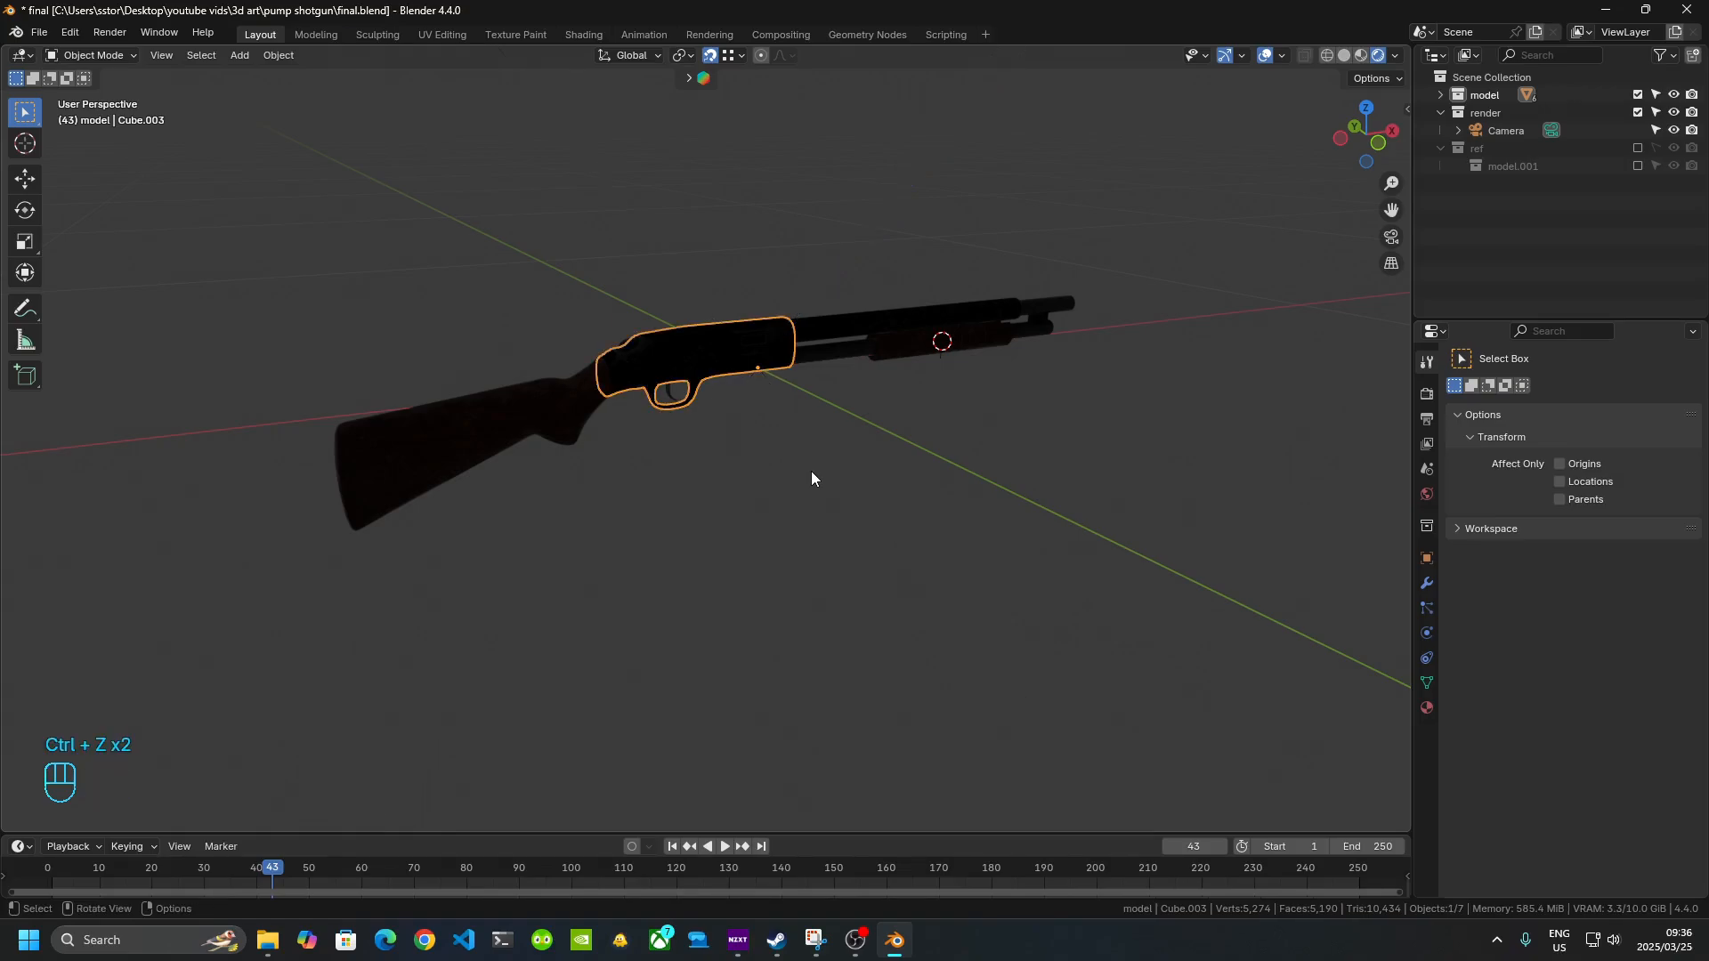
# - Add a 3 Point Lights setup around the receiver with a Base Energy of 700, and deselect everything
pyautogui.hotkey('shift', 'a')
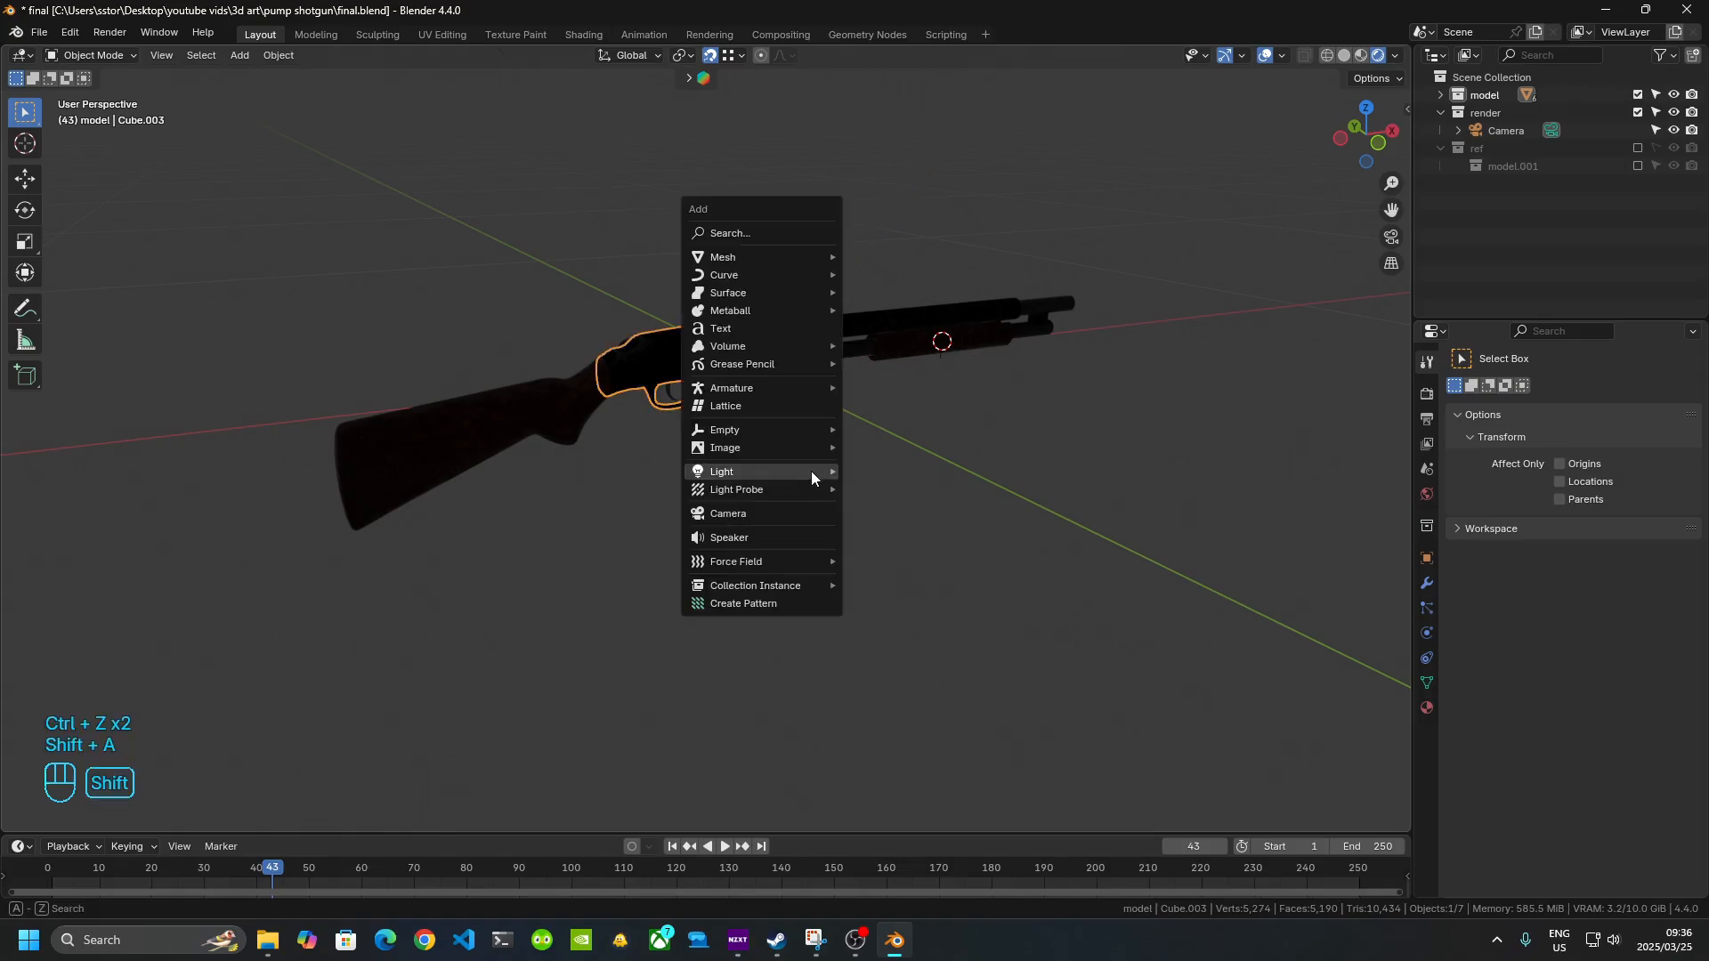
pyautogui.moveTo(810, 472)
pyautogui.click(925, 548)
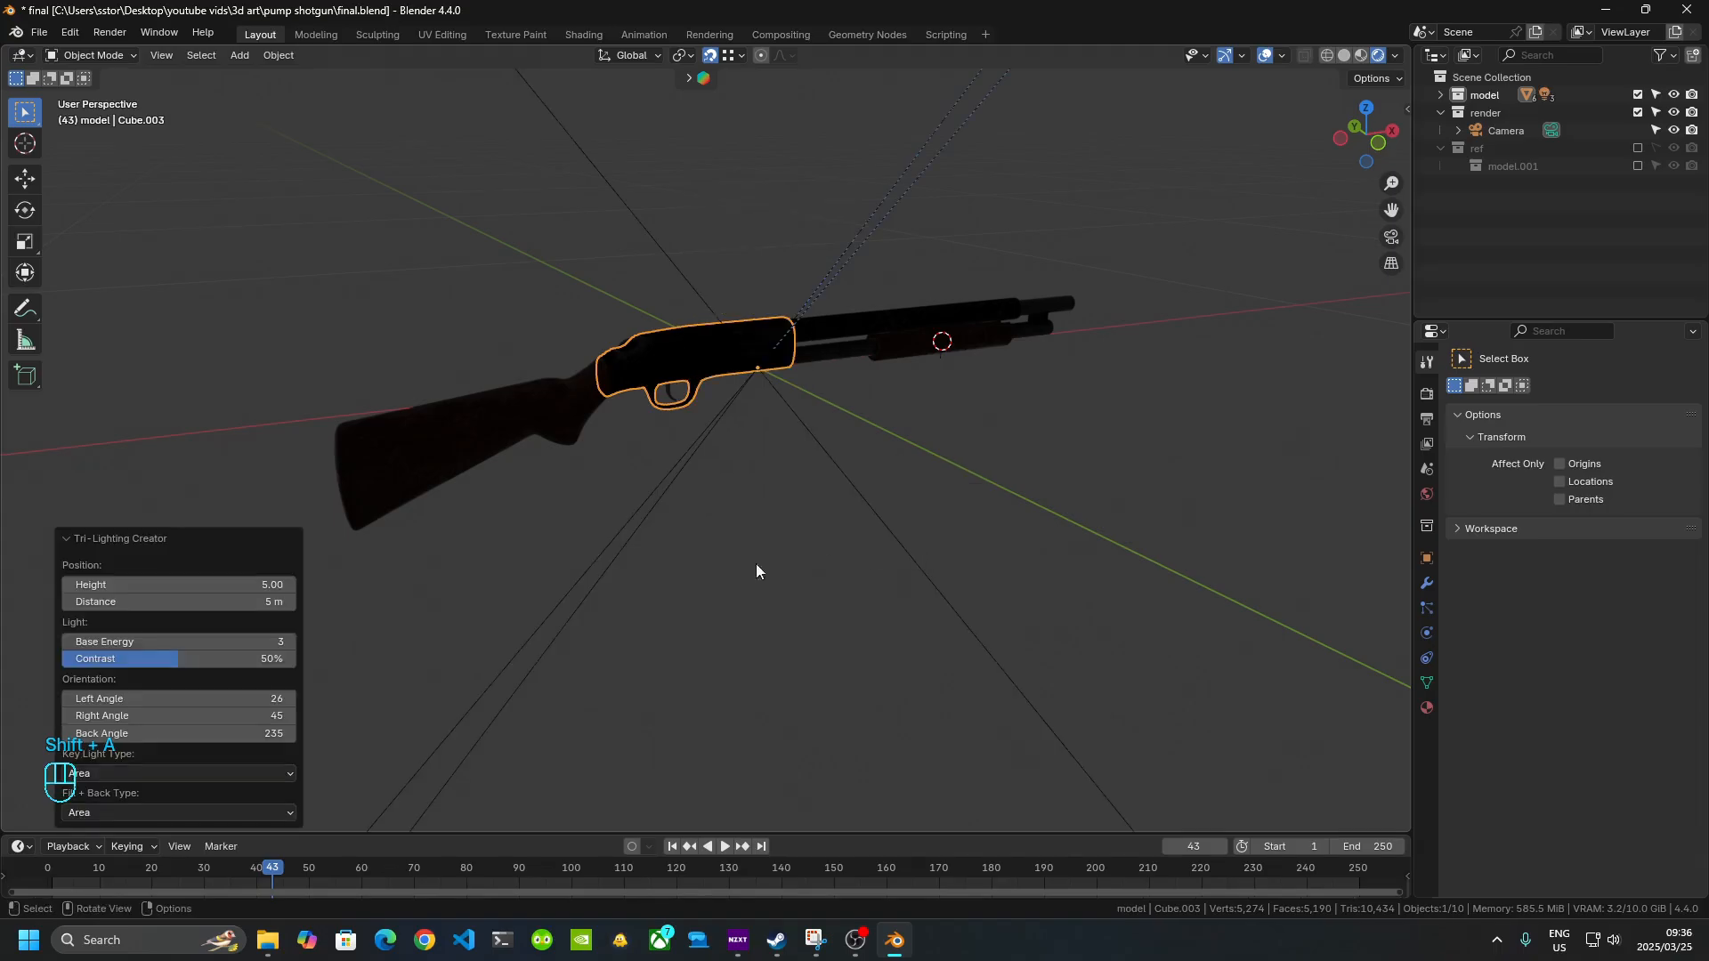
pyautogui.moveTo(178, 642); pyautogui.dragTo(342, 642)
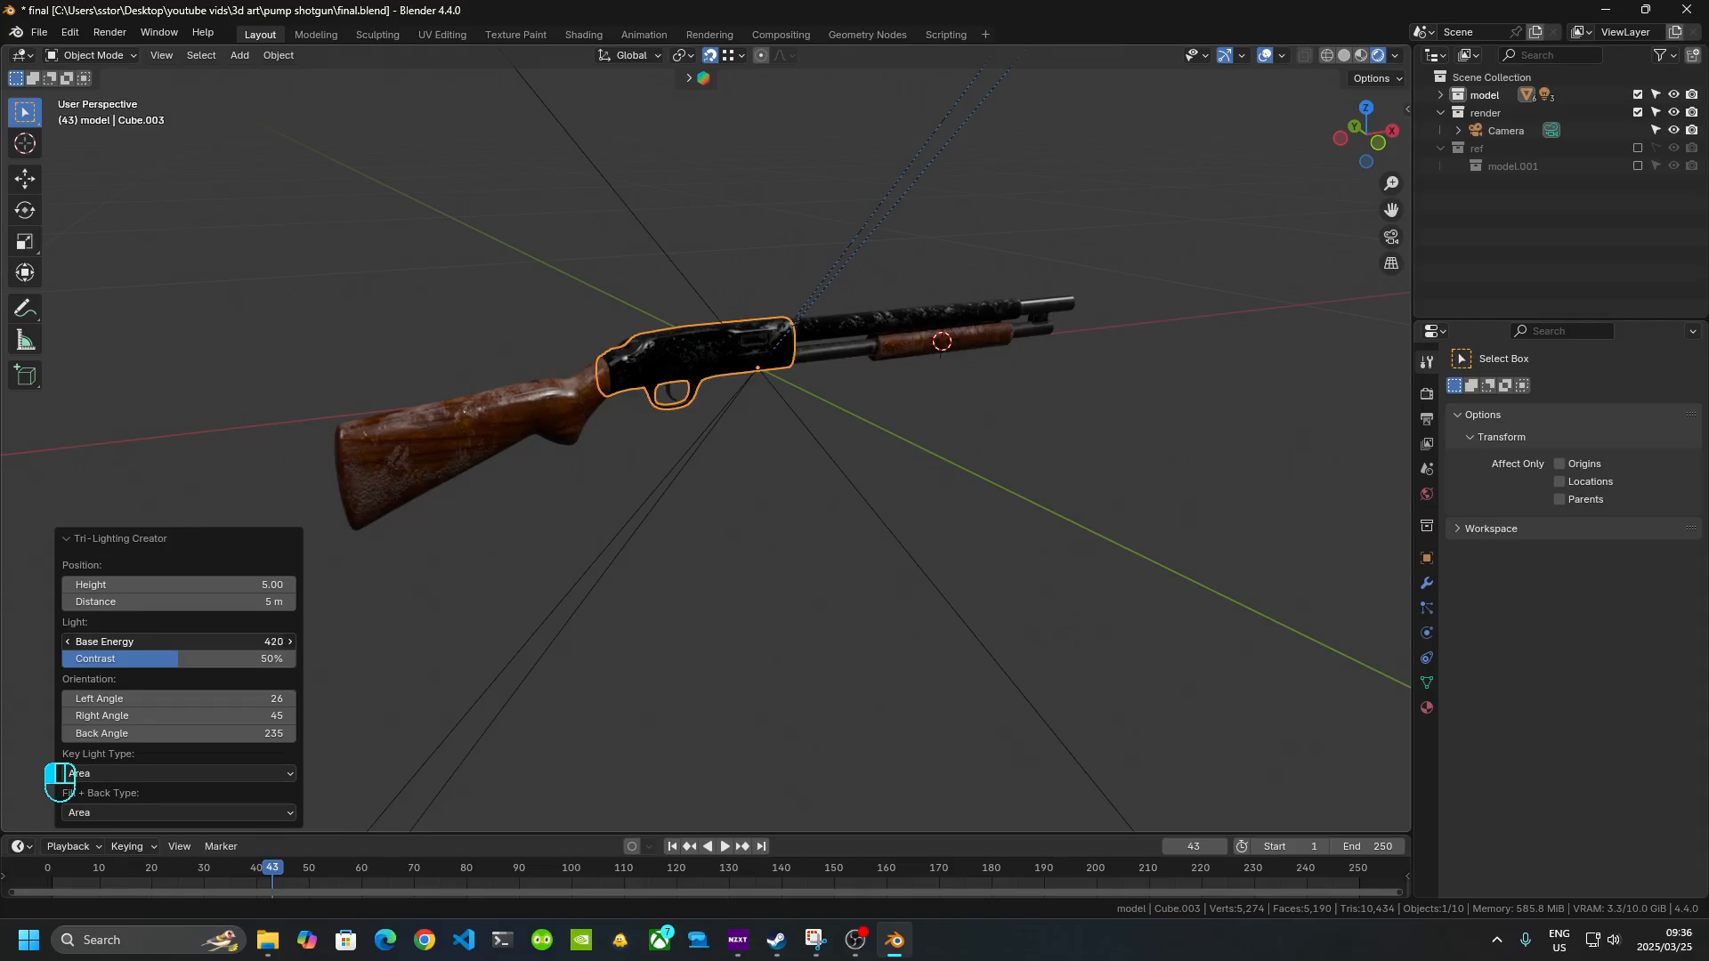
pyautogui.moveTo(161, 642); pyautogui.dragTo(195, 642)
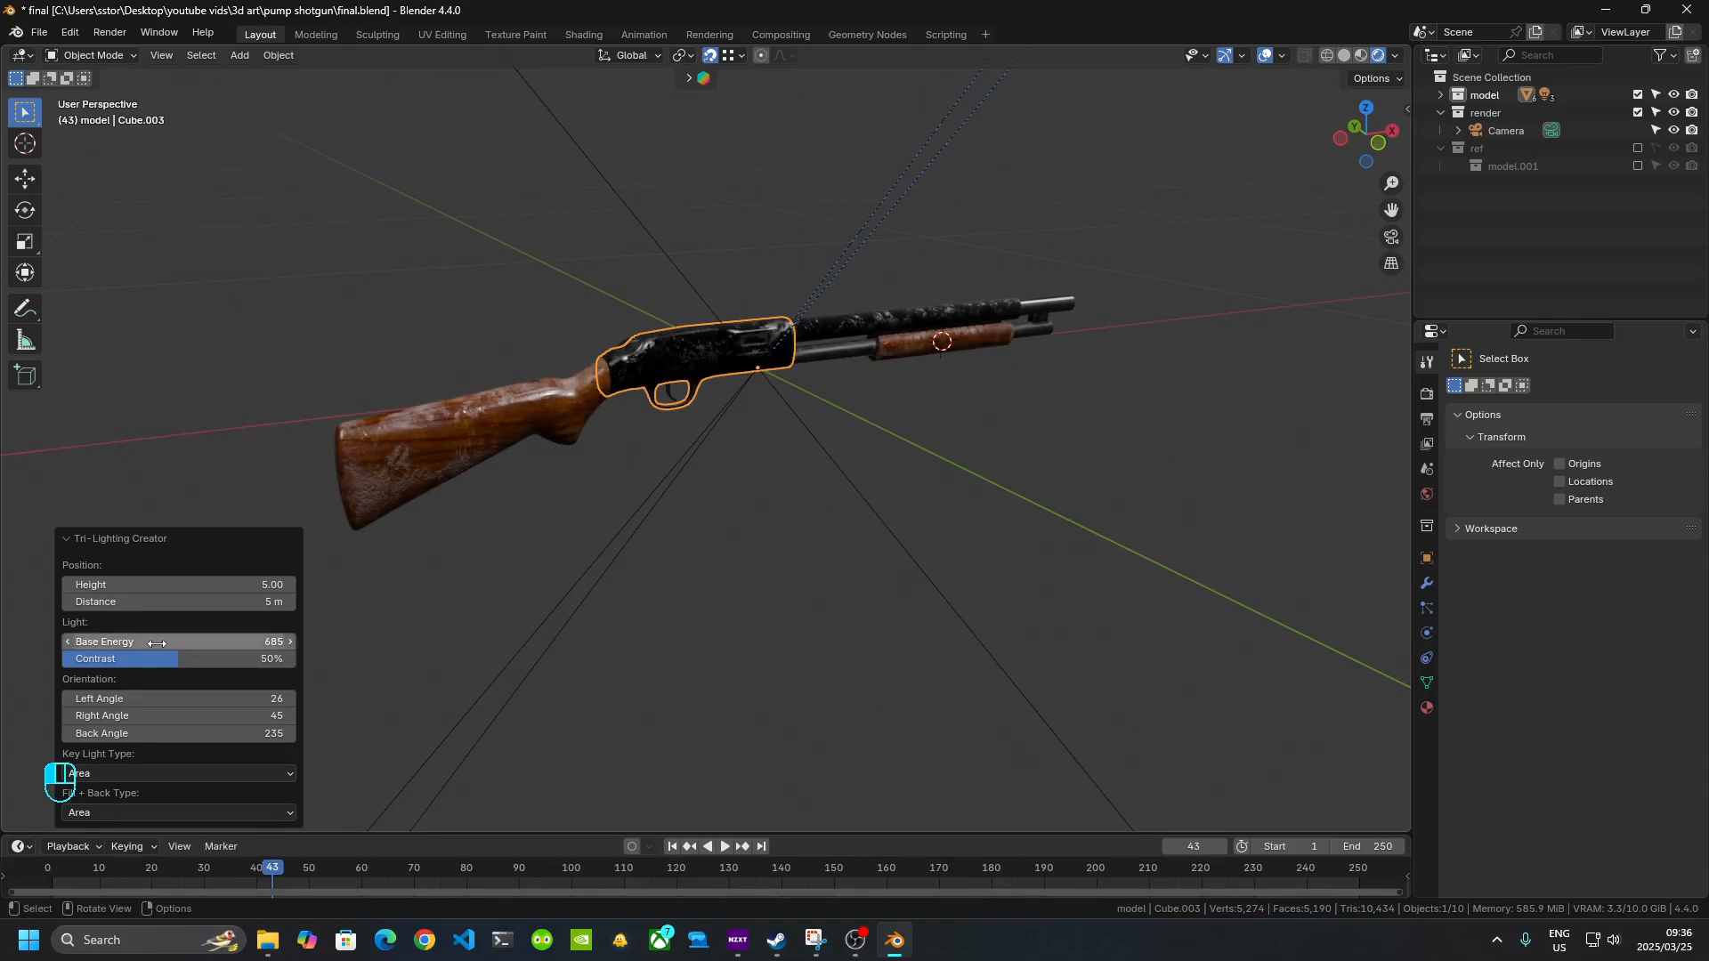
pyautogui.click(226, 645)
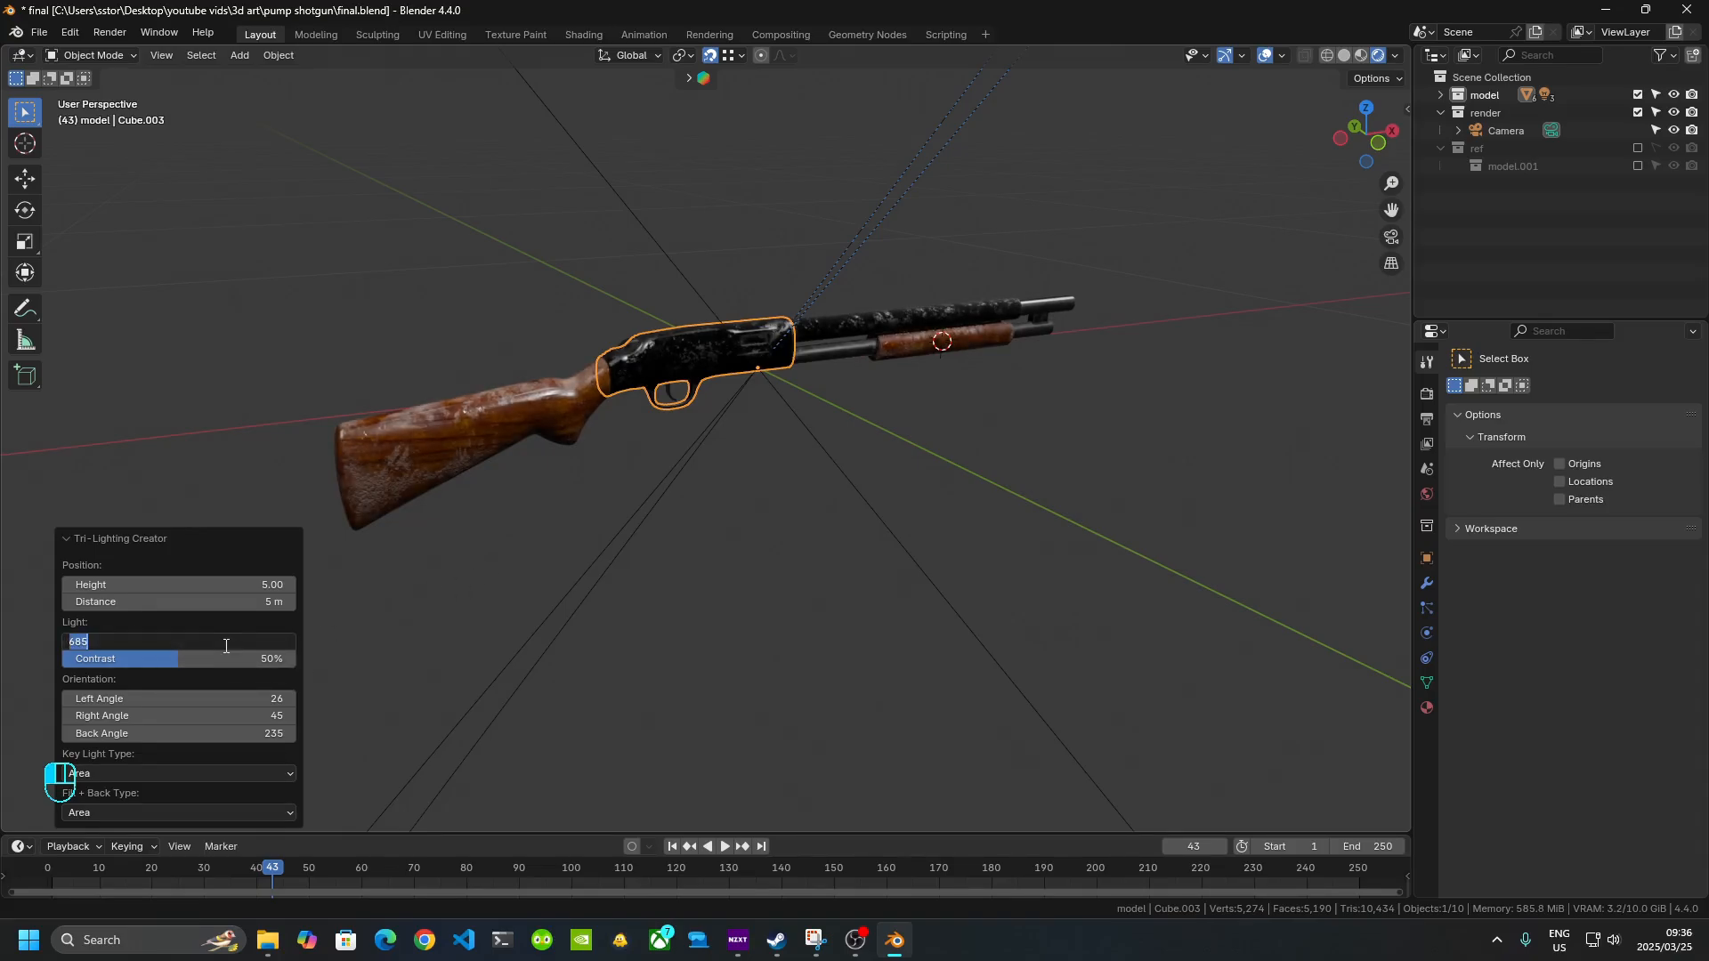
pyautogui.write('700')
pyautogui.press('Return')
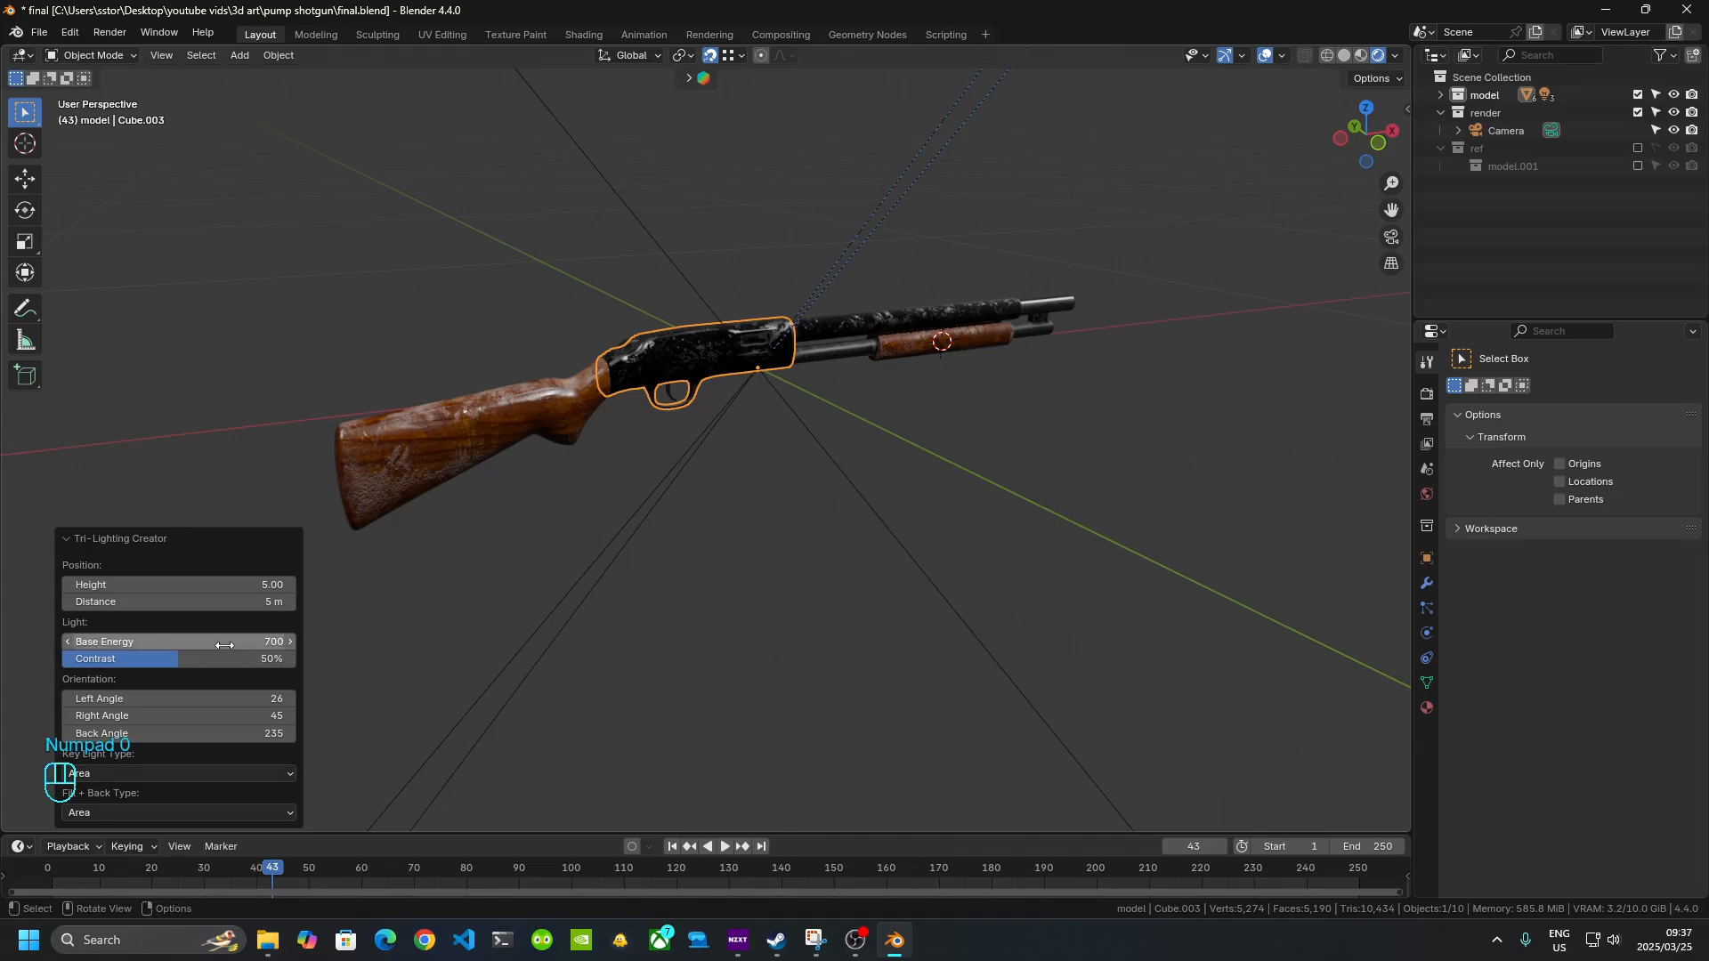
pyautogui.click(726, 550)
# - Lock the camera to the view, frame the whole shotgun in a straight side view through it, and unlock the camera
pyautogui.scroll(-3, 746, 536)
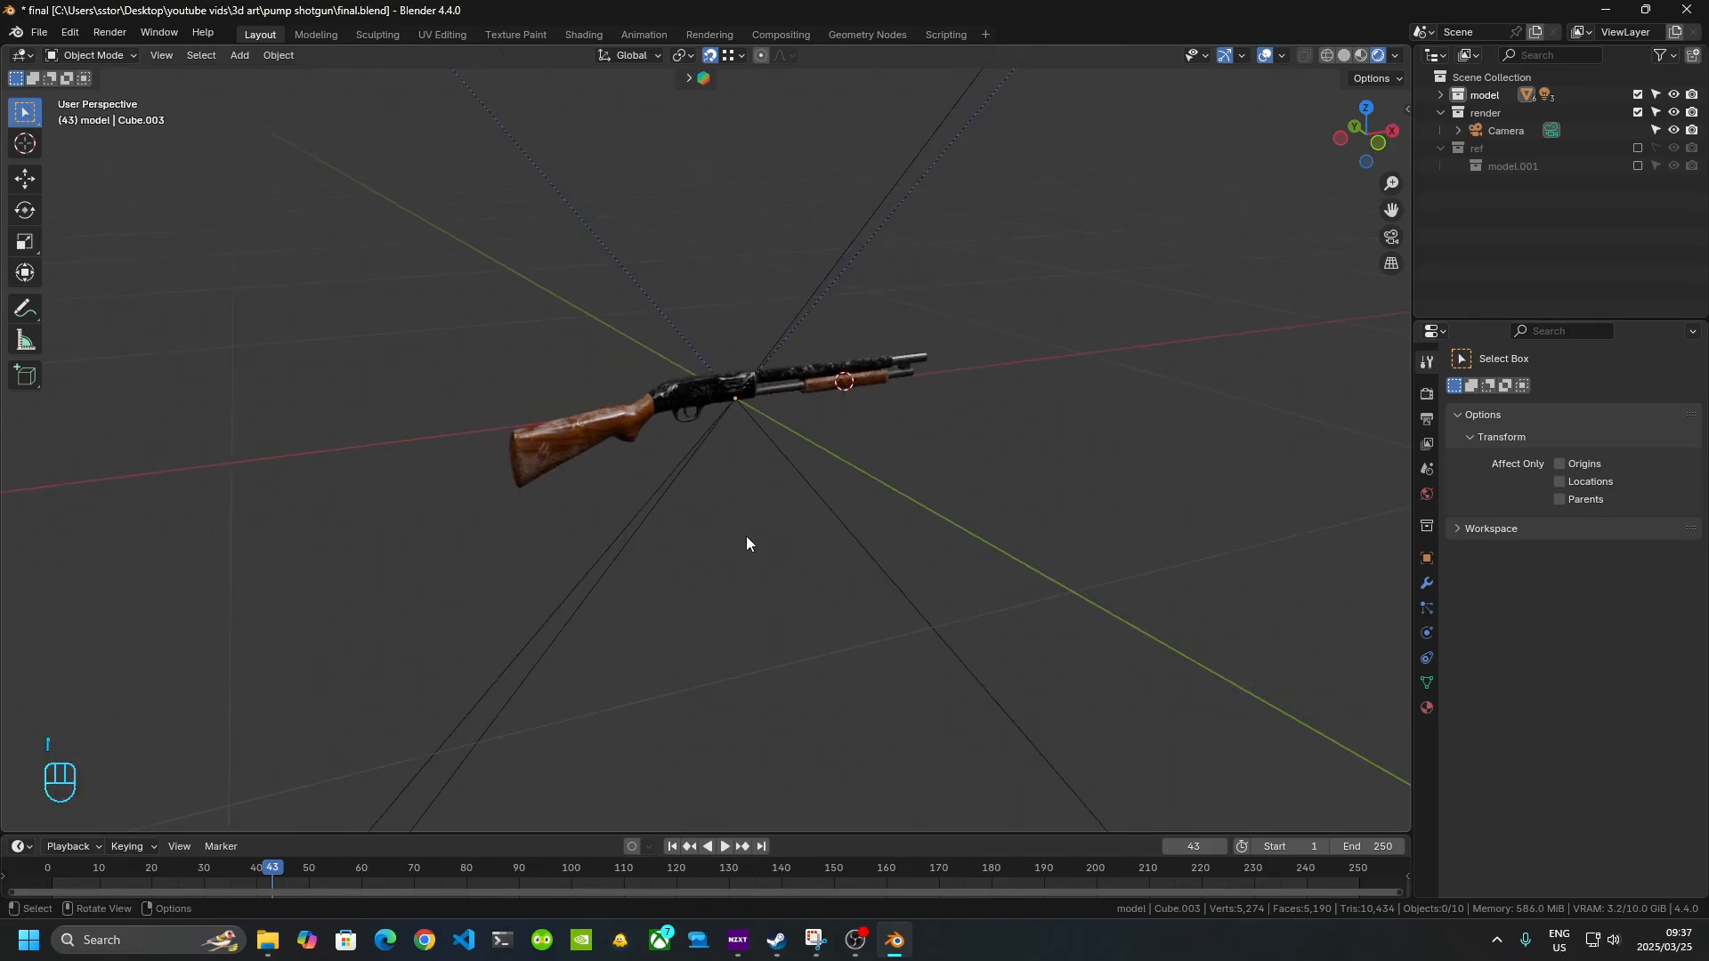
pyautogui.press('KP_0')
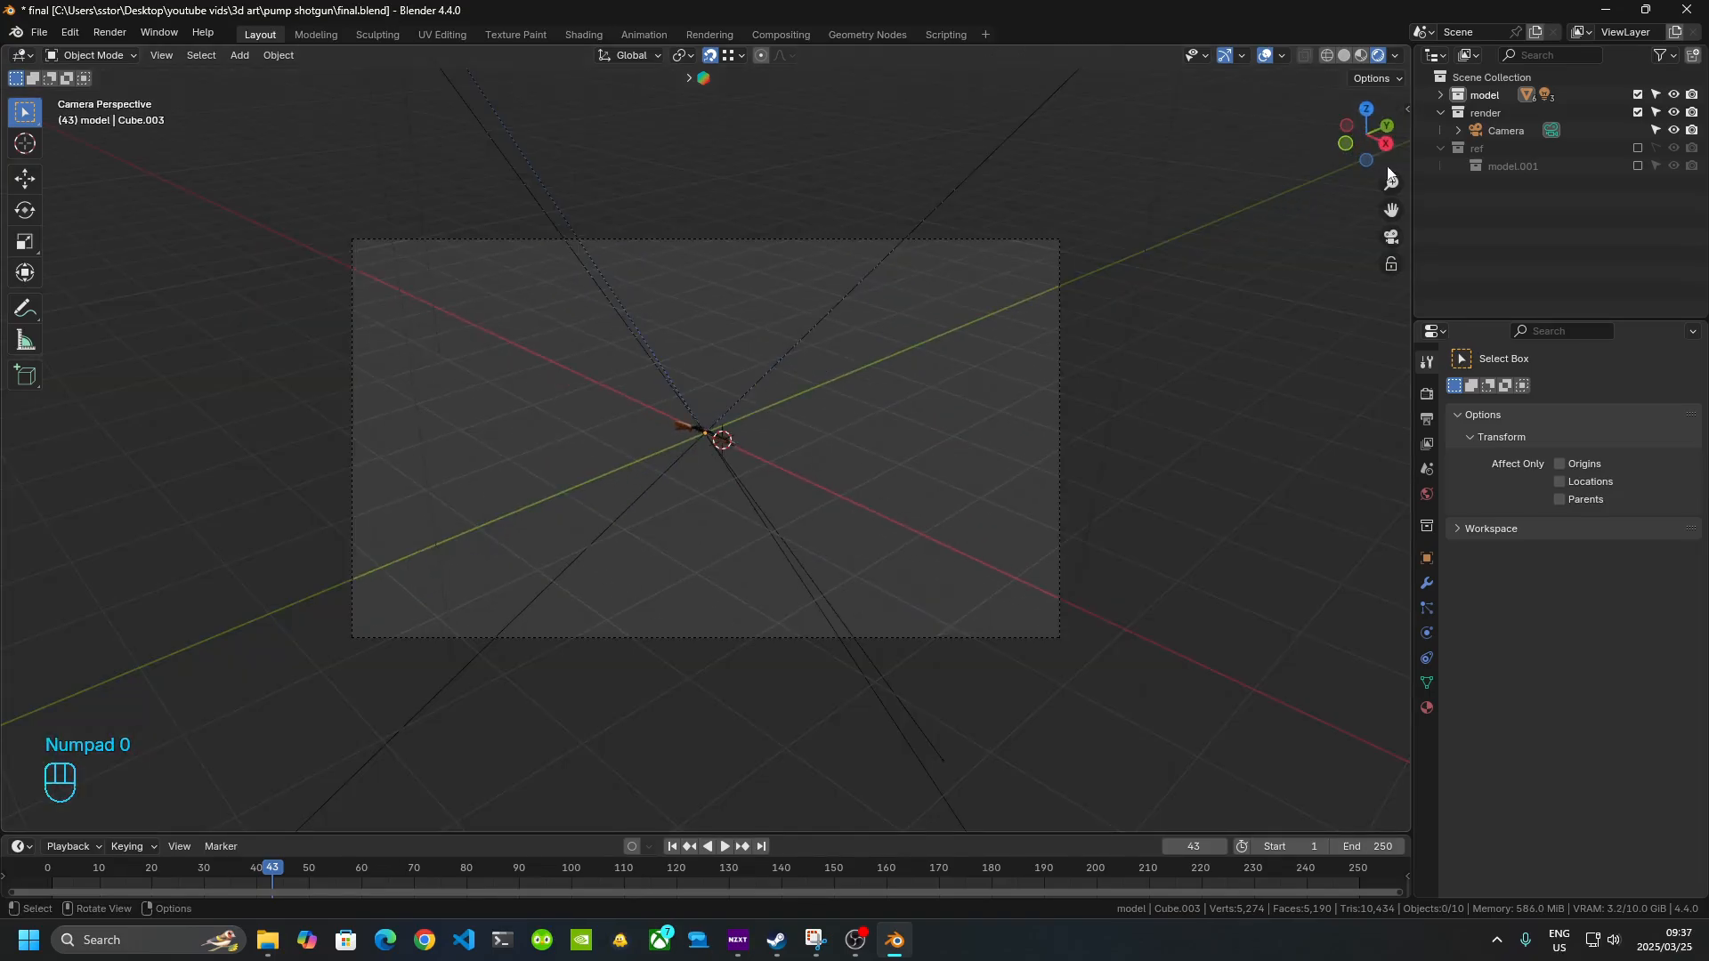
pyautogui.click(1406, 109)
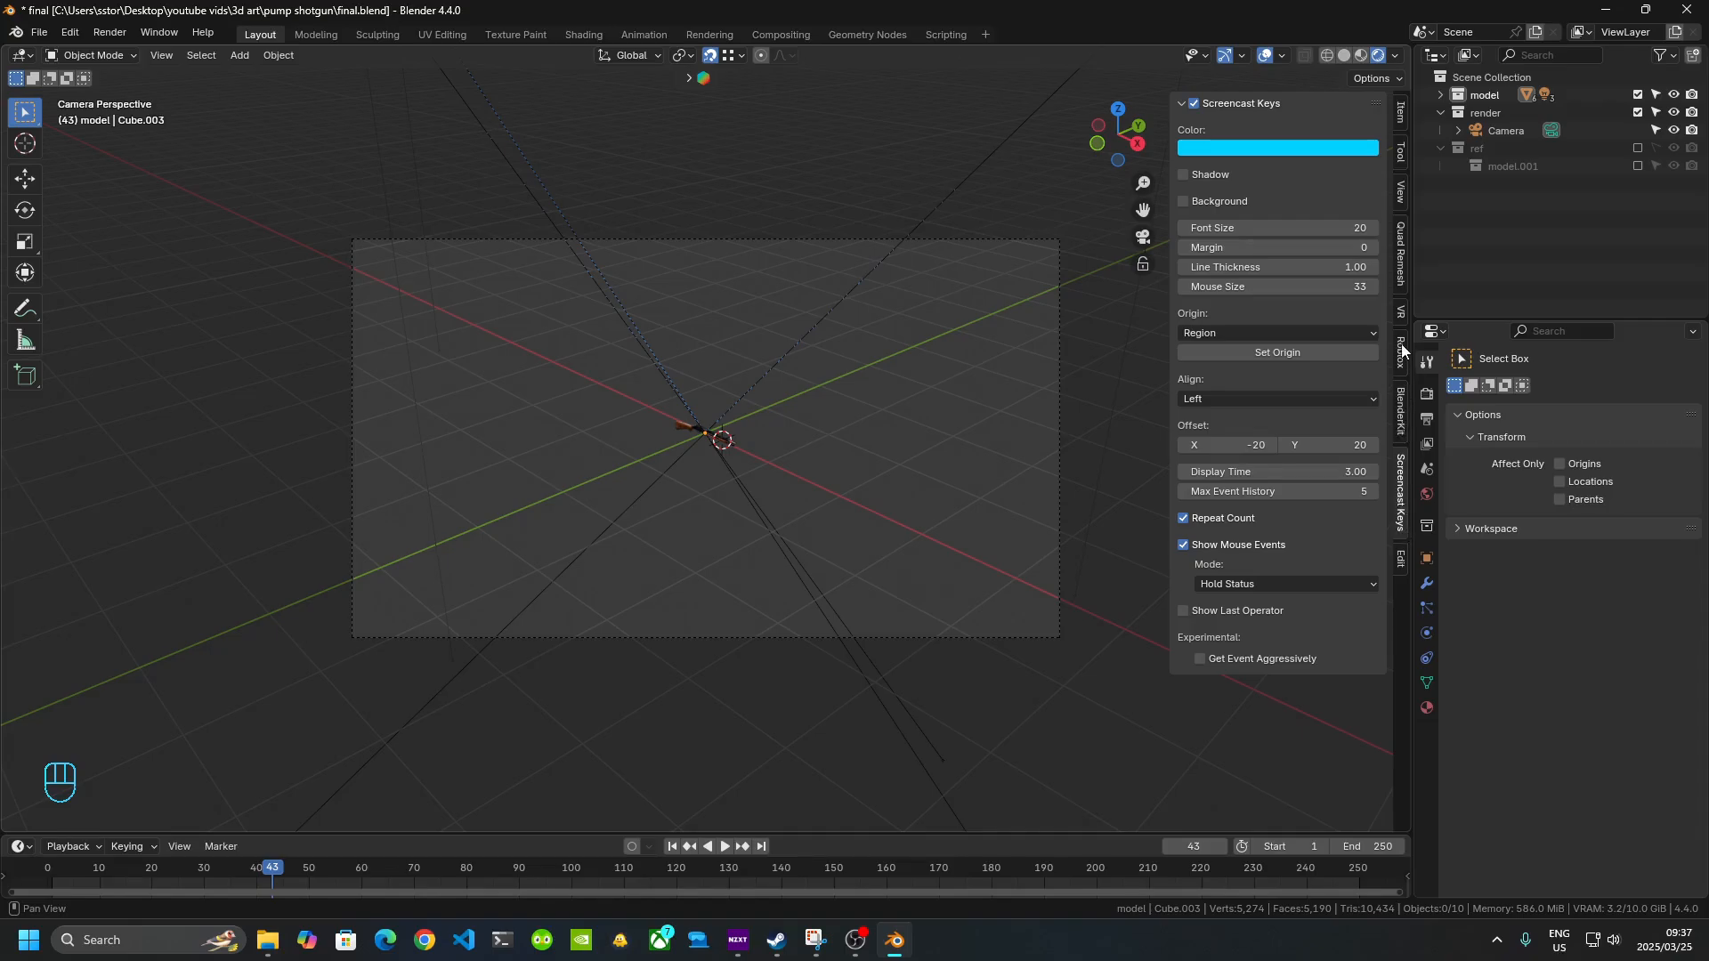
pyautogui.click(1402, 192)
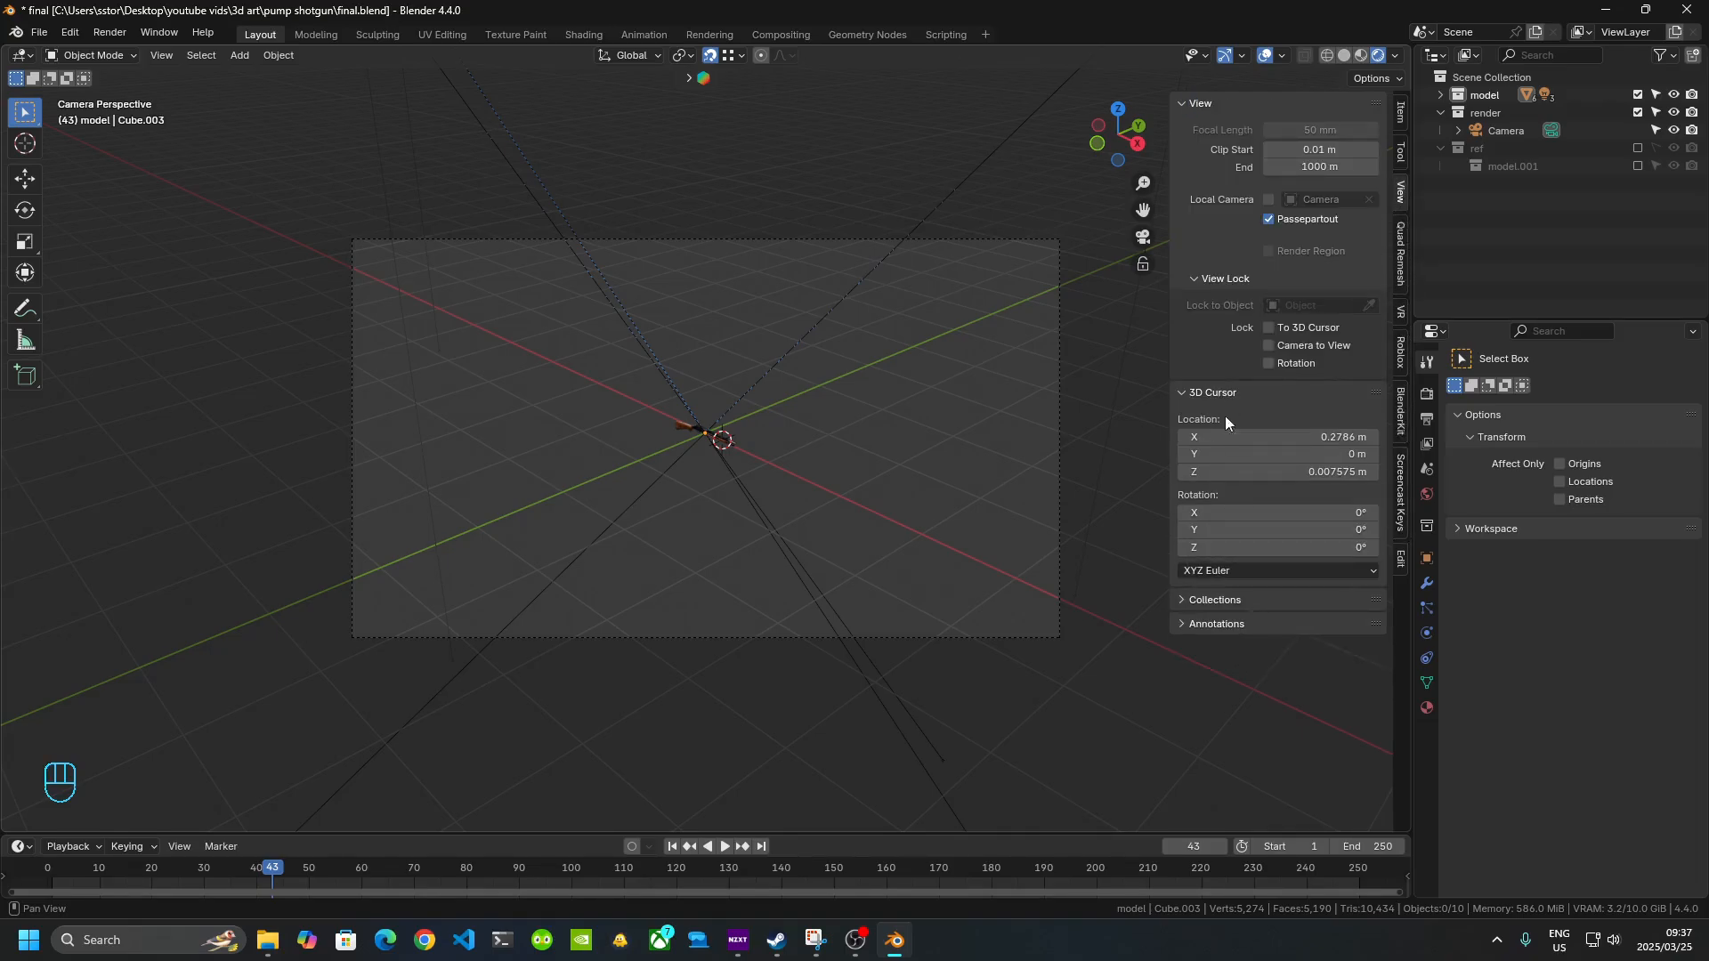
pyautogui.click(1269, 346)
pyautogui.moveTo(434, 548); pyautogui.dragTo(731, 477, button='middle')
pyautogui.scroll(10, 653, 474)
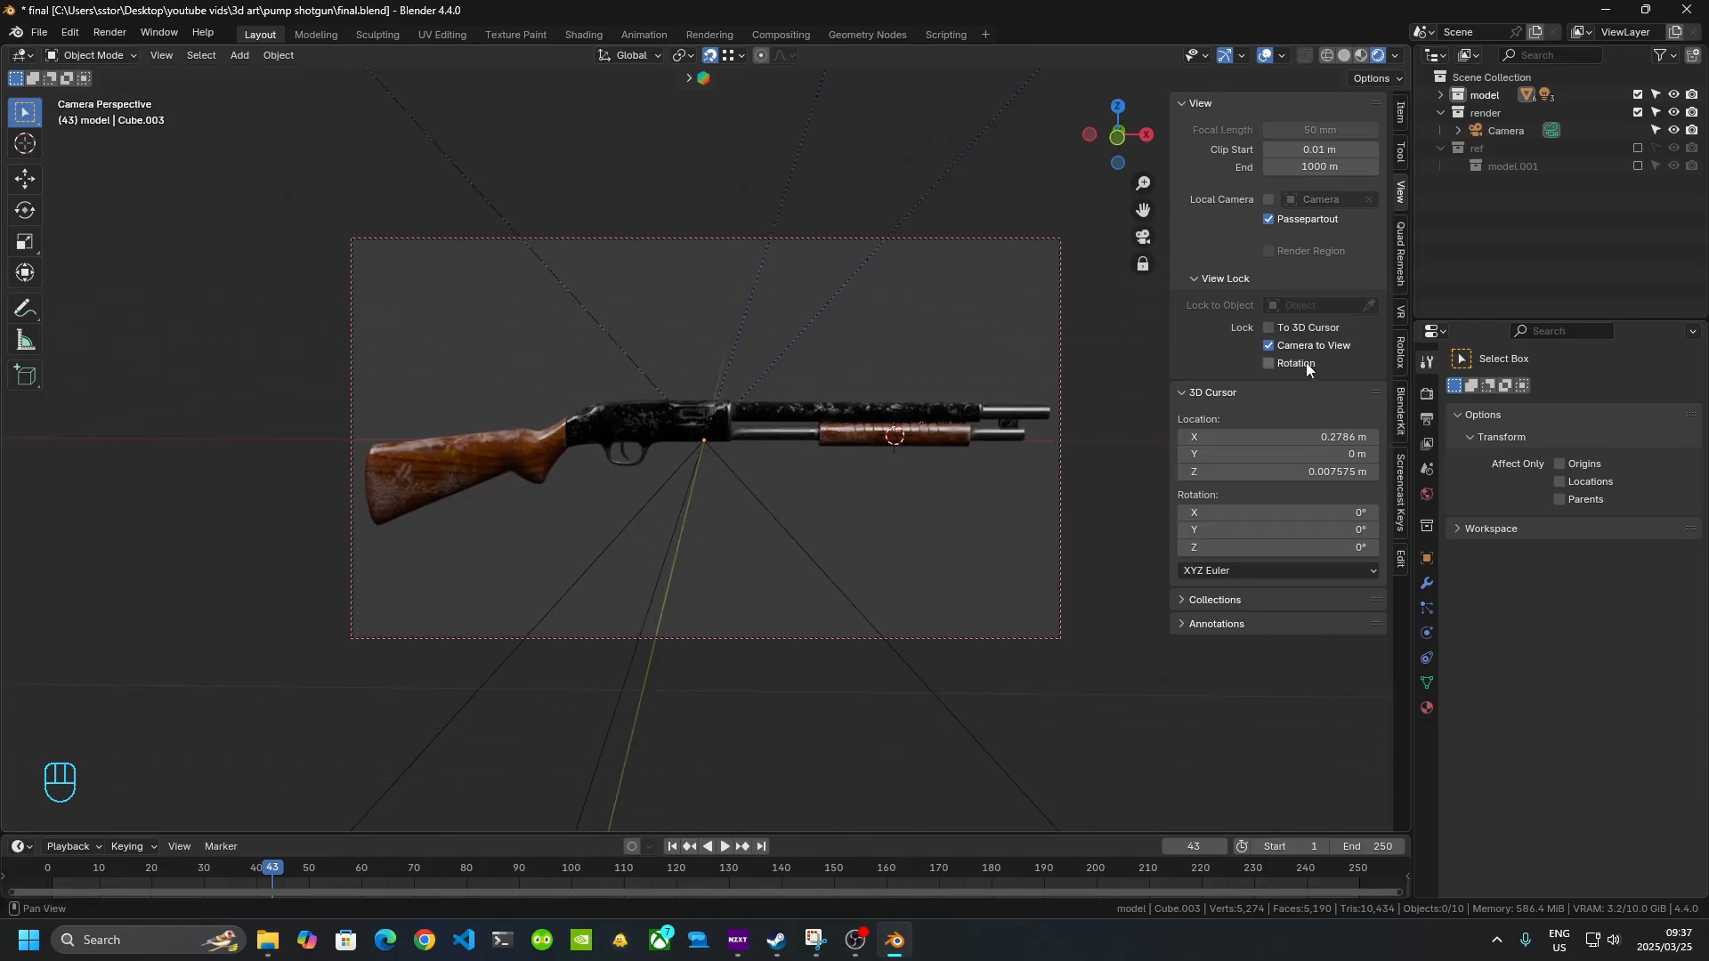
pyautogui.click(1268, 346)
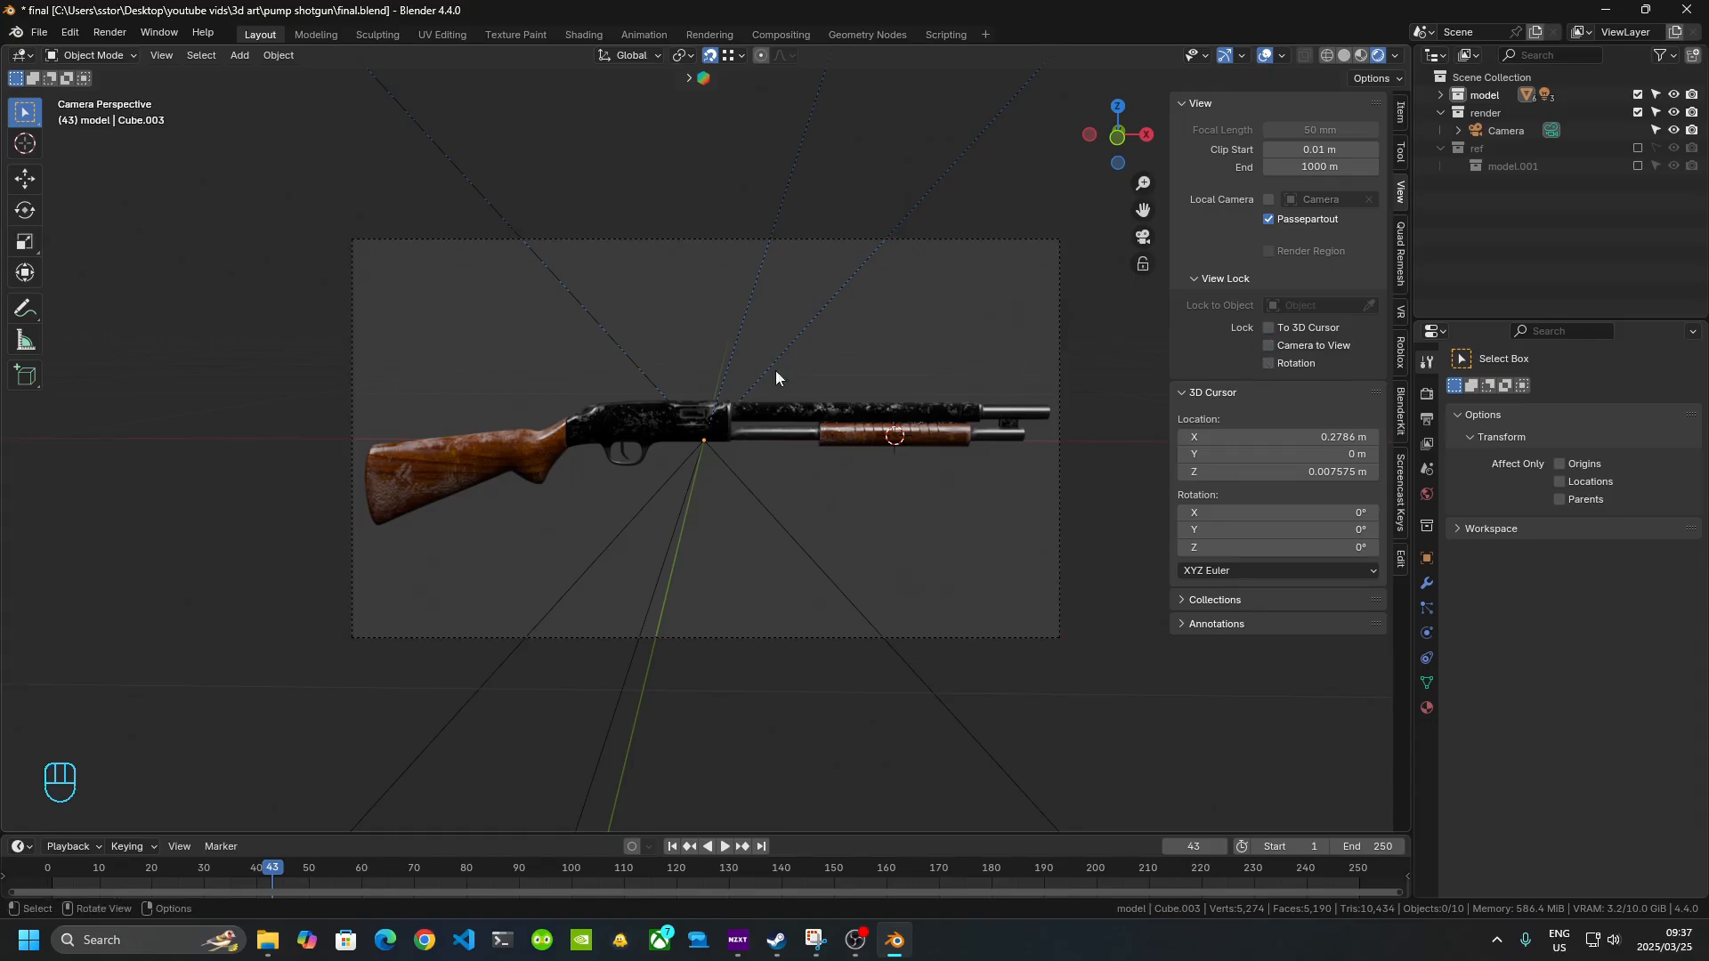
# - Render a test image of the shotgun with EEVEE, inspect the stock and receiver textures, and close the render window
pyautogui.press('F12')
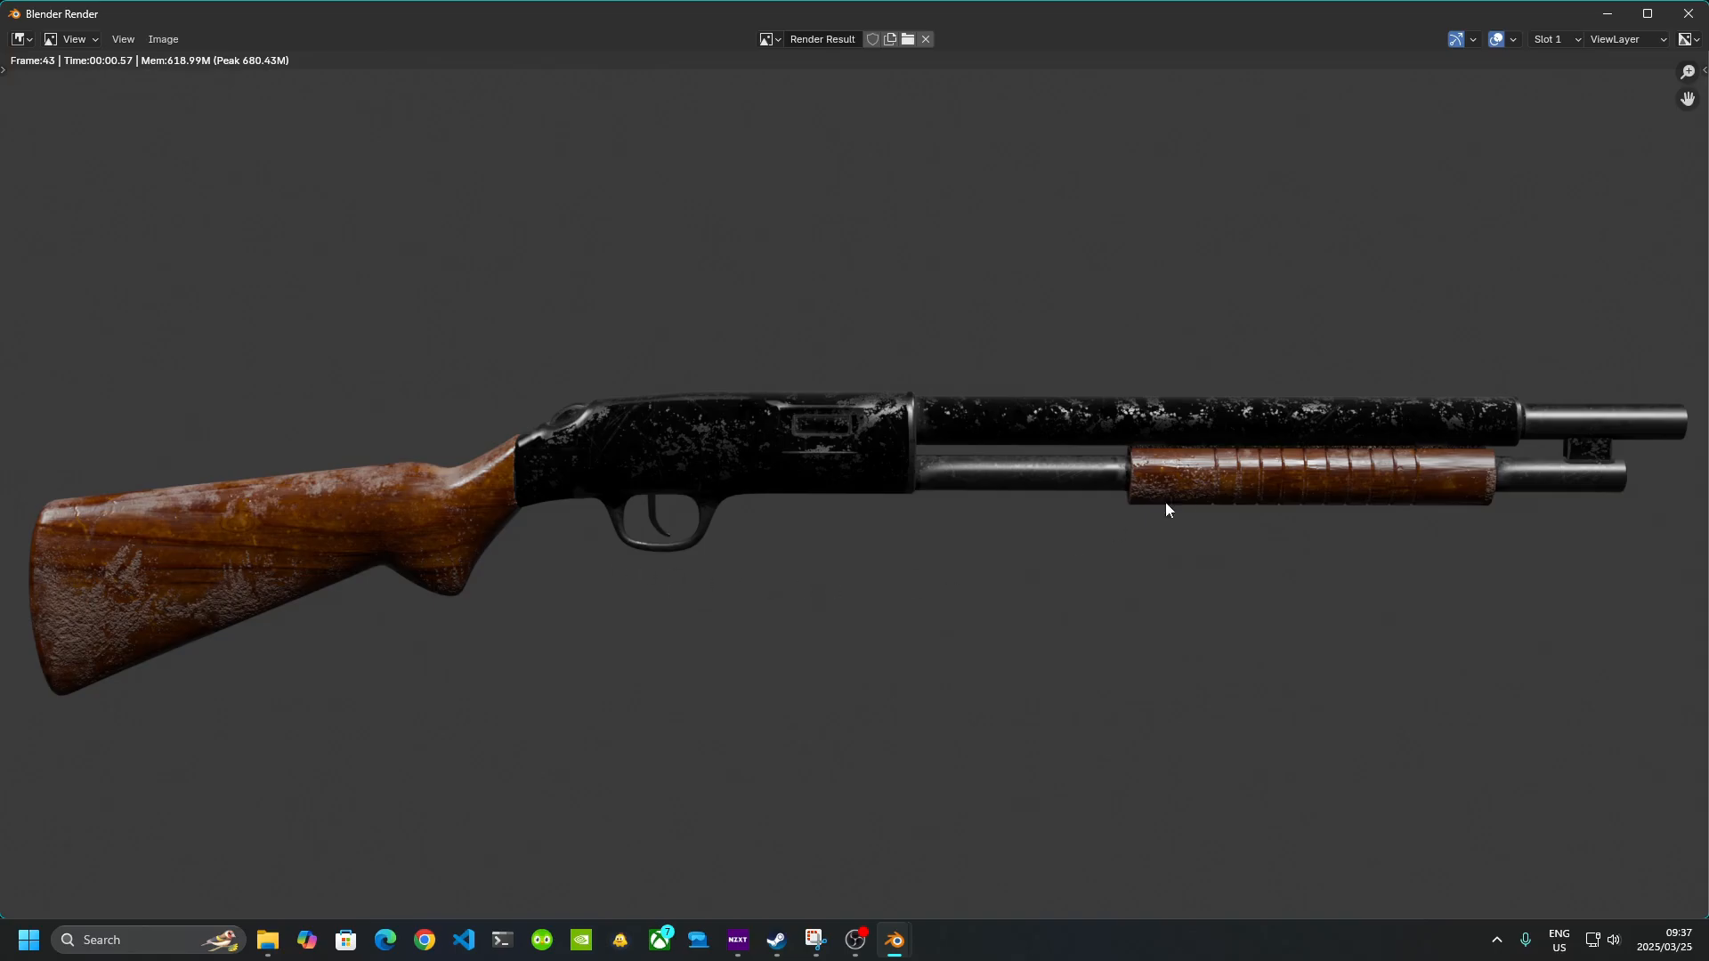
pyautogui.scroll(4, 1193, 494)
pyautogui.scroll(-3, 903, 504)
pyautogui.moveTo(787, 512); pyautogui.dragTo(1231, 494, button='middle')
pyautogui.moveTo(626, 534); pyautogui.dragTo(620, 471, button='middle')
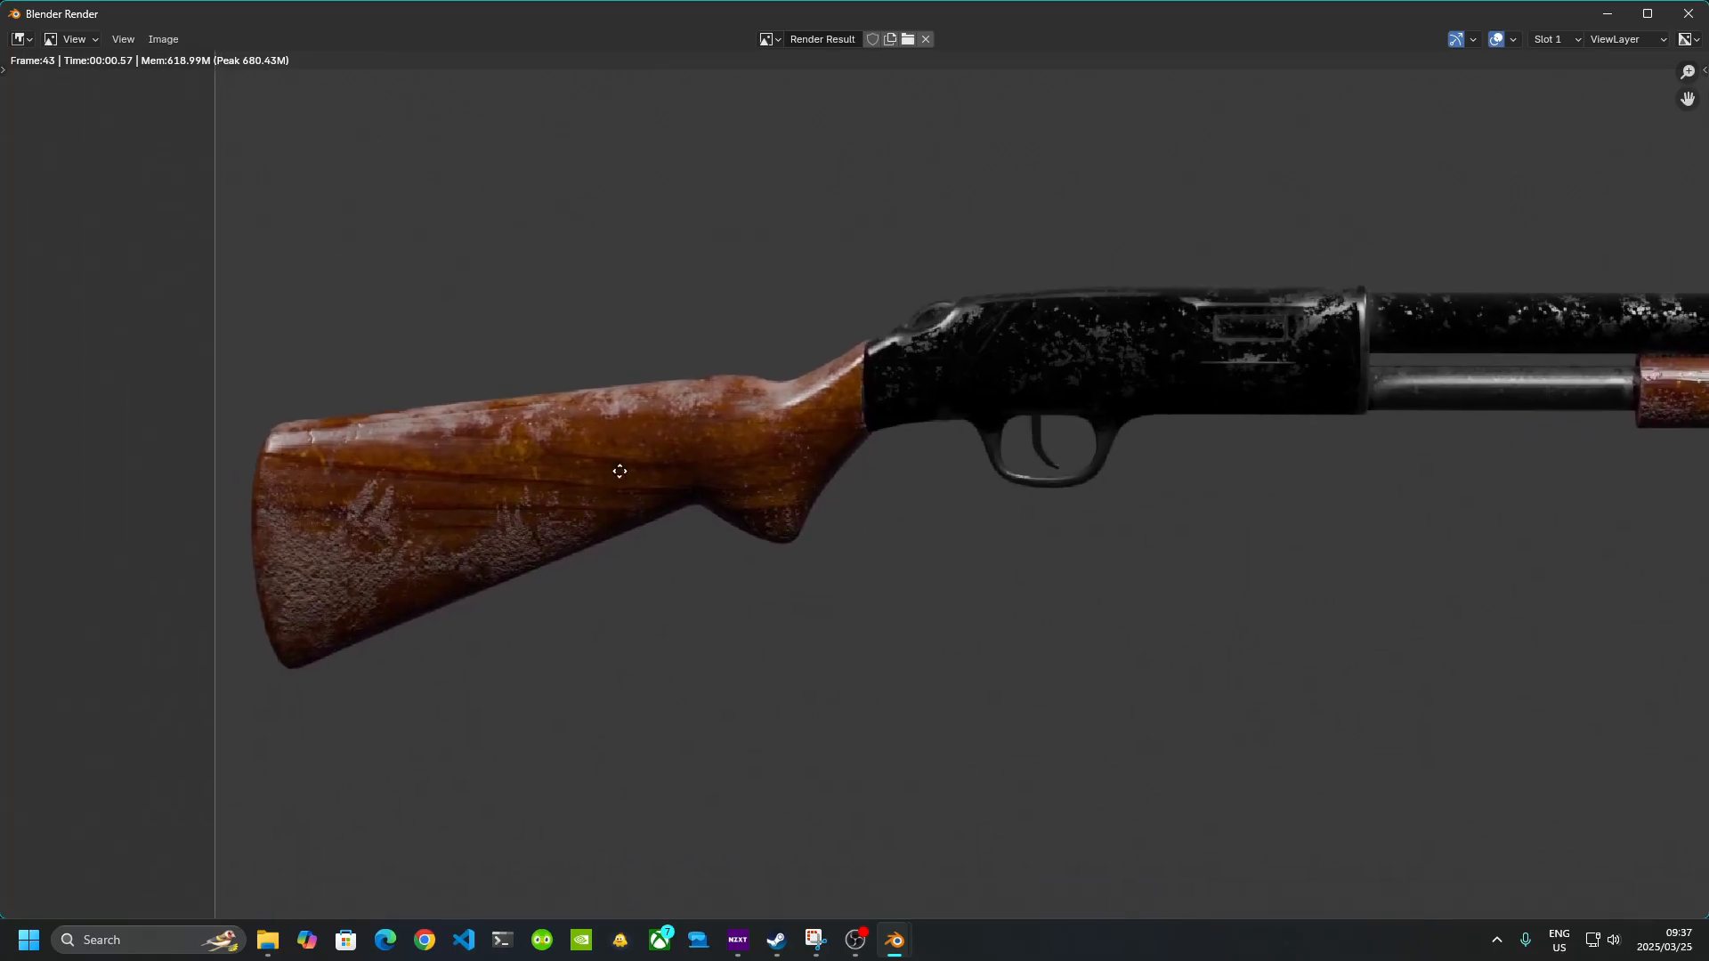
pyautogui.scroll(5, 648, 509)
pyautogui.scroll(-6, 648, 509)
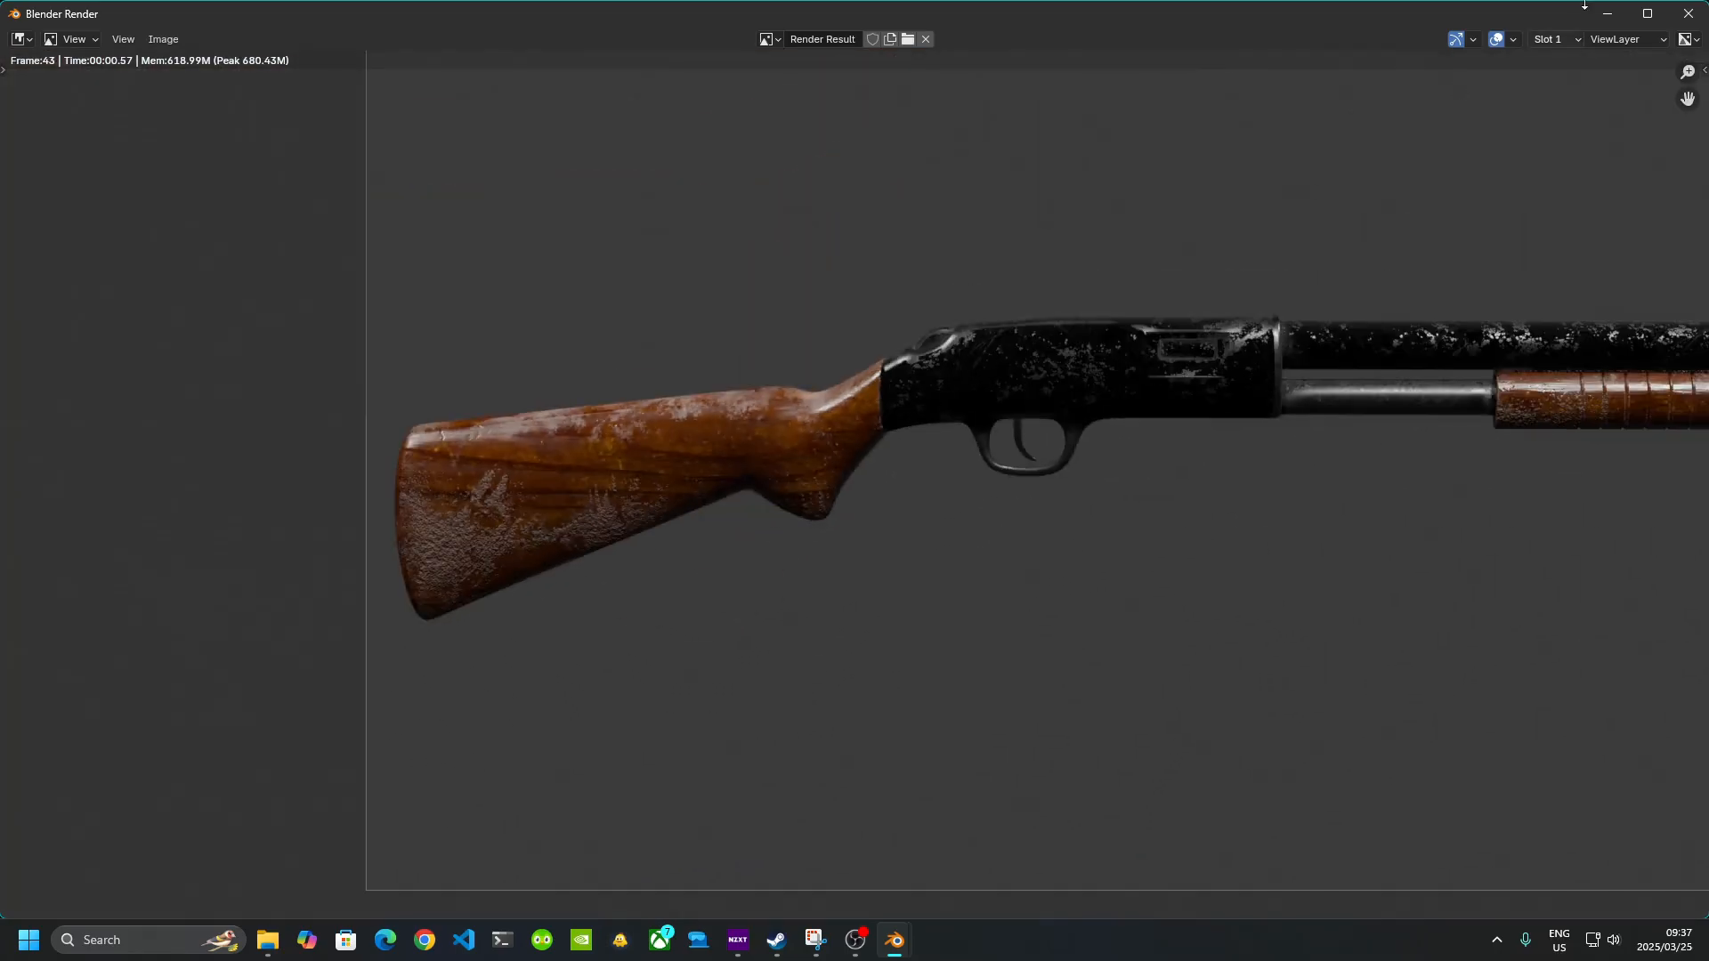
pyautogui.click(1689, 15)
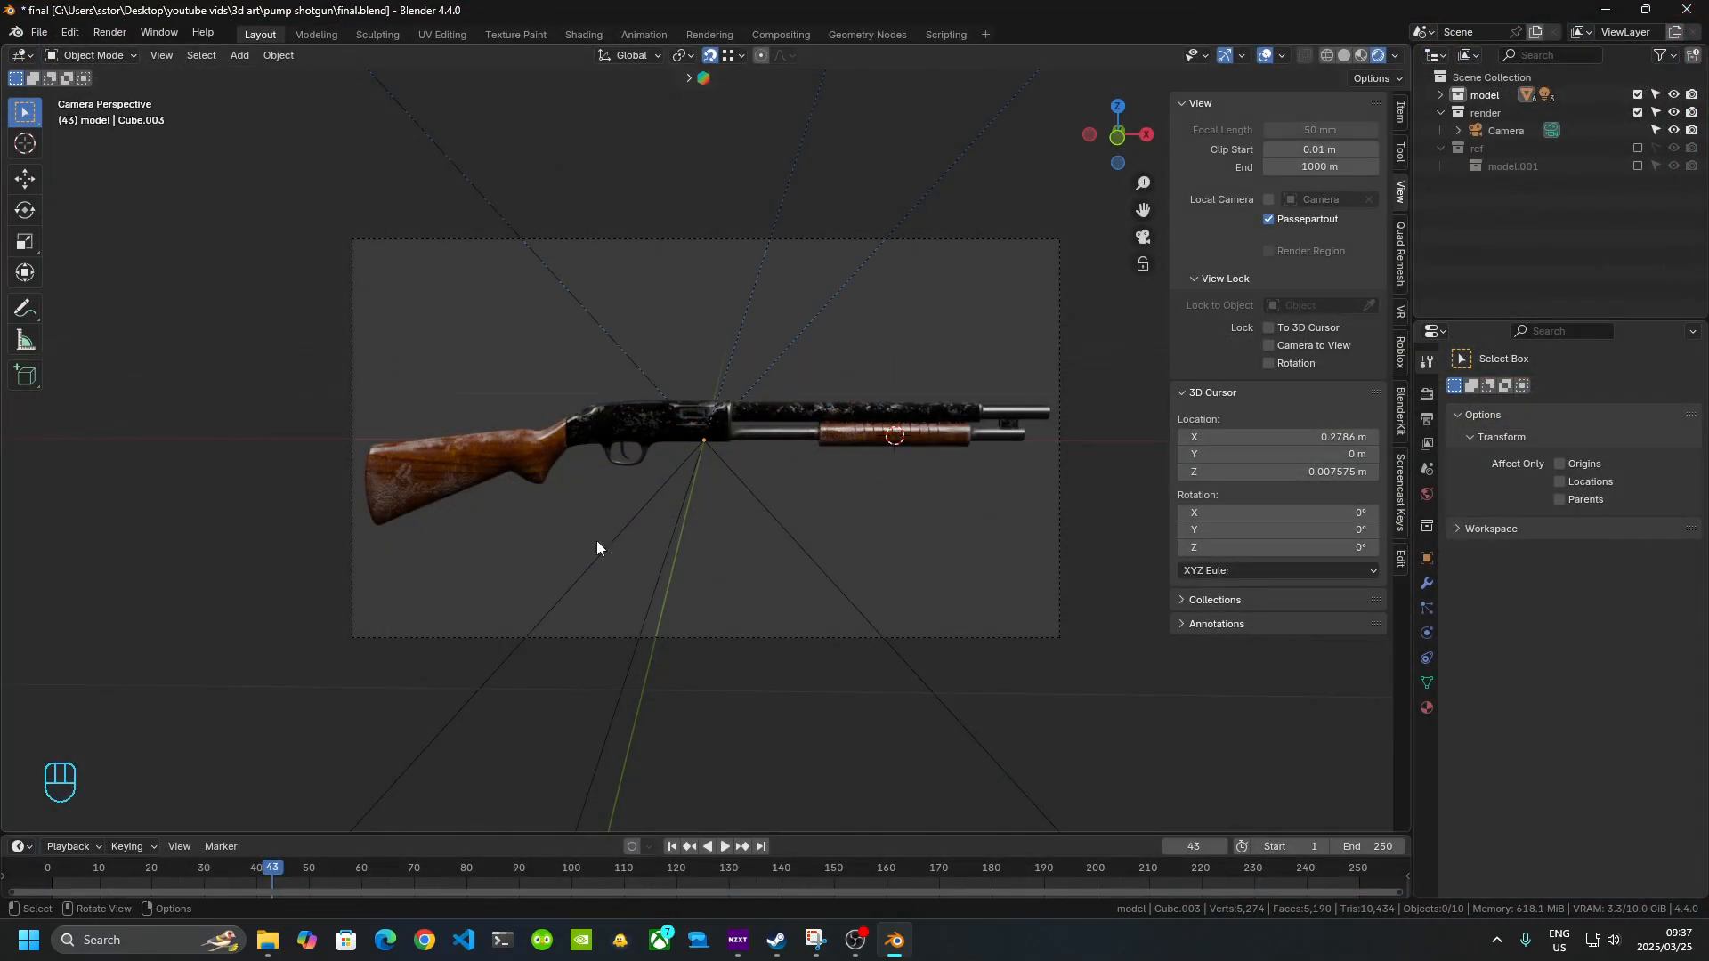
# - Switch the scene's render engine to Cycles
pyautogui.click(1429, 398)
pyautogui.click(1602, 392)
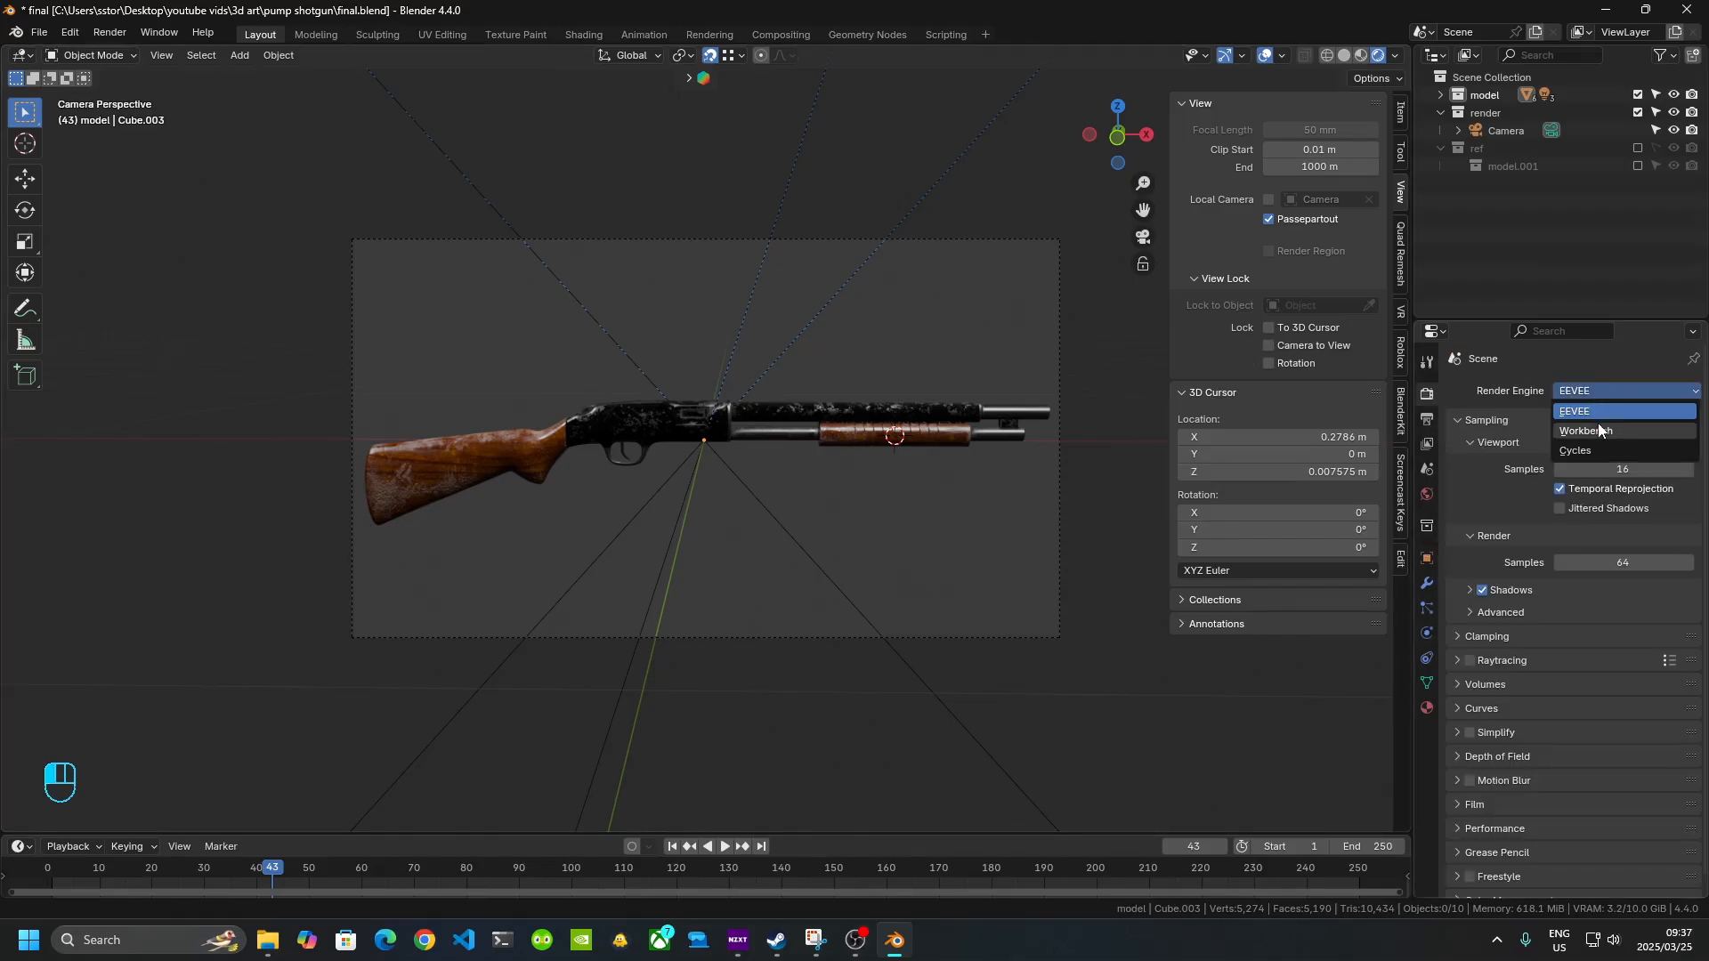
pyautogui.click(1584, 455)
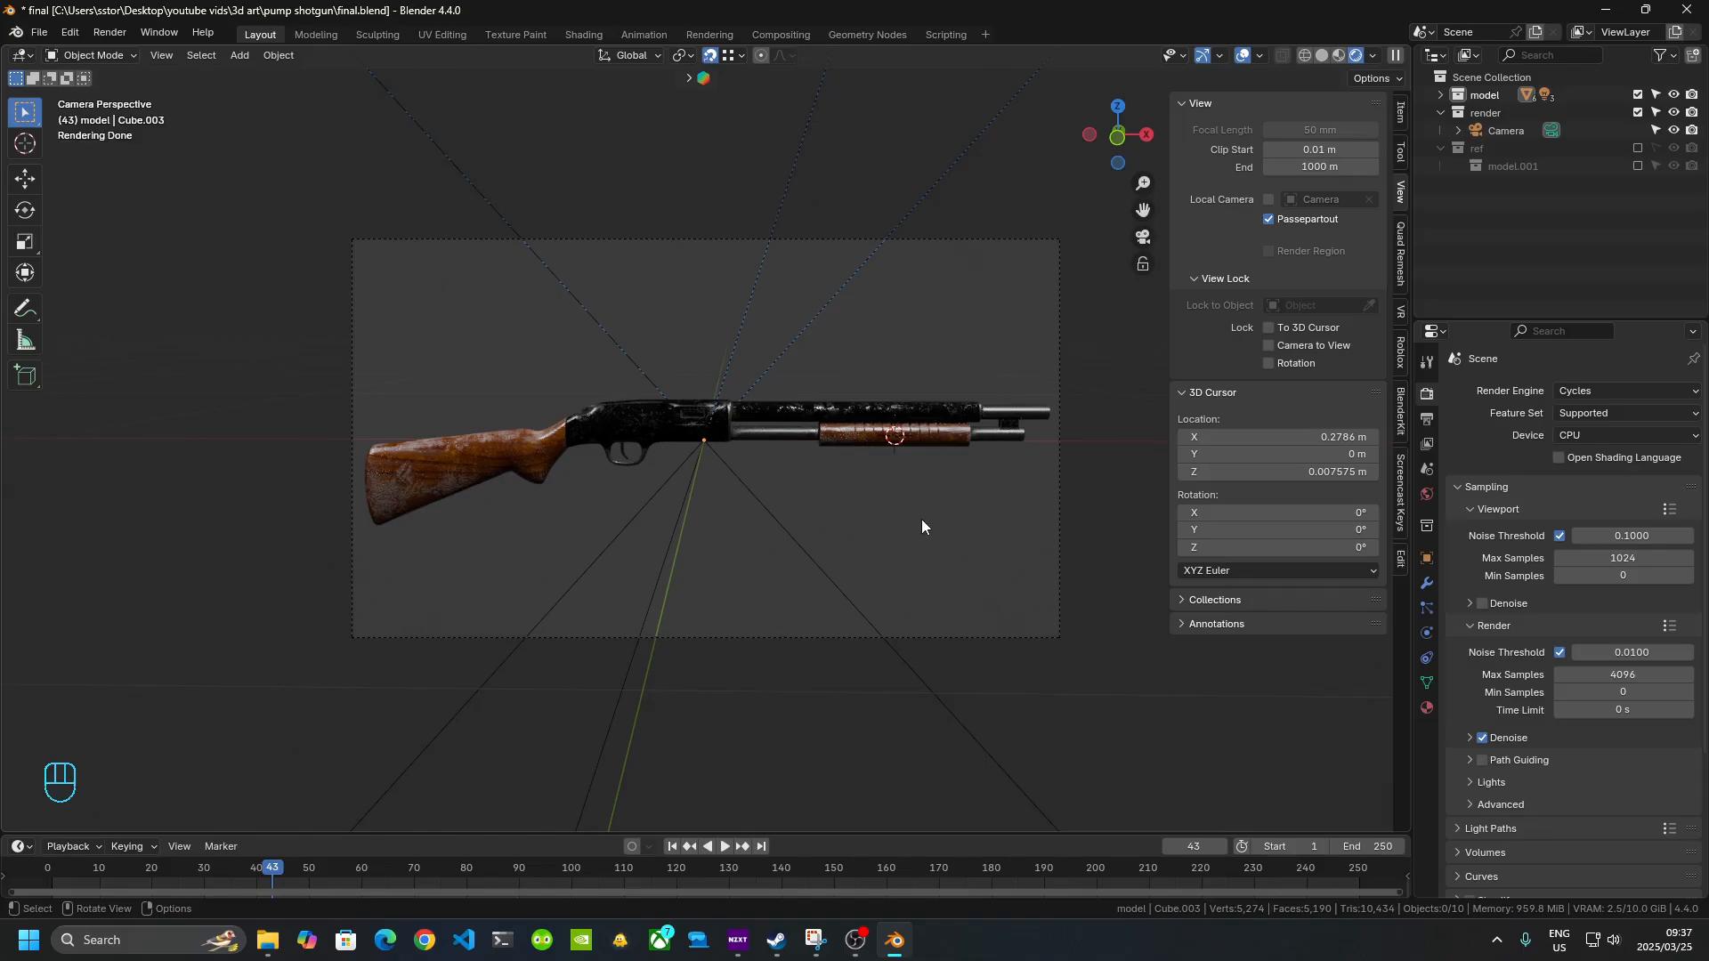
# - Render the shotgun with Cycles, inspect the forend, receiver and stock, and close the render window
pyautogui.press('F12')
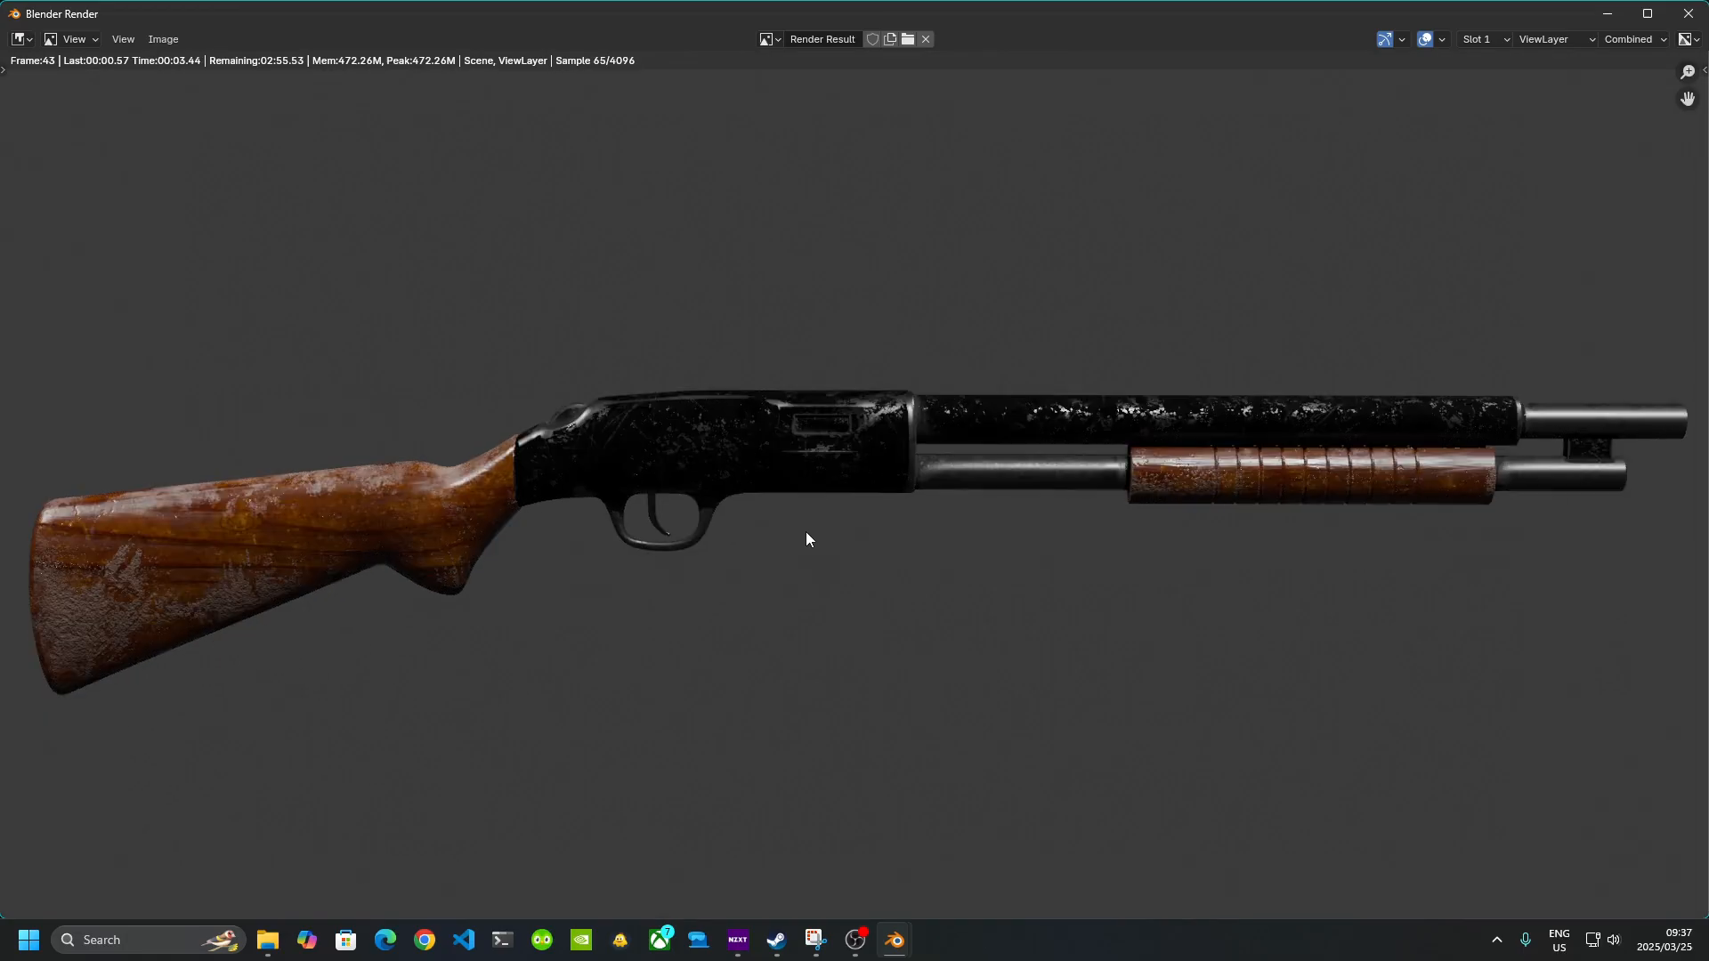
pyautogui.scroll(4, 826, 563)
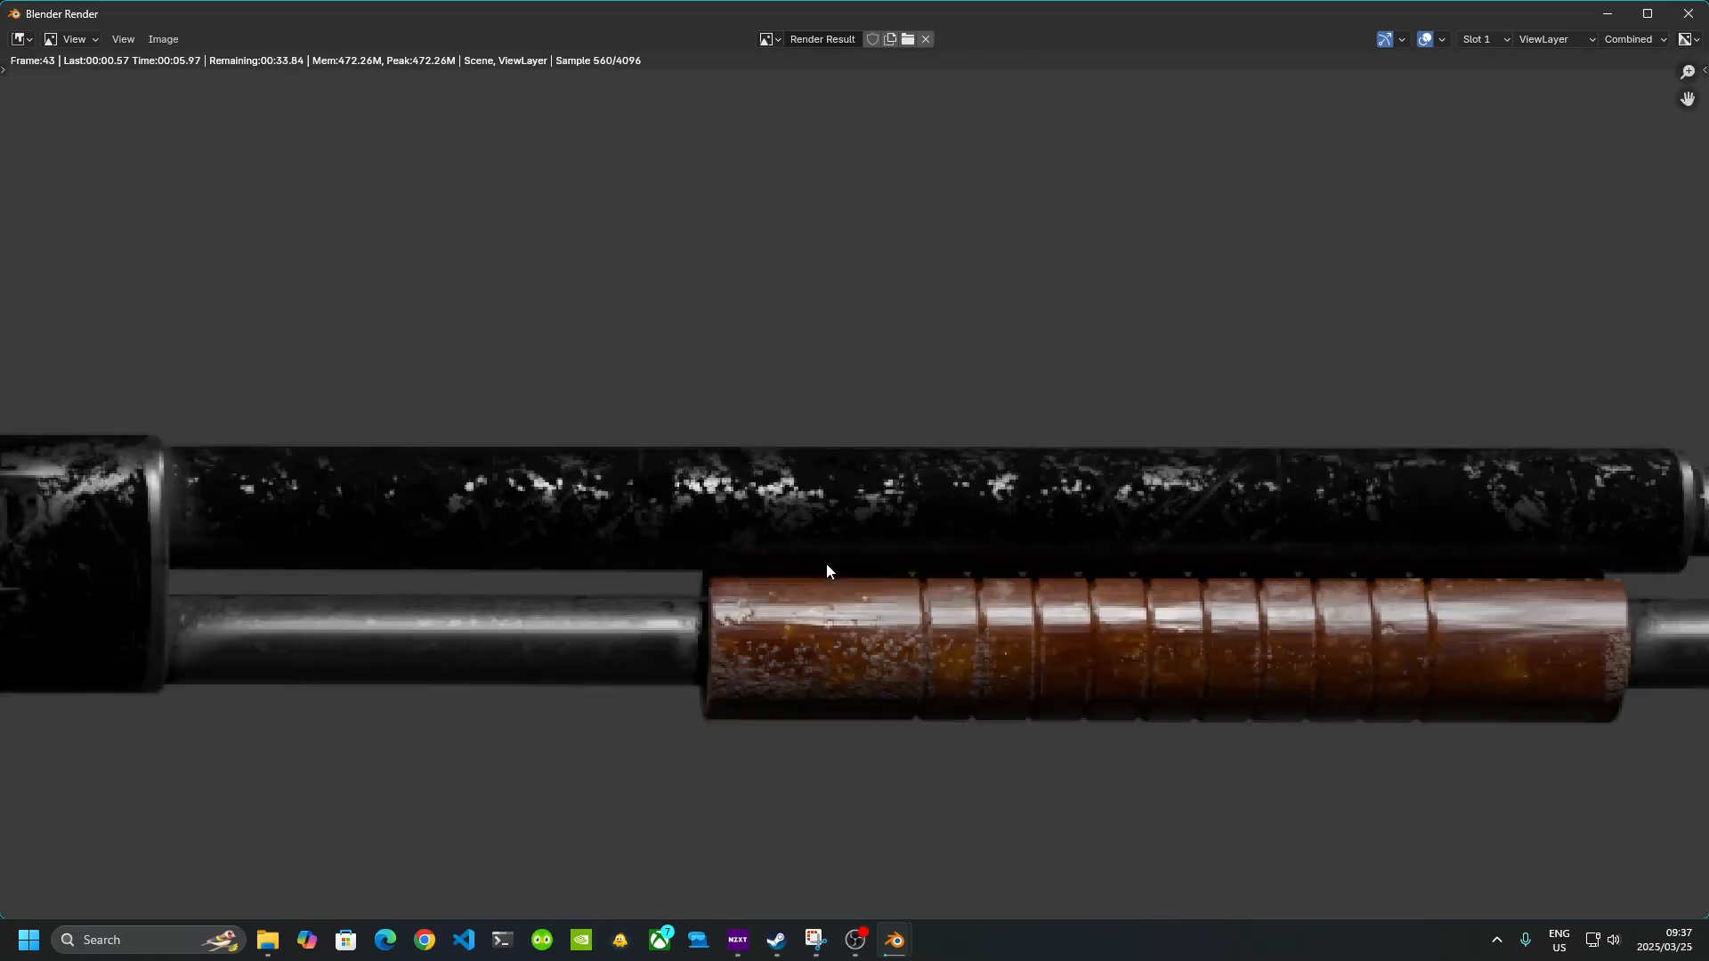
pyautogui.scroll(-2, 826, 564)
pyautogui.moveTo(527, 678); pyautogui.dragTo(1087, 610, button='middle')
pyautogui.moveTo(590, 658); pyautogui.dragTo(769, 664, button='middle')
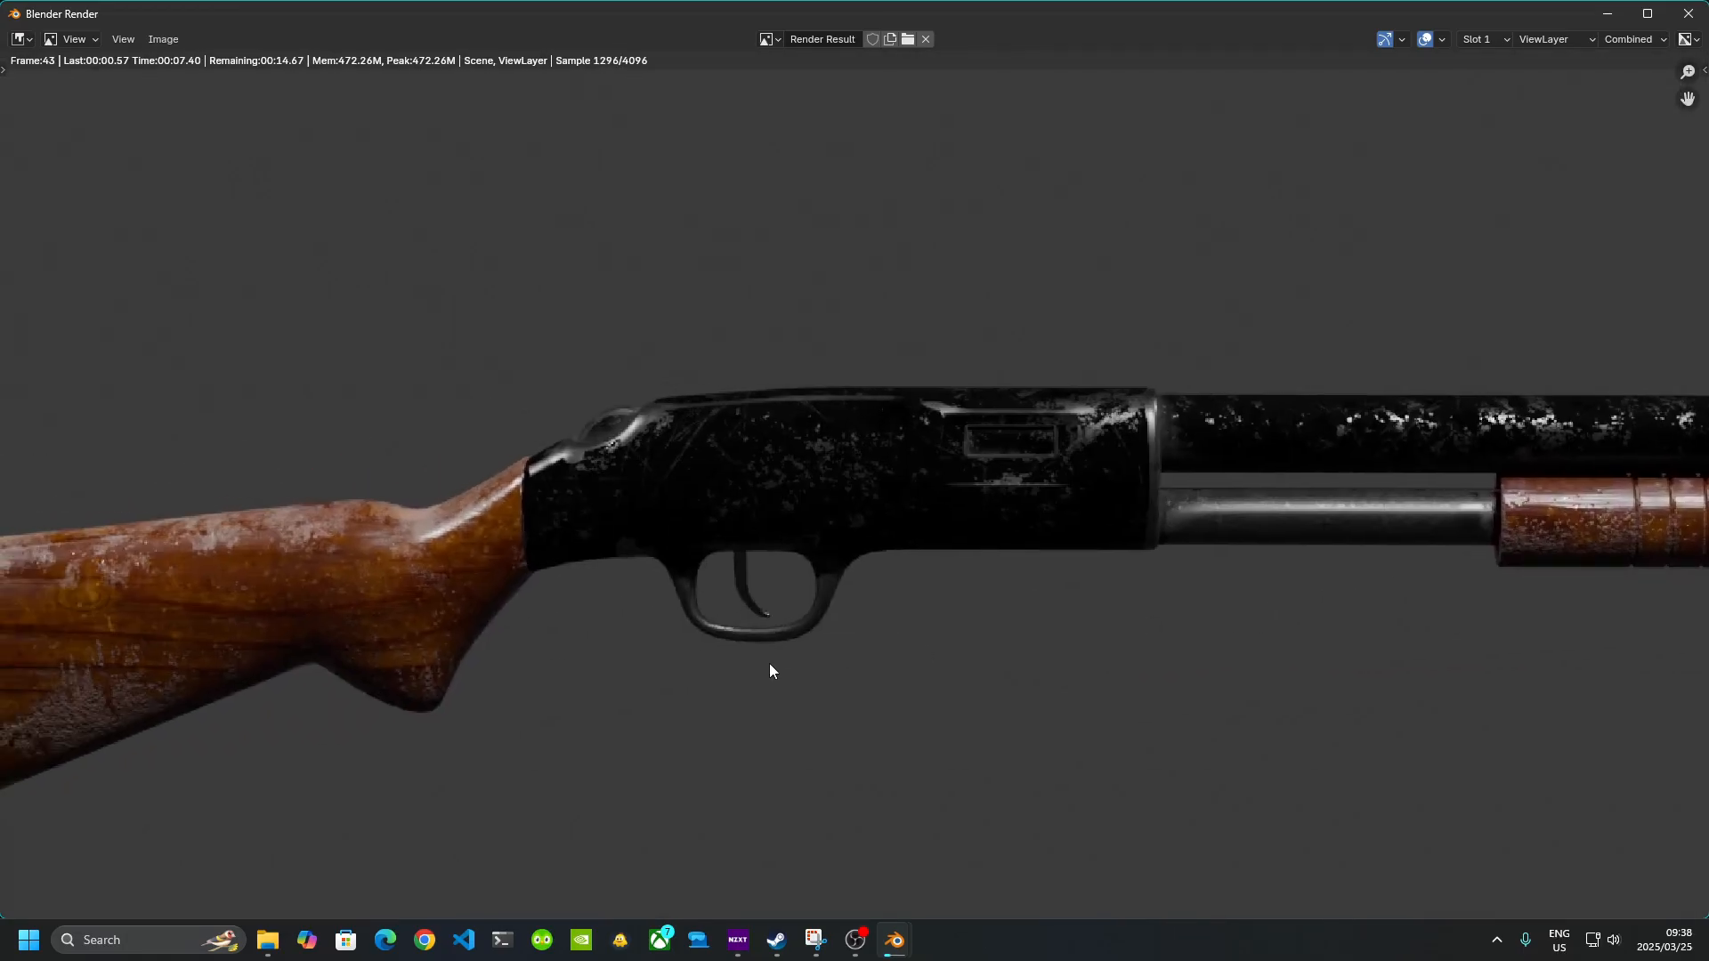
pyautogui.moveTo(656, 670); pyautogui.dragTo(680, 674, button='middle')
pyautogui.scroll(-3, 1052, 633)
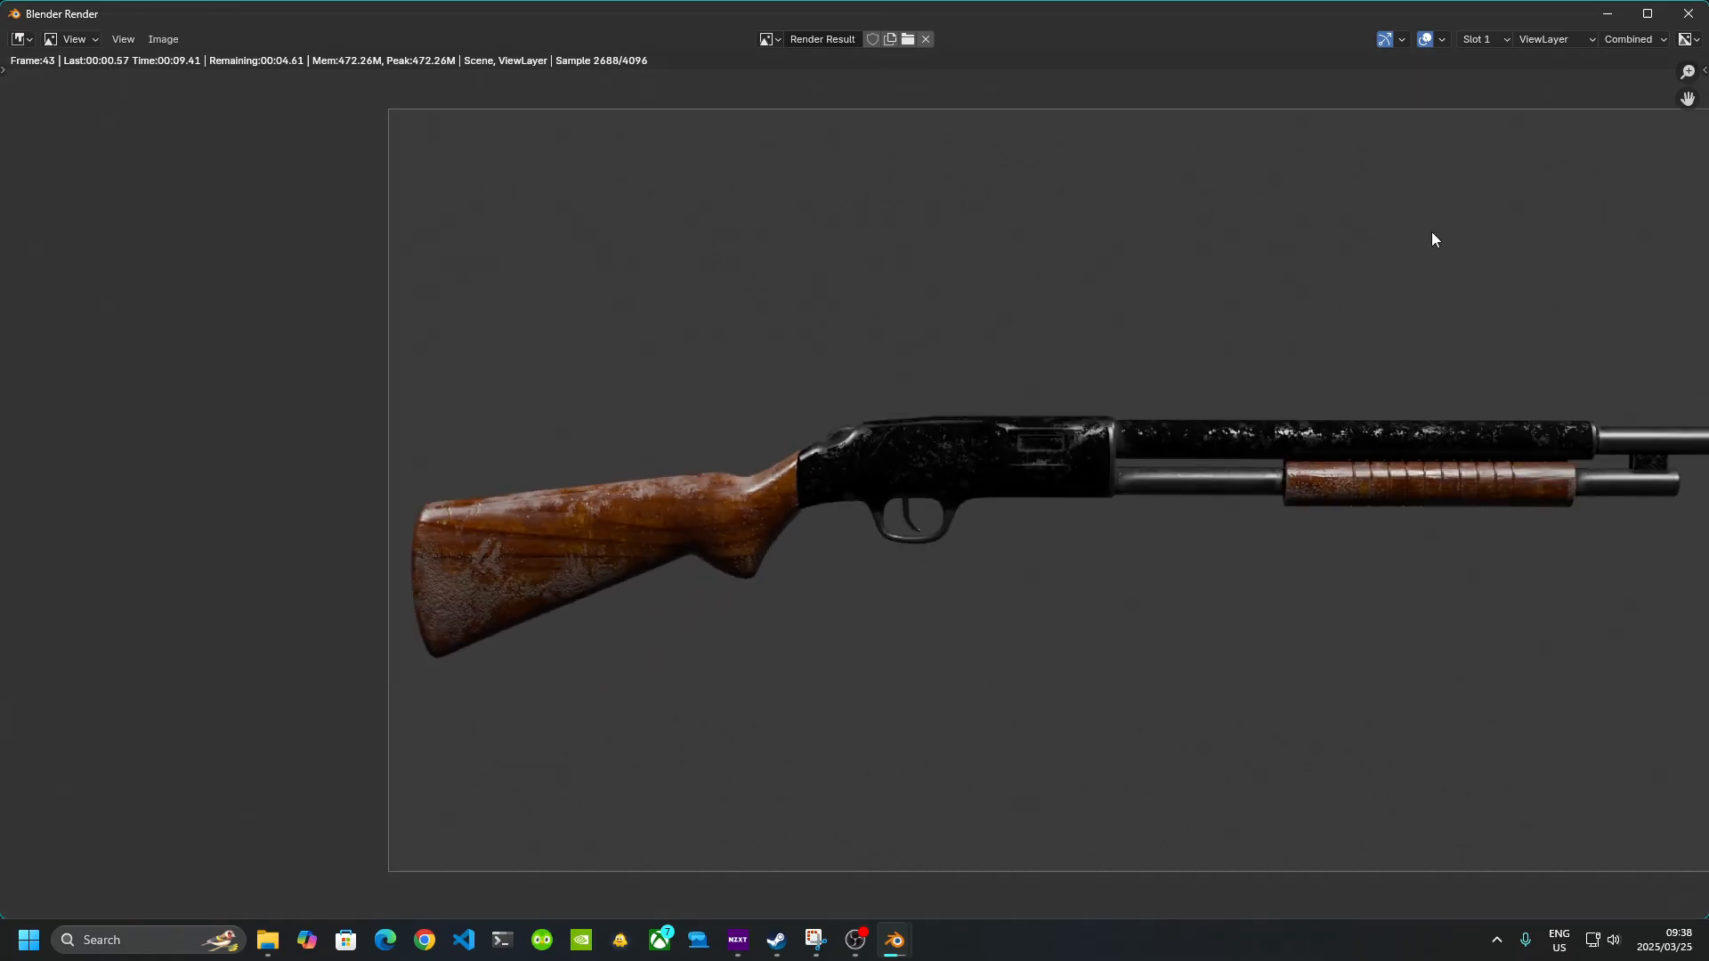
pyautogui.click(1688, 14)
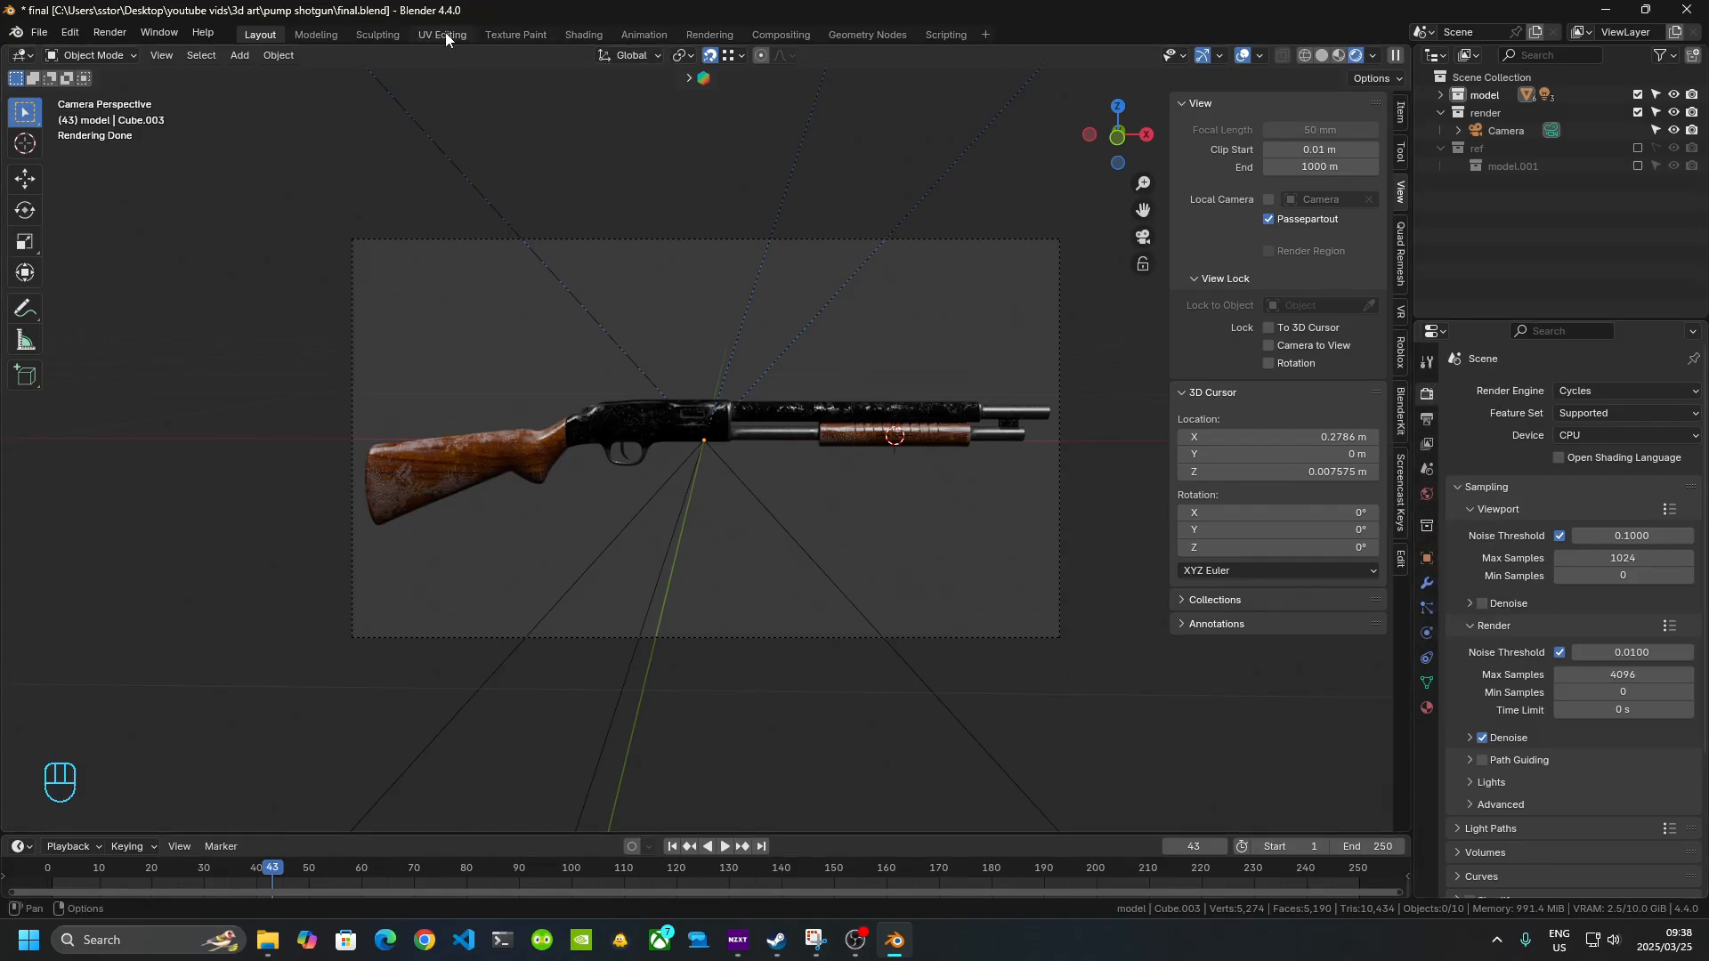
# - Switch to the Shading workspace, enlarge the node editor and display the World shader nodes
pyautogui.click(584, 35)
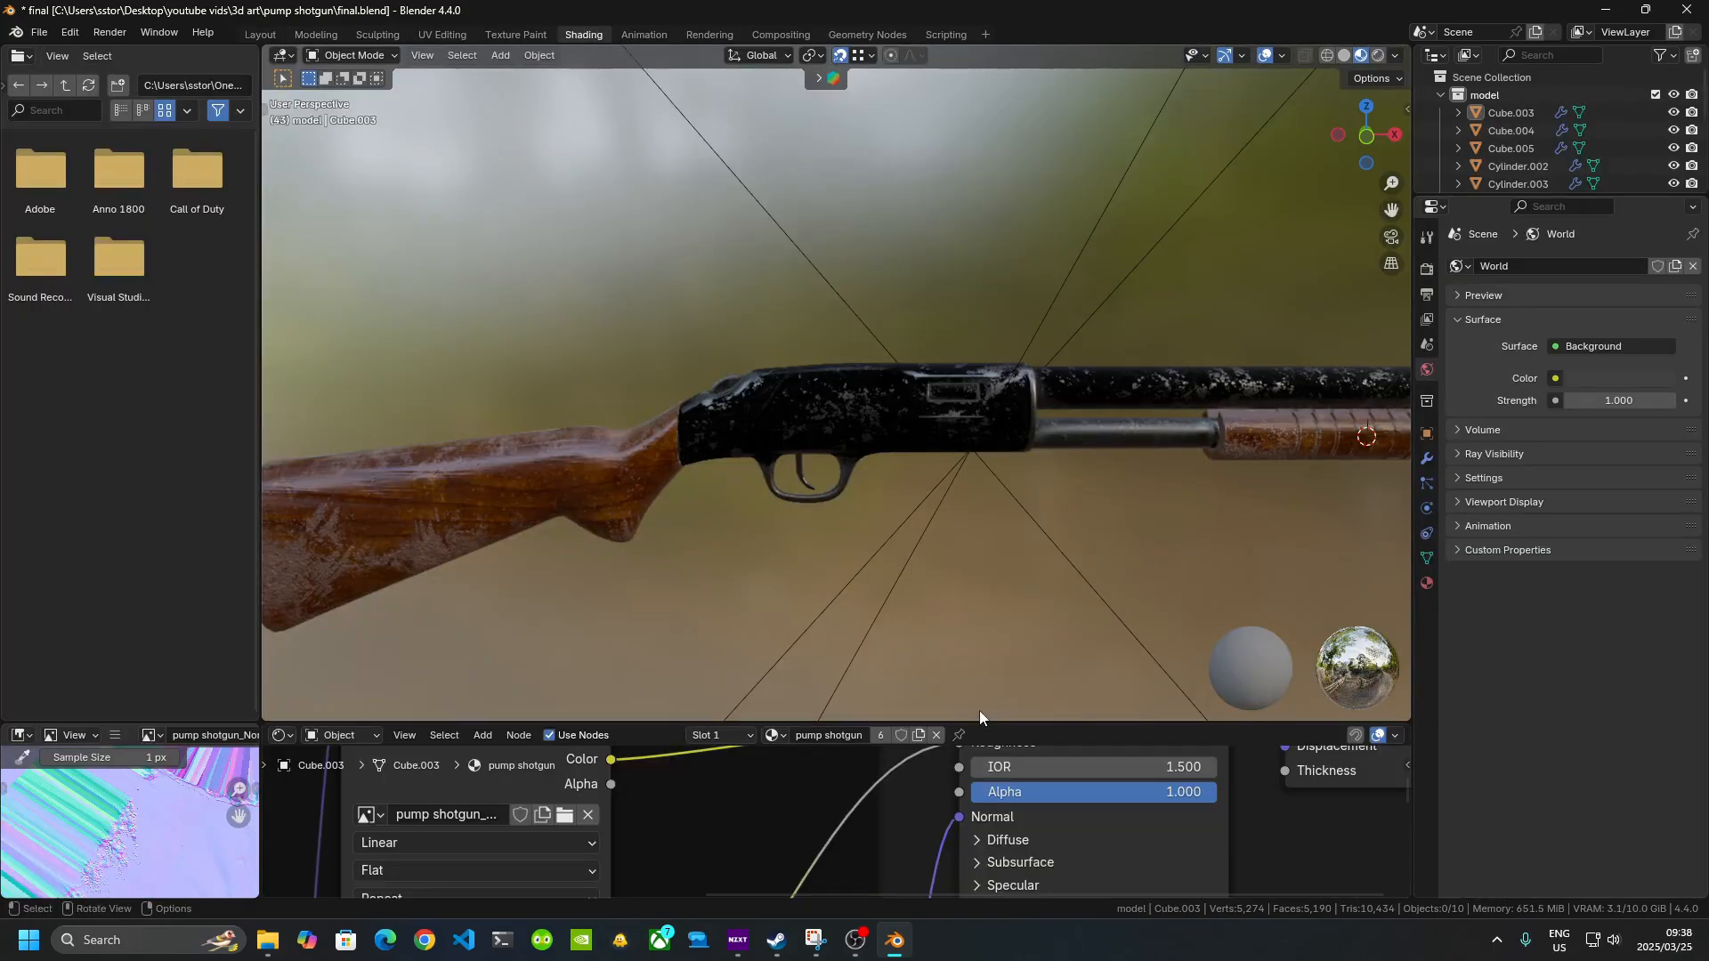
pyautogui.moveTo(979, 722); pyautogui.dragTo(445, 500)
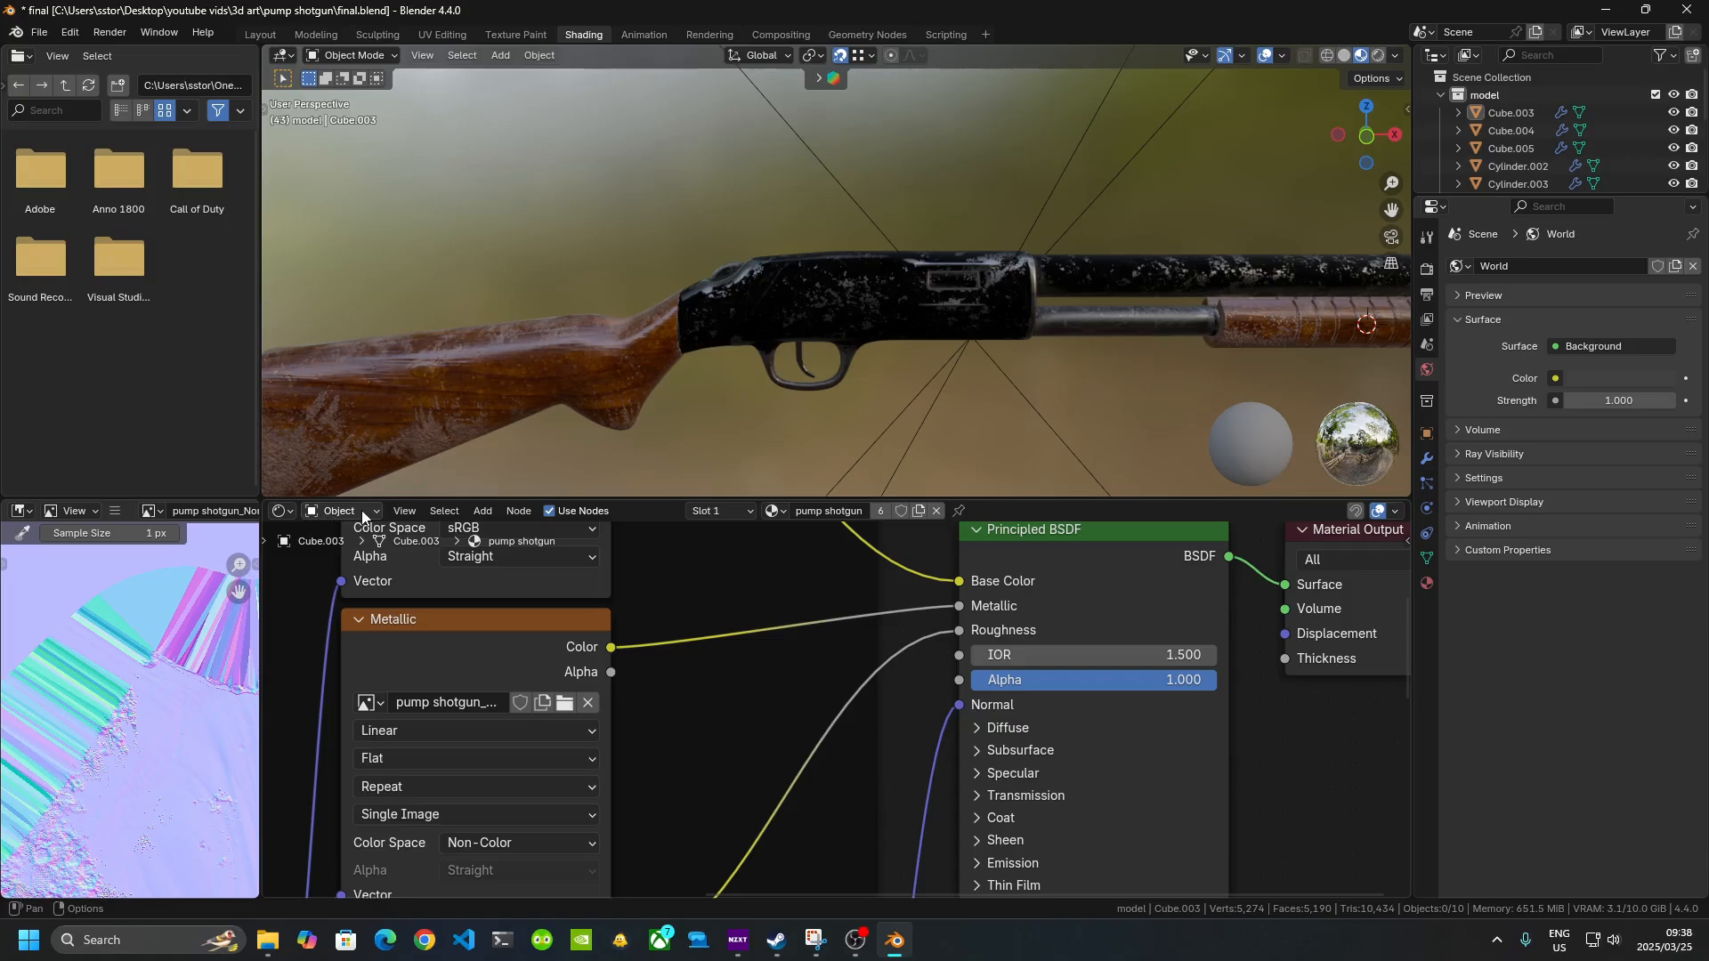
pyautogui.click(283, 511)
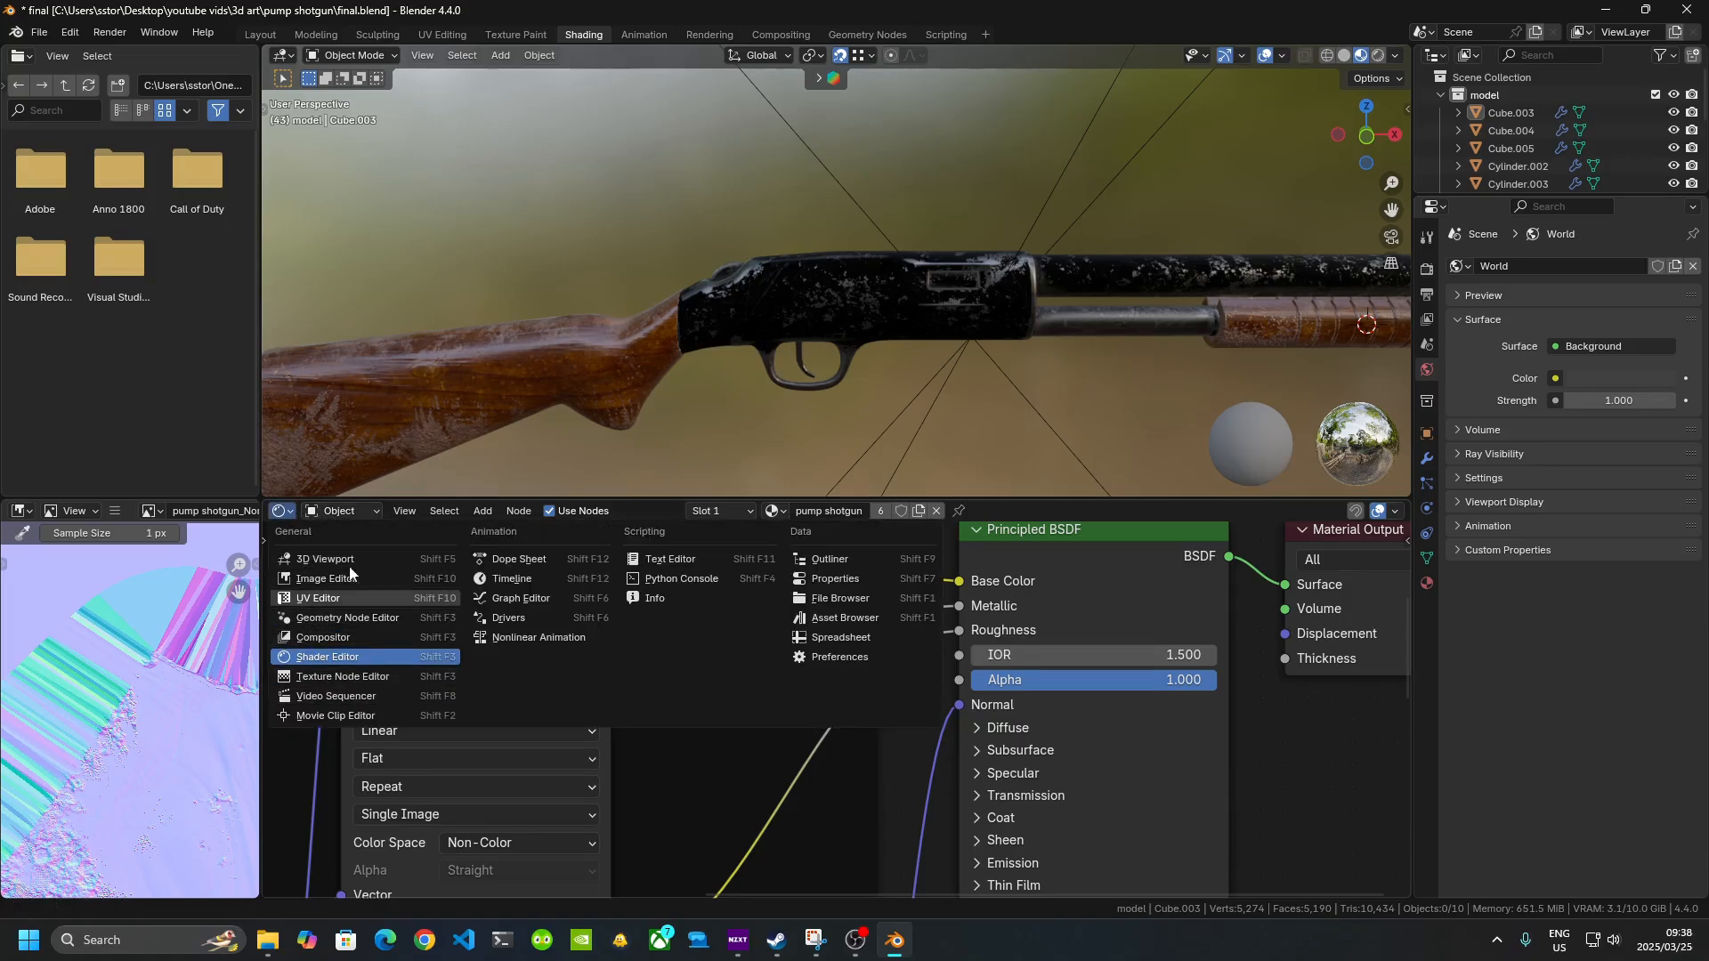
pyautogui.click(347, 511)
pyautogui.click(341, 578)
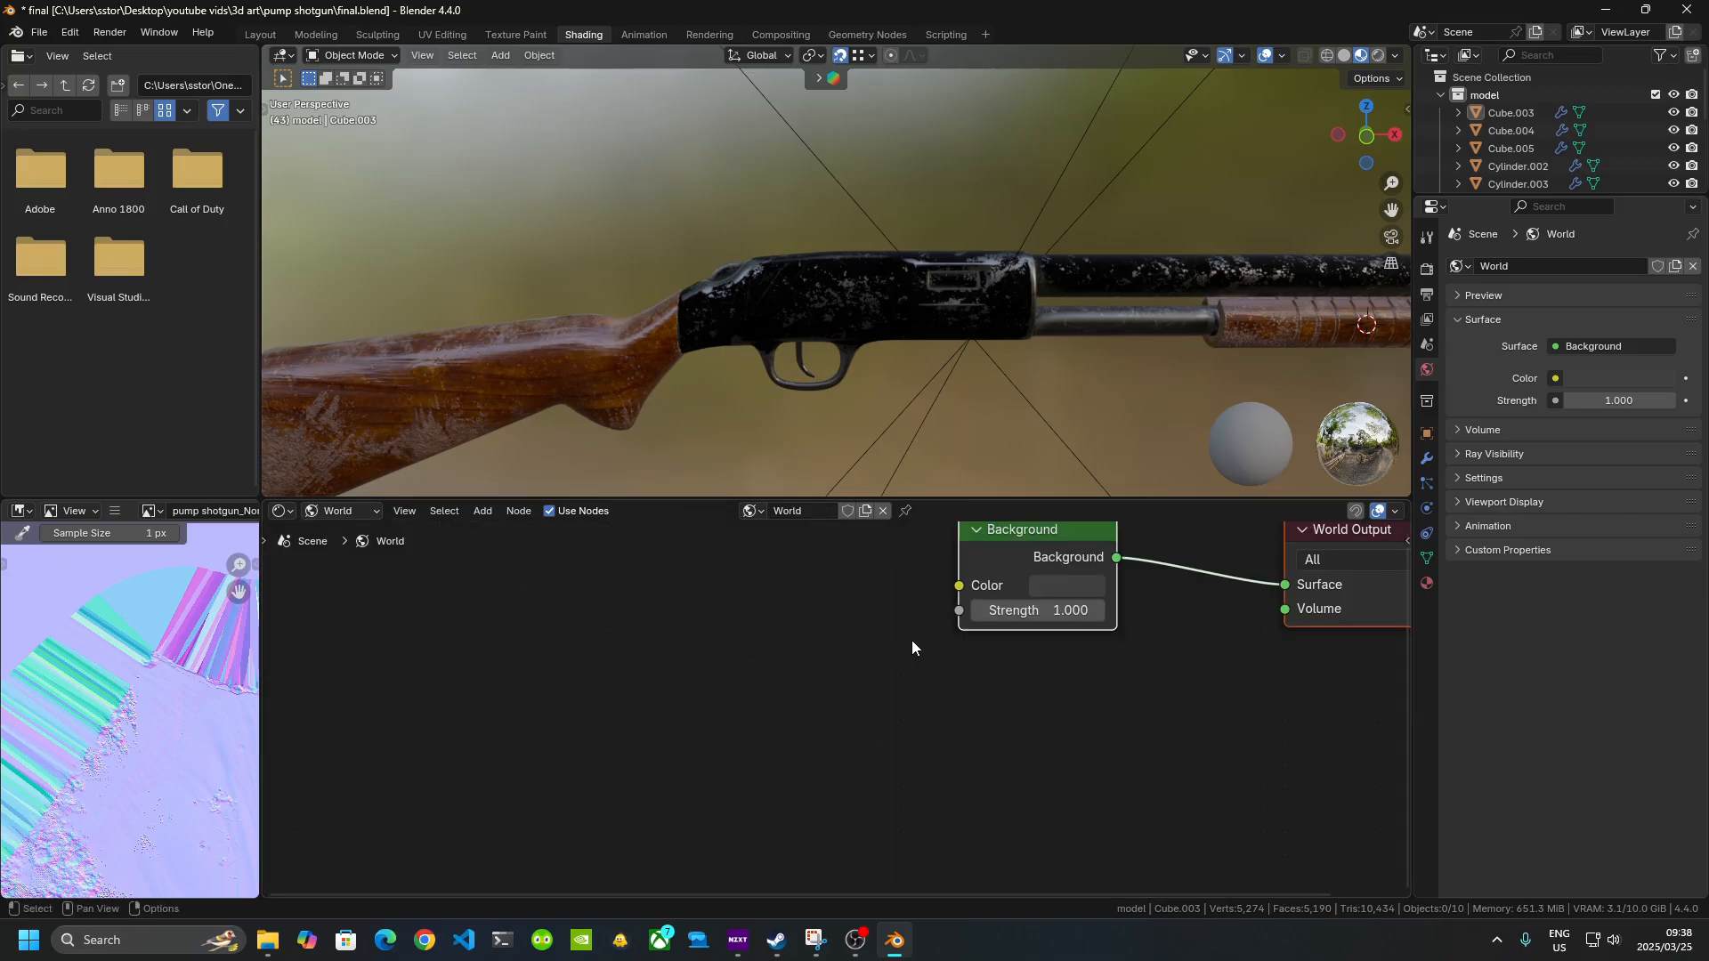
# - Change the world Background colour to a lighter neutral grey
pyautogui.scroll(-8, 913, 641)
pyautogui.moveTo(936, 639); pyautogui.dragTo(779, 674, button='middle')
pyautogui.scroll(7, 812, 676)
pyautogui.click(830, 616)
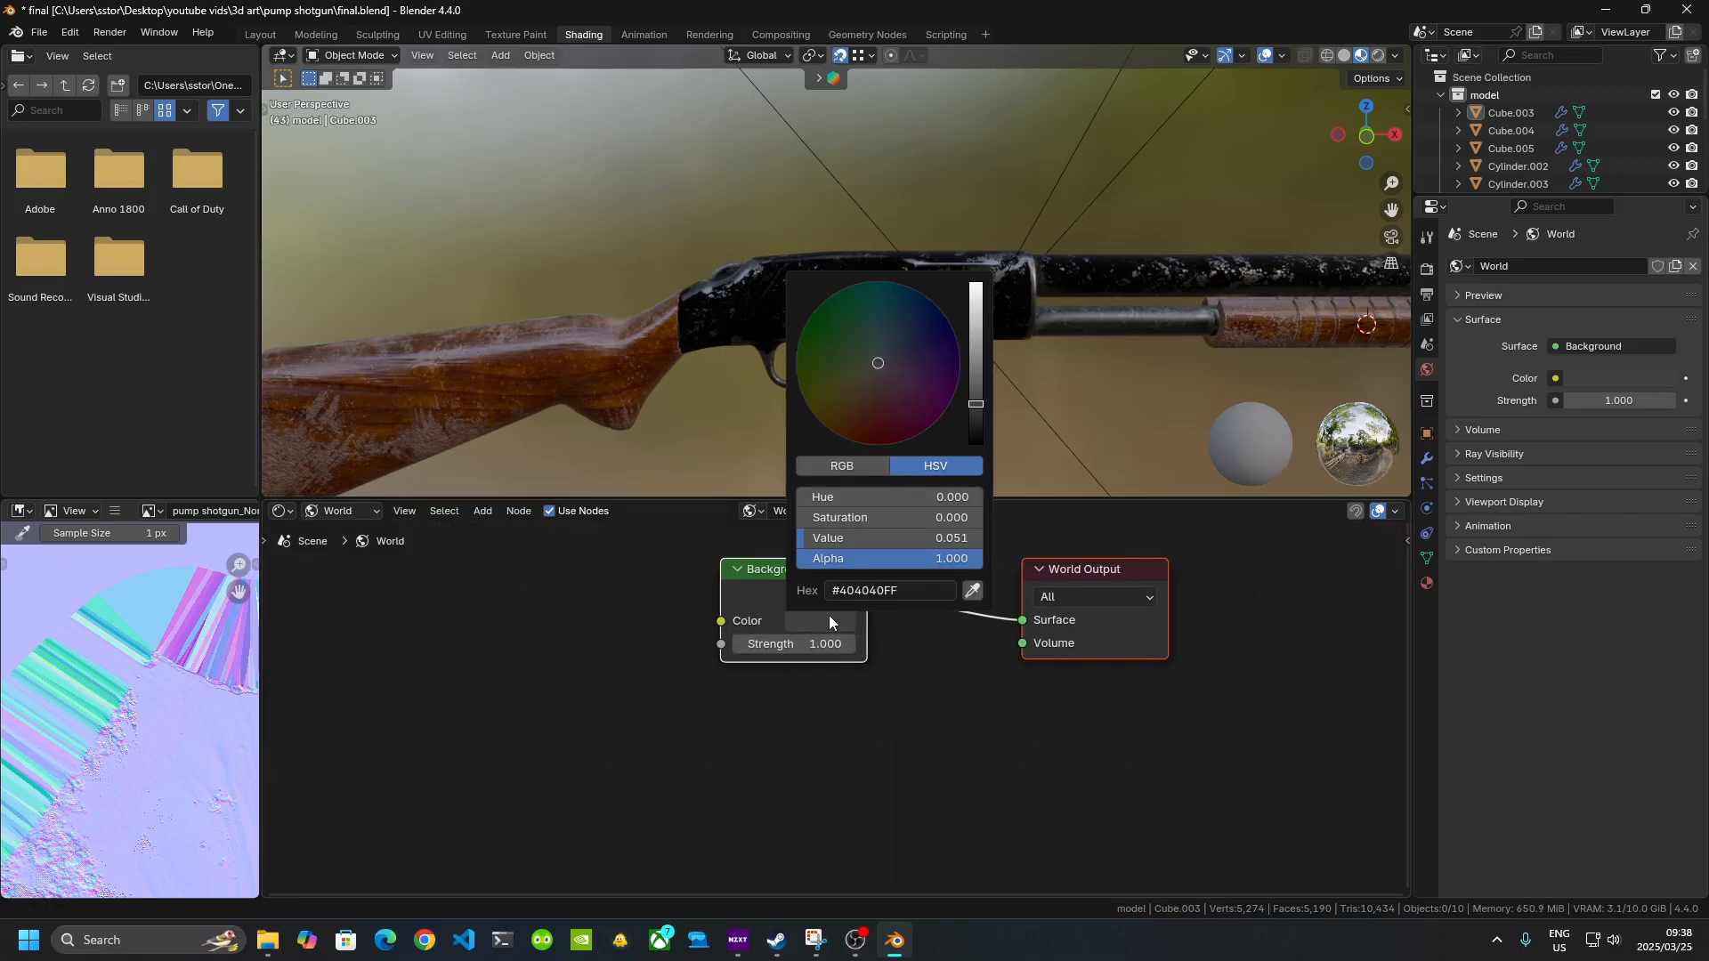
pyautogui.moveTo(977, 409)
pyautogui.mouseDown()
pyautogui.moveTo(976, 353)
pyautogui.moveTo(879, 342)
pyautogui.moveTo(878, 360)
pyautogui.mouseUp()
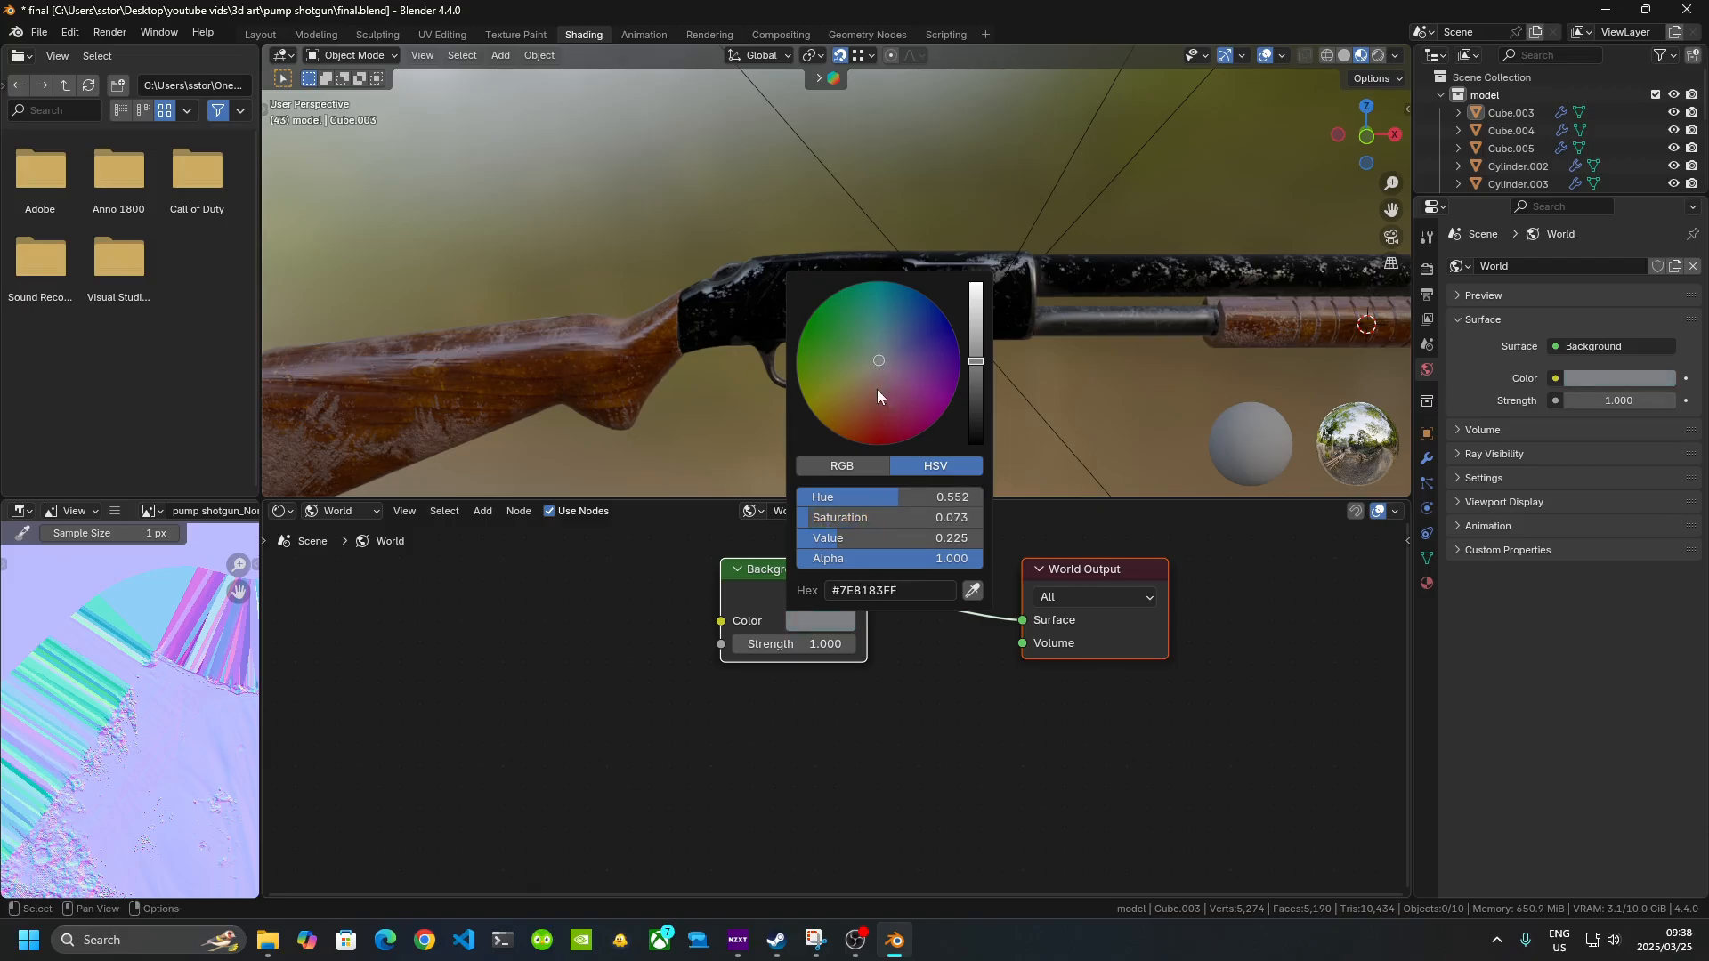
pyautogui.moveTo(808, 517); pyautogui.dragTo(854, 539)
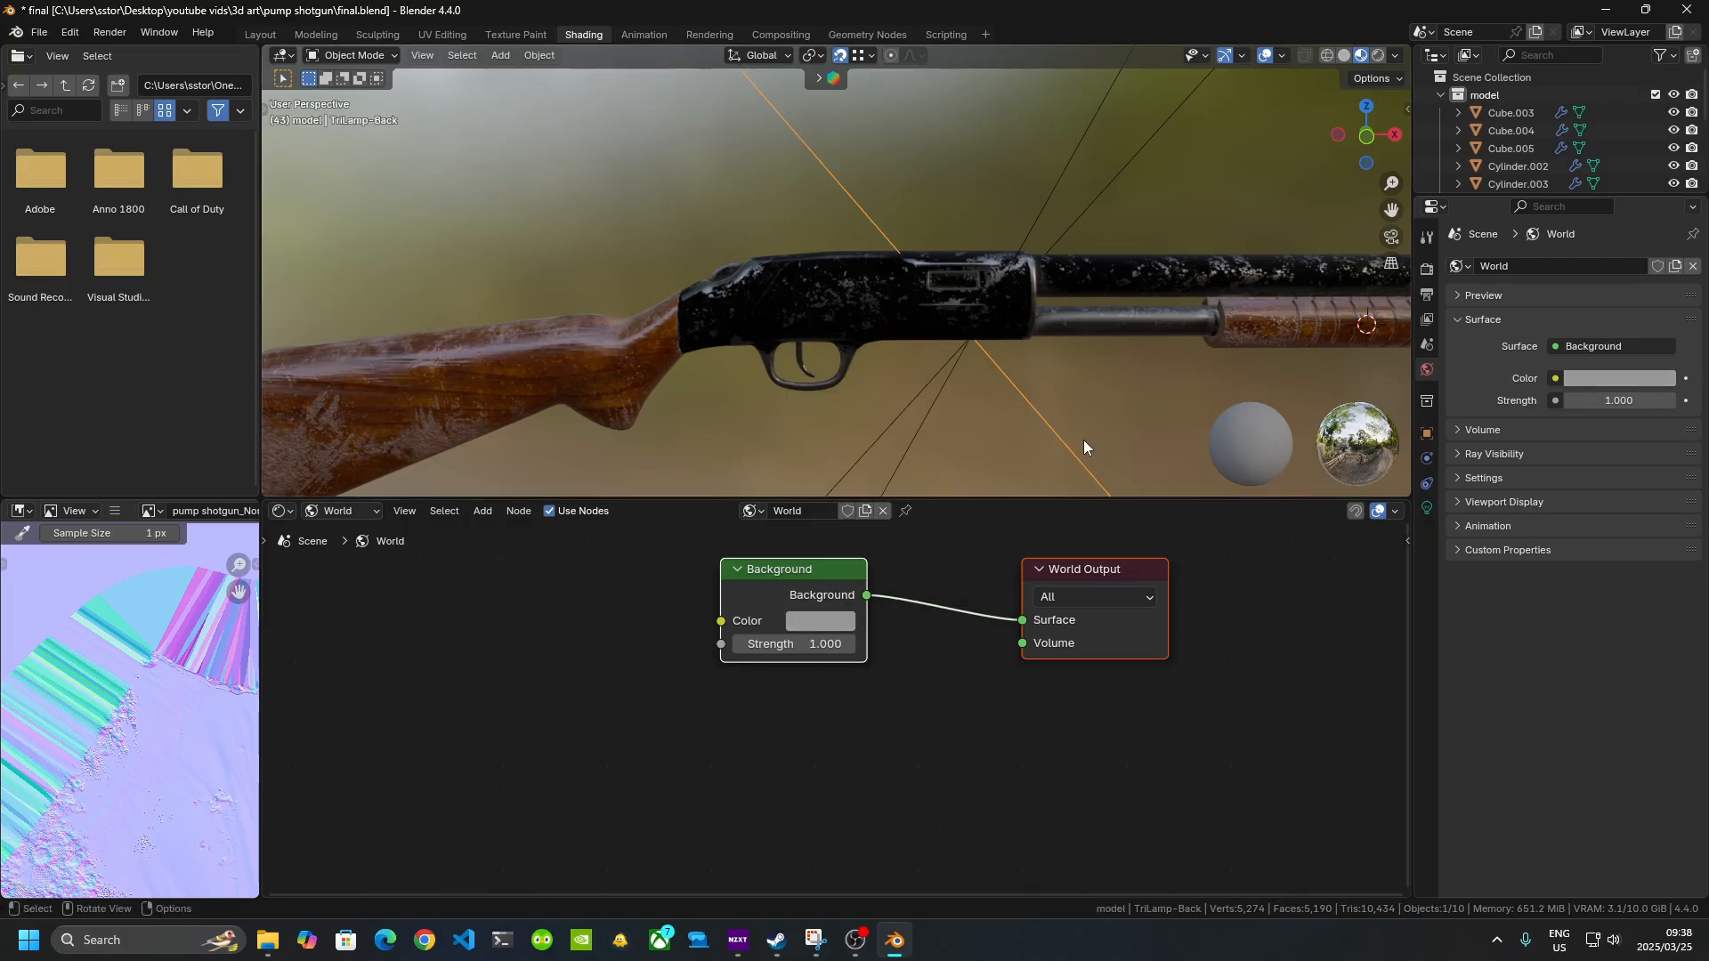
# - Render the shotgun in Cycles against the lighter grey background
pyautogui.press('F12')
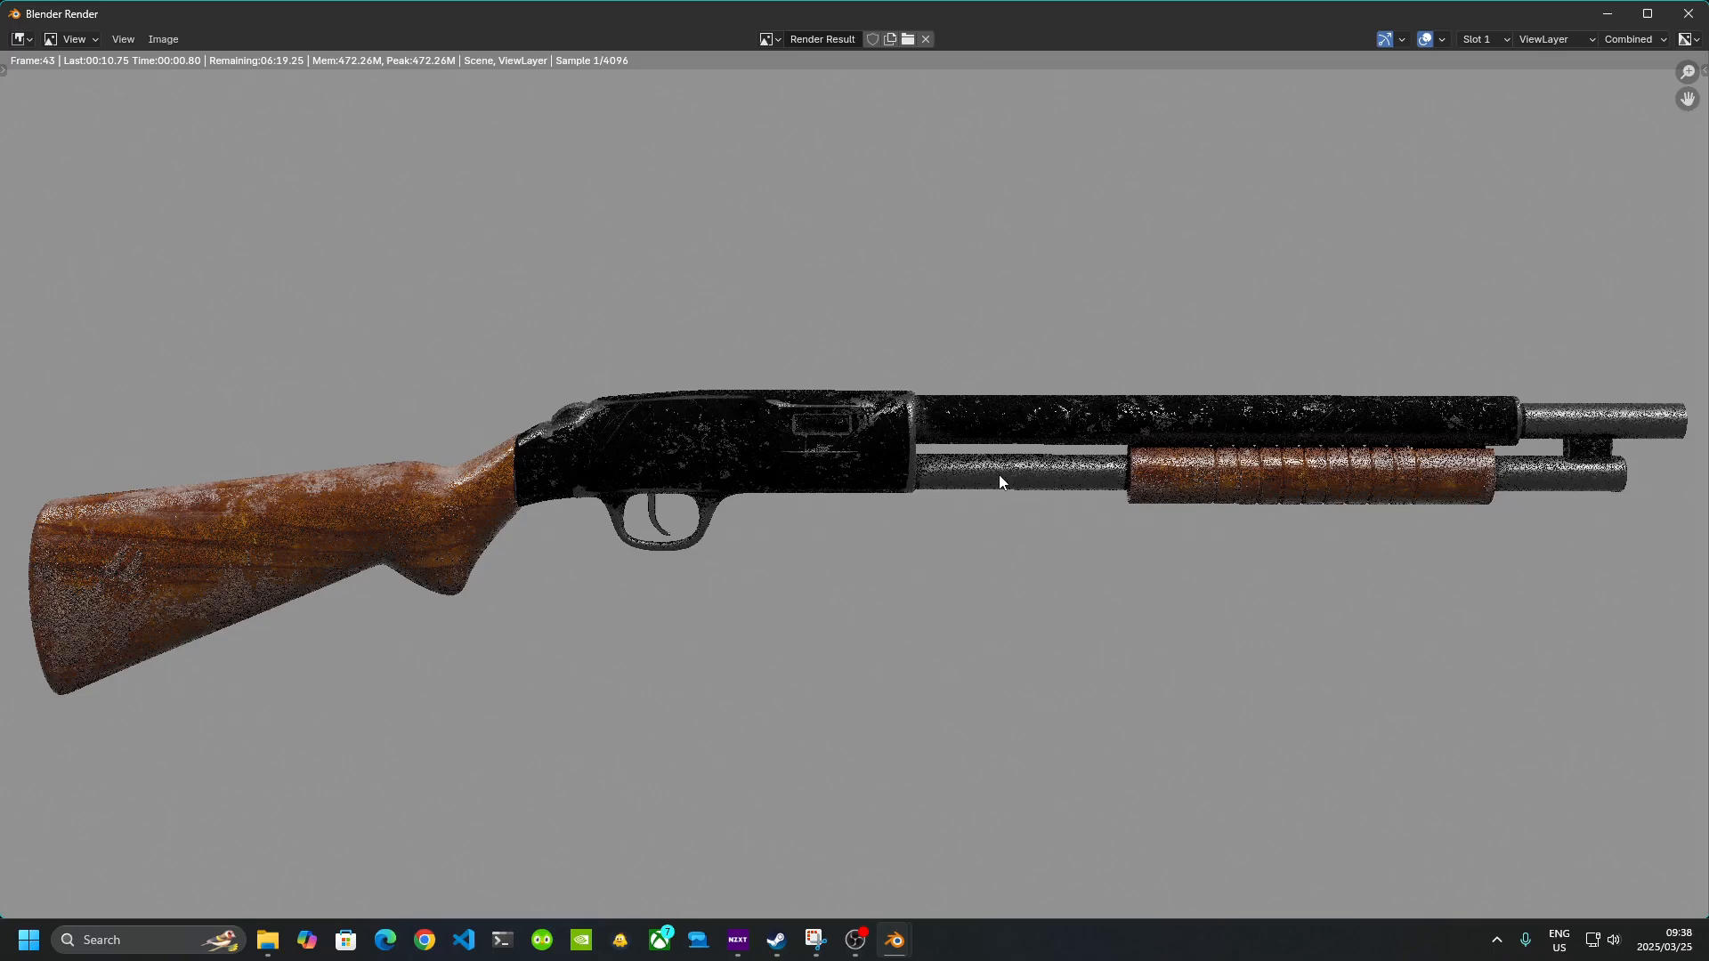
pyautogui.press('Home')
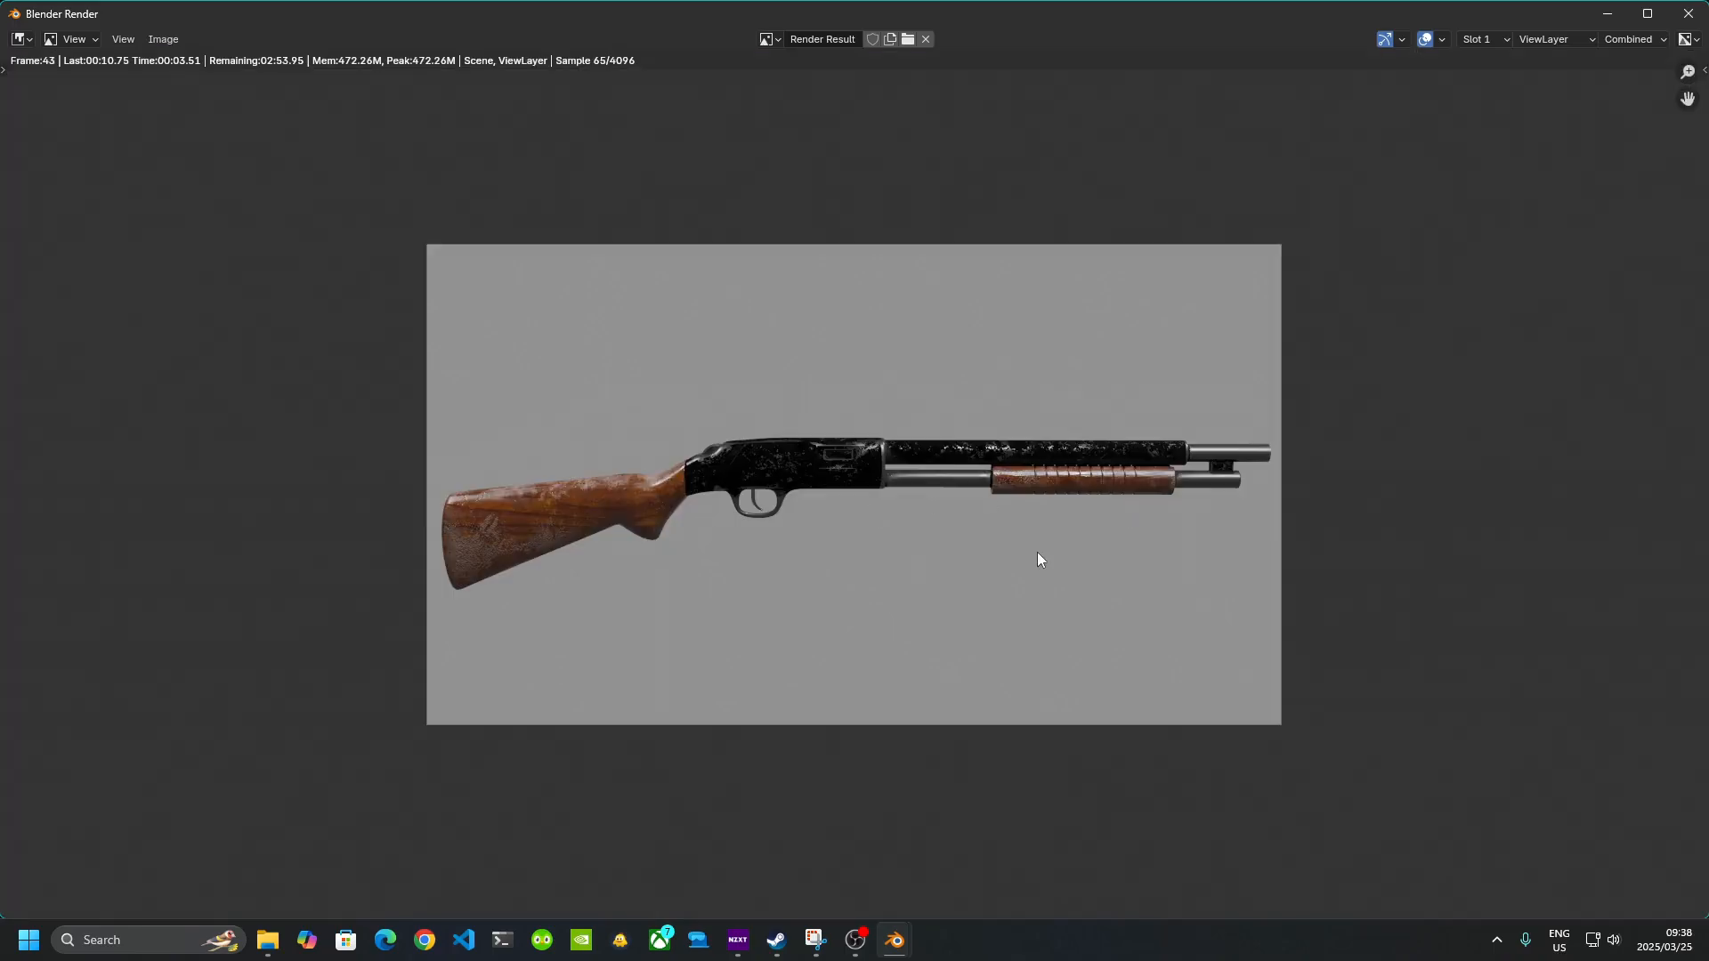
pyautogui.scroll(3, 994, 538)
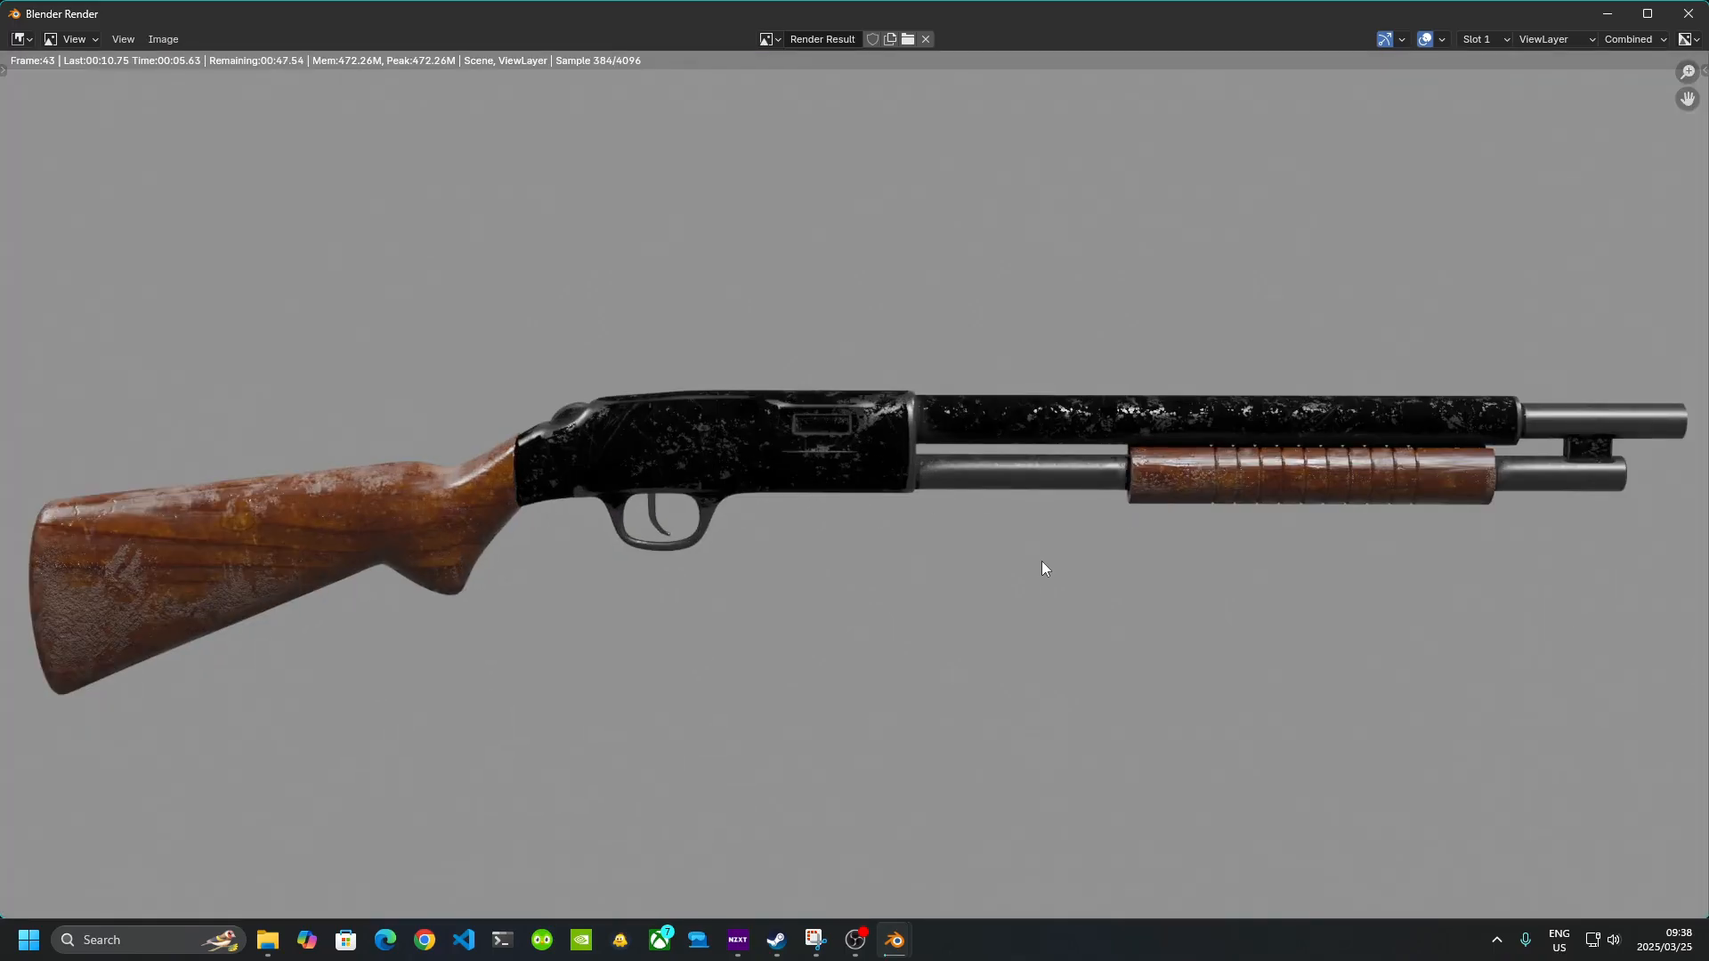
# - Examine the rendered forend, receiver, barrel and worn wooden stock up close for texture detail
pyautogui.scroll(3, 1151, 573)
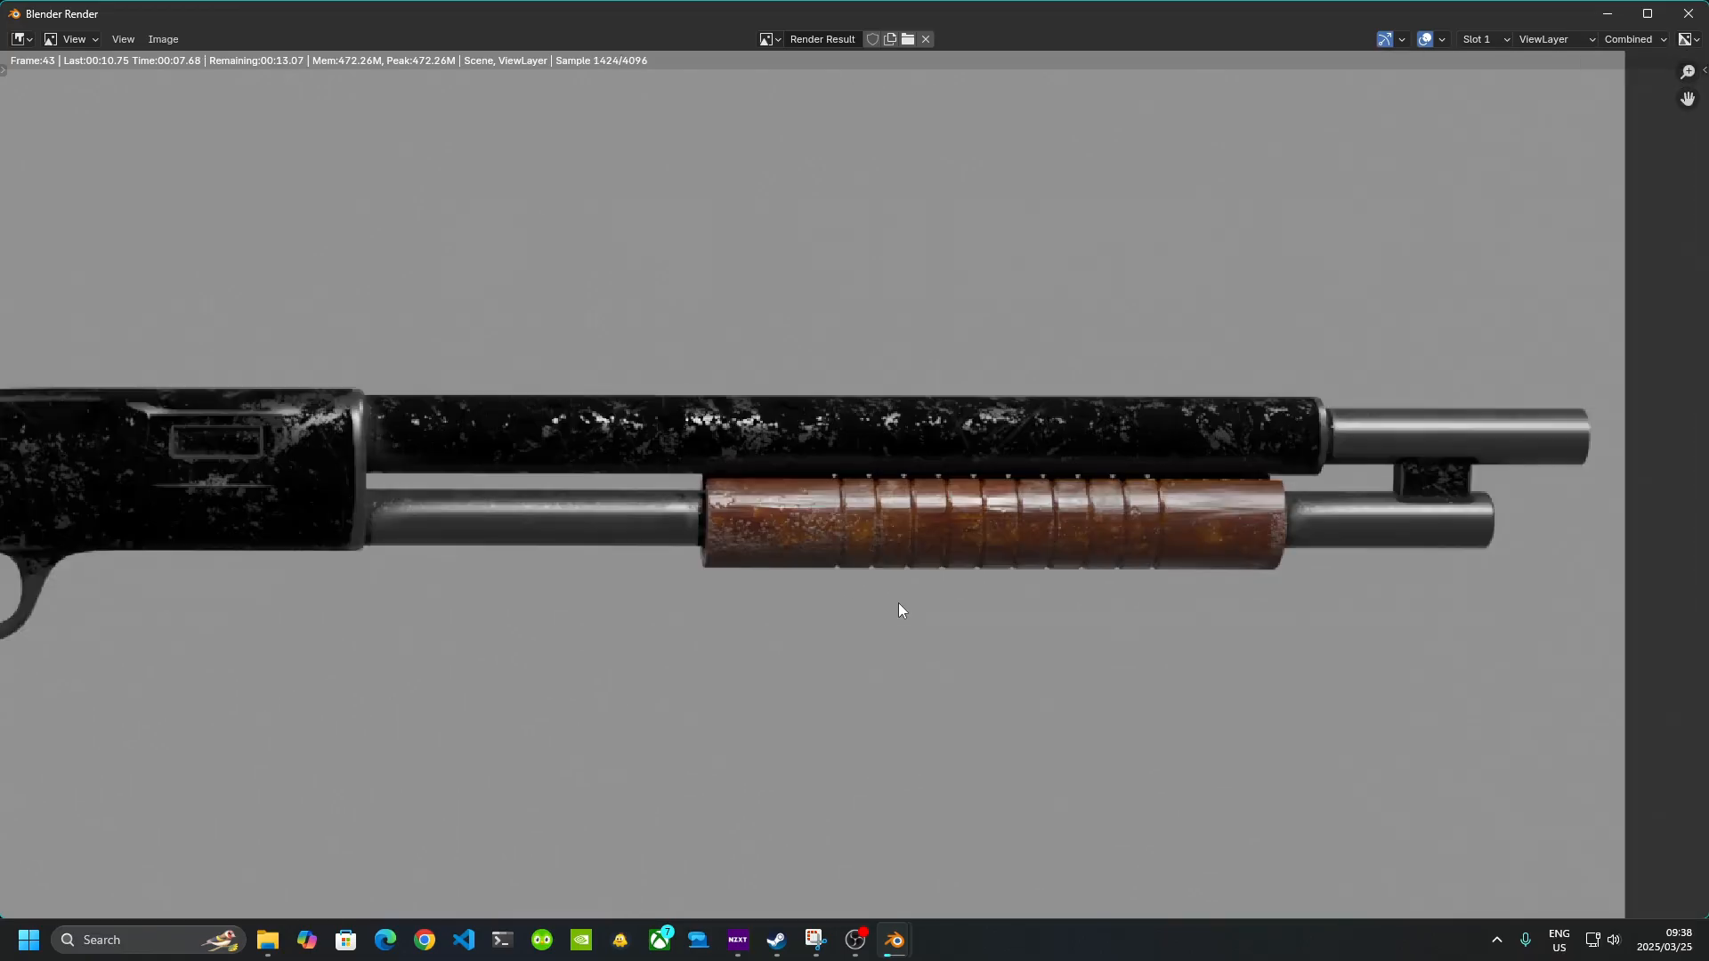
pyautogui.scroll(3, 899, 602)
pyautogui.scroll(-5, 1141, 618)
pyautogui.moveTo(636, 628); pyautogui.dragTo(1262, 610, button='middle')
pyautogui.moveTo(799, 616); pyautogui.dragTo(1081, 612, button='middle')
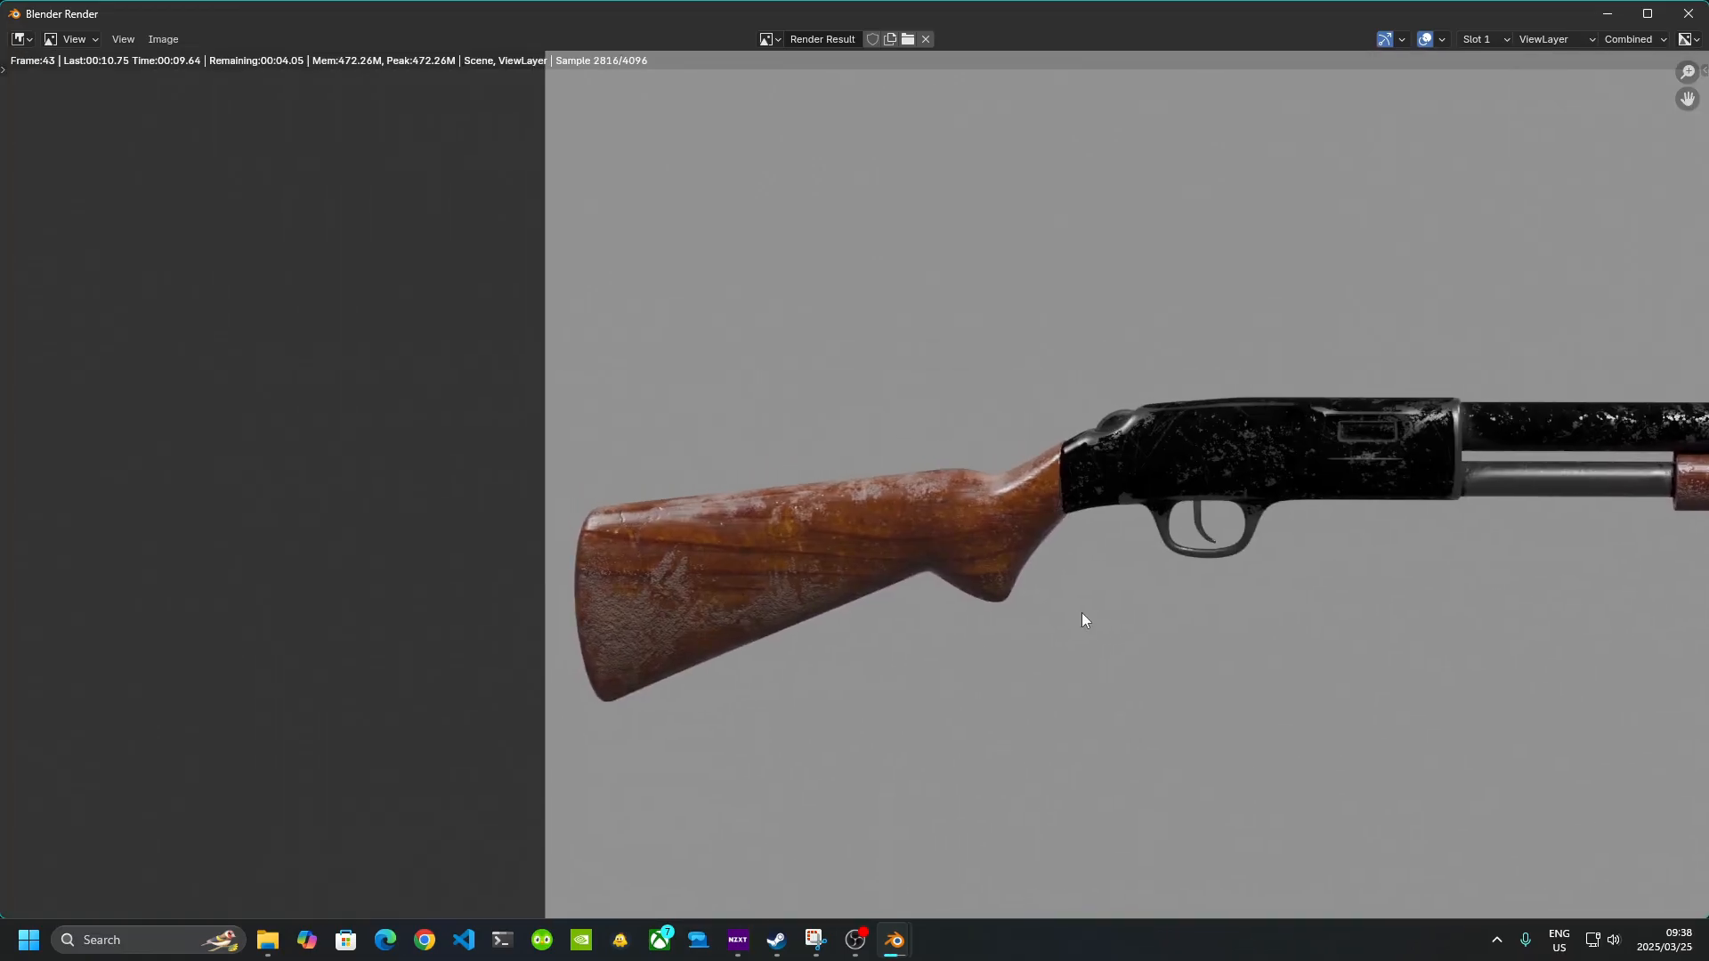
pyautogui.scroll(6, 816, 622)
pyautogui.moveTo(766, 721); pyautogui.dragTo(1095, 307, button='middle')
pyautogui.moveTo(495, 605); pyautogui.dragTo(994, 566, button='middle')
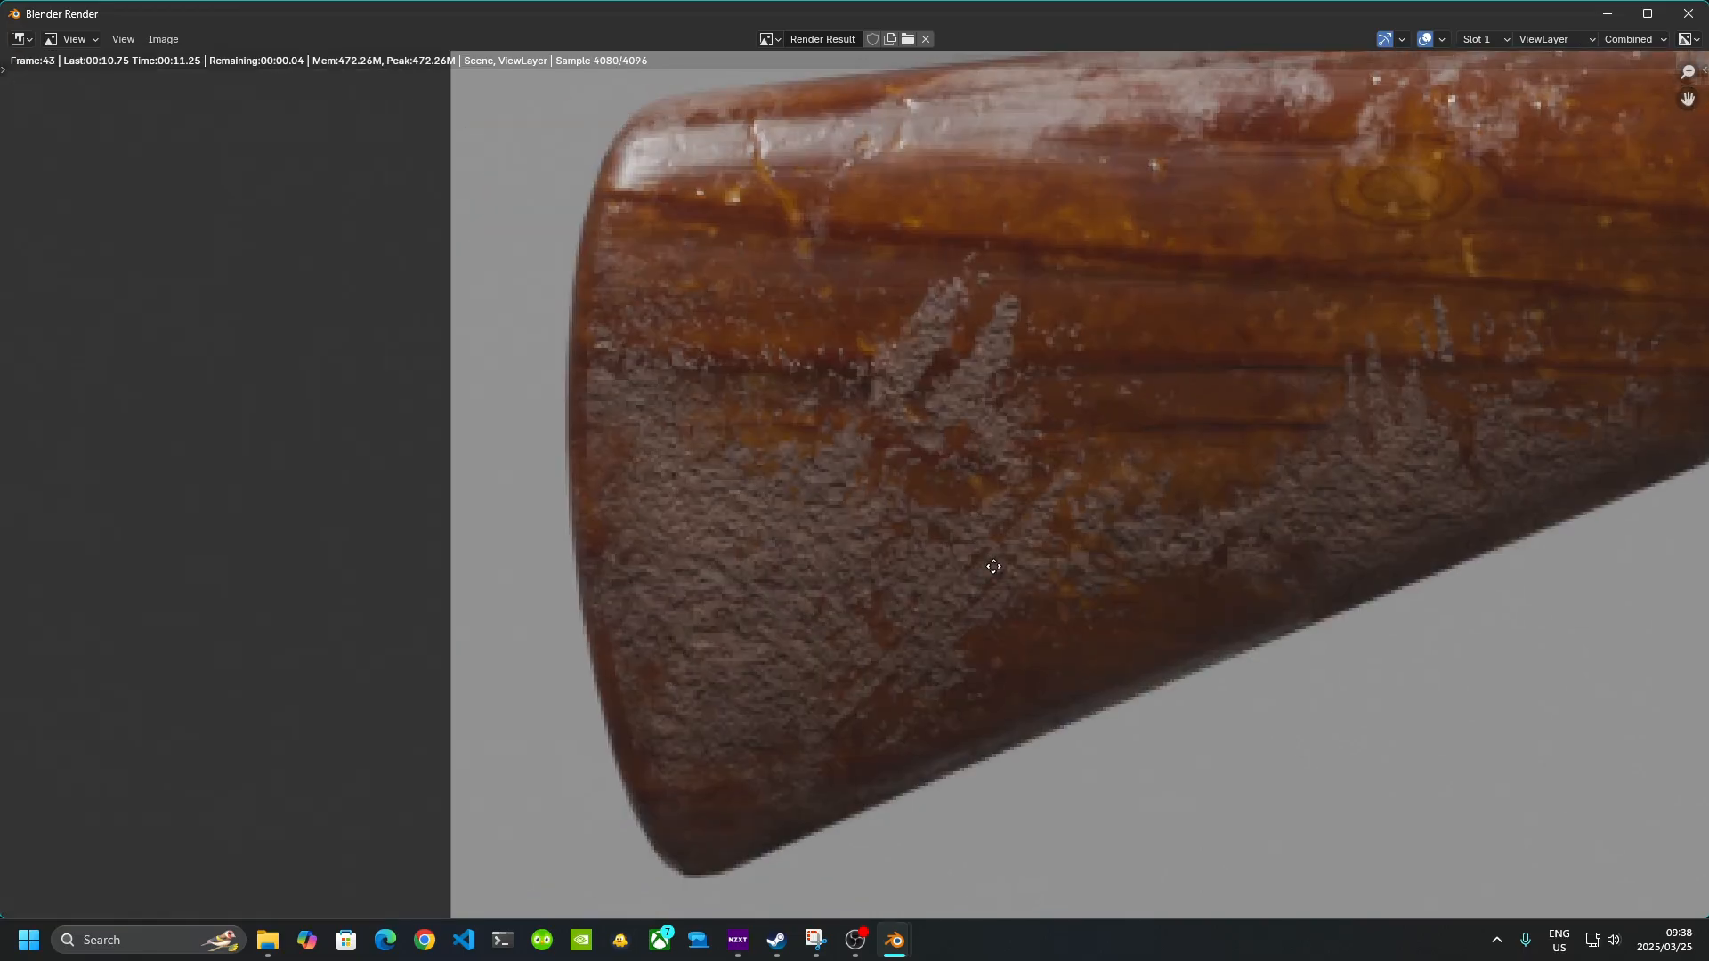
pyautogui.moveTo(1141, 600); pyautogui.dragTo(318, 601, button='middle')
pyautogui.moveTo(1109, 498); pyautogui.dragTo(800, 526, button='middle')
pyautogui.moveTo(1506, 609); pyautogui.dragTo(426, 705, button='middle')
pyautogui.scroll(-3, 697, 630)
pyautogui.moveTo(1276, 604); pyautogui.dragTo(187, 639, button='middle')
pyautogui.moveTo(1253, 595); pyautogui.dragTo(1564, 559, button='middle')
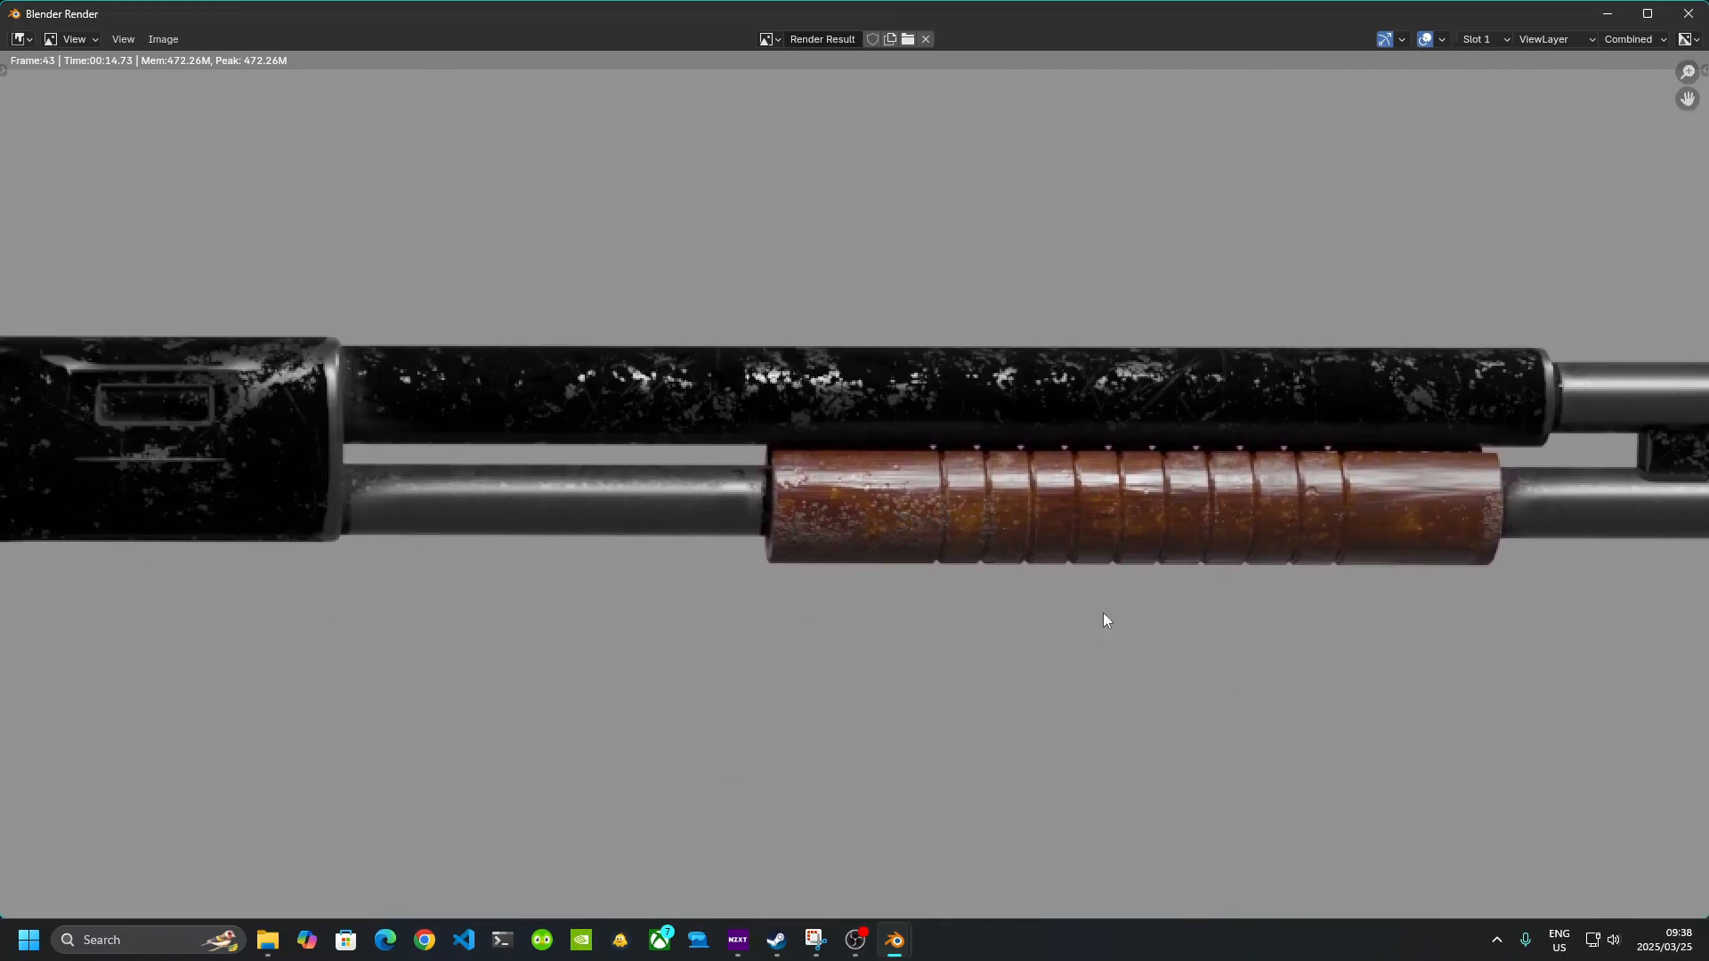
pyautogui.moveTo(654, 638); pyautogui.dragTo(1228, 641, button='middle')
pyautogui.scroll(-3, 1143, 644)
pyautogui.moveTo(732, 666); pyautogui.dragTo(854, 660, button='middle')
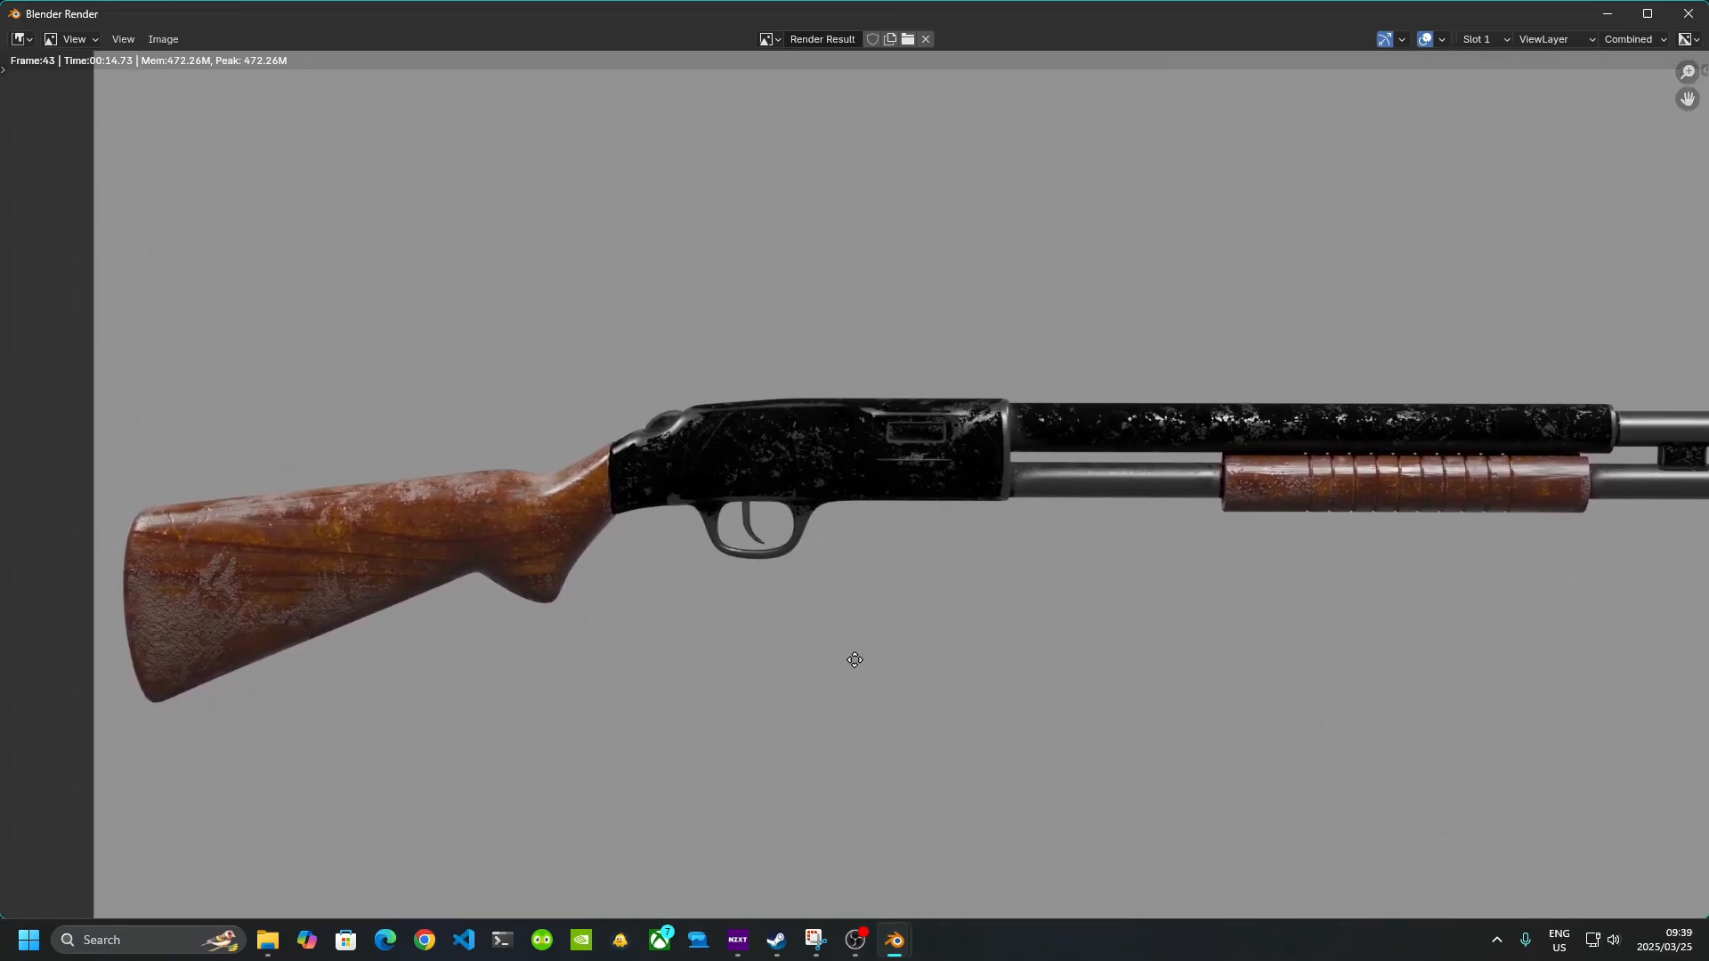
# - Fit the complete shotgun render in the window and centre it for a final look
pyautogui.press('Home')
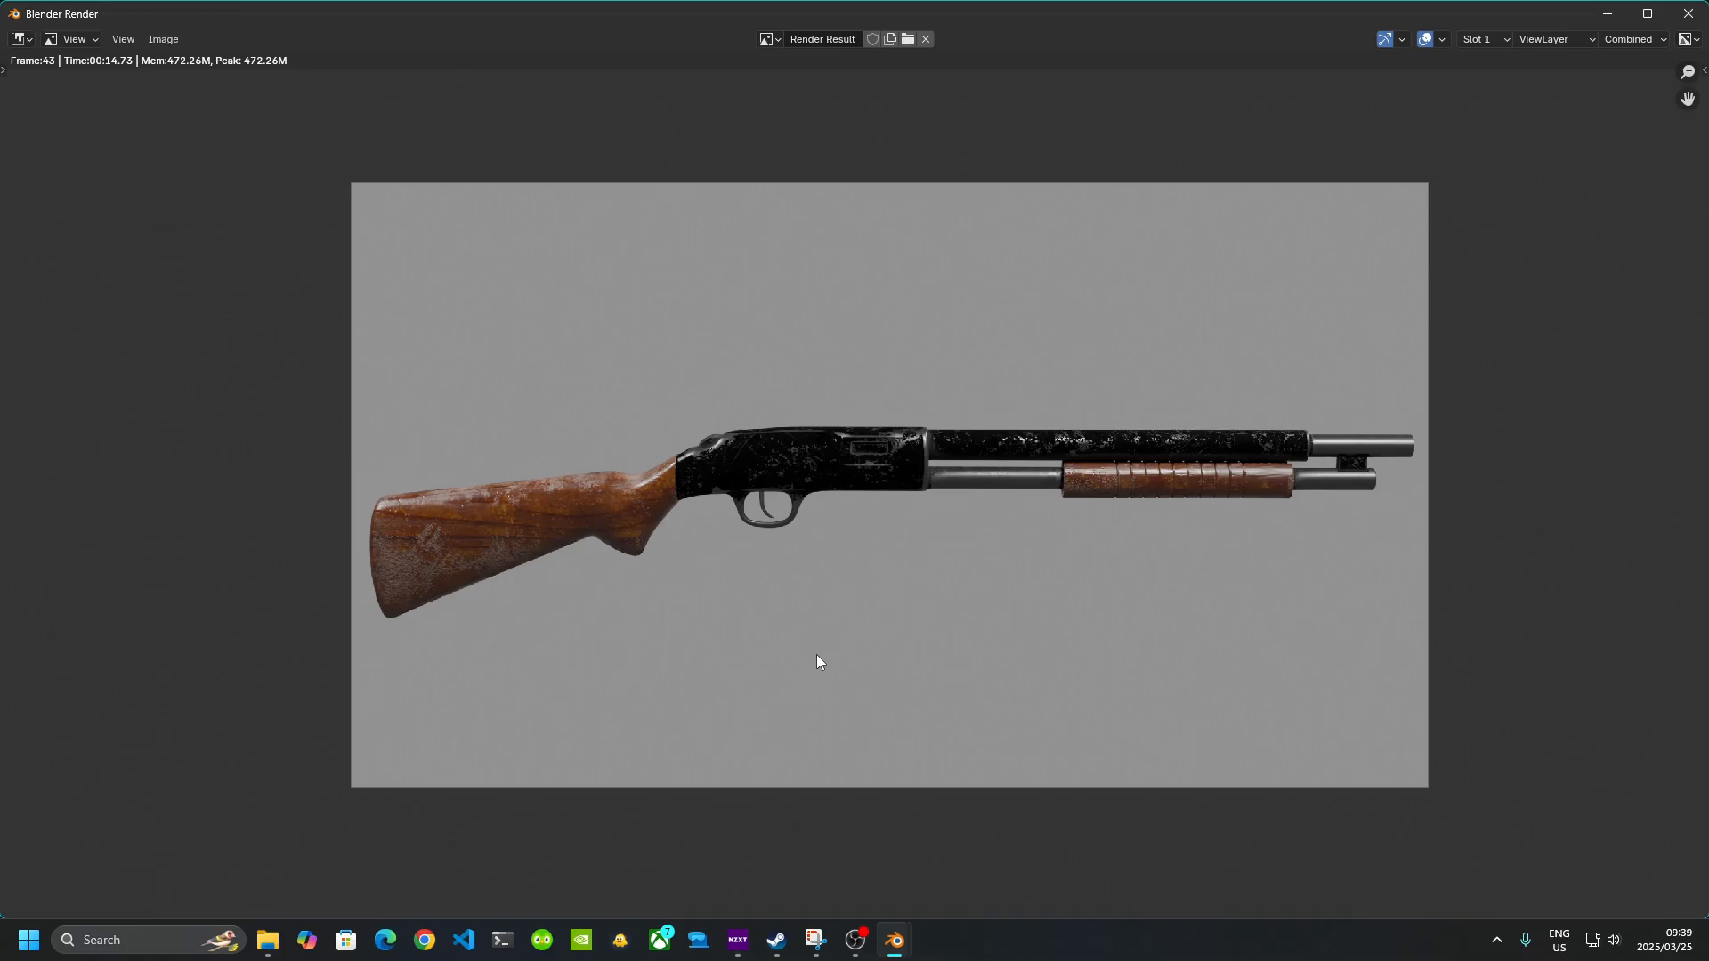
pyautogui.scroll(2, 845, 614)
pyautogui.scroll(-1, 965, 673)
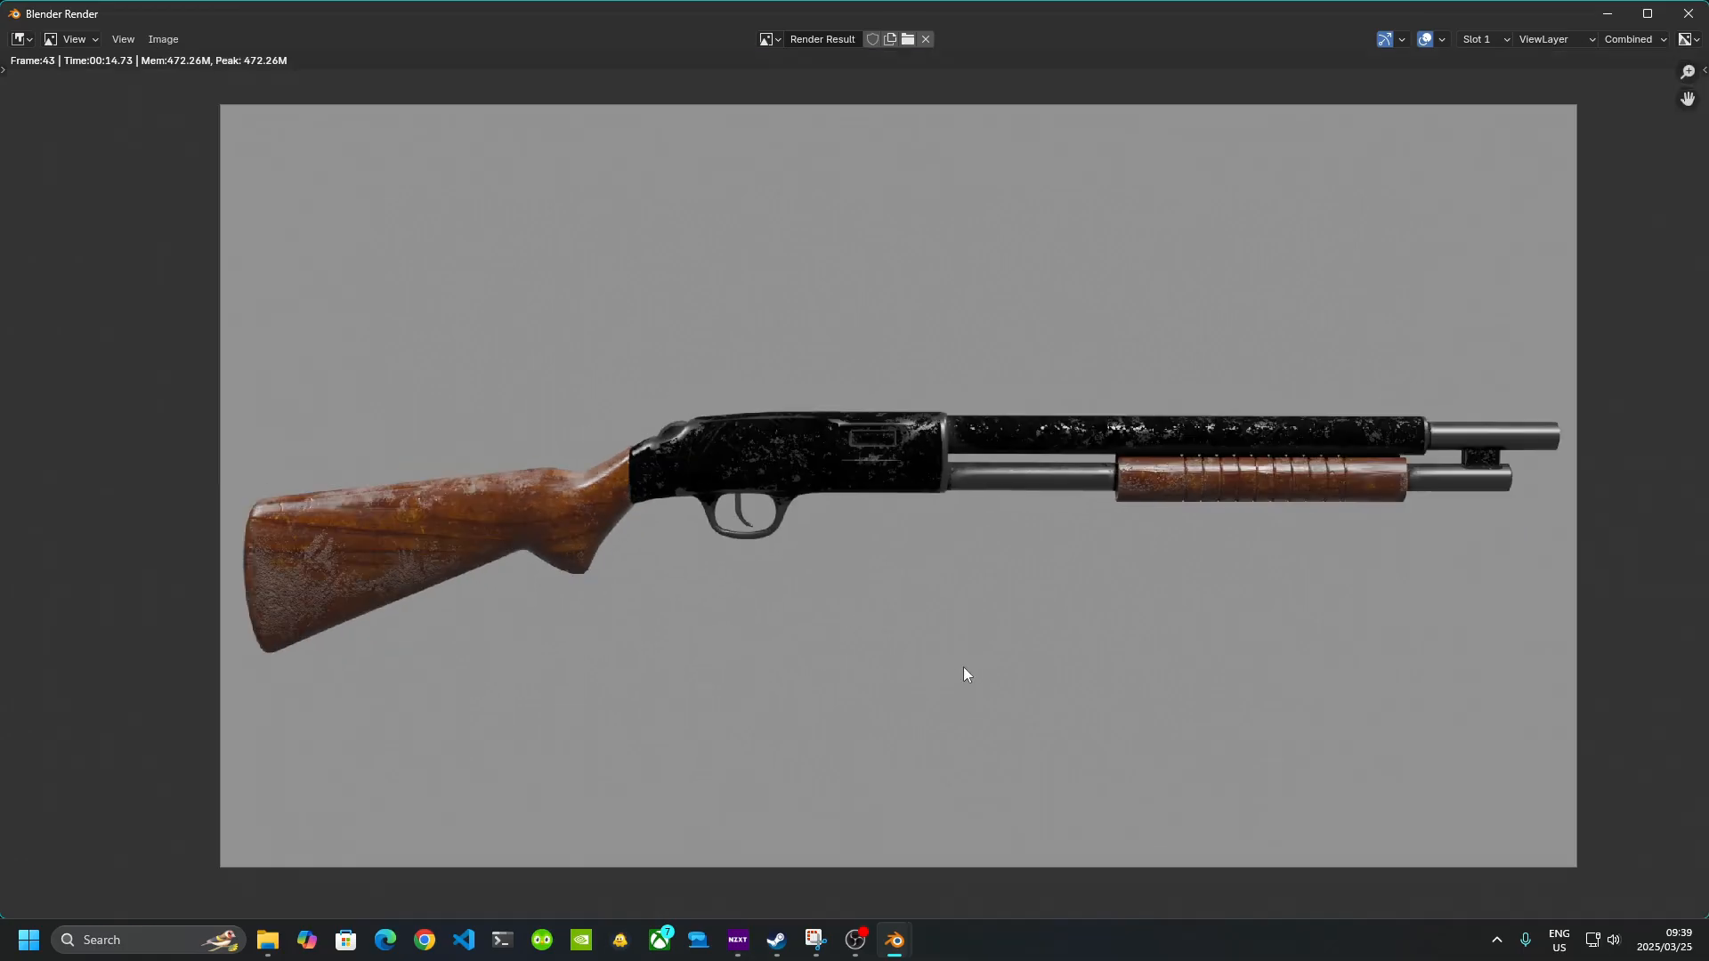
pyautogui.moveTo(963, 668); pyautogui.dragTo(943, 680, button='middle')
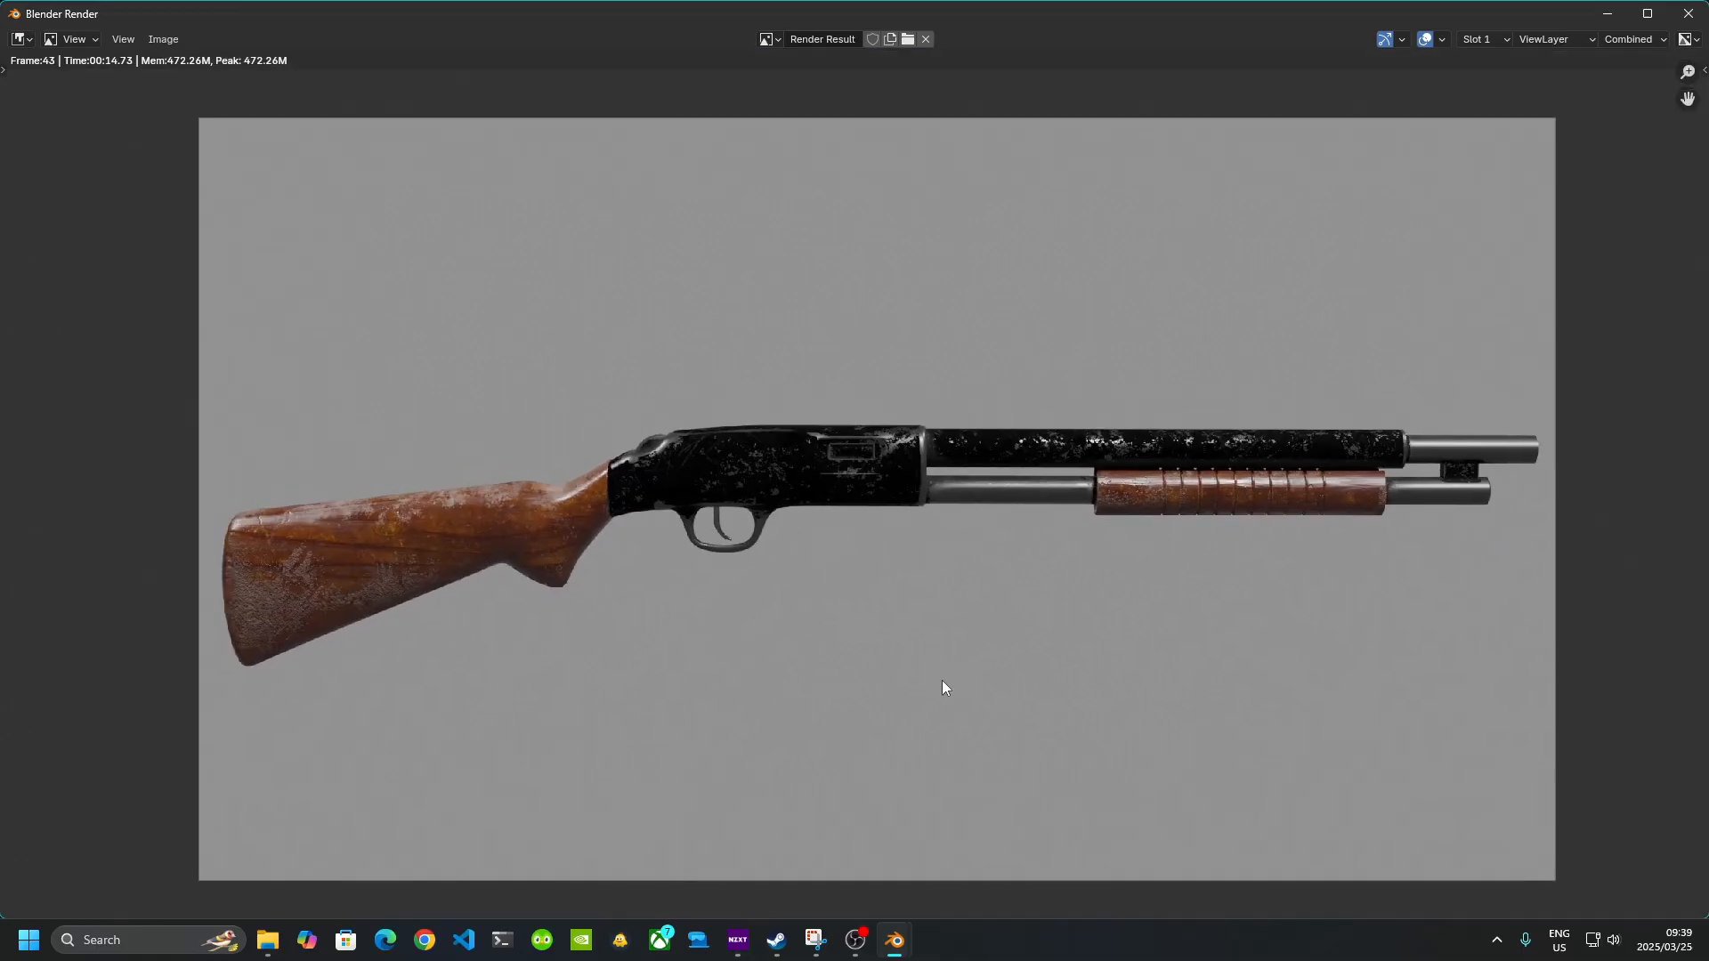